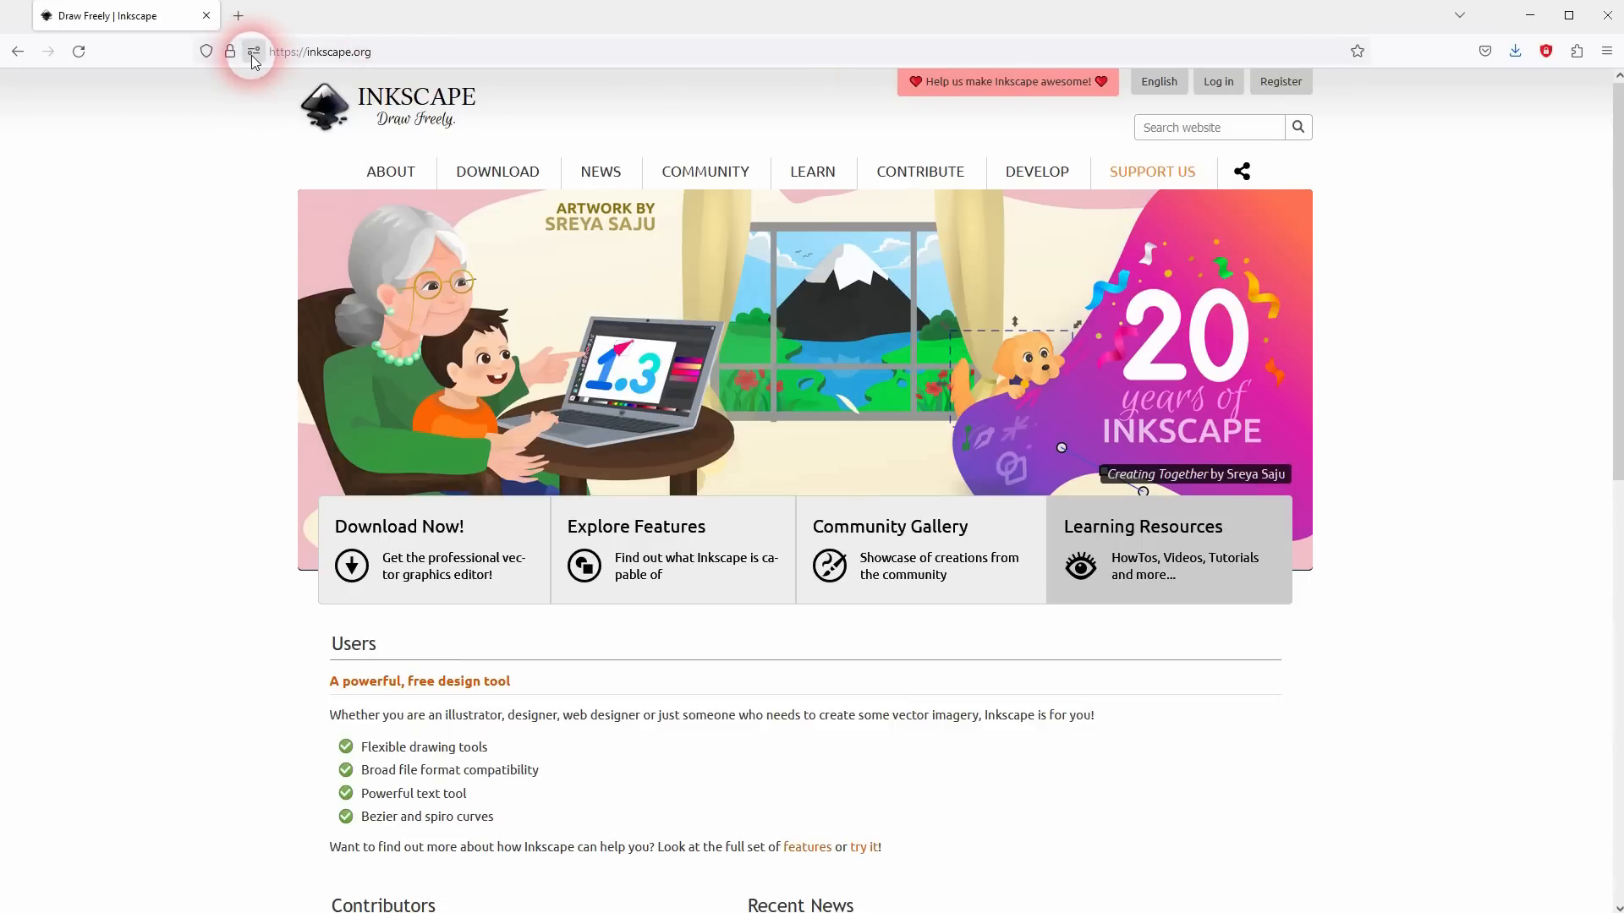
Open the download page for the current stable Inkscape version, 1.3, and examine its Windows installer package.
mouse_move(503, 182)
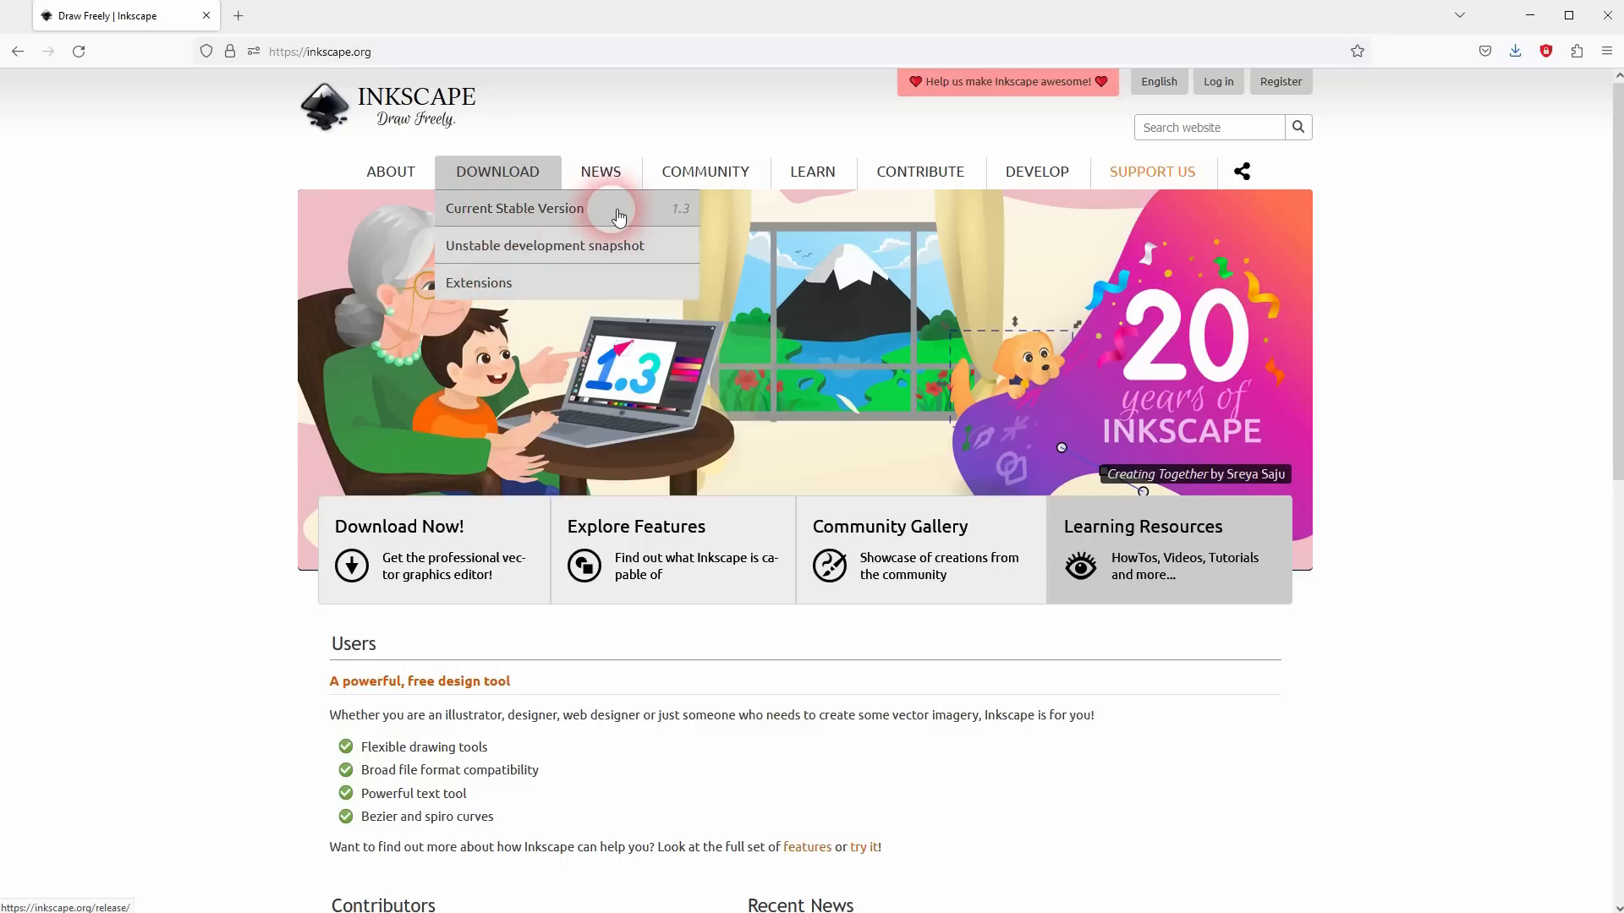
click(556, 217)
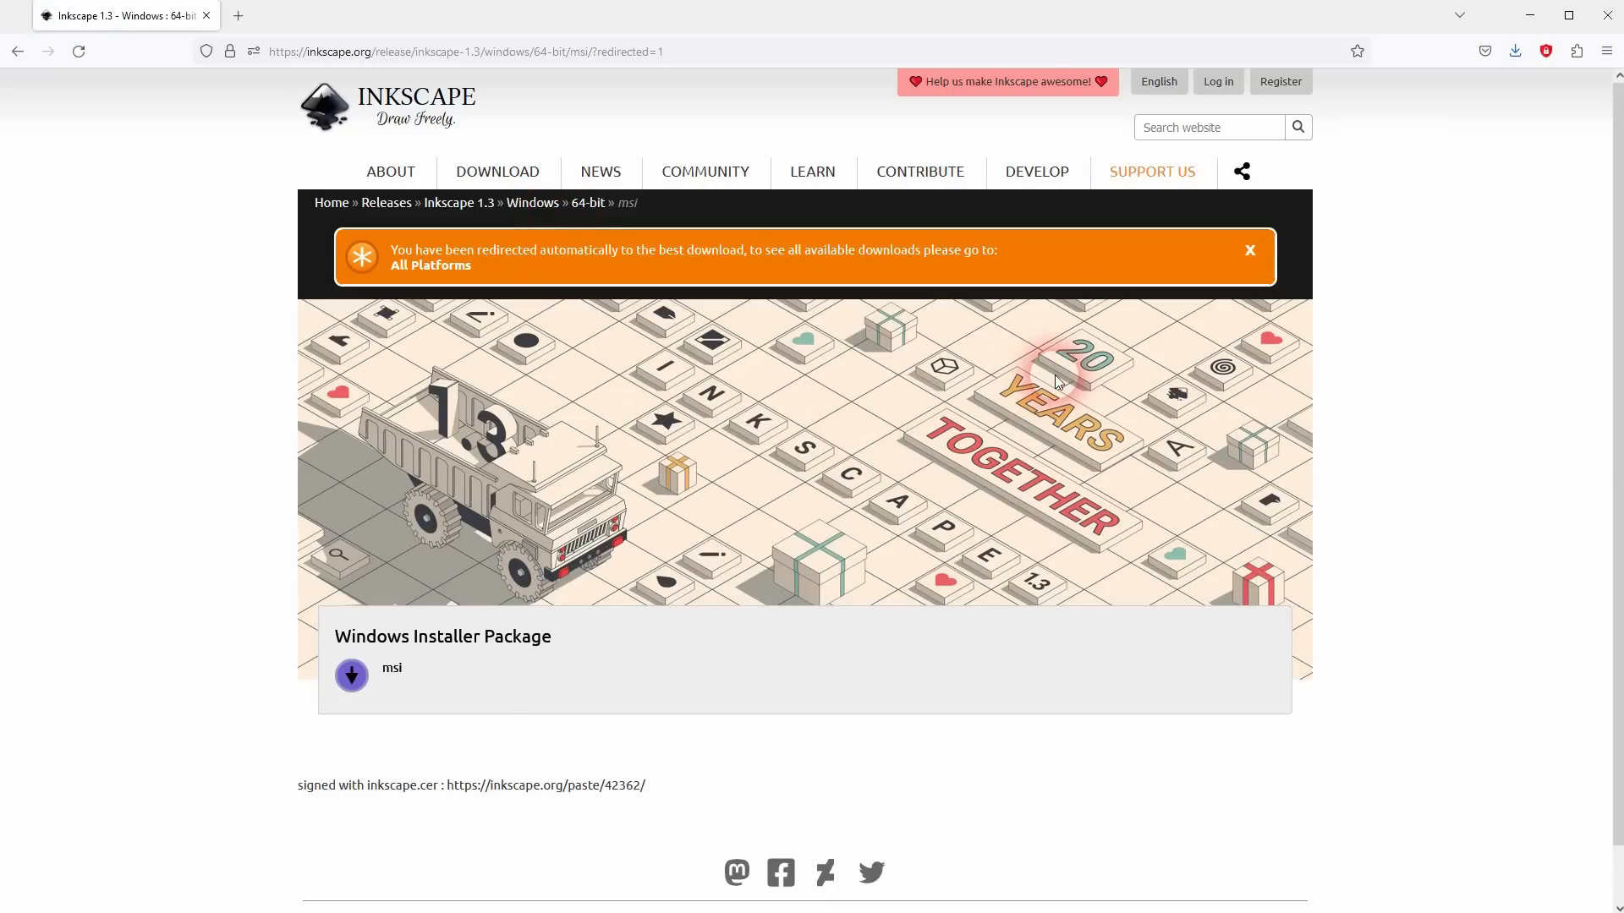
scroll(951, 464, down, 1)
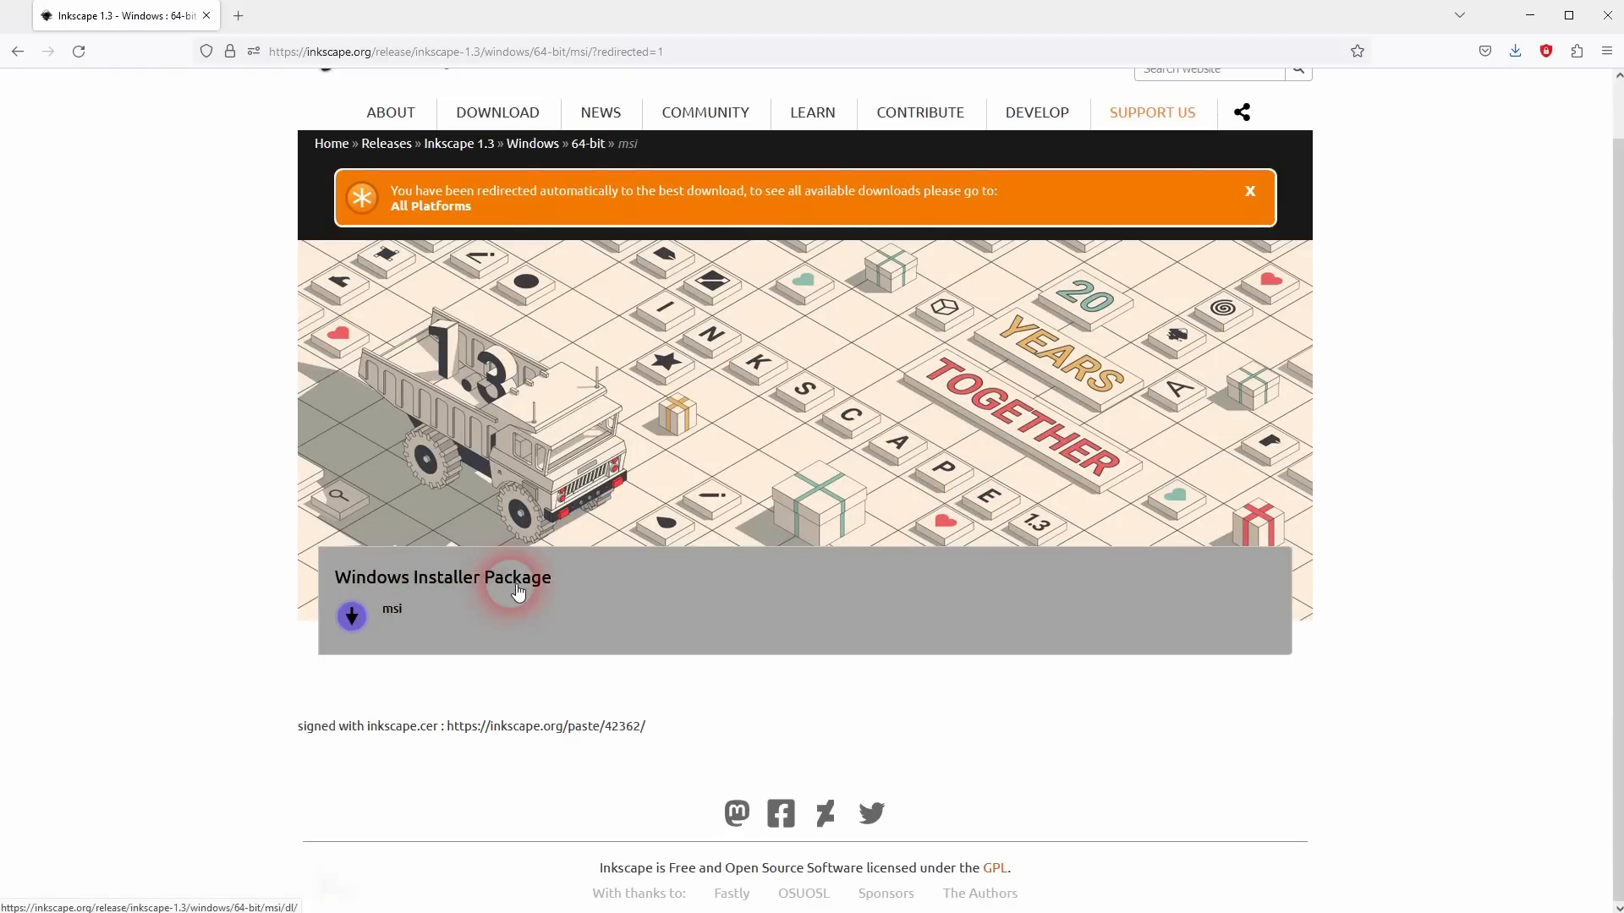
scroll(518, 585, up, 1)
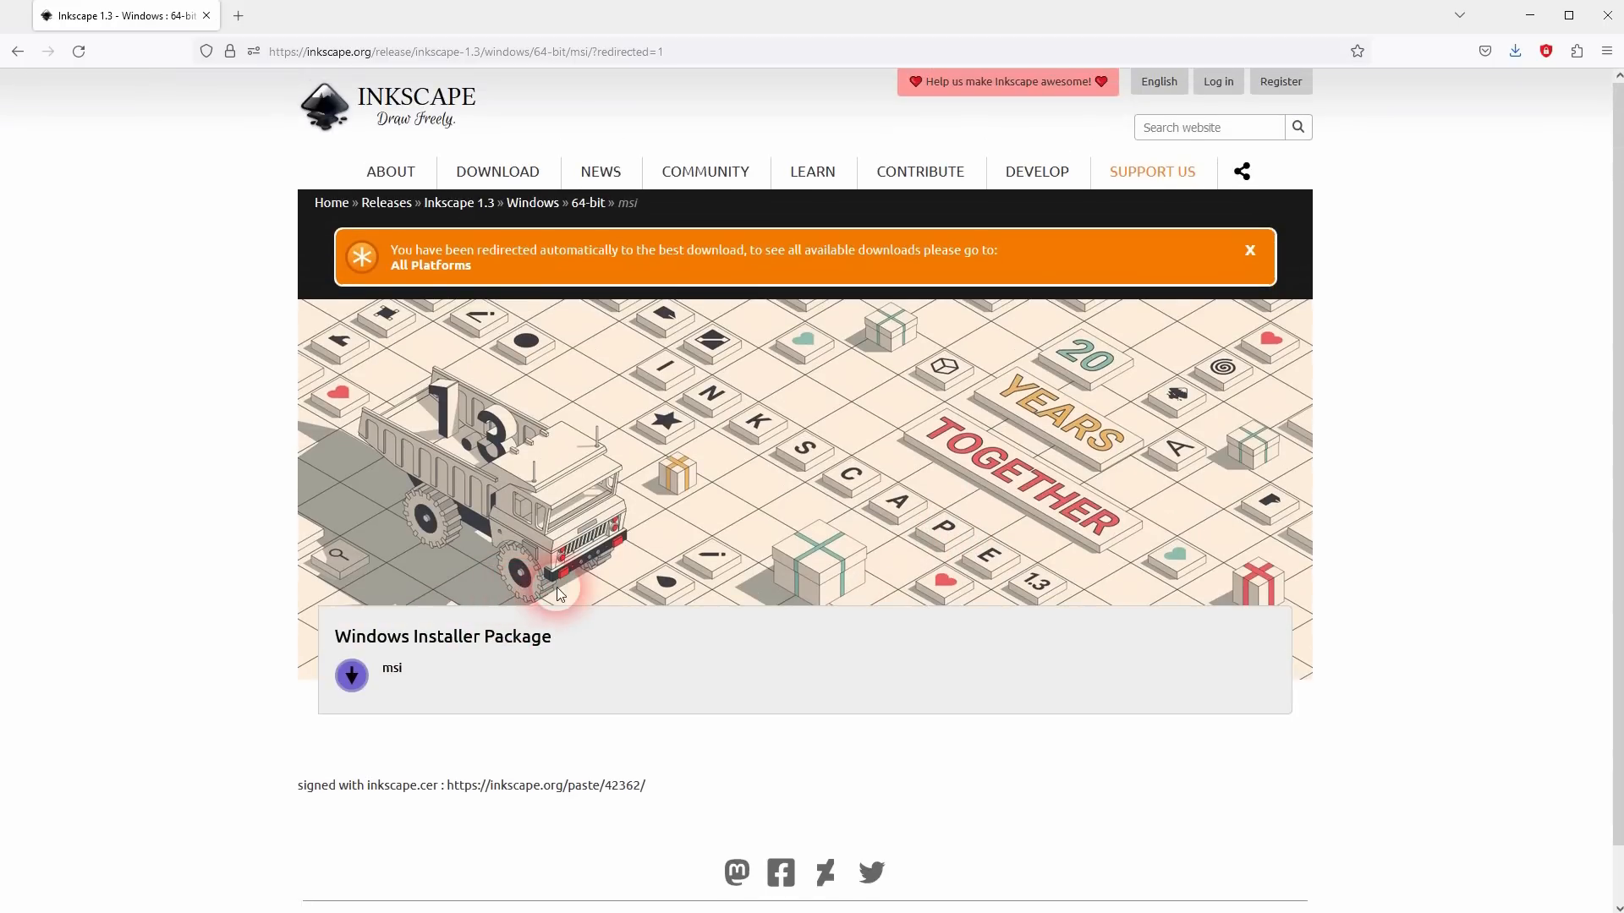
click(386, 204)
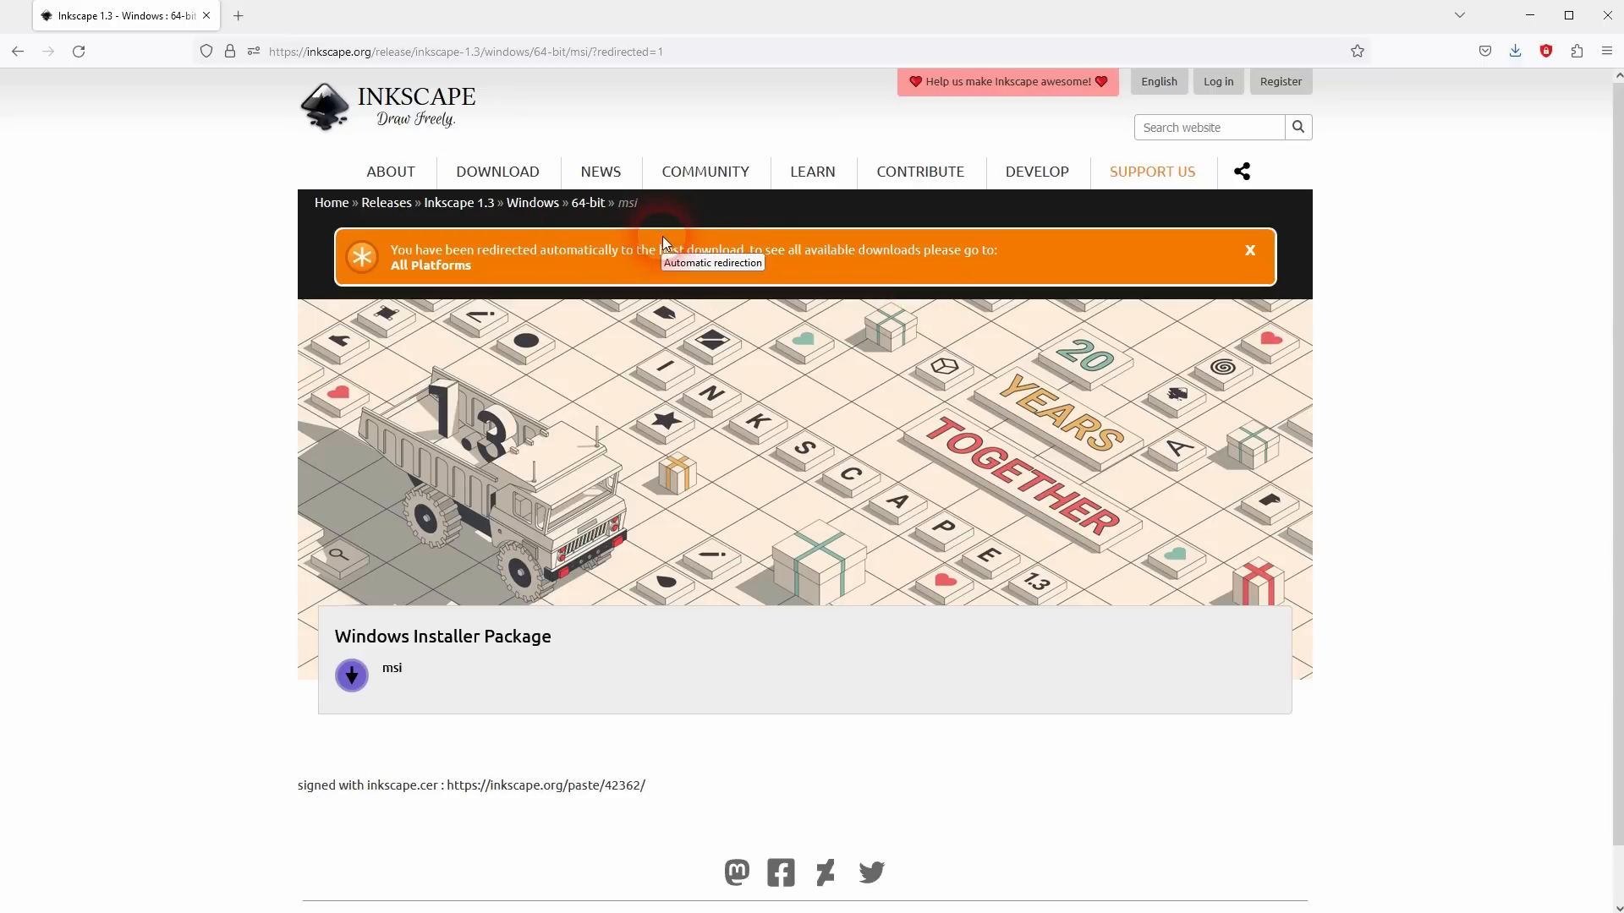
Go through the unstable development snapshot page to the version 1.3 release page and review its platform downloads and release highlights.
mouse_move(472, 171)
click(506, 251)
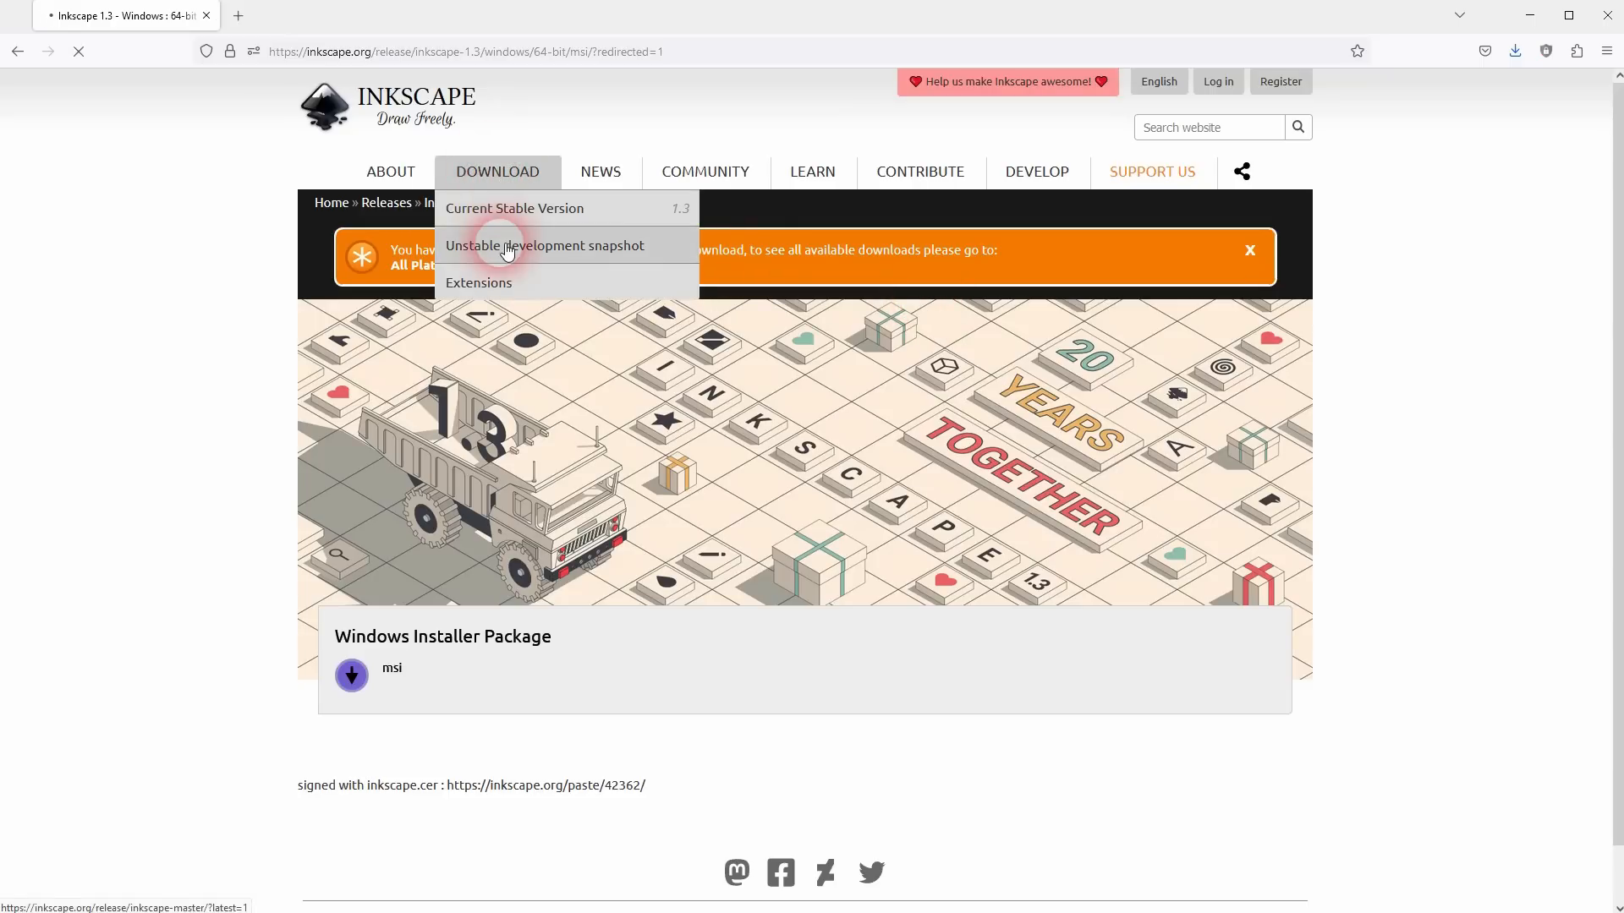
scroll(875, 419, down, 7)
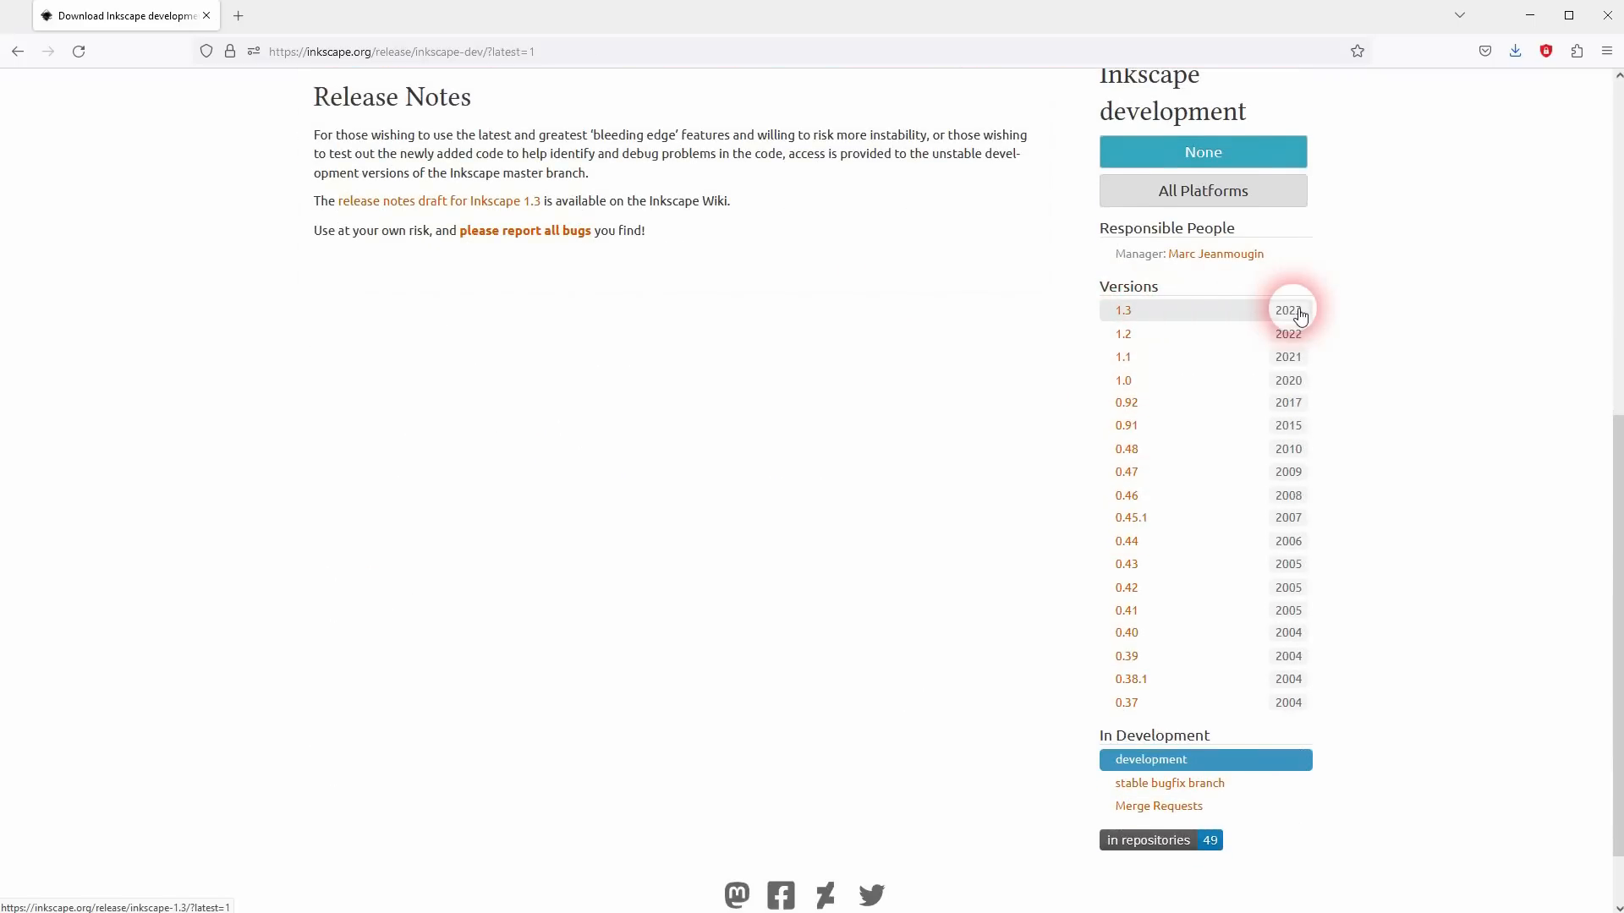
click(1123, 312)
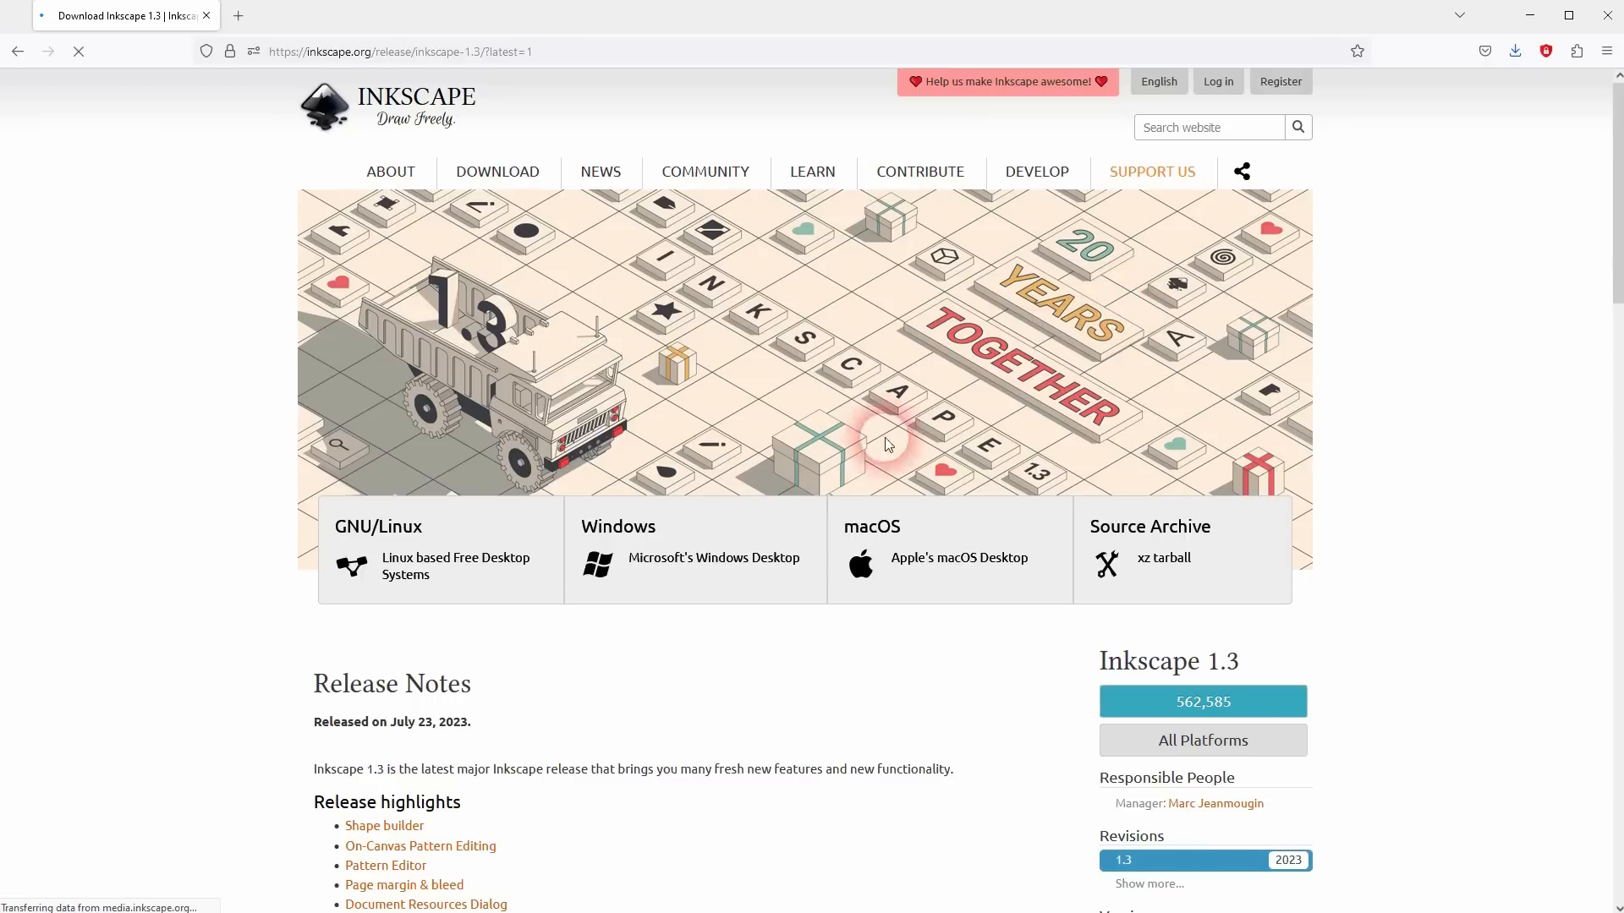
scroll(888, 499, down, 2)
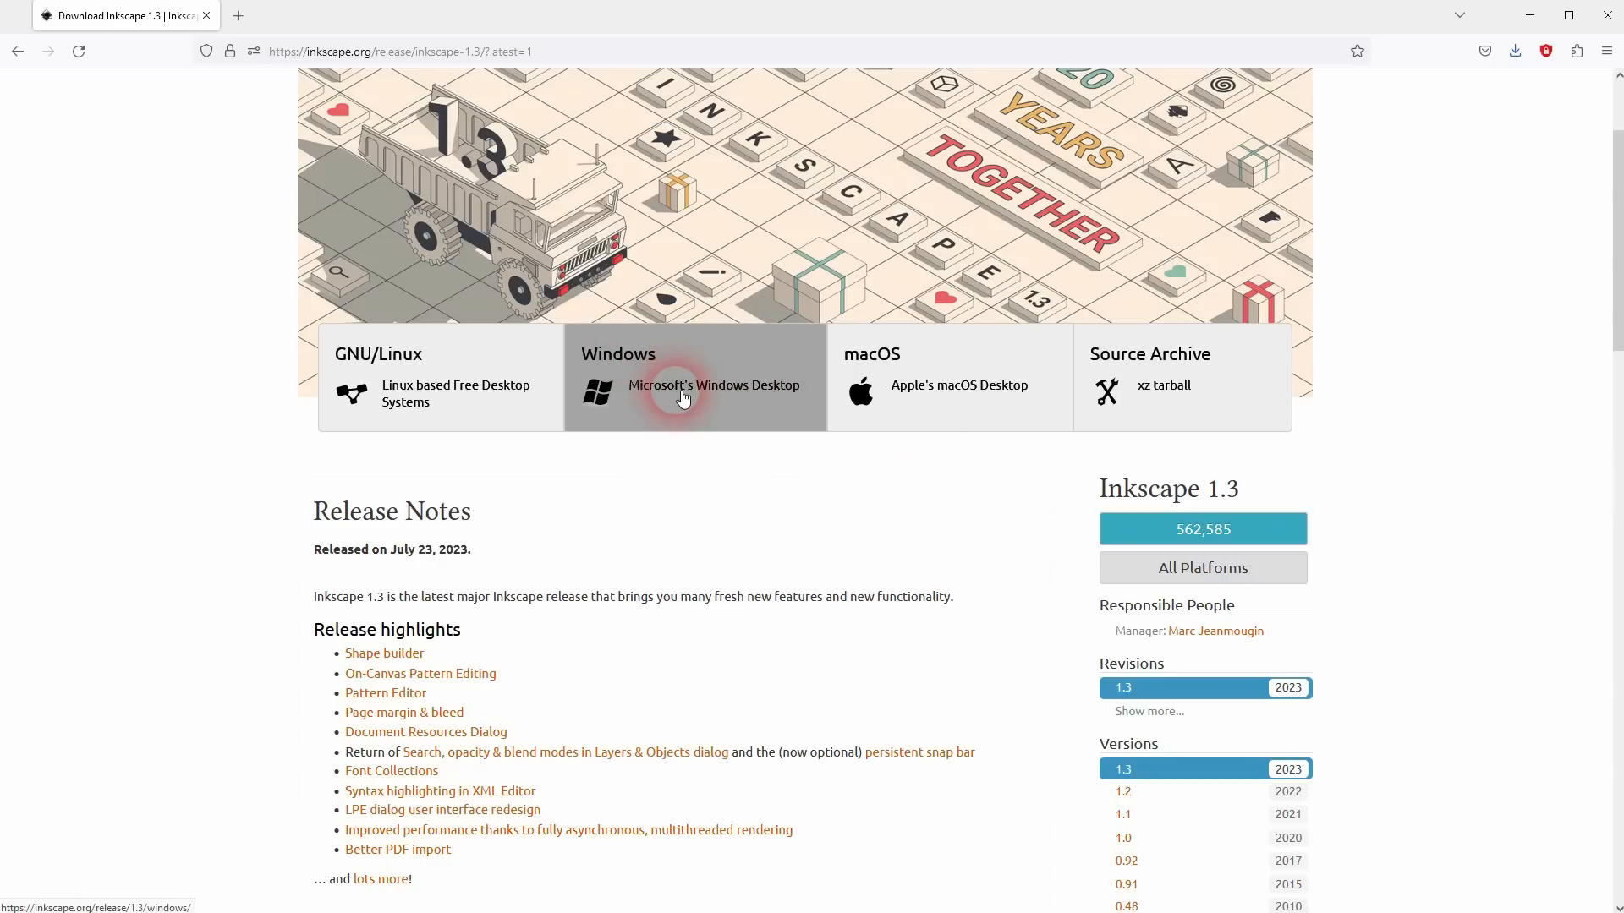
scroll(677, 394, down, 8)
scroll(677, 394, up, 10)
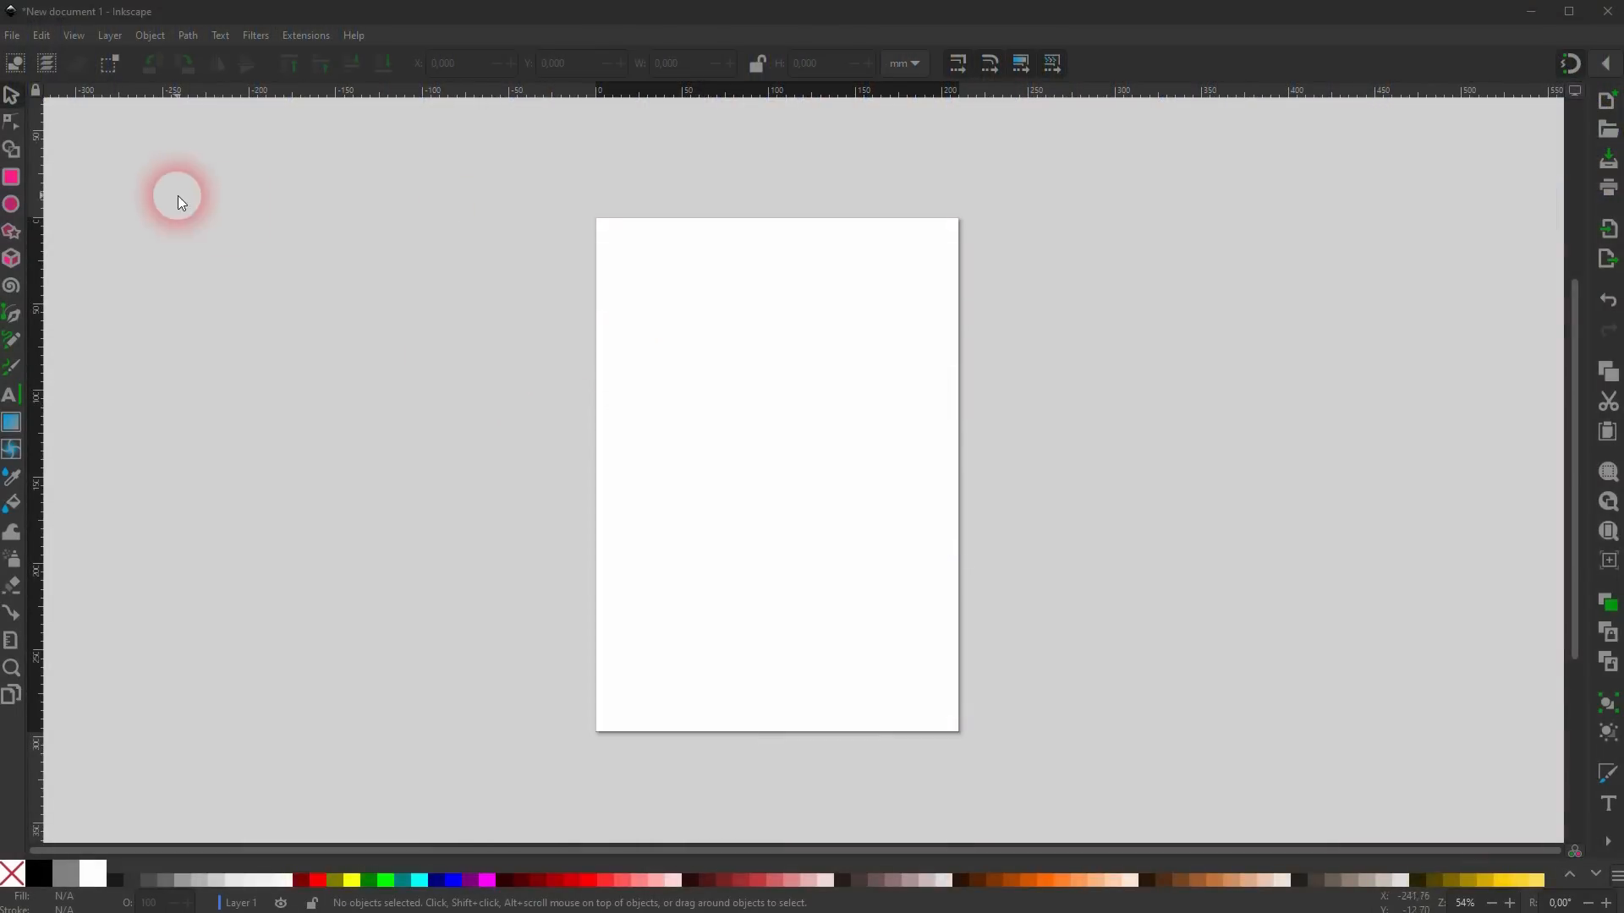
In Inkscape's preferences, choose English (en) as the interface language and close the preferences.
click(48, 39)
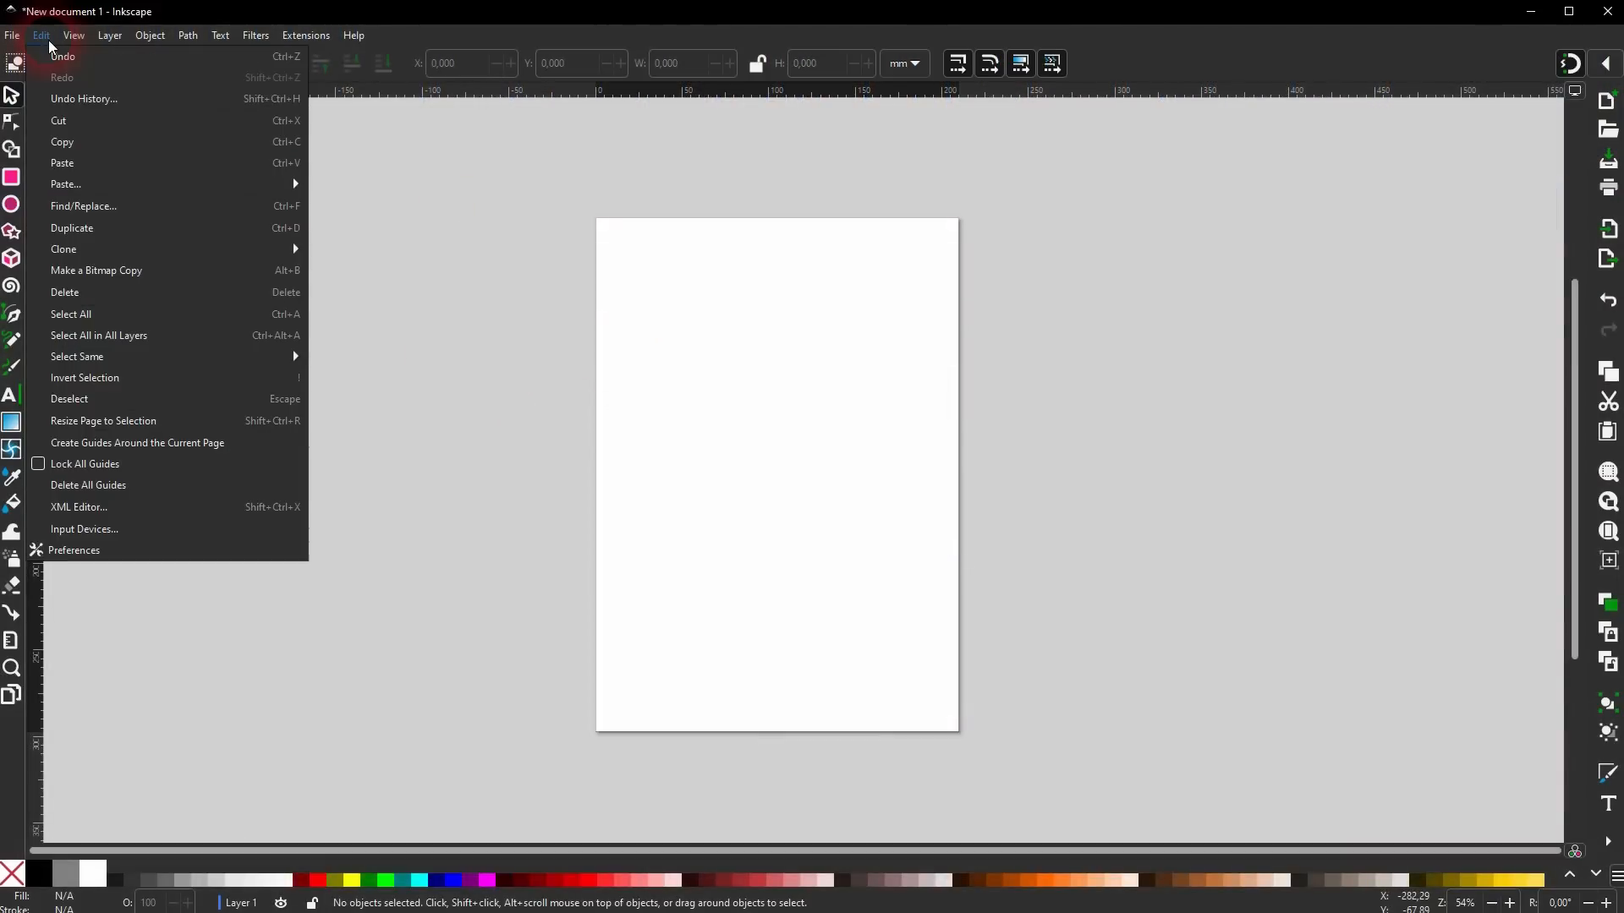
click(79, 550)
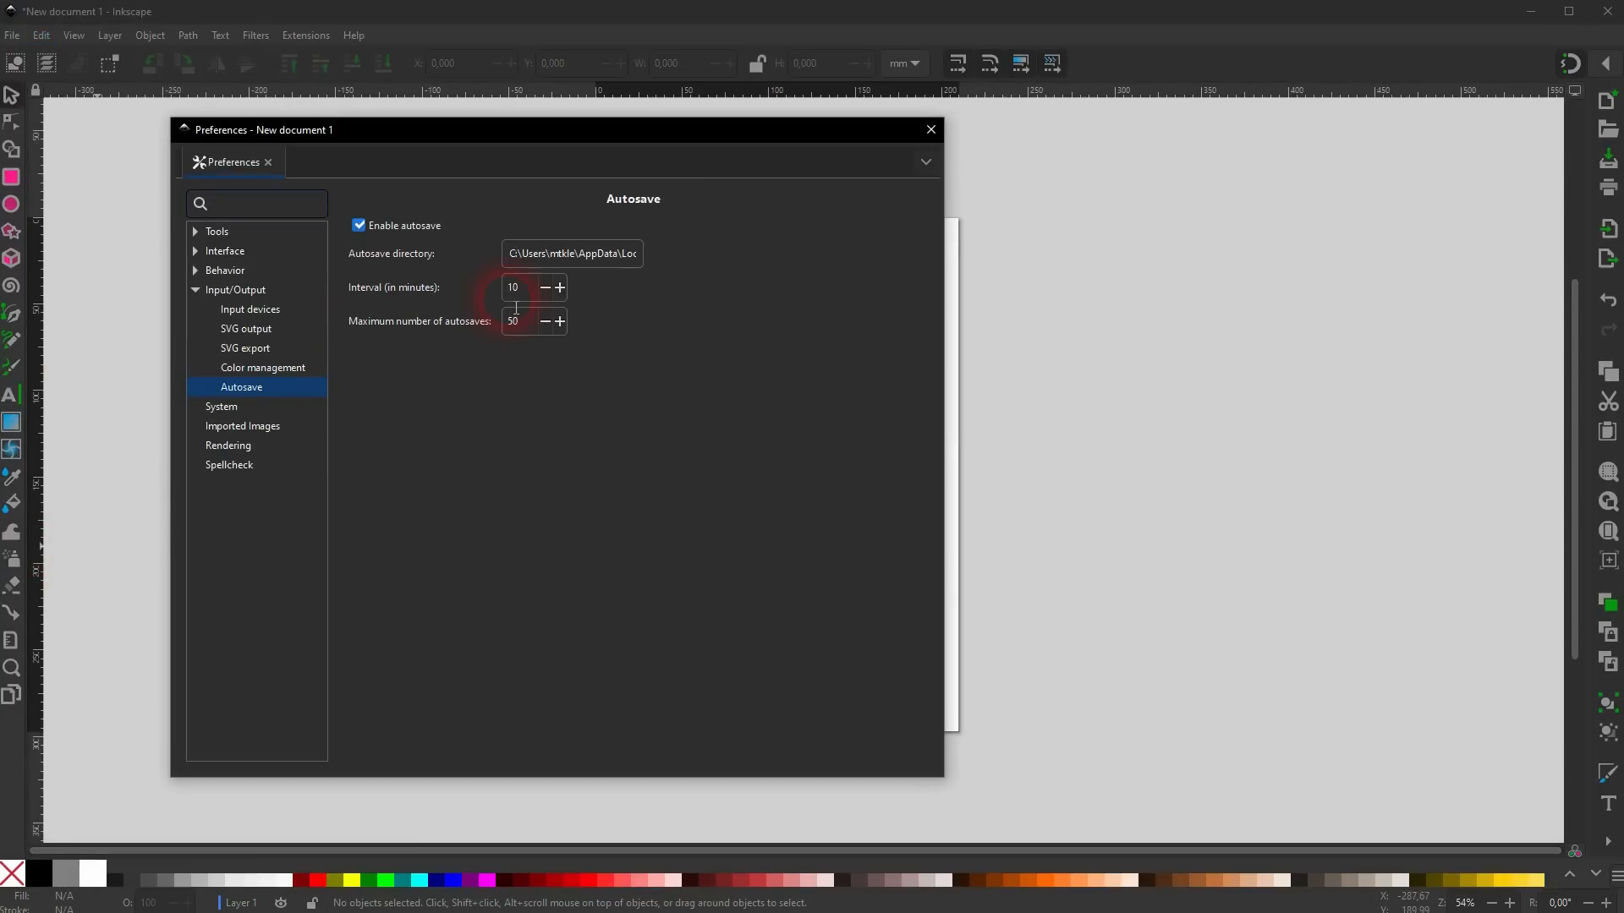
click(222, 272)
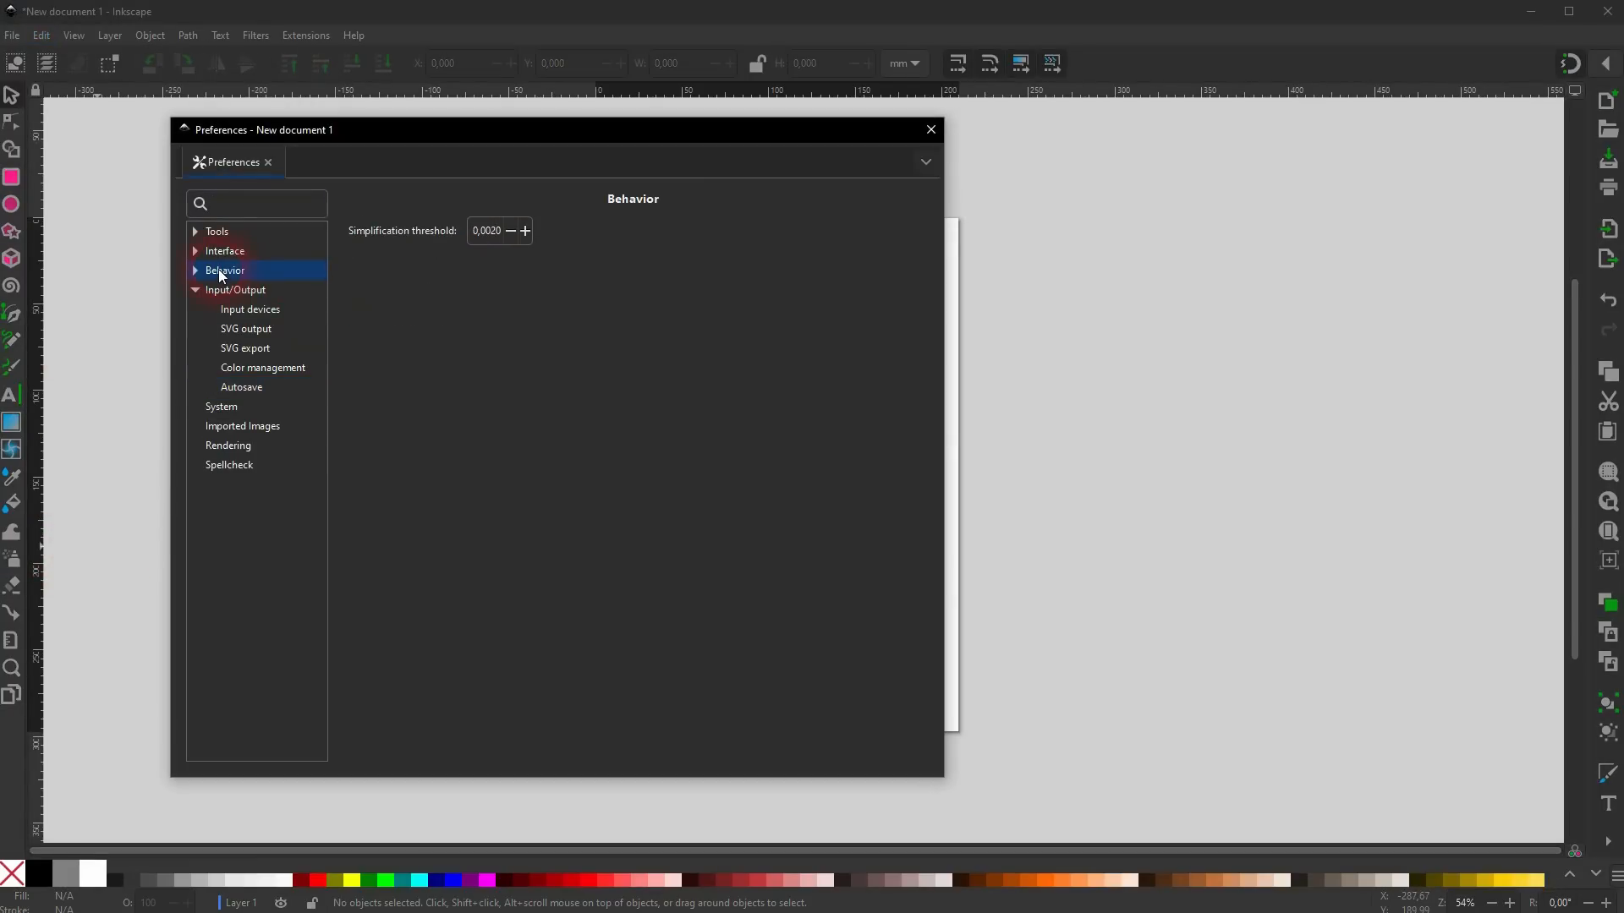
click(213, 252)
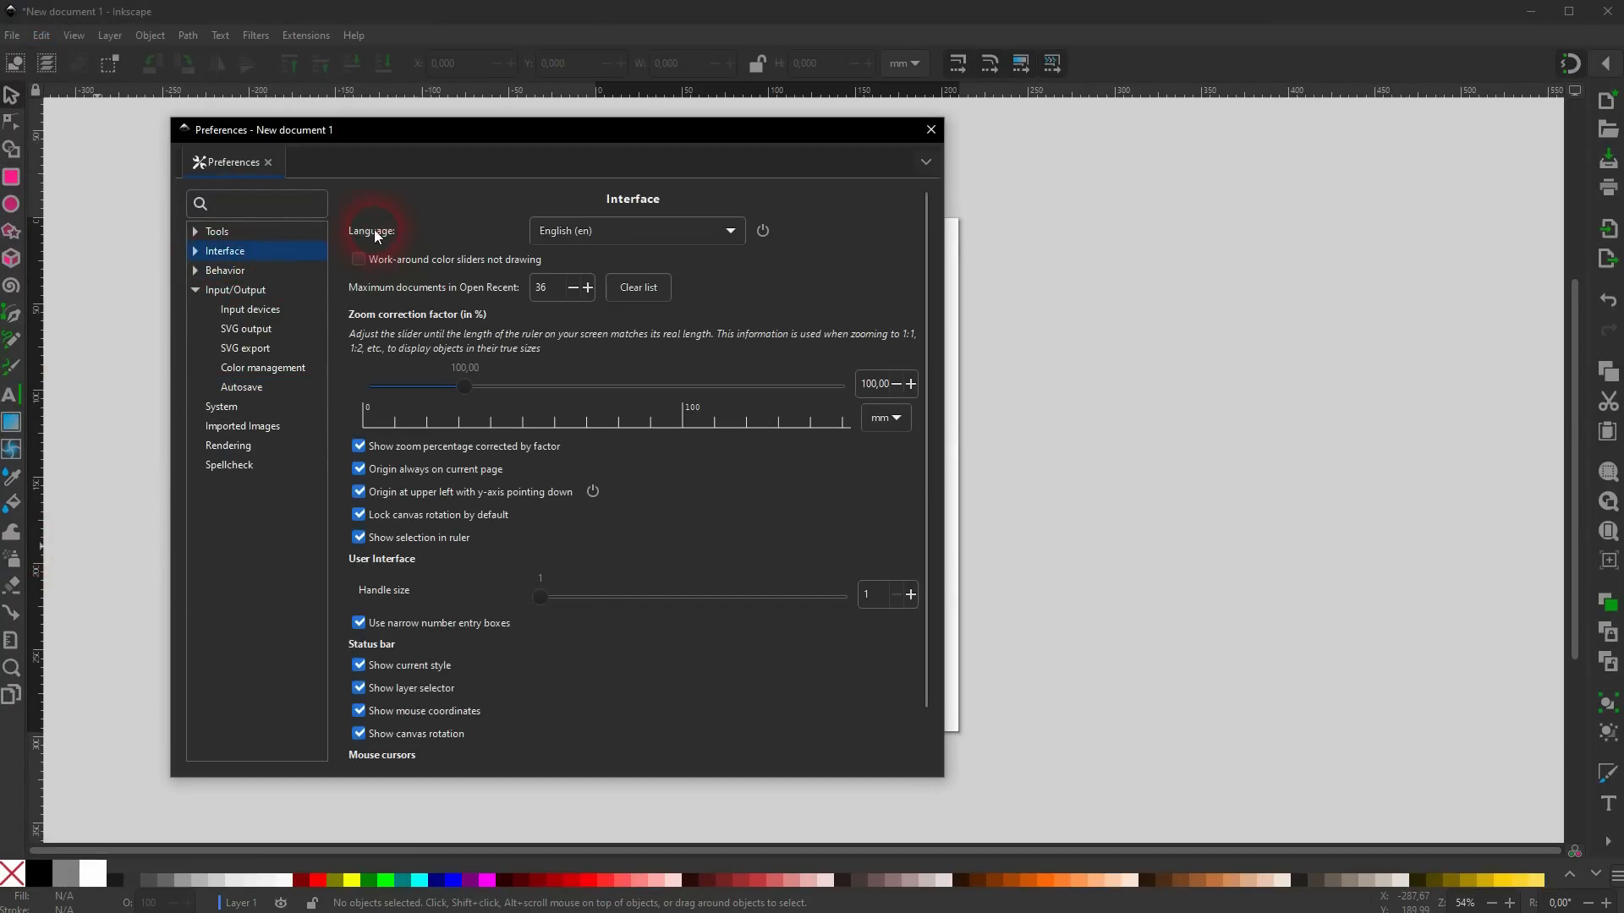
click(609, 232)
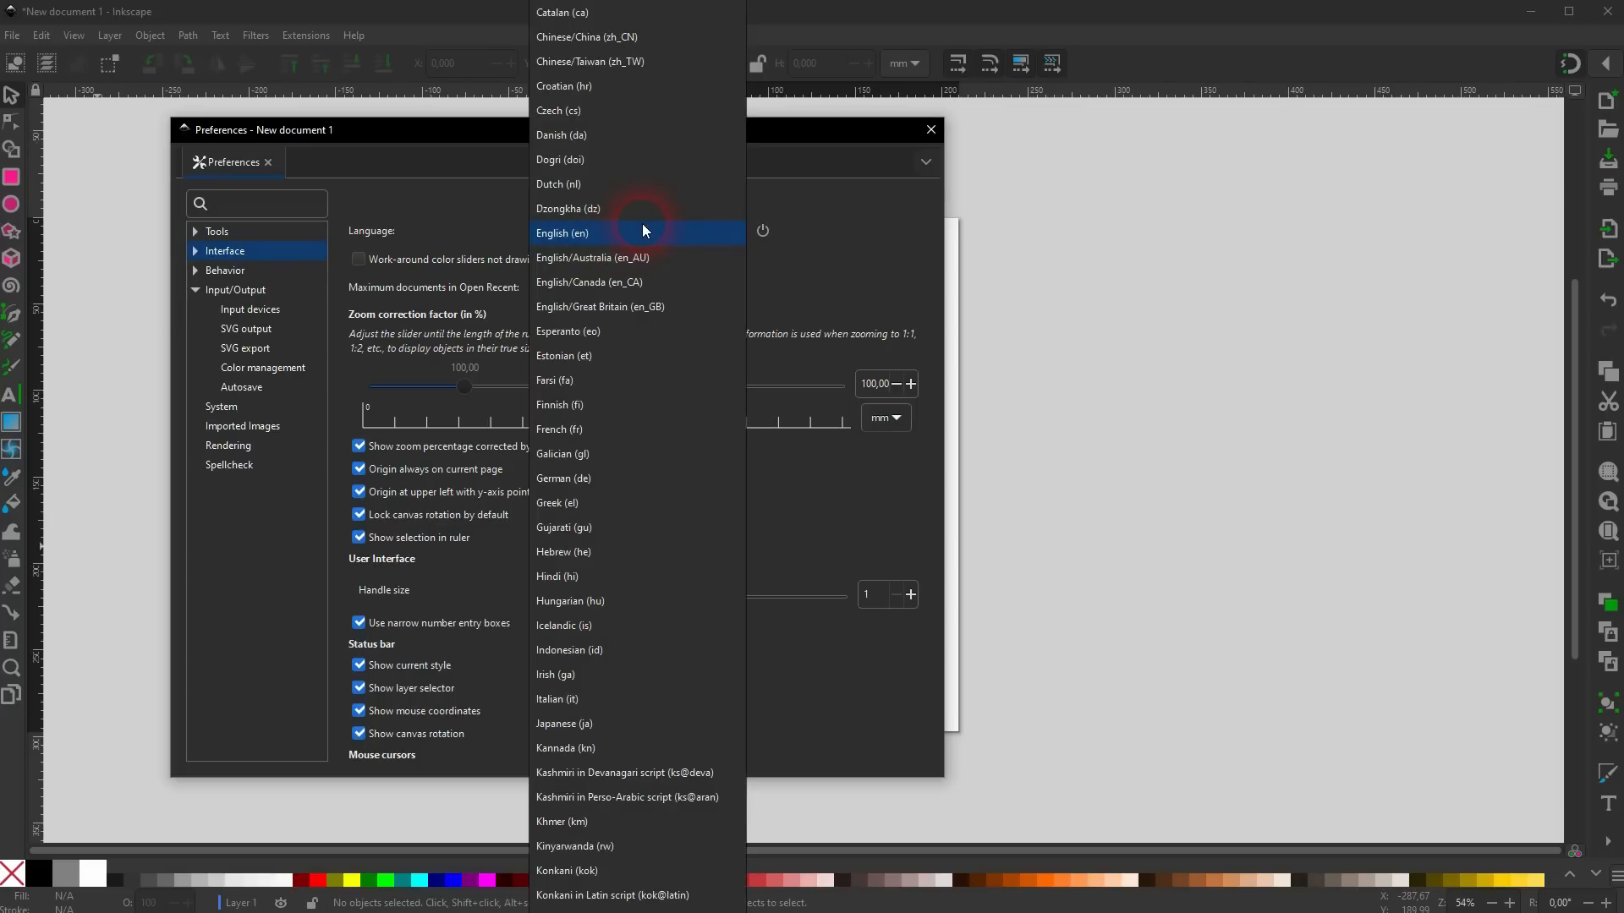
click(642, 226)
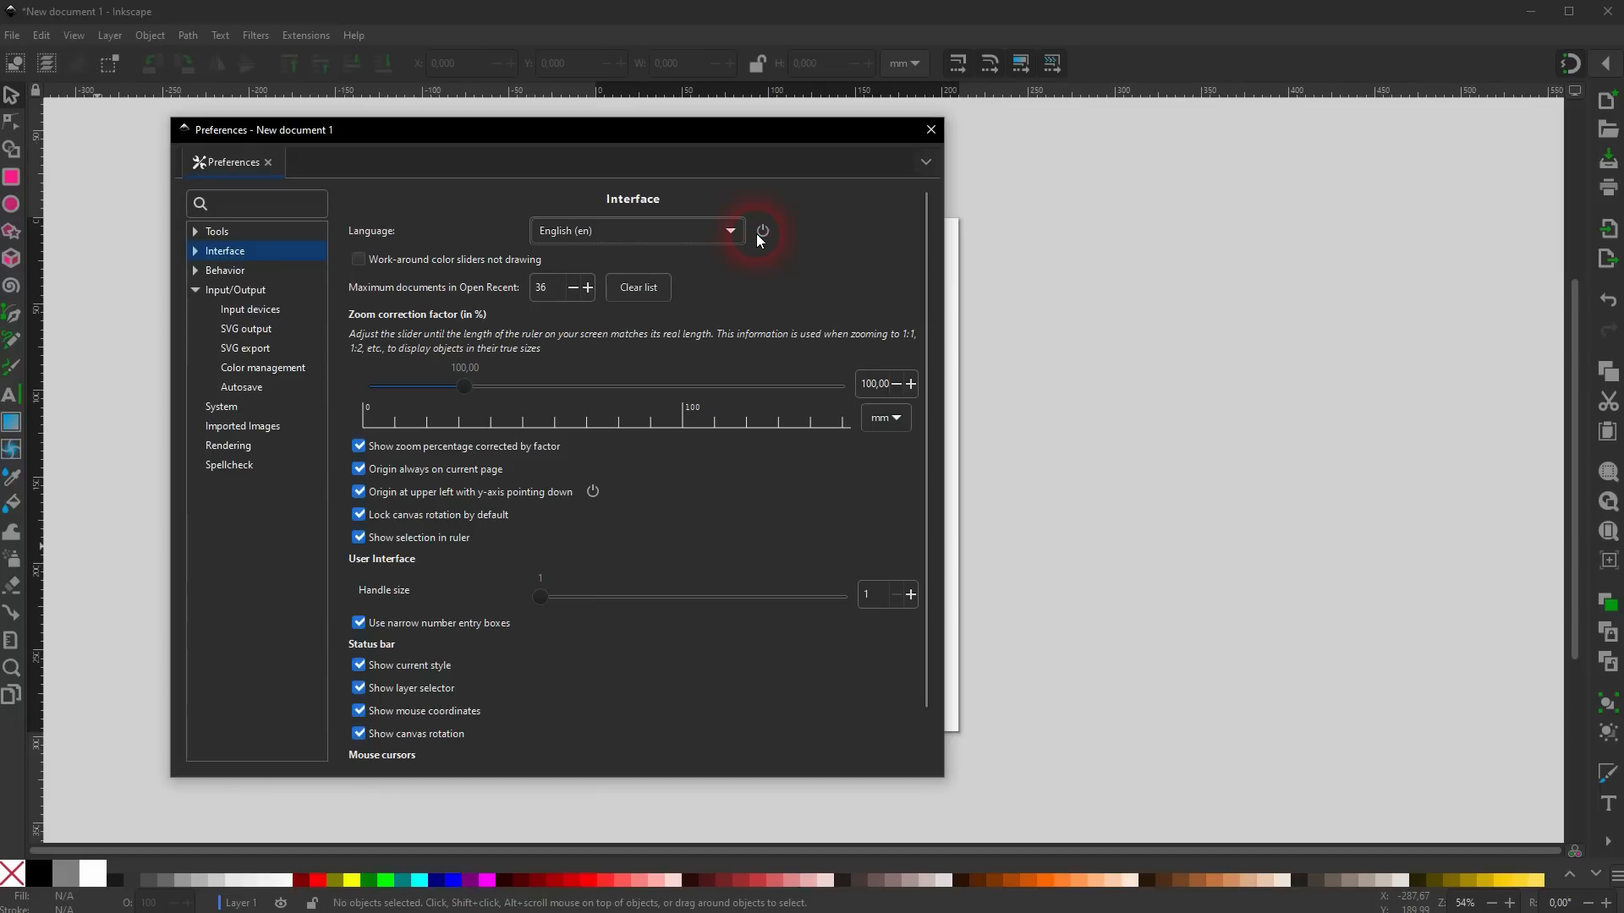
mouse_move(761, 234)
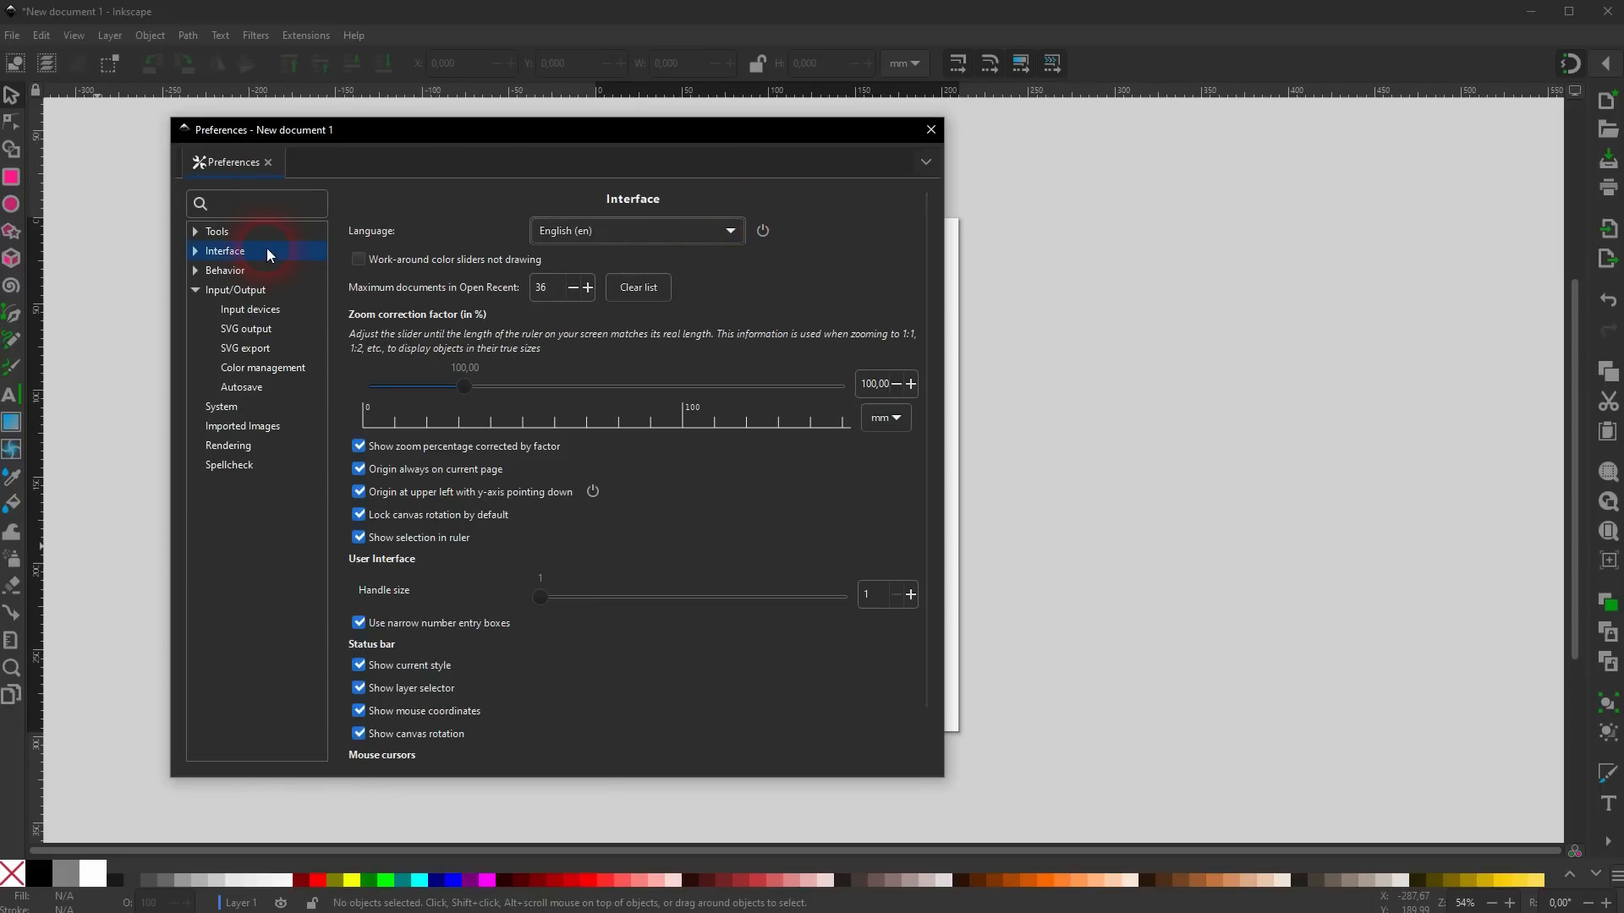
click(931, 129)
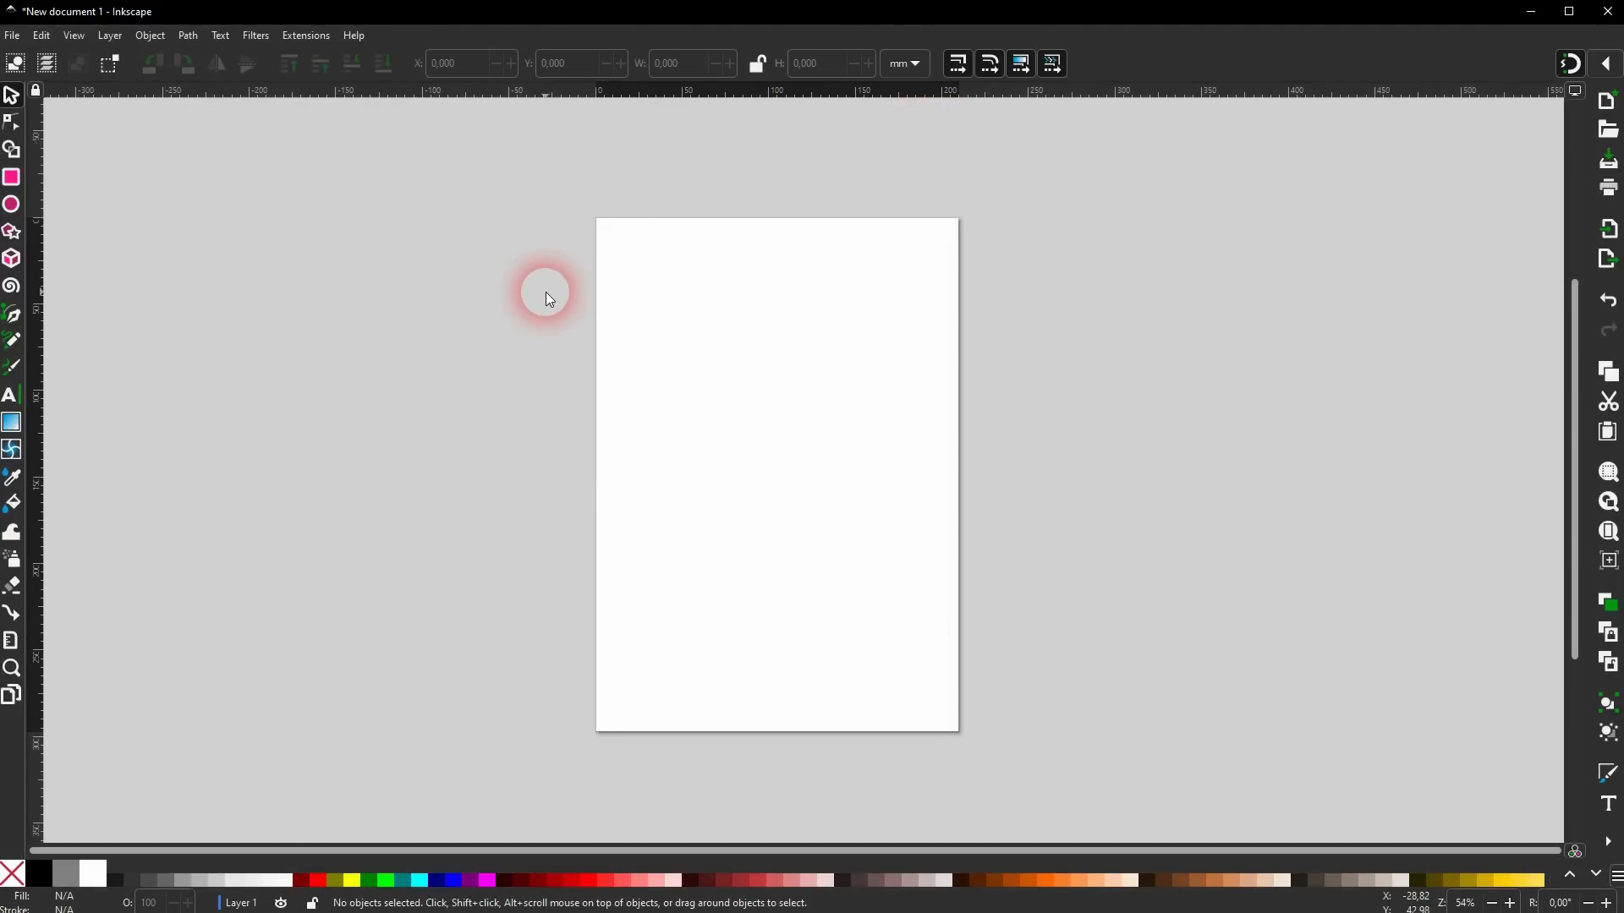
Turn the Wide Screen layout off and back on to compare where the command bar is placed.
click(73, 37)
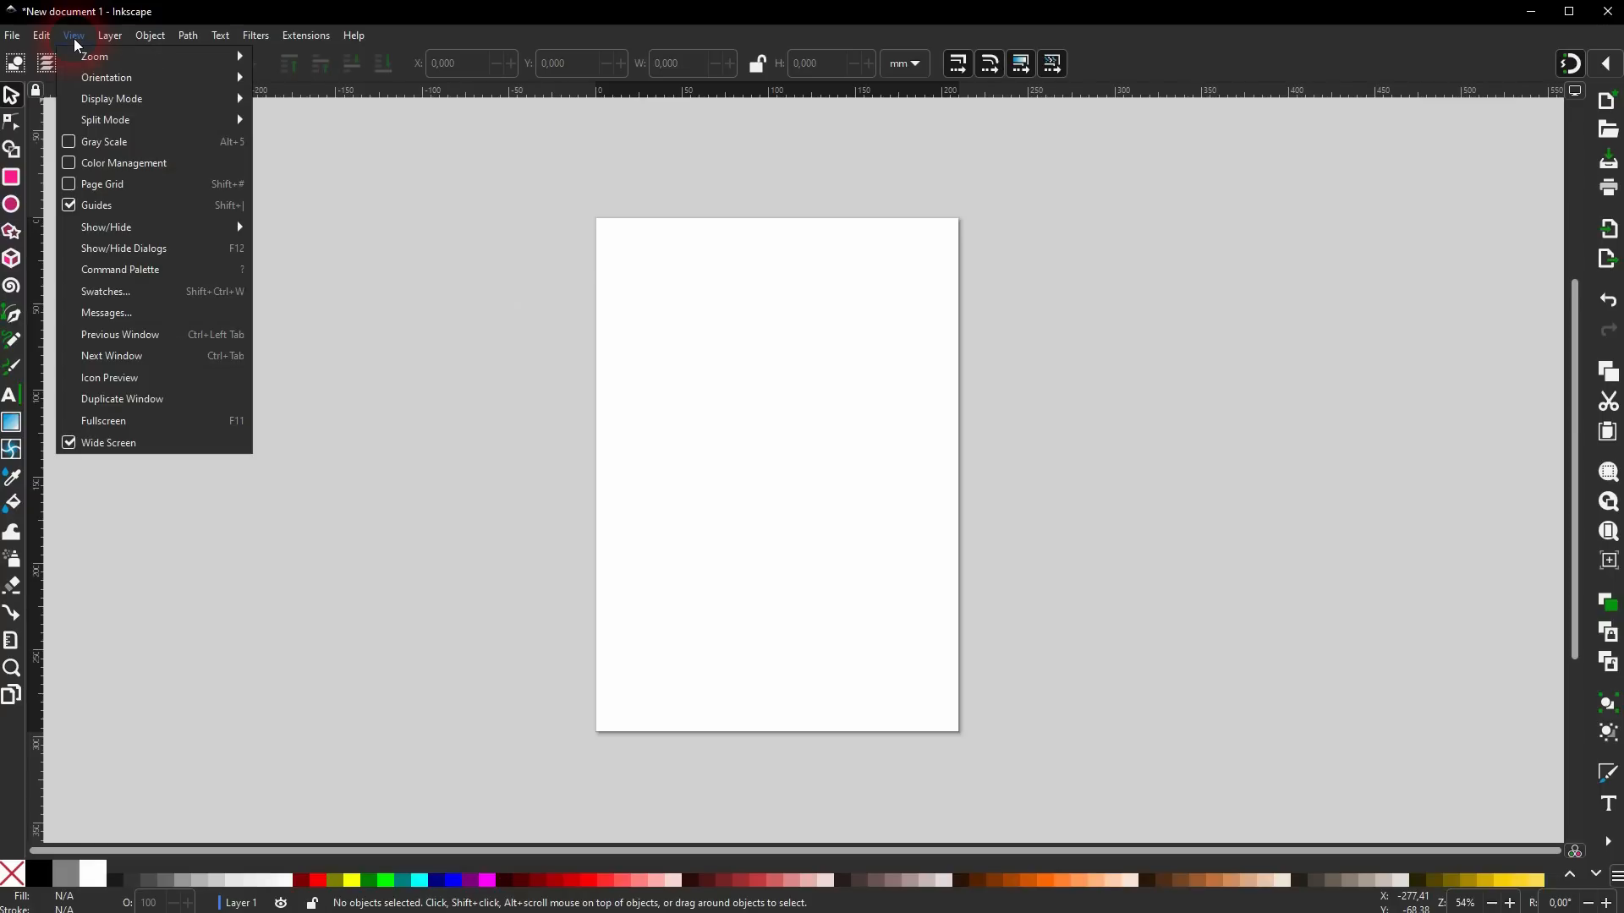
click(68, 441)
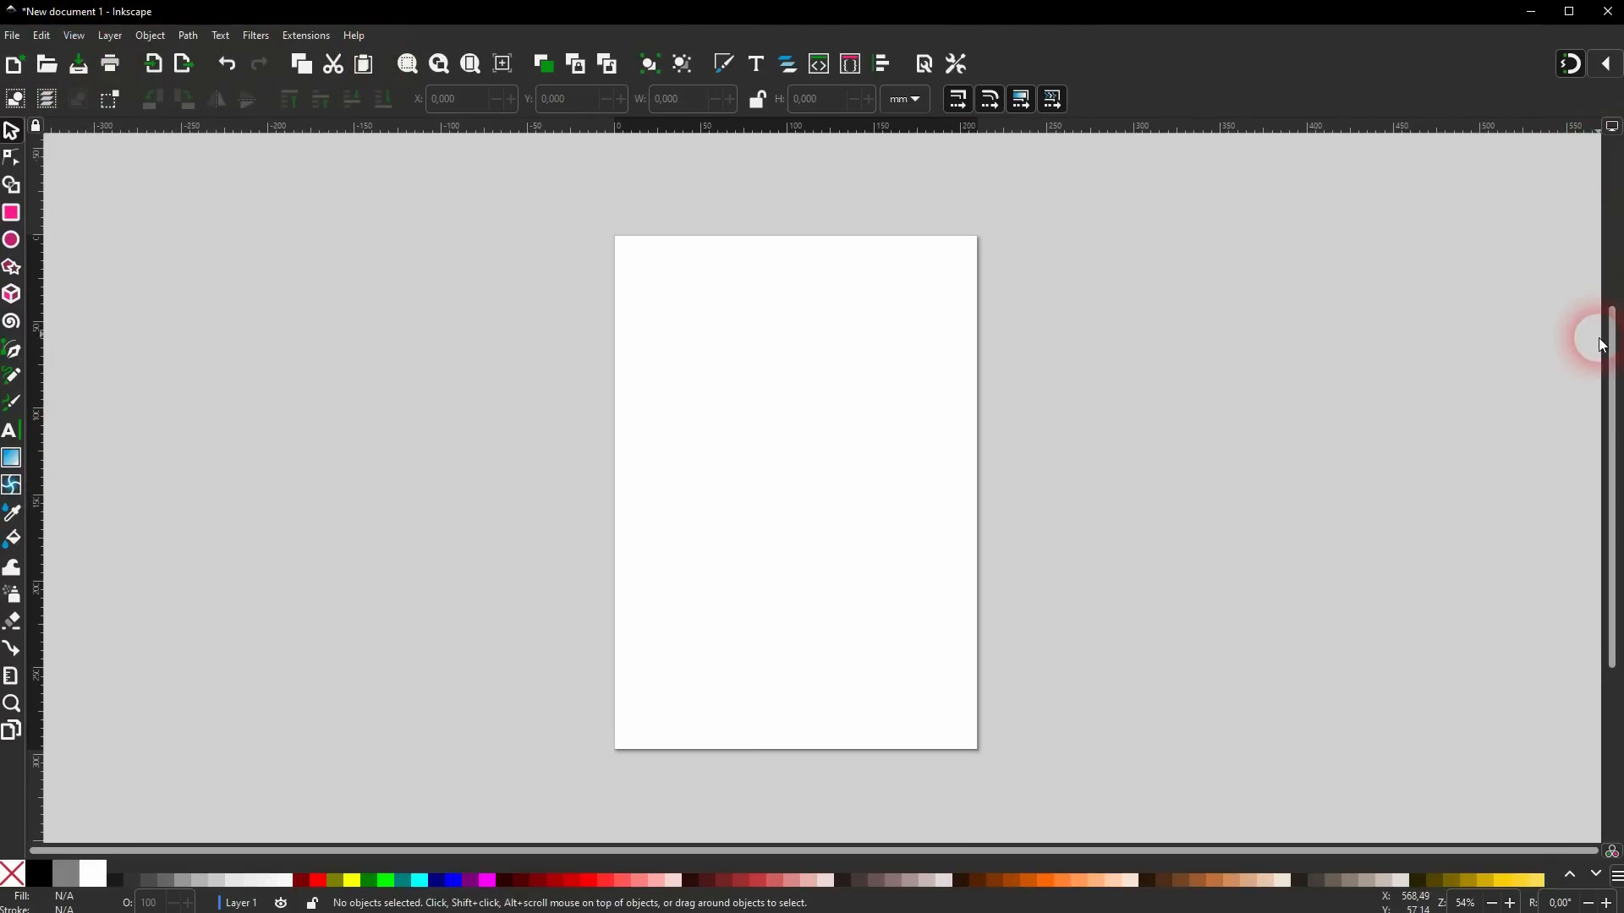
click(74, 34)
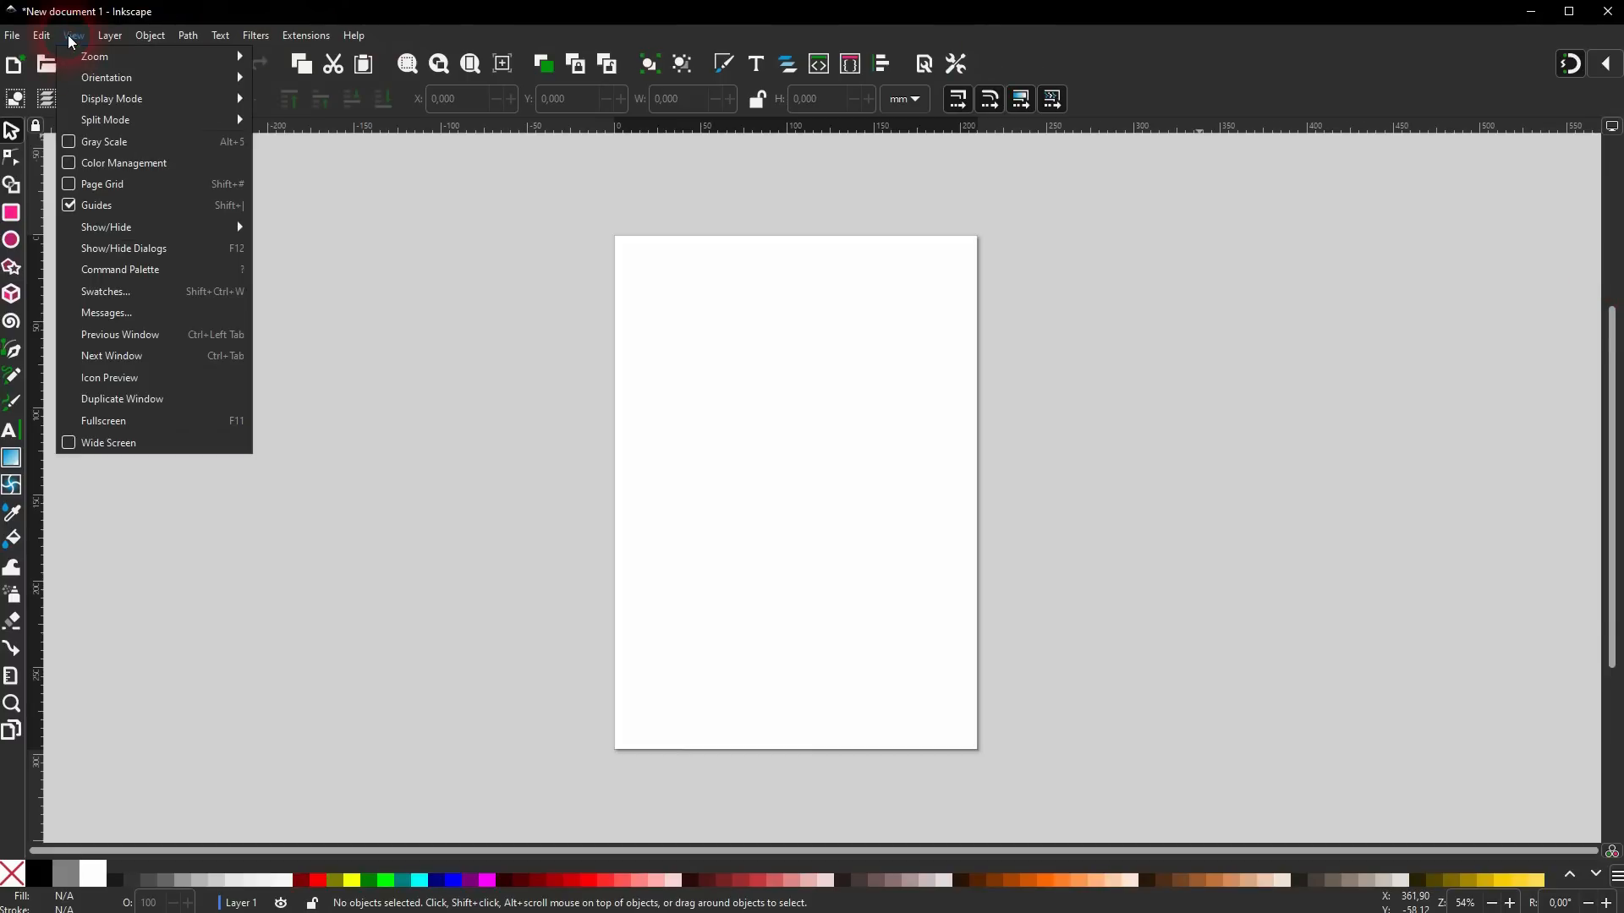
click(66, 443)
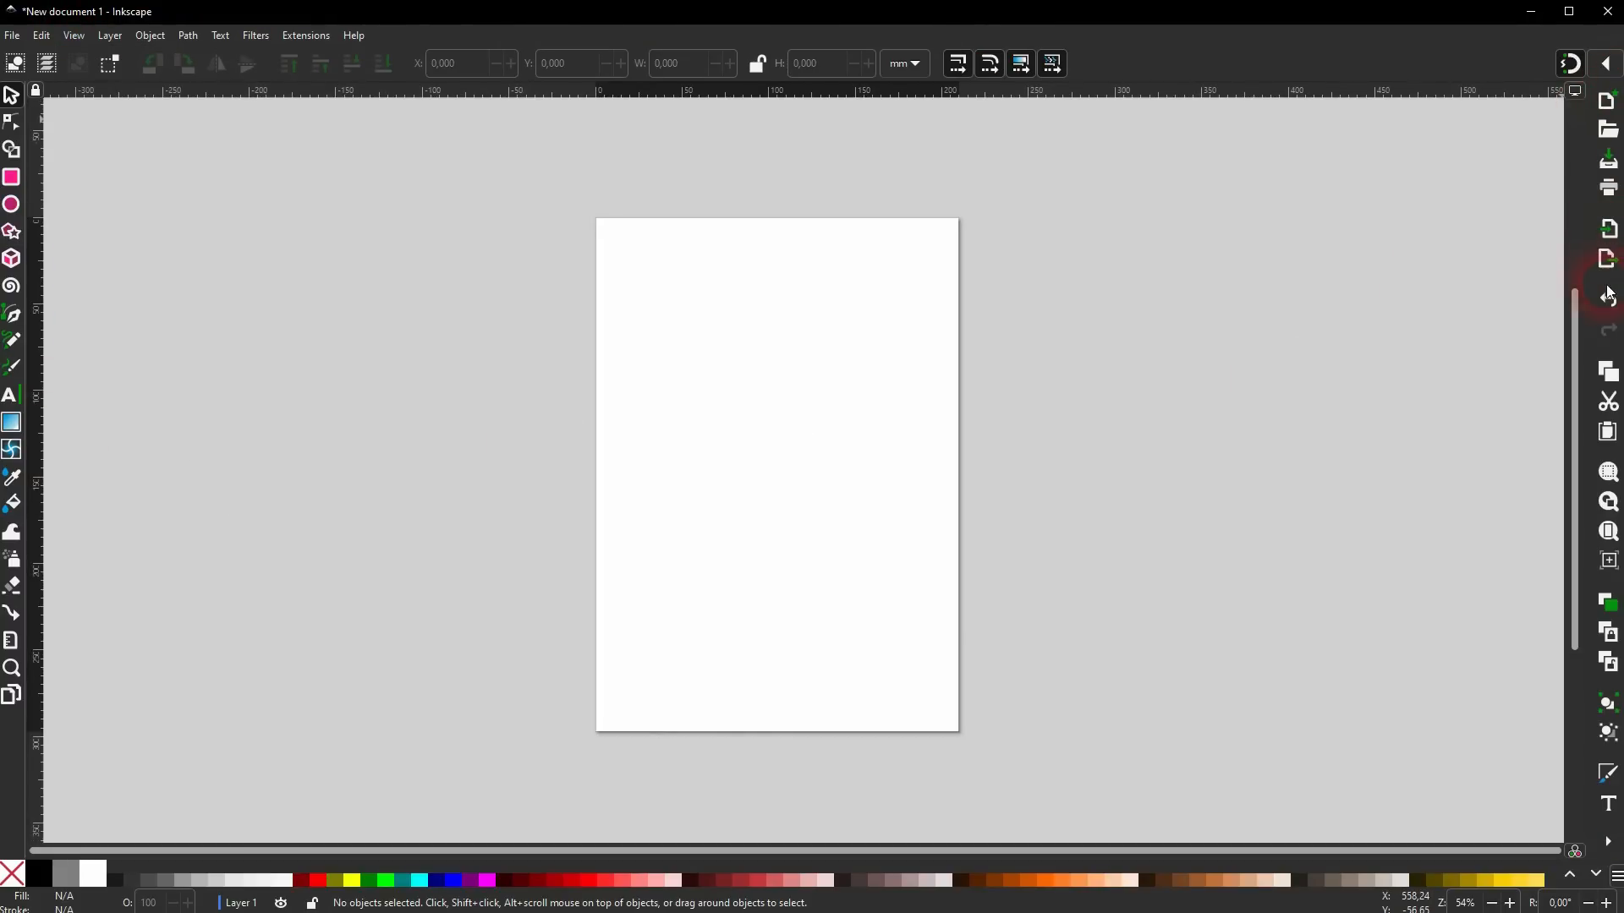
Look over the display modes and draw a rectangle about 109 mm wide and 147 mm high in the middle of the page.
click(72, 35)
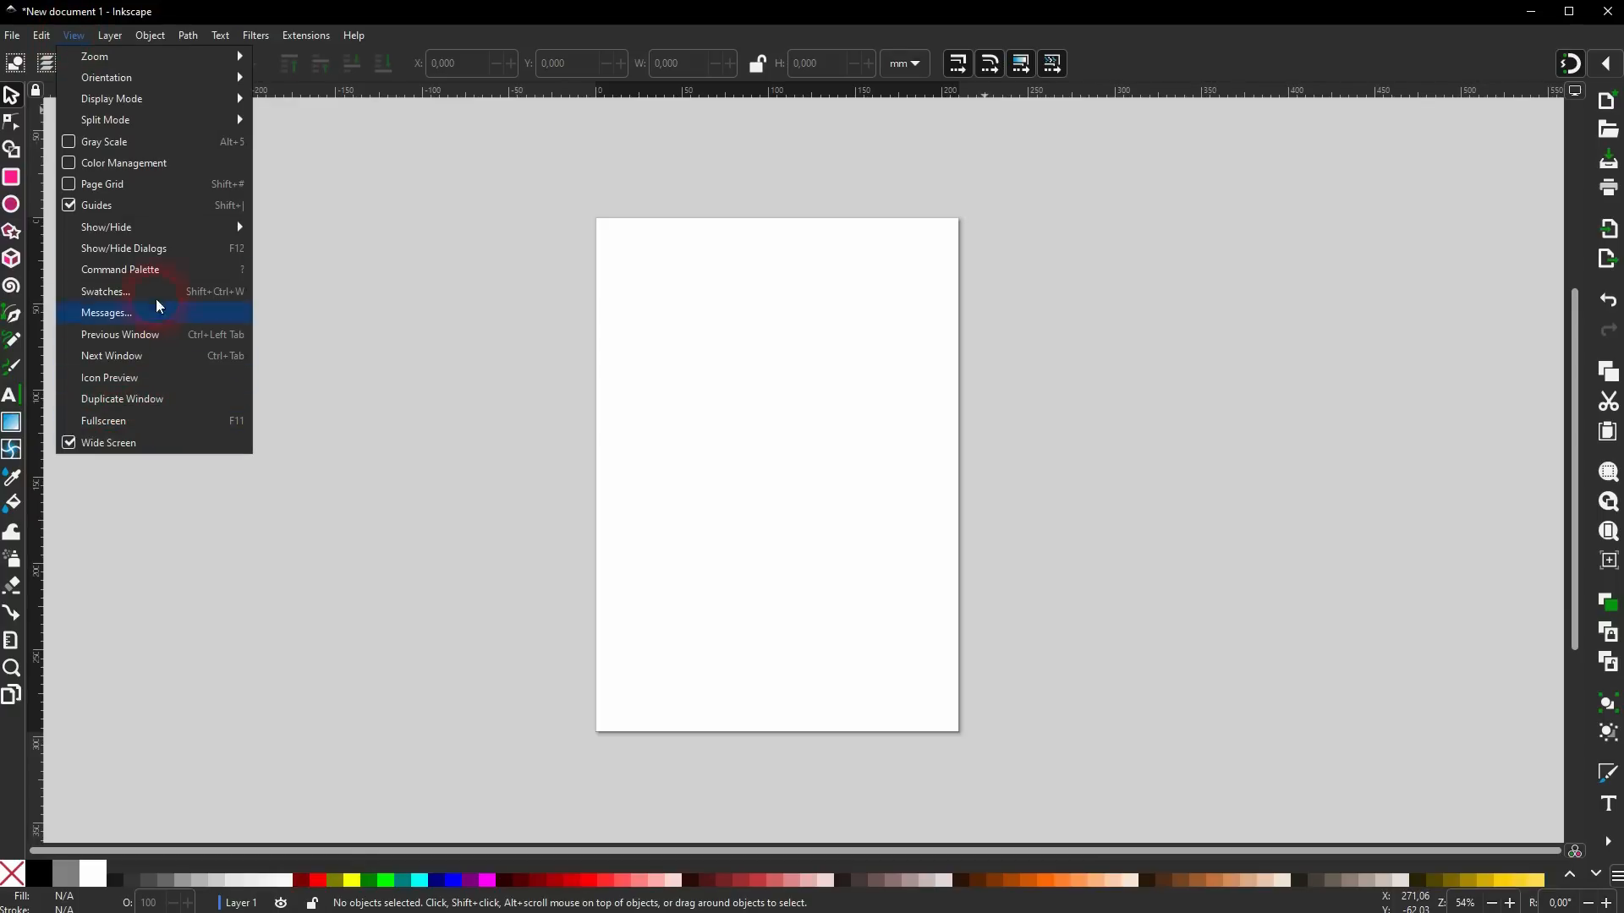
mouse_move(182, 97)
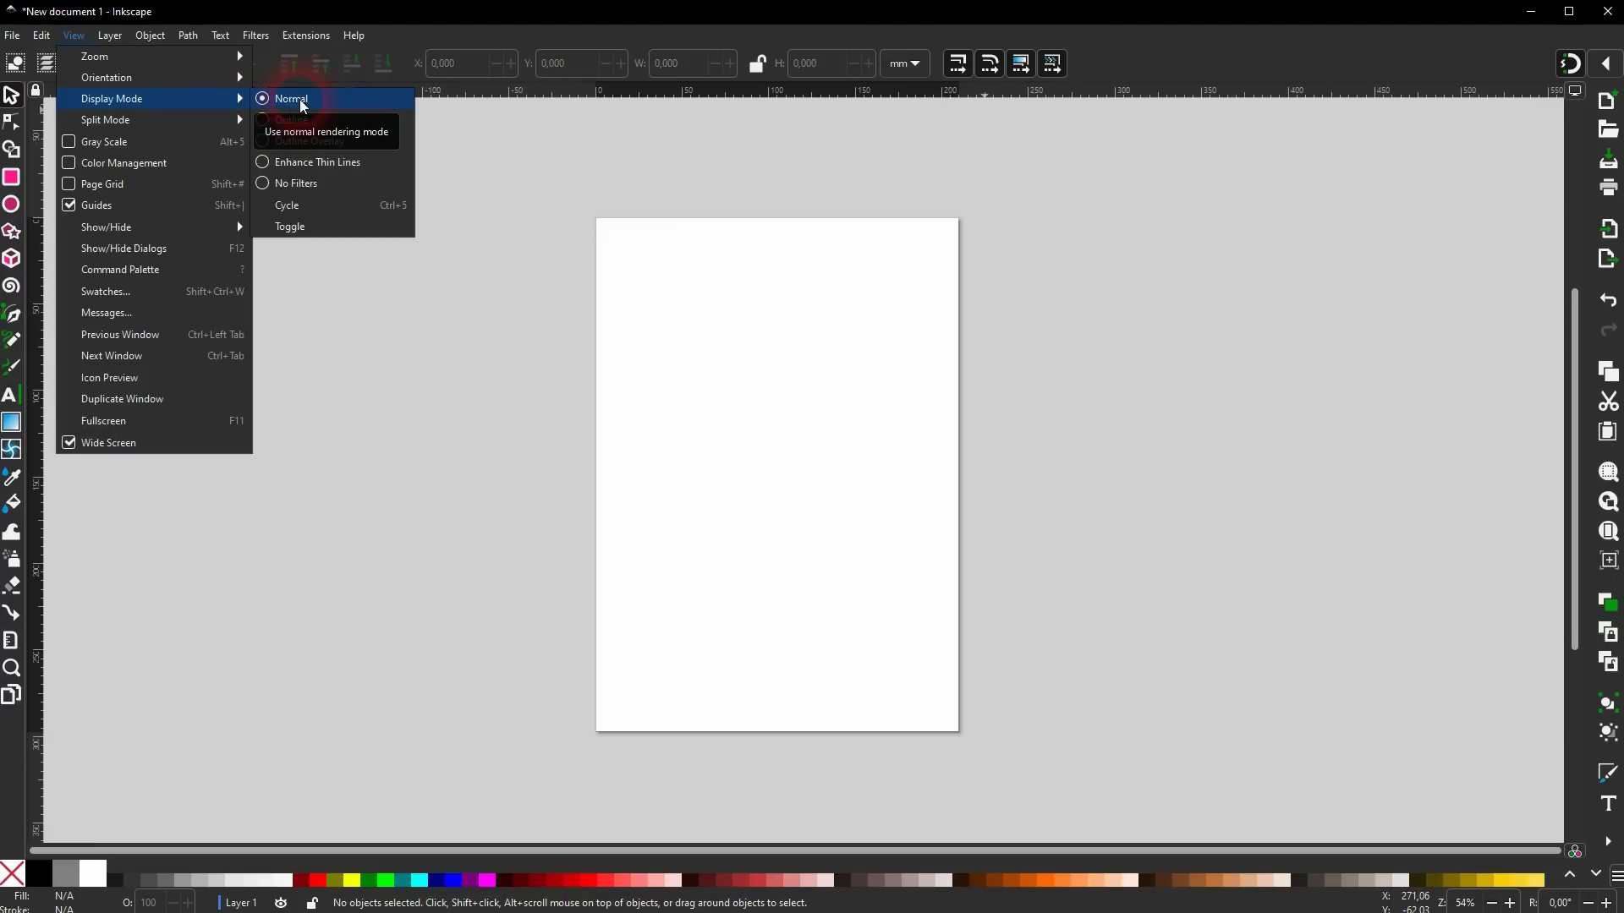
click(409, 428)
click(11, 177)
drag(689, 349, 880, 603)
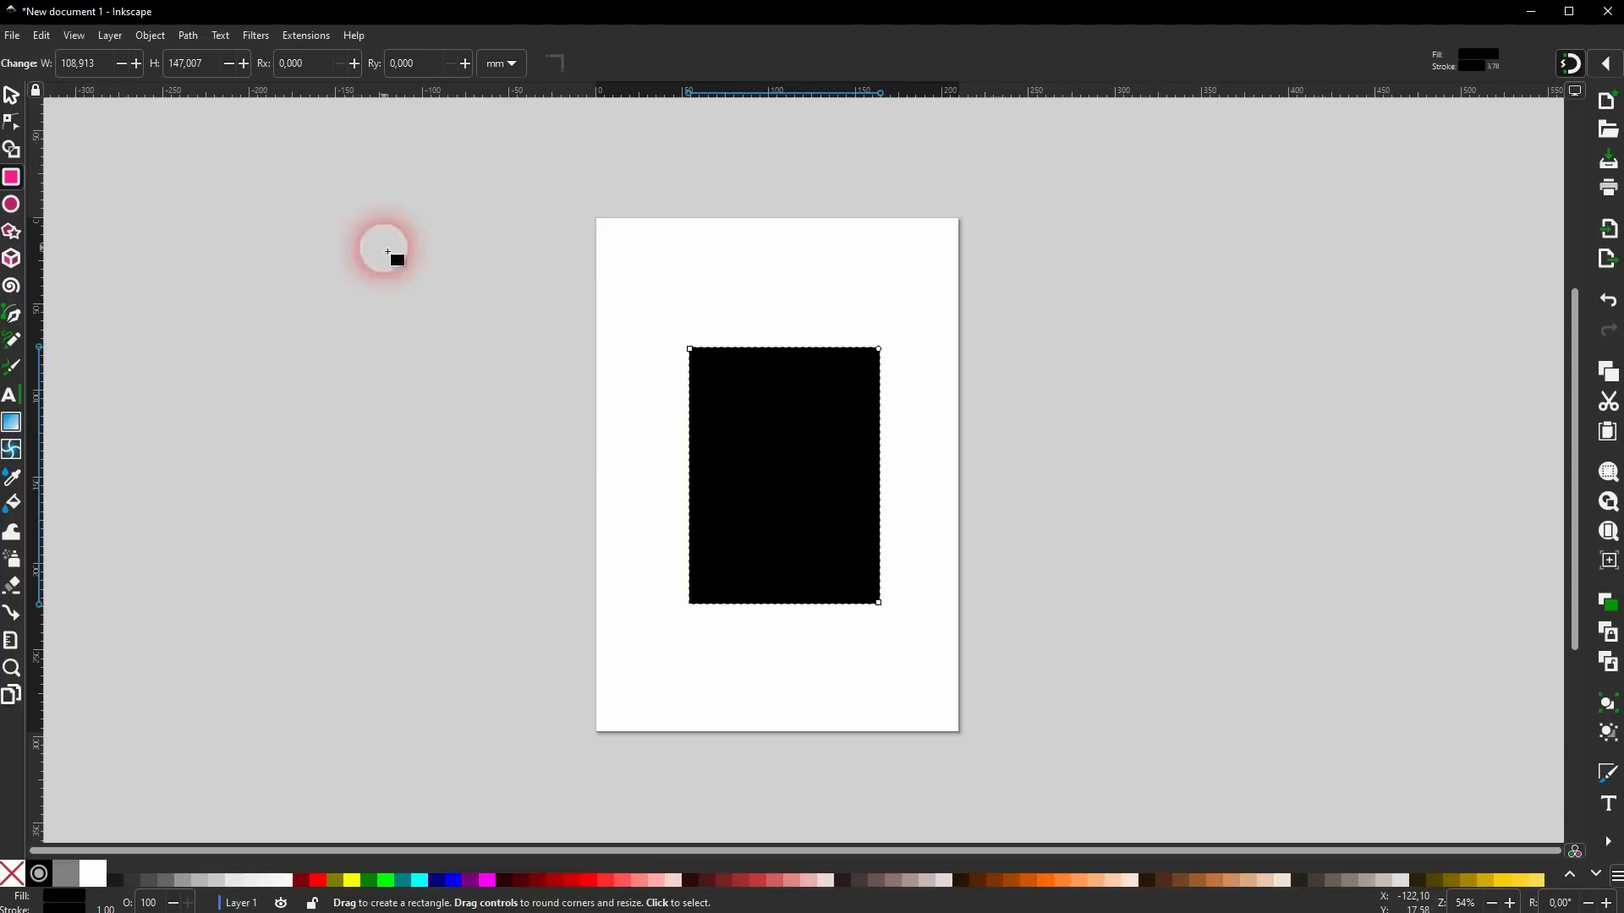
Switch the display mode to Outline to view the rectangle, and return it to Normal.
click(74, 36)
mouse_move(164, 107)
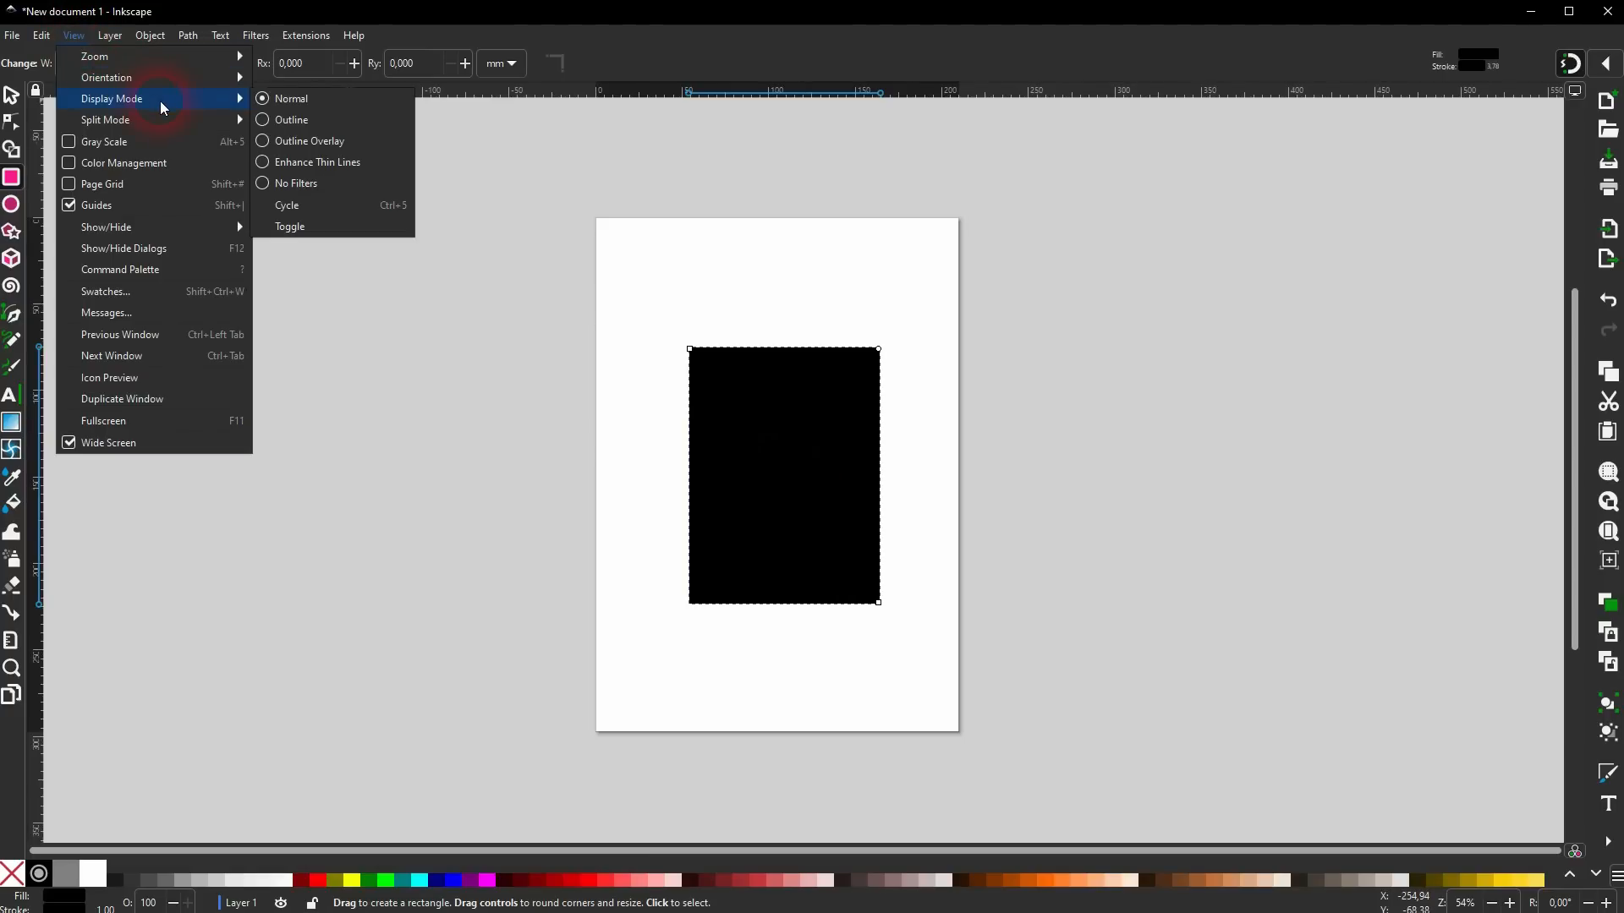
click(287, 121)
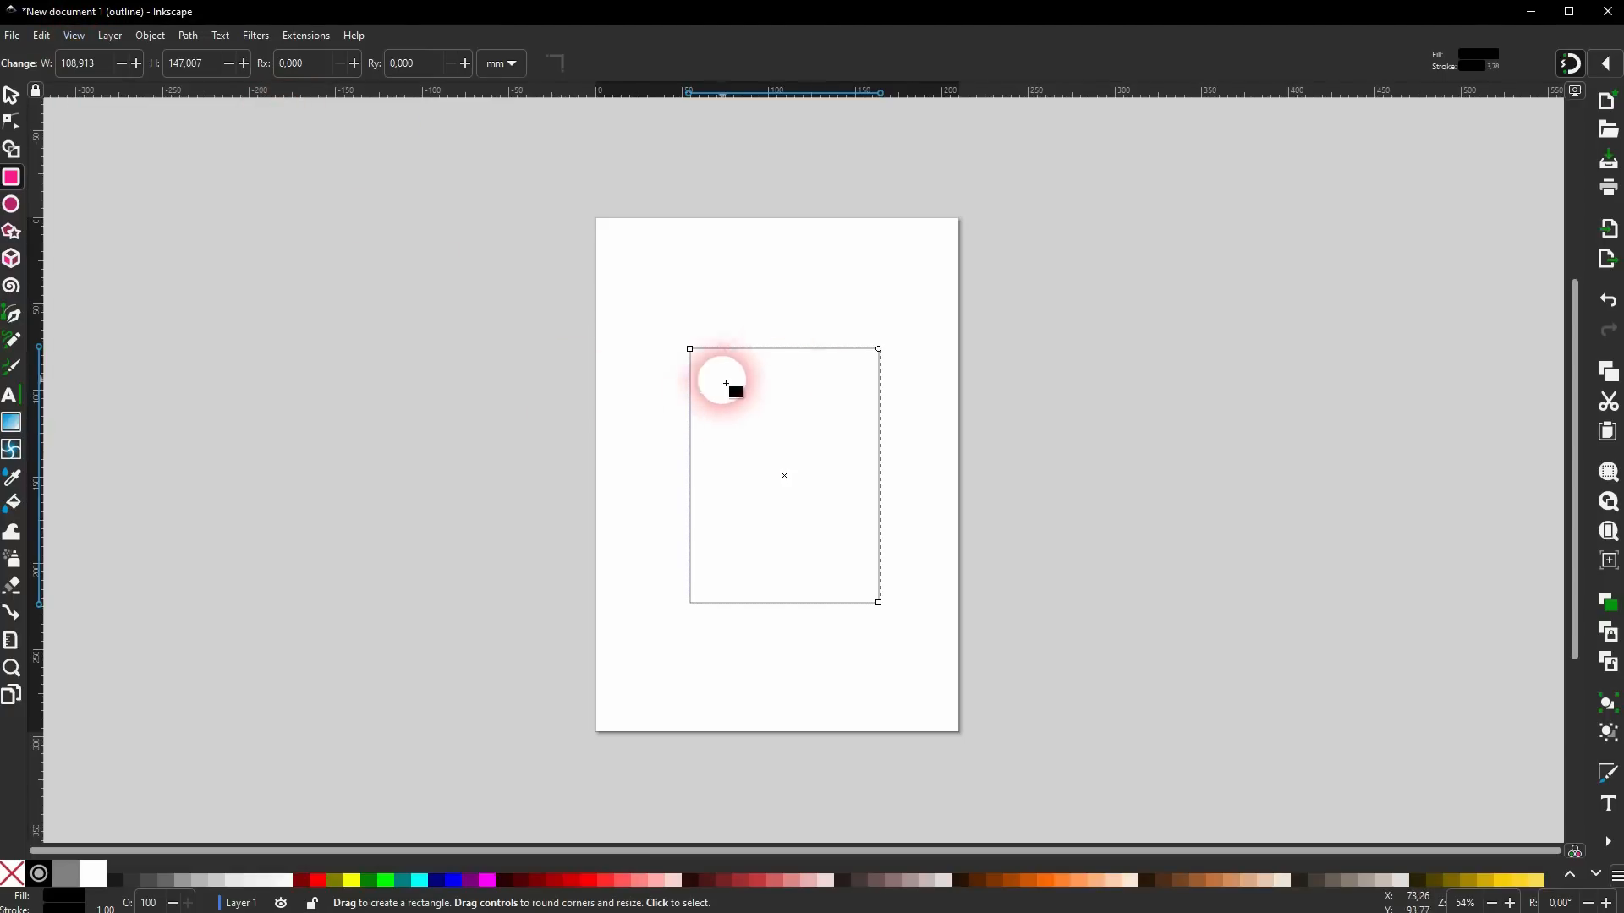
click(76, 37)
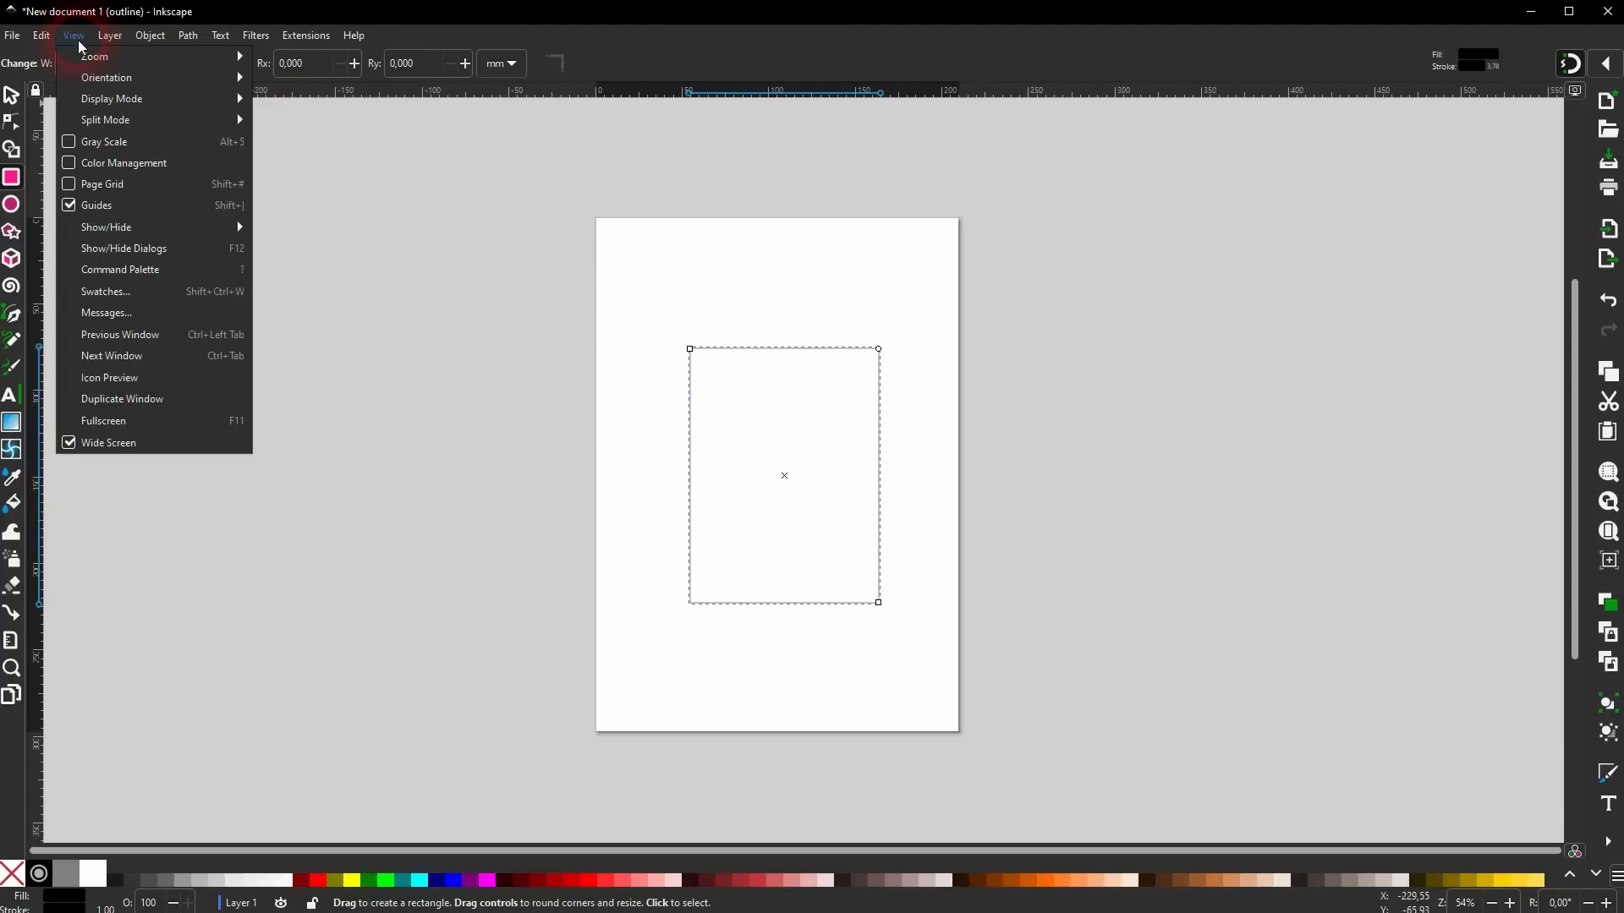
click(158, 102)
click(262, 99)
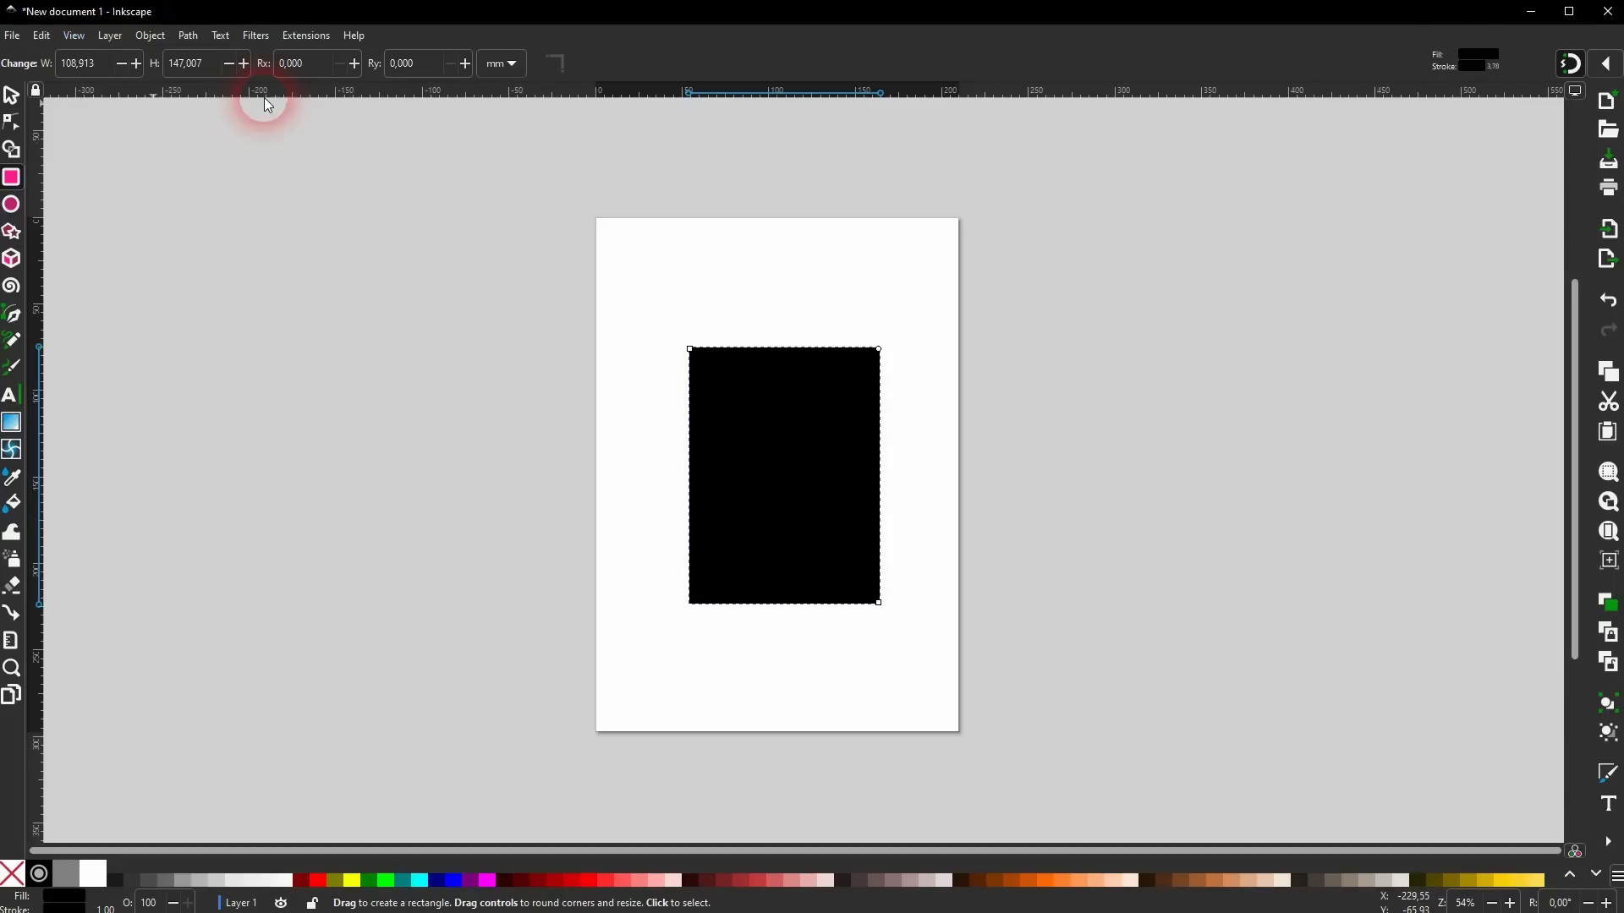
Delete the rectangle and return to the Selector tool.
key(Delete)
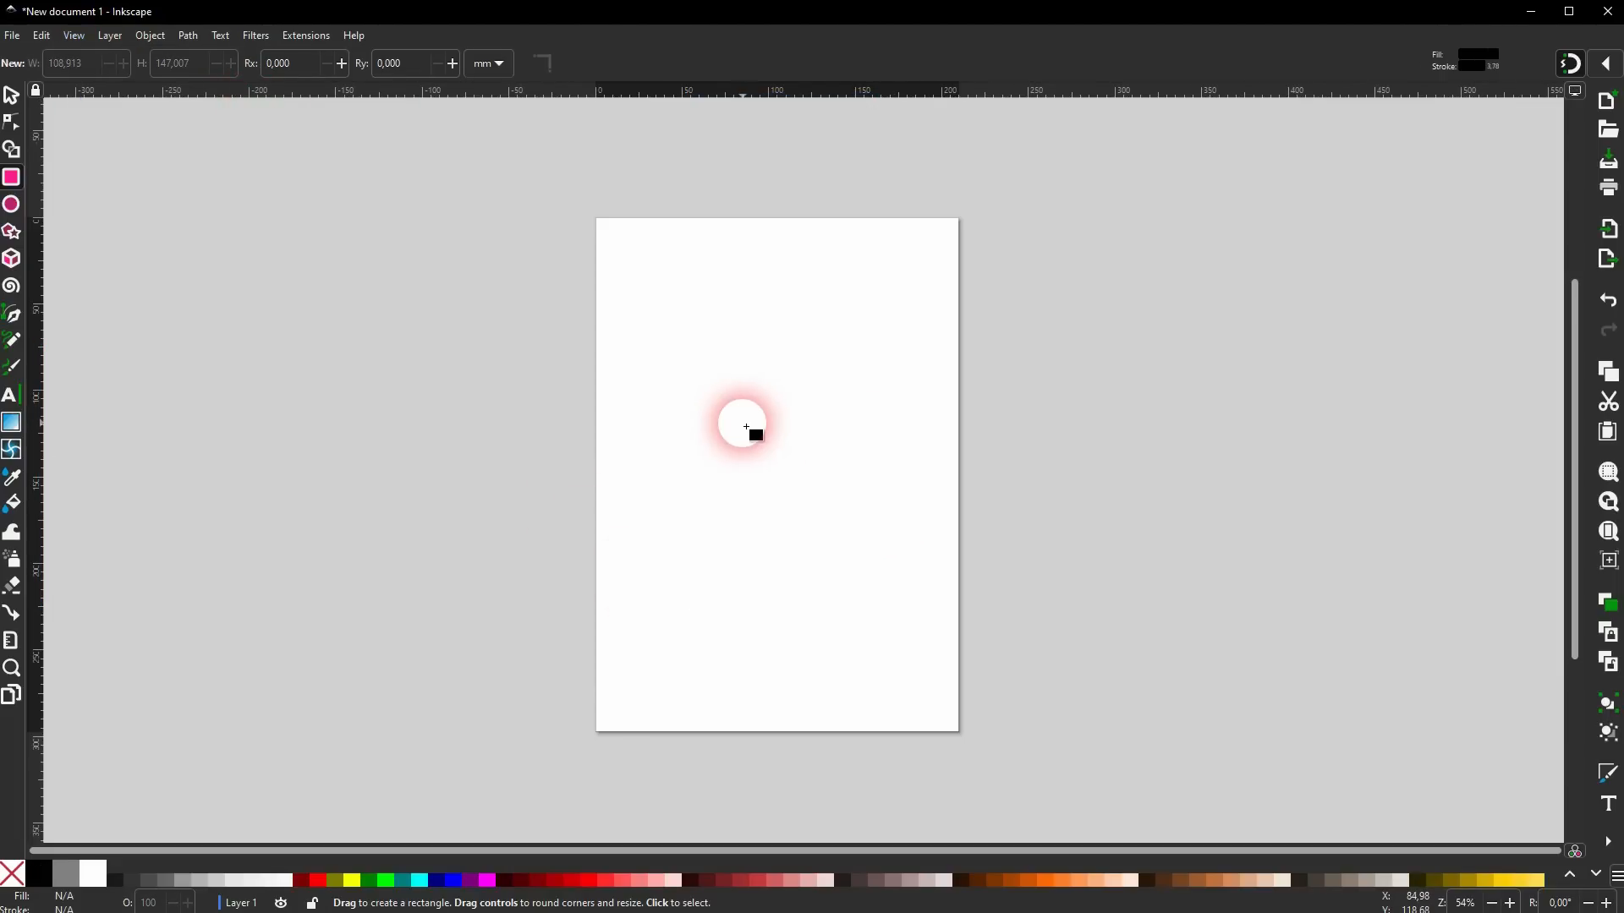
click(11, 95)
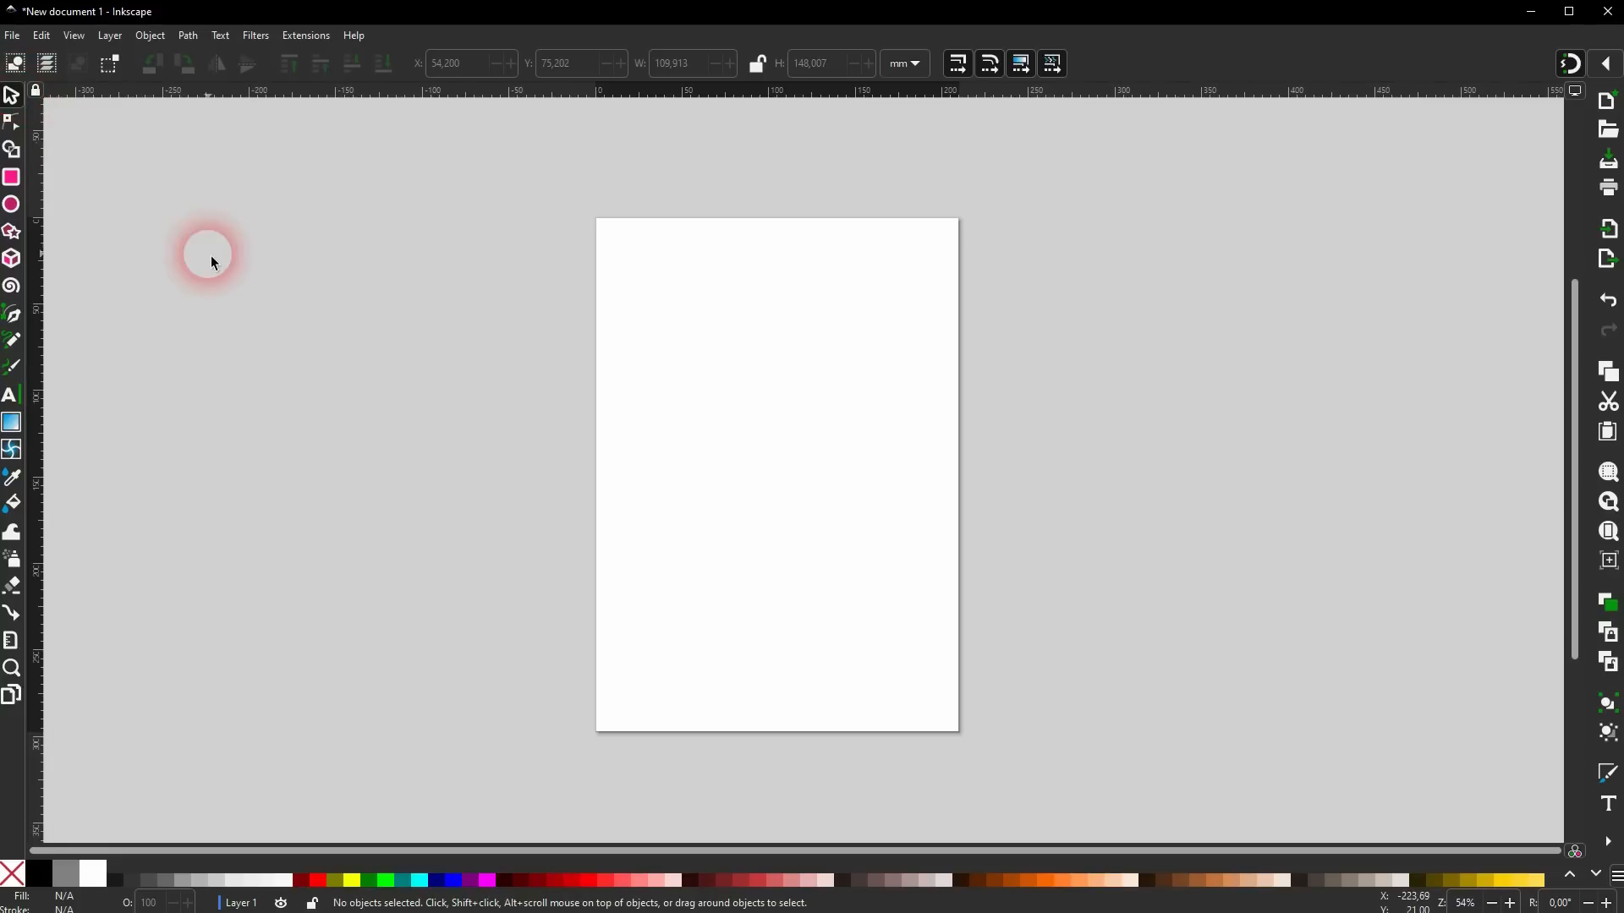
Change the GTK theme to HighContrast in the interface theming preferences.
click(41, 35)
click(125, 547)
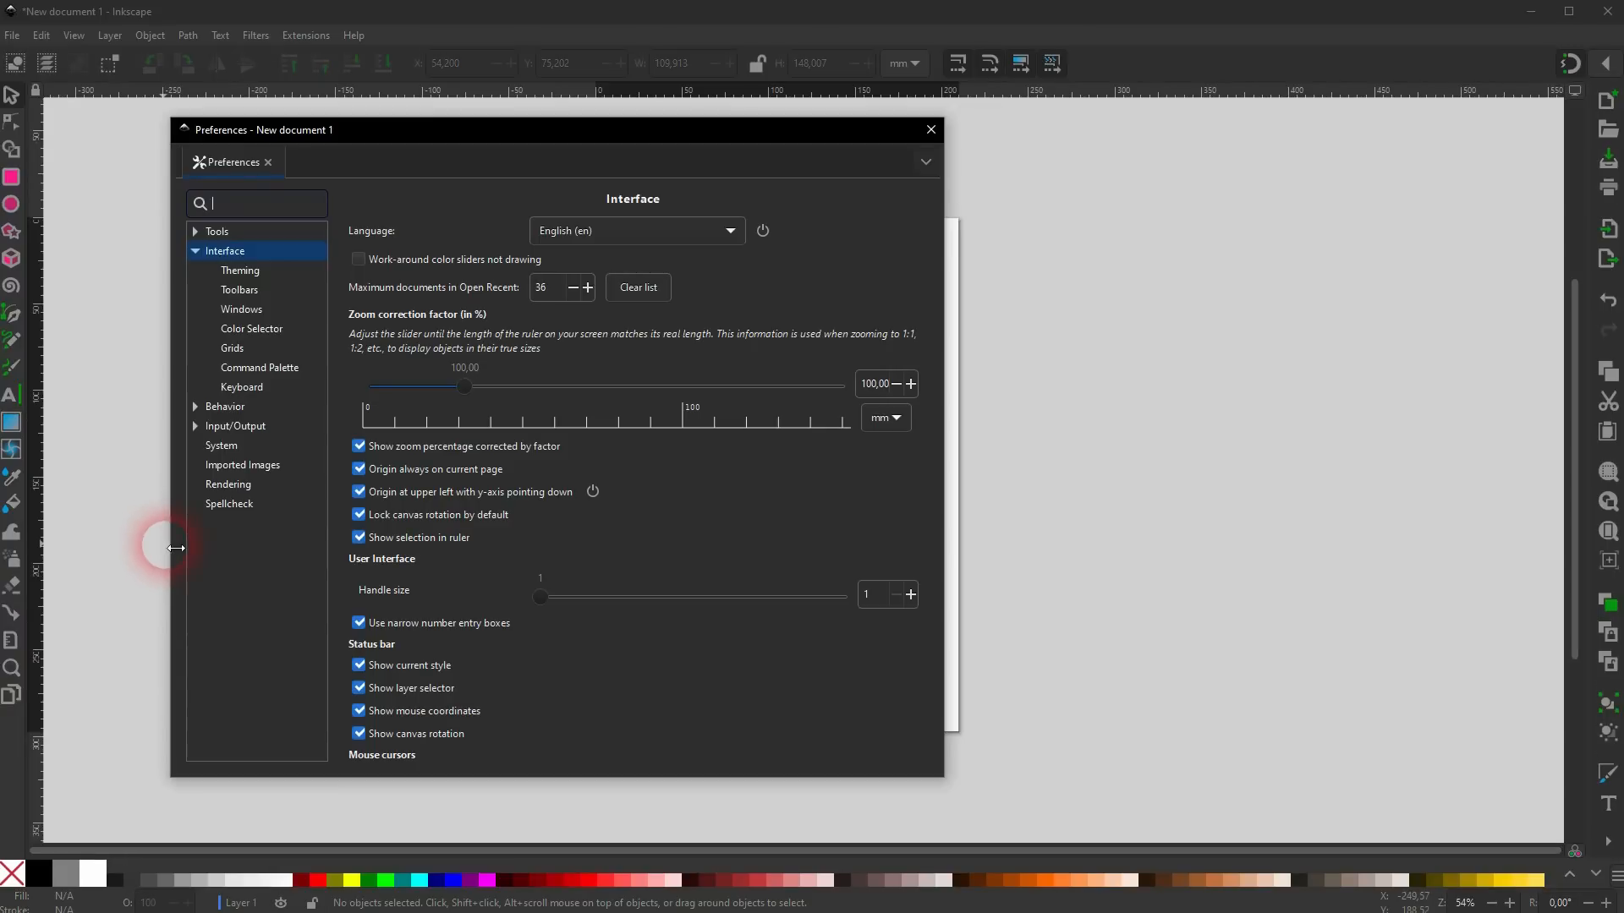
click(240, 270)
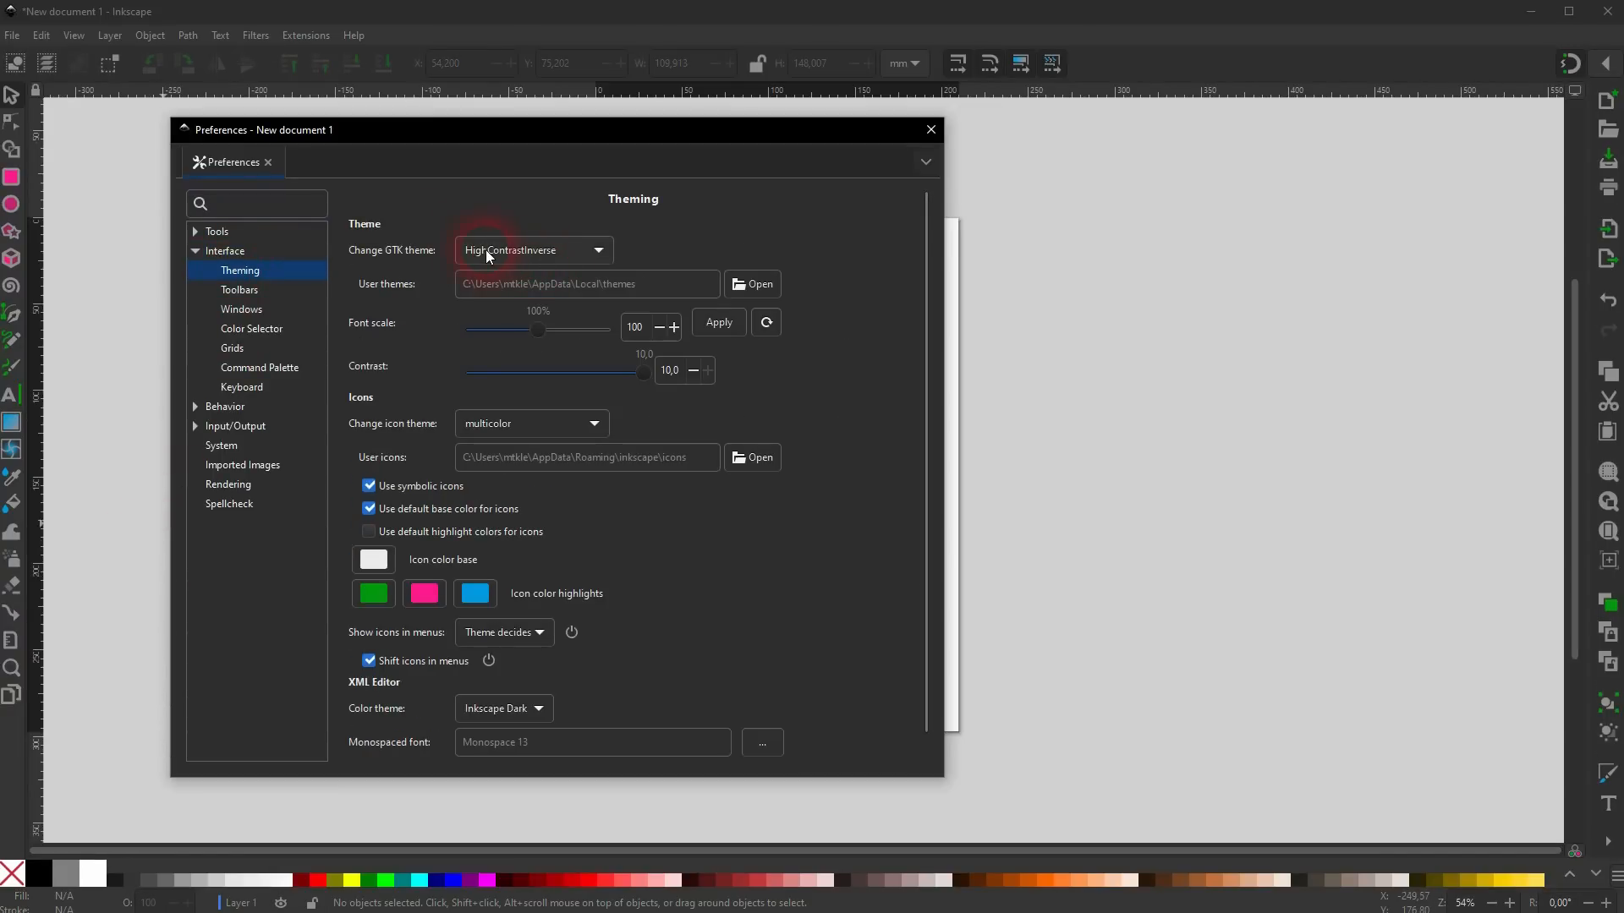
click(540, 254)
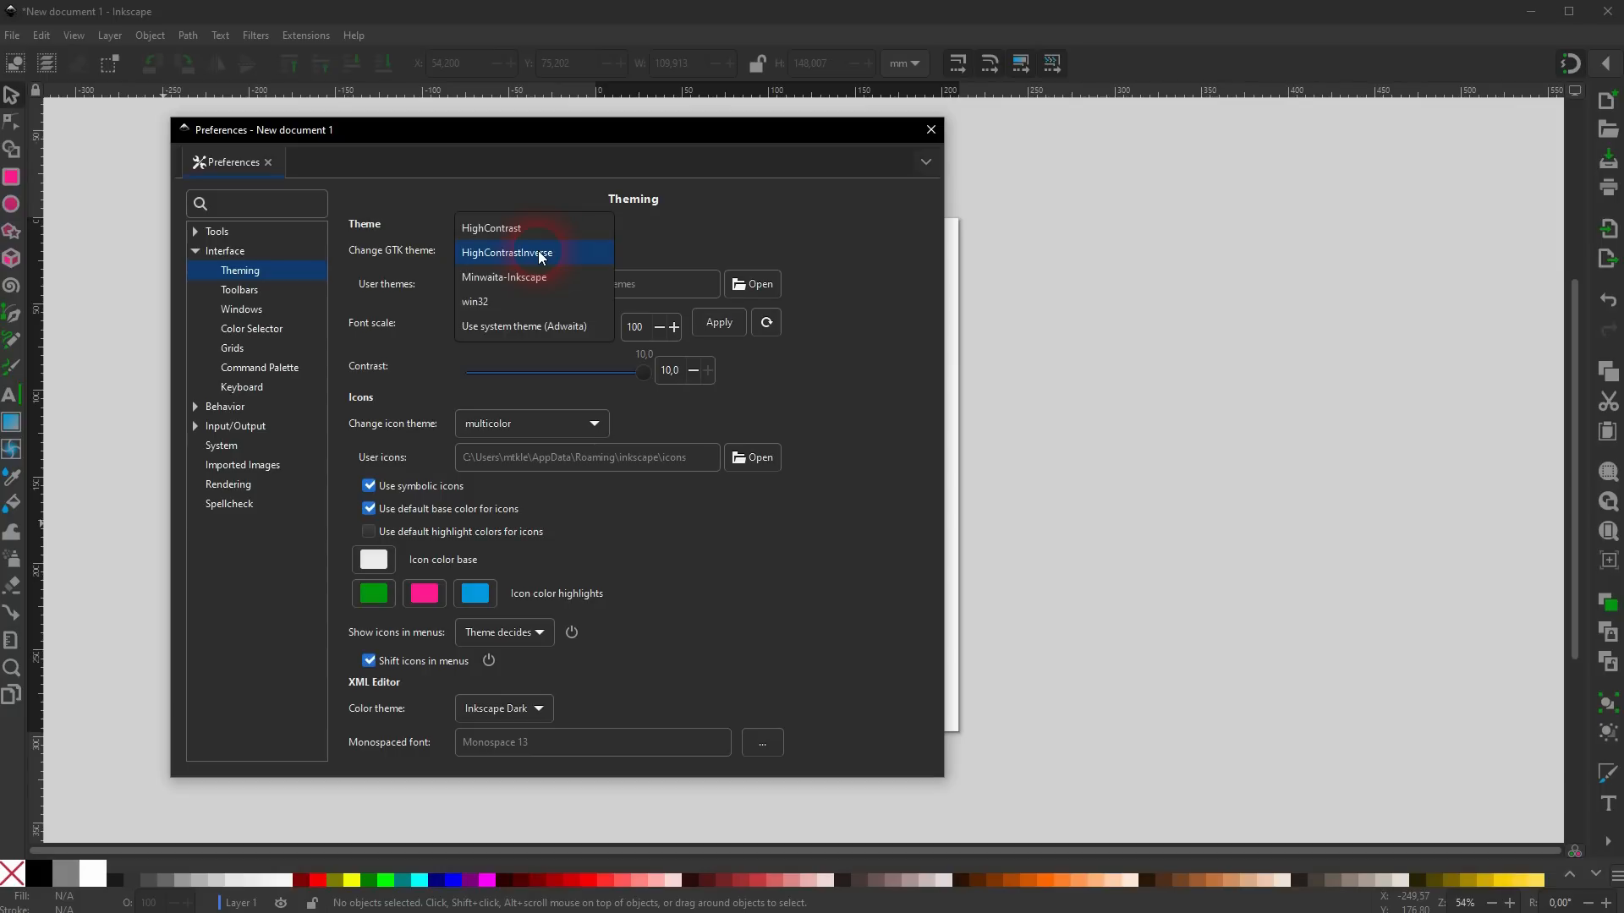
click(521, 230)
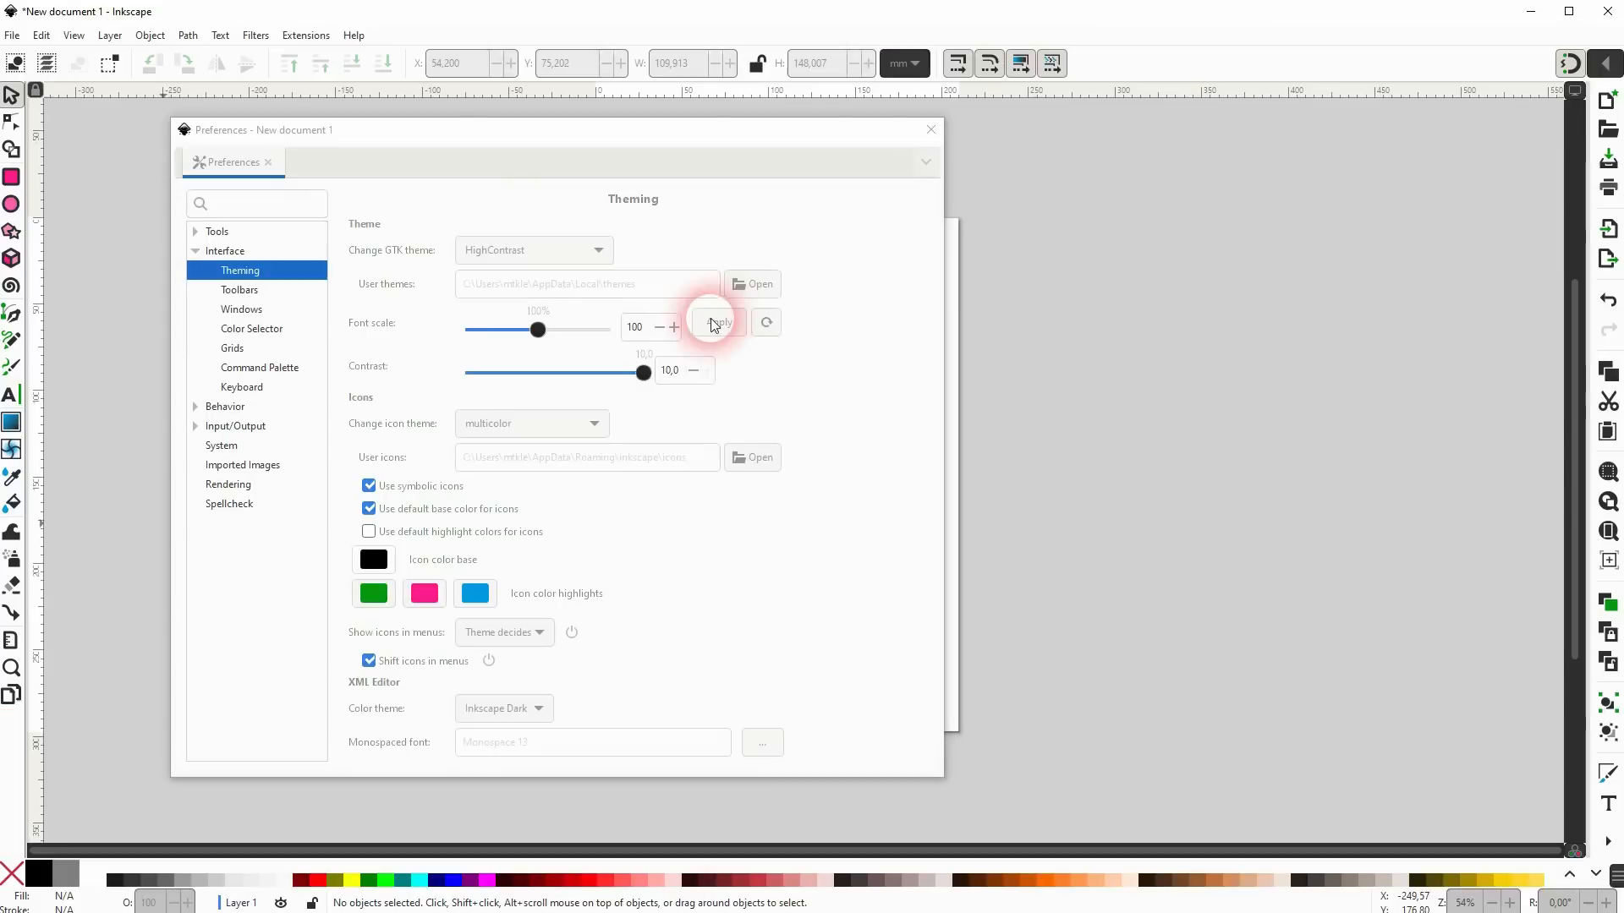
Change the GTK theme to HighContrastInverse in the interface theming preferences.
click(574, 253)
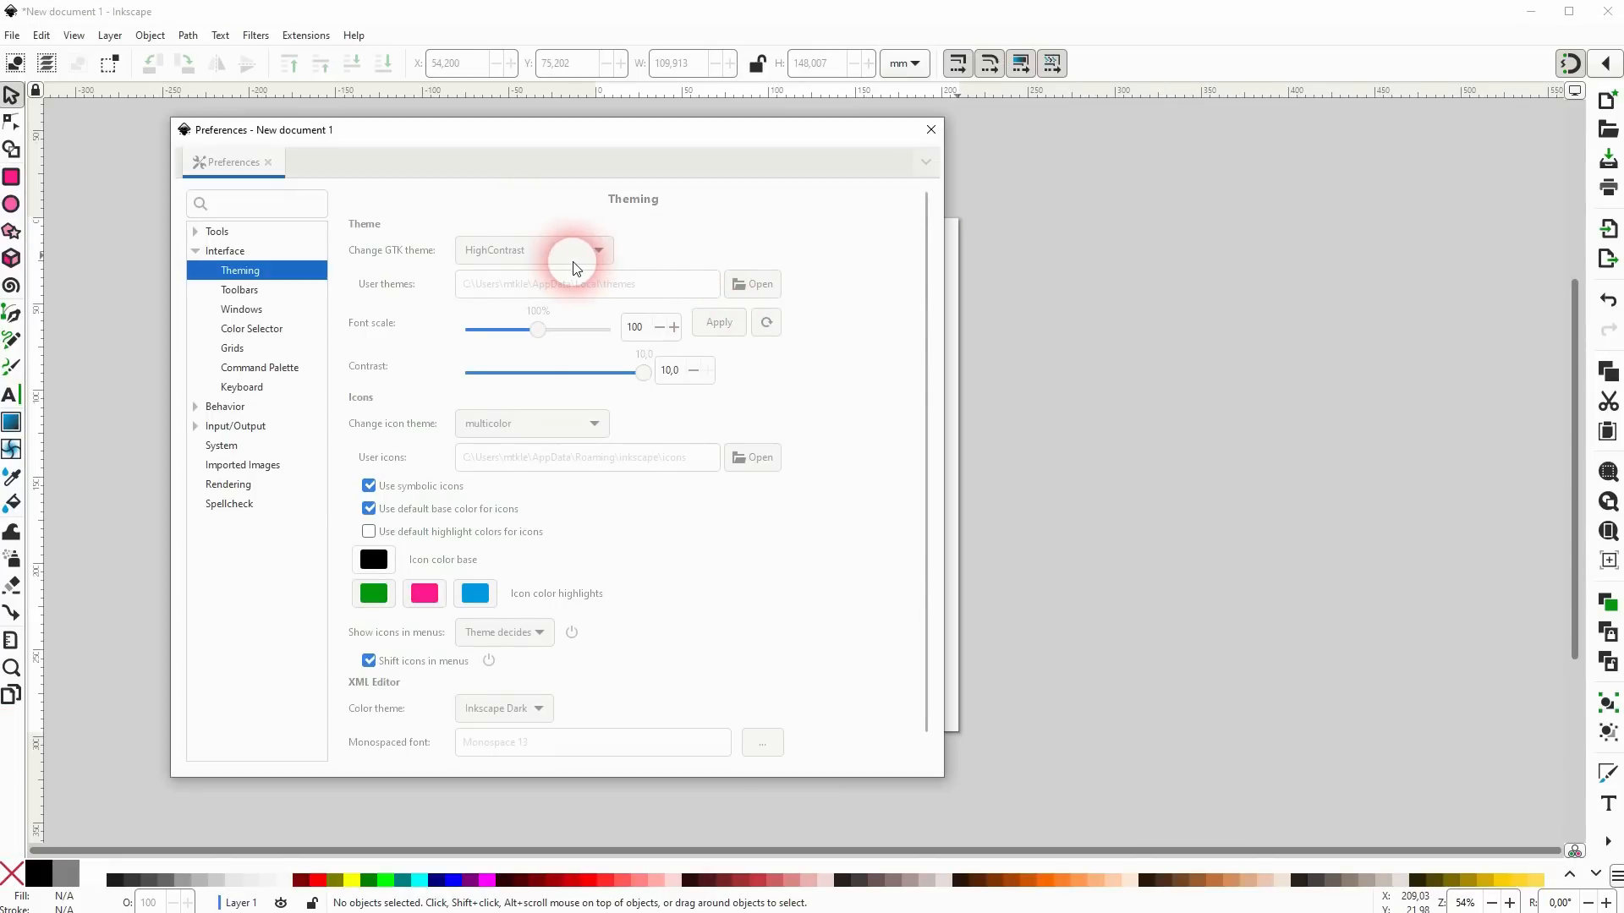
click(549, 279)
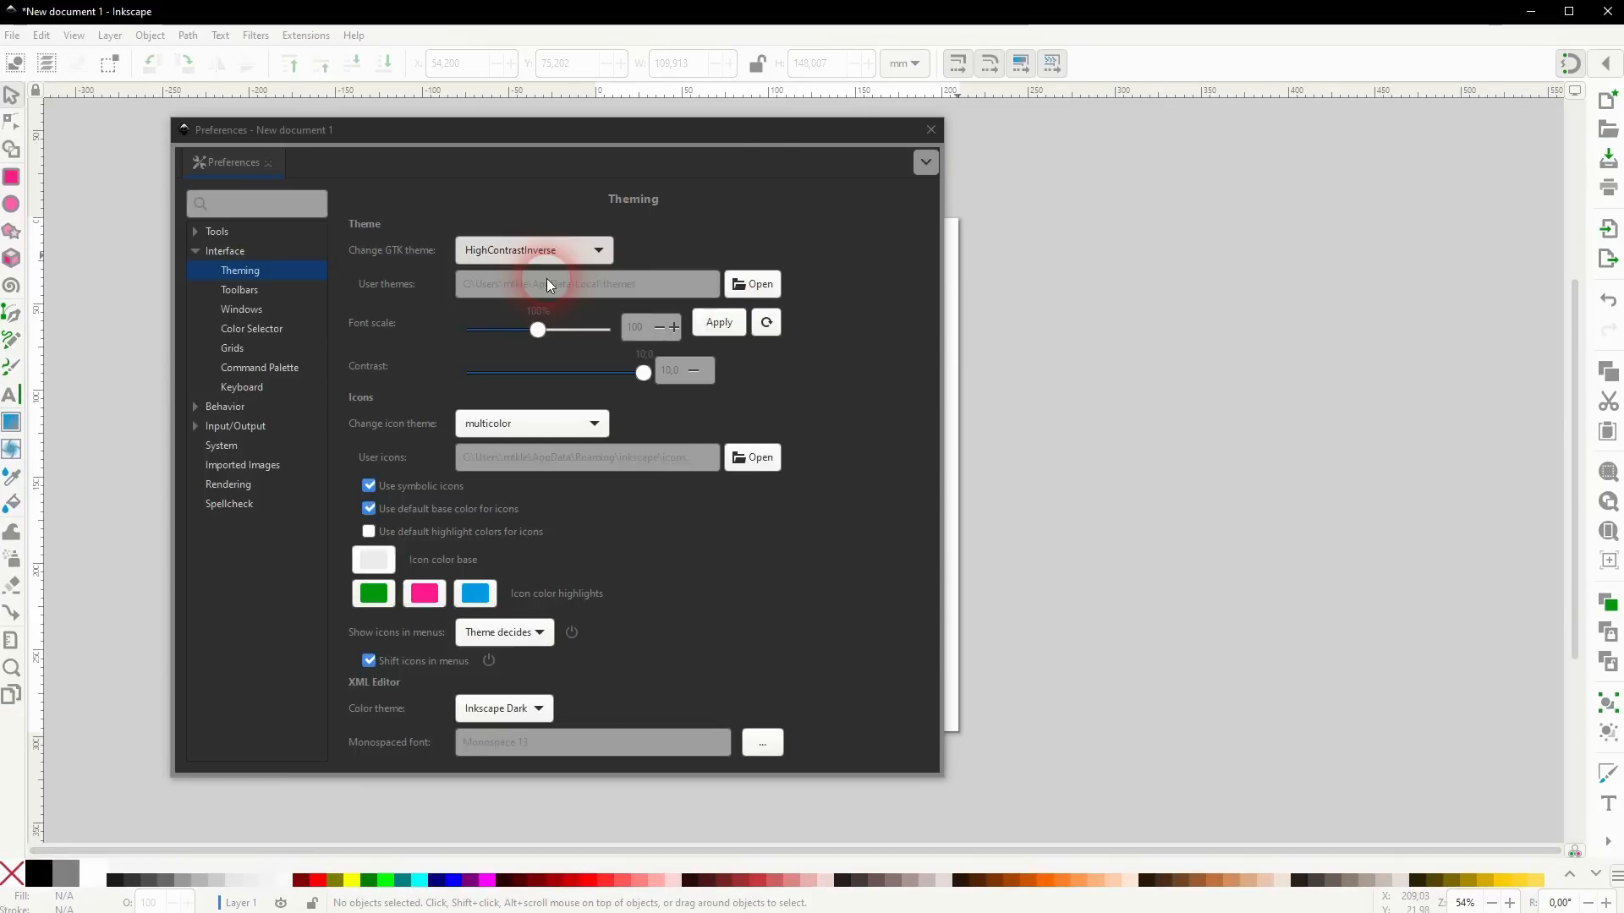
Check the autosave preferences, including the interval in minutes, and close the preferences.
click(196, 426)
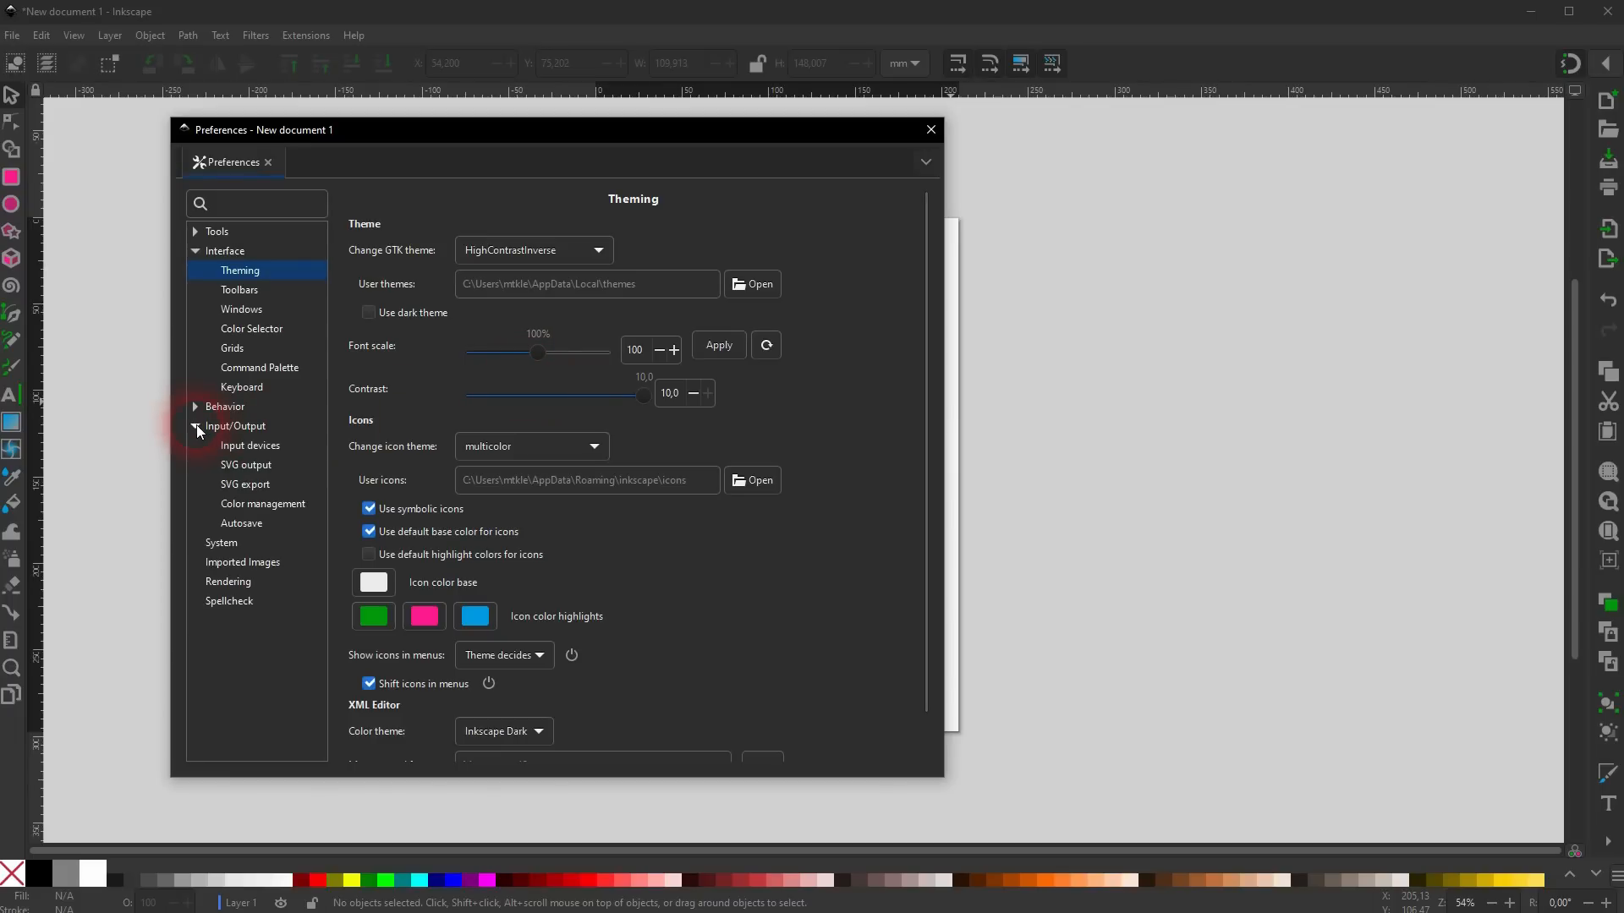
click(247, 523)
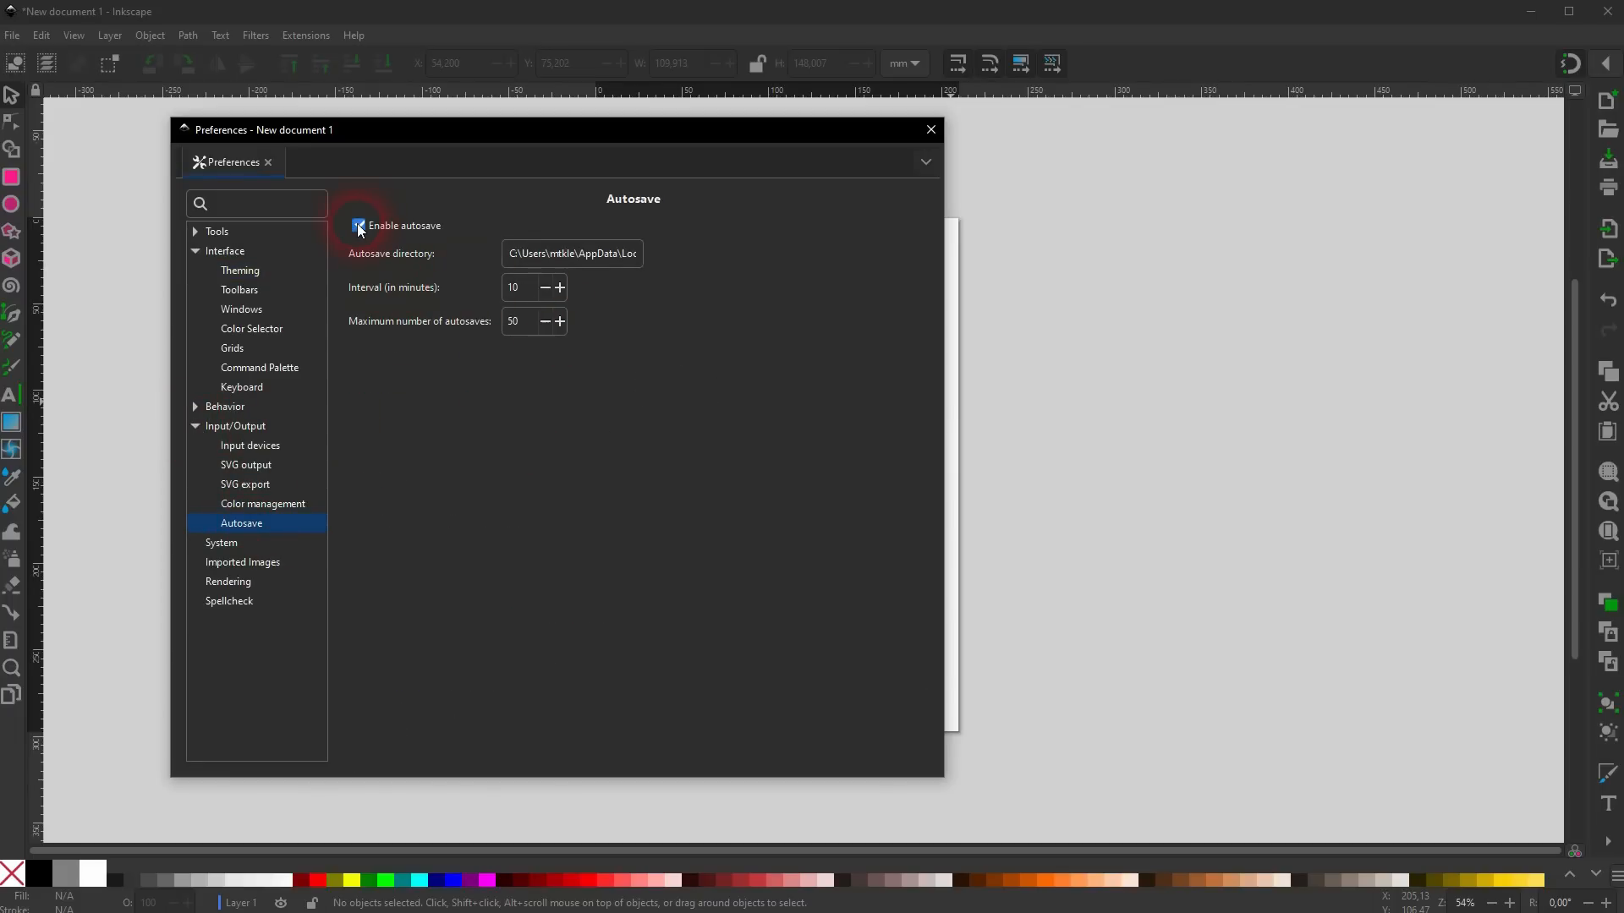
double_click(518, 287)
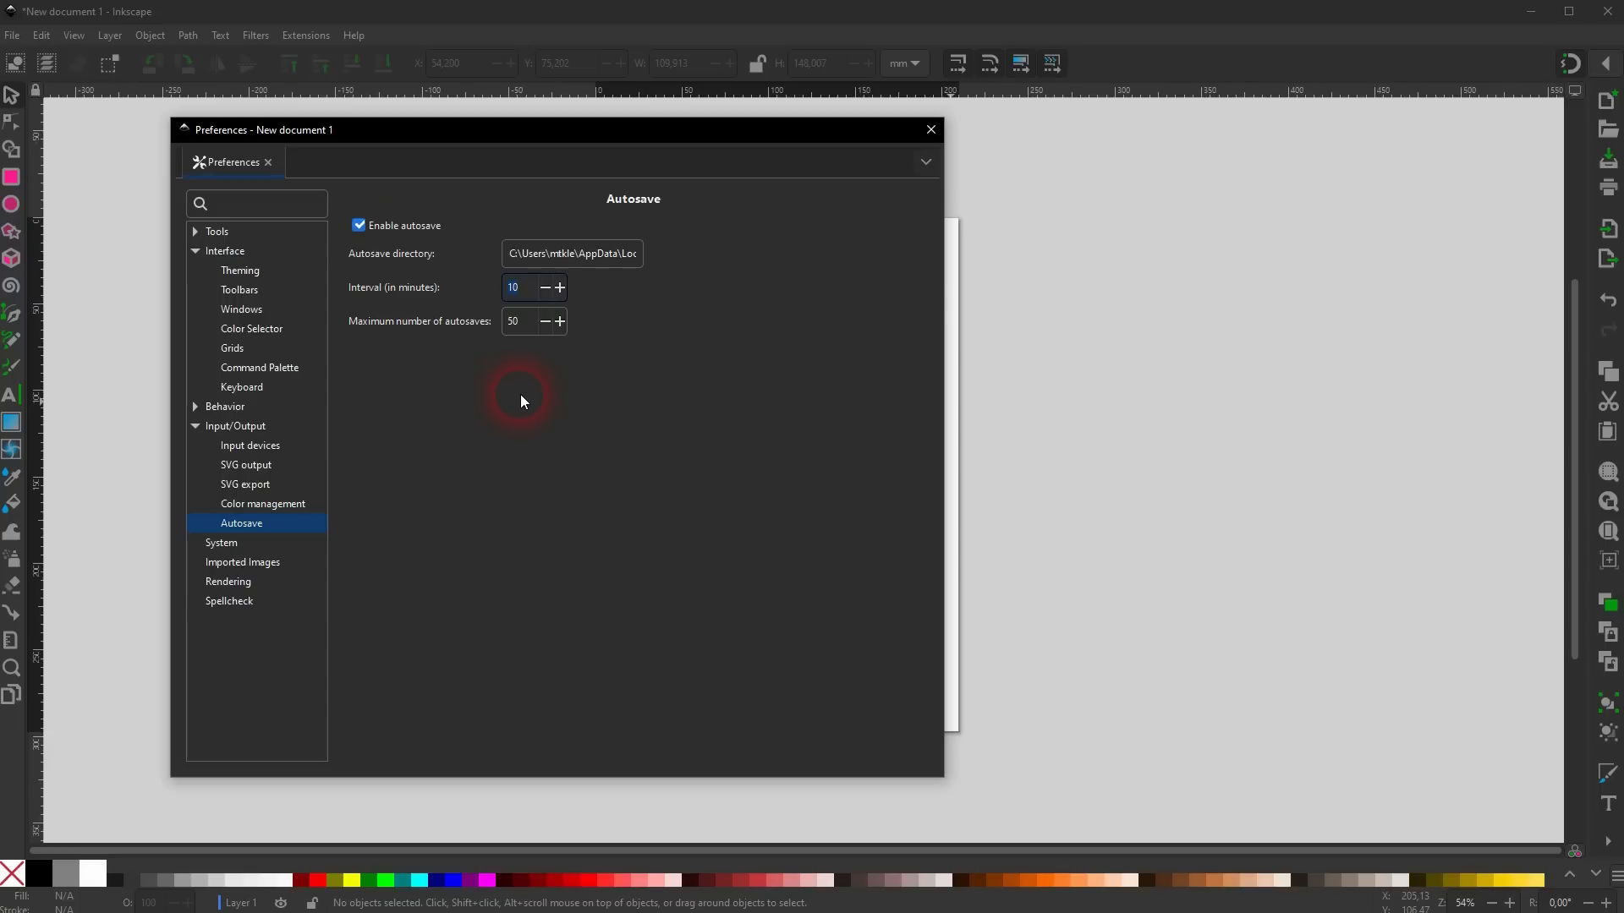
click(931, 129)
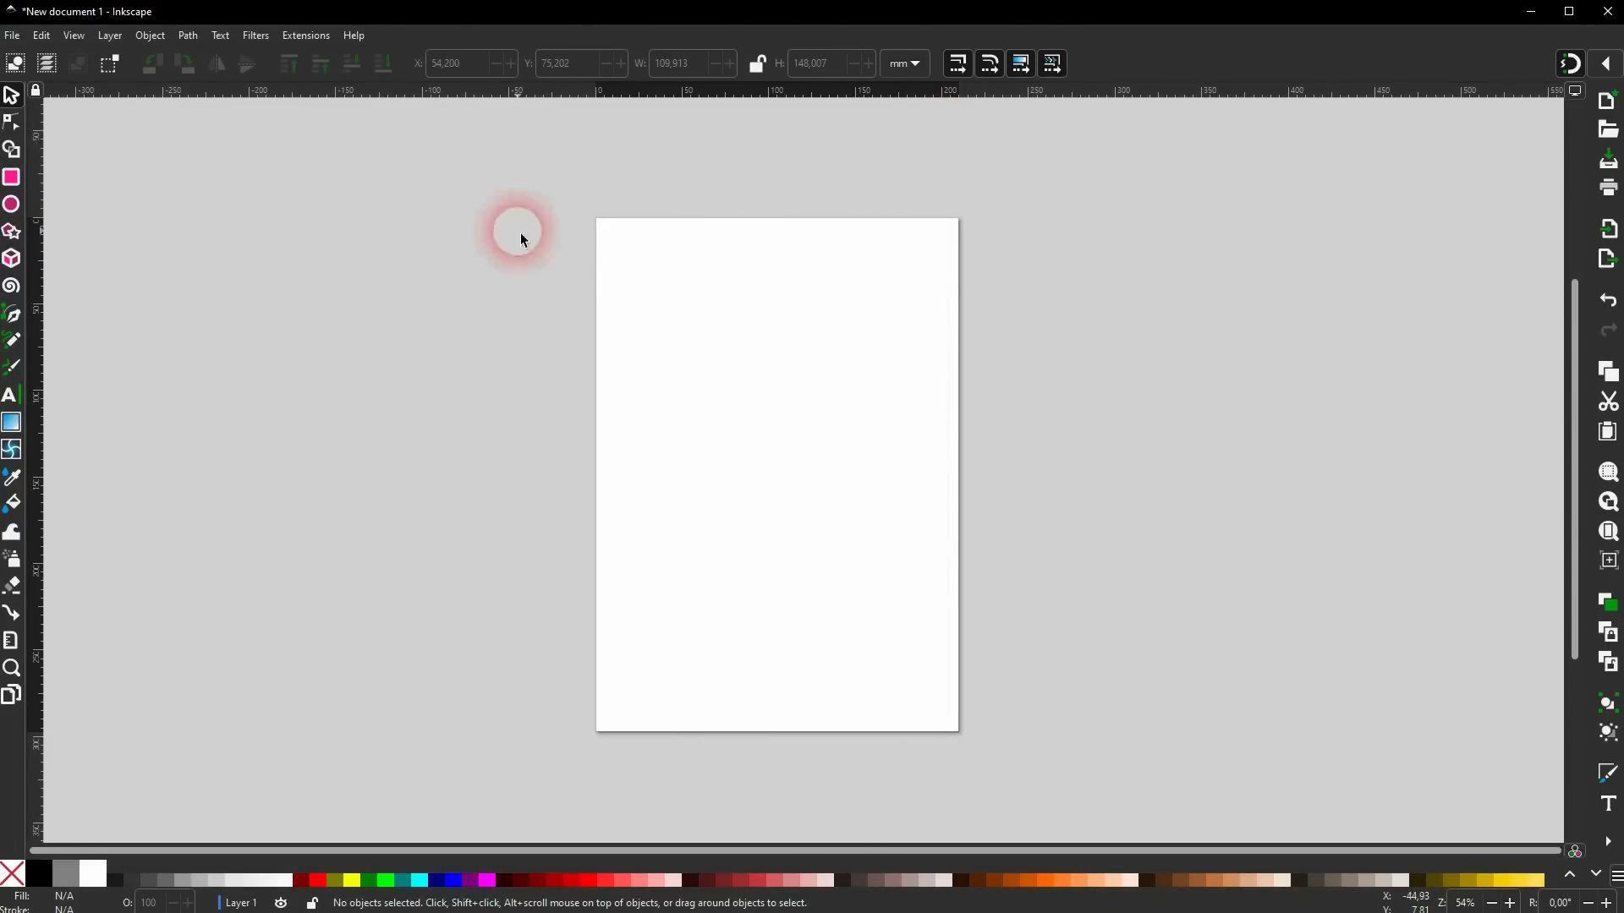
Open the document properties, place the window beside the page, and switch the page's border shadow off and back on.
click(13, 37)
click(91, 380)
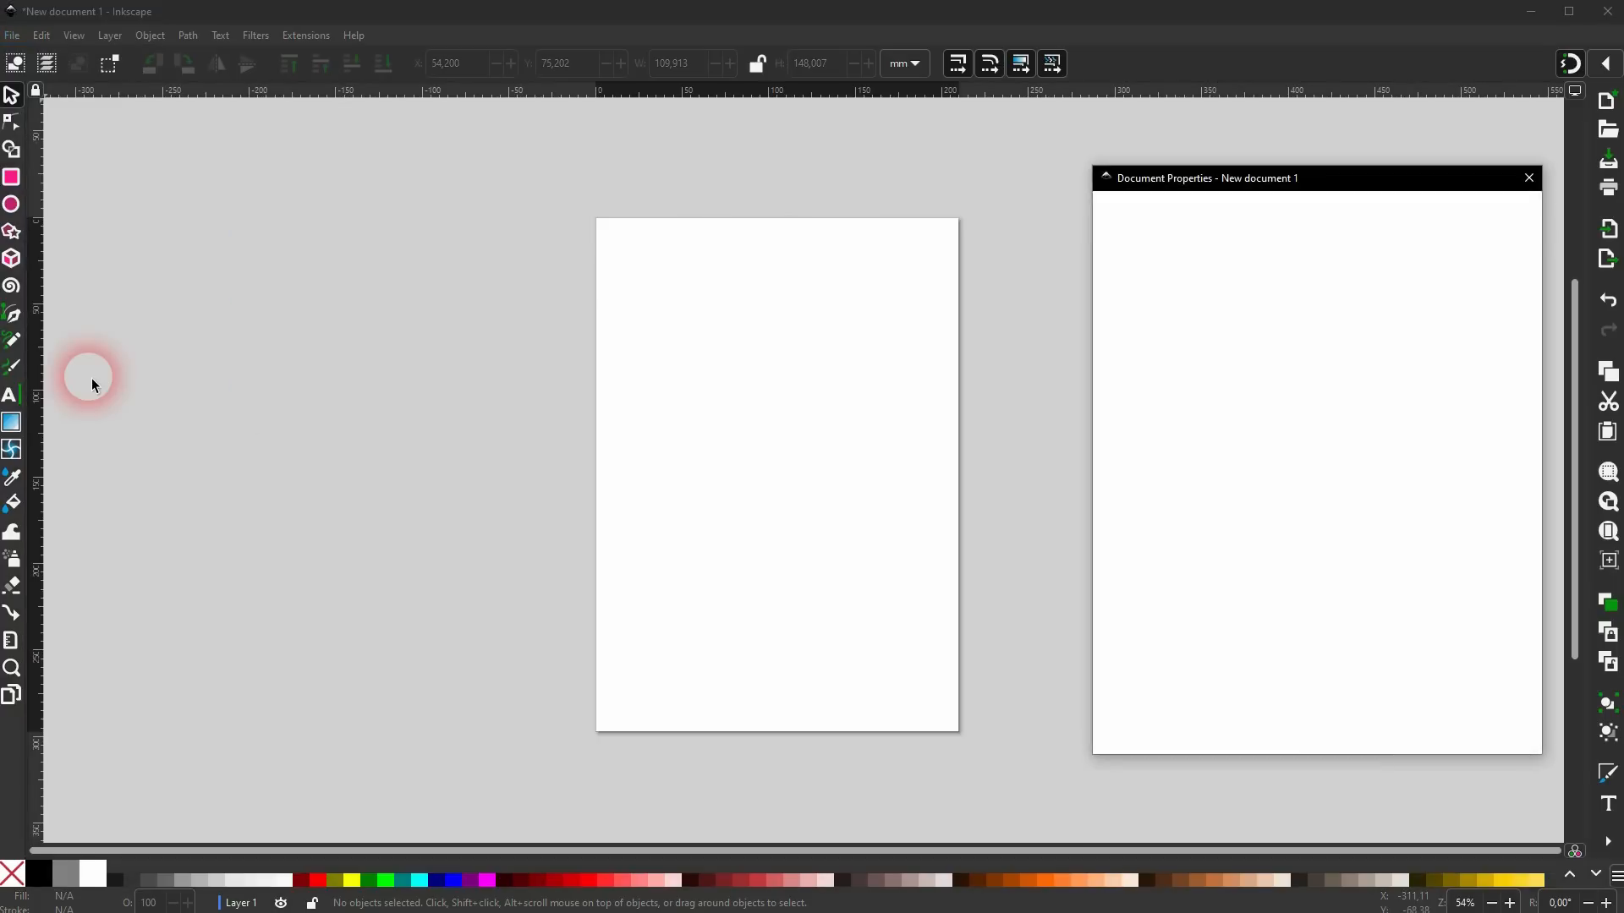
click(1377, 180)
drag(1377, 179, 1311, 171)
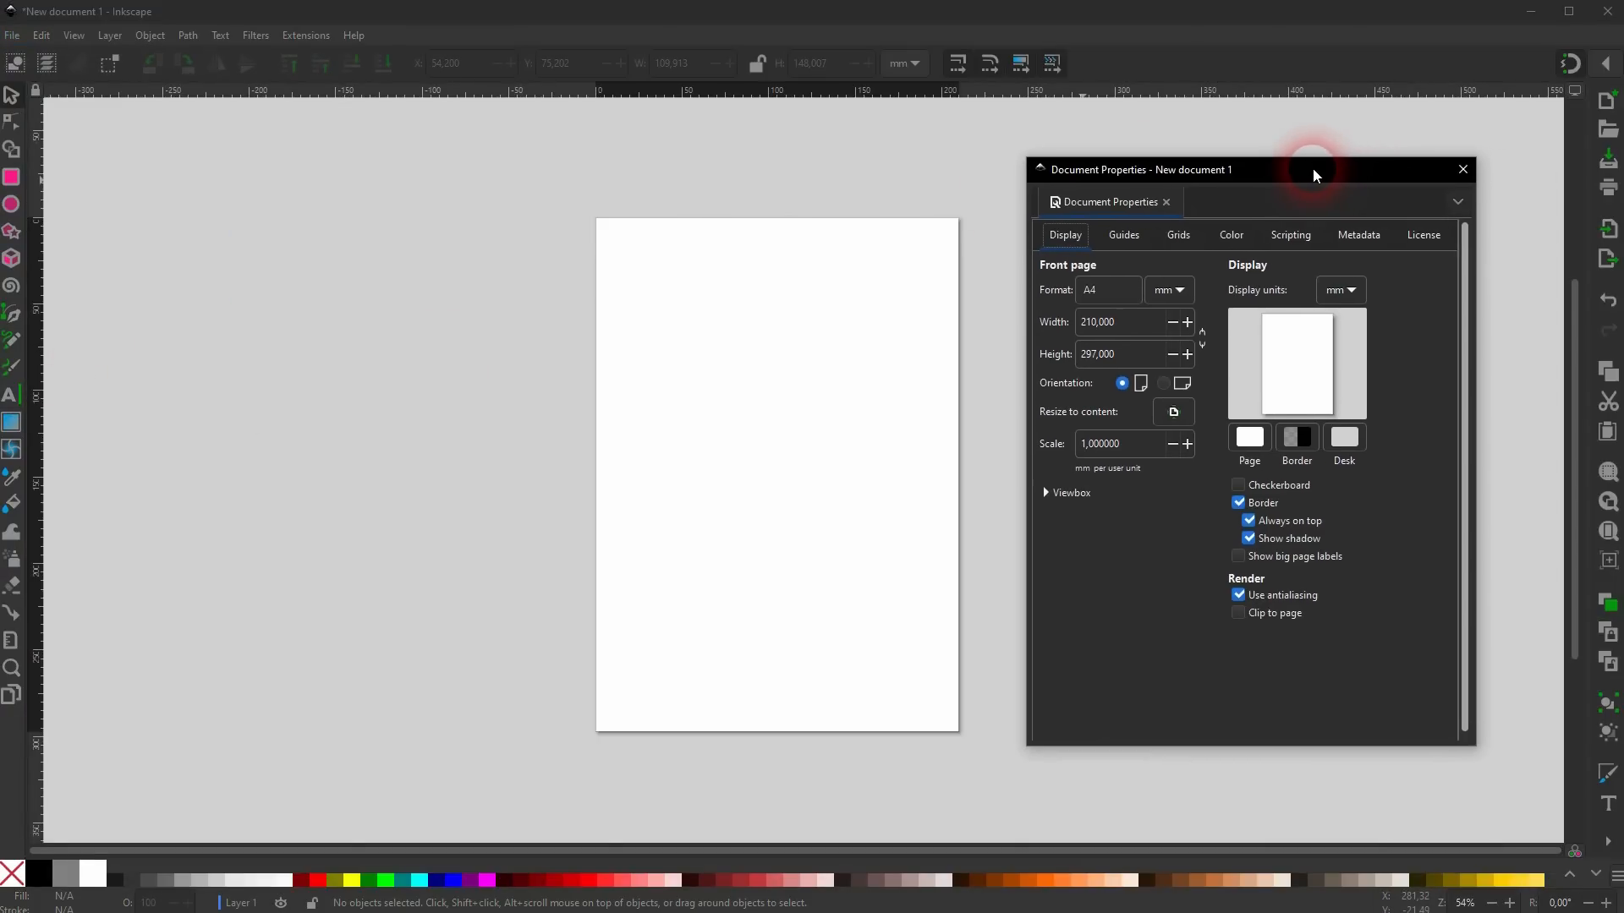
click(1404, 450)
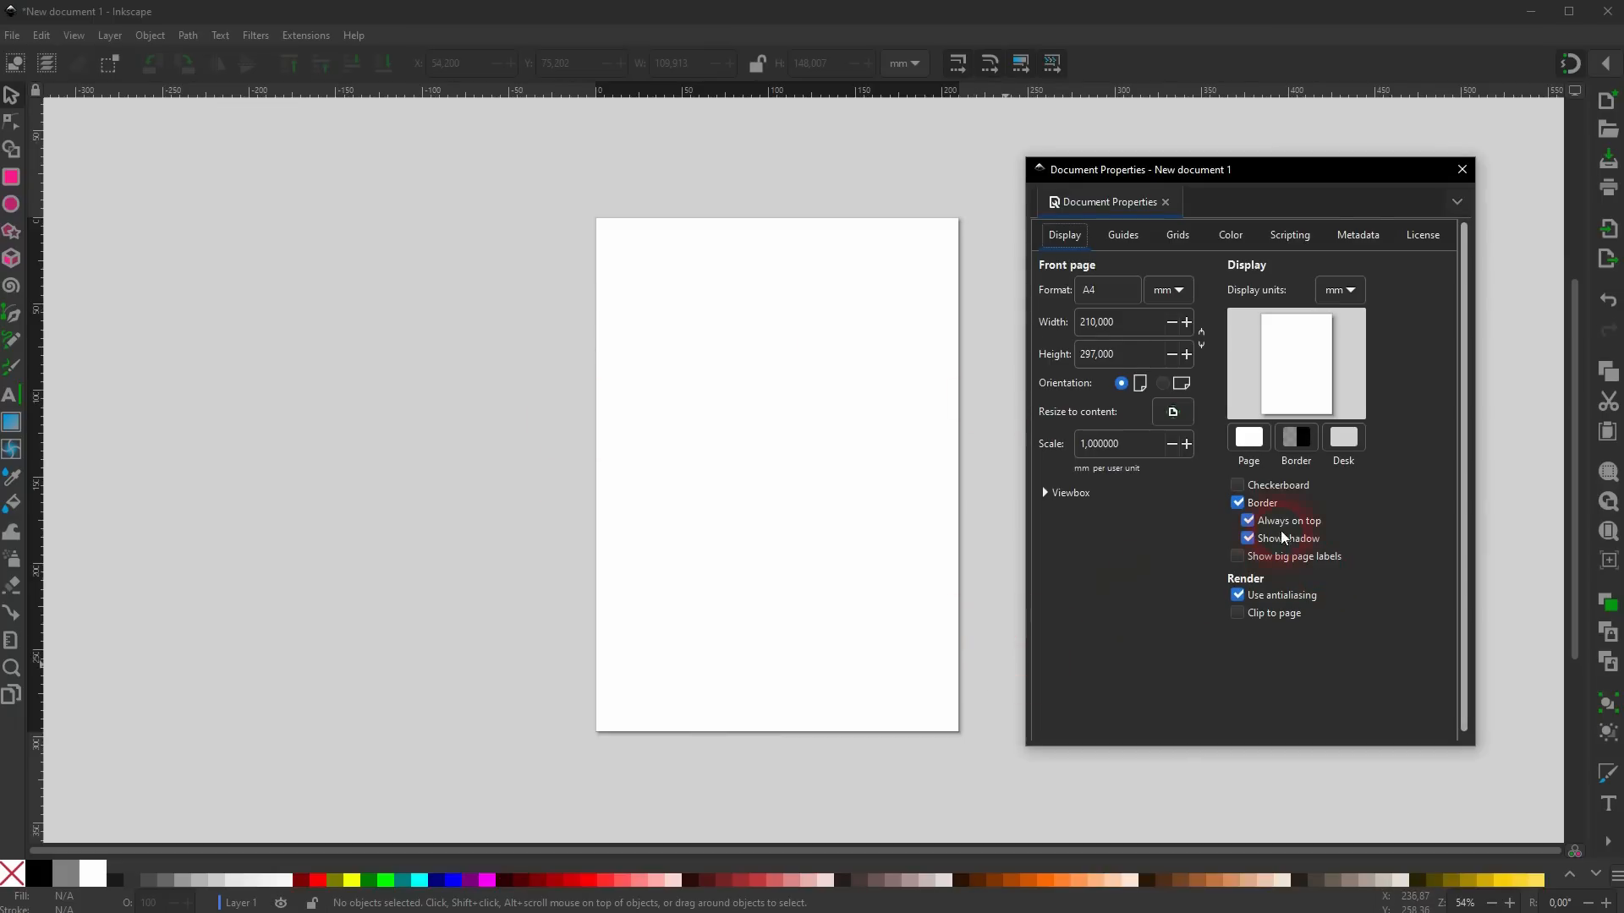
click(1248, 539)
click(1248, 540)
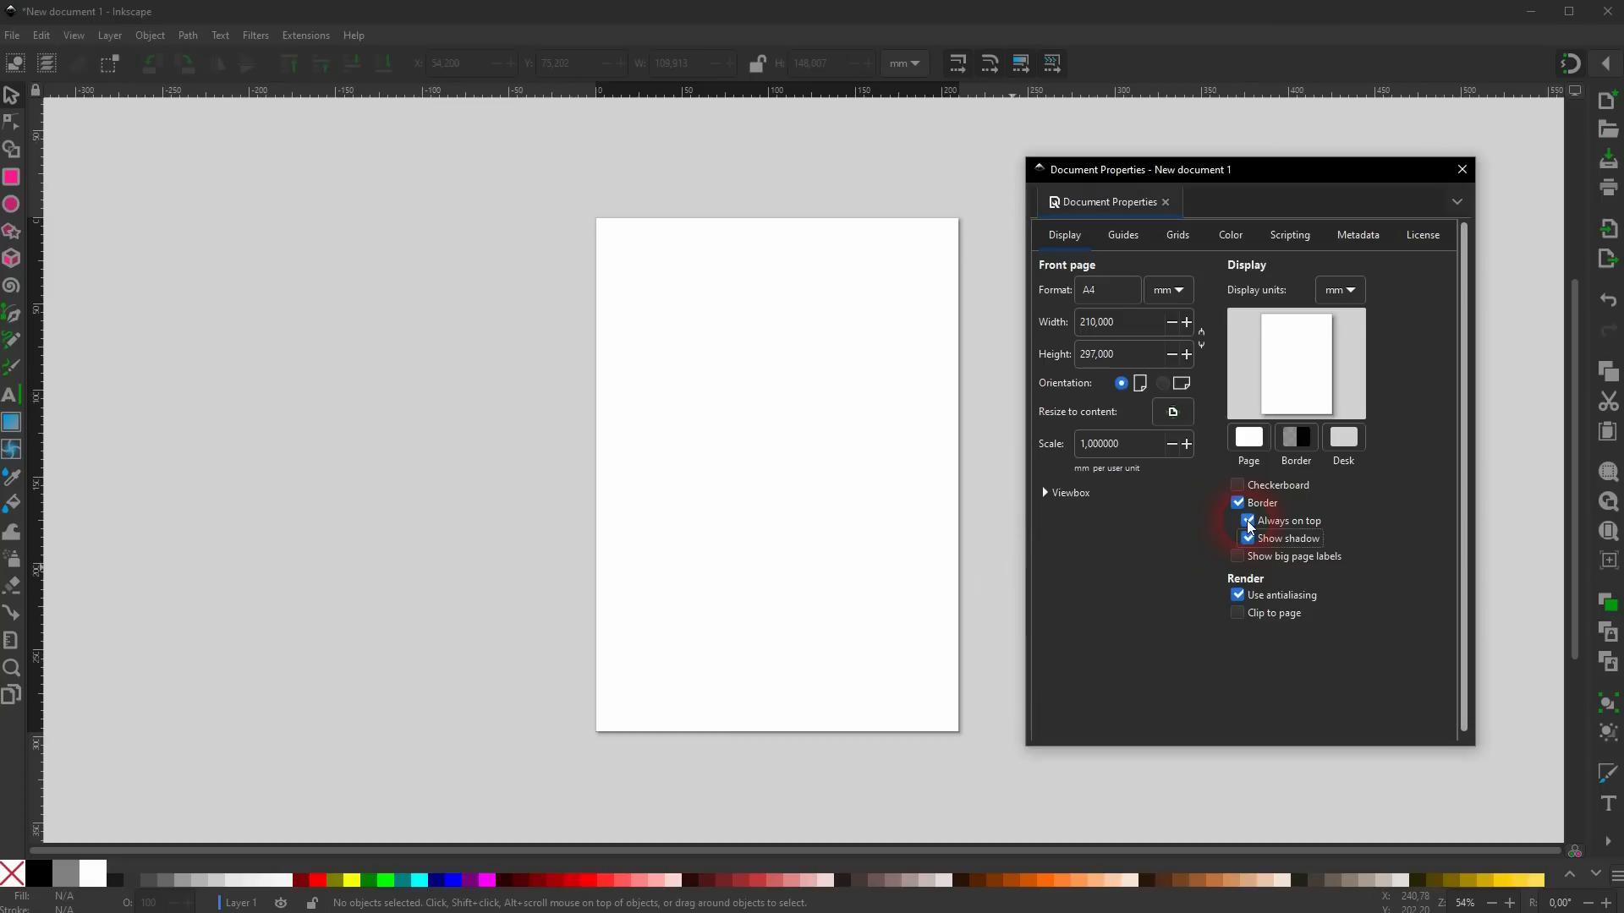
Set the front page format to Video HD 720p (720 × 1280 px).
click(1098, 294)
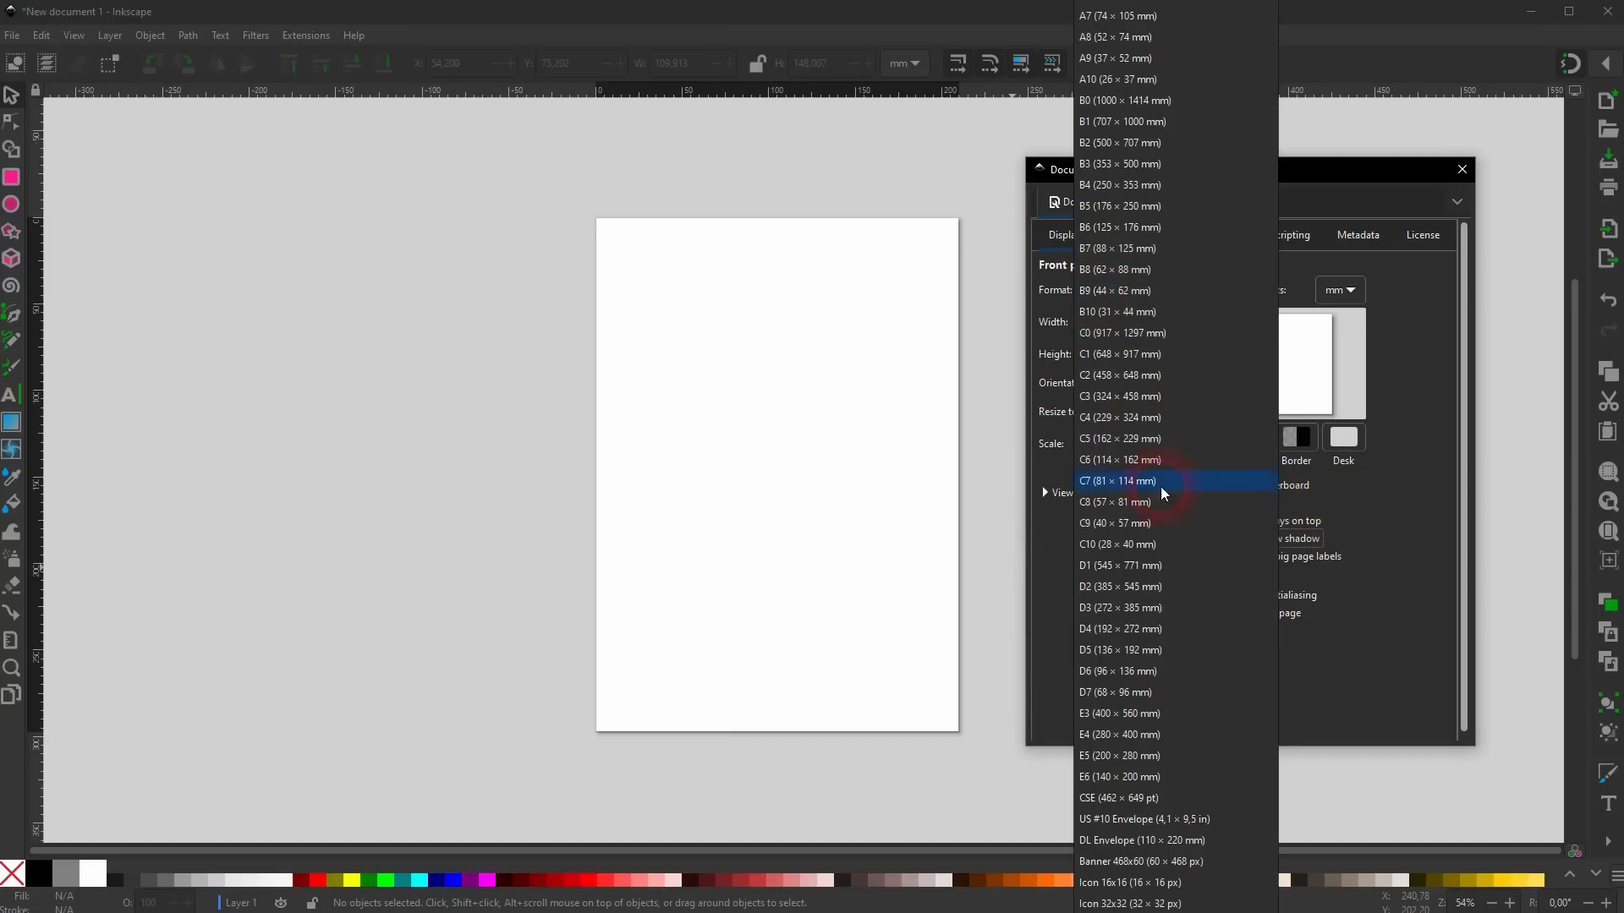
scroll(1171, 538, down, 5)
scroll(1170, 538, down, 4)
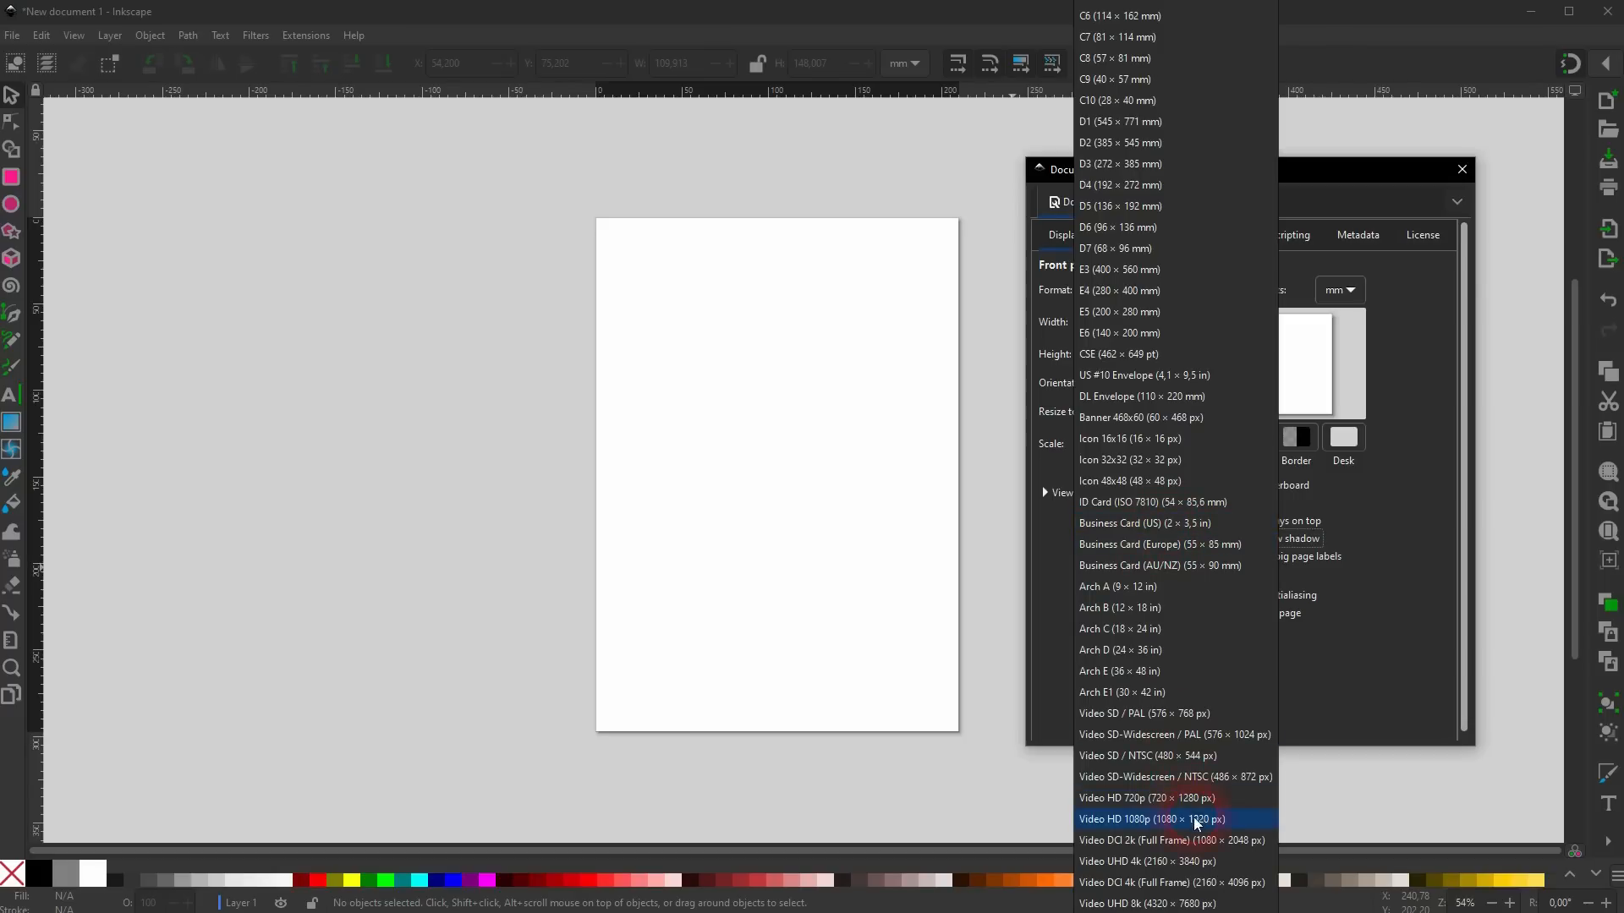
click(1122, 800)
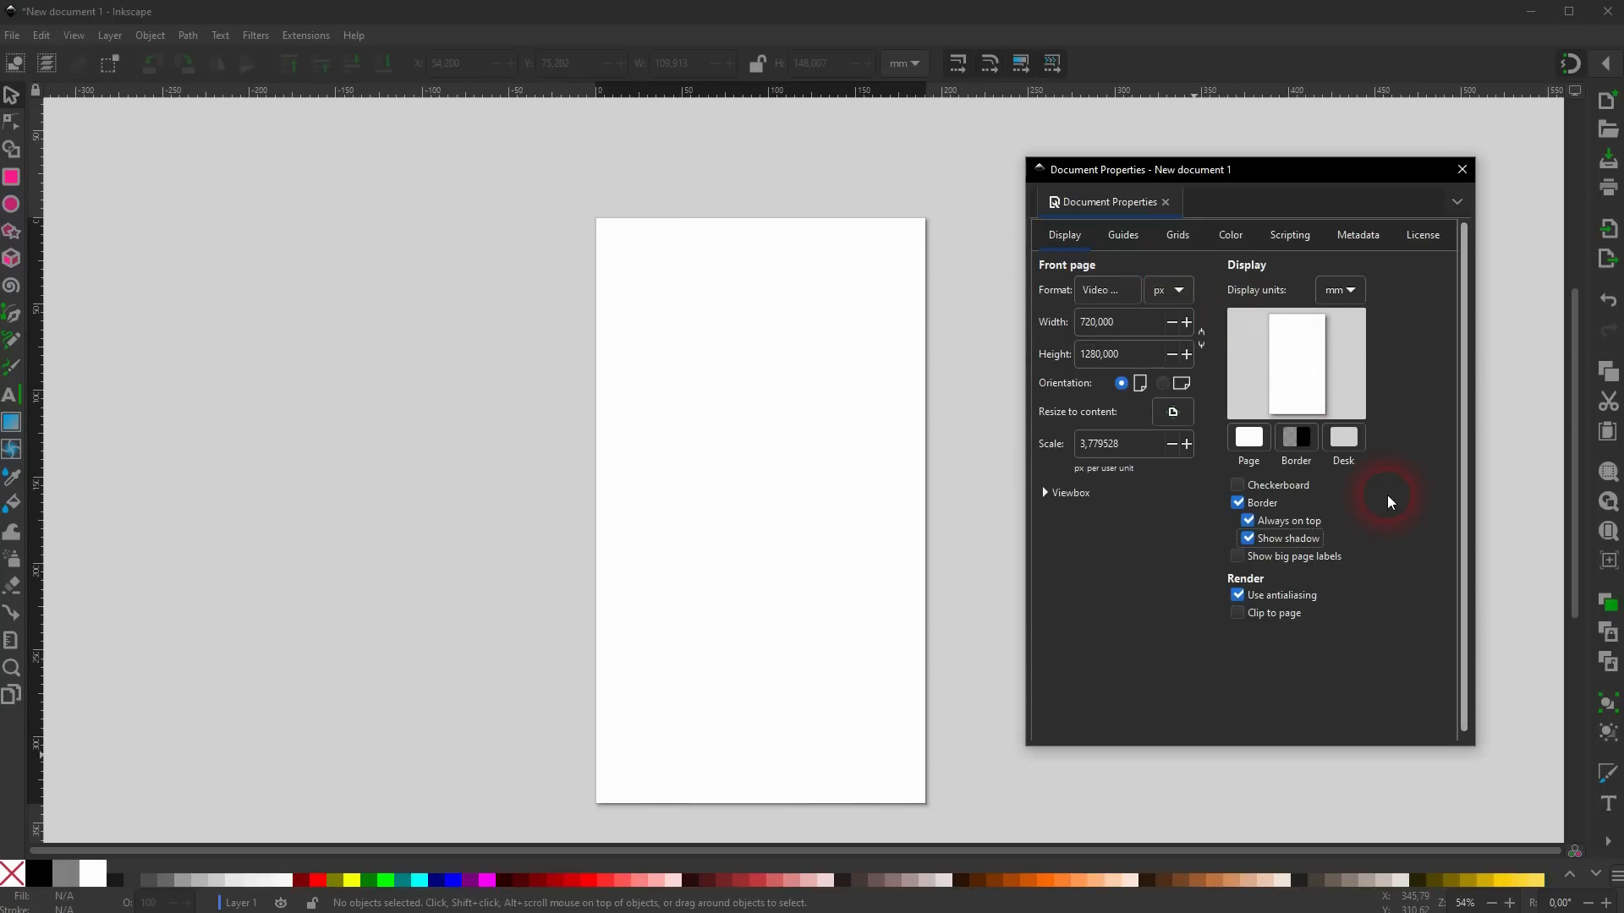
Set the front page format back to A4 and look at the page's unit choices.
click(1121, 294)
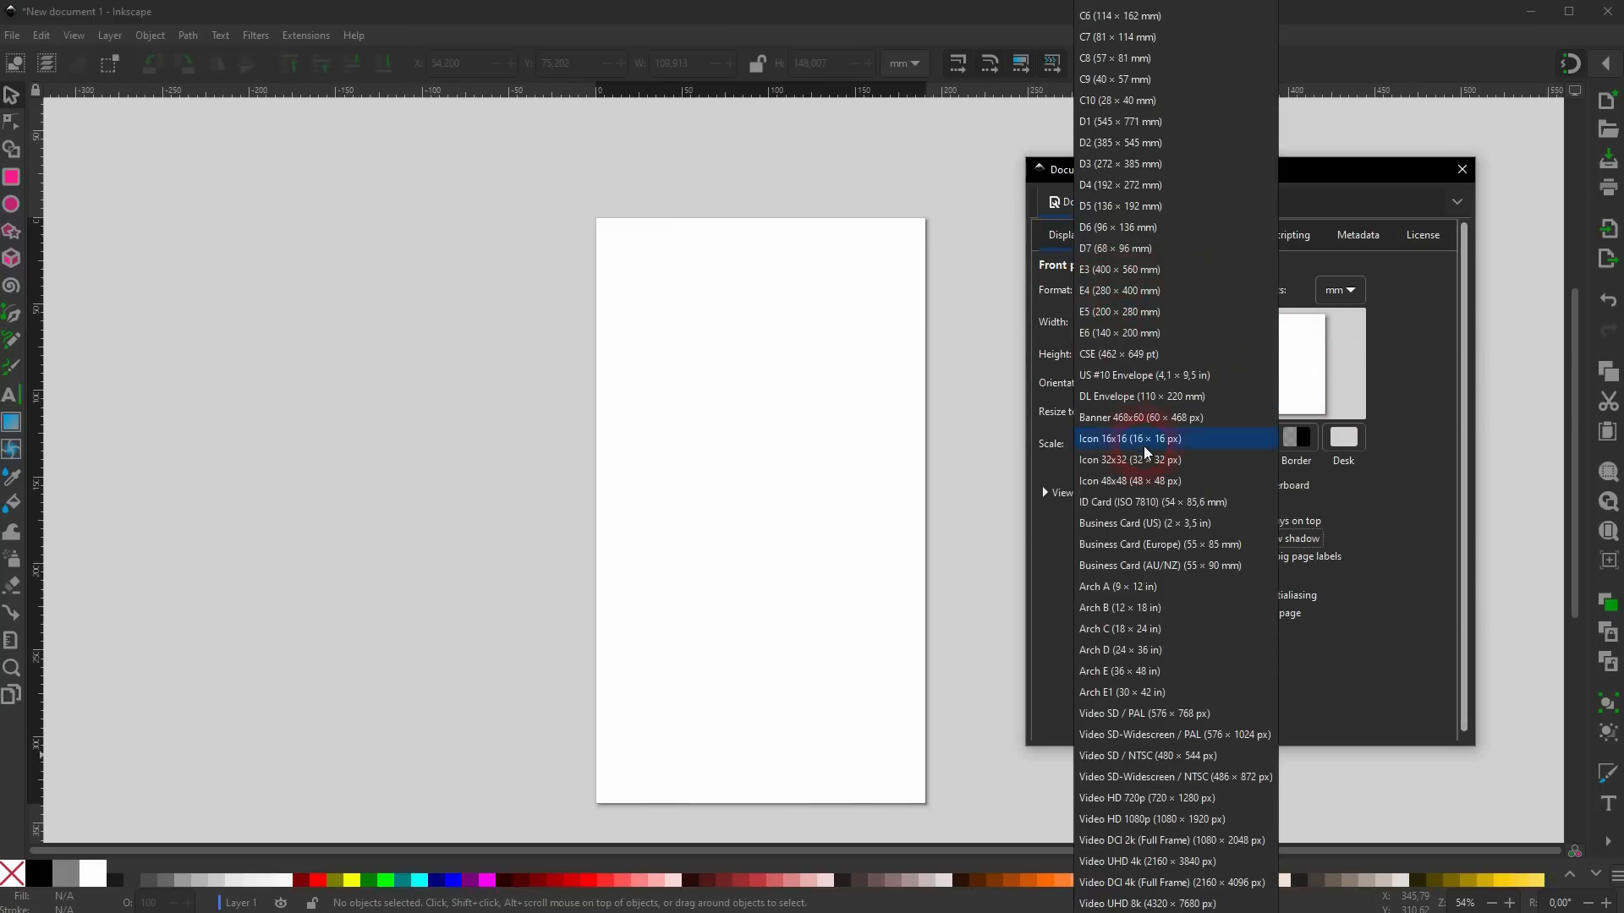
scroll(1146, 452, up, 5)
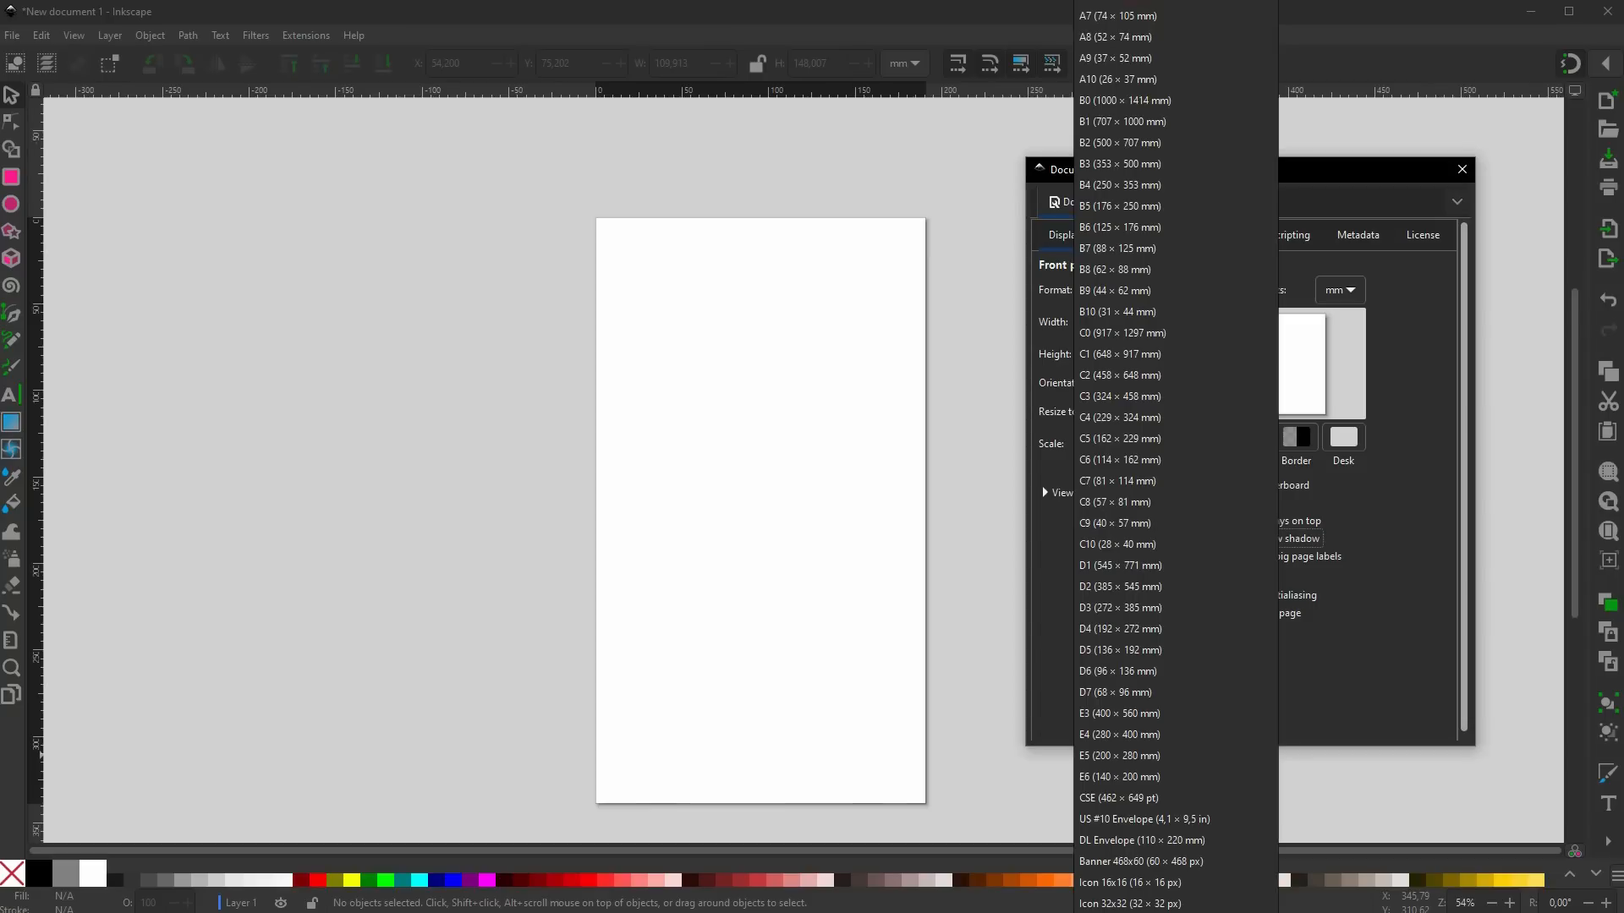
click(1171, 1)
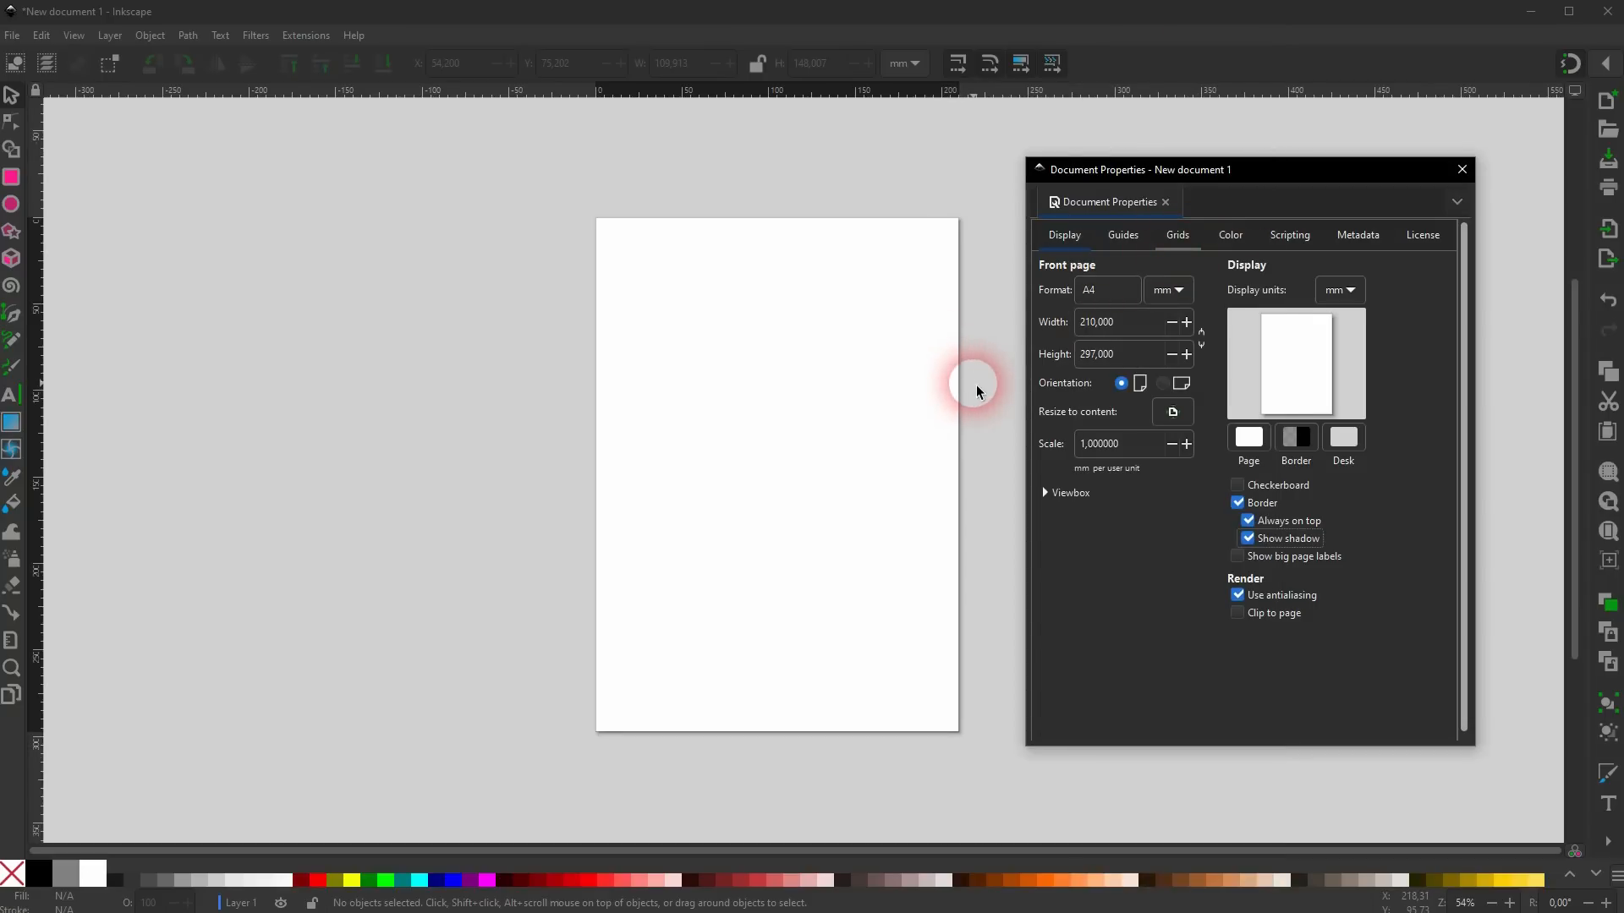
click(1181, 293)
click(1176, 292)
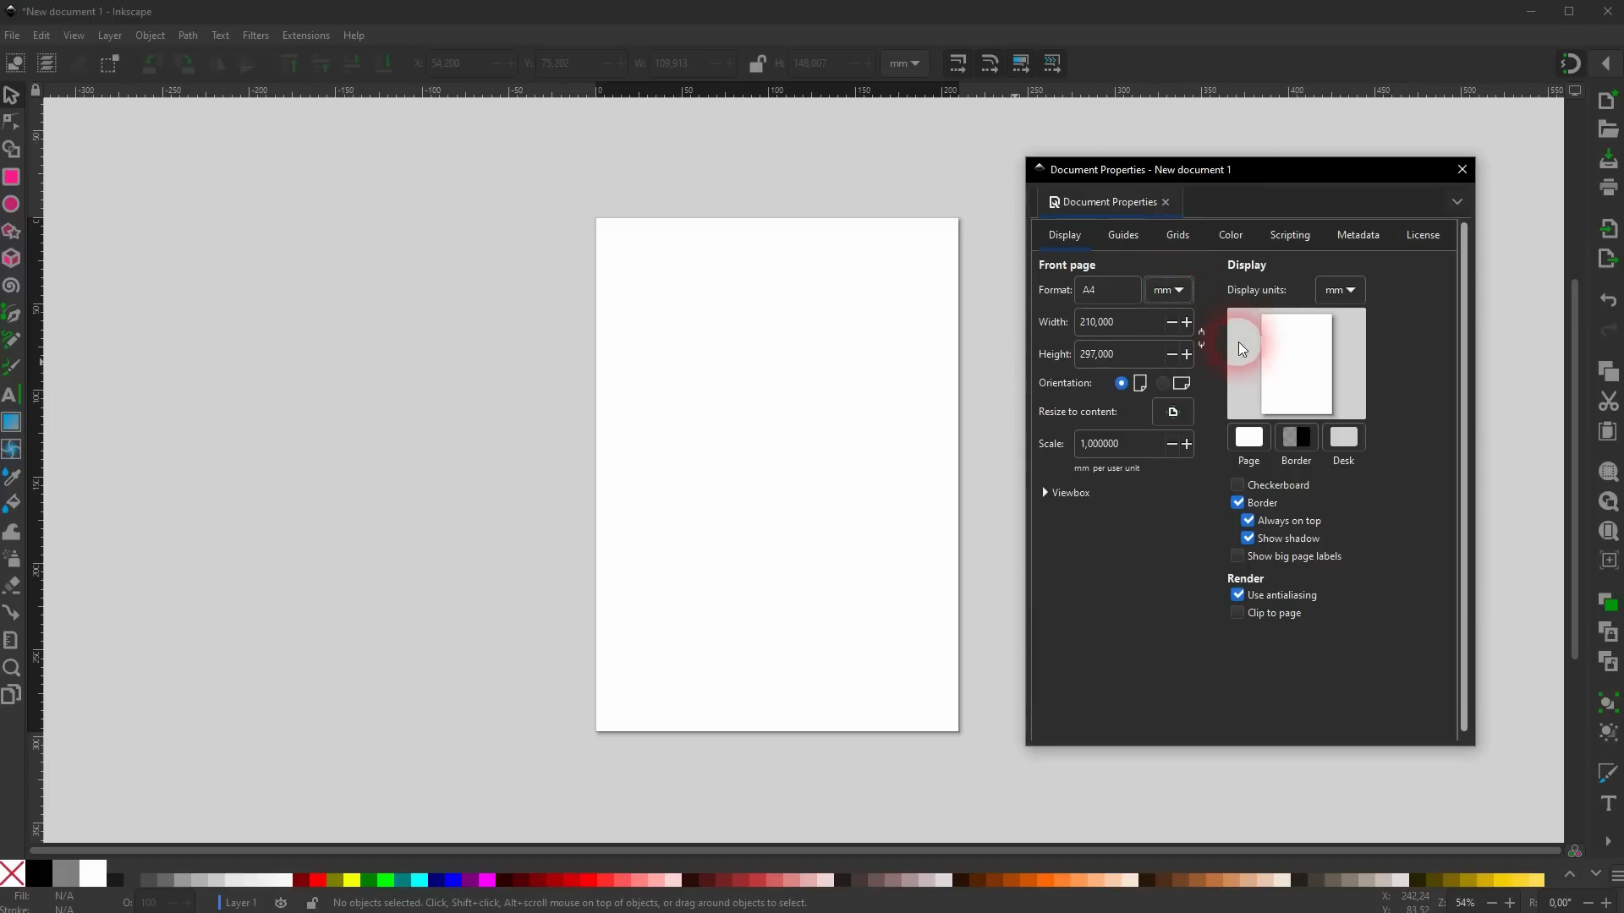
Create guides around the current page and, after trying to move one near the page's upper-left corner, delete all guides.
click(1123, 237)
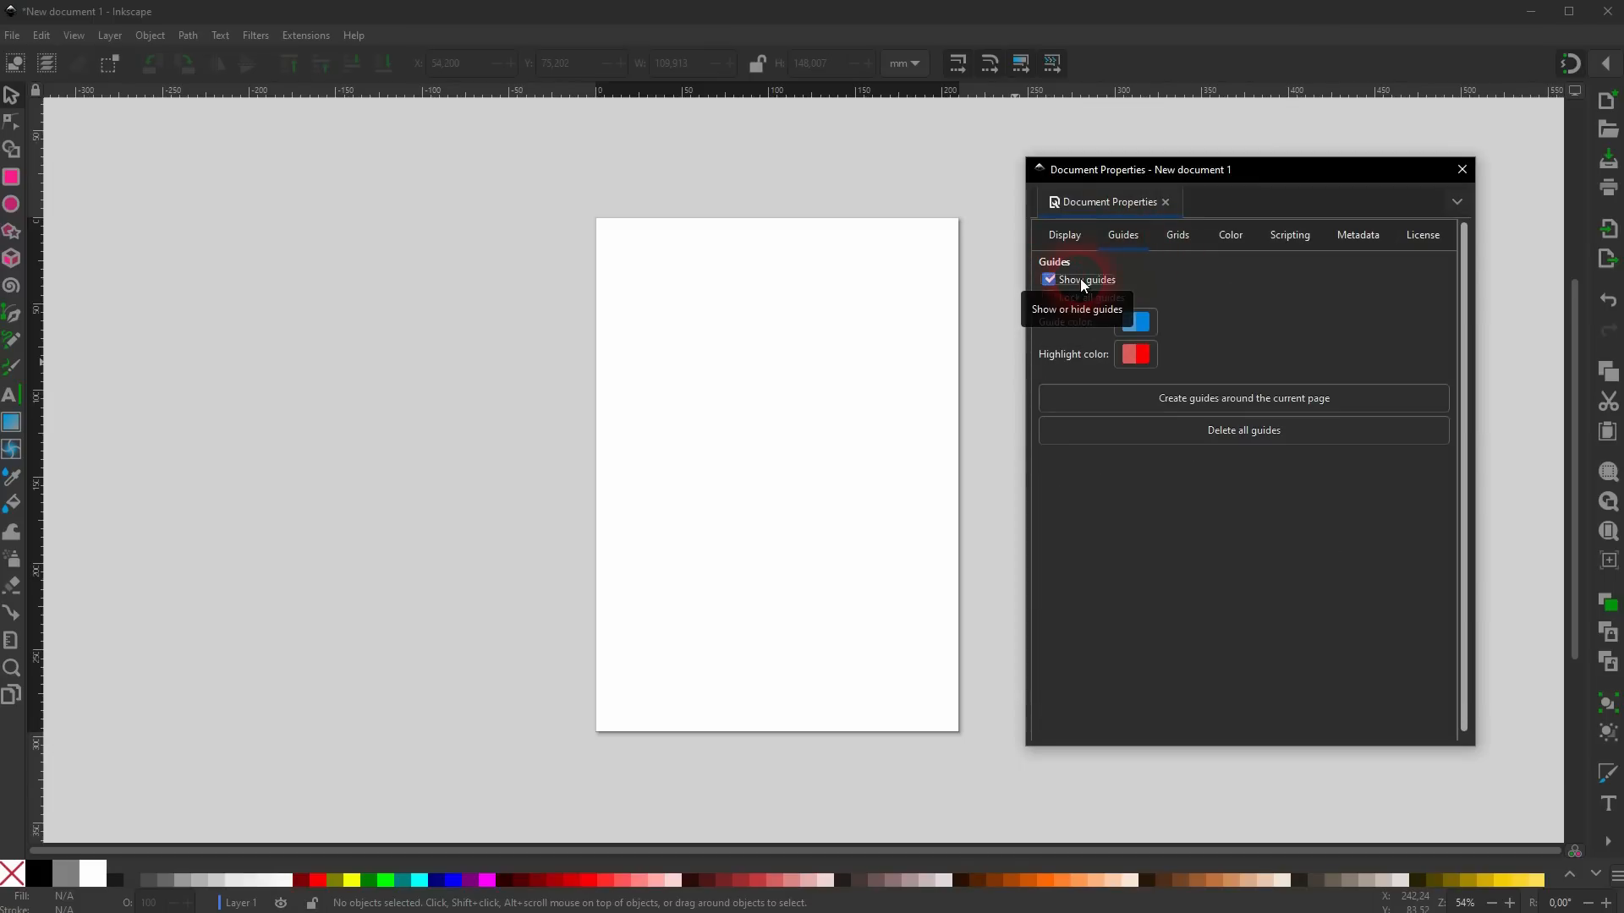
click(1256, 406)
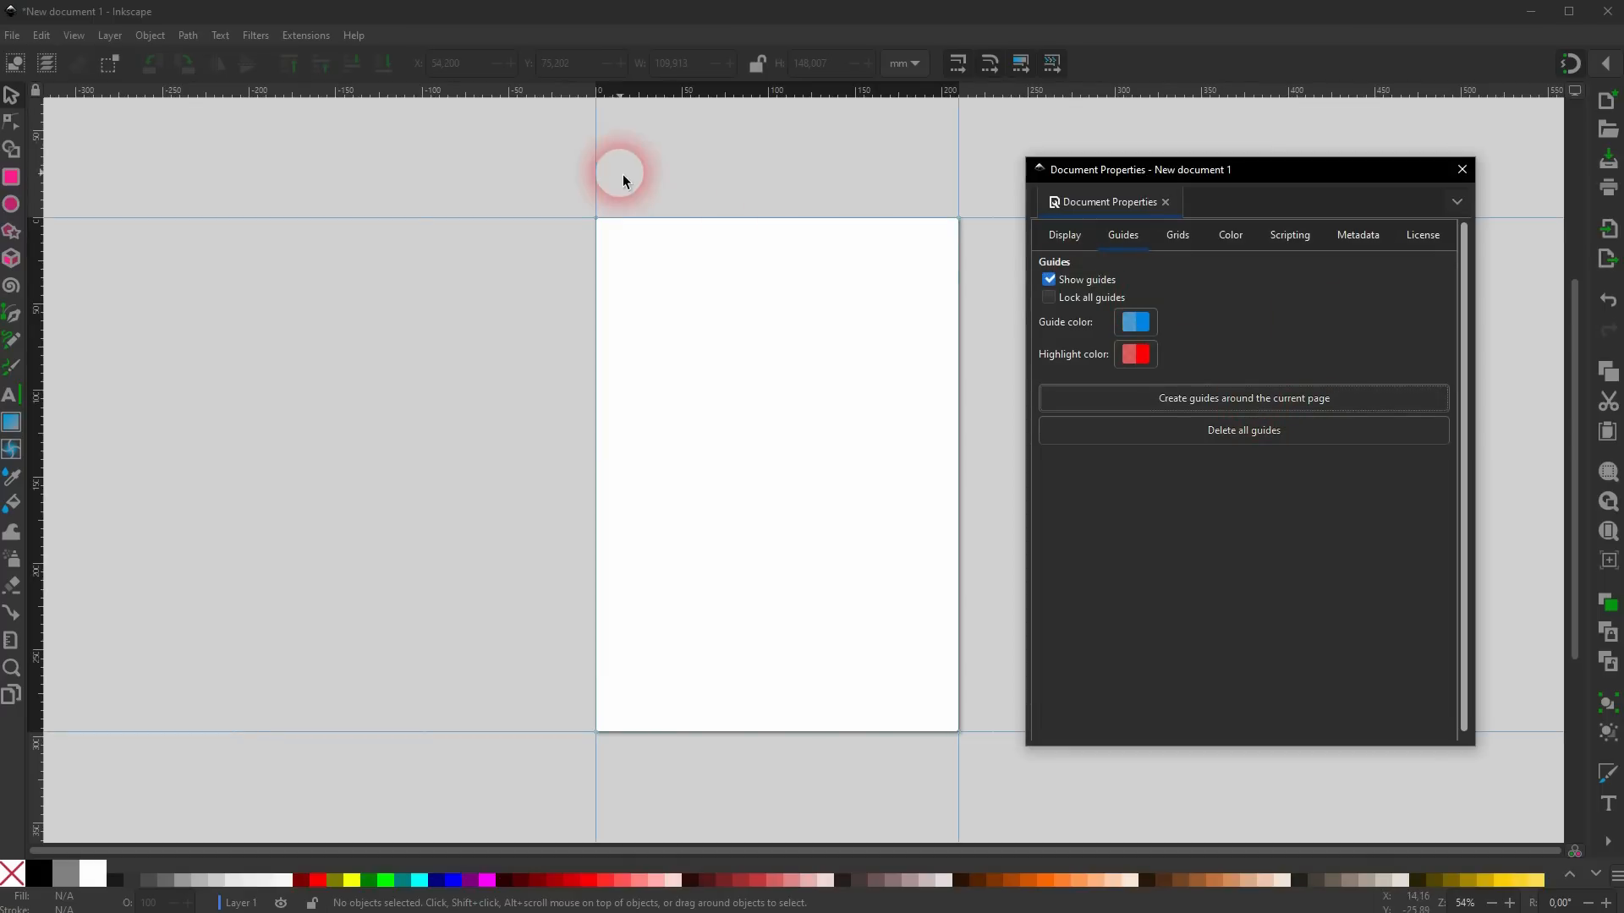
drag(596, 183, 599, 219)
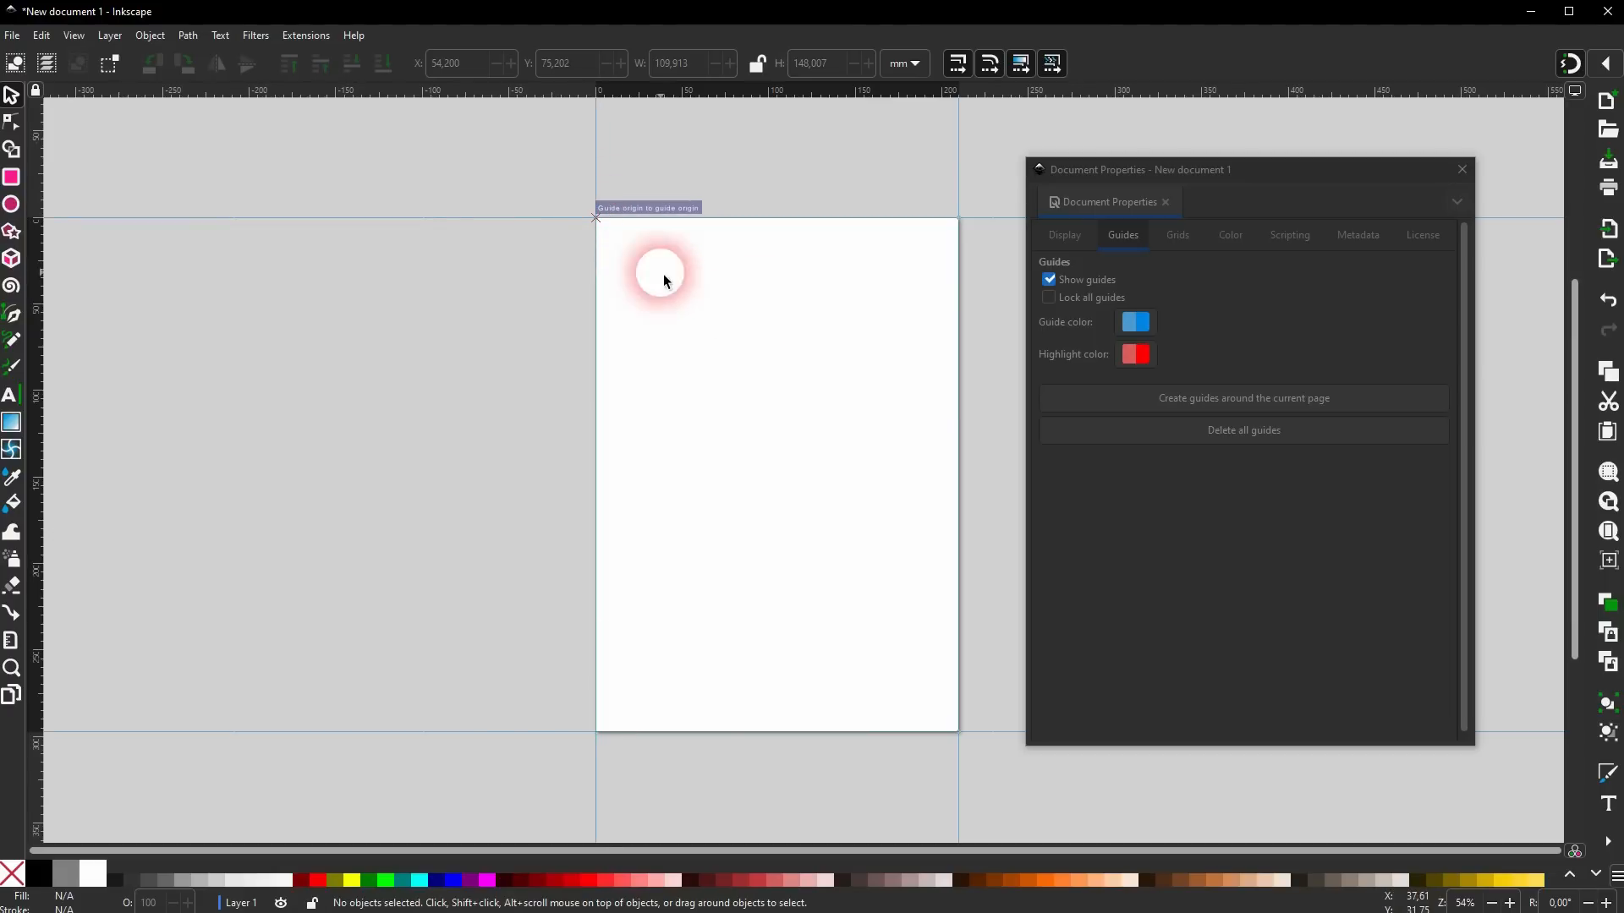
click(1250, 357)
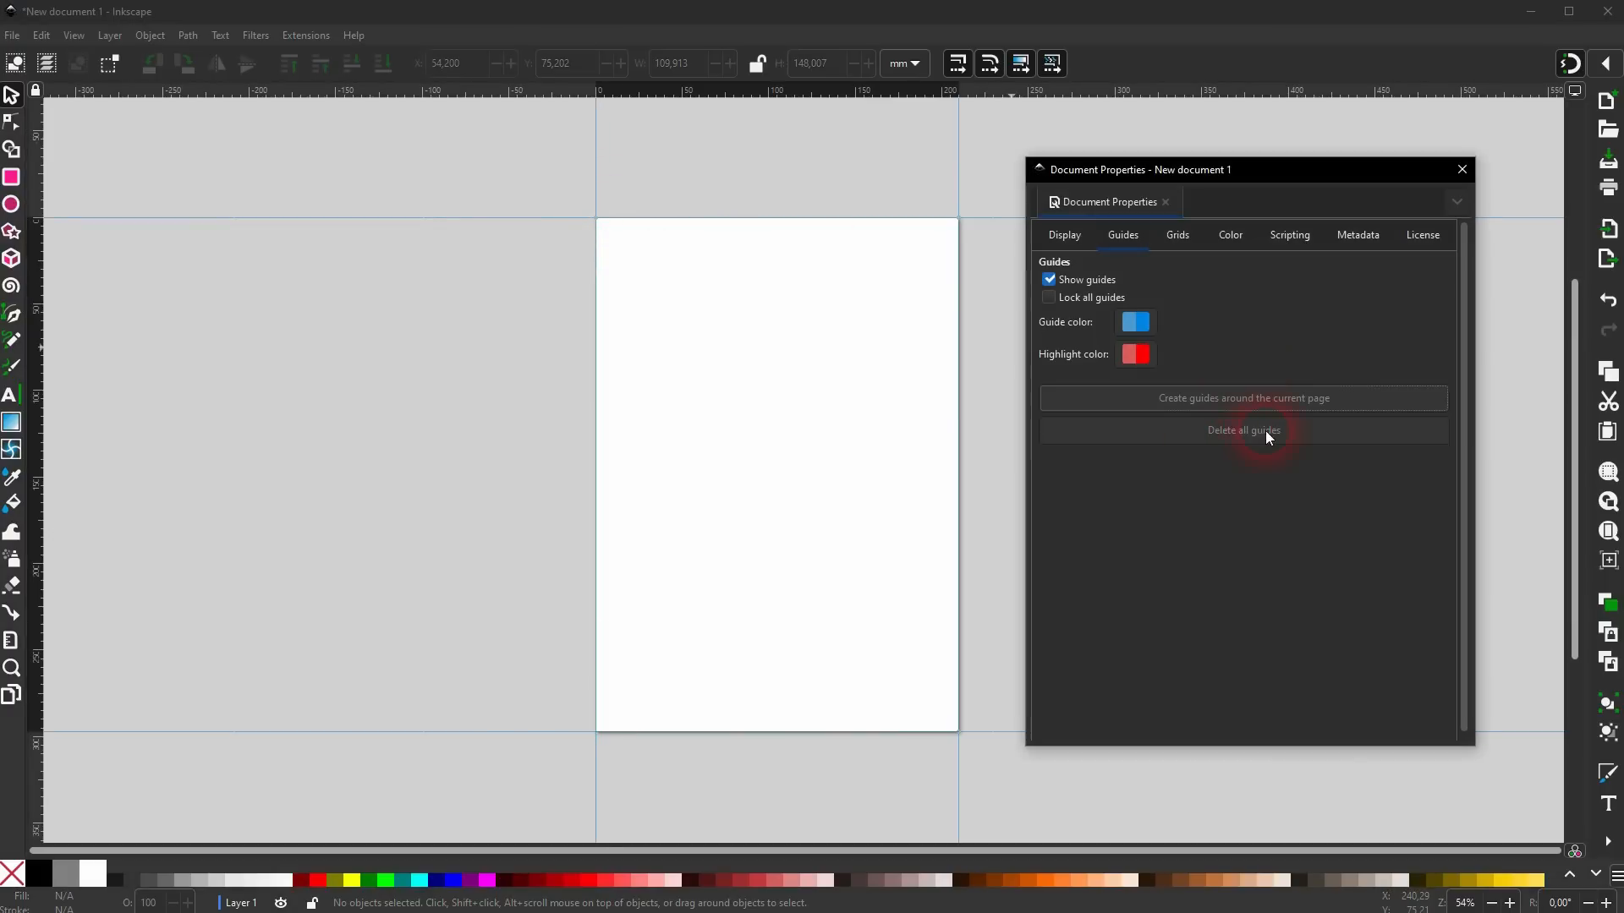
click(1264, 435)
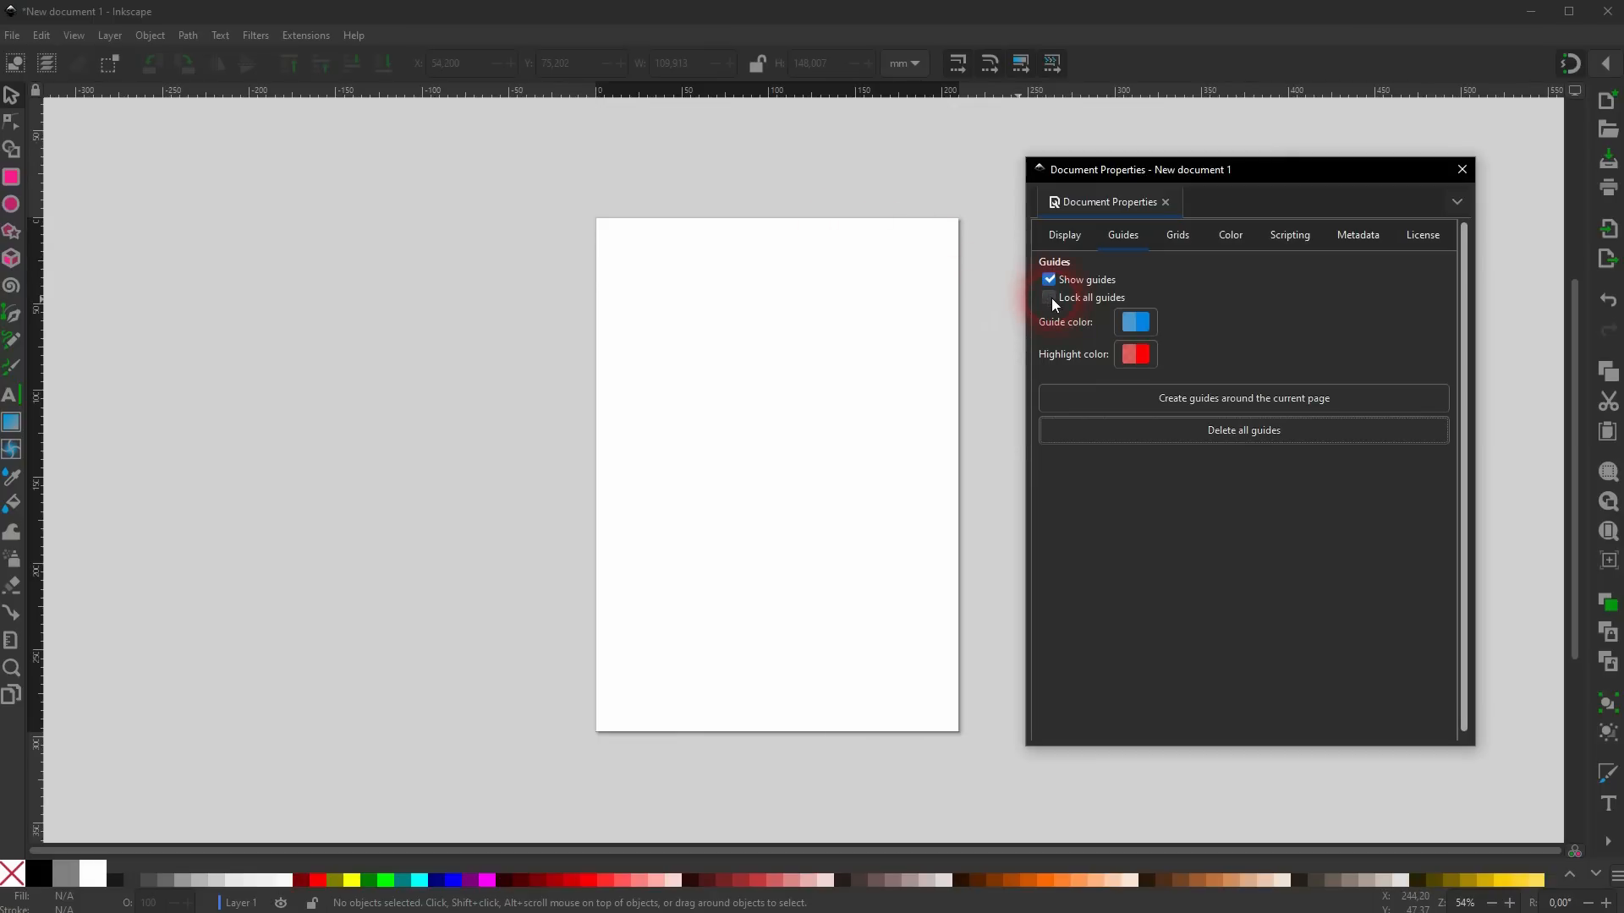
Create guides around the current page again and switch the locking of all guides on and back off.
click(1213, 403)
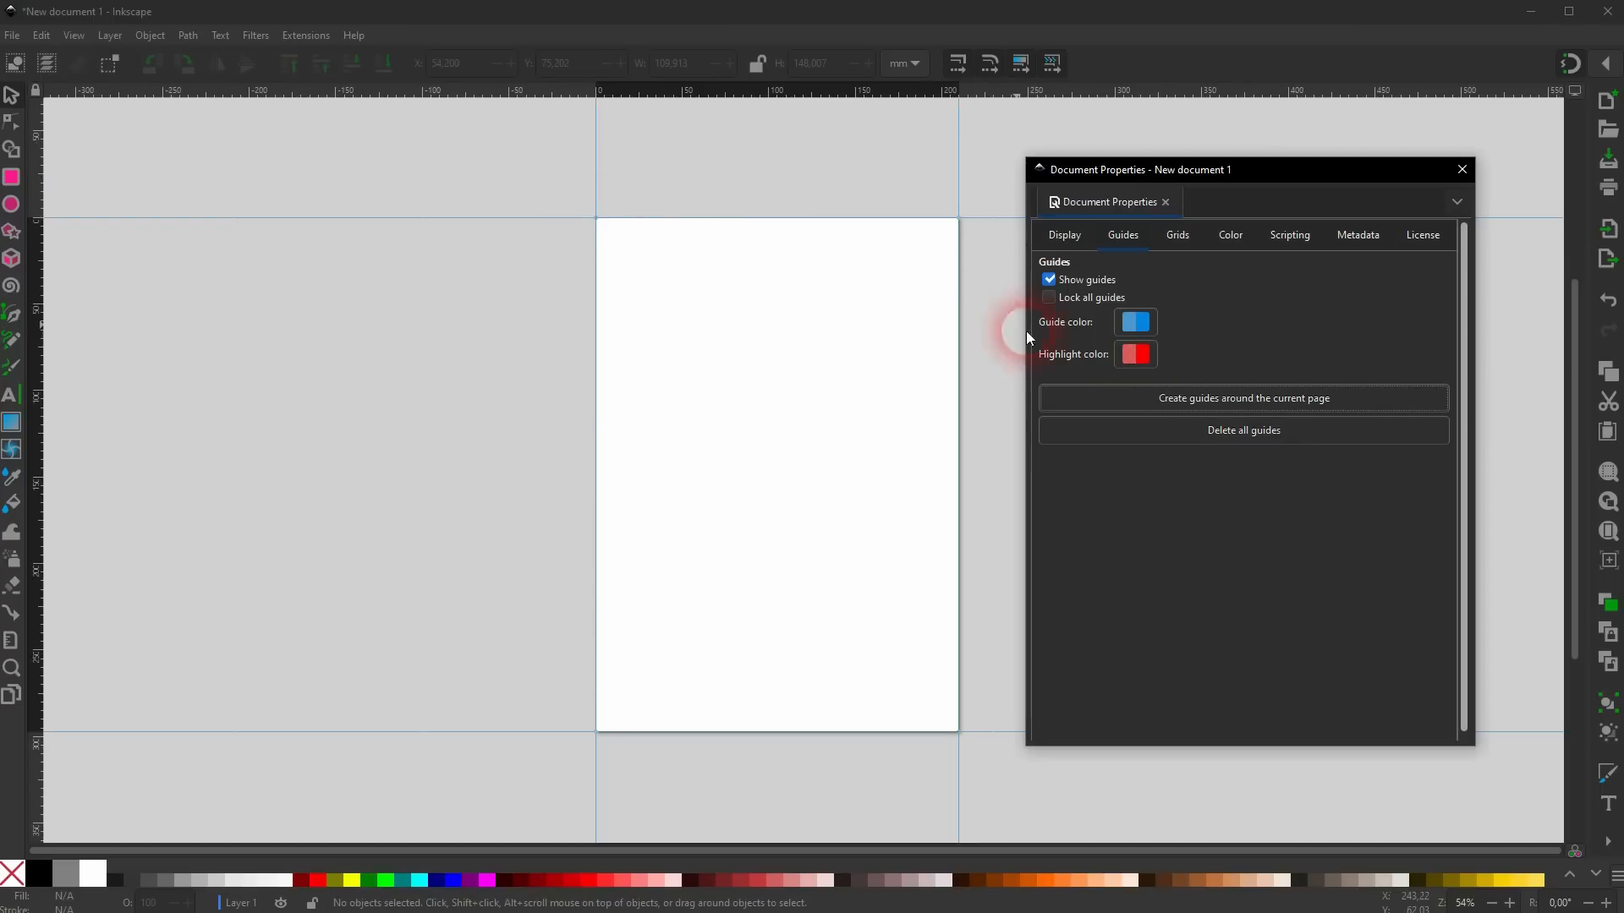
click(1049, 299)
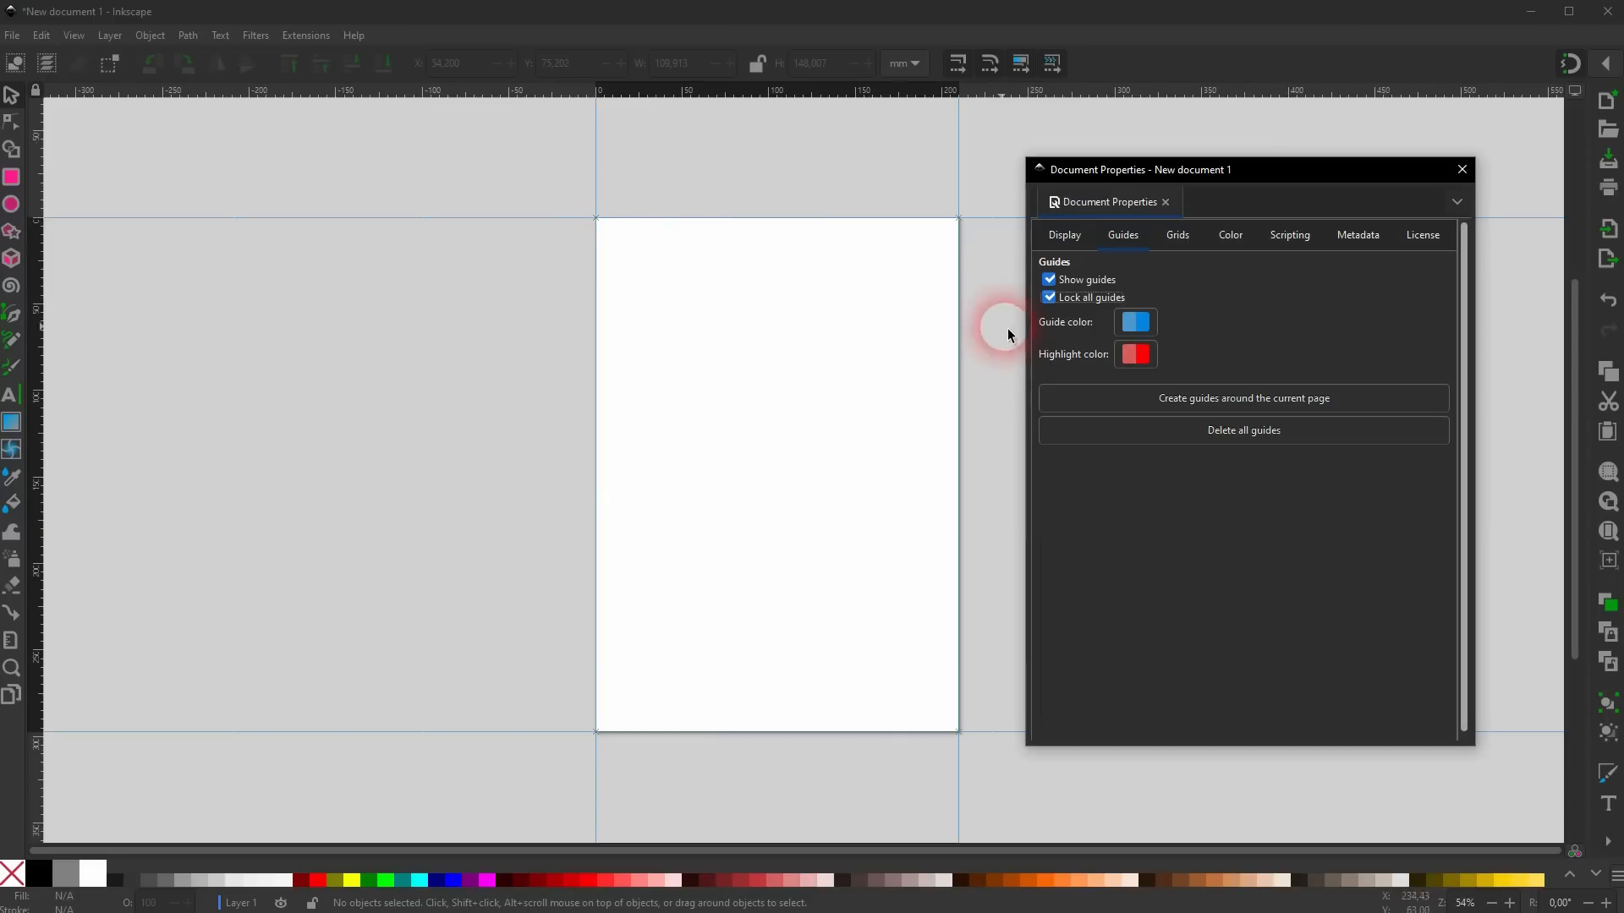
click(1048, 298)
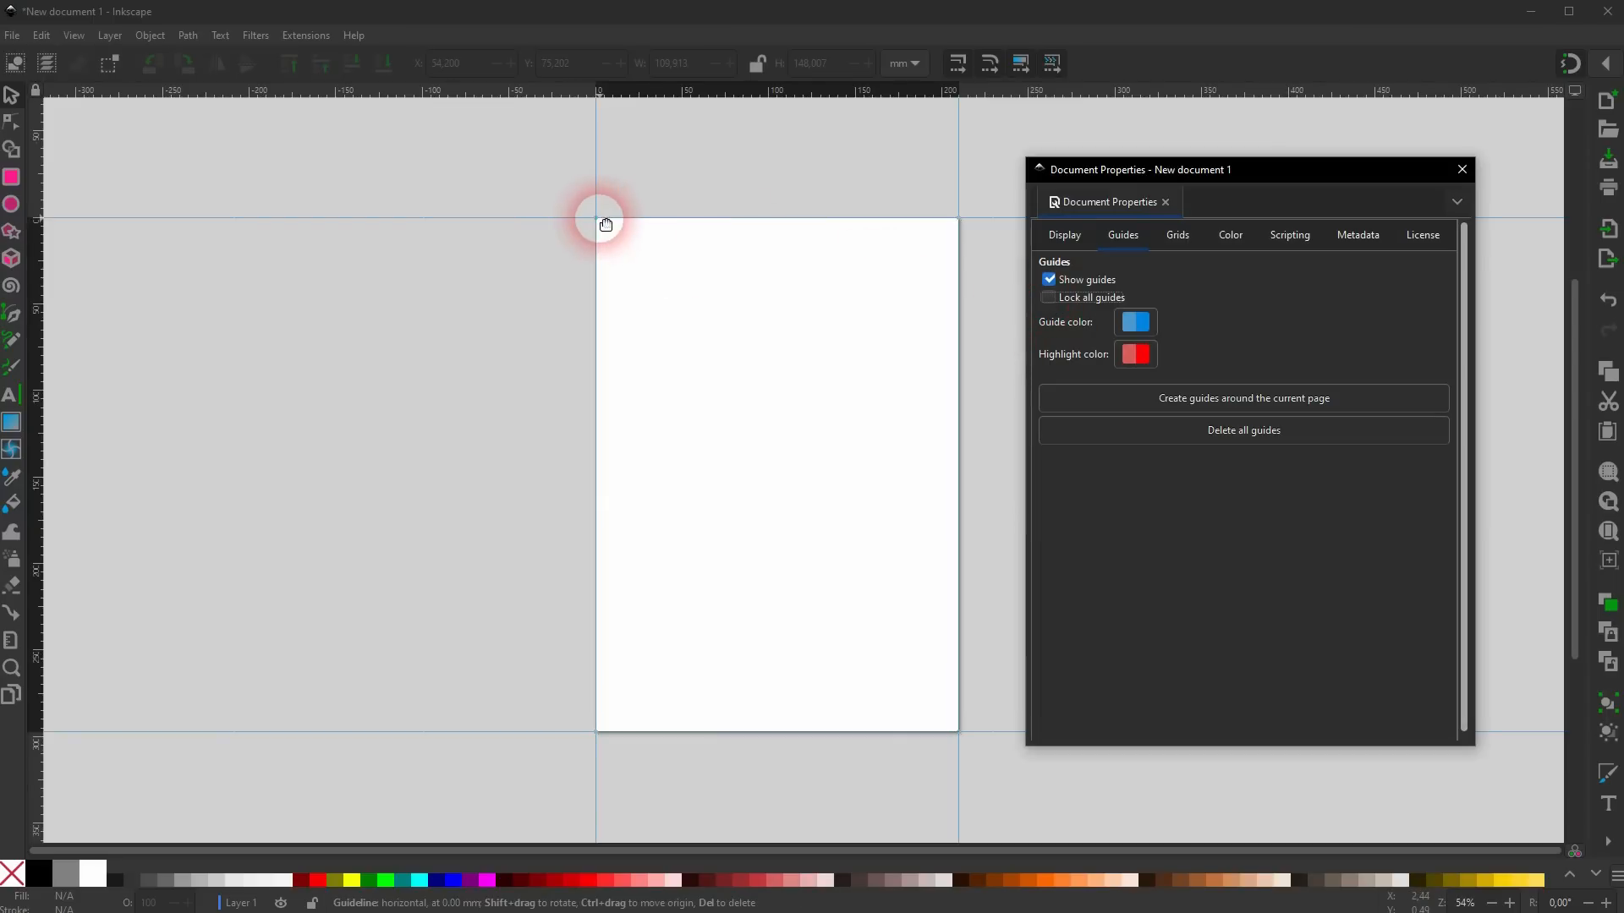
Try to move the unlocked guide at the page's upper-left corner, and delete all guides.
mouse_move(602, 223)
mouse_down()
mouse_move(467, 236)
mouse_move(508, 305)
mouse_move(609, 218)
mouse_up()
click(1017, 353)
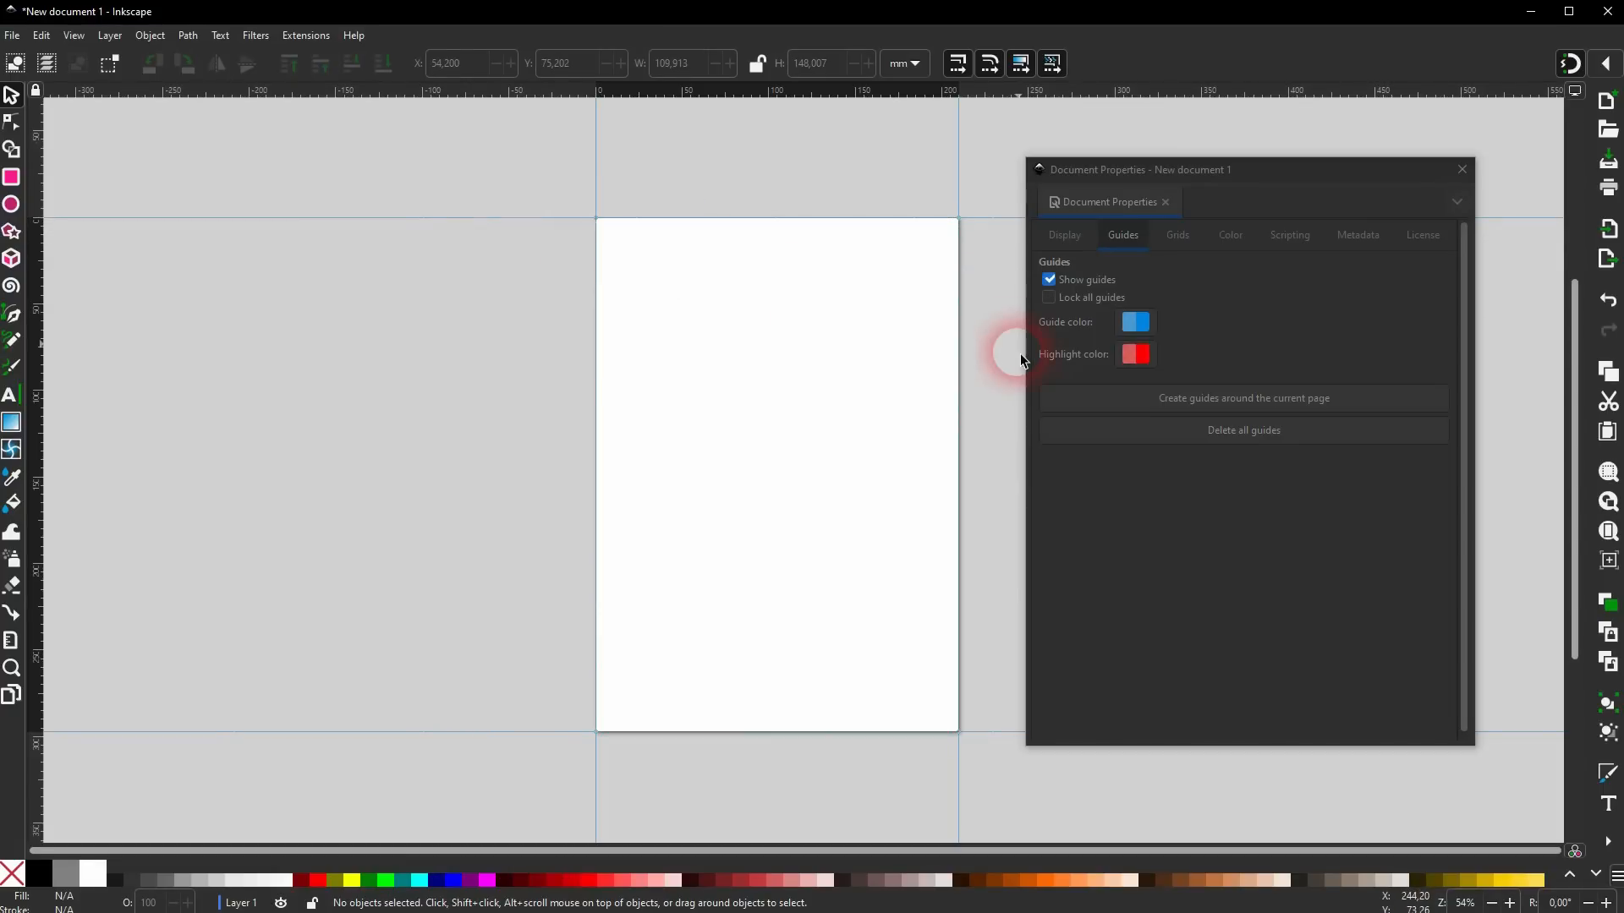
click(1297, 429)
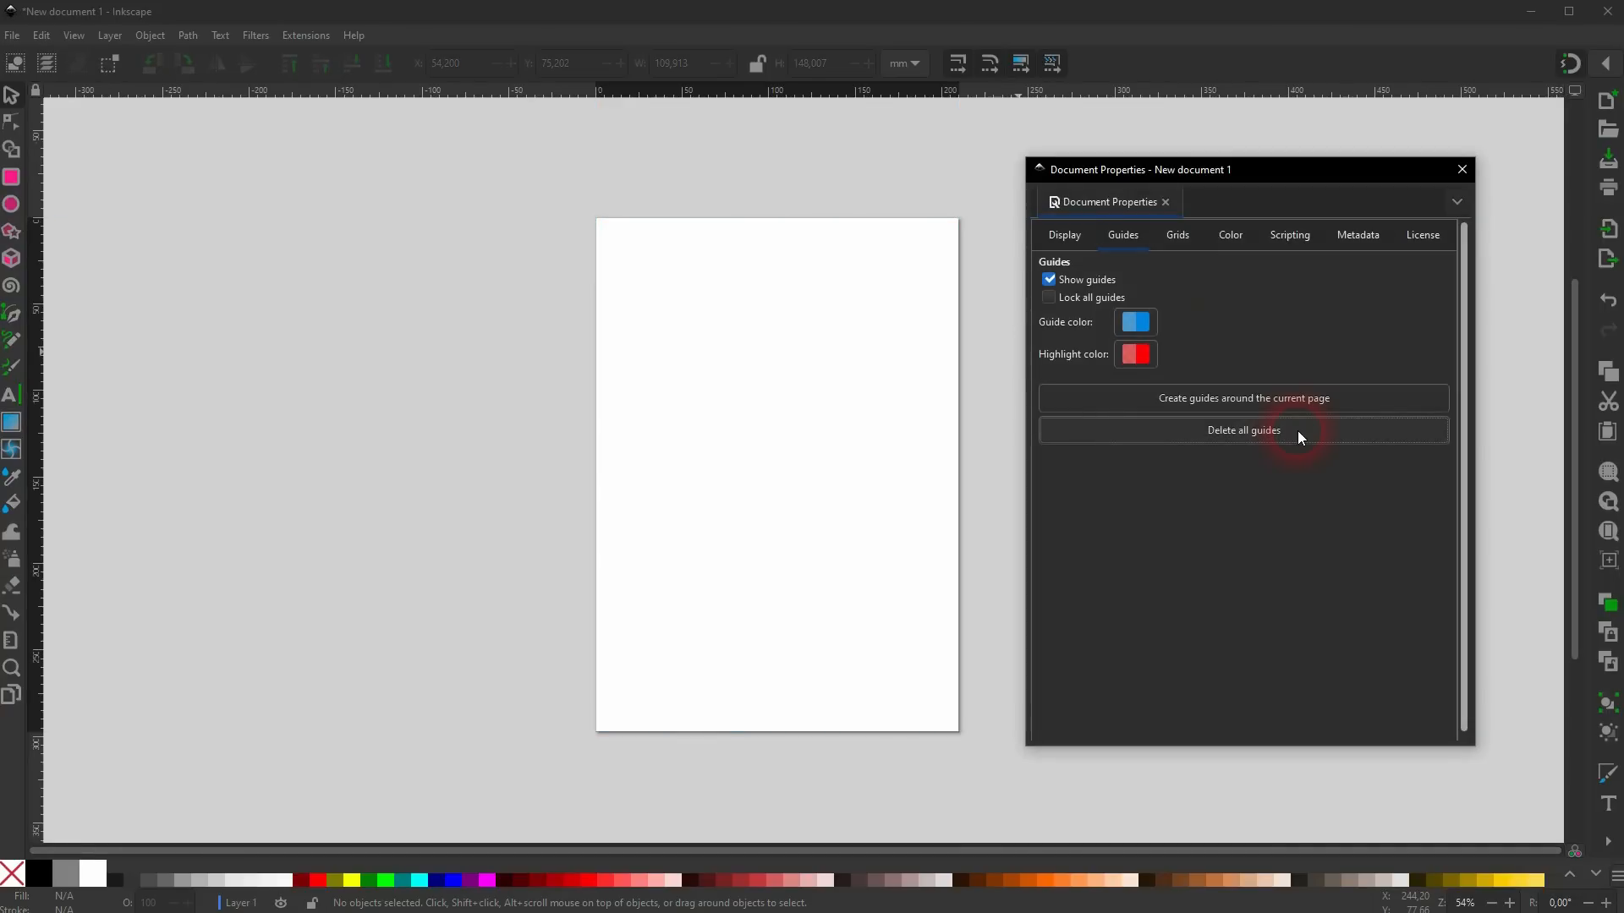
Create a rectangular grid for the document and remove it again.
click(1178, 237)
click(1254, 288)
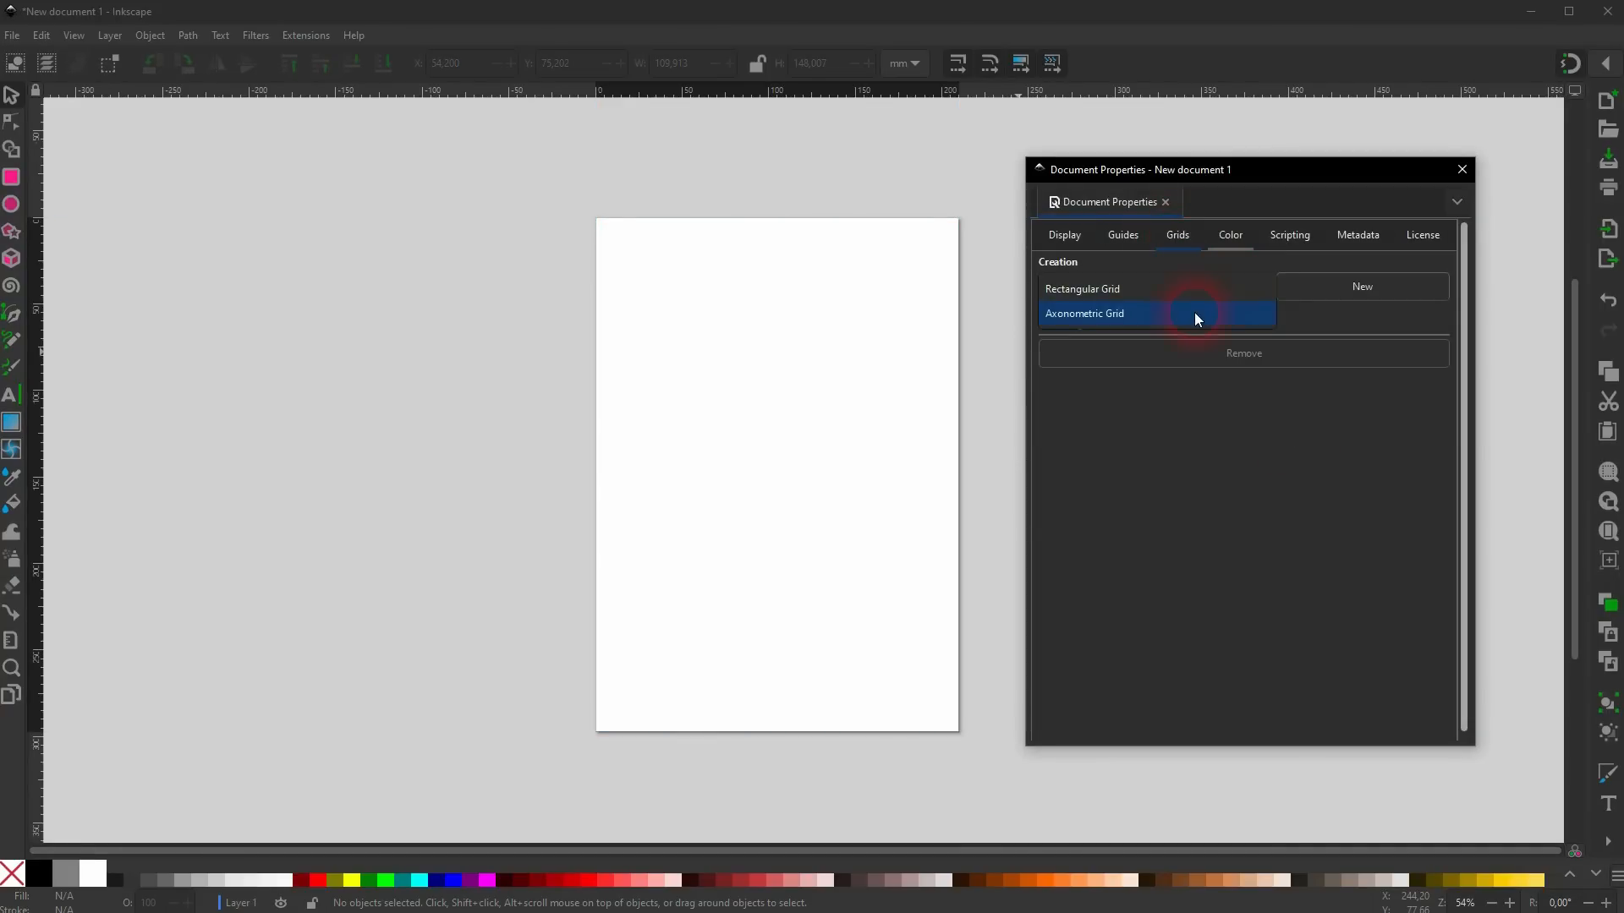
click(1179, 291)
click(1343, 285)
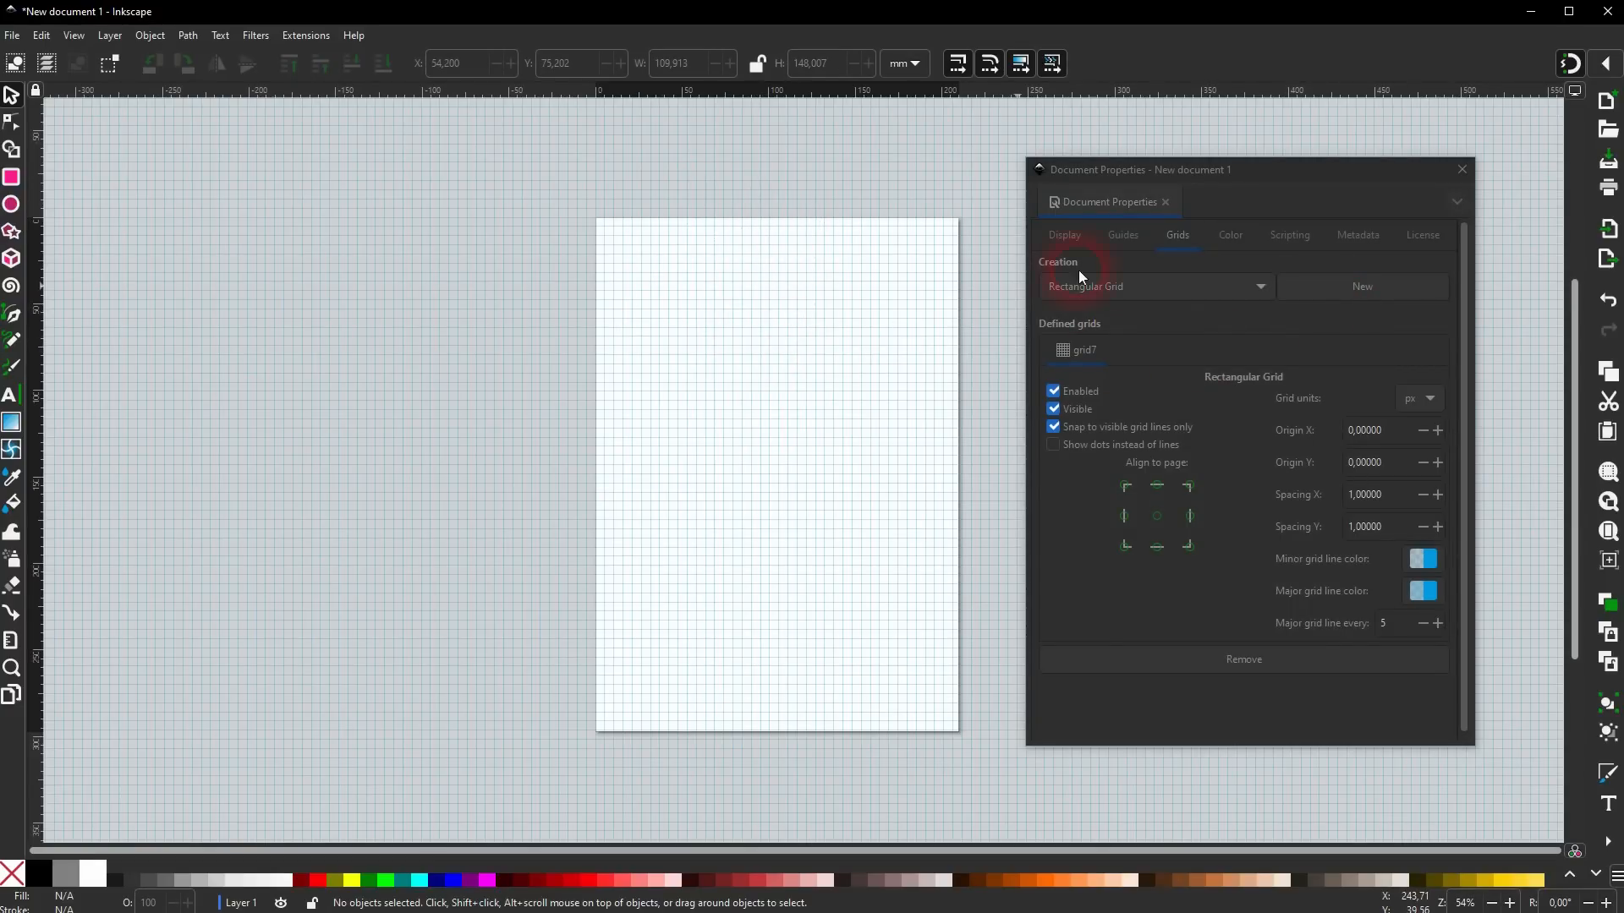
click(1257, 199)
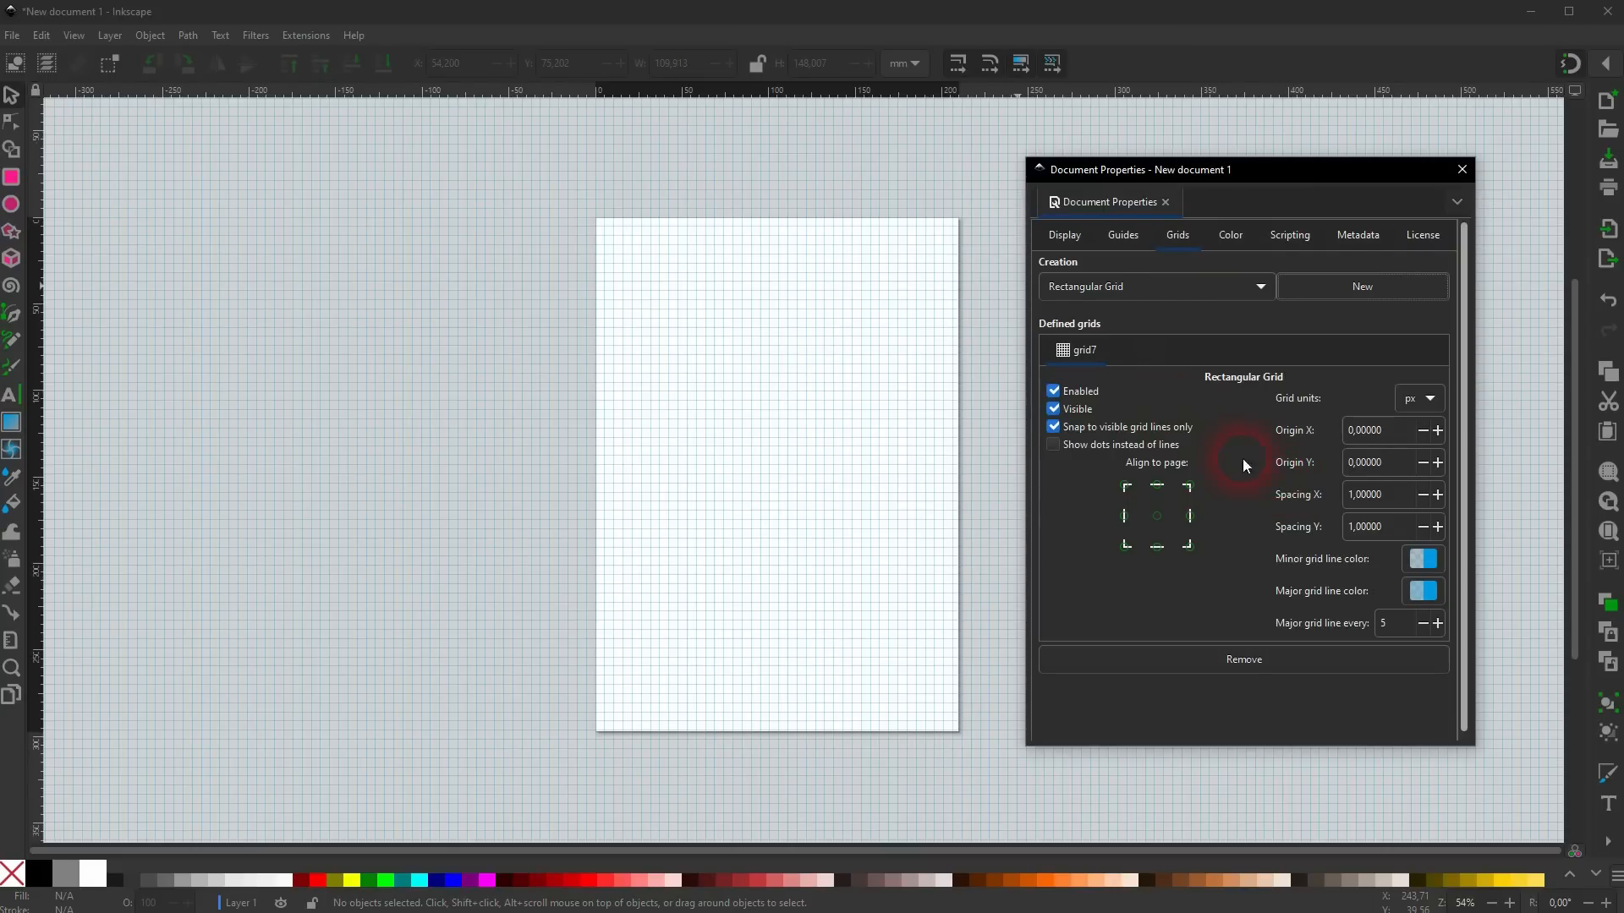
click(1241, 661)
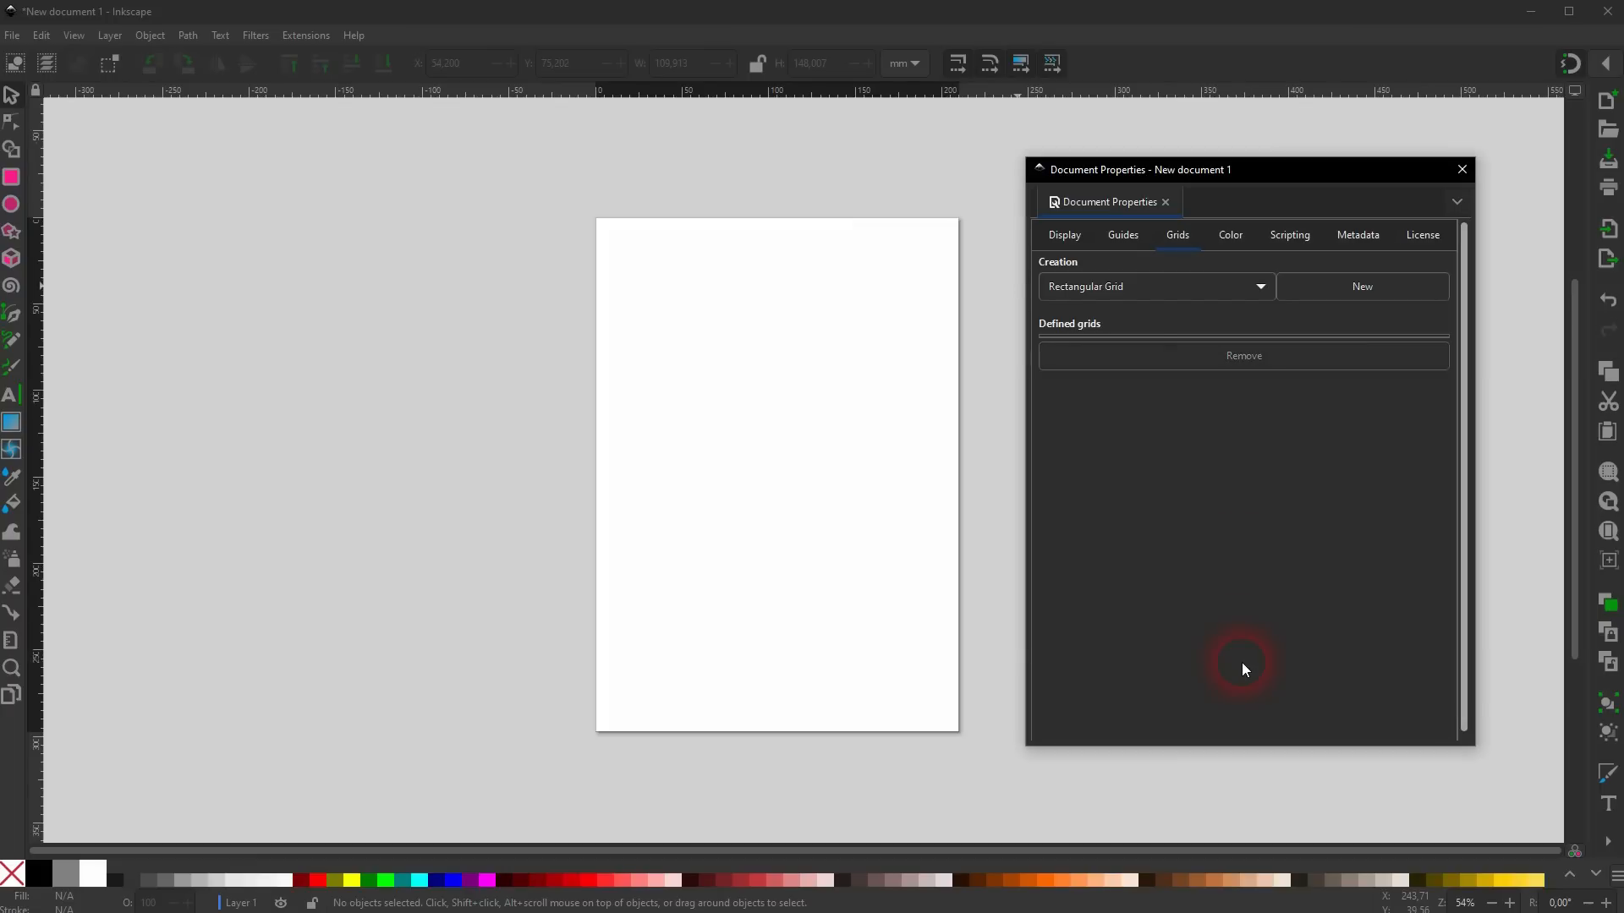
Create an axonometric grid for the document and remove it again.
click(1134, 293)
click(1125, 314)
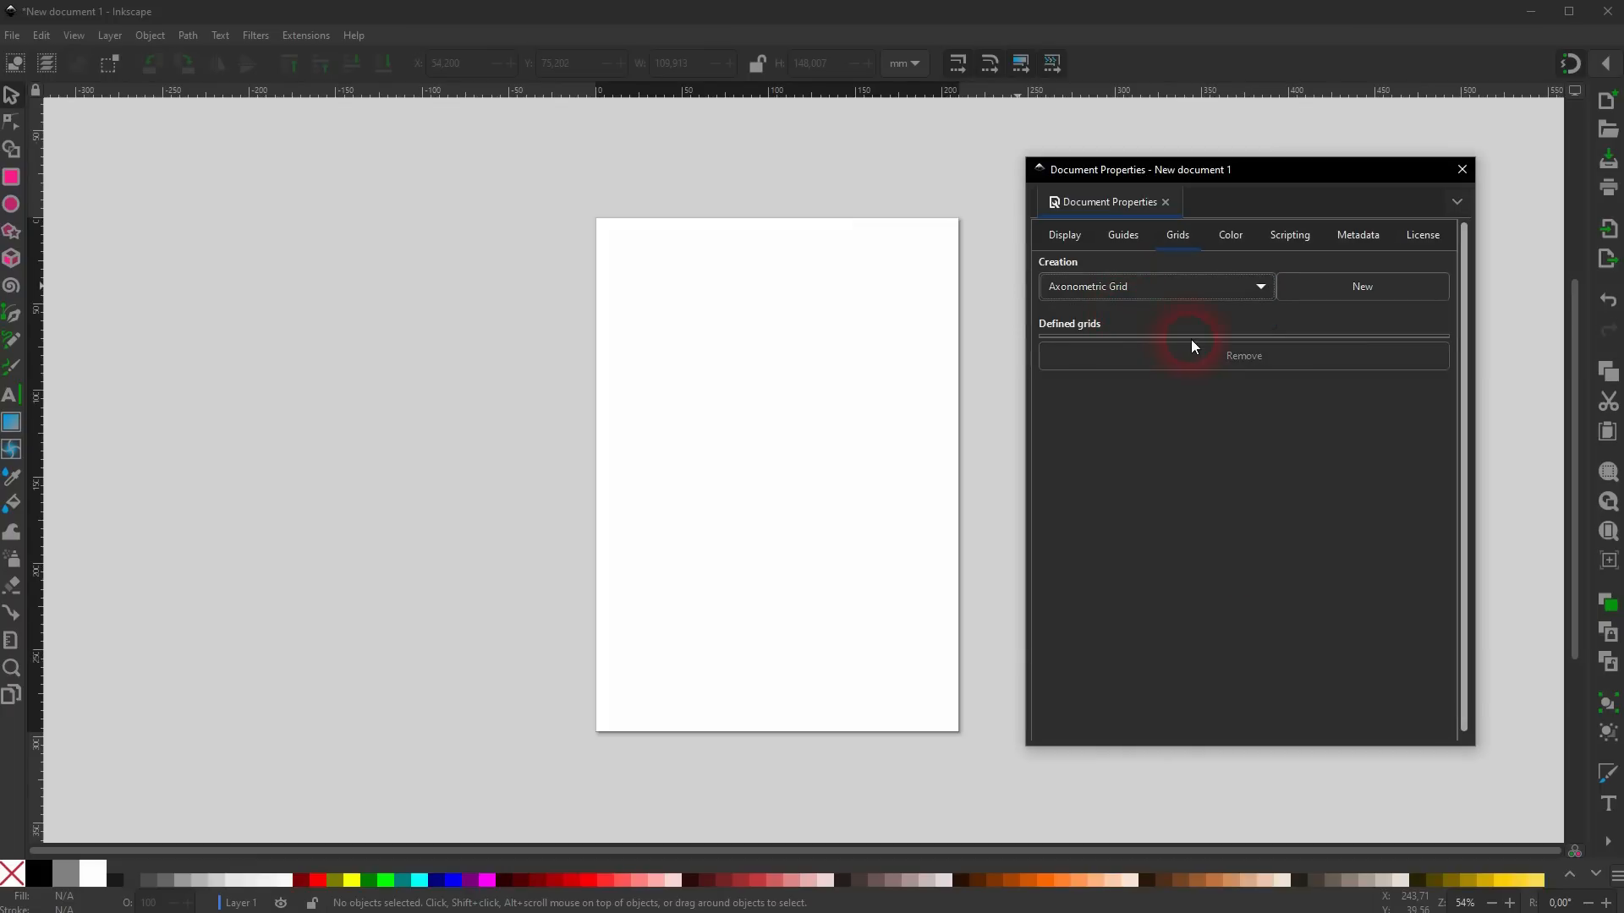
click(1355, 286)
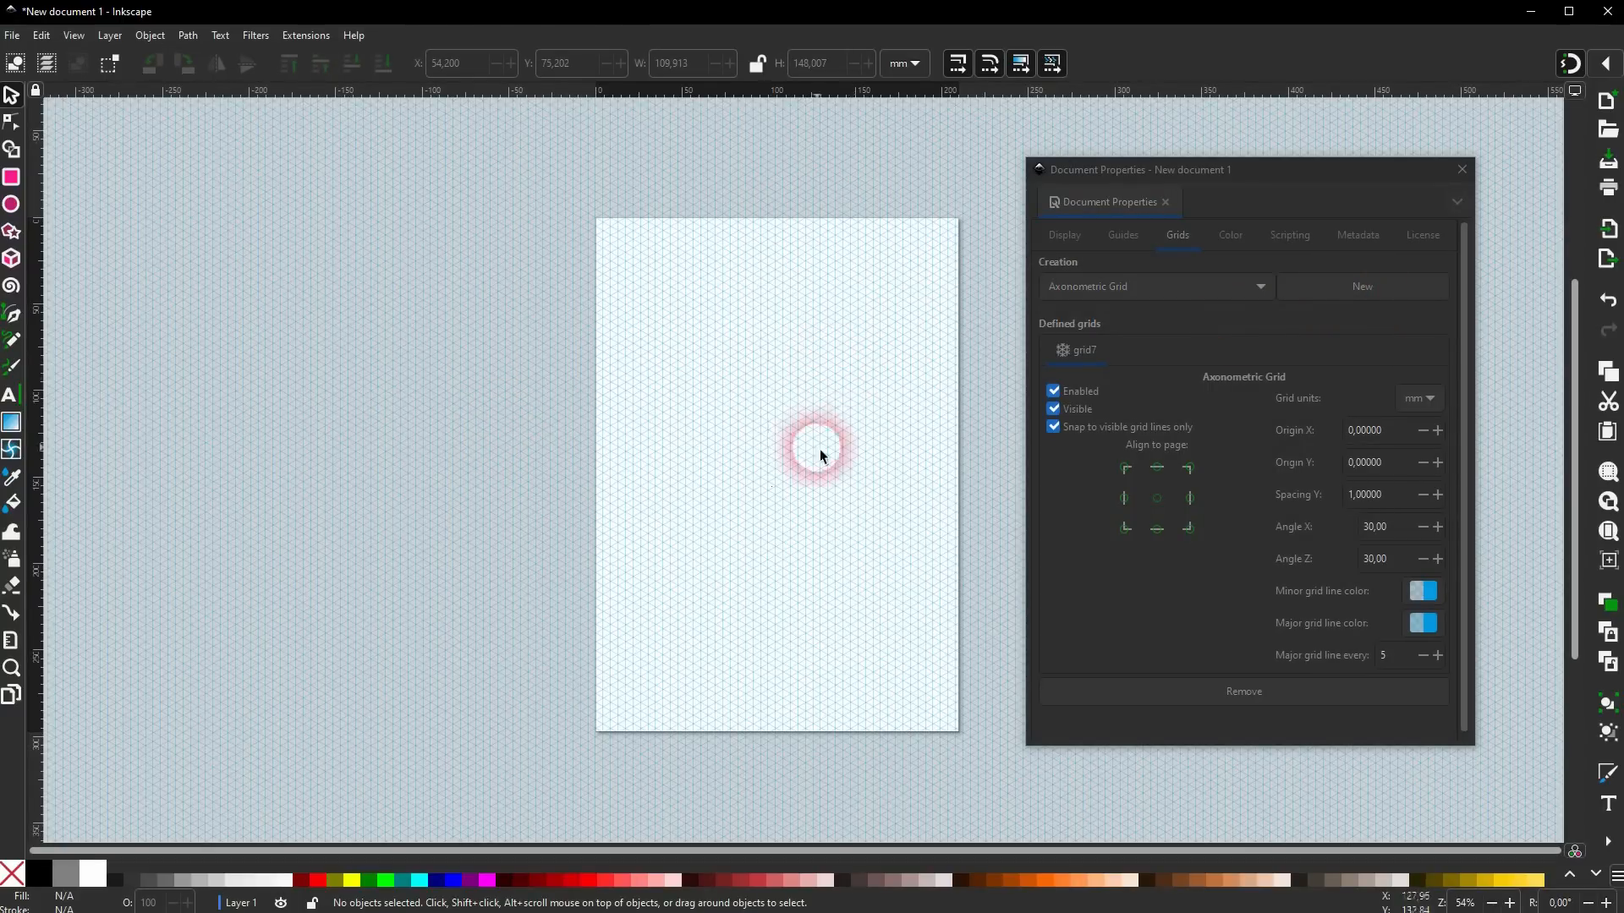
click(1363, 192)
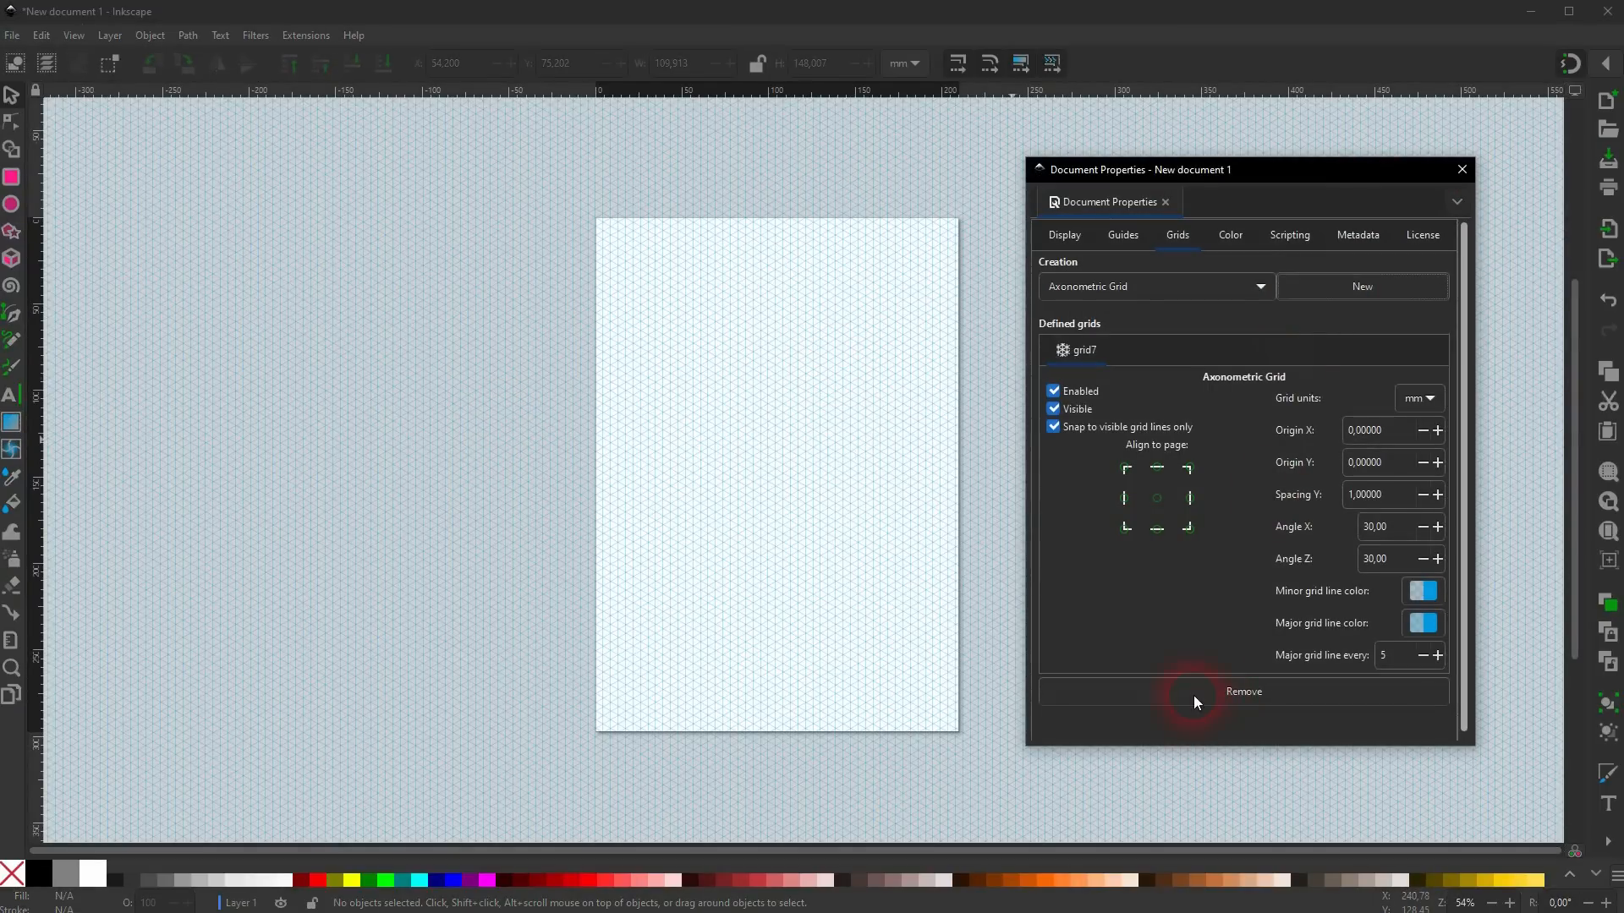
click(1195, 695)
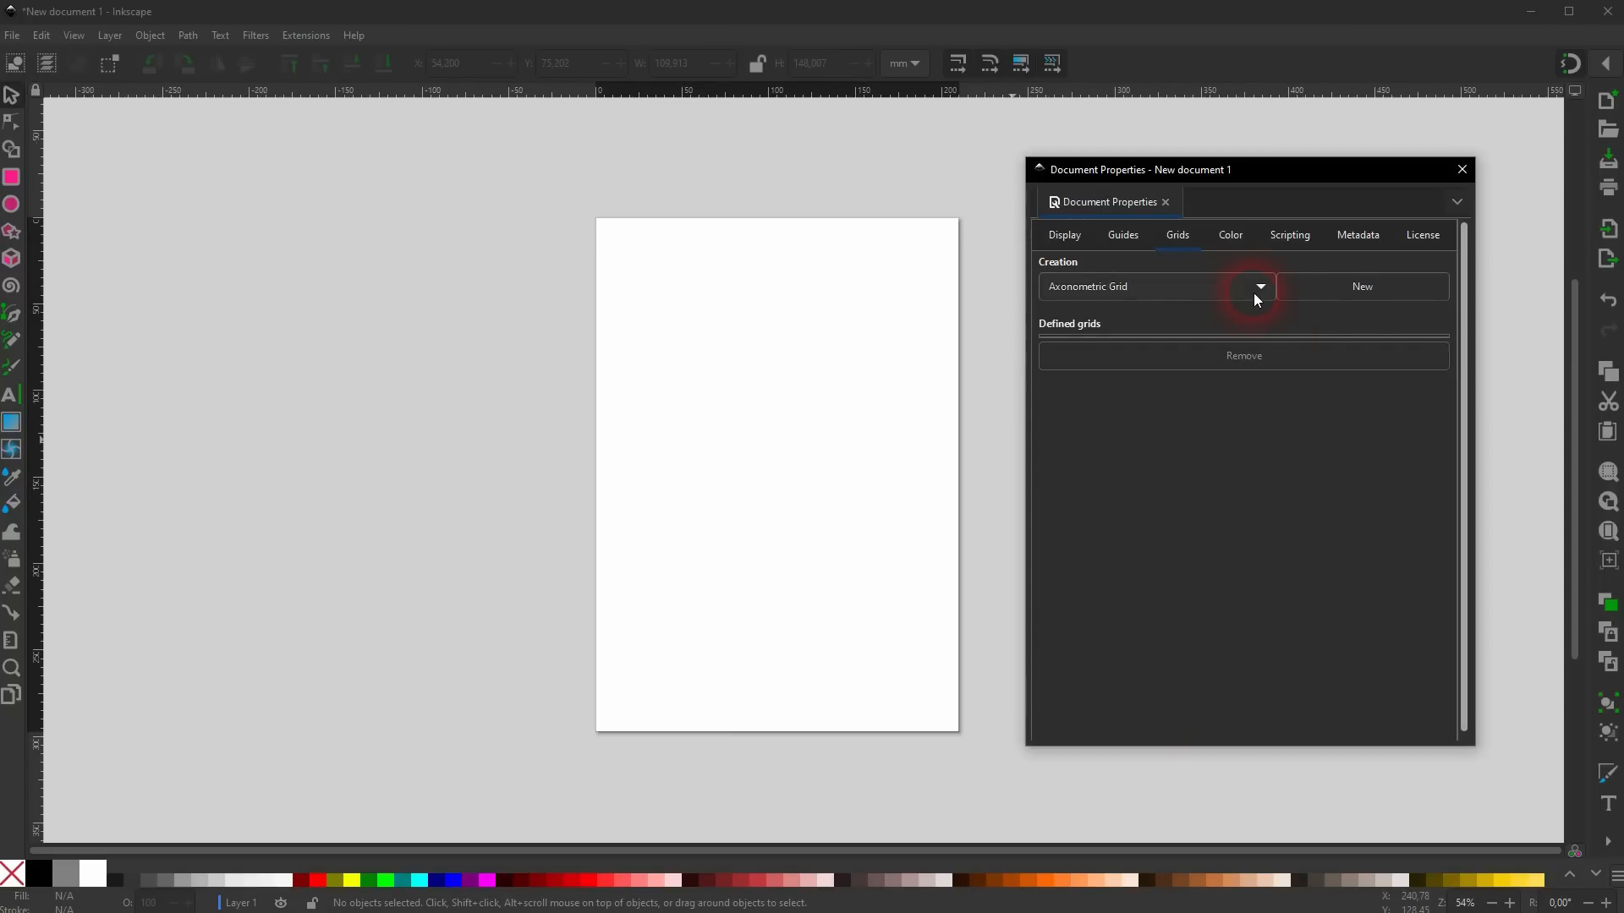
Close the document properties and look over the available editing commands.
click(1463, 170)
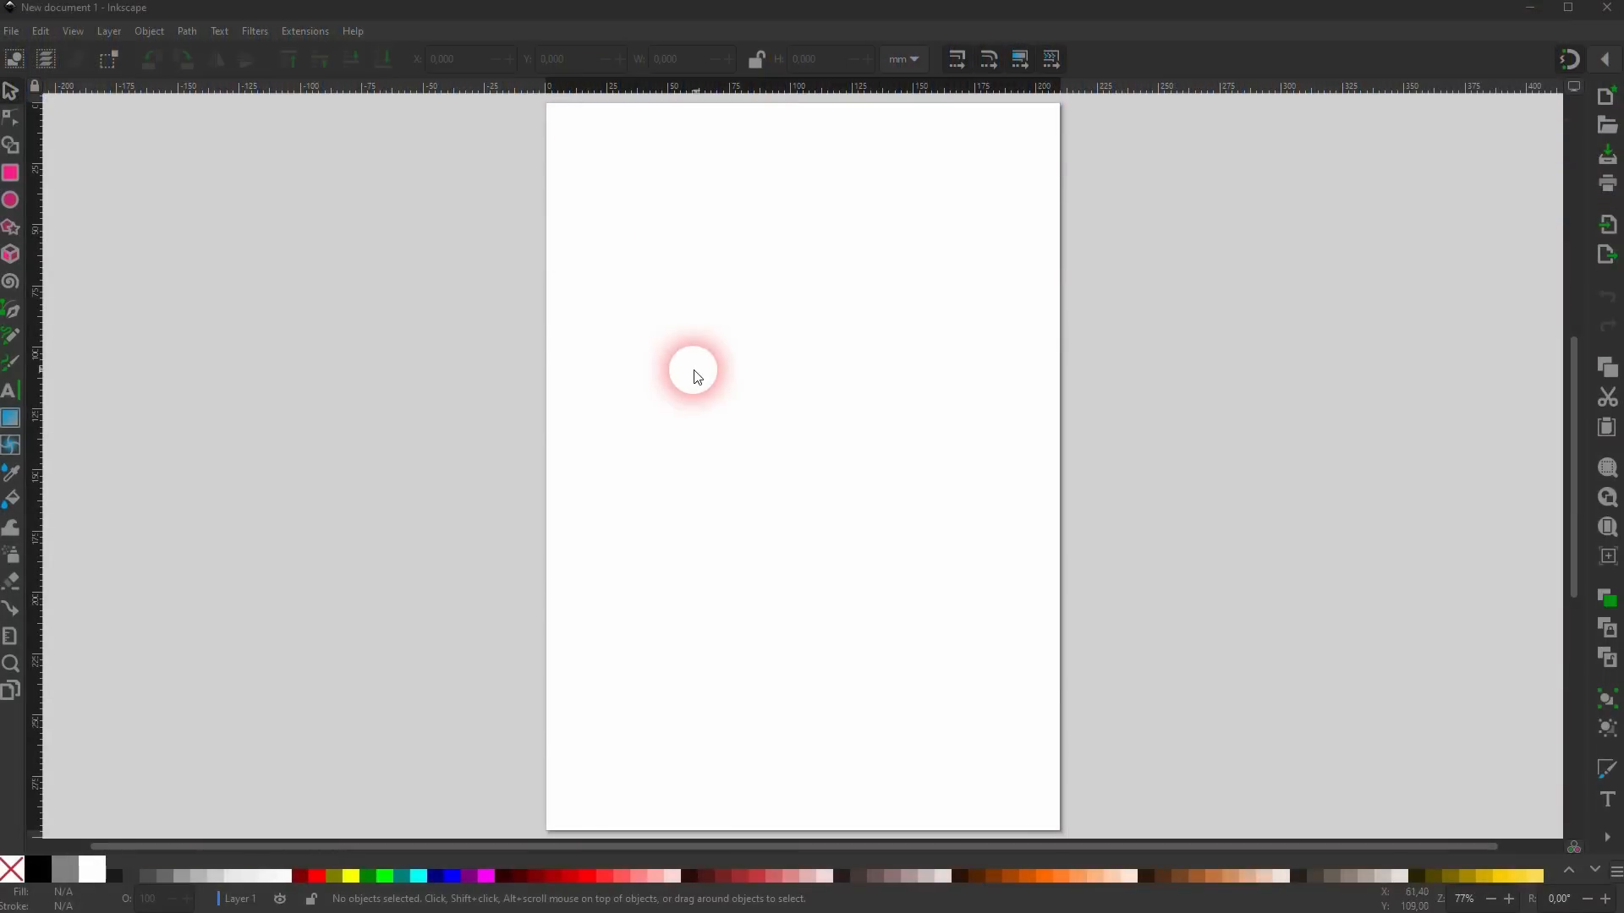
click(752, 362)
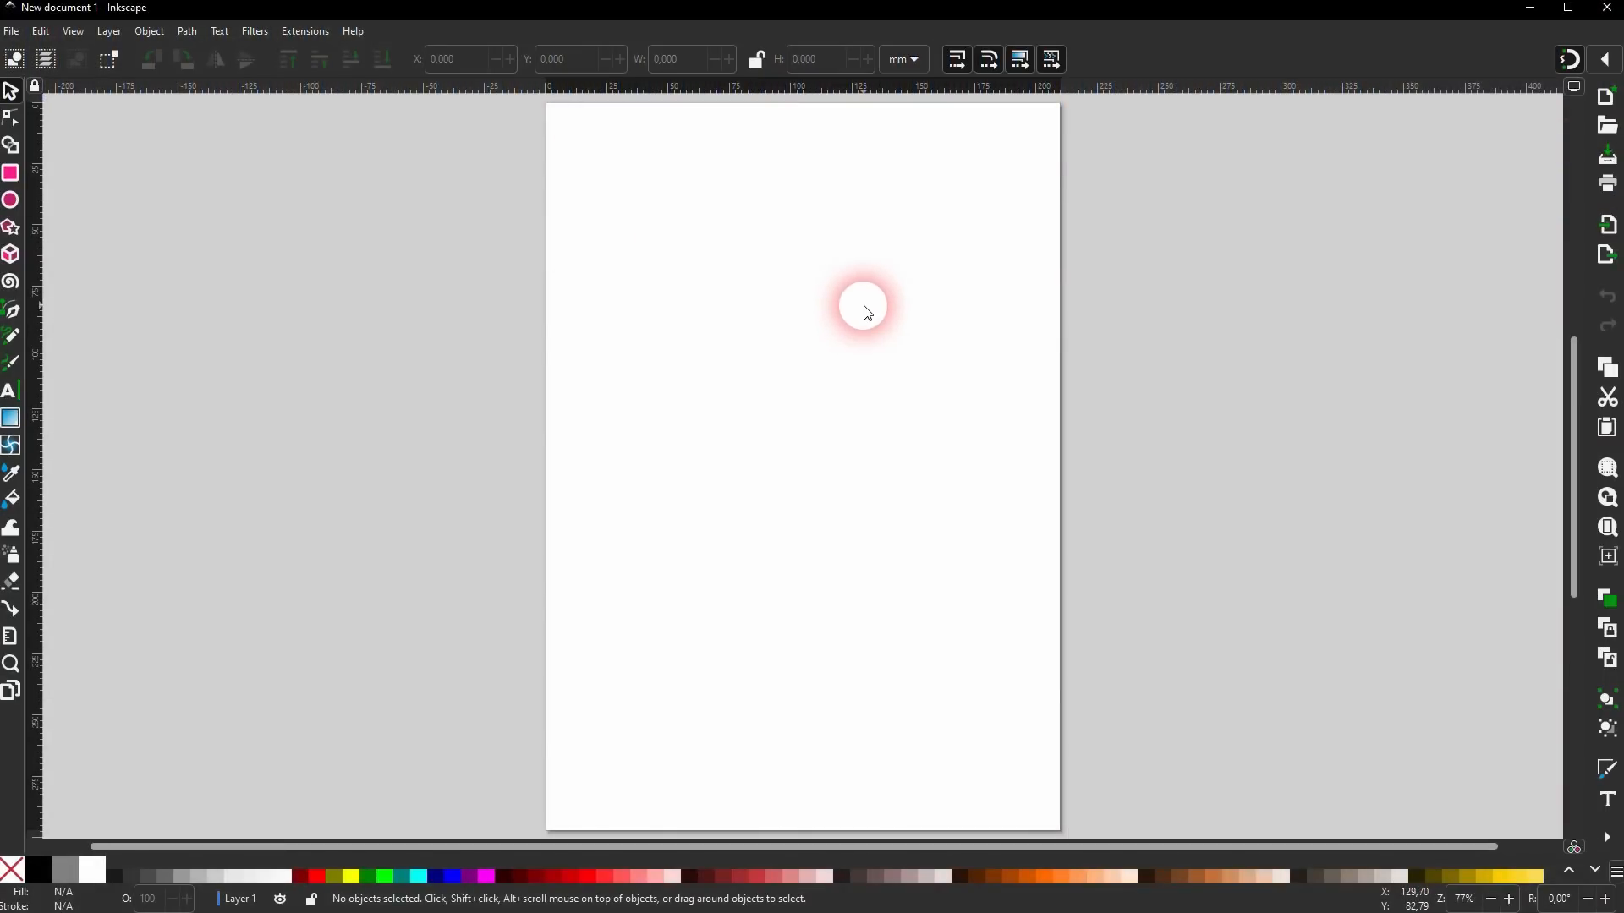
click(42, 32)
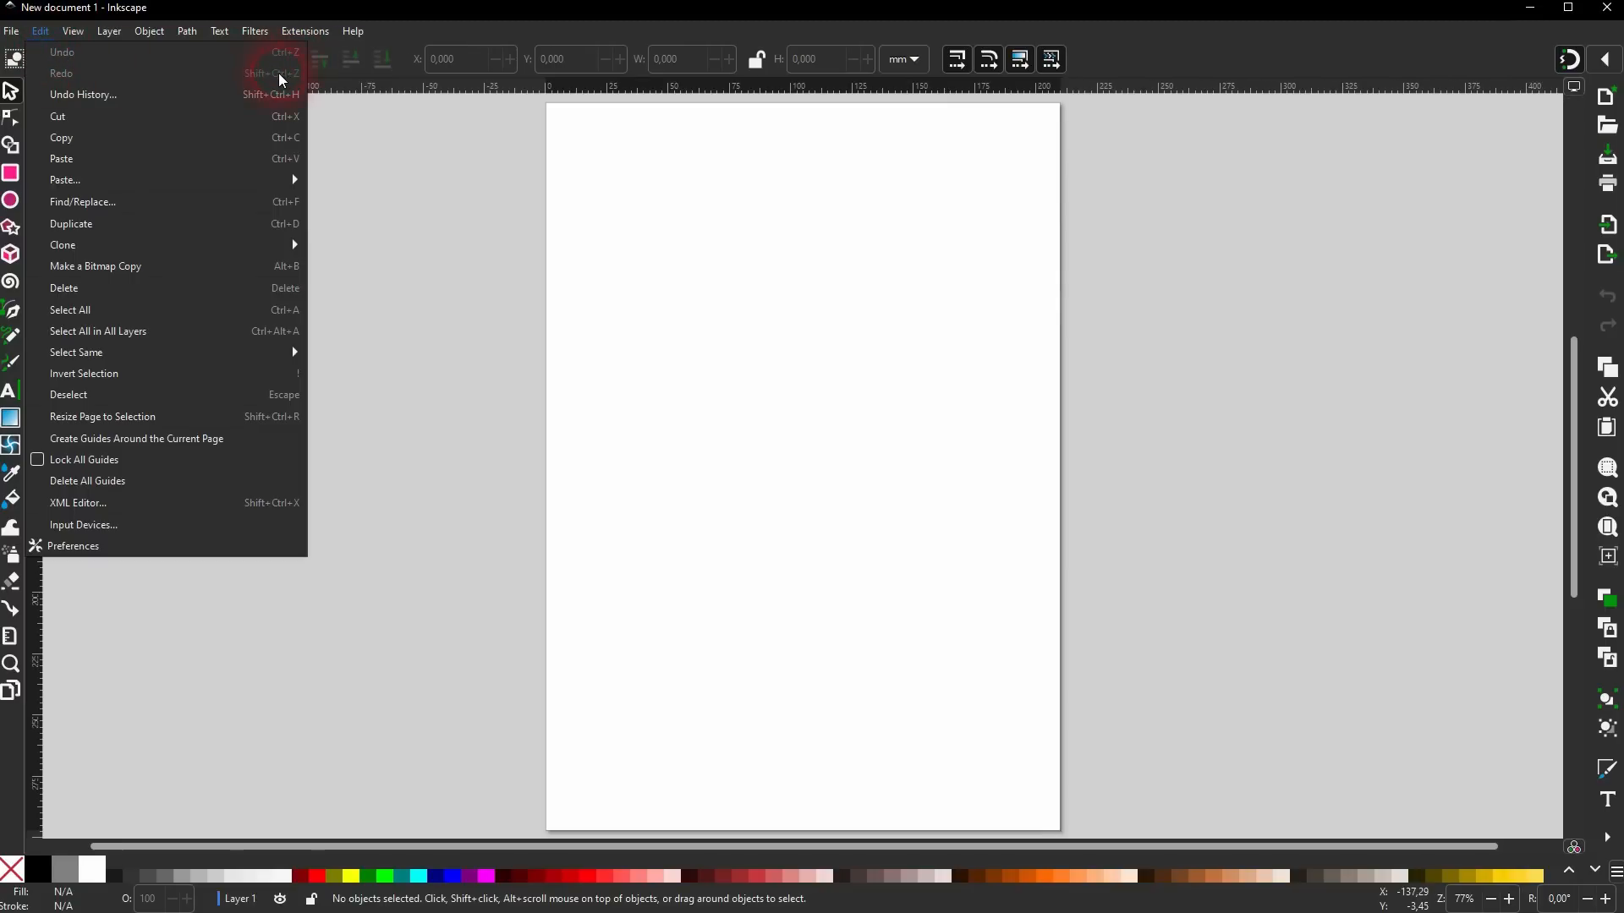
click(431, 224)
Draw a rectangle about 88 × 133 mm in the middle of the page, fill it with green and remove its stroke.
click(11, 180)
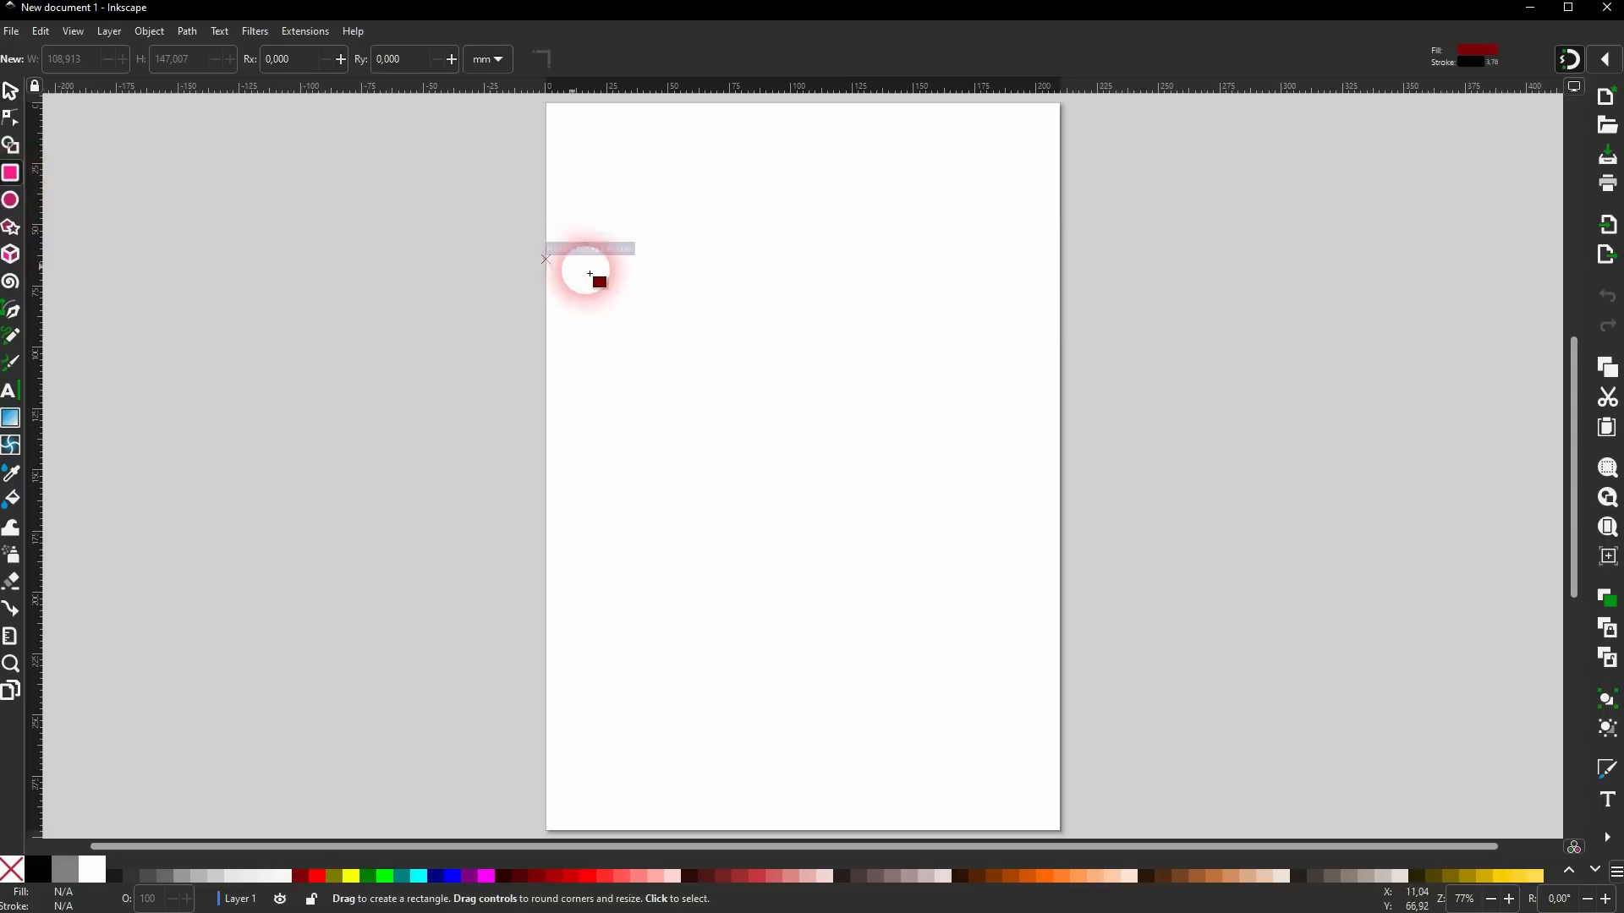
drag(721, 237, 936, 556)
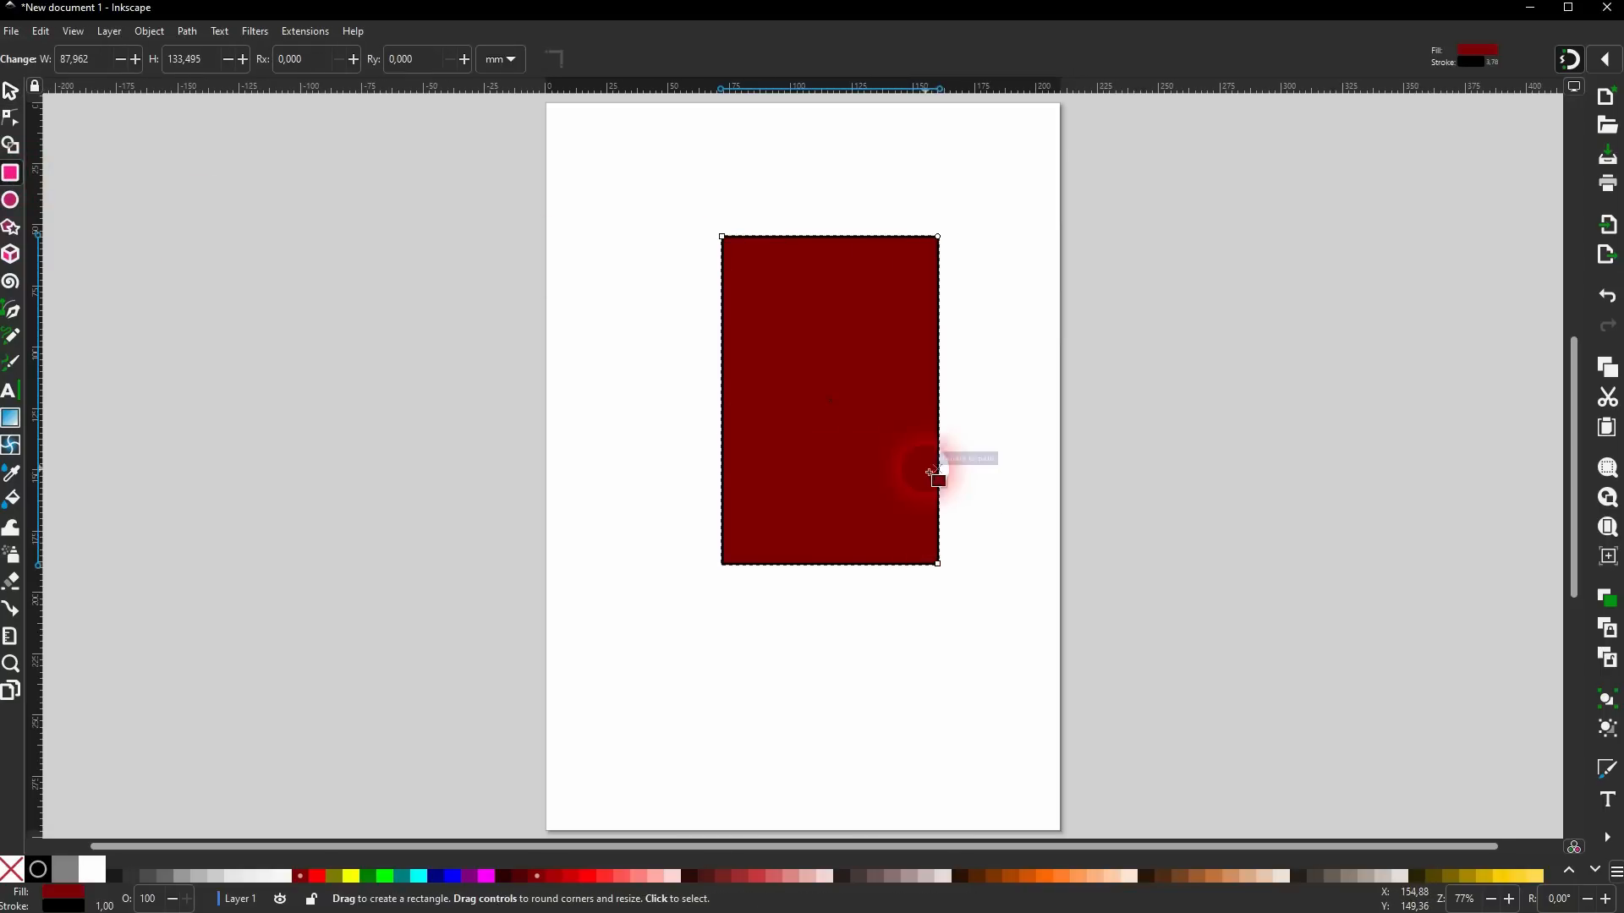
click(371, 885)
shift+click(18, 872)
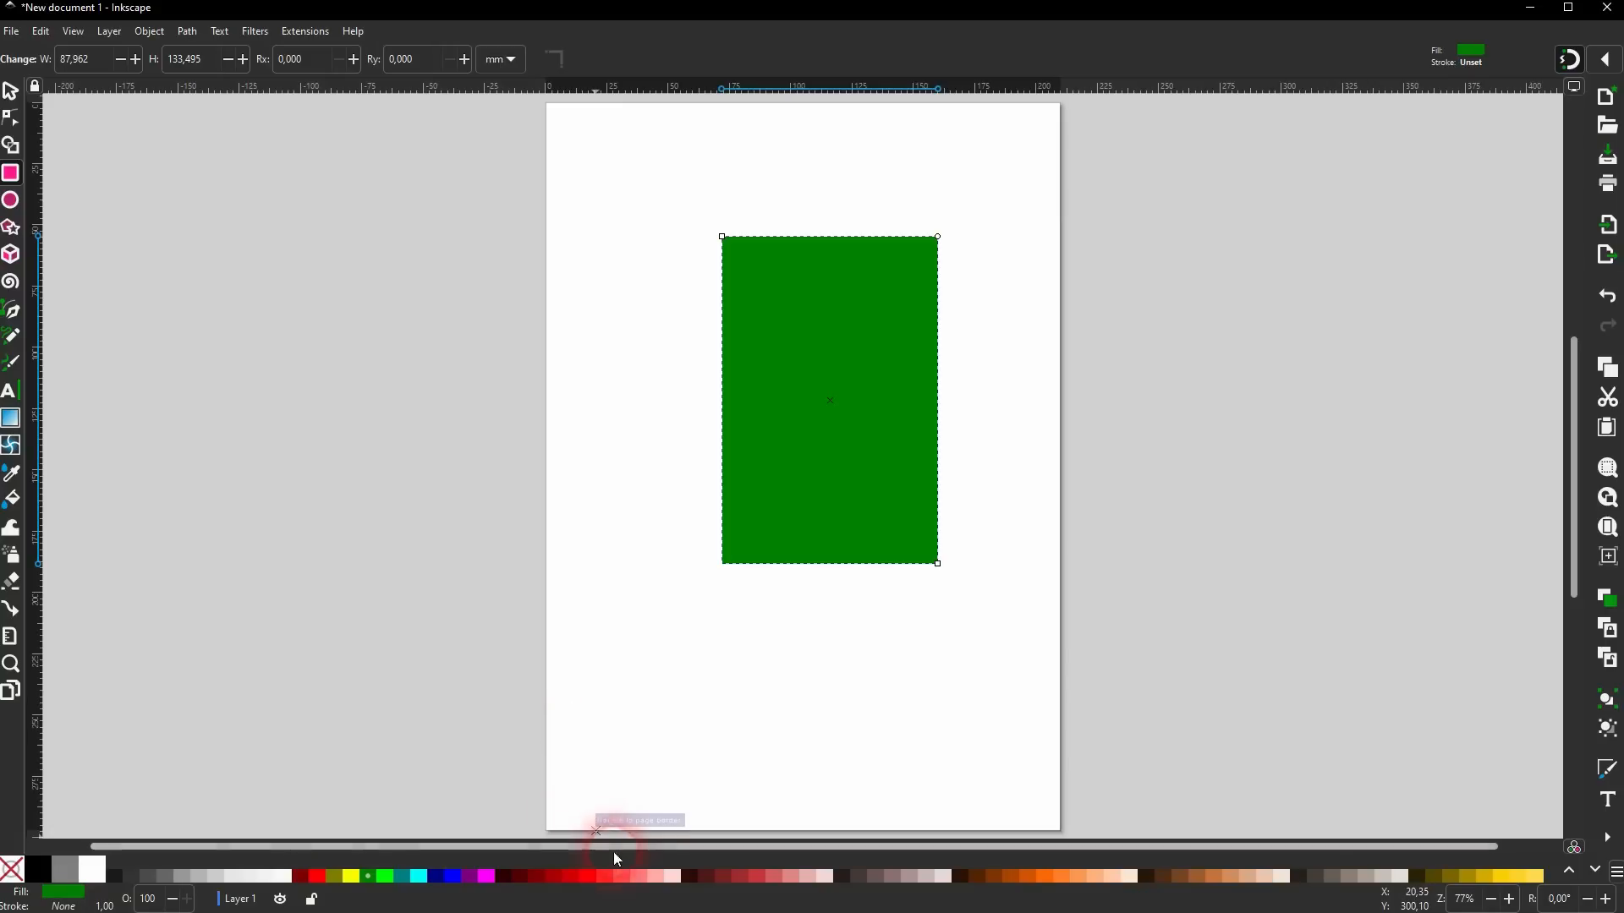
Fill the green rectangle with light pink, undo the fill and apply the light pink again.
click(662, 878)
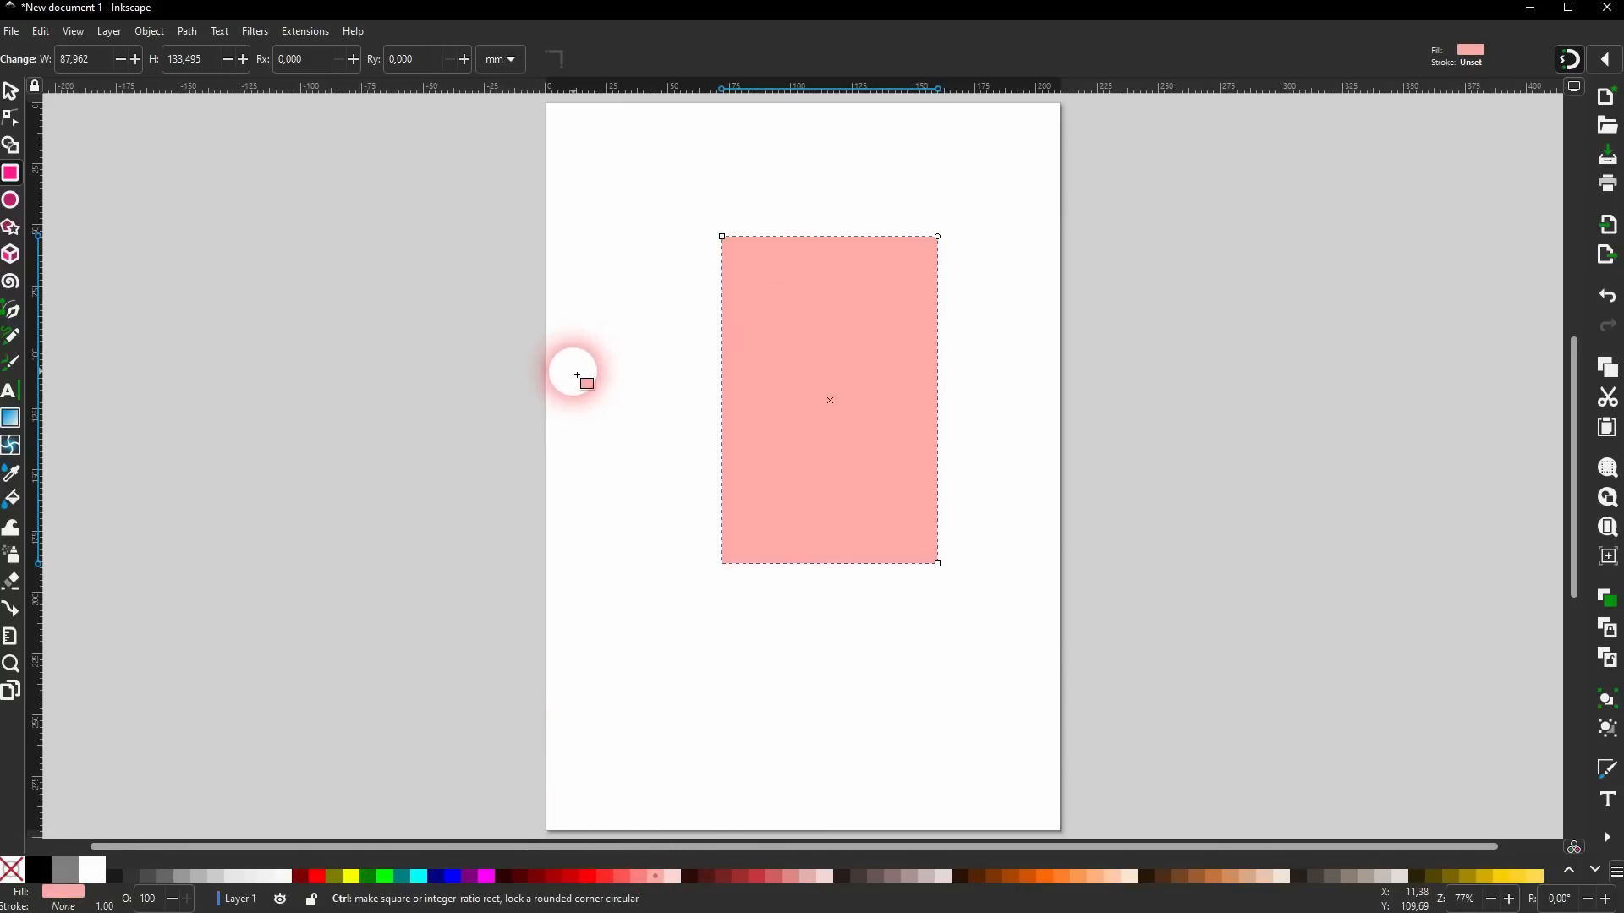
key(ctrl+z)
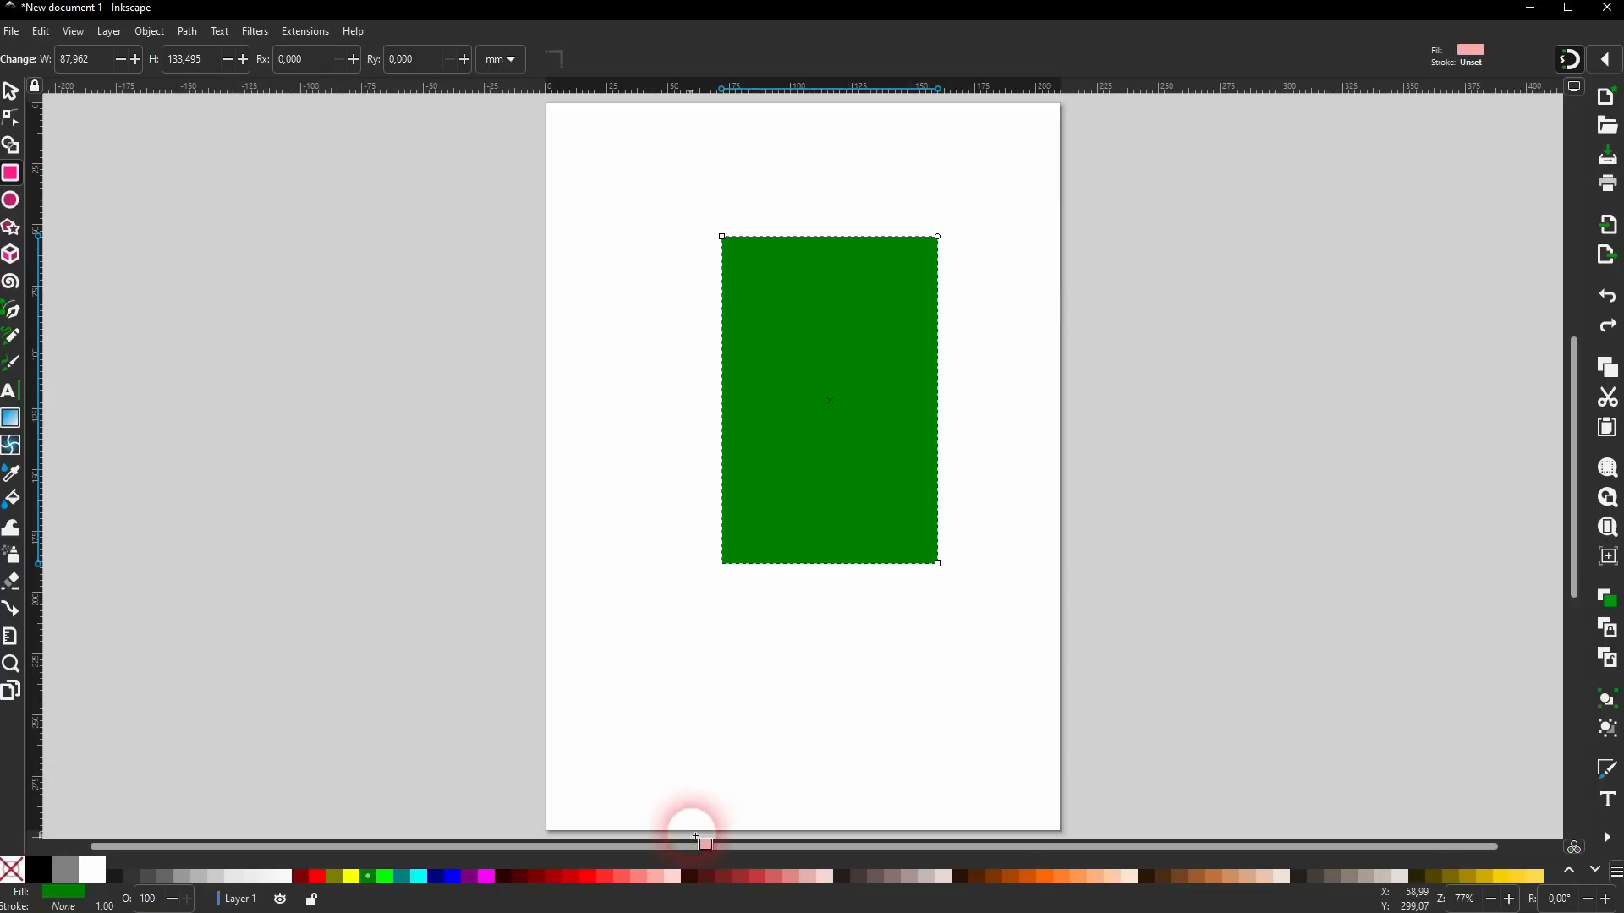
click(657, 877)
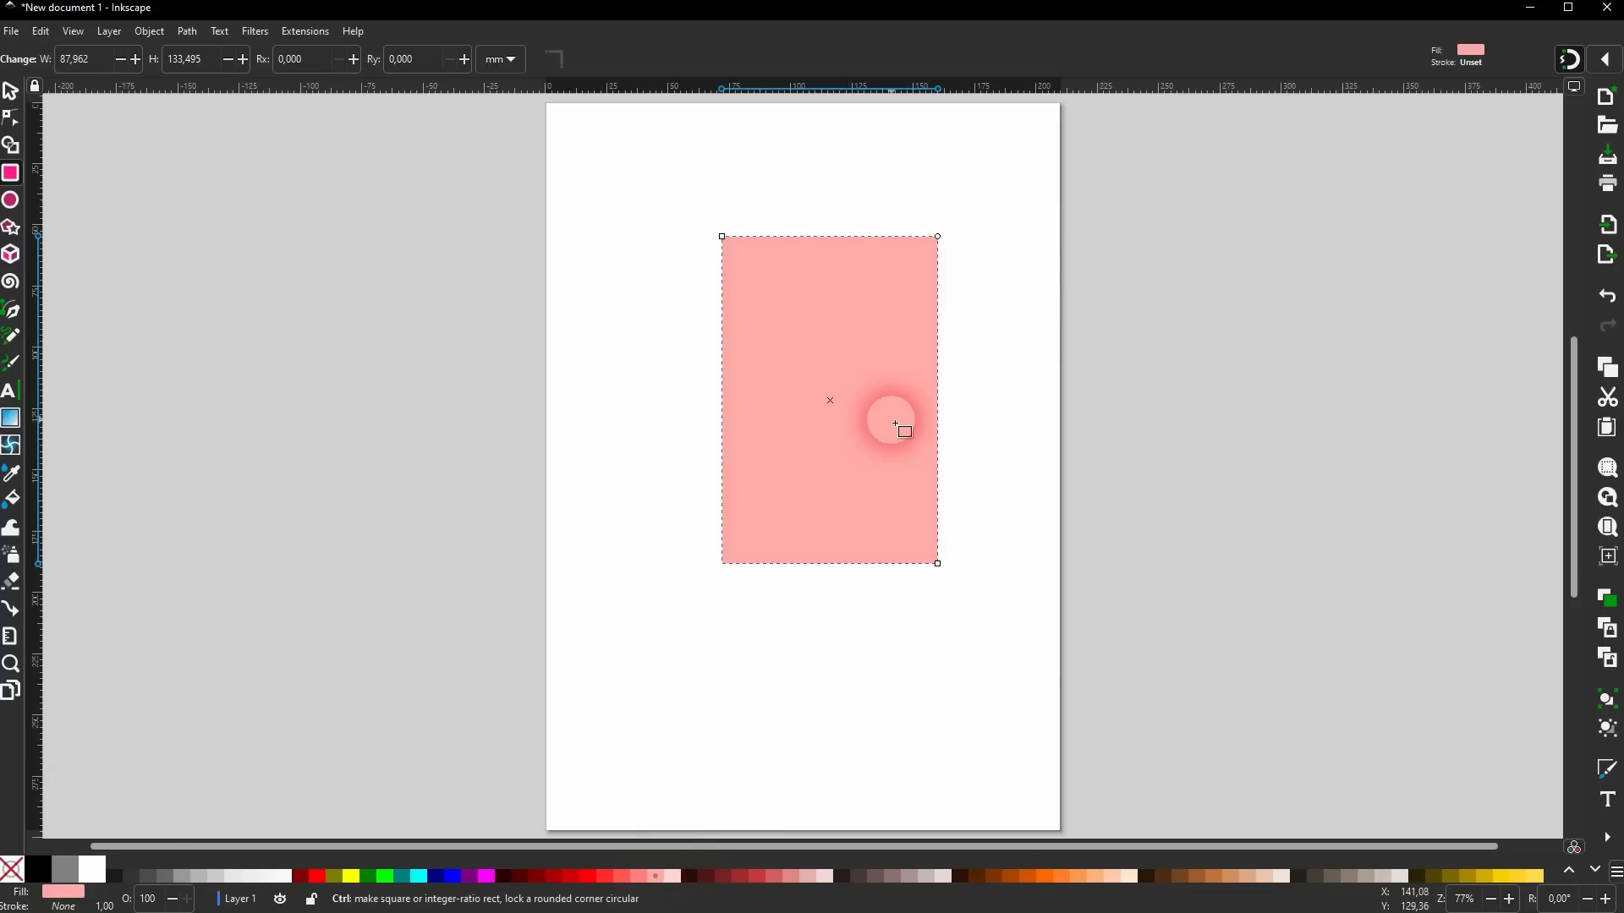
Undo the rectangle's light pink fill and redo it.
click(39, 32)
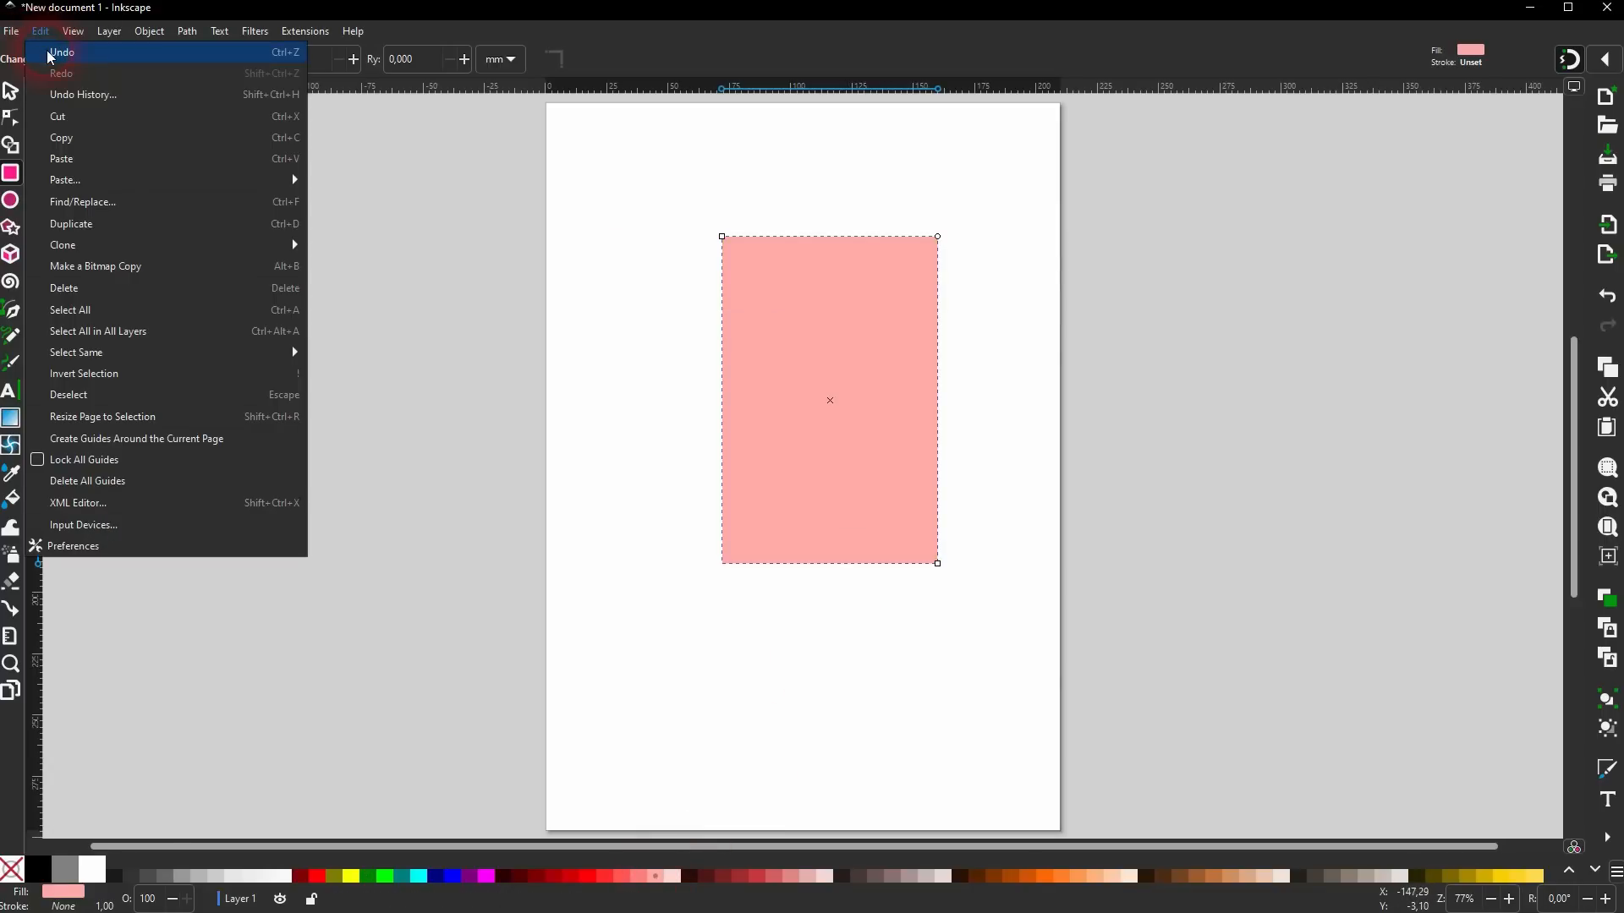
click(50, 52)
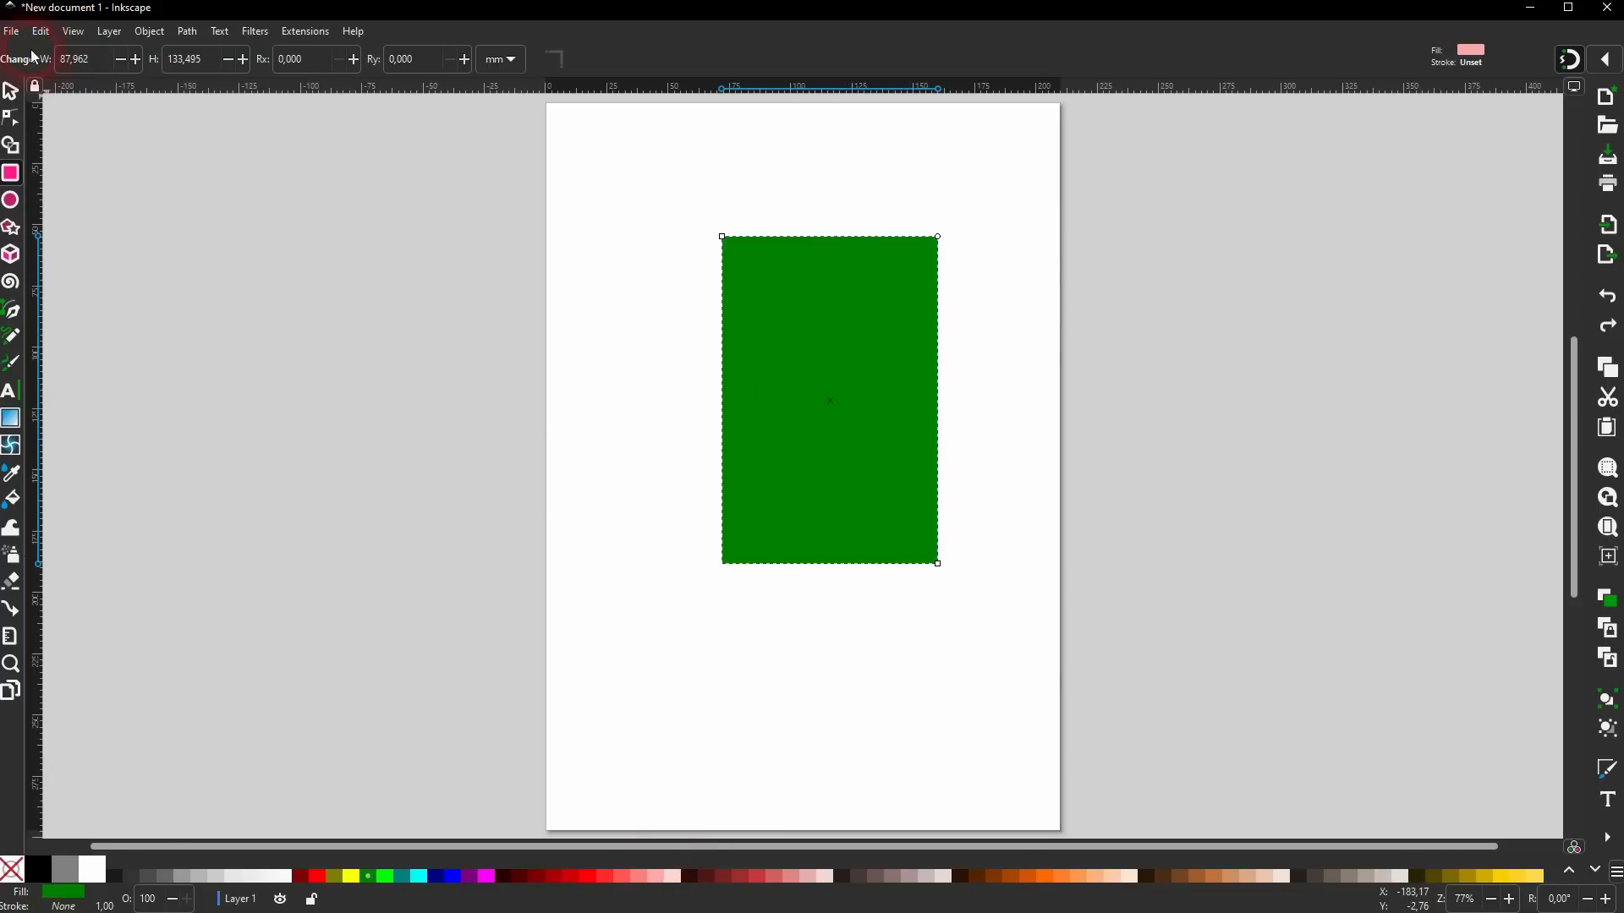
click(40, 33)
click(60, 75)
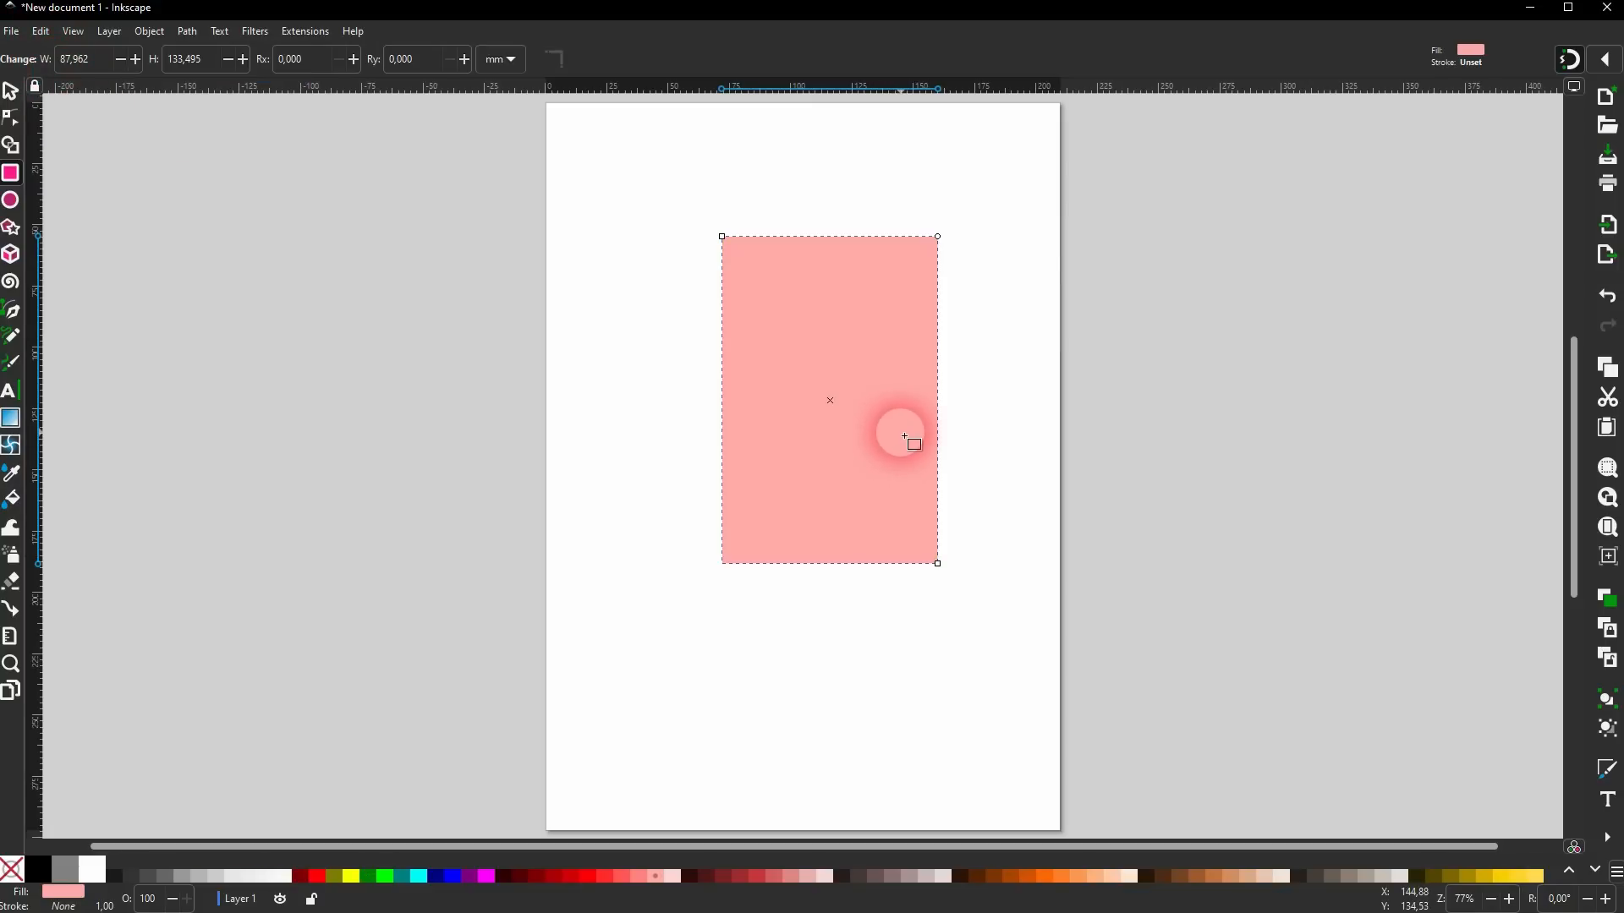
Undo the light pink fill once more and delete the rectangle from the page.
key(ctrl+z)
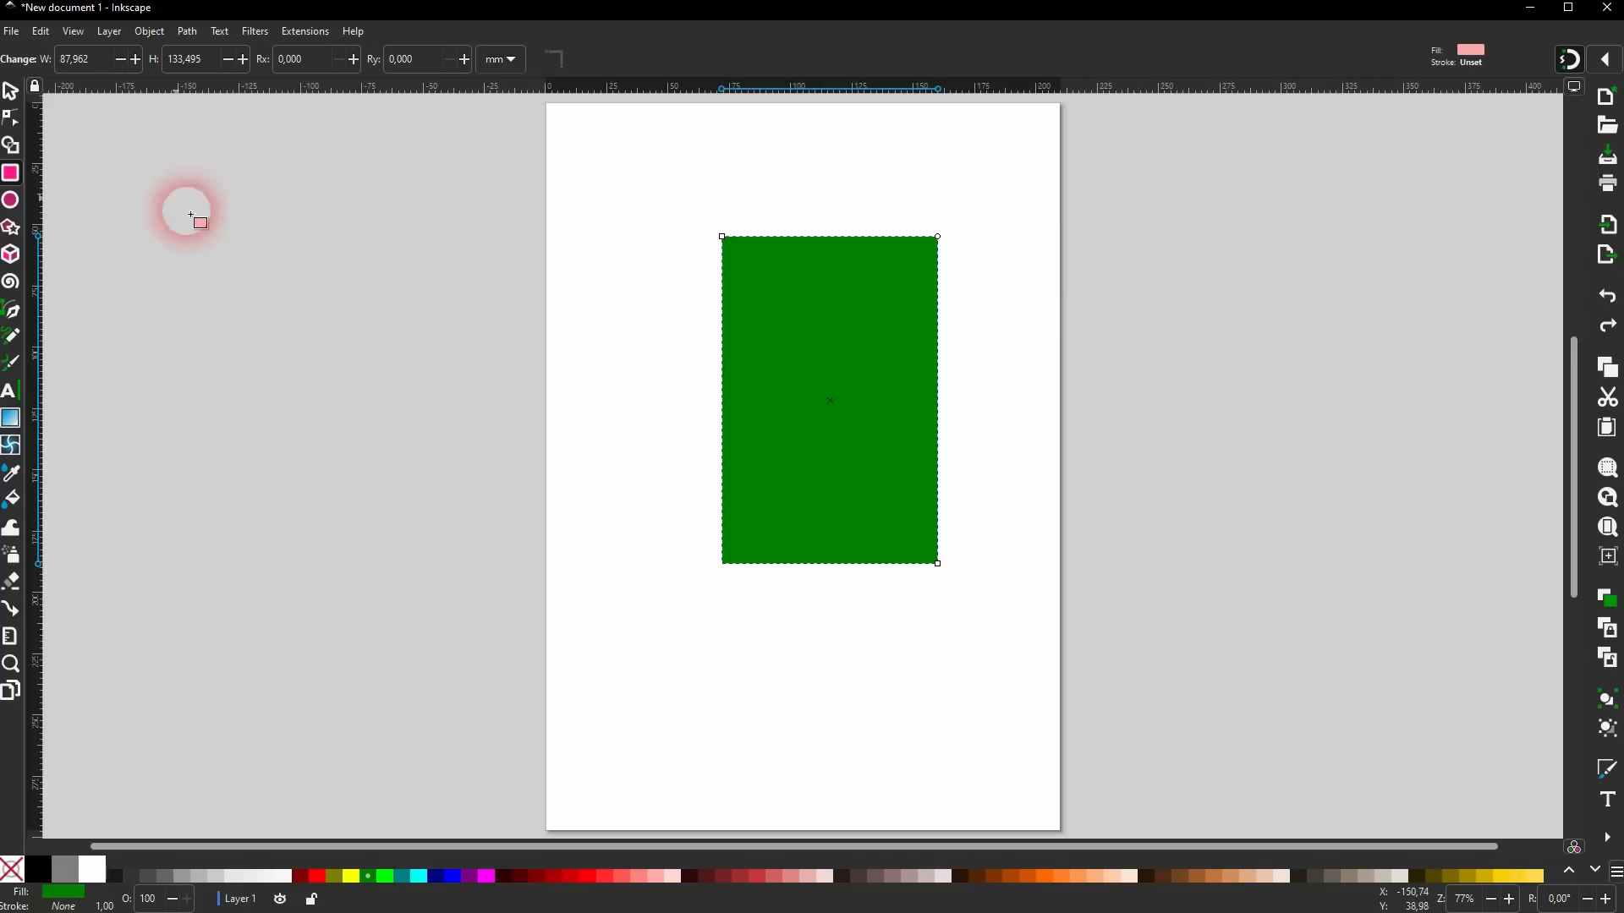
click(11, 91)
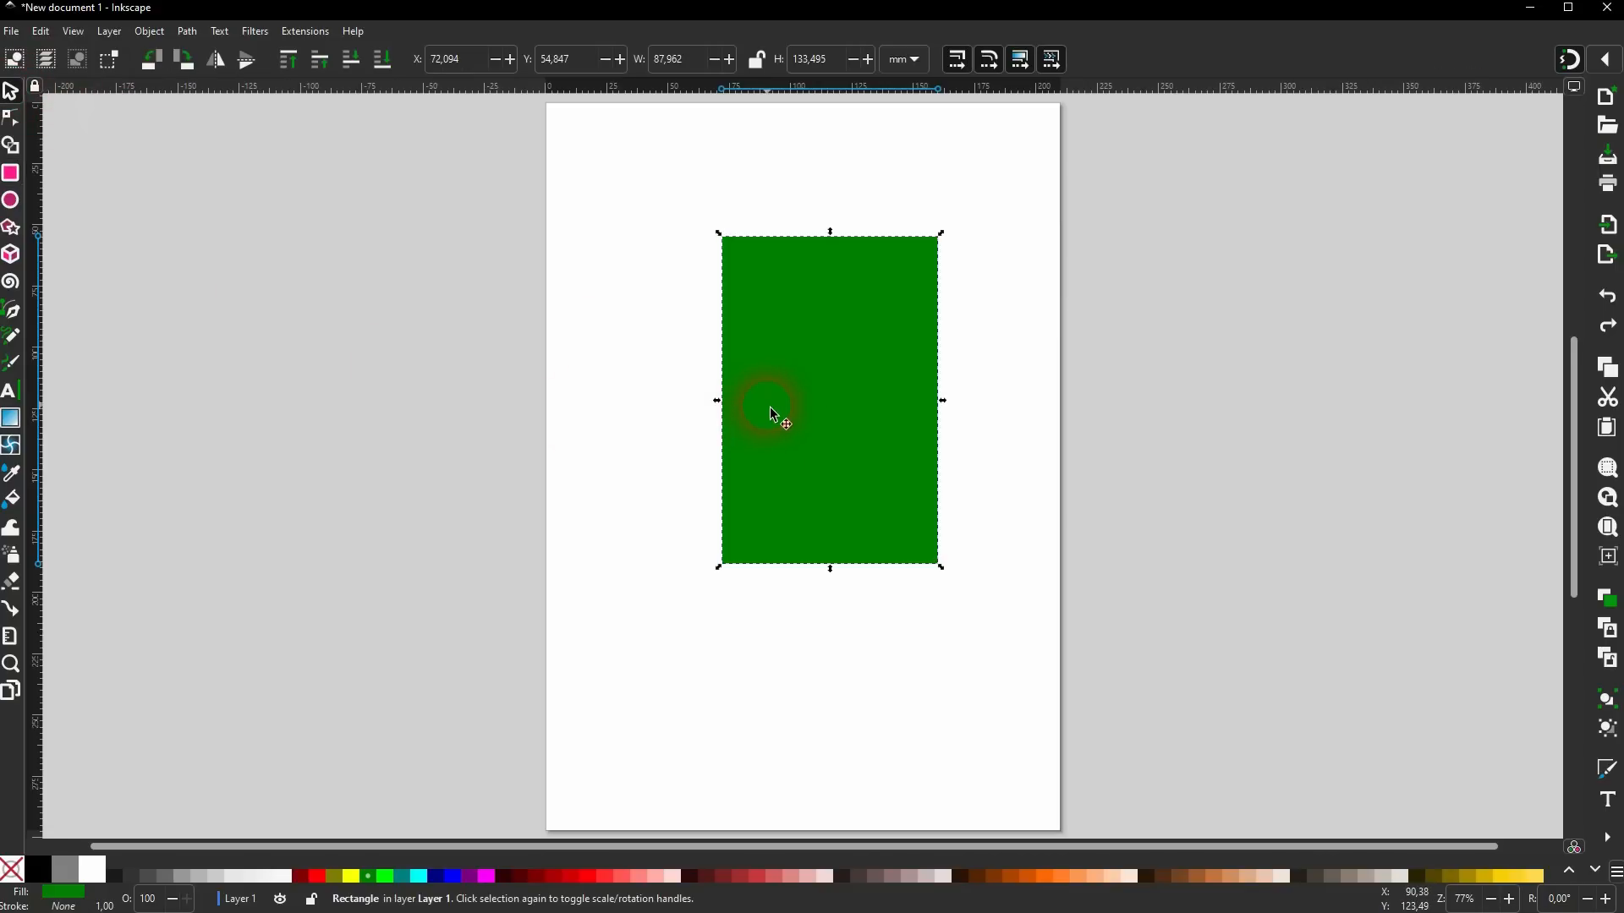
key(Delete)
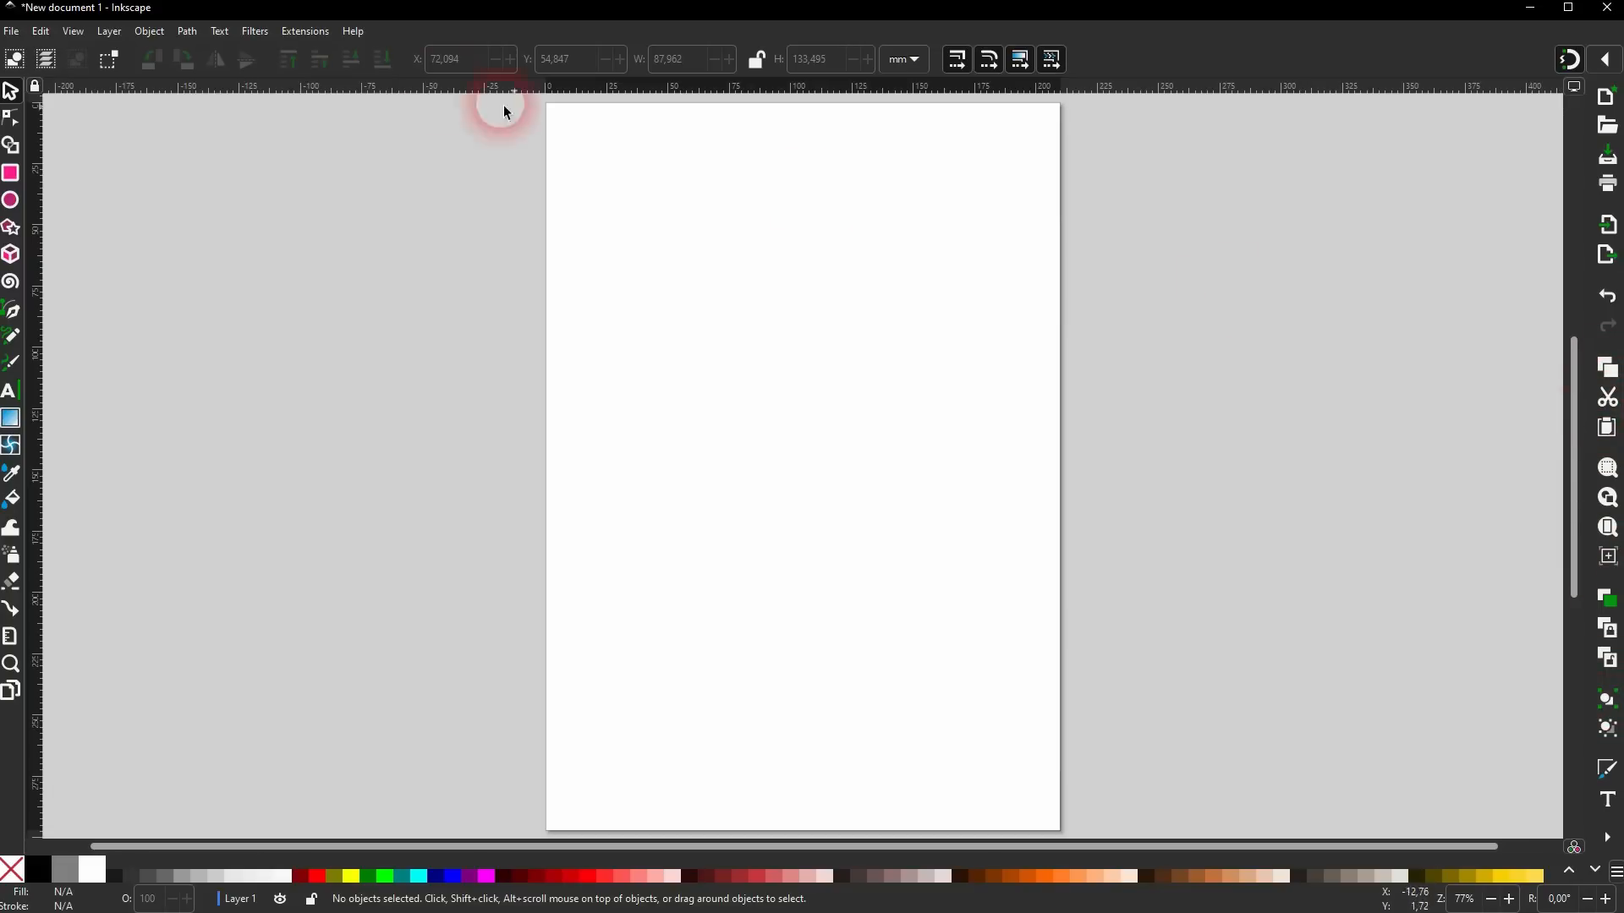
Create a new document from the default template and close it again.
click(44, 32)
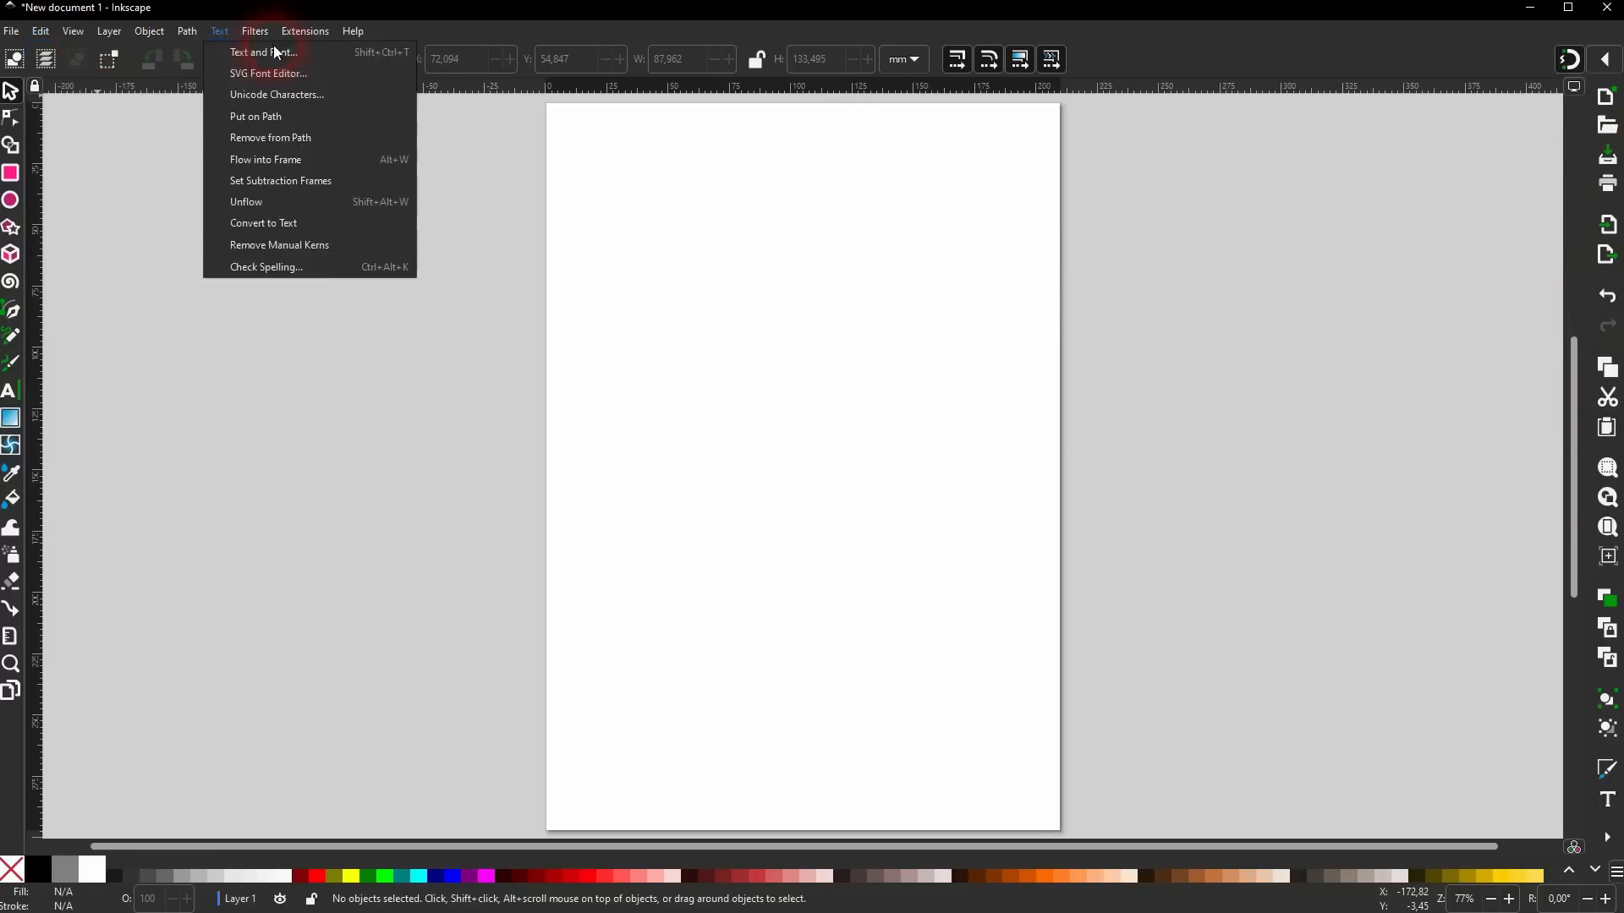
click(893, 417)
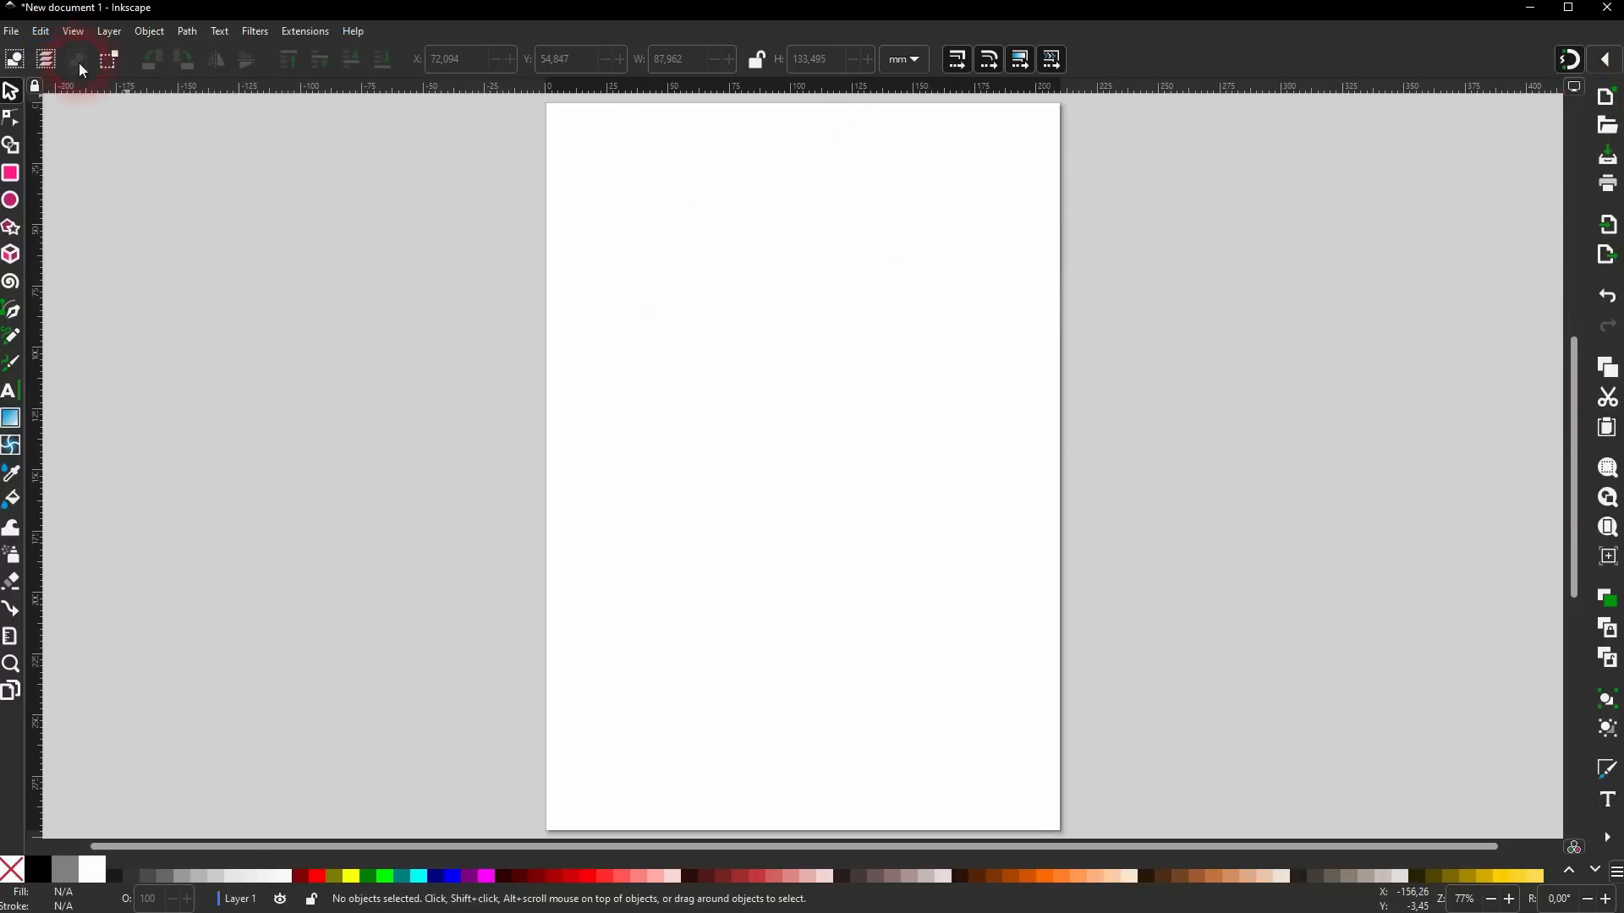
click(13, 32)
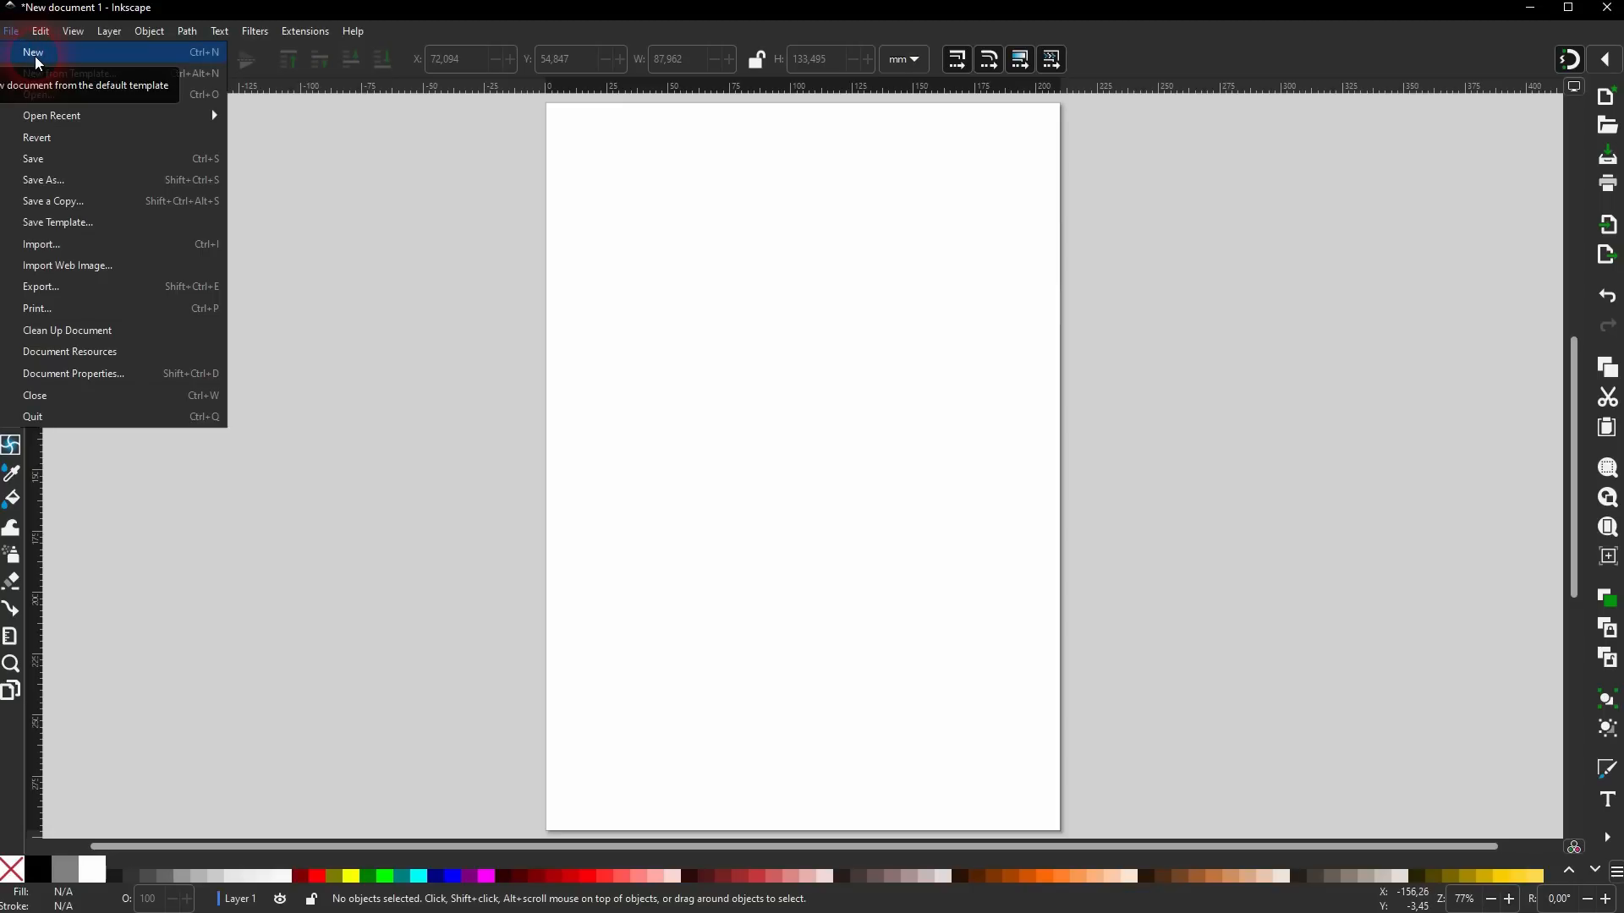
click(188, 265)
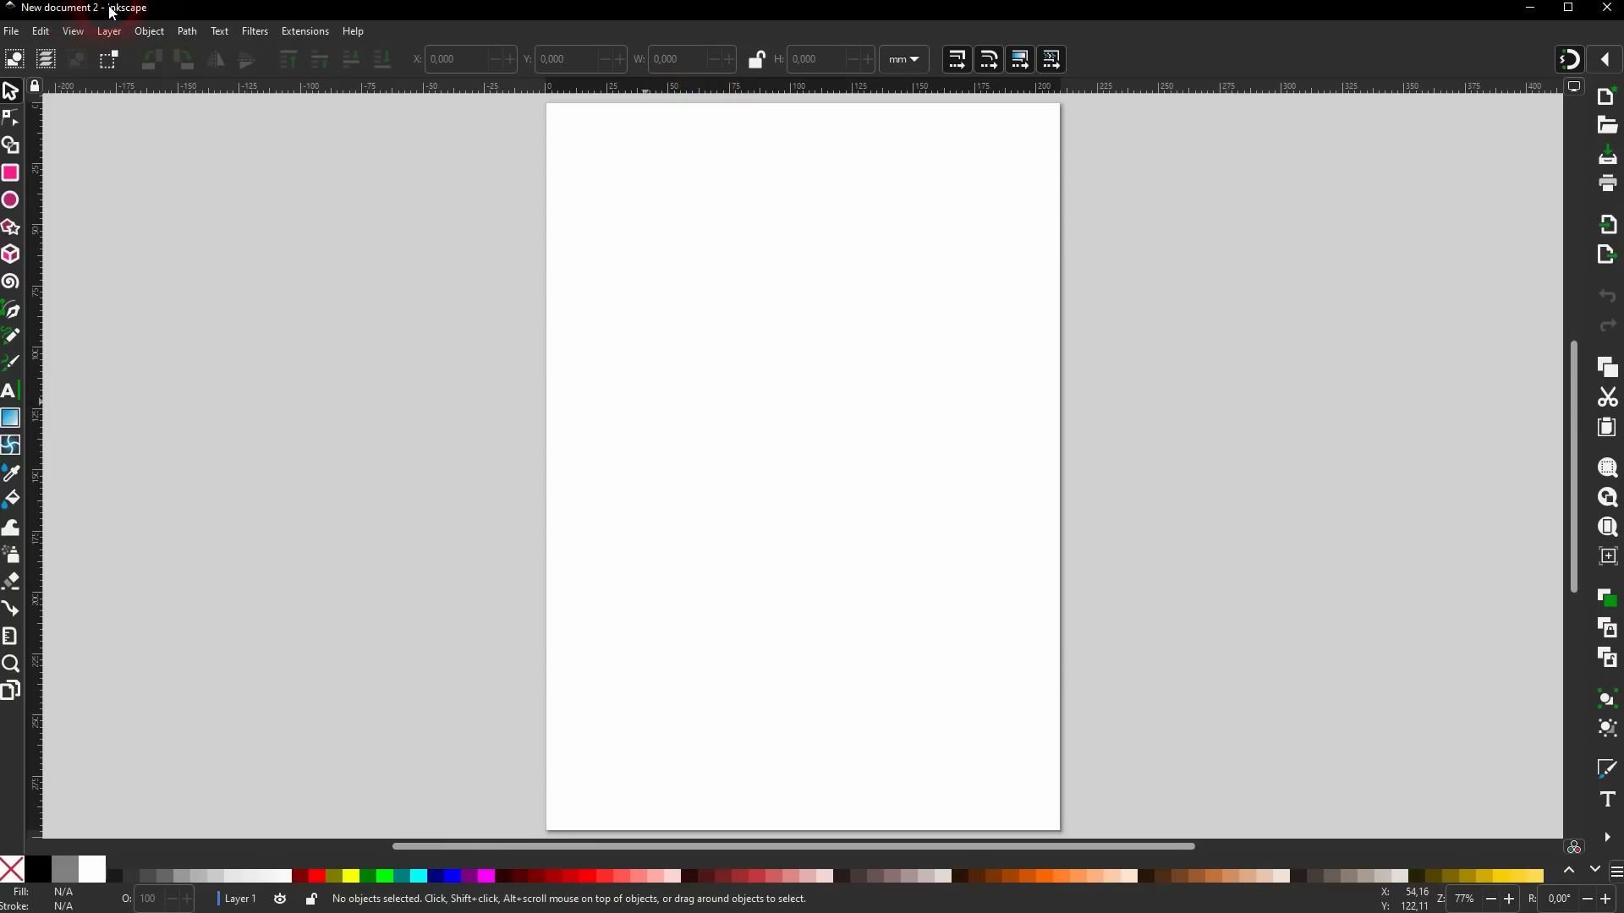
click(1607, 7)
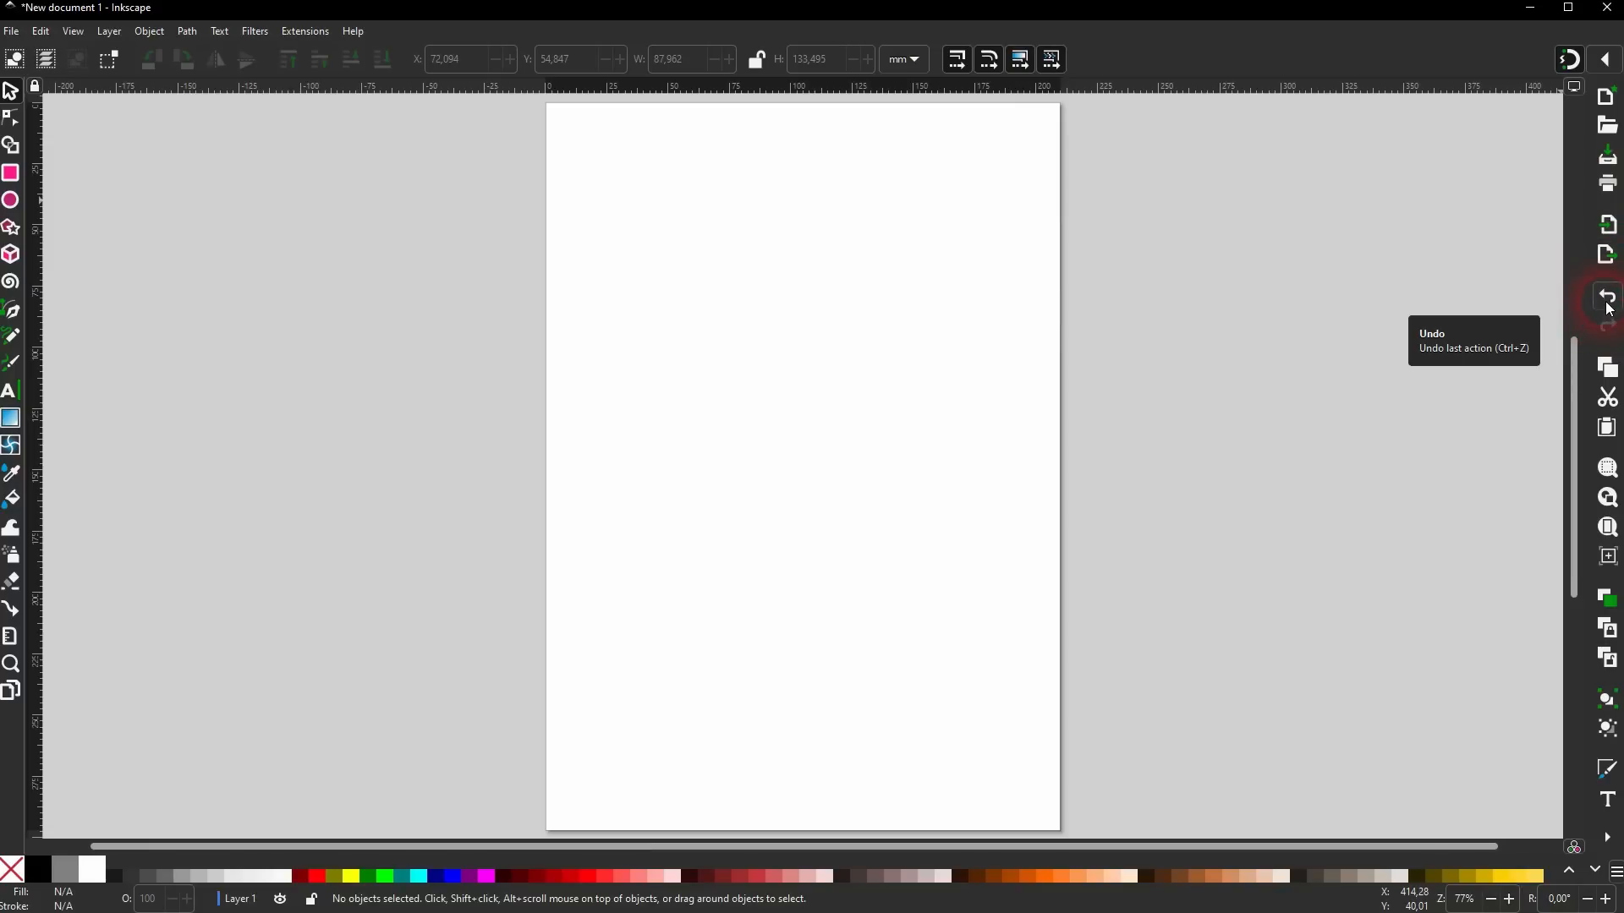
Draw a rectangle about 124 × 157 mm on the page and fill it with teal.
click(18, 174)
drag(696, 221, 1000, 606)
click(404, 876)
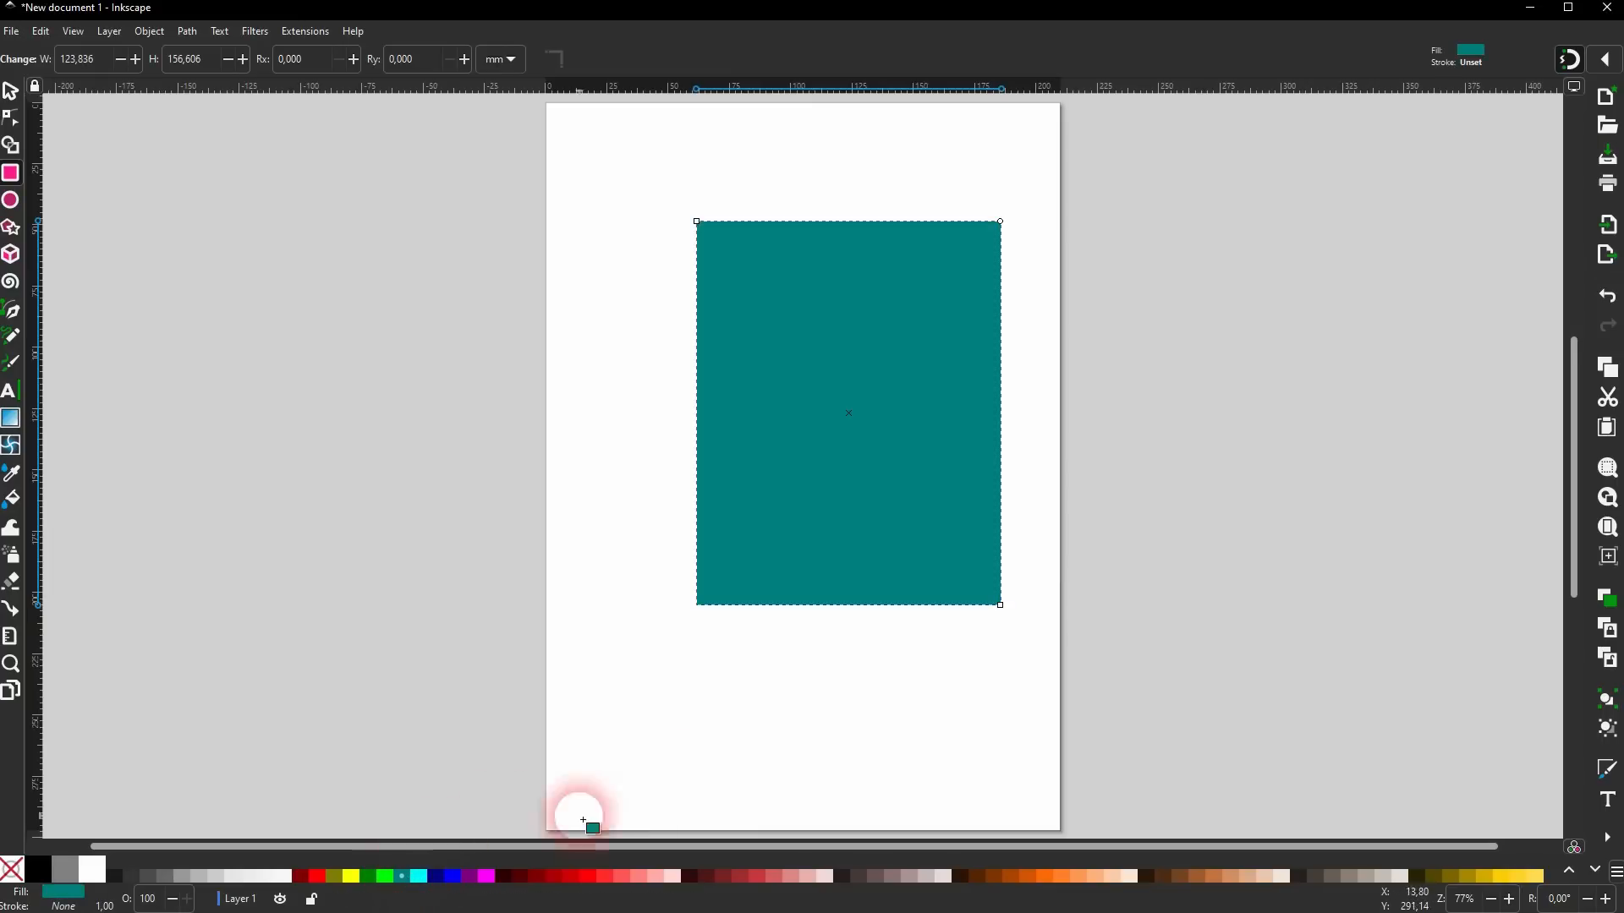
Undo and redo the rectangle's teal fill twice, and delete the rectangle.
click(1605, 296)
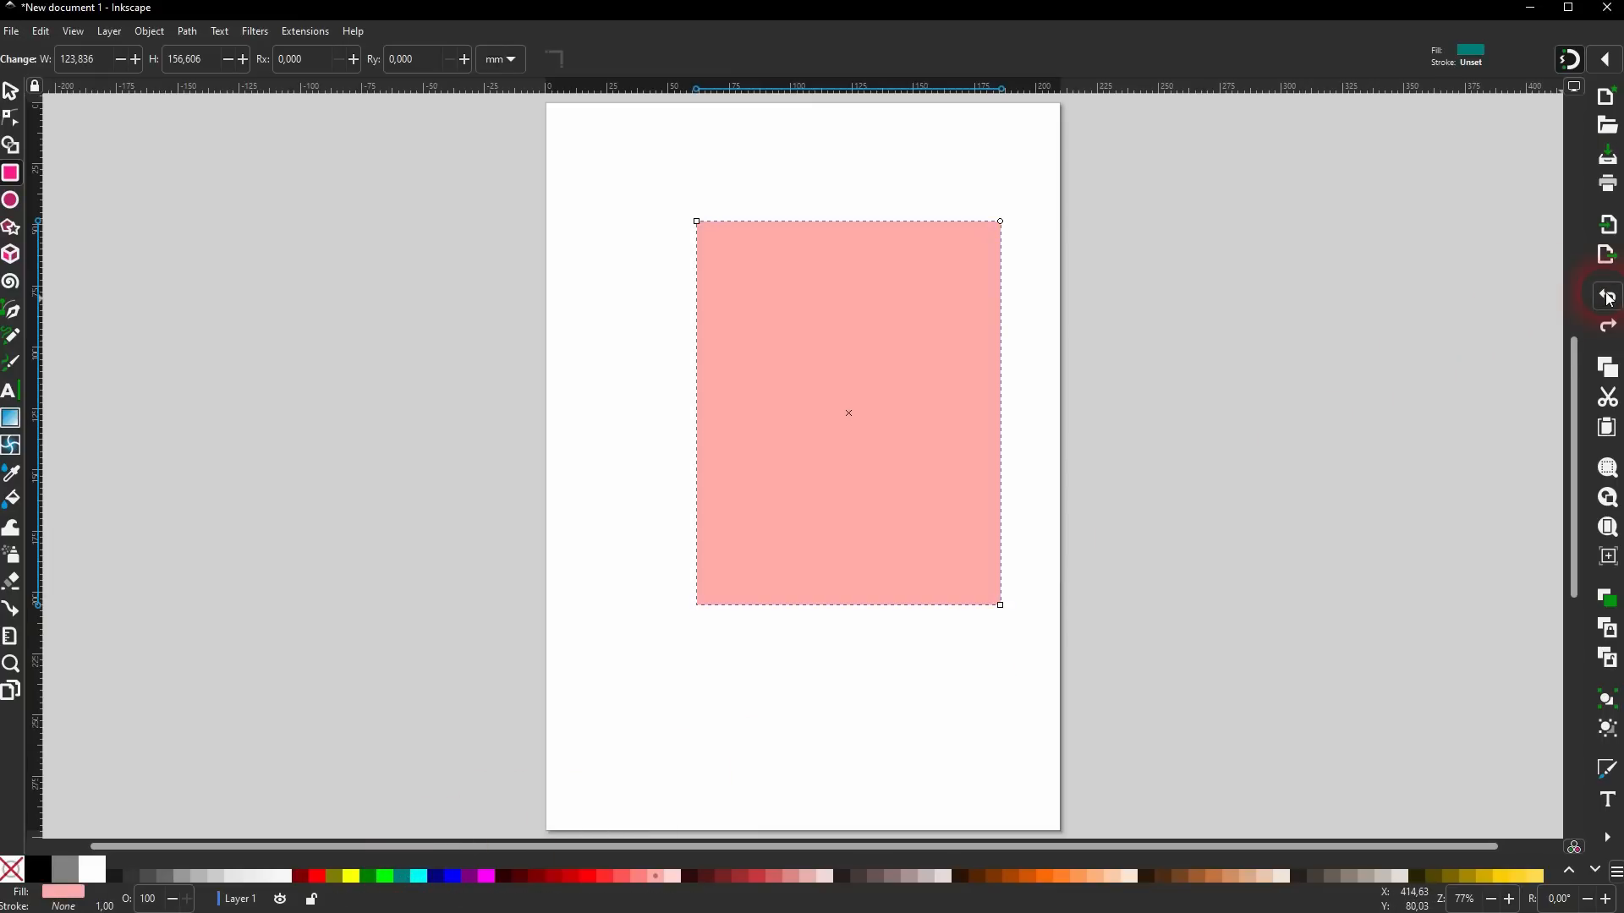
click(1605, 325)
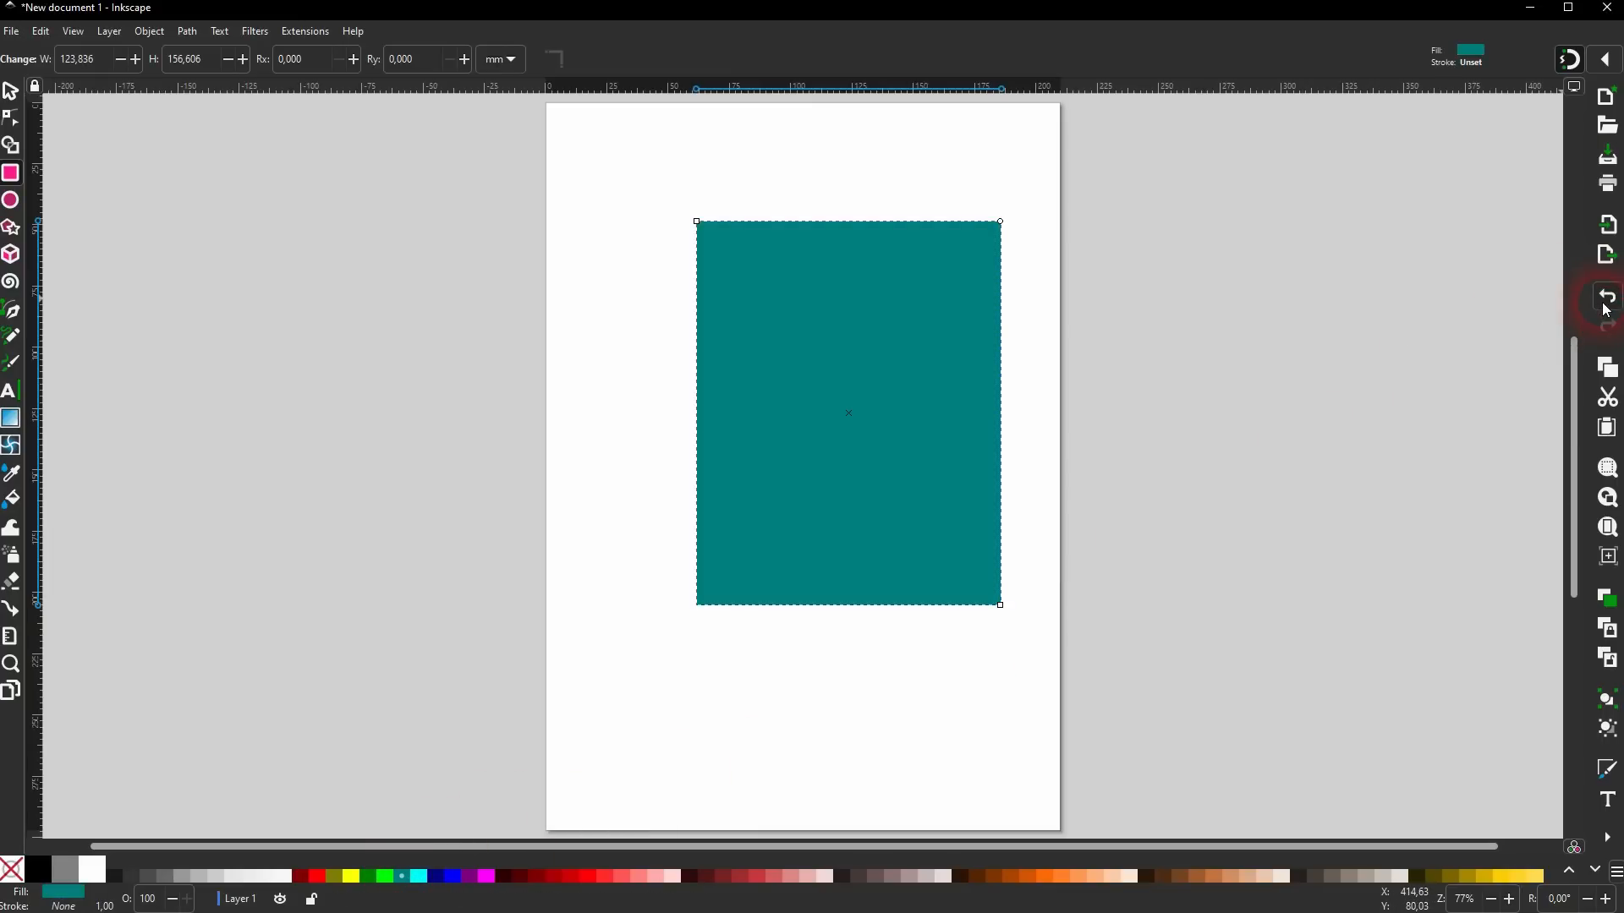
click(1605, 296)
click(1606, 330)
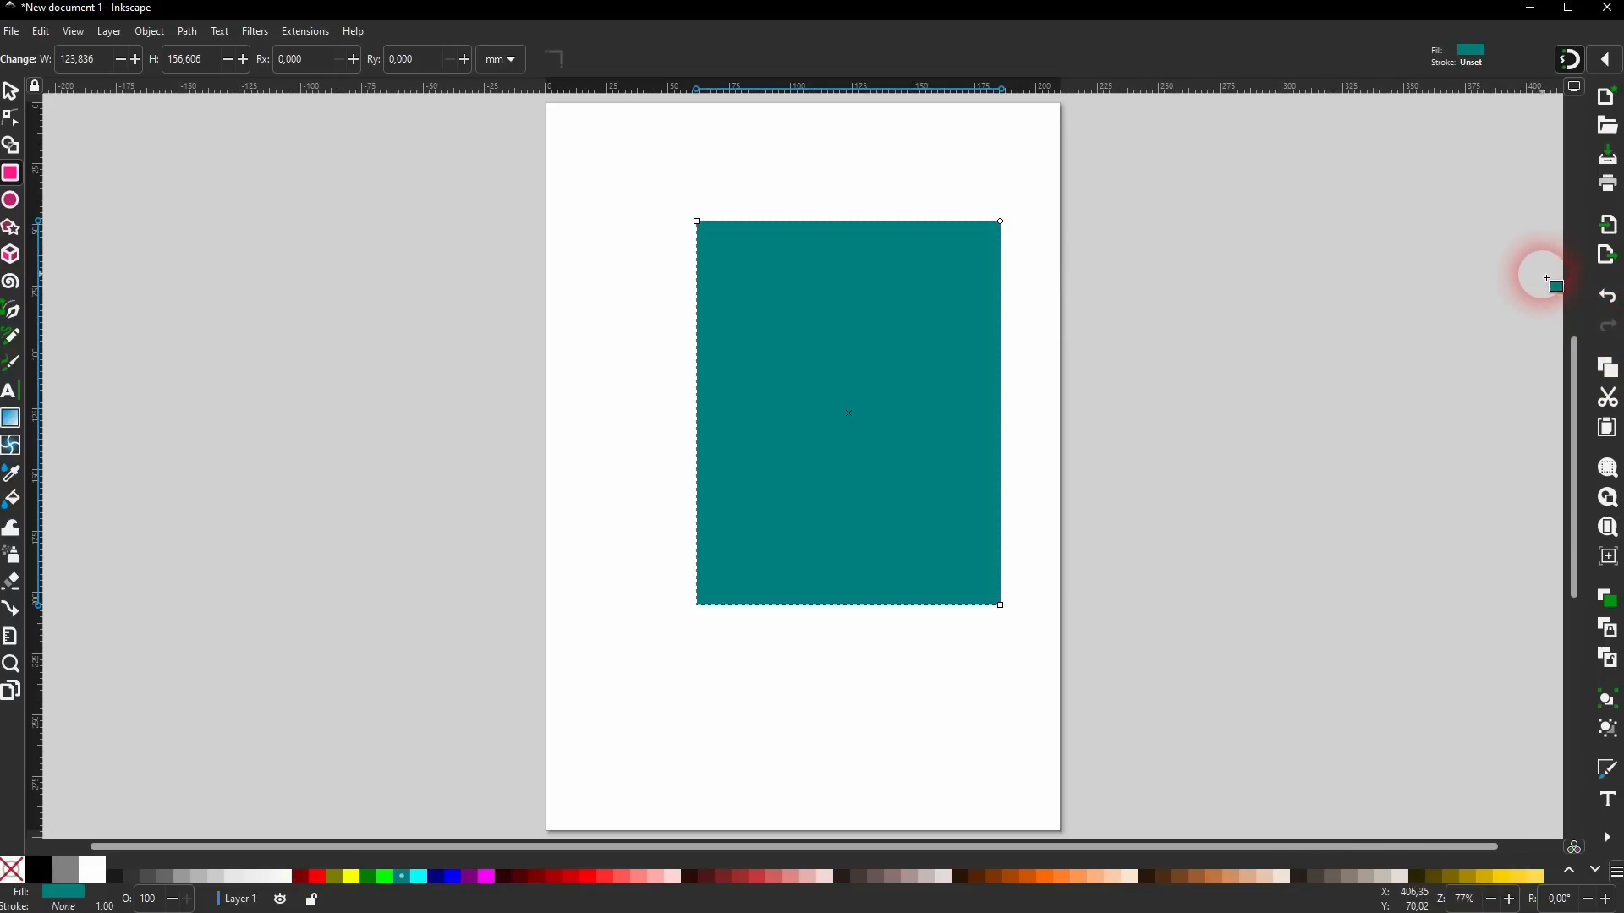
key(Delete)
Start a new document from a template and examine the print, social, screen and other template categories.
click(12, 32)
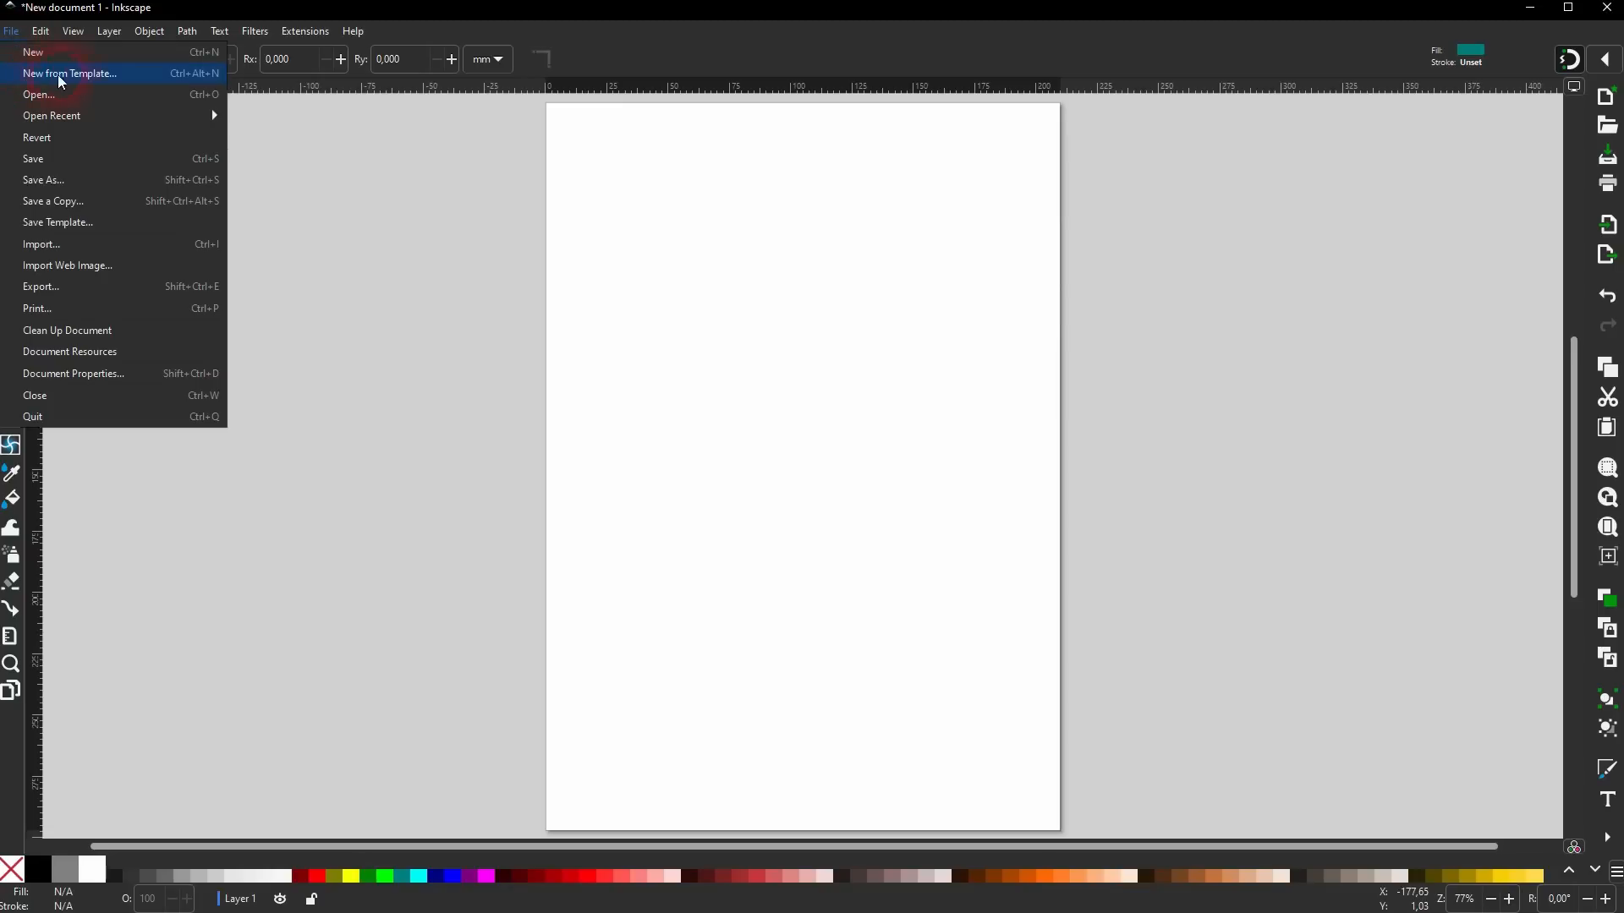
click(78, 84)
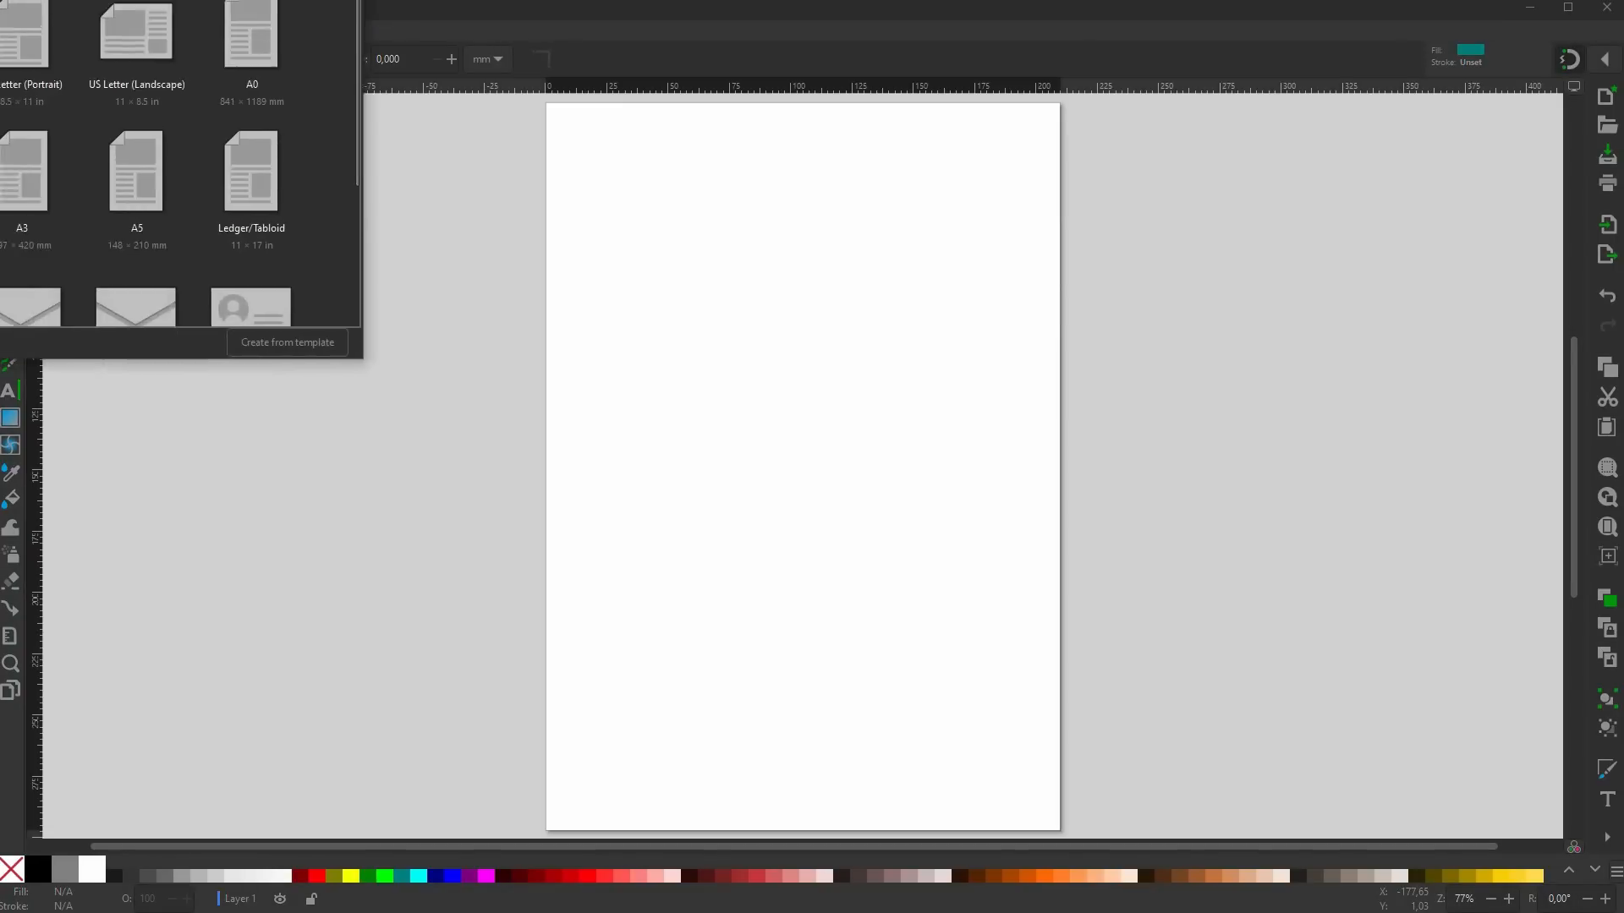
drag(696, 200, 761, 218)
click(839, 445)
scroll(832, 434, down, 5)
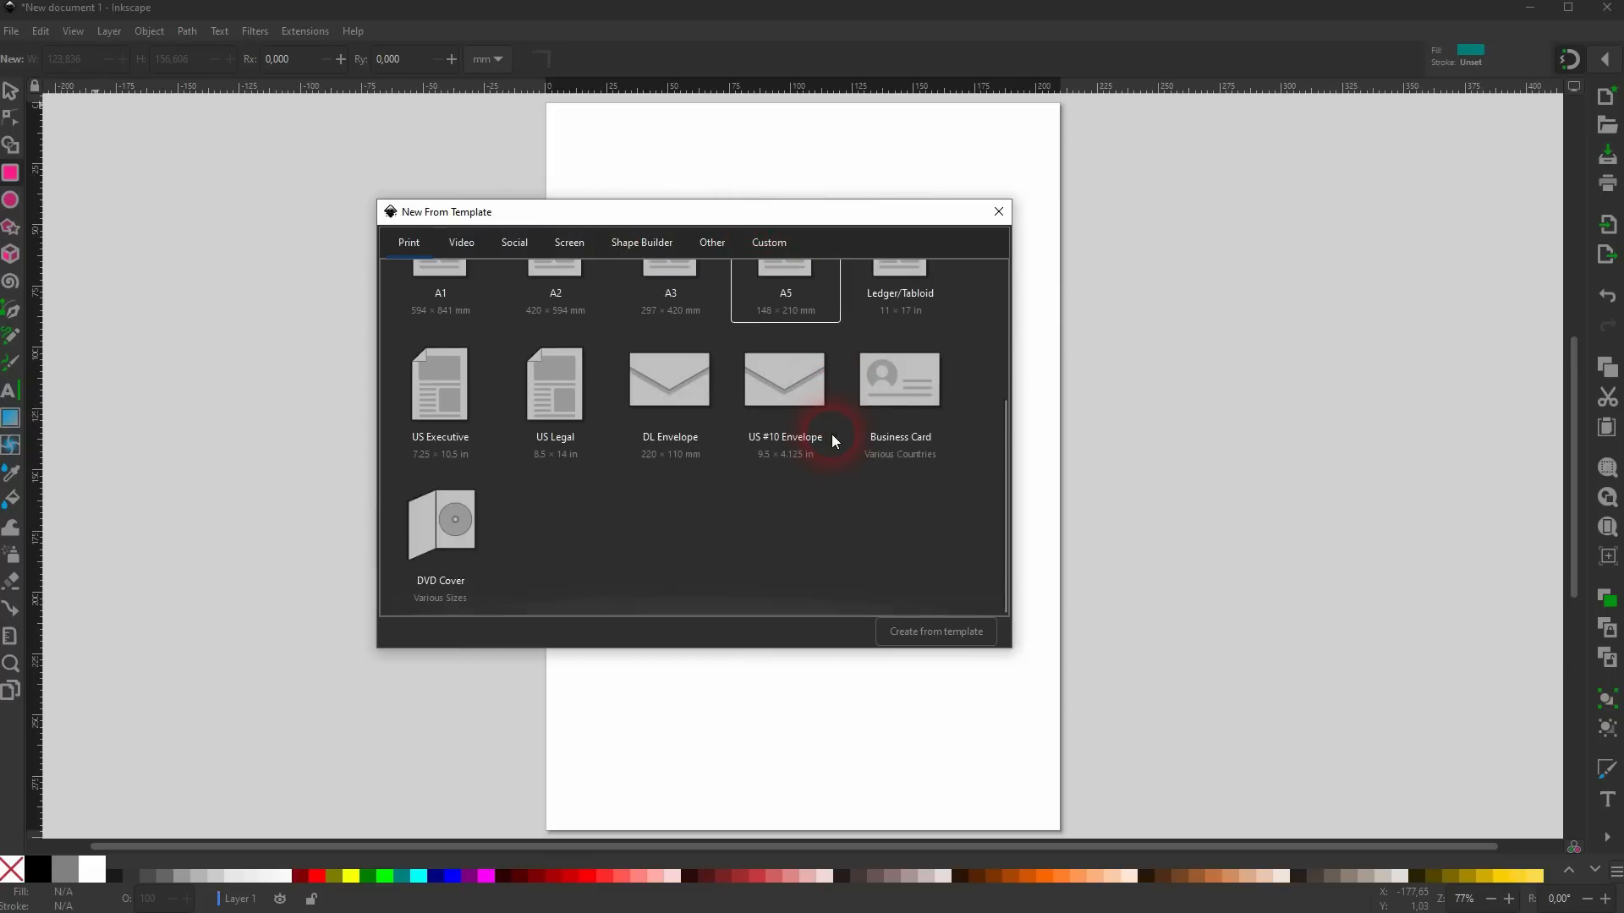
scroll(829, 434, up, 5)
click(517, 241)
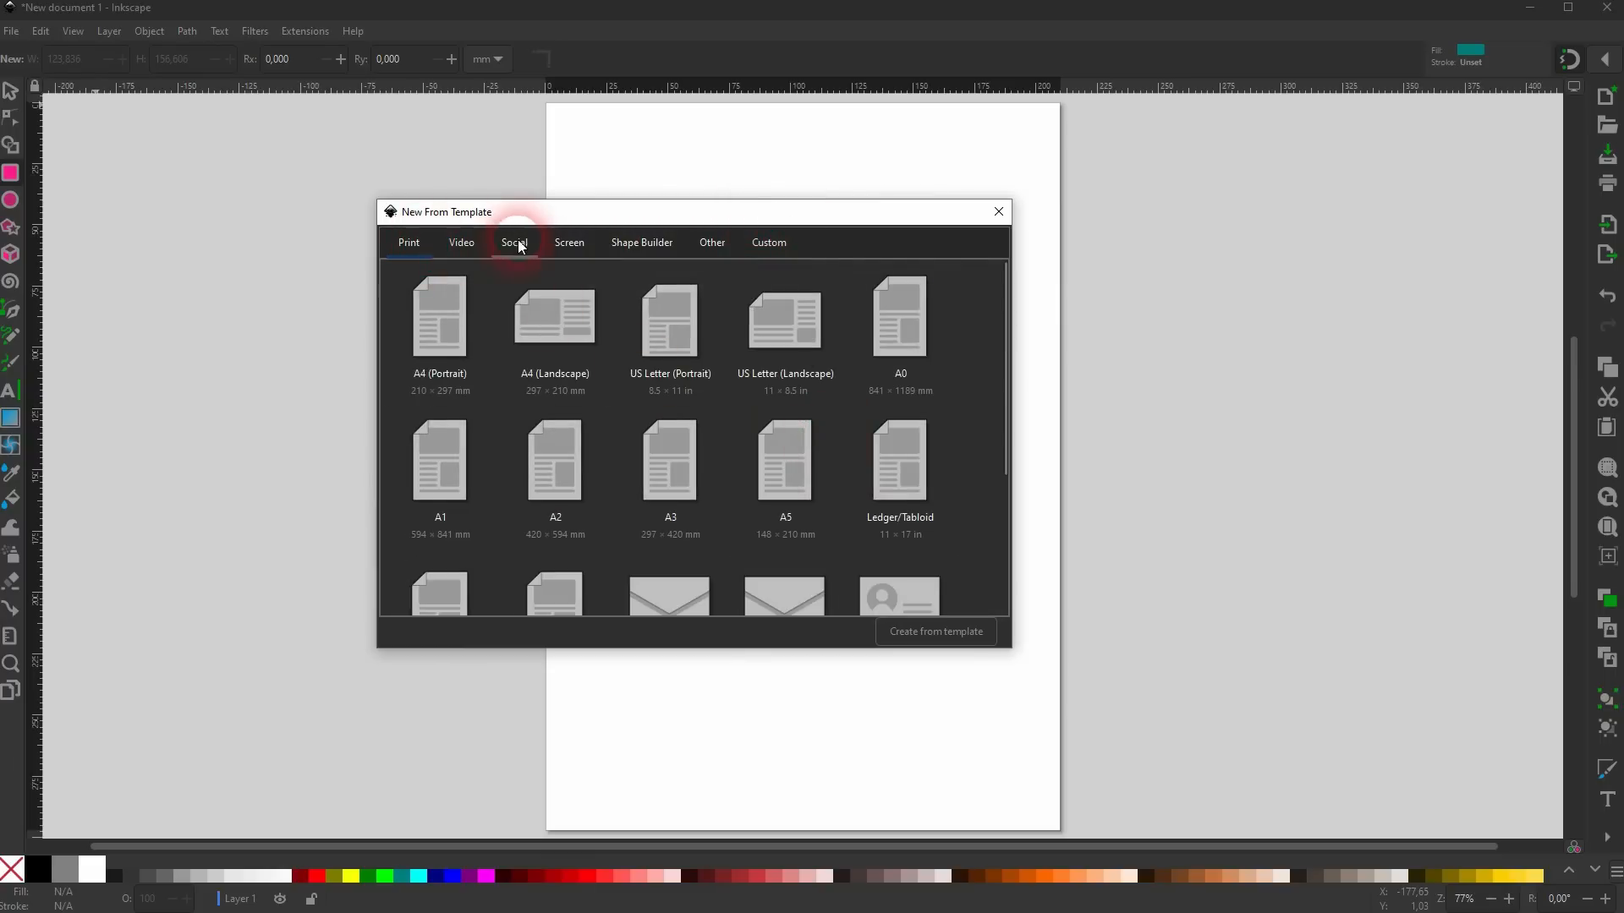
click(712, 247)
click(426, 335)
click(575, 242)
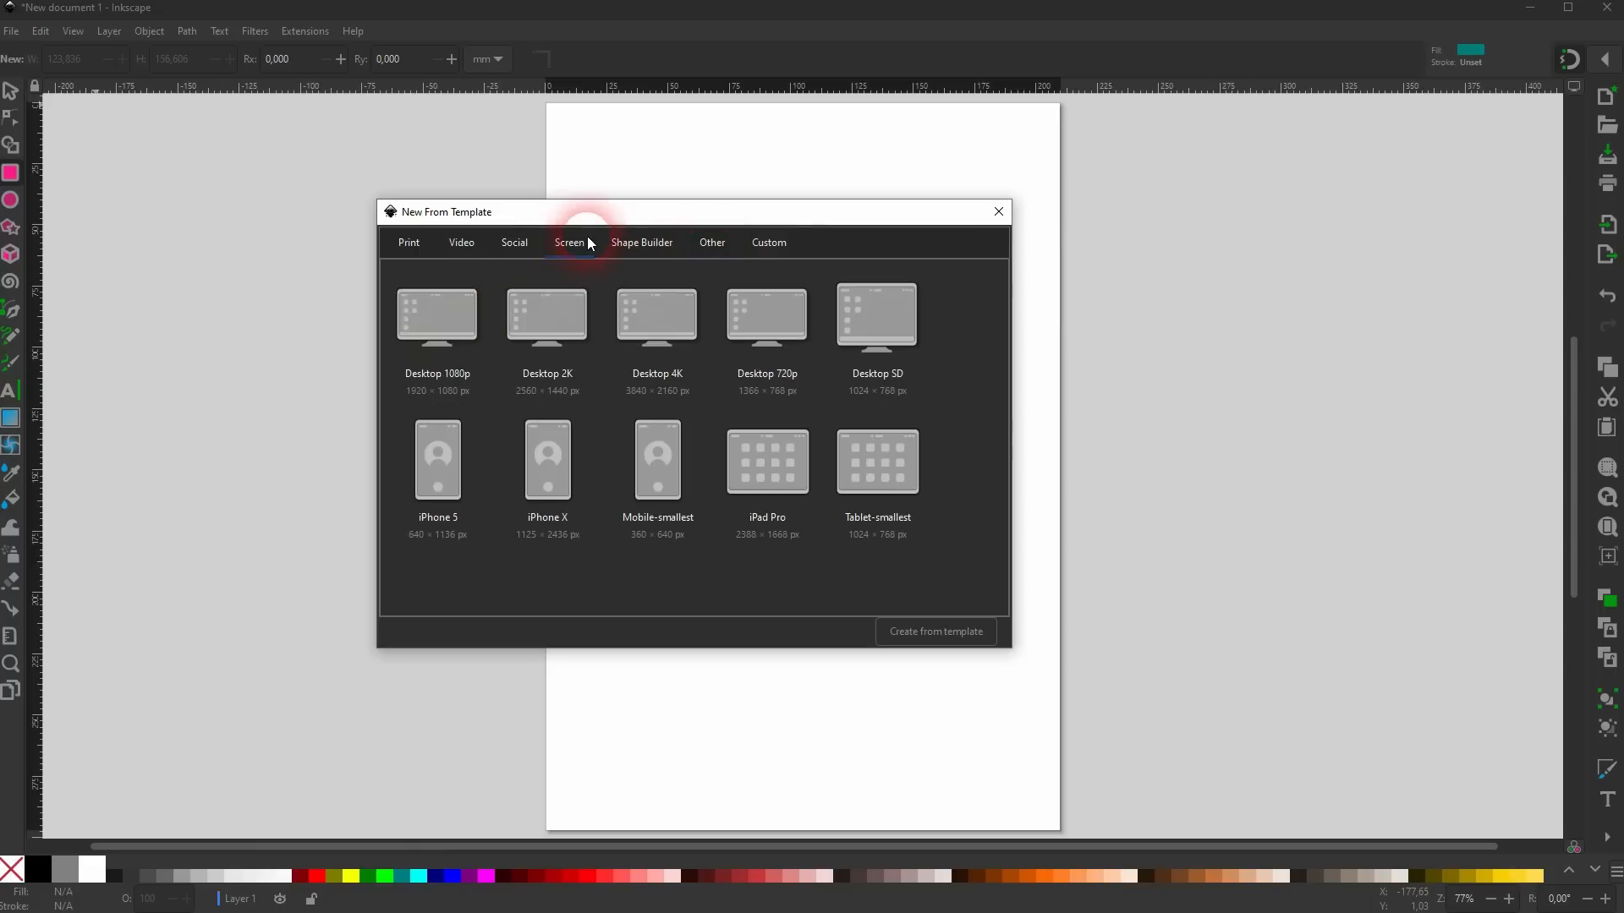
Create a new document from the Video HD 720p template.
click(456, 247)
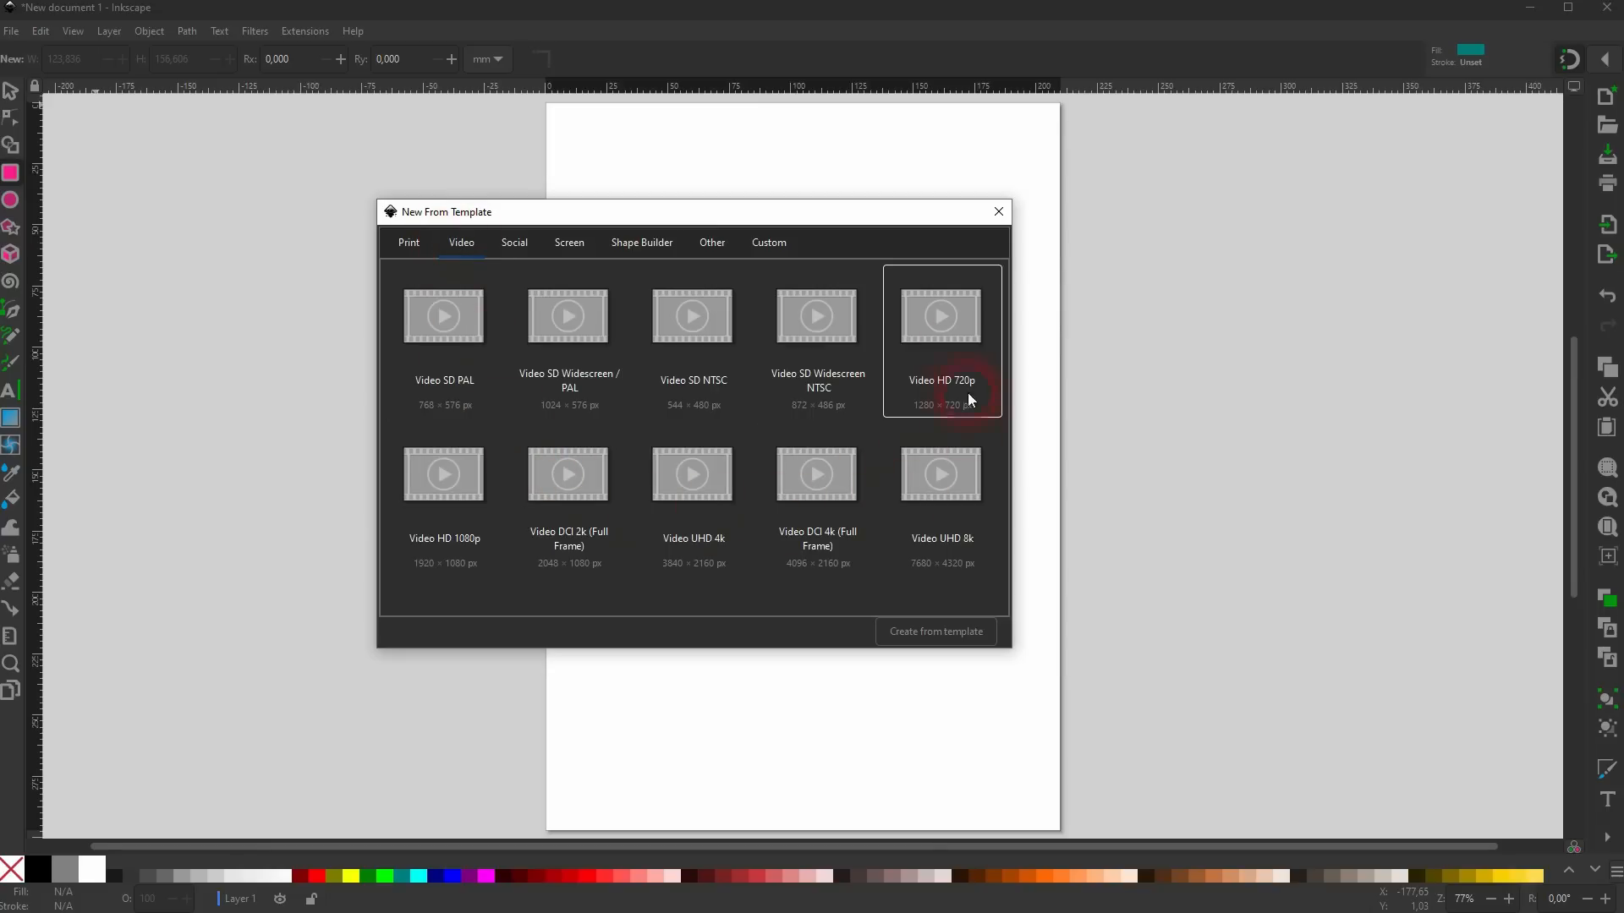
click(960, 361)
click(917, 632)
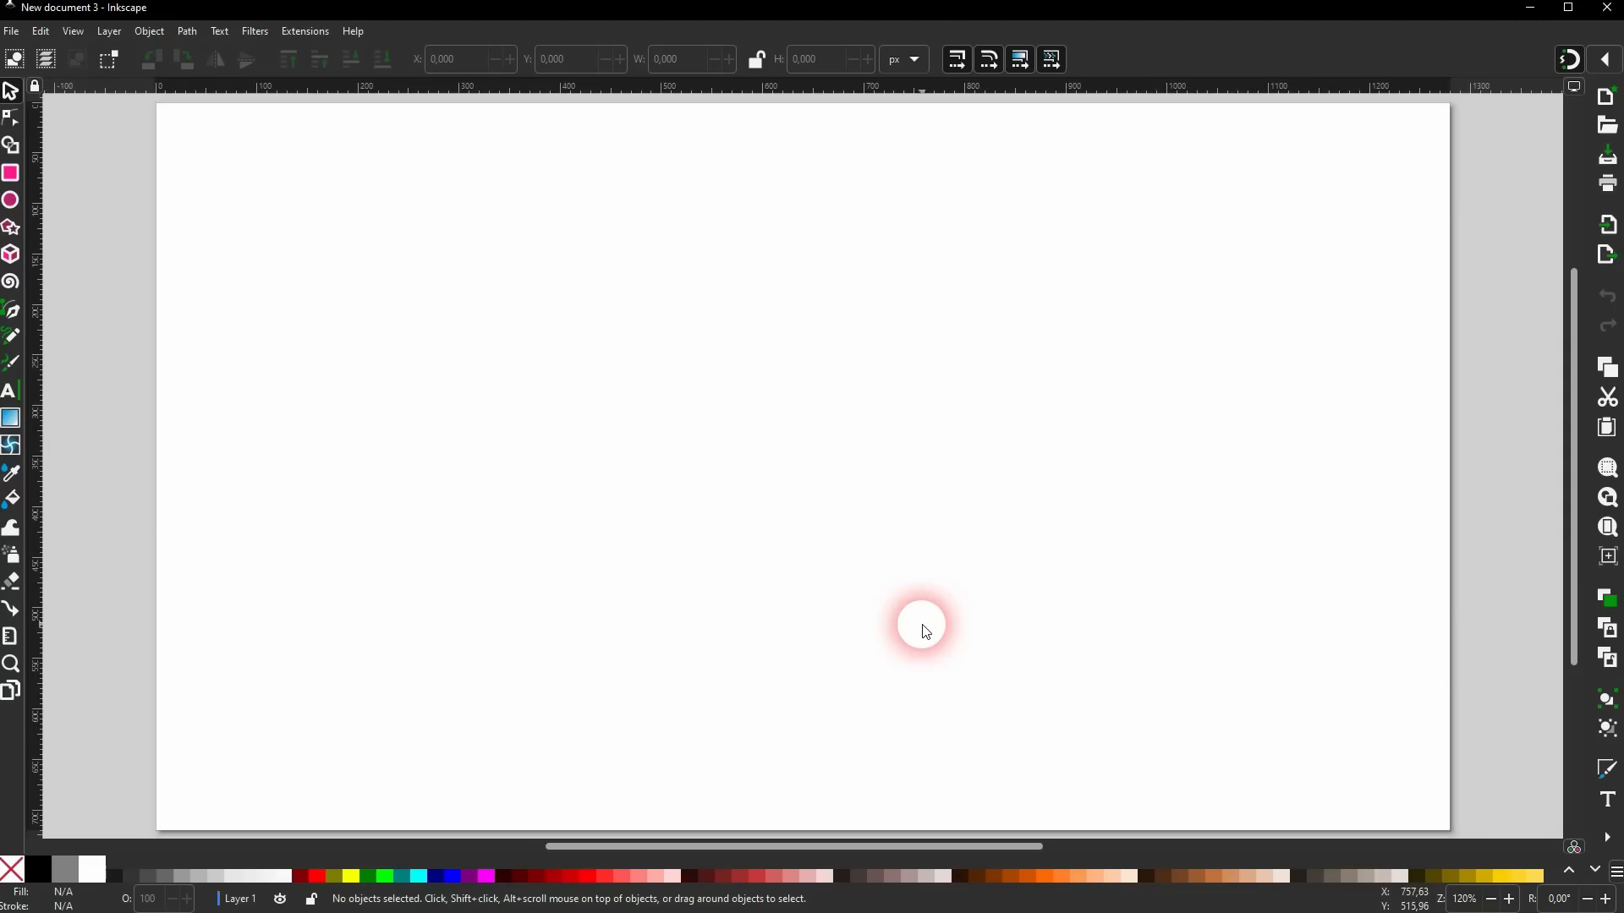
click(1163, 321)
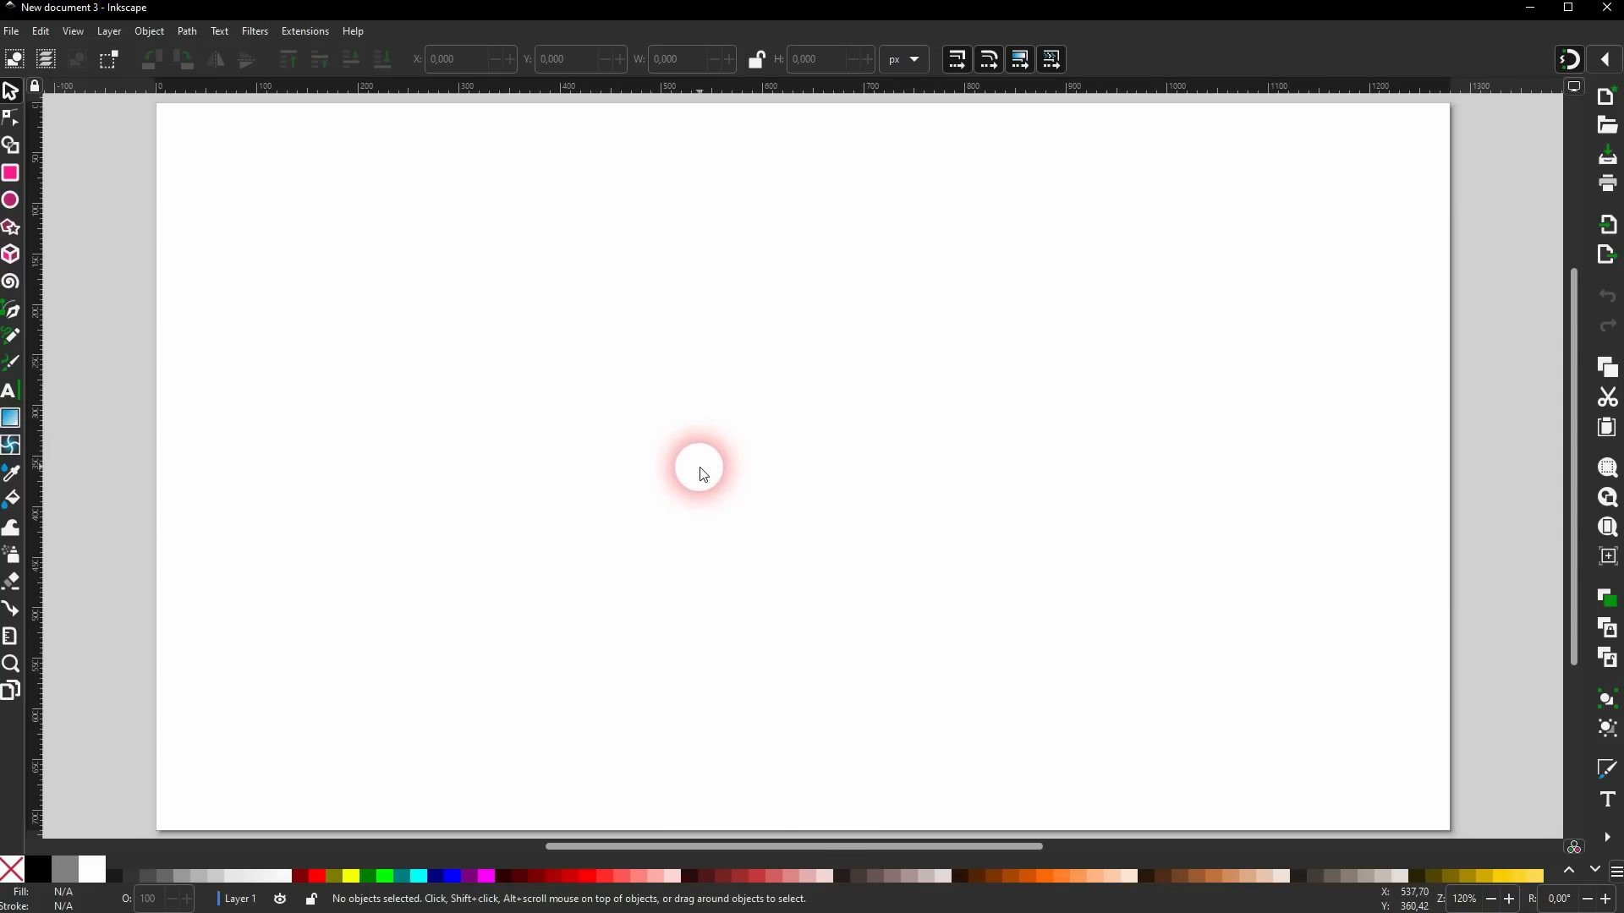
key(alt)
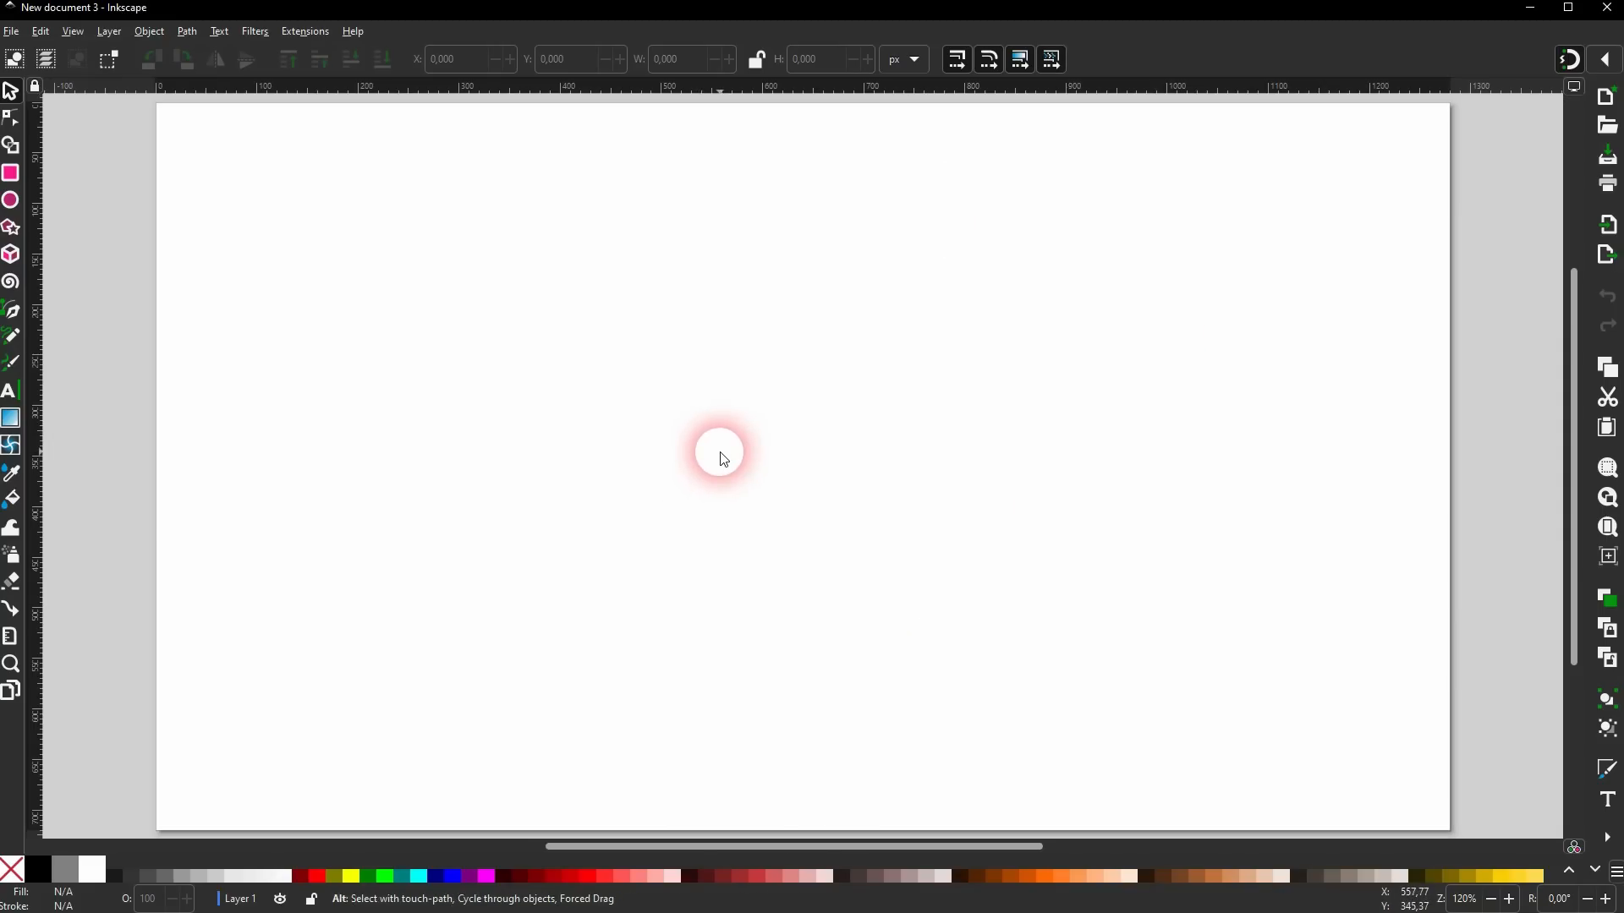
scroll(723, 459, down, 3)
scroll(719, 450, up, 2)
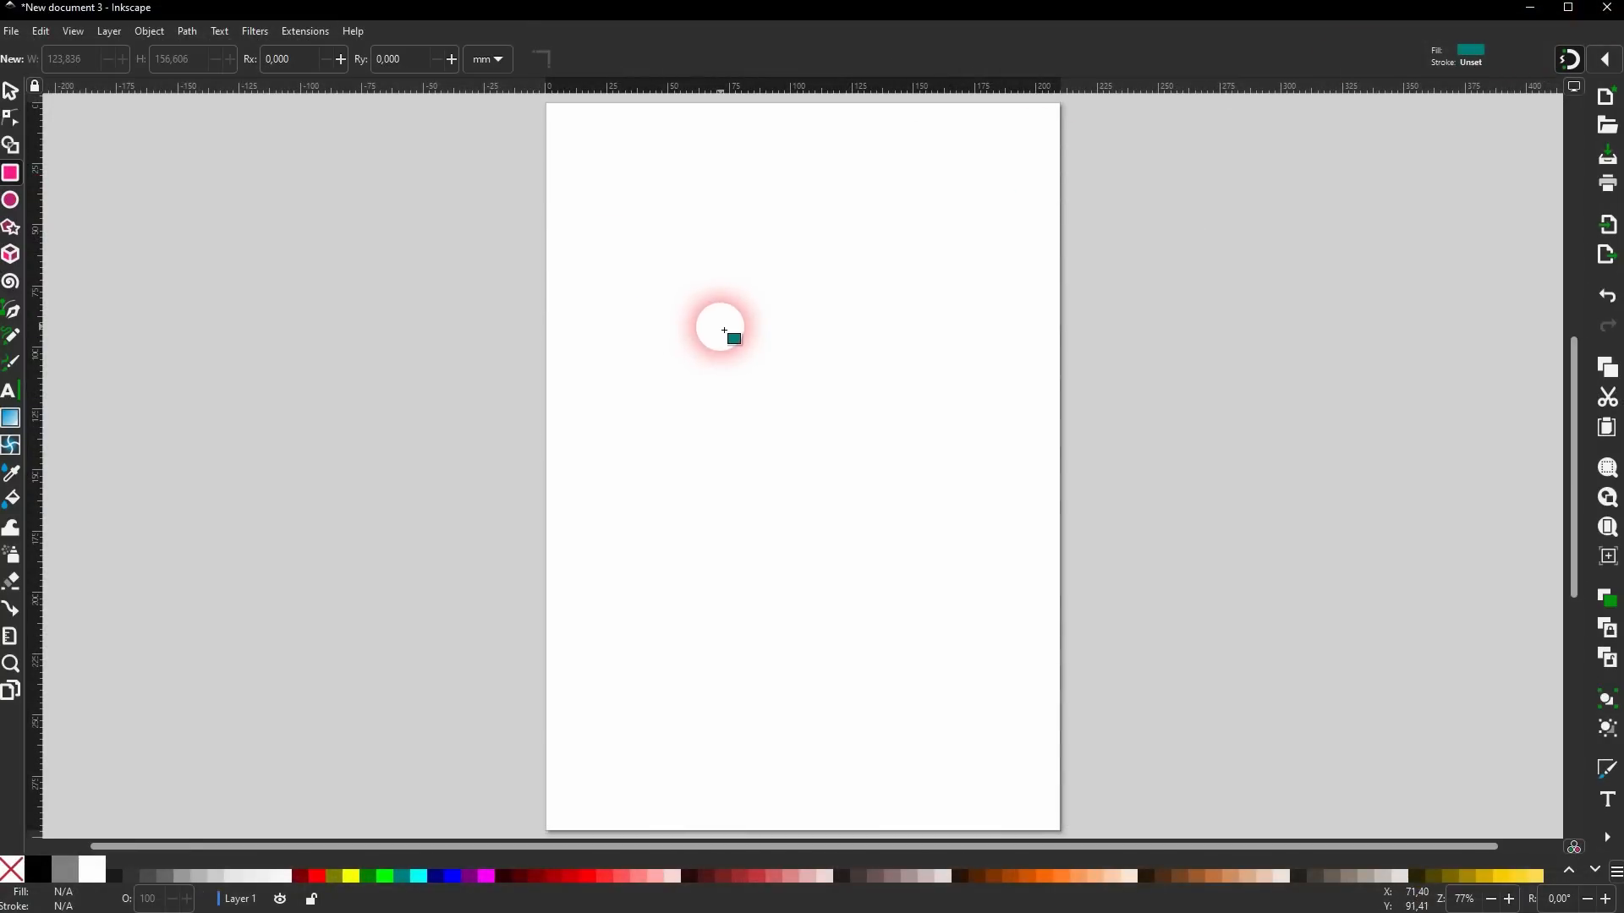
Examine the Shape Builder category of the new-document templates, and close the template chooser without creating a document.
click(14, 34)
click(24, 75)
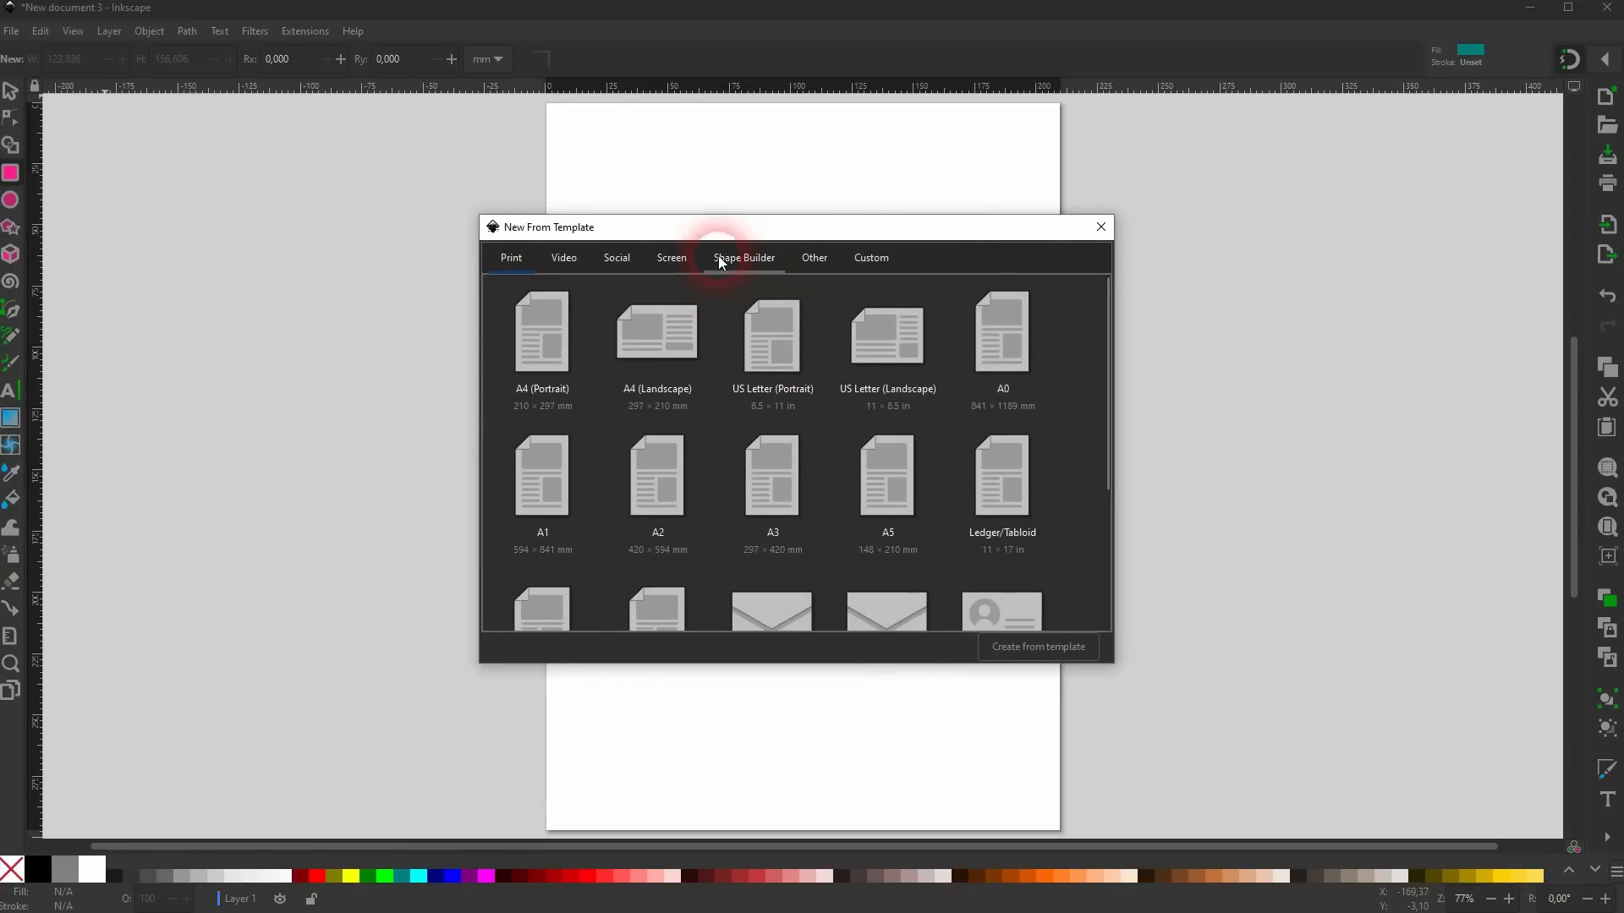
click(748, 260)
click(883, 415)
click(754, 483)
scroll(755, 486, down, 3)
click(755, 493)
scroll(755, 492, up, 3)
click(758, 499)
click(793, 323)
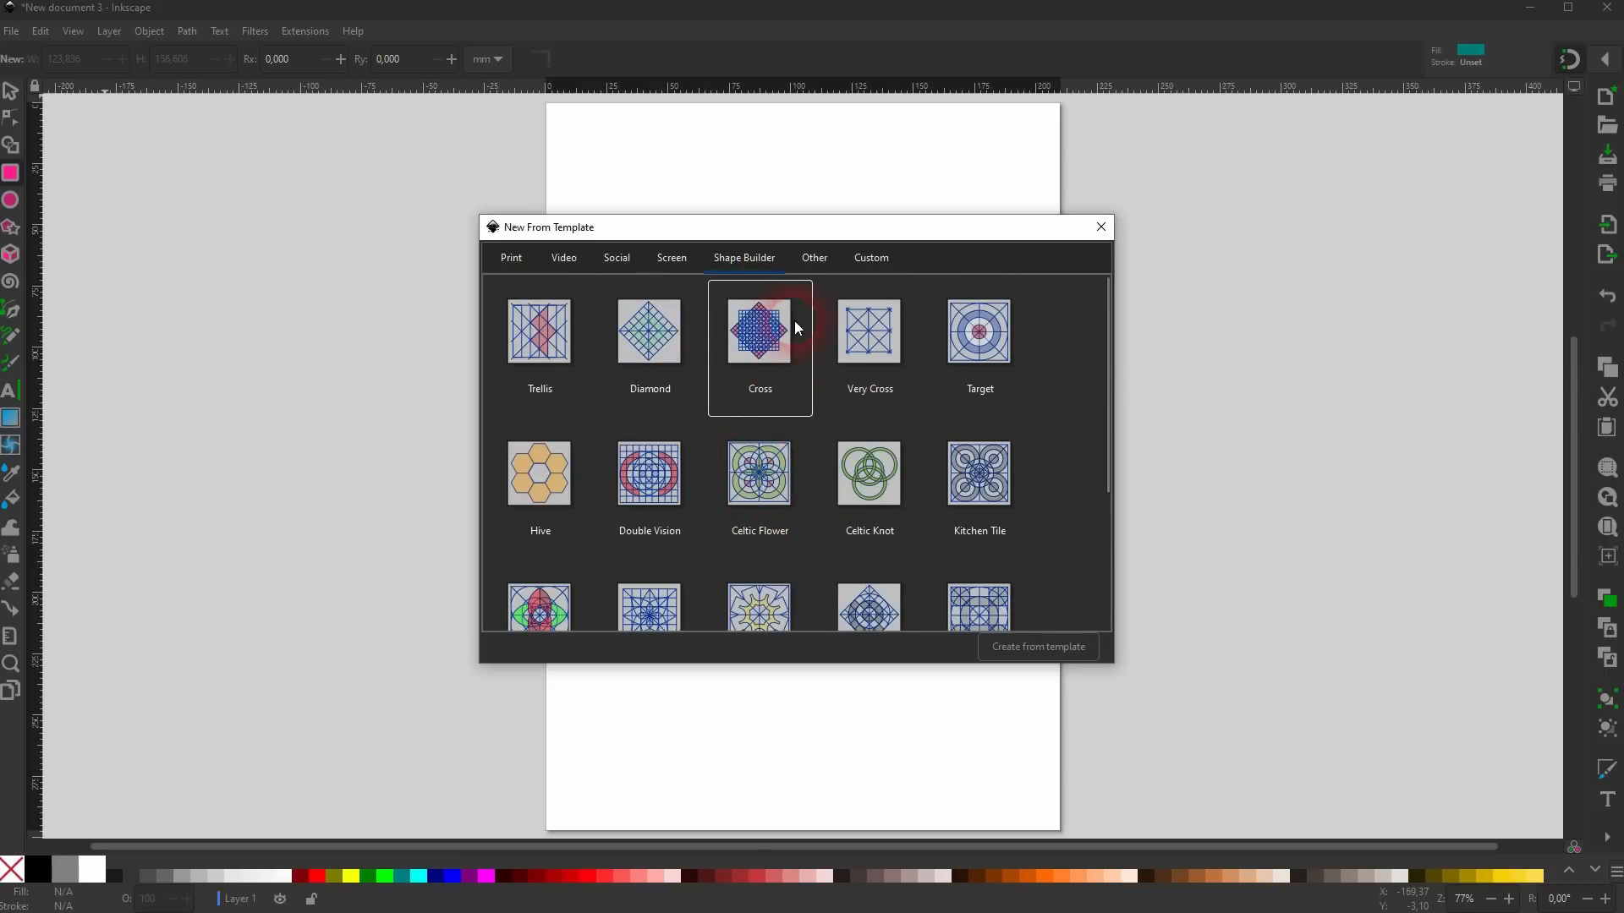
click(1101, 227)
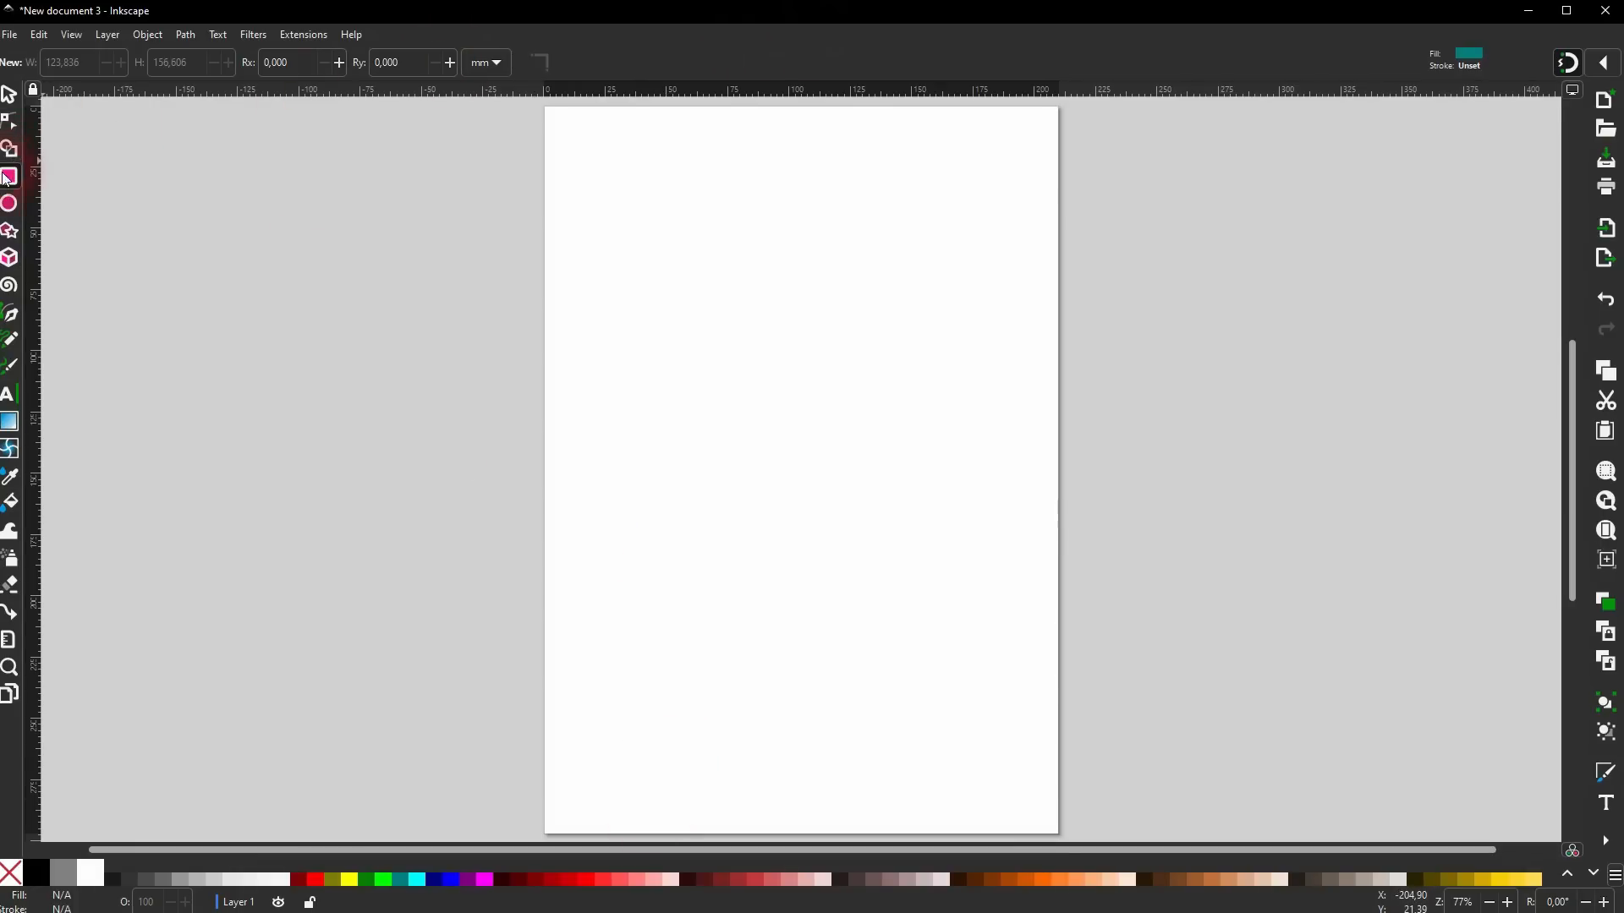
Draw a rectangle about 95 × 141 mm on the page, and start closing the document but cancel to keep it open.
drag(721, 289, 954, 635)
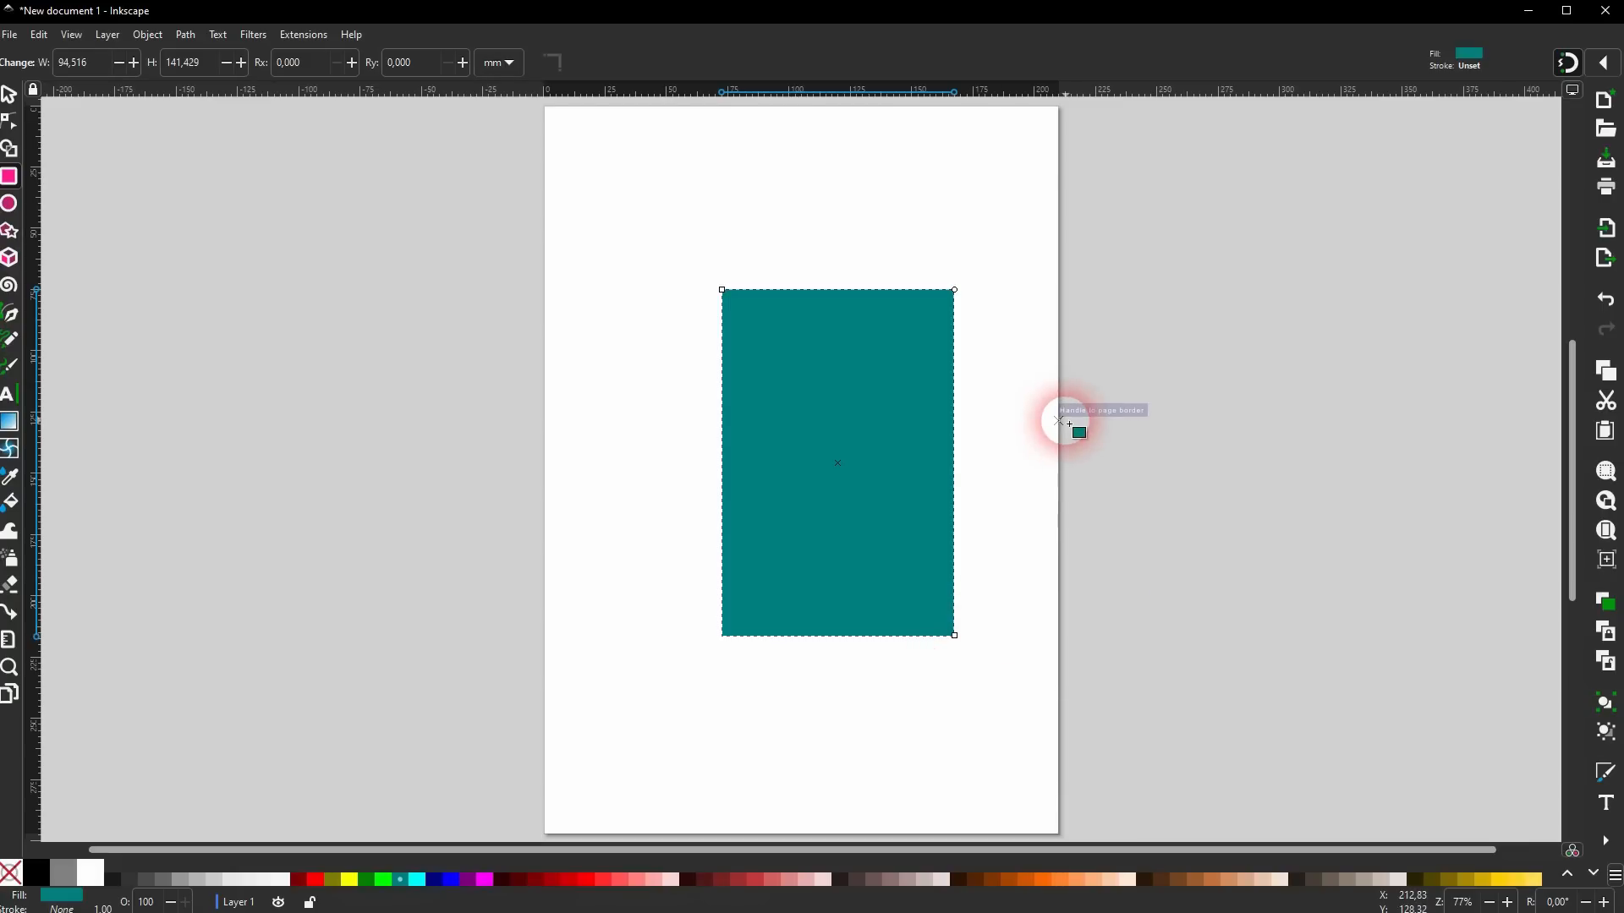
click(1601, 14)
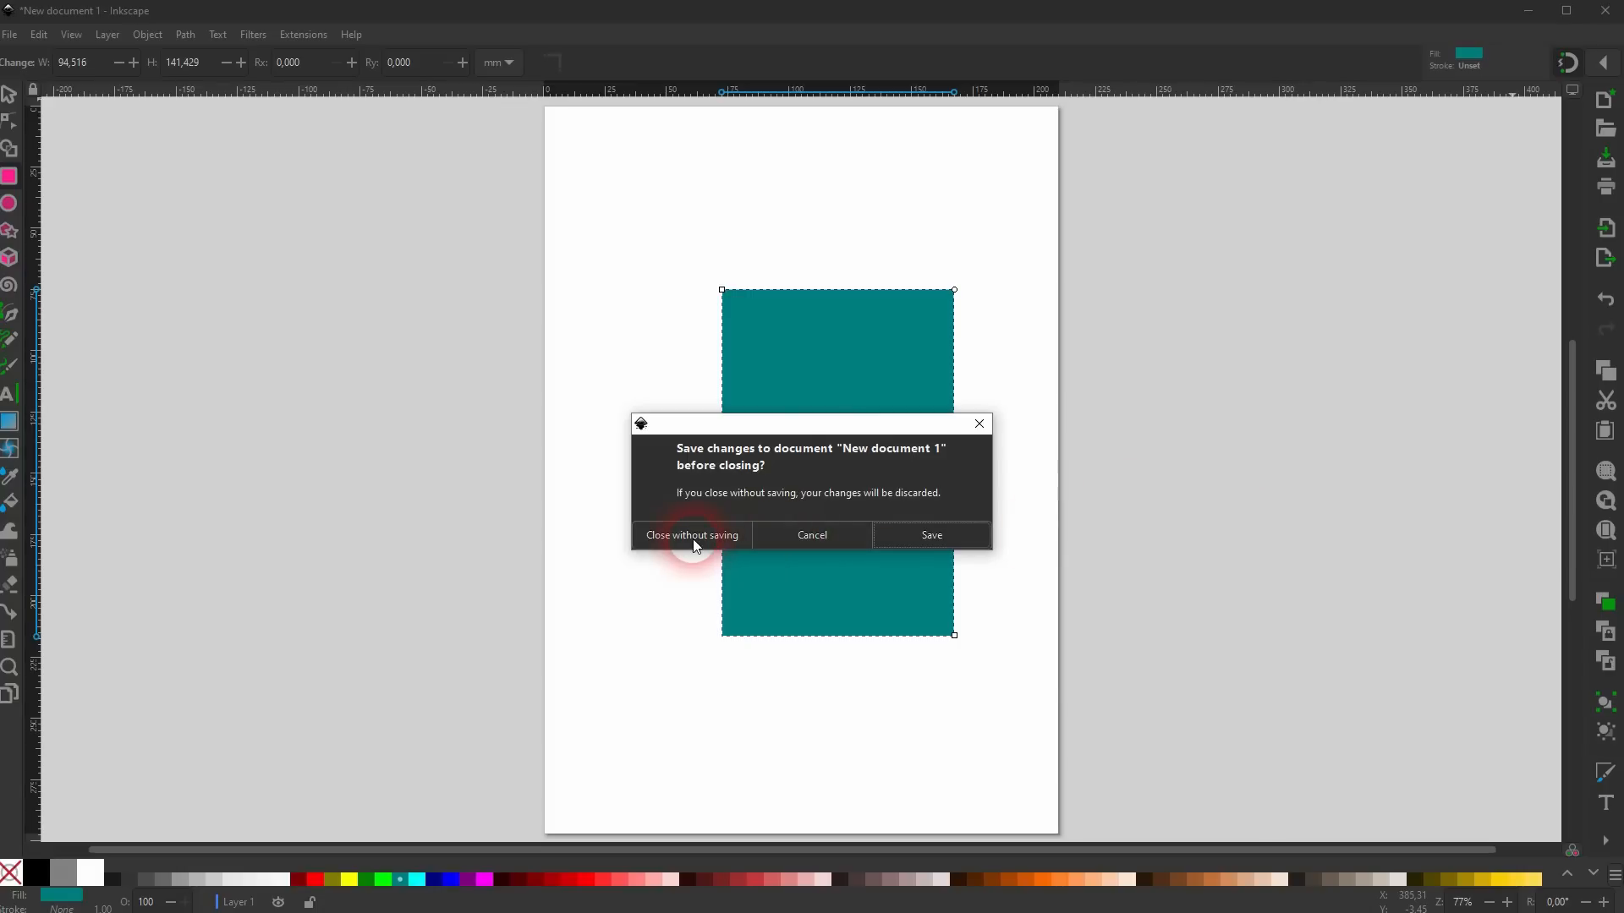
click(812, 535)
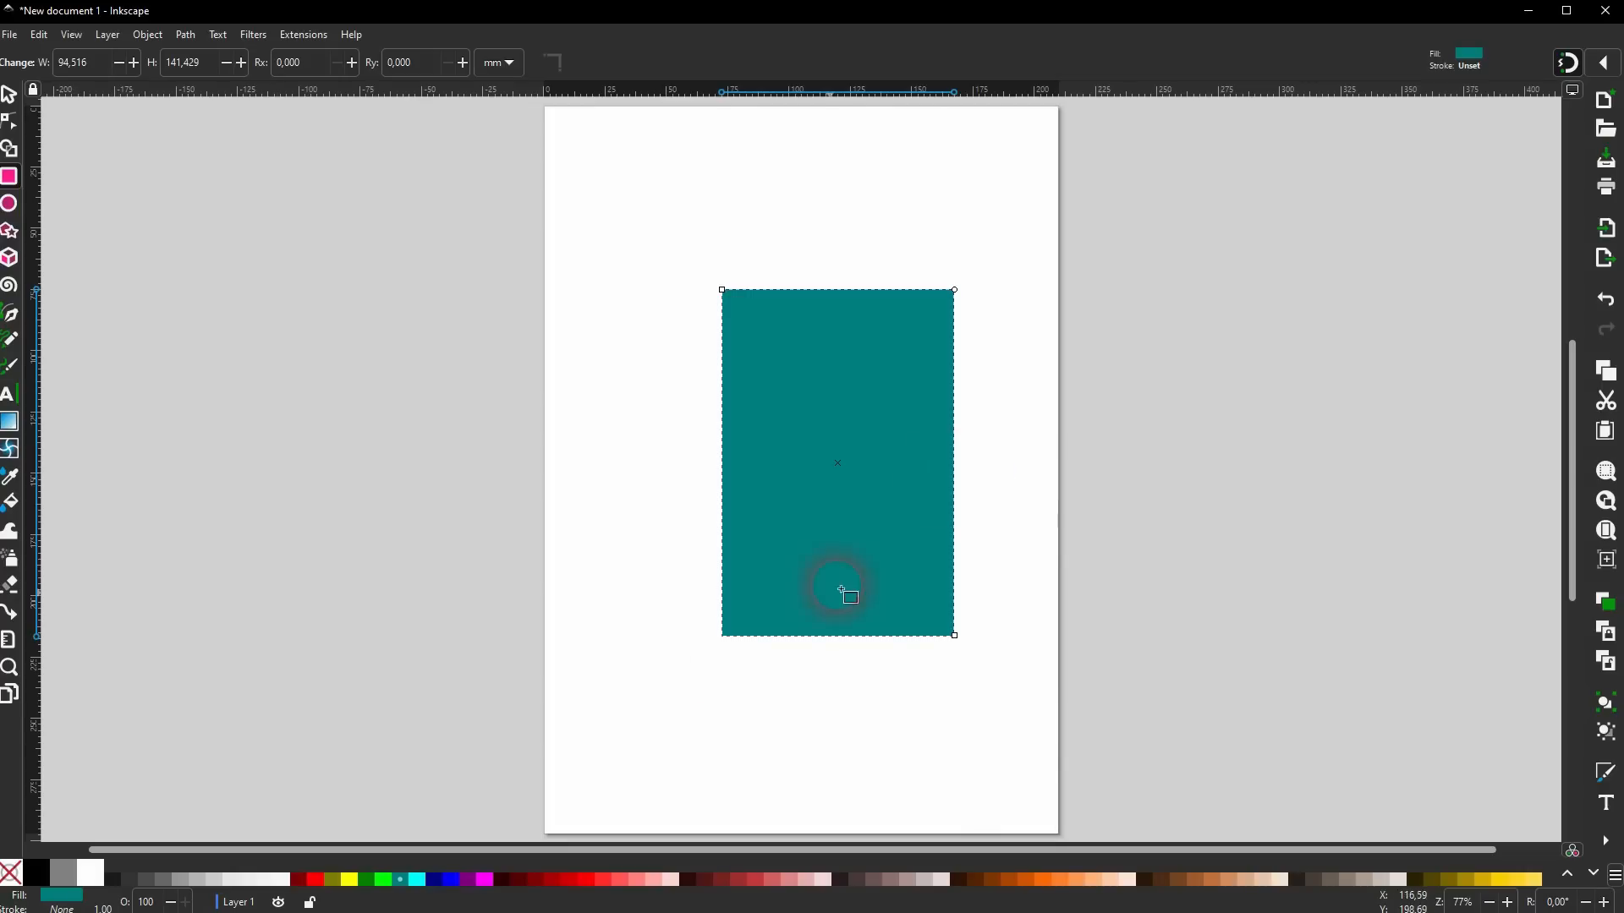
Try olive, dark red and orange (#FF6600) palette colours as the rectangle's fill.
click(337, 880)
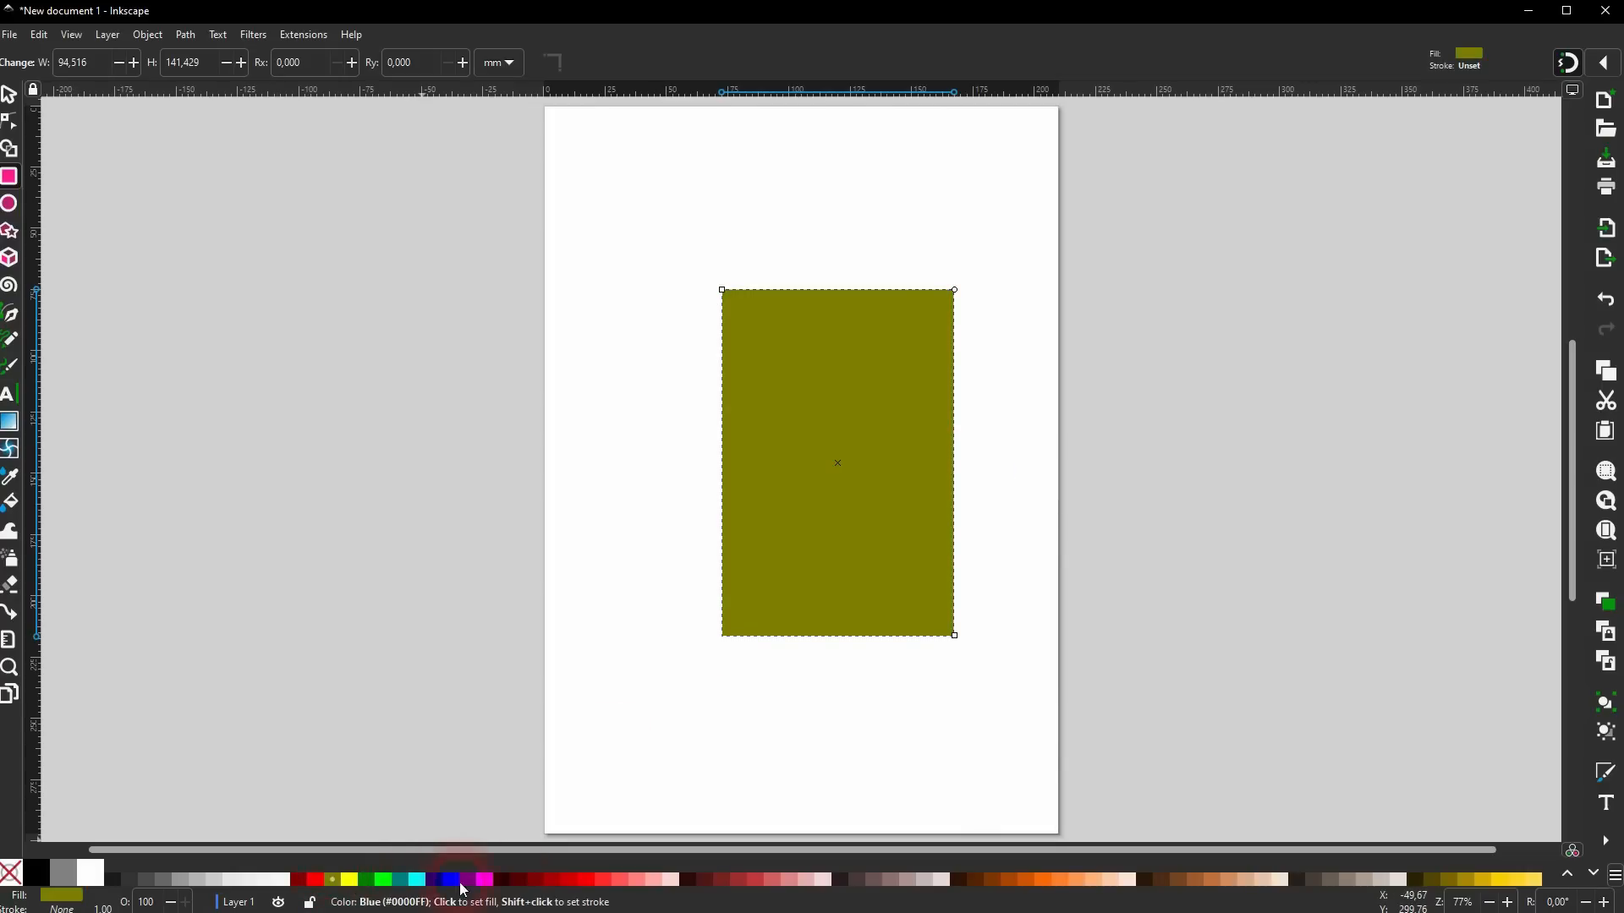
click(535, 880)
click(1046, 881)
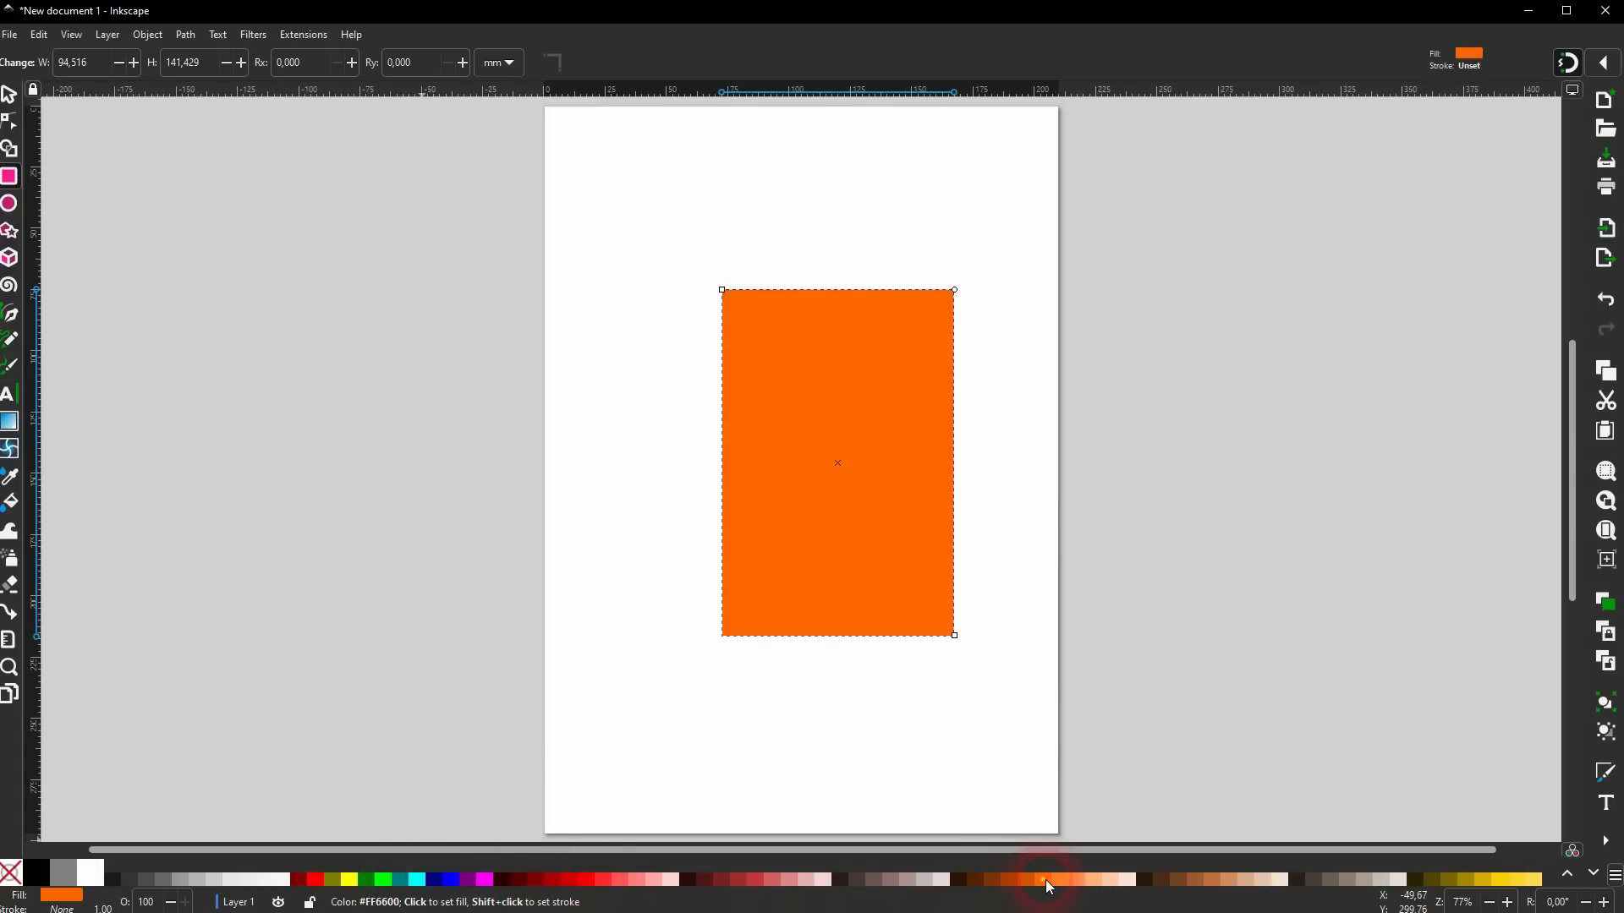
Open the Fill and Stroke settings and change the rectangle's fill through purple, fuchsia, olive and yellow to #FF8080.
click(68, 904)
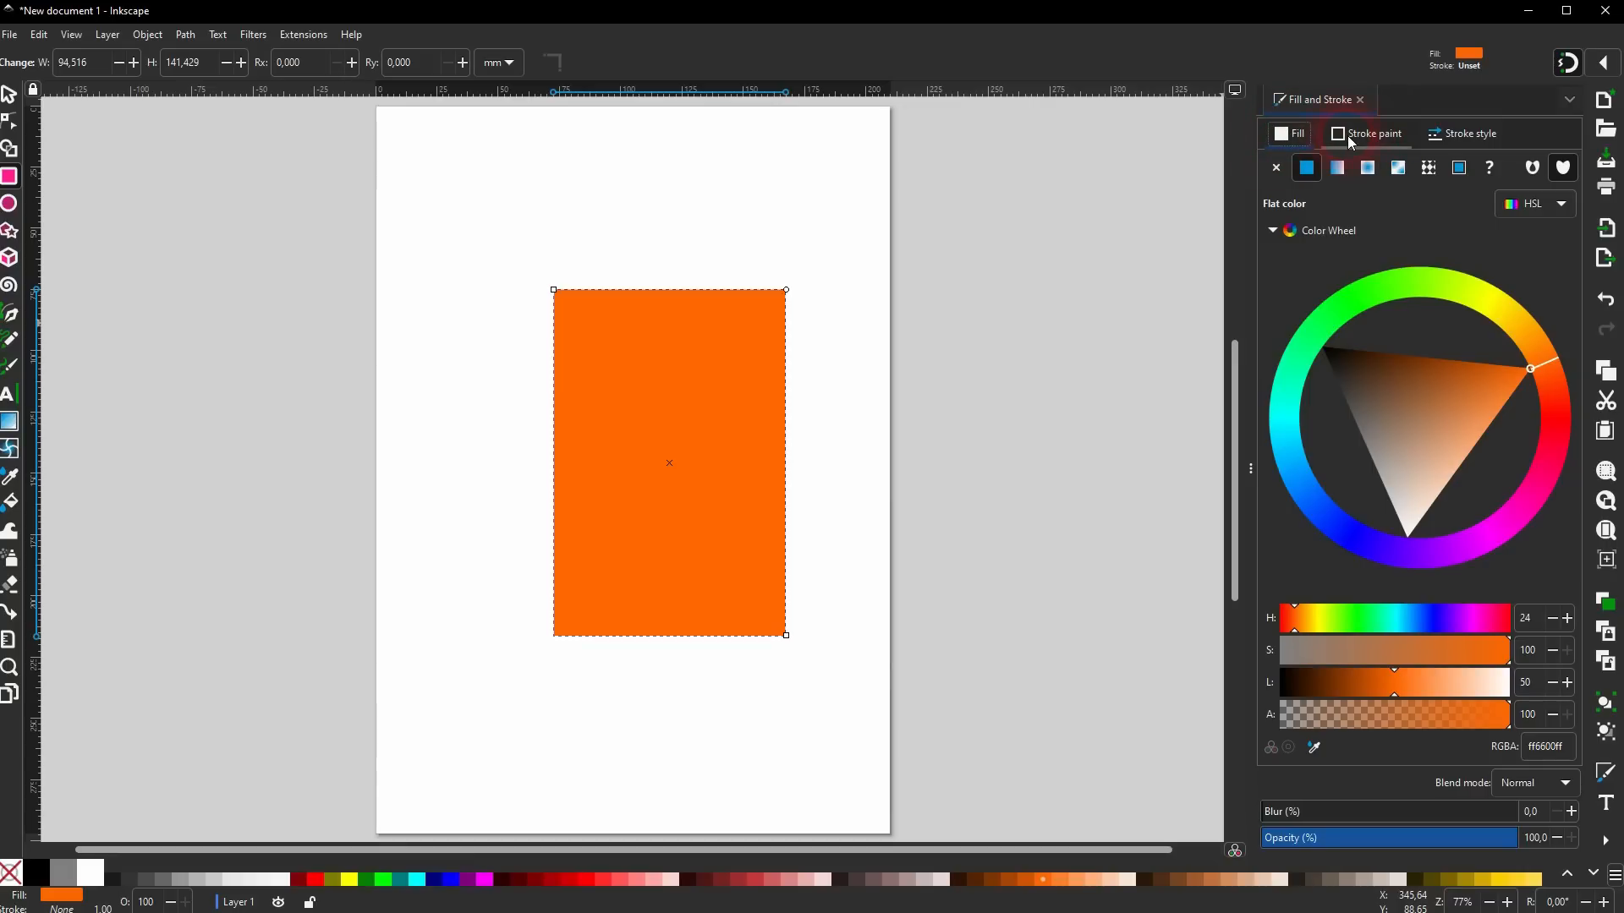
click(468, 880)
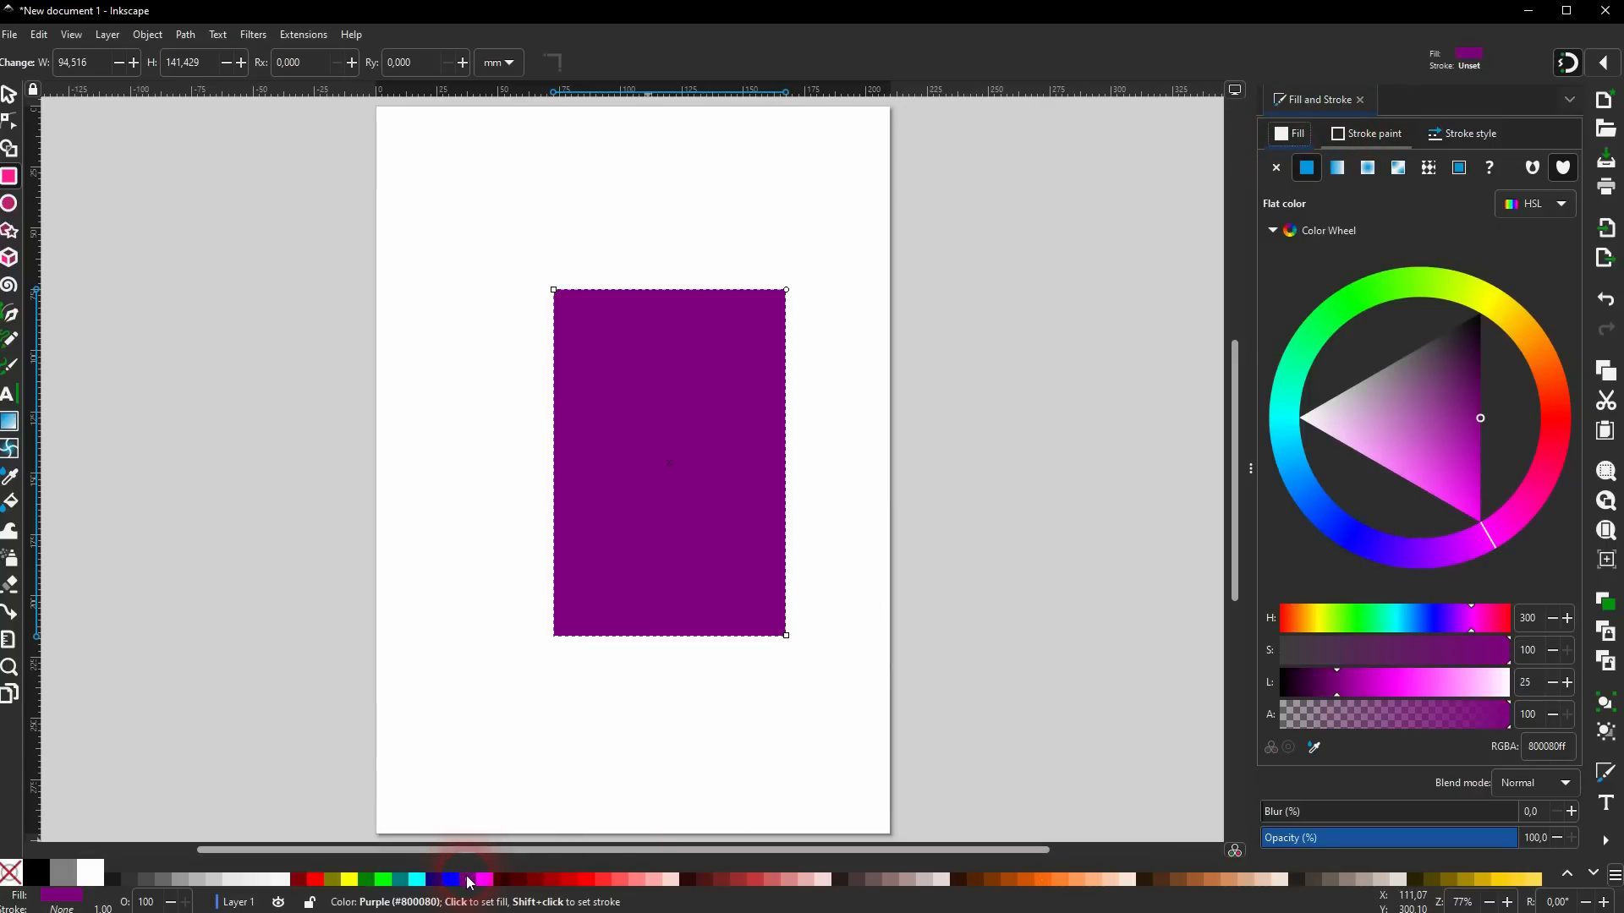
click(486, 882)
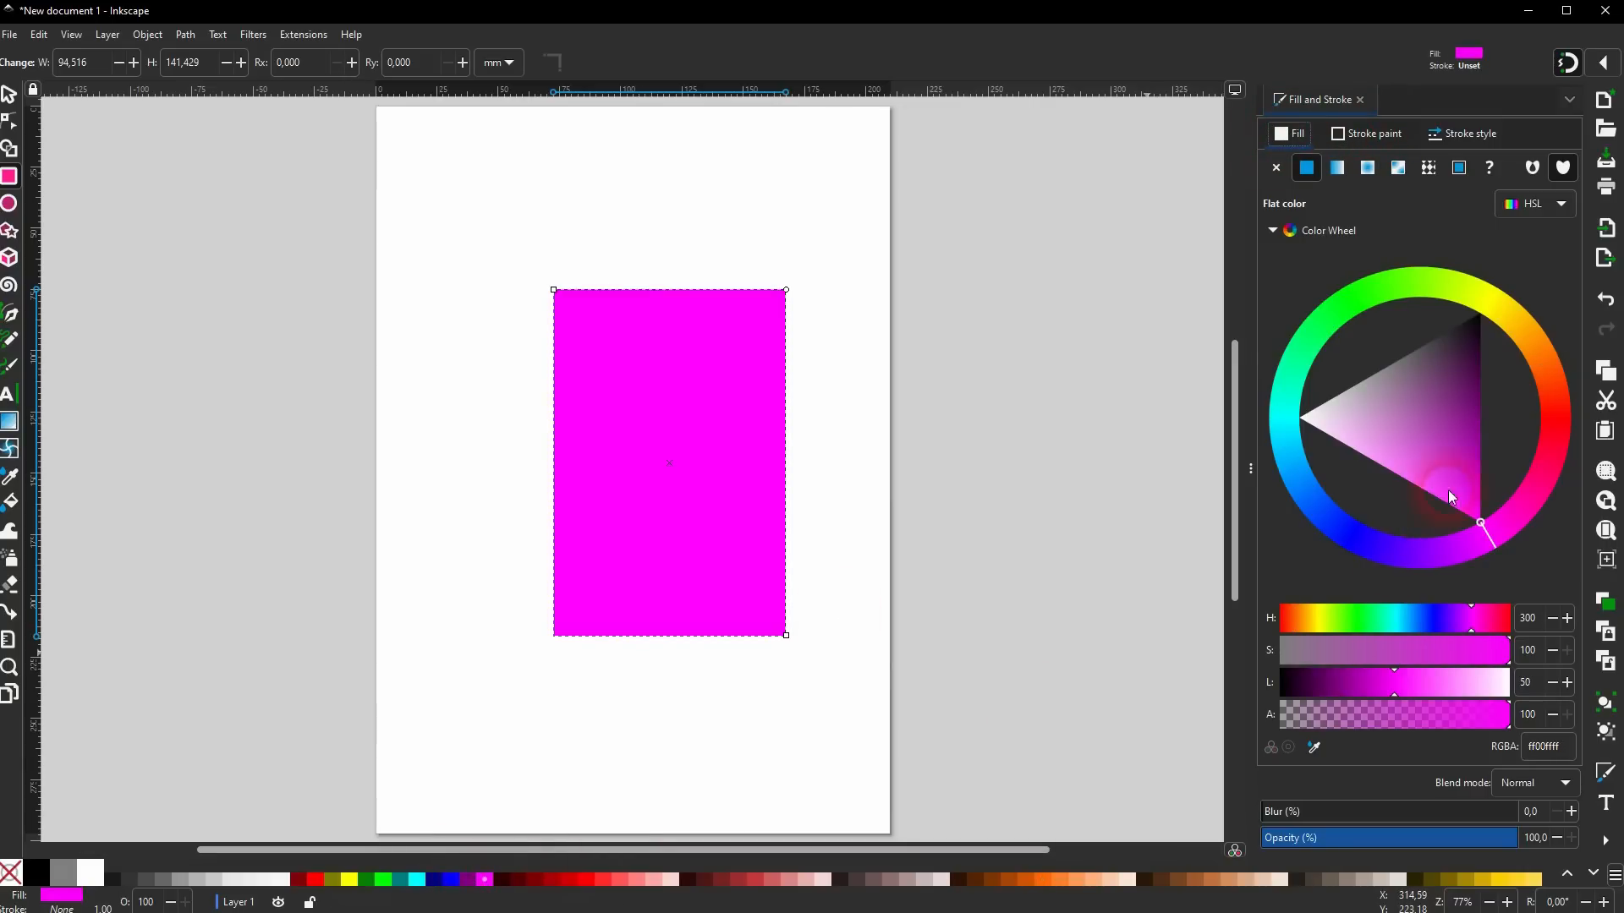
click(341, 883)
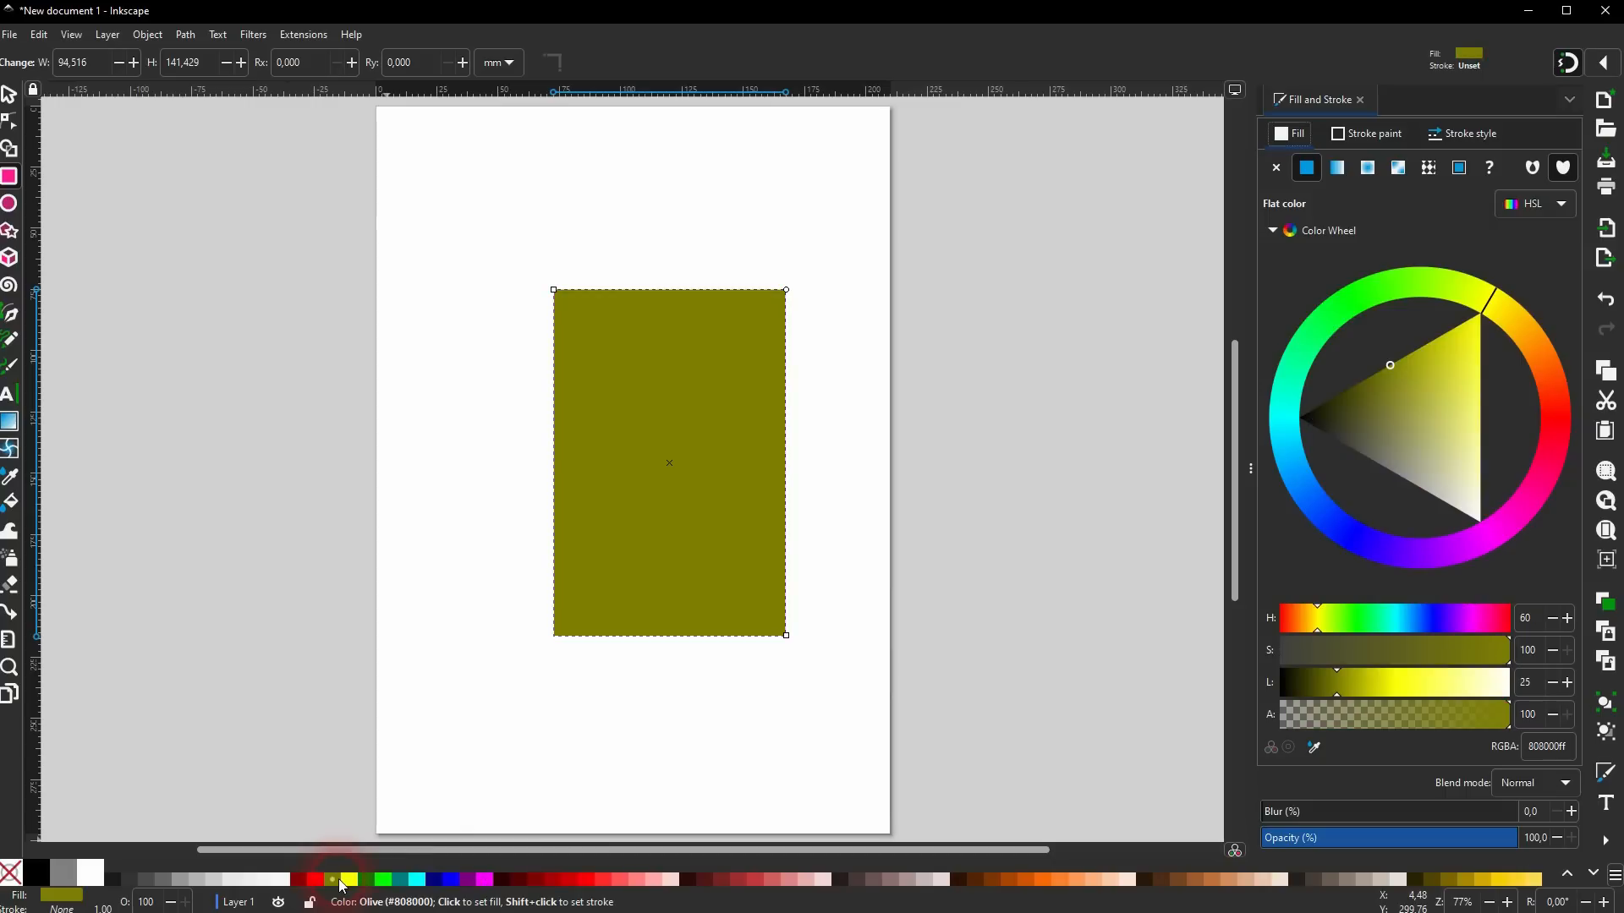
click(351, 882)
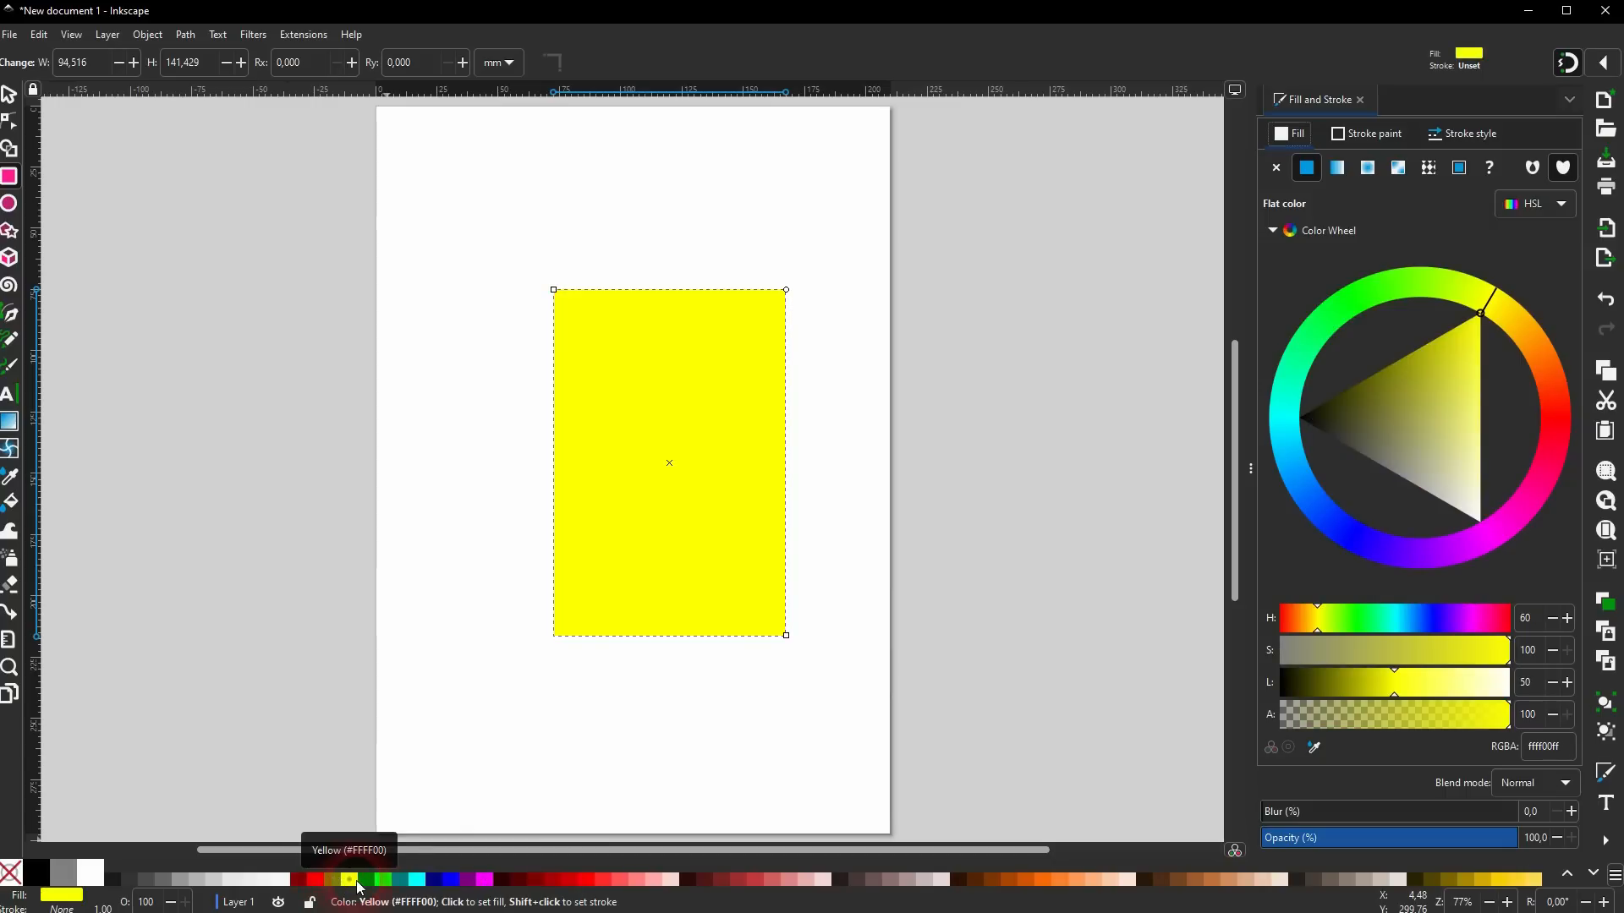
click(631, 882)
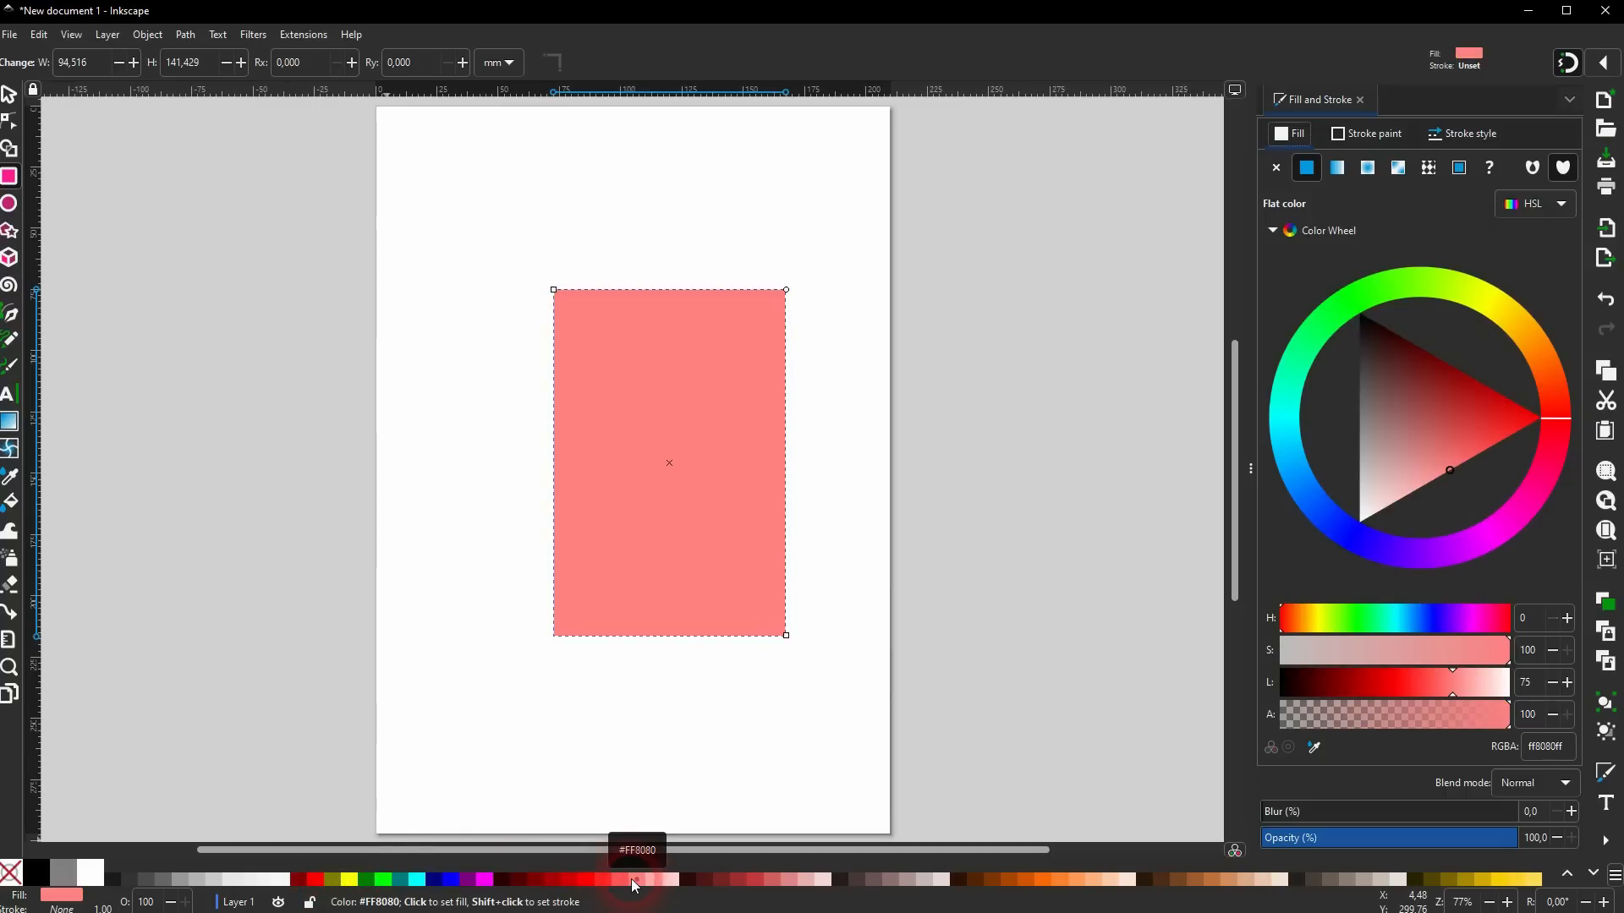
Give the rectangle a black stroke and change the stroke colour through fuchsia and maroon to lime.
click(1371, 136)
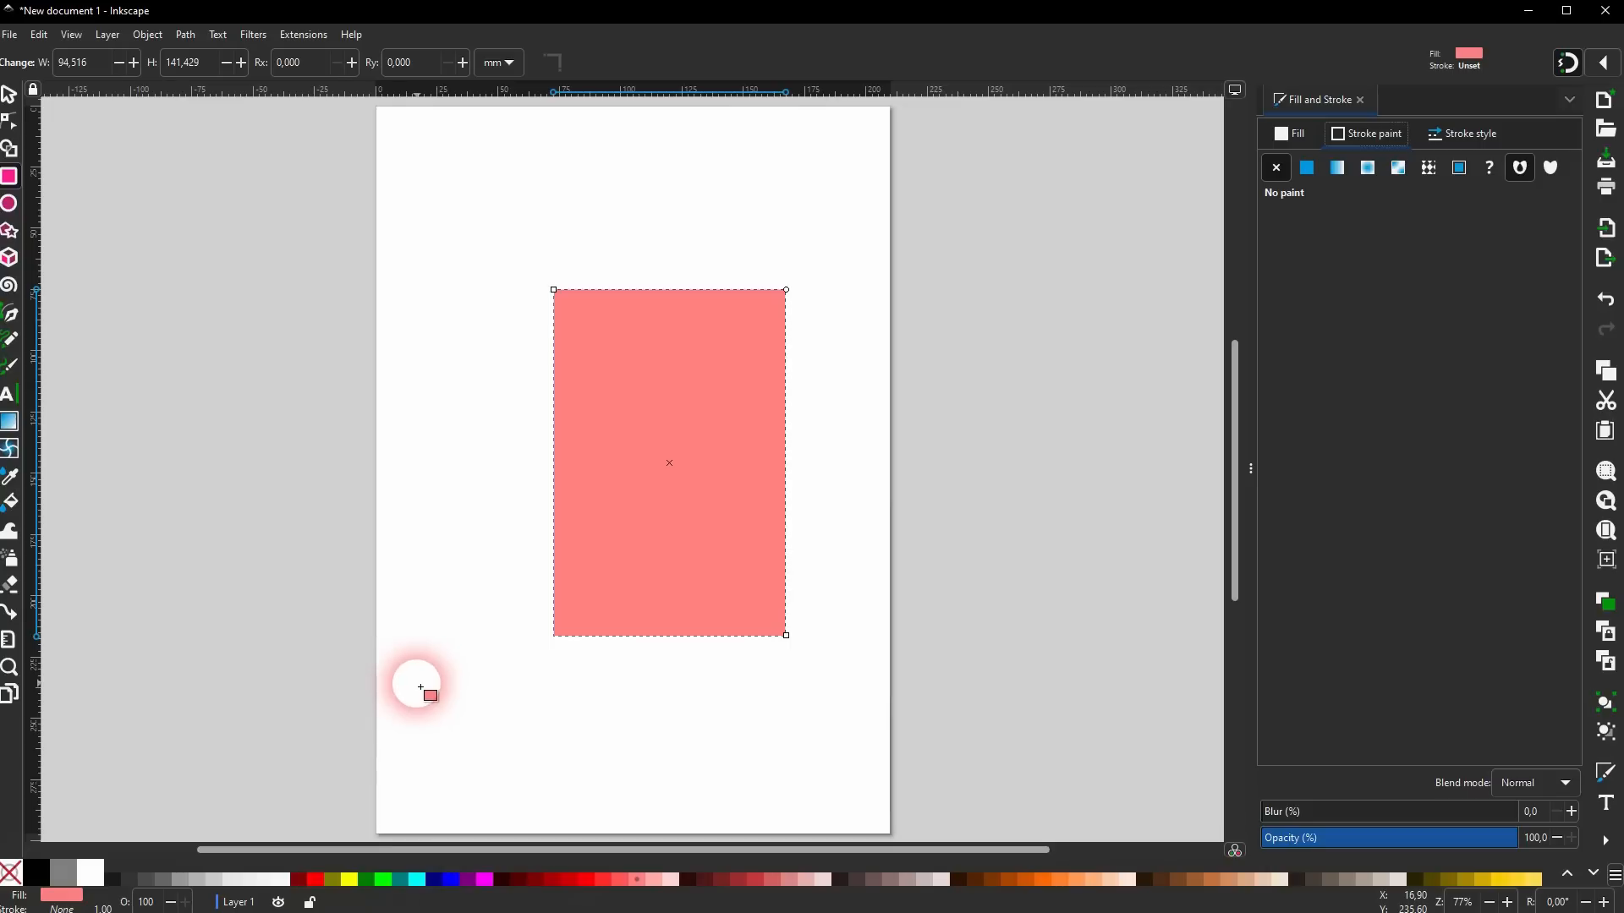
shift+click(36, 877)
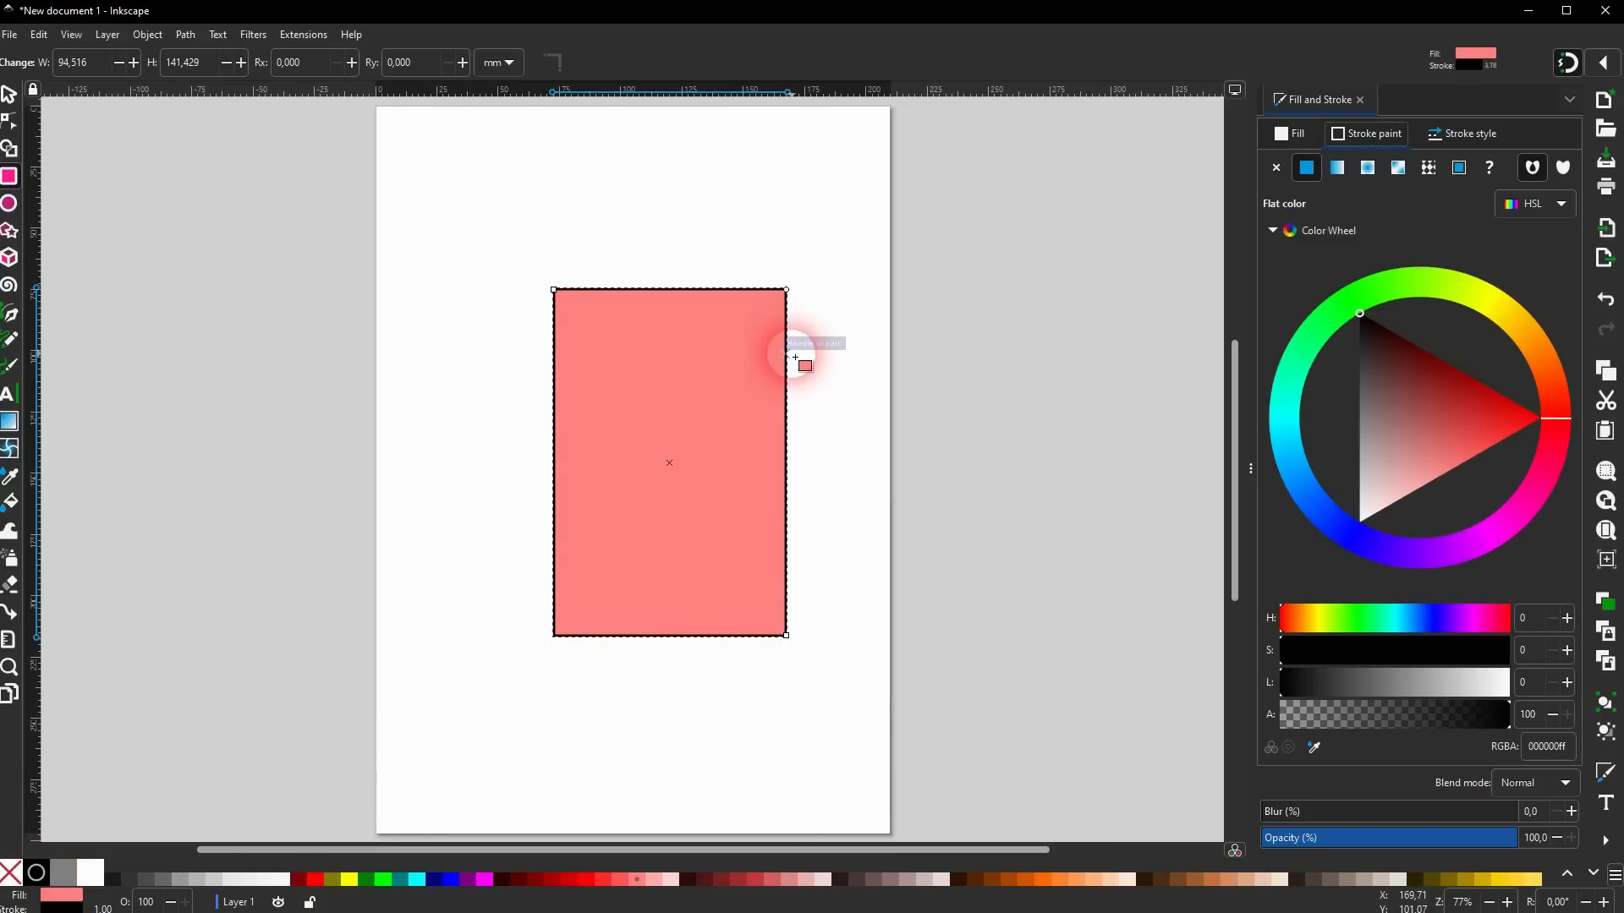
shift+click(485, 881)
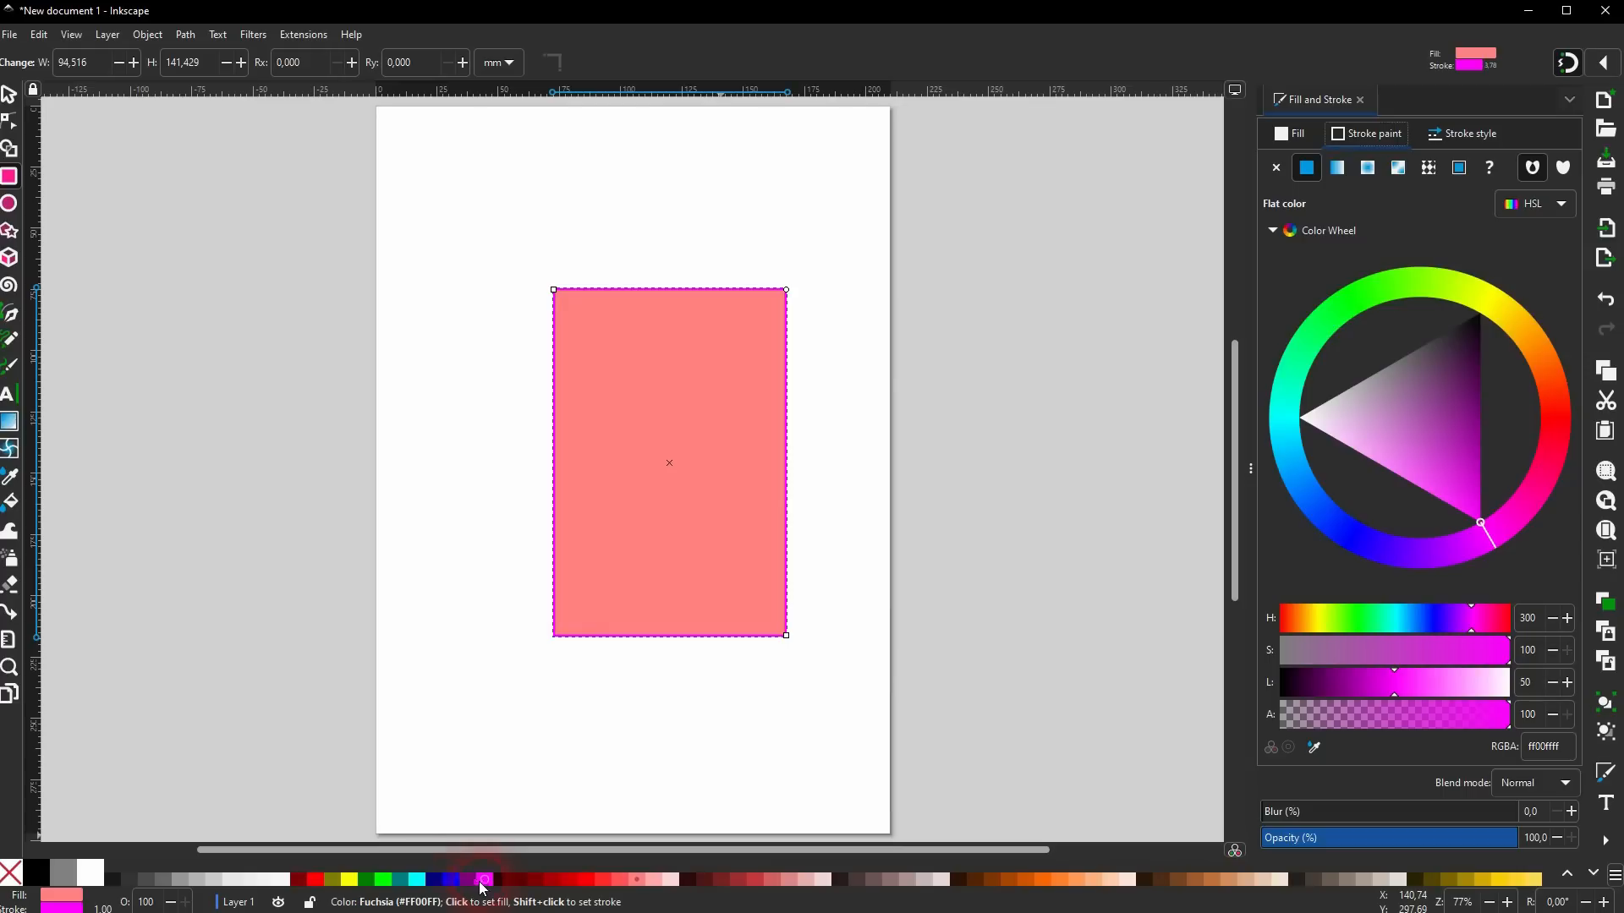
shift+click(315, 881)
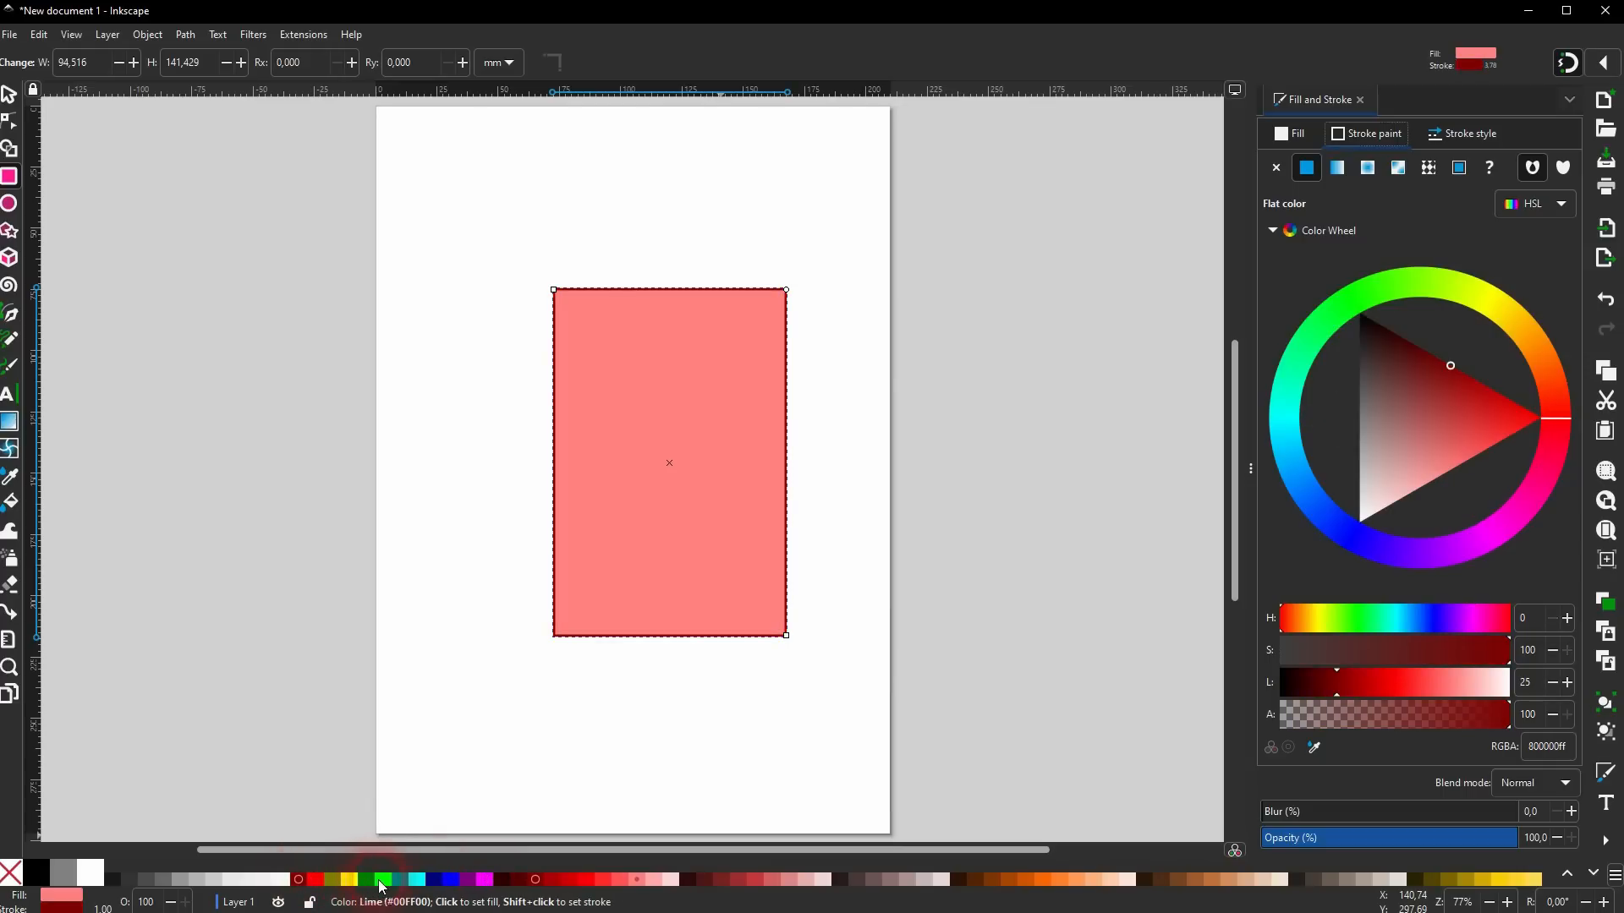
shift+click(383, 881)
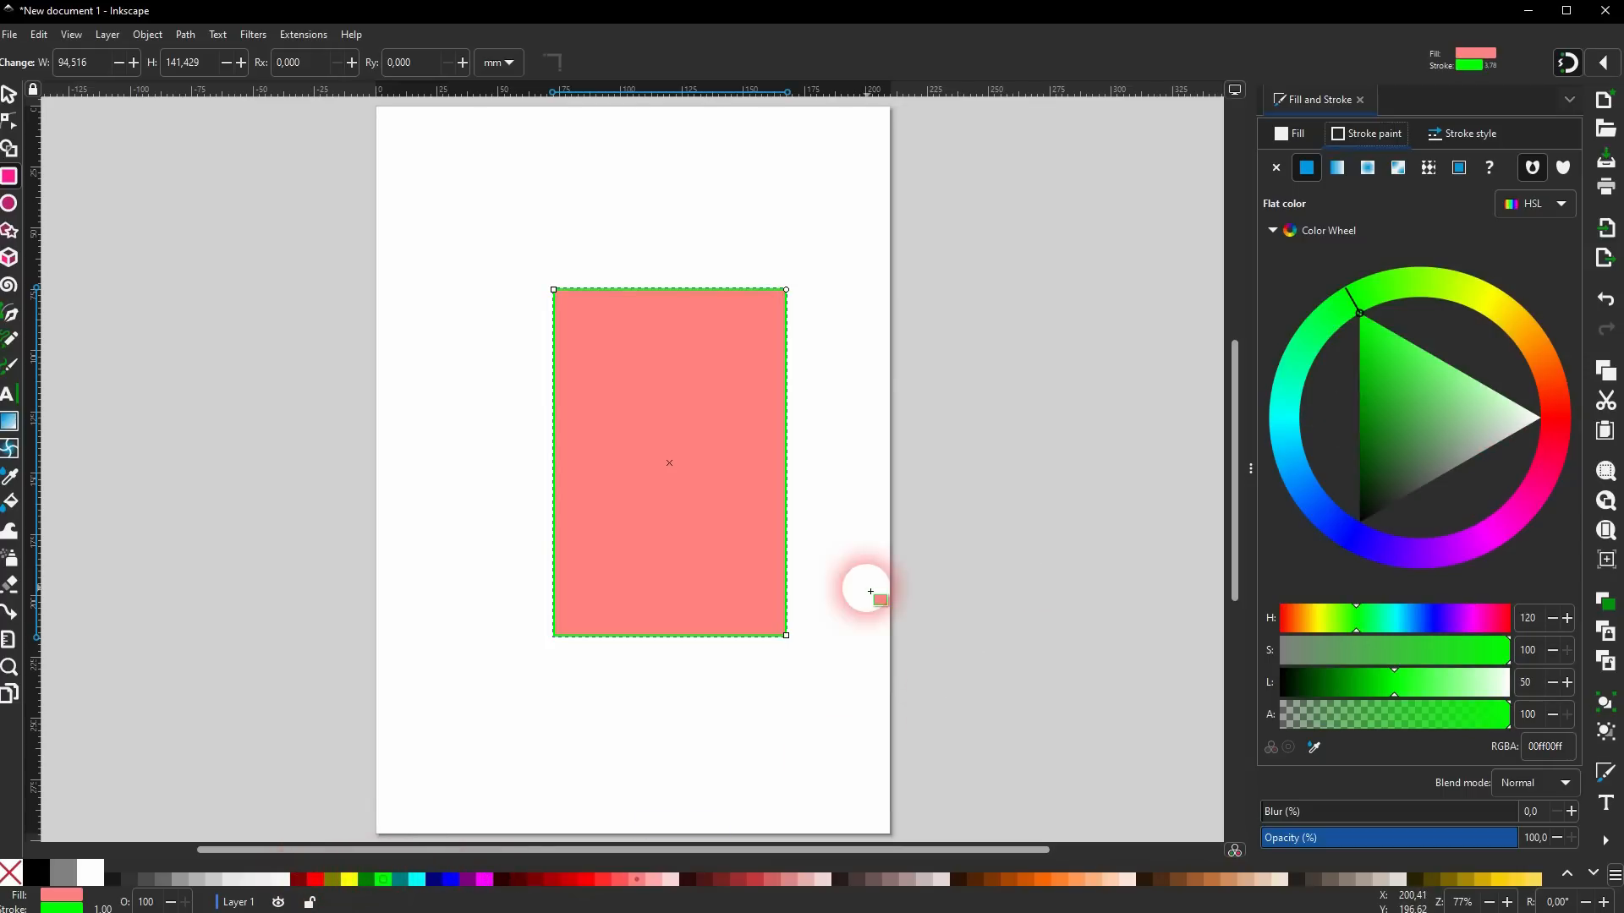
Change the rectangle's fill to aqua and navy blue, and its stroke to teal and a pink (#ff009c) from the colour wheel.
click(417, 881)
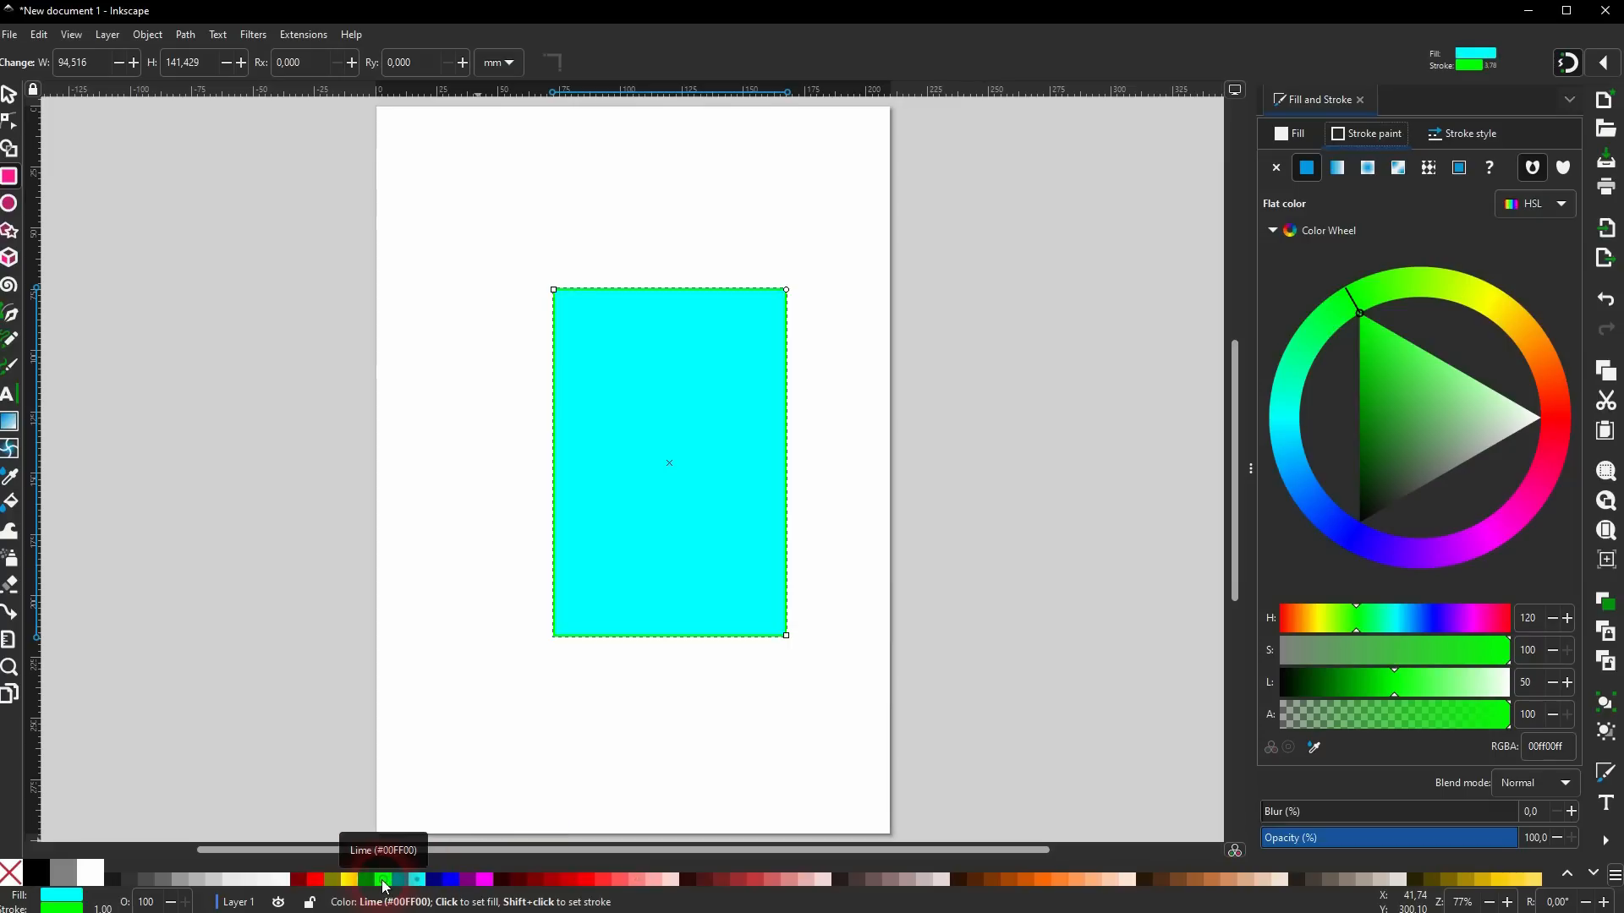
shift+click(403, 884)
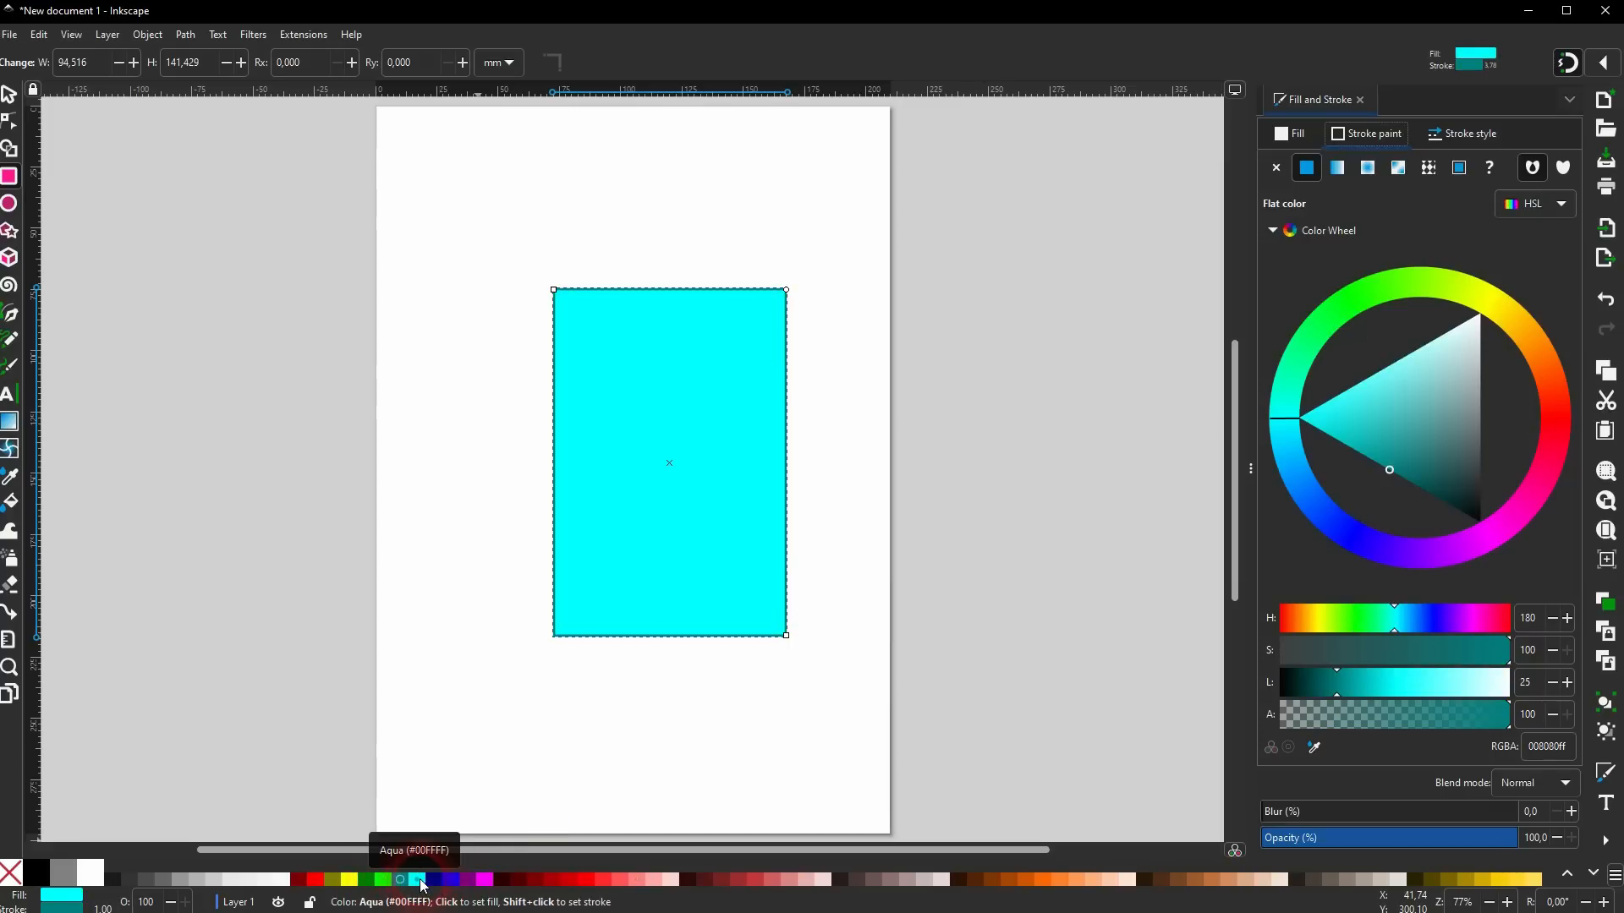
click(435, 882)
drag(438, 888, 822, 549)
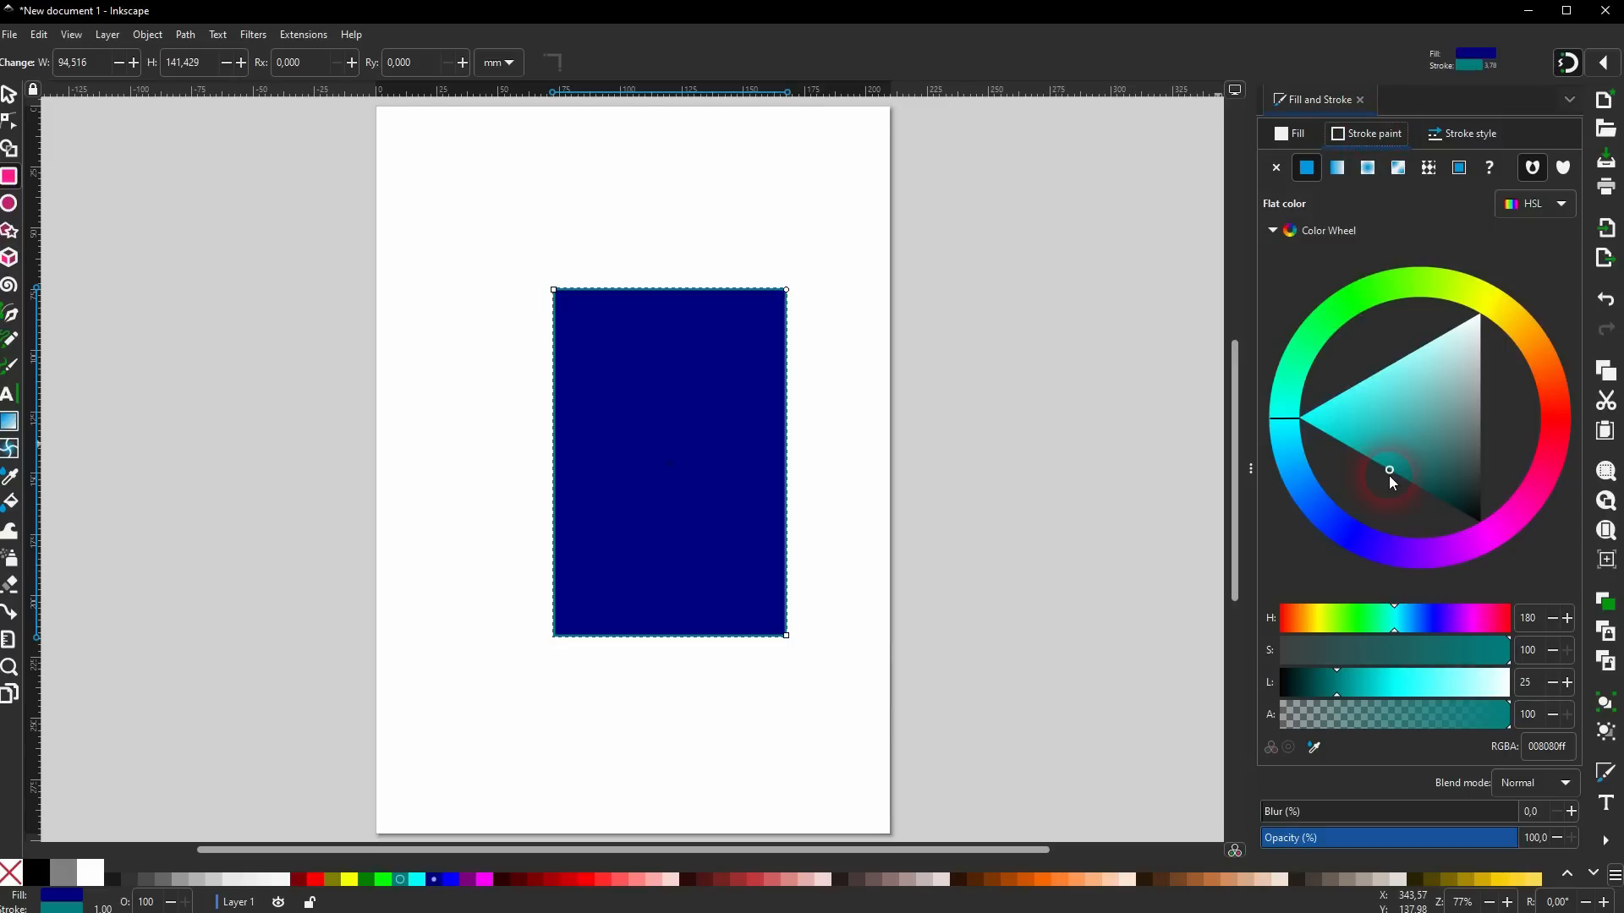
mouse_move(1392, 467)
mouse_down()
mouse_move(1494, 299)
mouse_move(1350, 286)
mouse_move(1278, 417)
mouse_up()
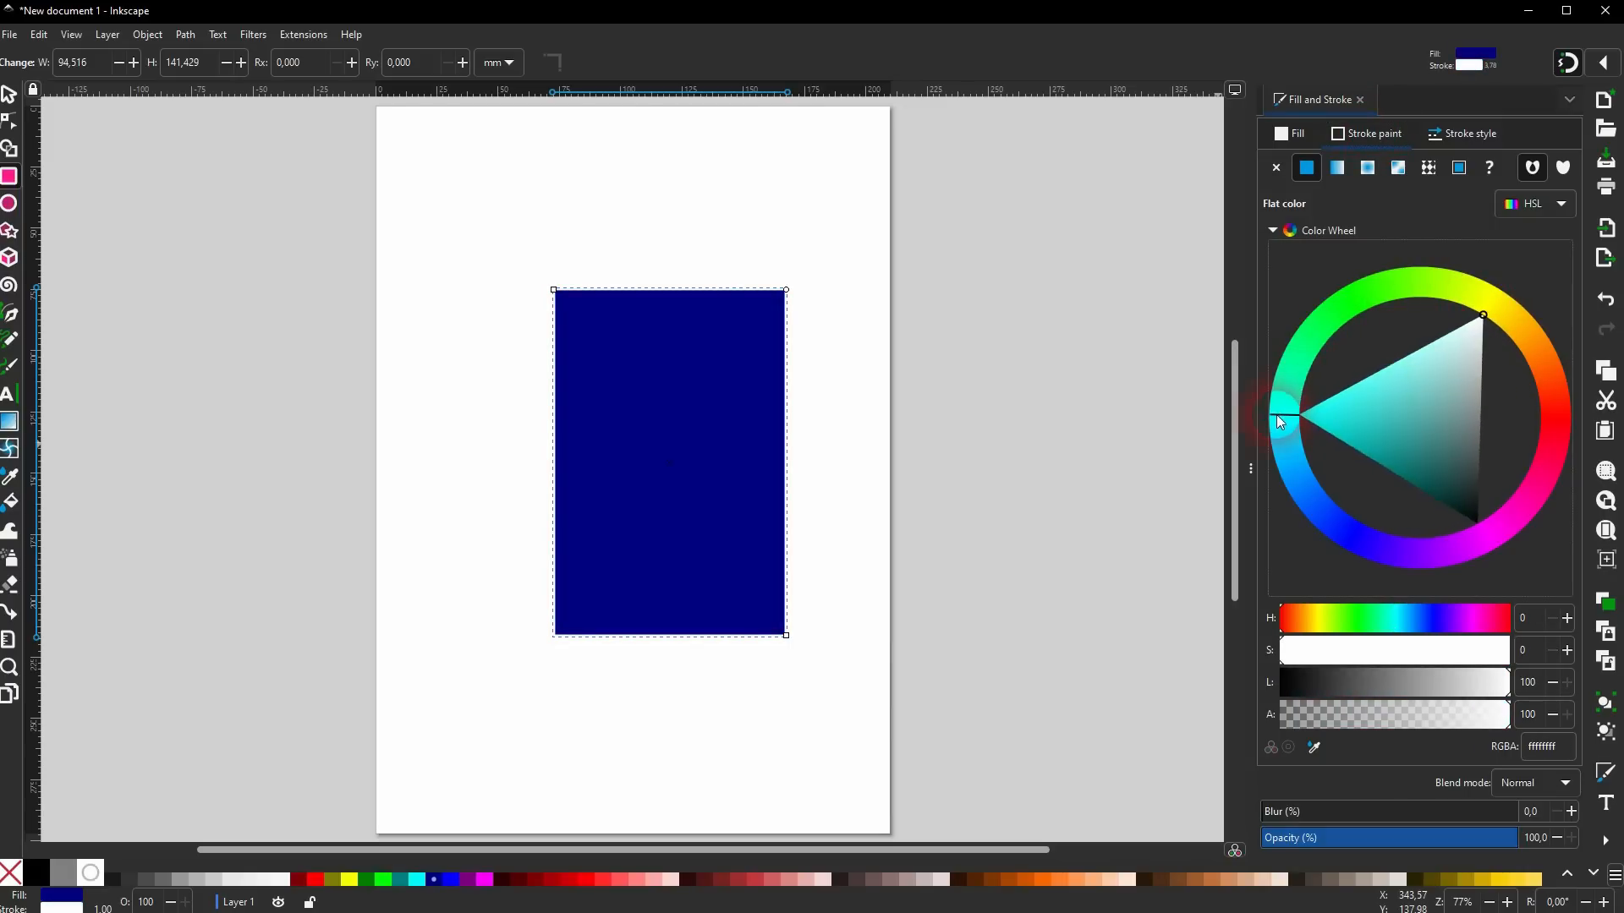
mouse_move(1483, 317)
mouse_down()
mouse_move(1460, 511)
mouse_move(1502, 548)
mouse_move(1370, 454)
mouse_move(1261, 424)
mouse_move(1513, 271)
mouse_move(1504, 560)
mouse_move(1269, 467)
mouse_move(1278, 418)
mouse_move(1341, 499)
mouse_move(1431, 539)
mouse_move(1524, 496)
mouse_up()
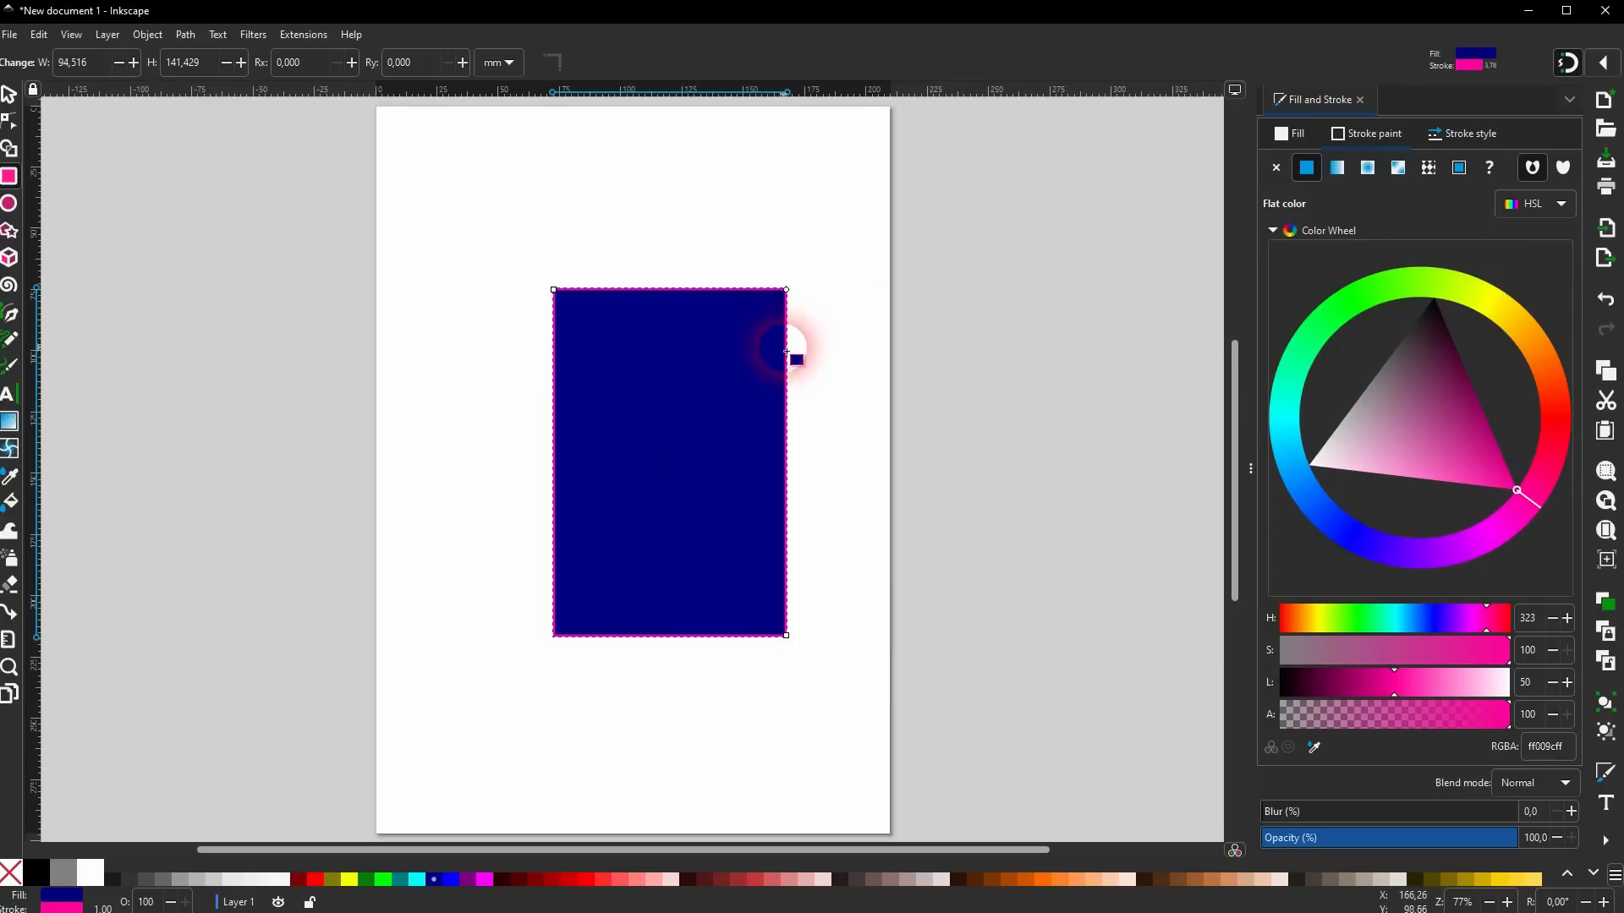
Set the rectangle's stroke width to 10 mm.
click(1482, 134)
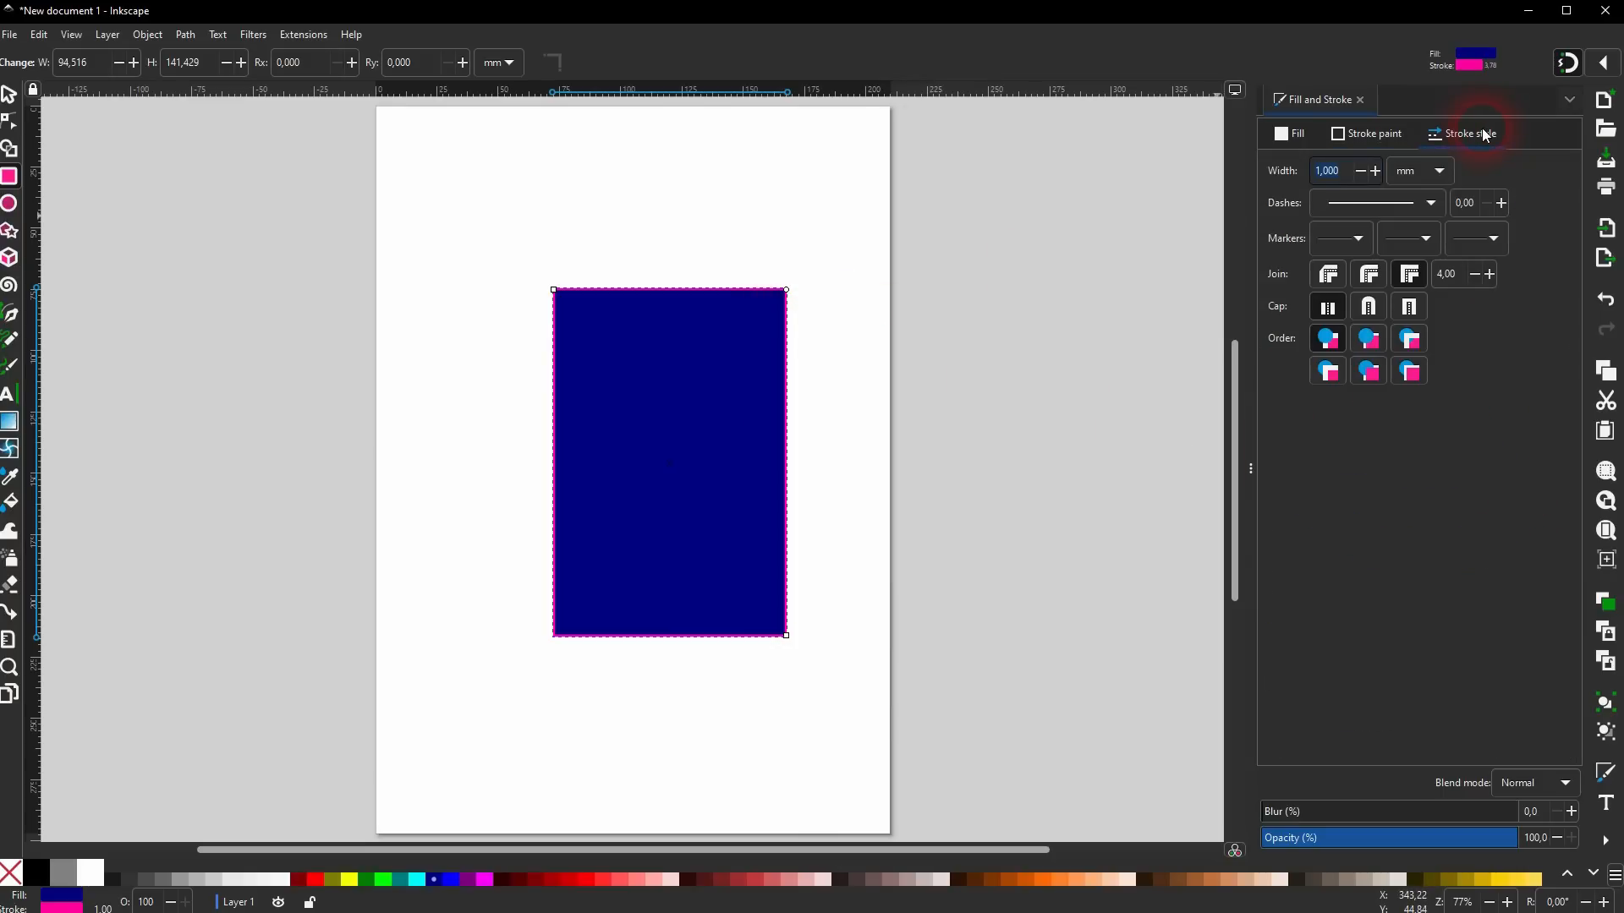
click(1354, 175)
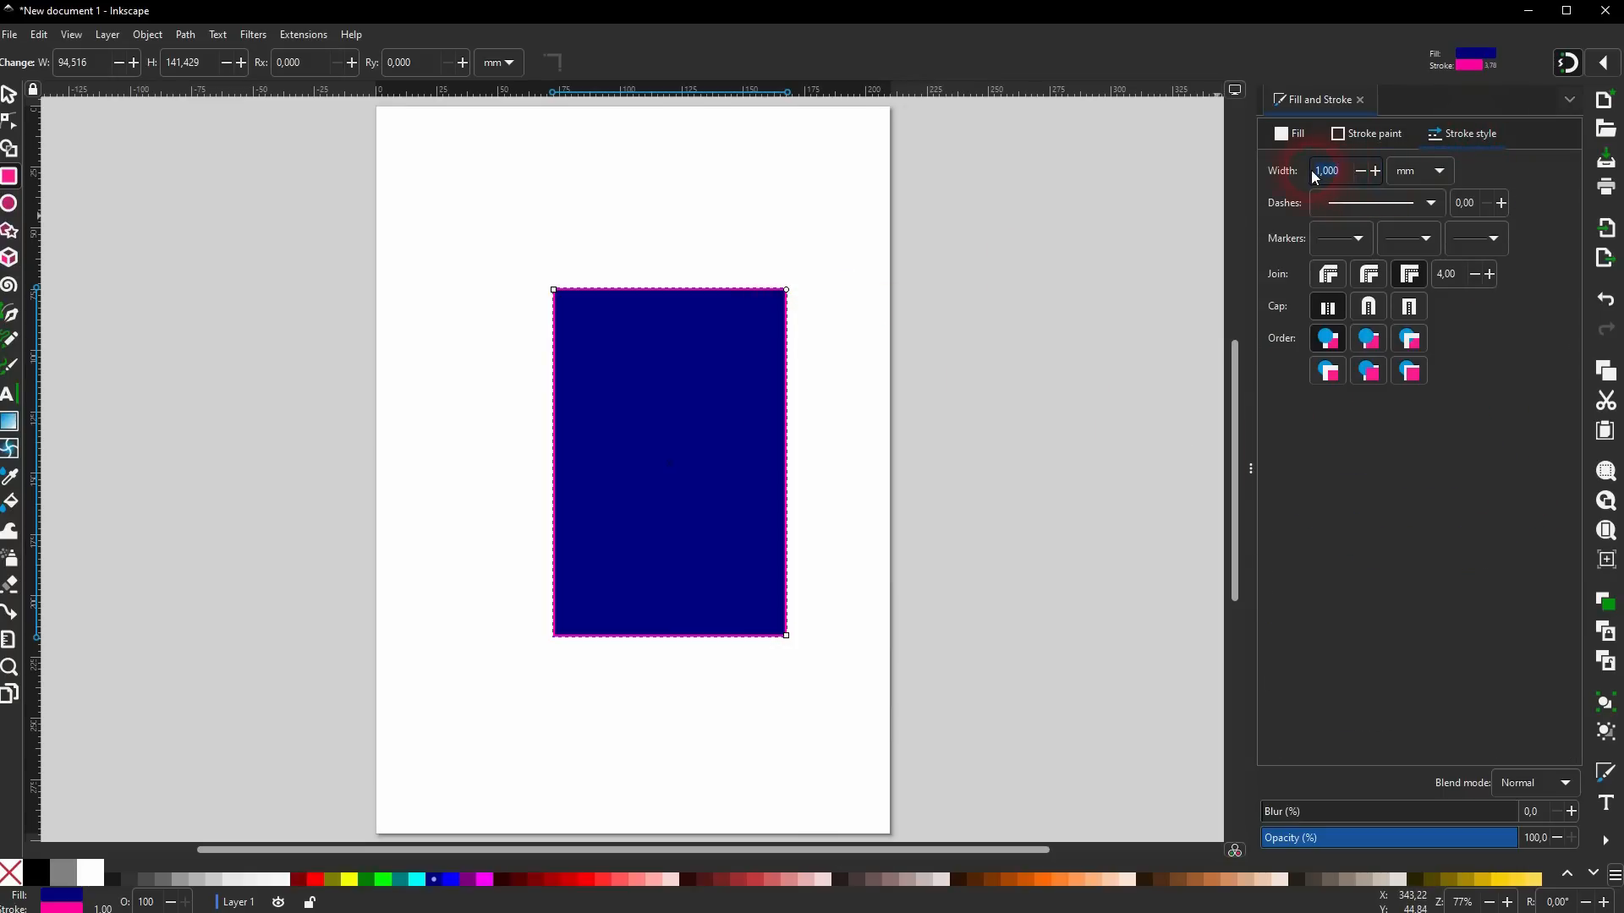
text(10)
key(Return)
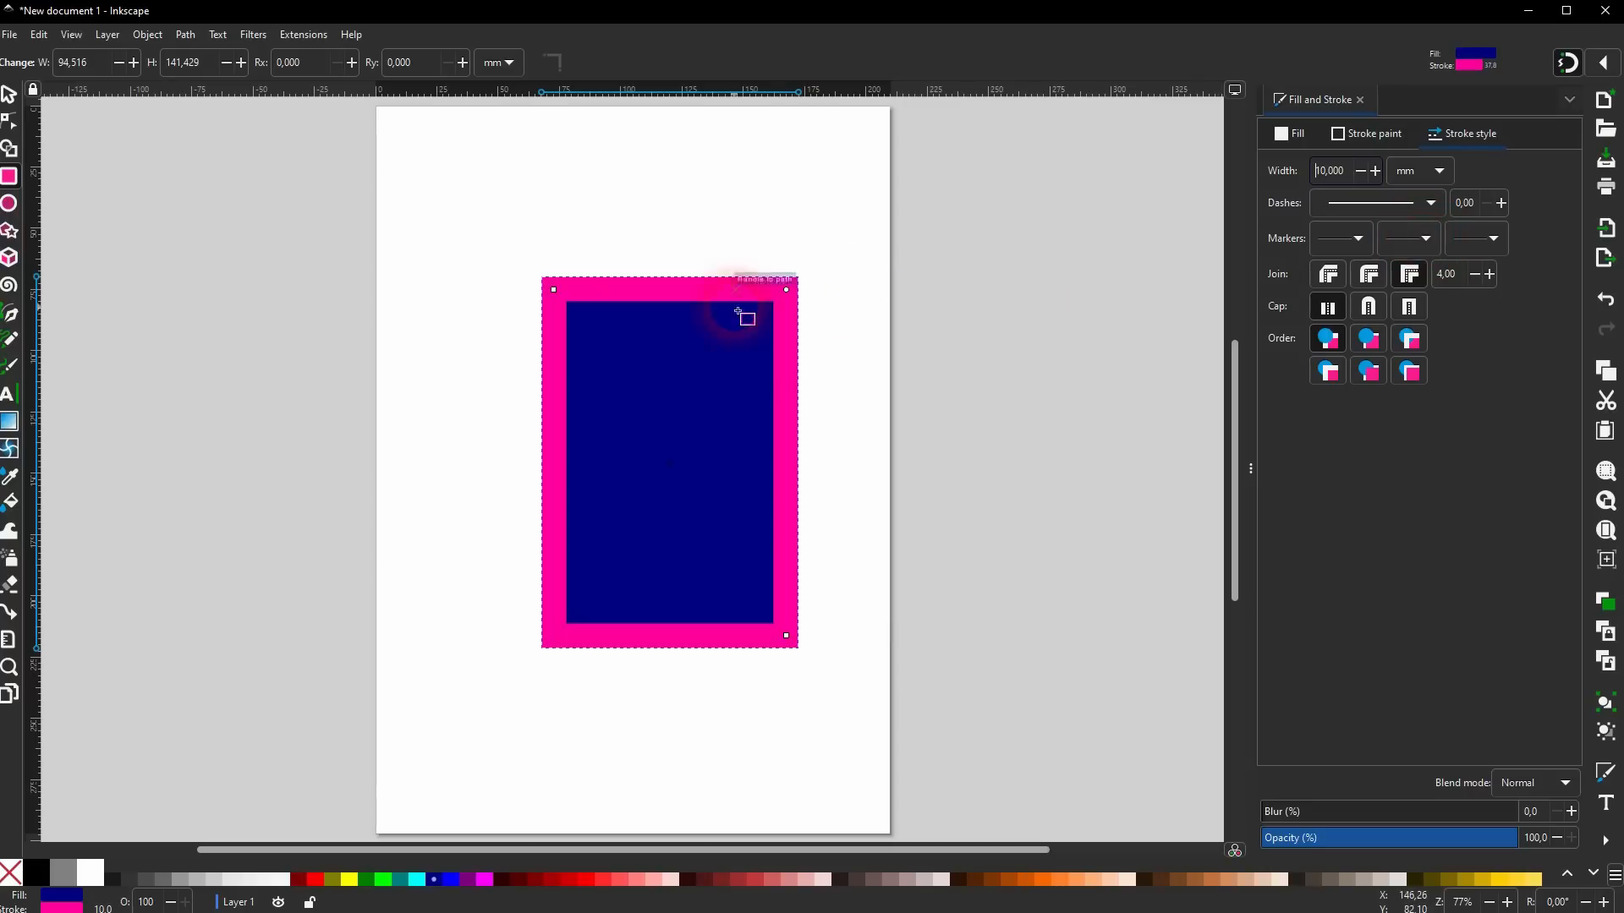
Adjust the rectangle's stroke colour on the colour wheel, trying green and other hues and ending at magenta (#e800ff).
click(1383, 133)
mouse_move(1538, 506)
mouse_down()
mouse_move(1546, 379)
mouse_move(1479, 303)
mouse_move(1418, 290)
mouse_move(1383, 394)
mouse_up()
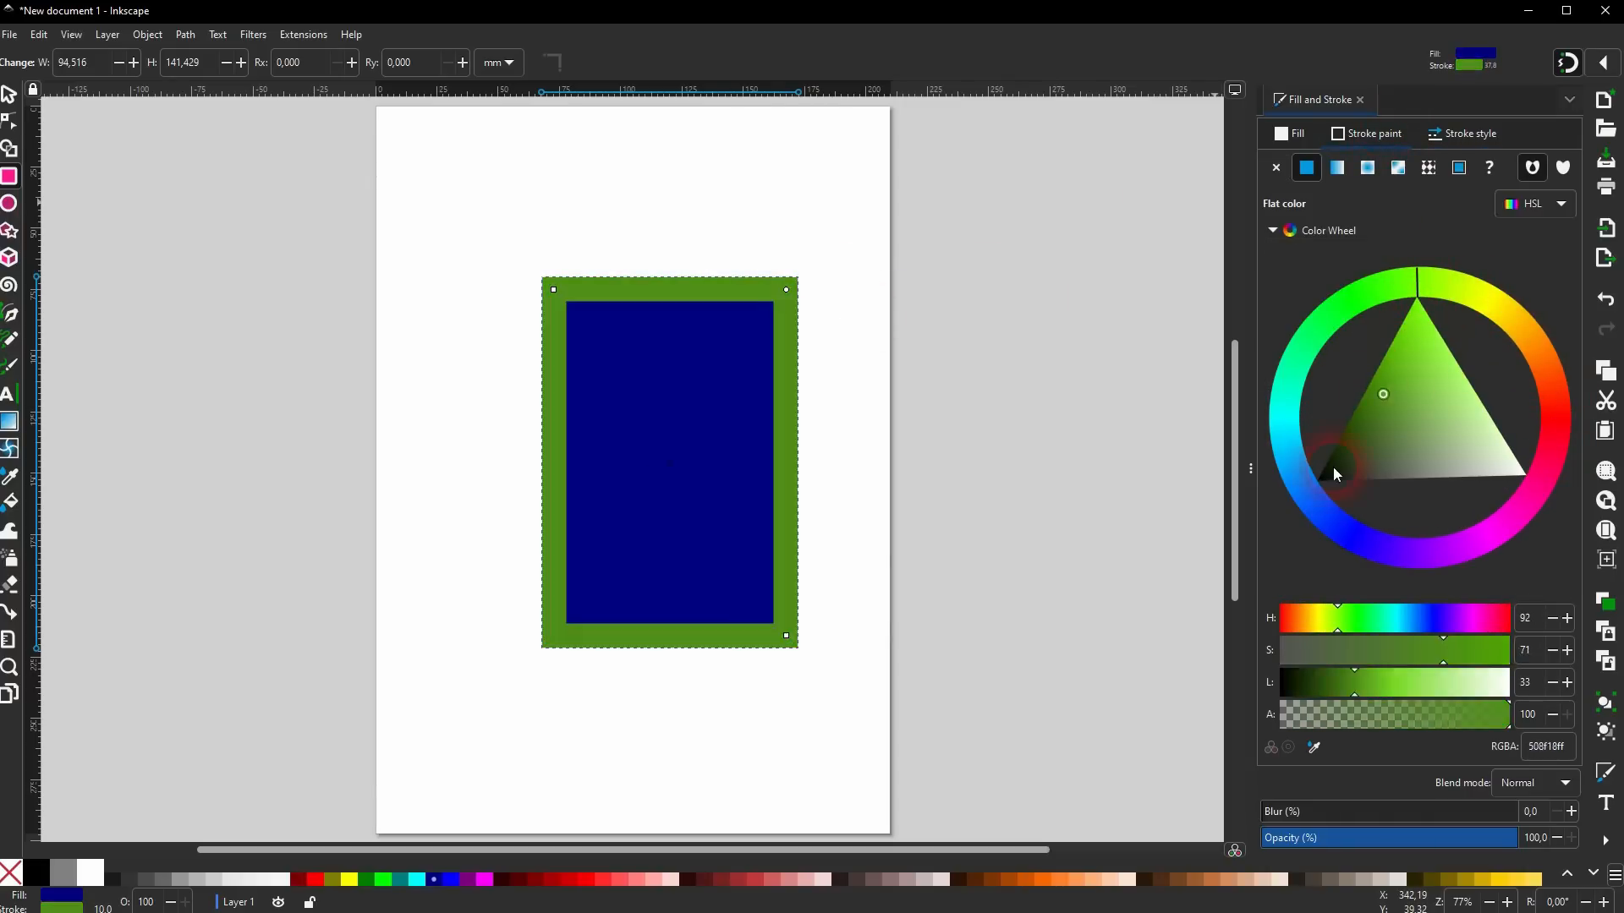
drag(1334, 474, 1296, 522)
mouse_move(1428, 296)
mouse_down()
mouse_move(1468, 288)
mouse_move(1554, 376)
mouse_move(1524, 507)
mouse_up()
drag(1443, 301, 1285, 487)
mouse_move(1525, 506)
mouse_down()
mouse_move(1537, 486)
mouse_move(1515, 358)
mouse_move(1370, 310)
mouse_up()
mouse_move(1544, 430)
mouse_down()
mouse_move(1496, 415)
mouse_move(1358, 287)
mouse_move(1450, 287)
mouse_move(1534, 333)
mouse_move(1553, 465)
mouse_move(1478, 542)
mouse_up()
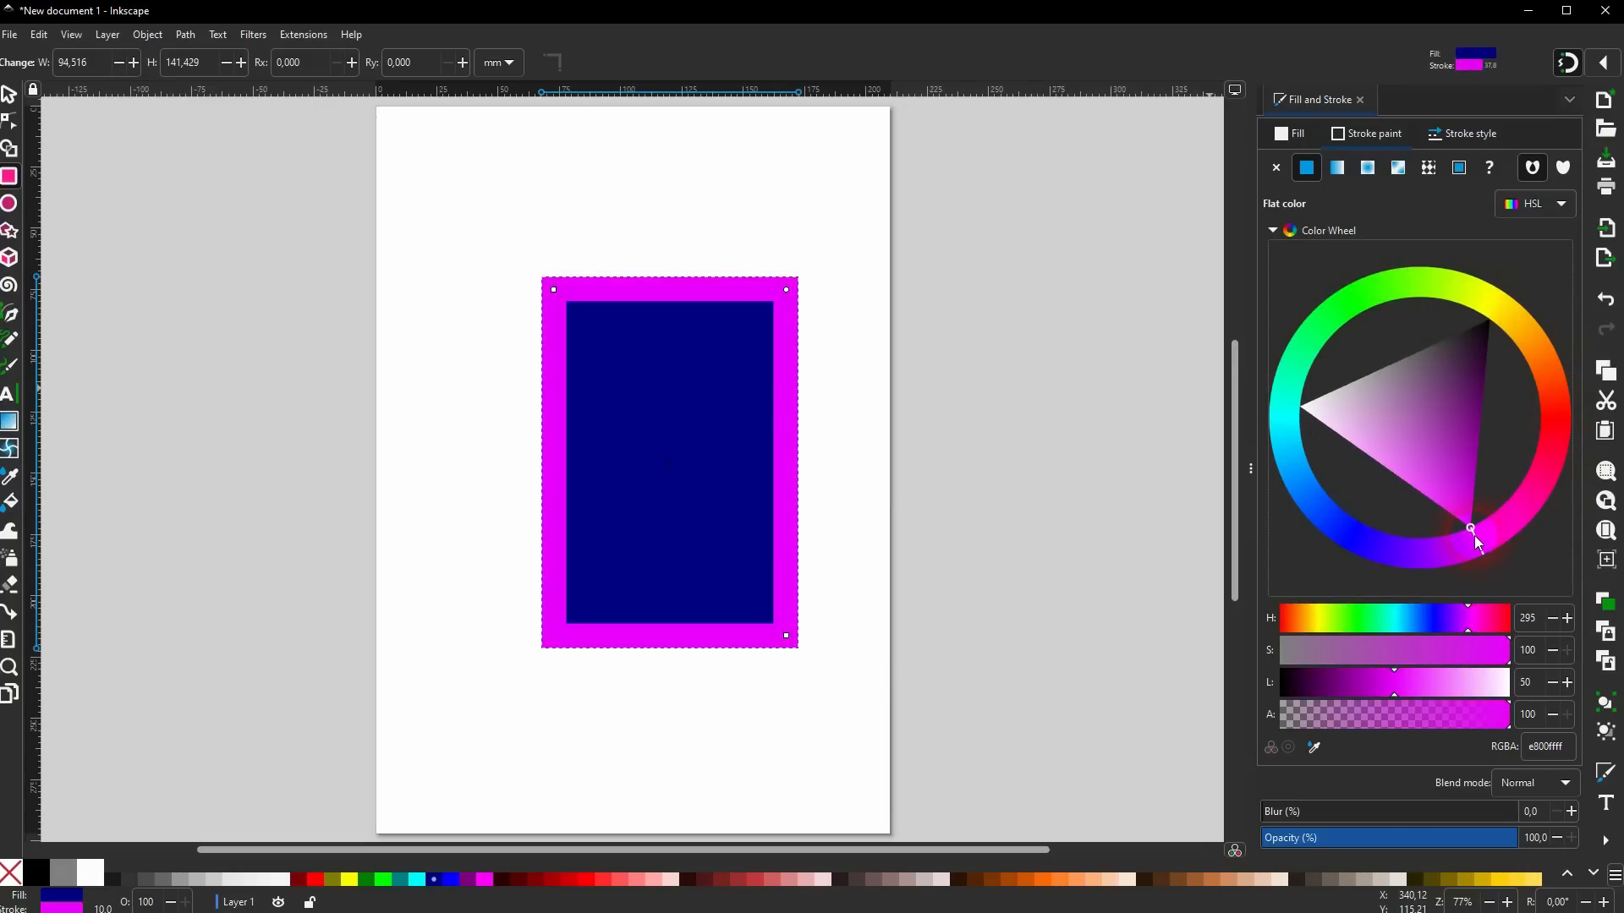
Adjust the rectangle's fill on the colour wheel, trying black and other shades and ending at golden yellow (#ffc500).
click(1301, 129)
mouse_move(1448, 473)
mouse_down()
mouse_move(1349, 540)
mouse_move(1438, 556)
mouse_move(1501, 520)
mouse_move(1508, 370)
mouse_move(1474, 306)
mouse_move(1263, 436)
mouse_up()
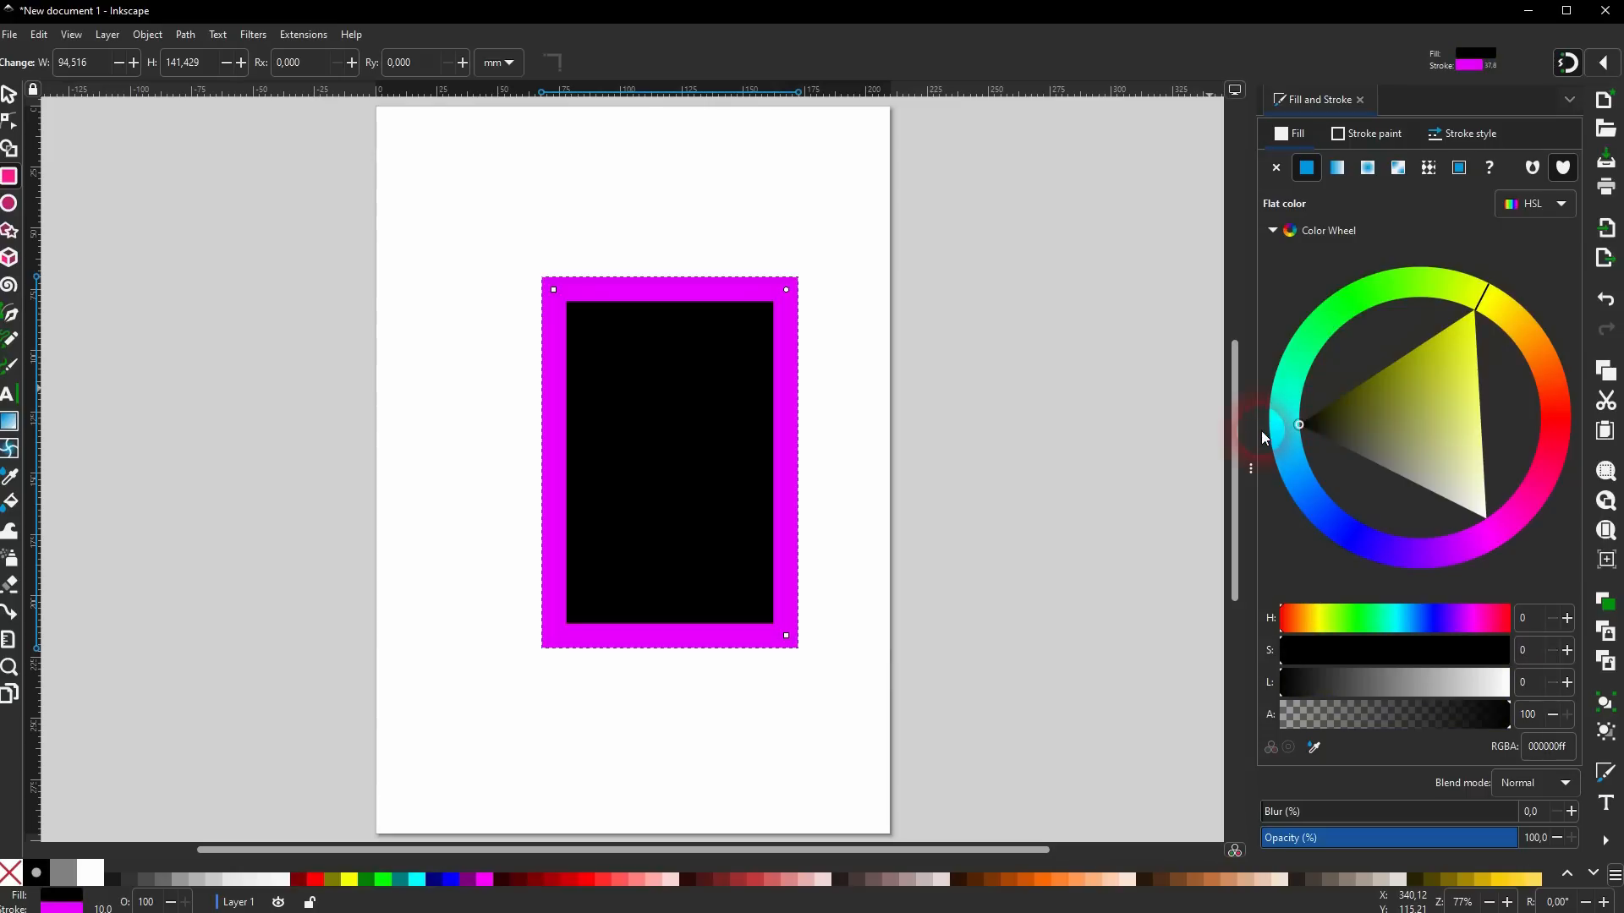
mouse_move(1505, 309)
mouse_down()
mouse_move(1525, 320)
mouse_move(1543, 480)
mouse_move(1416, 544)
mouse_move(1331, 423)
mouse_move(1388, 344)
mouse_up()
mouse_move(1362, 504)
mouse_down()
mouse_move(1388, 480)
mouse_move(1561, 444)
mouse_move(1438, 284)
mouse_move(1508, 328)
mouse_up()
click(1552, 421)
mouse_move(1458, 509)
mouse_down()
mouse_move(1454, 465)
mouse_move(1520, 323)
mouse_up()
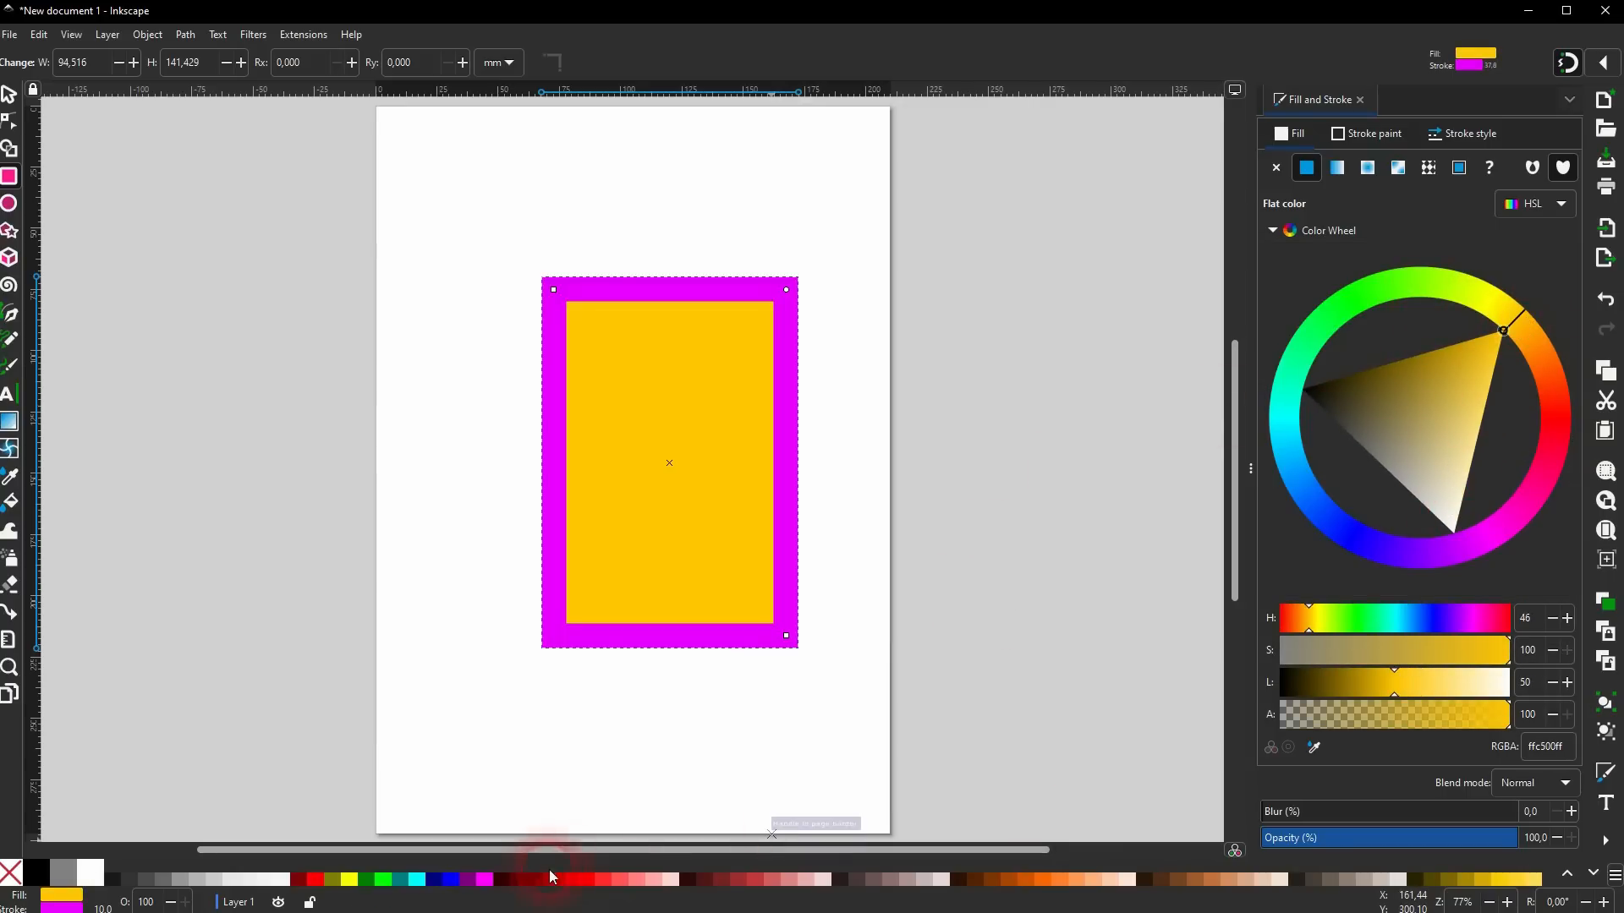
Fill the rectangle with brown #a05a2c, set its stroke to darker brown #784421, and close the Fill and Stroke settings.
click(1196, 881)
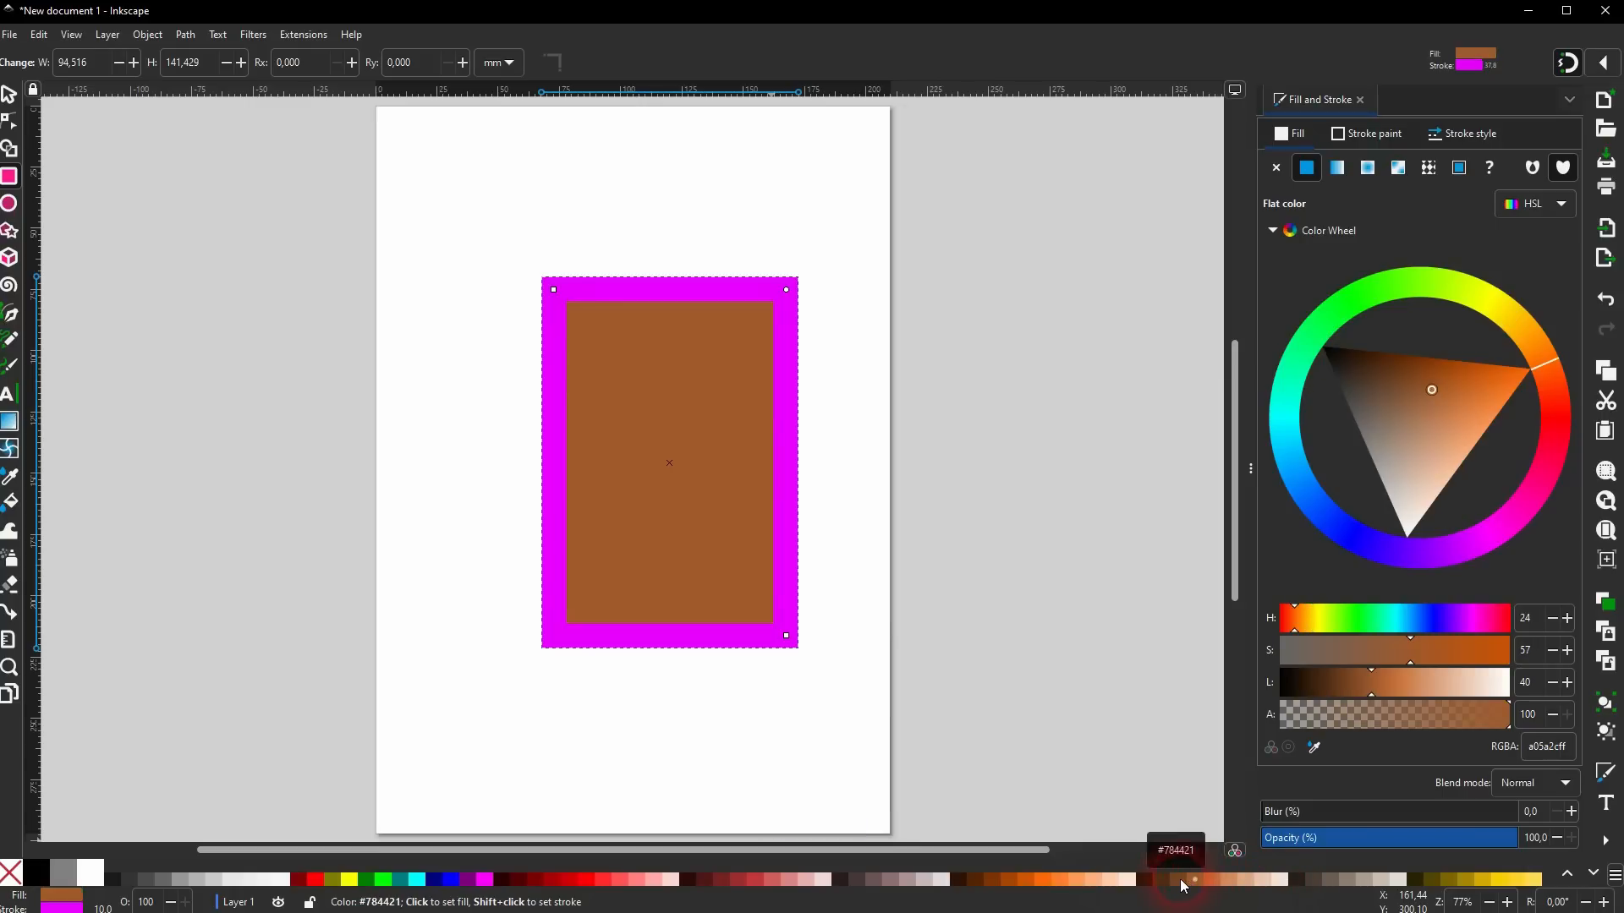
shift+click(1180, 880)
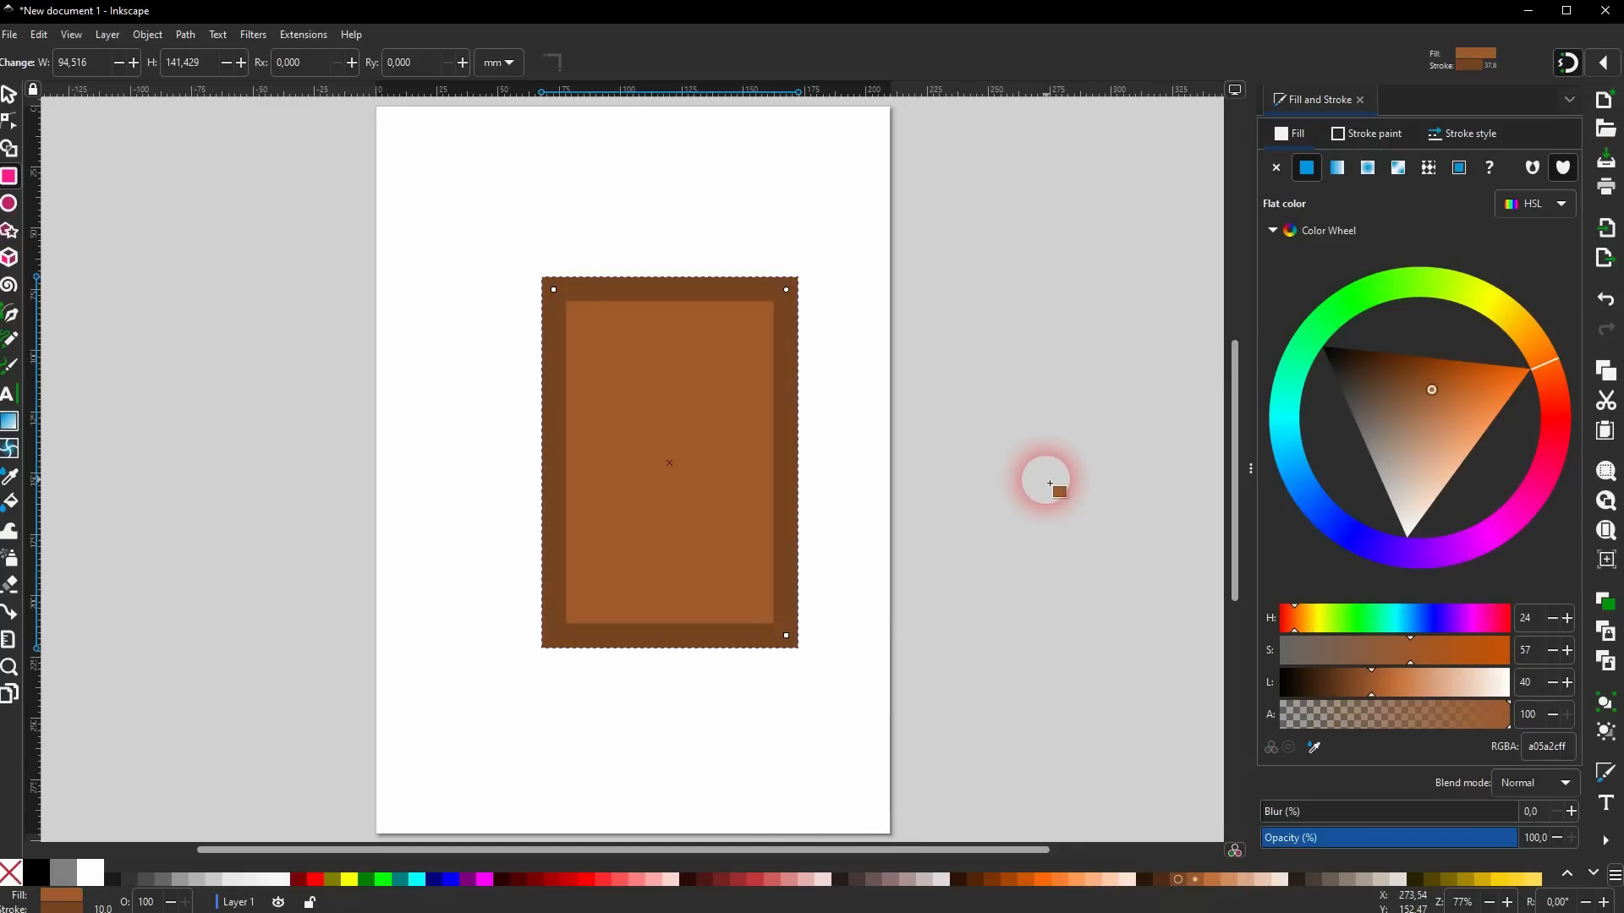
click(1336, 134)
click(1360, 100)
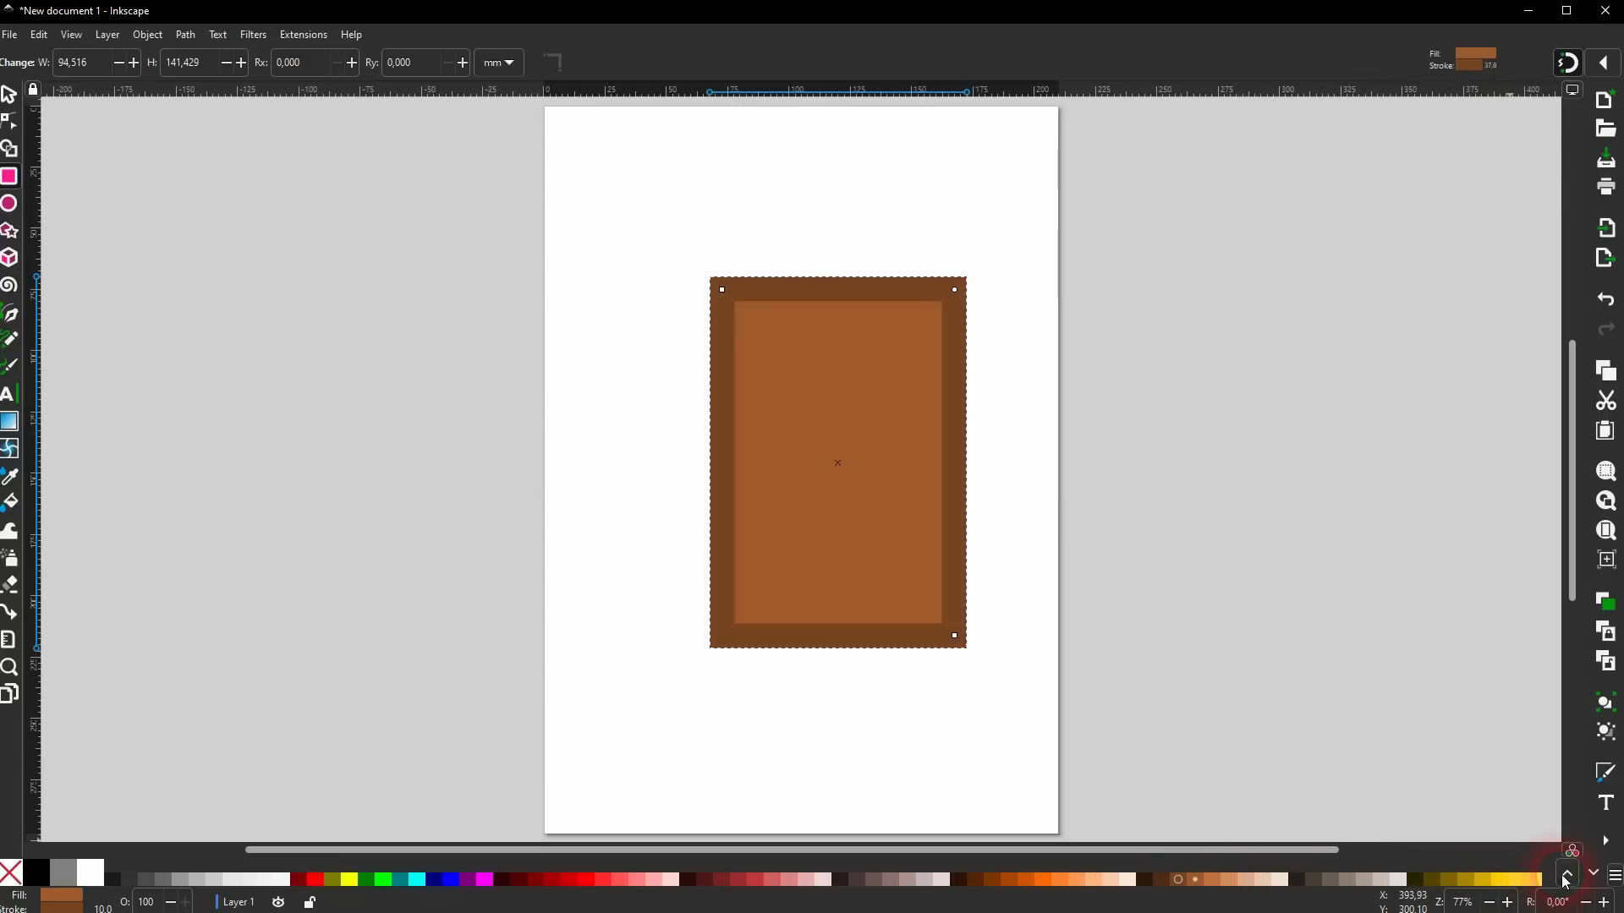
Browse through all the rows of the colour palette to its end and return to the first row.
click(1595, 875)
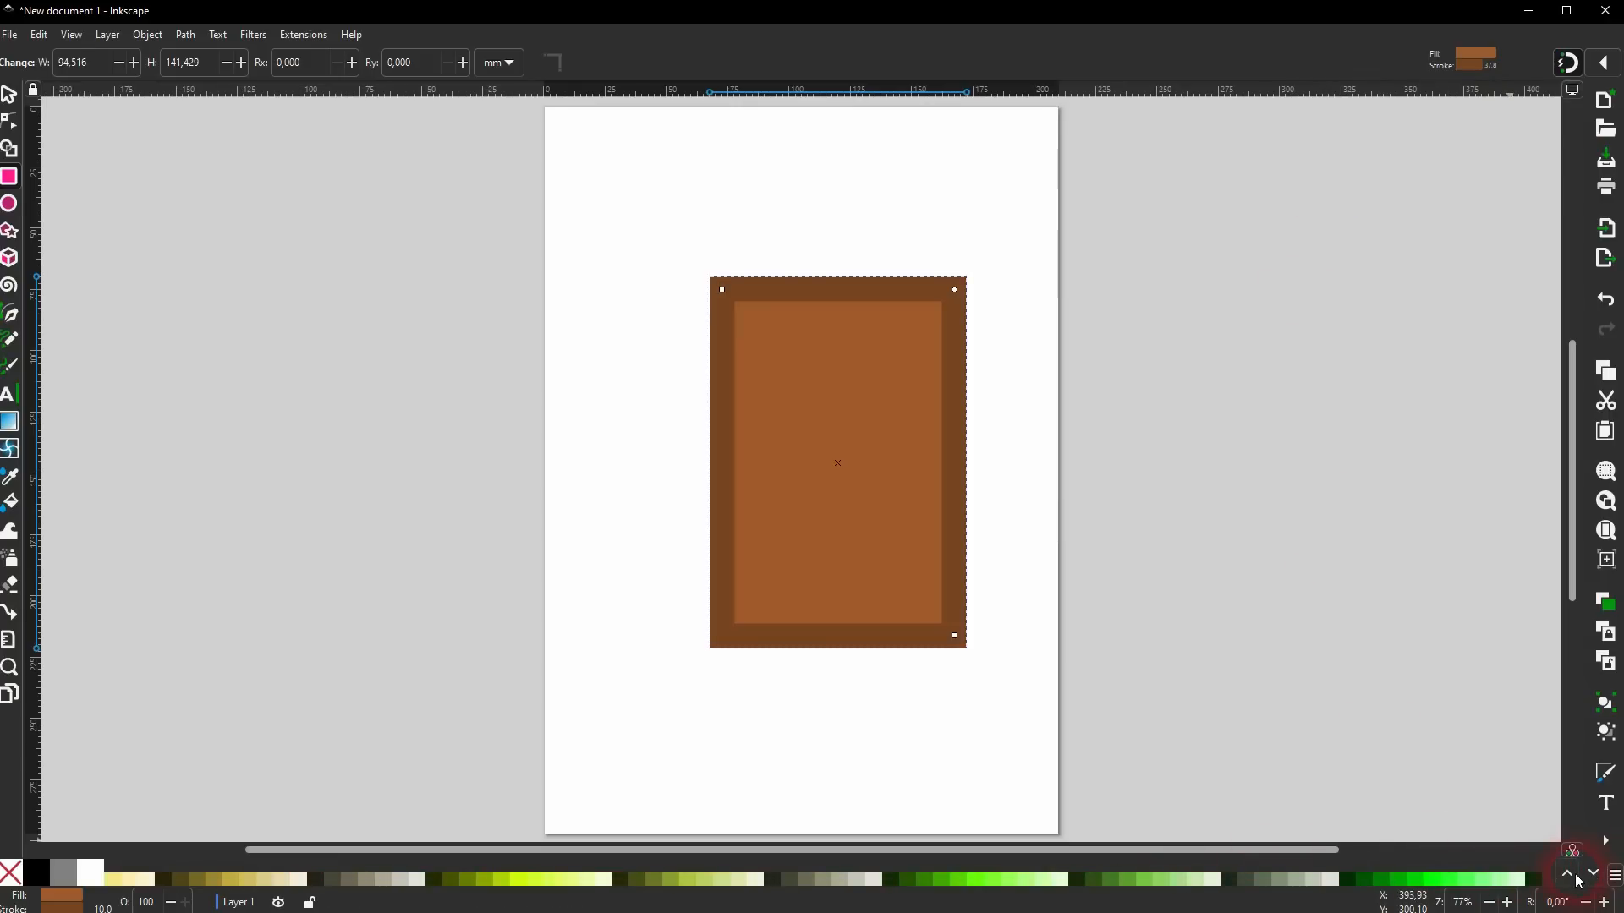
click(1570, 876)
click(1593, 876)
click(1595, 877)
click(1595, 876)
click(1595, 877)
click(1592, 876)
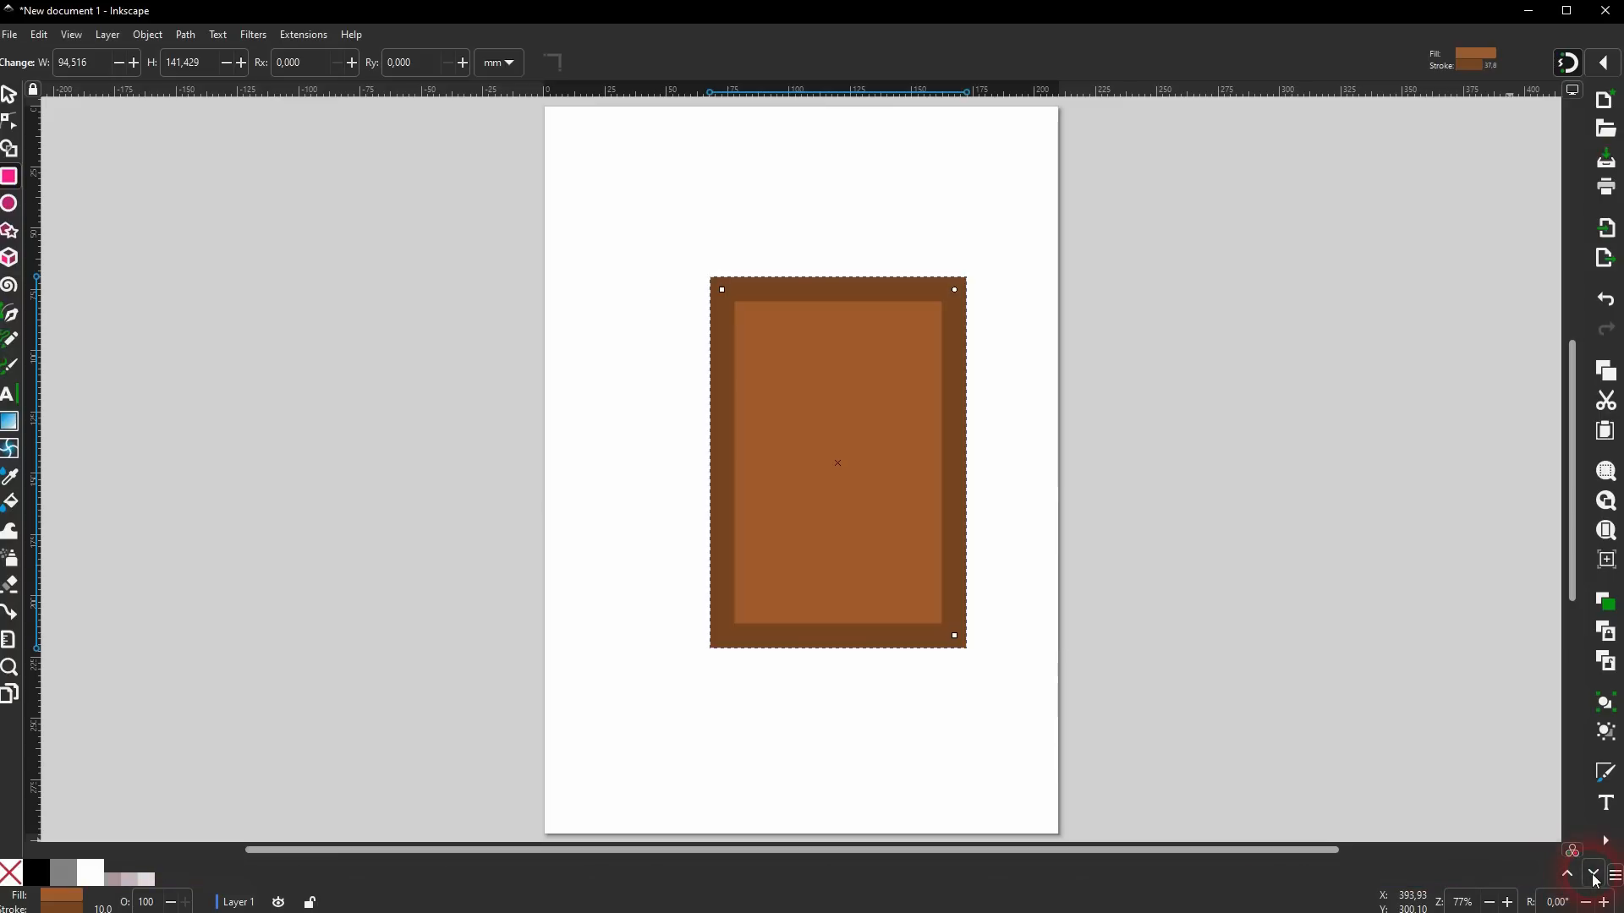
click(1570, 874)
click(1571, 874)
click(1570, 875)
click(1570, 875)
click(1570, 875)
Switch the colour palette to Blues, fill the rectangle with light blue and set its stroke to dark blue.
click(1613, 875)
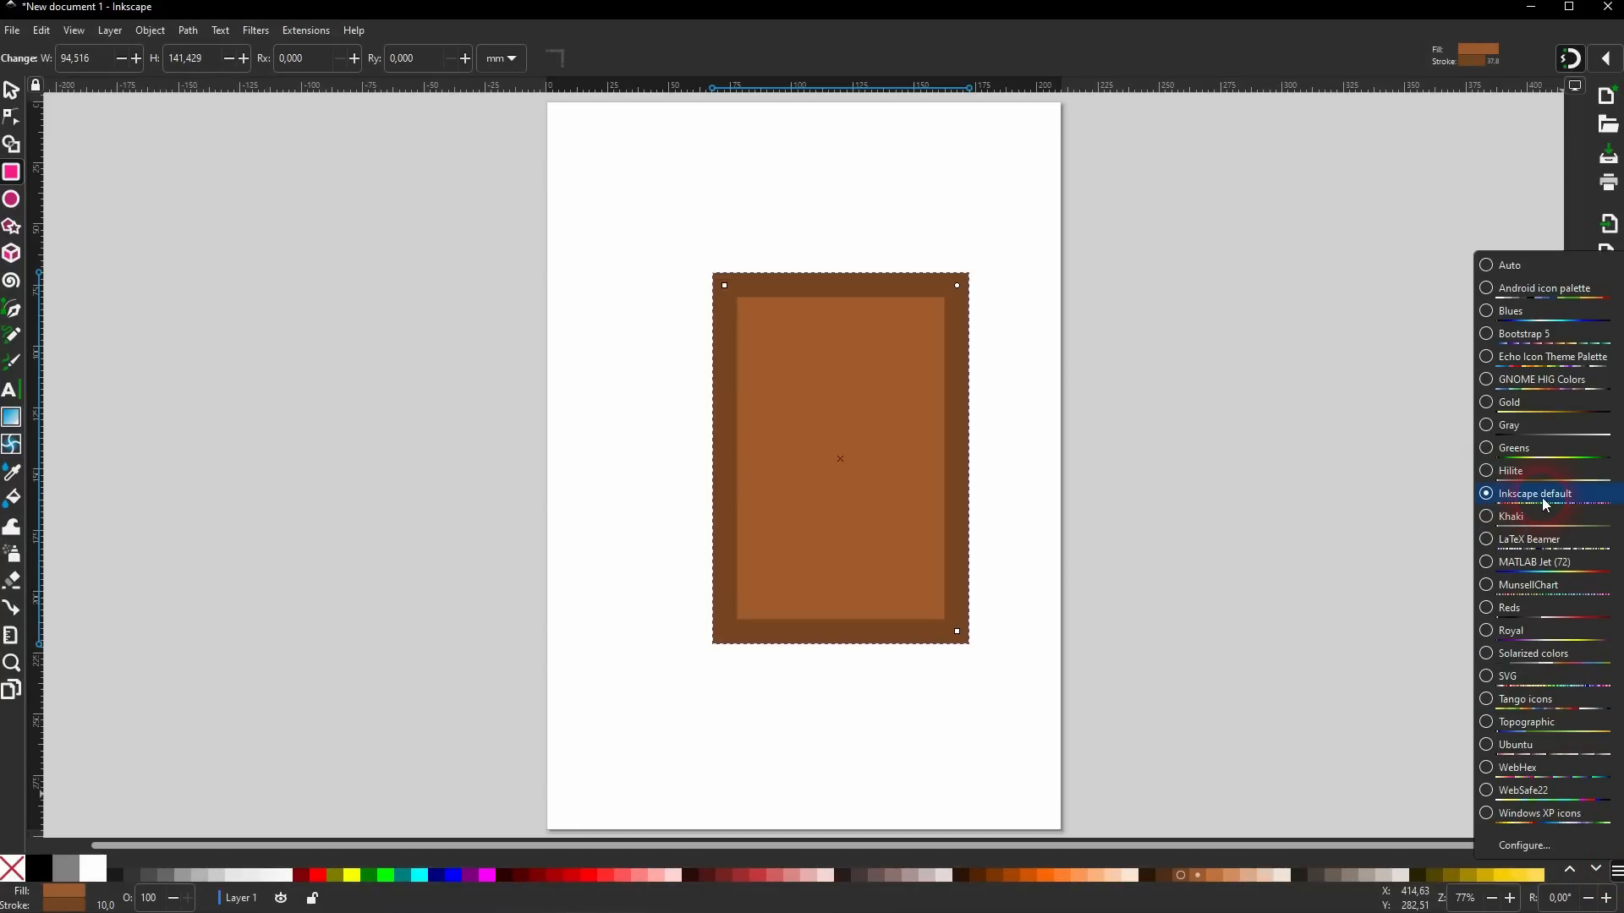
click(1540, 315)
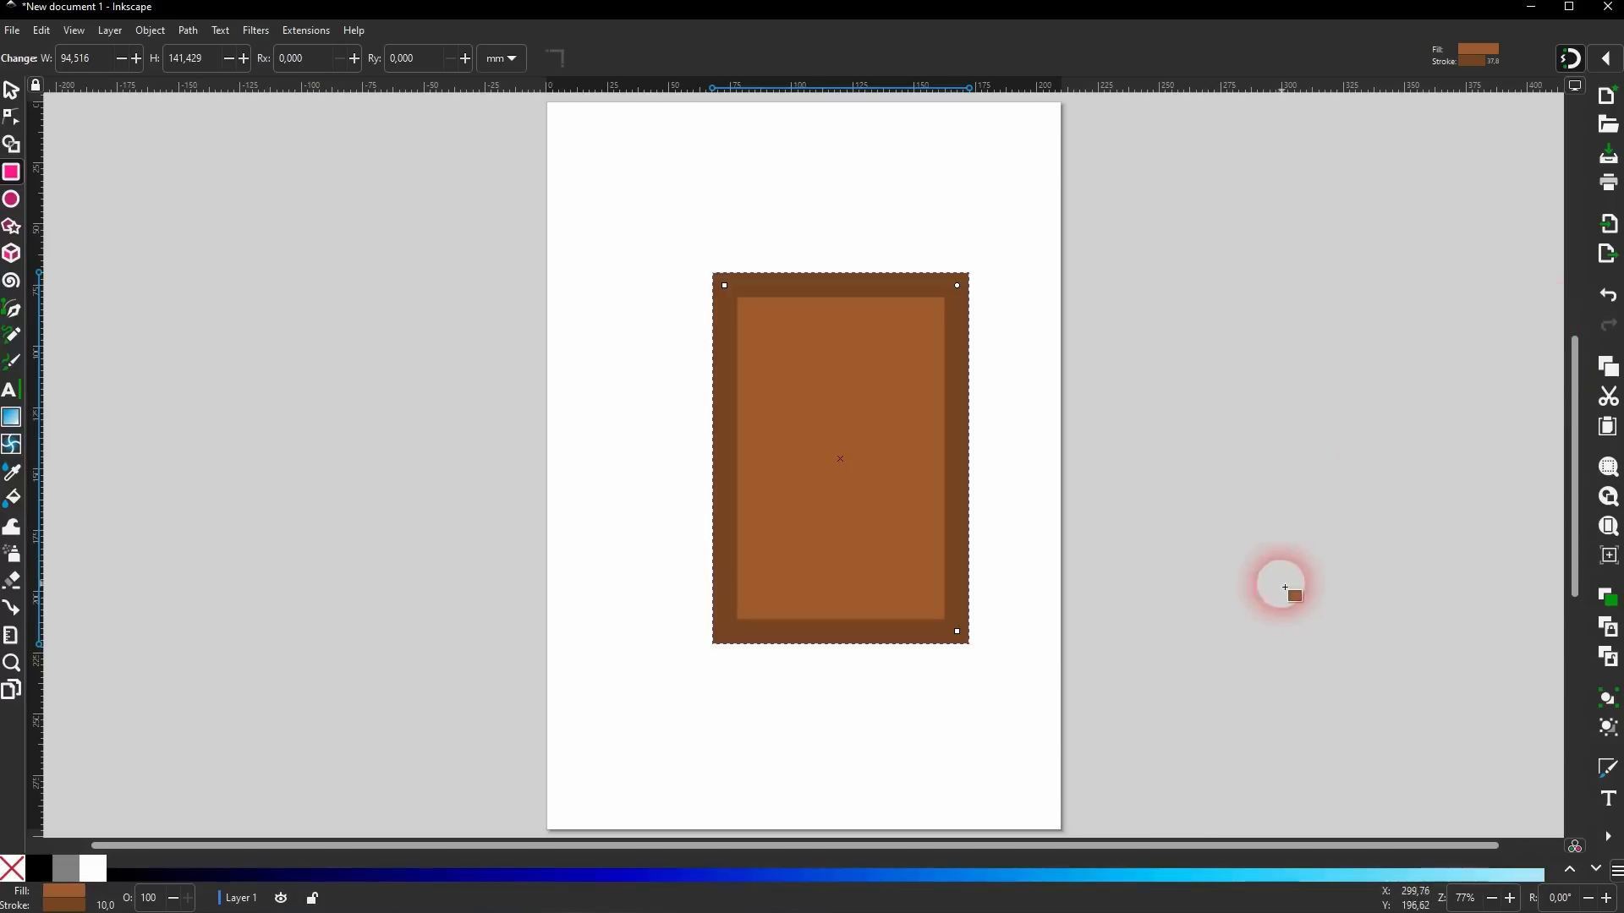
click(1254, 876)
shift+click(656, 876)
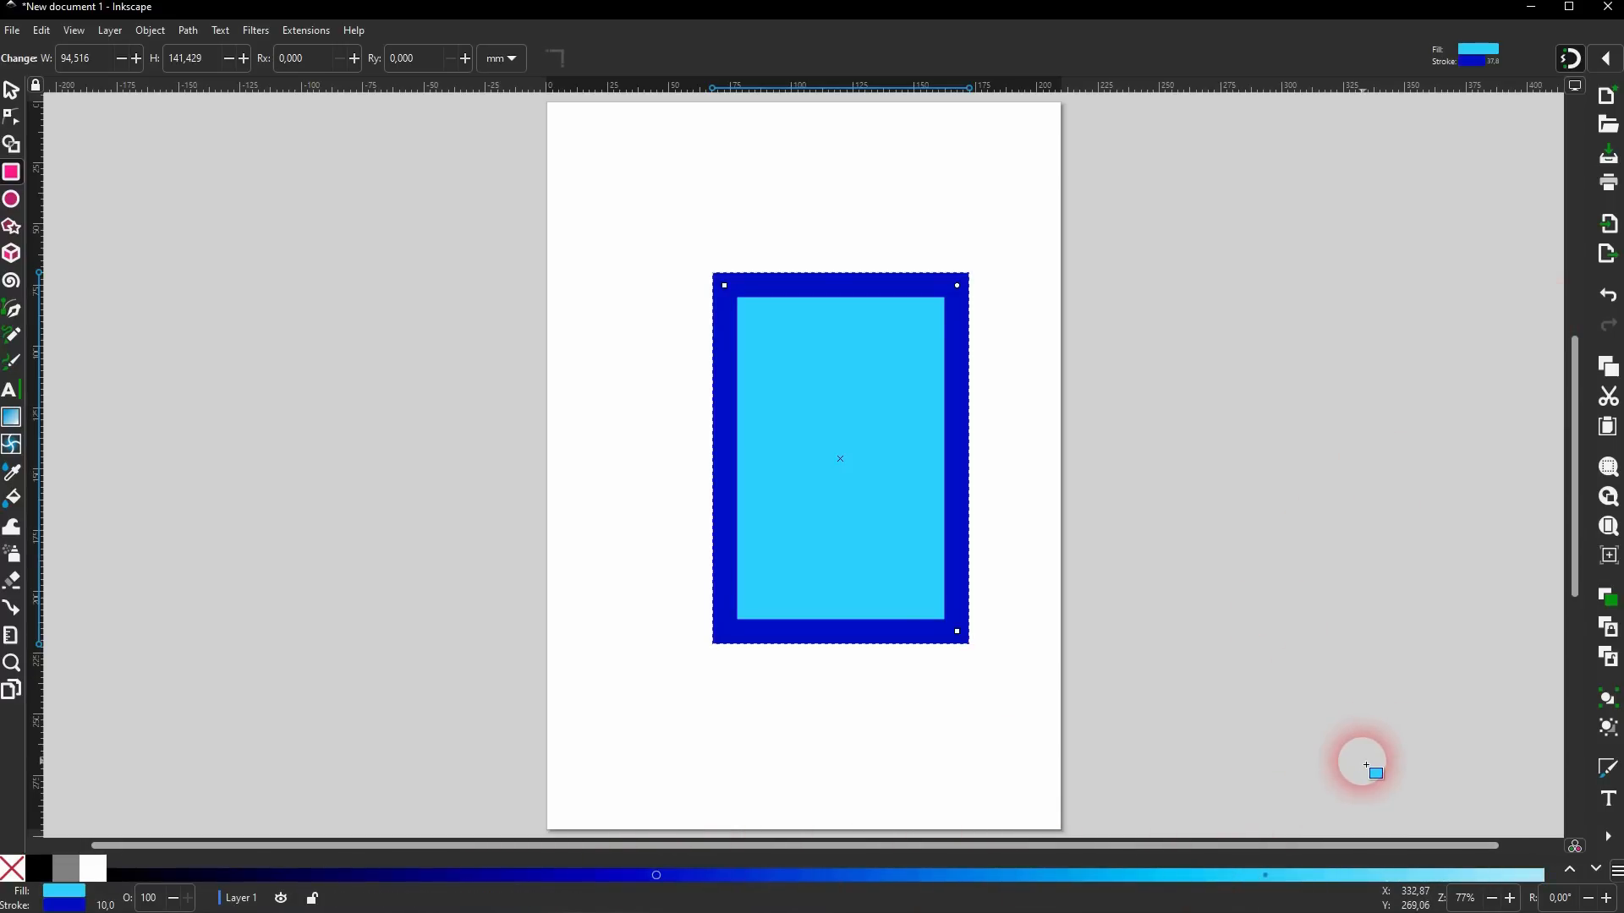
Switch the colour palette to Ubuntu, fill the rectangle with muted purple and set its stroke to Ubuntu orange.
click(1616, 875)
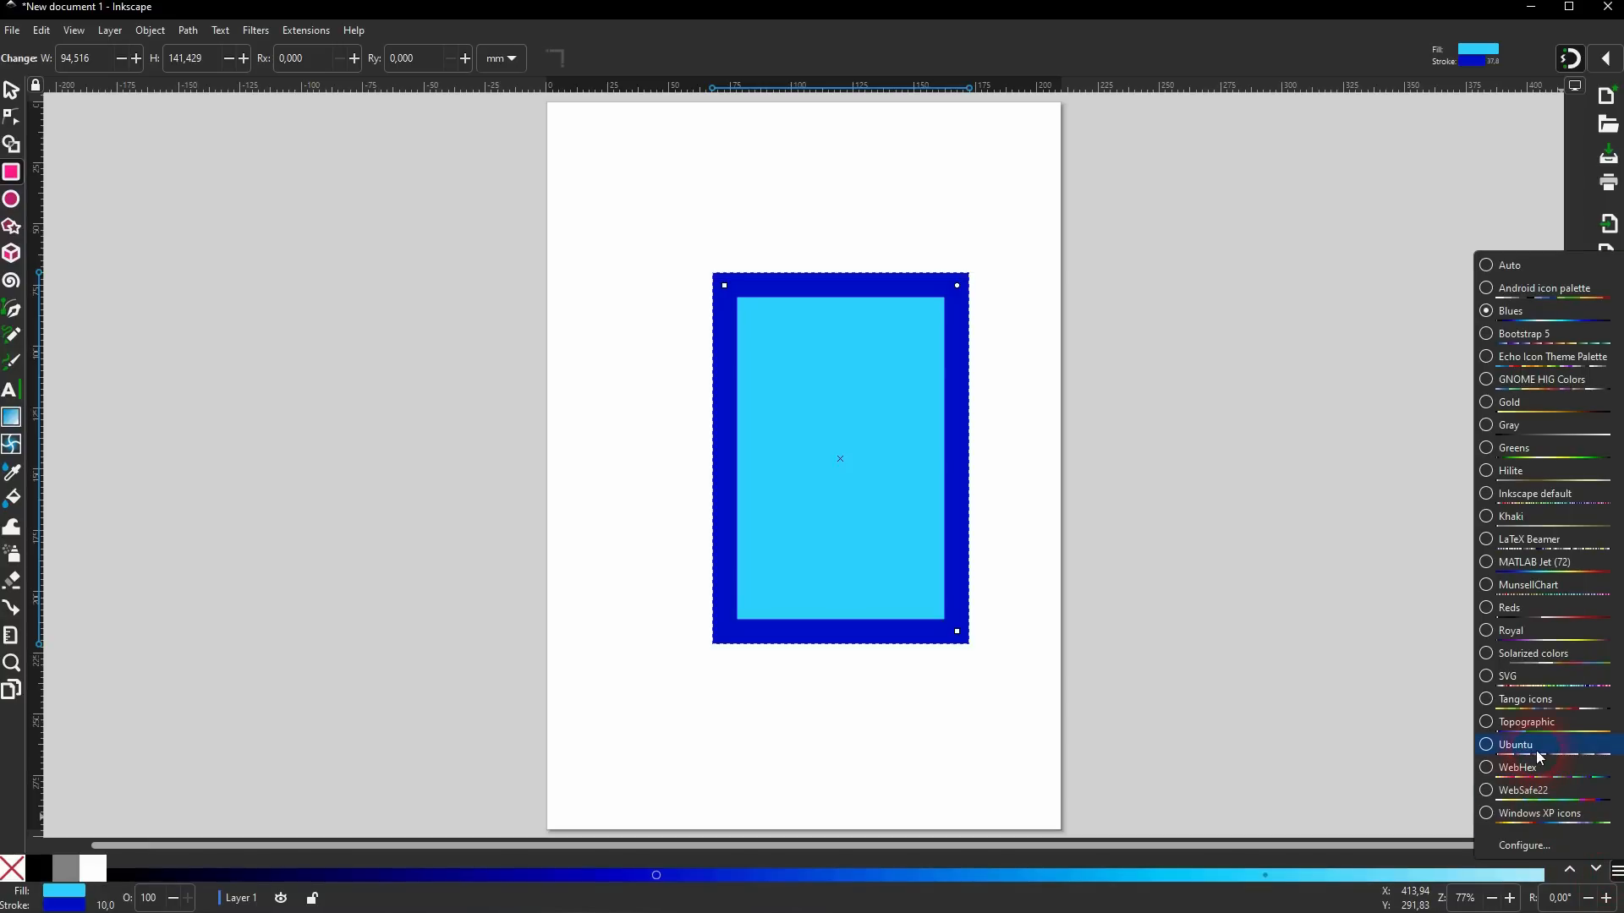
click(1510, 745)
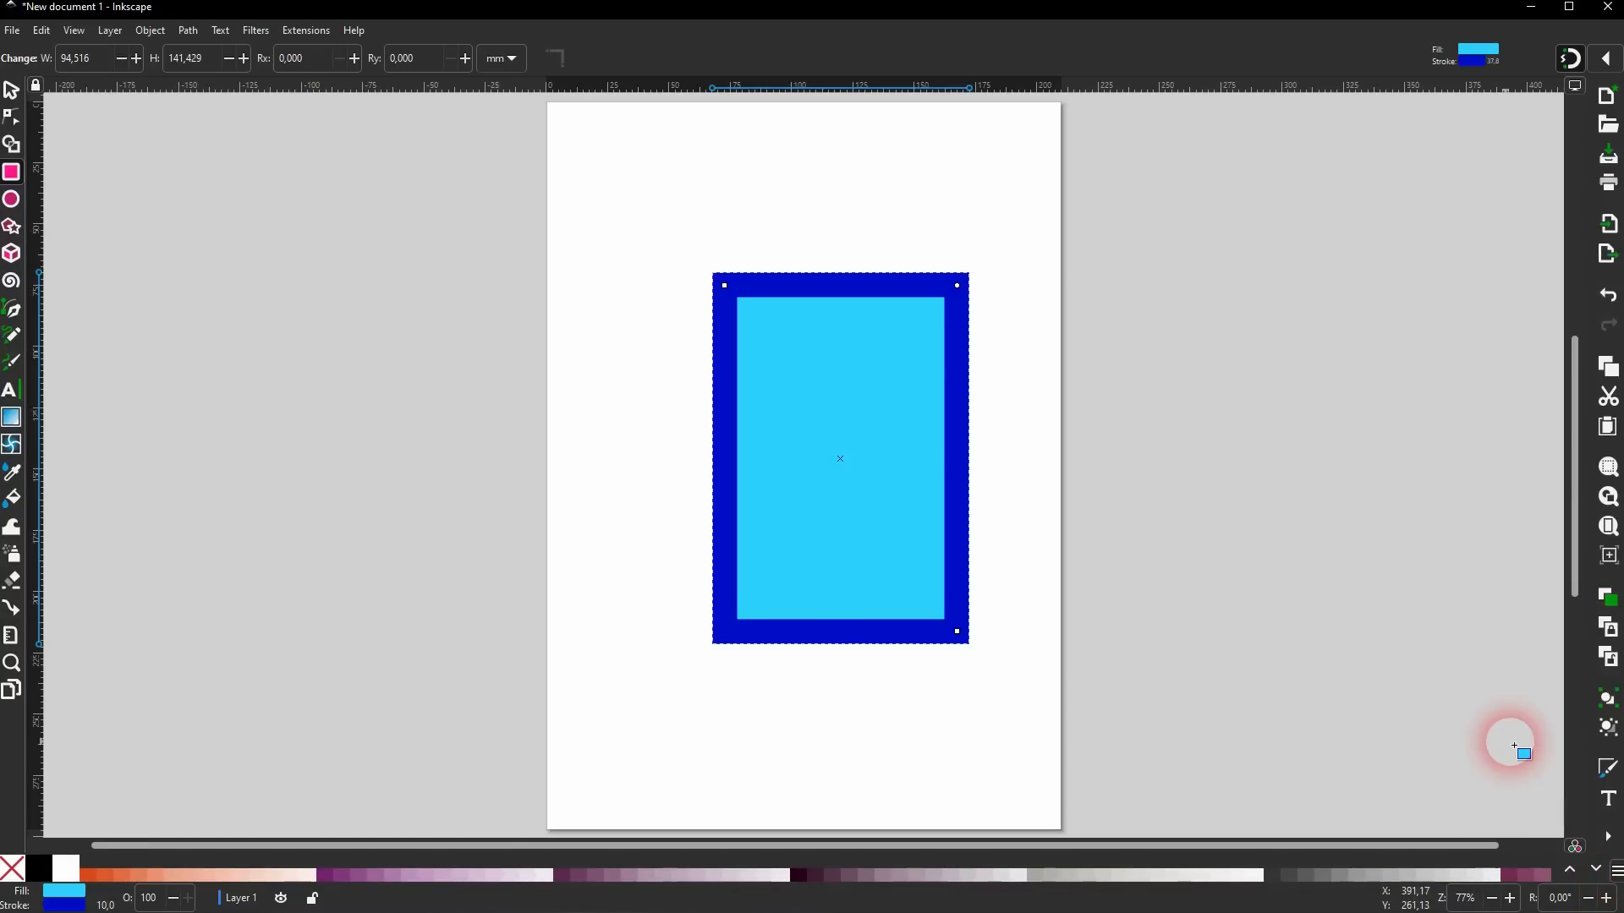
click(1527, 876)
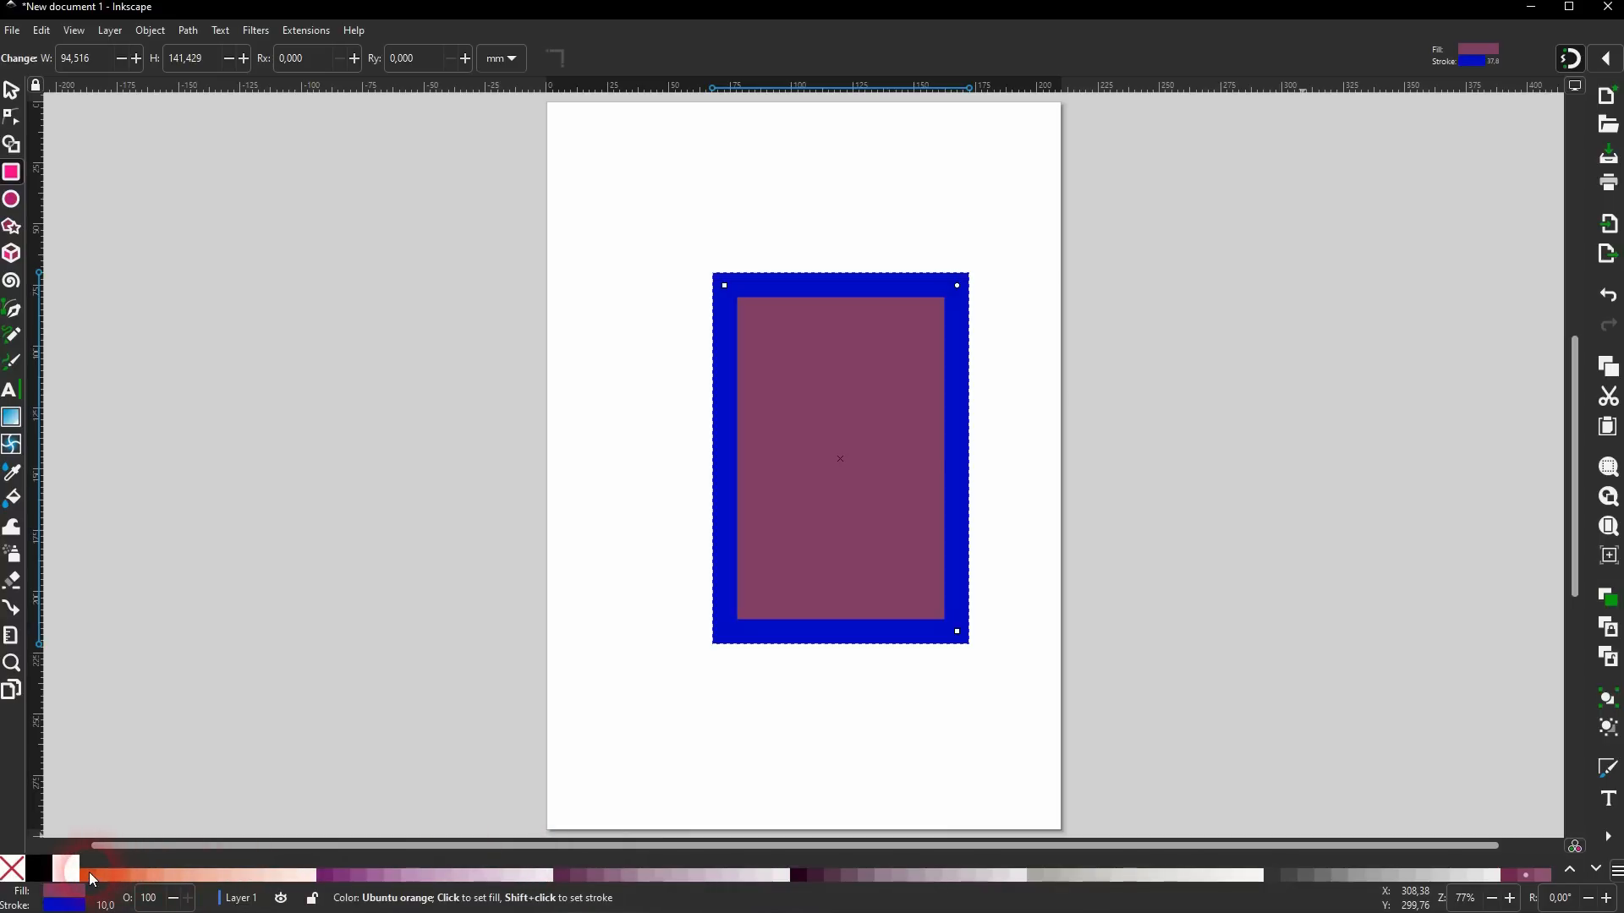
shift+click(89, 873)
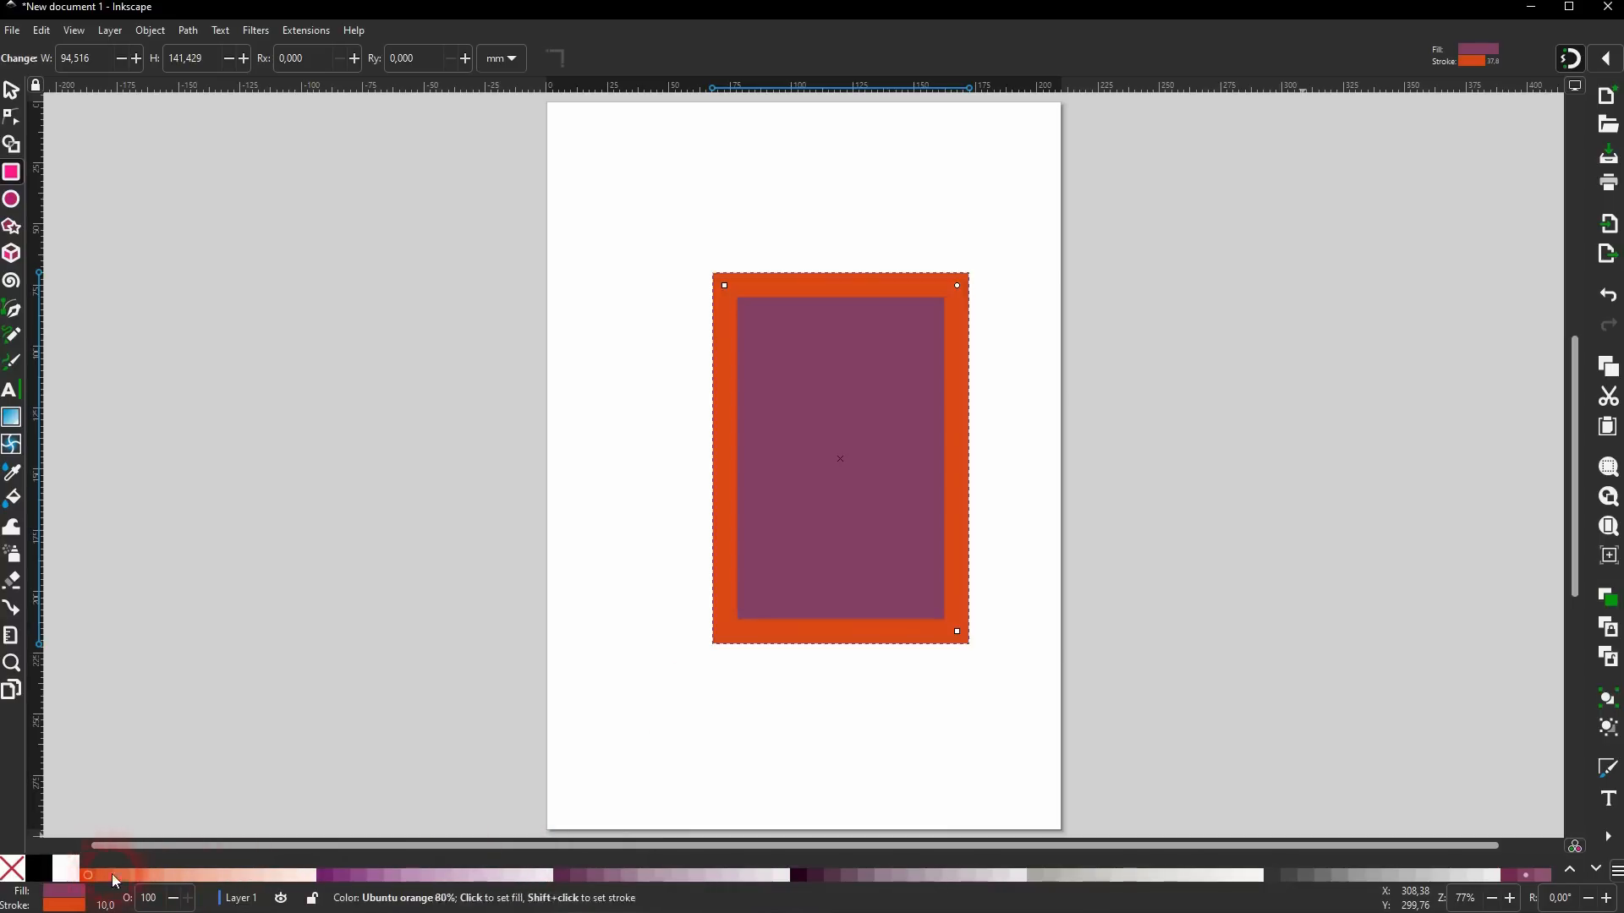
Open the palette configuration, try a tile size of 16, and switch Stretch to fill on and off again.
click(1616, 872)
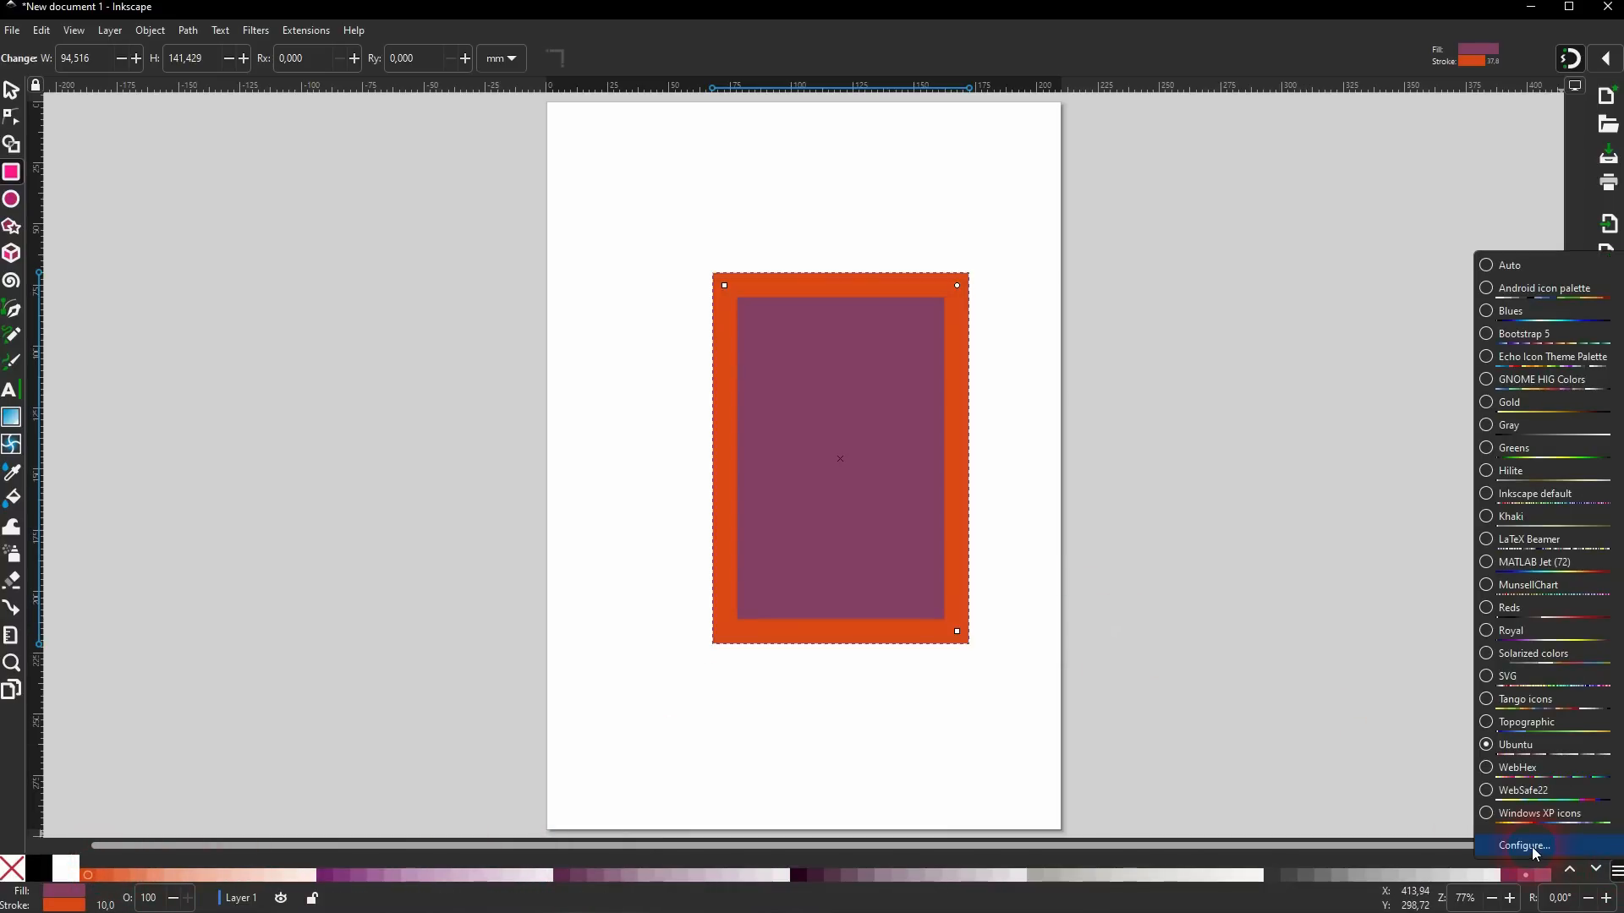
click(1536, 848)
mouse_move(1520, 672)
mouse_down()
mouse_move(1586, 672)
mouse_move(1502, 671)
mouse_move(1526, 709)
mouse_move(1452, 709)
mouse_move(1583, 714)
mouse_move(1519, 712)
mouse_move(1514, 669)
mouse_up()
click(1464, 734)
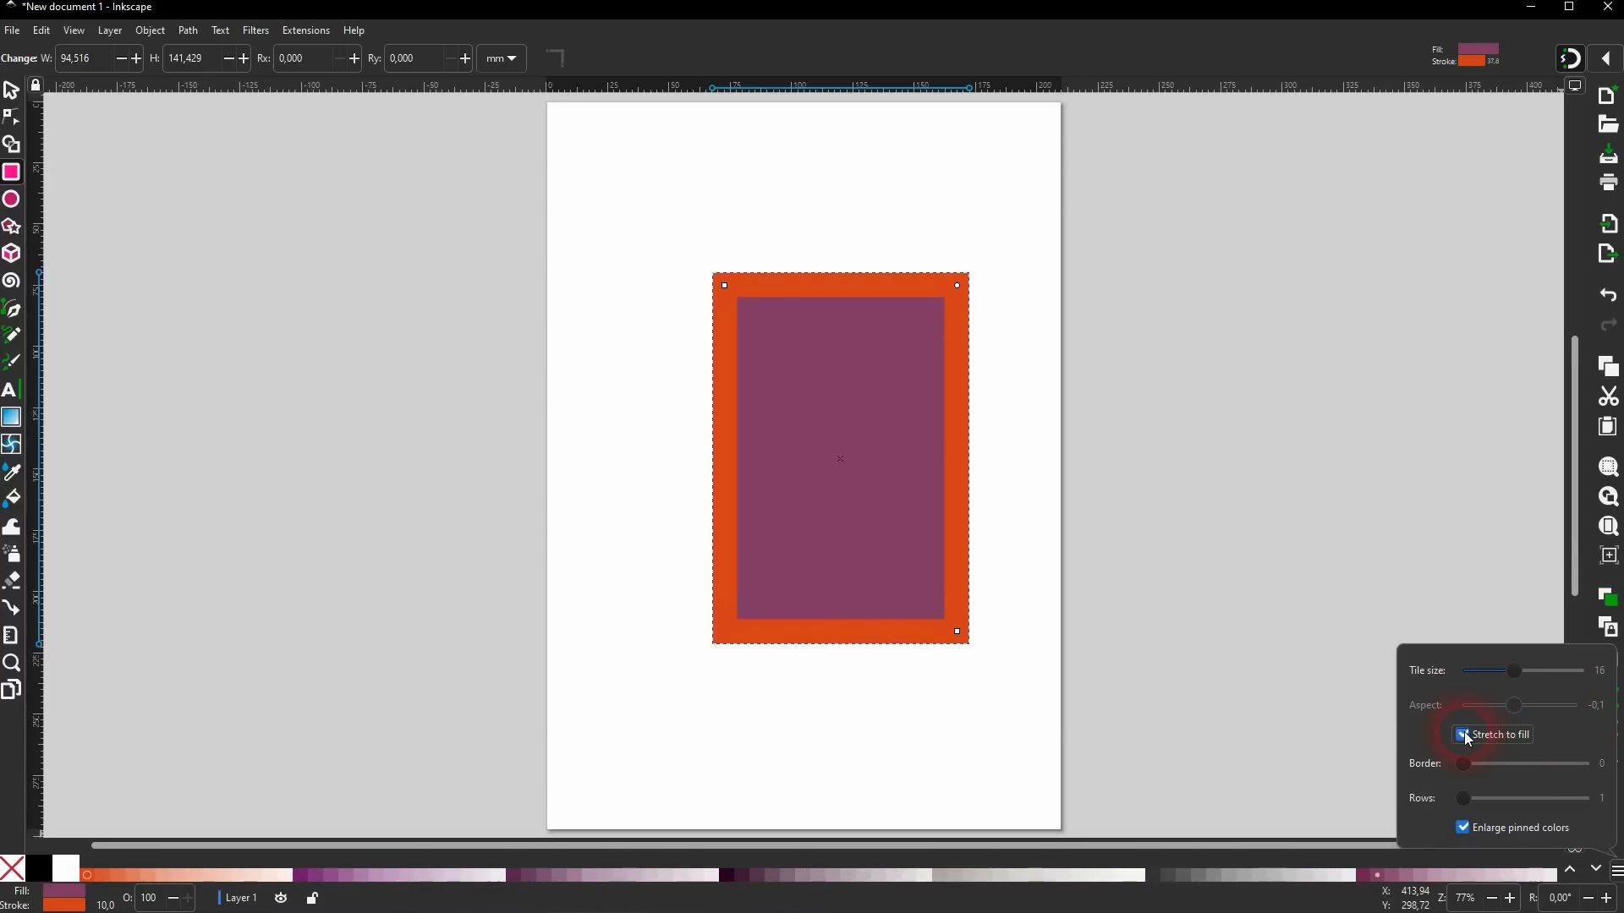
click(1464, 734)
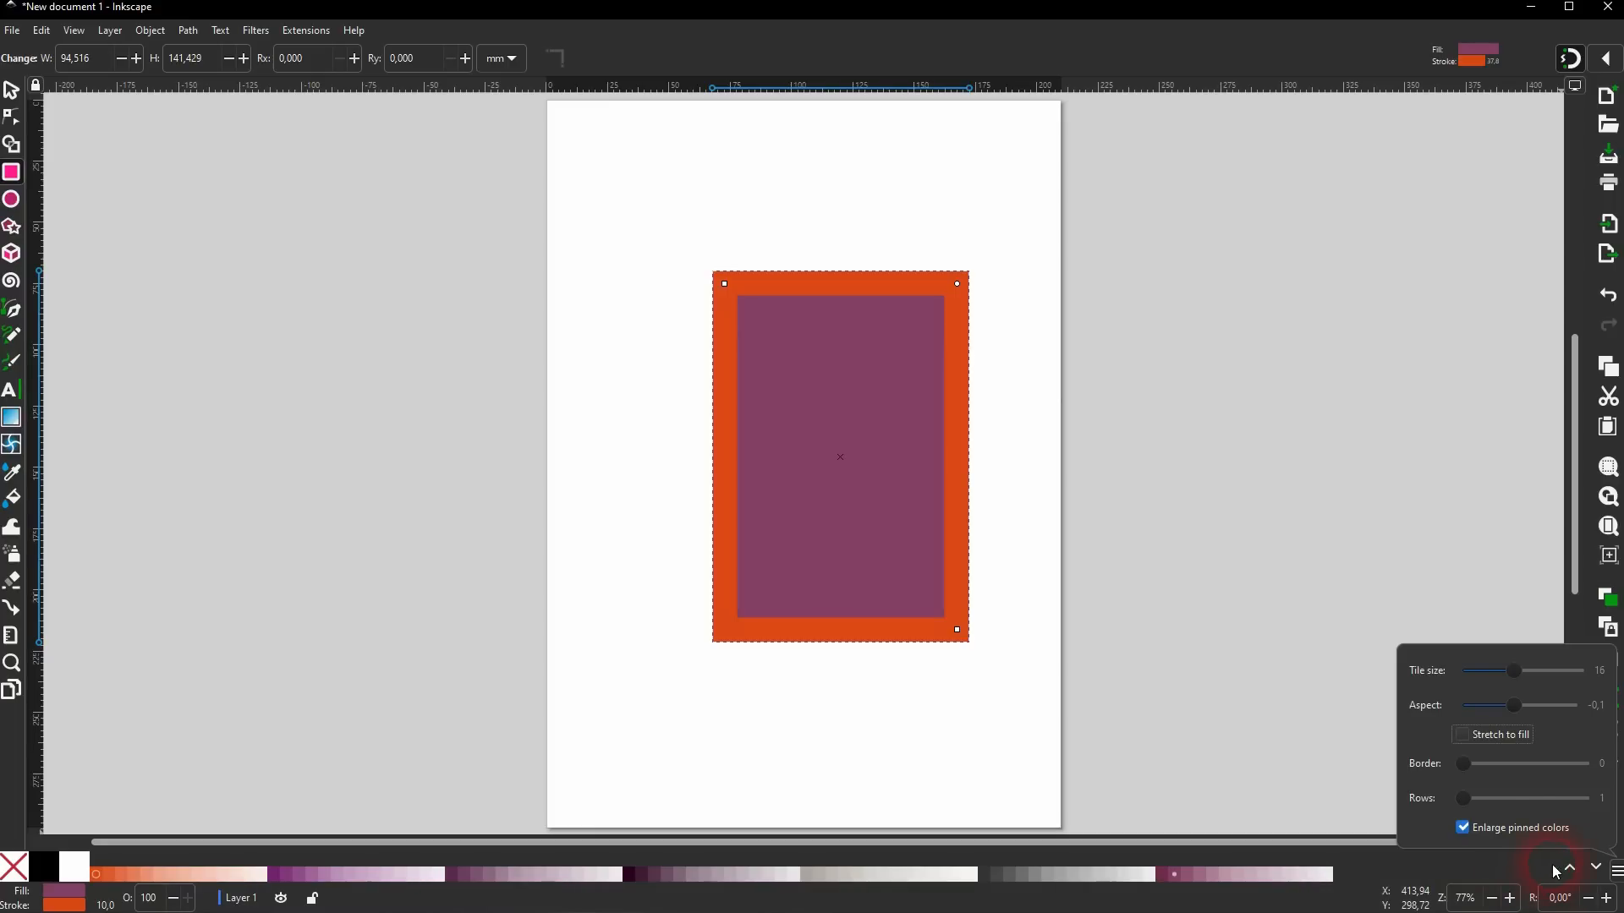
Try a palette border of 8, return it to 0, and set the tile size to 17 and aspect to 0.0.
drag(1463, 765, 1610, 766)
mouse_move(1464, 800)
mouse_down()
mouse_move(1584, 795)
mouse_move(1473, 790)
mouse_up()
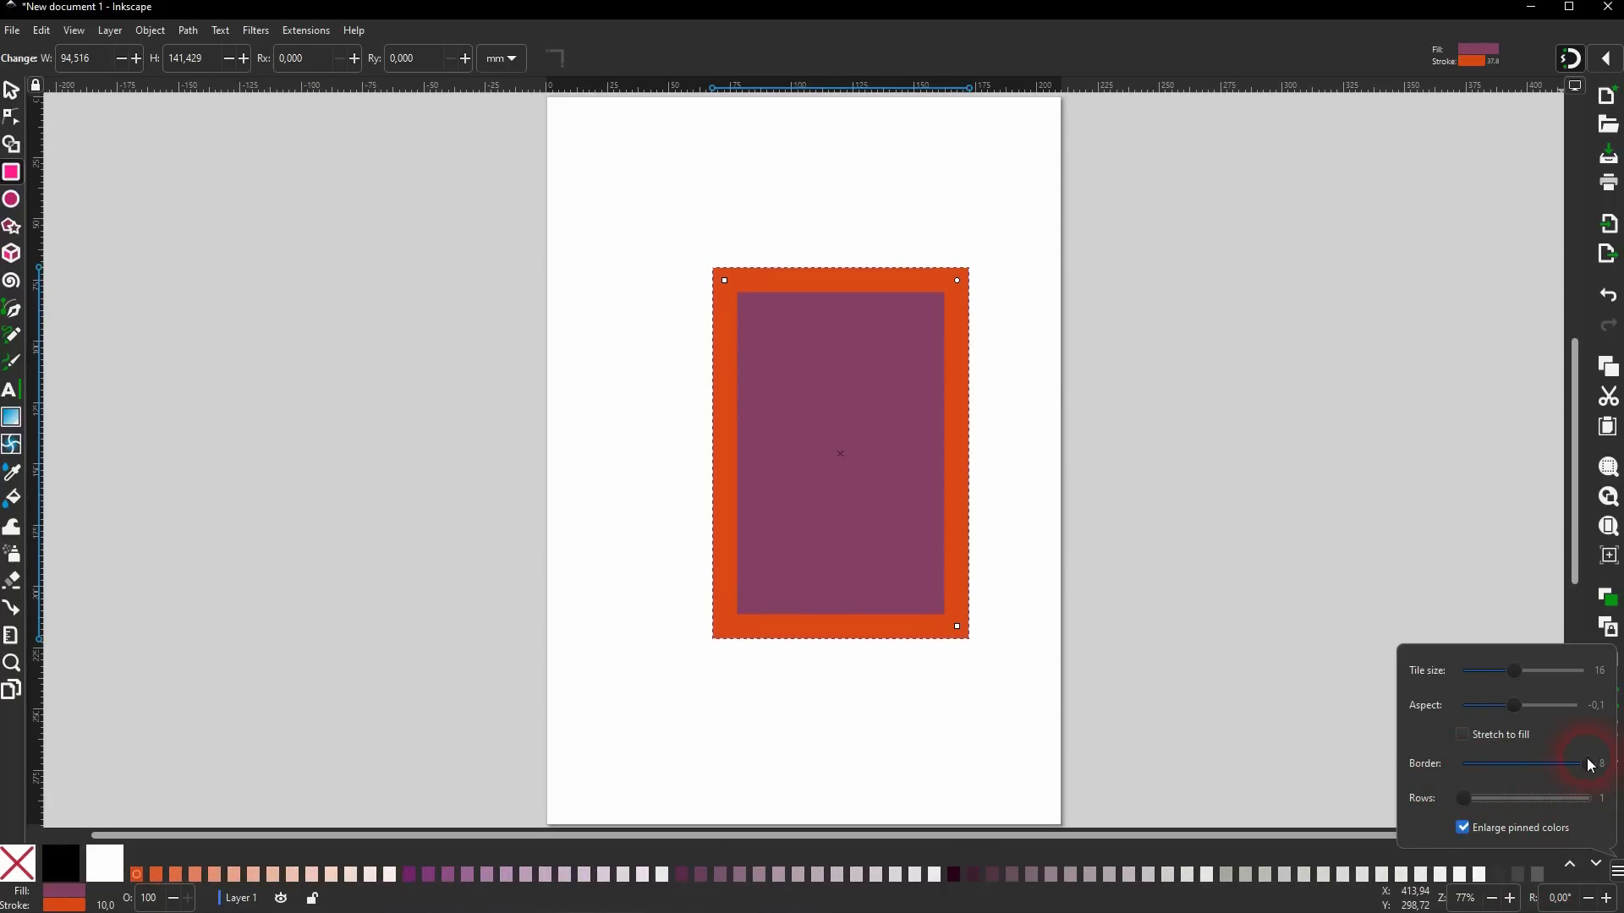
drag(1586, 765, 1387, 772)
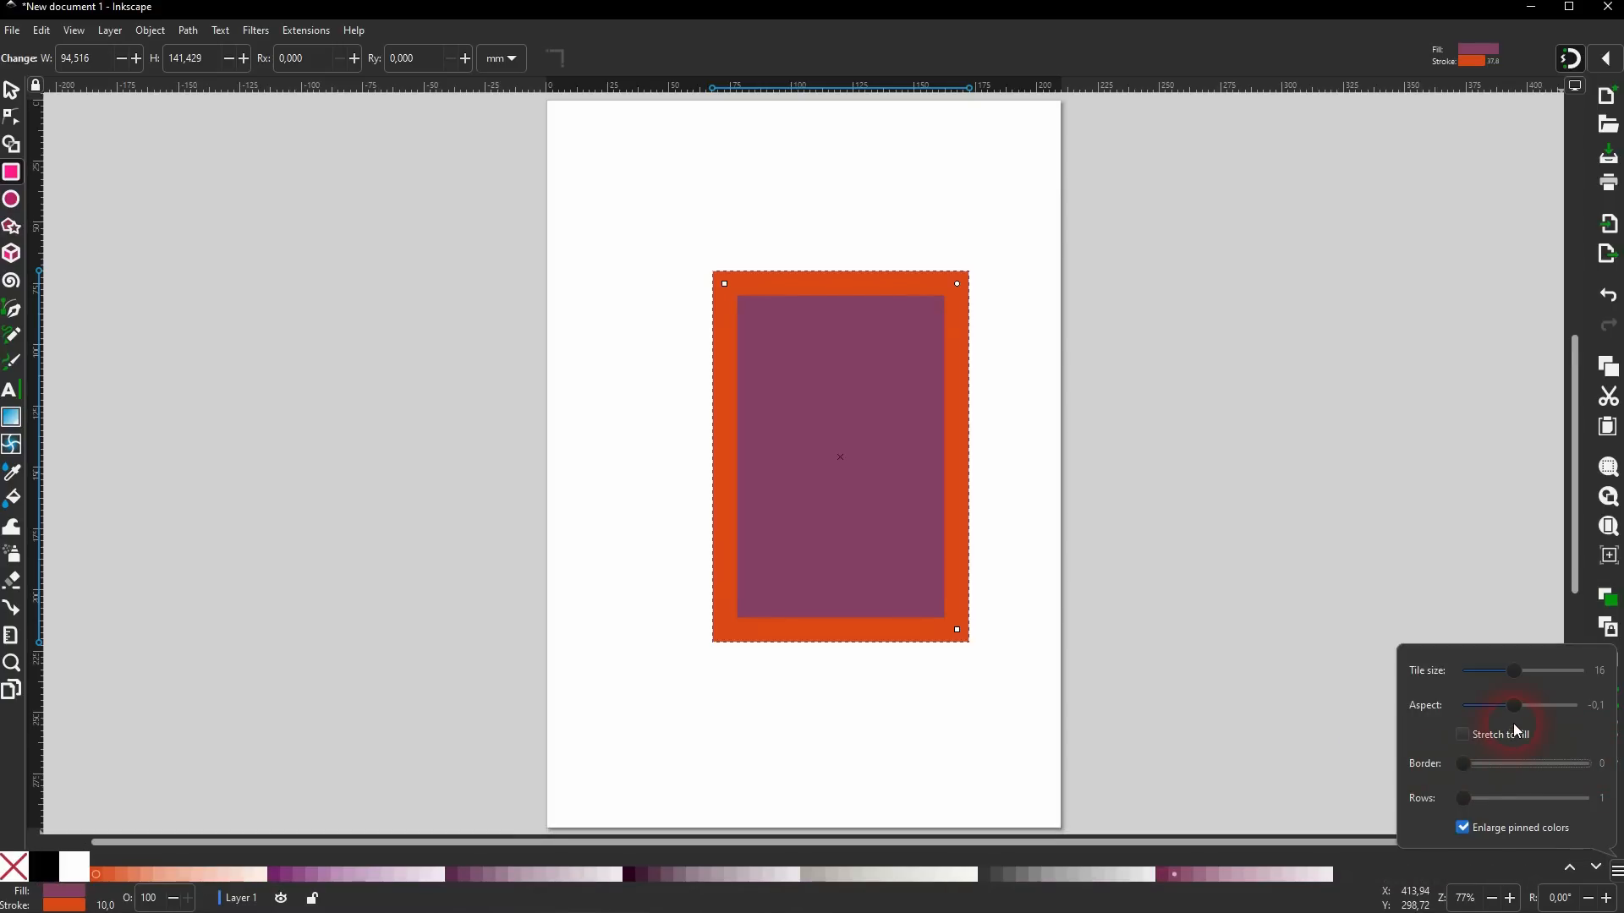
mouse_move(1514, 706)
mouse_down()
mouse_move(1520, 668)
mouse_move(1523, 706)
mouse_up()
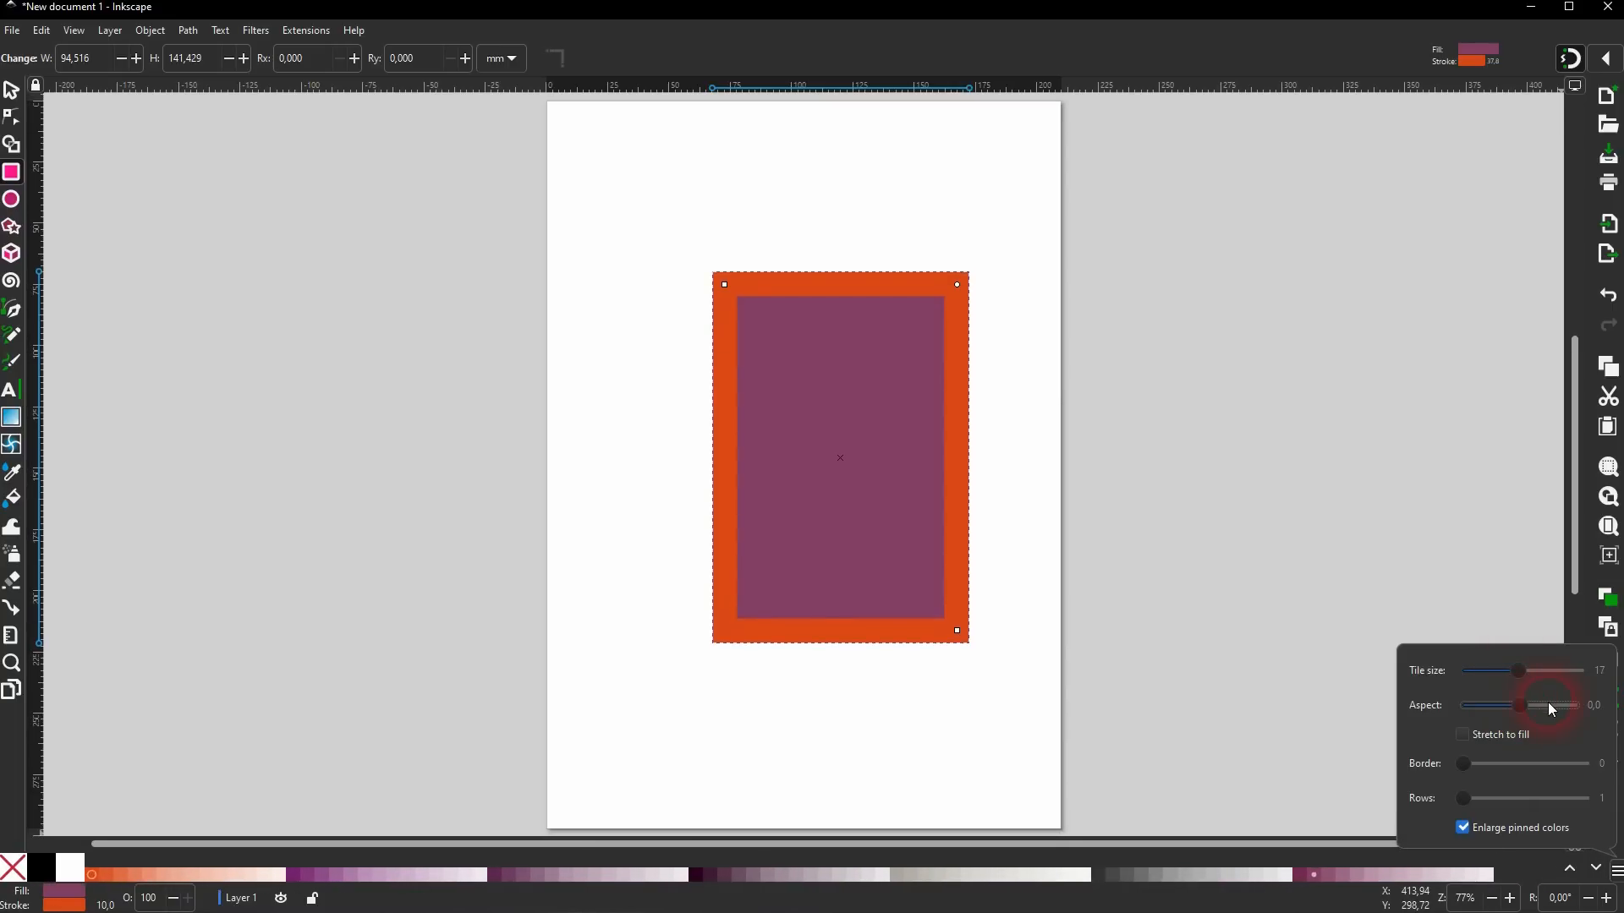
click(1619, 872)
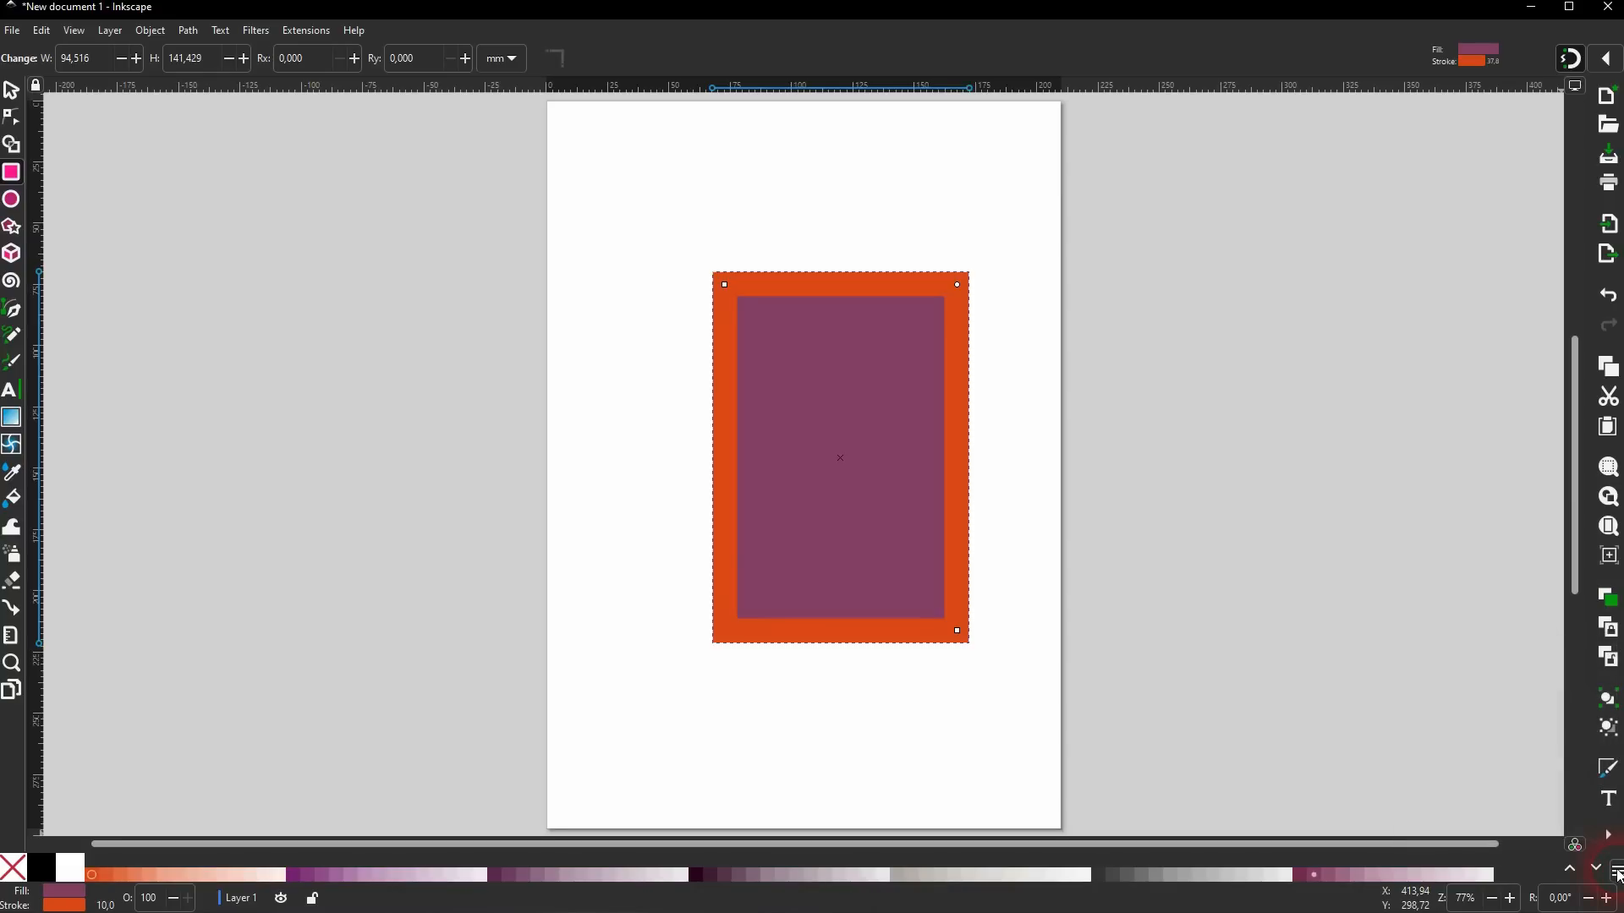
Switch the colour palette to Inkscape default, fill the rectangle with red (#FF0000) and set its stroke to cyan.
click(1618, 873)
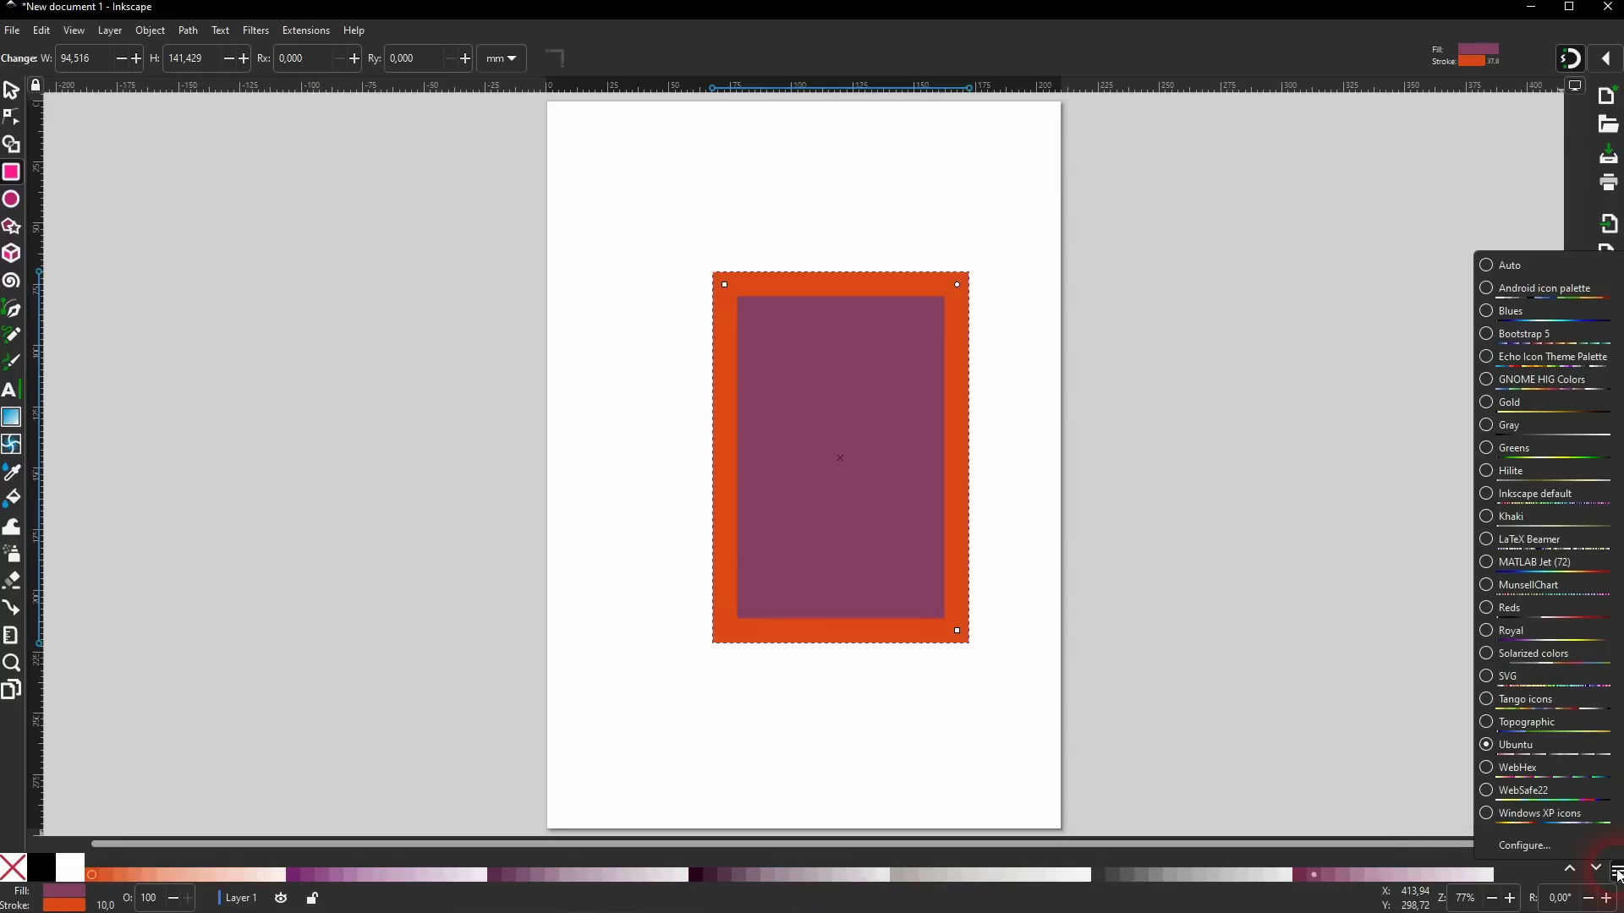
click(1490, 503)
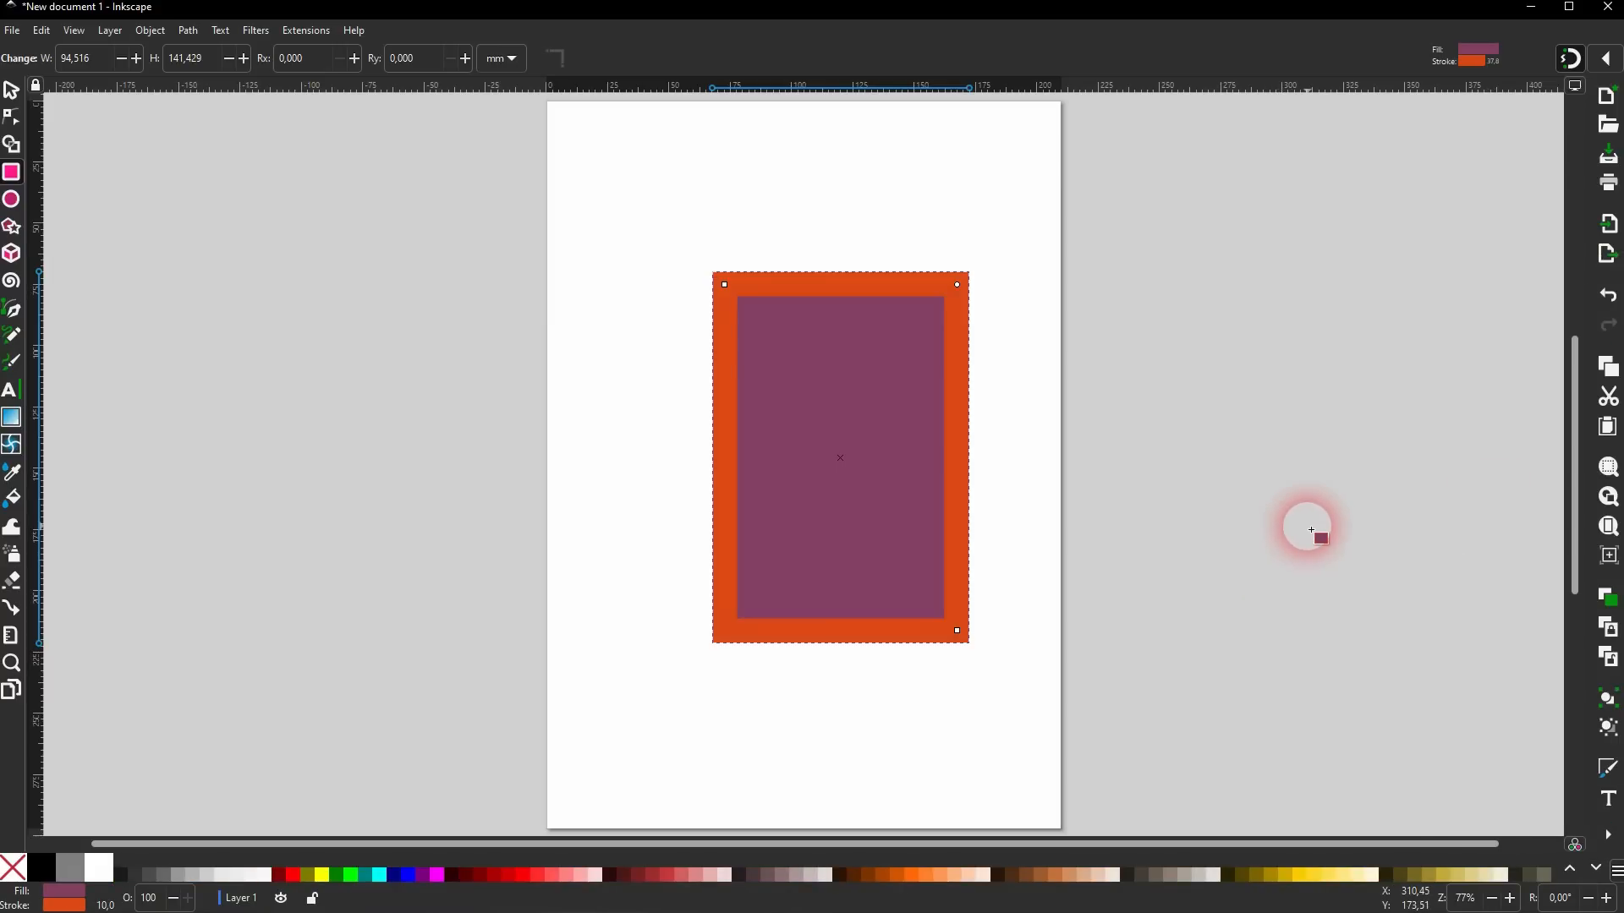
click(293, 875)
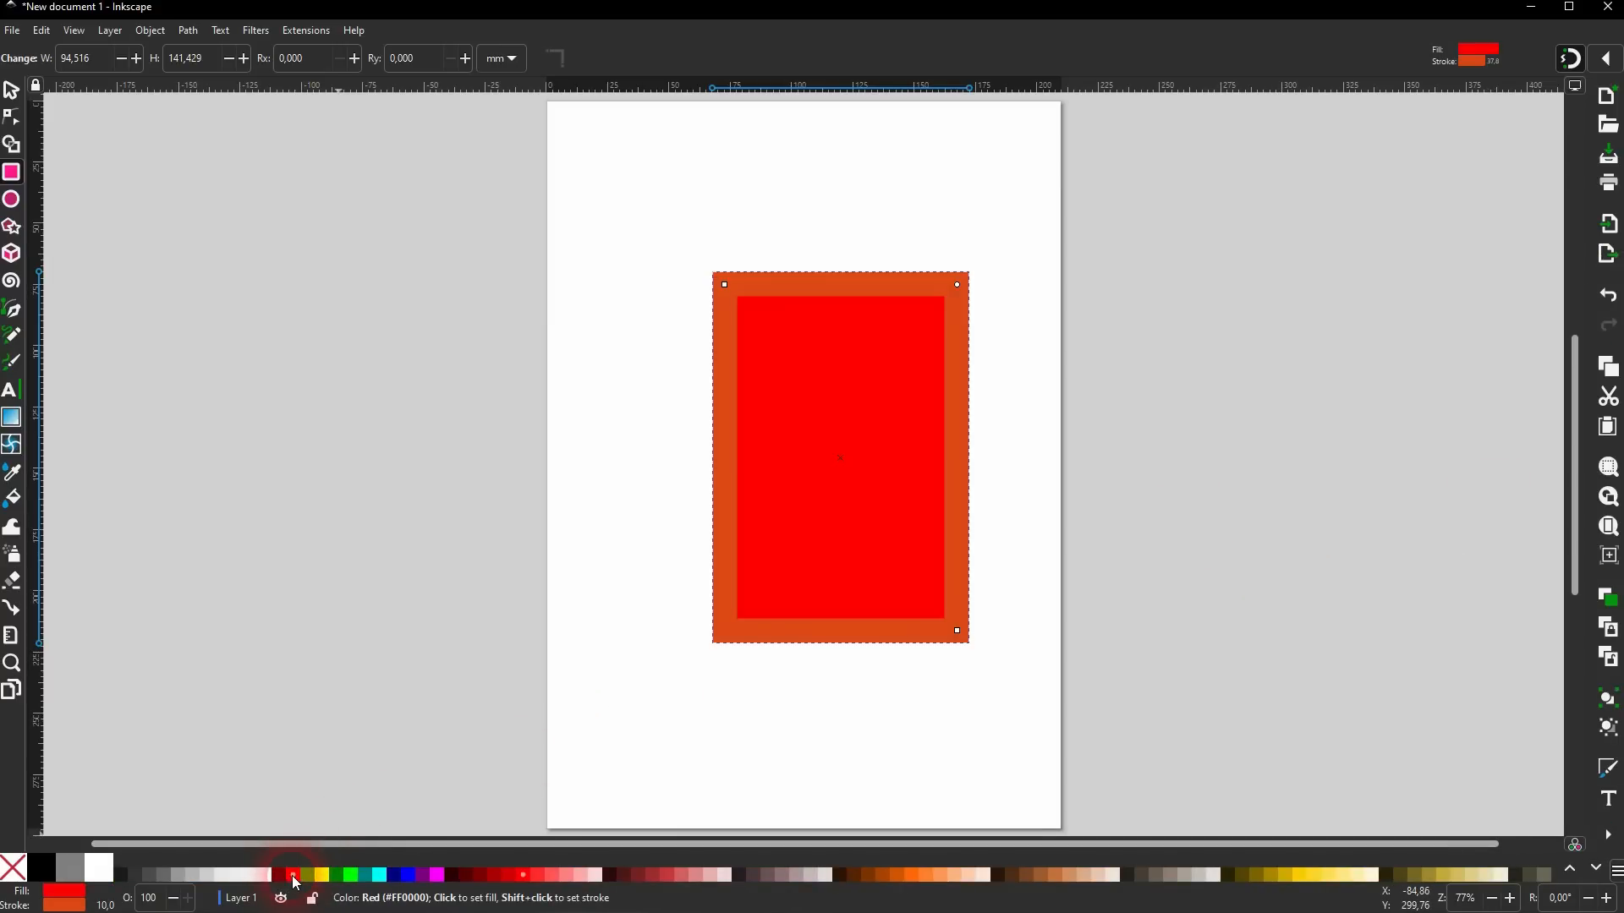
shift+click(379, 876)
mouse_move(379, 878)
mouse_down()
mouse_move(1052, 623)
mouse_move(1102, 559)
mouse_up()
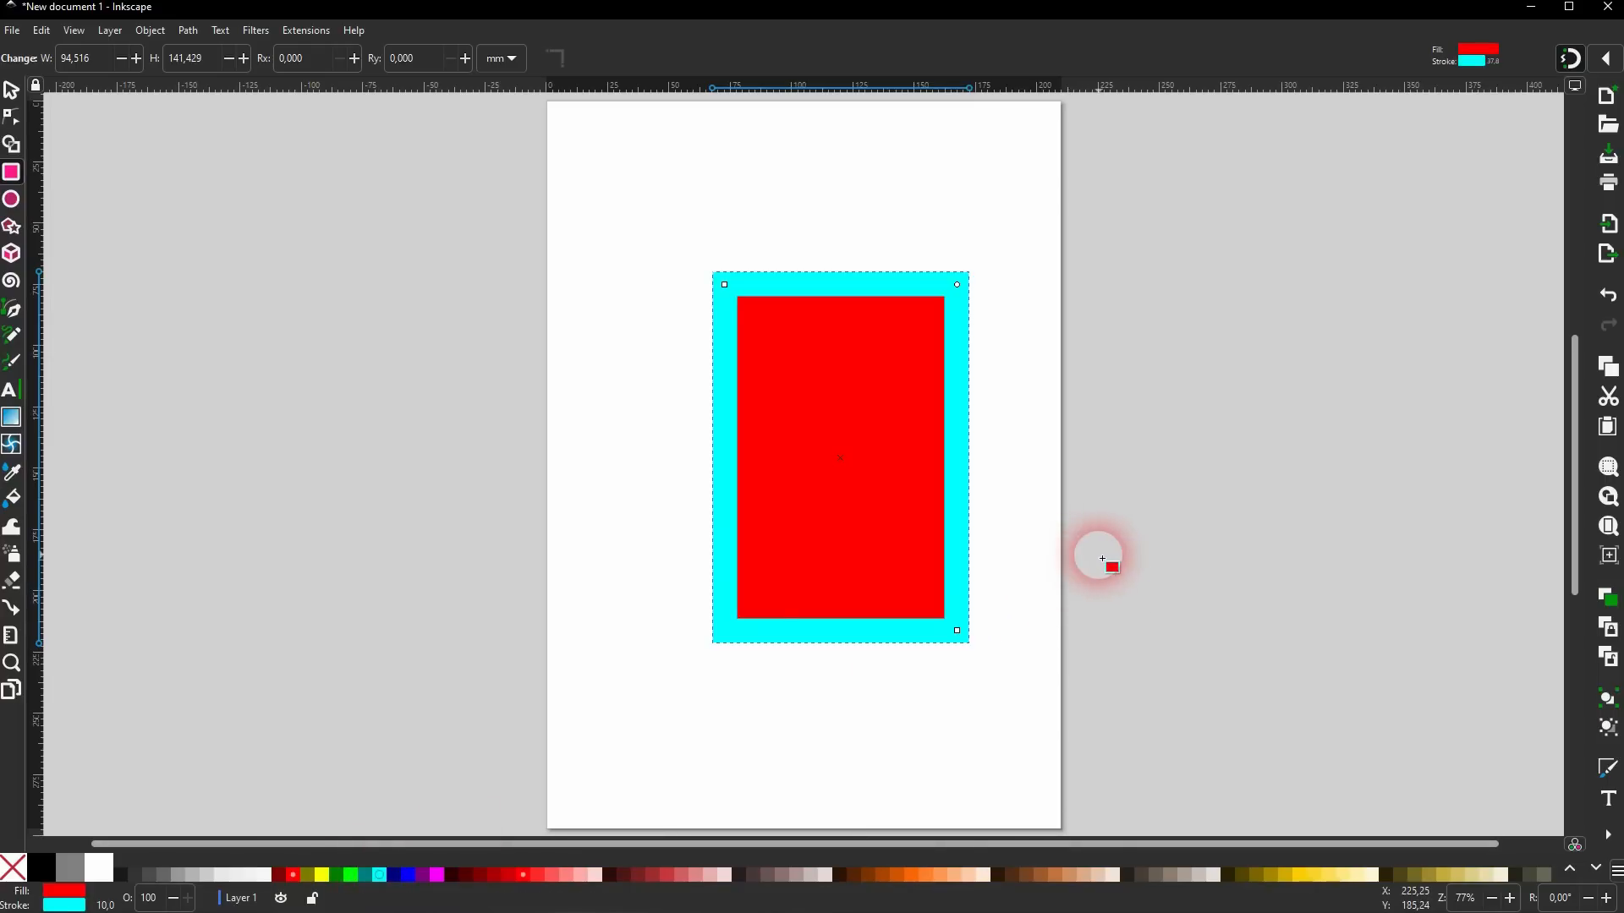
Open the rectangle's Fill and Stroke settings and shift the fill hue on the colour wheel to pink (#ff0079).
click(58, 903)
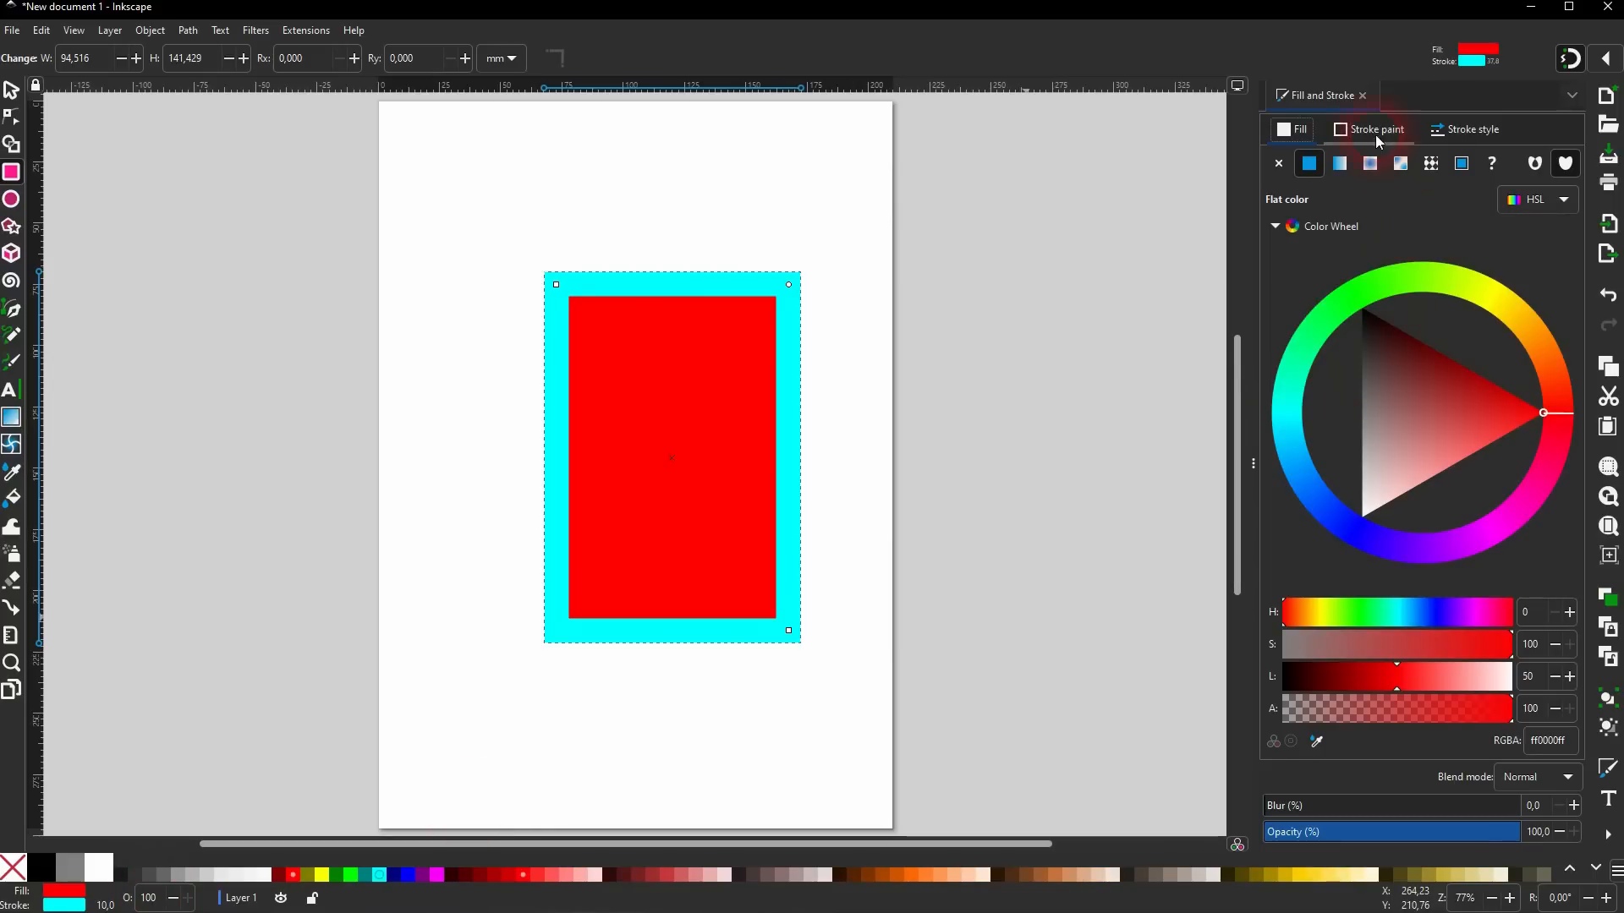
click(1362, 96)
click(151, 32)
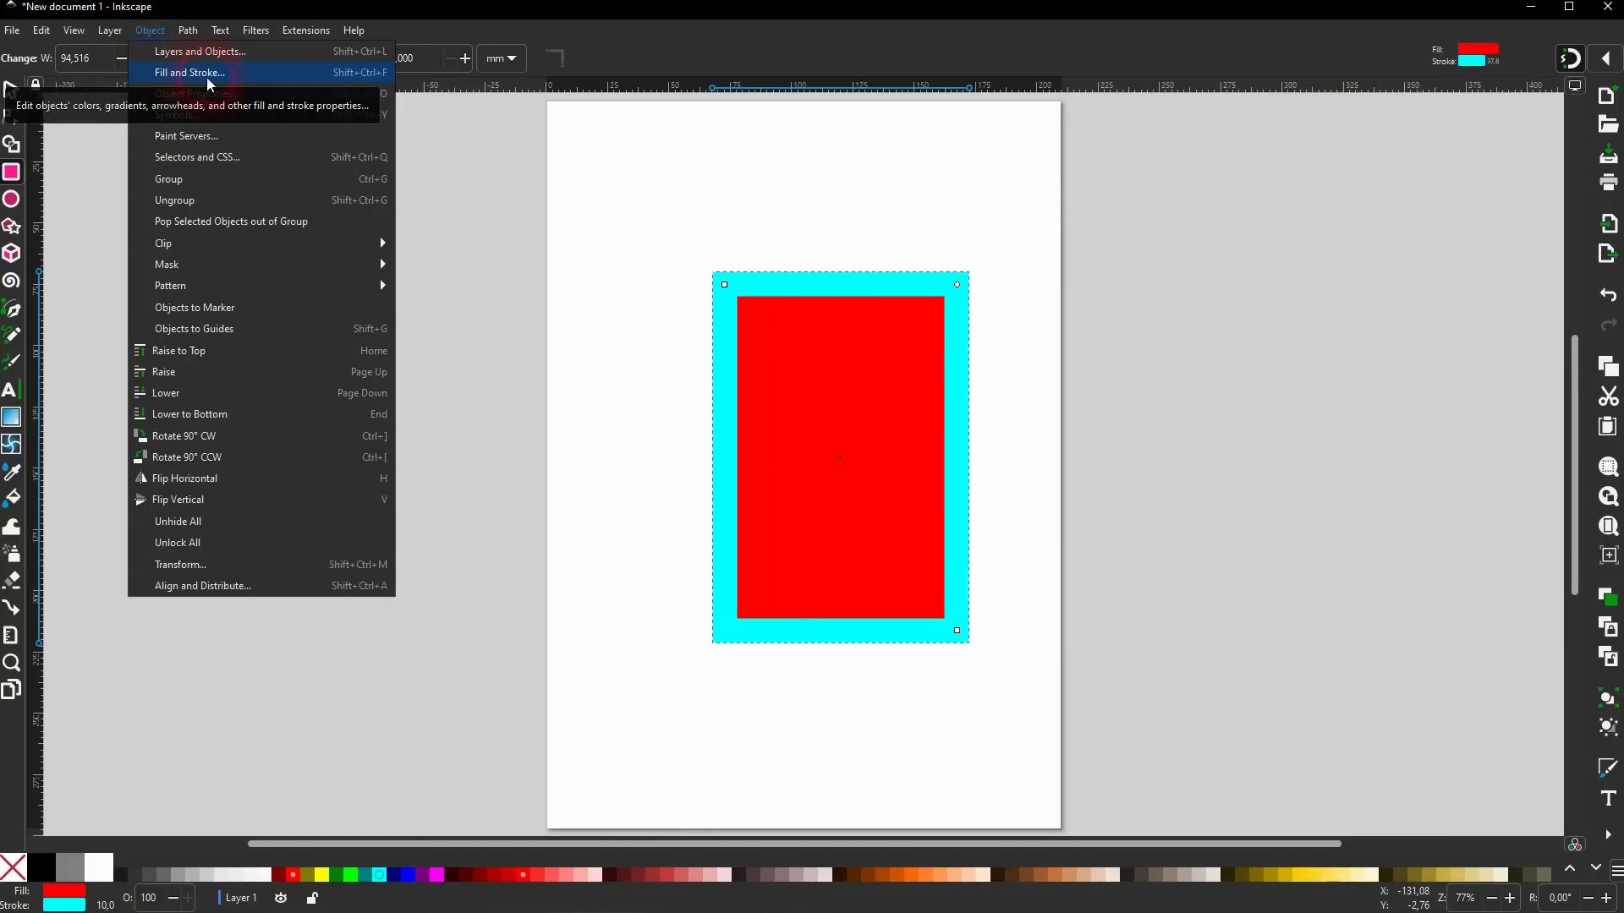
click(307, 74)
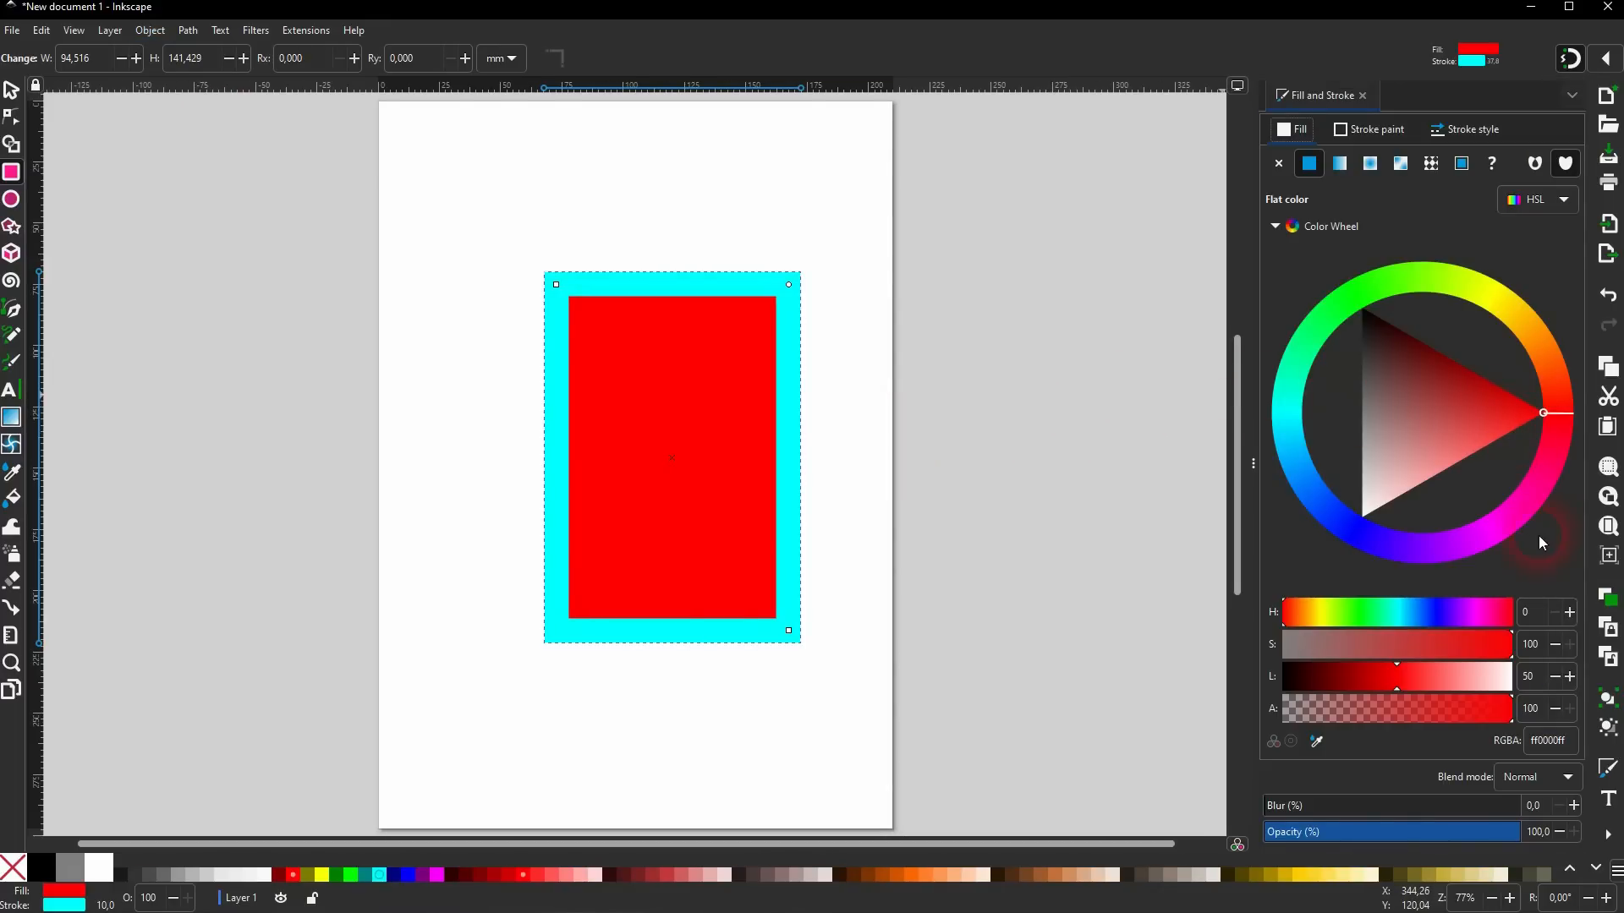
drag(1554, 412, 1546, 468)
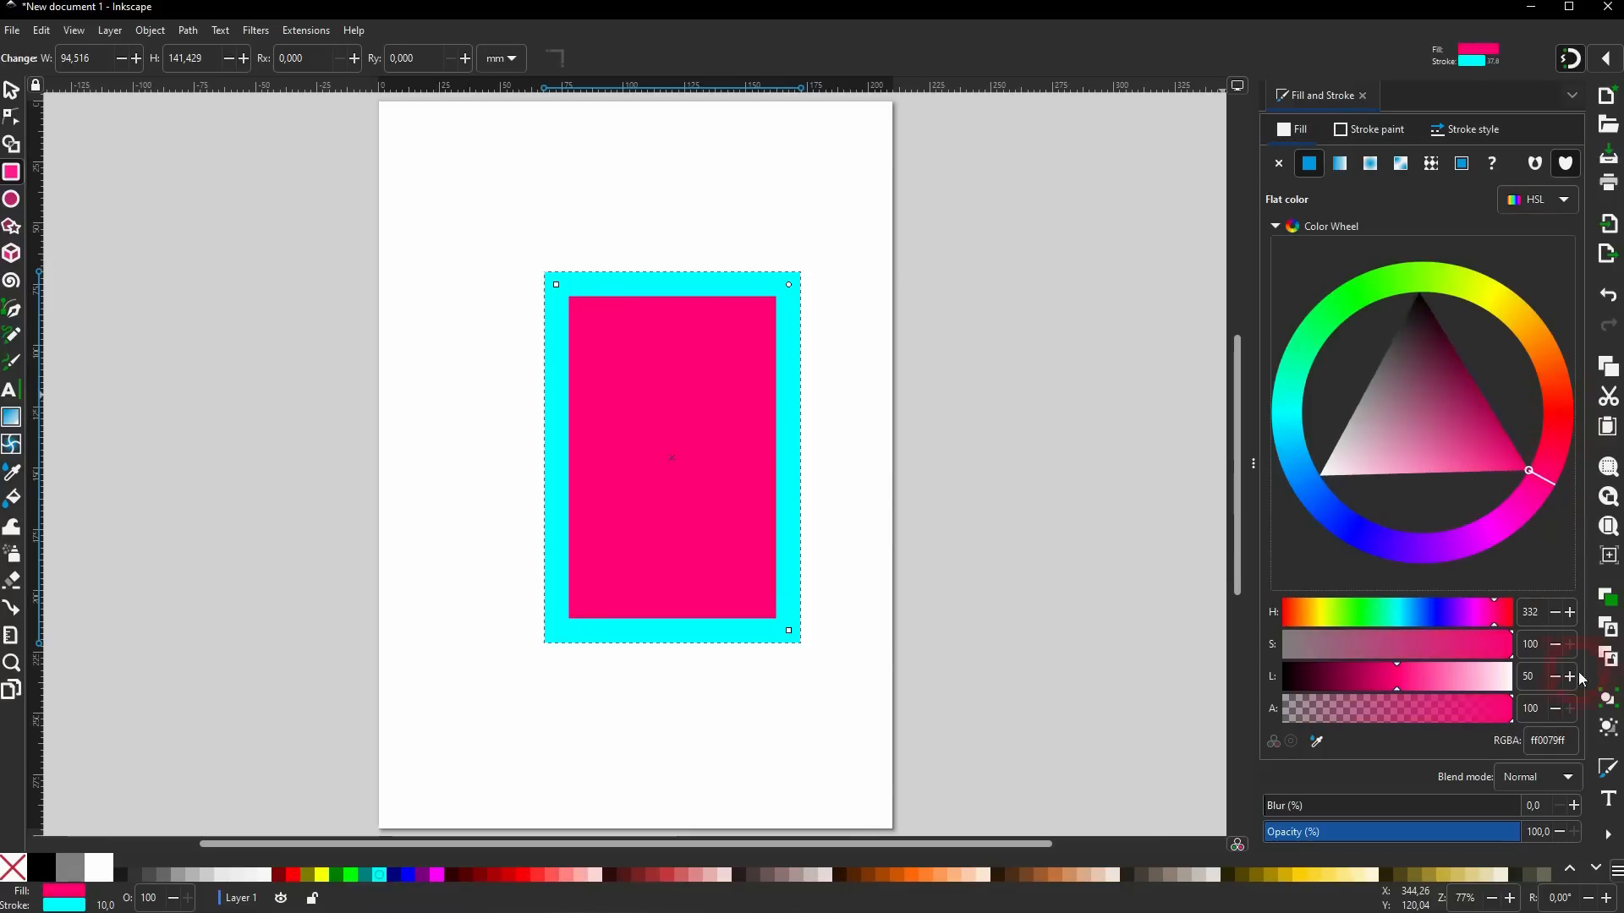
click(1552, 752)
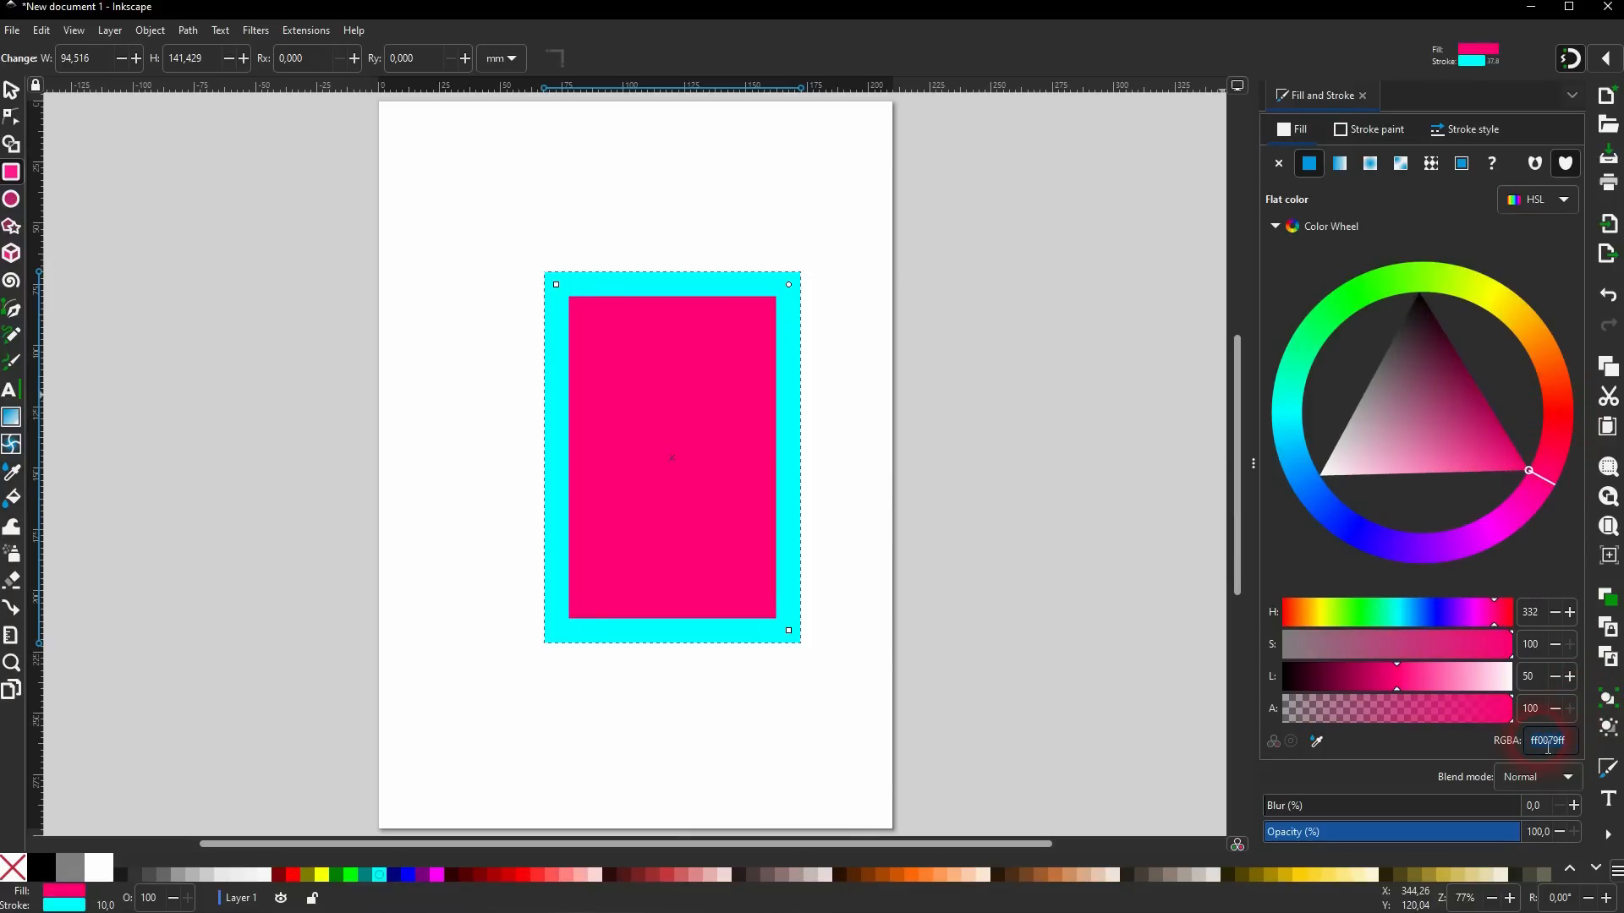
Collapse and reopen the colour wheel, and view the fill colour in RGB and CMYK modes before returning to HSL.
click(1274, 222)
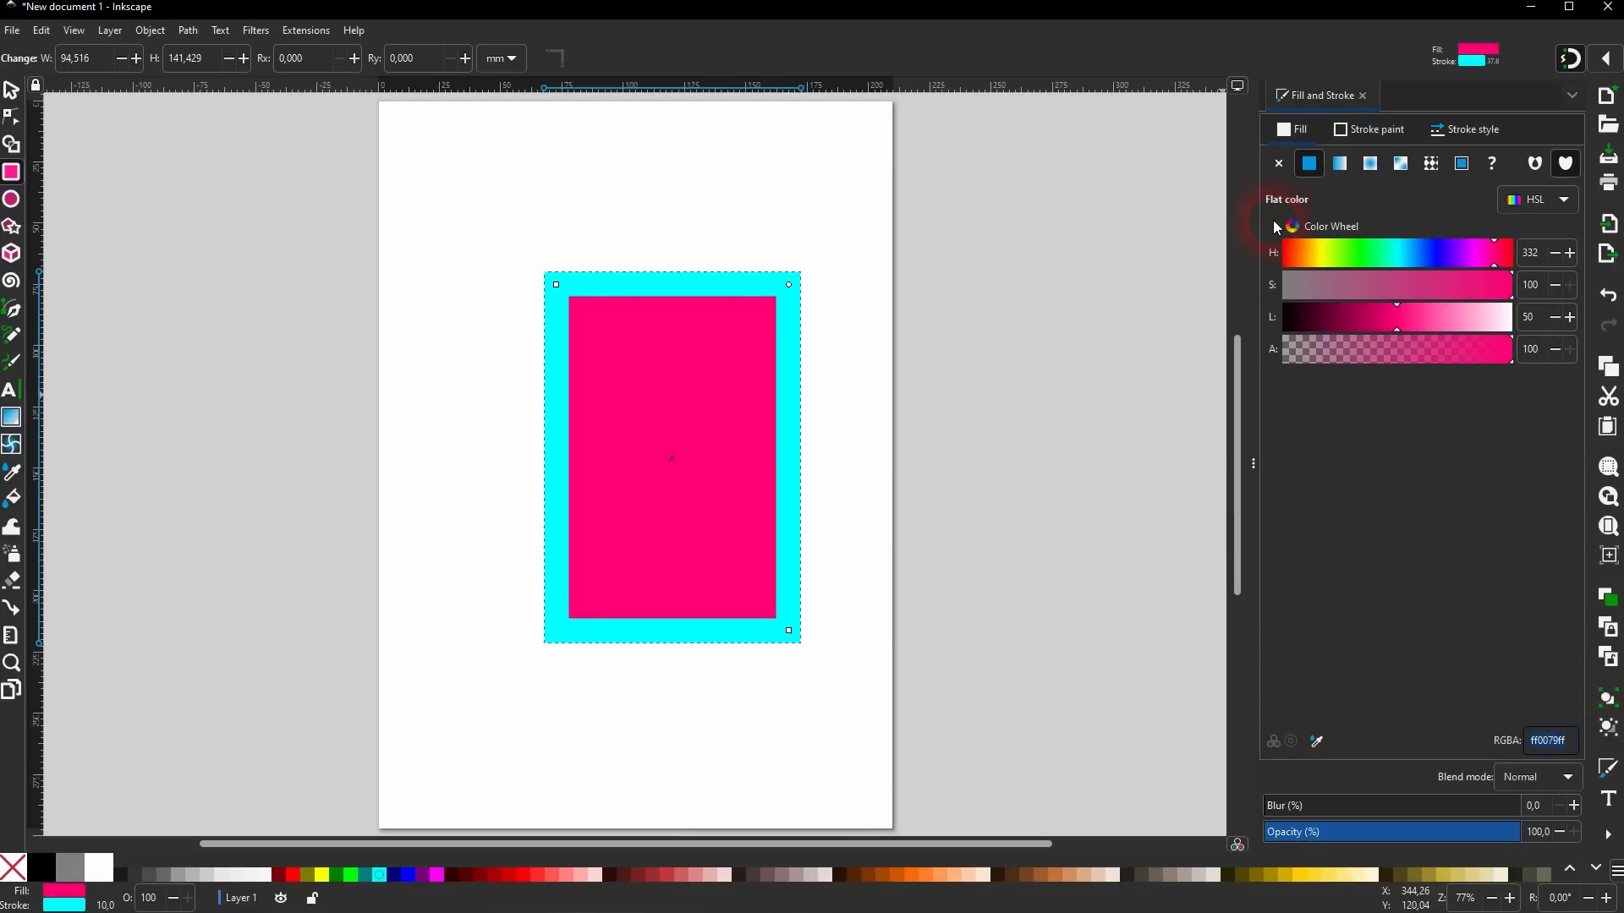
click(1274, 225)
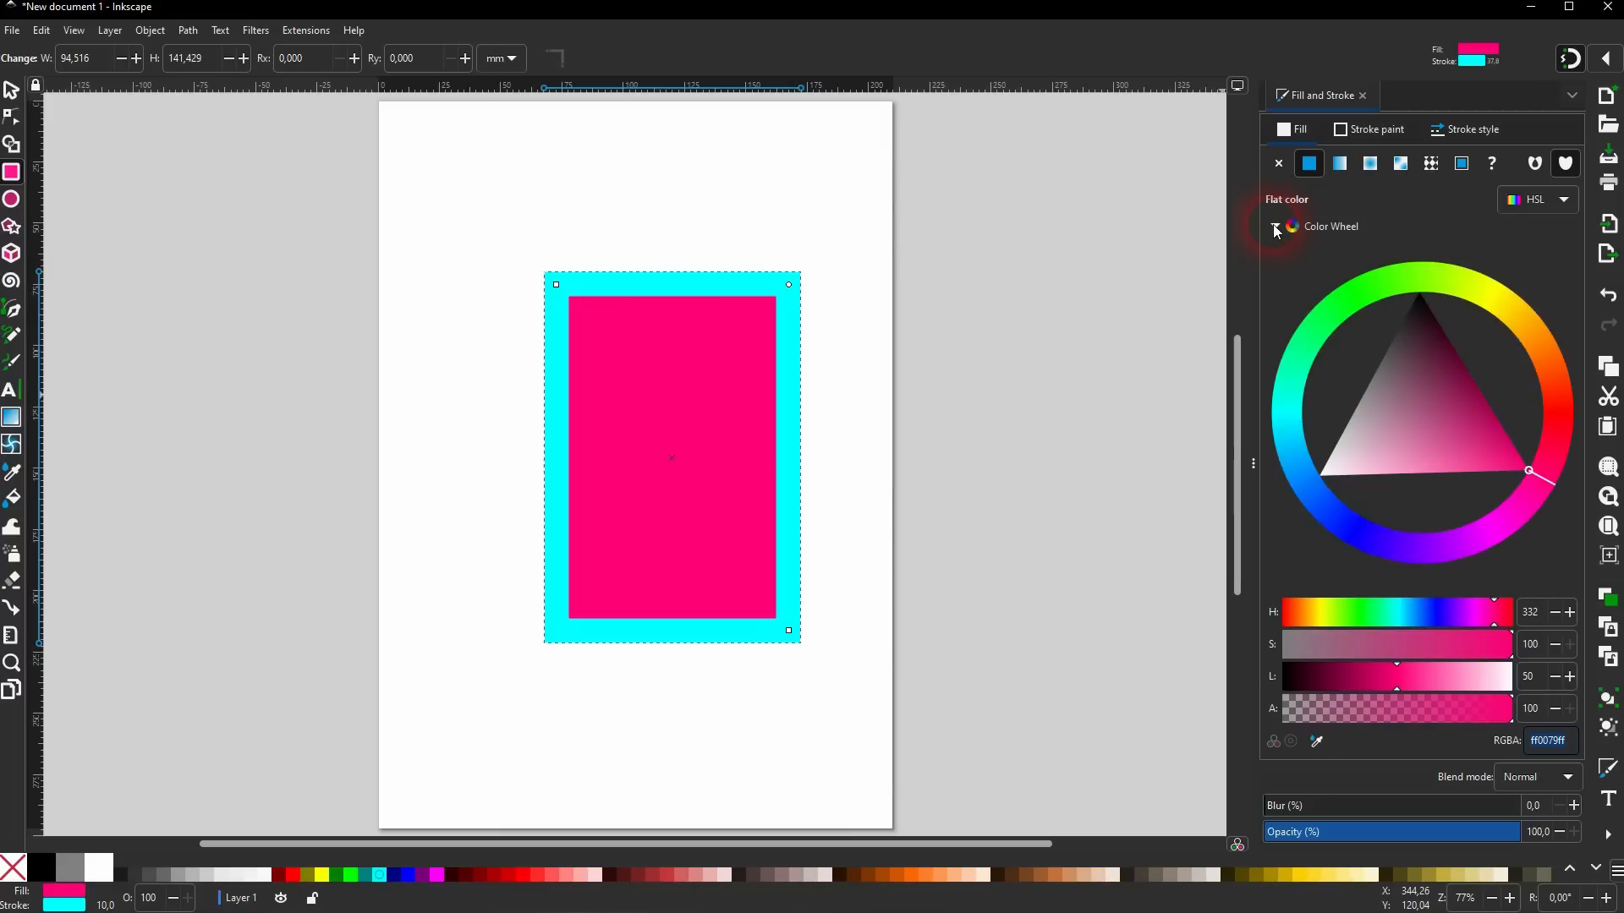
click(1554, 209)
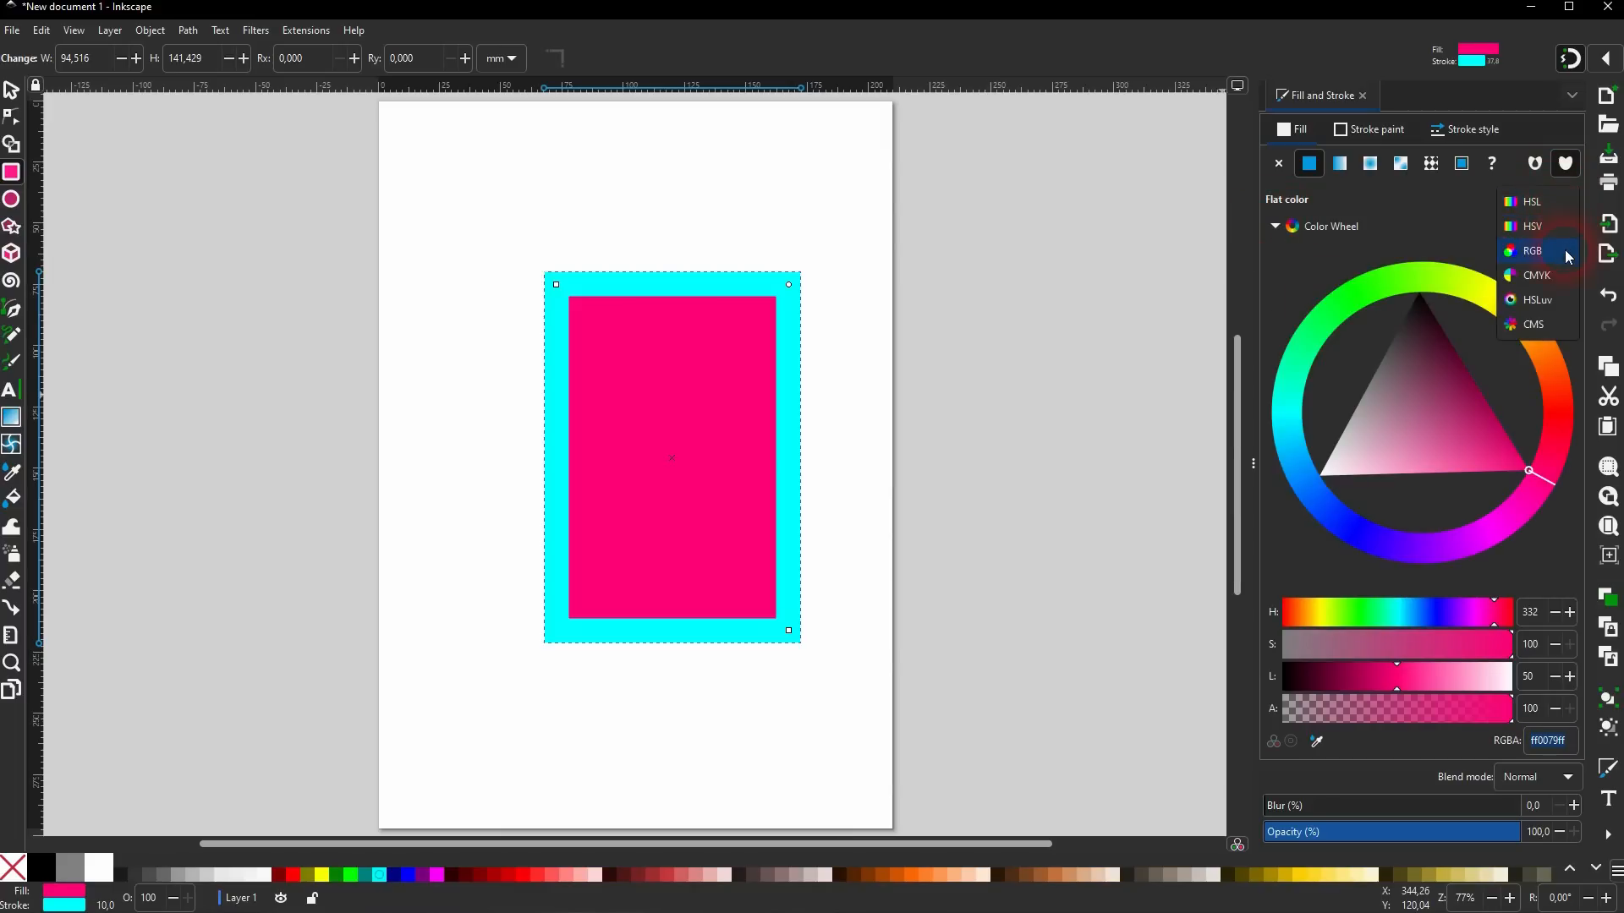
click(1564, 251)
click(1566, 209)
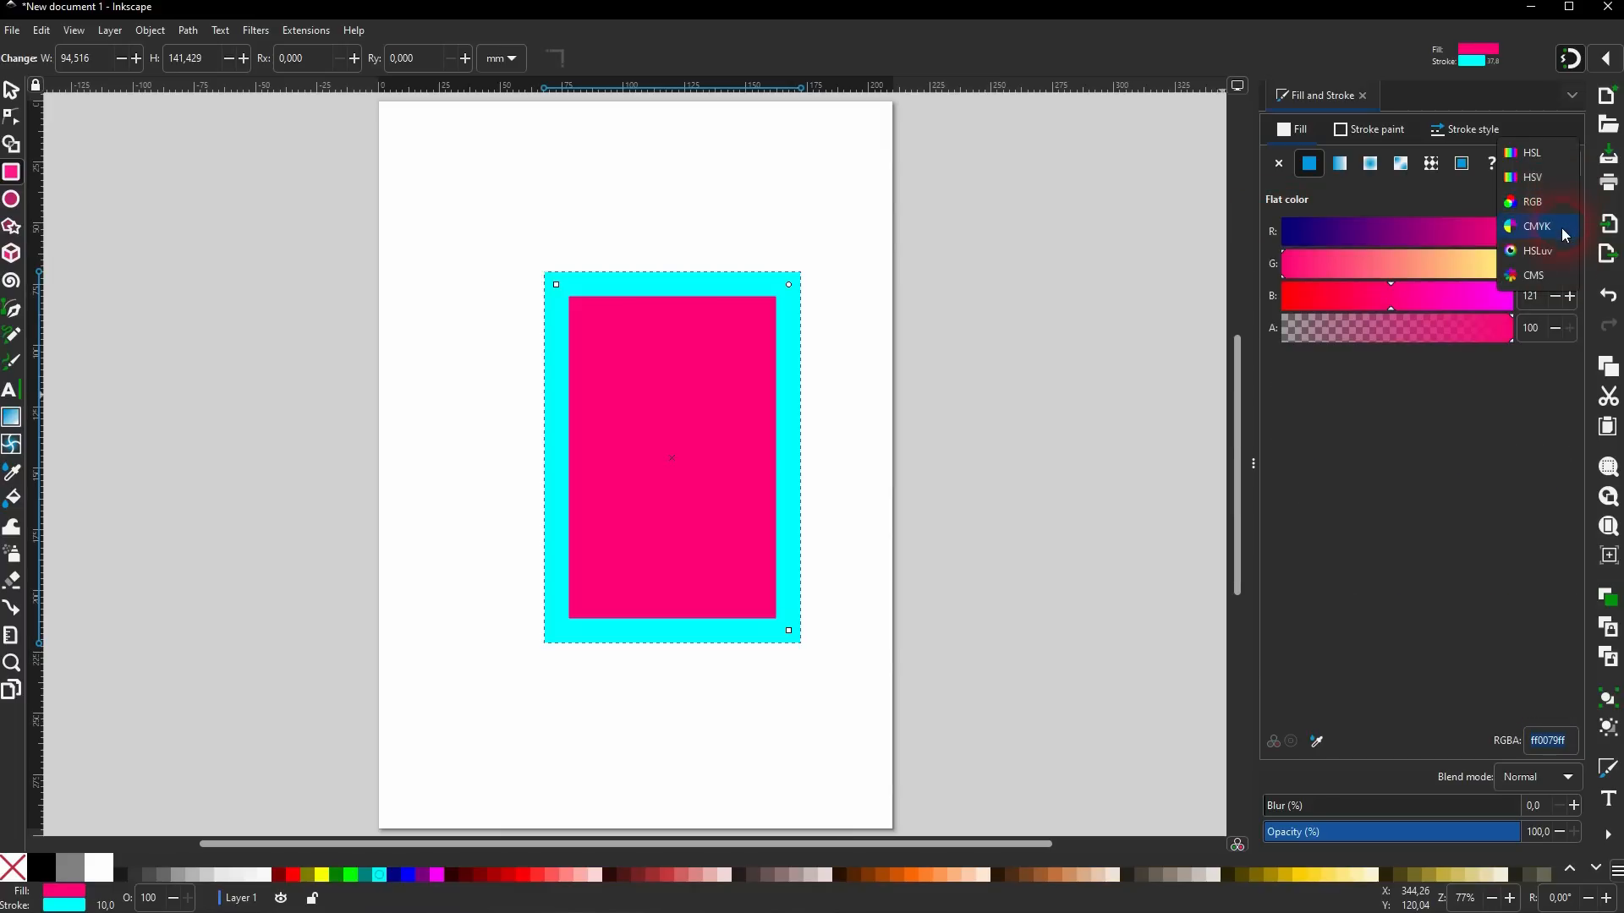
click(1557, 226)
click(1556, 204)
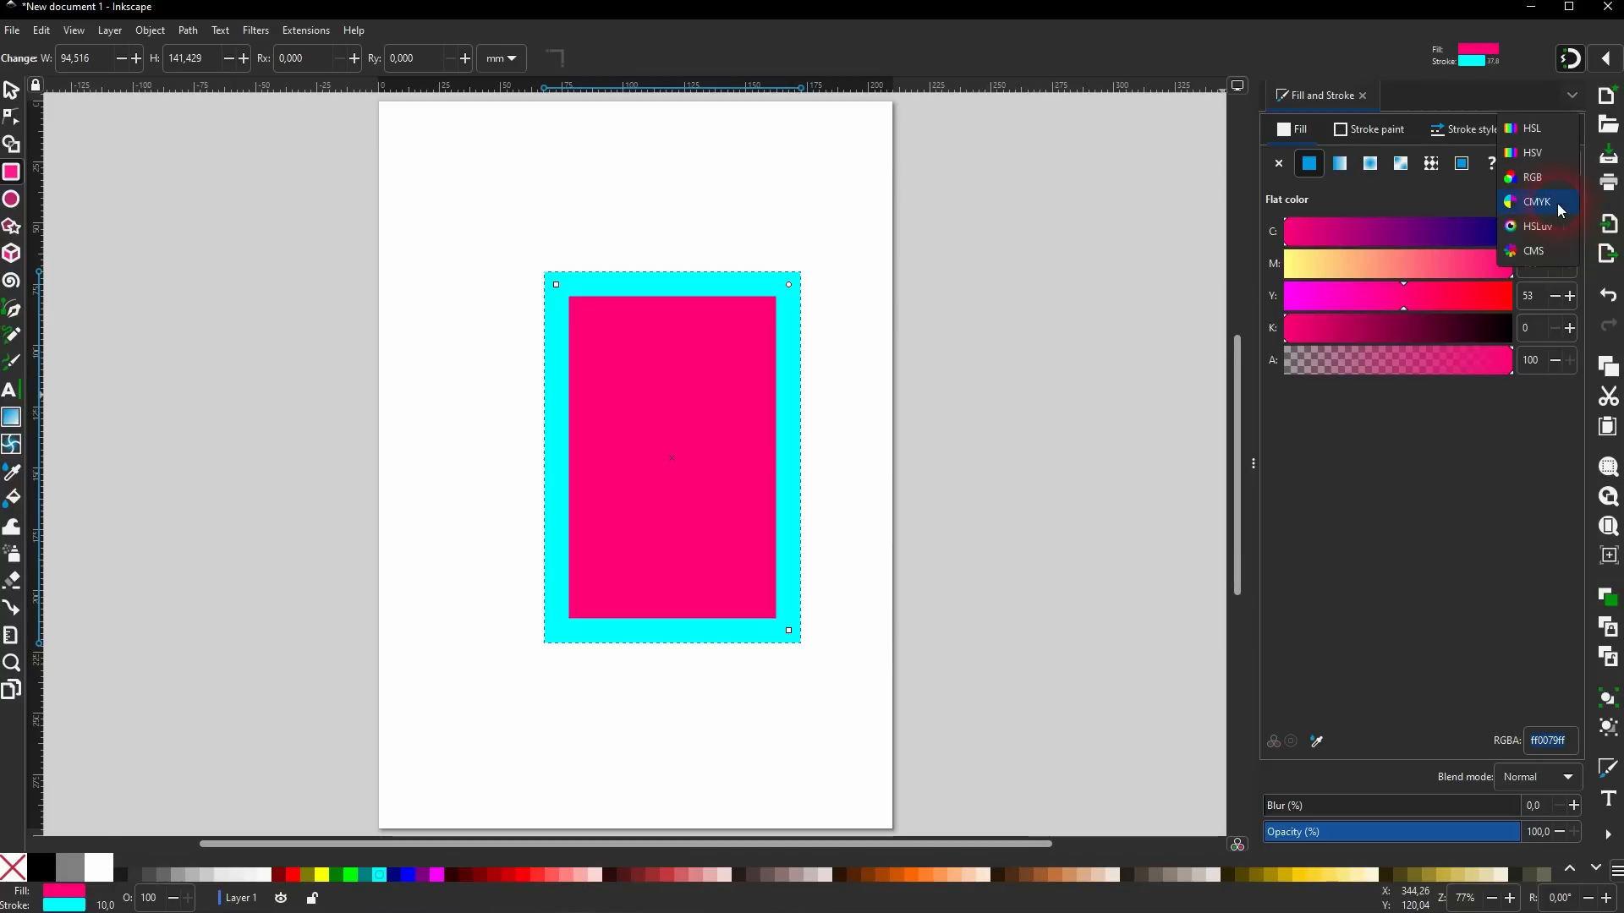
click(1545, 131)
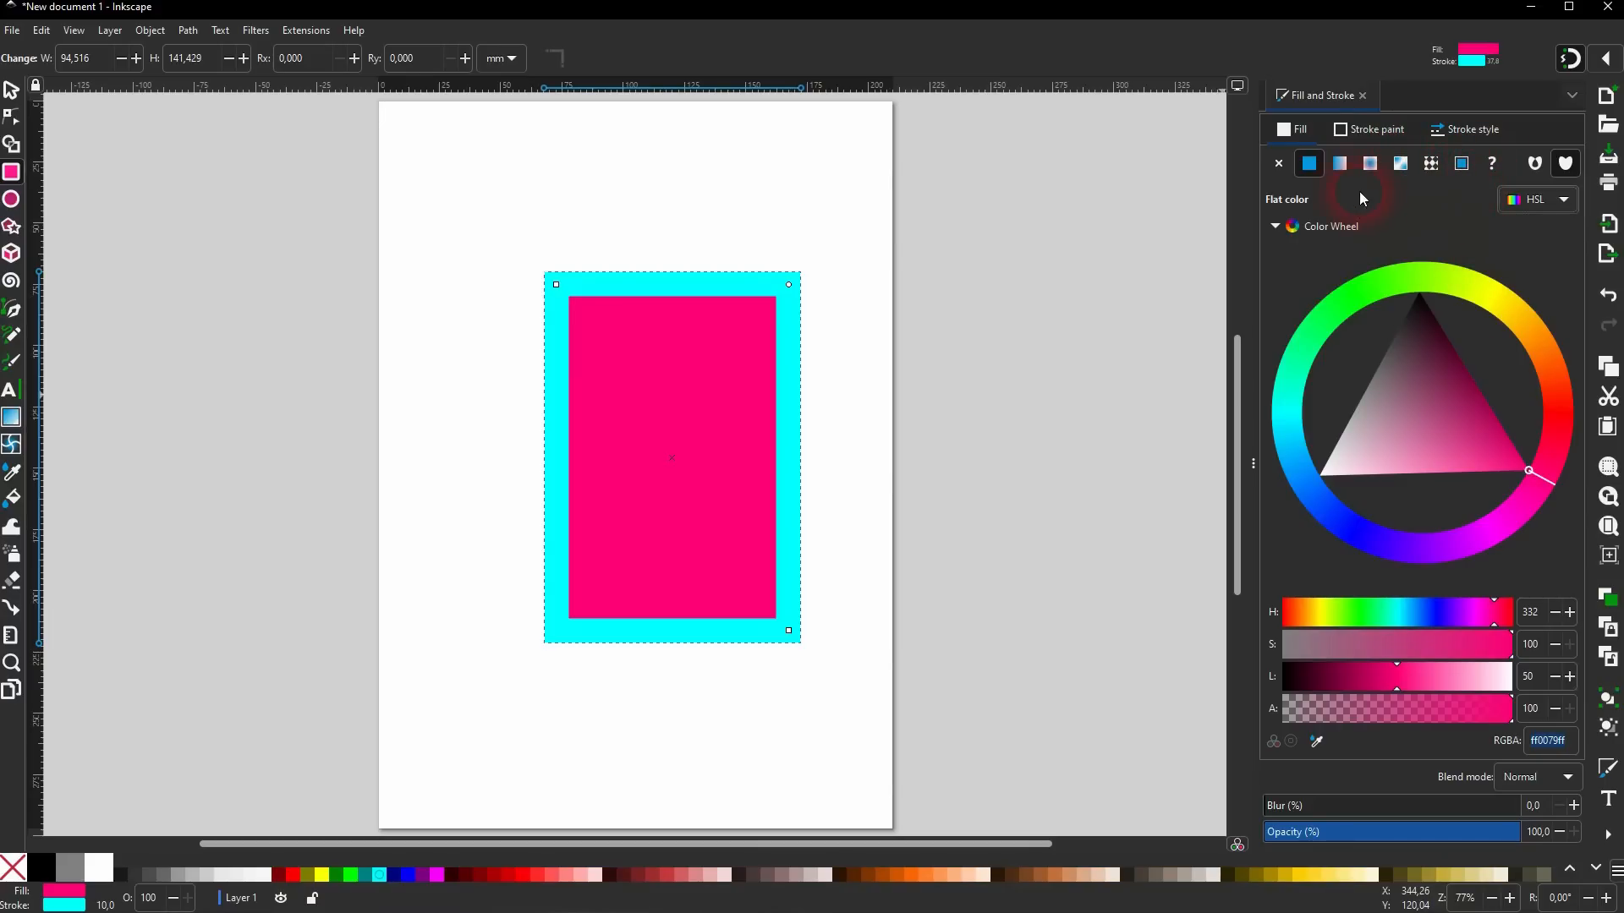
Try linear, radial and mesh gradients as the rectangle's fill, ending with a pattern fill.
click(1341, 170)
click(1371, 170)
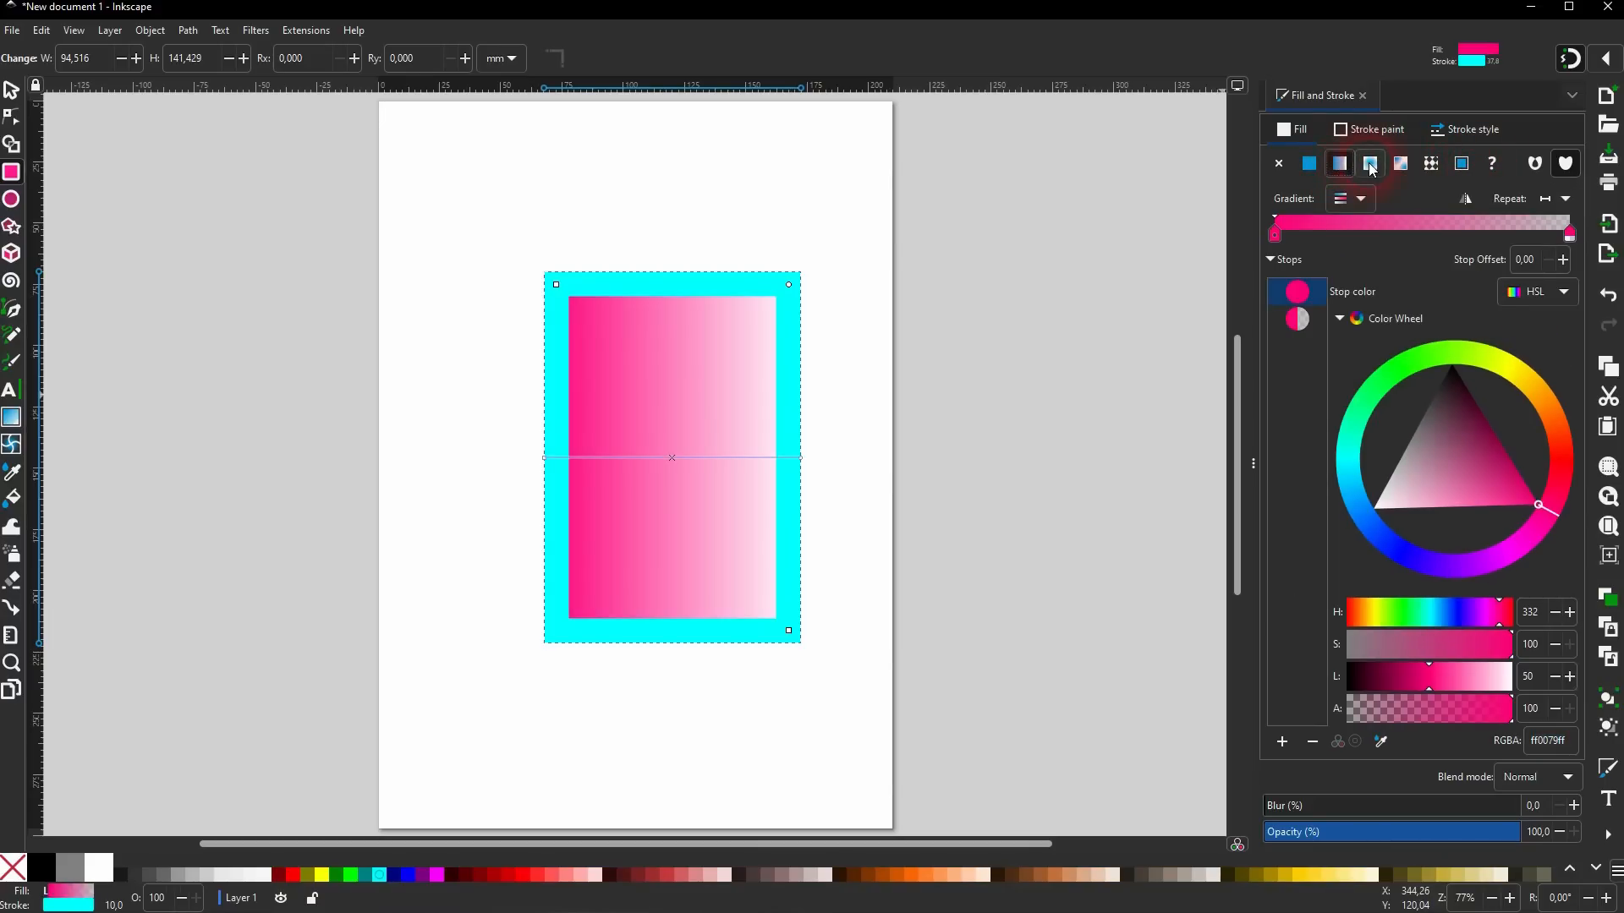
click(1372, 167)
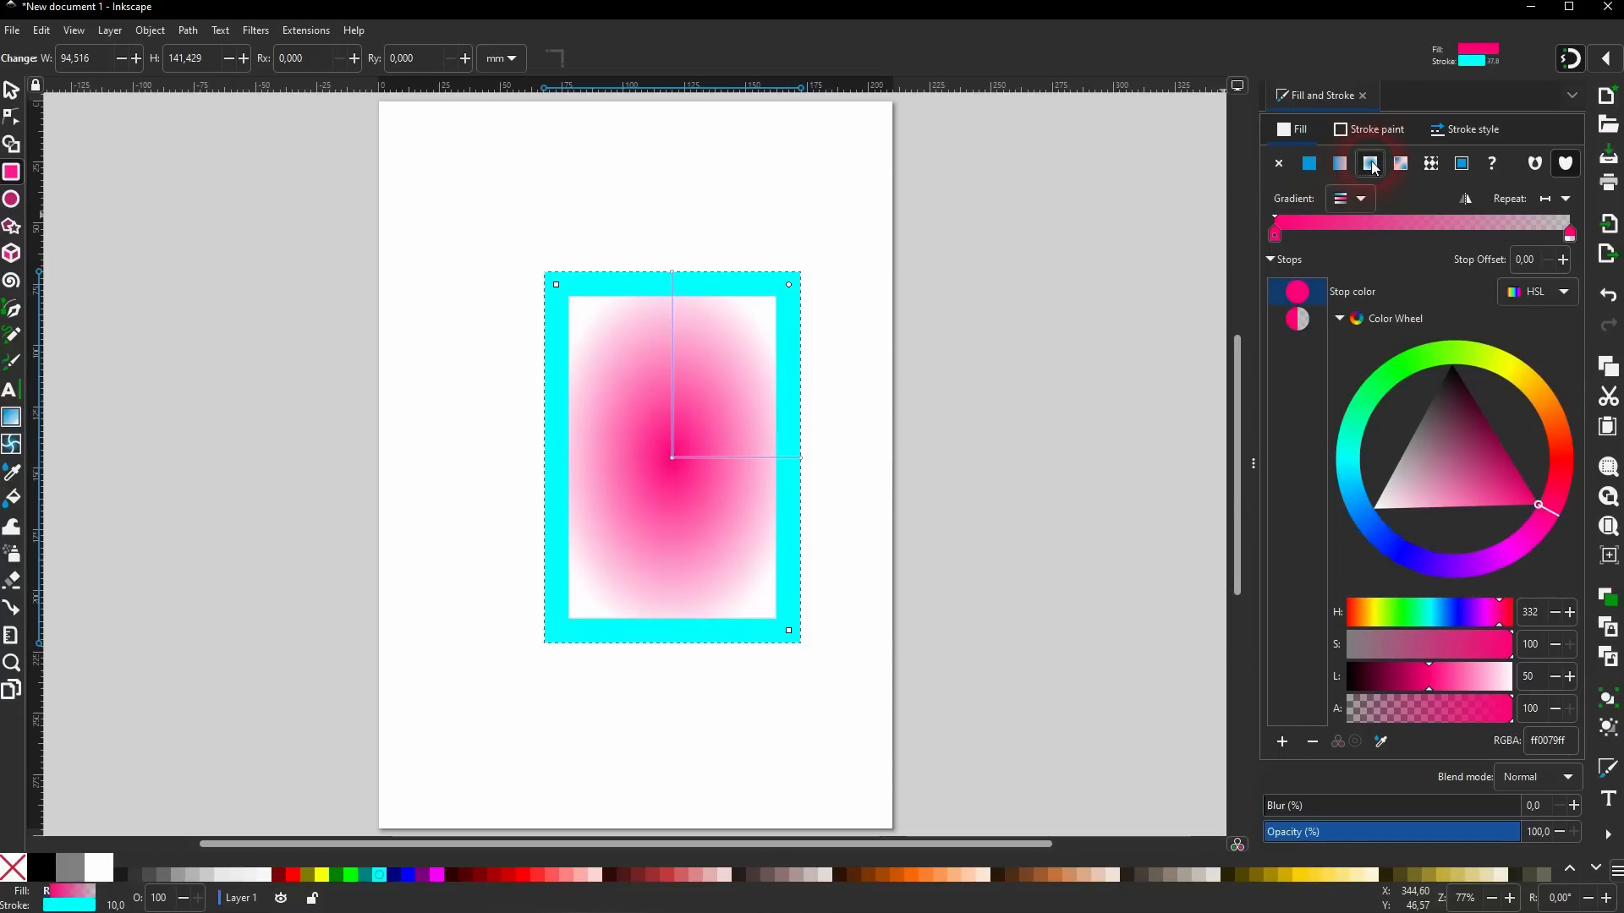
click(1400, 167)
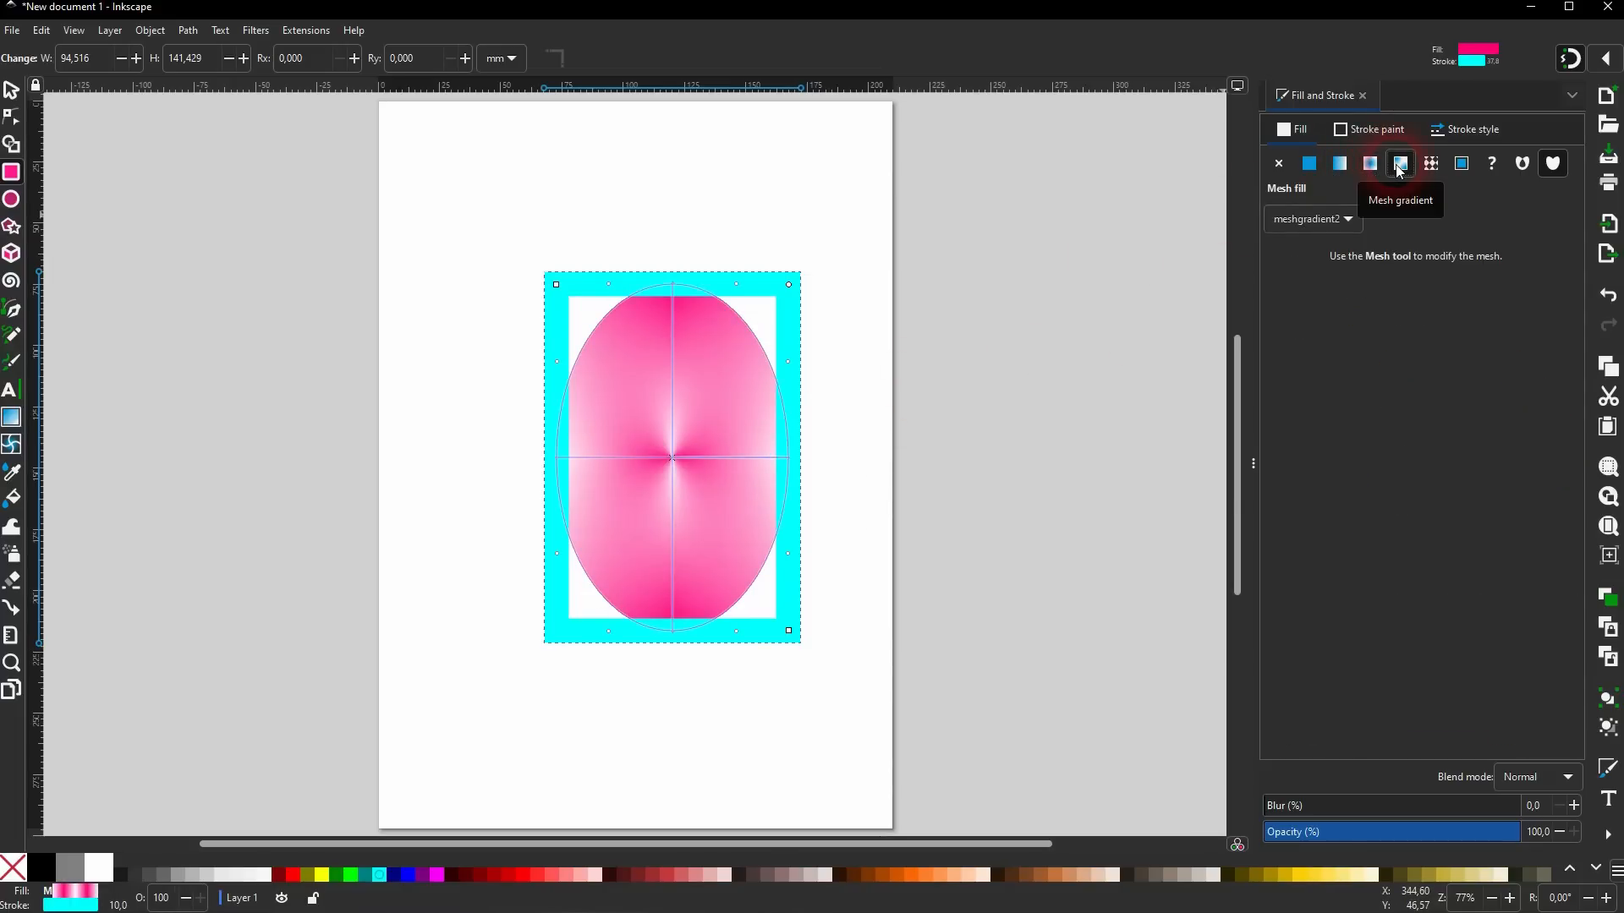
click(1428, 166)
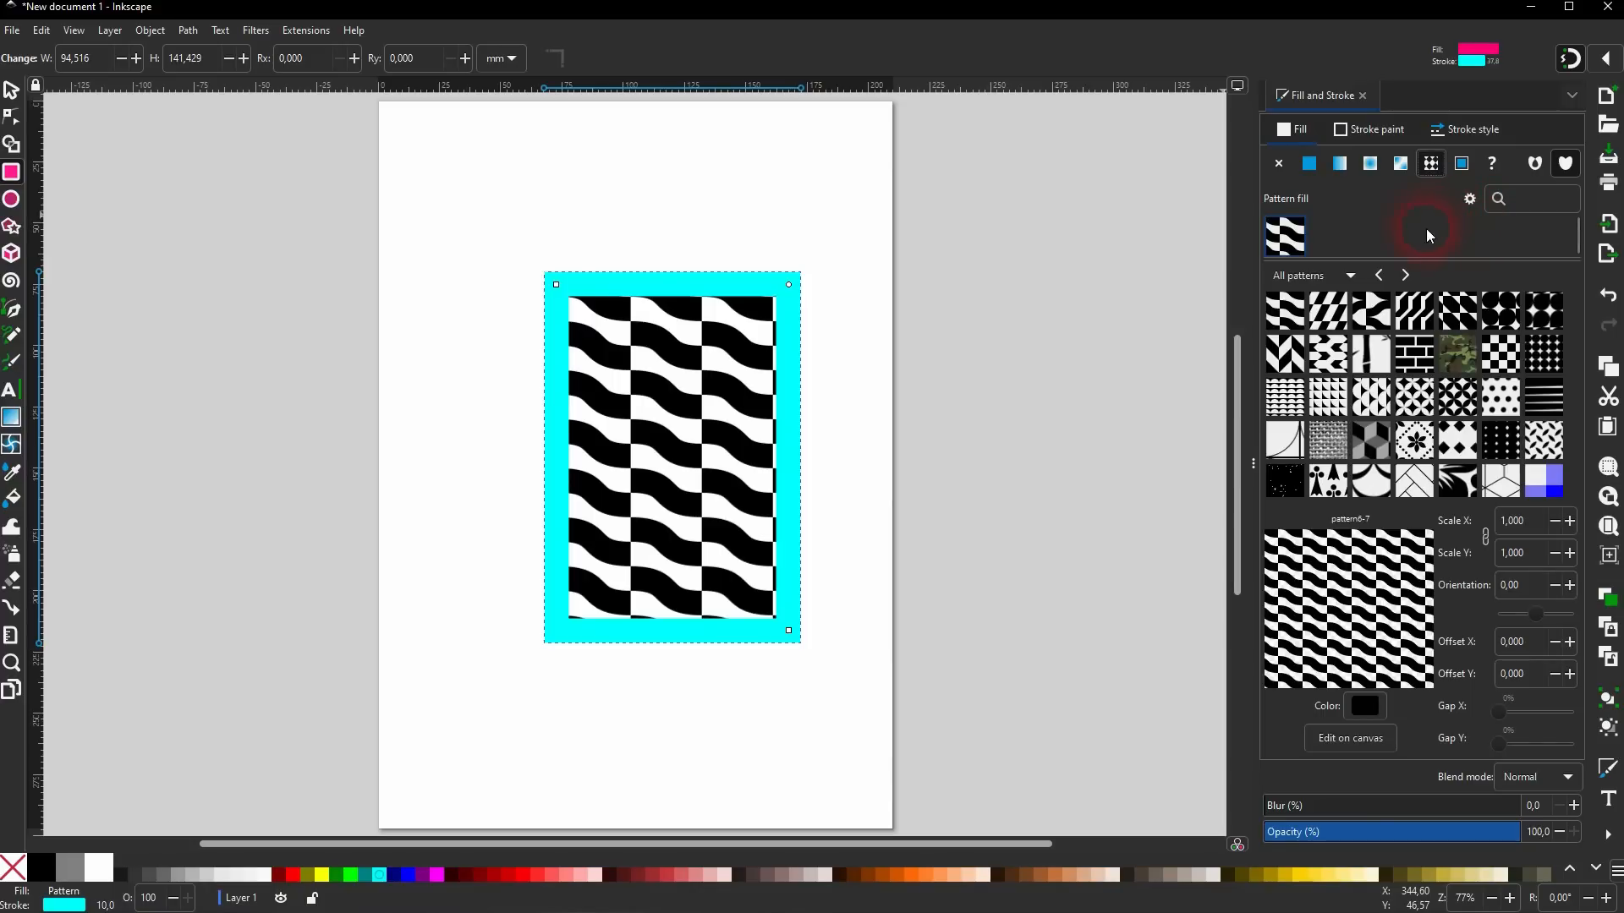
Return the rectangle's fill to a flat colour and shift its hue on the colour wheel to blue (#0041ff).
click(1310, 164)
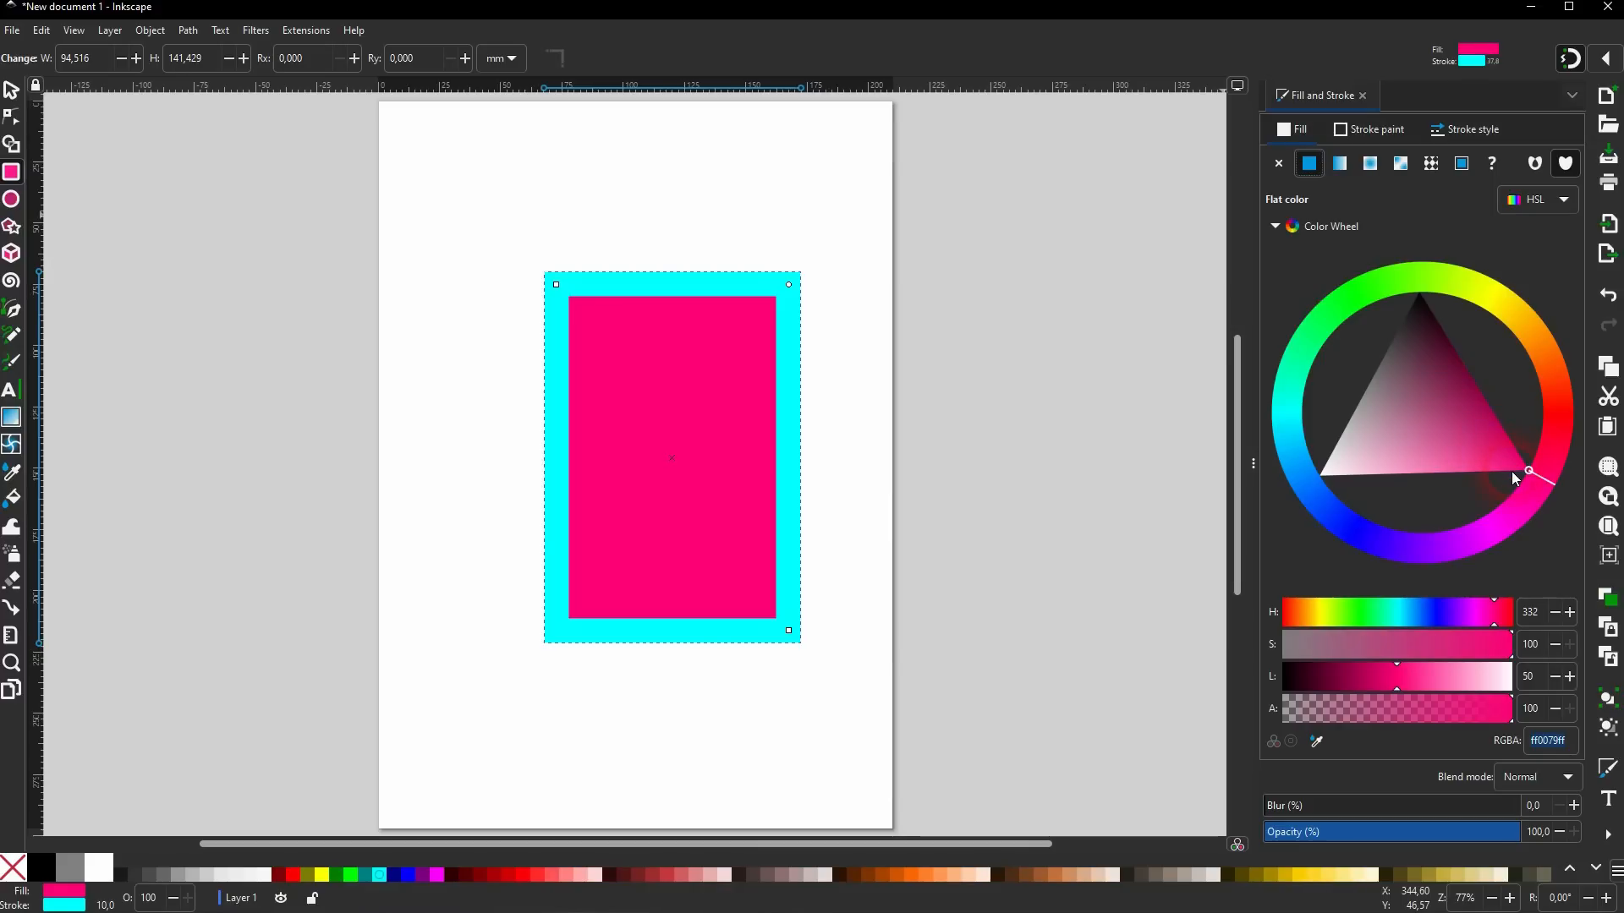
mouse_move(1550, 480)
mouse_down()
mouse_move(1382, 534)
mouse_move(1312, 525)
mouse_up()
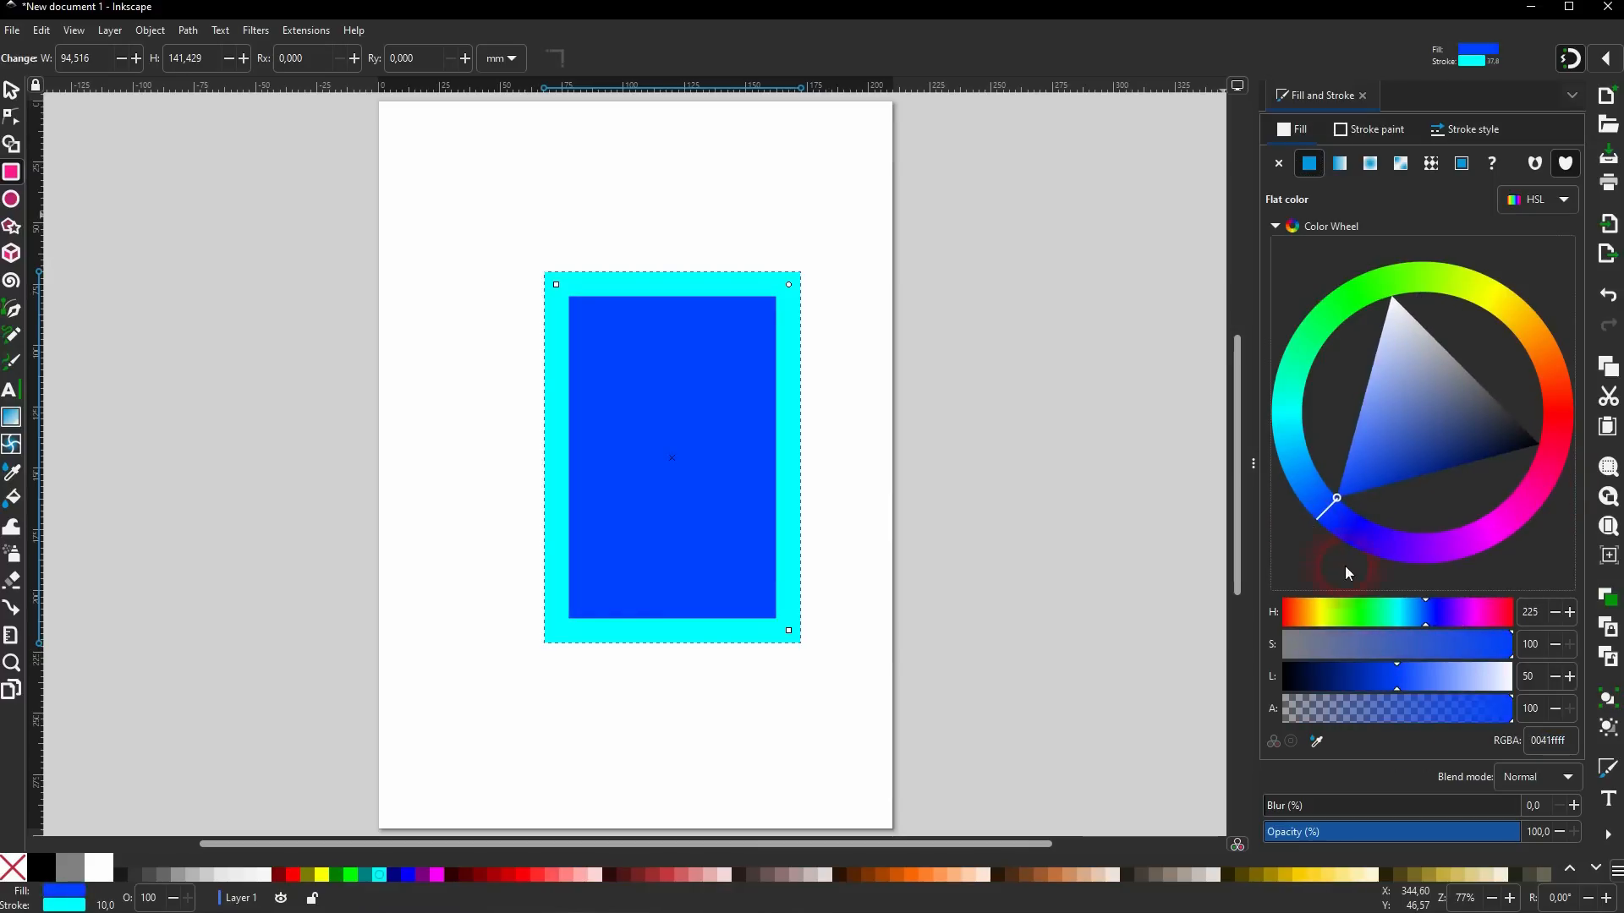
click(1554, 755)
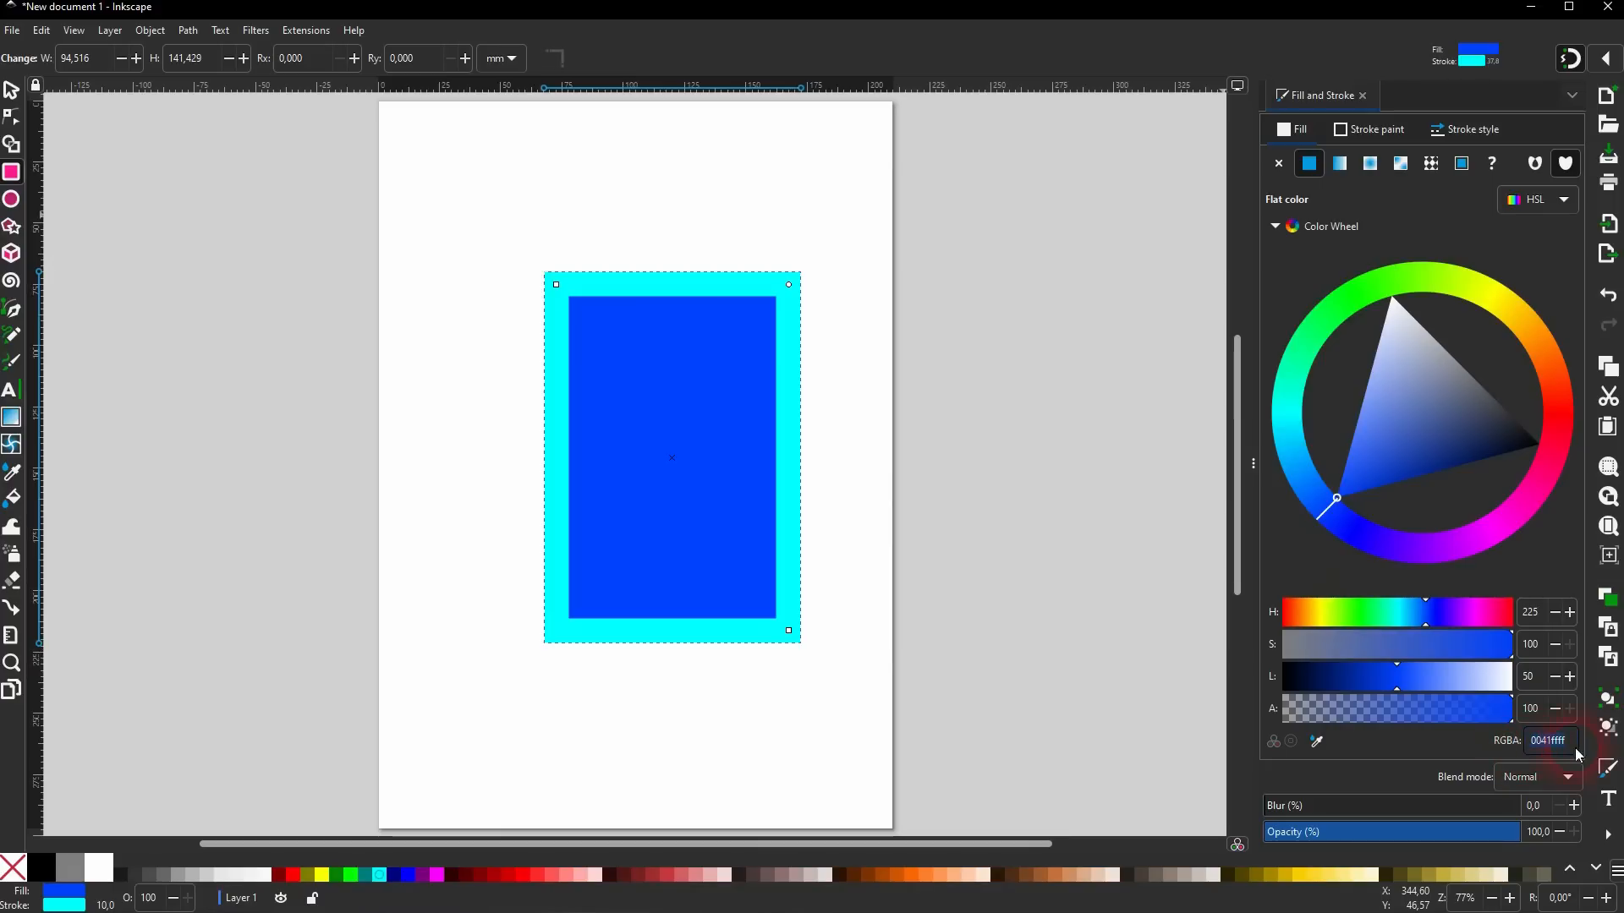
Shift the rectangle's stroke hue on the colour wheel to red (#ff001e) and trim the end of its RGBA code.
click(1371, 131)
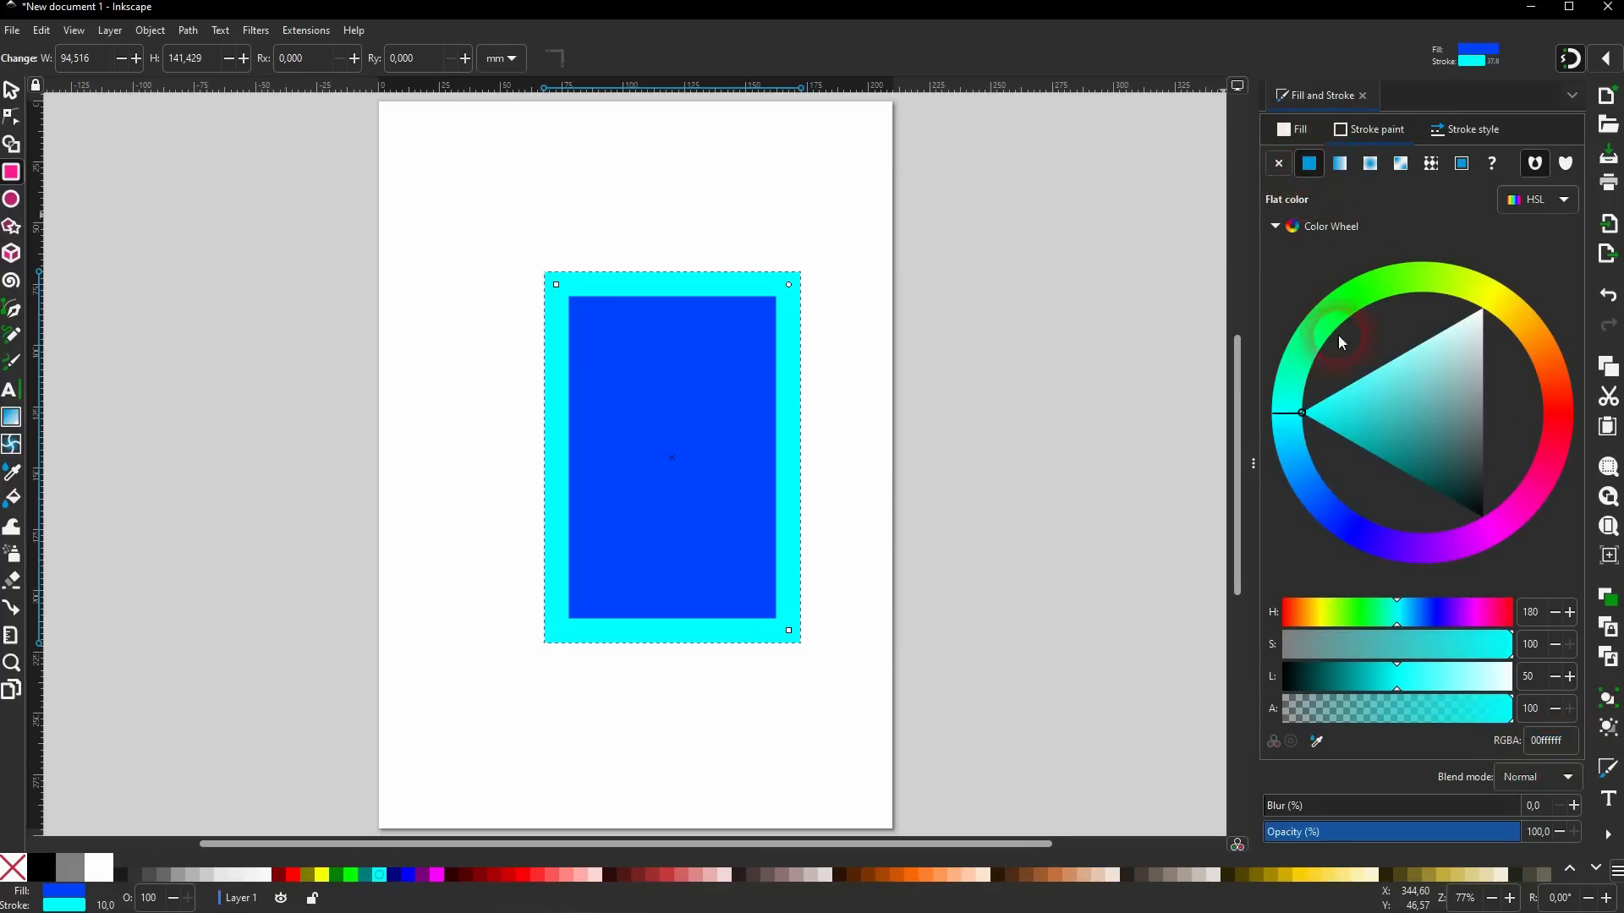
mouse_move(1284, 415)
mouse_down()
mouse_move(1331, 335)
mouse_move(1556, 352)
mouse_move(1561, 437)
mouse_up()
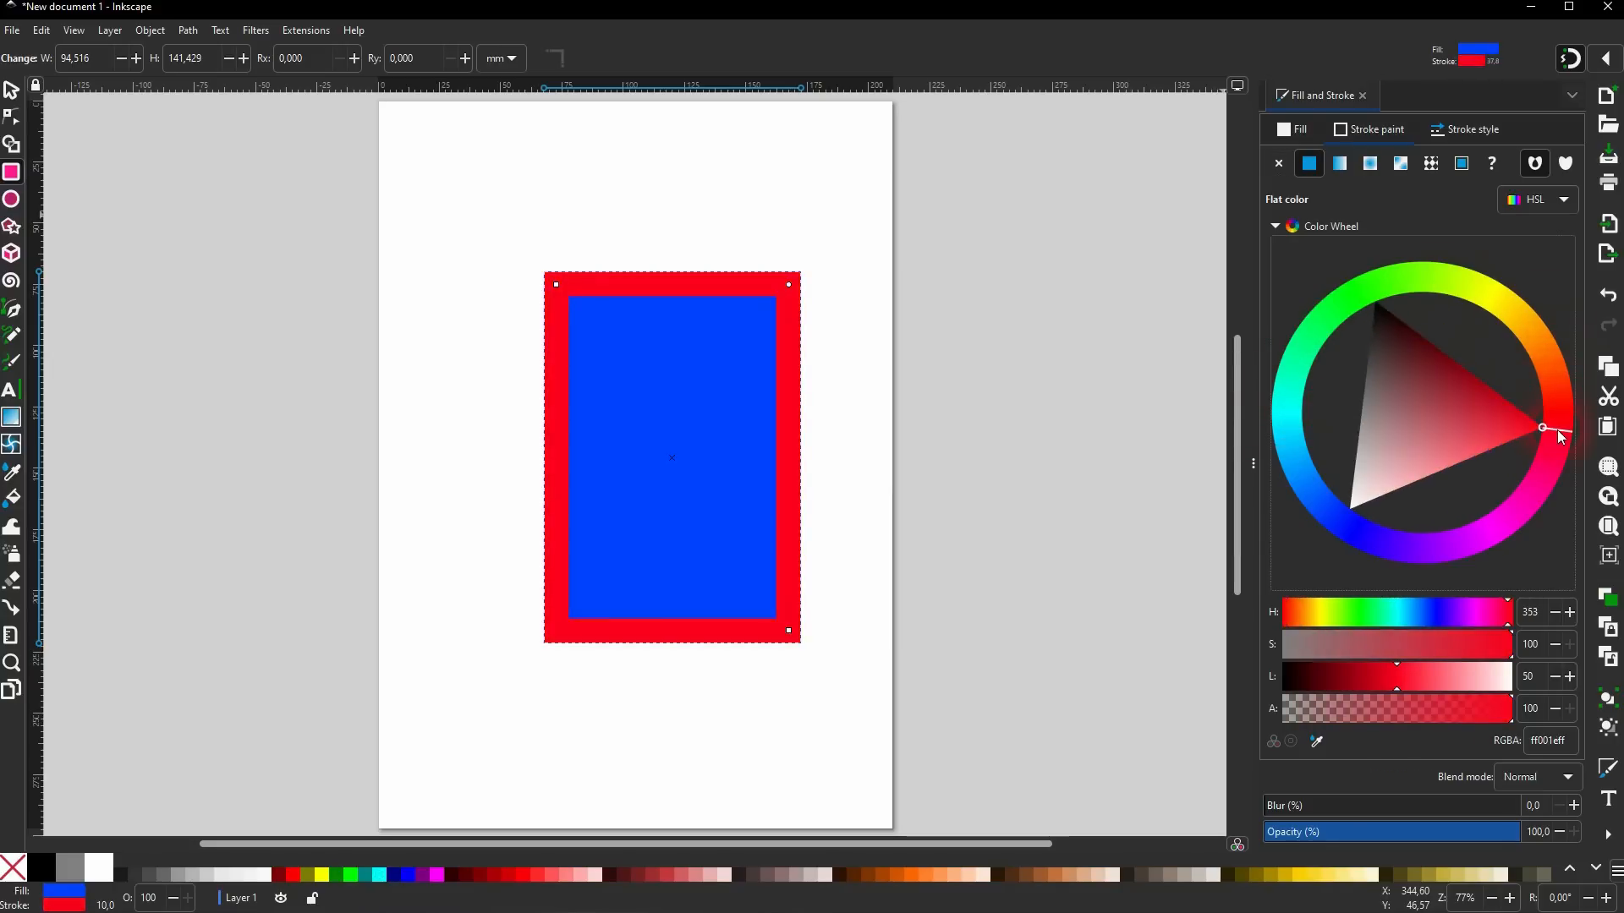
click(1540, 747)
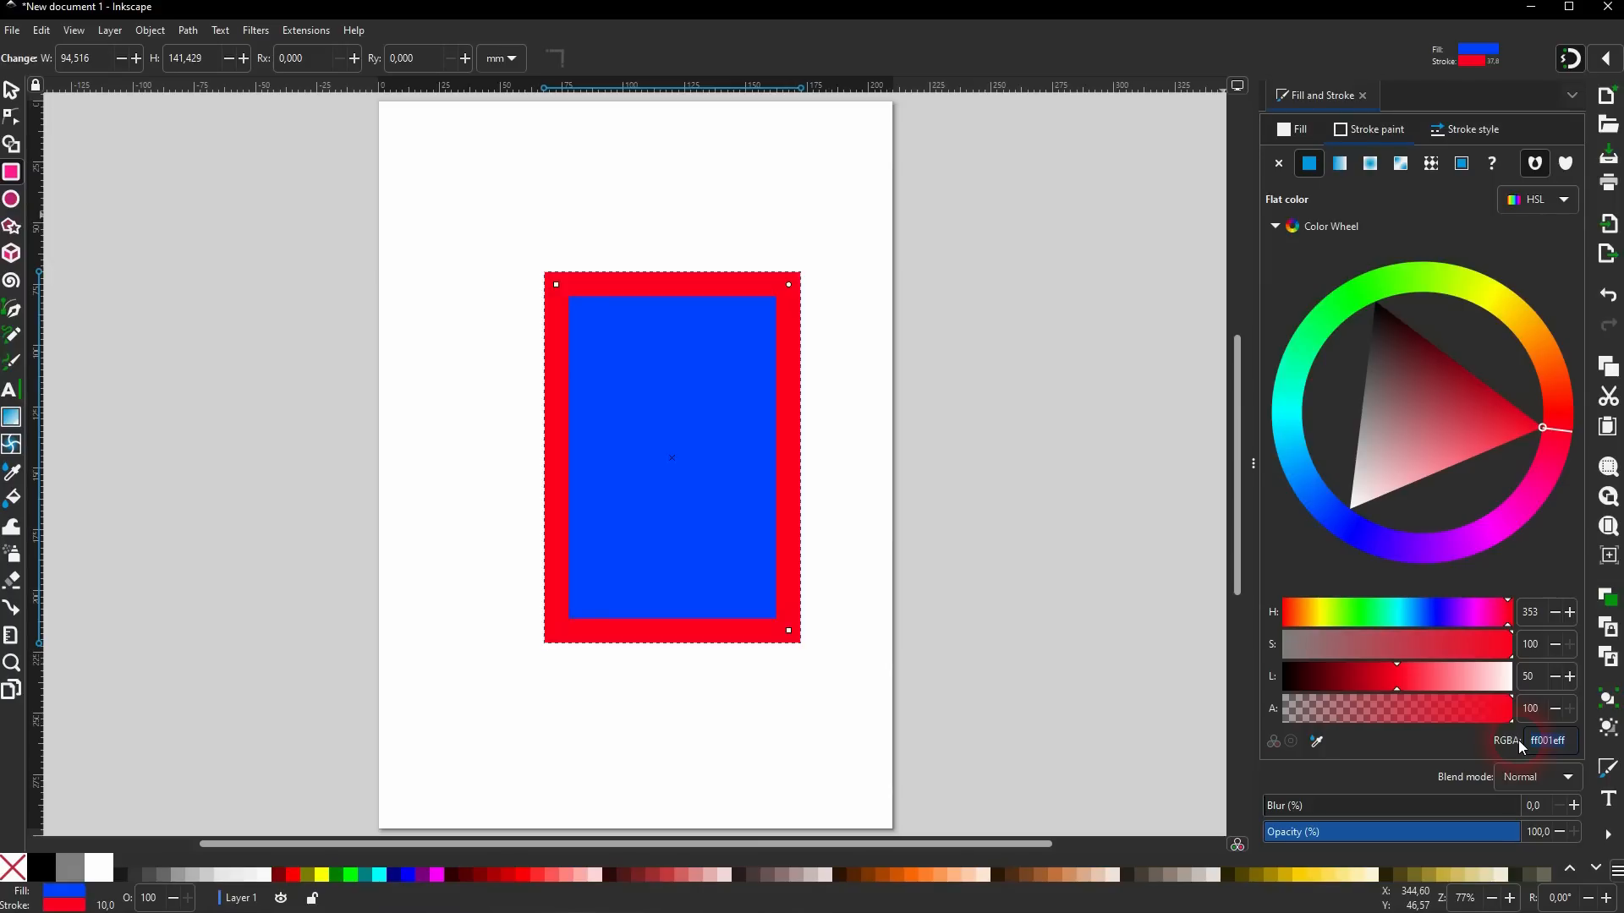
key(BackSpace)
key(BackSpace)
key(BackSpace)
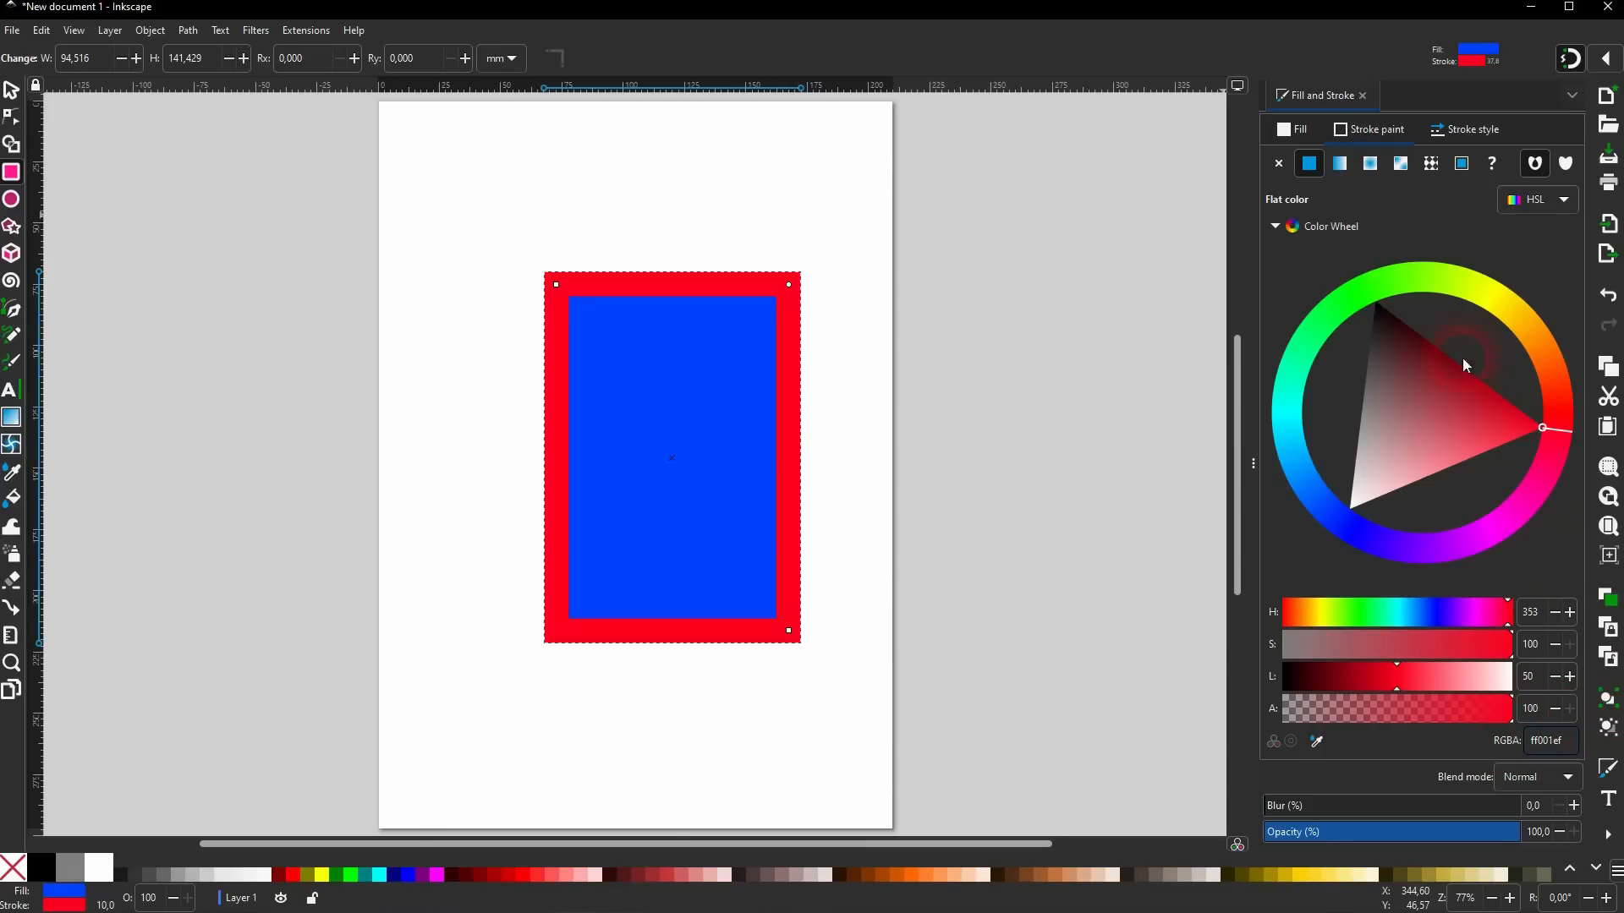
Open the stroke style settings, increase the stroke width to 13.2 mm and view the available width units.
click(1455, 133)
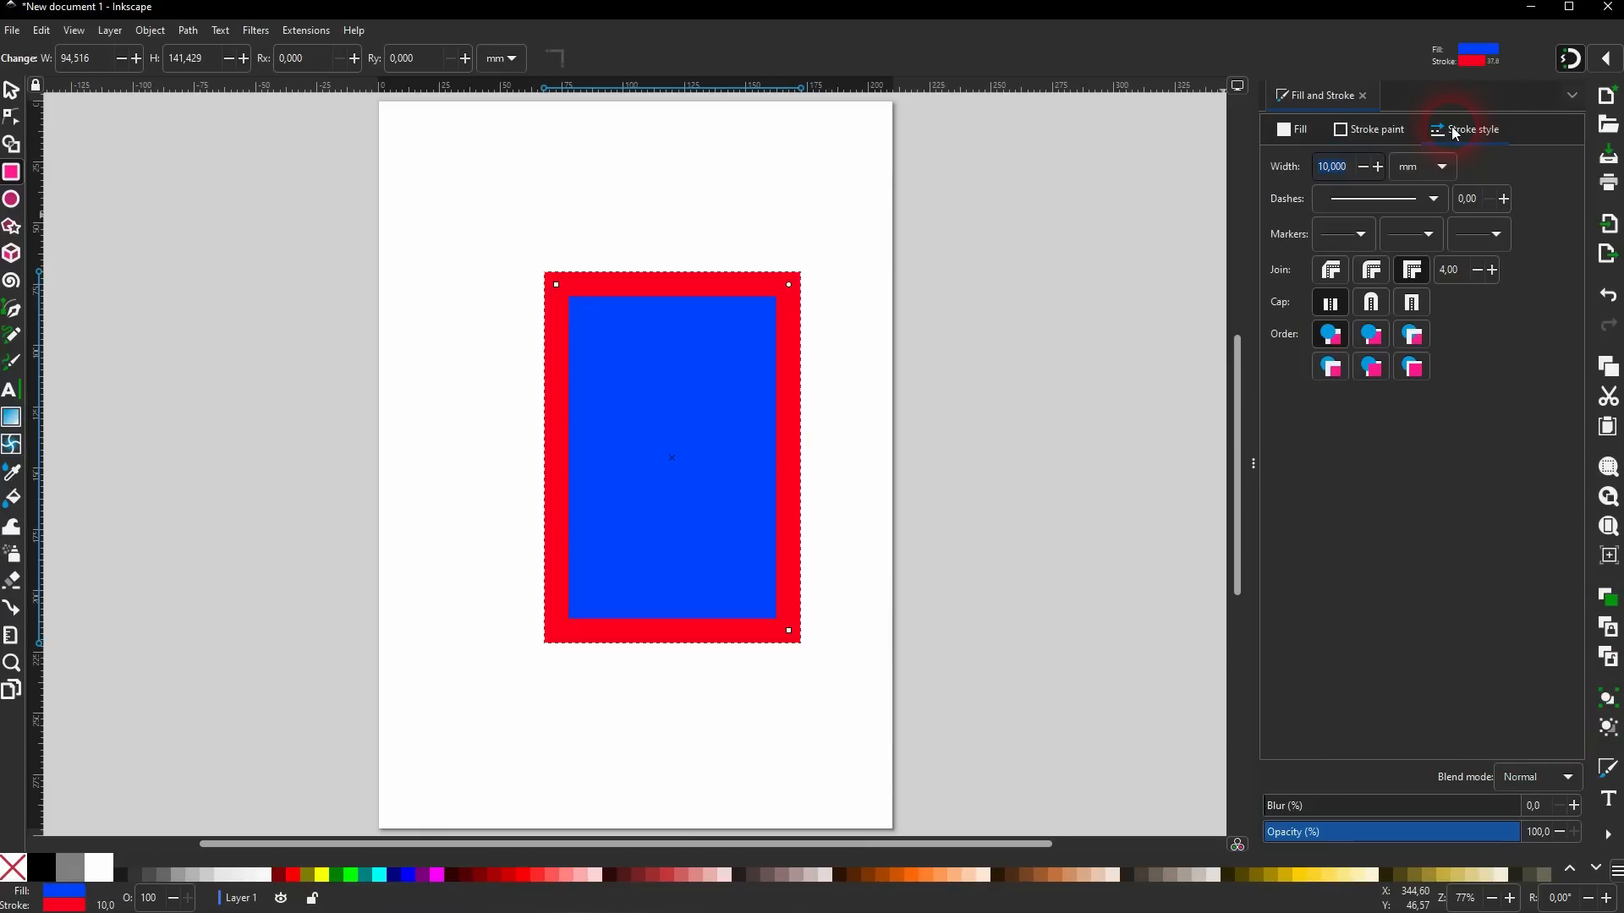
click(1362, 169)
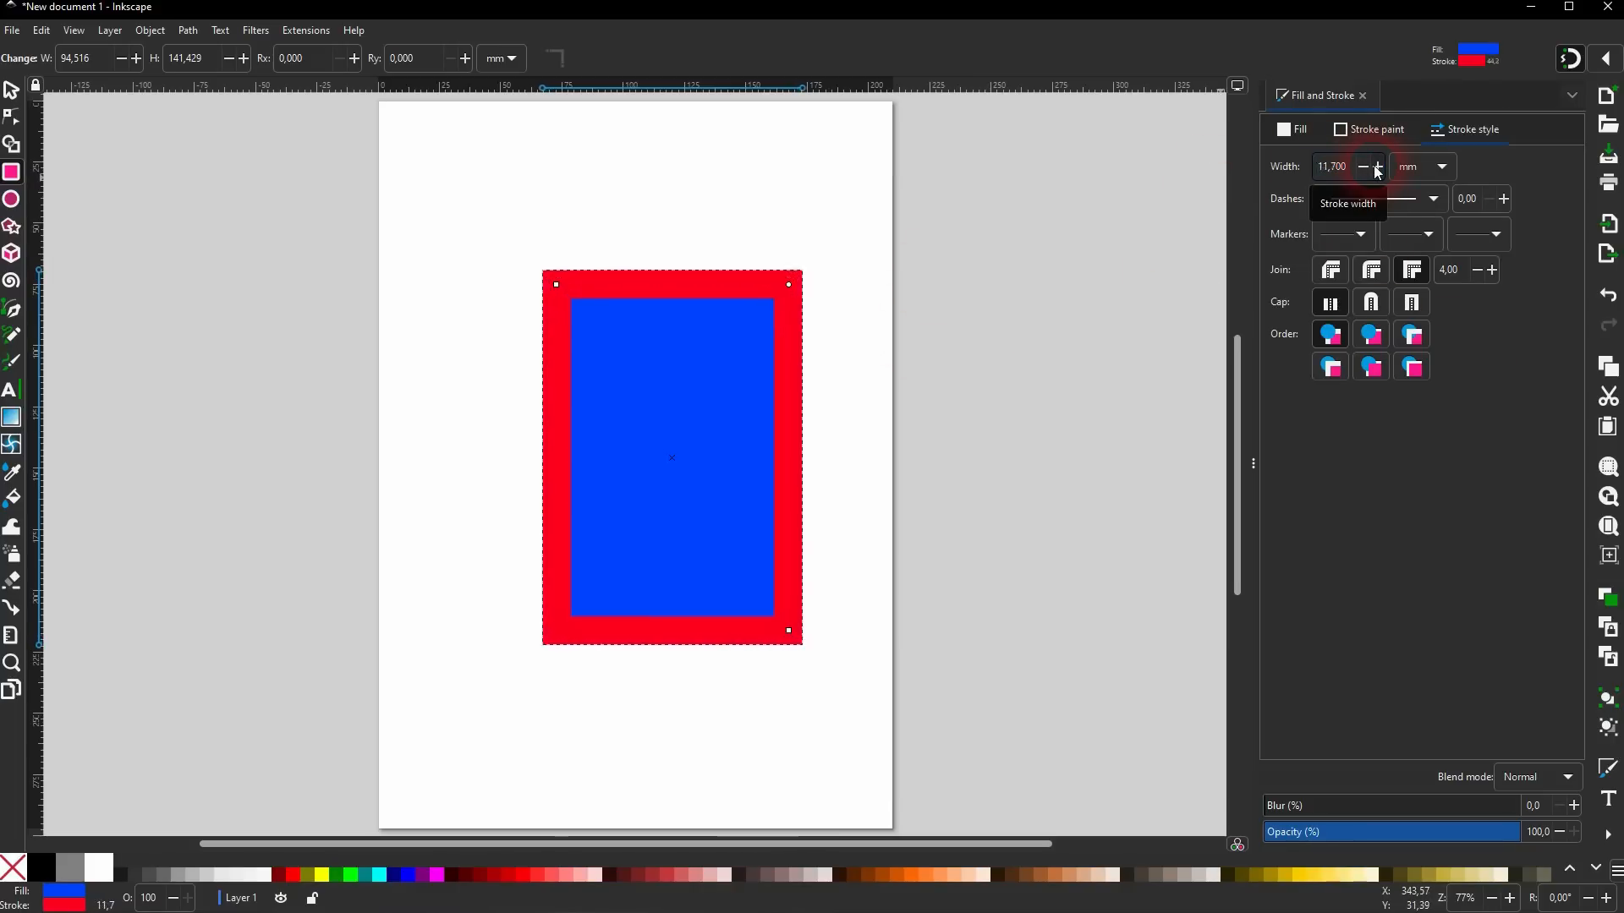
click(1434, 170)
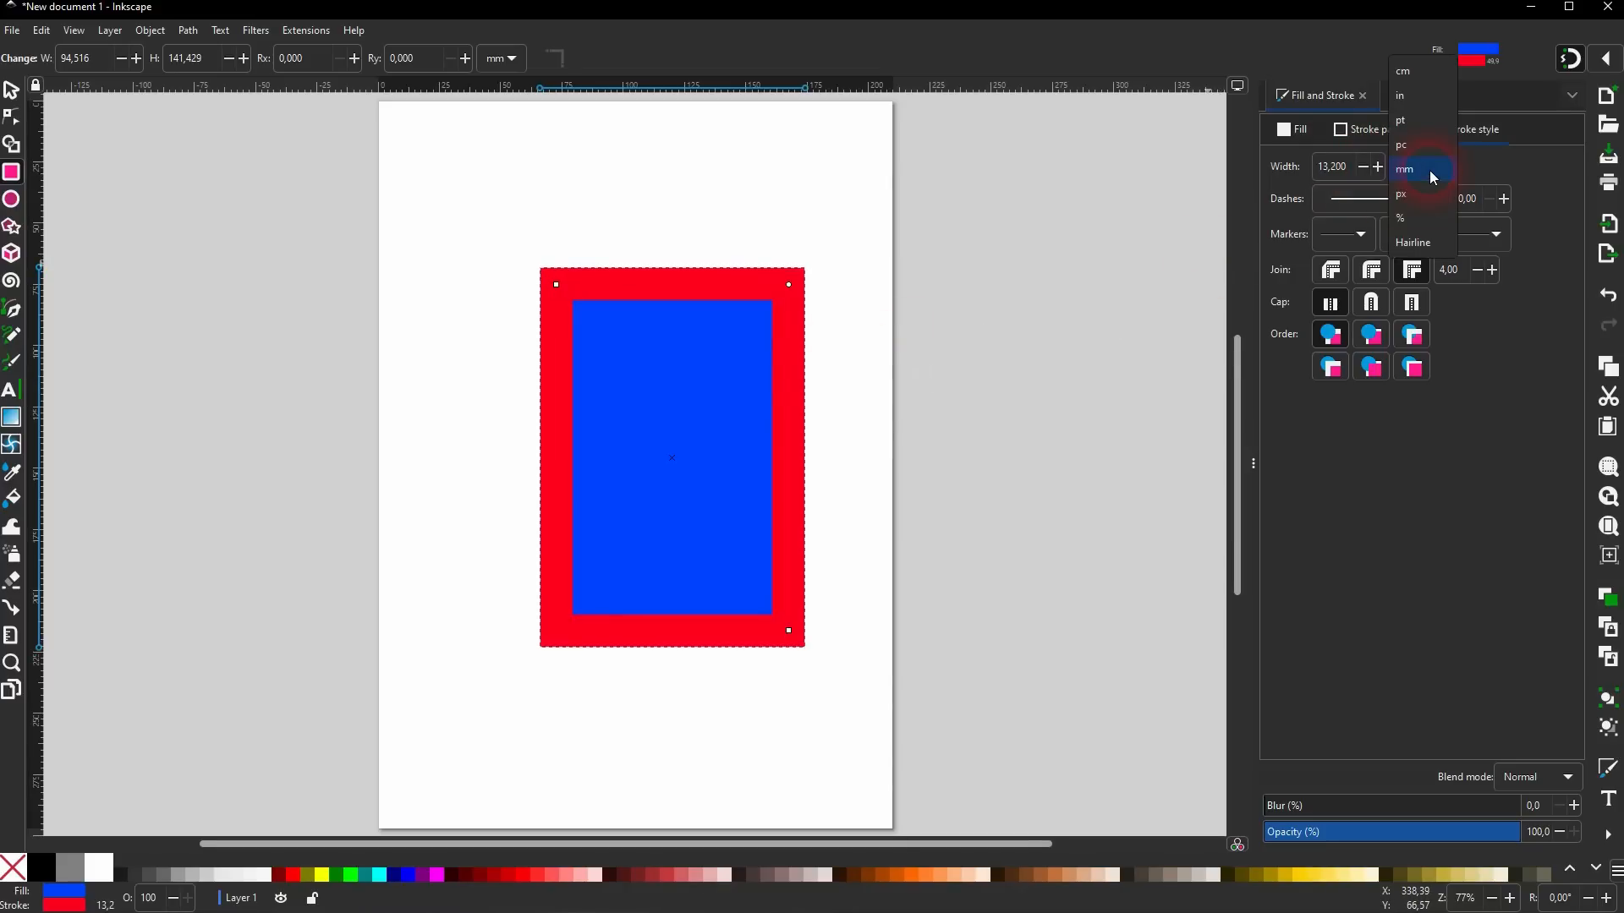
click(1519, 378)
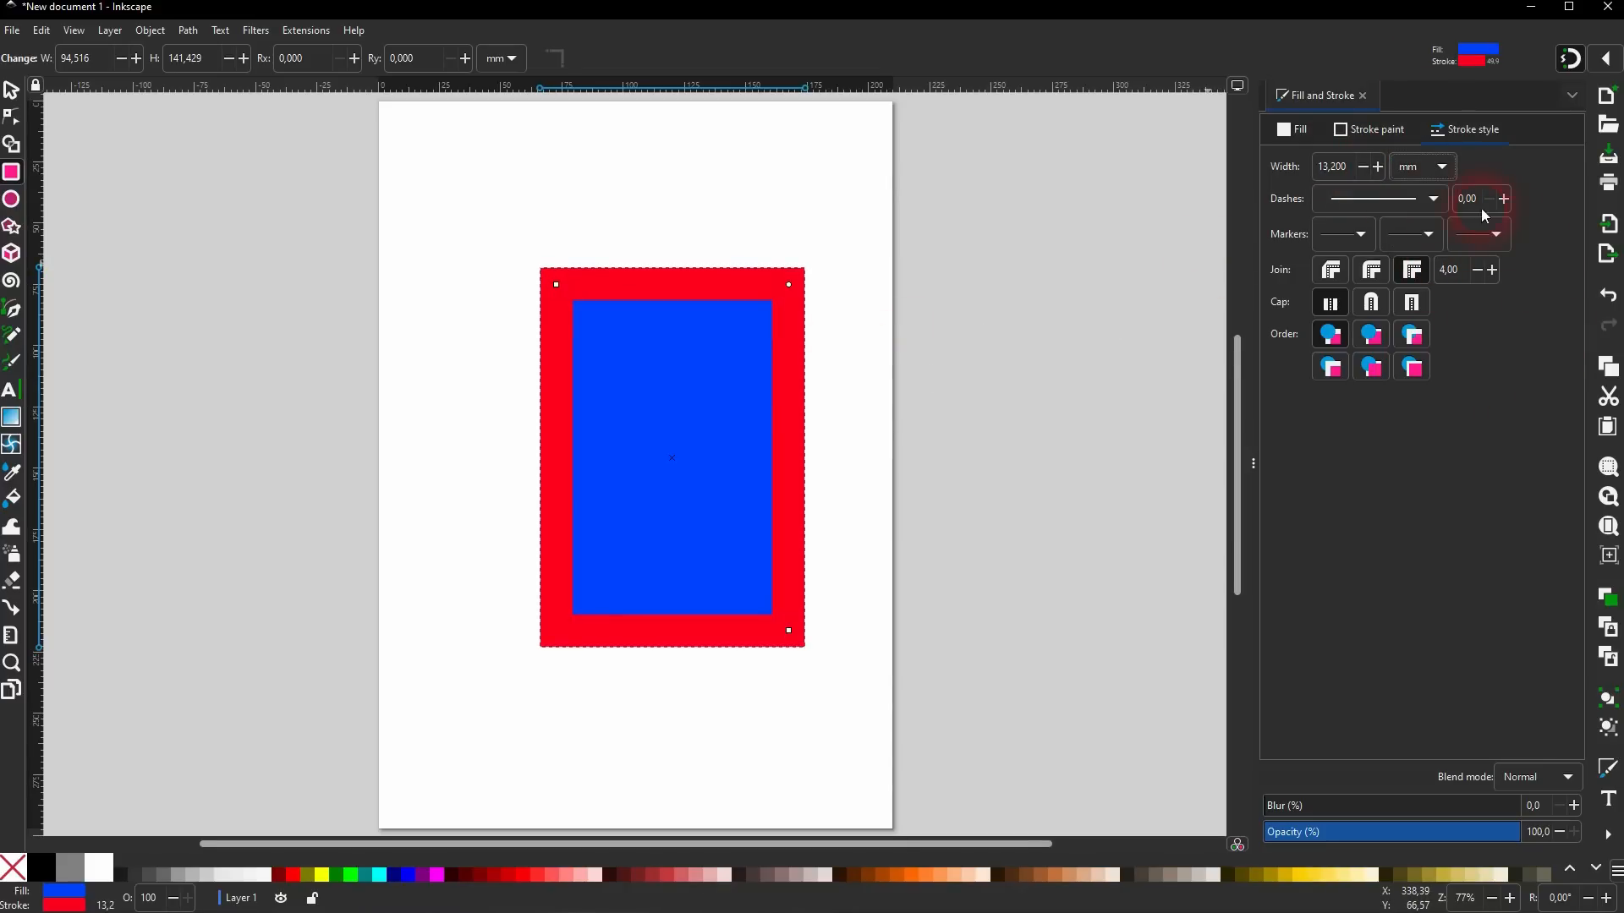
Try dash patterns 1 1 and 8 1 on the stroke, settling on 2 4 with a dash offset of 2.
click(1384, 202)
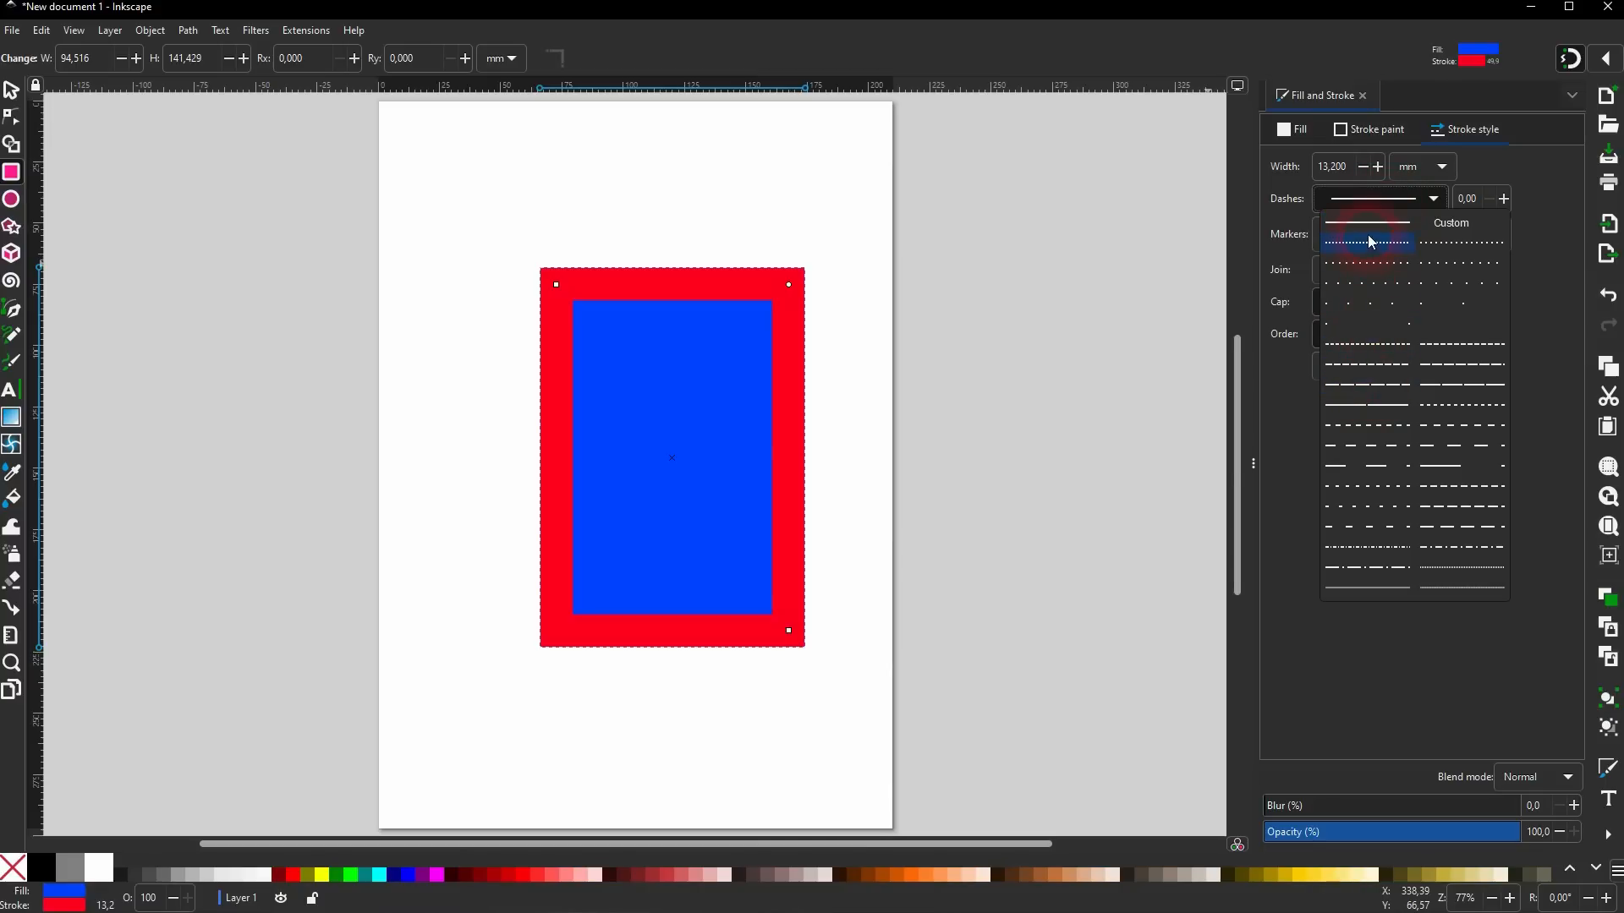
click(1372, 245)
click(1396, 209)
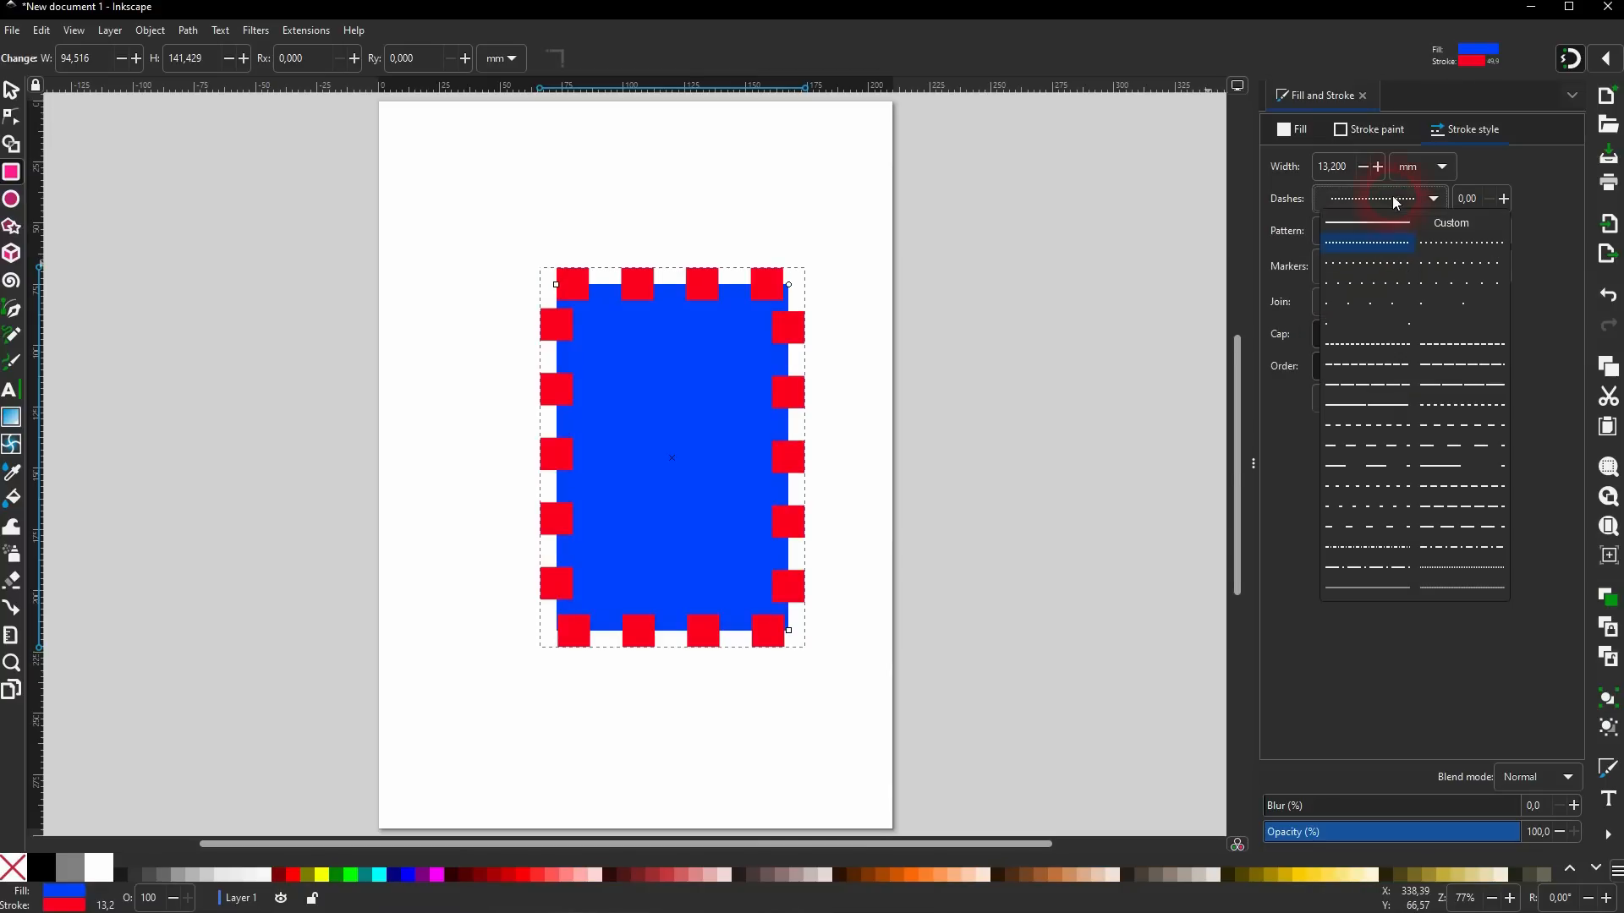
click(1398, 389)
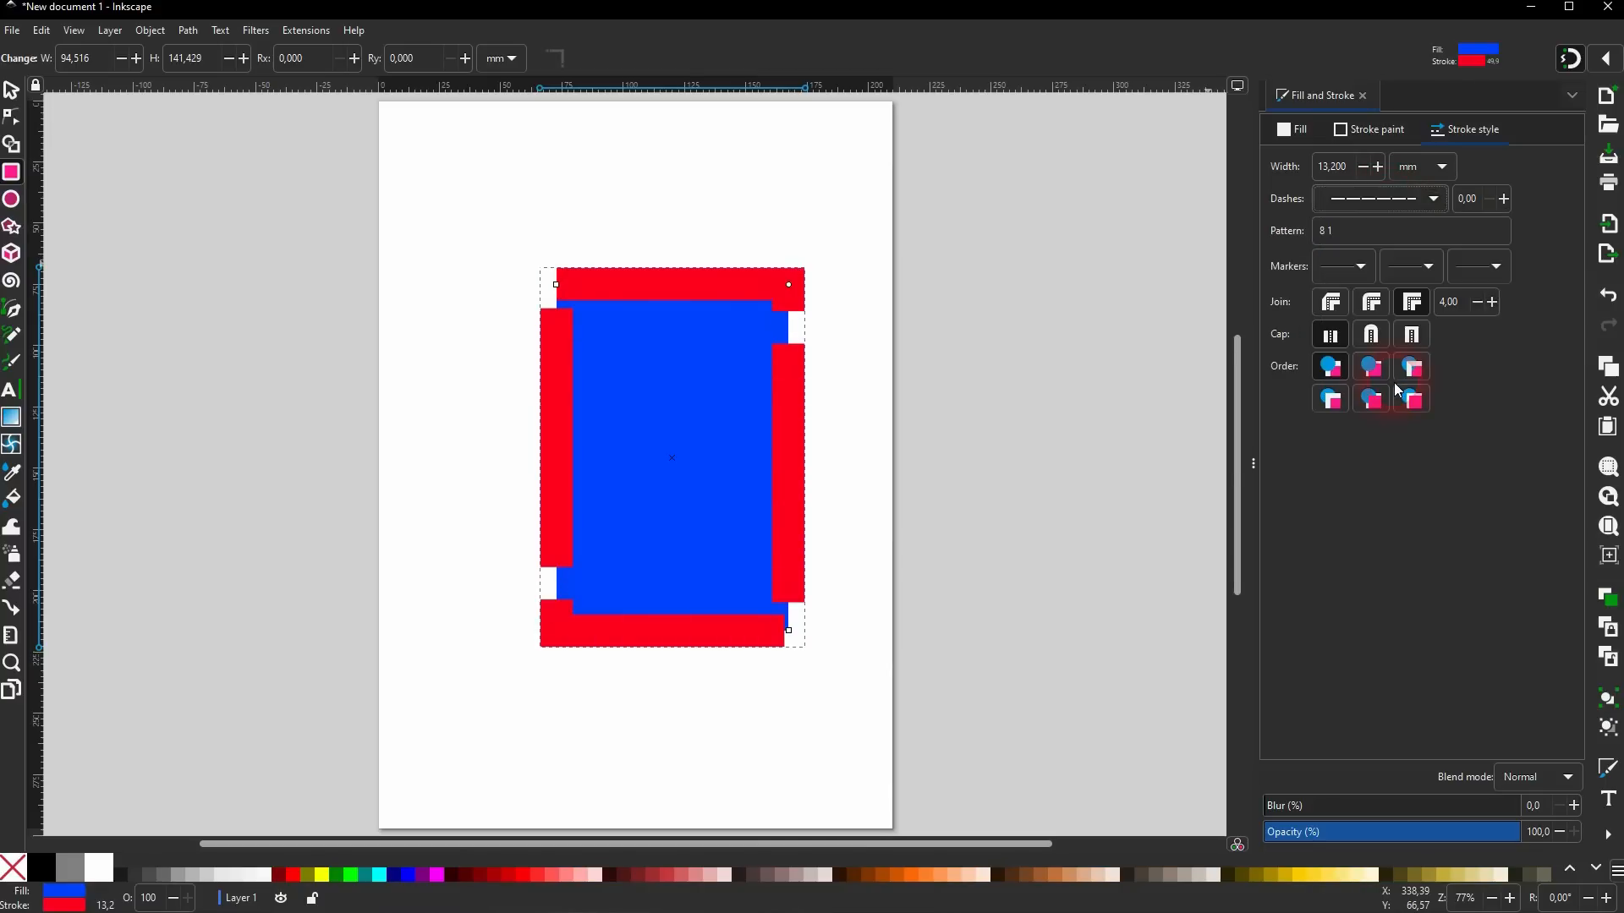
click(1394, 205)
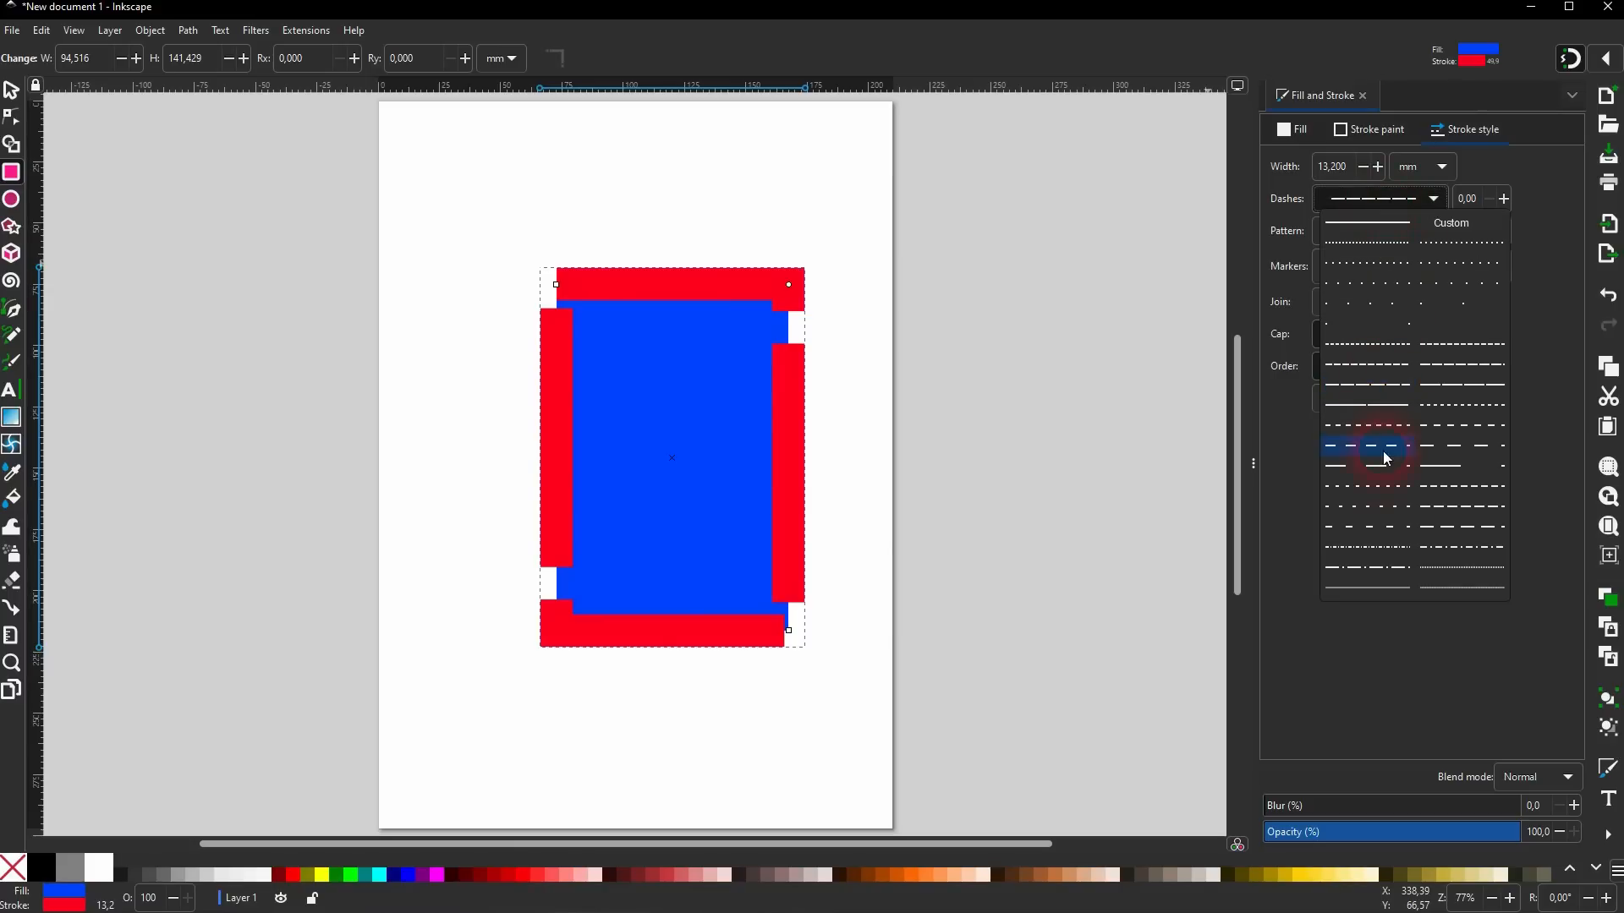
click(1385, 488)
click(1502, 200)
drag(1501, 200, 1487, 200)
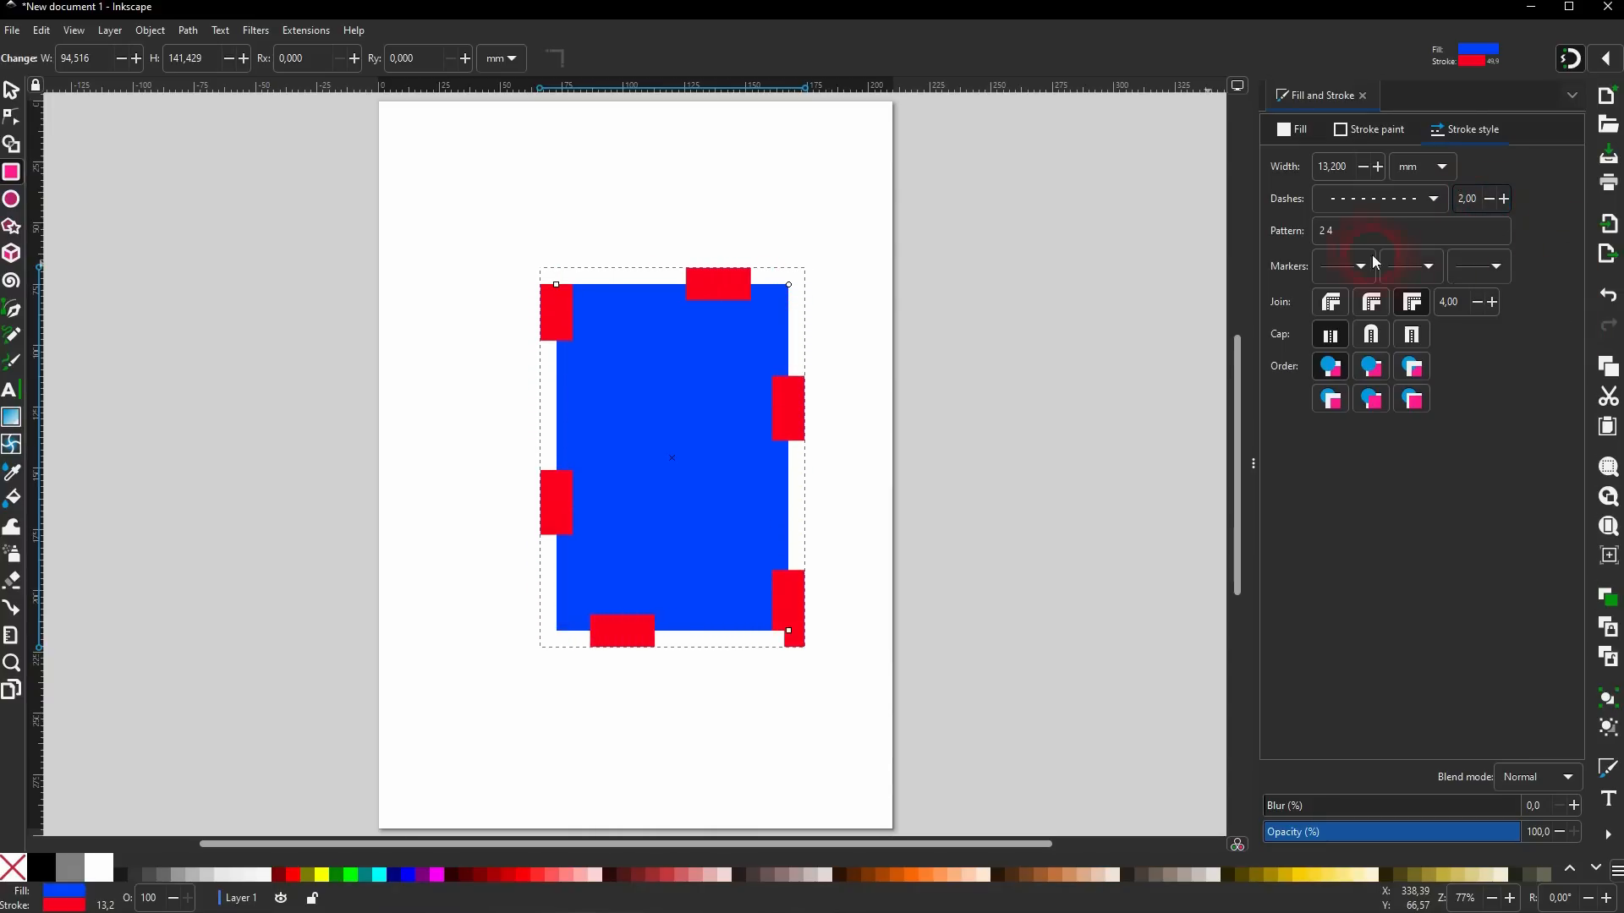
Inspect the custom dash pattern value and switch the stroke to the dash-dot pattern 2 1 0.5 1.
click(1405, 241)
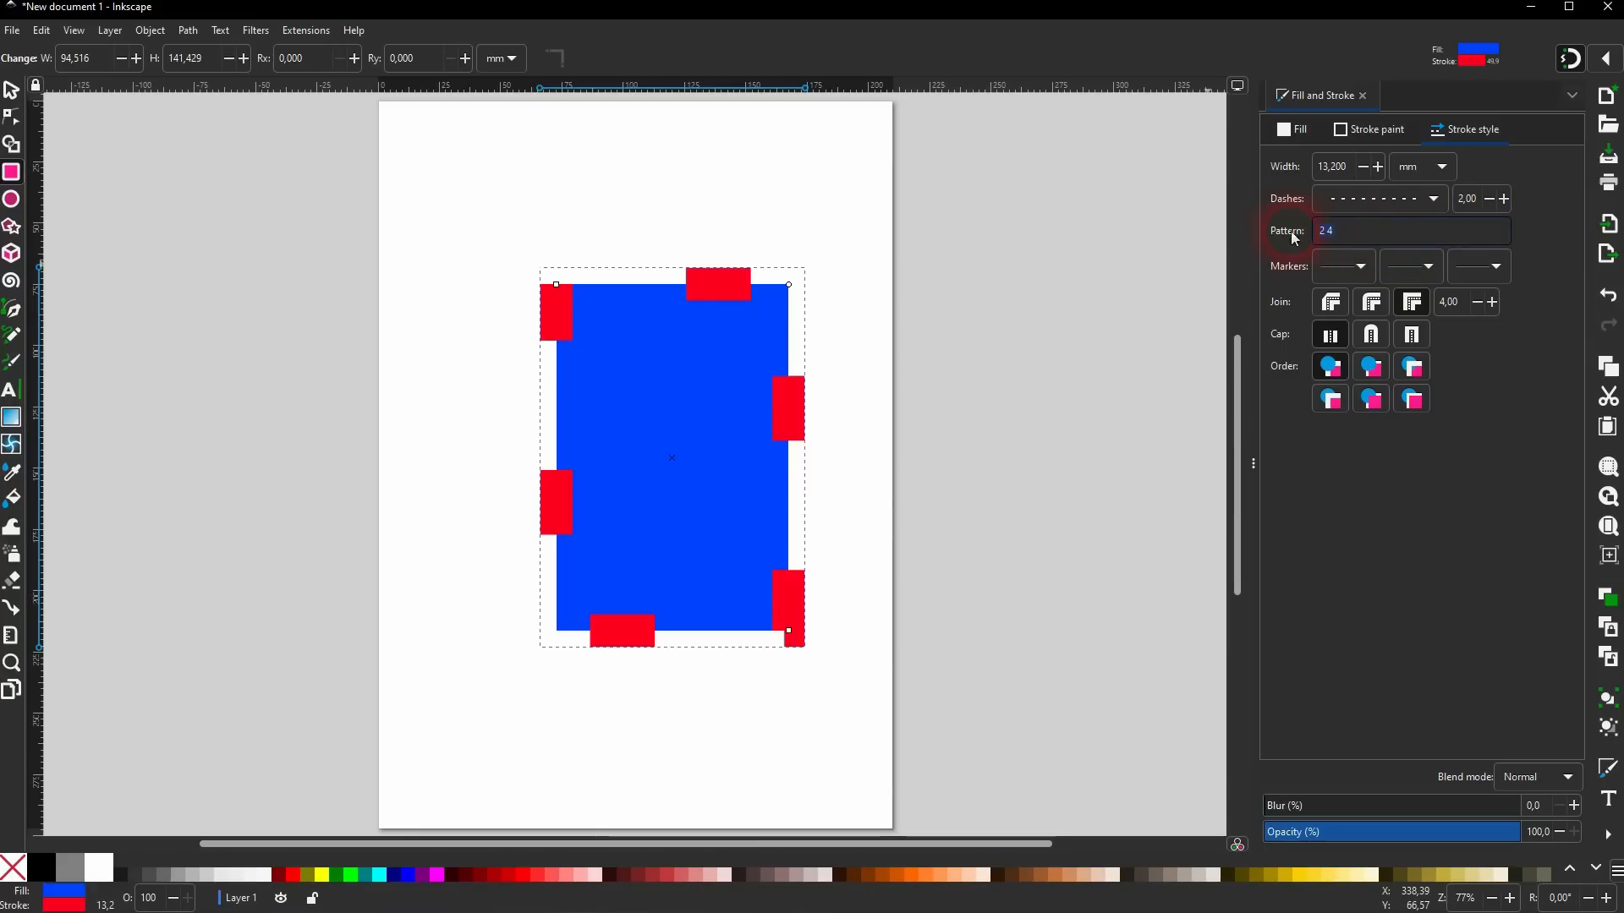
click(1412, 203)
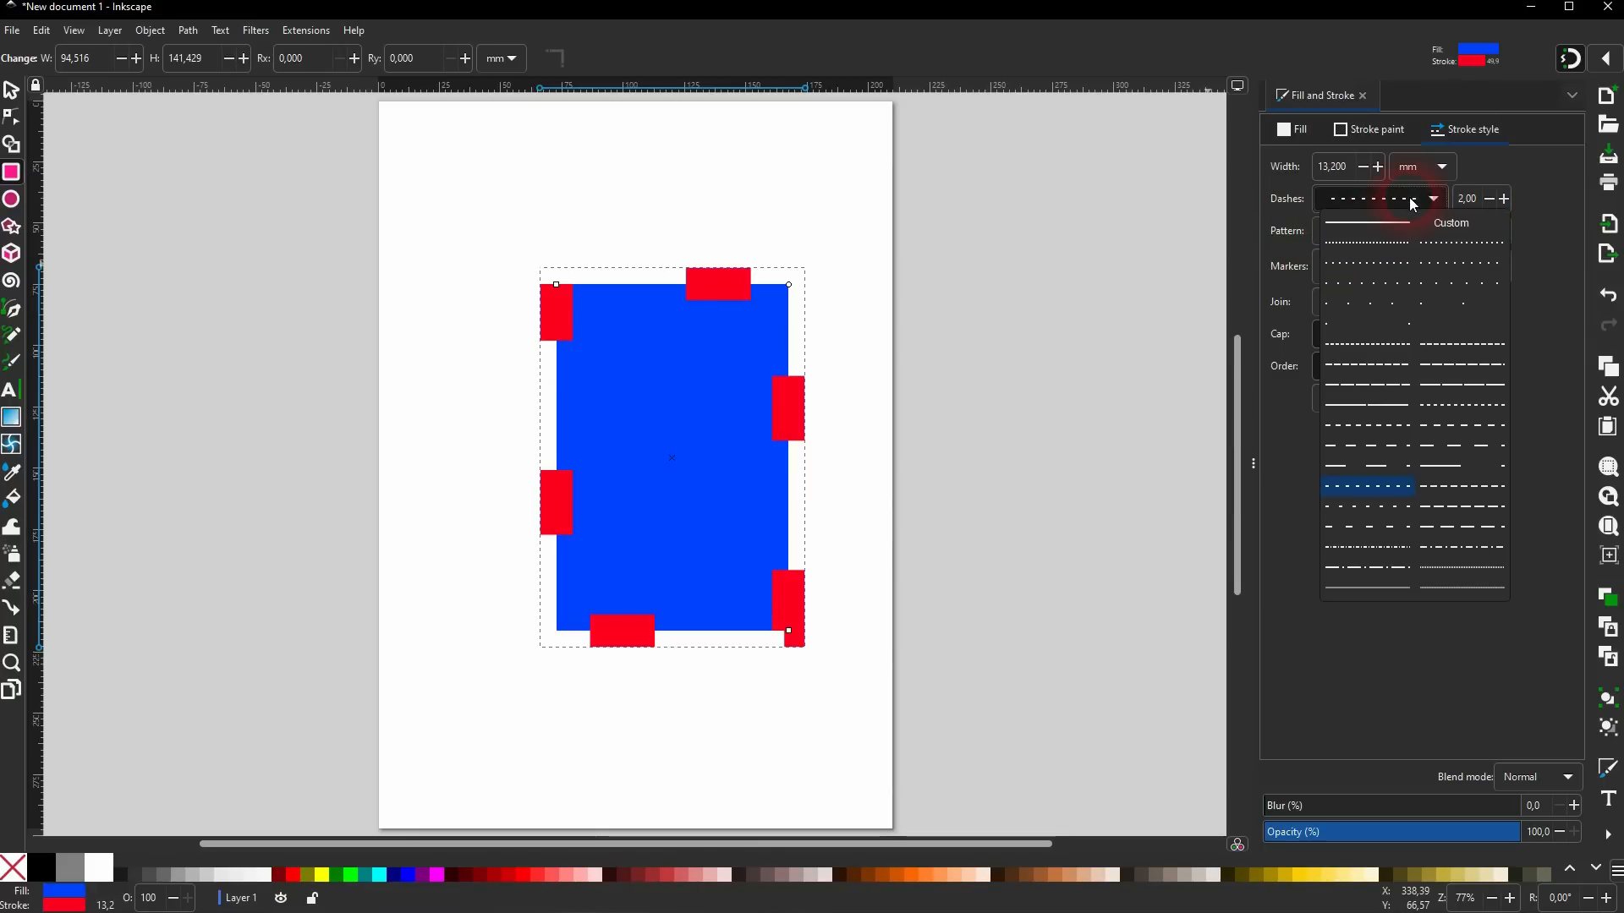
click(1388, 558)
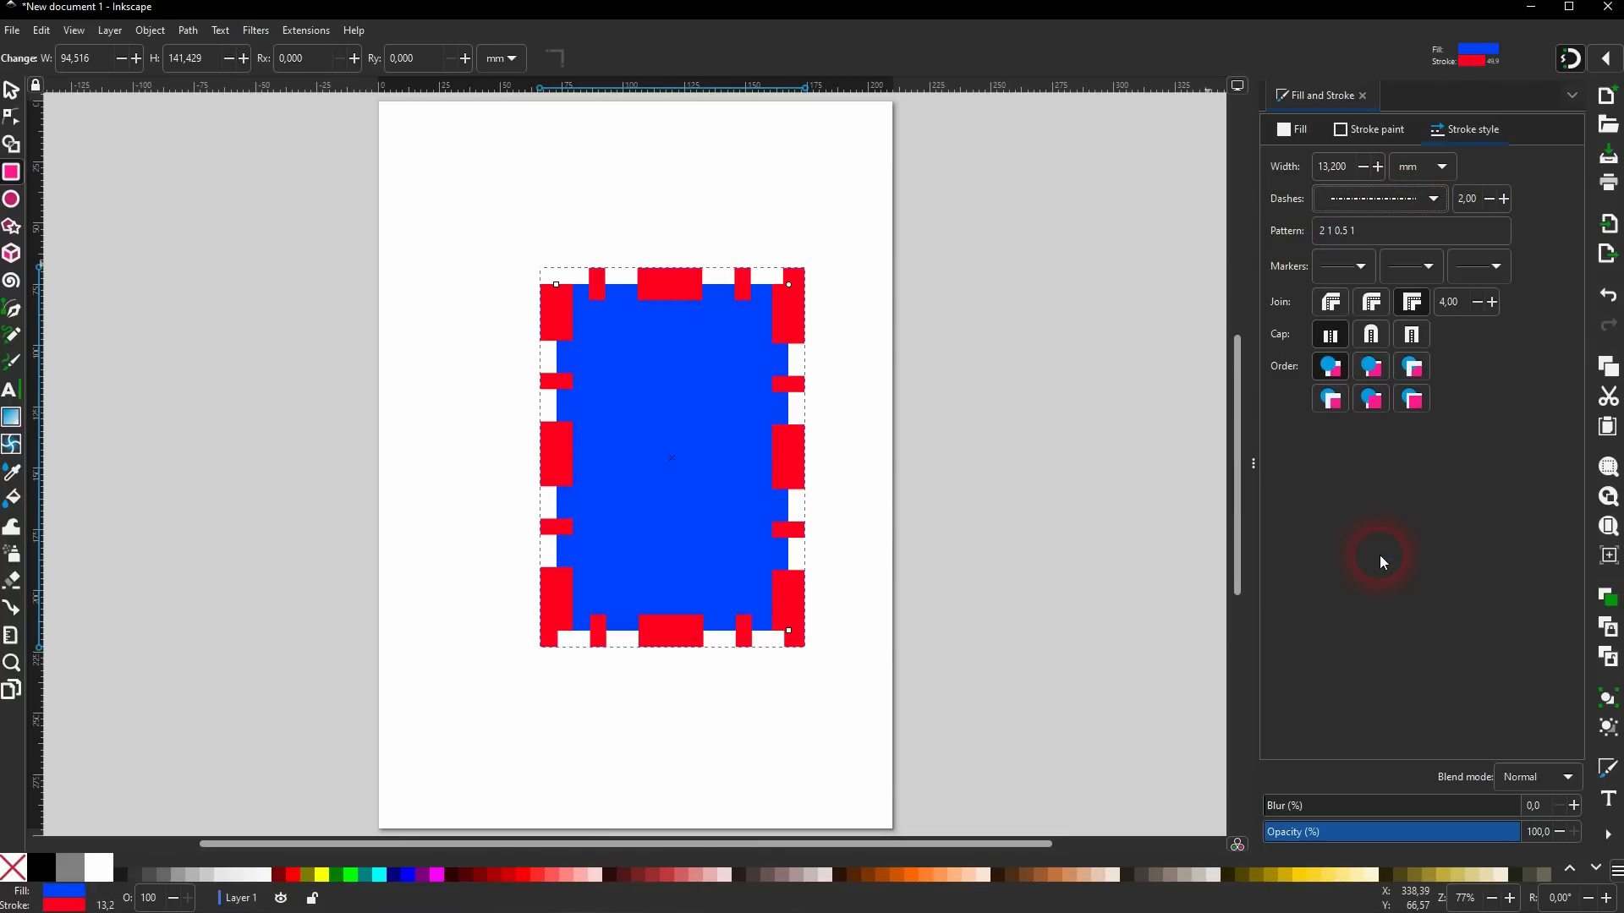
Set the stroke width to 2 mm, raise it to 3 mm, and apply the evenly dotted dash pattern 1 1.
drag(1359, 167, 1318, 178)
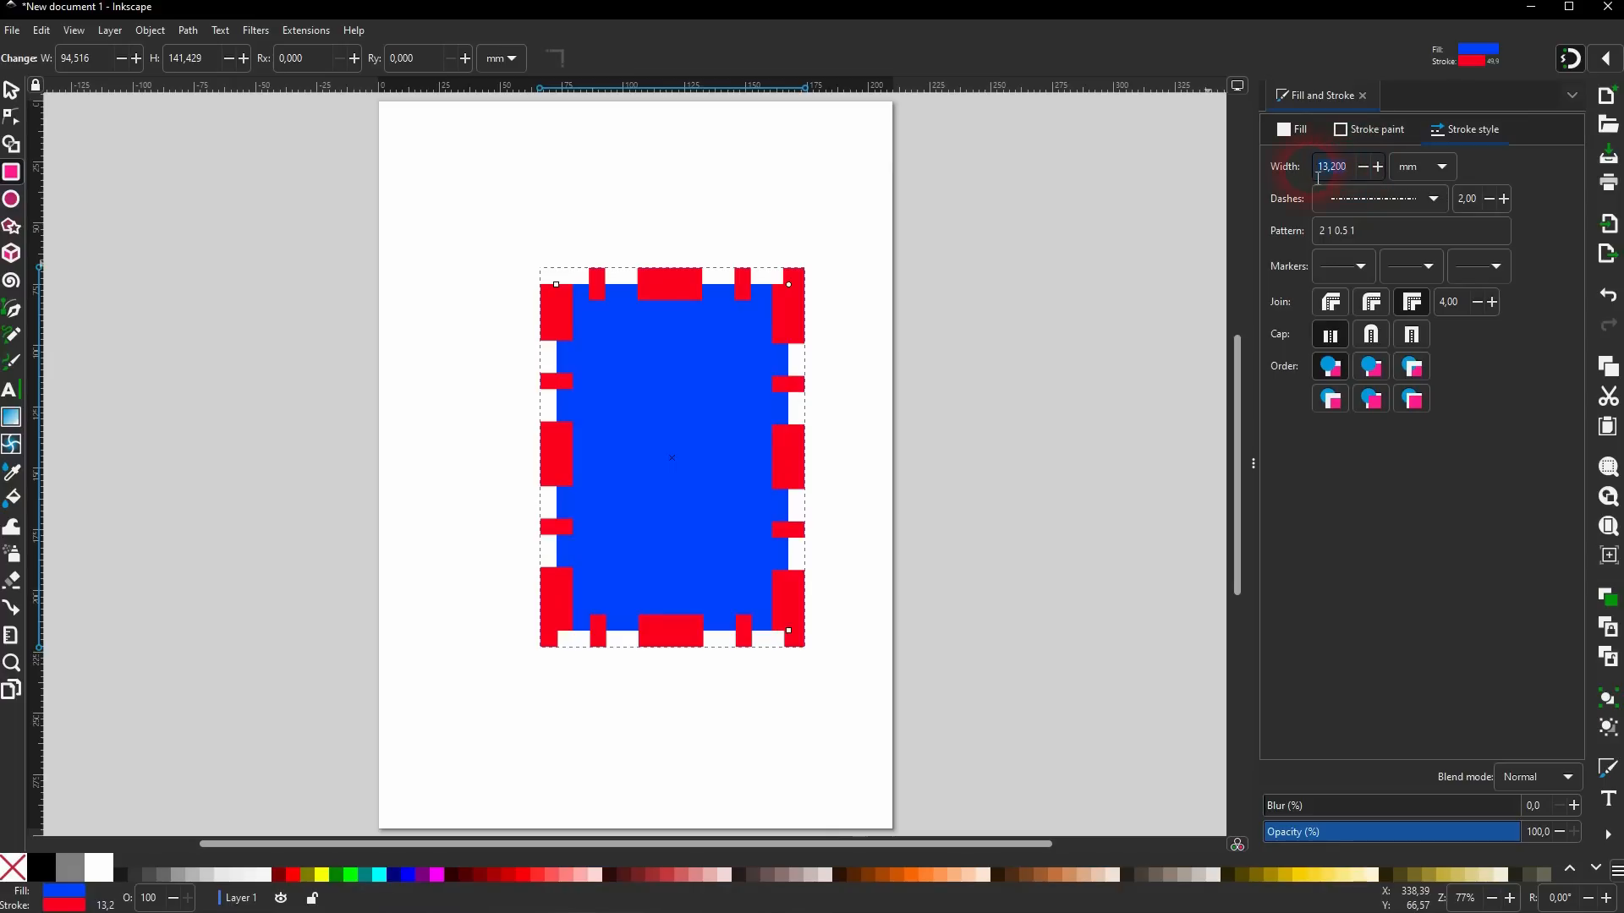
text(2)
key(Return)
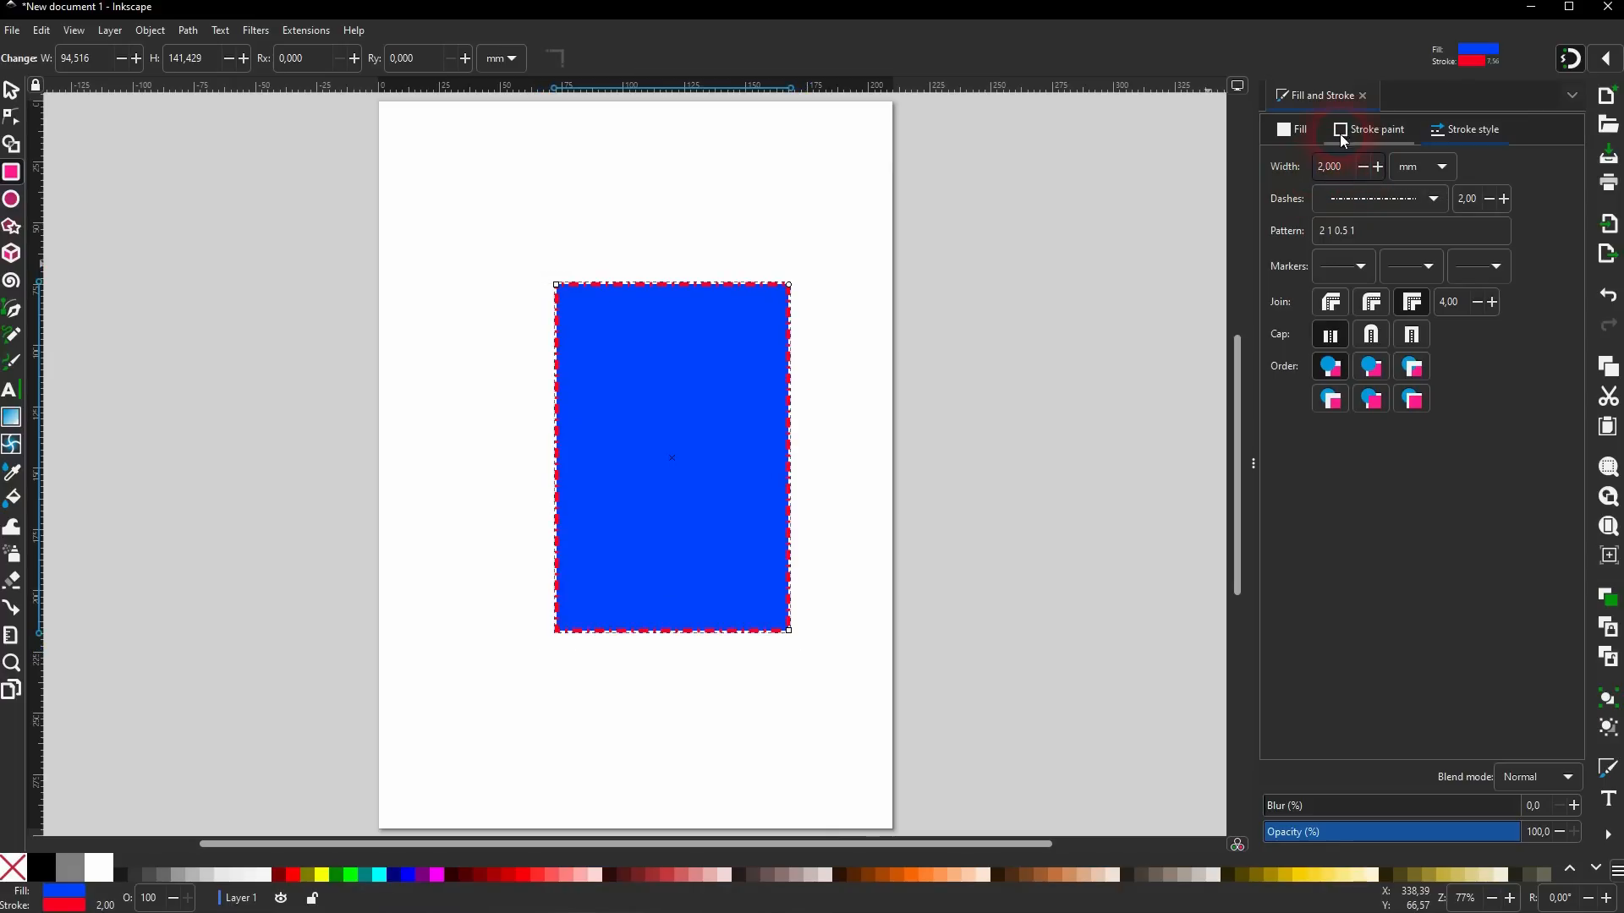
key(Up)
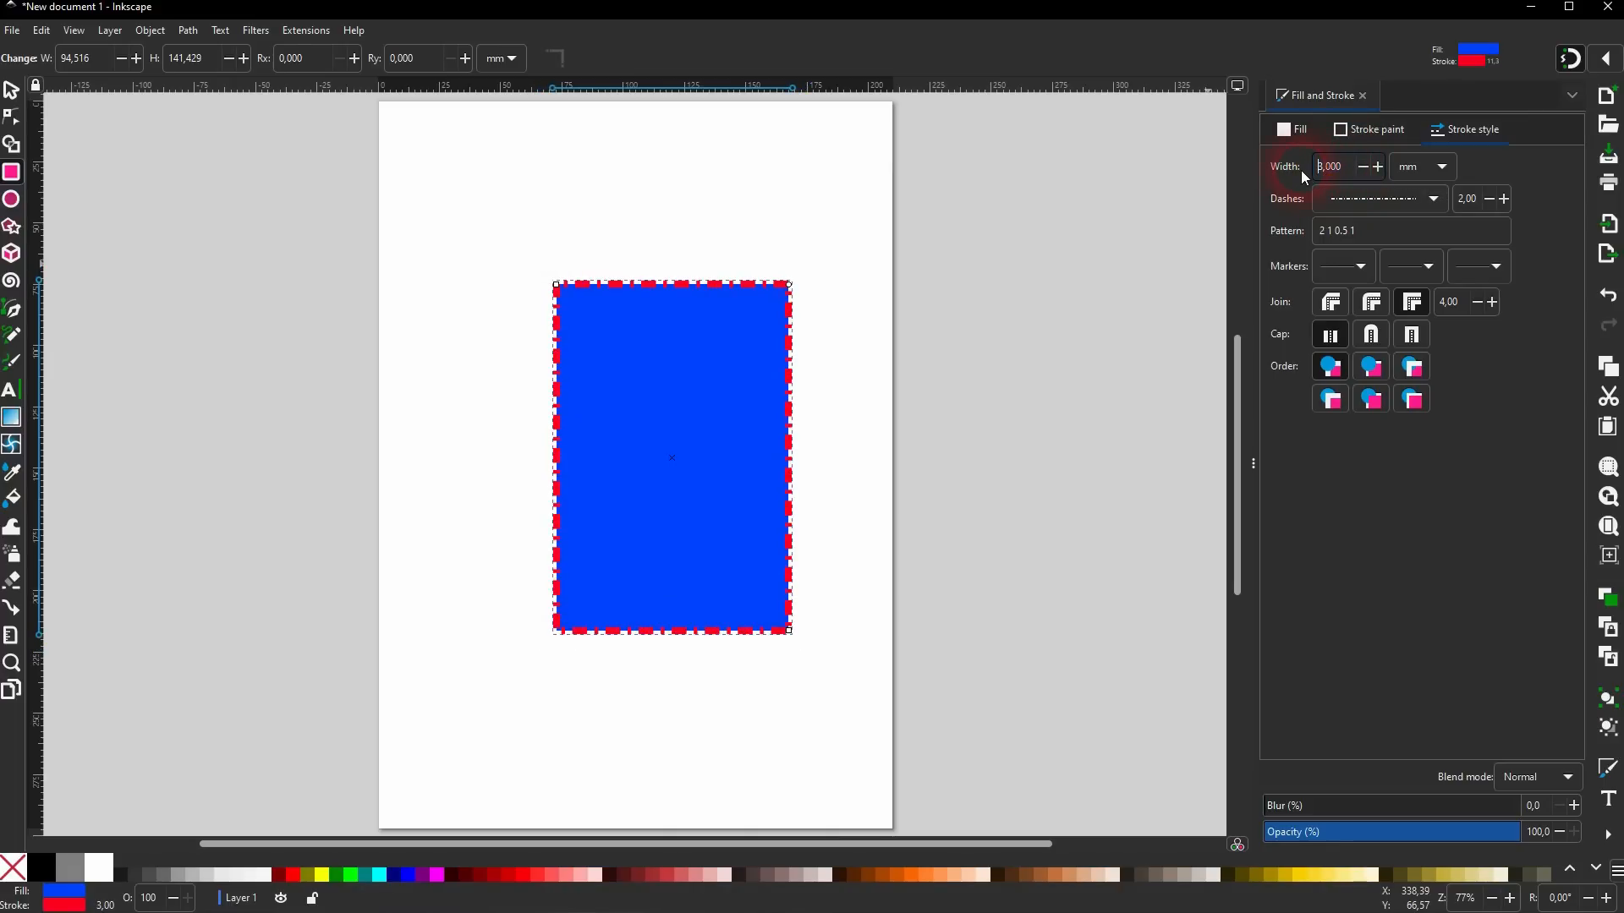
click(1366, 196)
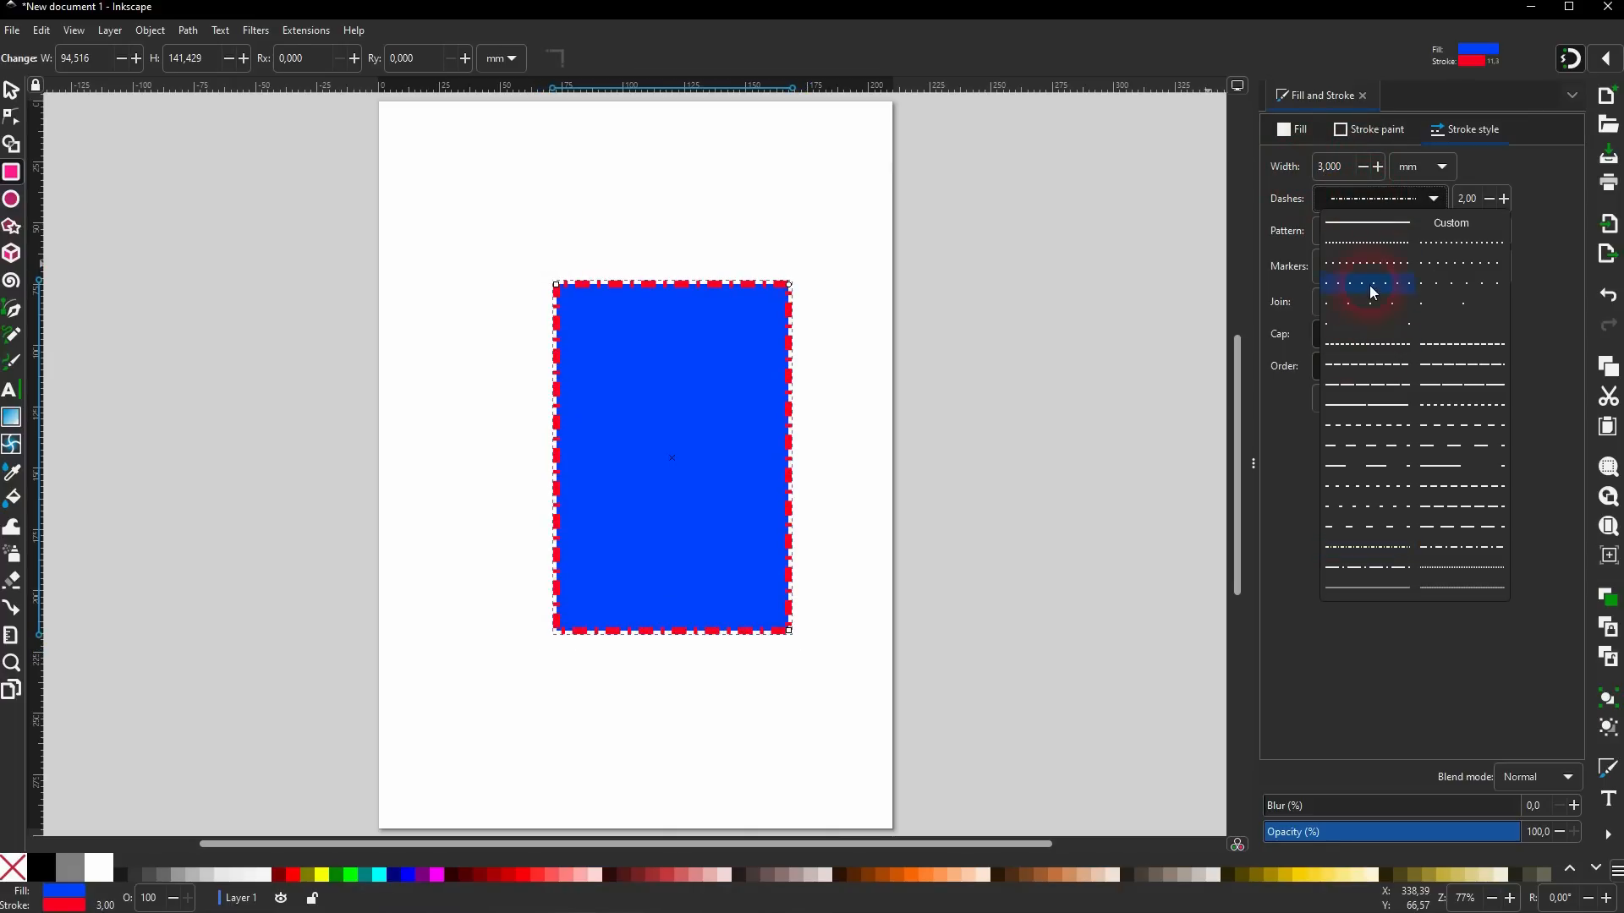
click(1370, 244)
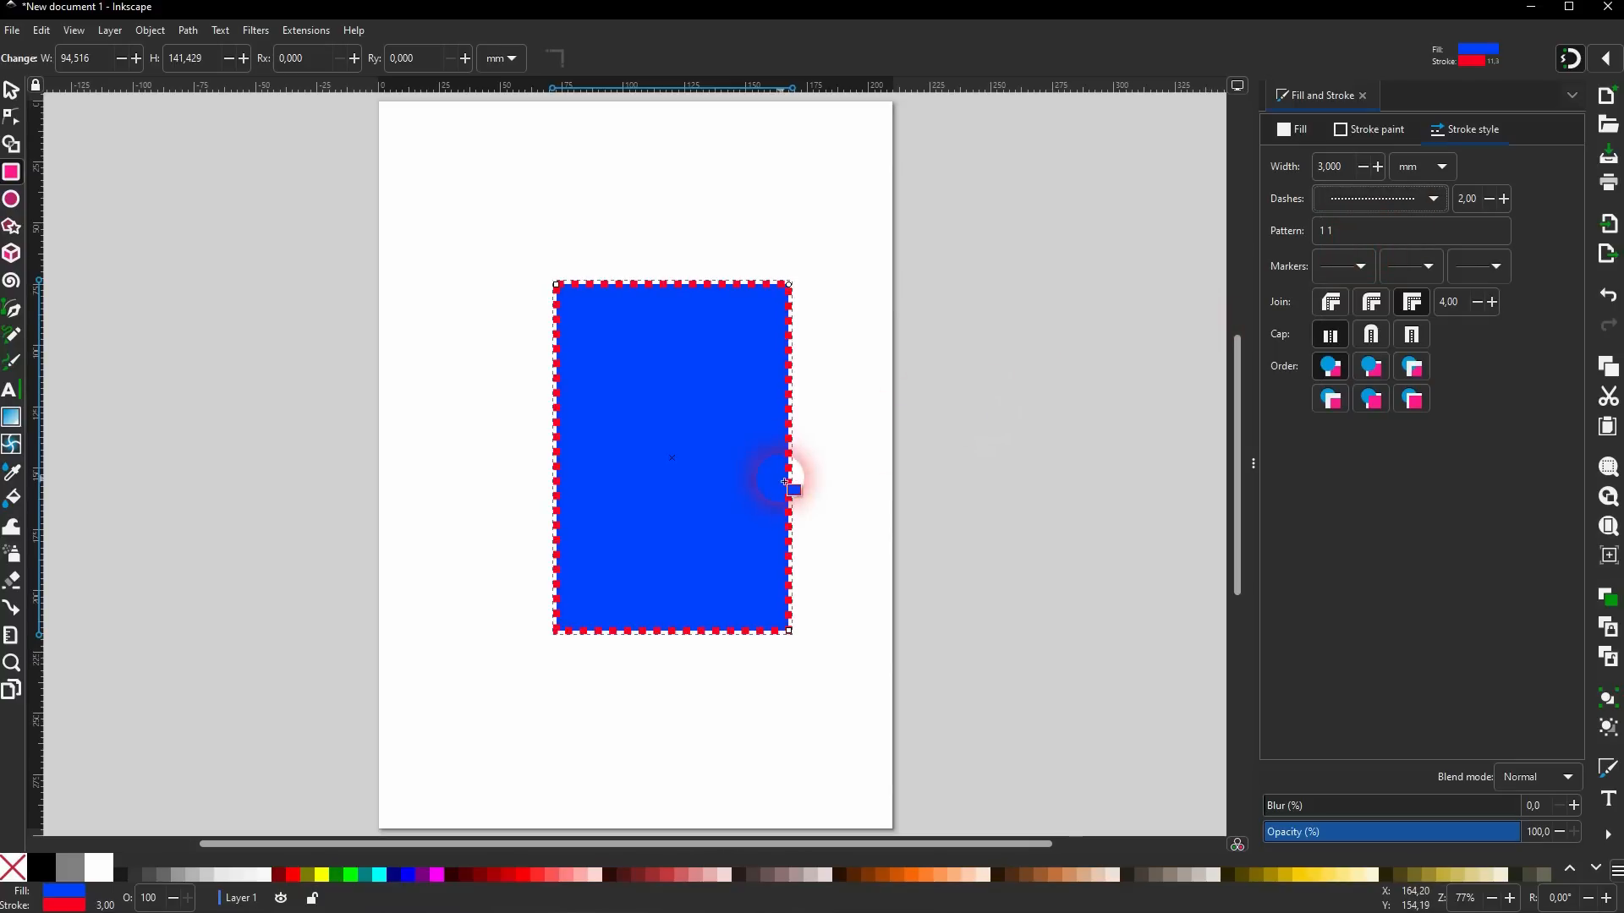
Compare round, butt and square caps on the dashes along the rectangle's right edge, ending with the square cap.
scroll(778, 507, up, 7)
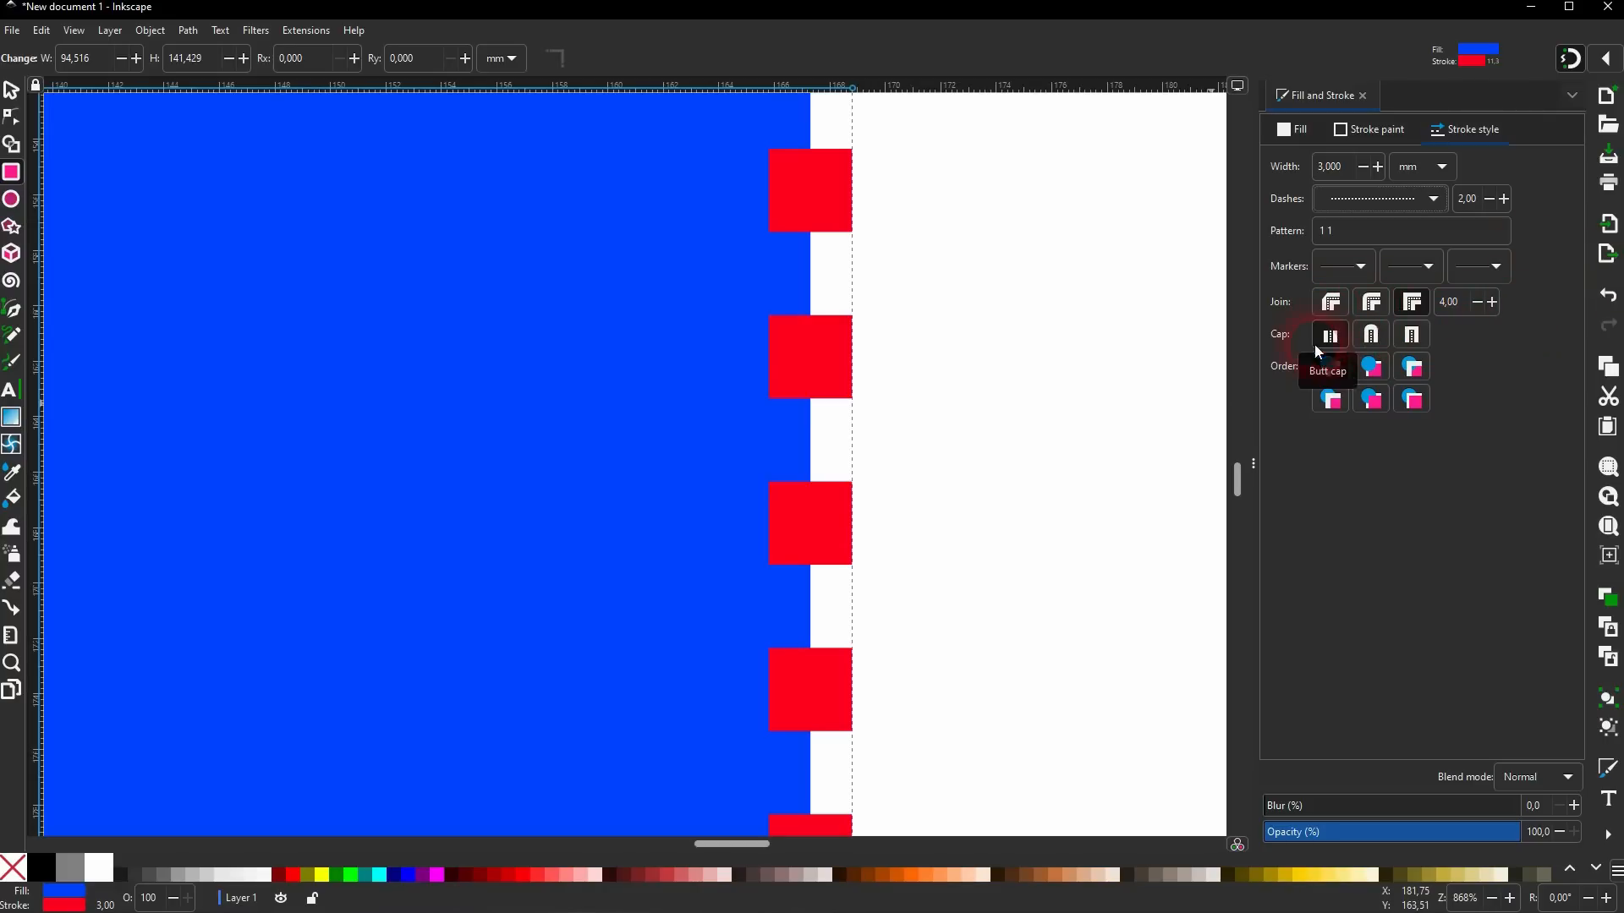
click(1372, 336)
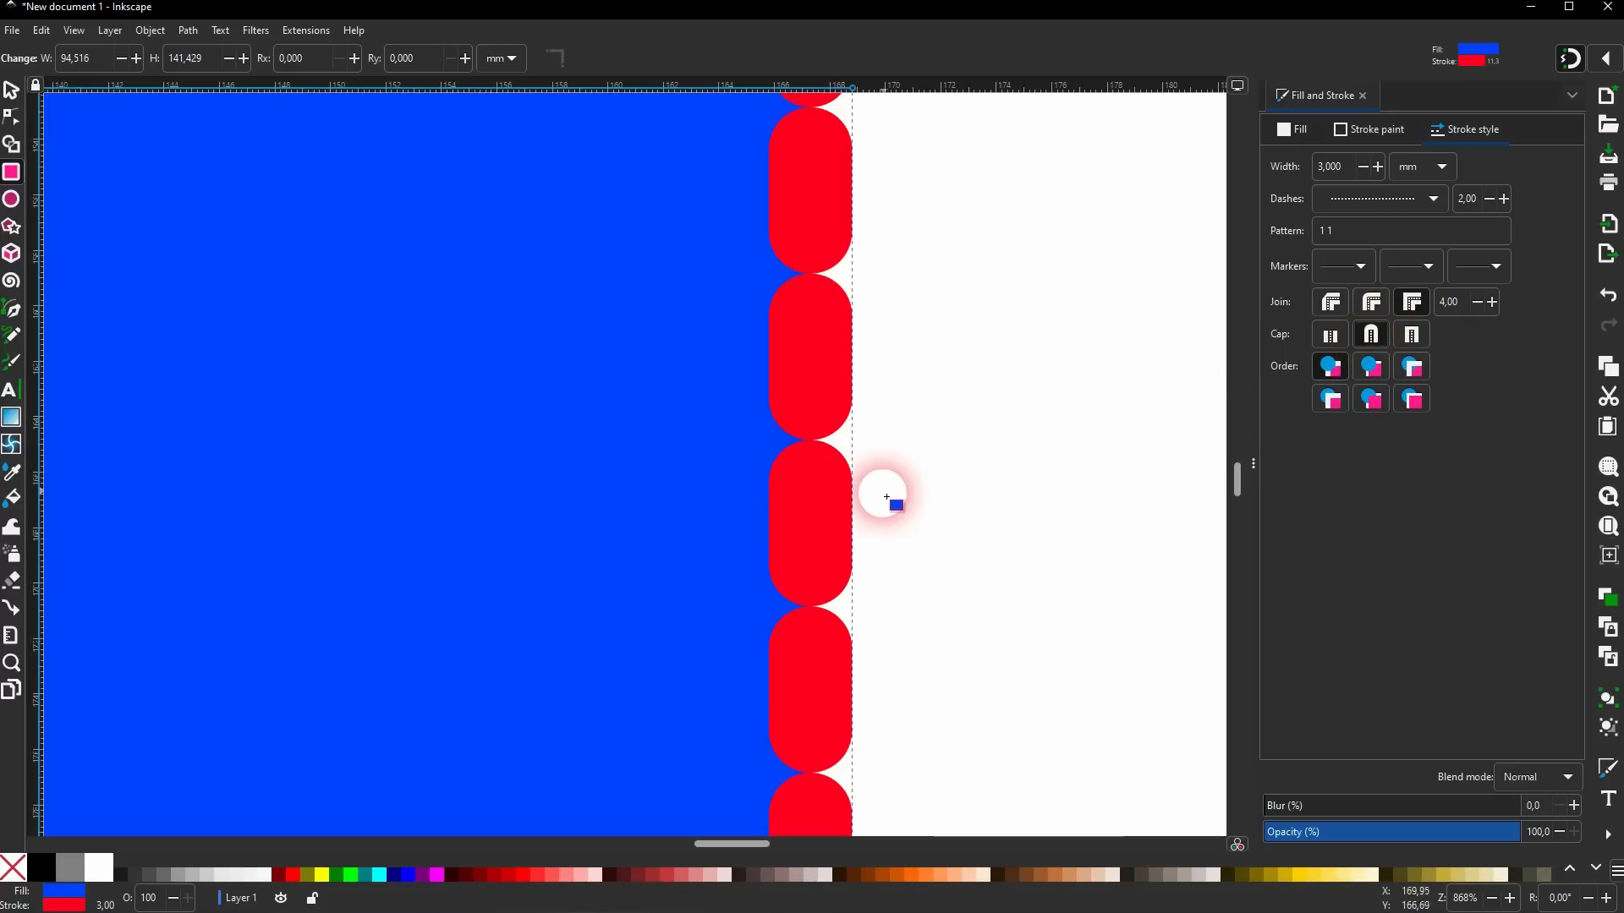
click(1331, 337)
click(1412, 337)
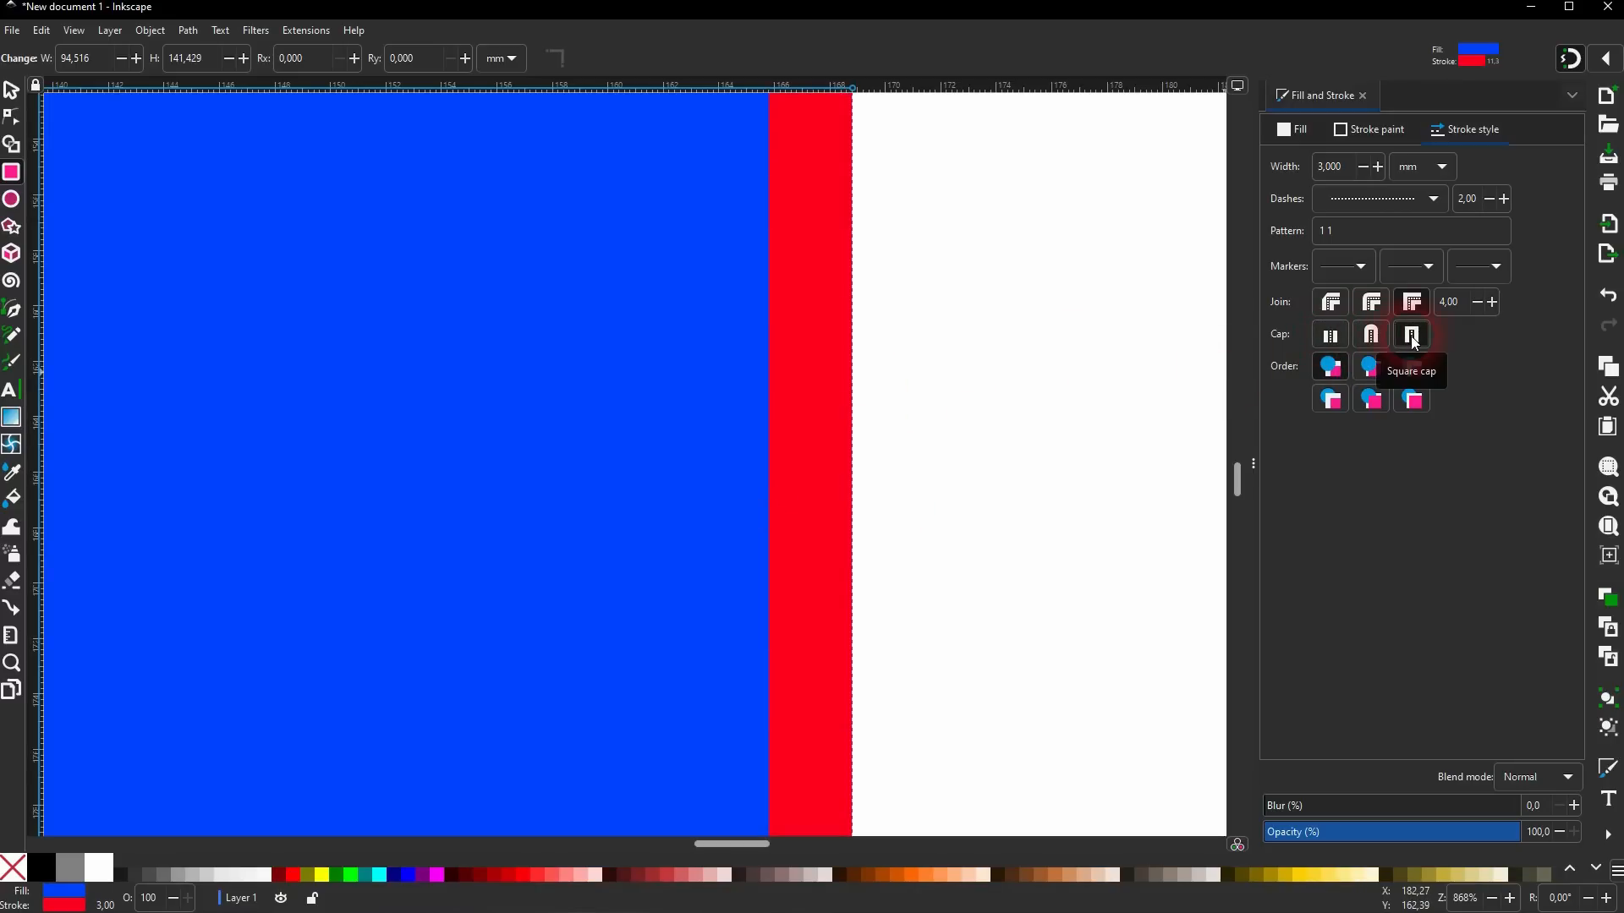
click(1317, 338)
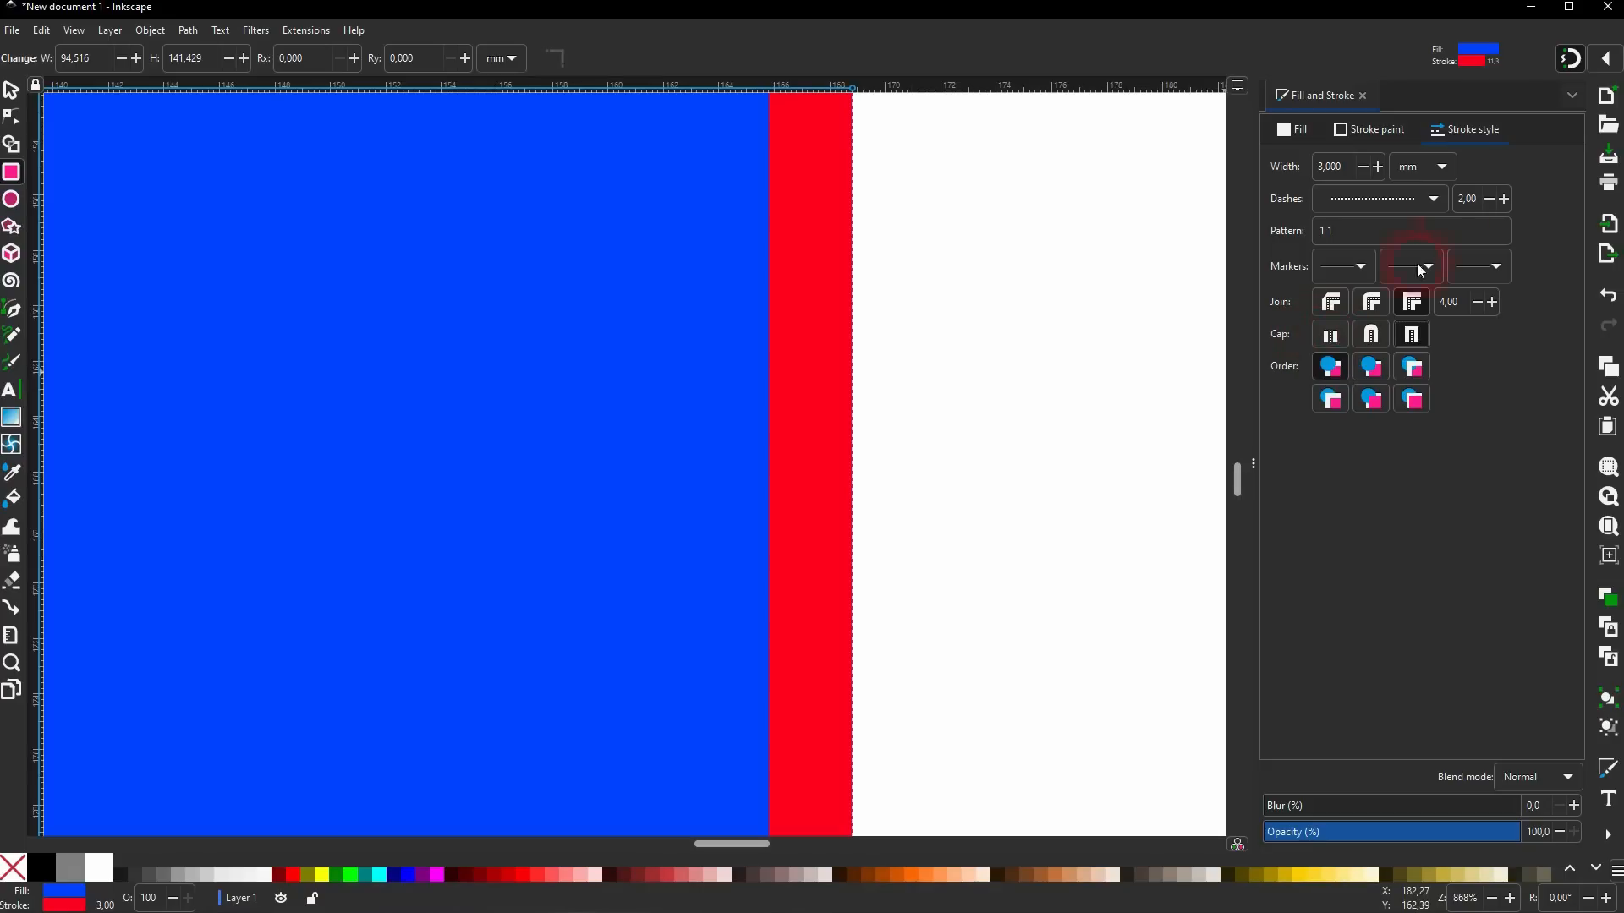
Try the wider-spaced dash patterns 1 12 and 1 6 on the stroke, settling on 1 3.
click(1425, 199)
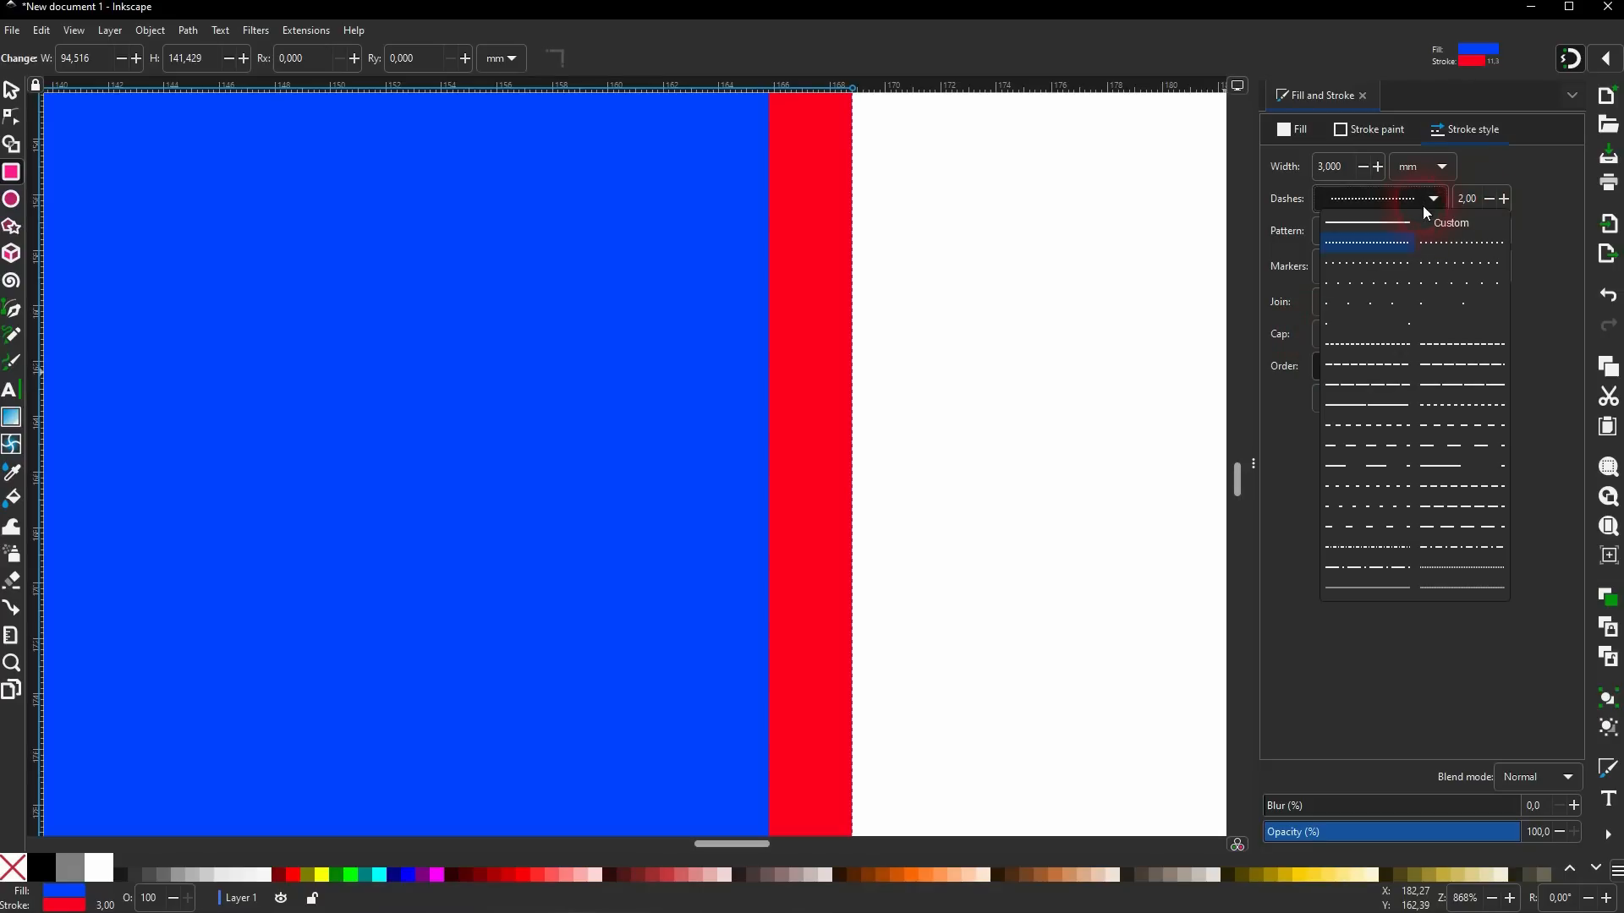
click(1379, 292)
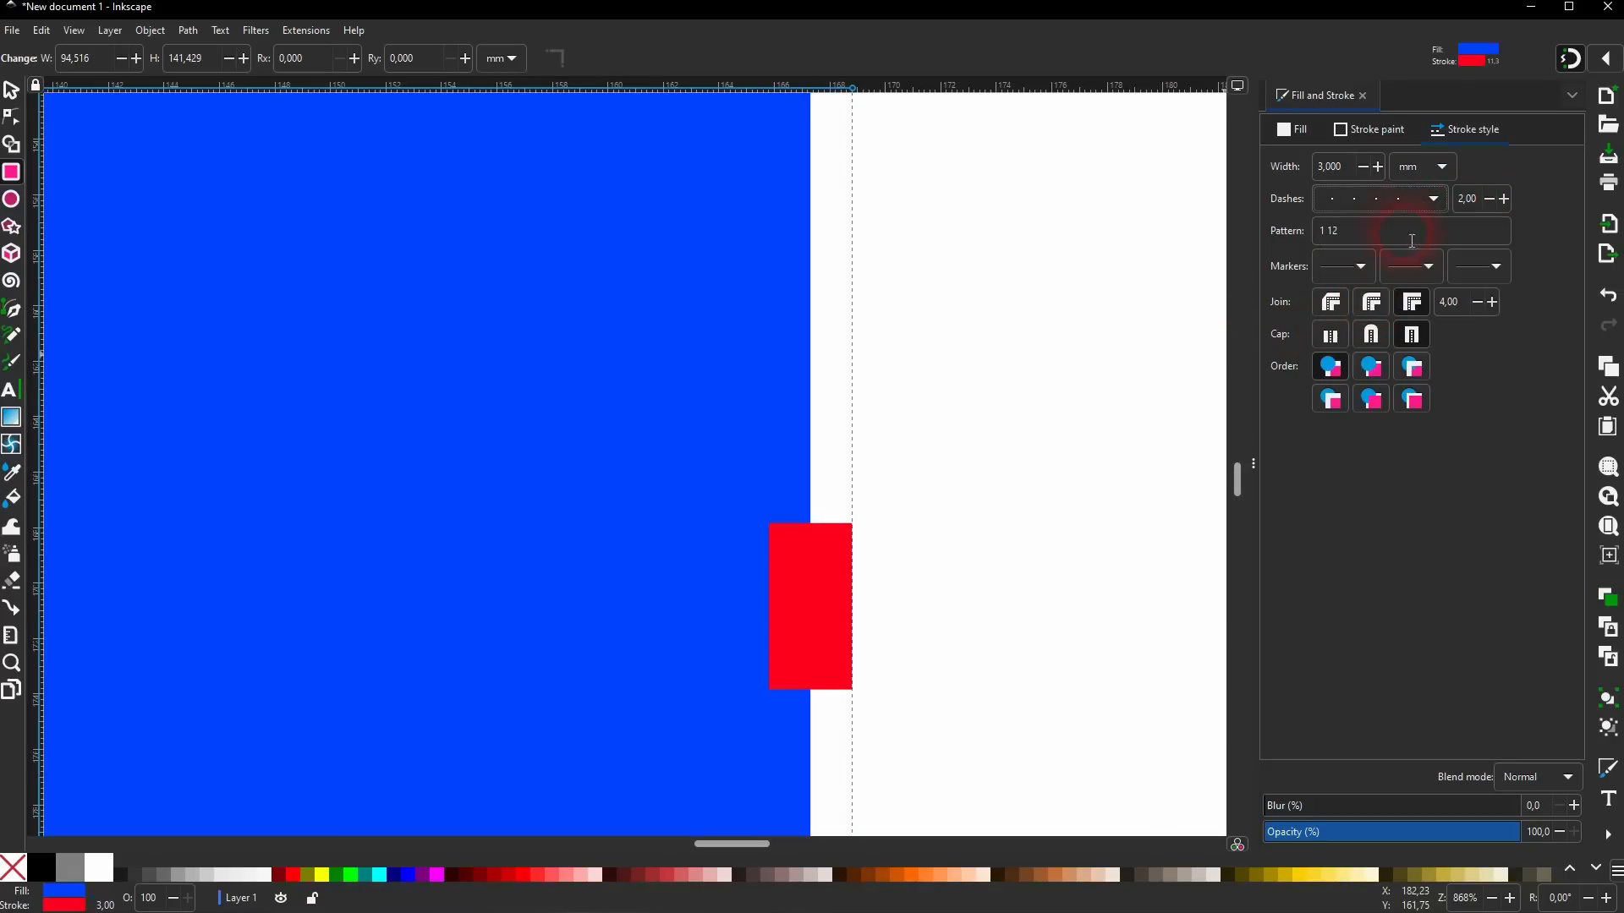
click(1395, 199)
click(1387, 286)
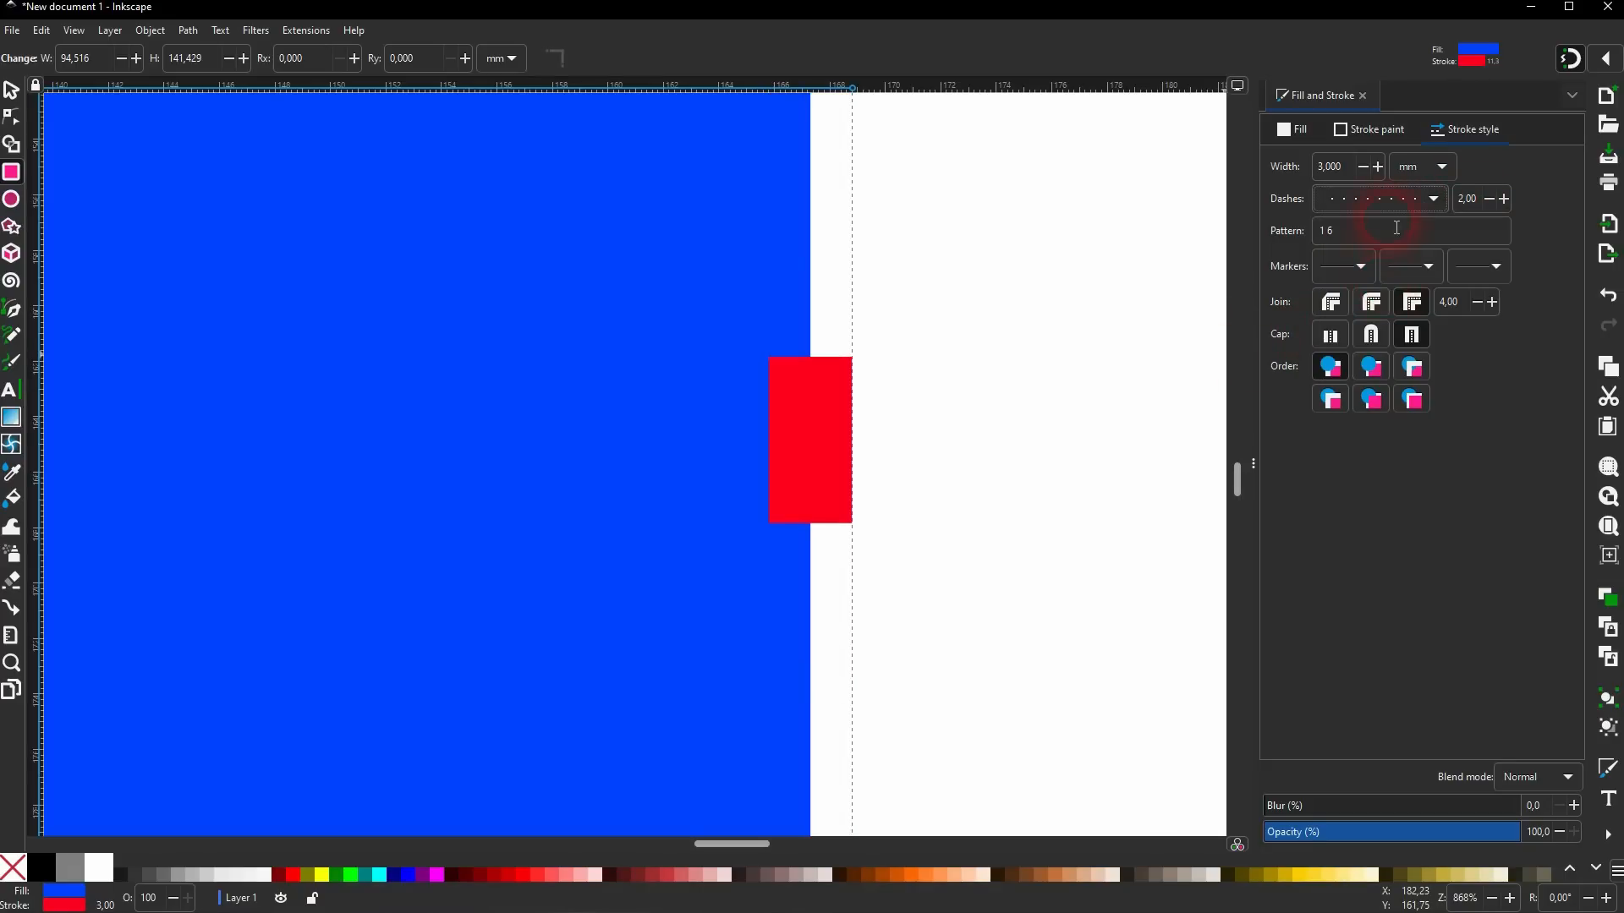
click(1391, 200)
click(1384, 267)
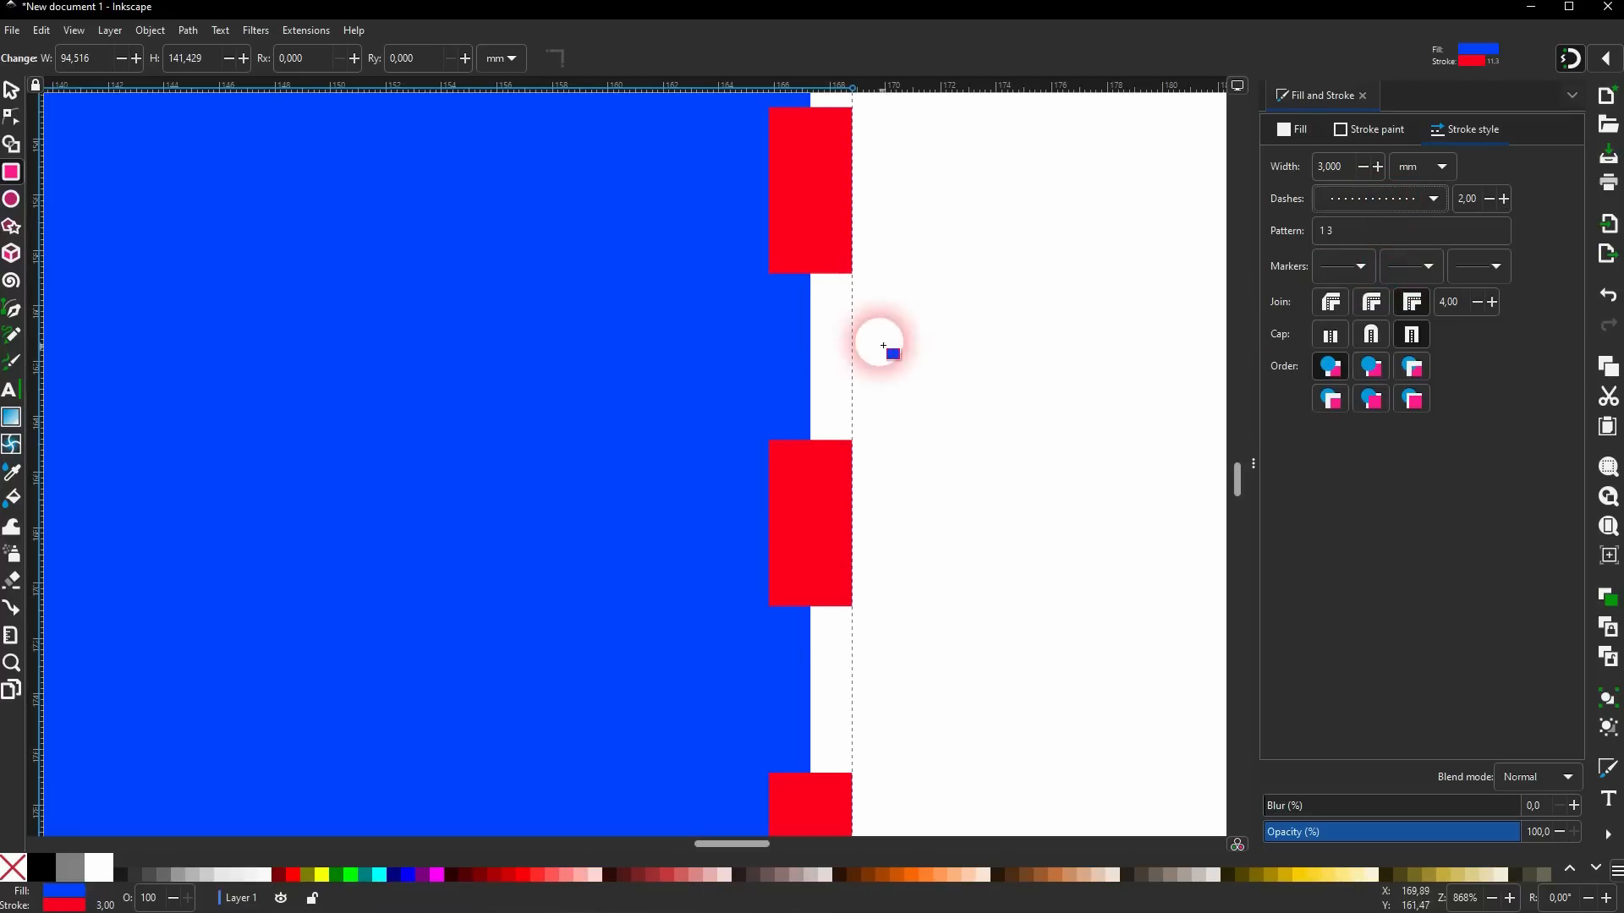
Compare the butt and square caps on the spaced dashes and leave the stroke with butt caps.
click(1331, 336)
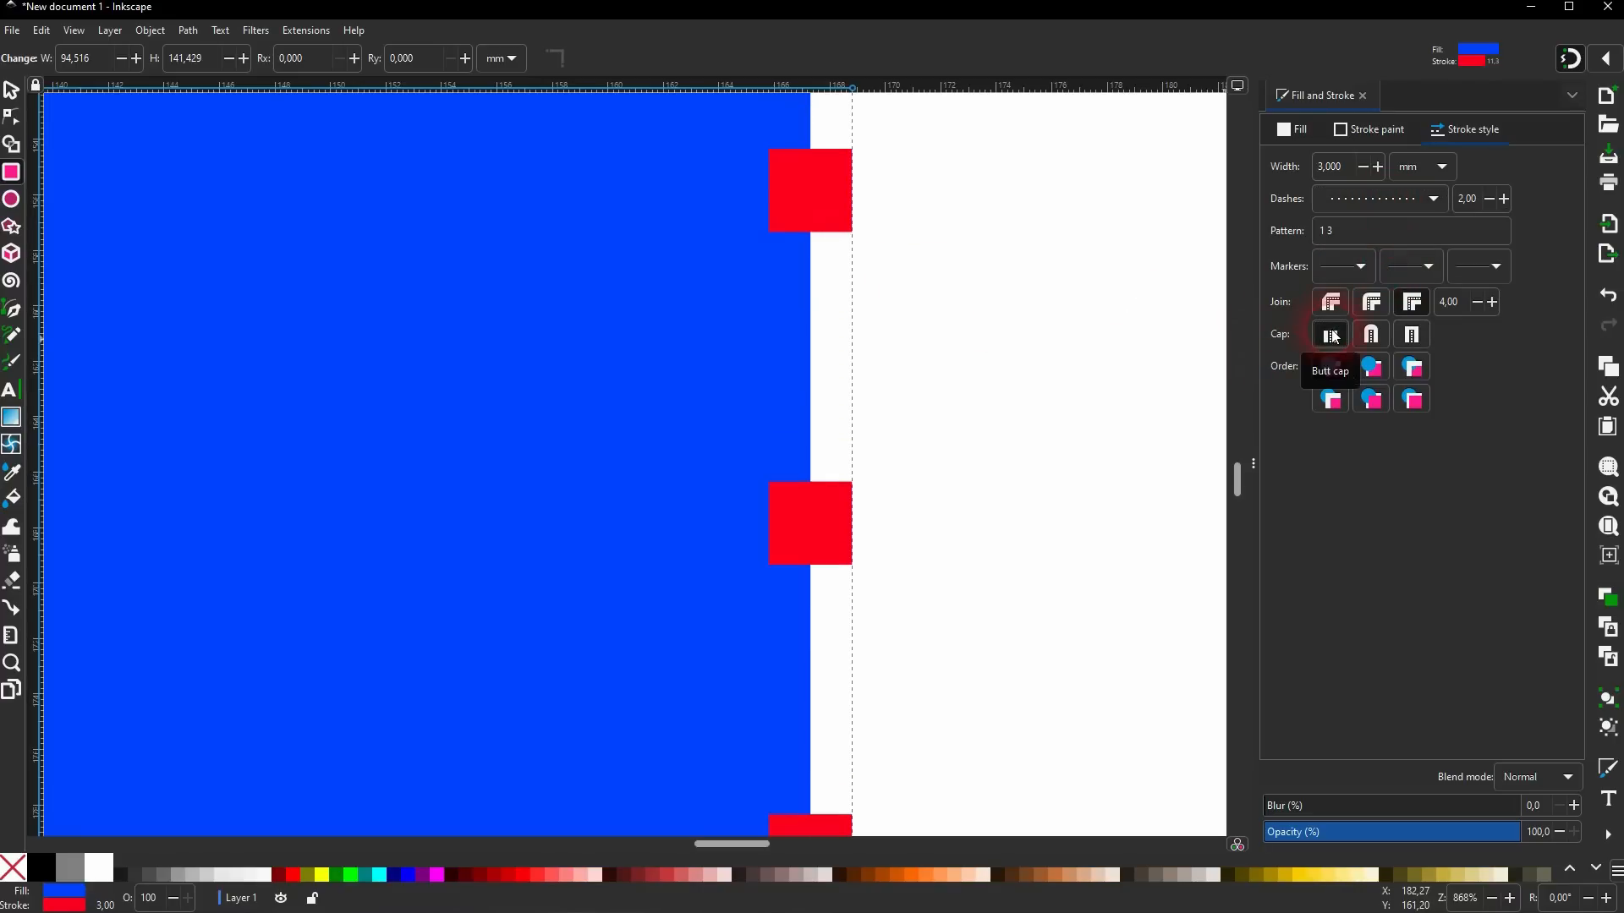
click(1411, 336)
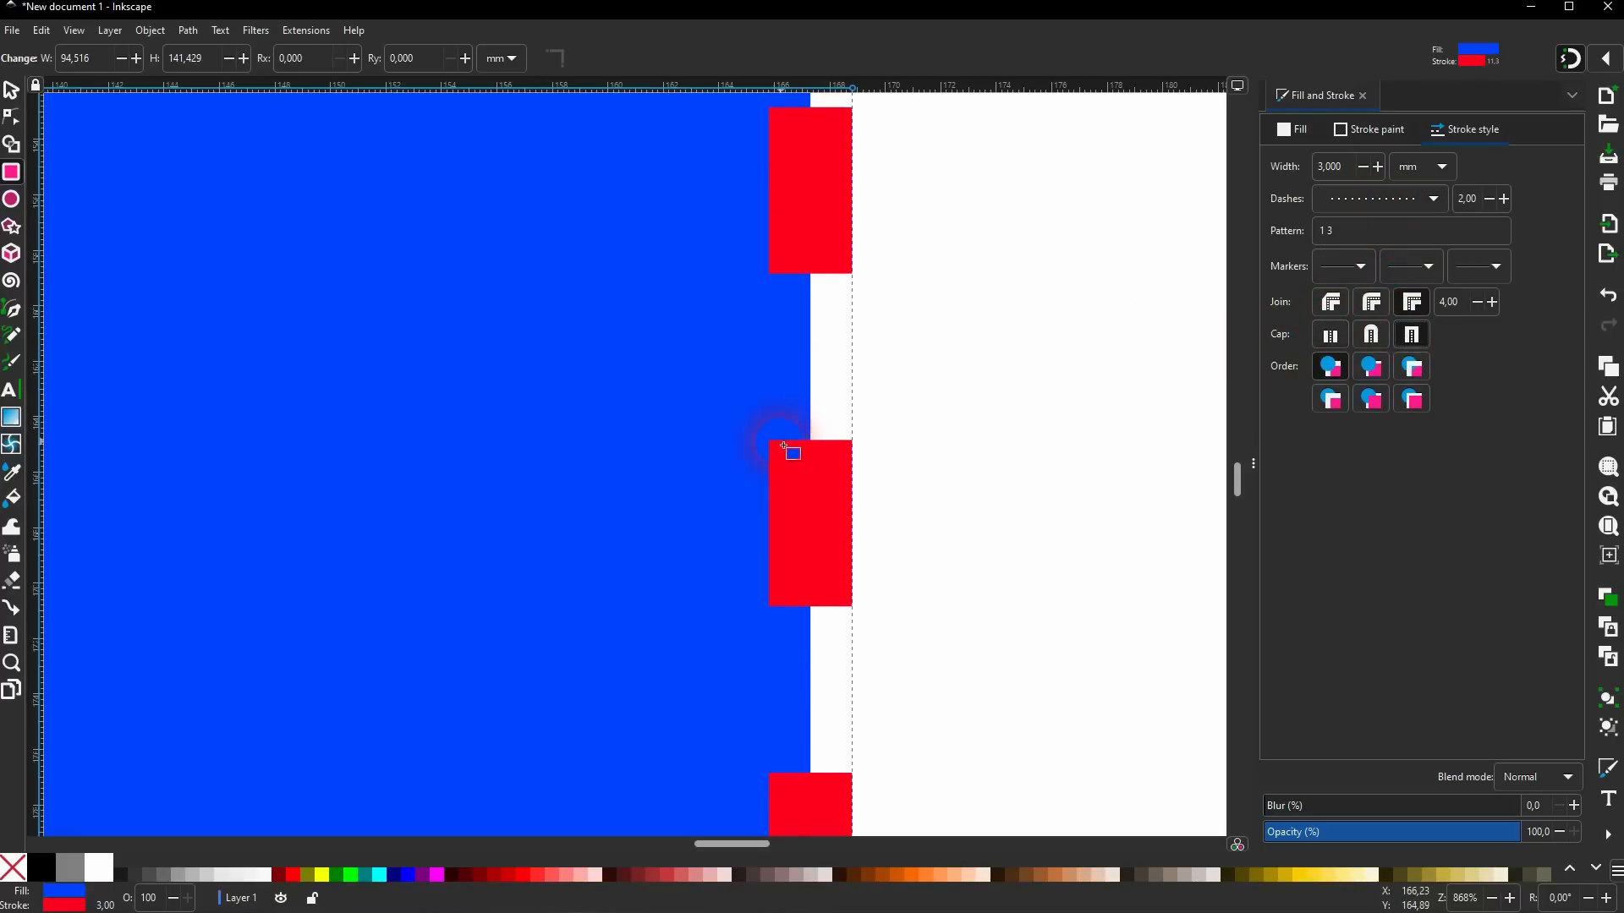
click(1332, 336)
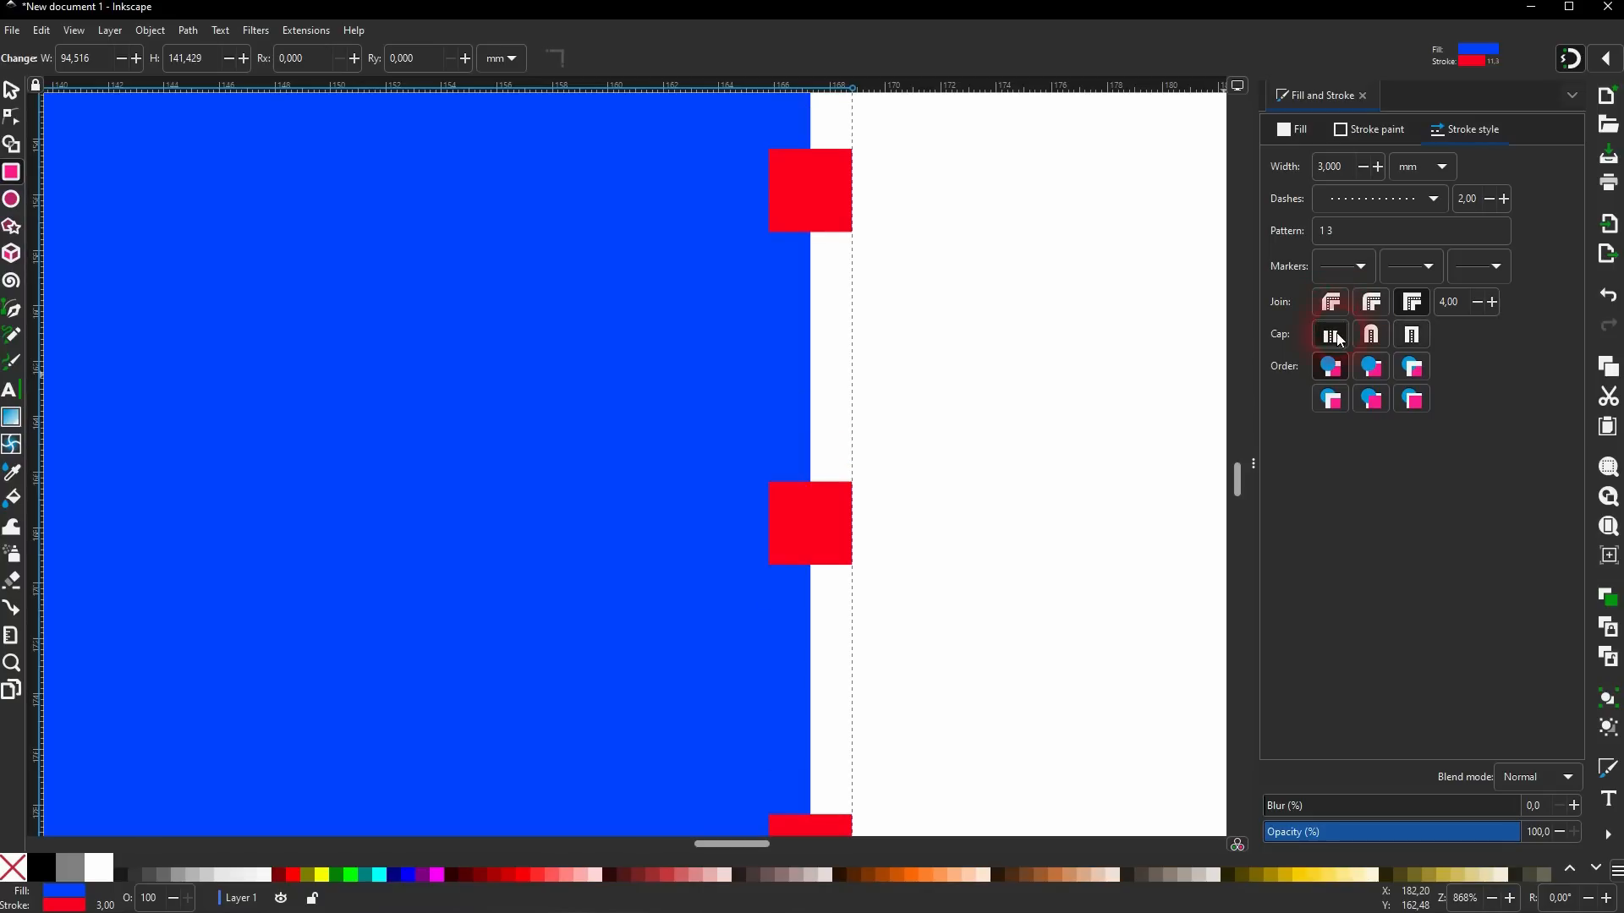
Compare the round and square caps on the 1 3 dashes, returning the stroke to butt caps.
click(1366, 337)
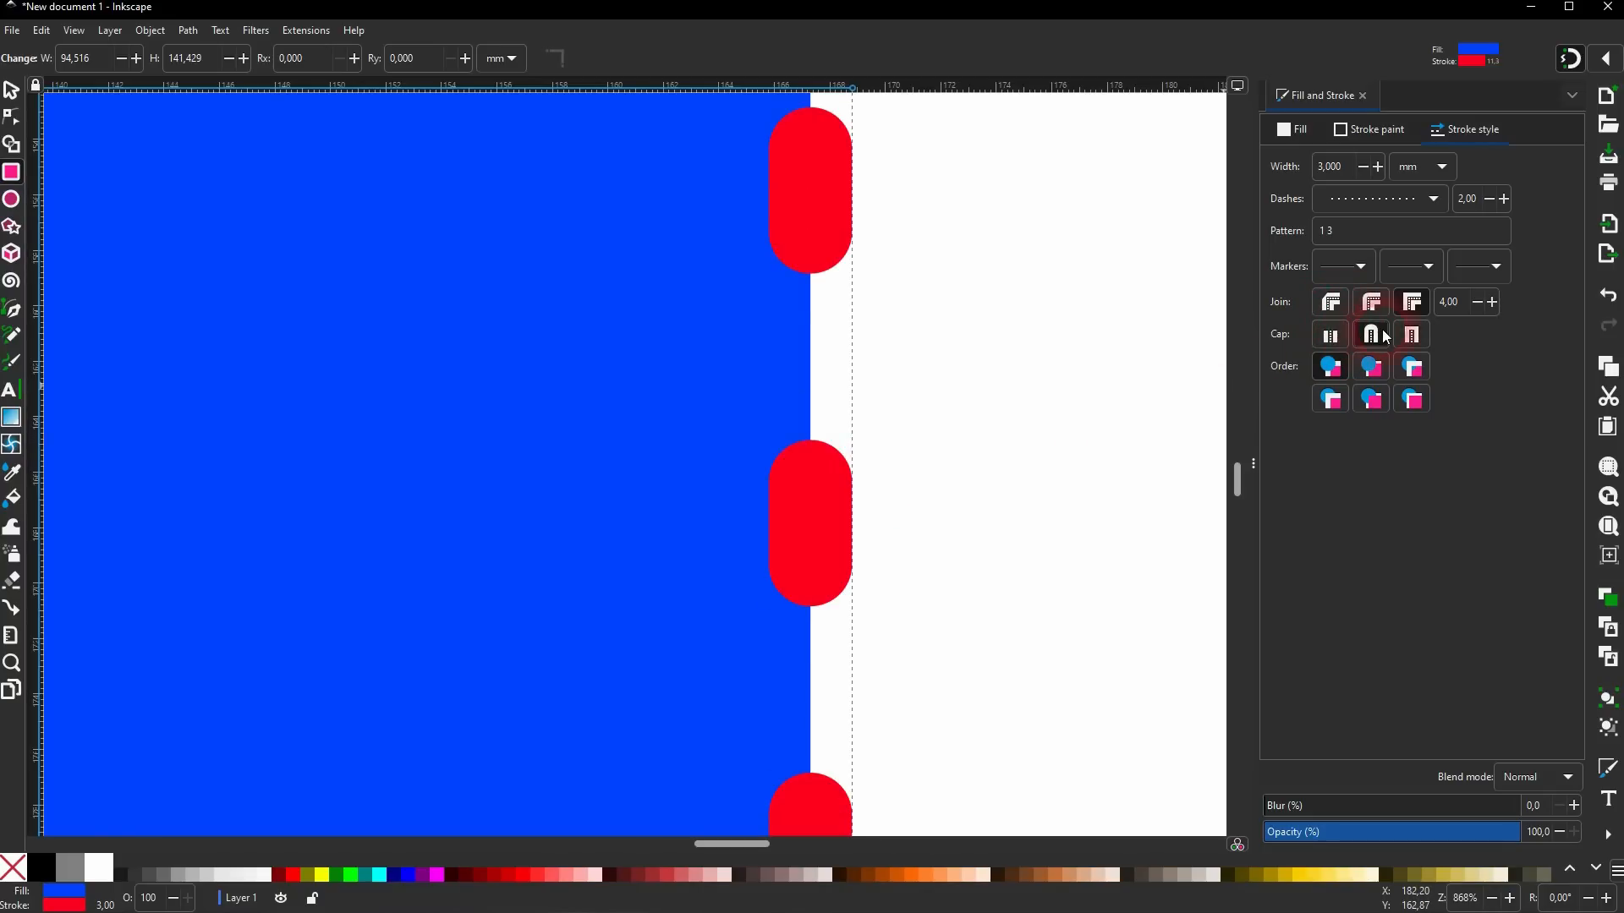
click(1410, 336)
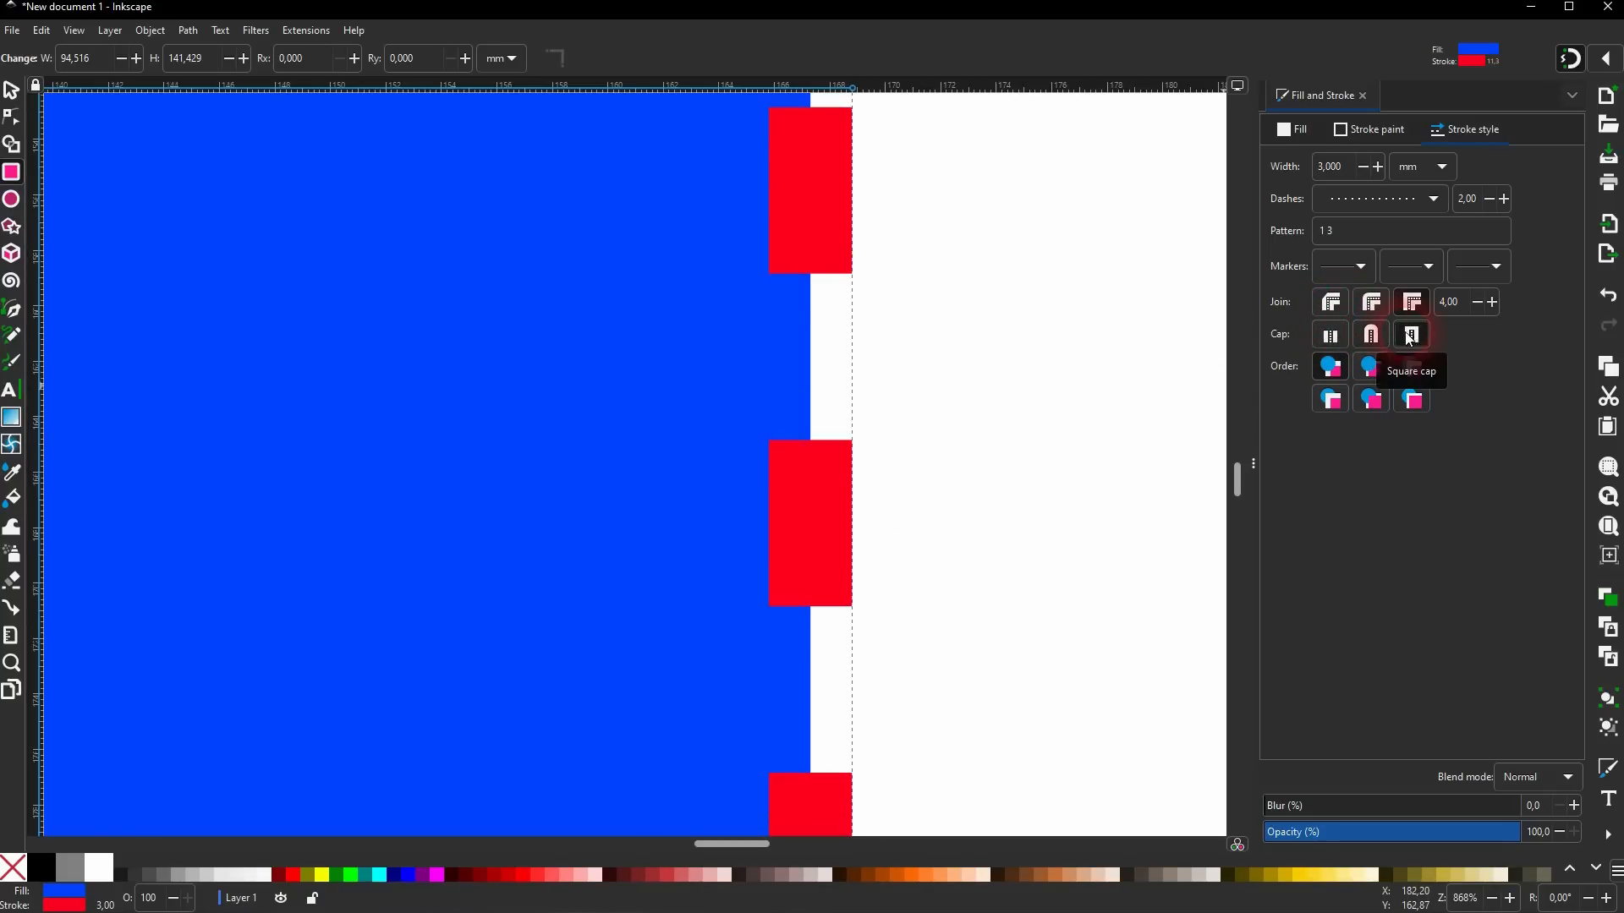
click(1330, 335)
Try the closer dash pattern 1 1 on the rectangle's stroke together with round caps.
click(1369, 199)
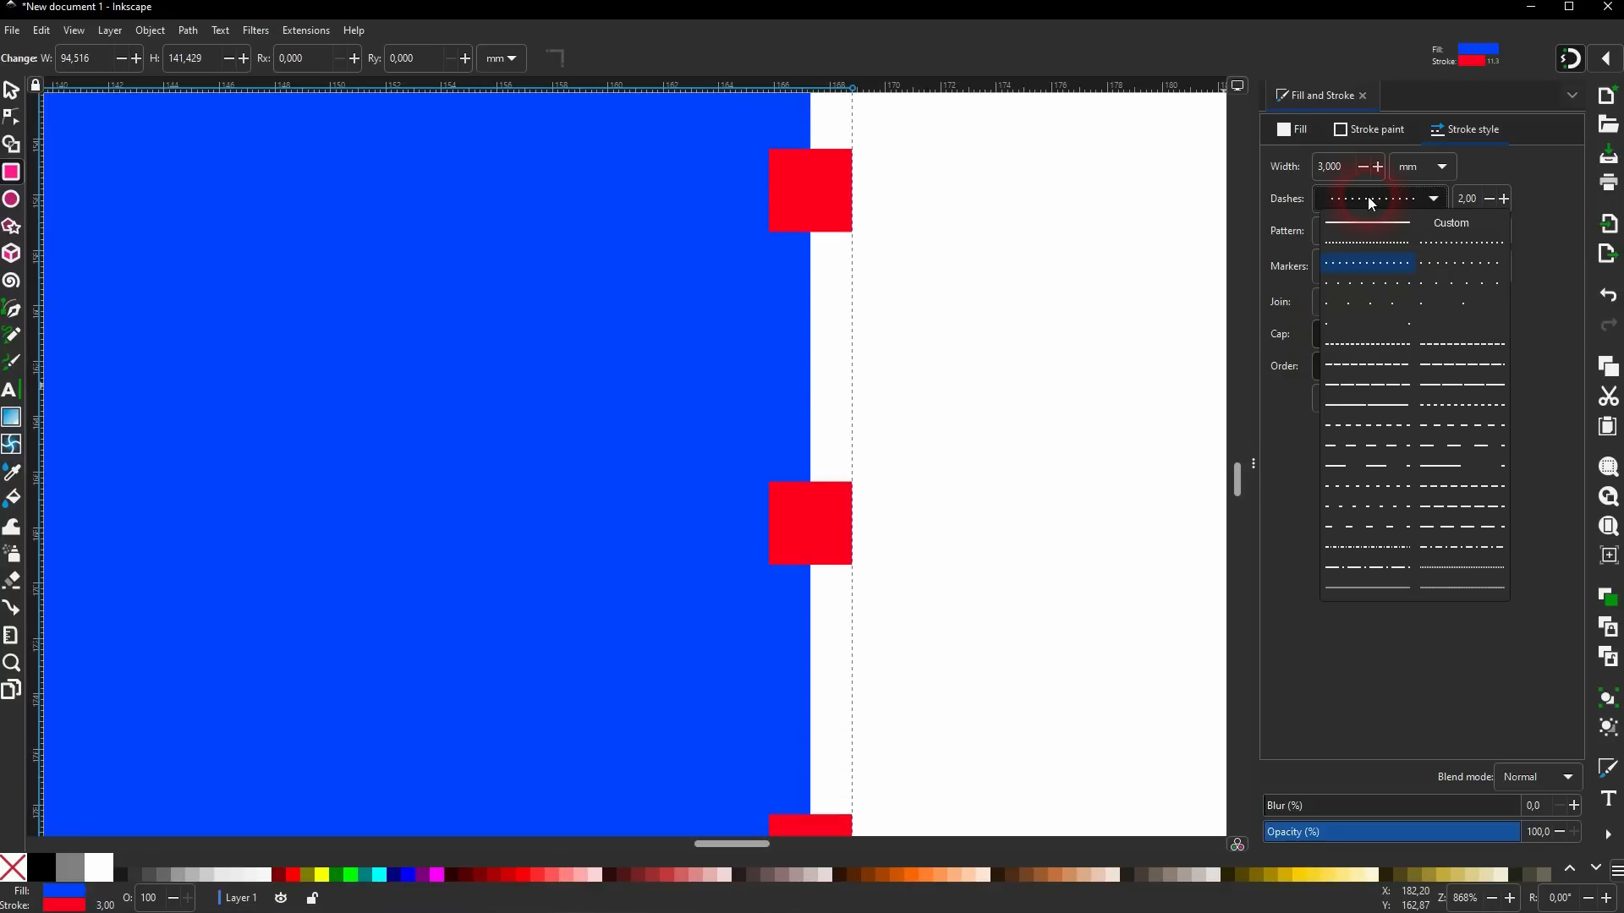
click(1358, 252)
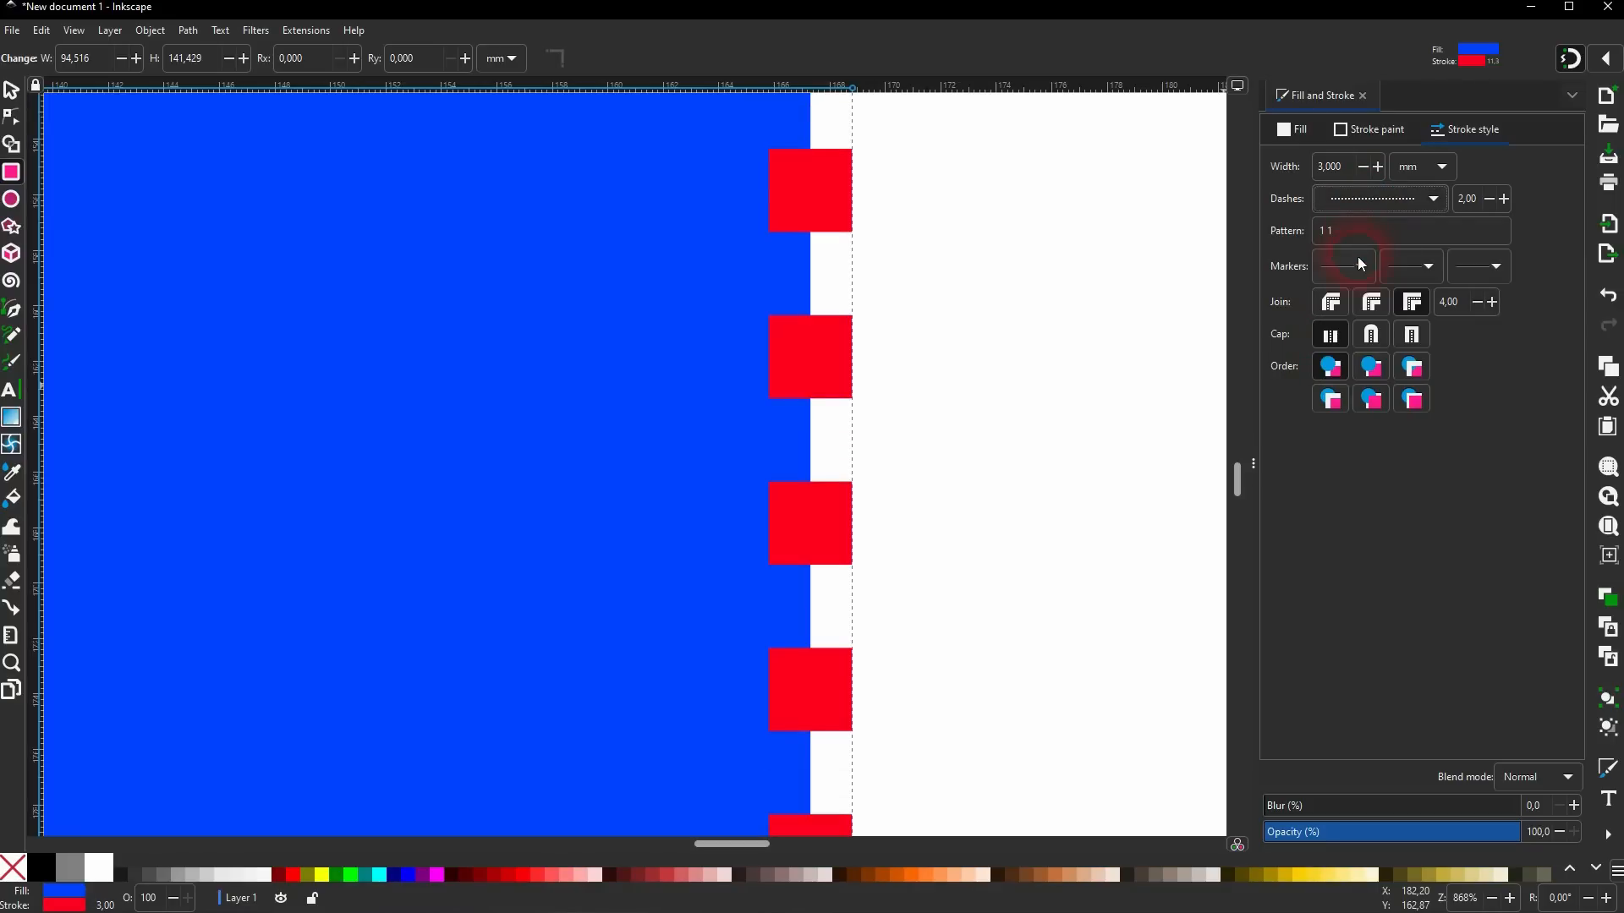
click(1375, 336)
Try longer dash patterns with round caps on the stroke, ending with pattern 2 6, and view the whole rectangle.
click(1413, 200)
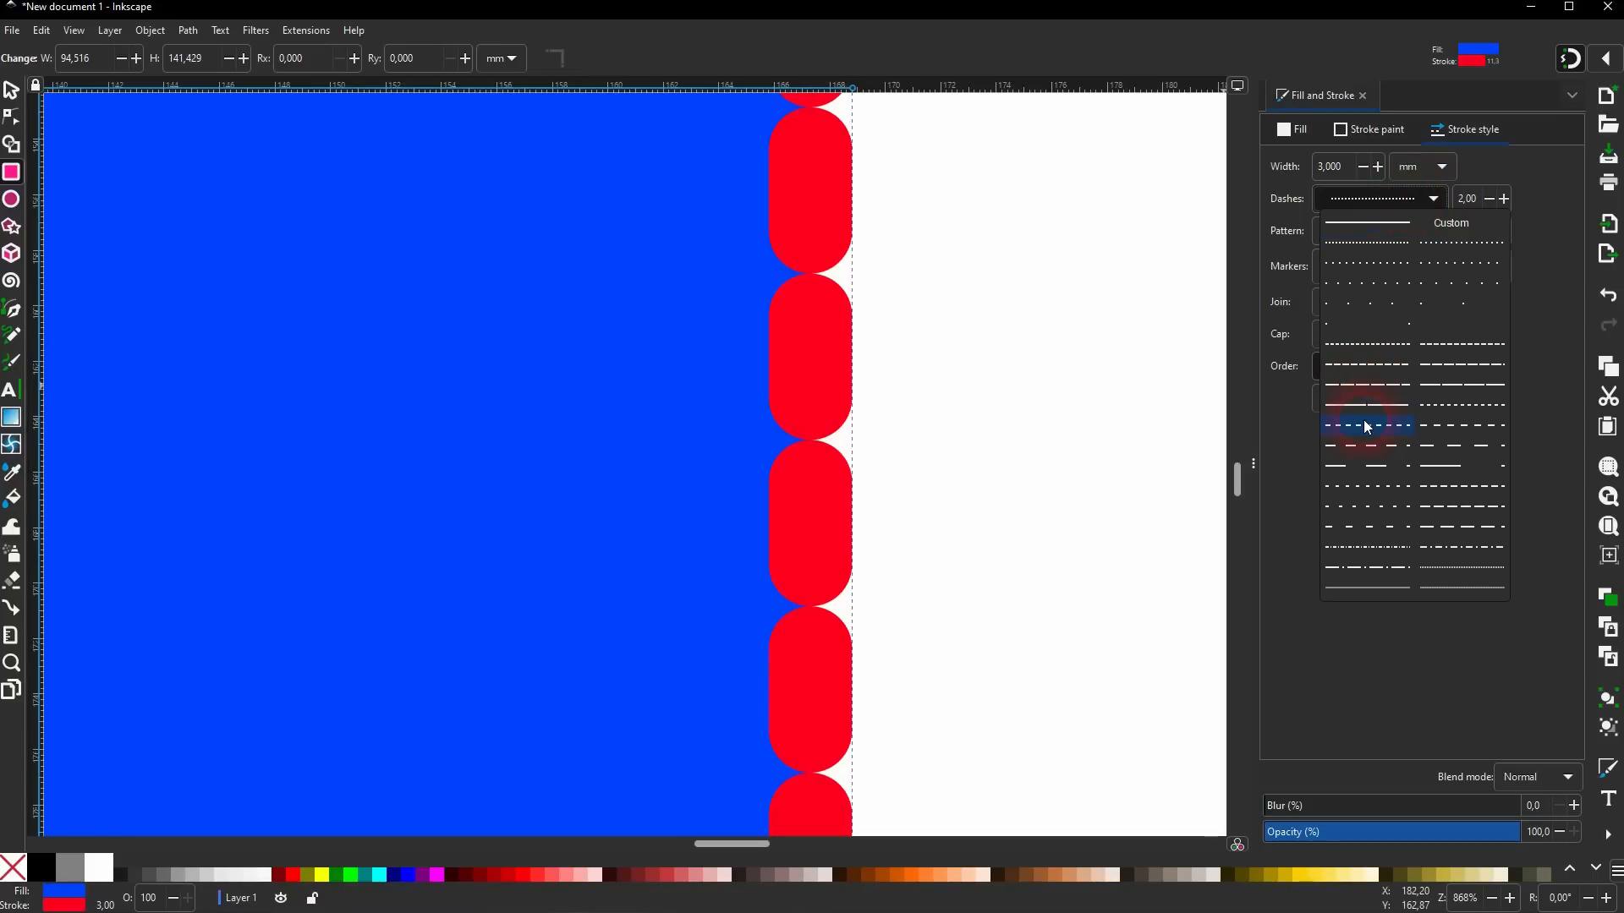
click(1367, 426)
click(1394, 201)
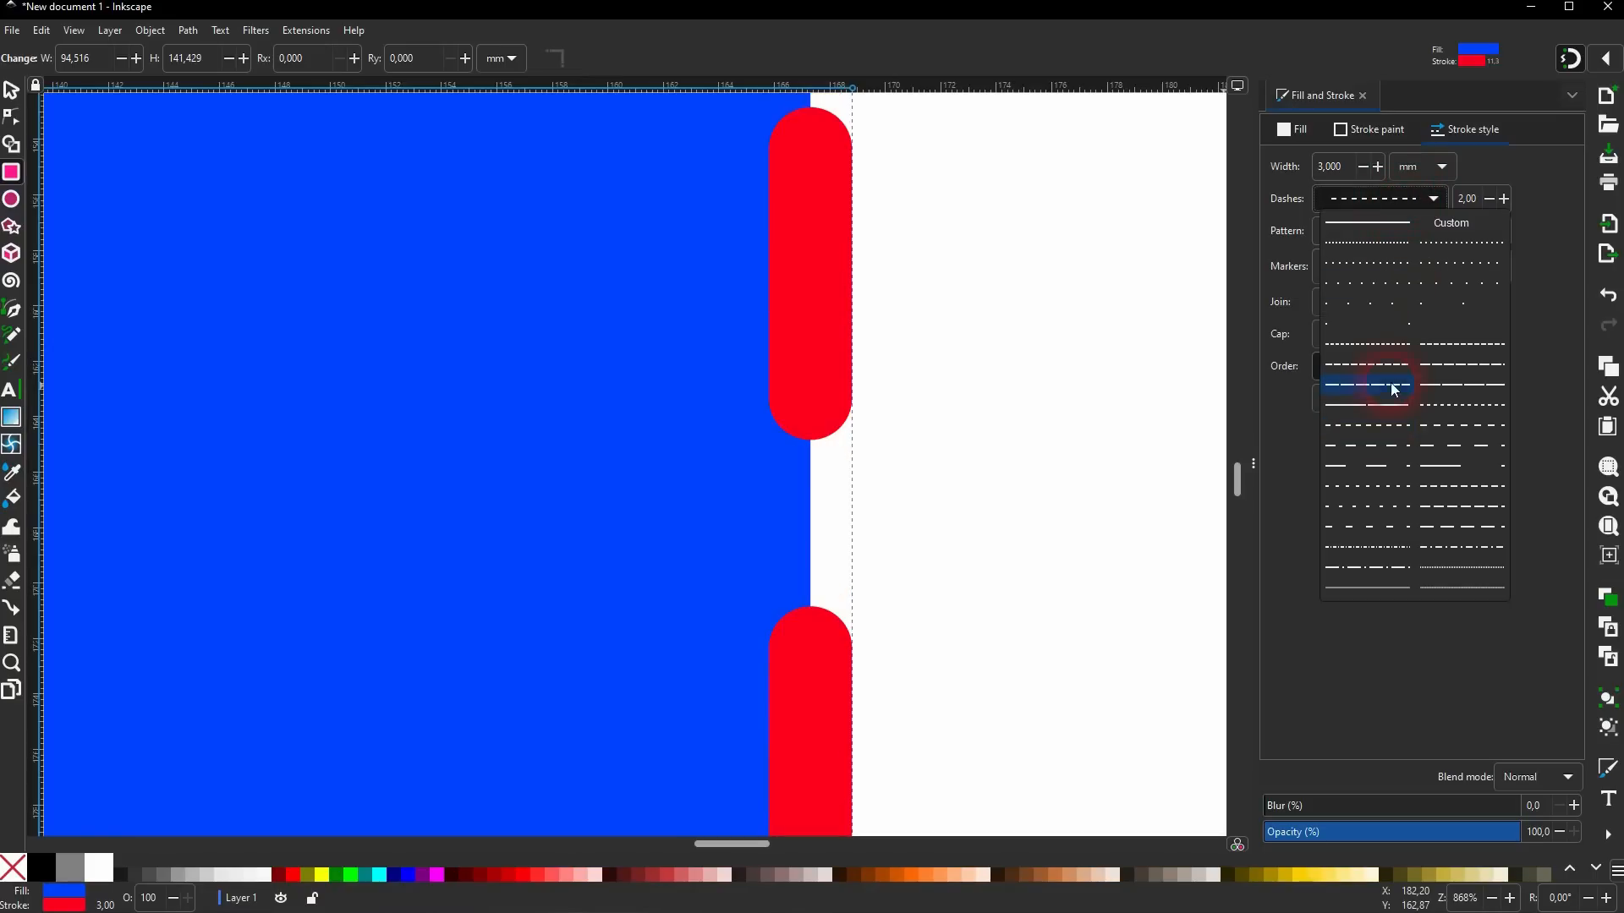
click(1377, 509)
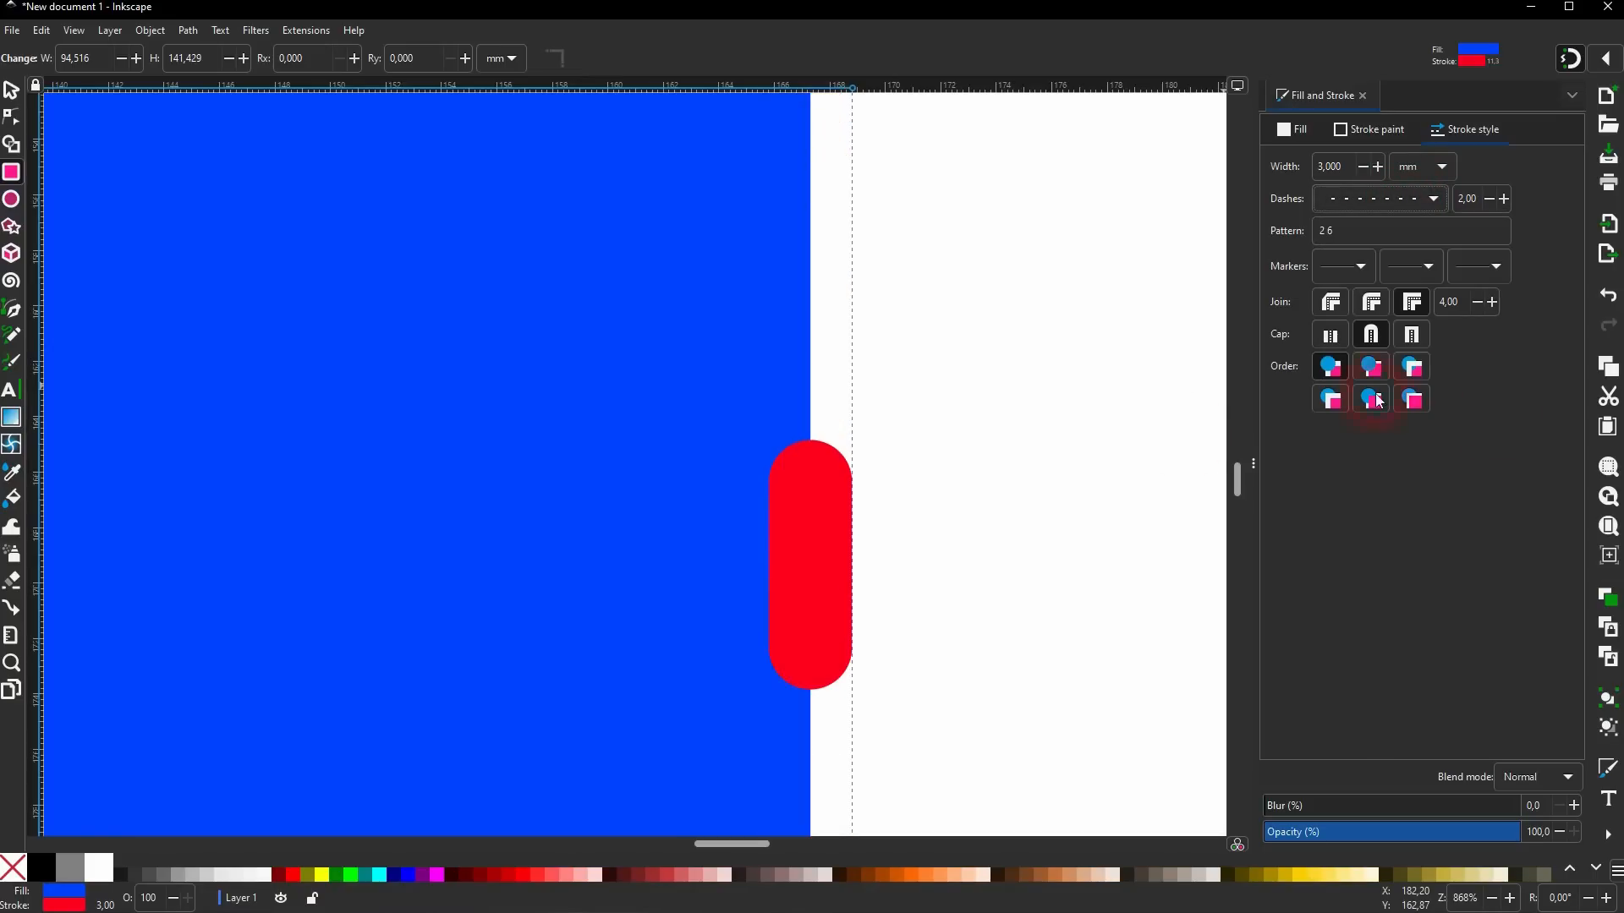
scroll(698, 575, down, 3)
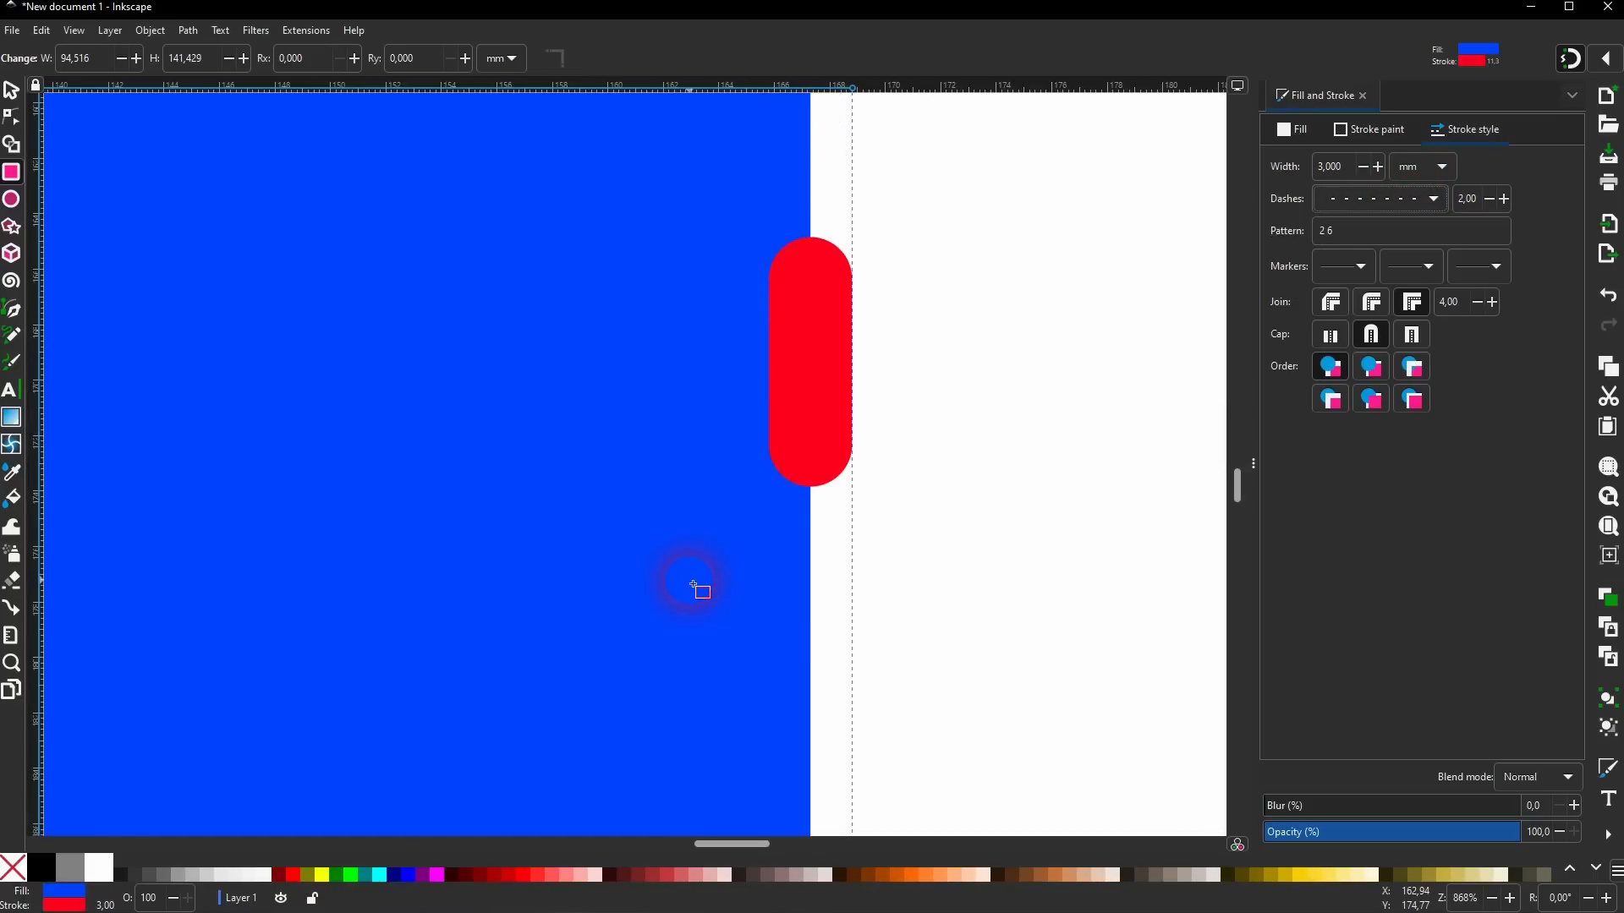
scroll(694, 586, down, 7)
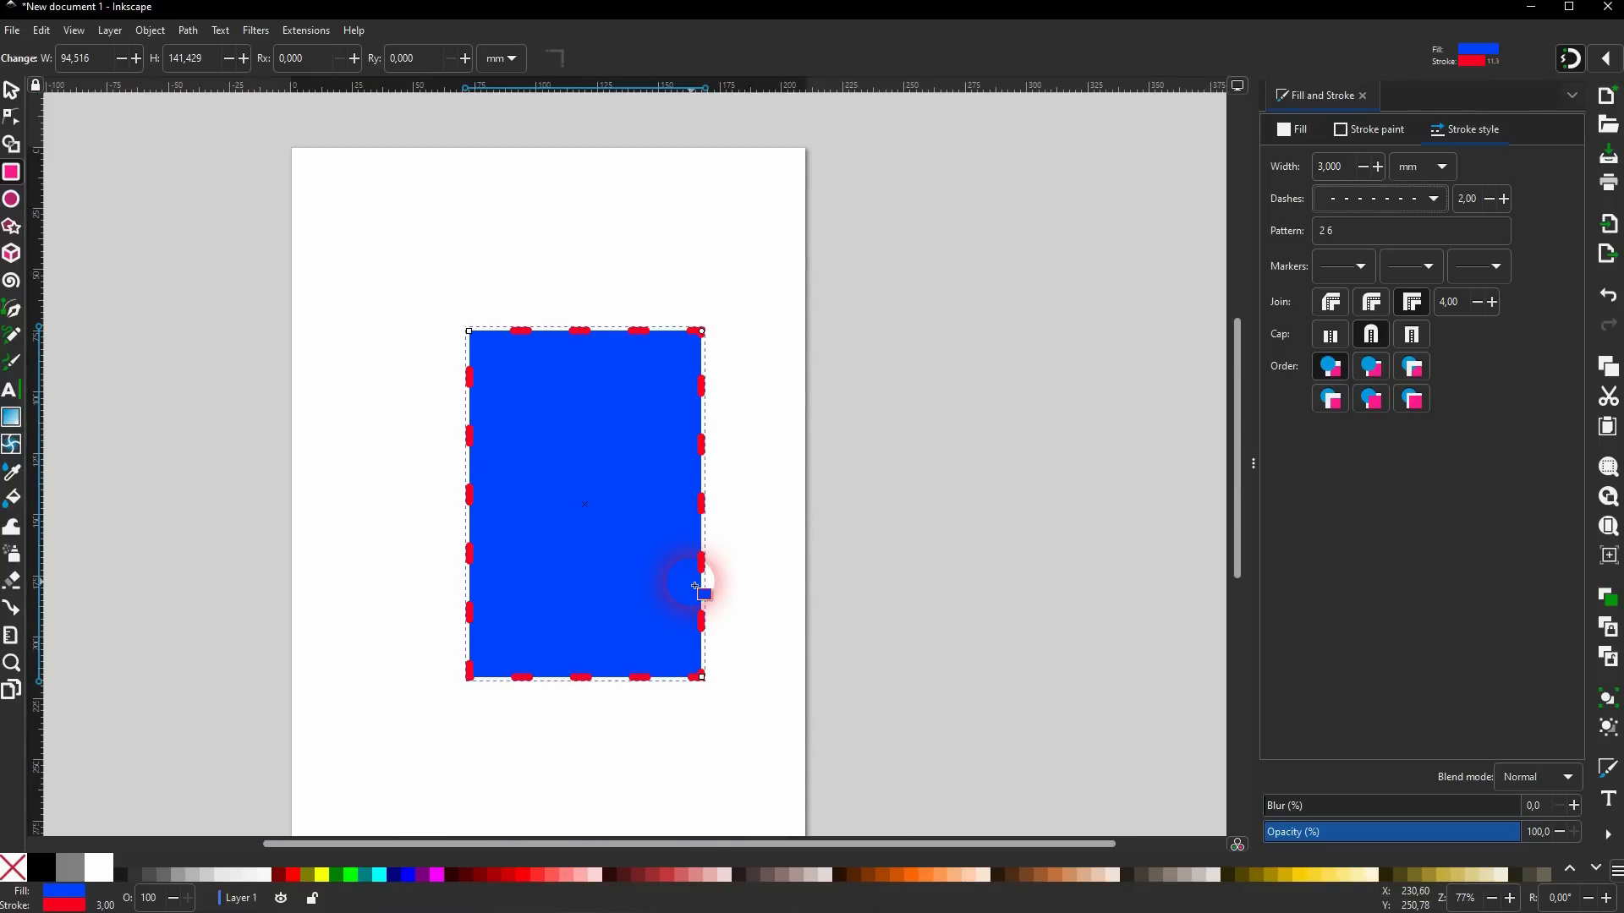
scroll(591, 584, down, 2)
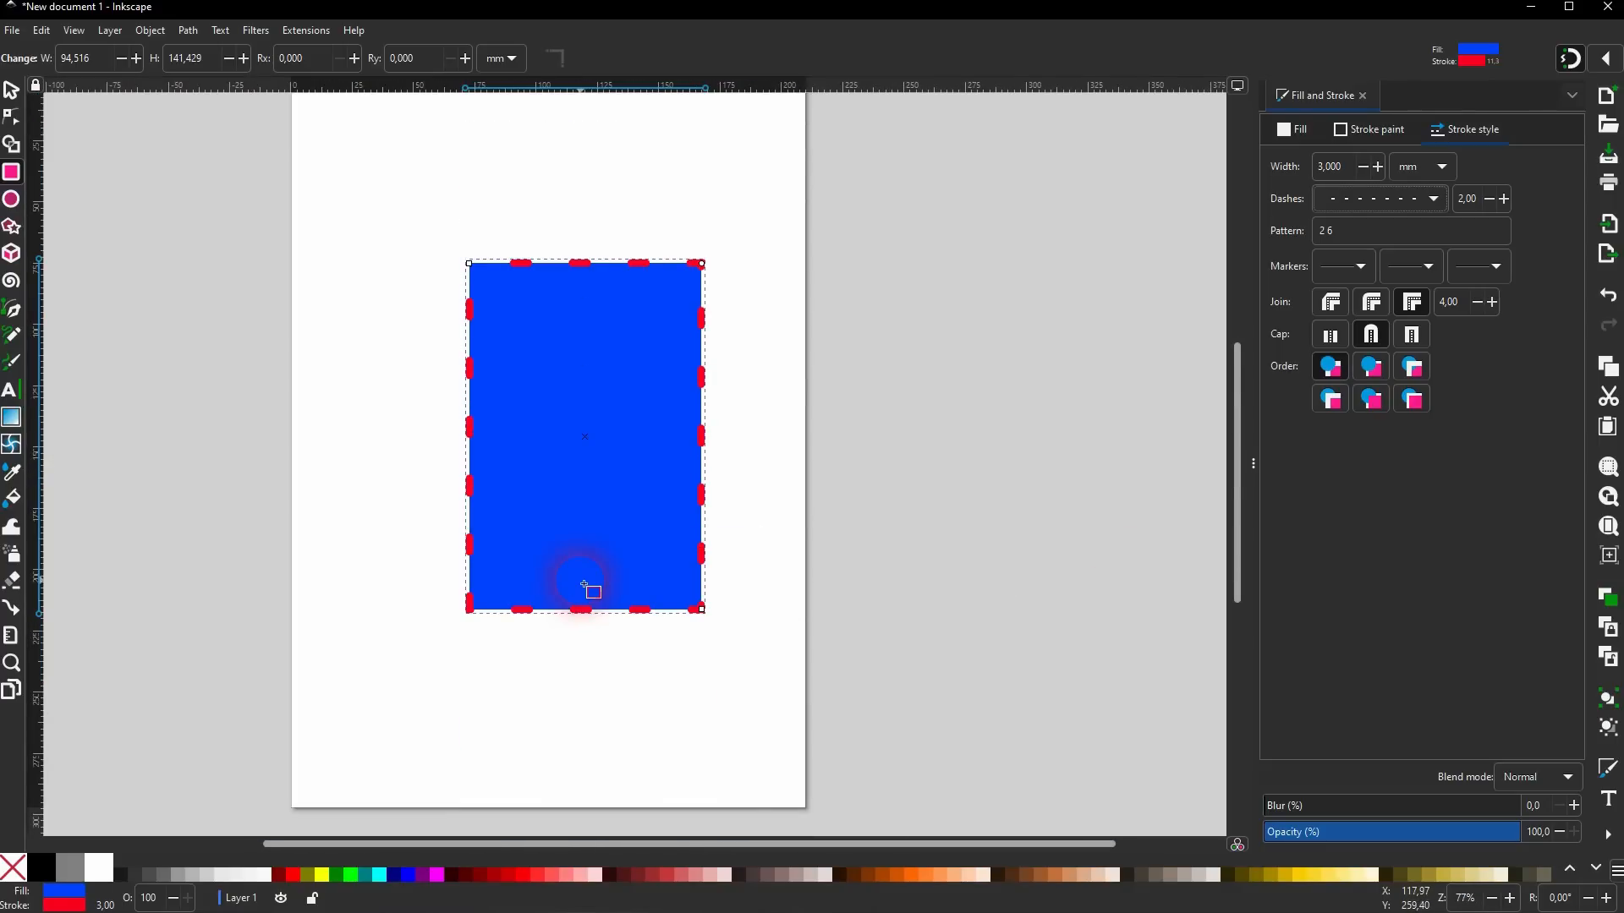
Apply the evenly dotted dash pattern 1 1 with butt caps to the rectangle's stroke.
click(1437, 199)
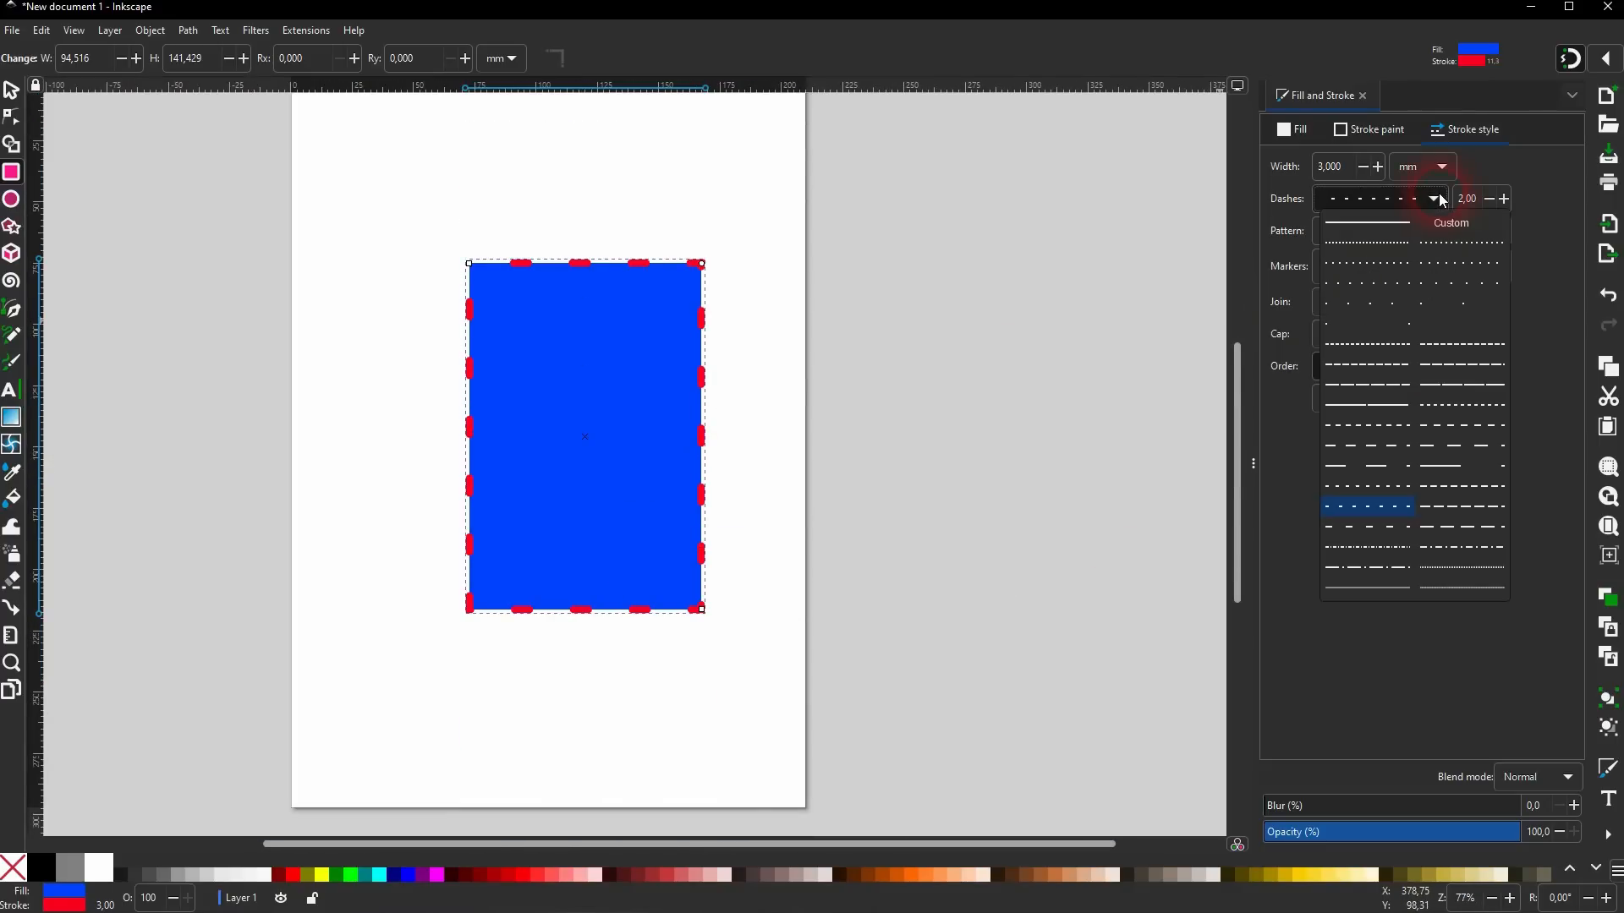
click(1363, 244)
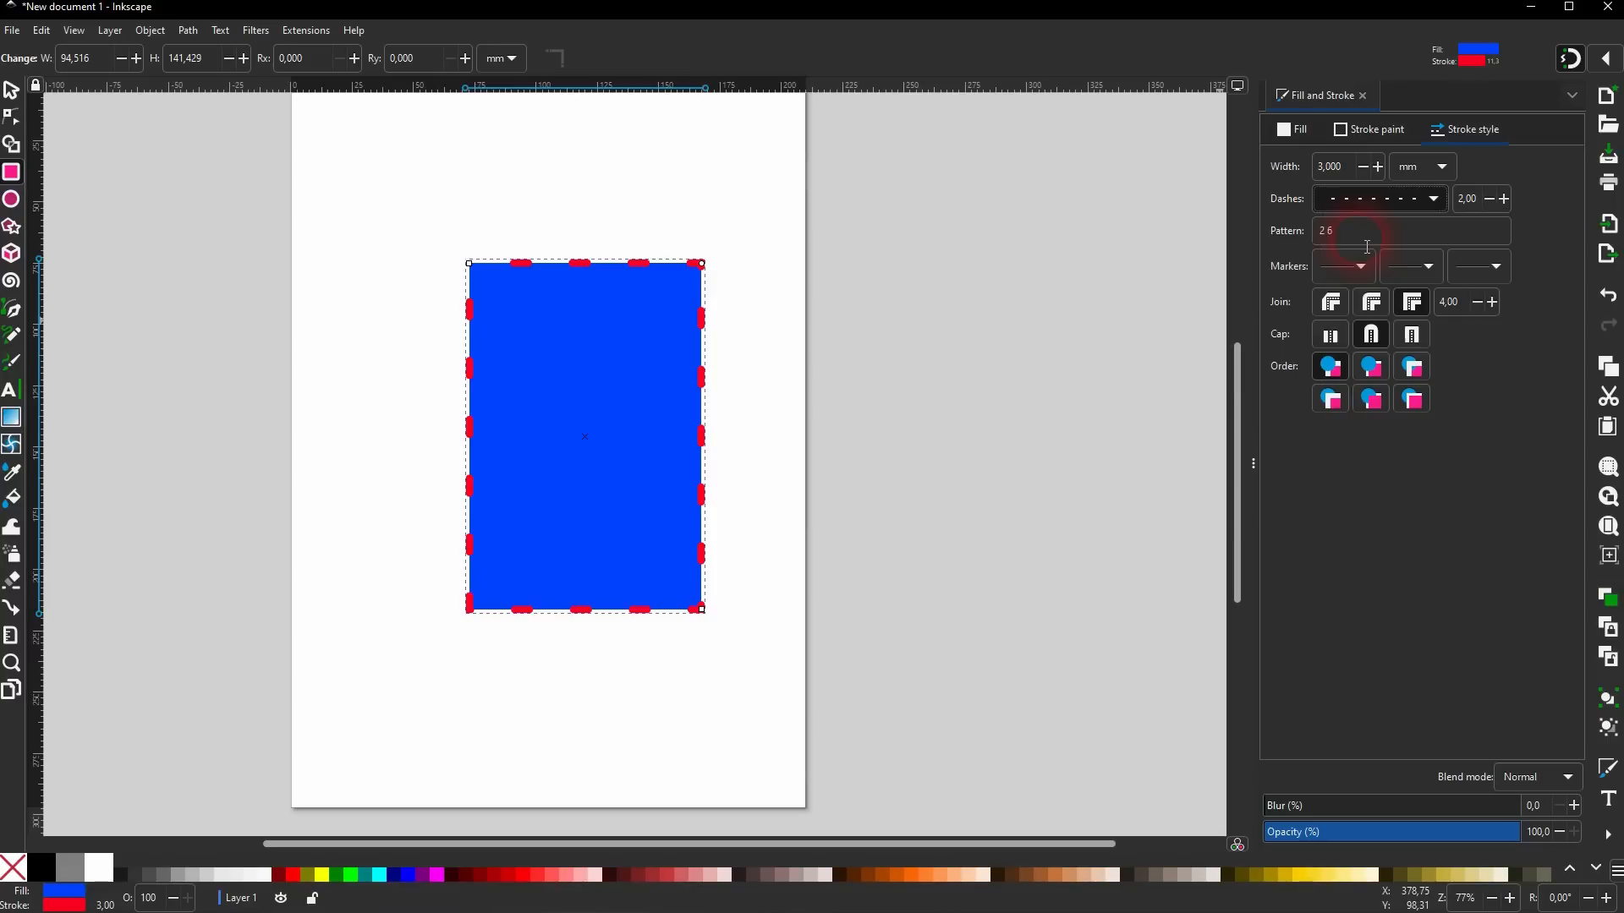
click(1336, 339)
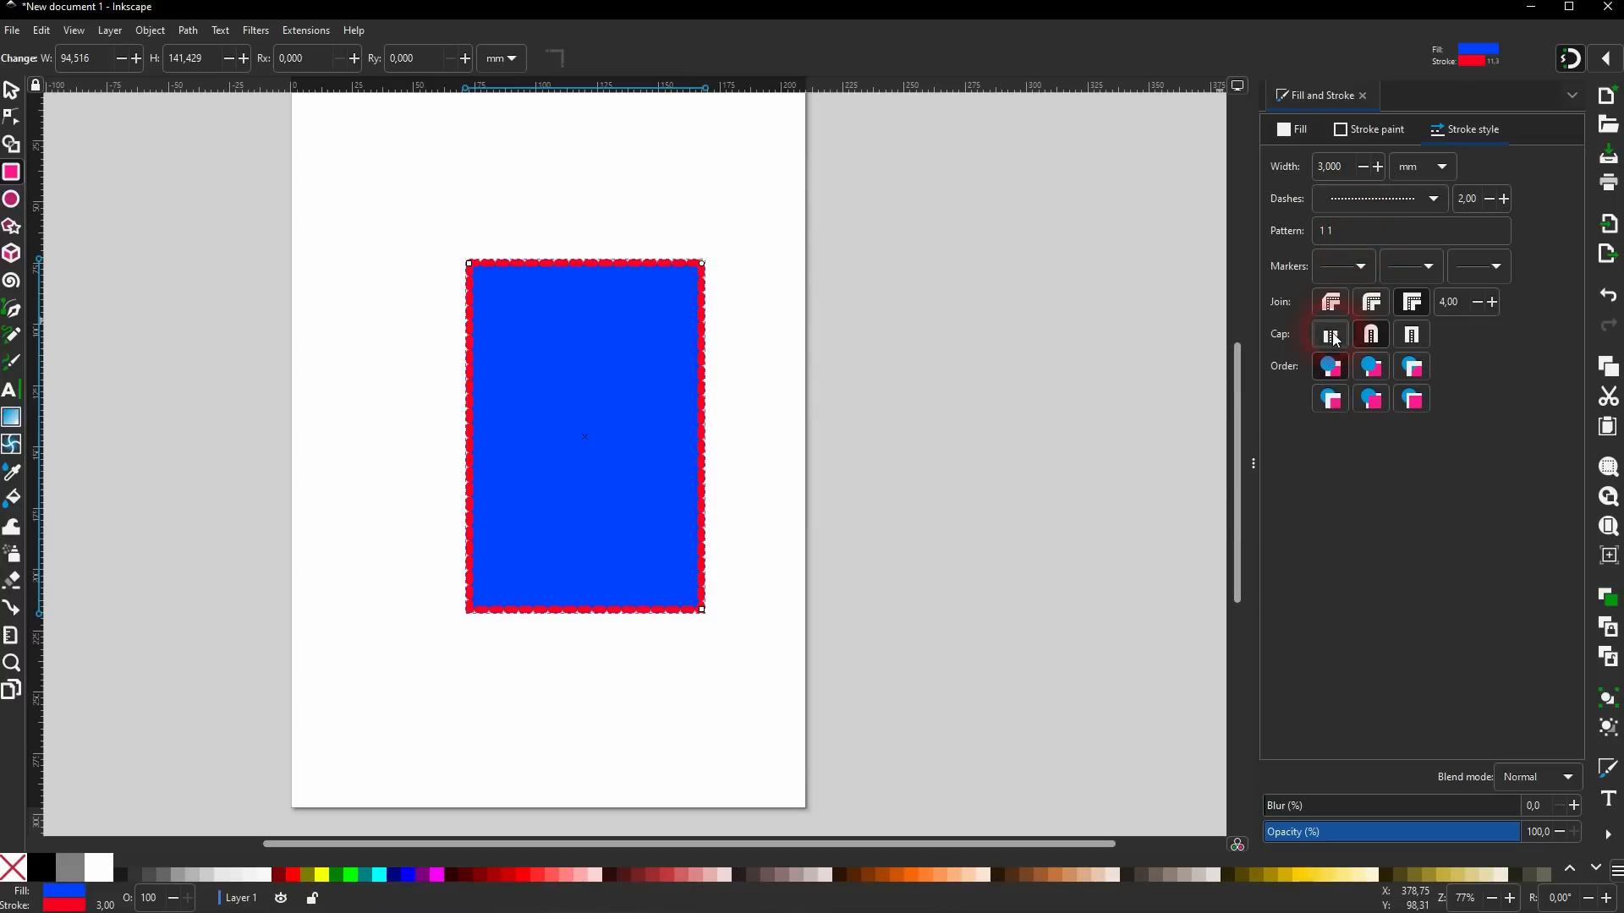
Set the dash offset to 0 and the stroke width to 2 mm.
triple_click(1480, 200)
text(0)
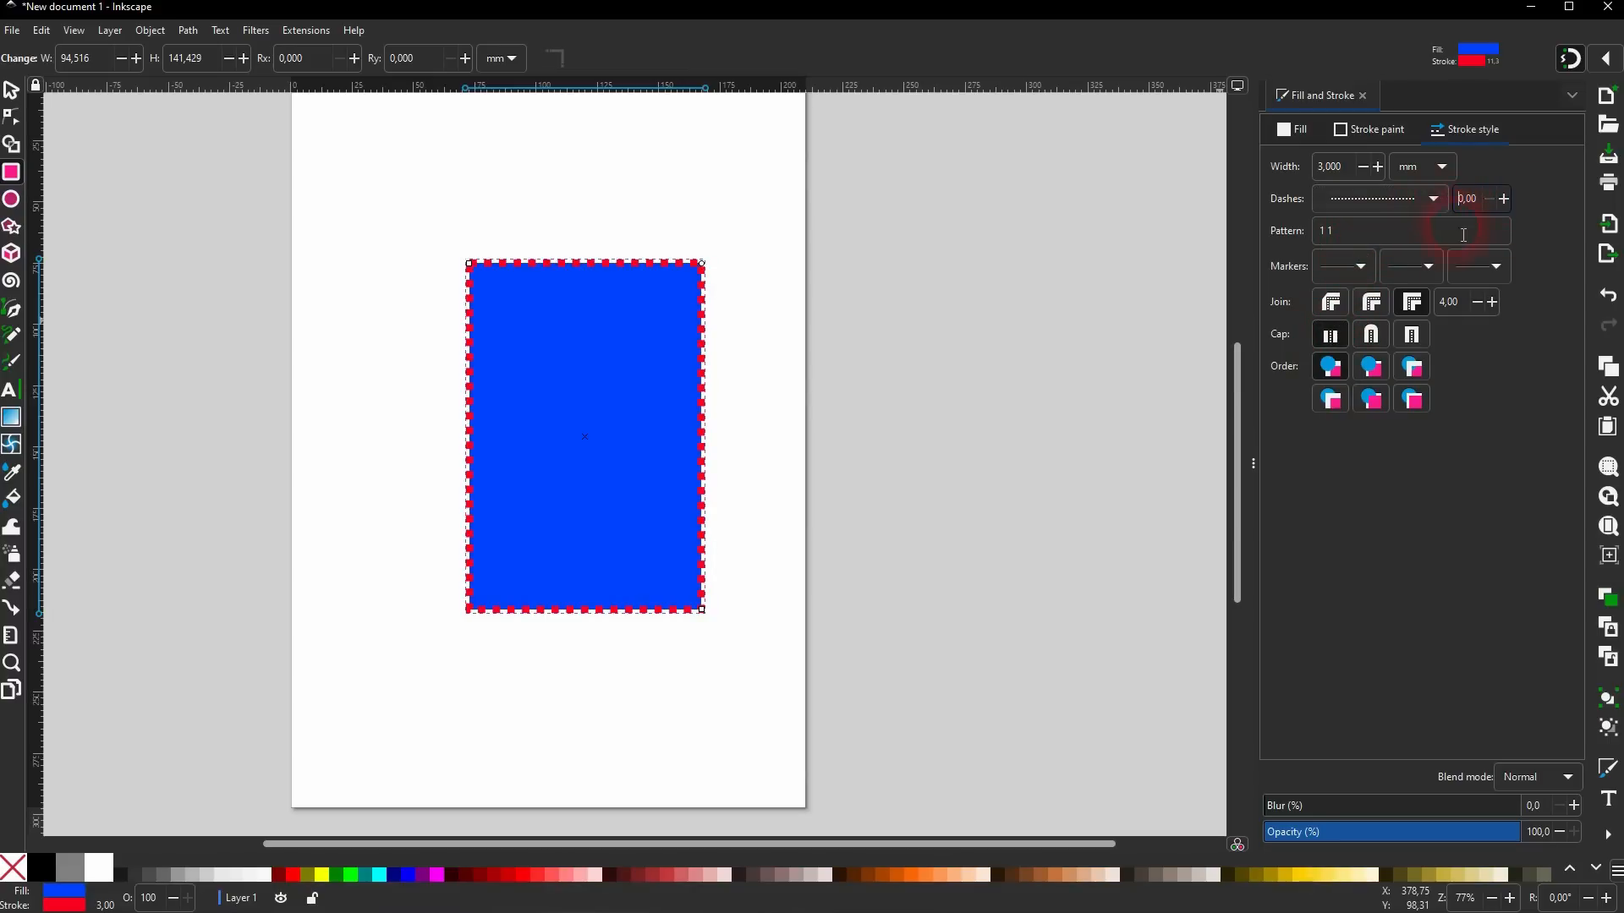
drag(1358, 171, 1311, 176)
text(2)
key(Return)
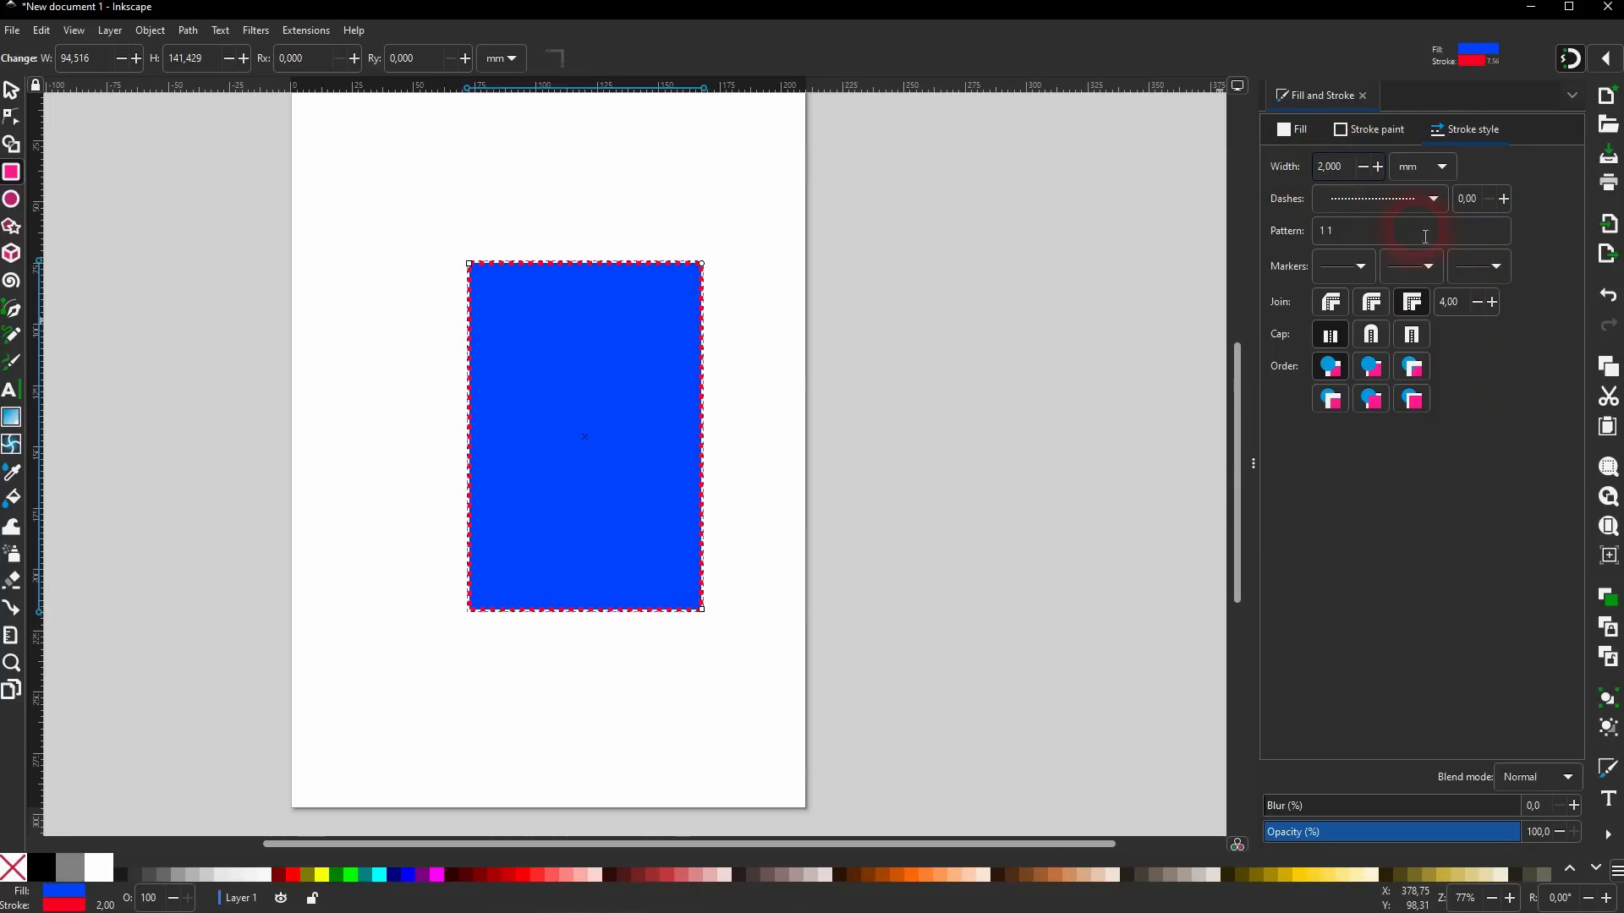
Inspect the RGBA colour codes of the rectangle's stroke paint and fill.
click(1387, 131)
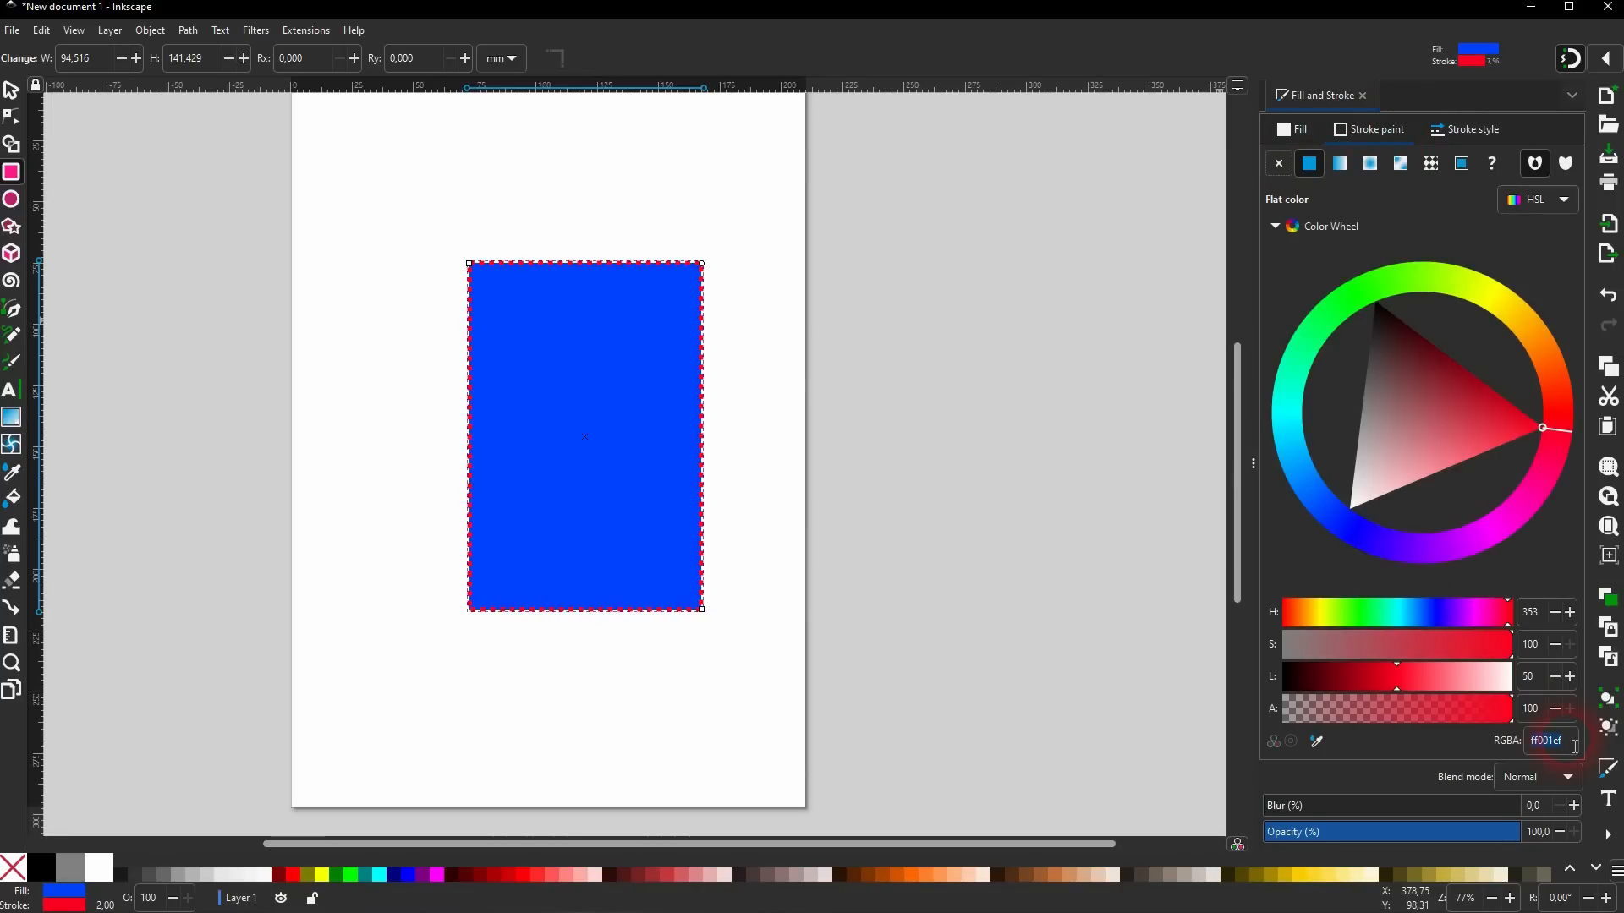
click(1292, 129)
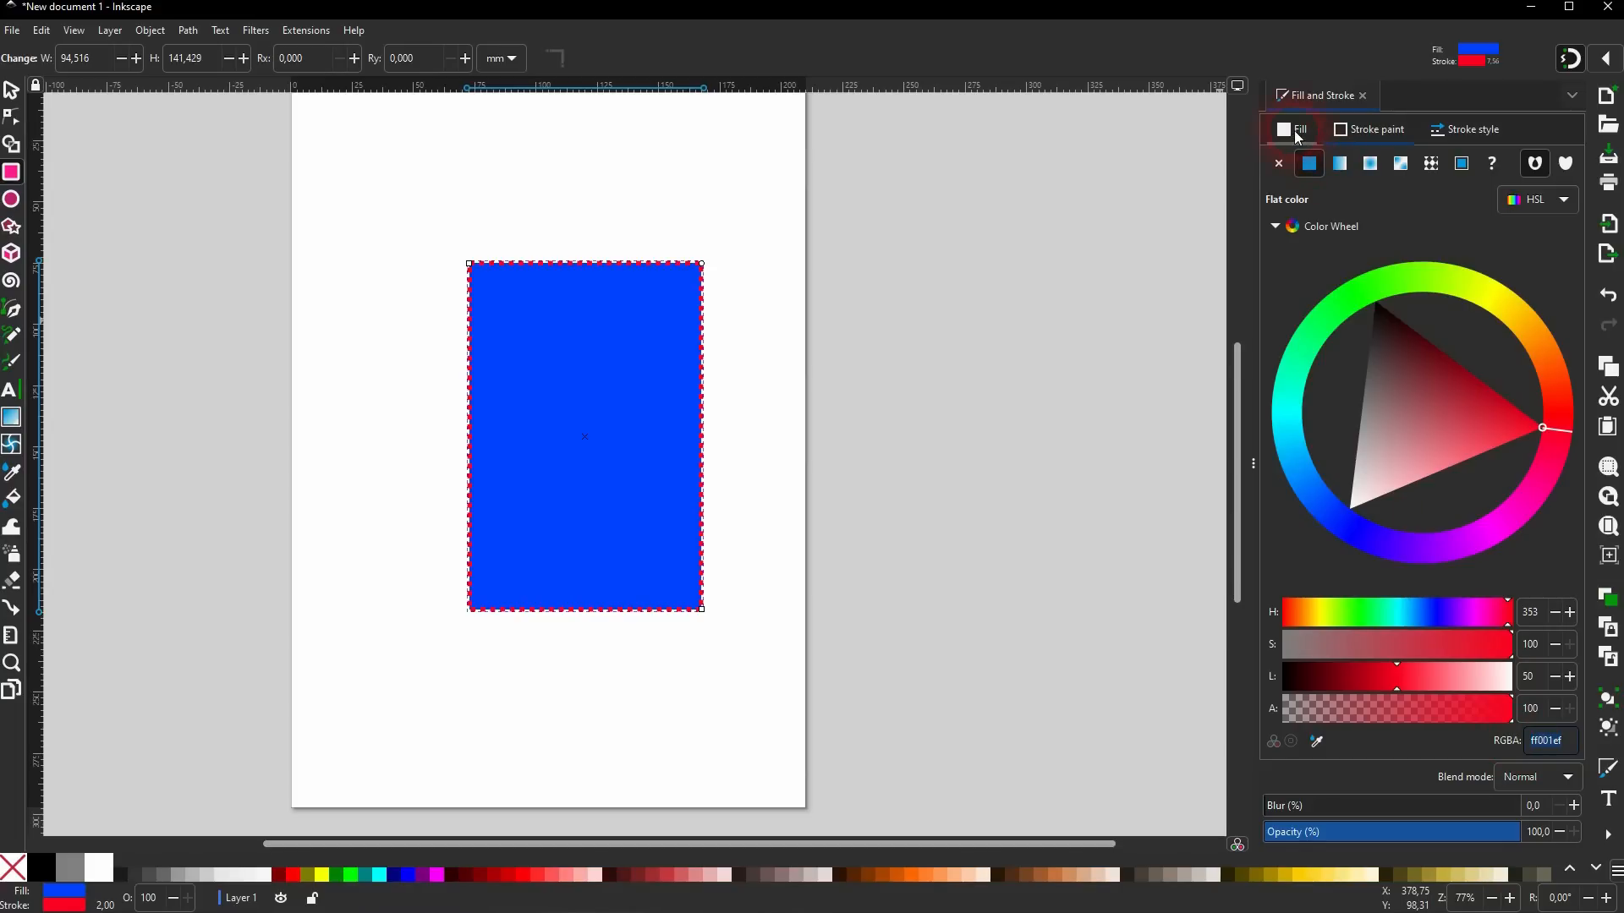
click(1573, 744)
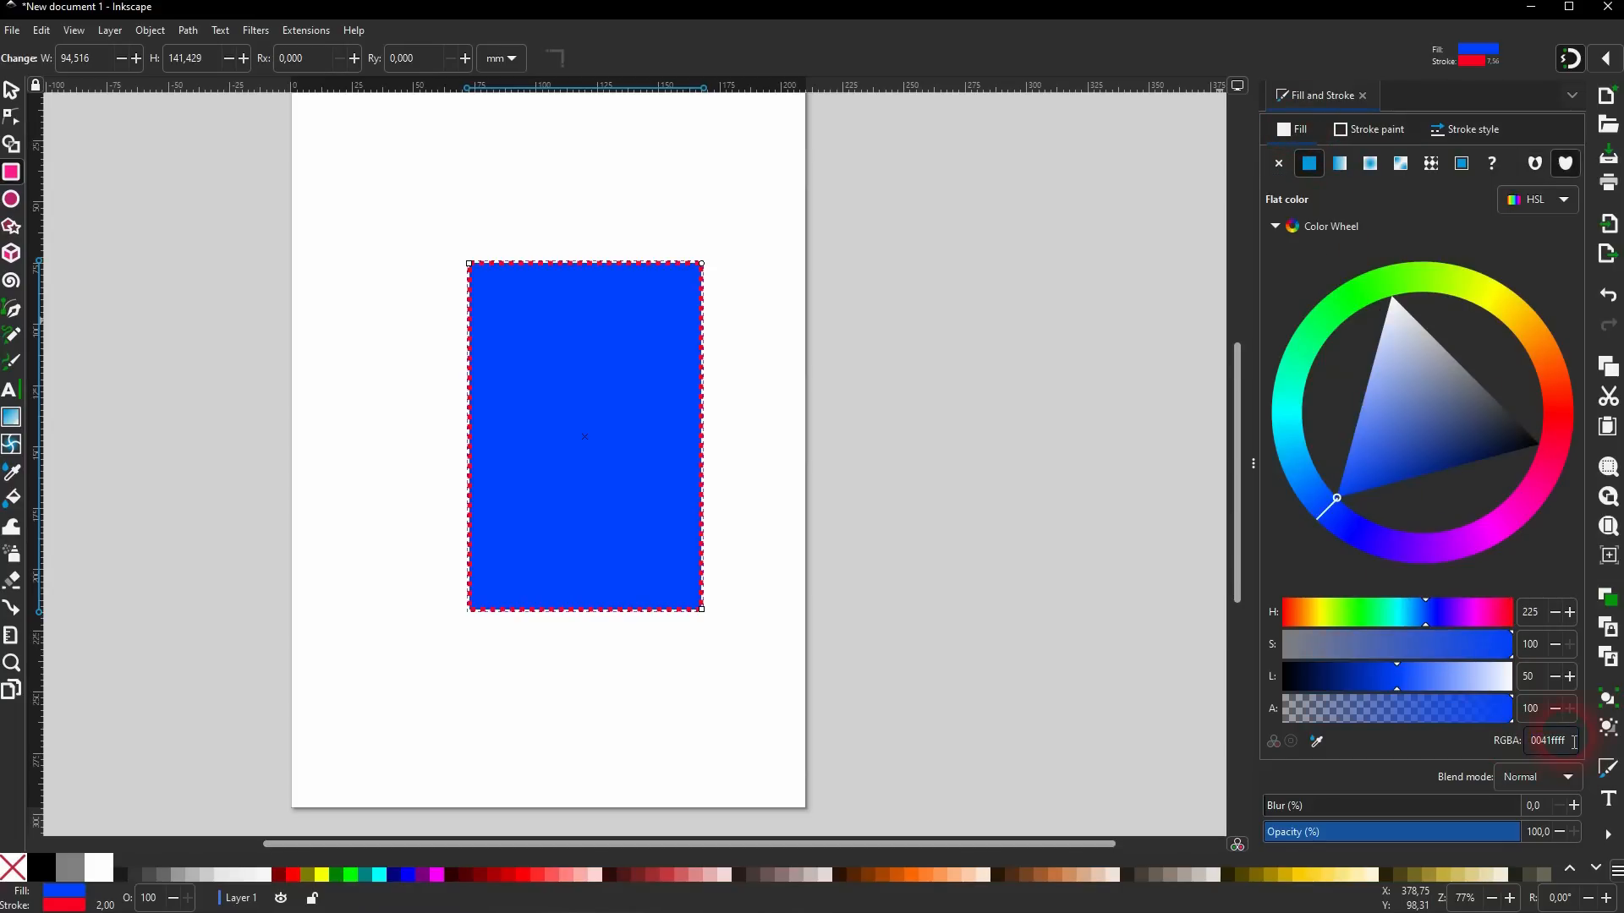
drag(1514, 743, 49, 106)
Draw three more rectangles around the blue one: a tall one to its left, a narrow one upper right, and one about 32 × 38 mm lower right.
click(11, 90)
click(377, 437)
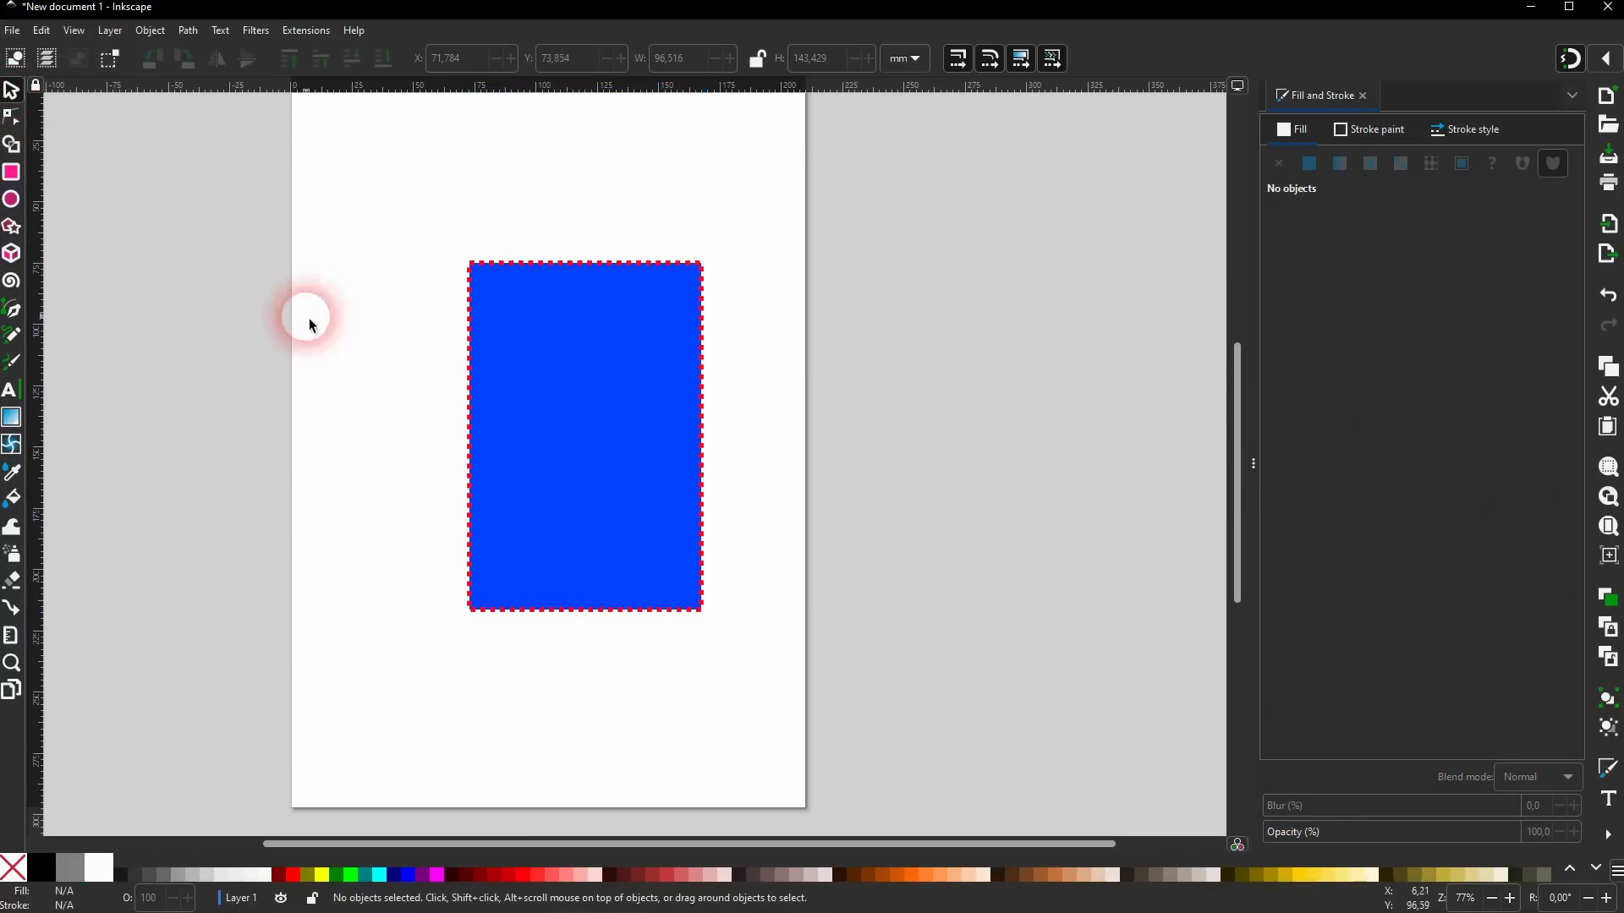
click(13, 178)
drag(291, 236, 435, 635)
drag(733, 238, 773, 379)
drag(829, 491, 753, 586)
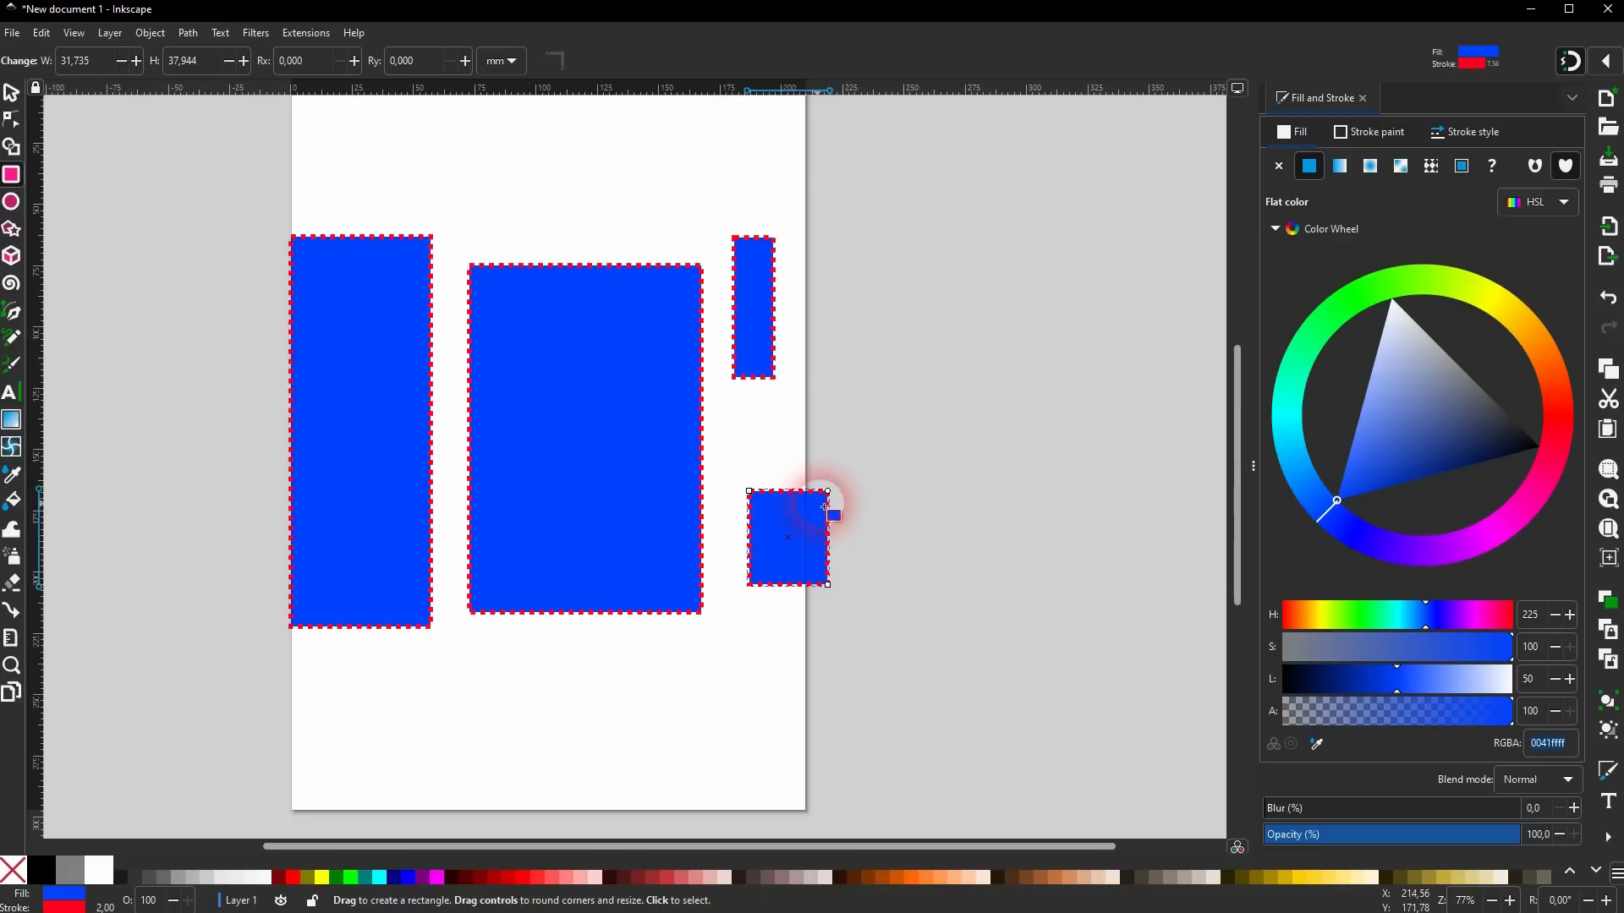
Recolour the lower-right rectangle's fill to magenta and draw a wide rectangle about 110 × 23 mm above the large blue one.
click(294, 884)
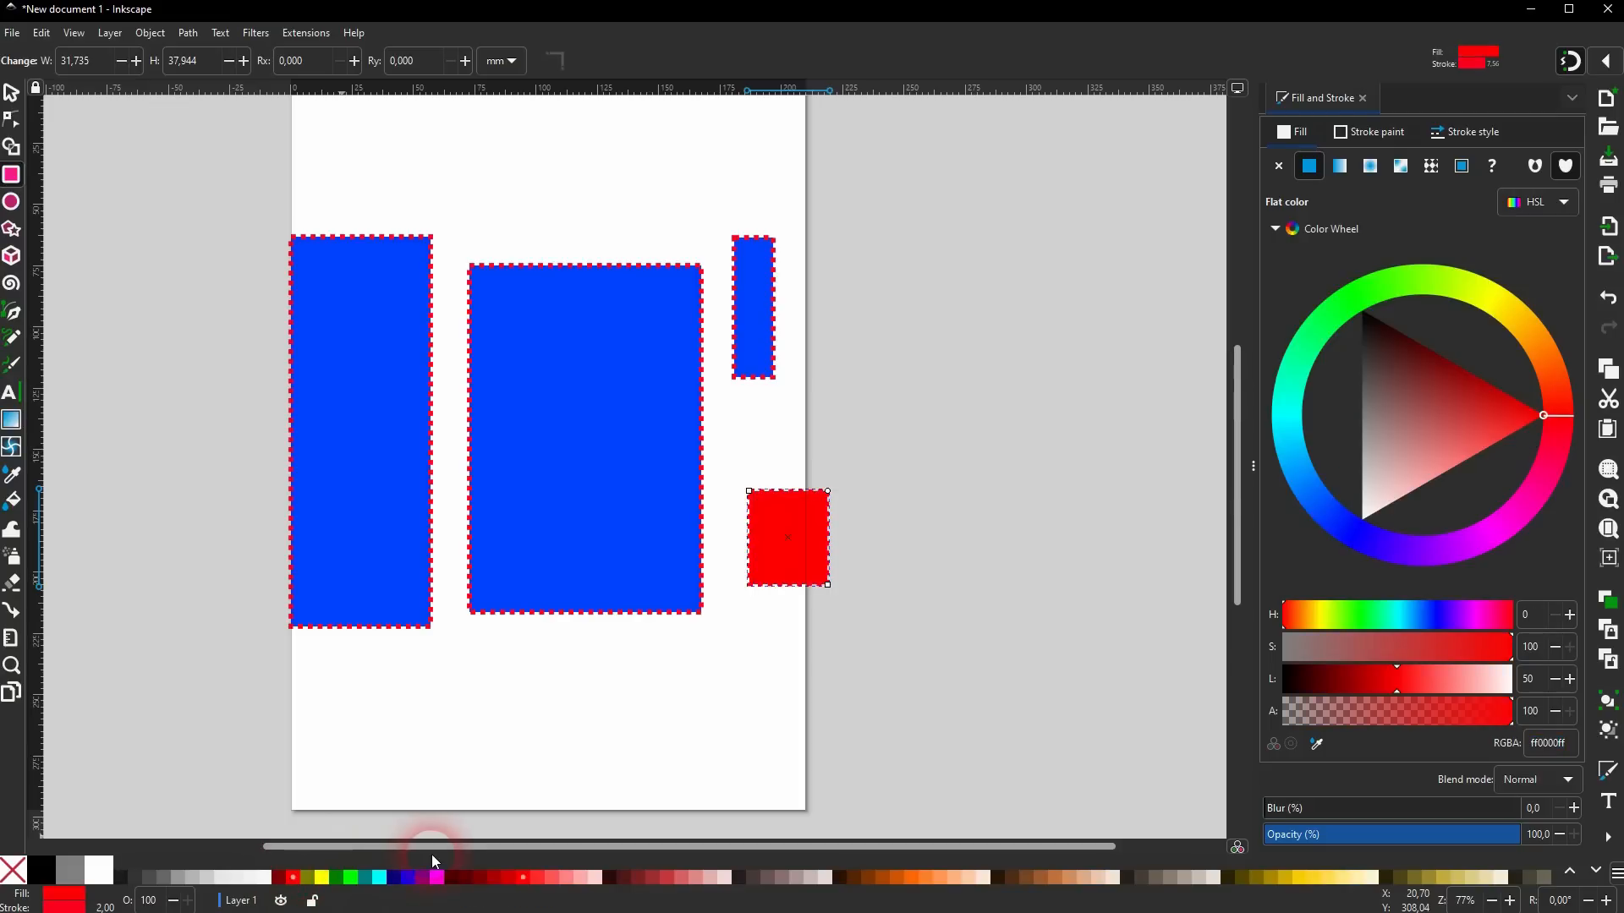
click(437, 884)
mouse_move(437, 884)
mouse_down()
mouse_move(630, 785)
mouse_move(718, 708)
mouse_move(431, 391)
mouse_move(403, 161)
mouse_move(668, 213)
mouse_up()
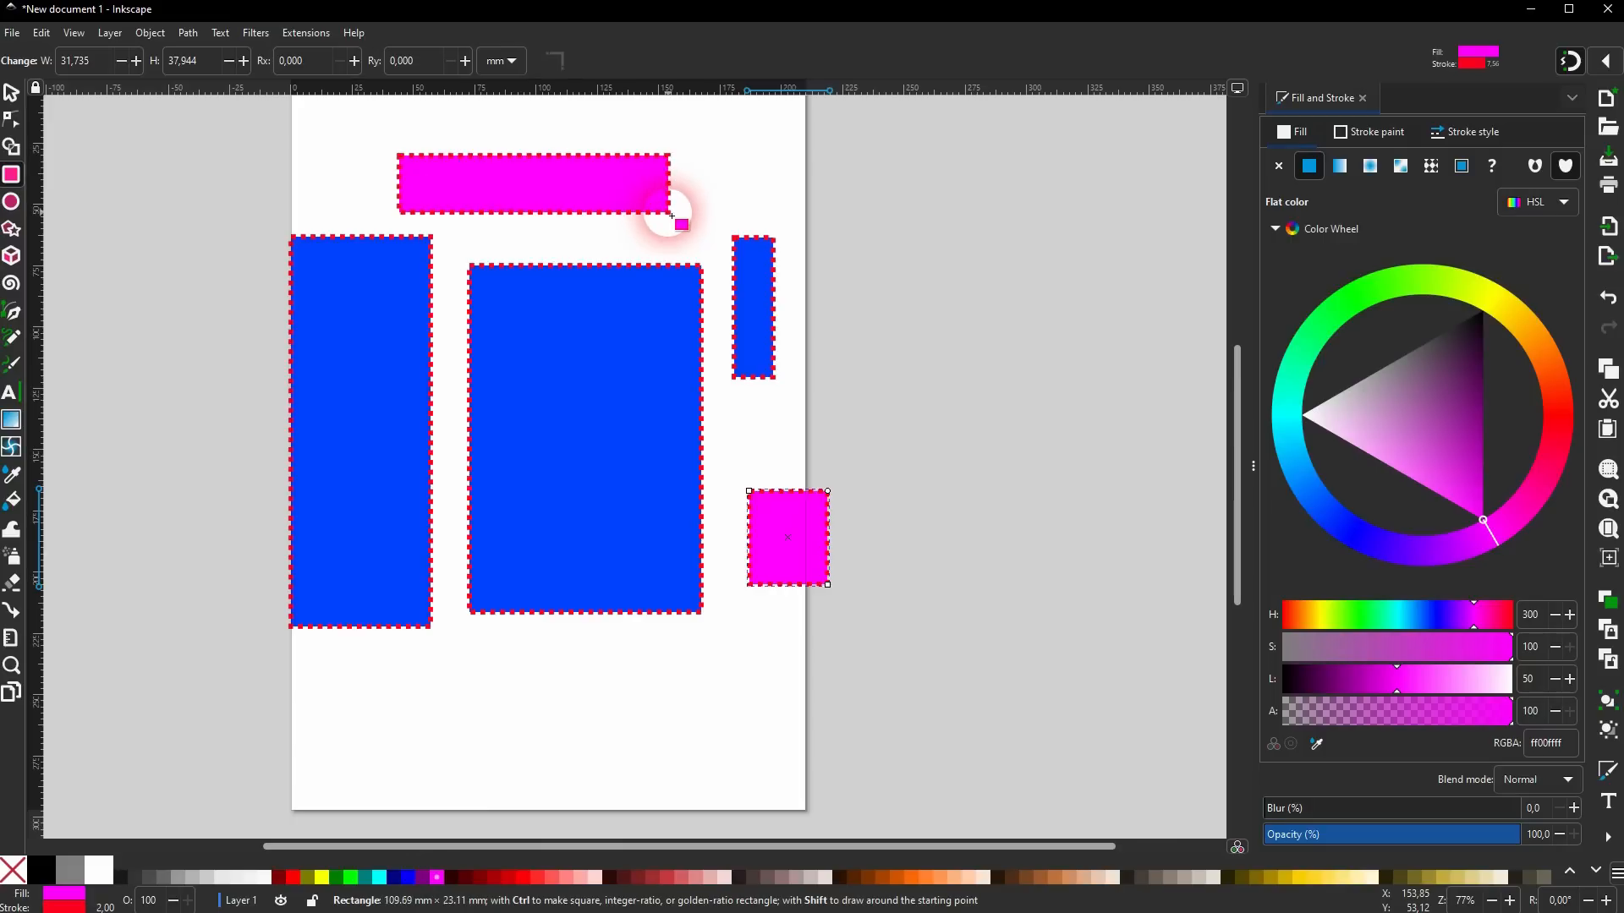
Clear the selection and select the large blue rectangle in the middle of the page with the Selector tool.
click(11, 93)
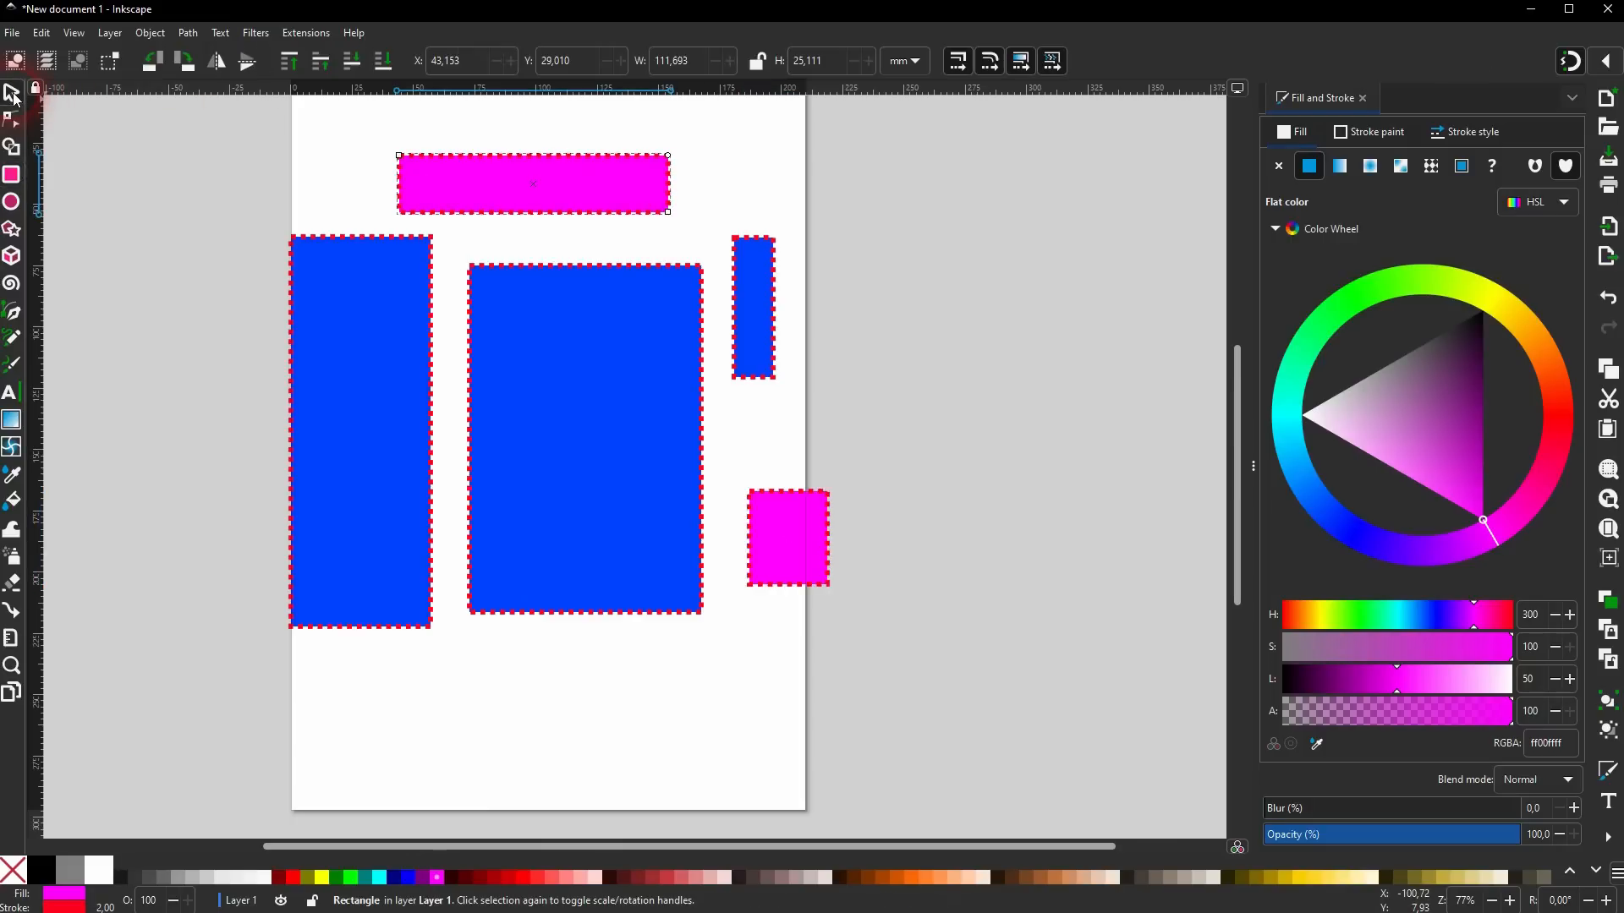
click(855, 265)
click(642, 441)
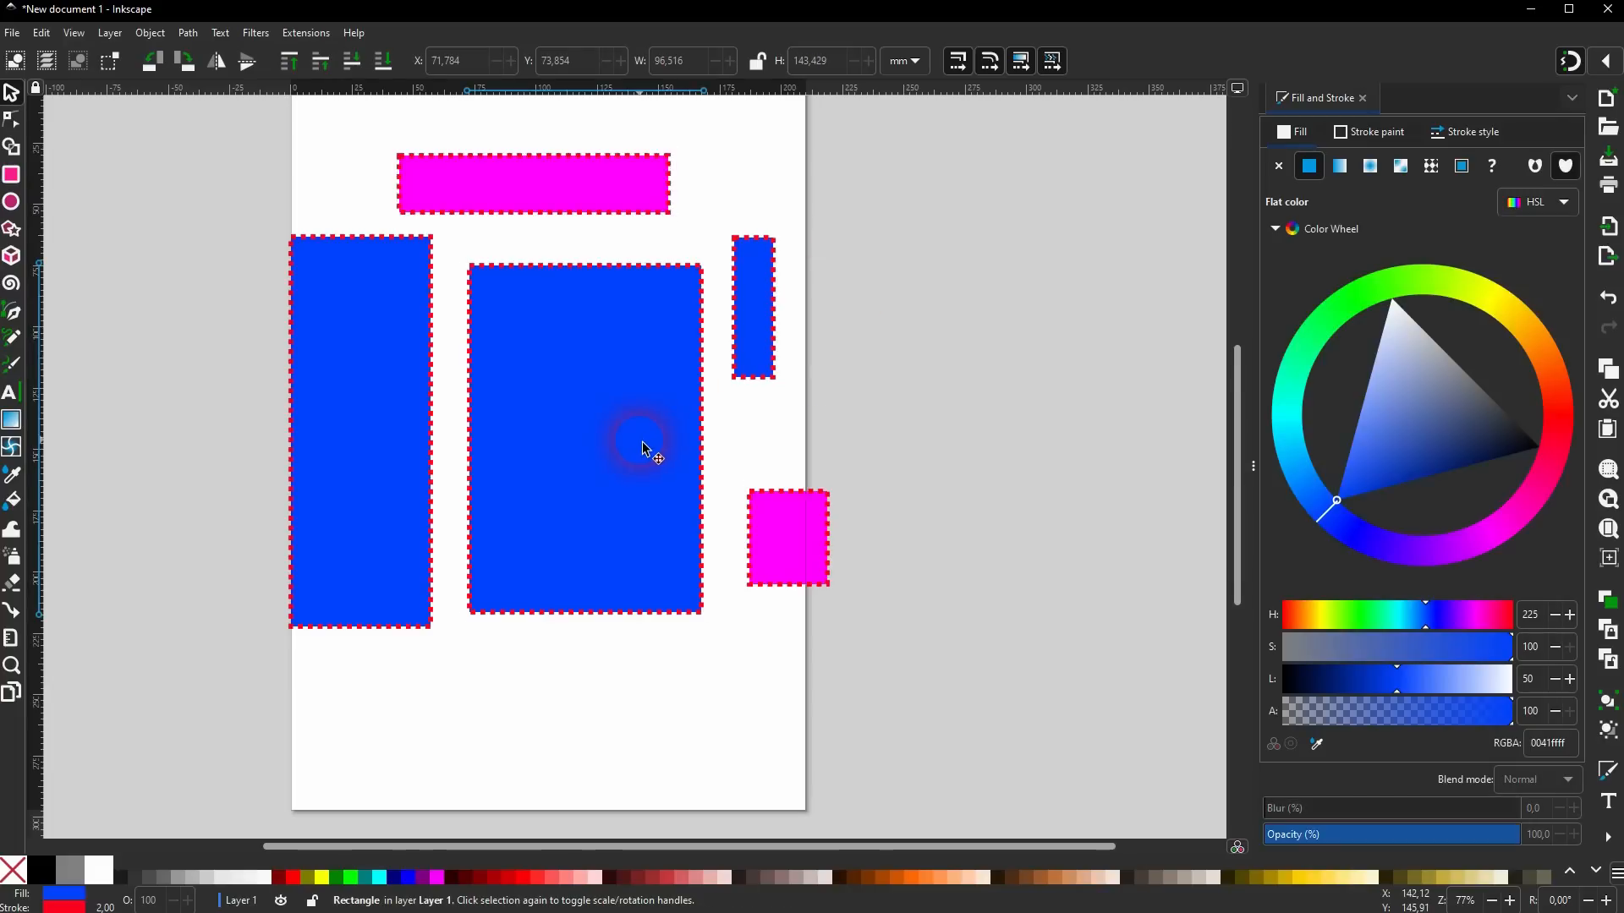
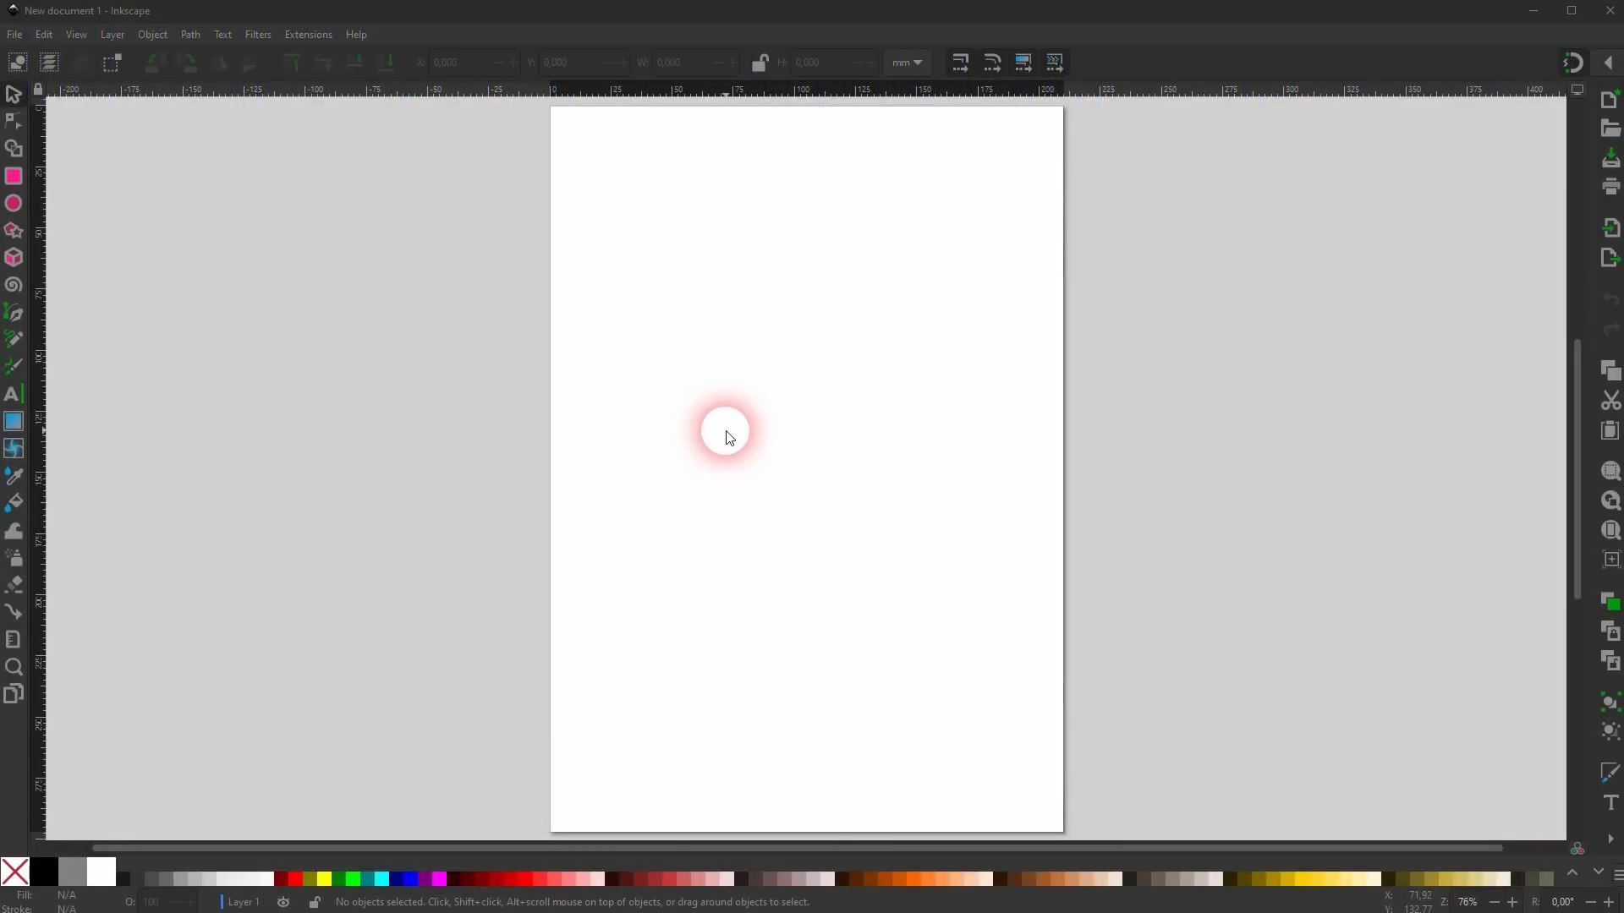
click(726, 429)
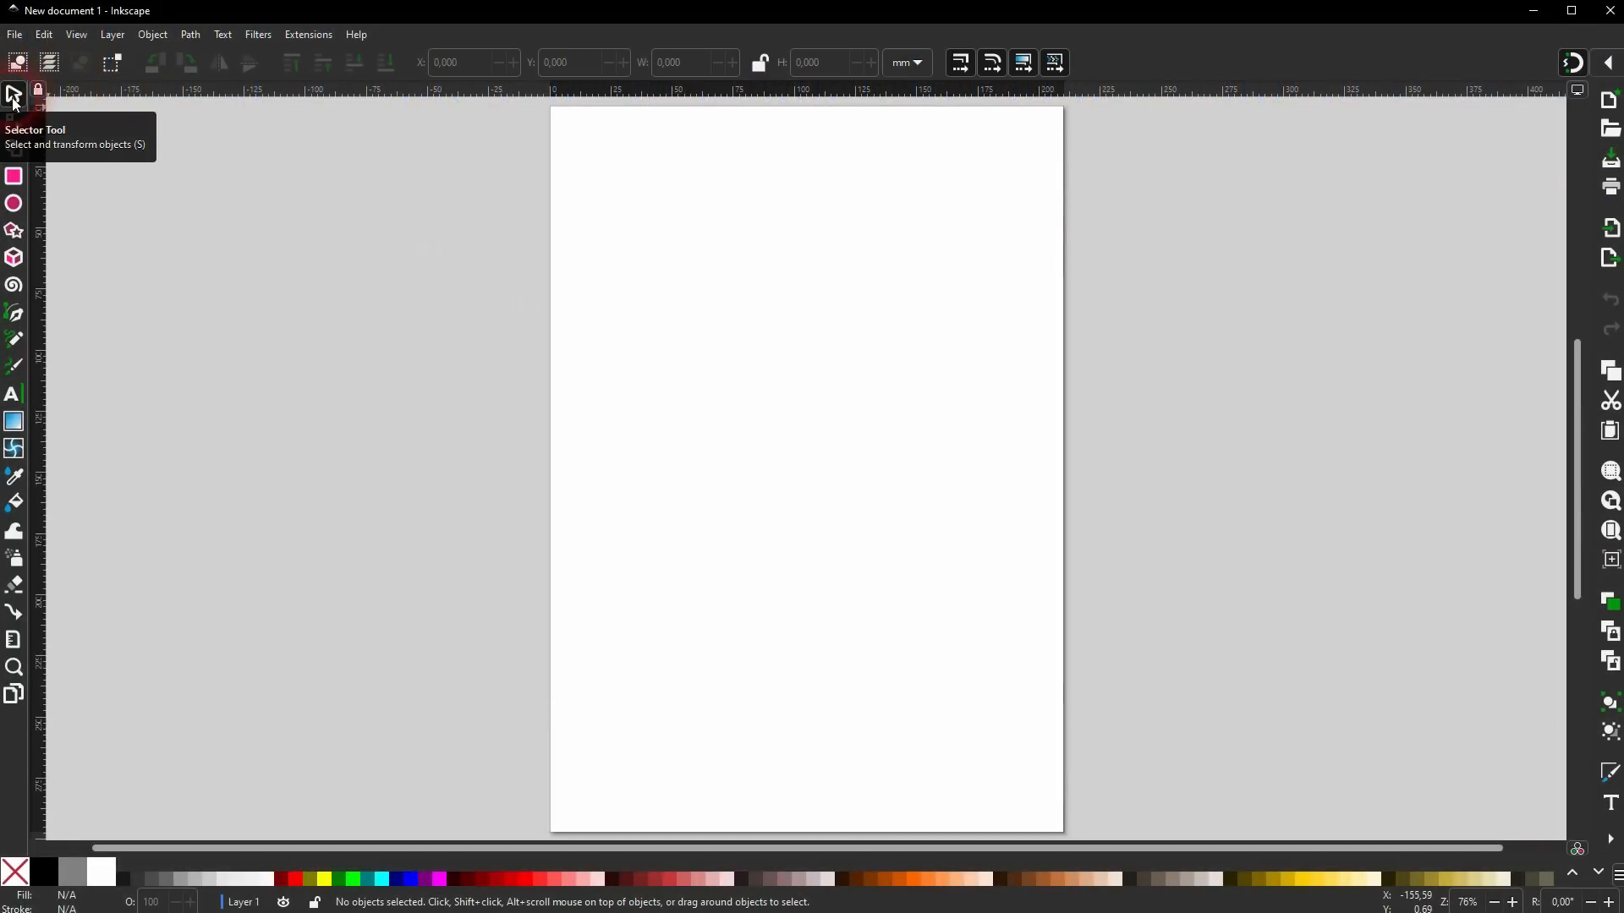
drag(595, 267, 851, 495)
drag(983, 375, 735, 502)
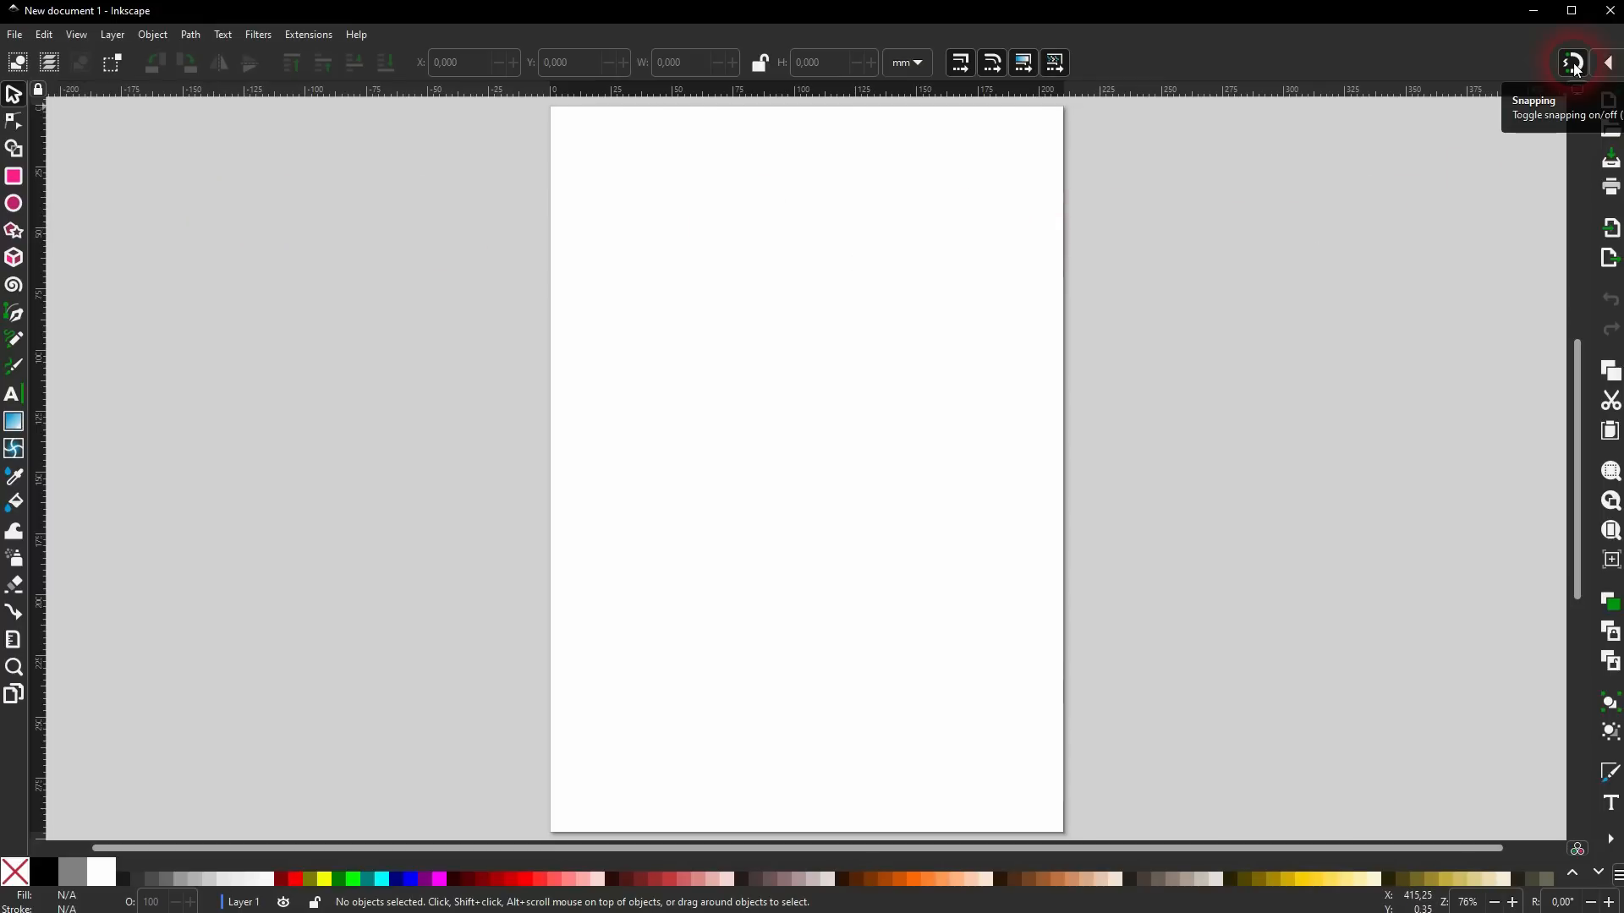
Switch the snapping options to advanced mode and toggle snapping off and back on.
click(1398, 203)
click(1604, 66)
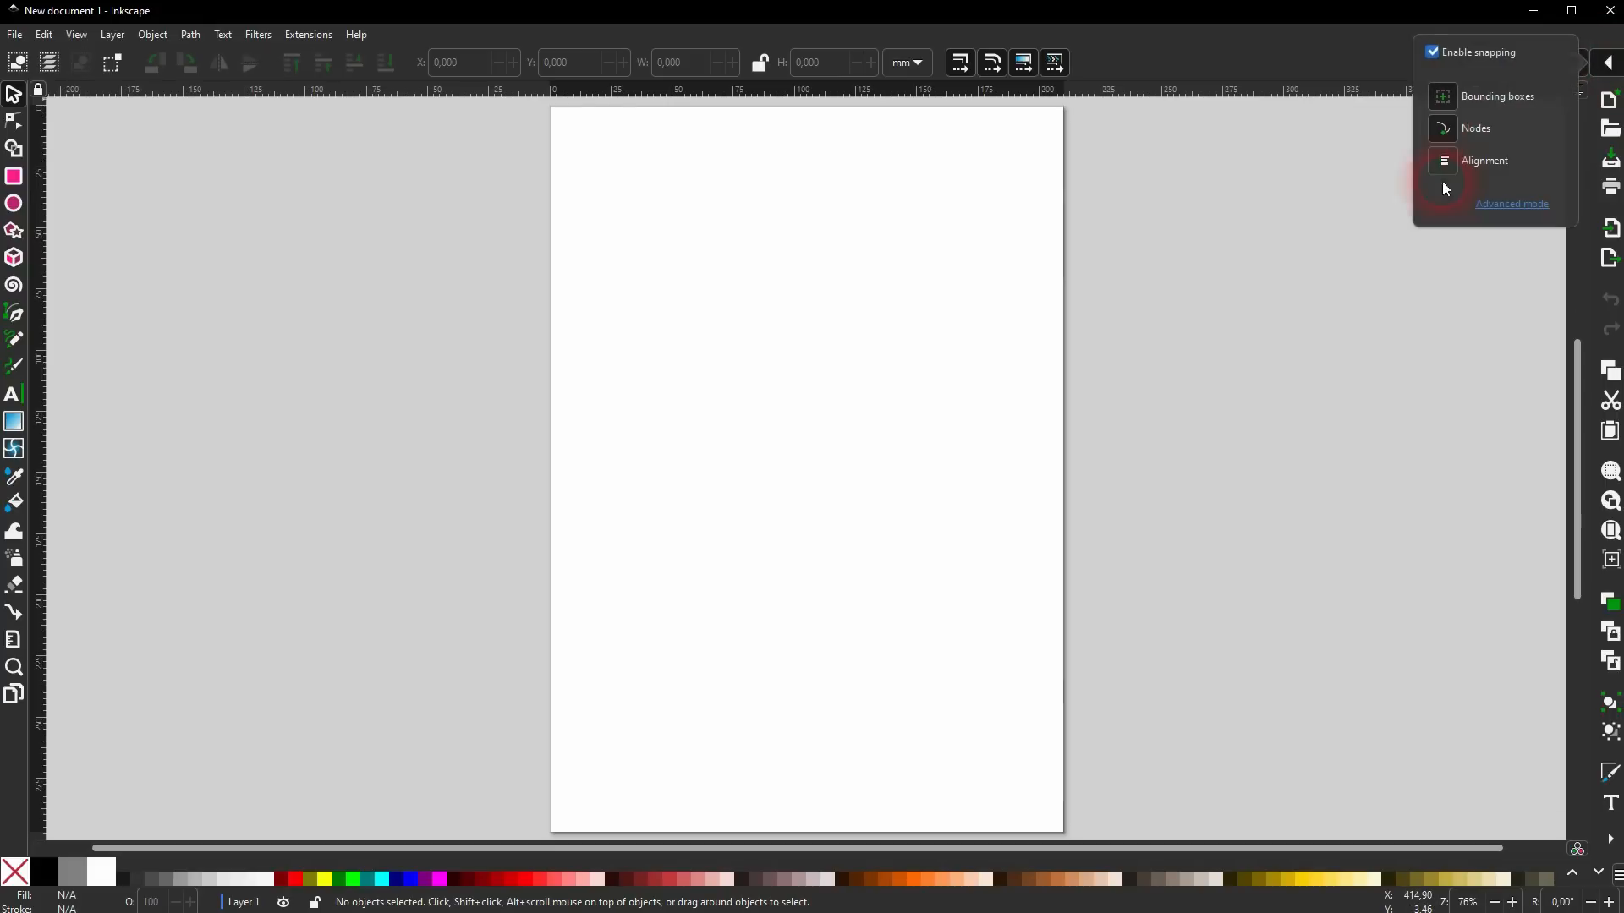
click(1431, 54)
click(1527, 205)
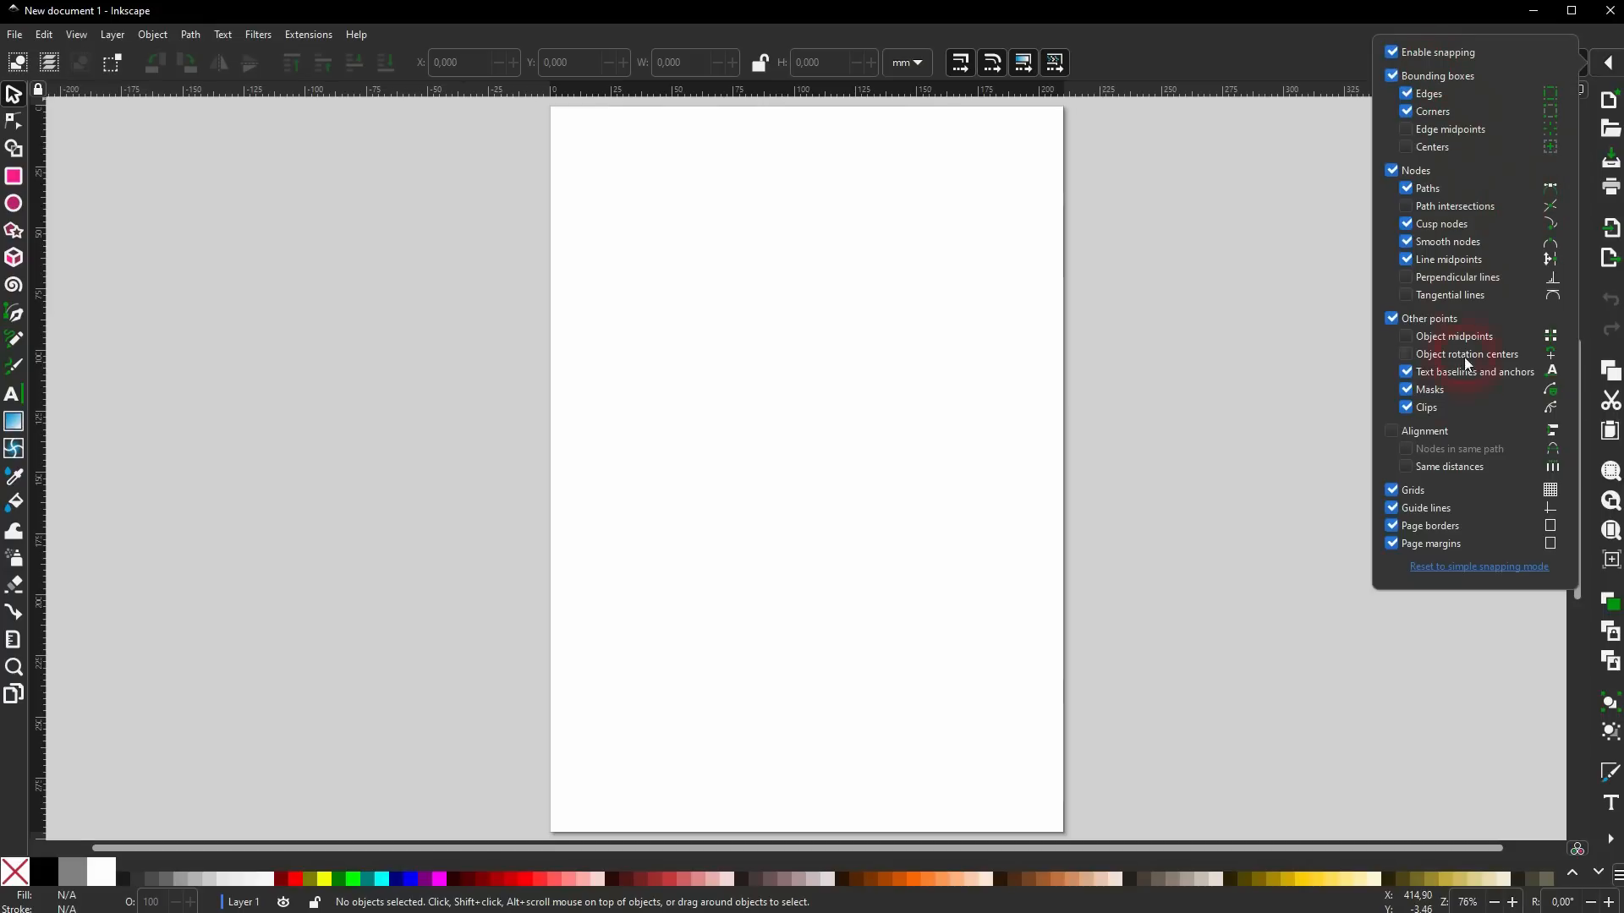
click(1392, 54)
click(1391, 55)
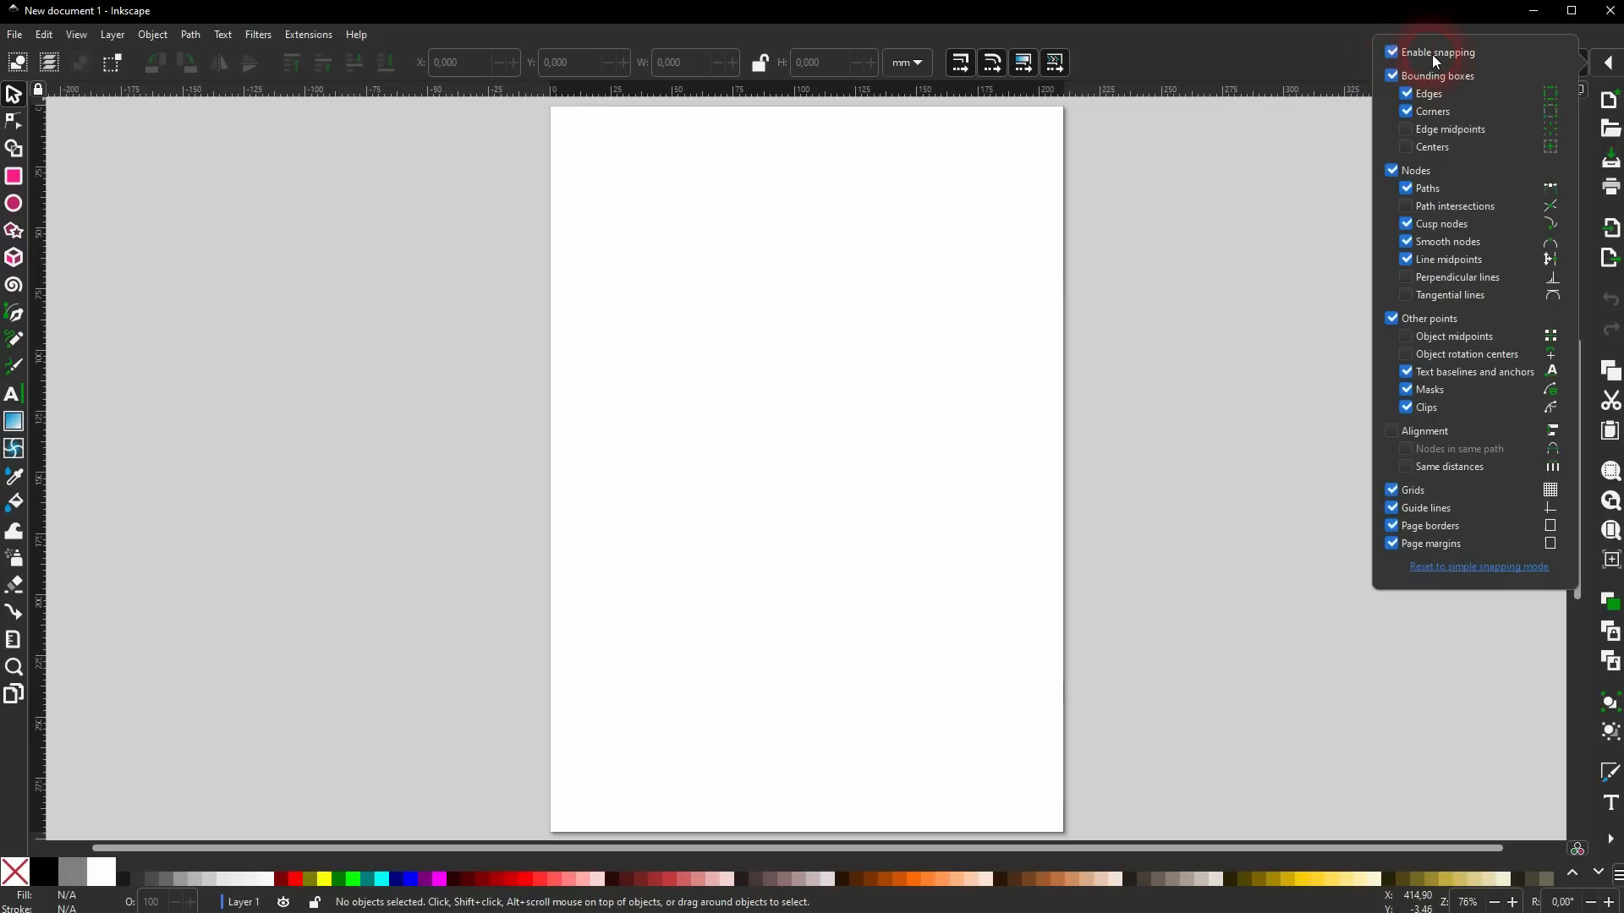
click(1609, 64)
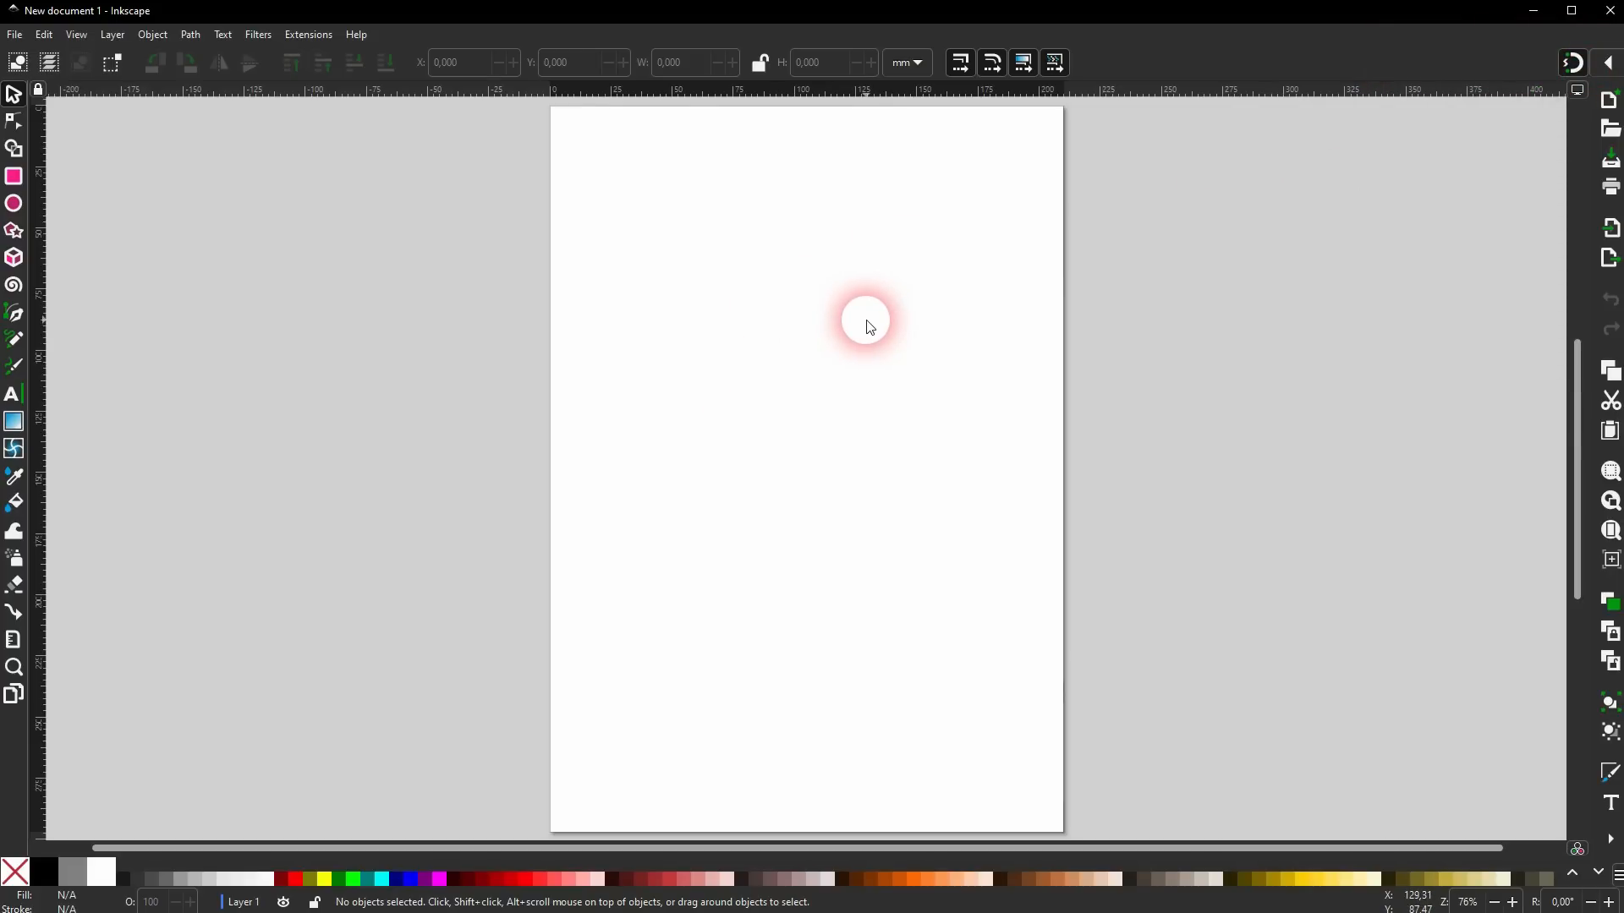
Draw a rectangle about 124 × 137 mm on the empty page, fill it black, and remove its stroke.
click(11, 177)
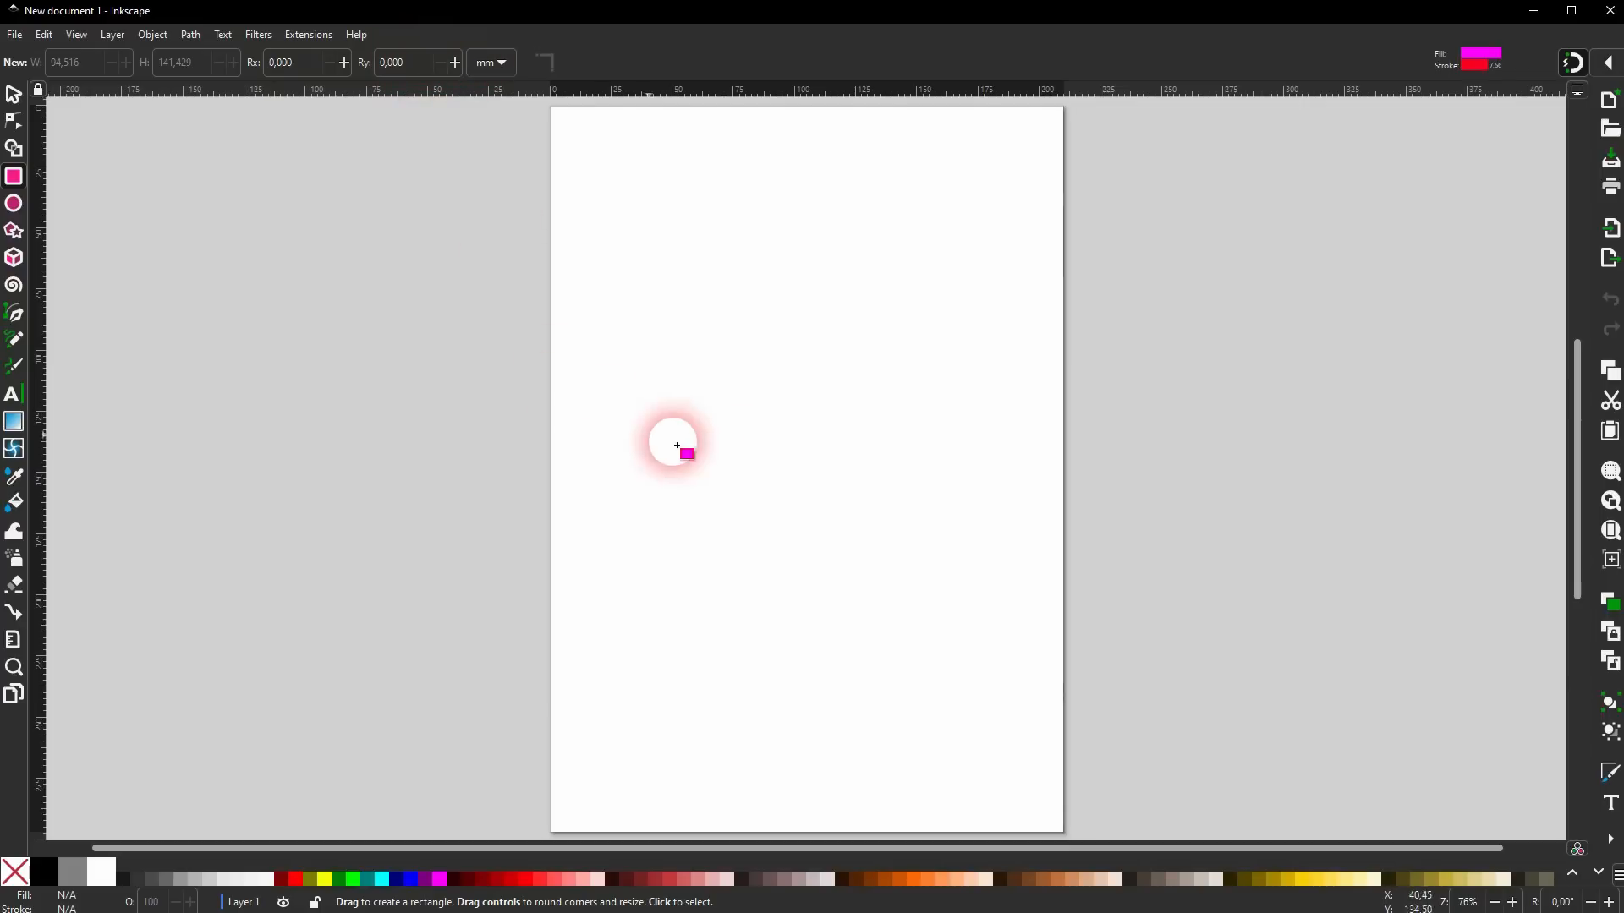
mouse_move(686, 252)
mouse_down()
mouse_move(882, 418)
mouse_move(994, 590)
mouse_up()
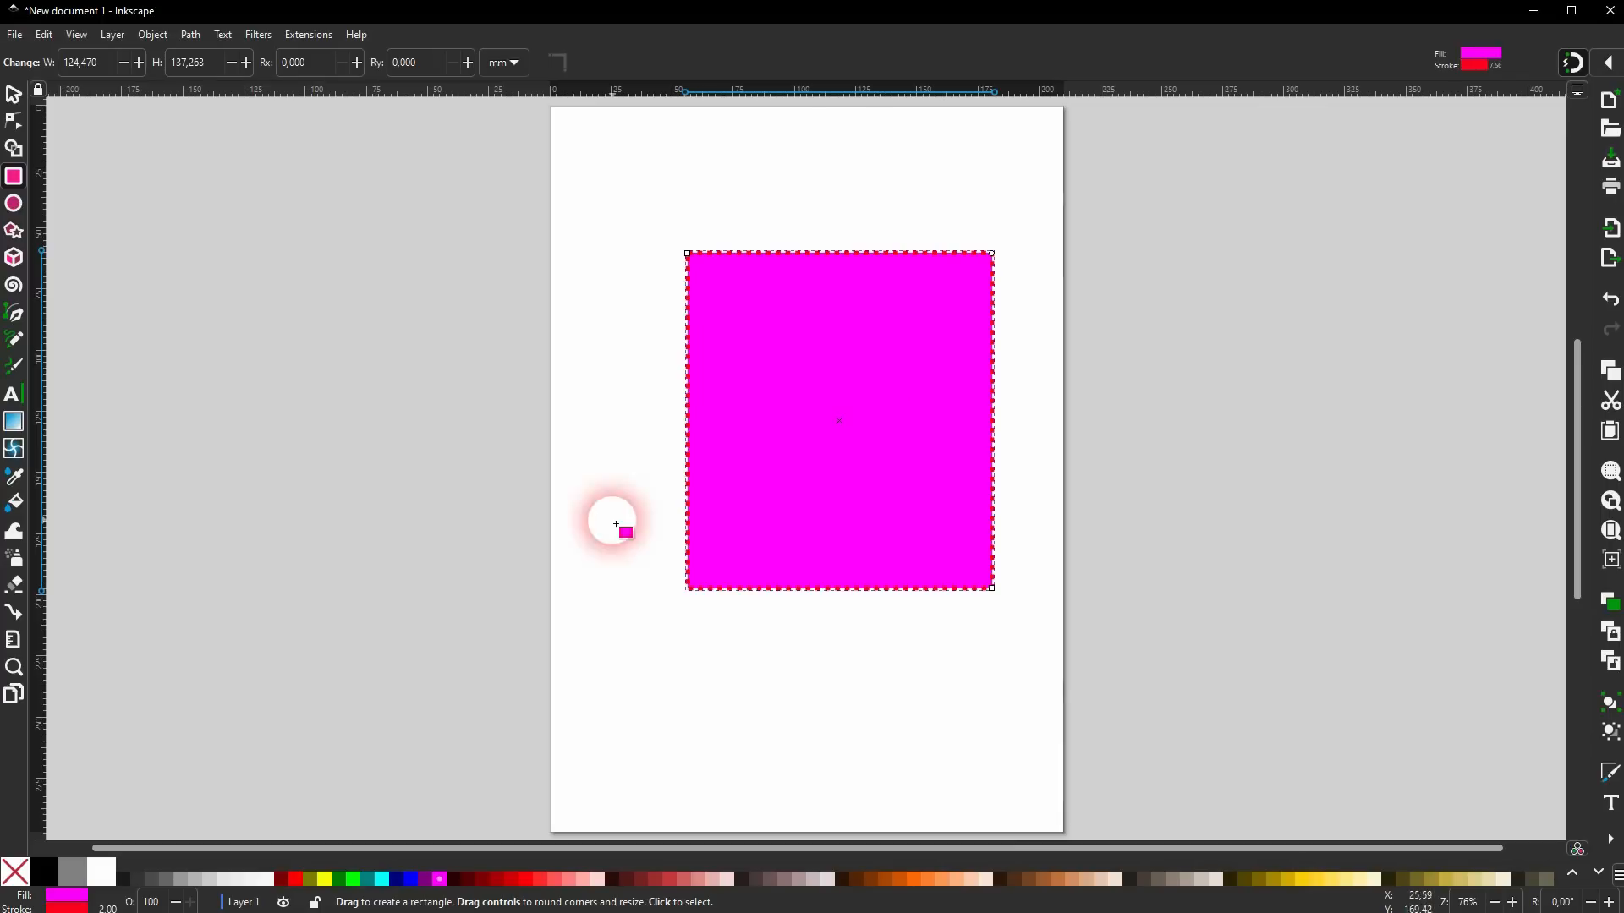
click(44, 872)
shift+click(14, 872)
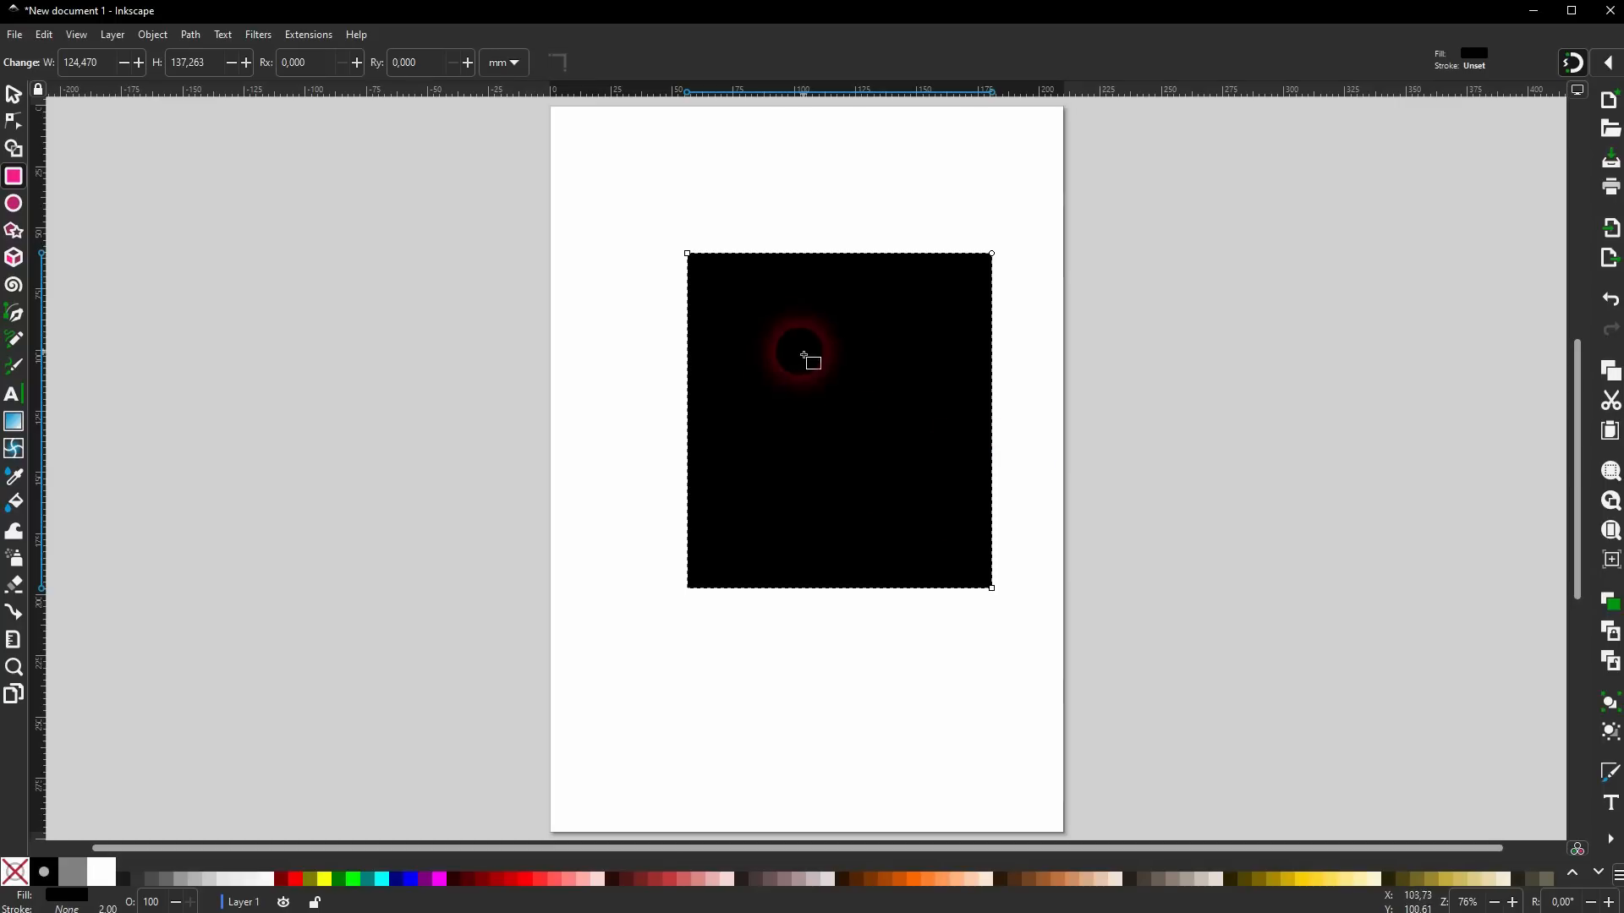
Resize the black rectangle to about 136 × 130 mm from its corners and try its corner-rounding control.
mouse_move(687, 254)
mouse_down()
mouse_move(736, 287)
mouse_move(823, 192)
mouse_move(638, 243)
mouse_move(664, 346)
mouse_move(695, 275)
mouse_up()
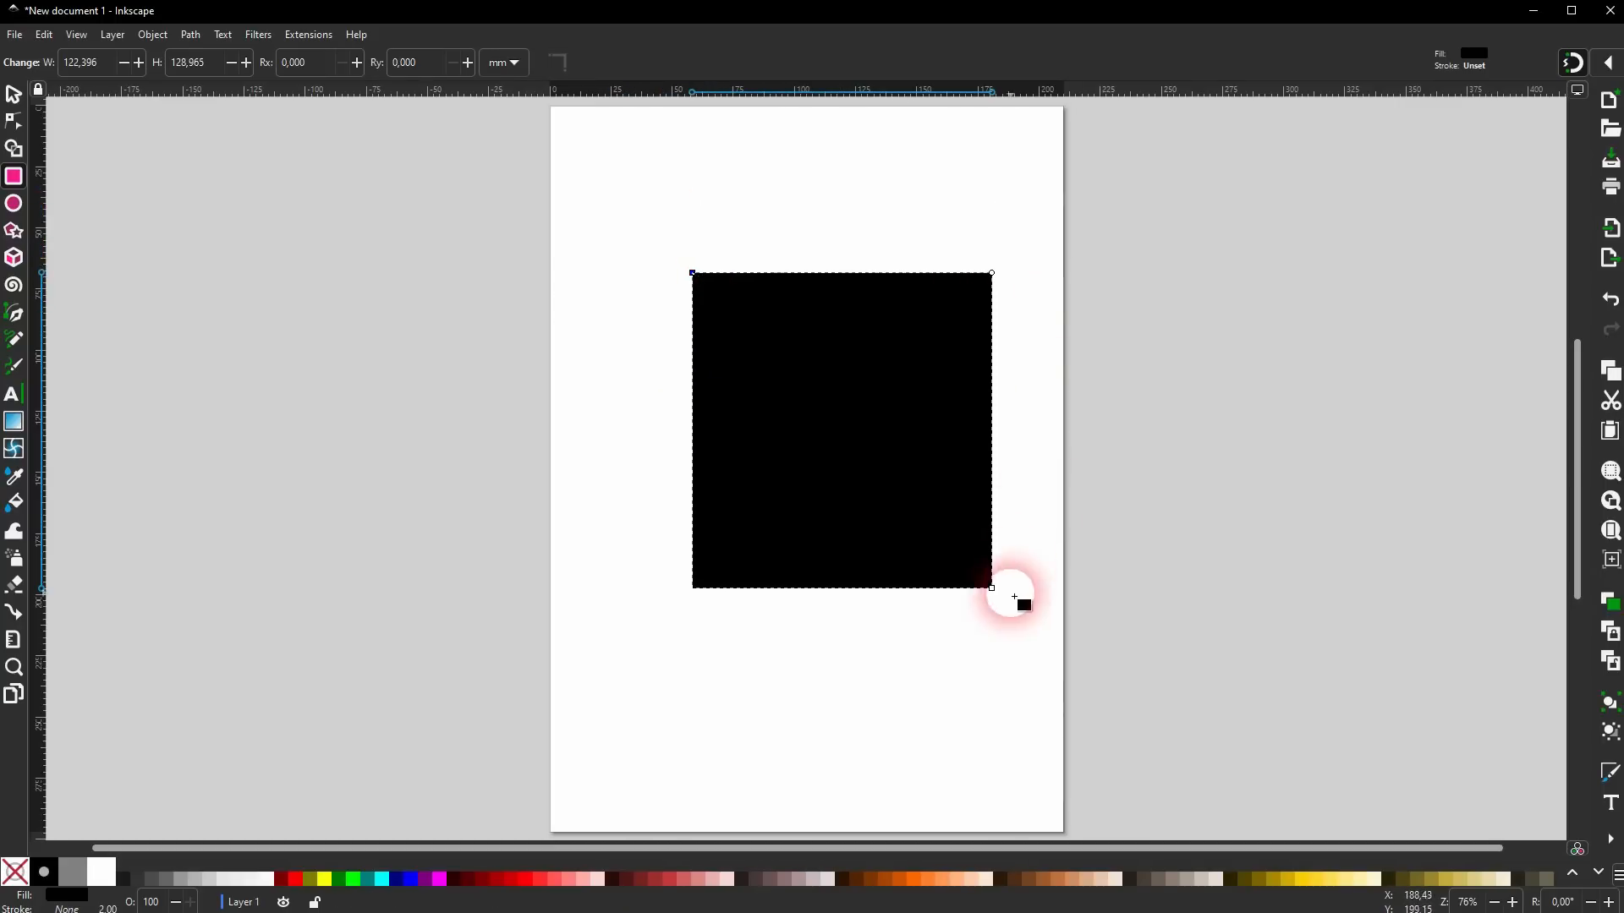
mouse_move(1002, 588)
mouse_down()
mouse_move(956, 560)
mouse_move(845, 643)
mouse_move(964, 536)
mouse_move(1033, 591)
mouse_up()
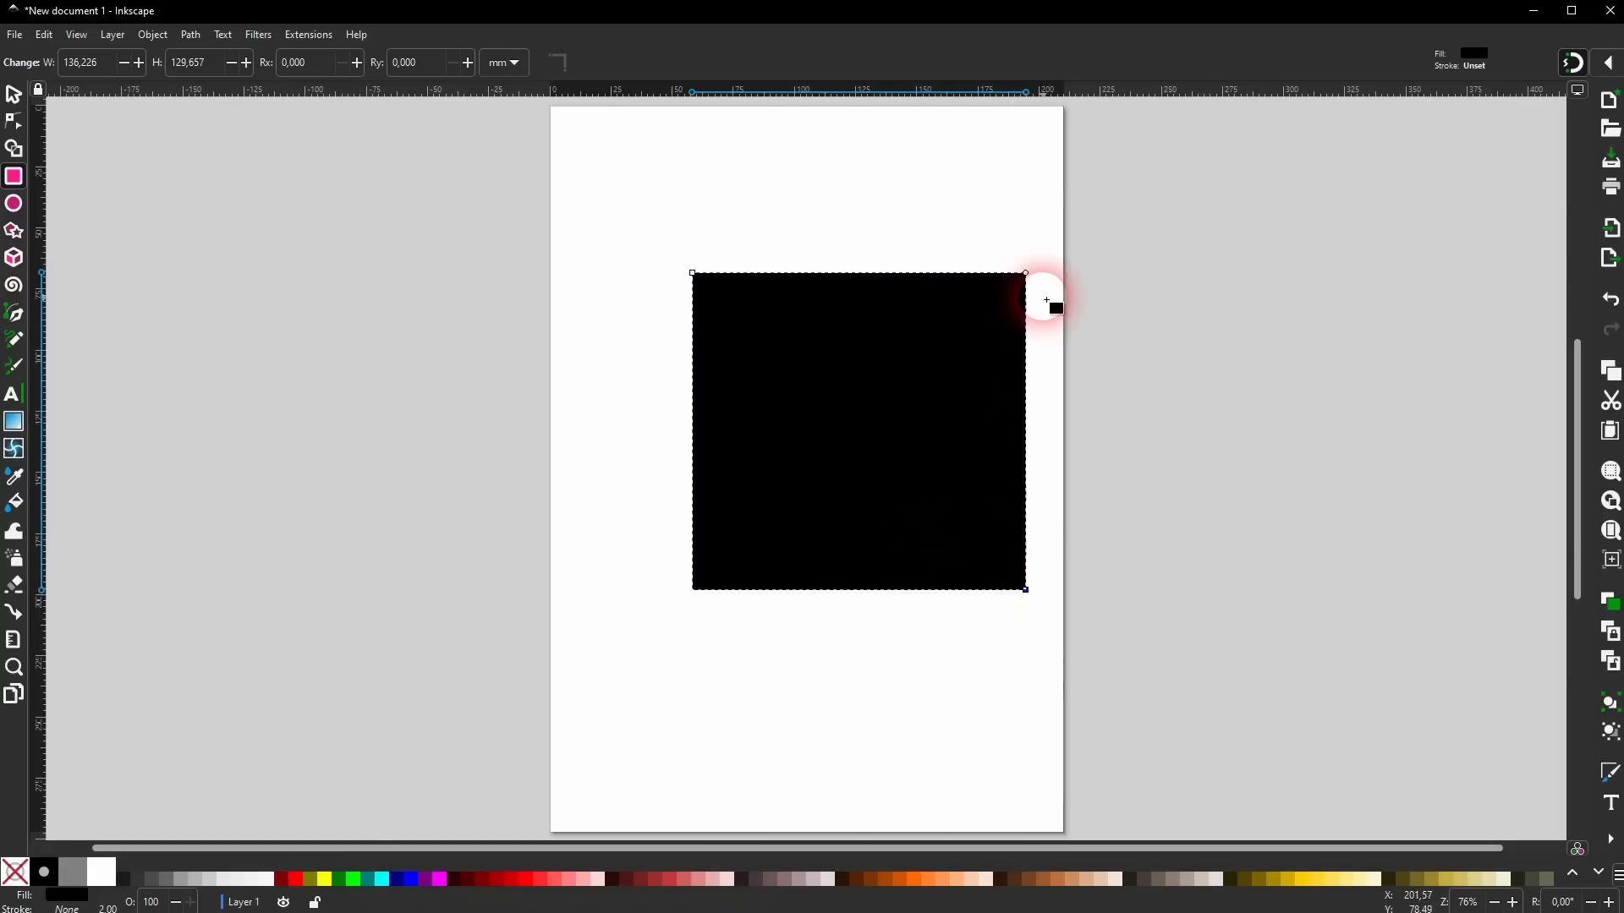
drag(1027, 274, 1058, 313)
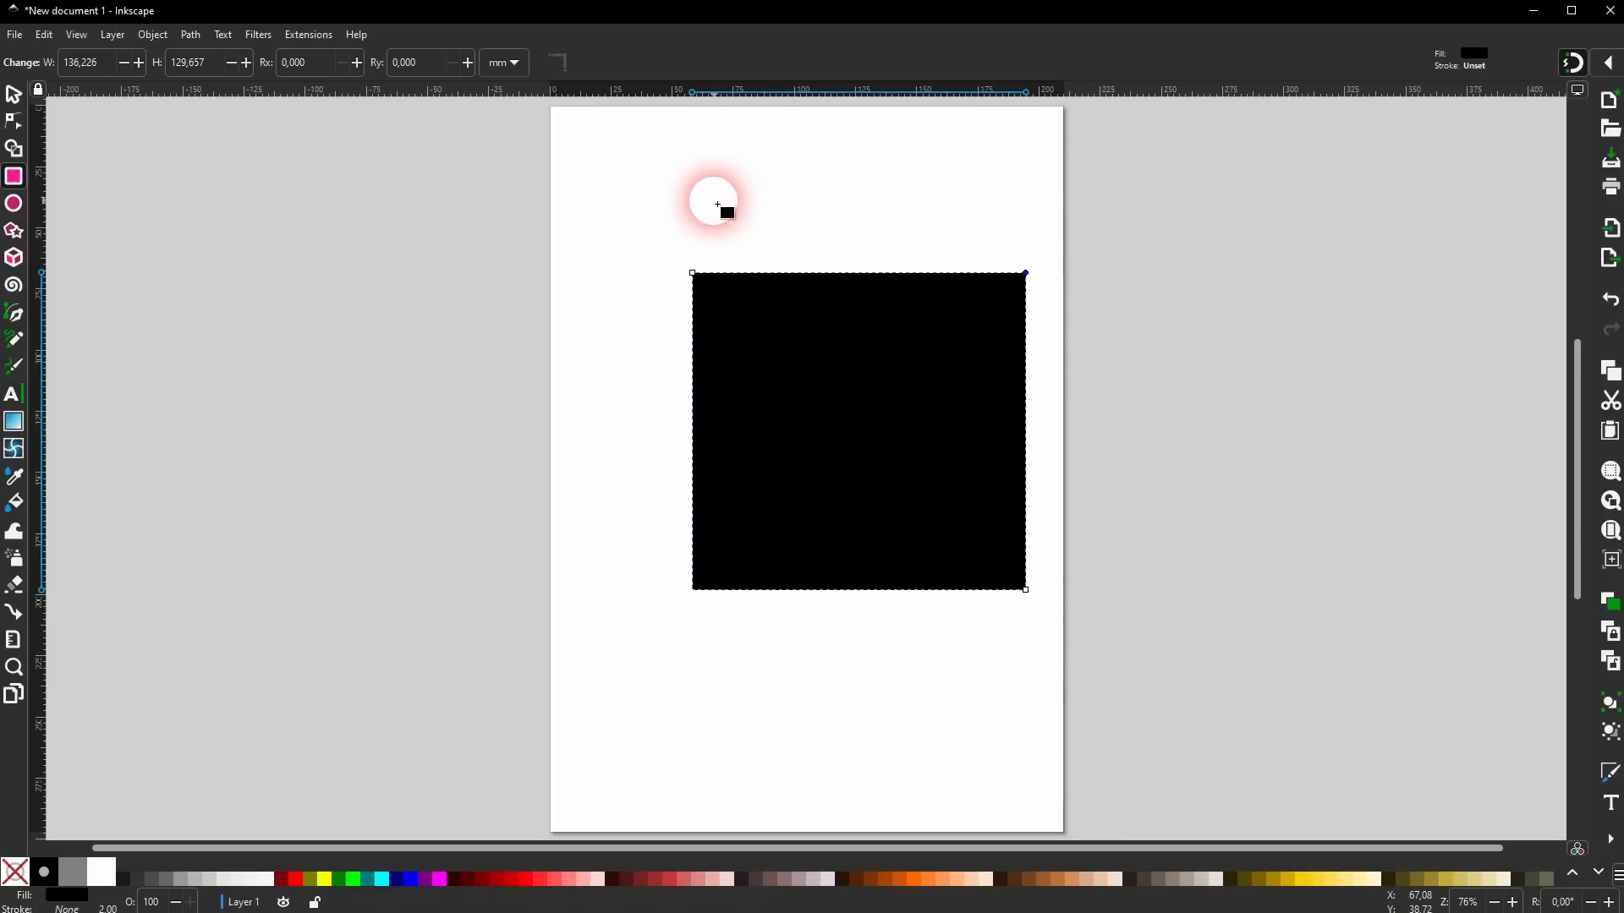
Draw a rectangle about 36 × 18 mm above the large black one, and draw and undo another one overlapping the large rectangle.
drag(714, 200, 801, 246)
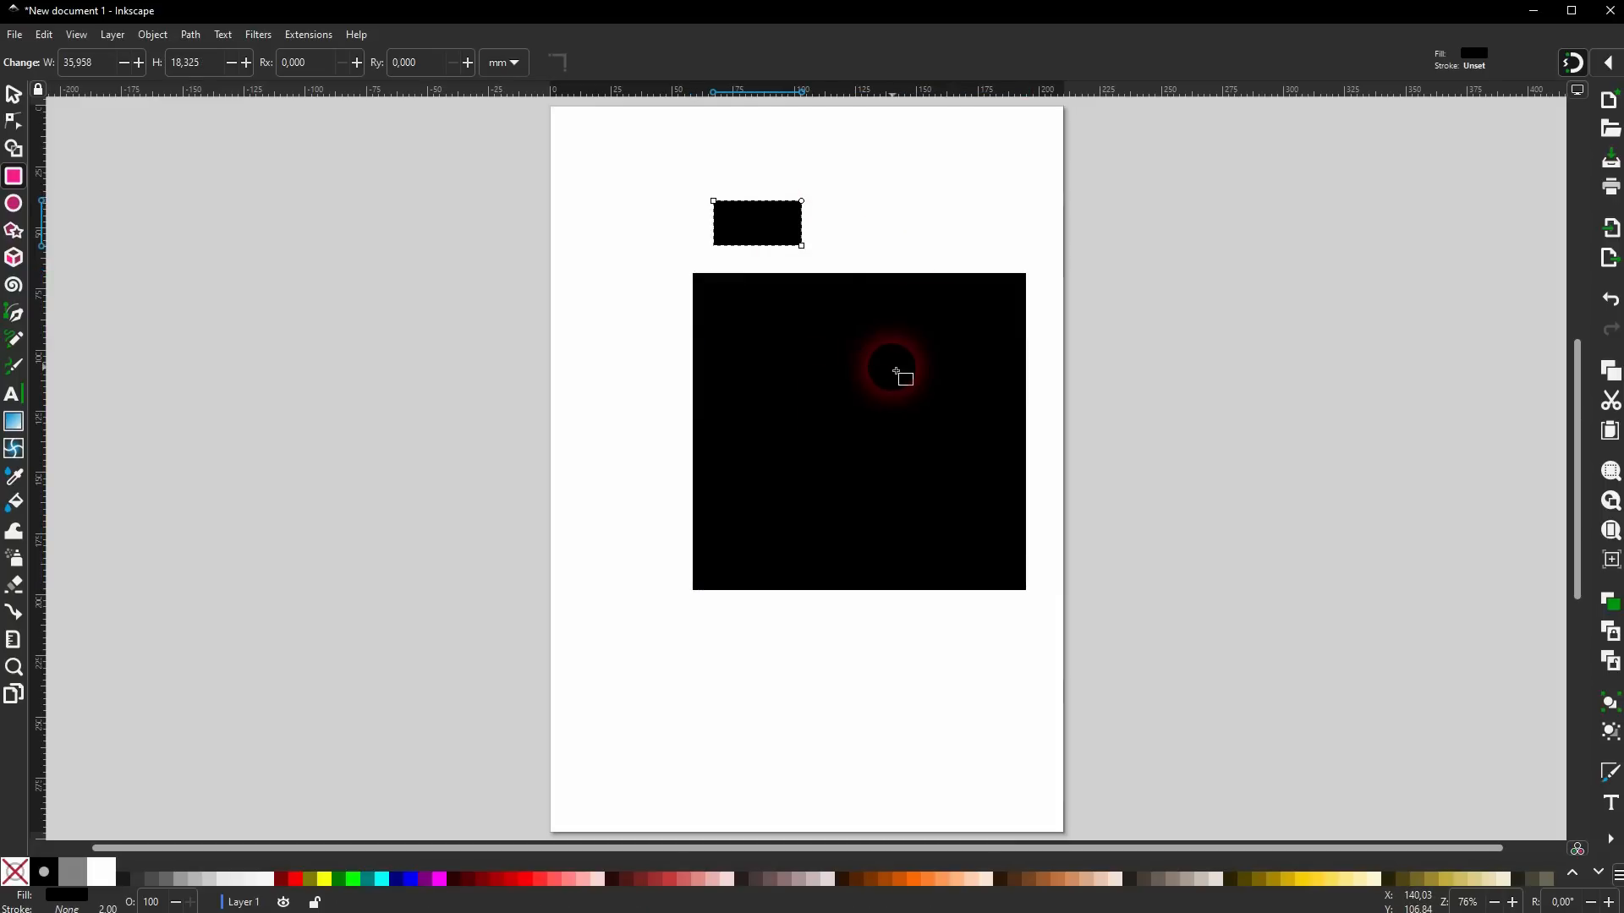
mouse_move(916, 366)
mouse_down()
mouse_move(1111, 466)
mouse_move(1116, 505)
mouse_up()
key(ctrl+z)
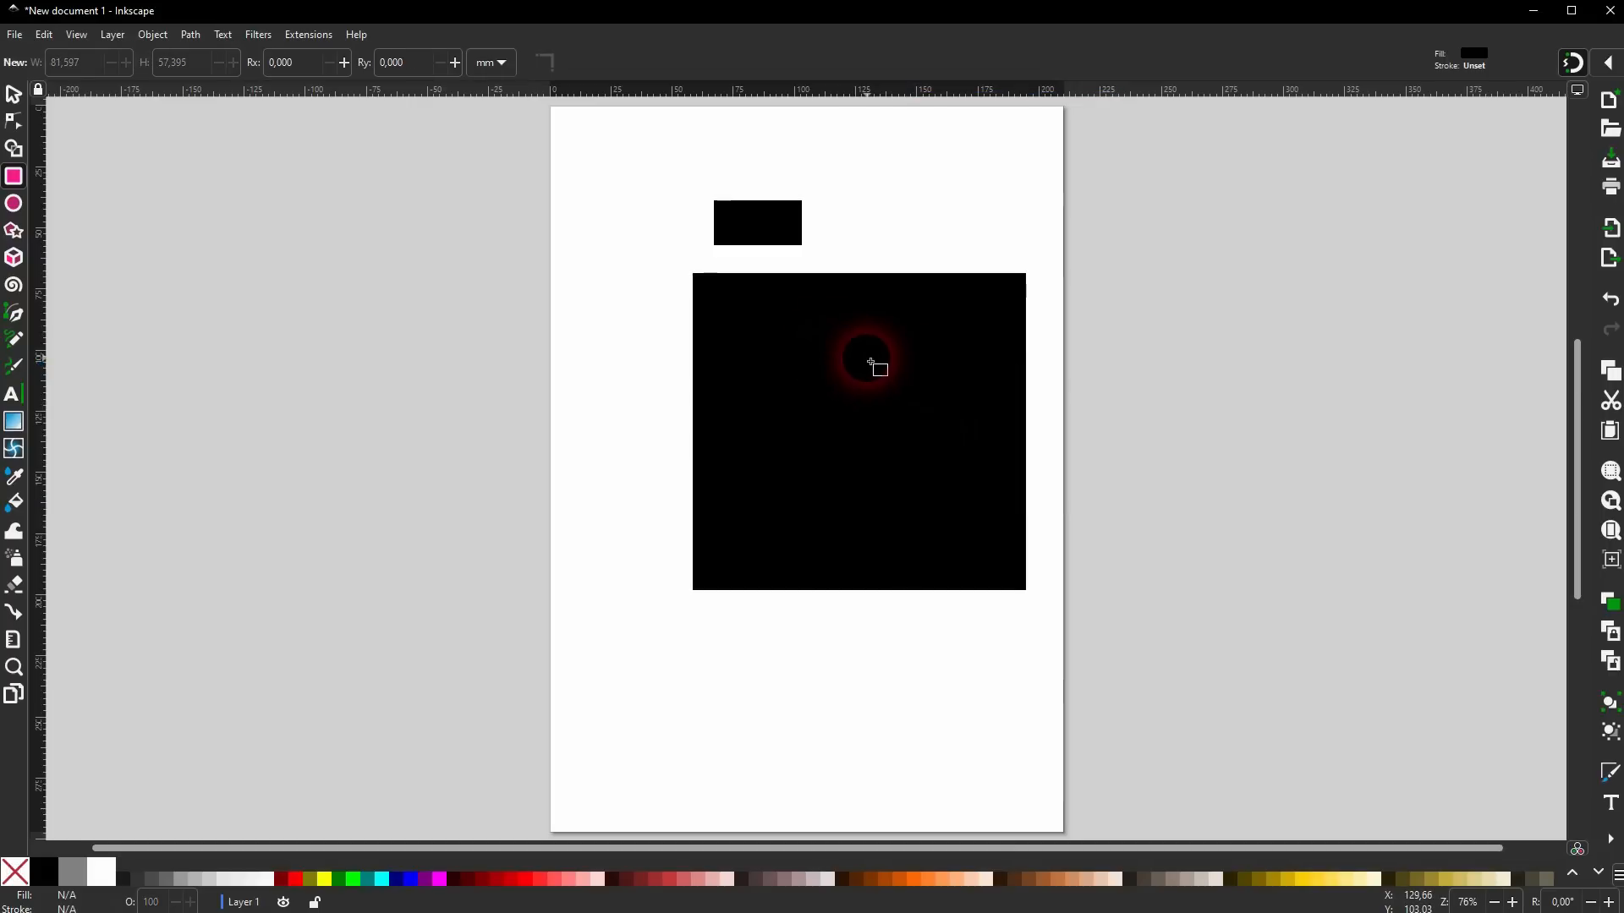
Select the large black rectangle and try rounding its corners with the Rectangle tool.
click(13, 94)
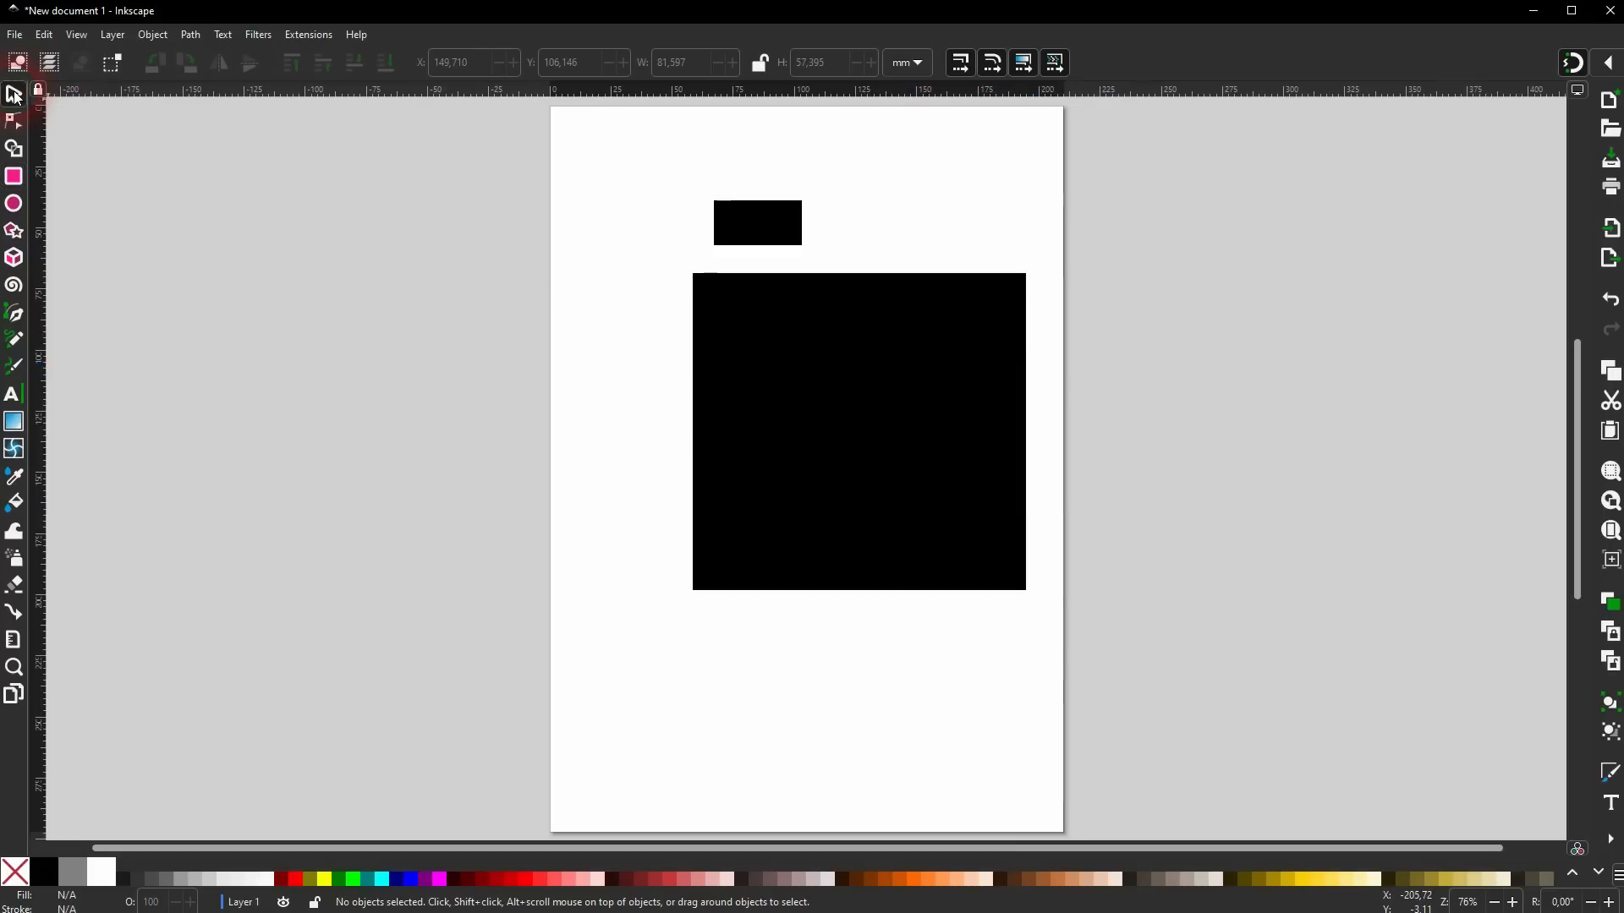
click(832, 432)
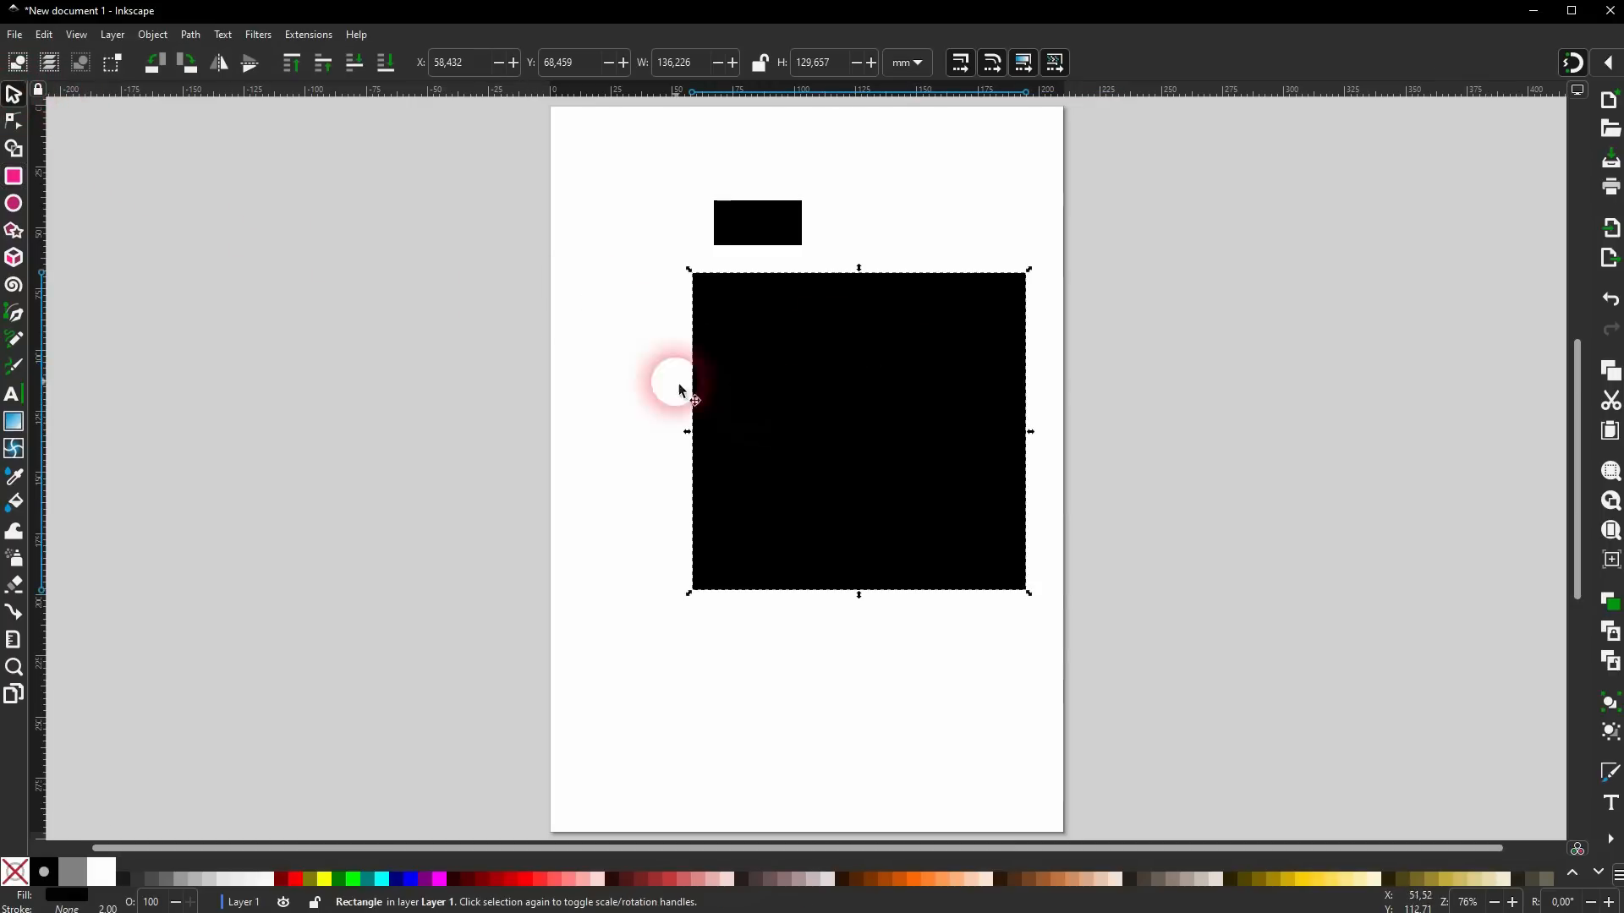
click(13, 176)
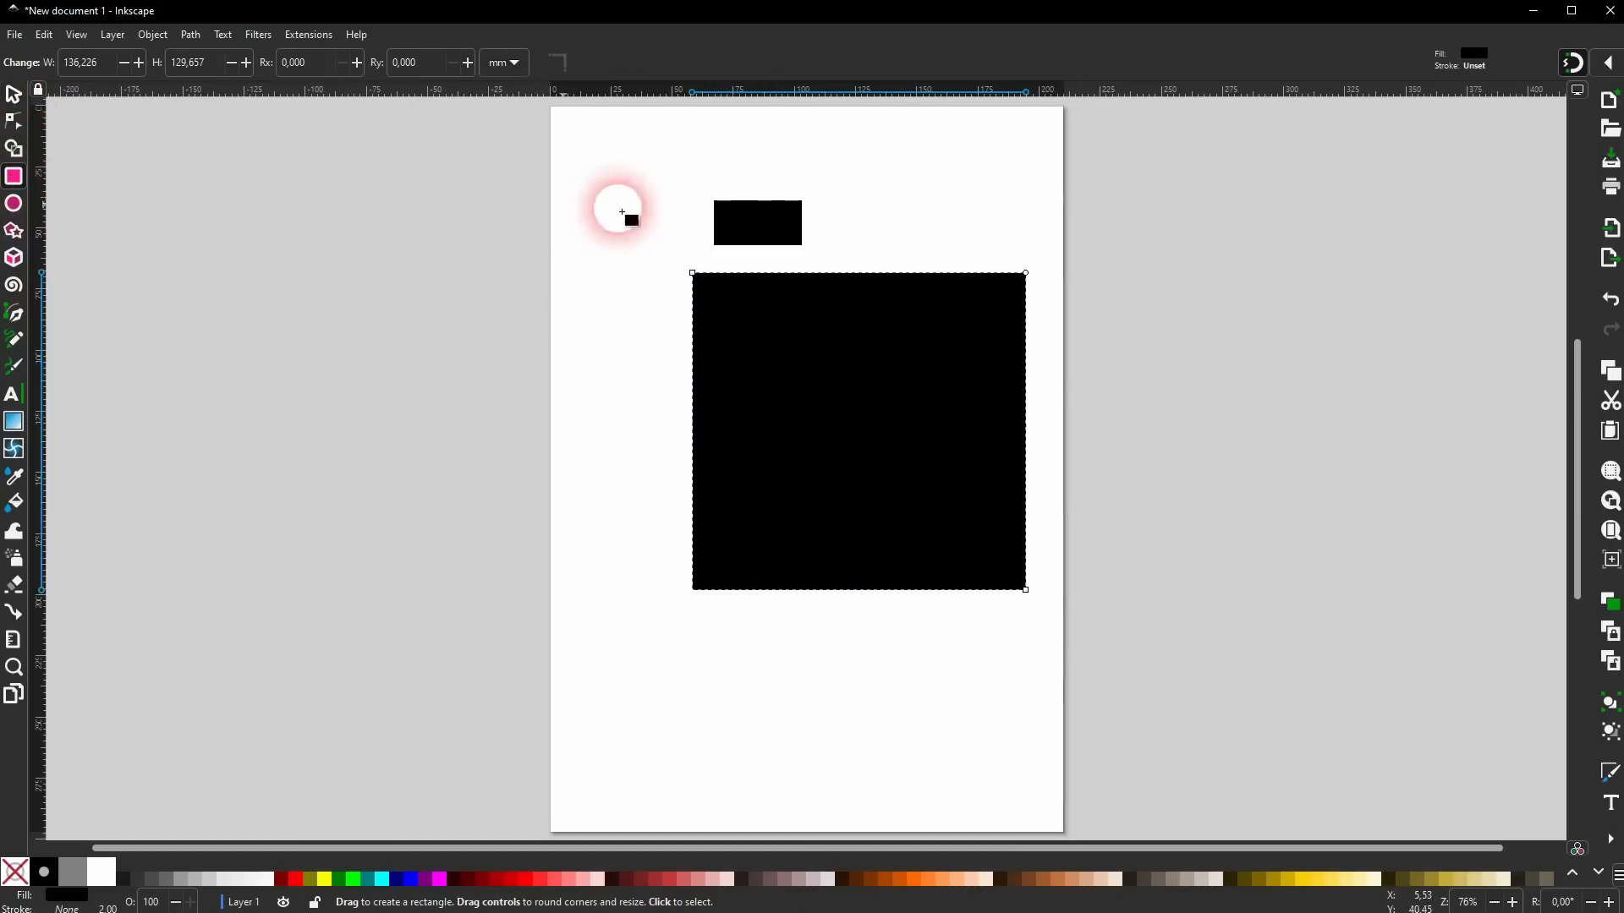
drag(1026, 274, 1059, 279)
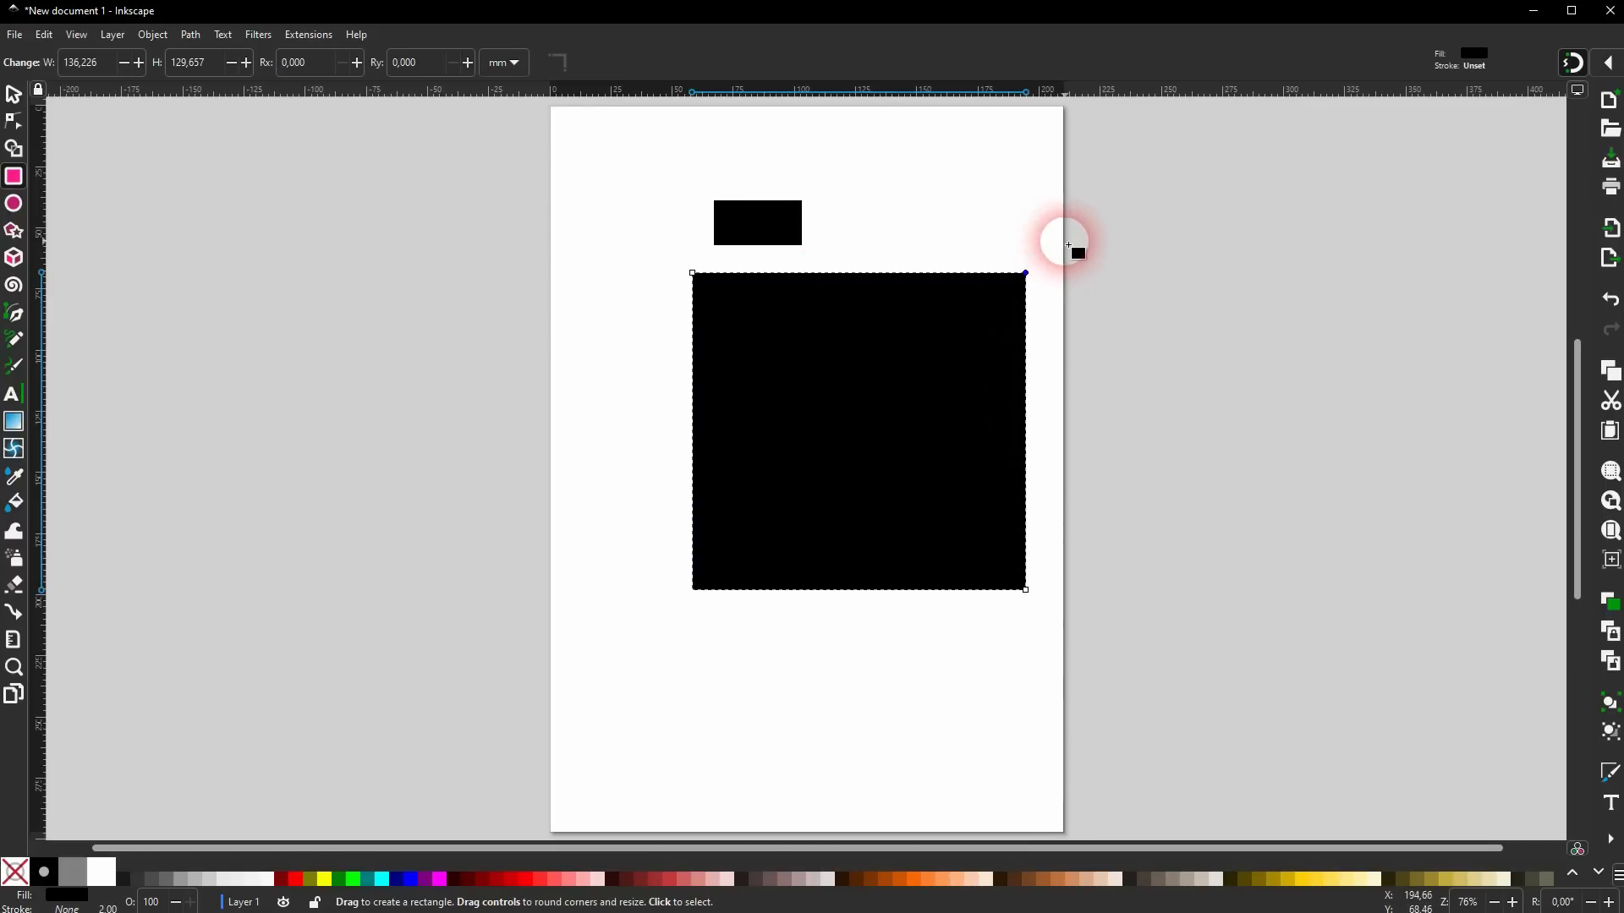
Select the small rectangle and round its corners fully into a pill shape with a vertical radius of about 9.16 mm.
key(s)
click(765, 231)
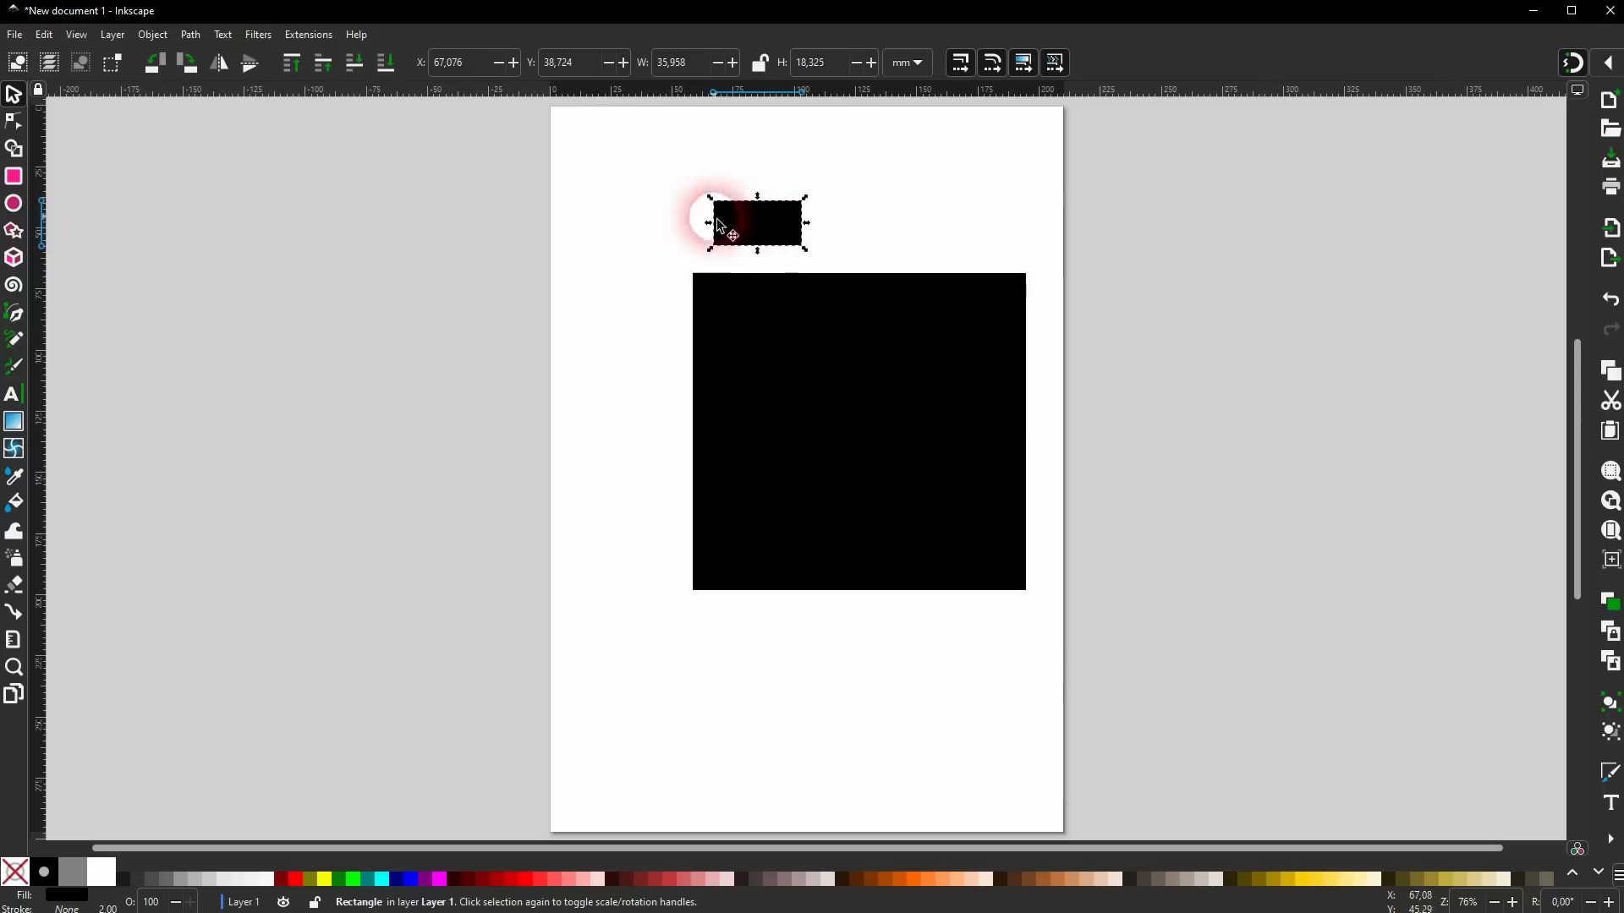
click(22, 180)
drag(801, 203, 814, 281)
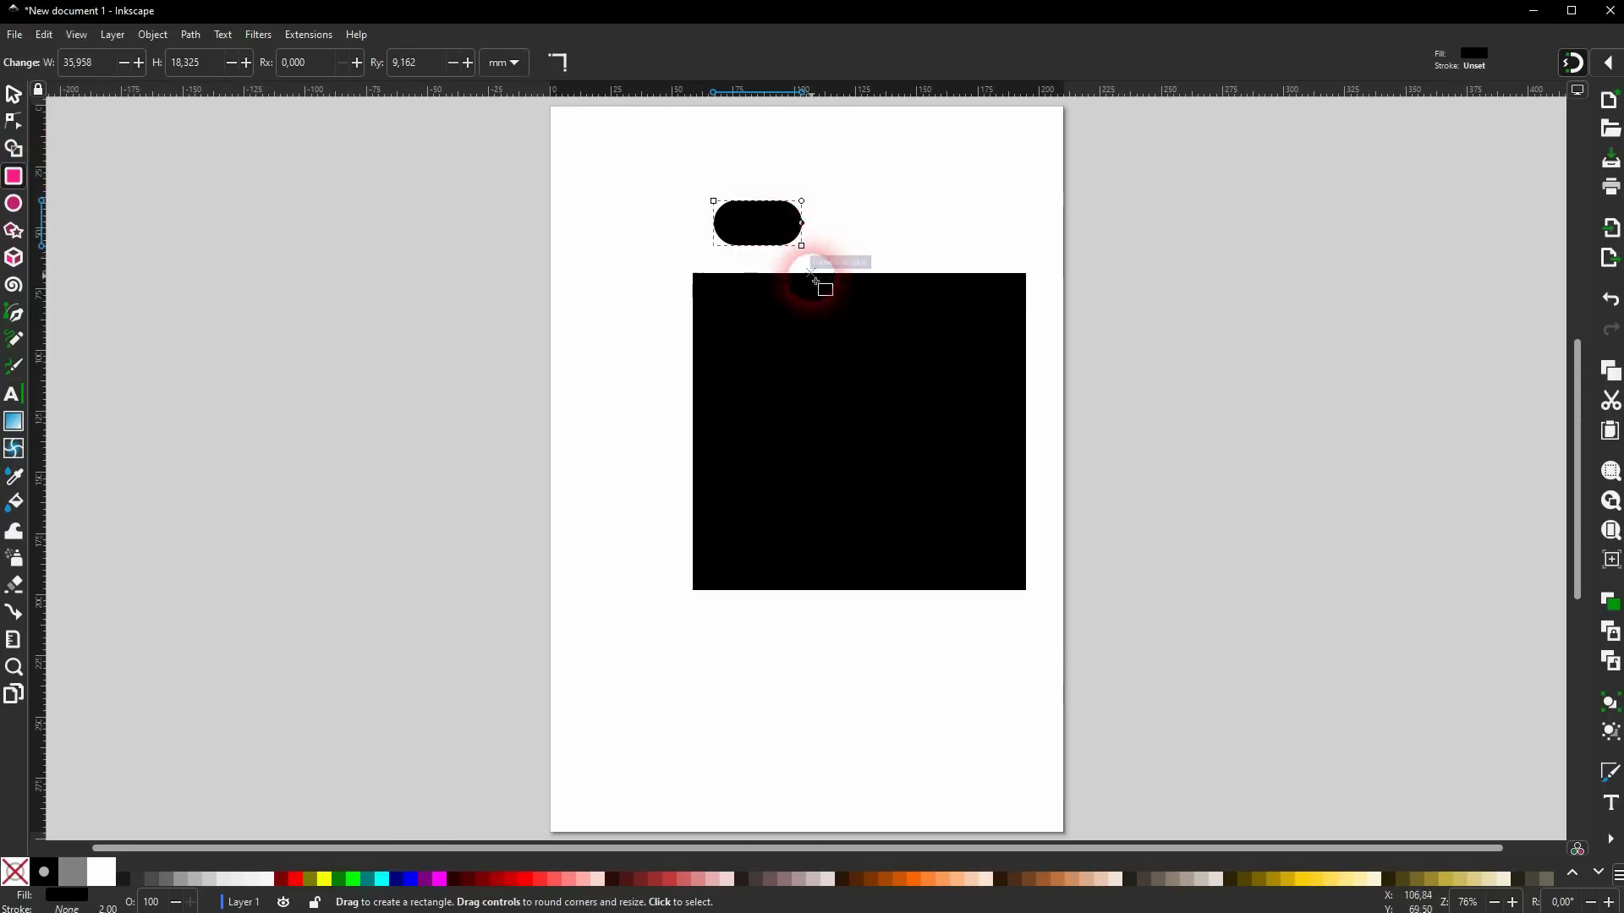
Move both black rectangles together to about X 33 mm, Y 41 mm, and delete them from the page.
click(13, 93)
click(425, 513)
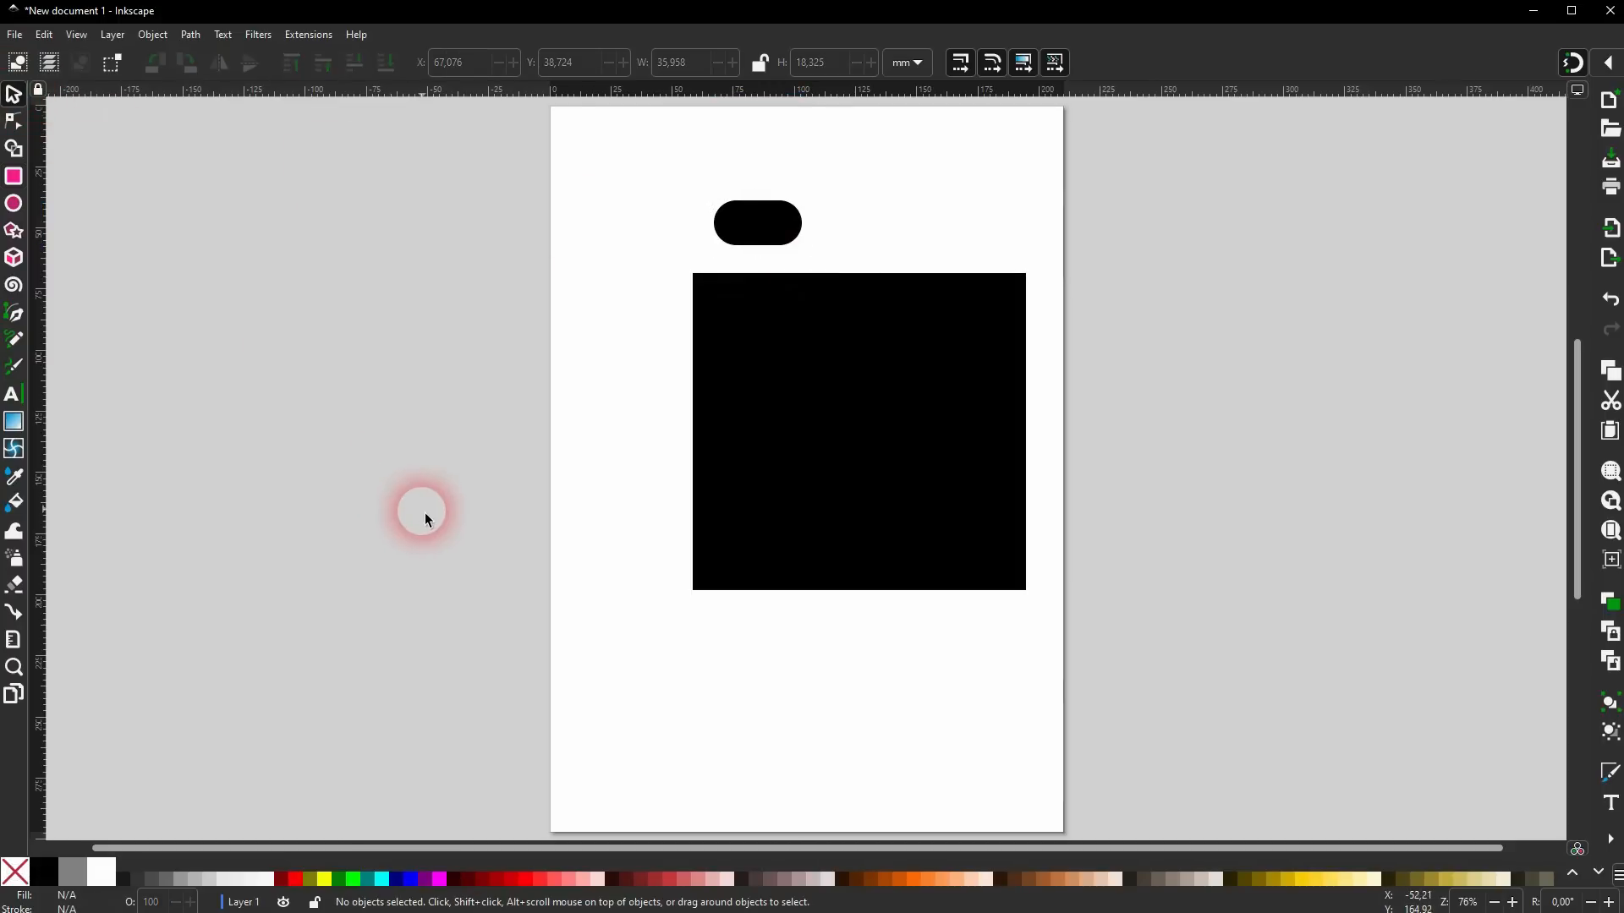
drag(515, 665, 1163, 175)
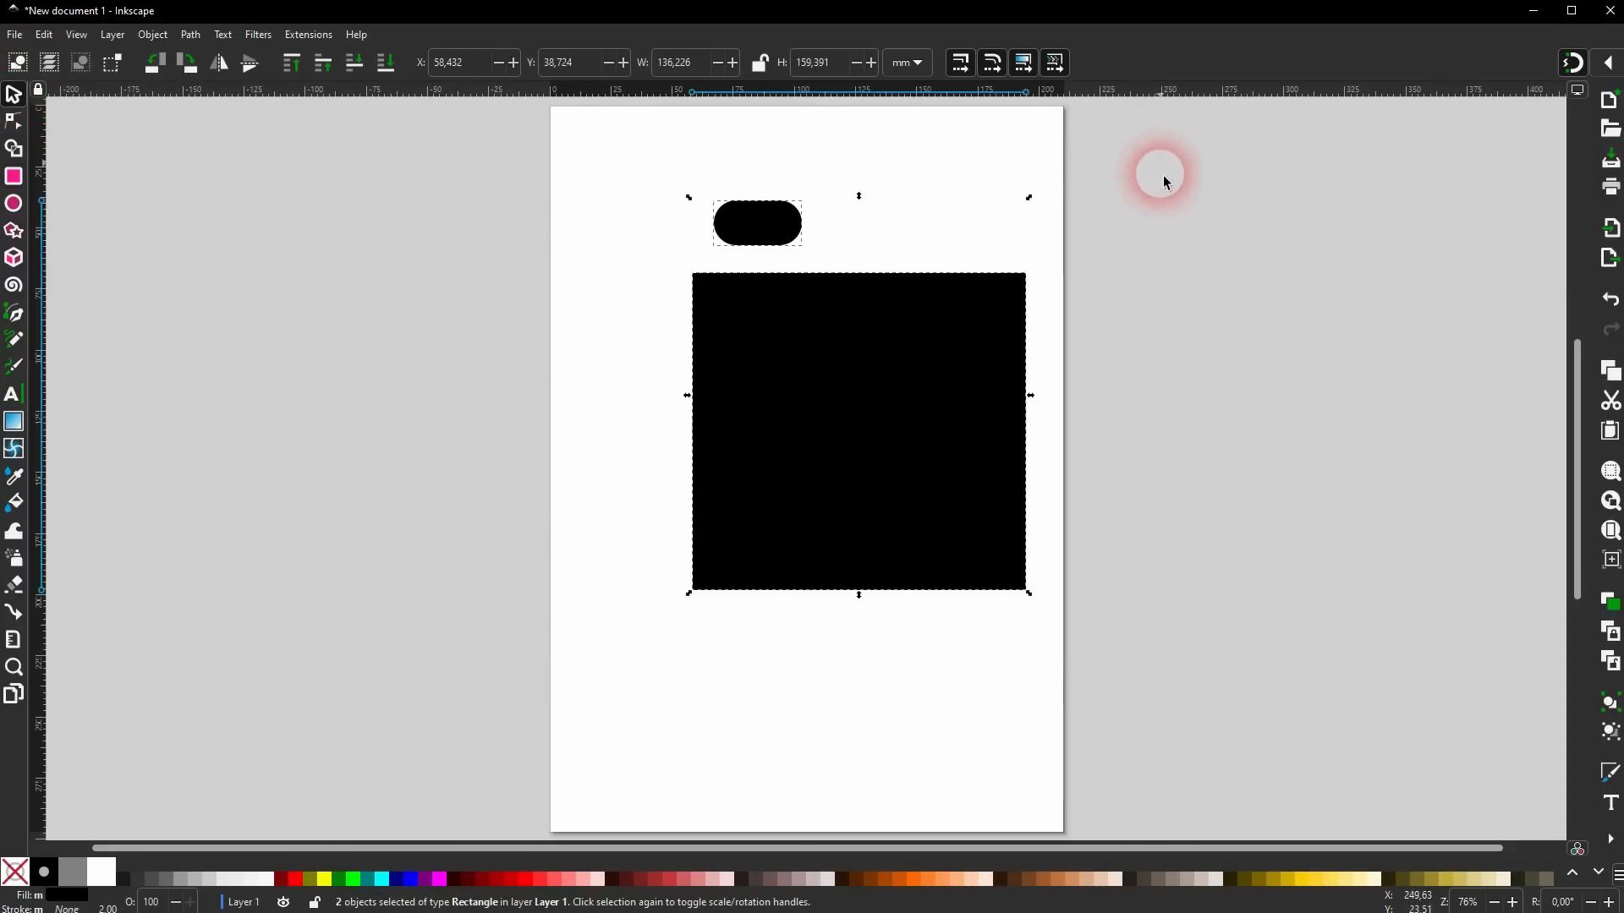
drag(876, 386, 813, 392)
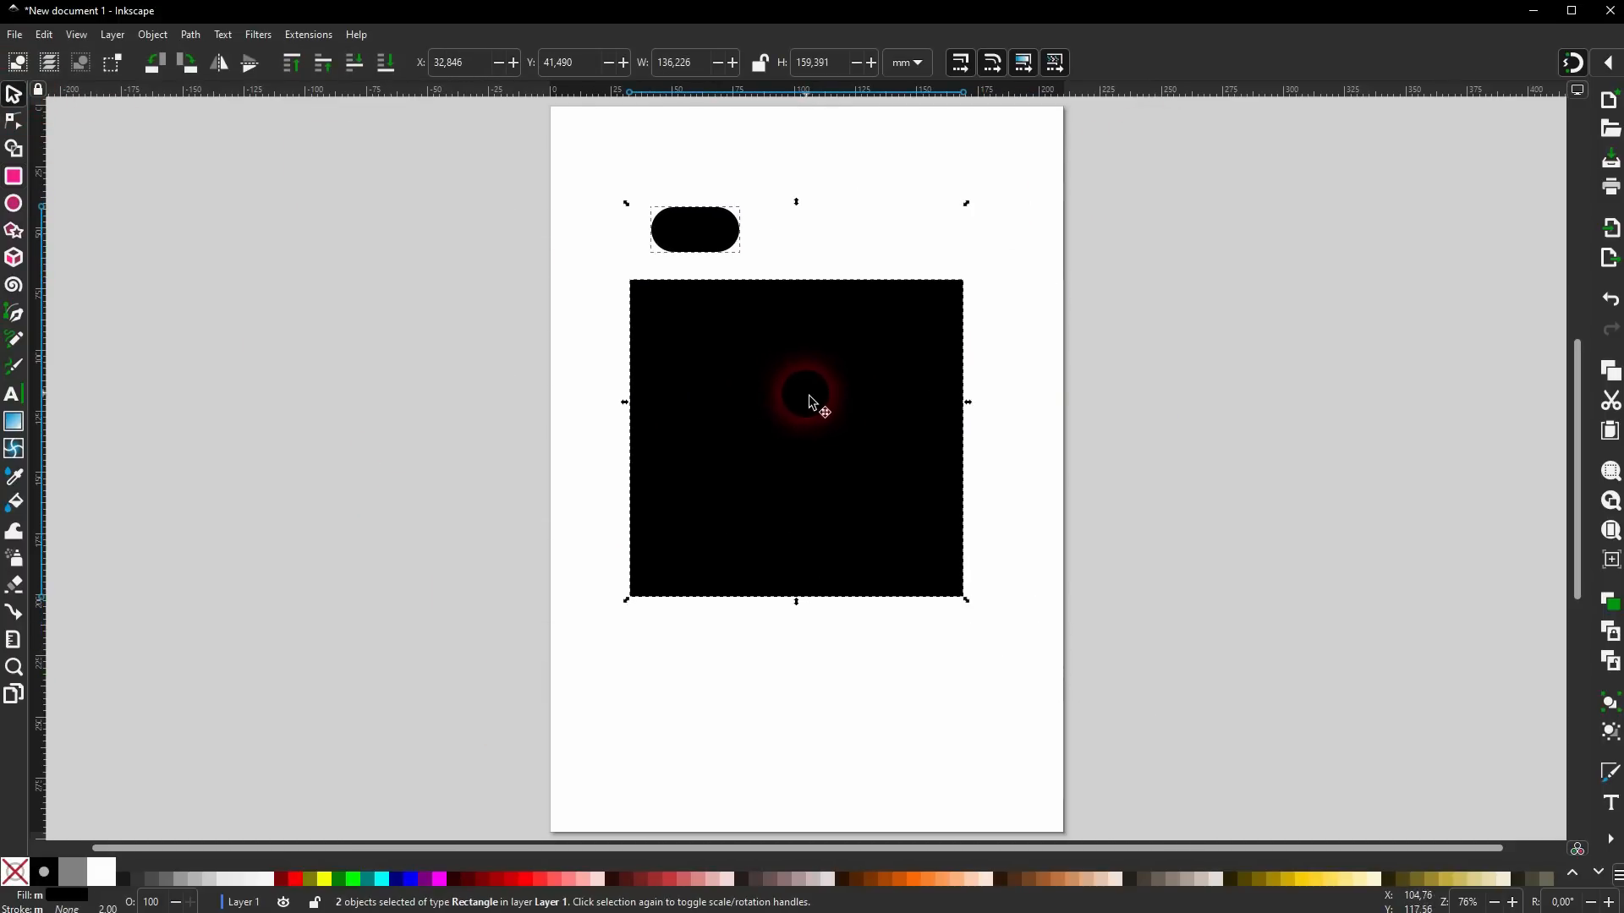
click(1178, 397)
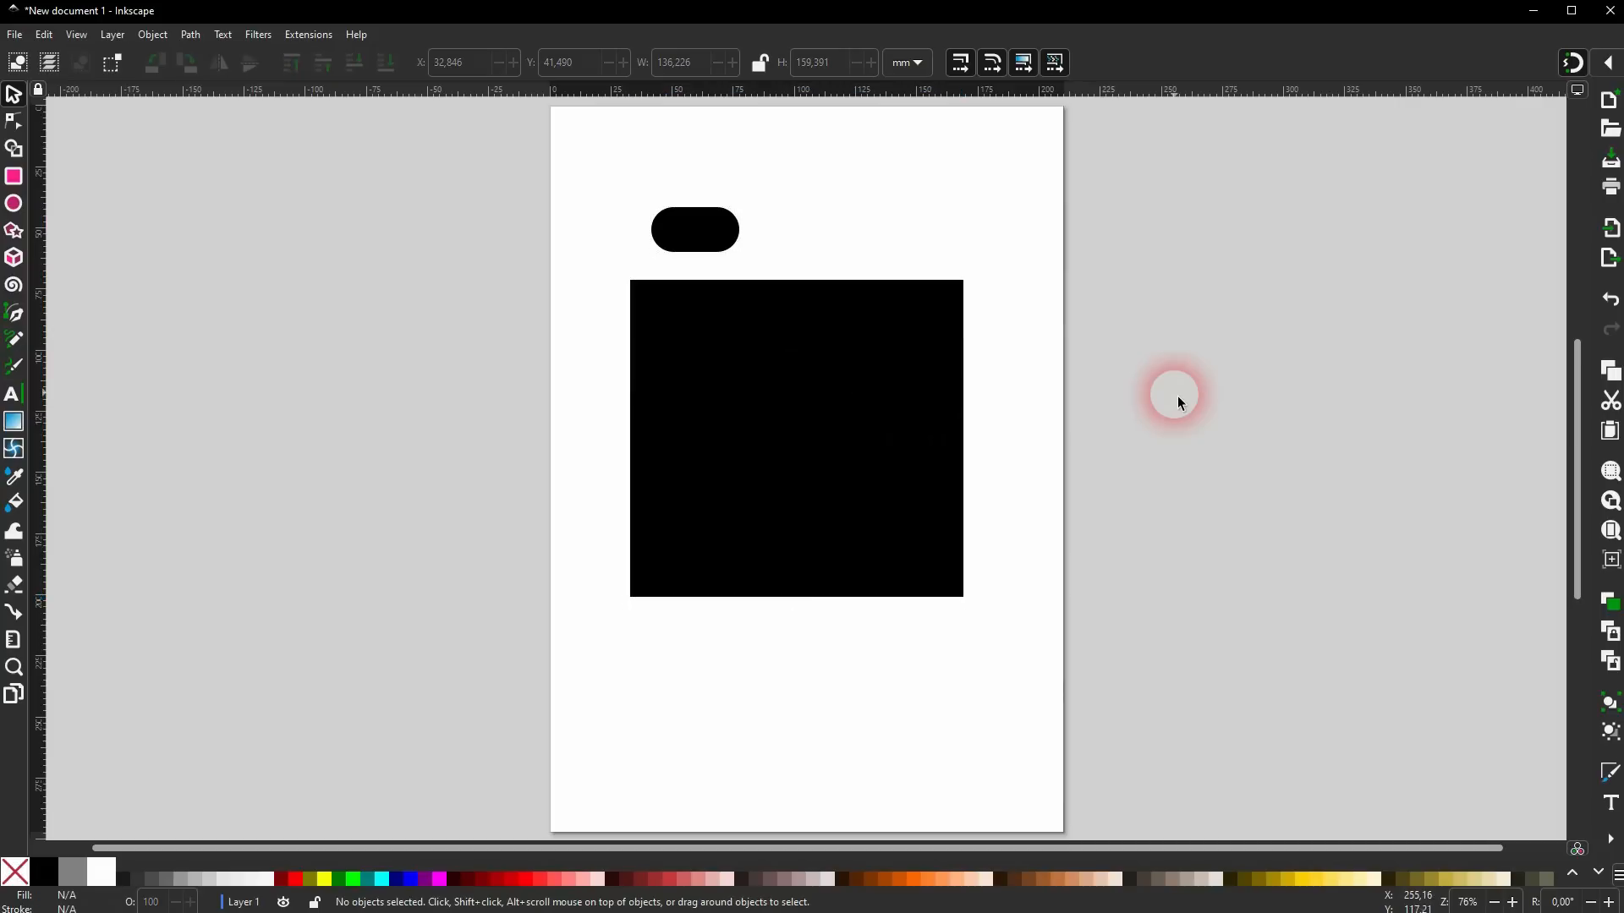
drag(565, 662, 1146, 170)
key(Delete)
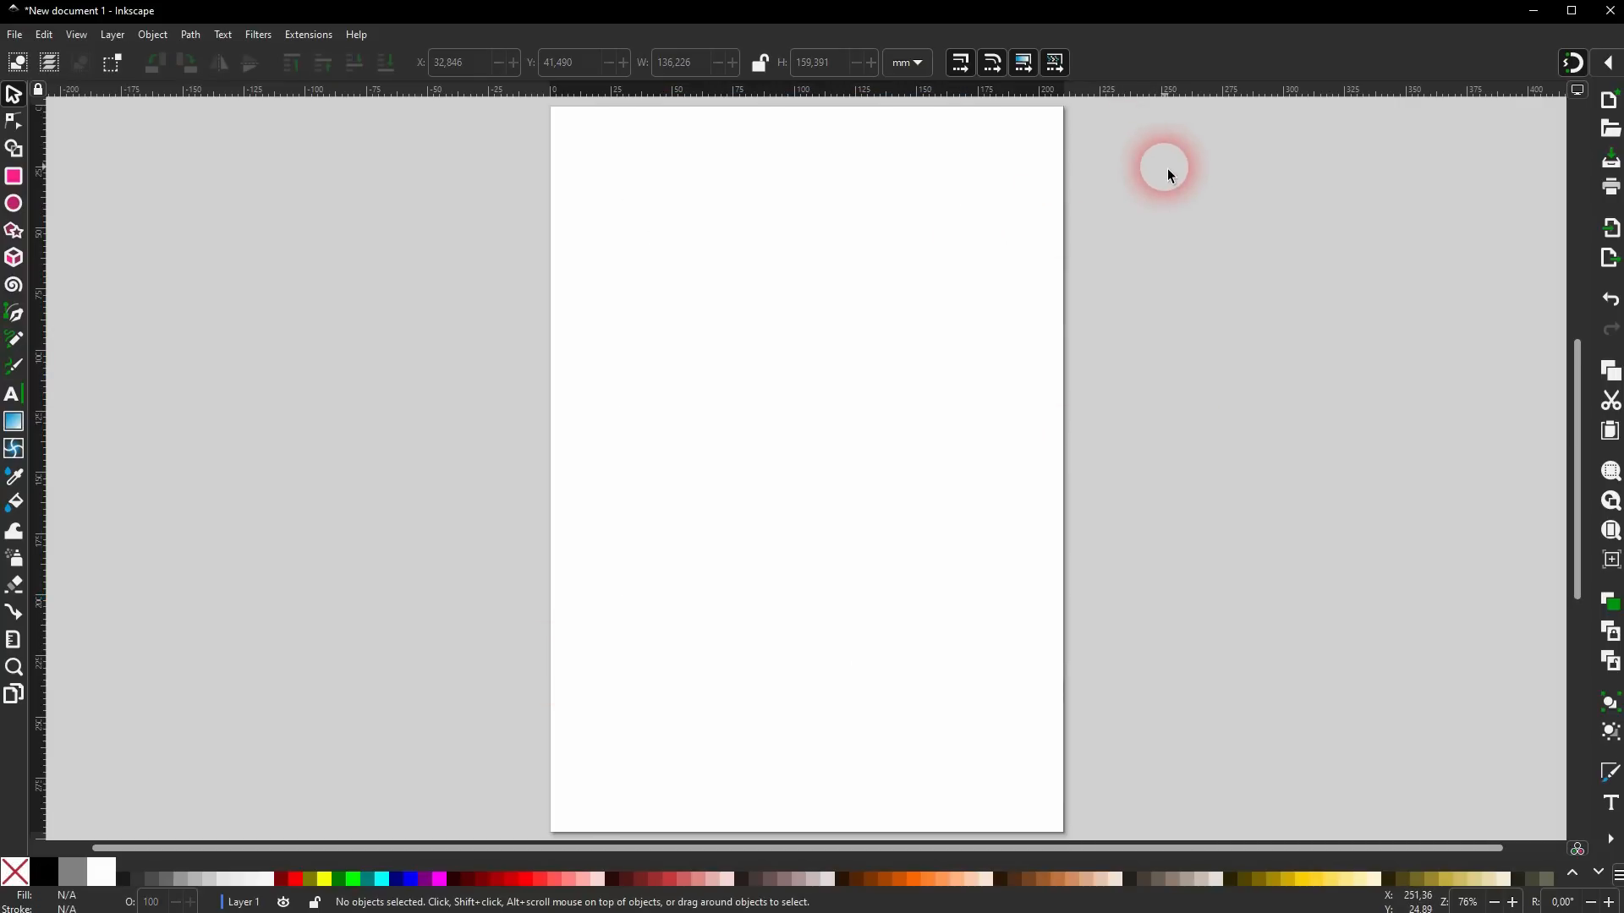
Draw a rectangle about 88 × 95 mm on the empty page and reduce its corner rounding to zero.
click(19, 179)
drag(675, 275, 891, 507)
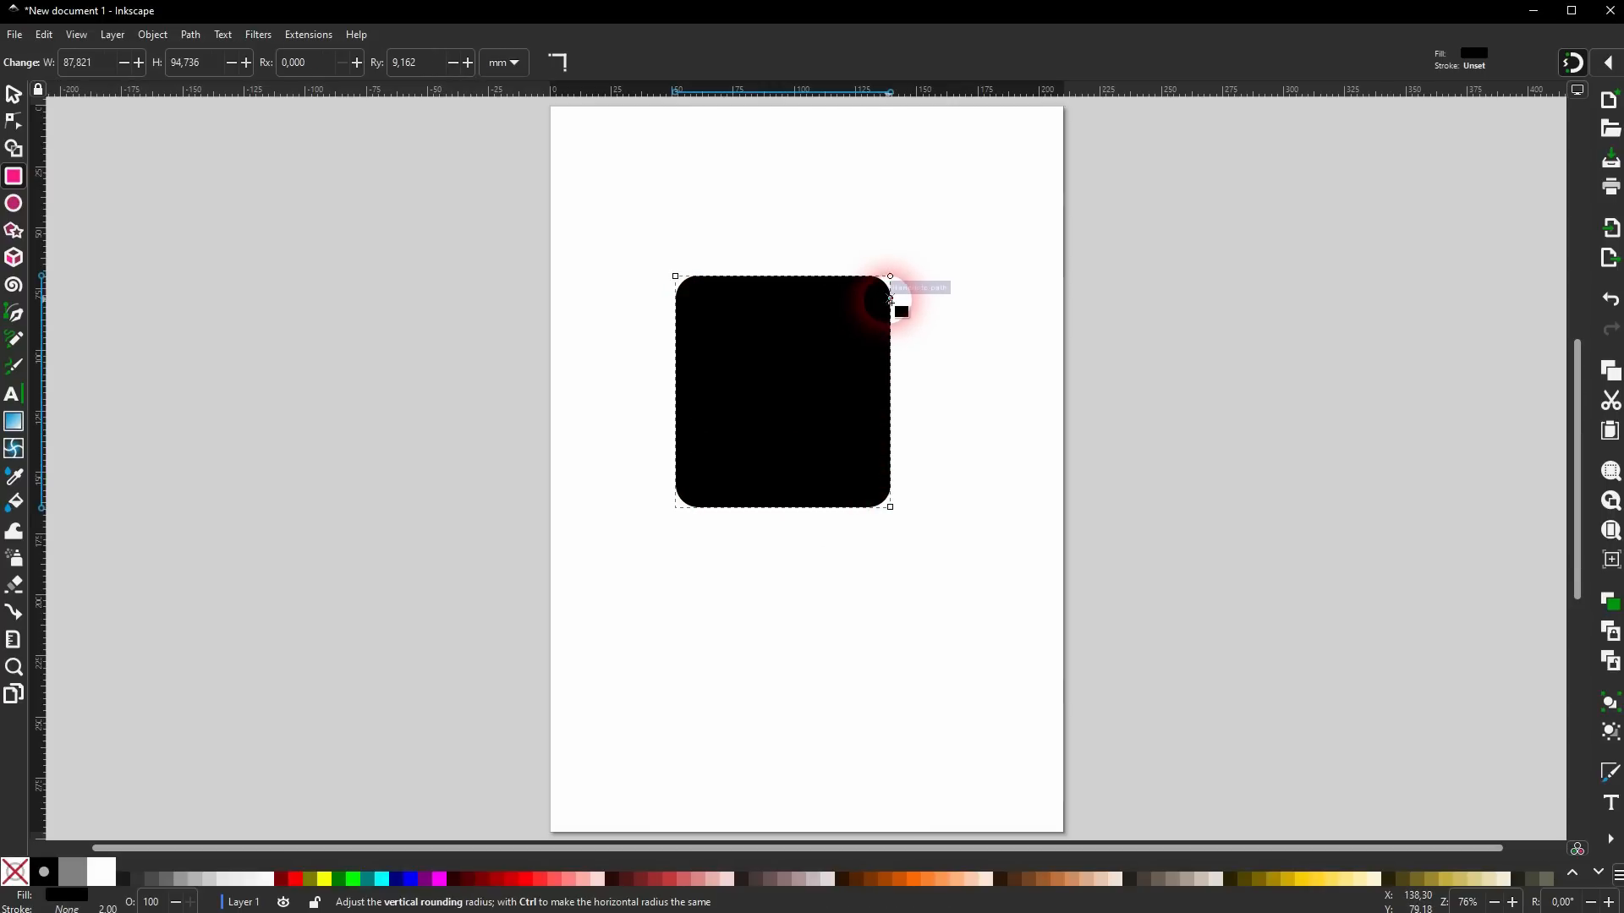
drag(891, 300, 906, 260)
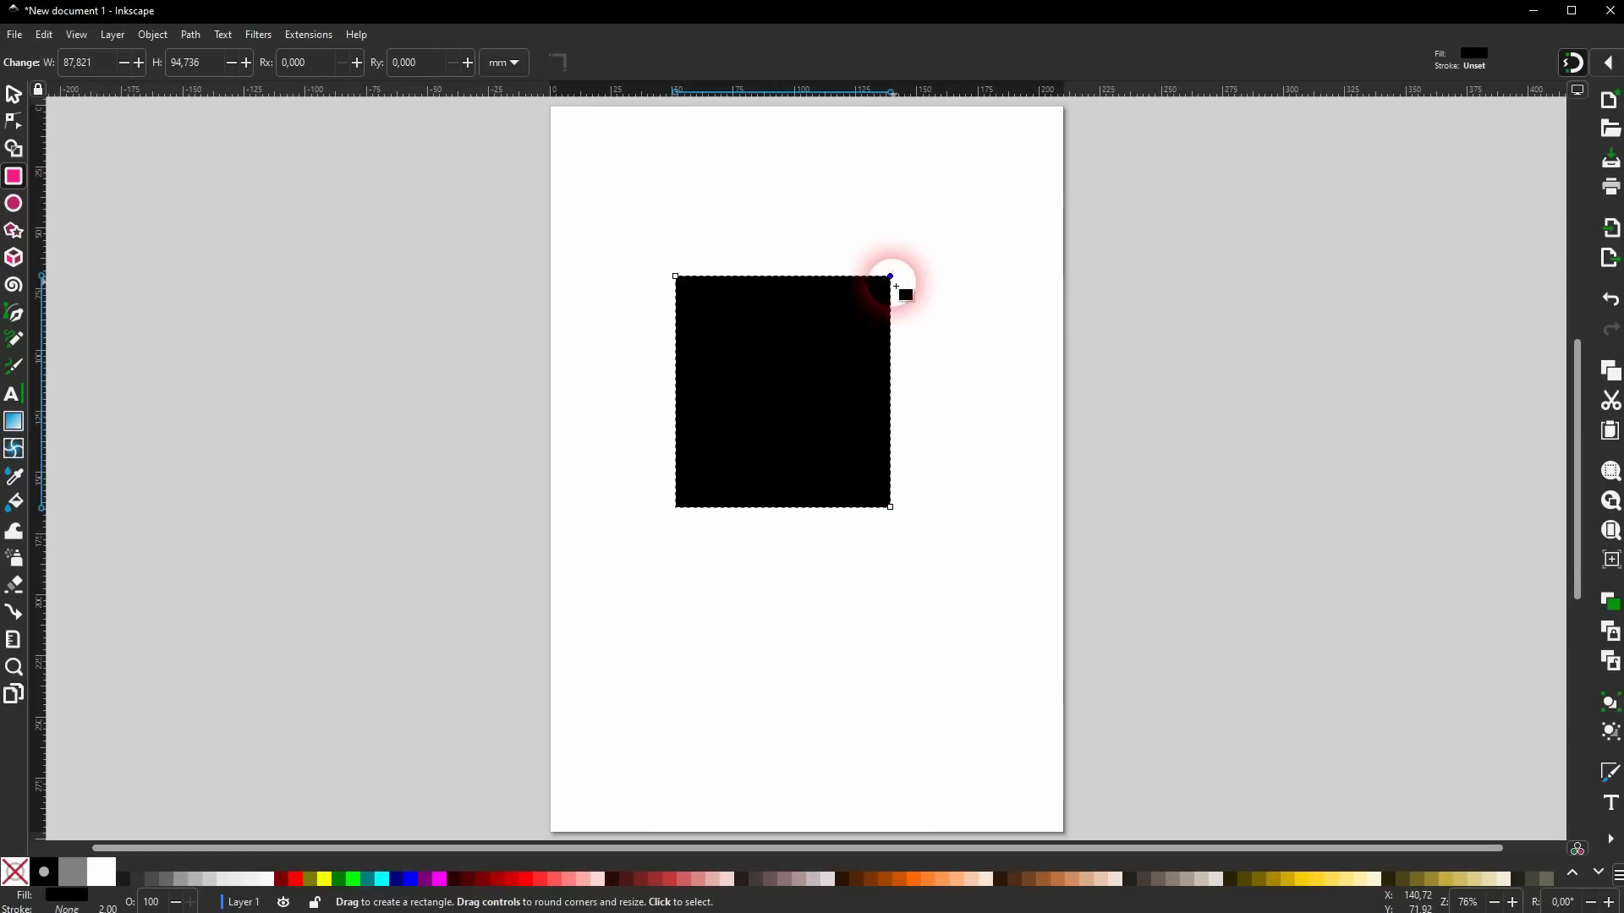
Fill the rectangle with Maroon (#800000) and delete it.
click(12, 94)
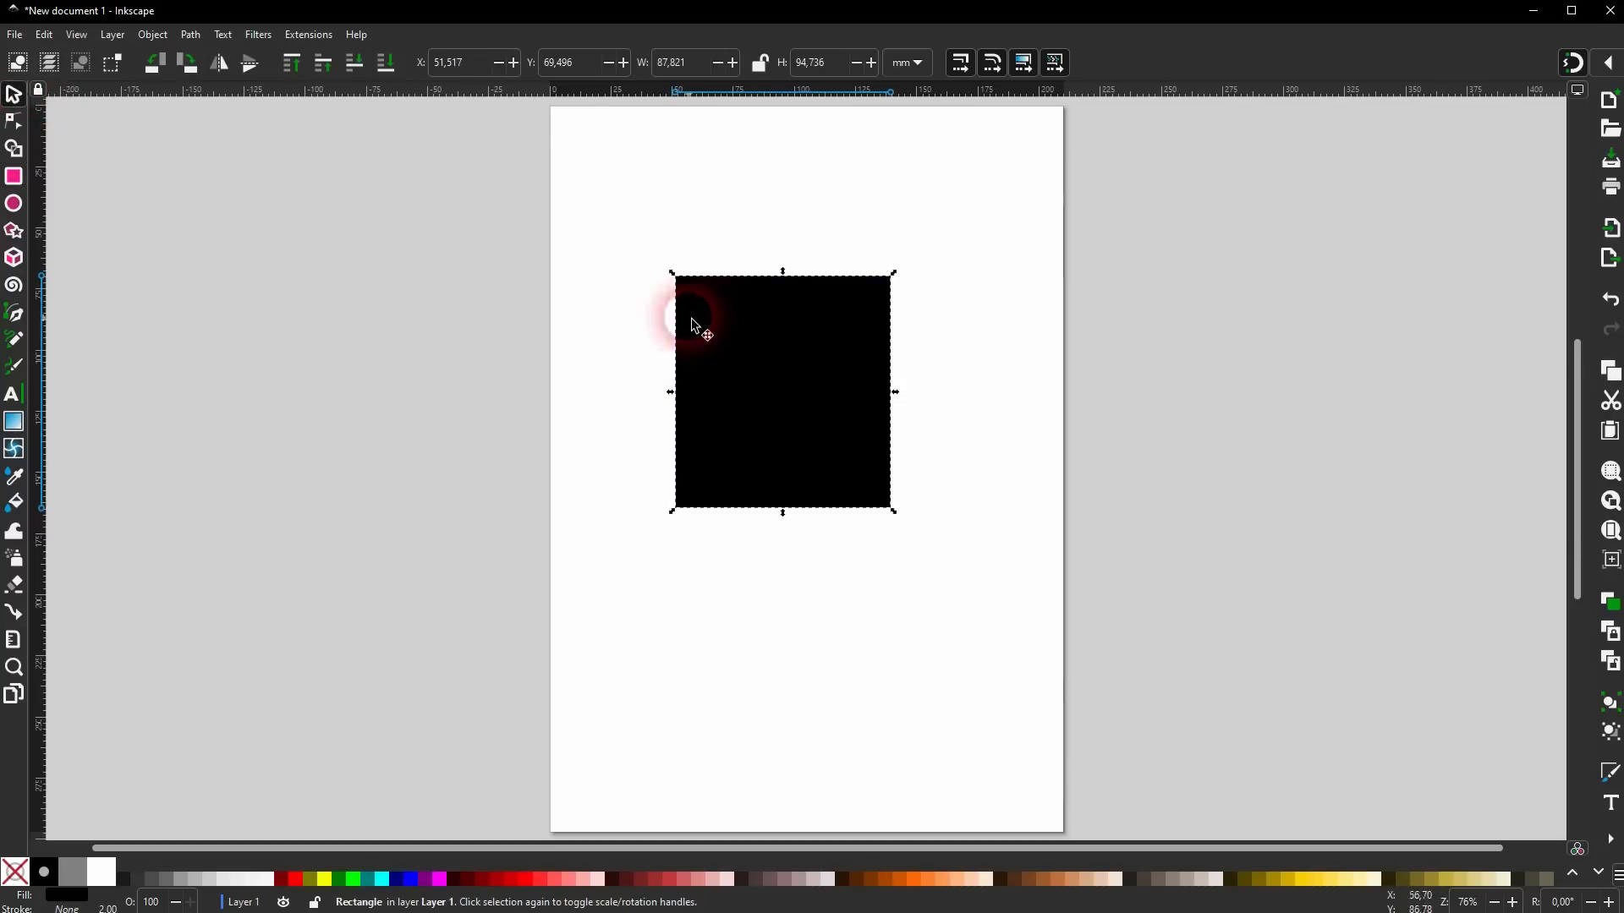
click(281, 880)
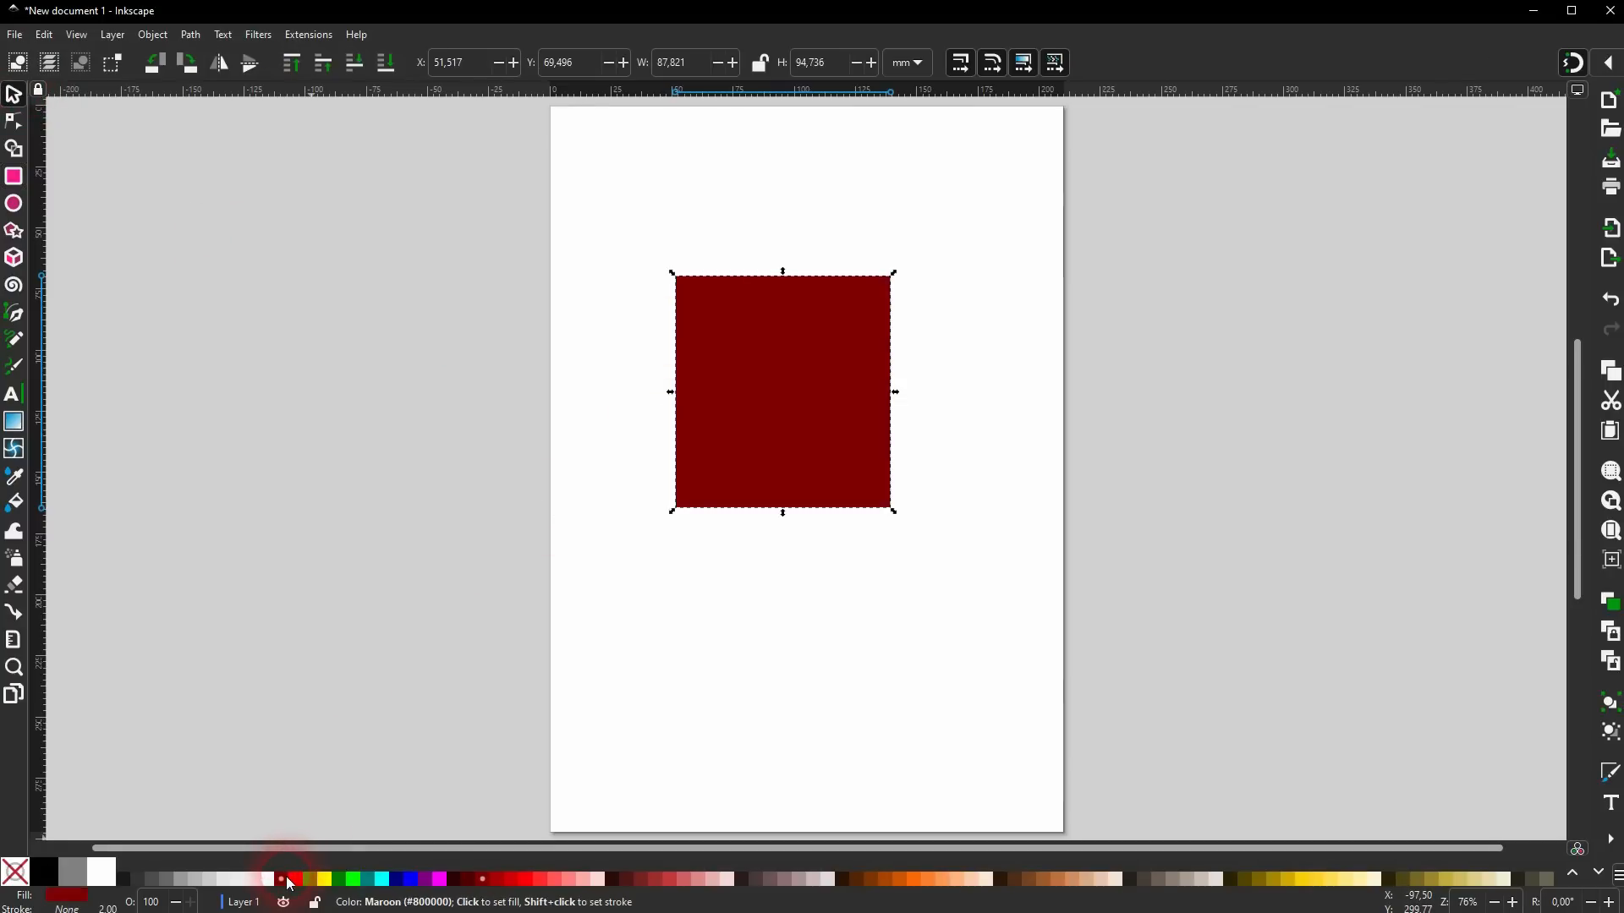
key(Delete)
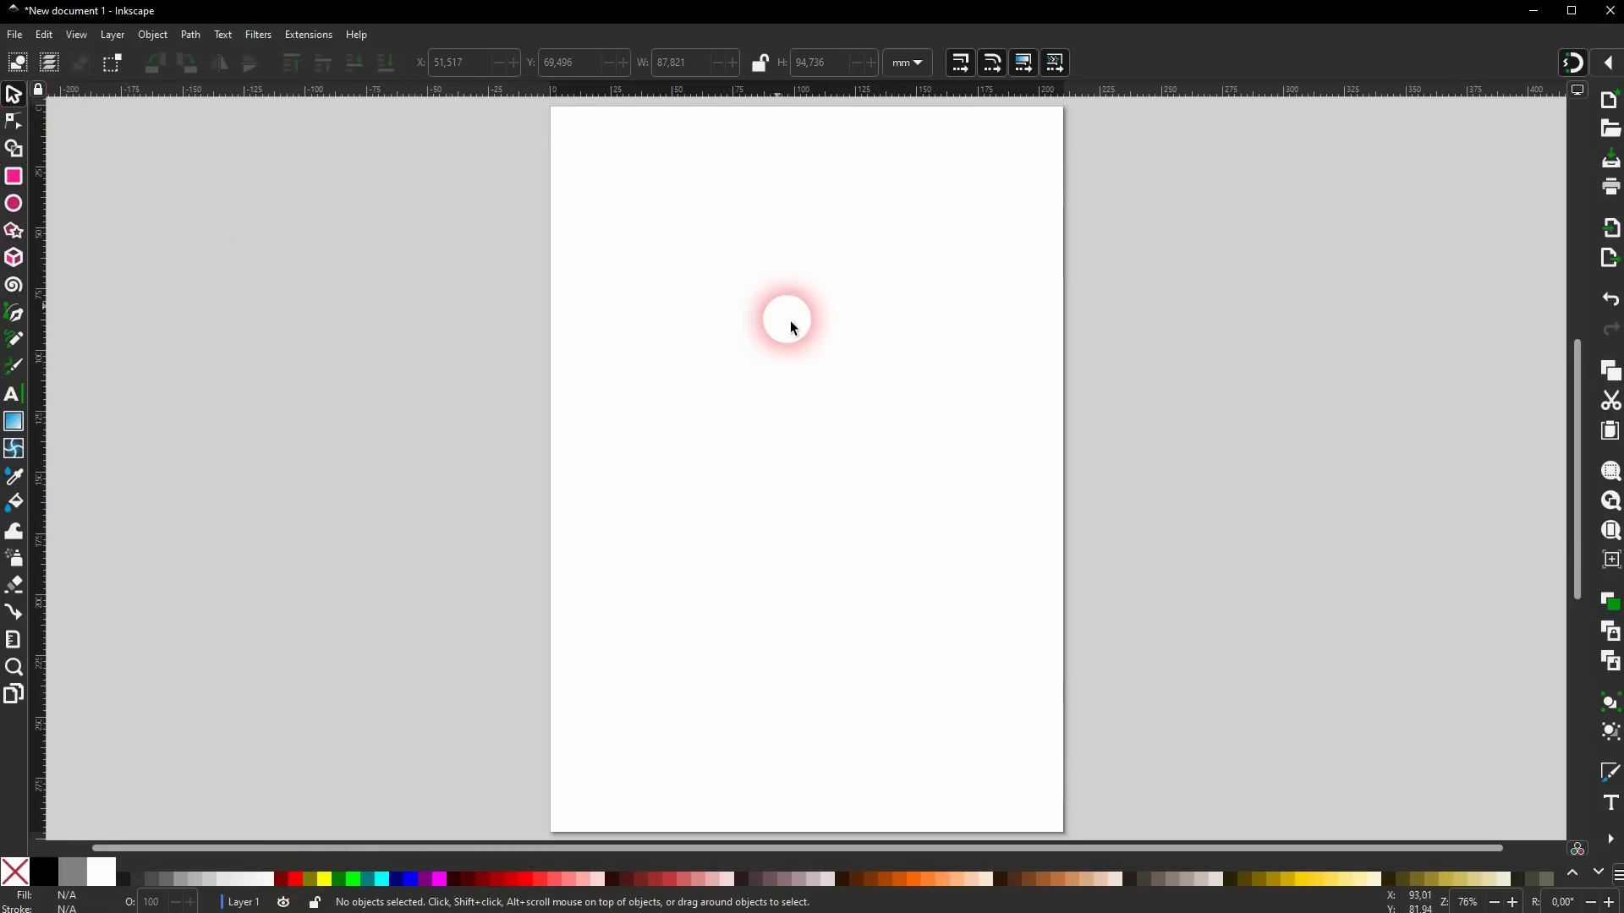
Draw a maroon square about 125 mm wide with the Rectangle tool and increase its height to 146.962 mm.
click(12, 177)
drag(686, 278, 890, 514)
mouse_move(757, 343)
mouse_down()
mouse_move(867, 382)
mouse_move(863, 398)
mouse_move(804, 360)
mouse_move(990, 518)
mouse_move(880, 438)
mouse_move(910, 468)
mouse_move(915, 532)
mouse_move(884, 484)
mouse_move(1039, 606)
mouse_move(979, 492)
mouse_move(838, 585)
mouse_move(909, 480)
mouse_move(929, 553)
mouse_move(897, 500)
mouse_move(927, 518)
mouse_move(764, 355)
mouse_move(961, 554)
mouse_move(888, 592)
mouse_move(957, 575)
mouse_move(1006, 605)
mouse_move(993, 591)
mouse_up()
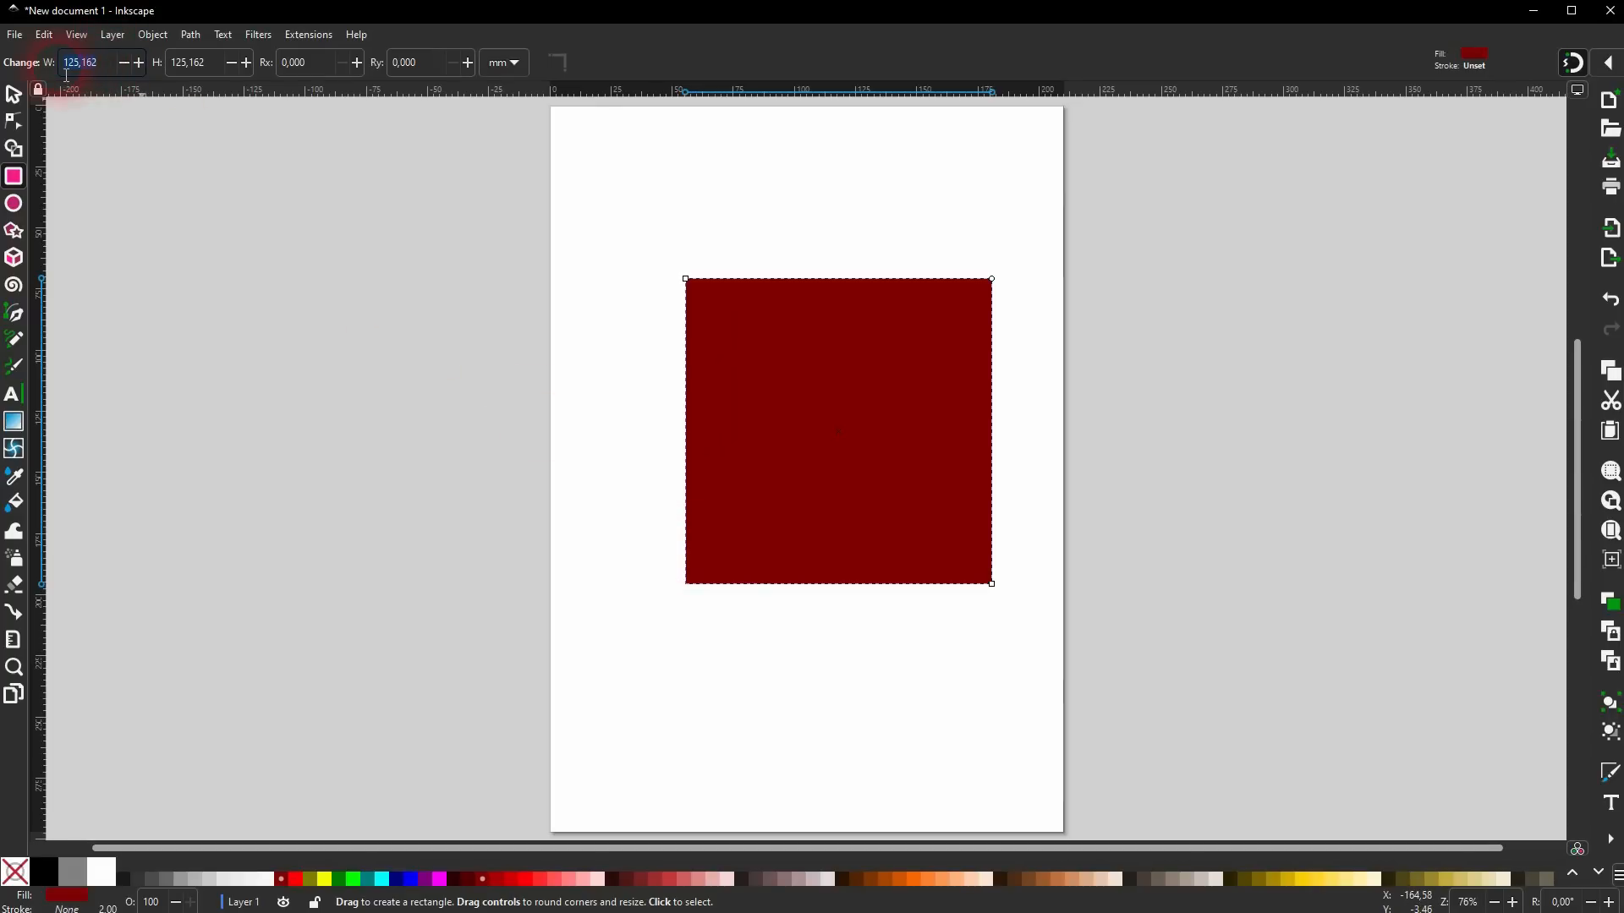
mouse_move(227, 68)
mouse_down()
mouse_move(163, 70)
mouse_move(247, 66)
mouse_up()
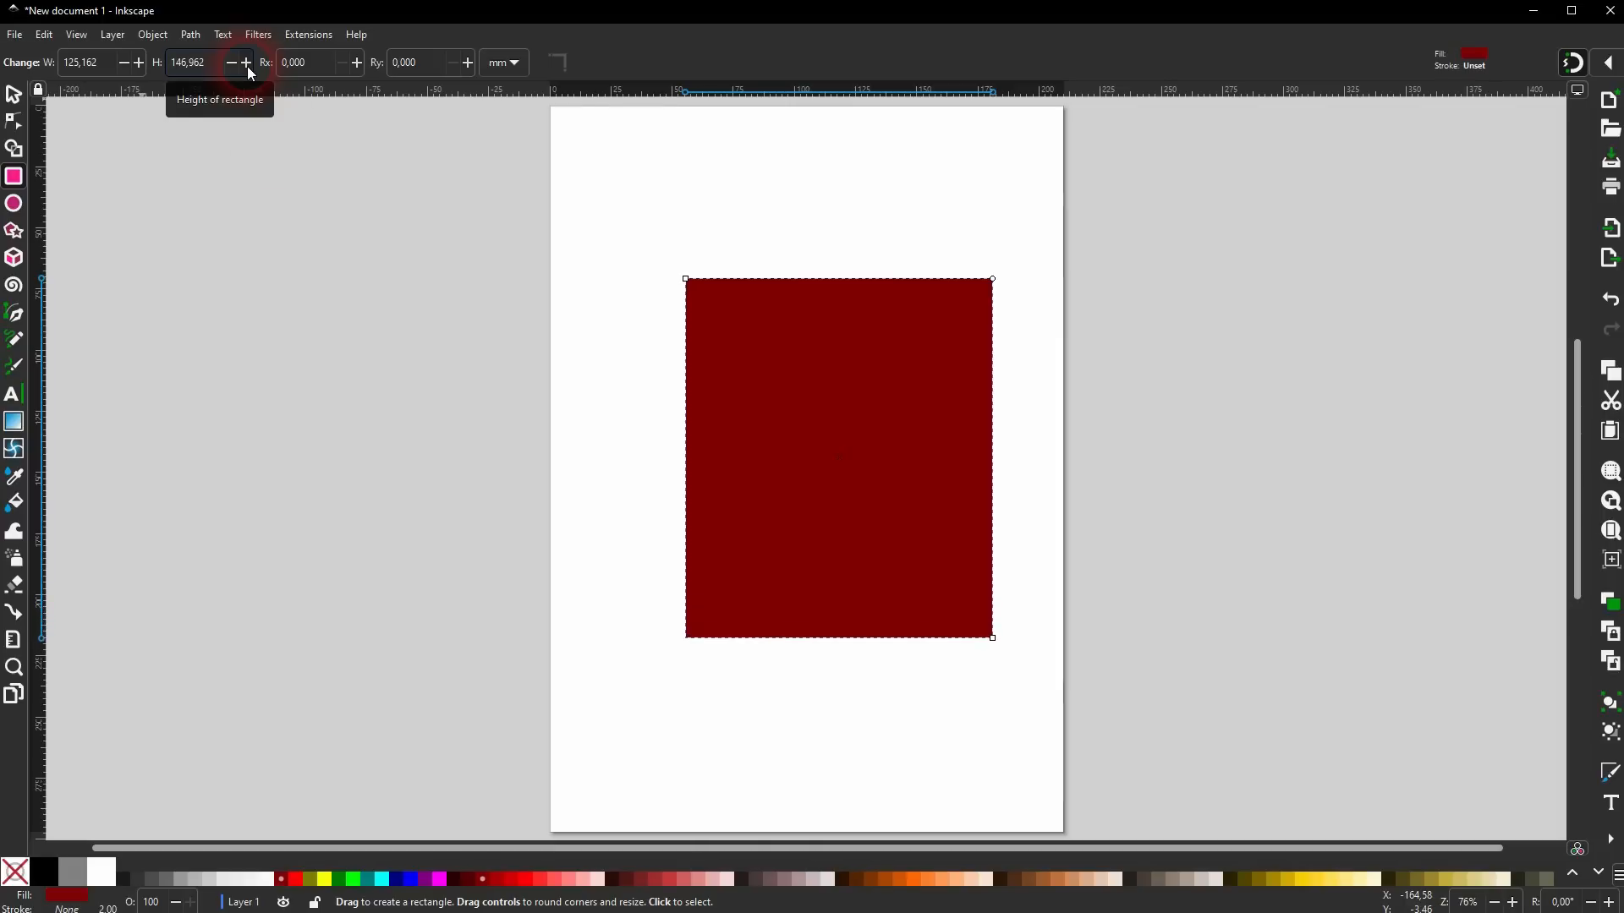
Clear the selection, check the Rectangle tool's size options with nothing selected, and reselect the maroon rectangle.
click(13, 93)
click(560, 278)
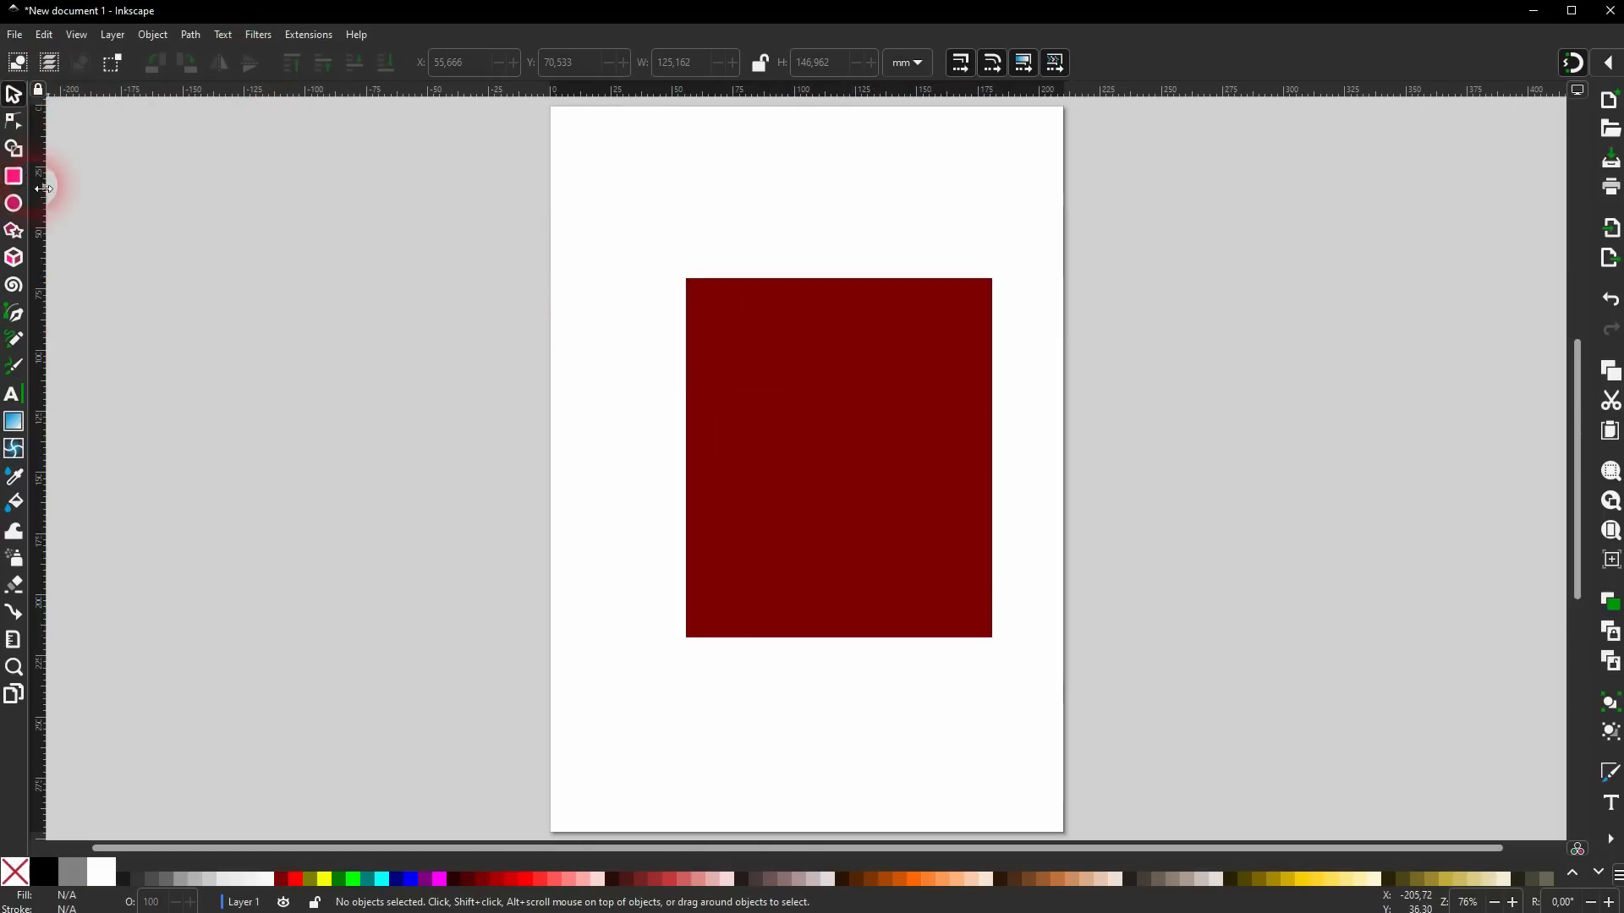
click(14, 176)
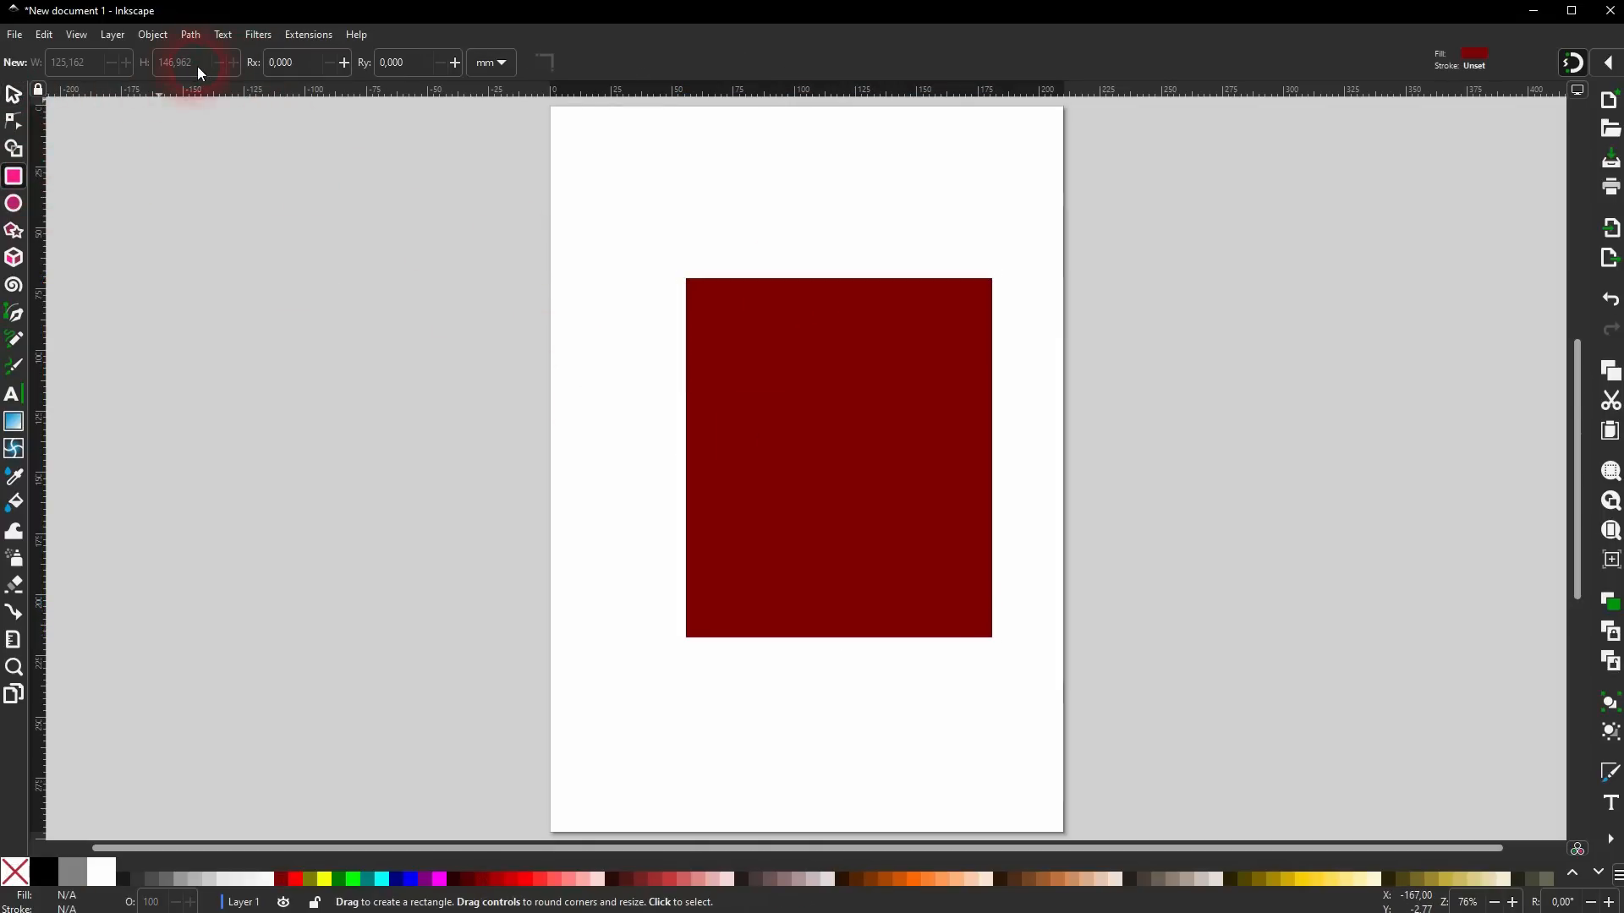
click(15, 94)
click(880, 486)
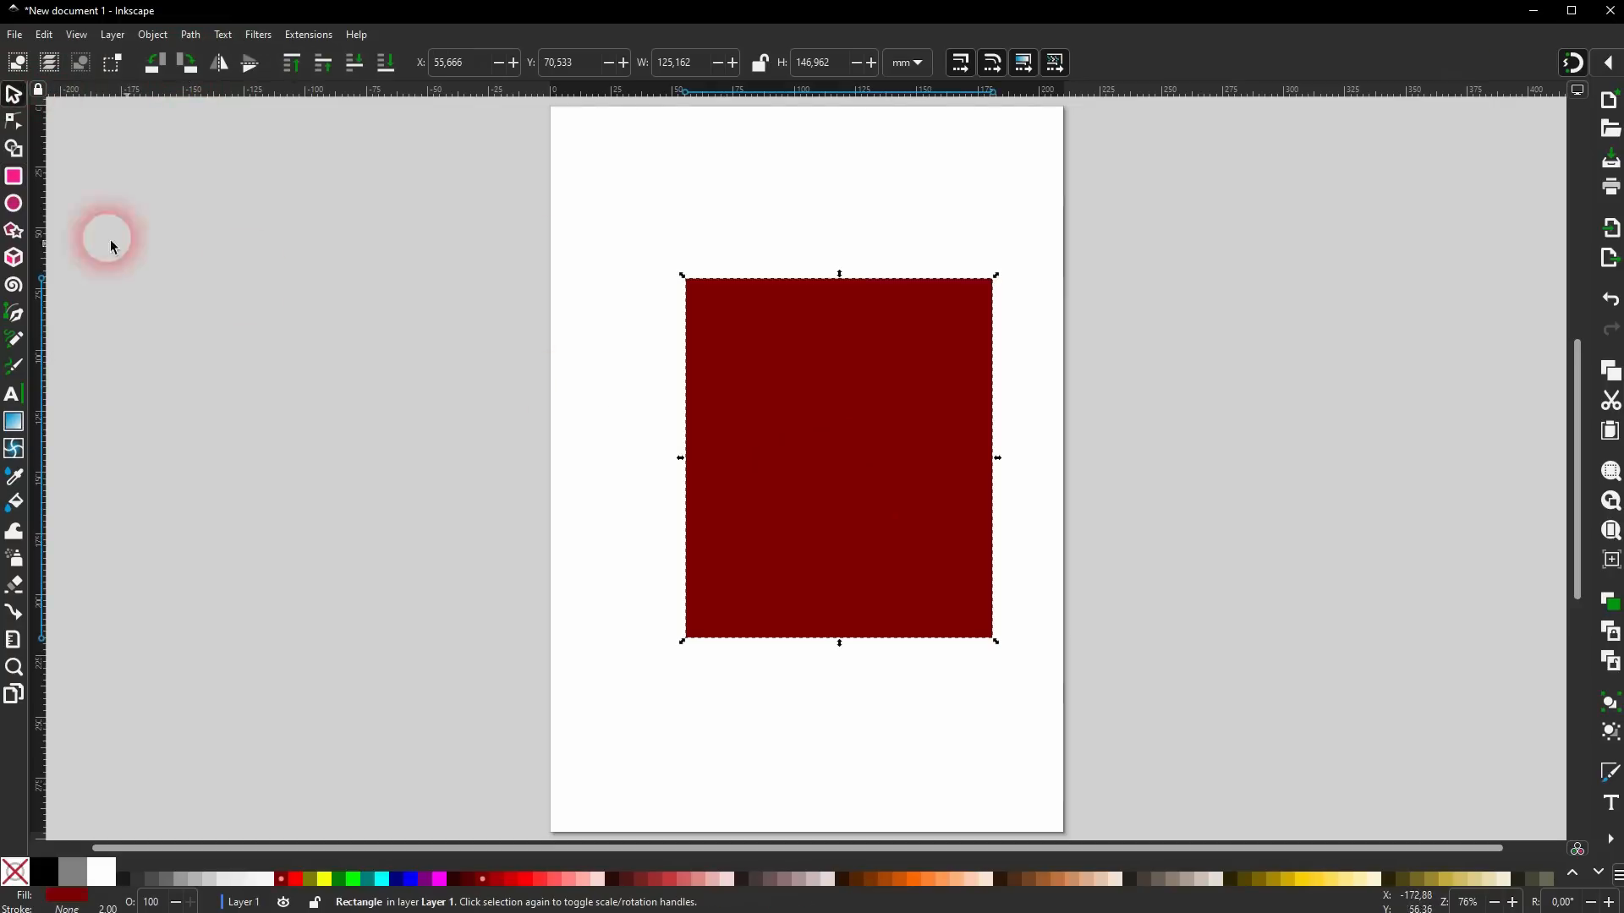
Reduce the maroon rectangle's height with the Rectangle tool and set it to 20 mm.
click(14, 176)
click(234, 67)
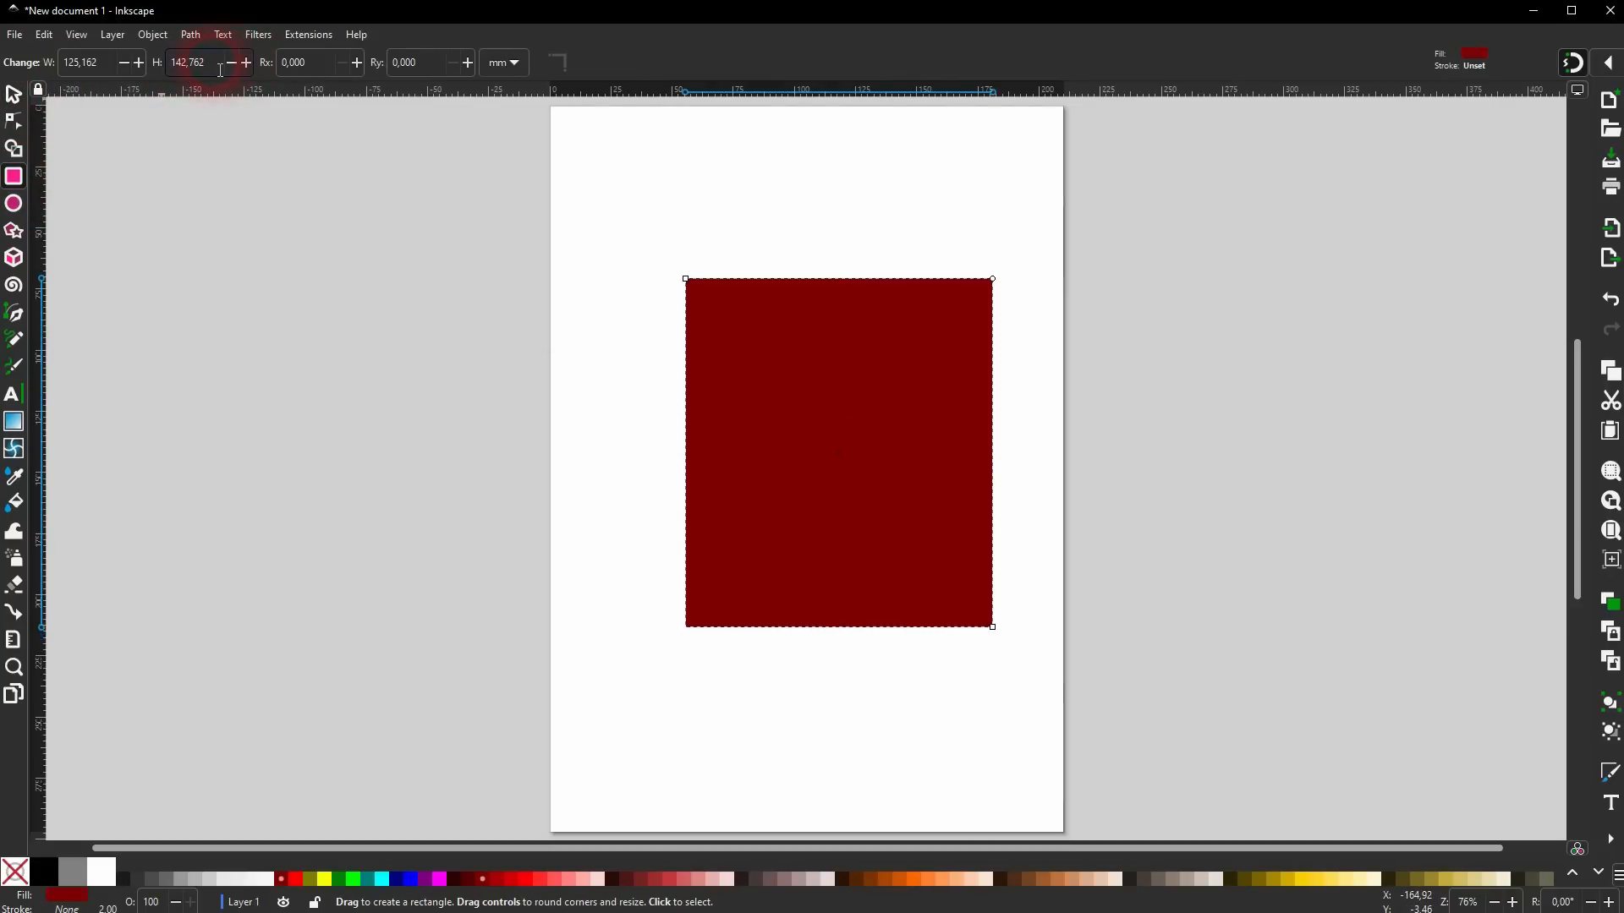
text(20)
key(Return)
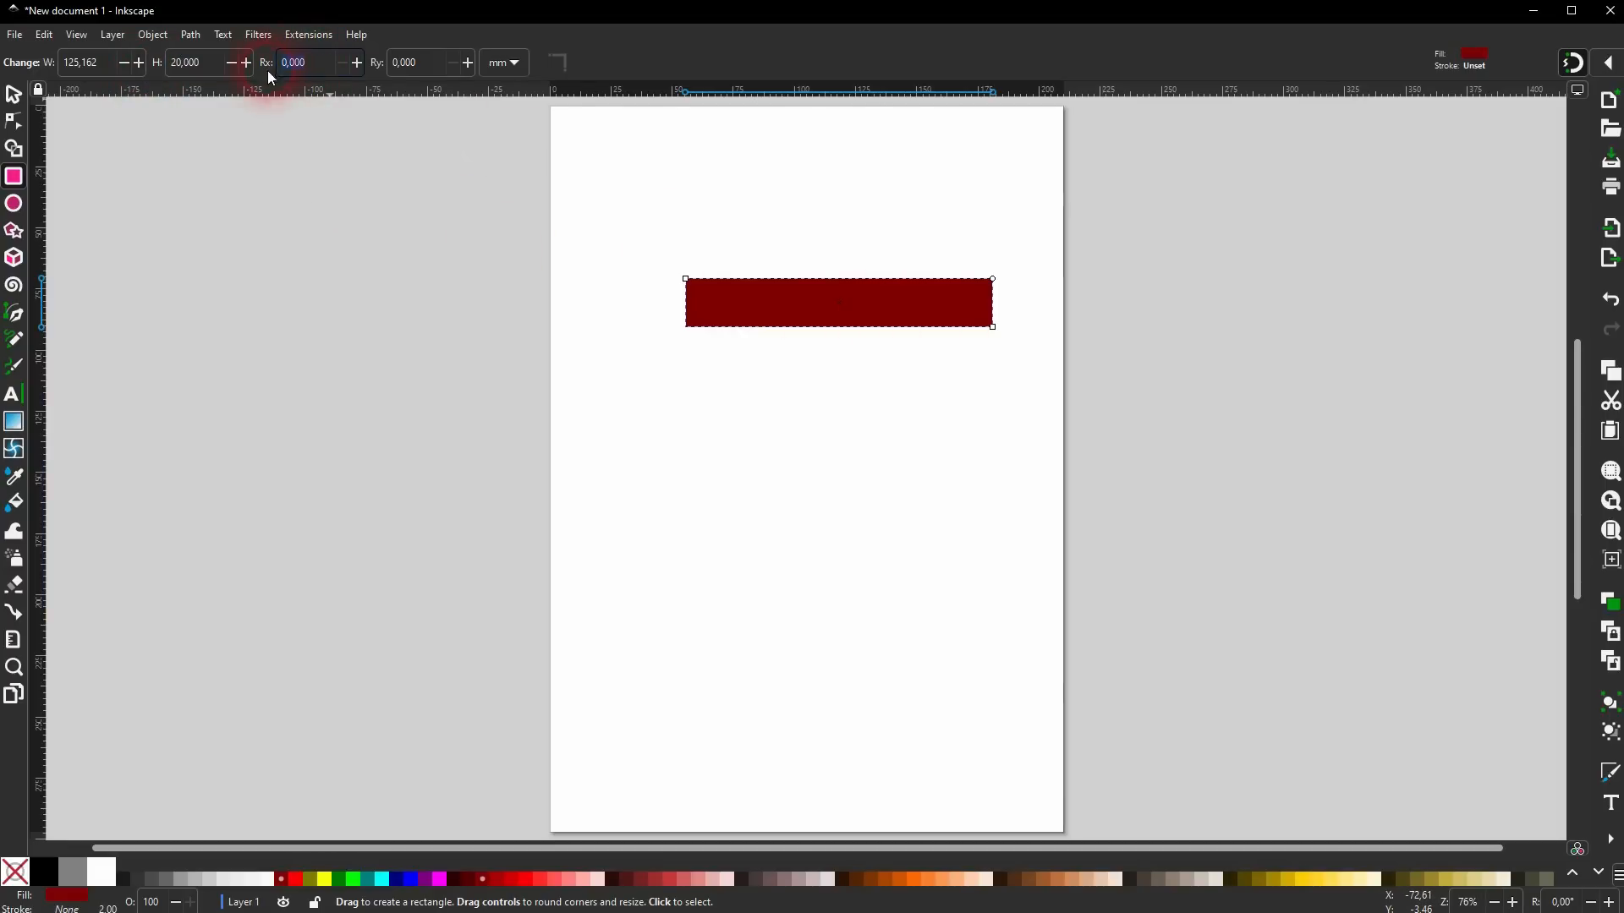
Set the maroon rectangle's height to 100 mm.
click(428, 65)
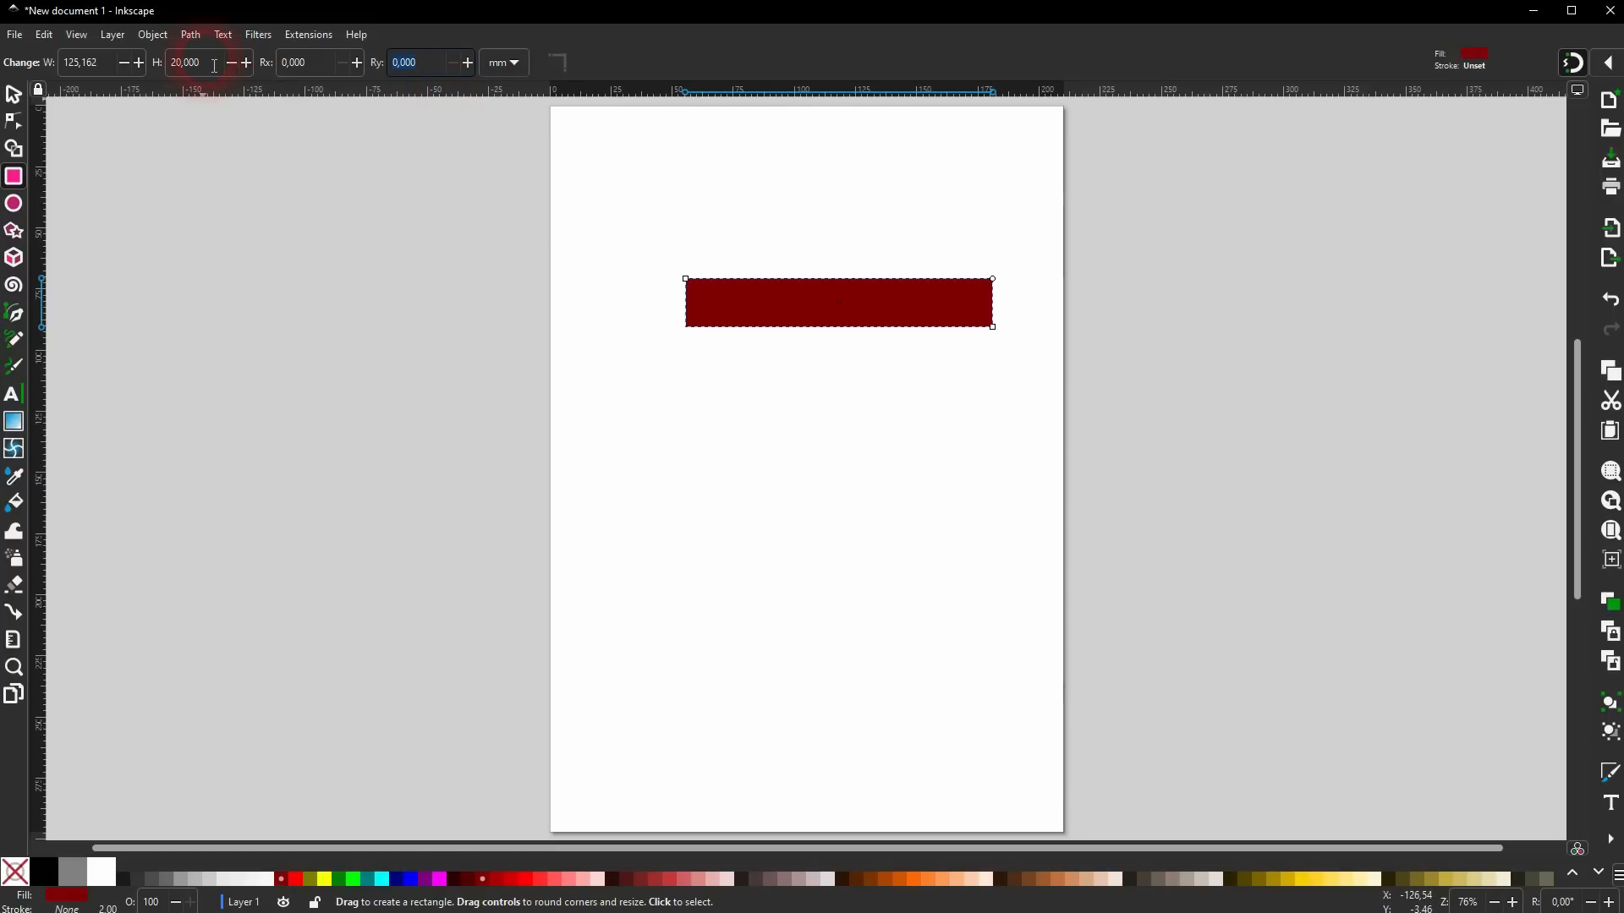
click(169, 68)
text(100)
key(Return)
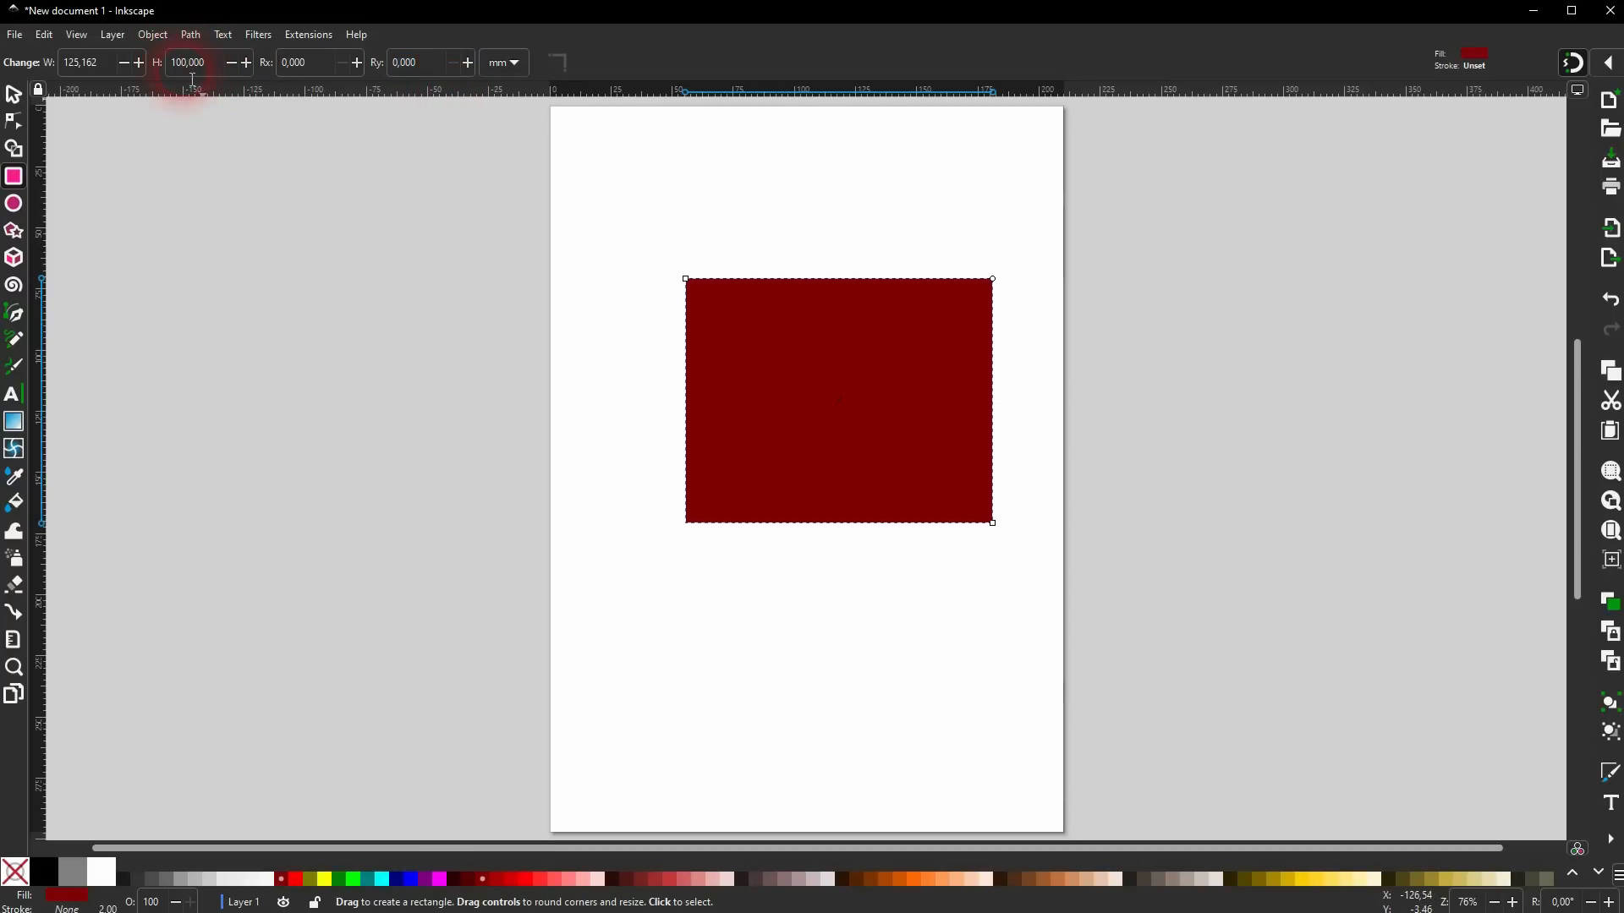
Set the maroon rectangle's horizontal and vertical corner radii to 20 mm each.
text(20)
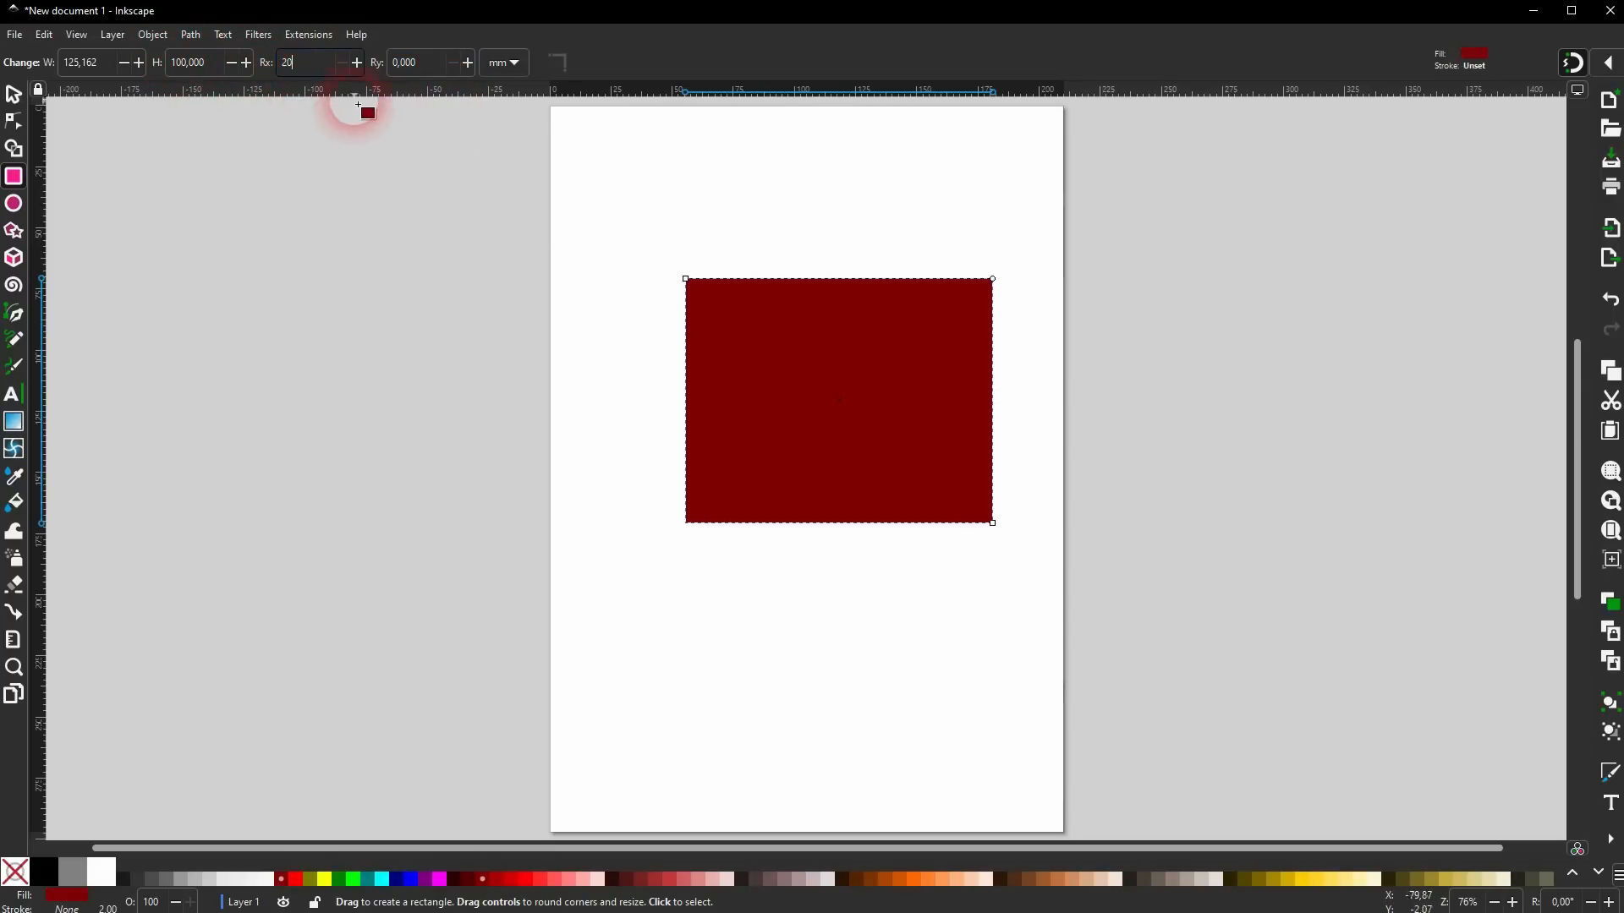
key(Return)
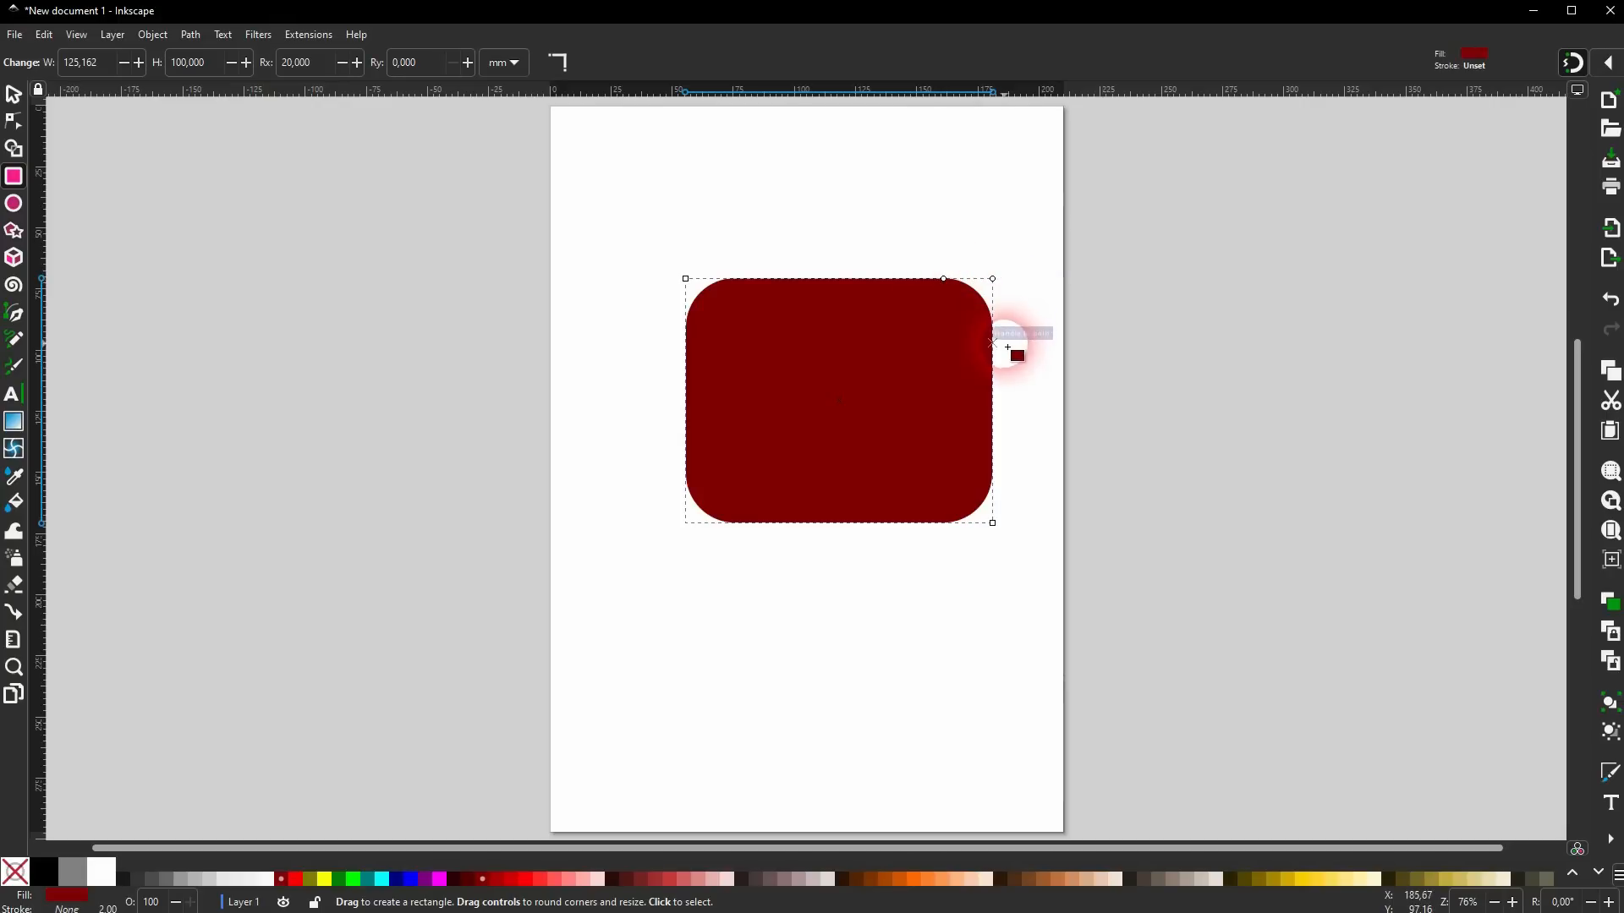
click(384, 67)
text(20)
key(Return)
Adjust the corner radii on the canvas to about 62.6 mm horizontally and 13.4 mm vertically.
mouse_move(994, 327)
mouse_down()
mouse_move(1008, 283)
mouse_move(1015, 338)
mouse_up()
drag(944, 279, 743, 319)
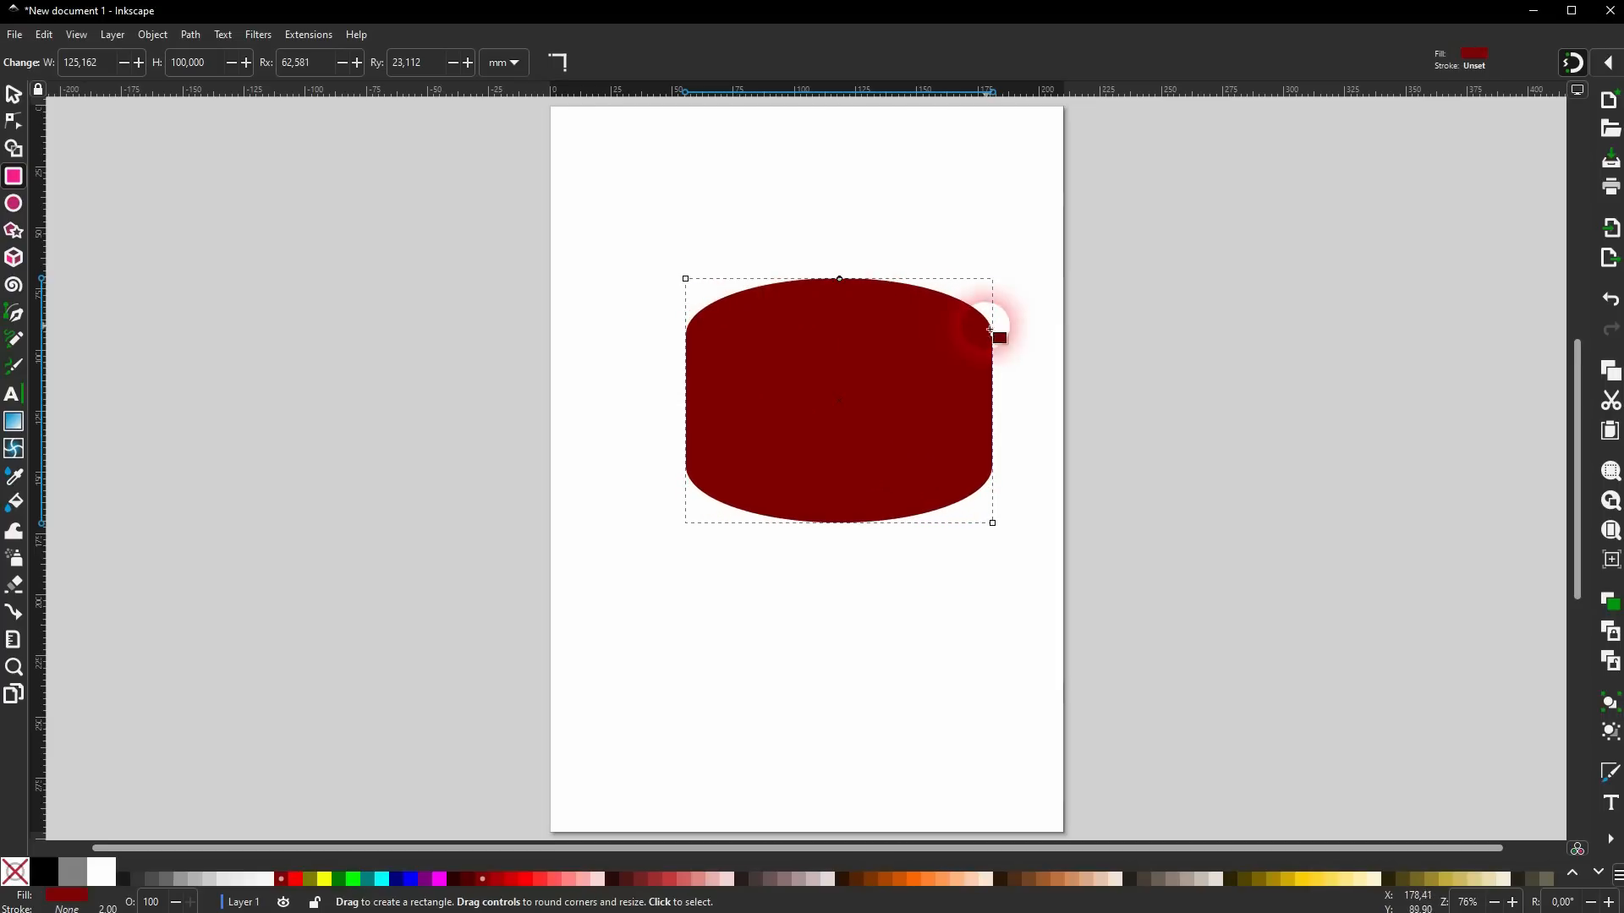
mouse_move(993, 332)
mouse_down()
mouse_move(994, 361)
mouse_move(1004, 311)
mouse_up()
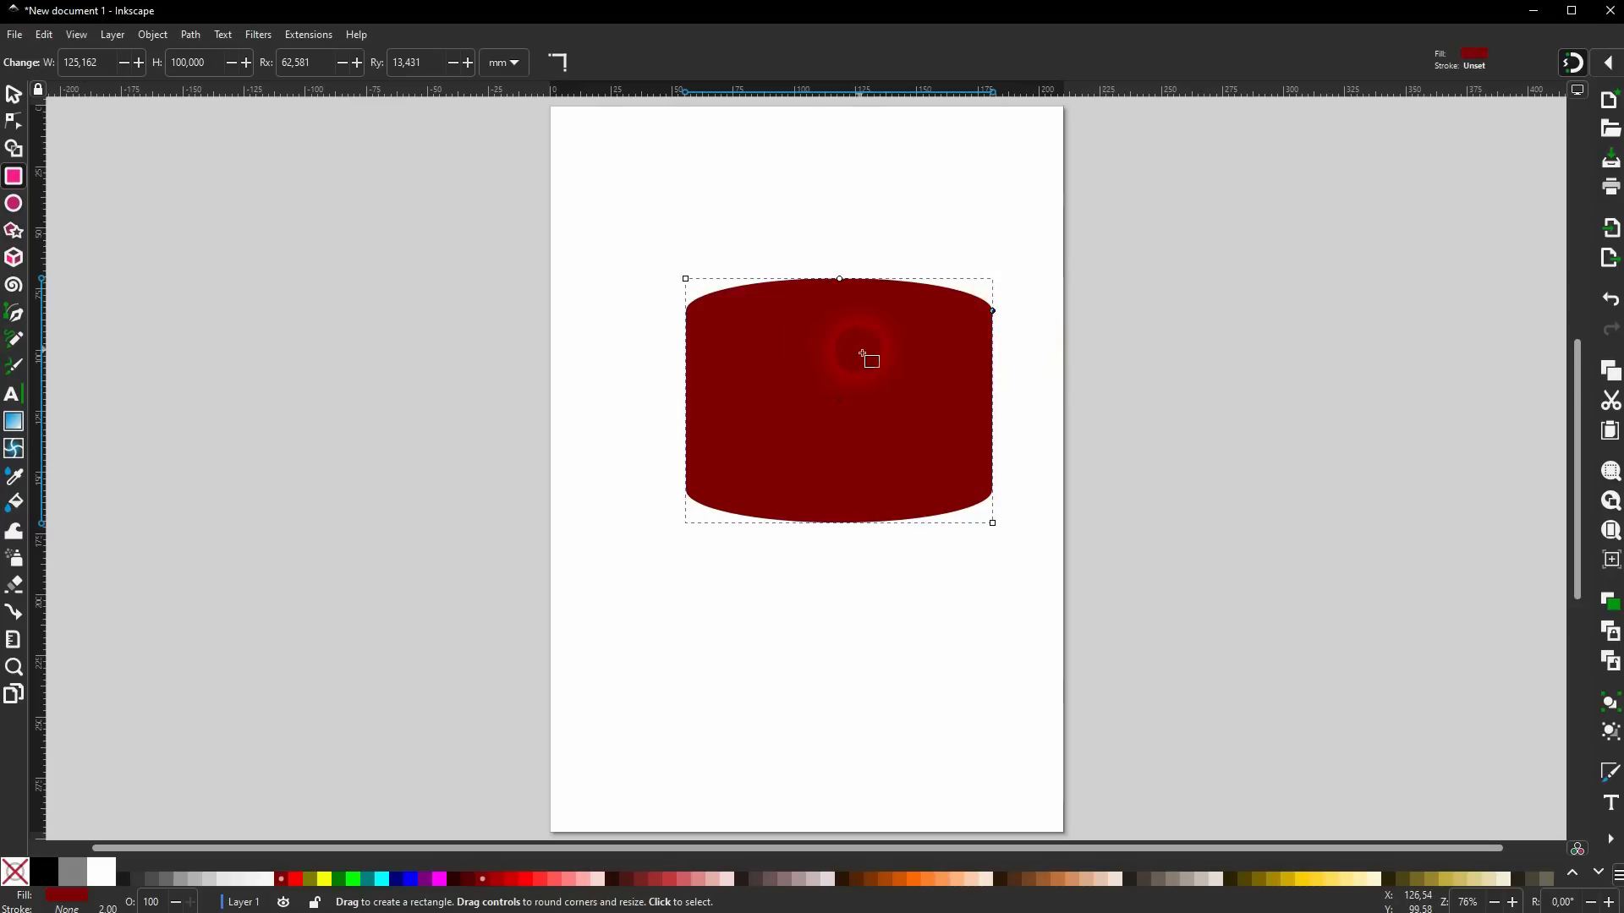
Keep millimetres as the radius unit, try rounding the maroon rectangle's corners to about 37 mm, and restore sharp corners.
double_click(398, 68)
click(516, 68)
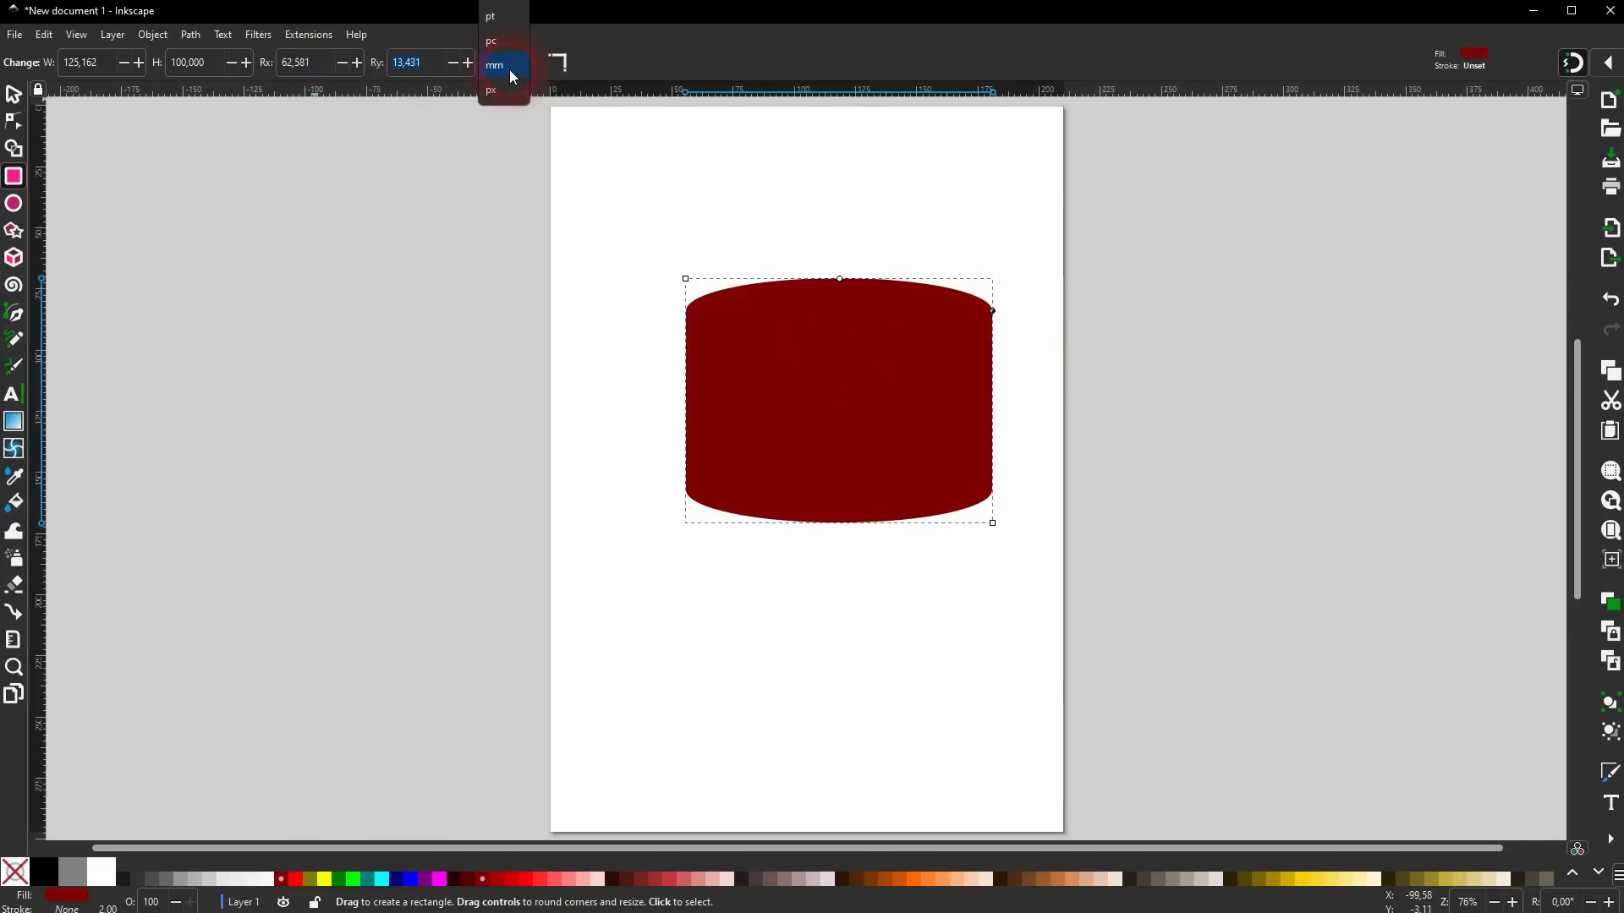
click(512, 68)
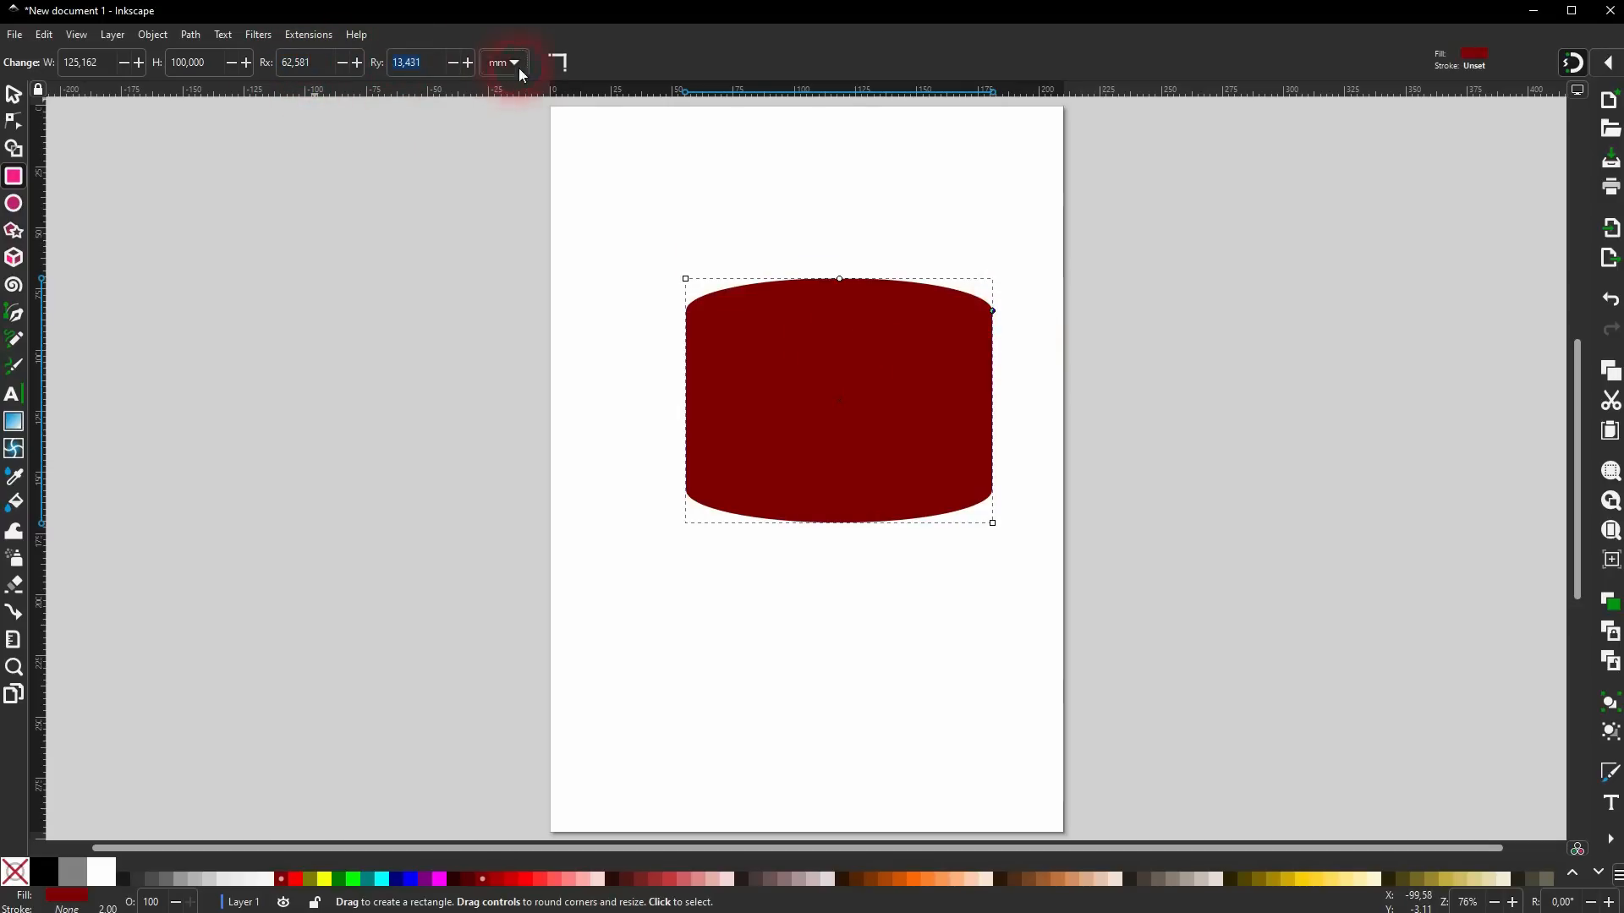
click(565, 68)
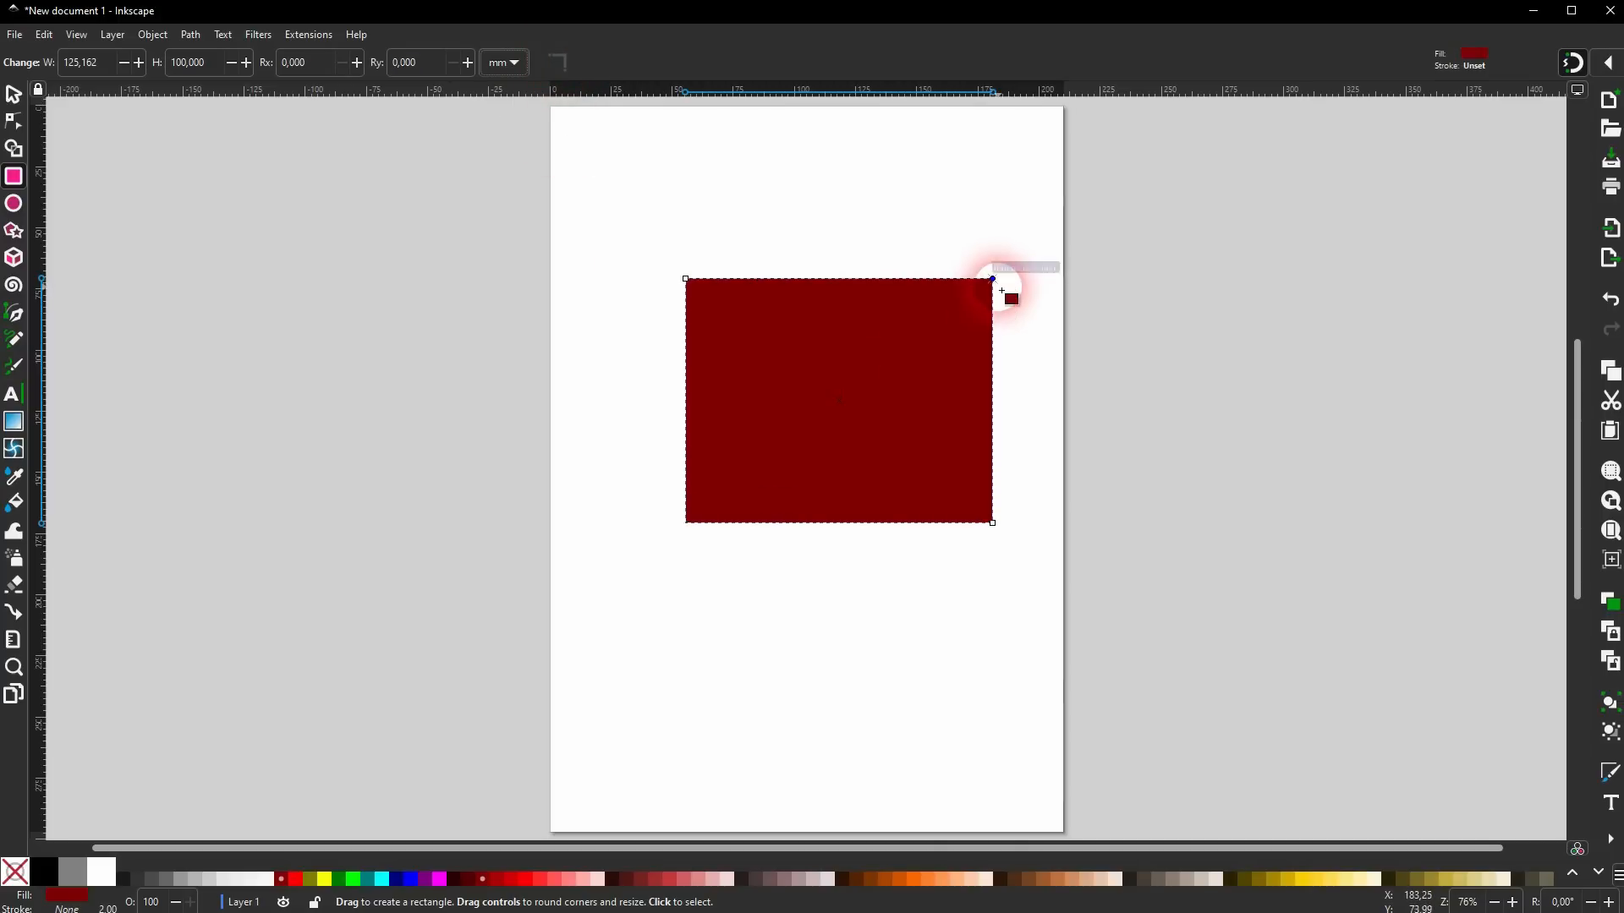
drag(992, 278, 993, 368)
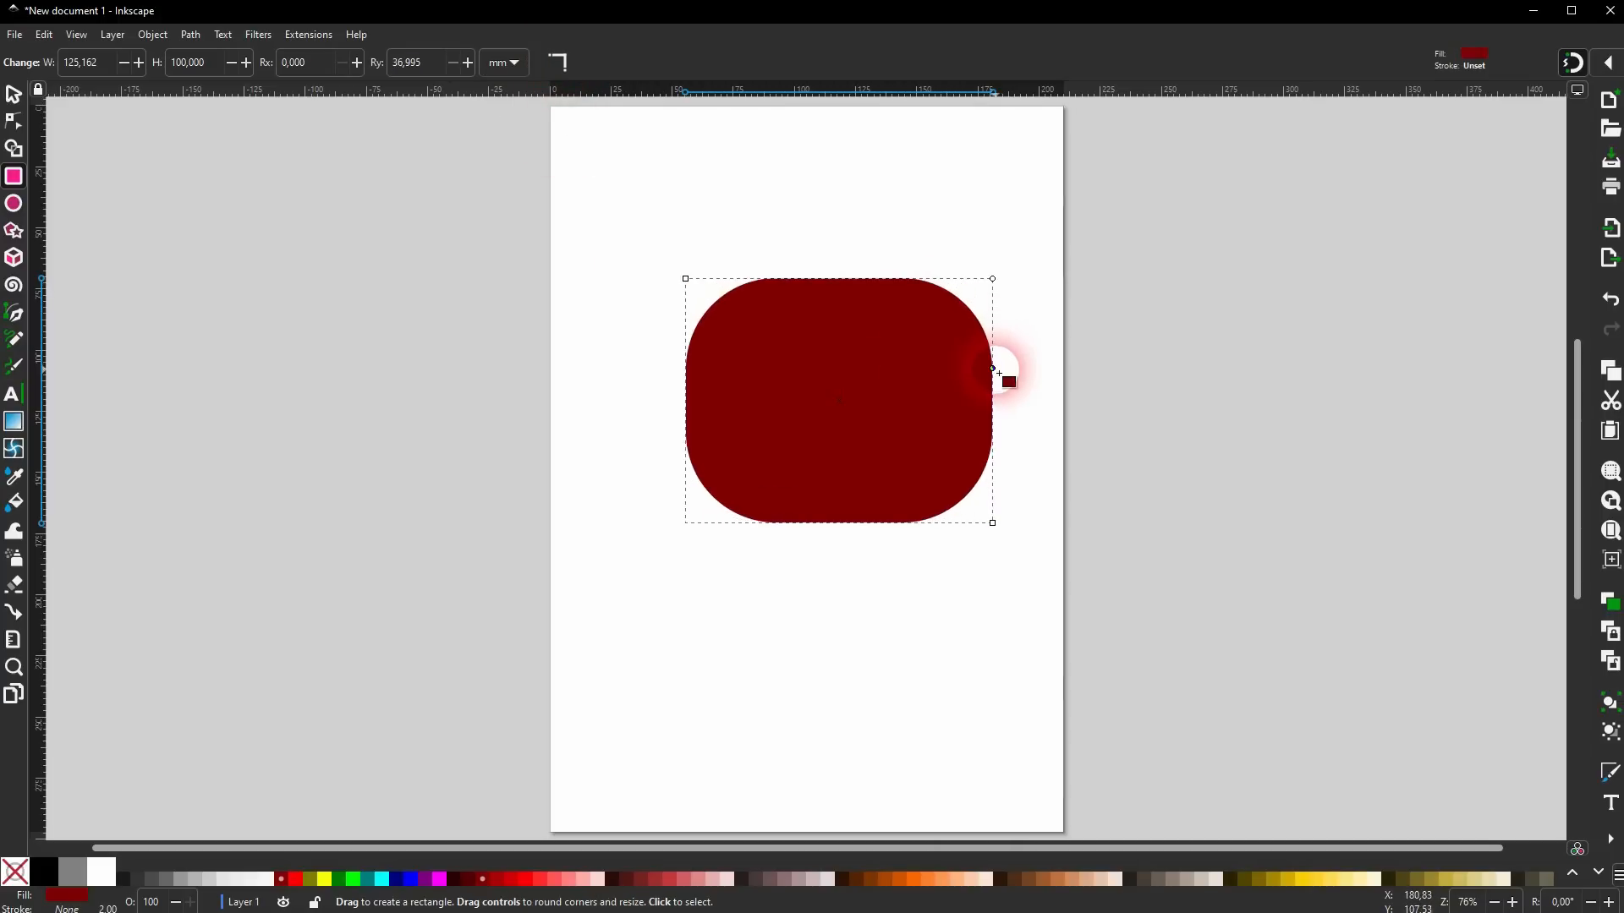
click(565, 67)
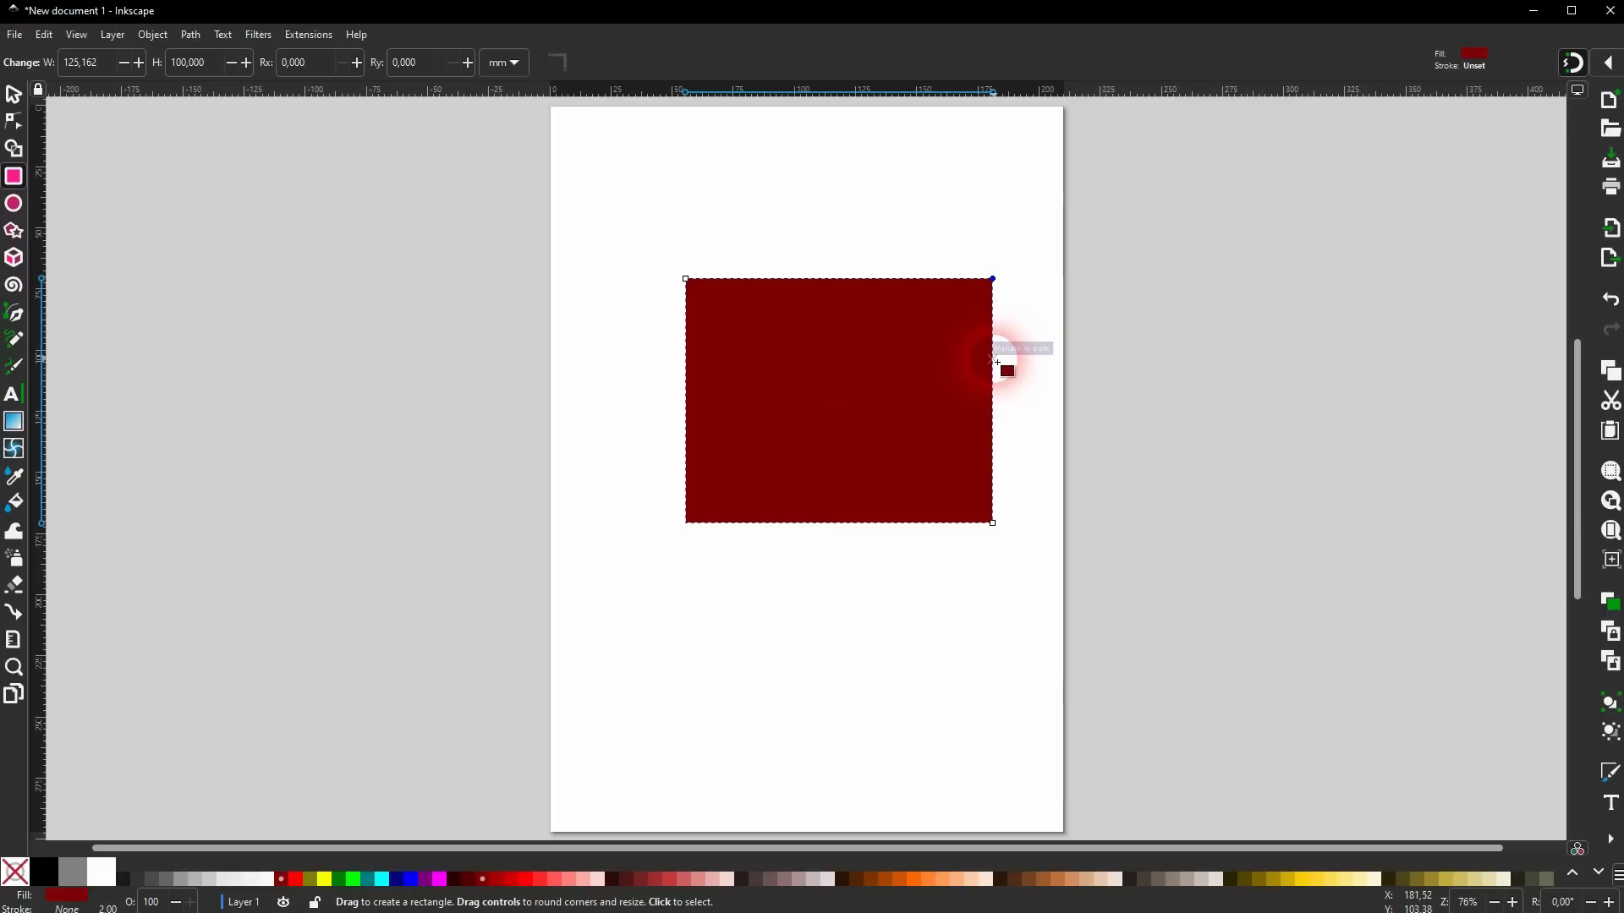
Move the maroon rectangle with the Selector to about X 48.8 mm and Y 74.0 mm.
click(13, 95)
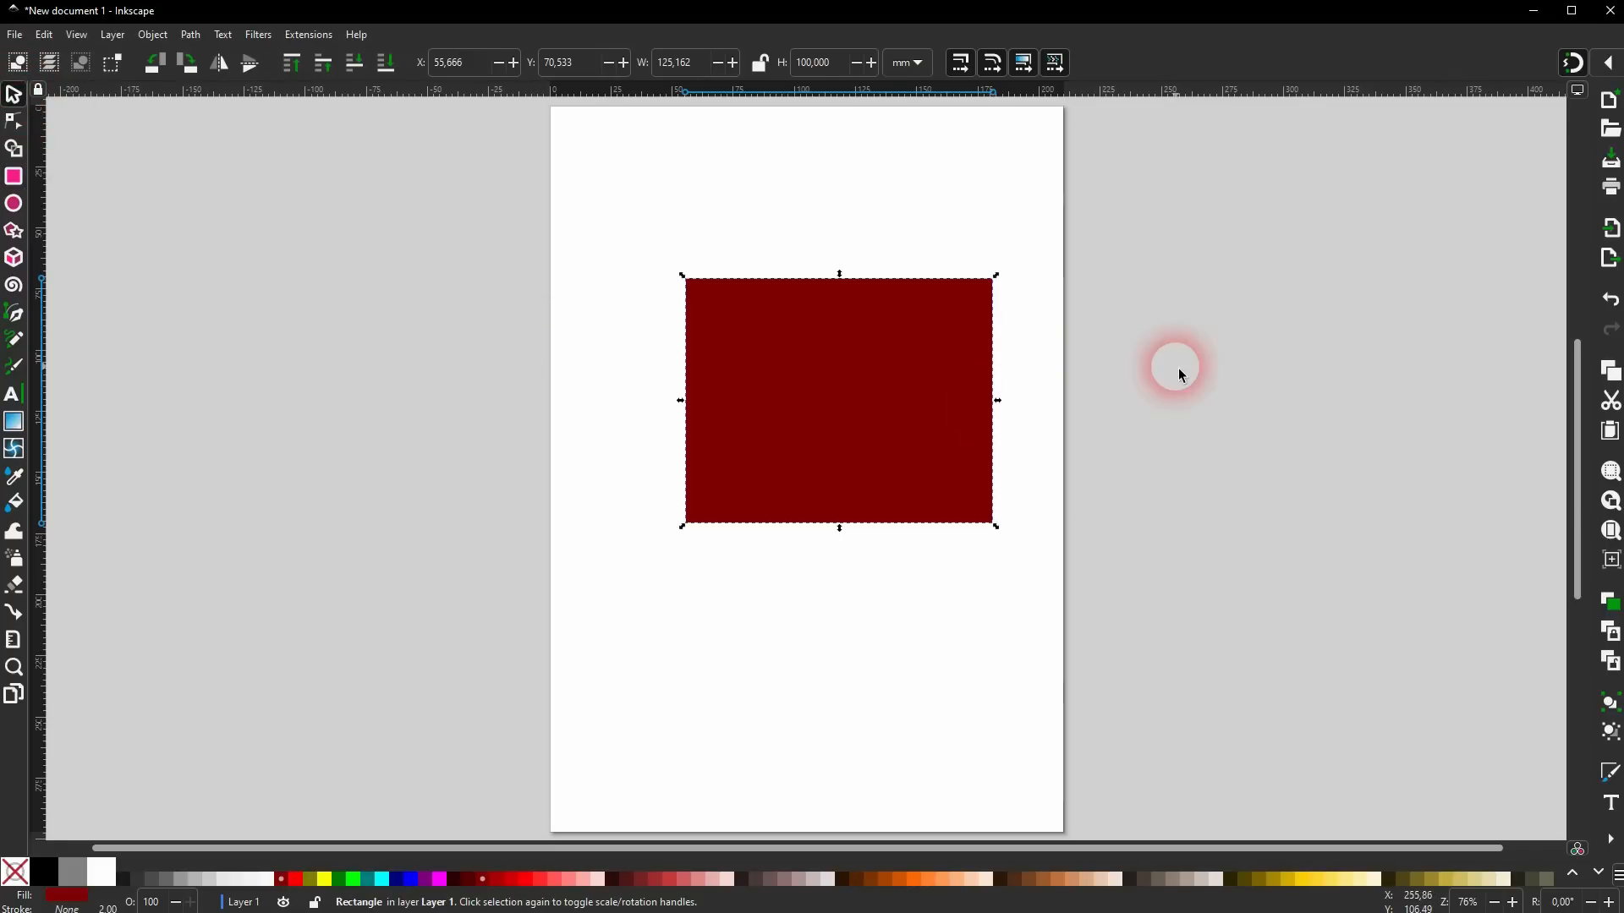
mouse_move(888, 385)
mouse_down()
mouse_move(840, 388)
mouse_move(871, 396)
mouse_up()
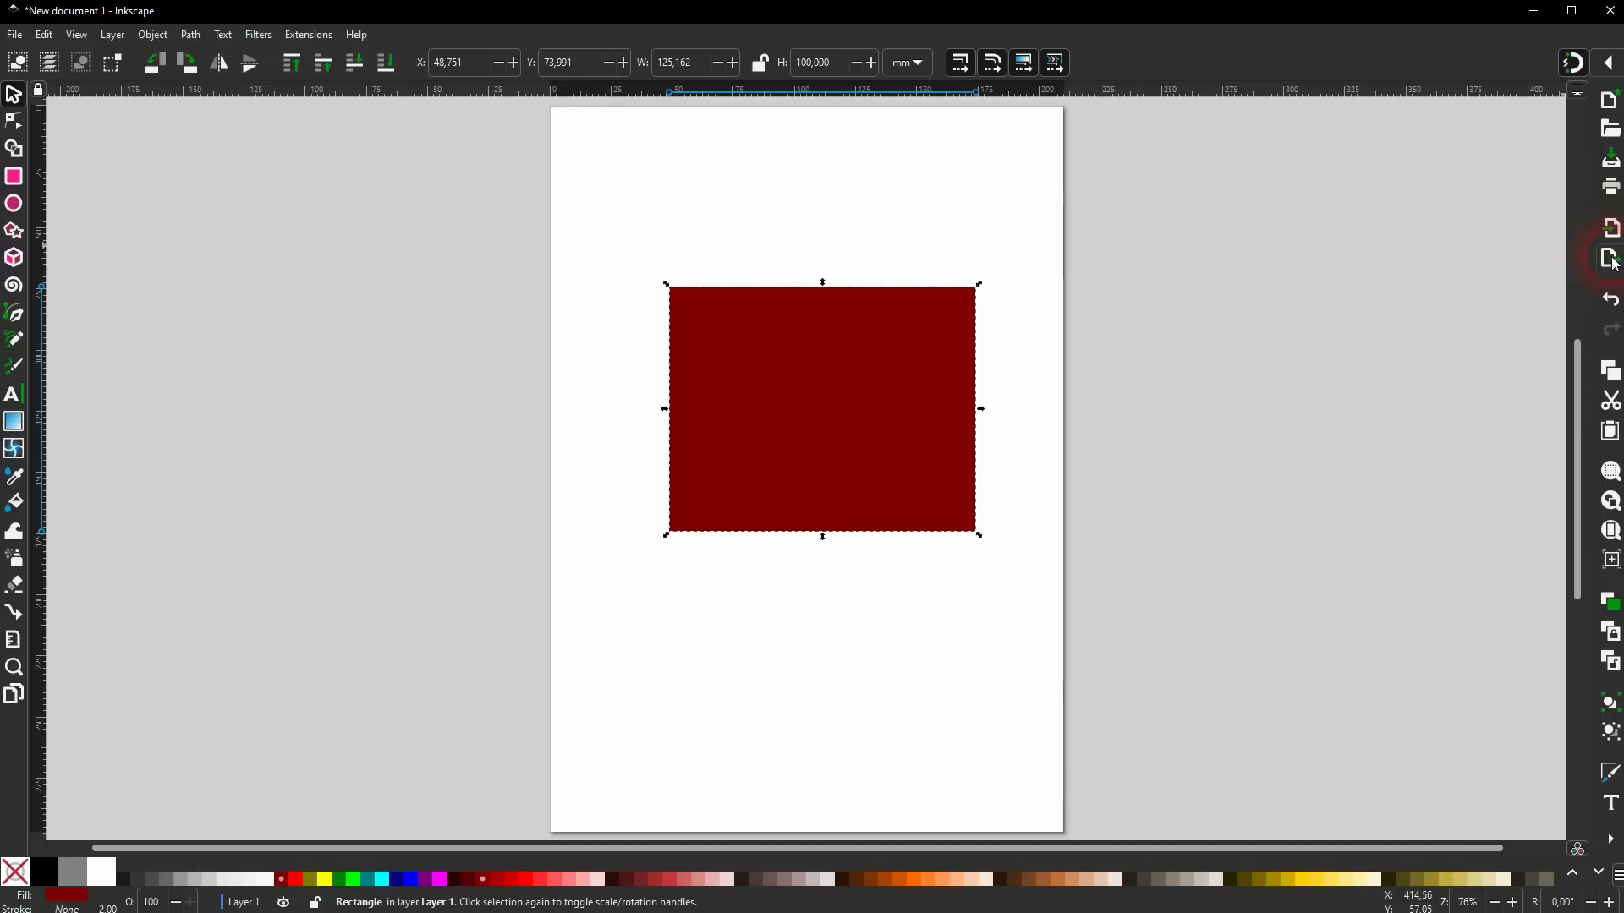
Open the single-file export settings and compare the Document, Page and Selection export areas.
click(15, 35)
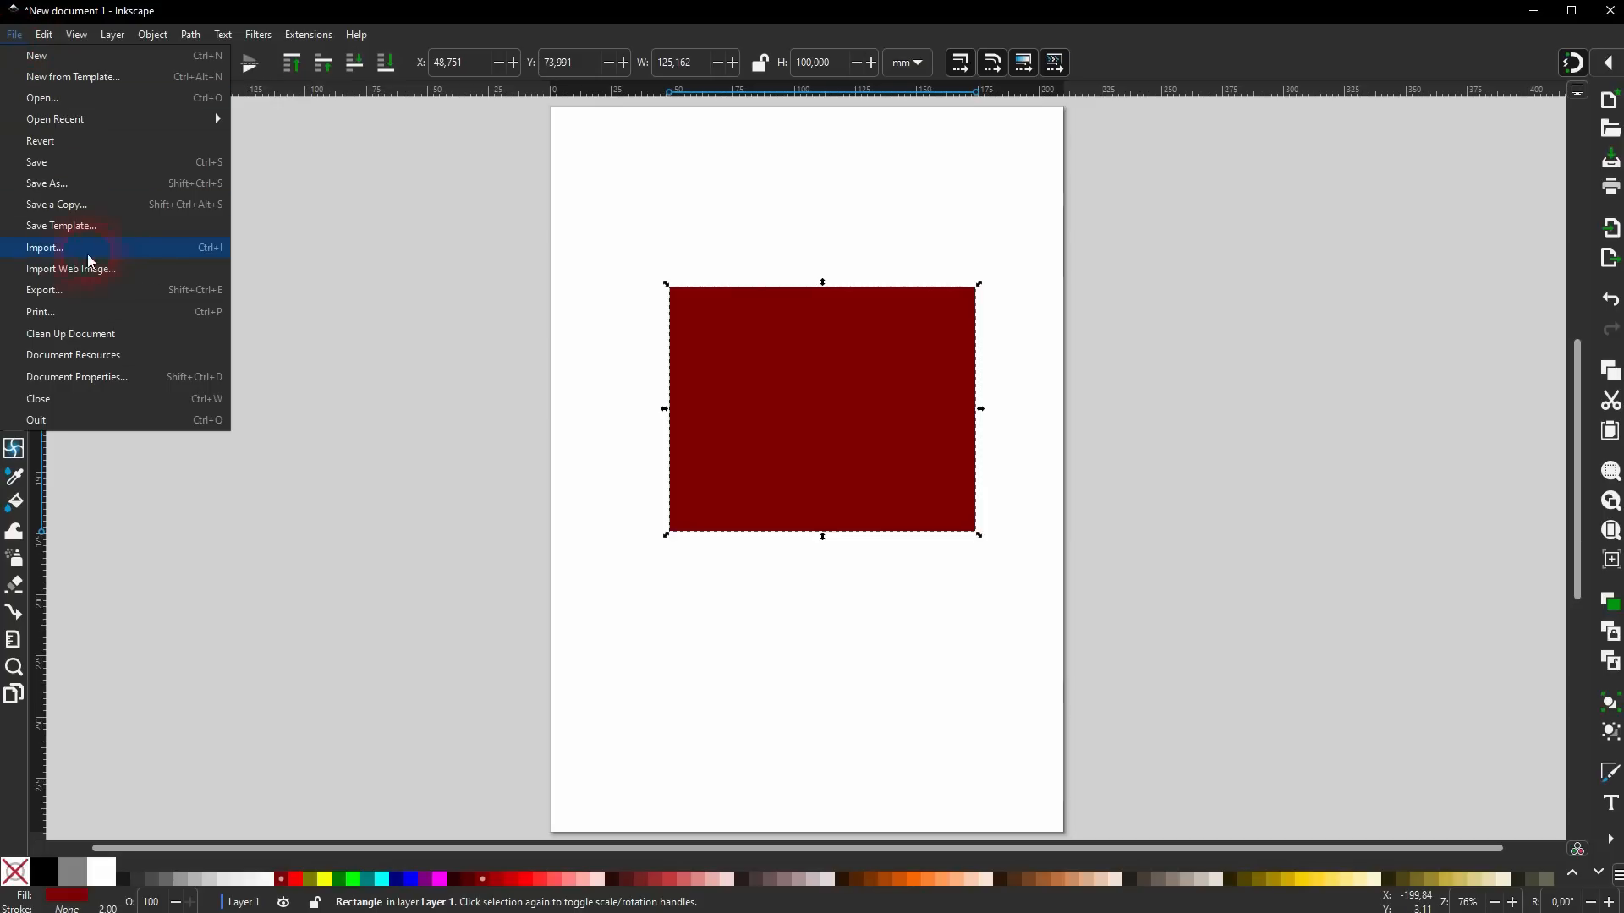
click(132, 292)
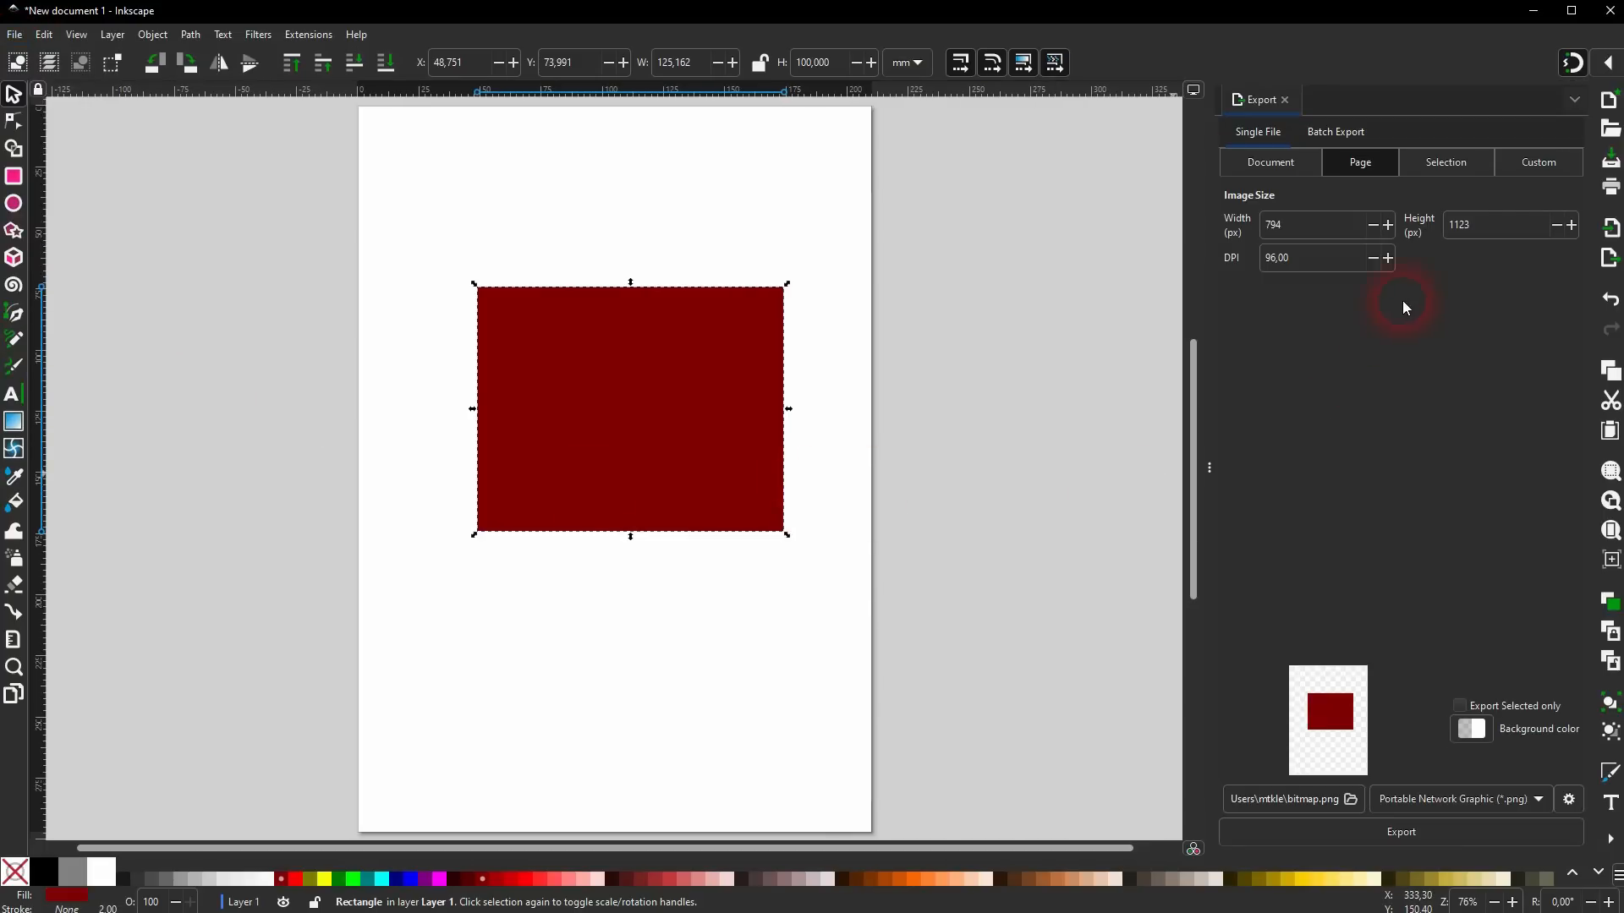
click(1283, 157)
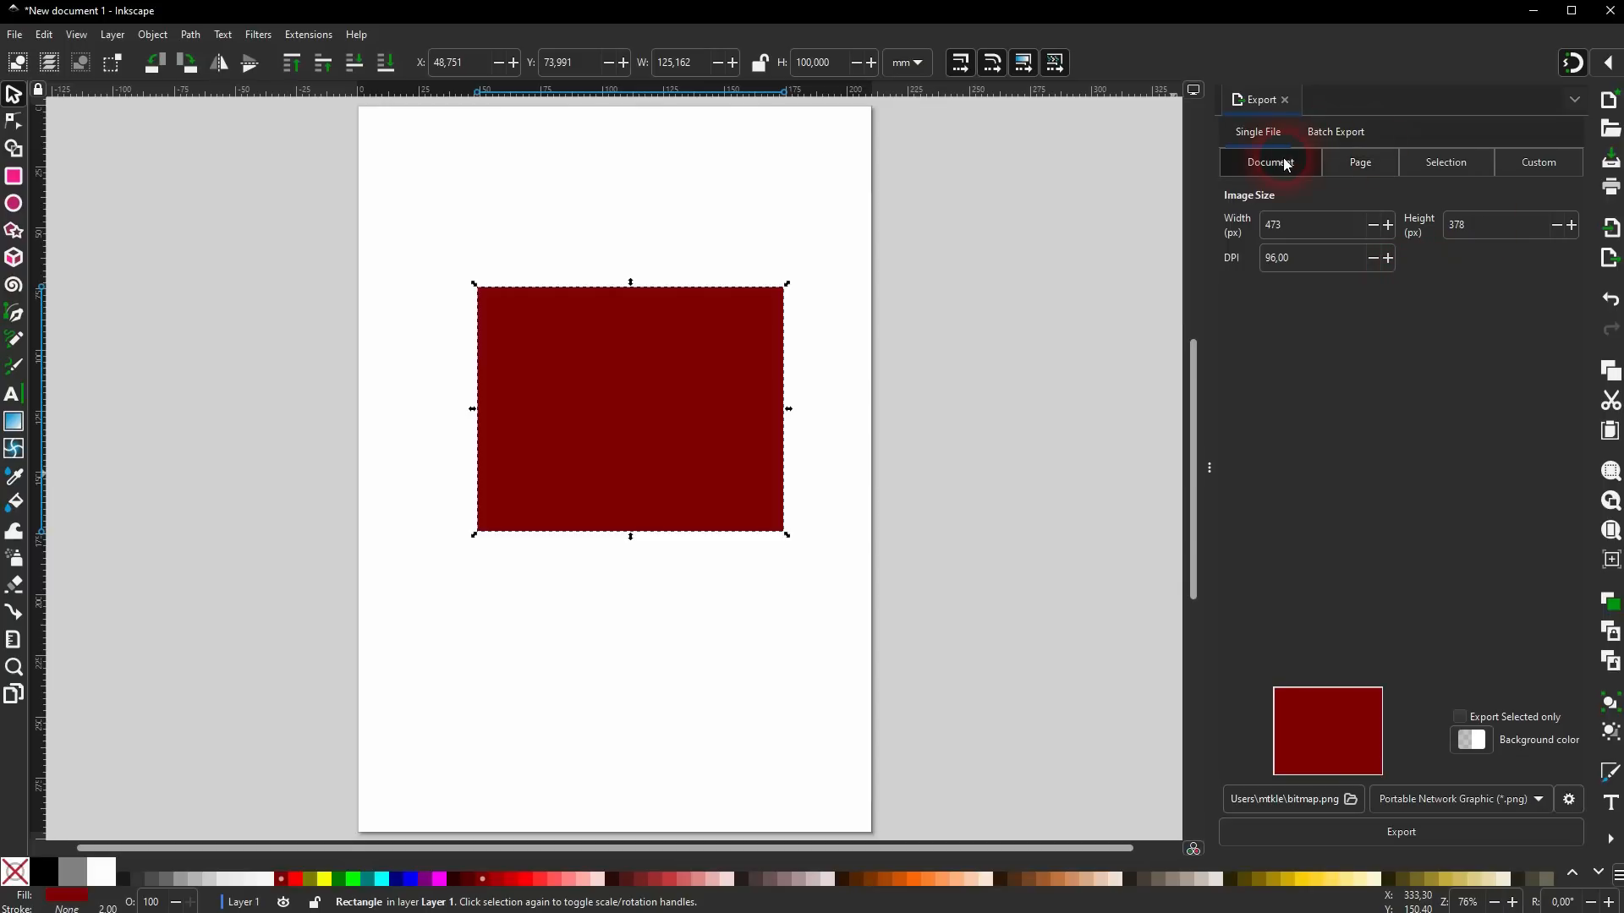
click(1370, 165)
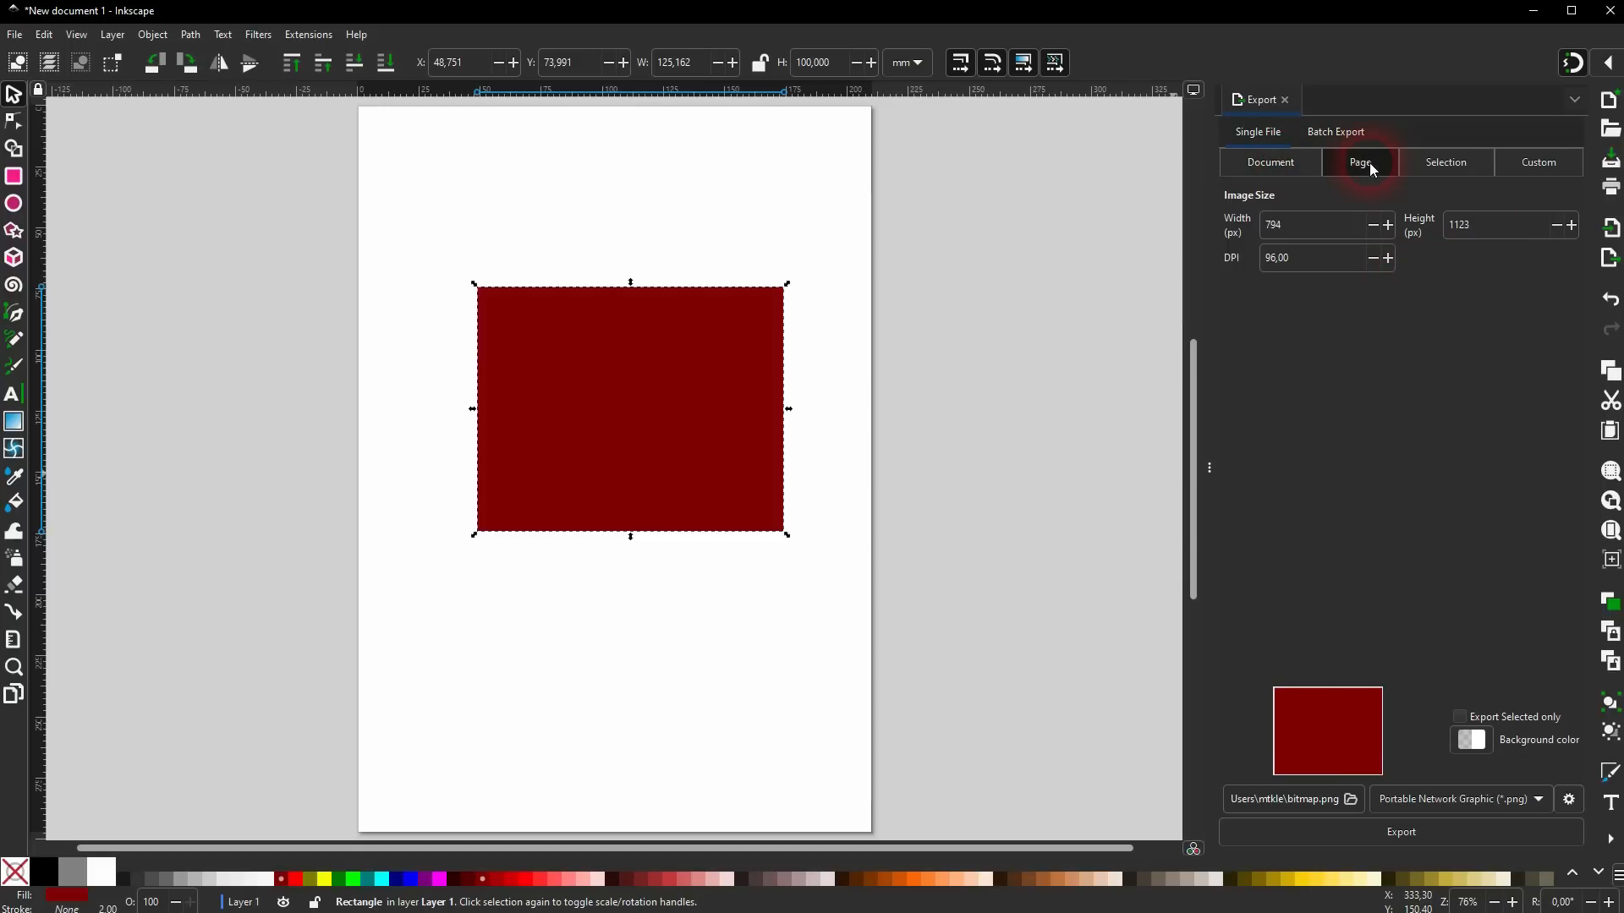
click(1448, 169)
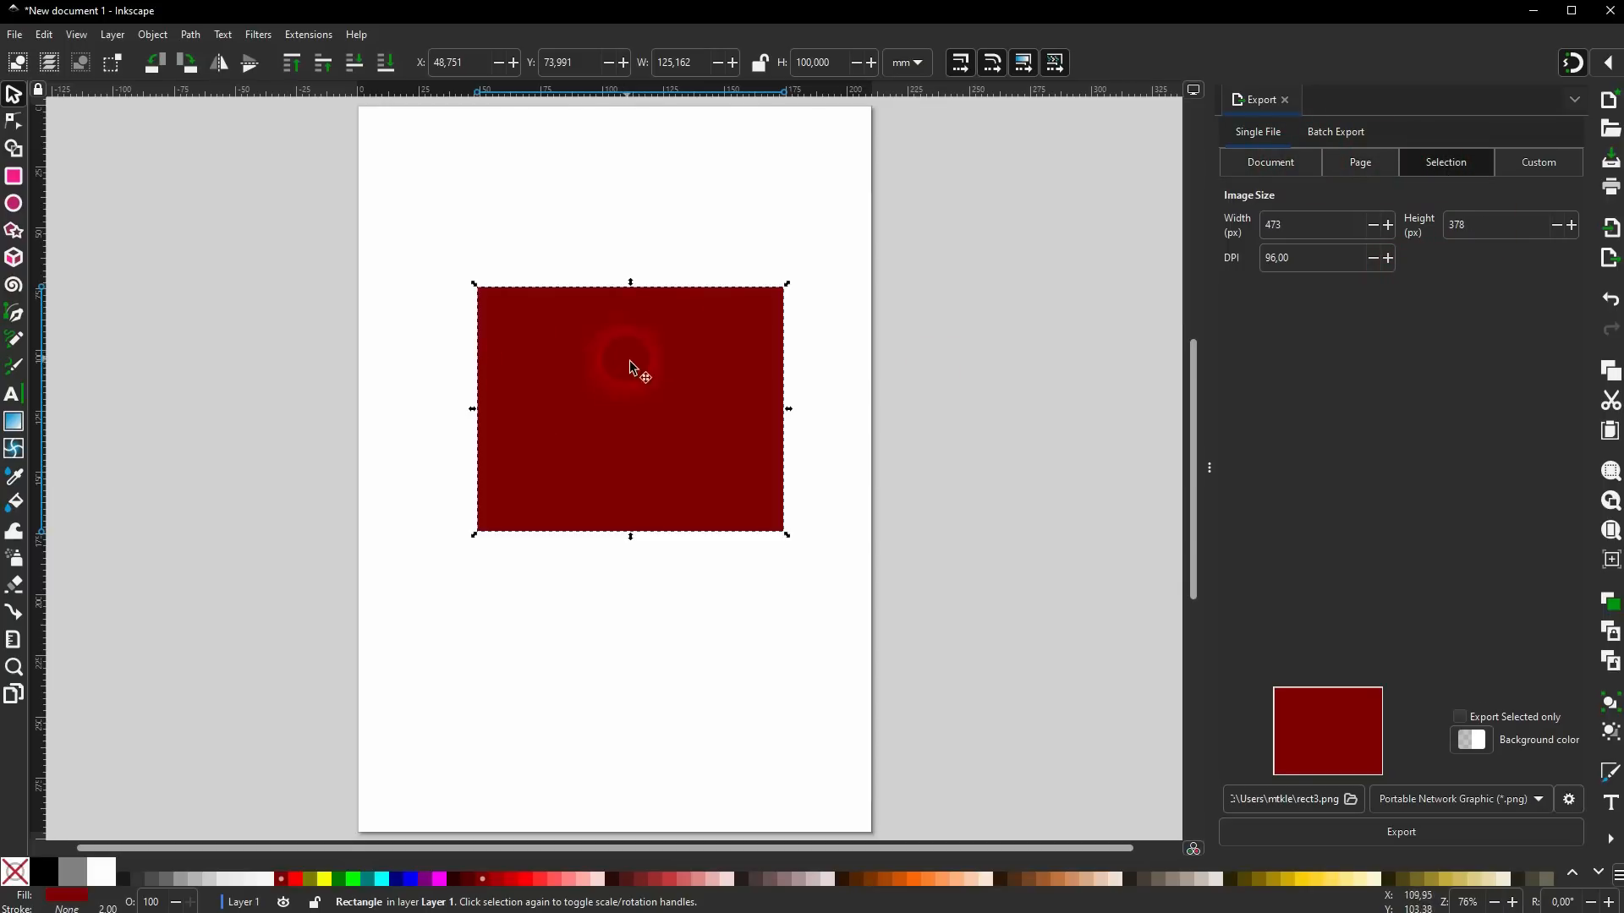
Deselect and reselect the rectangle, review the Custom export area, and set the export area to Selection.
click(801, 221)
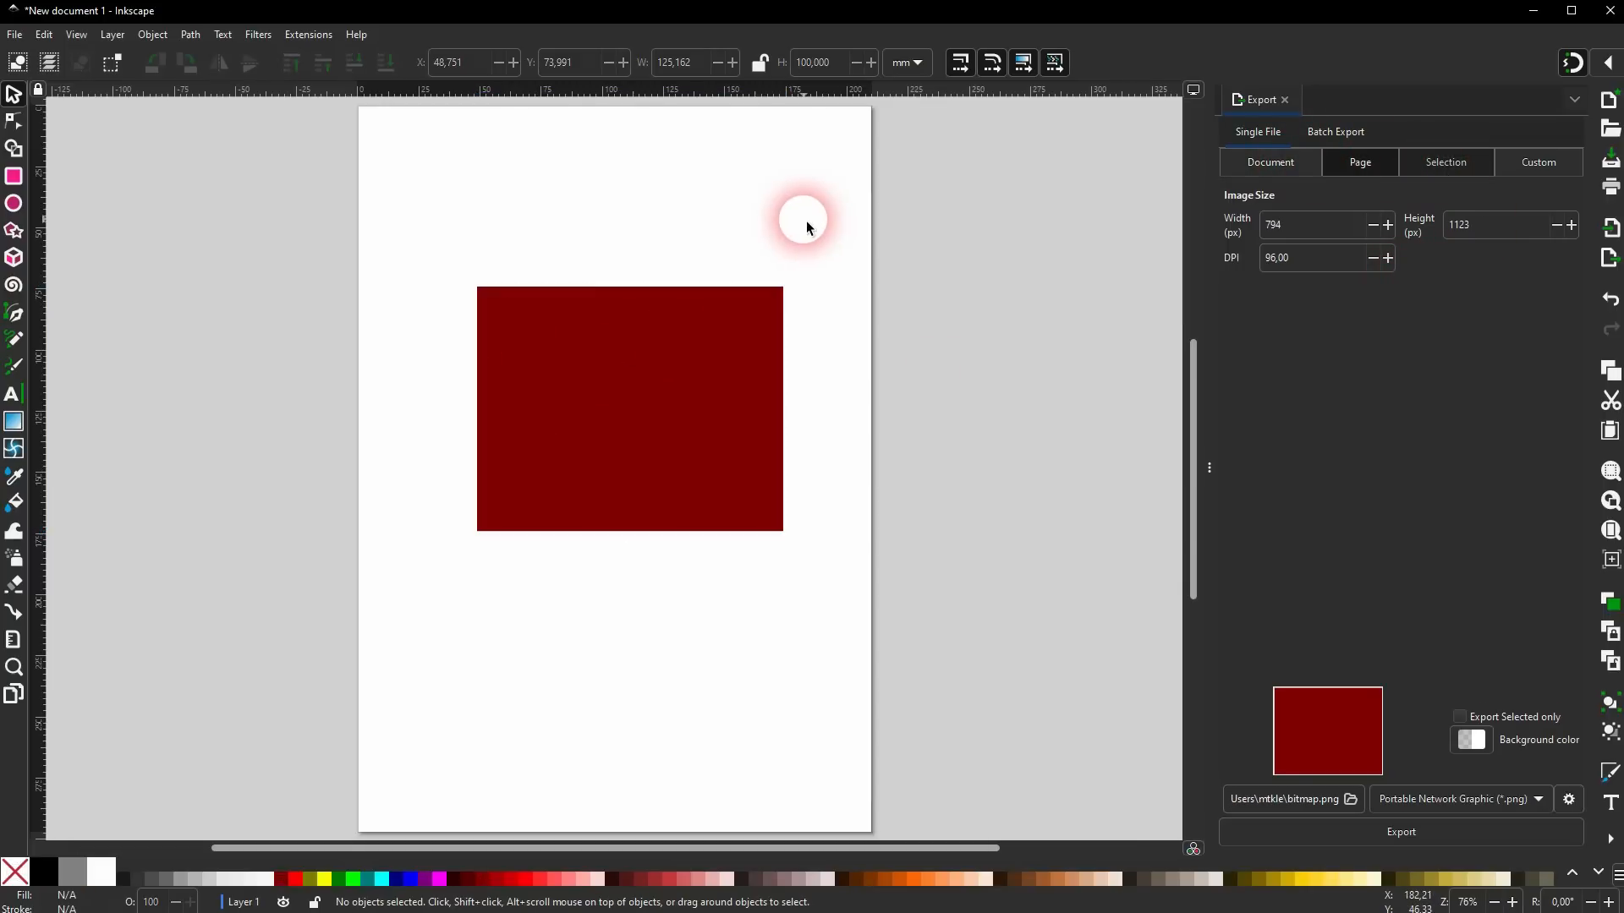
click(691, 383)
click(1465, 158)
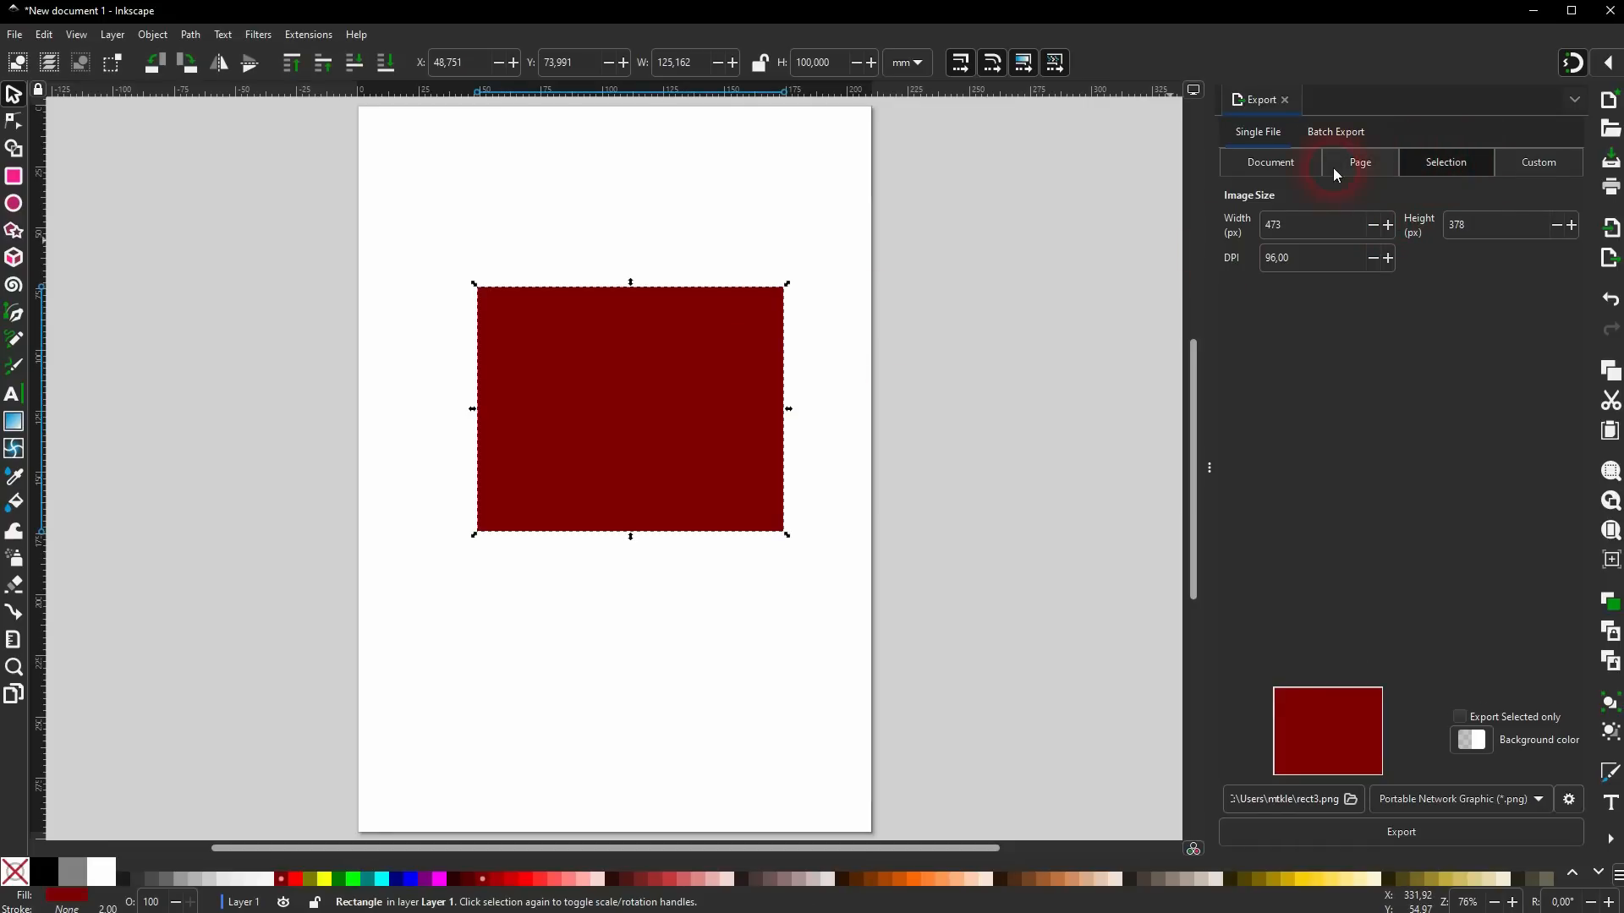
click(1535, 160)
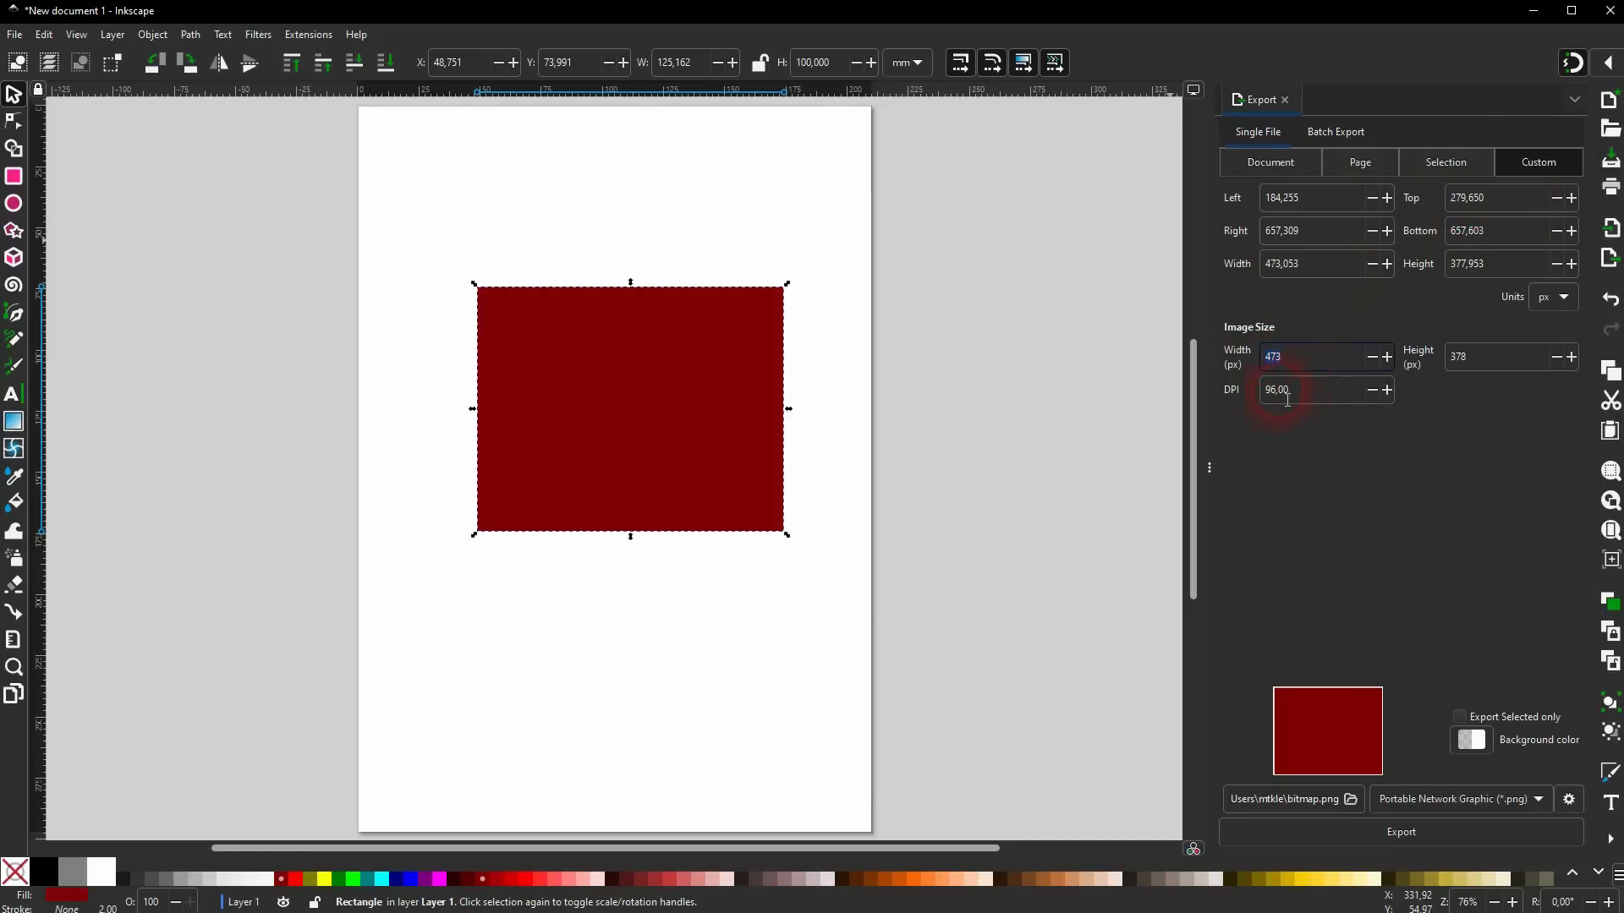
click(1444, 166)
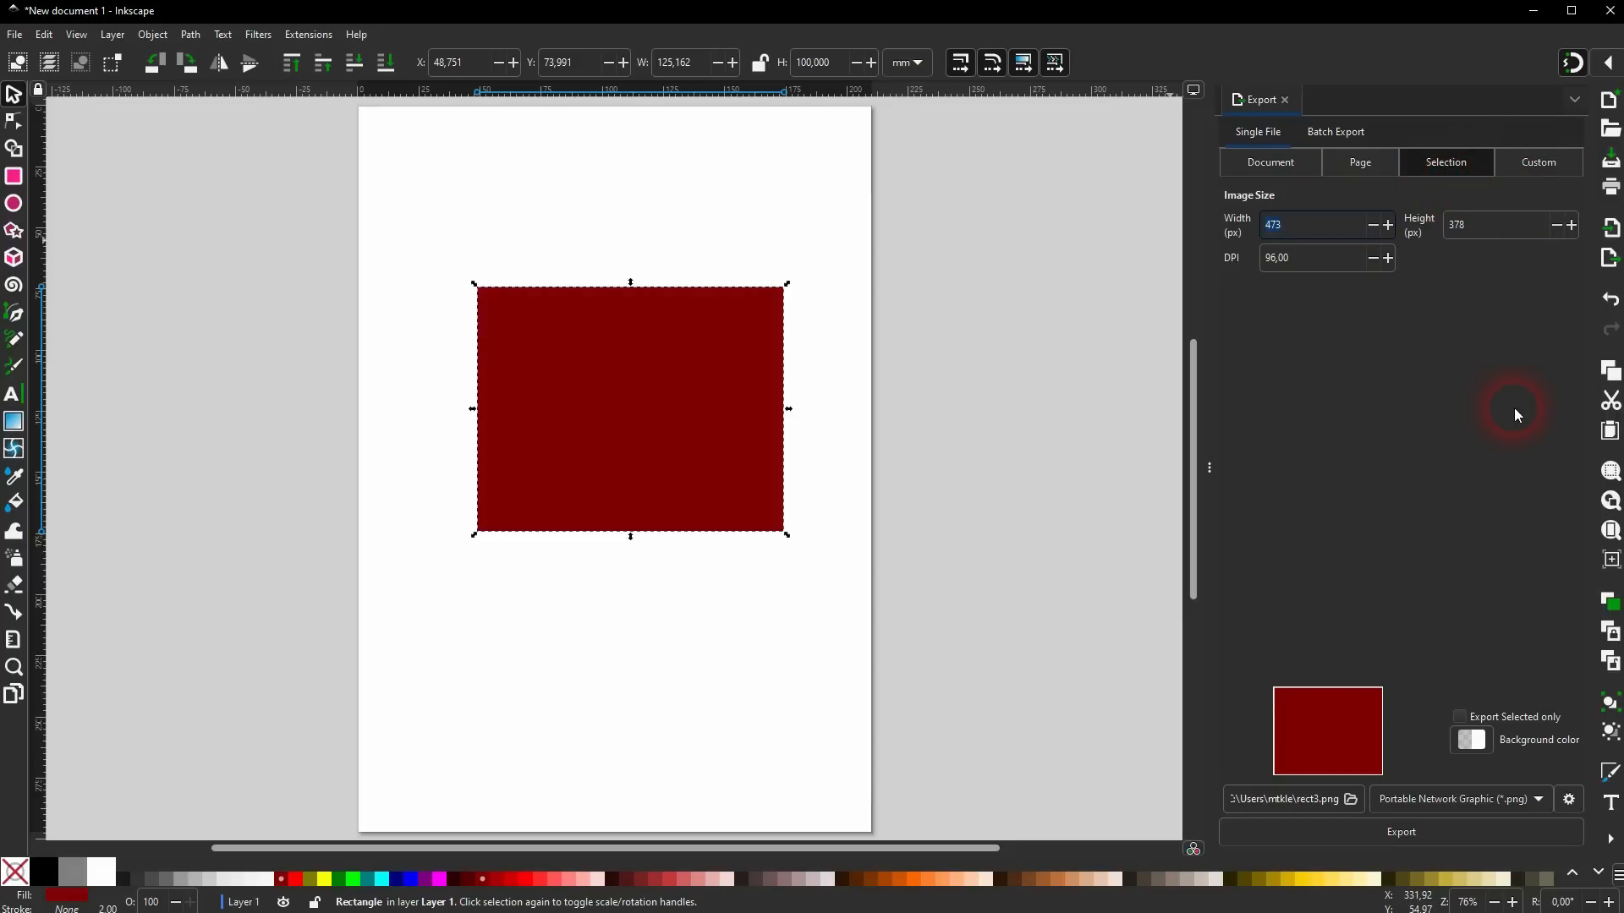
Choose the Desktop as the export destination and name the file "tutorial rectangle".
click(1353, 801)
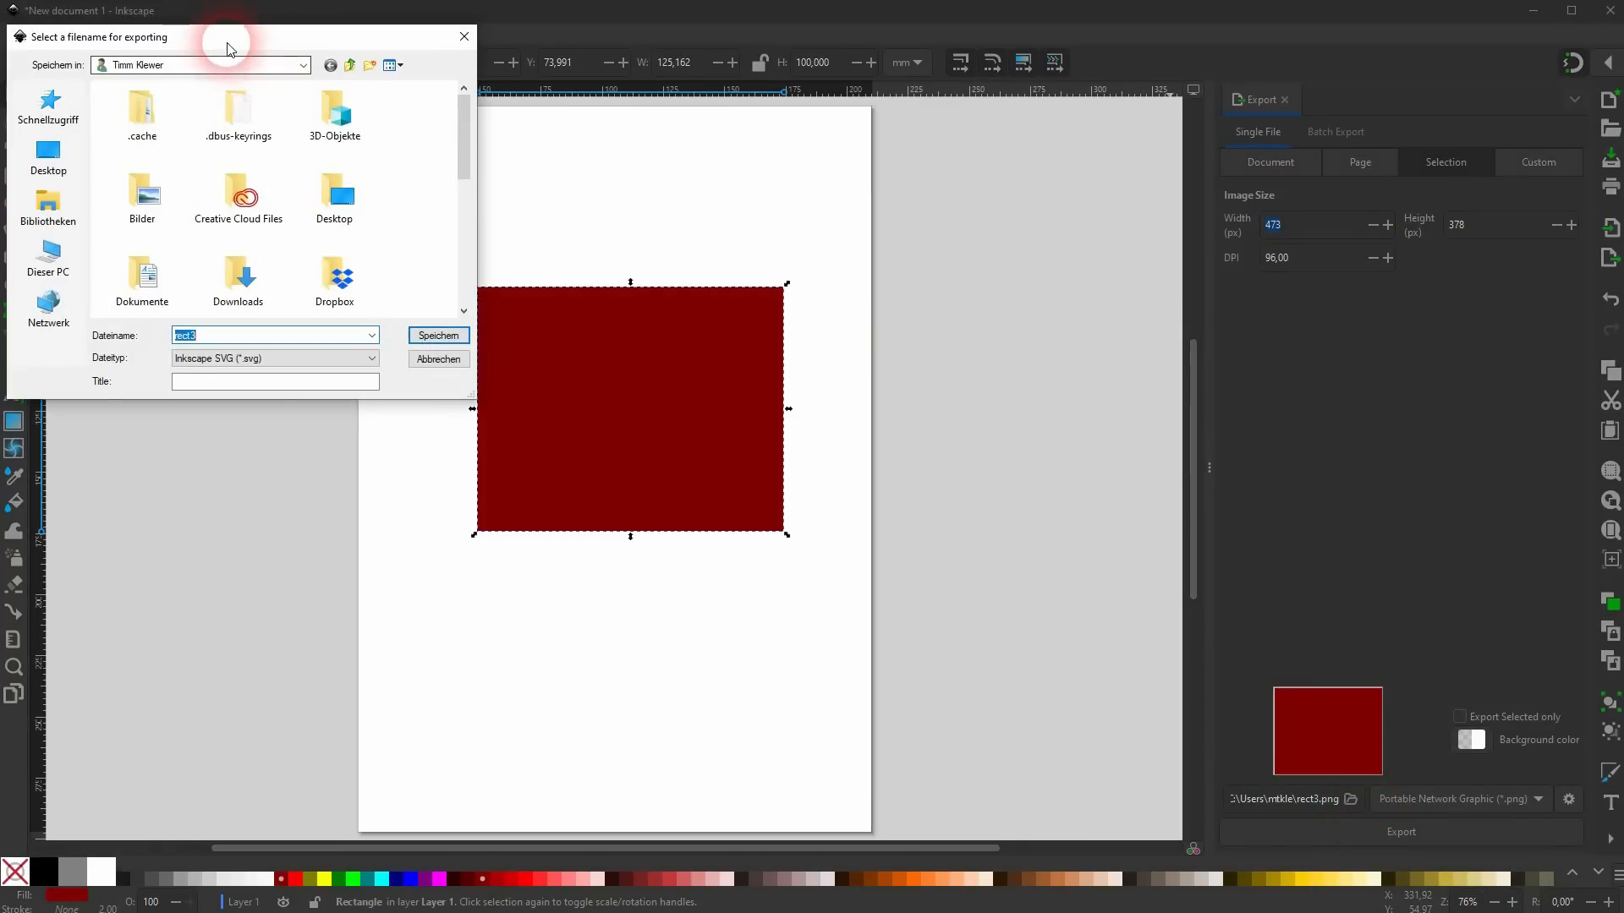
drag(225, 41, 373, 200)
click(207, 328)
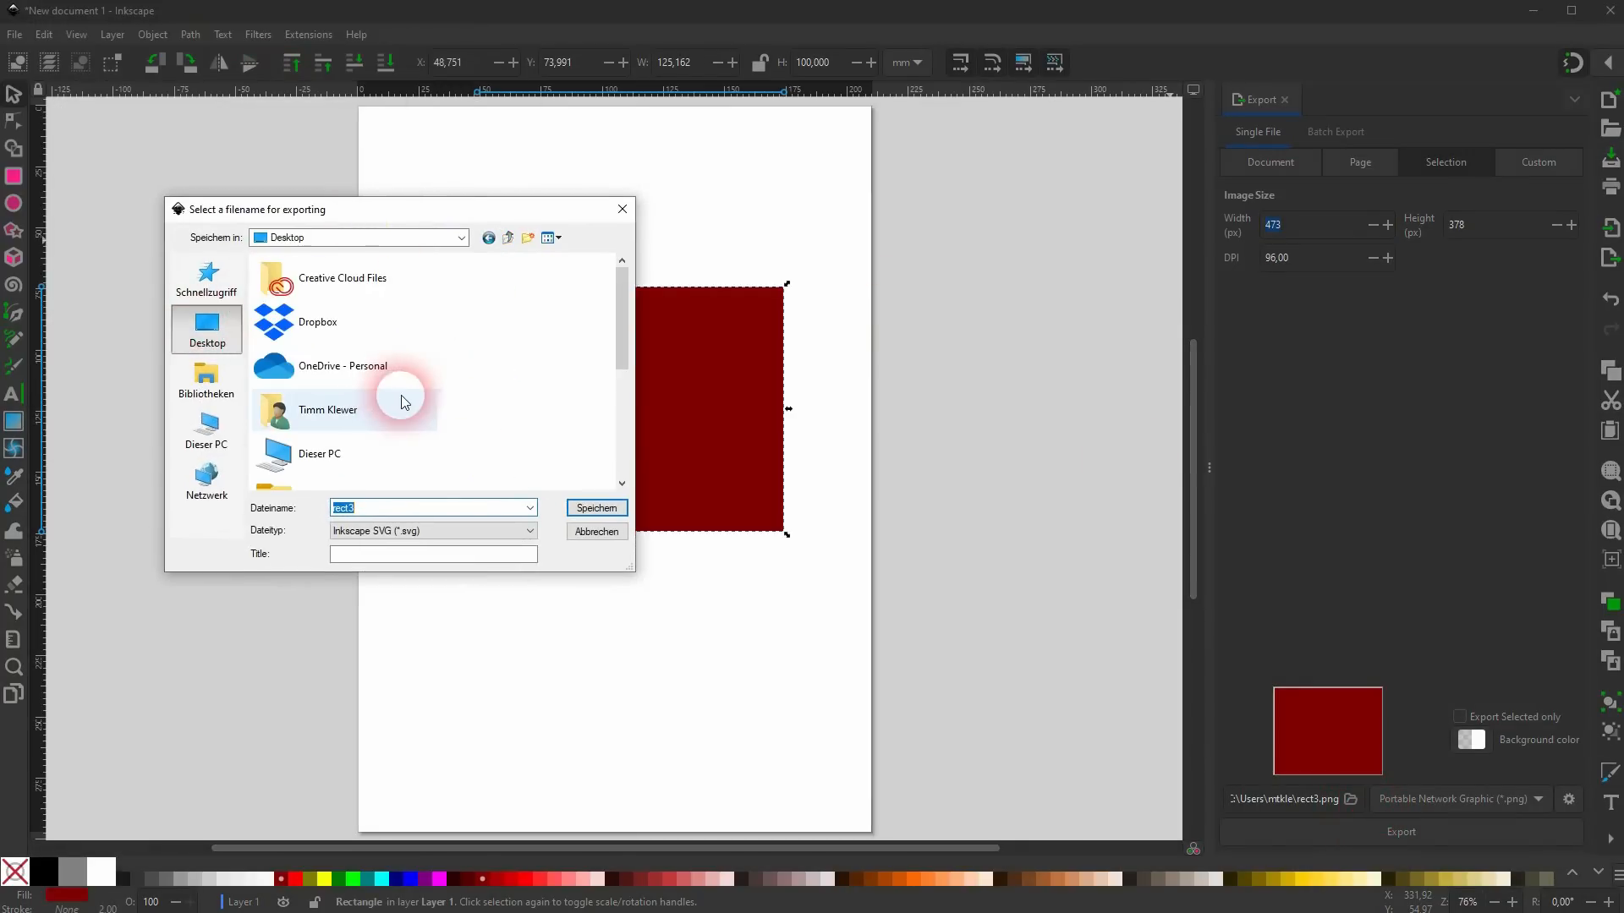
drag(621, 322, 628, 444)
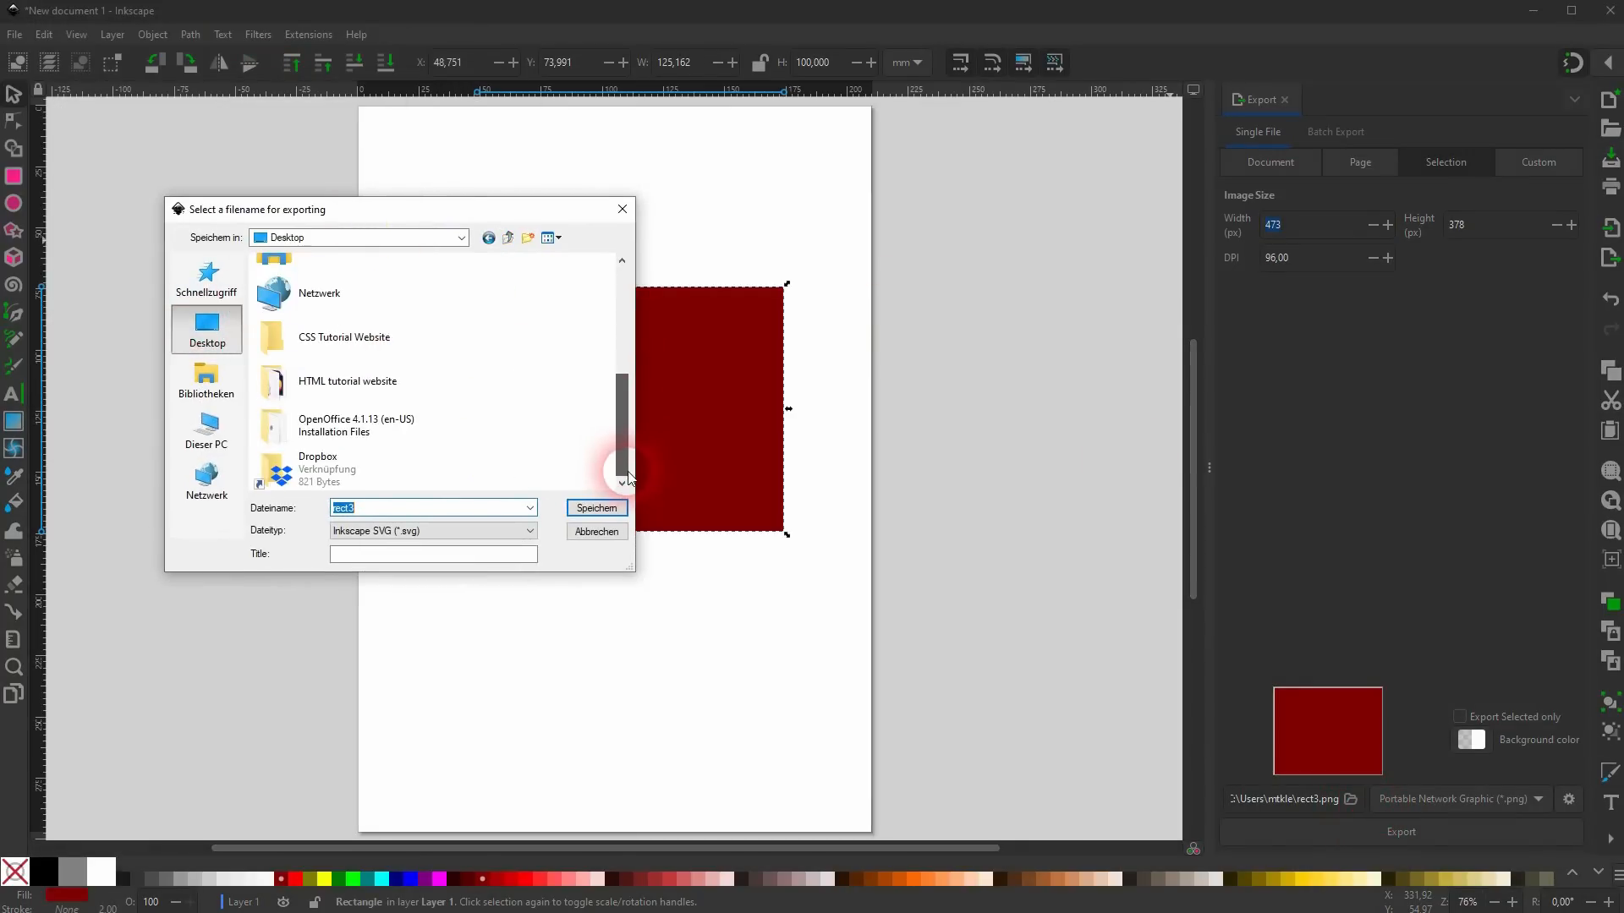
drag(392, 518, 311, 507)
text(tutore)
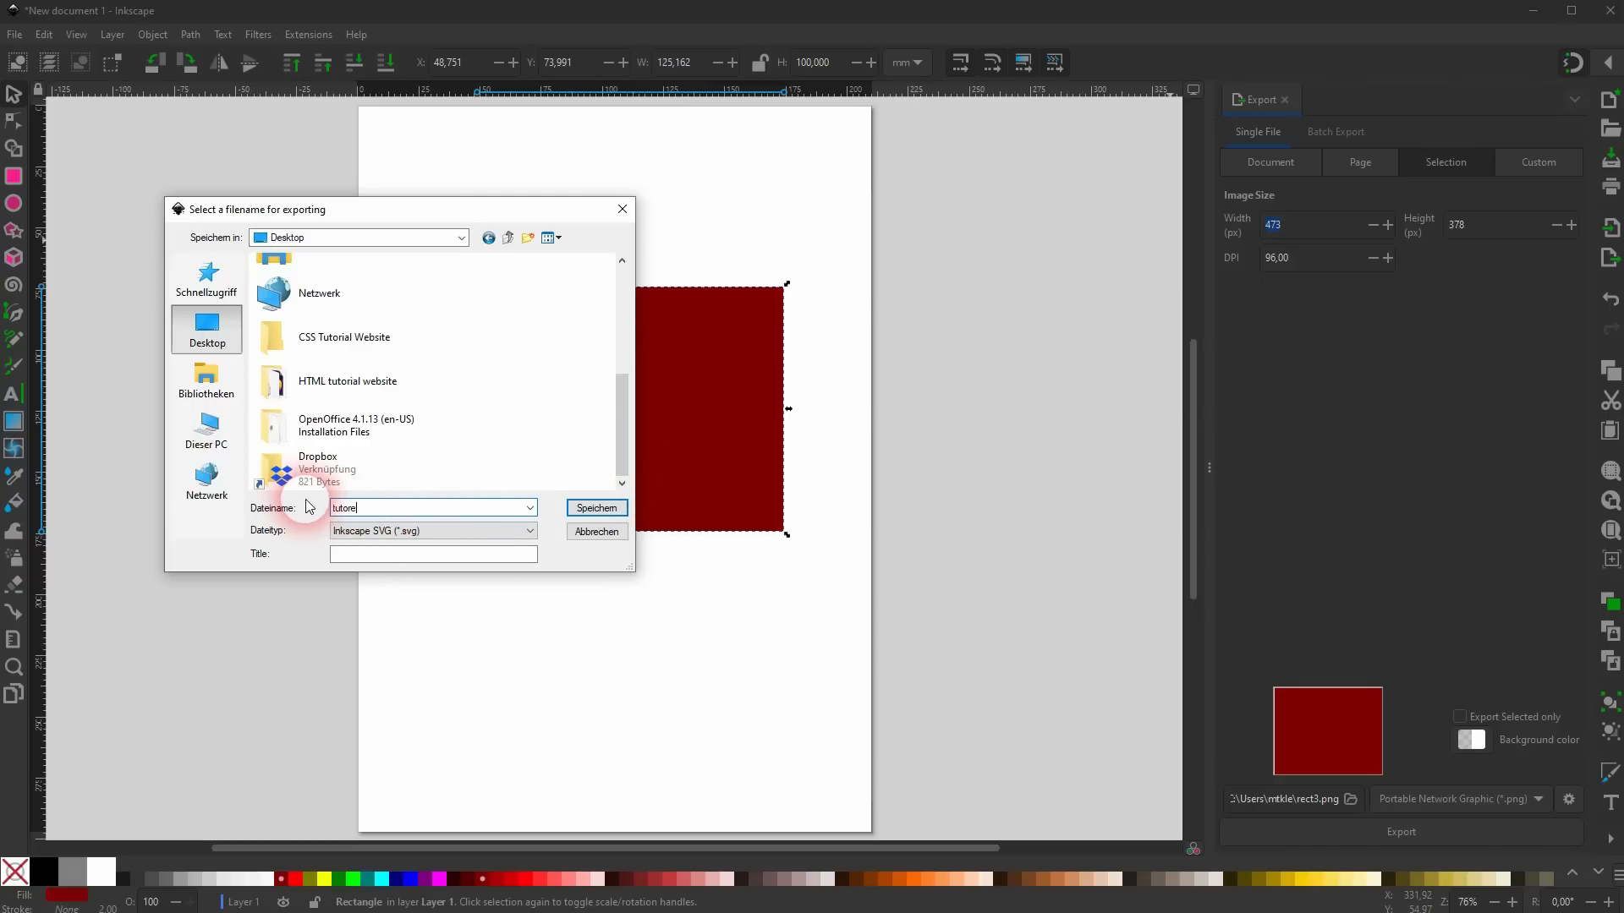
text(ia rectangle)
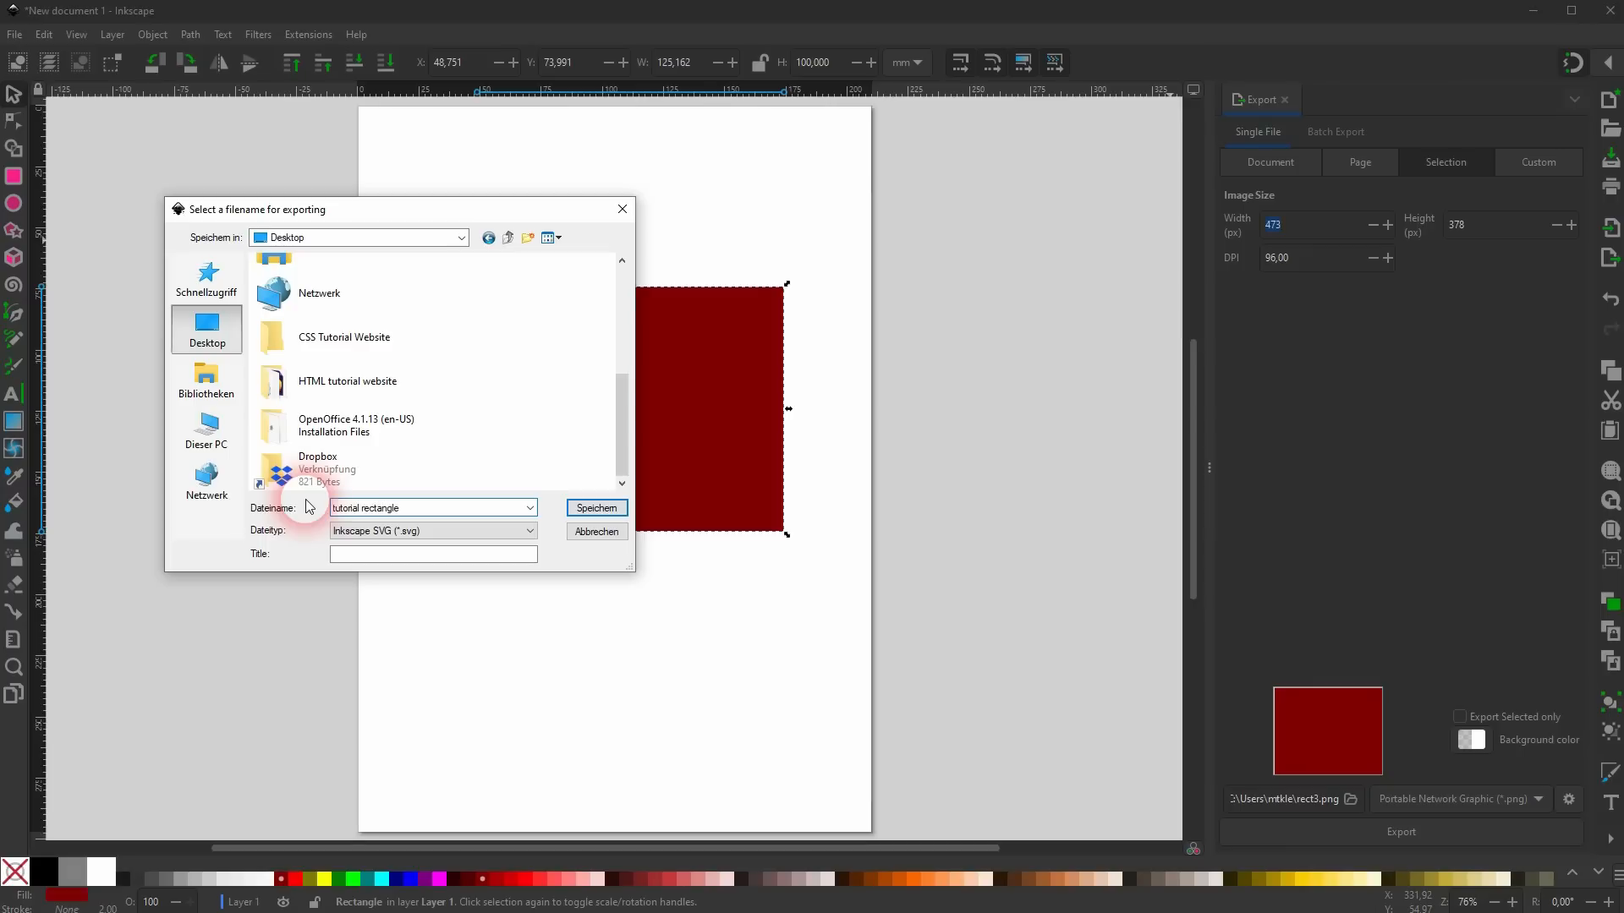
Save the export file as Inkscape SVG and export the selection again, replacing the existing file on the Desktop.
click(405, 532)
click(510, 531)
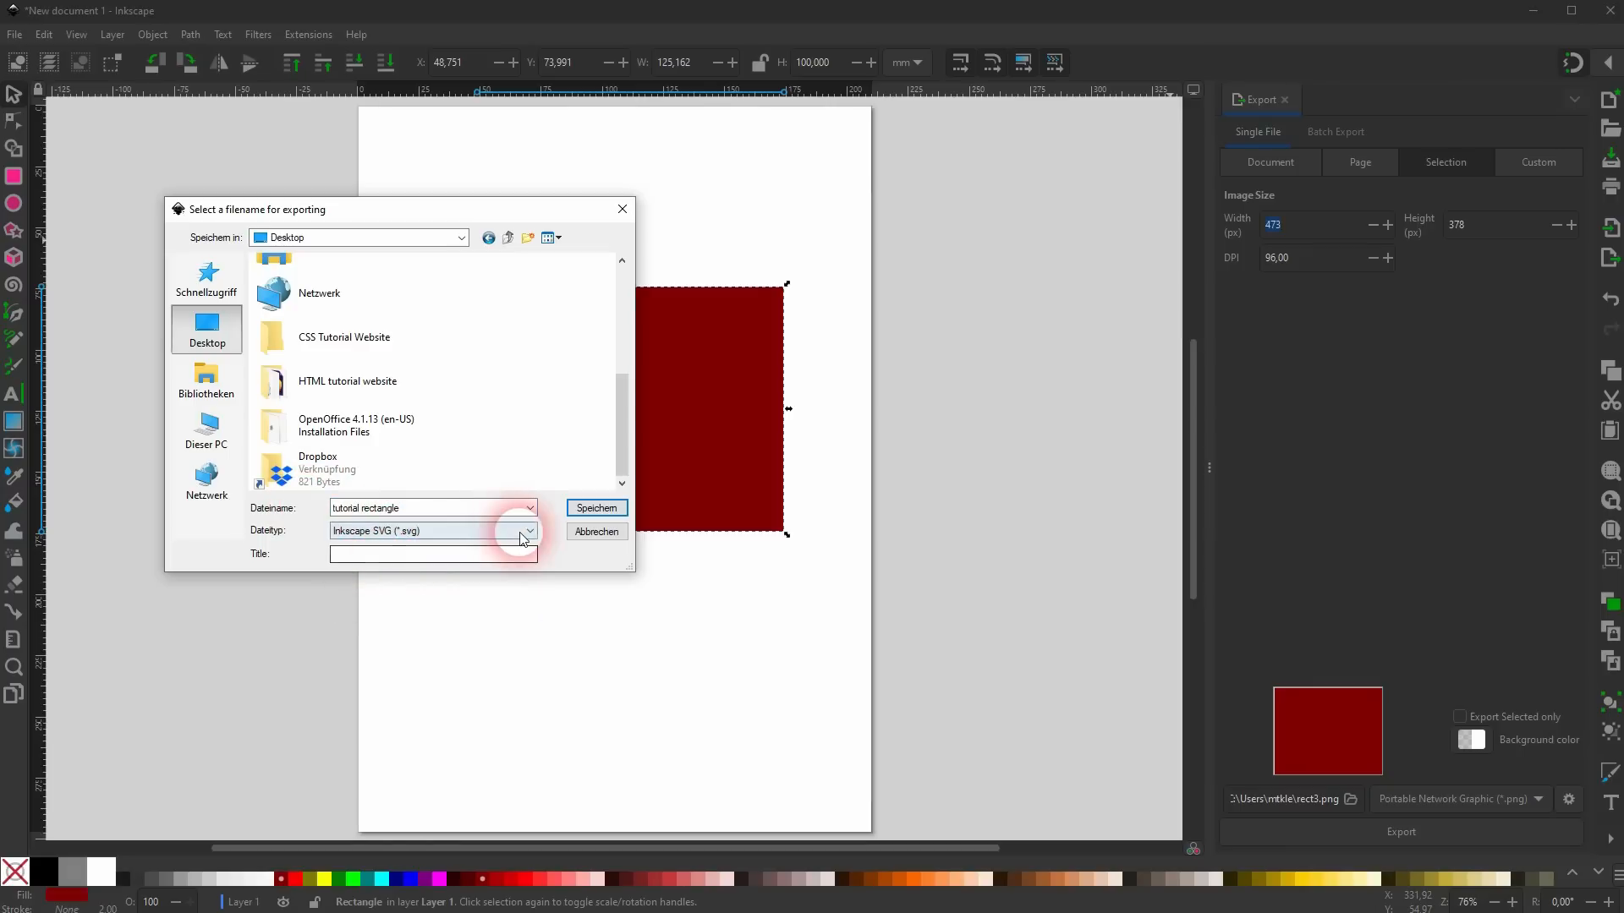
click(599, 509)
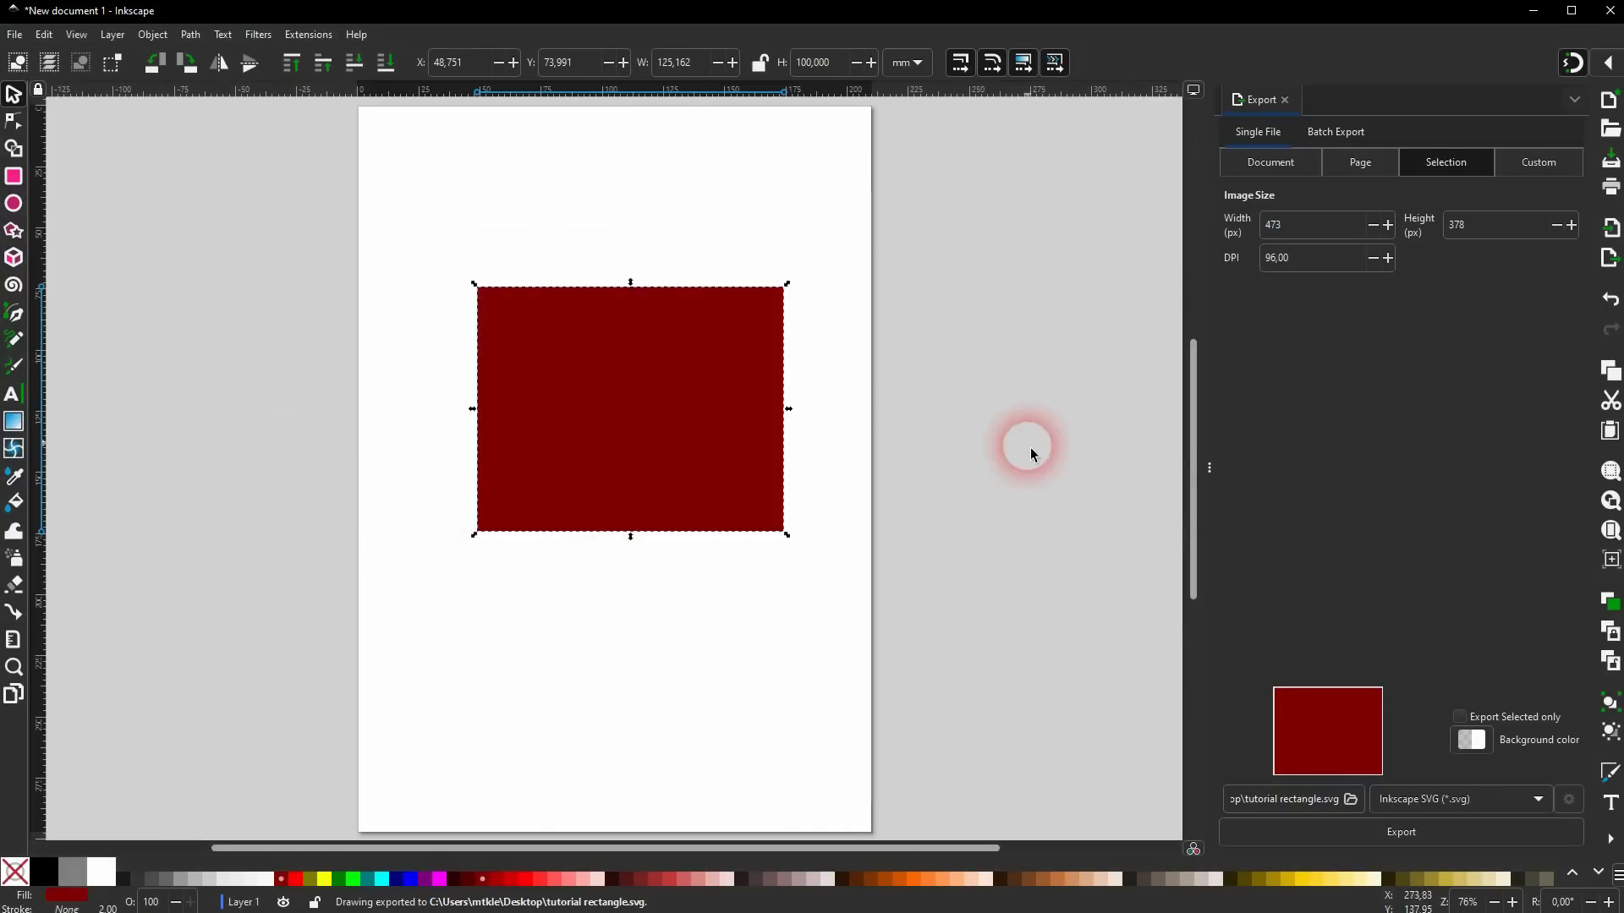
click(1394, 834)
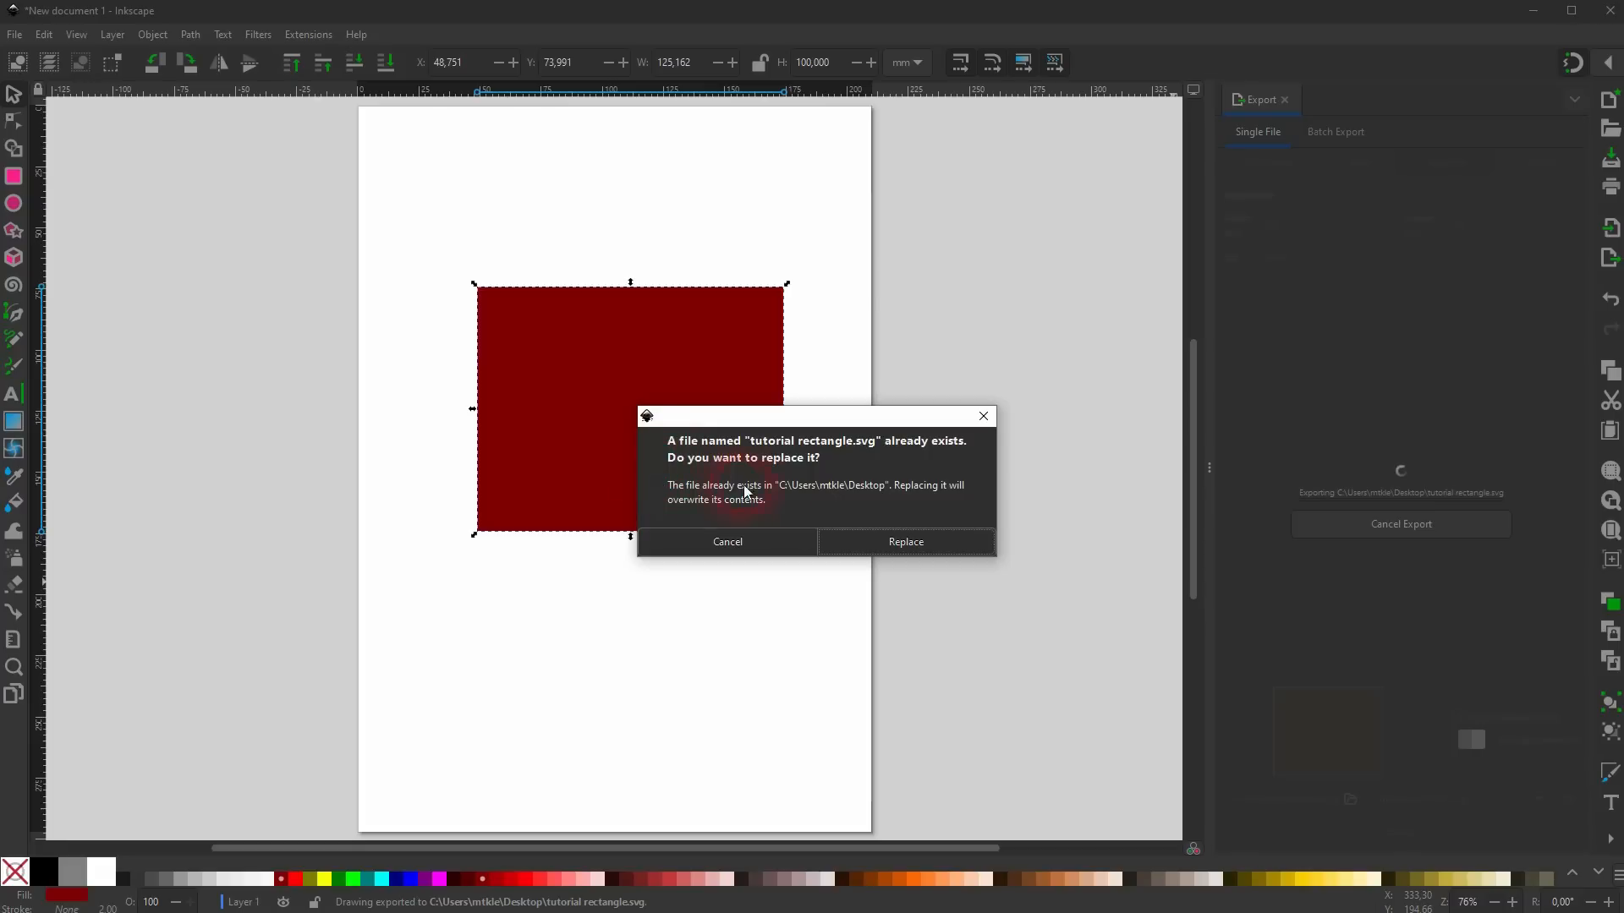
click(898, 546)
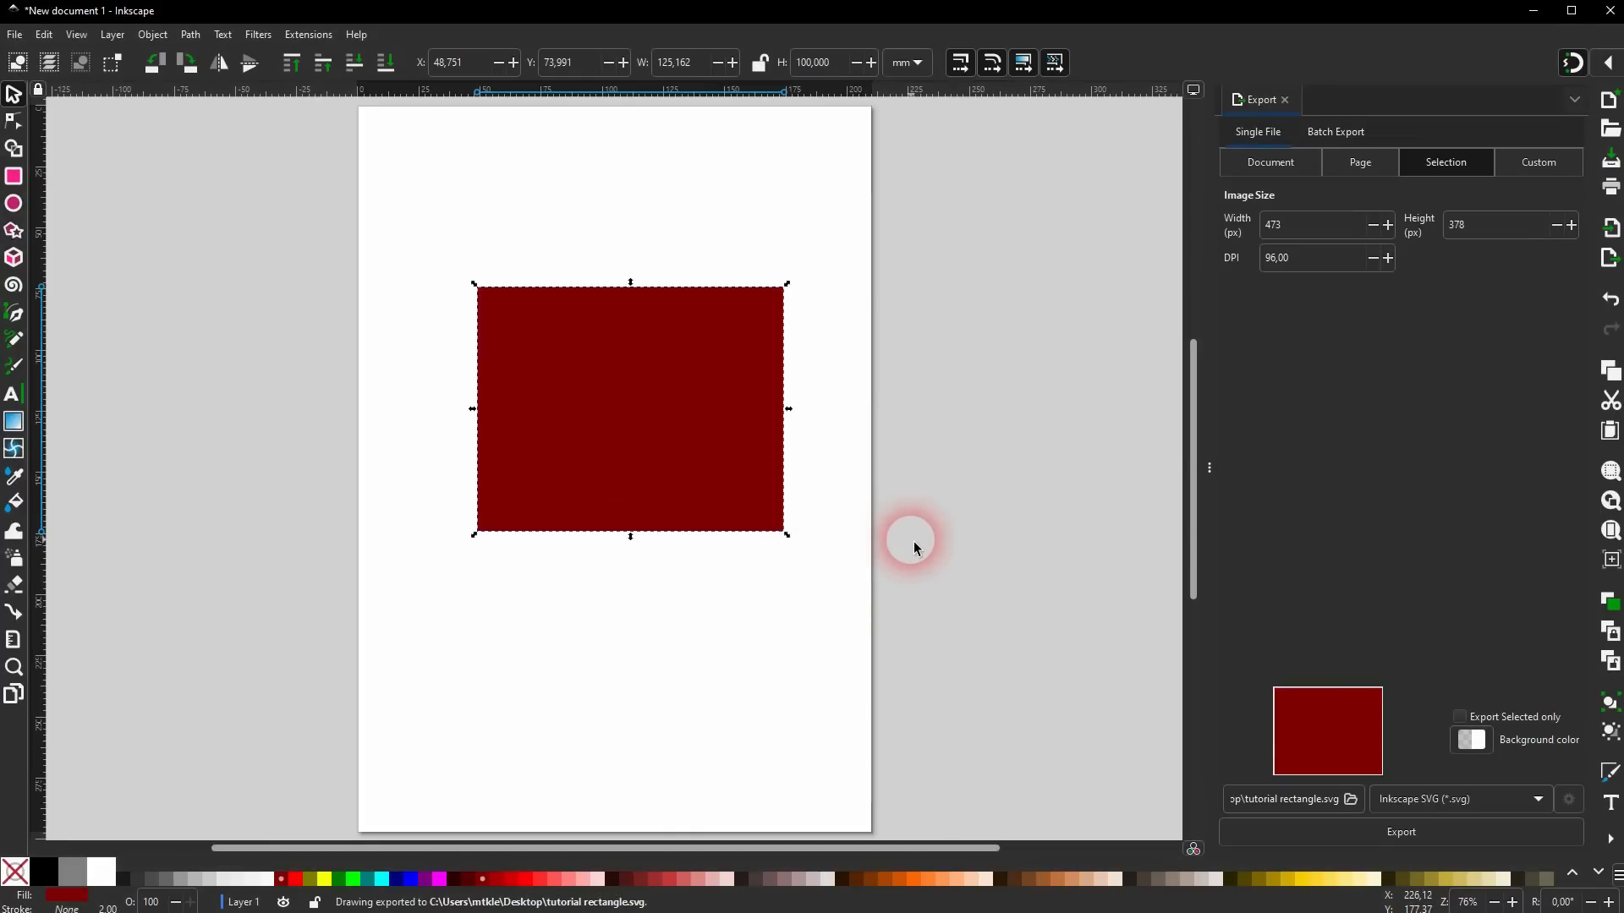
Switch to File Explorer and import the exported "tutorial rectangle" file from the Desktop into the drawing as editable objects.
click(385, 912)
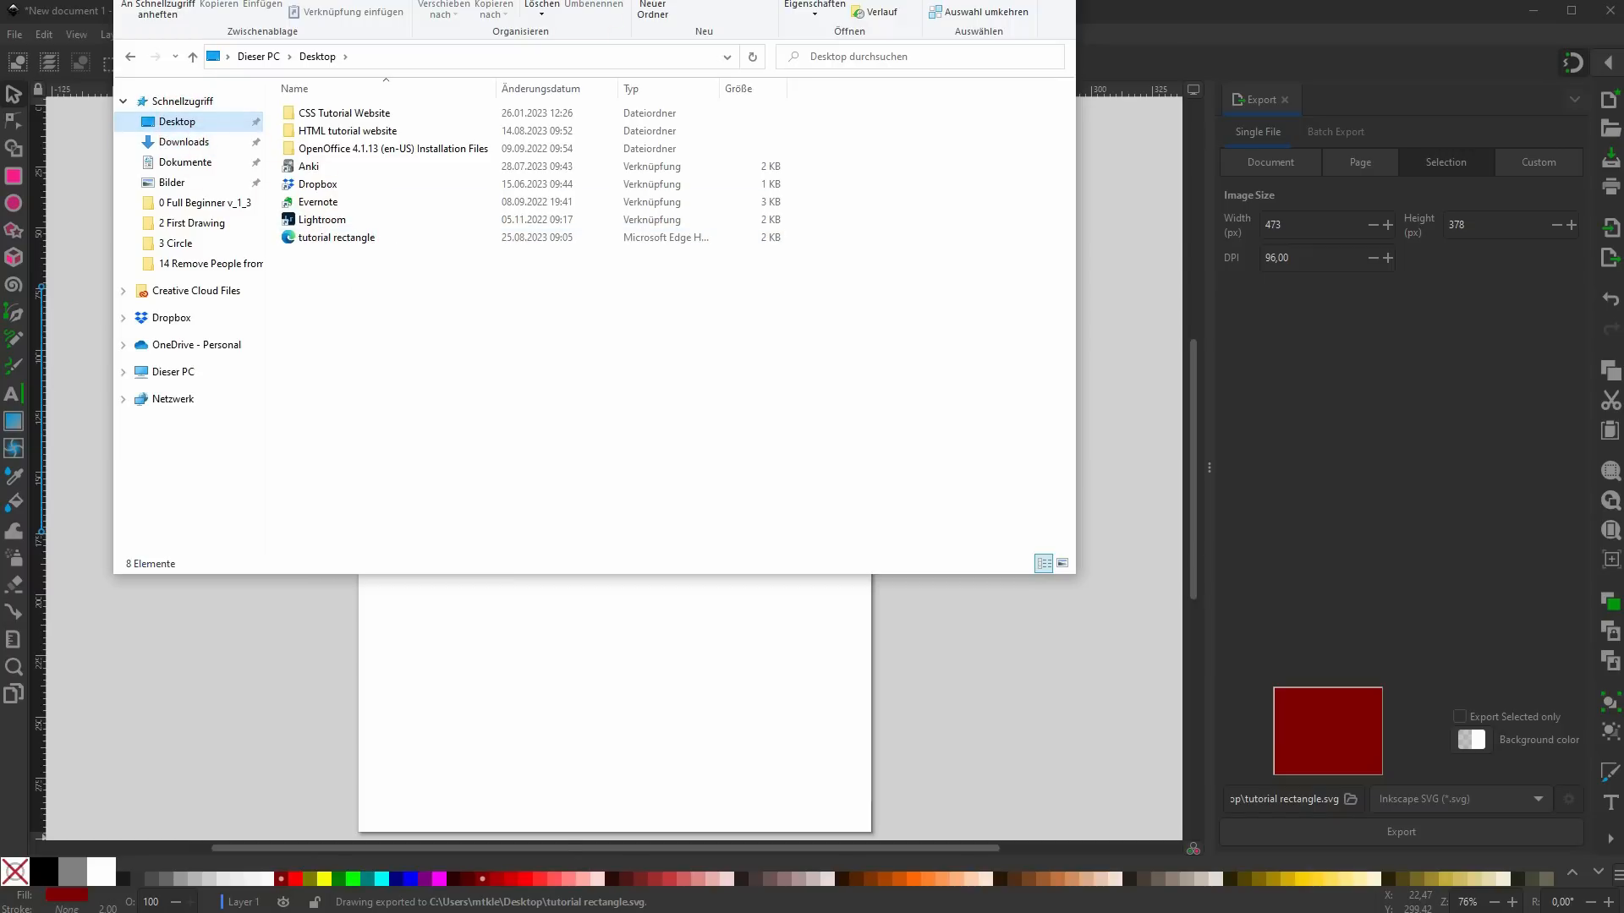
drag(352, 242, 796, 713)
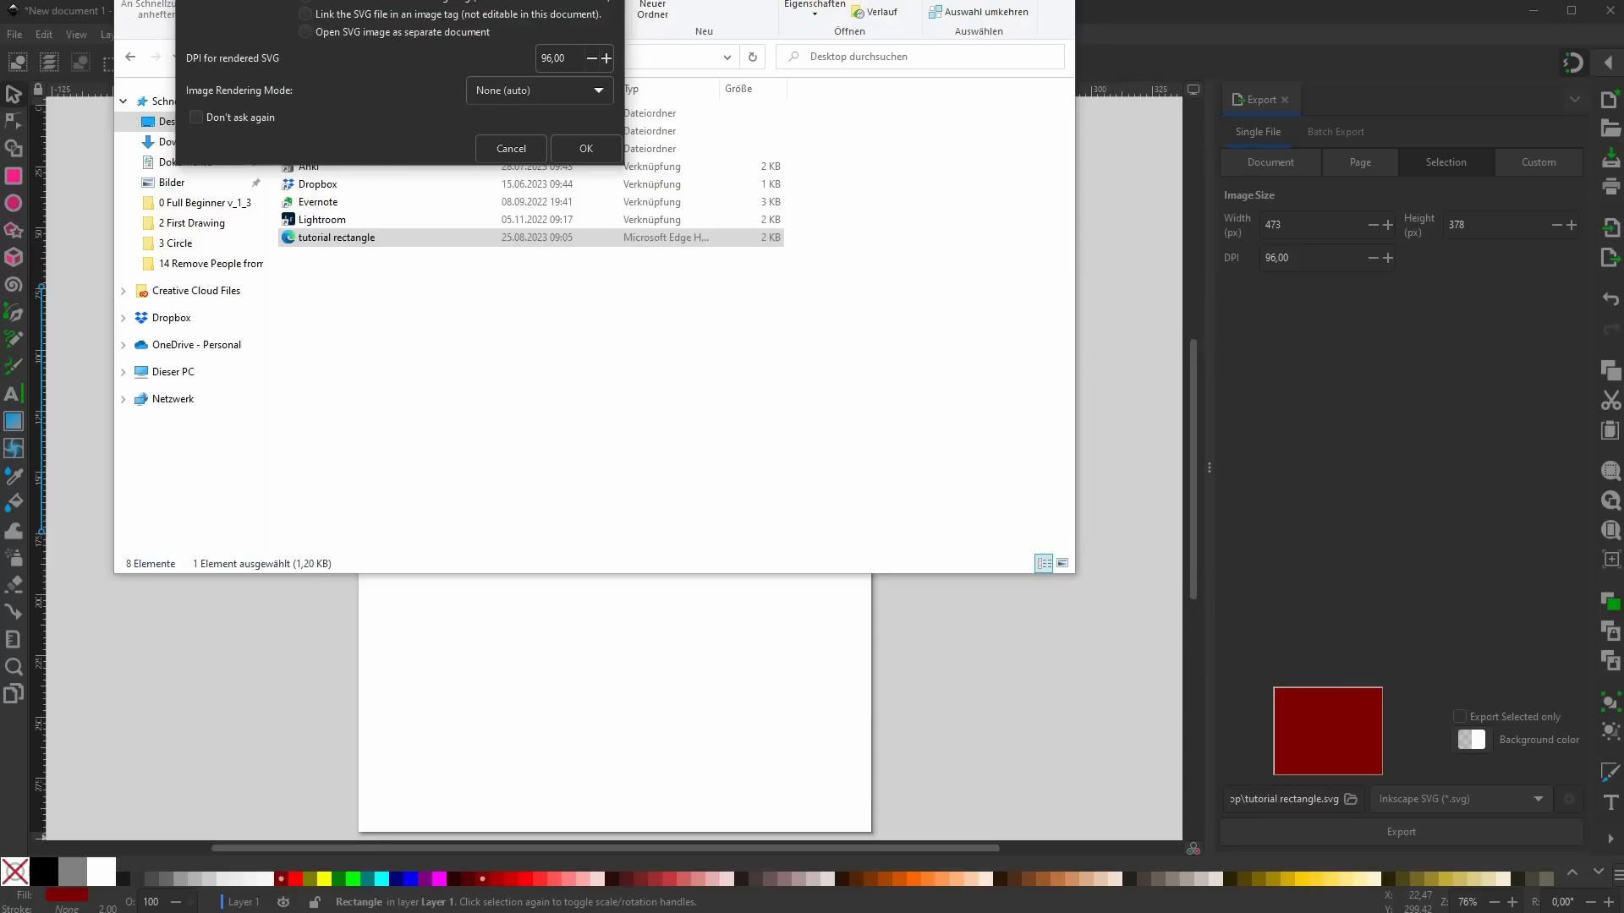
drag(477, 0, 787, 343)
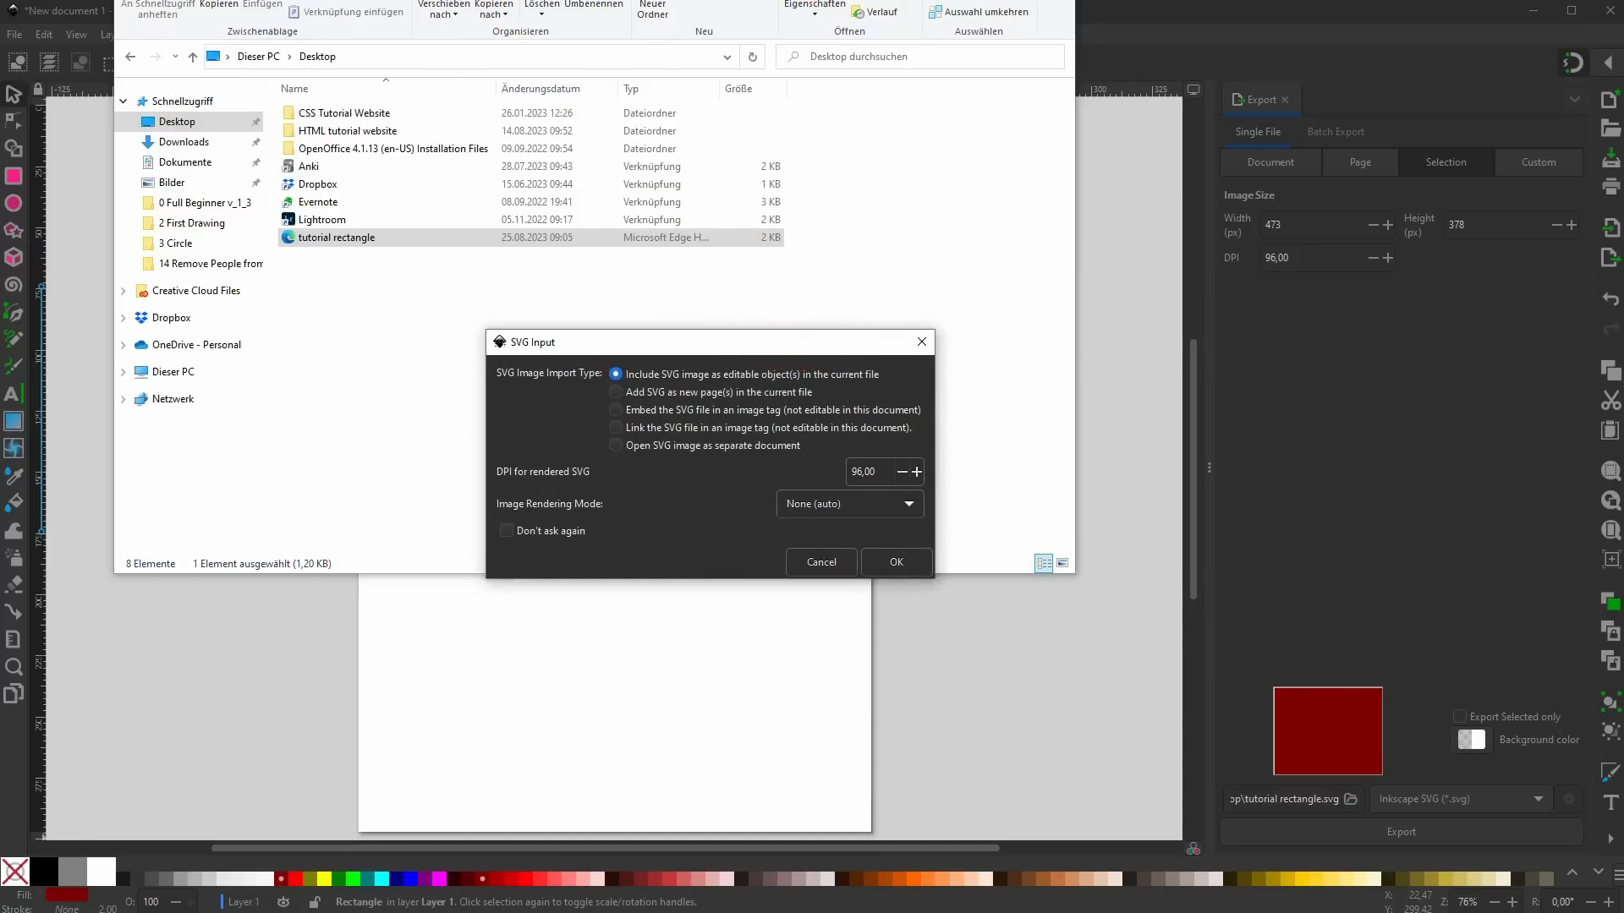
click(744, 342)
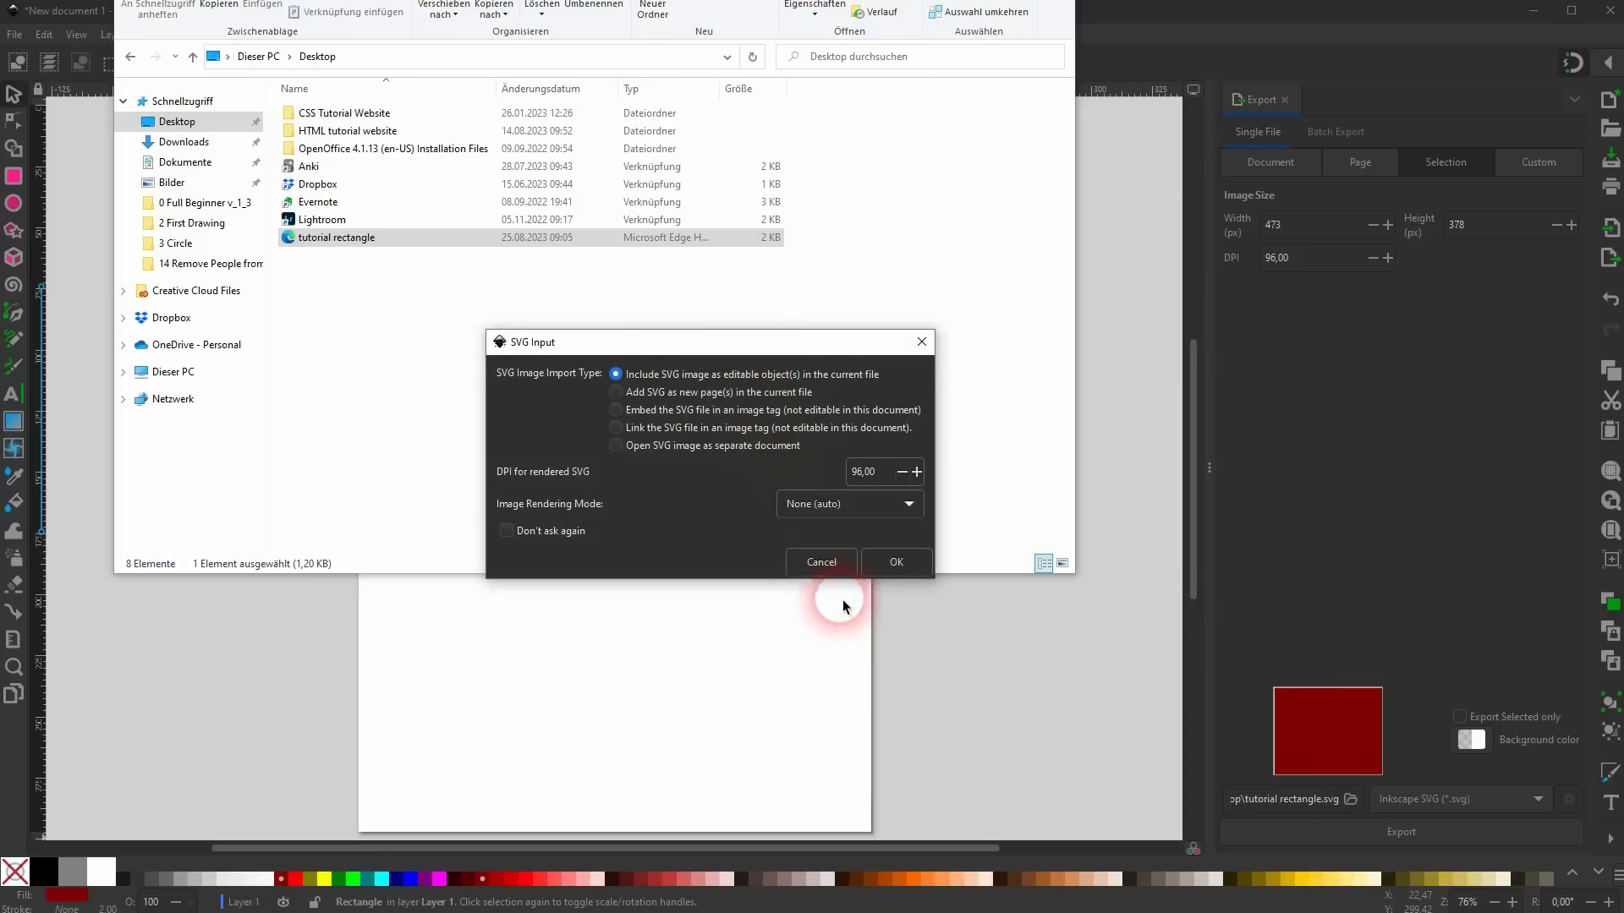
click(897, 563)
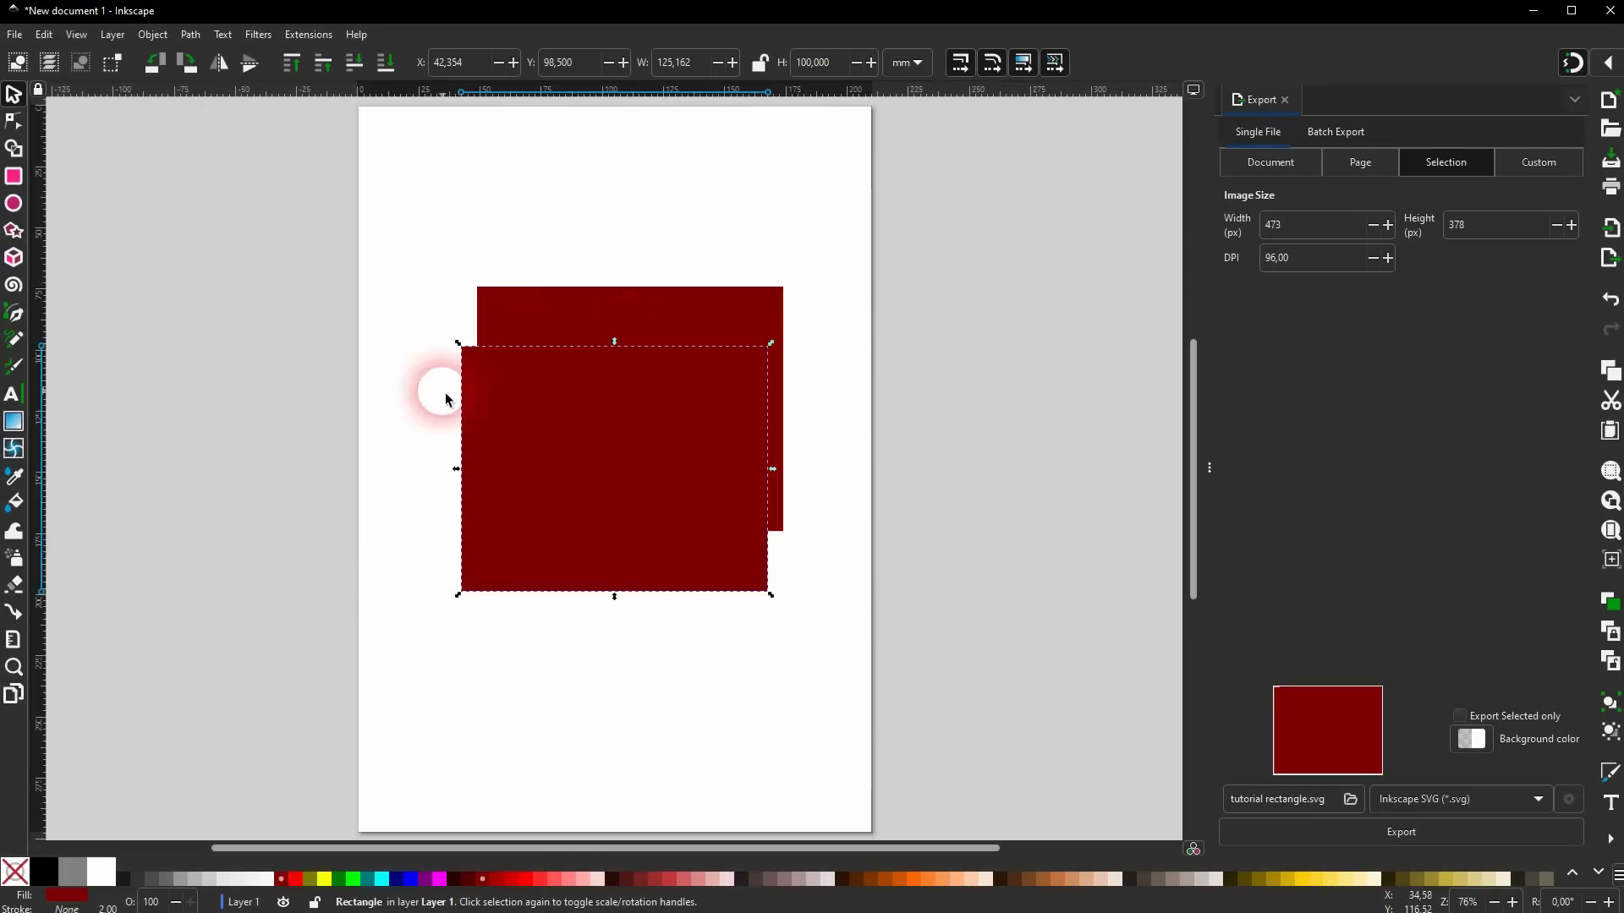
Move the original rectangle toward the page's upper left and the imported one to about X 60.0 mm, Y 165.6 mm.
drag(625, 467, 852, 678)
click(691, 432)
drag(691, 433, 611, 307)
drag(849, 658, 693, 613)
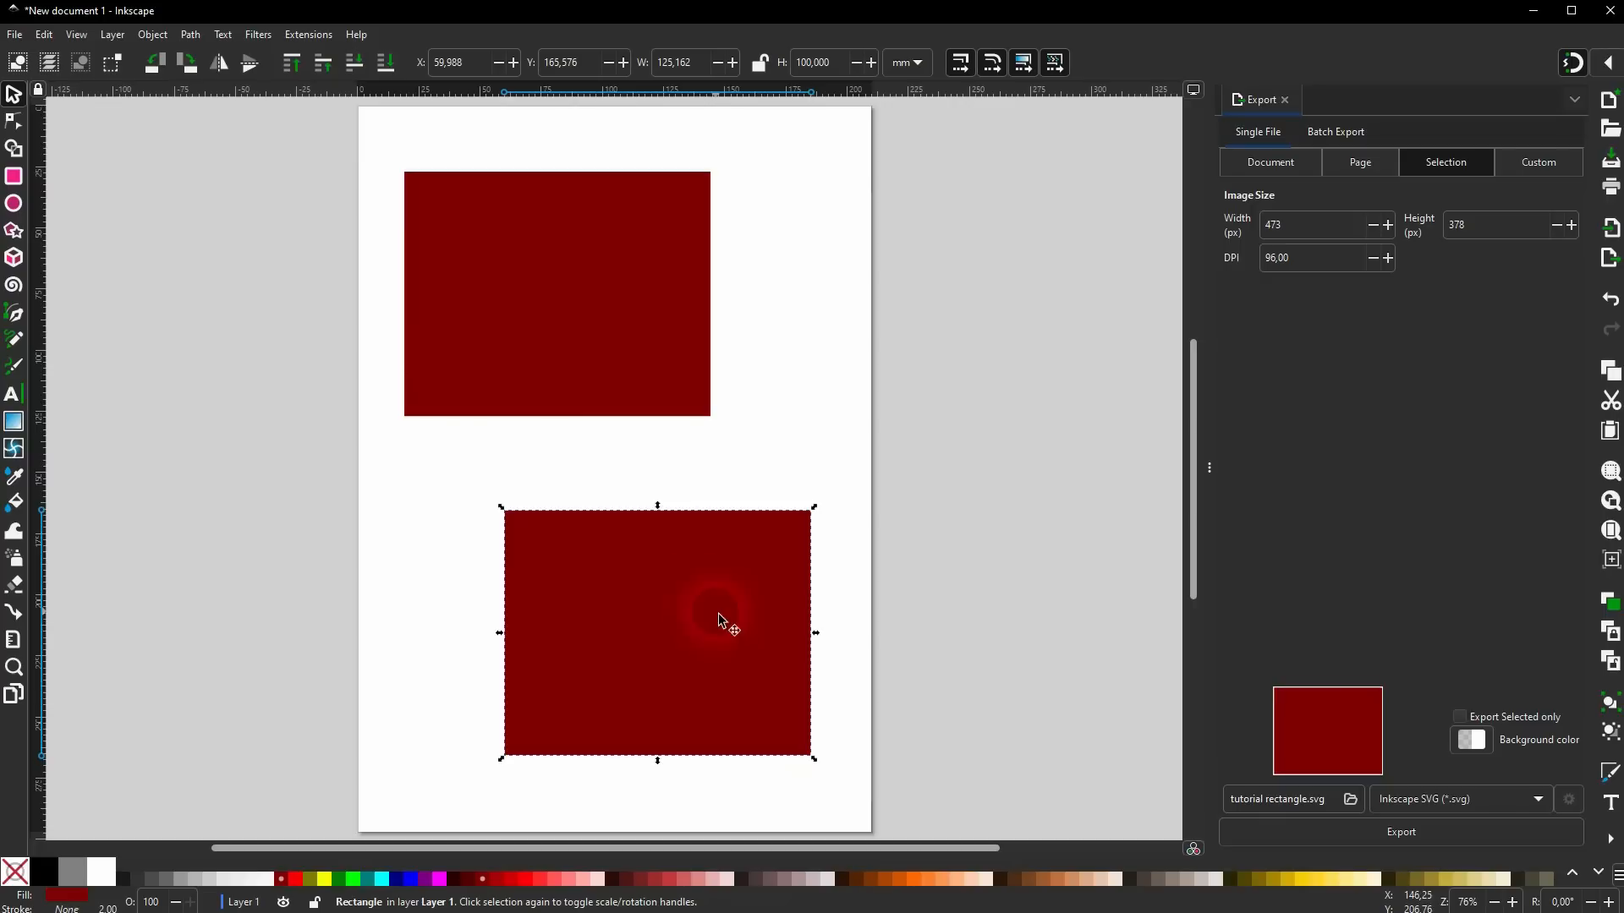
Look at where the export command is found and close the export settings.
click(15, 37)
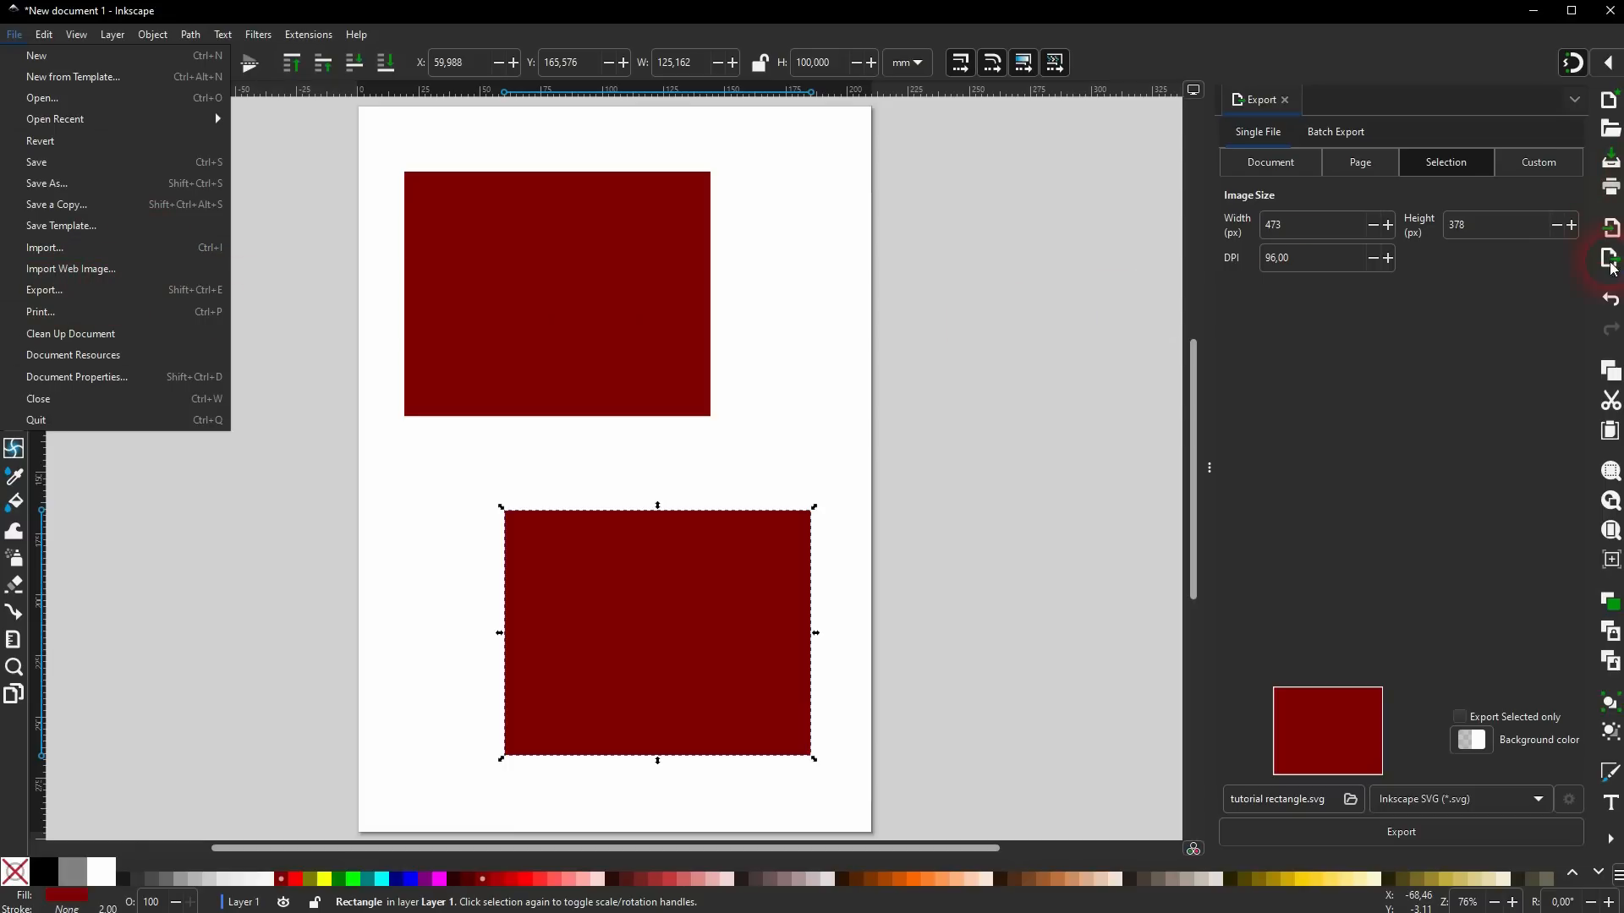
click(924, 337)
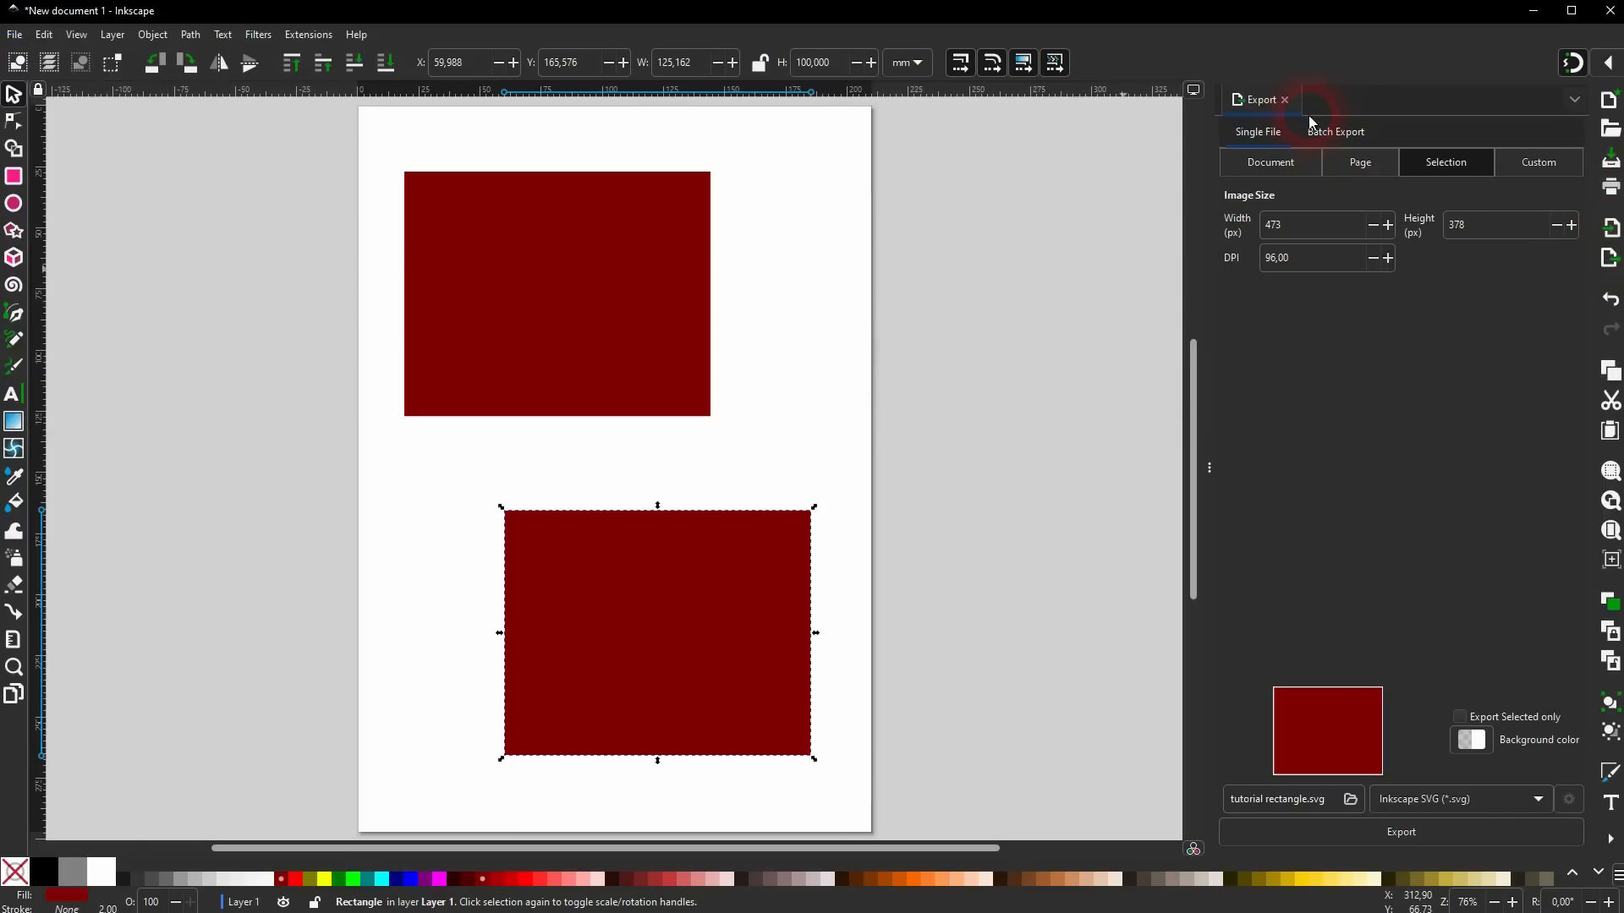
click(1286, 100)
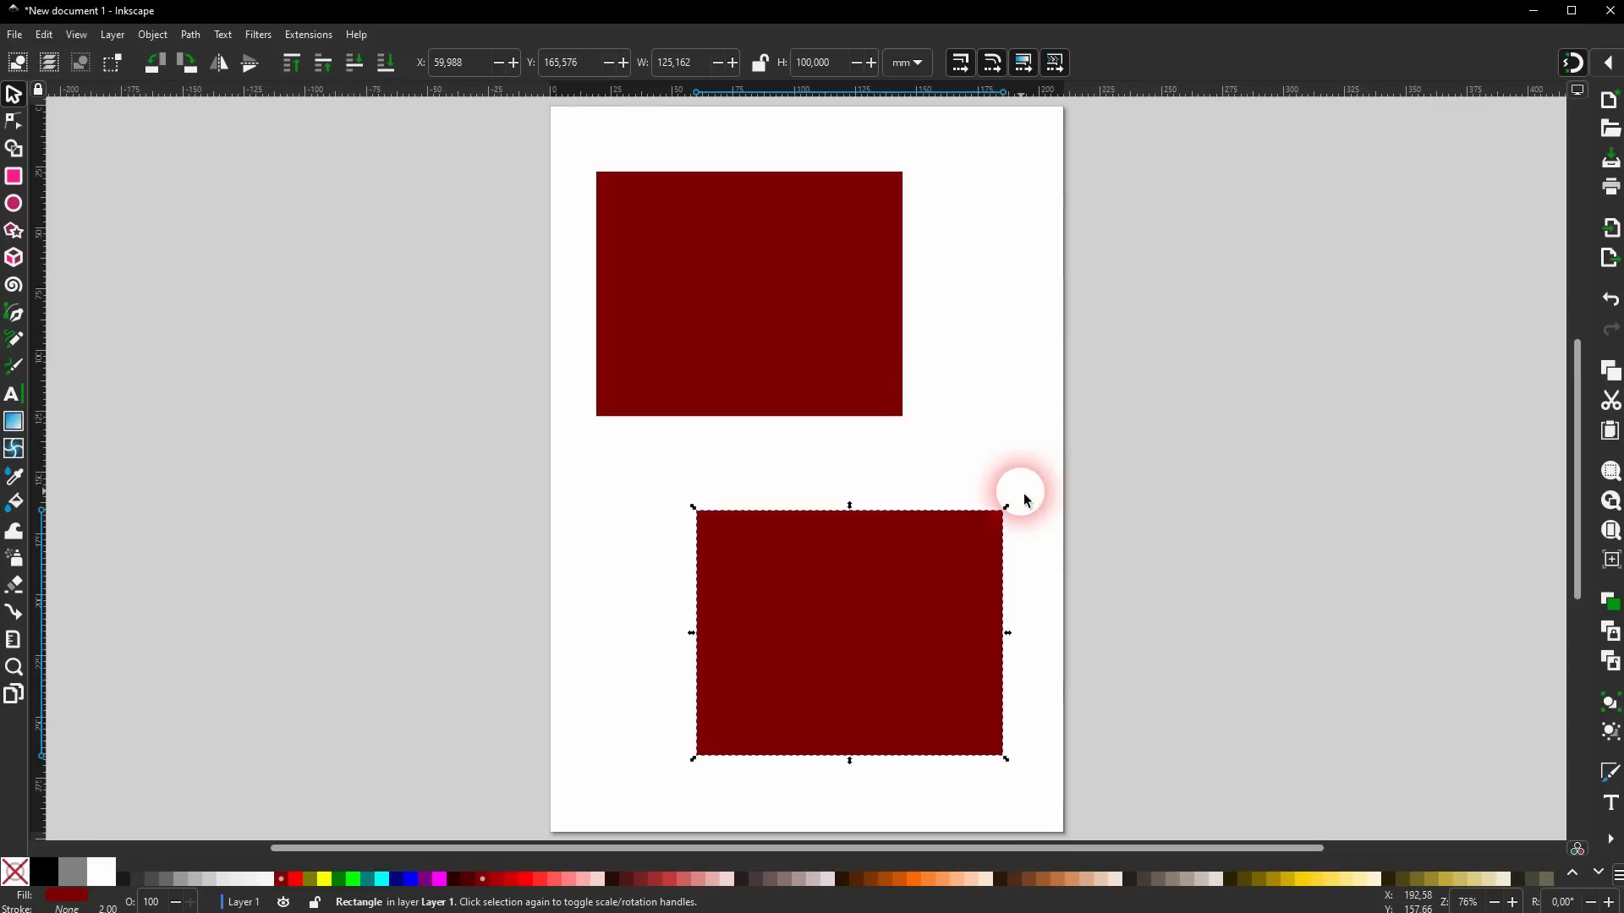
Delete both maroon rectangles from the page.
key(Delete)
click(737, 324)
drag(737, 328, 741, 542)
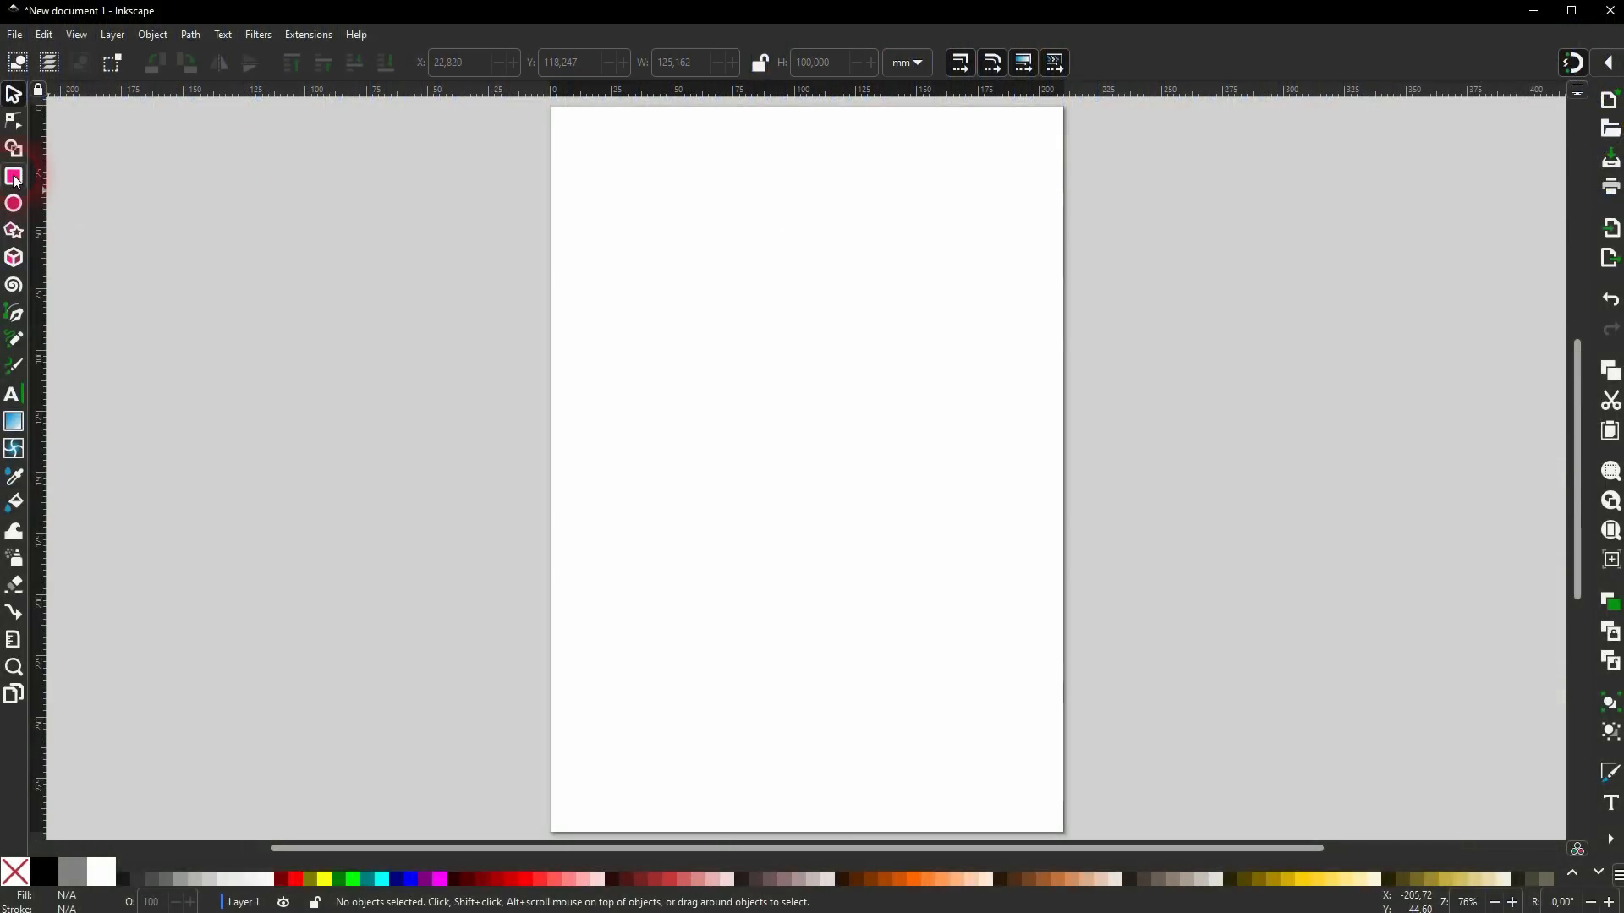
Draw a rectangle in the page's left half and set its width and height to 50 mm.
click(13, 176)
drag(662, 362, 758, 493)
triple_click(64, 64)
text(50)
key(Tab)
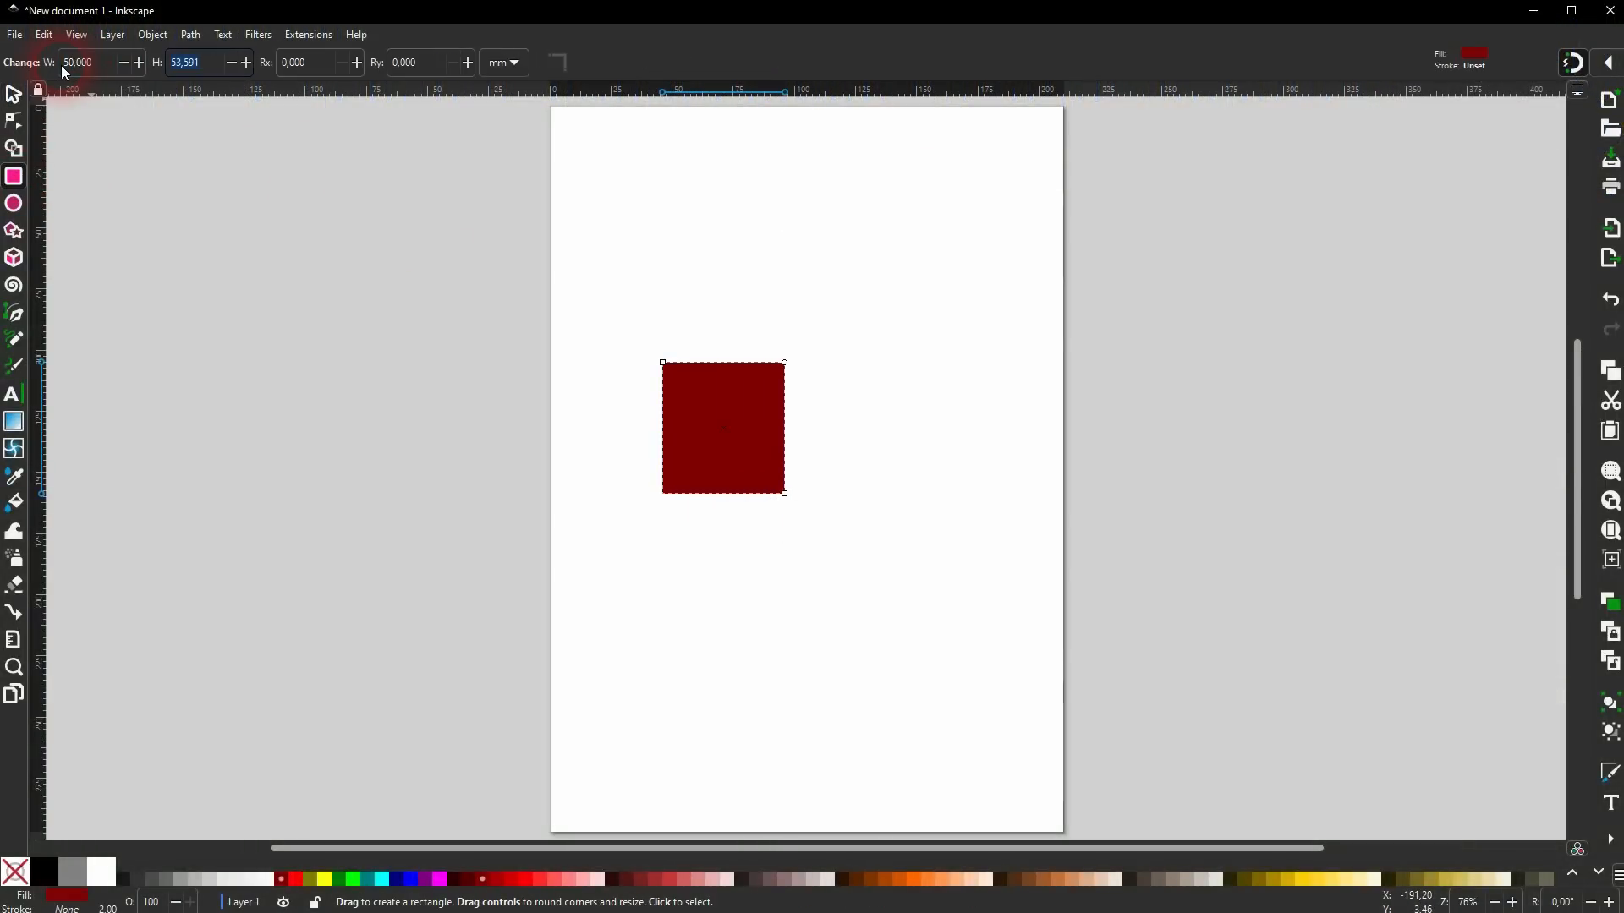
text(50)
key(Tab)
key(Tab)
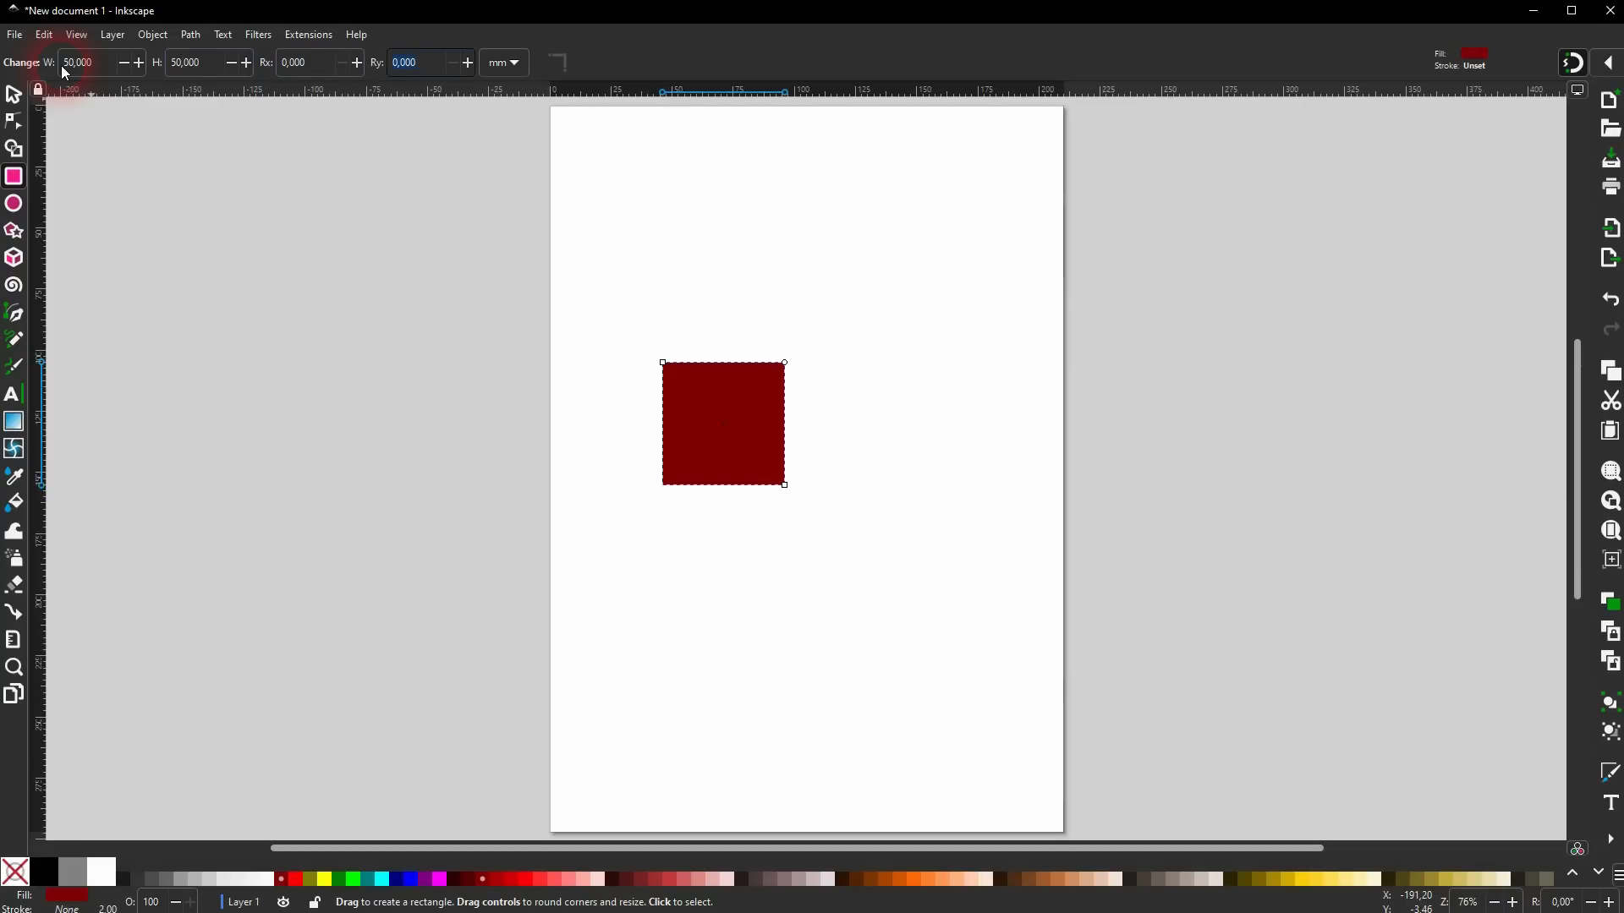
click(13, 94)
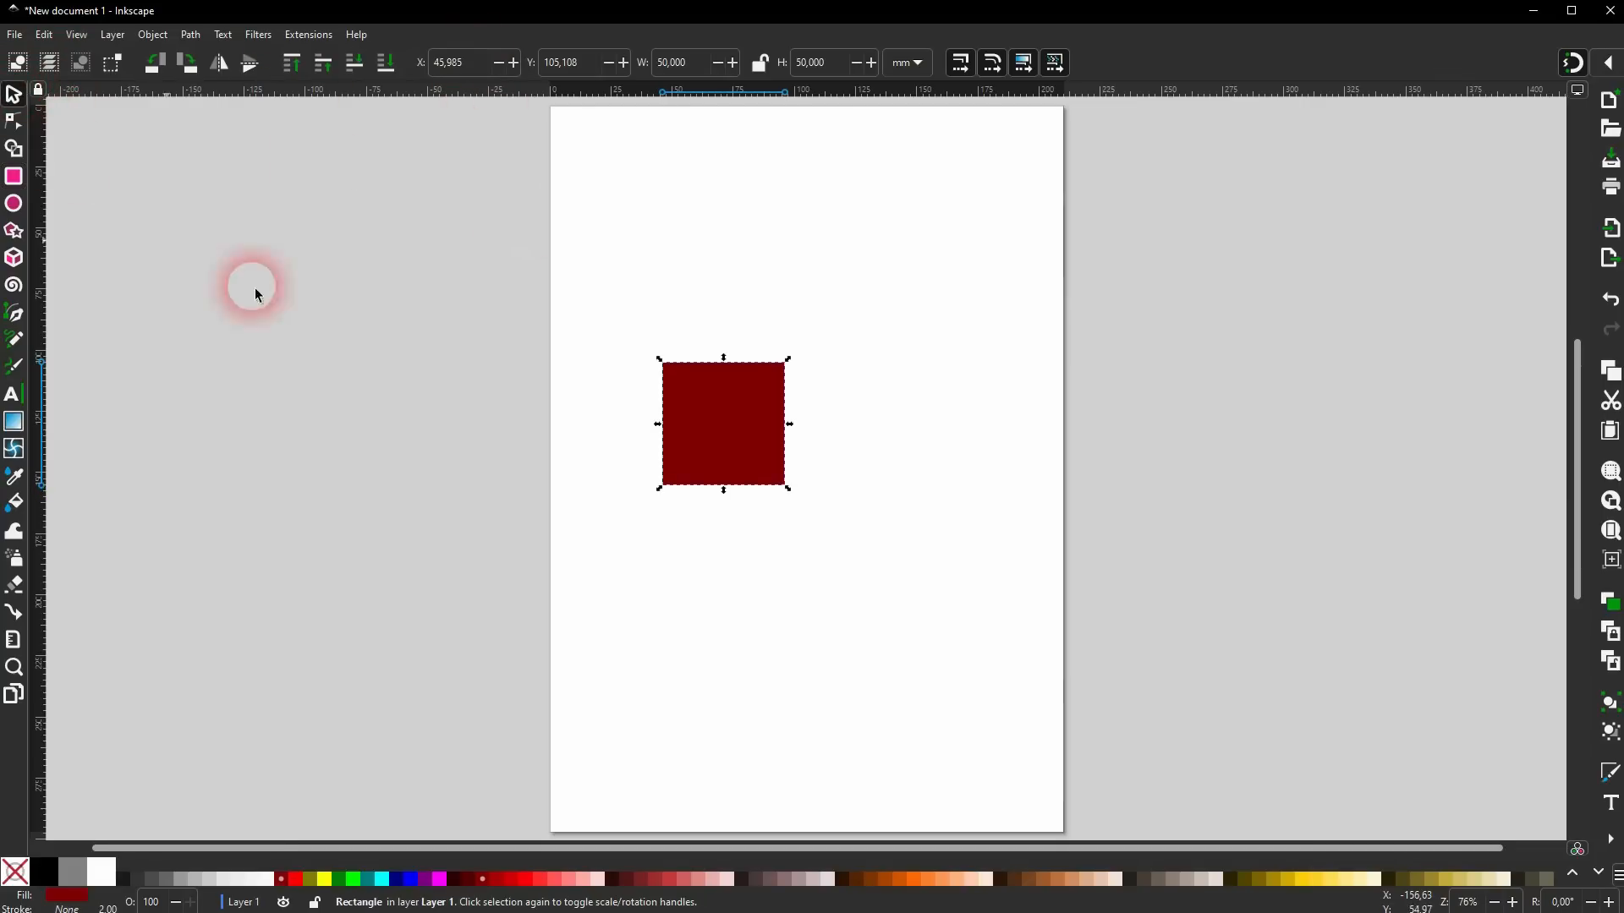
Copy the 50 mm square and paste the copy to the right of the original.
right_click(724, 412)
click(777, 443)
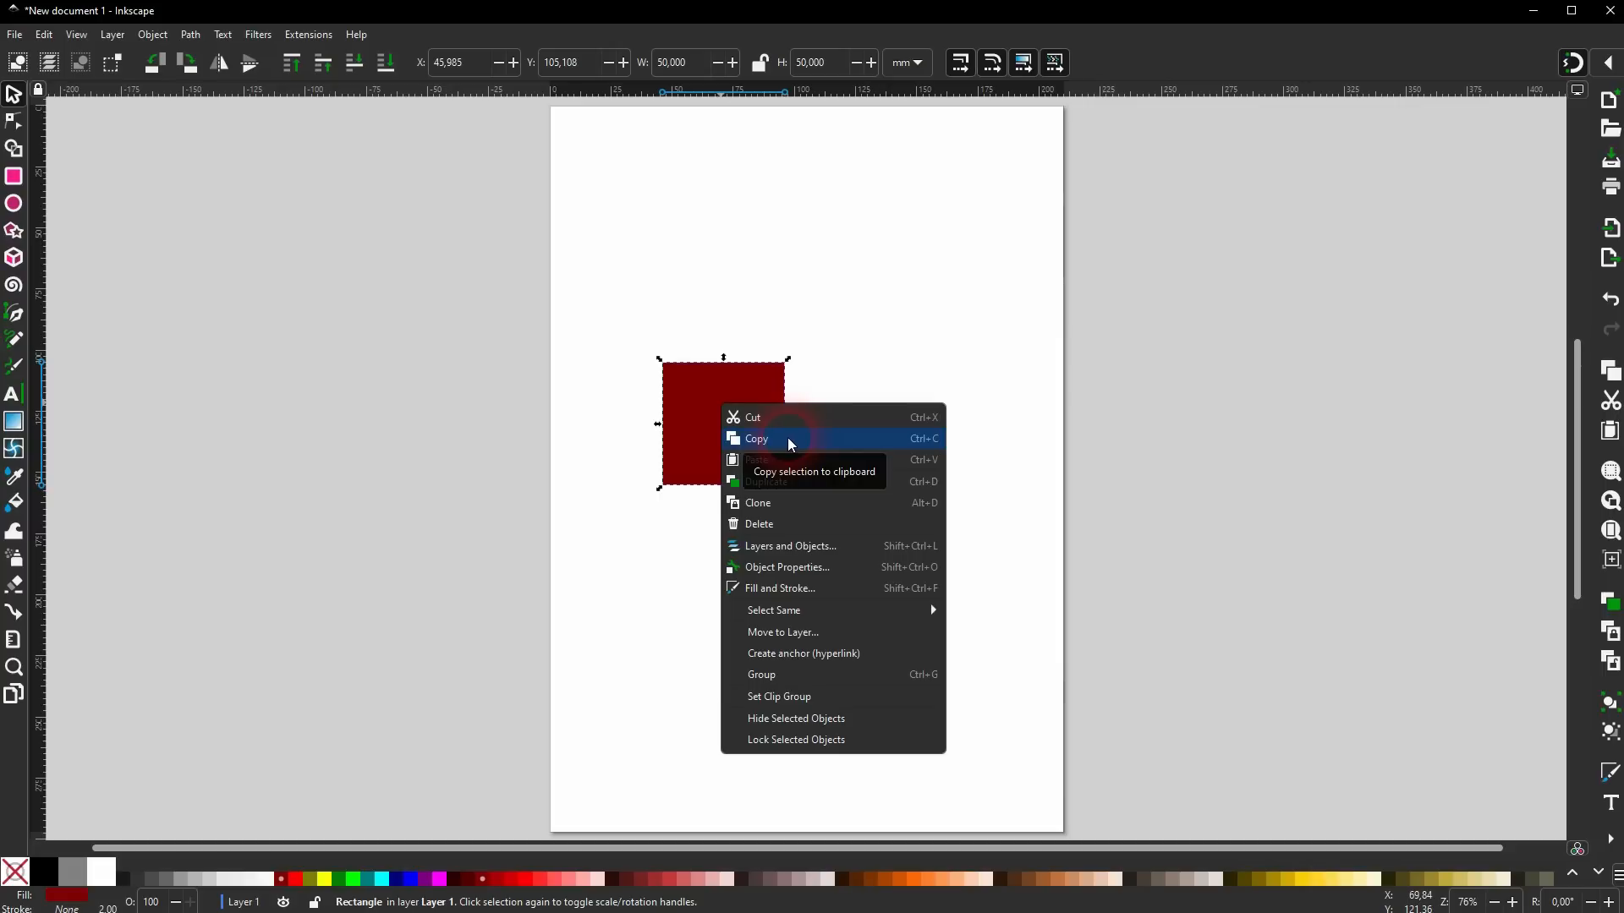
click(792, 444)
right_click(874, 417)
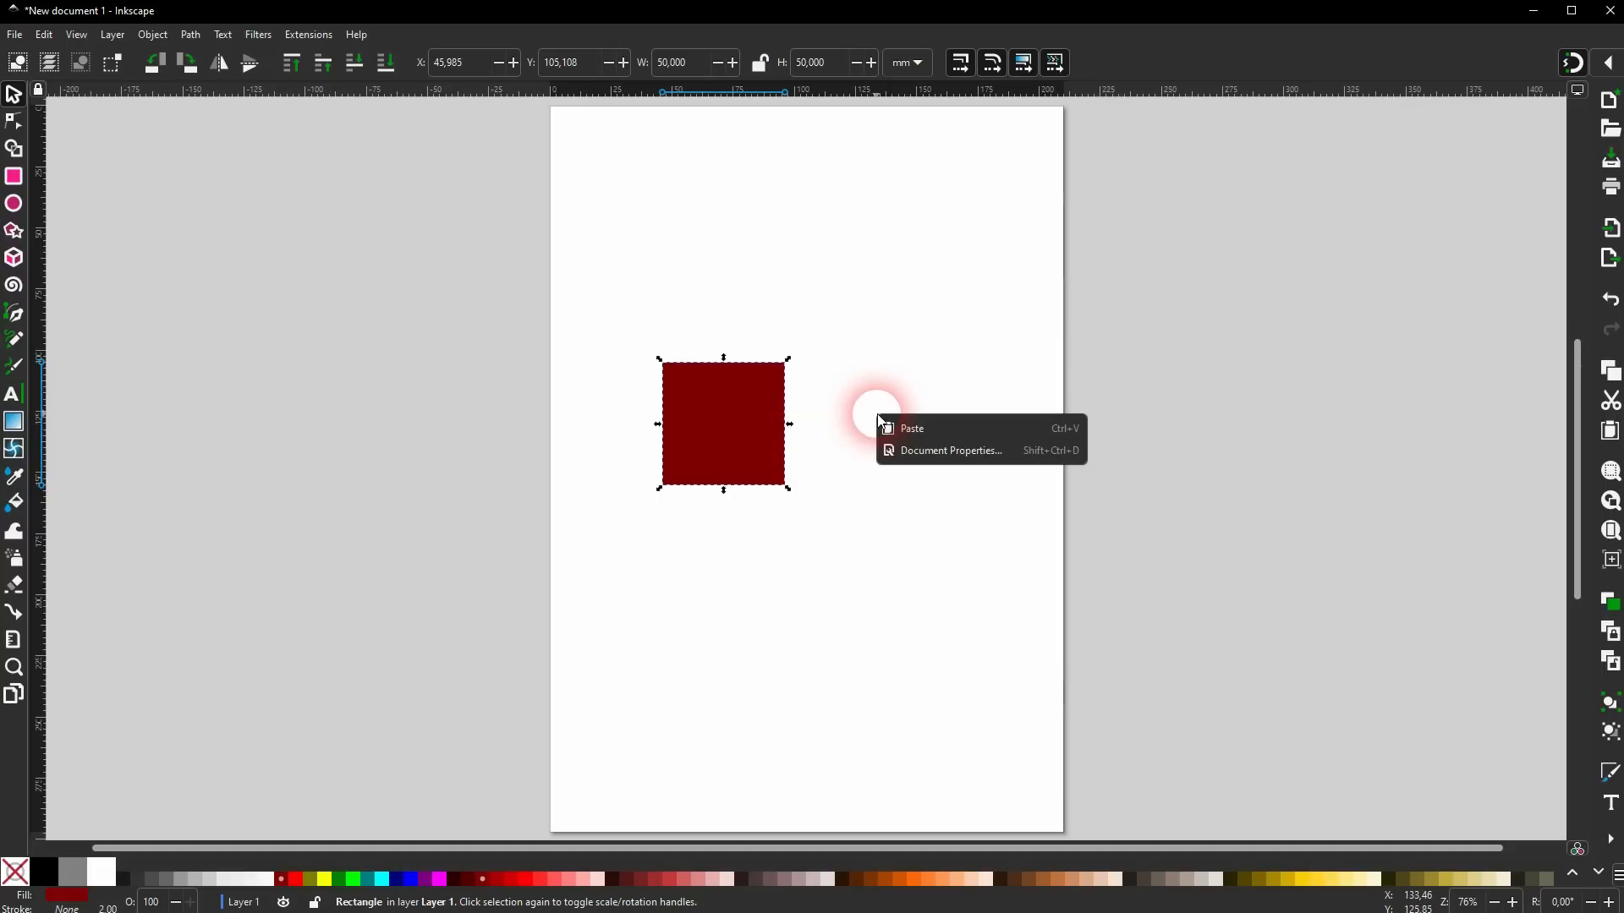
click(906, 432)
drag(803, 482, 918, 467)
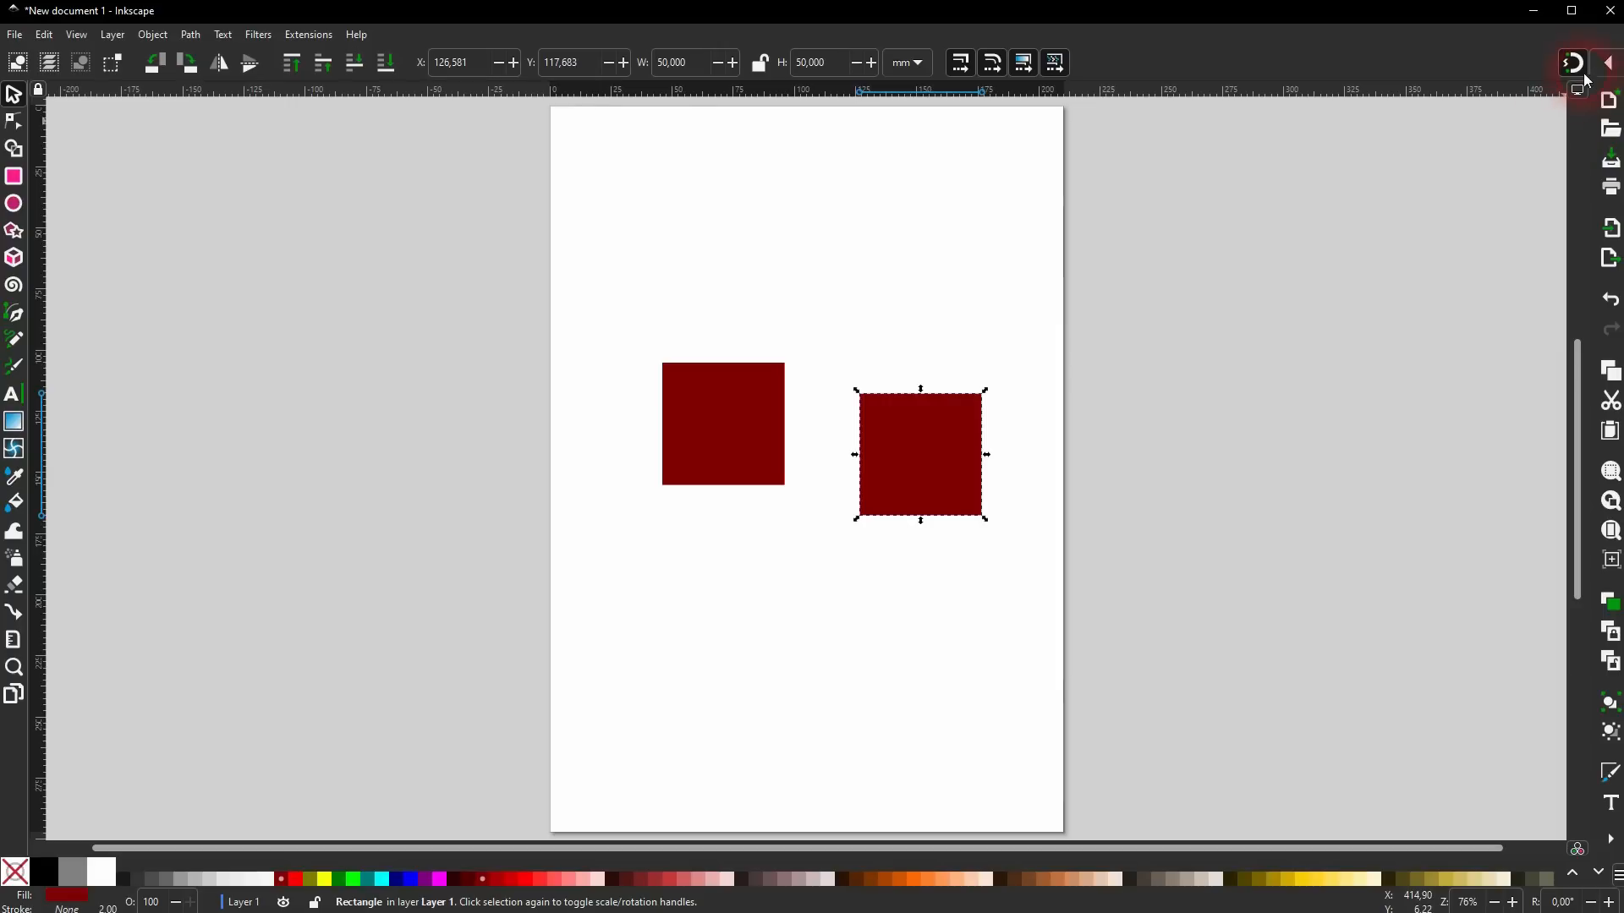
Check the snapping options and snap the copied square flush against the original's right side, midpoint to midpoint.
click(1608, 62)
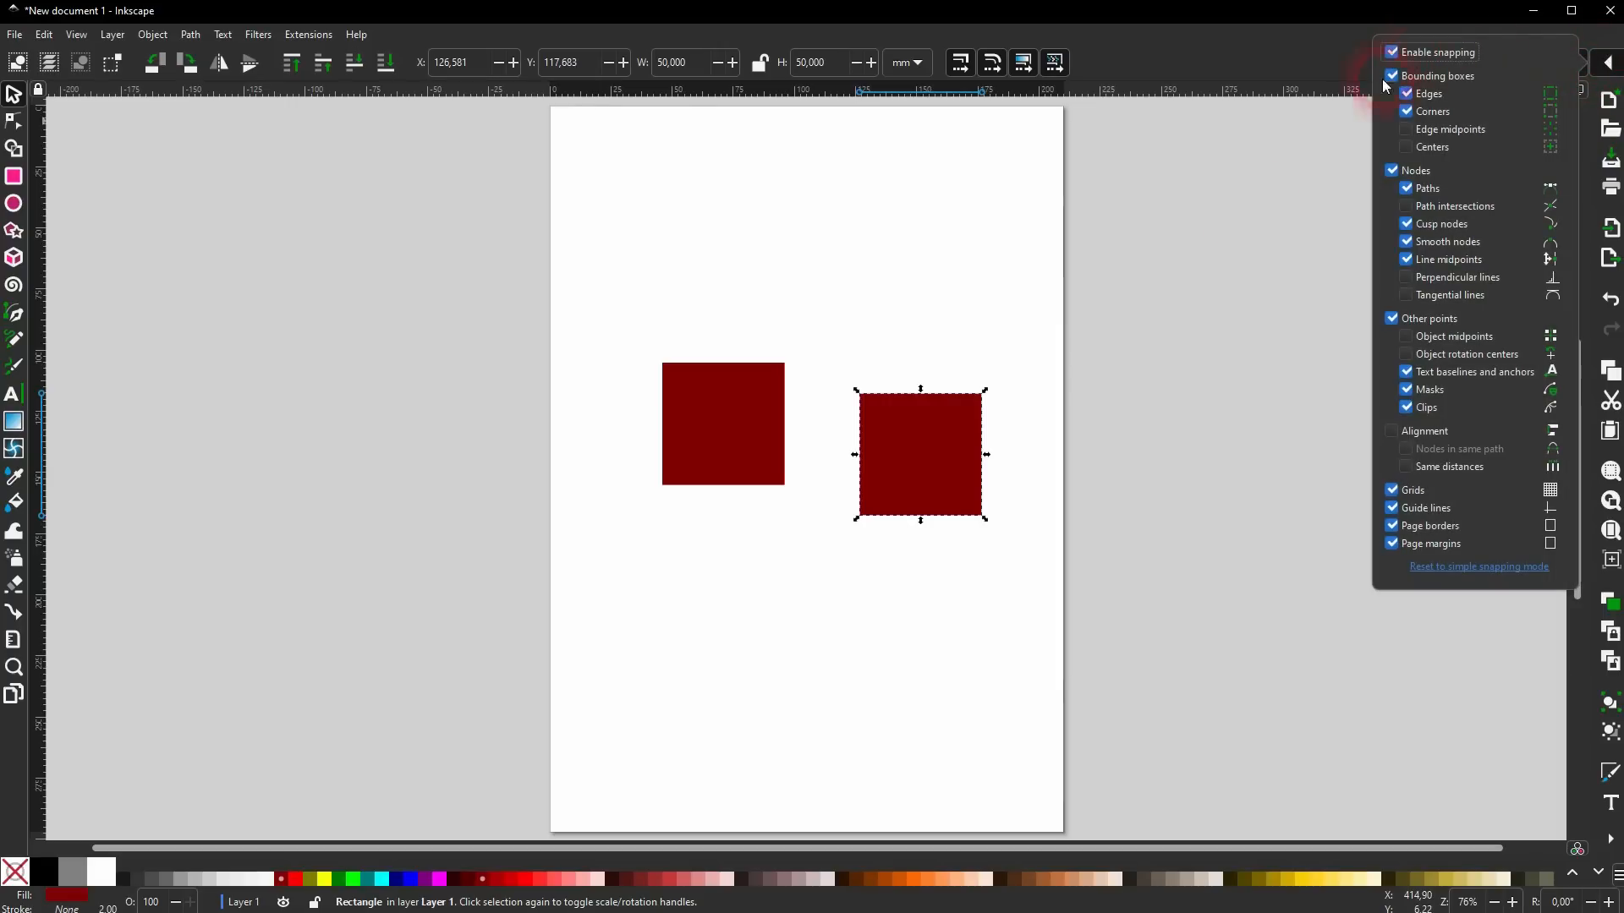
click(982, 293)
click(983, 293)
click(923, 450)
drag(925, 454, 853, 424)
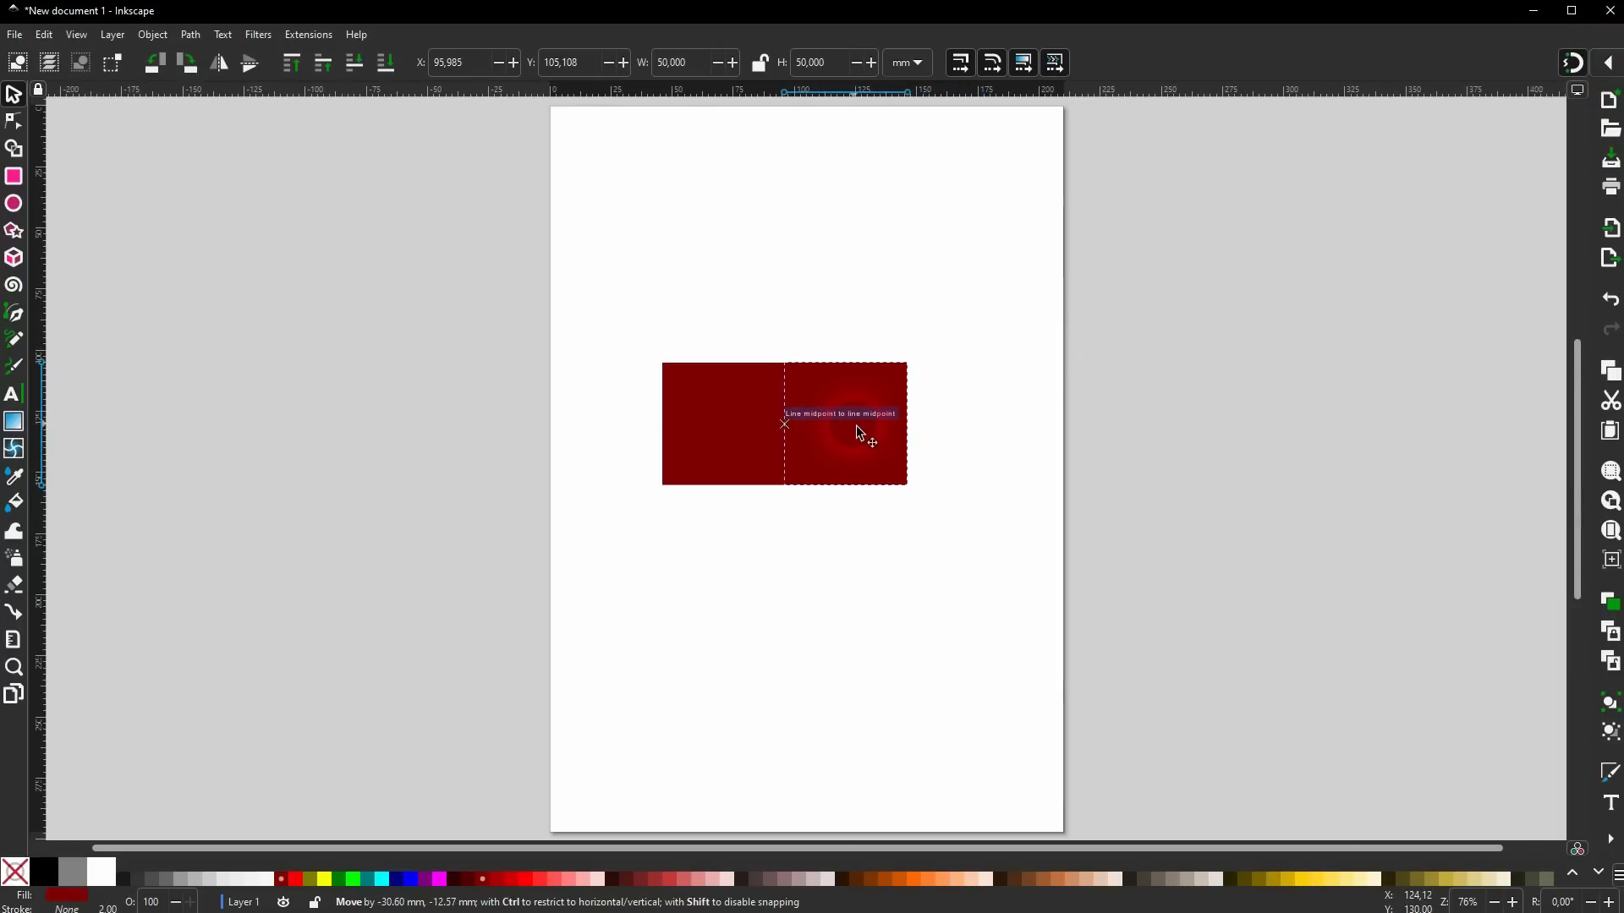
click(933, 535)
Snap both squares to the page's left edge at X 0 and paste a copy of the pair flush on their right.
drag(618, 560, 931, 345)
drag(870, 409, 795, 427)
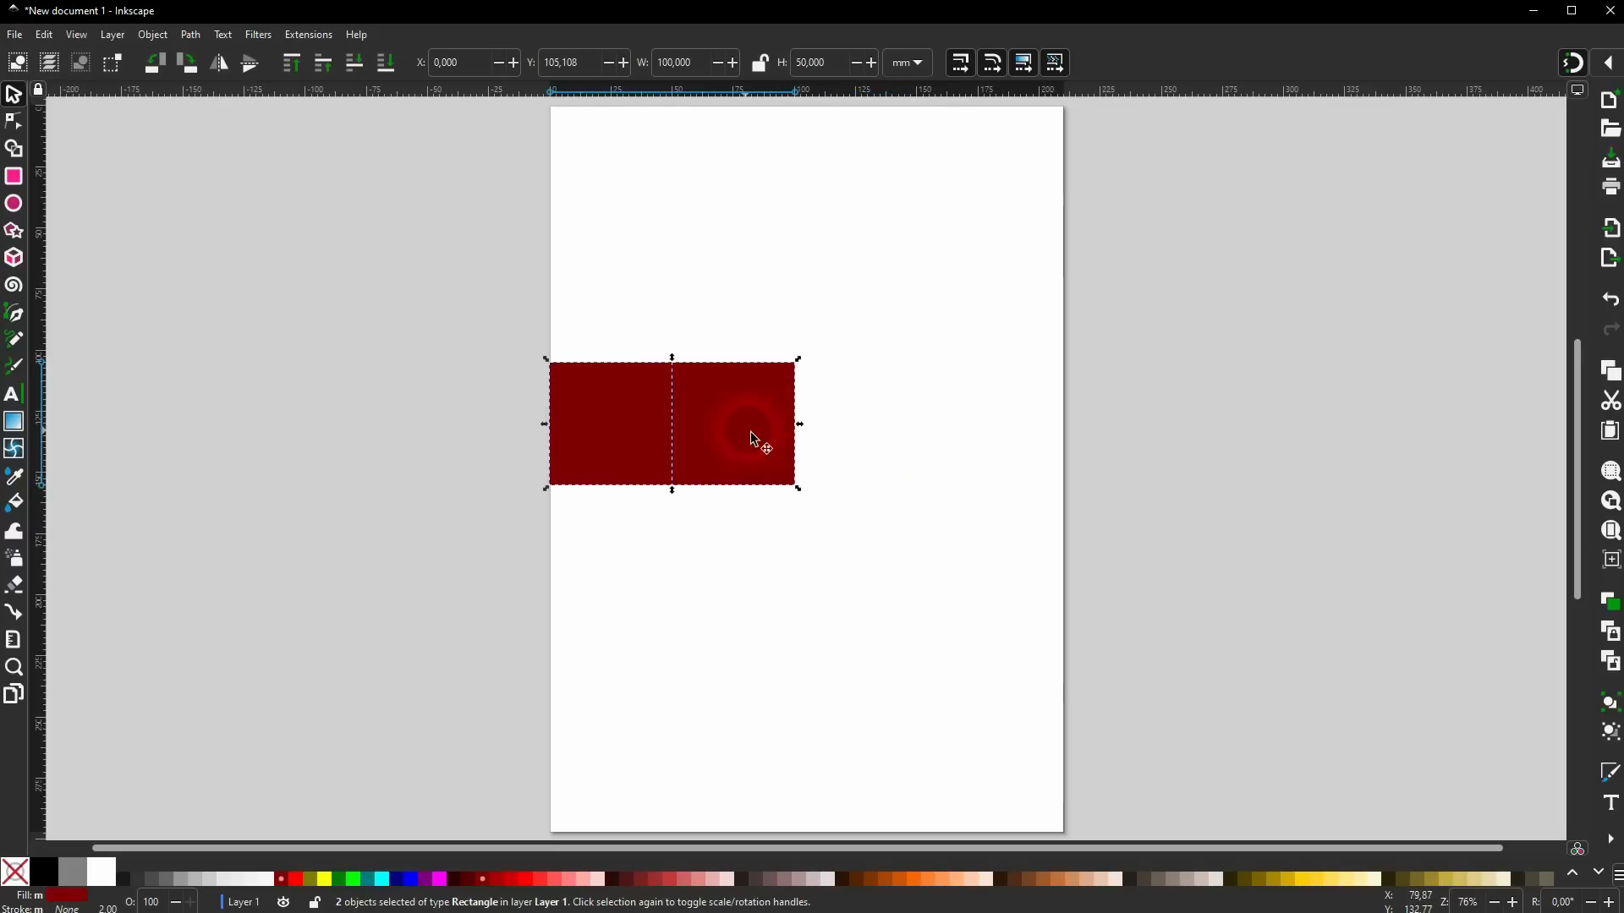
right_click(701, 436)
click(757, 471)
right_click(729, 435)
click(753, 492)
drag(747, 480, 872, 433)
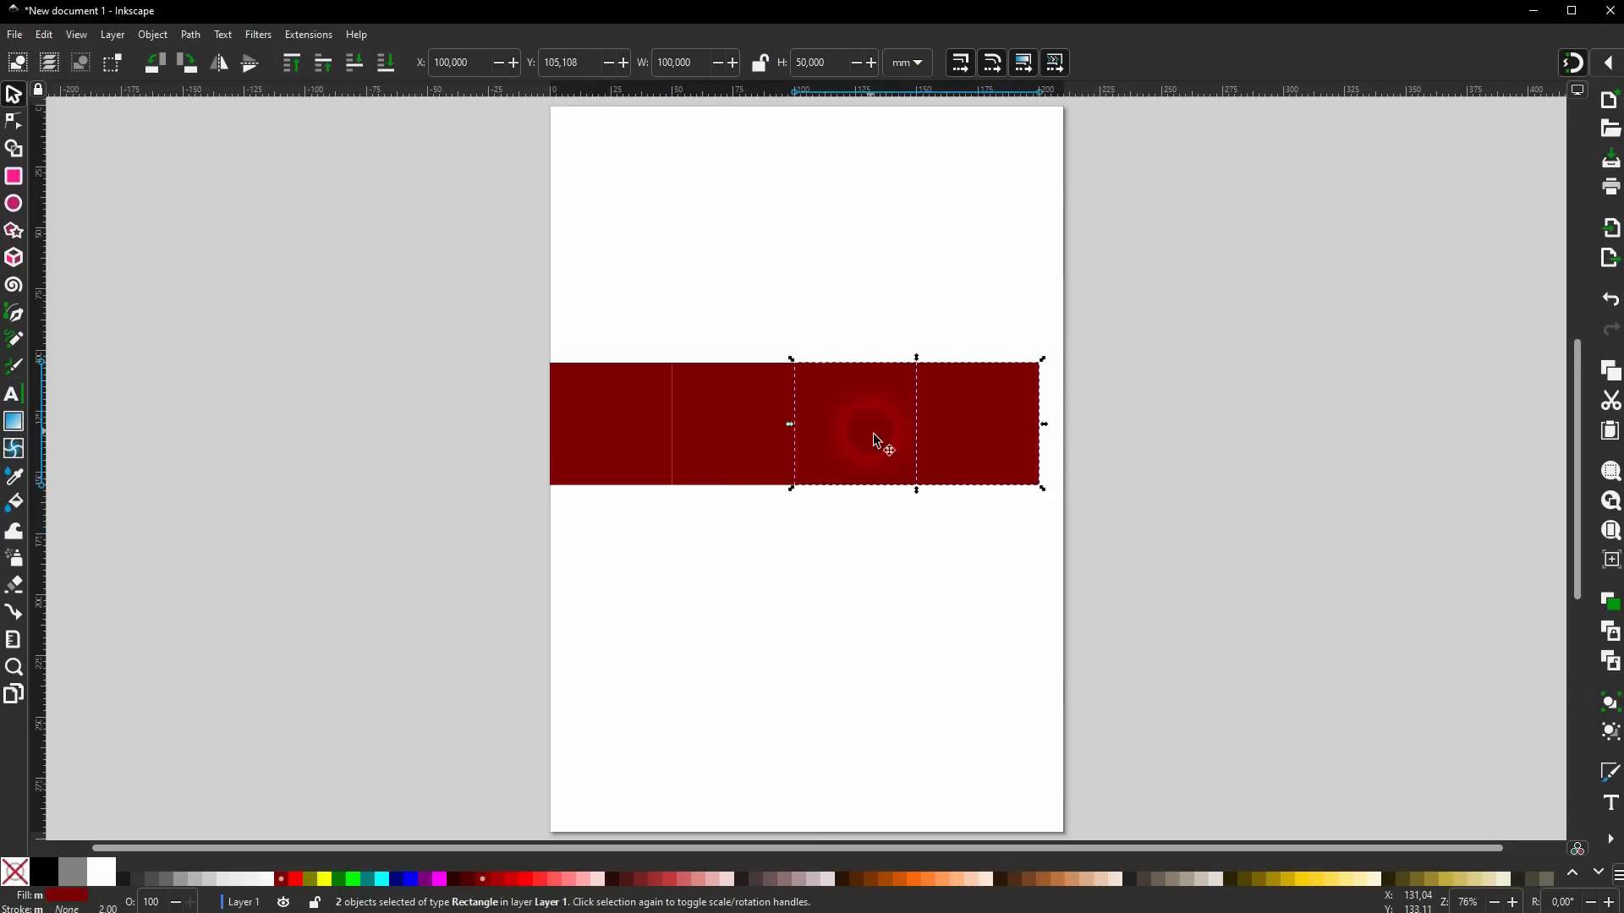
click(927, 520)
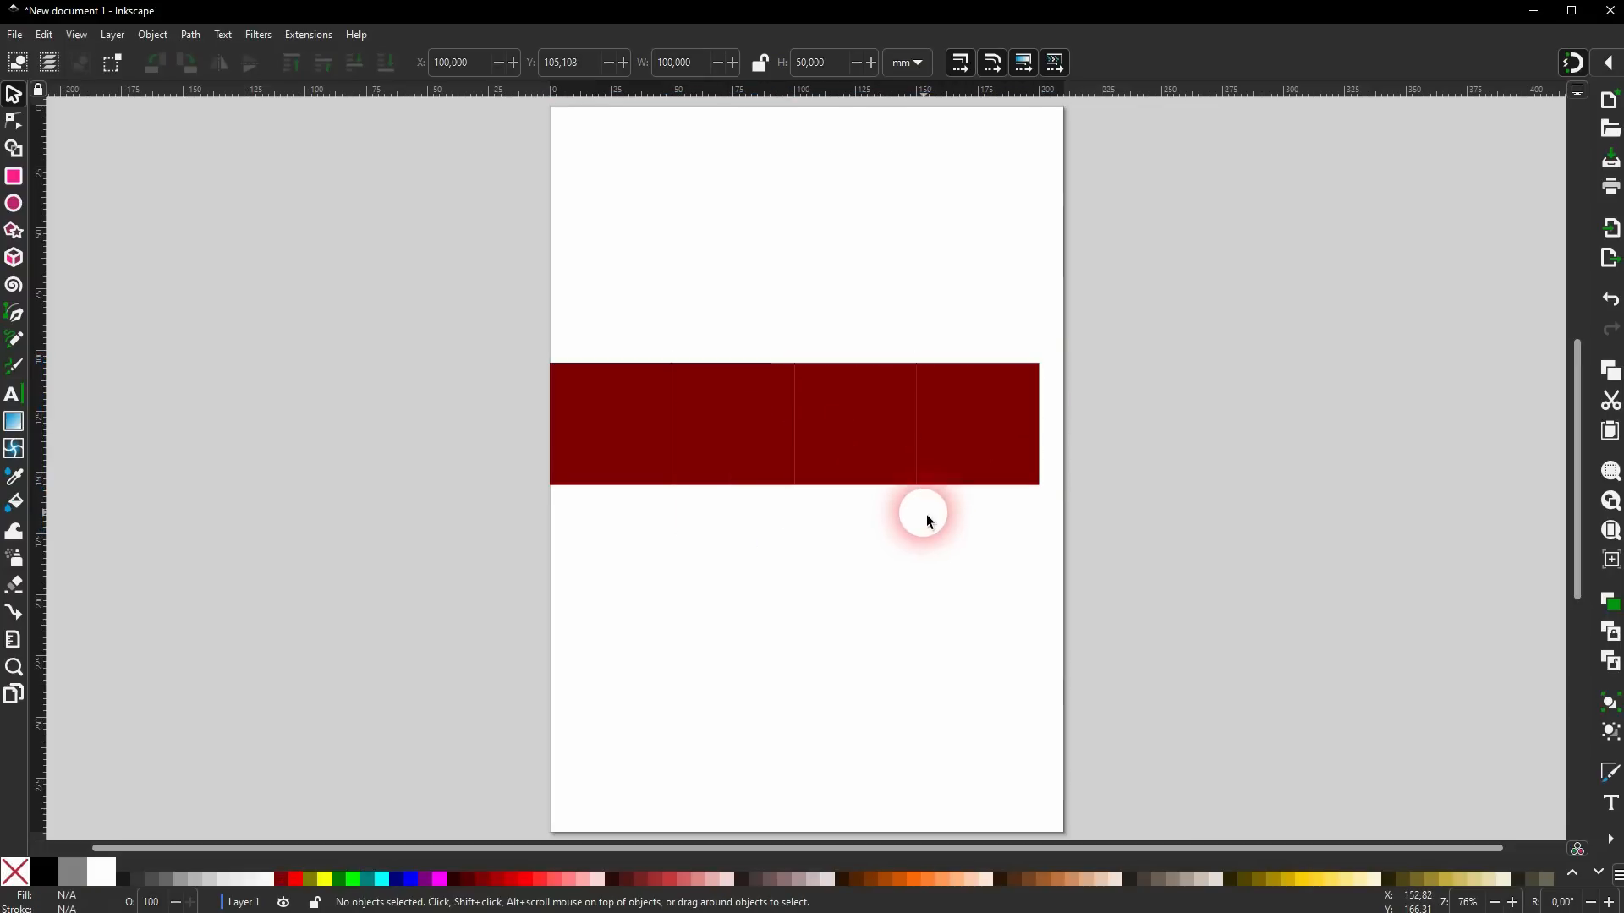
Scale all four squares together so the row spans the full 210 mm page width.
drag(448, 579, 1154, 283)
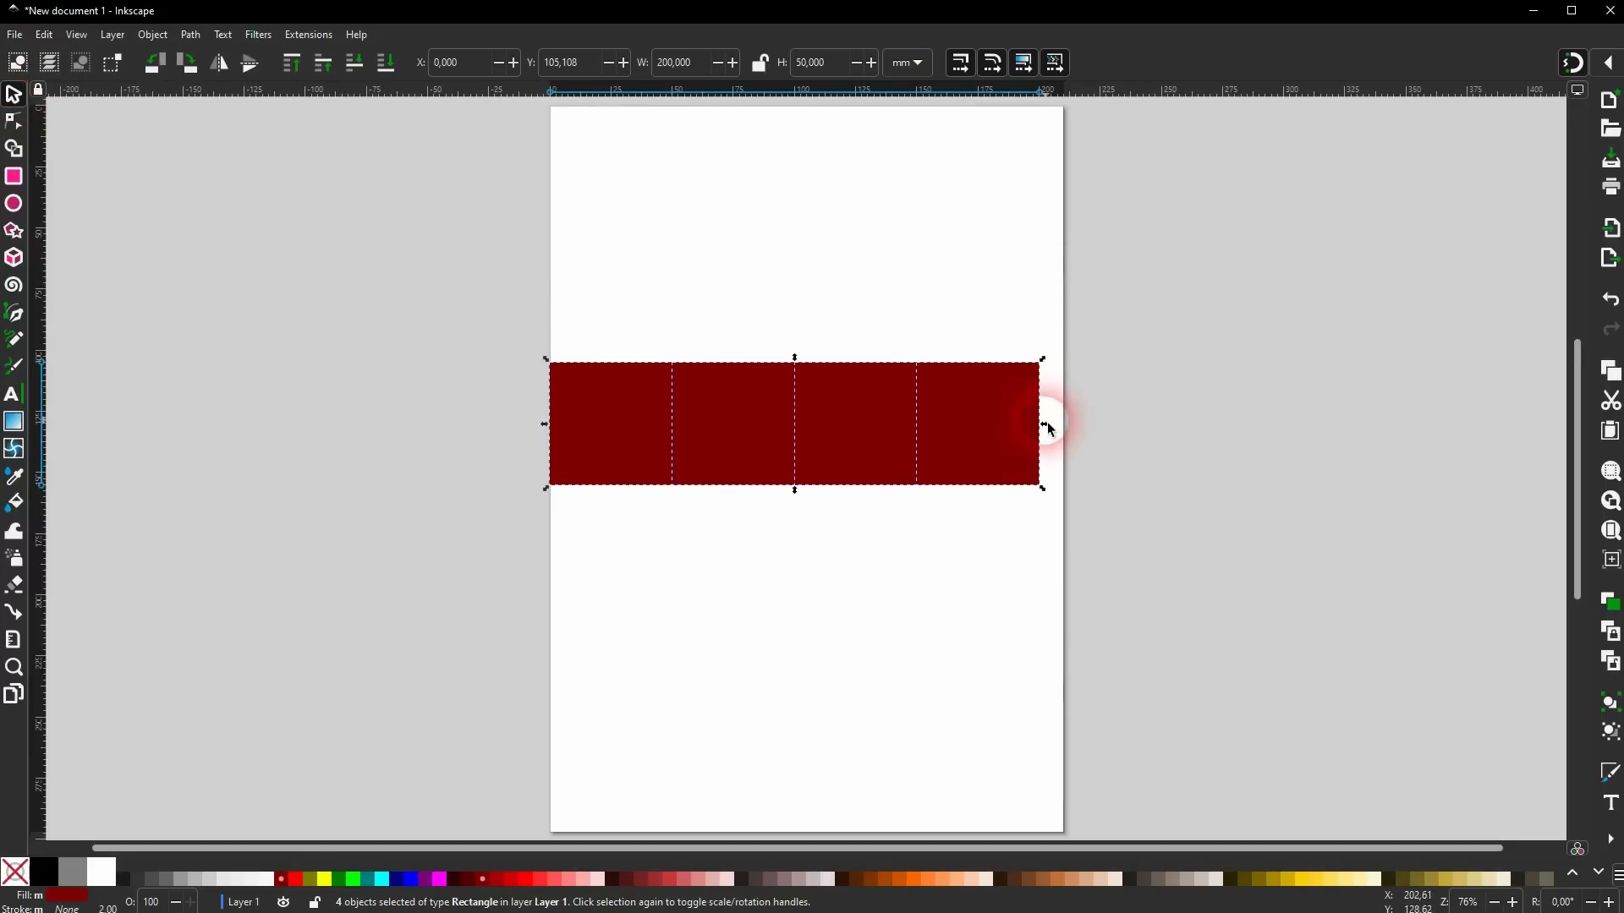
drag(1047, 362, 1070, 346)
click(735, 276)
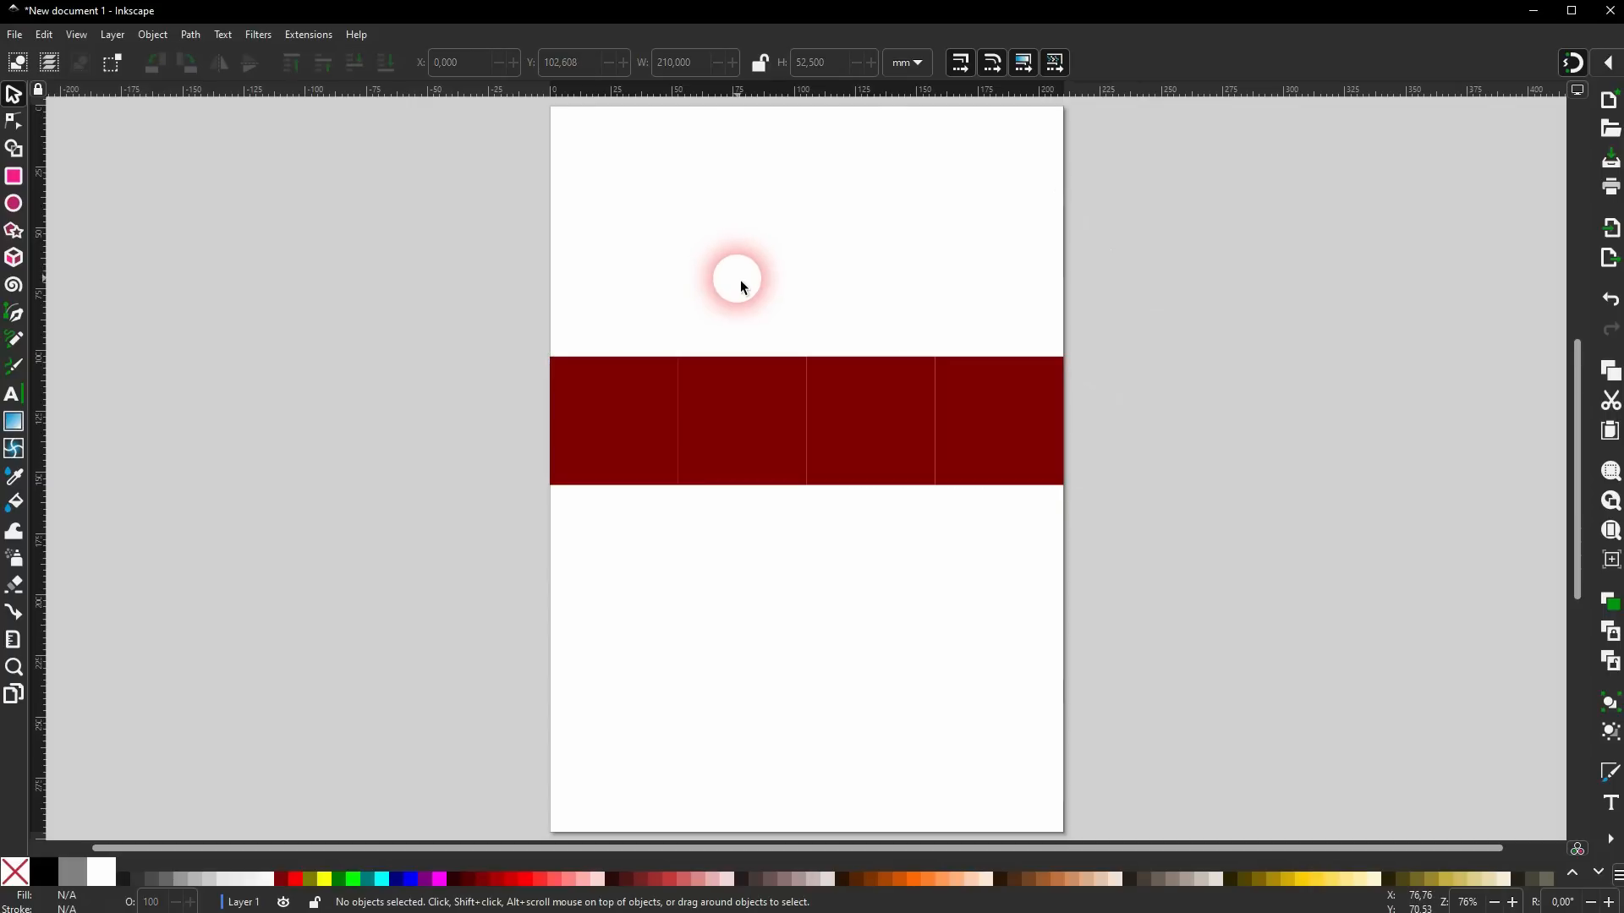
Fill the second, third and fourth squares with progressively brighter reds from the palette, ending in pure red.
click(613, 451)
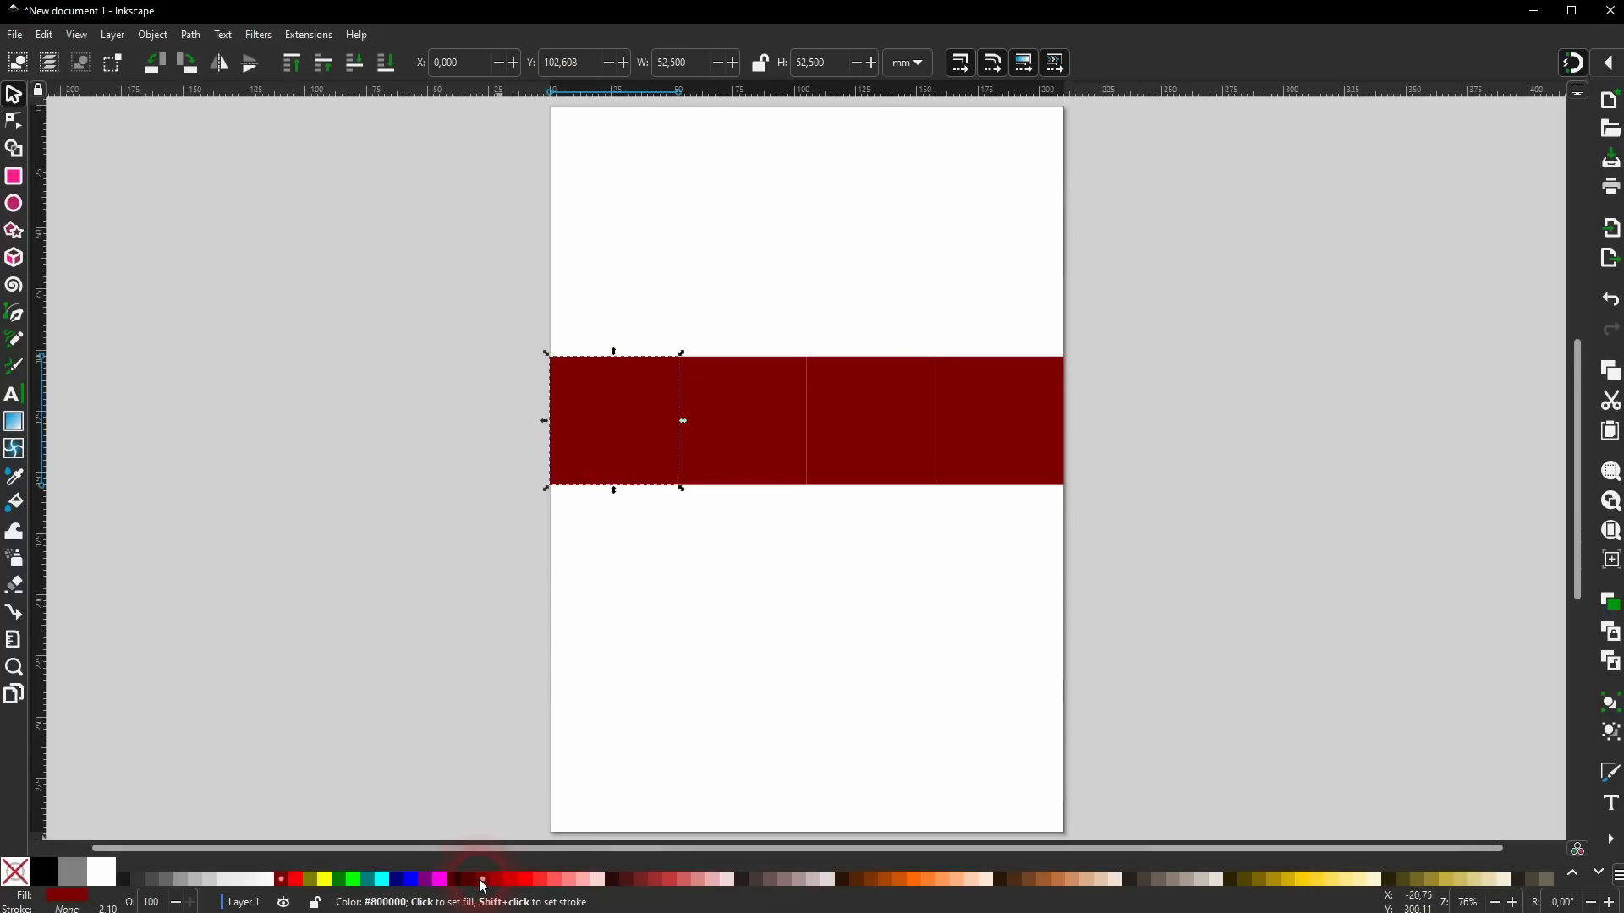
click(733, 435)
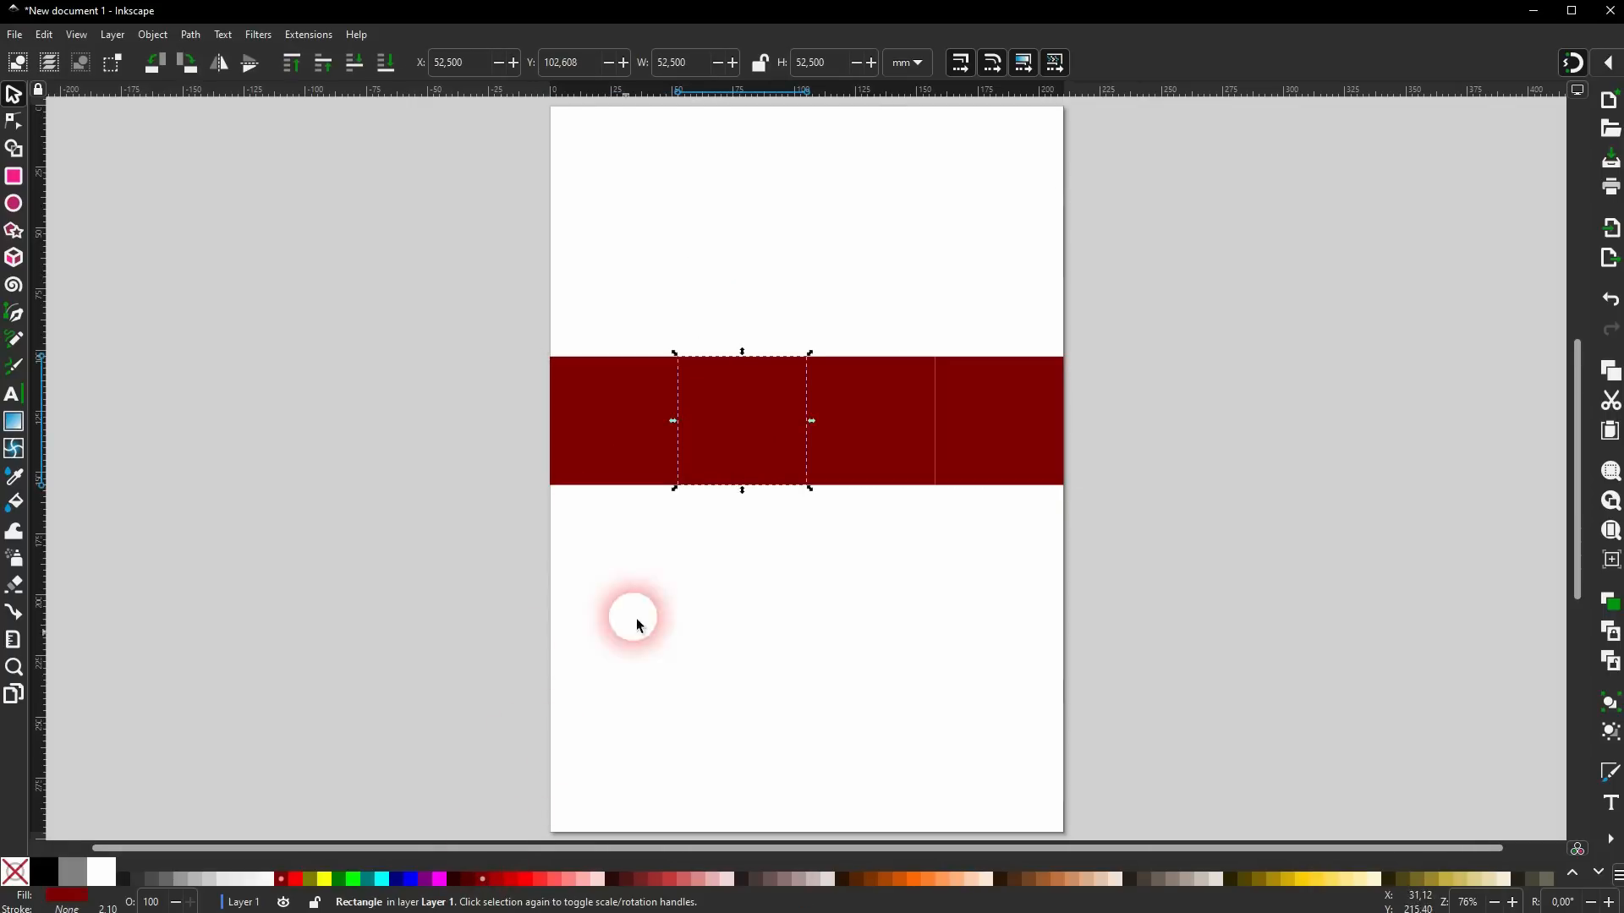
click(495, 881)
click(881, 440)
click(511, 880)
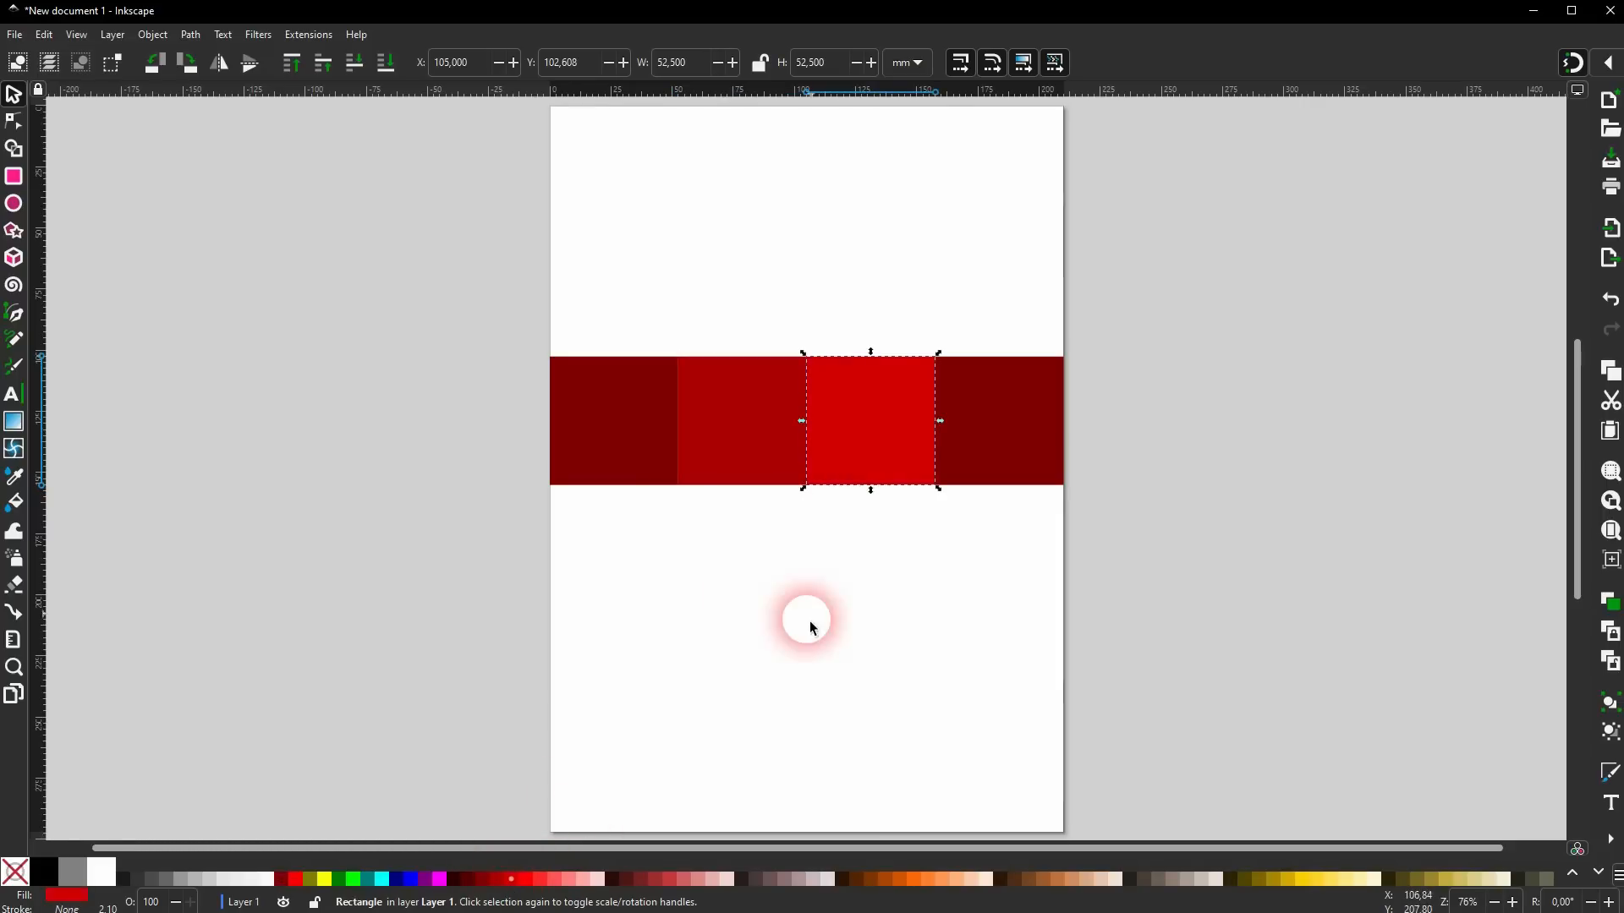
click(998, 455)
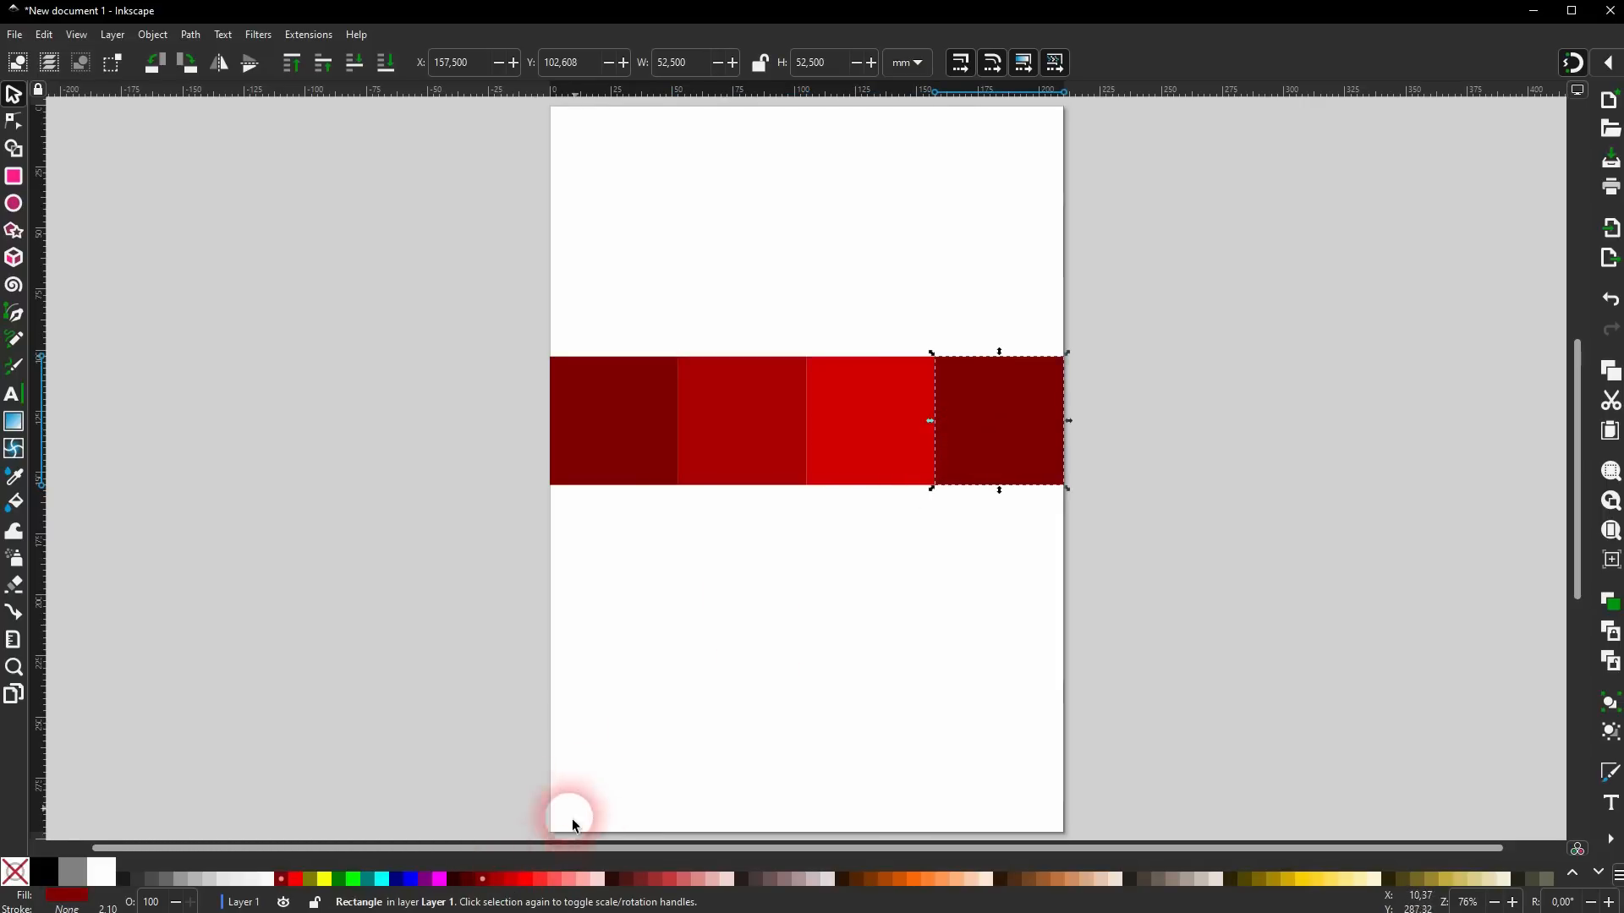
click(528, 881)
click(819, 645)
Export the selection of four squares to the Desktop as an Inkscape SVG file named "tutorial rext2".
drag(418, 586, 1190, 233)
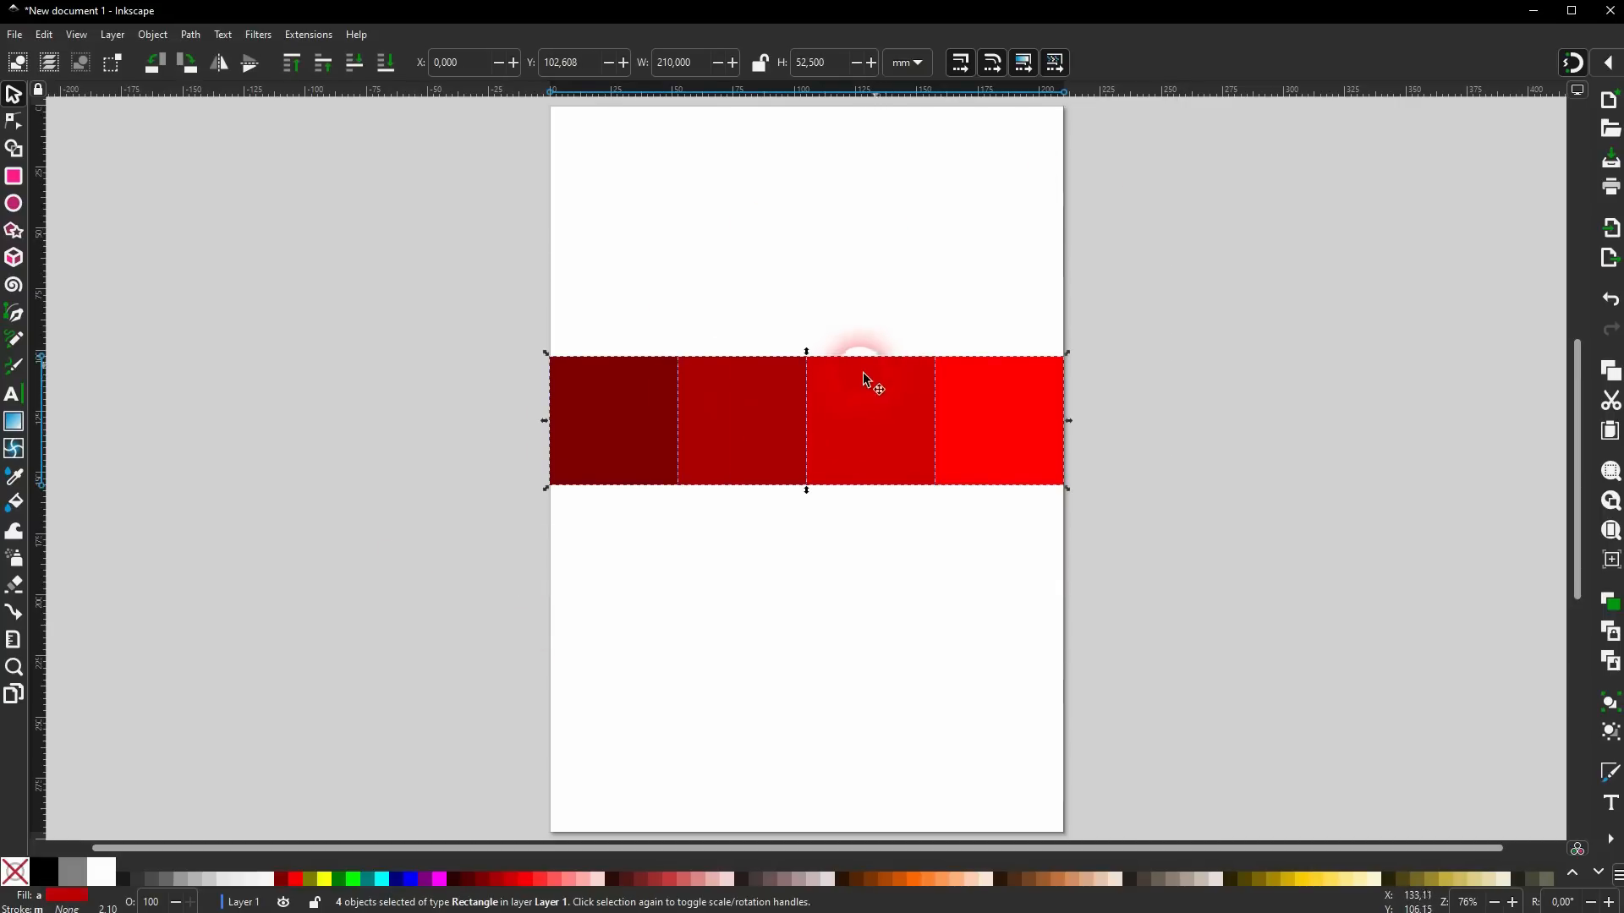
click(15, 36)
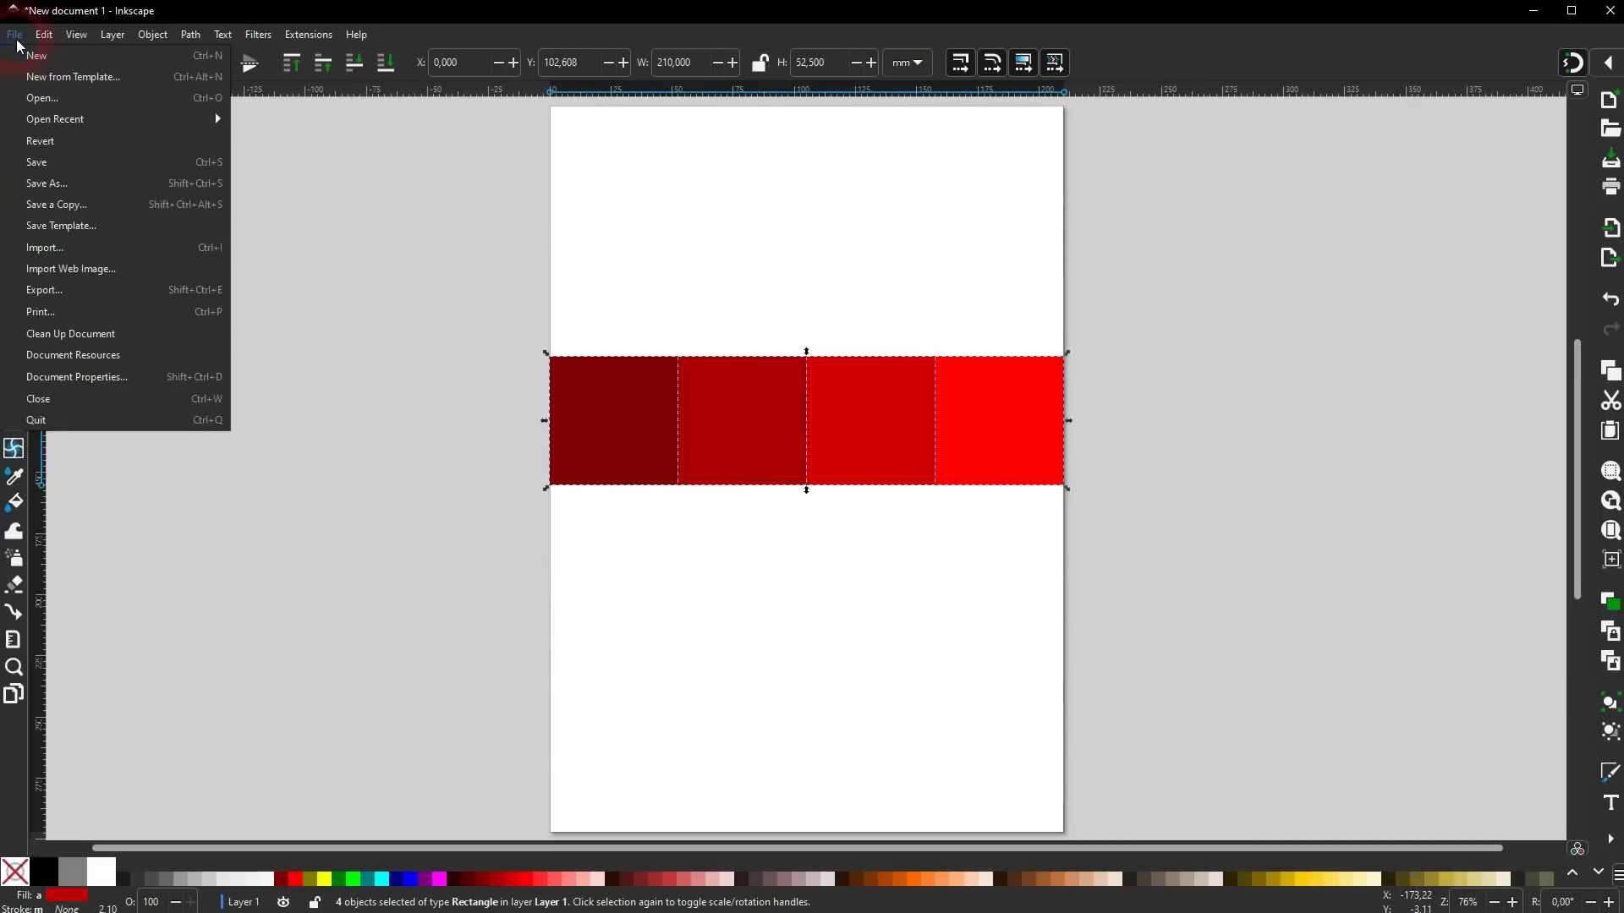
click(78, 301)
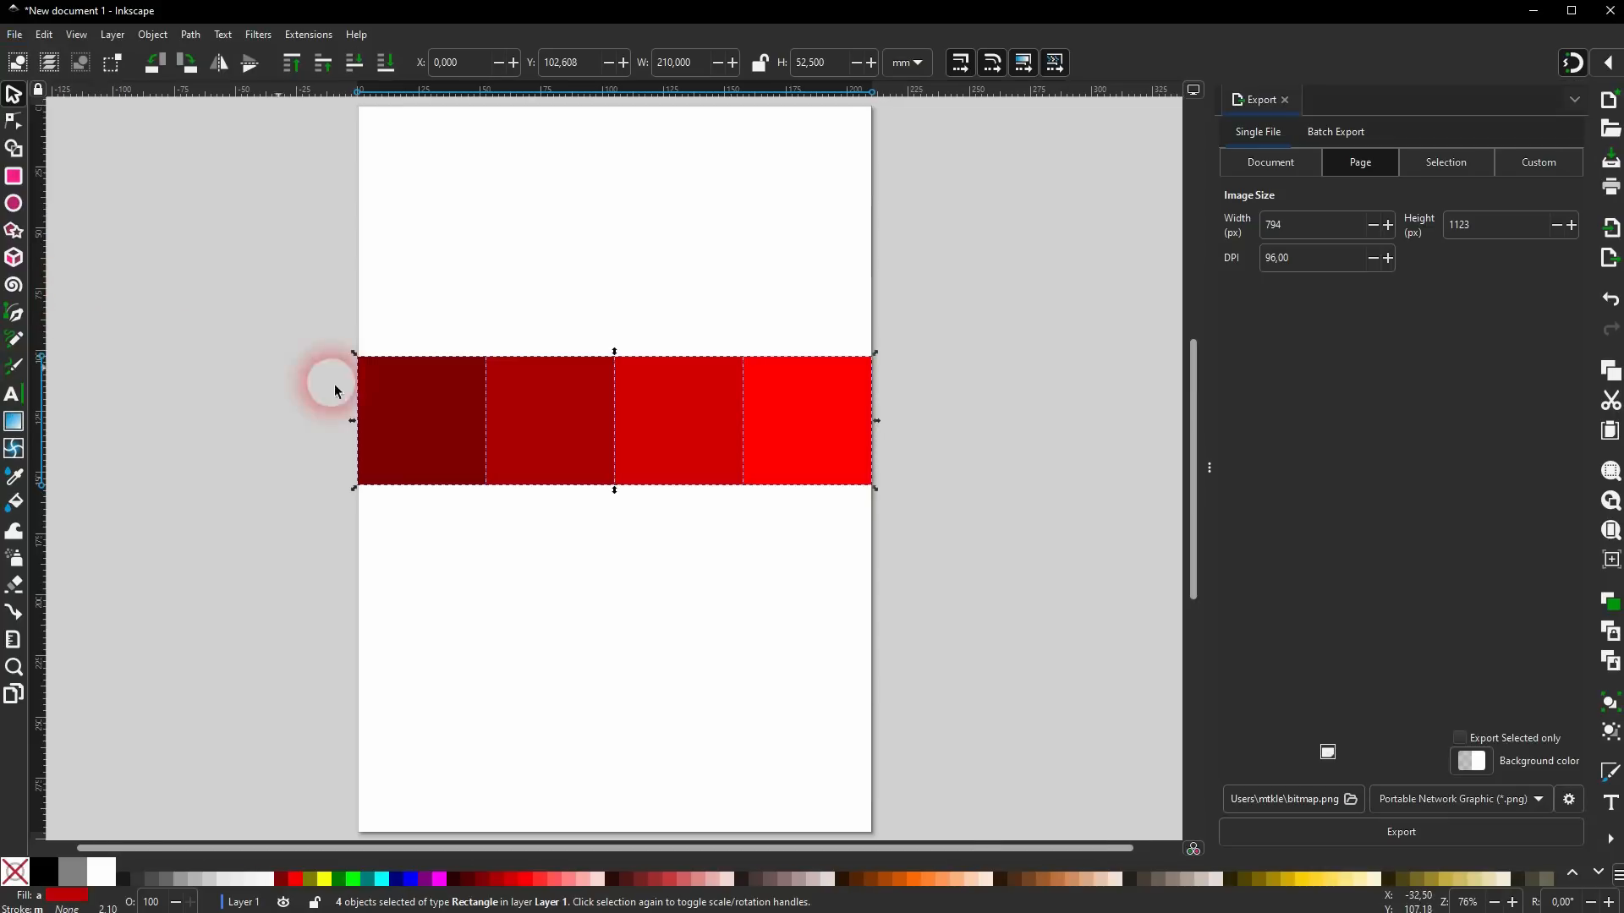
click(1441, 164)
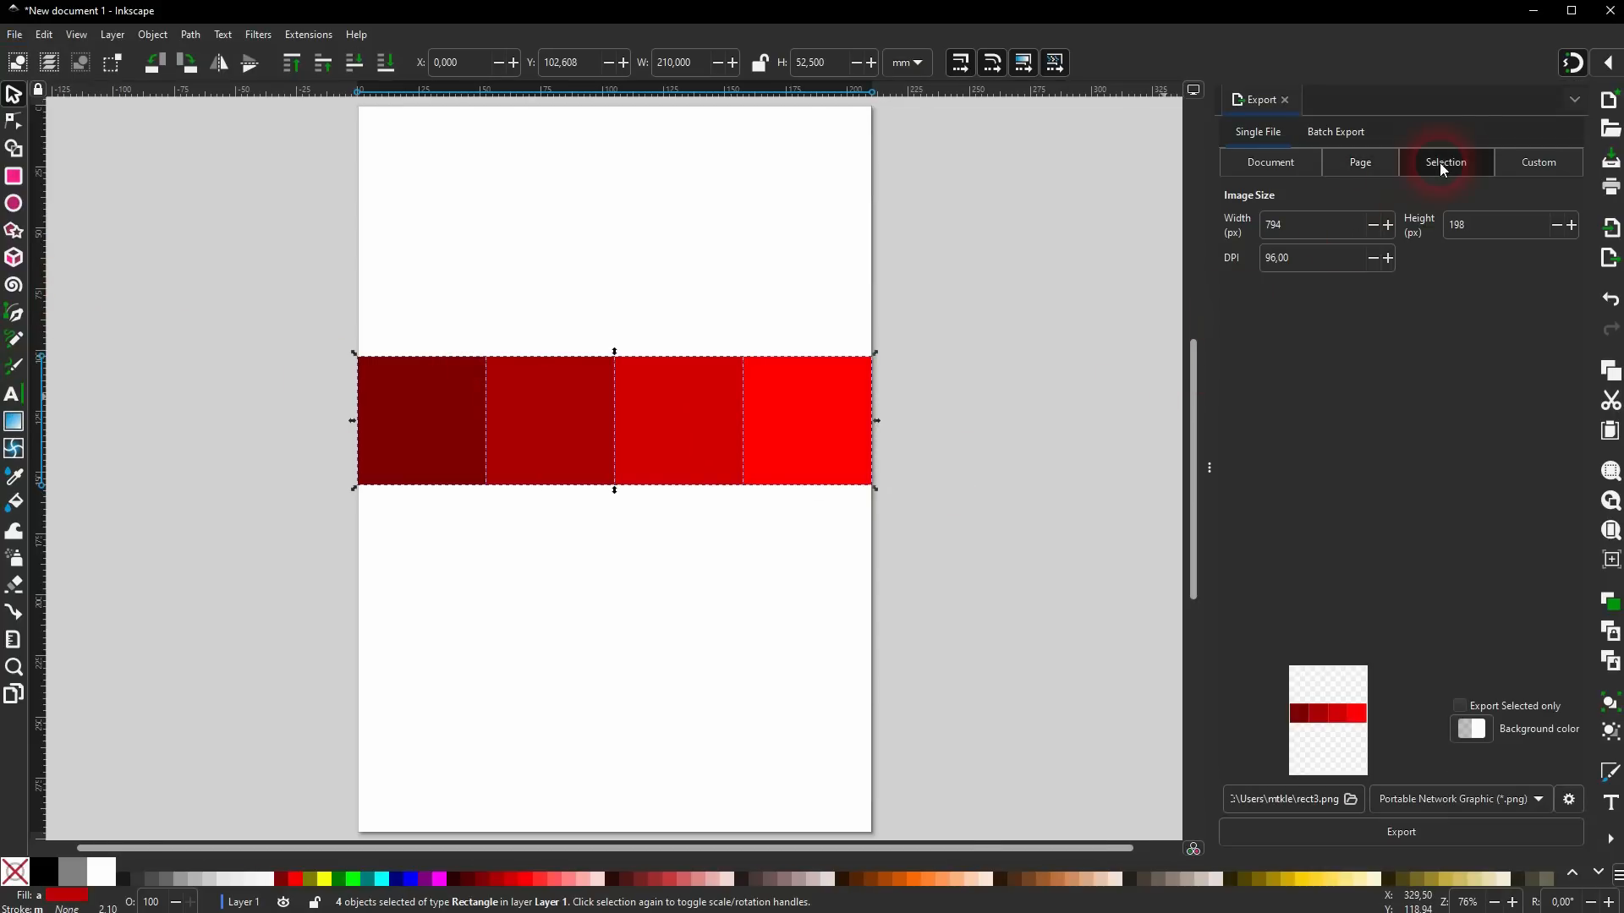
click(1410, 834)
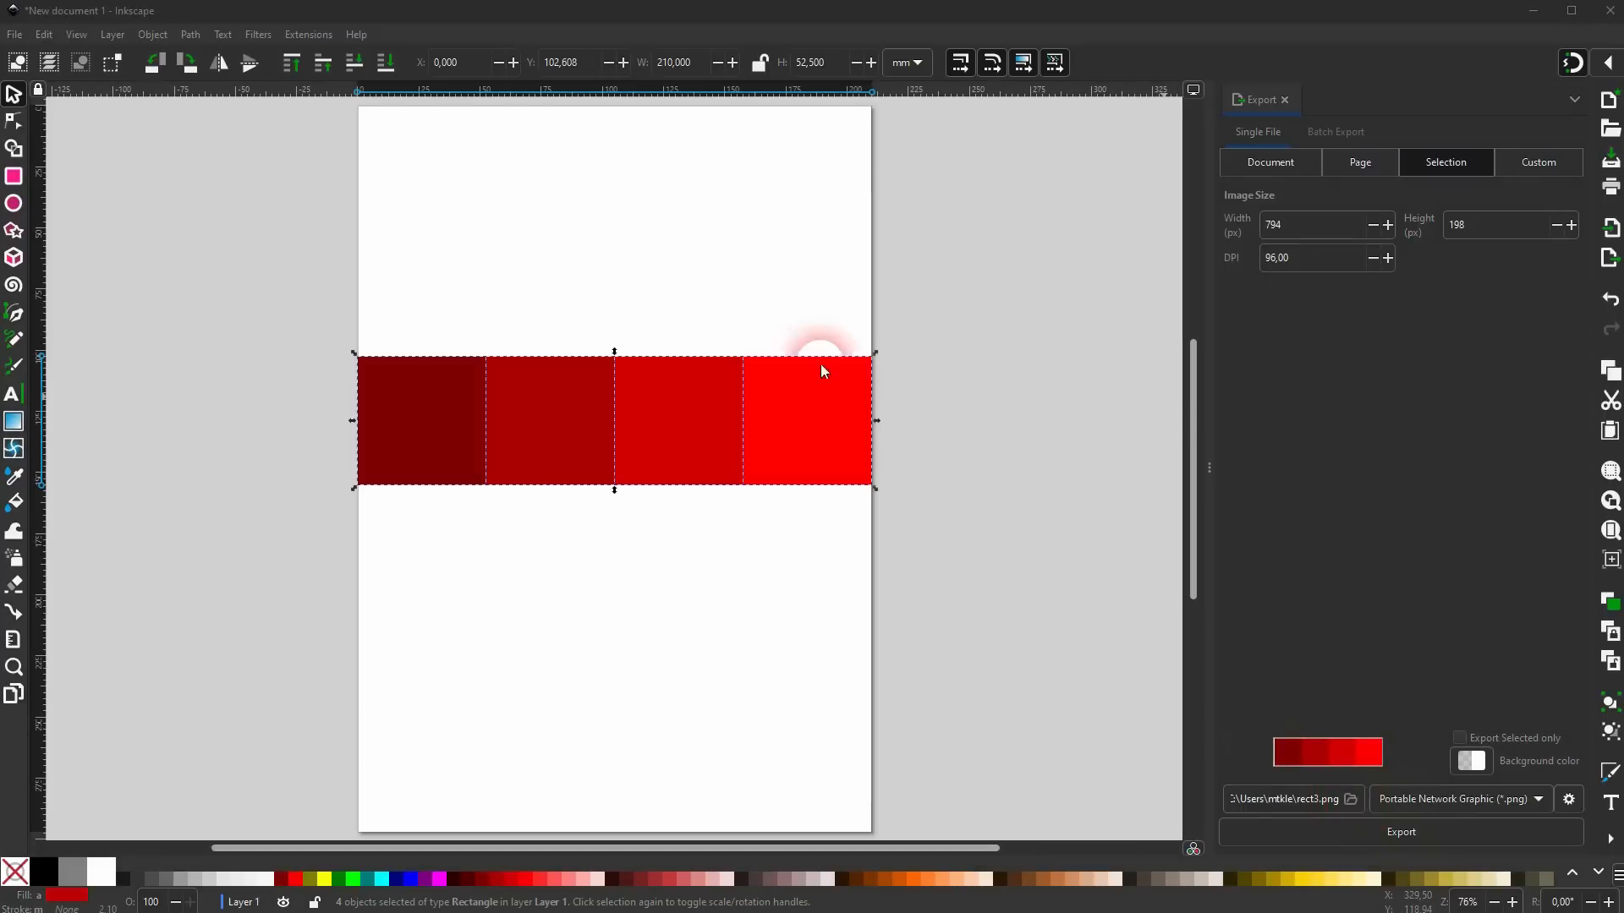
click(207, 324)
double_click(372, 509)
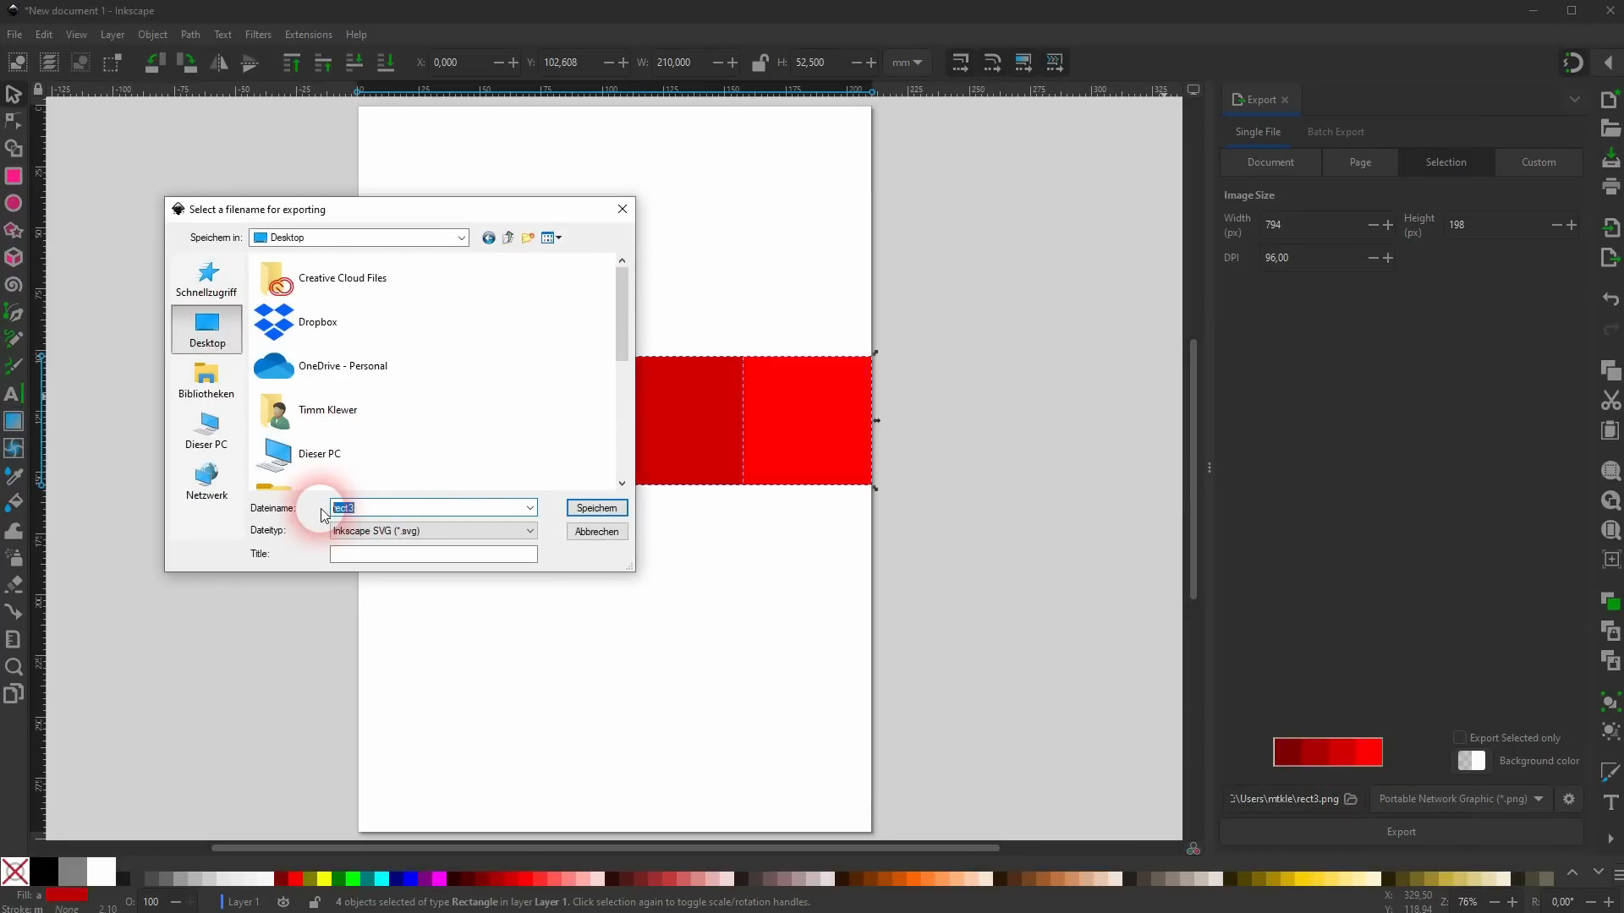
text(tutorial rext2)
click(596, 508)
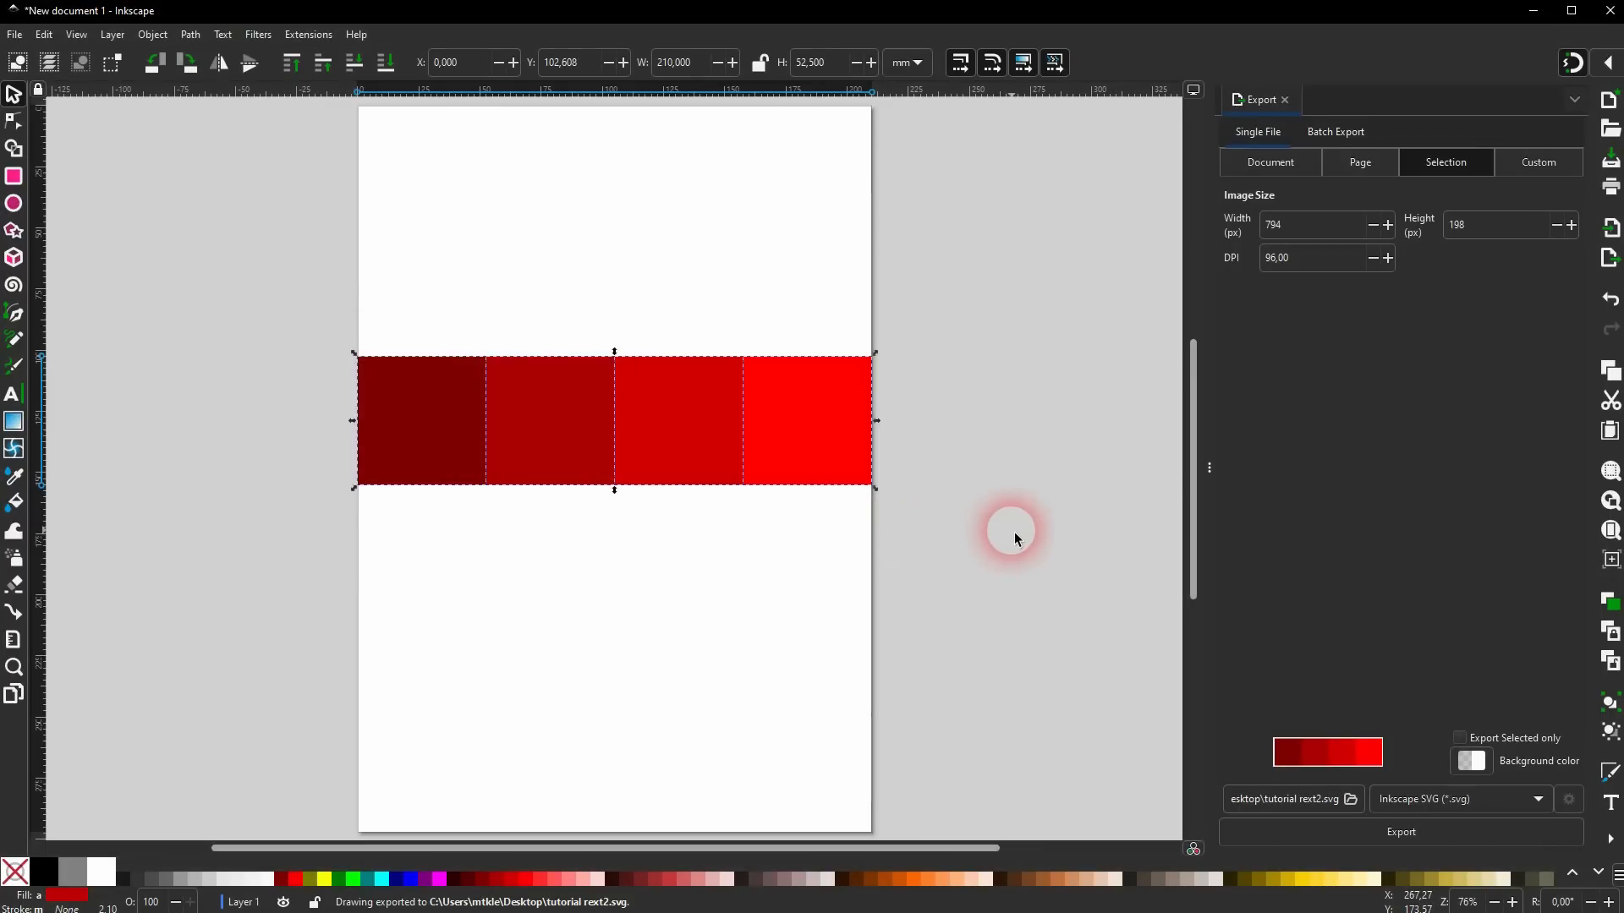
click(1013, 531)
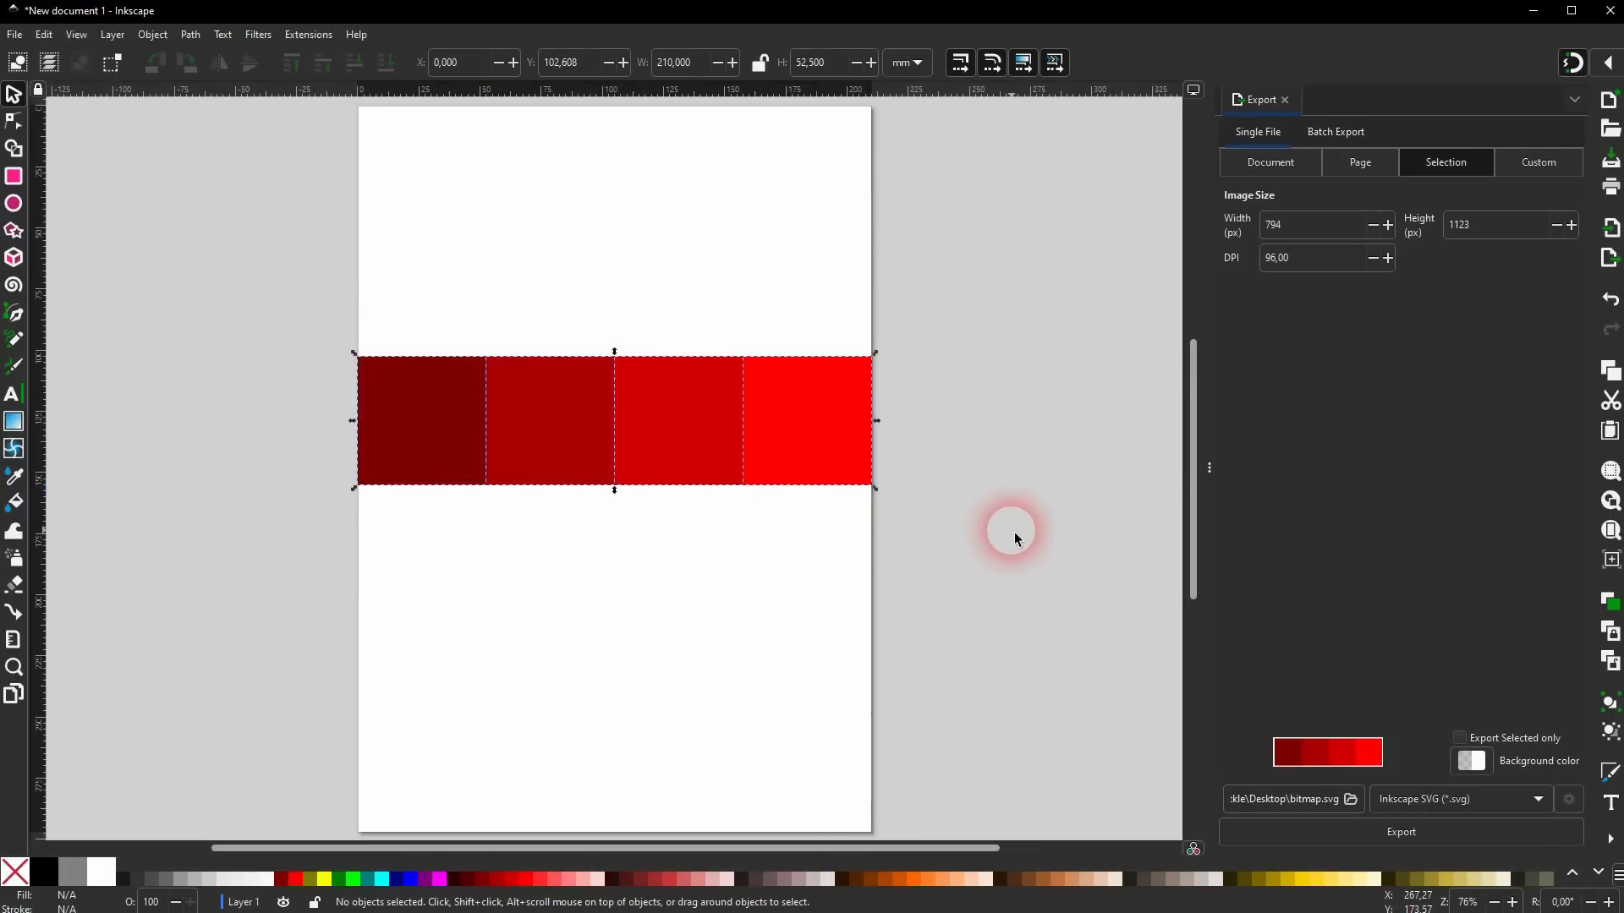
Import the exported "tutorial rext2" SVG from the Desktop as editable objects in the current file.
click(15, 35)
click(69, 249)
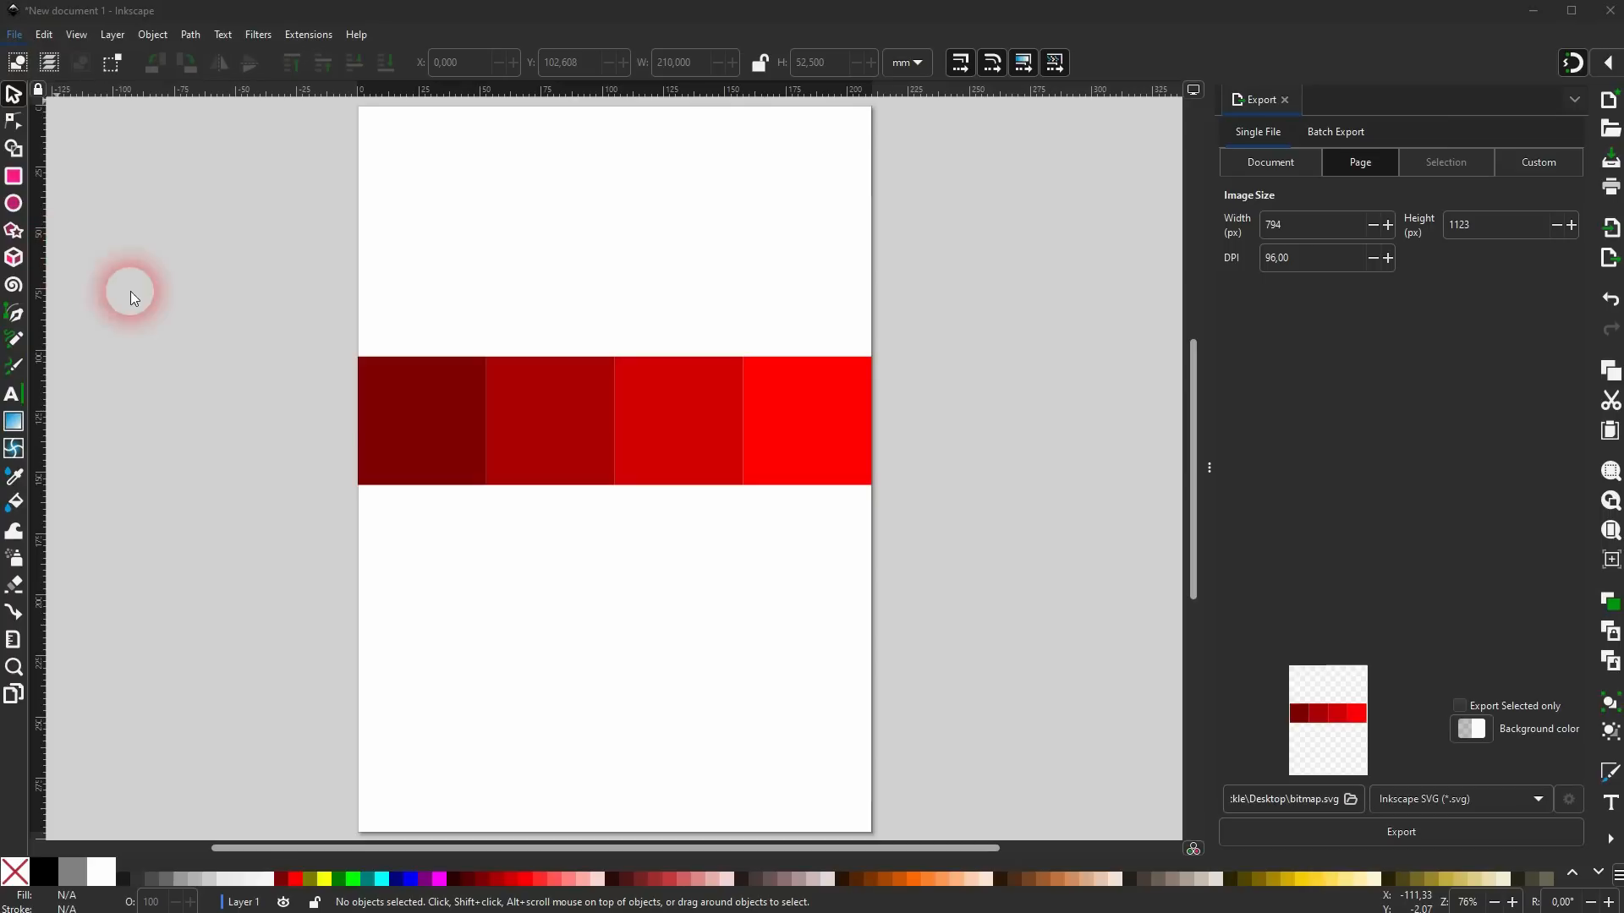
click(213, 338)
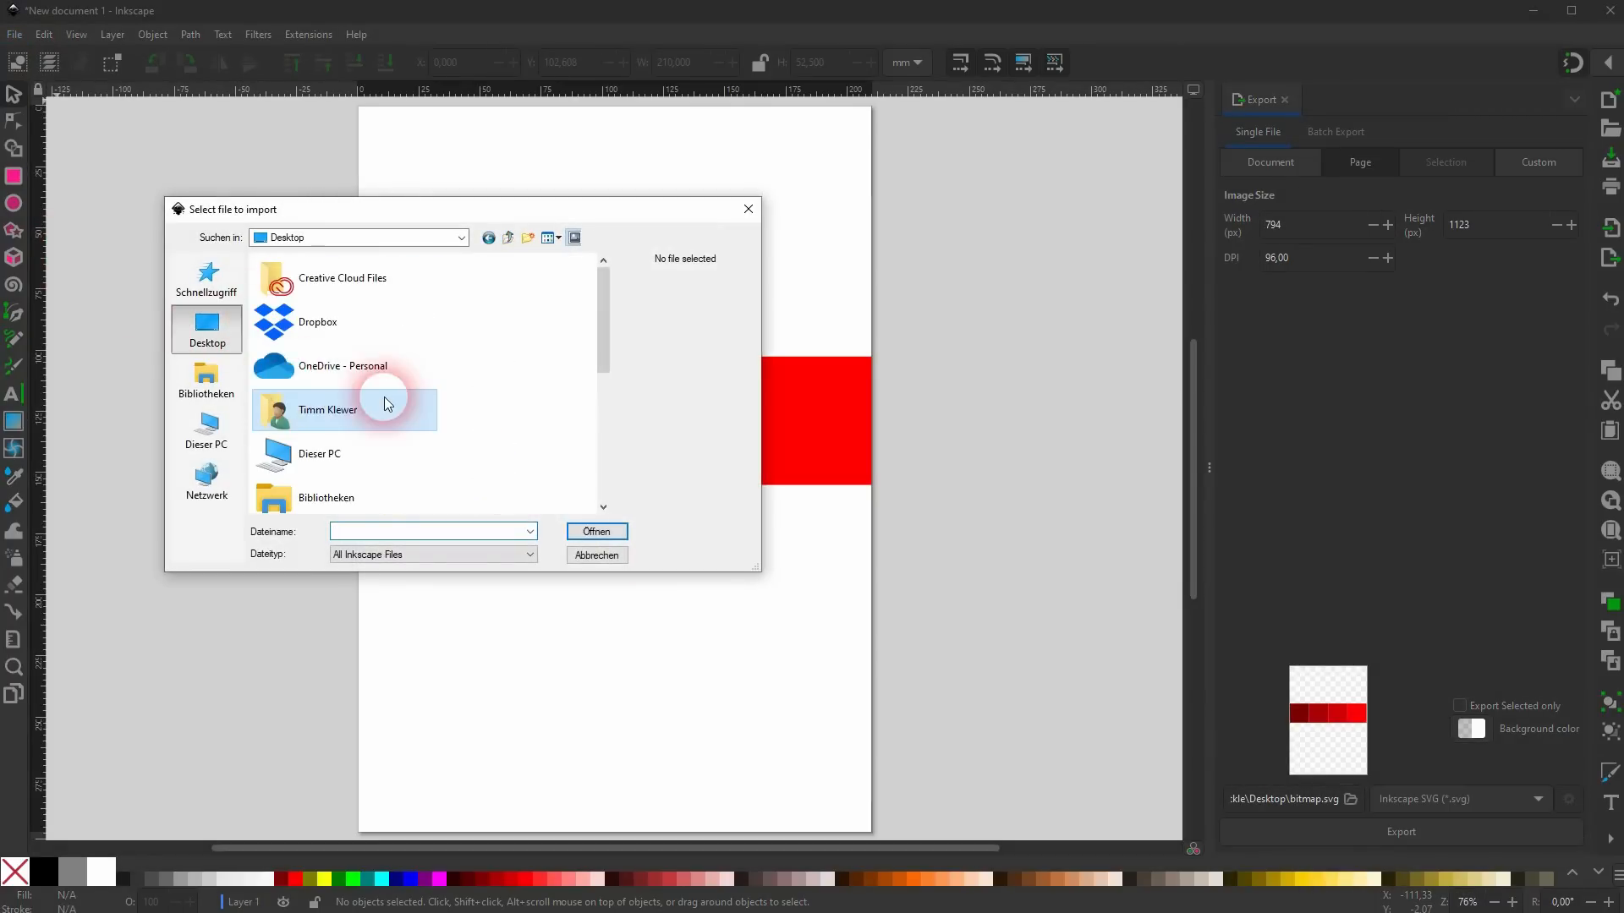
scroll(389, 411, down, 5)
double_click(329, 500)
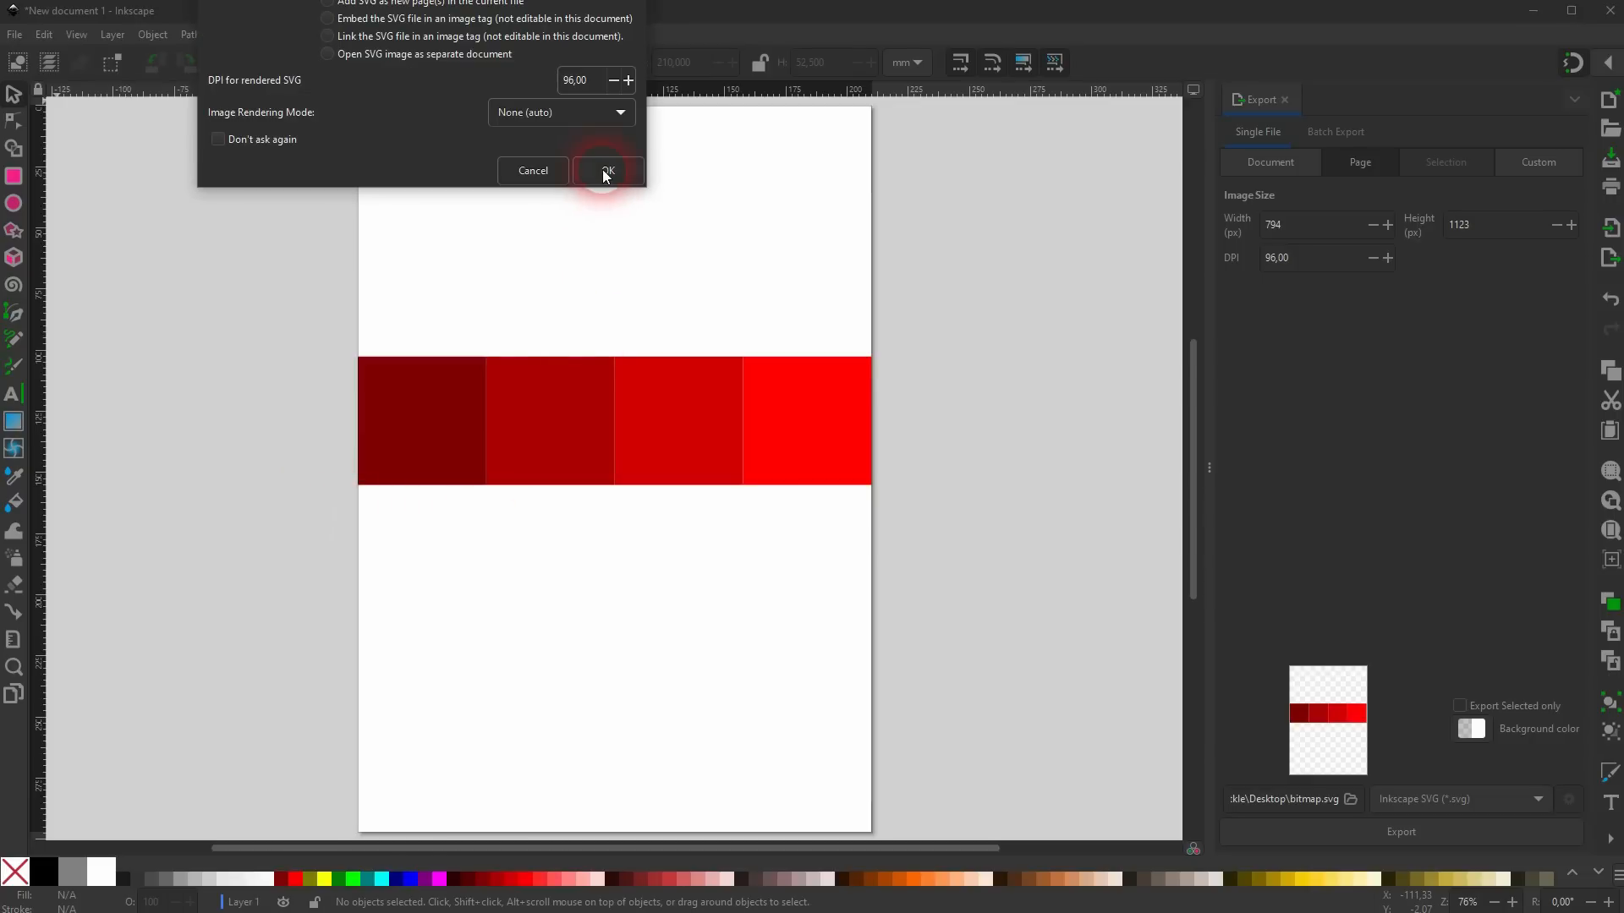
drag(501, 0, 572, 96)
click(680, 314)
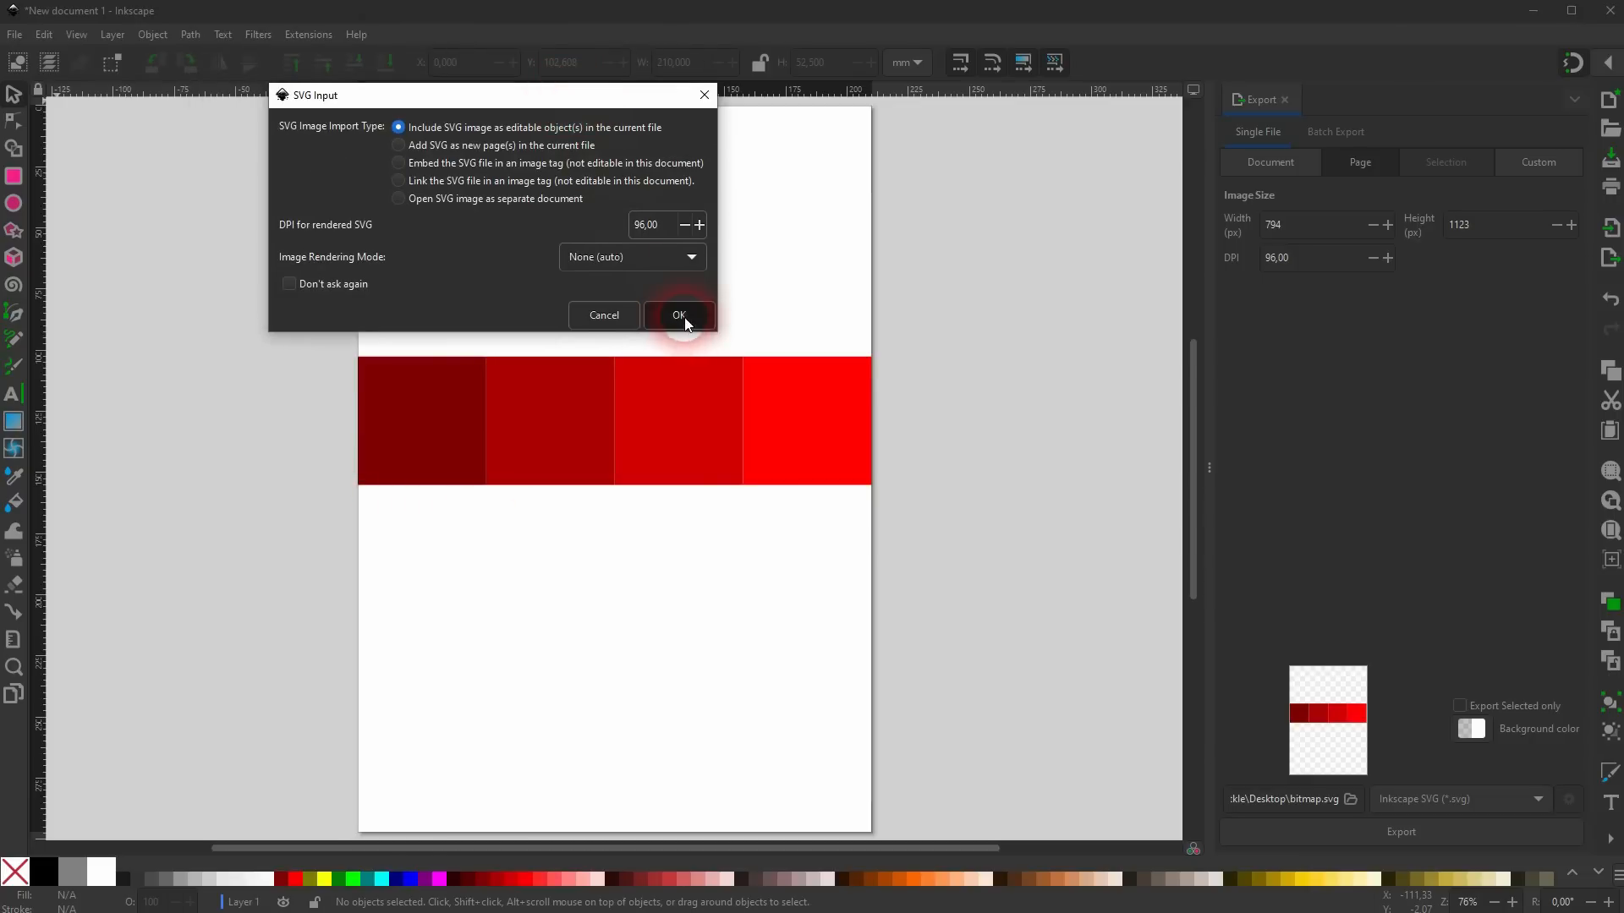
Move the imported row of squares below the original row to about Y 178 mm and close the export settings.
drag(550, 463, 543, 597)
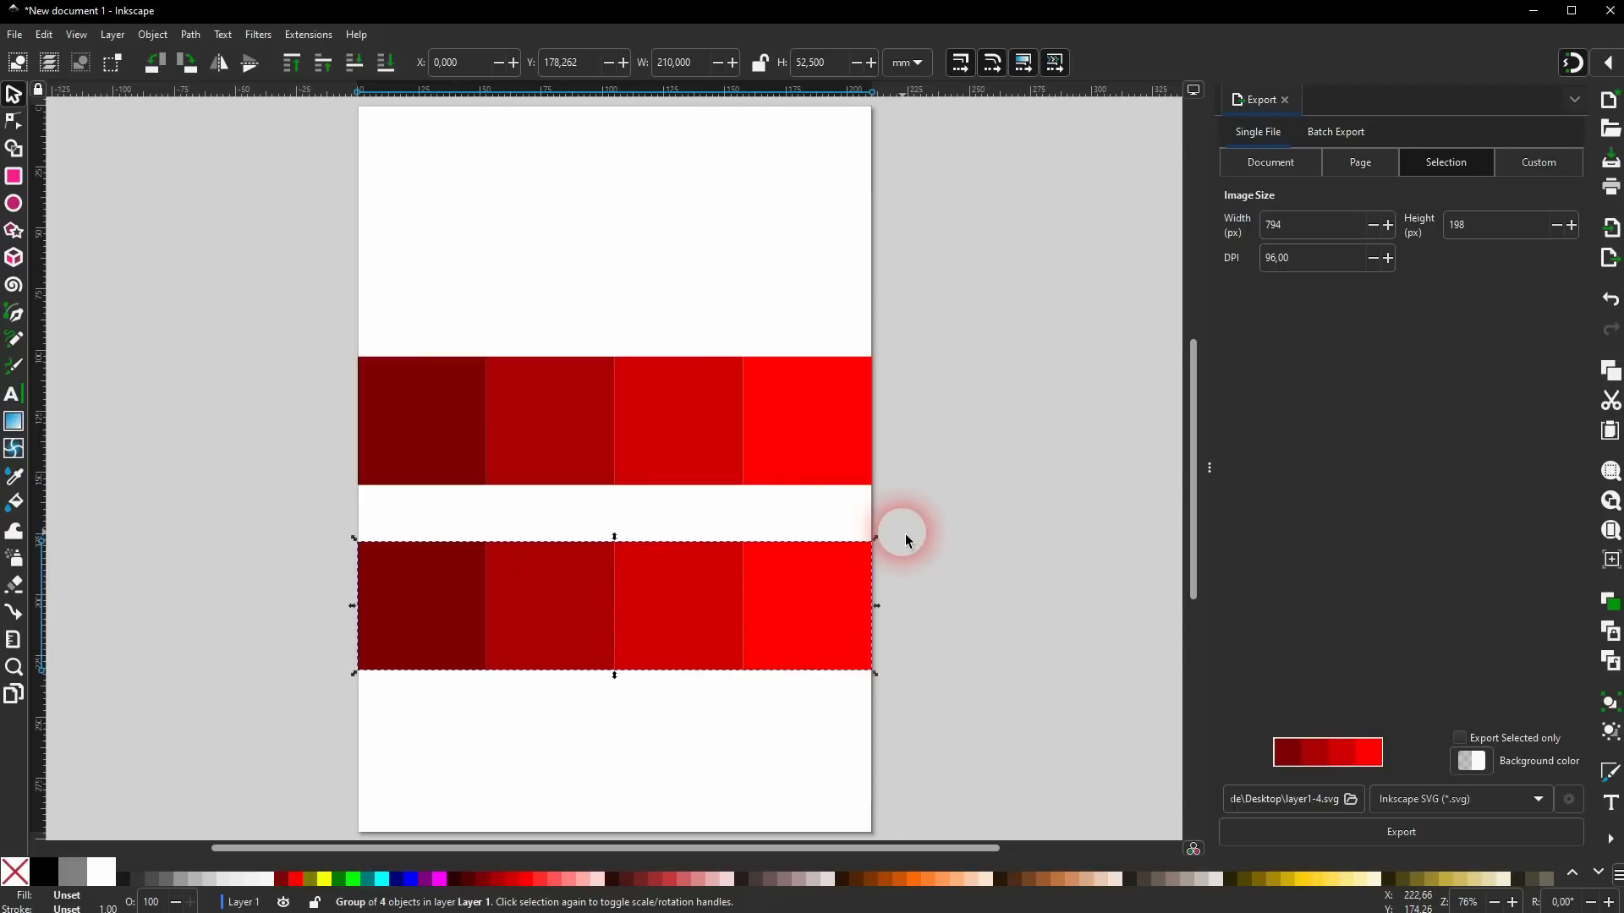
click(947, 520)
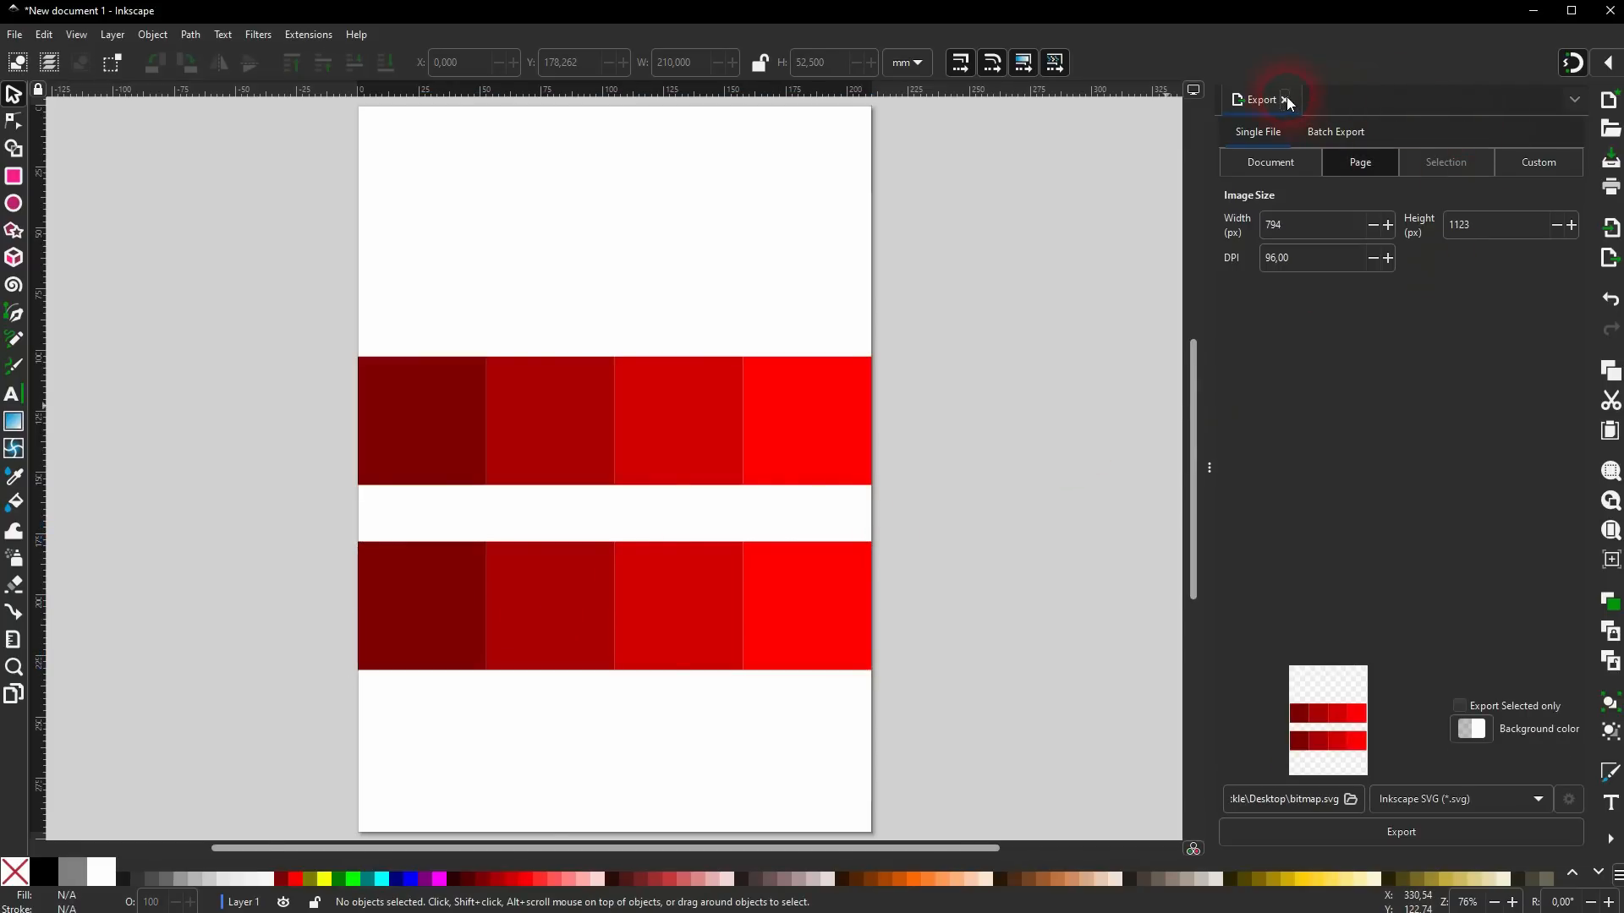
click(1286, 99)
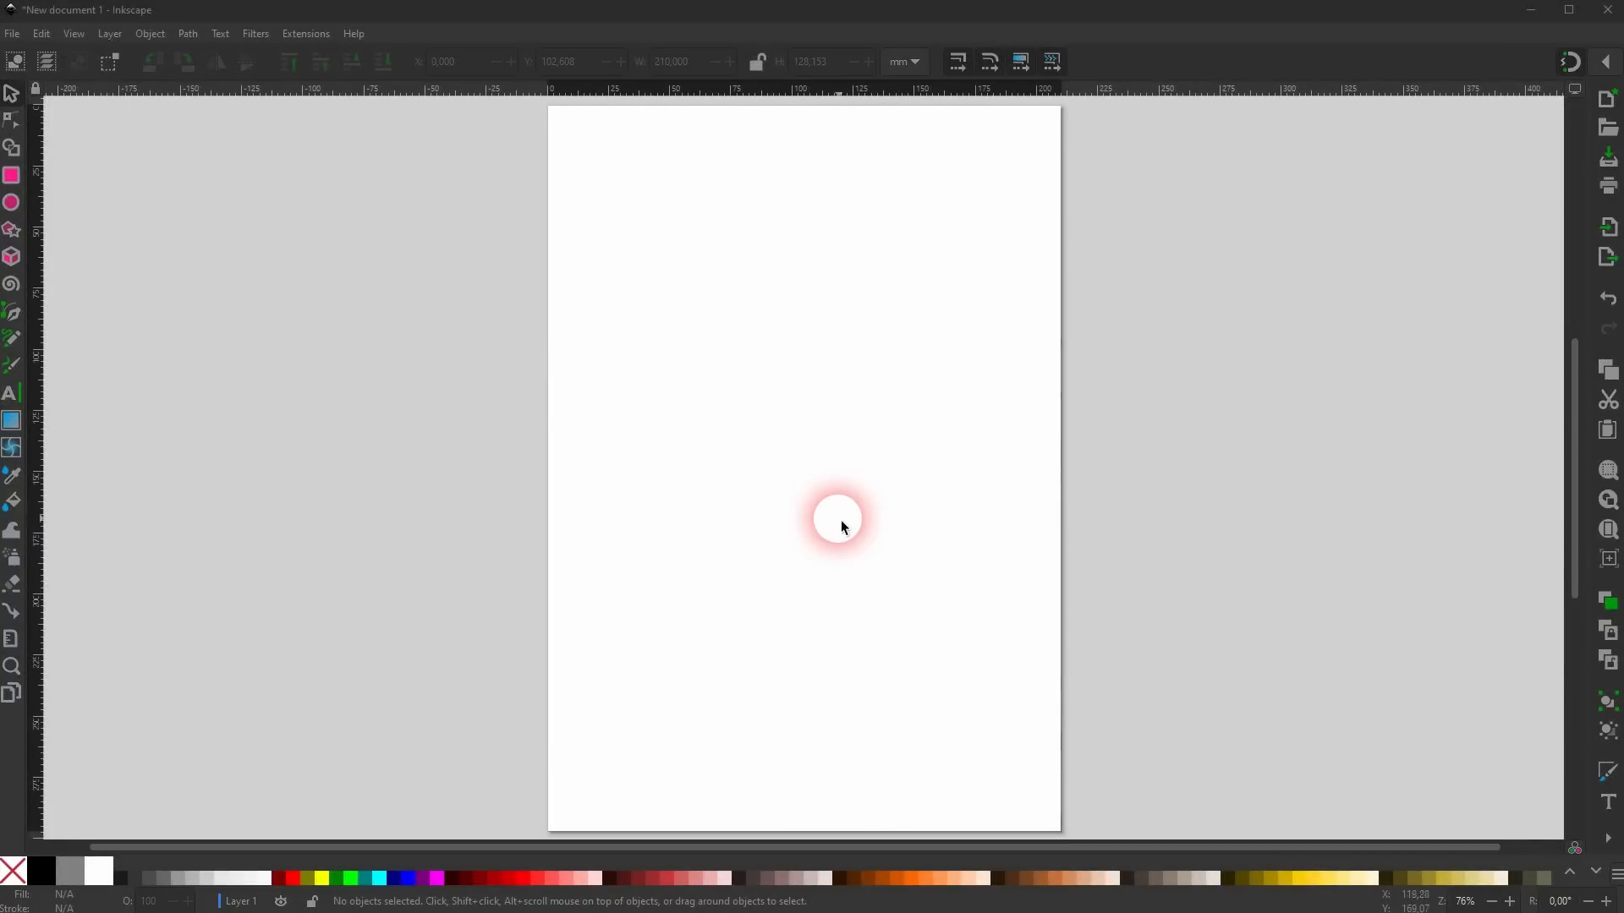
Draw a rectangle about 79 by 113 mm near the middle of the empty page and fill it with maroon.
click(12, 175)
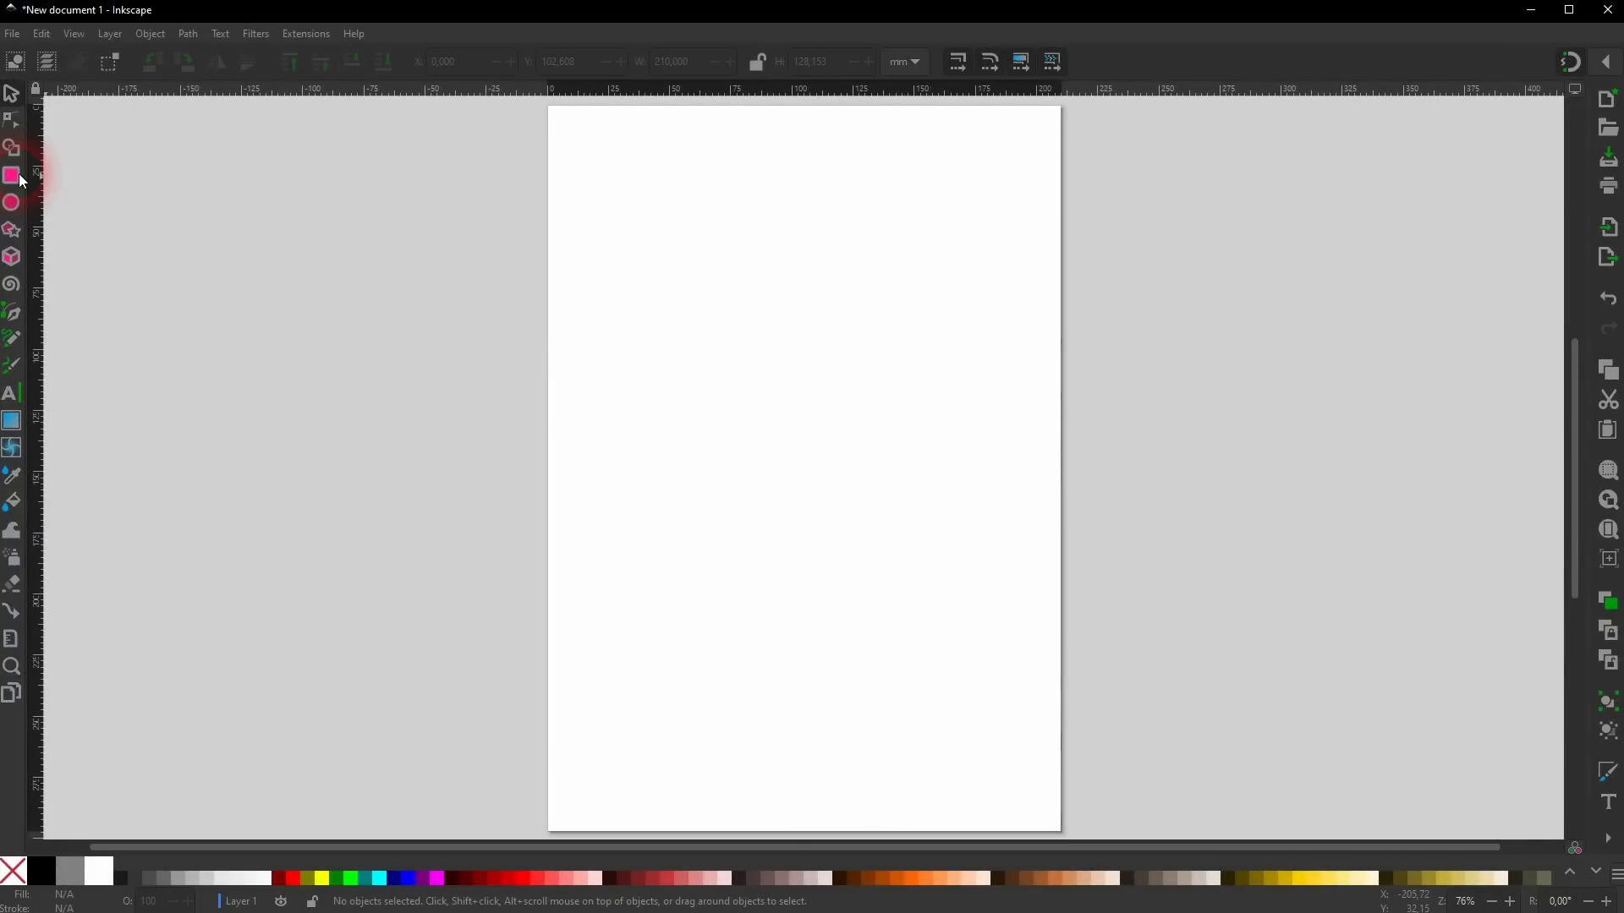
drag(725, 325, 922, 604)
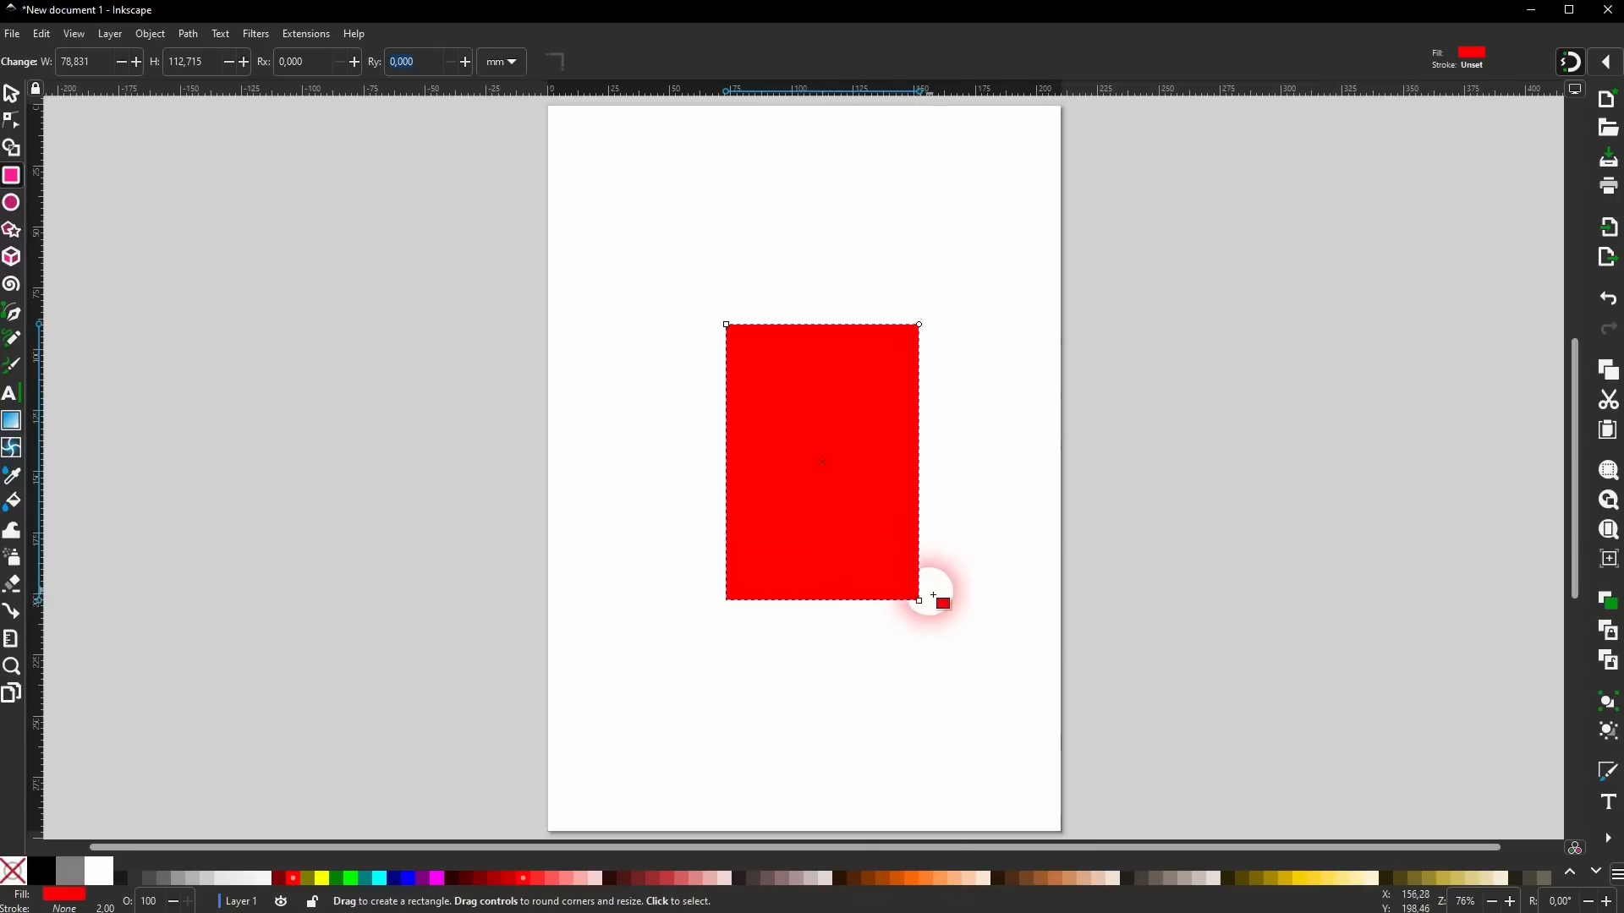
click(280, 884)
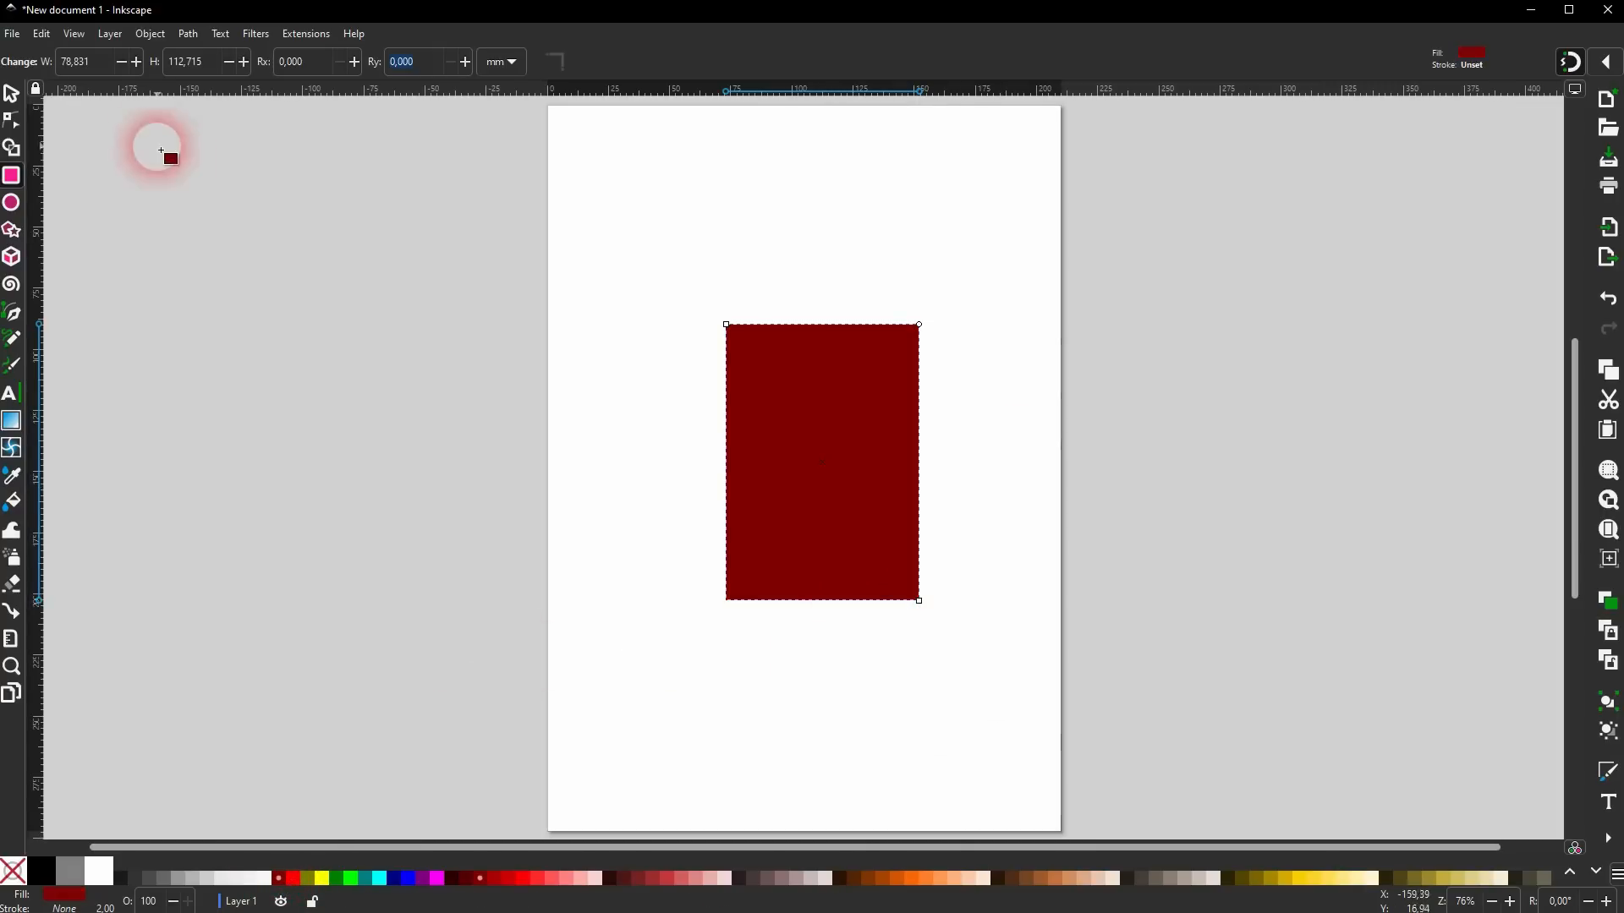
Resize the maroon rectangle to 200 by 200 mm and move it to about X 10 mm, Y 59 mm.
drag(98, 65, 79, 64)
text(200)
key(Tab)
text(200)
key(Return)
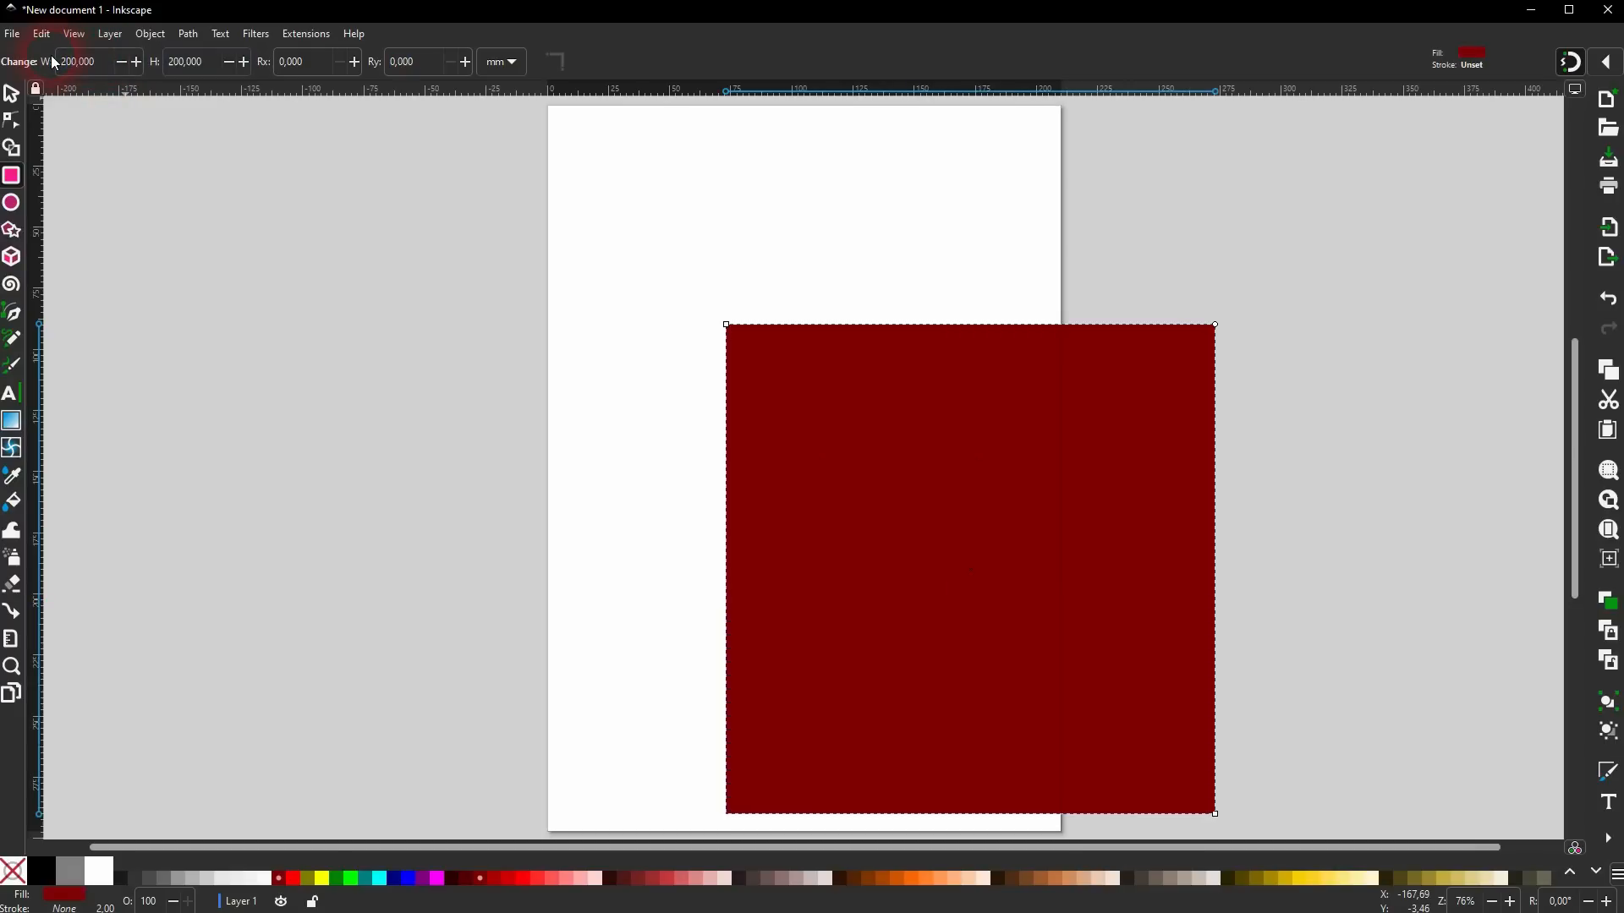
click(11, 97)
drag(1019, 500, 857, 459)
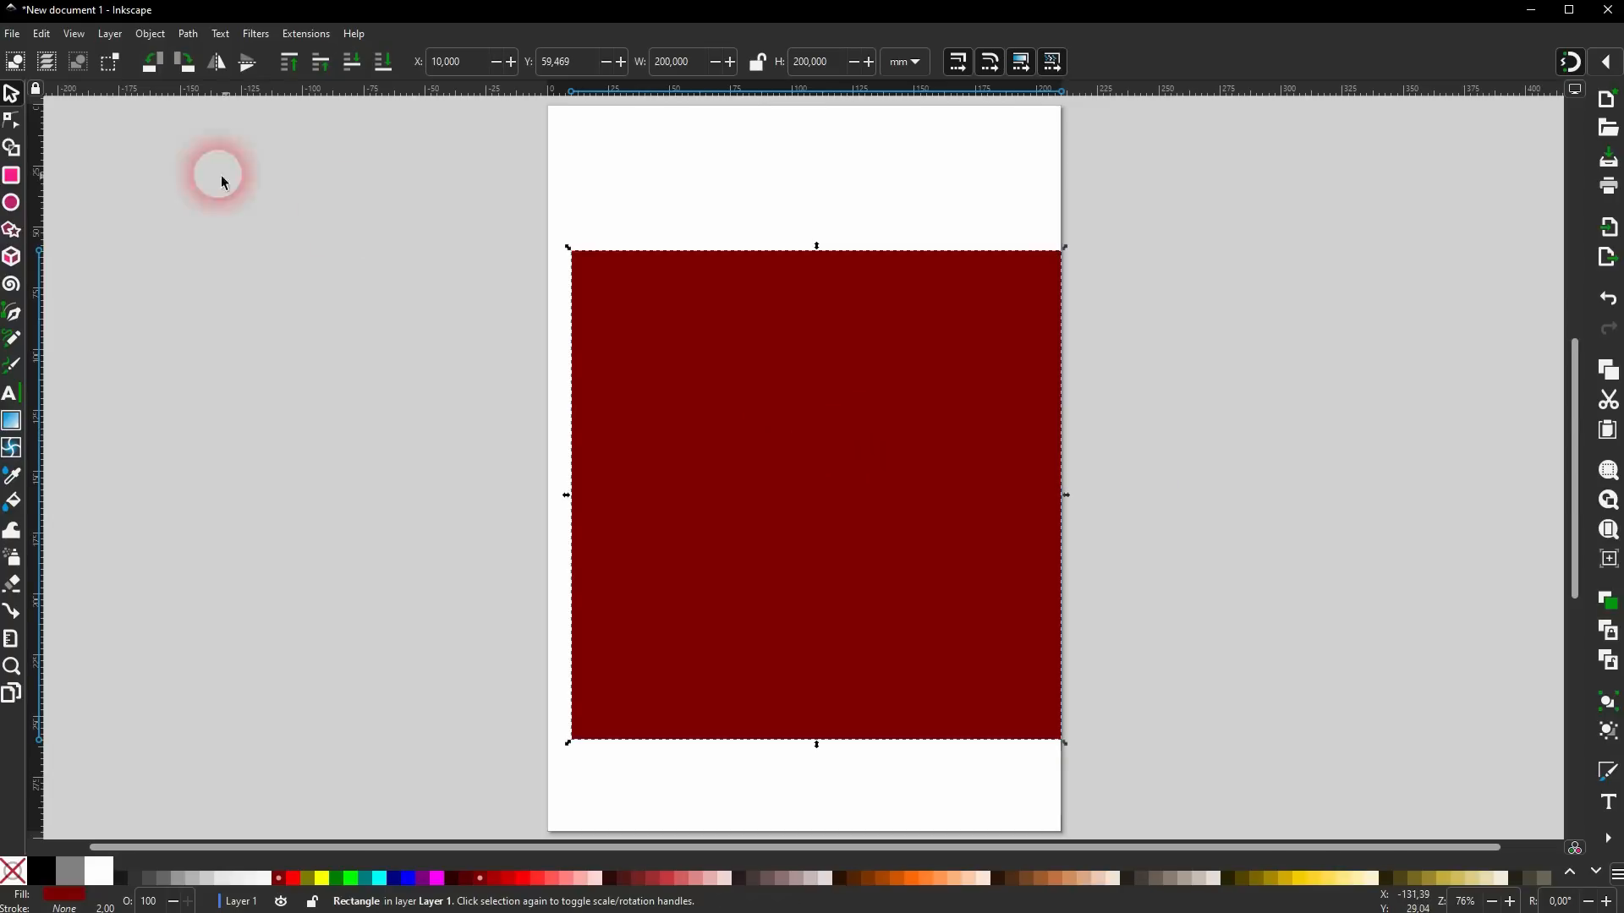
Switch the square back and forth between its scaling and rotation handles.
click(607, 414)
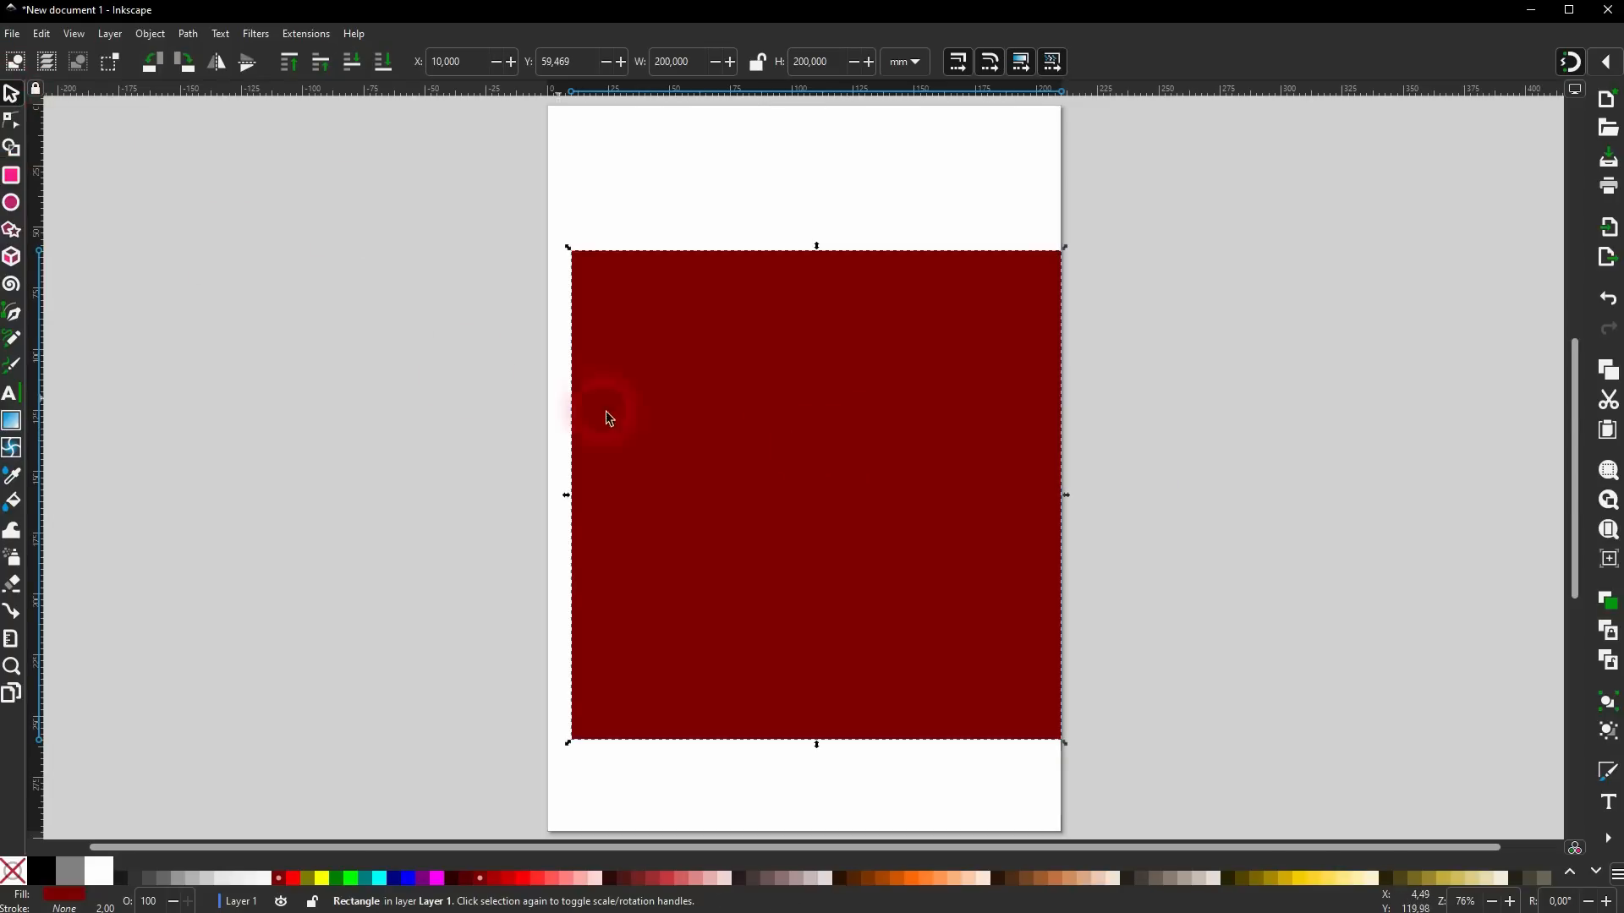
click(854, 459)
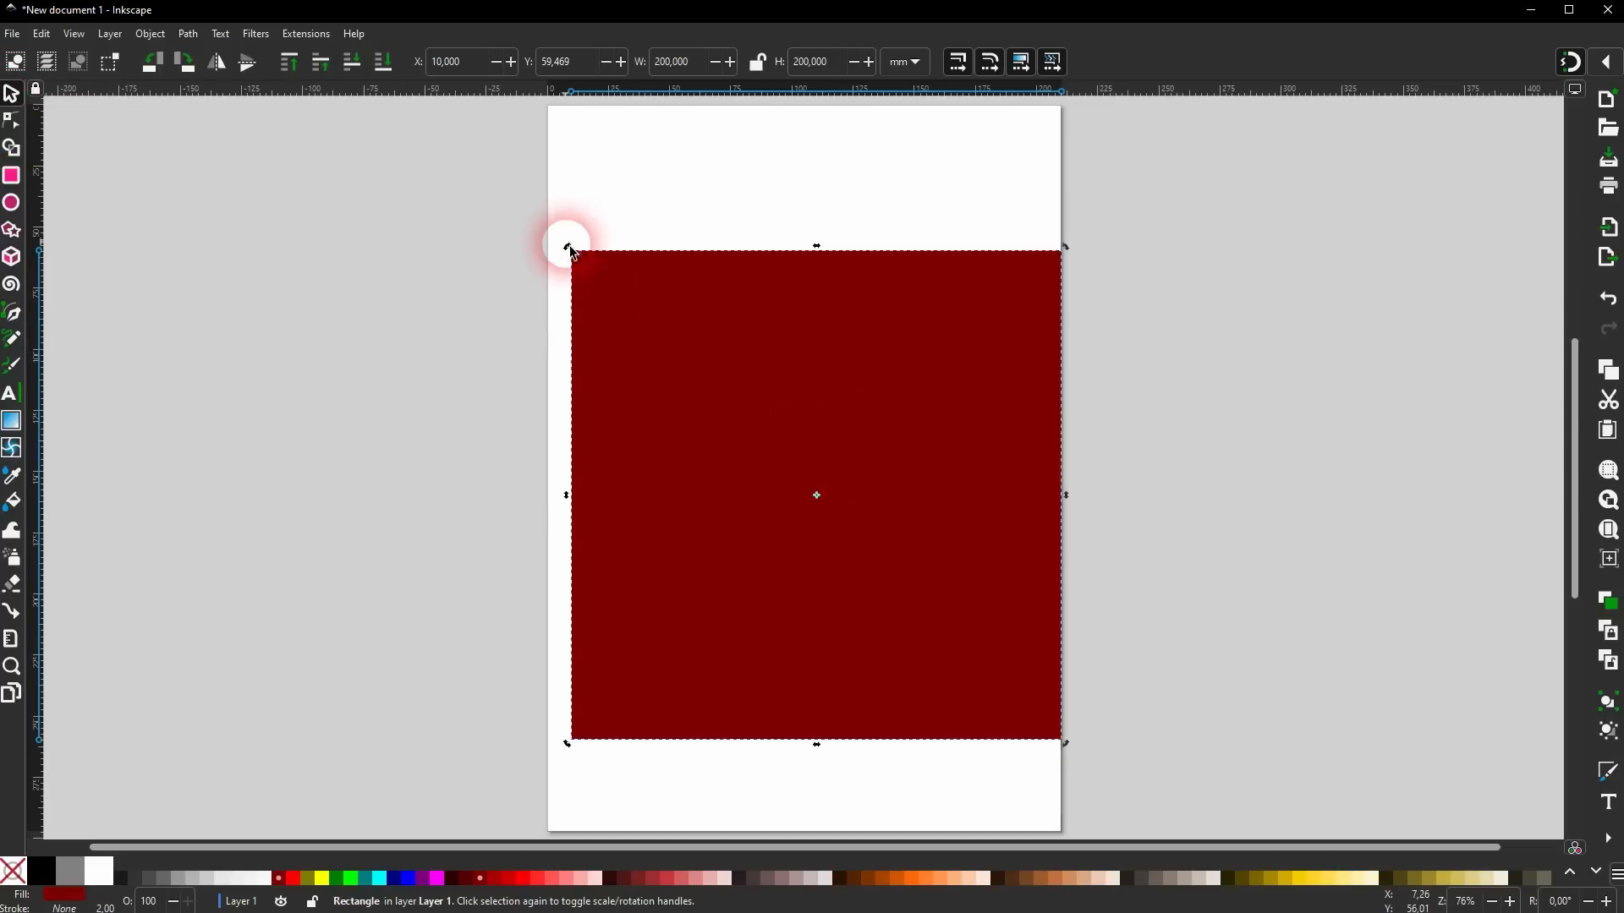
click(899, 212)
click(913, 382)
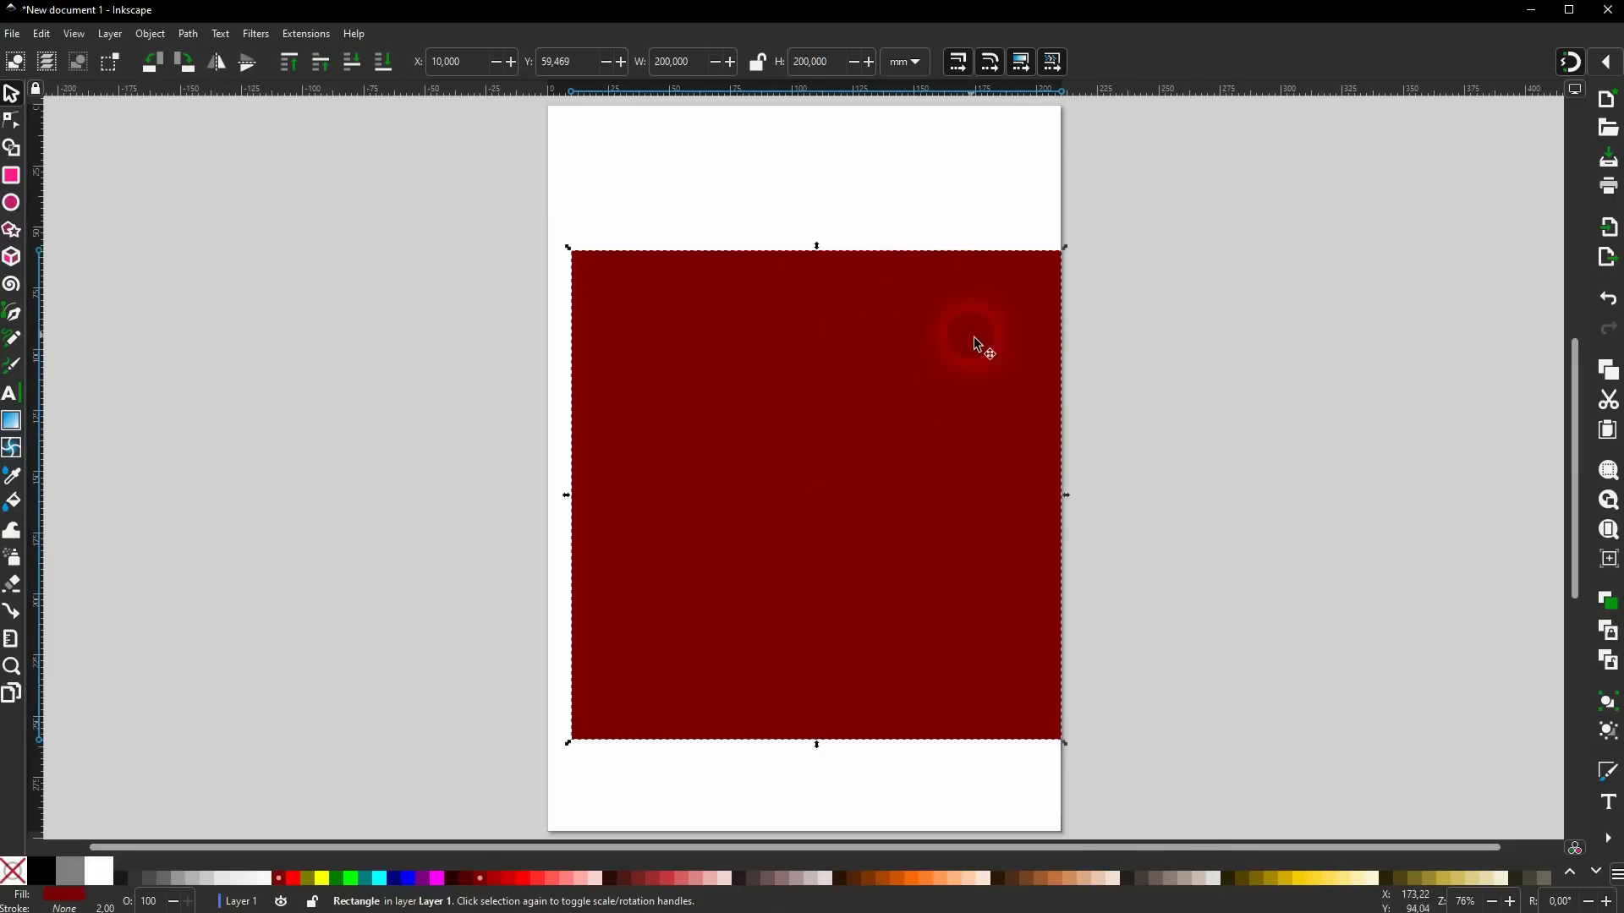
click(938, 357)
Rotate the square about 21° counterclockwise around a center near its lower-right corner, and again around a center placed closer to its middle.
drag(569, 247, 921, 402)
mouse_move(822, 503)
mouse_down()
mouse_move(840, 424)
mouse_move(812, 460)
mouse_move(843, 487)
mouse_up()
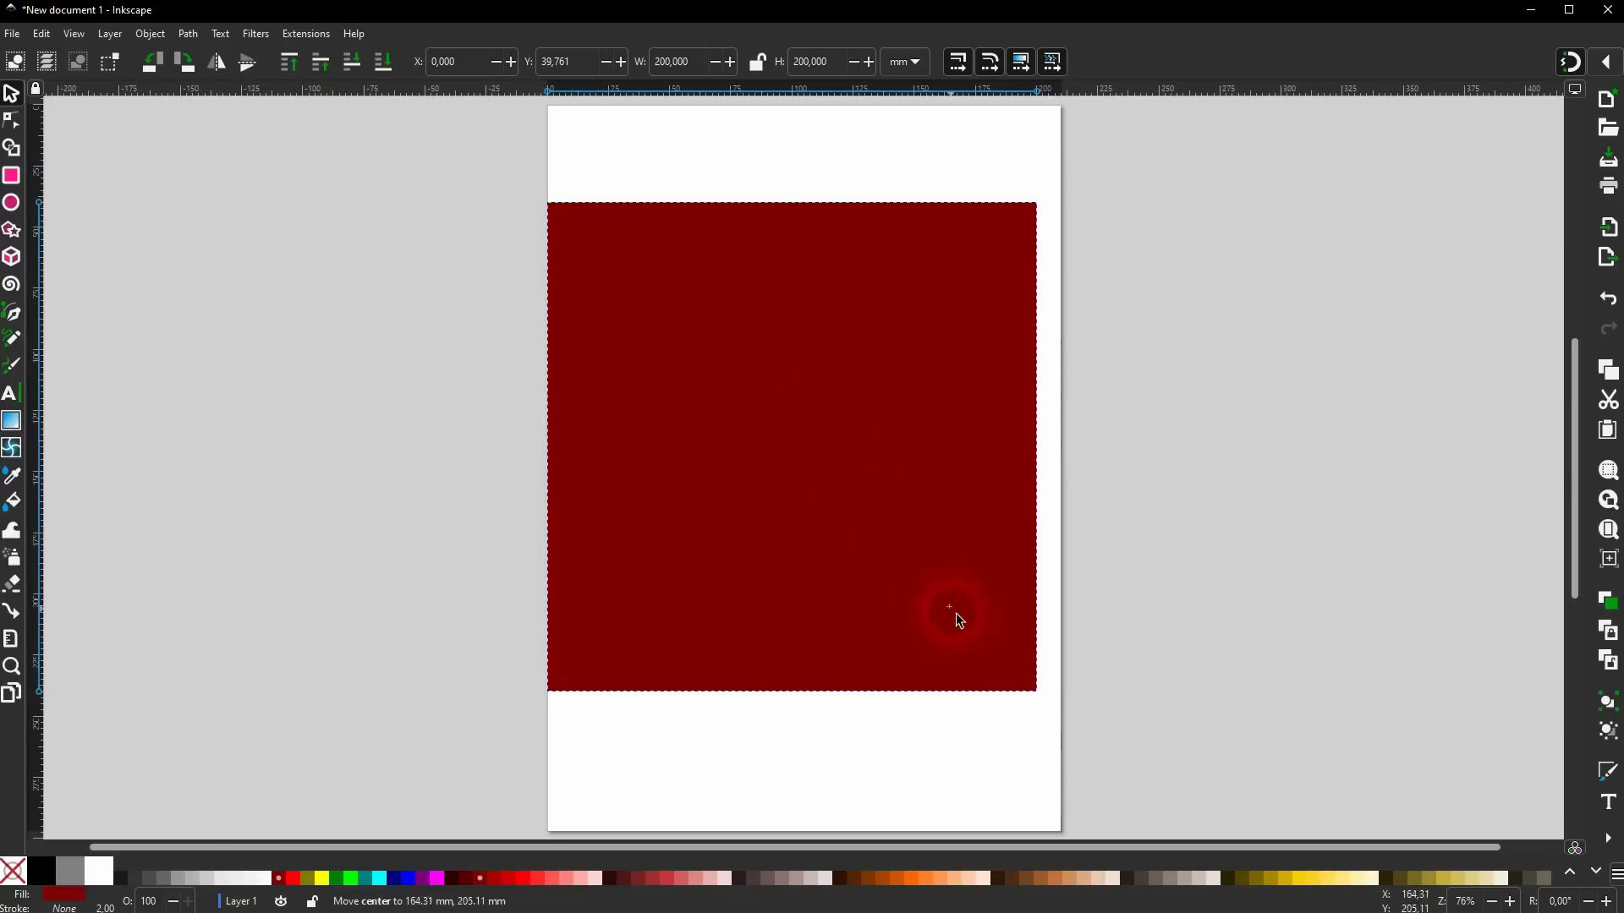
drag(1043, 701, 1017, 665)
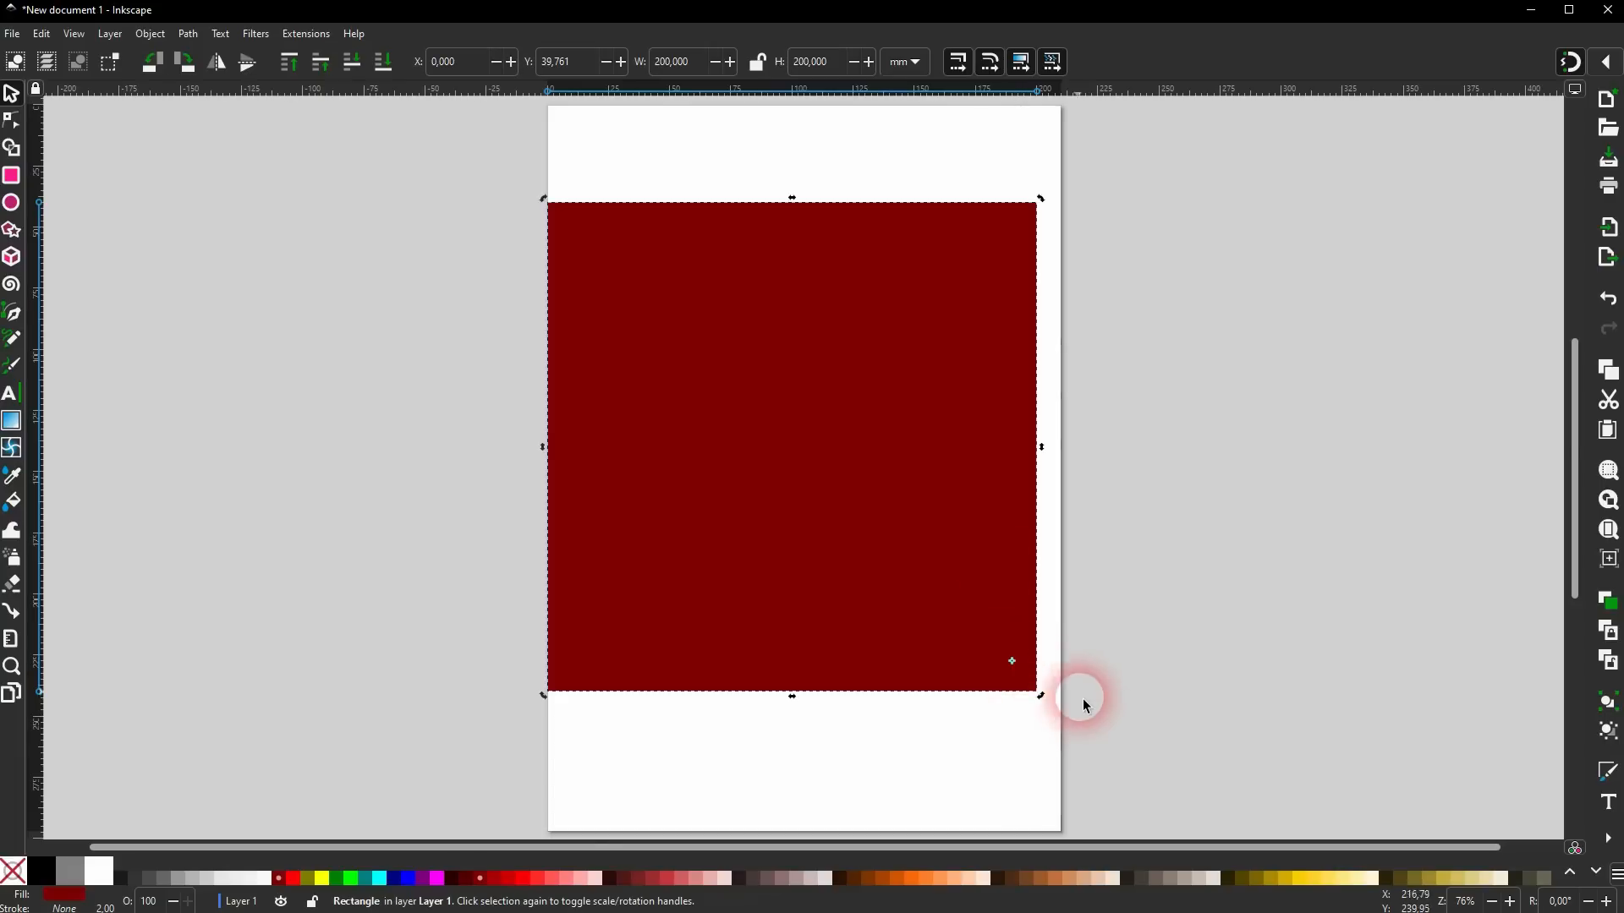
drag(544, 199, 573, 467)
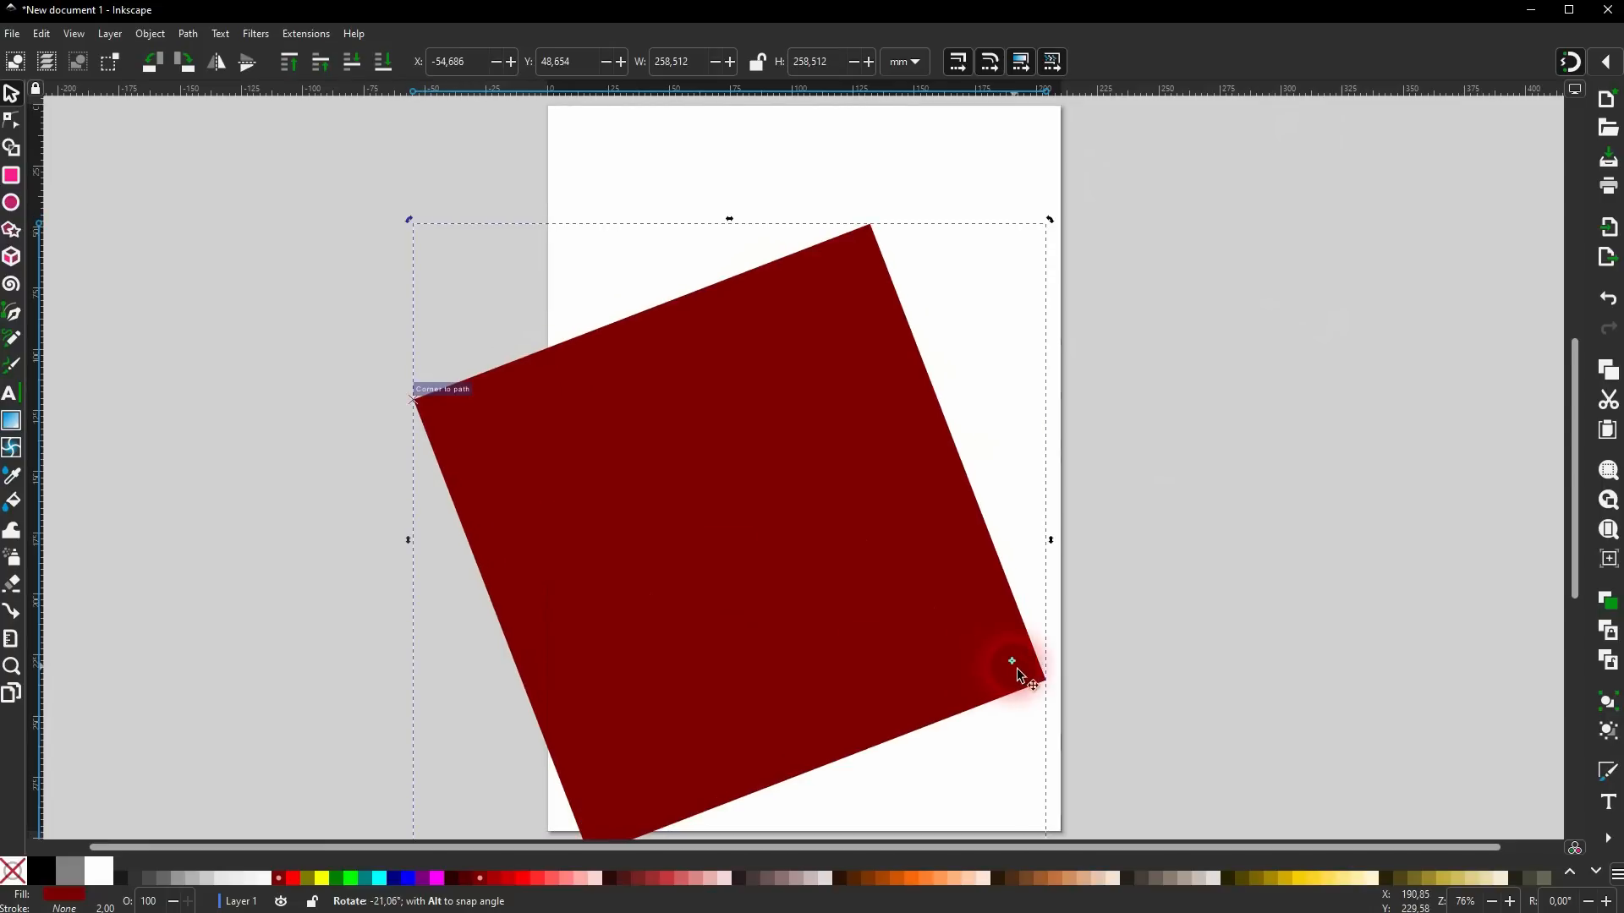
mouse_move(1019, 668)
mouse_down()
mouse_move(834, 616)
mouse_move(696, 537)
mouse_up()
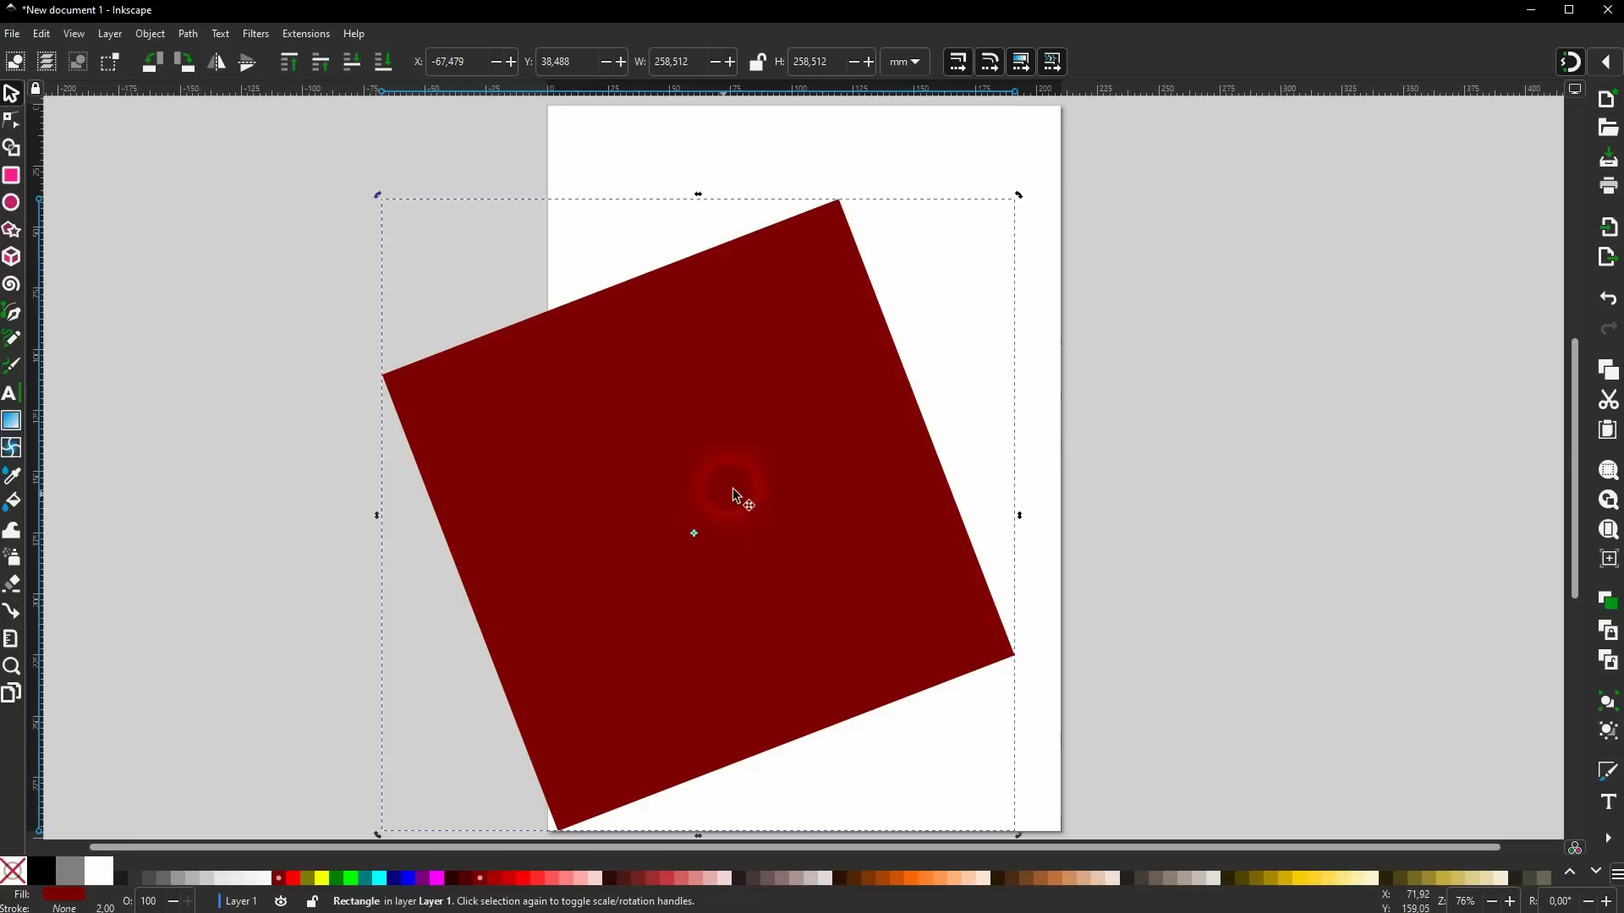
drag(1022, 200, 586, 605)
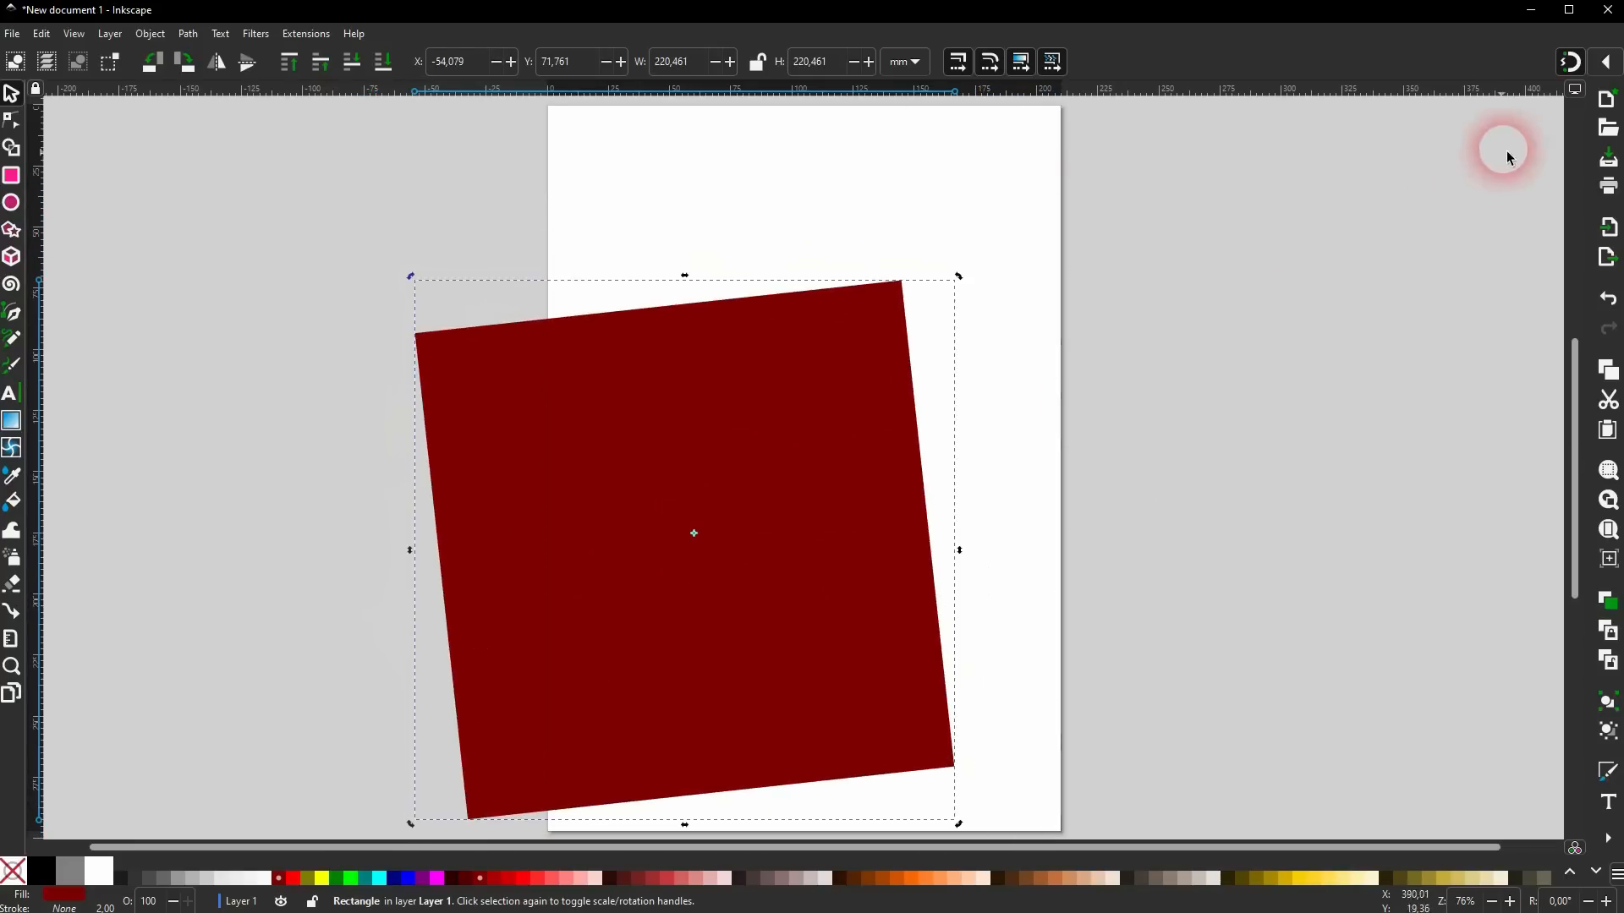
Enable snapping to object midpoints and object rotation centers, and reposition the square's rotation center.
click(1607, 62)
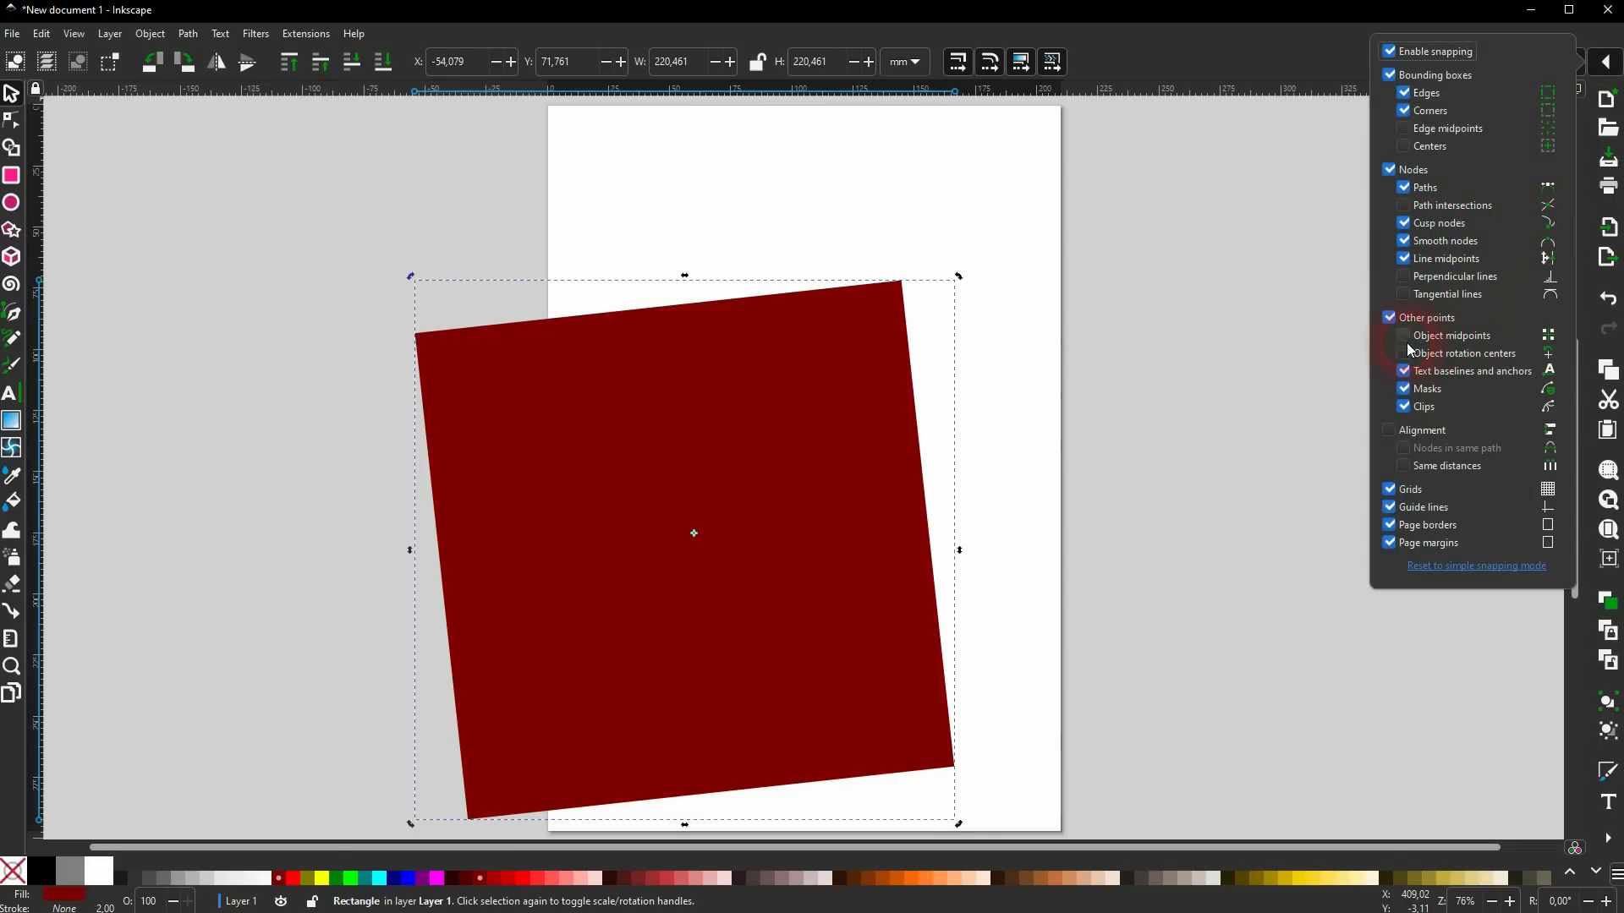
click(702, 544)
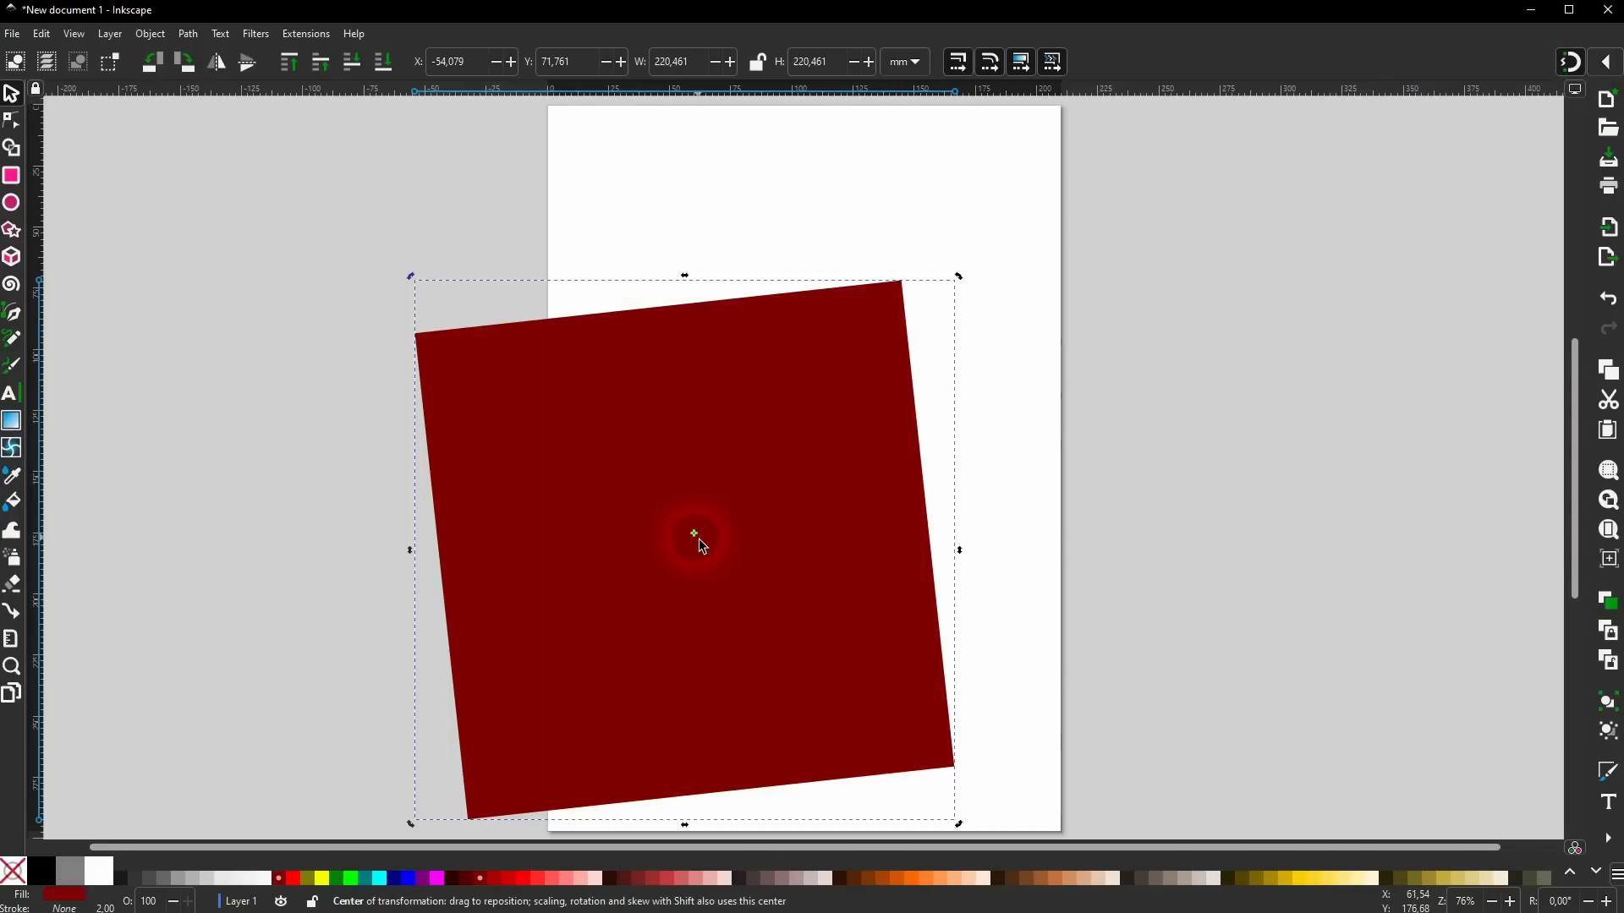
mouse_move(701, 544)
mouse_down()
mouse_move(726, 570)
mouse_move(659, 544)
mouse_move(651, 562)
mouse_move(686, 617)
mouse_up()
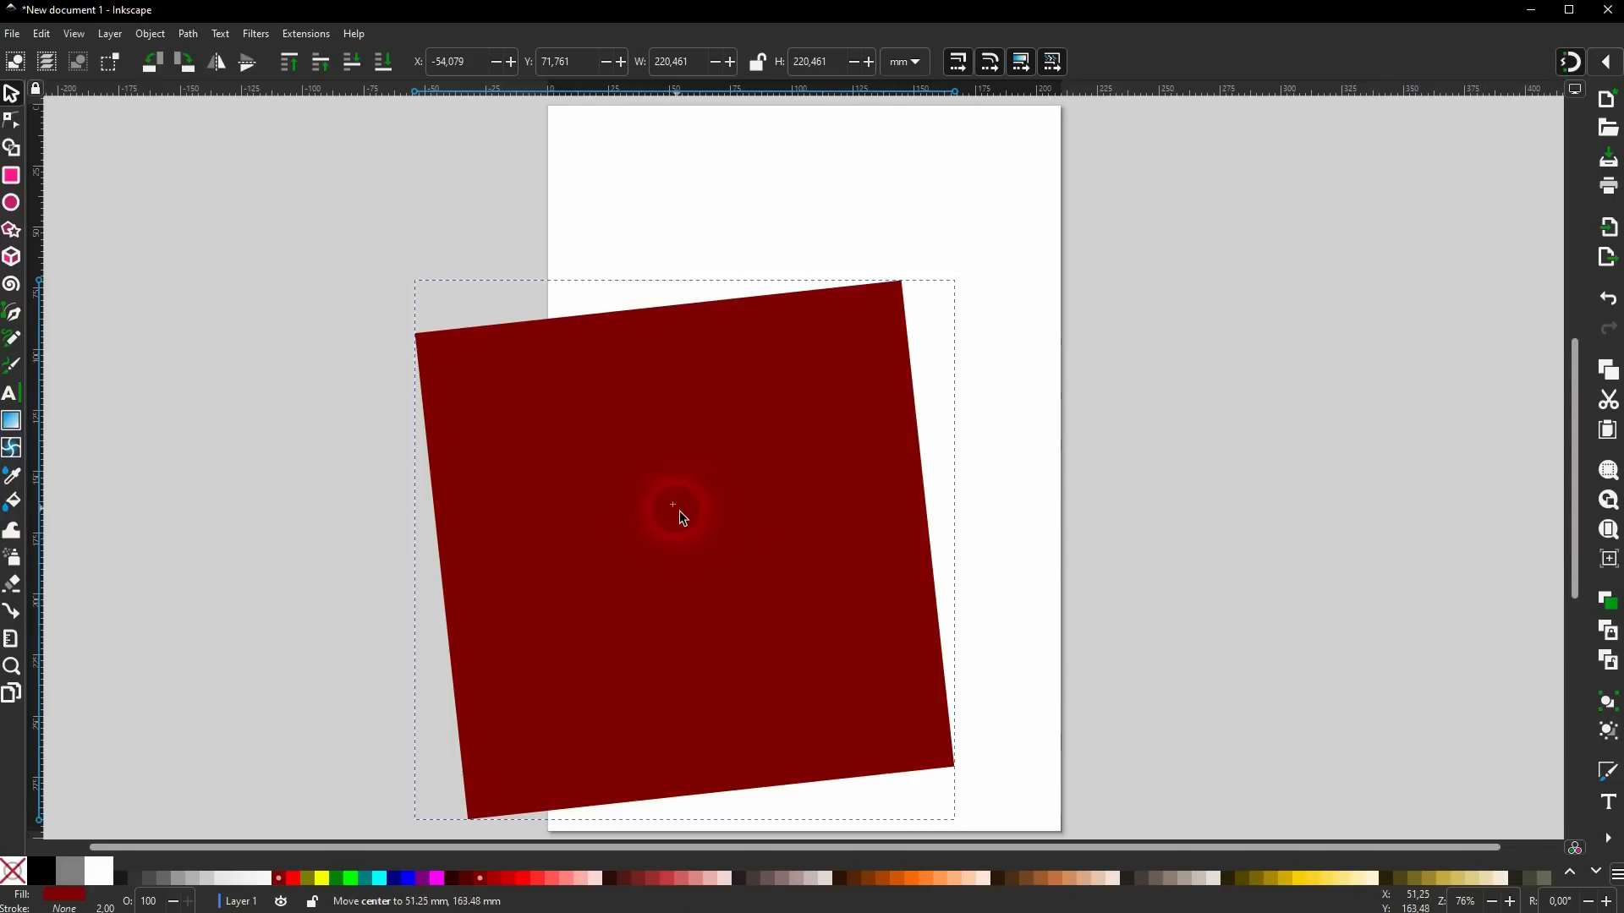
drag(675, 523, 675, 517)
Disable snapping to object midpoints and place the square's rotation center slightly below its middle.
click(1605, 64)
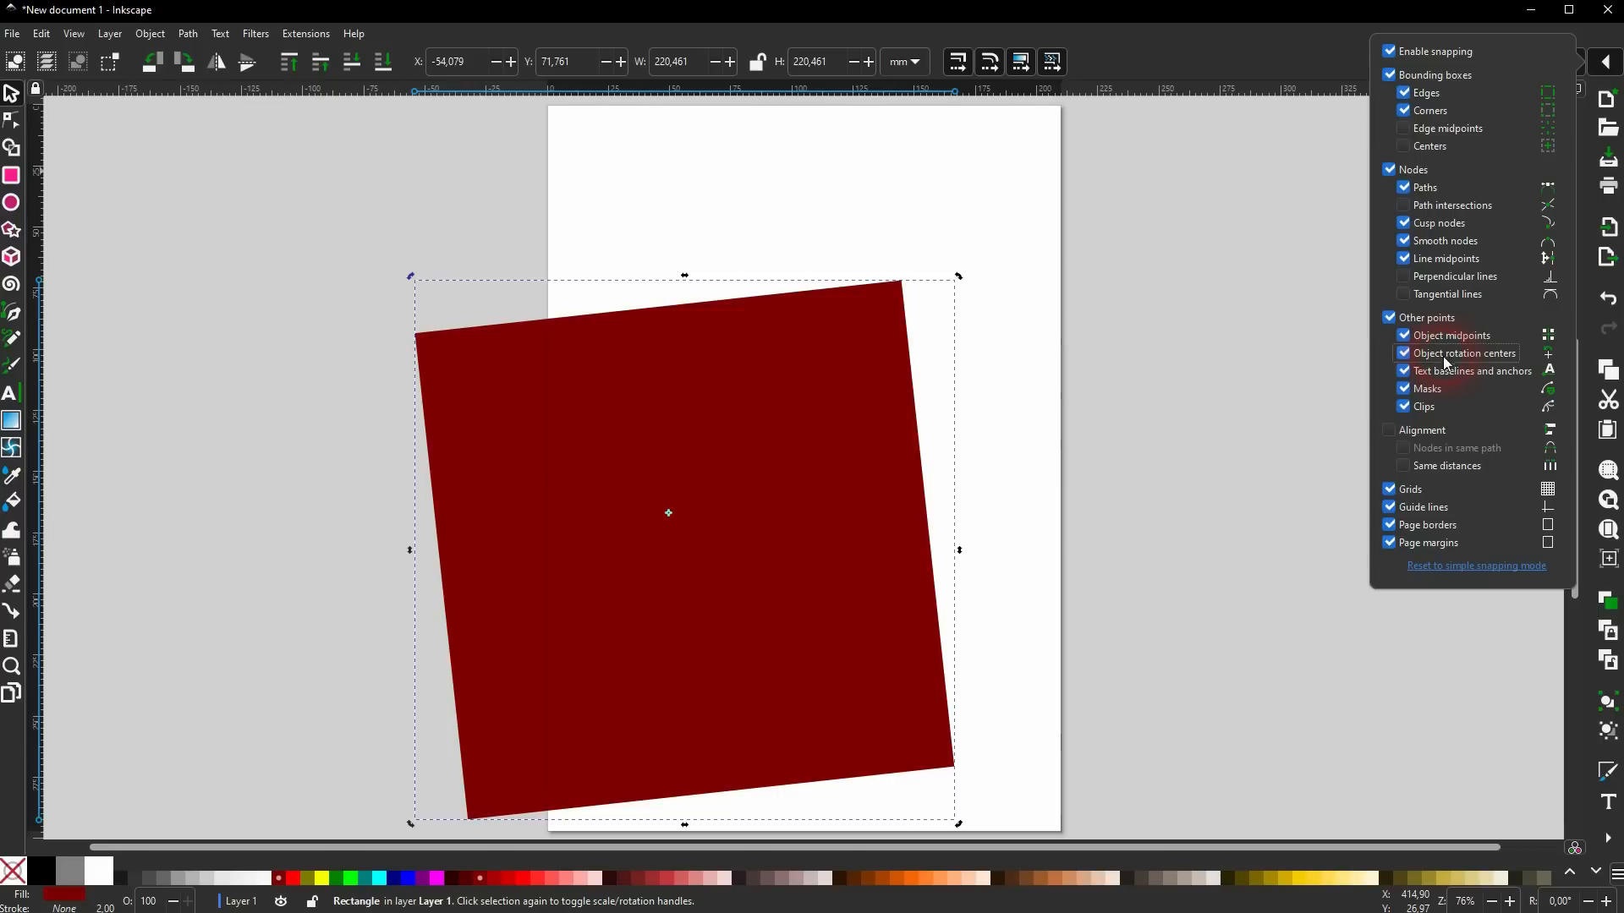
click(1403, 338)
click(666, 528)
drag(674, 518, 701, 547)
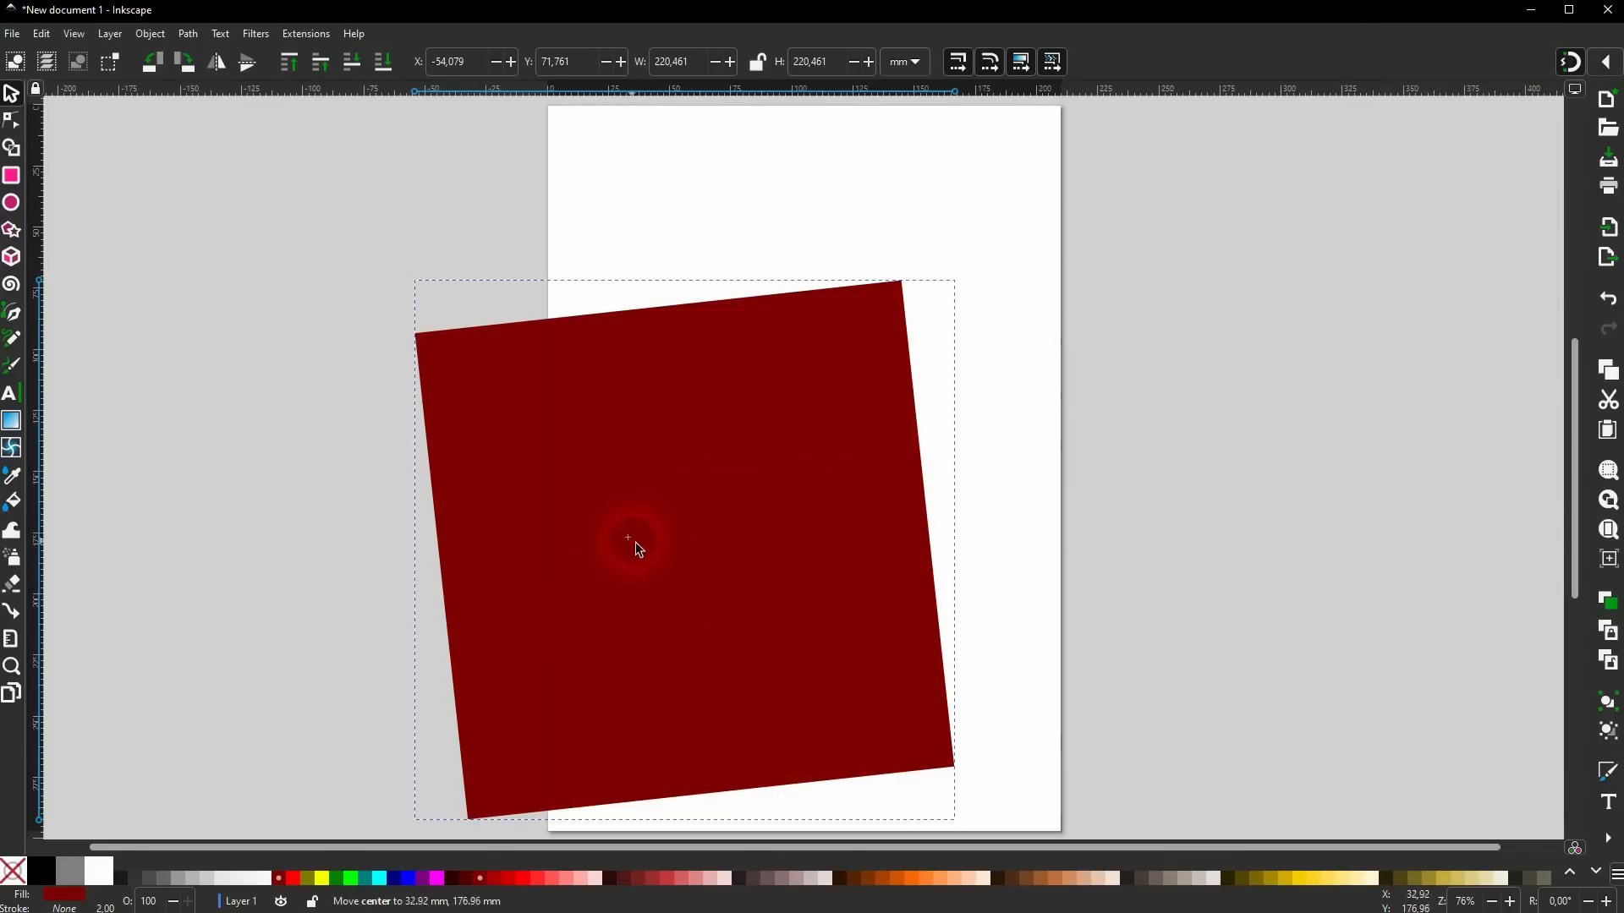
drag(691, 581, 692, 581)
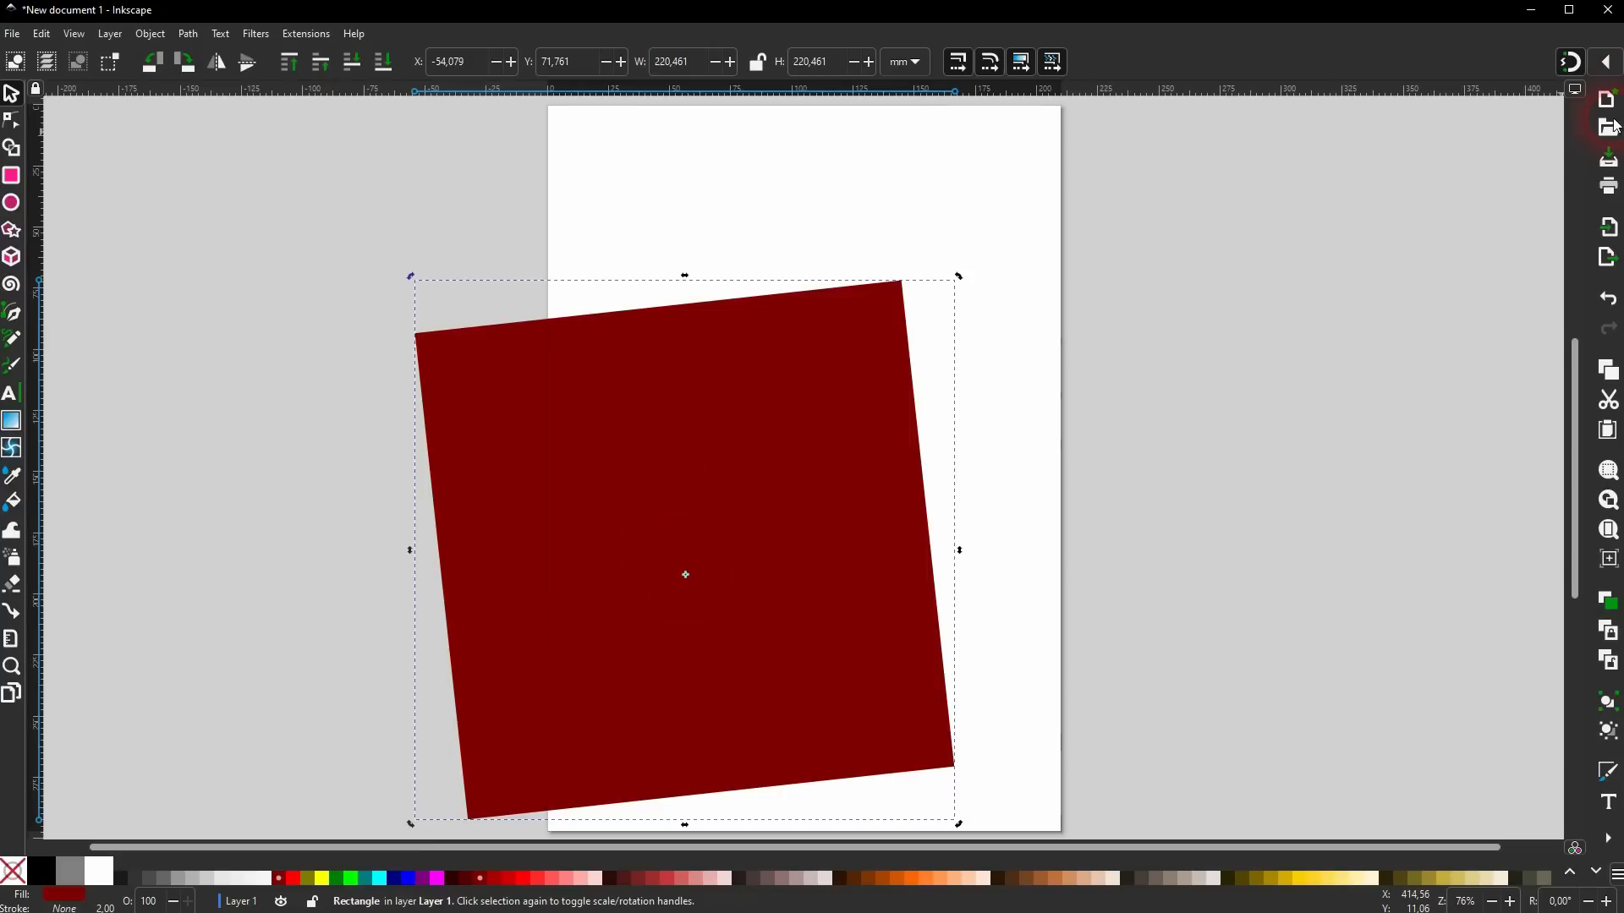
Re-enable snapping to object midpoints and snap the rotation center to the exact middle of the square.
click(1609, 71)
click(1404, 337)
click(692, 587)
drag(696, 587, 740, 532)
drag(664, 601, 694, 567)
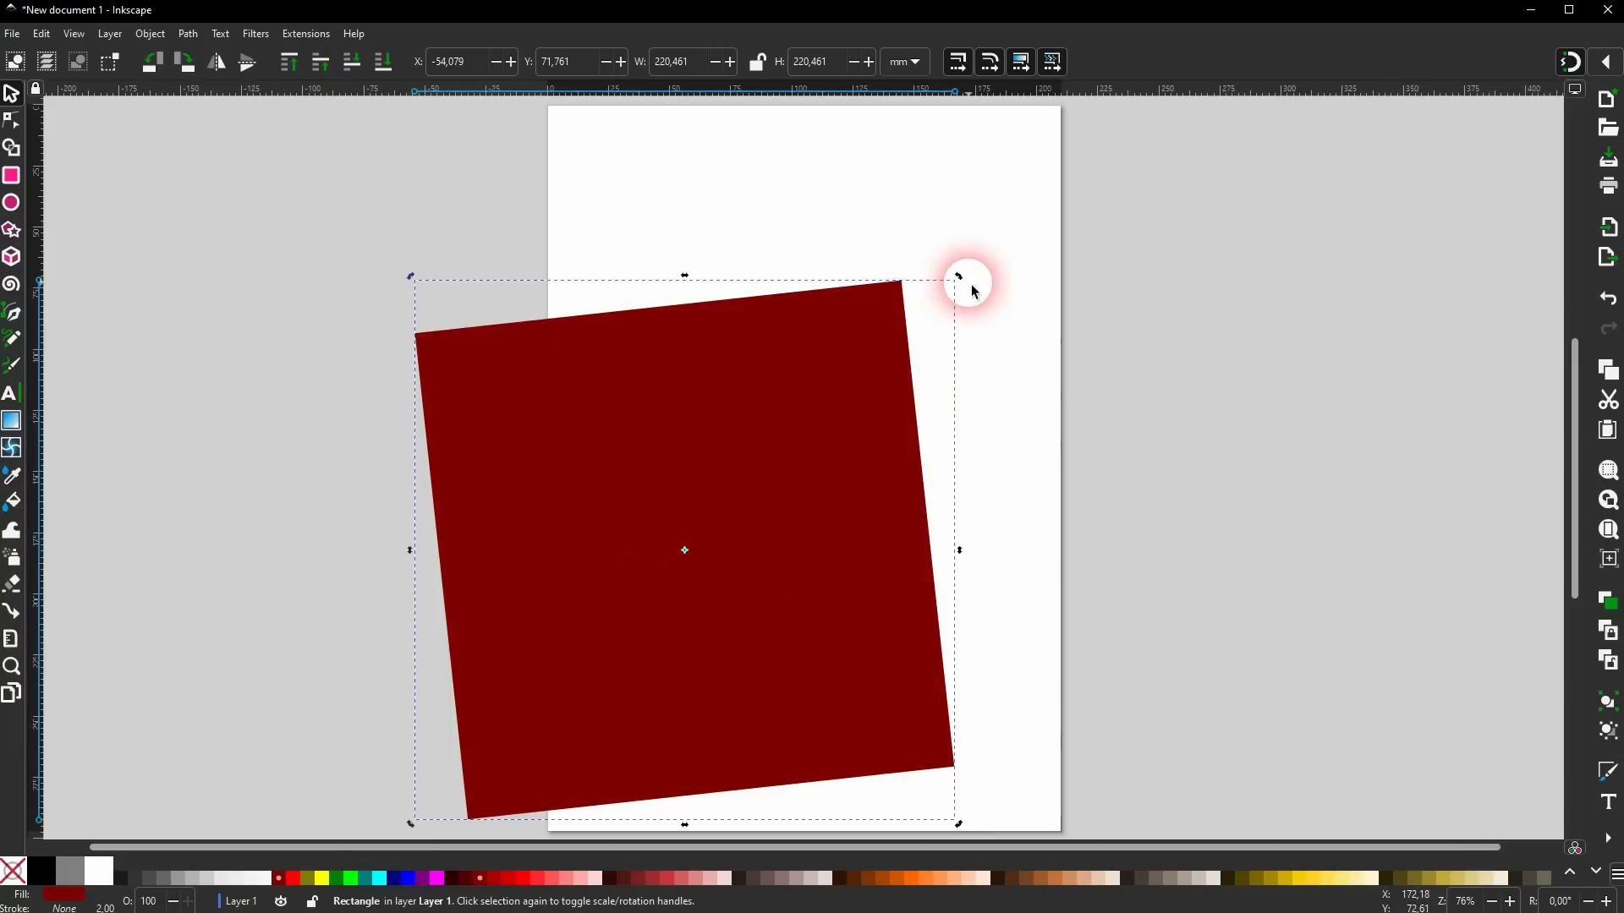
Rotate the square slightly around its midpoint and move it to about X -15 mm, Y 51 mm.
drag(961, 274, 817, 428)
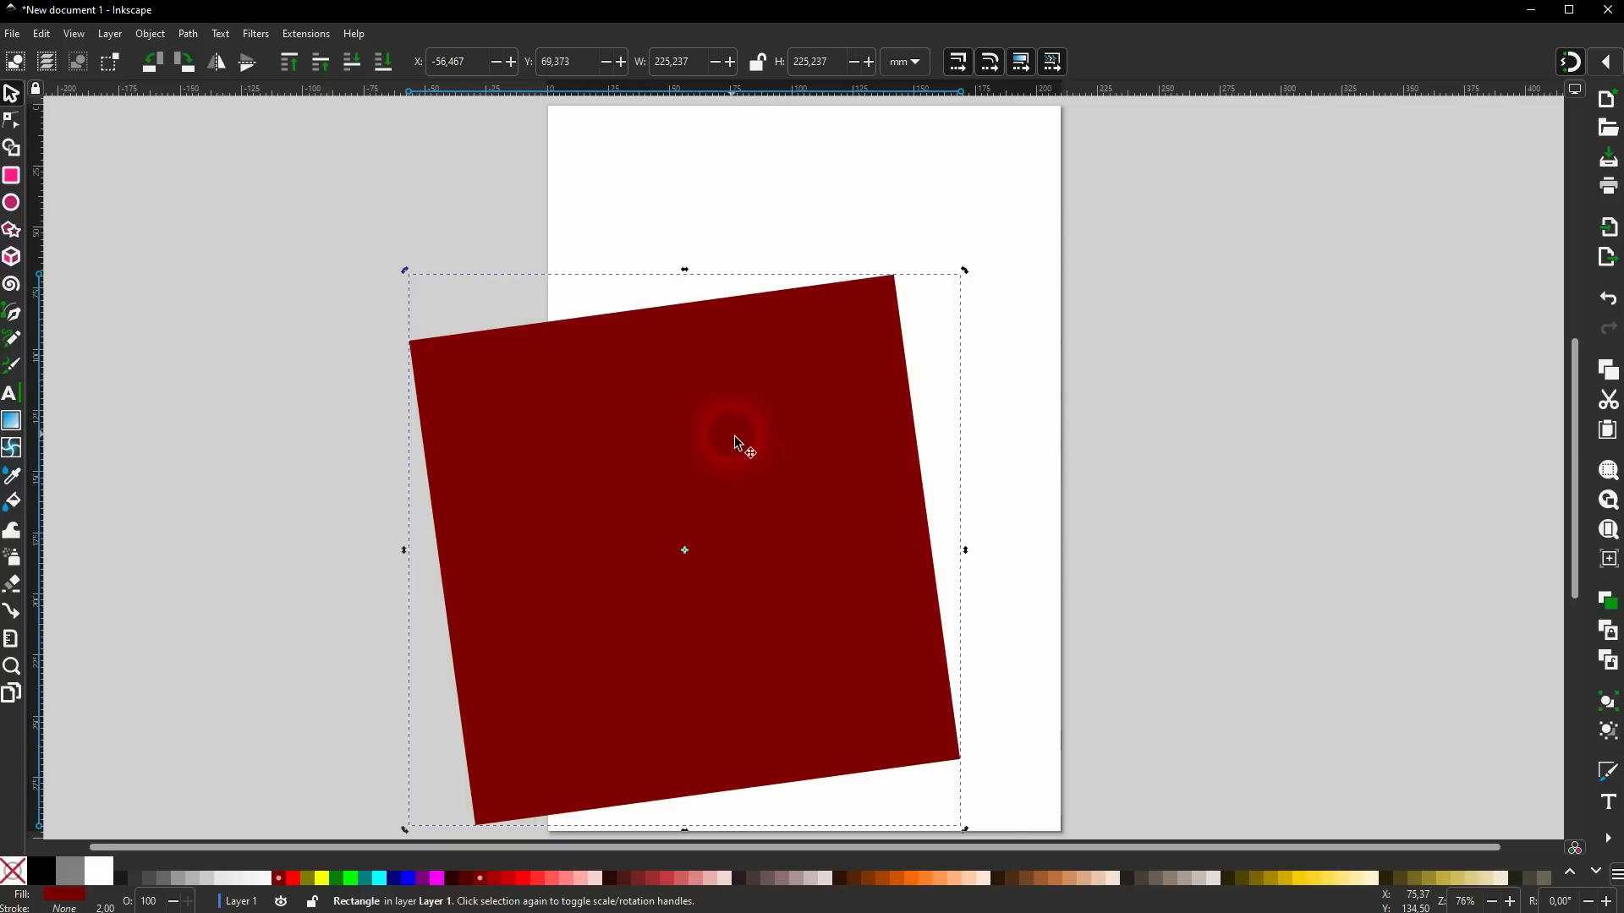
drag(723, 442, 824, 395)
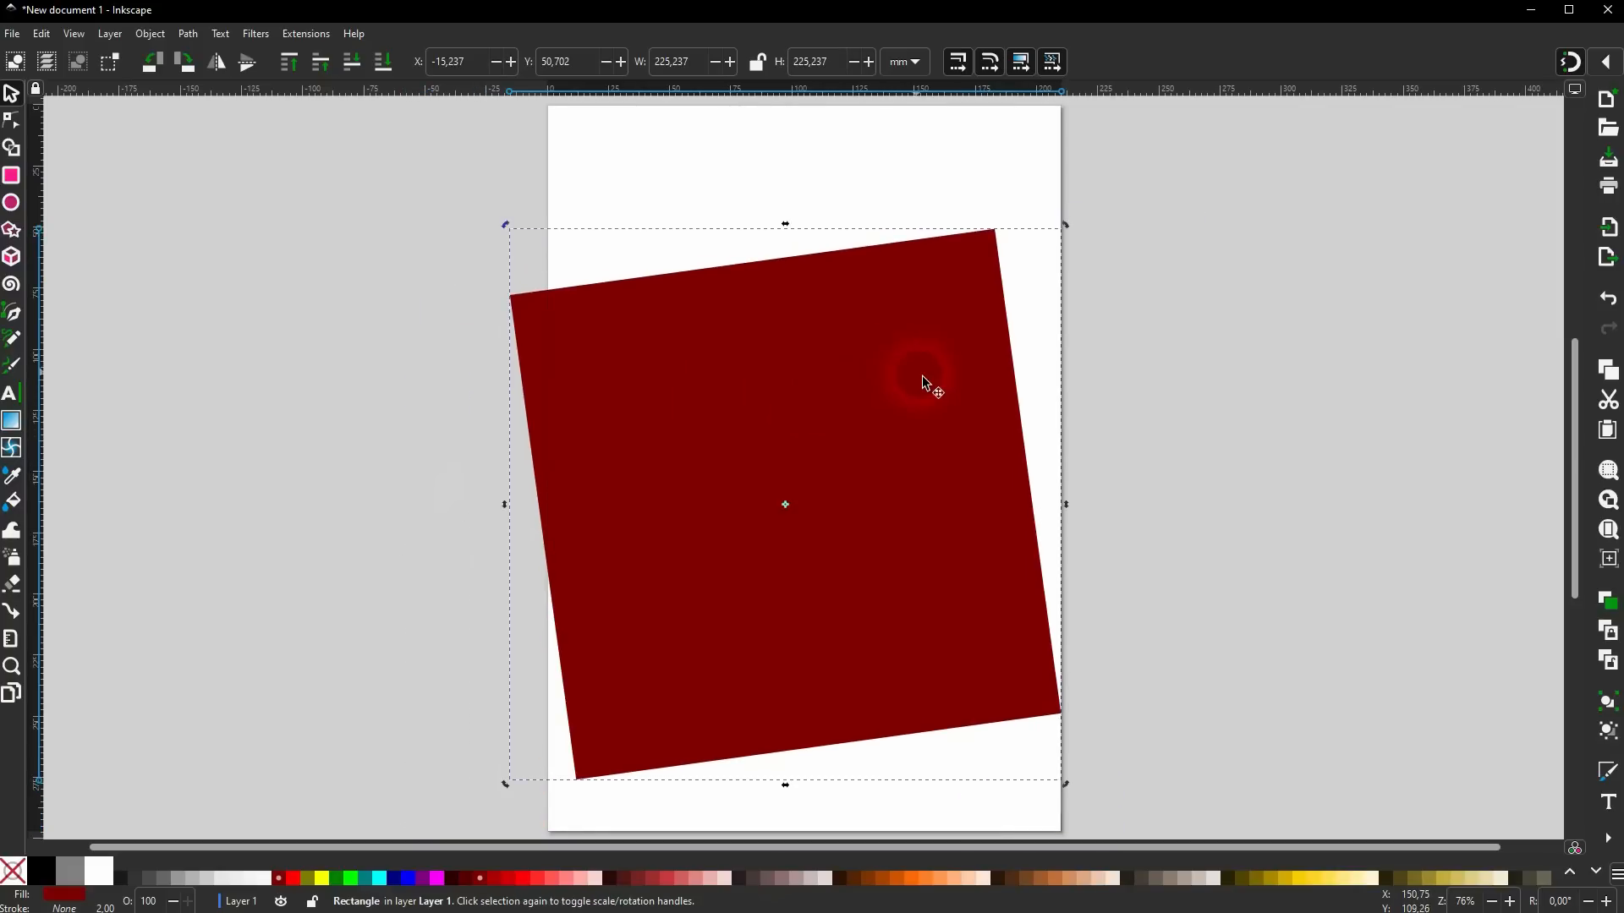
Delete the tilted square and draw a new maroon square about 82 by 82 mm near the middle of the page.
key(Delete)
click(11, 175)
drag(697, 334, 902, 546)
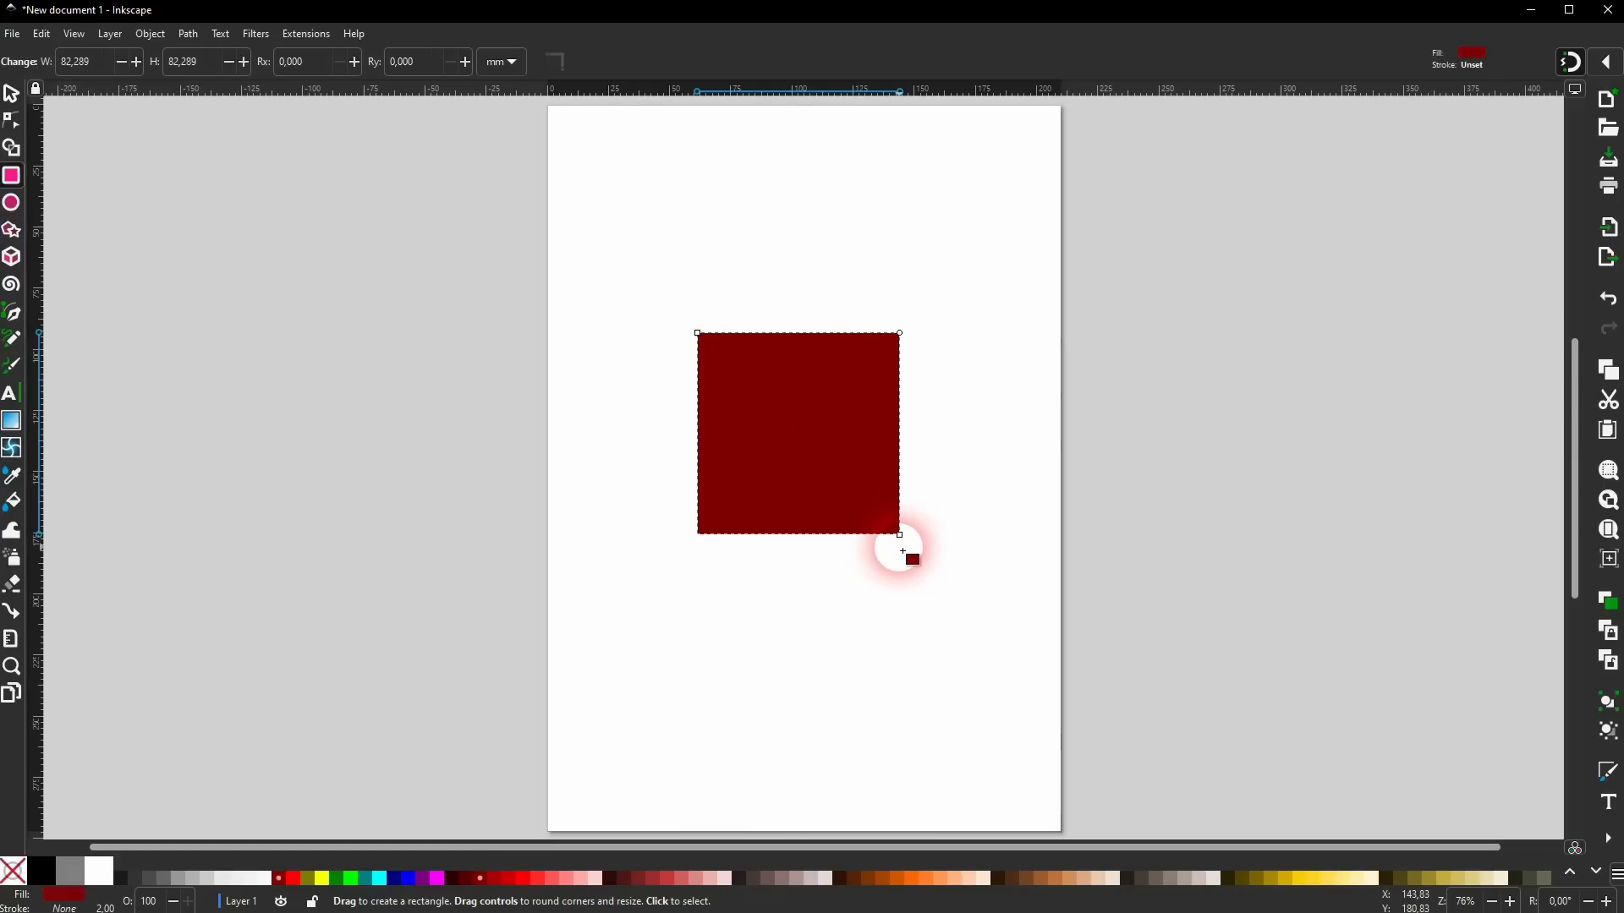
Rotate the square 45° around its center into a diamond and move it to X 0 mm, about Y 83 mm.
click(17, 98)
click(892, 482)
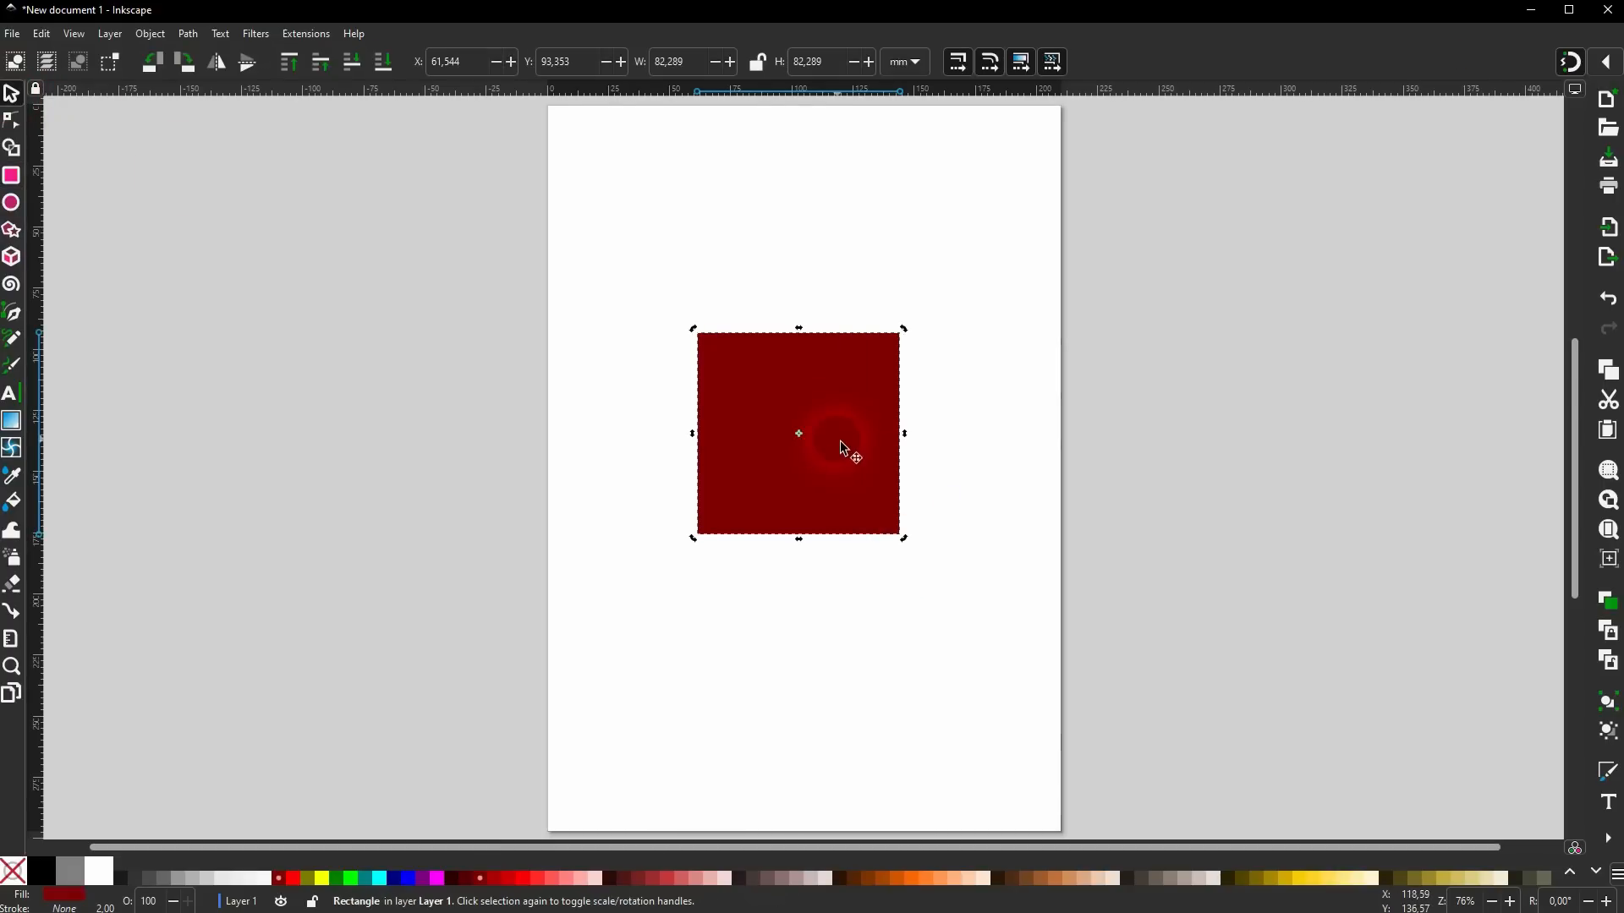
drag(914, 338, 805, 291)
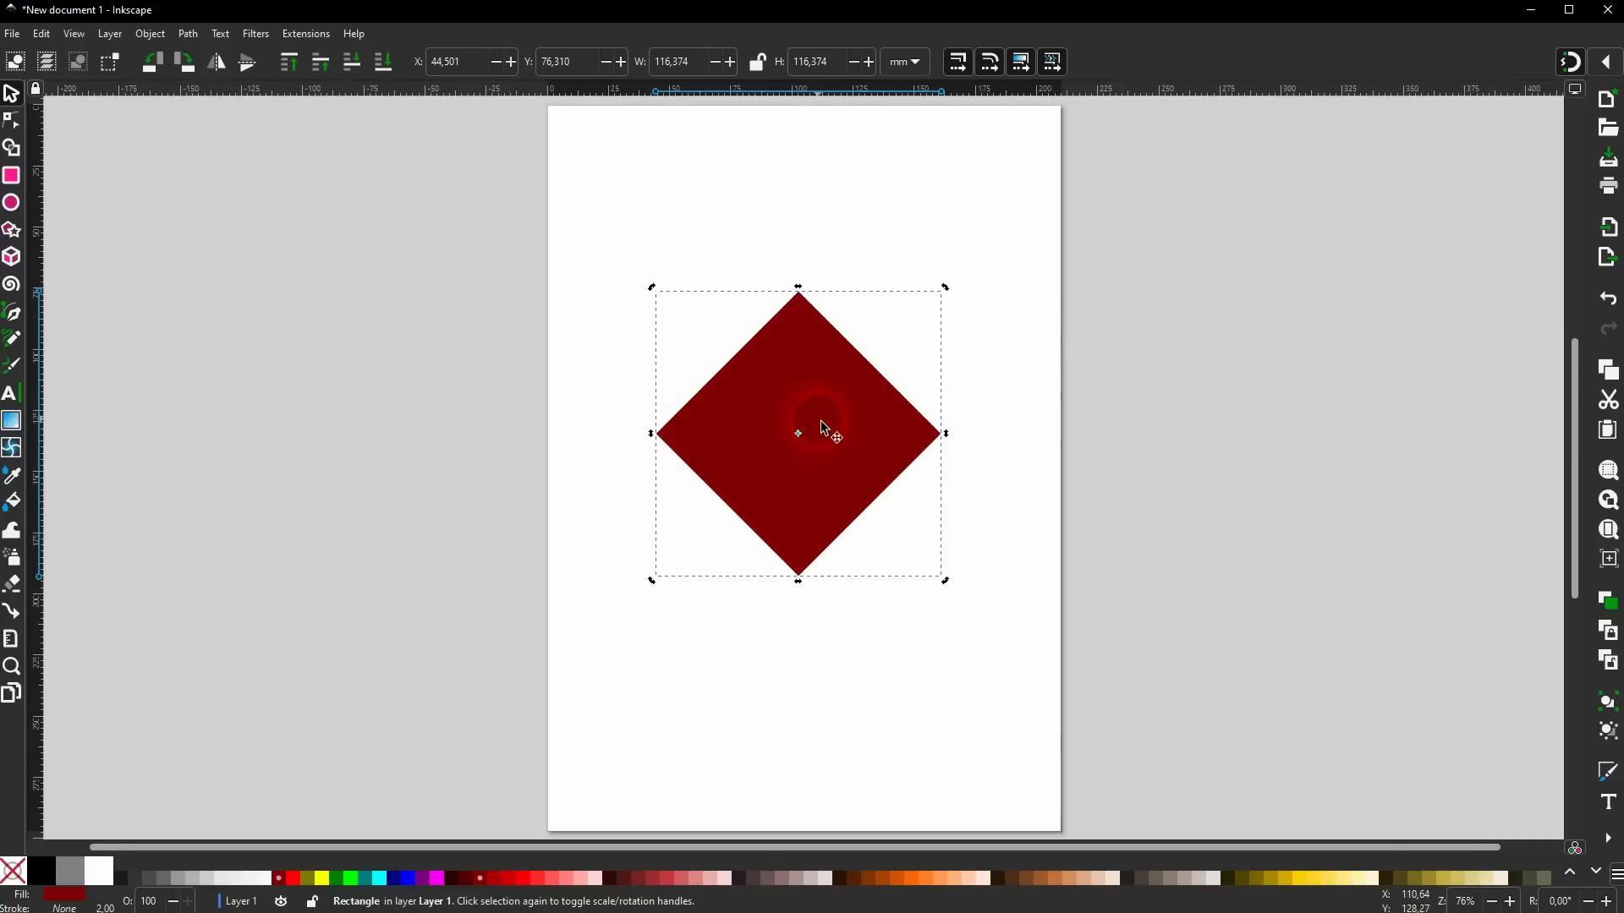
click(1015, 424)
drag(874, 436, 763, 454)
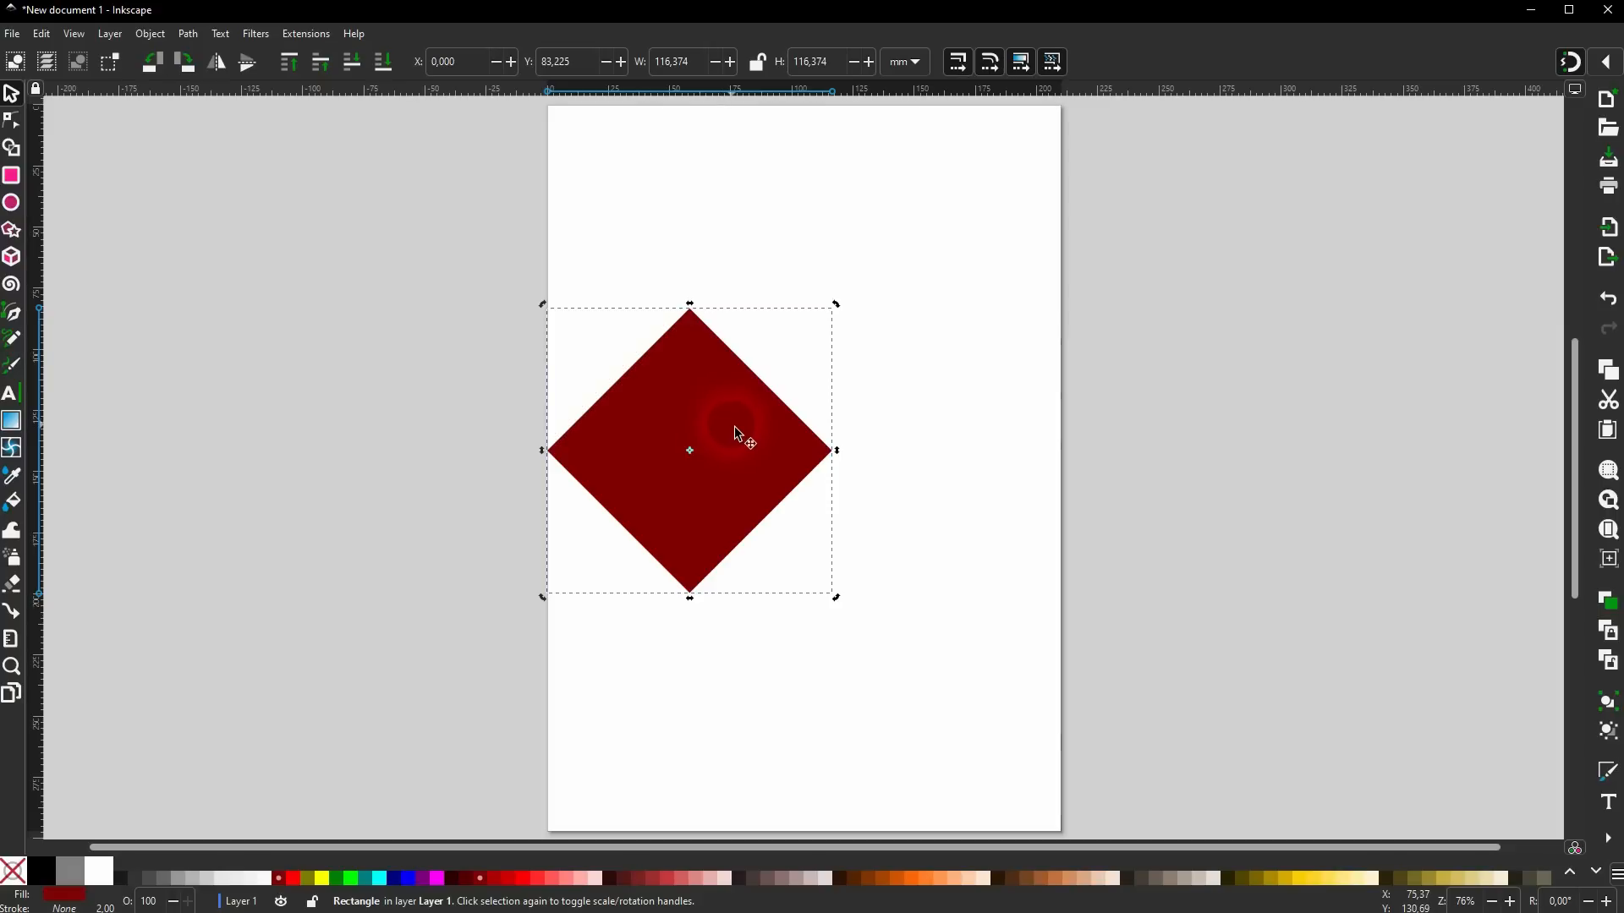
Duplicate the diamond four times and arrange the copies as an evenly spaced, overlapping horizontal row ending at about X 116 mm.
key(ctrl+d)
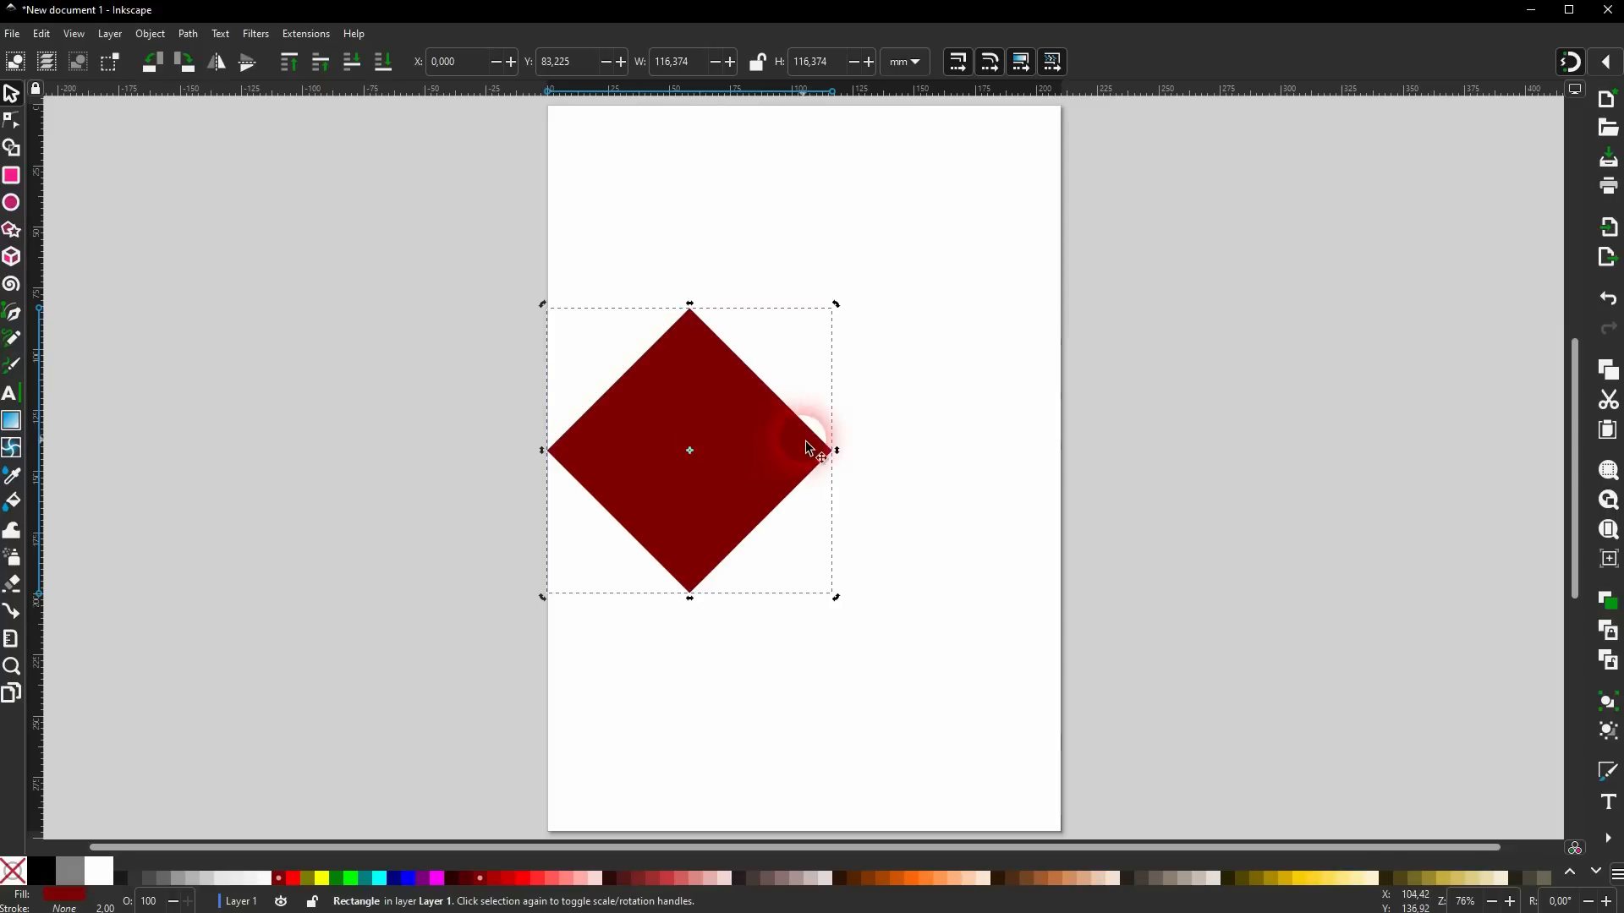
drag(727, 430, 1005, 415)
key(ctrl+d)
key(ctrl+d)
key(ctrl+d)
click(1259, 497)
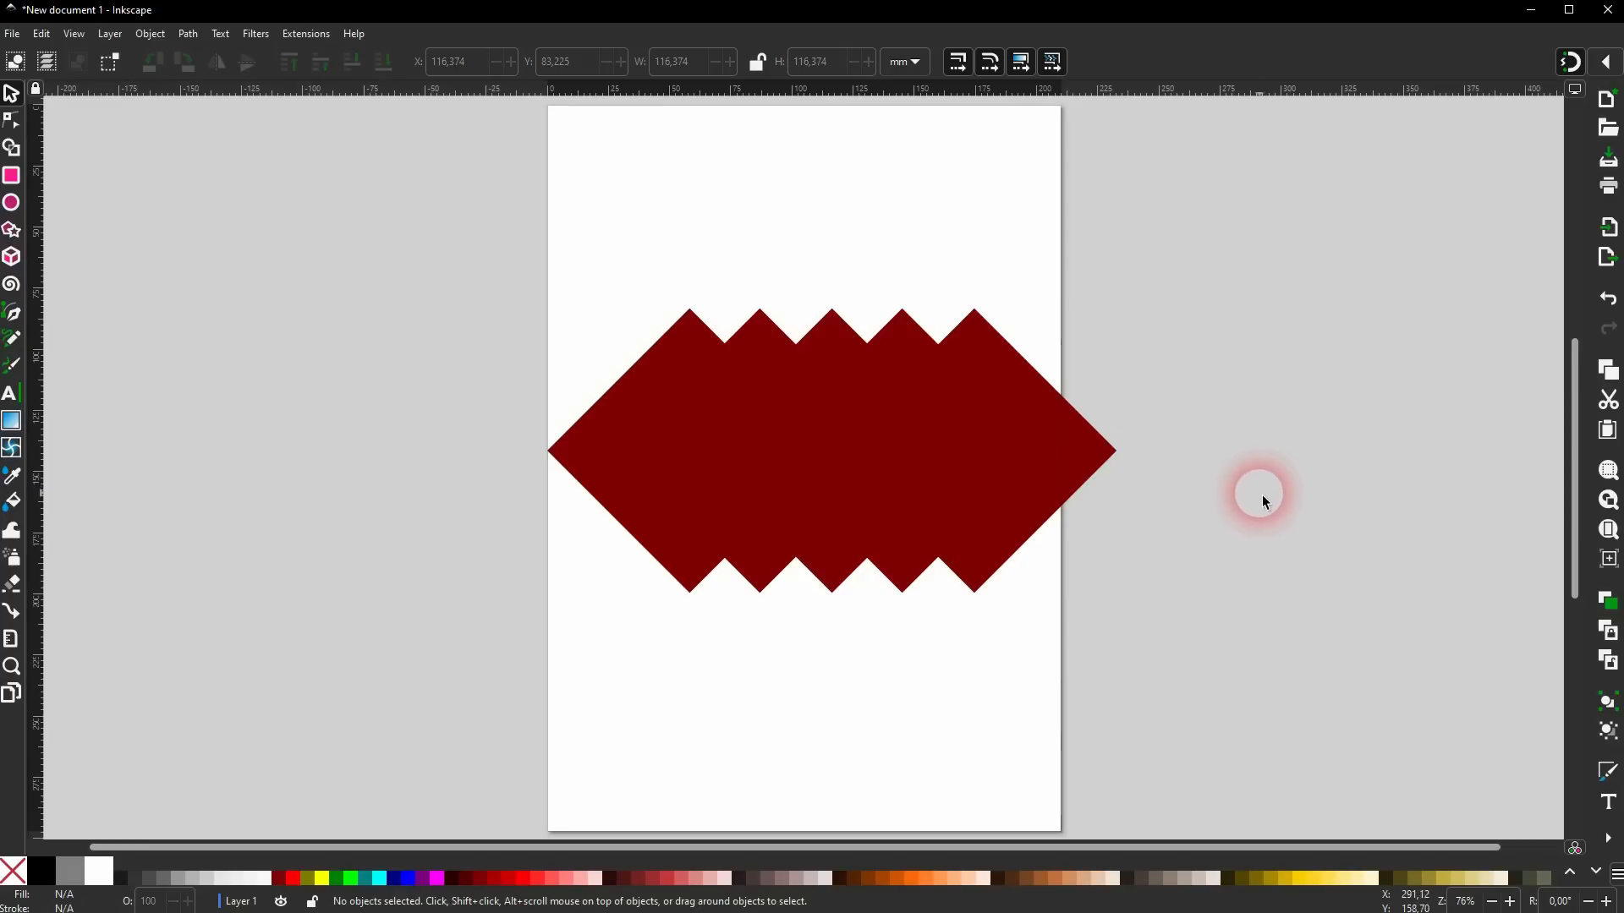
Recolor the four copies from the rightmost inward with light pink, light red, pure red and dark red, leaving the leftmost diamond maroon.
click(1096, 464)
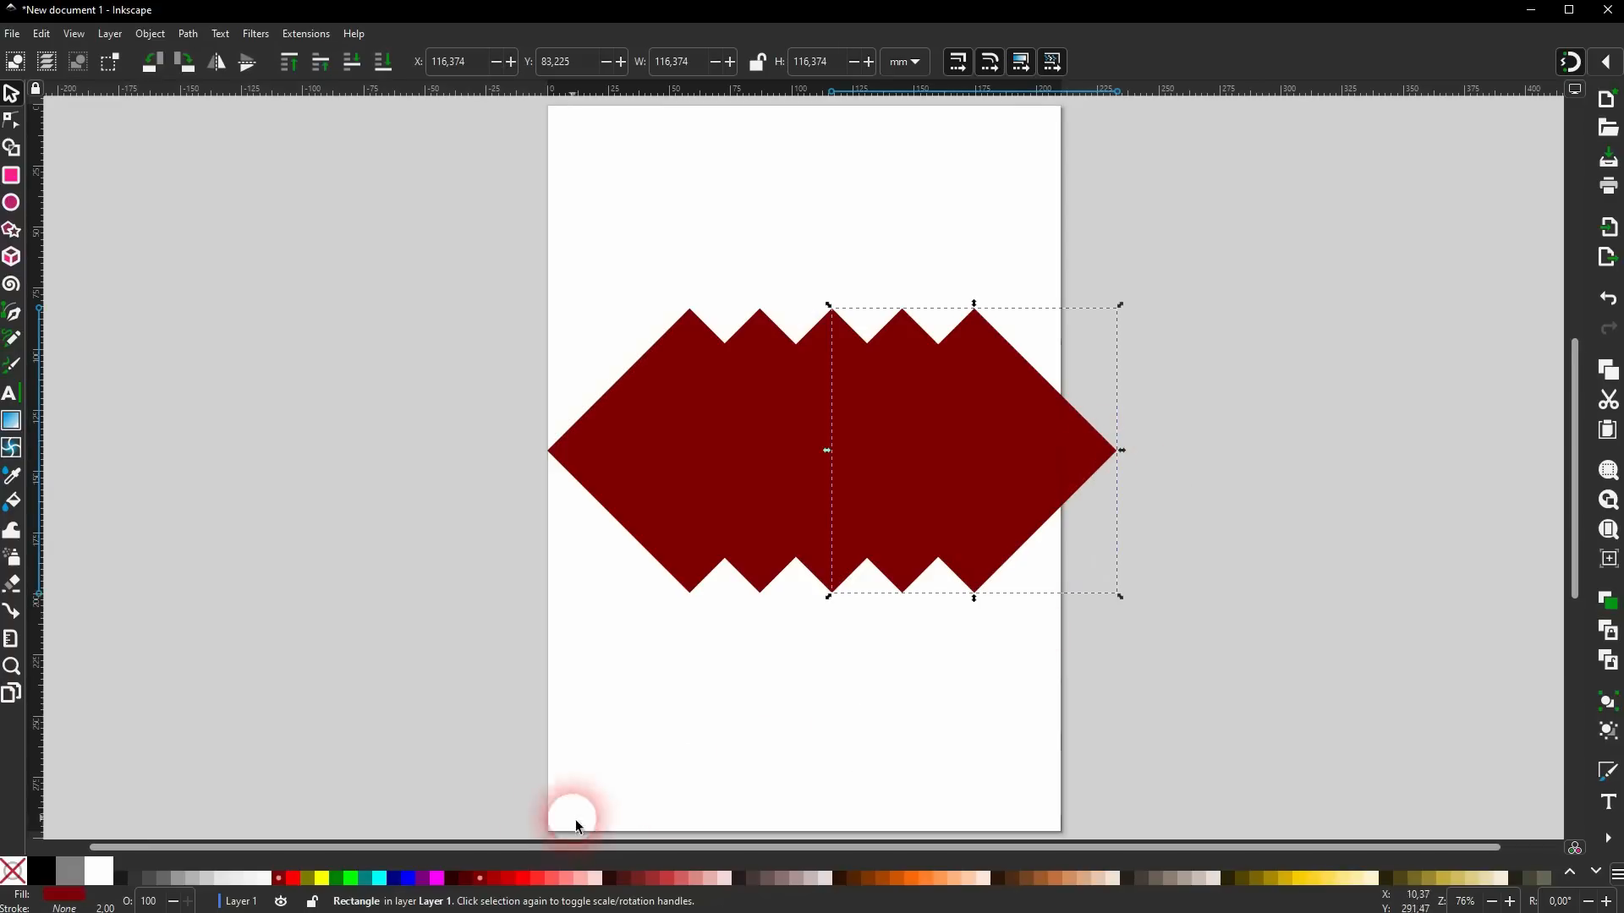
click(580, 876)
alt+click(902, 403)
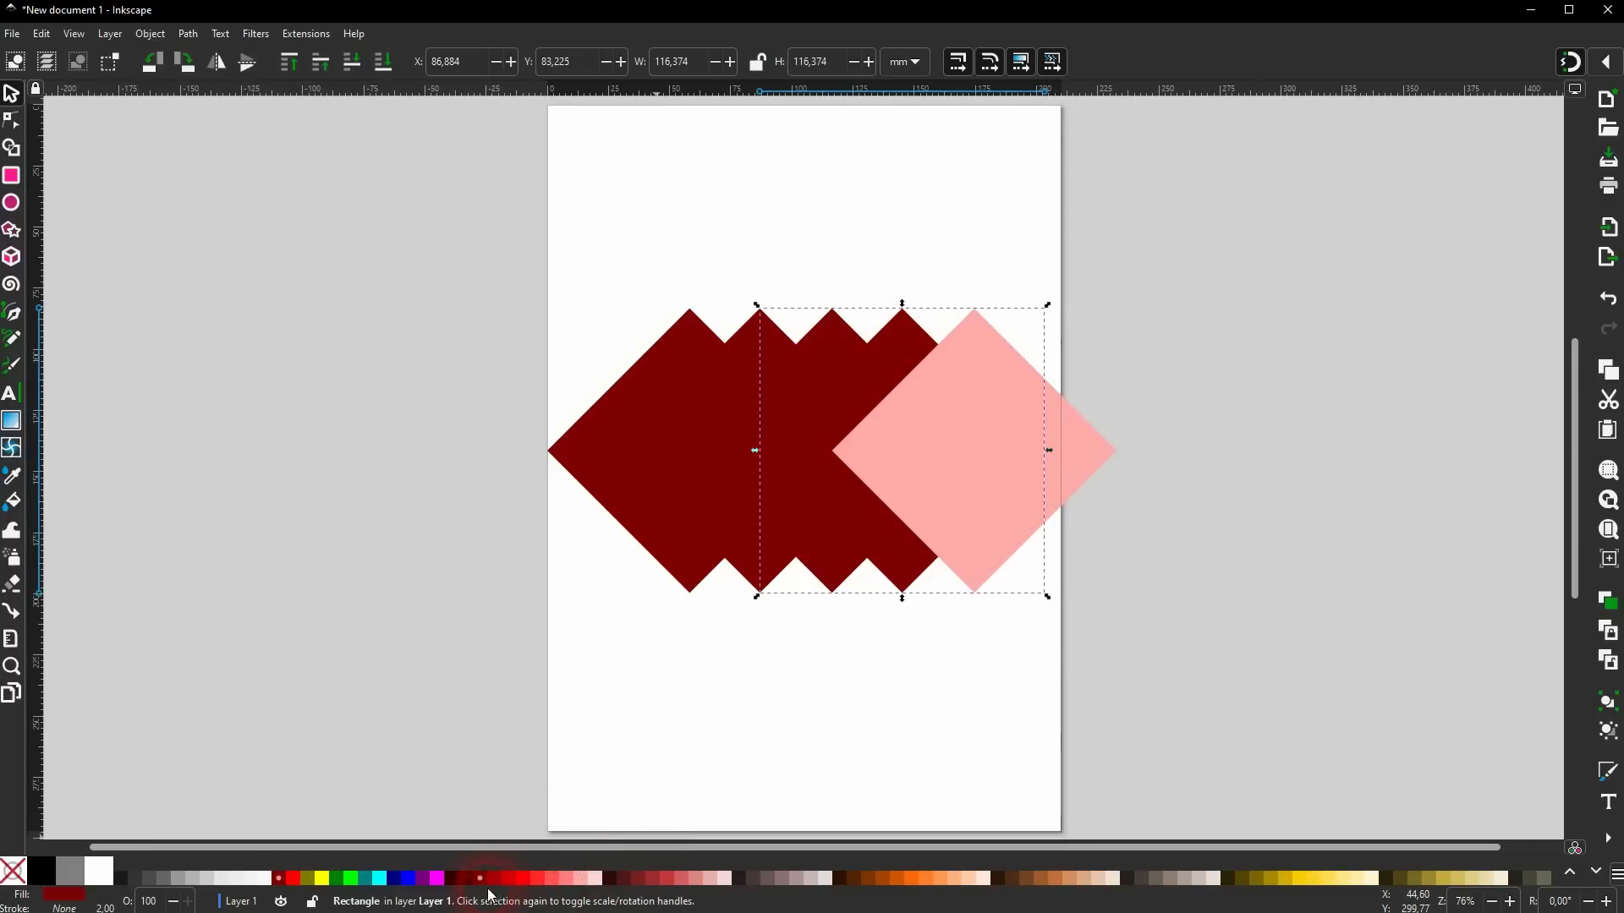
click(551, 878)
alt+click(829, 364)
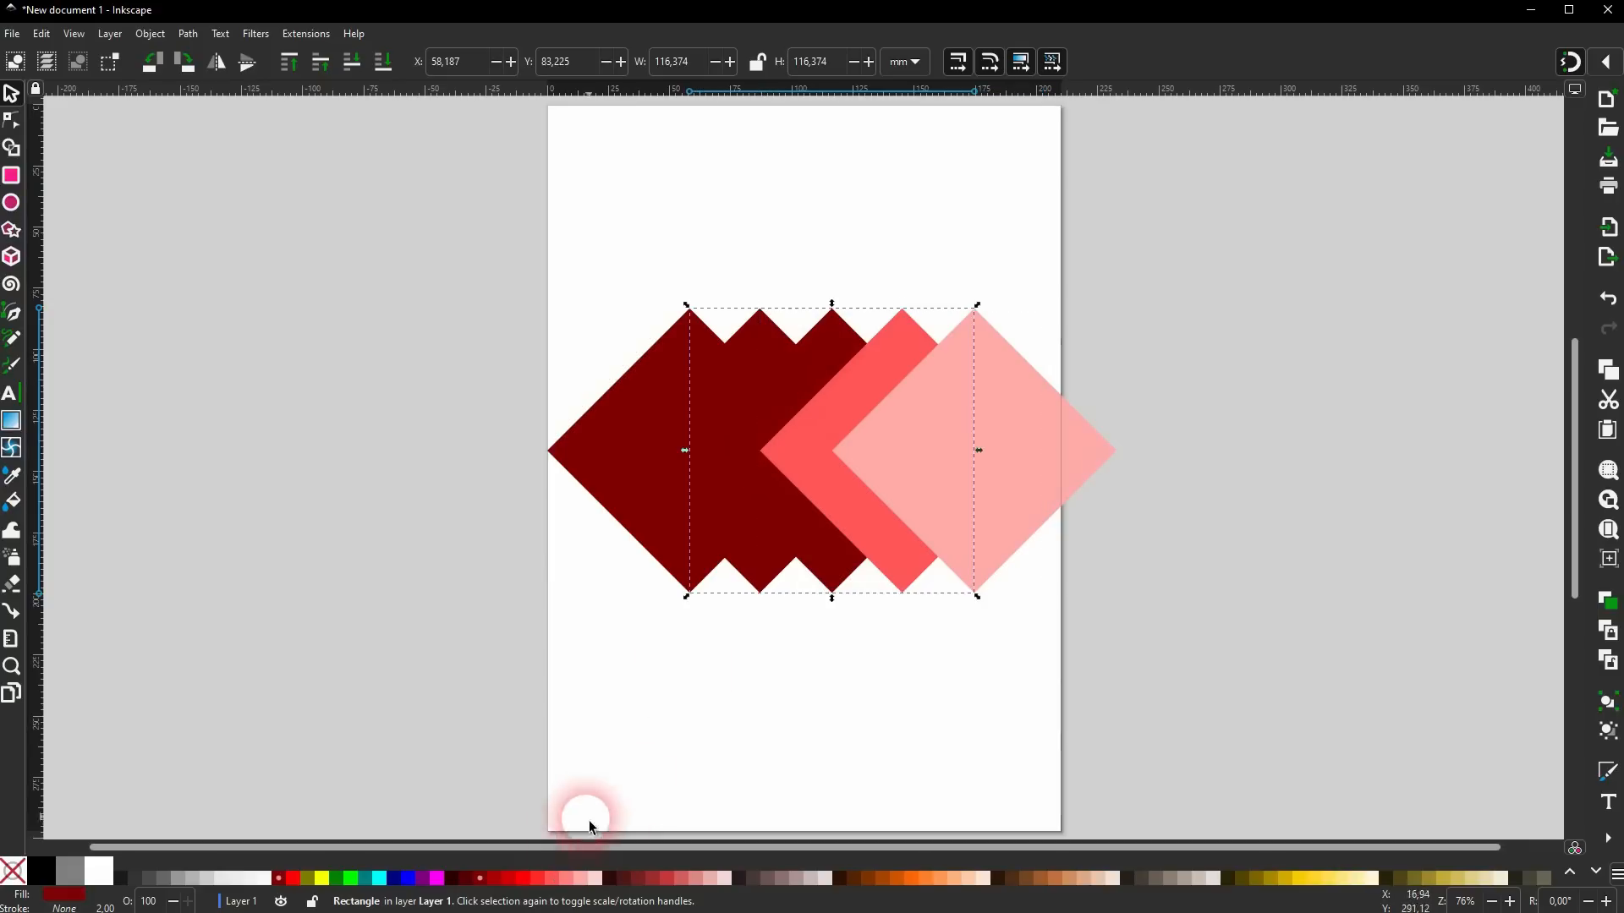
click(523, 878)
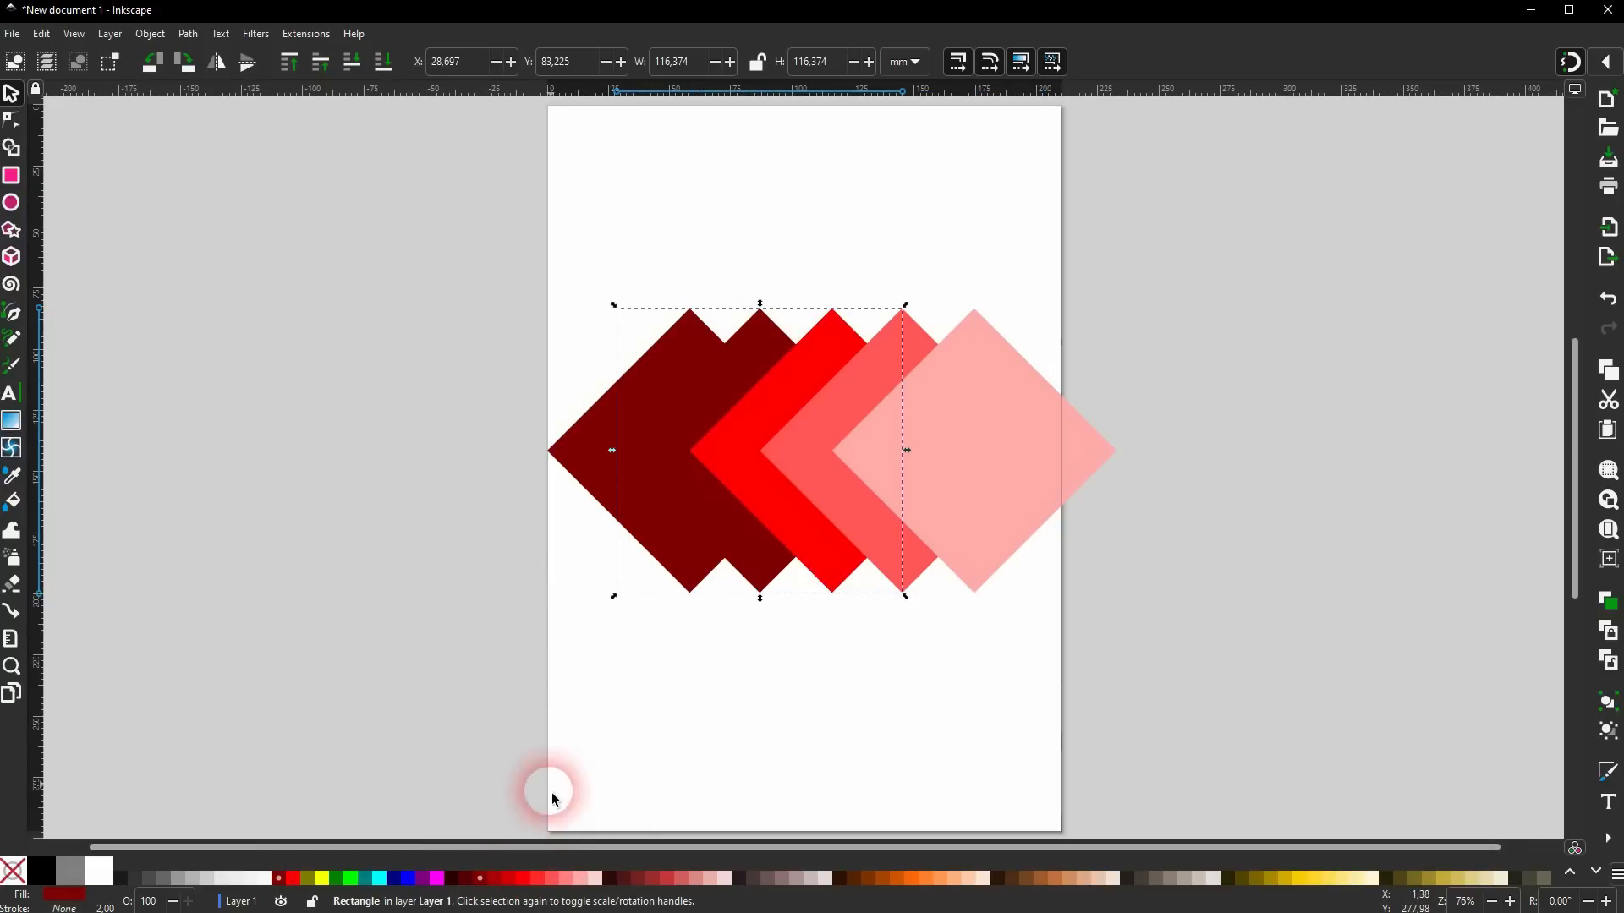
click(510, 878)
click(773, 744)
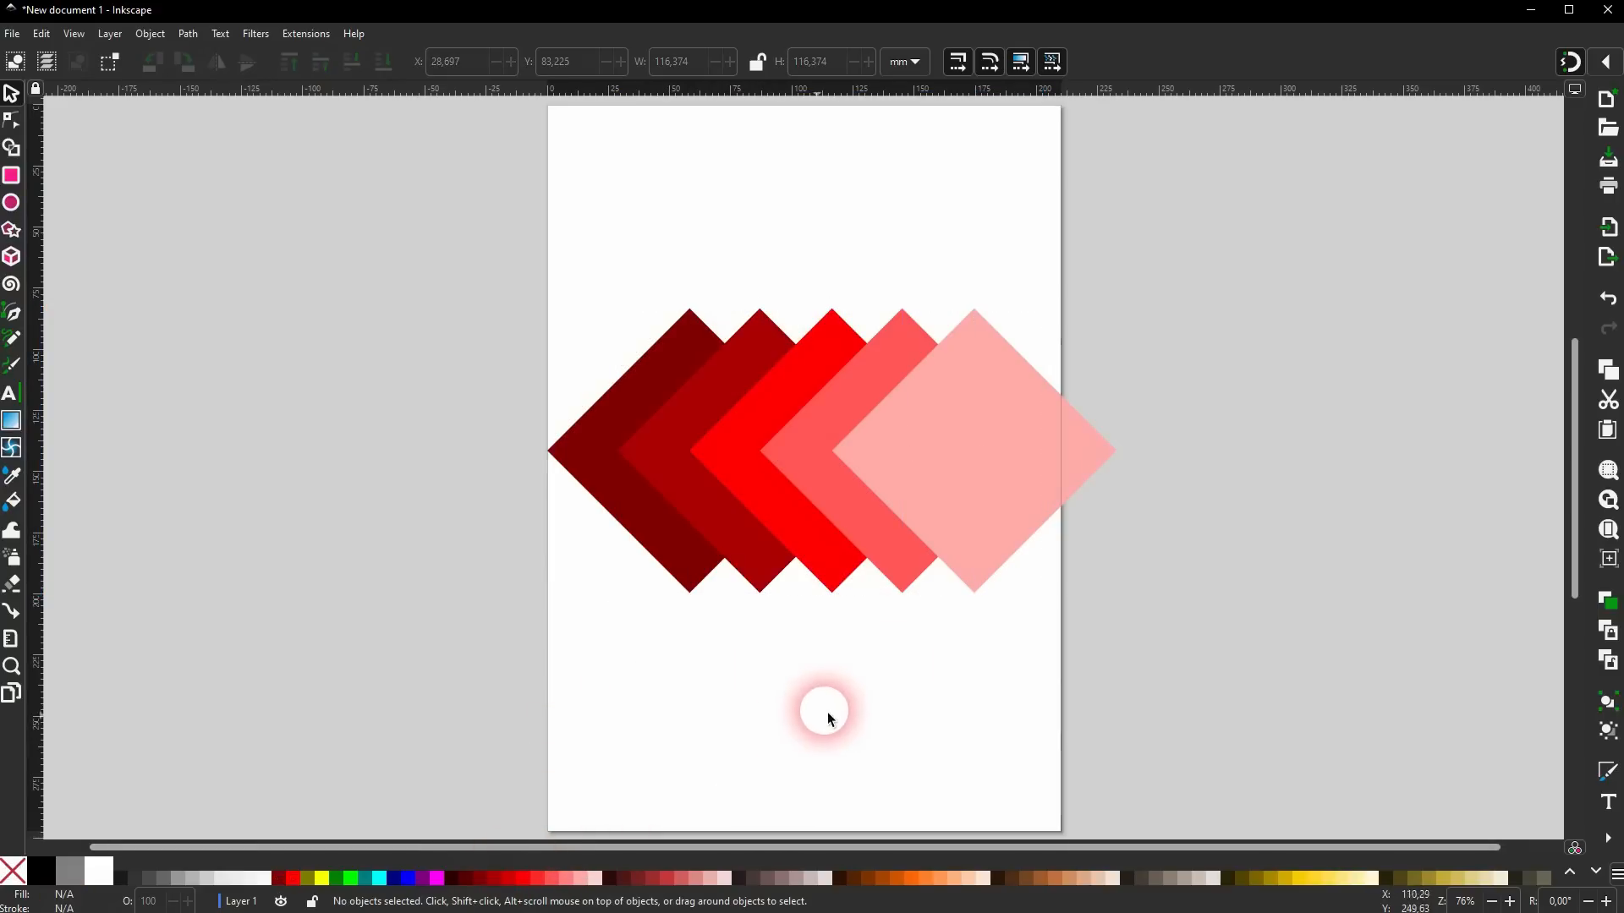
Select all five diamonds and rotate them together 90° counterclockwise into a vertical stack.
drag(462, 688, 1230, 205)
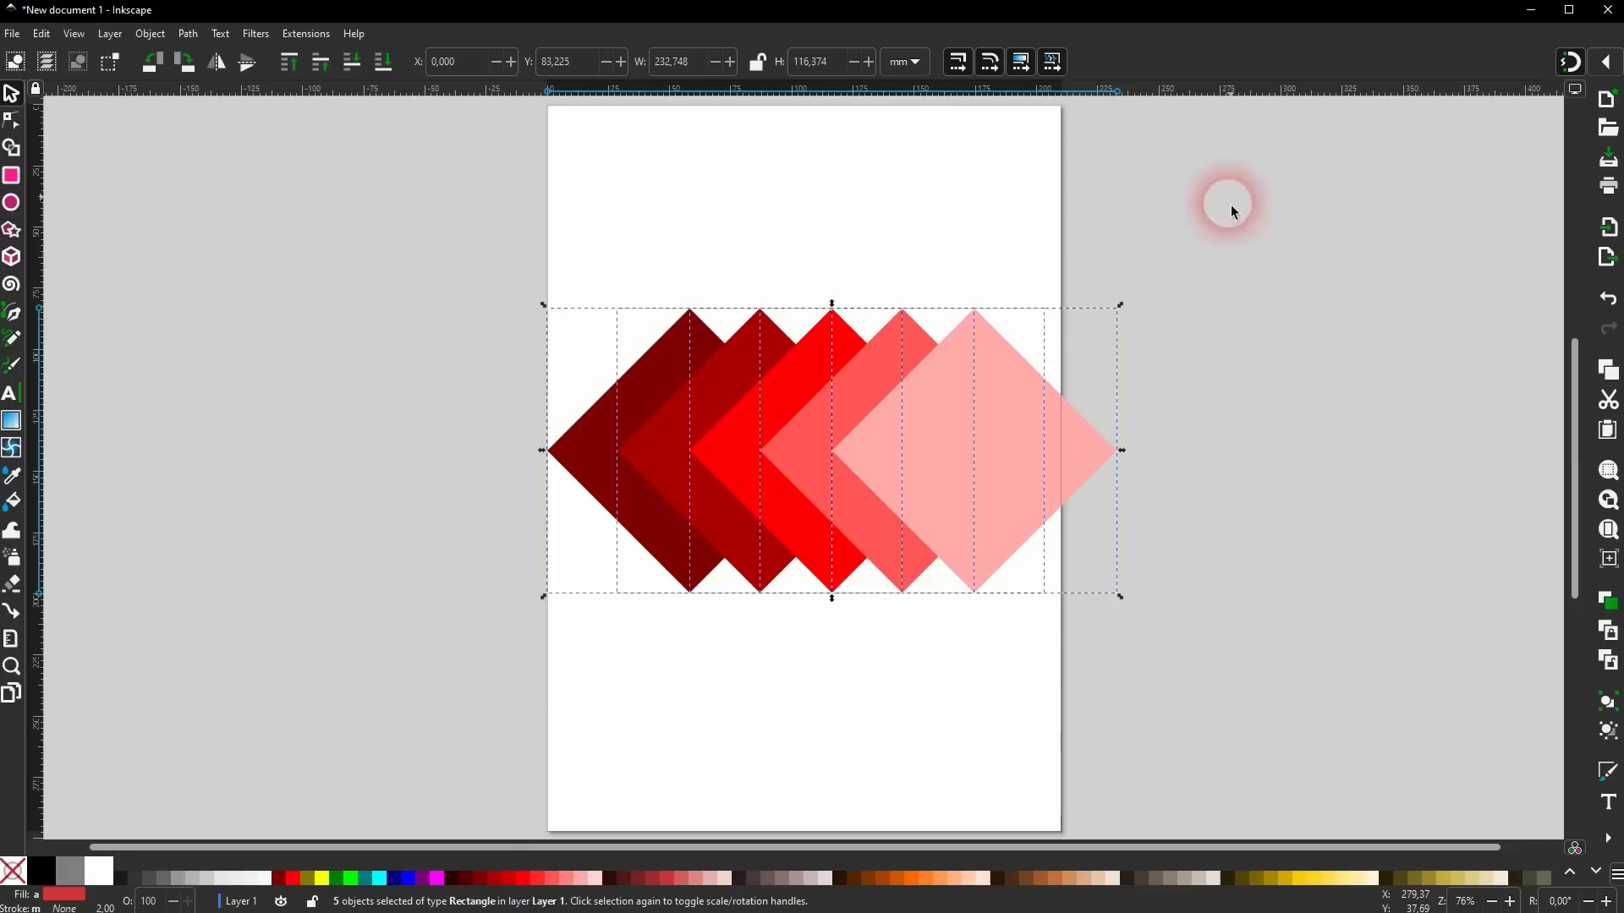
click(941, 416)
drag(1120, 304, 728, 218)
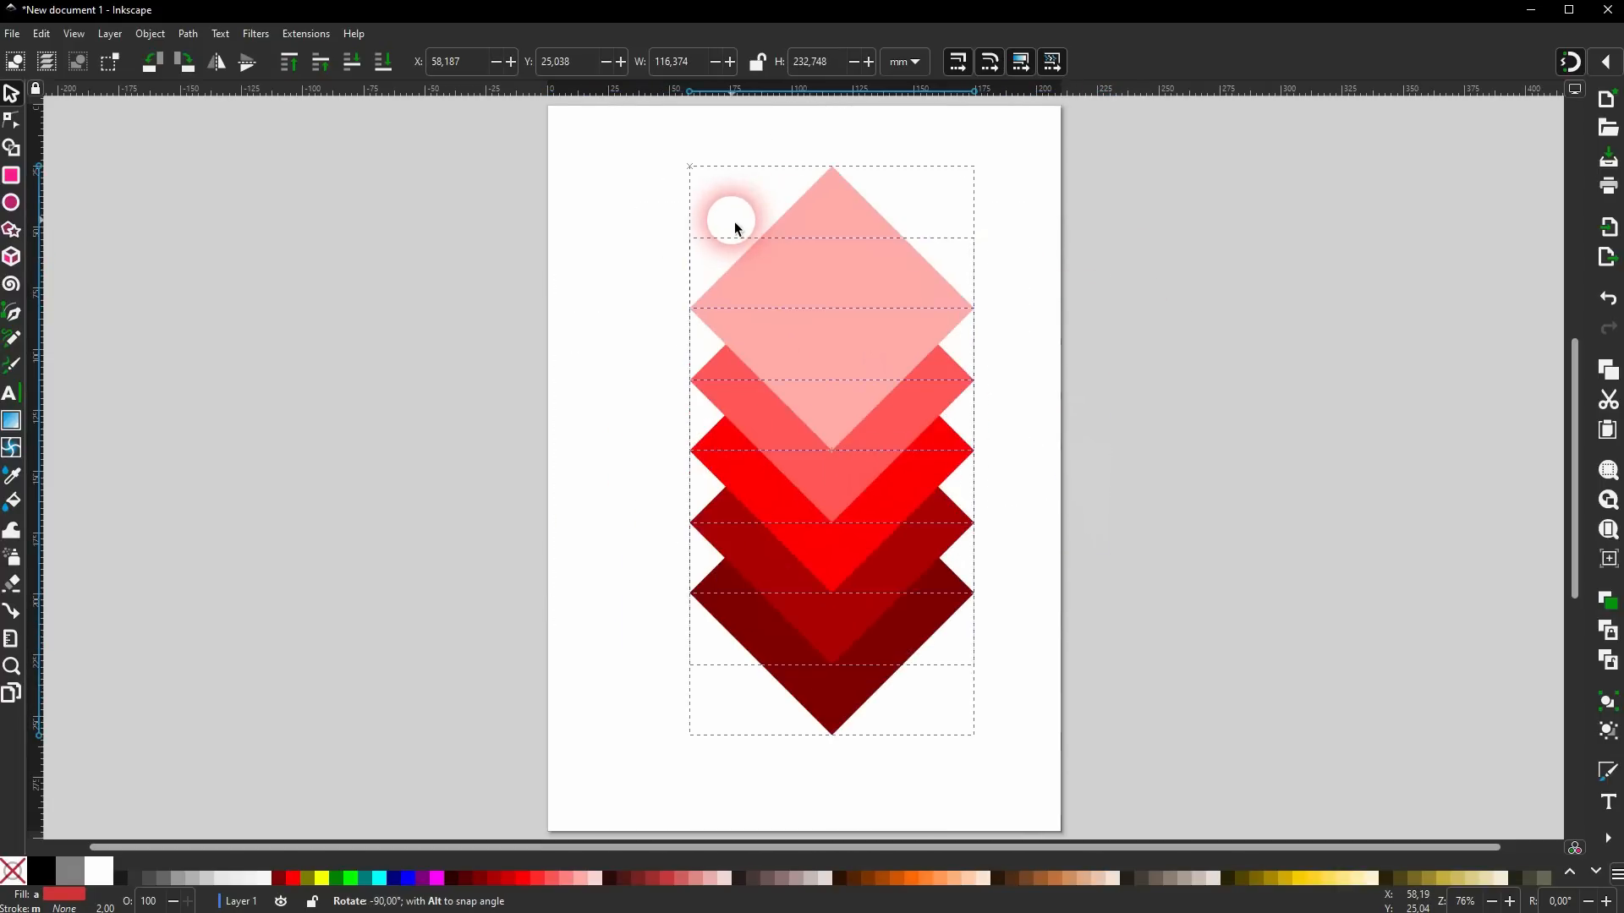
click(474, 499)
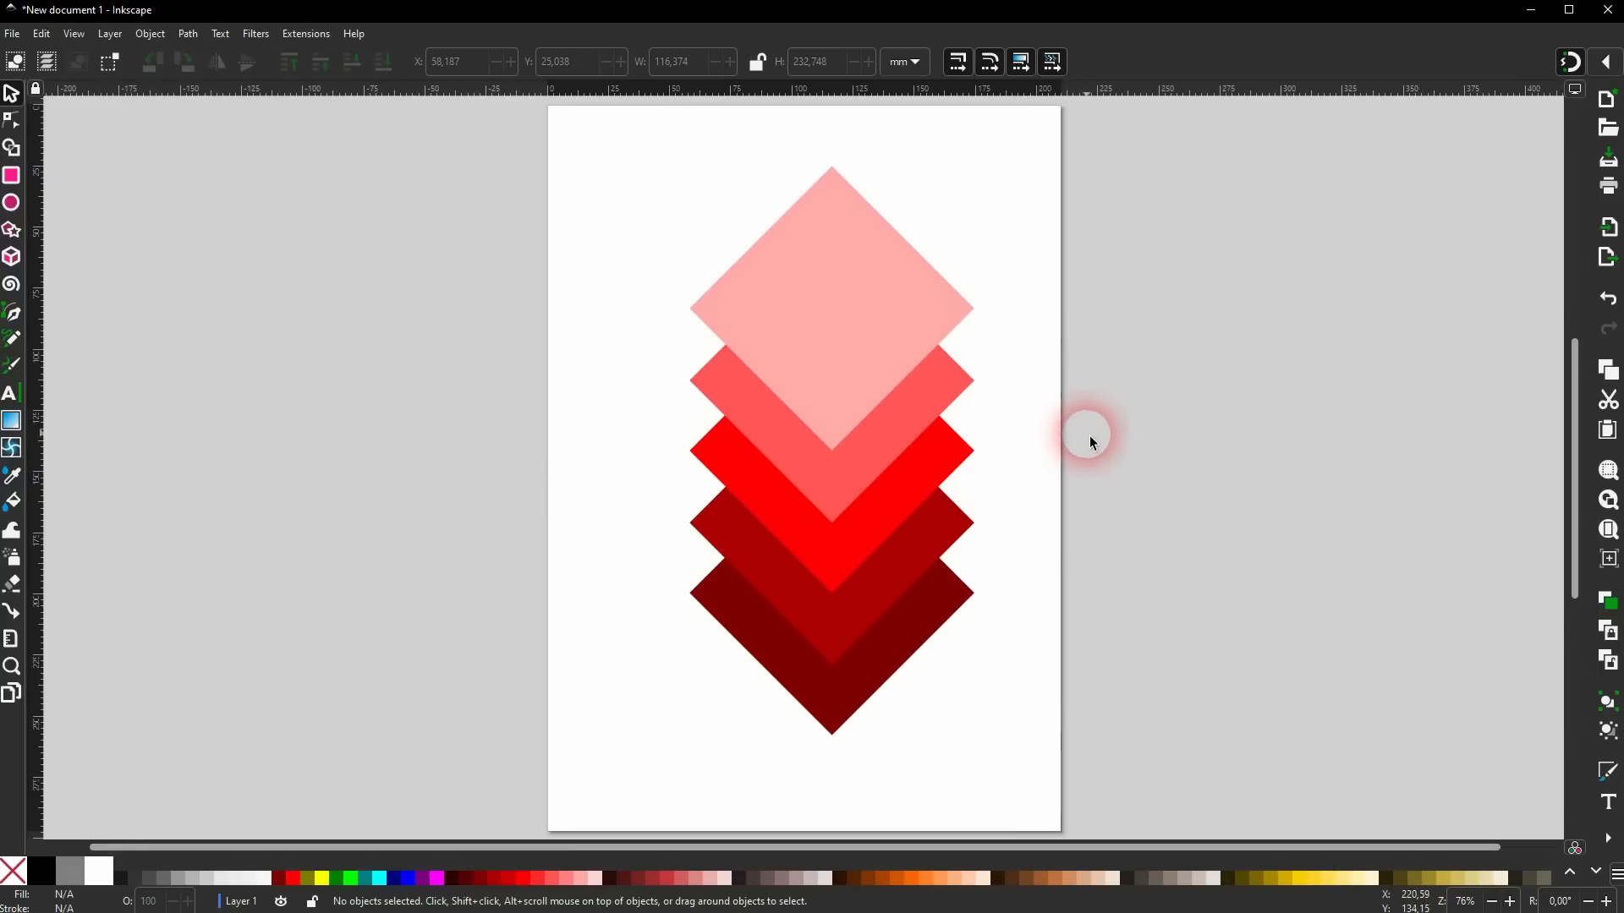
Delete the stacked diamonds and draw a dark red square about 62 by 62 mm in the left half of the page.
drag(626, 771, 1134, 136)
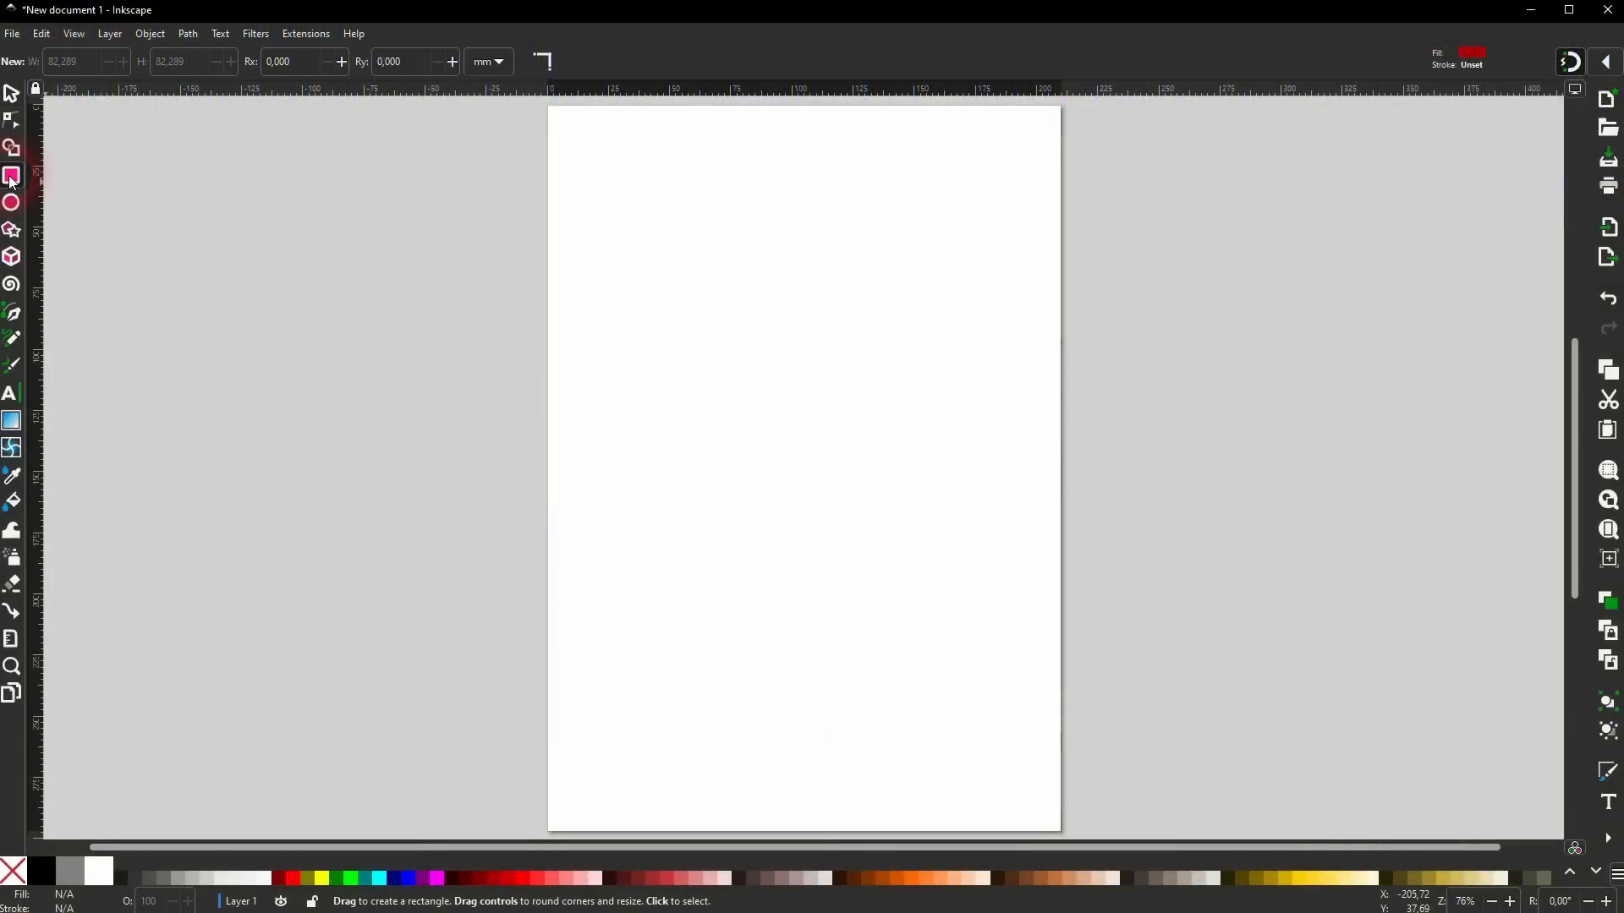
click(845, 522)
drag(639, 321, 796, 503)
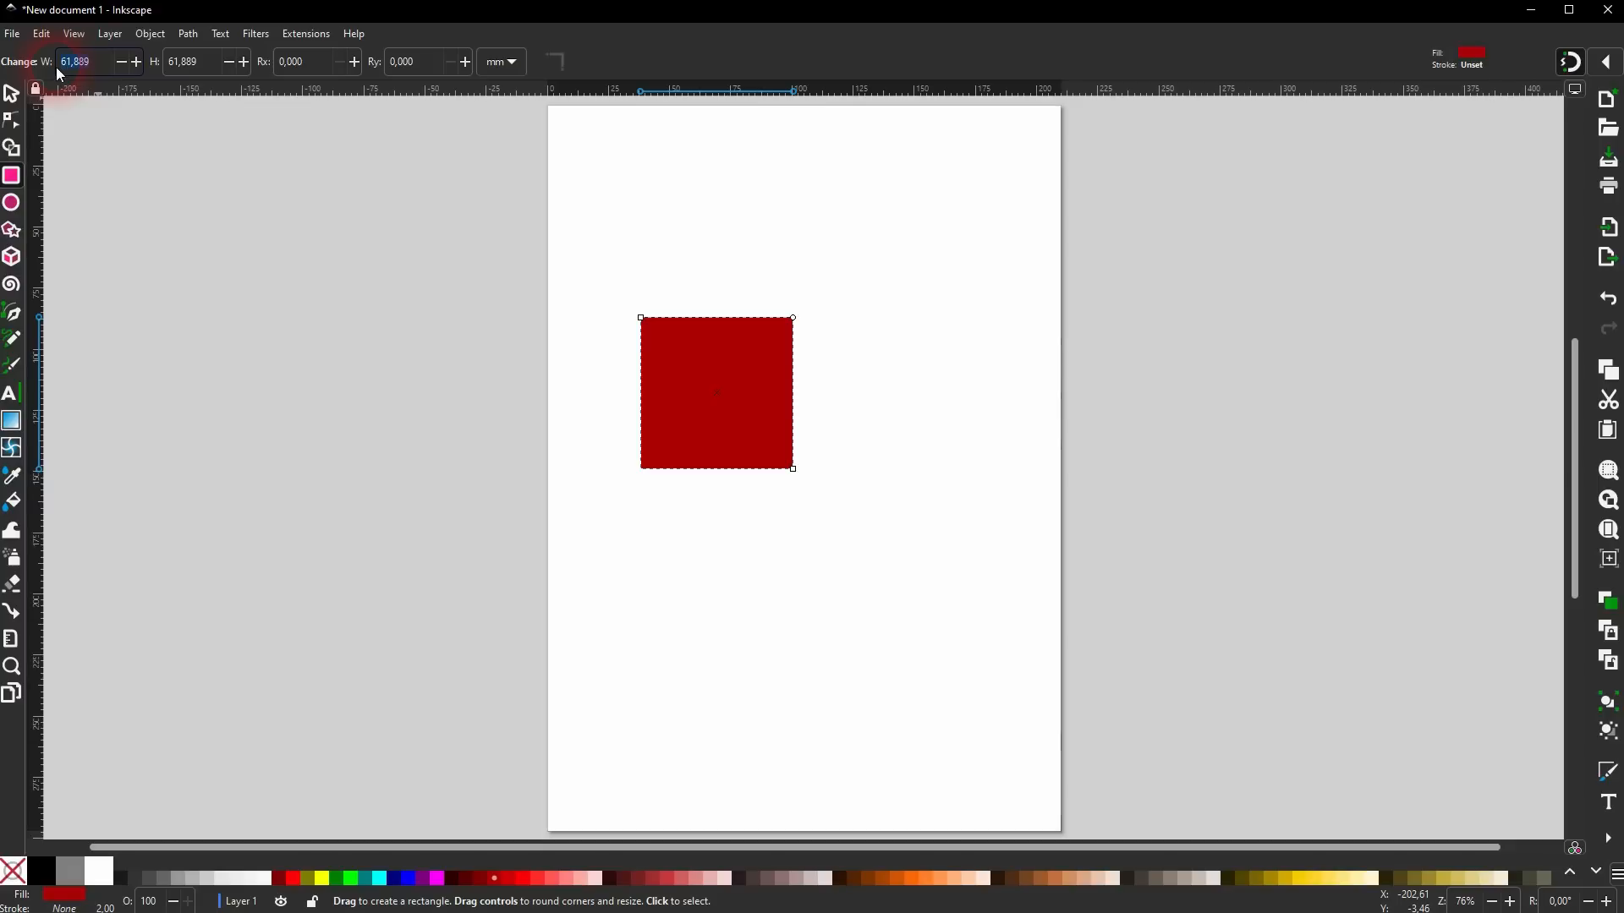
Set the dark red square's width and height to 60 mm each.
text(60)
key(Tab)
text(60)
key(Return)
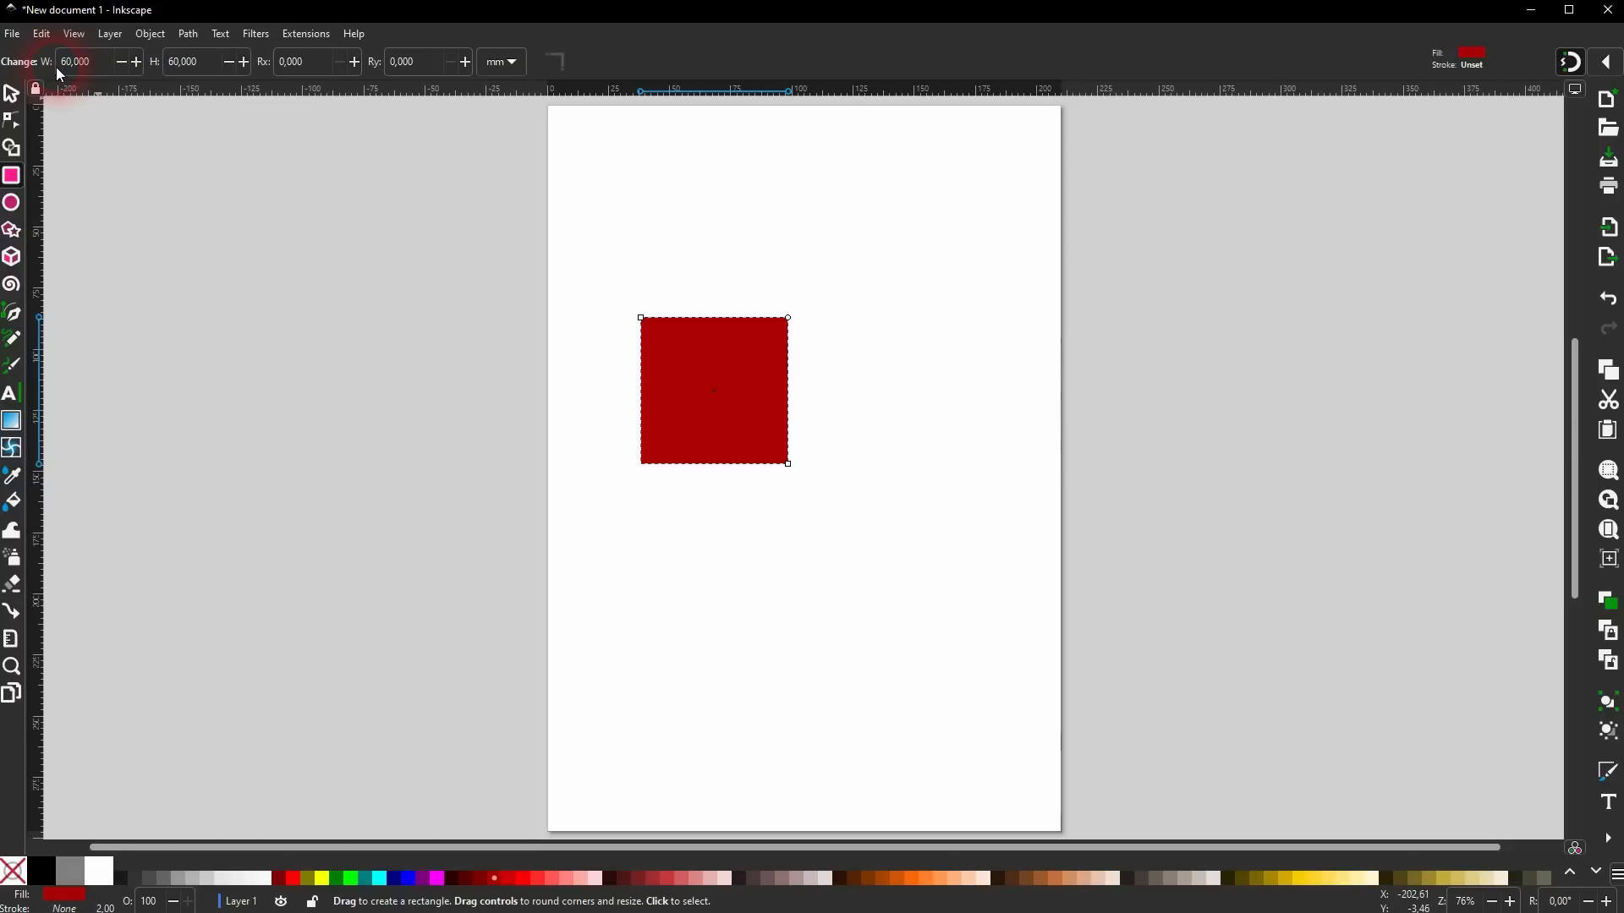
Fill the red square with dark blue from the blue range of the colour palette.
click(15, 97)
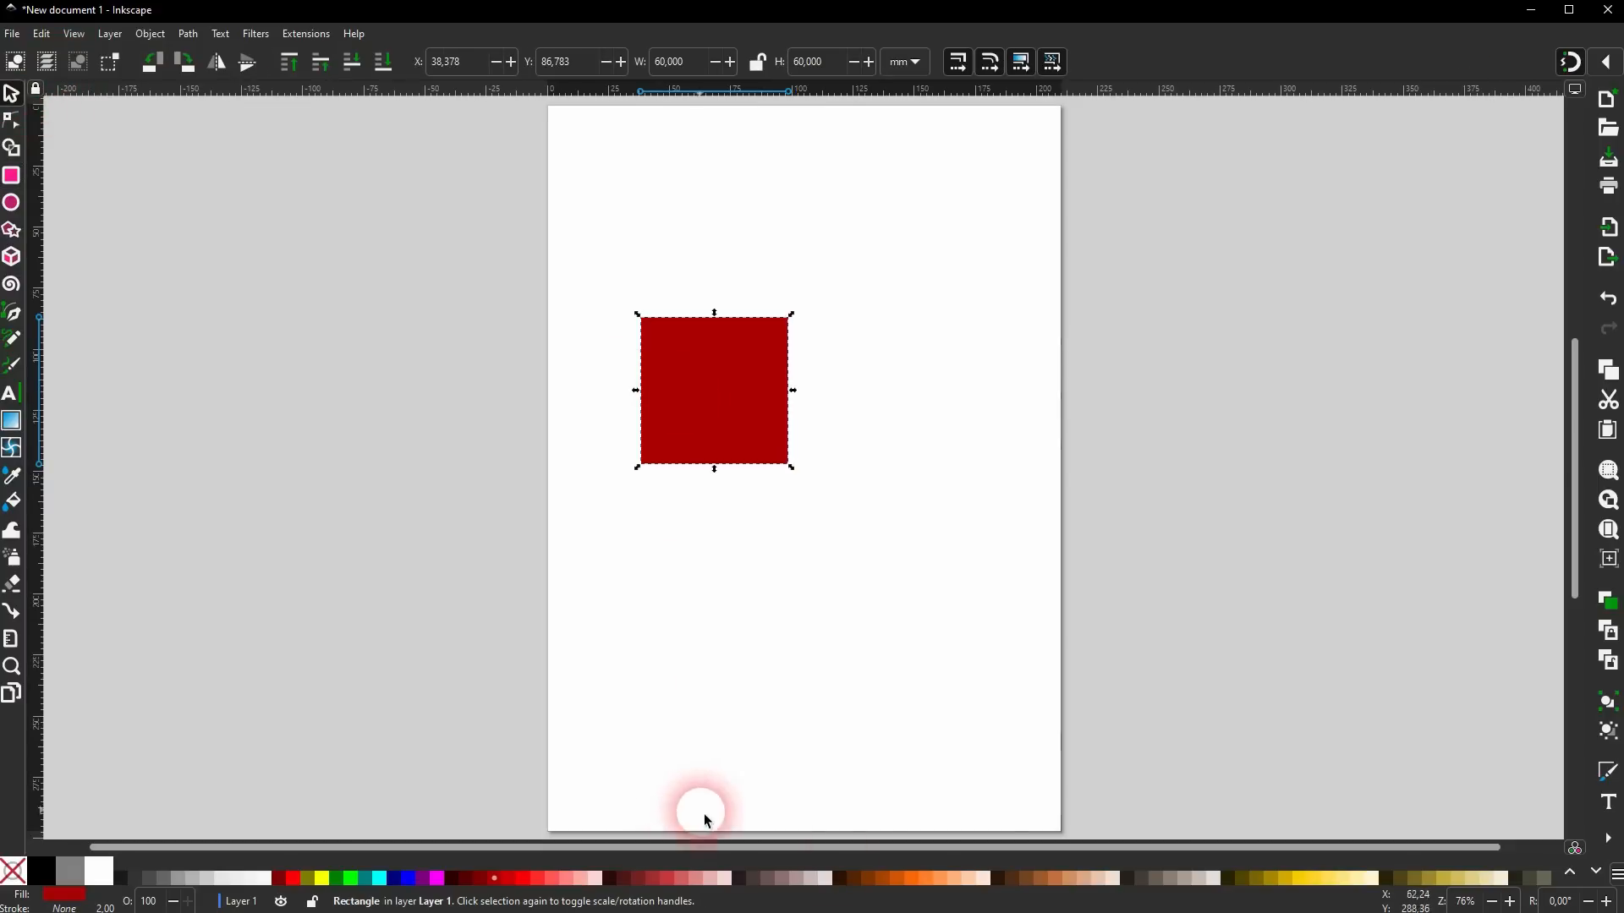
click(1598, 878)
click(1598, 878)
click(1598, 878)
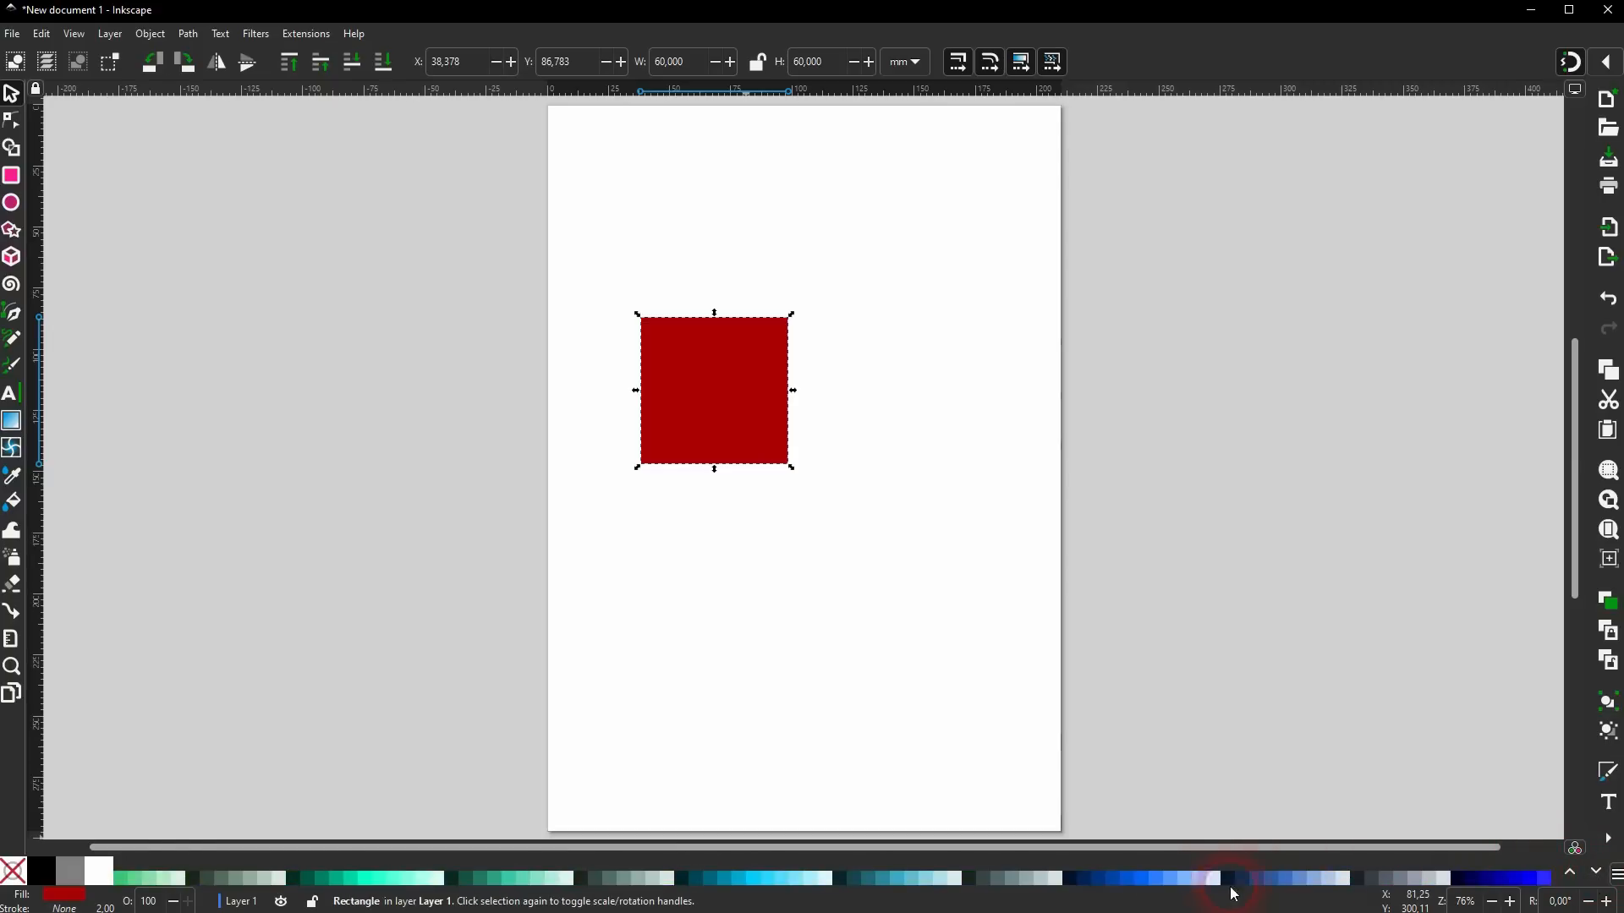
Rotate the dark blue square 45 degrees and duplicate it into a horizontal row of five overlapping diamonds.
click(722, 390)
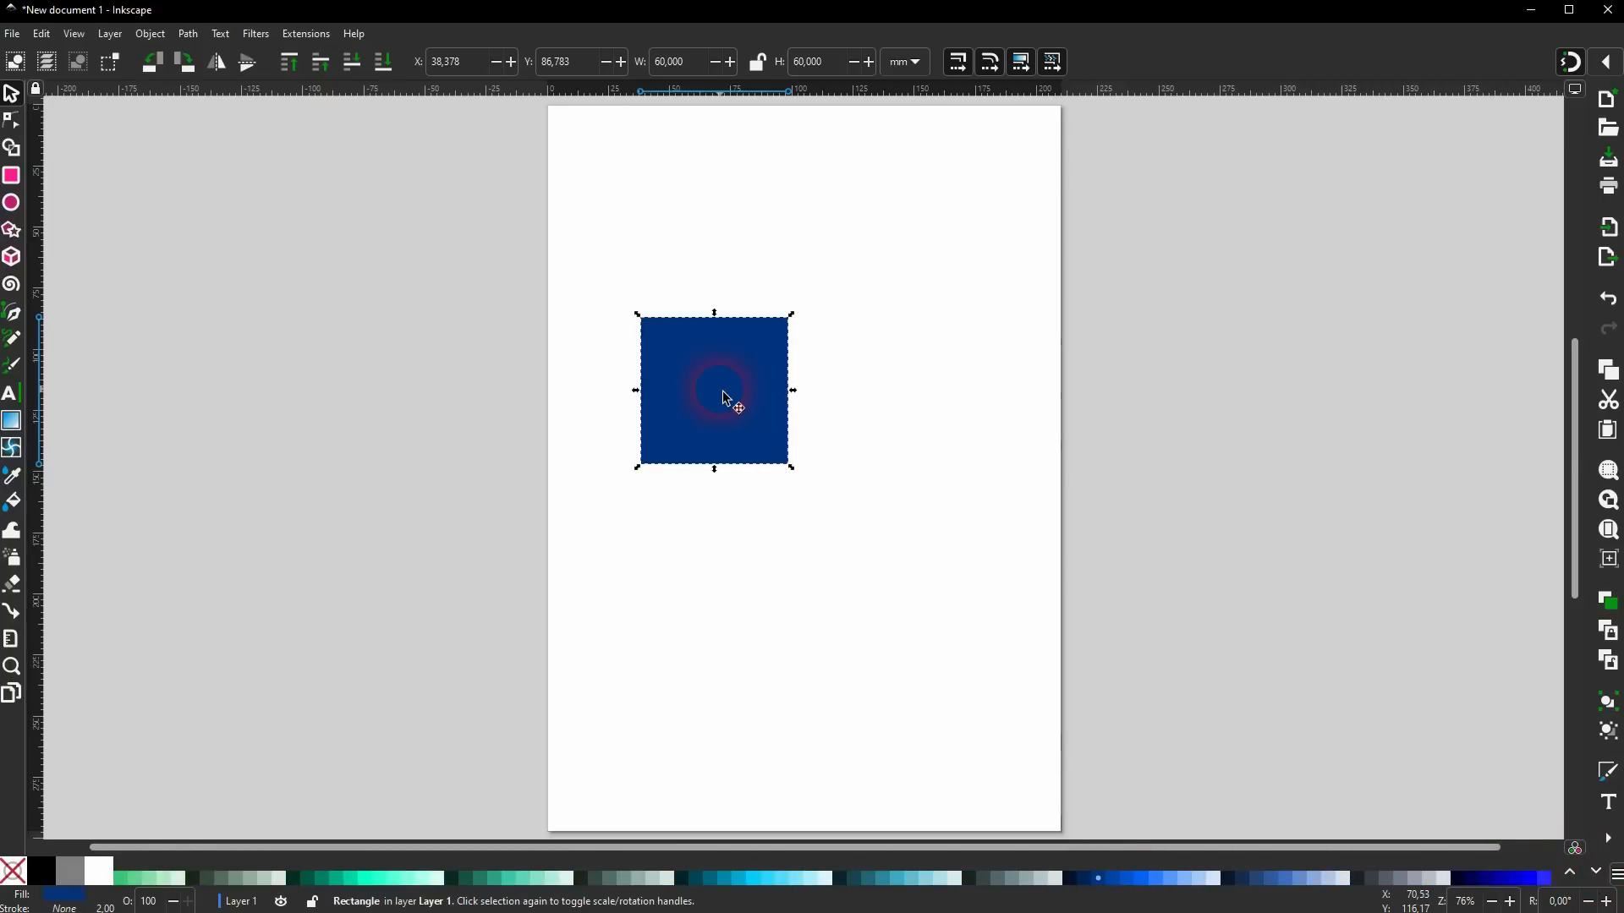
drag(802, 325, 881, 428)
key(ctrl+d)
key(ctrl+d)
key(ctrl+d)
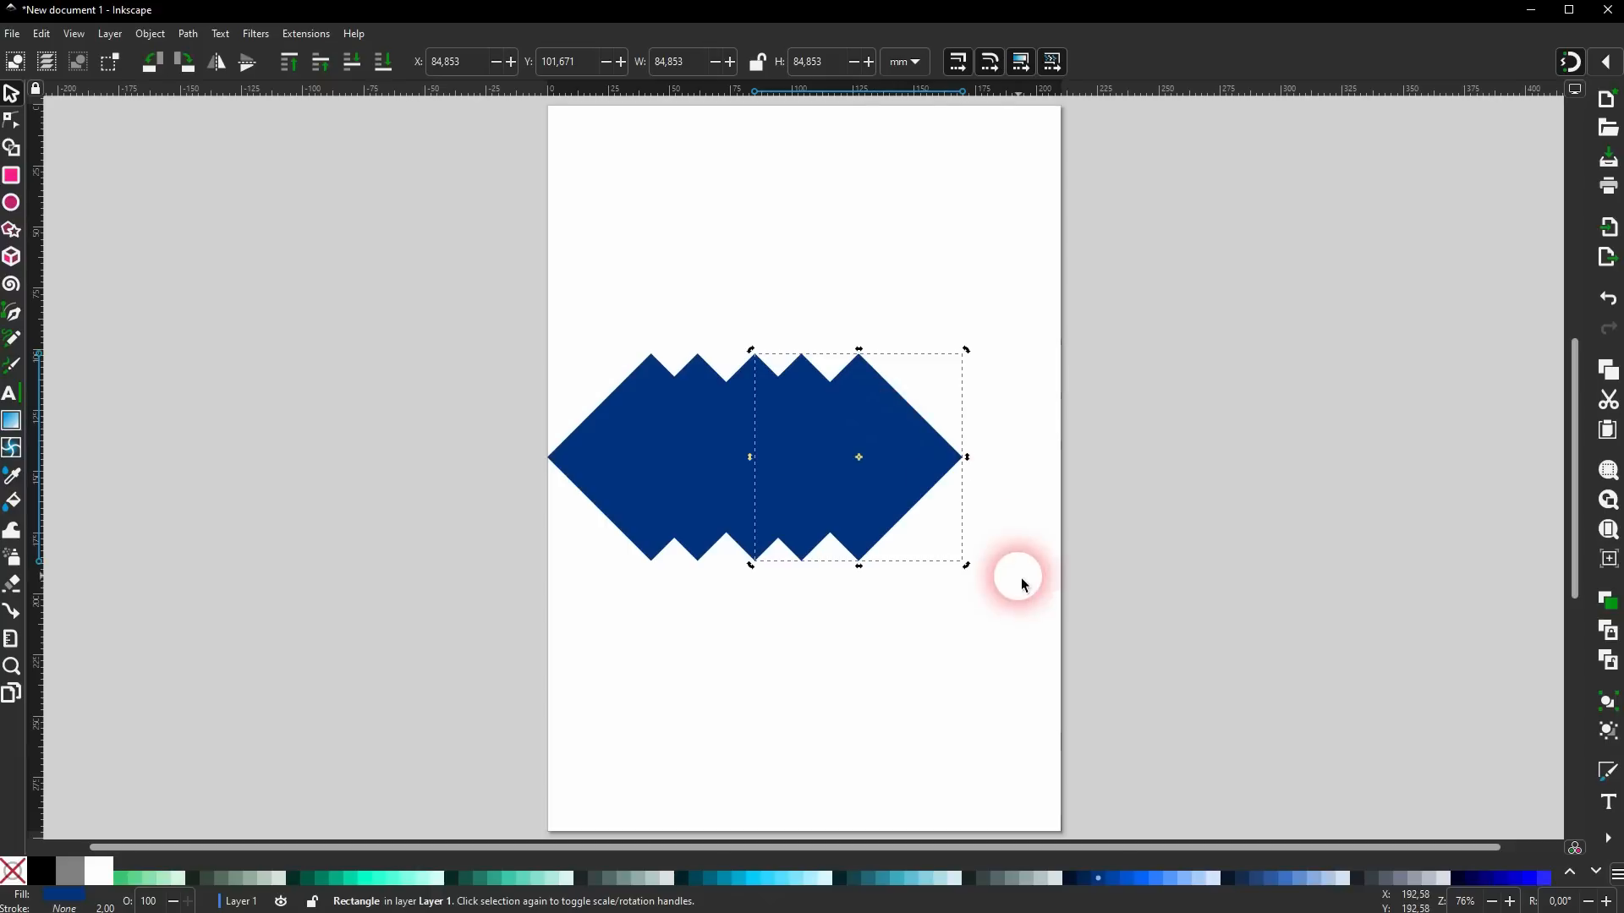
Recolour the four rightmost diamonds in graded blues, from very pale at the right end to #0066FF beside the dark blue one.
click(1221, 880)
click(815, 392)
click(1184, 880)
drag(772, 442, 744, 364)
click(1155, 880)
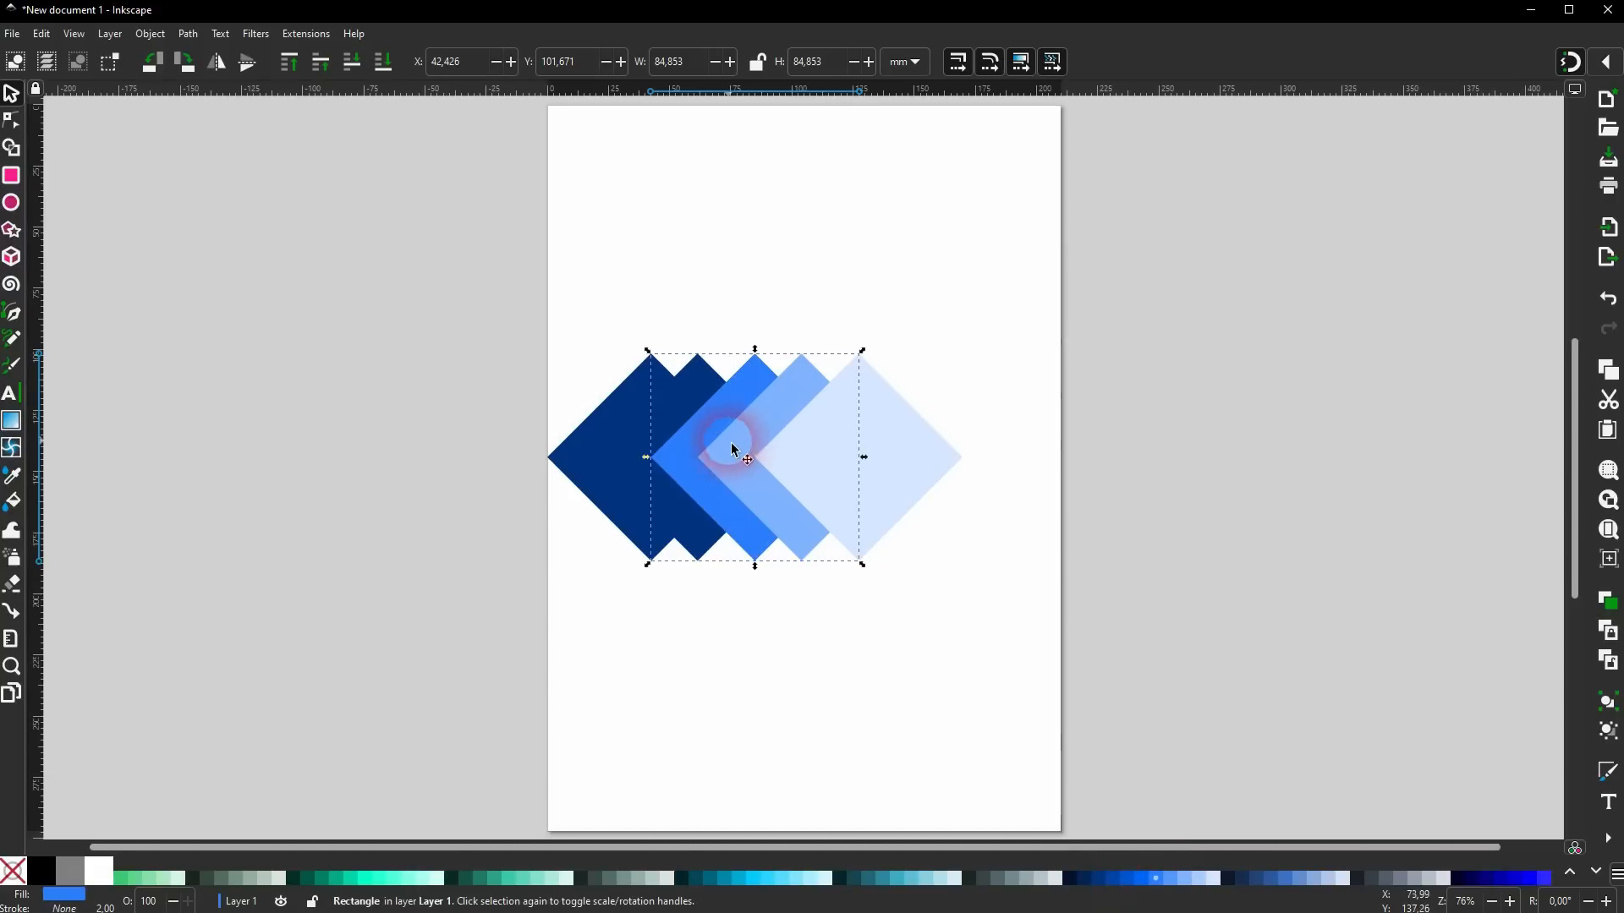
click(698, 395)
click(1141, 879)
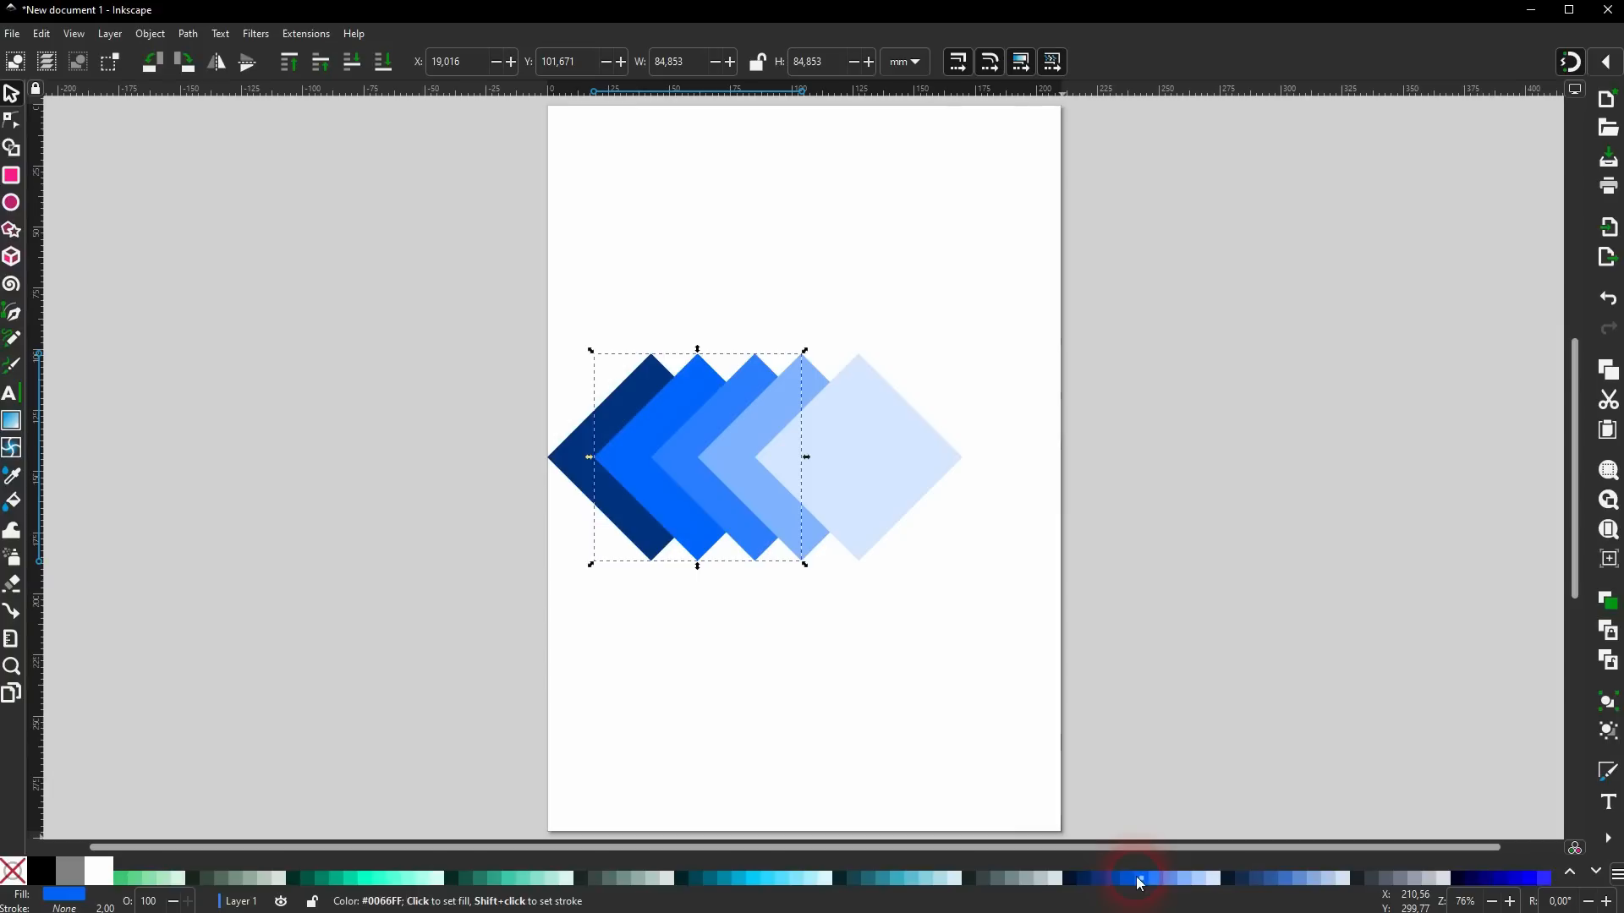
Select all five diamonds, rotate them together about 30 degrees counterclockwise, and shift the group slightly to the right.
drag(378, 665, 1064, 256)
click(842, 438)
drag(970, 352, 886, 287)
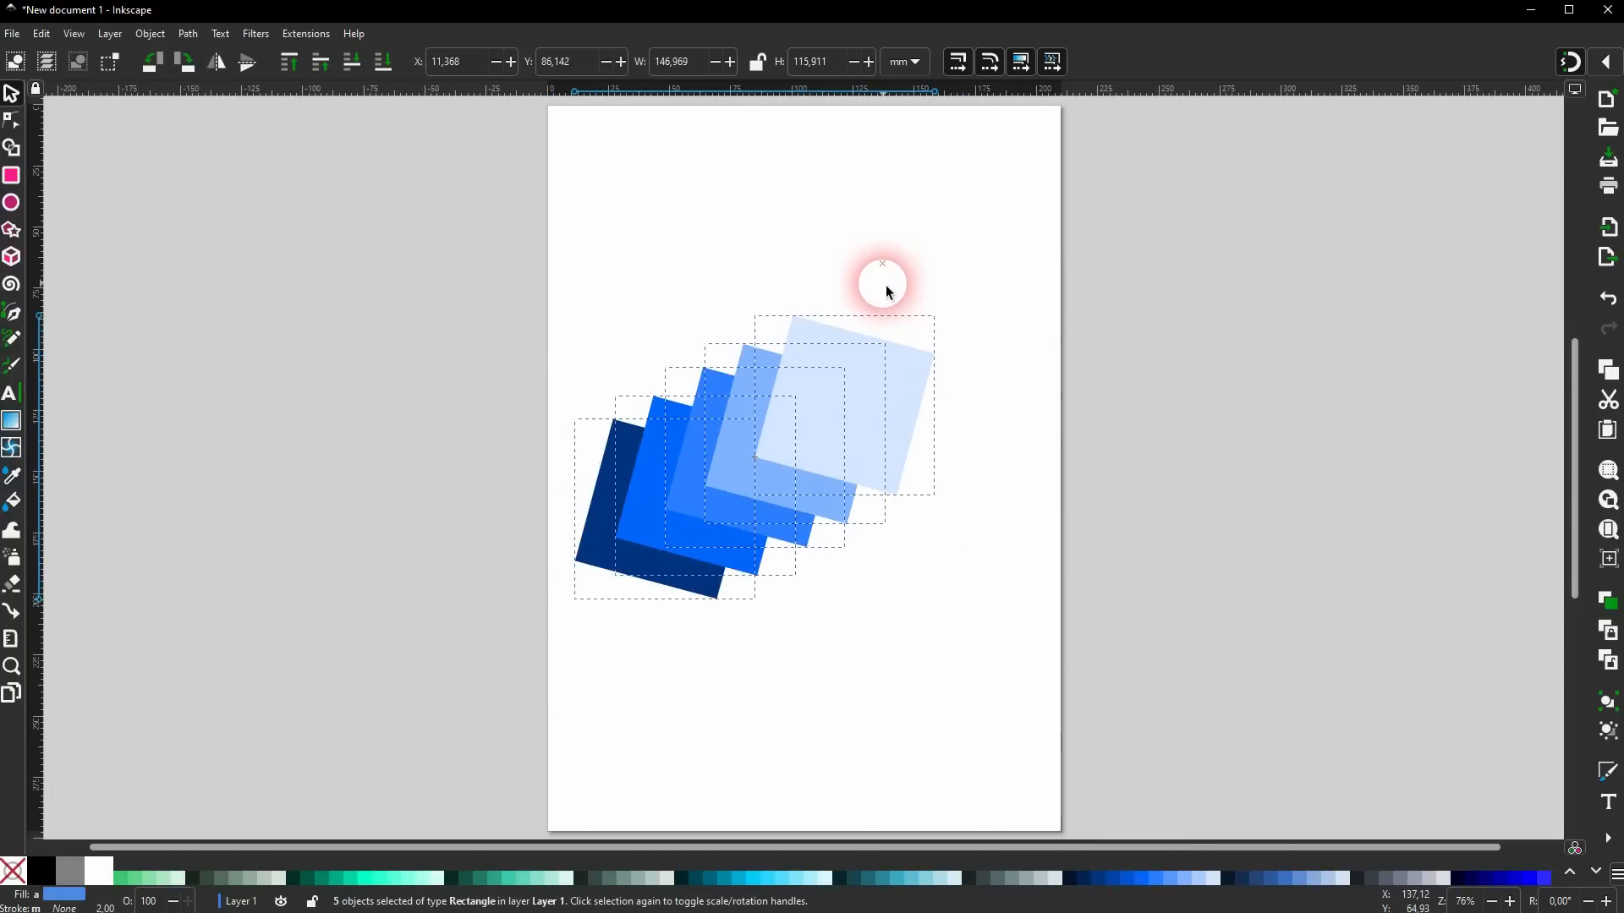
click(1063, 419)
drag(442, 708, 956, 300)
drag(801, 440, 856, 421)
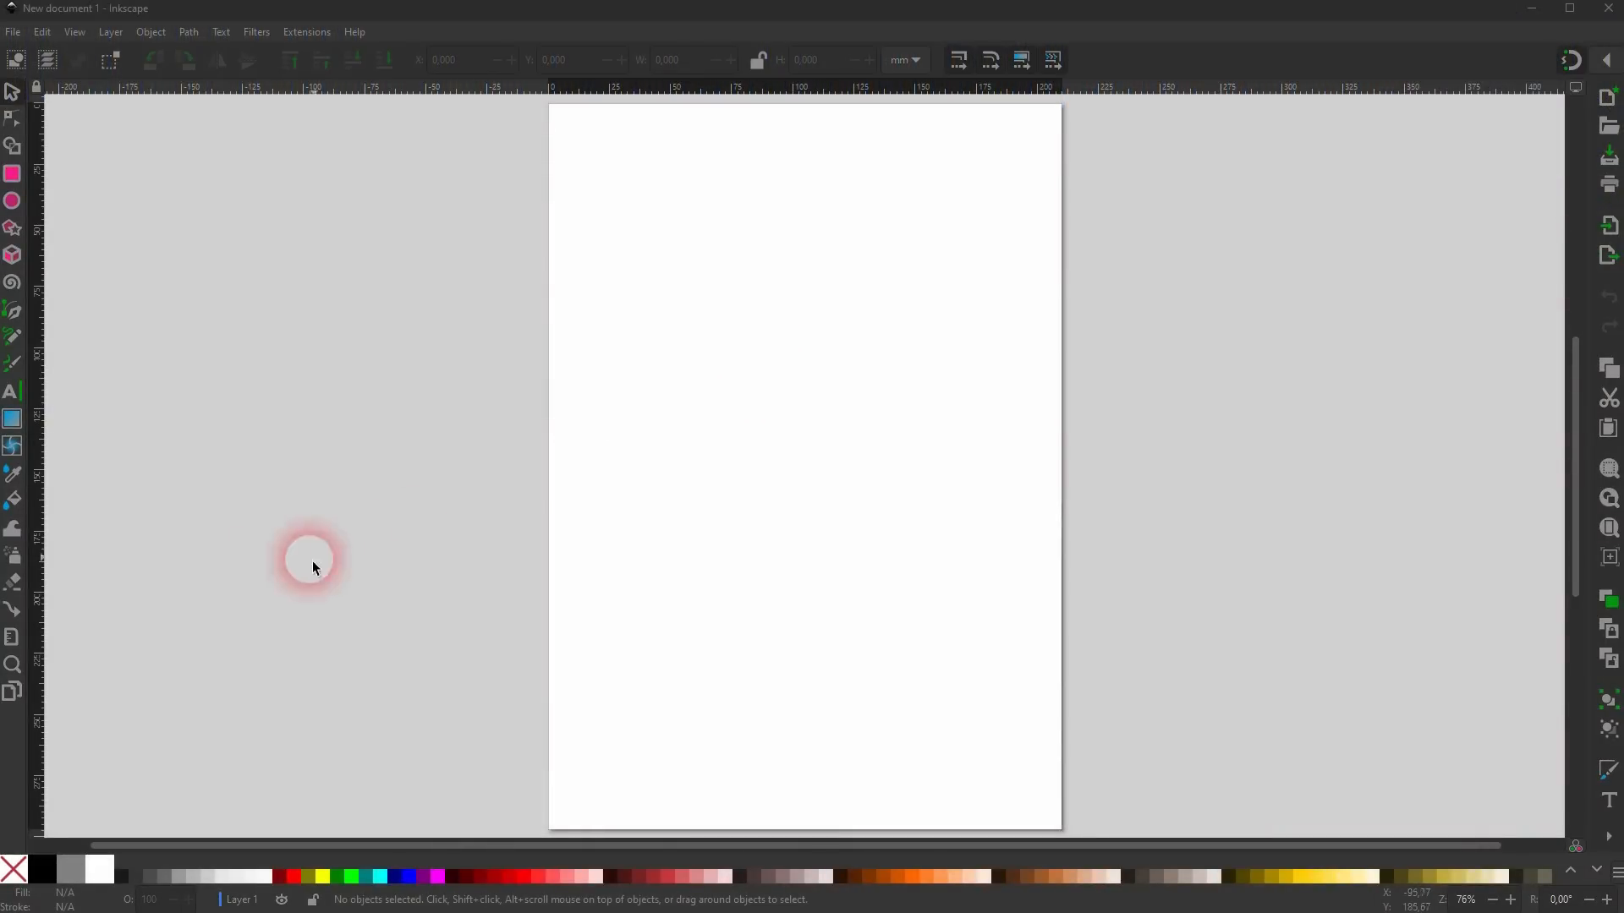
Try the Zoom tool on the blank page: zoom into an area, zoom back out, and apply the 1:1, 1:2 and 2:1 zooms.
click(14, 668)
drag(668, 284, 799, 398)
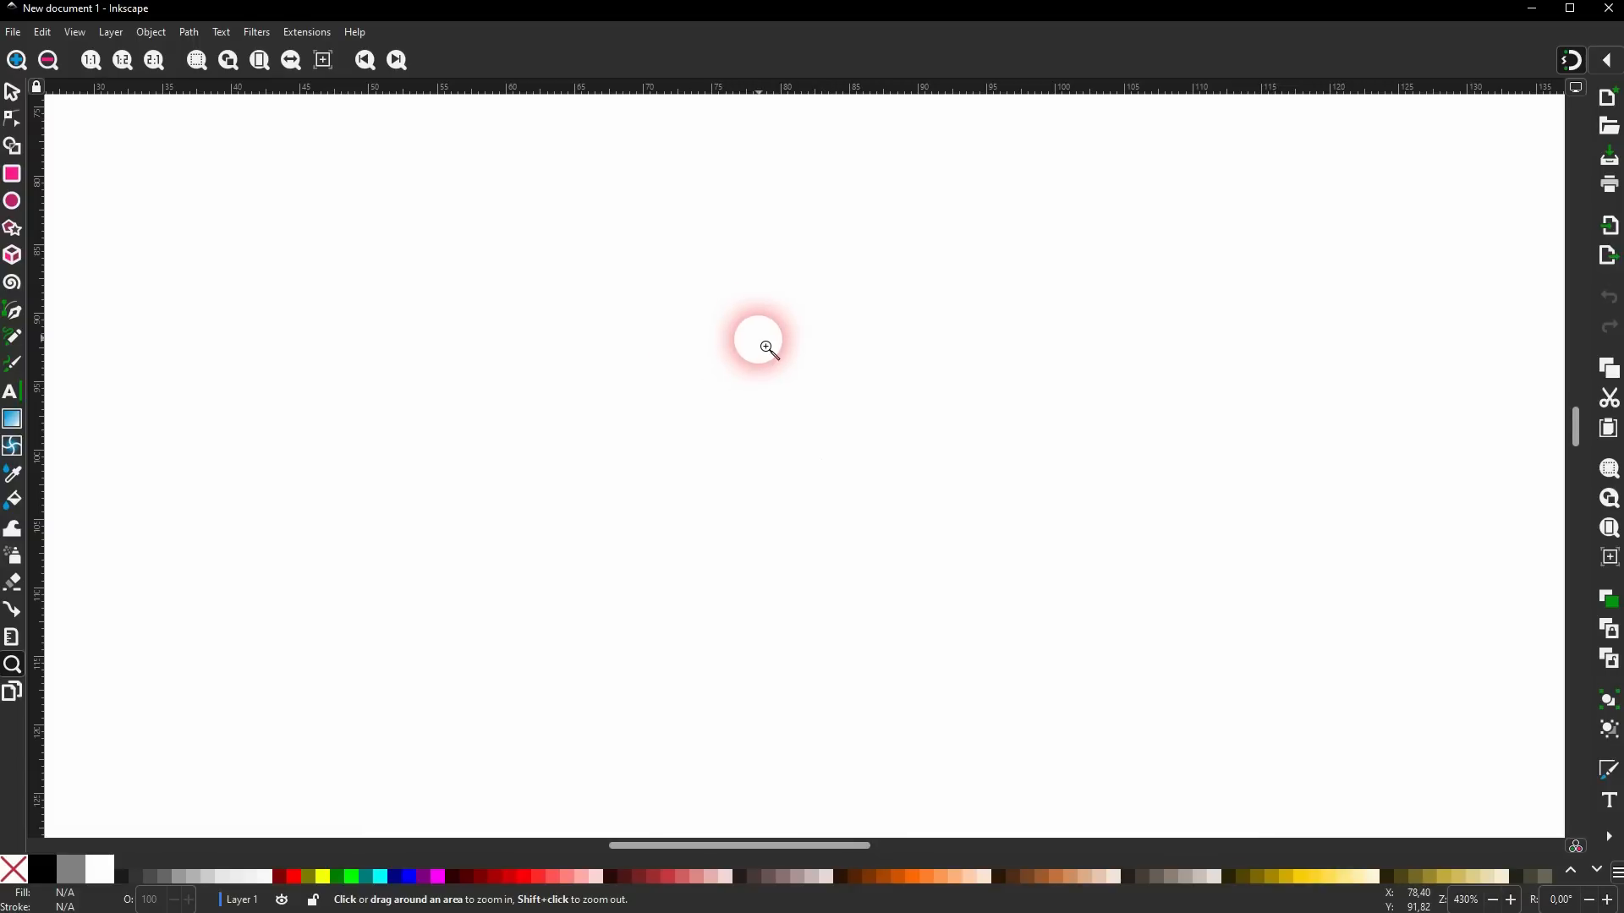
click(48, 61)
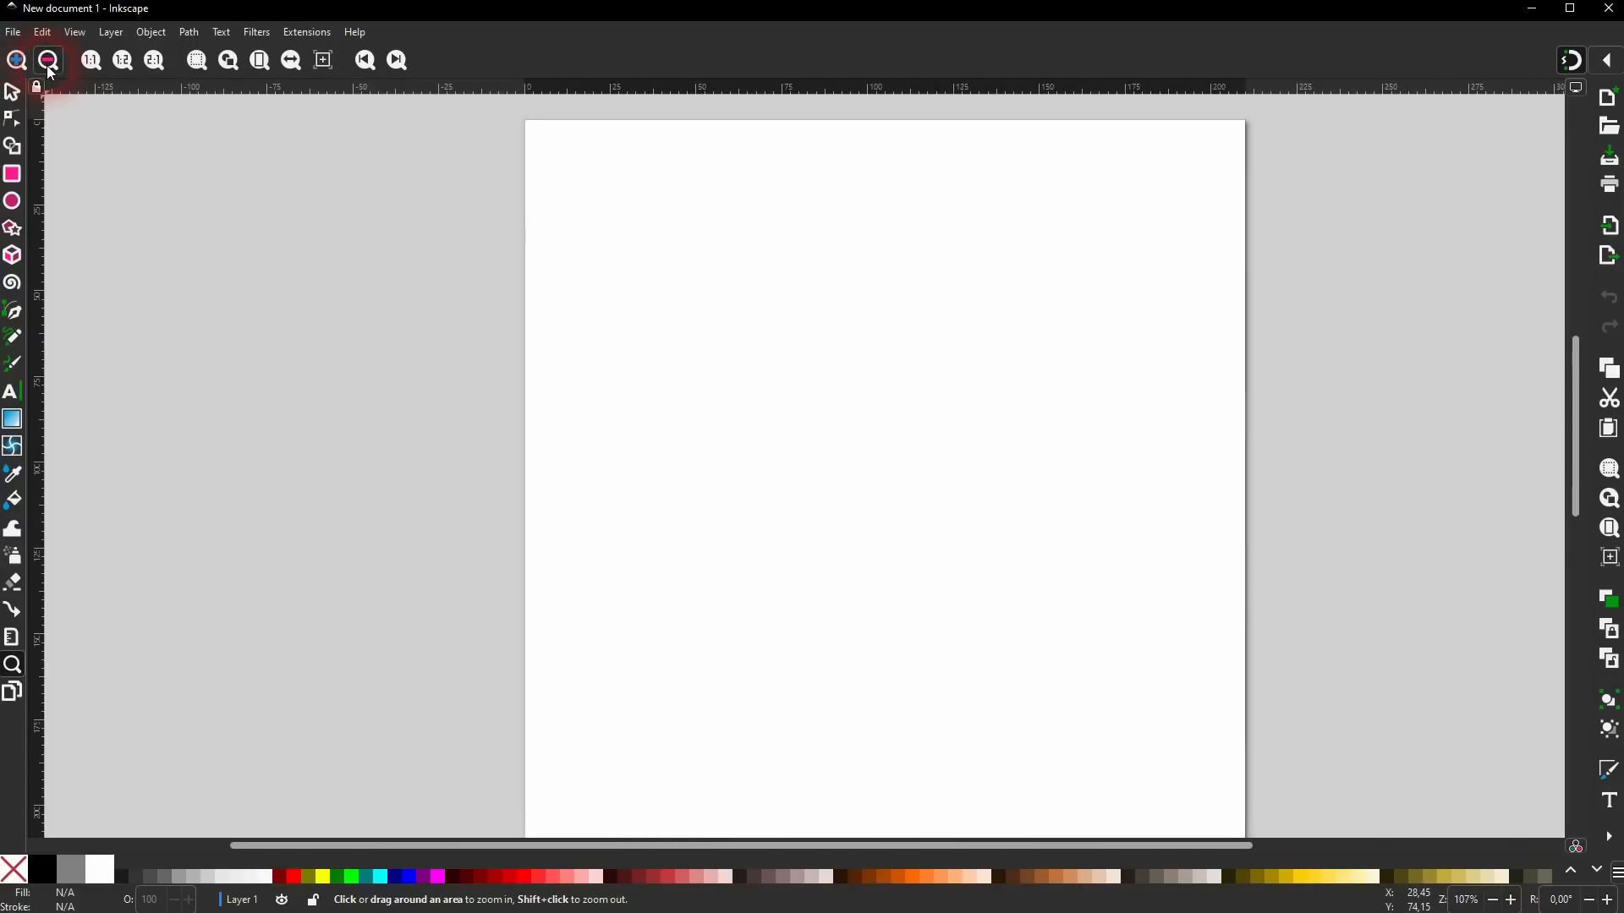
click(48, 61)
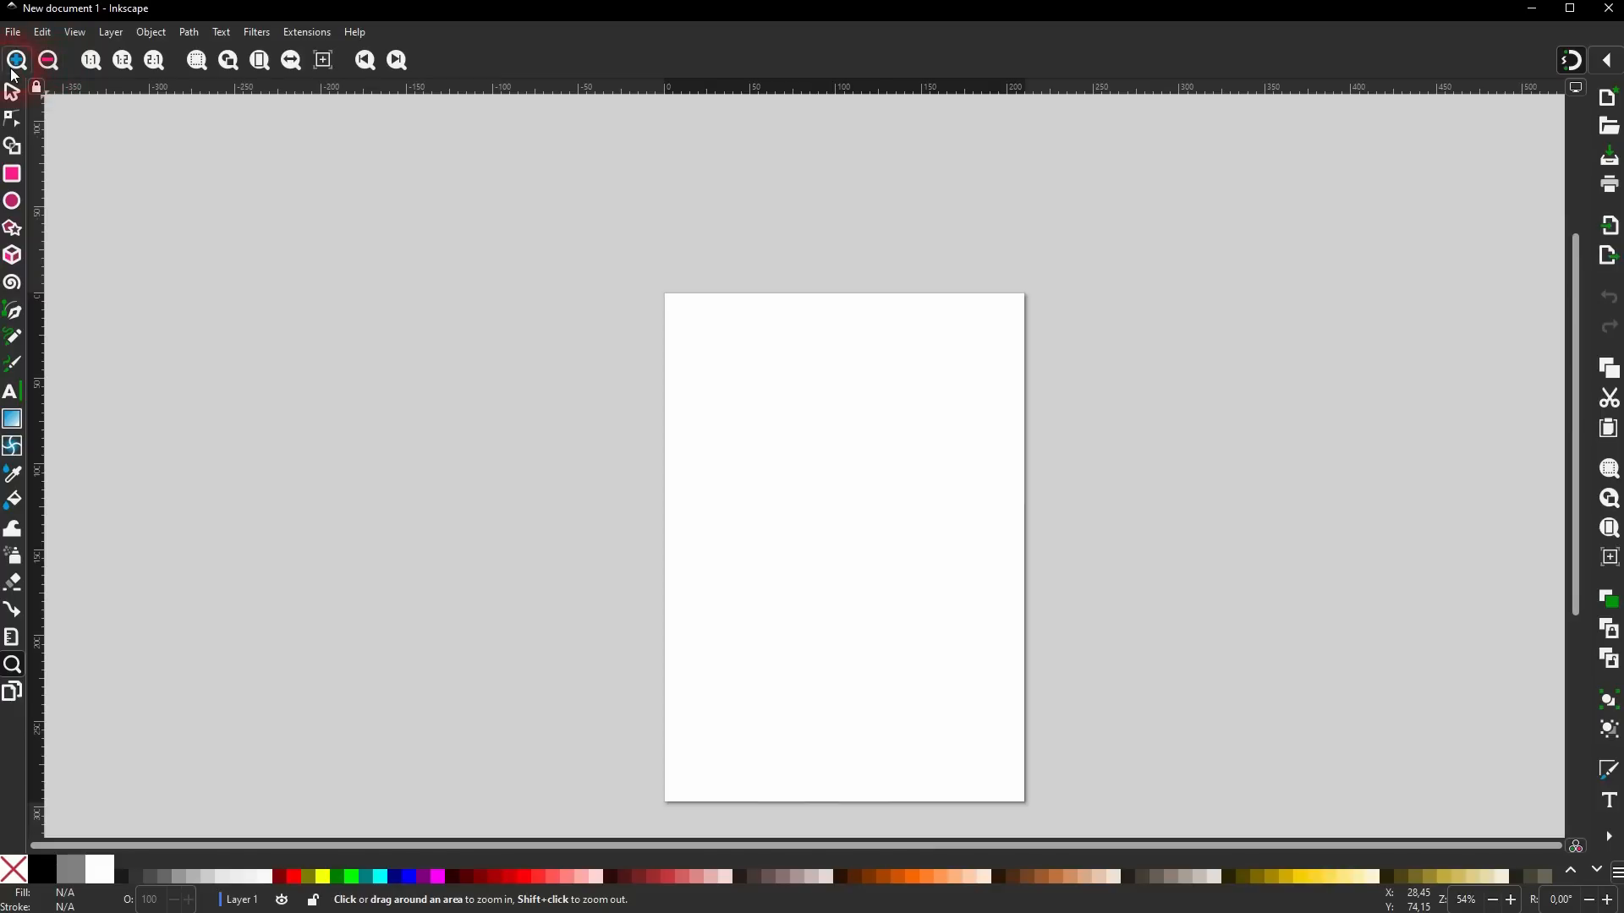
click(91, 63)
click(127, 62)
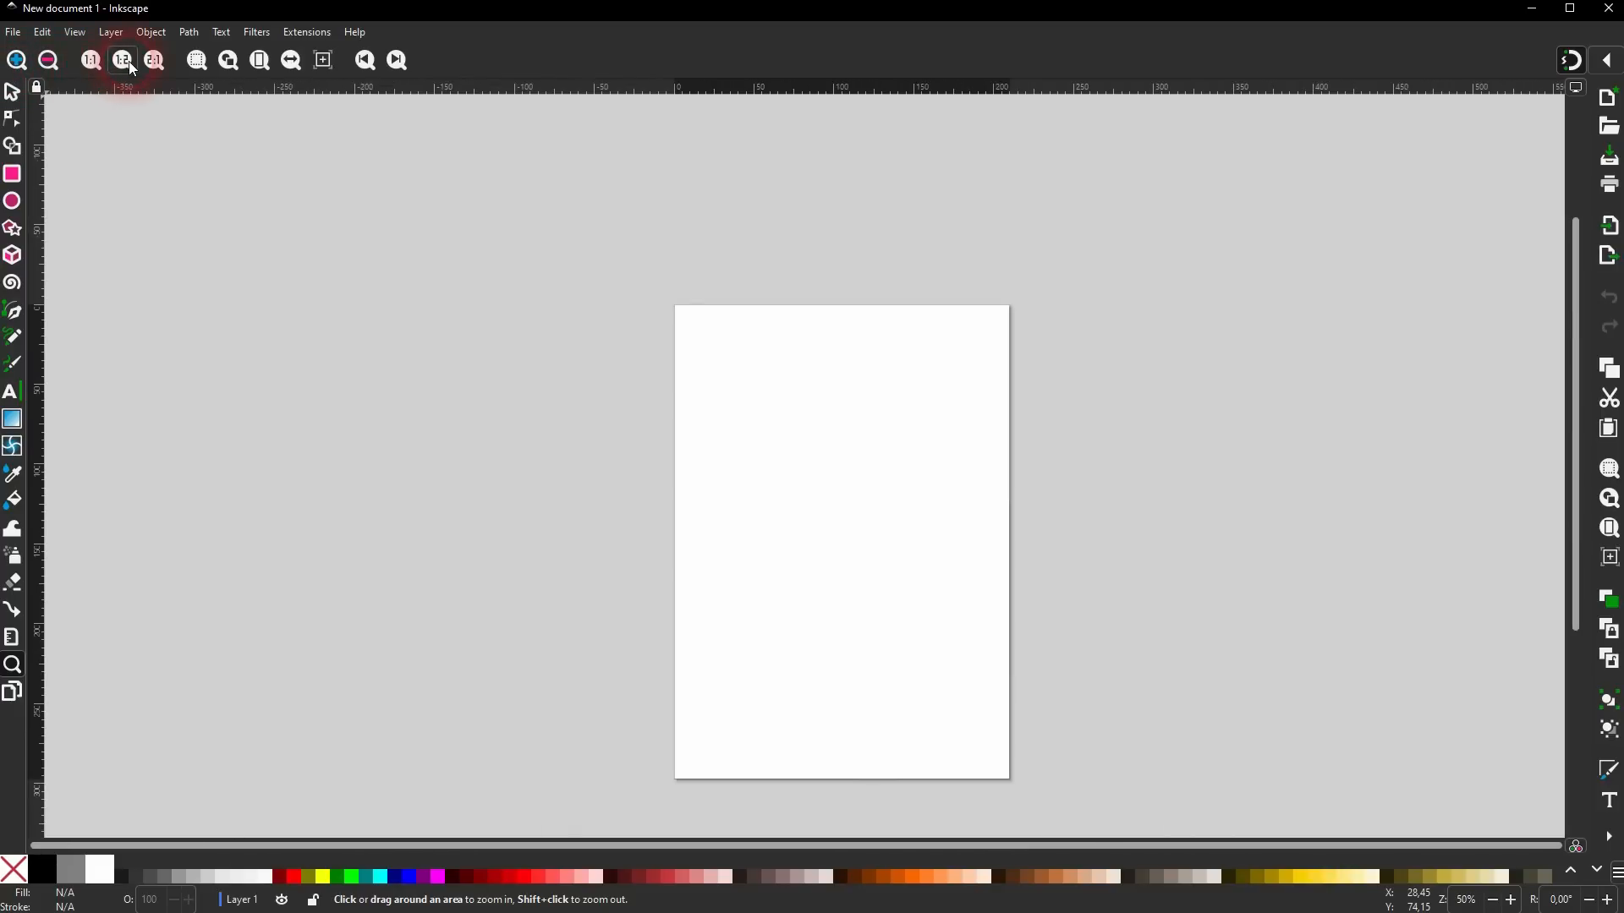
click(154, 64)
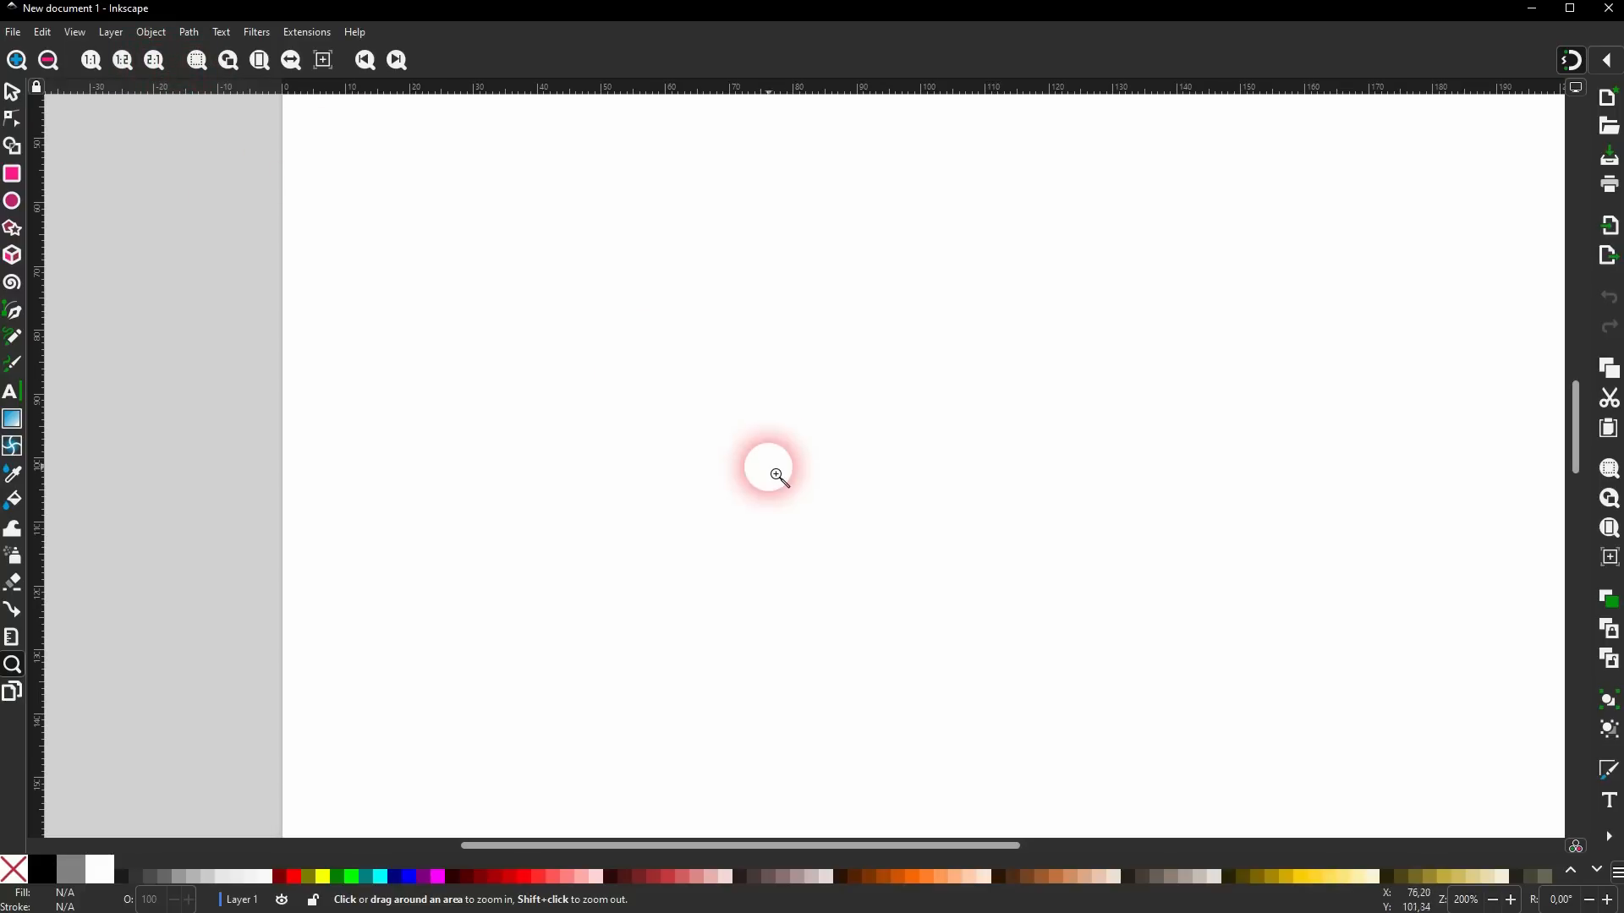
Look along the blank page to its lower edge and zoom out until the entire page is in view.
scroll(799, 458, down, 15)
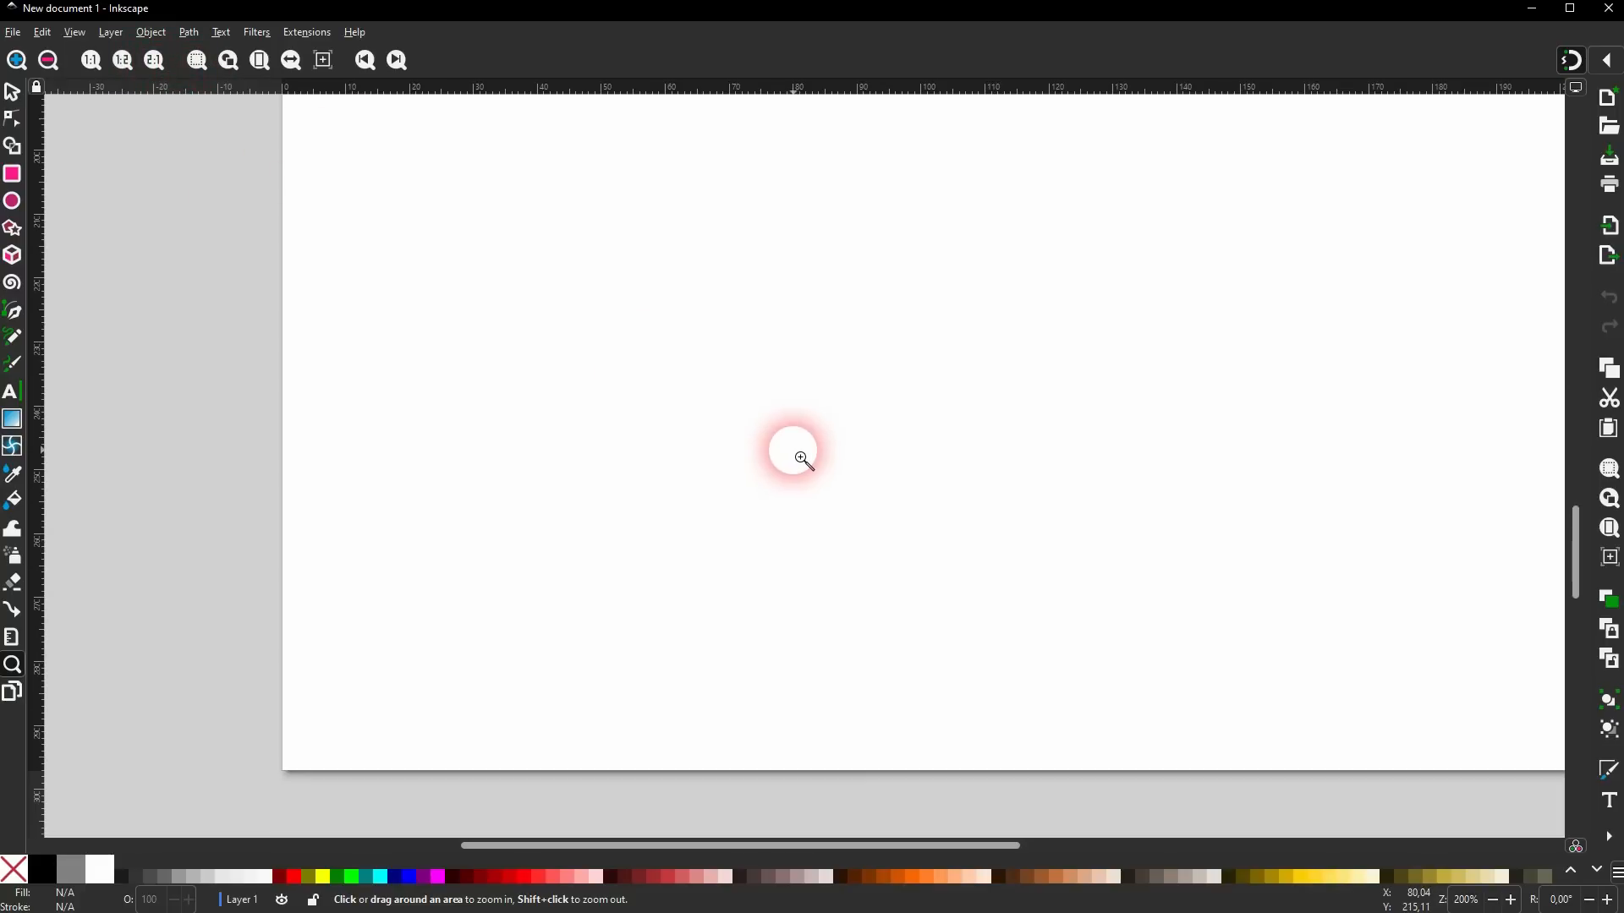
scroll(800, 458, down, 8)
scroll(797, 458, up, 8)
scroll(795, 456, up, 1)
scroll(787, 448, down, 4)
scroll(778, 441, up, 1)
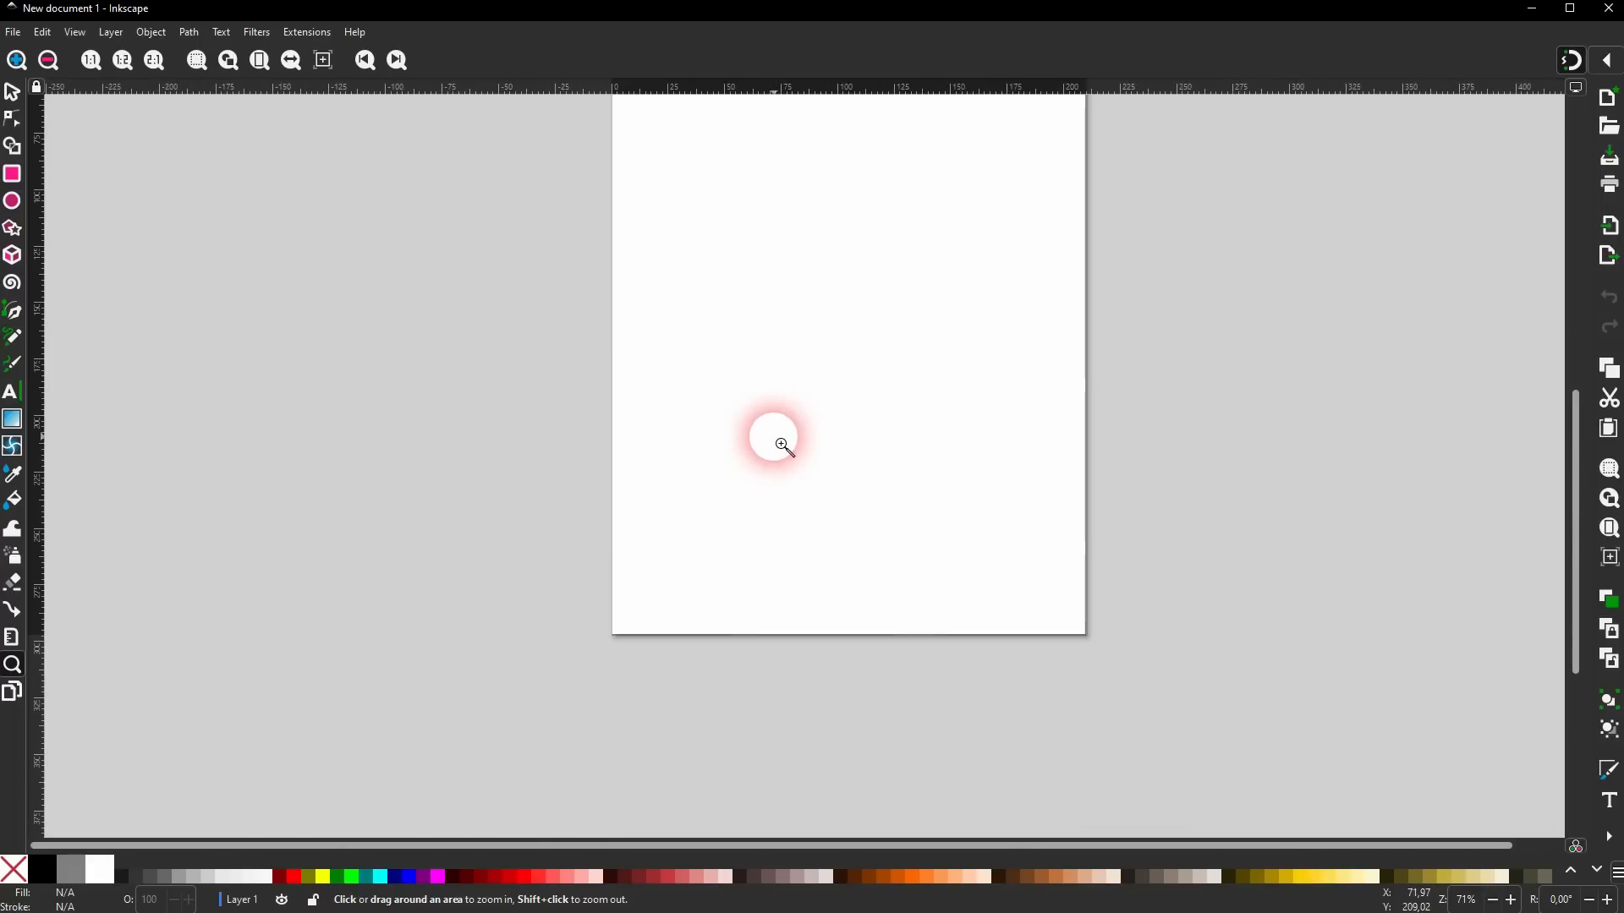
scroll(783, 445, up, 4)
scroll(783, 446, down, 2)
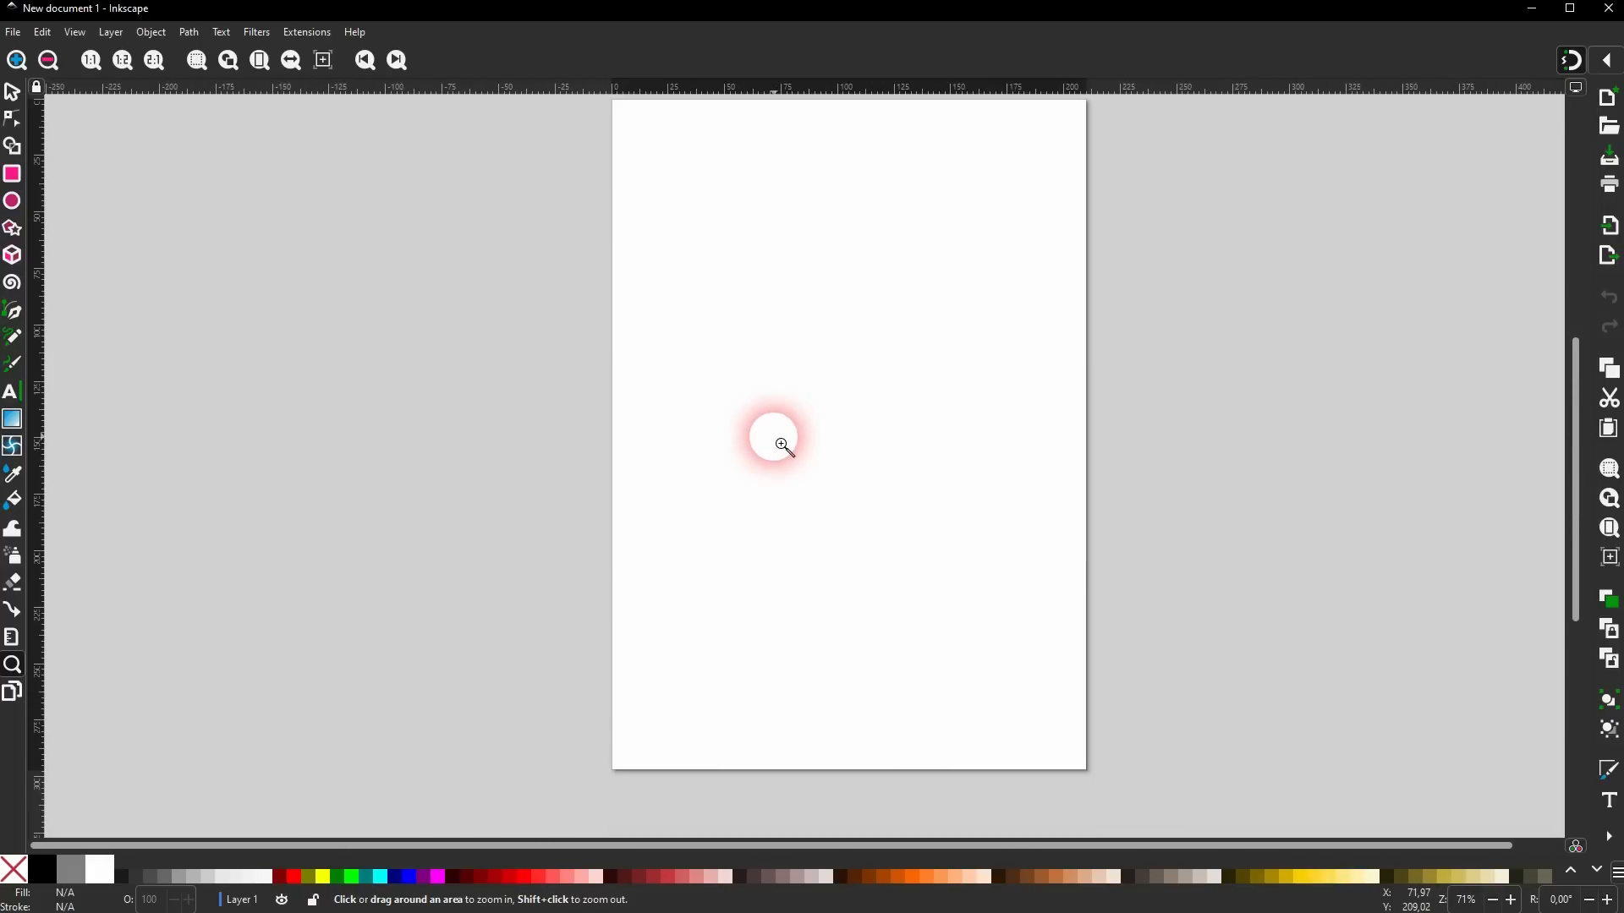
click(19, 95)
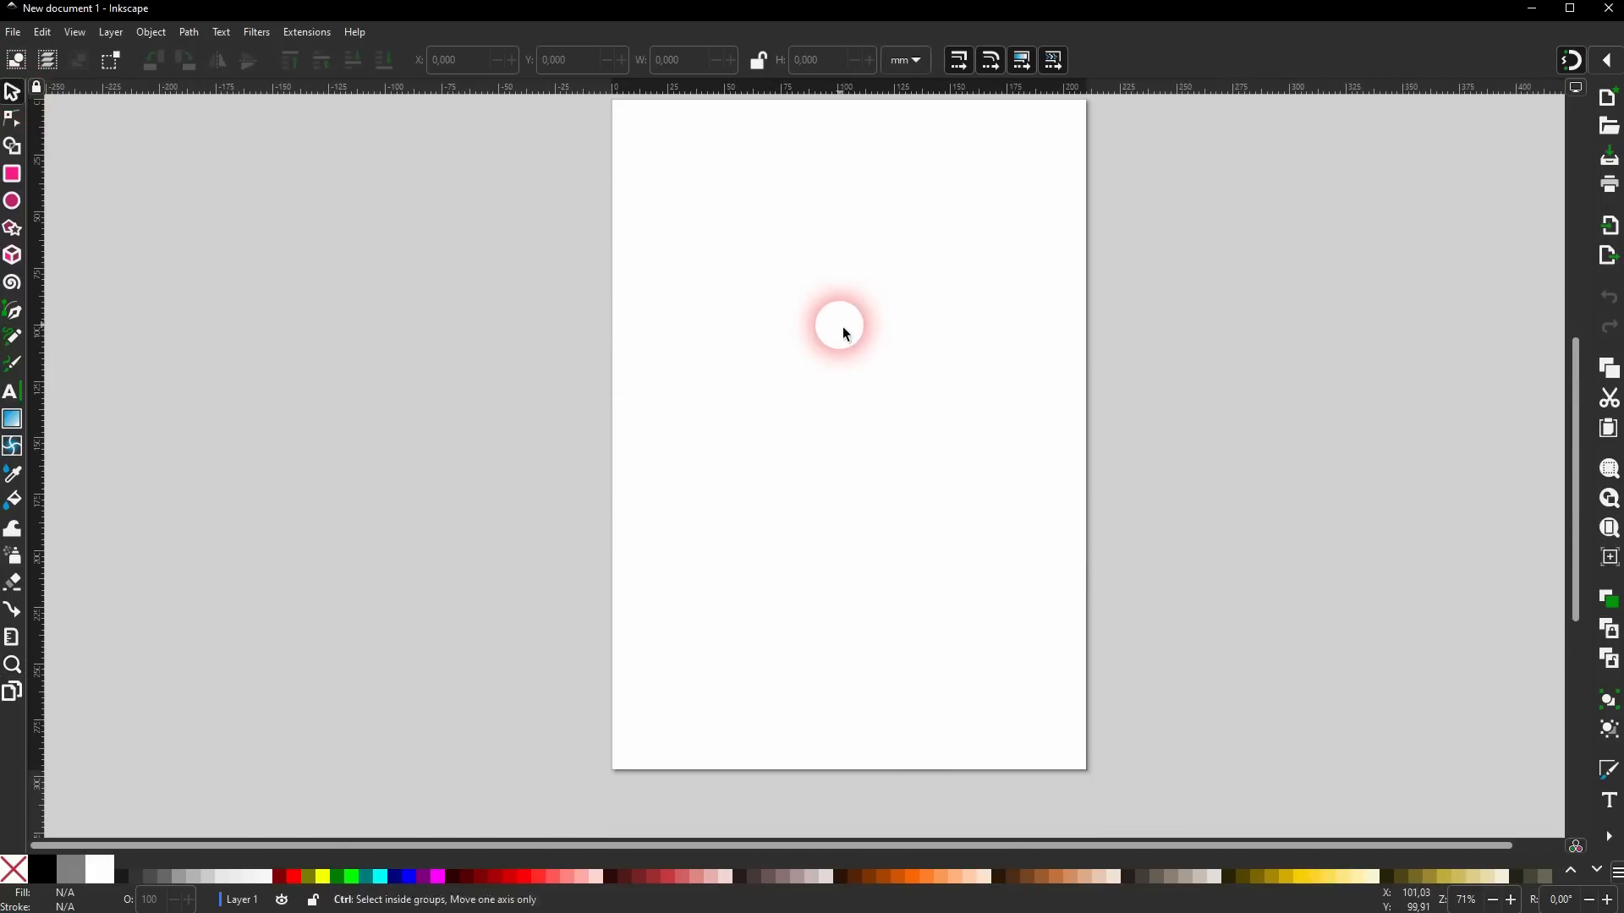
scroll(842, 326, down, 3)
scroll(841, 326, up, 1)
scroll(845, 332, up, 4)
scroll(845, 332, down, 3)
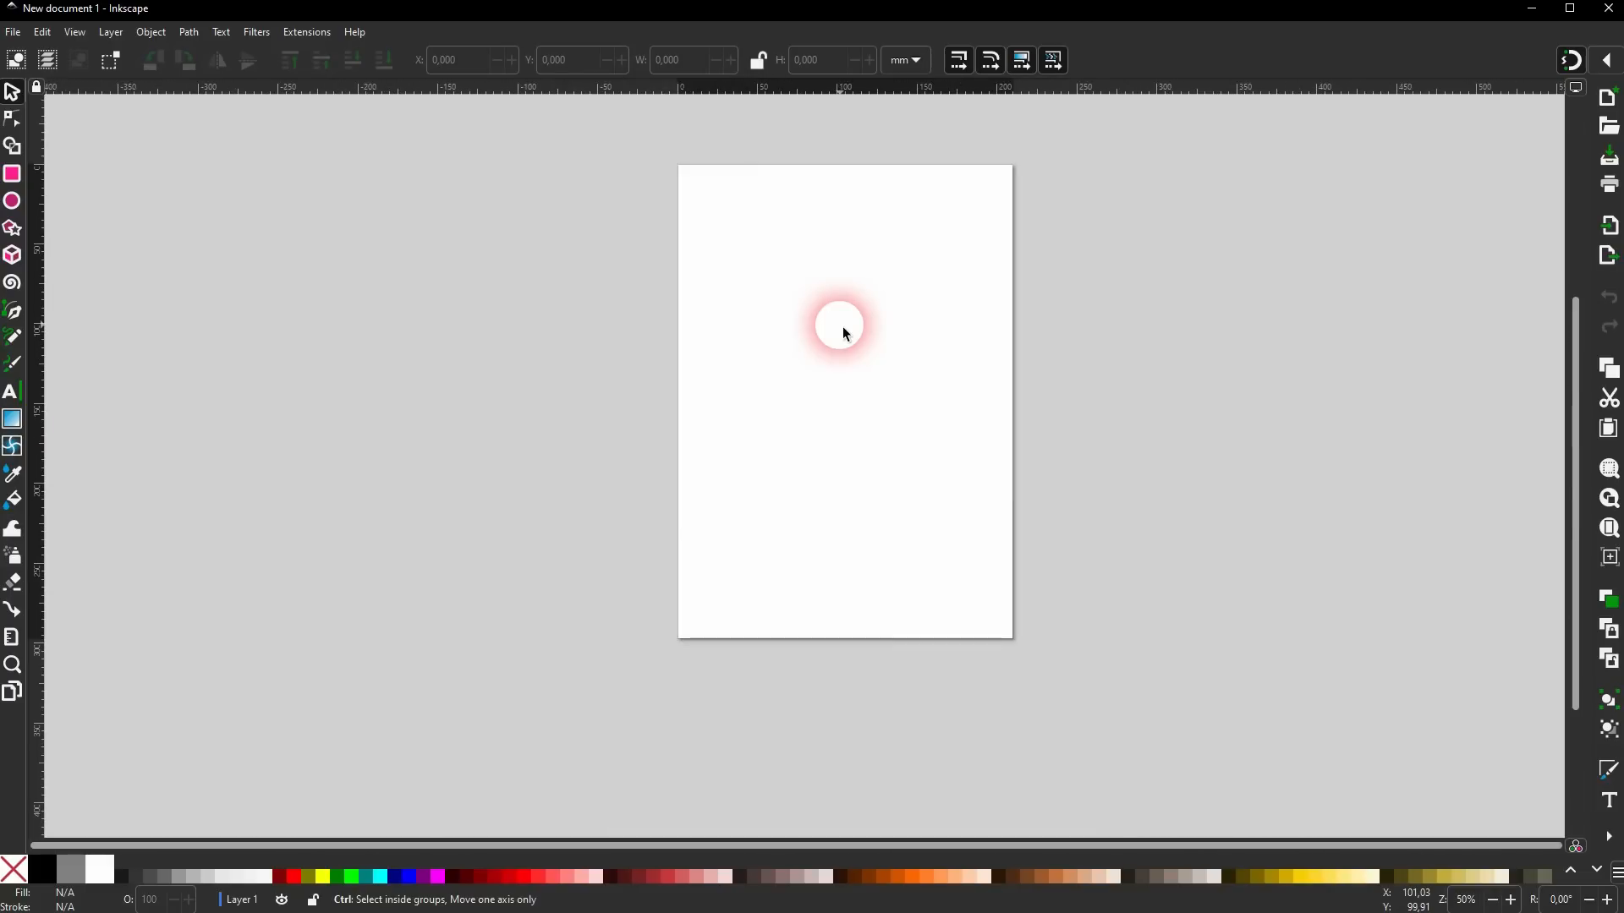
scroll(845, 333, up, 2)
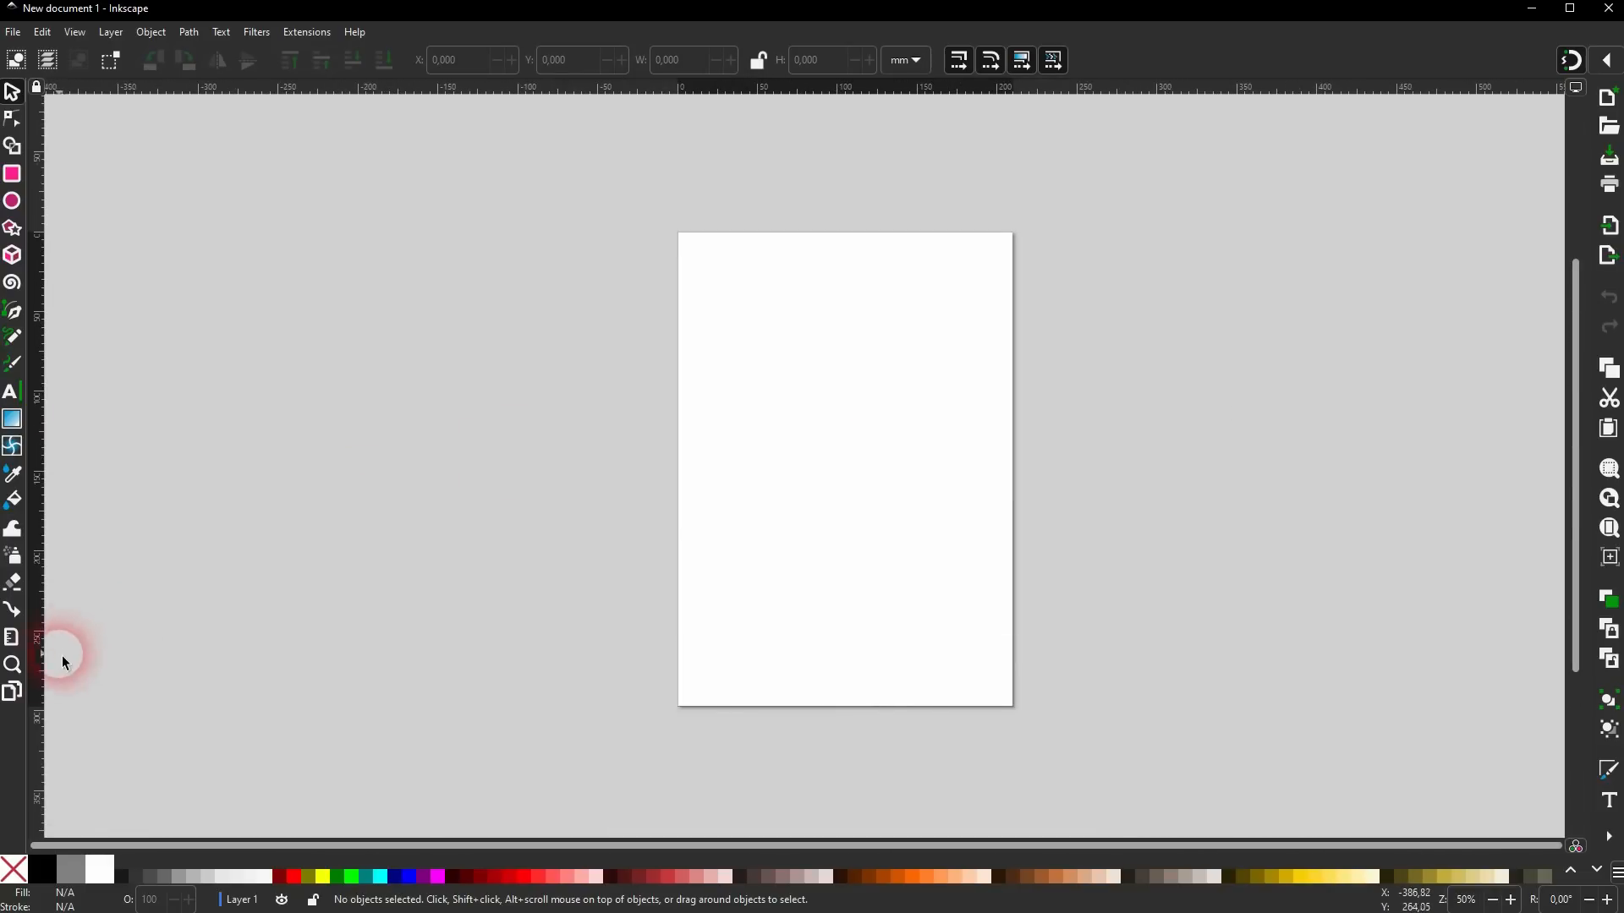
click(12, 665)
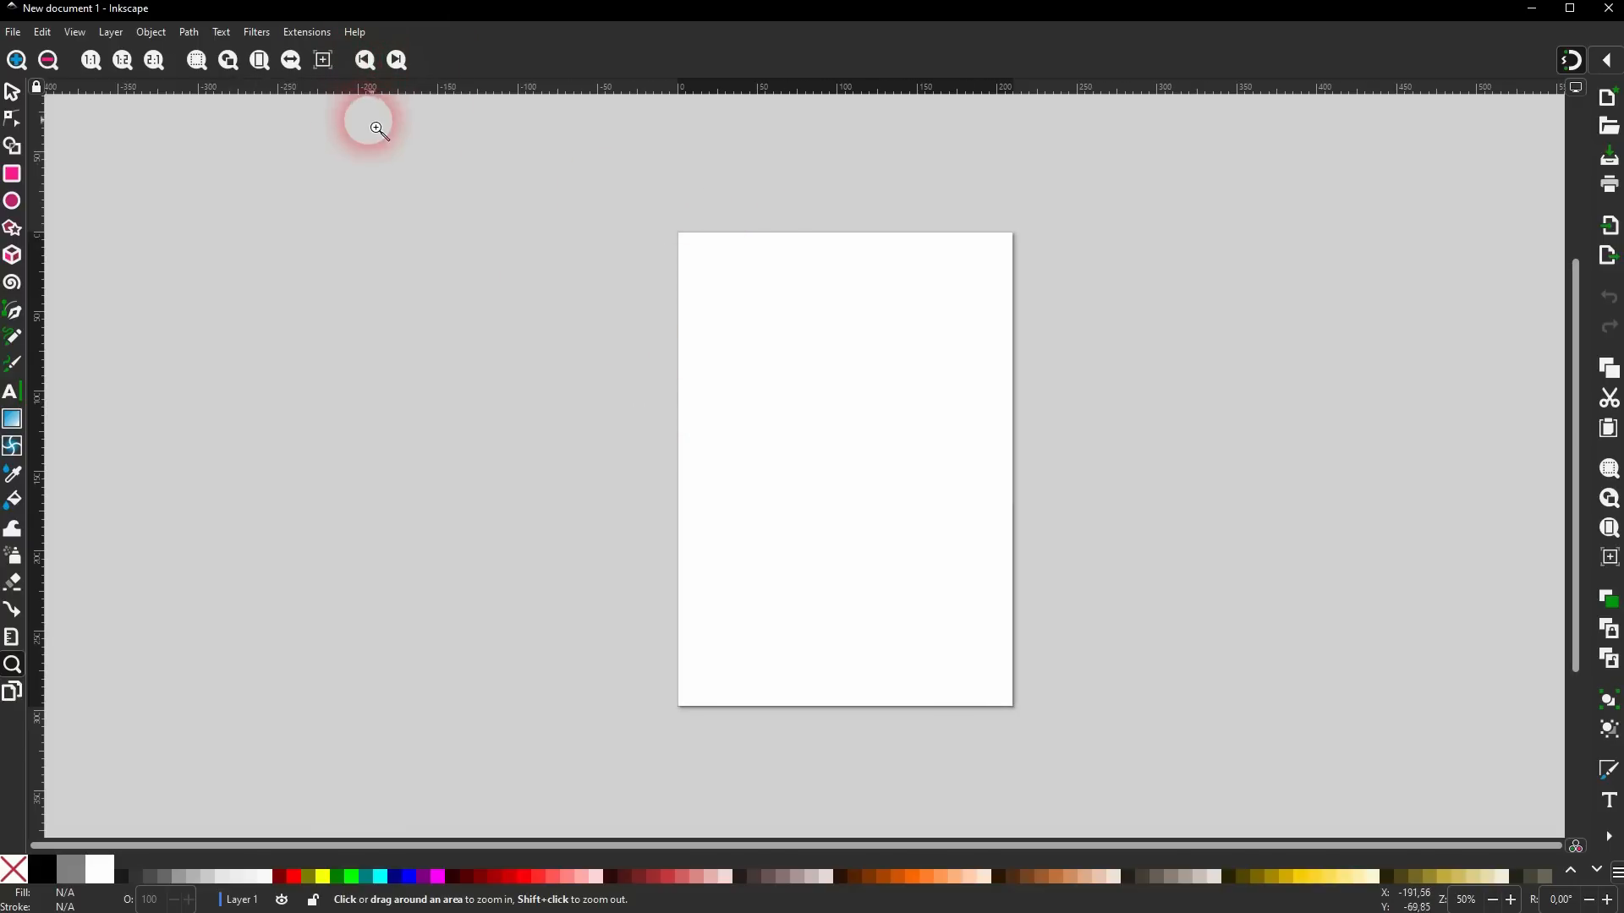
click(14, 96)
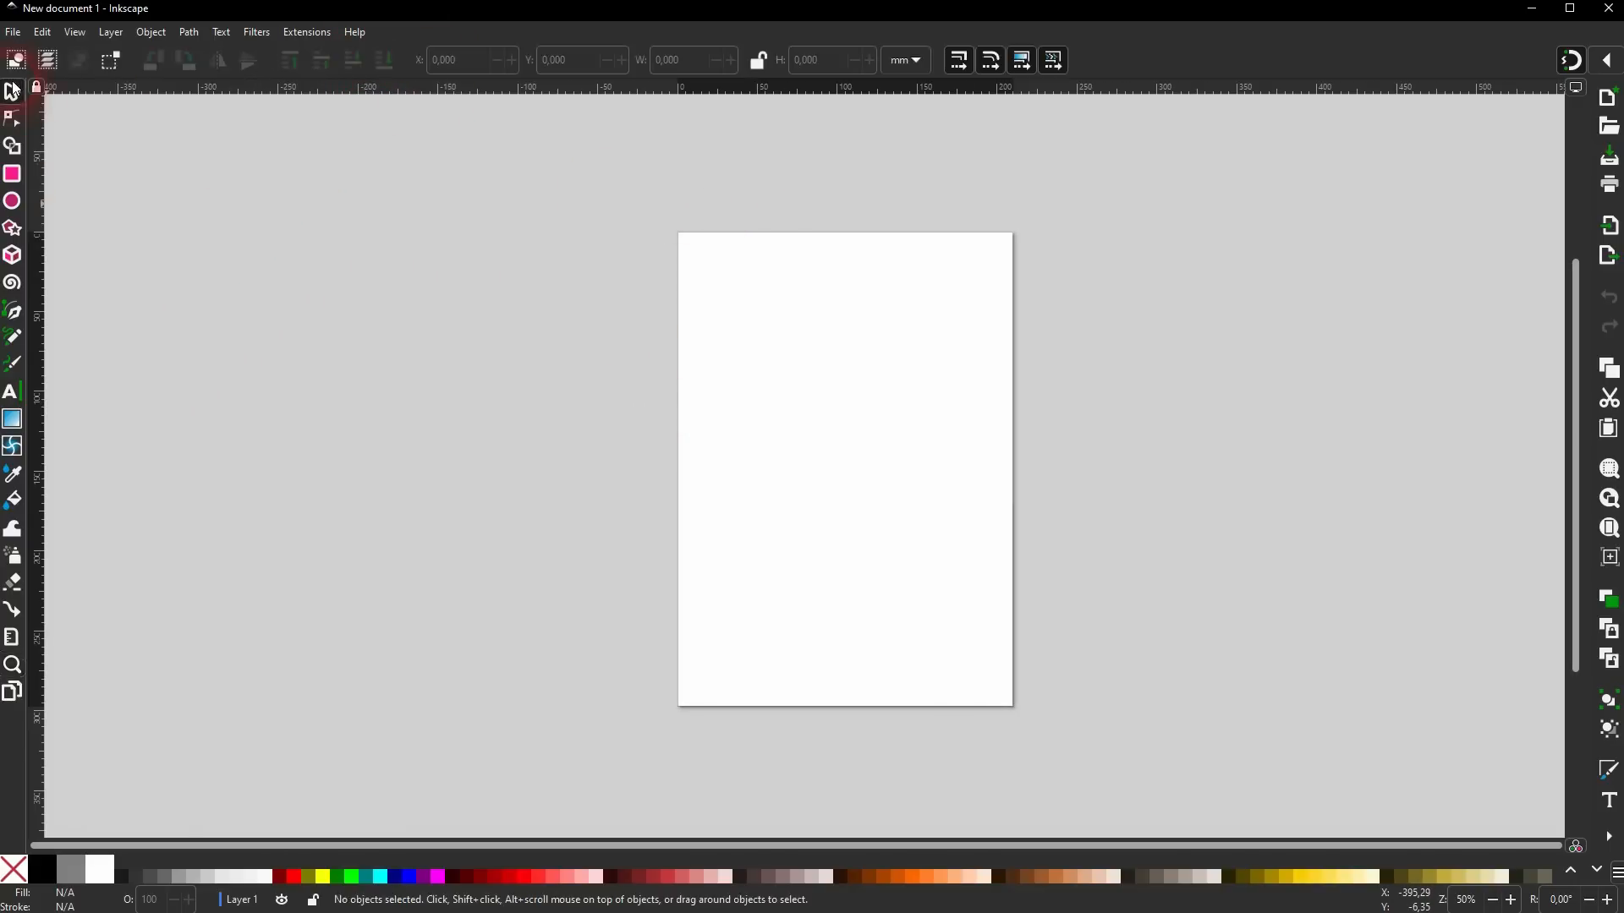
scroll(835, 499, up, 2)
scroll(834, 499, down, 1)
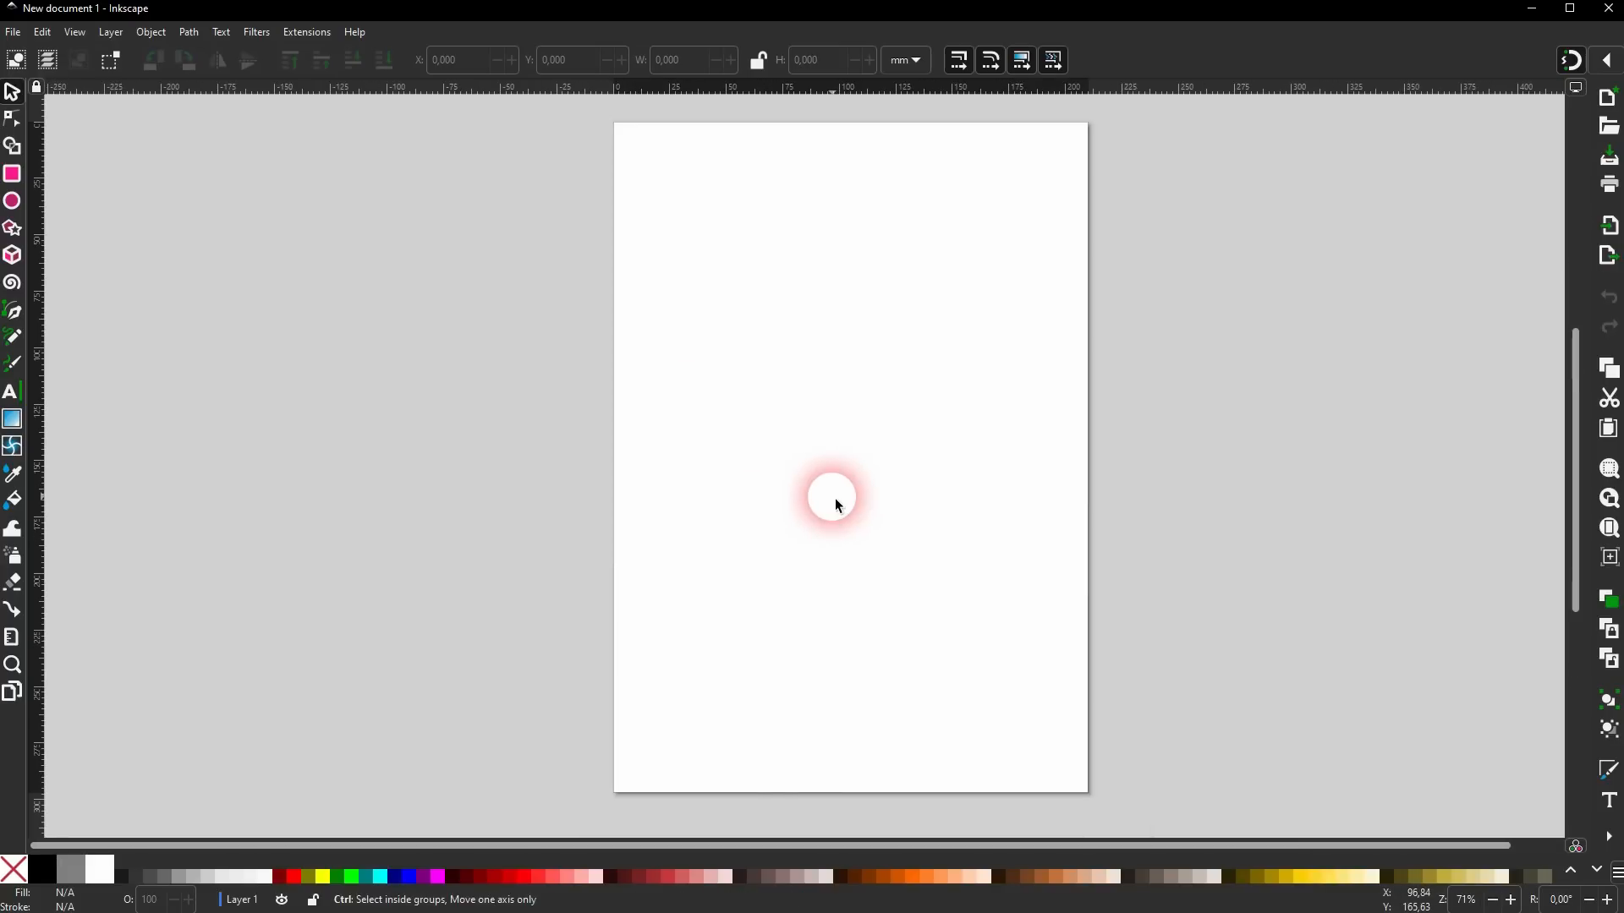
click(603, 645)
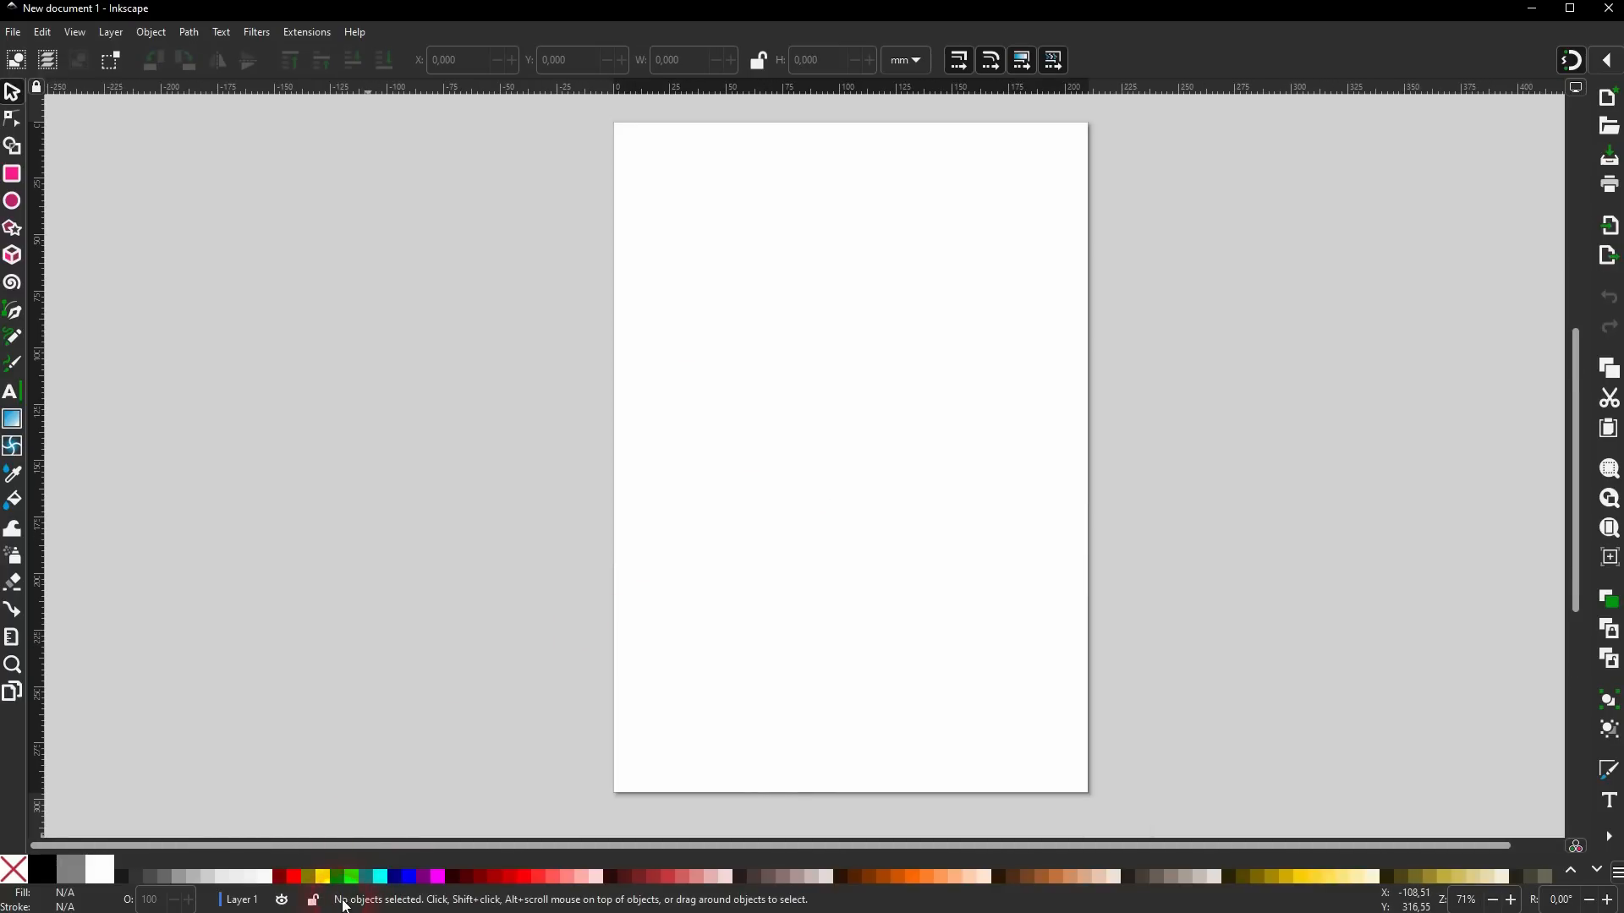
key(ctrl)
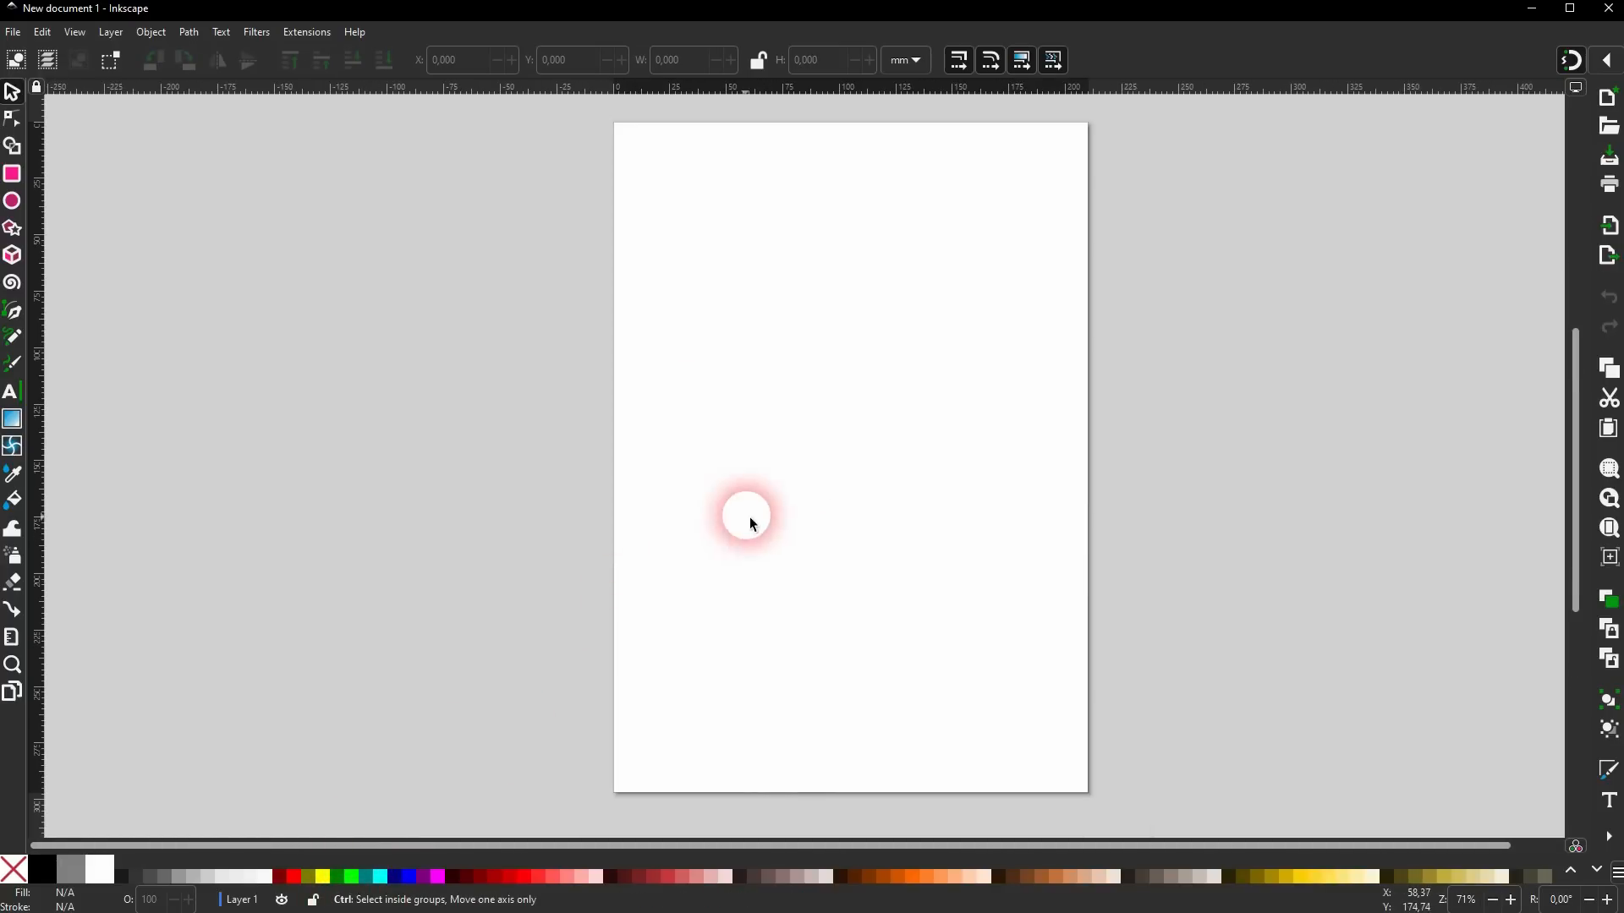
scroll(817, 433, up, 2)
scroll(817, 433, down, 2)
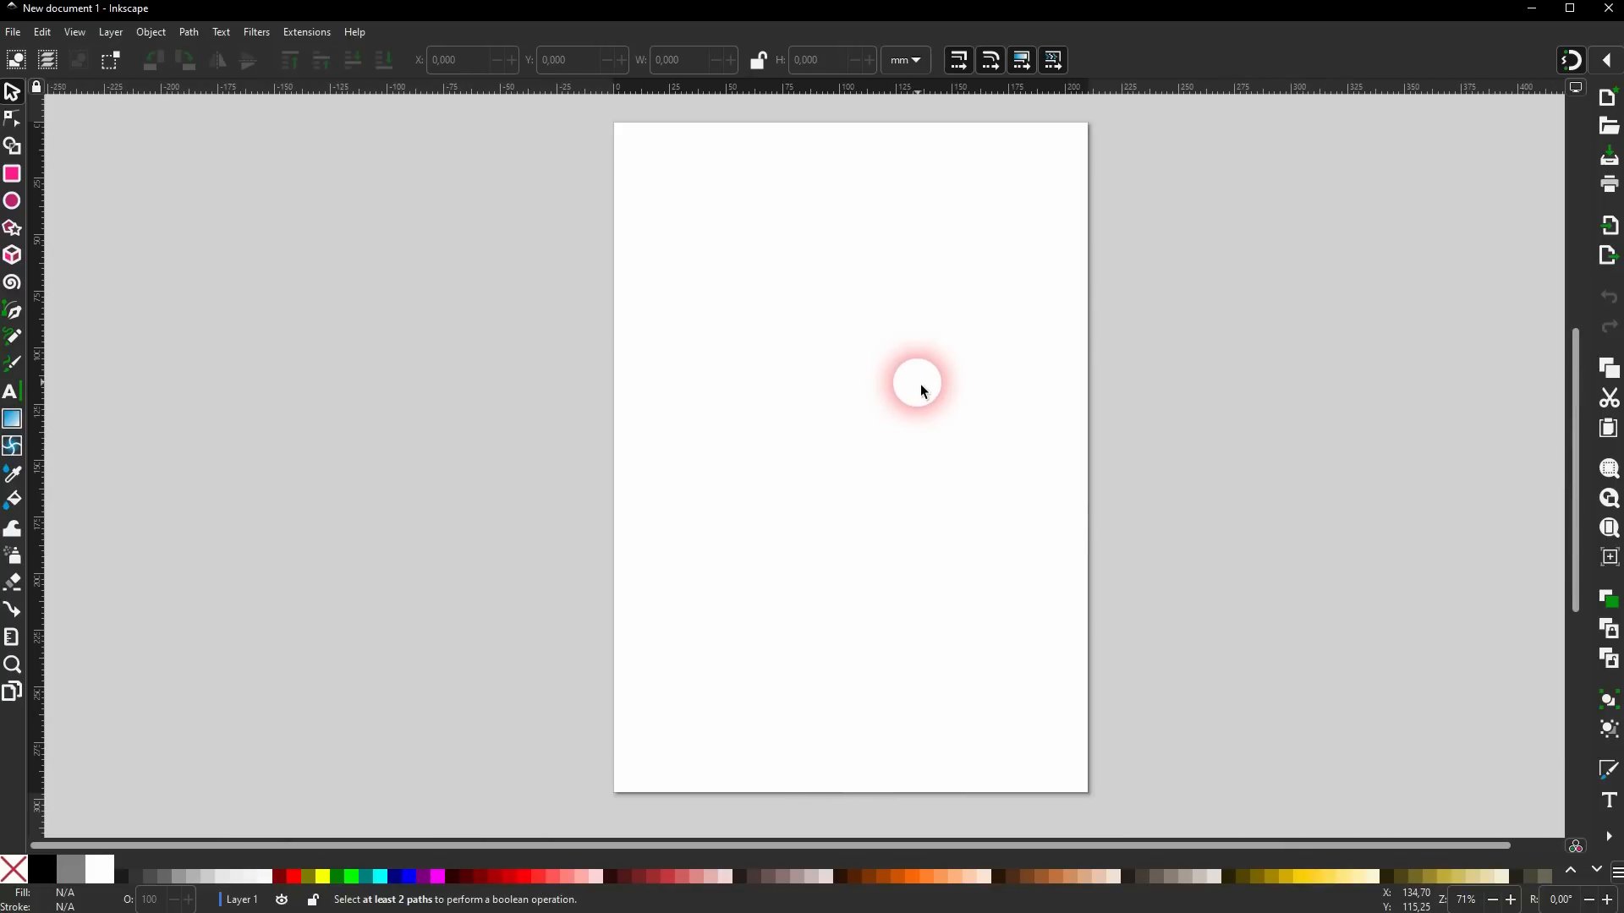
Draw a rectangle in the upper half of the page and set its width to 50 mm and height to 60 mm.
click(13, 174)
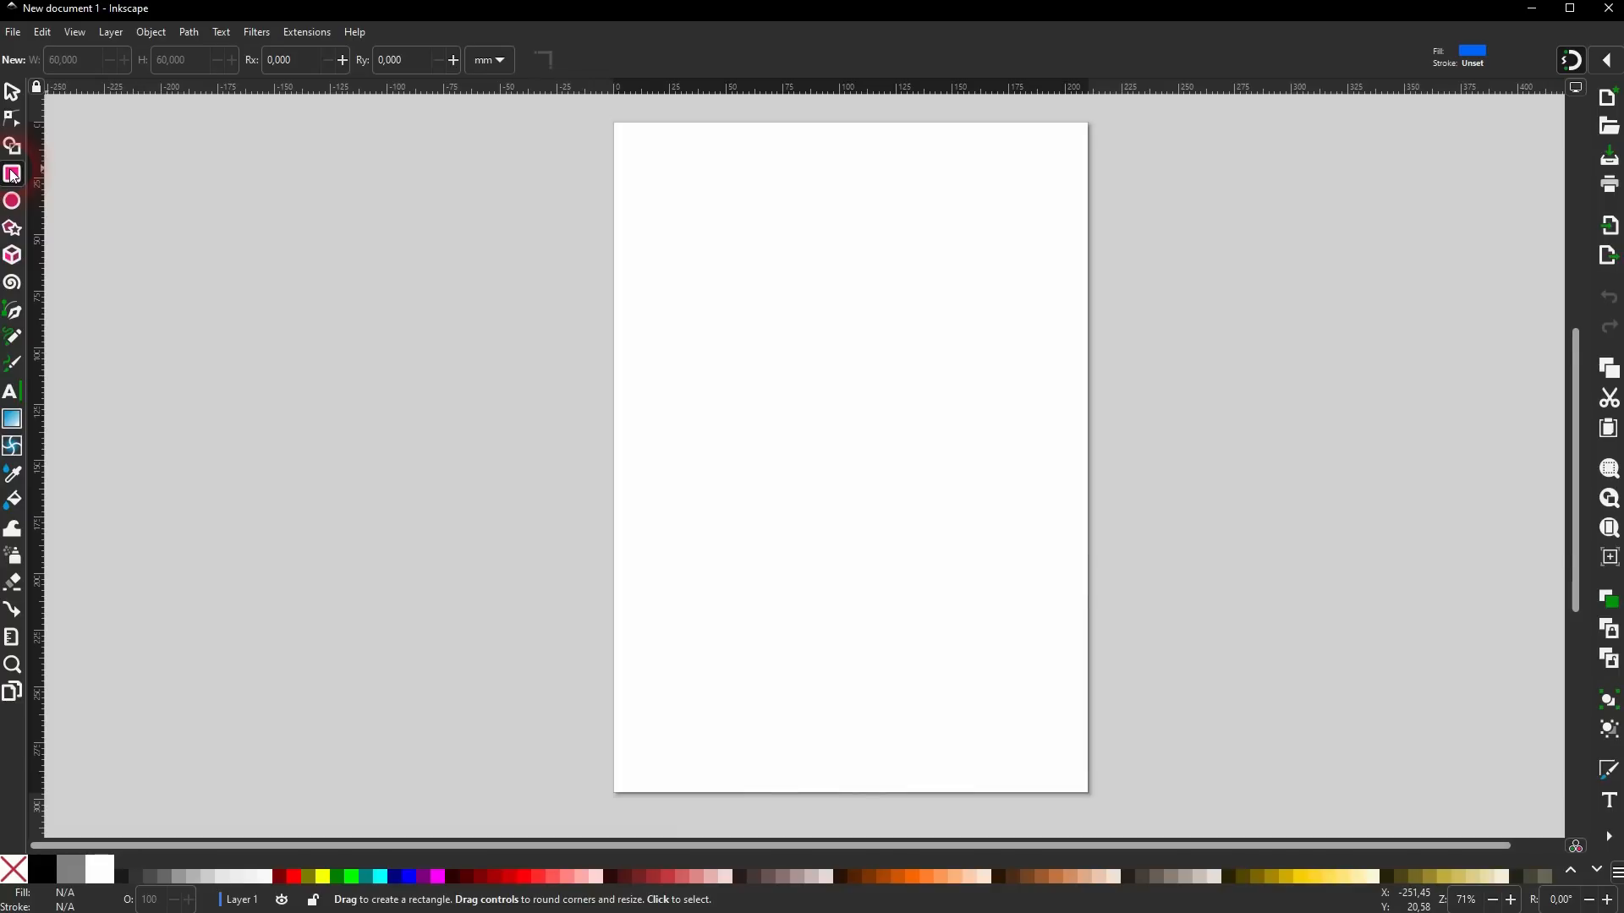
drag(732, 301, 843, 392)
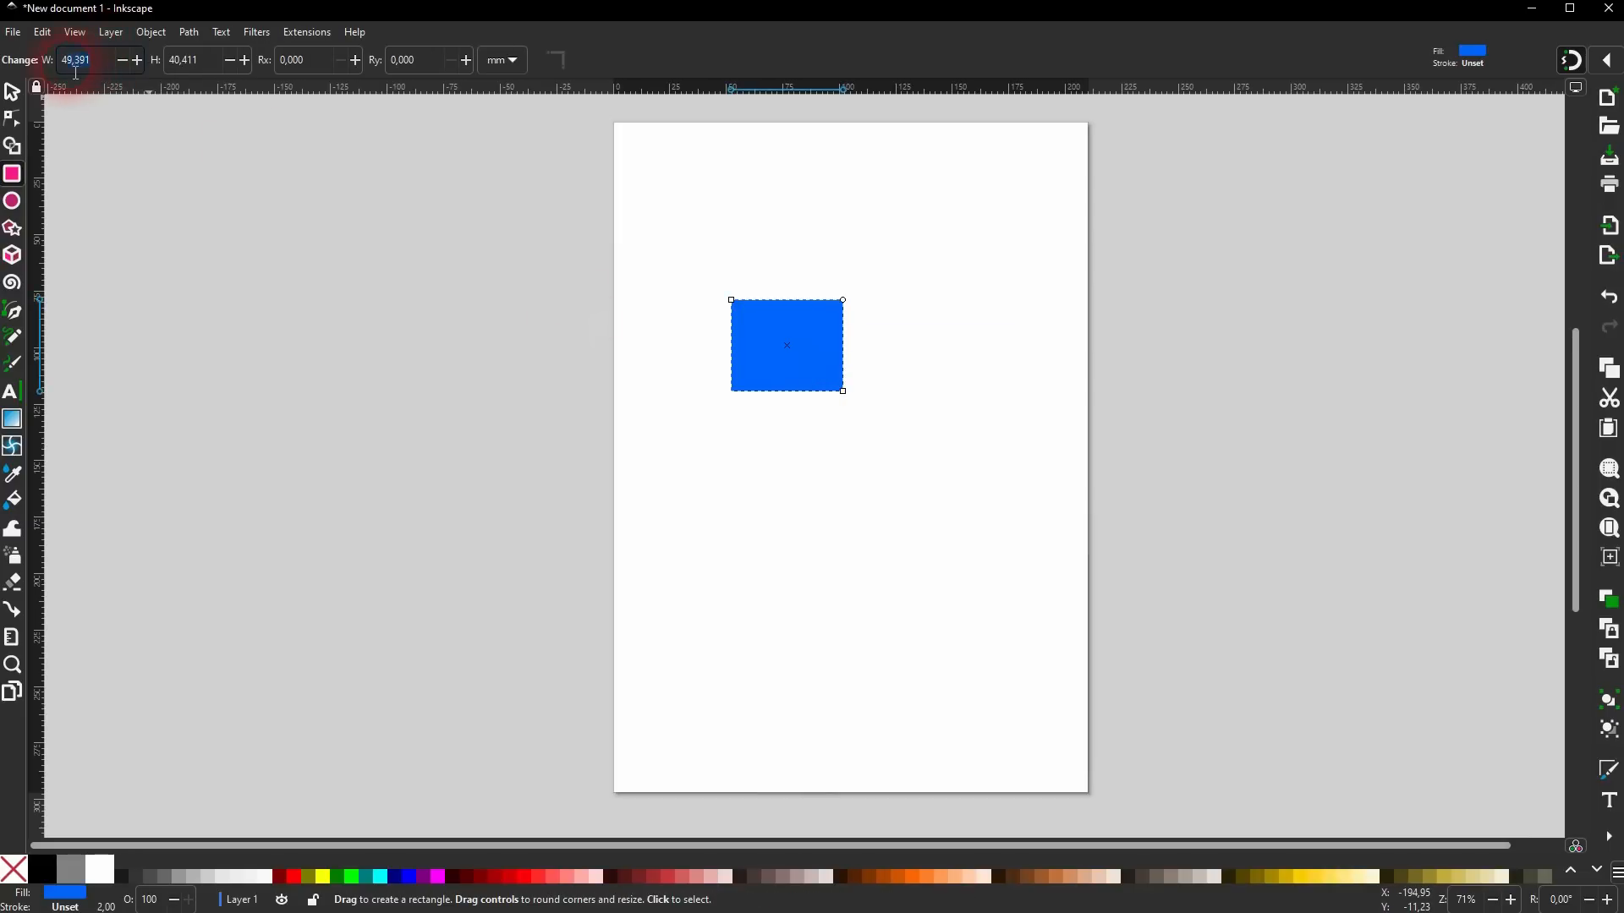
text(50)
key(Tab)
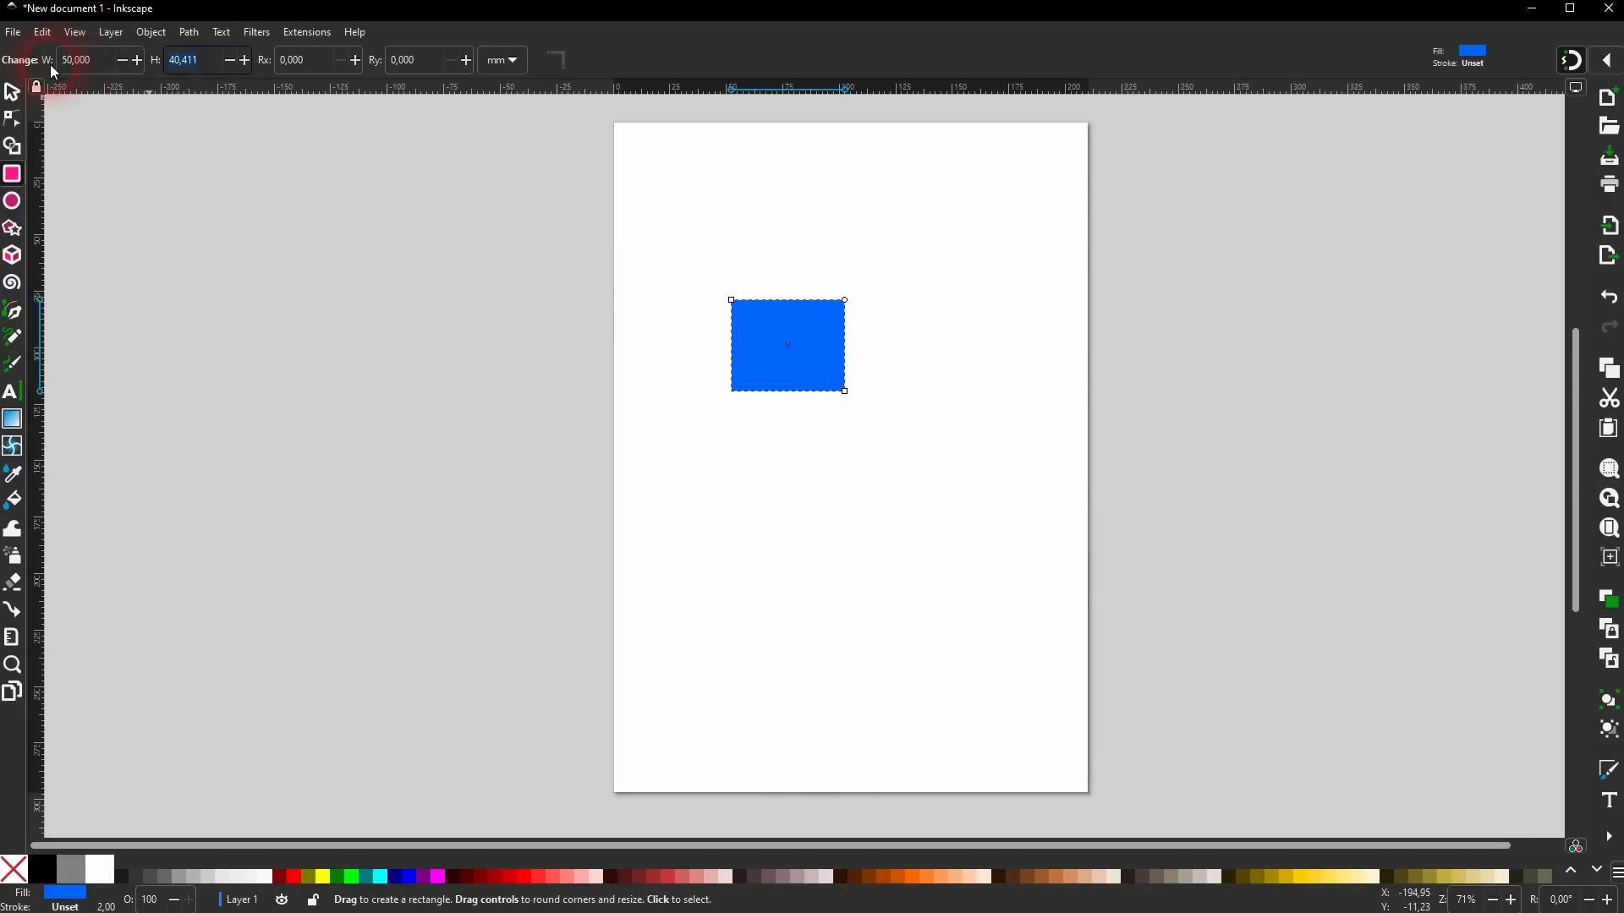
text(60)
key(Return)
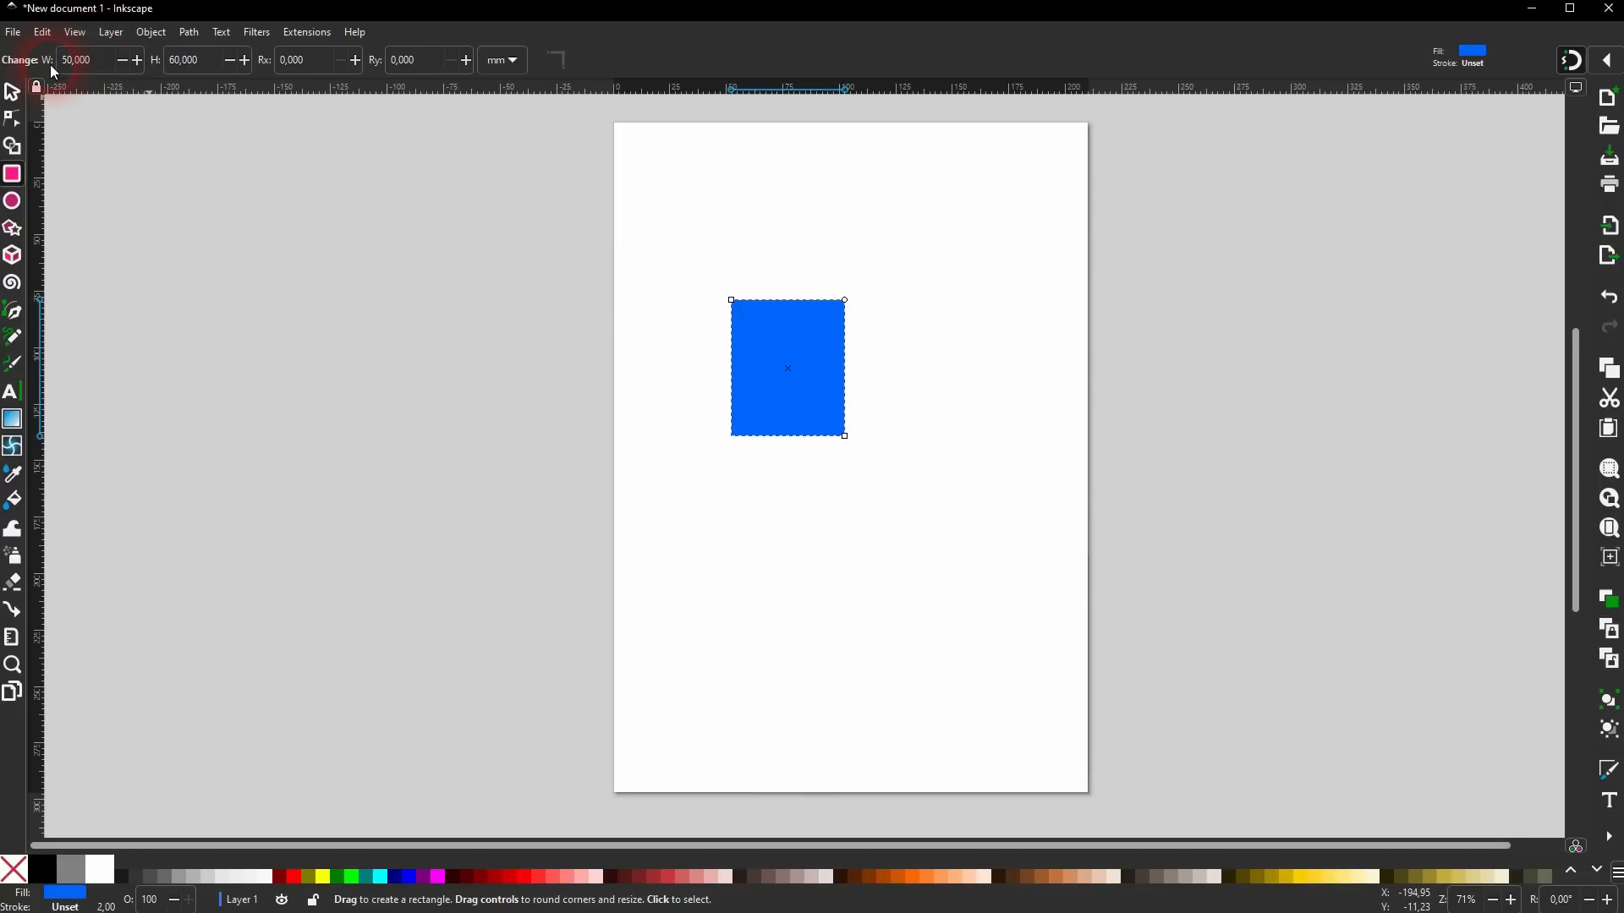
Fill the rectangle with dark red and move it close to the page's left edge.
click(12, 91)
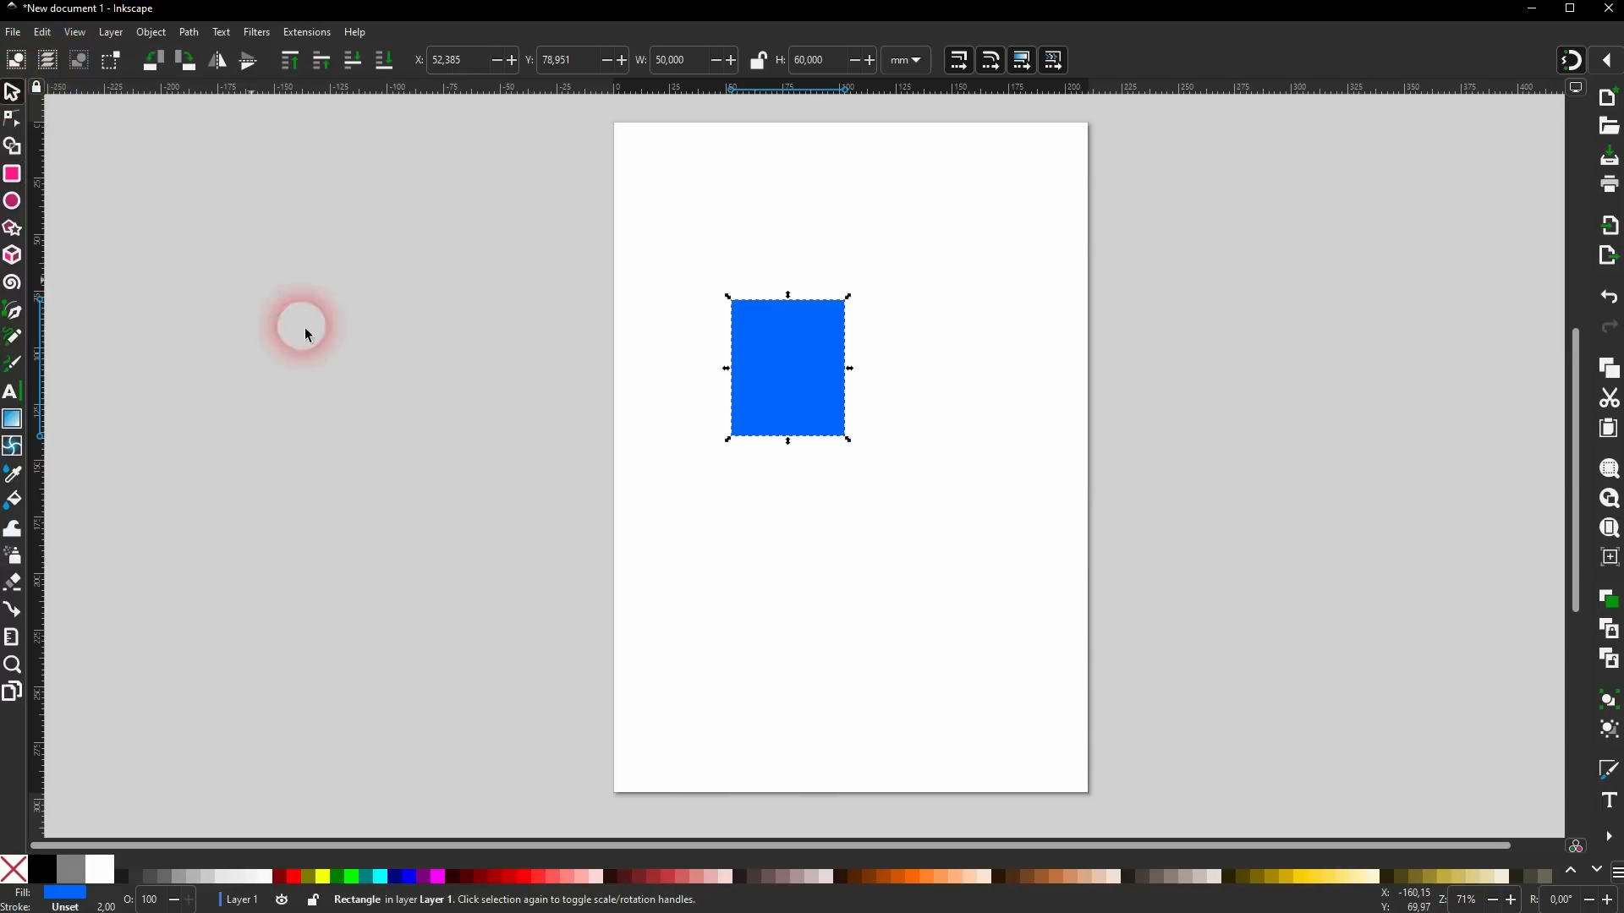
click(279, 886)
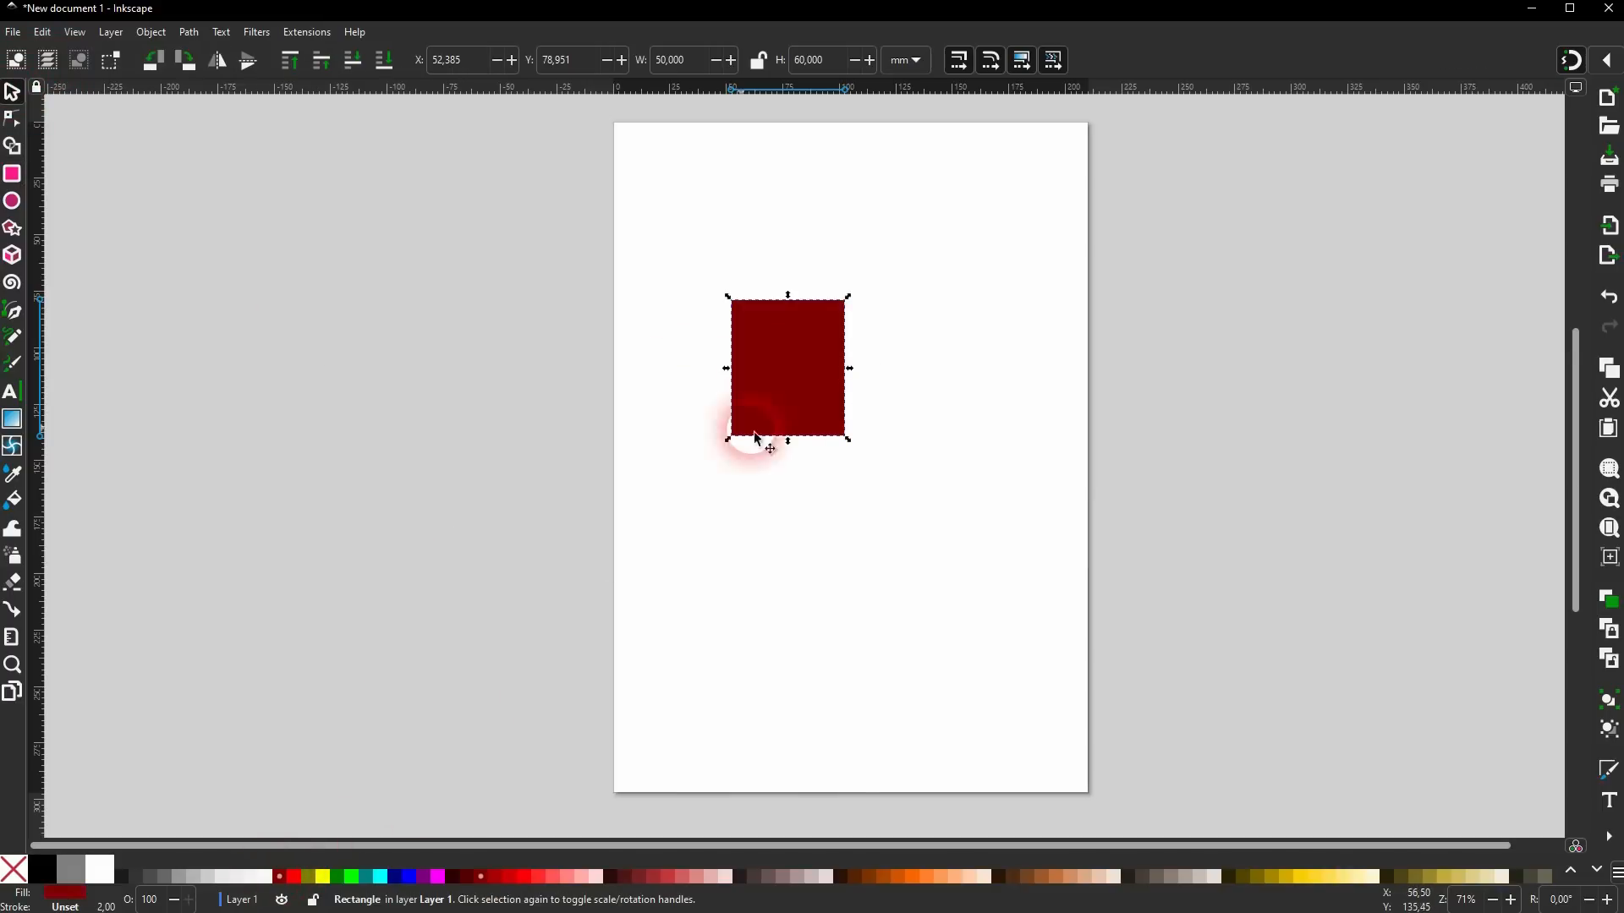
click(898, 414)
drag(799, 399, 723, 426)
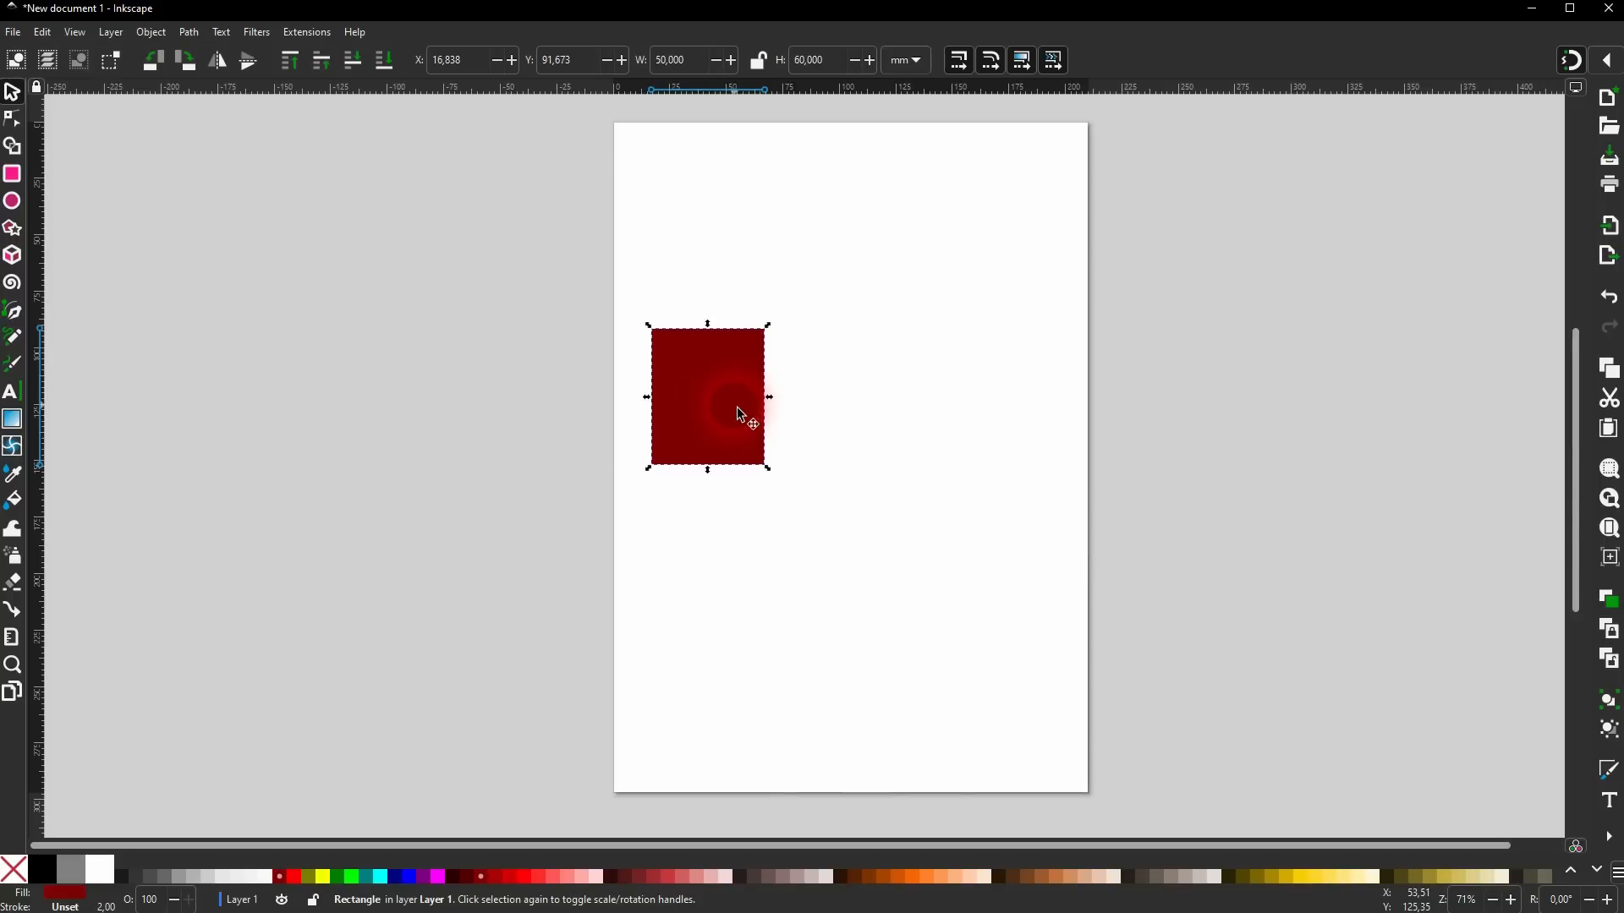
Duplicate the dark red rectangle and place the copy flush against the original's right side.
key(ctrl+d)
drag(718, 409, 836, 406)
click(1007, 348)
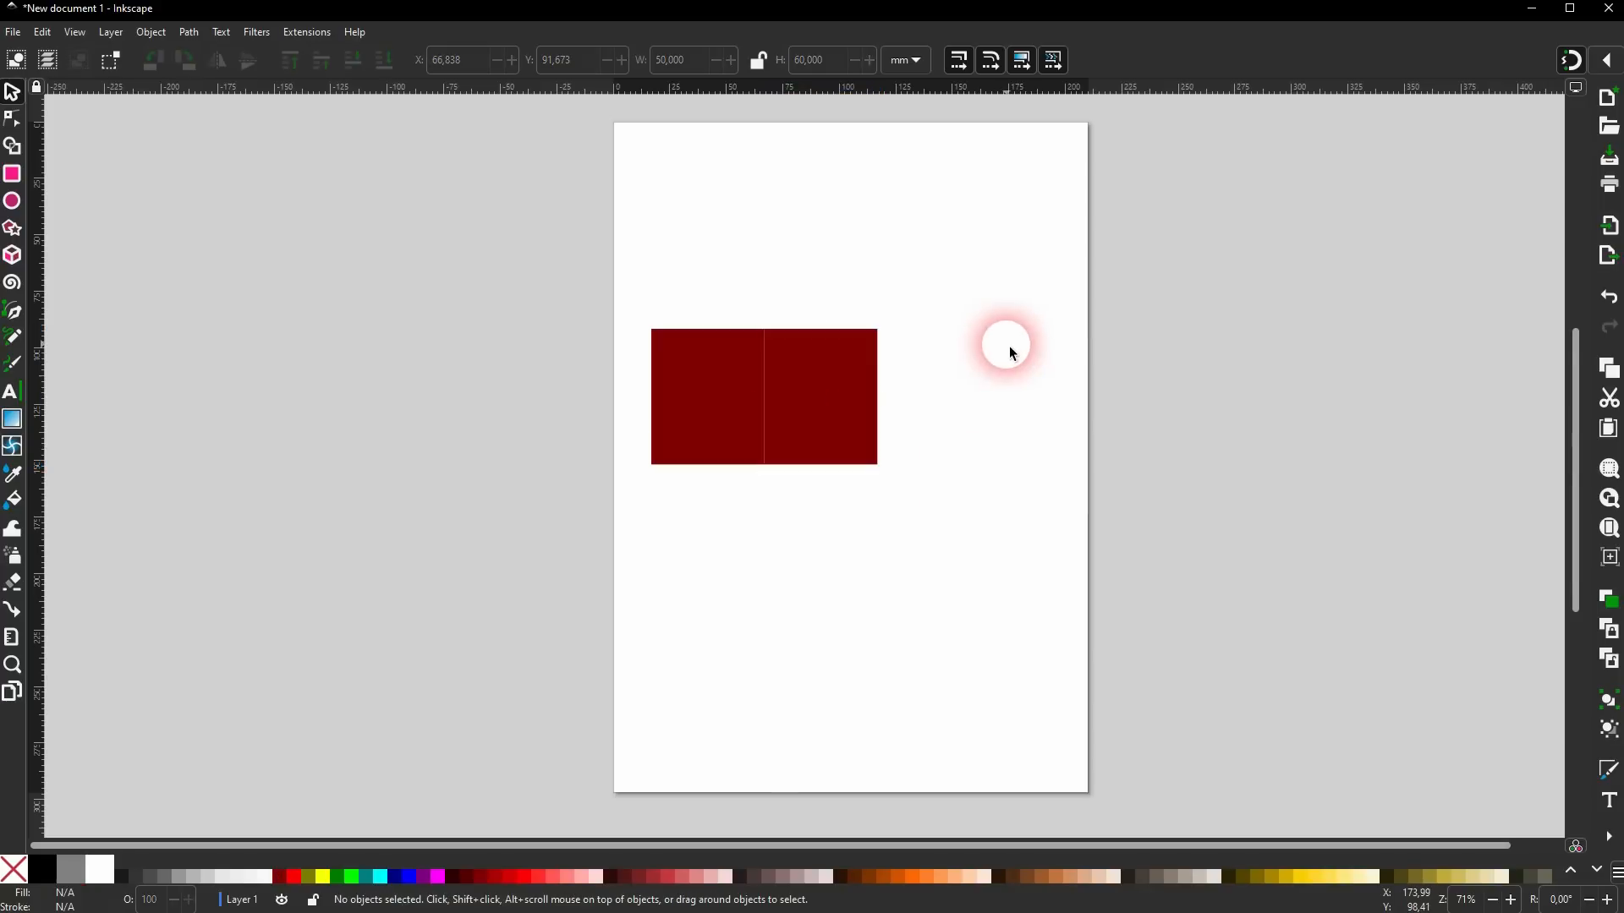
Duplicate the pair of rectangles, move the copy below and to the right, and rotate it 90 degrees counterclockwise.
drag(580, 561, 967, 264)
key(ctrl+d)
drag(801, 418, 938, 609)
click(986, 570)
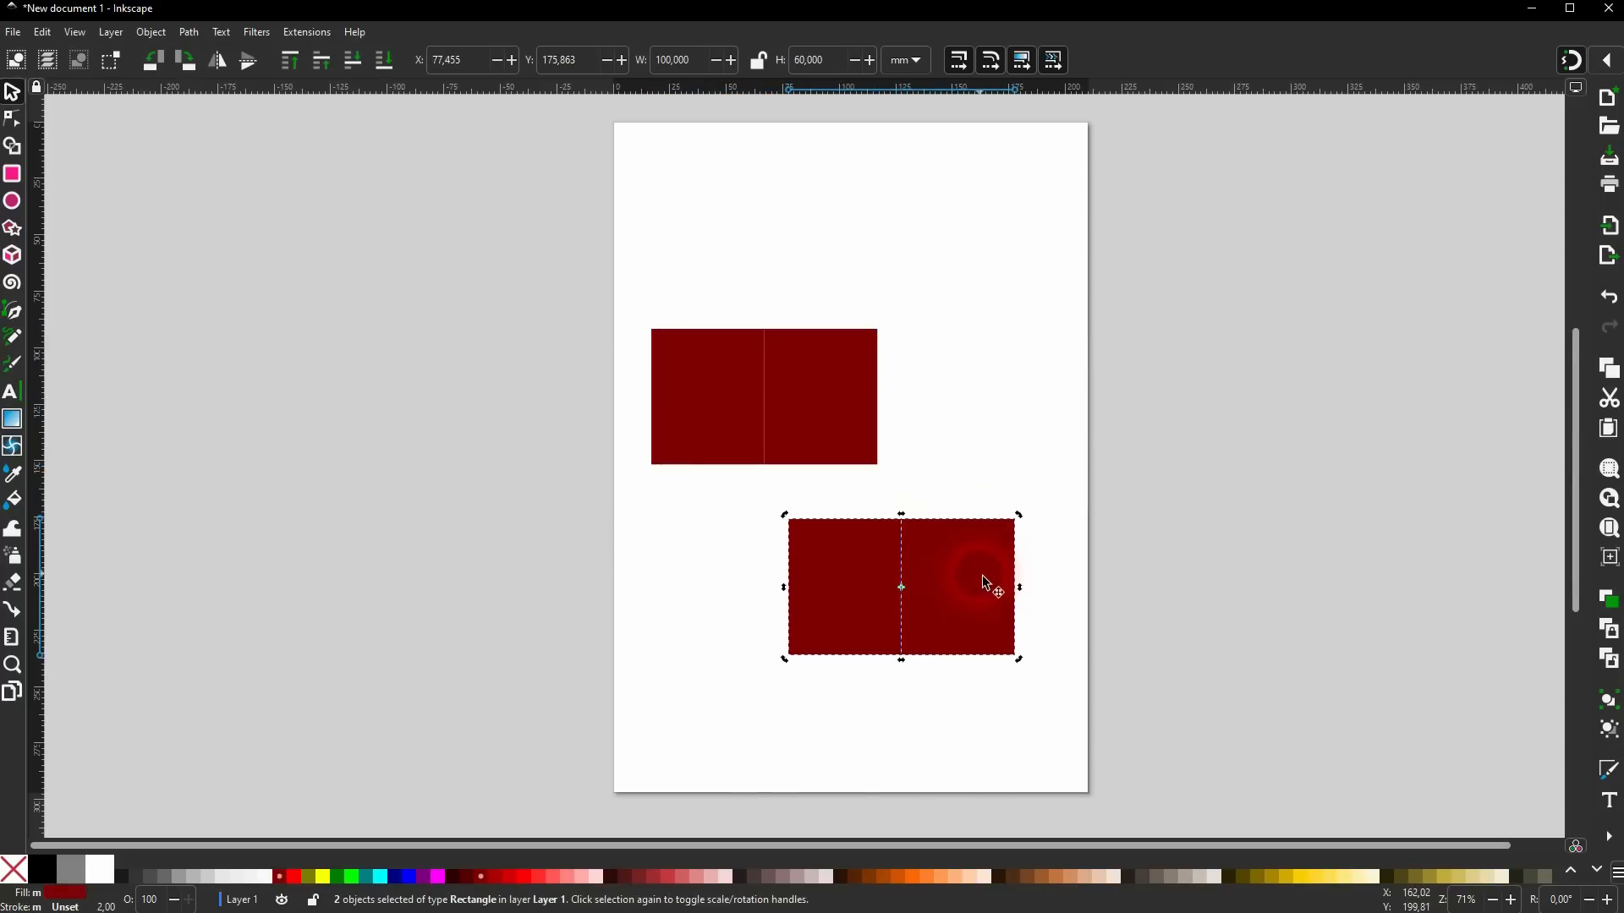
drag(1026, 527, 833, 455)
click(1068, 497)
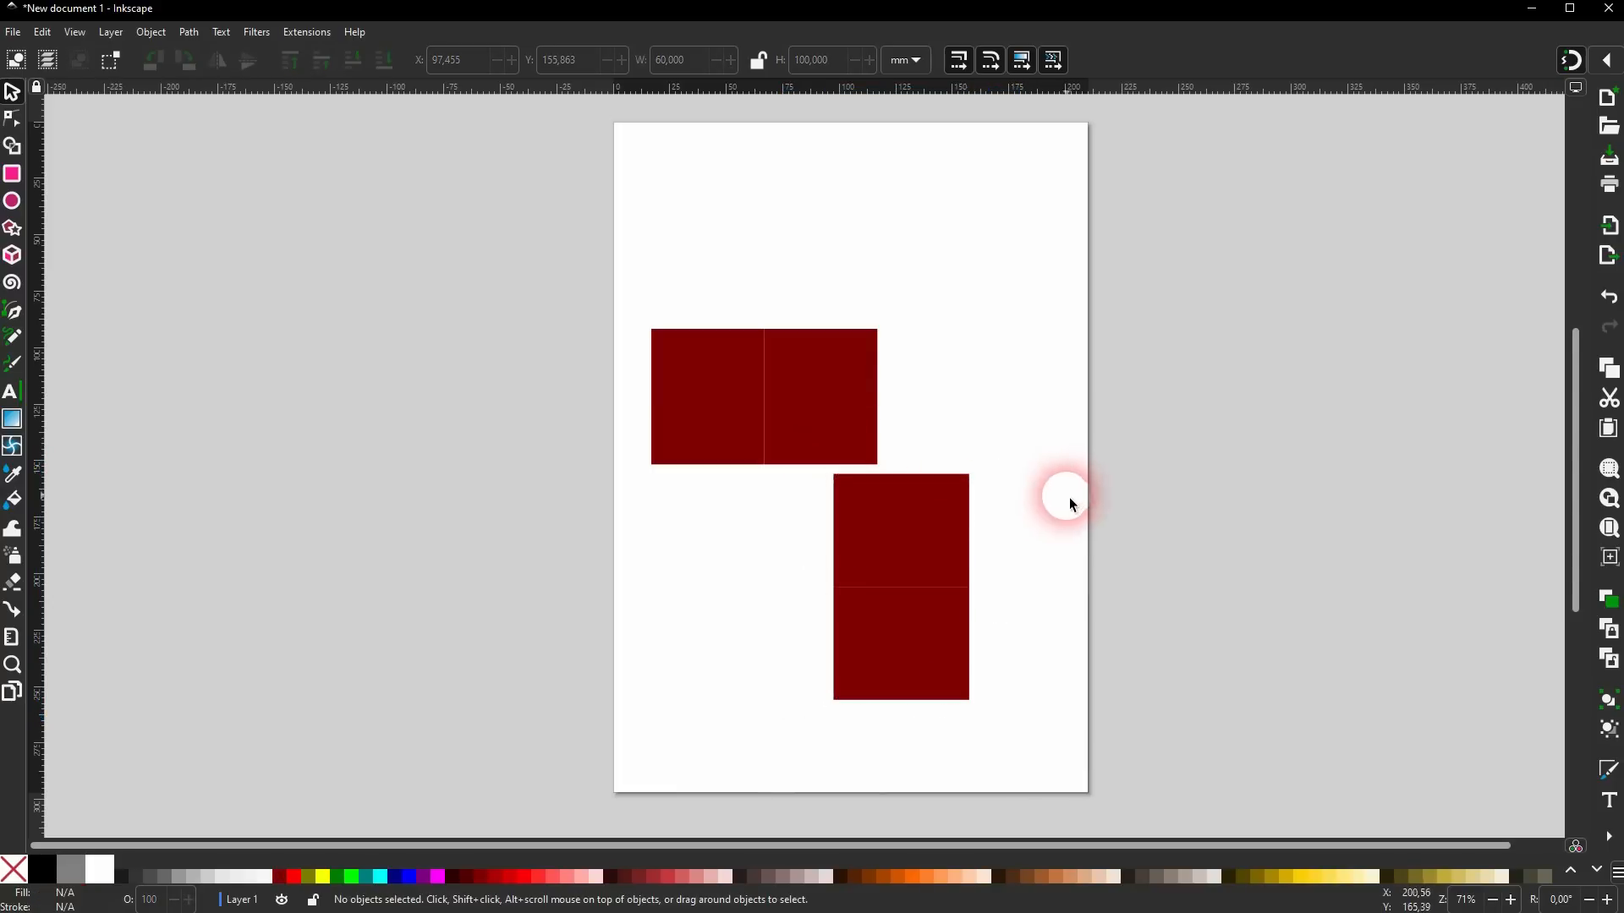
Select the two upper dark red rectangles together and move them slightly up and to the right.
drag(768, 718, 1066, 457)
drag(605, 282, 948, 484)
click(1018, 384)
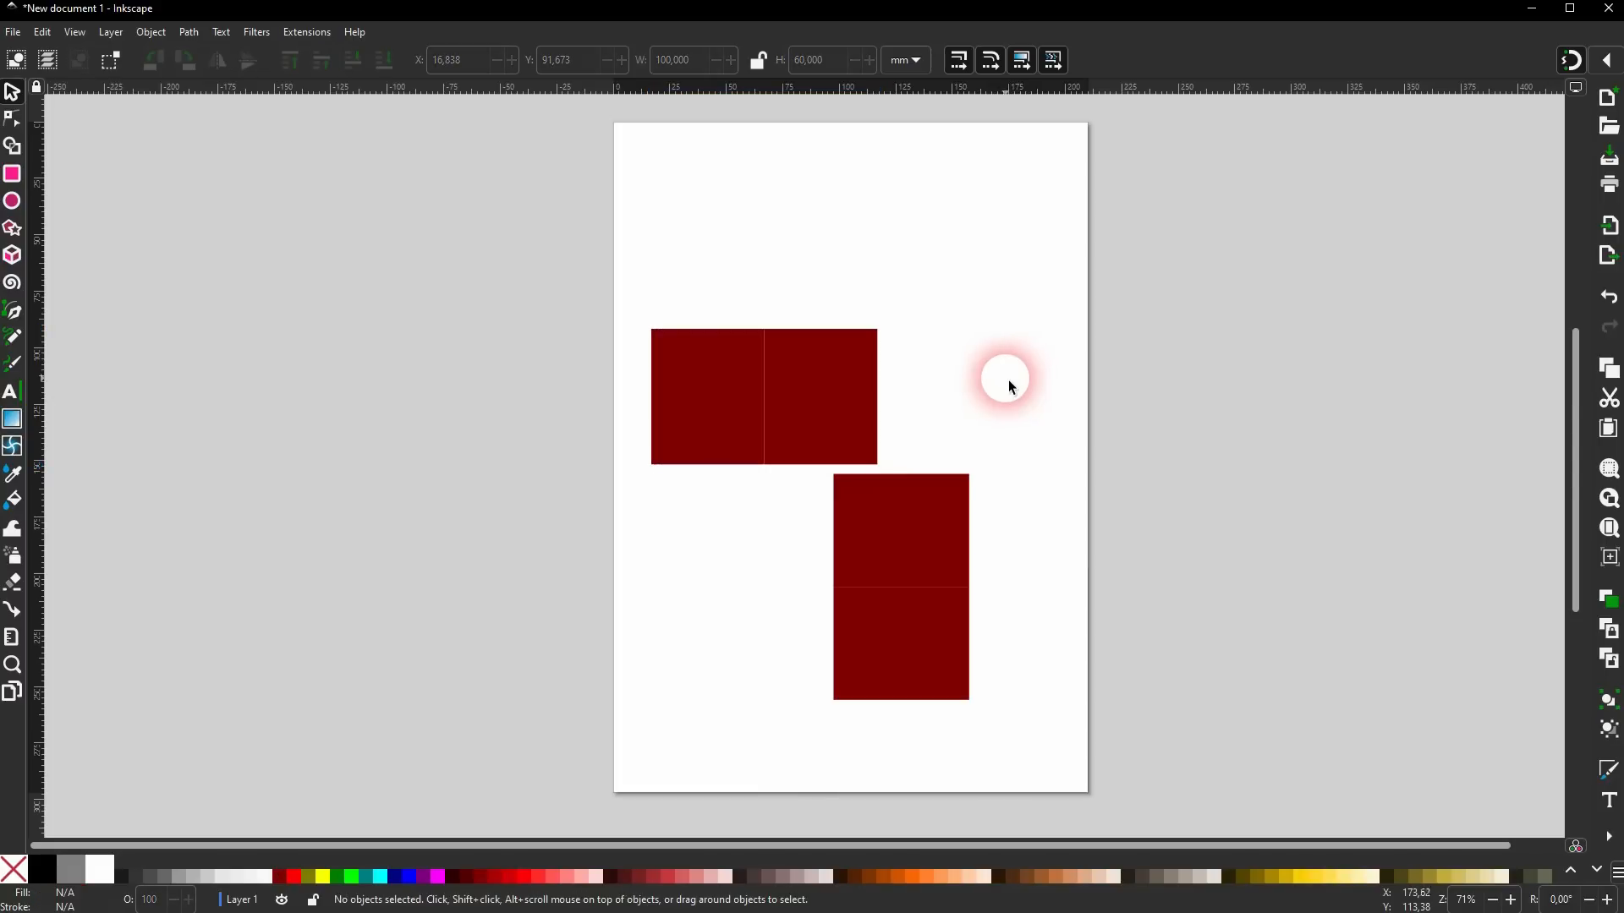
click(154, 34)
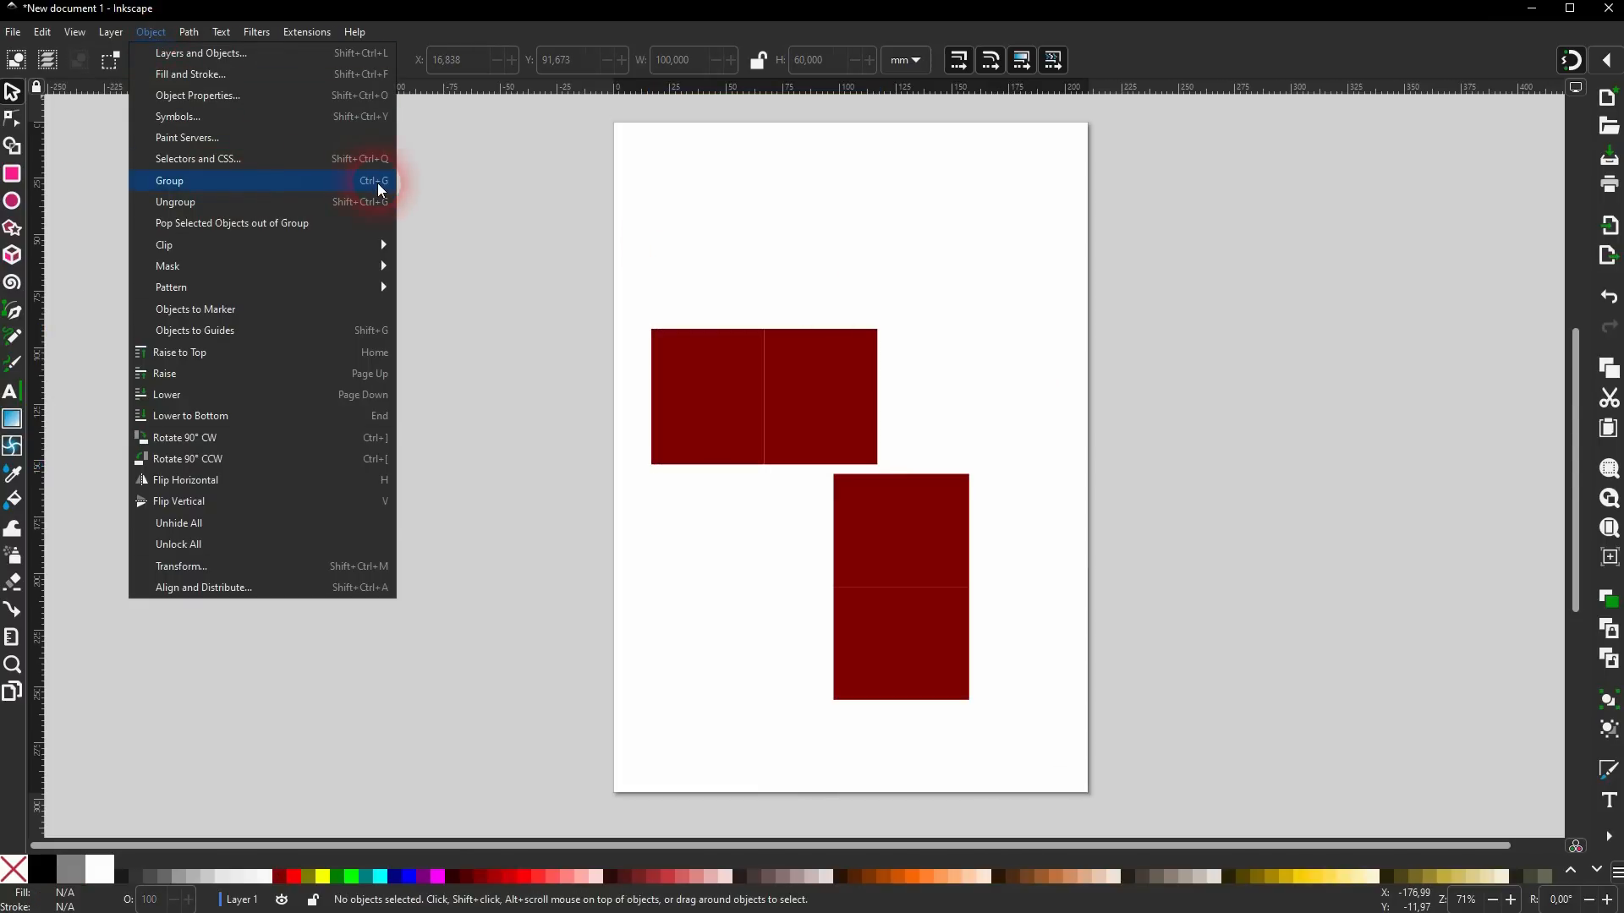
click(611, 274)
drag(603, 267, 941, 494)
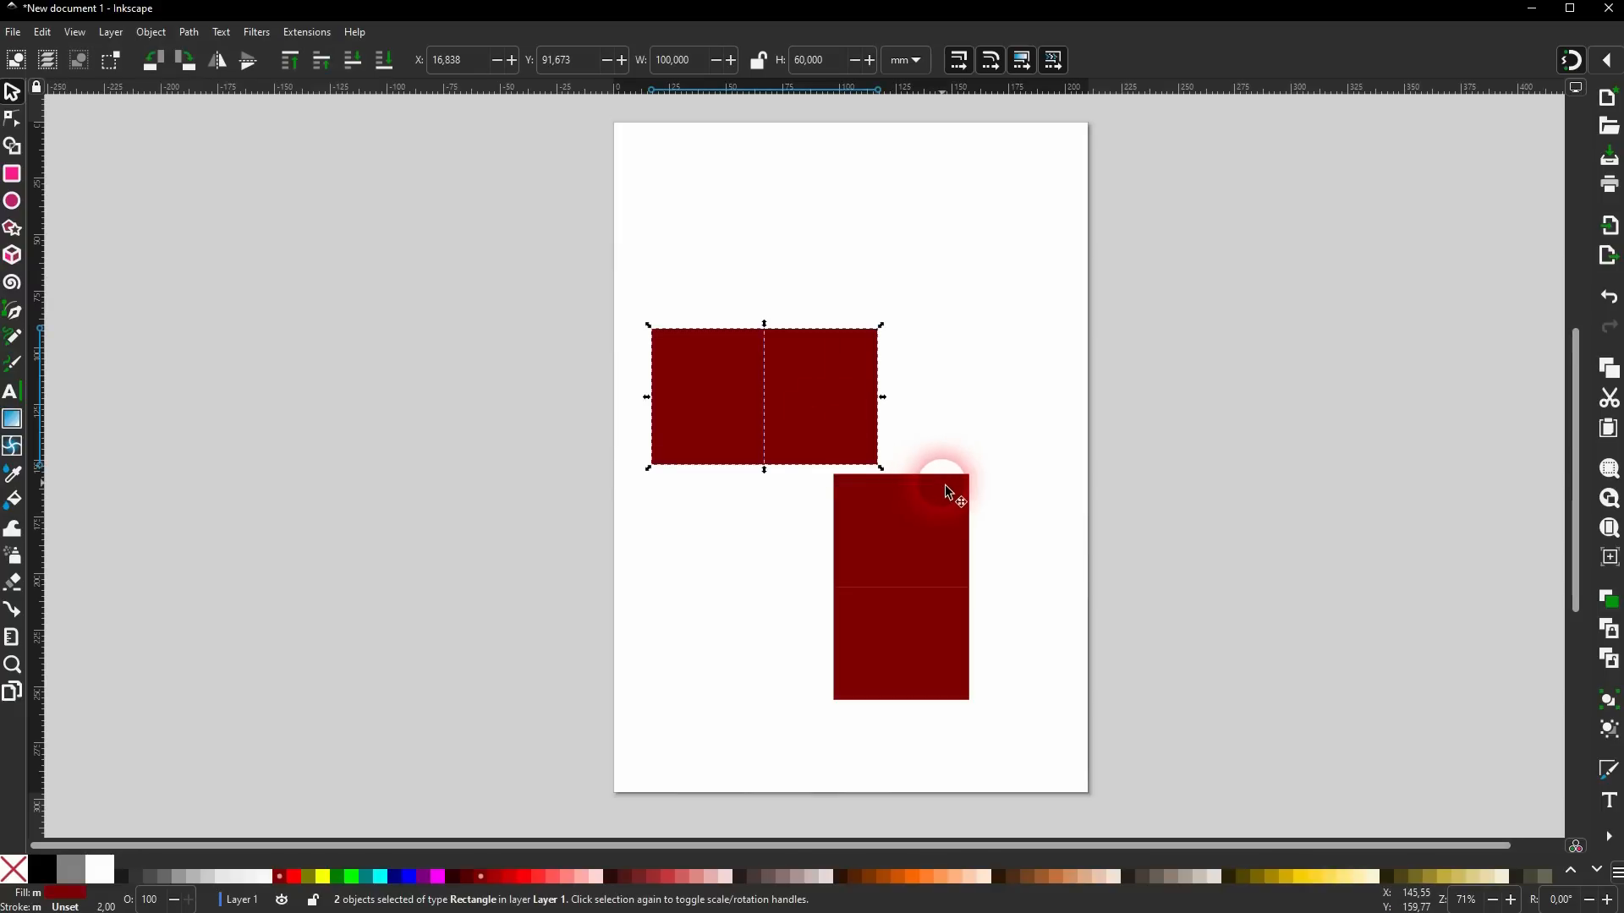
drag(849, 399, 870, 359)
click(971, 276)
Group the two upper rectangles and move the group slightly to the left.
drag(663, 207, 975, 460)
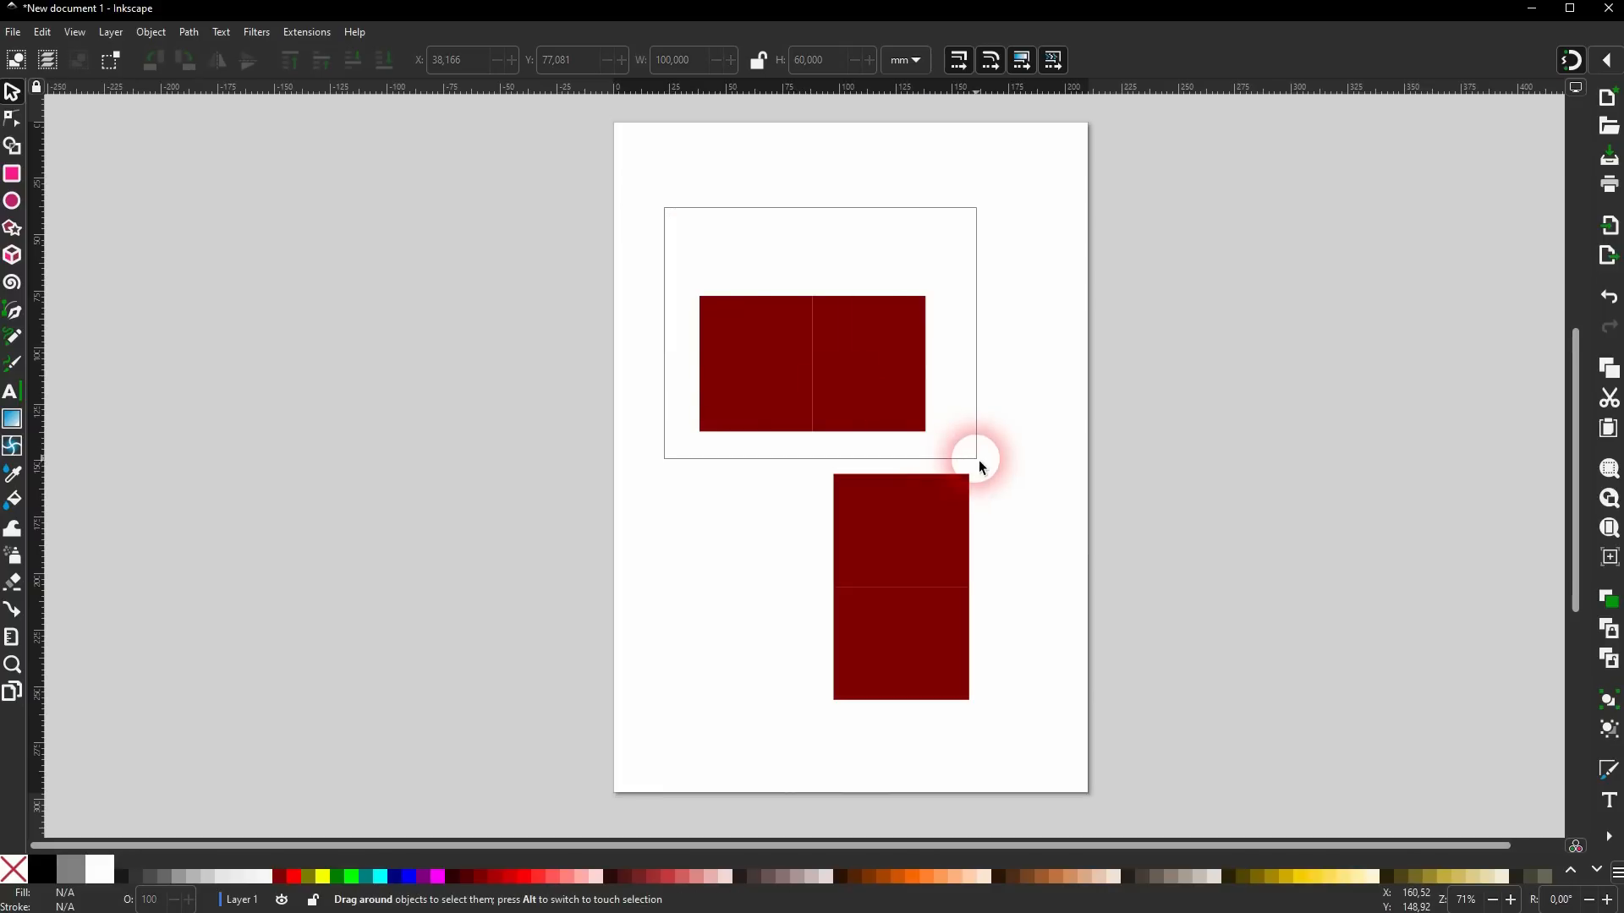
mouse_move(888, 362)
mouse_down()
mouse_move(917, 358)
mouse_move(869, 362)
mouse_up()
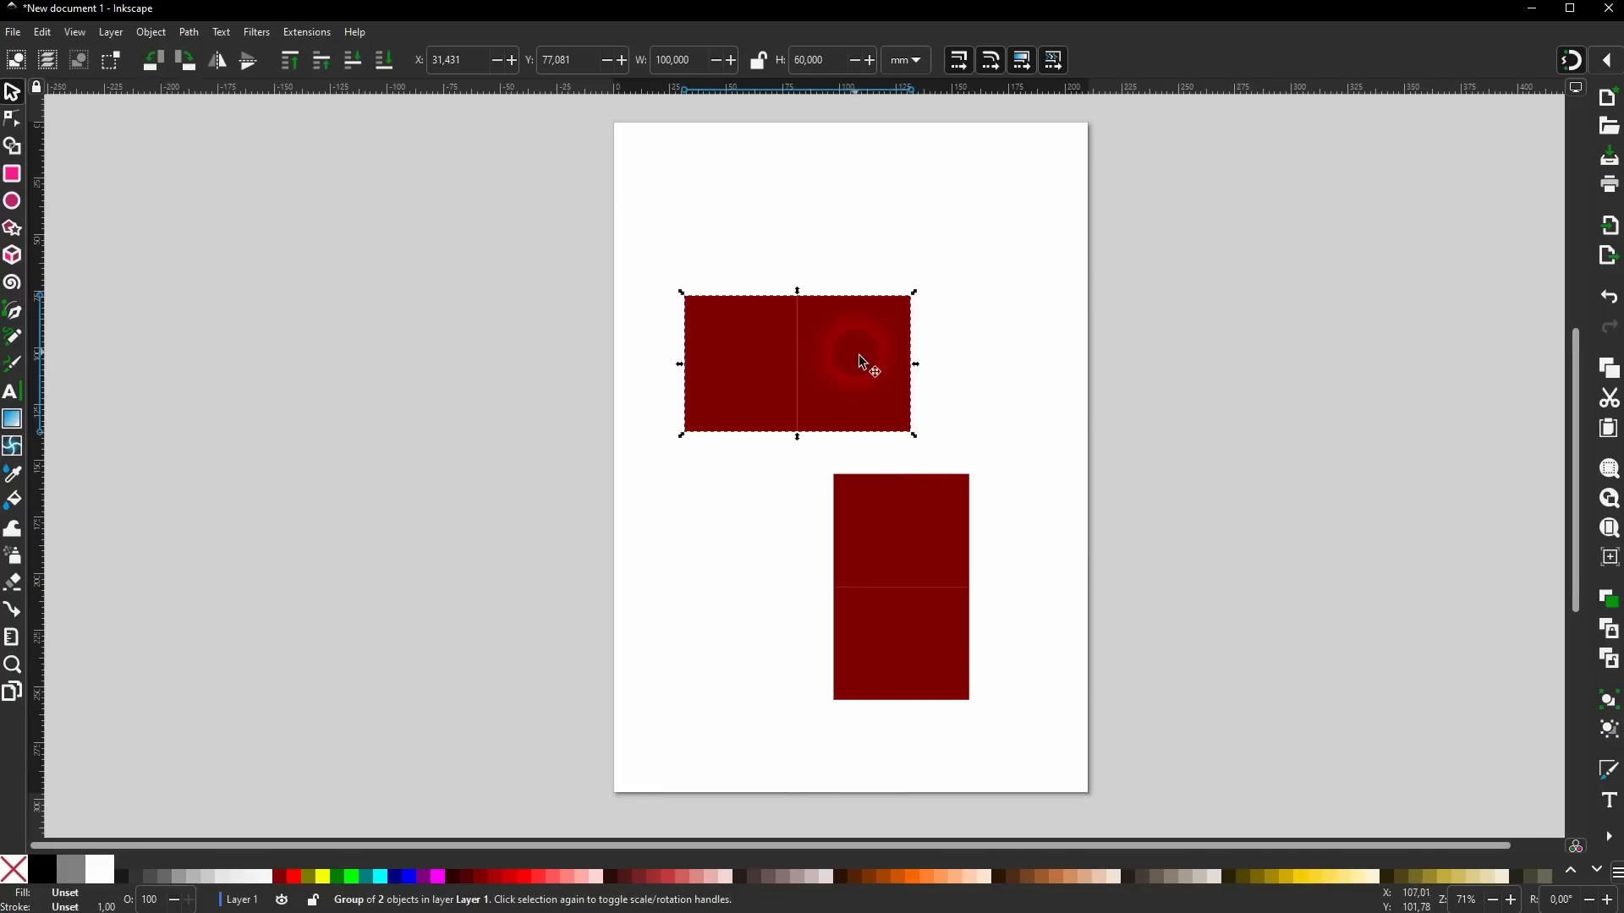
click(983, 357)
mouse_move(856, 382)
mouse_down()
mouse_move(1015, 355)
mouse_move(879, 373)
mouse_up()
mouse_move(888, 561)
mouse_down()
mouse_move(874, 522)
mouse_move(891, 507)
mouse_move(900, 561)
mouse_up()
Group the two lower rectangles and move the group slightly down and to the left.
drag(772, 724, 1046, 442)
key(ctrl+g)
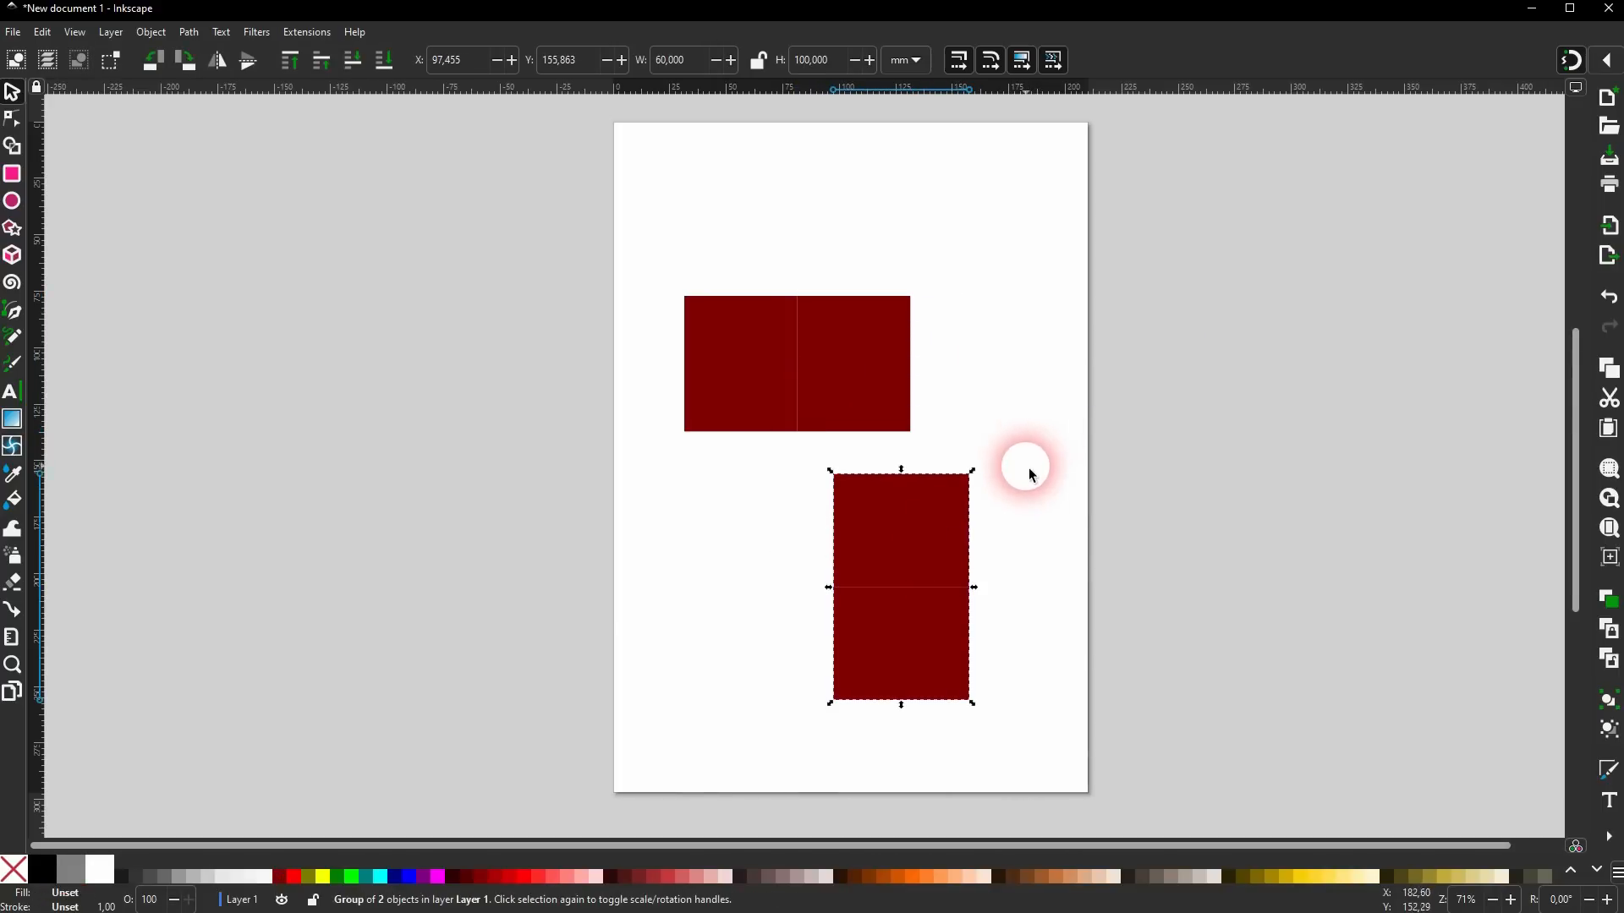
drag(917, 536, 899, 572)
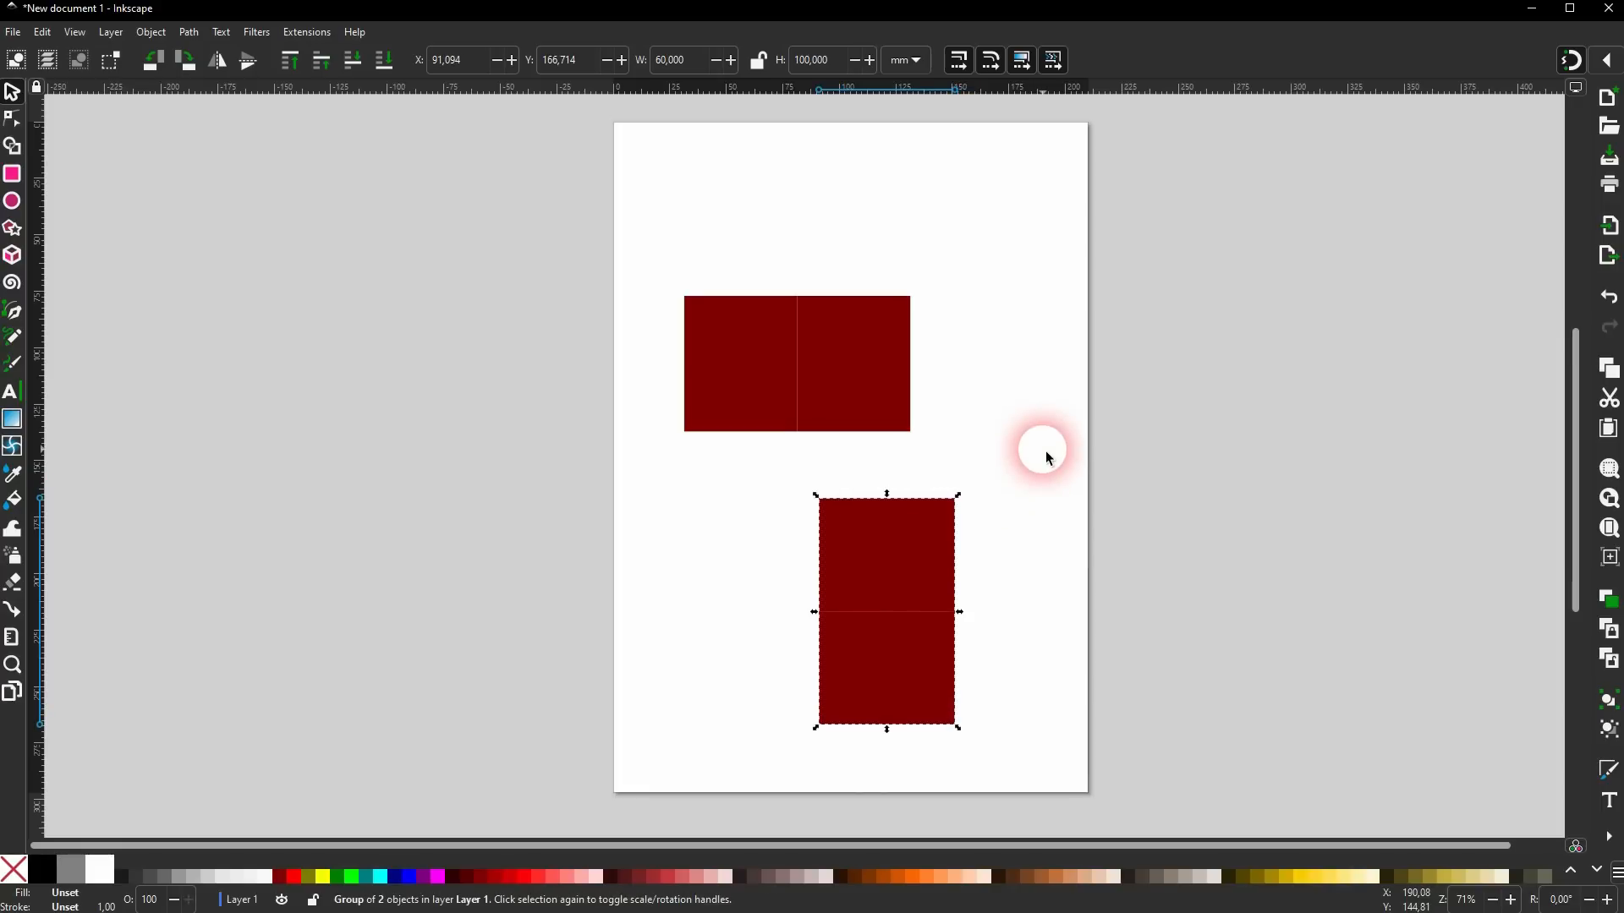
click(1046, 467)
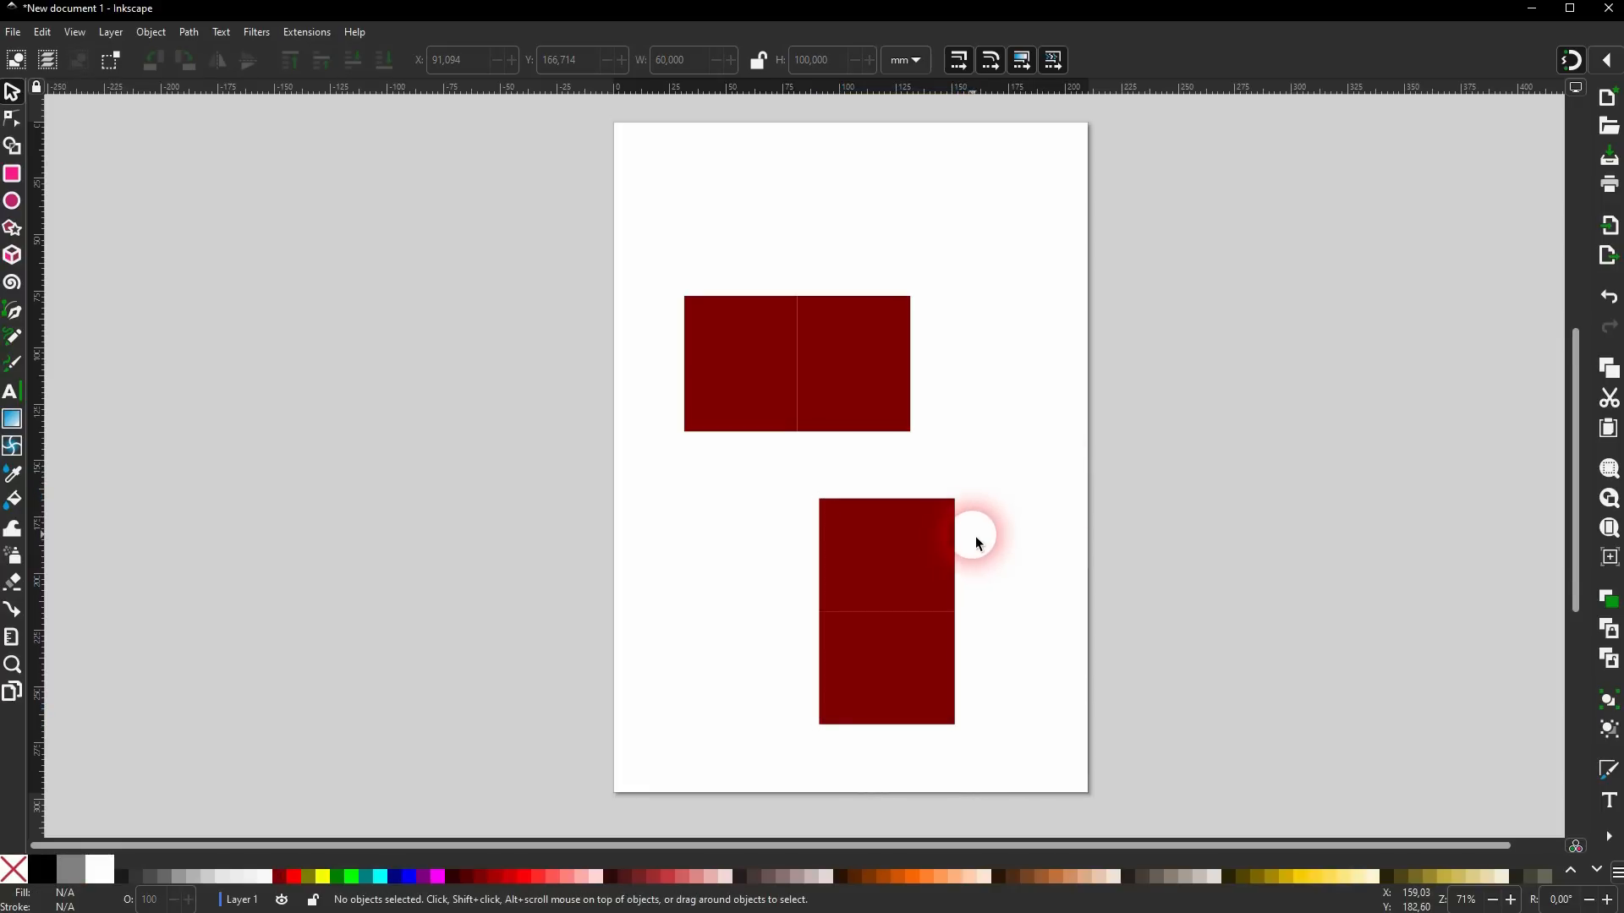
Open the Align and Distribute options.
click(398, 252)
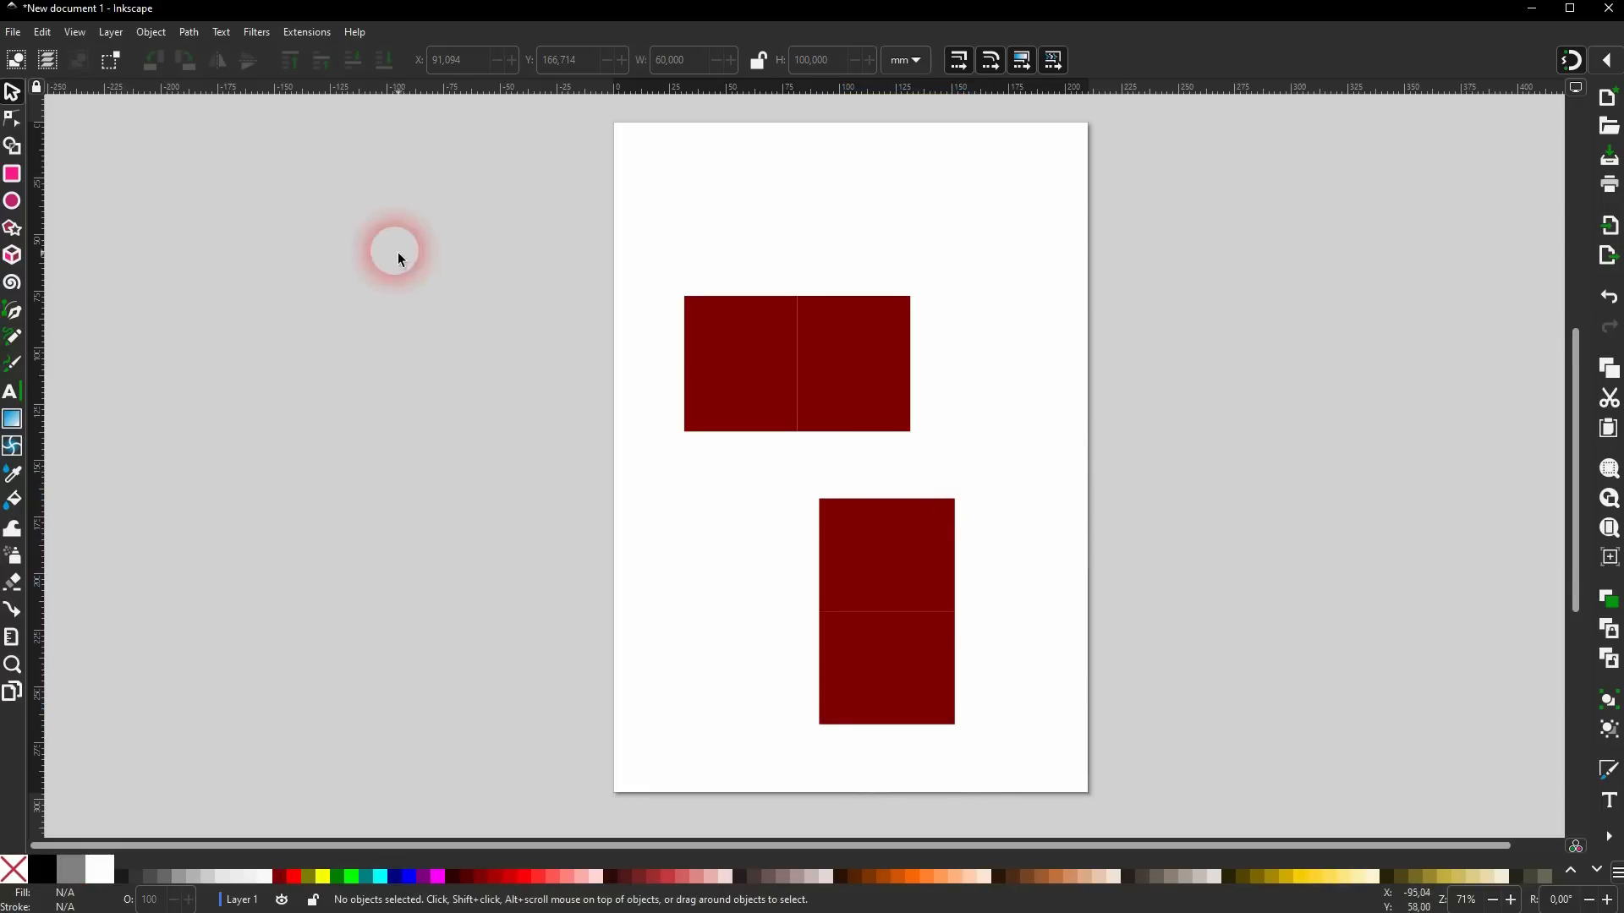
click(155, 34)
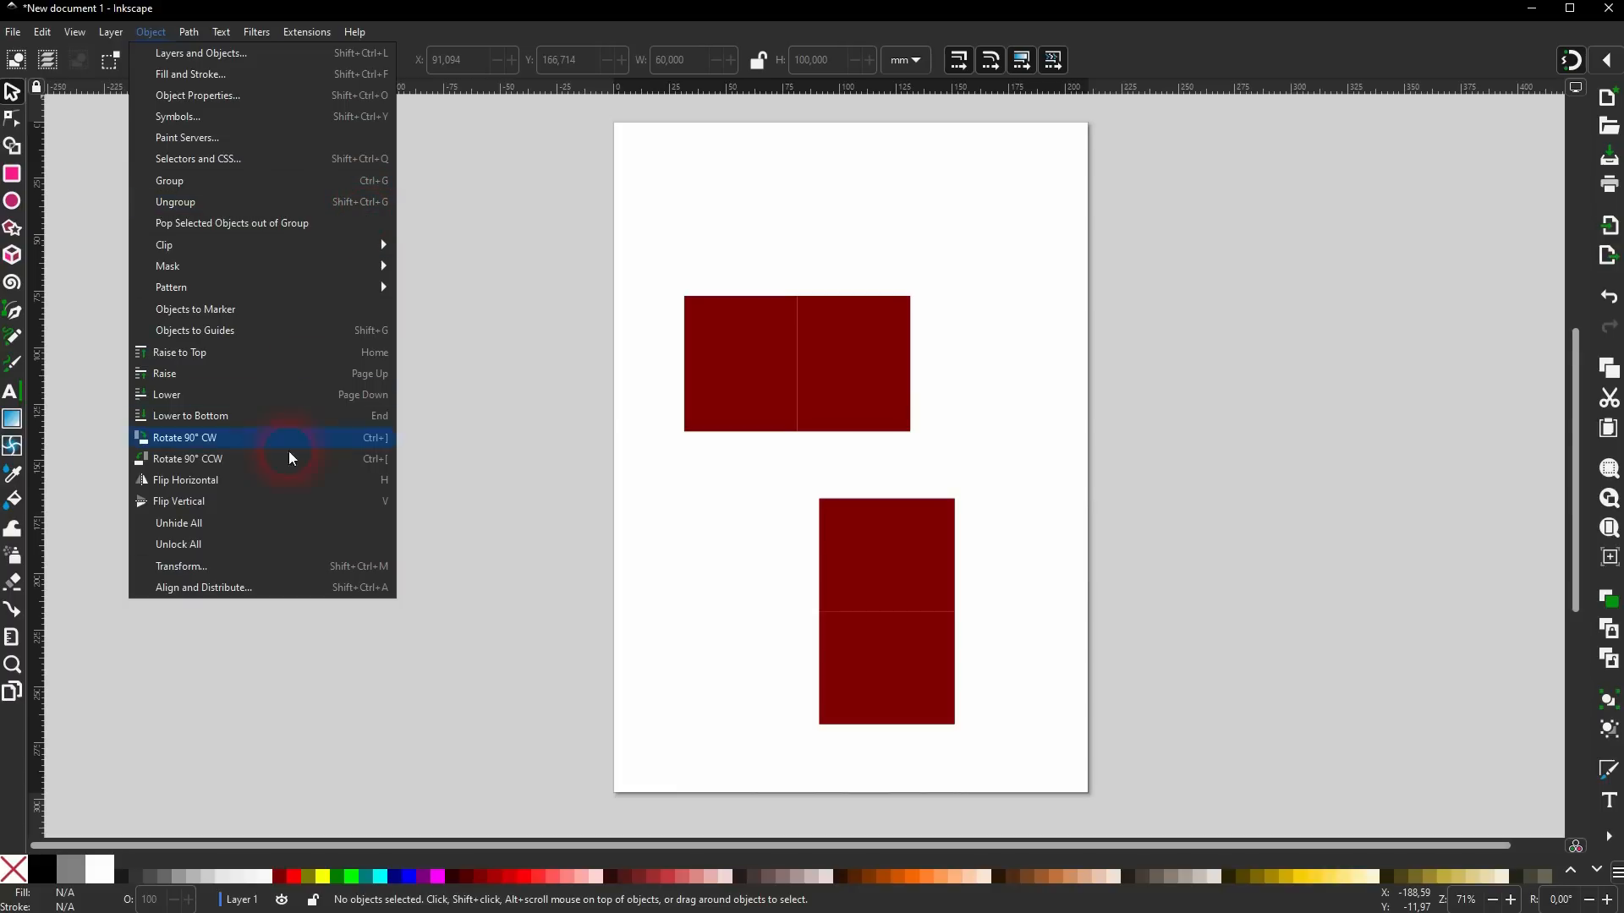
click(236, 593)
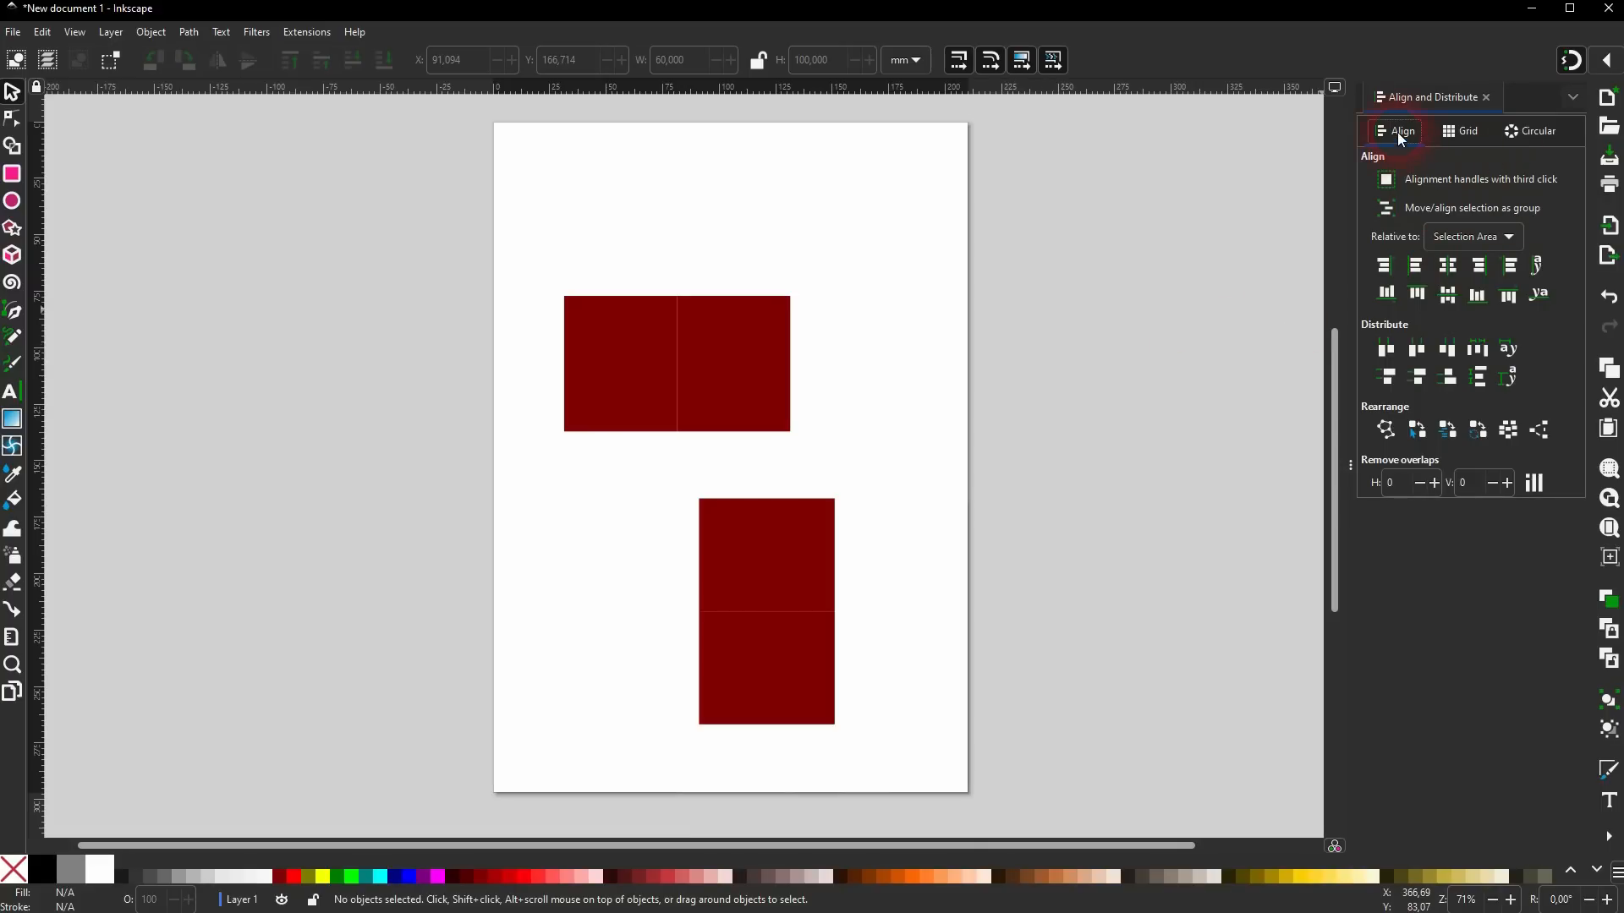
Ungroup the upper pair and the lower pair of rectangles.
drag(484, 235, 883, 461)
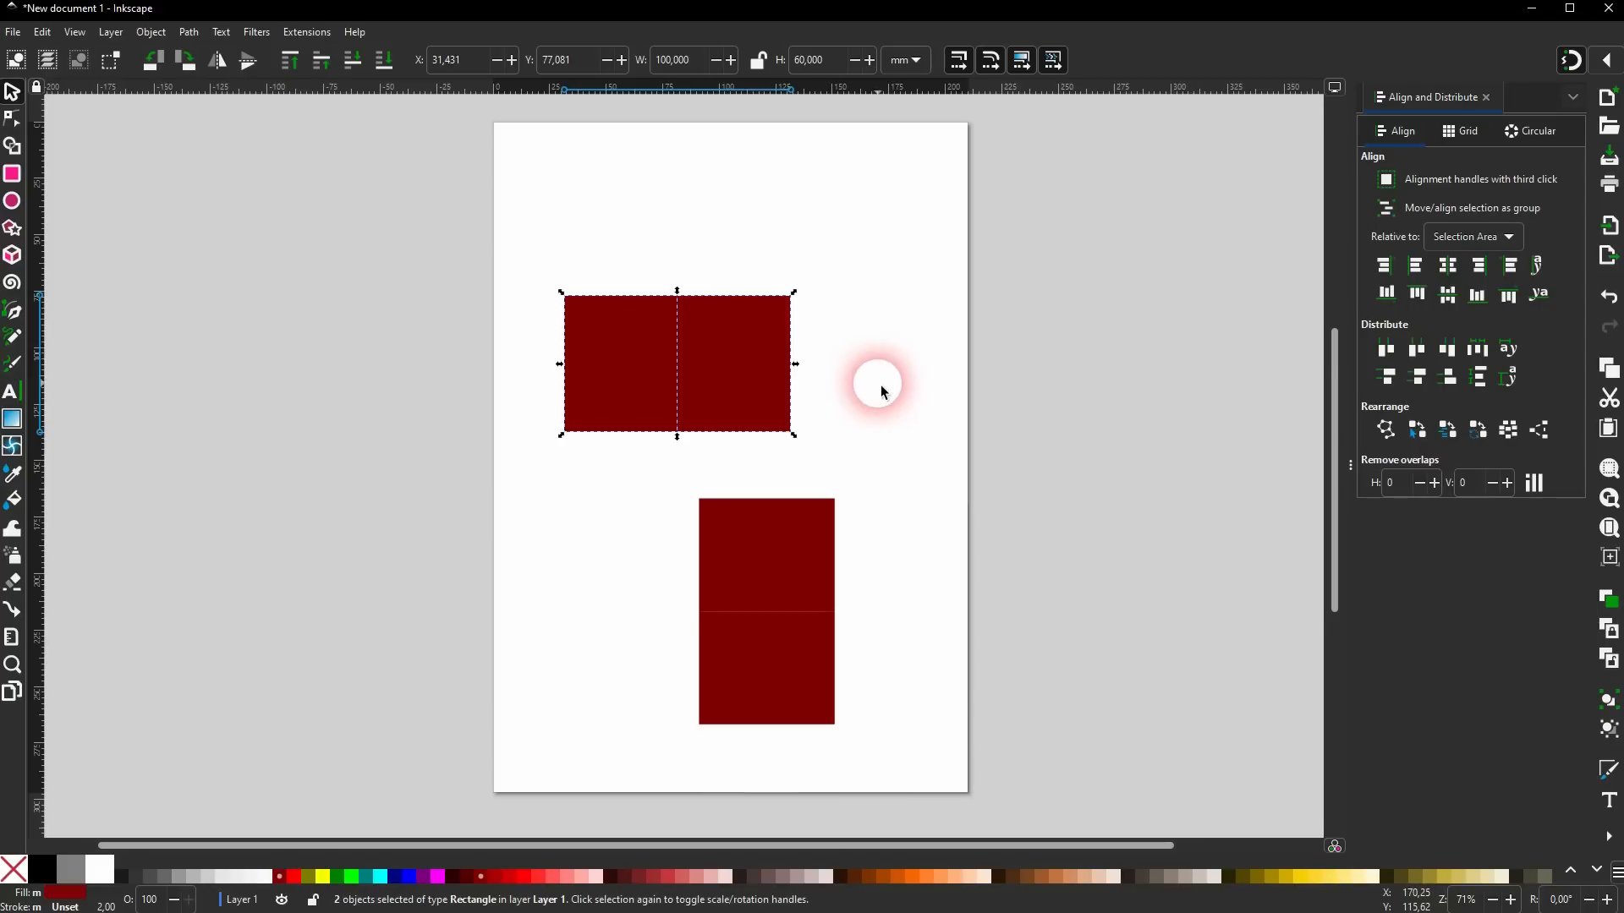
click(671, 747)
drag(650, 752, 909, 475)
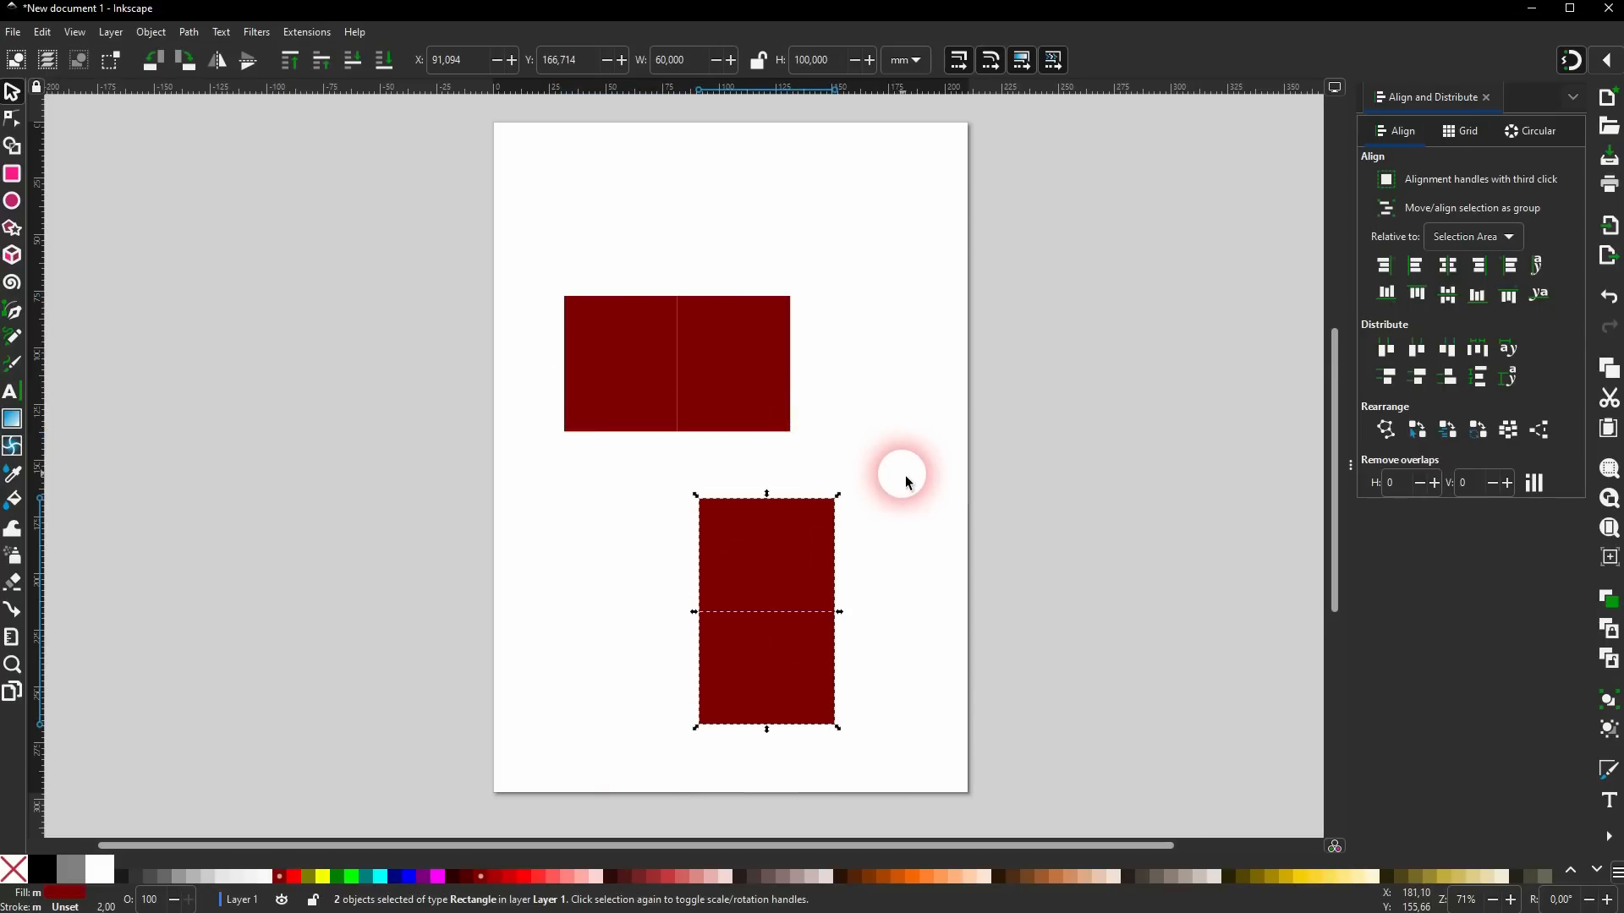
click(528, 472)
Centre the two ungrouped upper rectangles on the vertical axis relative to the selection area.
drag(528, 472, 886, 227)
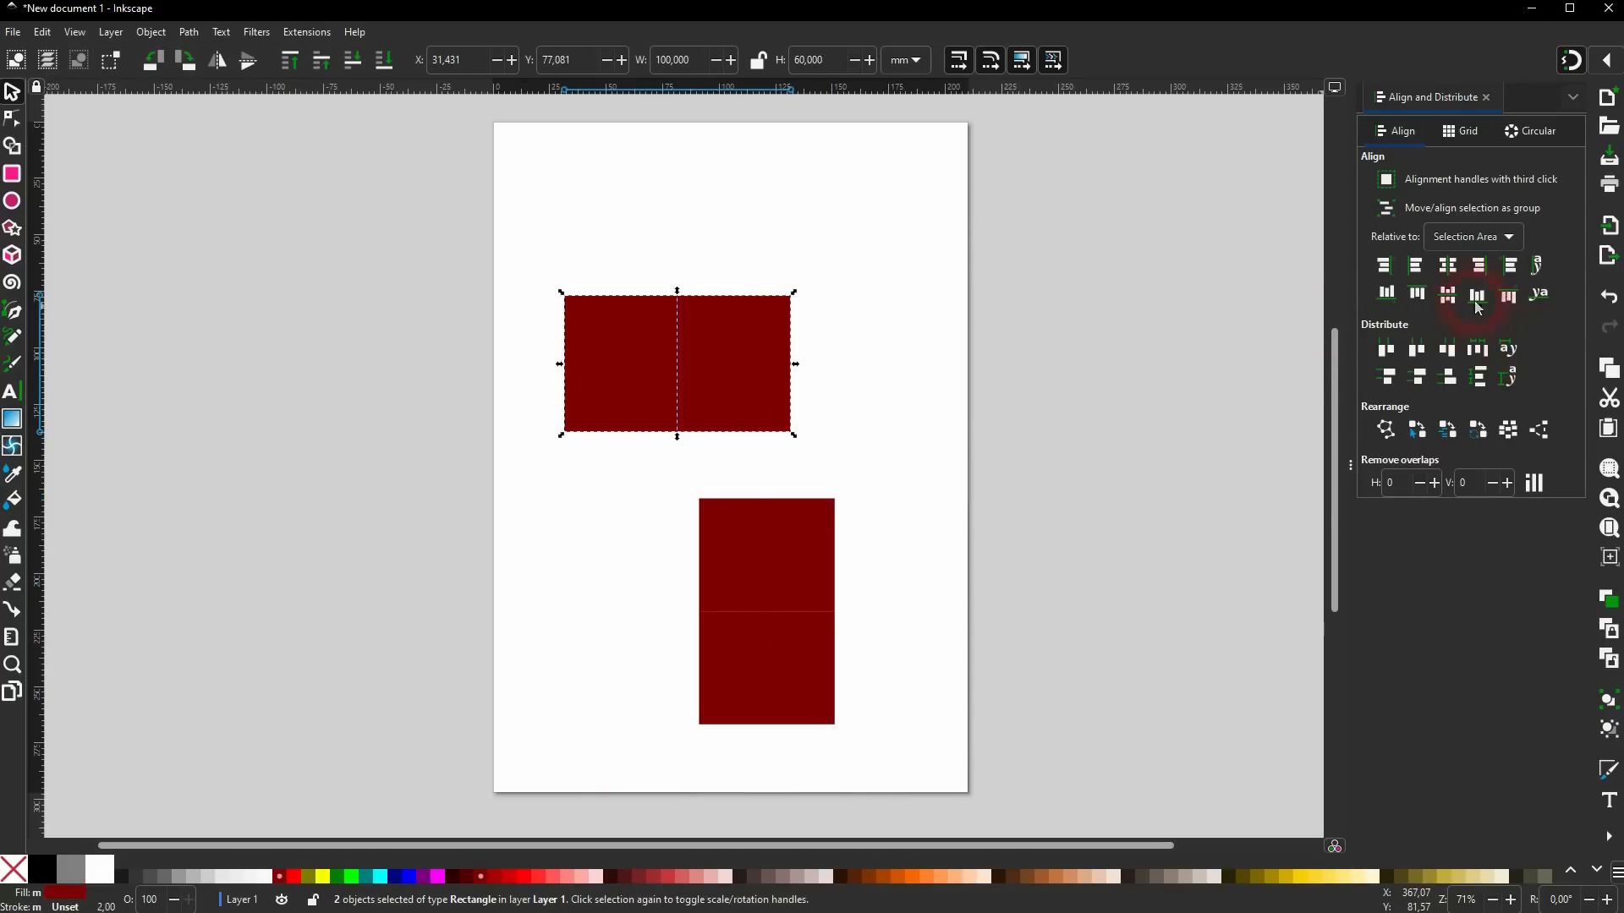
click(1448, 268)
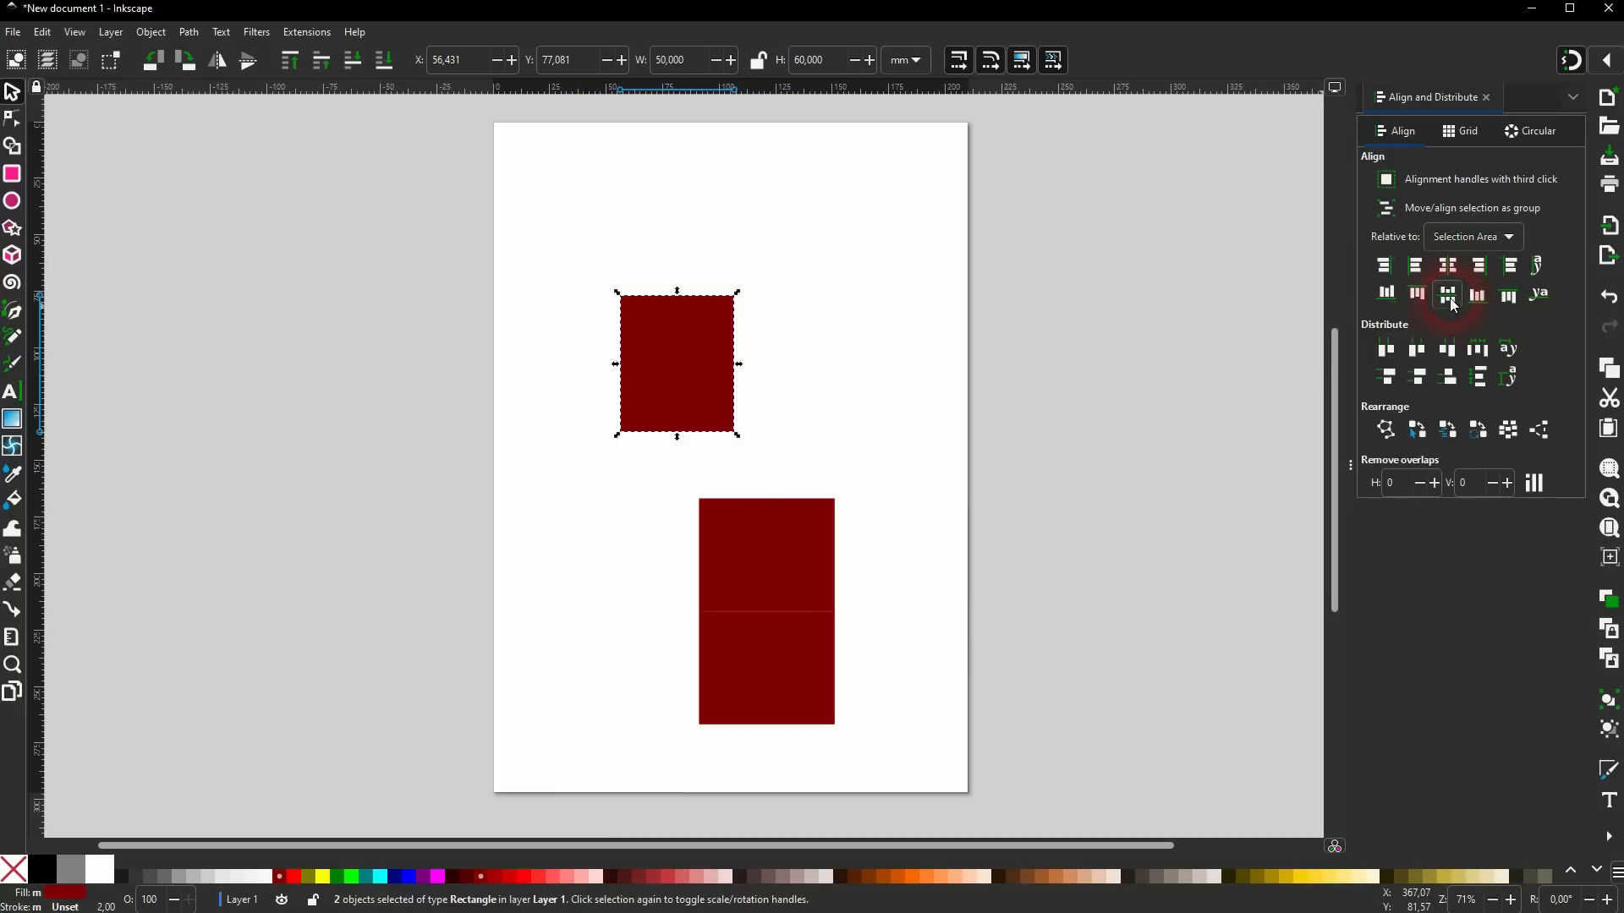
click(778, 357)
Set the alignment reference to Page and centre the two upper rectangles on the page horizontally and vertically.
click(1479, 247)
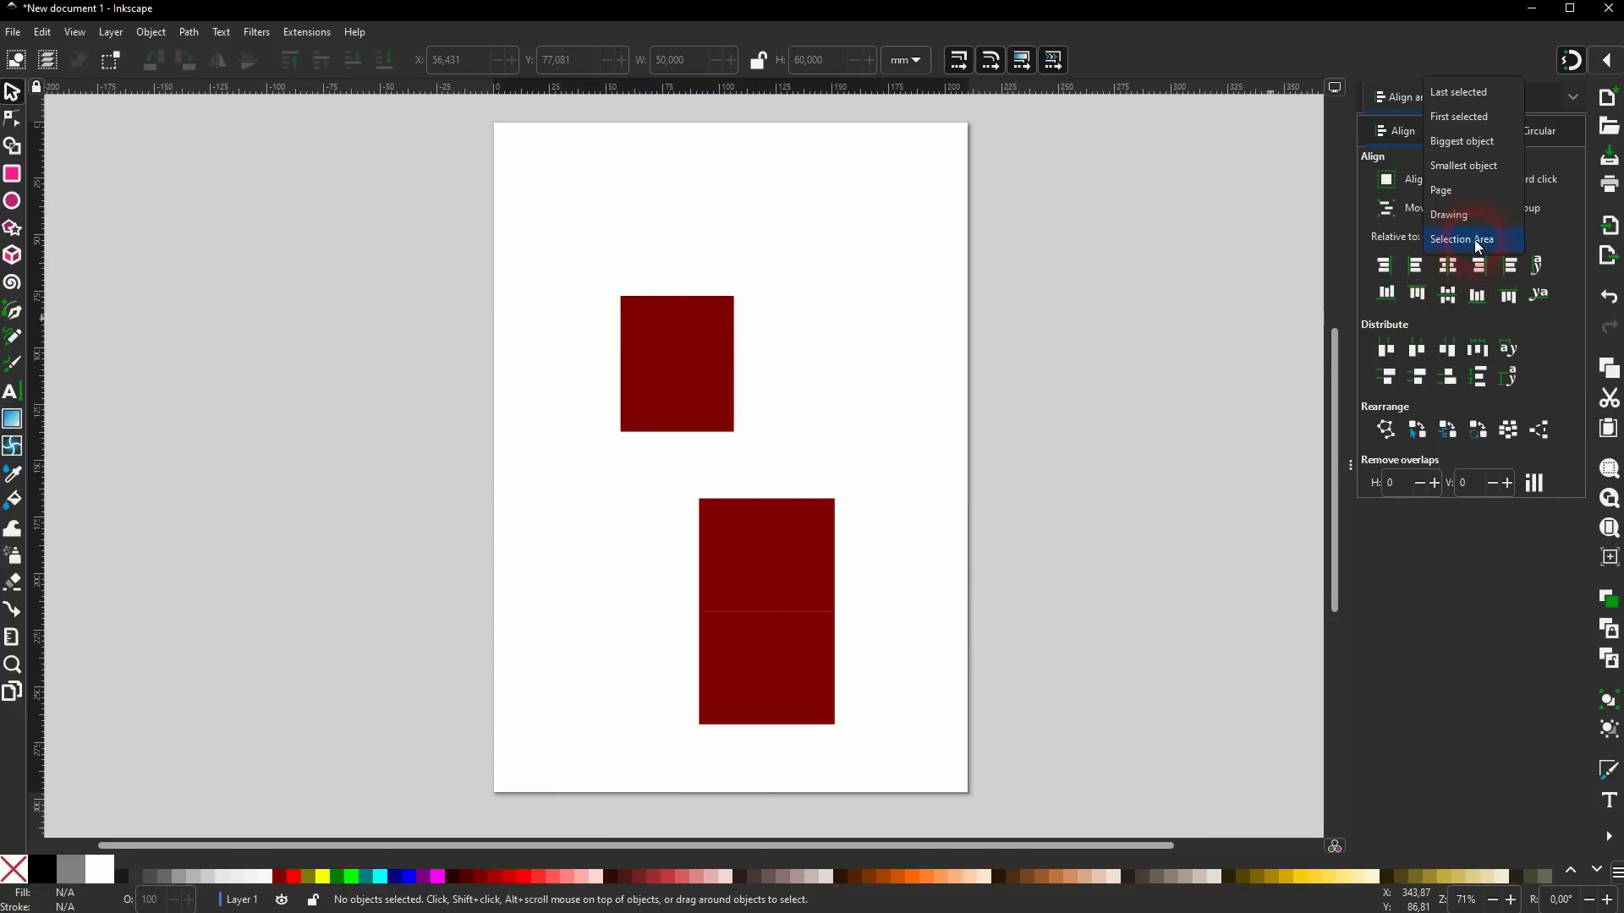
click(1472, 192)
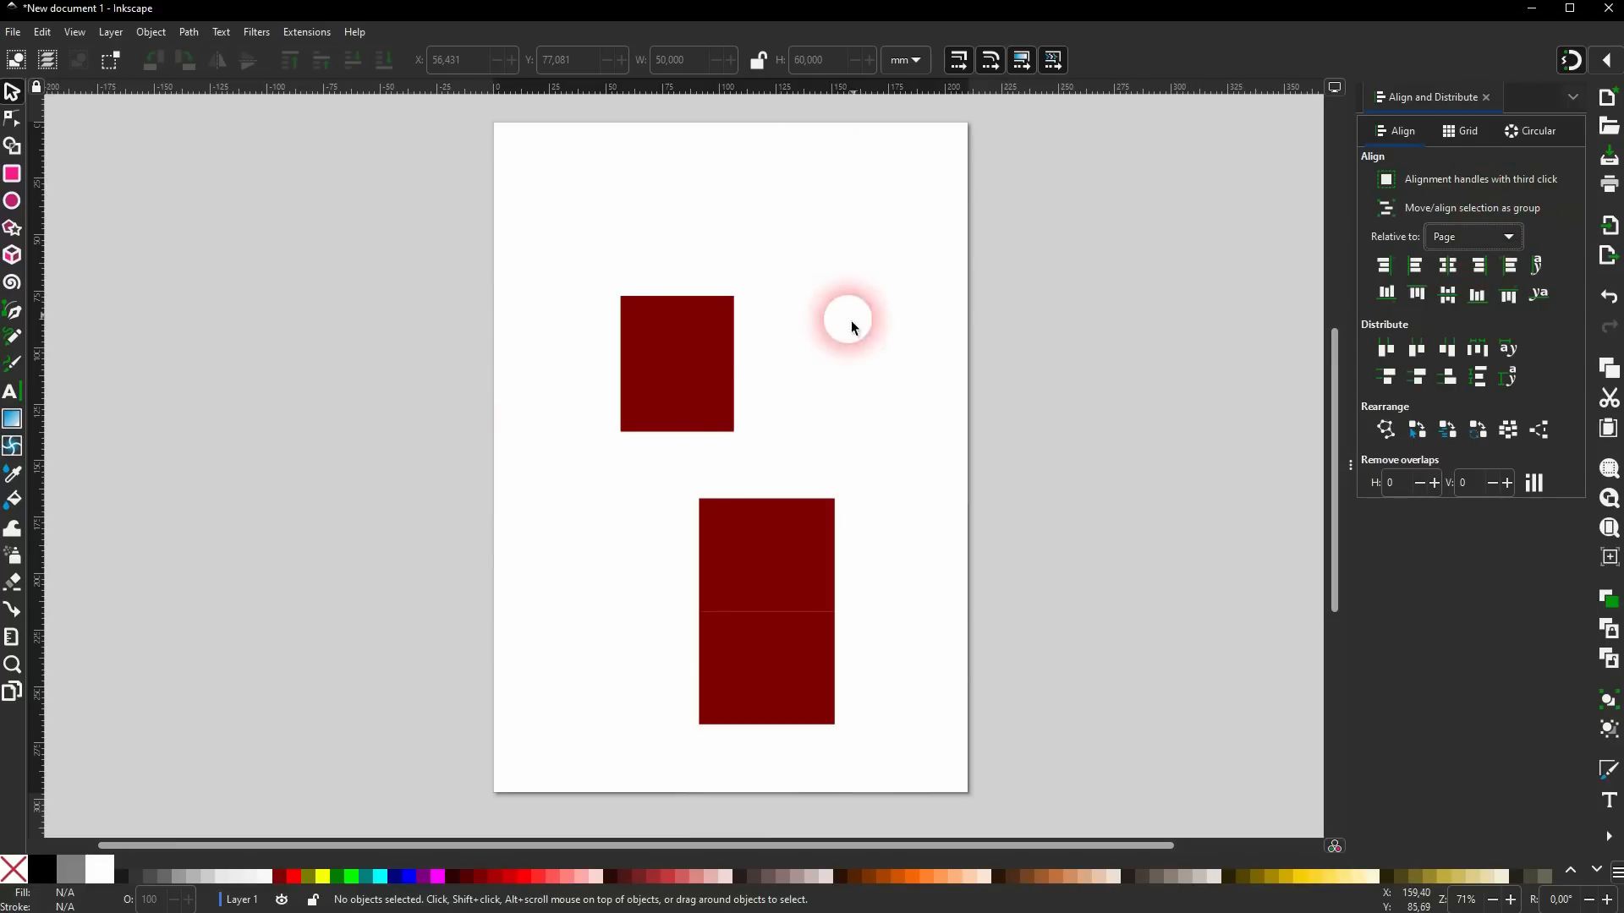
drag(550, 488, 915, 235)
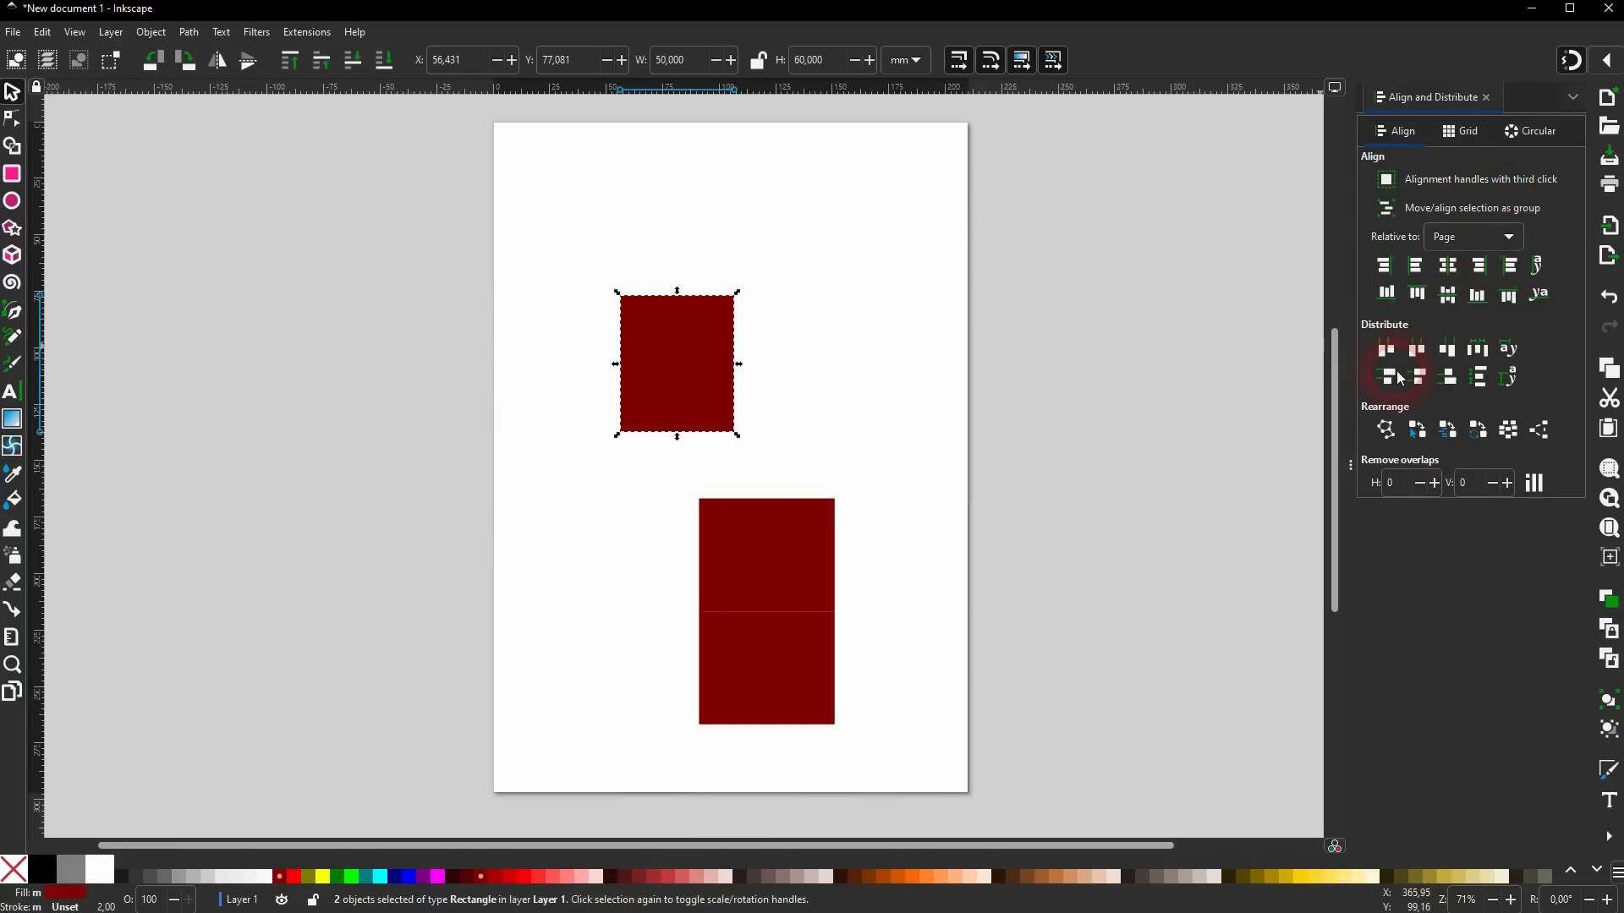
click(1447, 271)
click(1445, 296)
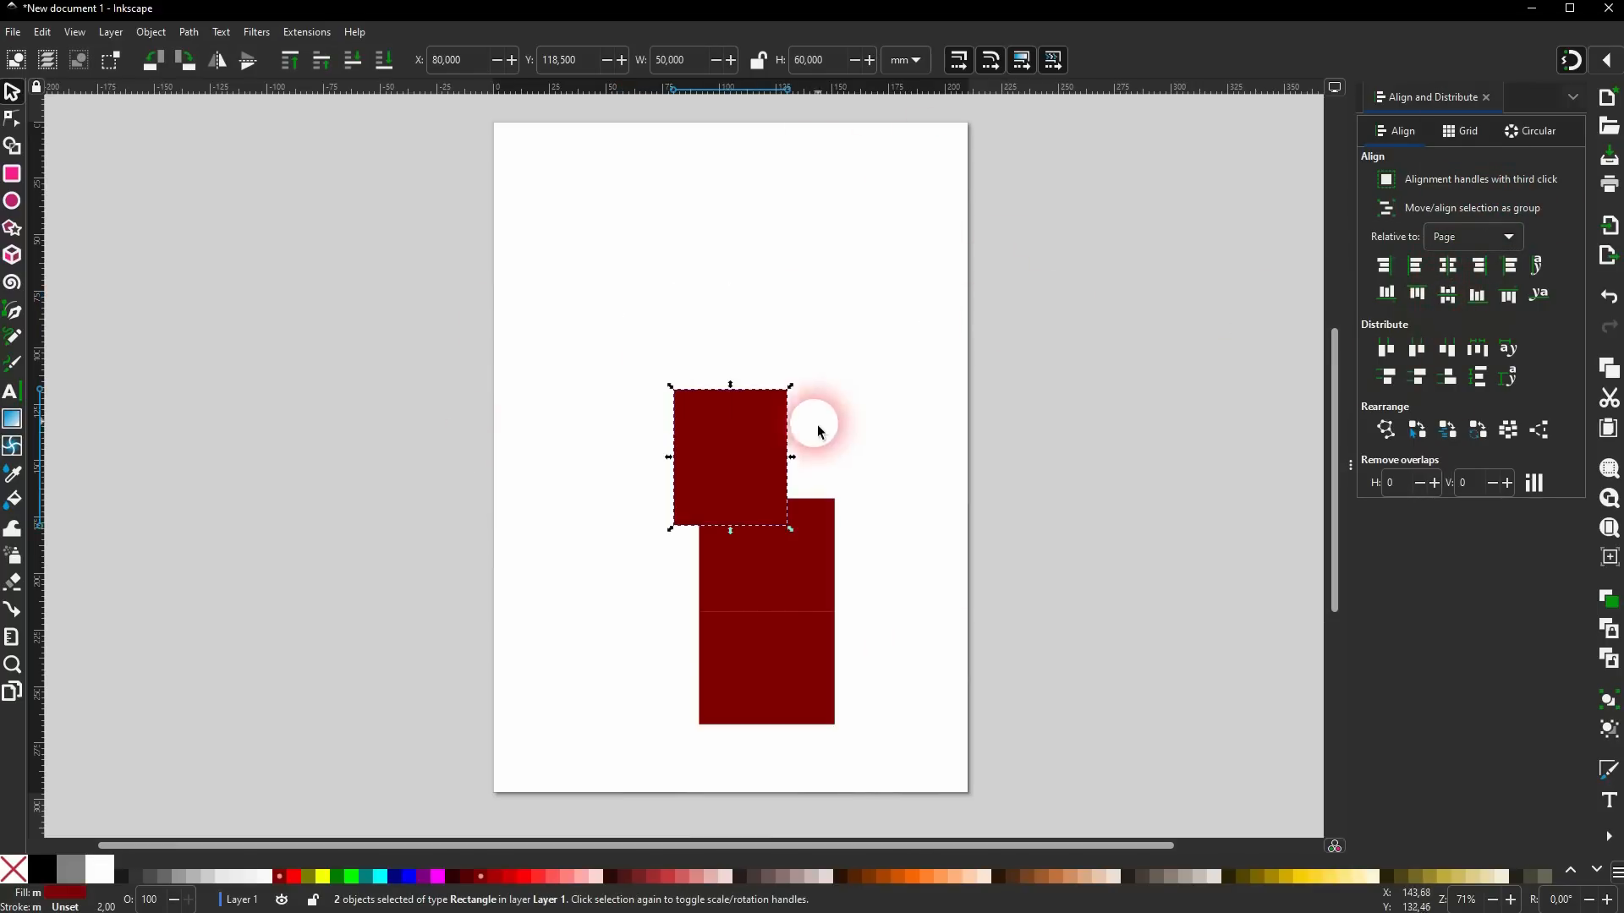
click(895, 381)
Separate the two overlapping rectangles and place them flush side by side in the upper half of the page.
drag(720, 491, 831, 351)
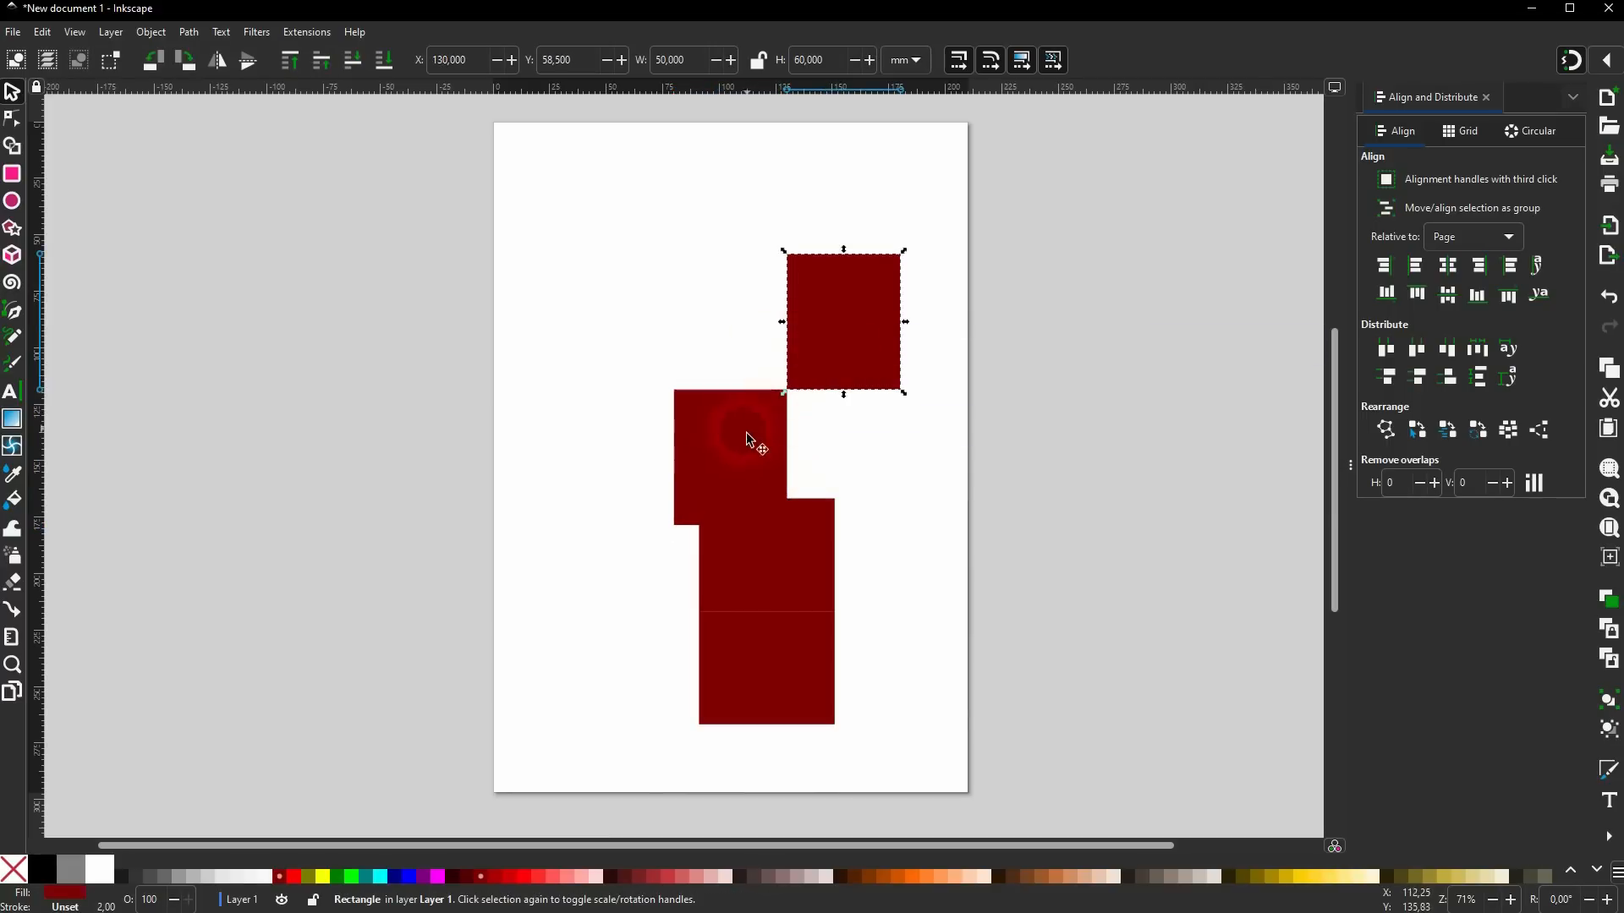
drag(748, 435, 656, 315)
drag(840, 322, 761, 340)
Group the upper side-by-side rectangles and centre the group horizontally and vertically on the page.
drag(524, 451, 917, 196)
key(ctrl+g)
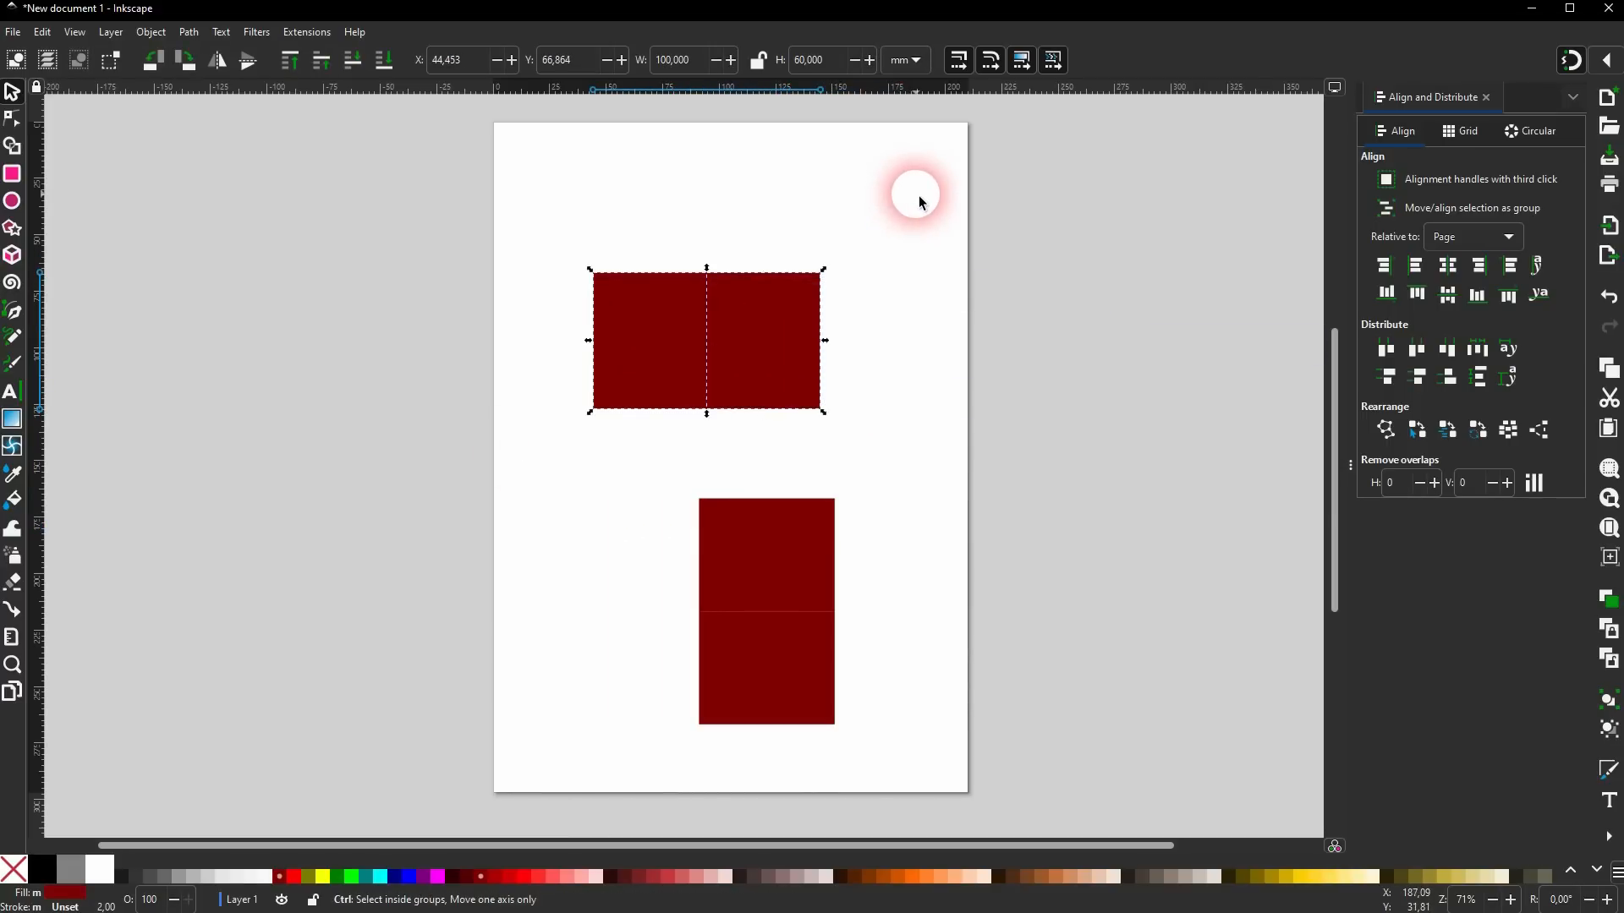
click(1464, 239)
click(1459, 237)
click(1446, 293)
click(1448, 294)
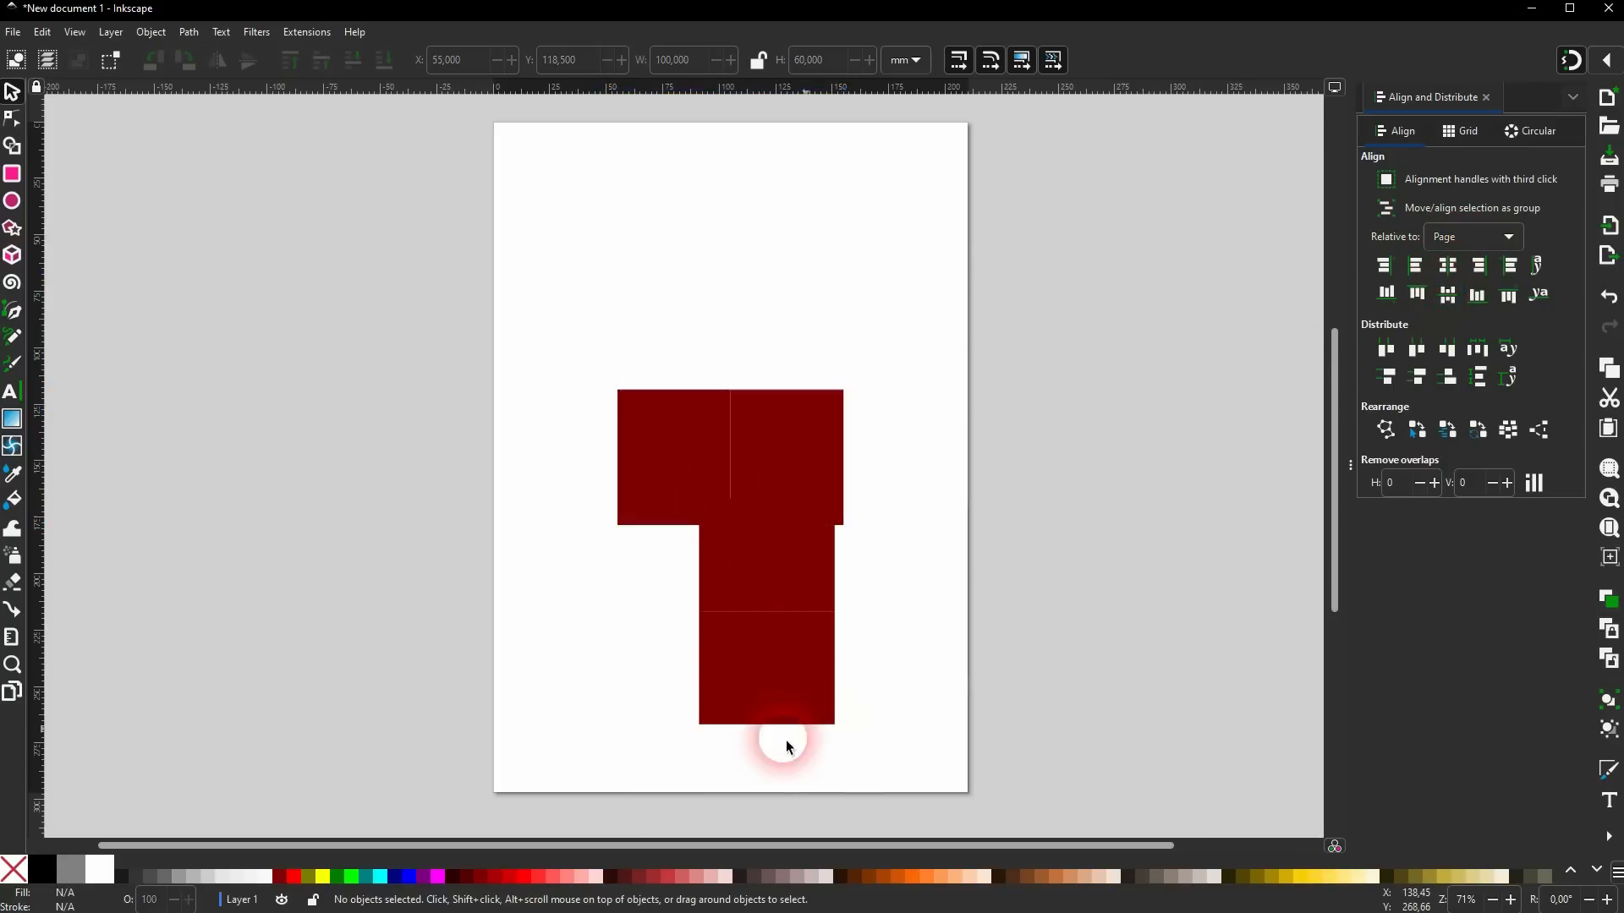
Group the two lower stacked rectangles and centre the group horizontally and vertically on the page, forming a cross.
drag(638, 767, 890, 473)
key(ctrl+g)
click(1437, 382)
click(1448, 267)
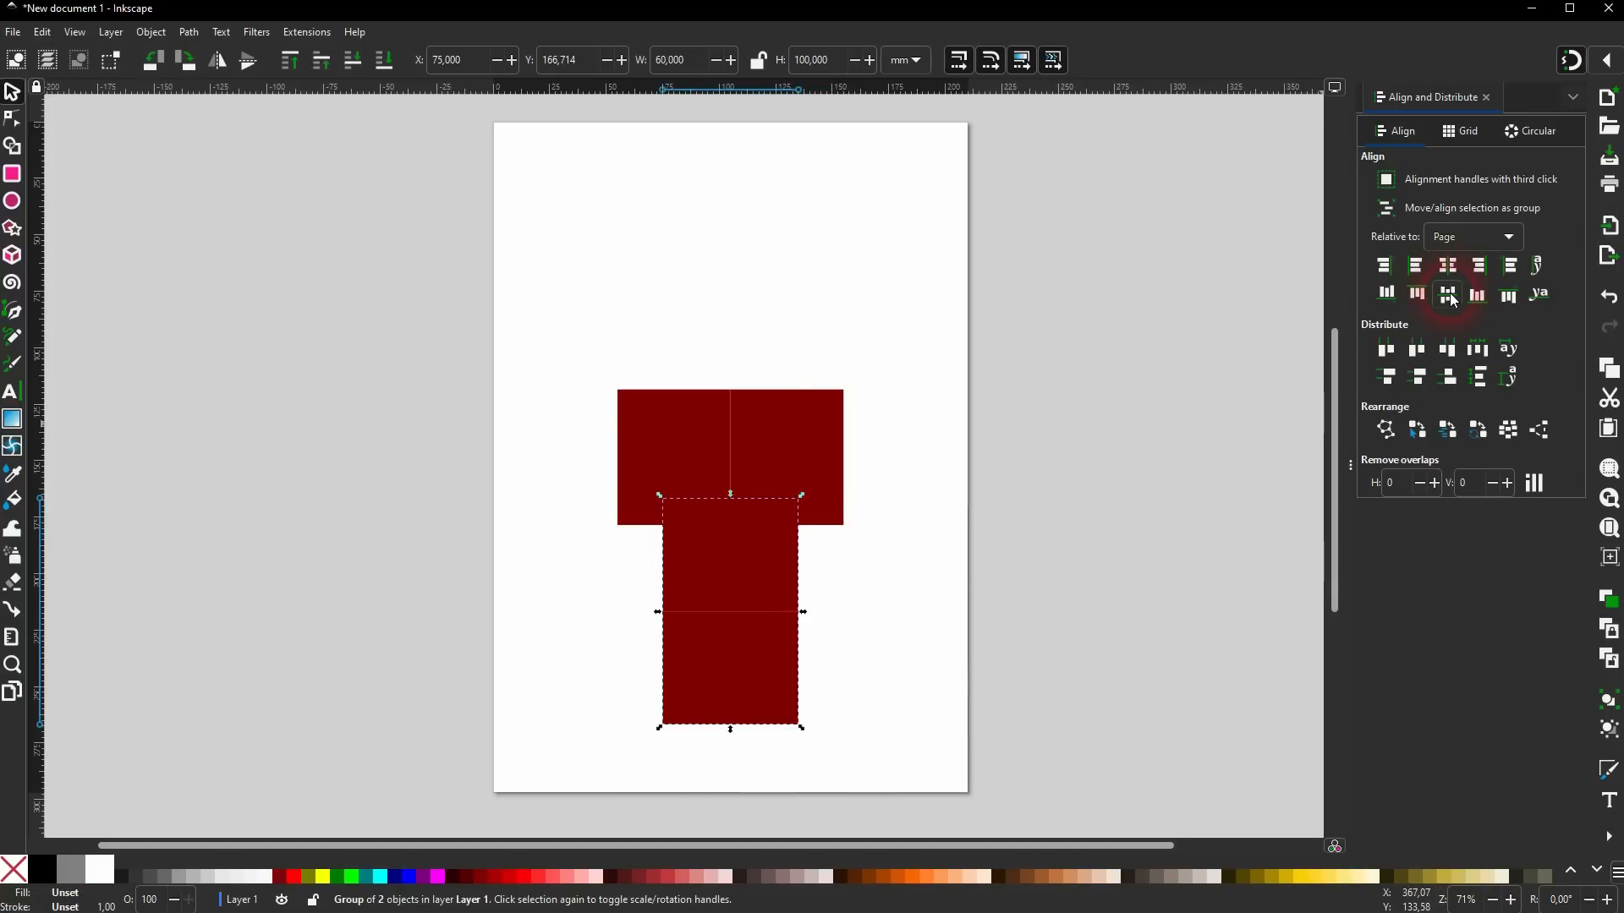
click(1448, 294)
click(926, 517)
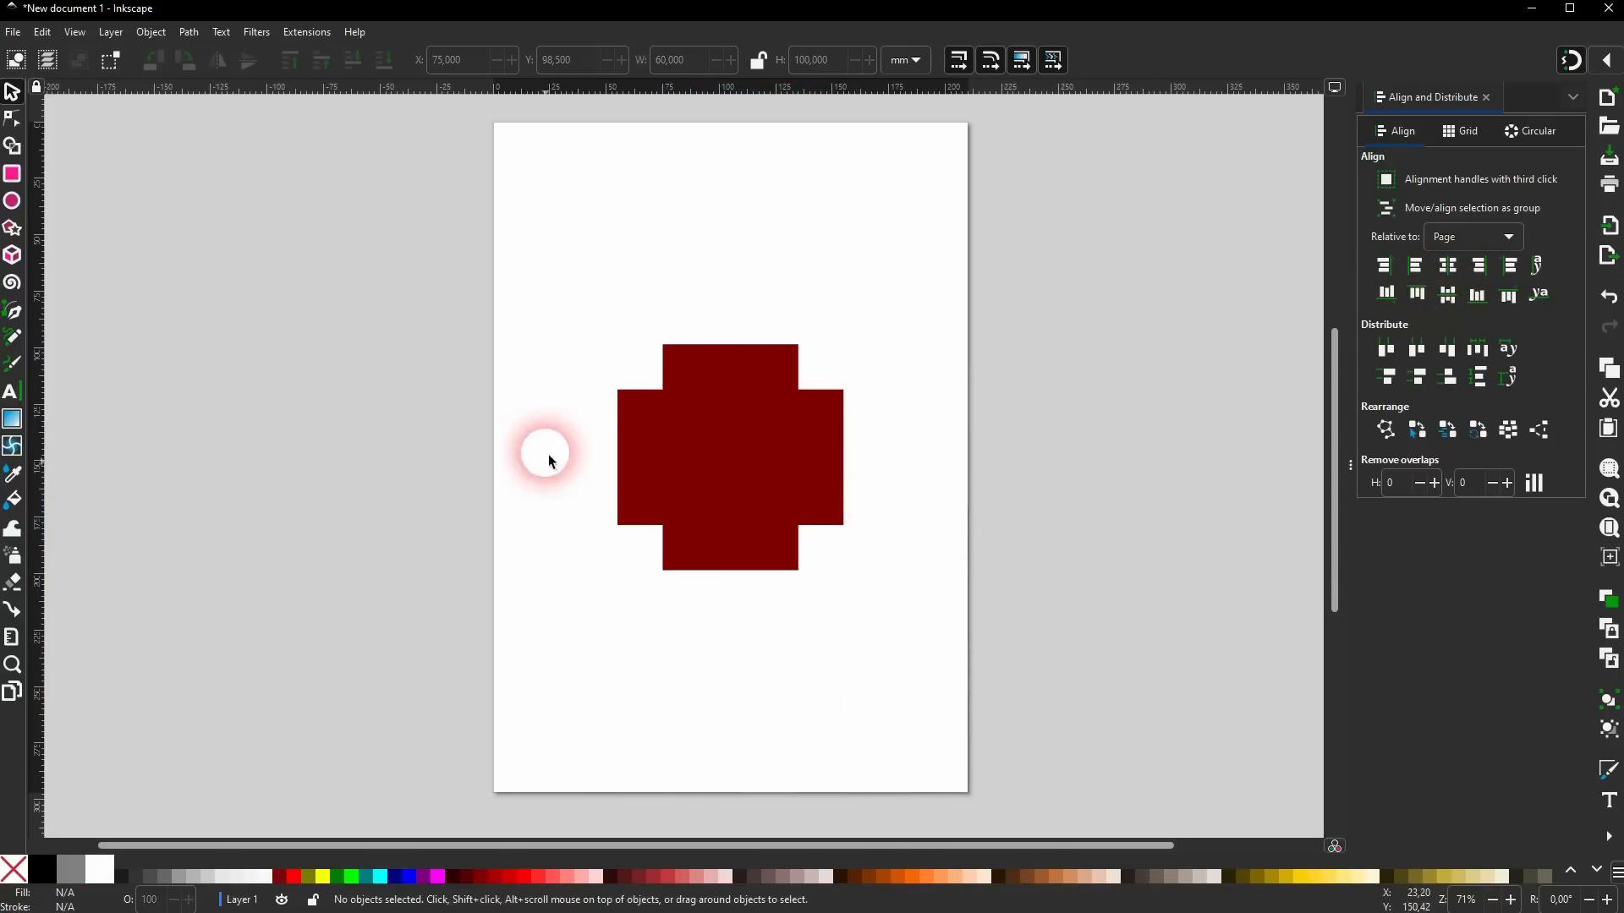
Ungroup both rectangle groups that form the cross.
drag(547, 646, 1020, 253)
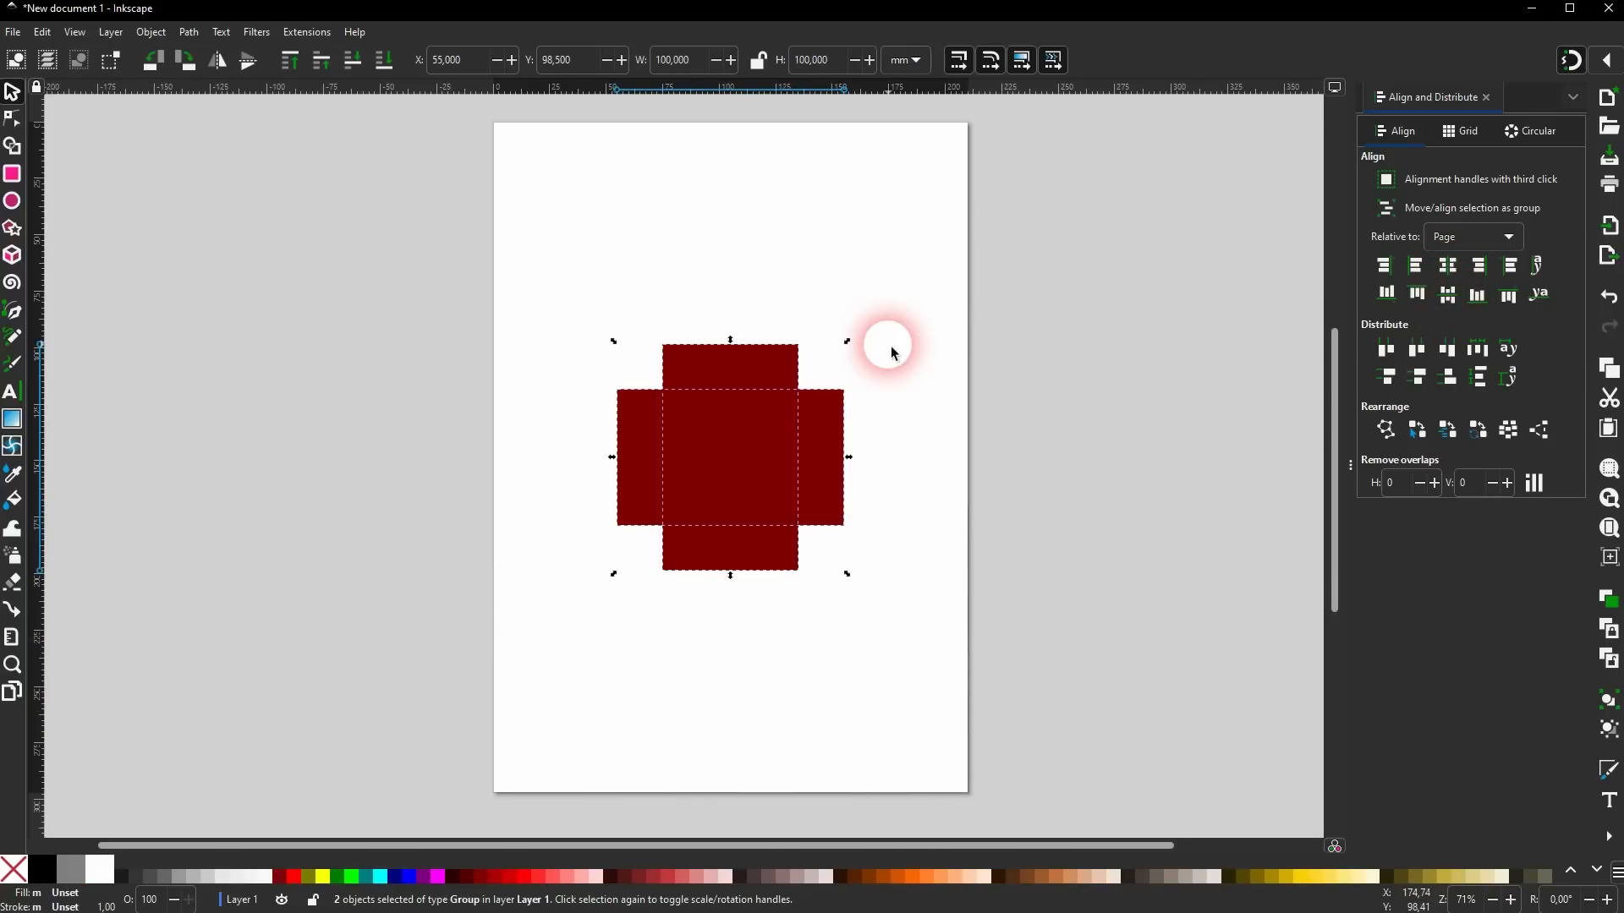
key(ctrl+shift+g)
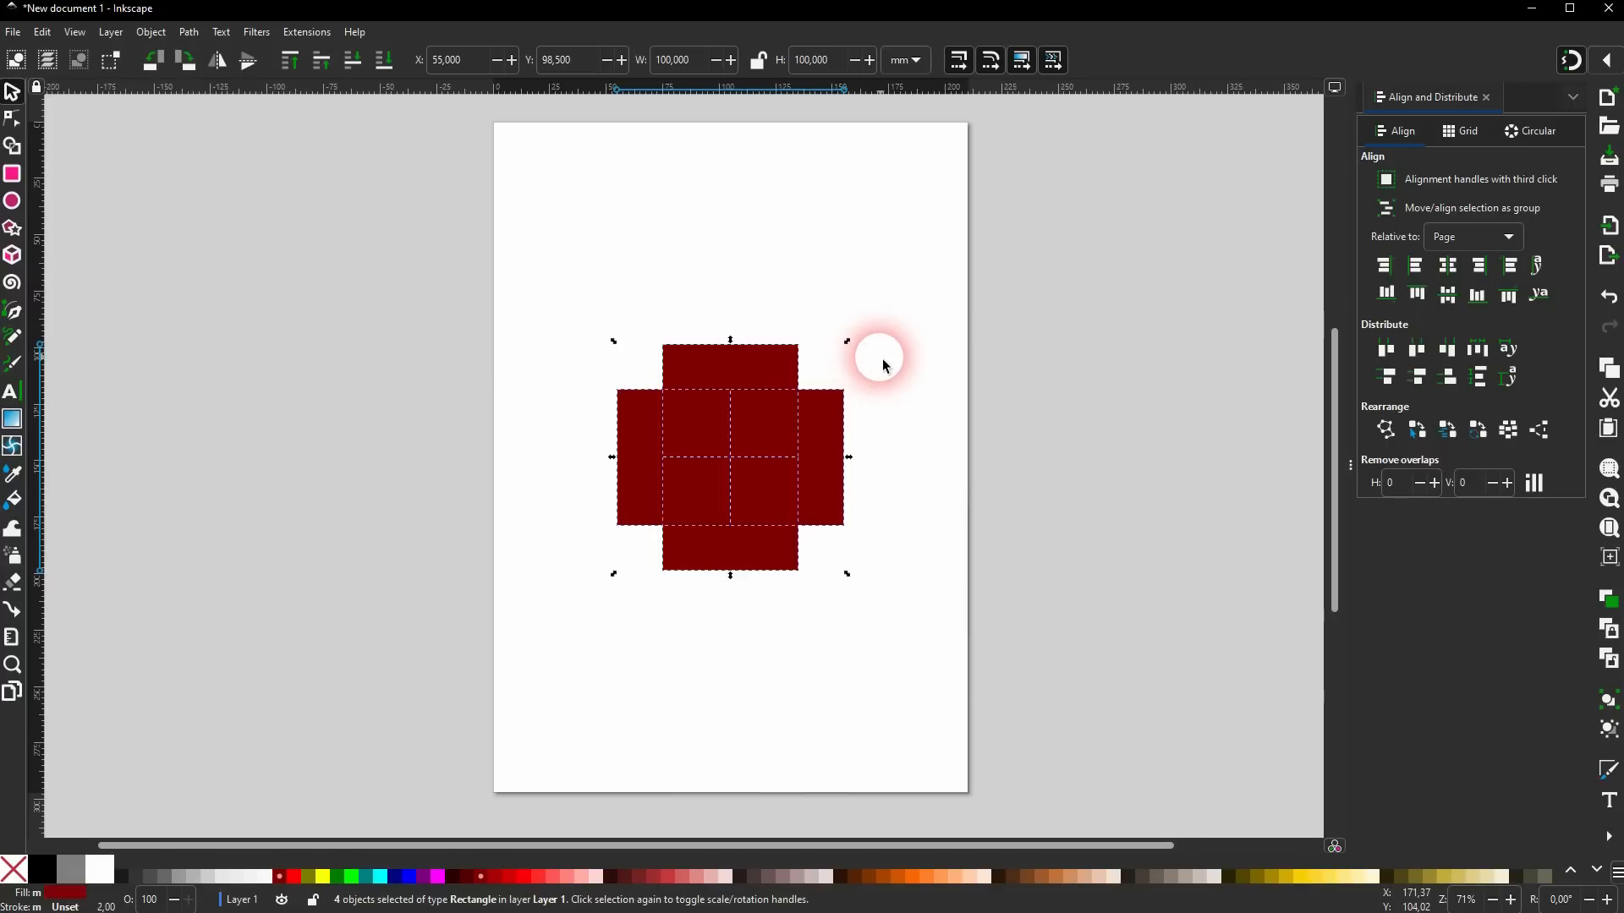
click(902, 359)
Move the four rectangles apart into a vertically stacked pair near the page's upper edge and a side-by-side pair below it.
drag(729, 401, 758, 217)
drag(768, 539, 796, 631)
drag(779, 453, 905, 433)
drag(732, 467, 677, 433)
drag(795, 592, 798, 316)
drag(906, 443, 798, 568)
drag(616, 447, 671, 560)
drag(687, 575, 686, 575)
Try to centre all four ungrouped rectangles horizontally and vertically on the page, and undo both alignments.
drag(497, 712, 1044, 127)
click(1450, 269)
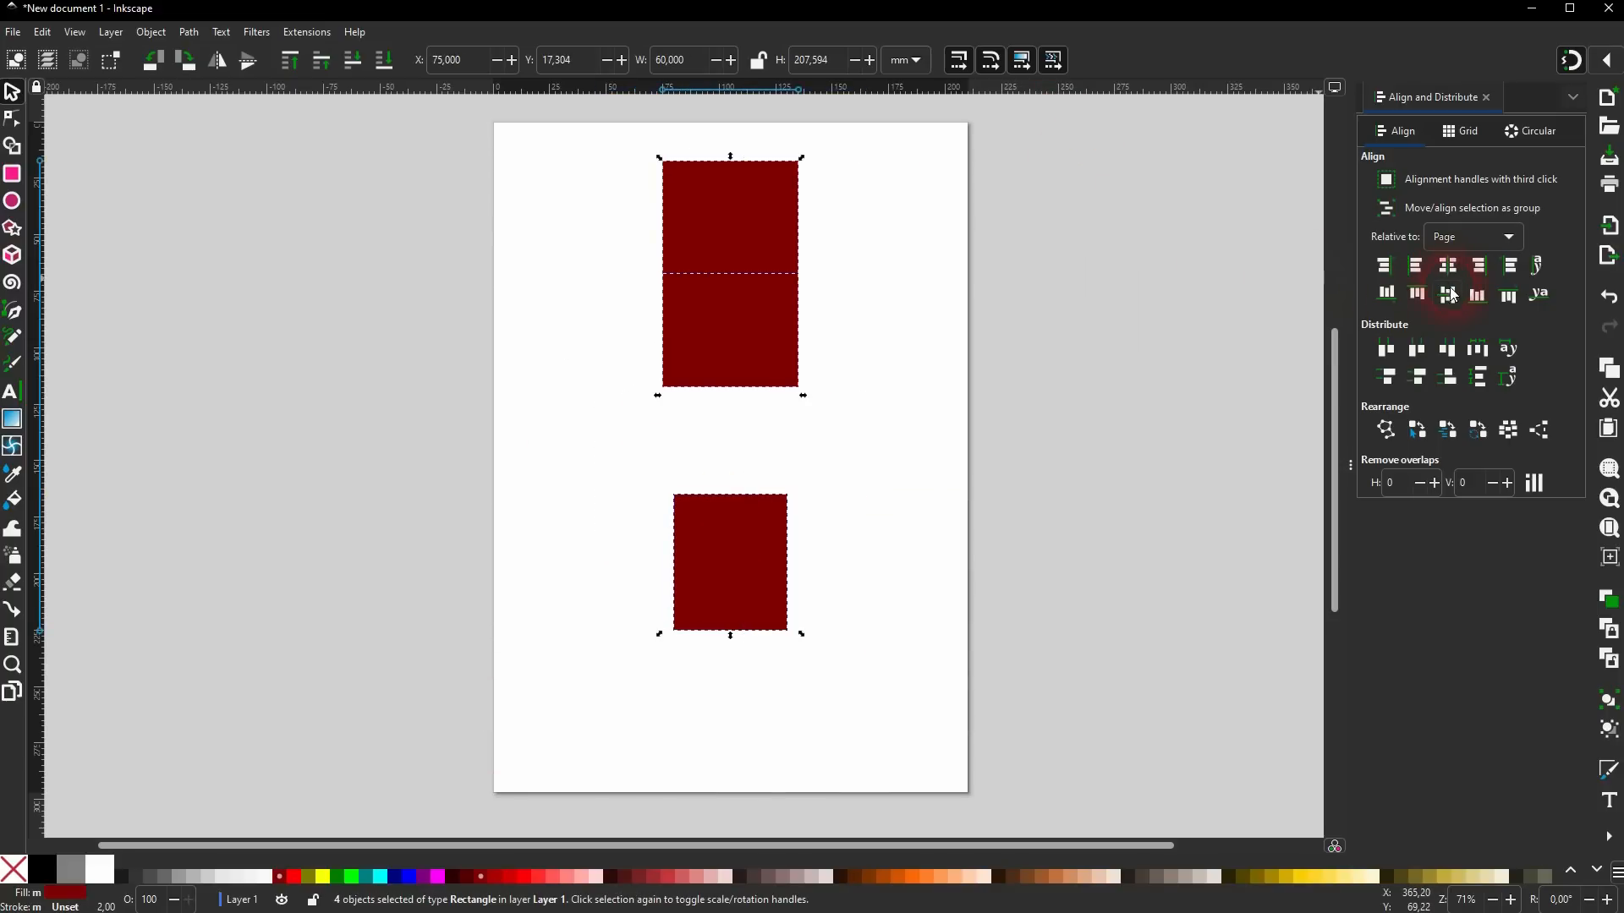
click(1451, 296)
click(888, 461)
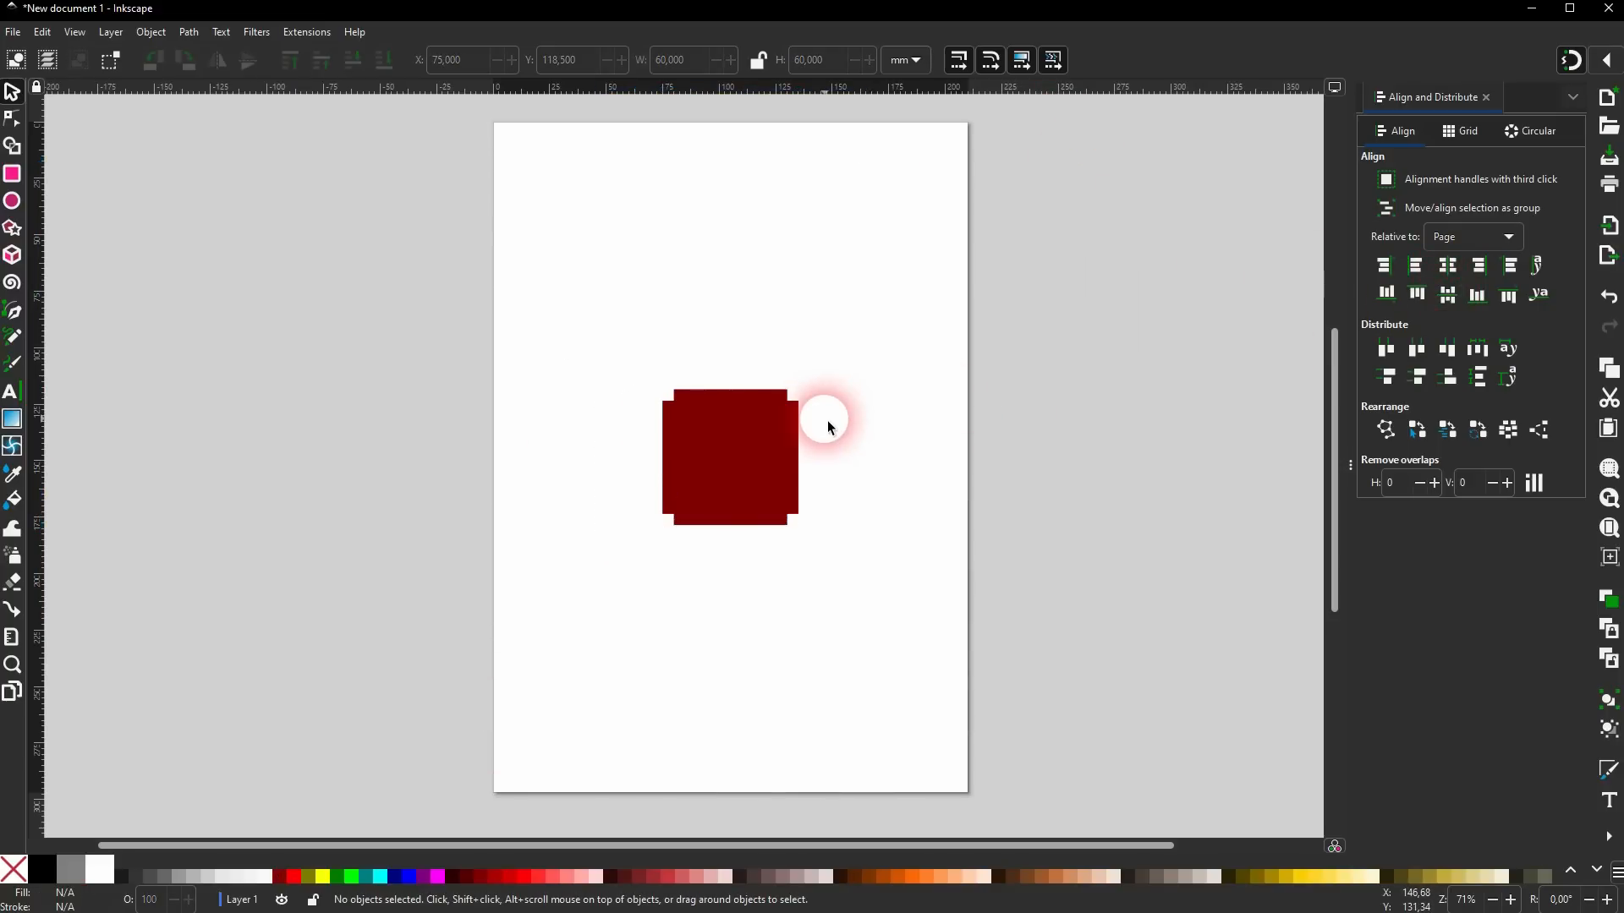
key(ctrl+z)
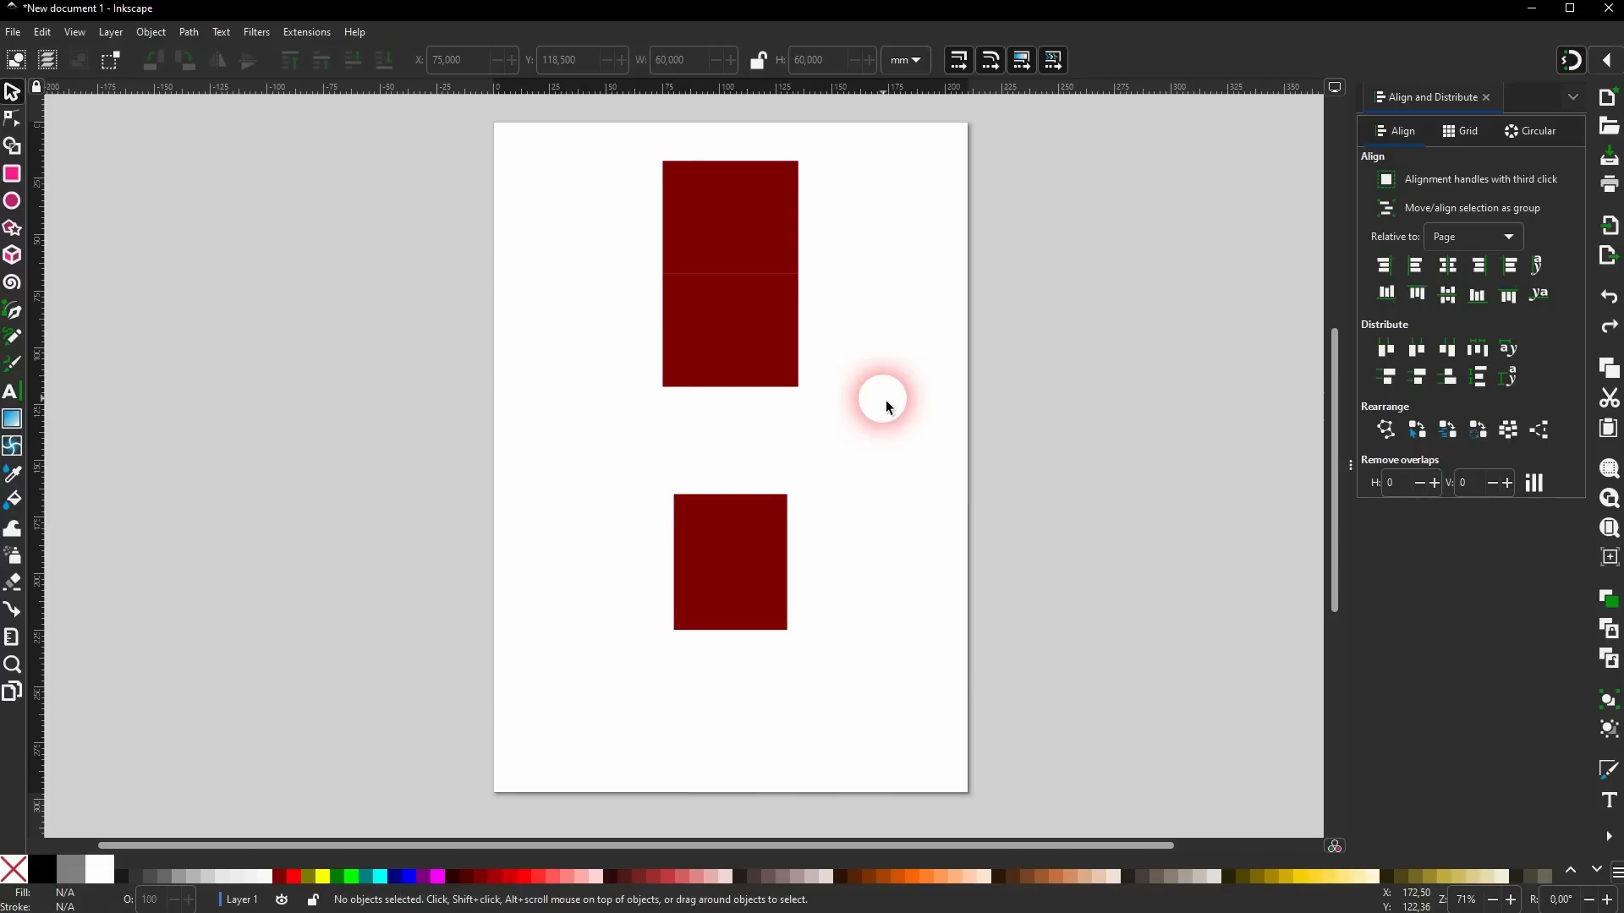
key(ctrl+z)
Group the stacked pair and the side-by-side pair separately, and centre both groups on the page horizontally and vertically.
drag(626, 427, 917, 142)
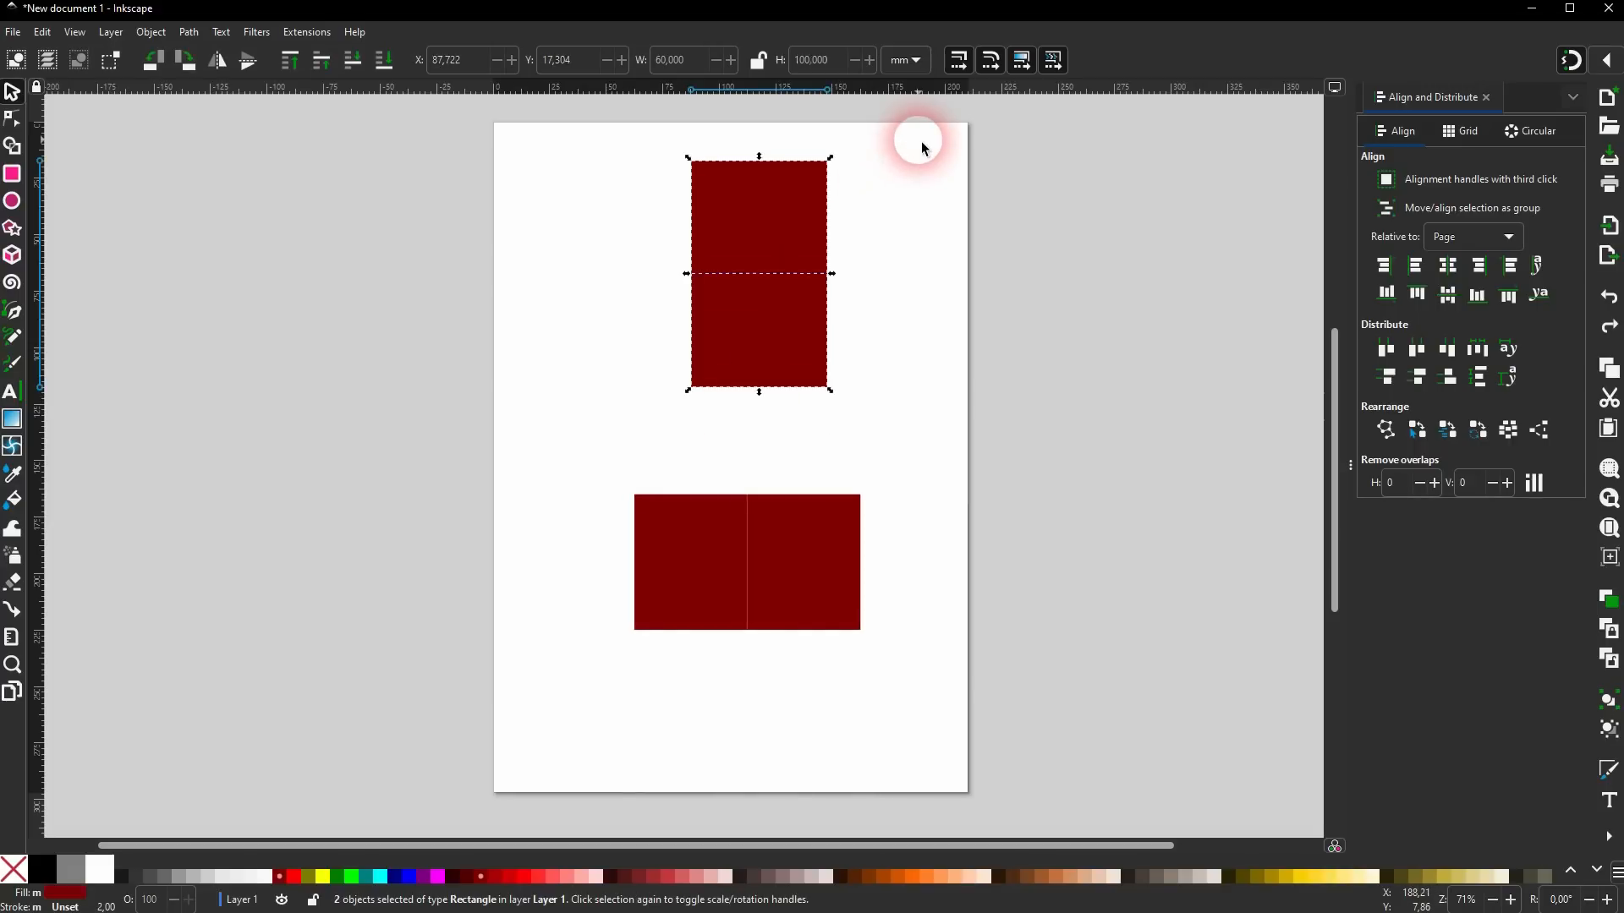
drag(566, 425, 953, 681)
drag(551, 709, 1015, 135)
click(1448, 268)
click(1448, 295)
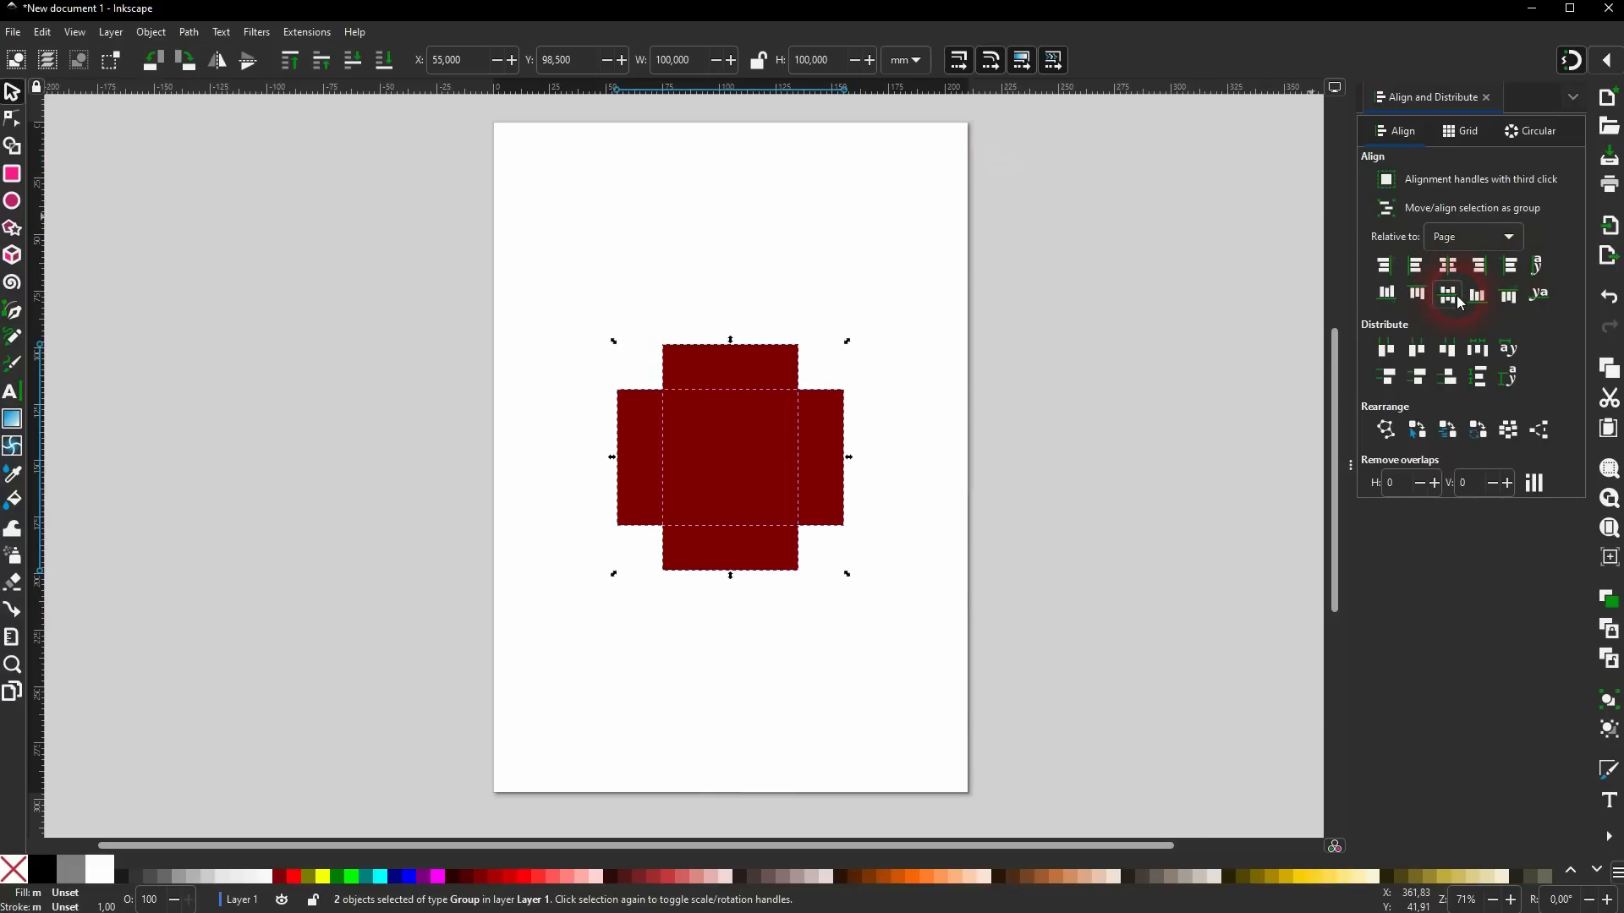
click(1106, 471)
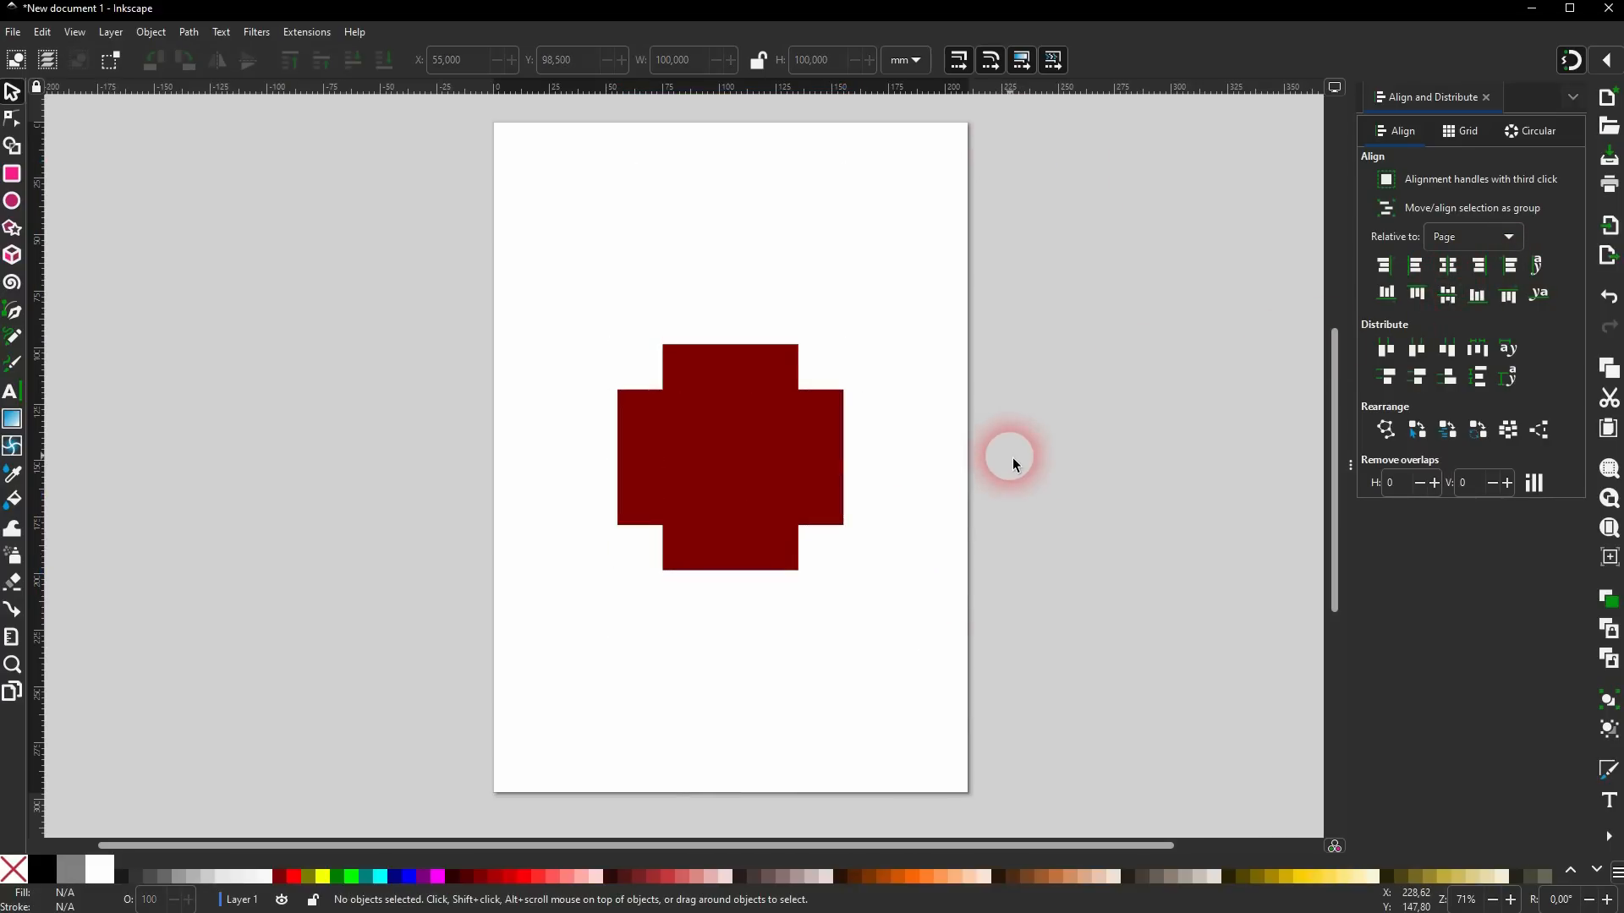
Ungroup both pairs of the centred cross and close the Align and Distribute options.
drag(507, 649, 953, 254)
key(ctrl+shift+g)
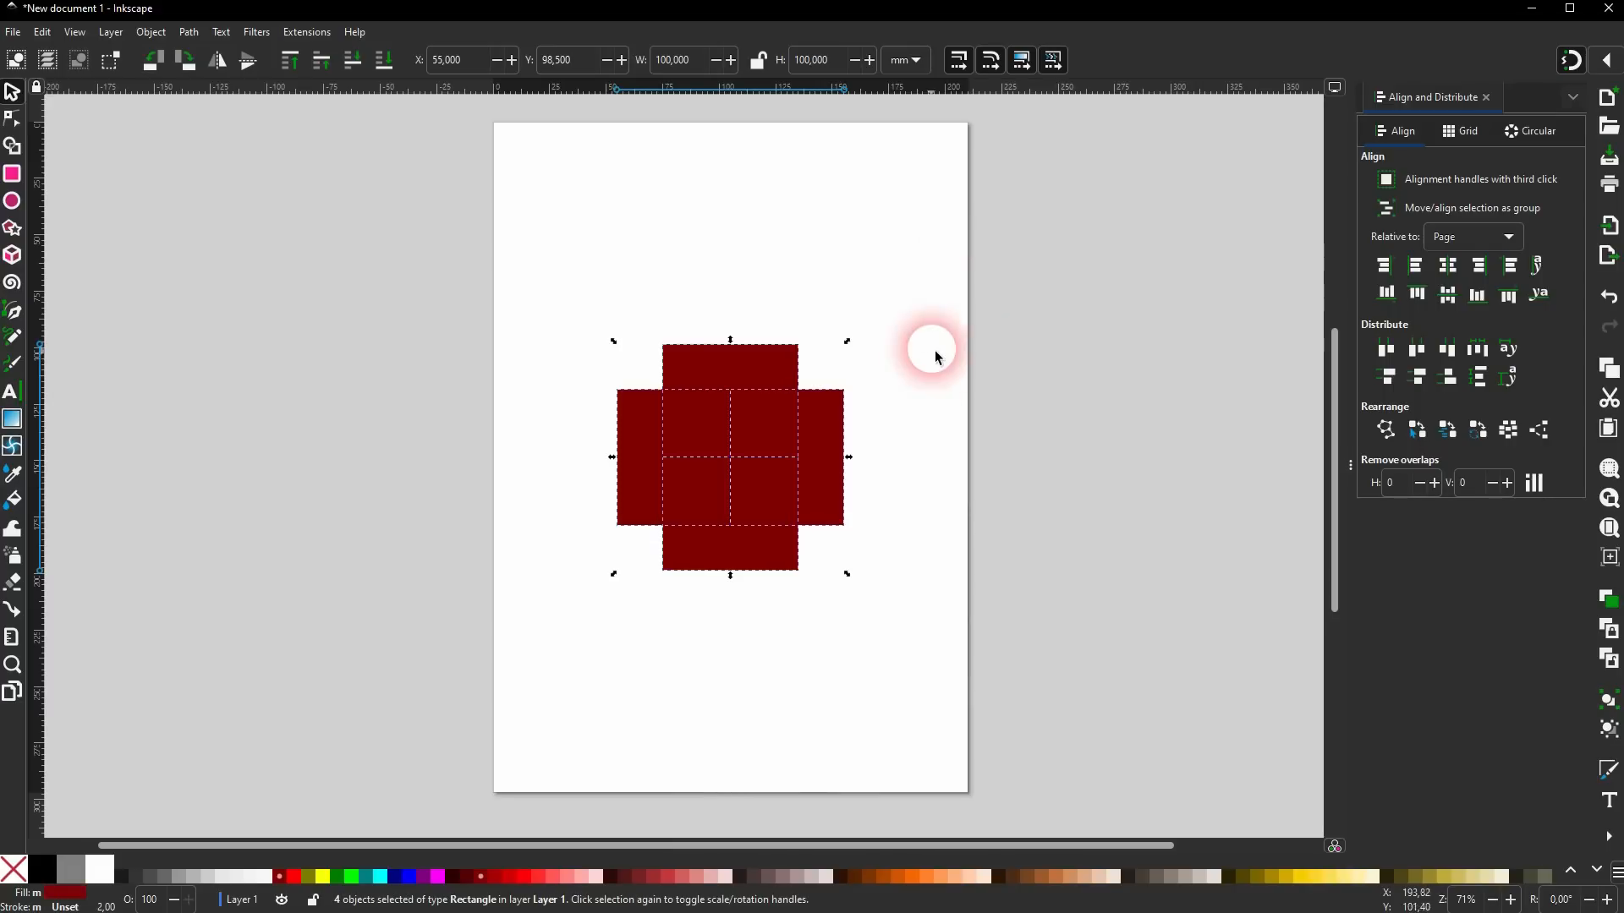
click(910, 410)
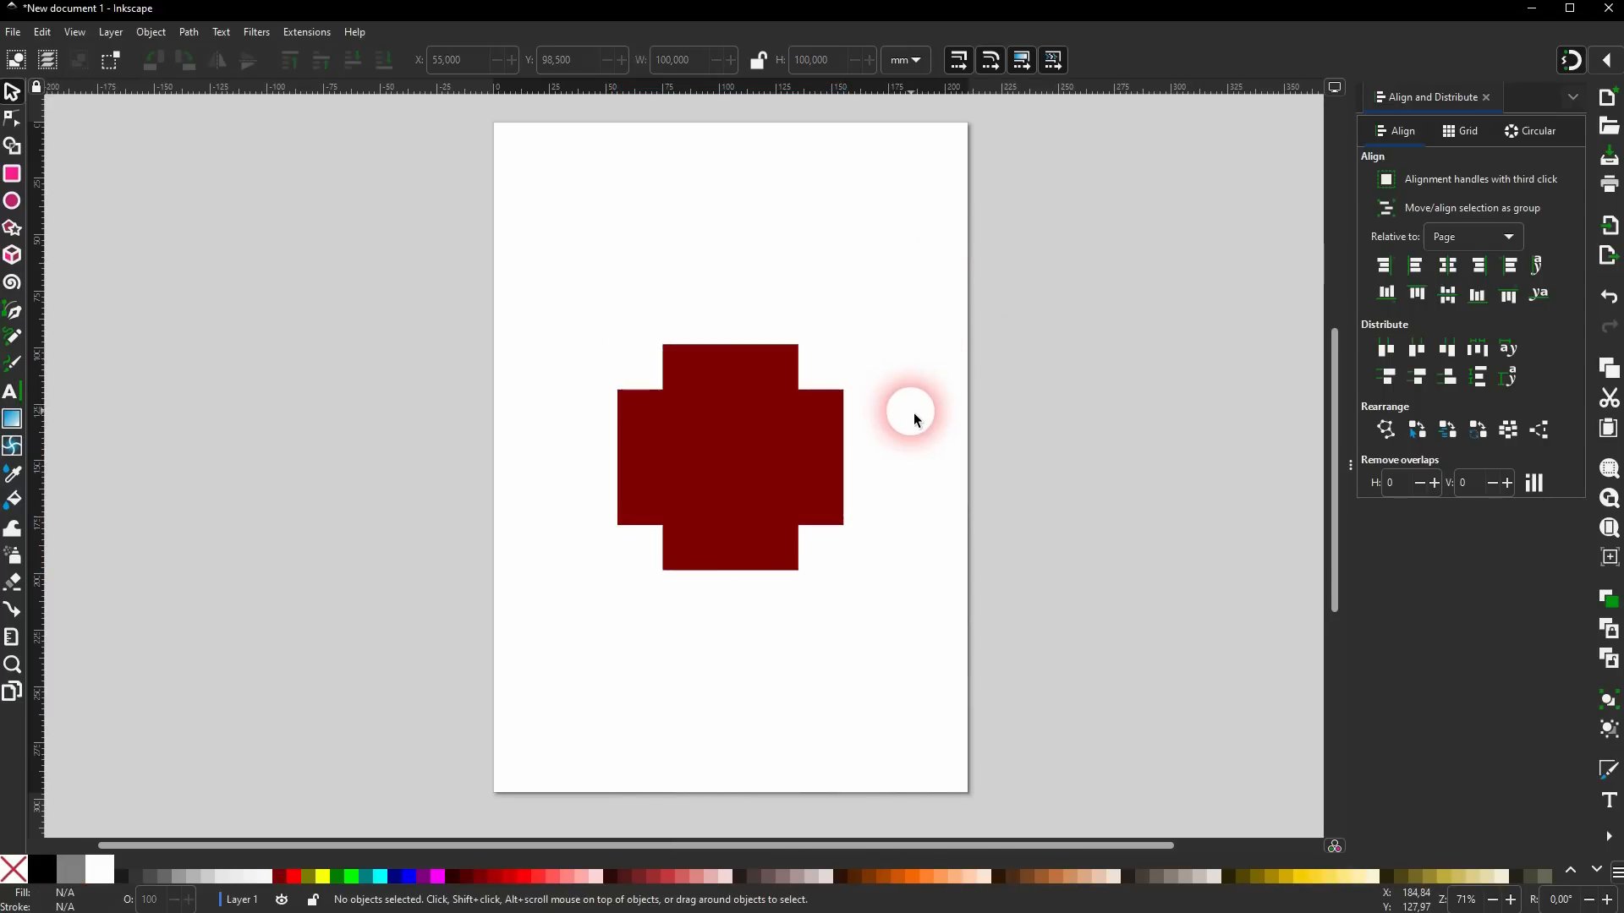
click(1486, 98)
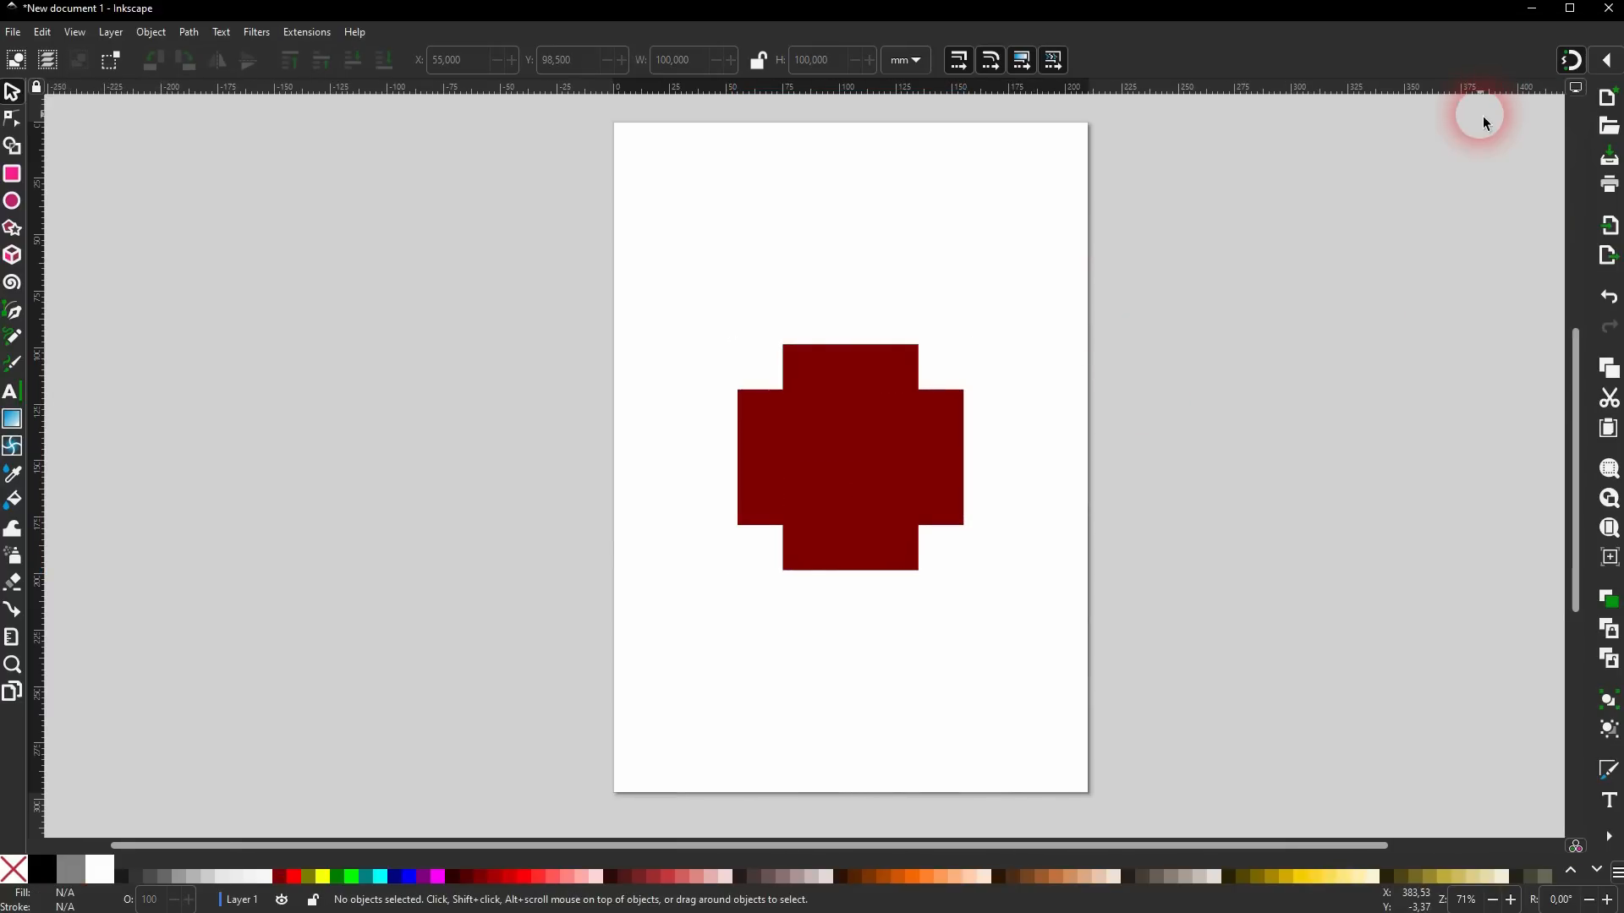
Open the Fill and Stroke settings and set the blend mode of all four cross rectangles to Multiply.
click(142, 35)
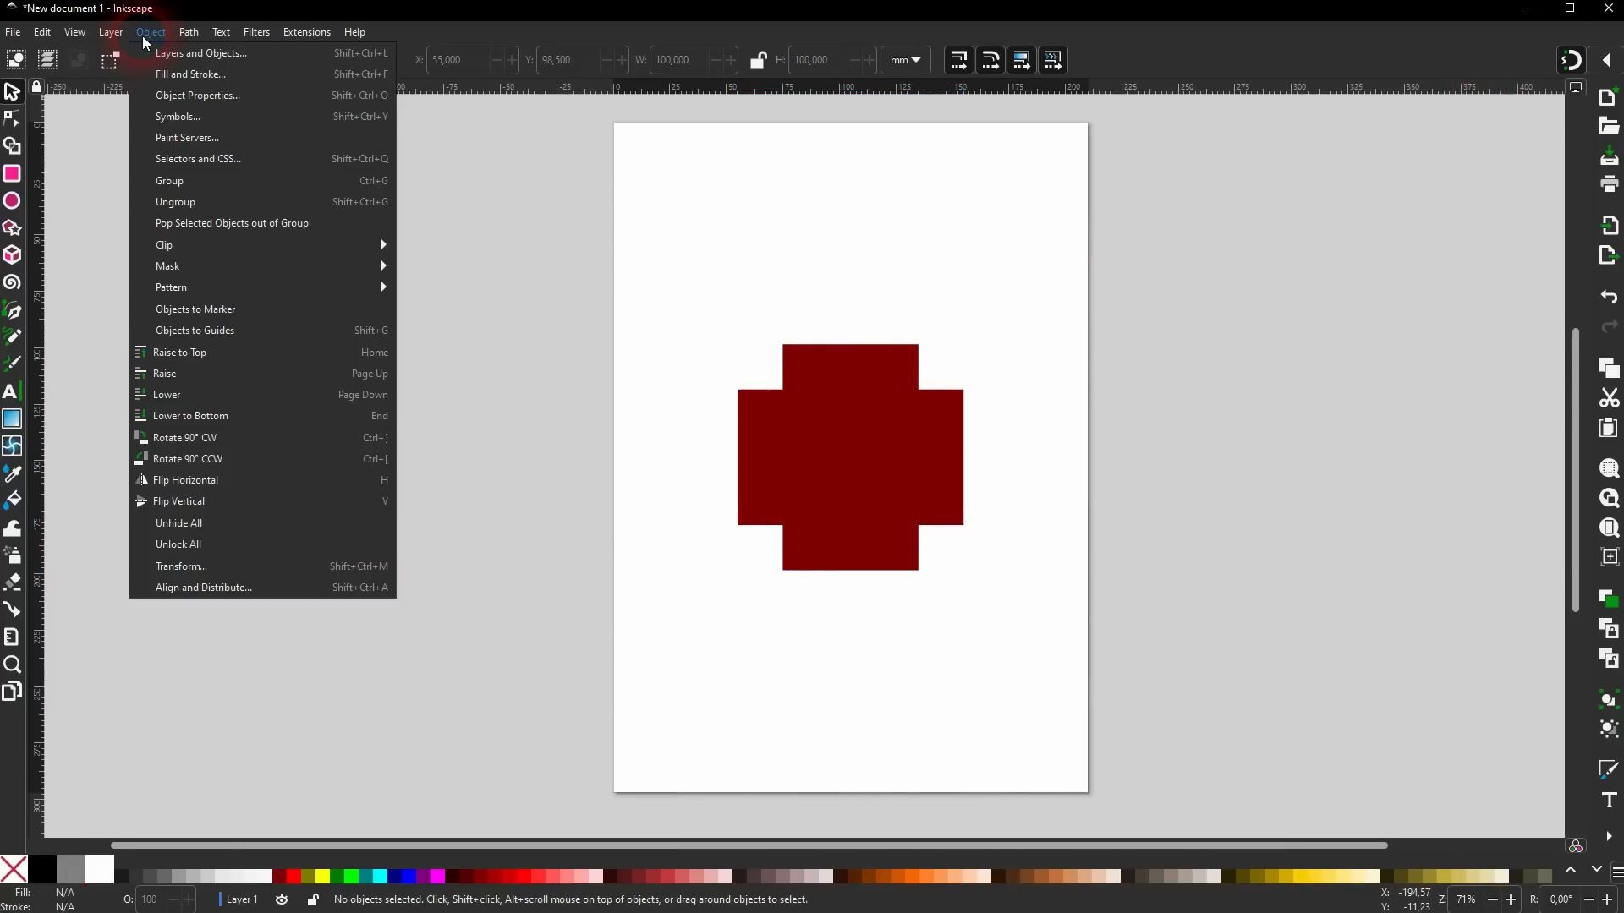
click(158, 74)
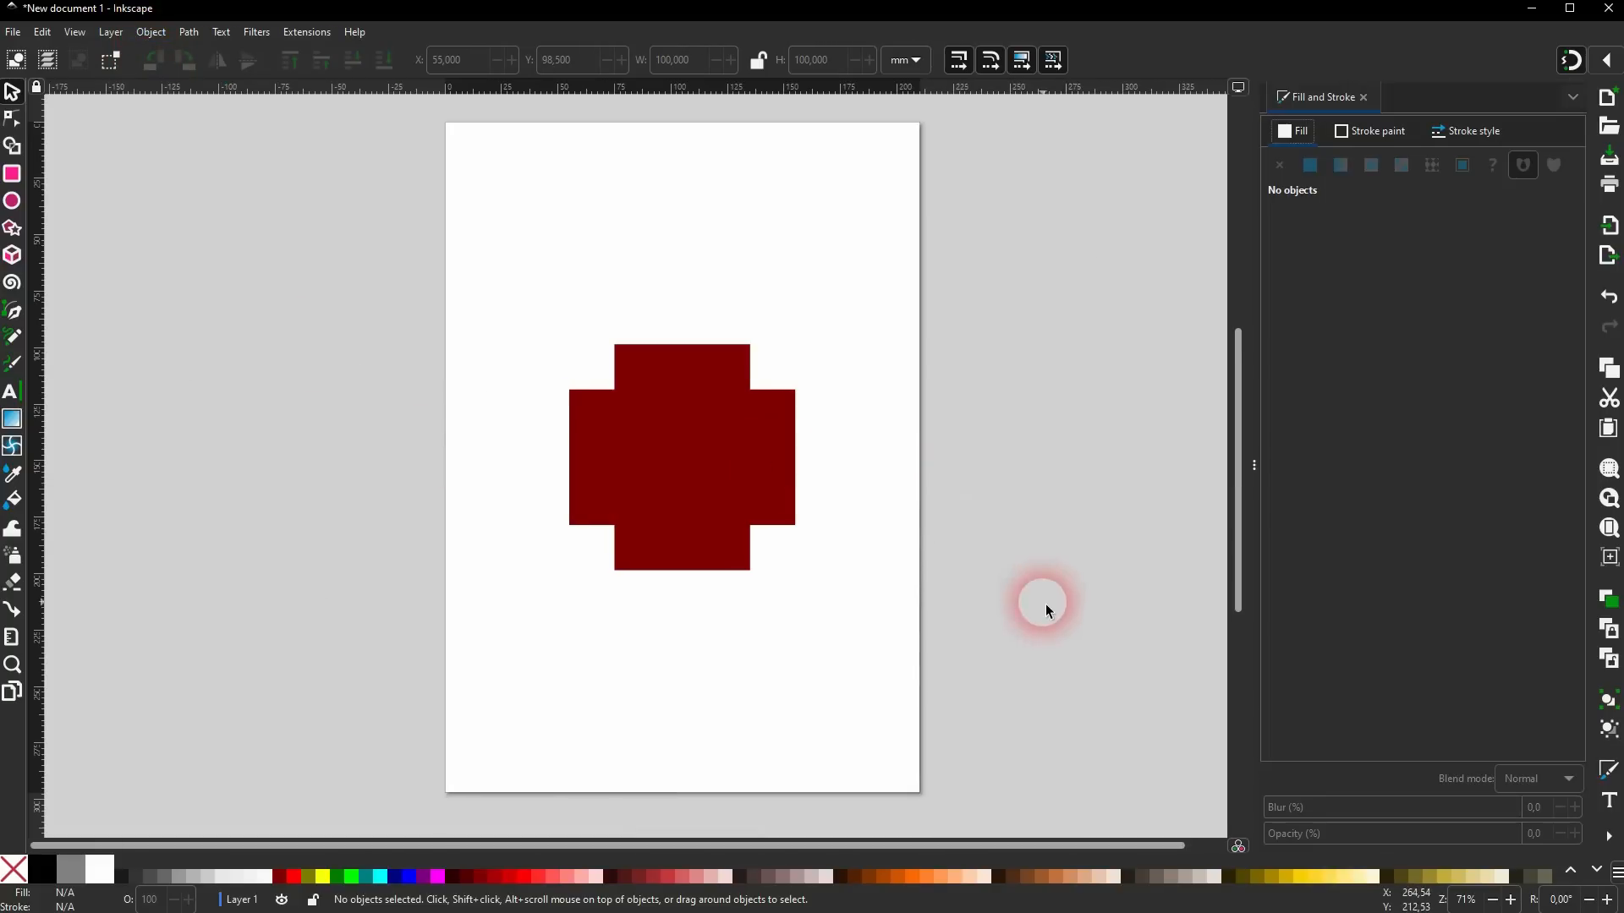
drag(453, 660, 895, 261)
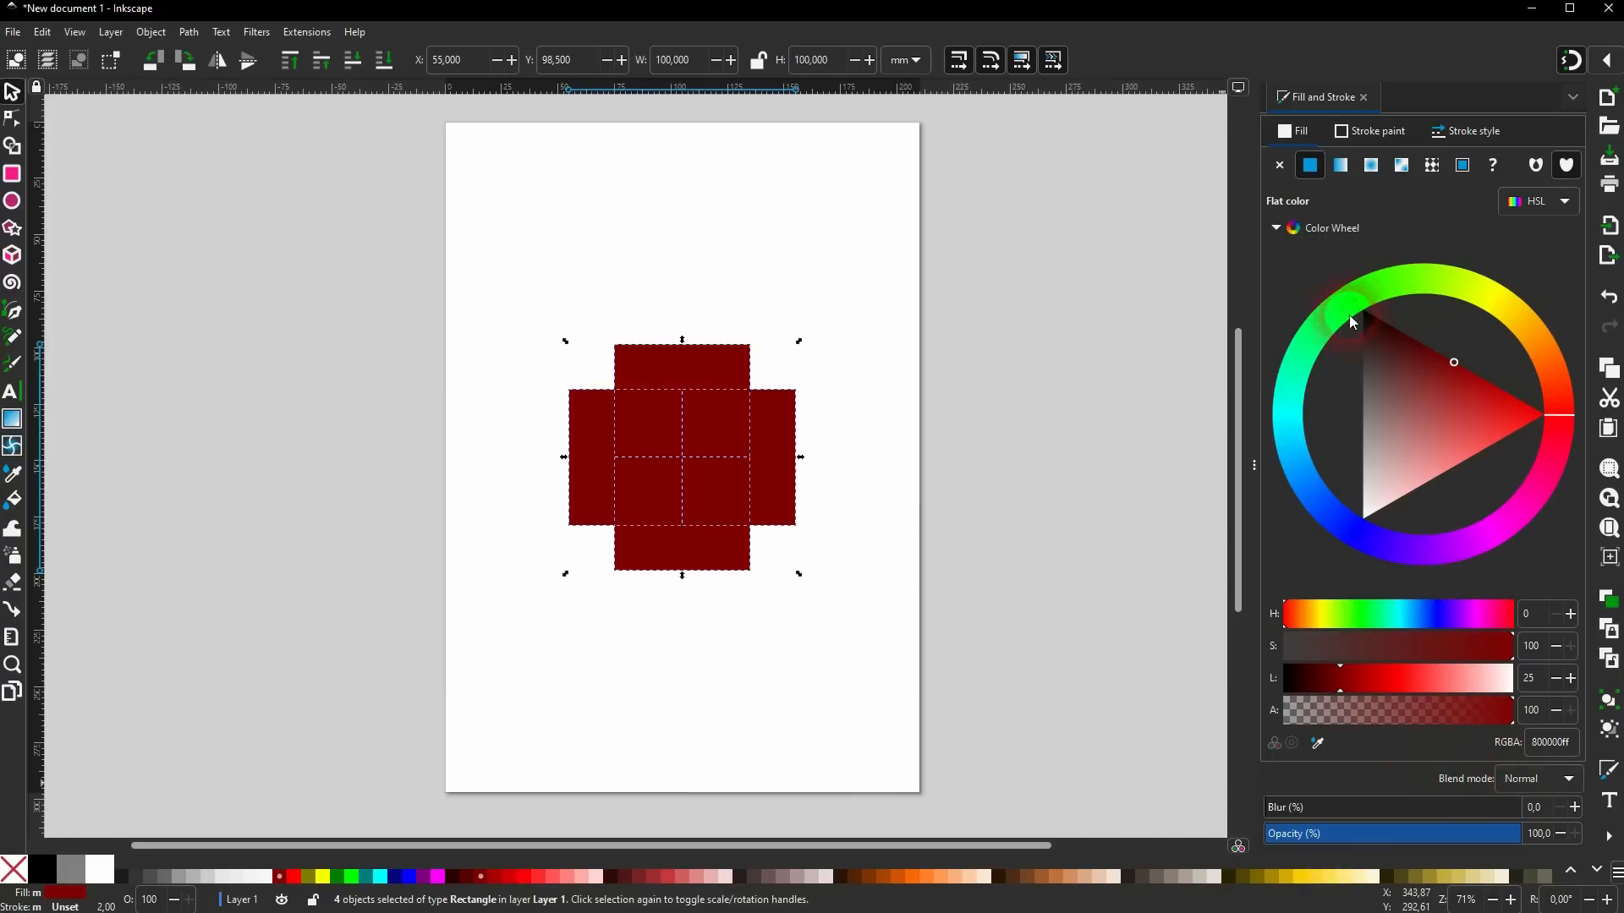
click(1565, 779)
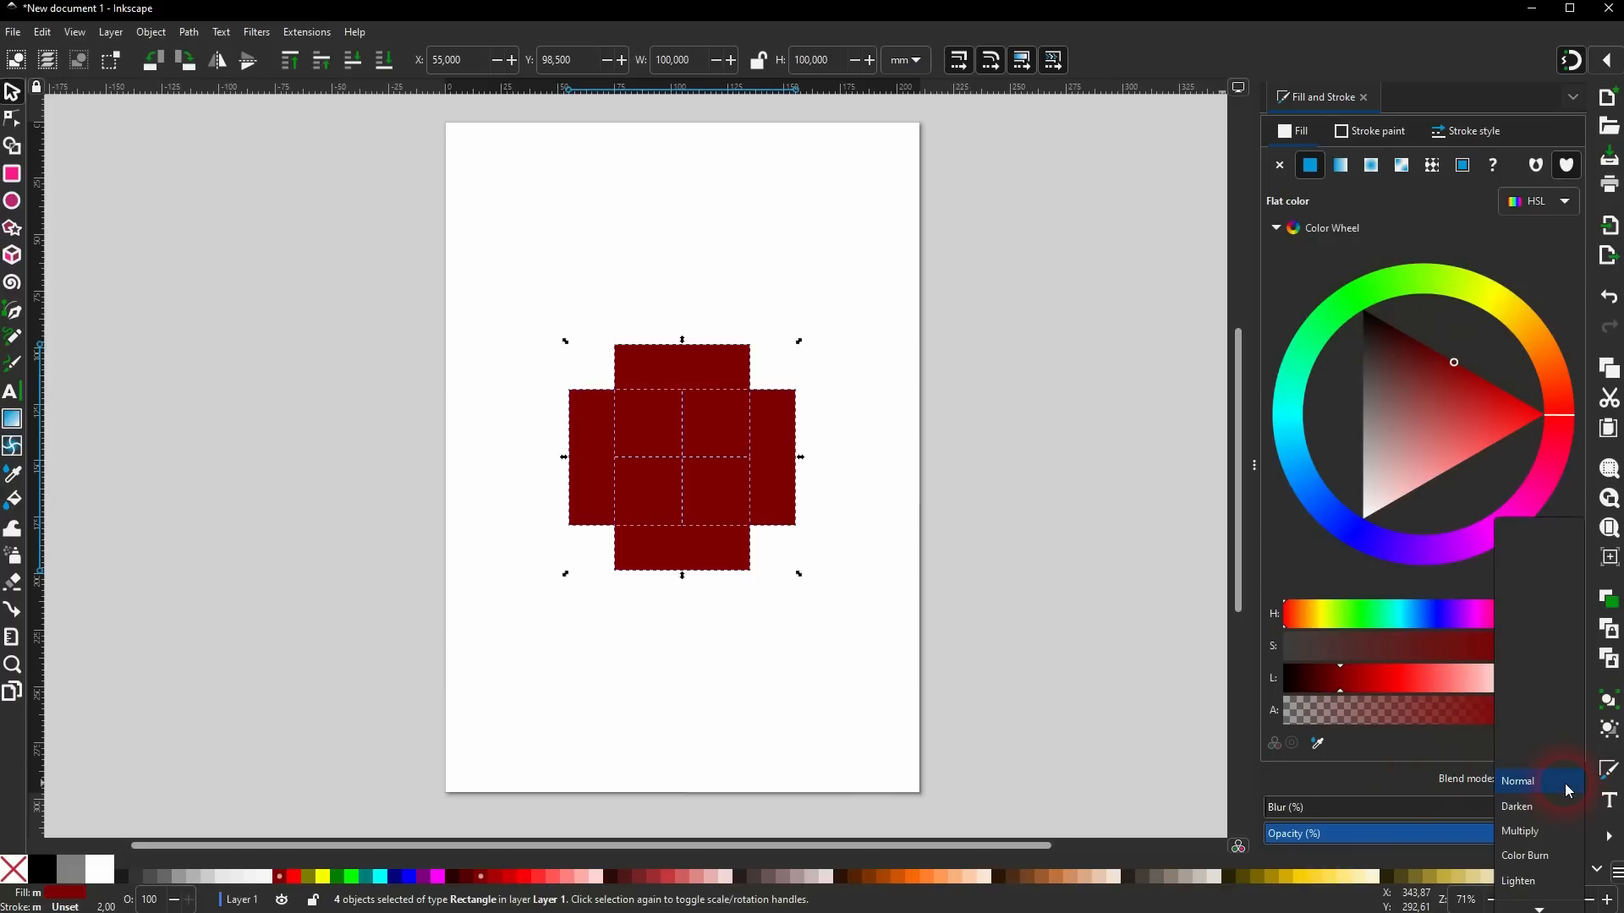
click(1542, 836)
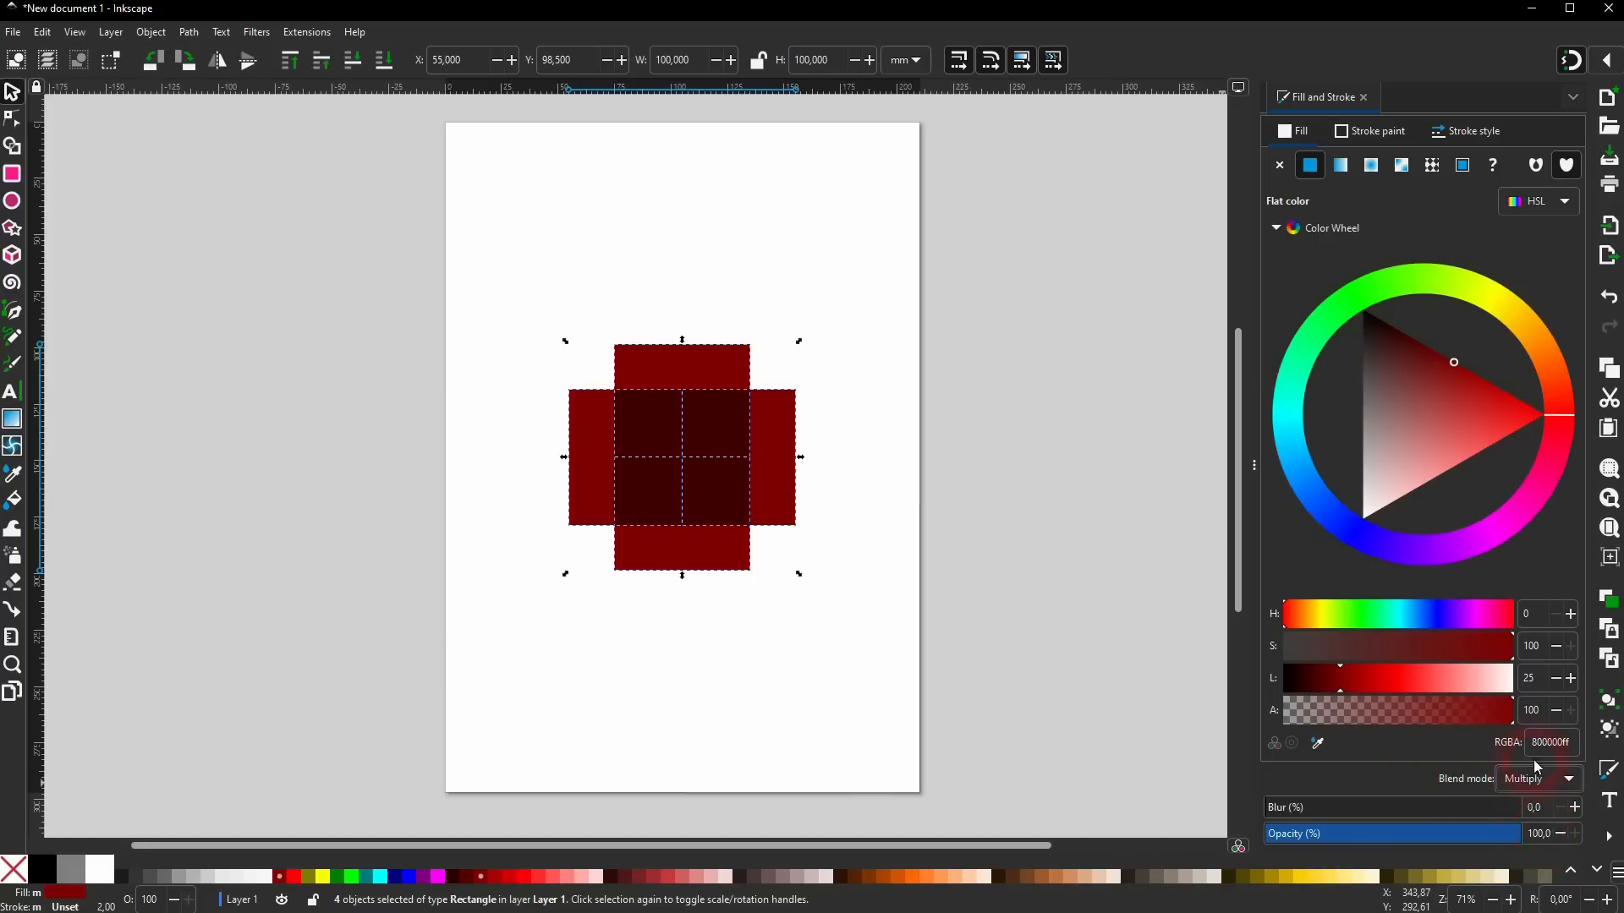
Change the blend mode of the four selected rectangles to Color Burn and deselect them.
click(1548, 782)
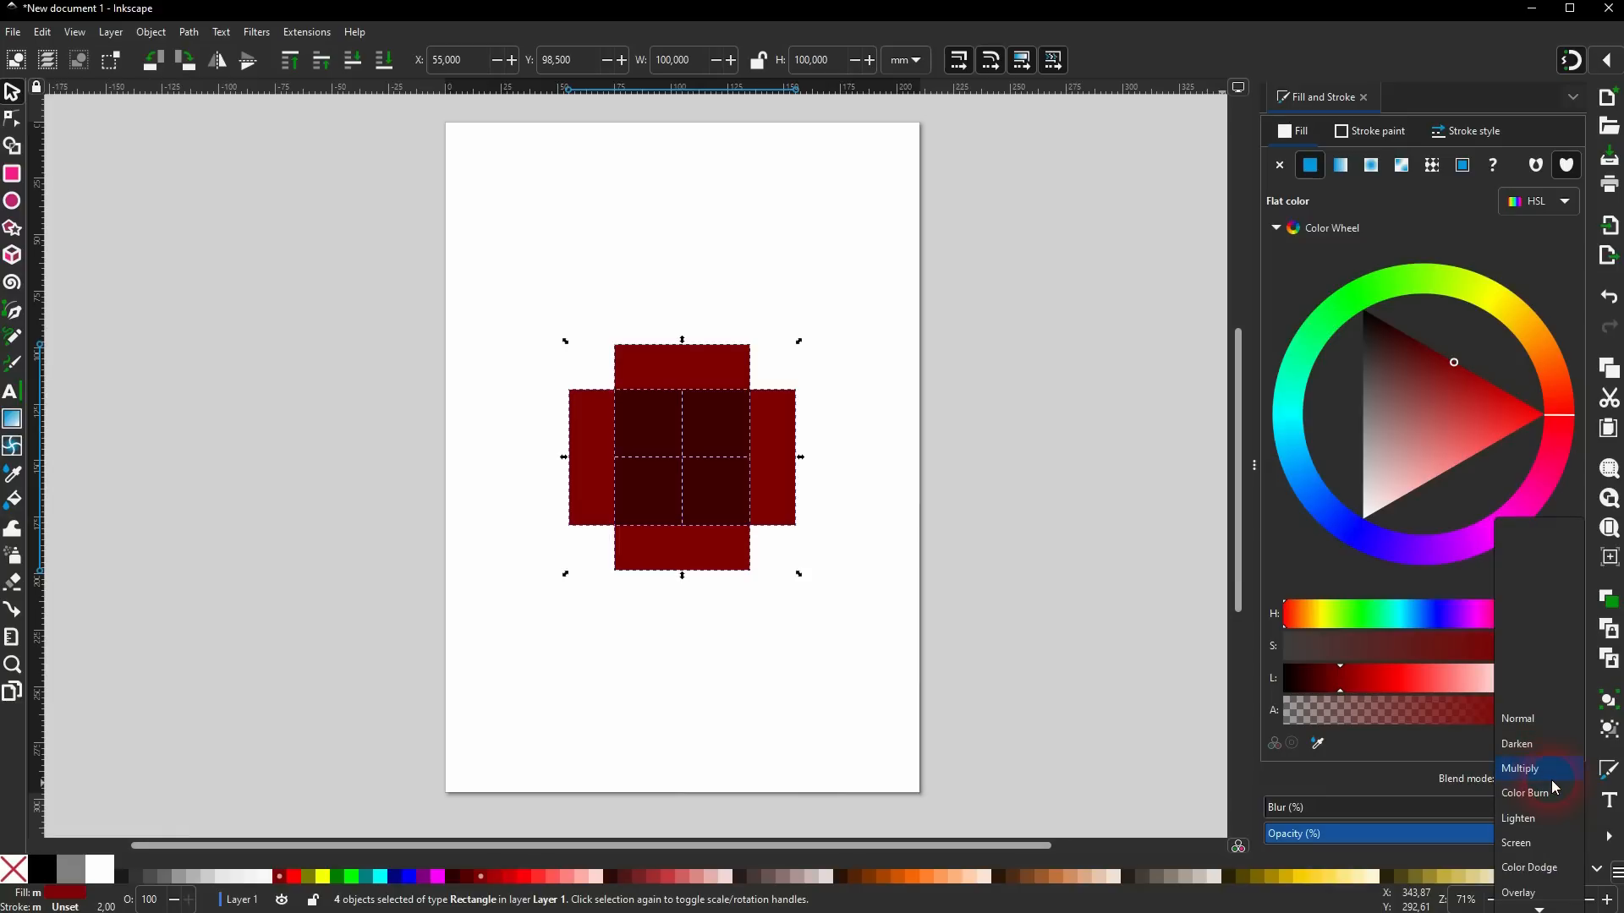
click(1552, 779)
click(1558, 786)
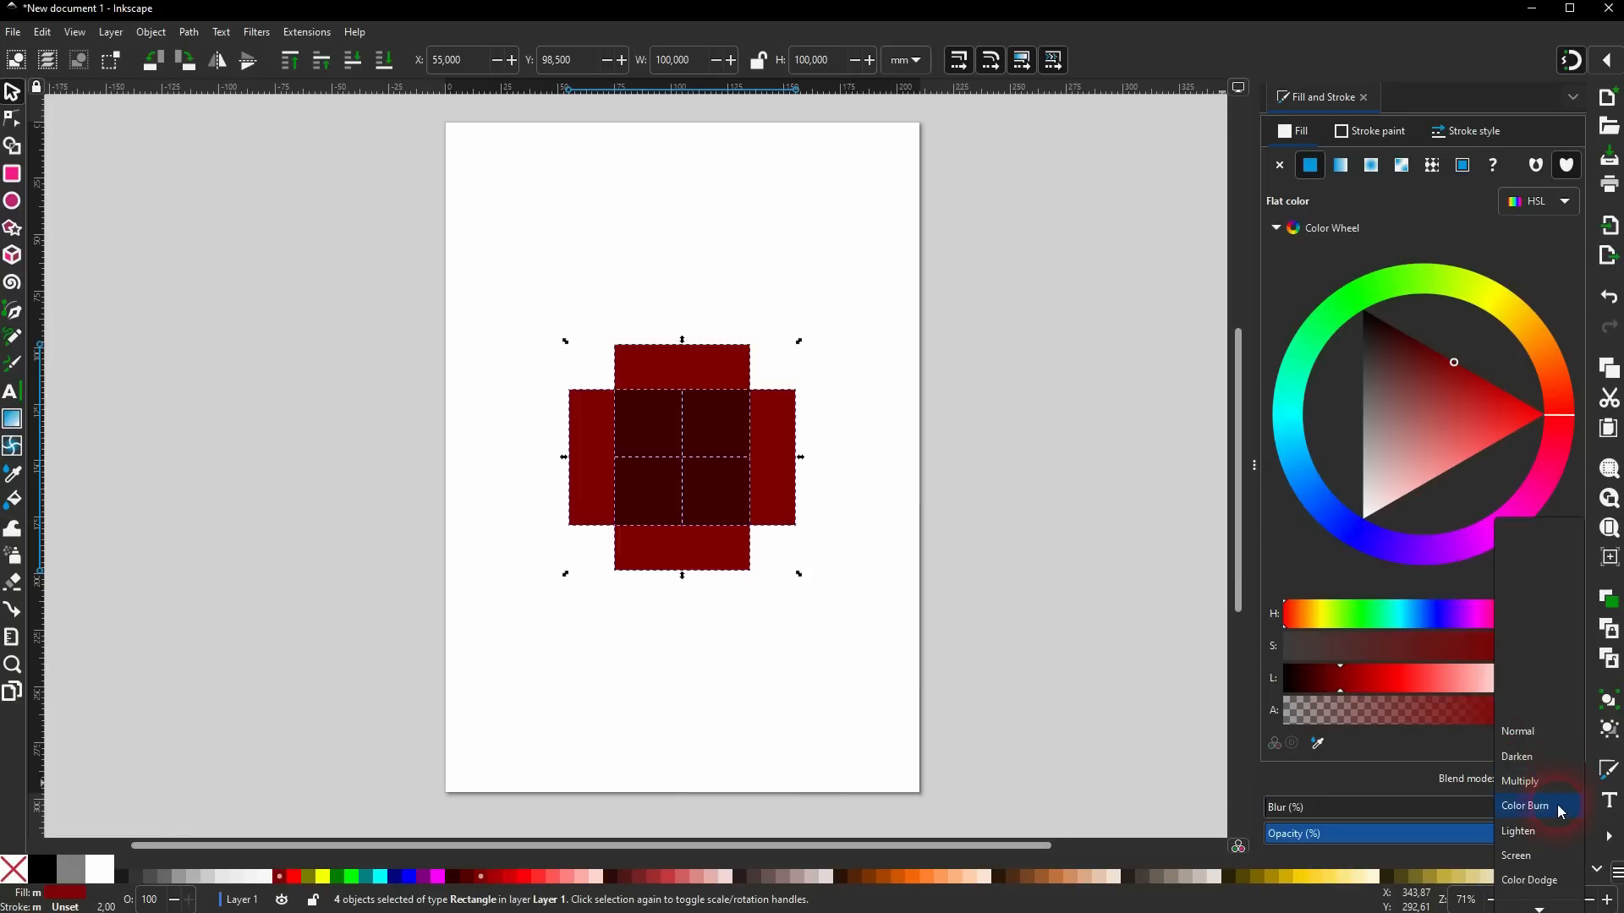
click(1556, 805)
click(915, 652)
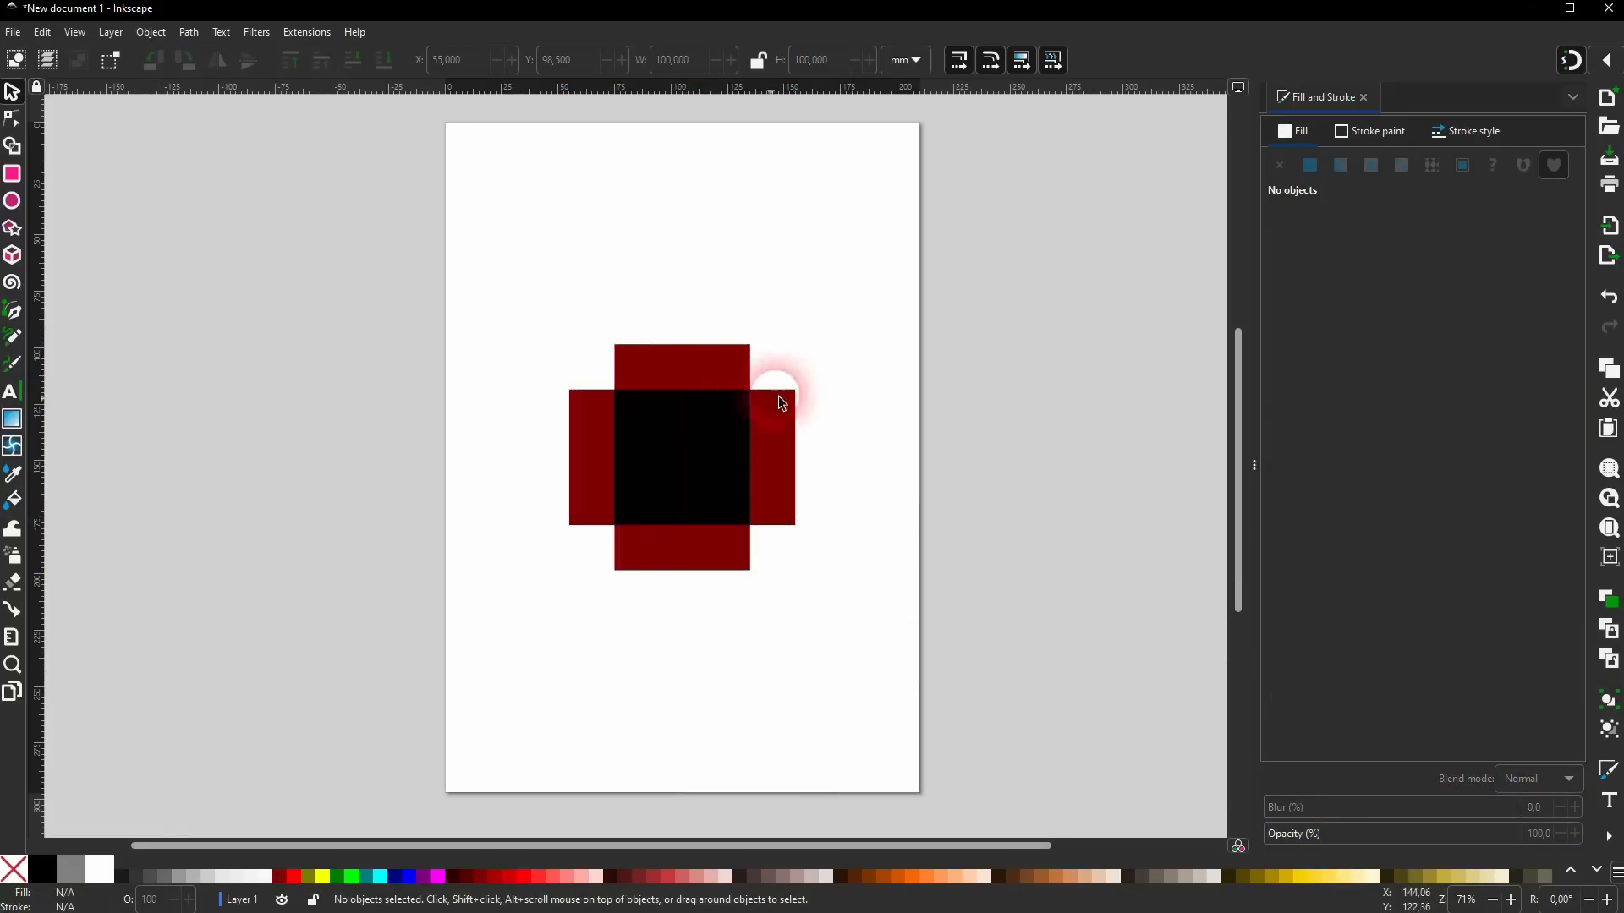
Select all four rectangles and try the Luminosity, Color, Saturation and Hue blend modes in turn.
drag(470, 671, 903, 256)
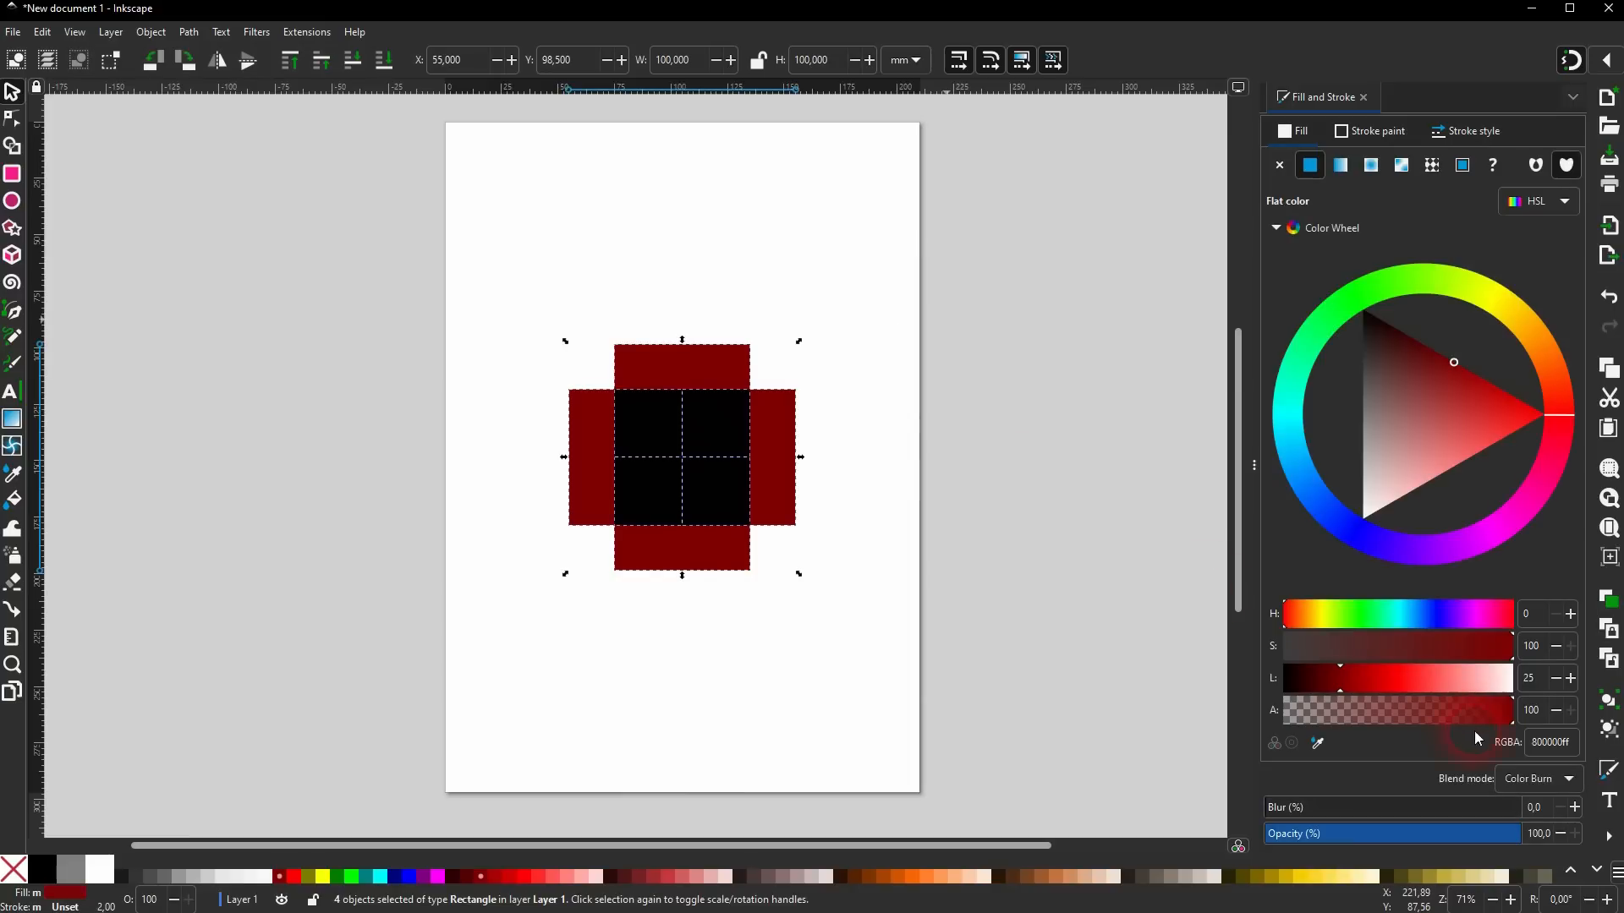
click(1554, 787)
scroll(1546, 778, down, 2)
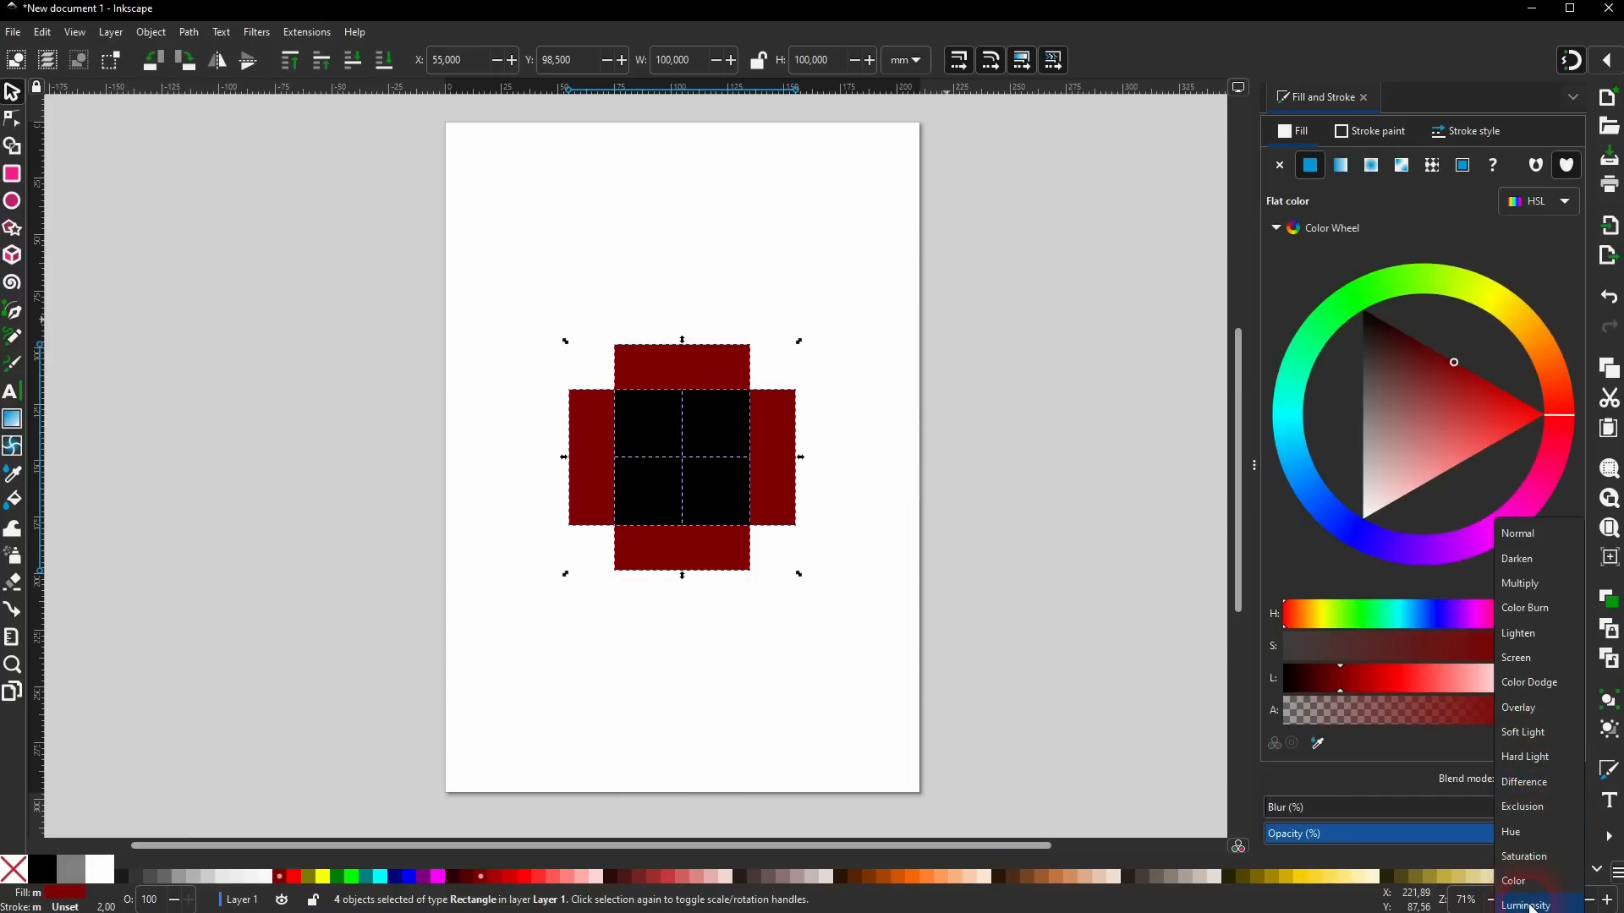
click(1532, 905)
click(1554, 779)
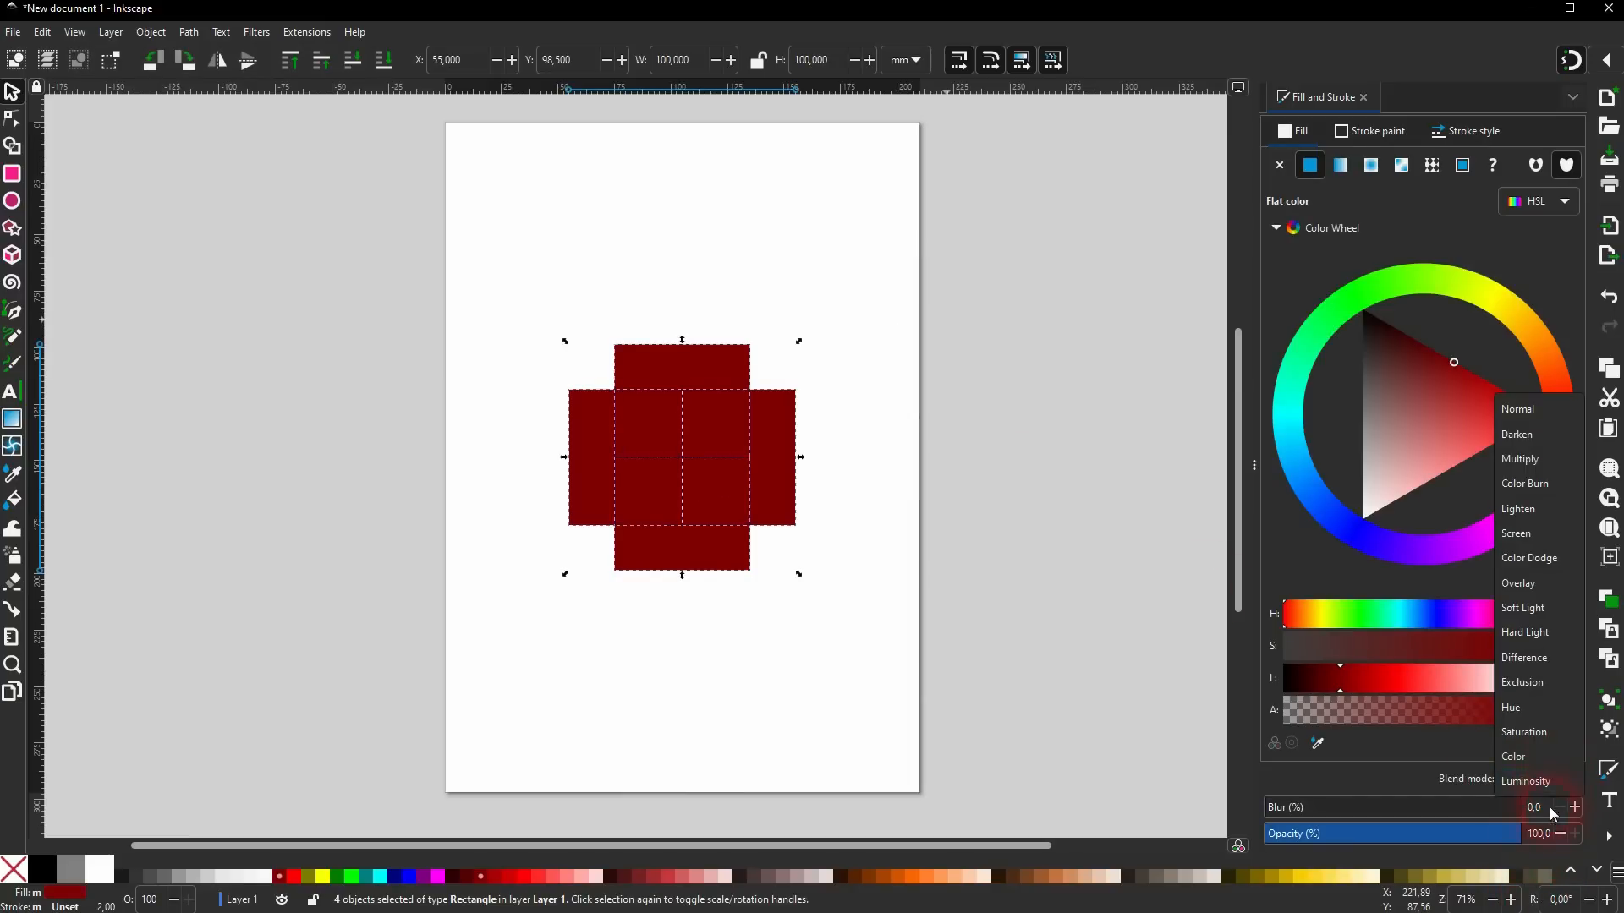
click(1545, 759)
click(1555, 779)
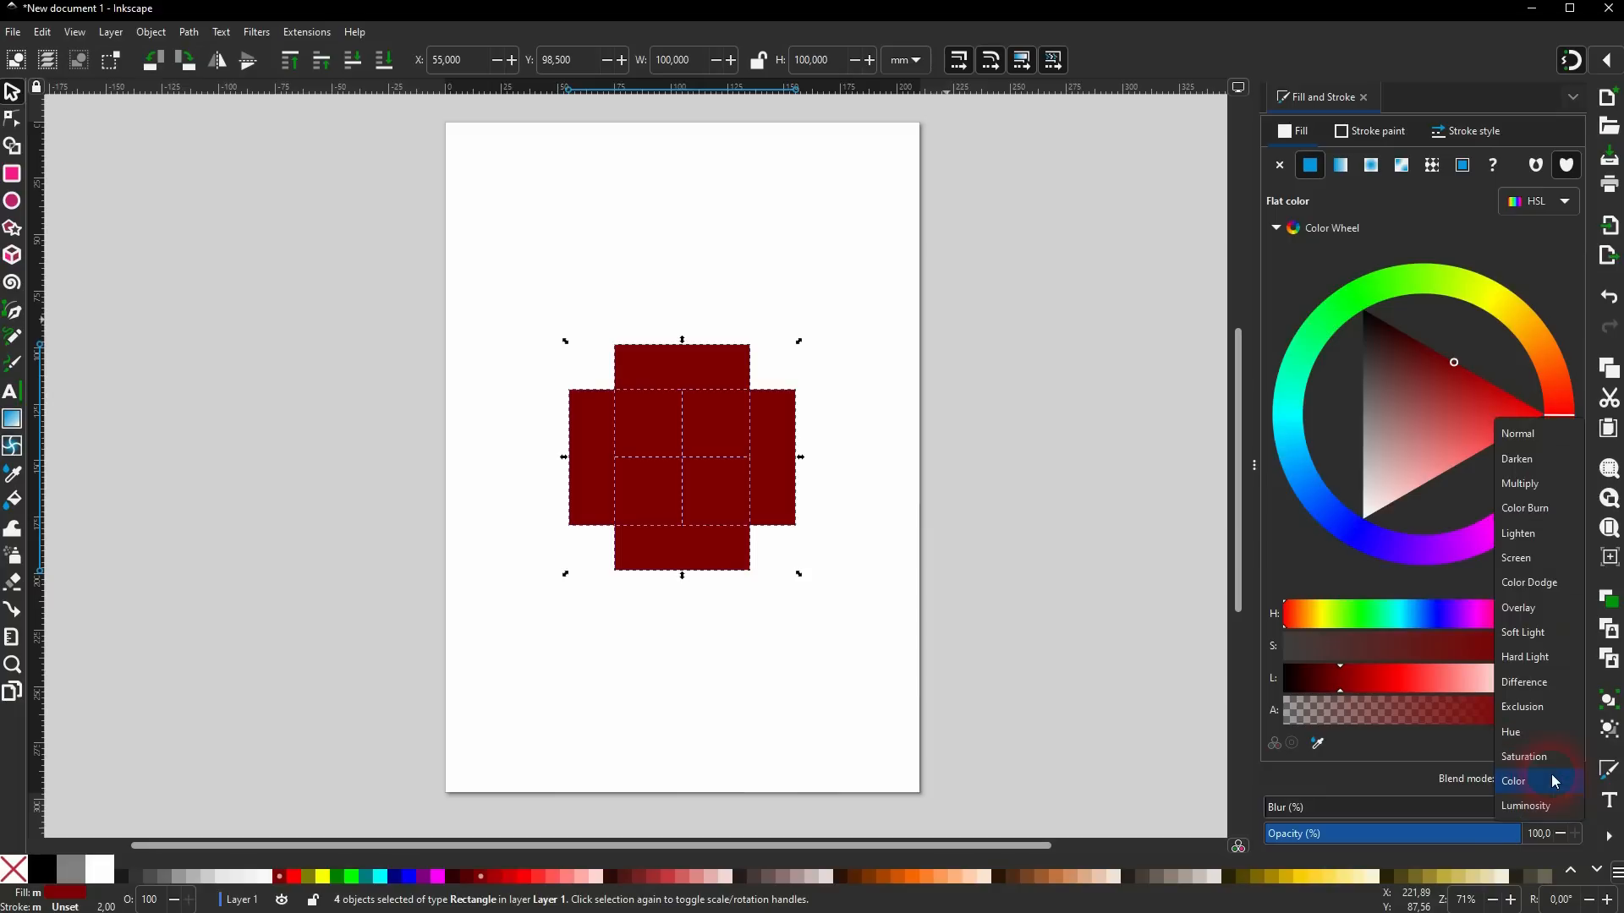
click(1557, 756)
click(1554, 779)
click(1557, 749)
click(962, 487)
Fill the cross's upper rectangle with AA0000, the right one with D40000 and the left one with FF8080.
click(681, 362)
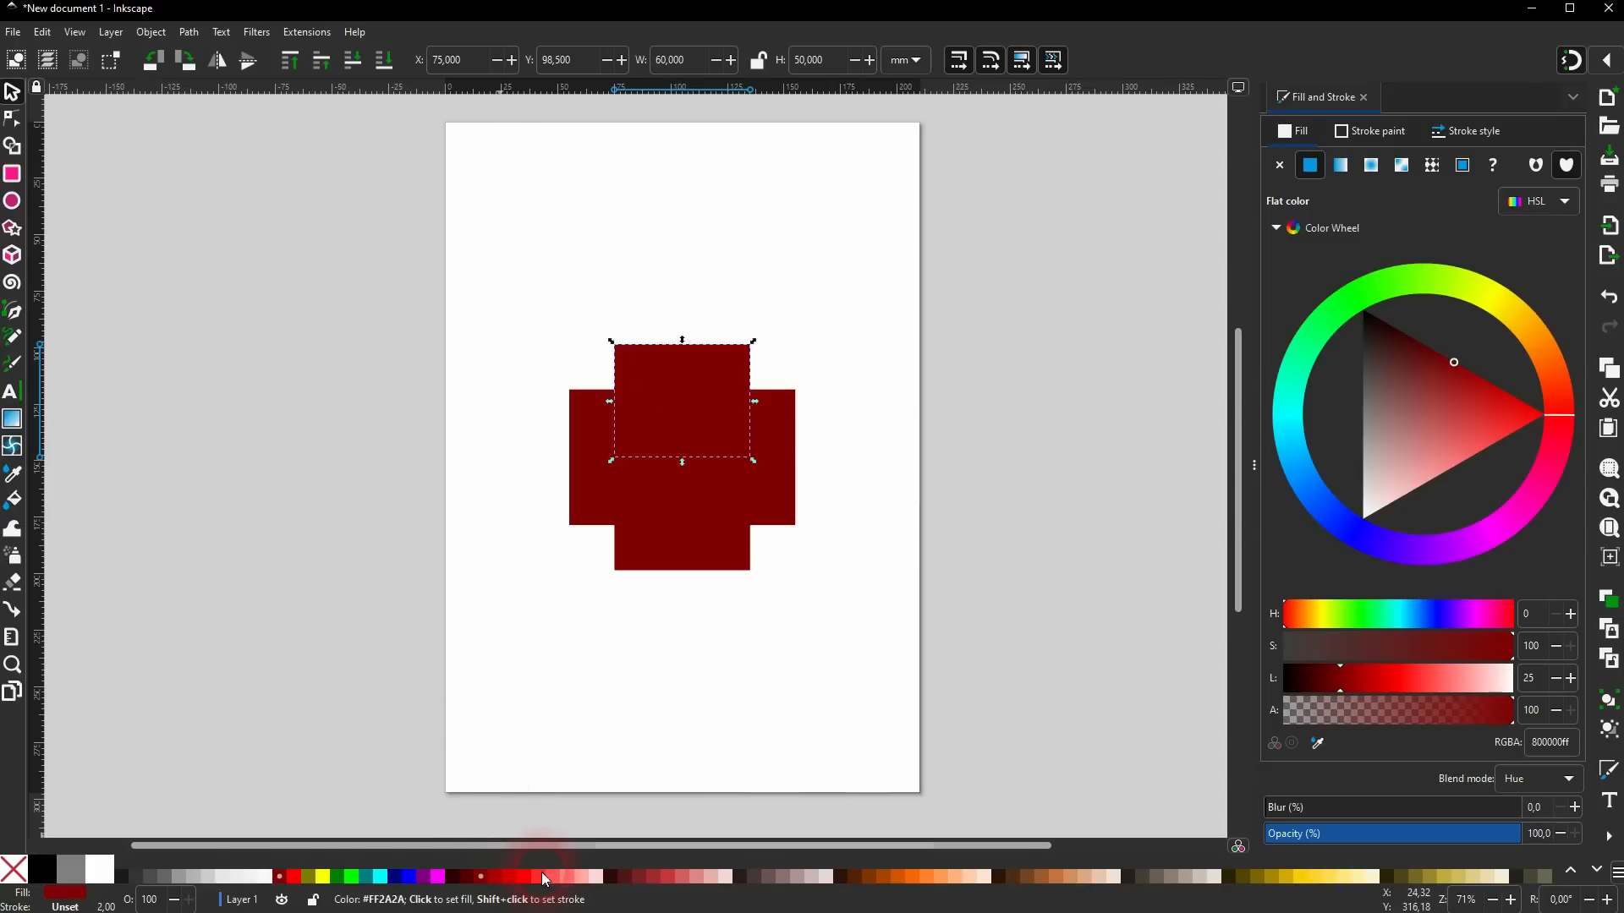
click(497, 877)
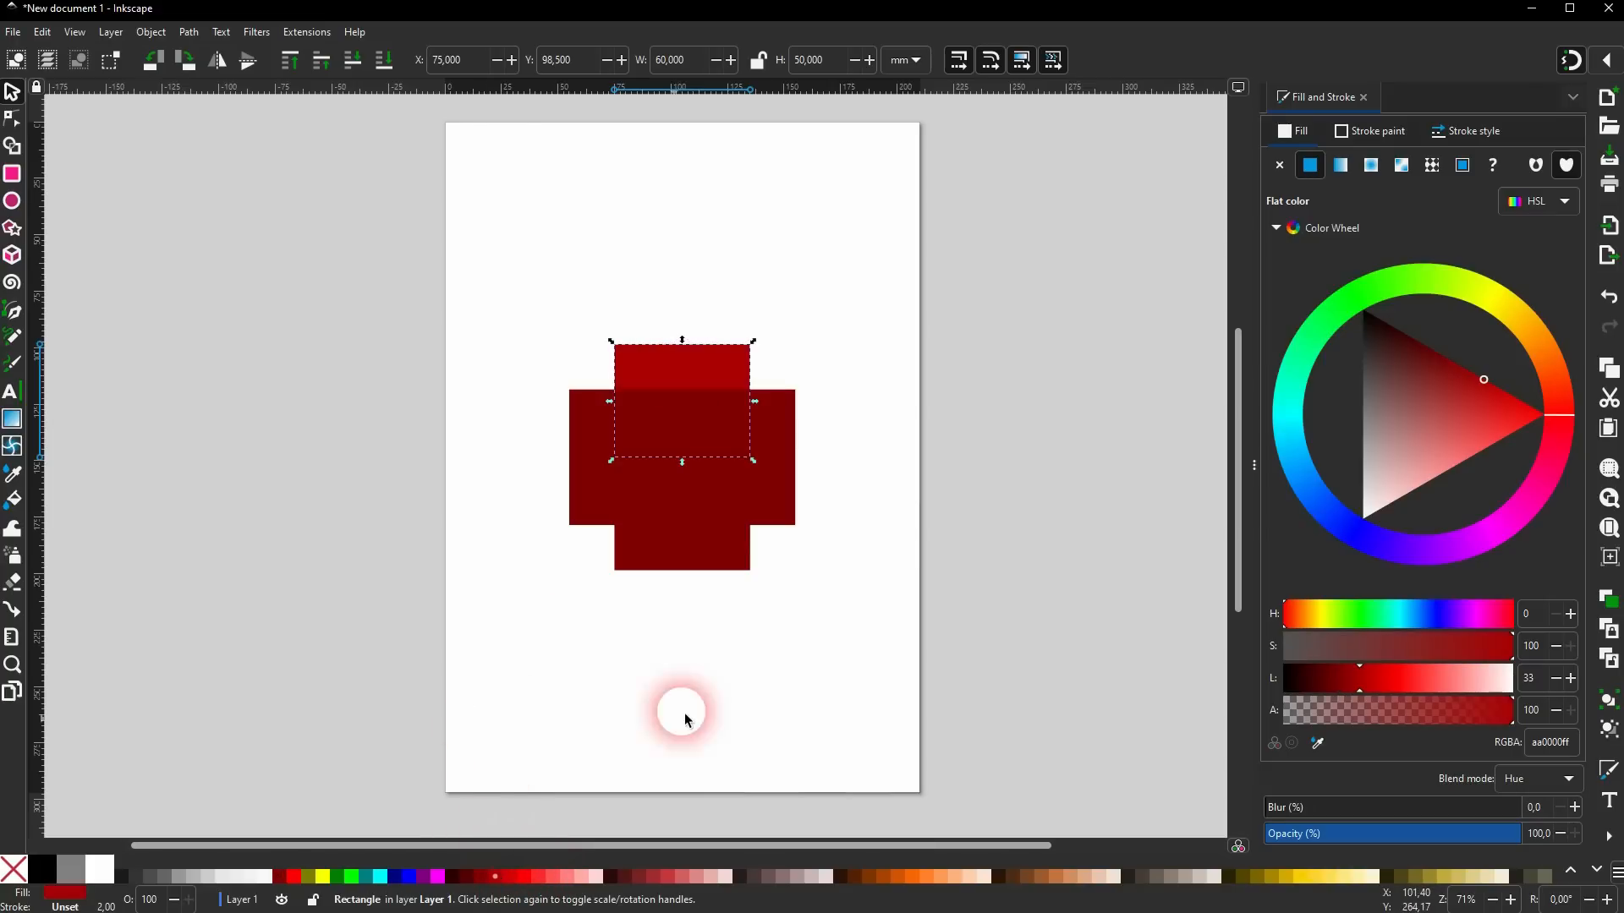
click(786, 512)
click(509, 877)
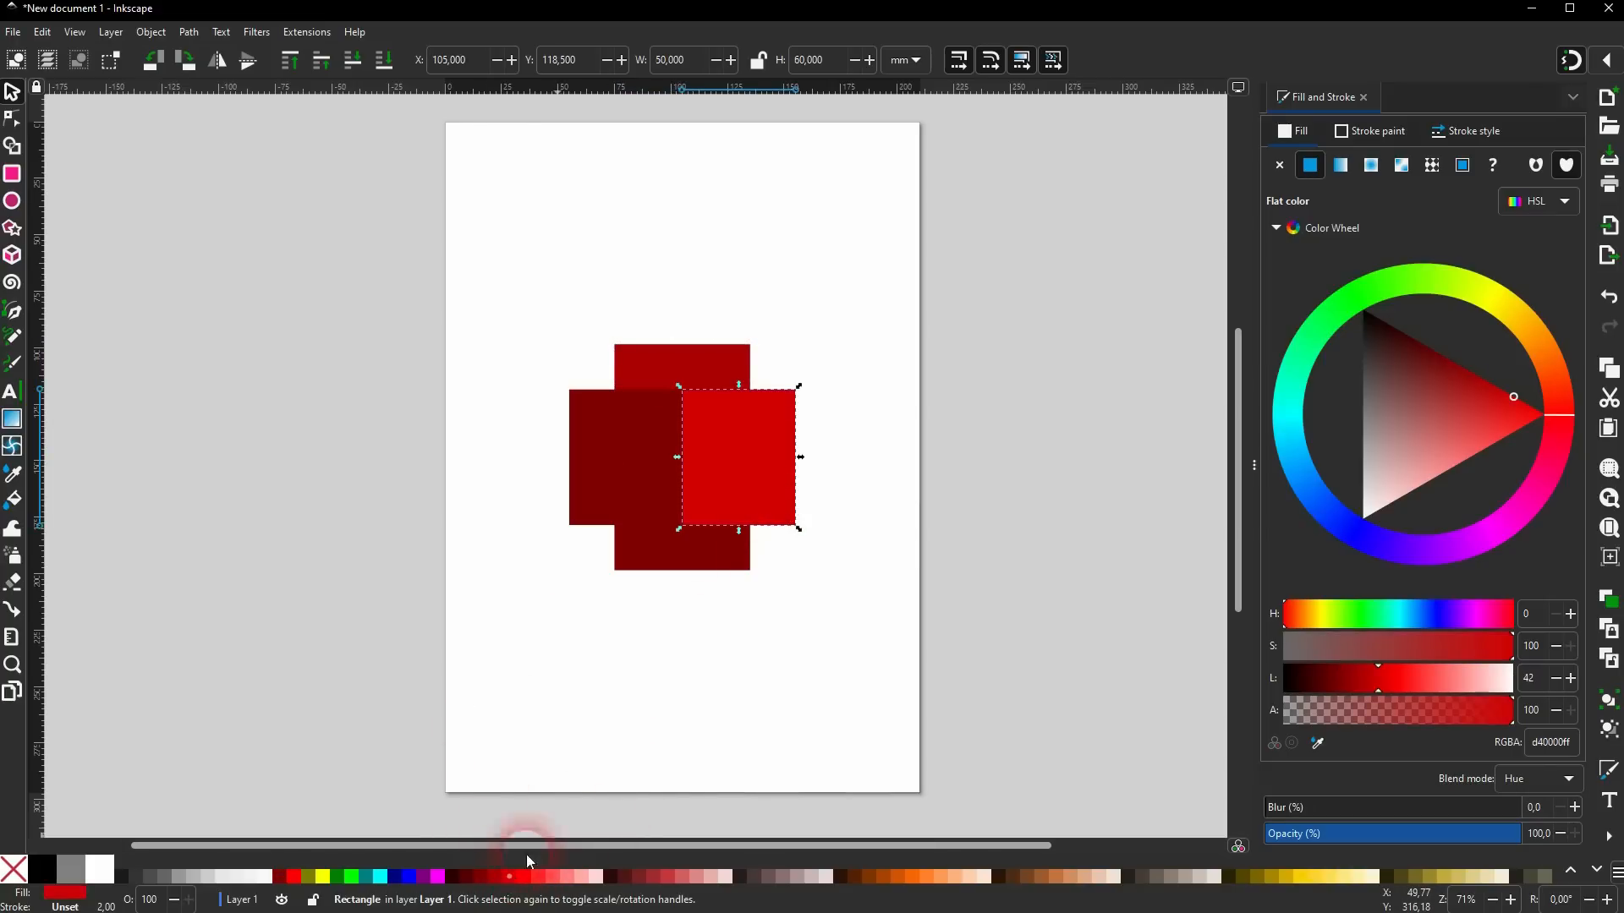
click(582, 518)
click(570, 878)
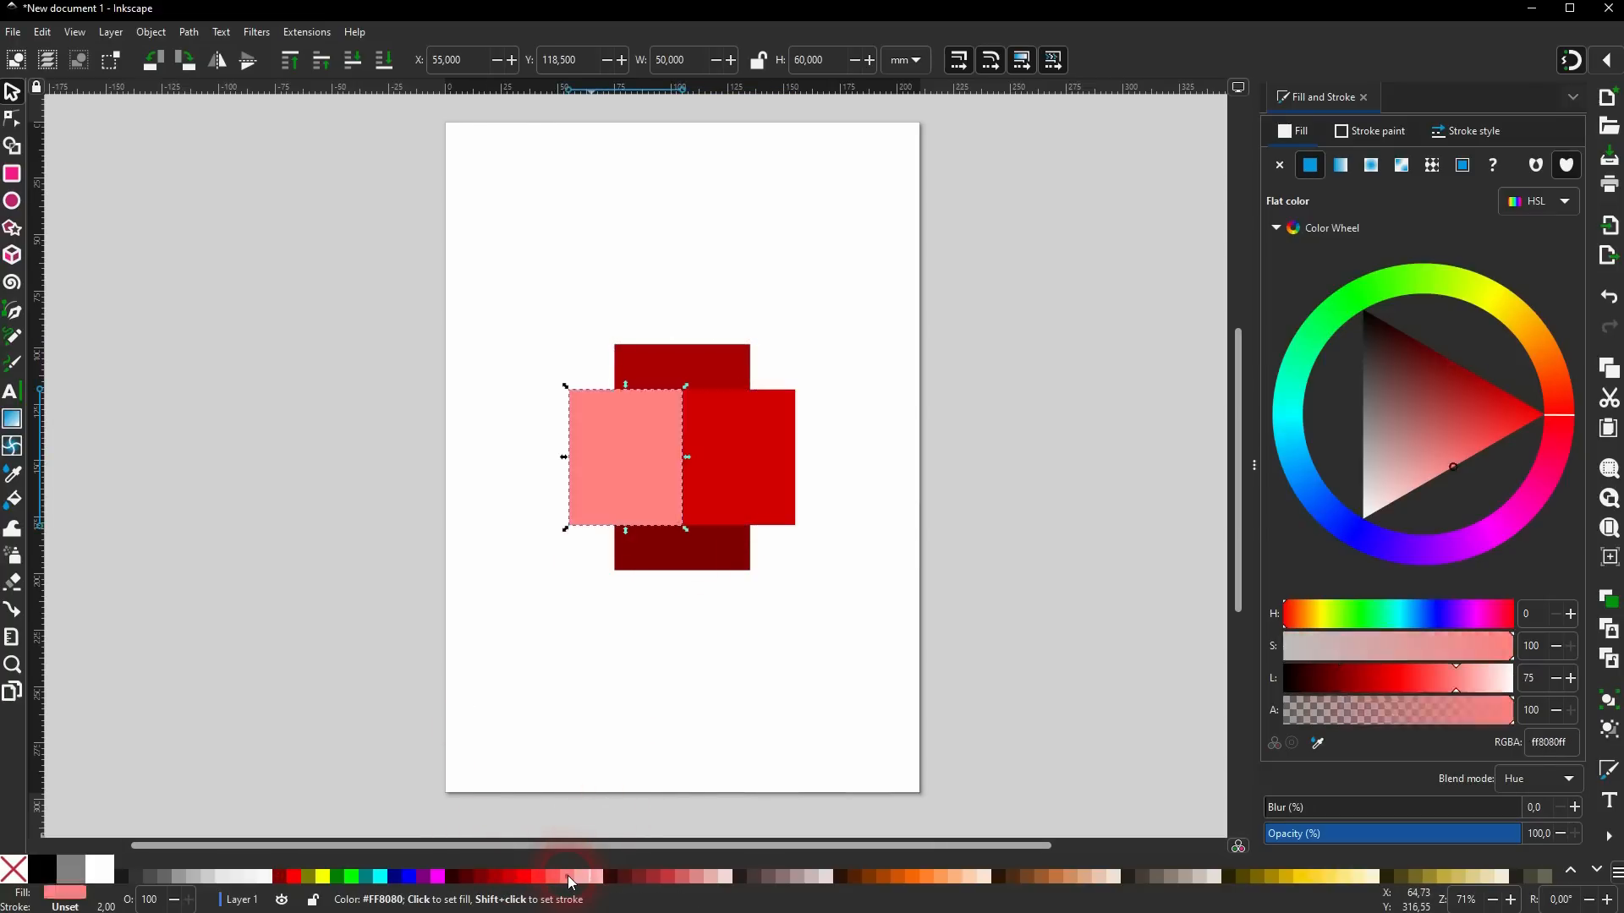
Set the blend mode of all four recoloured rectangles to Exclusion and deselect them.
click(703, 674)
mouse_move(501, 667)
mouse_down()
mouse_move(638, 529)
mouse_move(883, 217)
mouse_up()
click(1533, 780)
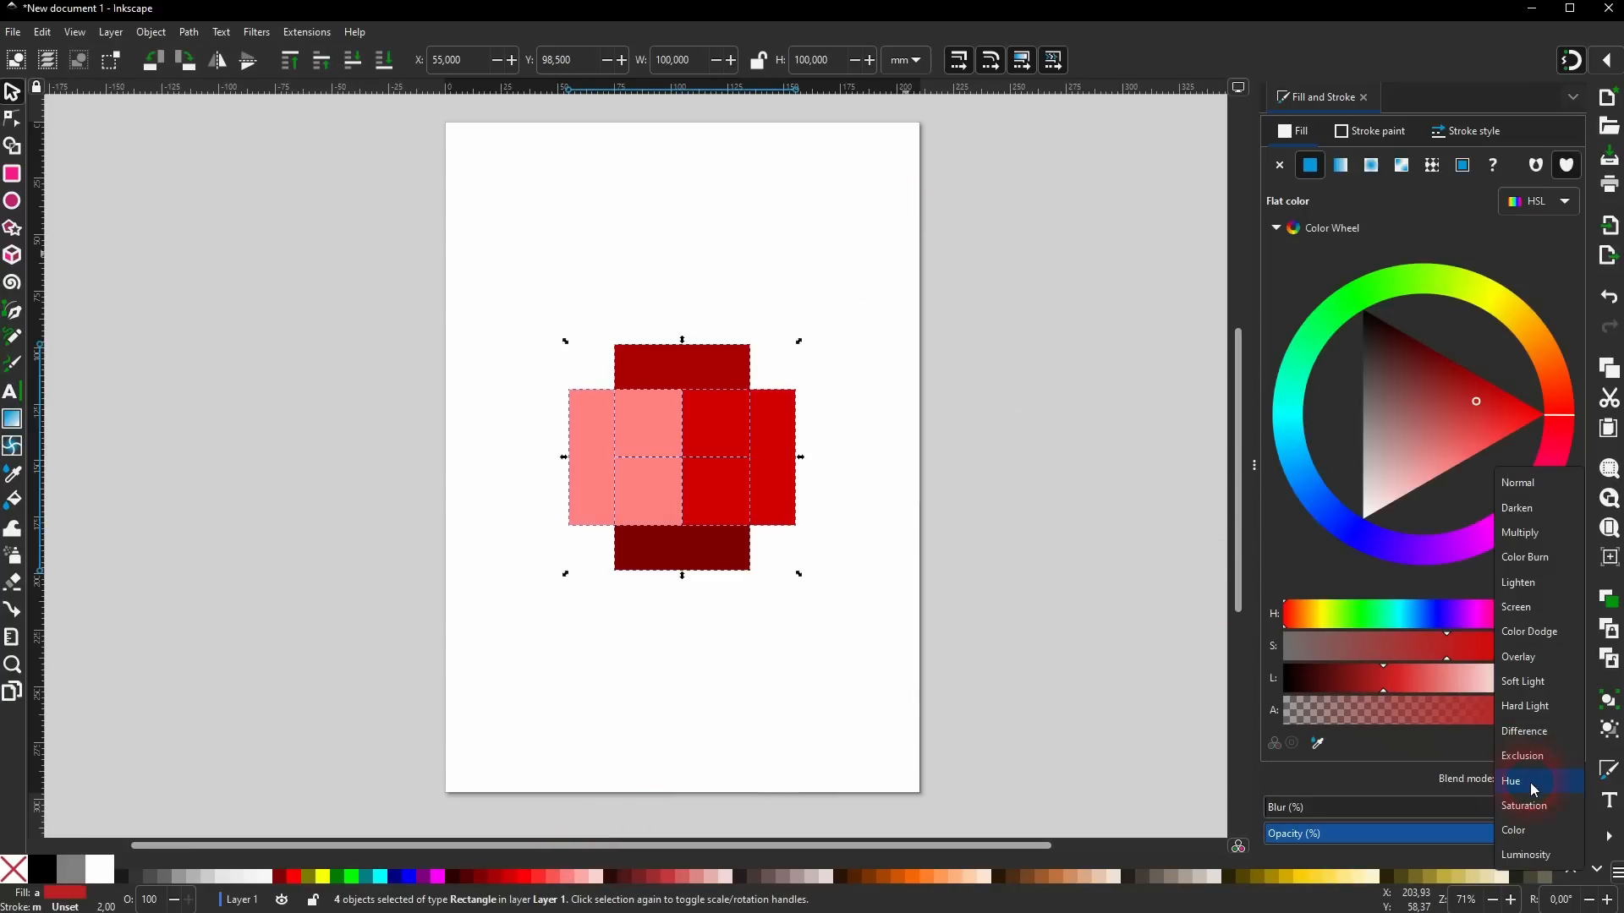
click(1531, 756)
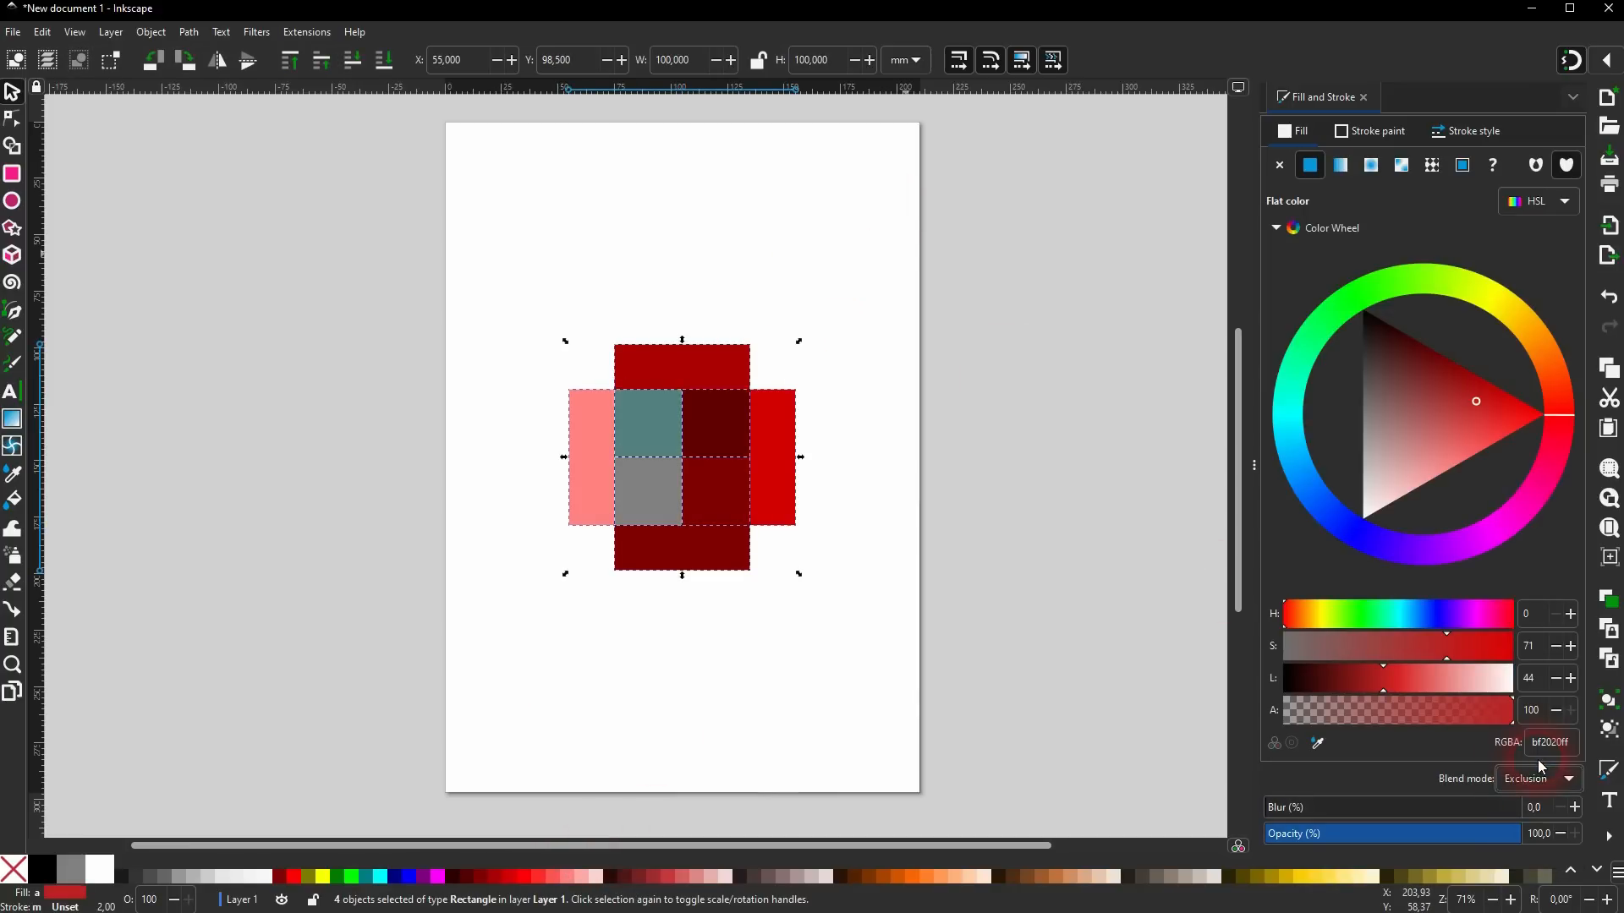
click(814, 658)
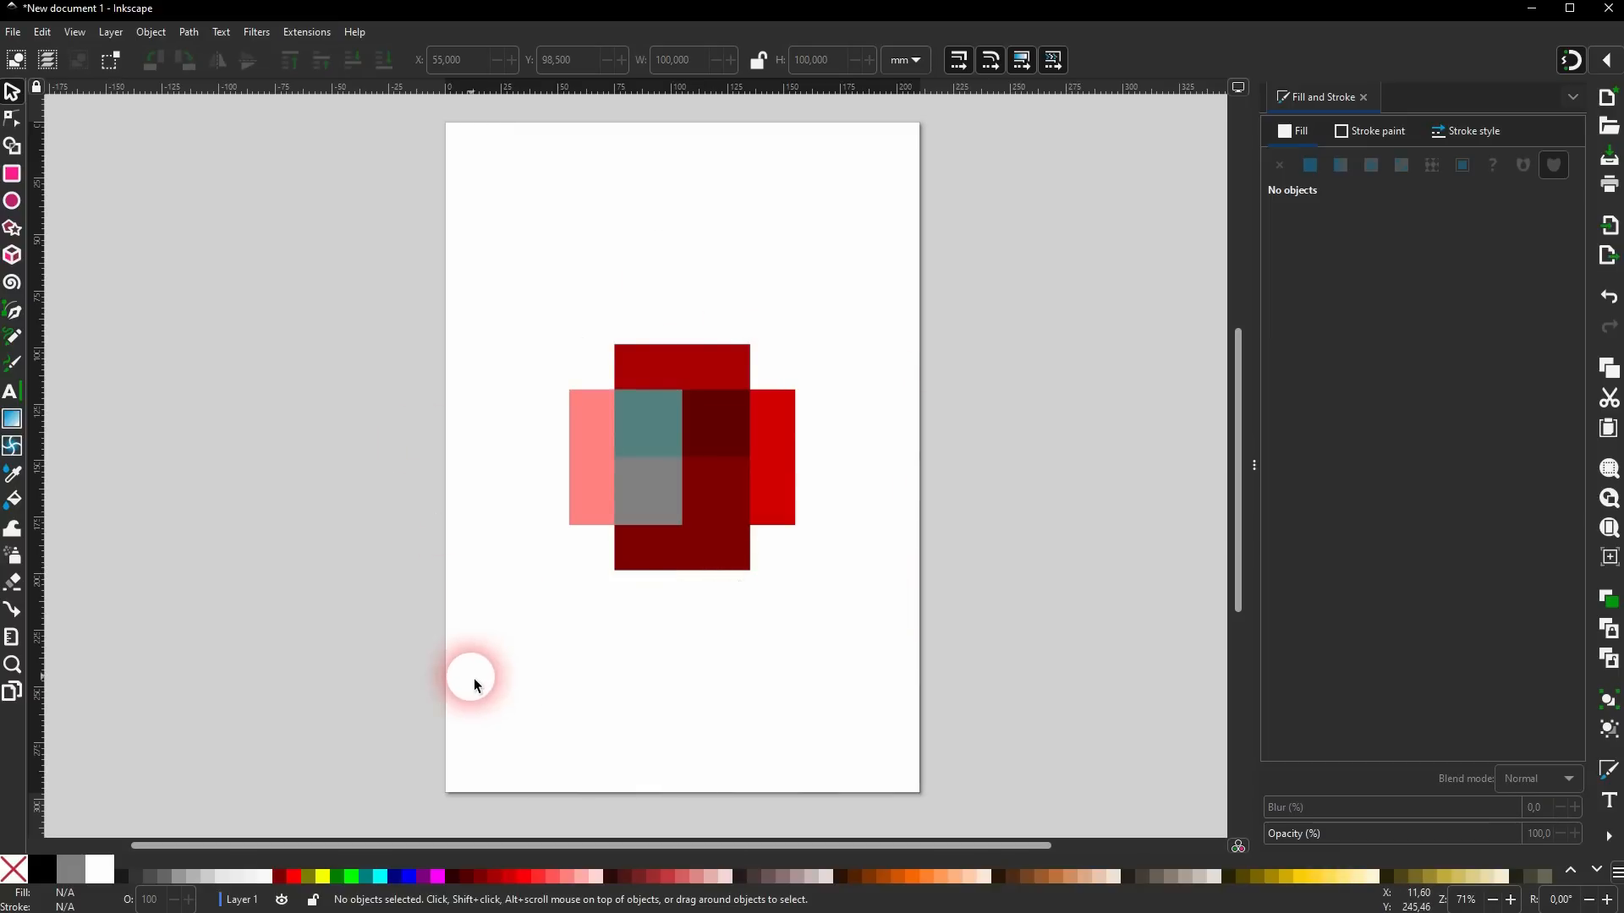
Move the upper and lower rectangles away from the side-by-side pair, and undo both moves.
drag(718, 363, 718, 246)
drag(706, 504, 712, 644)
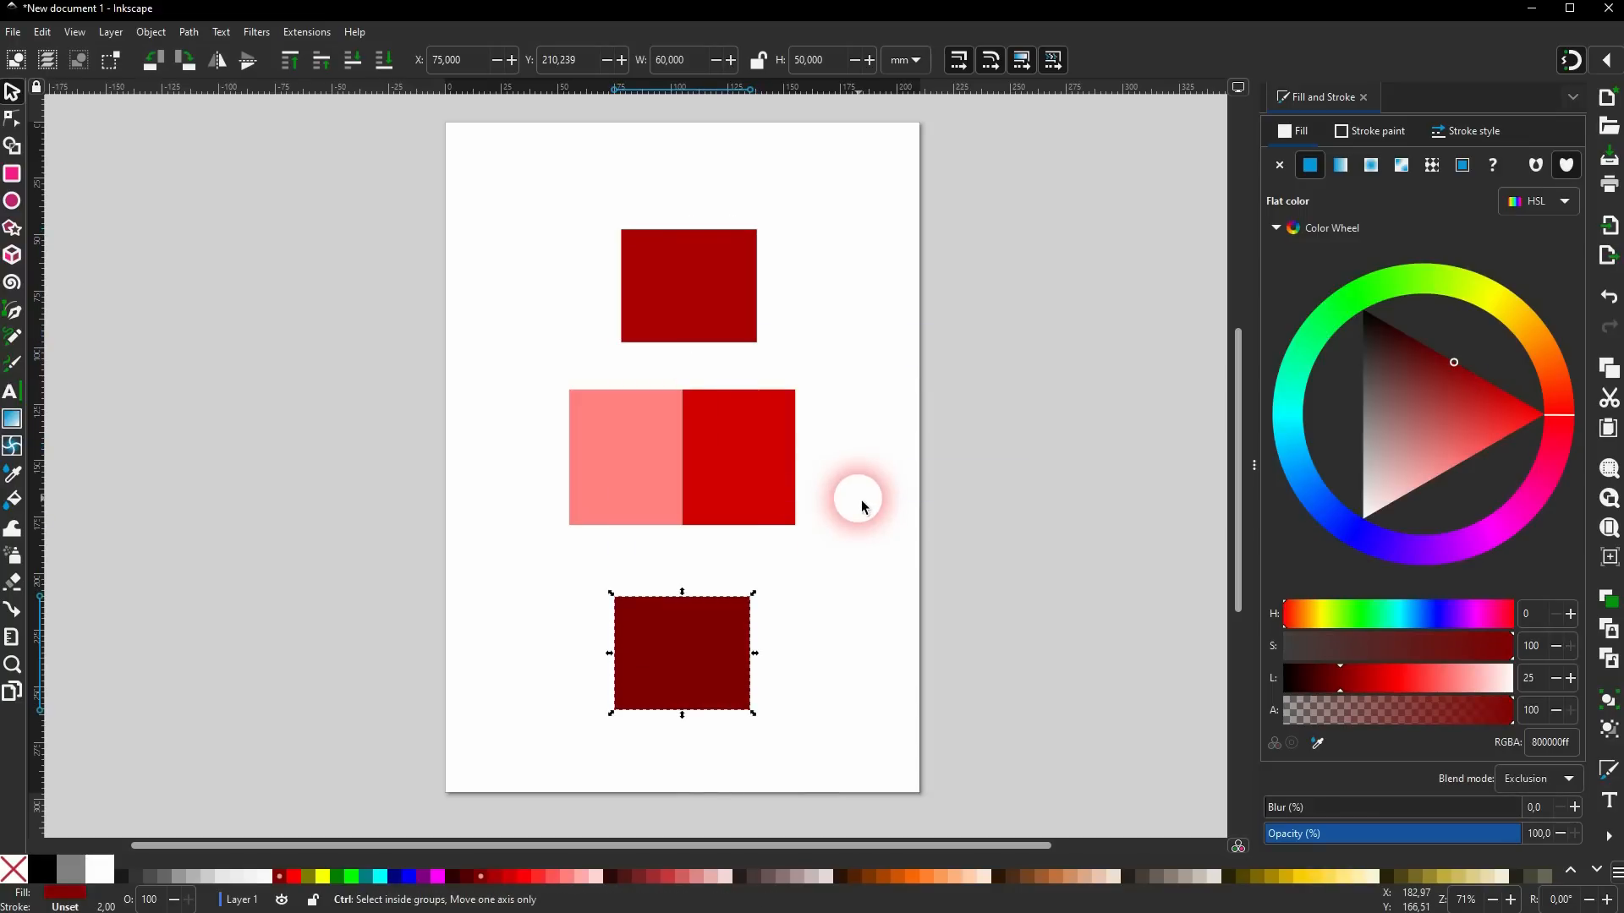
key(ctrl+z)
key(ctrl+z)
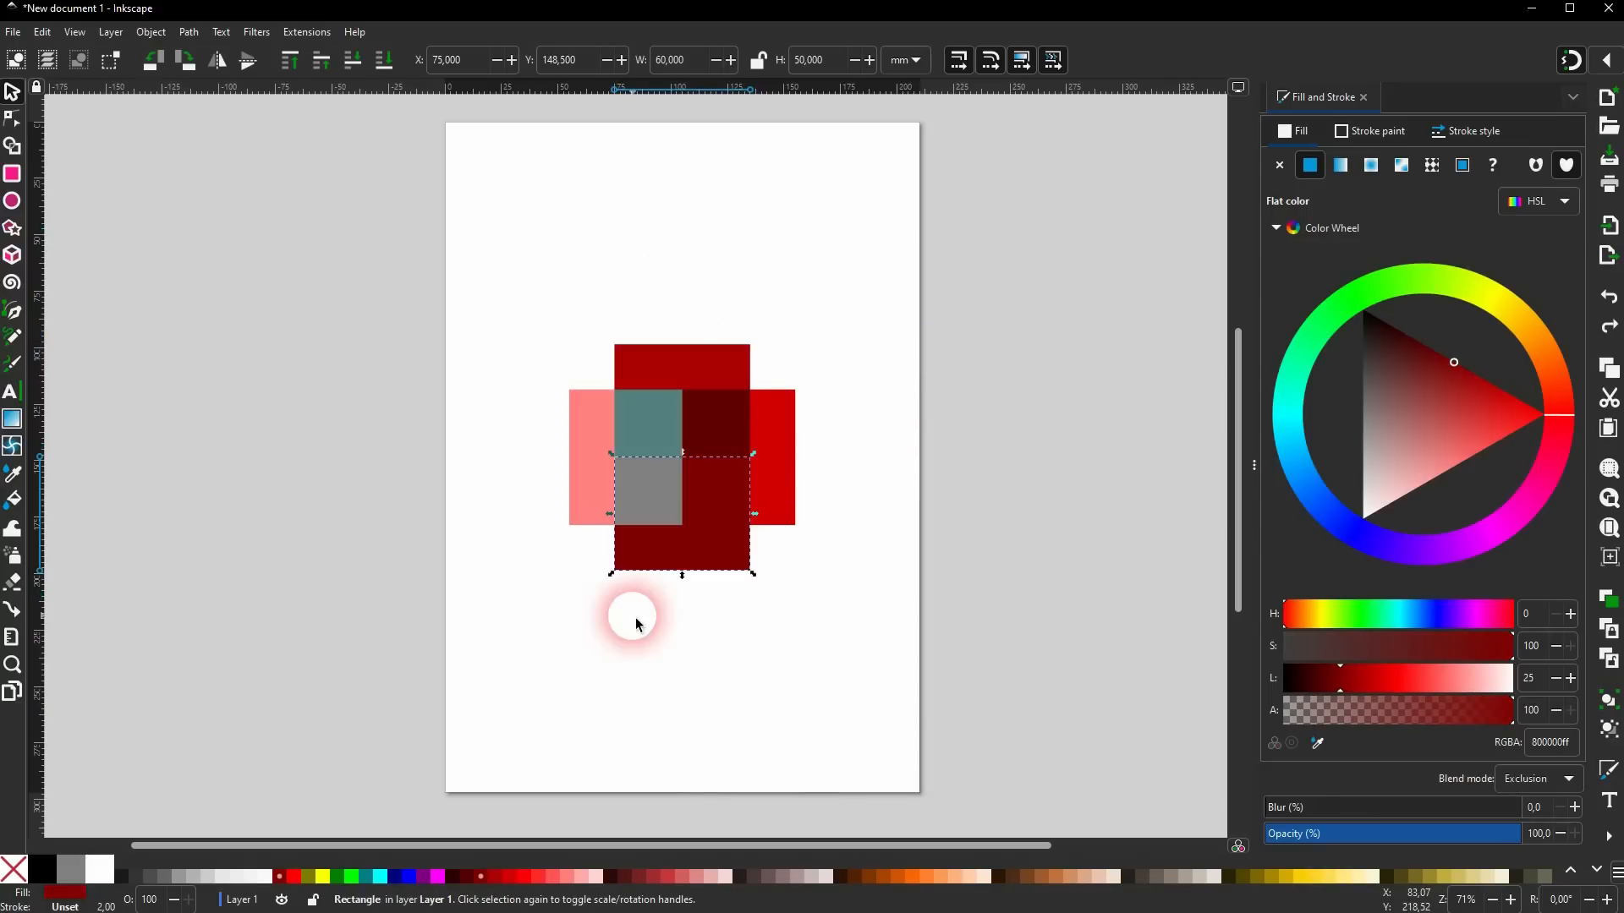
click(500, 626)
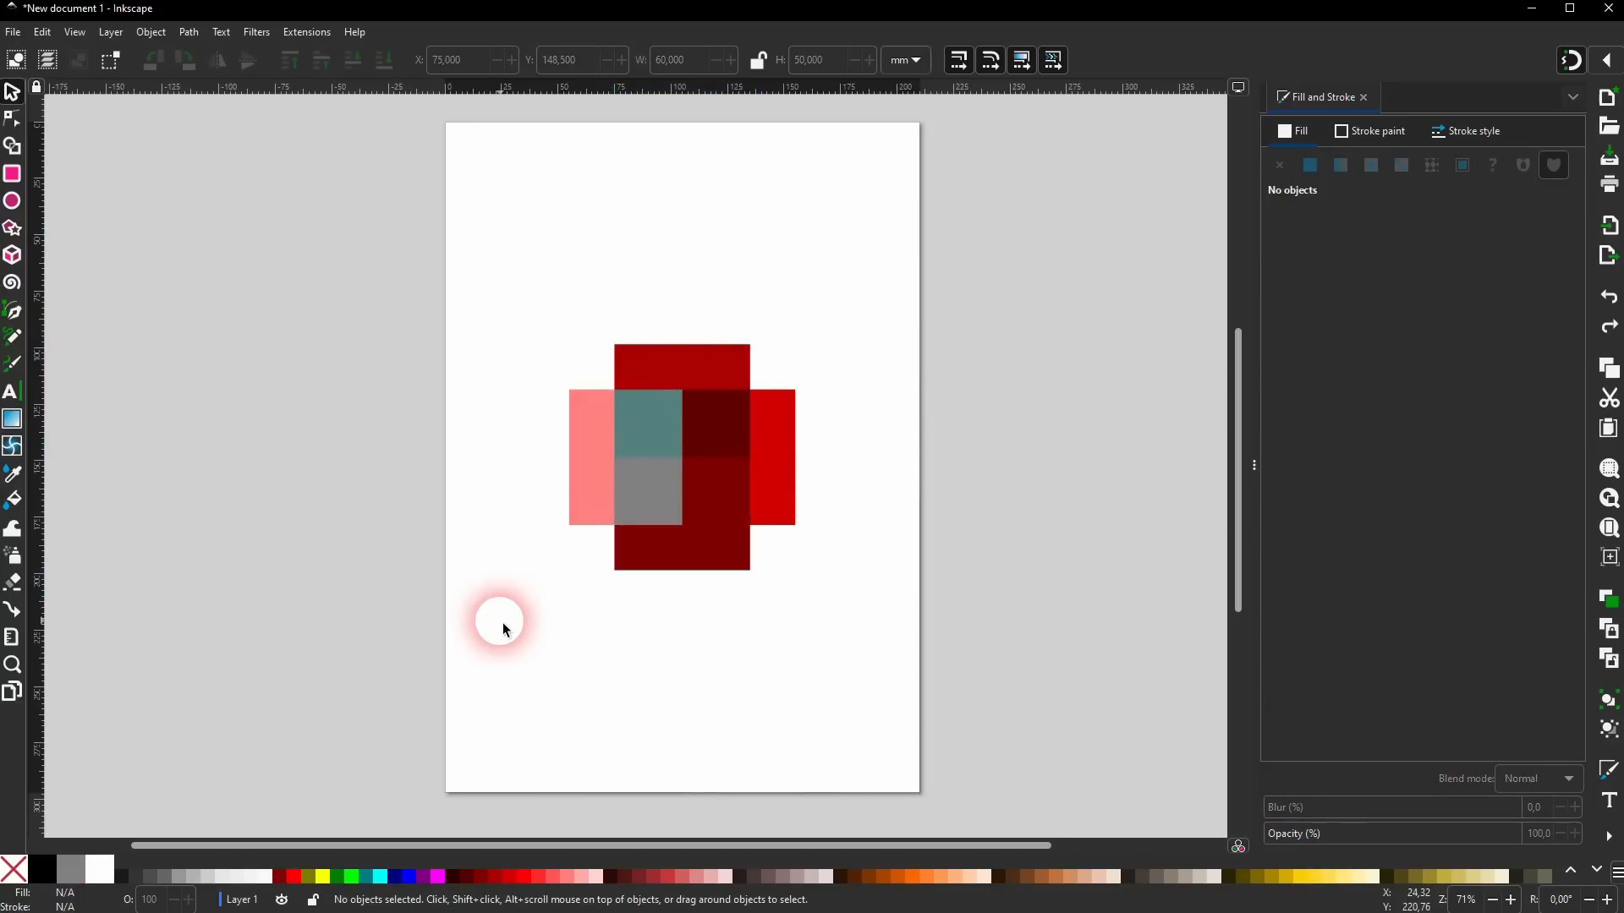
Delete all four rectangles of the cross and close the Fill and Stroke settings.
mouse_move(453, 670)
mouse_down()
mouse_move(918, 342)
mouse_move(950, 261)
mouse_move(966, 278)
mouse_up()
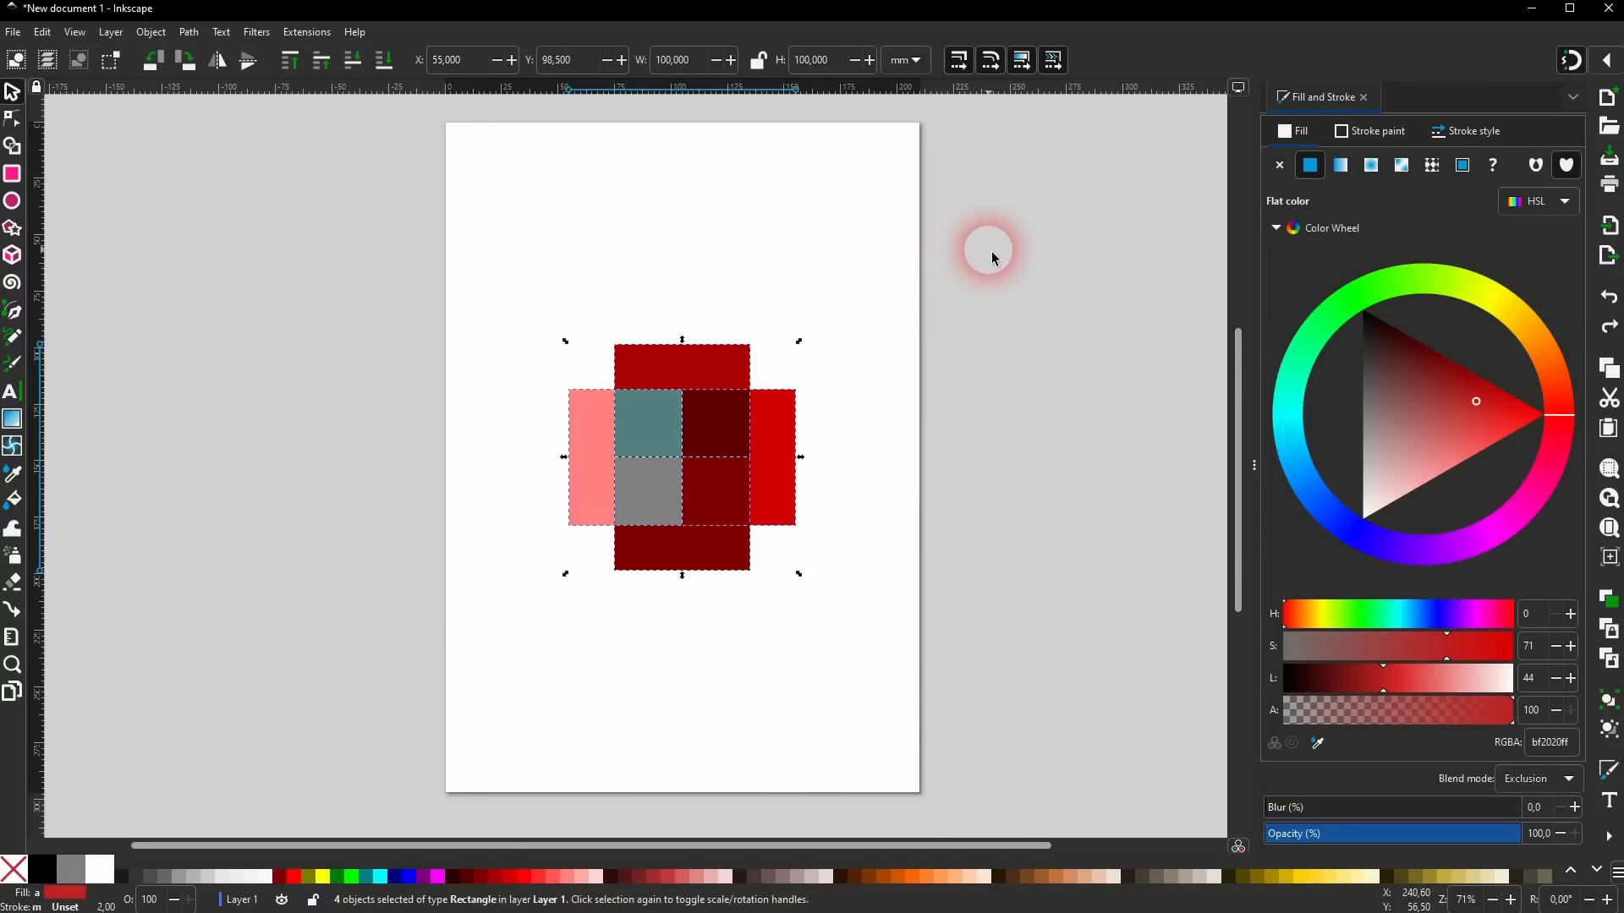
key(Delete)
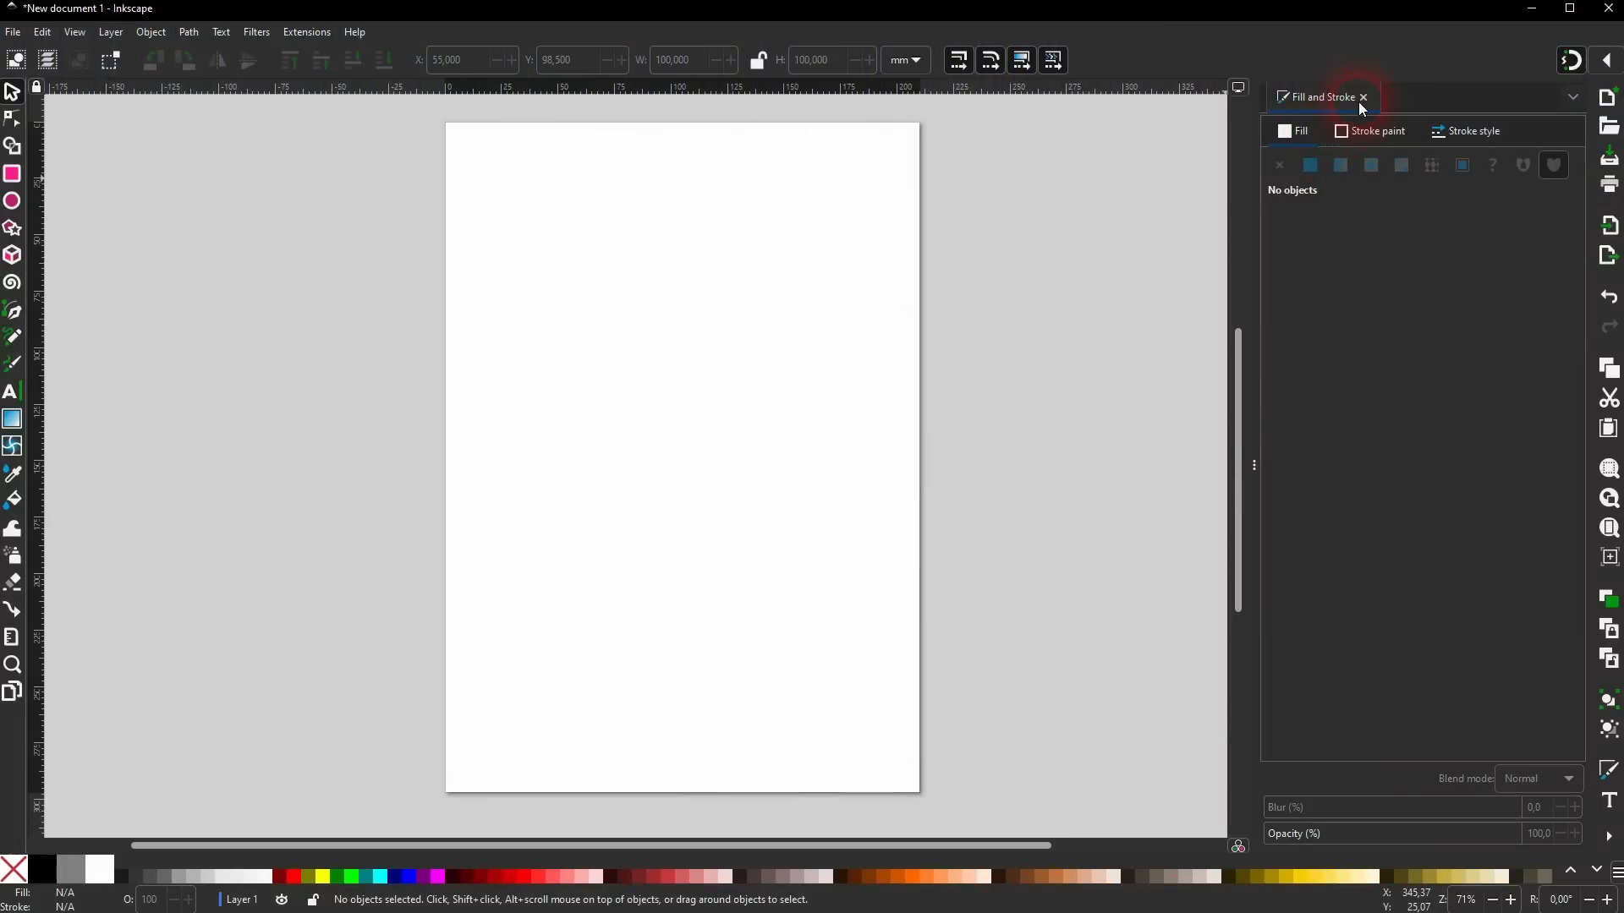
click(1364, 98)
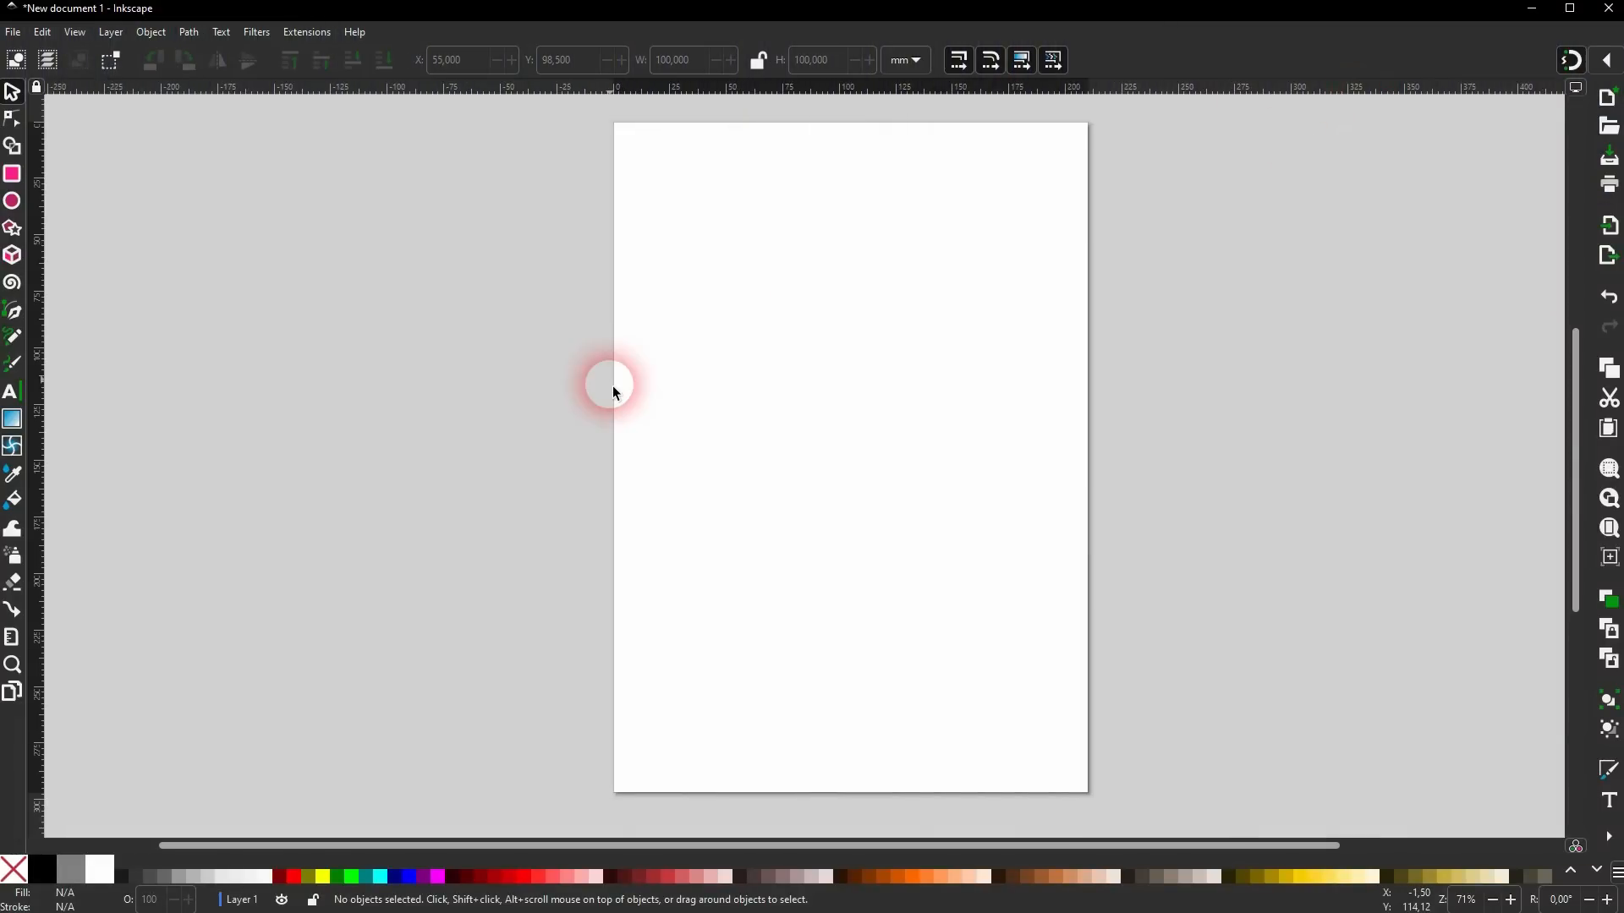
Draw a rectangle in the upper part of the page and size it 100 mm wide by 80 mm high.
click(12, 175)
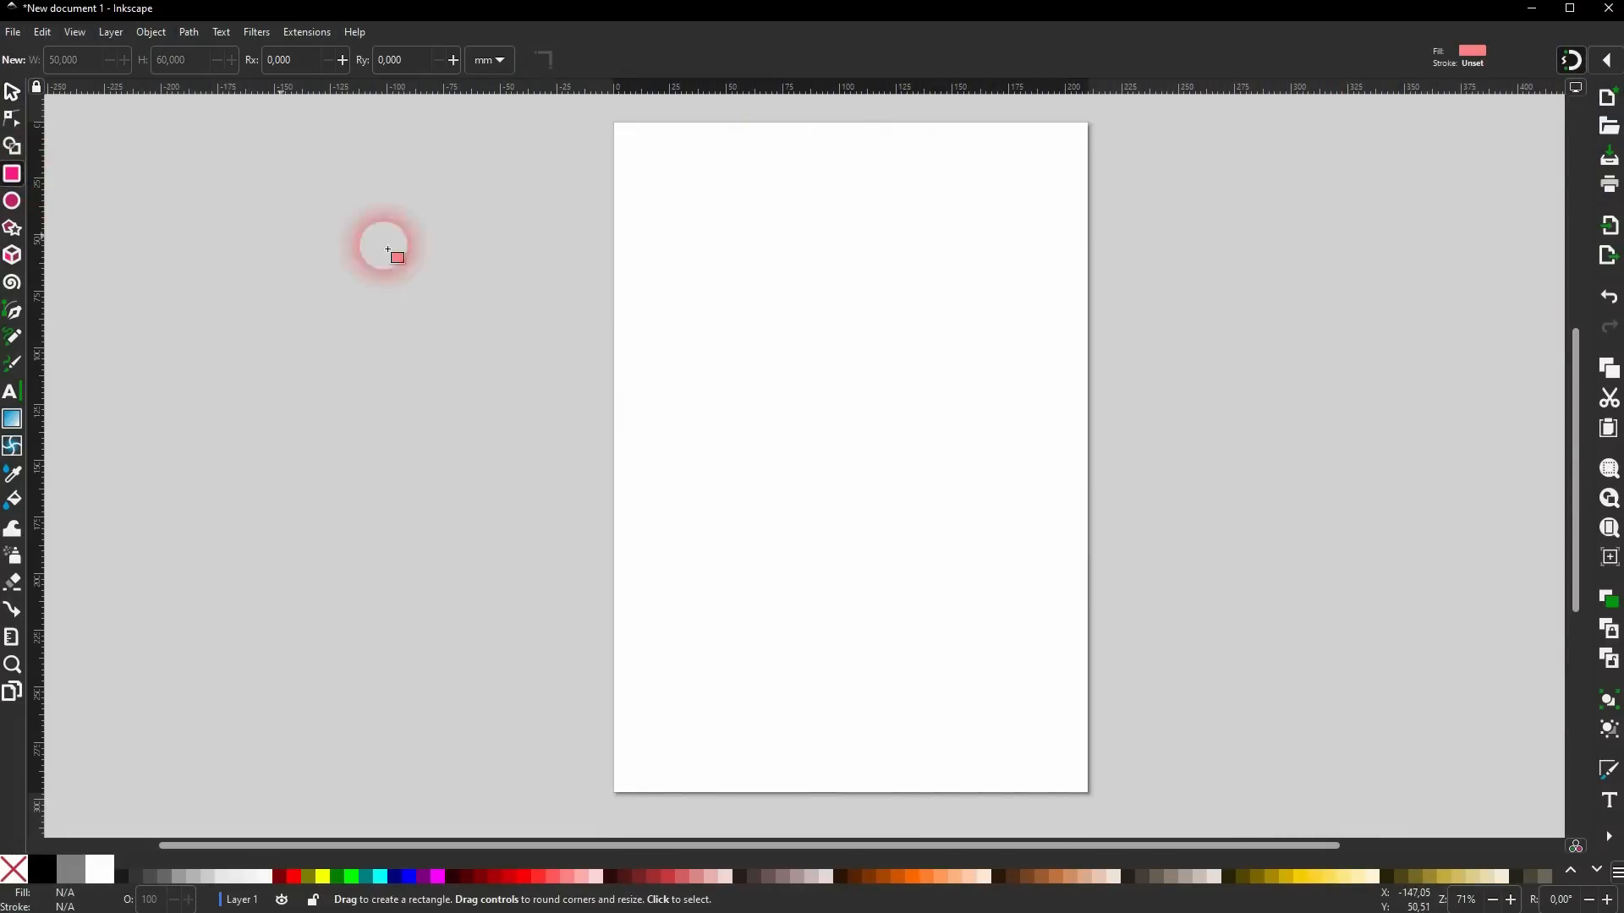
drag(642, 244, 907, 411)
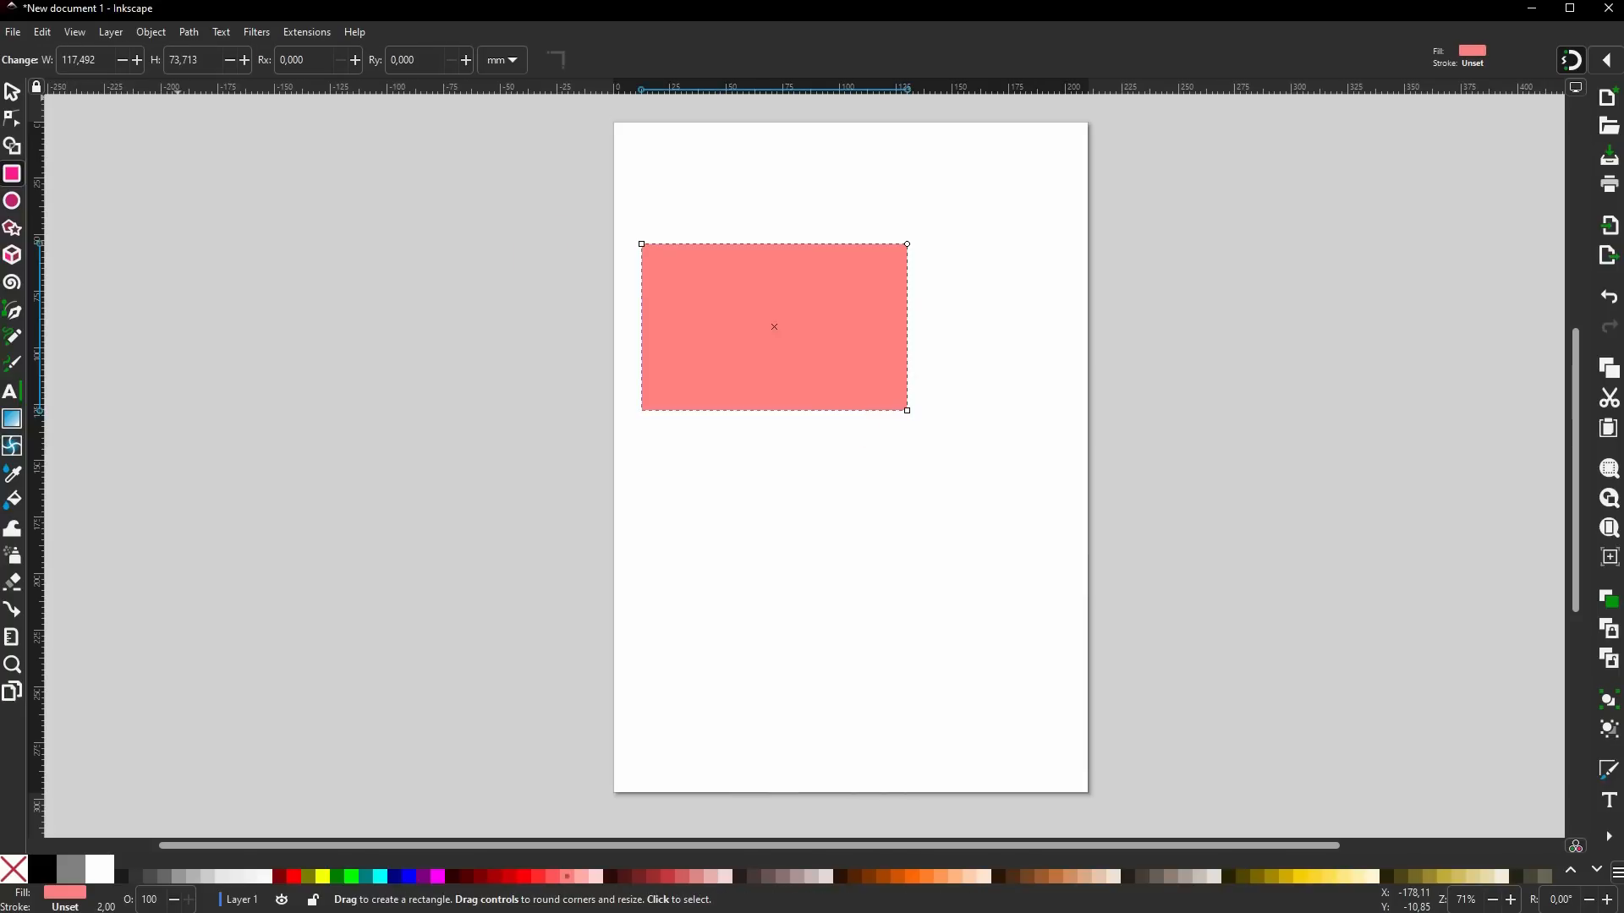
text(100)
key(Tab)
text(80)
key(Return)
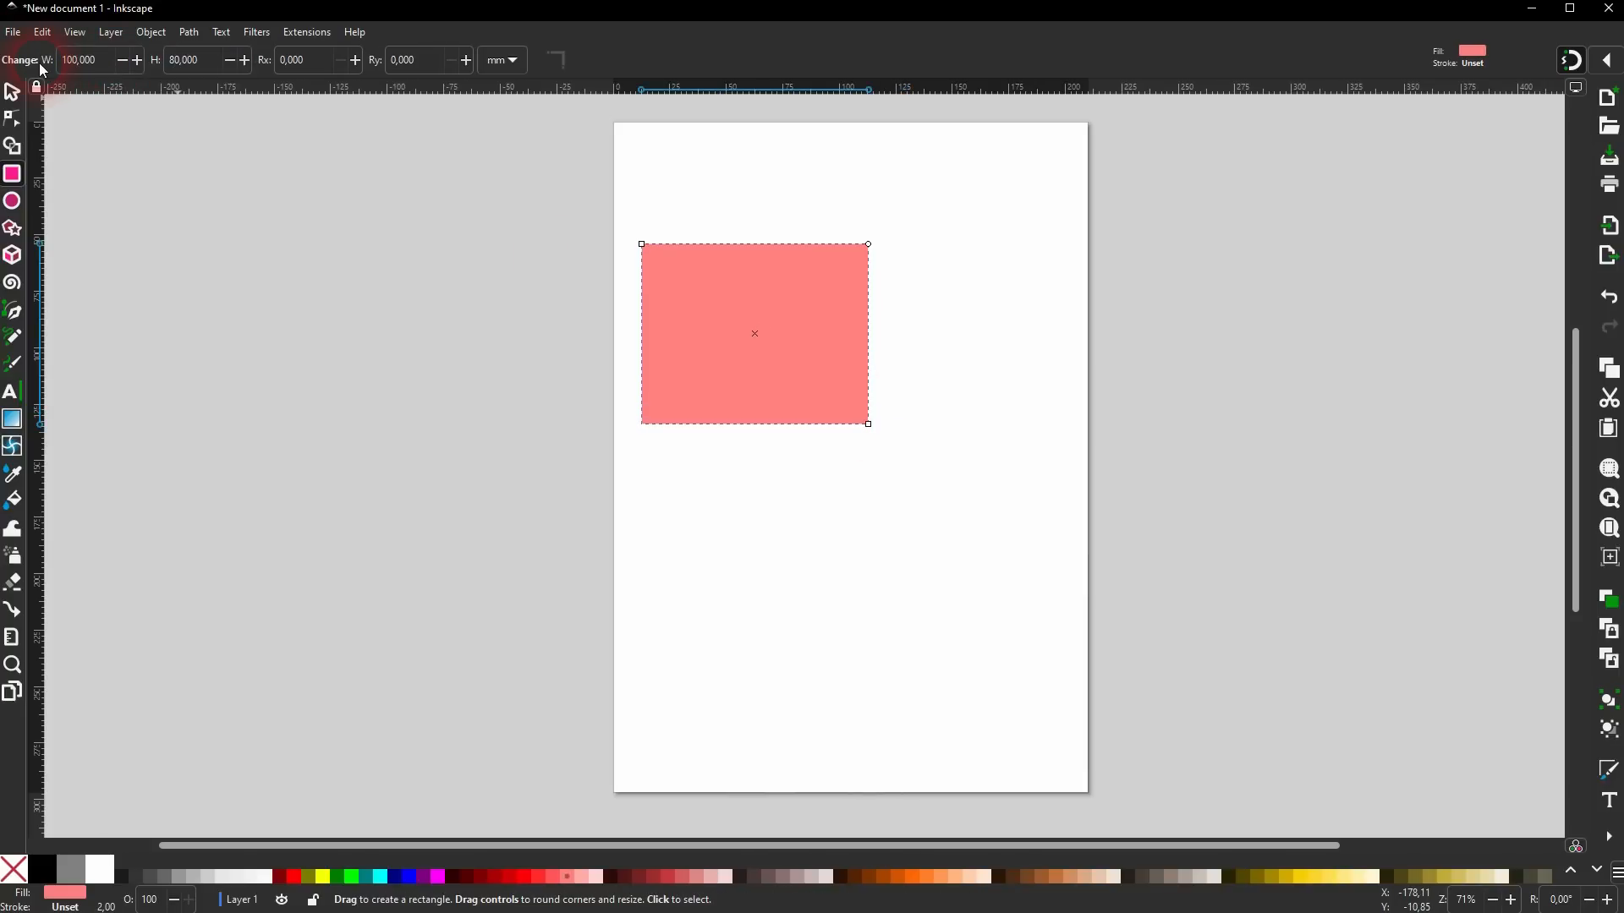
Duplicate the 100 × 80 mm rectangle and place the copy flush against the original's right edge.
click(11, 92)
click(812, 389)
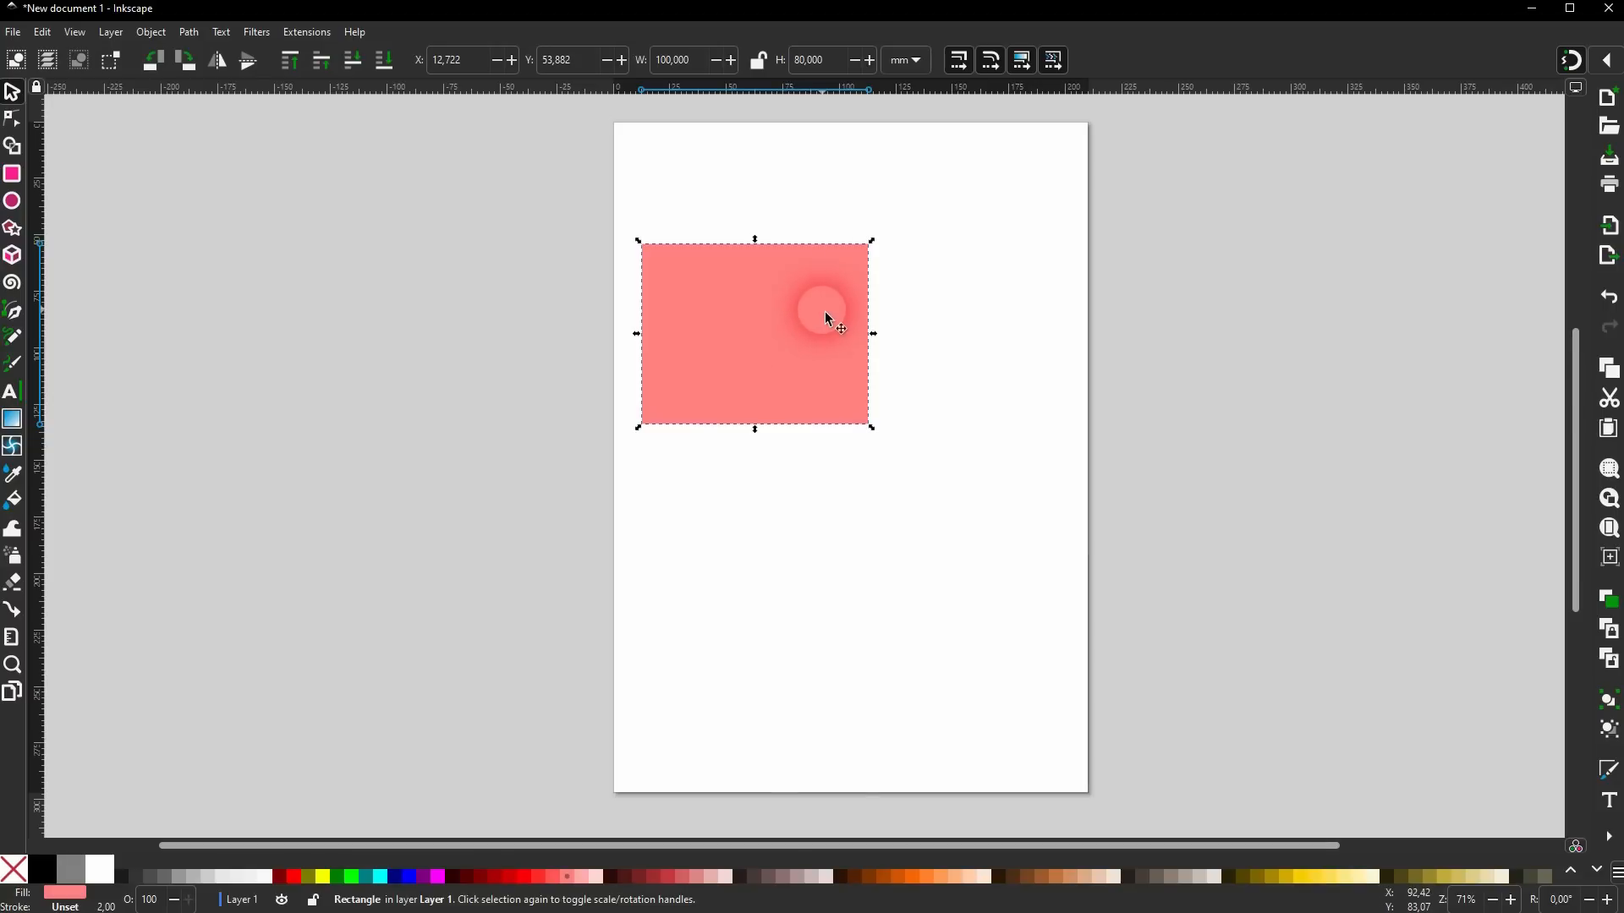
key(ctrl+d)
drag(751, 313, 982, 313)
Group the two adjoining rectangles, duplicate the group and place the copy lower on the page, rotated 90° to stand upright.
drag(552, 509, 1283, 186)
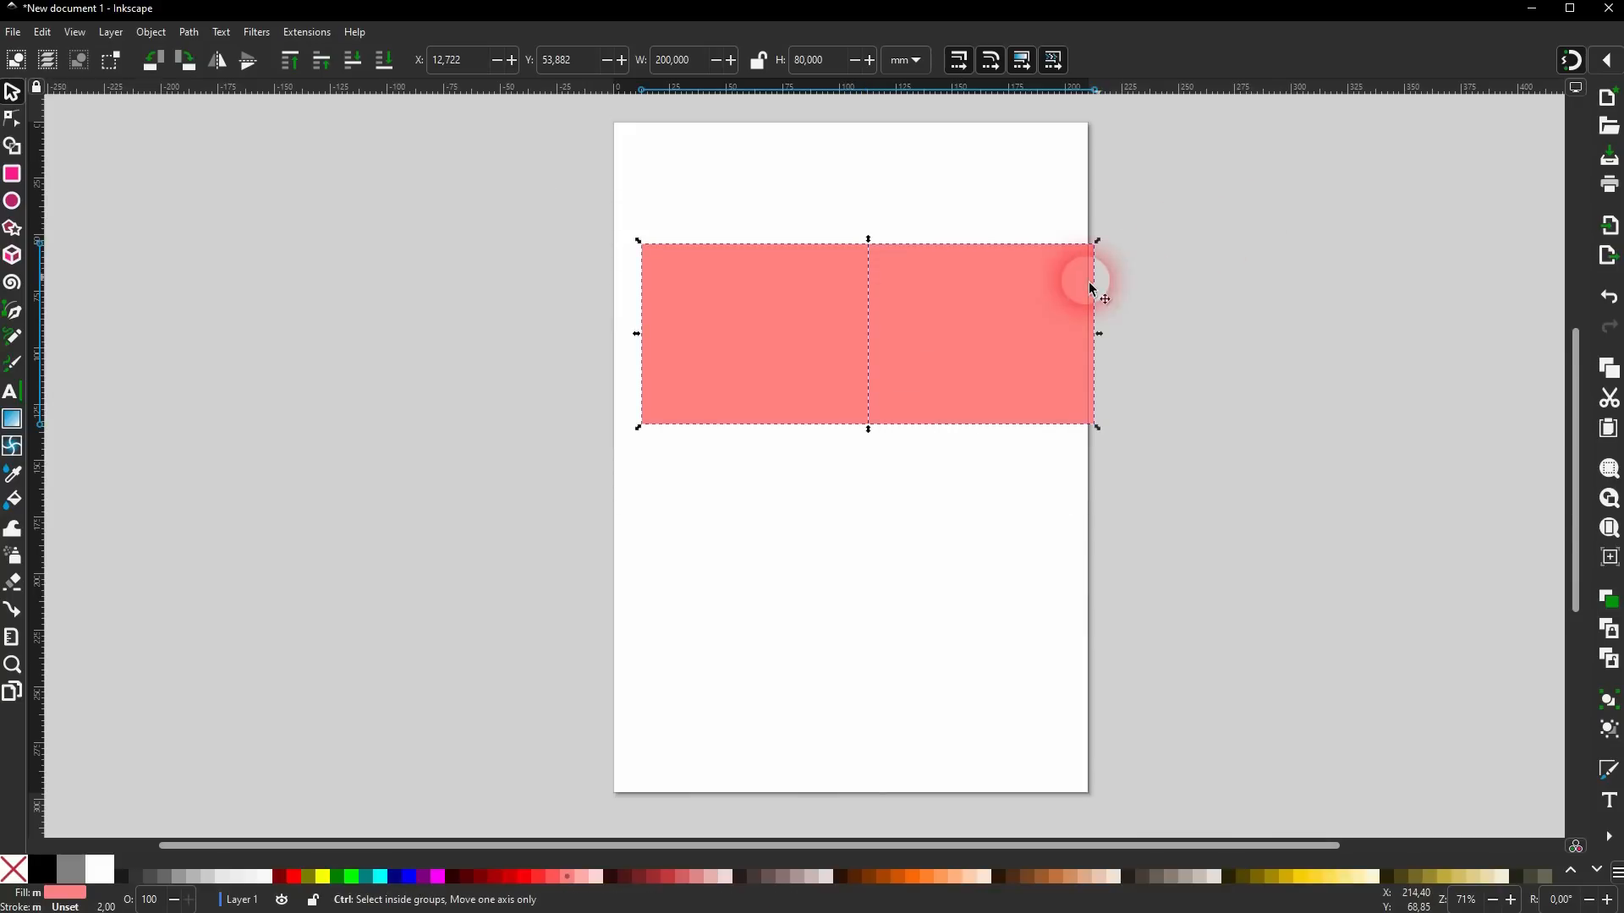
key(ctrl+g)
key(ctrl+d)
drag(962, 312, 981, 600)
drag(1124, 523, 869, 506)
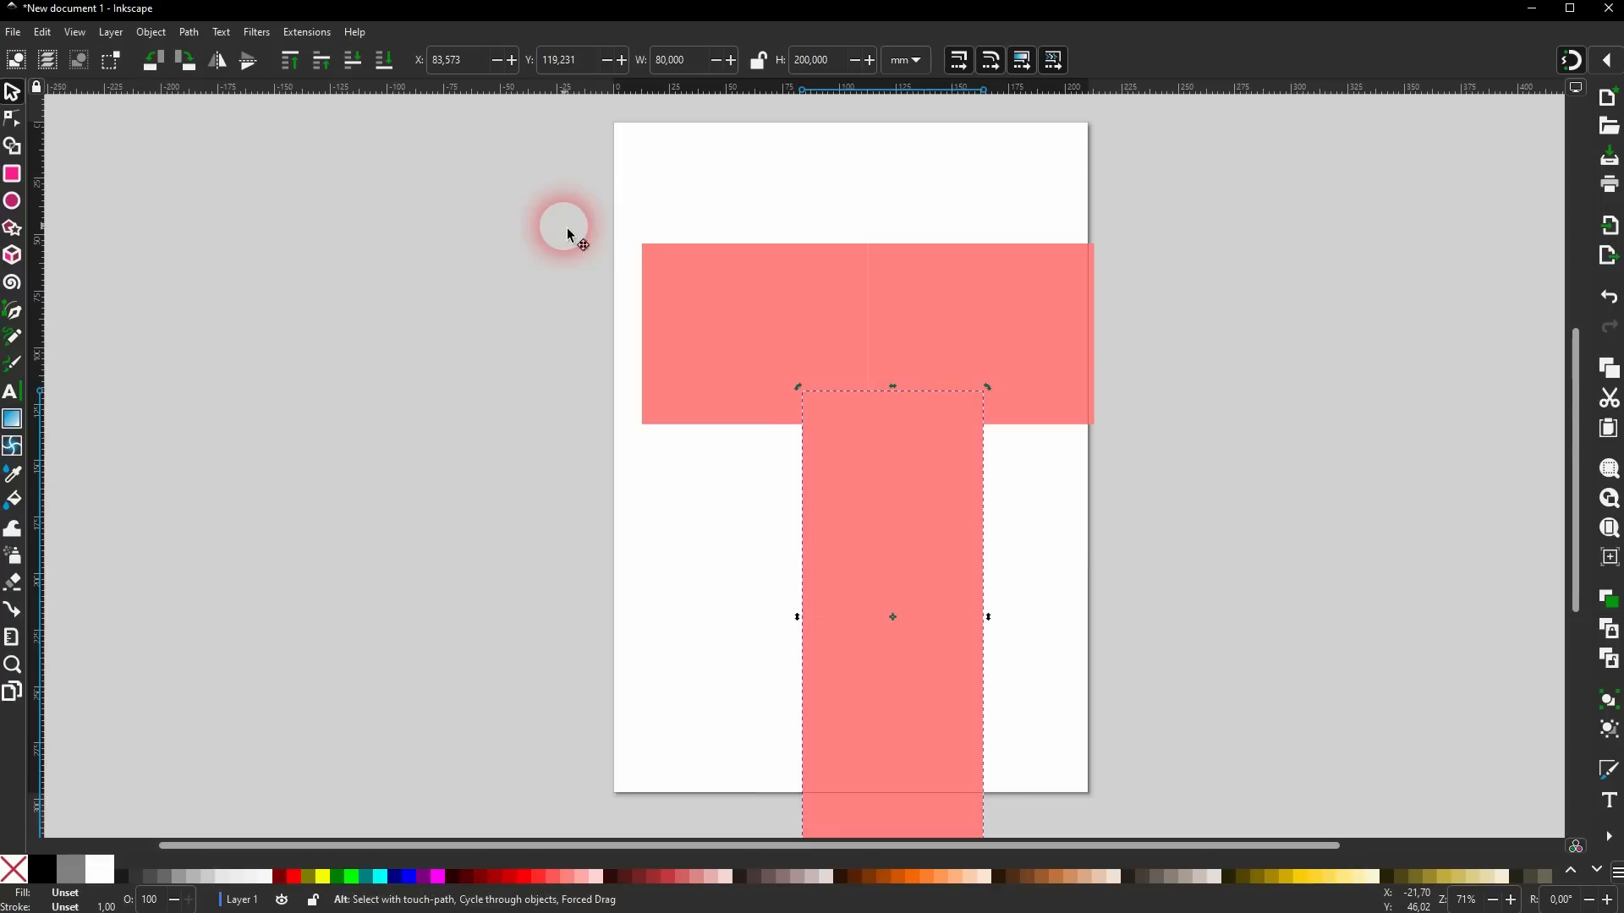
Select both groups and centre them horizontally and vertically relative to the page to form a cross.
ctrl+scroll(578, 271, down, 2)
drag(557, 222, 888, 661)
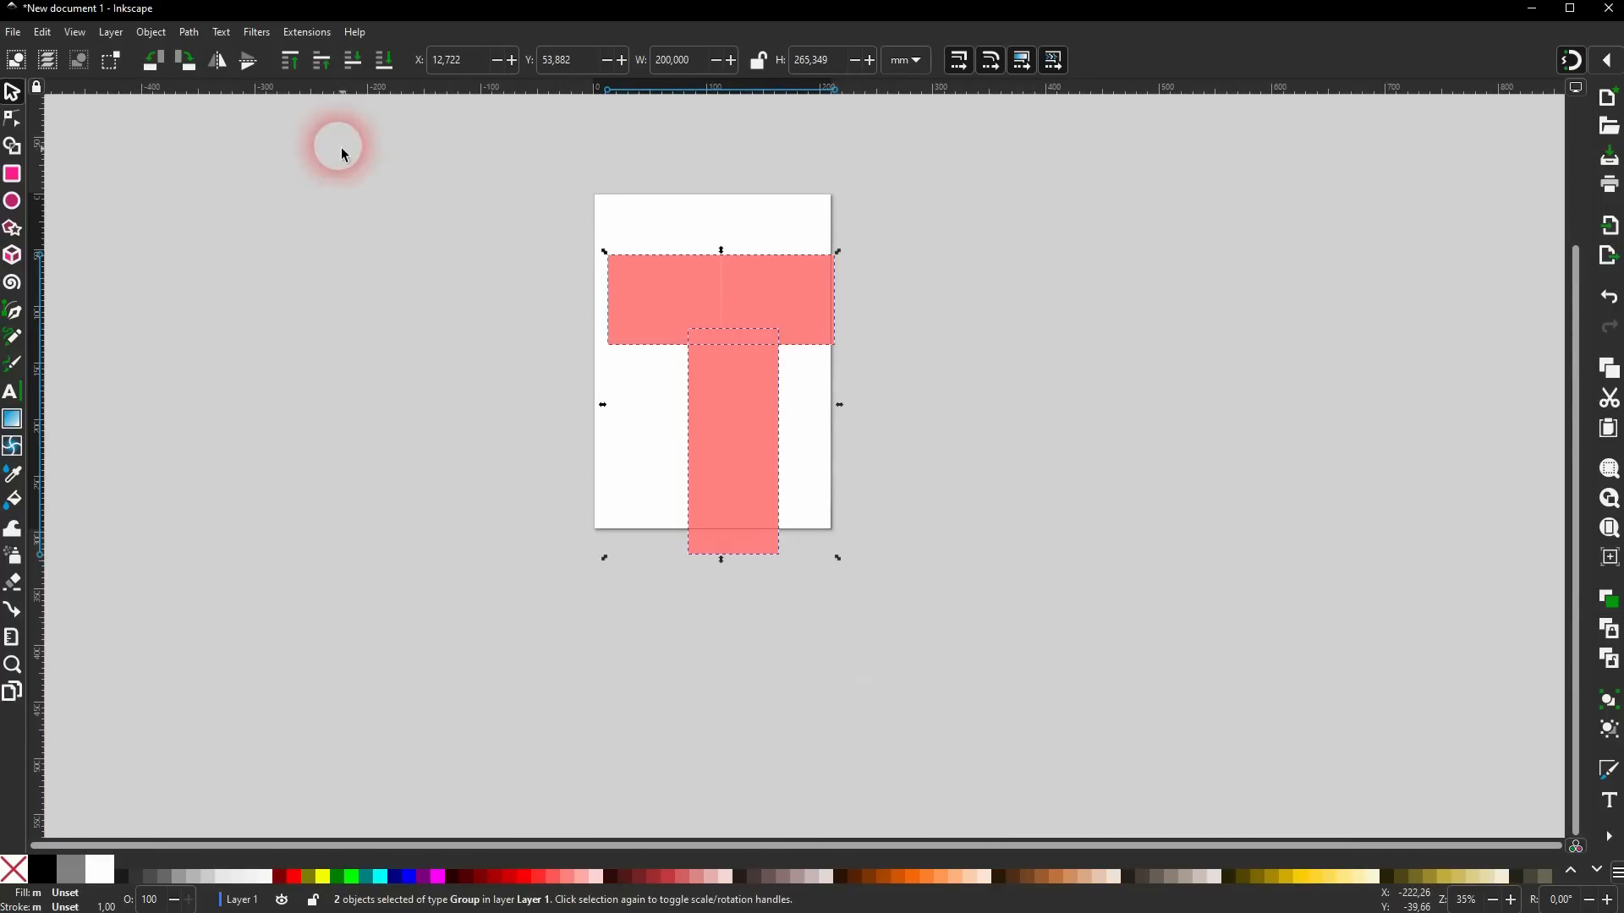
click(152, 32)
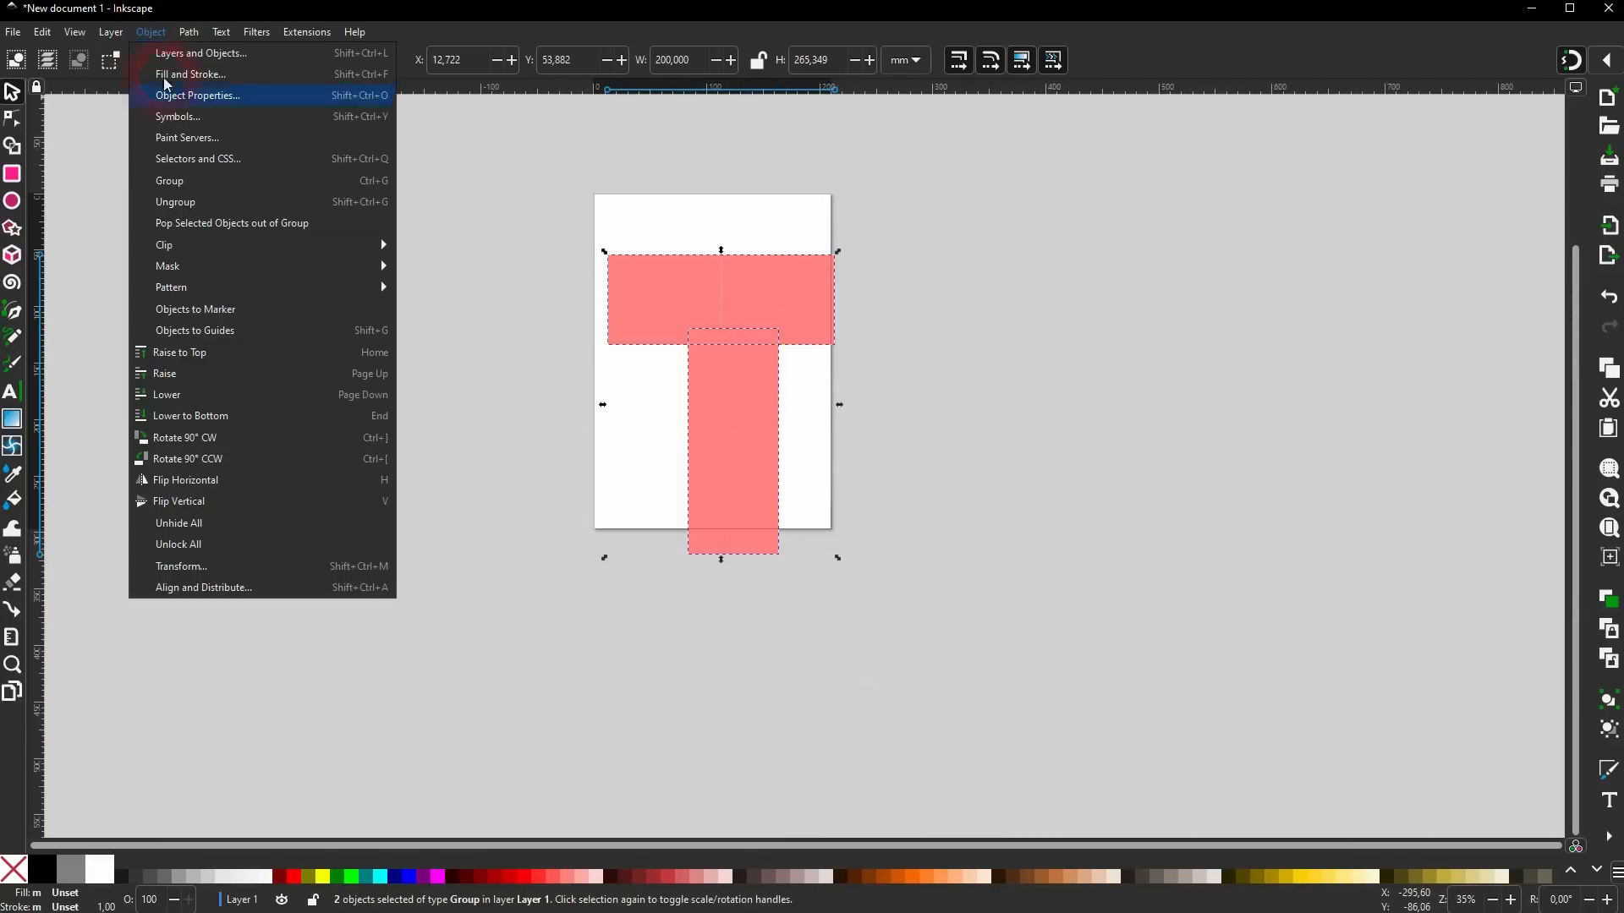
click(225, 595)
click(1449, 244)
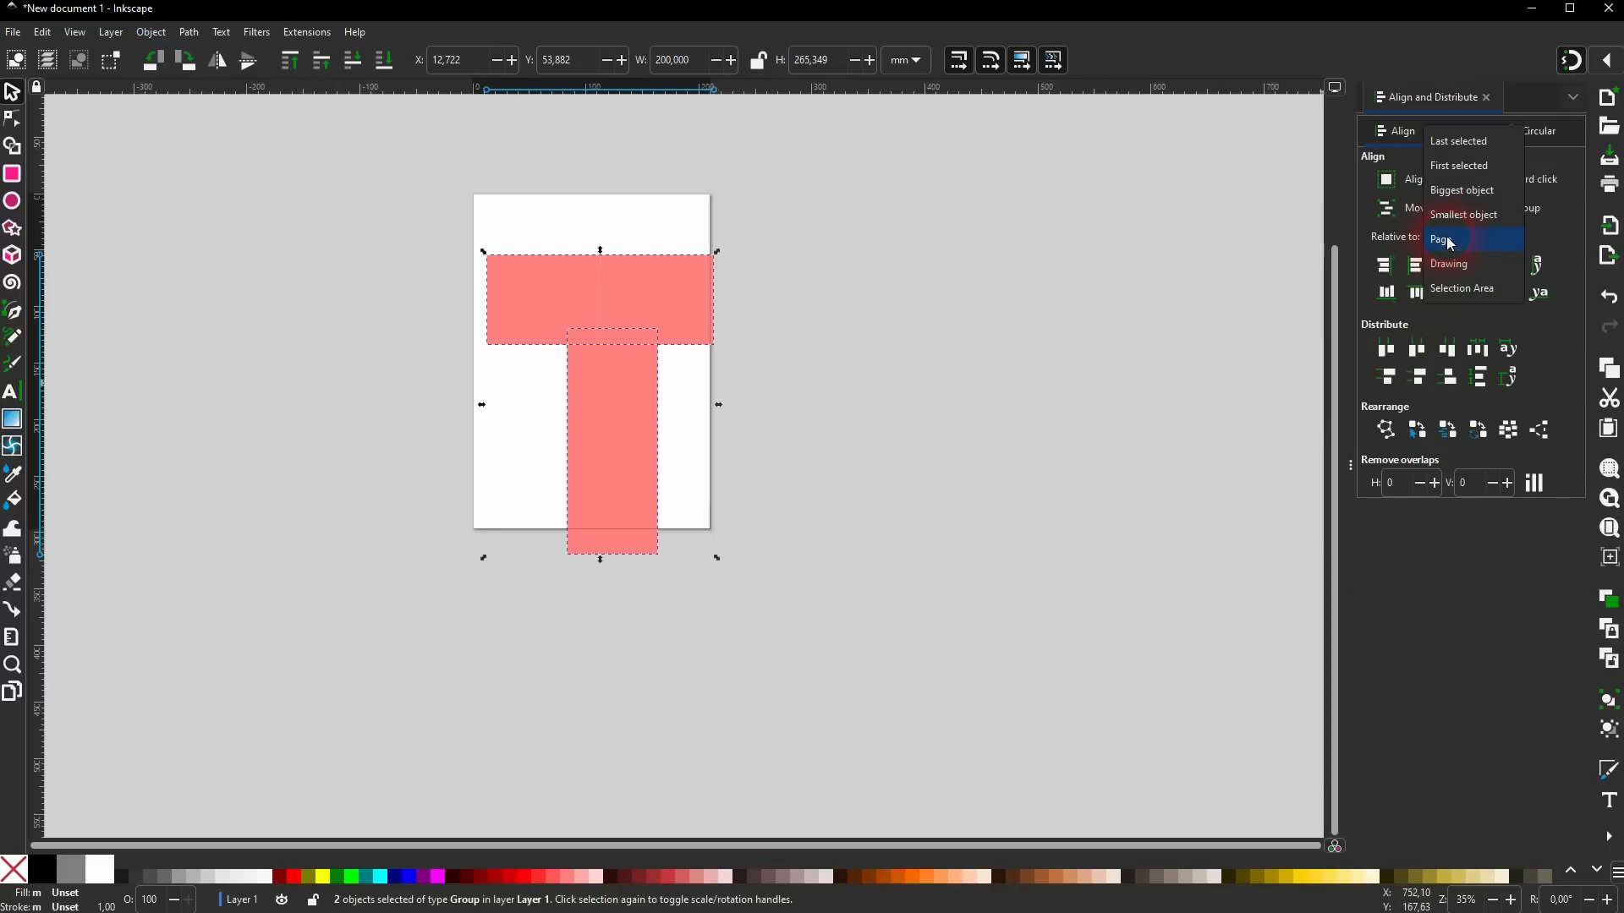
click(1452, 243)
click(1448, 266)
click(1448, 294)
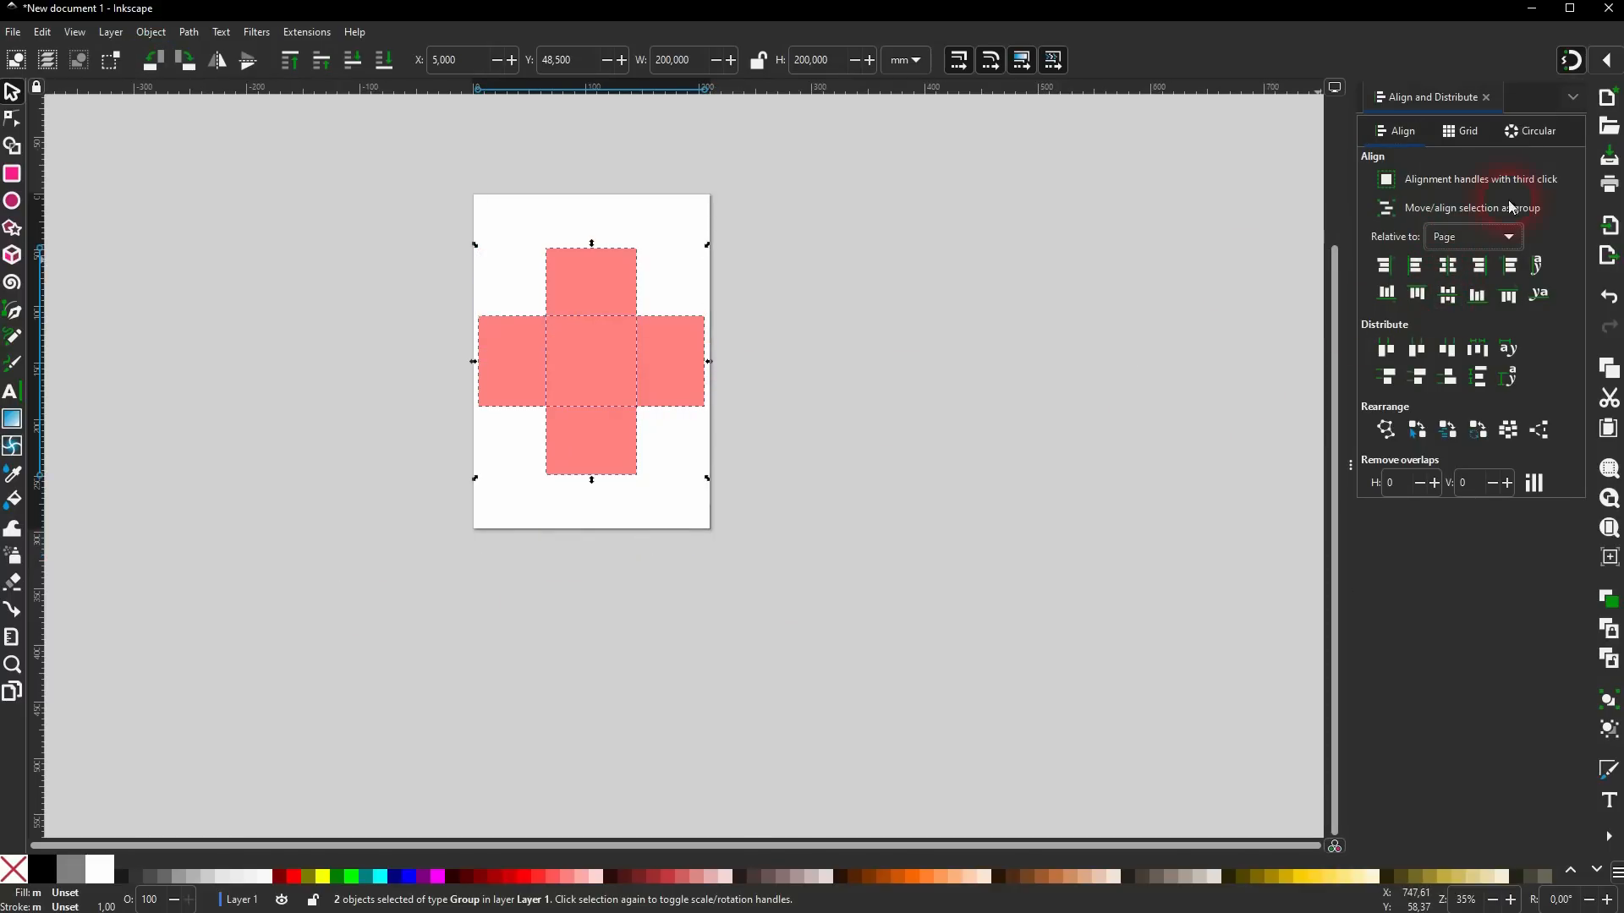
Close the alignment settings, open Fill and Stroke for both selected groups, and set their blend mode to Hue.
click(1486, 97)
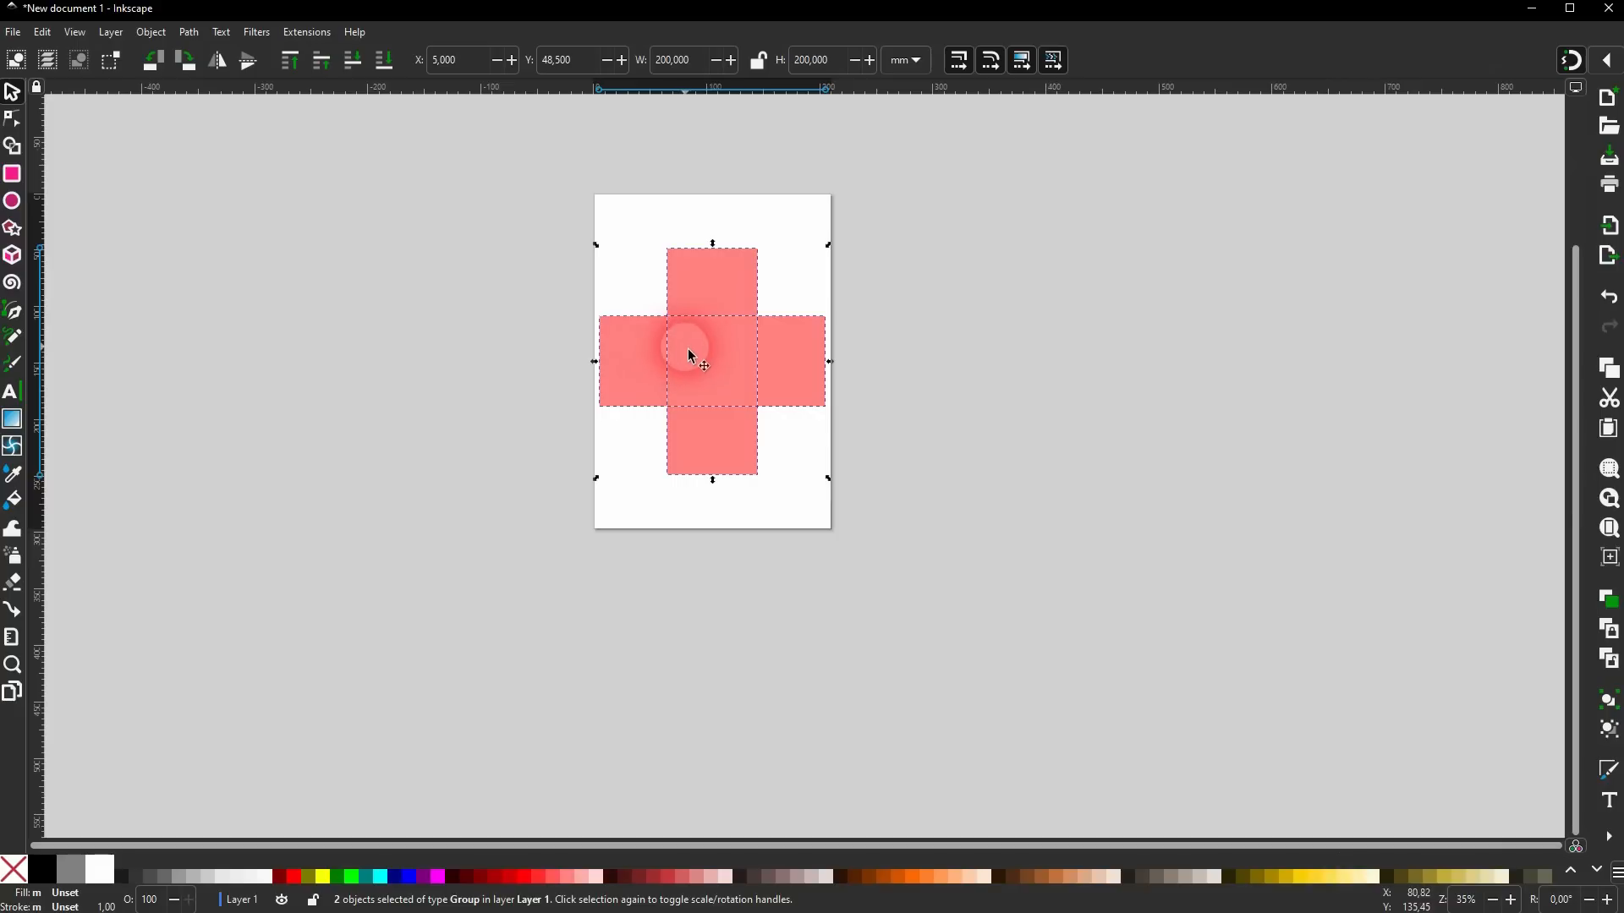
ctrl+scroll(687, 348, up, 2)
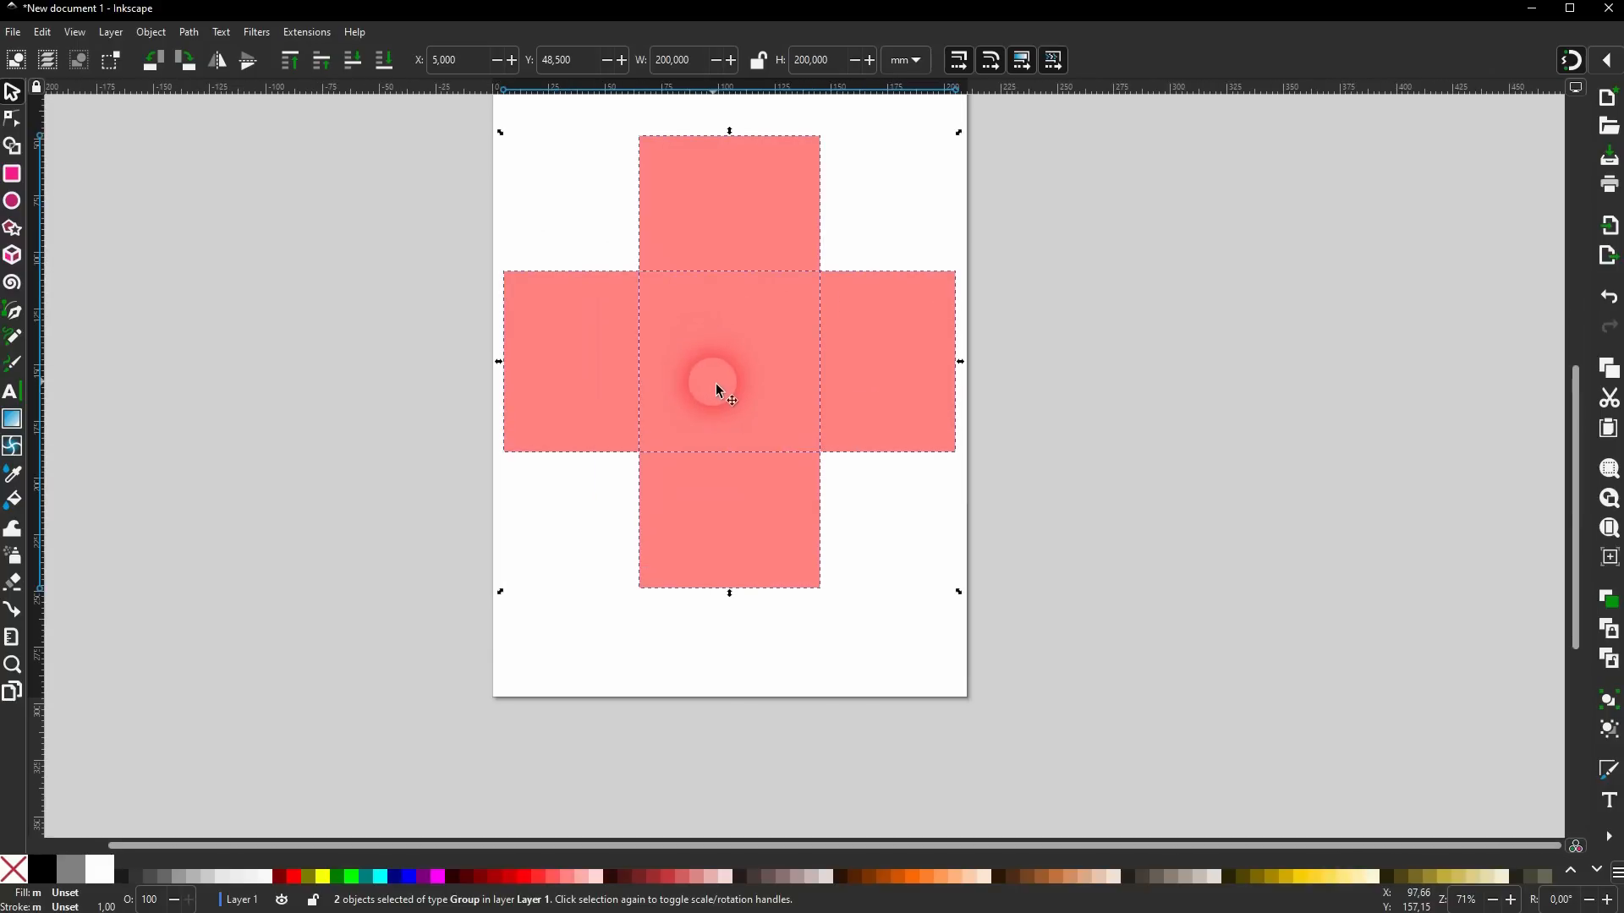
click(152, 33)
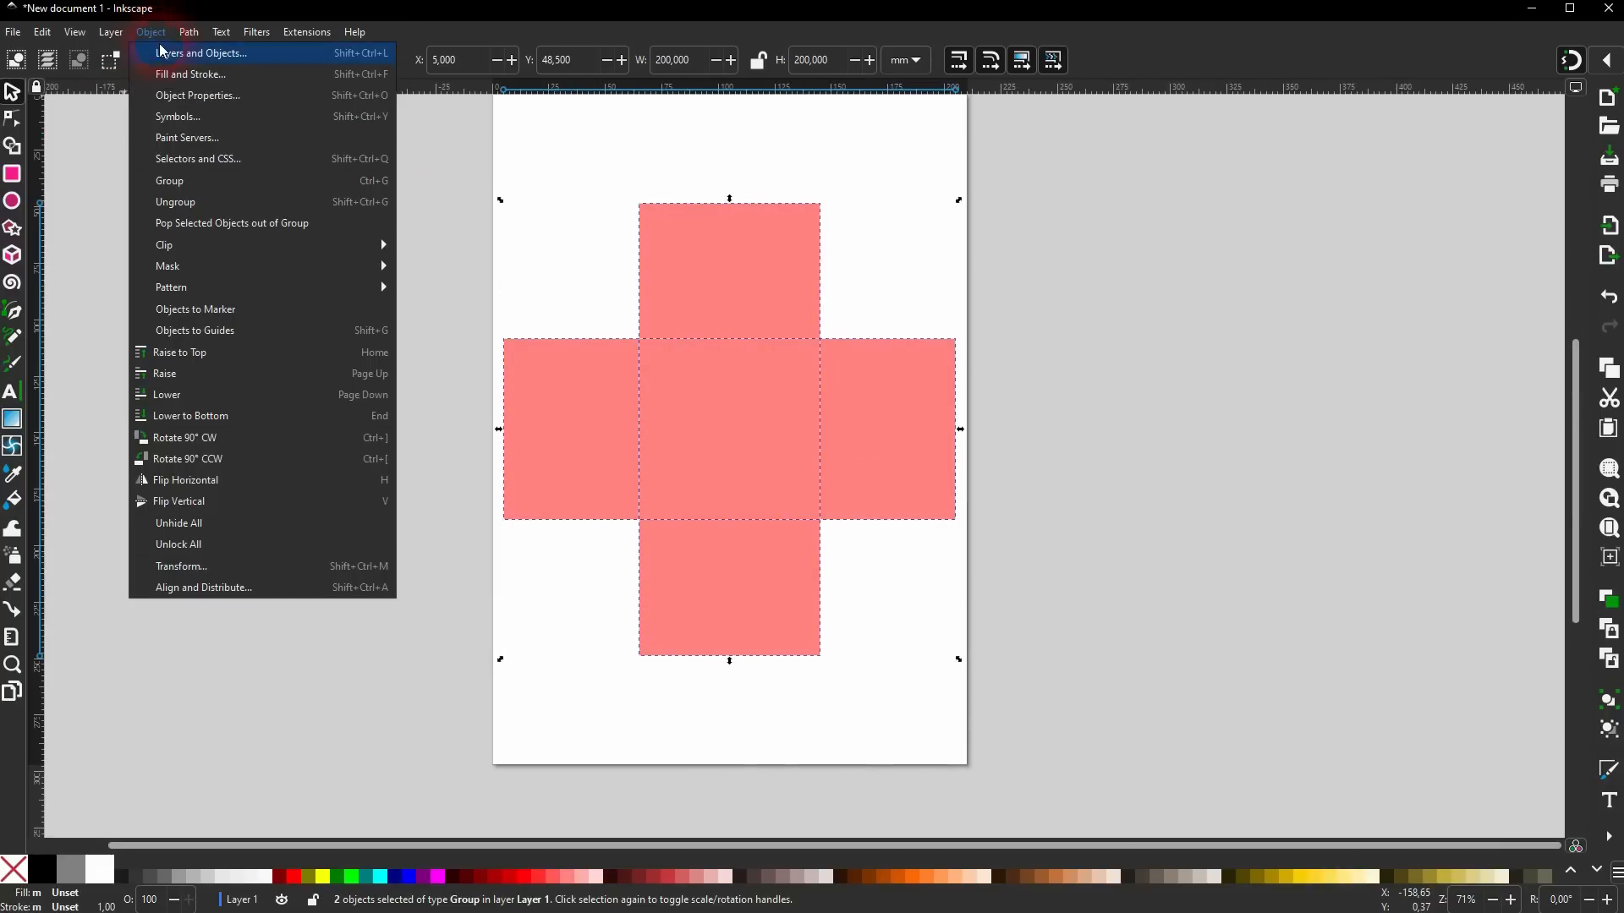
click(188, 76)
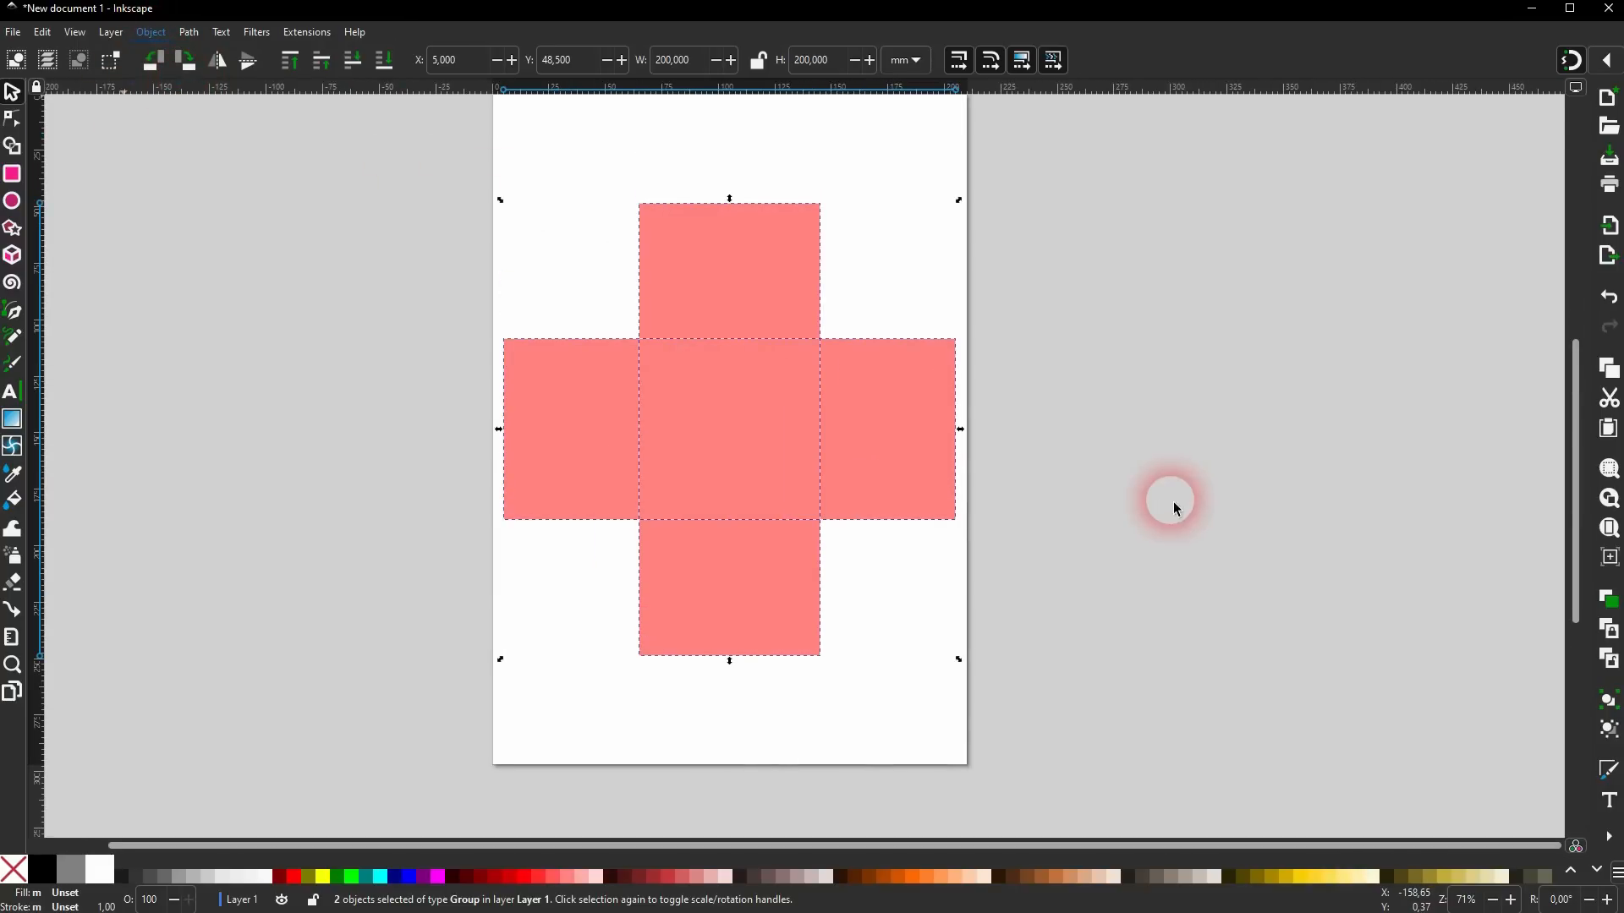
click(1556, 784)
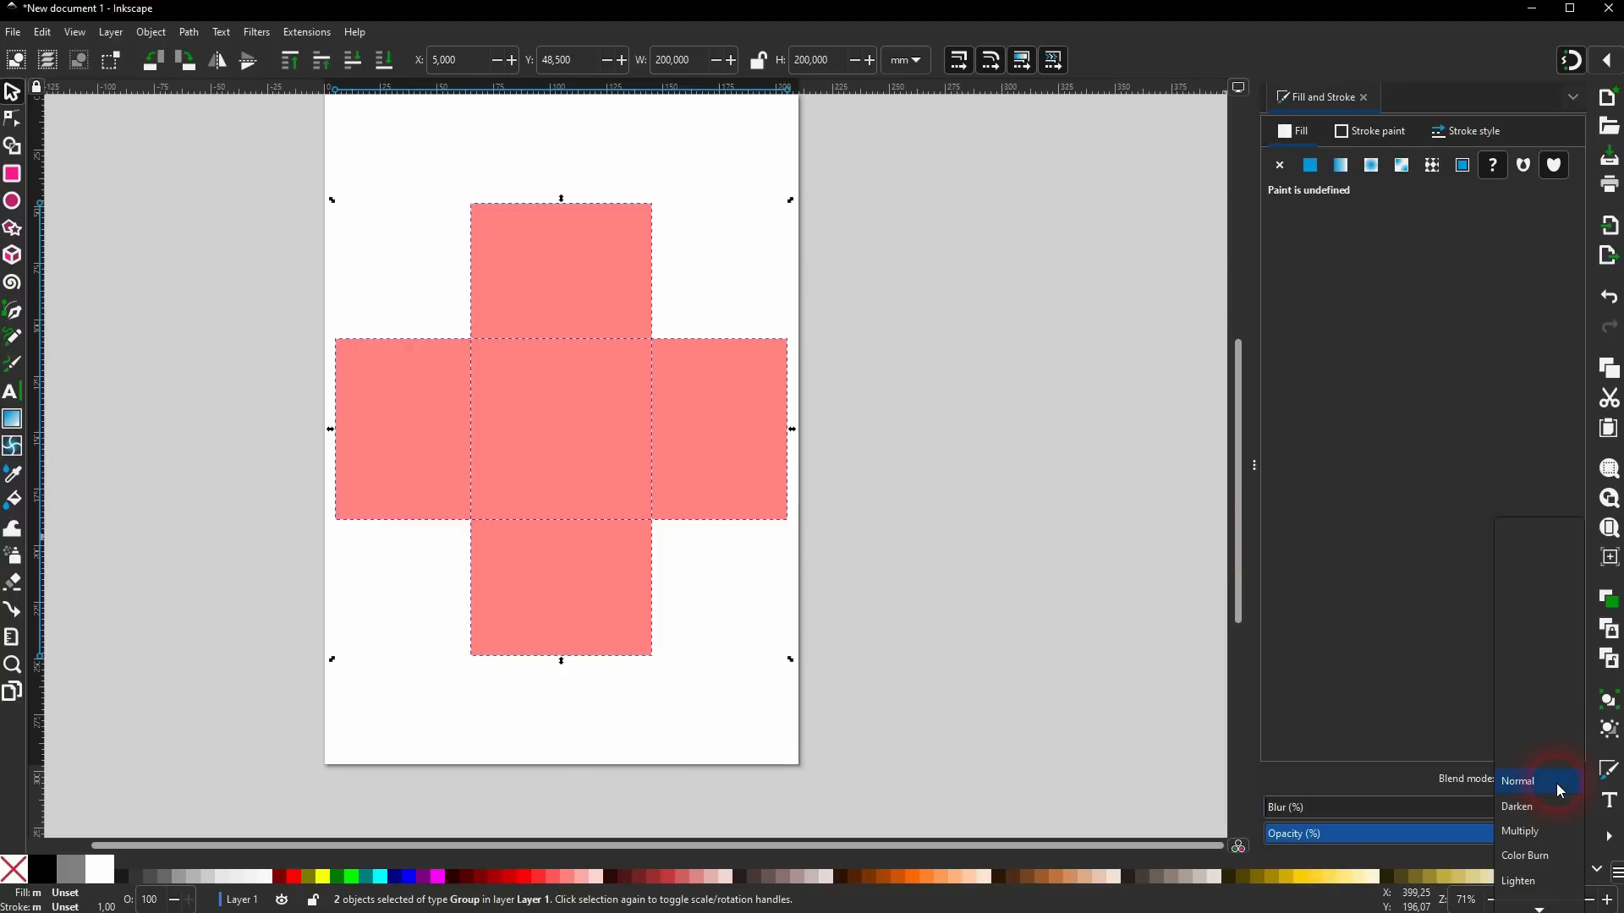
scroll(1553, 809, down, 4)
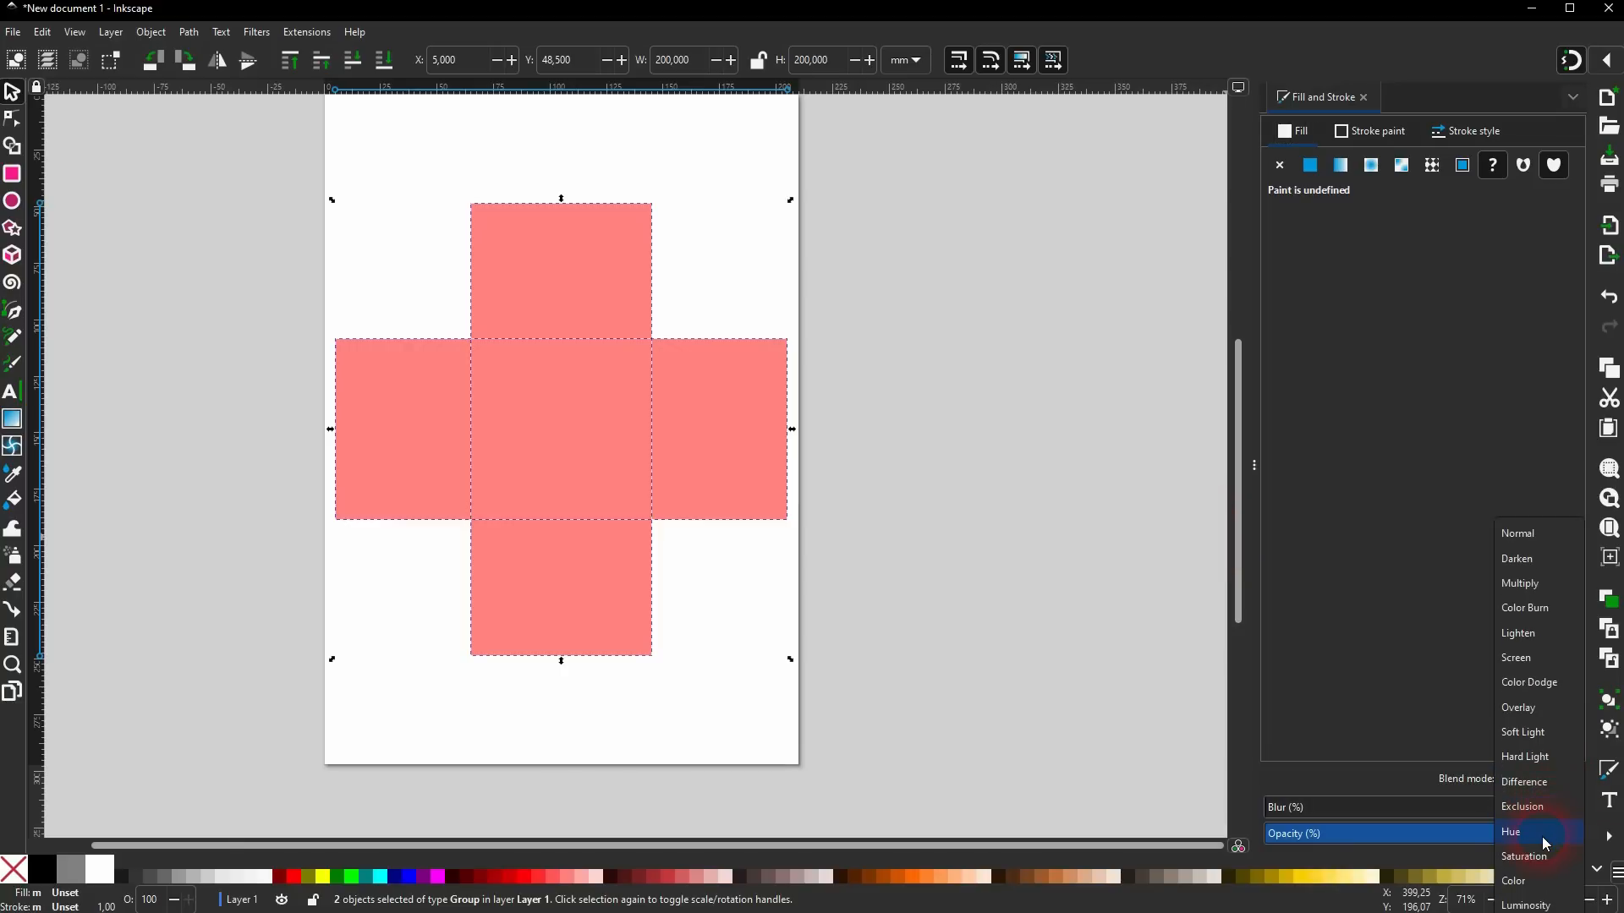
click(1541, 836)
Select the whole cross and ungroup both groups into four separate rectangles.
click(375, 746)
drag(256, 749, 960, 131)
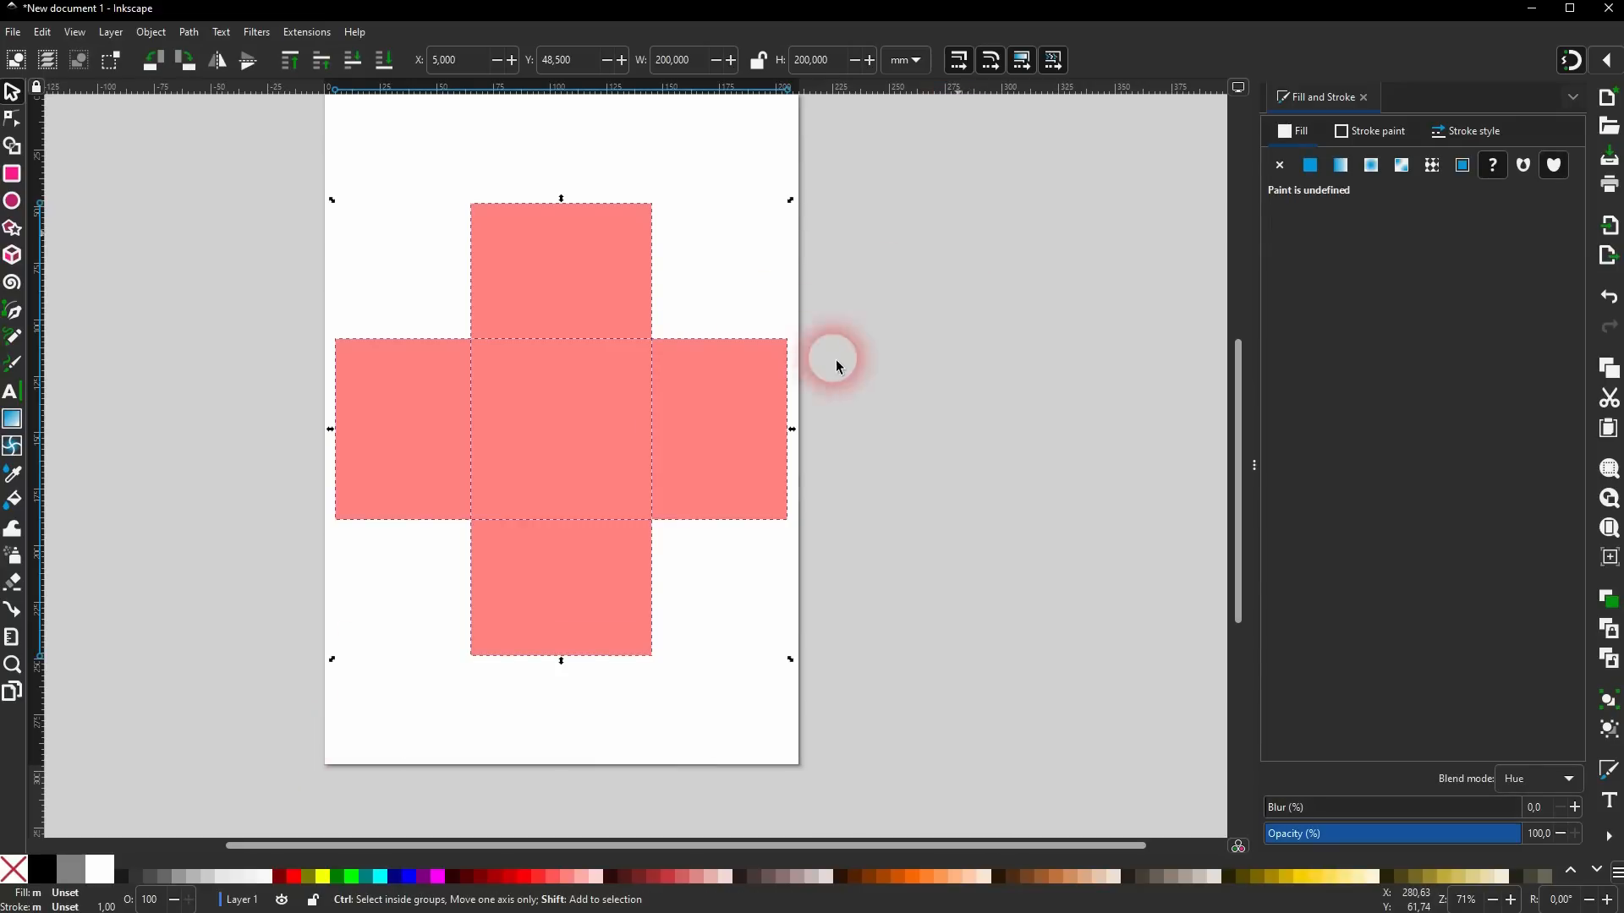
click(921, 377)
Fill the cross's upper rectangle with dark red (800000) and its lower rectangle with olive (808000).
click(582, 297)
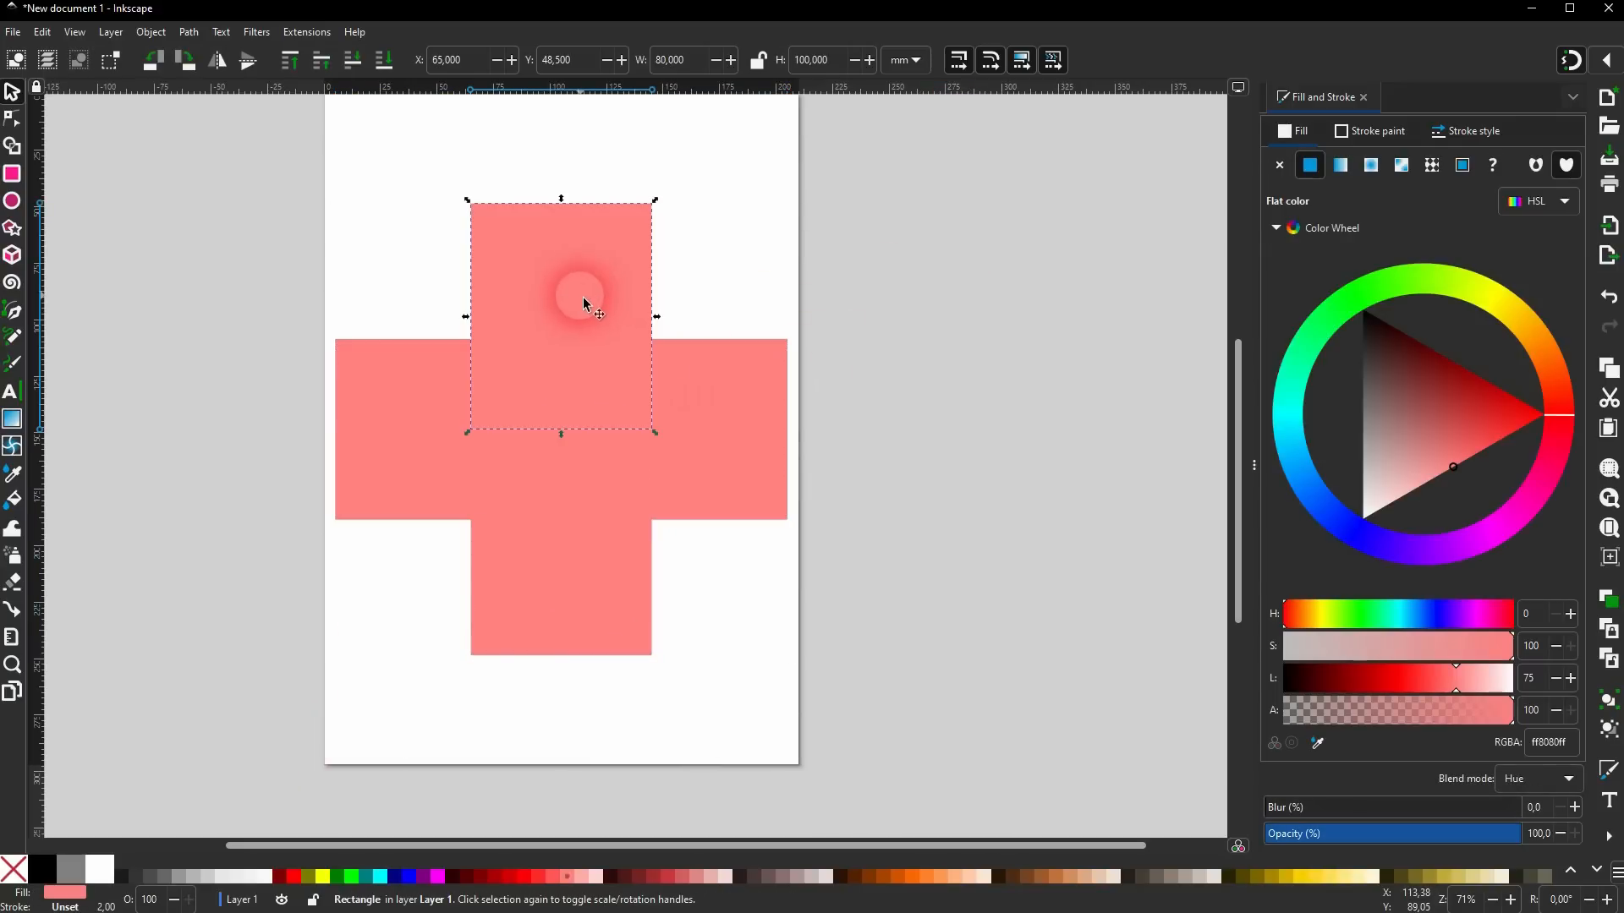
click(280, 876)
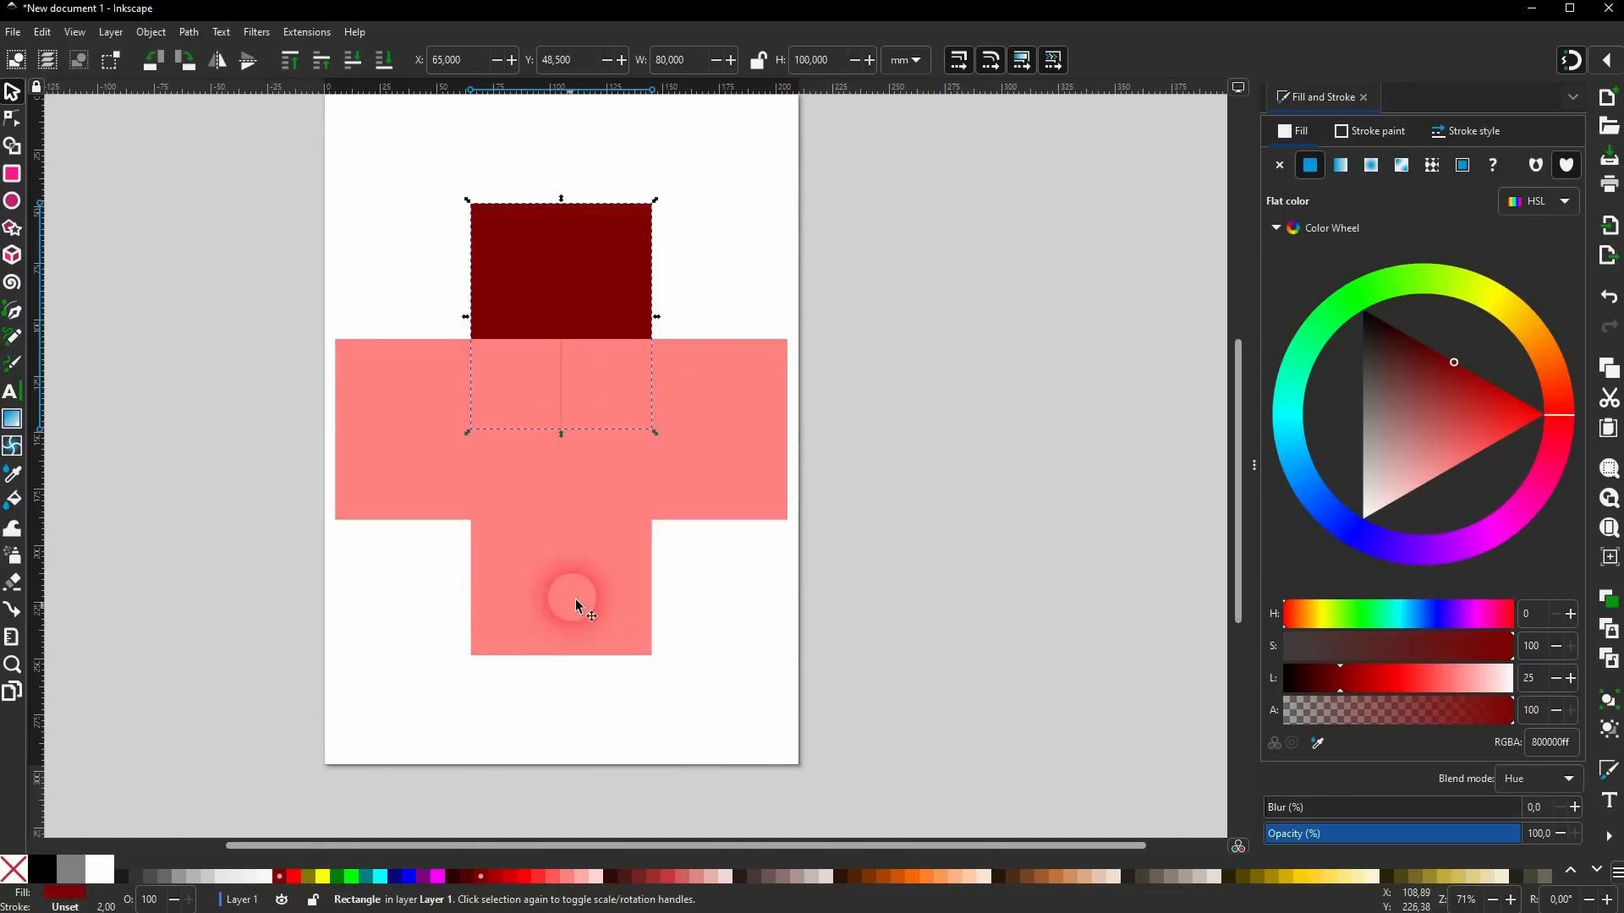
click(542, 583)
click(308, 877)
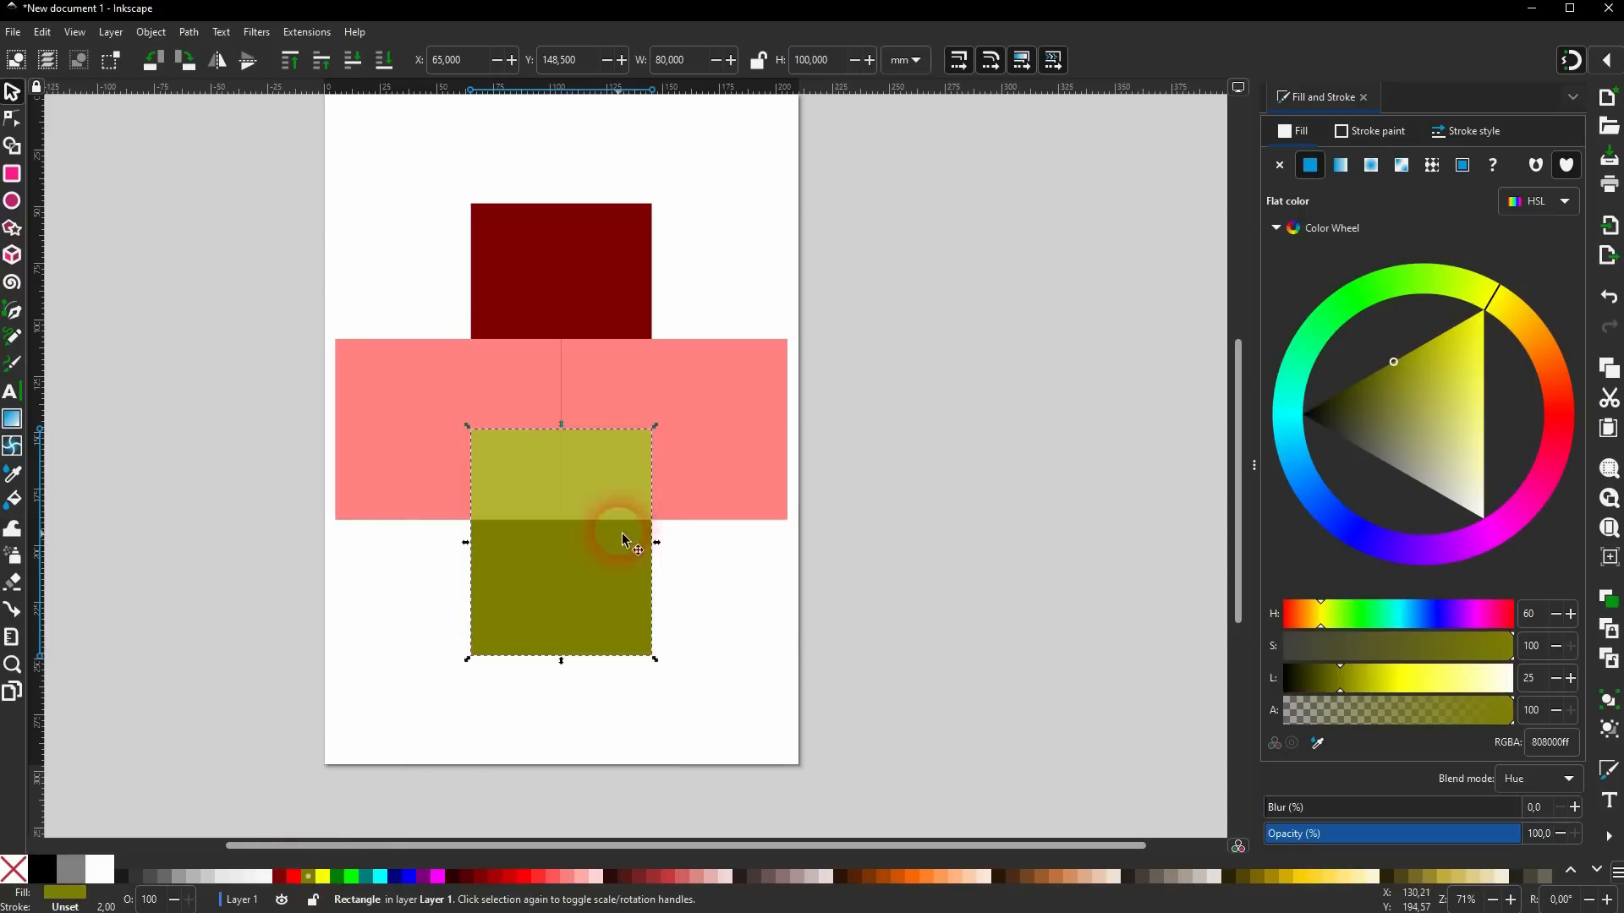
Fill the cross's right rectangle with green (00ff00) and its left rectangle with blue.
click(718, 433)
click(350, 876)
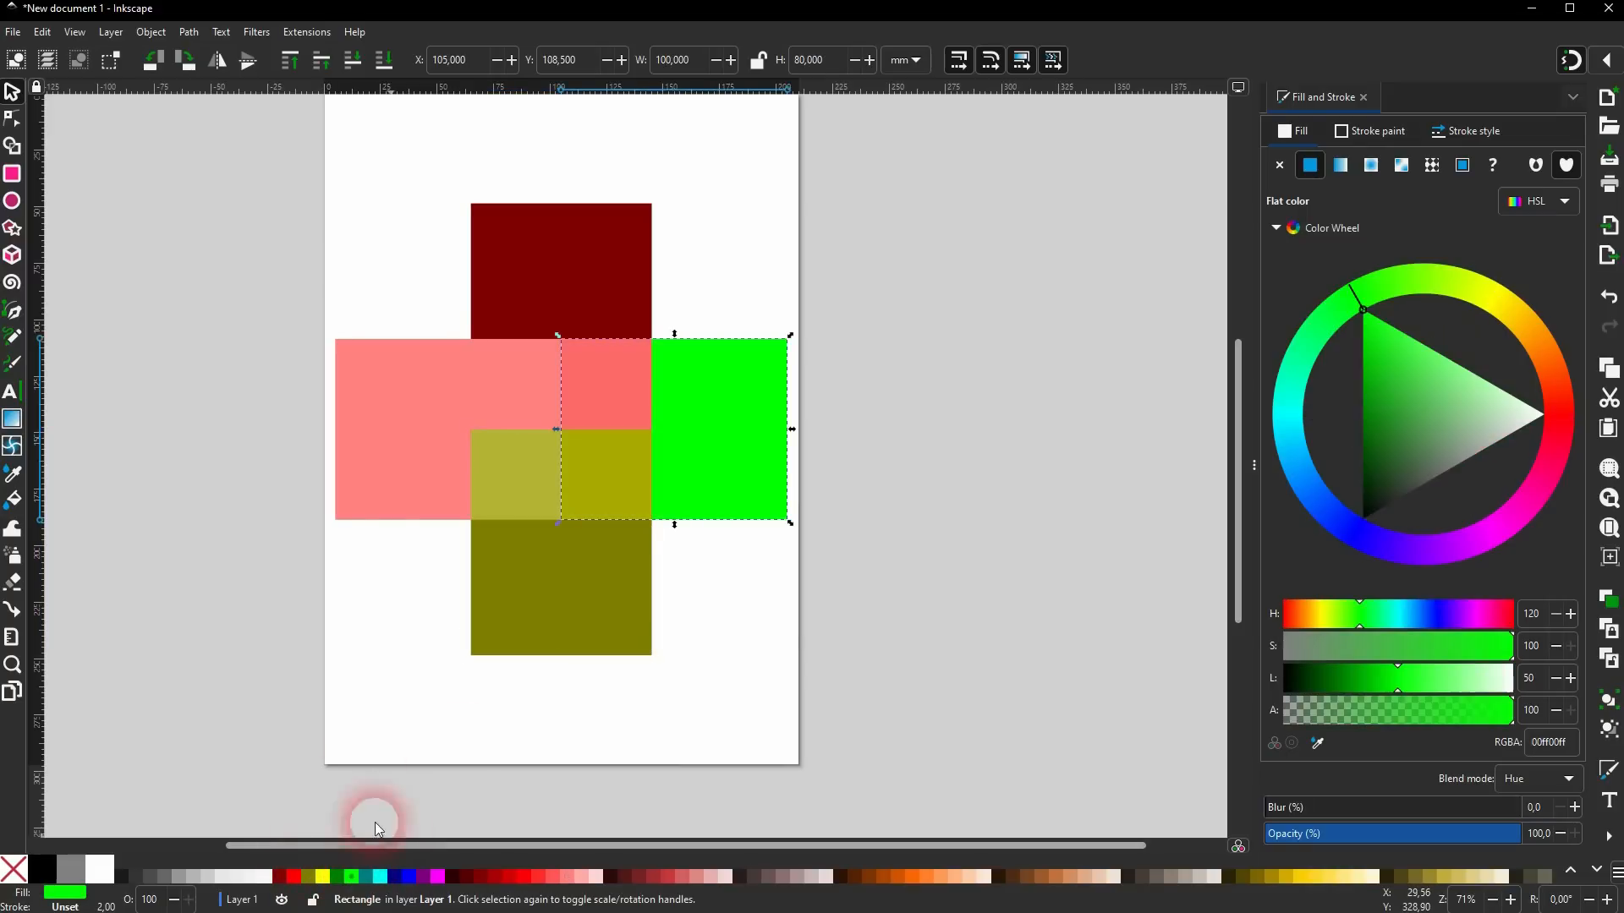
click(392, 498)
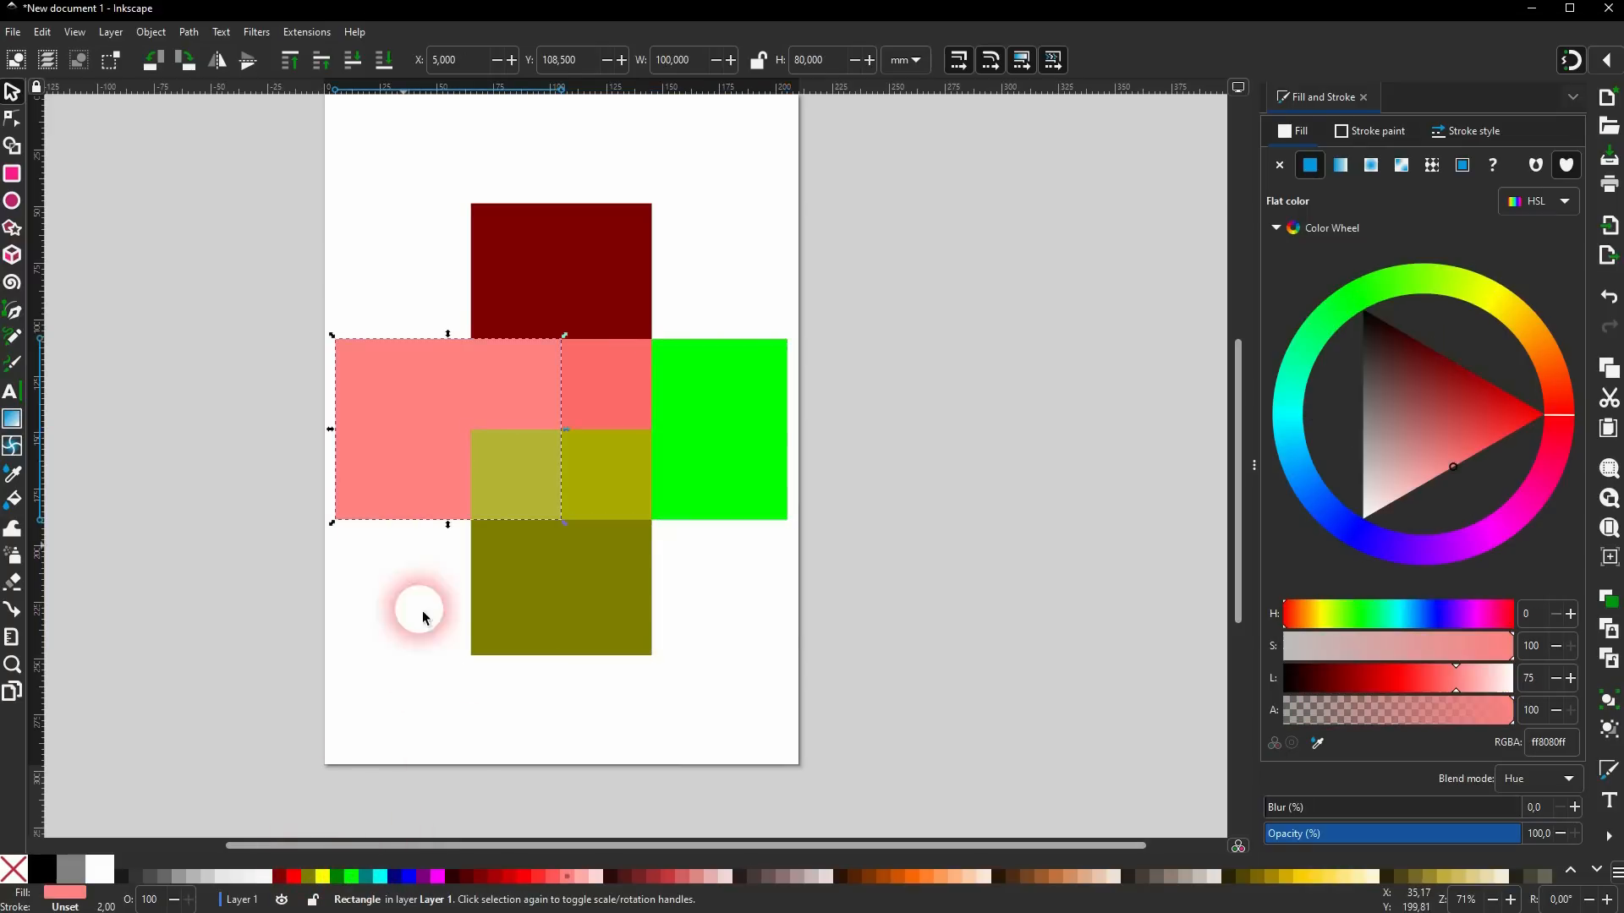
click(412, 878)
Group the four coloured rectangles and move the group about 5 mm to the right on the page.
click(846, 583)
drag(246, 704, 885, 134)
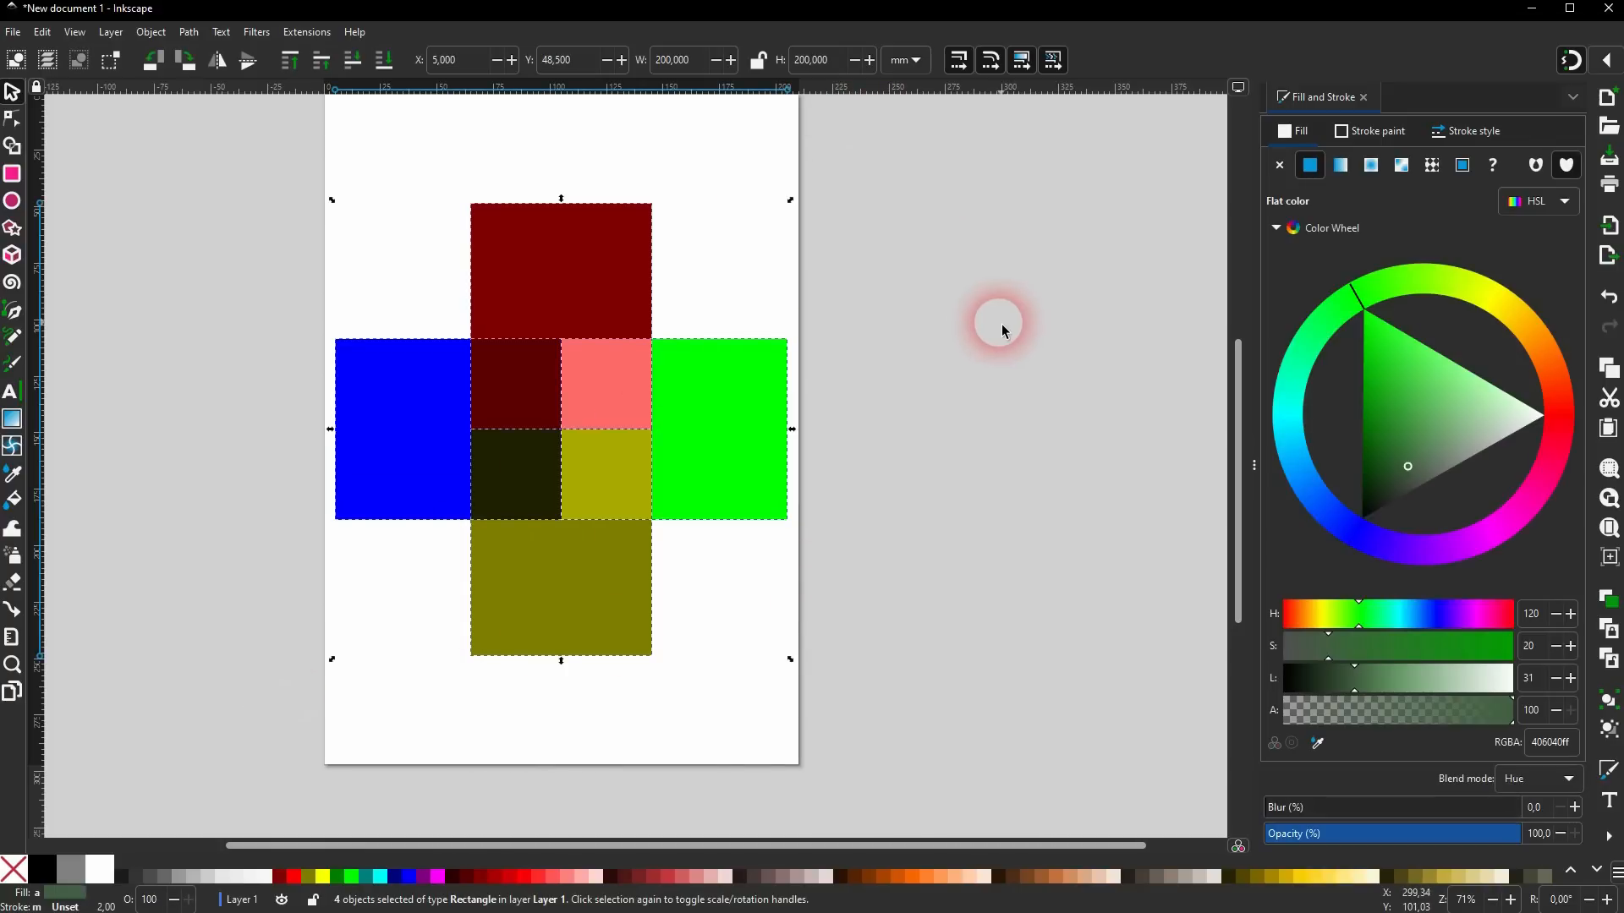
mouse_move(733, 457)
mouse_down()
mouse_move(785, 511)
mouse_move(727, 449)
mouse_up()
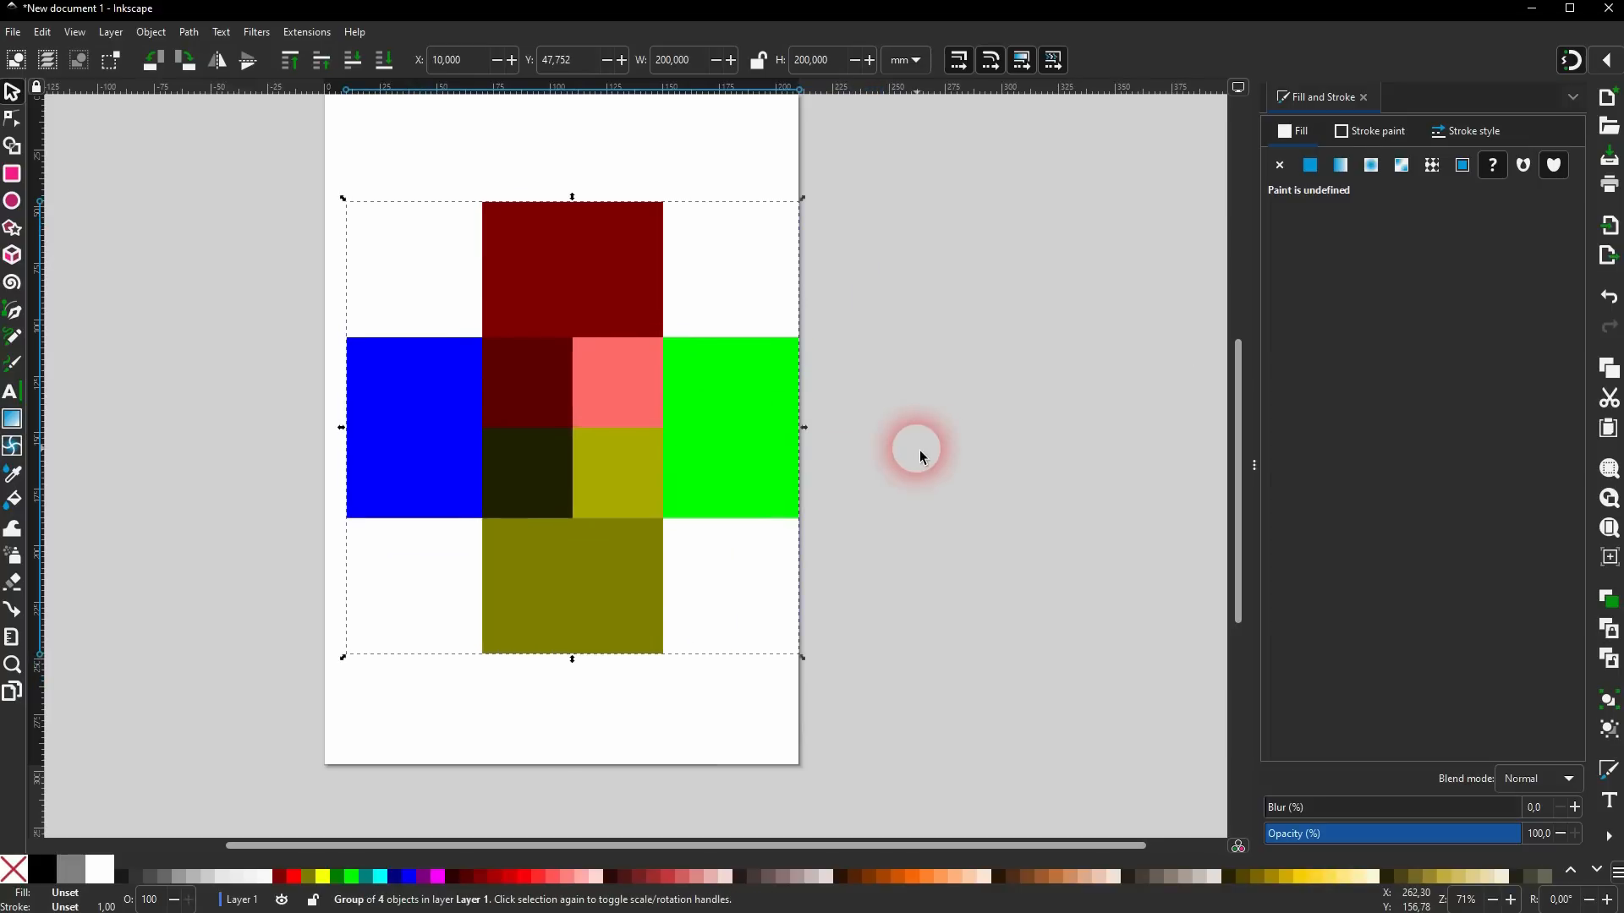
click(920, 450)
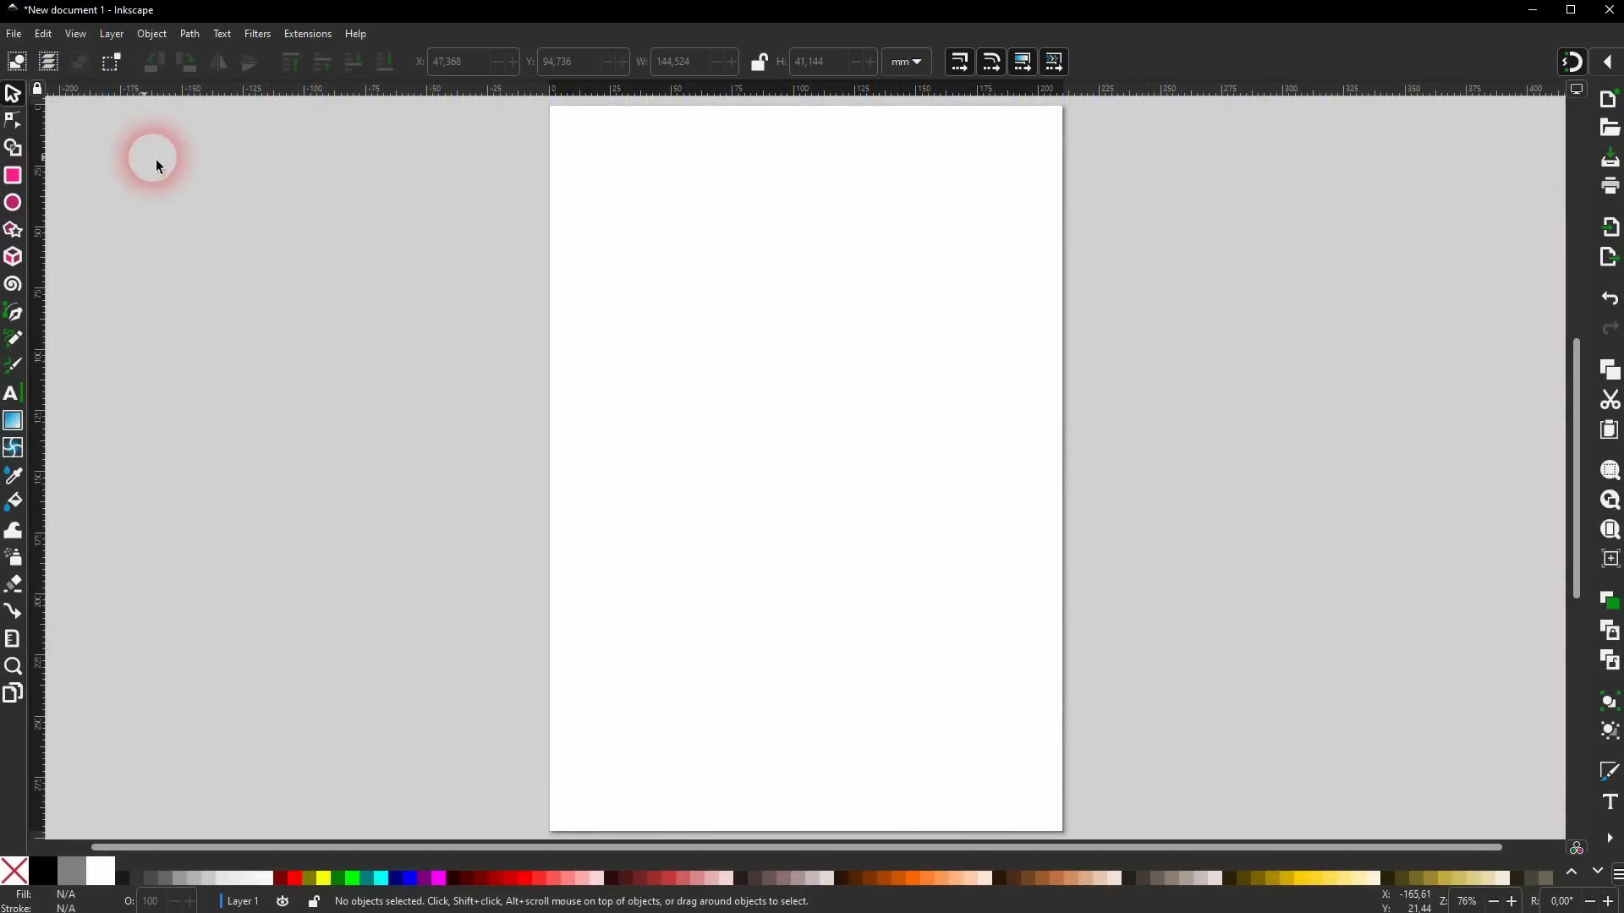
On the empty page, draw a blue rectangle about 134 × 61 mm and resize it by its corner handle to about 145 × 54 mm.
click(10, 176)
drag(654, 305, 981, 452)
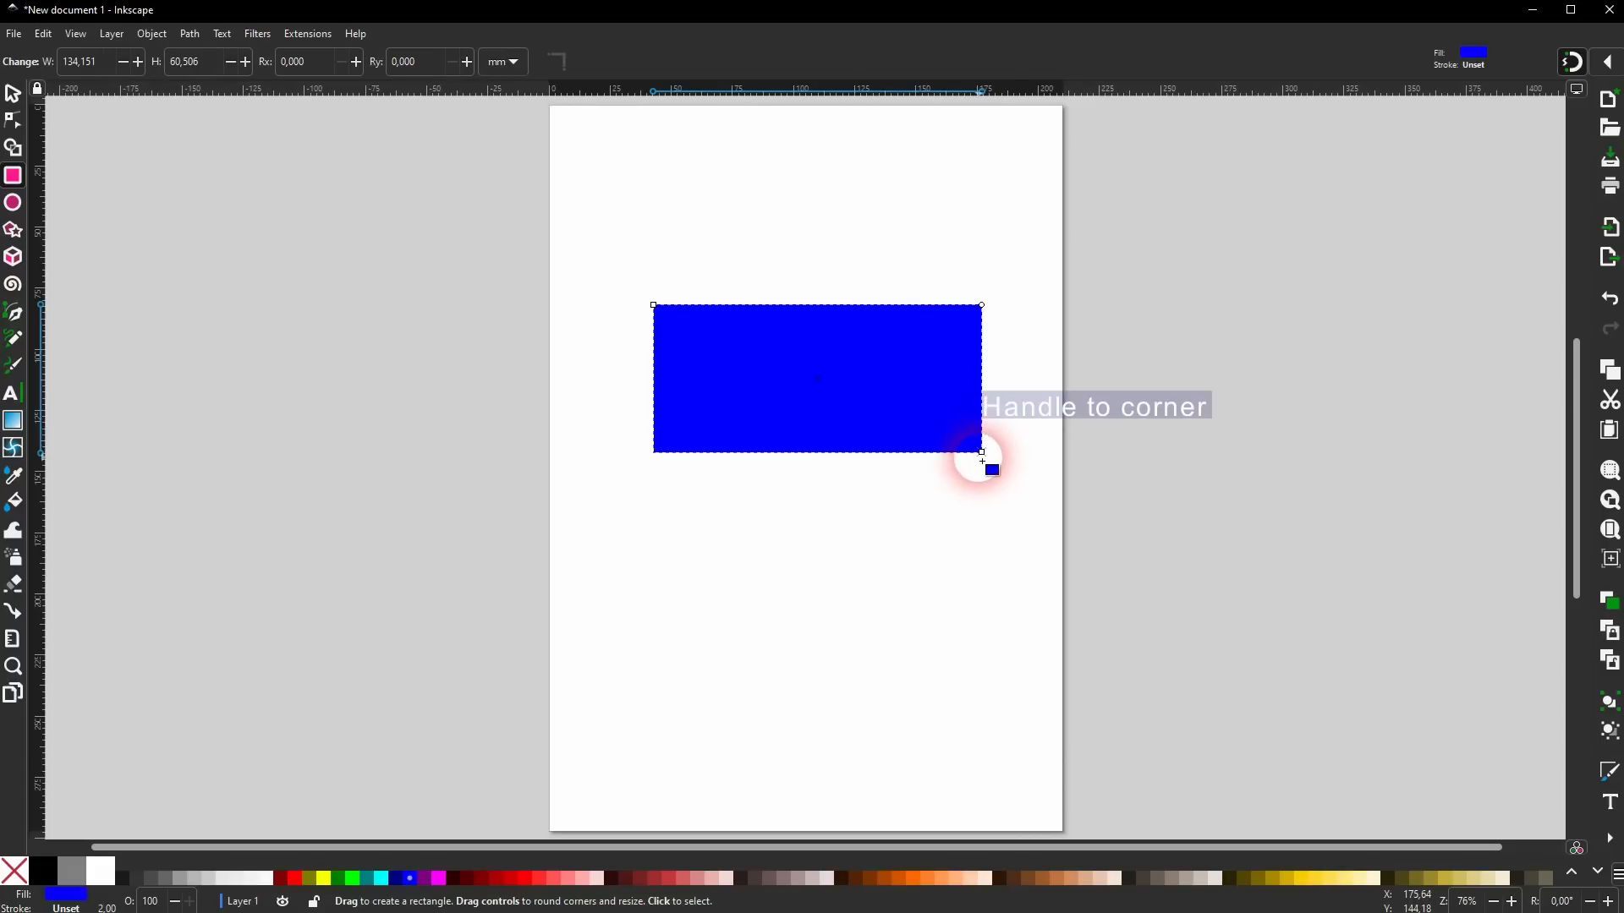
drag(982, 455, 1009, 436)
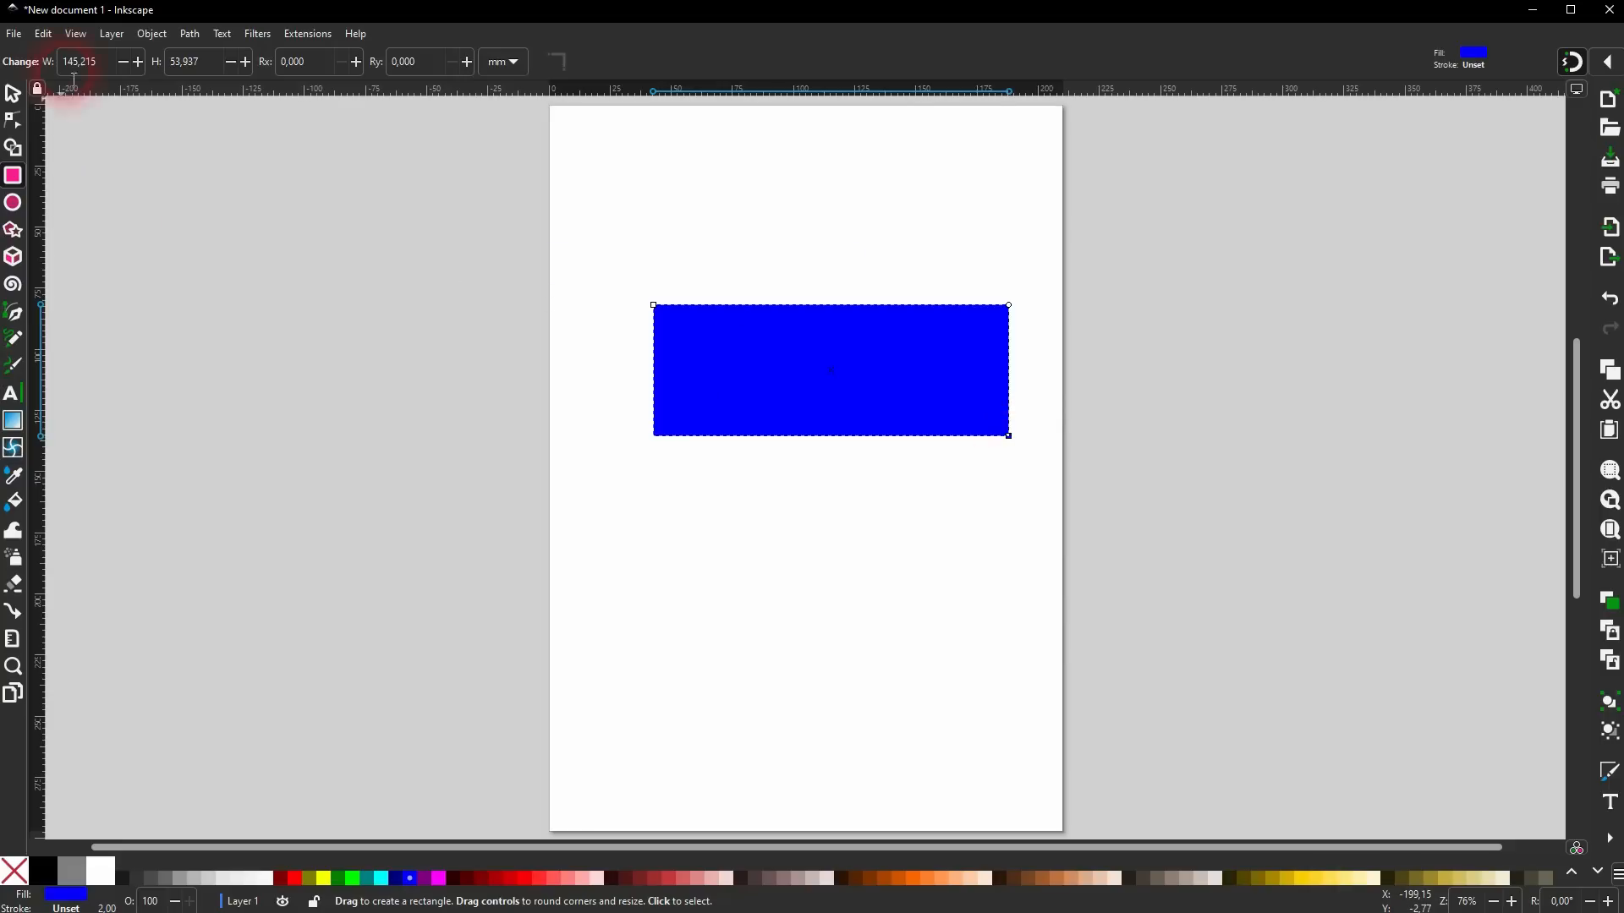
Set the blue rectangle to 140 mm wide and 50 mm high and round its corners to a 25 mm radius.
text(140)
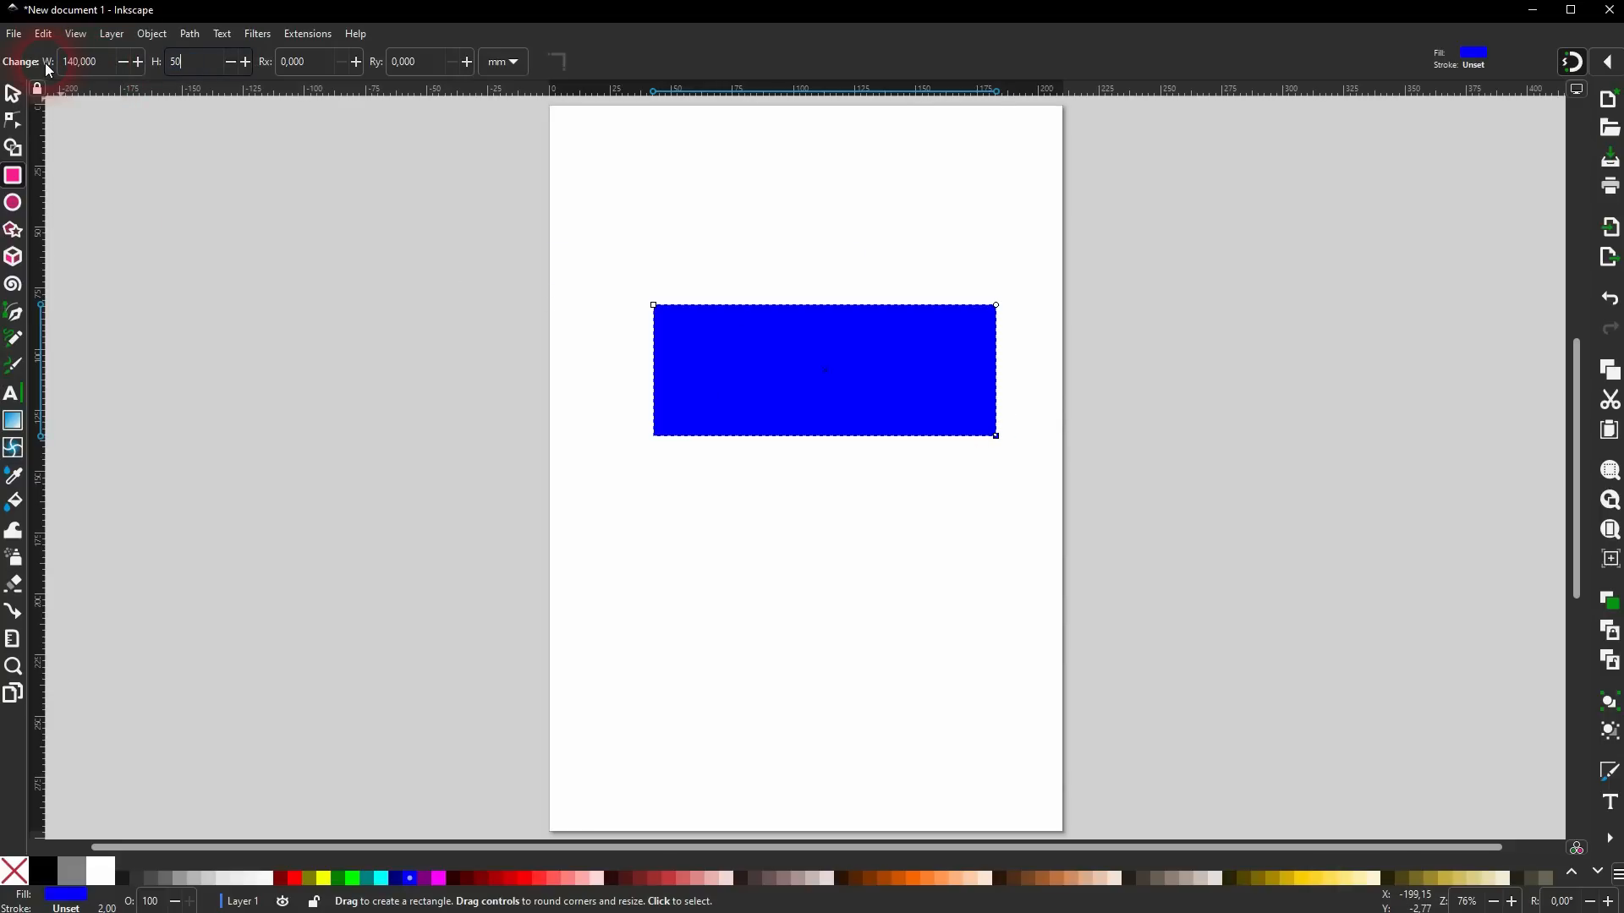
key(Return)
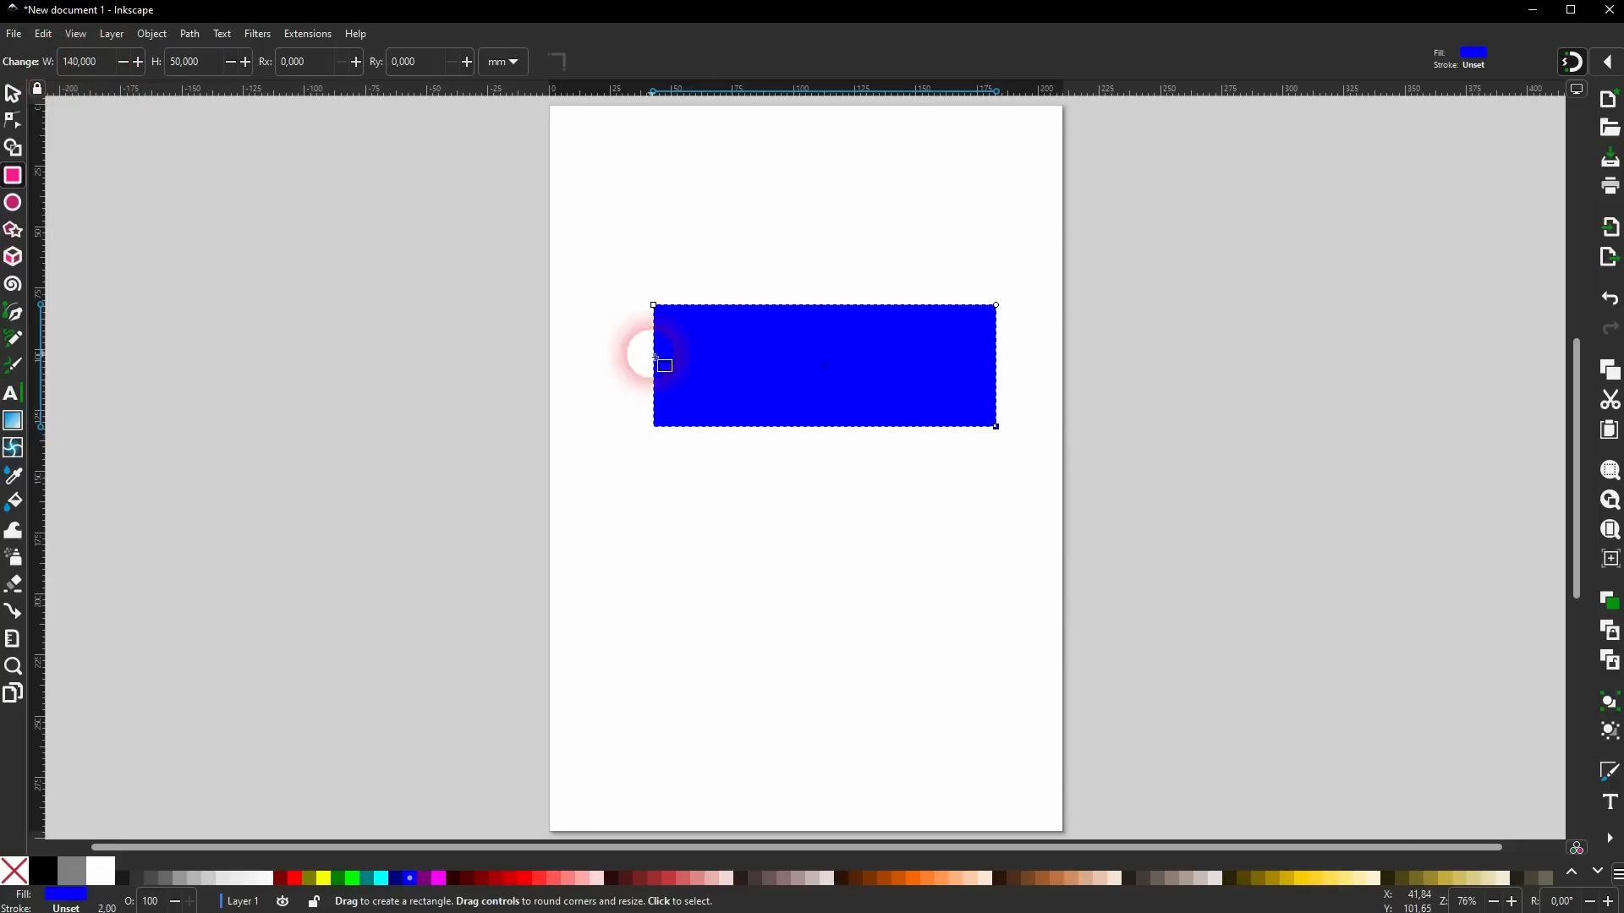
drag(1001, 309, 1019, 407)
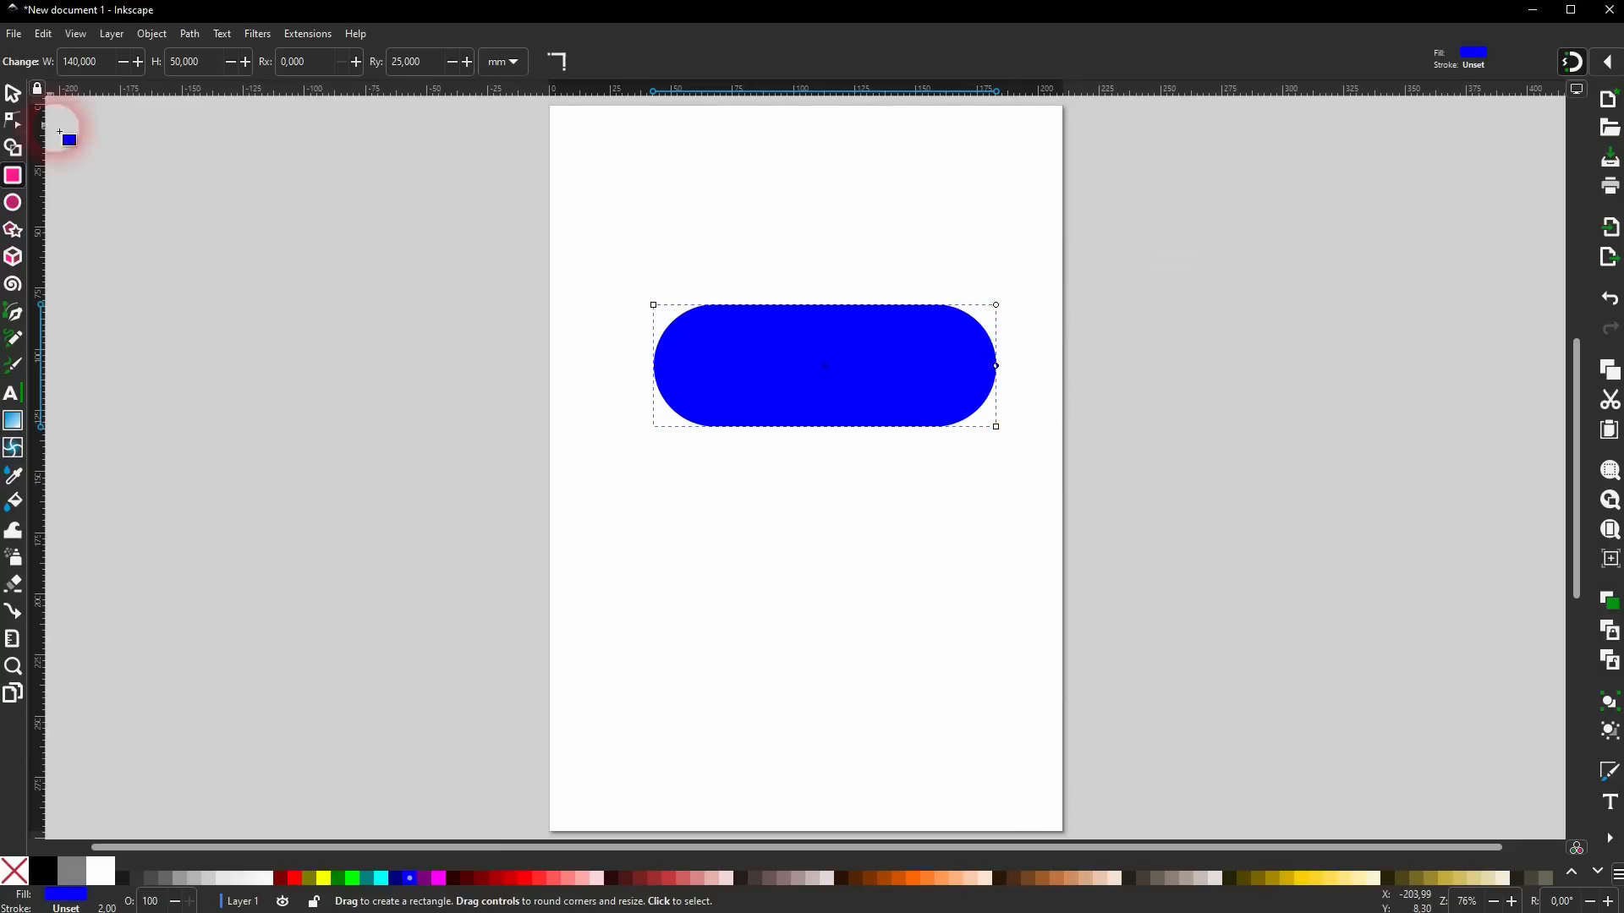
Duplicate the rounded blue rectangle and place the copy about 82 mm lower on the page.
click(15, 97)
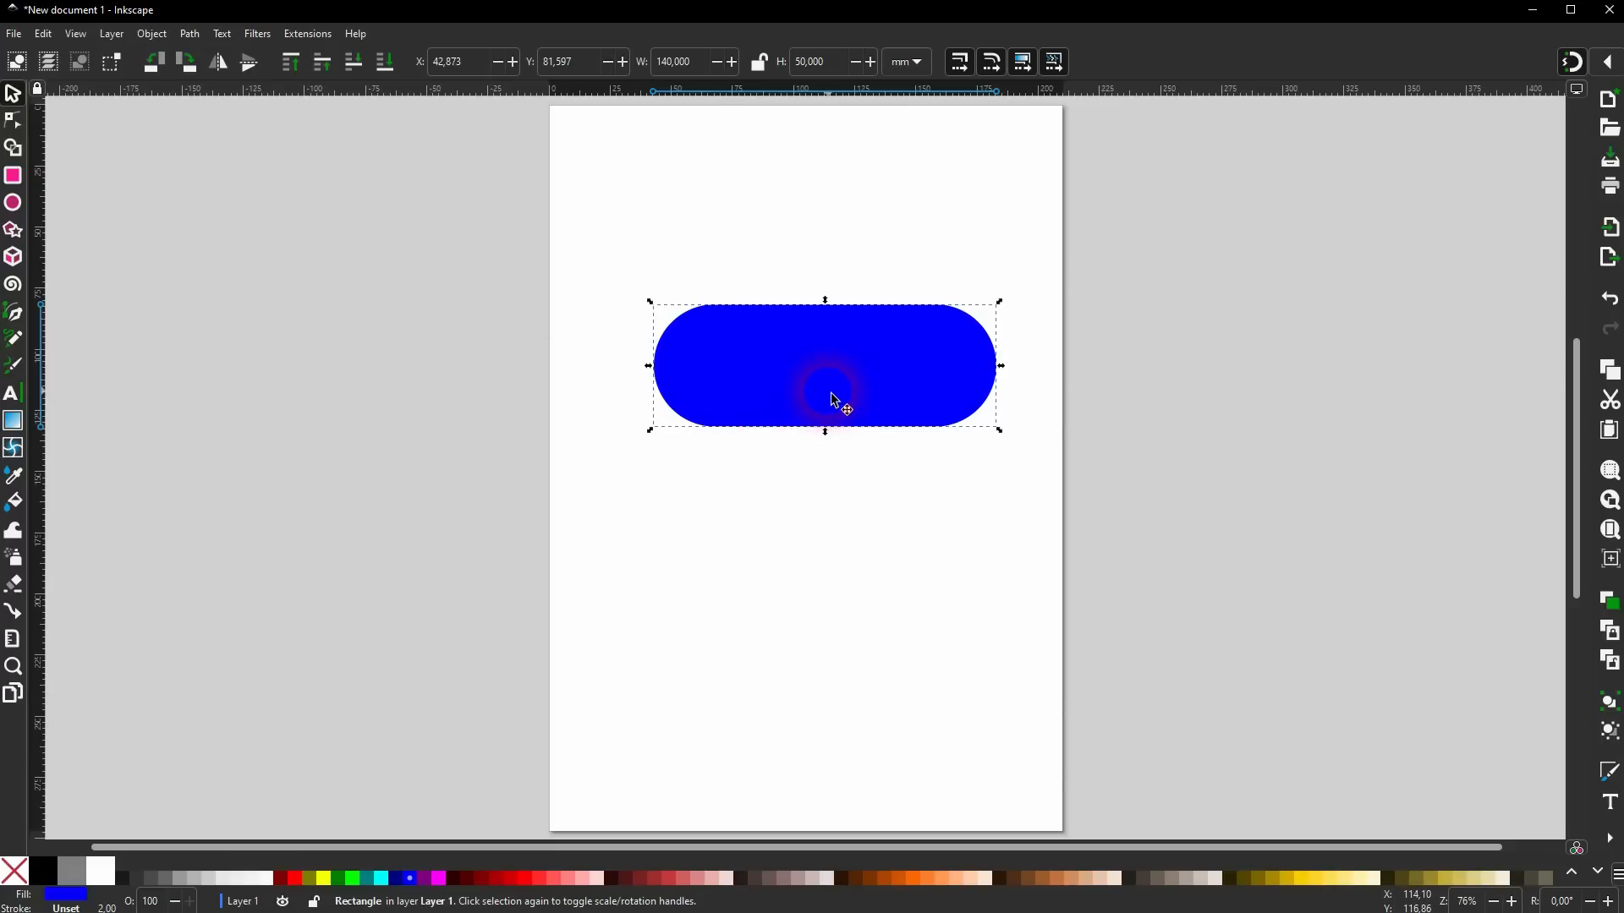
key(ctrl+d)
drag(833, 399, 888, 560)
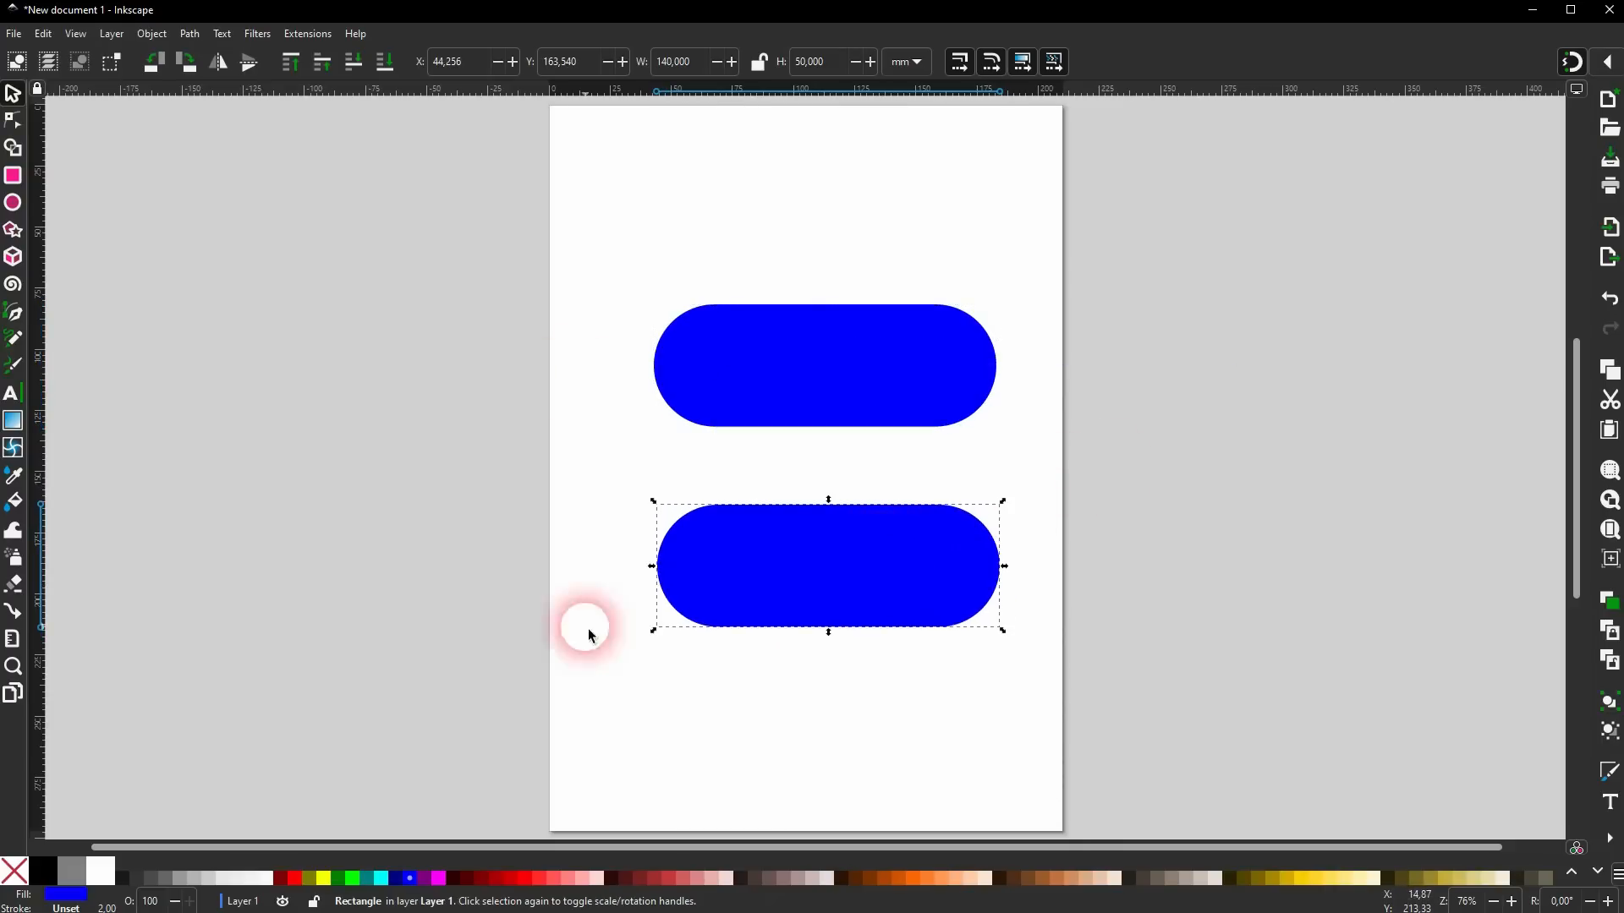
Fill the copy black, lay it exactly over the blue original and open its fill and stroke settings.
click(44, 870)
drag(798, 541, 804, 396)
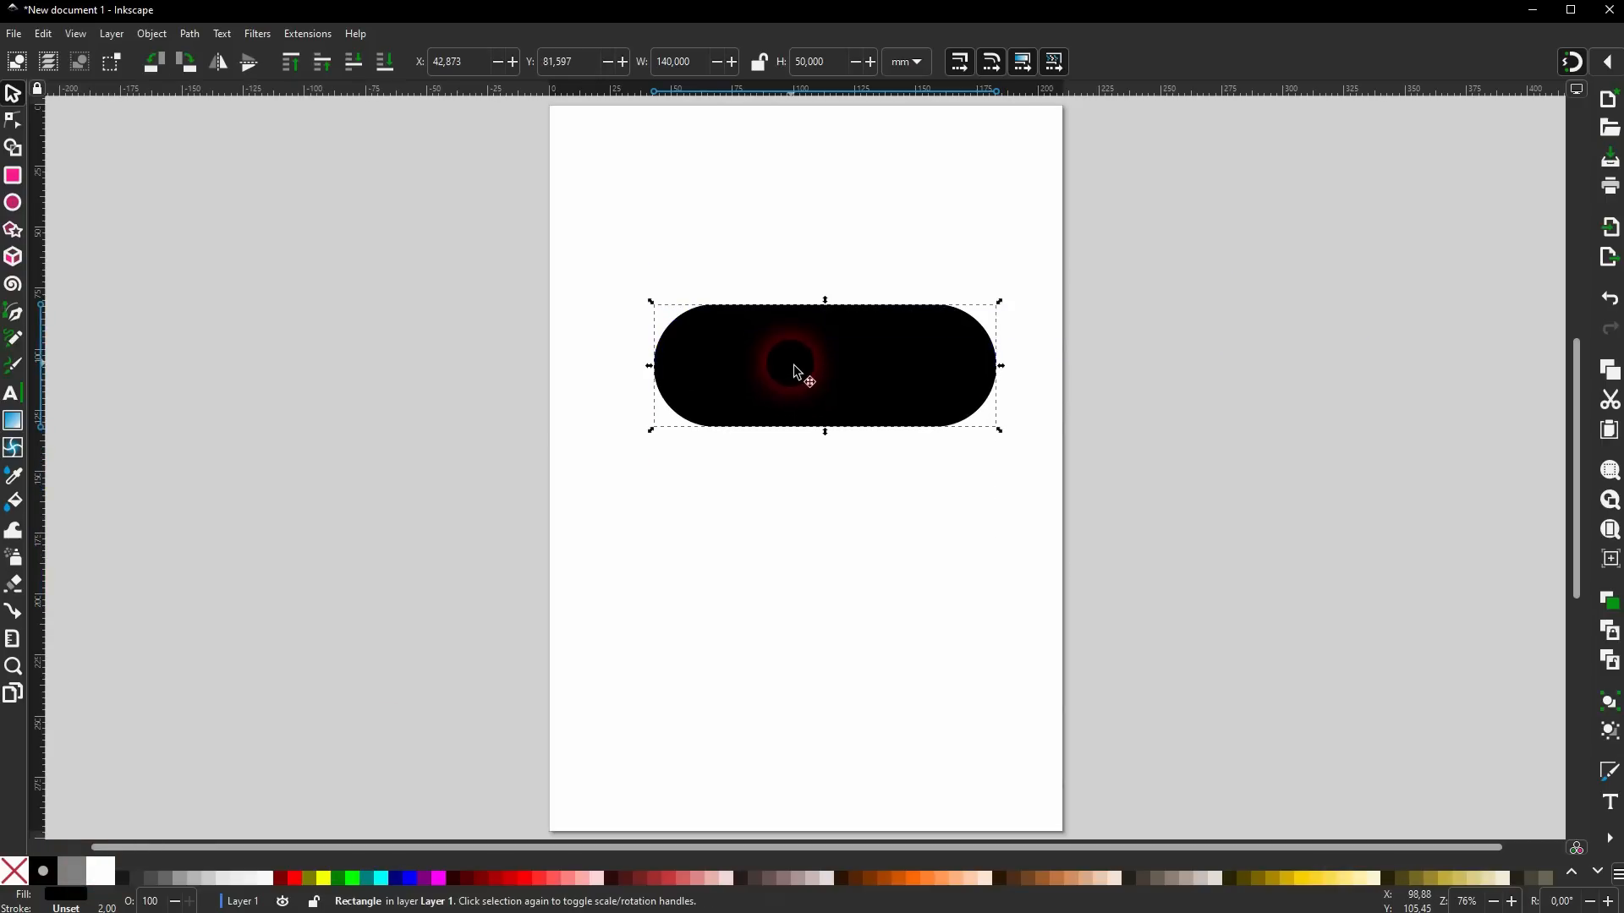
click(152, 35)
click(168, 81)
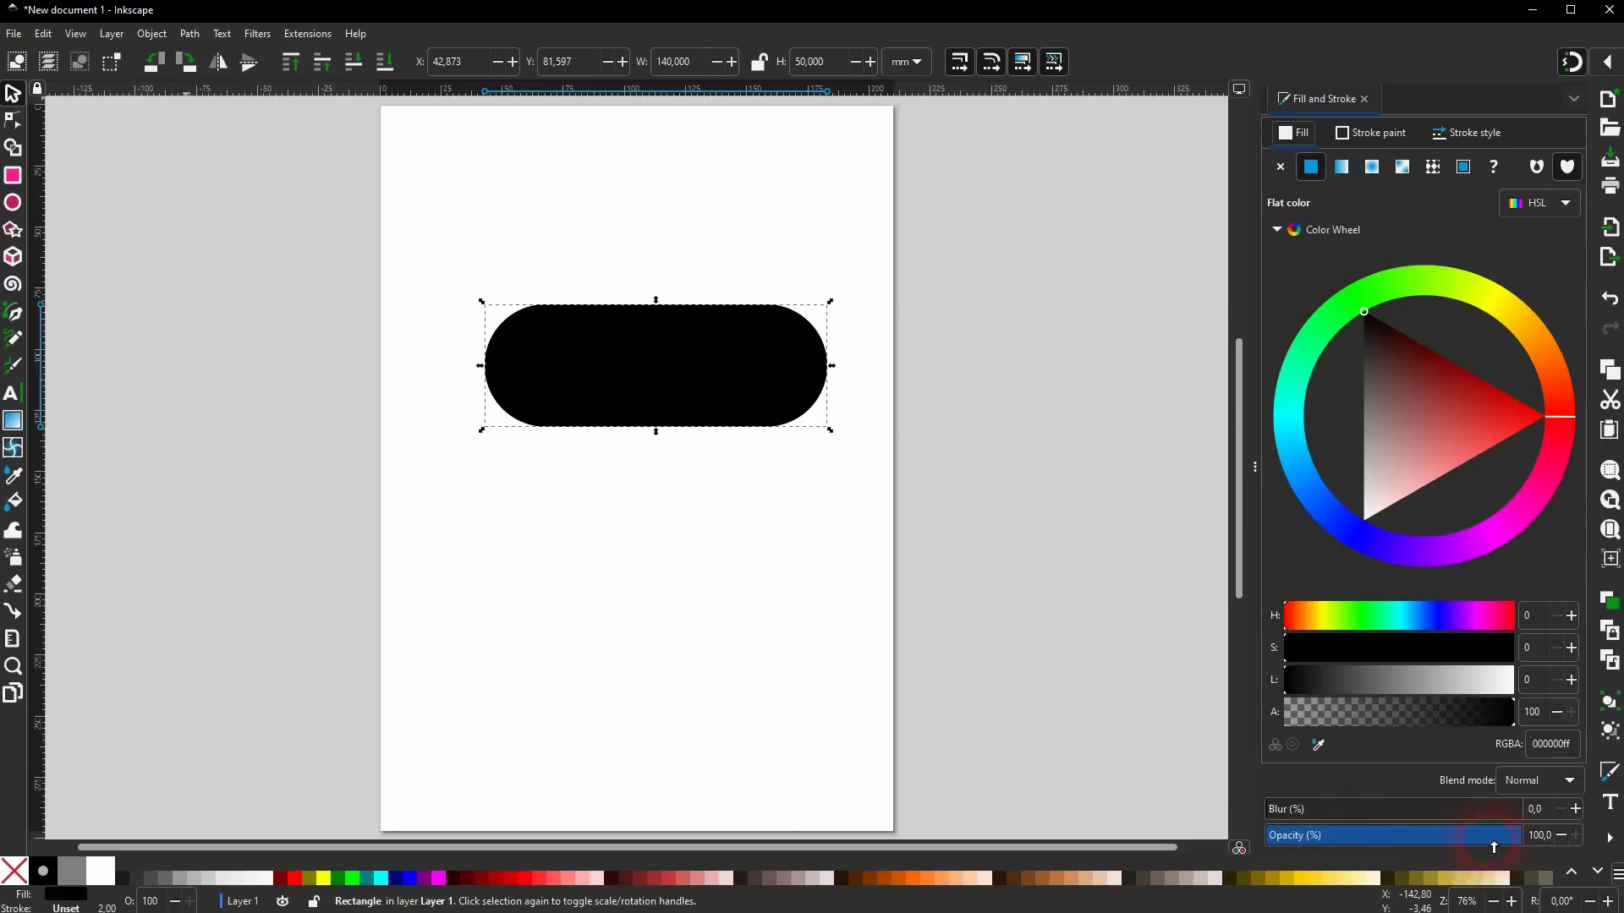
Try different opacity and blur values on the black copy, moving it below the blue shape and back over it.
drag(1279, 837, 1510, 836)
drag(670, 406, 657, 559)
drag(1527, 840, 1573, 842)
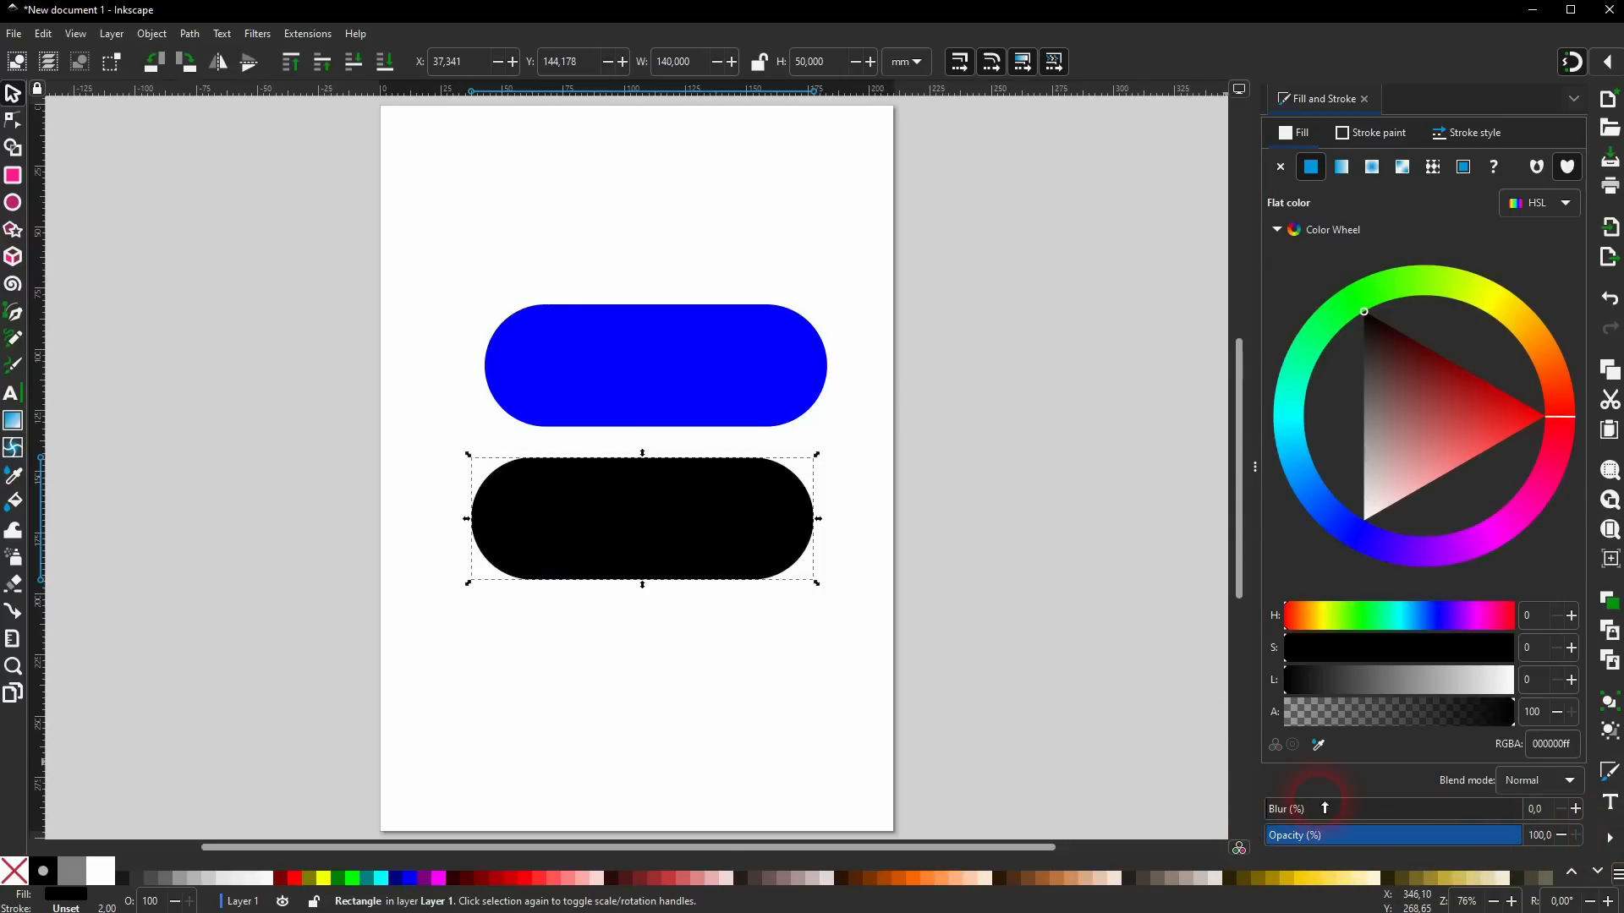
drag(668, 539, 673, 385)
click(1297, 810)
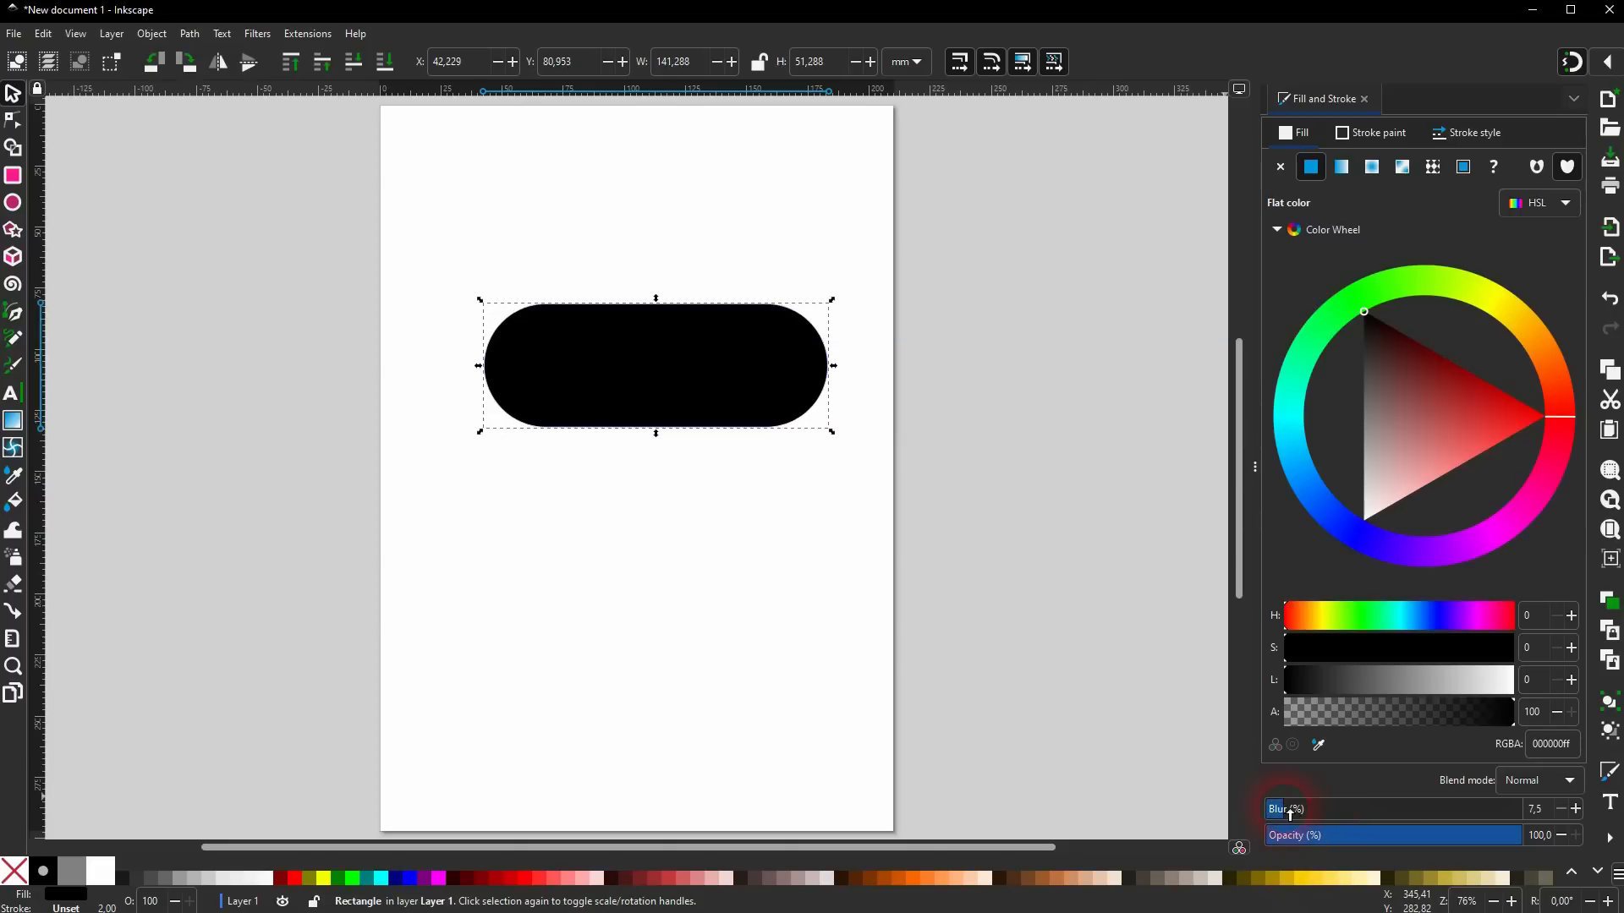
drag(1302, 812, 1268, 809)
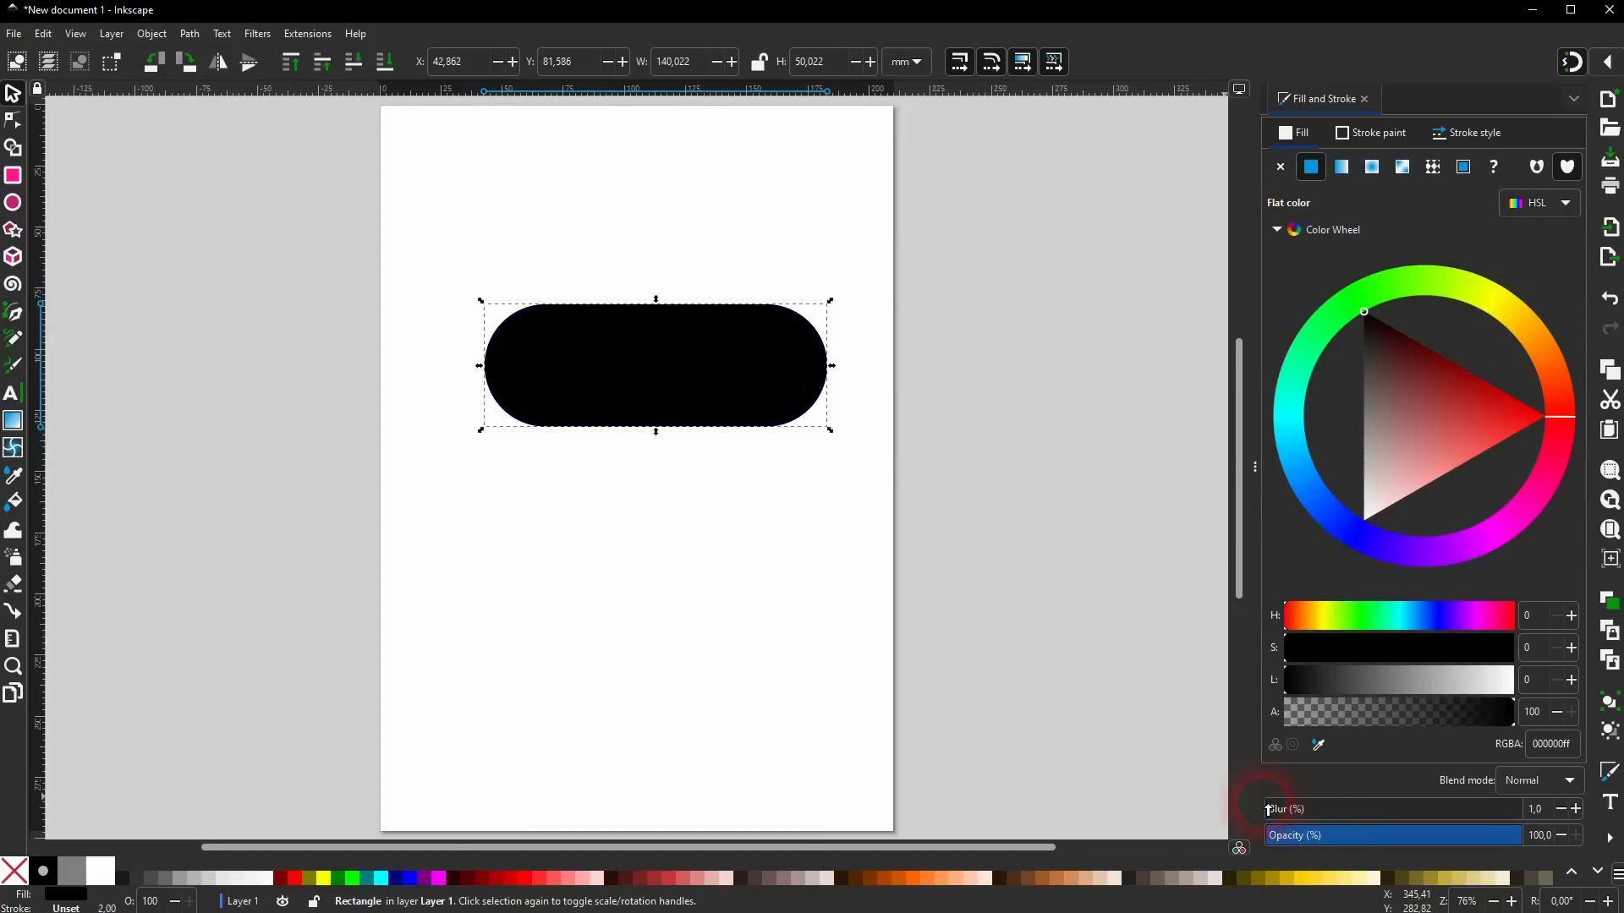
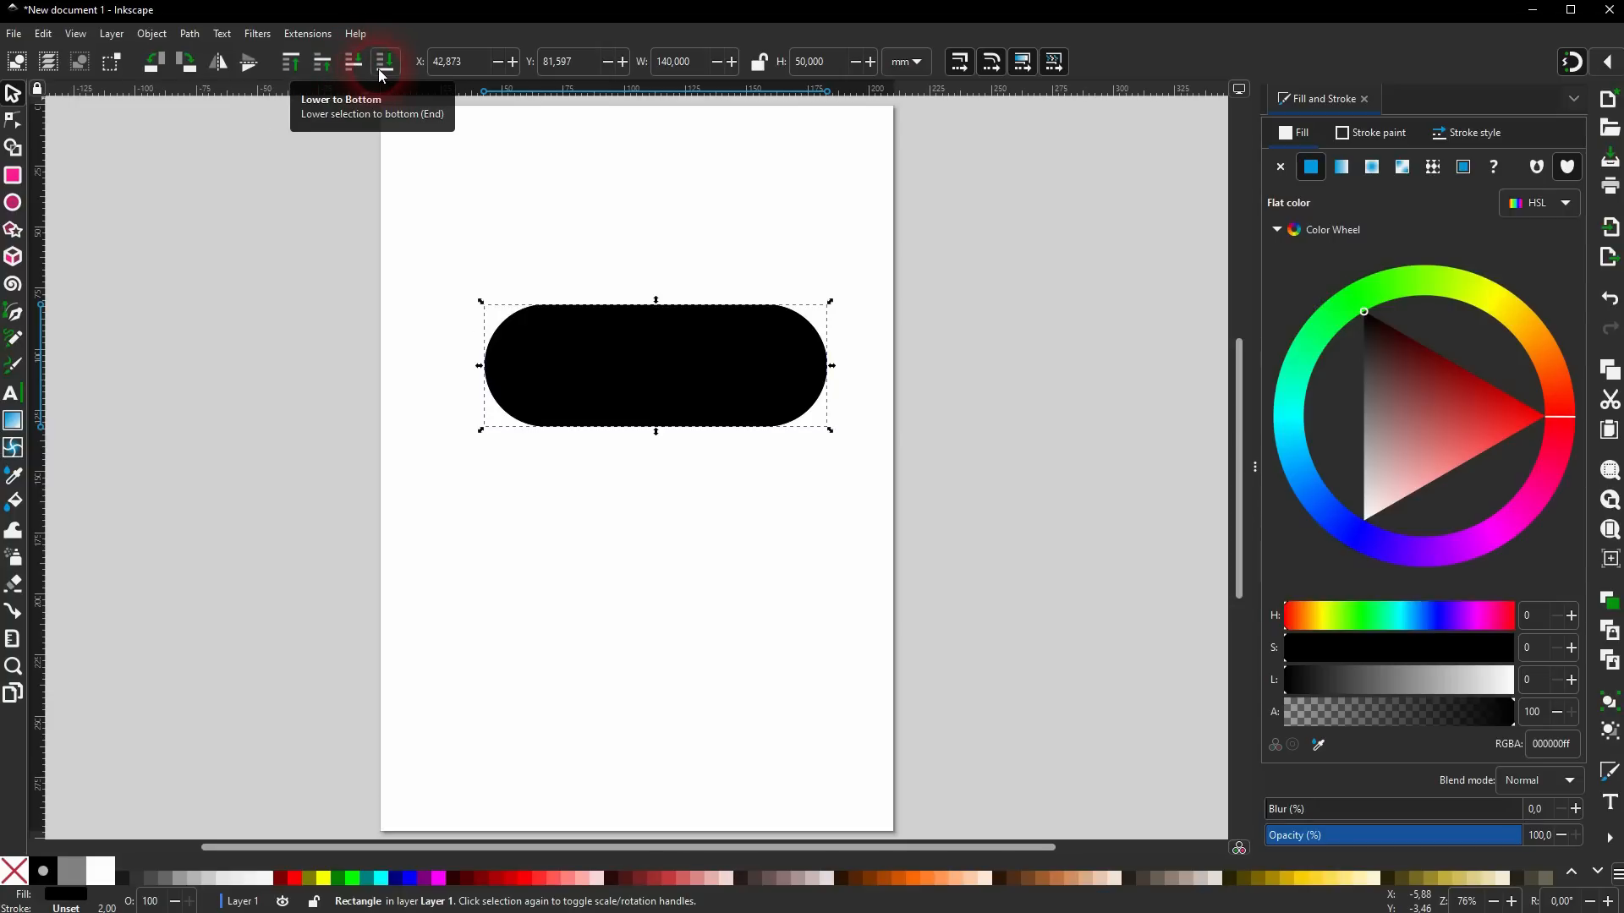
Lower the black copy to the bottom, behind the blue shape, and set its blur to 28.4%.
click(378, 68)
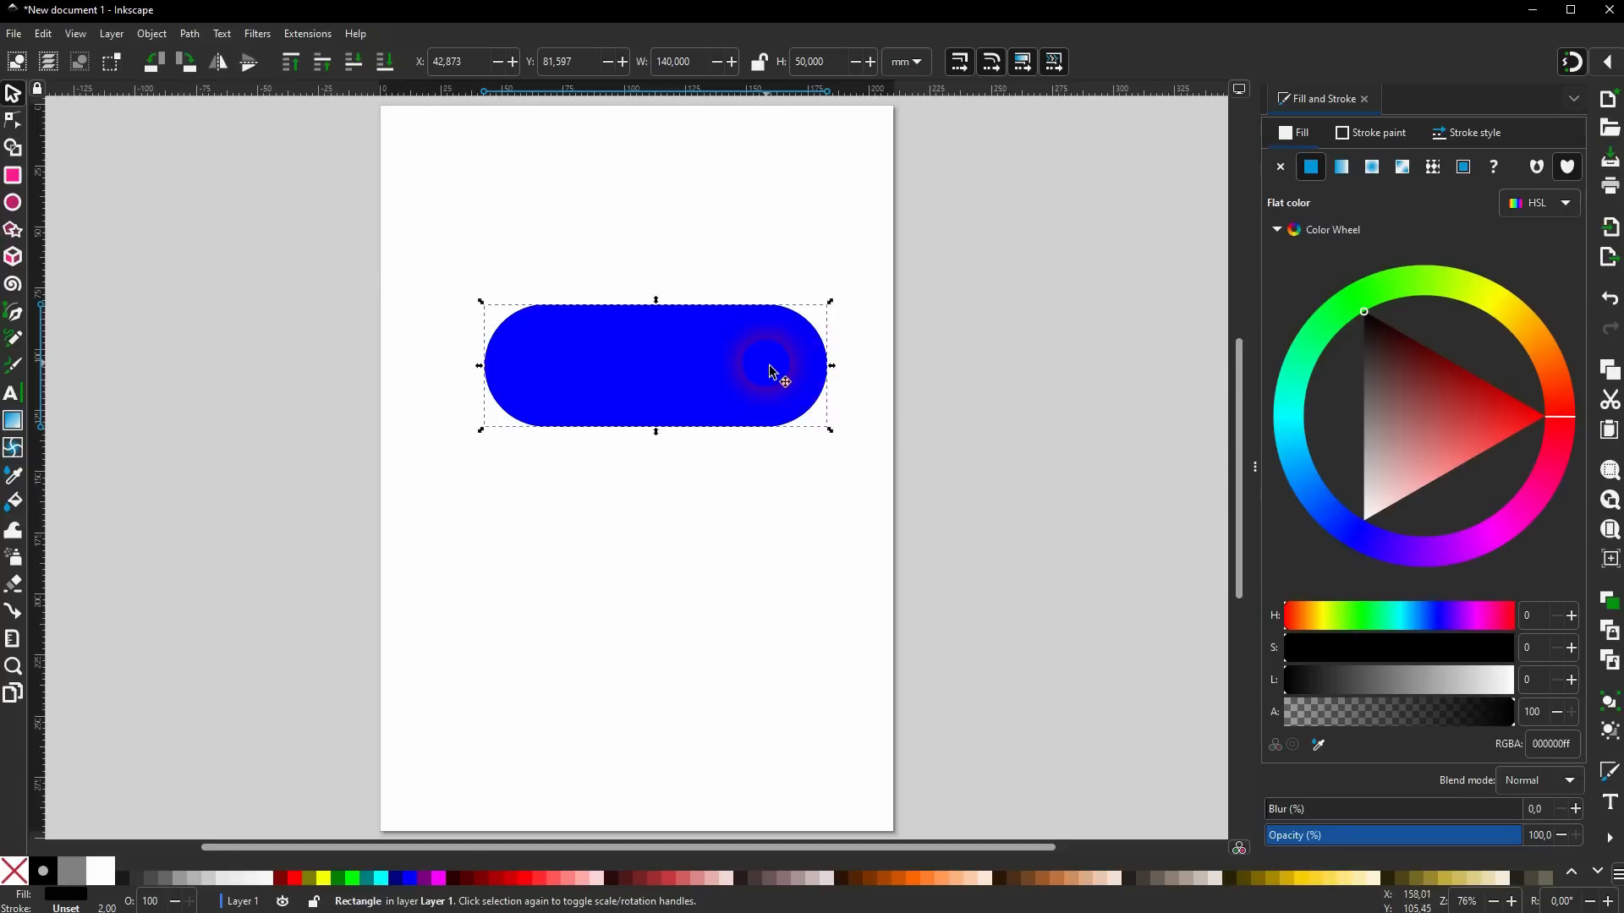
drag(1295, 814, 1344, 817)
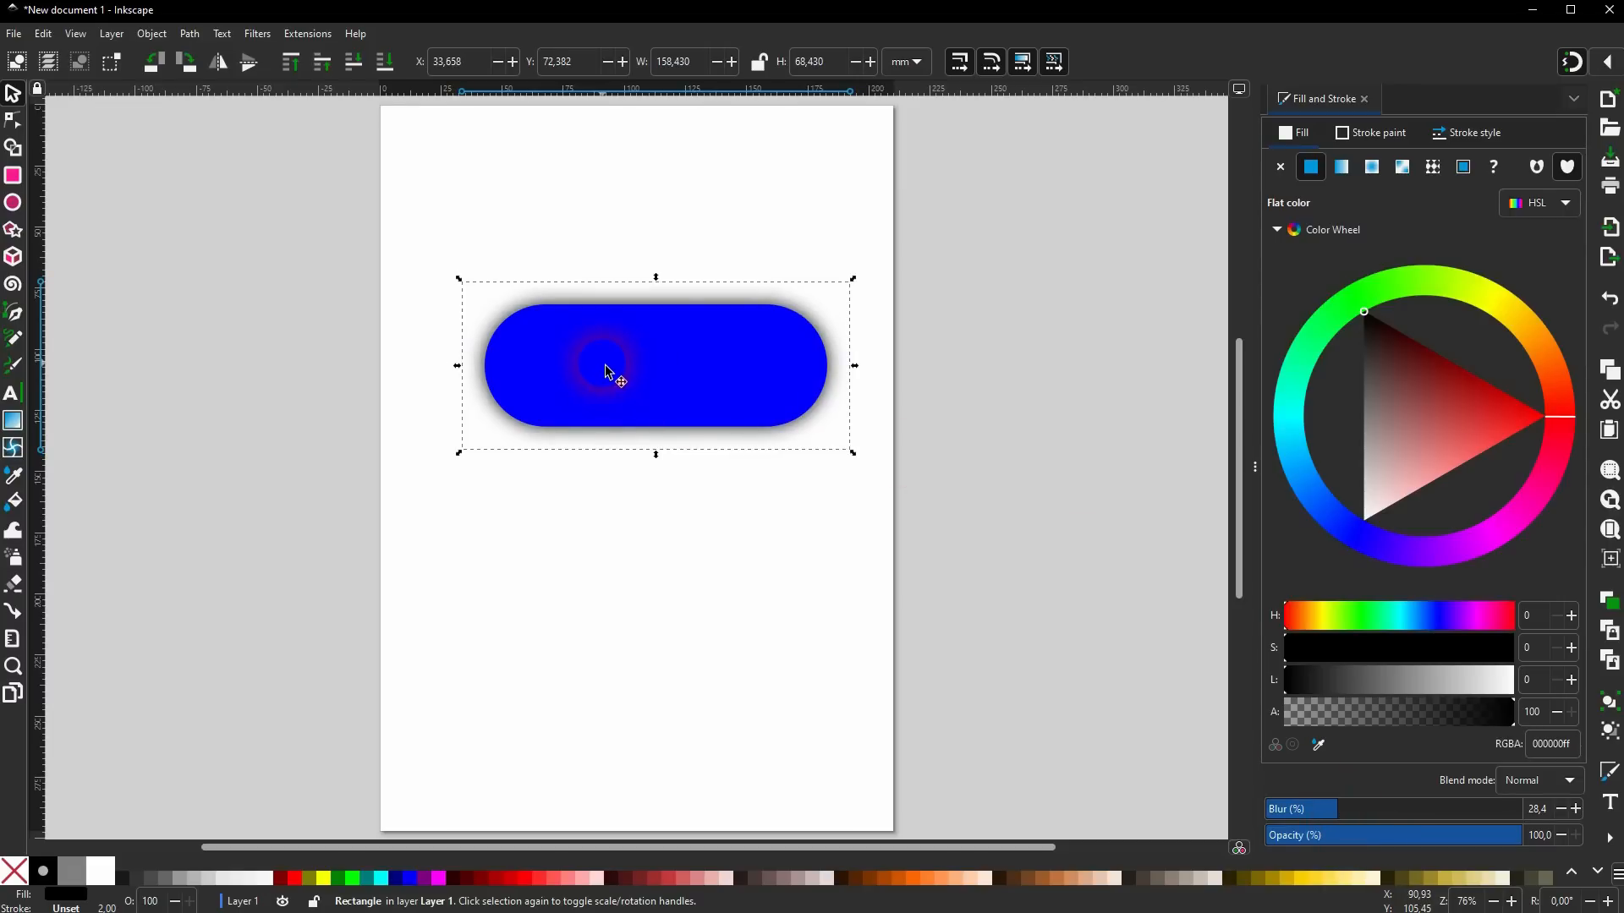
Nudge the blurred black shape about 5 mm right and 6 mm down to form a drop shadow.
key(Down)
key(Down)
key(Down)
key(Down)
key(Down)
key(Down)
key(Down)
key(Down)
key(Down)
key(Down)
key(Down)
key(Down)
key(Down)
key(Right)
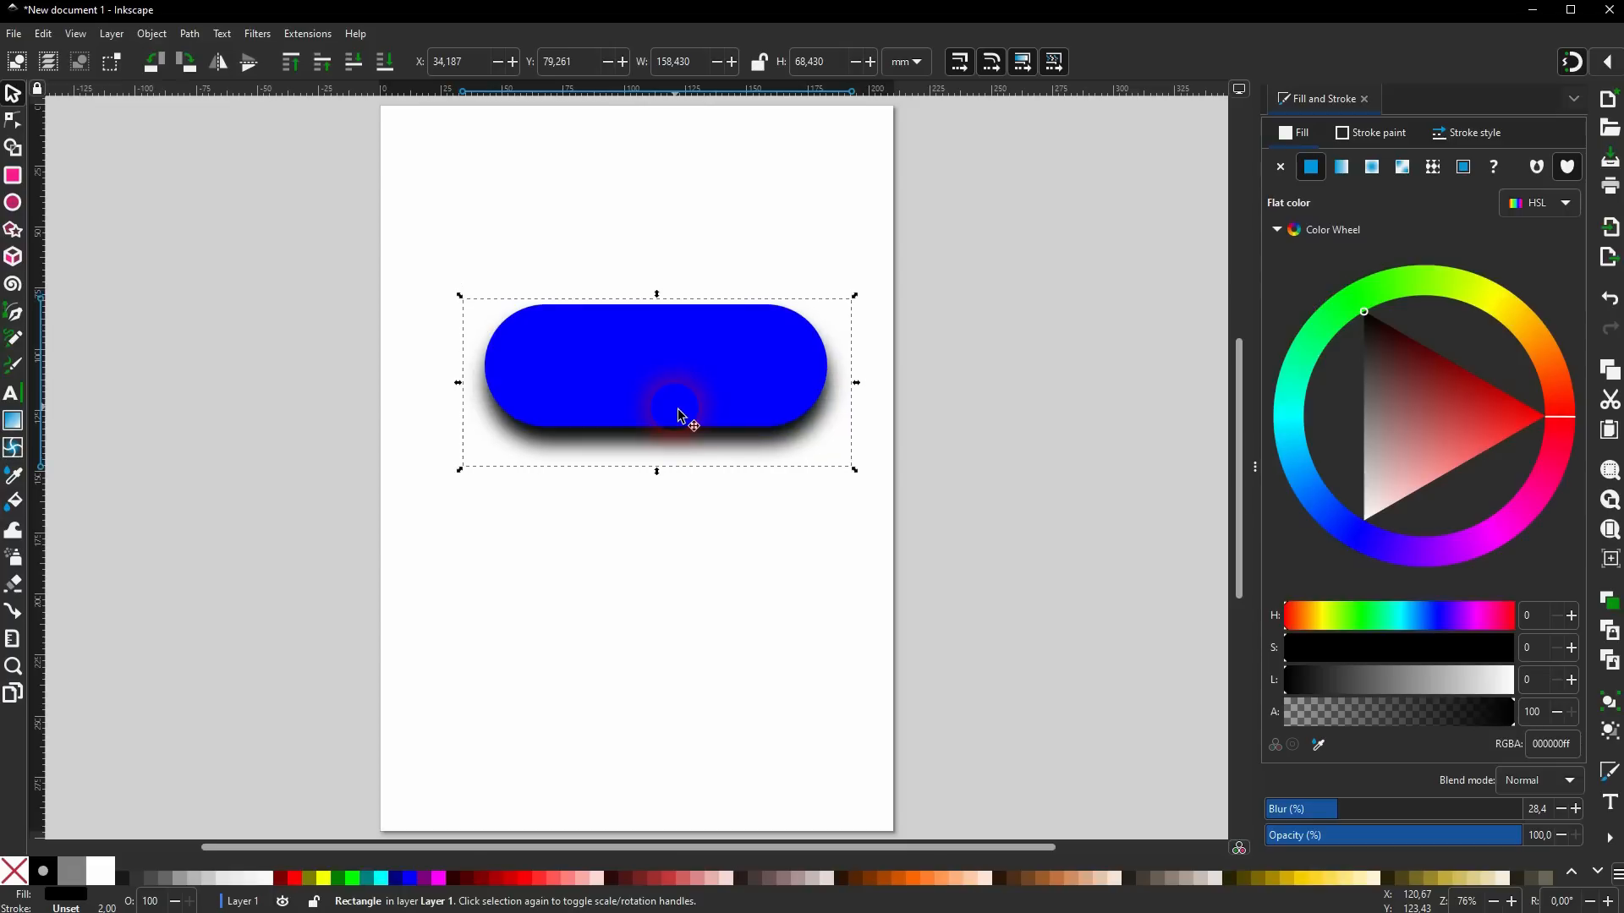
key(Right)
key(Right)
key(Right)
key(Right)
key(Right)
key(Right)
key(Right)
key(Right)
key(Right)
key(Right)
key(Right)
key(Right)
key(Right)
key(Left)
key(Left)
key(Left)
key(Up)
key(Up)
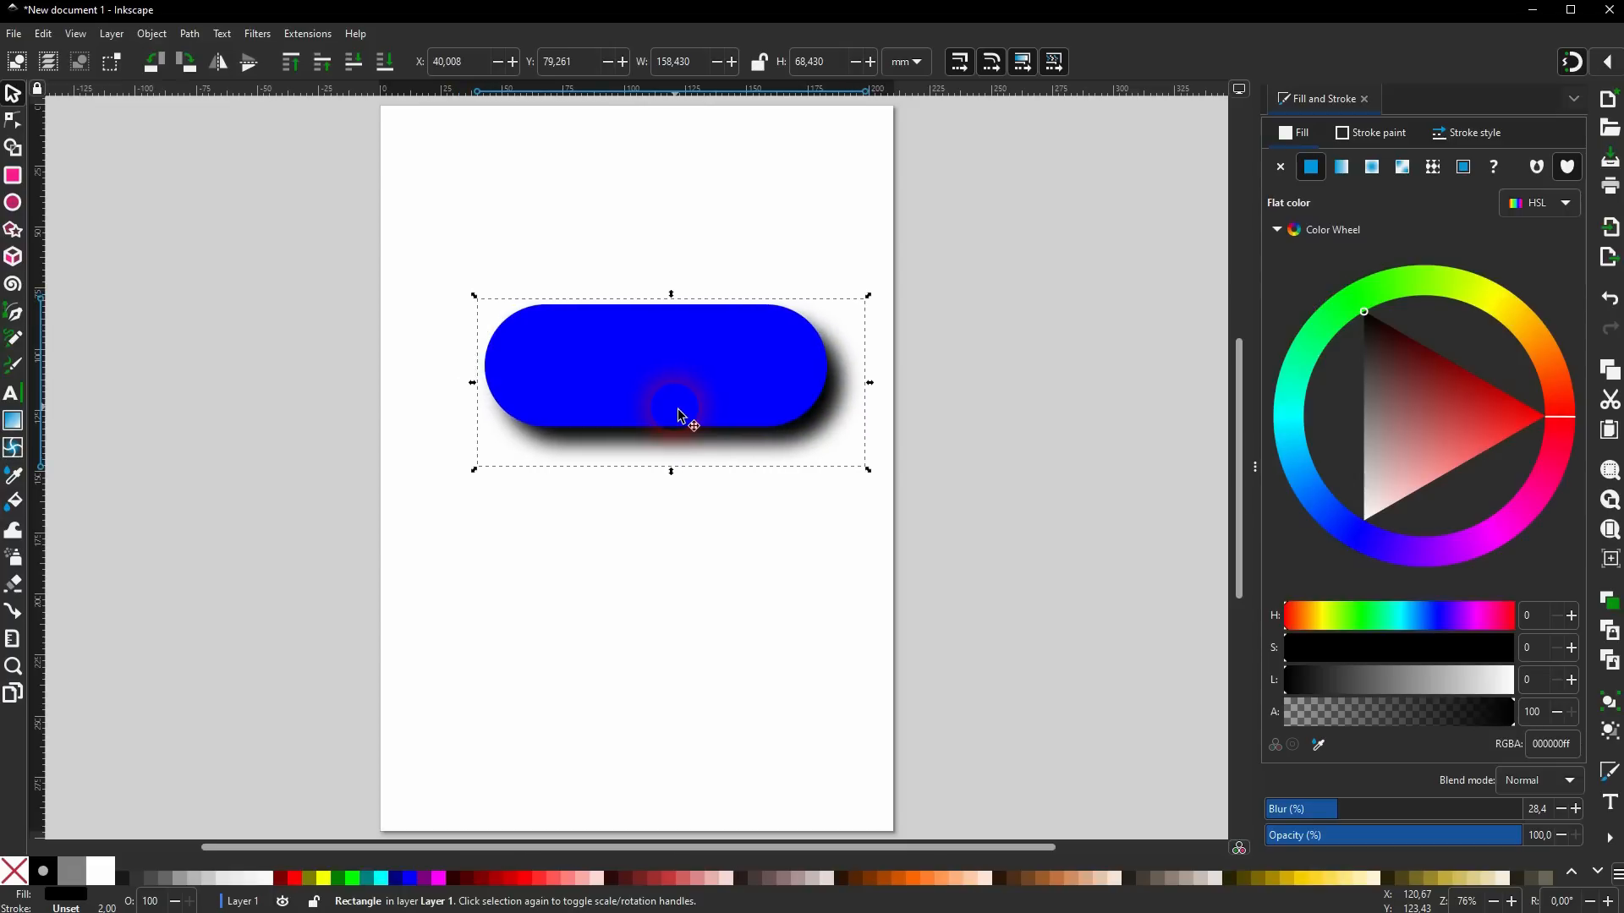
key(Left)
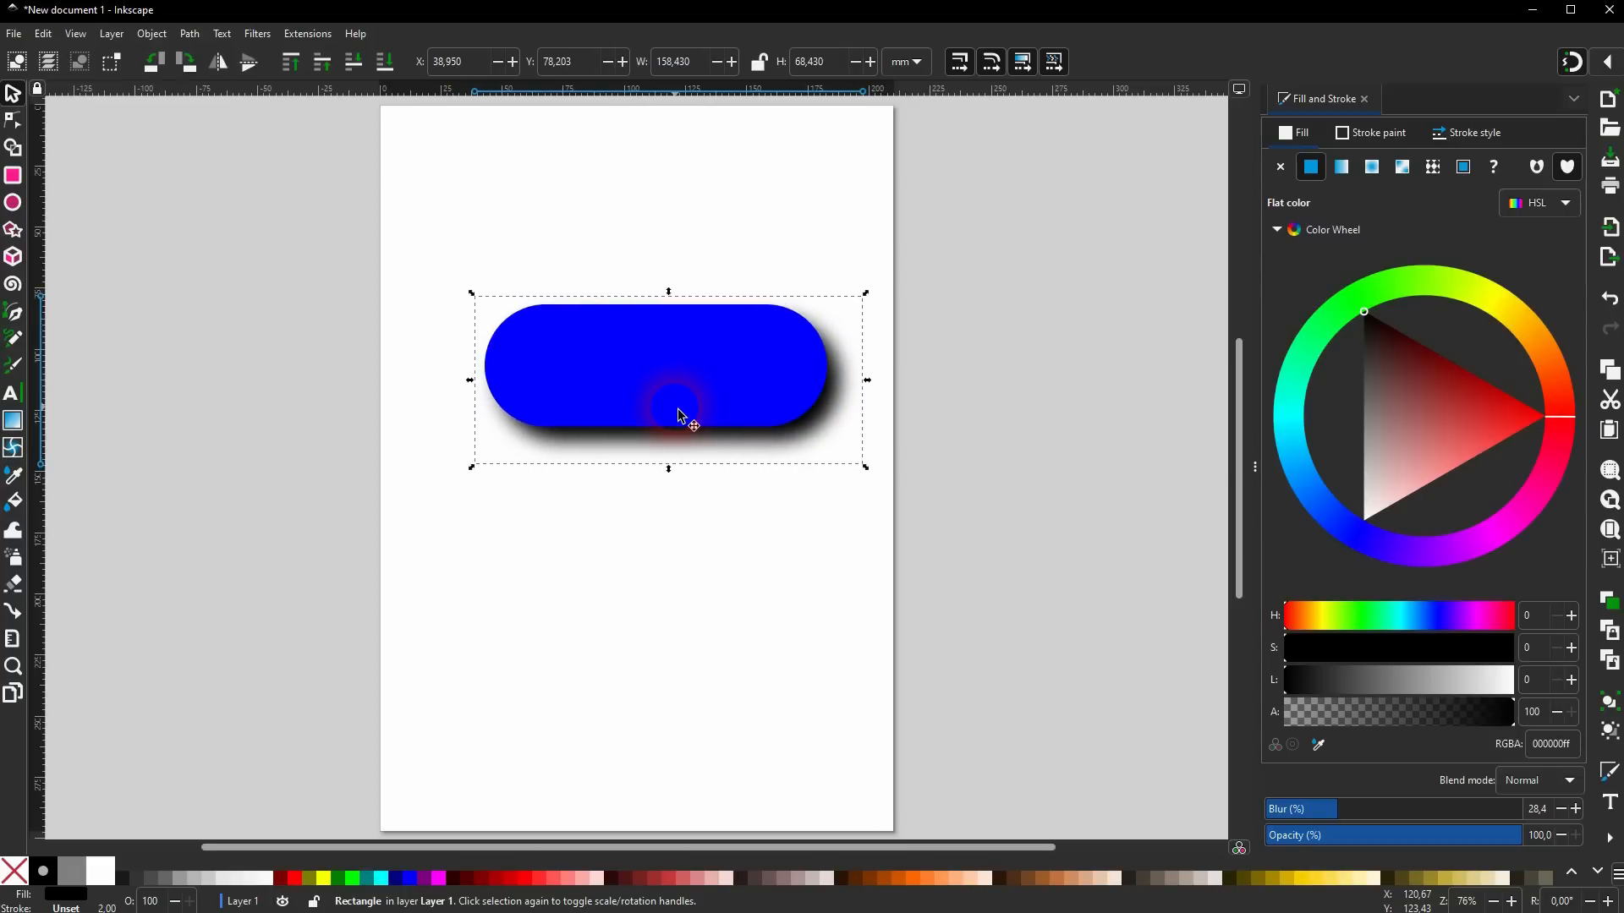
Edit the shadow with the Node tool, stretching its upper-left corner outward beyond the blue shape.
click(14, 125)
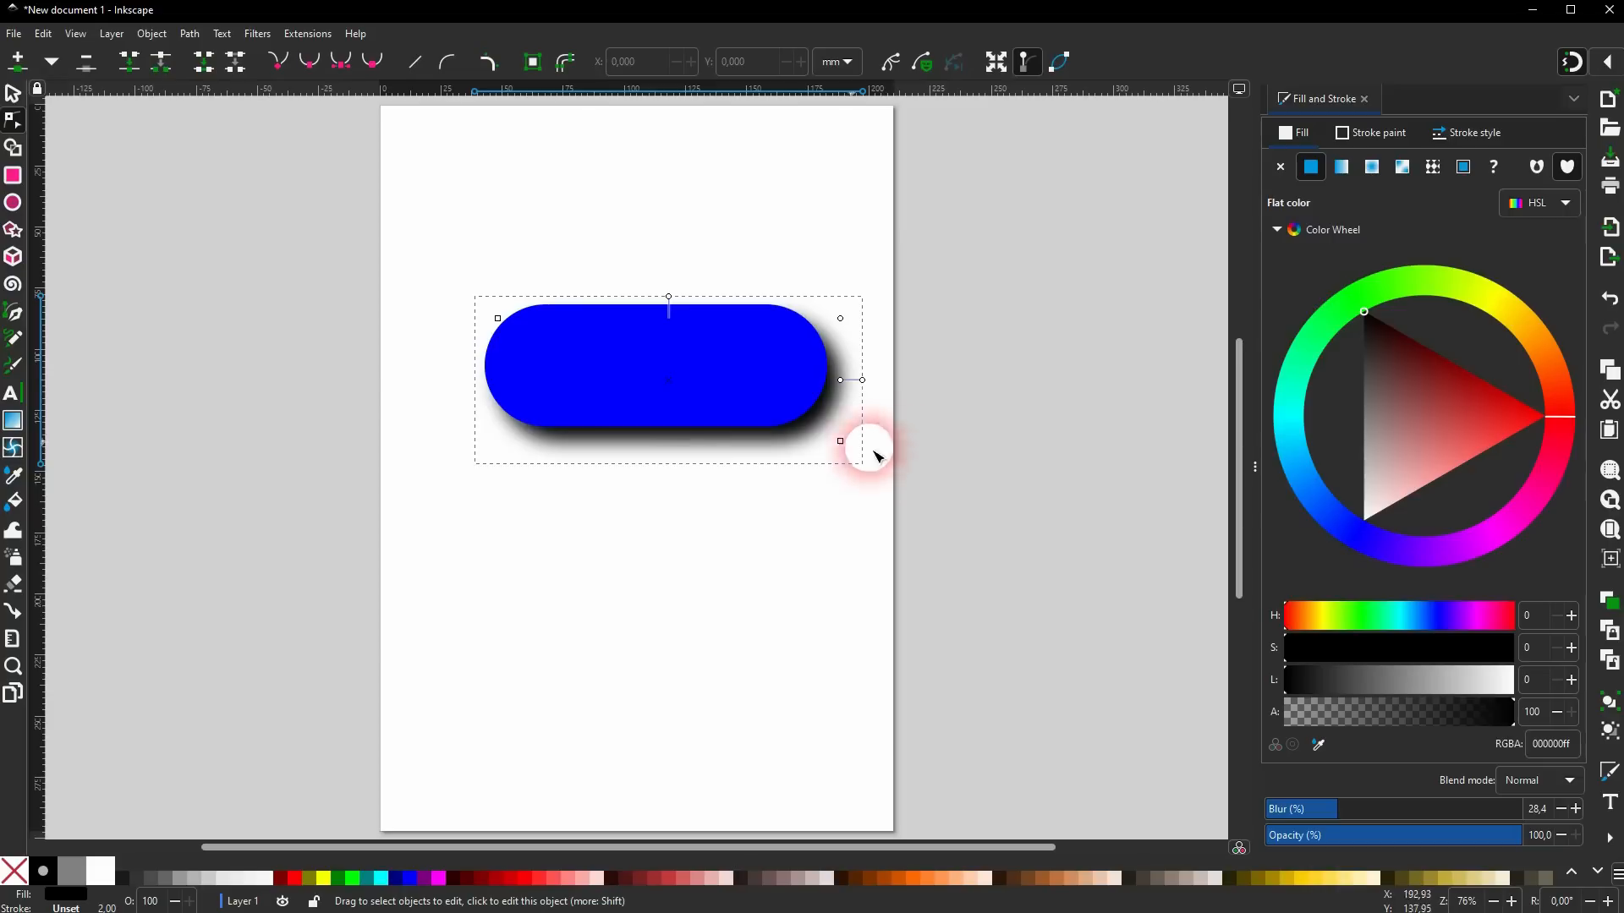
drag(499, 319, 421, 268)
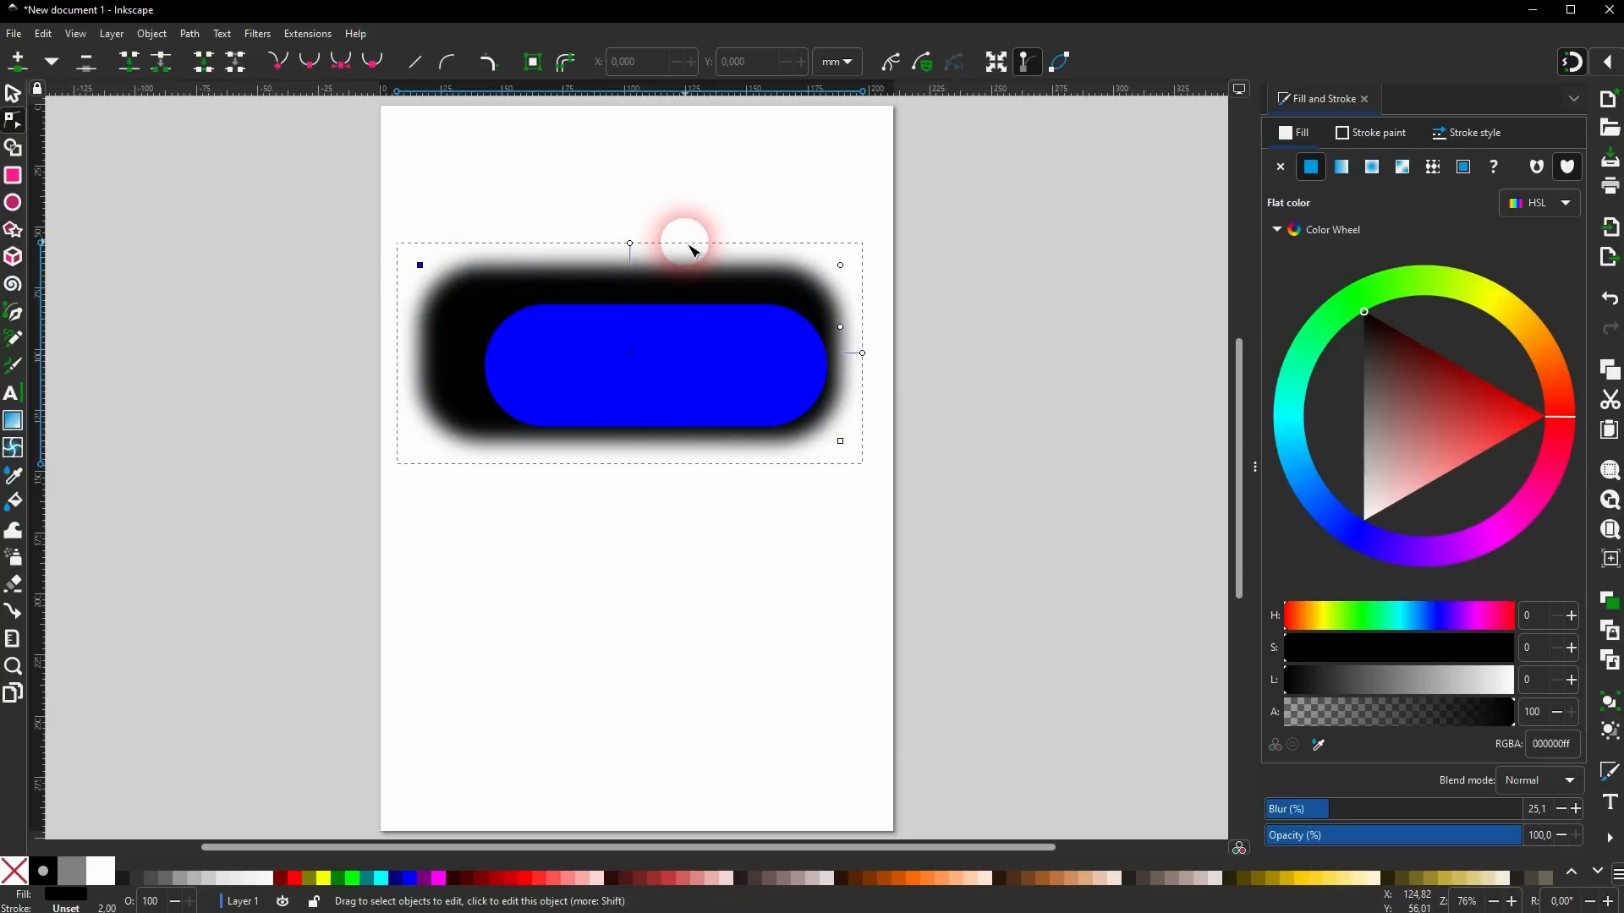
Undo the shadow's upper-left stretch and try stretching its lower-right corner outward, reverting that change too.
key(ctrl+z)
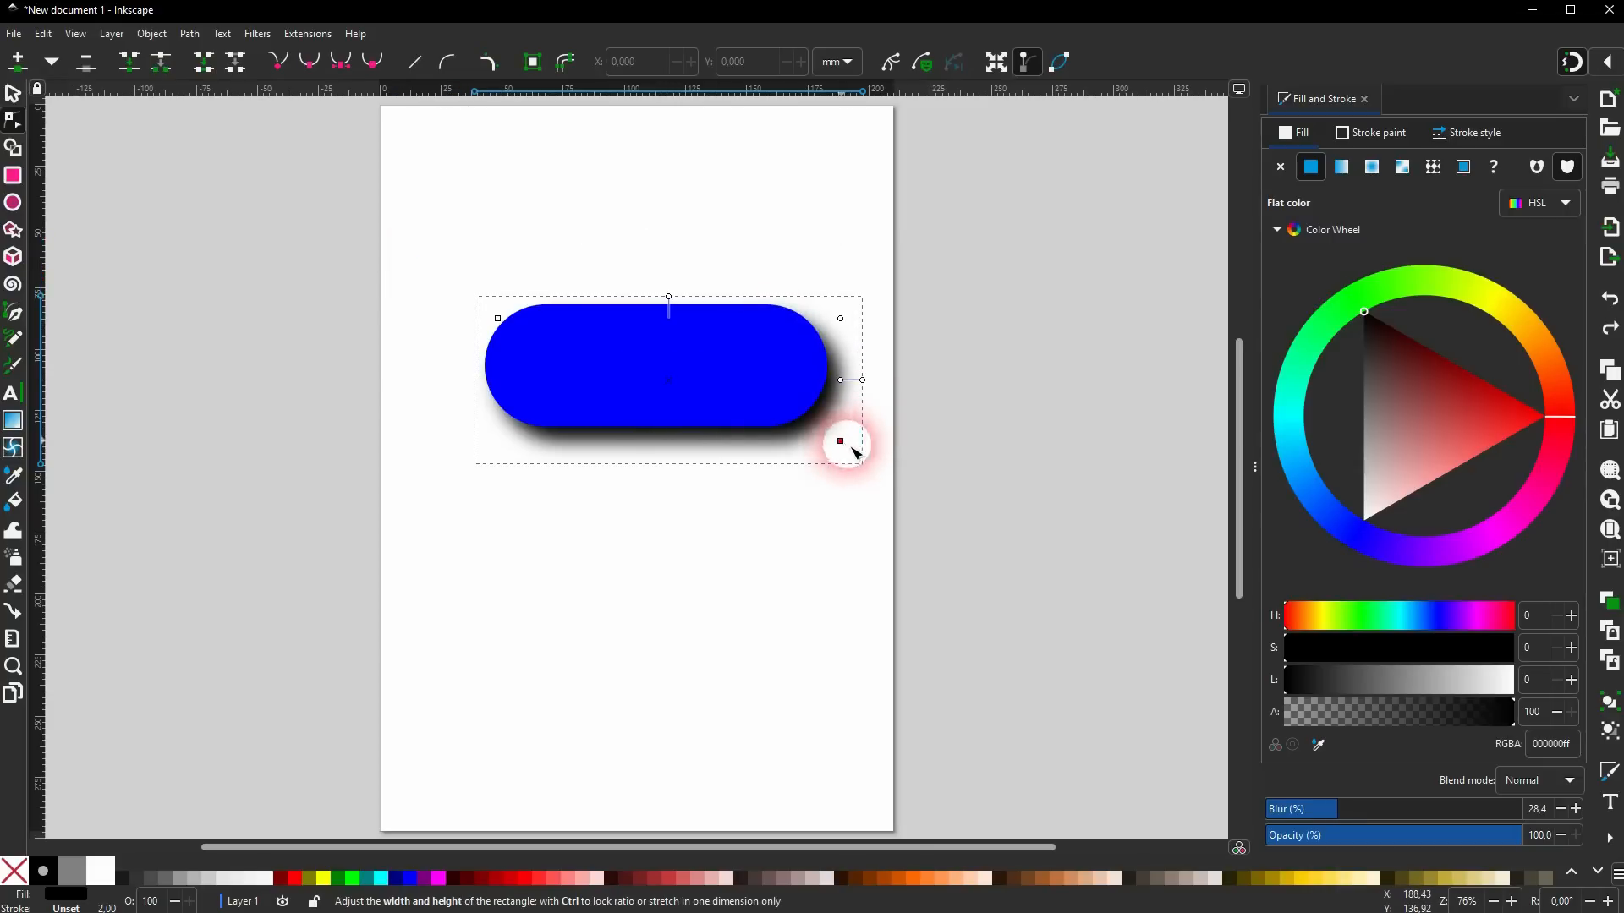
drag(841, 441, 935, 519)
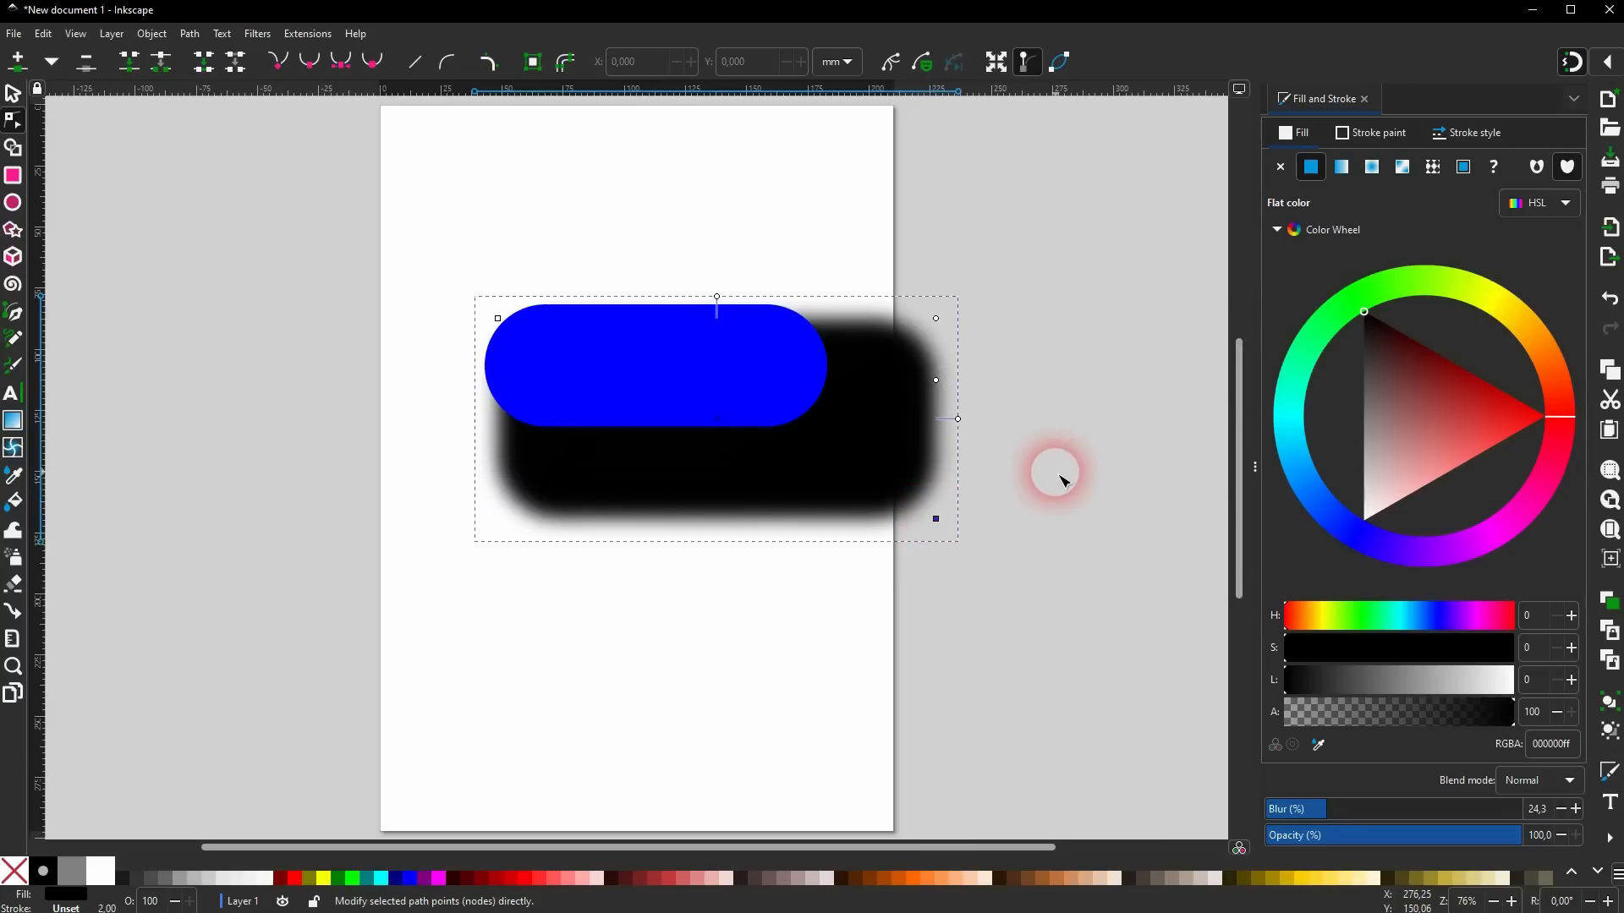
key(ctrl+z)
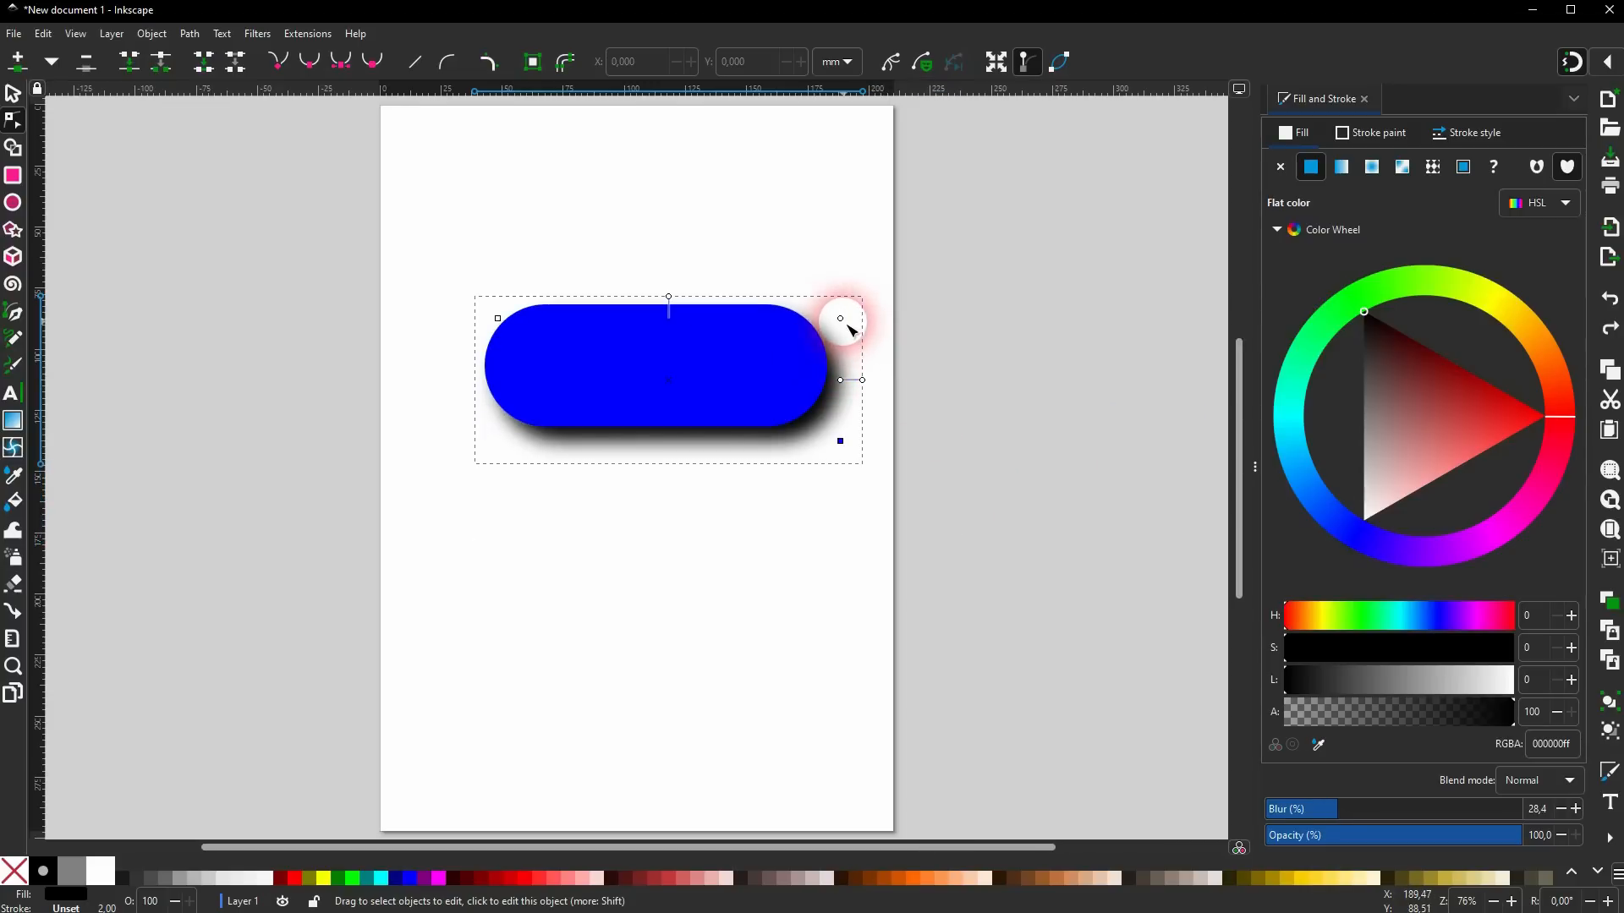
Try the shadow's corner-rounding handle and its horizontal and vertical blur handles, undo the changes, and deselect the shadow.
drag(844, 321, 1064, 422)
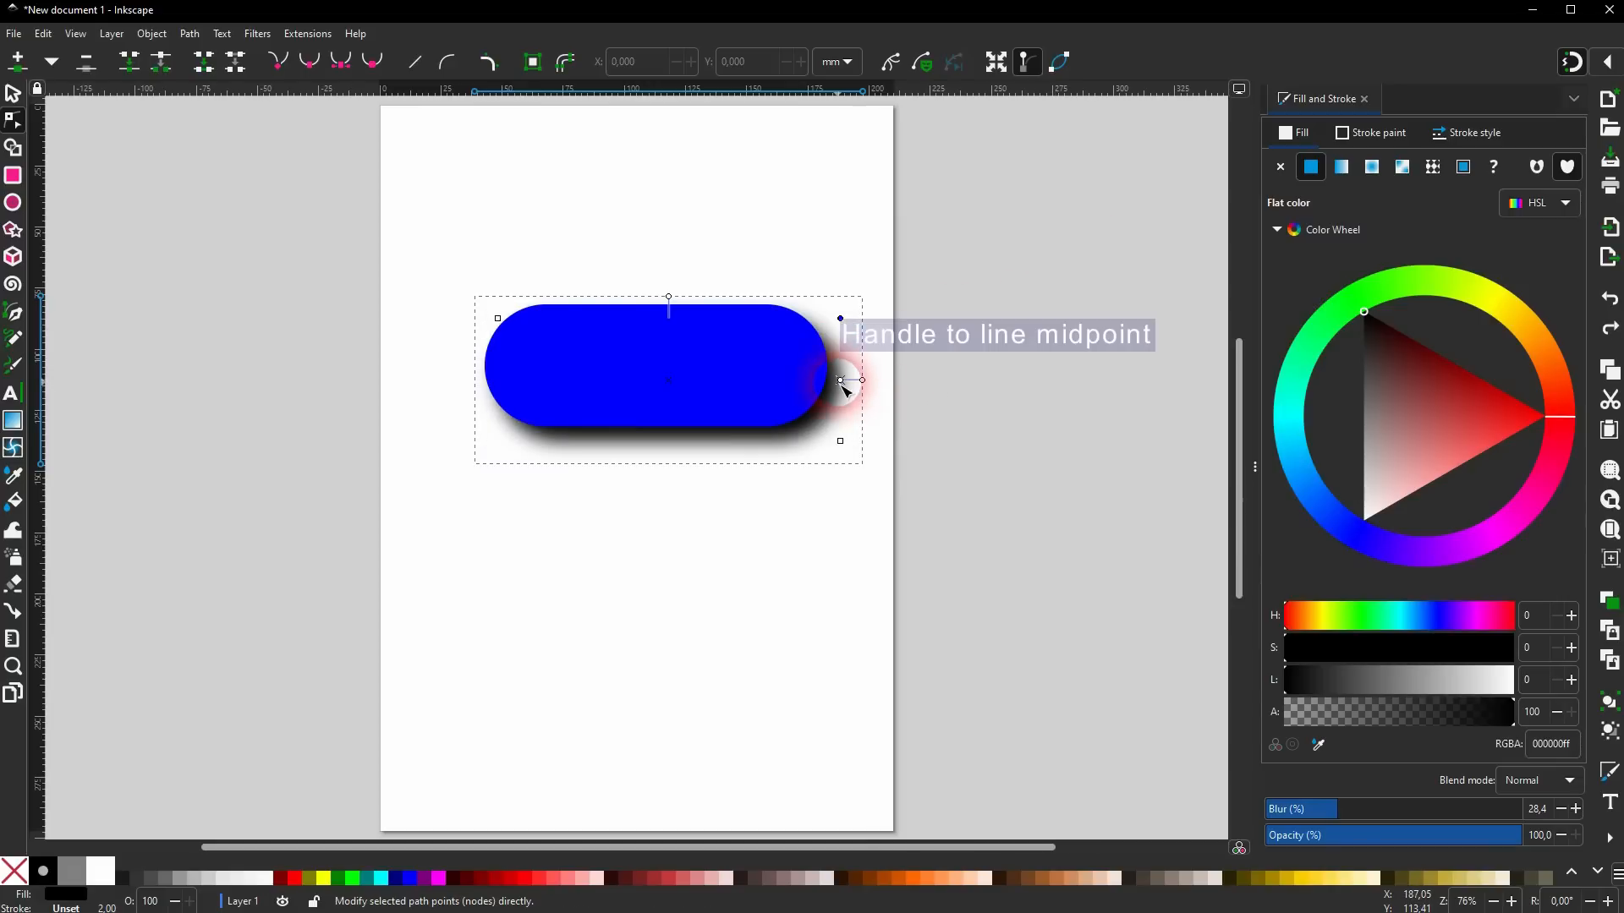
drag(865, 385, 1067, 365)
key(ctrl+z)
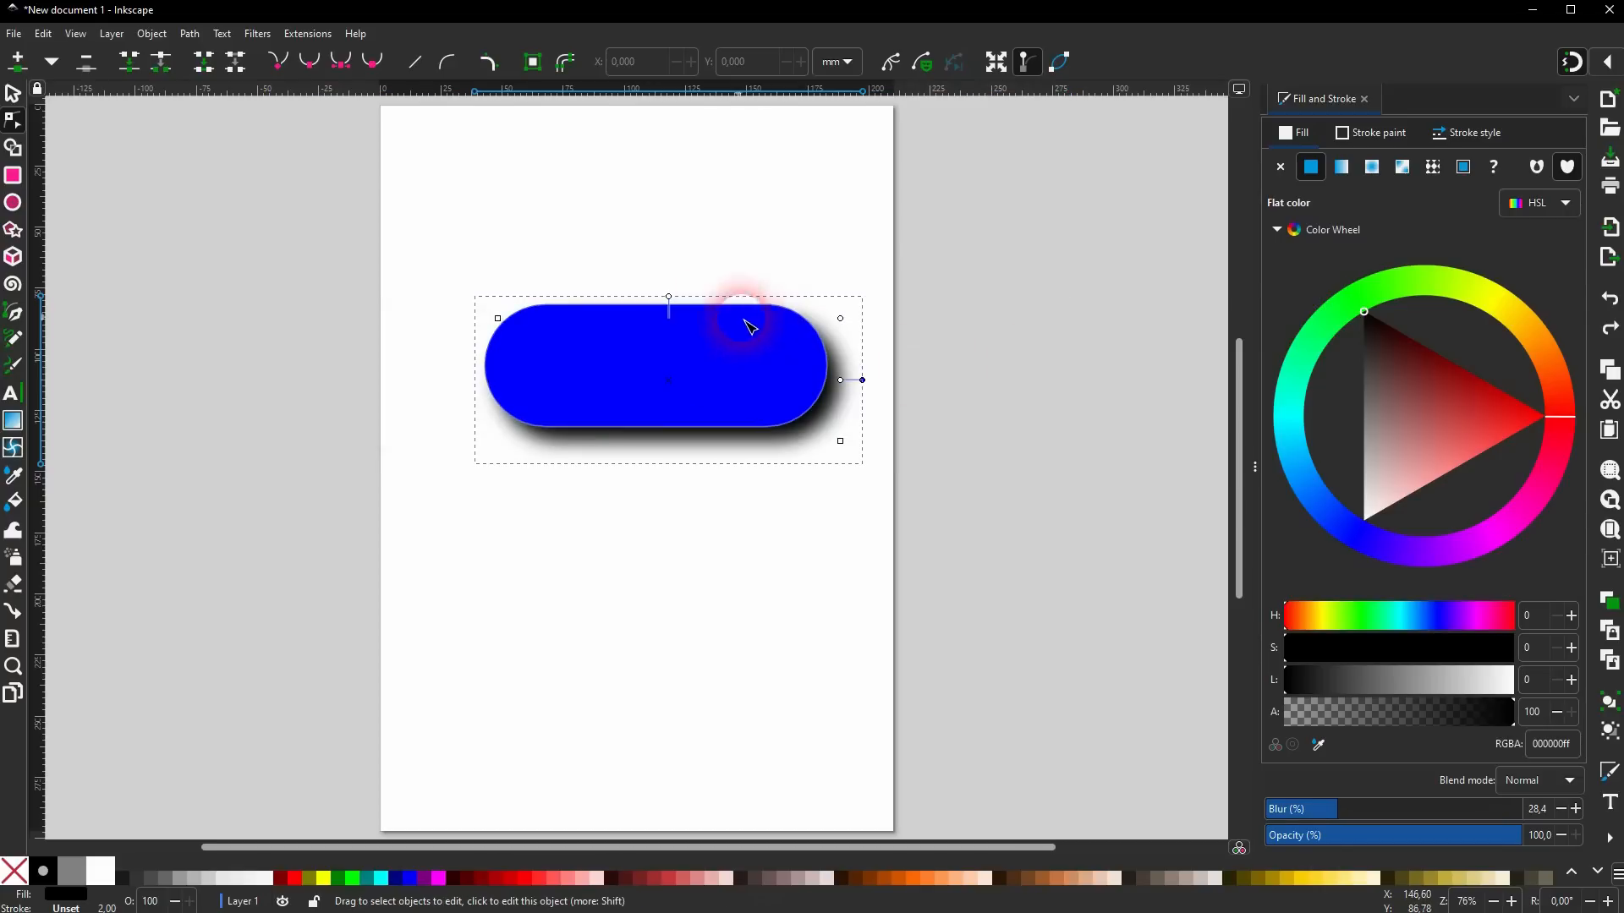
drag(668, 297, 705, 188)
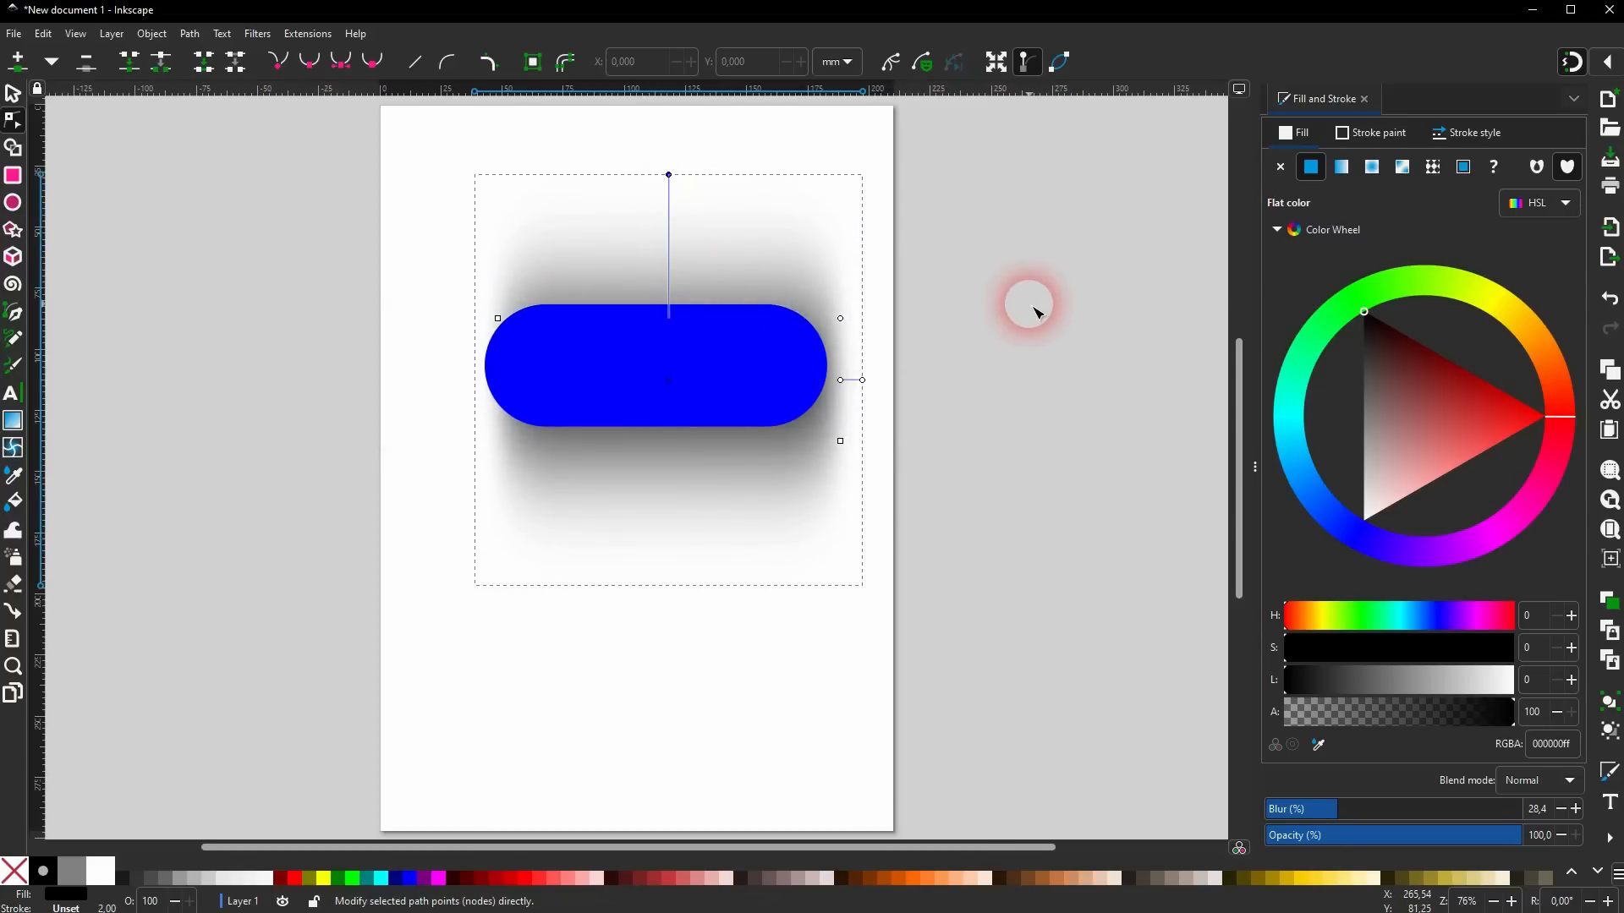
key(ctrl+z)
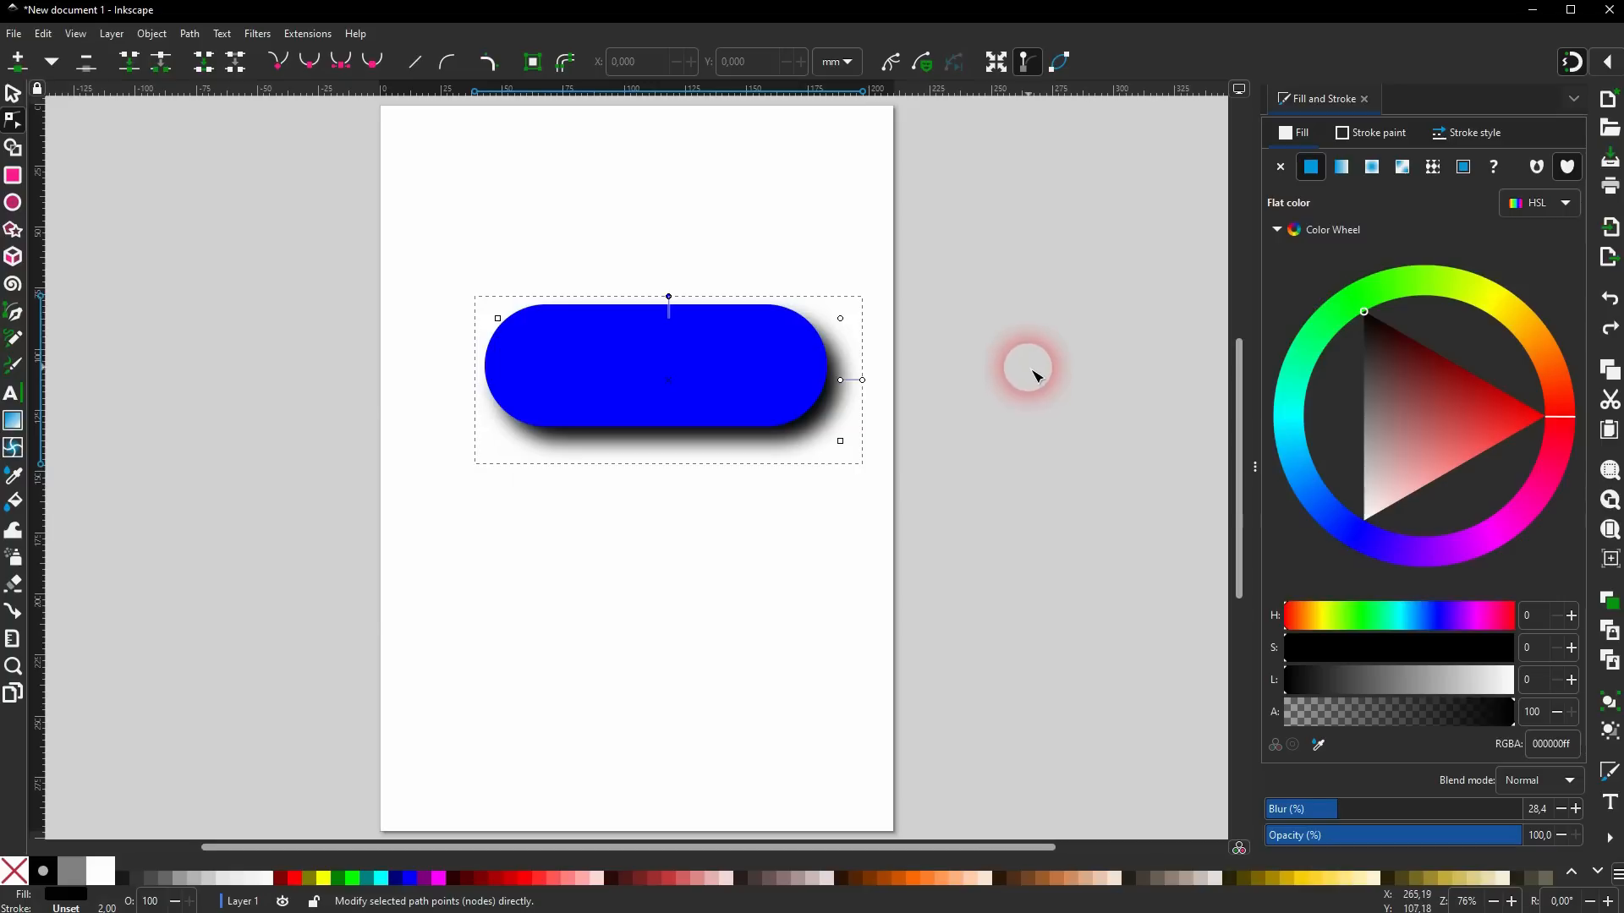
click(16, 94)
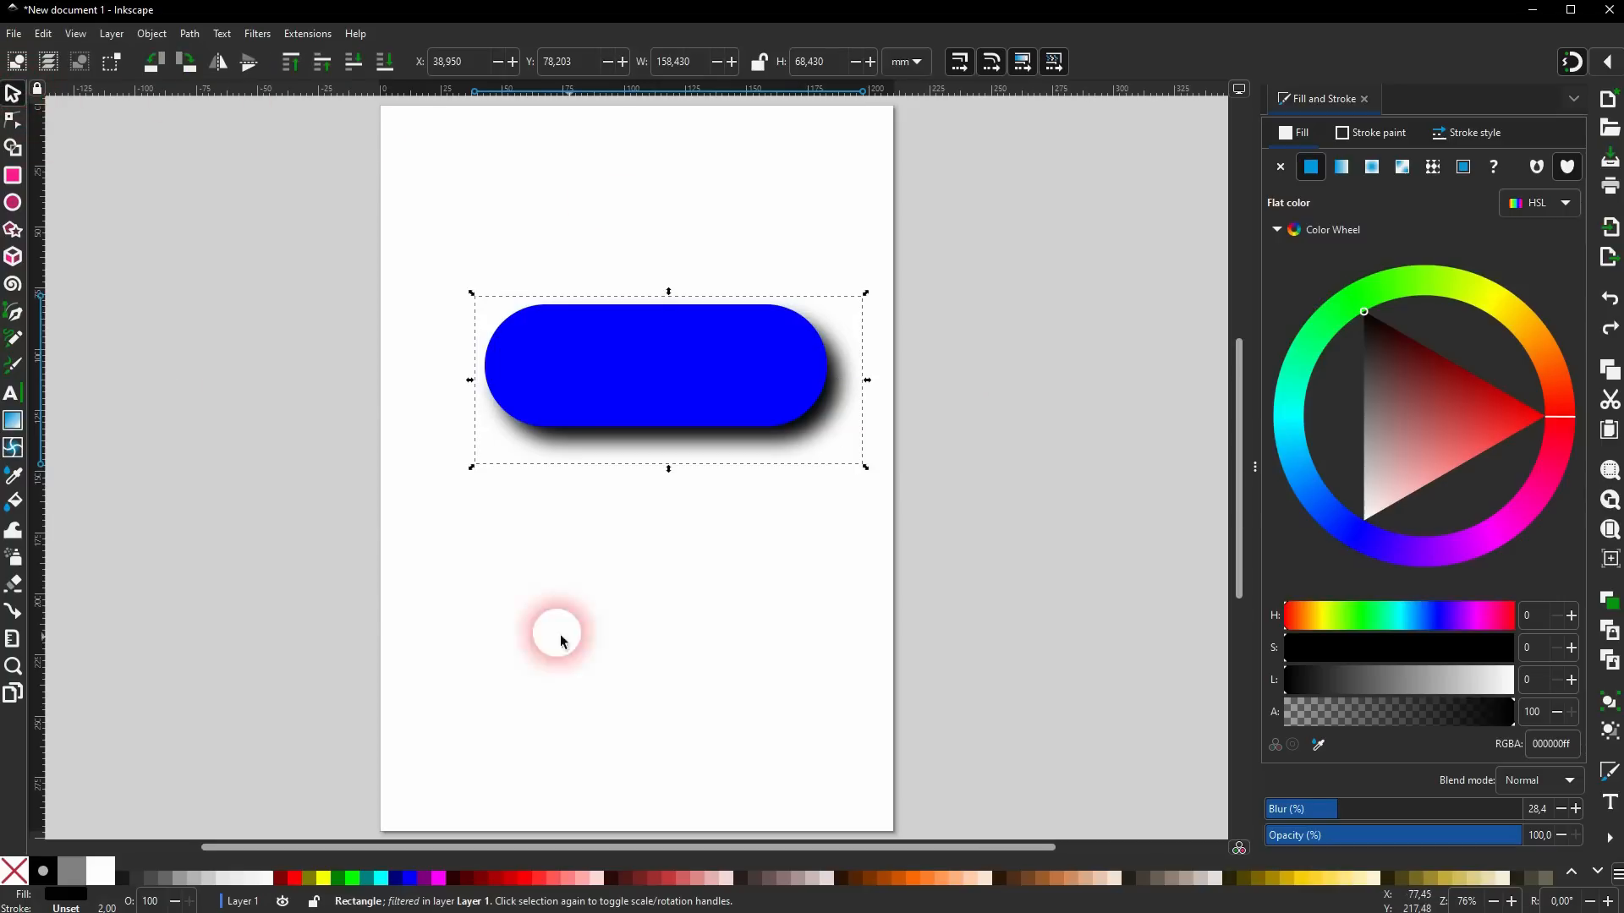
click(754, 644)
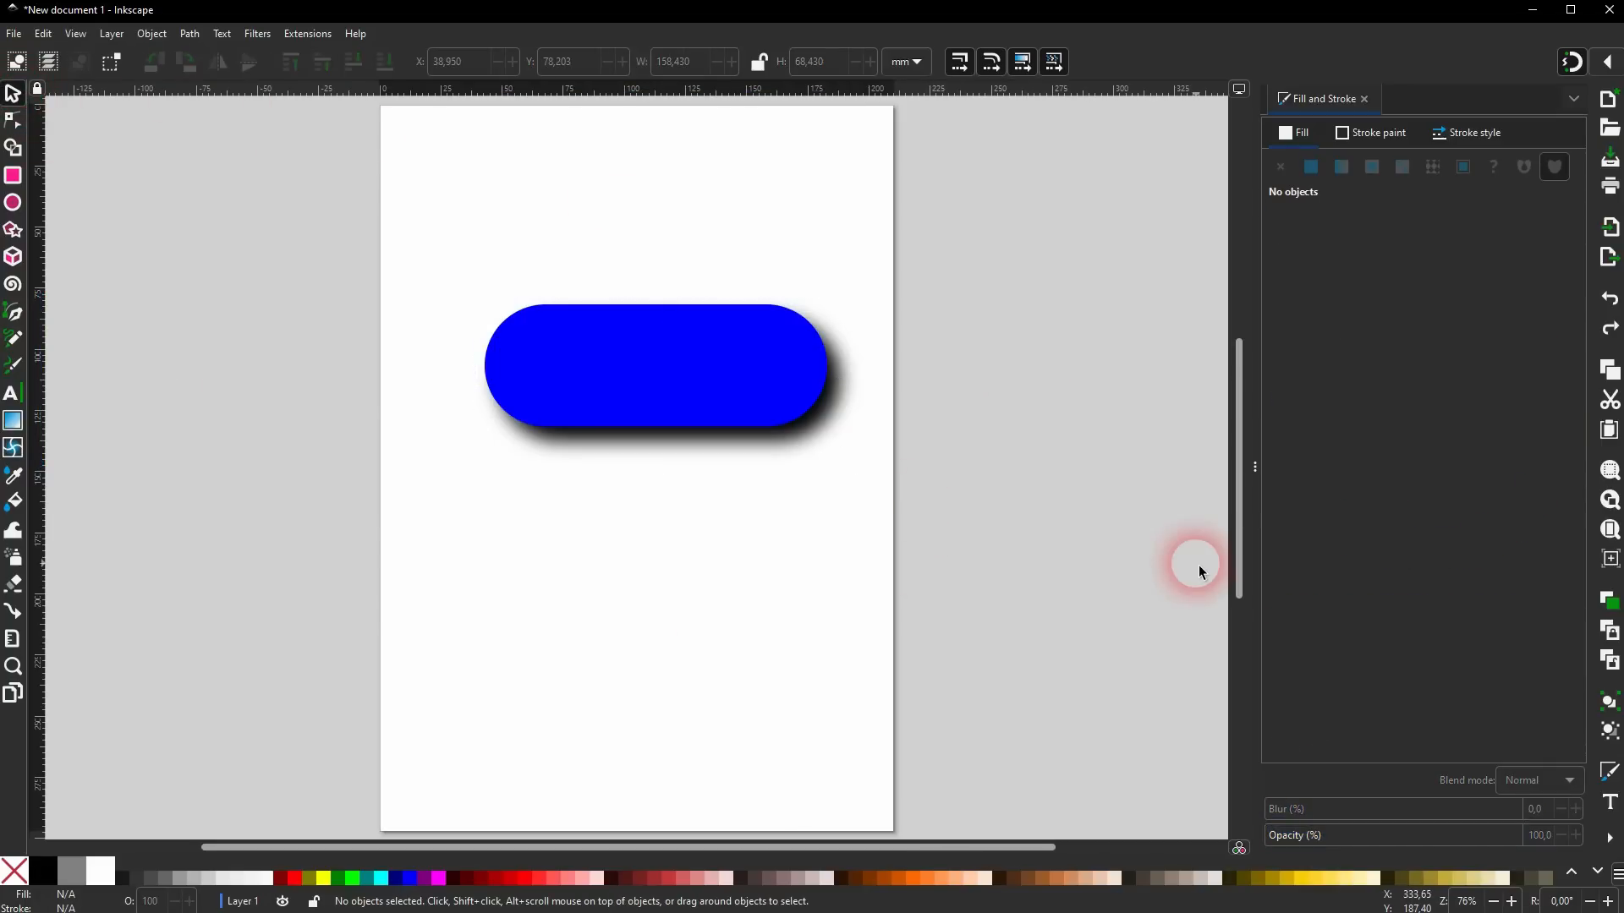
Add the text "BUTTON" on the empty page area below the blue shape.
click(723, 362)
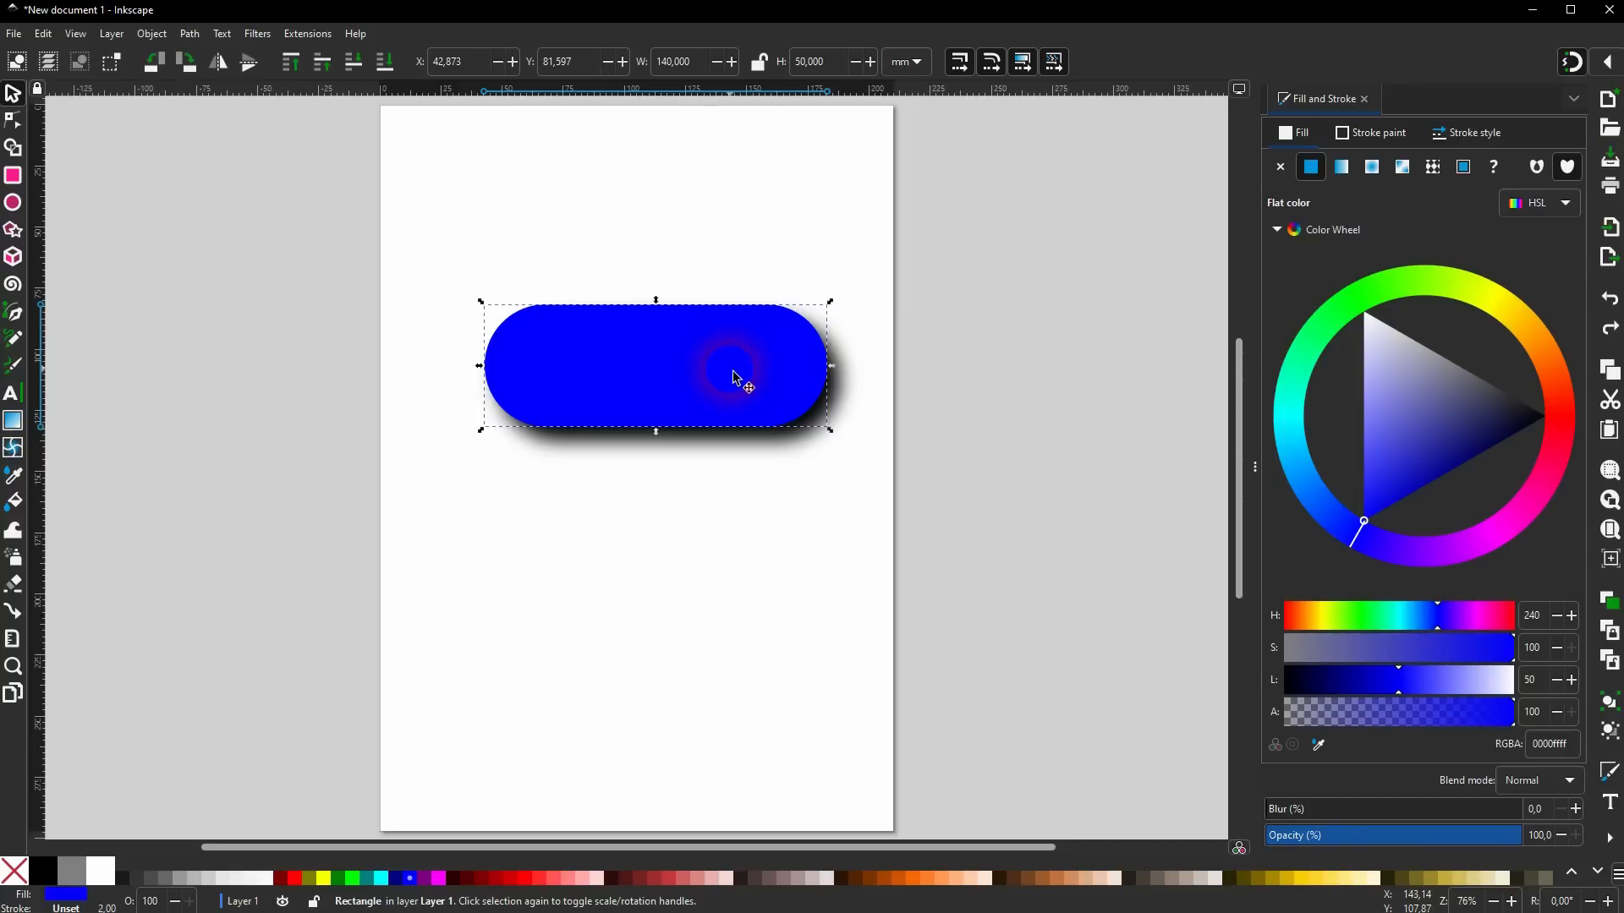
click(12, 395)
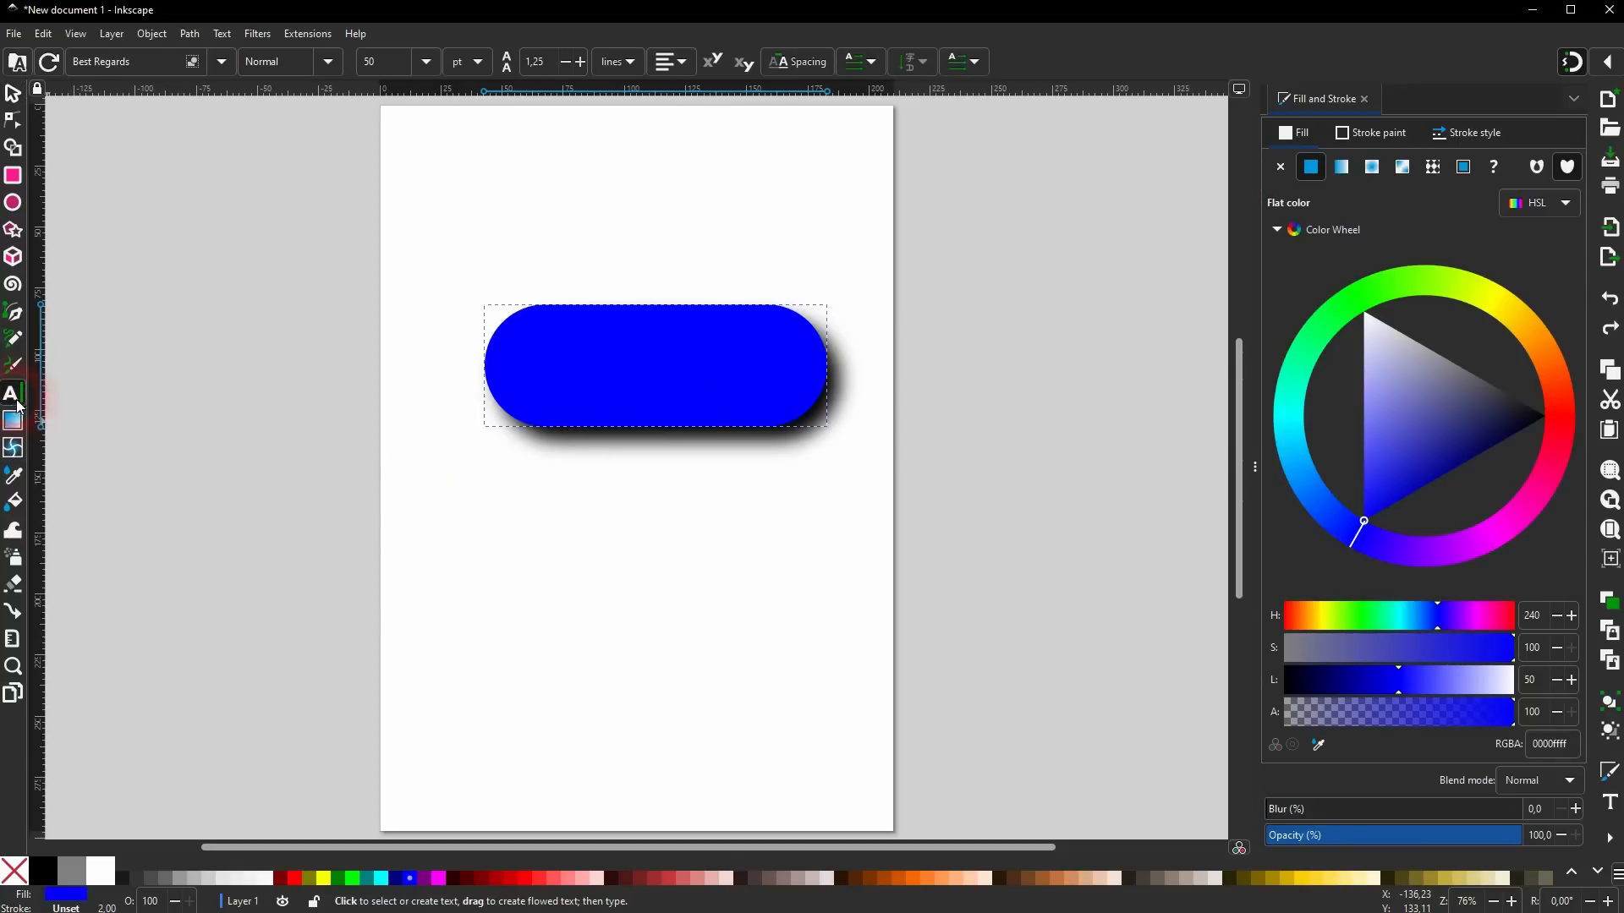
click(640, 615)
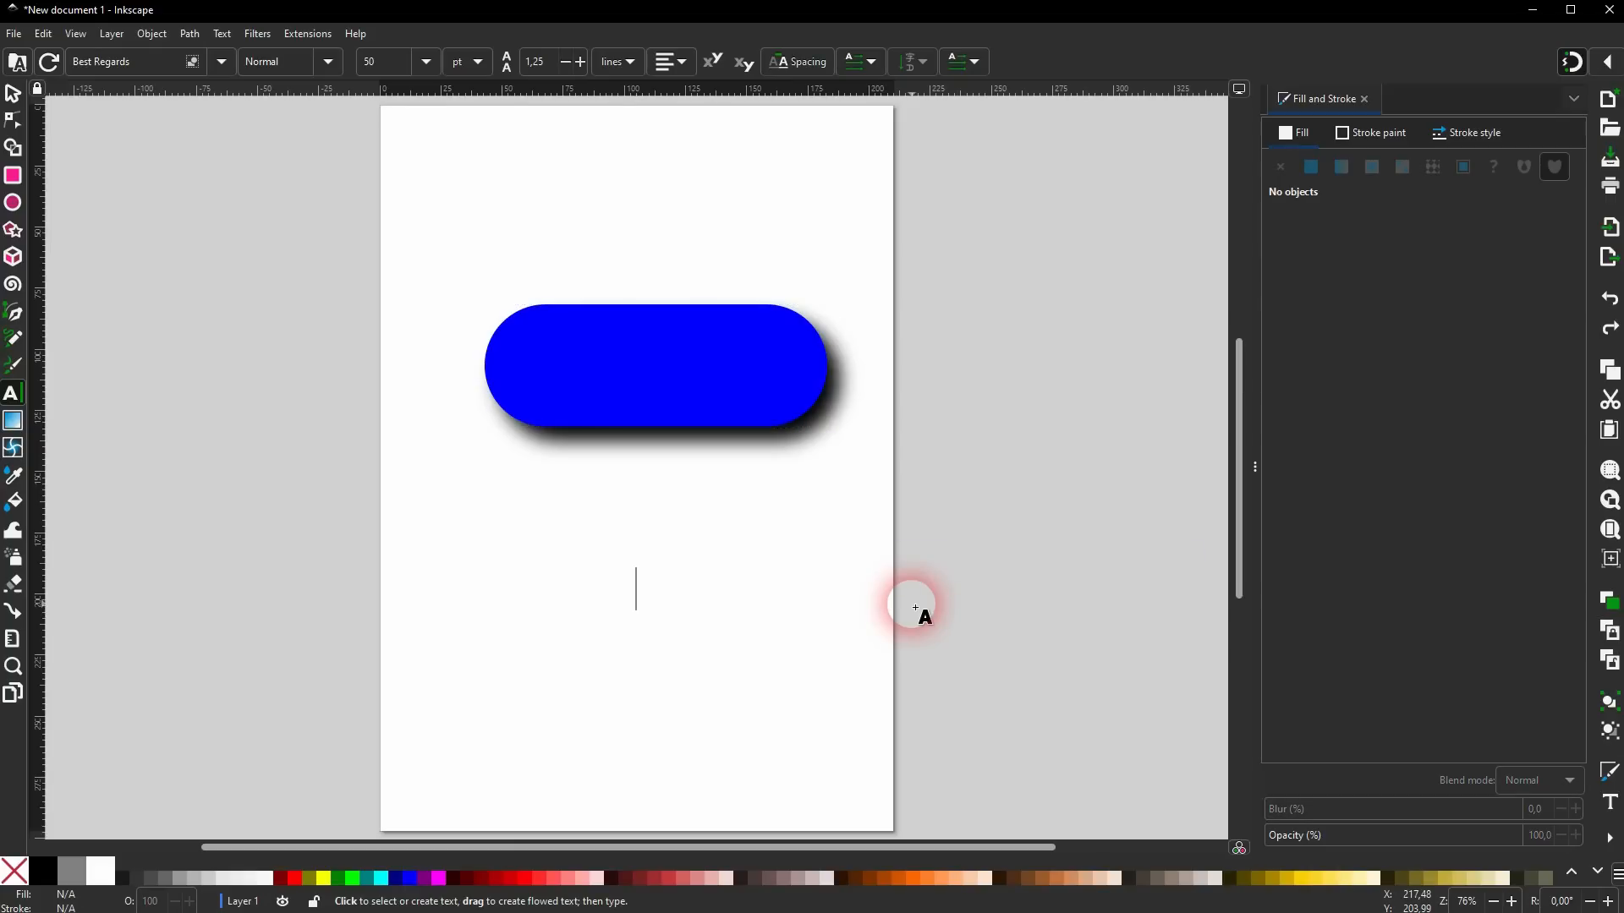
text(BUTTON)
key(Escape)
Set the whole BUTTON text to the Arial font in Bold style.
key(ctrl+a)
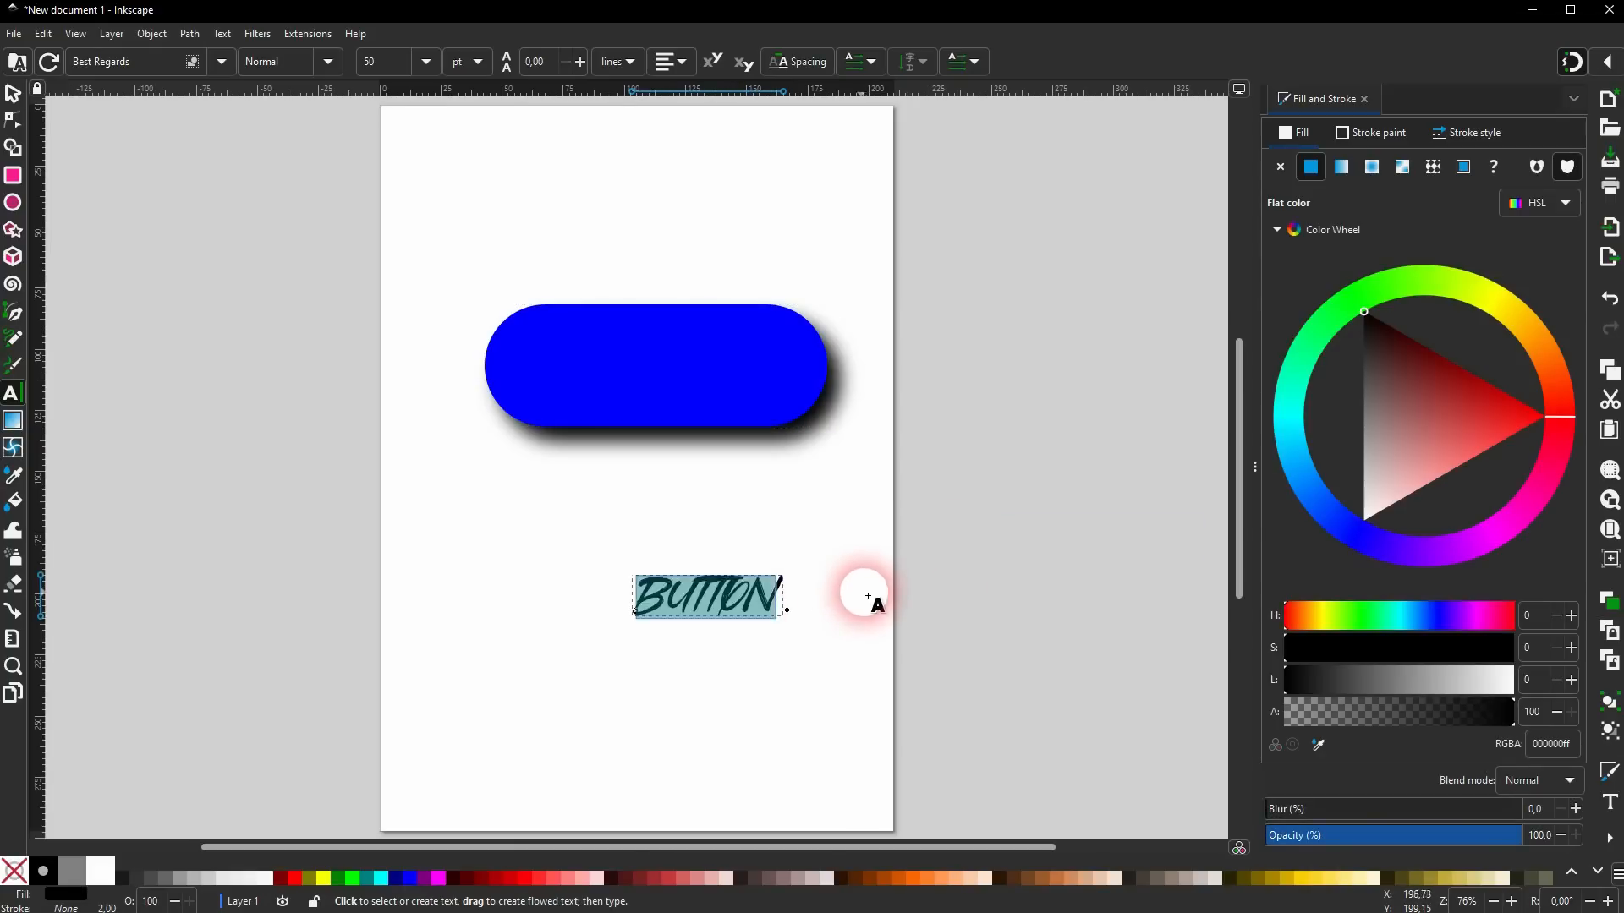
click(220, 62)
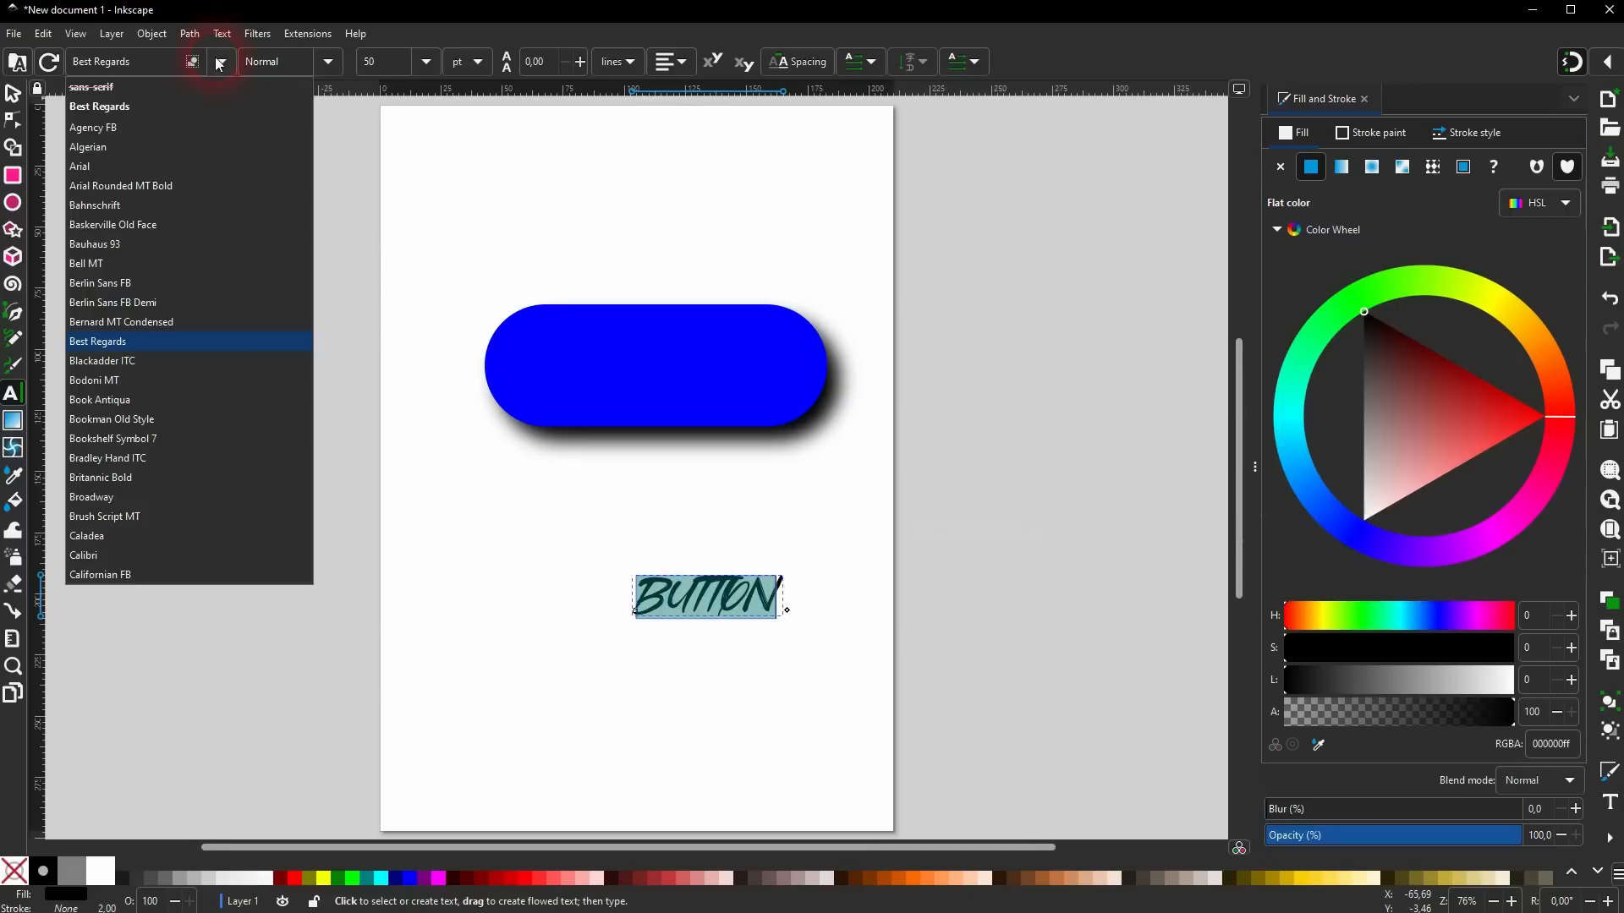
click(187, 166)
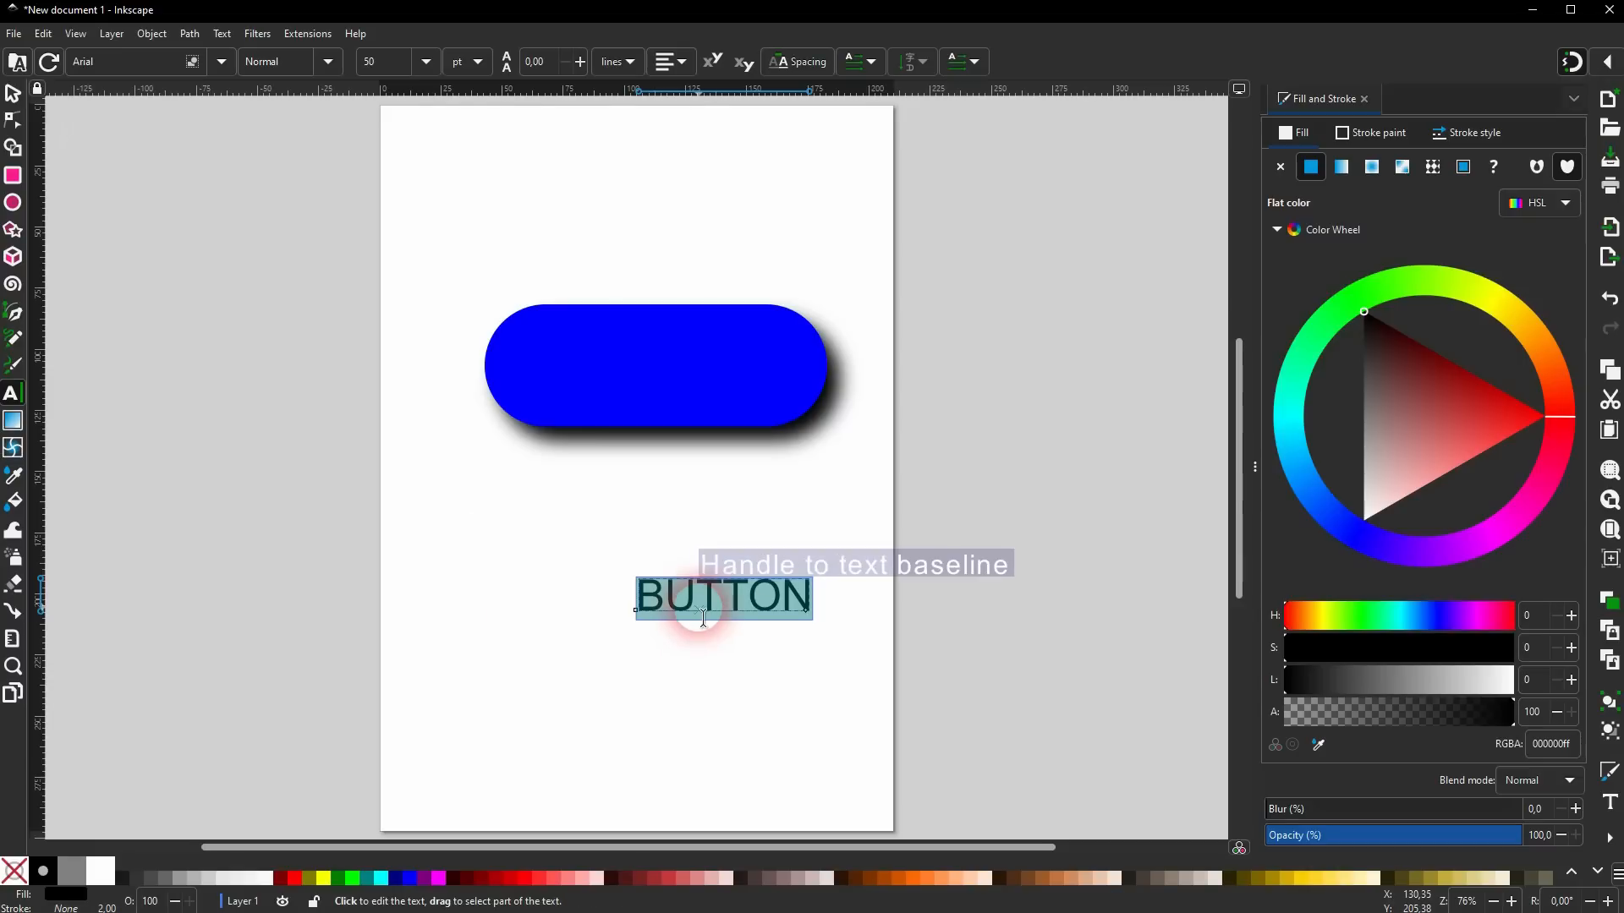
click(327, 63)
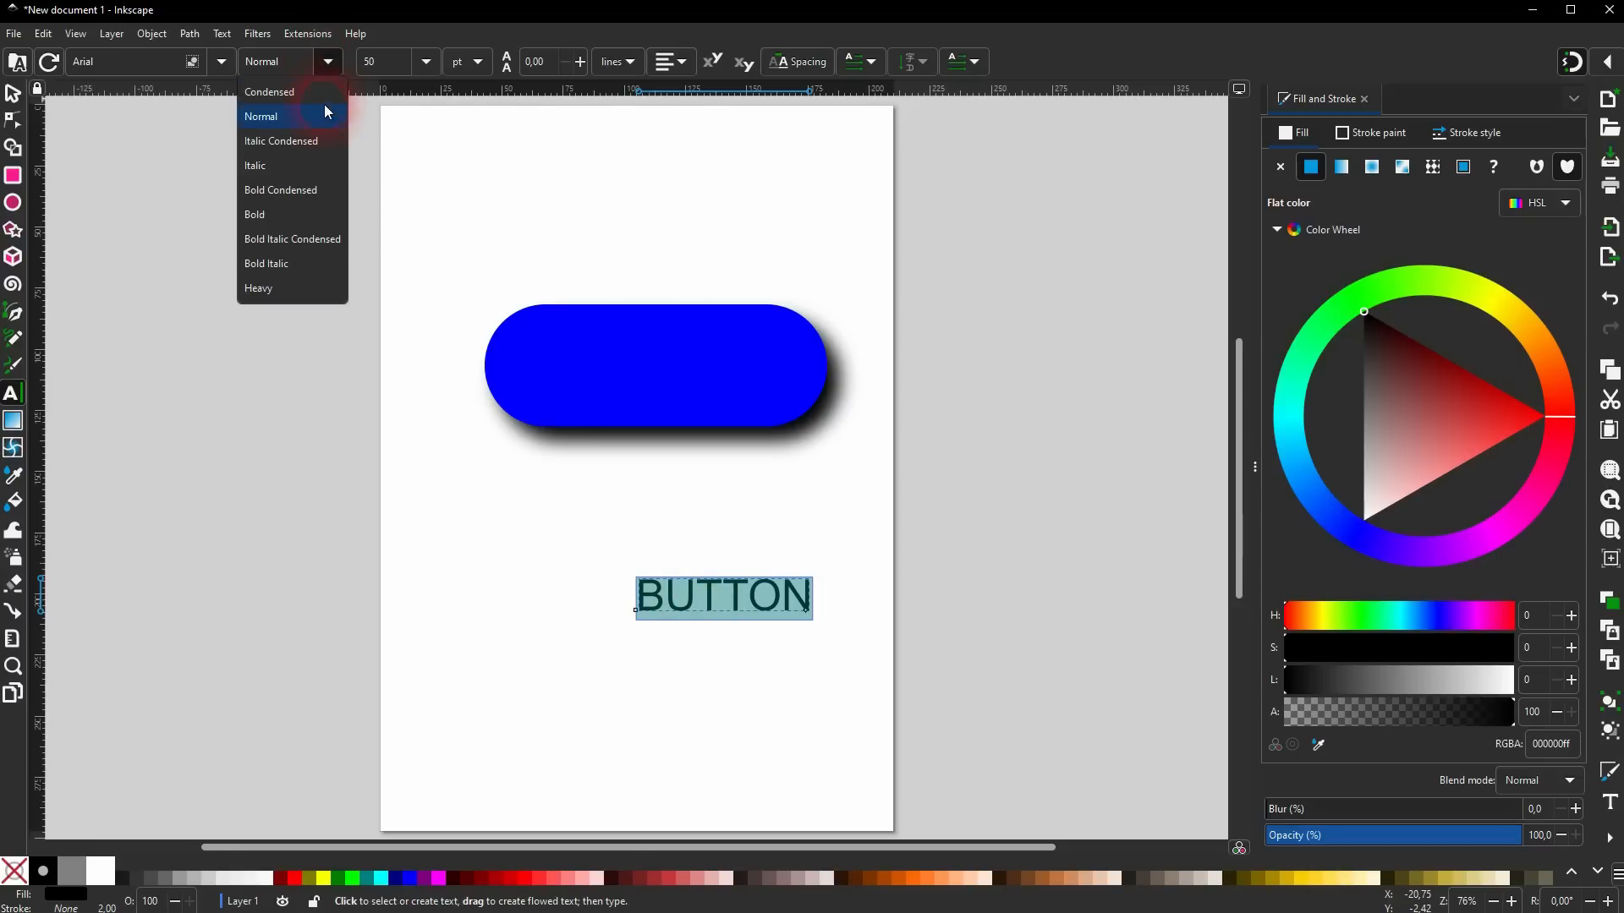
click(296, 220)
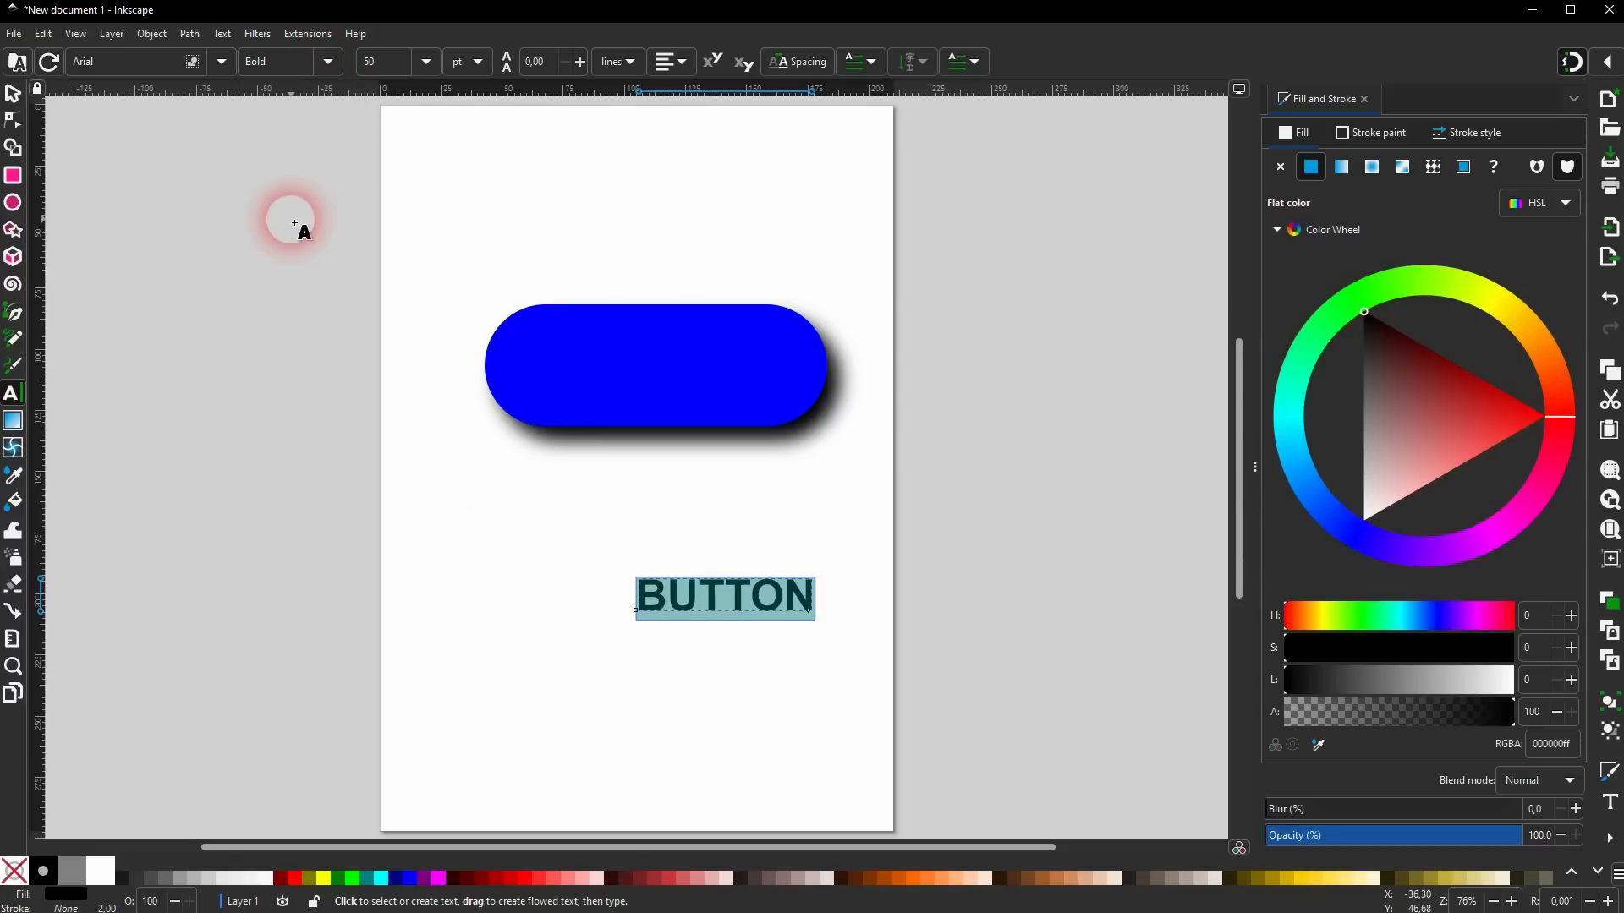
Set the BUTTON text's font size to 100 pt.
click(427, 68)
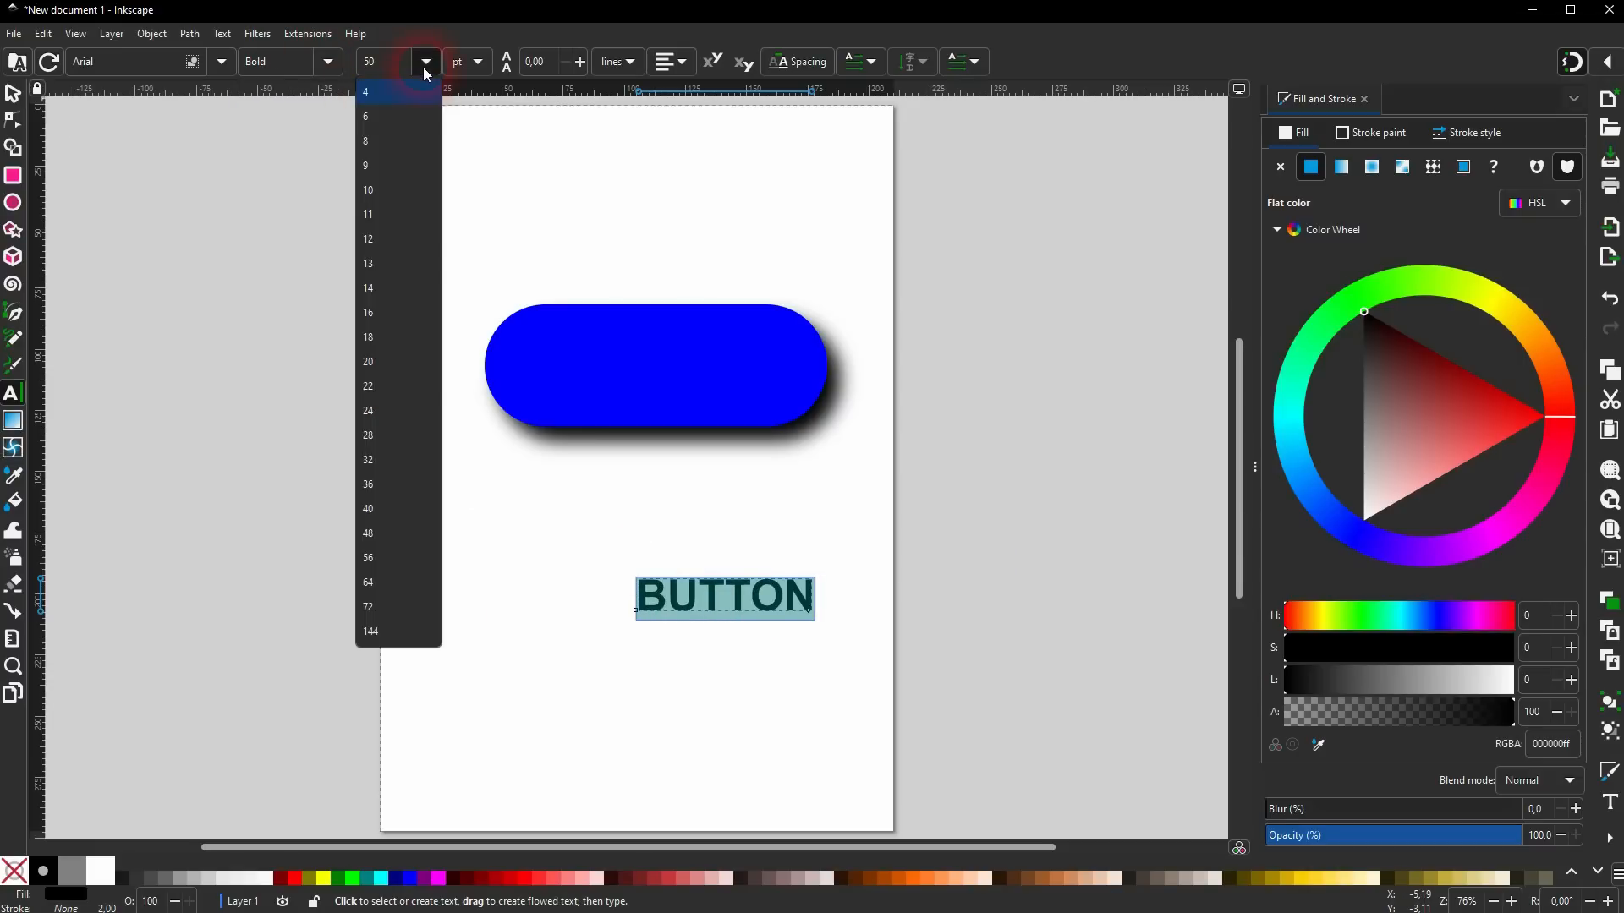
click(397, 68)
key(BackSpace)
key(BackSpace)
text(100)
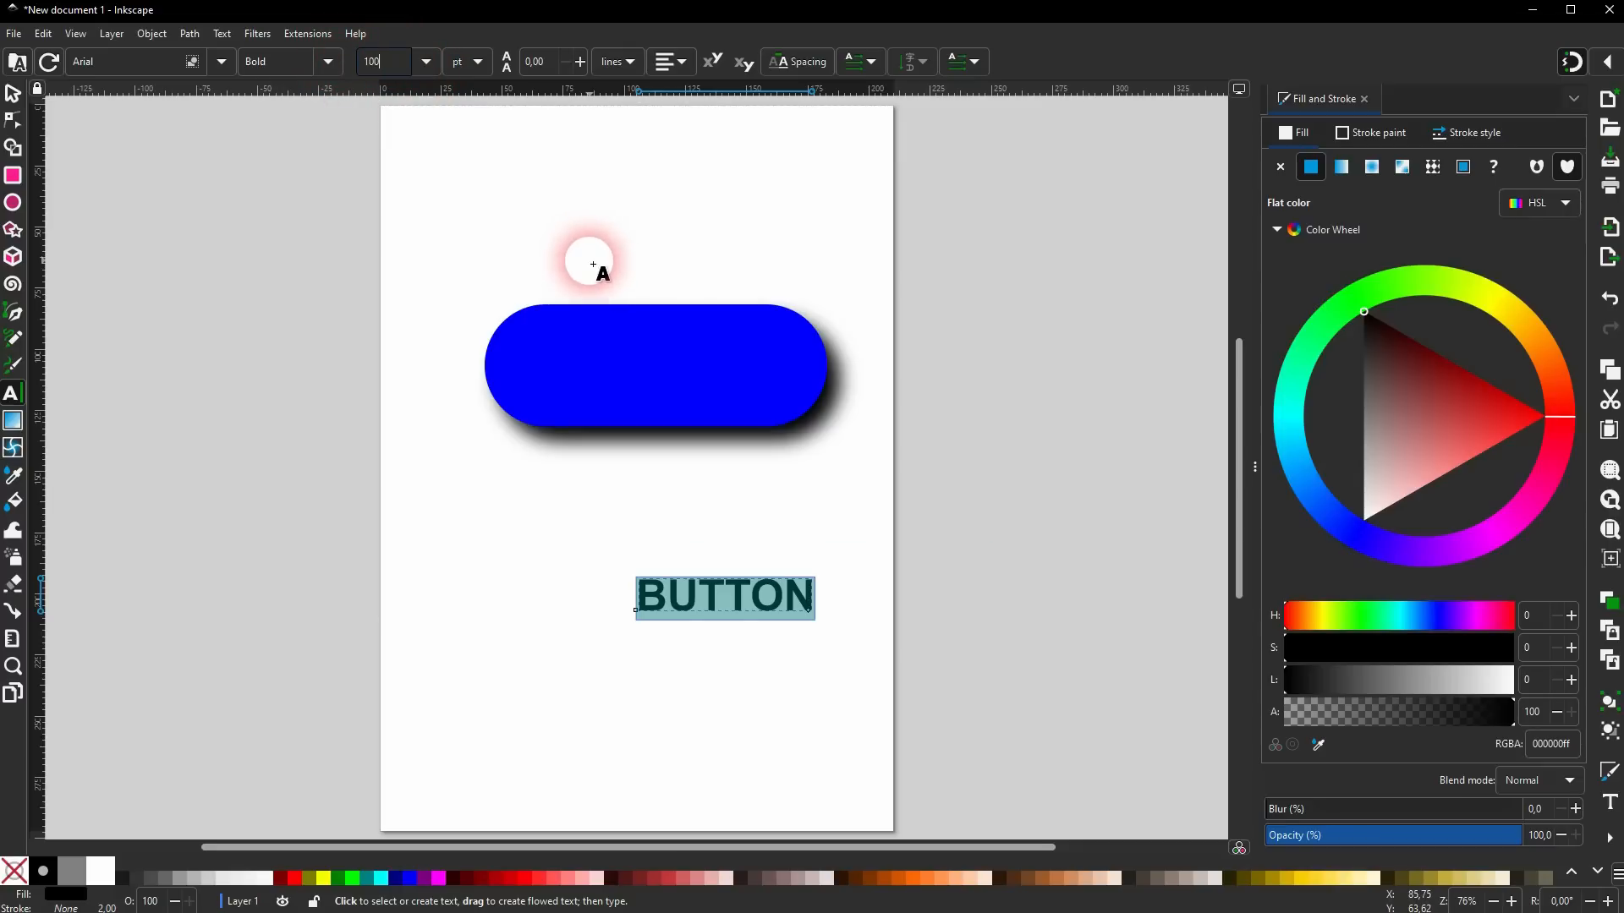
key(Return)
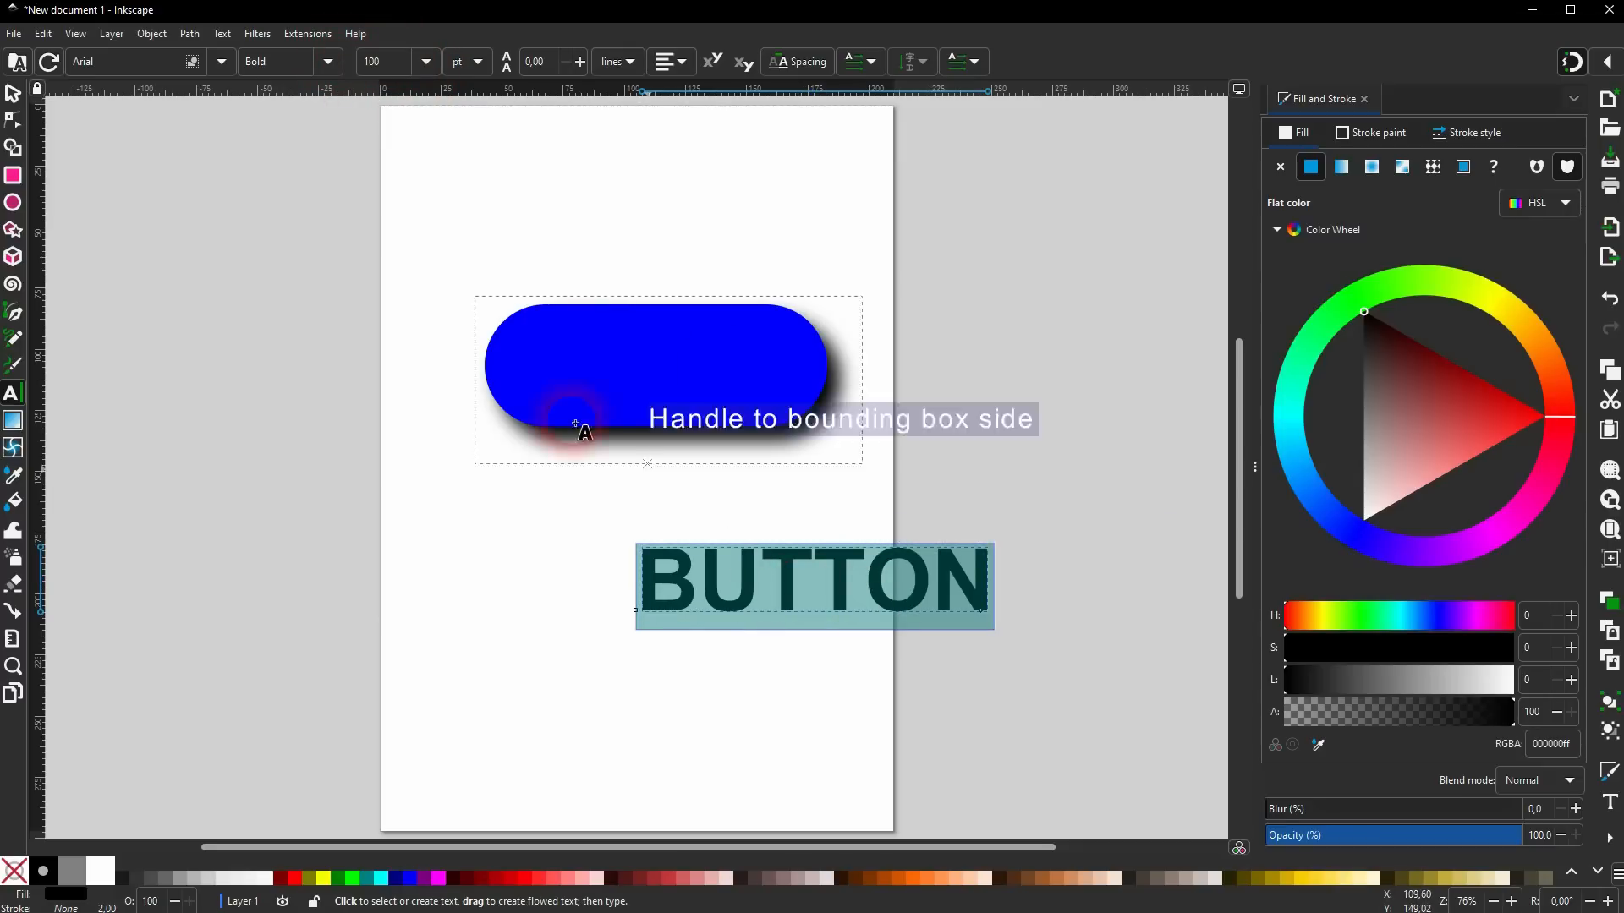
Move the BUTTON text onto the blue shape and set its font size to 80 pt.
click(14, 93)
drag(860, 592, 733, 386)
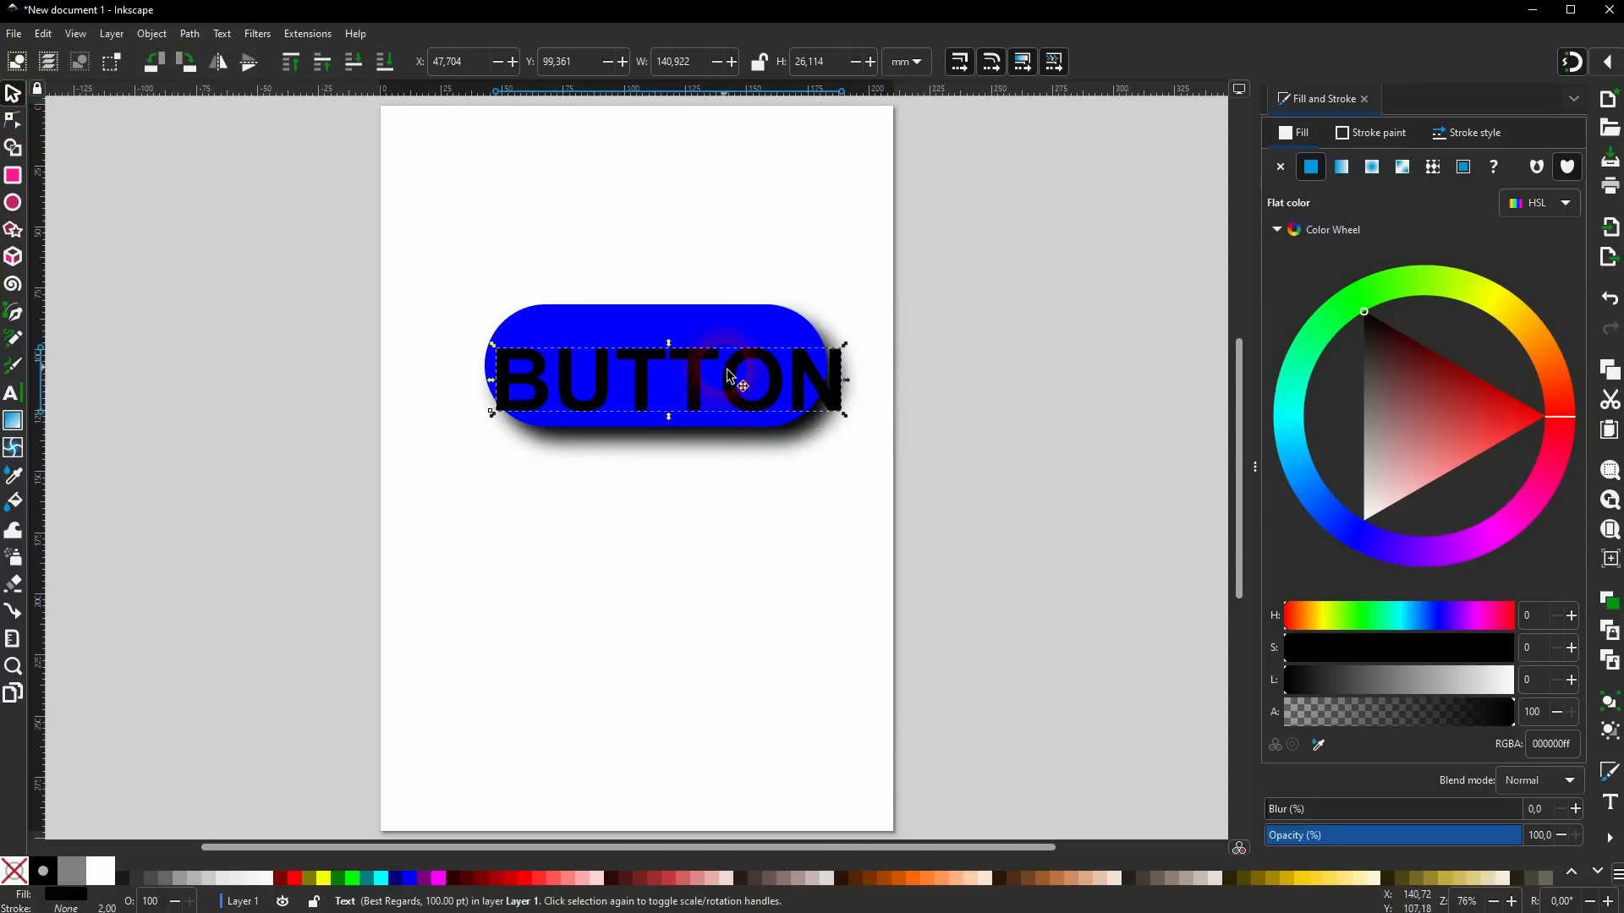
click(13, 394)
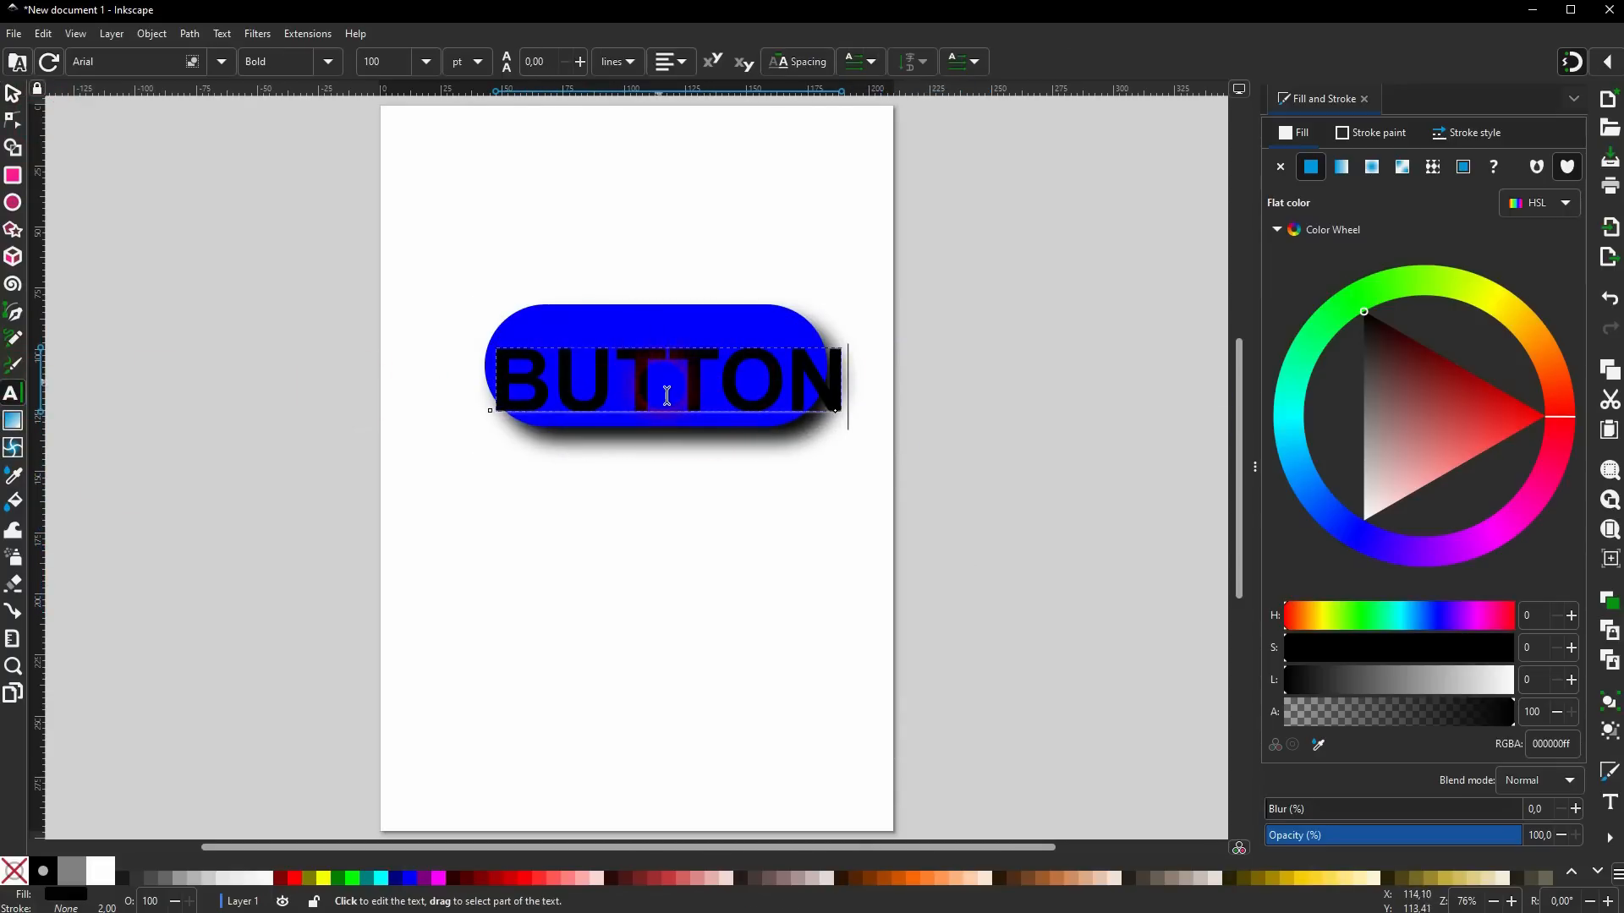
key(ctrl+a)
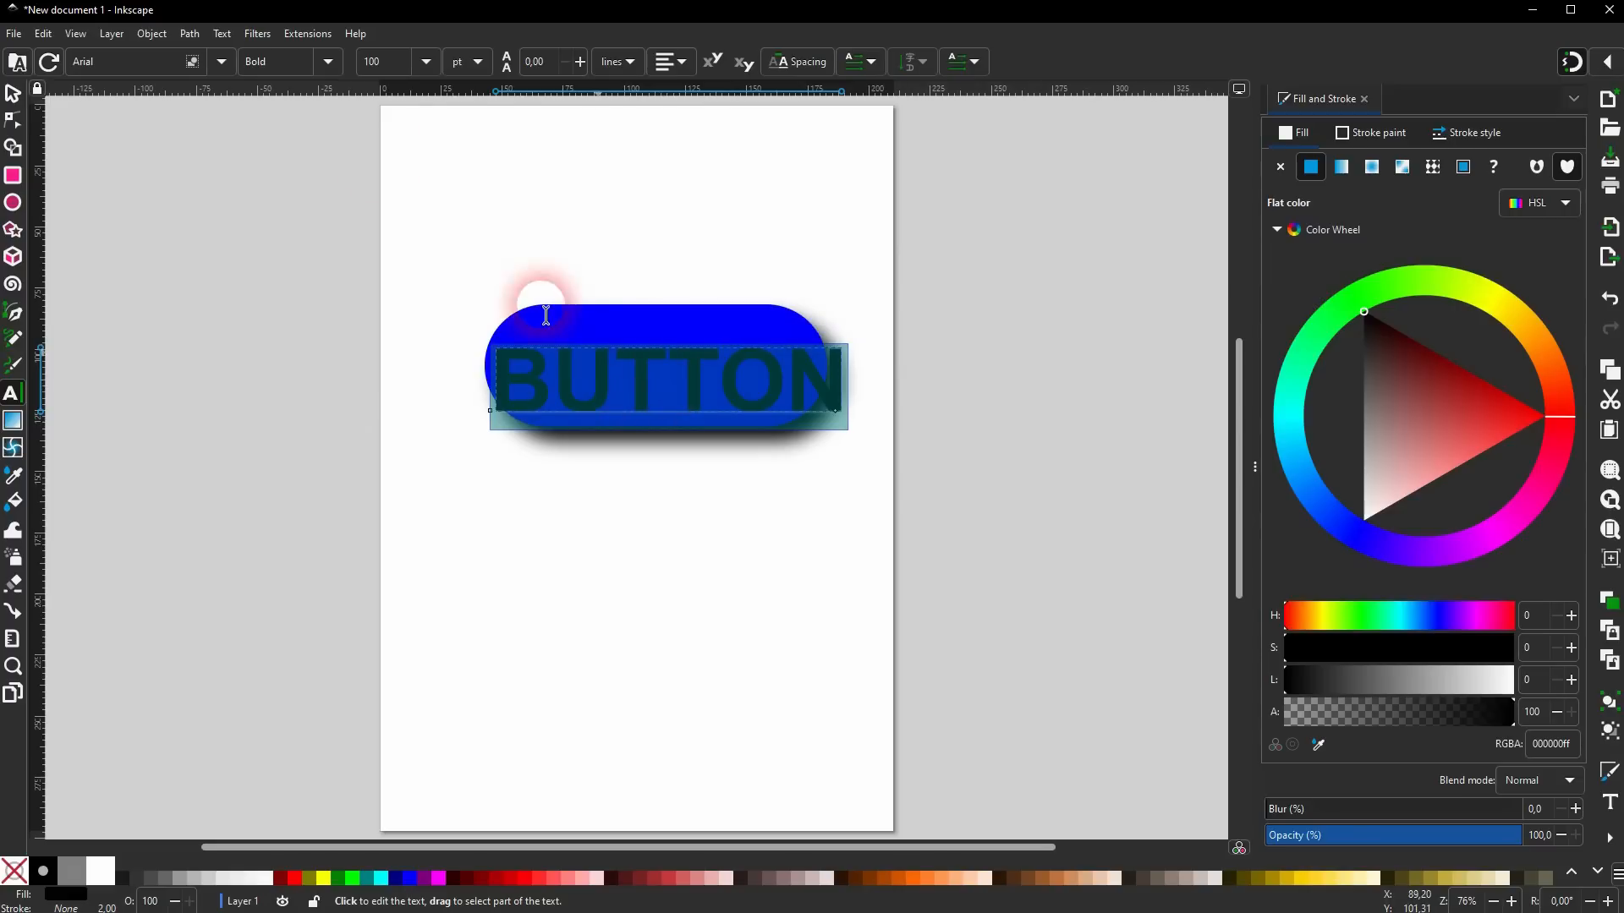
click(355, 66)
text(80)
key(Return)
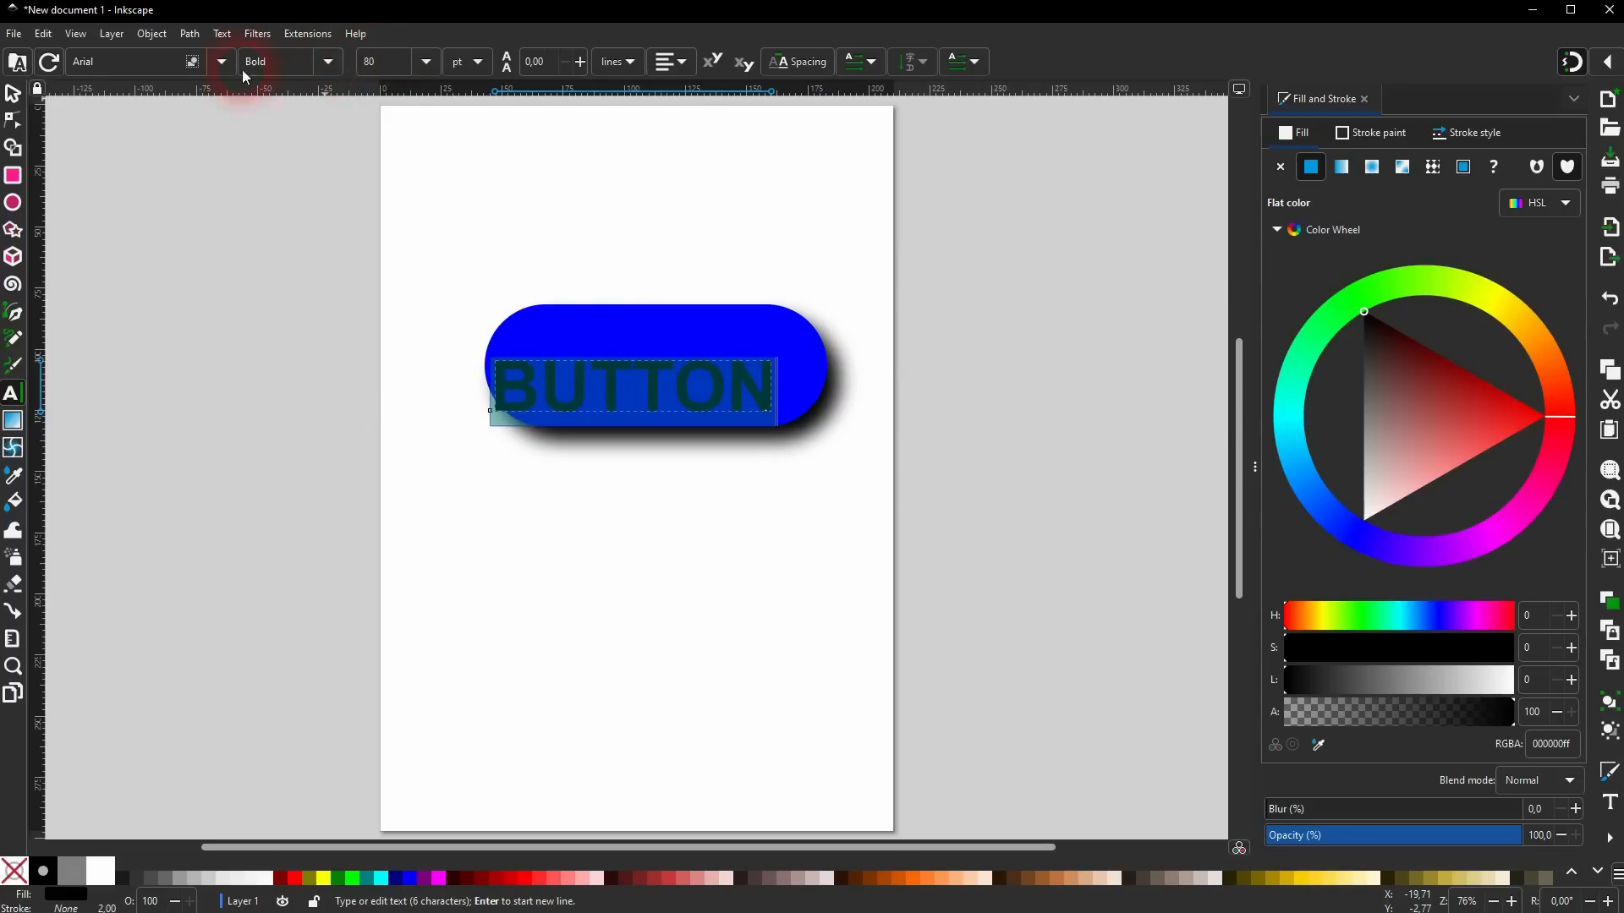
Centre the BUTTON text on the blue shape and fill it with white.
click(13, 94)
drag(611, 391, 633, 371)
click(1023, 480)
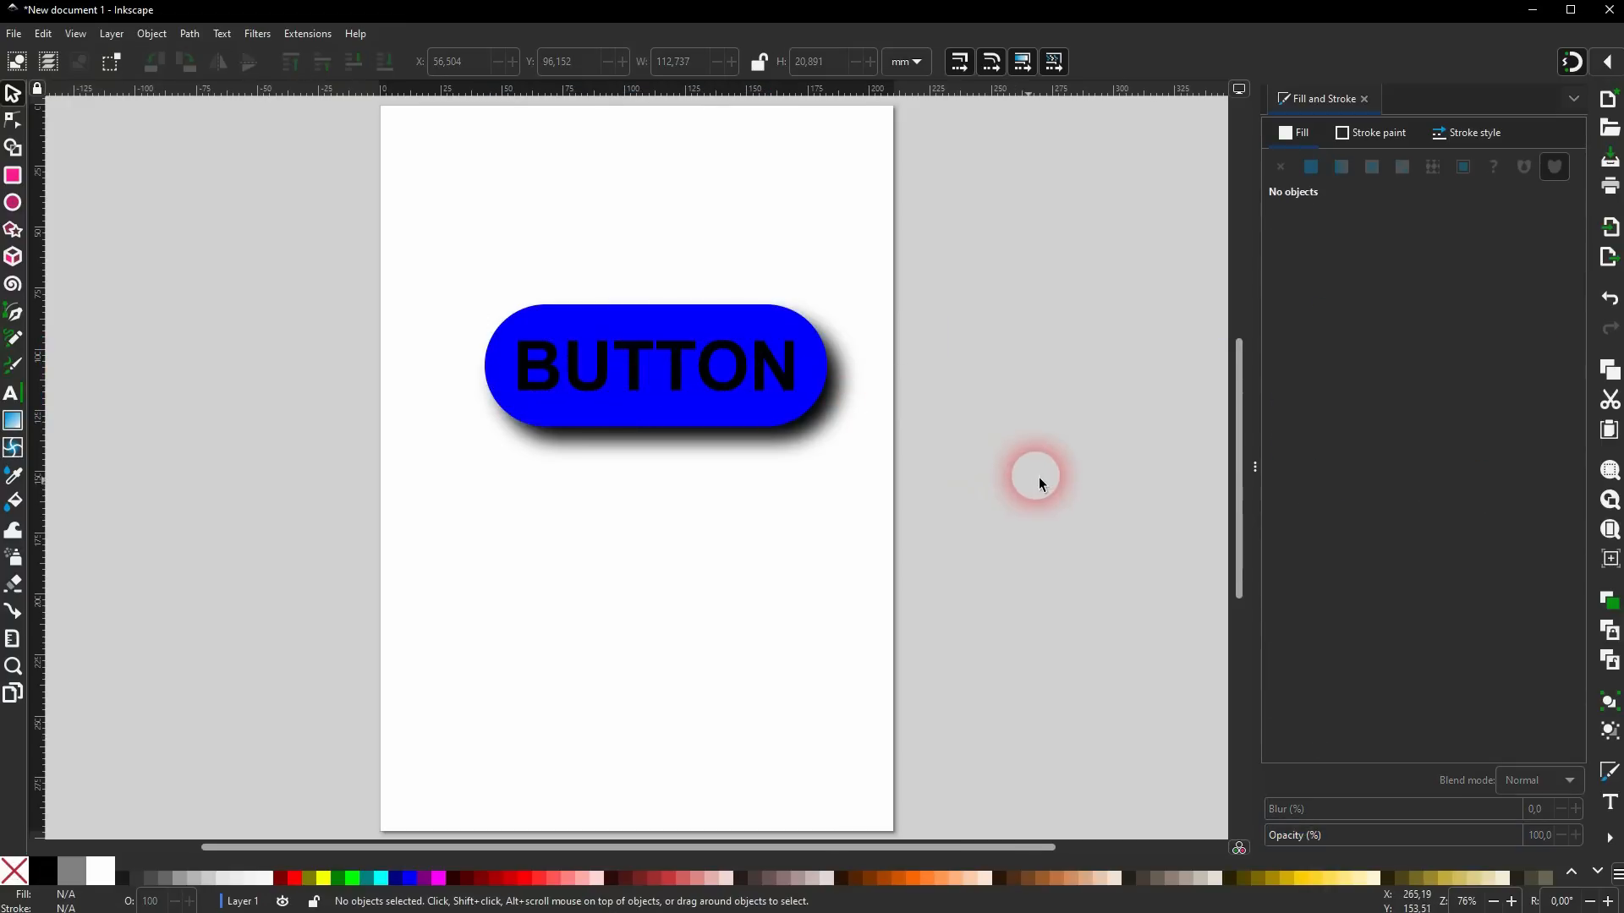
click(605, 390)
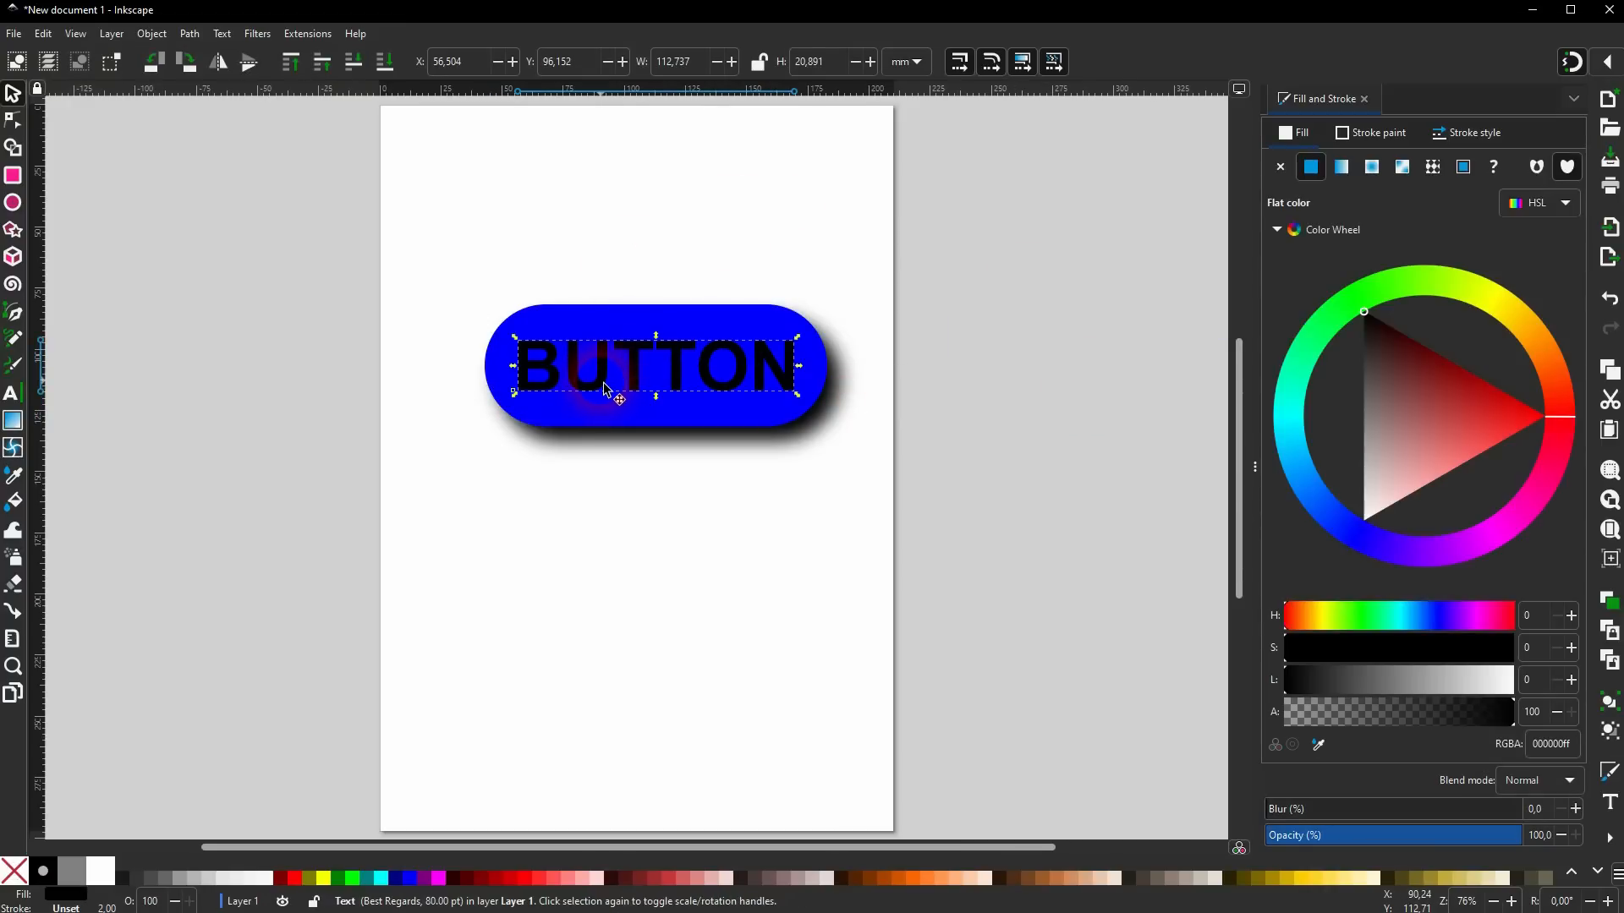
click(111, 880)
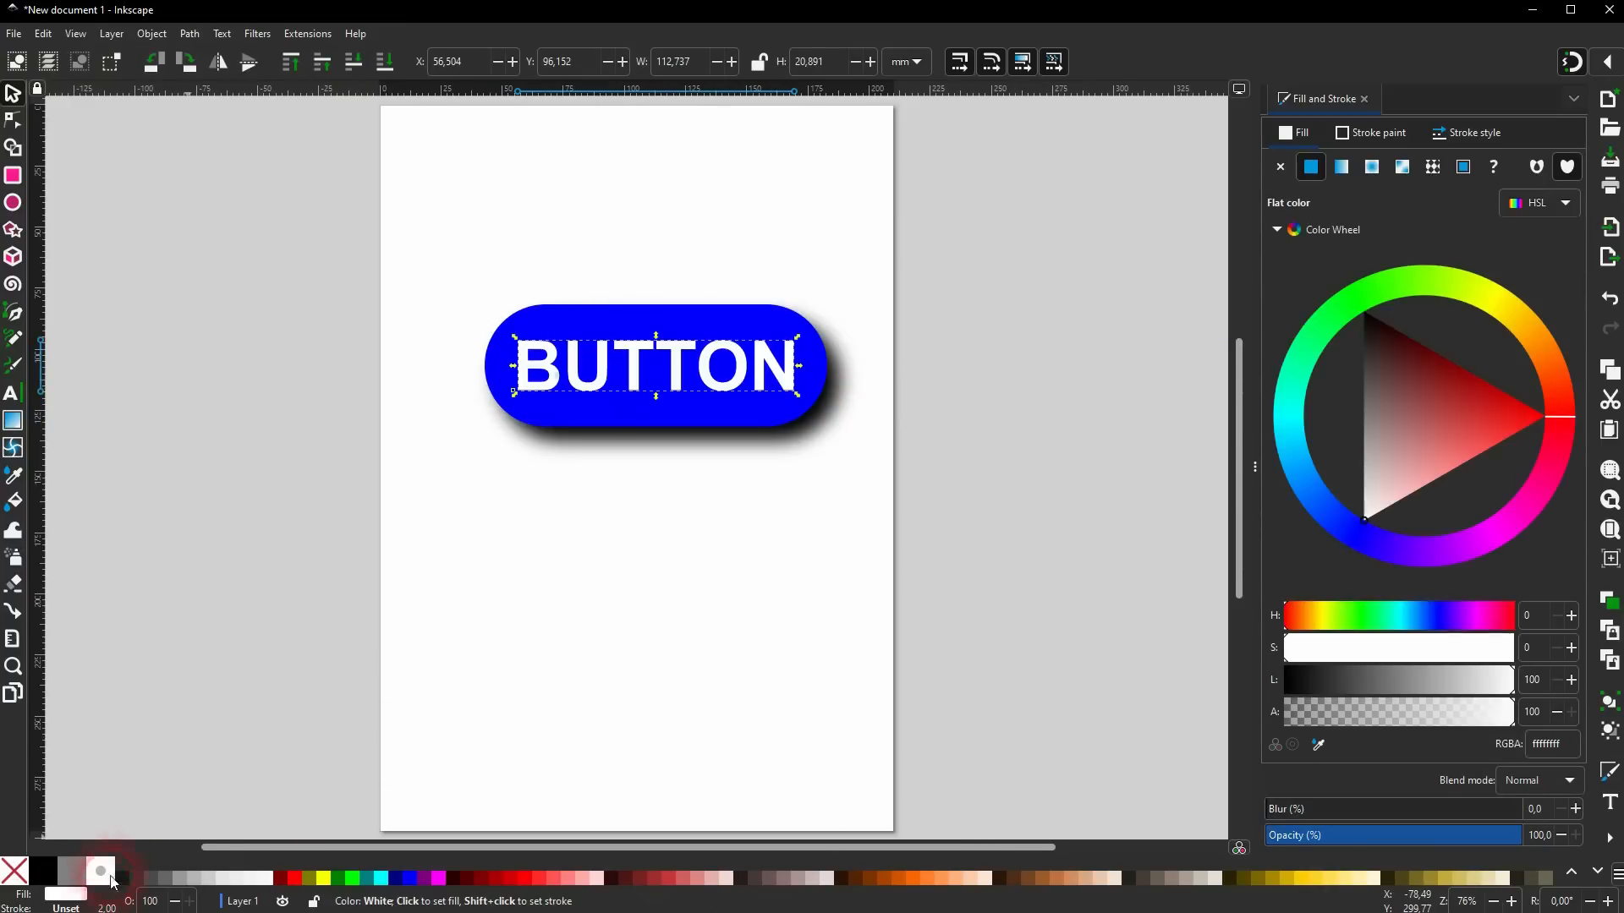
click(464, 699)
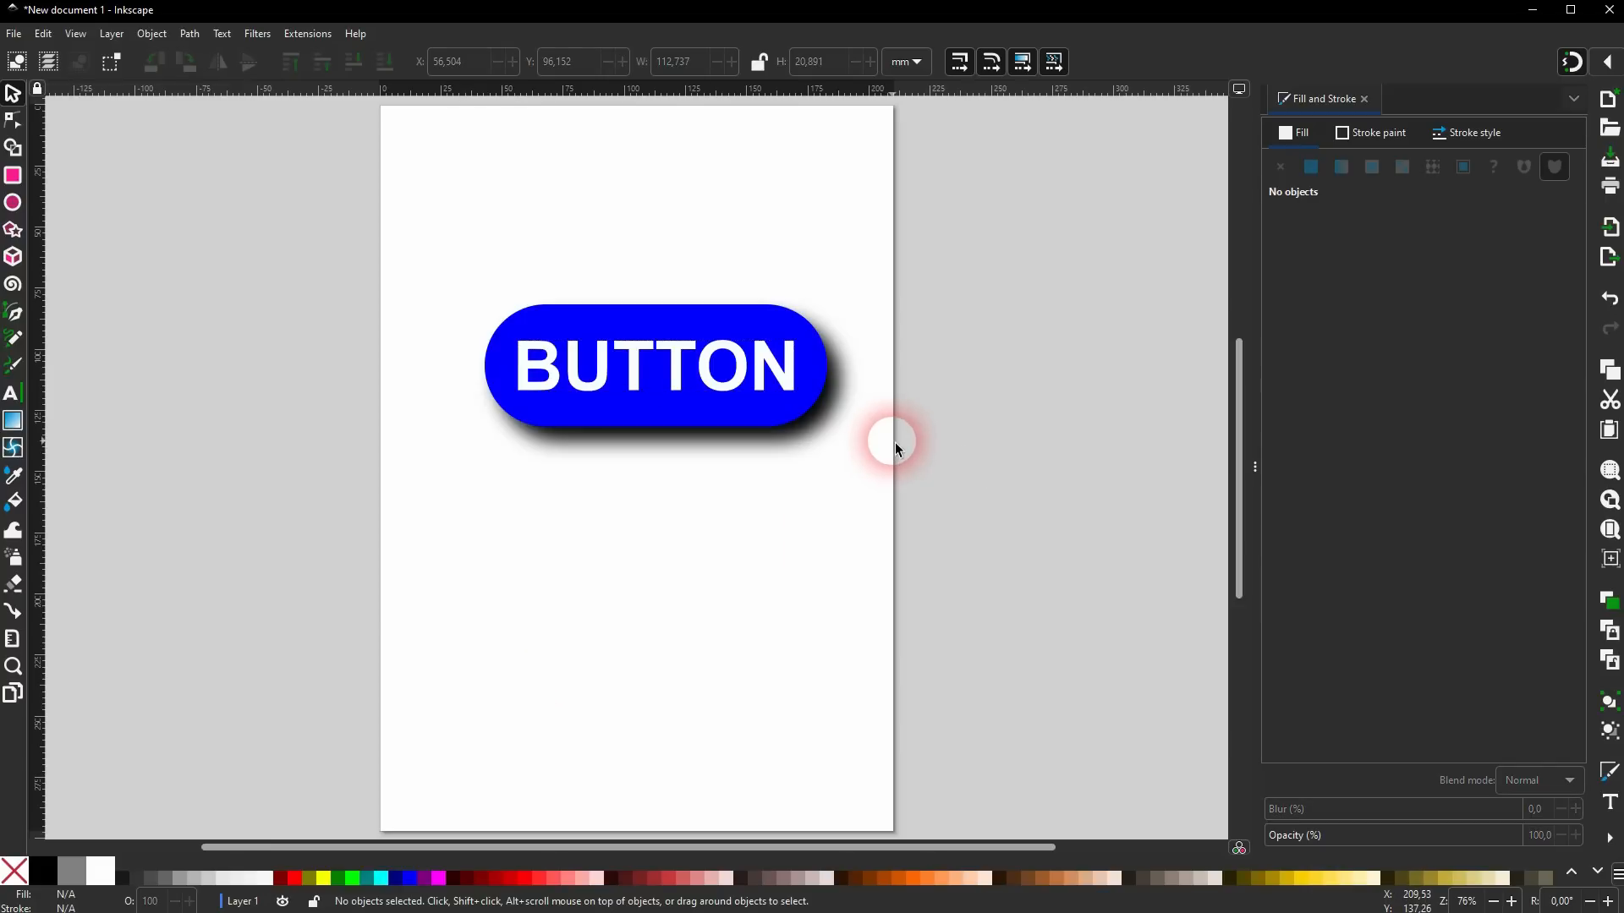
Select the shadow, blue shape and text together, and try moving the button on the page.
mouse_move(928, 228)
mouse_down()
mouse_move(653, 433)
mouse_move(336, 576)
mouse_up()
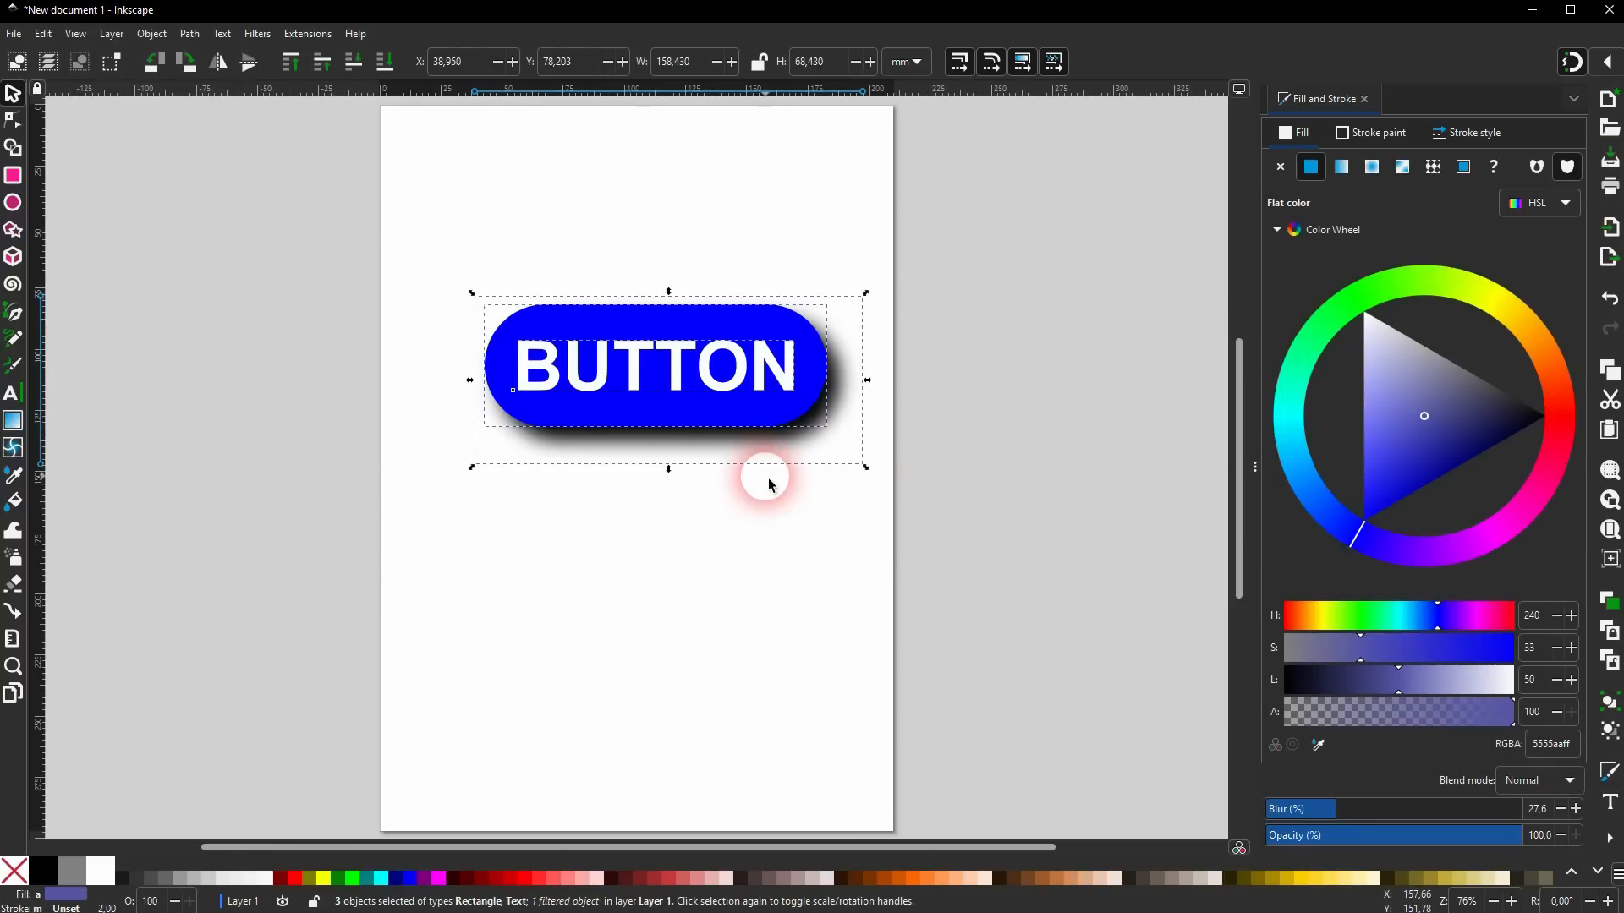
click(794, 491)
click(744, 367)
drag(743, 367, 579, 214)
drag(623, 283, 672, 285)
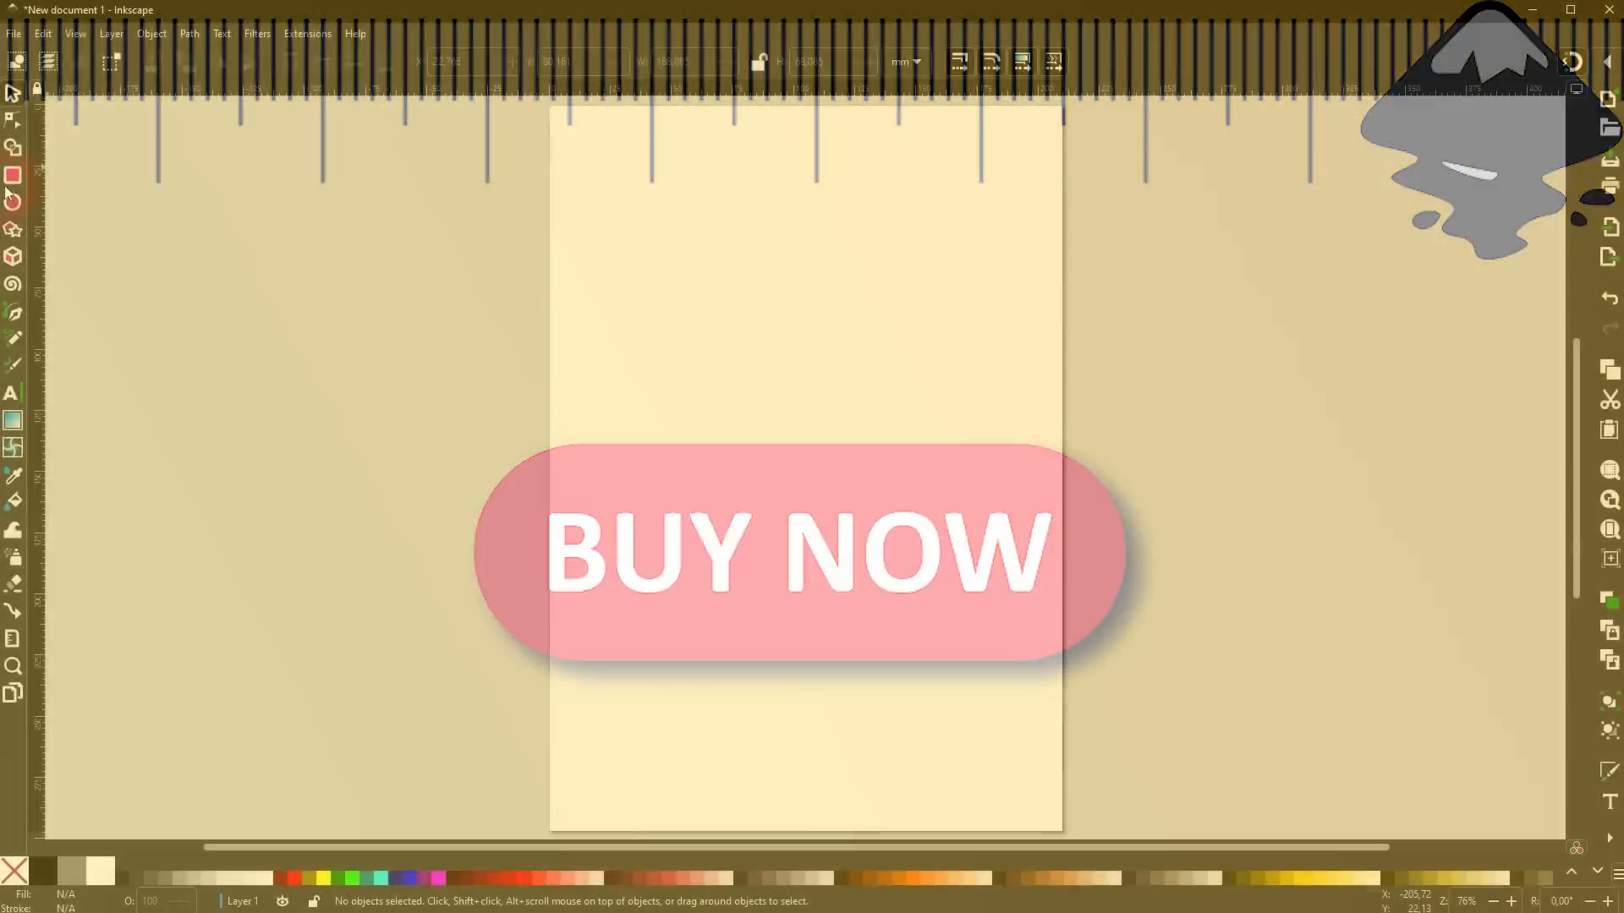
Draw a rounded rectangle about 103 mm wide and 71 mm high on the empty page and fill it black.
click(13, 175)
drag(658, 295, 910, 467)
click(44, 880)
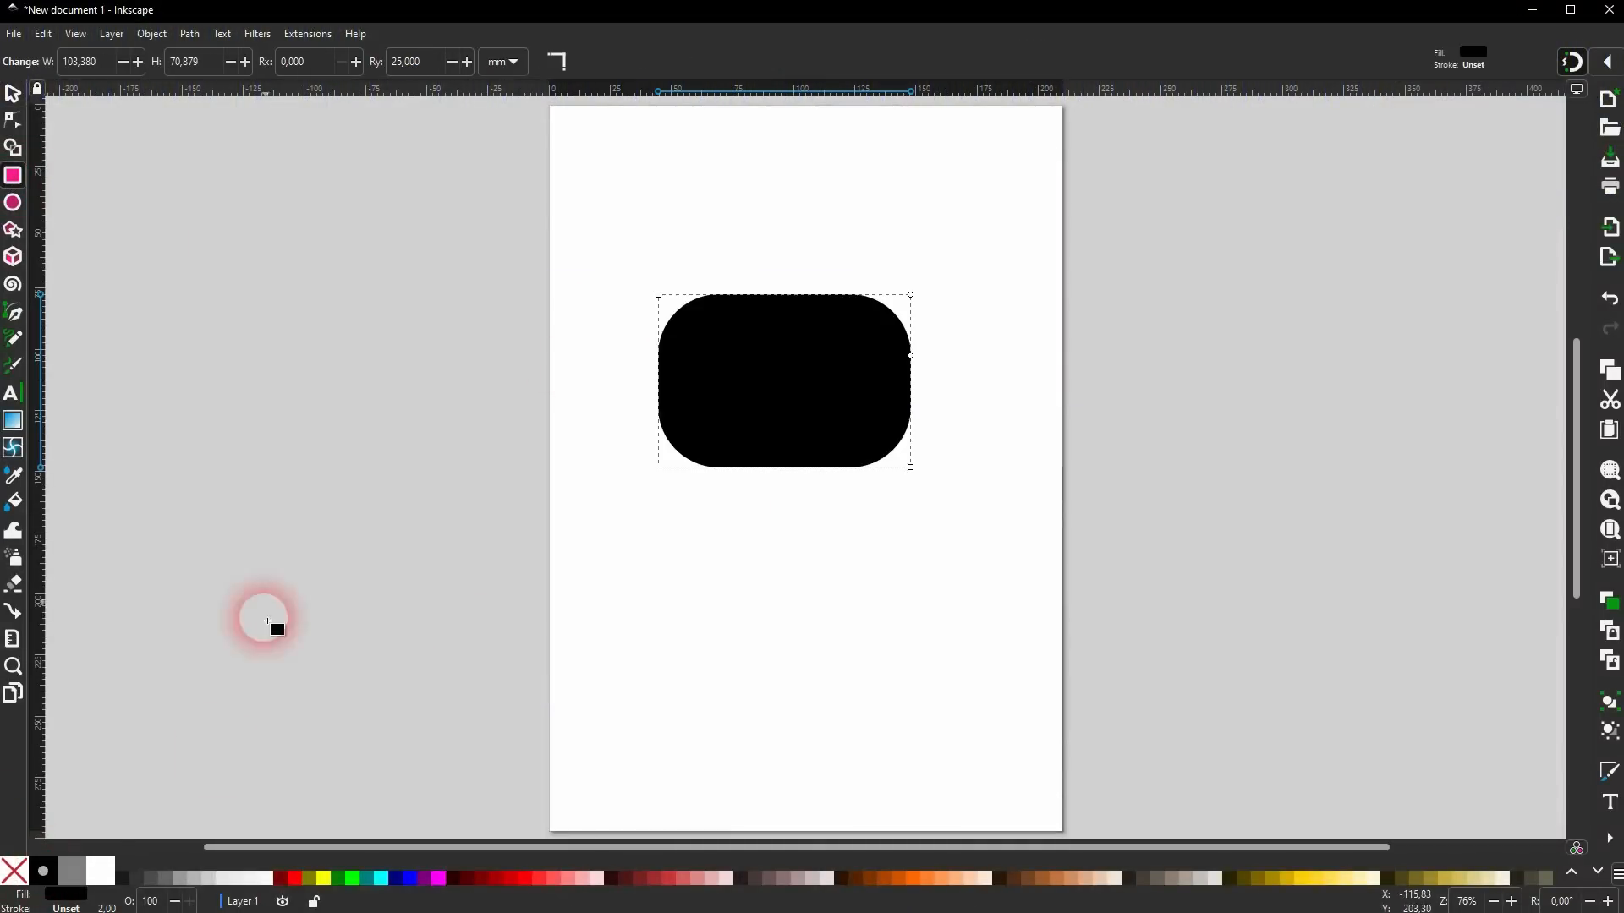
Set the rounded rectangle's width to 150 mm and height to 50 mm, keeping its ends fully rounded.
click(109, 66)
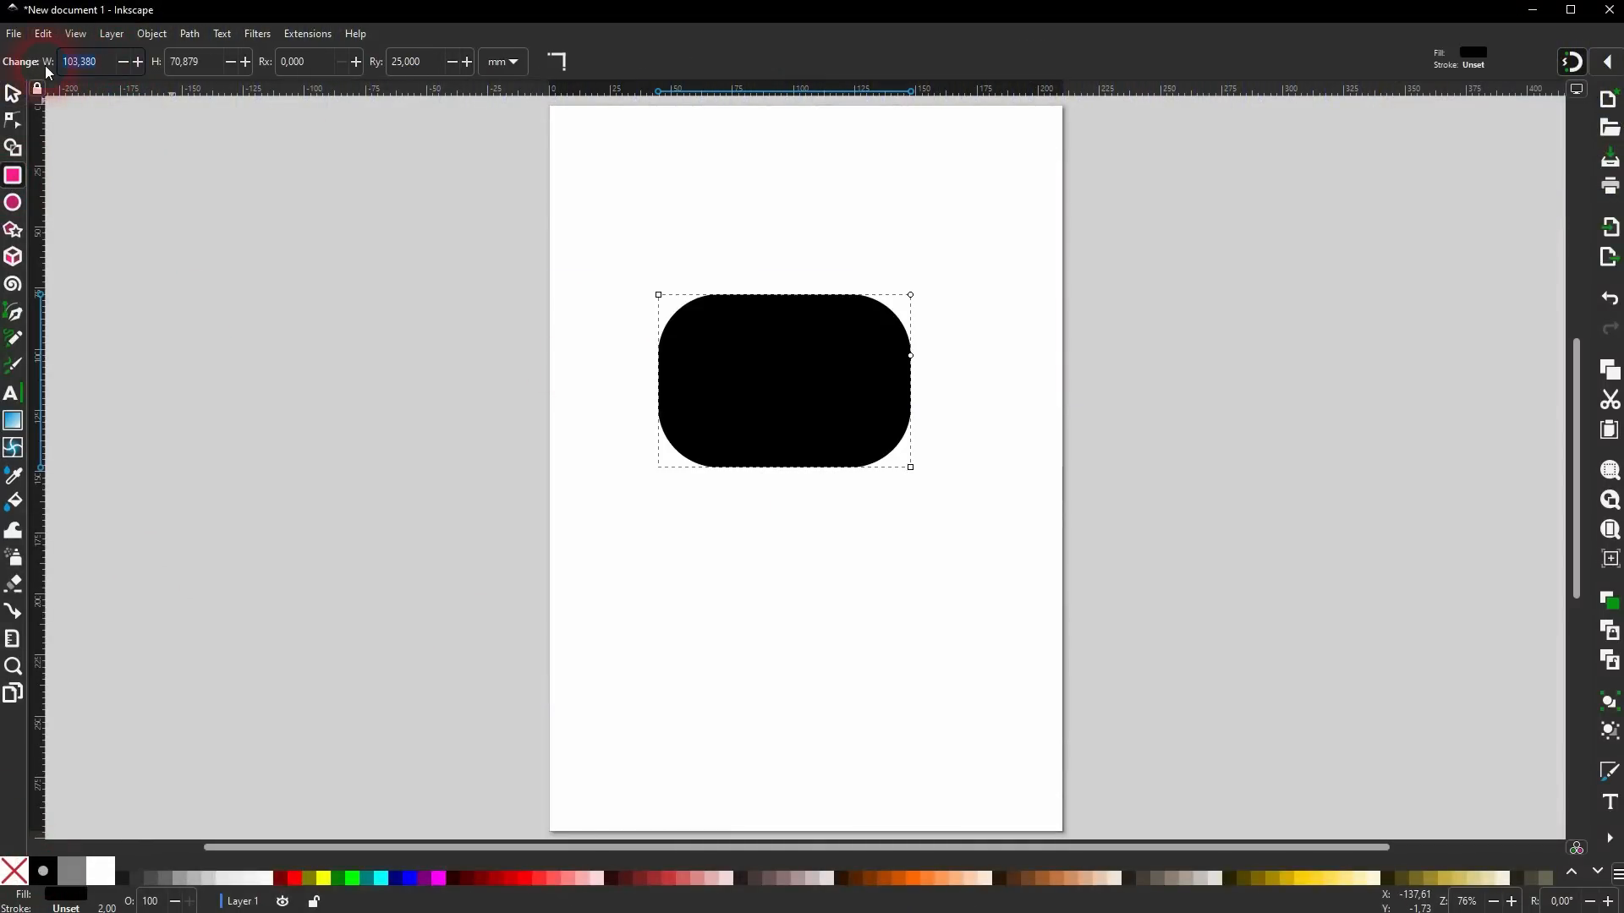
text(150)
key(Tab)
text(50)
key(Return)
drag(1025, 355, 1068, 436)
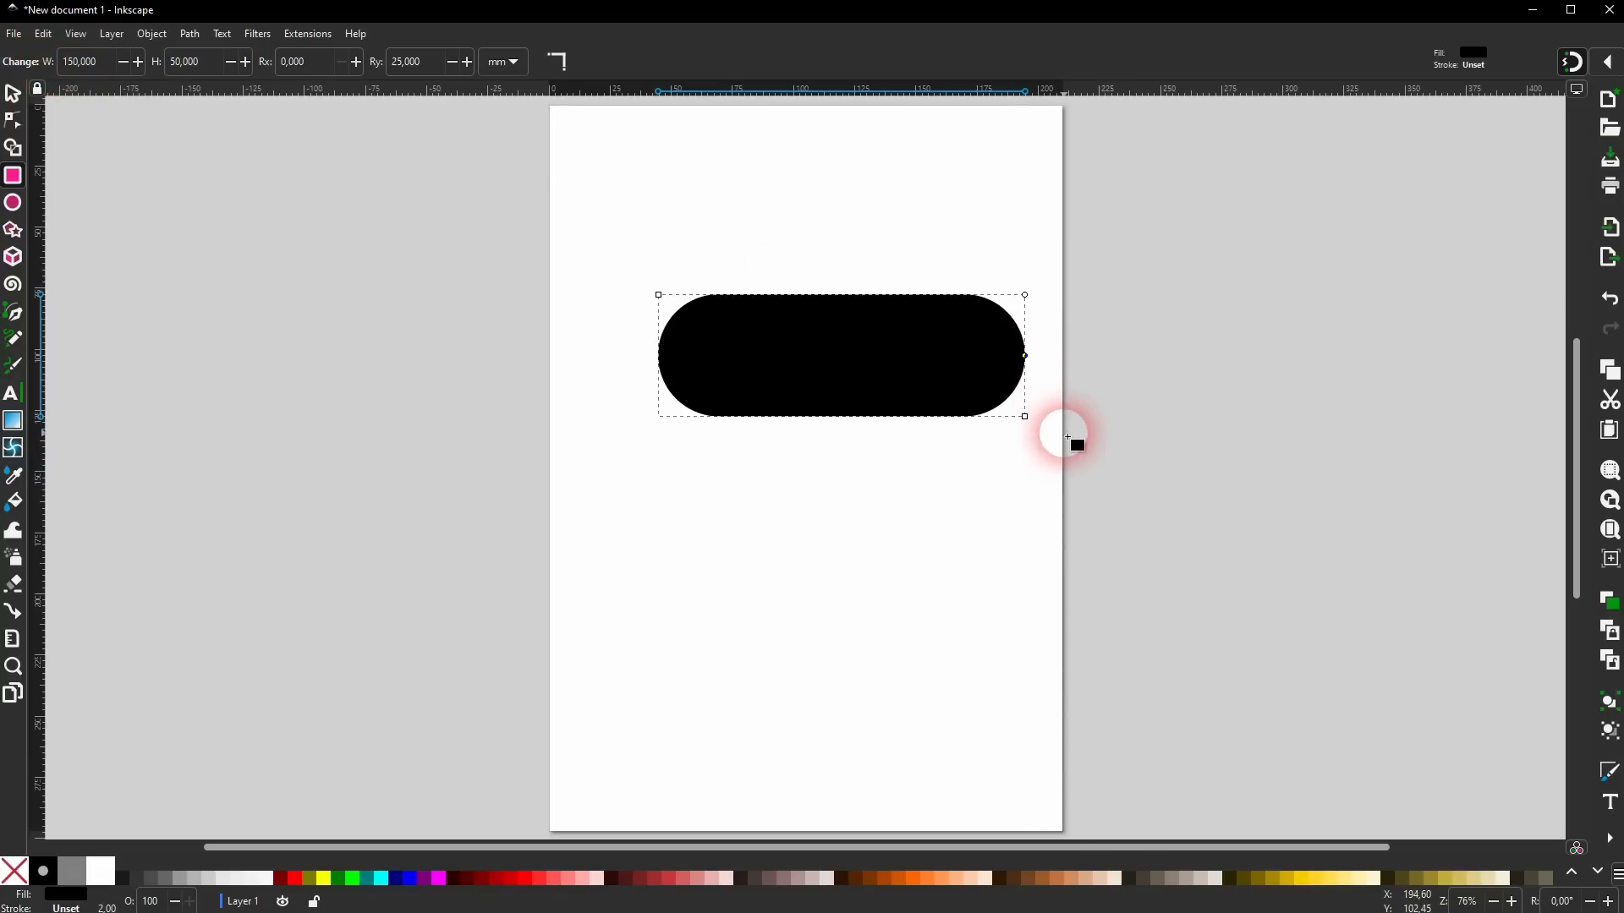
Move the rounded rectangle to about X 29 mm, Y 82 mm, centred across the page, and fill it red.
click(13, 93)
drag(801, 357, 766, 372)
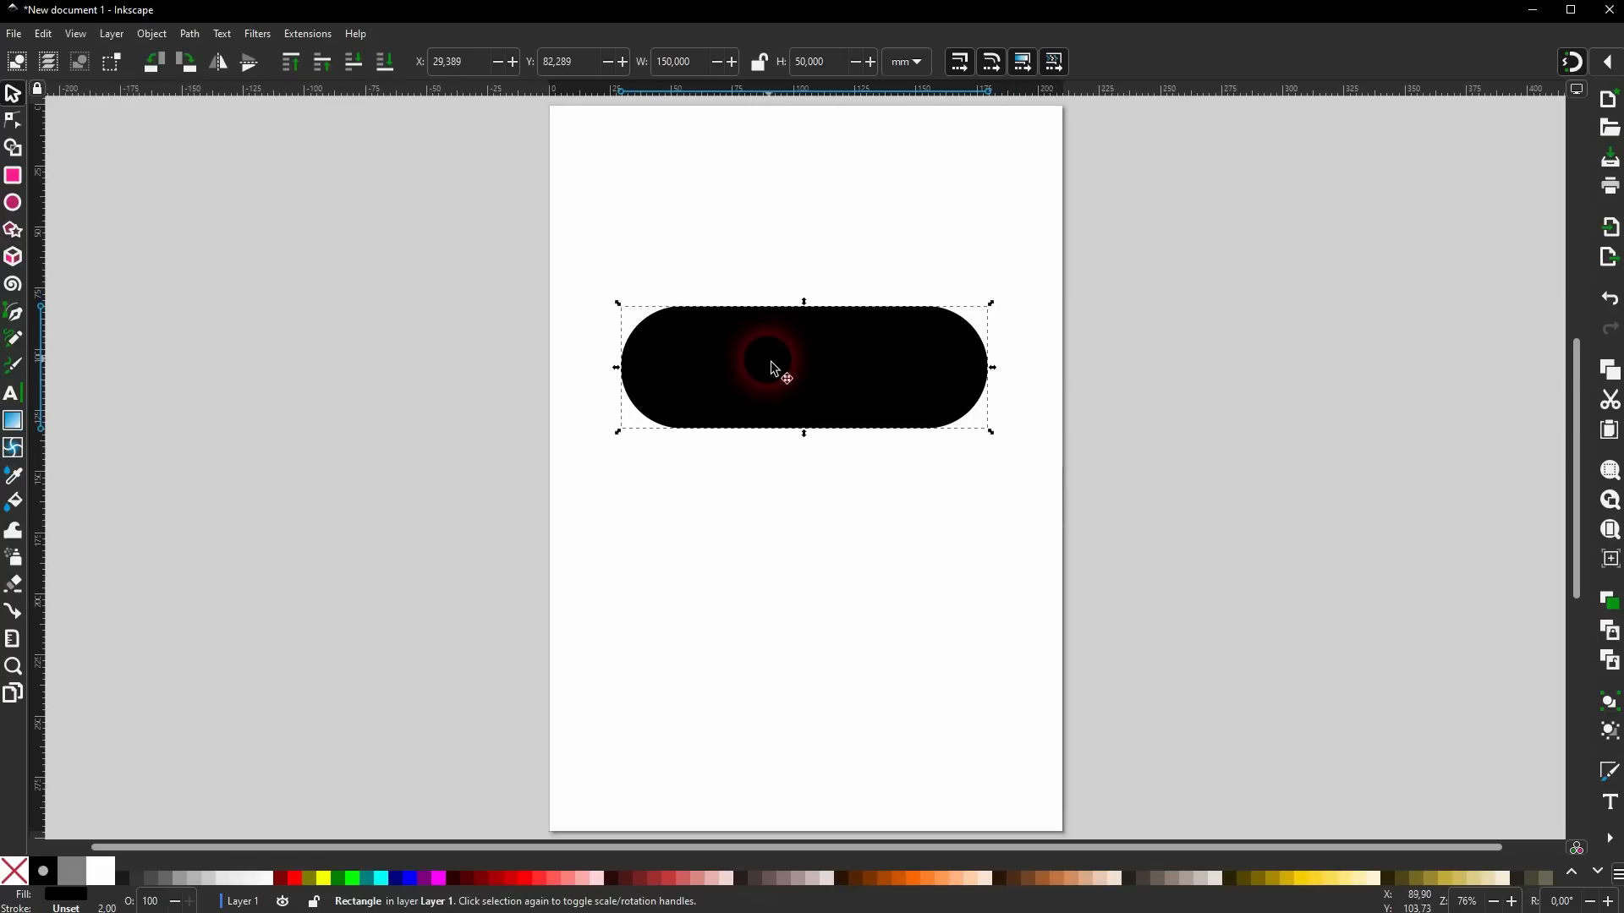
click(294, 878)
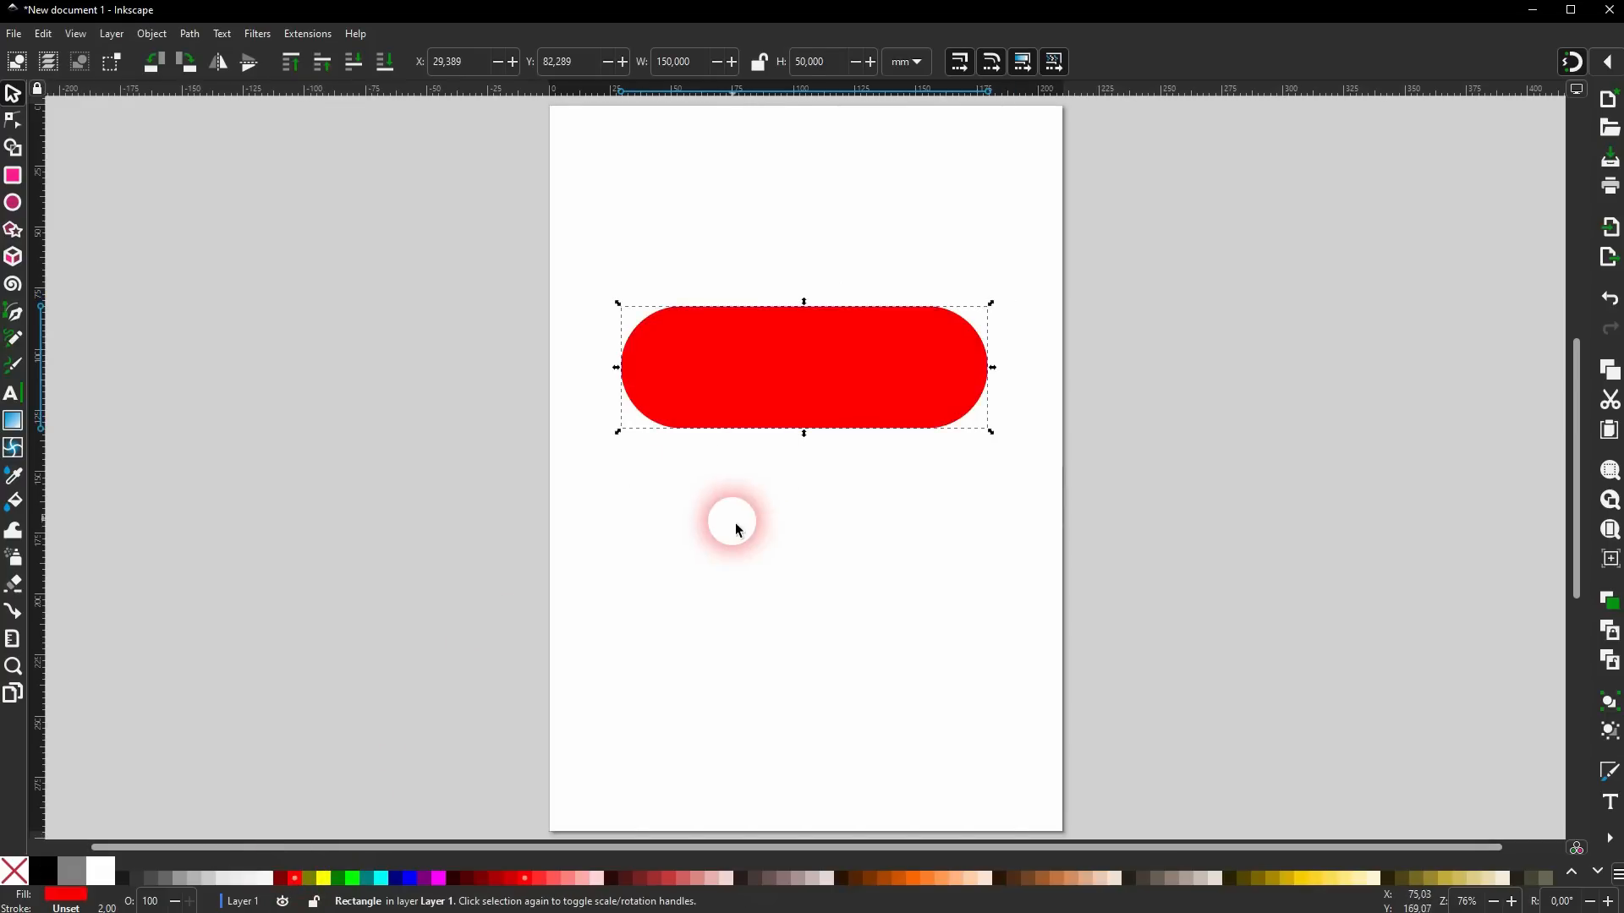
Duplicate the red rounded rectangle, fill the copy black, and place it exactly behind the red one.
key(ctrl+d)
drag(823, 382, 832, 575)
click(42, 874)
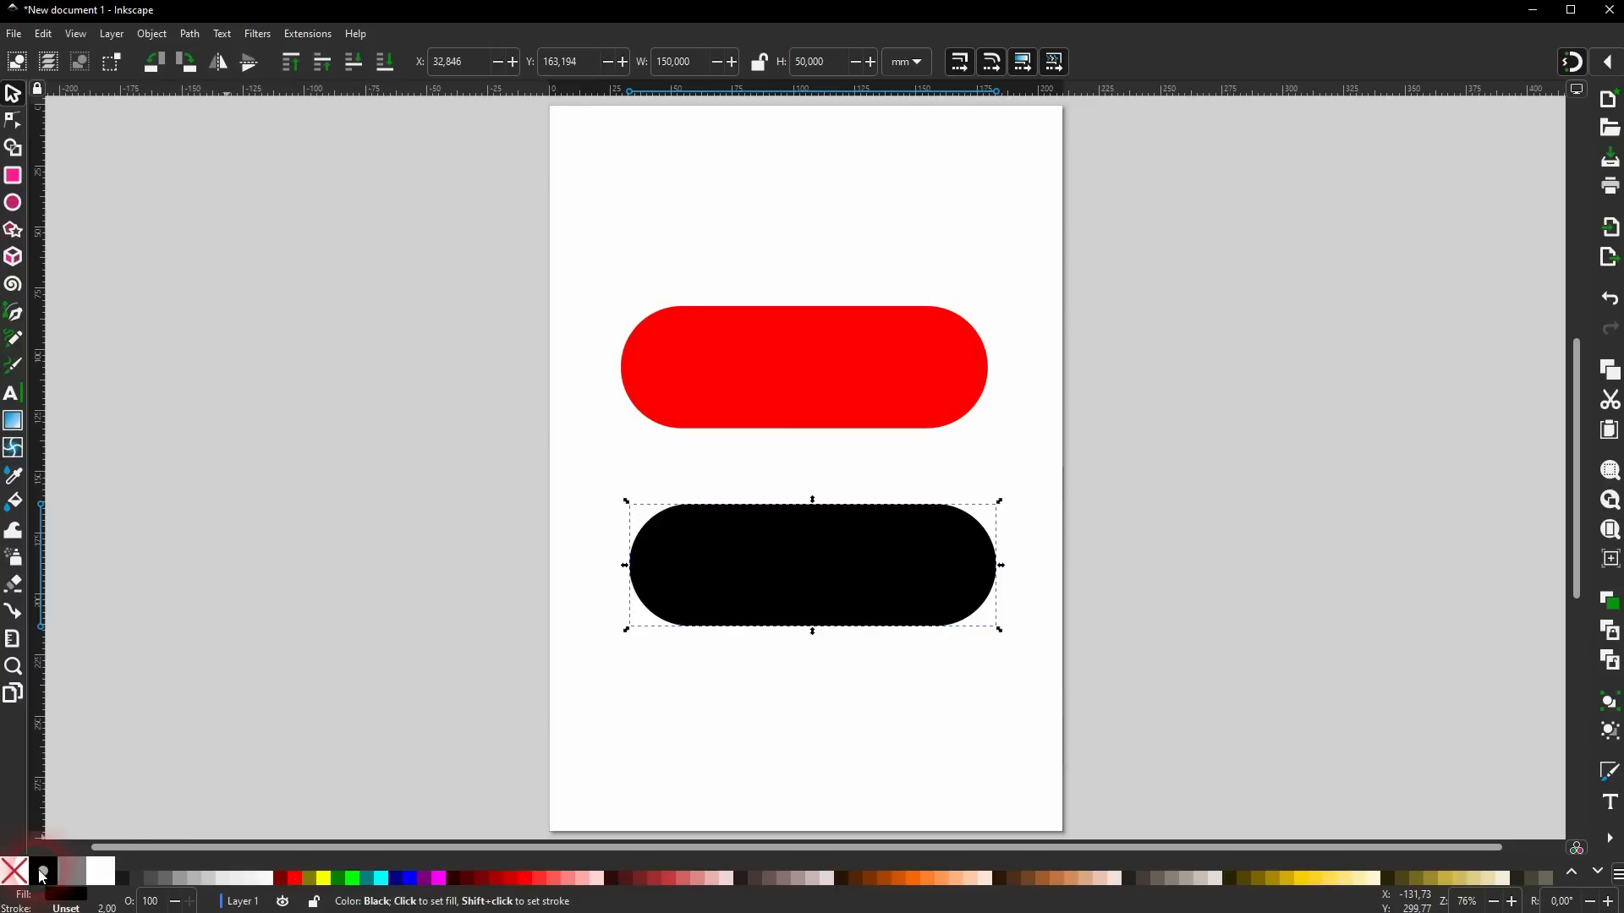
click(804, 510)
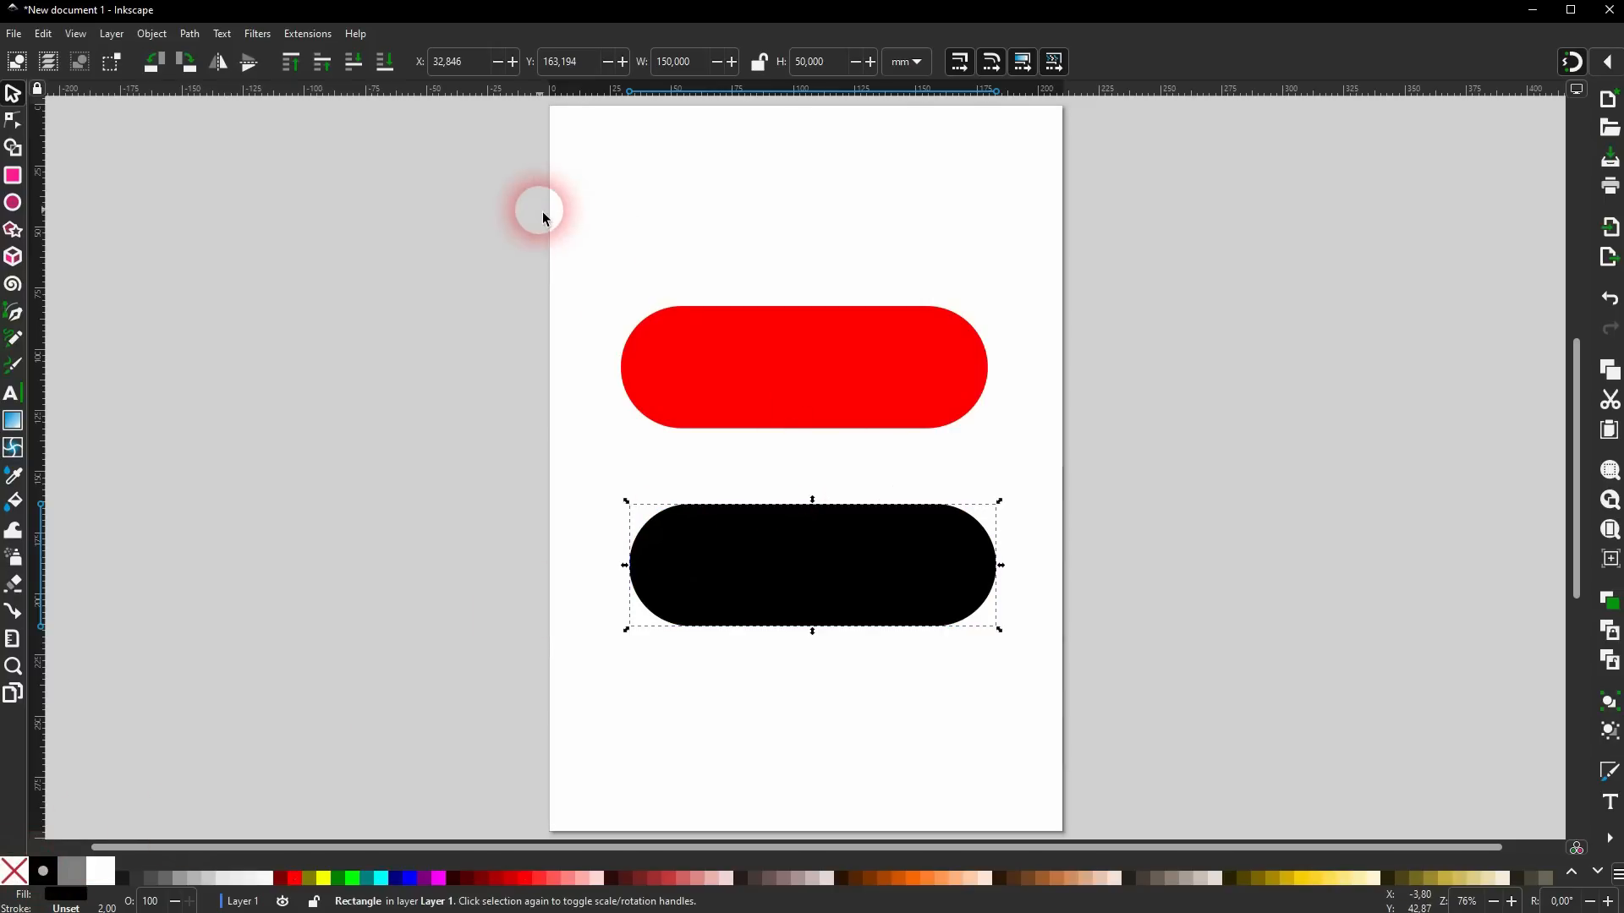
drag(759, 566, 751, 369)
click(385, 63)
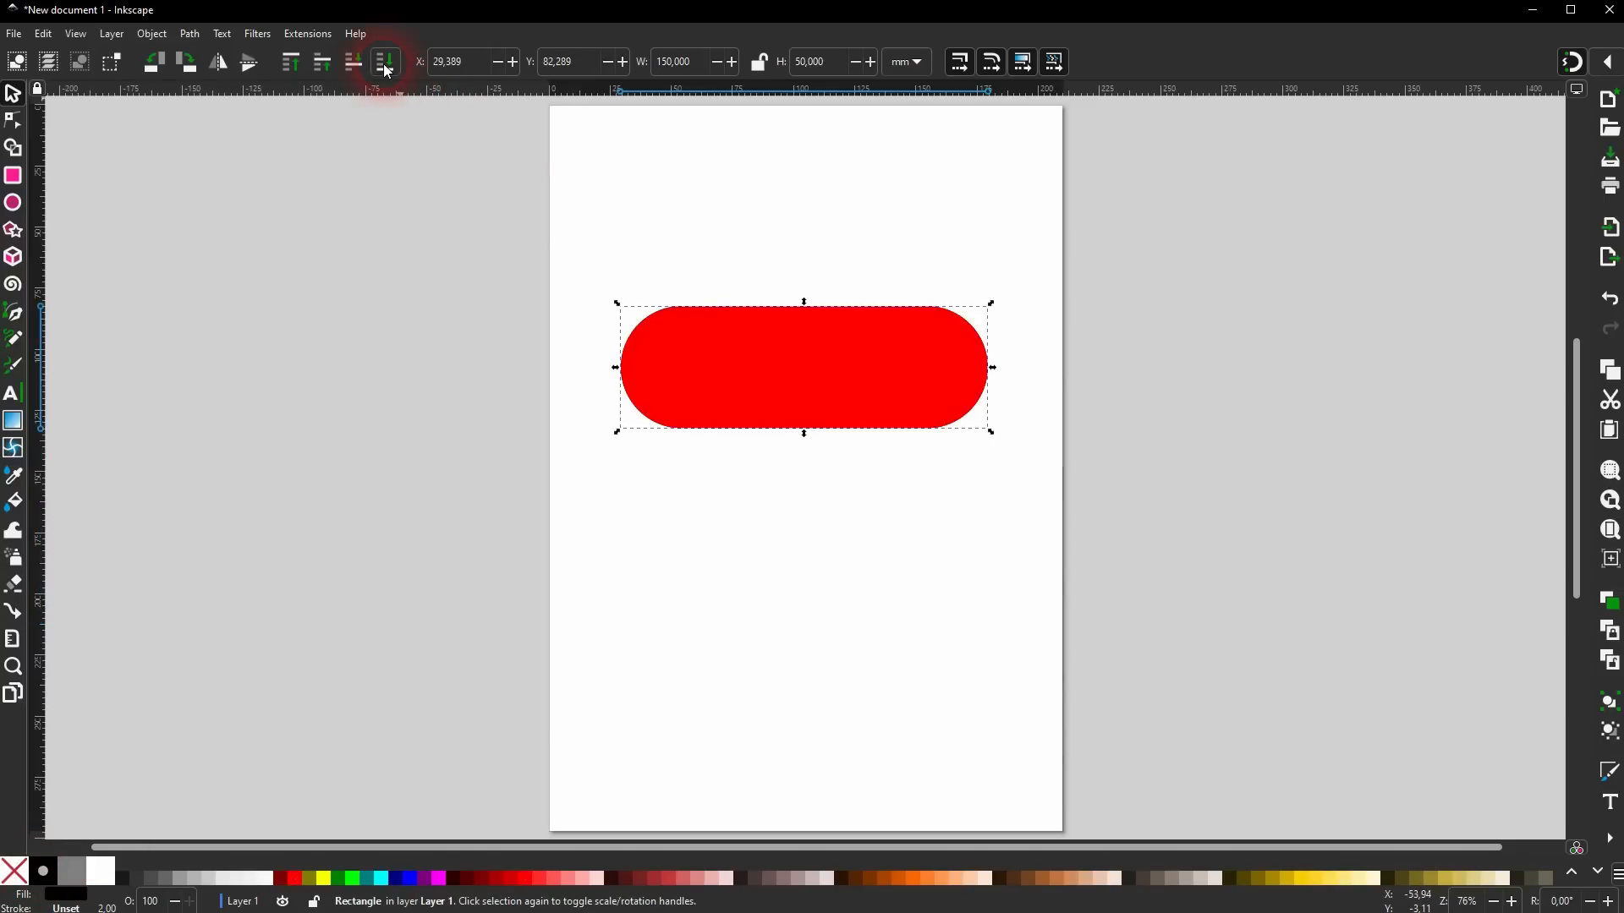
Blur the black rounded rectangle behind the red one by 20%.
click(154, 34)
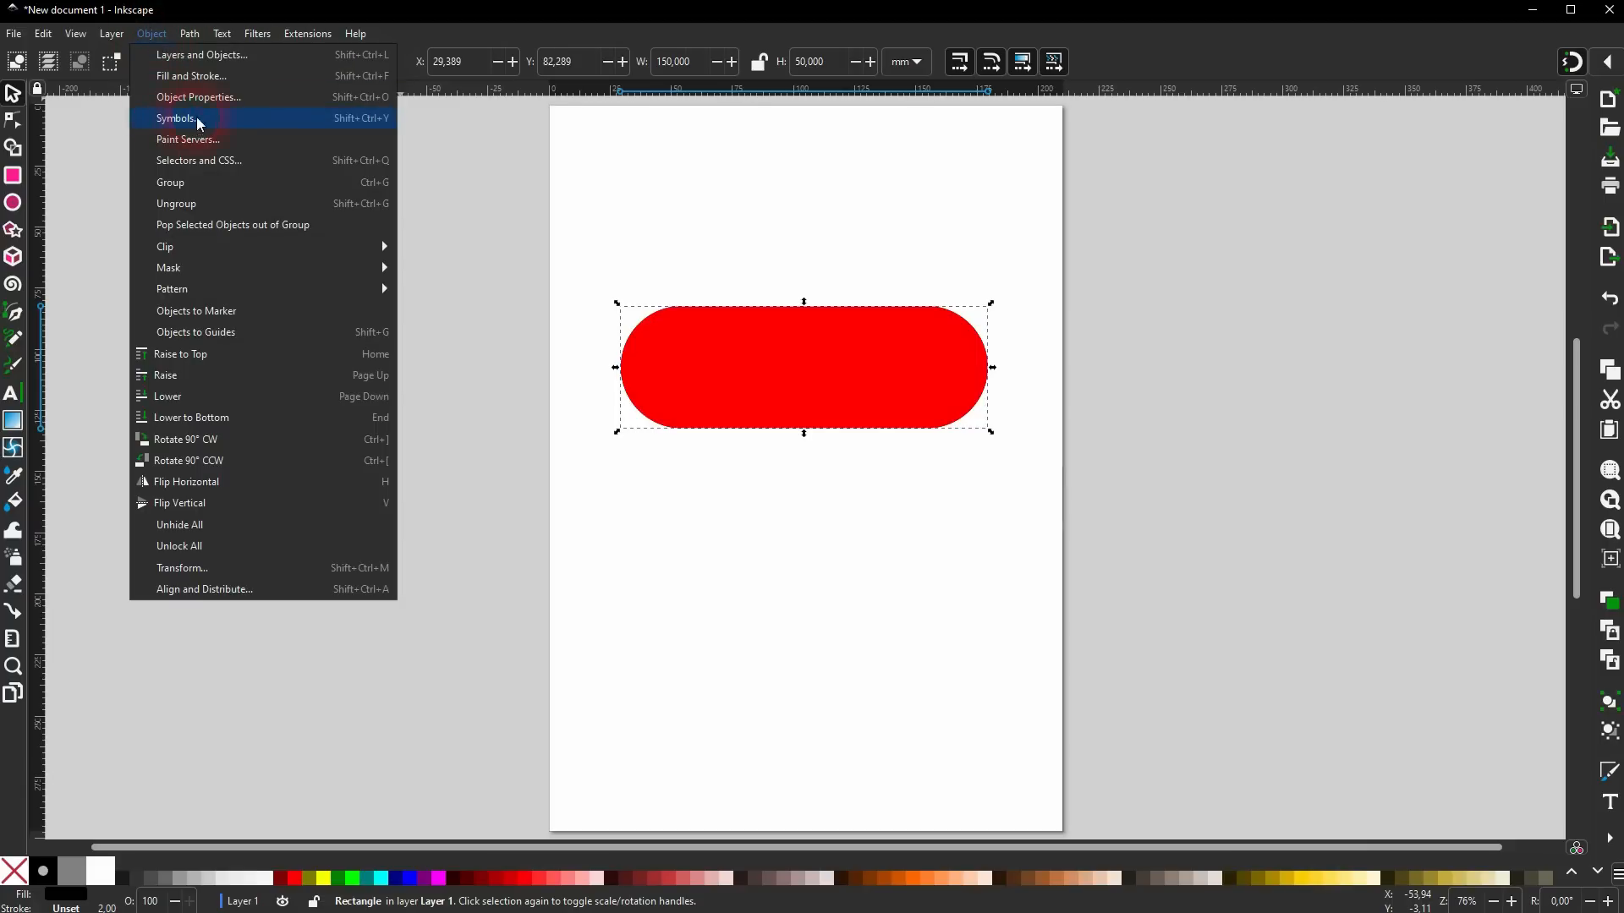
click(209, 83)
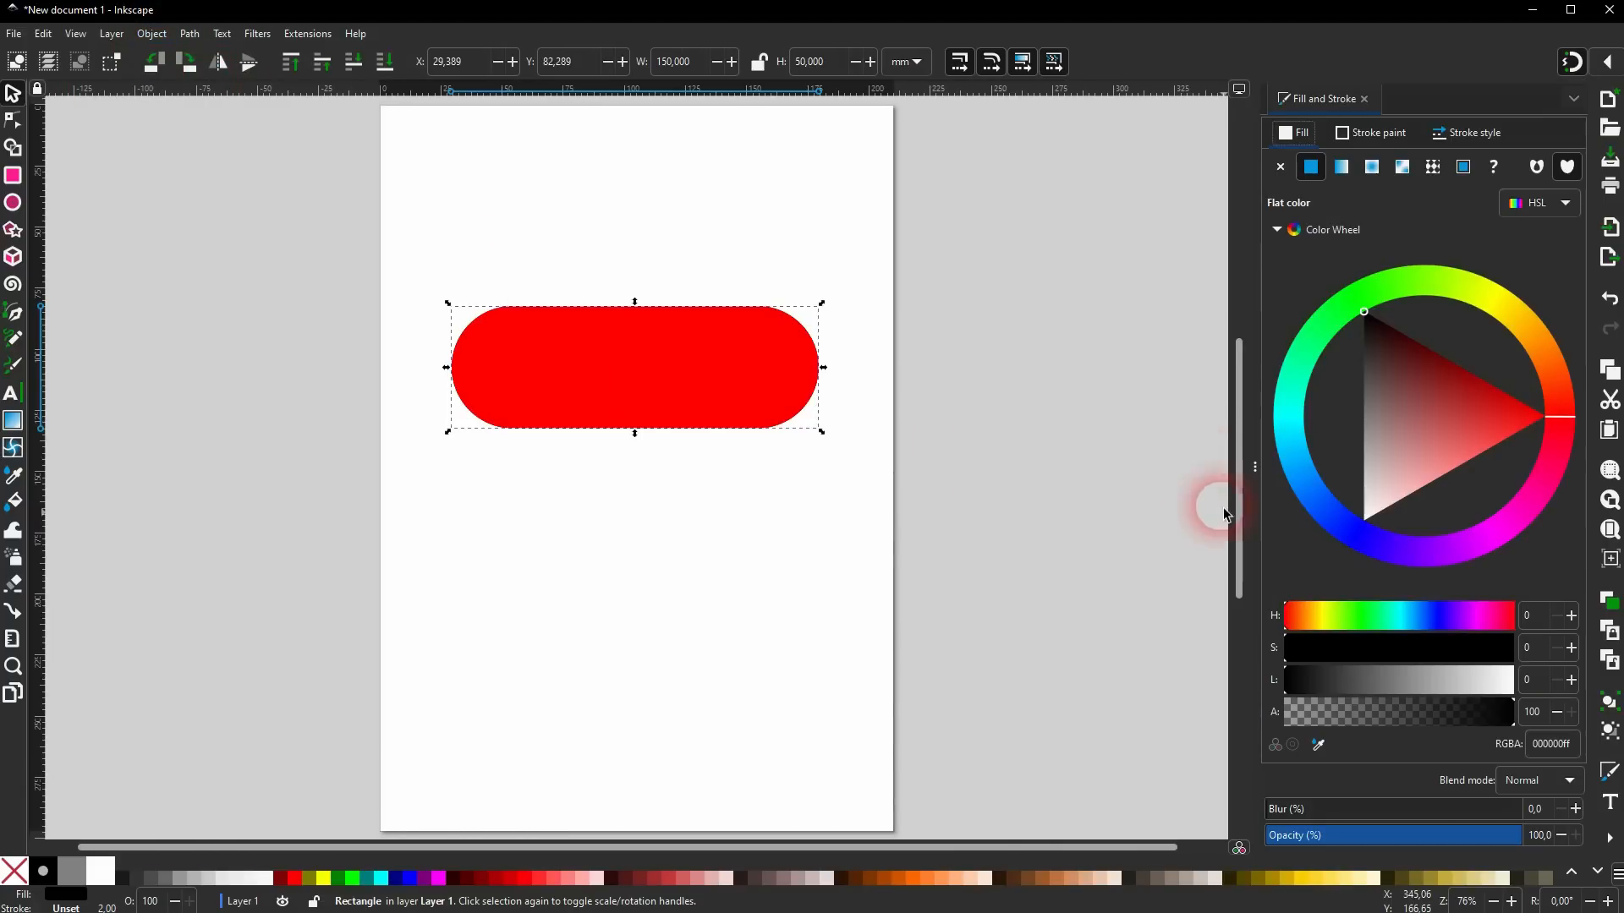
click(1302, 812)
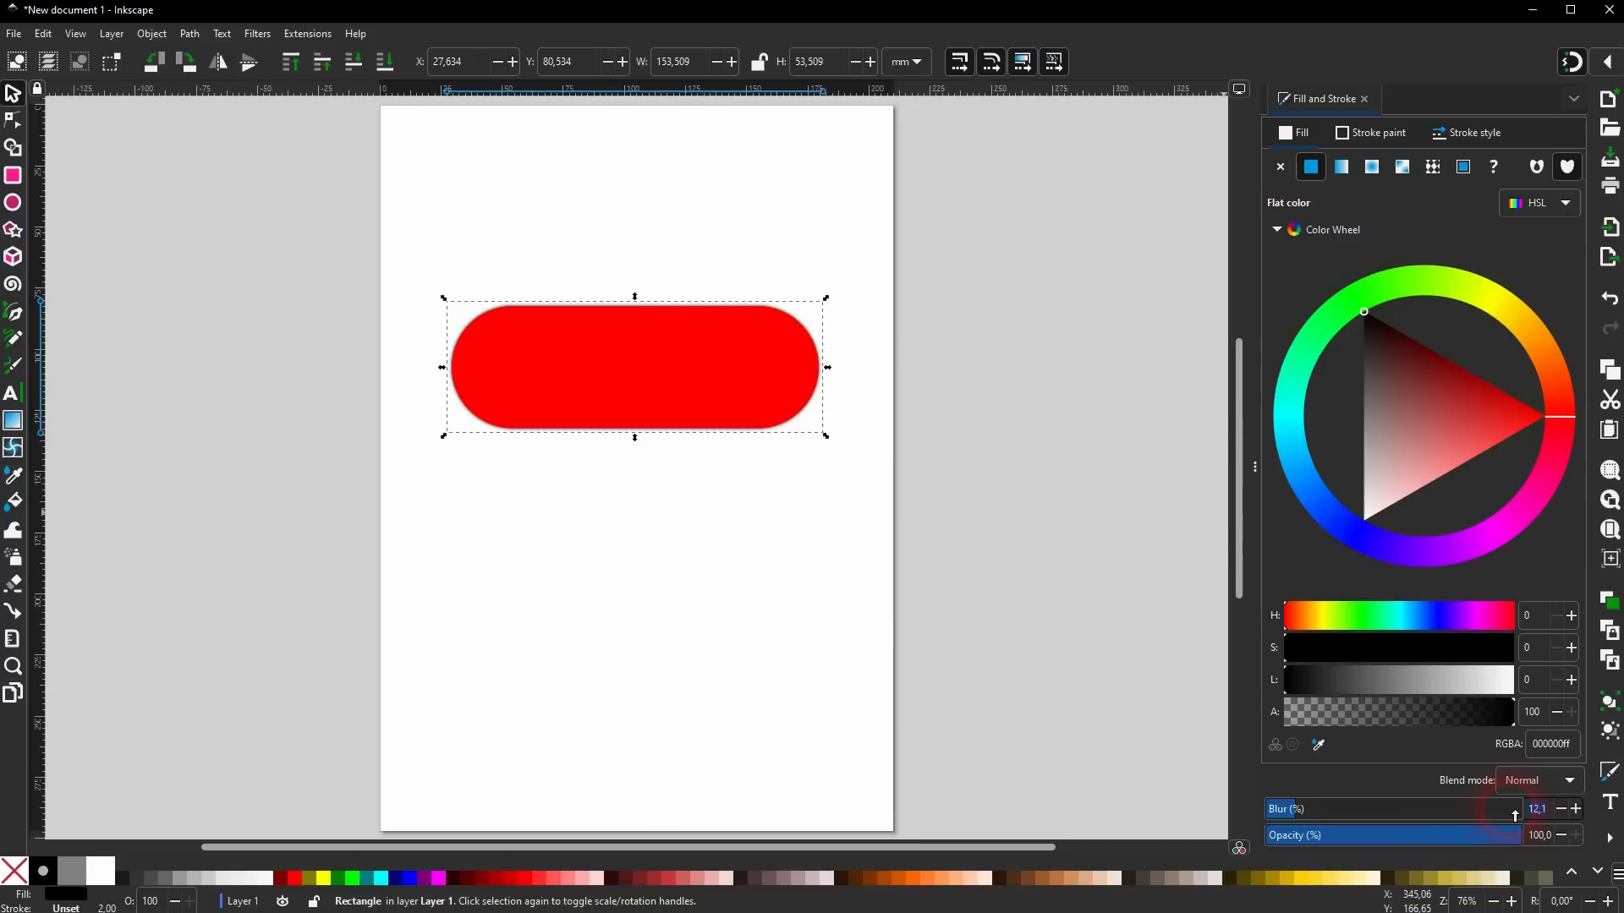
text(20)
key(Return)
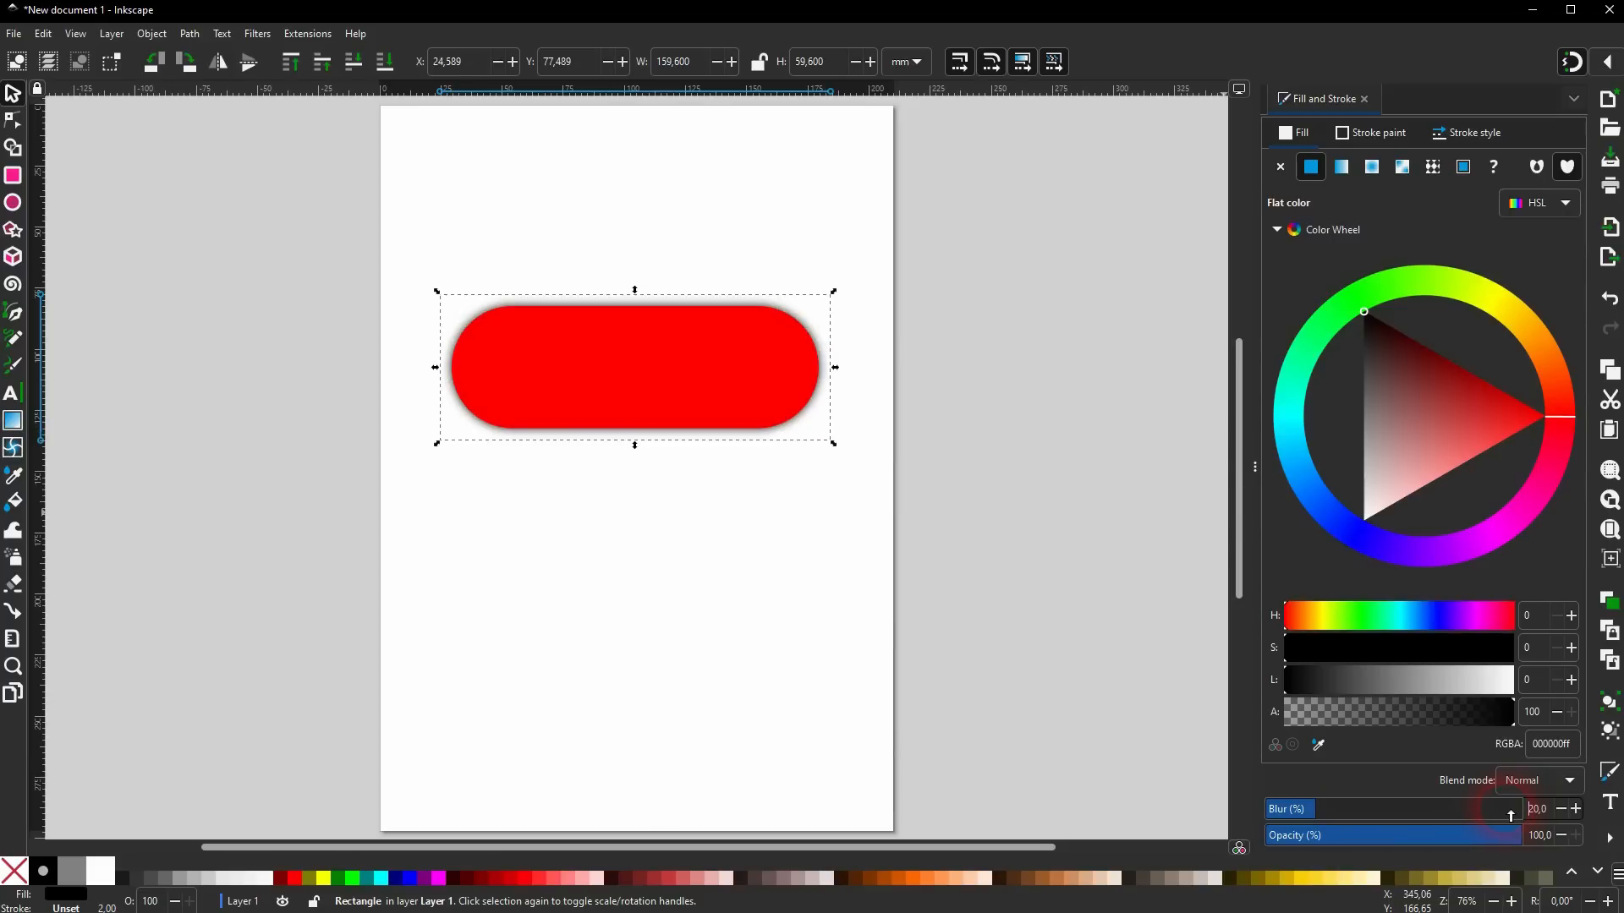
click(1001, 352)
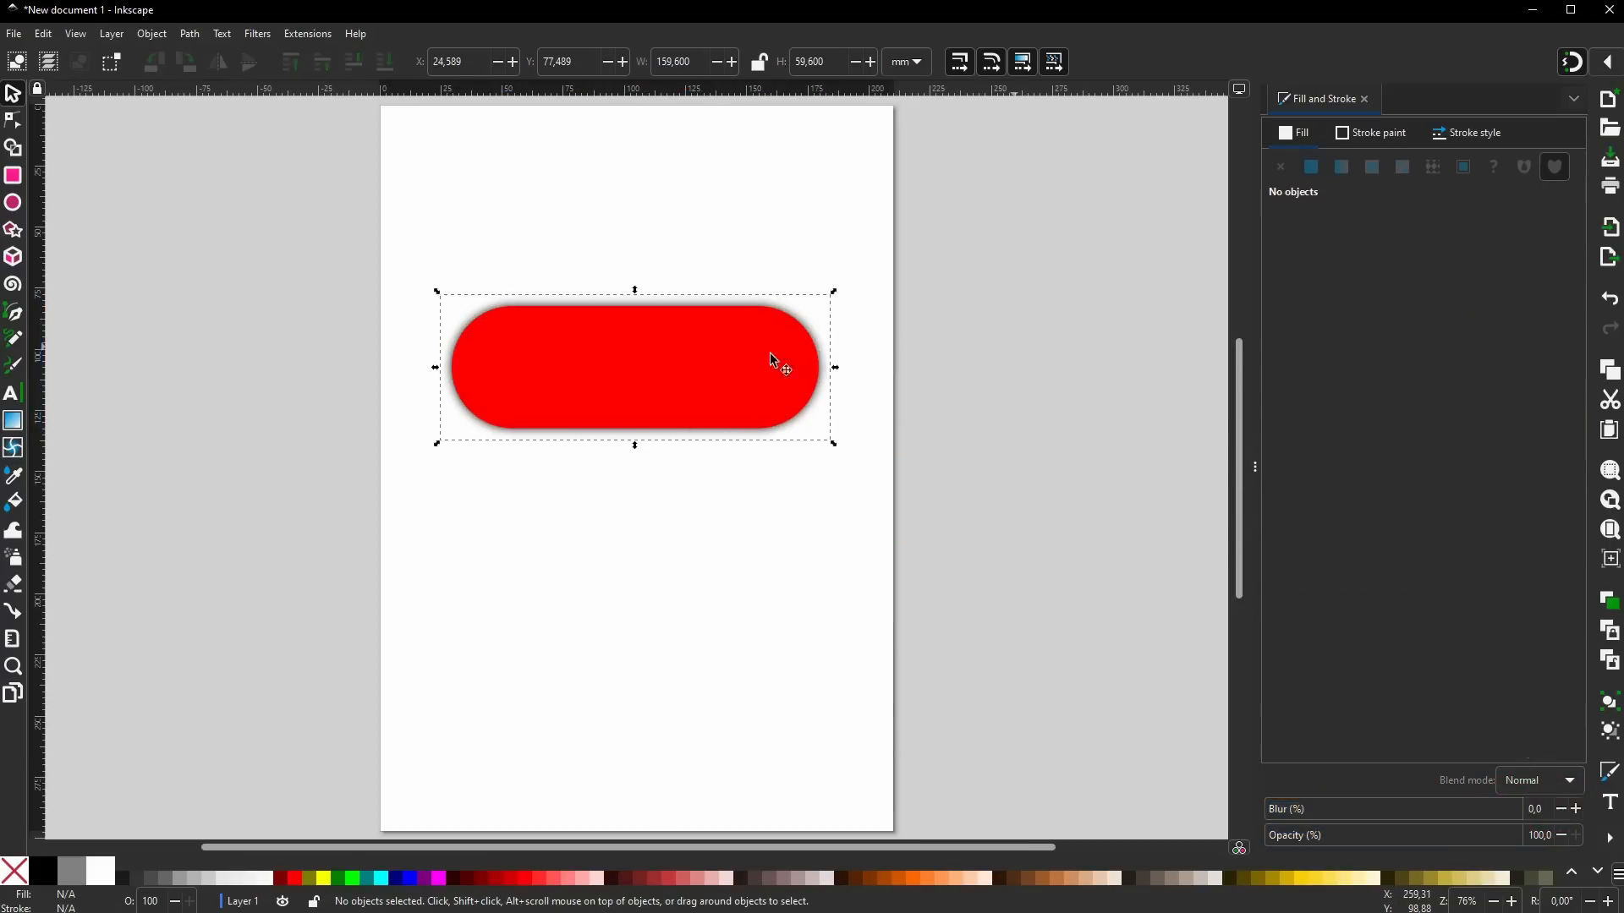
Nudge the red shape up and left to about X 26.7 mm, Y 79.6 mm, offsetting it from its shadow.
click(682, 366)
key(Up)
key(Up)
key(Up)
key(Up)
key(Up)
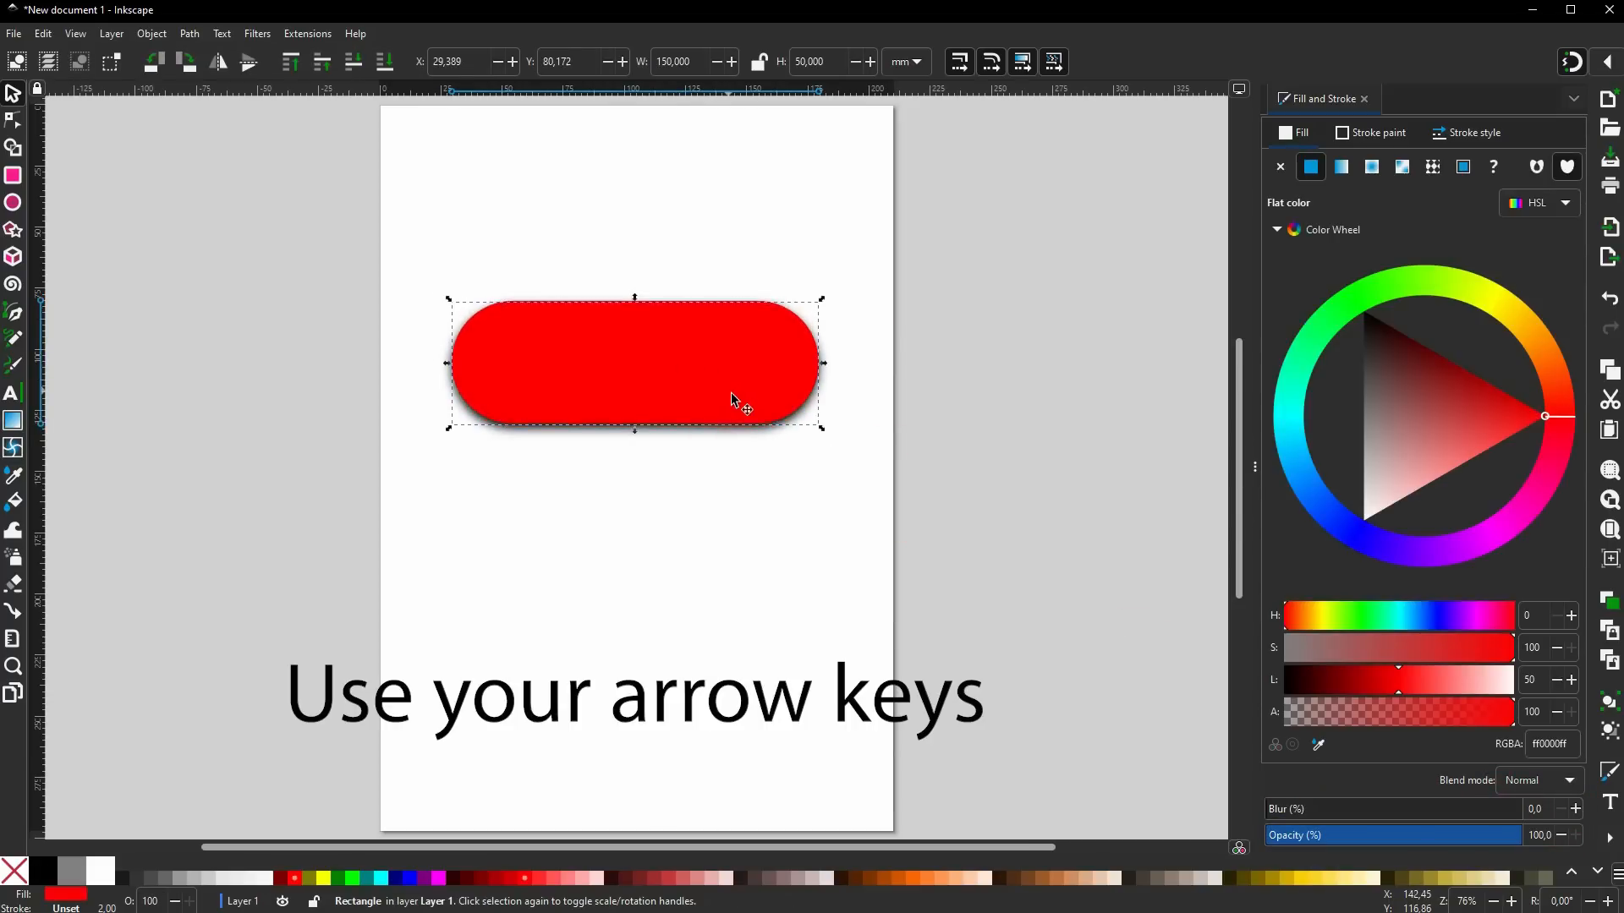
key(Left)
key(Left)
key(Left)
click(968, 499)
click(744, 449)
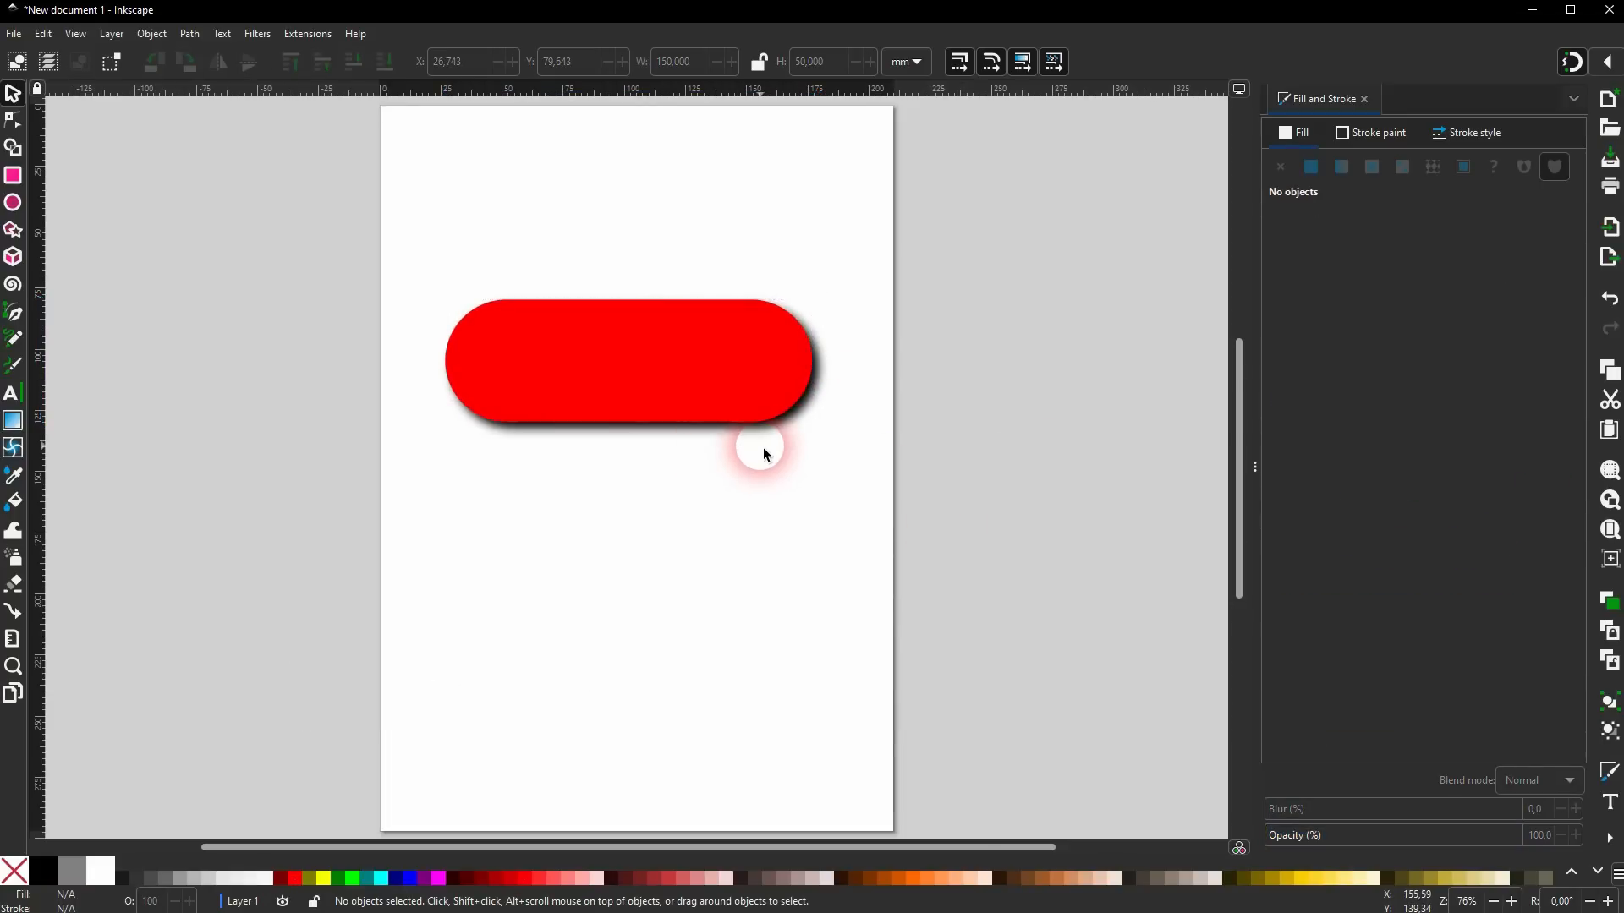
Add the text "BUY NOW" on the empty page below the button, in Calibri Bold at 80 pt.
click(13, 394)
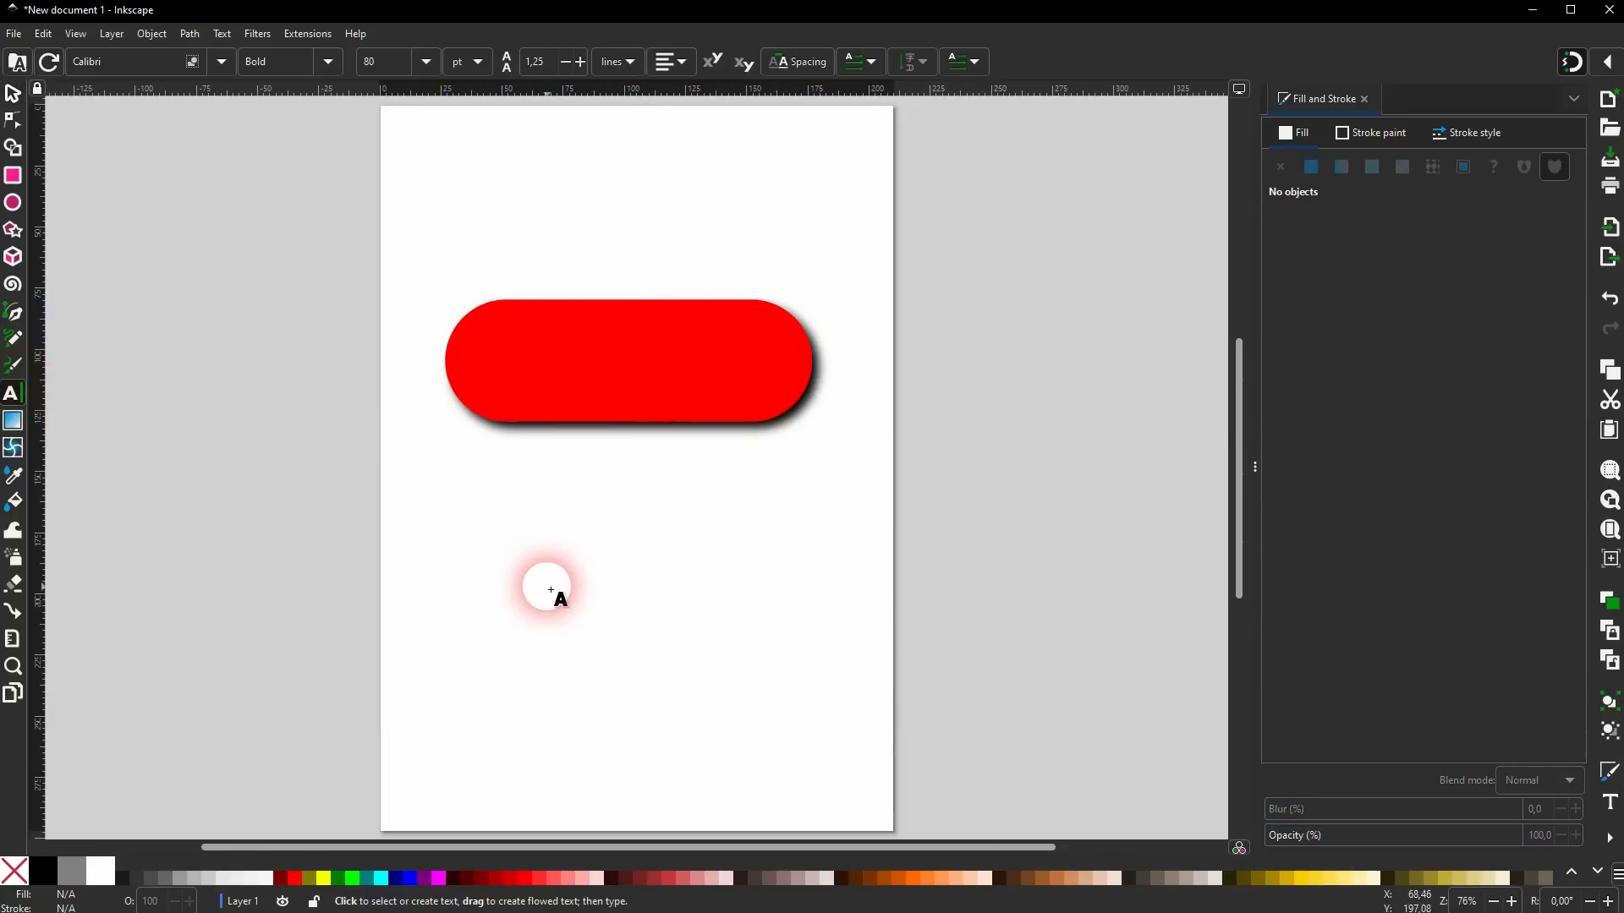
click(567, 592)
text(BUY )
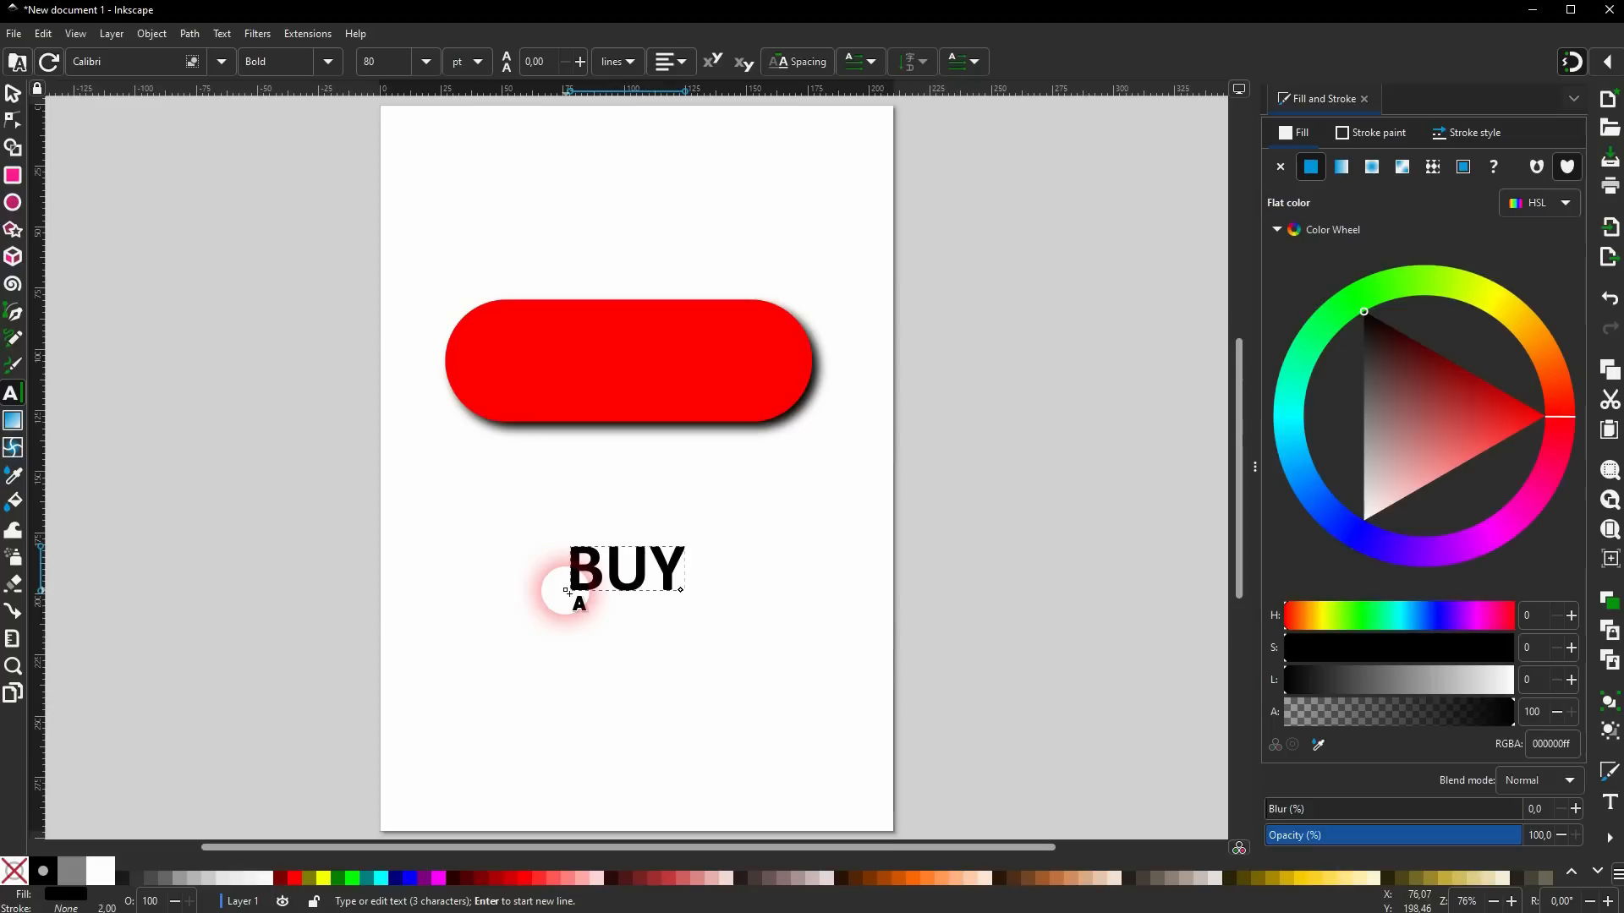
text(NOW)
key(ctrl+a)
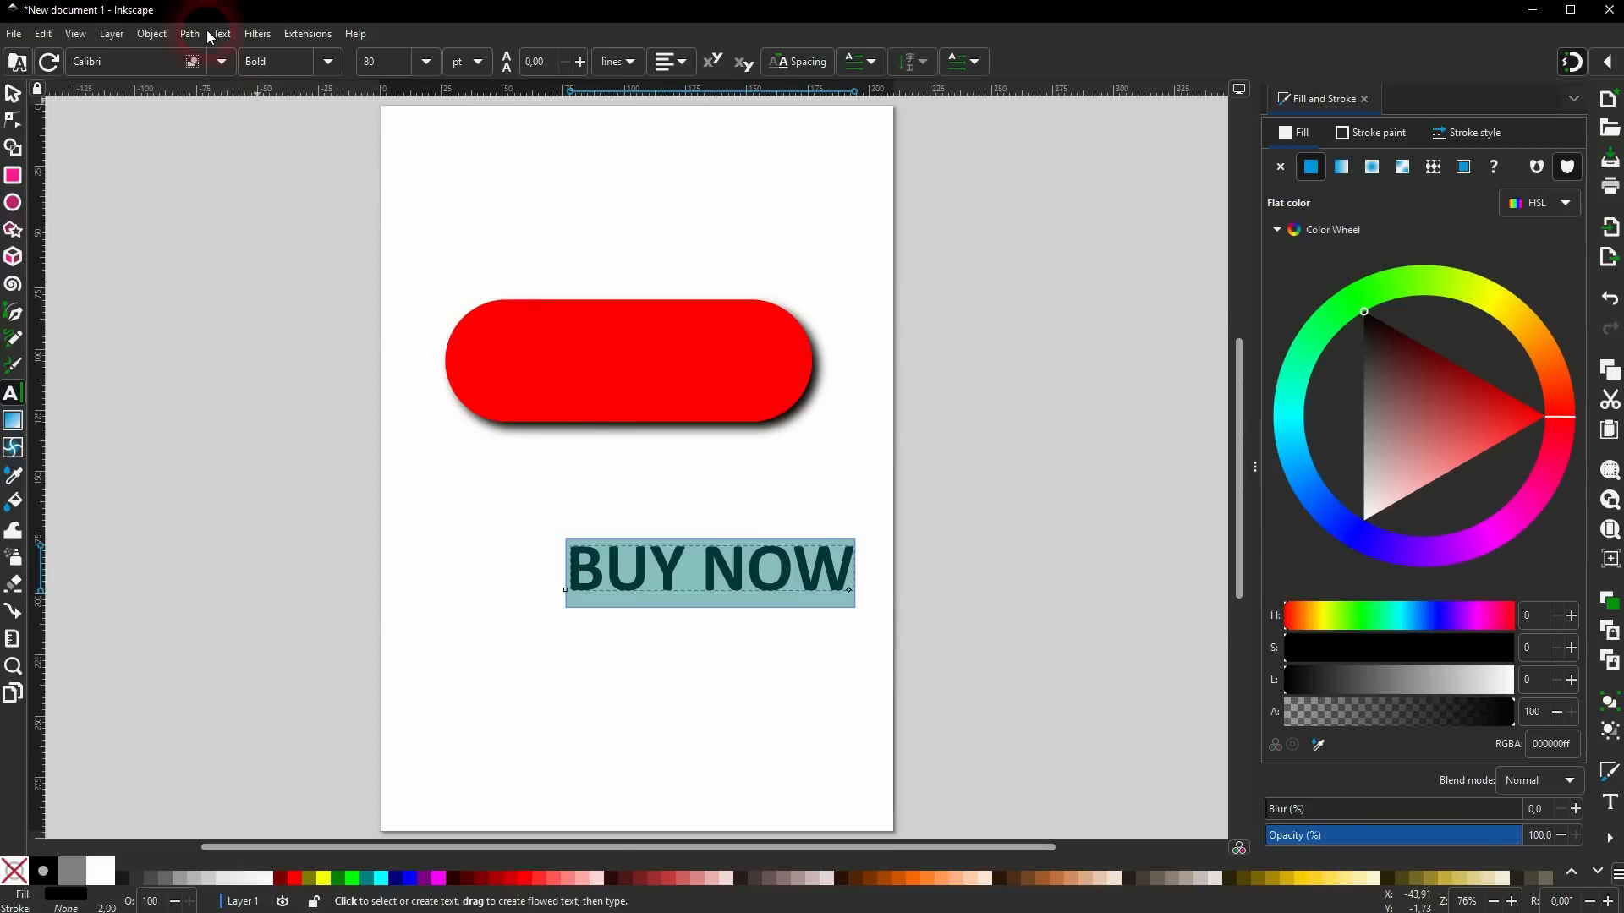
click(220, 63)
click(108, 500)
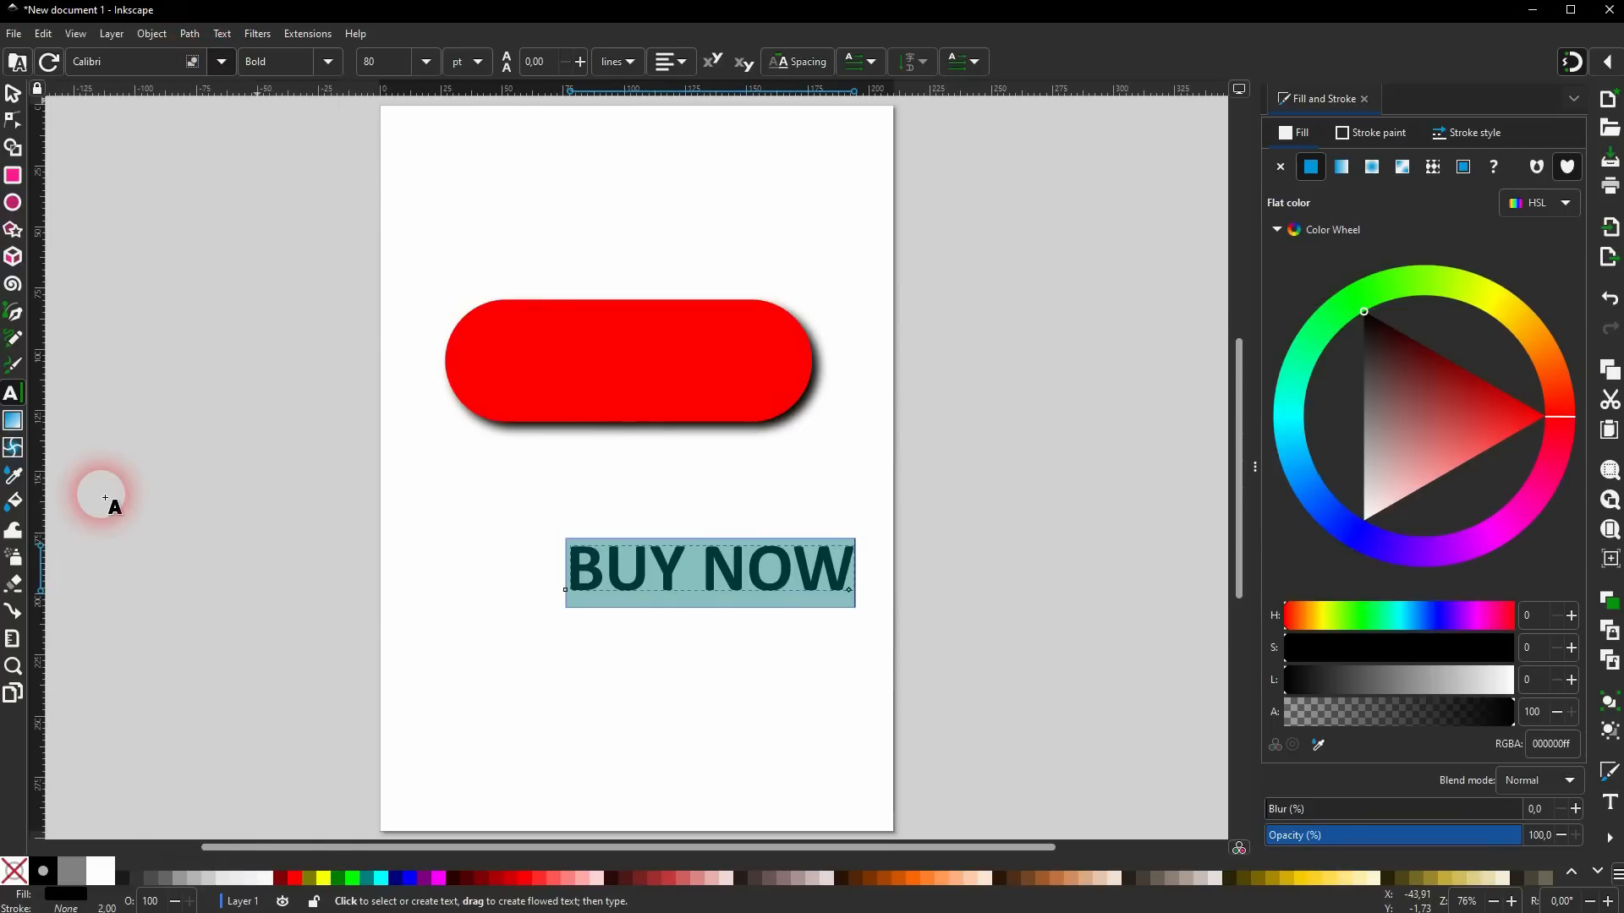
click(338, 64)
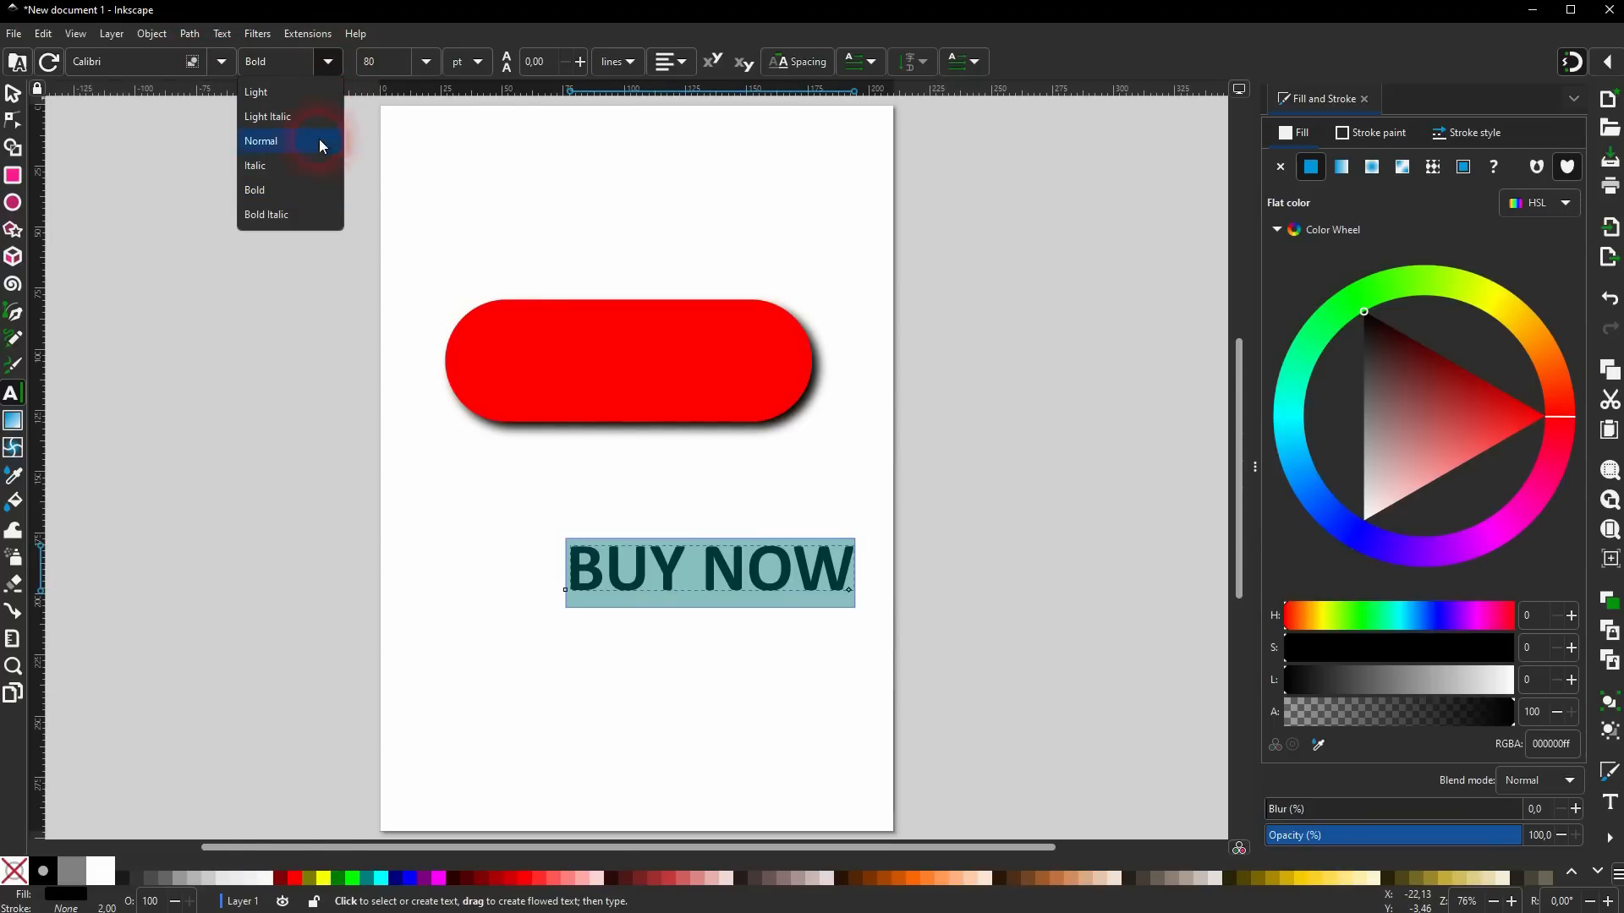
click(301, 189)
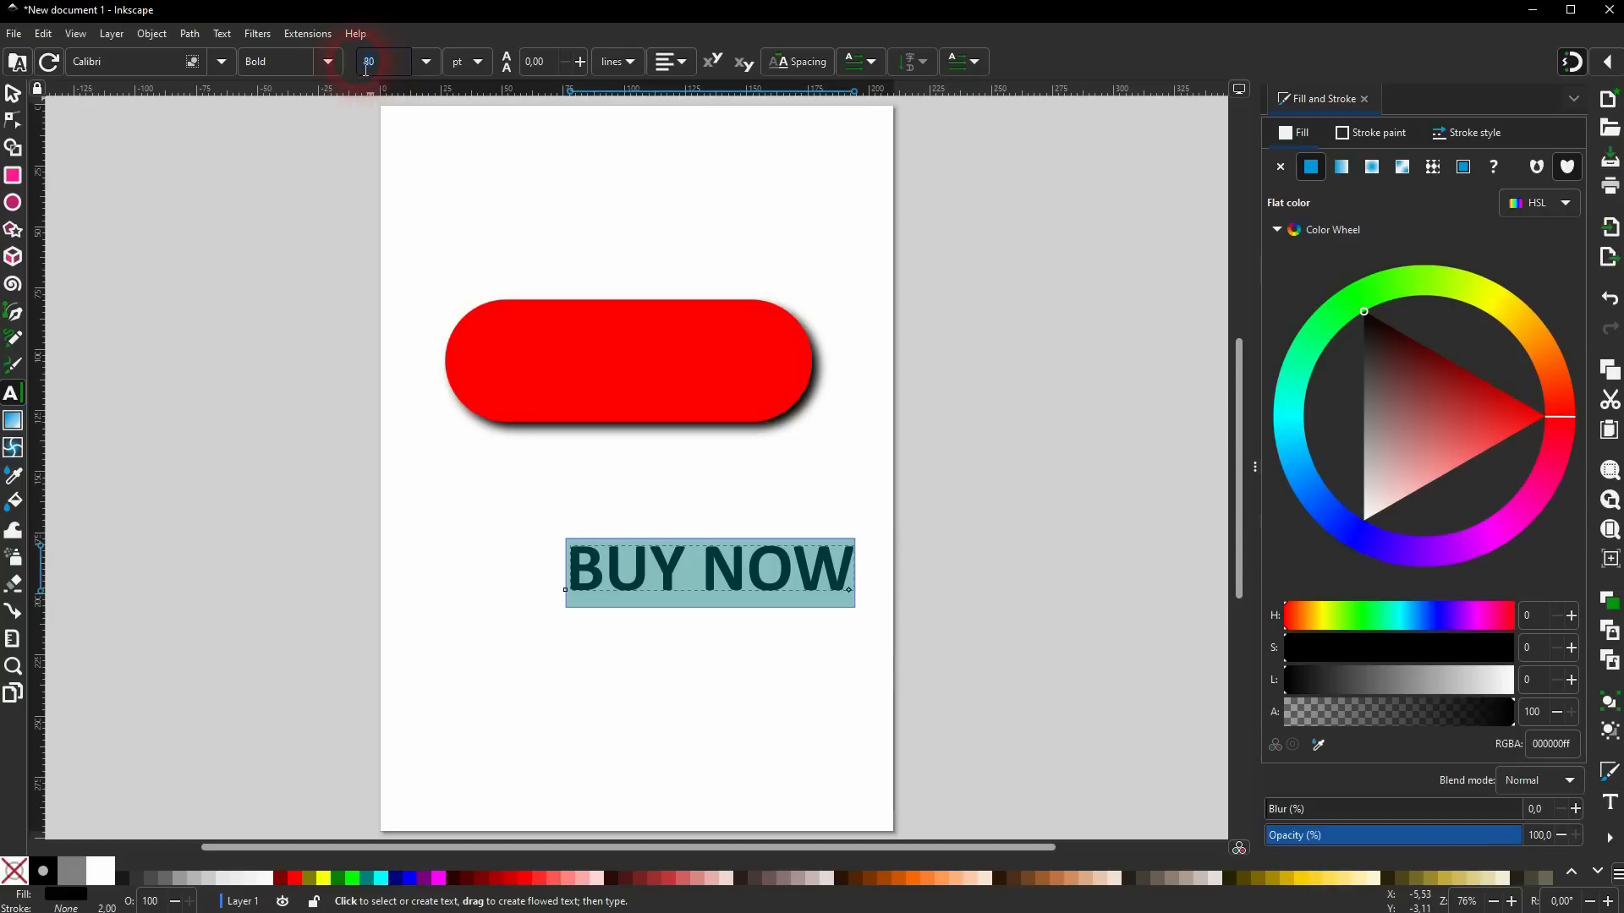
Move the BUY NOW text to the centre of the red shape and fill it white.
click(14, 99)
drag(723, 575, 639, 369)
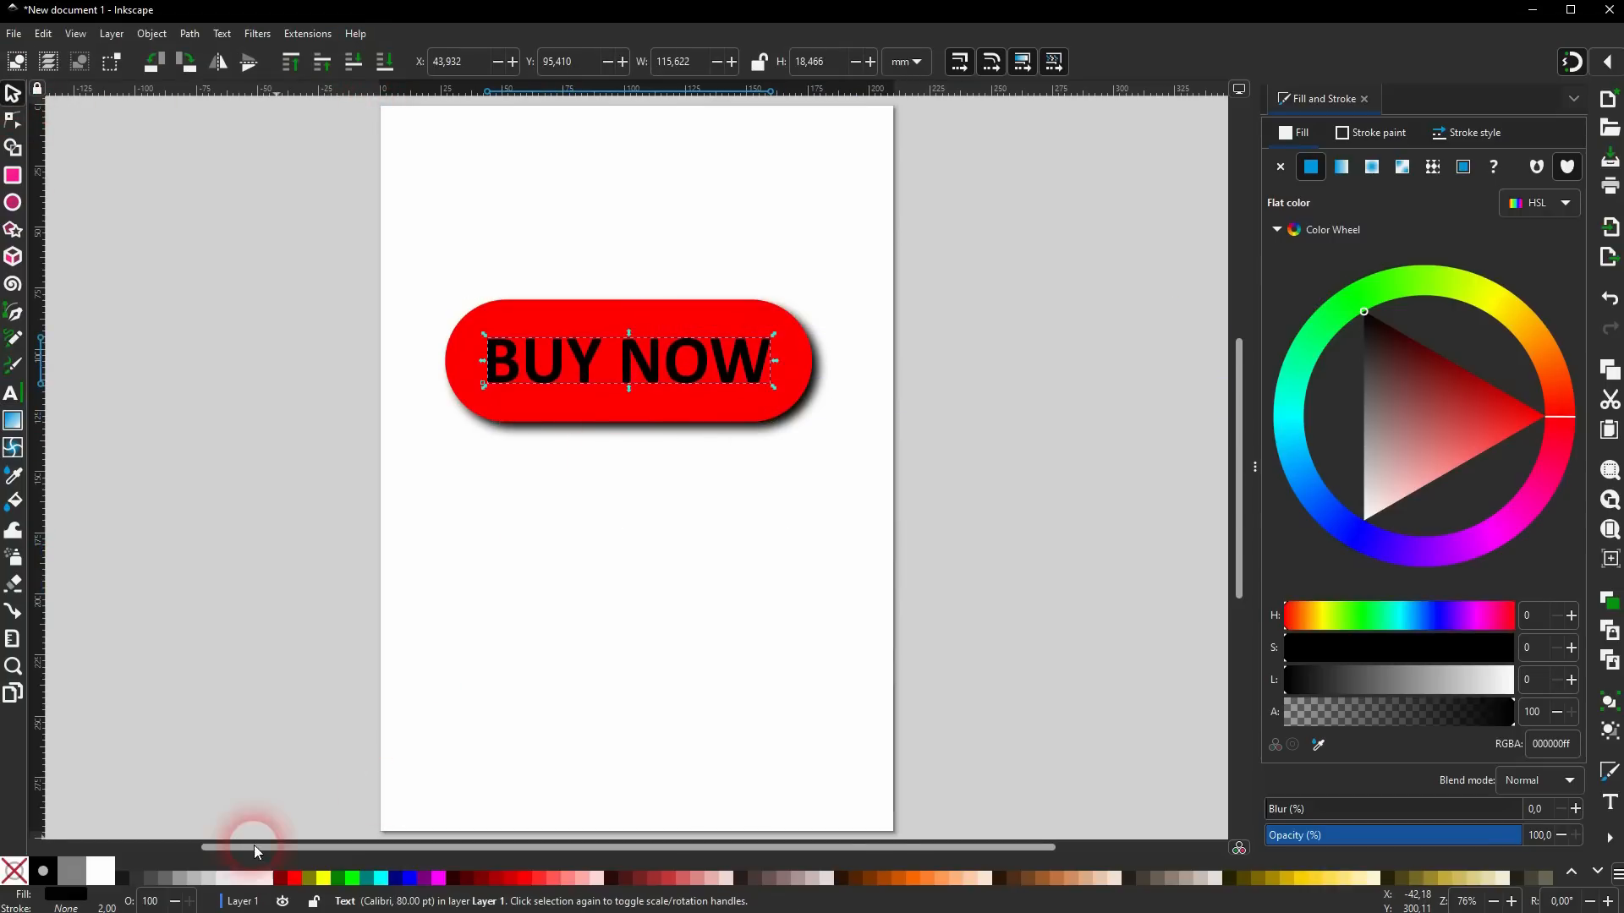
click(108, 870)
click(689, 533)
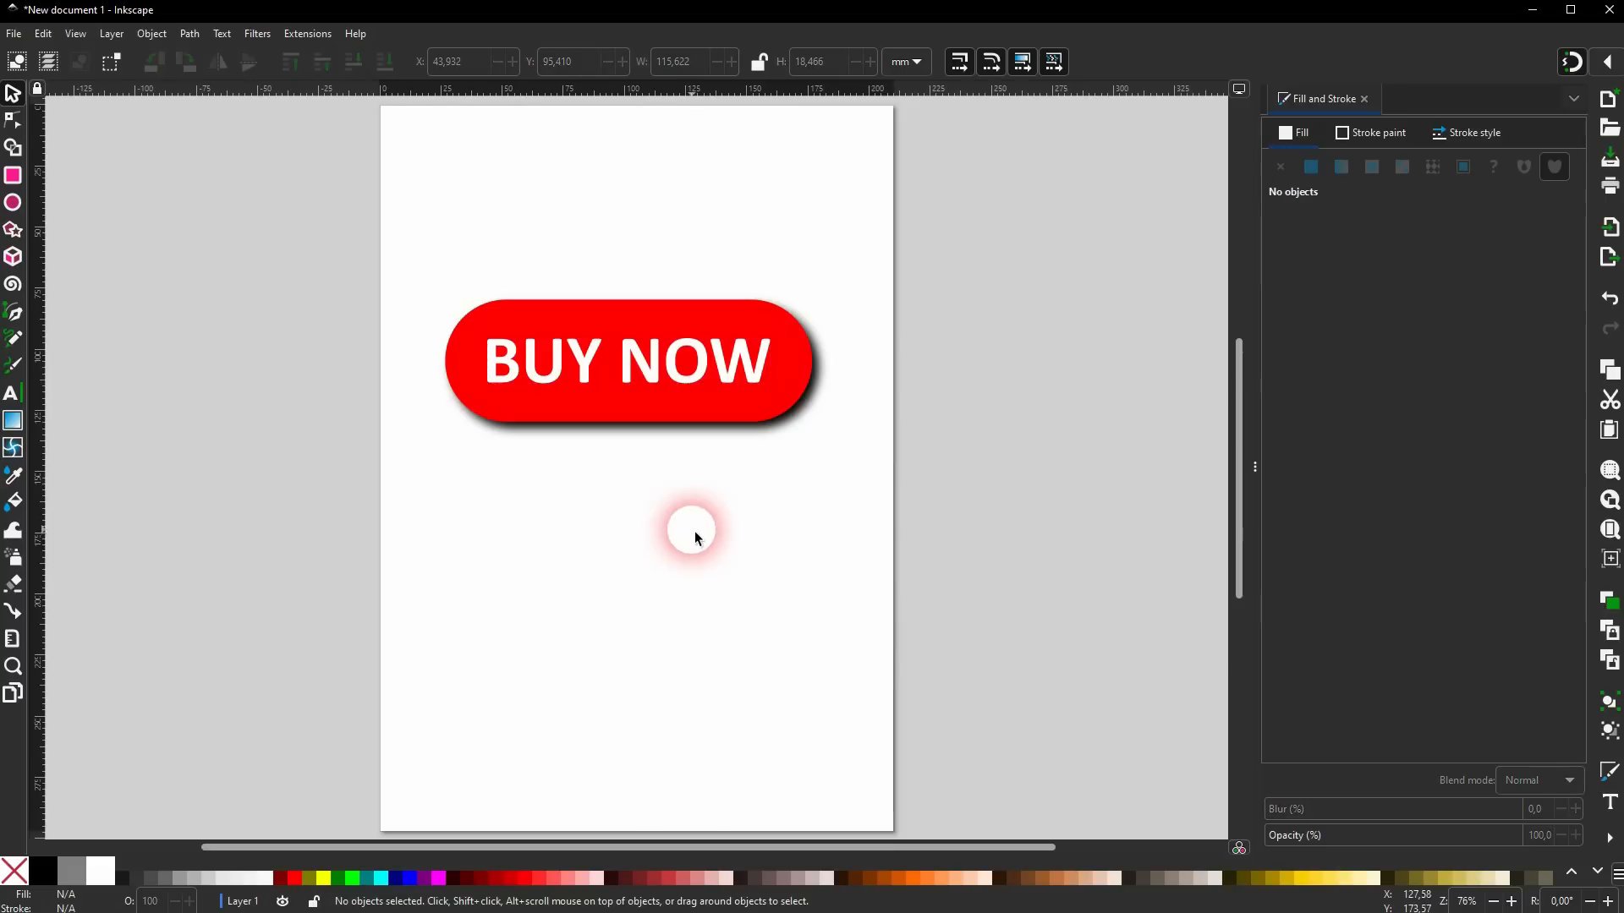
Select the text, red shape and shadow together and move the whole button slightly down the page.
drag(312, 539, 971, 169)
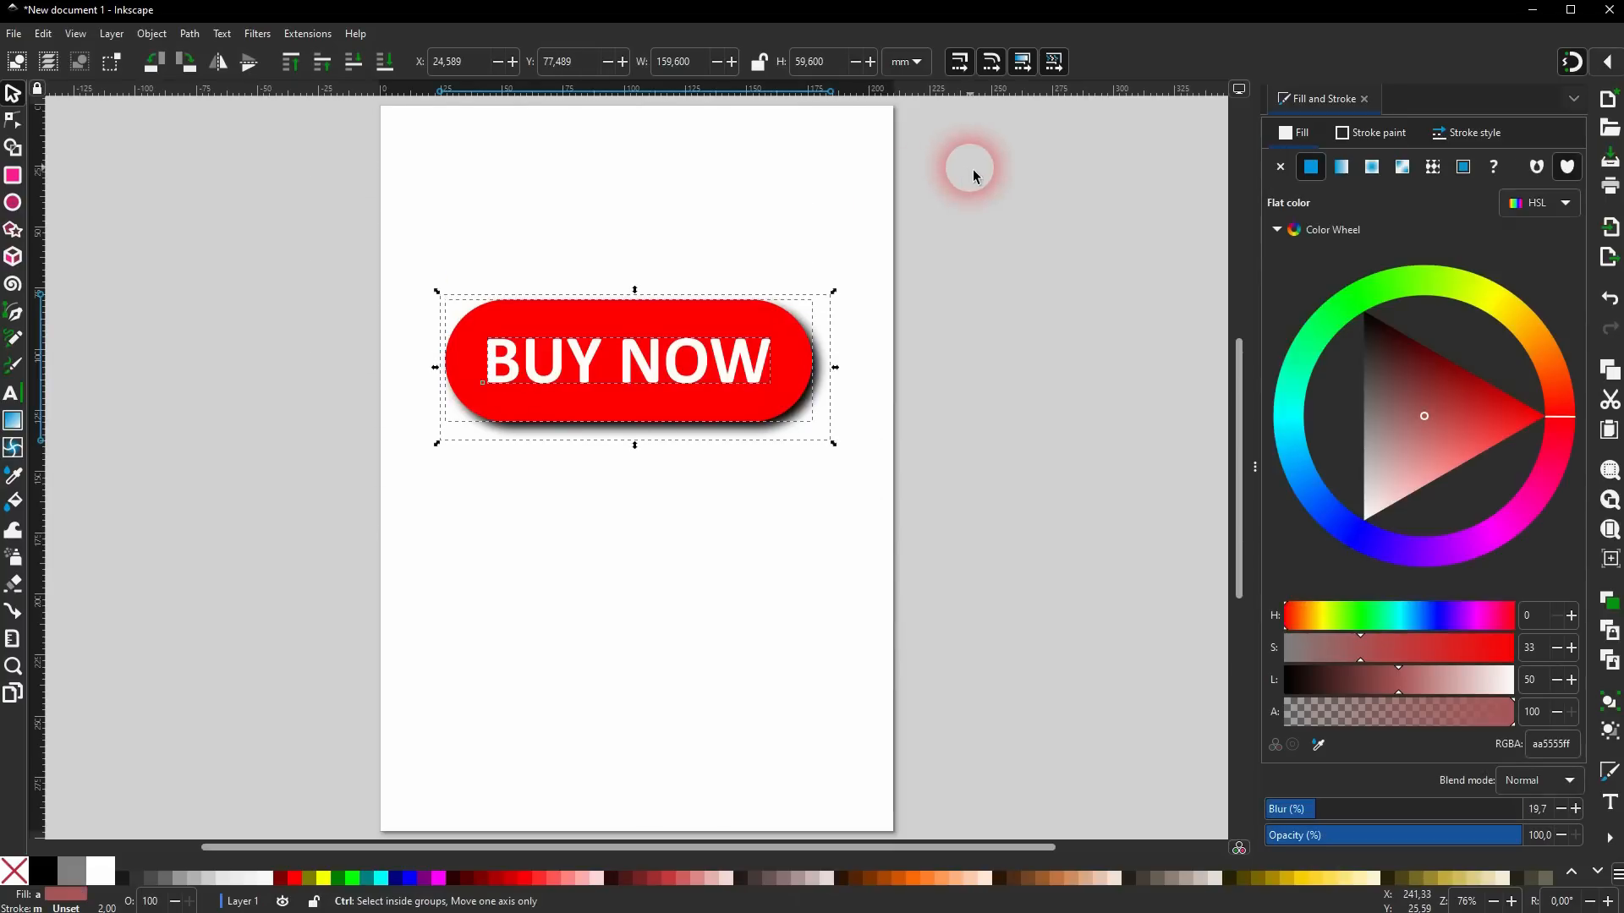
drag(632, 364, 662, 449)
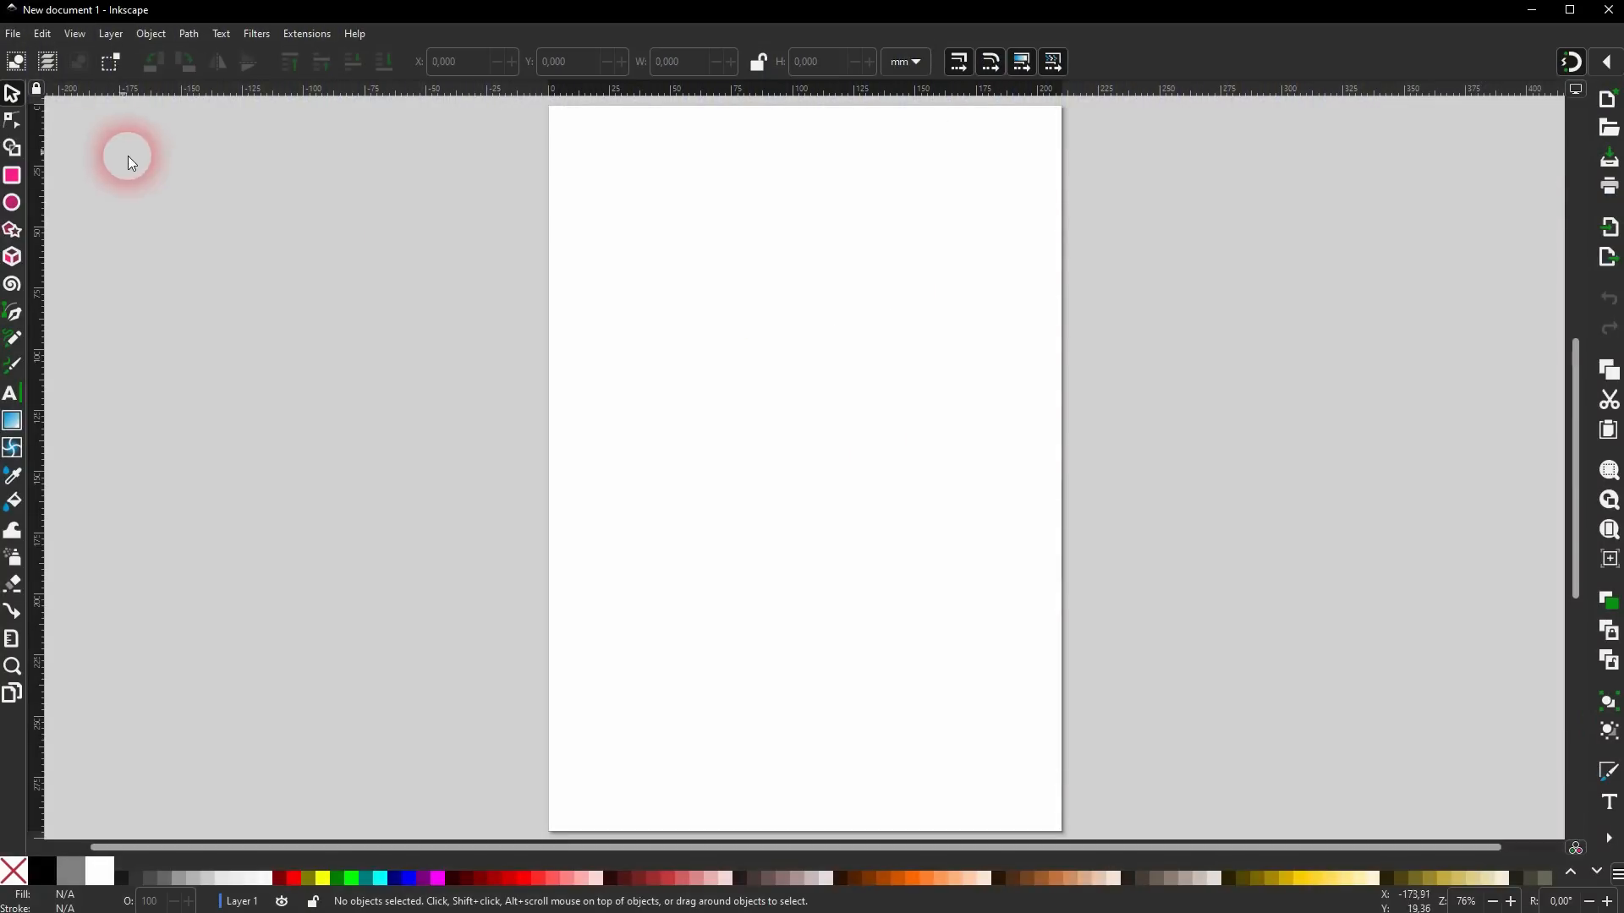
Draw three black ellipses: one about 115 × 89 mm, a flat wide one below it, and a small one about 12 × 16 mm.
click(15, 208)
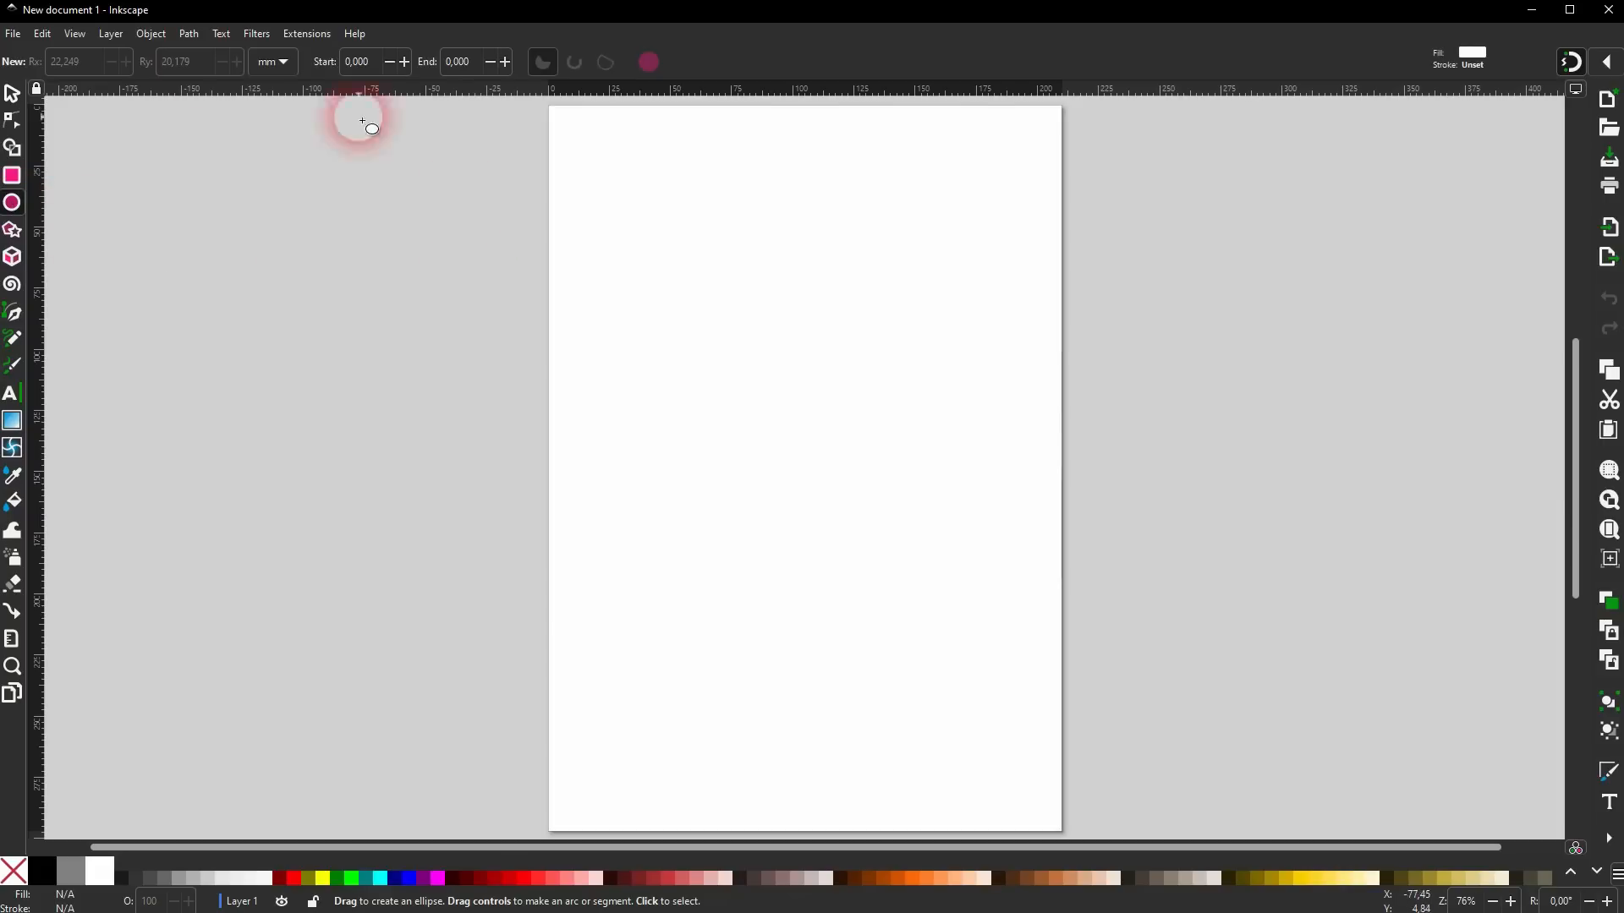
drag(654, 264, 934, 481)
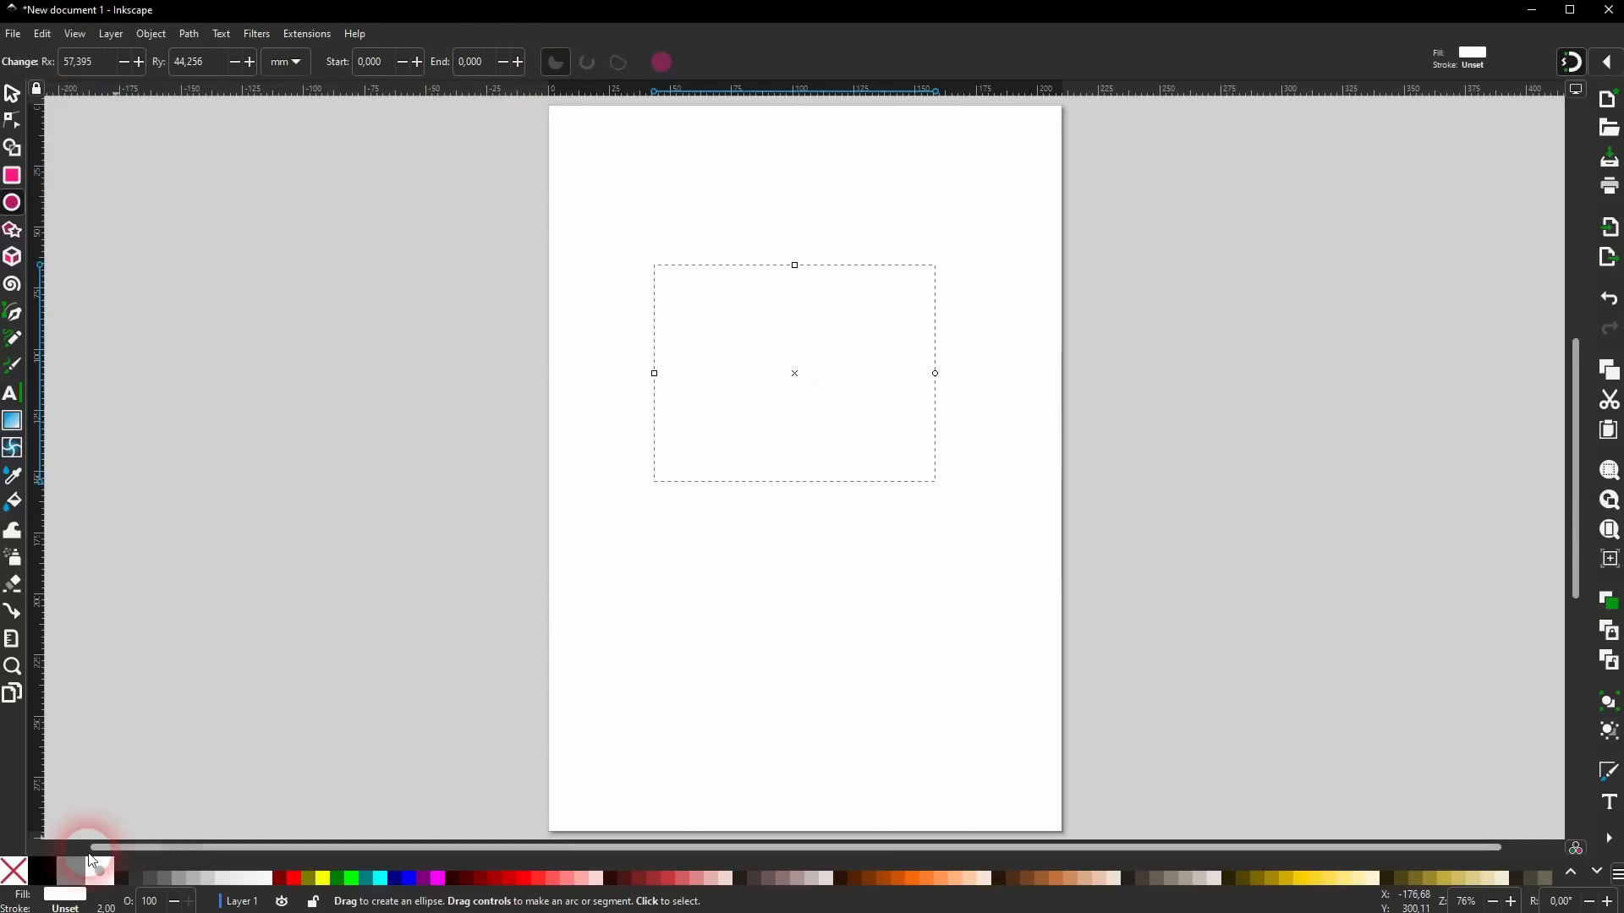
click(41, 871)
drag(653, 569, 986, 703)
drag(990, 239, 1019, 278)
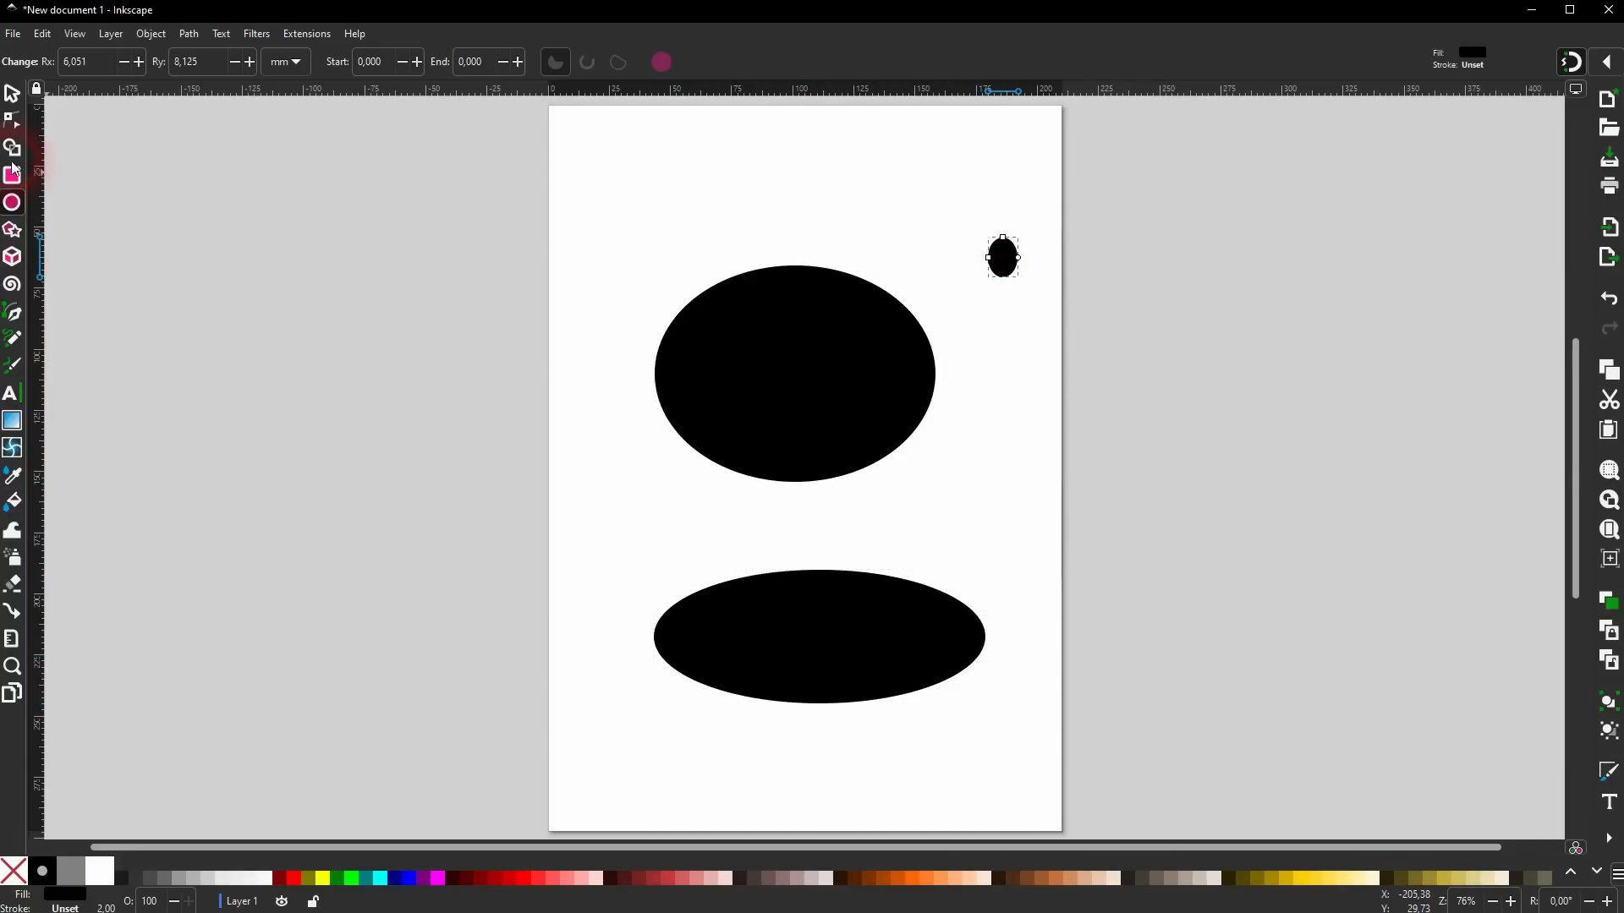
Select the three ellipses, try moving them together on the page, and delete them.
click(10, 93)
drag(554, 188, 1242, 514)
drag(833, 408, 786, 404)
drag(589, 154, 1134, 744)
drag(805, 638, 764, 635)
key(Delete)
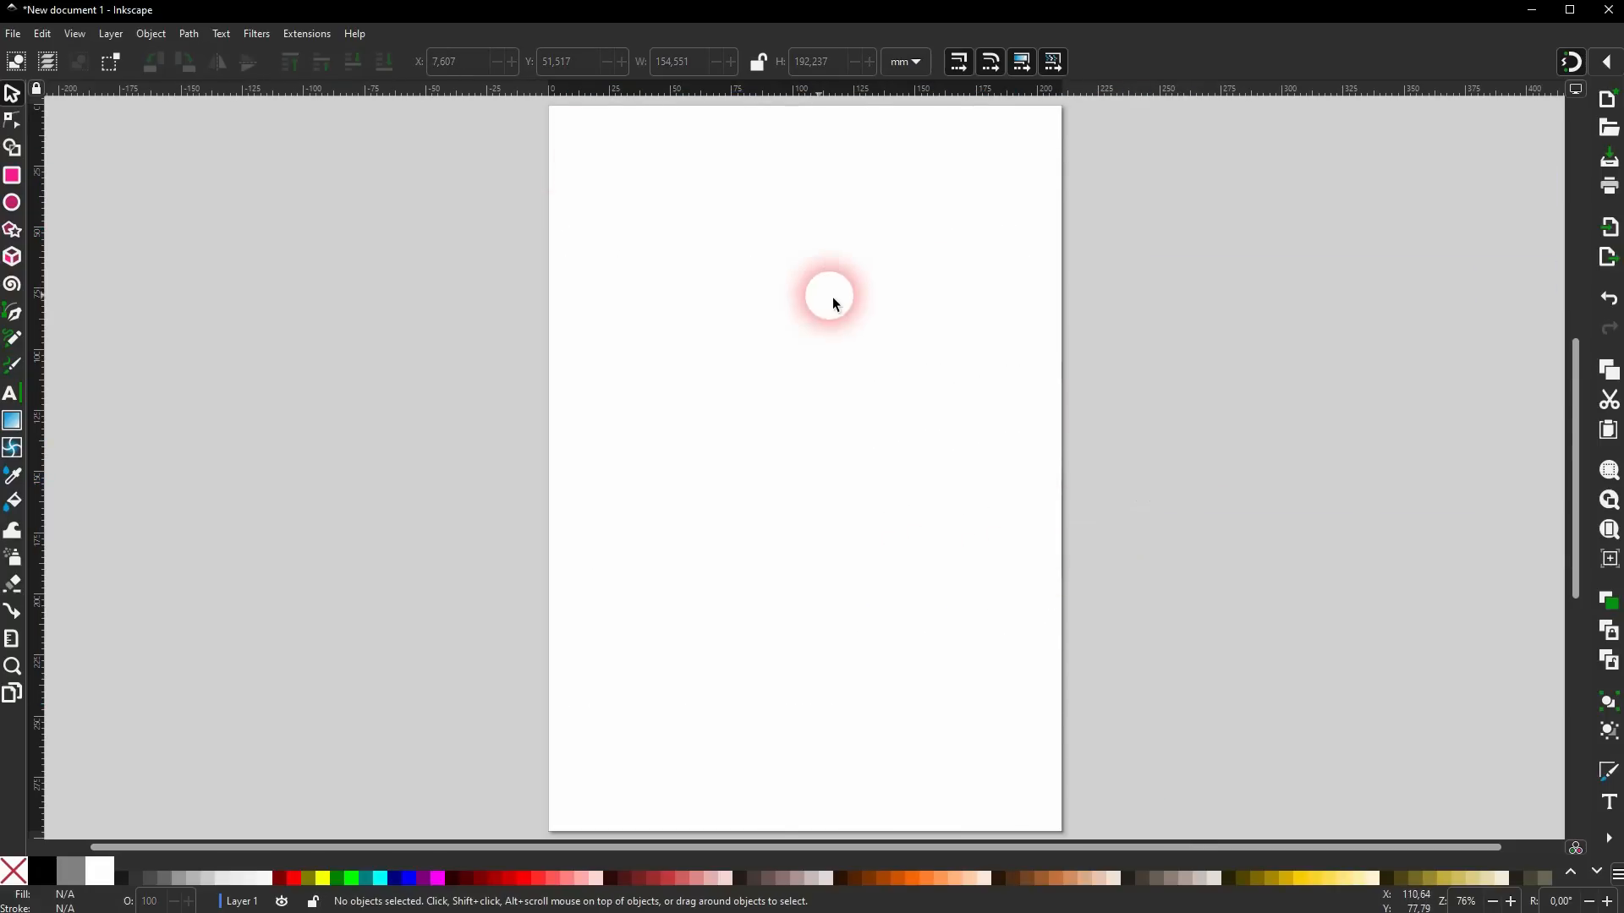
Draw a black circle about 147 mm across on the page and a flat ellipse about 114 × 29 mm above it.
click(9, 205)
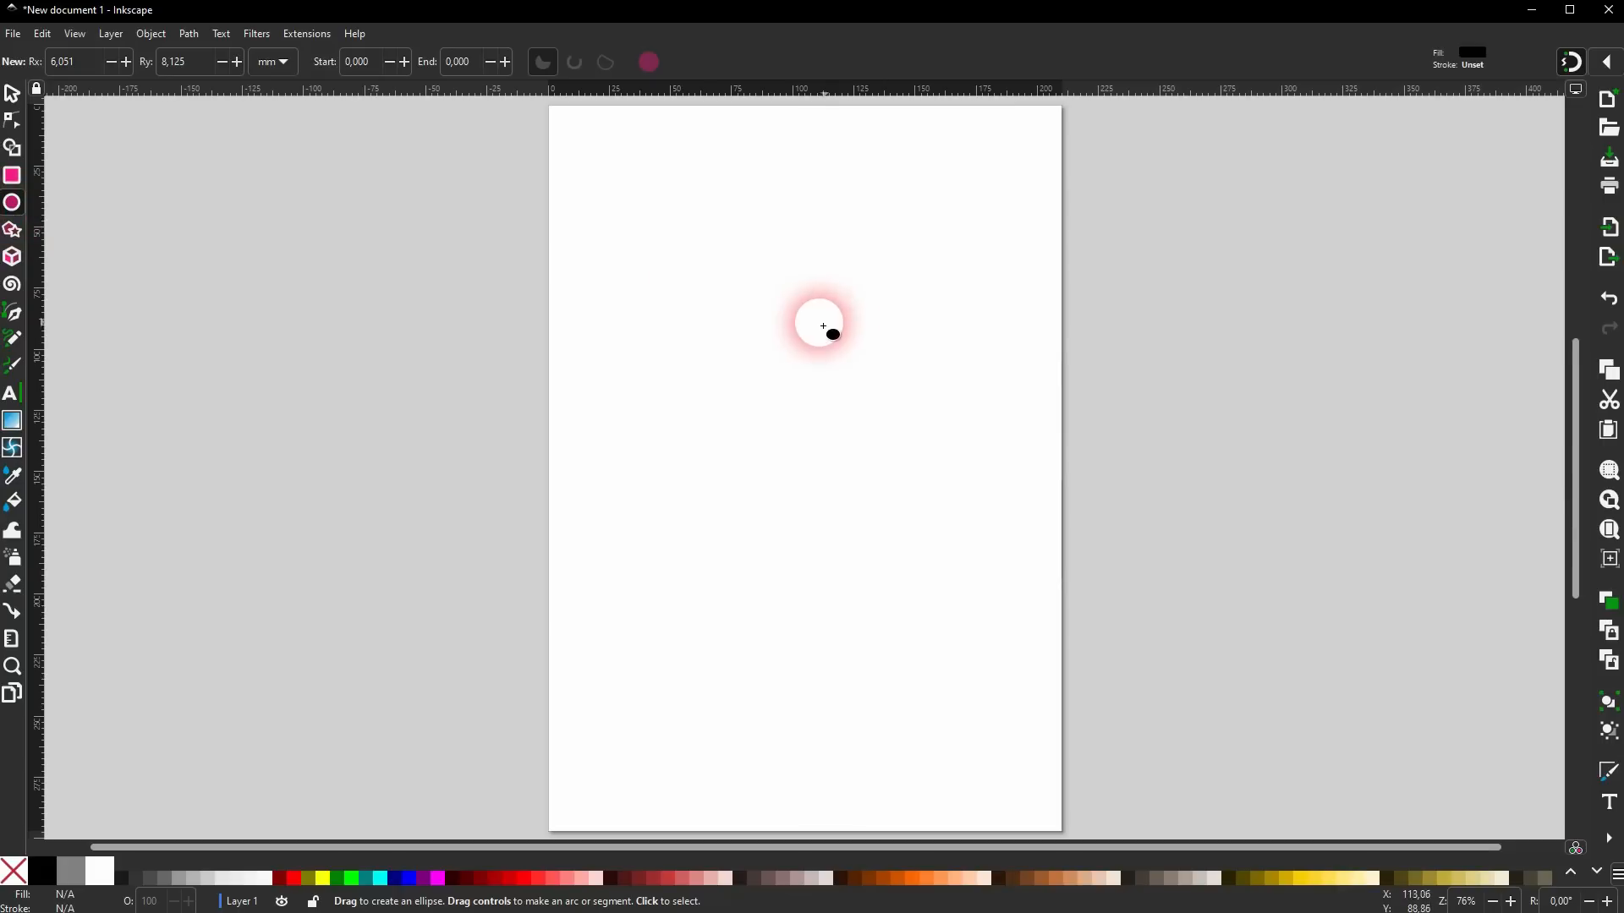
drag(658, 309, 1025, 677)
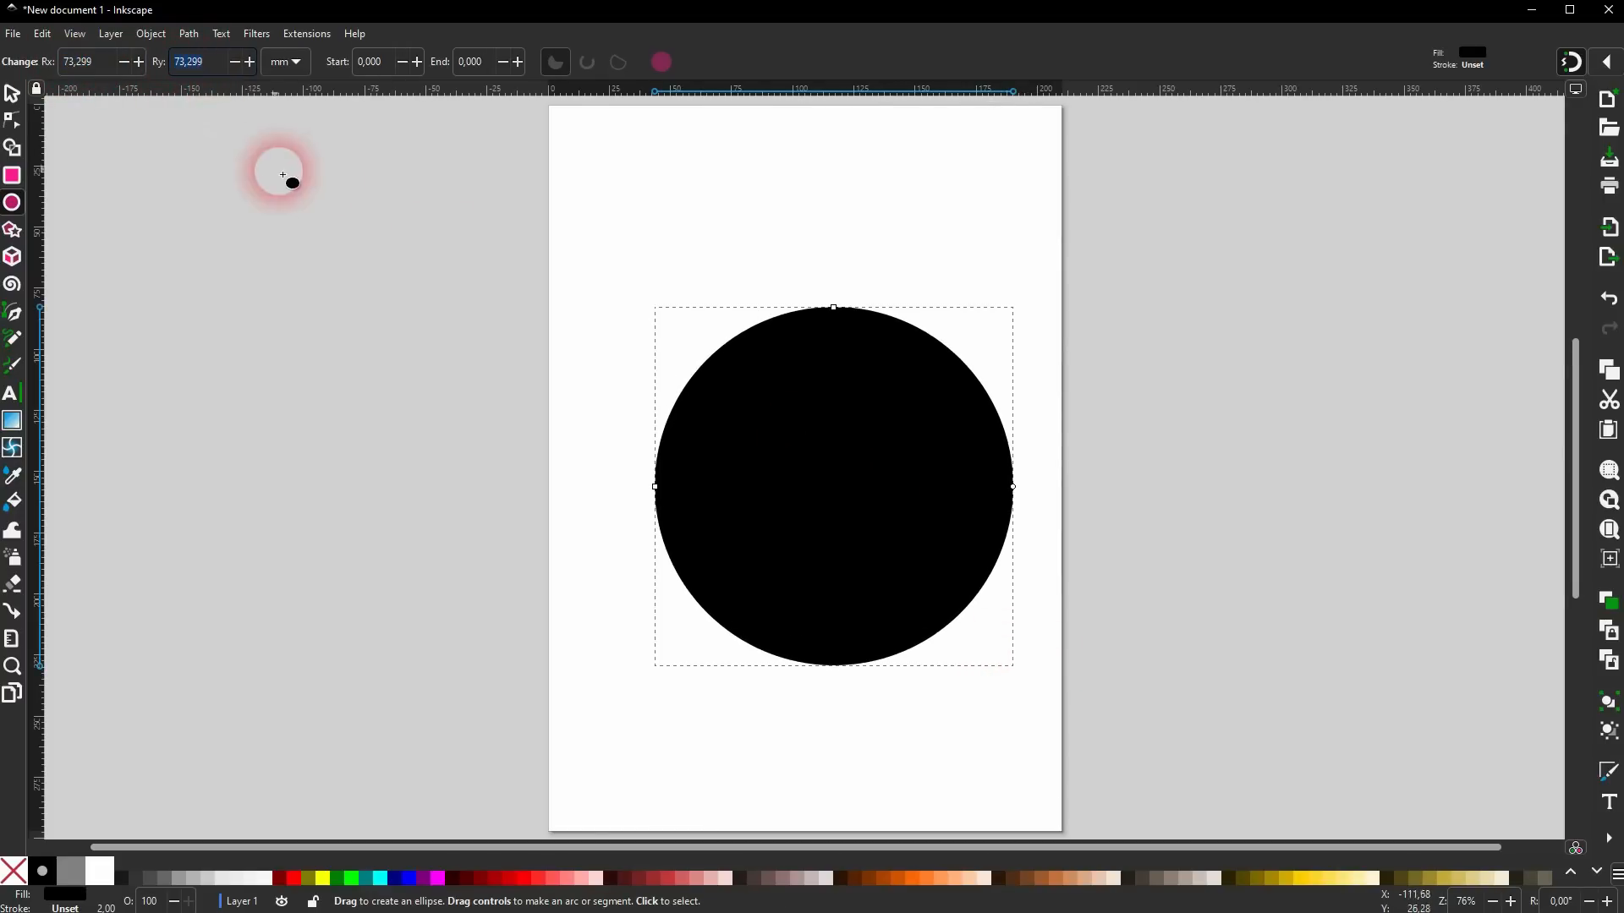
drag(700, 173, 982, 250)
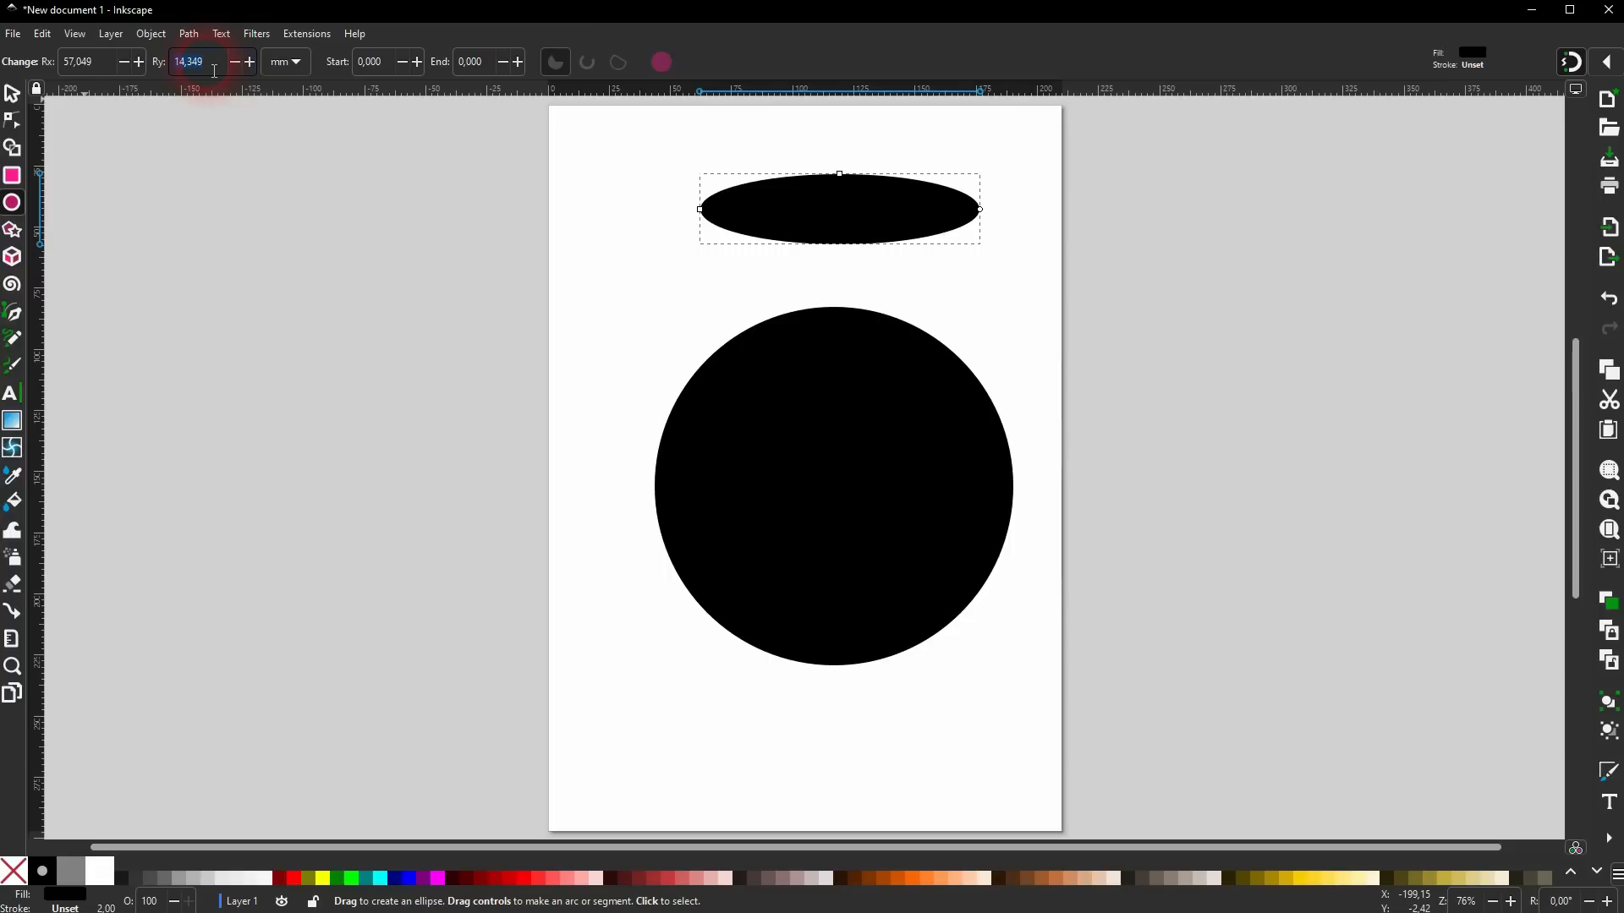
Set both the vertical and horizontal radius of the flat ellipse to 20 mm, making it a circle.
text(20)
click(108, 71)
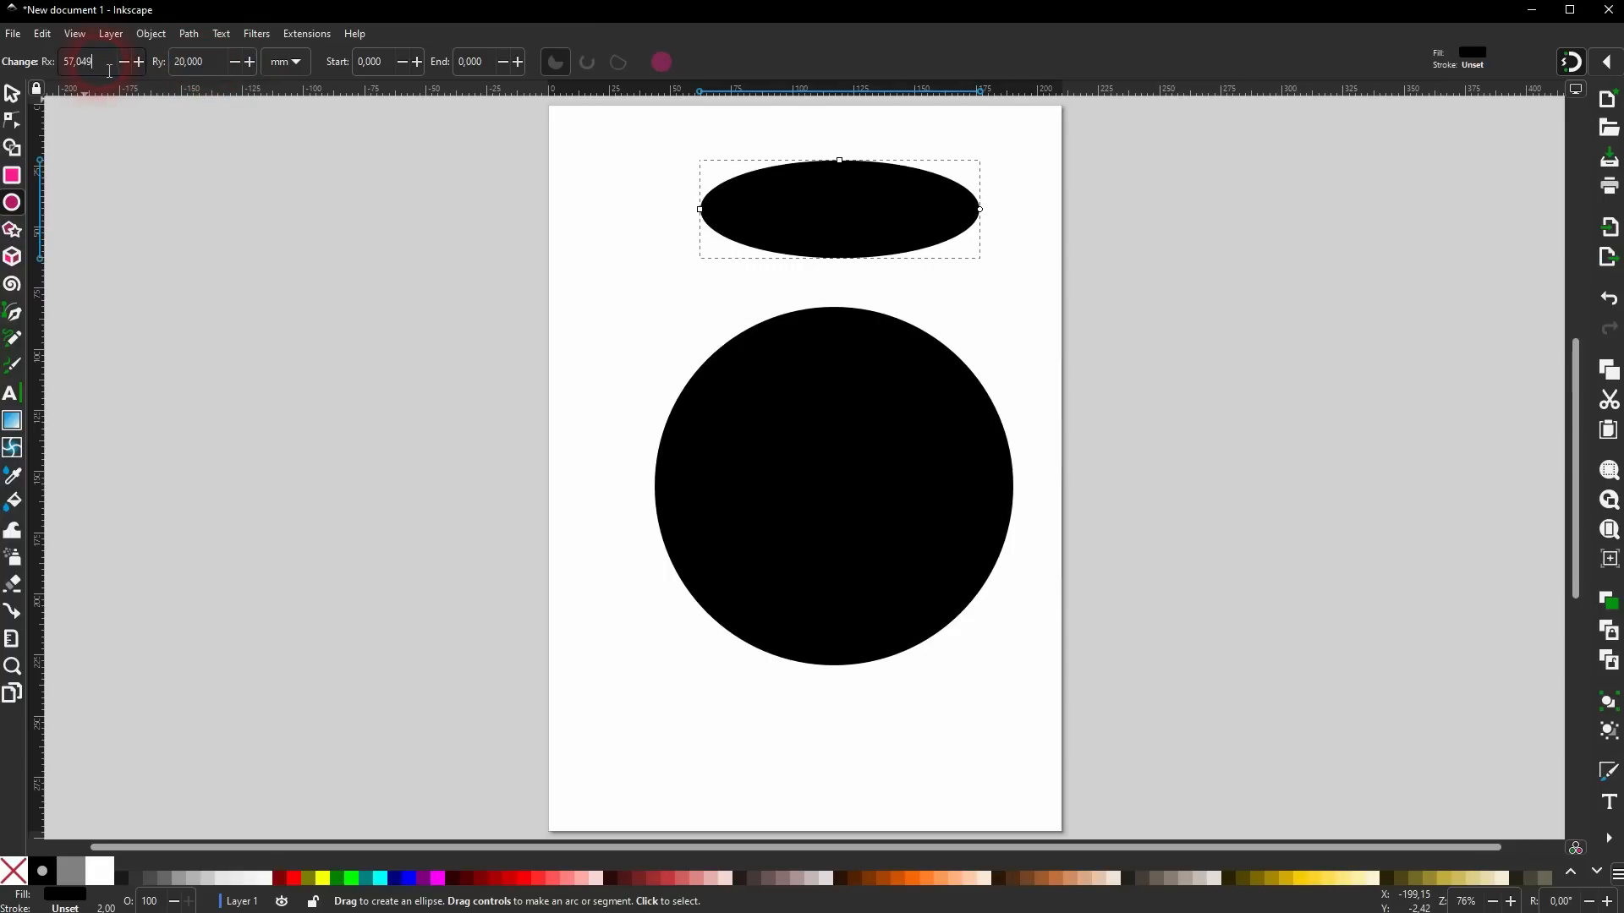
key(Return)
click(208, 64)
click(281, 66)
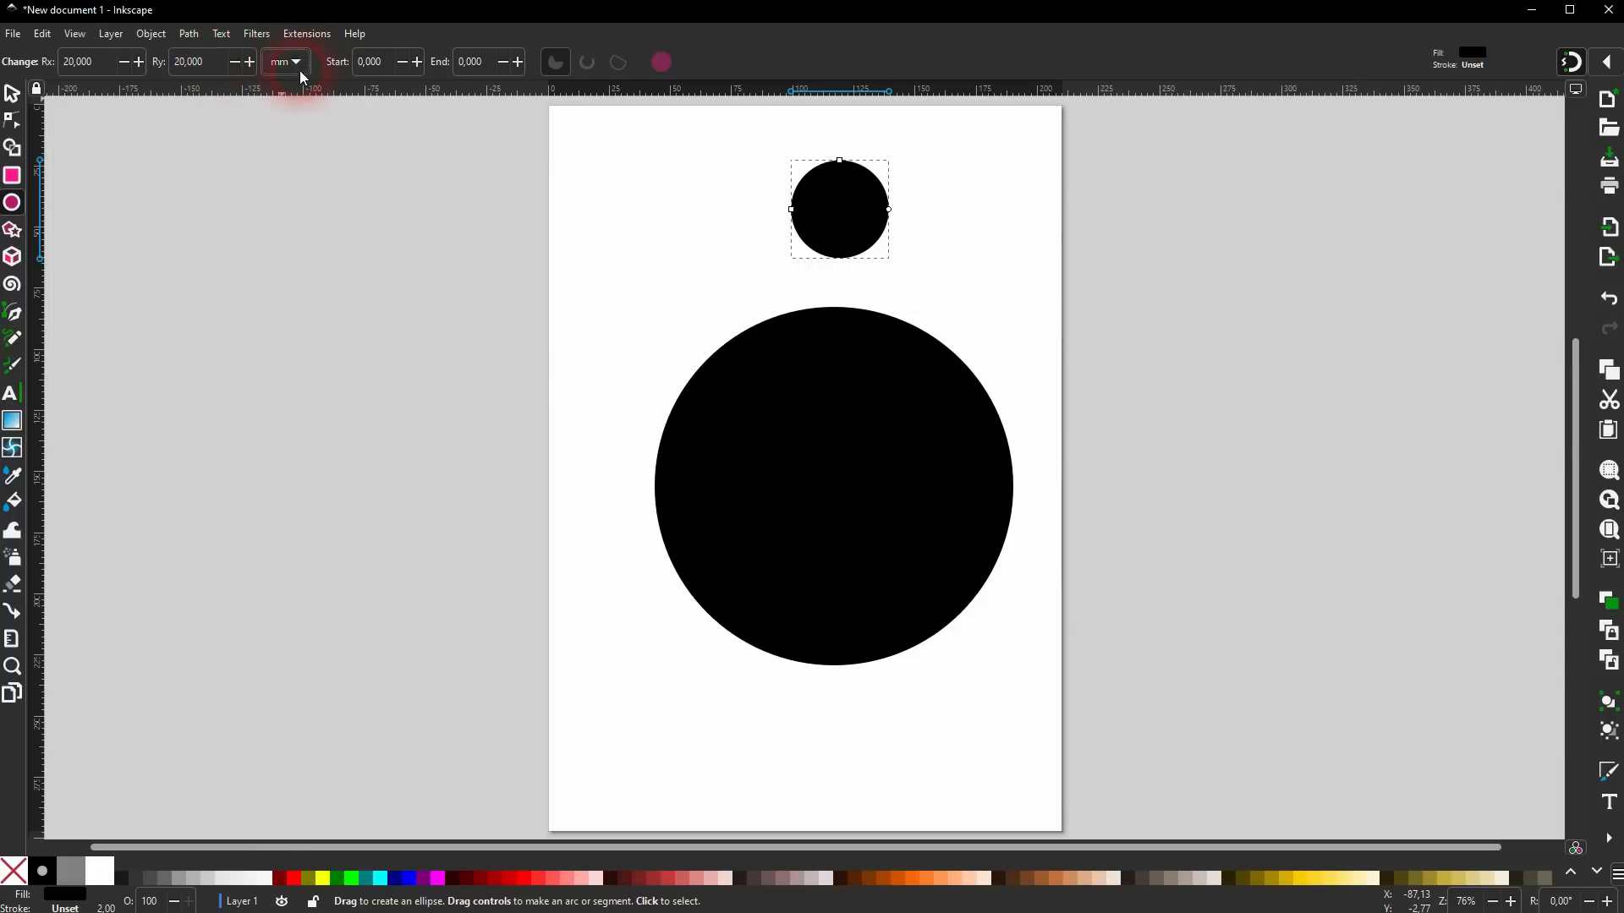
Delete the small circle, and move the large one to about X 32 mm, Y 63 mm with a red fill.
click(12, 94)
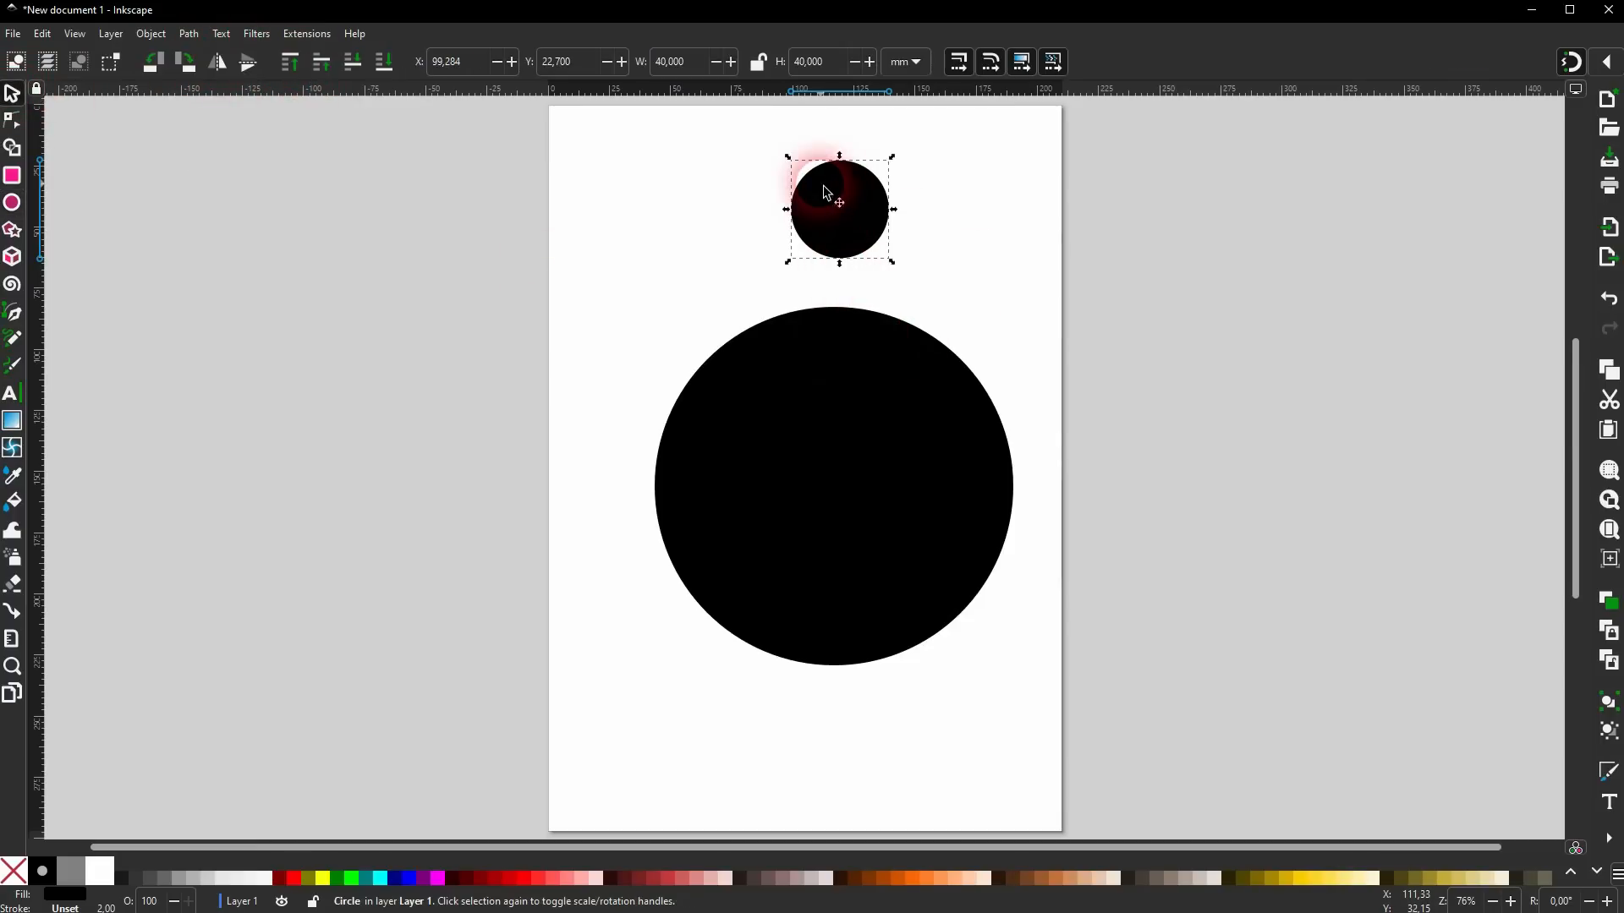
key(Delete)
drag(829, 471, 801, 424)
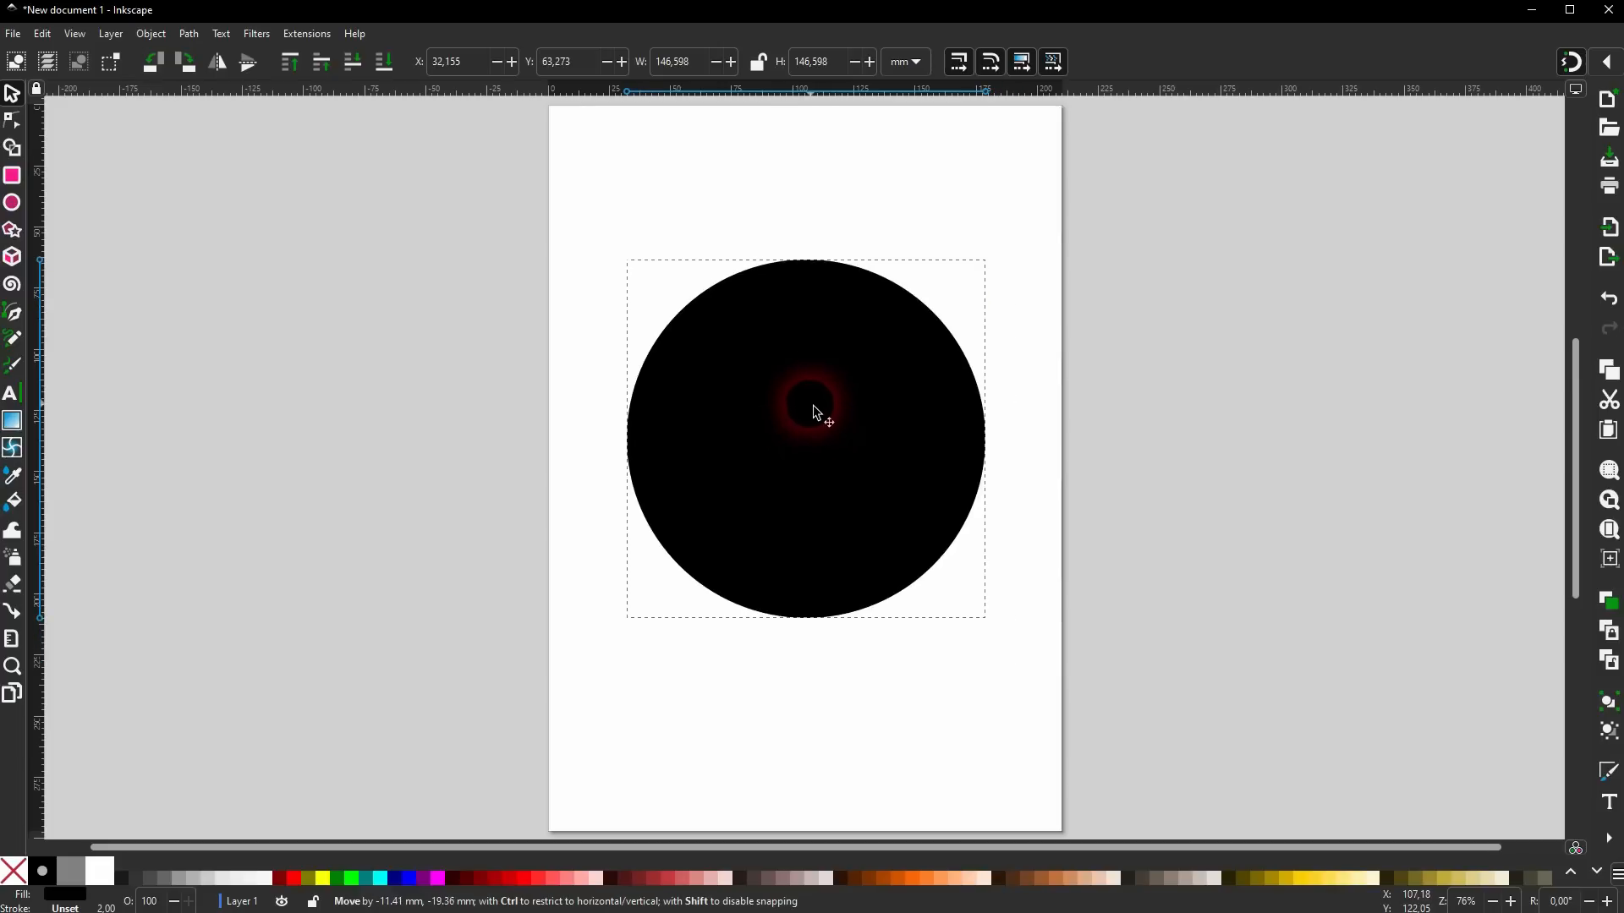
click(292, 880)
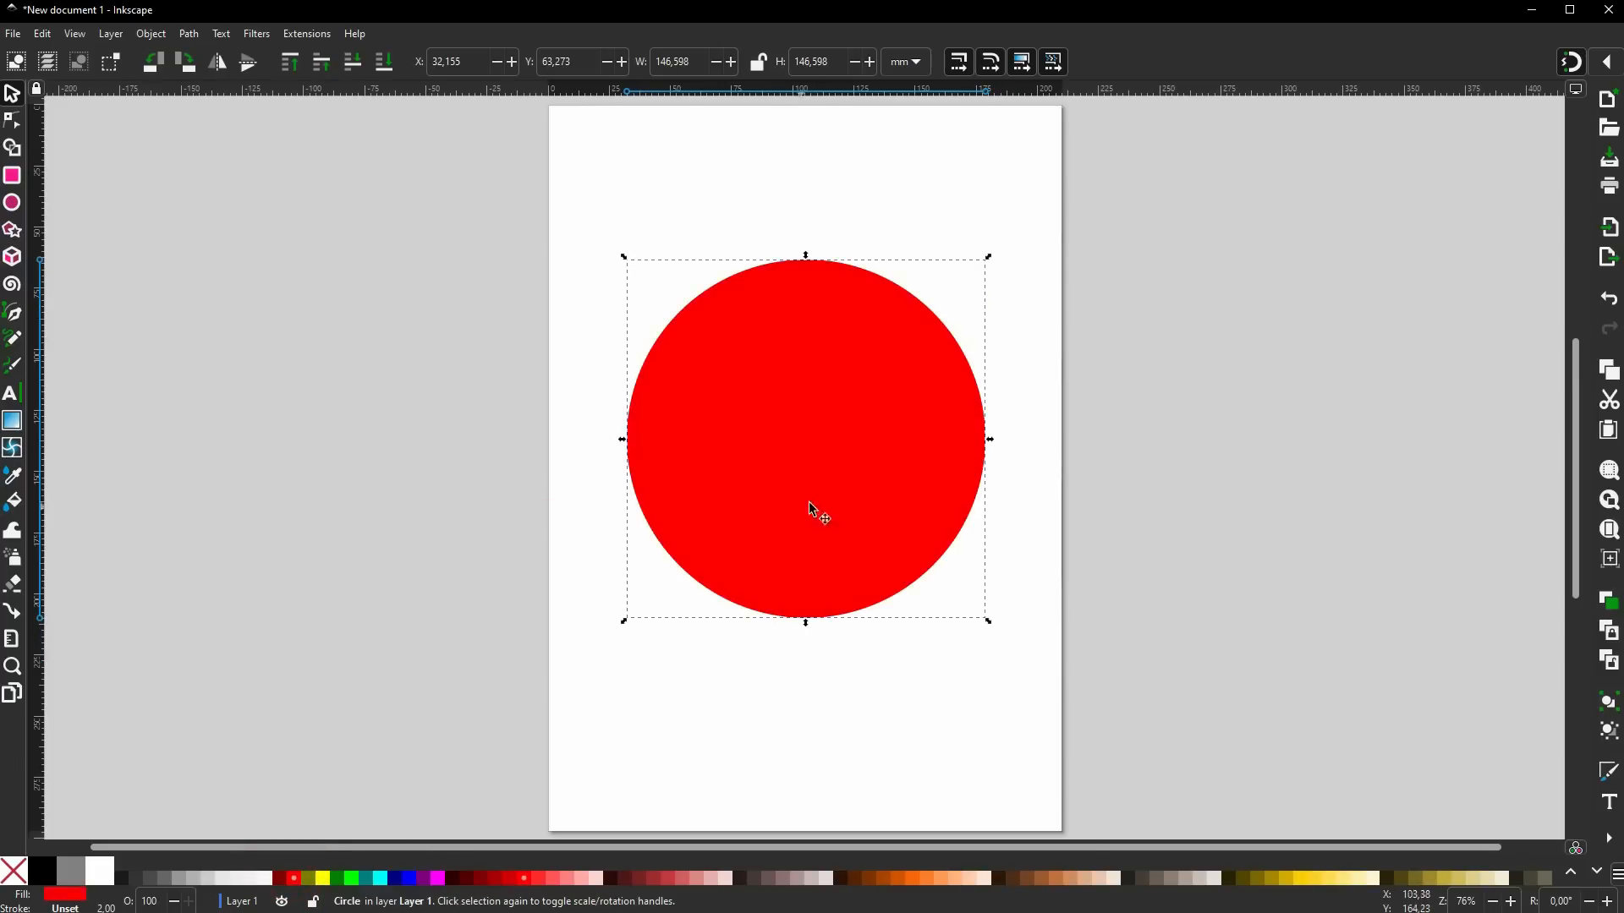
Rotate the red circle about 68° counterclockwise and delete it.
click(989, 258)
drag(986, 256, 725, 254)
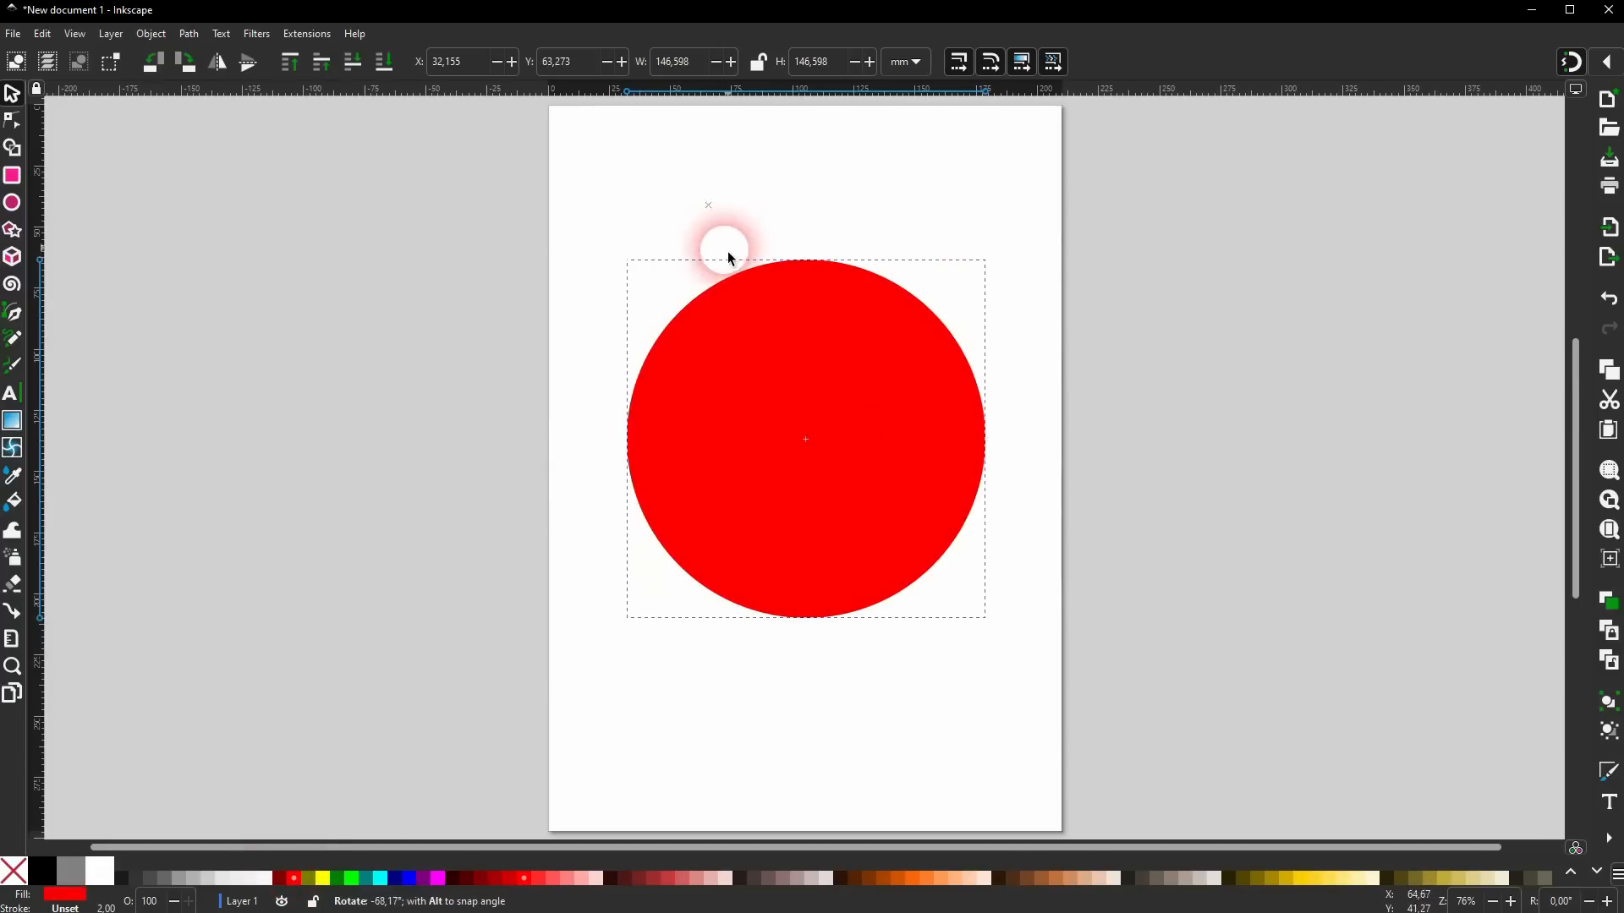
key(Delete)
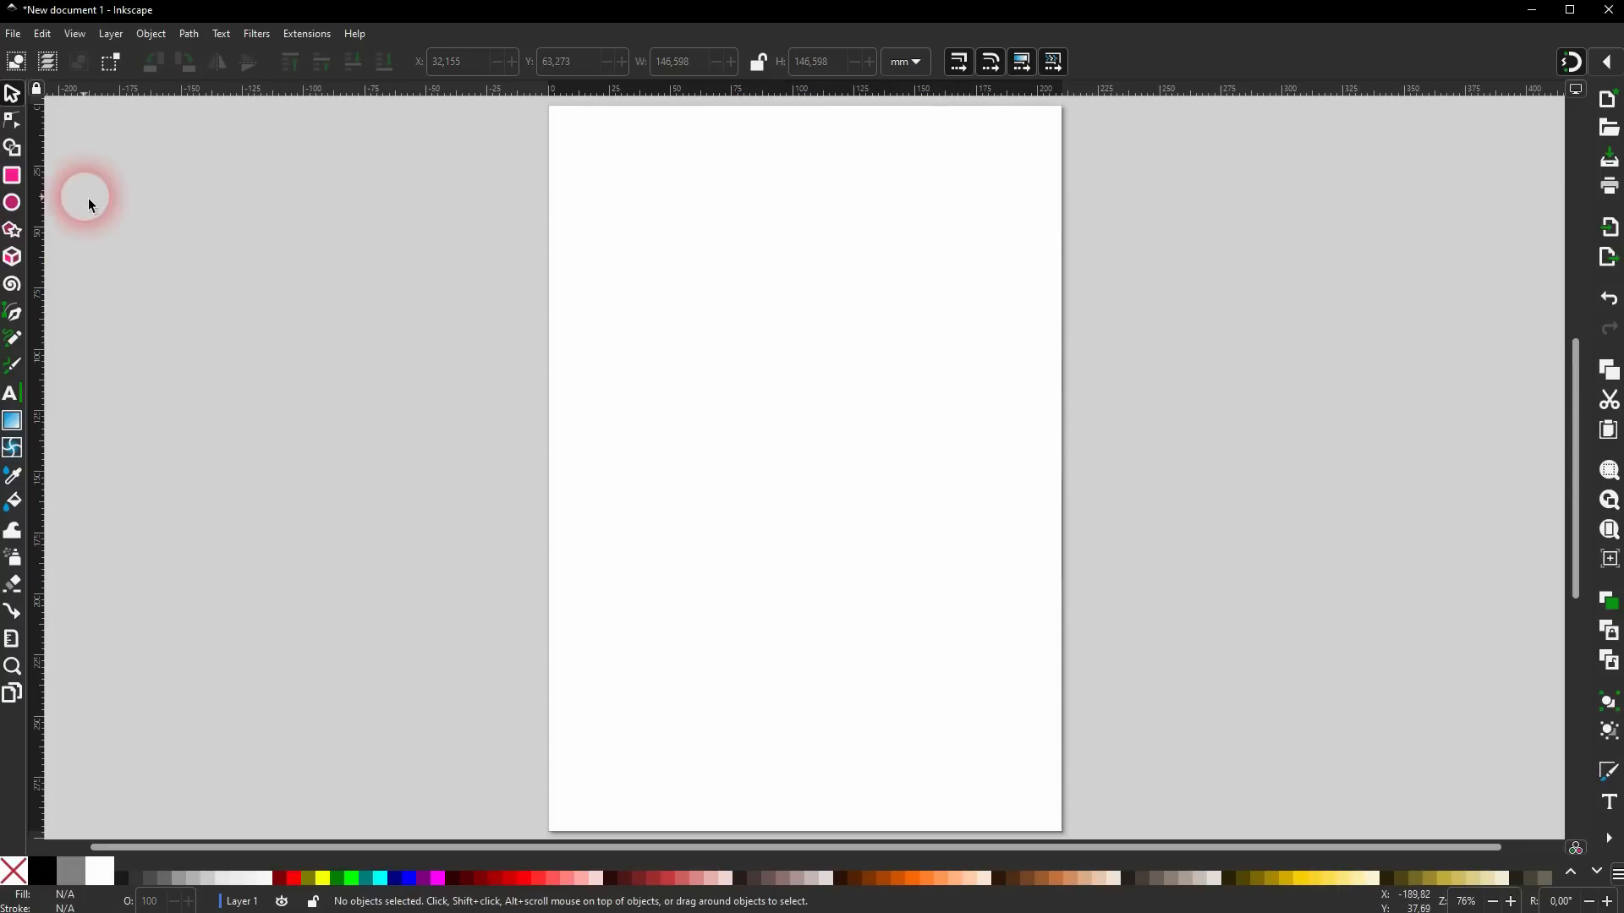
Draw a flat red ellipse about 128 mm wide and 42 mm high on the upper half of the empty page.
click(13, 203)
drag(640, 276, 953, 378)
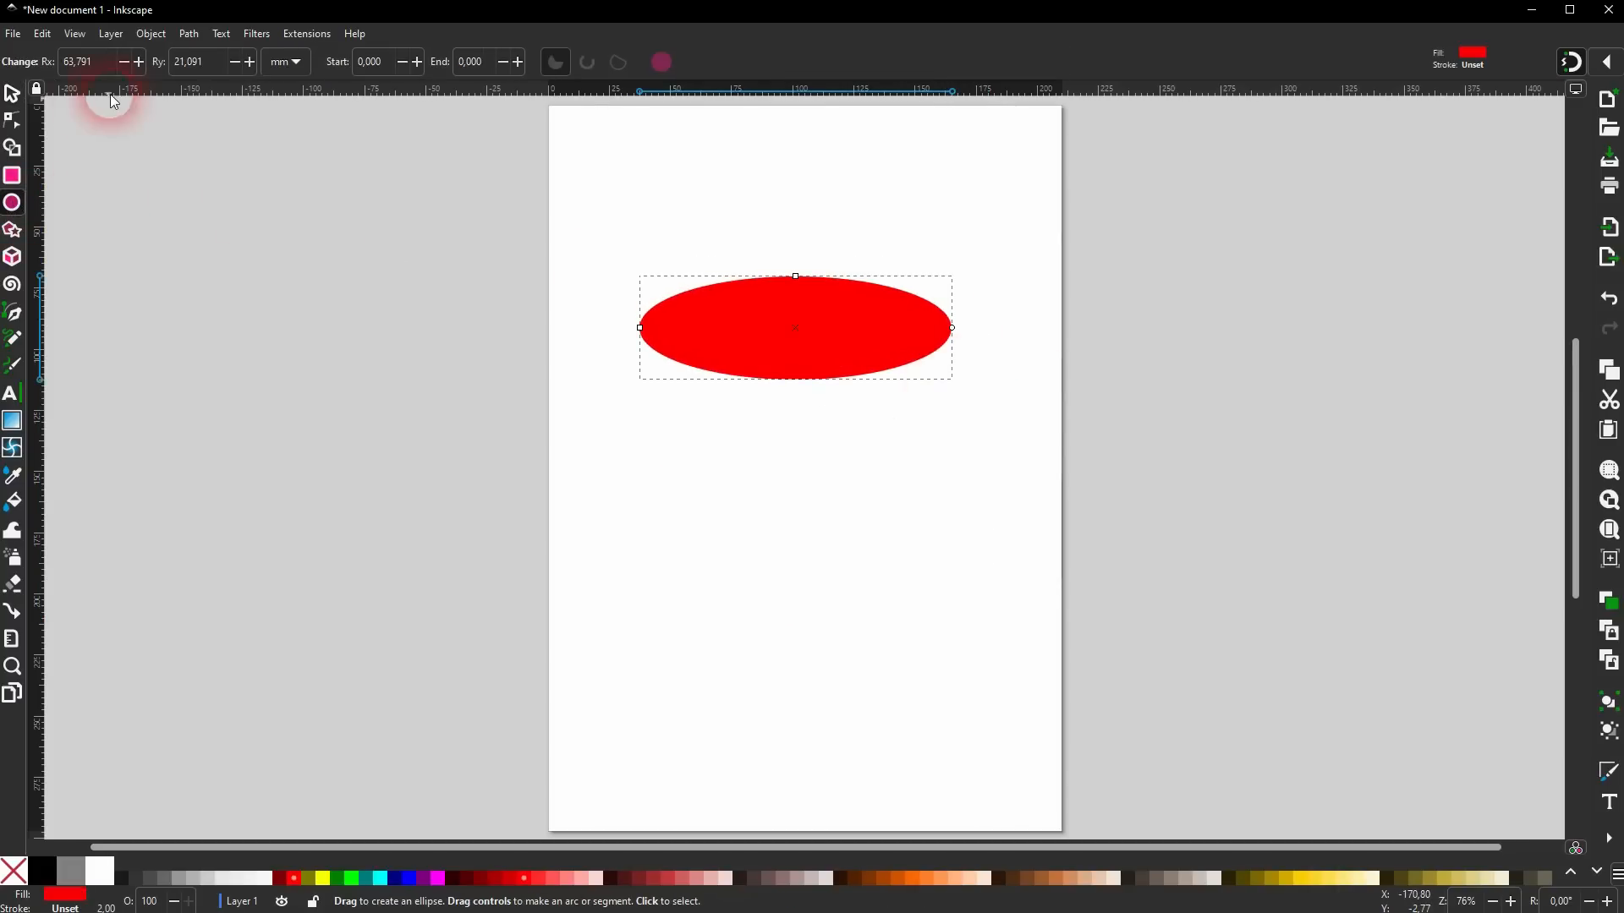
Rotate the flat red ellipse counterclockwise to a steep diagonal and delete it.
click(12, 93)
click(869, 328)
drag(953, 272, 842, 216)
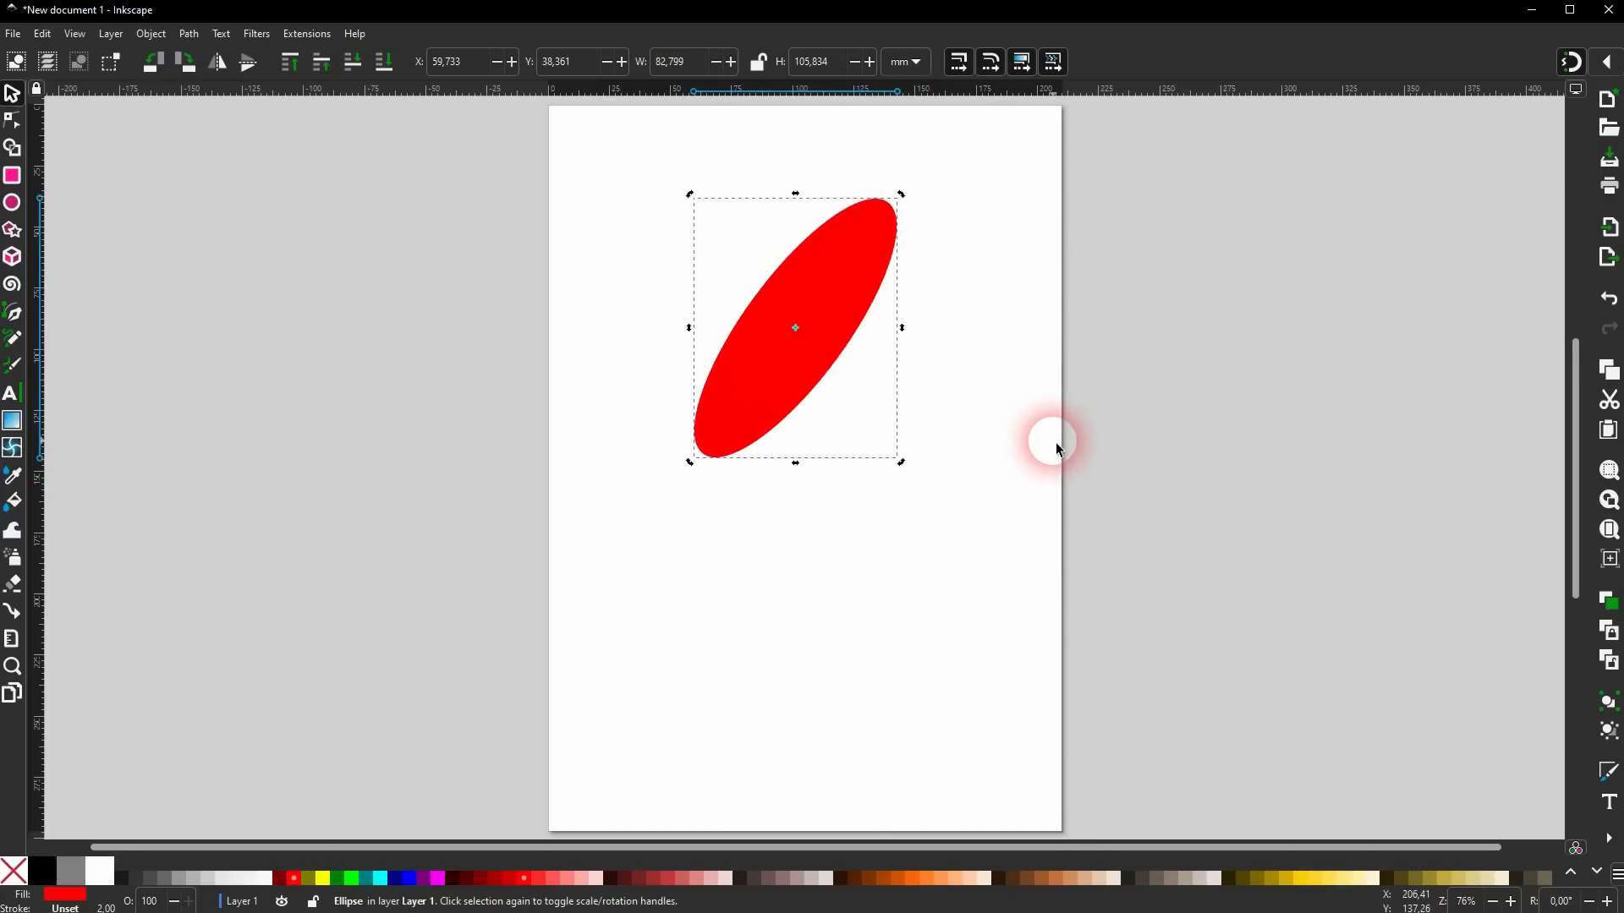
key(Delete)
Draw a red circle about 128 mm across and reshape it to radii of about 65.5 mm horizontally and 82 mm vertically.
click(12, 203)
drag(718, 331, 1030, 677)
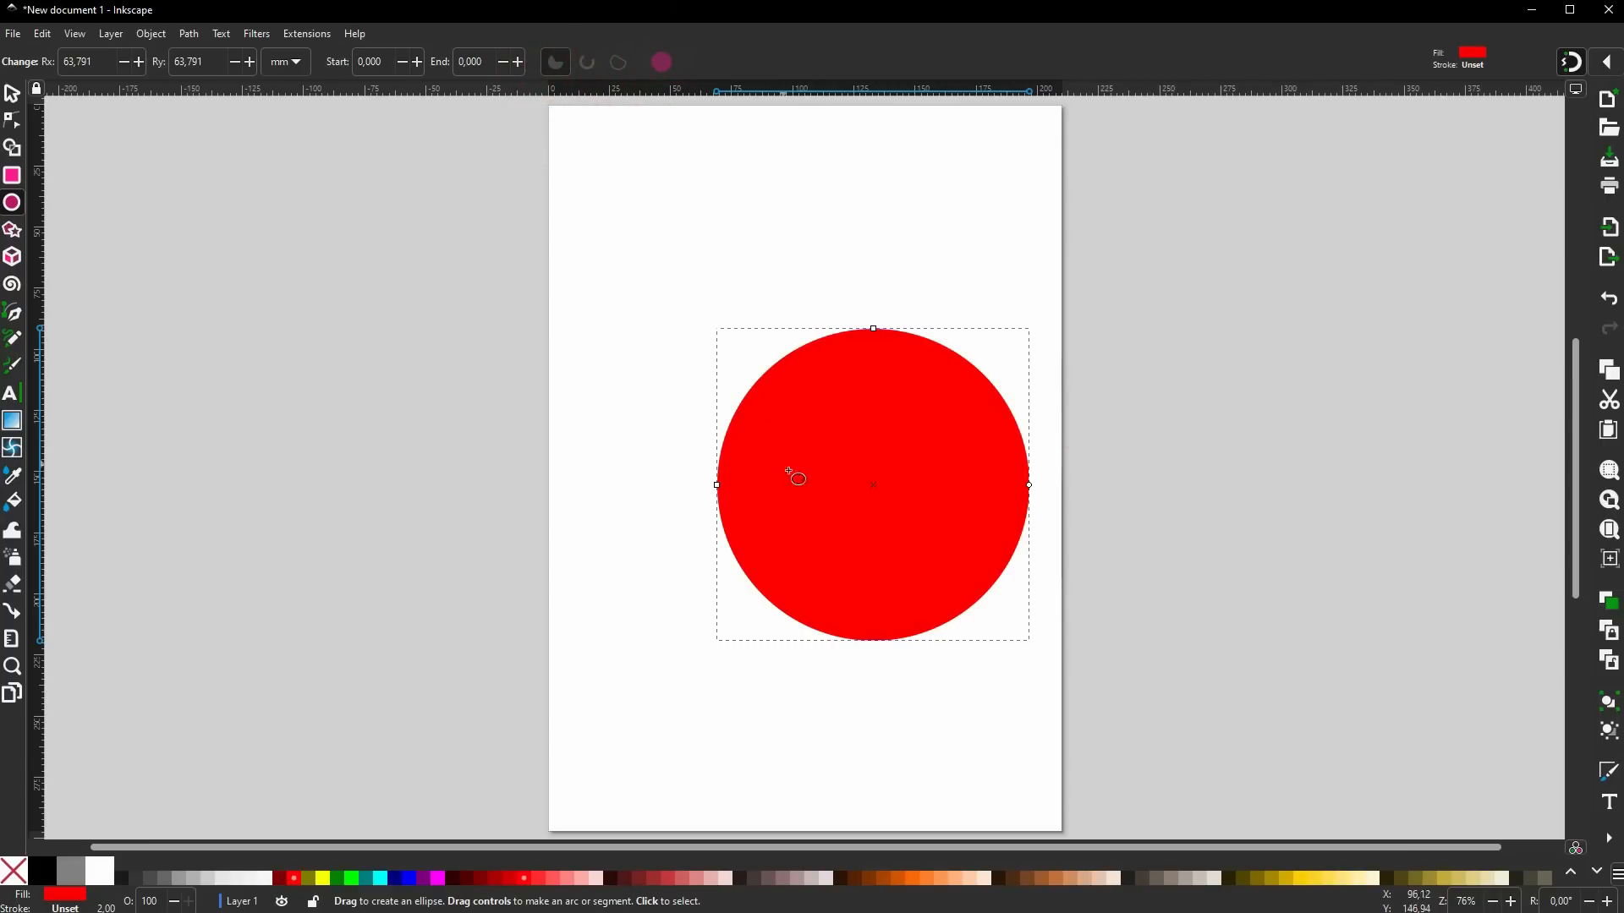
mouse_move(717, 487)
mouse_down()
mouse_move(746, 484)
mouse_move(712, 485)
mouse_up()
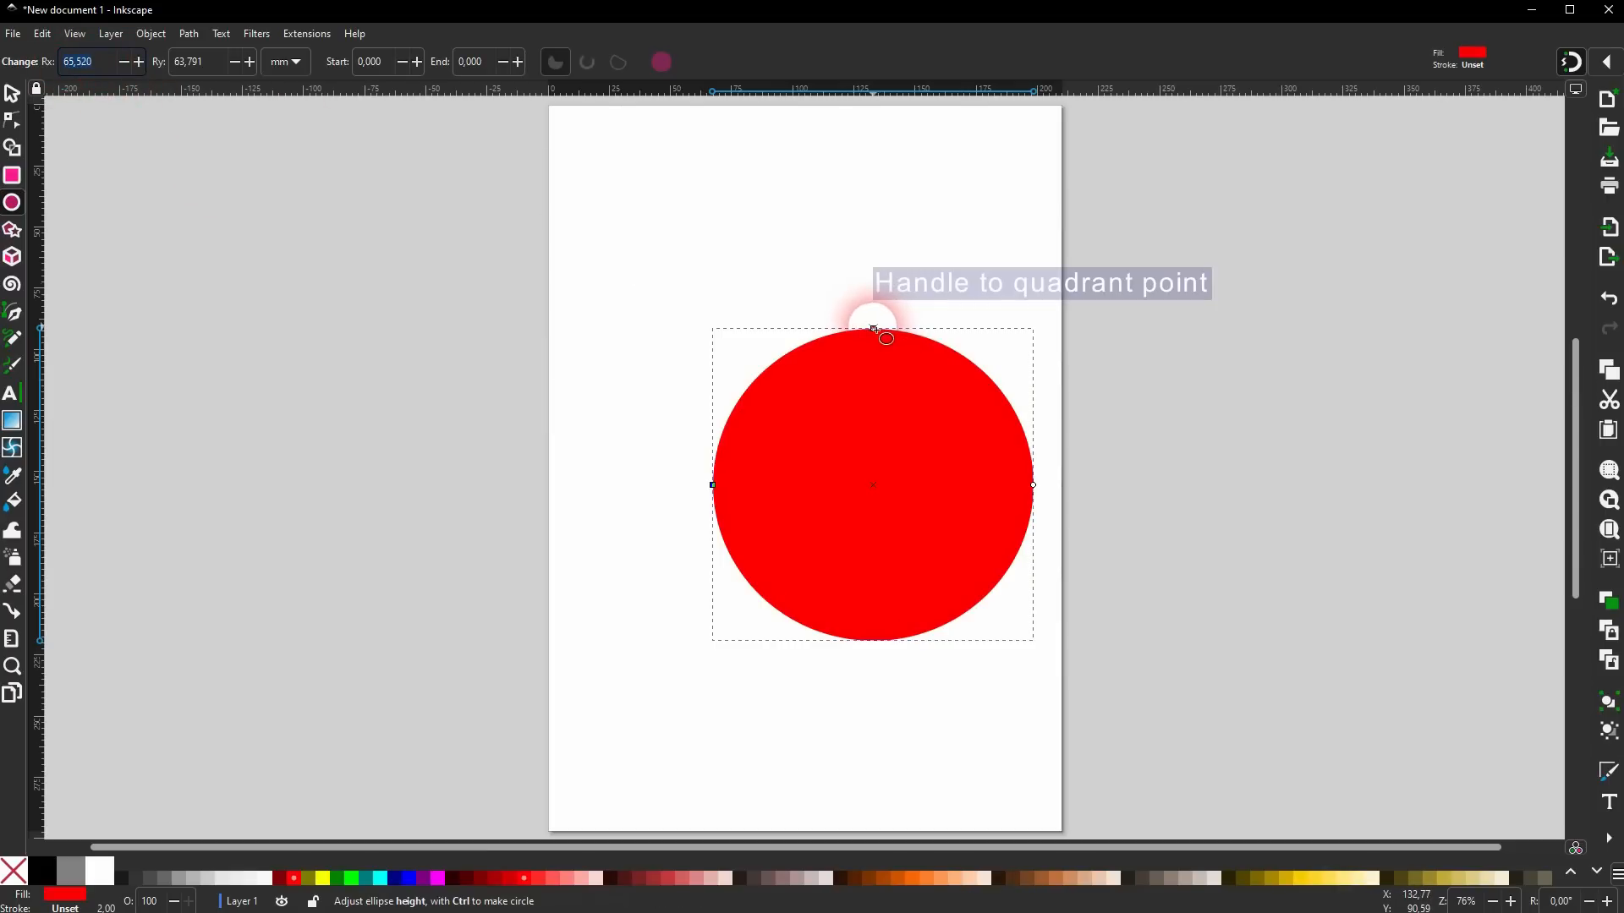
drag(875, 330, 883, 409)
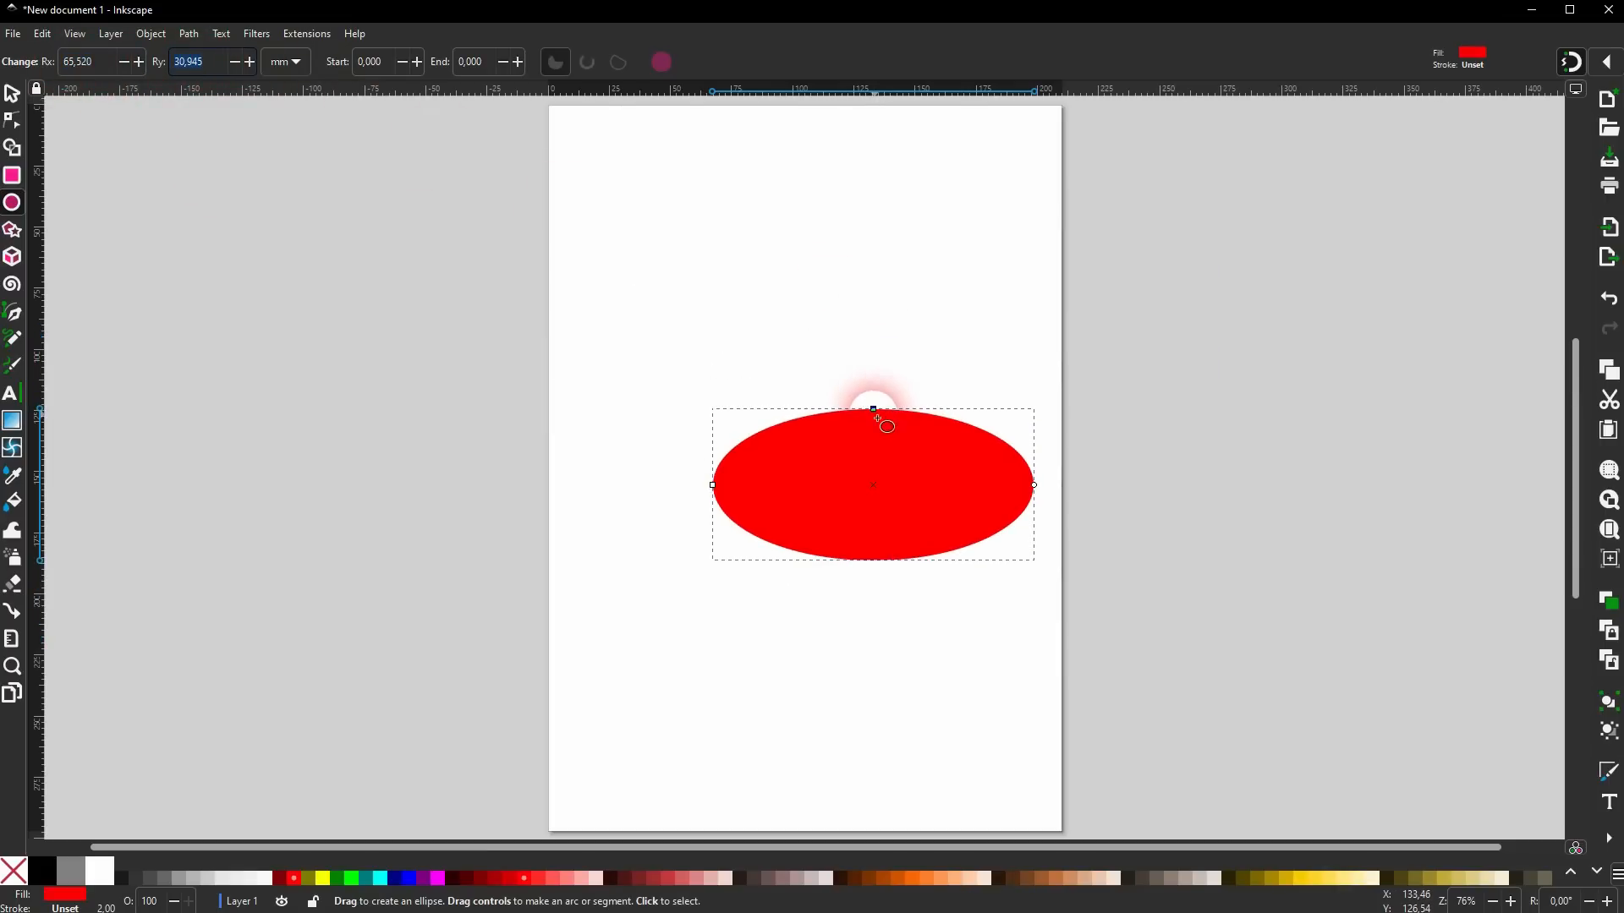
drag(874, 411, 874, 284)
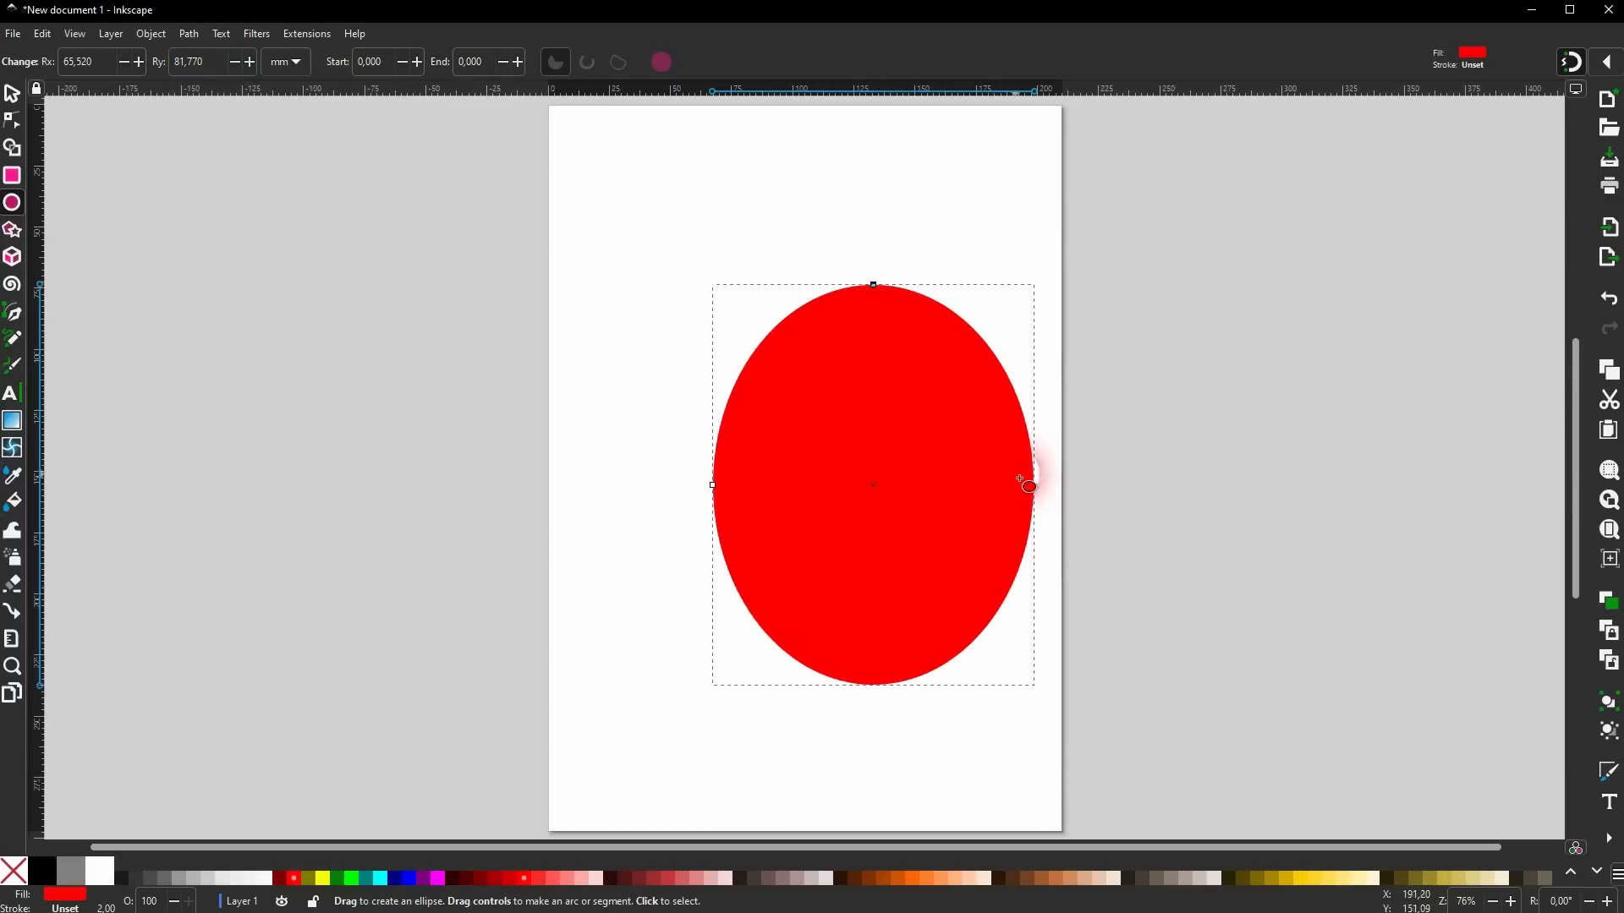
Open the ellipse into a pie slice with its arc handle and set the slice's end angle to 90°.
drag(1034, 478, 1001, 377)
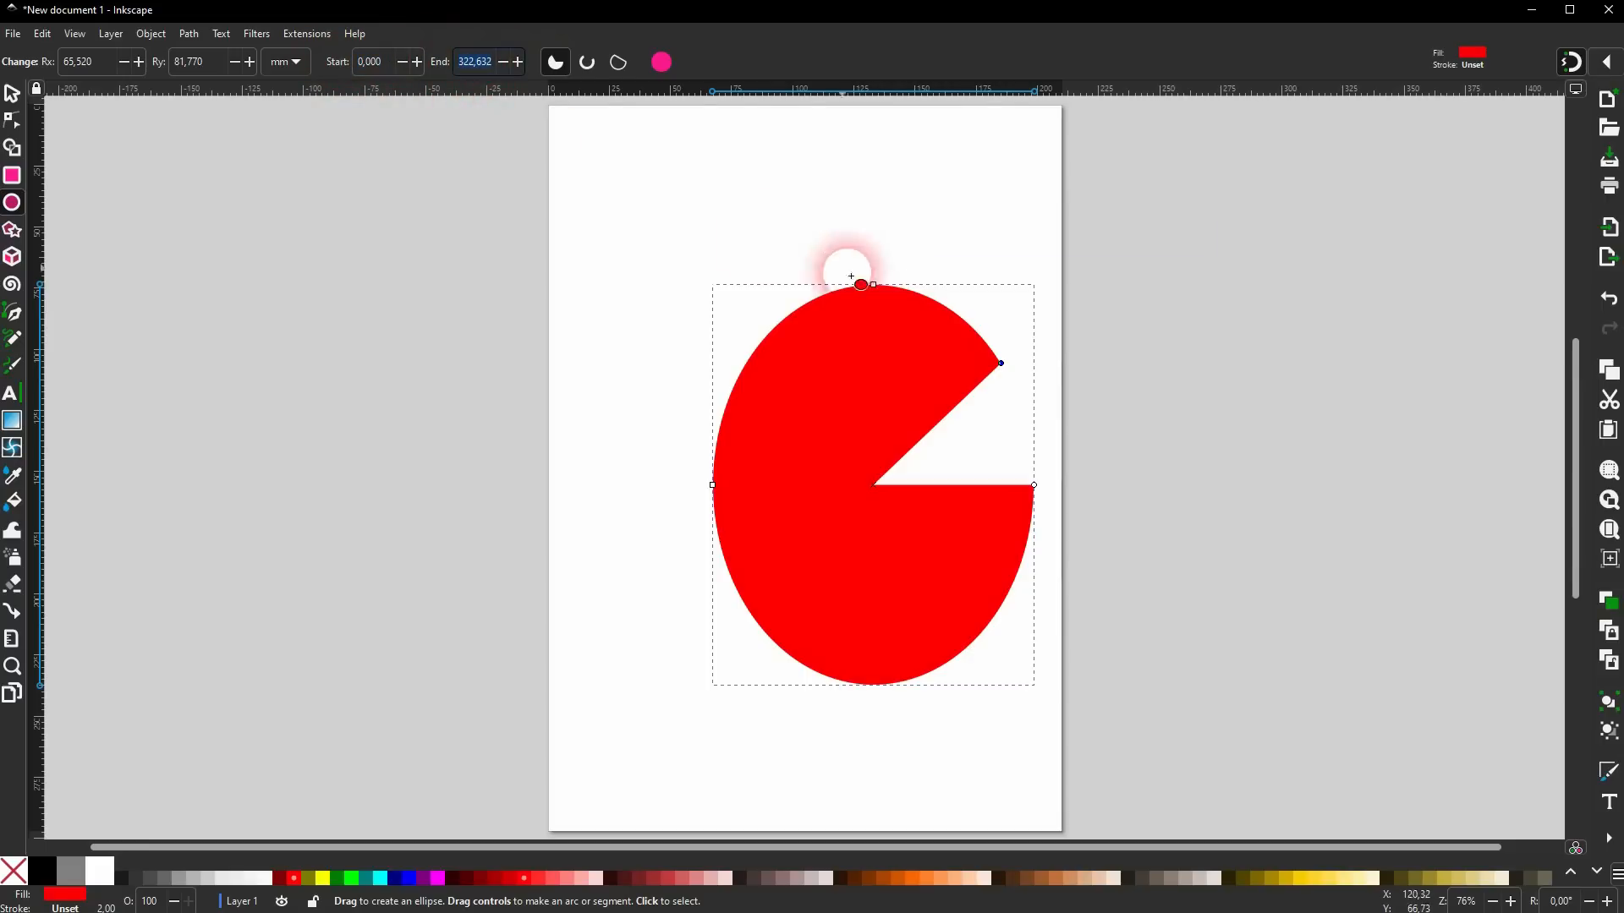
drag(1003, 363, 931, 299)
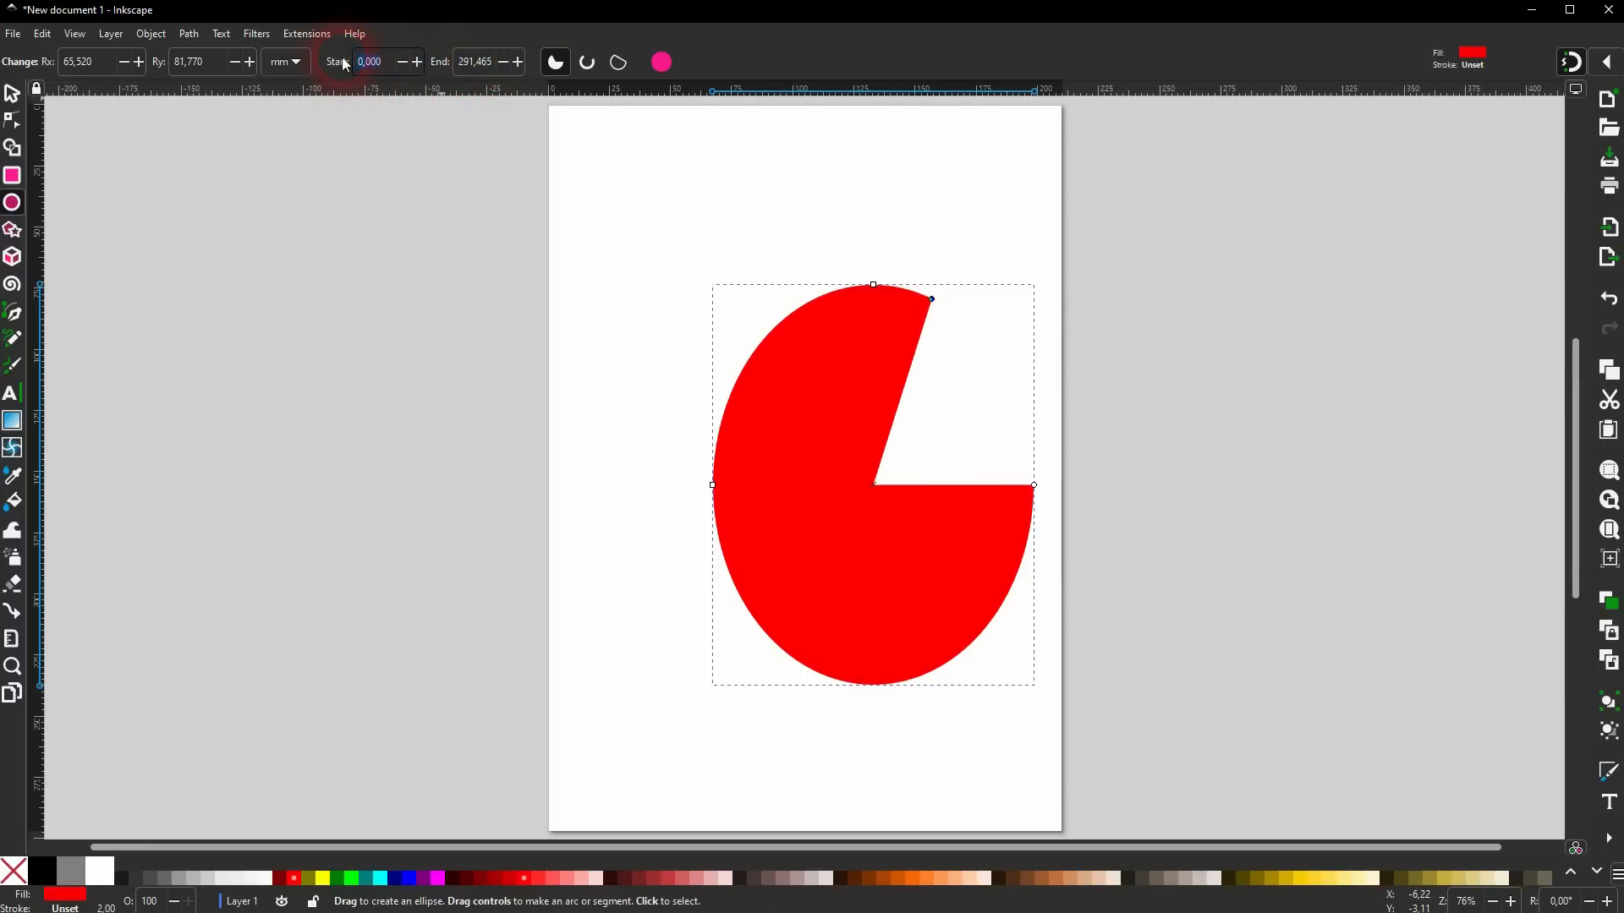
click(465, 63)
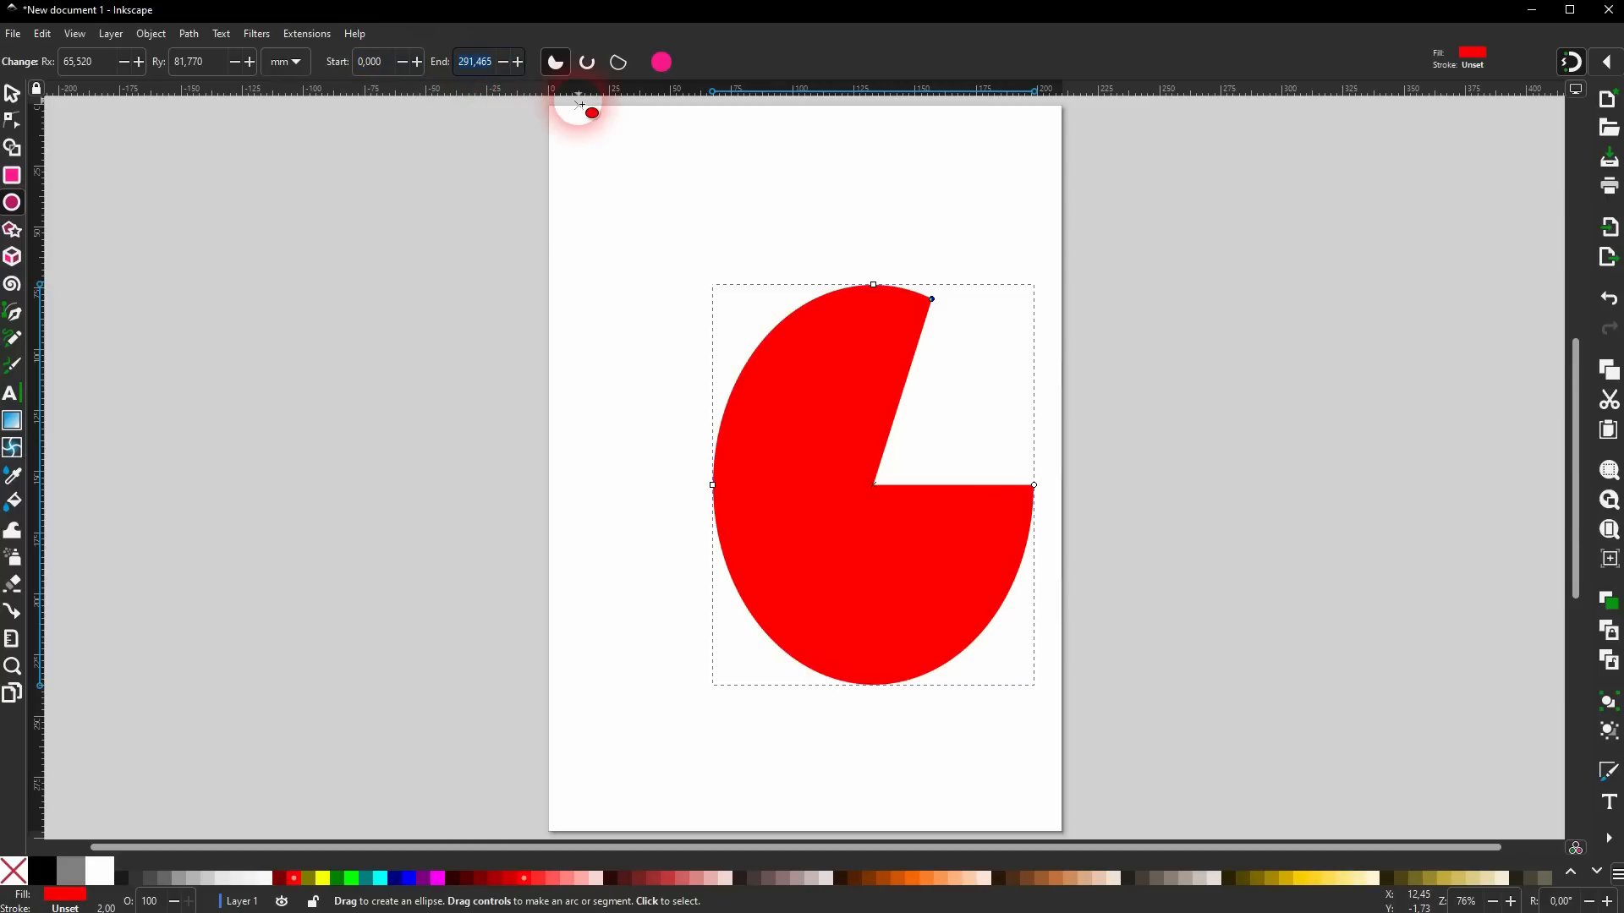
click(394, 69)
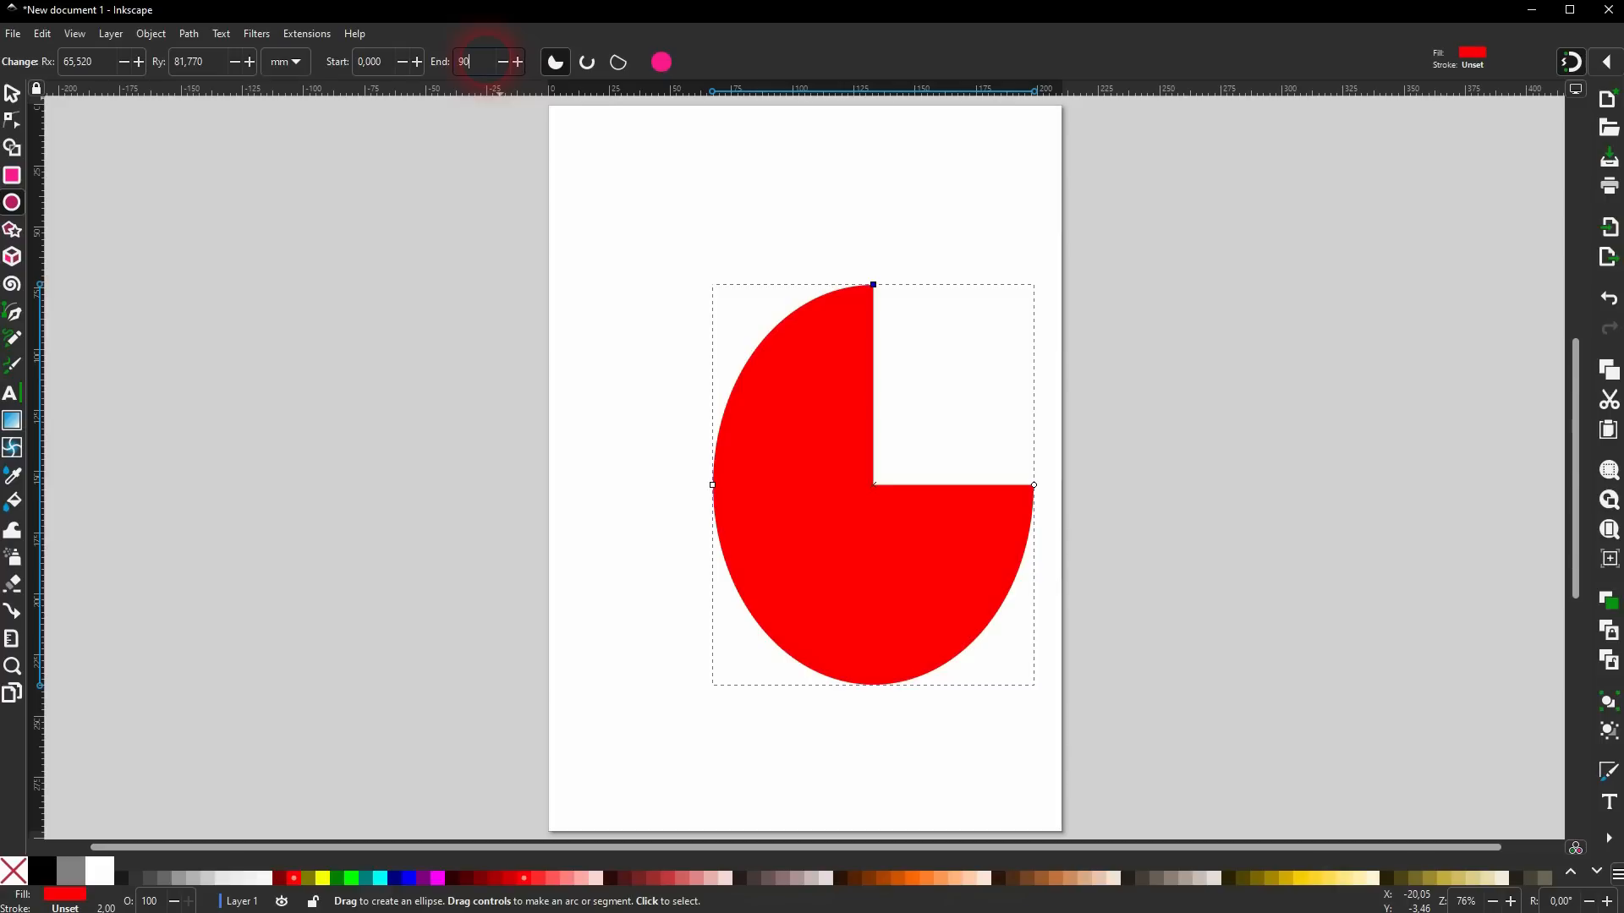
key(Return)
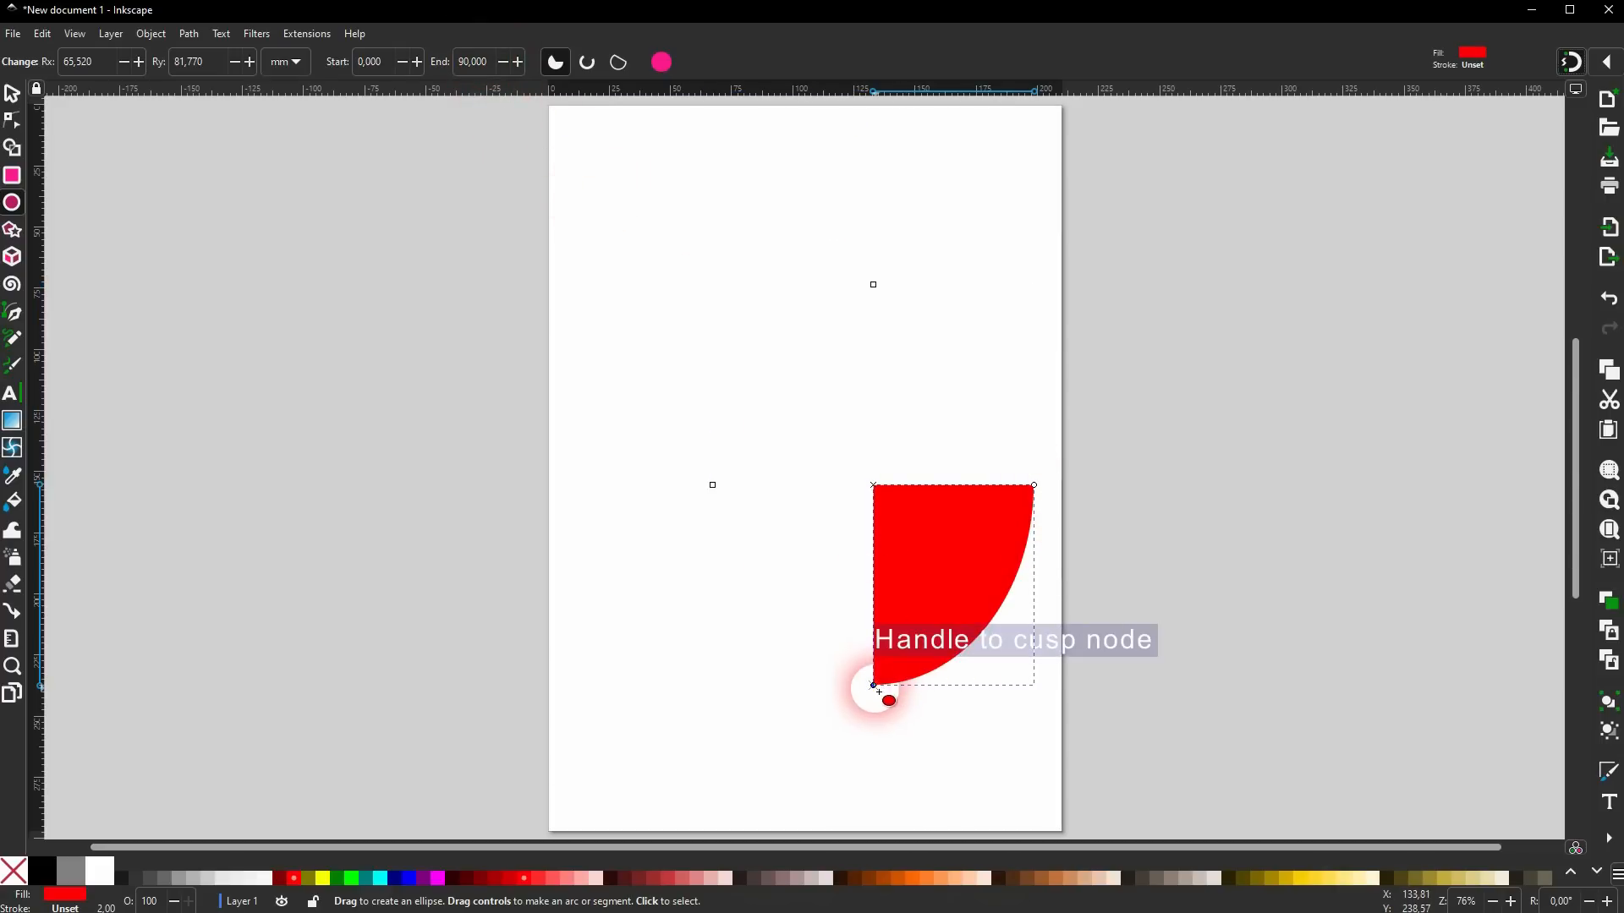
Undo the accidental second slice and turn the remaining quarter slice back into a whole ellipse.
mouse_move(880, 692)
mouse_down()
mouse_move(765, 659)
mouse_move(461, 433)
mouse_up()
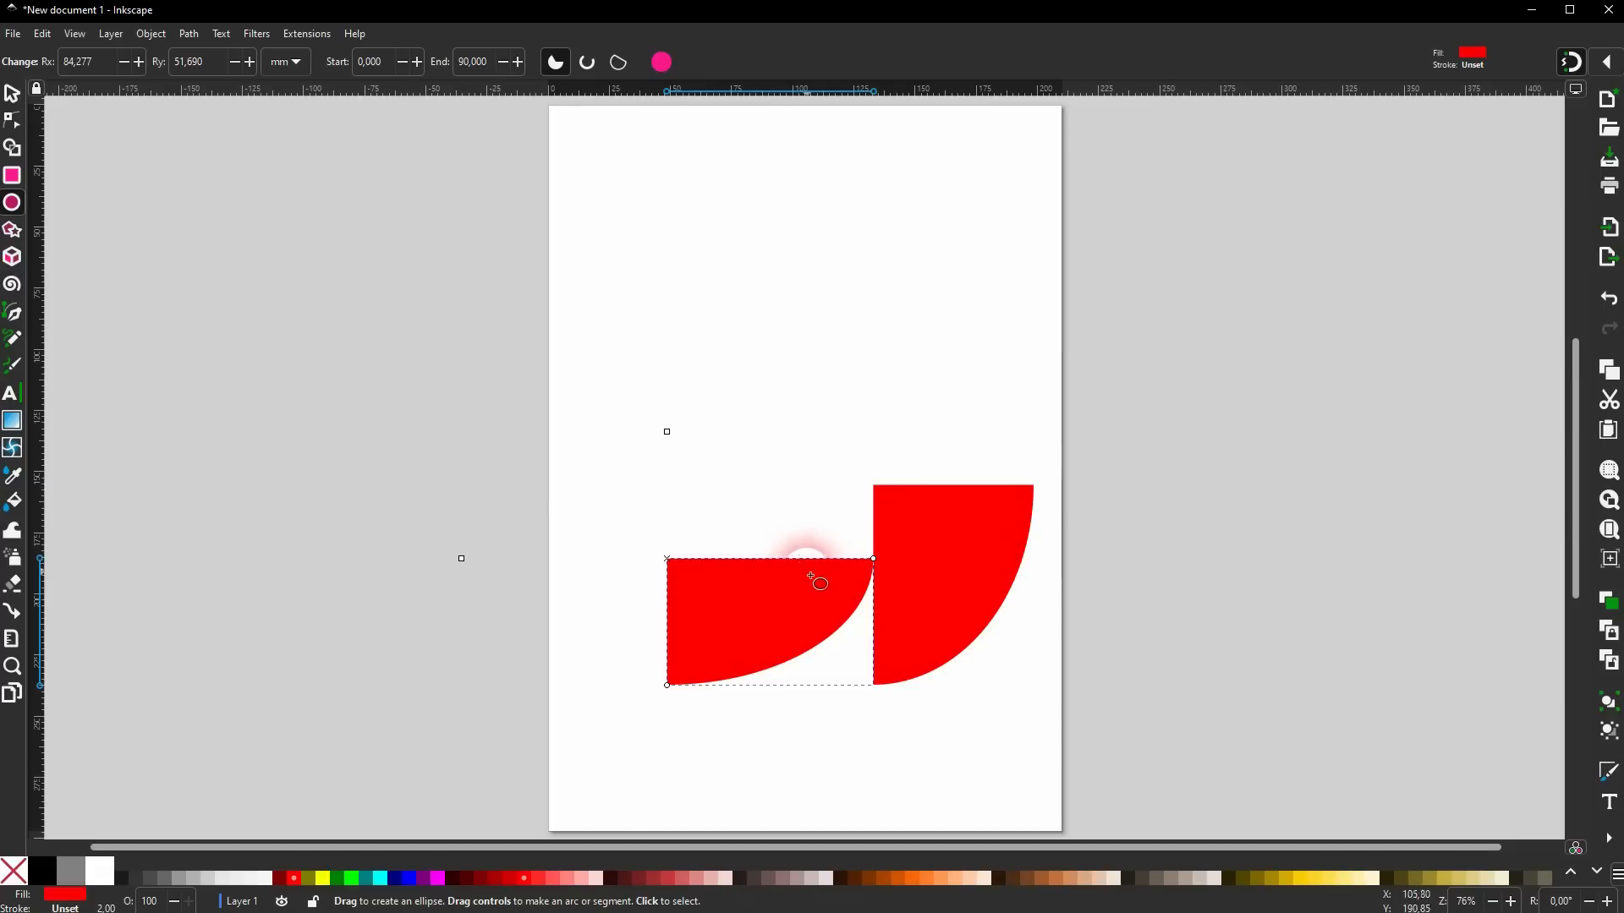
key(ctrl+z)
click(17, 100)
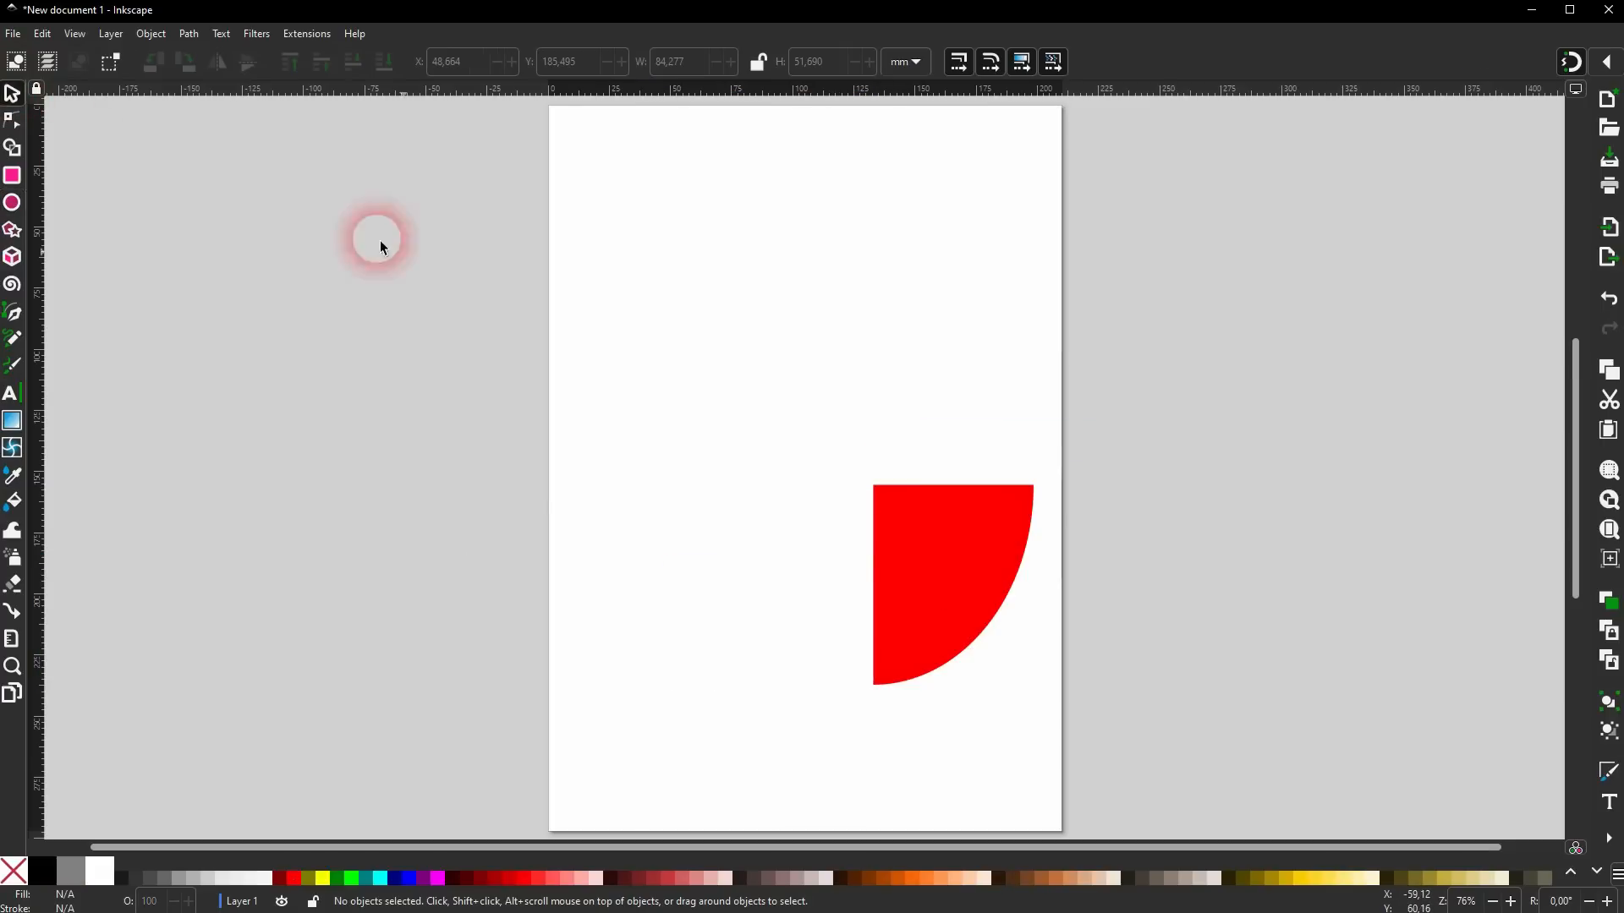
click(1019, 602)
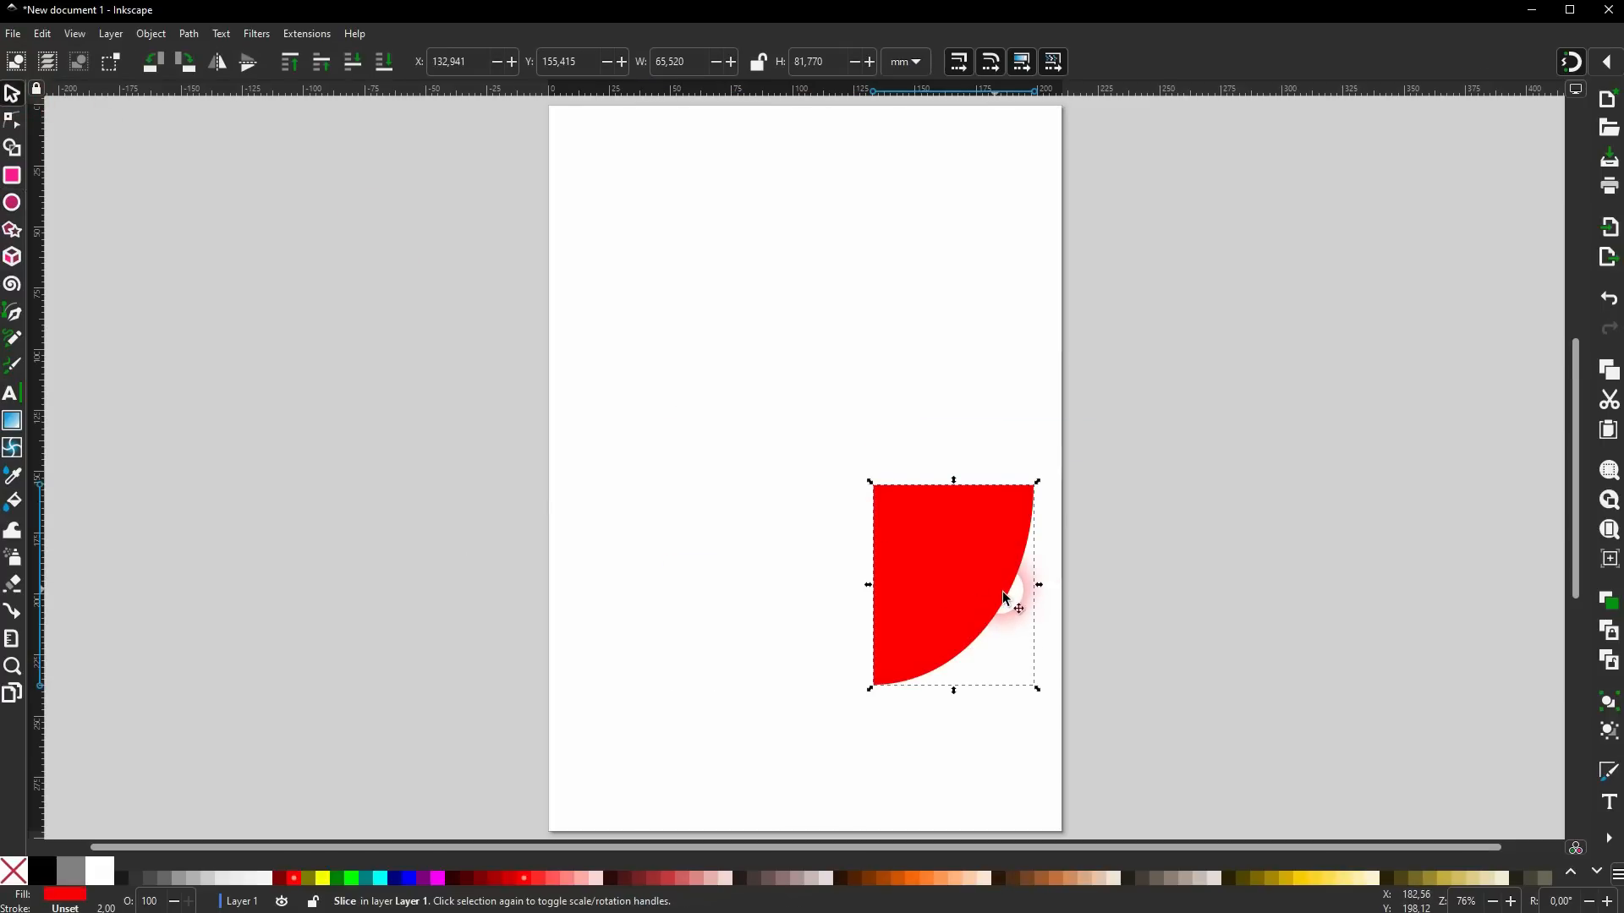
click(13, 203)
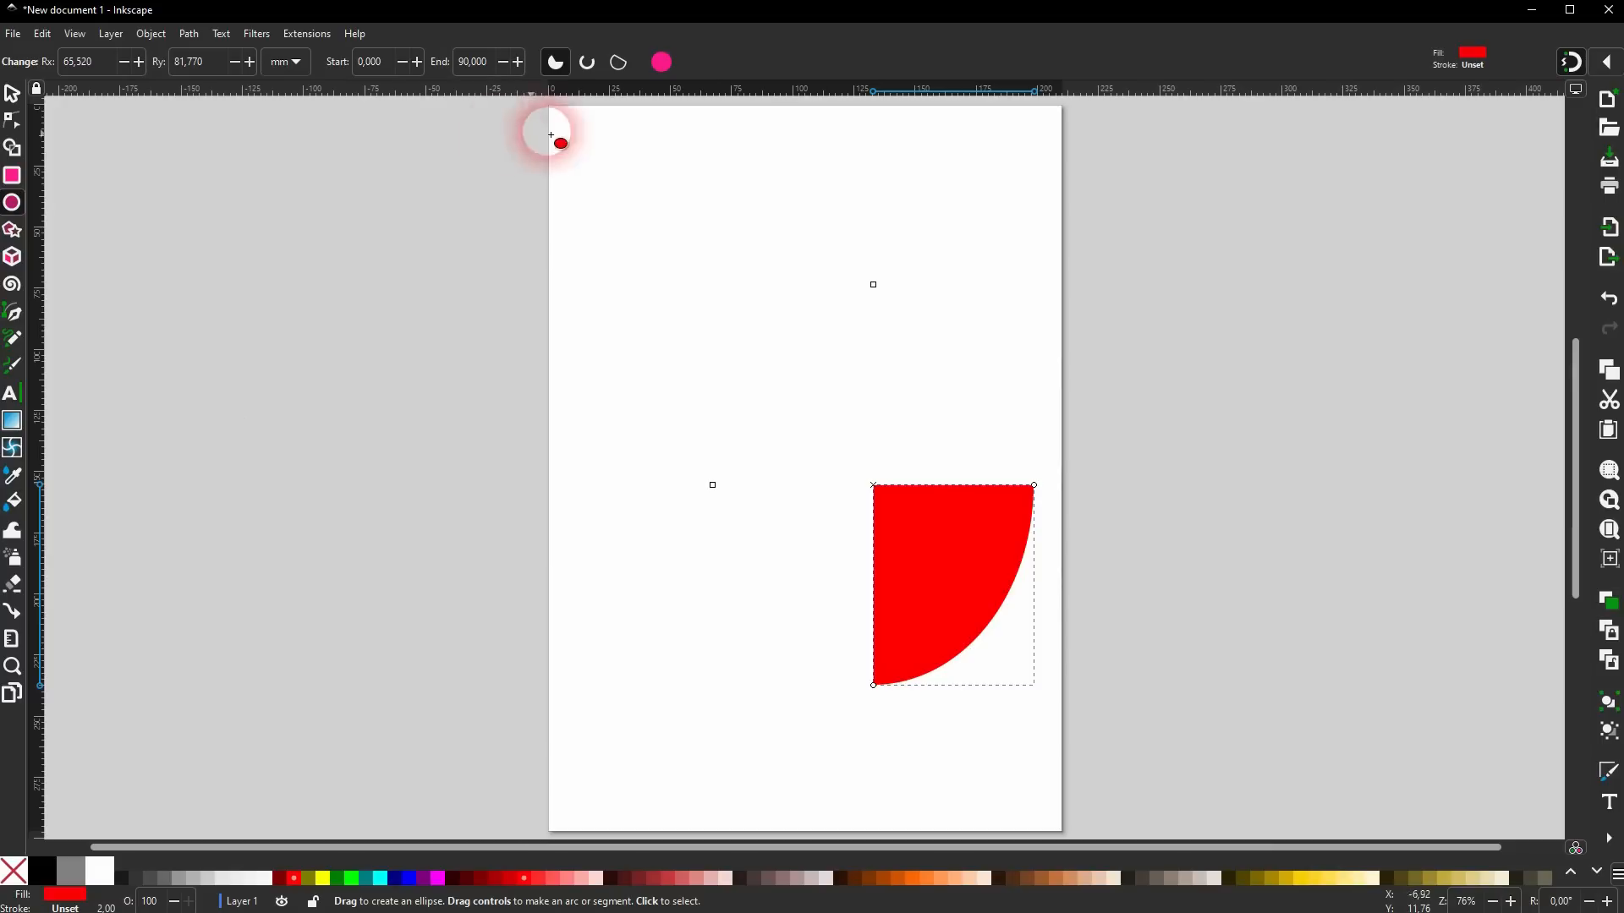
click(672, 61)
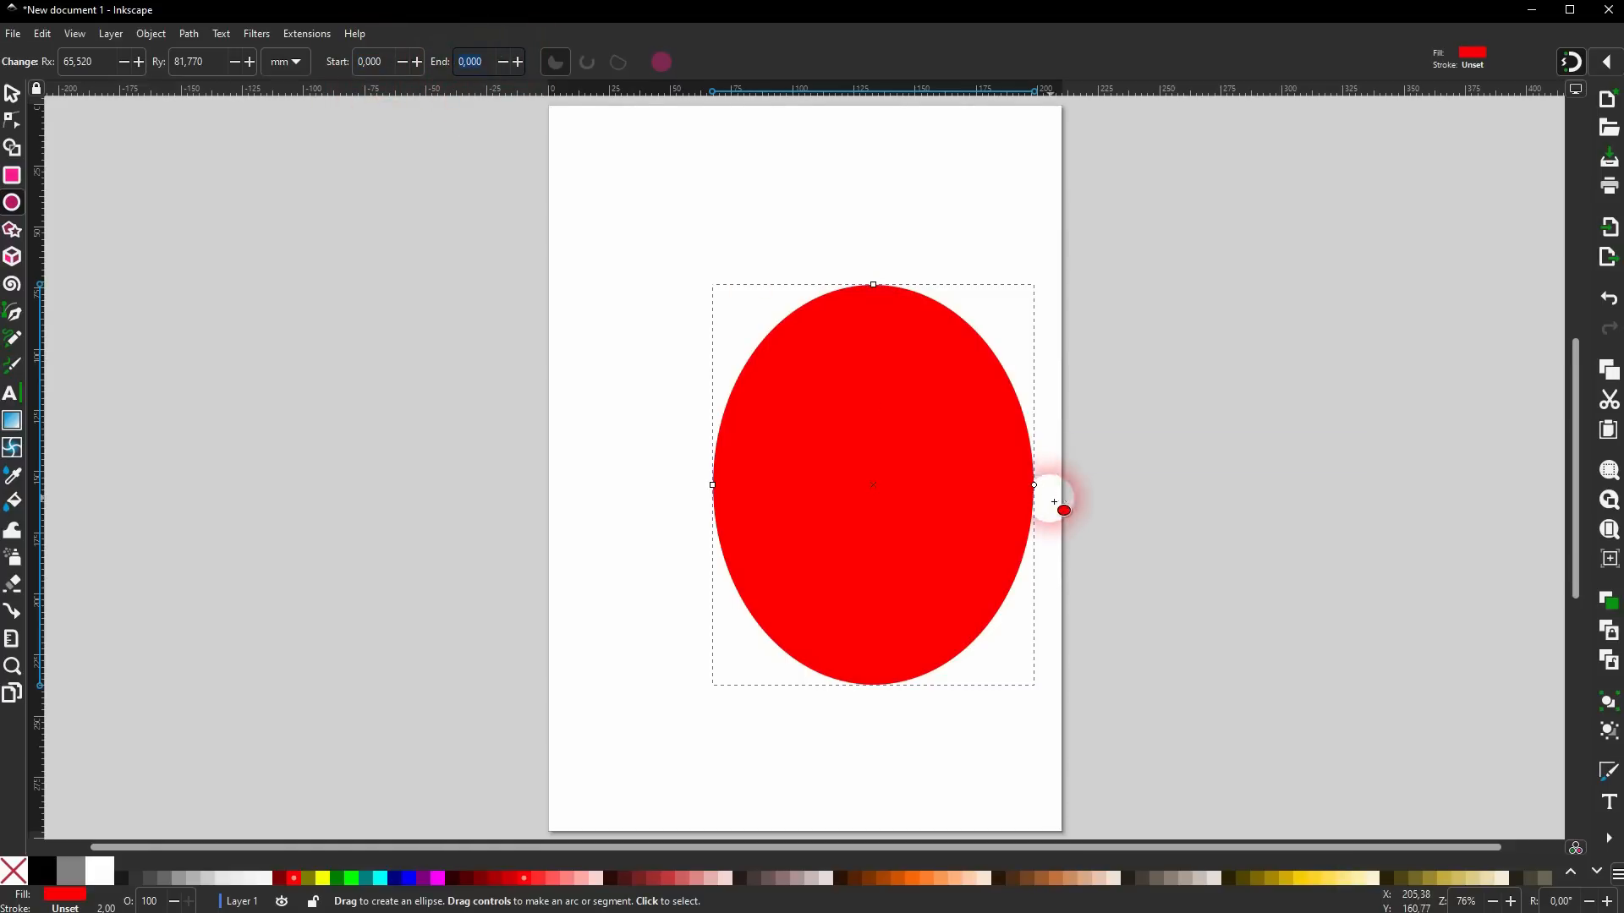
Open the ellipse again to an end angle of about 259° and make it an open arc.
drag(1037, 489, 950, 167)
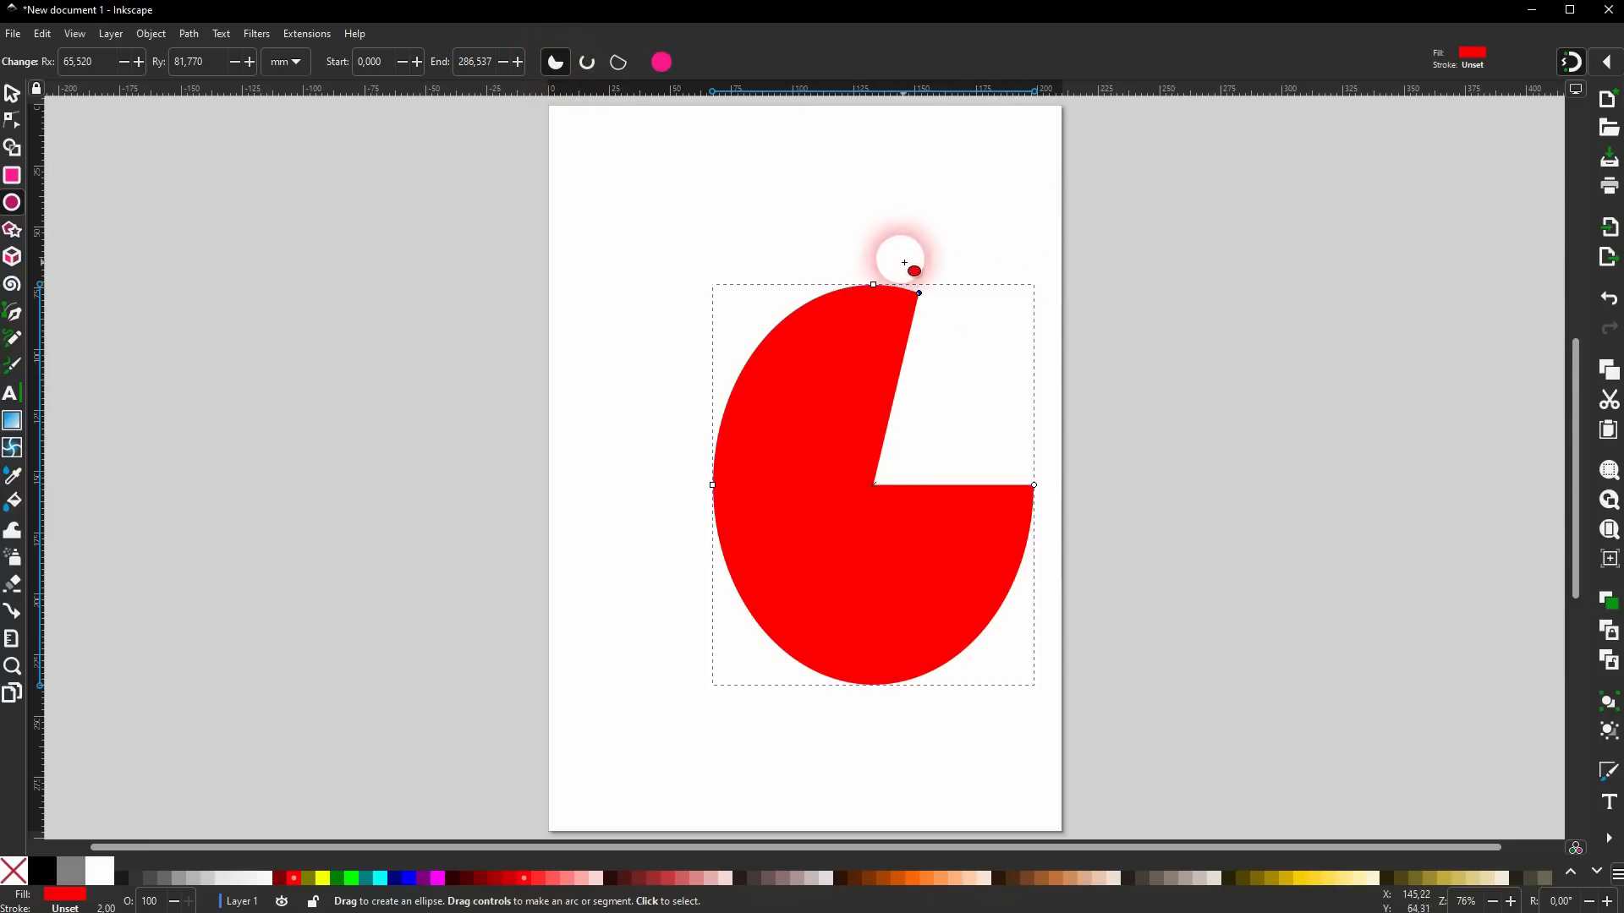
drag(920, 294, 863, 382)
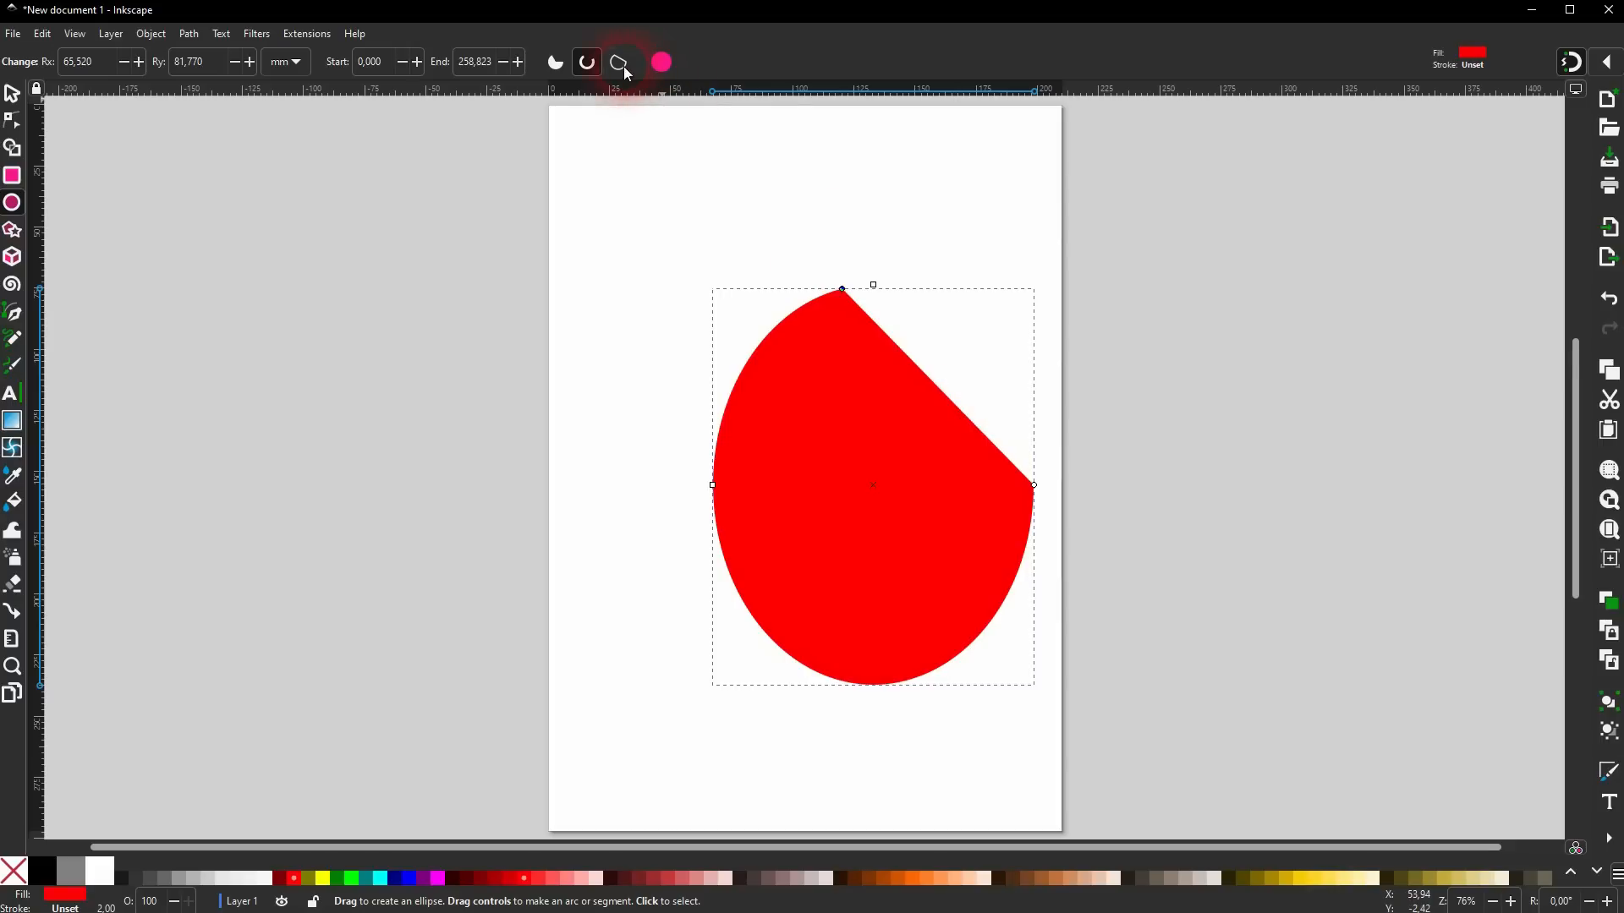
click(585, 74)
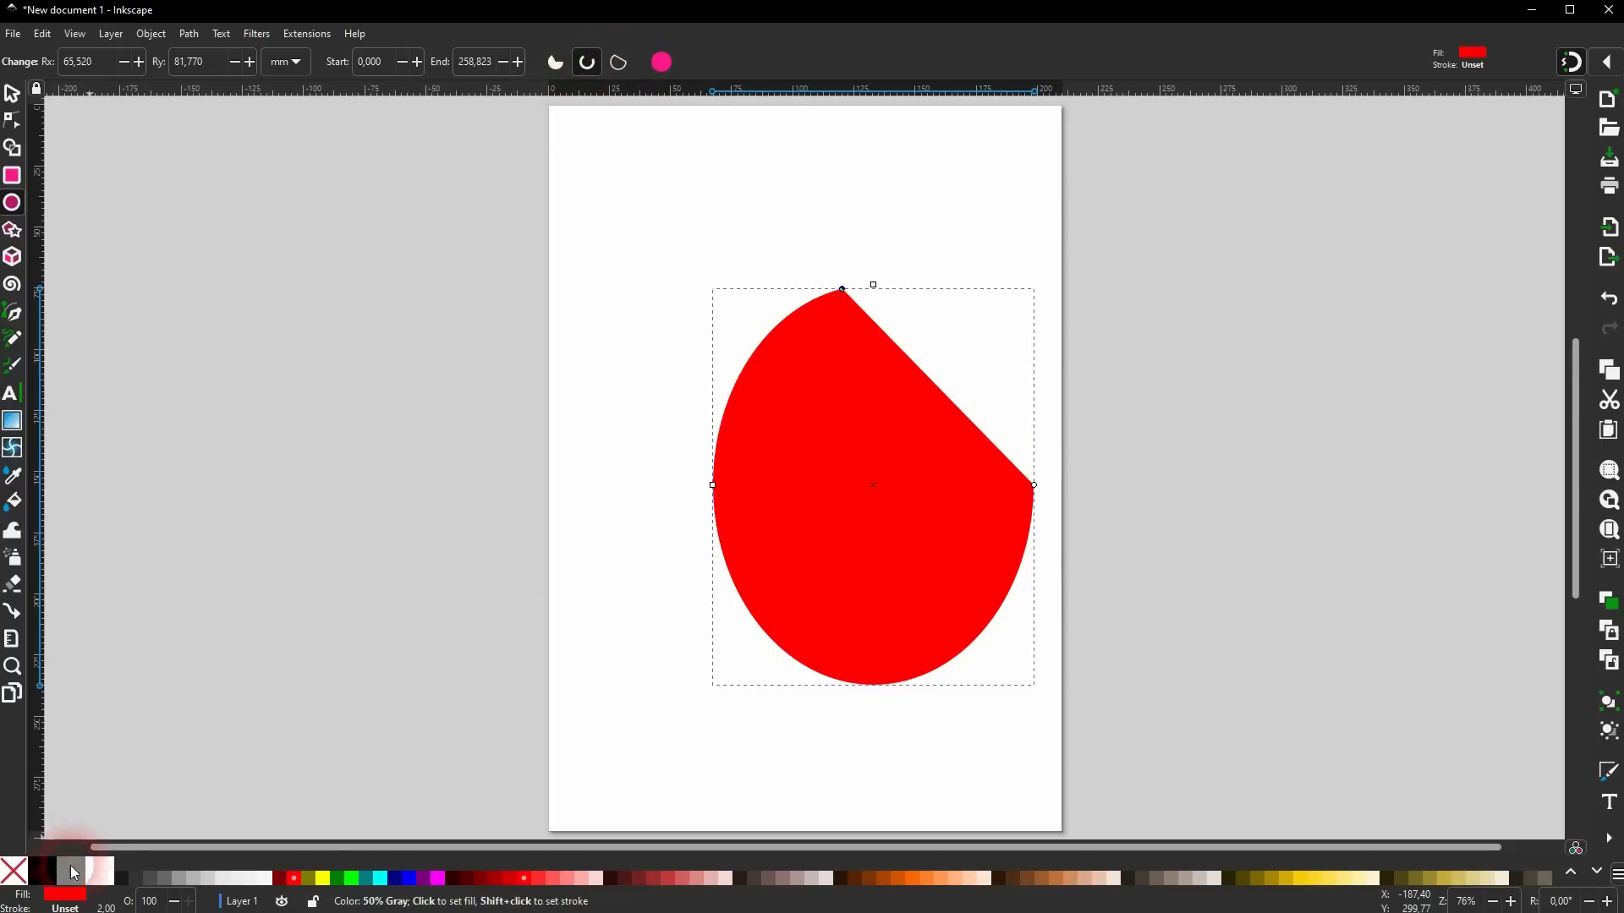
Give the shape a black stroke and, after trying the open arc form, make it a closed chord.
shift+click(41, 870)
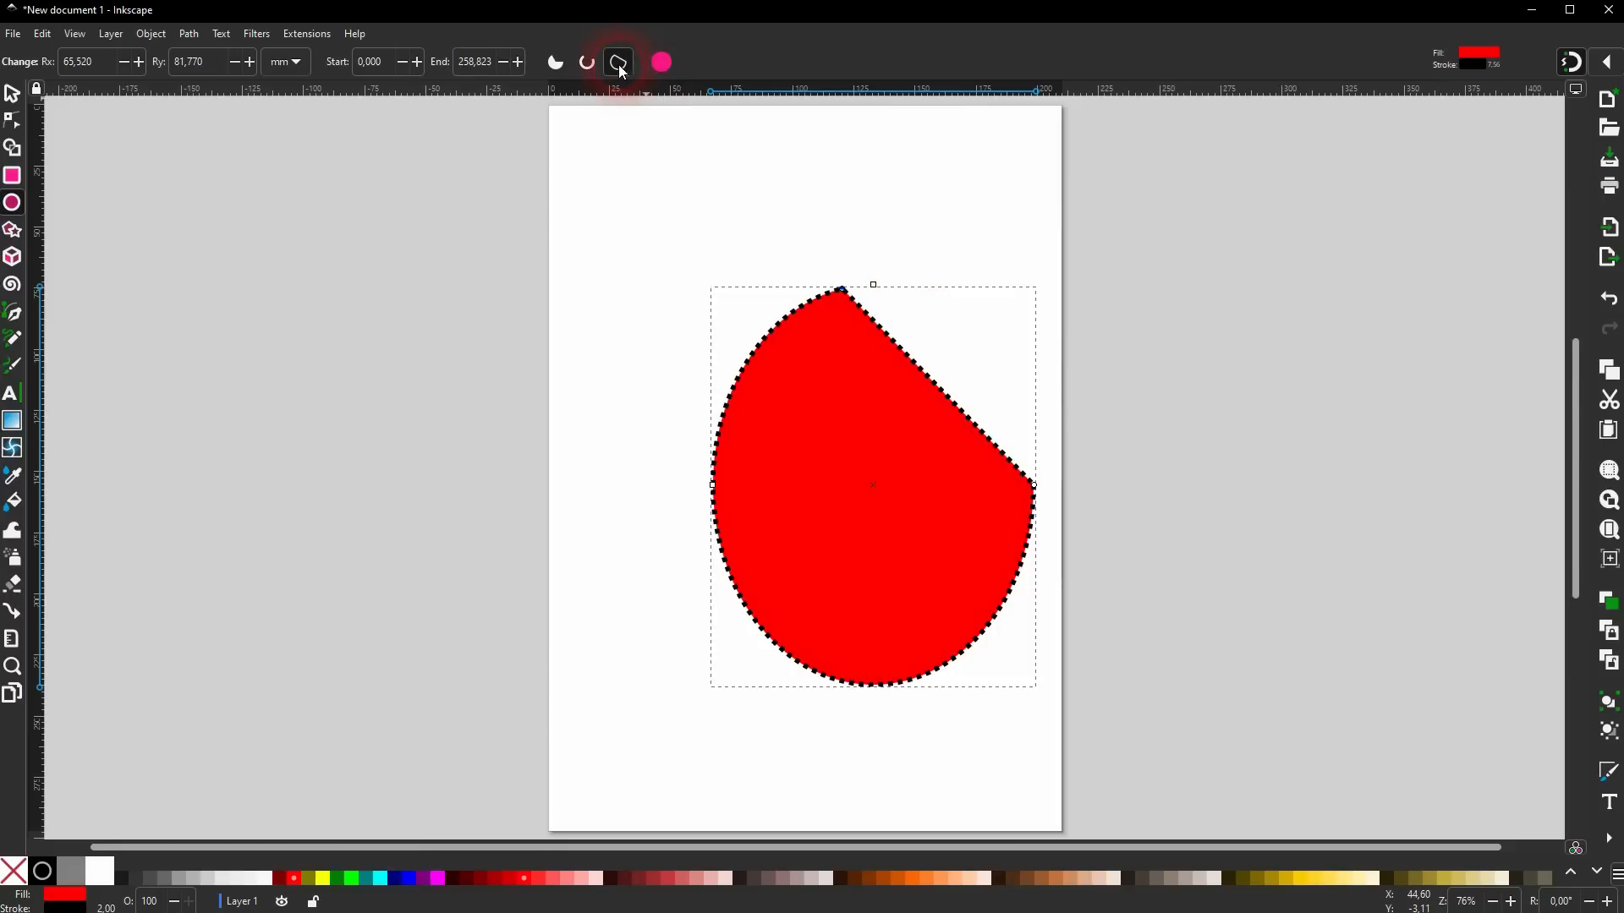
click(588, 66)
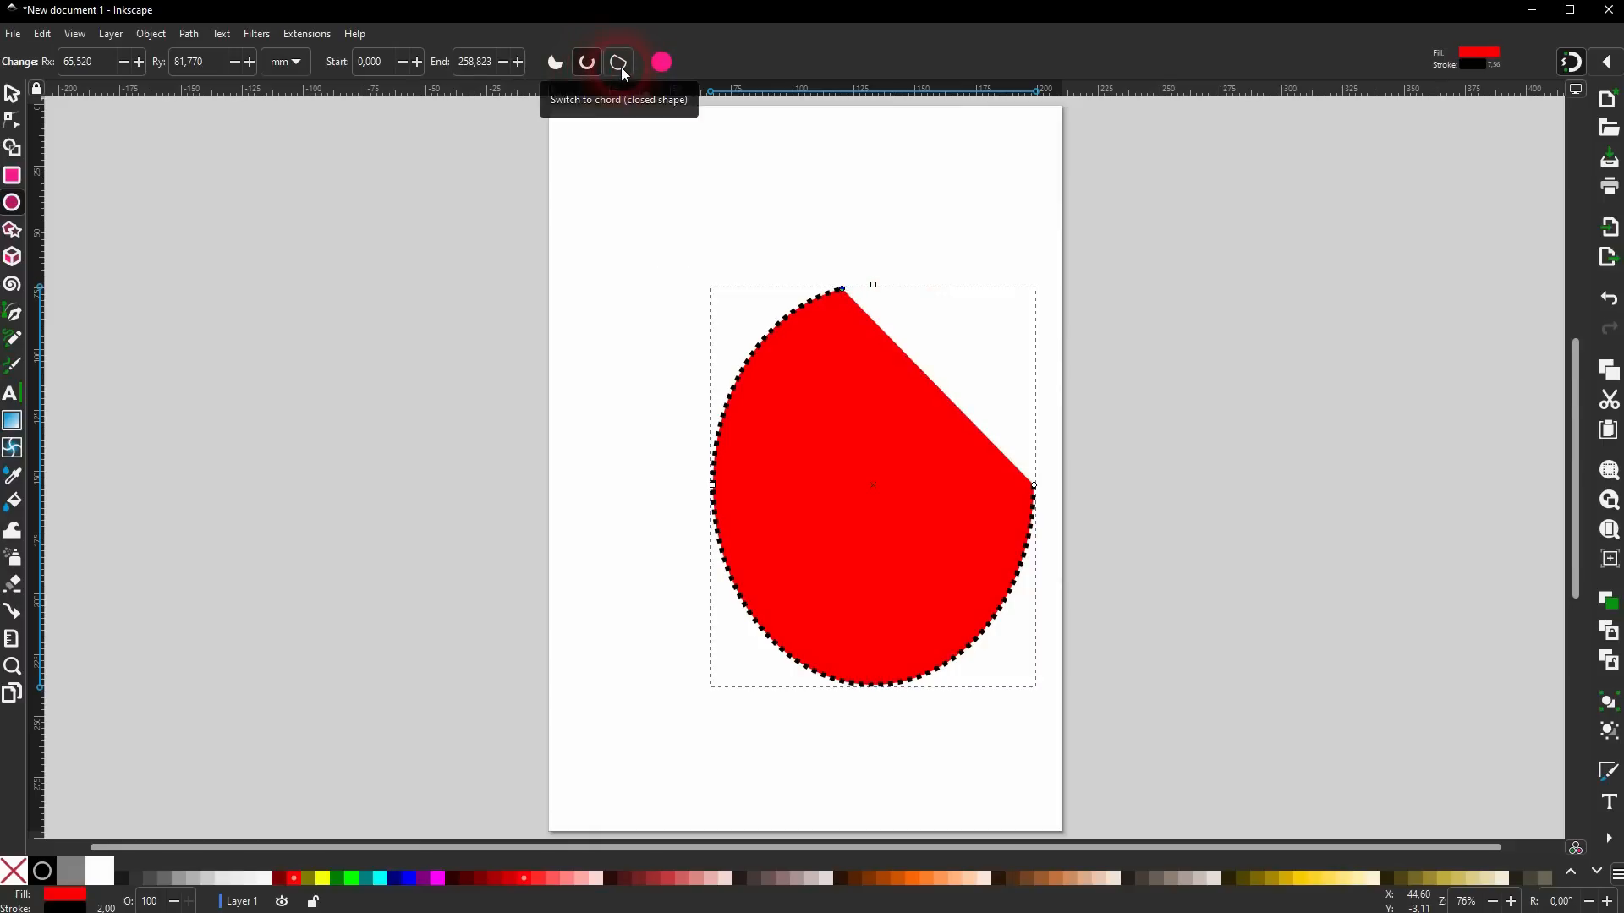
click(618, 62)
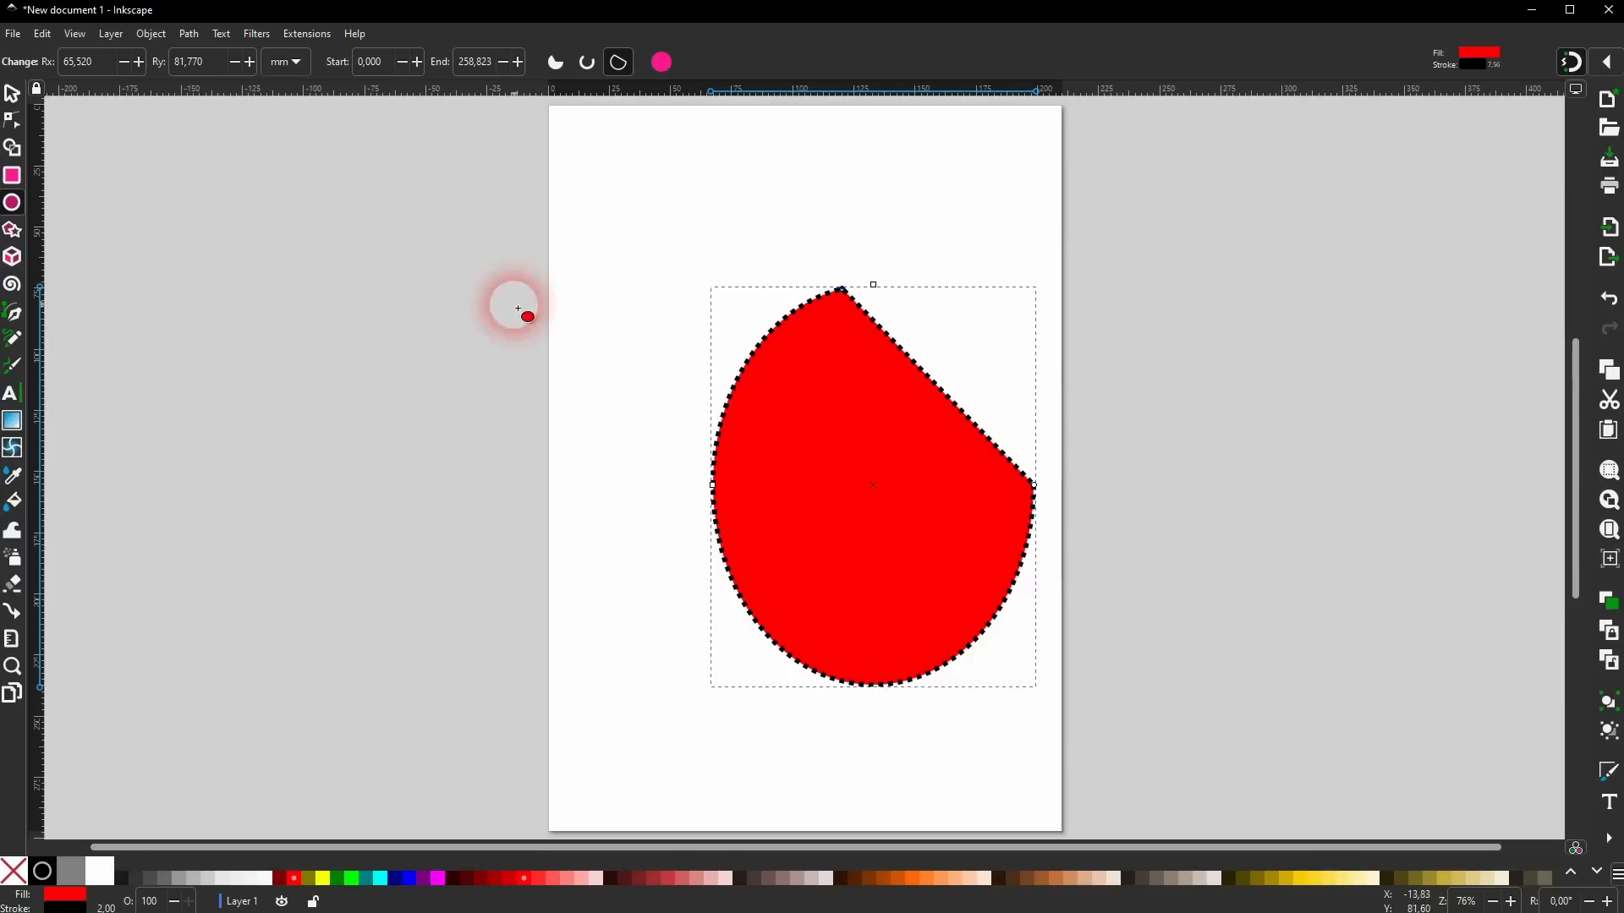
Change the chord shape's dotted stroke to a solid line with a width of 3 mm.
click(111, 34)
mouse_move(148, 38)
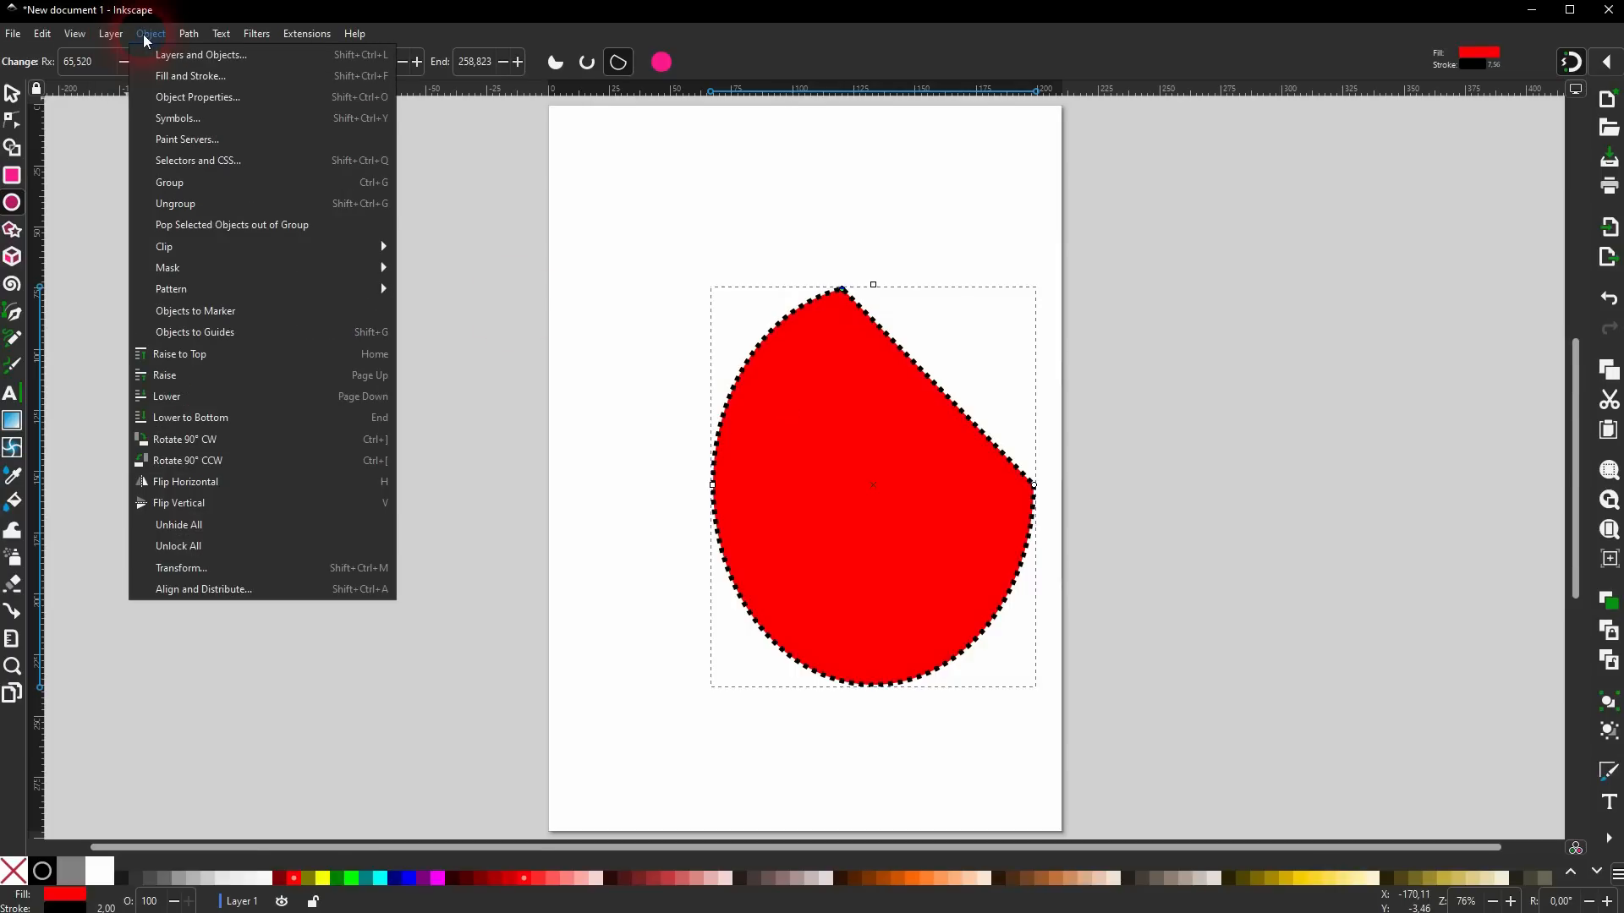
click(166, 76)
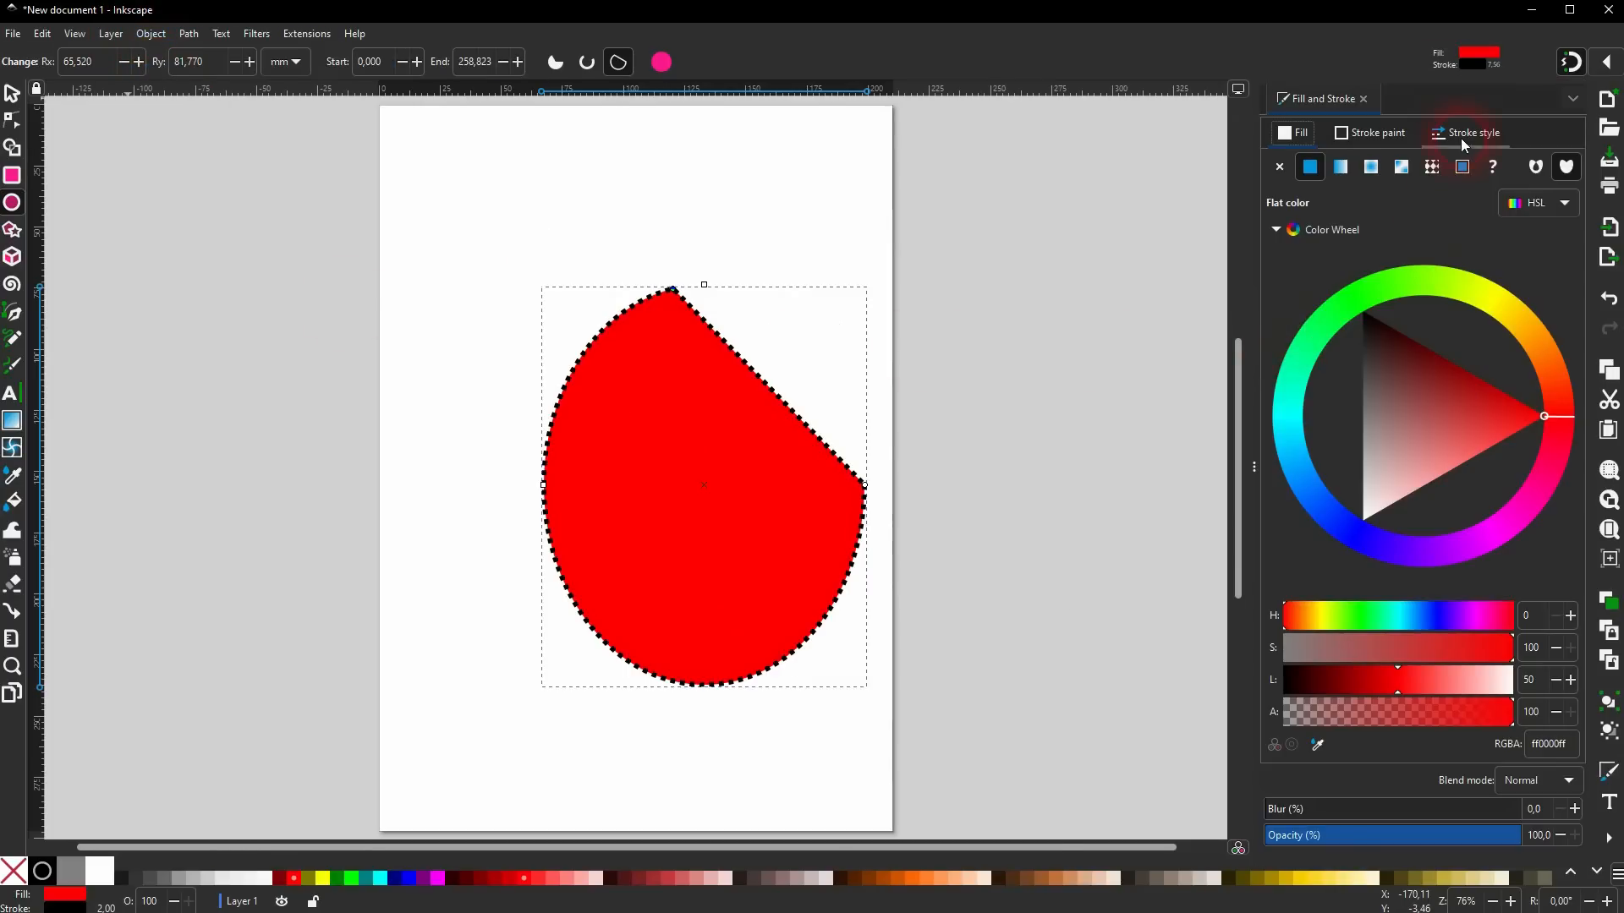
click(1464, 140)
click(1435, 201)
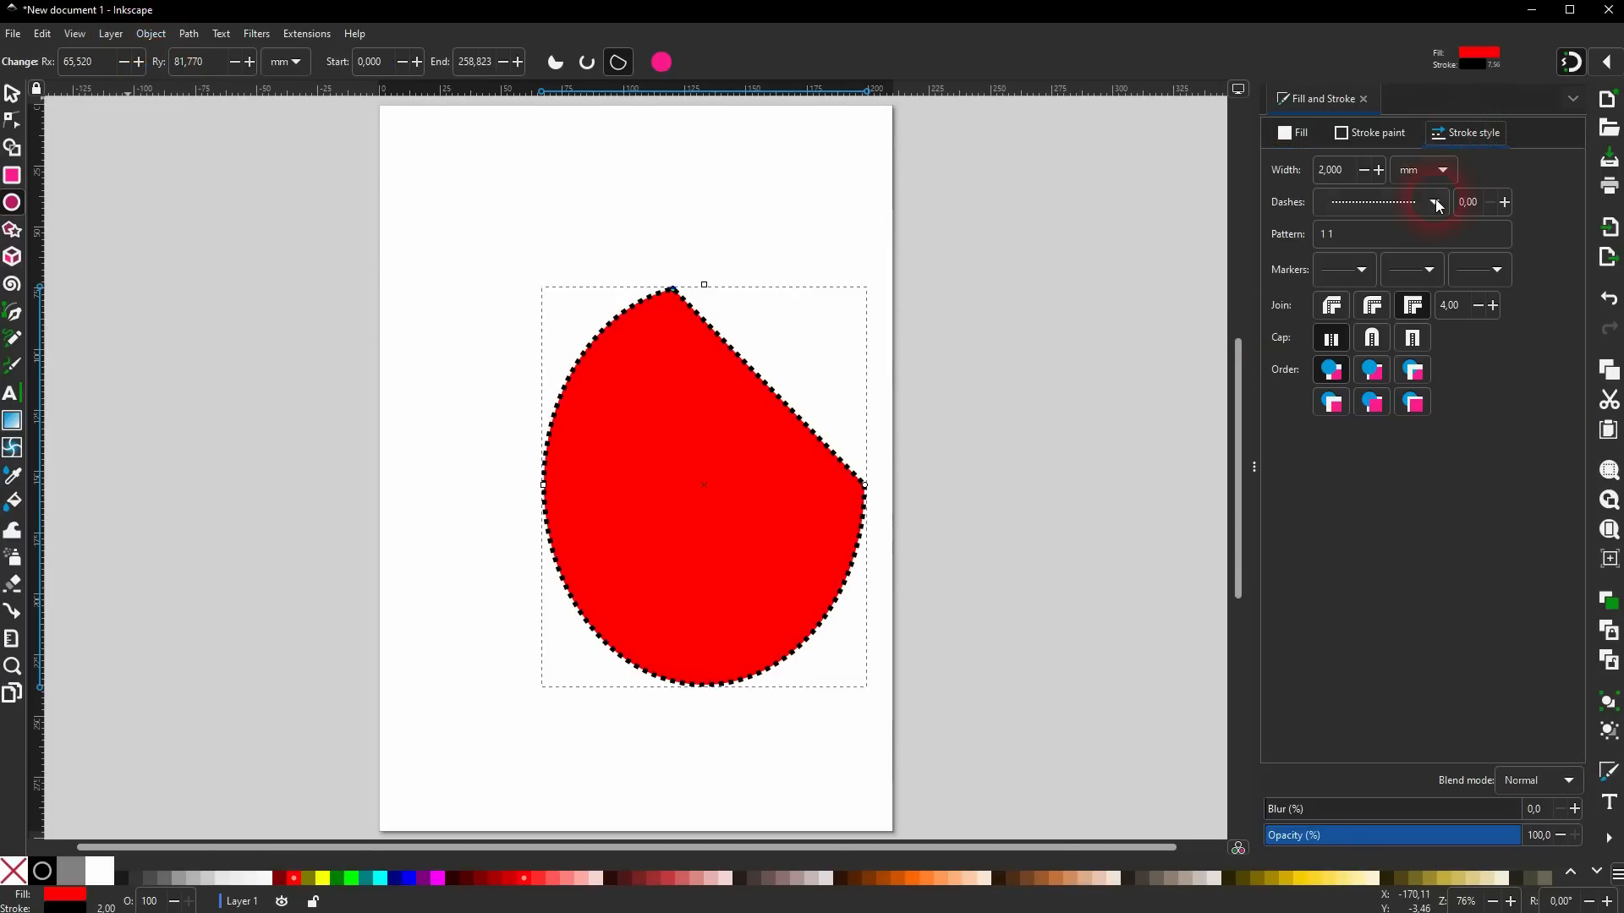
click(1399, 227)
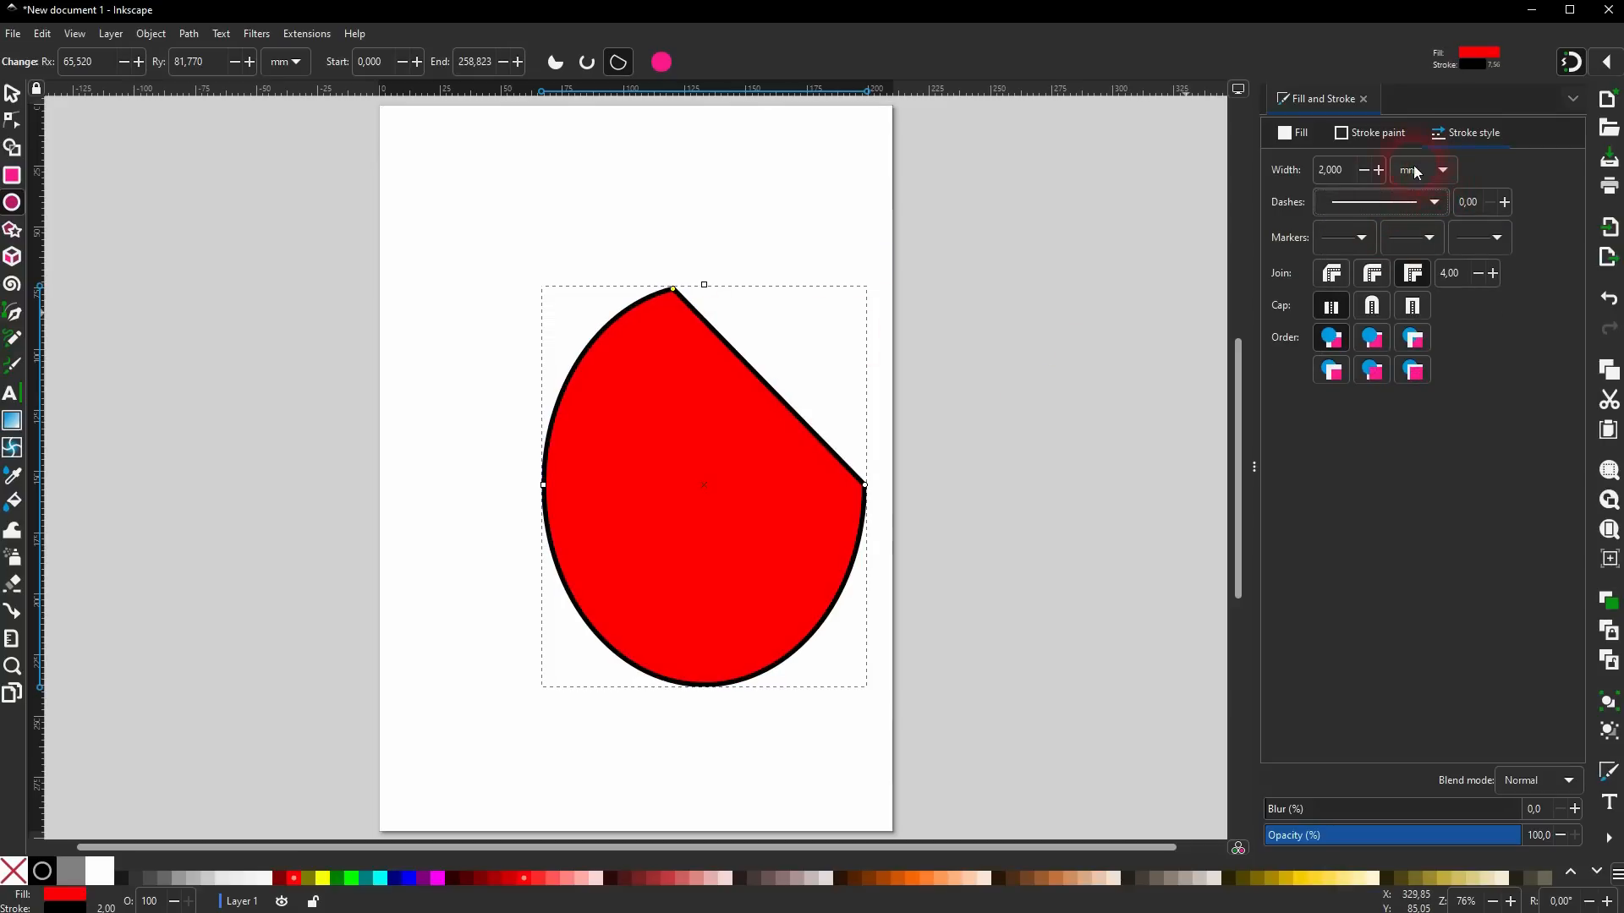
text(3)
key(Return)
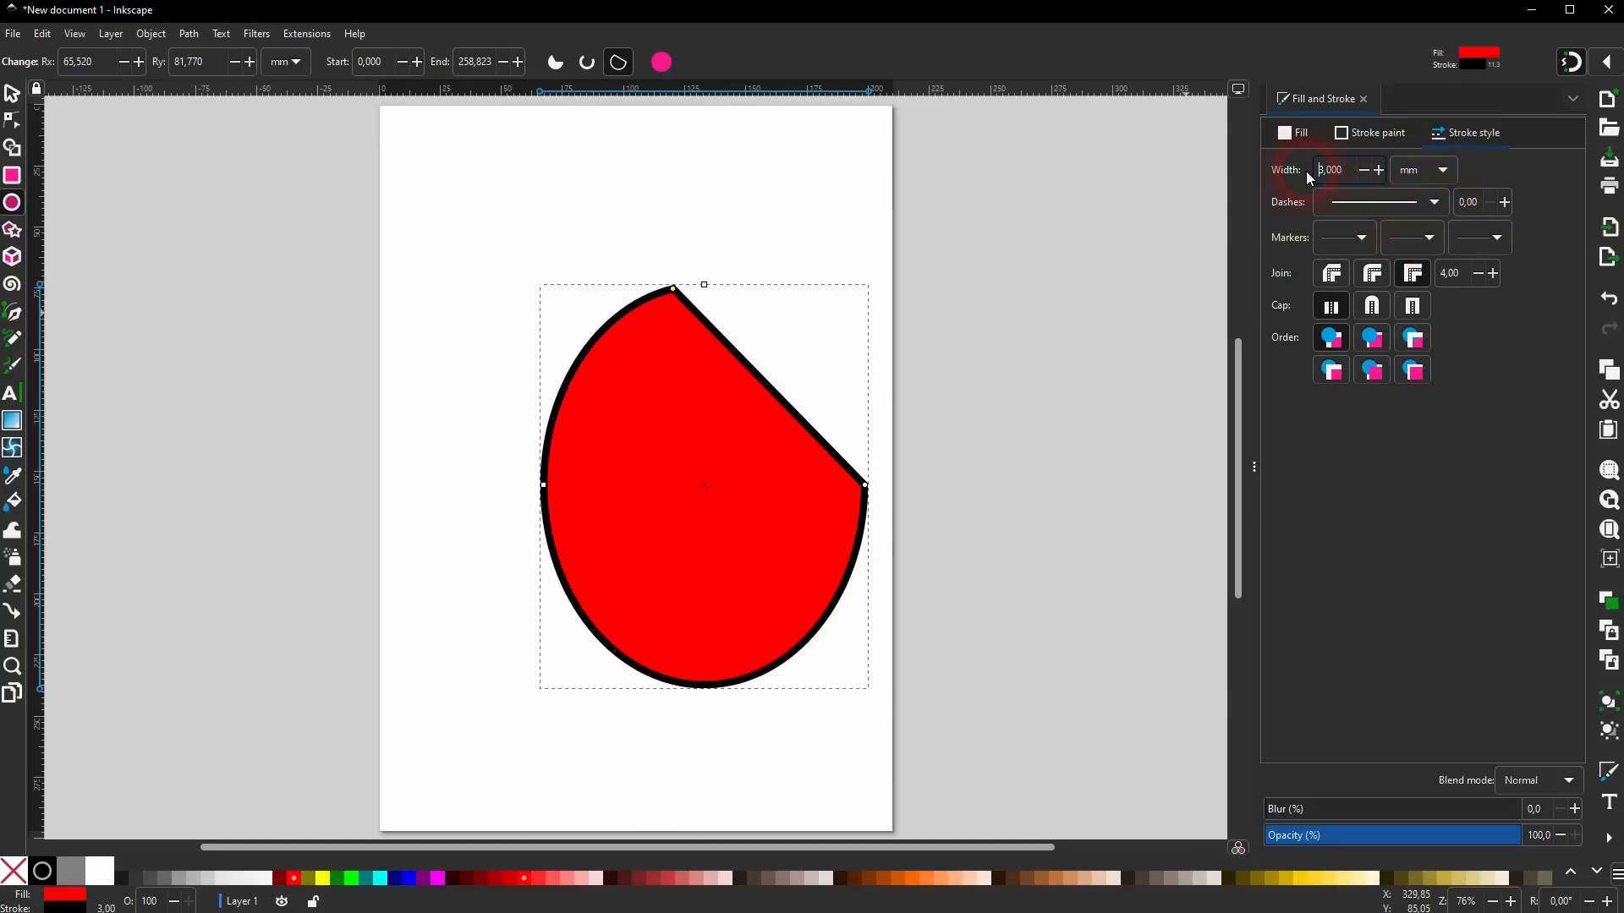
click(1366, 99)
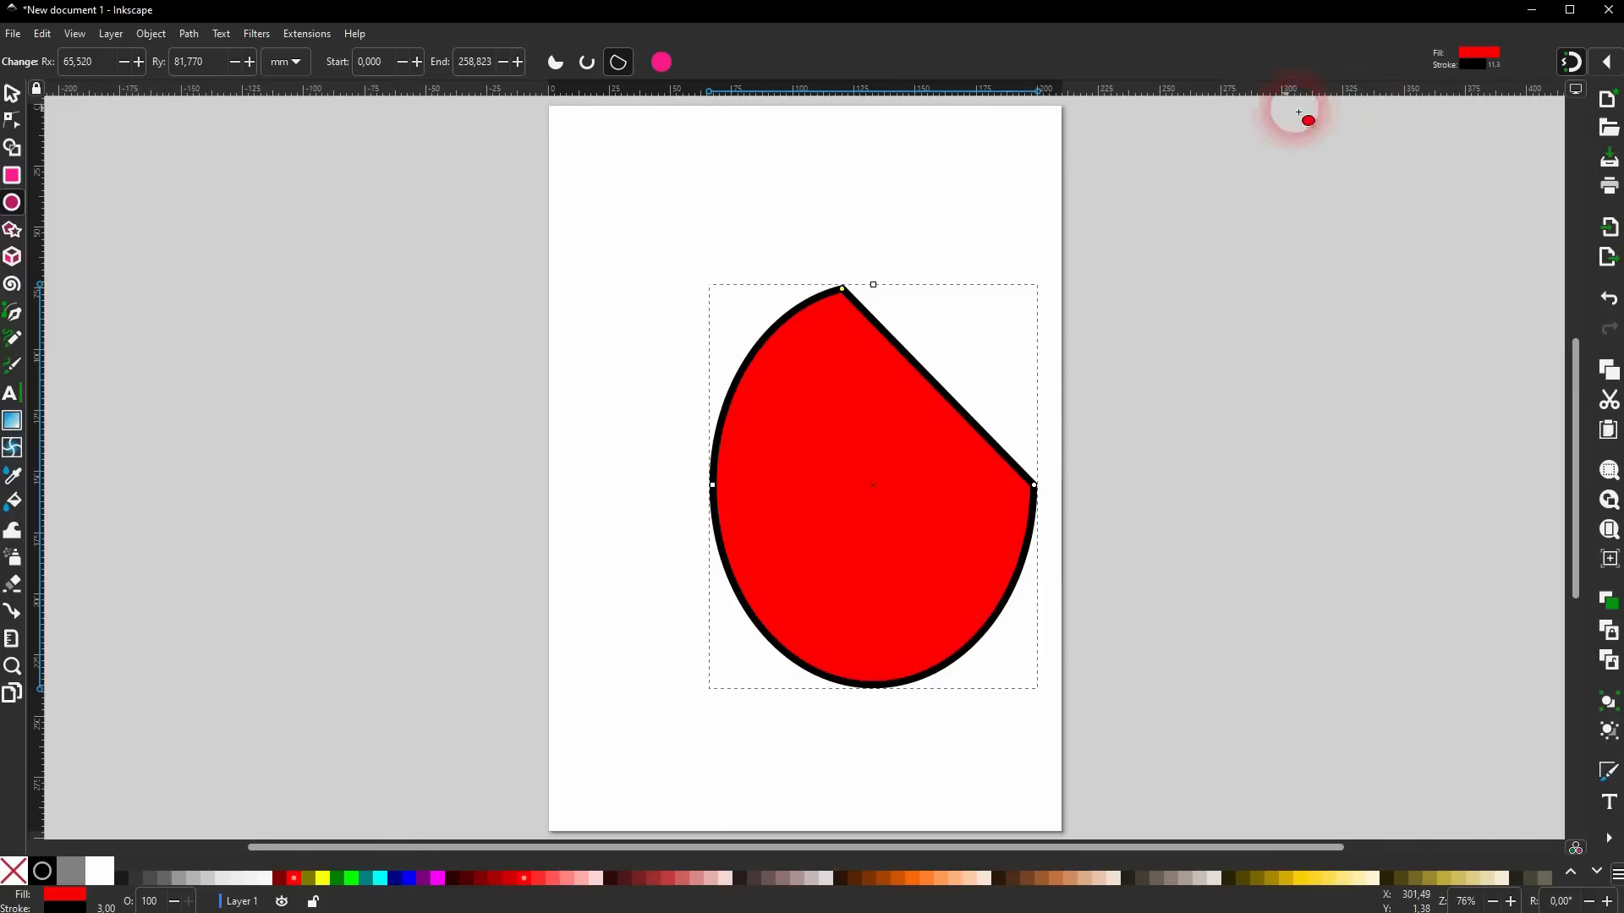
Turn the chord shape back into a whole ellipse and delete it from the page.
click(616, 63)
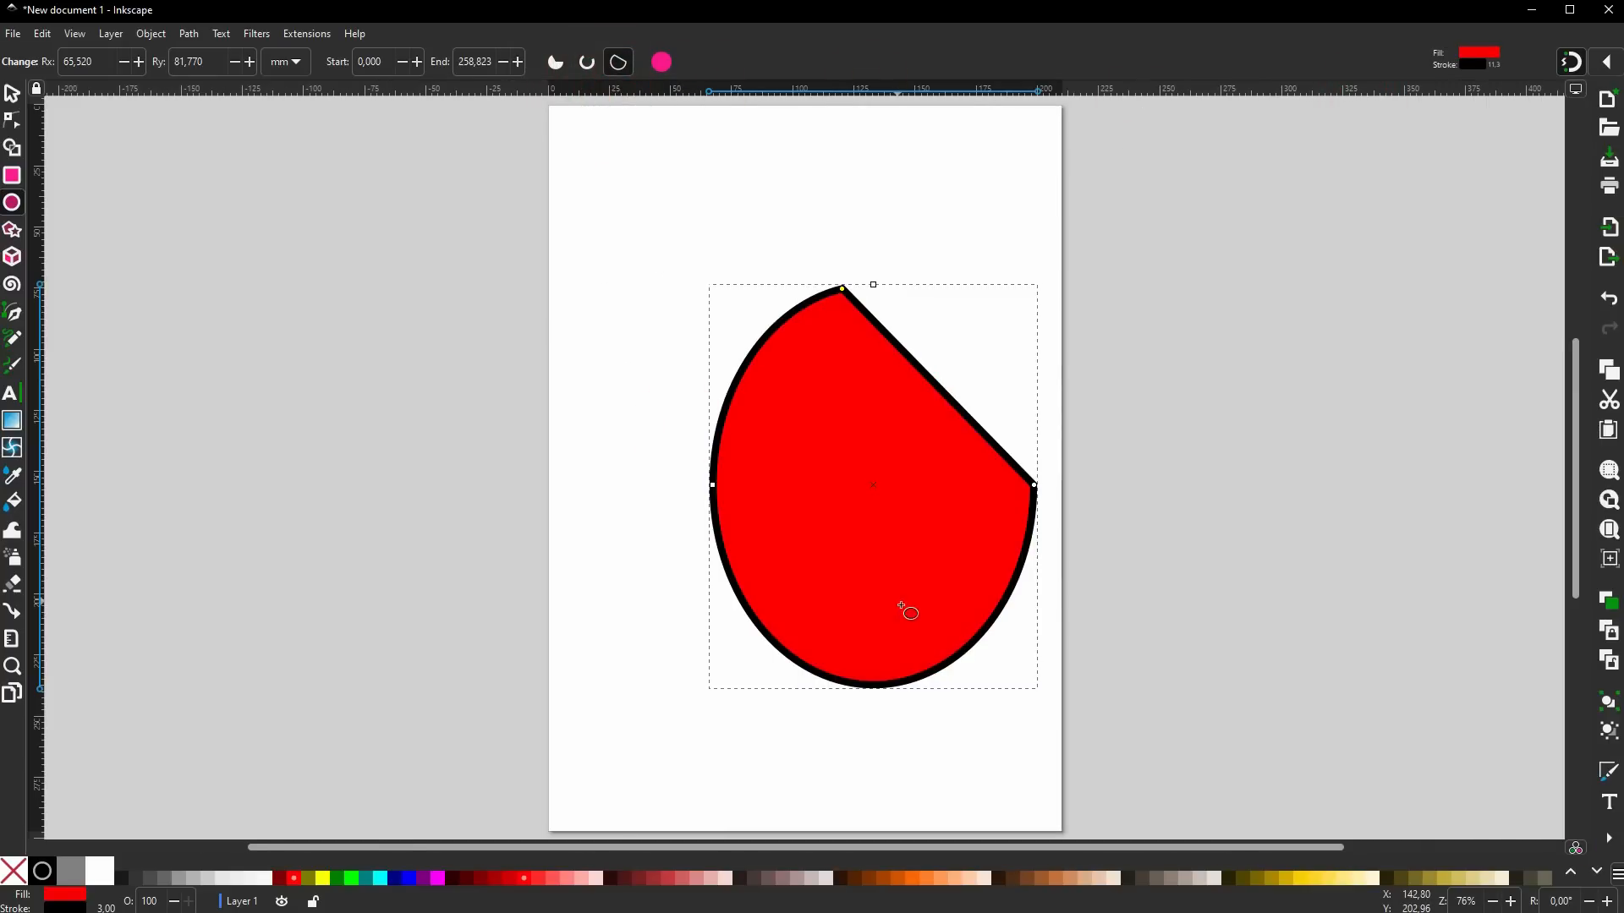
click(661, 65)
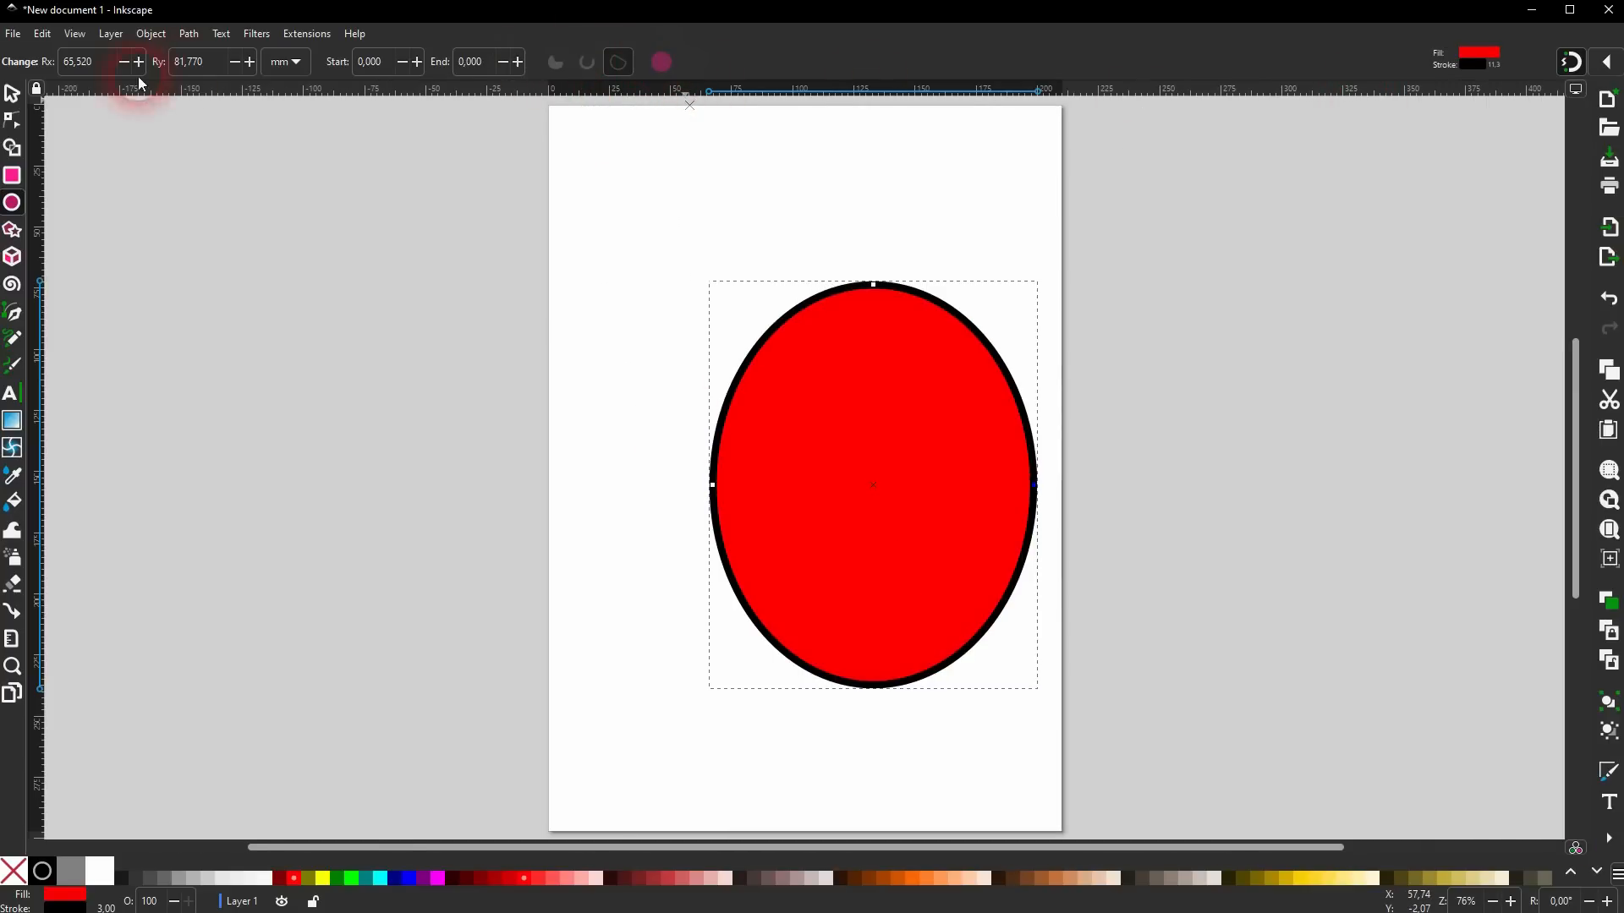
click(12, 93)
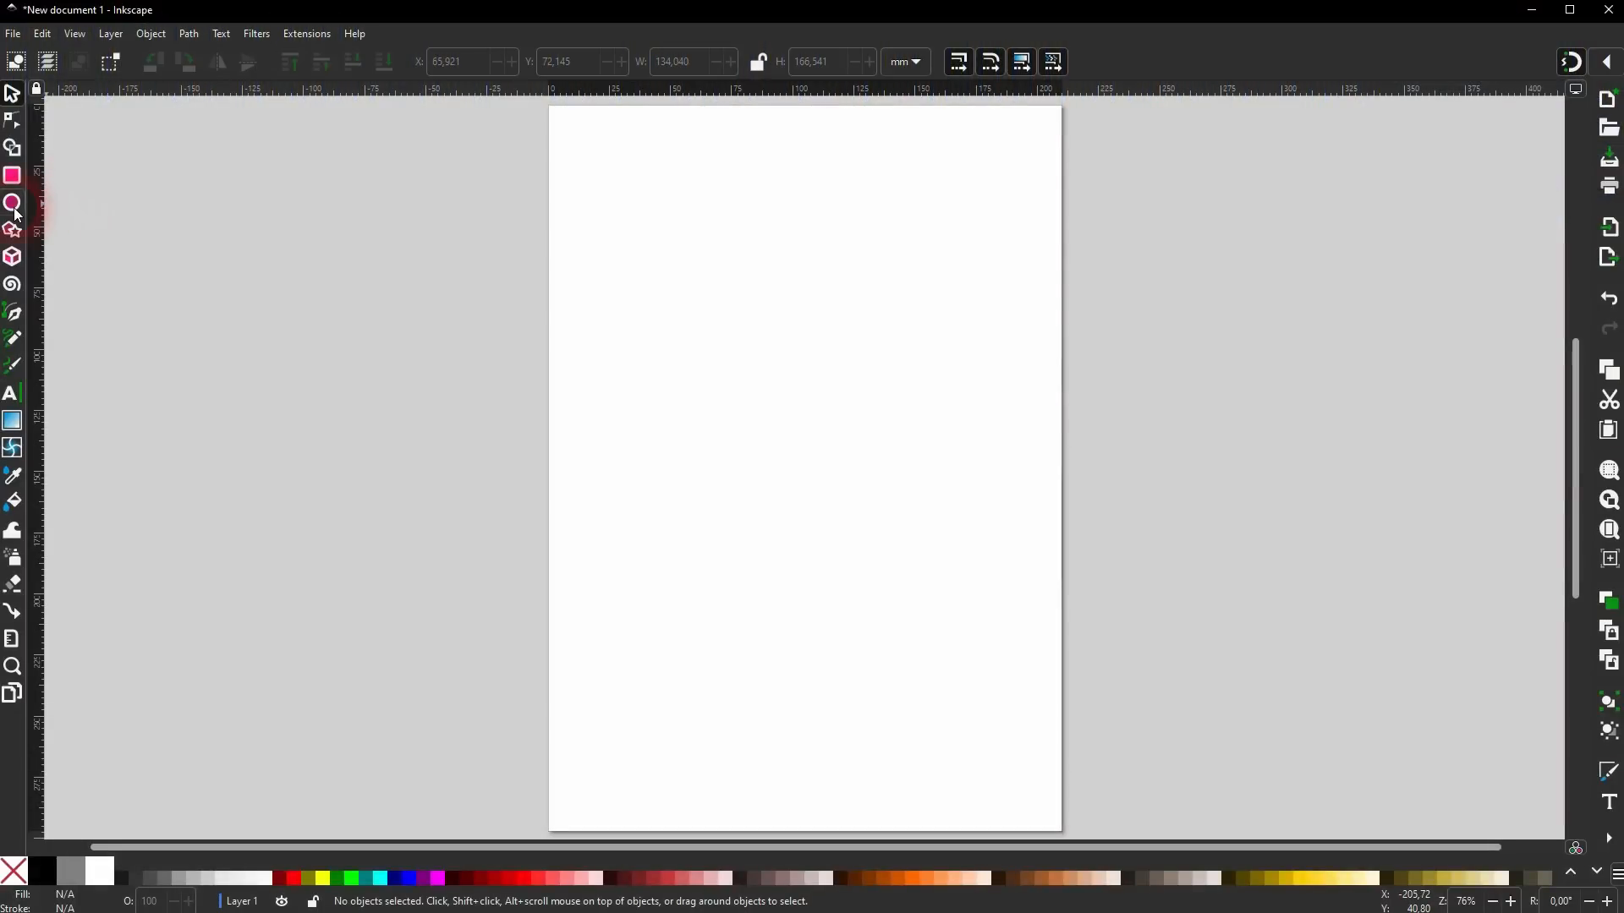
Draw a black-outlined red circle about 136 mm across and move it to about X 38 mm, Y 83 mm.
click(12, 203)
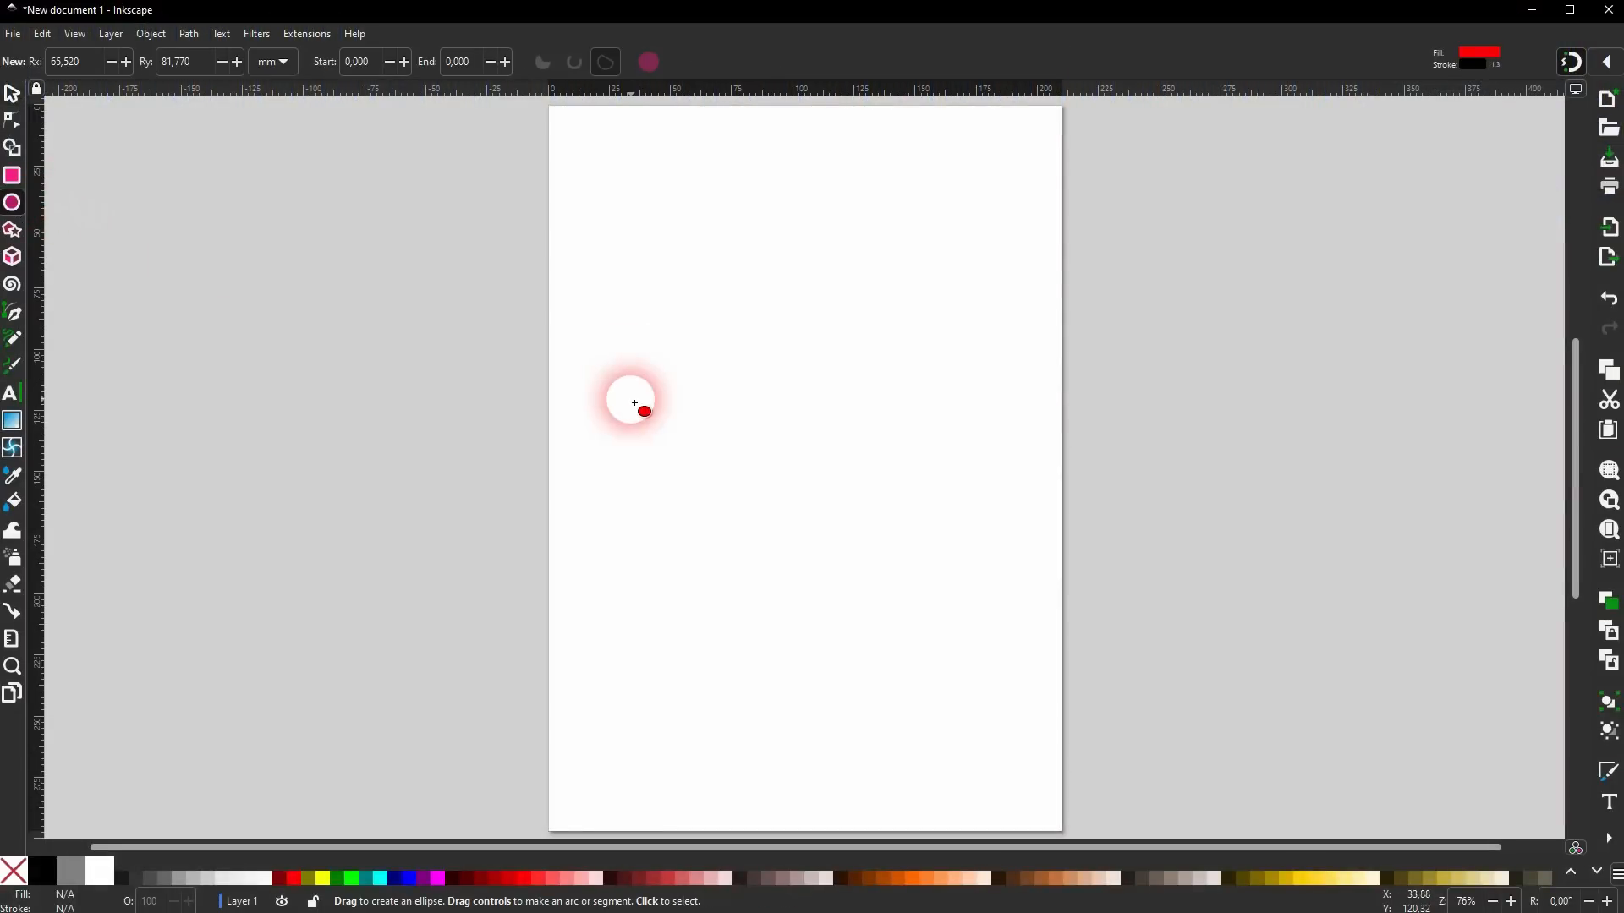
mouse_move(714, 363)
mouse_down()
mouse_move(886, 585)
mouse_move(1039, 717)
mouse_up()
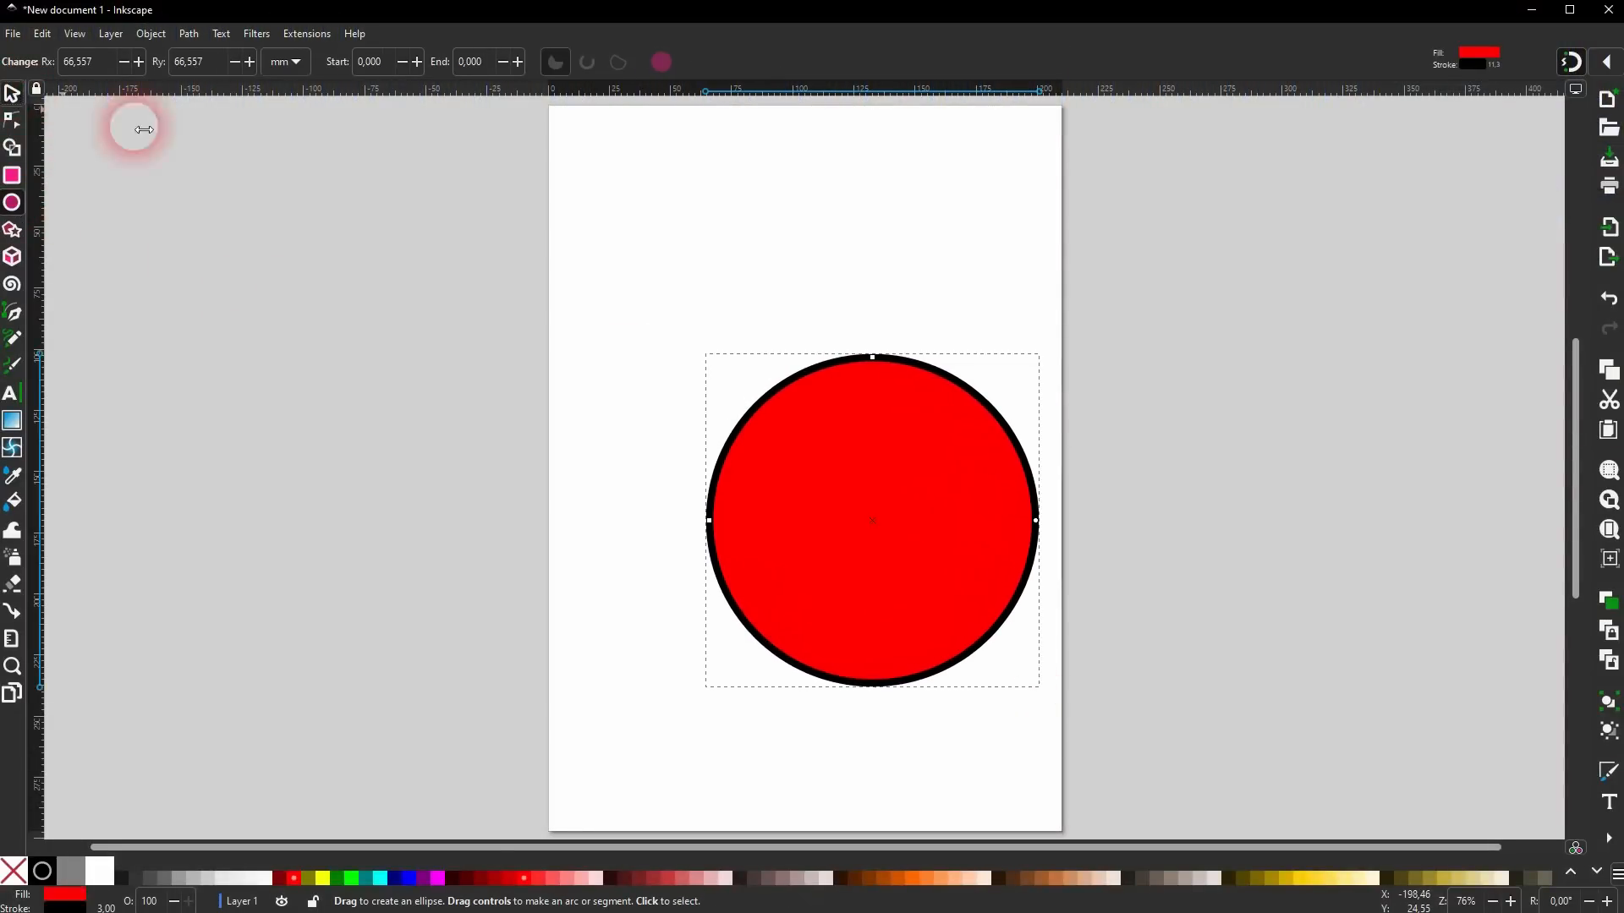
key(s)
drag(896, 506, 832, 459)
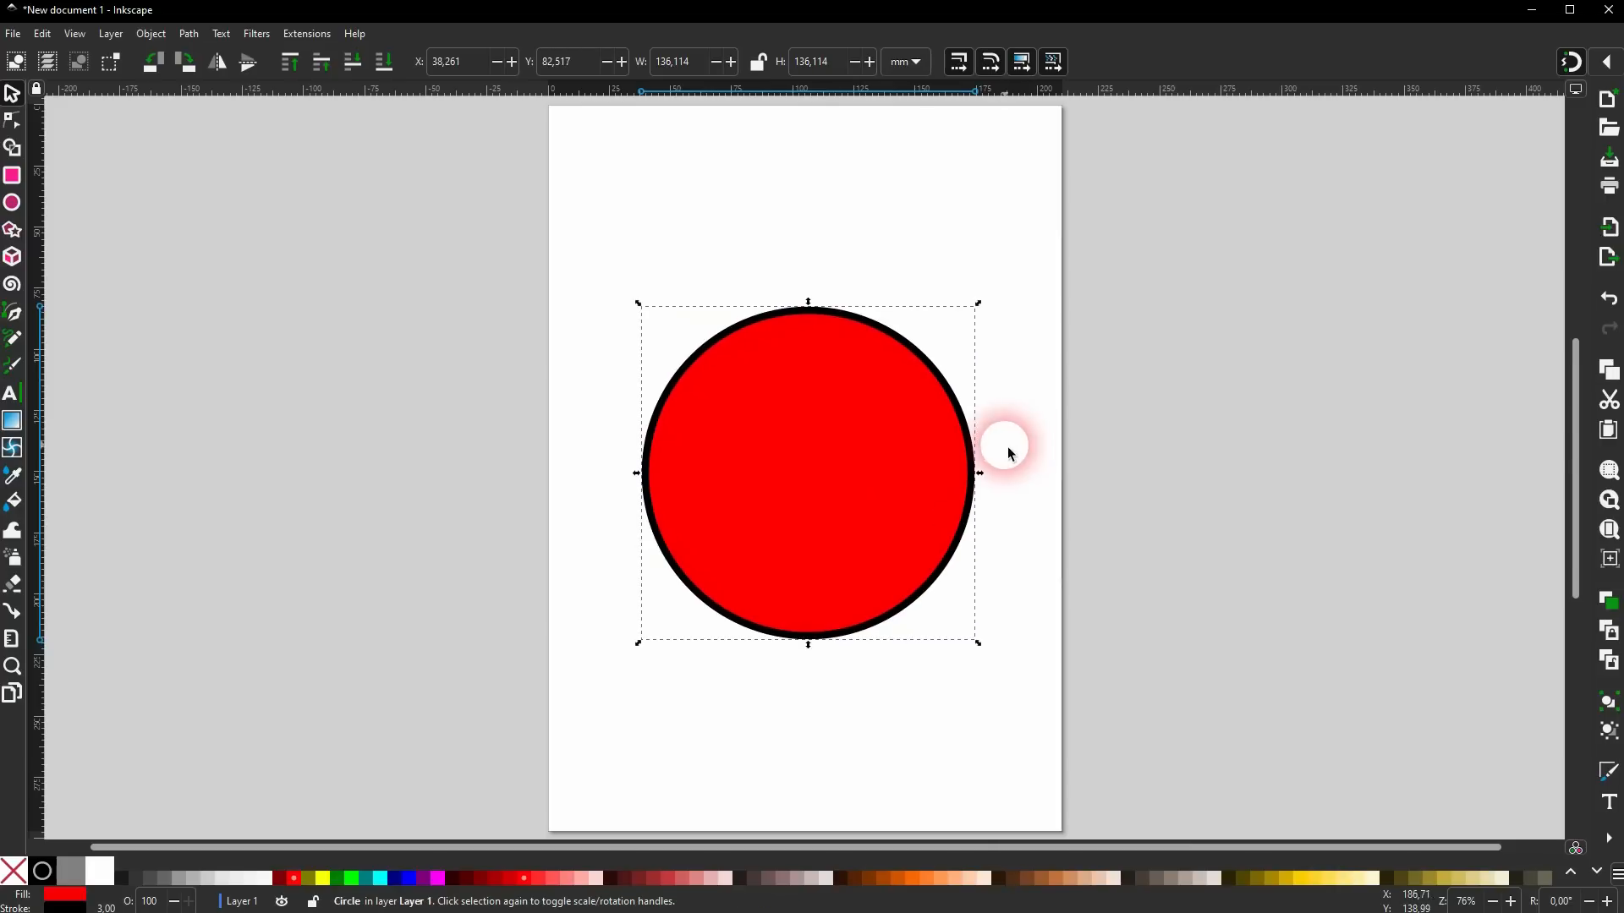
Set both the horizontal and vertical radius of the outlined red circle to 75 mm.
click(13, 205)
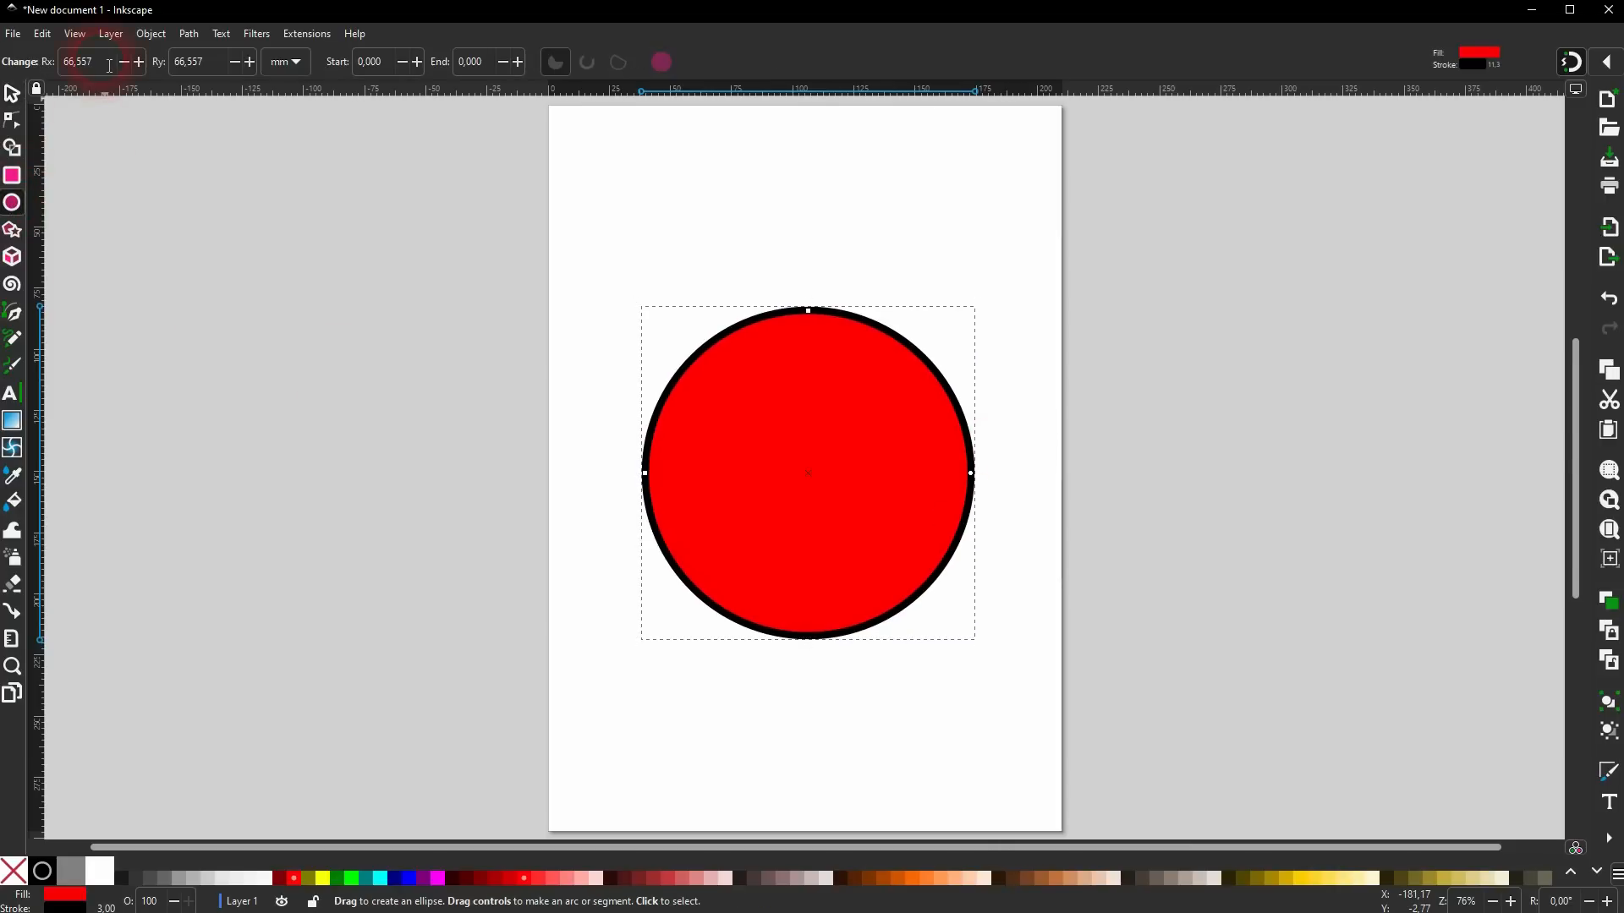
text(75)
key(Tab)
text(75)
key(Tab)
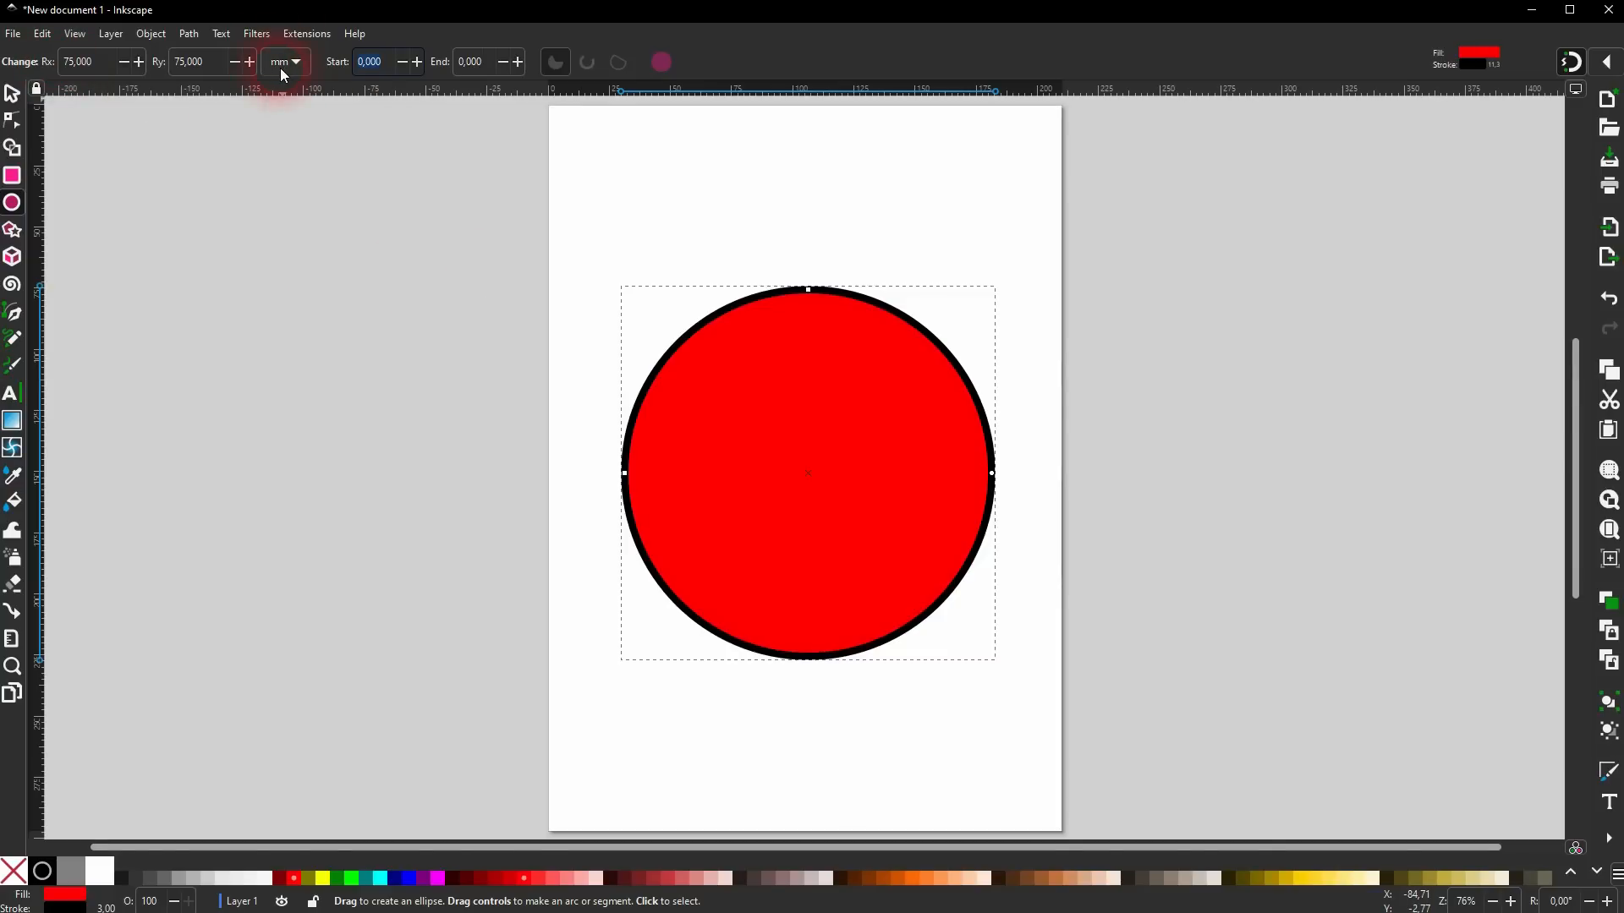
Recolour the red circle golden yellow and move it to about X 28 mm, Y 73 mm.
click(482, 64)
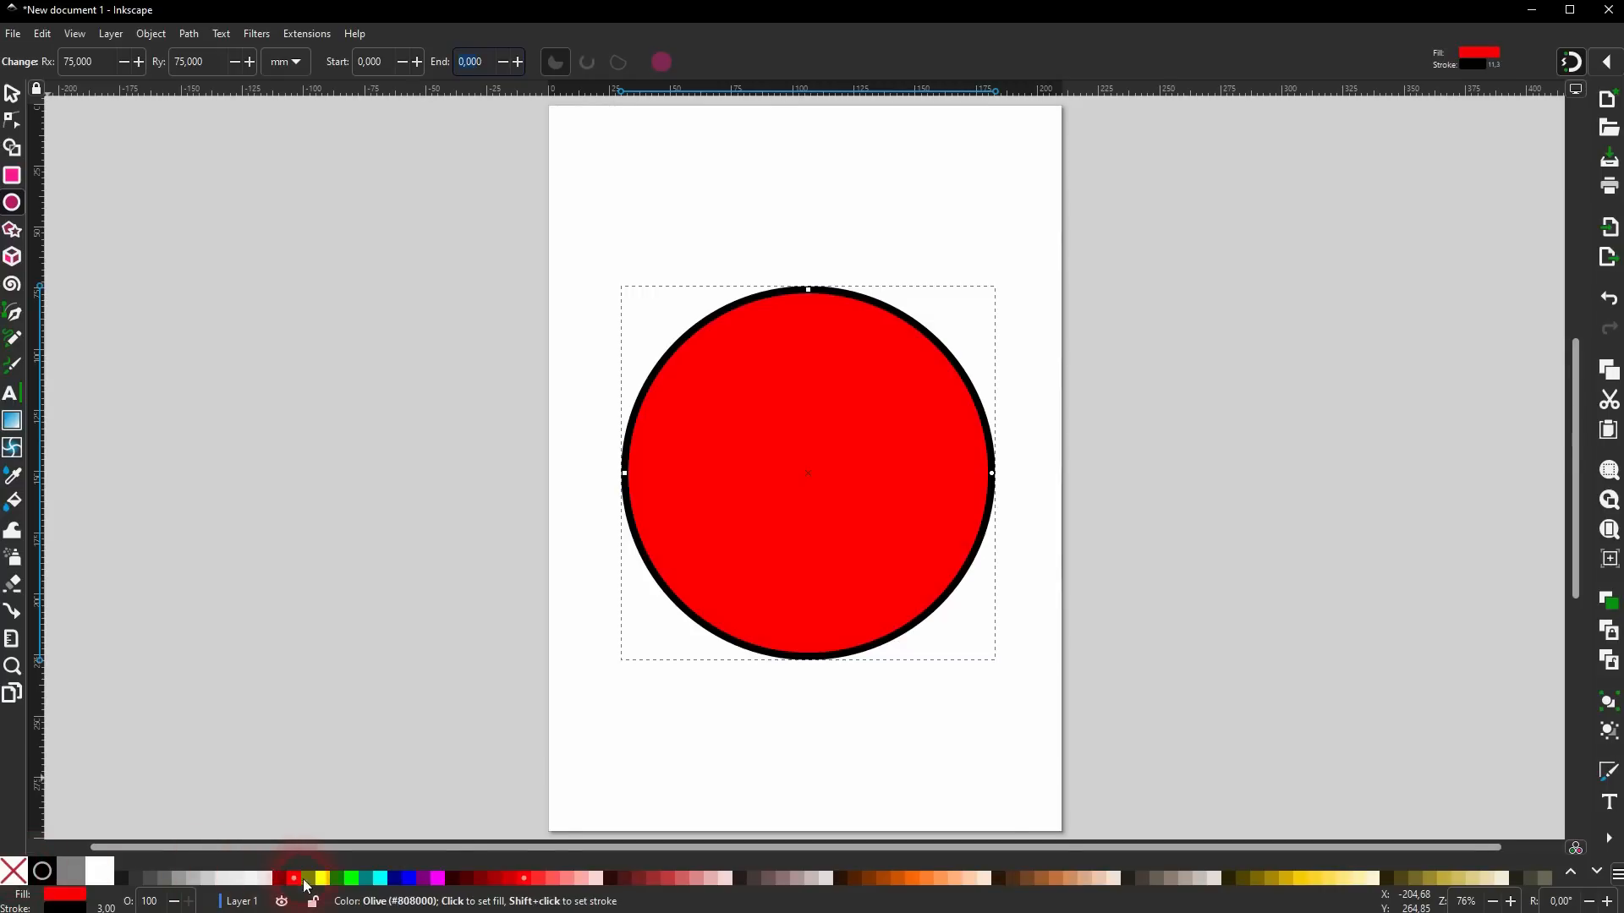
click(1332, 881)
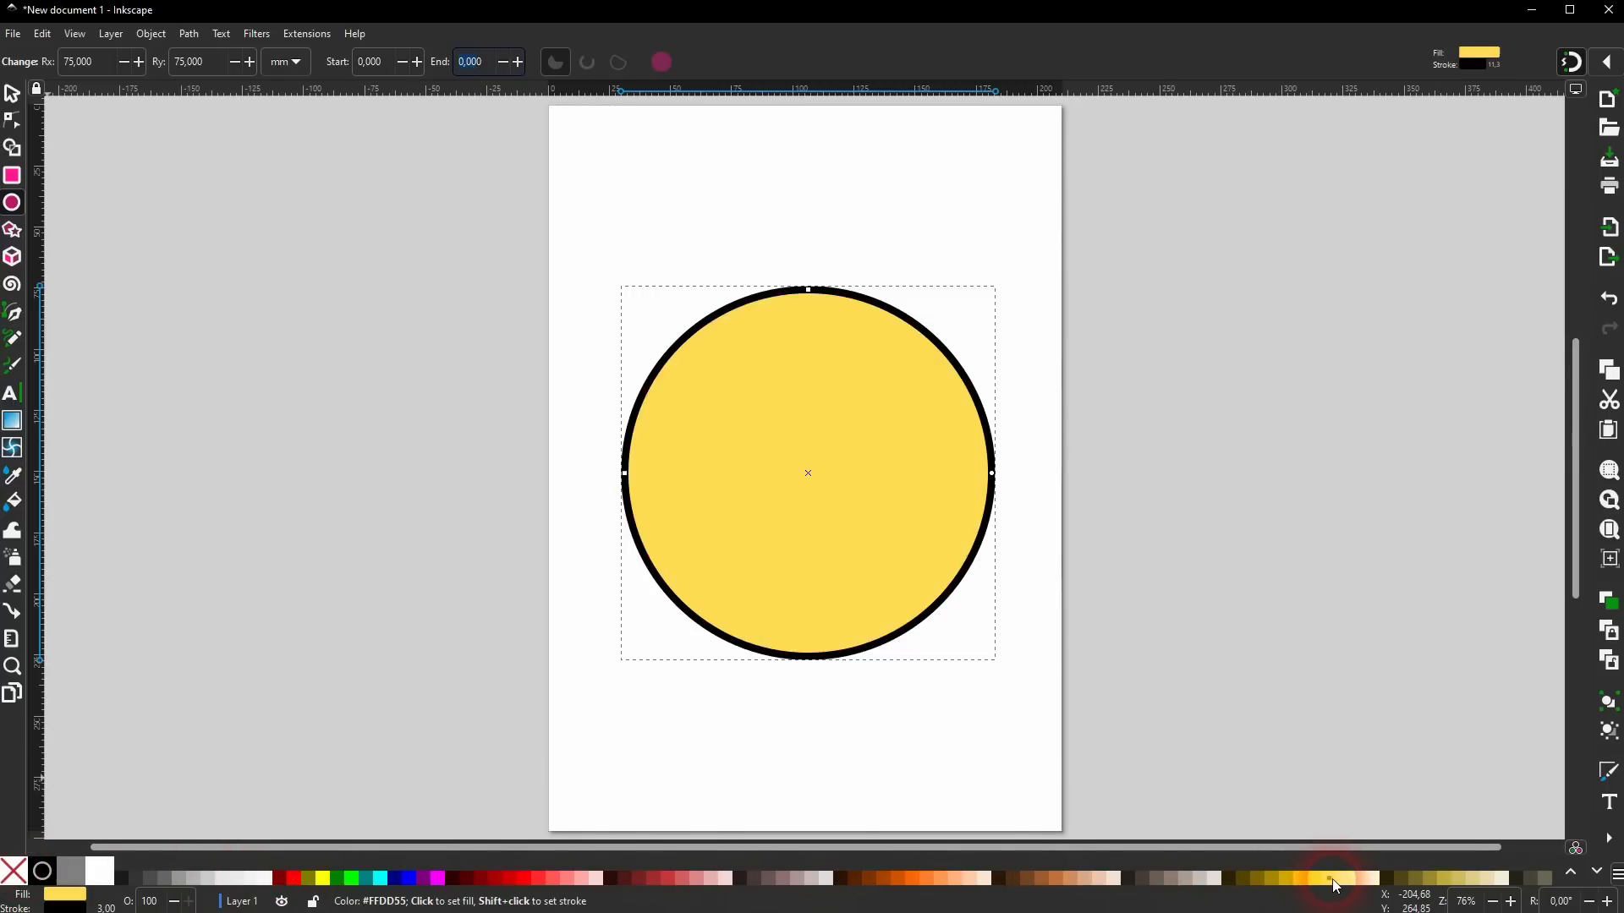
click(1315, 881)
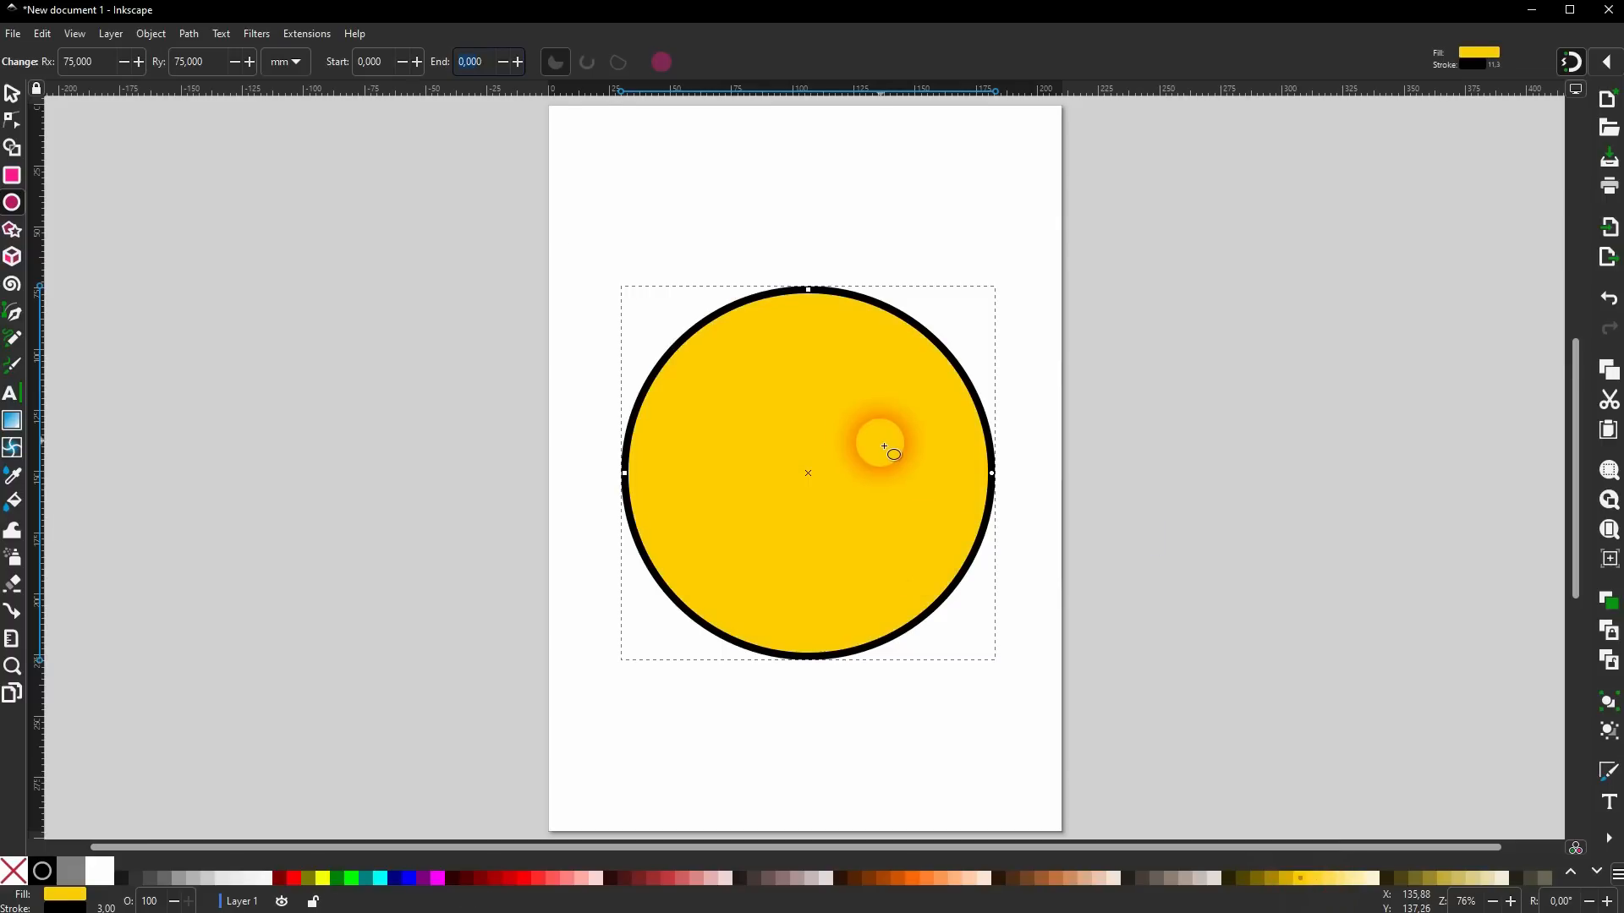
click(12, 93)
click(556, 489)
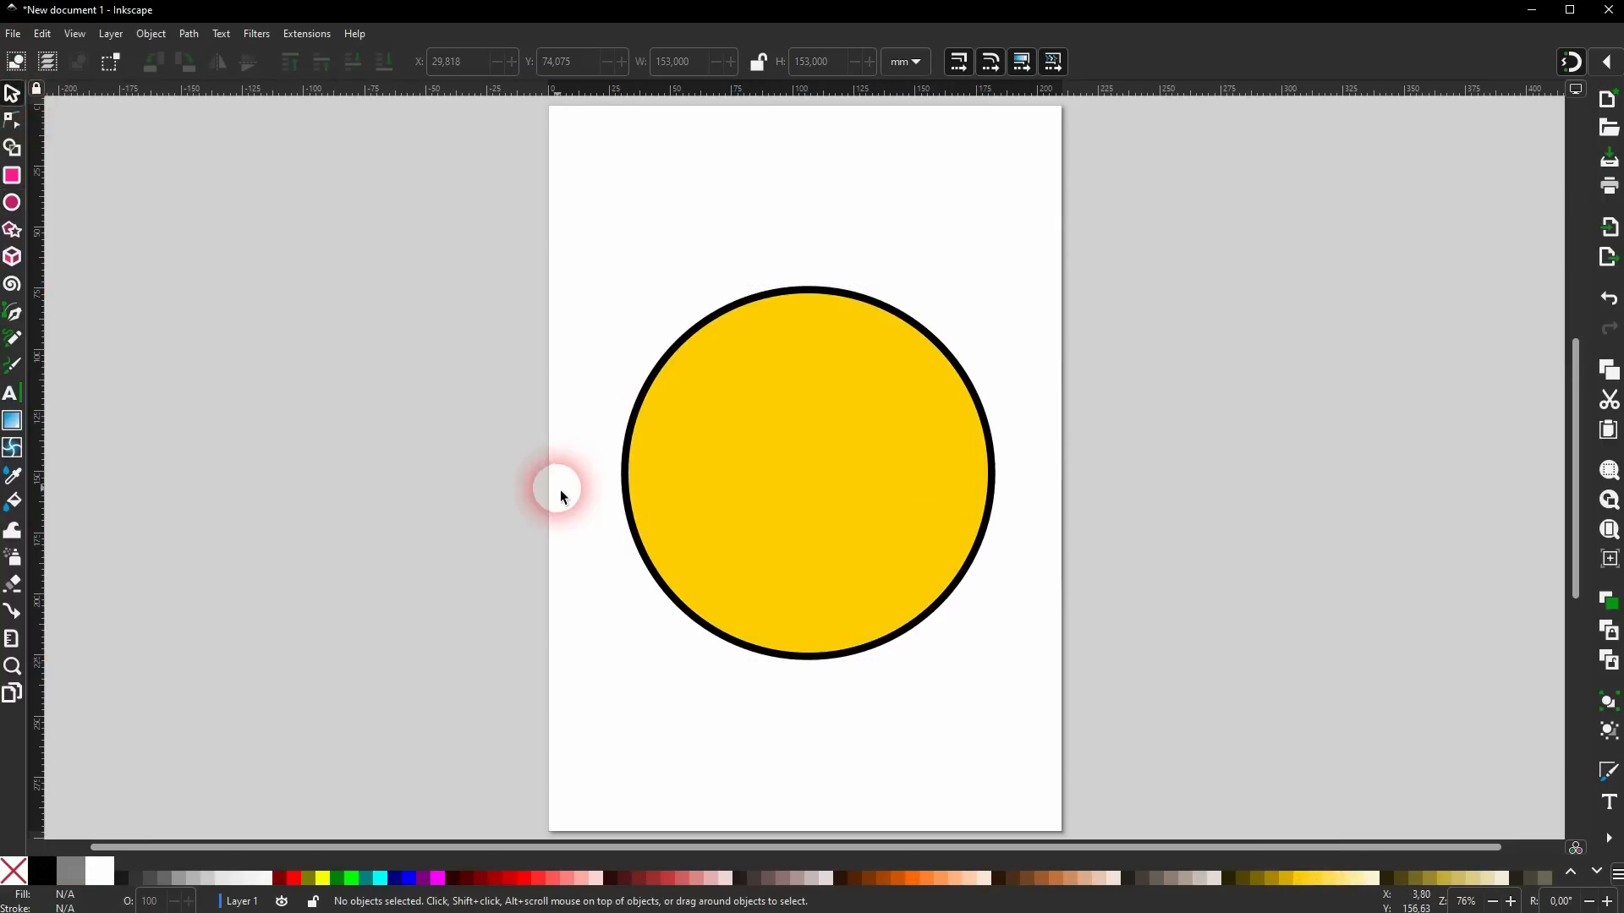
drag(815, 457, 815, 465)
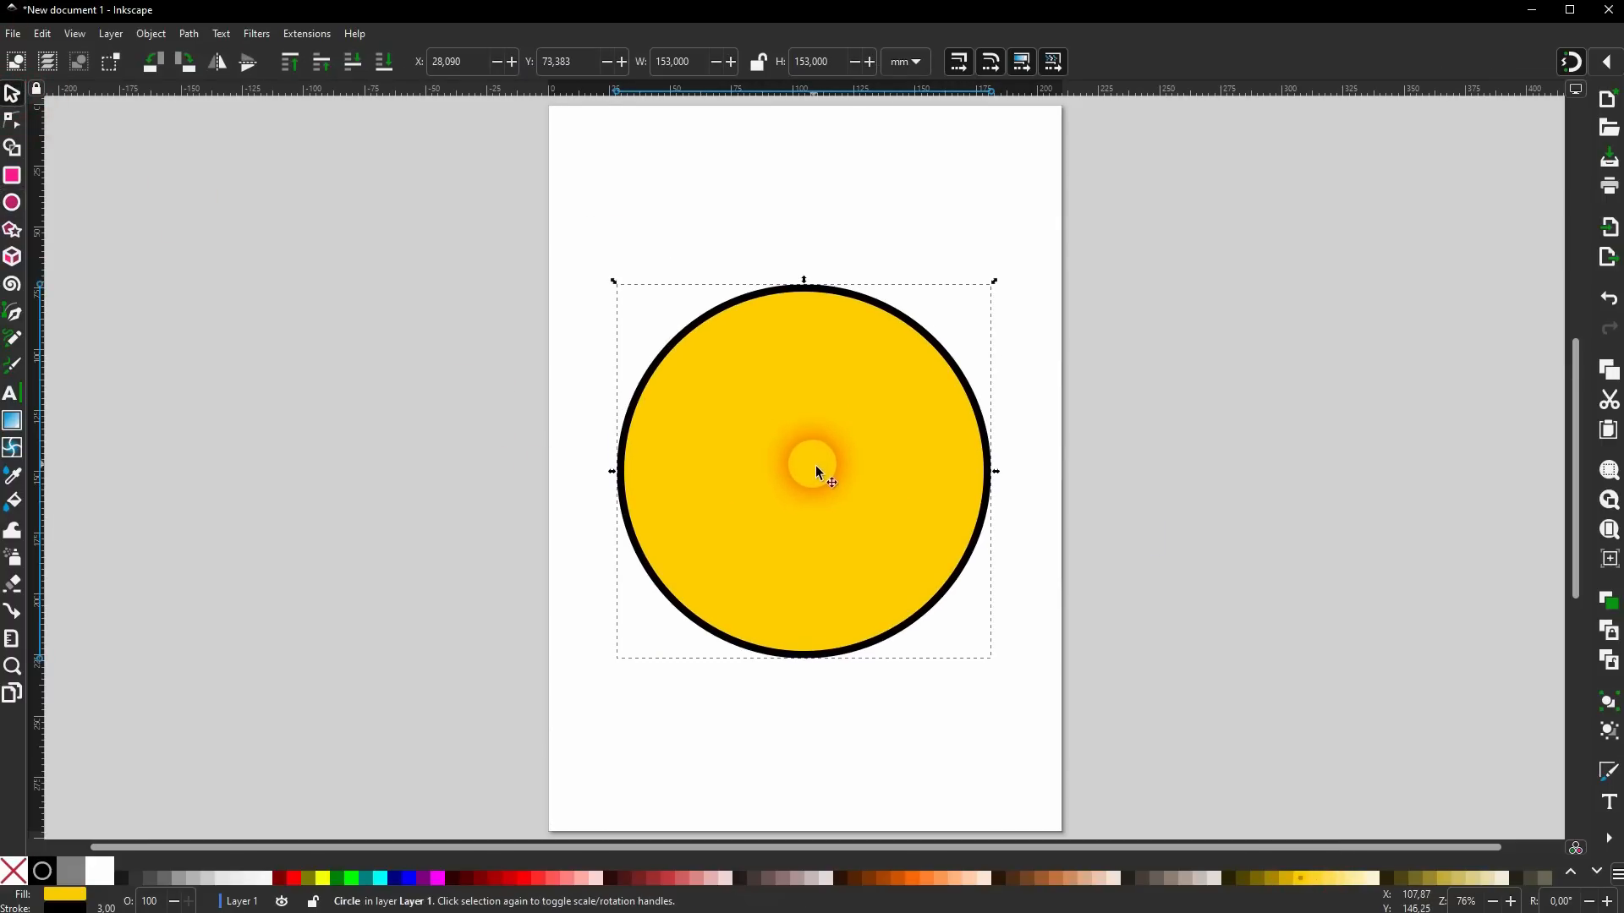
Draw an upright ellipse about 16 by 33 mm above the circle, with black fill and no stroke.
click(24, 211)
drag(679, 171, 718, 255)
click(12, 877)
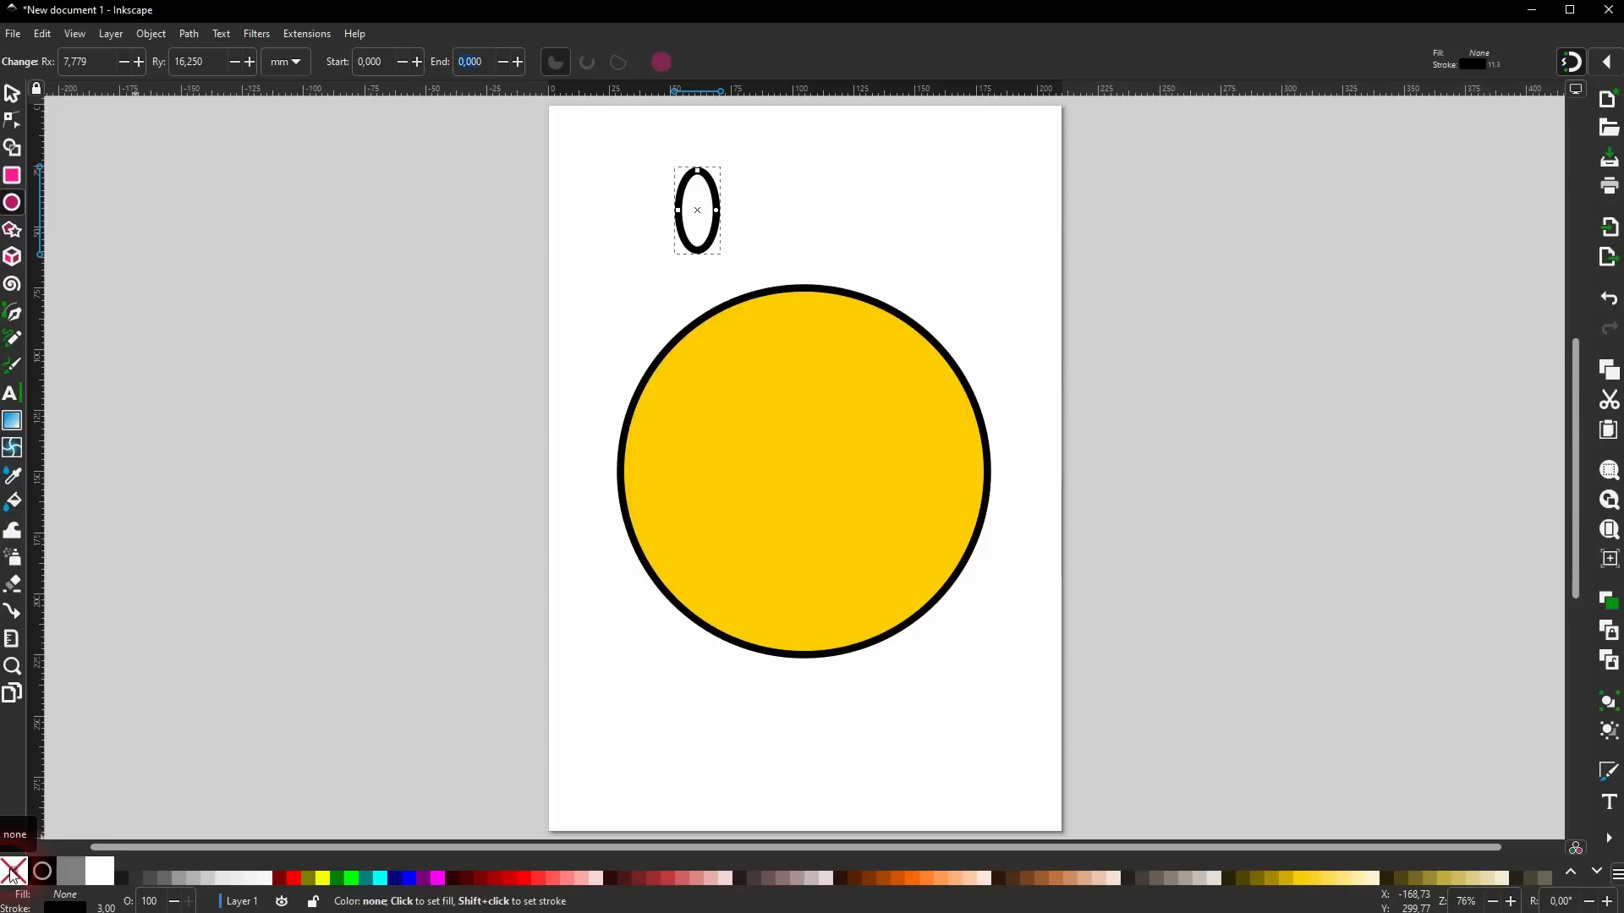
shift+click(12, 877)
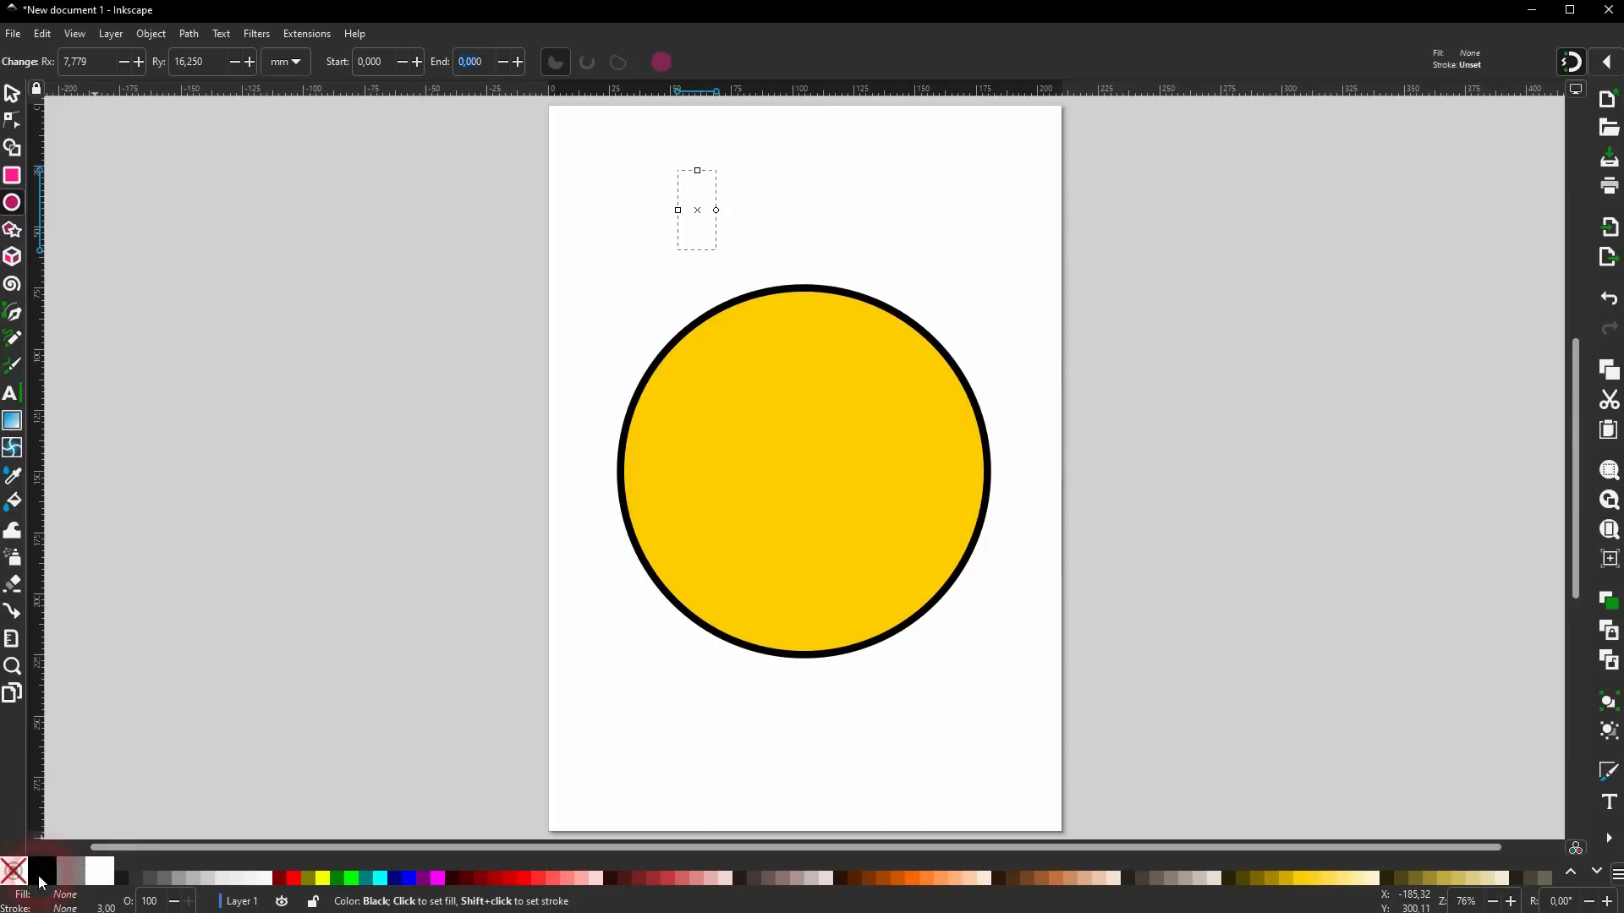
click(40, 882)
click(12, 93)
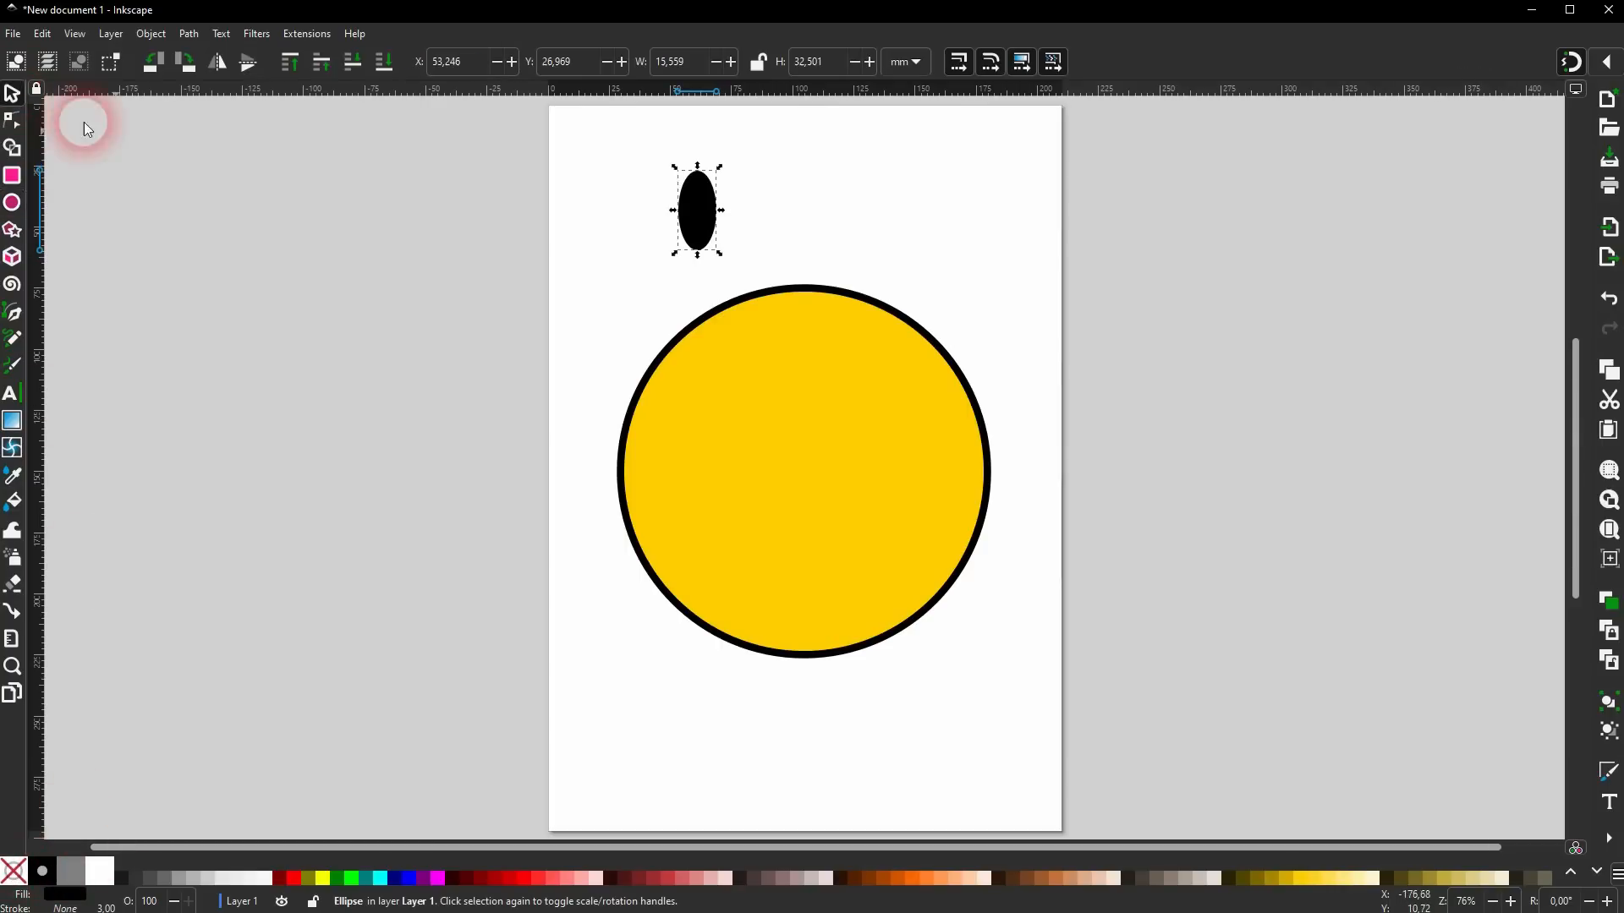
Place the black ellipse on the yellow circle as an eye, duplicate it for the second eye, and group both eyes.
drag(711, 230, 877, 415)
key(ctrl+d)
drag(1002, 278, 697, 474)
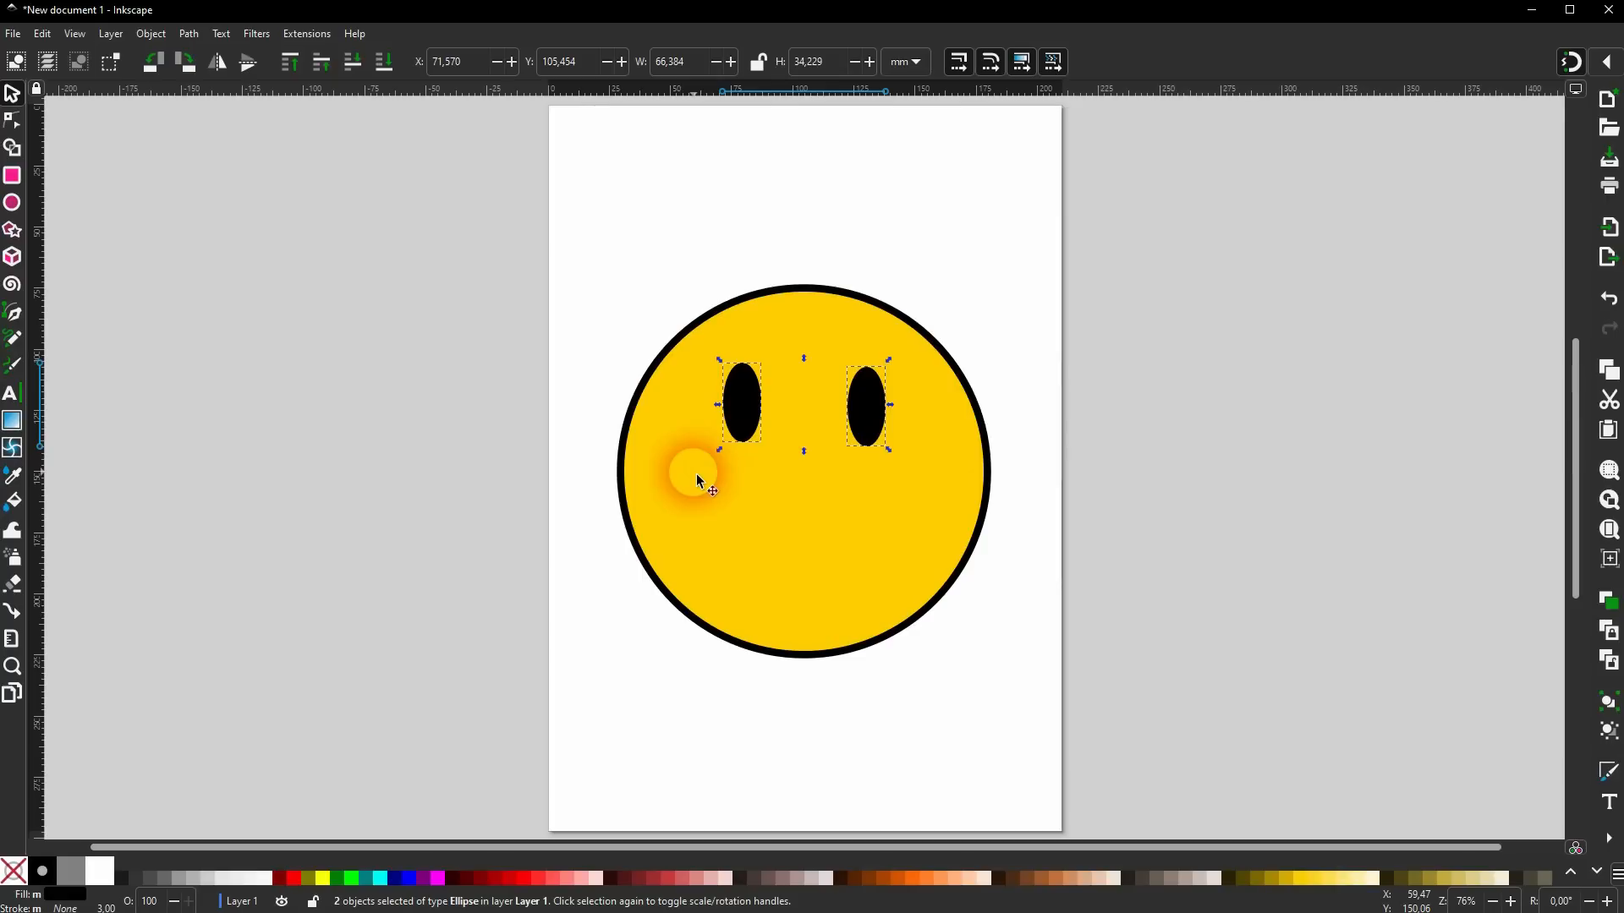
key(ctrl+g)
Centre the yellow circle and the grouped eyes horizontally relative to the page.
drag(511, 724, 1118, 182)
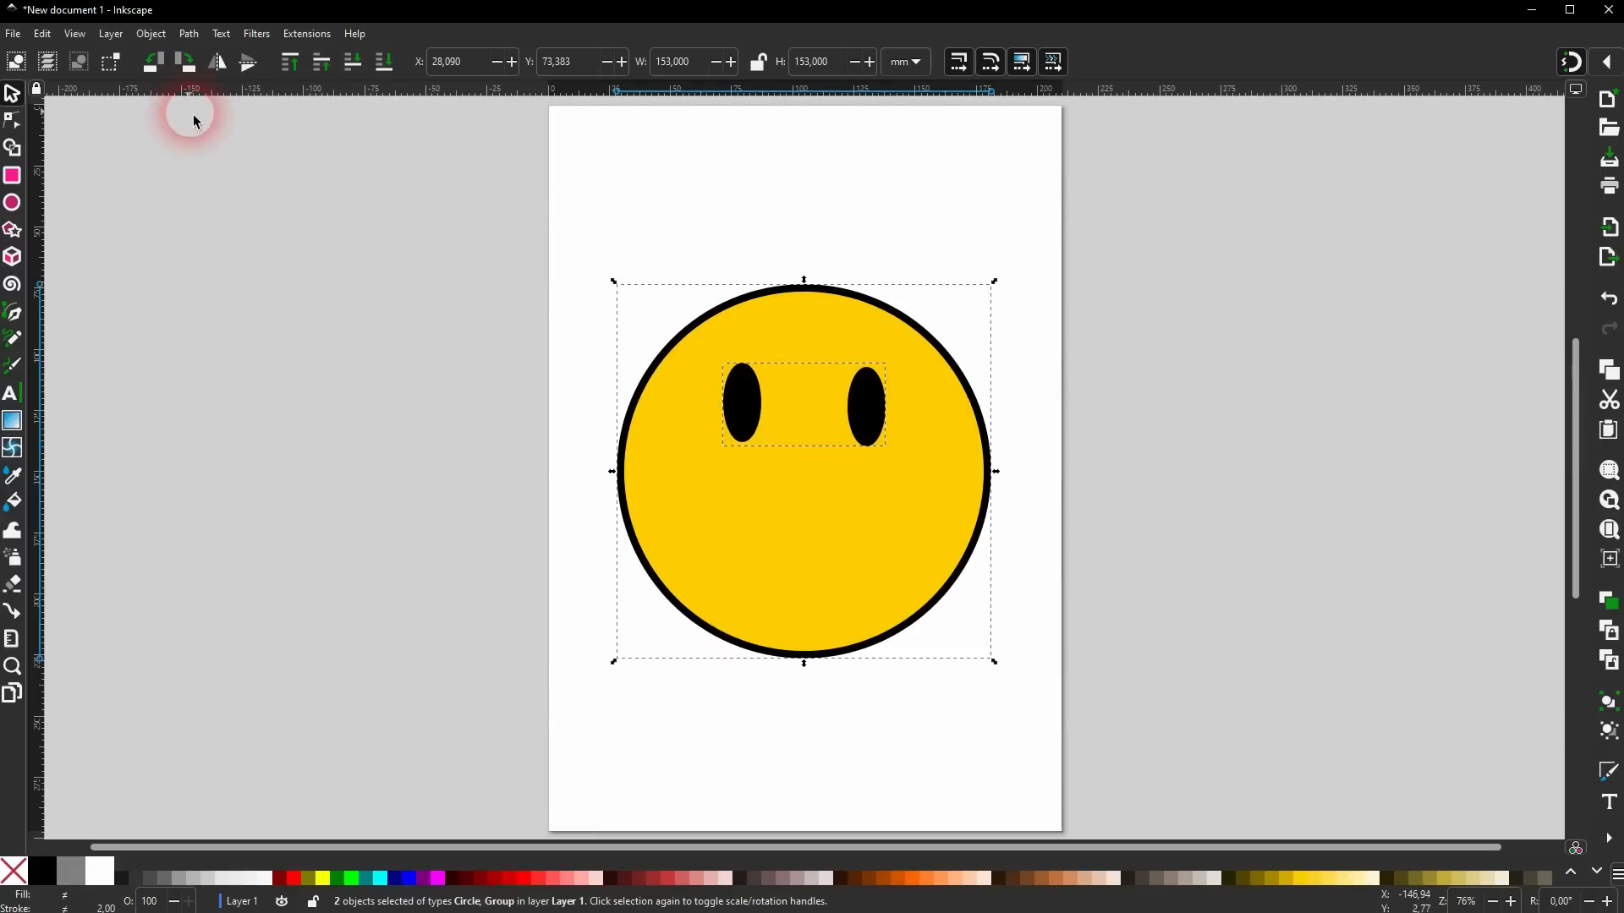
click(151, 33)
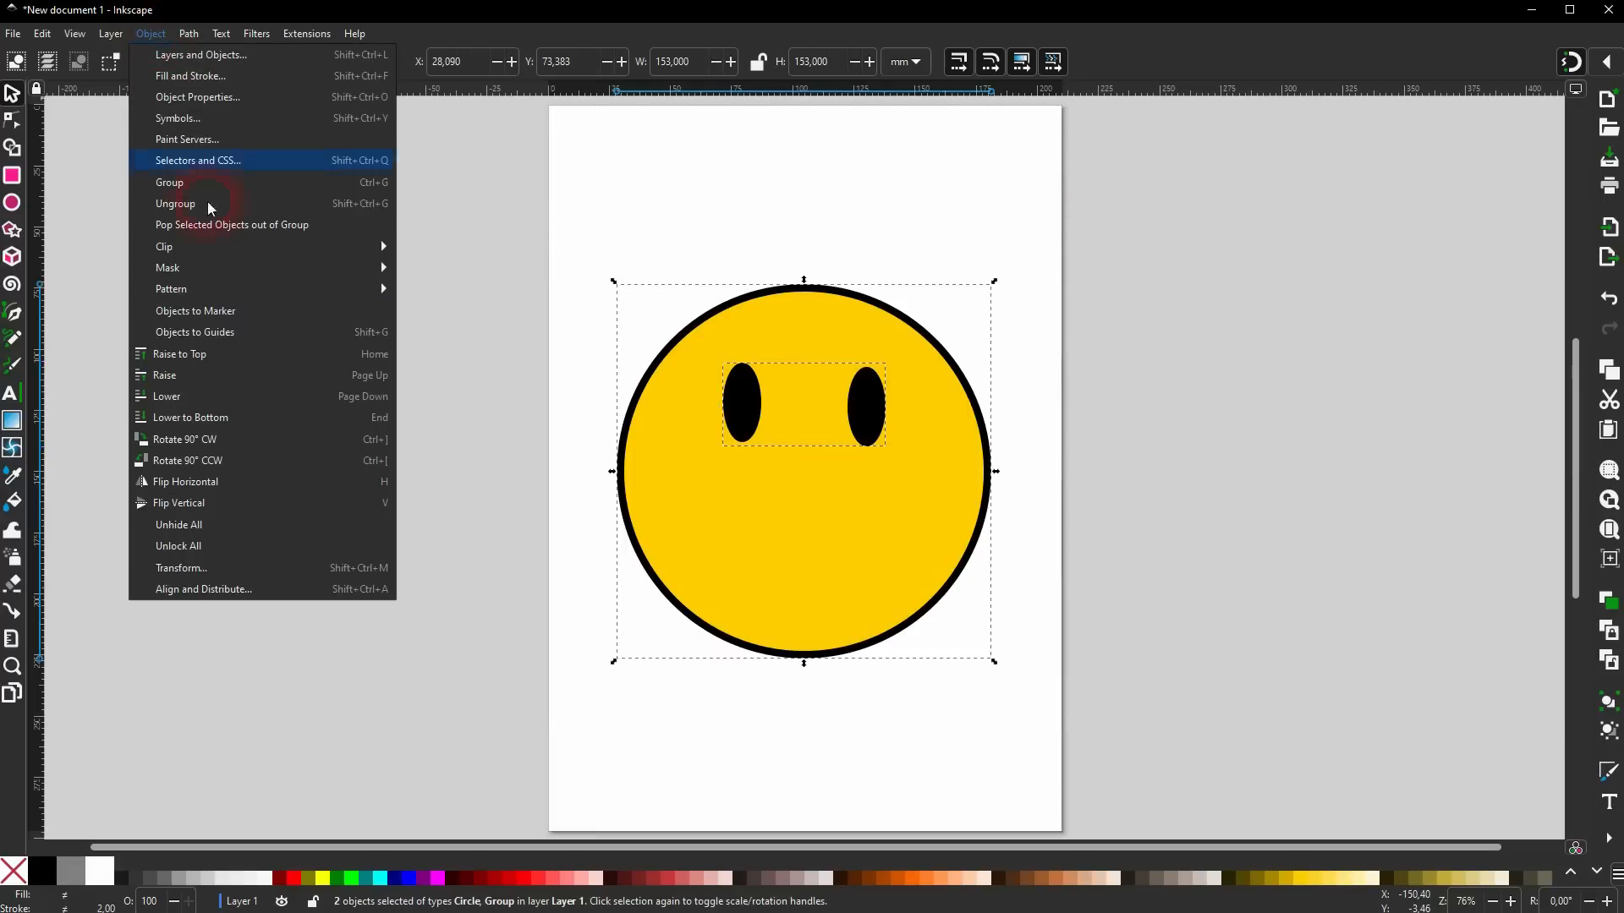
click(246, 590)
click(1486, 244)
click(1484, 239)
click(1452, 271)
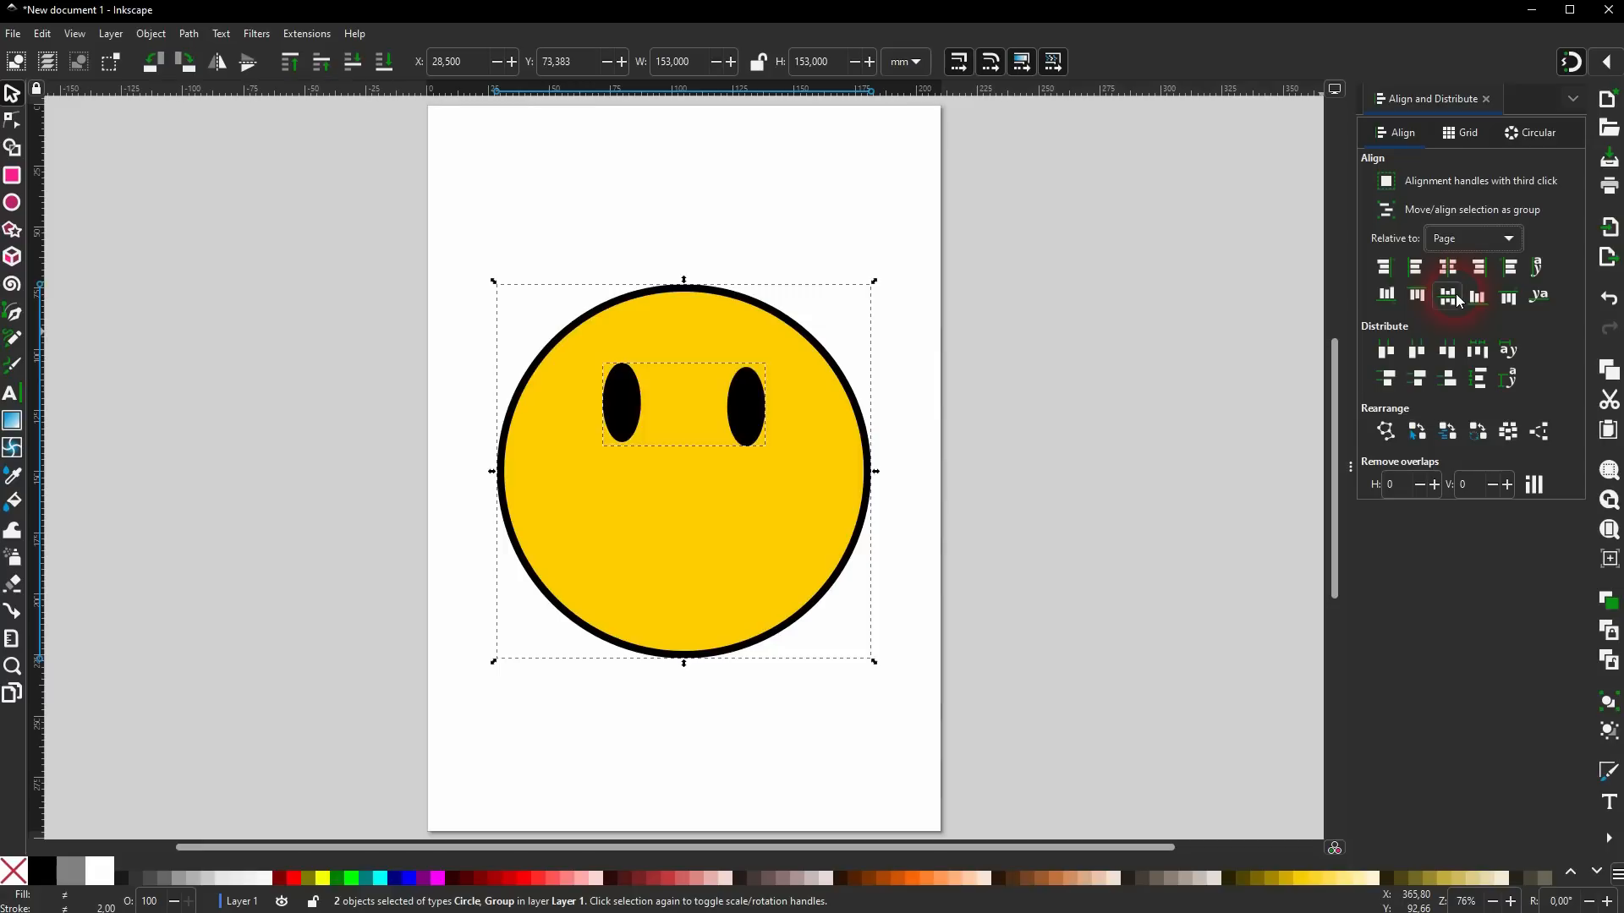
click(1451, 295)
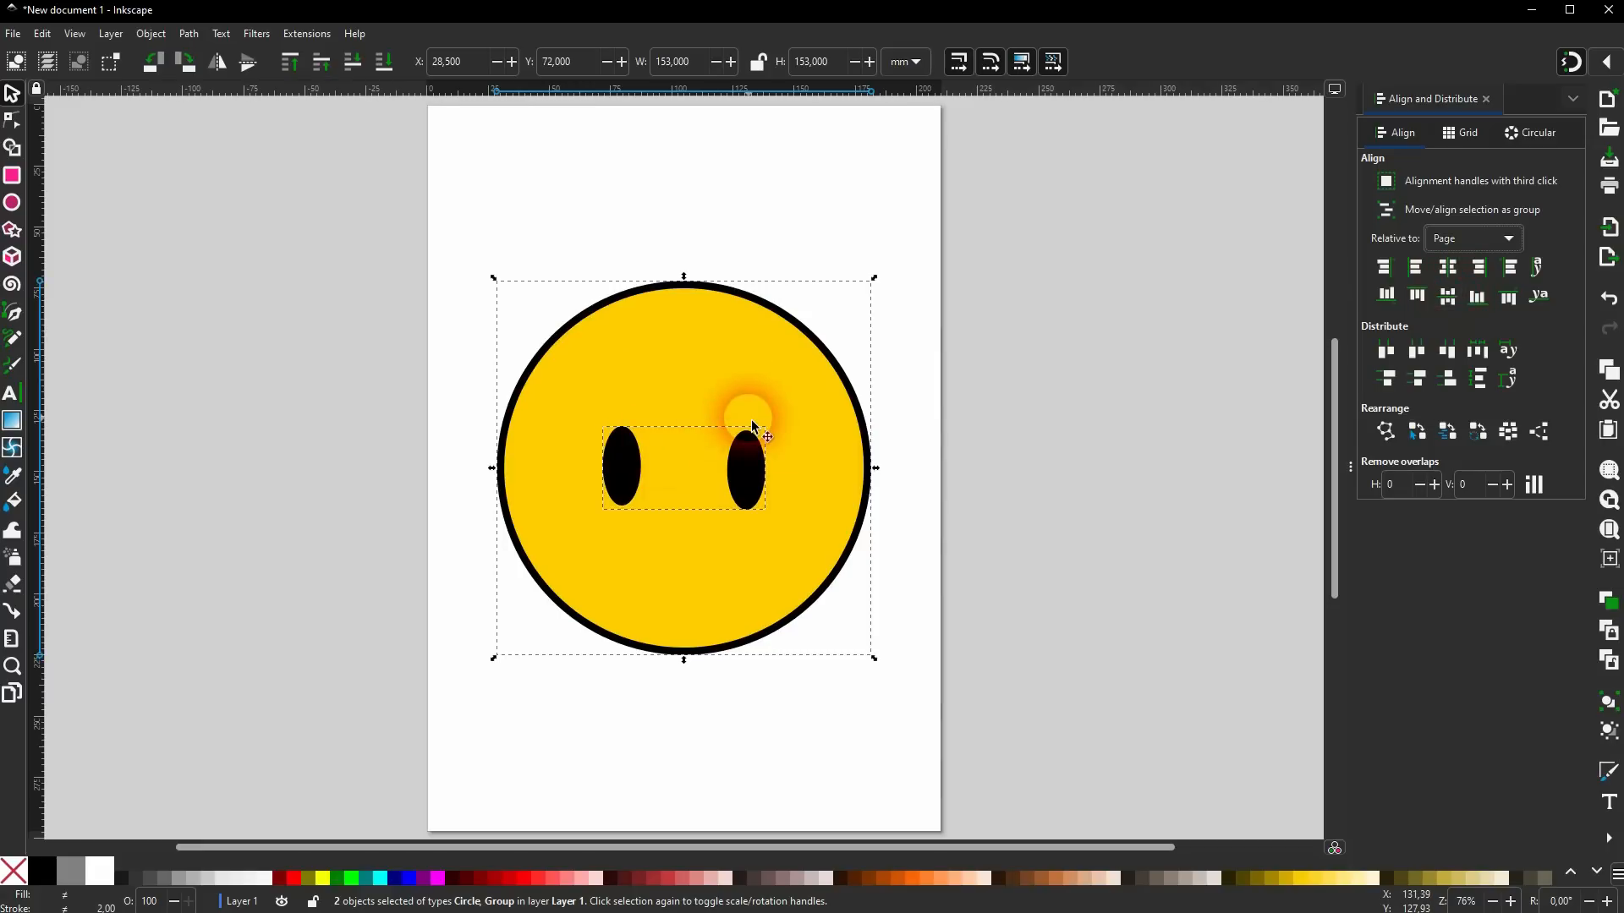
key(ctrl+z)
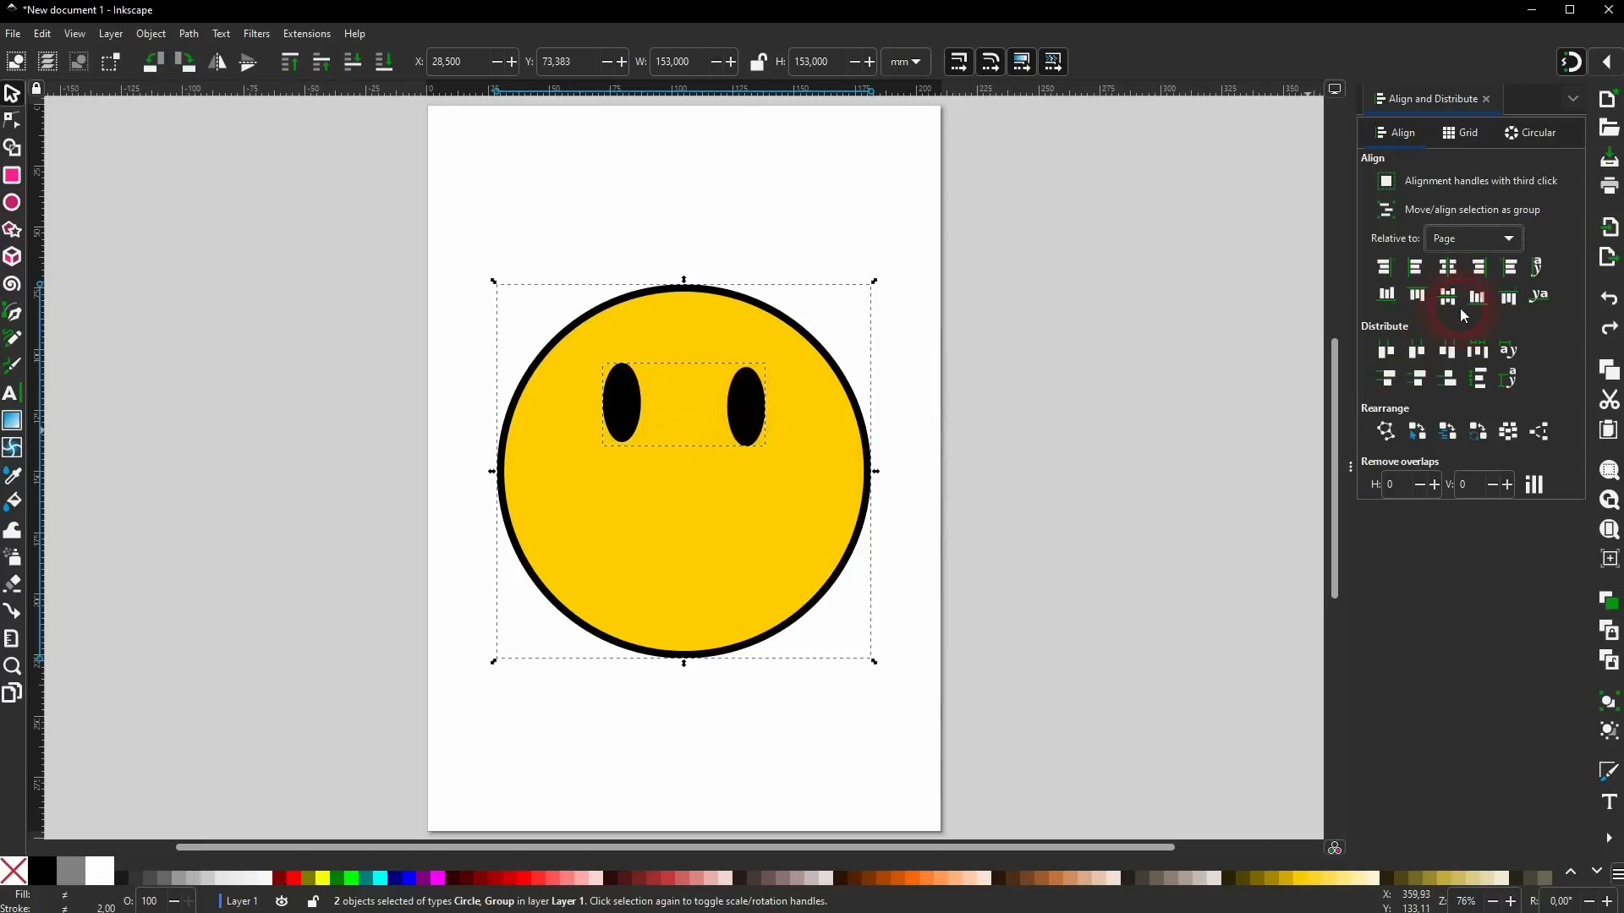
click(1451, 267)
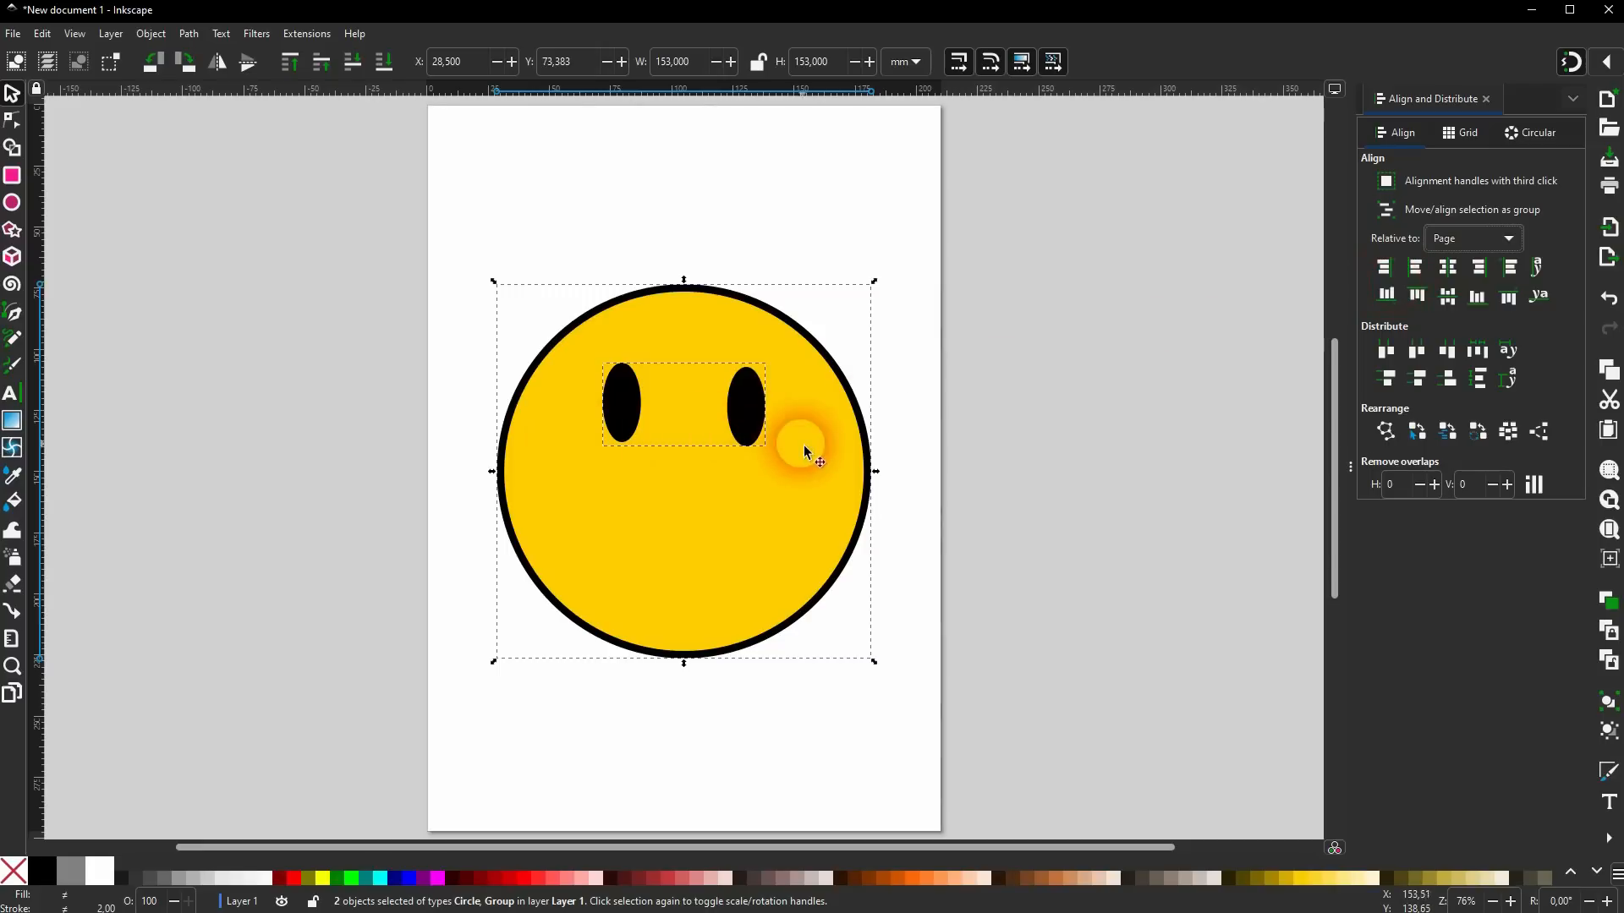
Move the grouped eyes down to about Y 116 mm, keeping them horizontally centred on the face.
click(971, 390)
drag(751, 420, 747, 448)
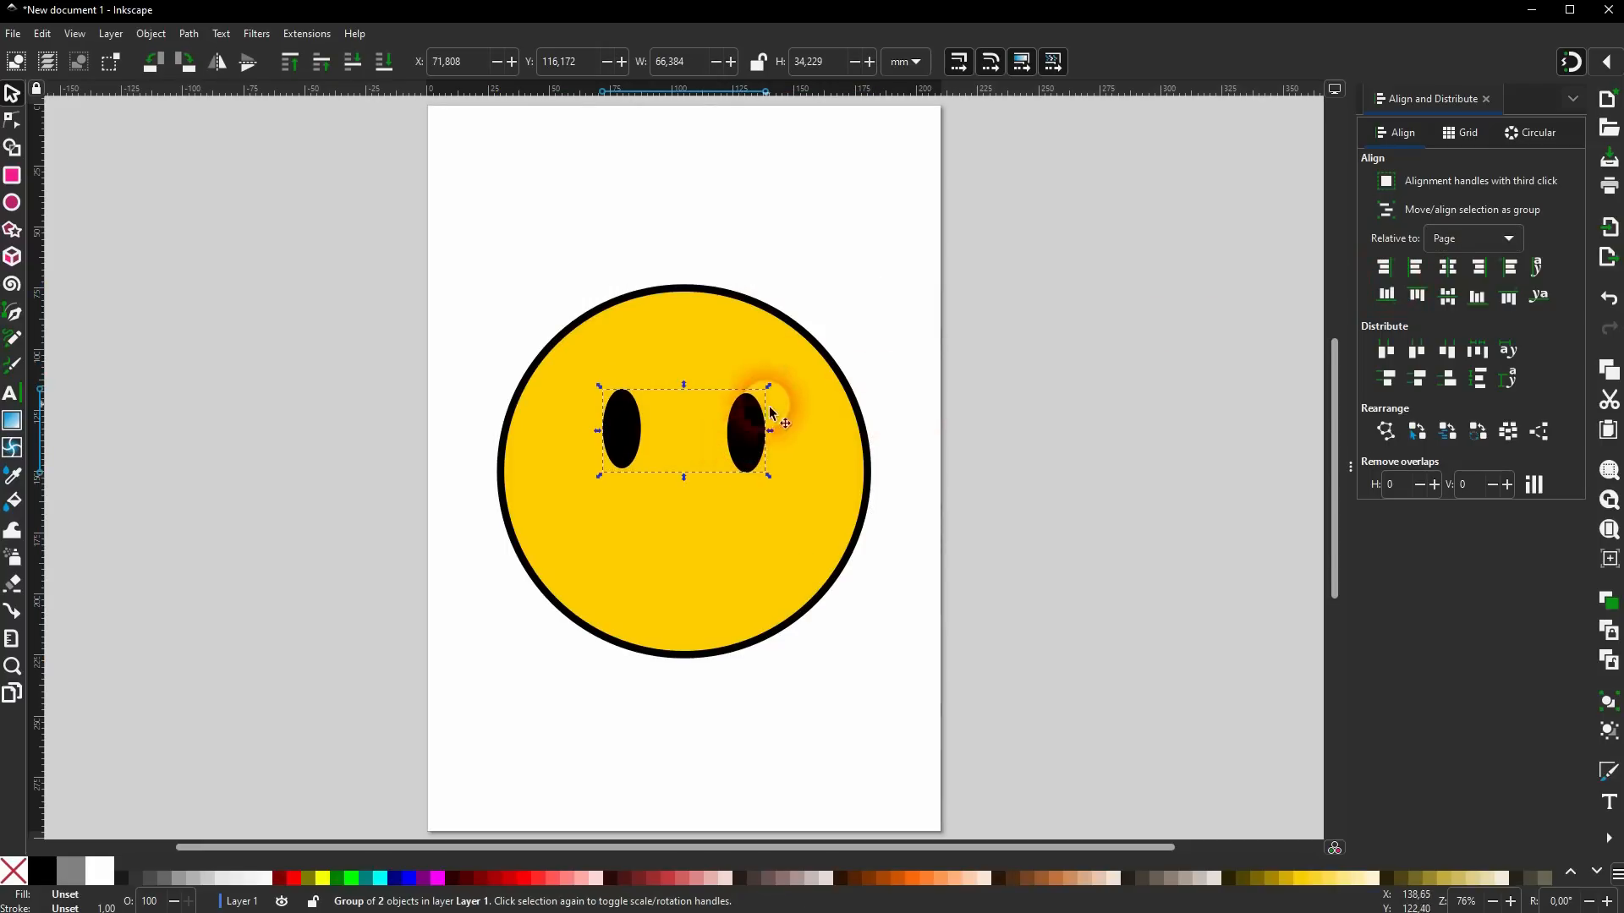
click(854, 258)
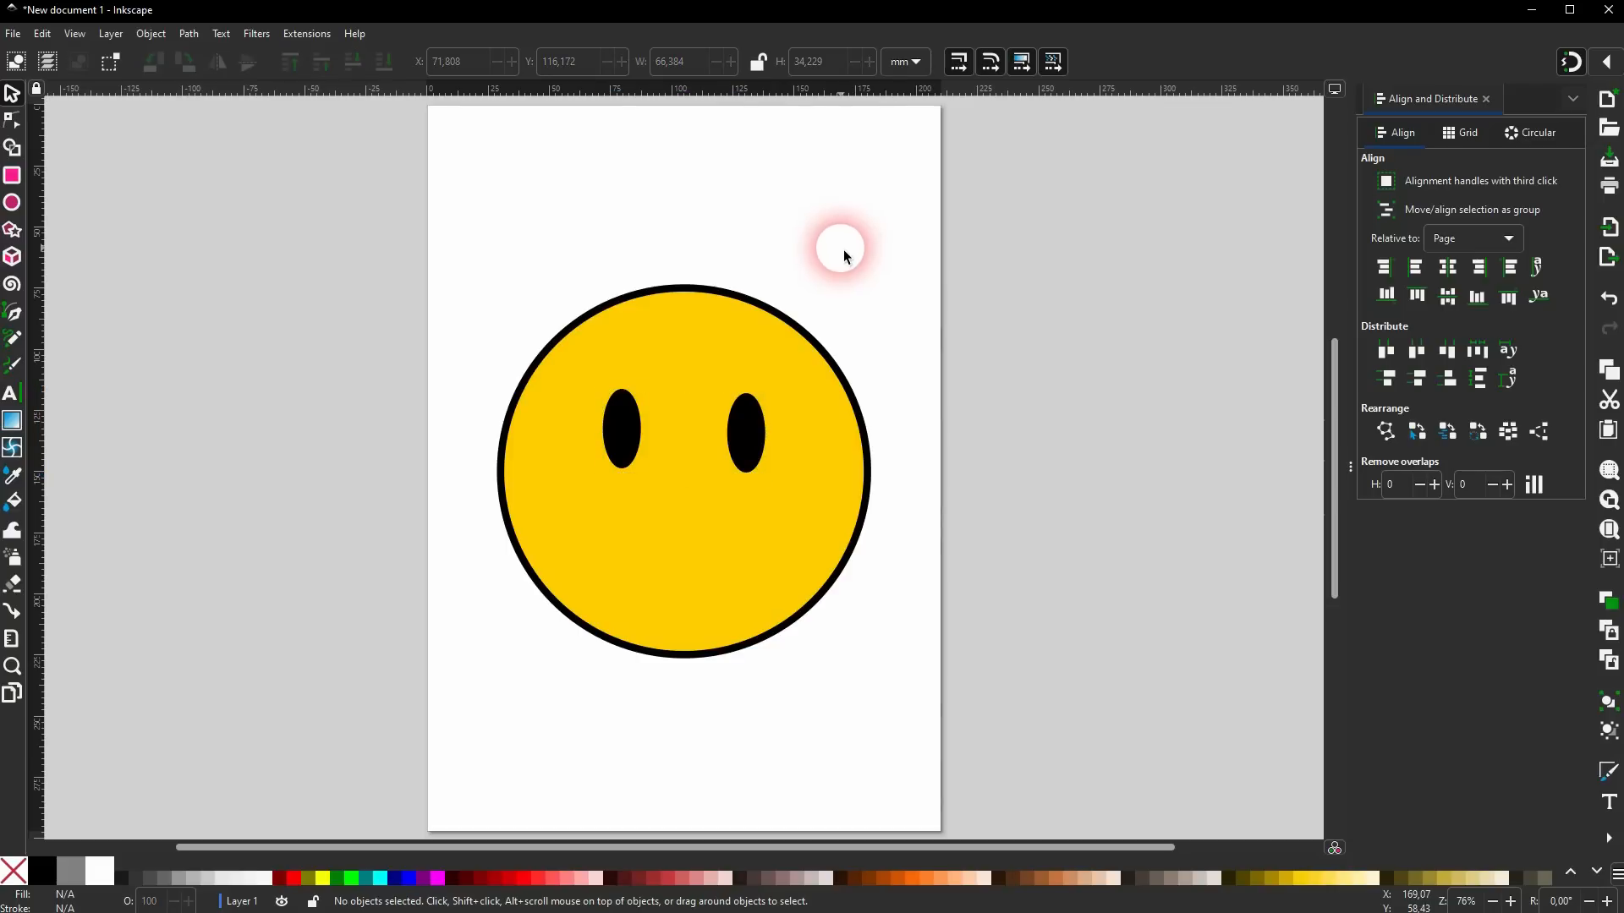
Draw a black ellipse about 29 by 46 mm below the eyes as the mouth and centre it horizontally on the page.
click(13, 203)
drag(645, 493, 718, 609)
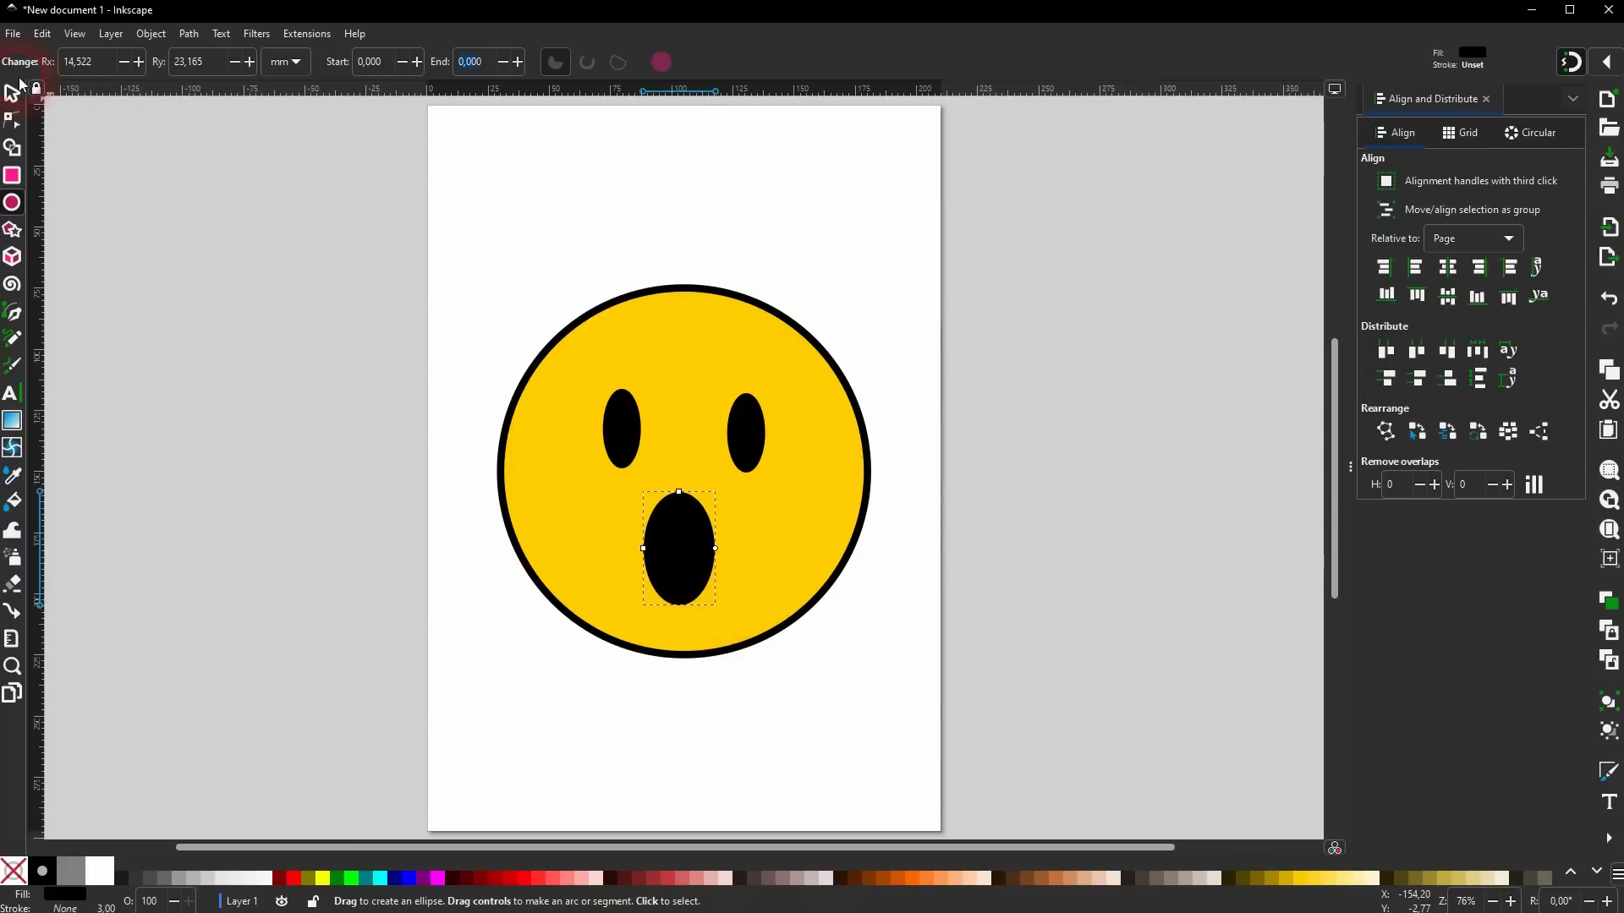
click(12, 93)
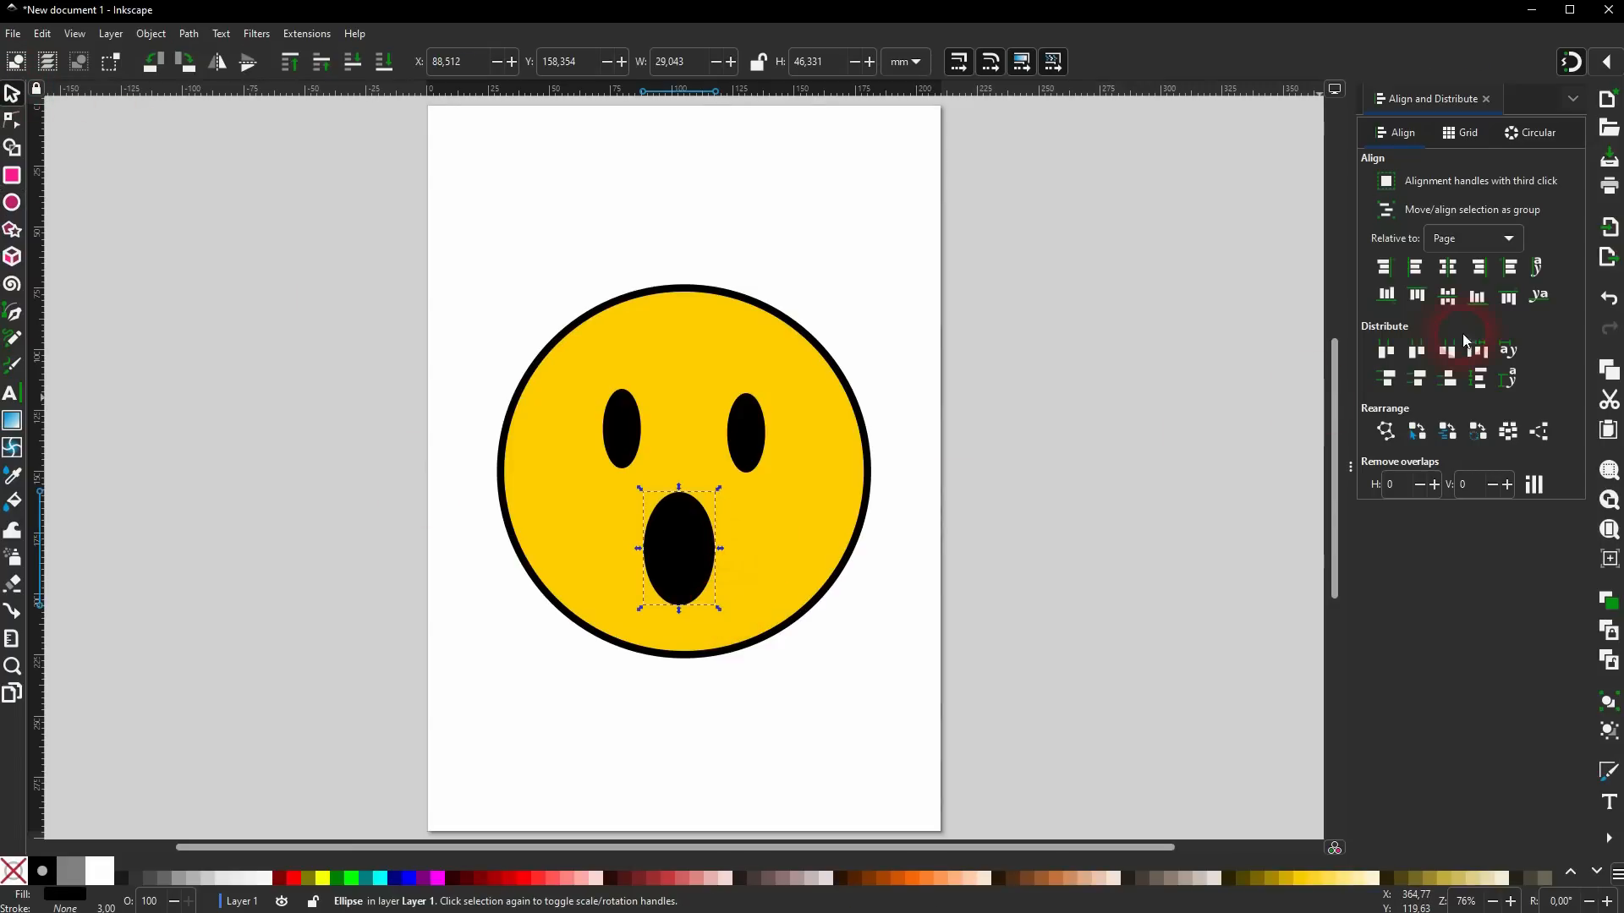
click(1448, 268)
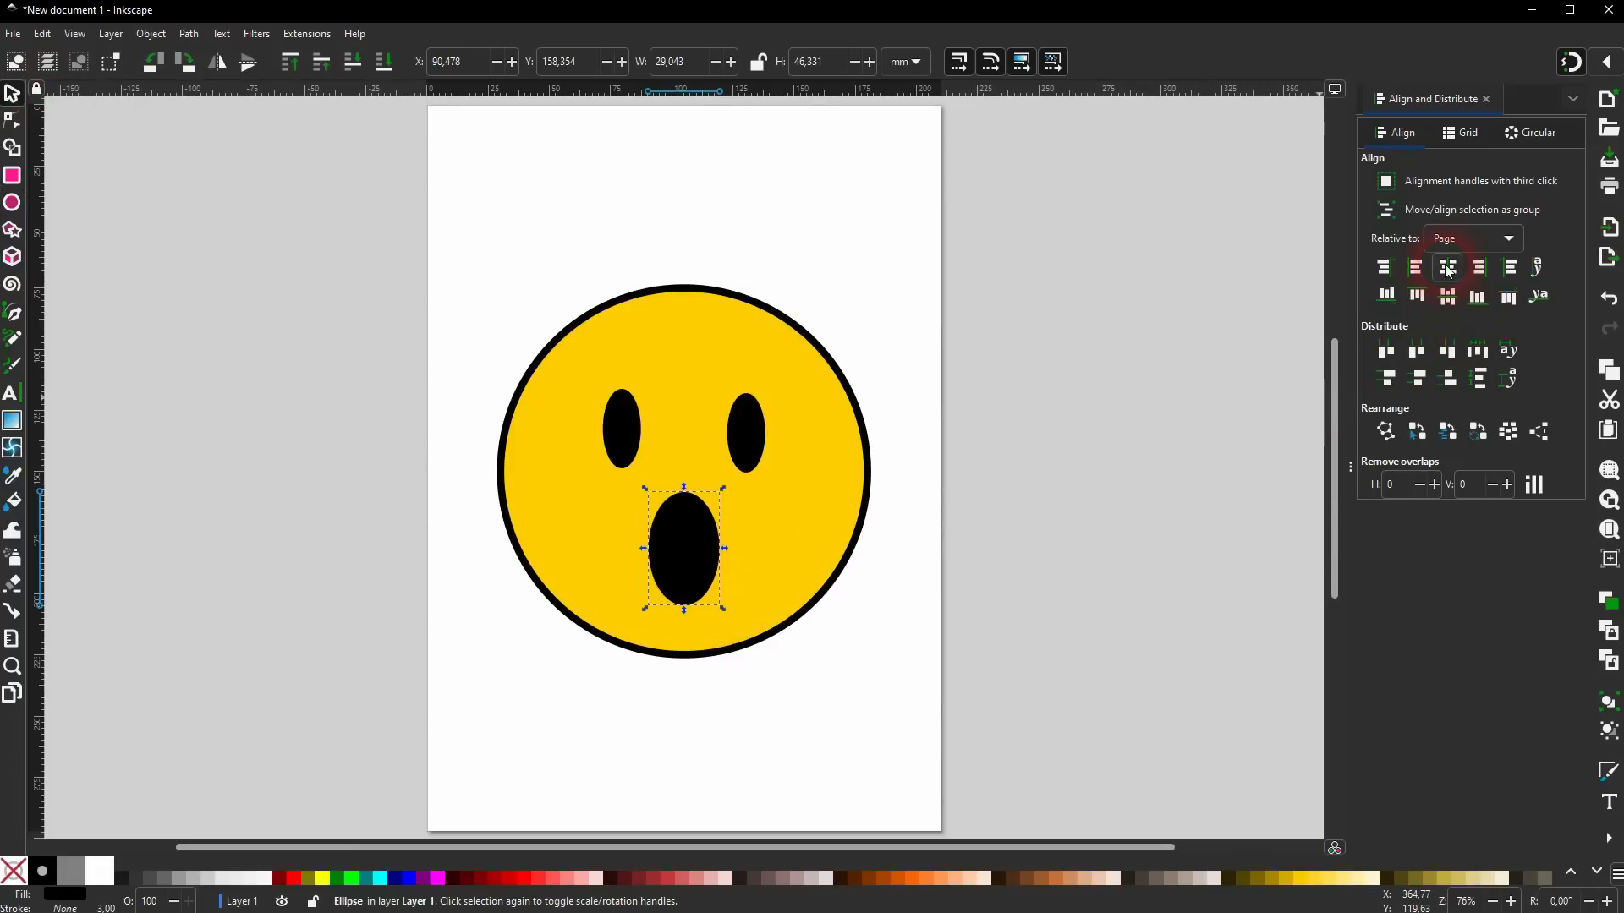
click(915, 609)
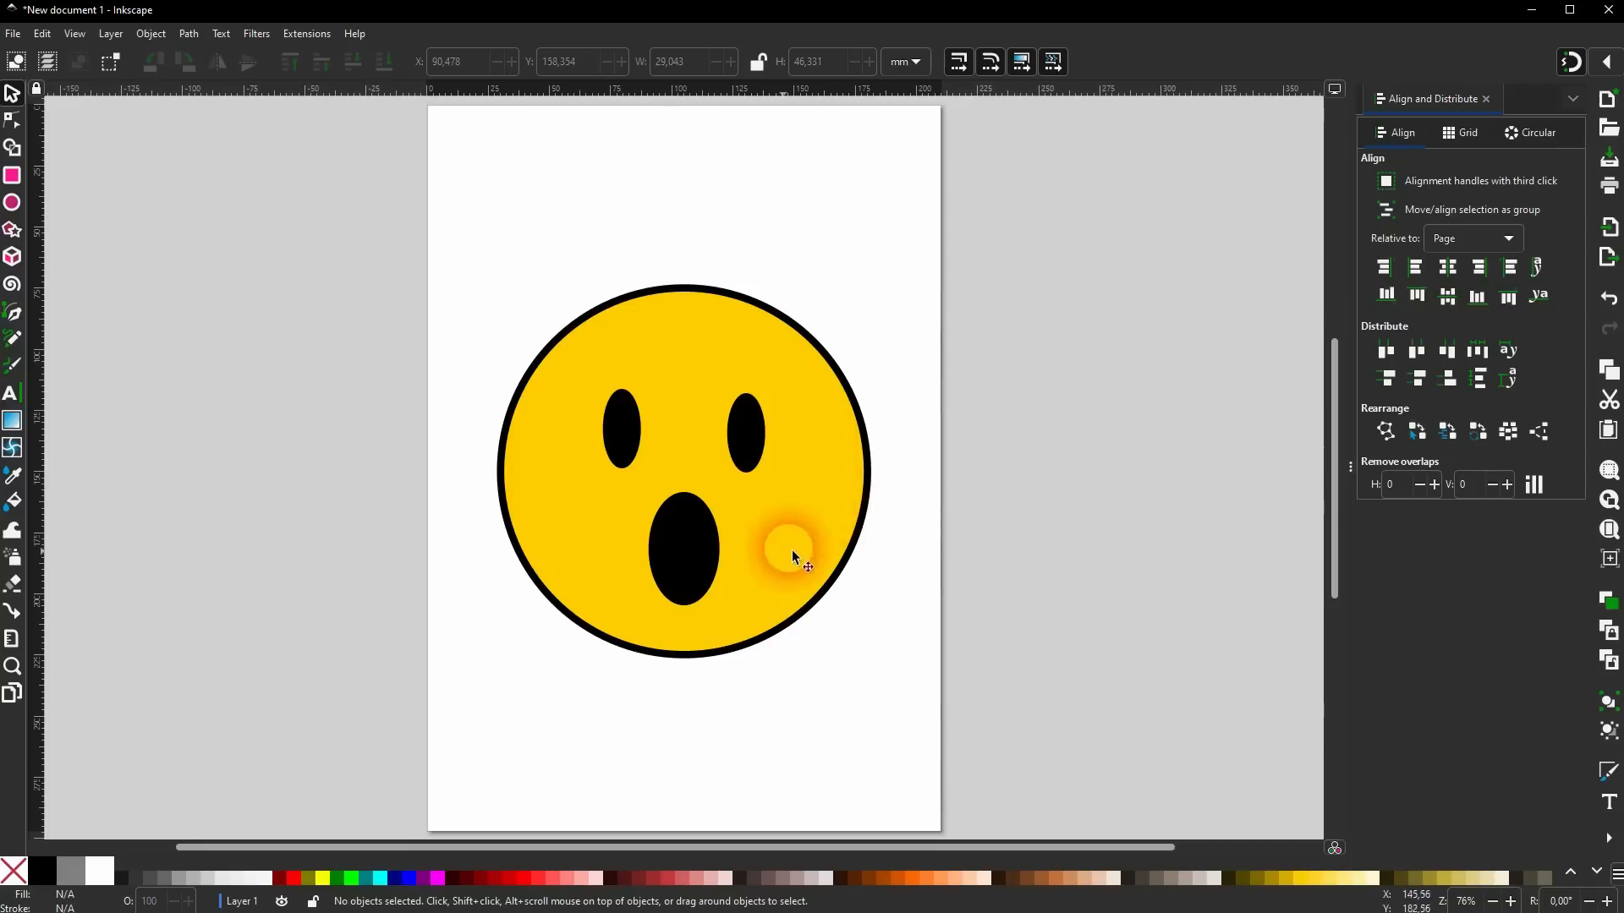
Nudge the mouth ellipse down to about Y 159 mm.
click(685, 573)
key(Down)
key(Down)
key(Down)
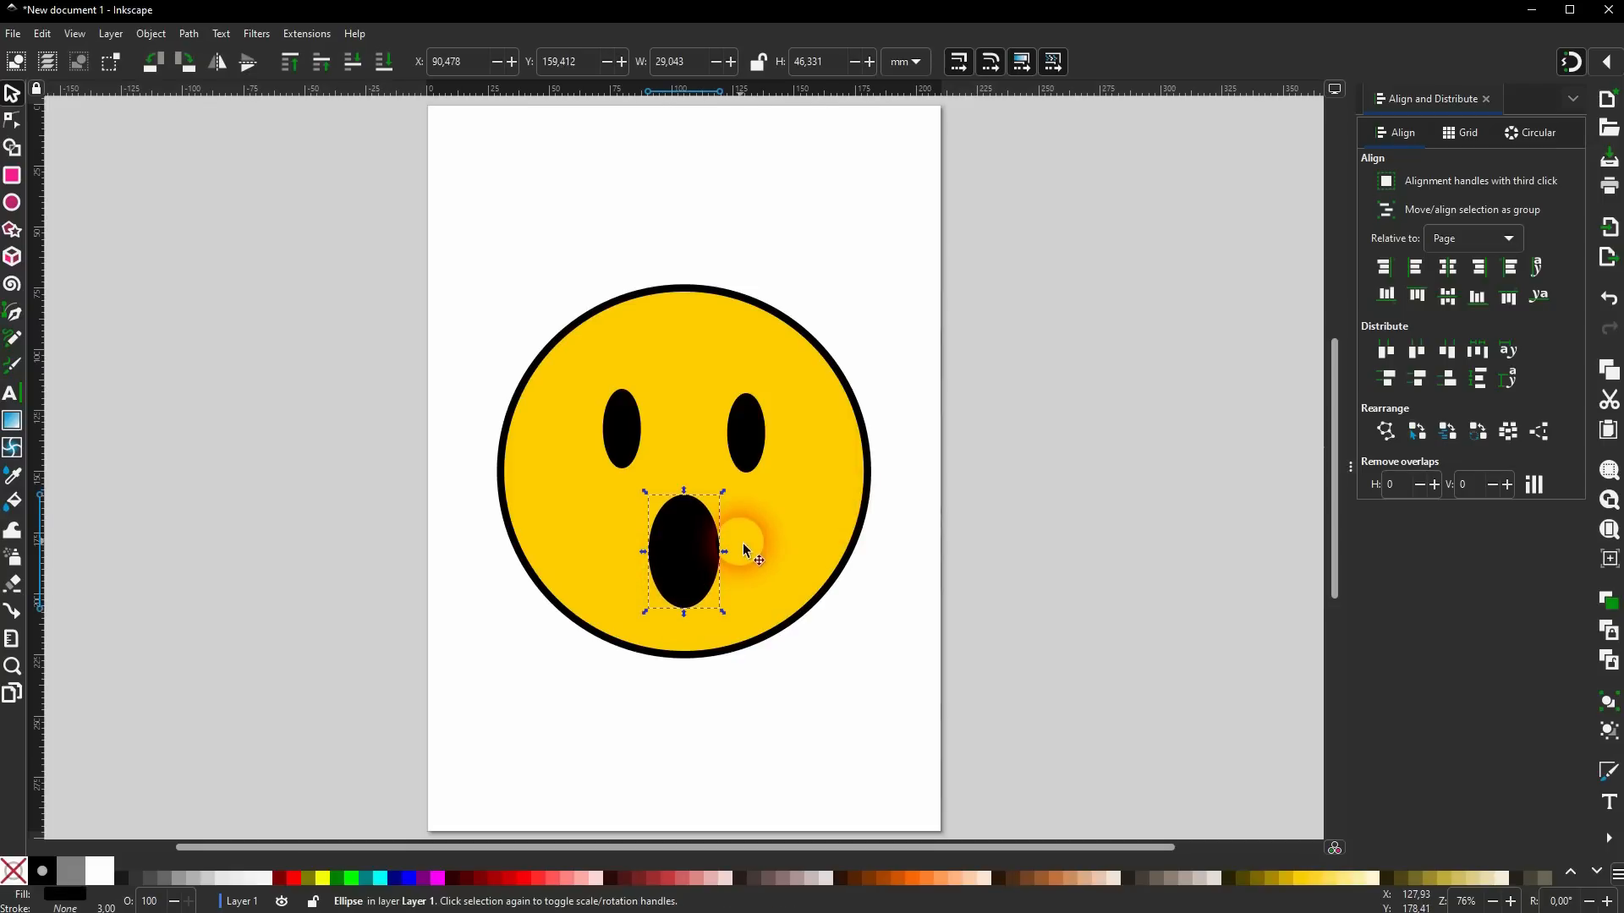
Nudge the grouped eyes up by about 4 mm.
click(748, 442)
key(Up)
key(Up)
key(Up)
key(Up)
key(Up)
key(Up)
key(Up)
key(Up)
Nudge the mouth ellipse back up to about Y 158 mm.
click(707, 549)
key(Up)
key(Up)
key(Up)
key(Up)
key(Up)
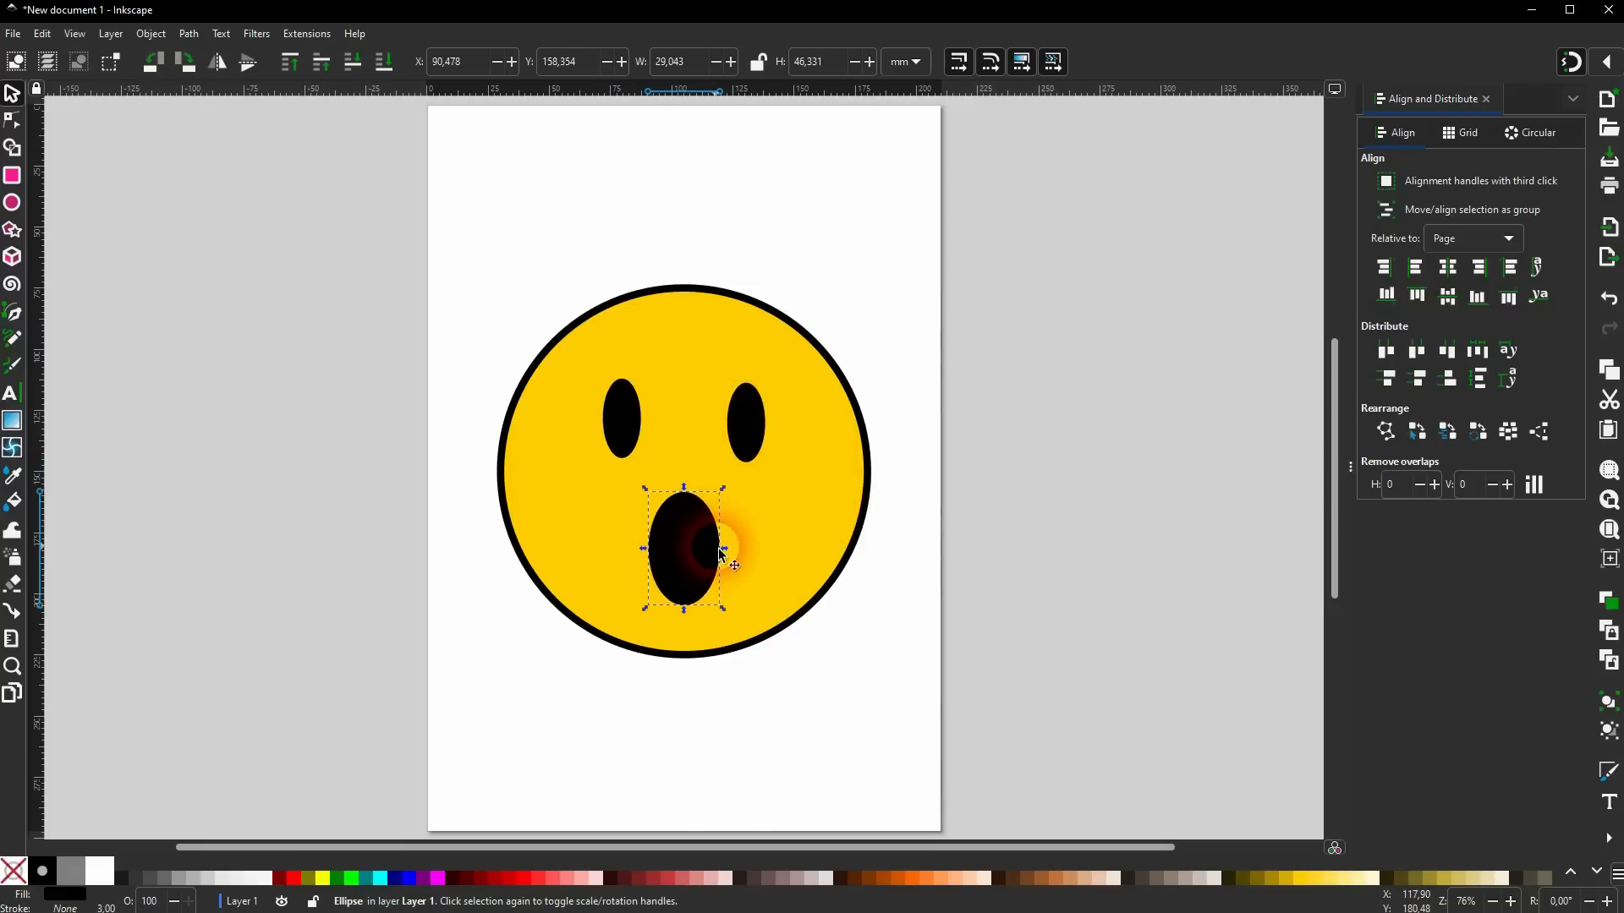
click(1083, 540)
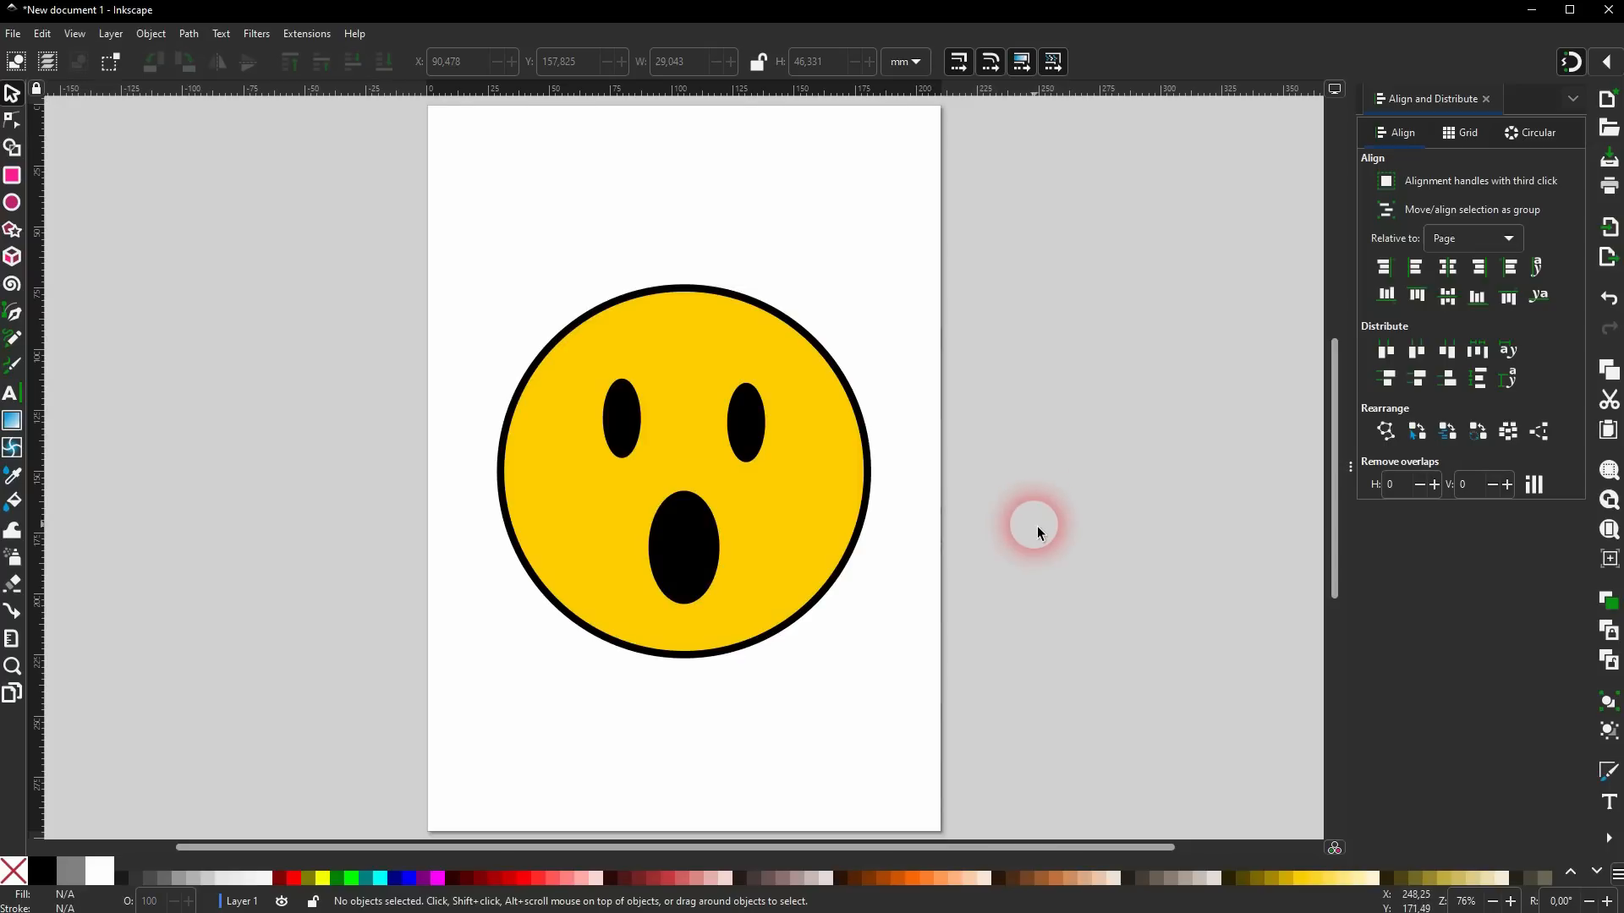
Draw an upright ellipse about 27 by 41 mm above the face and fill it with light red #FF5555.
click(13, 203)
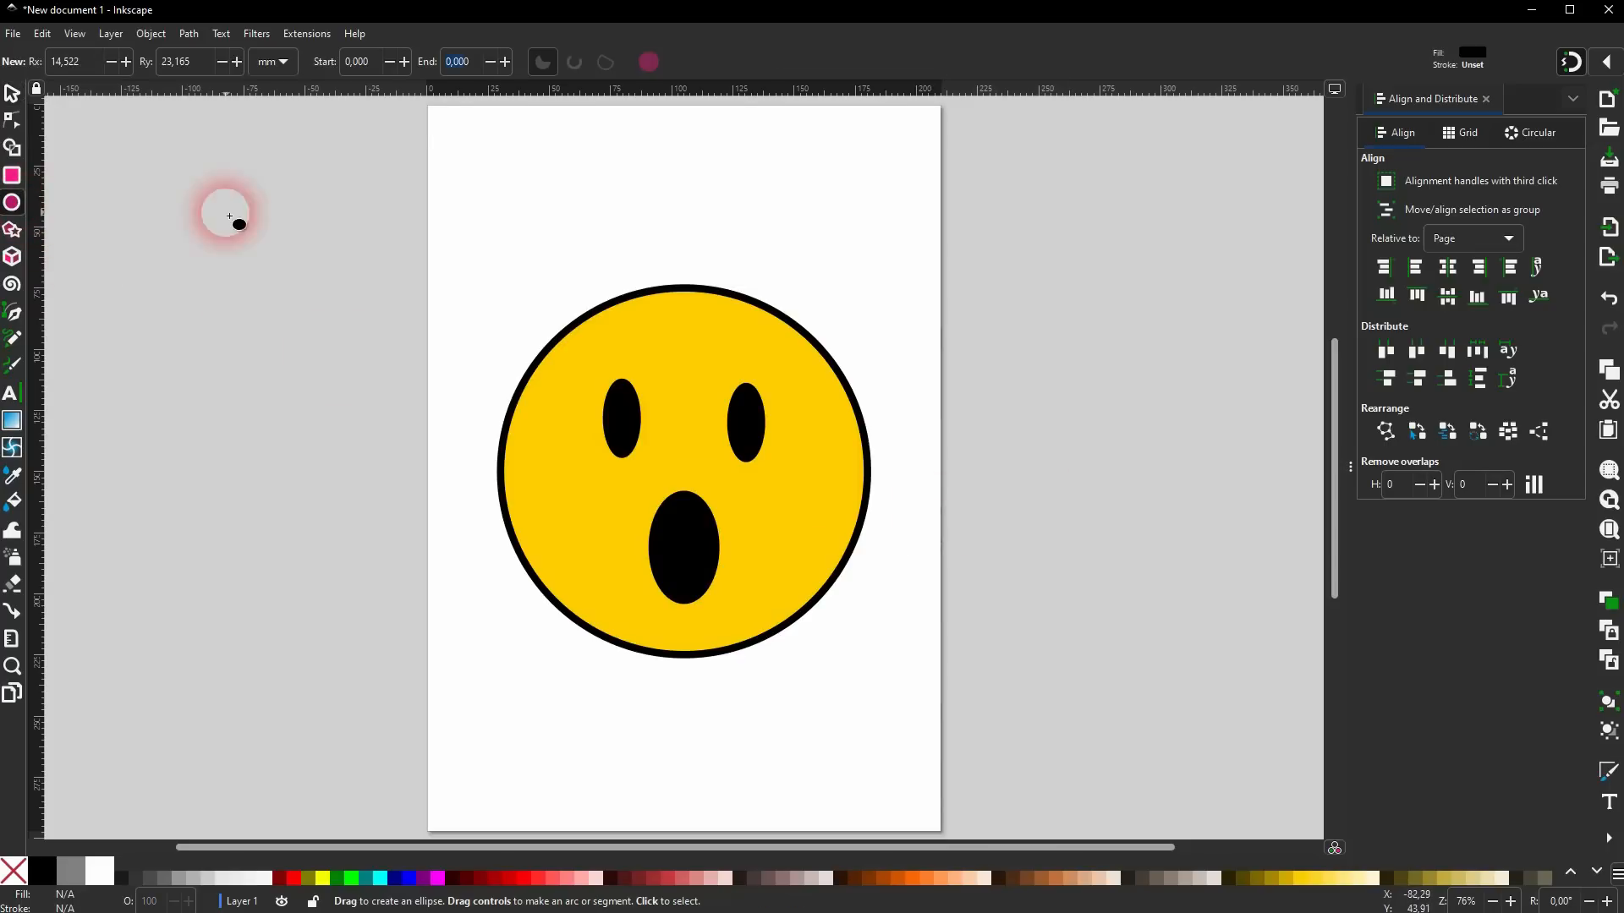
drag(571, 160, 636, 258)
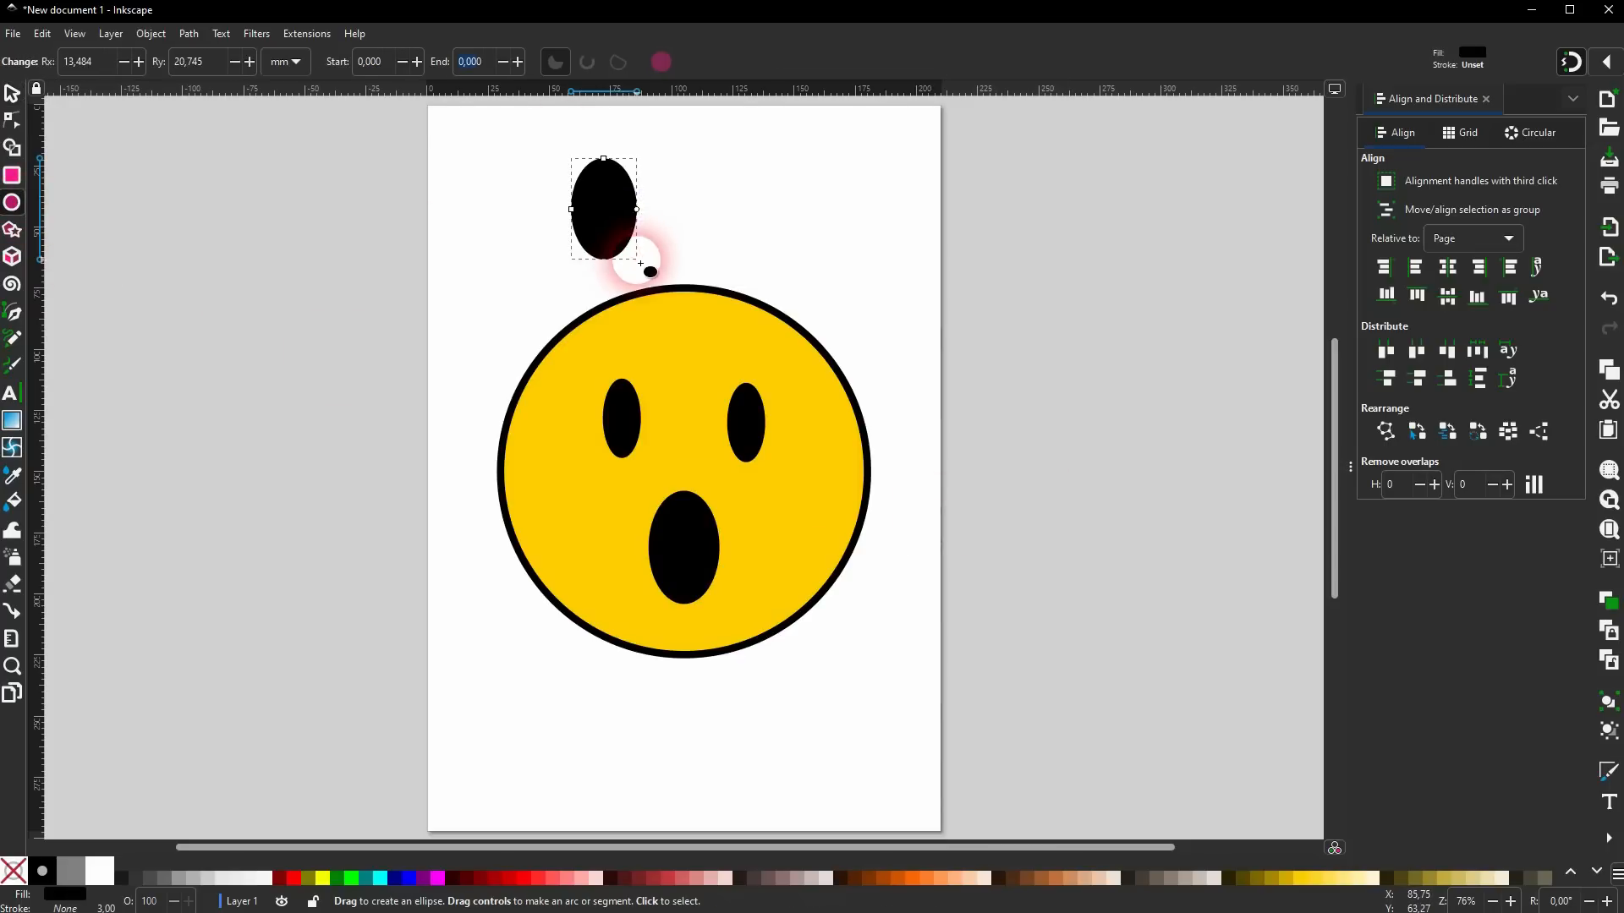
click(282, 880)
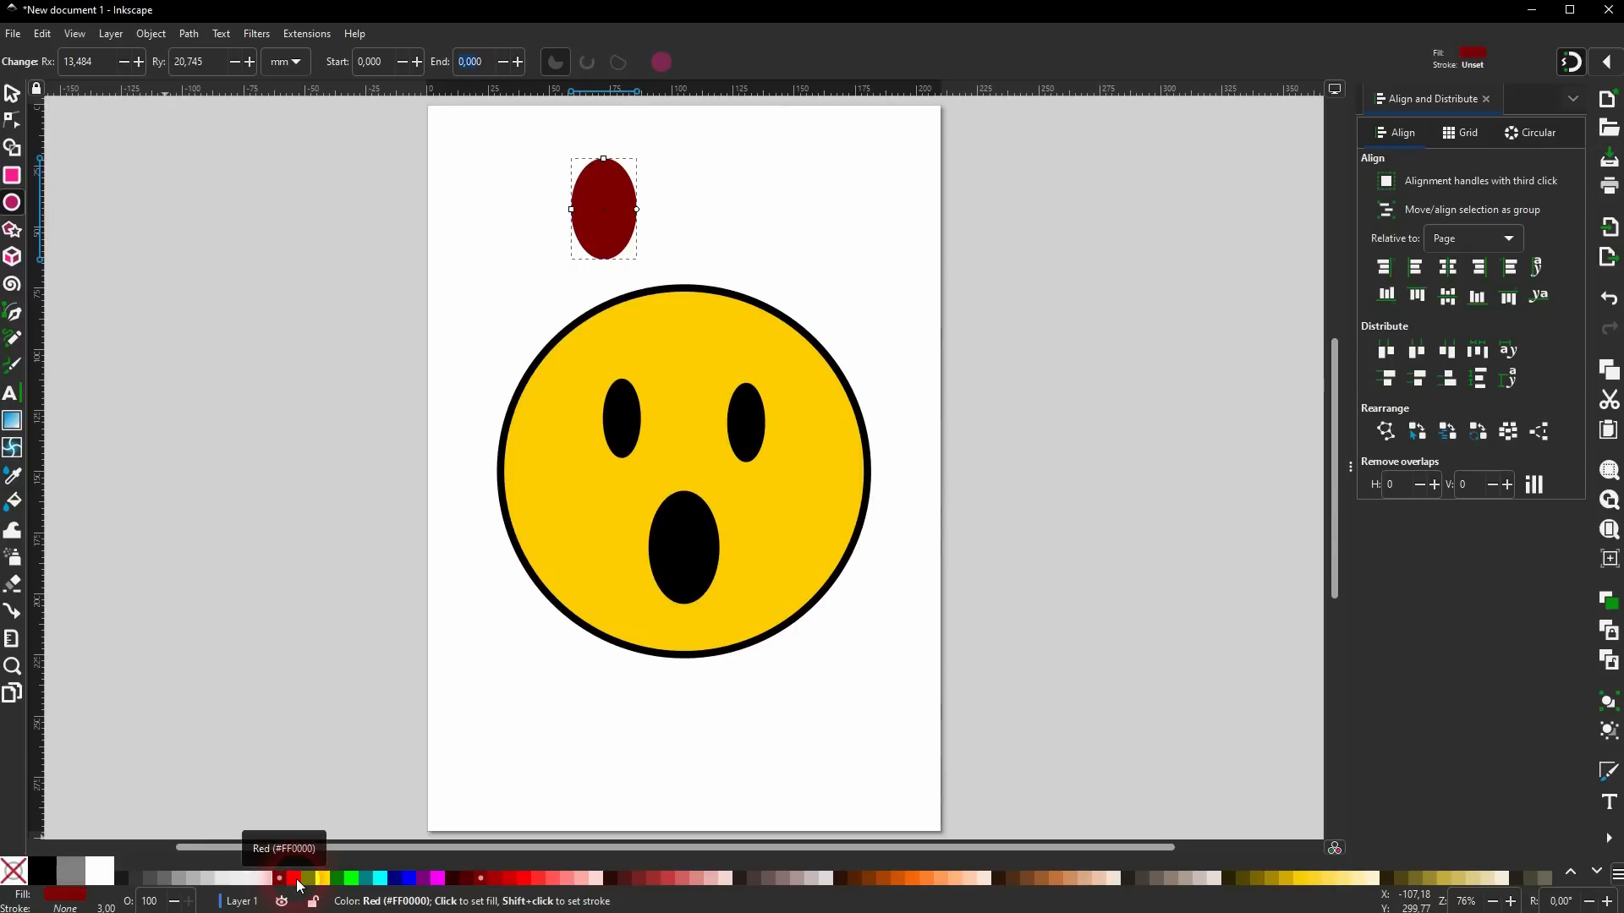
click(297, 880)
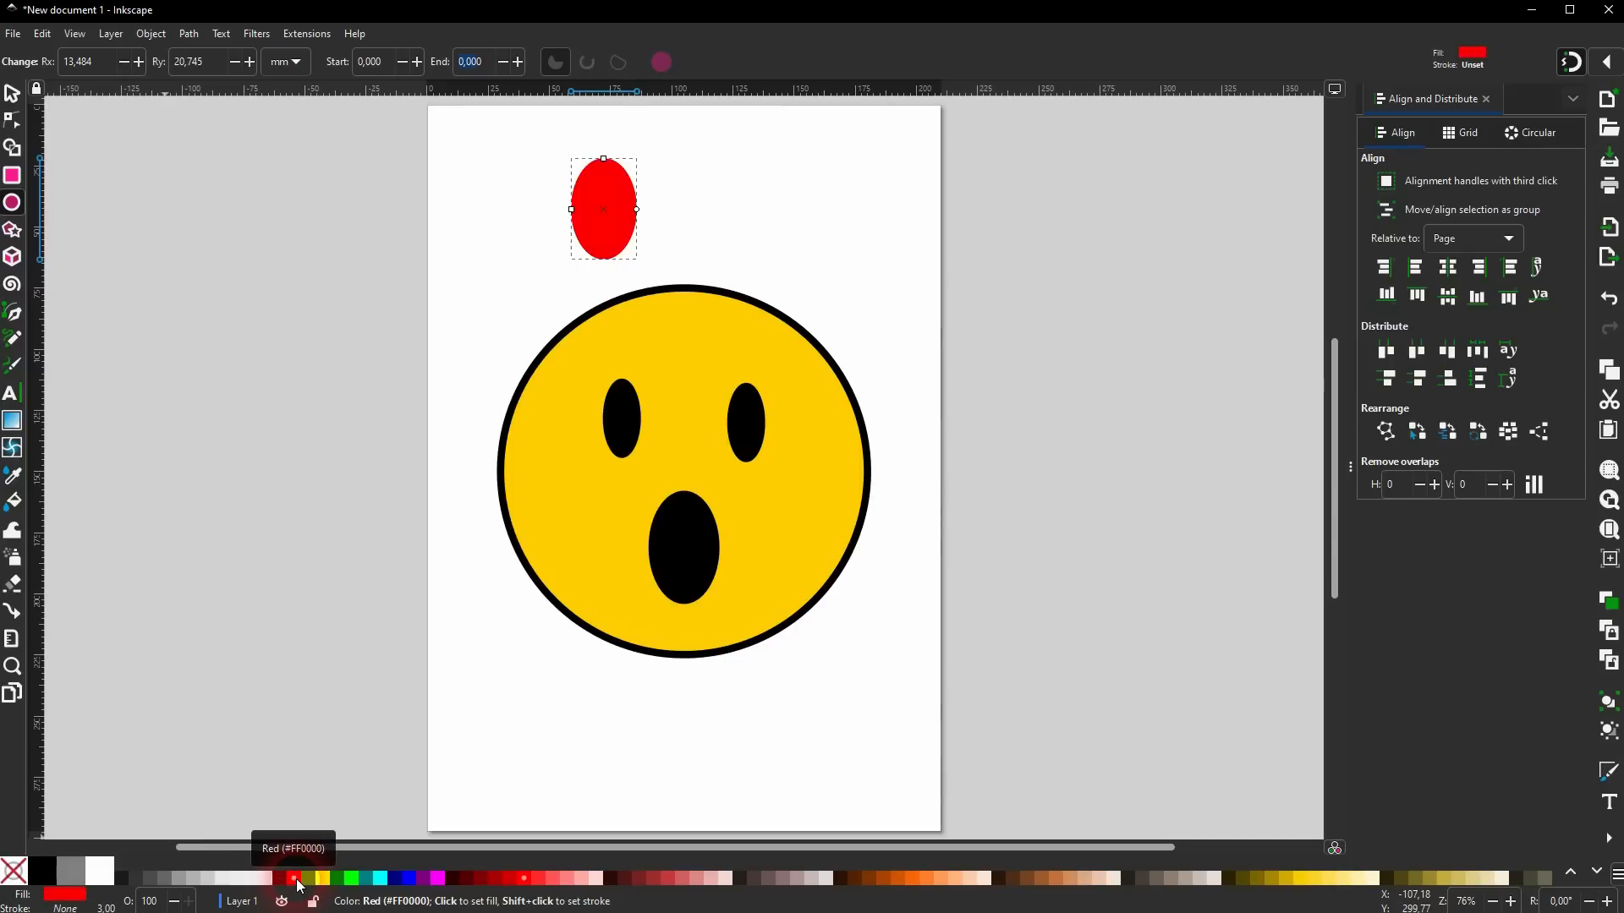
click(546, 879)
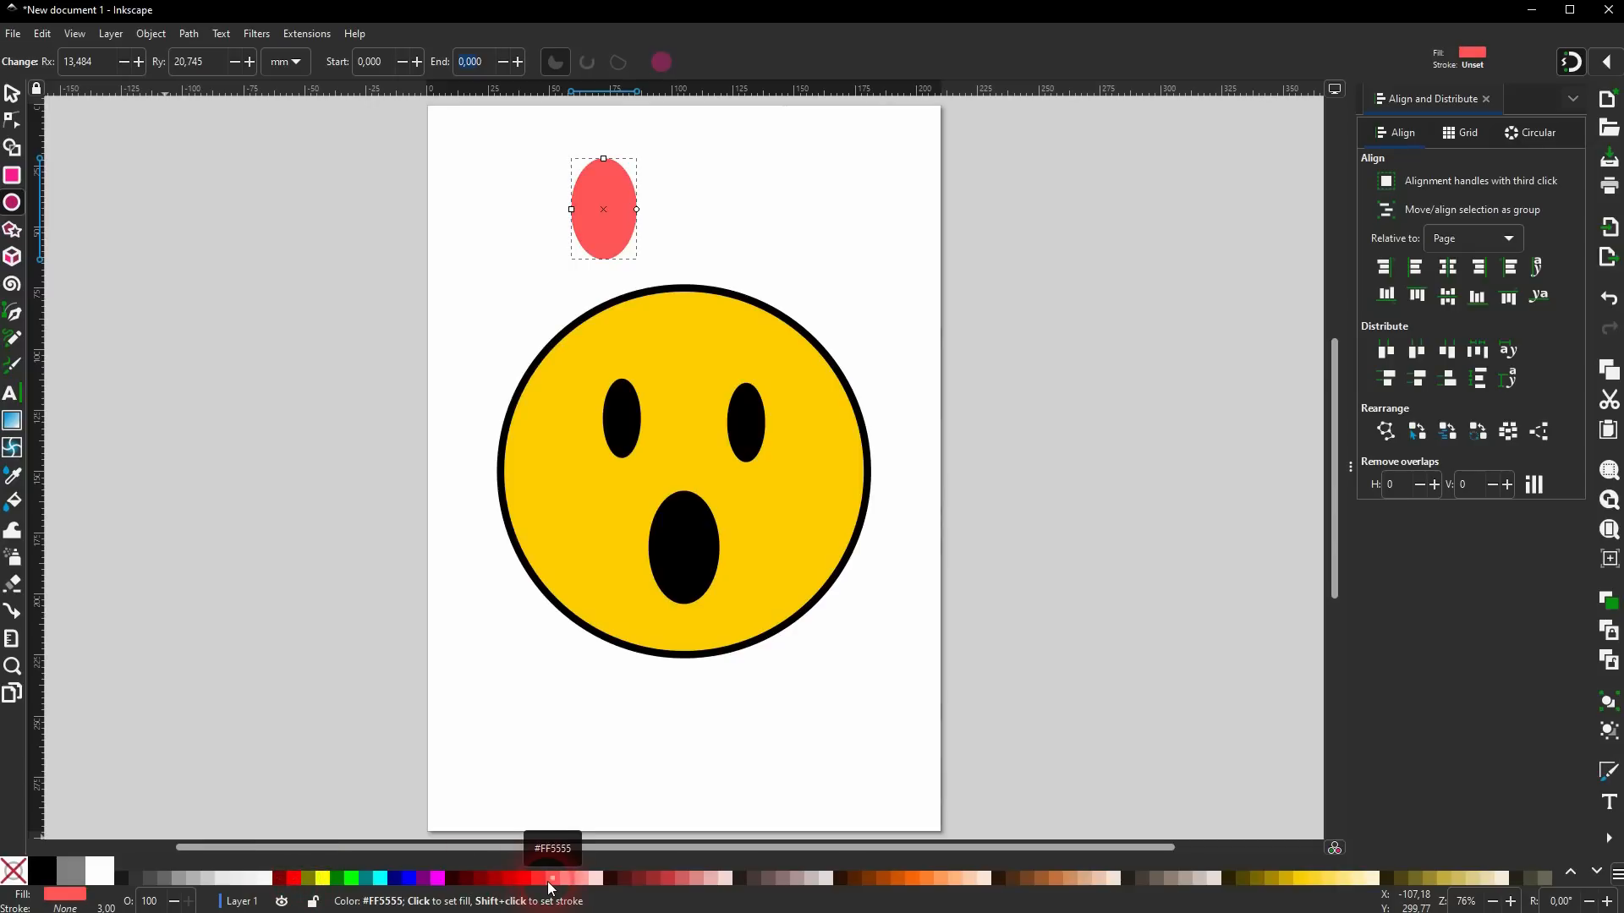
Move the light red ellipse onto the centre of the black mouth.
click(12, 93)
click(581, 231)
drag(580, 232, 695, 565)
alt+click(689, 561)
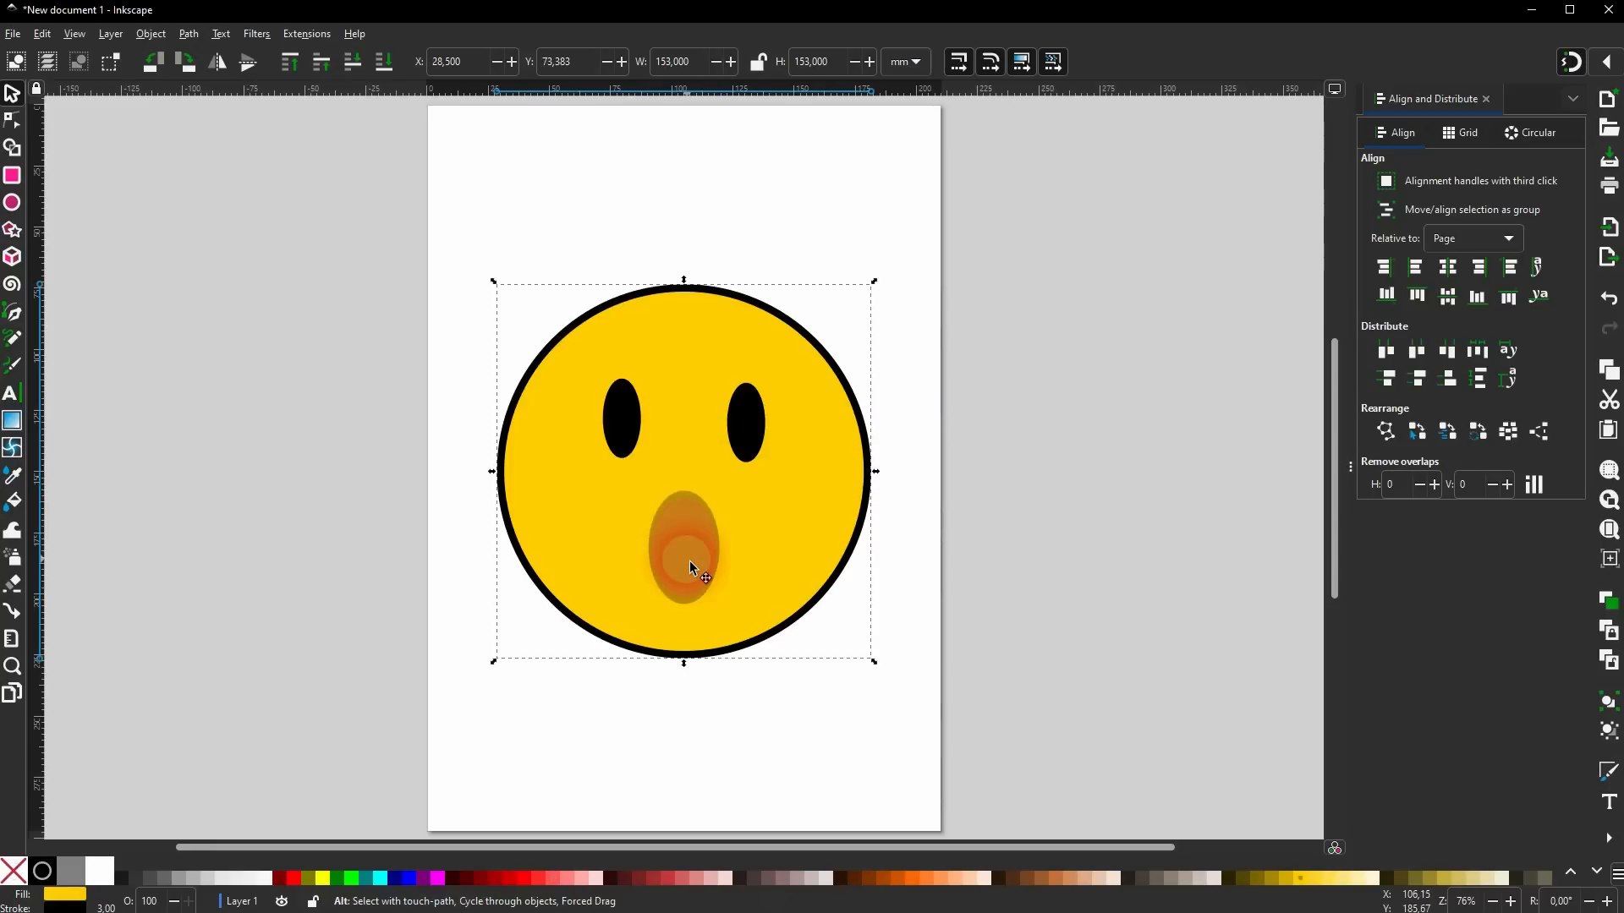
Shrink the light red tongue ellipse to about 20 by 33 mm and snap its lowest point to the mouth's lowest point.
scroll(707, 595, up, 4)
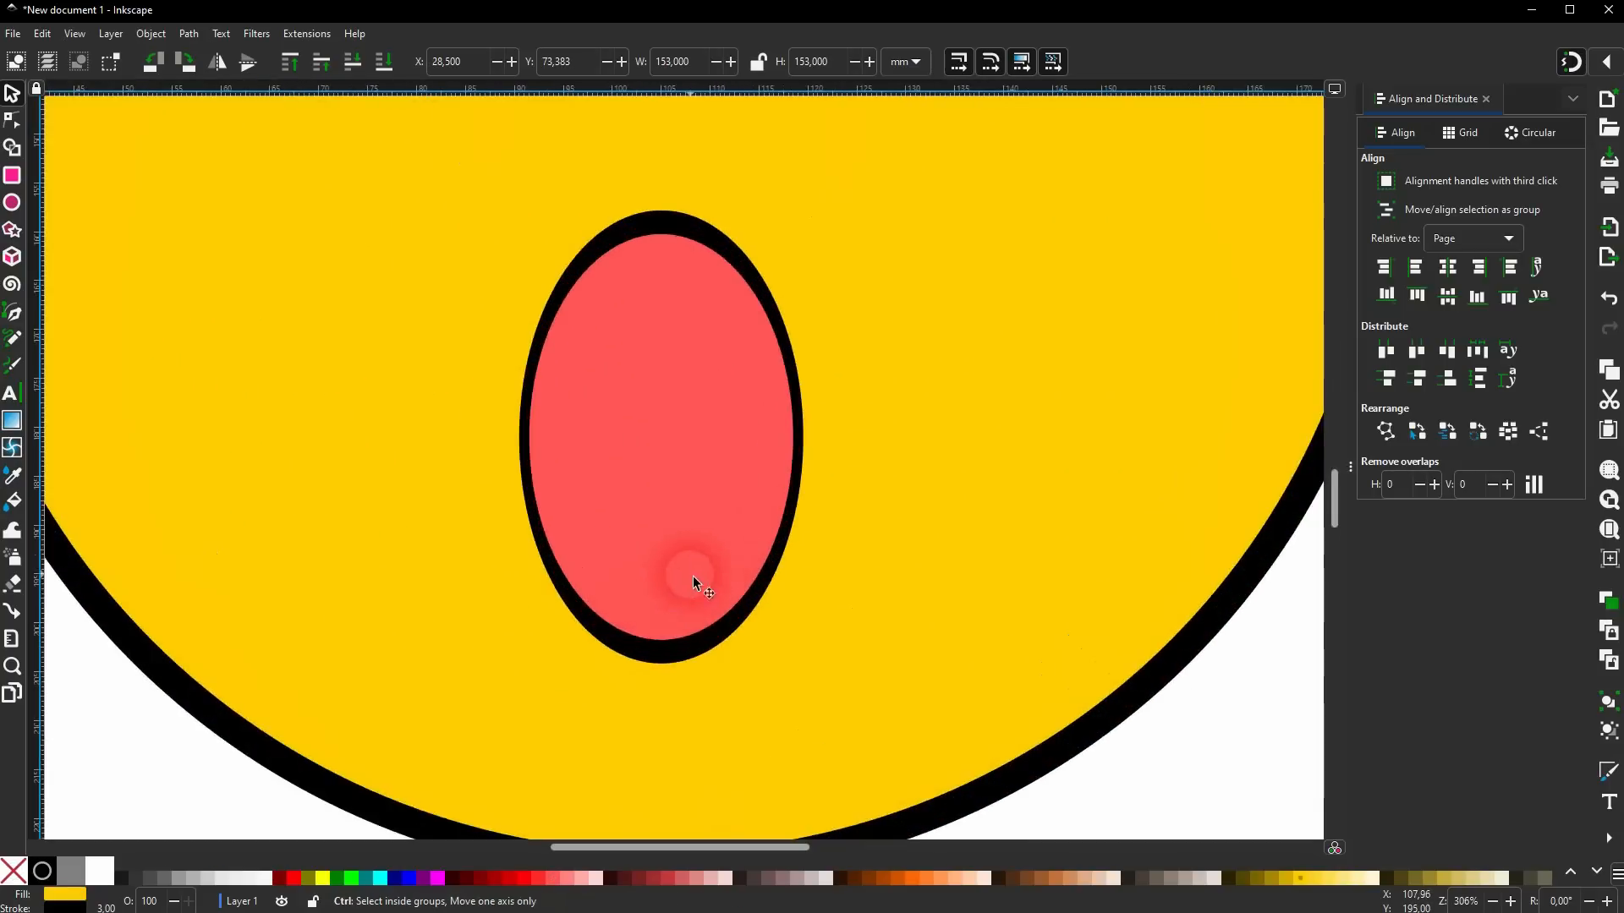
click(659, 420)
drag(665, 235, 658, 315)
drag(798, 479, 681, 516)
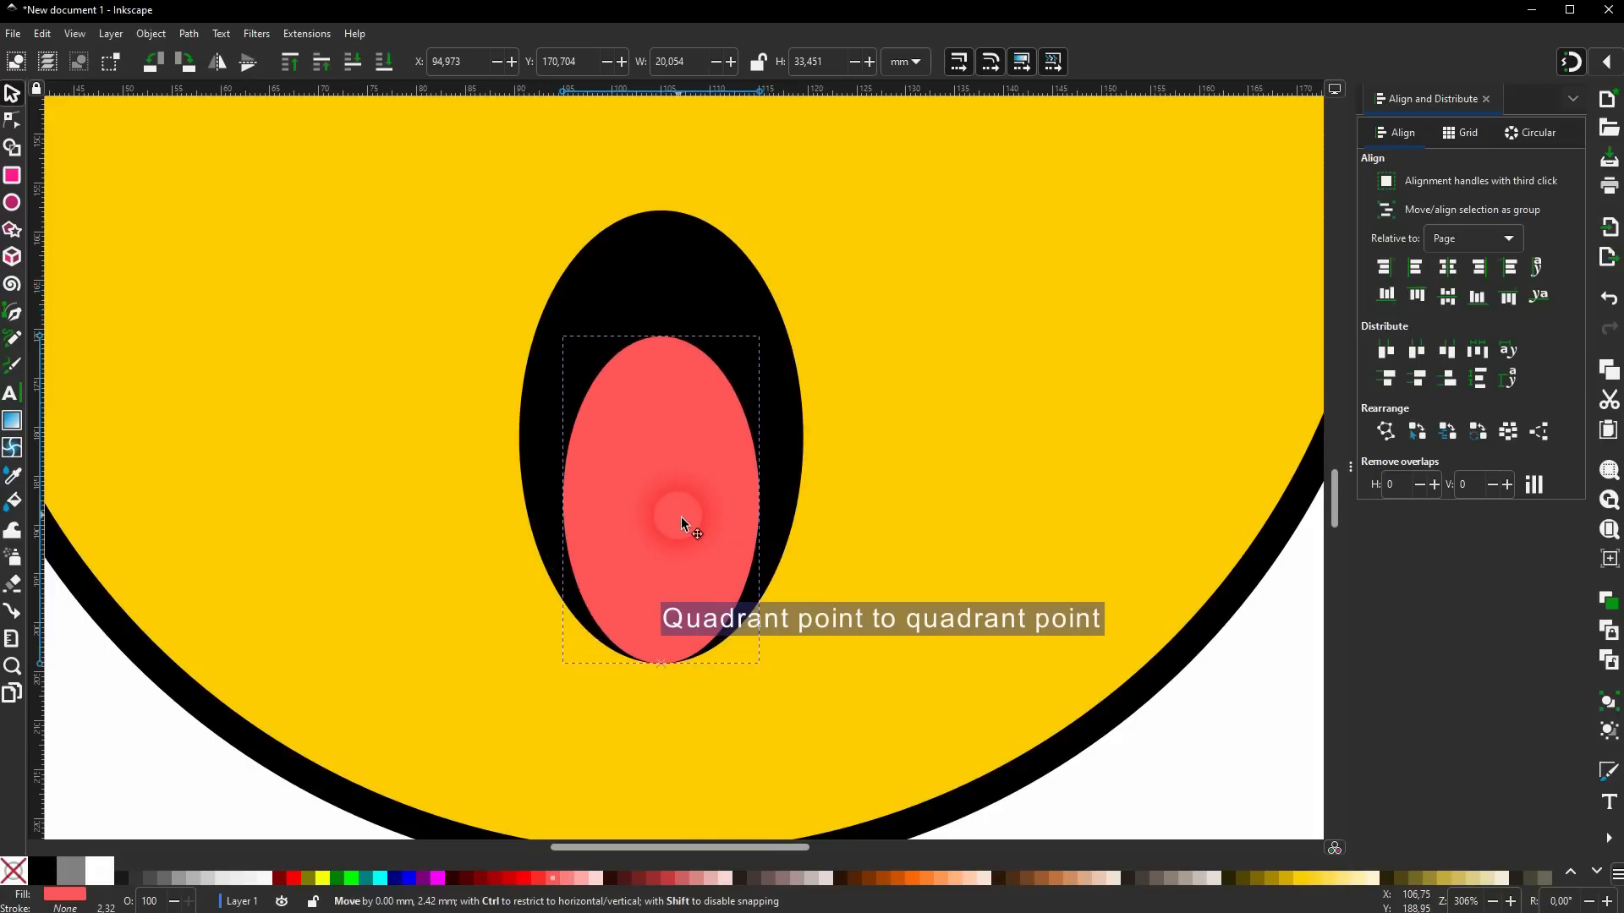
scroll(689, 514, down, 1)
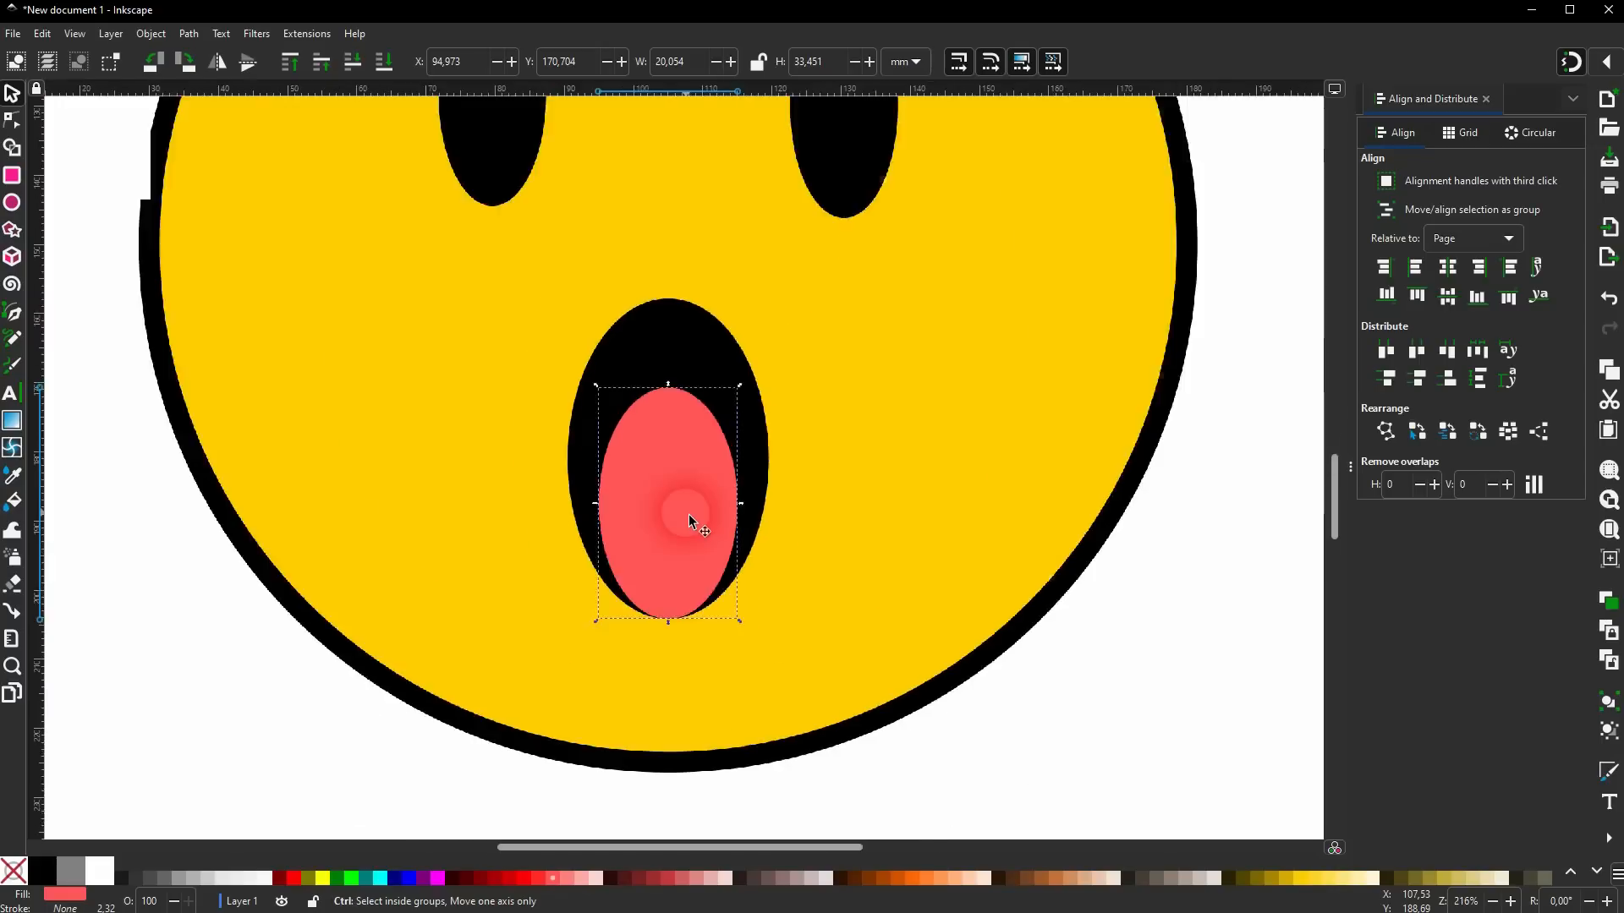
scroll(689, 514, down, 3)
click(1049, 485)
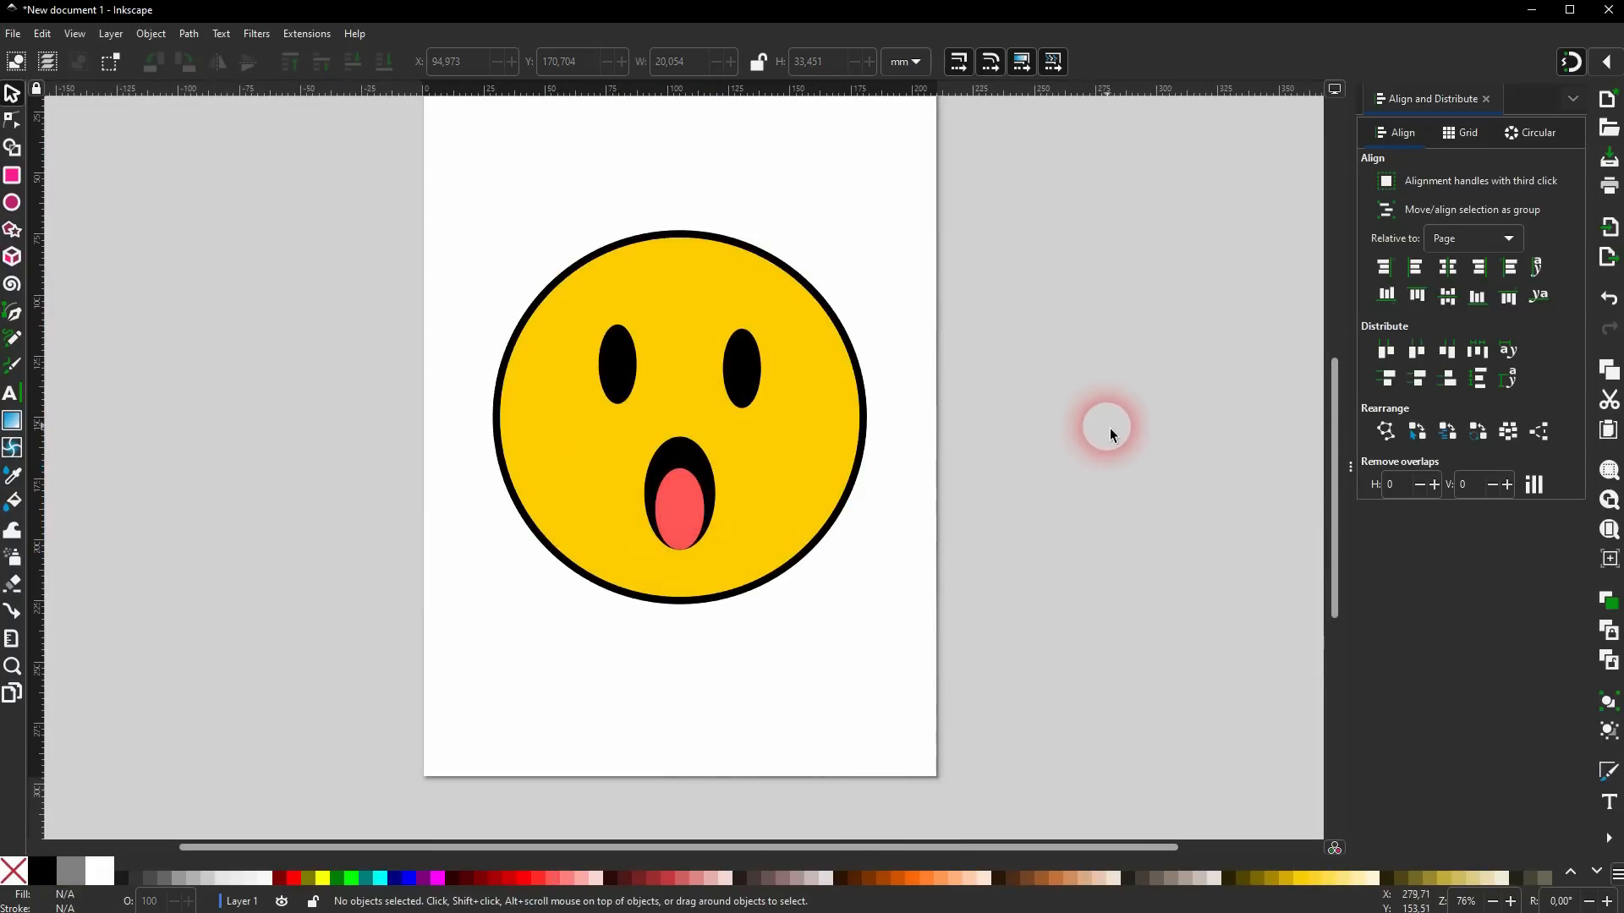
drag(361, 668, 1057, 134)
click(1044, 392)
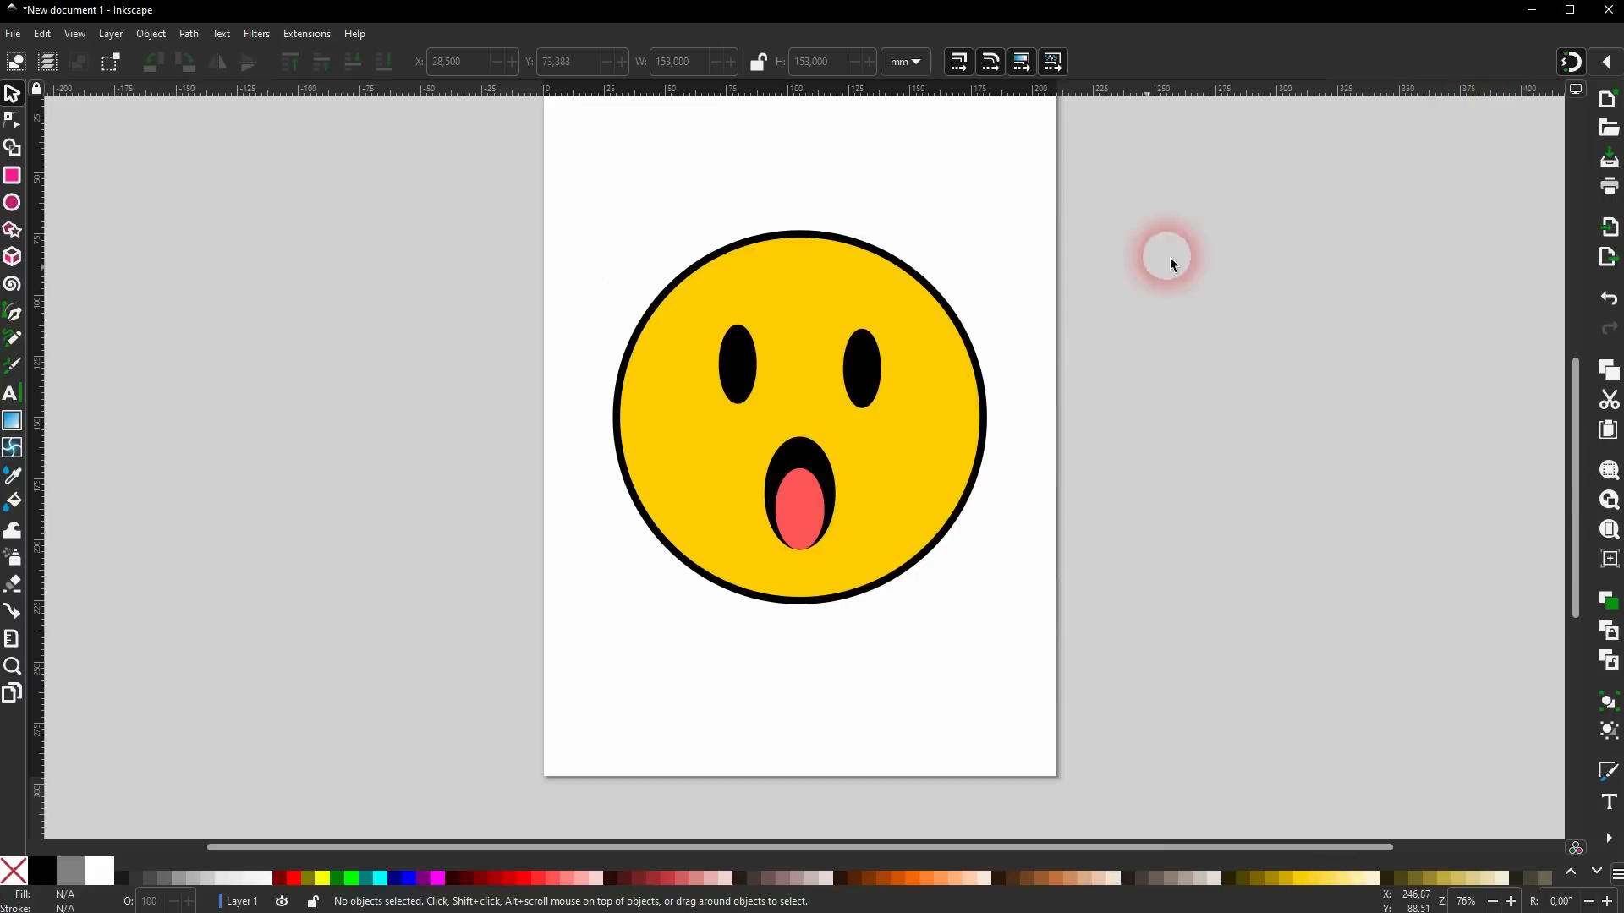
Draw an ellipse on the page, make it a whole shape instead of a slice, and set both radii to 70 mm.
click(1486, 99)
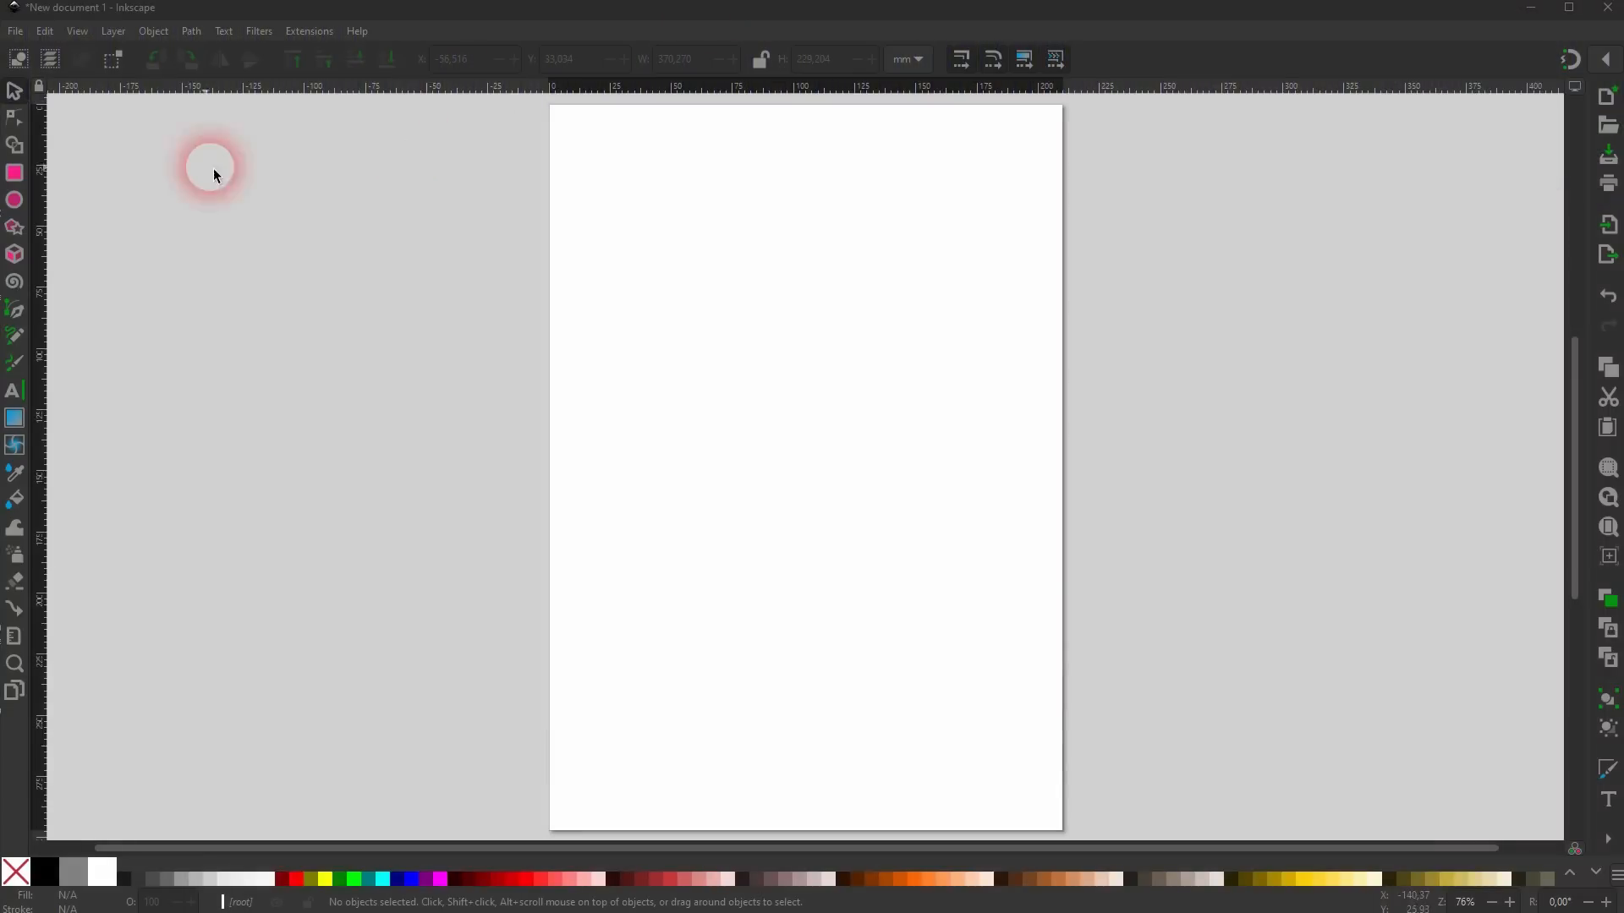
click(14, 201)
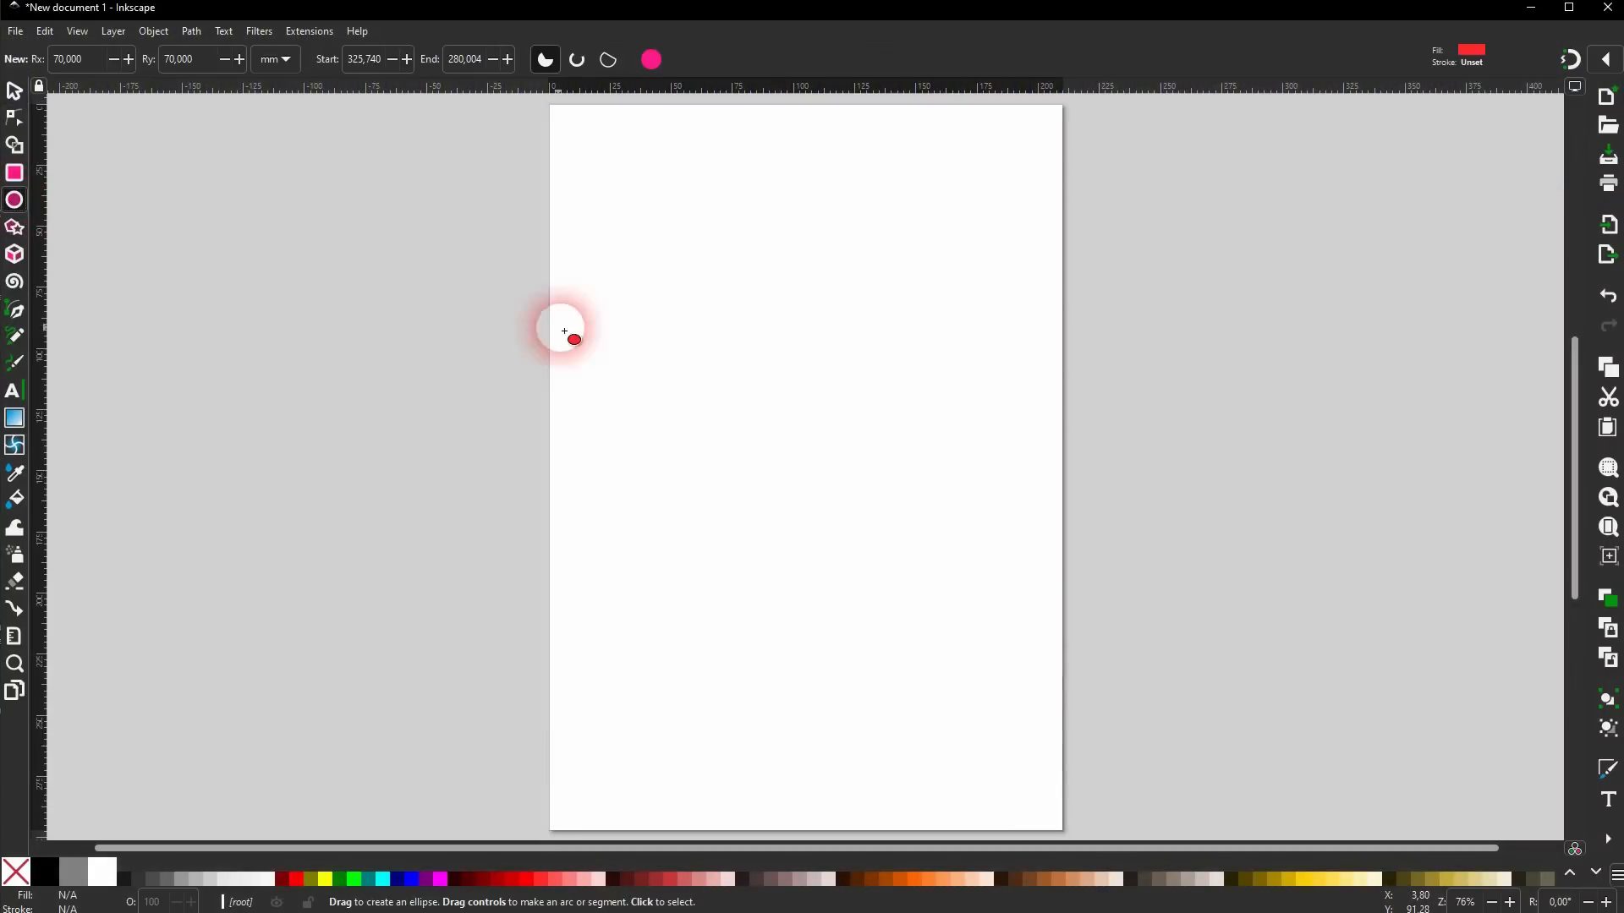
drag(648, 271, 1035, 652)
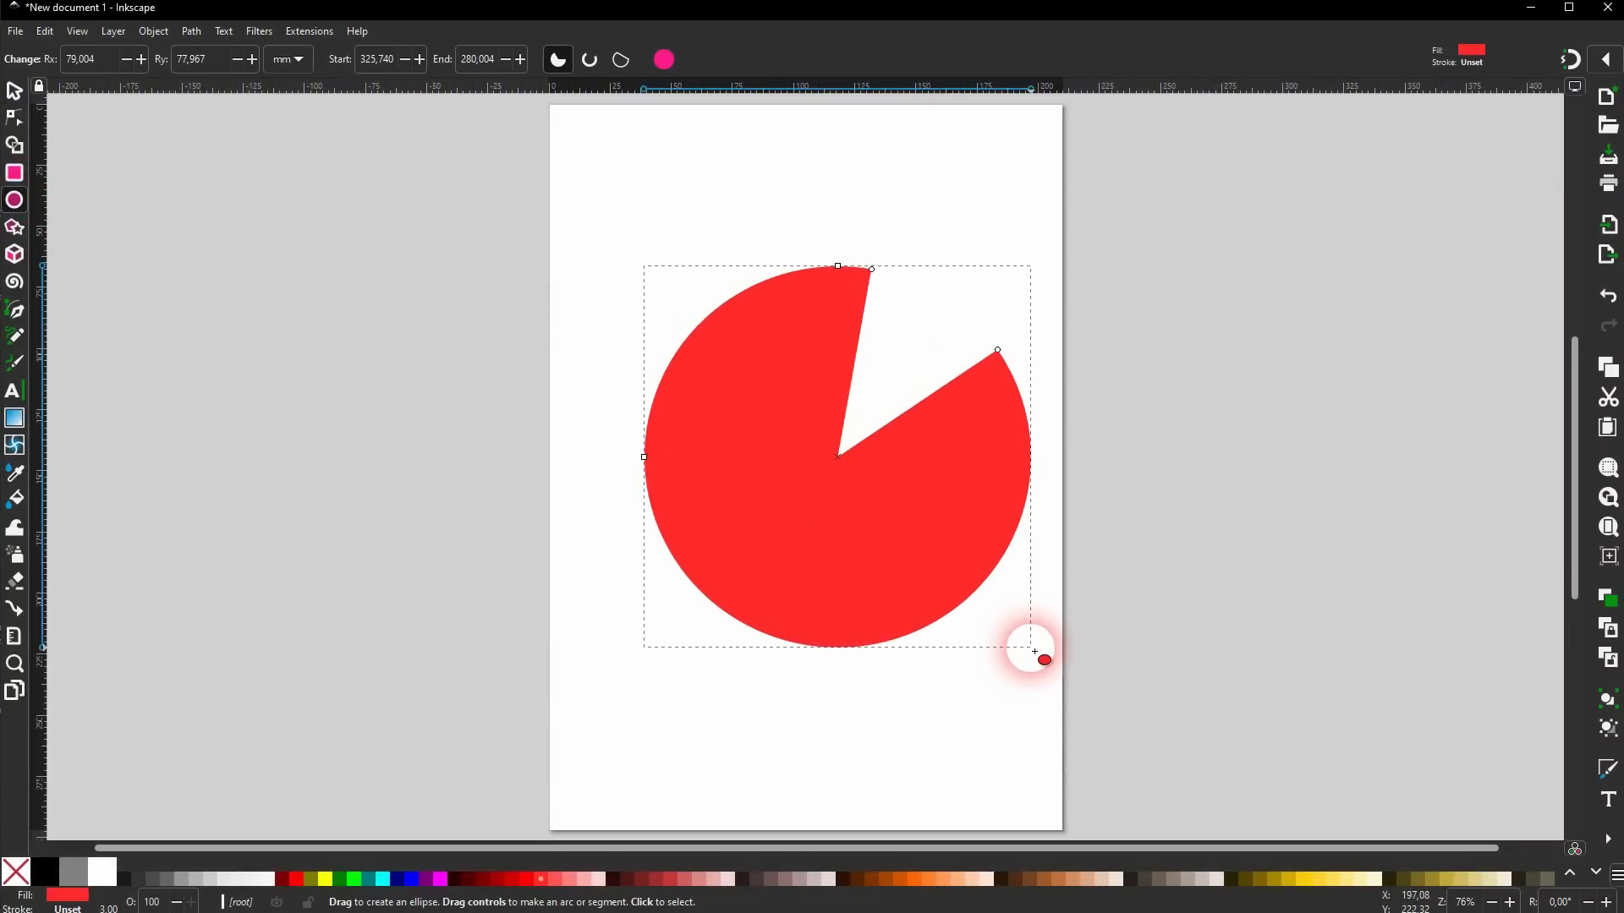
click(664, 59)
click(106, 64)
drag(106, 64, 53, 67)
text(70)
key(Tab)
text(70)
key(Tab)
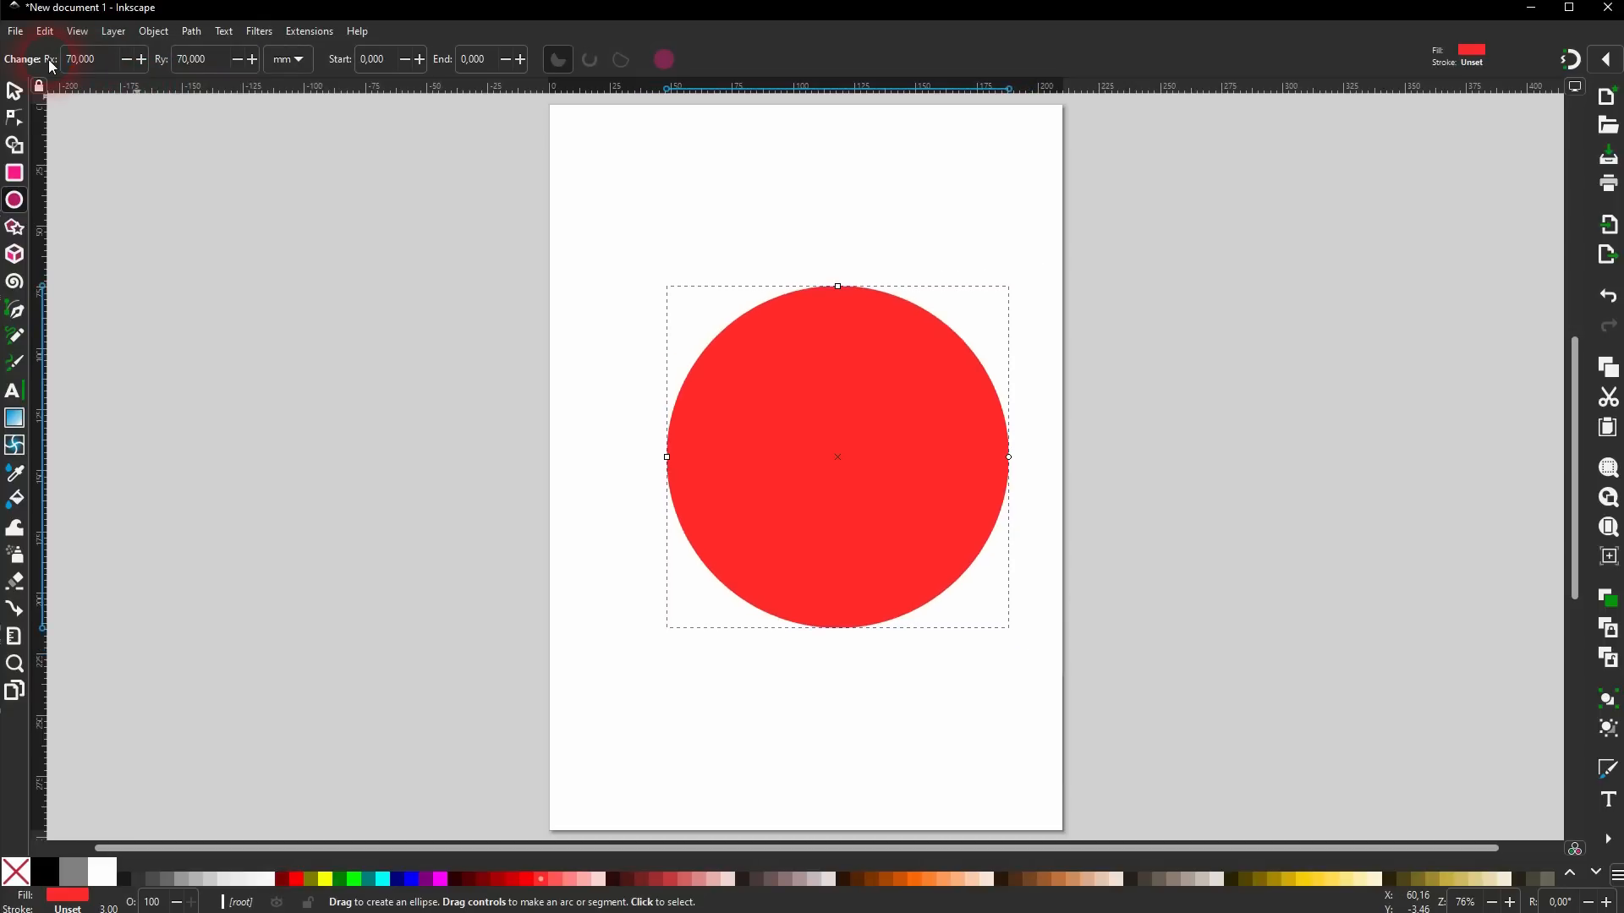
Move the circle near the page centre, at about X 41 and Y 69 mm, and fill it with pure red.
click(14, 91)
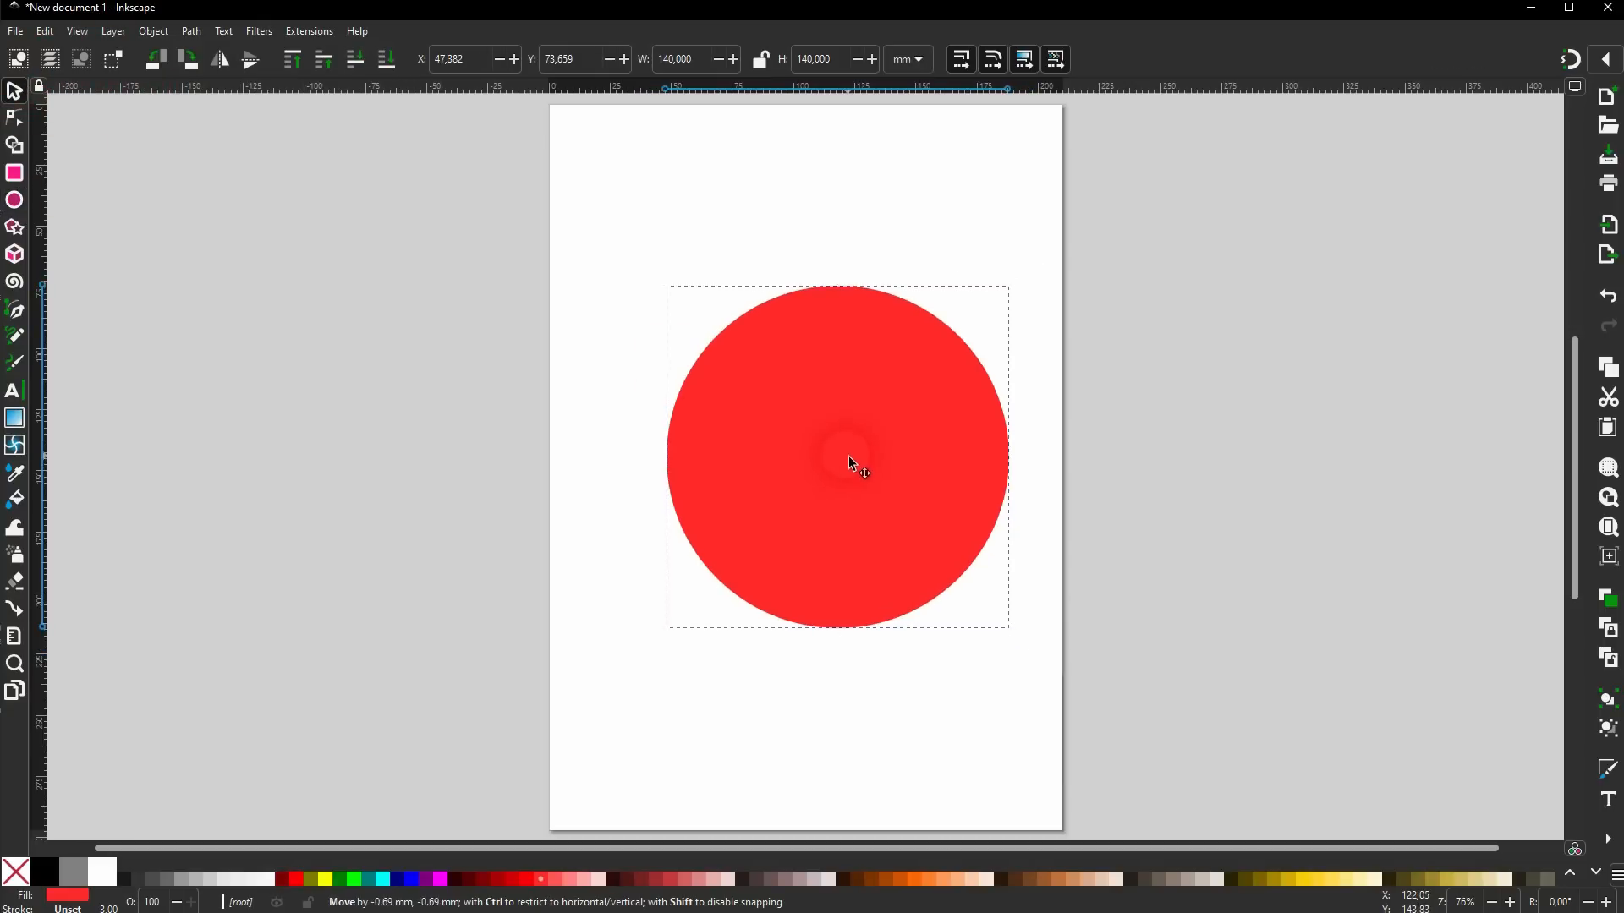
drag(849, 457, 834, 446)
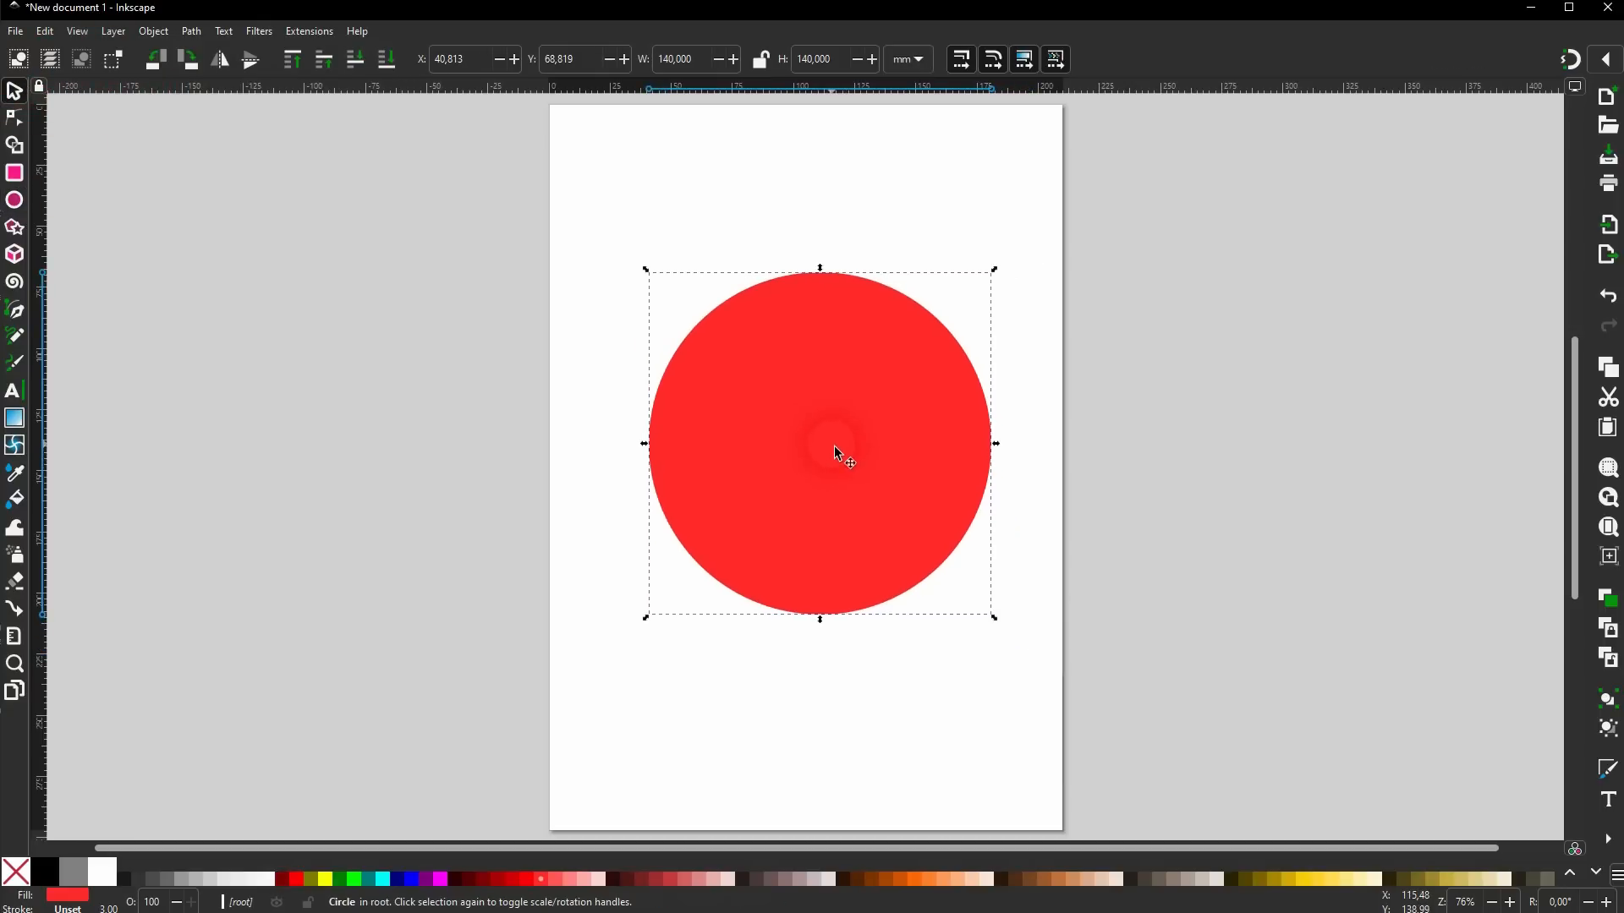
click(300, 880)
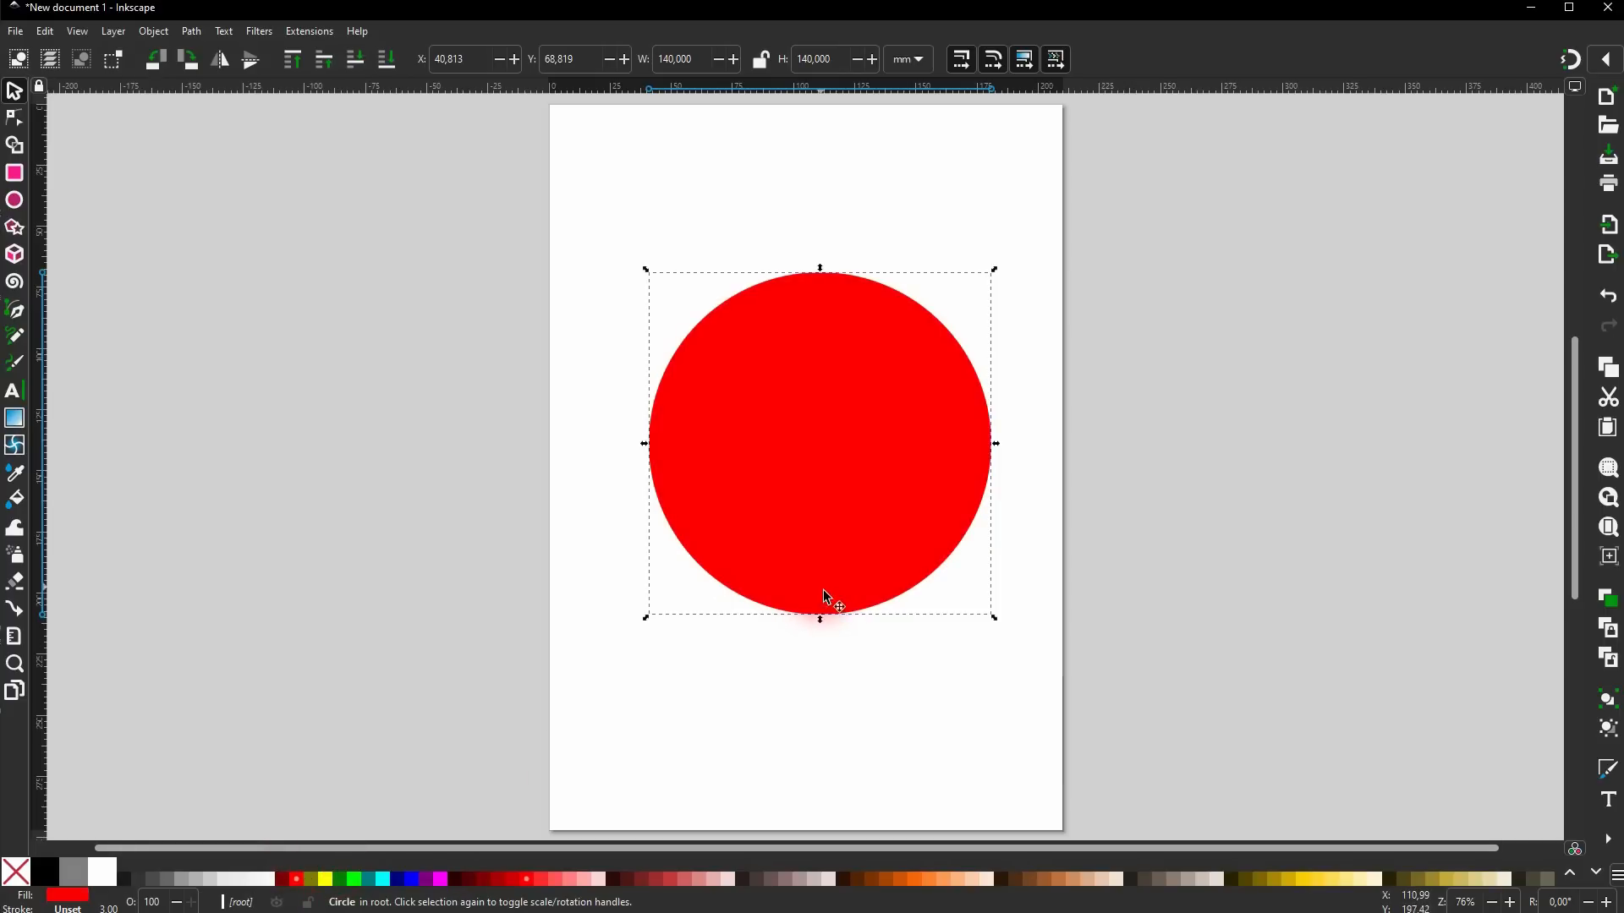
Stack five duplicates in place over the red circle, filling them olive #808000, yellow #FFFF00, dark green, lime green and teal.
click(312, 881)
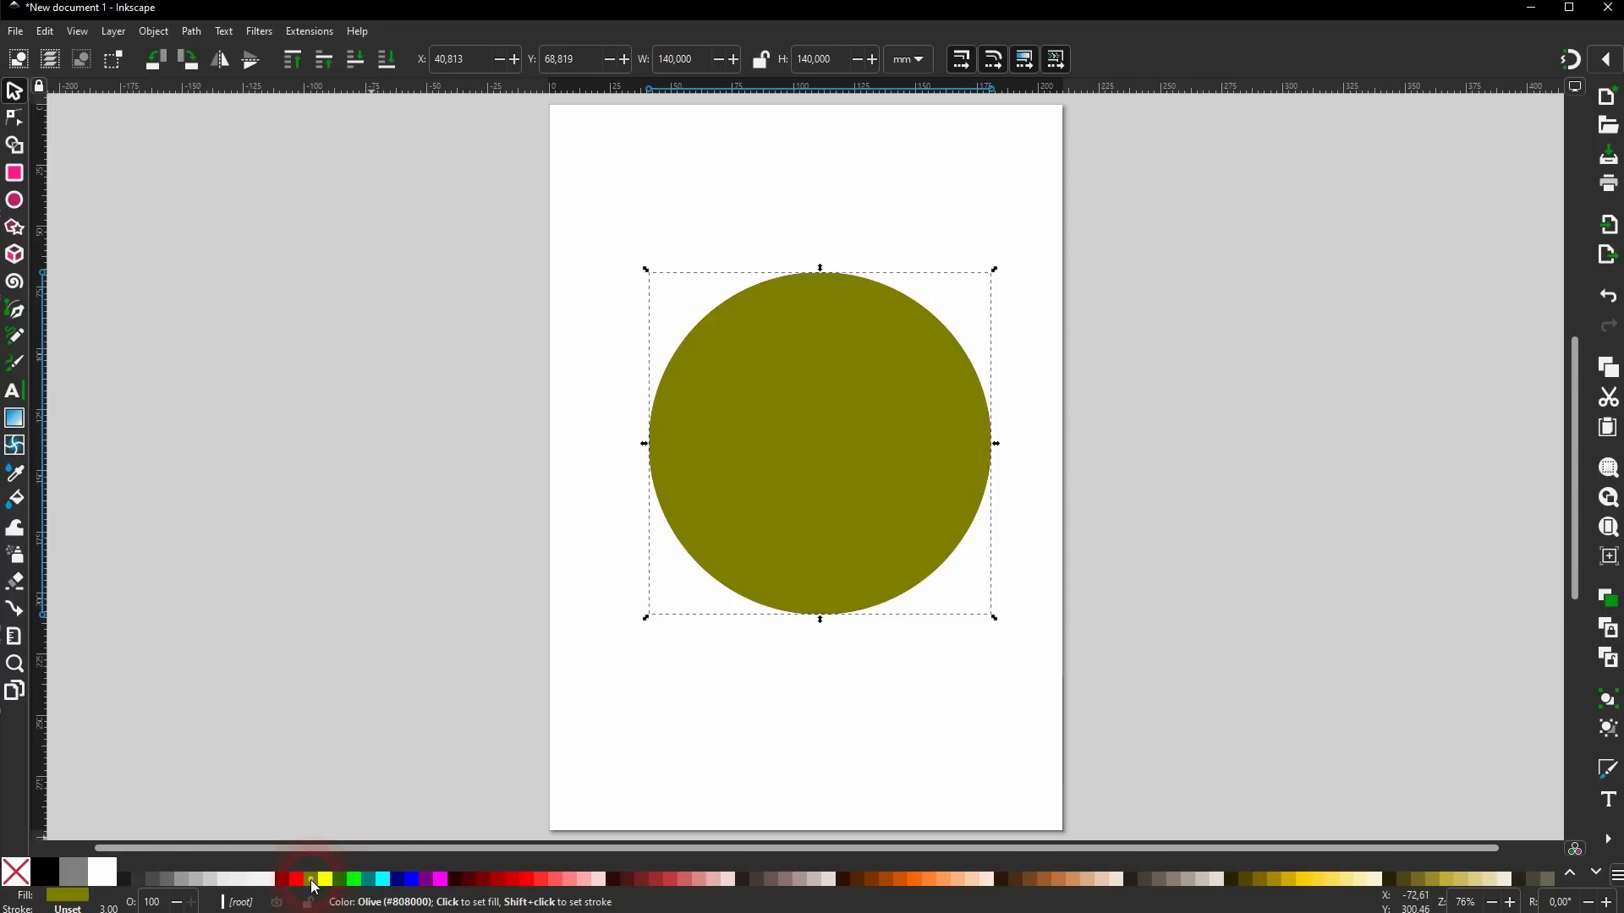
click(326, 881)
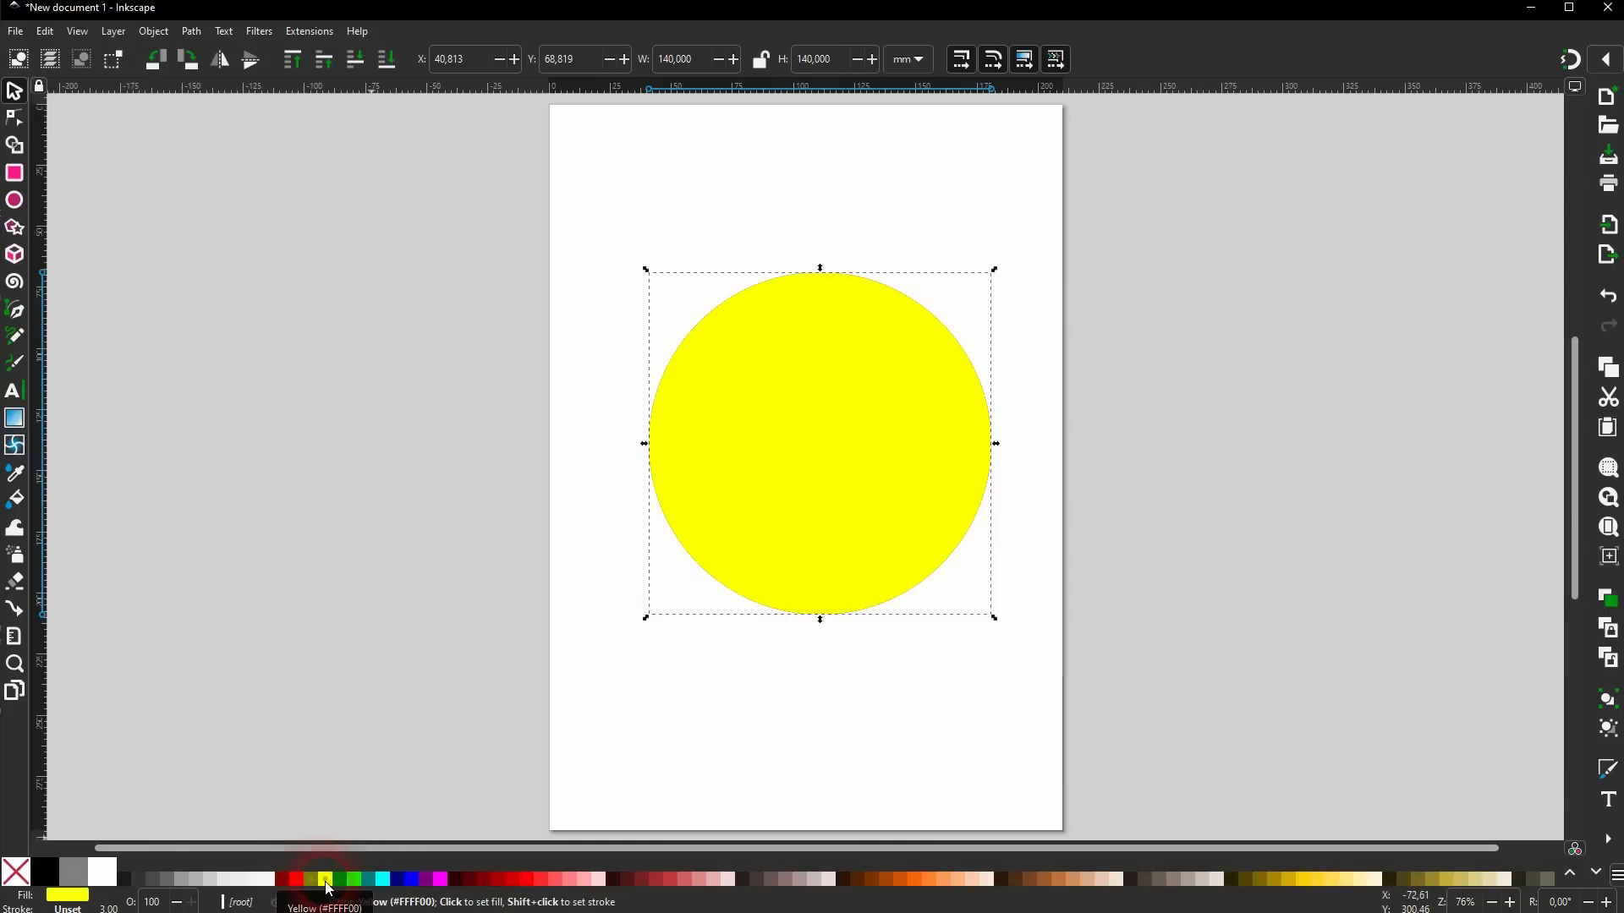
click(344, 880)
click(354, 881)
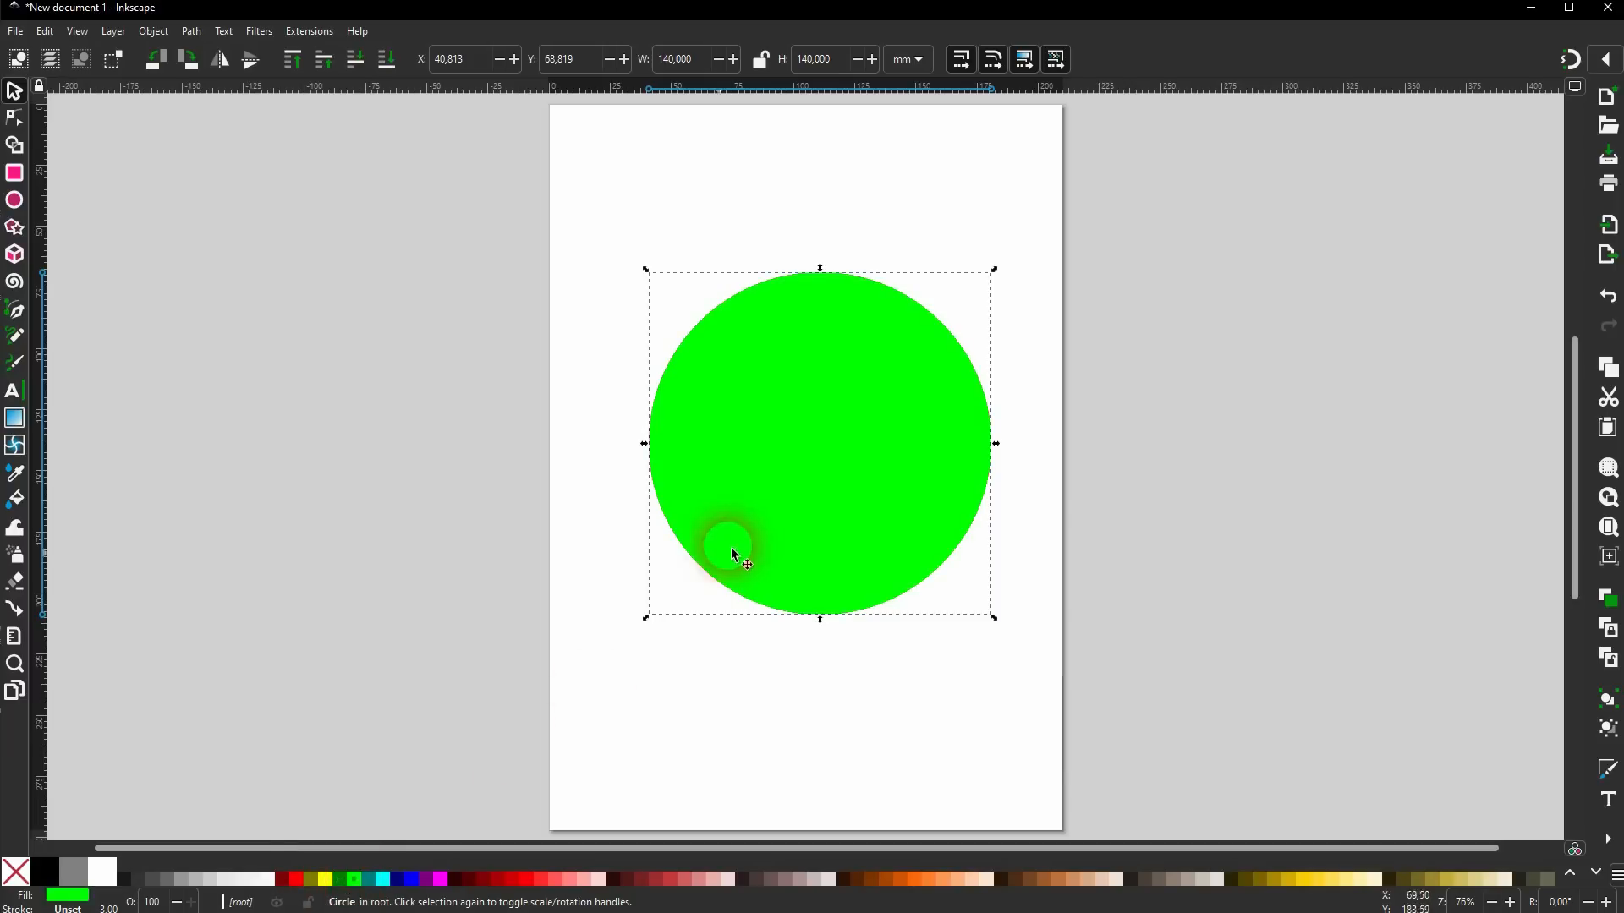
key(ctrl+d)
click(371, 880)
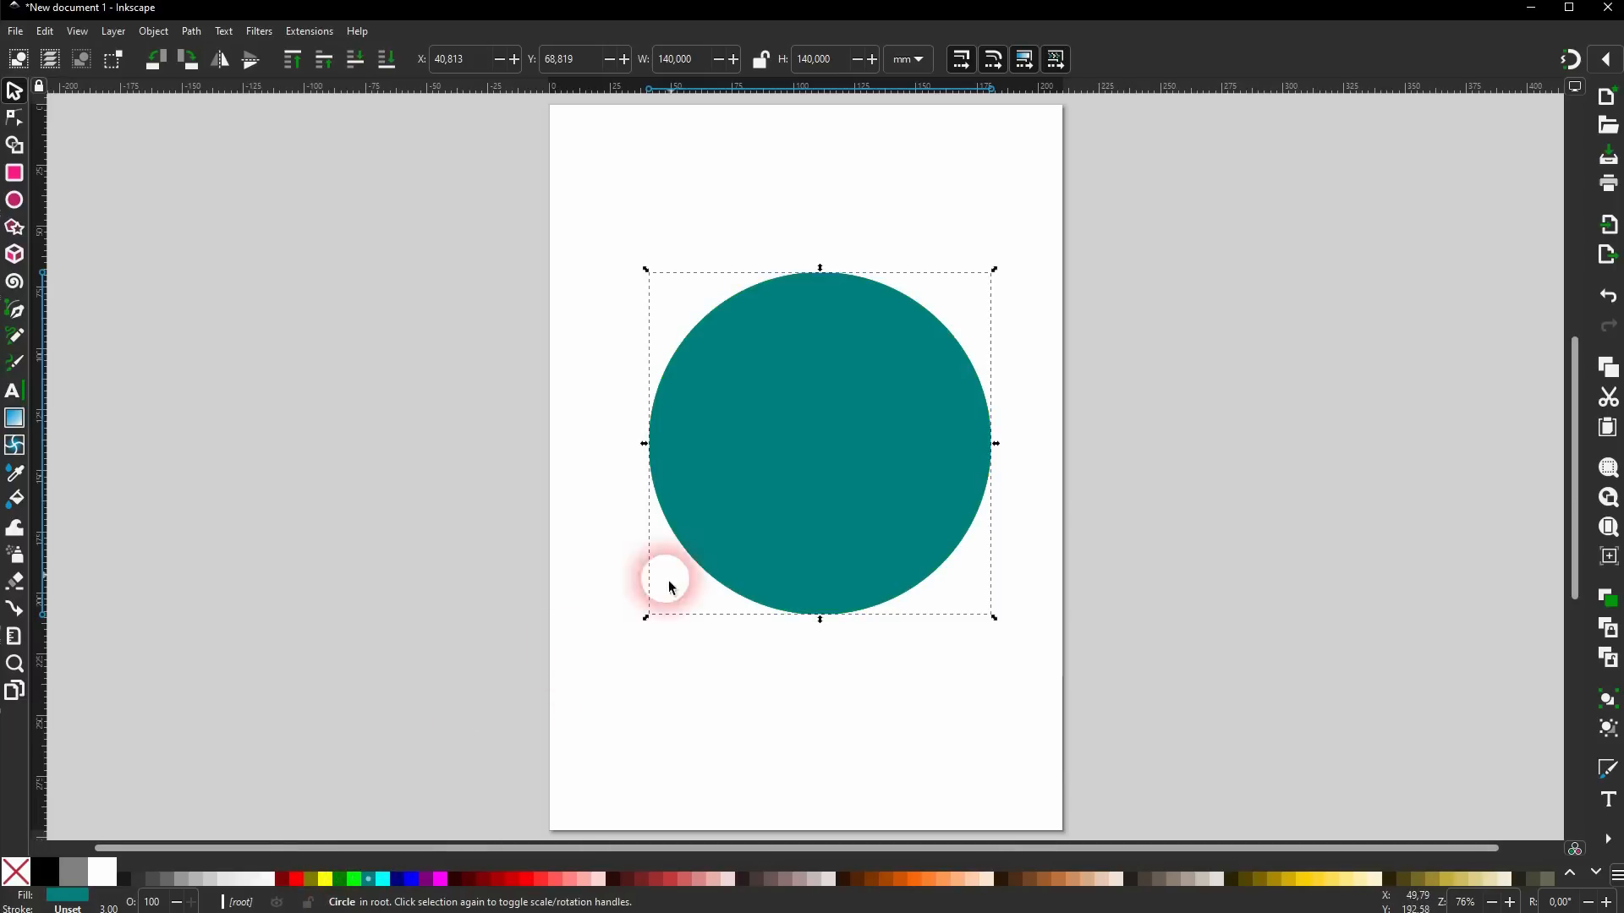
Move the teal, lime green and dark green circles apart to check the stacked copies, and undo the moves.
drag(760, 513, 522, 531)
click(972, 533)
drag(972, 533, 1176, 669)
drag(880, 428, 1036, 298)
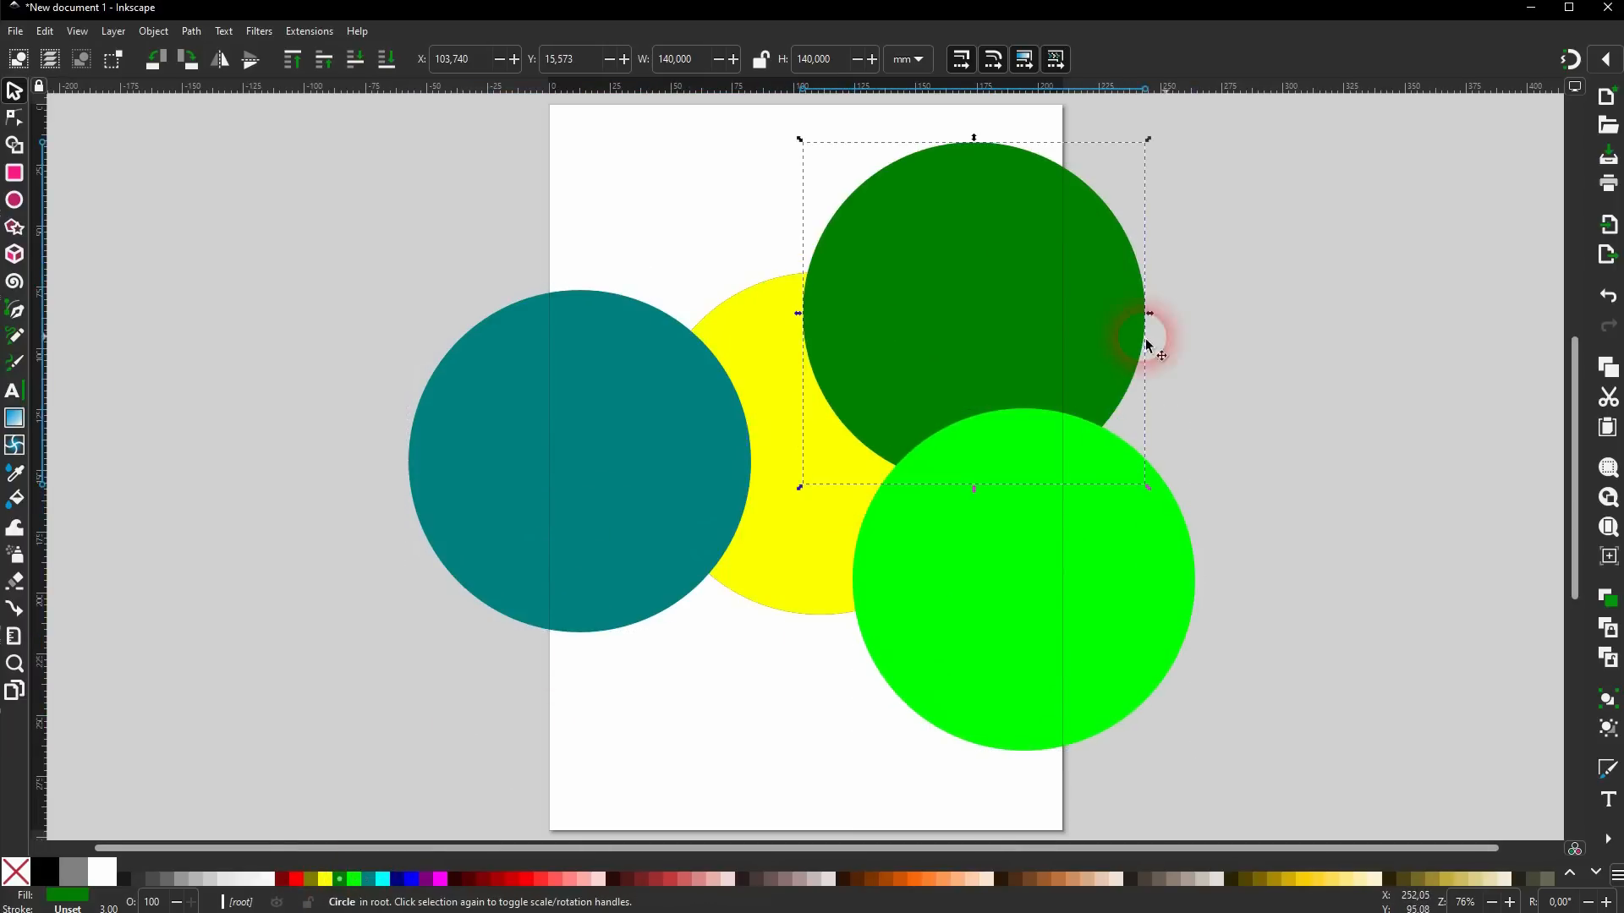
key(ctrl+z)
key(ctrl+z)
key(ctrl+z)
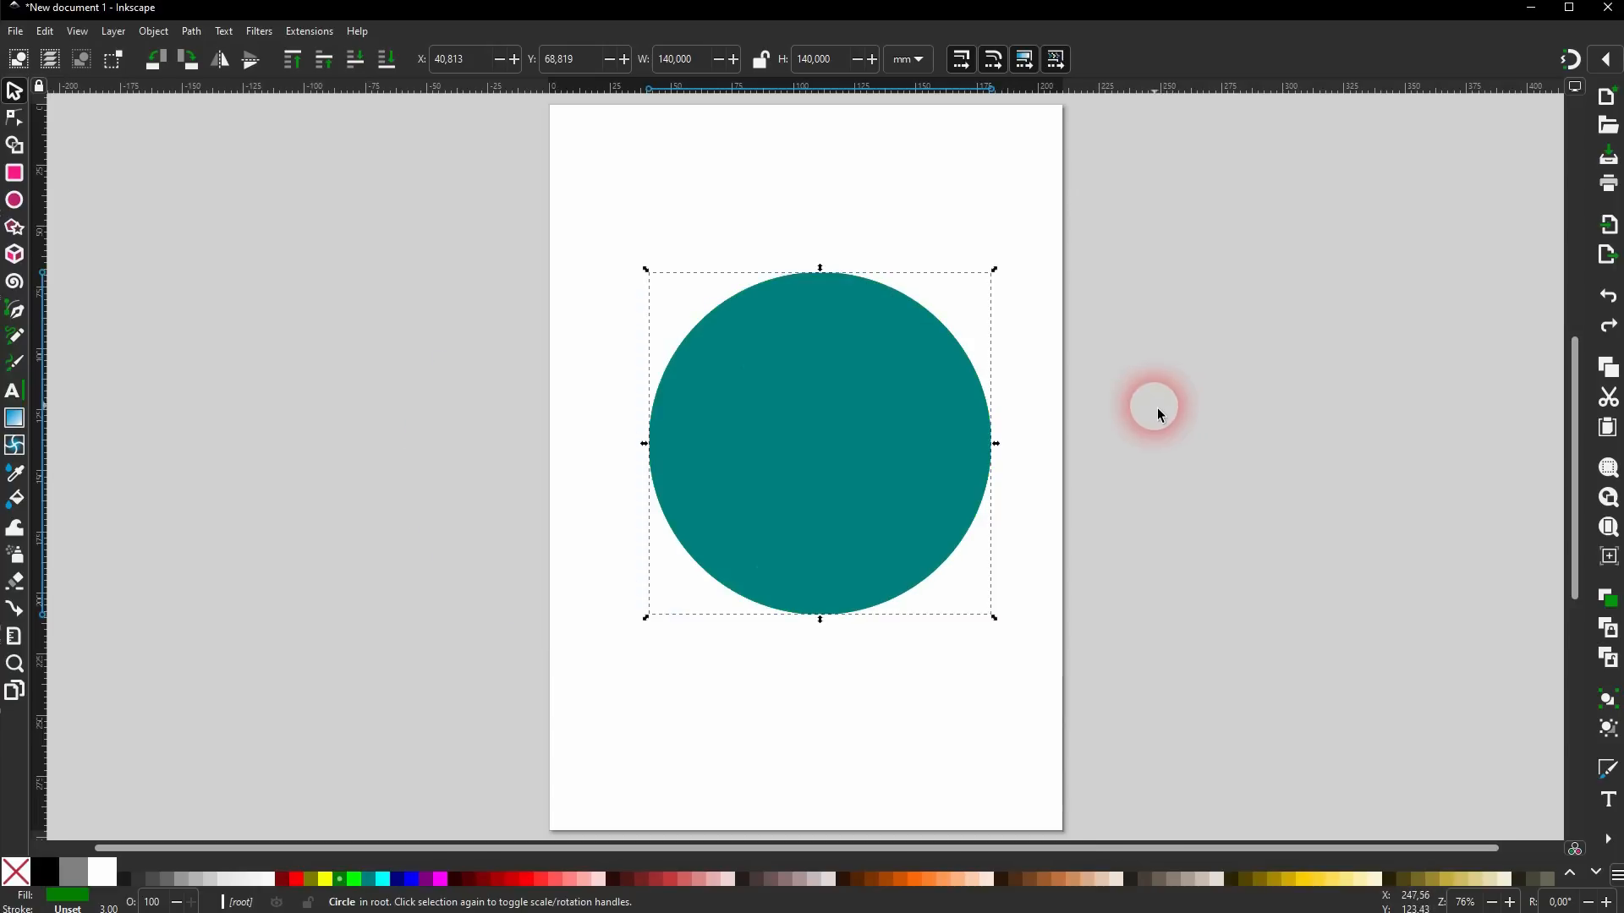
Turn the topmost teal circle into a pie slice starting at 0 and ending at about 65 degrees.
click(1199, 428)
click(871, 459)
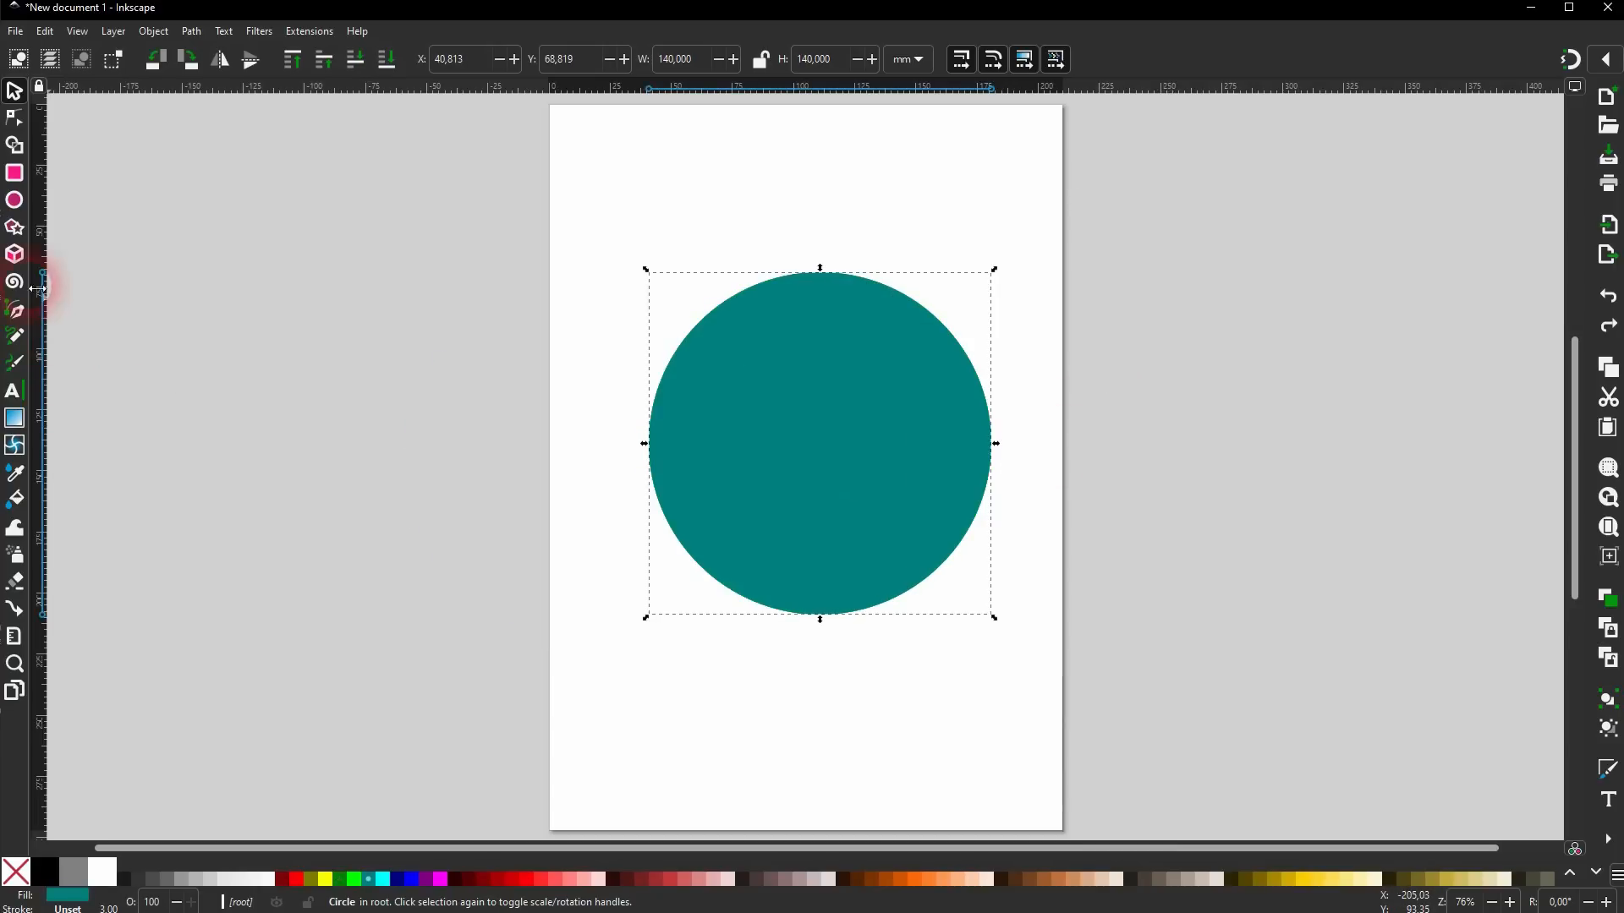
click(15, 203)
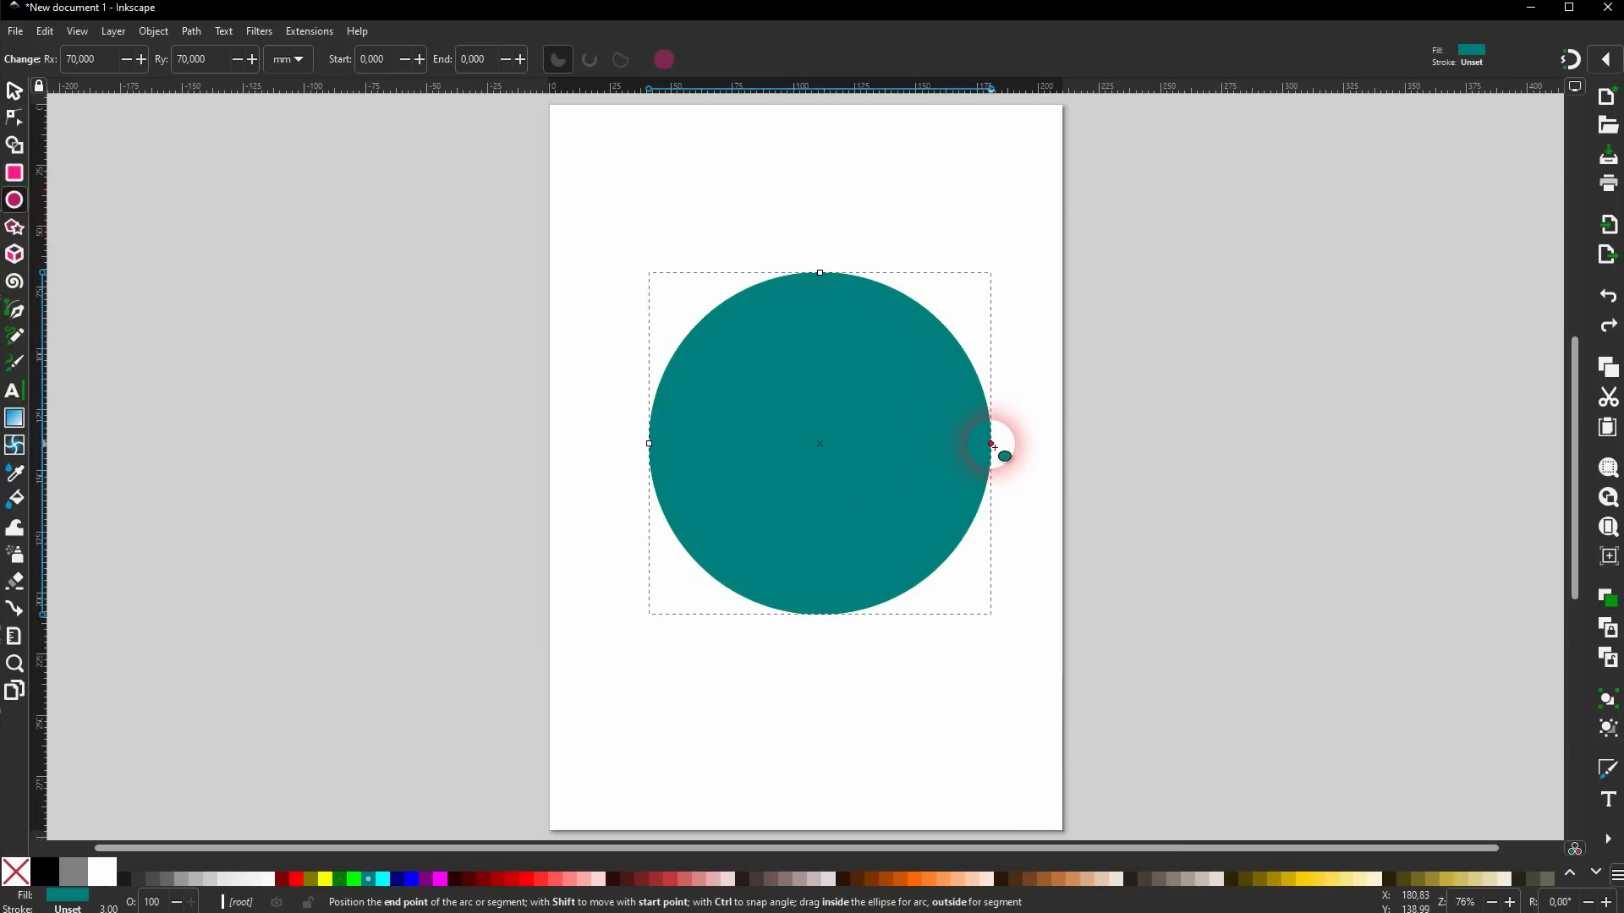
drag(996, 448, 895, 602)
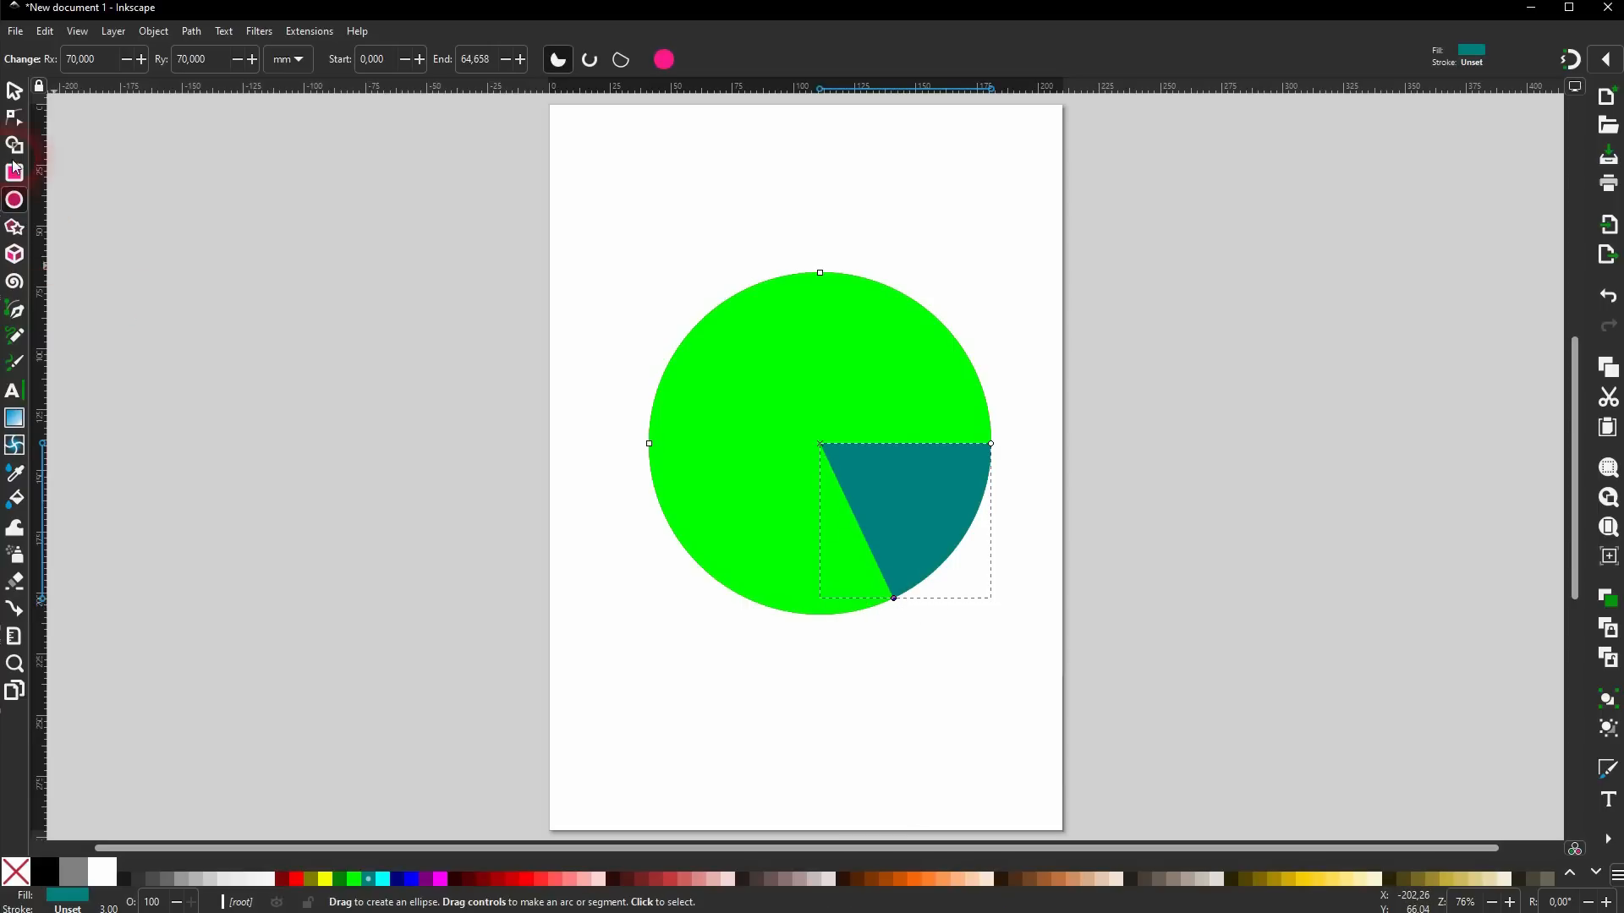
click(15, 93)
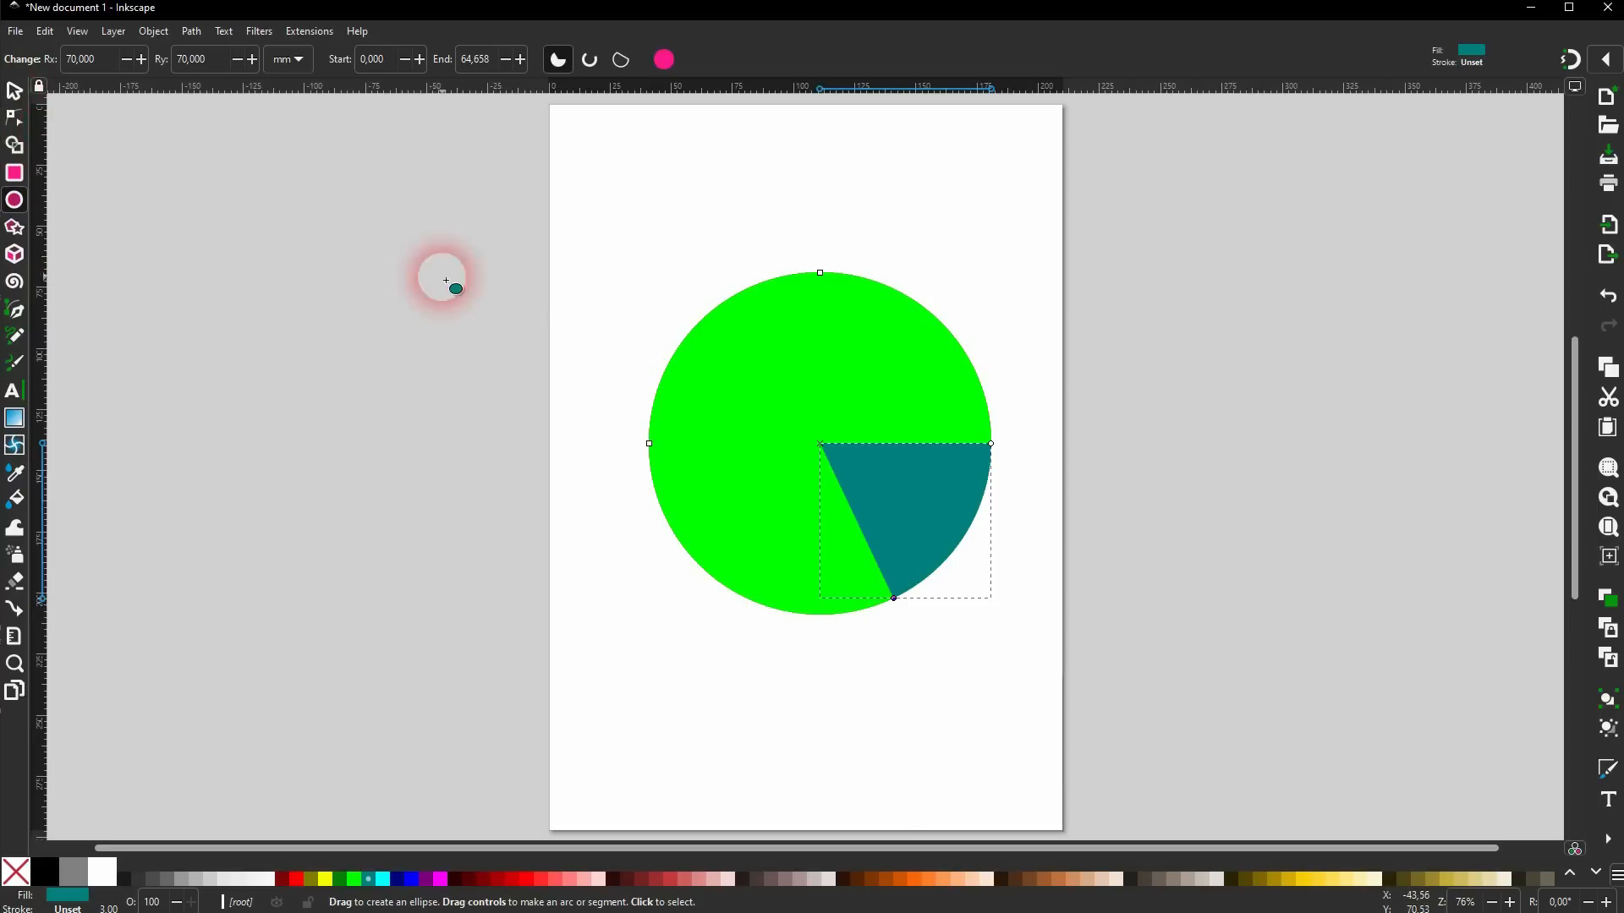
Turn the lime green circle into a pie slice from 0 to about 98 degrees.
click(819, 369)
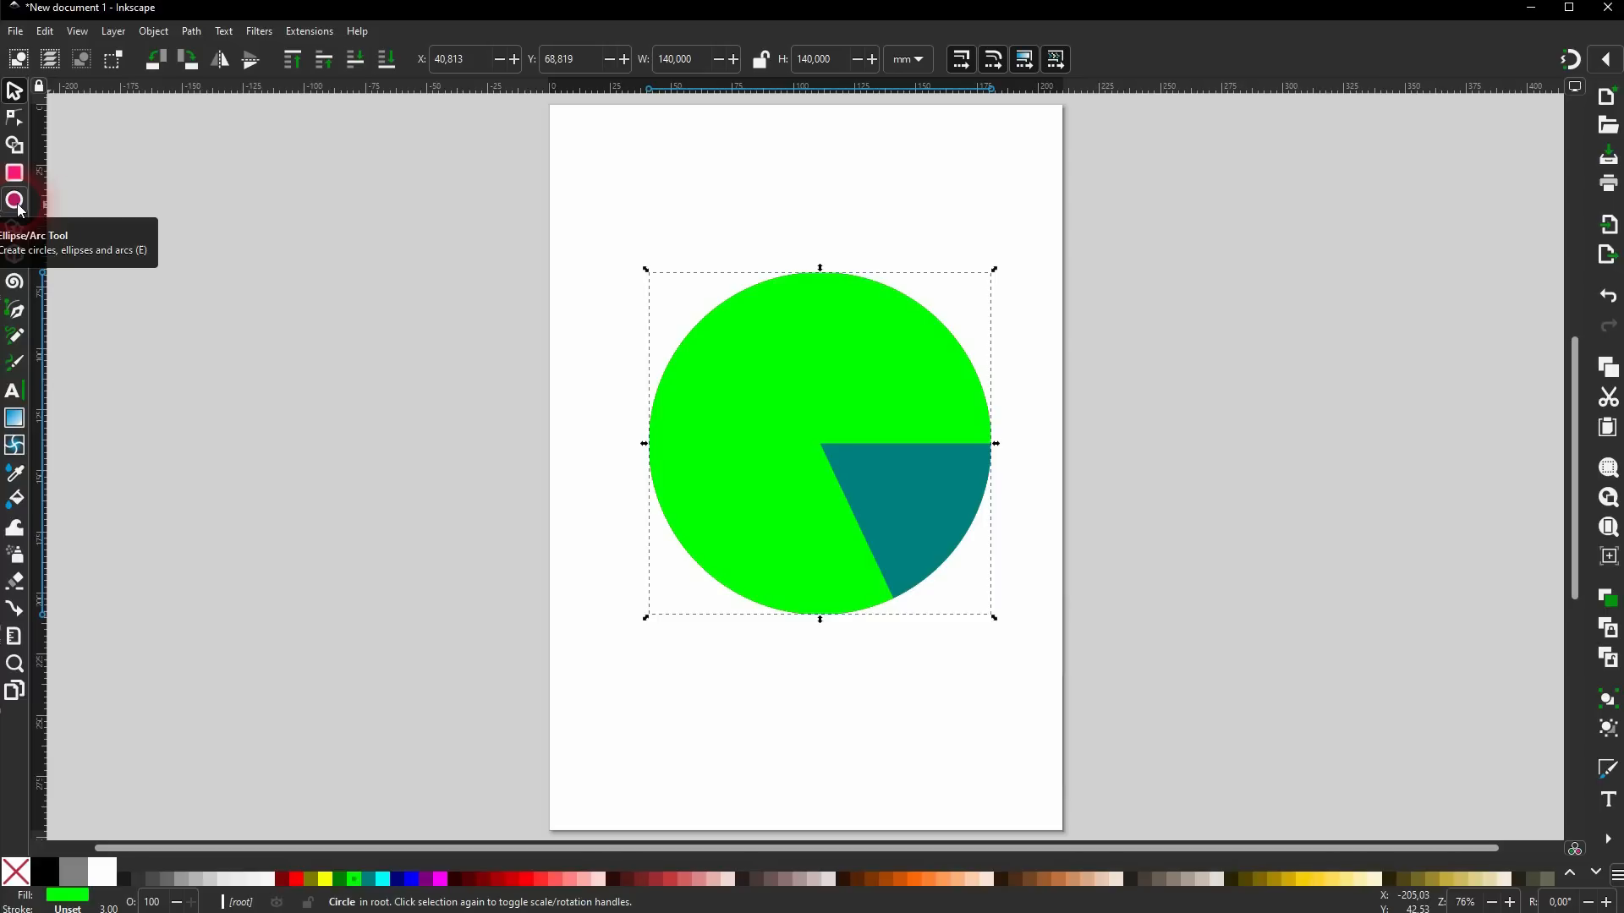
key(e)
drag(996, 445, 787, 660)
key(s)
Turn the dark green circle into a pie slice from 0 to about 163 degrees.
click(894, 389)
key(e)
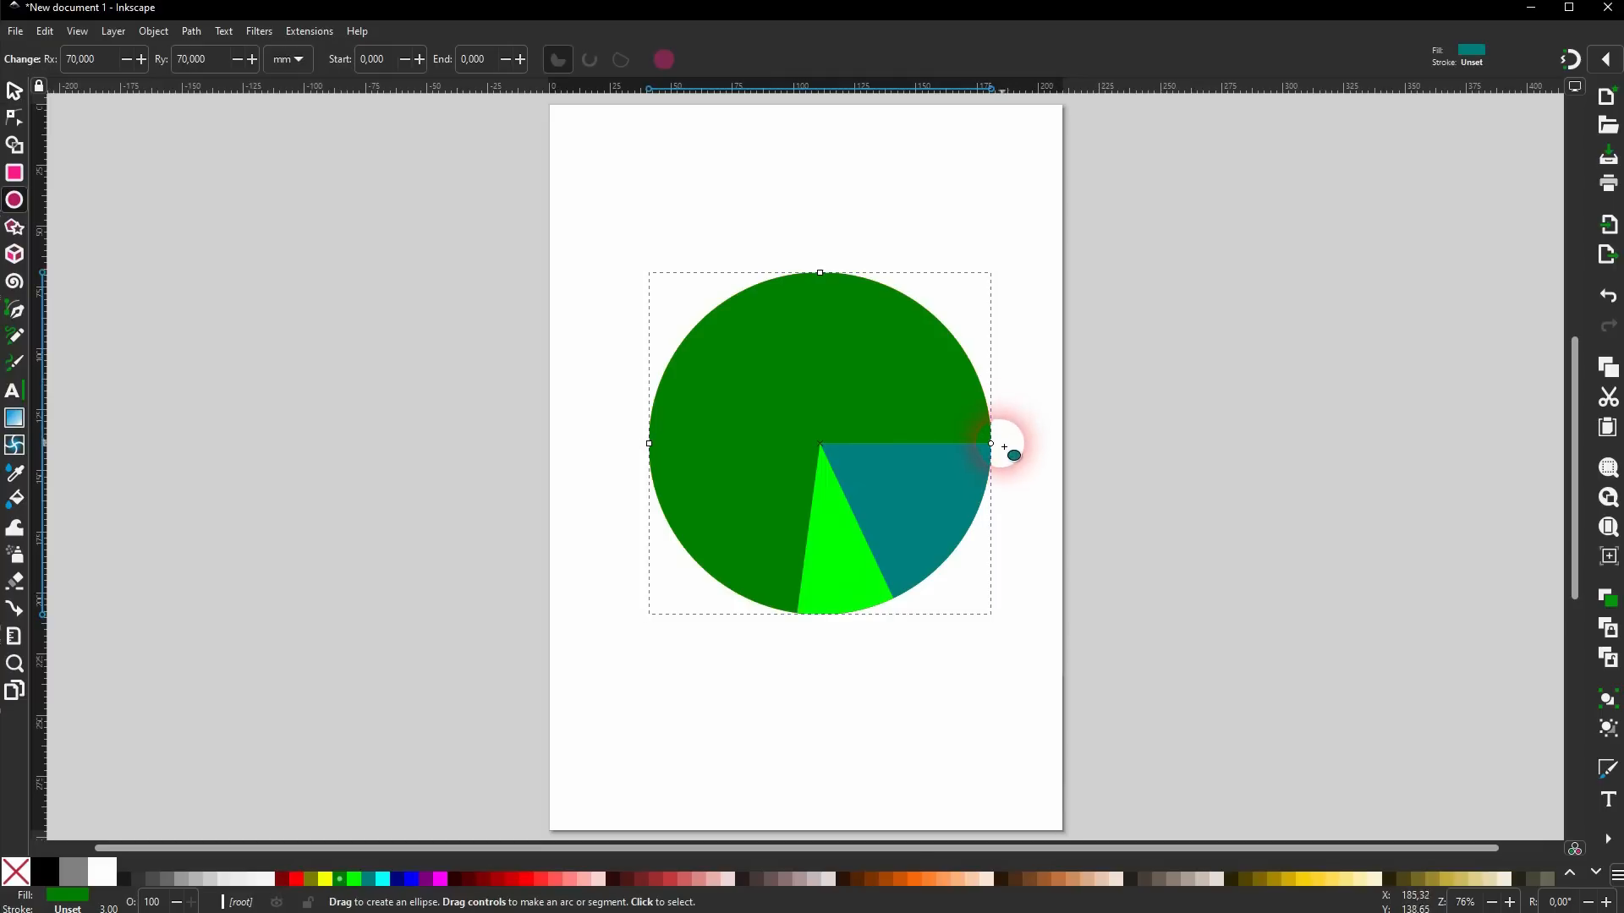
drag(993, 443, 558, 530)
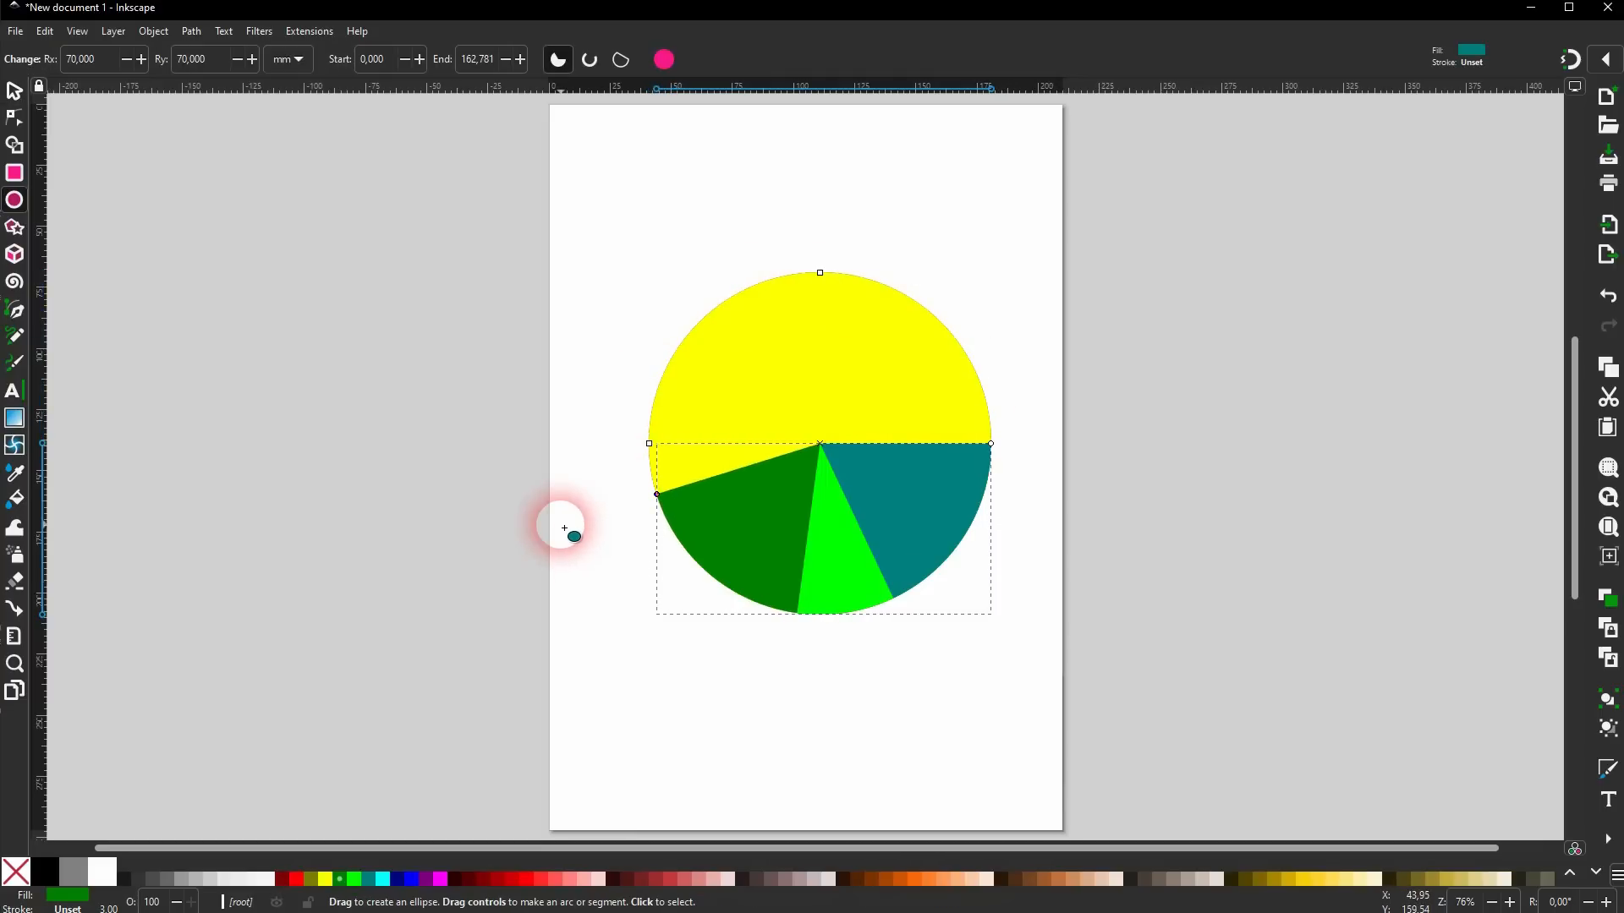
key(s)
Turn the yellow circle into a pie slice ending in the chart's upper-left part, exposing the olive circle beneath.
click(872, 385)
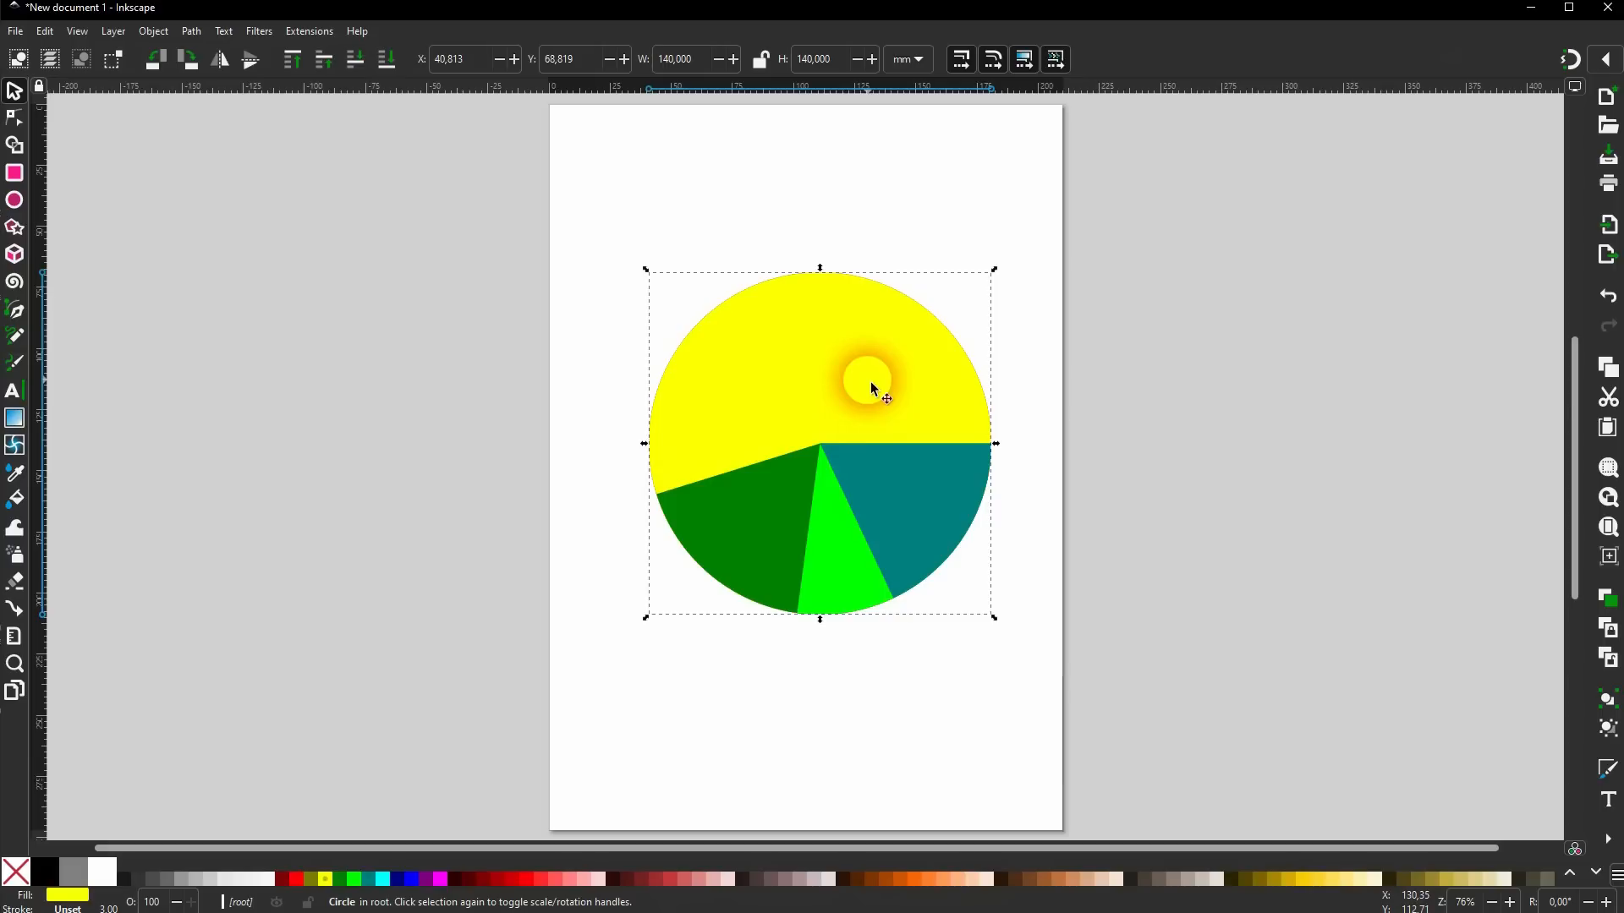
key(e)
drag(993, 448, 718, 225)
key(s)
Turn the olive circle into a pie slice ending in the chart's upper-right part, exposing a red wedge, and clear the selection.
click(814, 316)
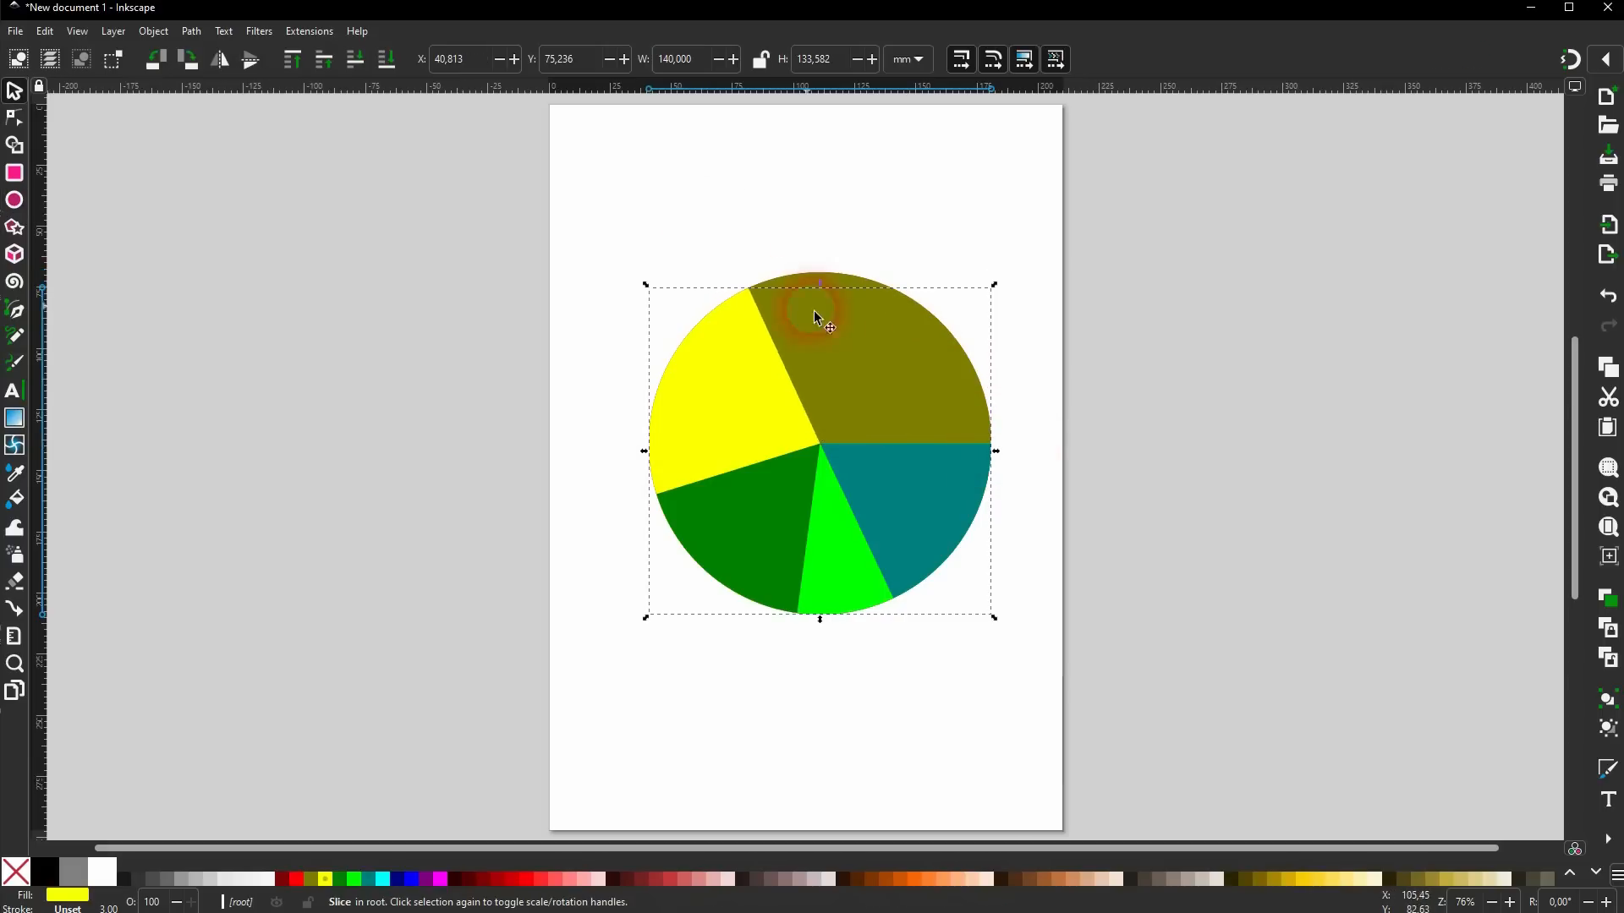
key(e)
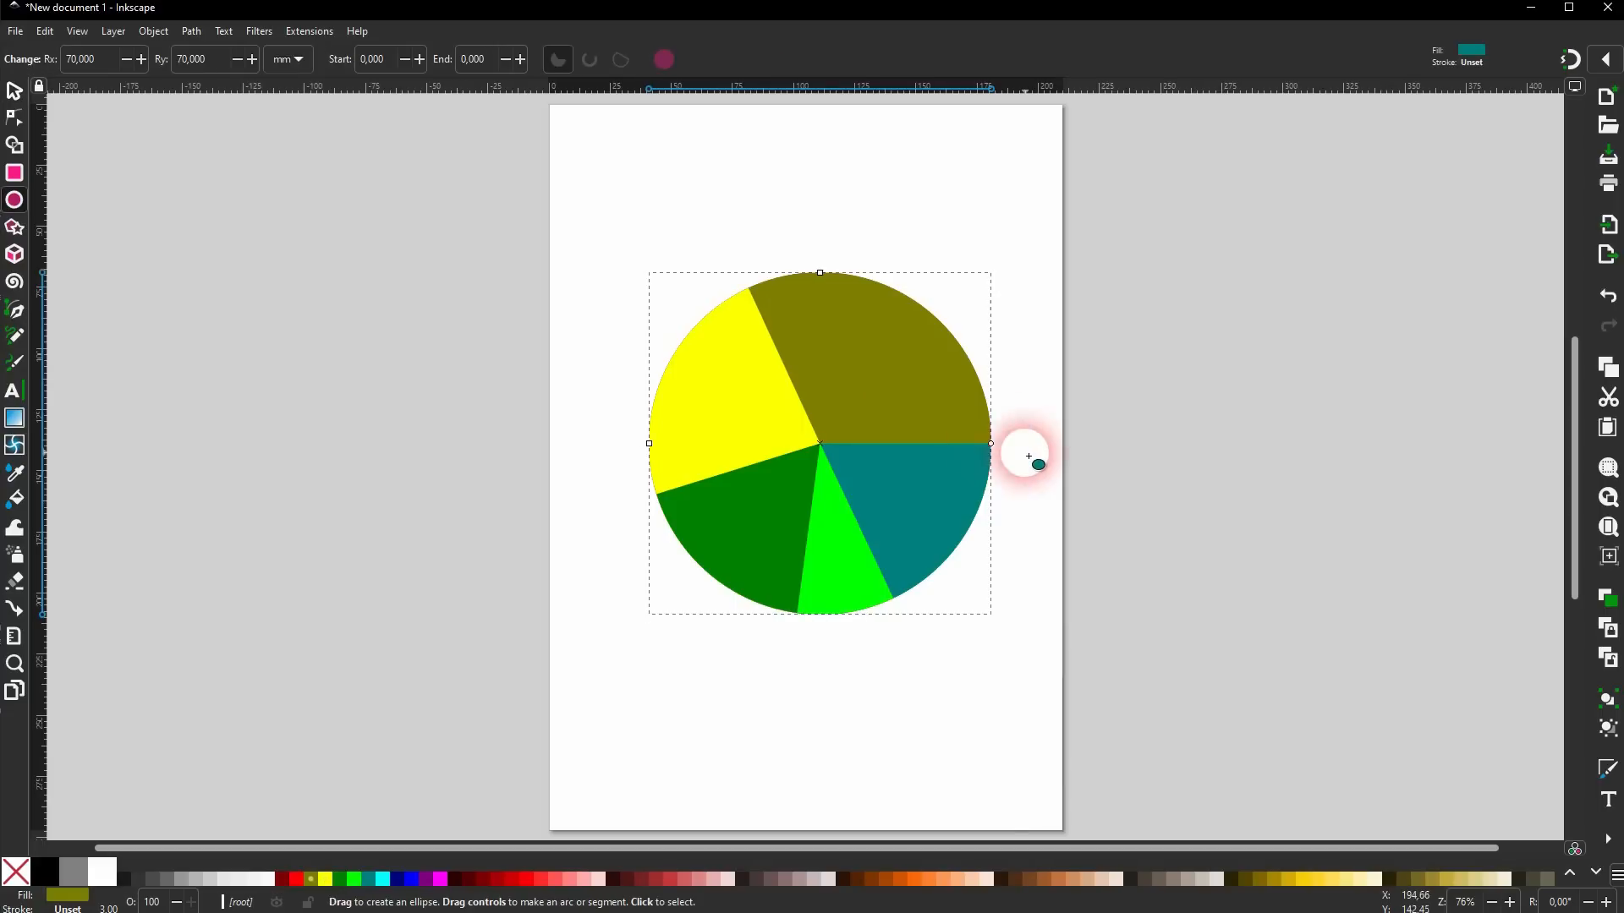
drag(998, 449, 931, 313)
click(13, 90)
click(372, 489)
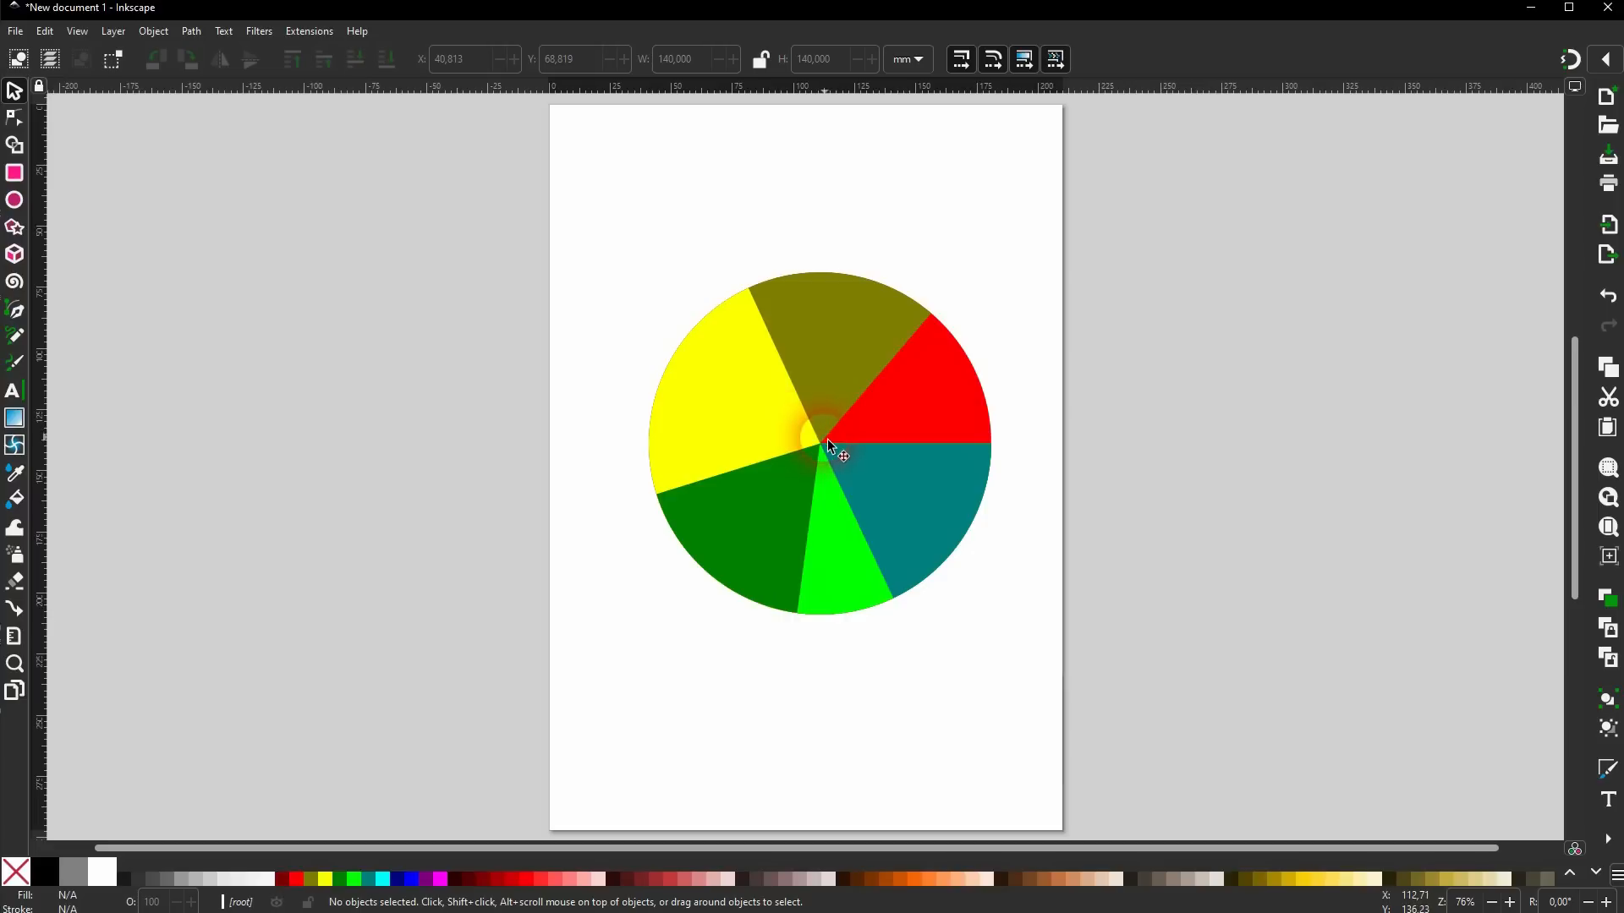
Set the teal slice's end angle to 60 degrees.
click(892, 499)
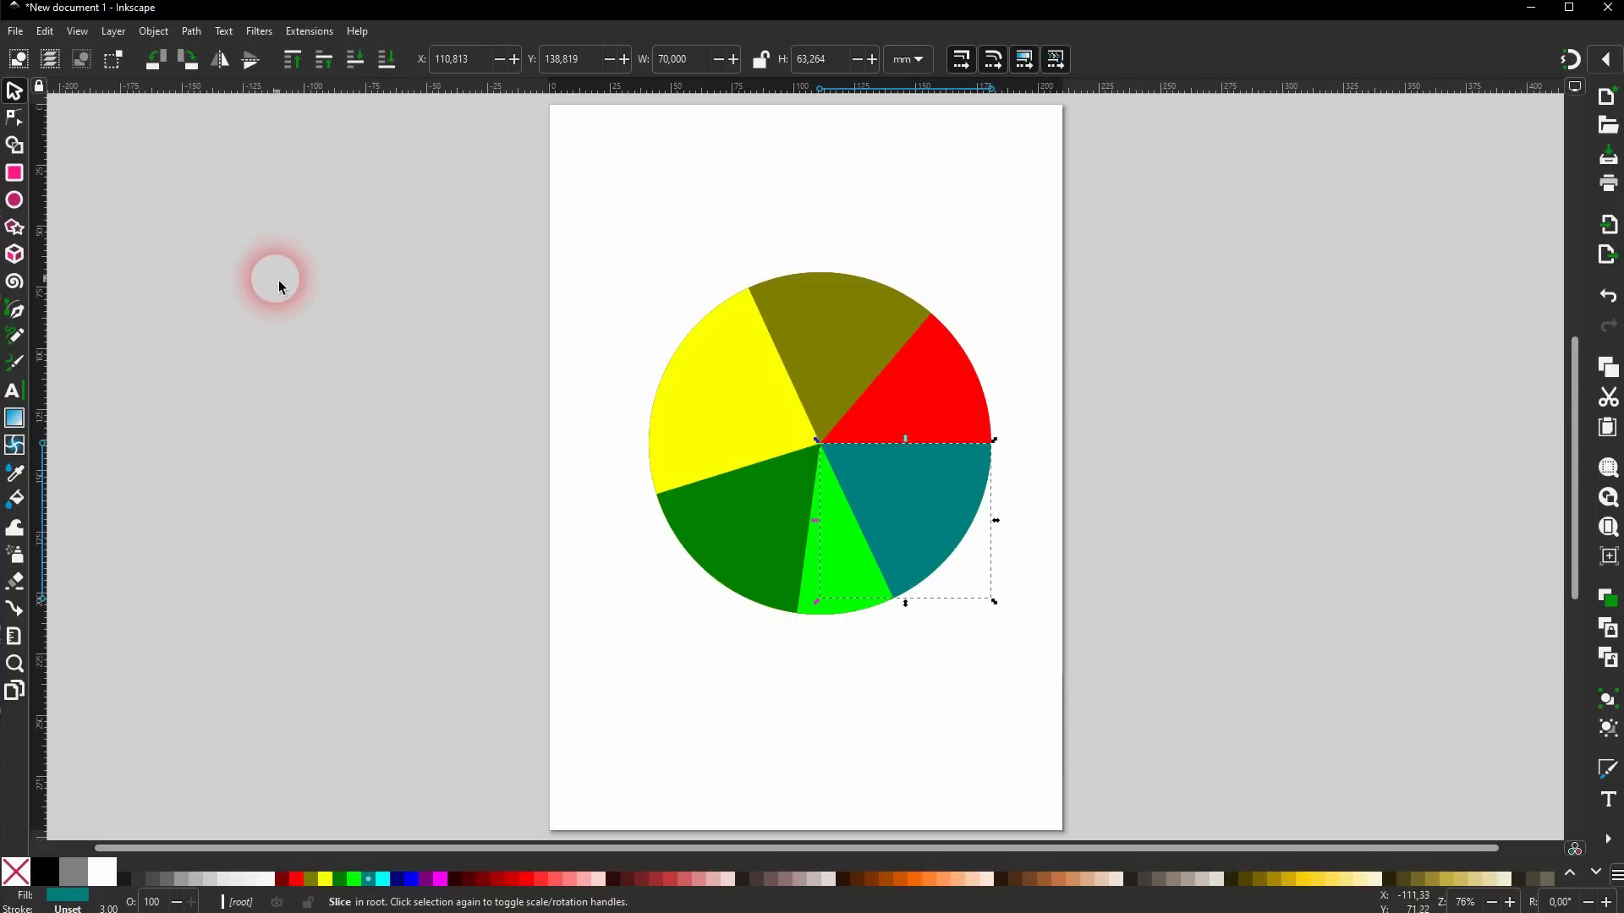
click(14, 199)
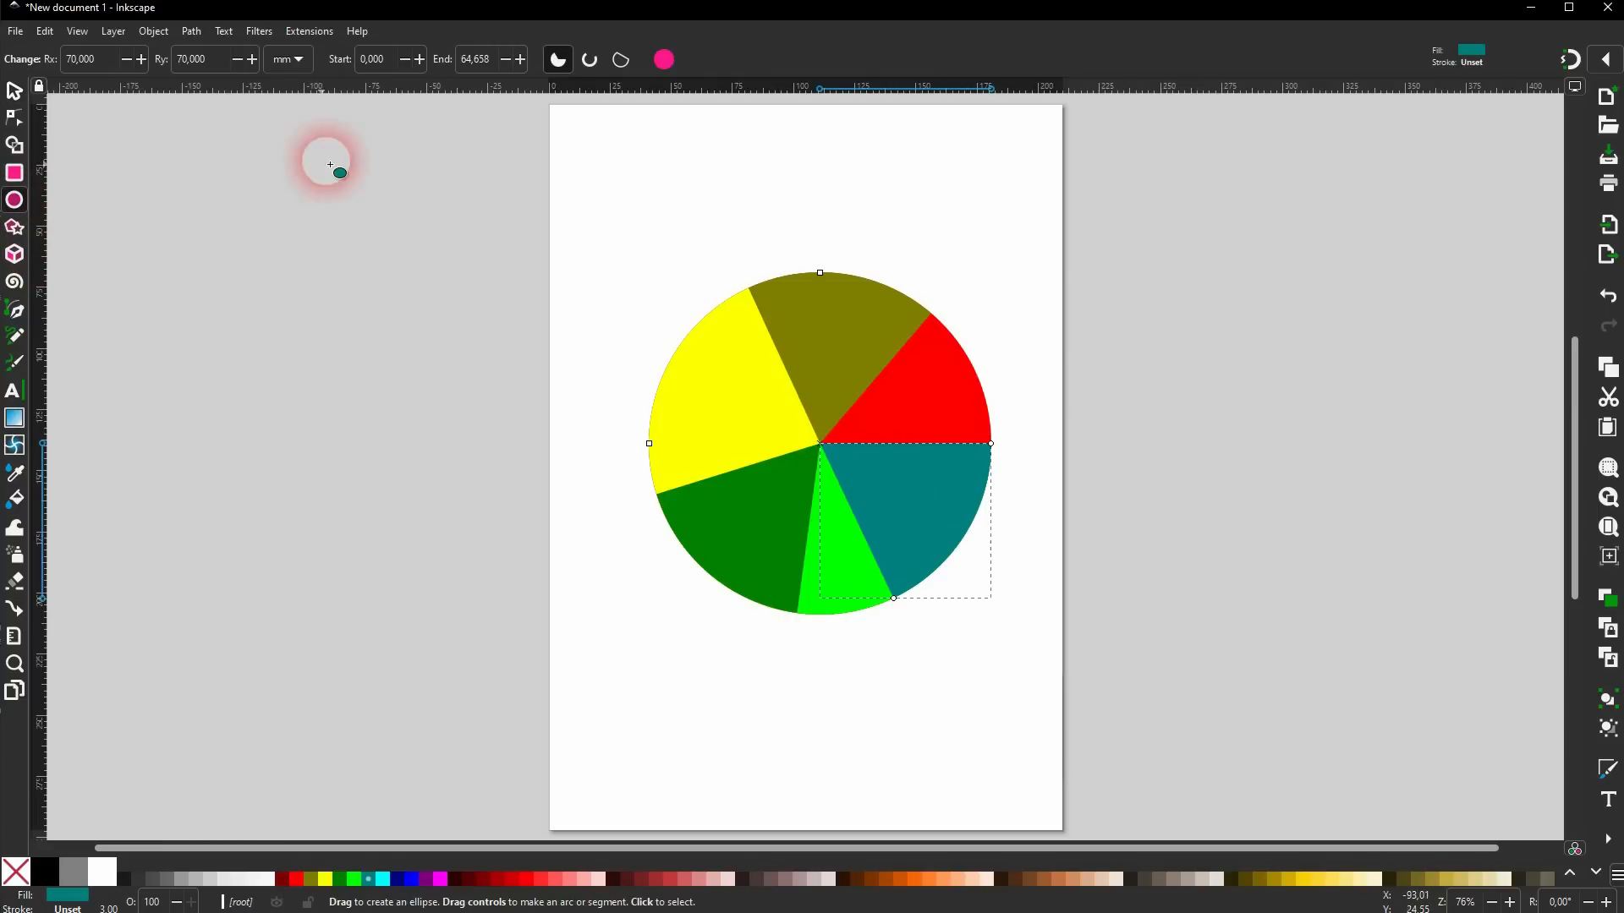
drag(495, 63, 450, 58)
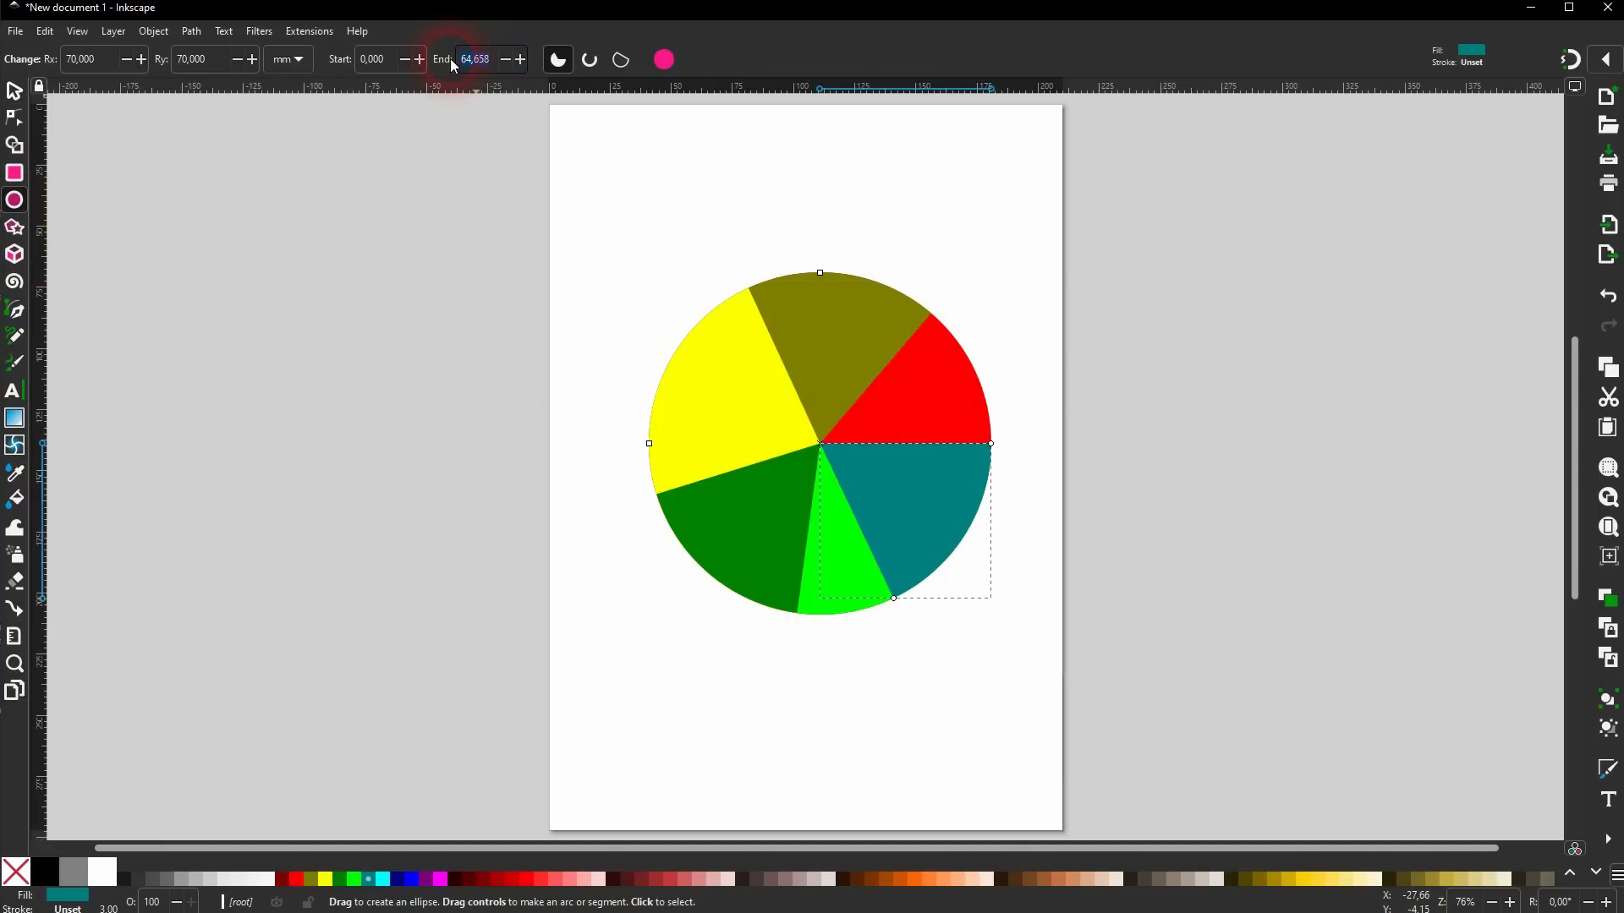
text(60)
key(Return)
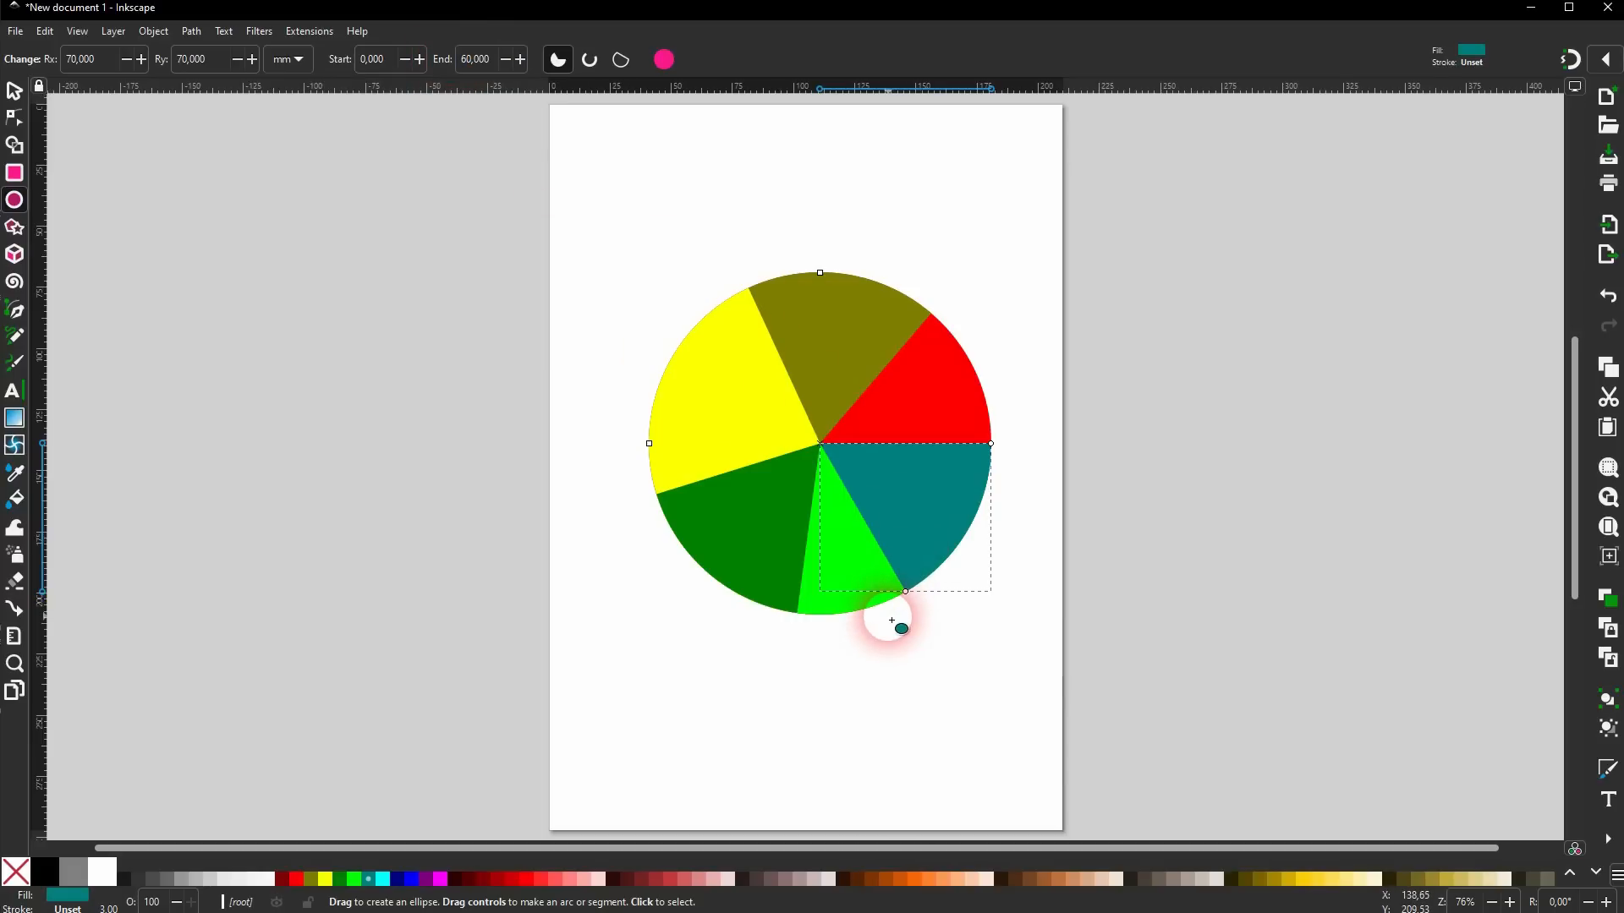
Set the lime green slice's end angle to 95 degrees.
key(s)
click(842, 615)
click(881, 687)
click(844, 592)
key(e)
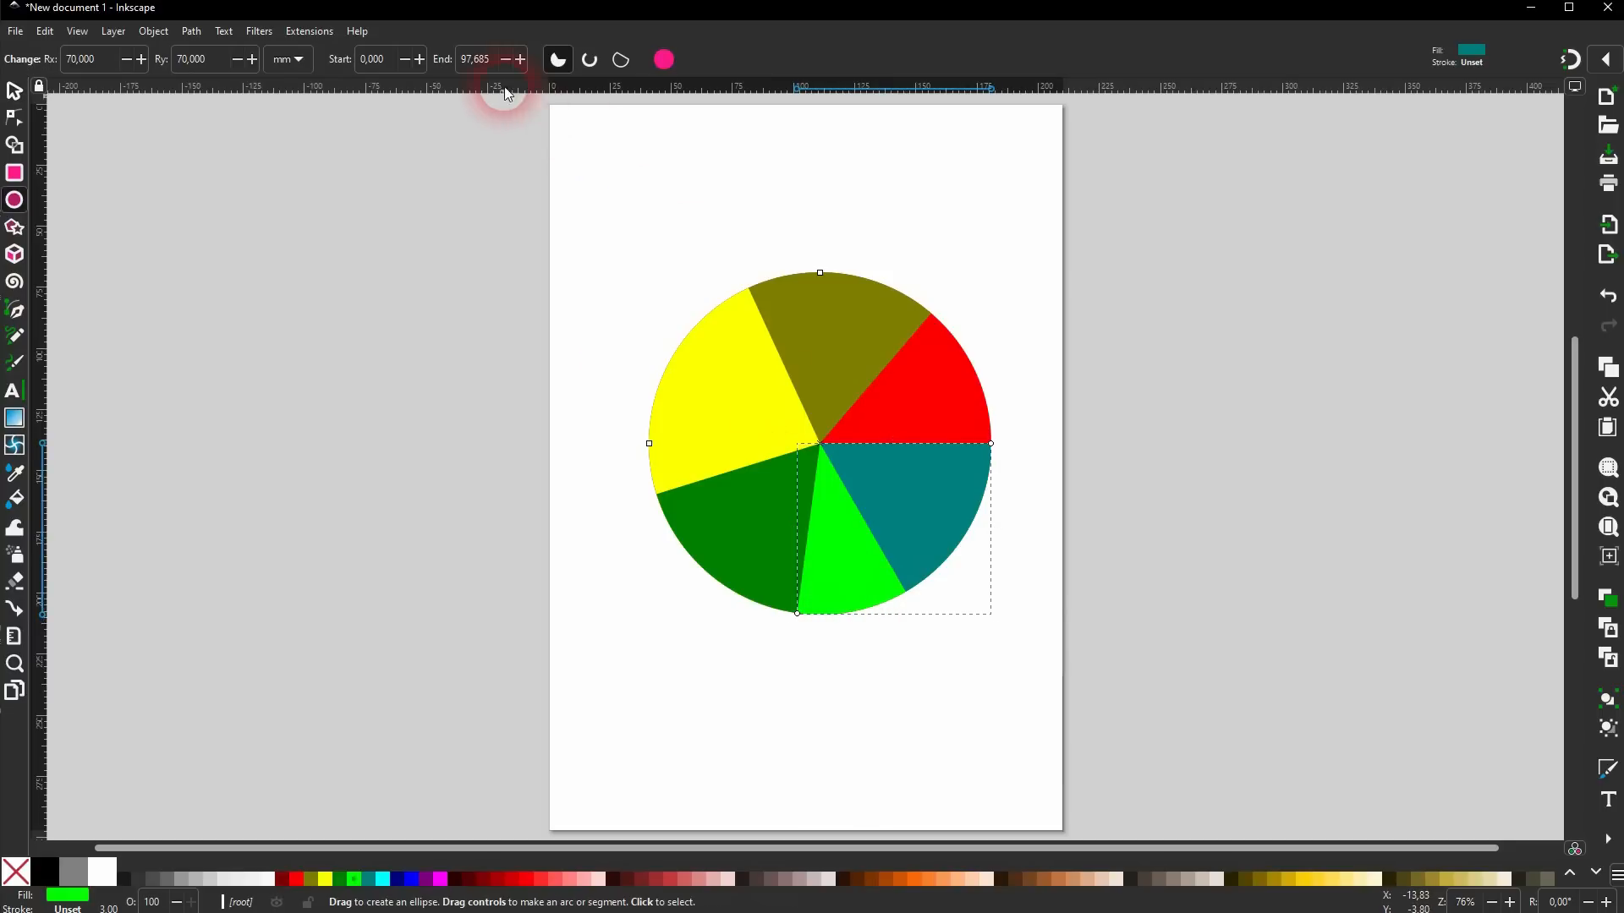
double_click(463, 61)
text(9)
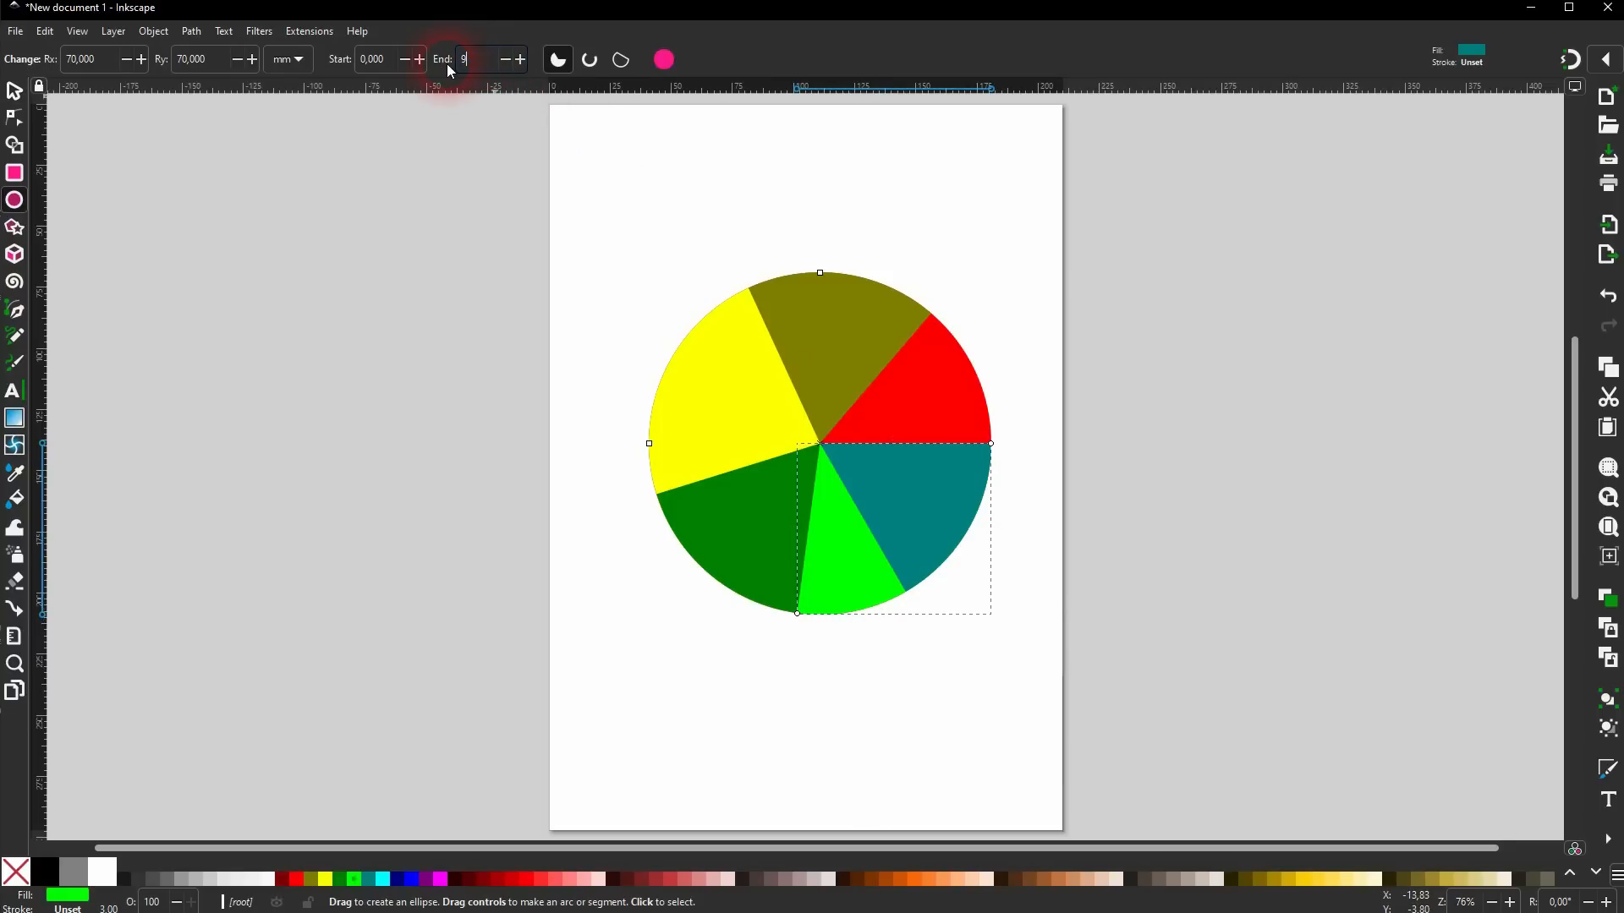
text(5)
key(Return)
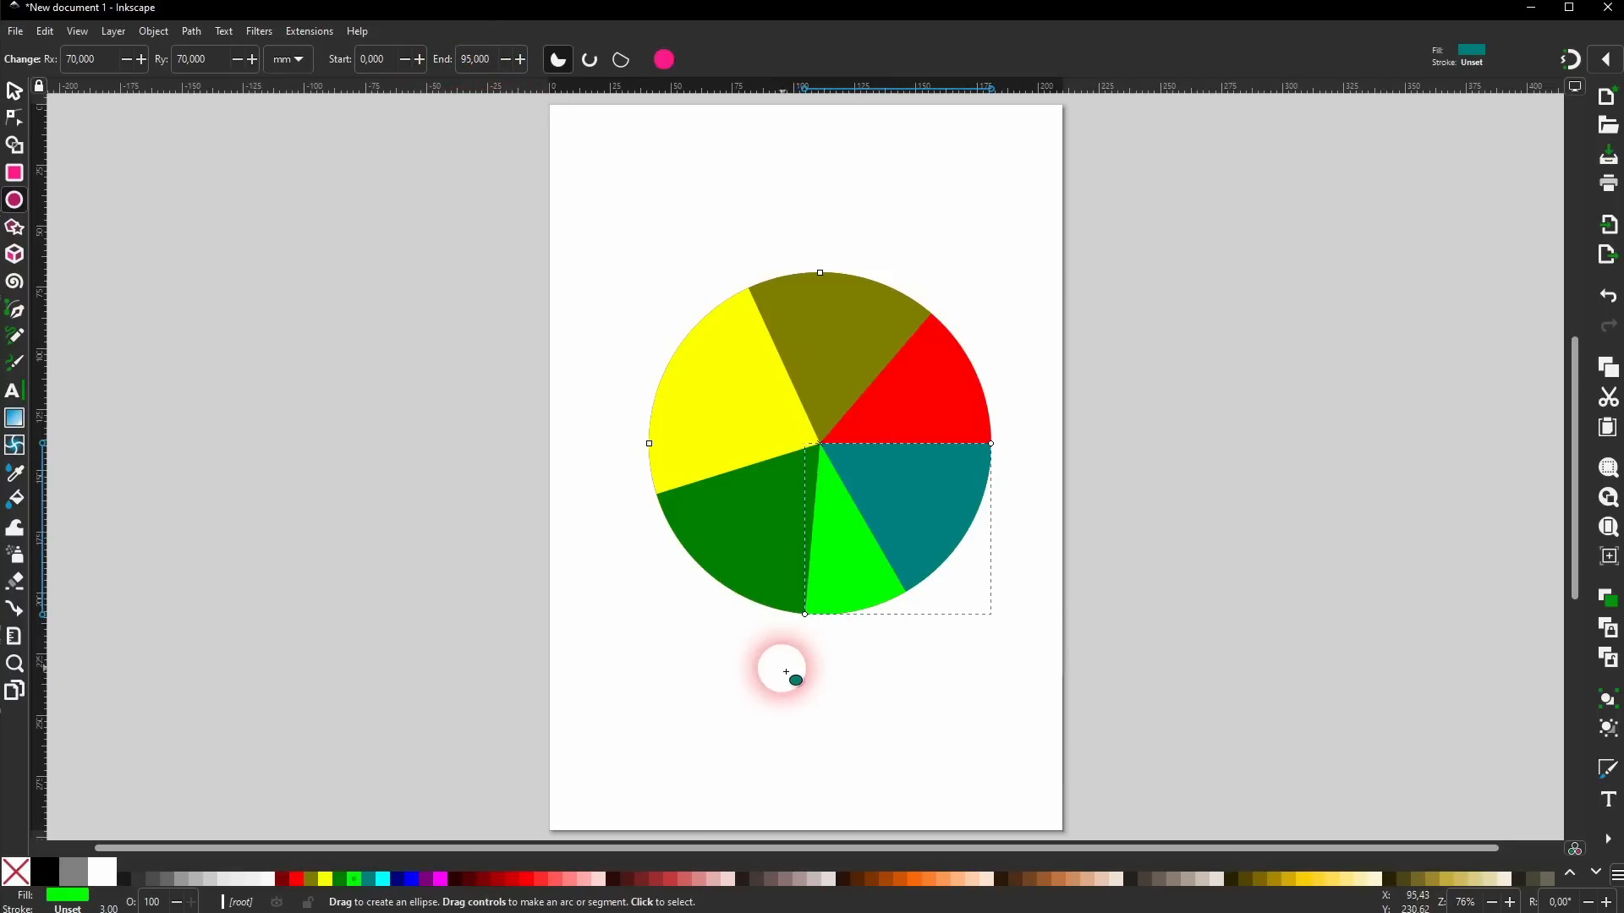
Select all six pieces of the pie chart and delete them.
click(14, 90)
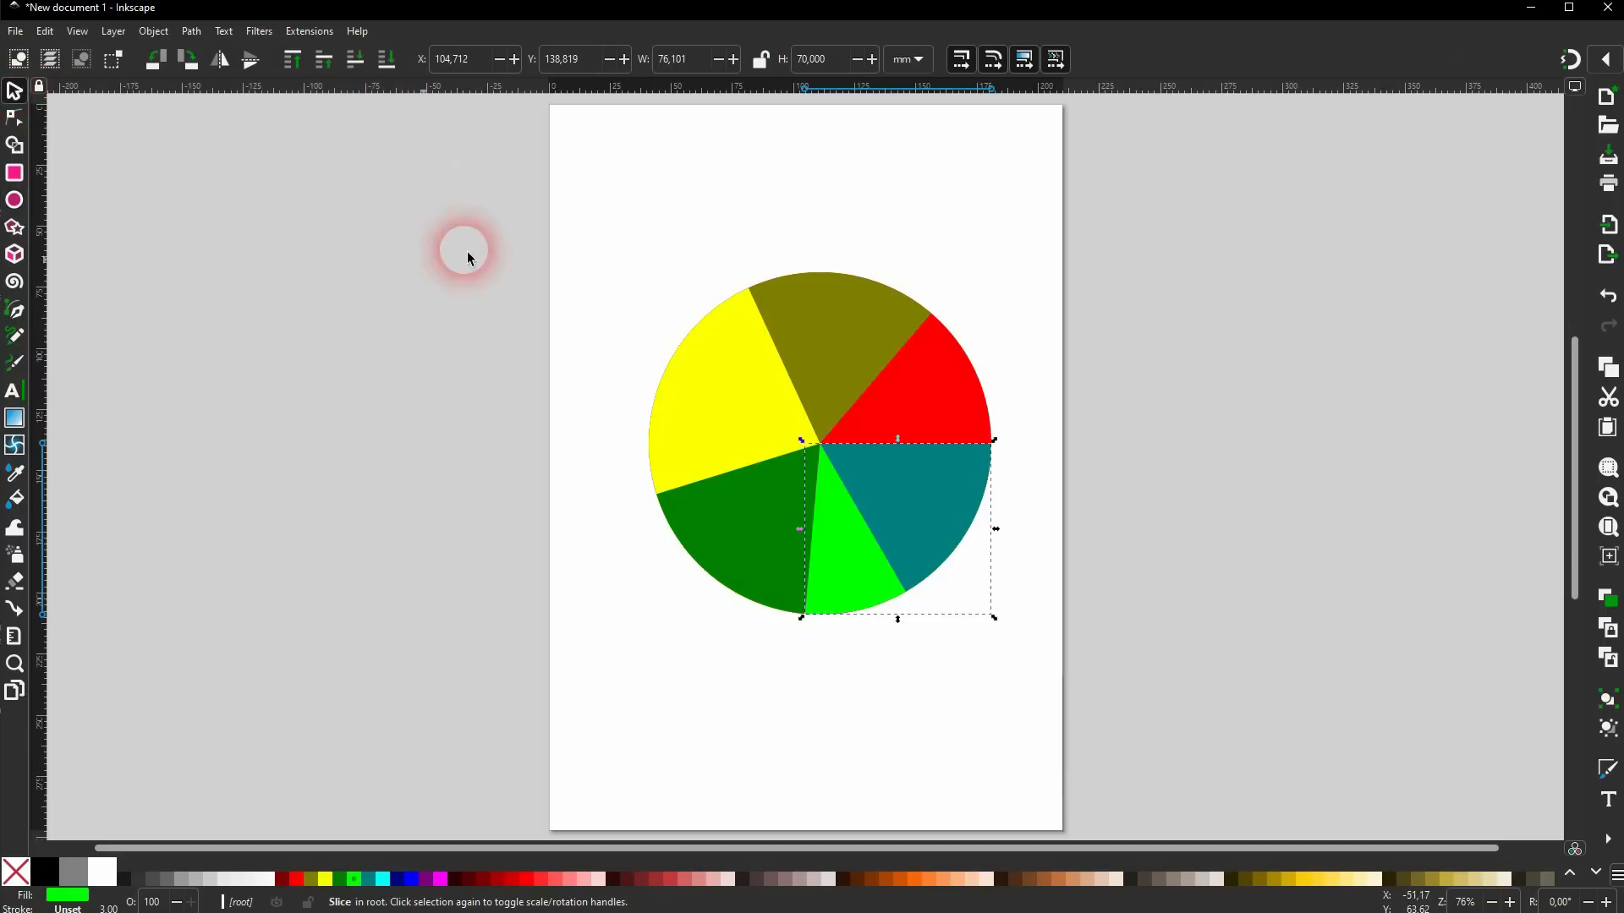
drag(535, 715, 1108, 249)
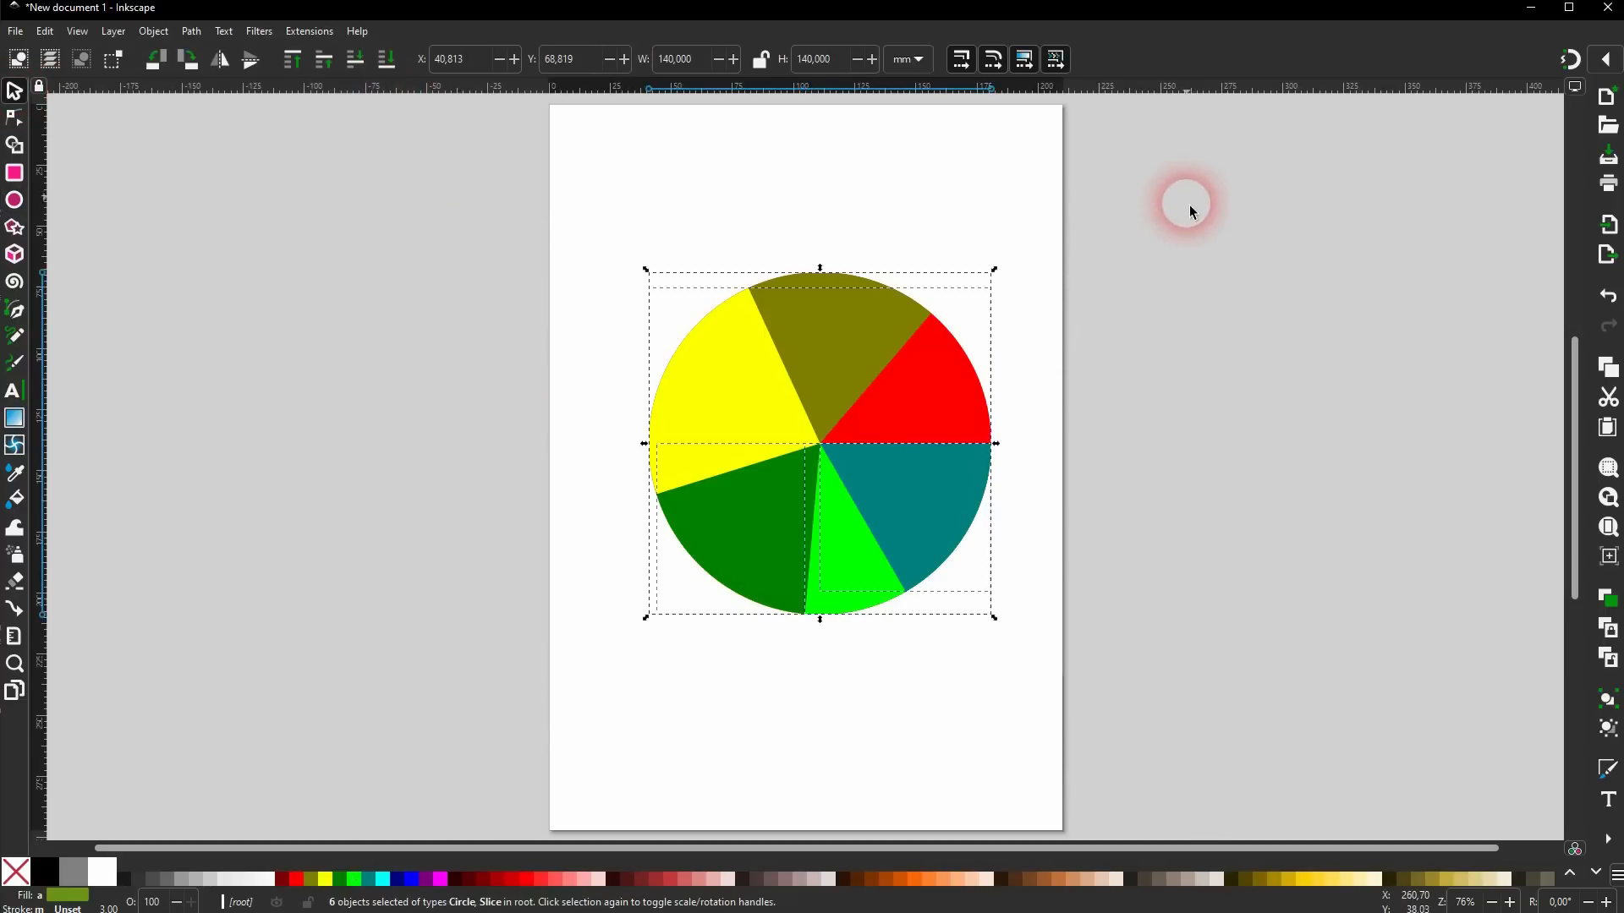
key(Delete)
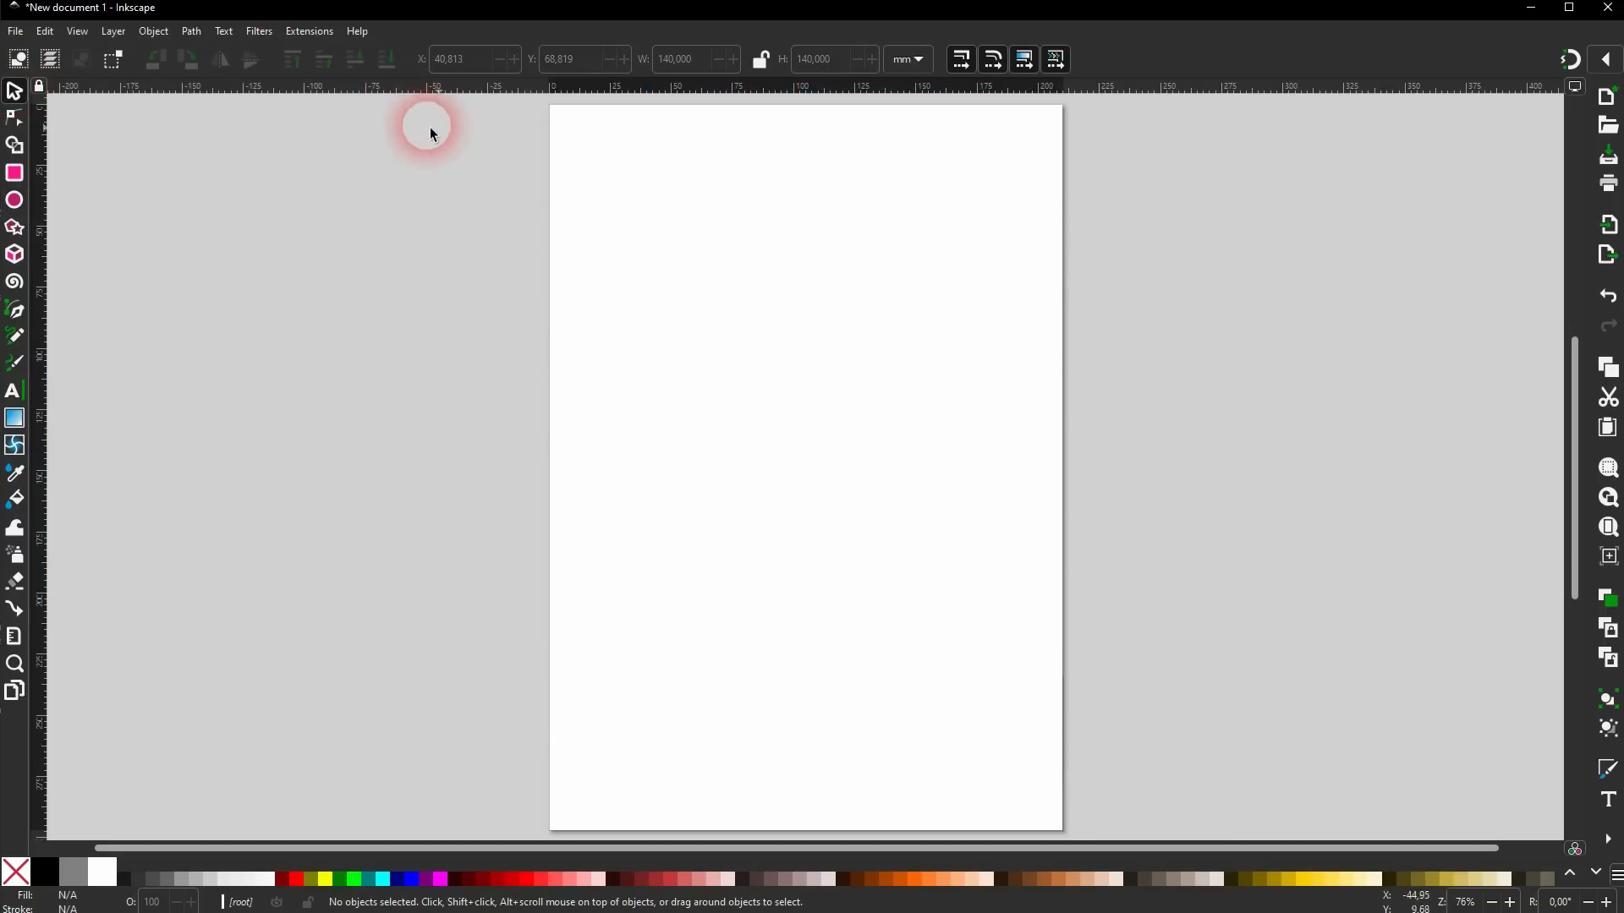
Open the NiceCharts render extension and turn on the live preview of its sample fruit pie chart.
click(308, 32)
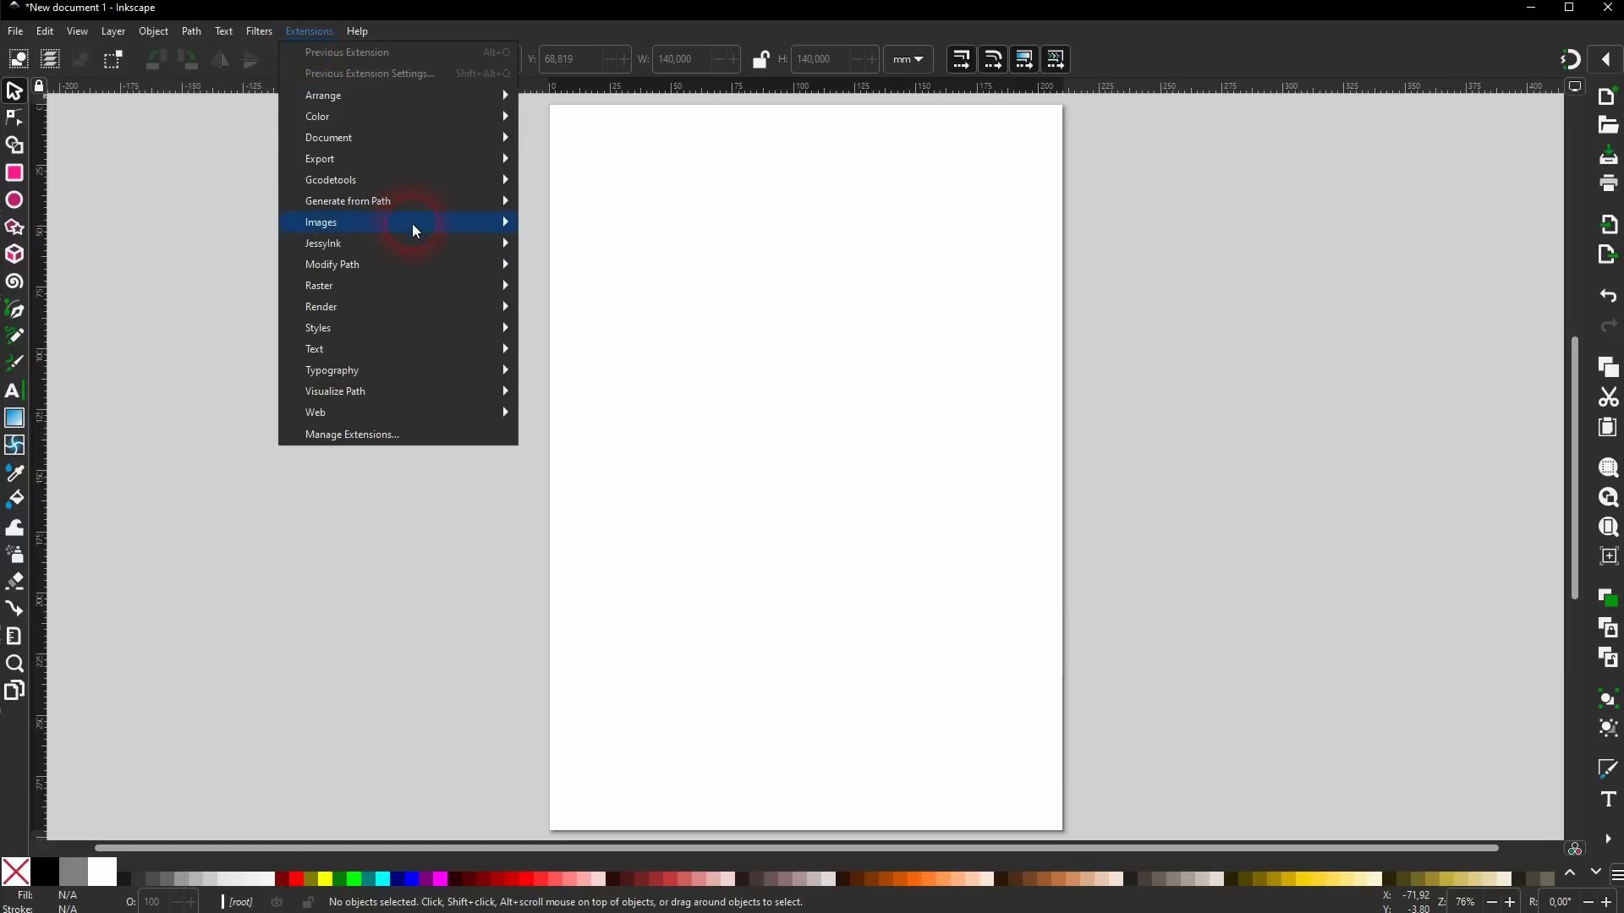
mouse_move(428, 308)
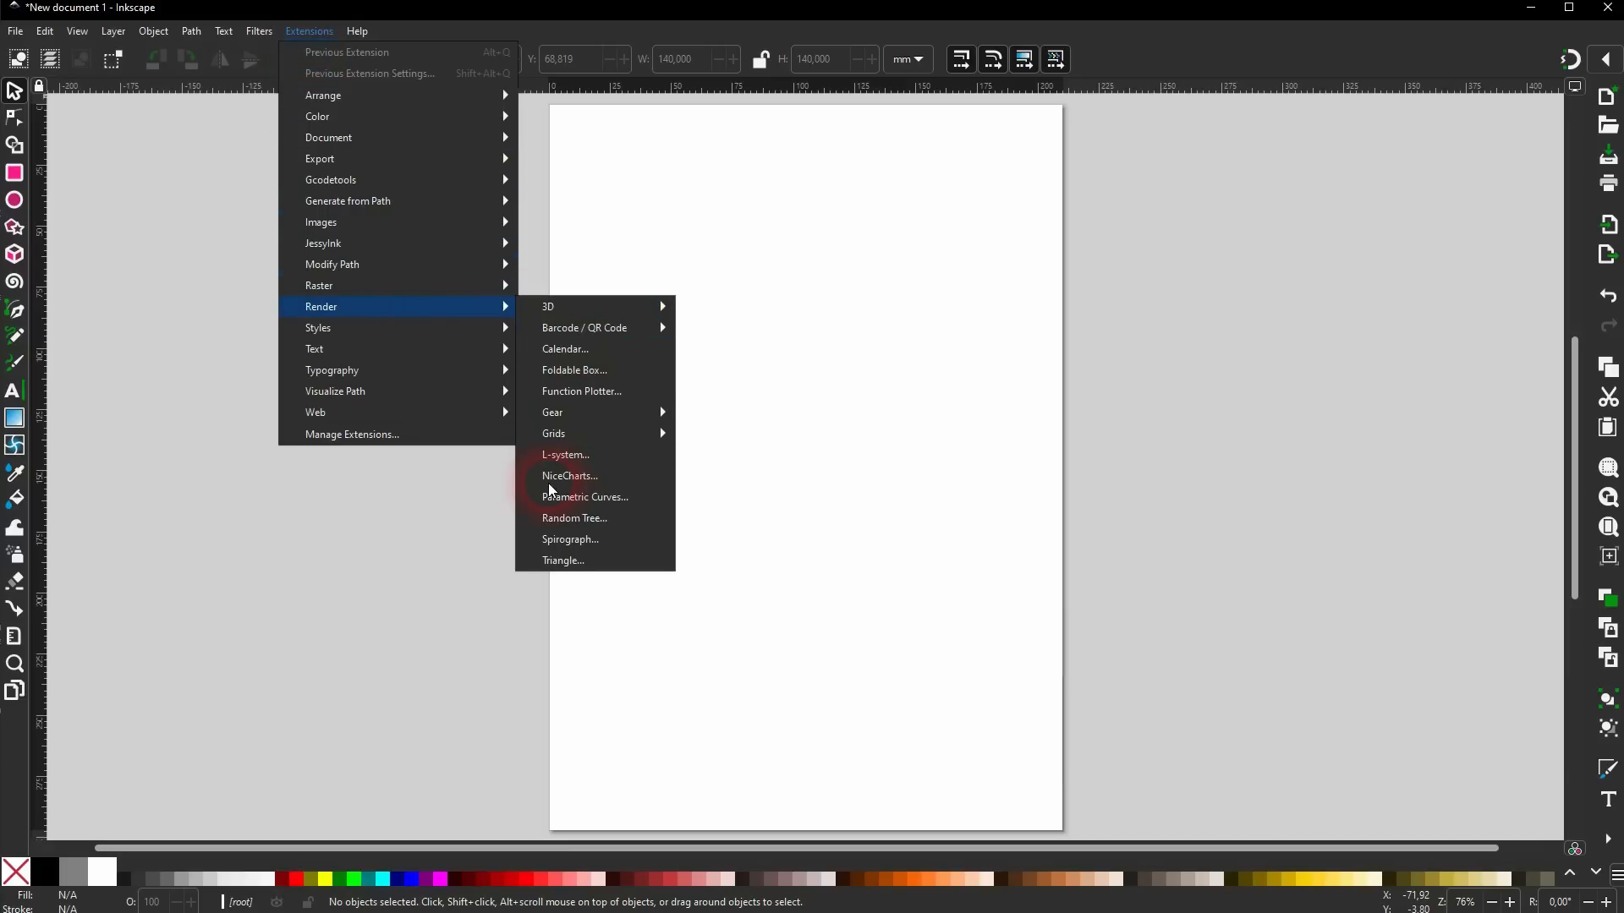
click(614, 480)
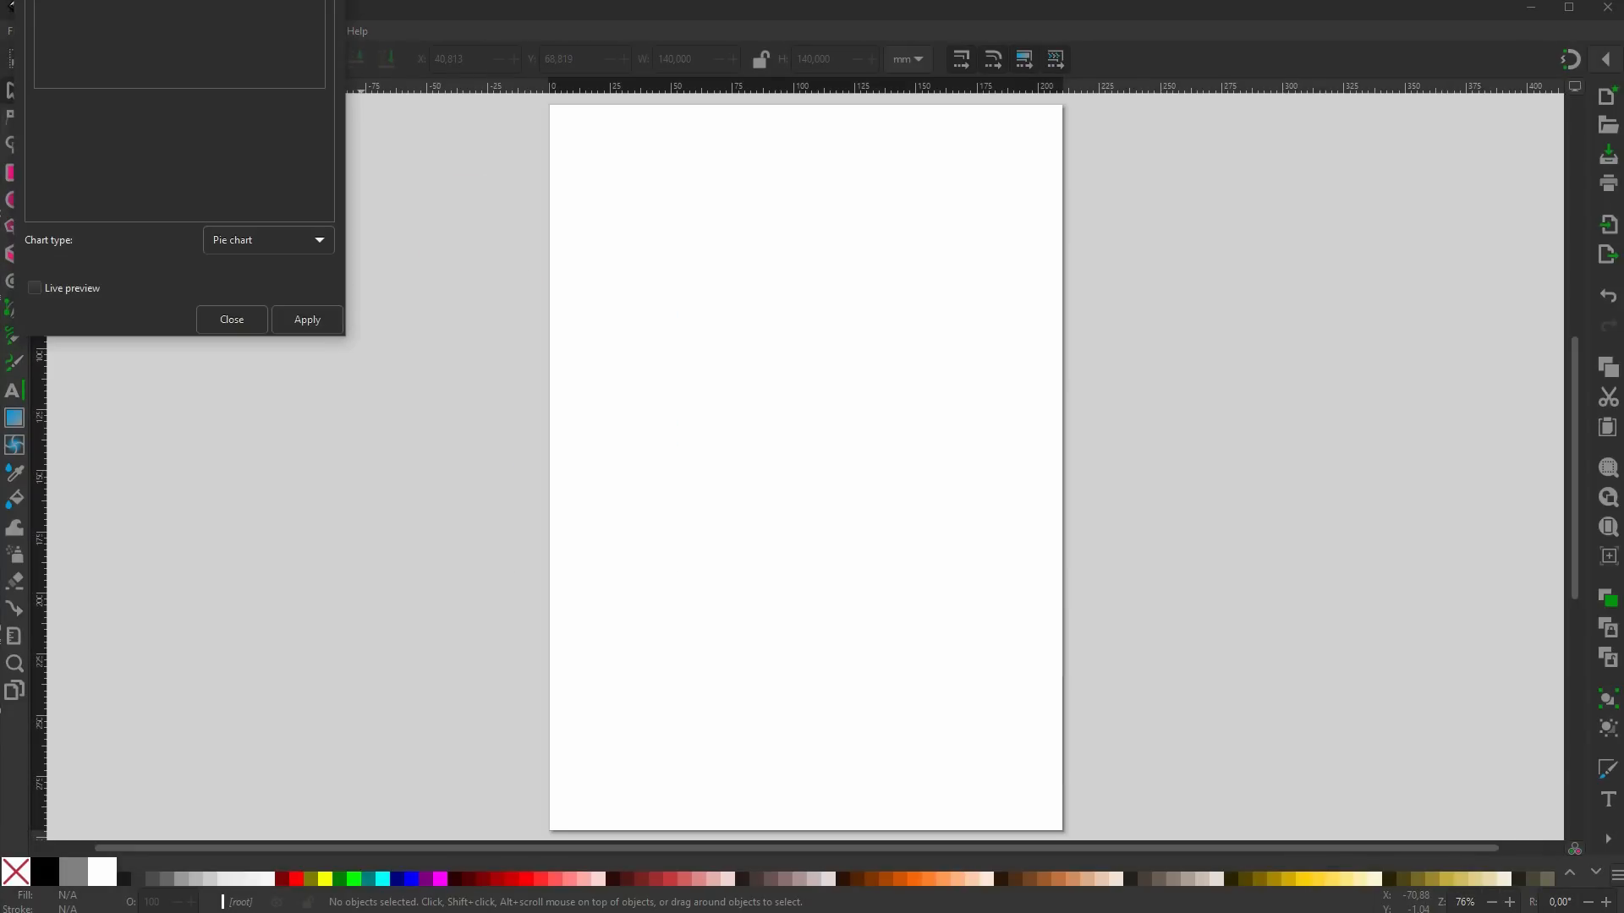
drag(1019, 134, 1336, 142)
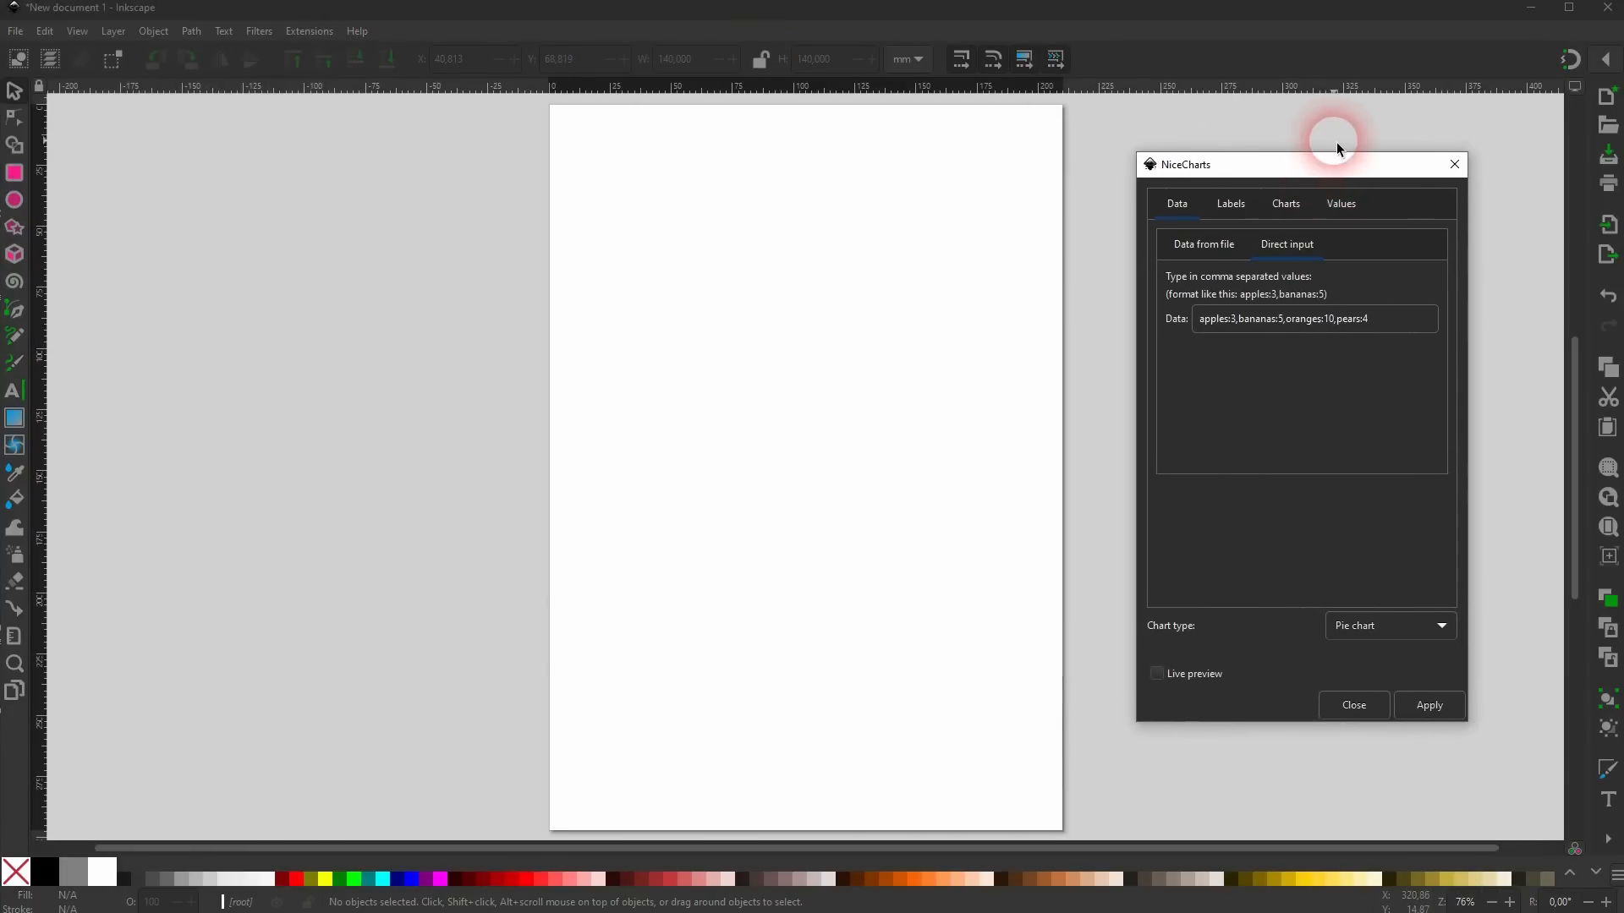
click(1159, 677)
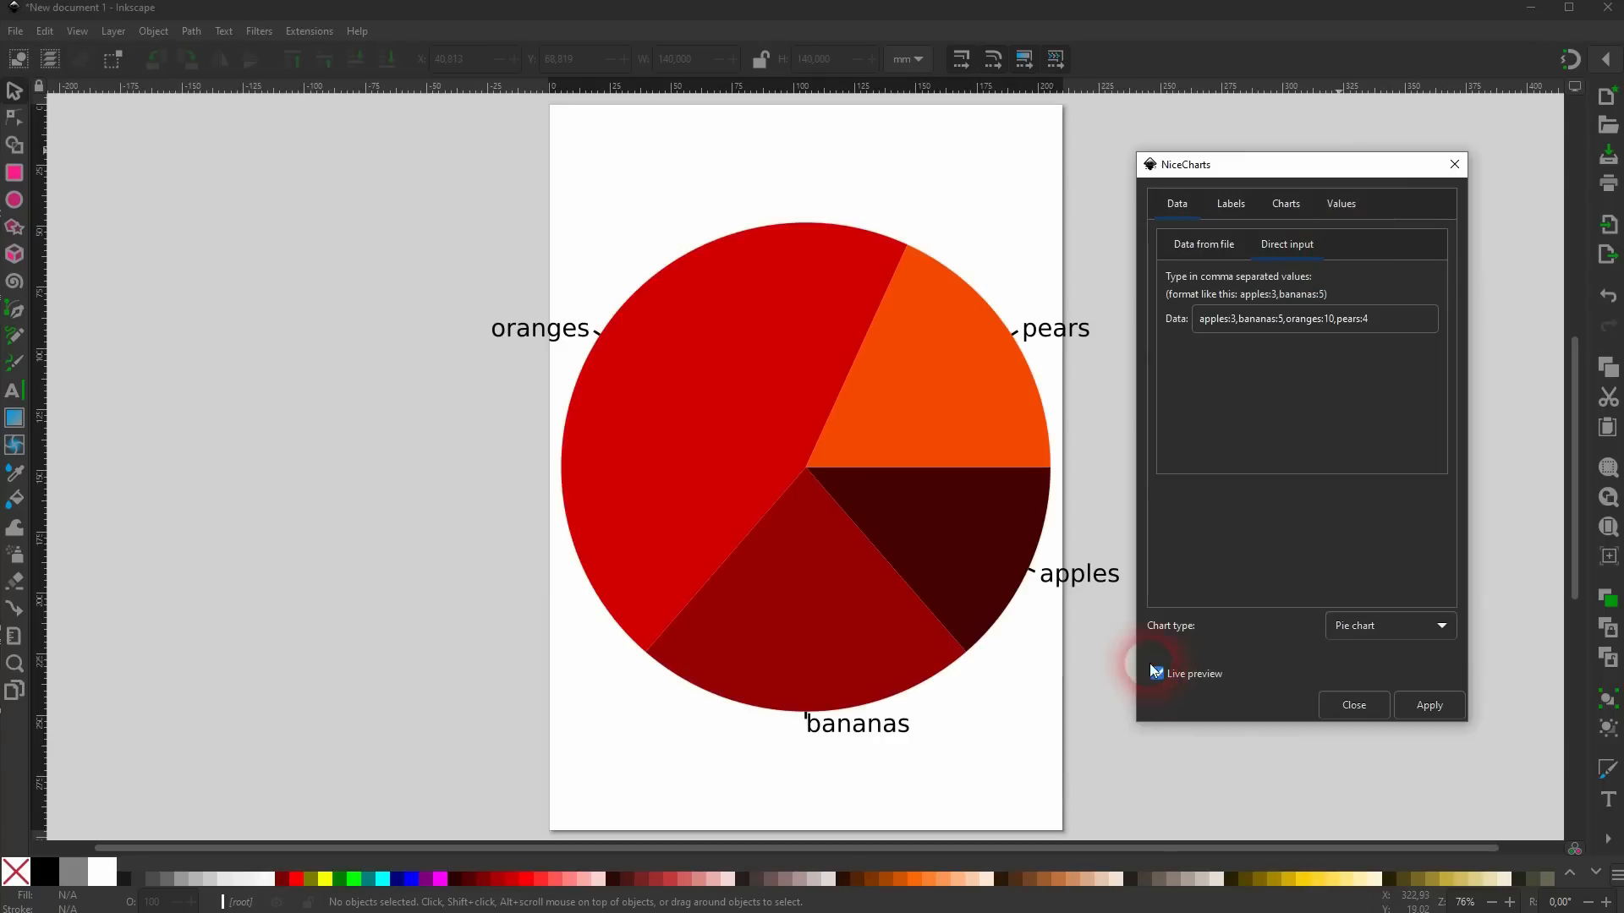
click(1400, 631)
click(1402, 631)
drag(1384, 327, 1161, 325)
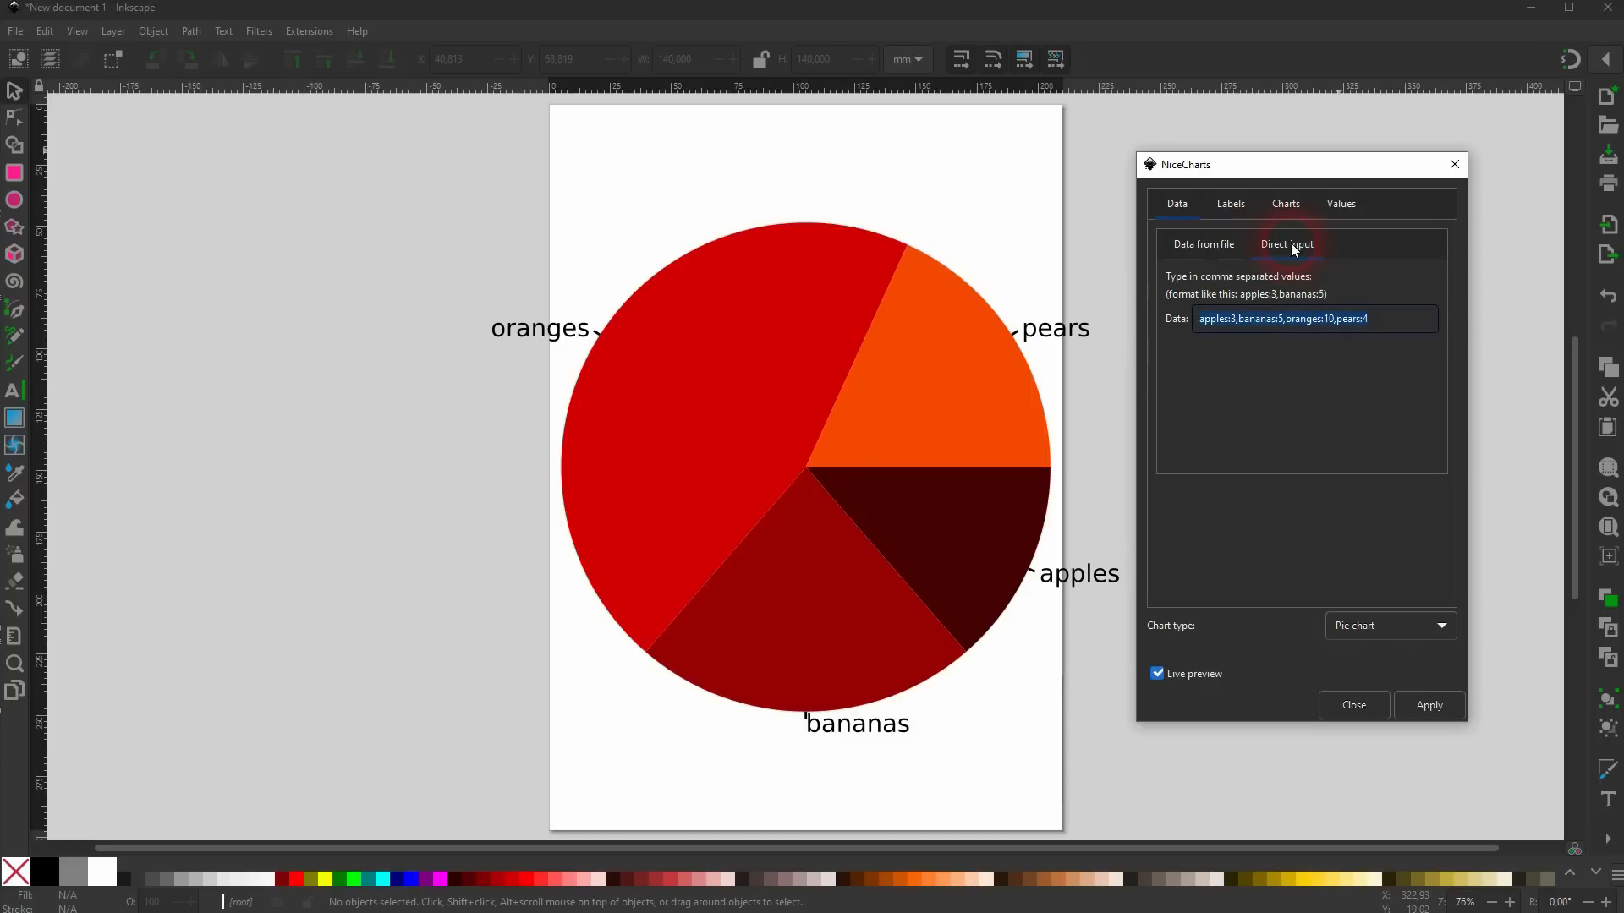
click(1253, 332)
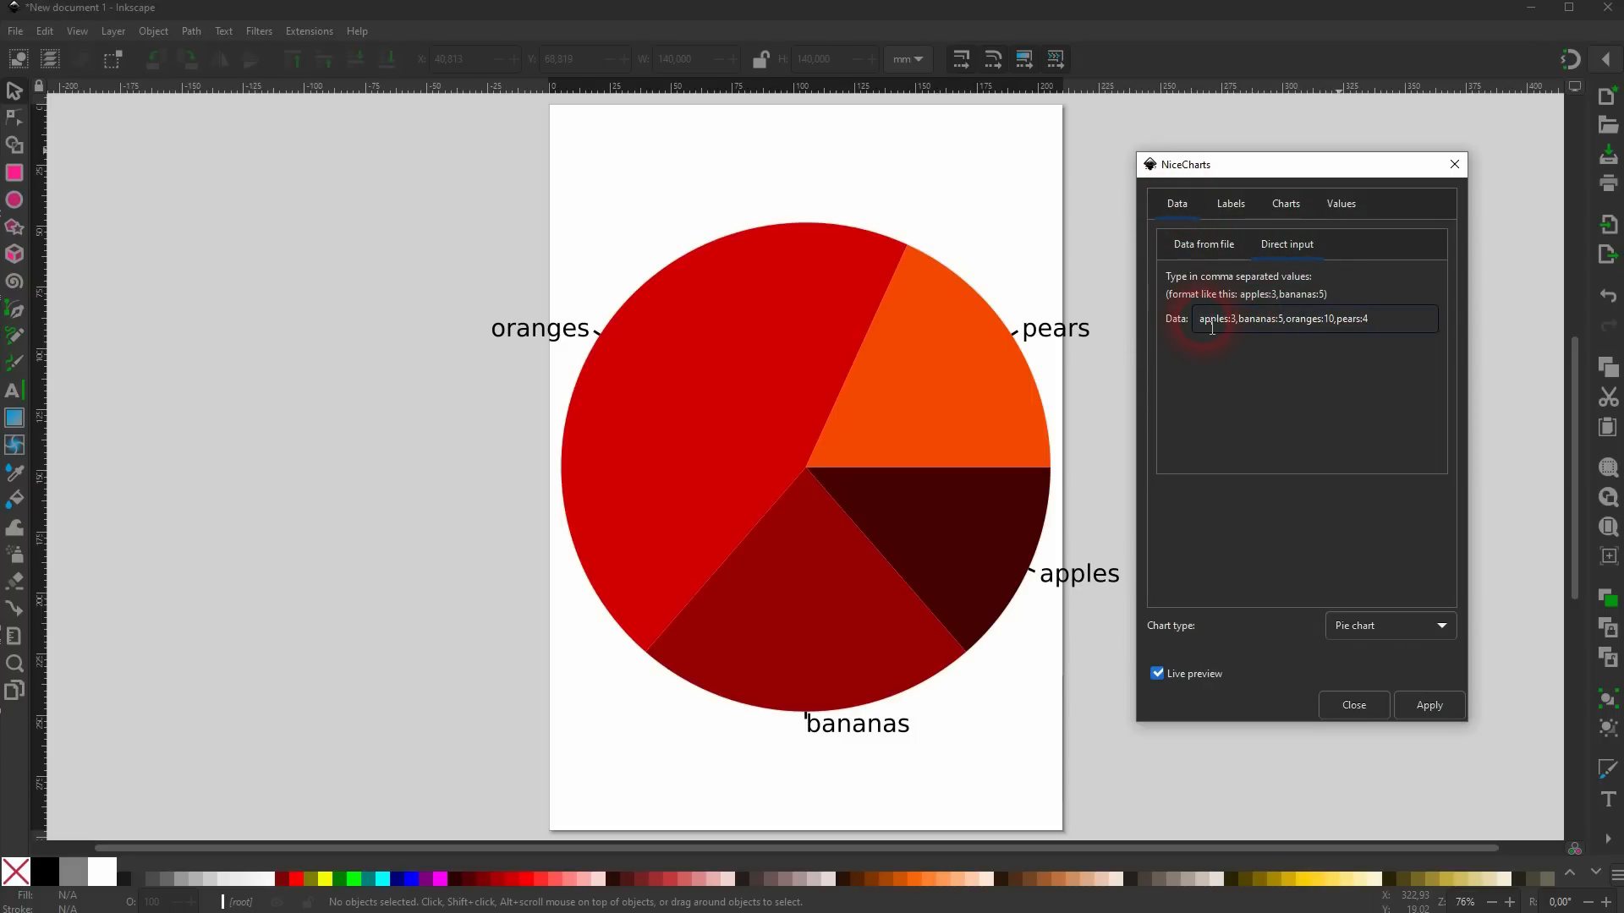
With the live preview off, replace the sample chart data with youtube:20,twitter:50,instagram:30.
click(1156, 674)
click(1216, 327)
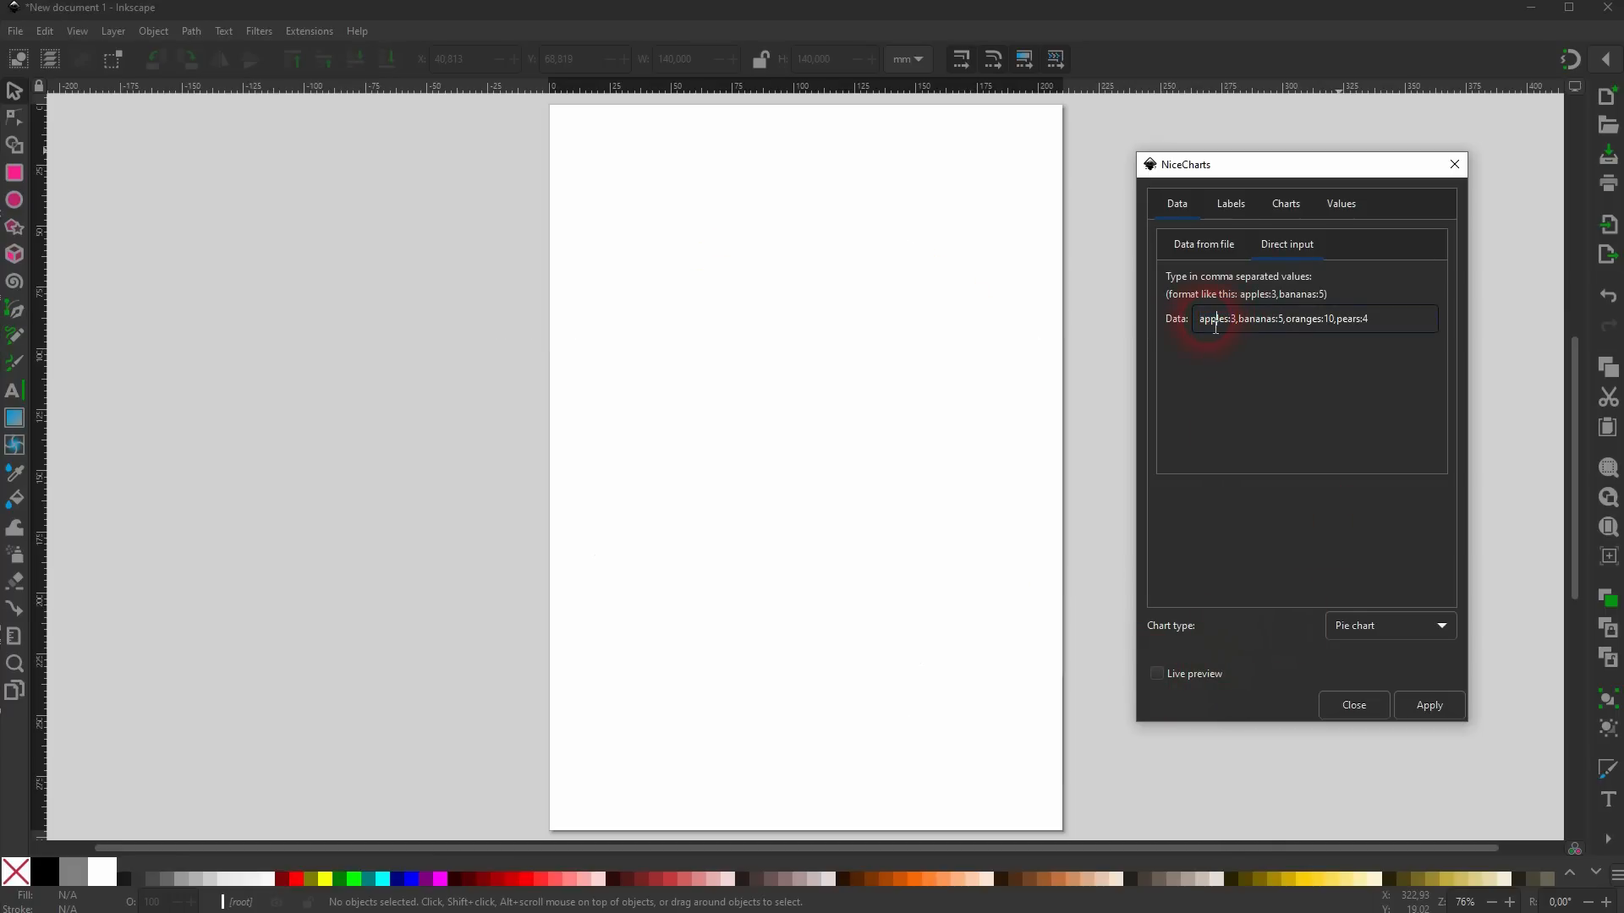
text(youtube:20,)
key(BackSpace)
key(BackSpace)
key(BackSpace)
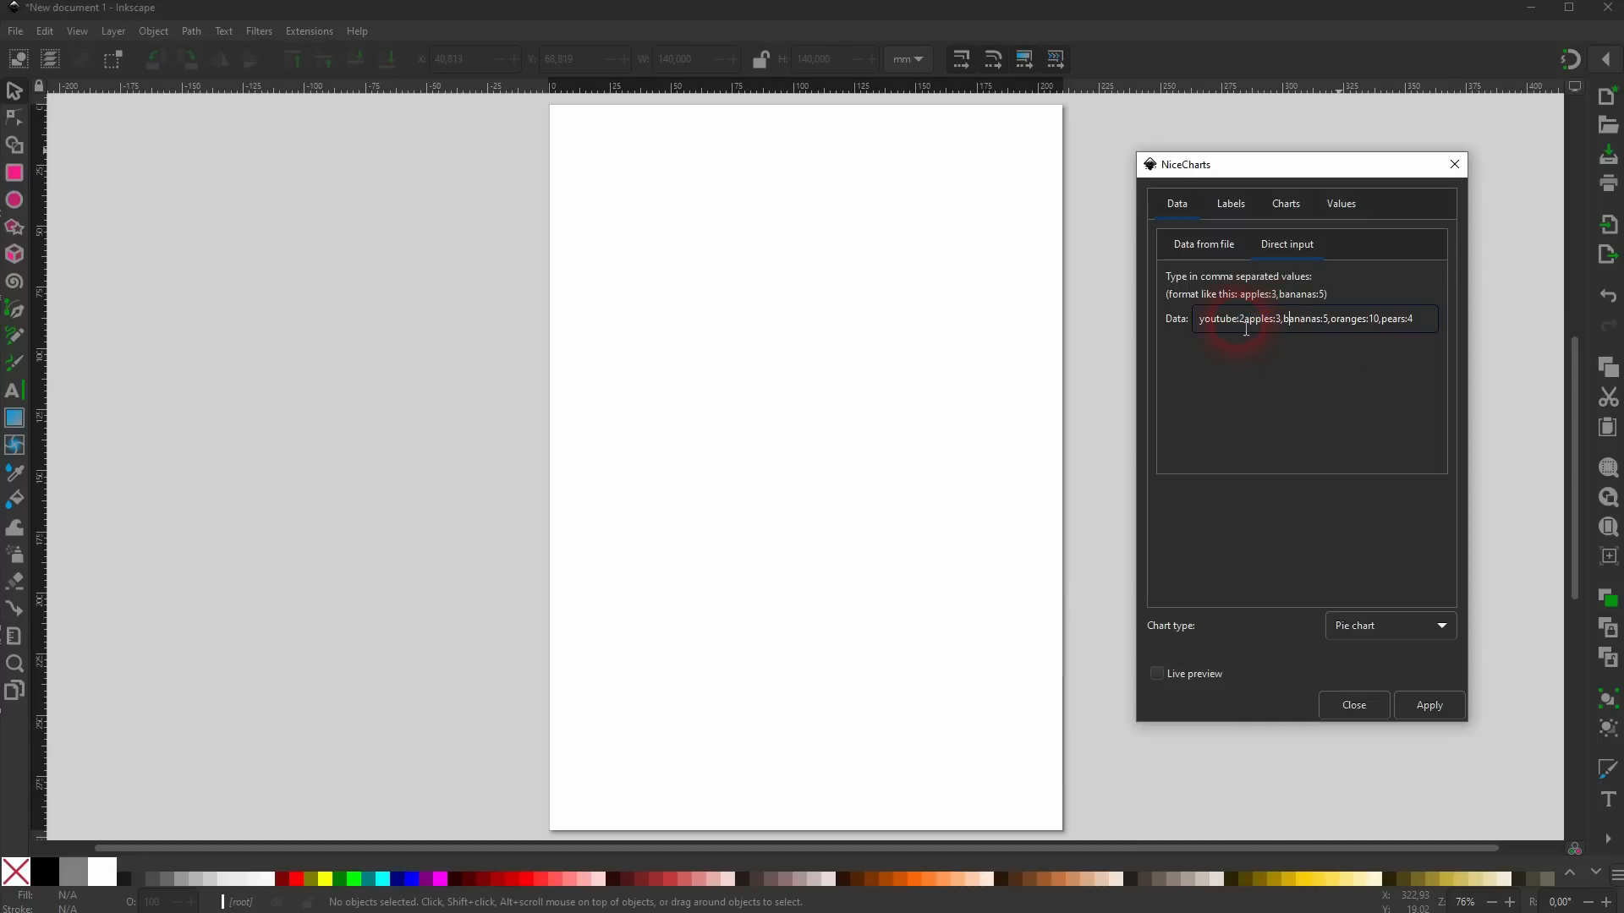
text(0,)
key(BackSpace)
text(twitter:50,instagram:30)
key(Delete)
key(Delete)
key(Delete)
key(Delete)
key(Delete)
key(Delete)
key(Delete)
key(Delete)
key(Delete)
key(Delete)
key(Delete)
key(Delete)
key(Delete)
key(Delete)
key(Delete)
key(Delete)
key(Delete)
key(Delete)
key(Delete)
key(Delete)
key(Delete)
key(Delete)
key(Delete)
key(Delete)
key(Delete)
key(Delete)
key(Delete)
key(Delete)
key(Delete)
key(Delete)
key(Delete)
key(Delete)
key(Delete)
key(Delete)
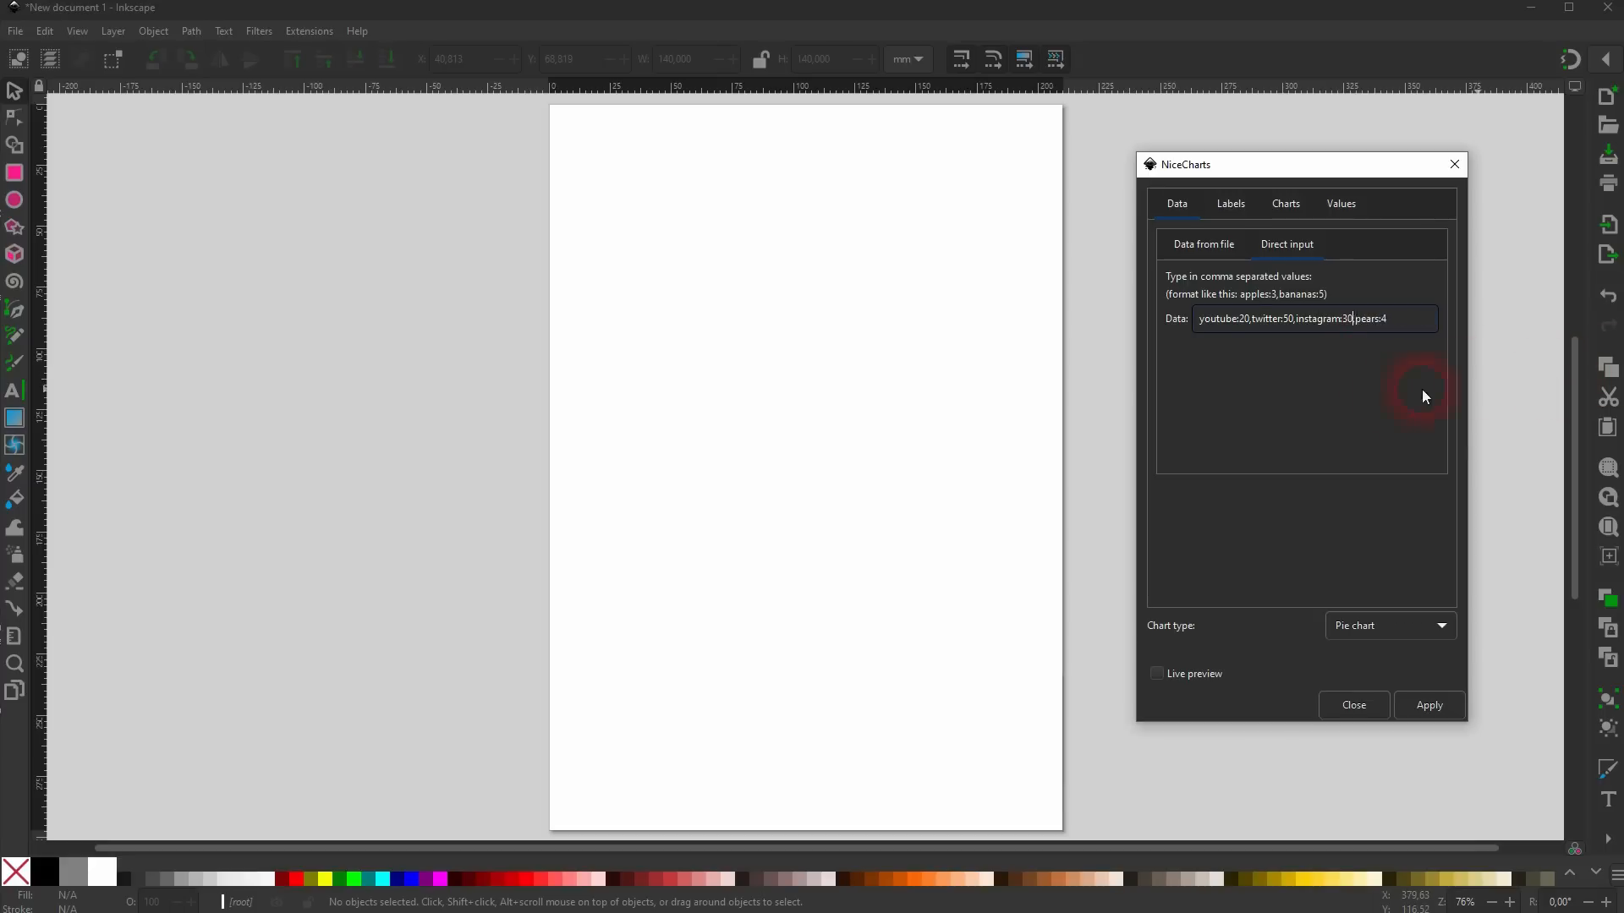
Turn the live preview back on and change the chart data to youtube:30,twitter:40,instagram:30.
click(1157, 677)
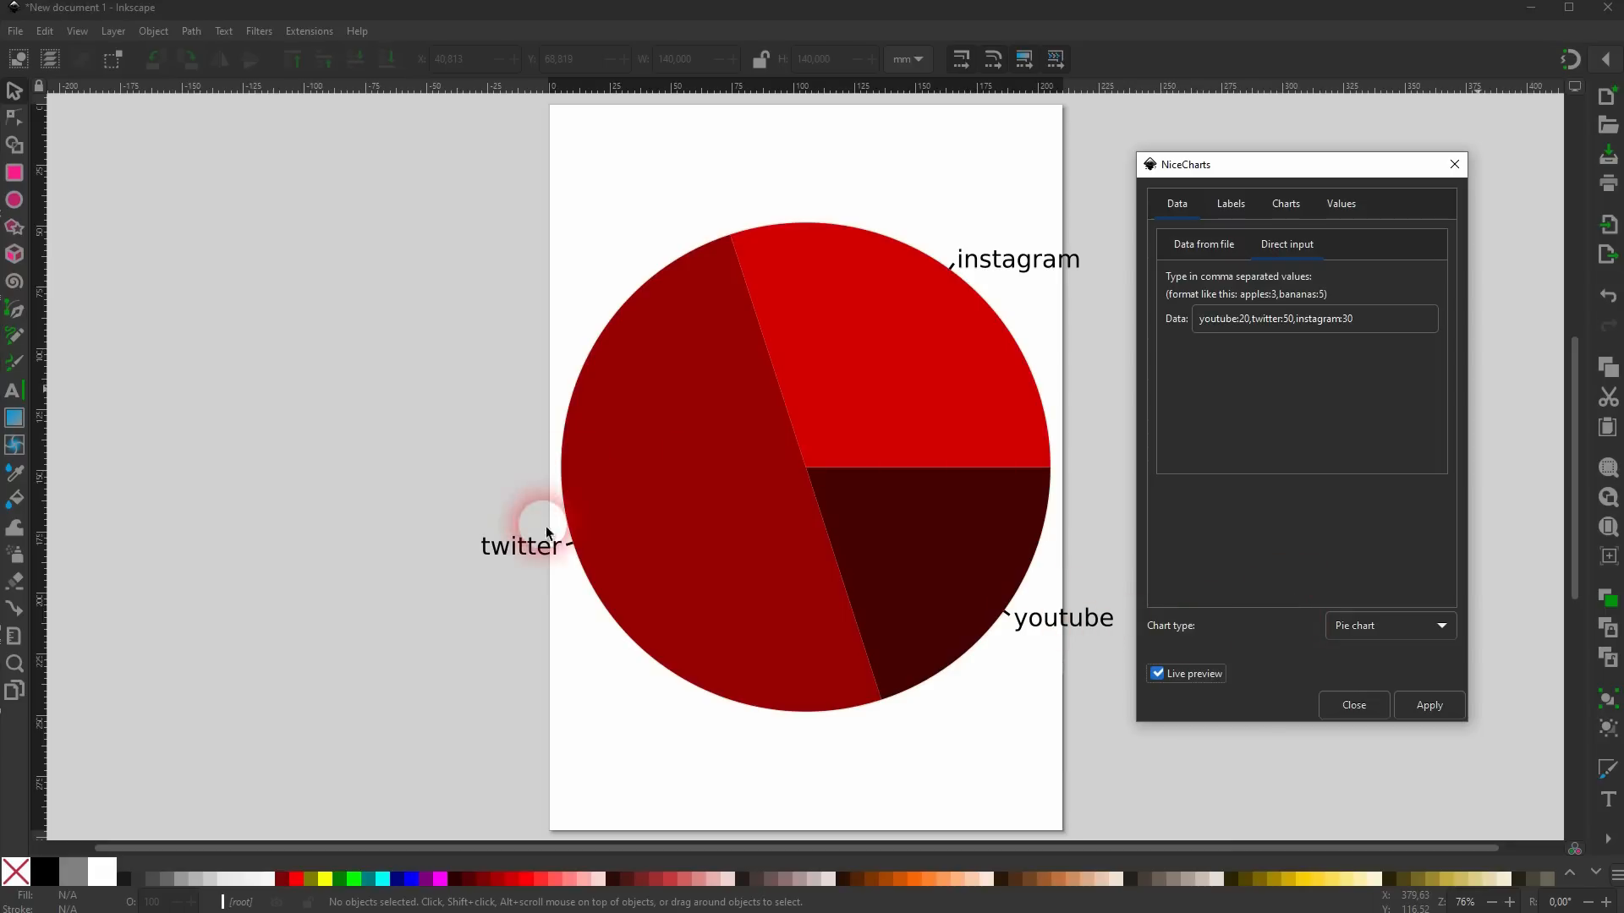
double_click(1288, 326)
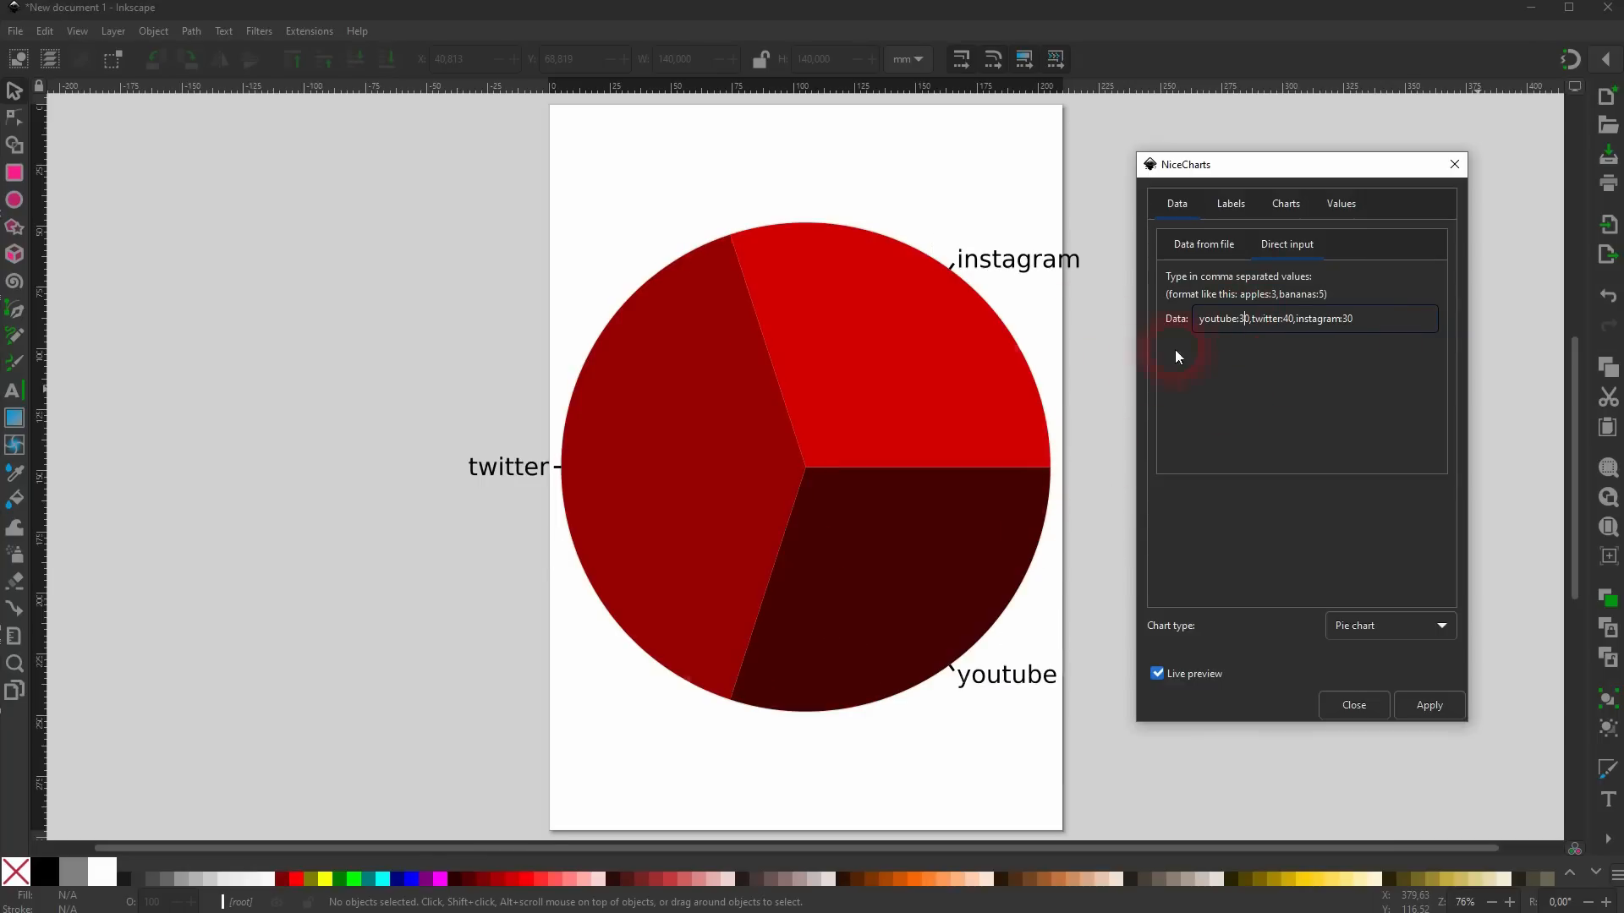
click(1157, 670)
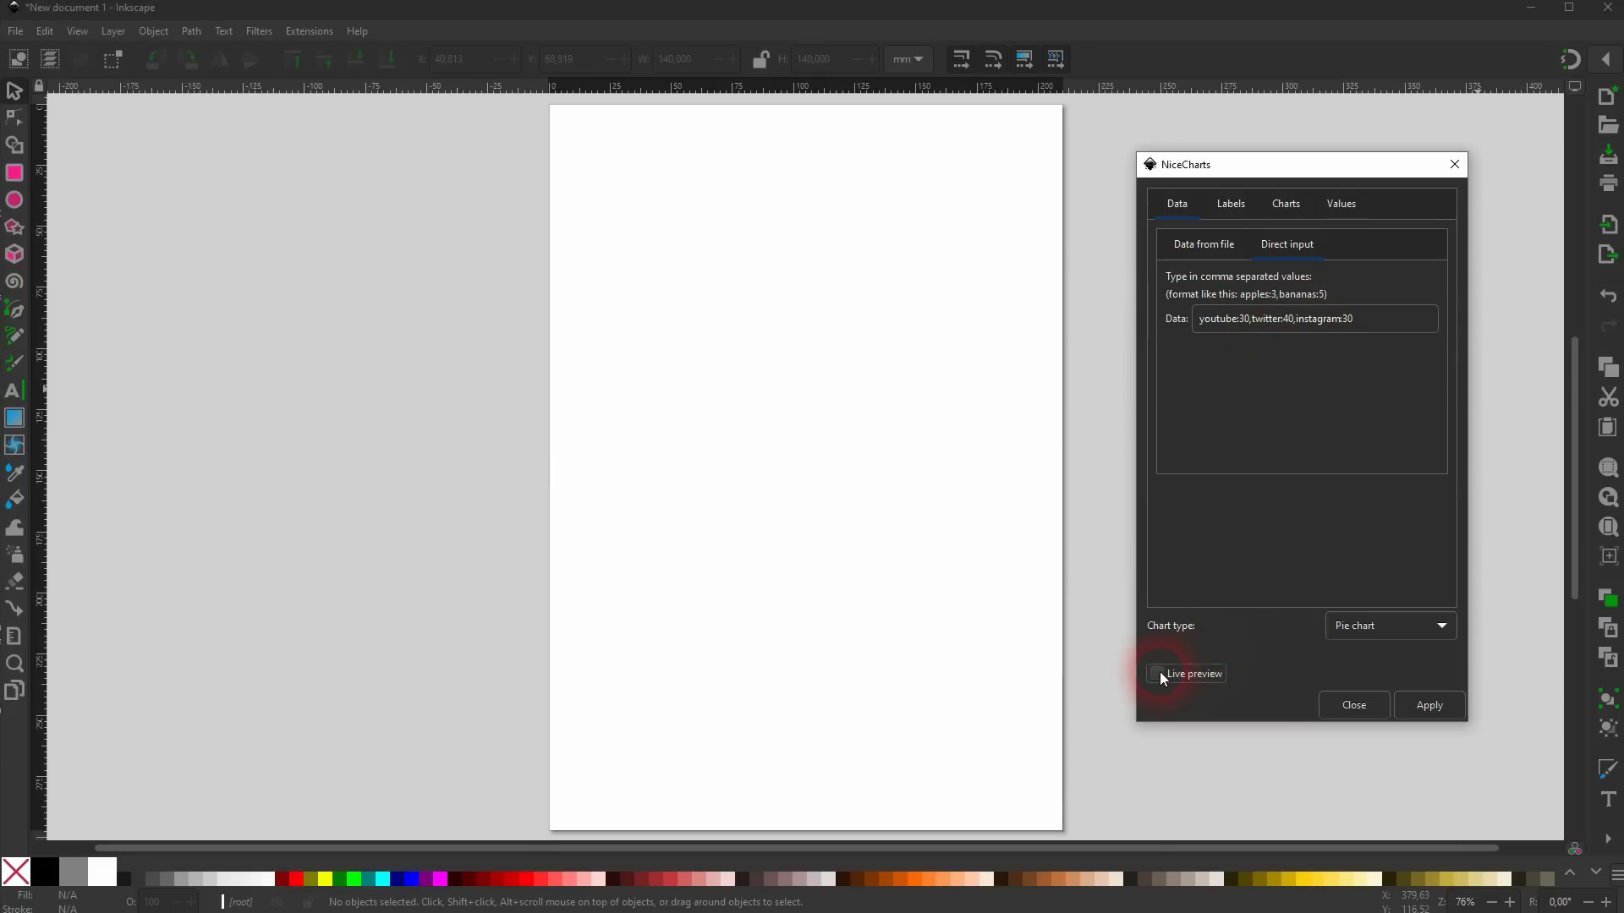
click(1217, 672)
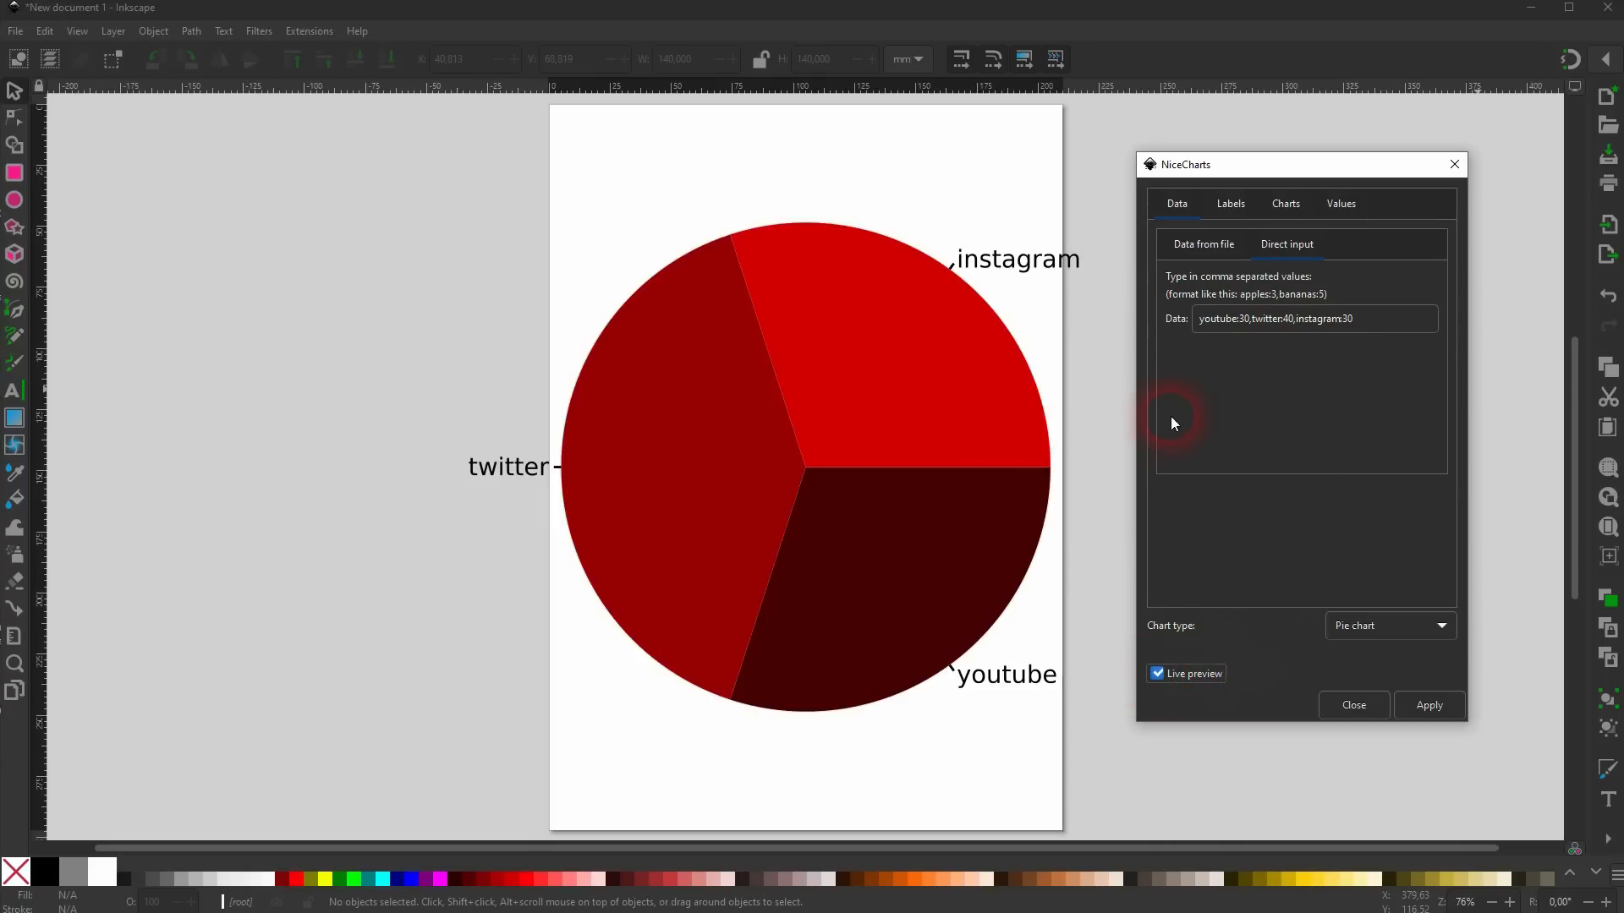
Set the font size of the chart labels to 20 and move the dialog clear of the previewed chart.
click(1230, 204)
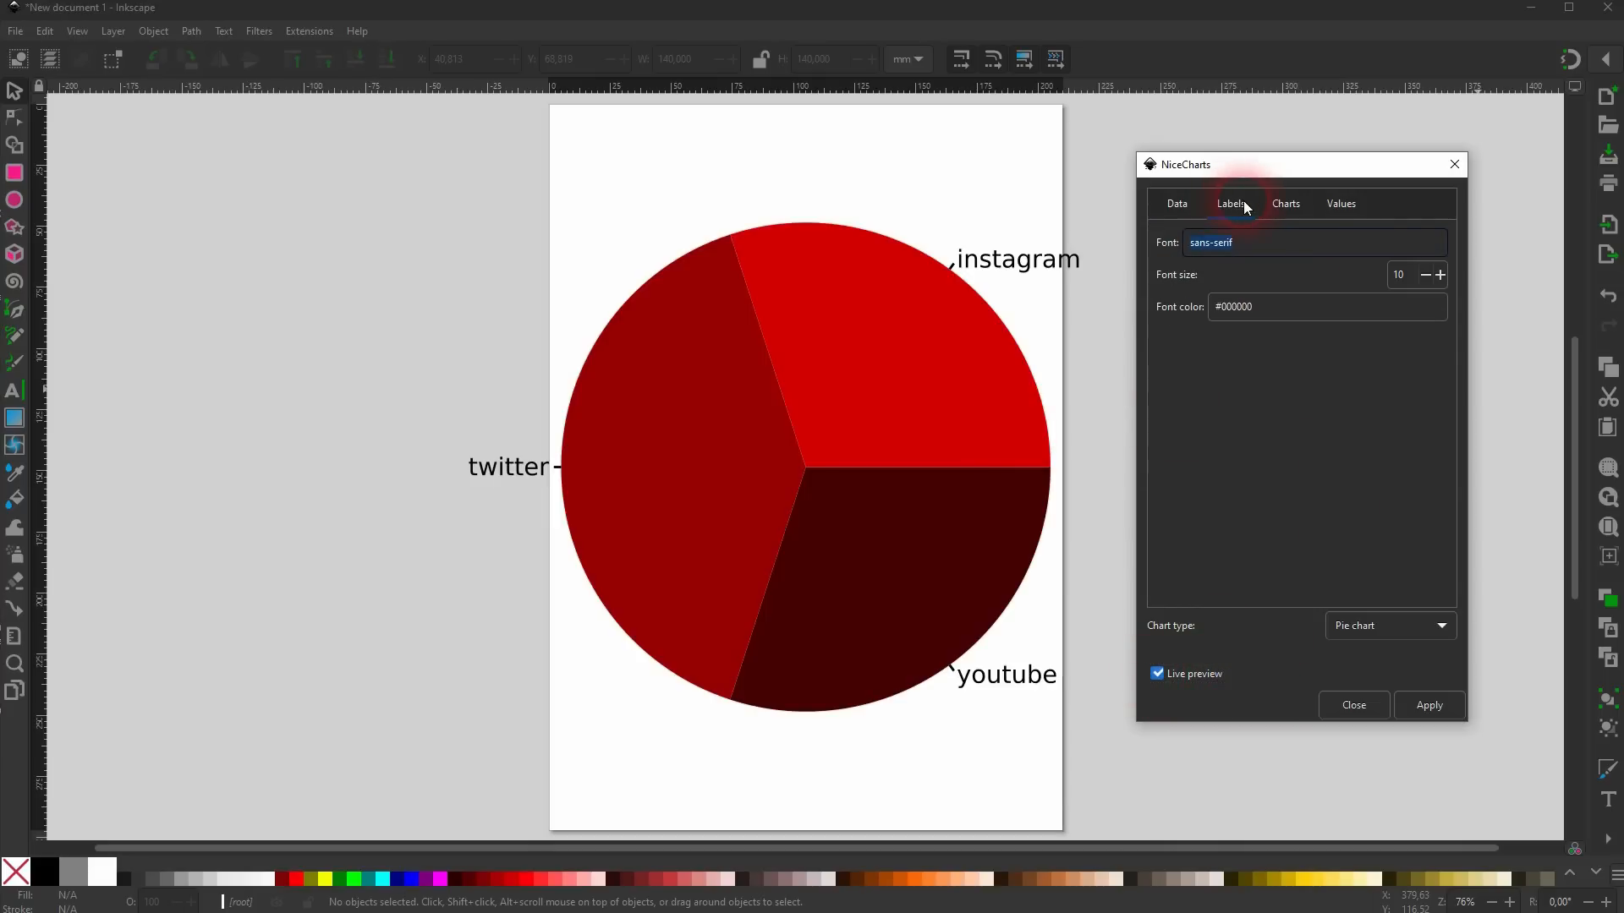
drag(1278, 252, 1159, 243)
drag(1283, 319, 1171, 312)
click(1439, 275)
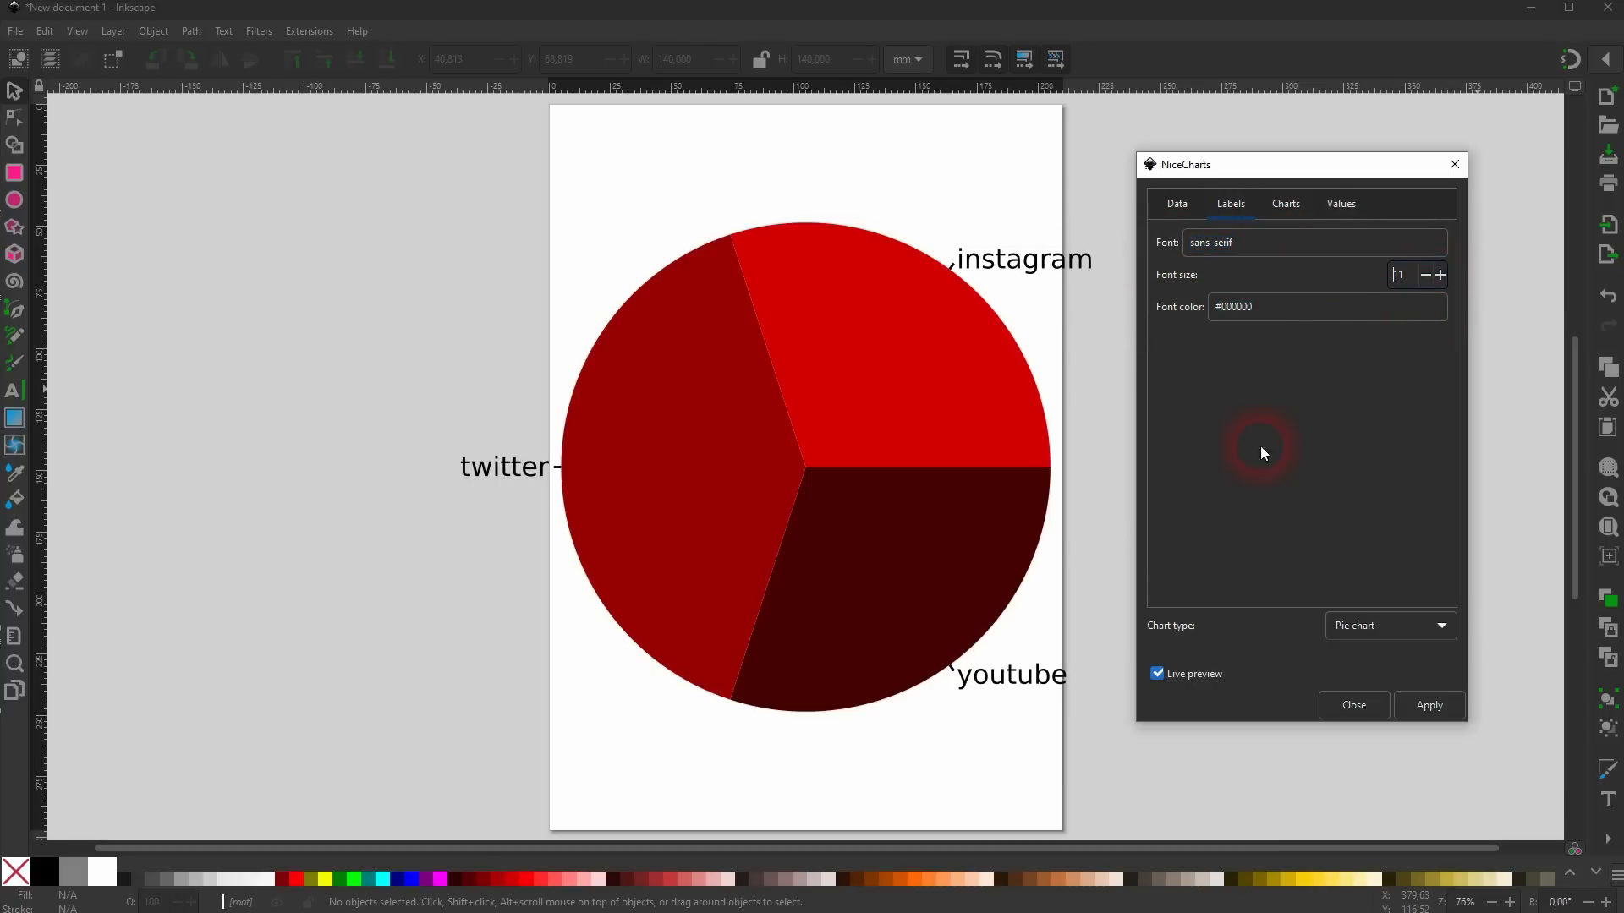
click(1158, 675)
click(1406, 277)
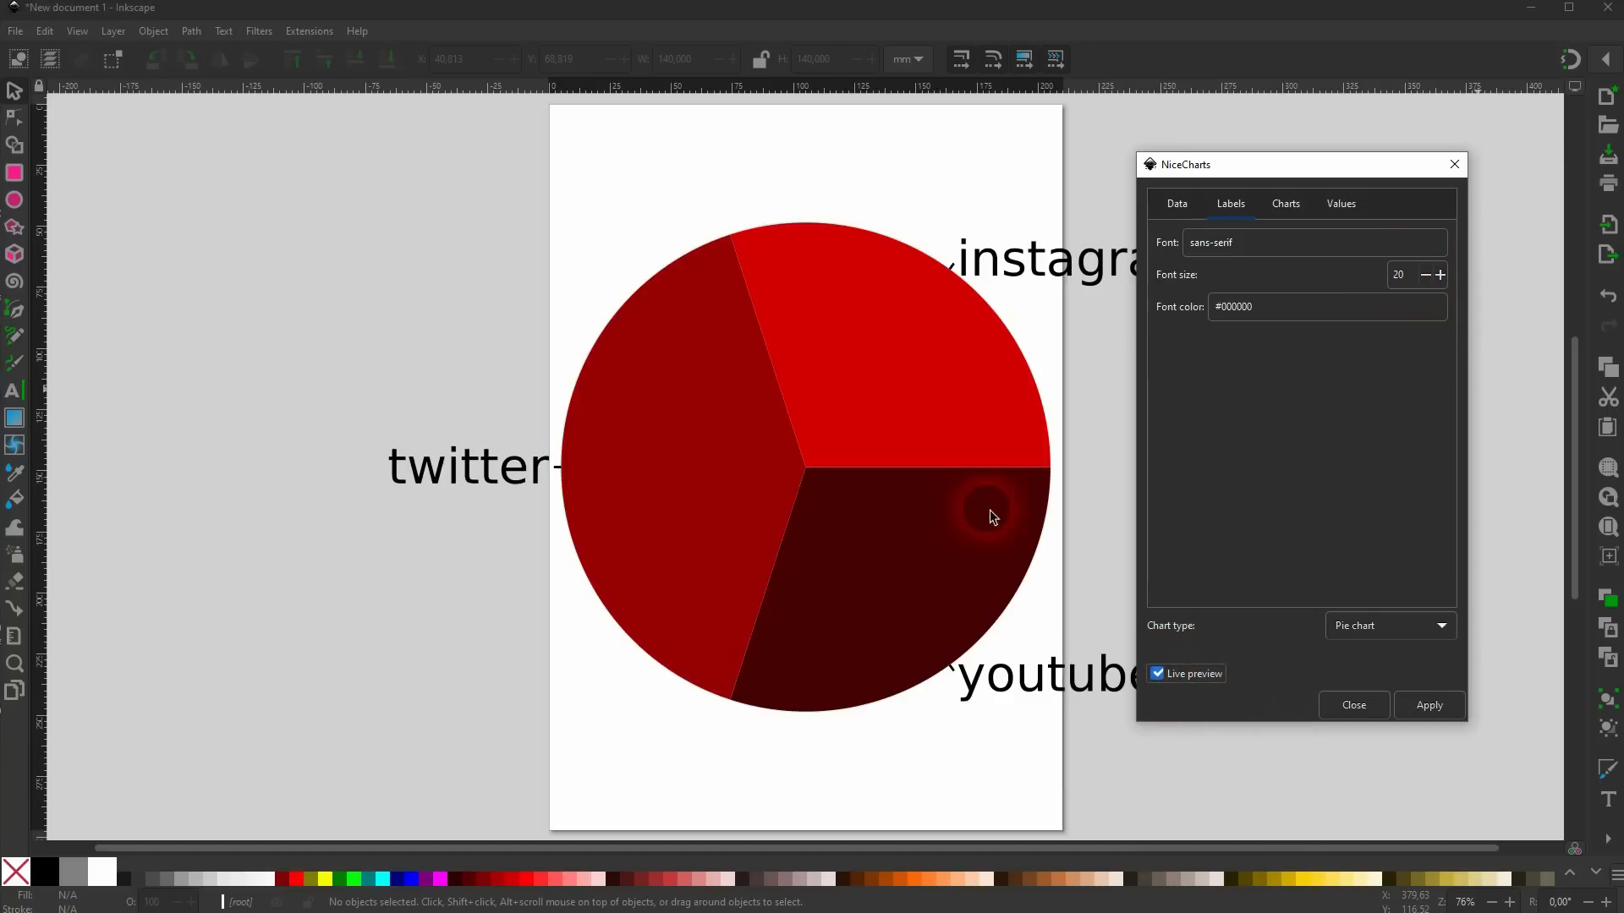
drag(1294, 162, 1388, 176)
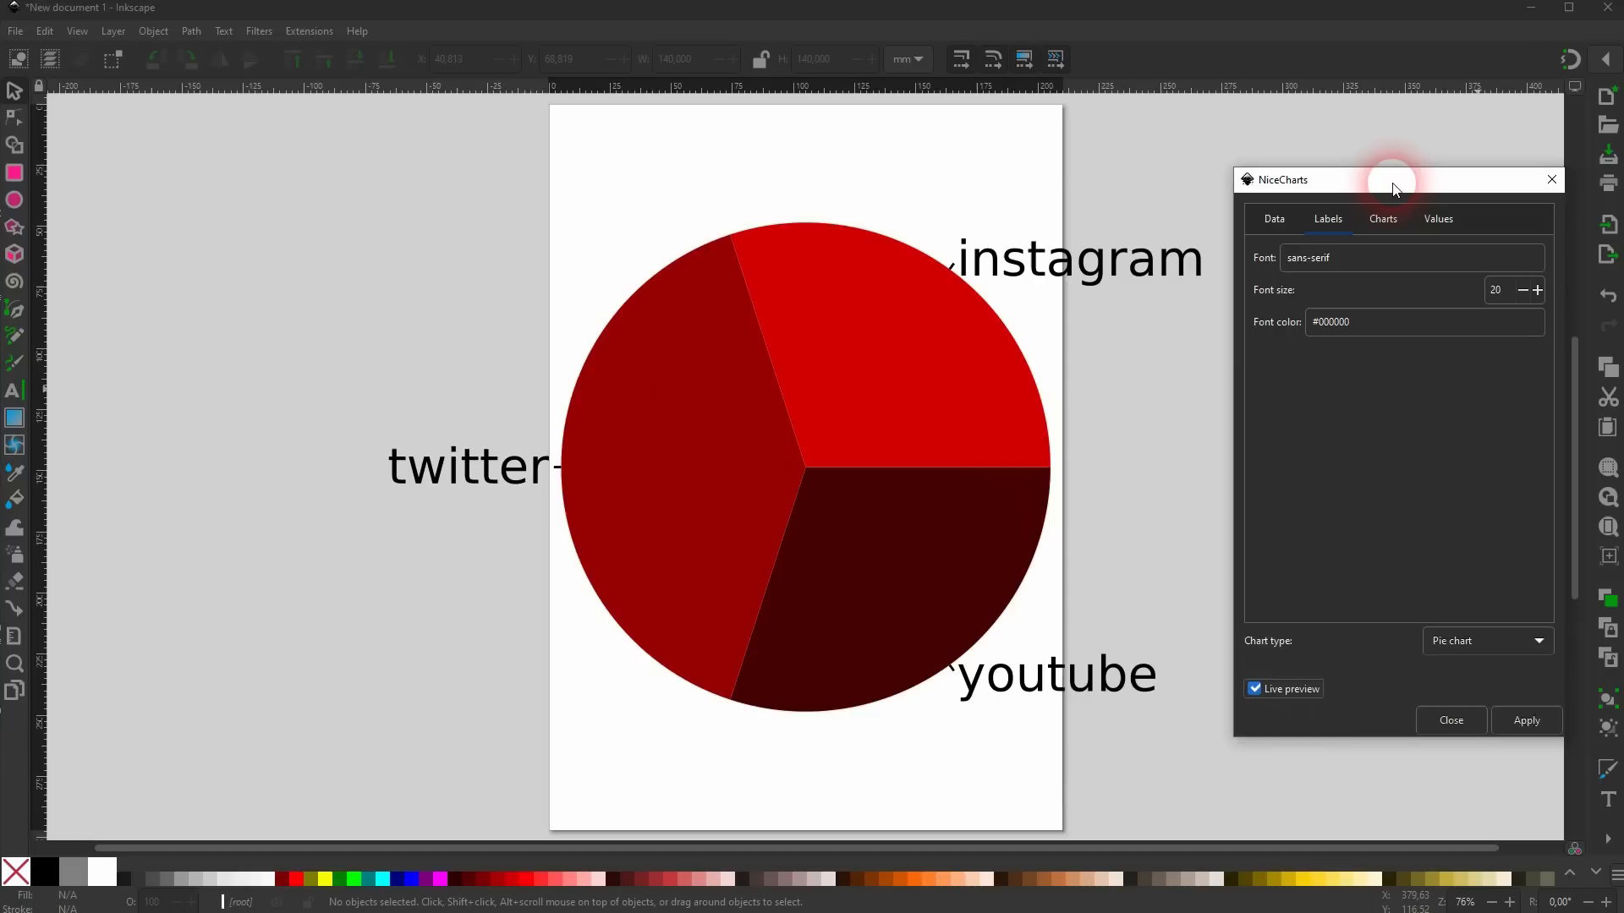
Look through the chart's bar and pie size settings and try reversing its color scheme.
click(1377, 230)
double_click(1487, 282)
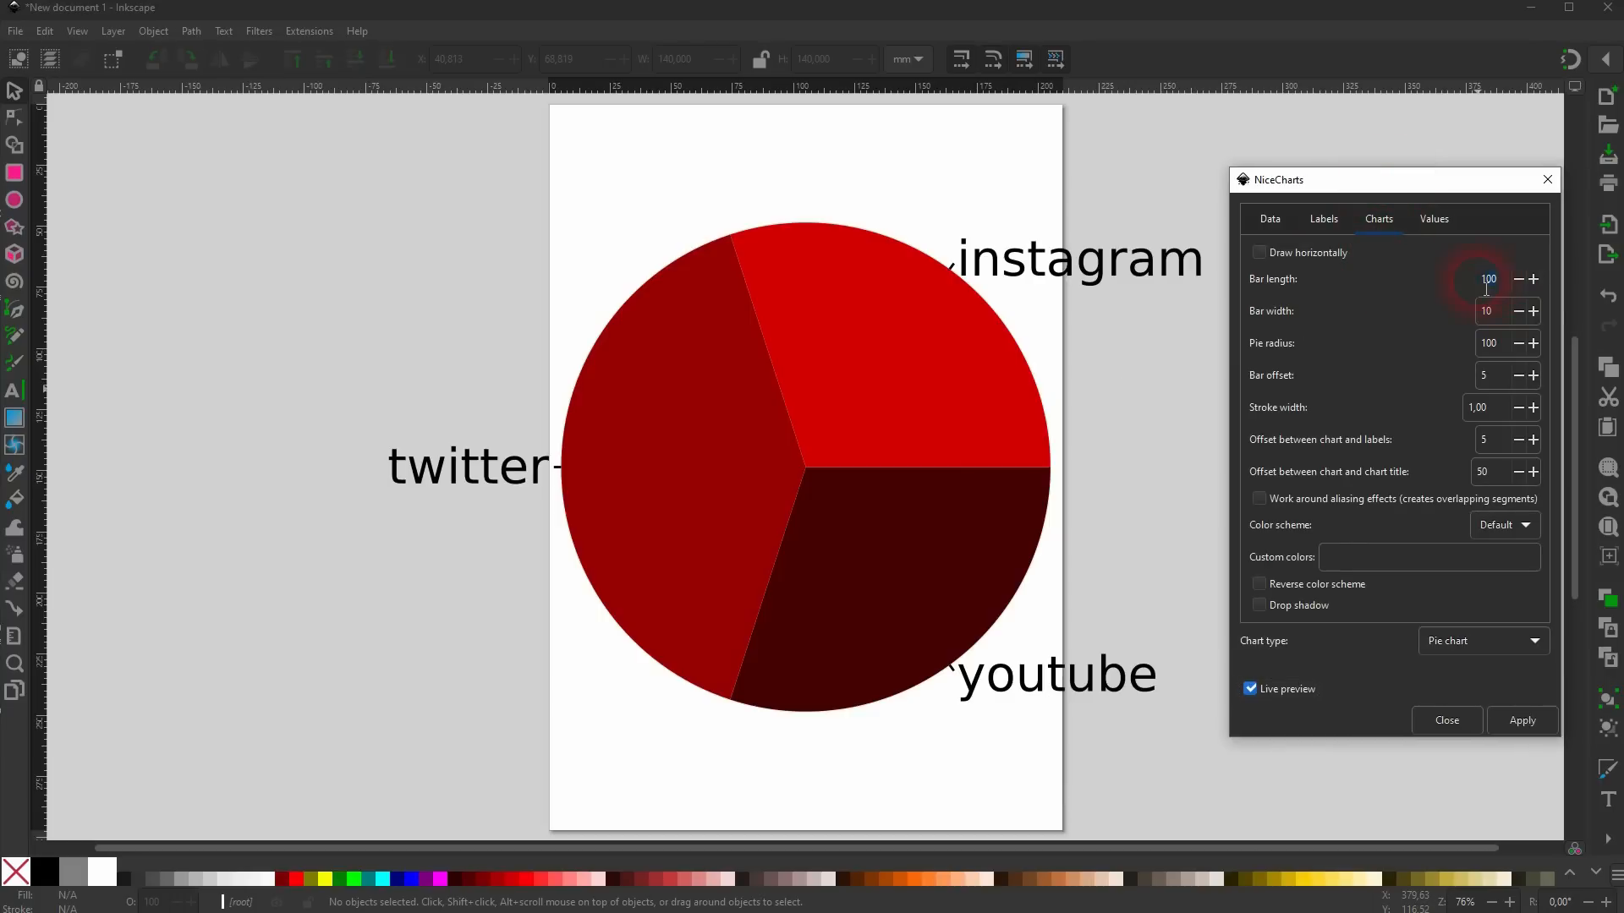
double_click(1505, 322)
click(1475, 354)
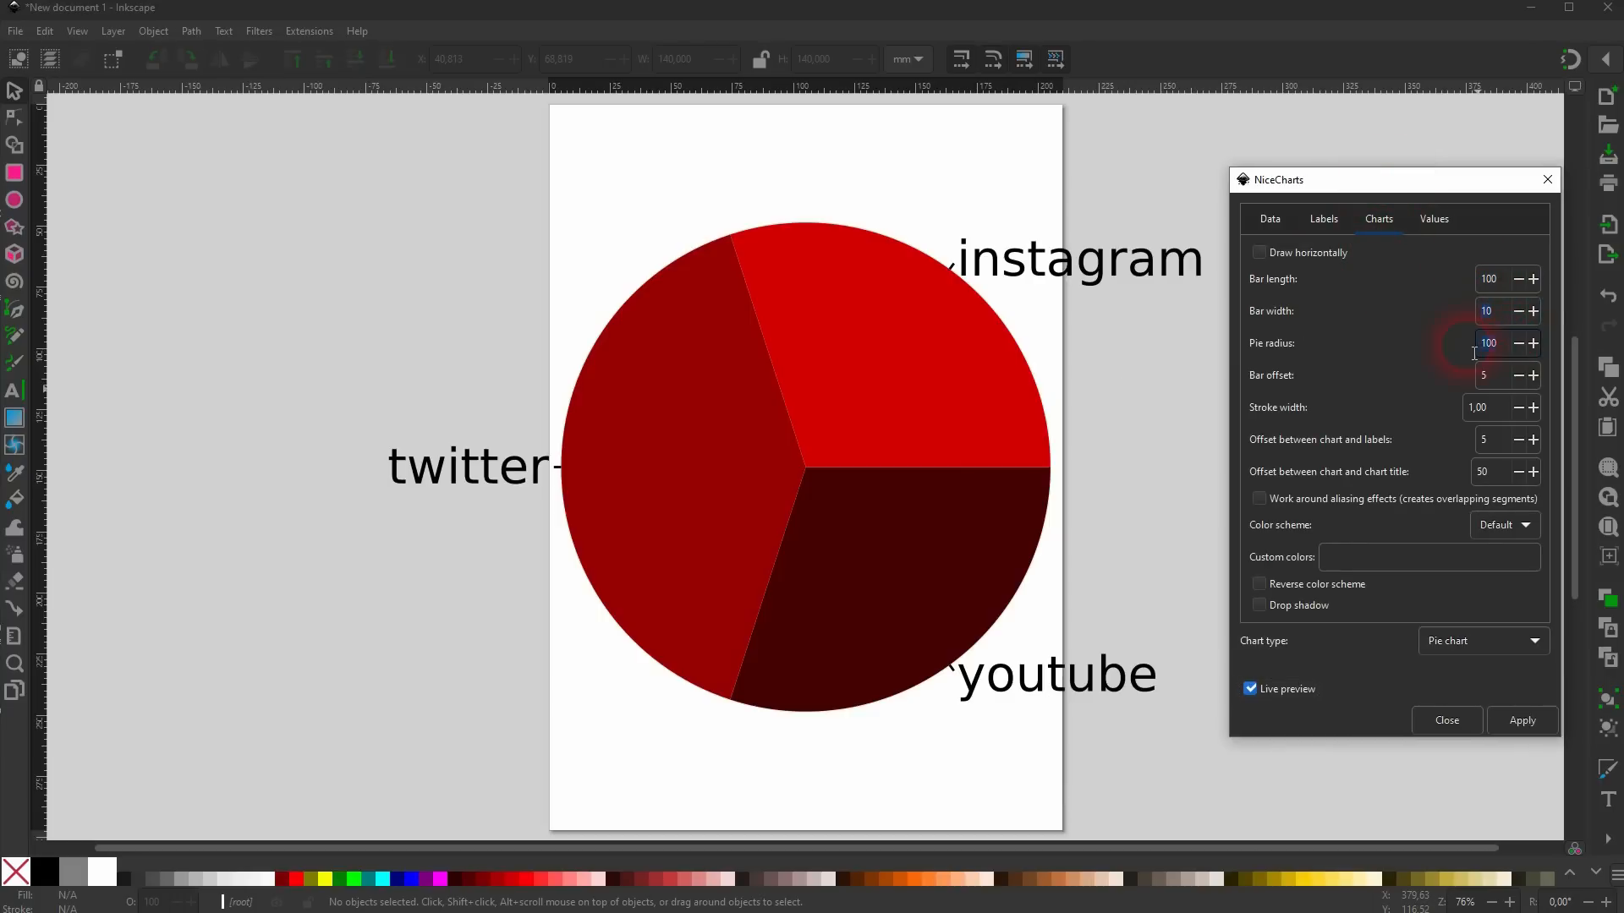
click(1258, 584)
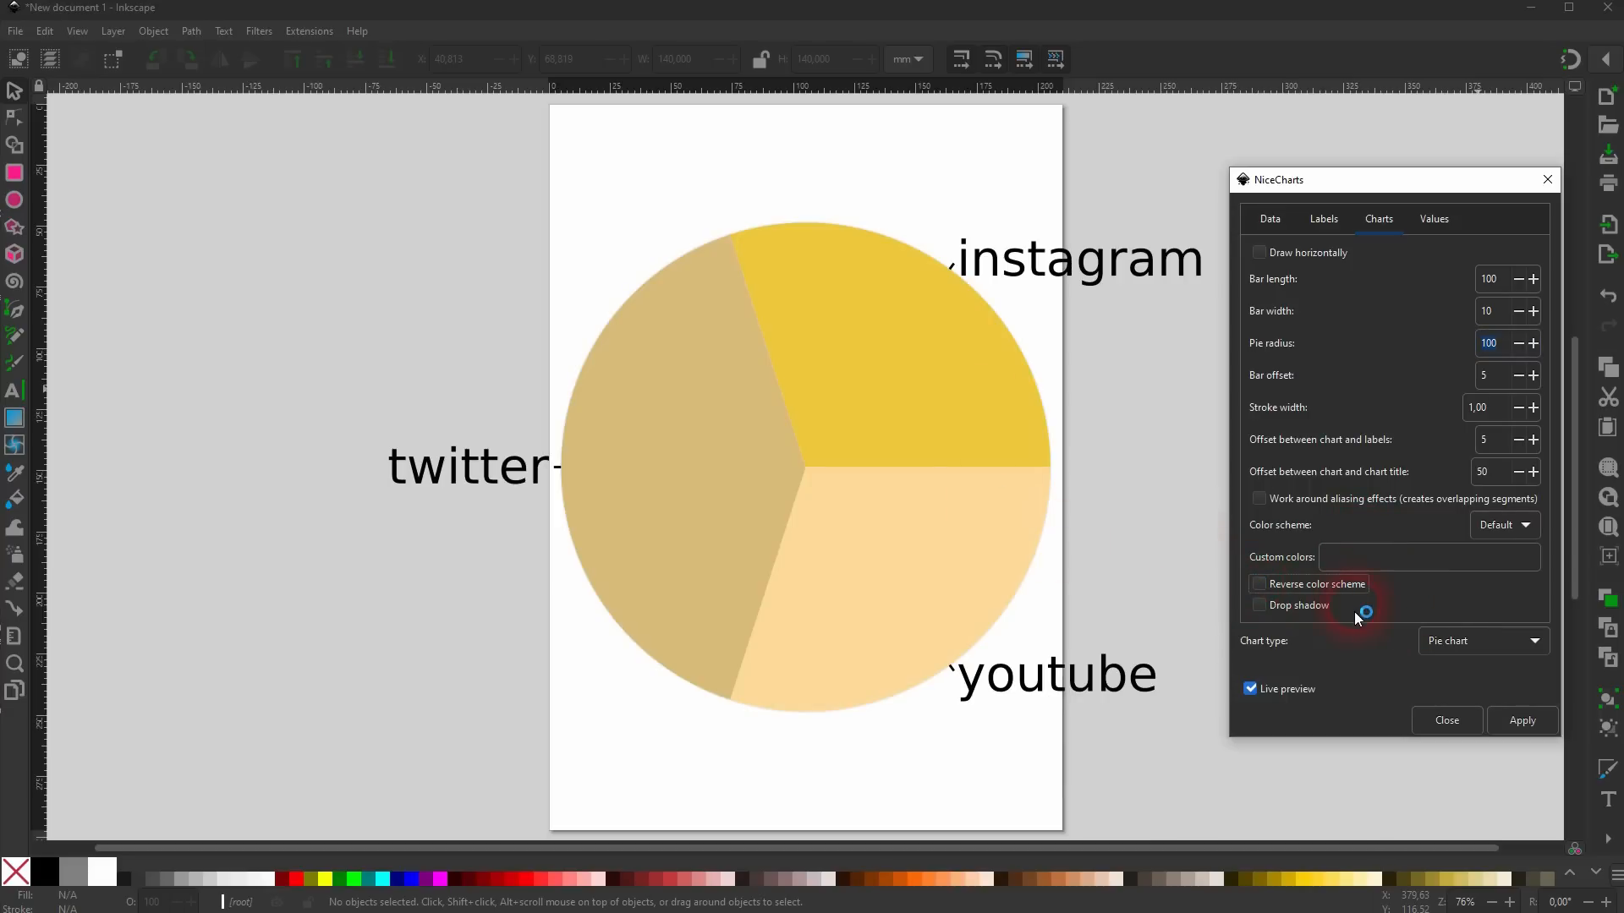
Try showing the values beside the chart's labels.
click(1423, 220)
click(1260, 252)
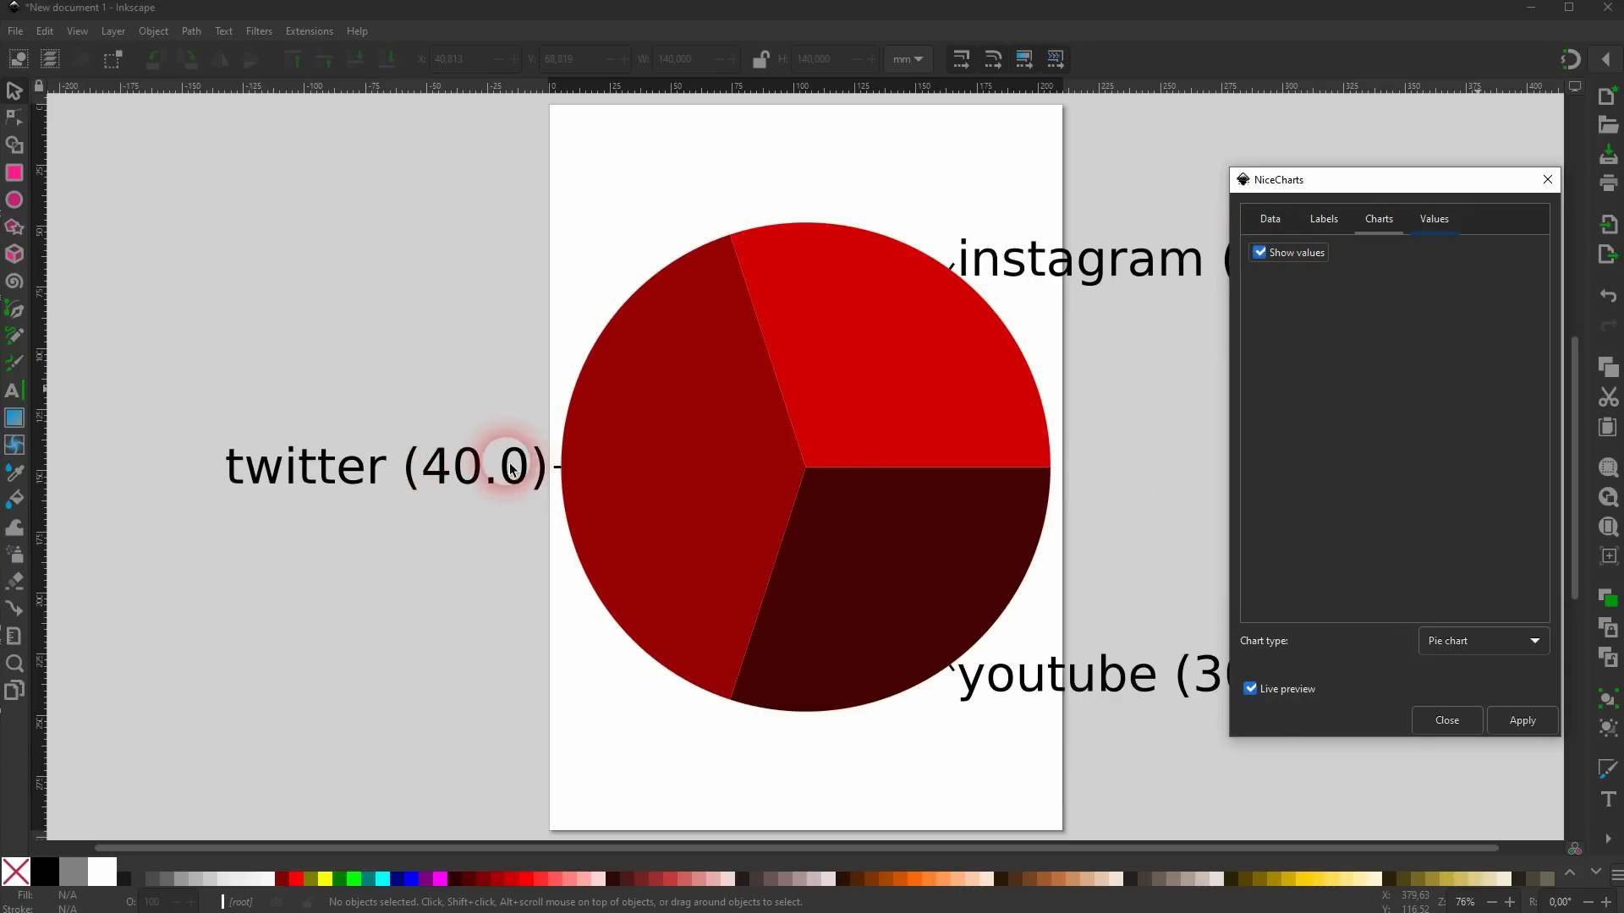
drag(1420, 189, 757, 187)
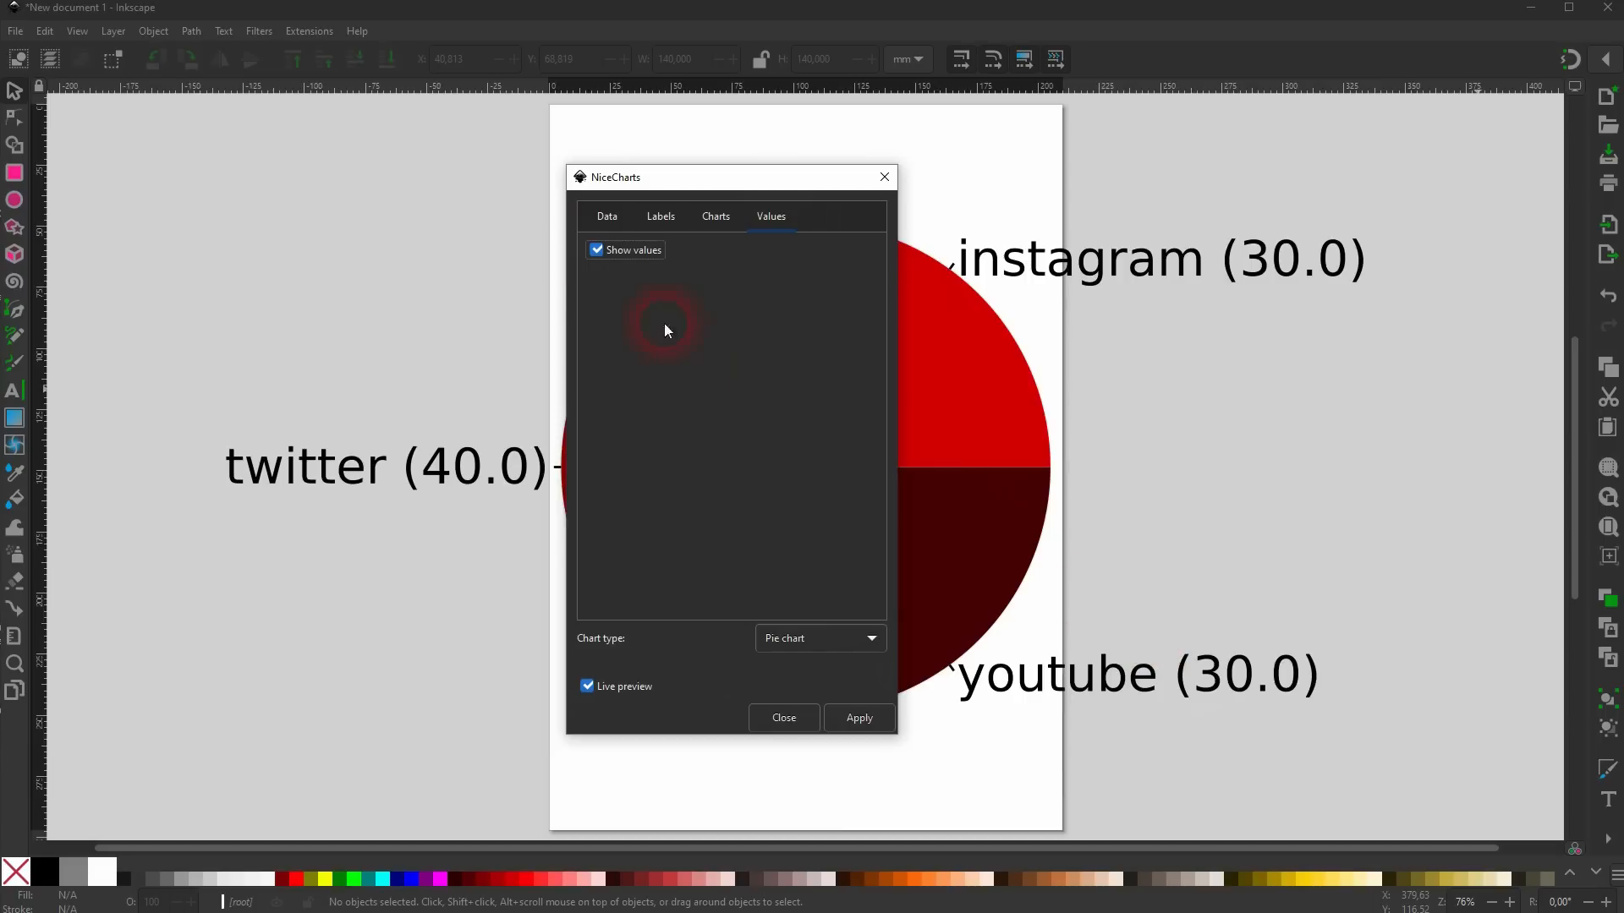
Insert the pie chart into the document without values and close the NiceCharts dialog.
click(851, 726)
click(883, 177)
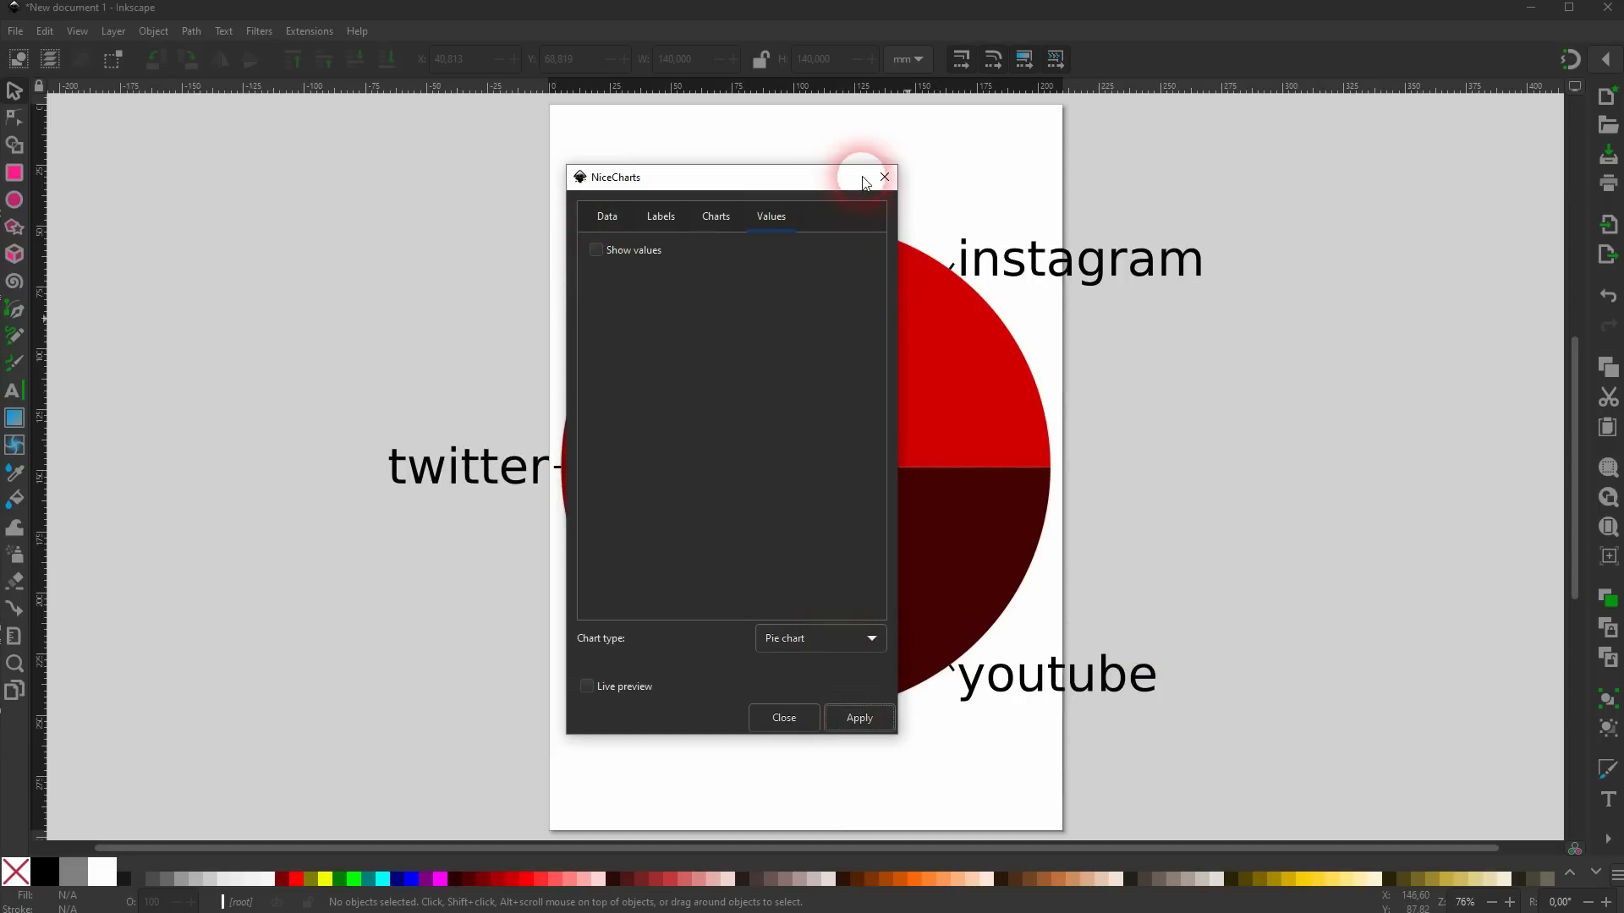
Try moving the chart's slices and background circle apart, and undo the moves.
click(1189, 415)
drag(814, 382, 1149, 431)
drag(862, 384, 825, 334)
drag(729, 414, 524, 414)
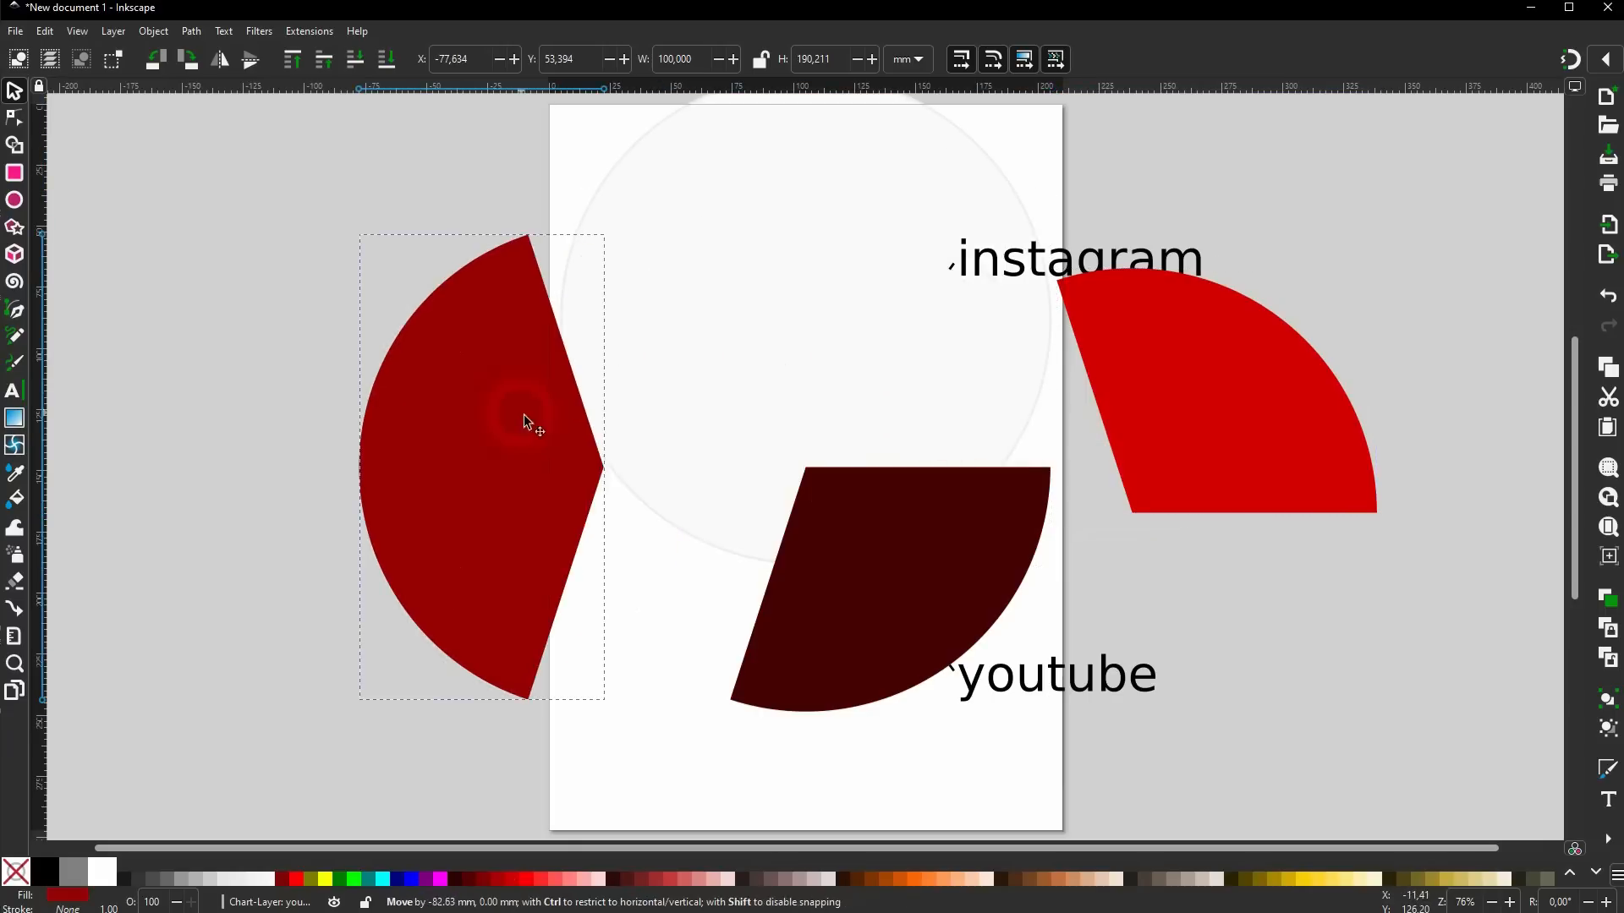
key(ctrl+z)
key(ctrl+z)
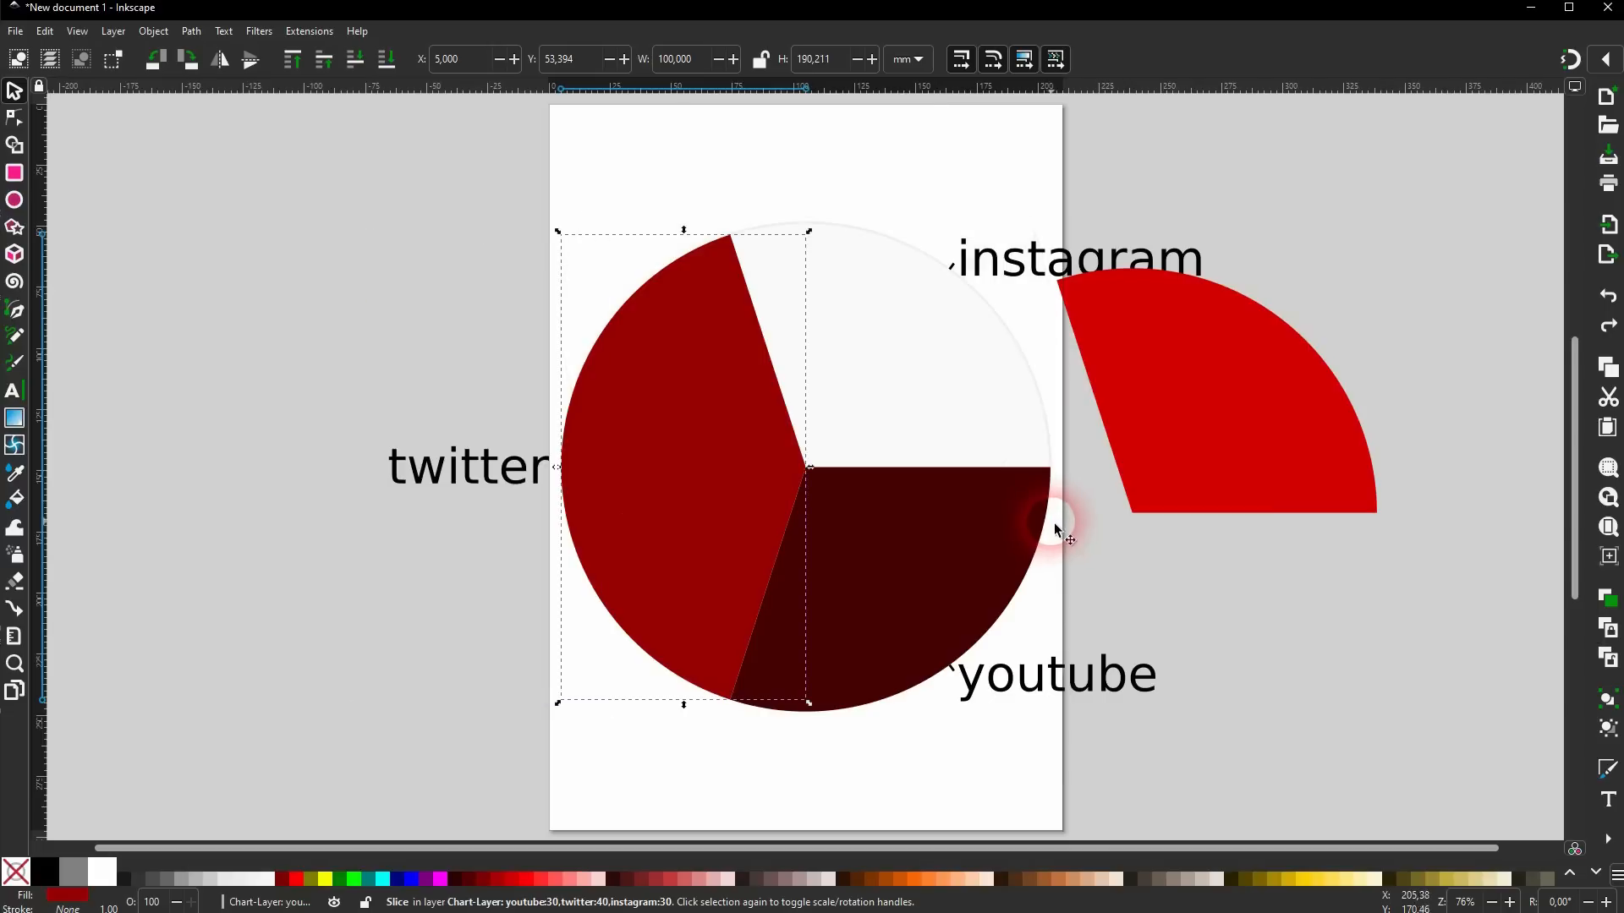
key(ctrl+z)
Group all the slices and labels of the pie chart and move the group around the page.
key(ctrl+a)
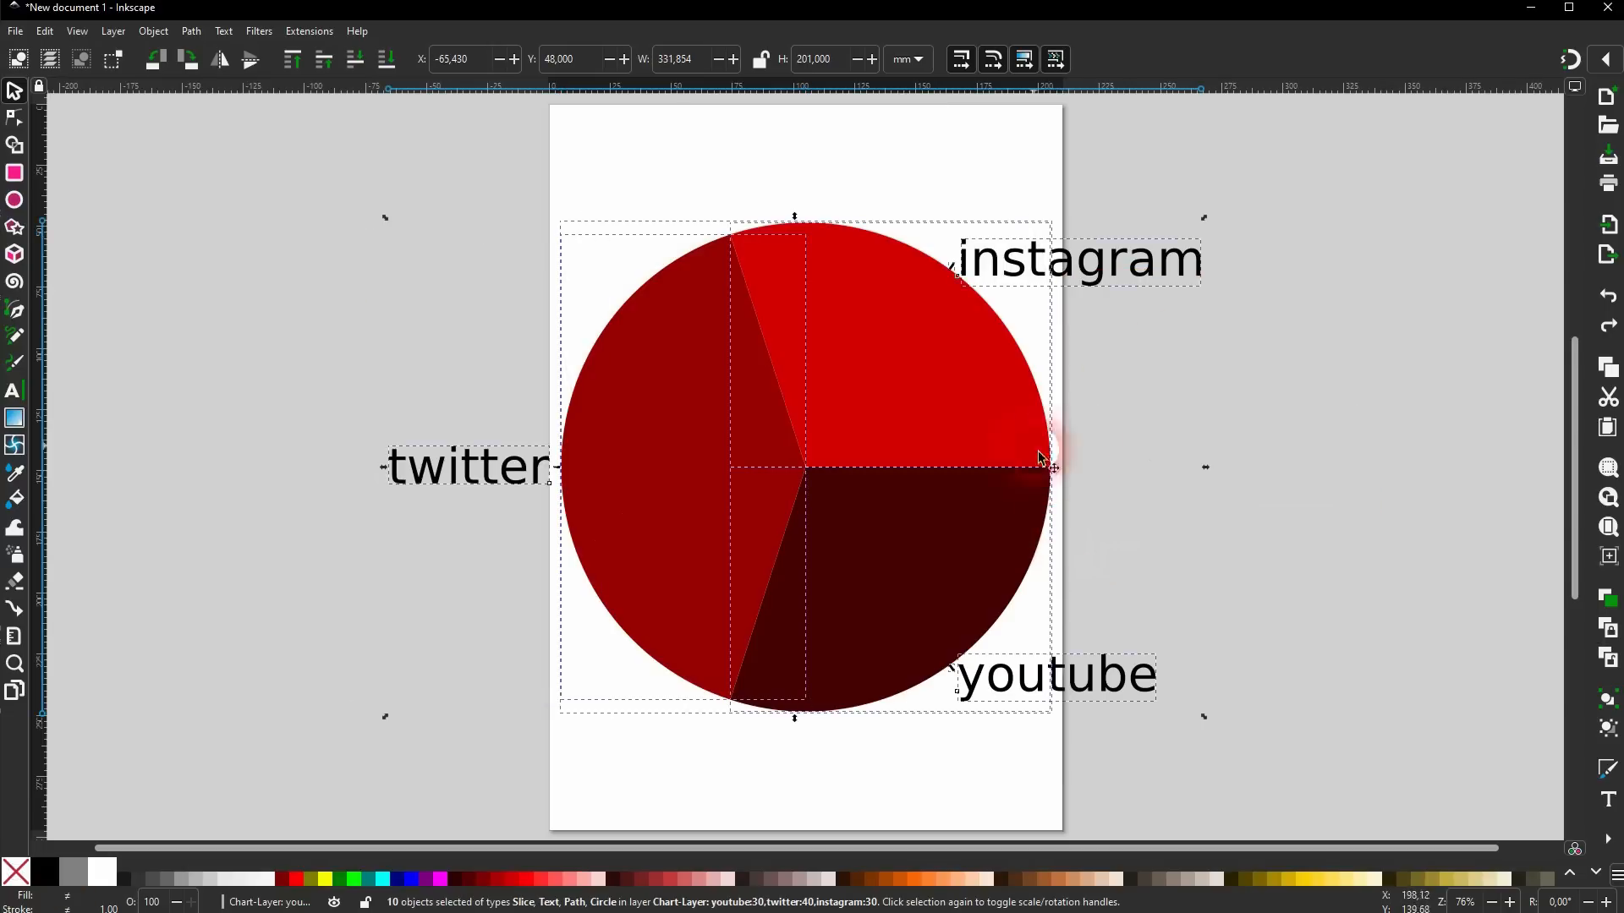
key(ctrl+g)
drag(1046, 484, 1036, 450)
drag(1198, 441, 1055, 439)
drag(748, 439, 865, 463)
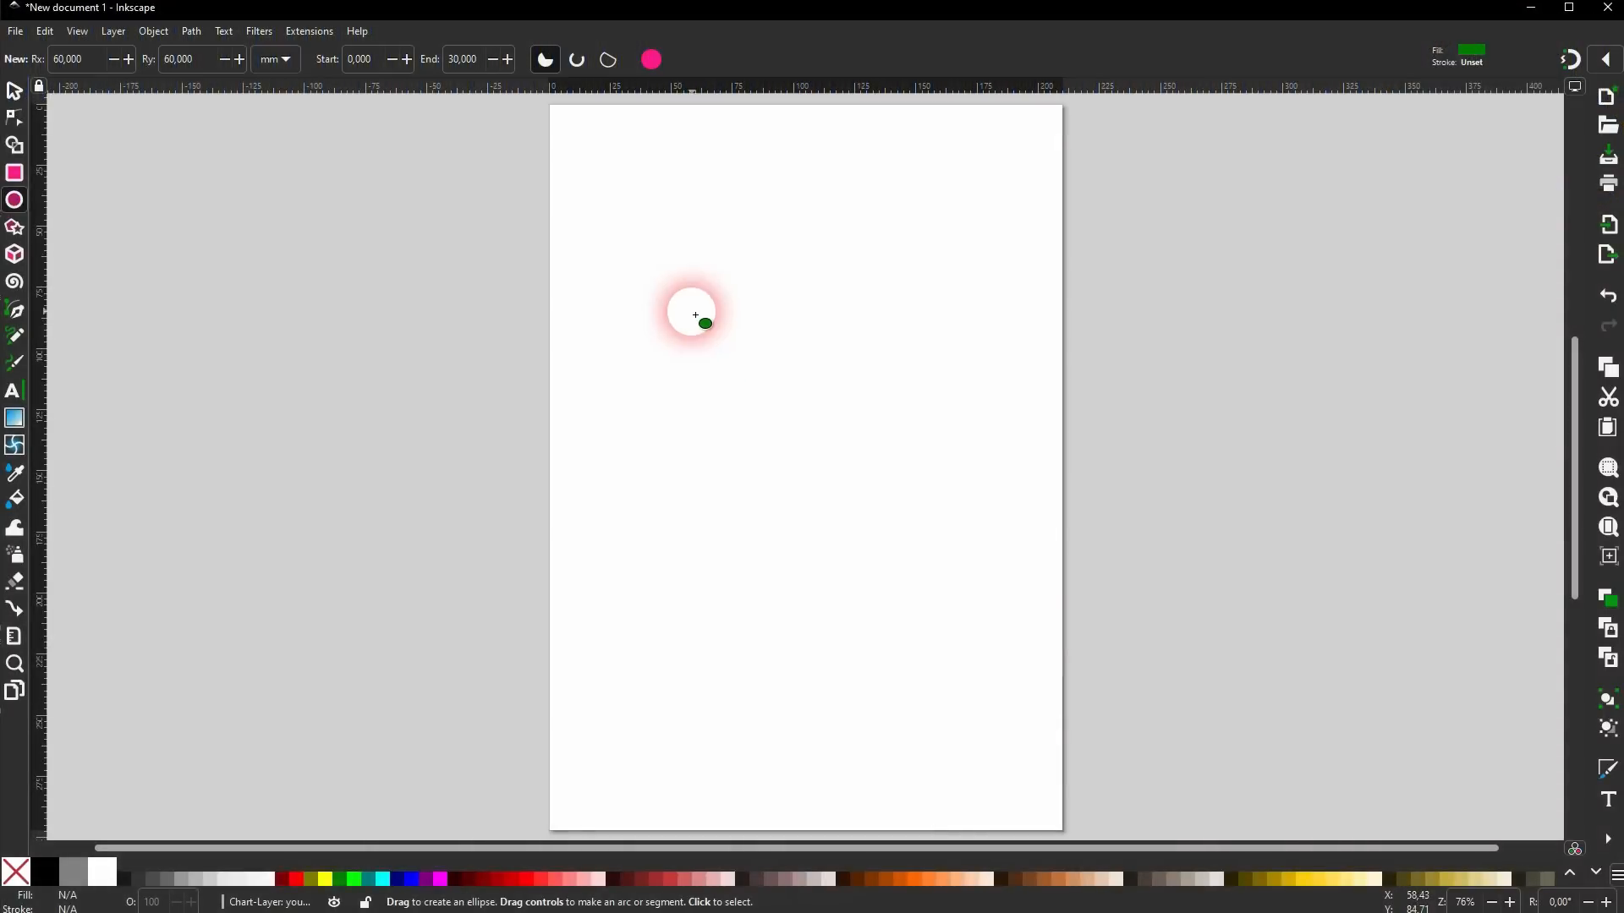
Draw a green ellipse on the empty page, make it whole, and set both its radii to 60 mm.
drag(690, 315, 971, 674)
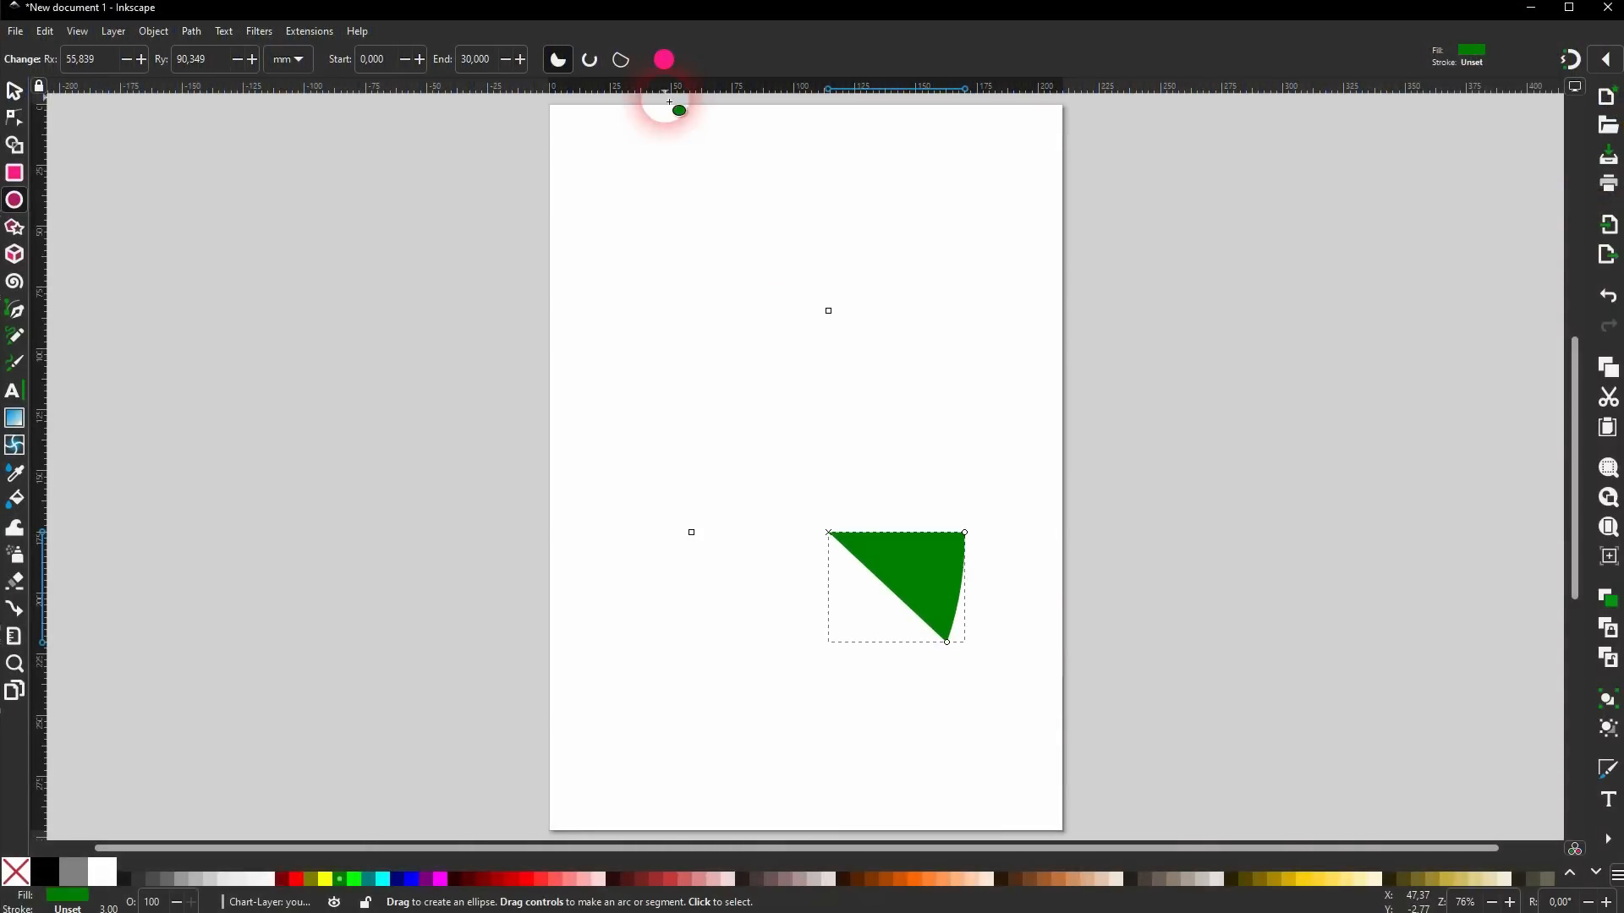
click(664, 58)
double_click(79, 61)
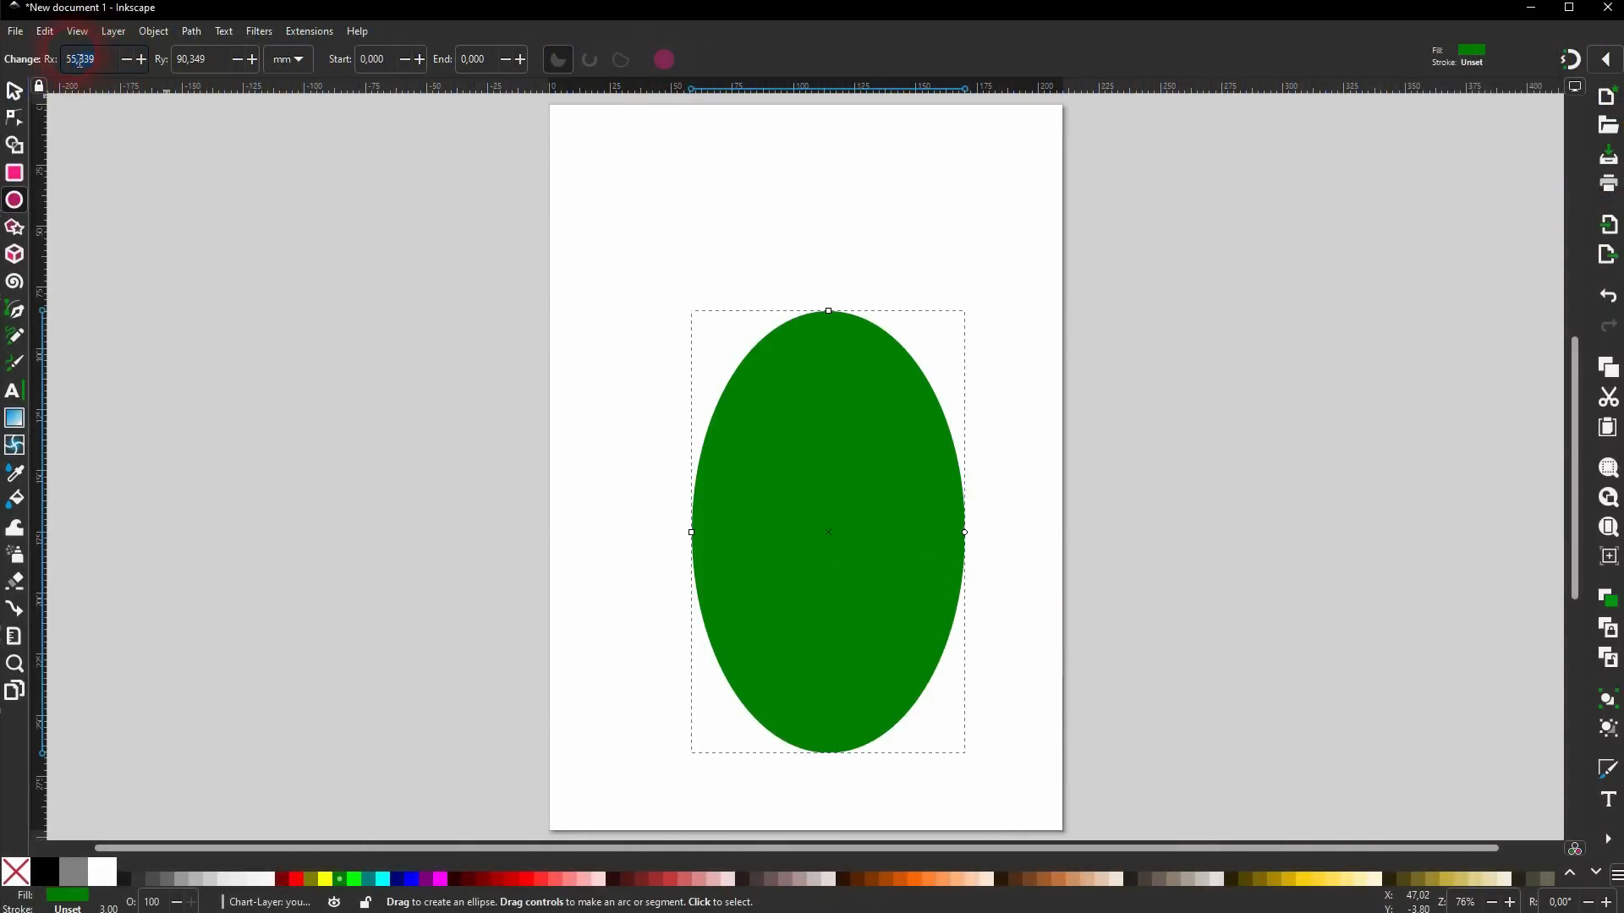
text(60)
key(Tab)
text(60)
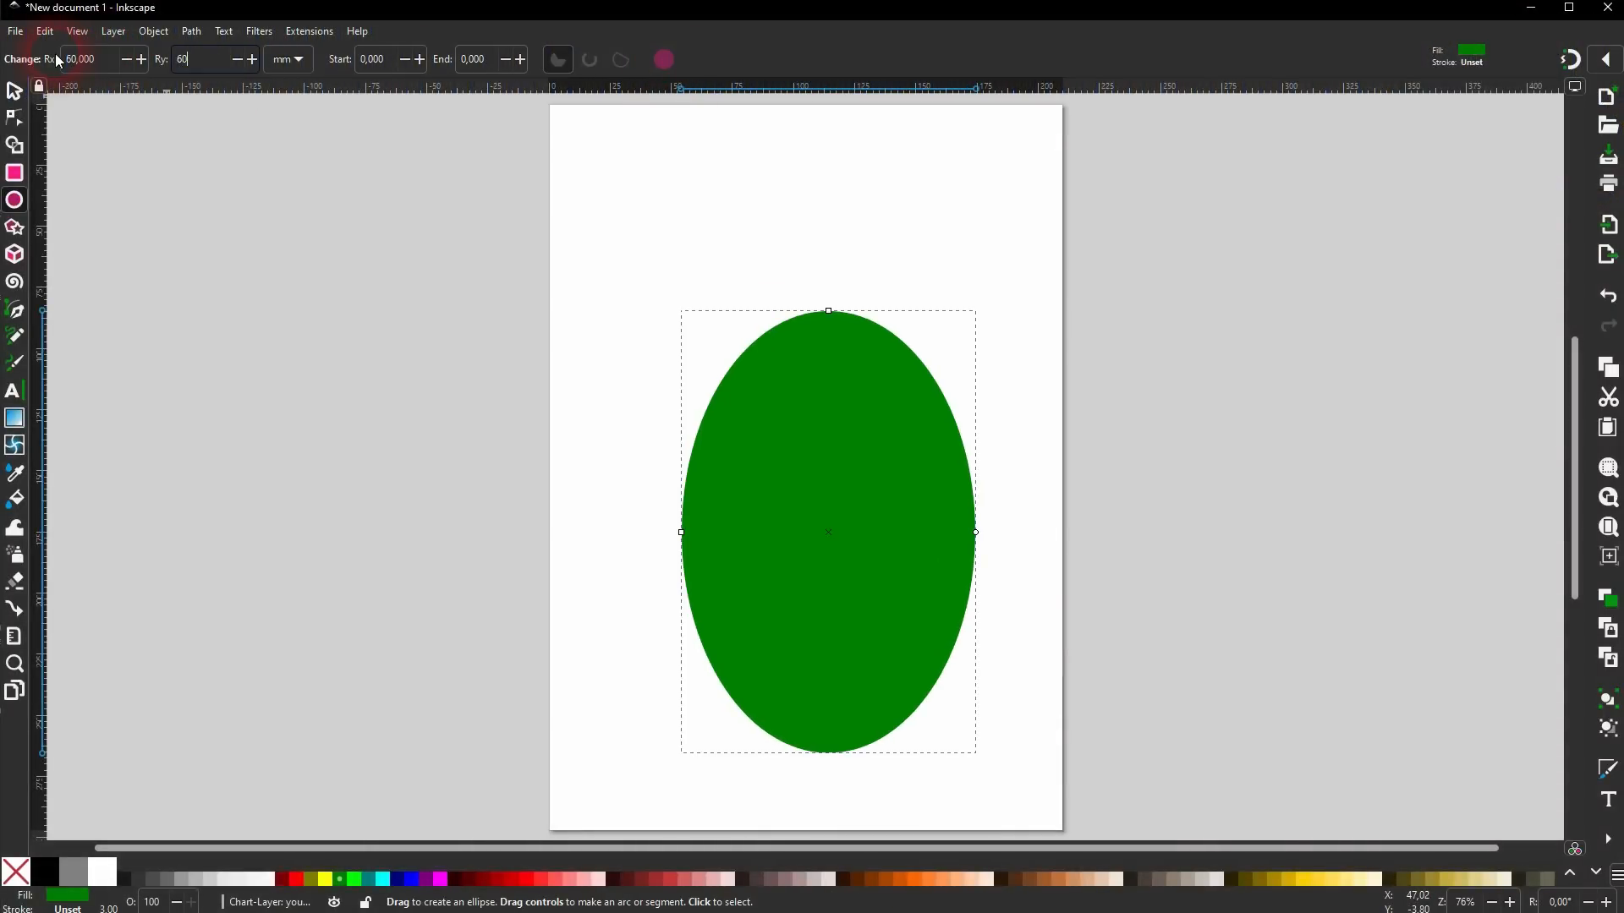
key(Return)
click(296, 59)
click(287, 63)
Move the circle up the page and stack duplicates of it in place, filled dark red, red, olive, yellow and green.
click(13, 90)
drag(875, 545, 872, 474)
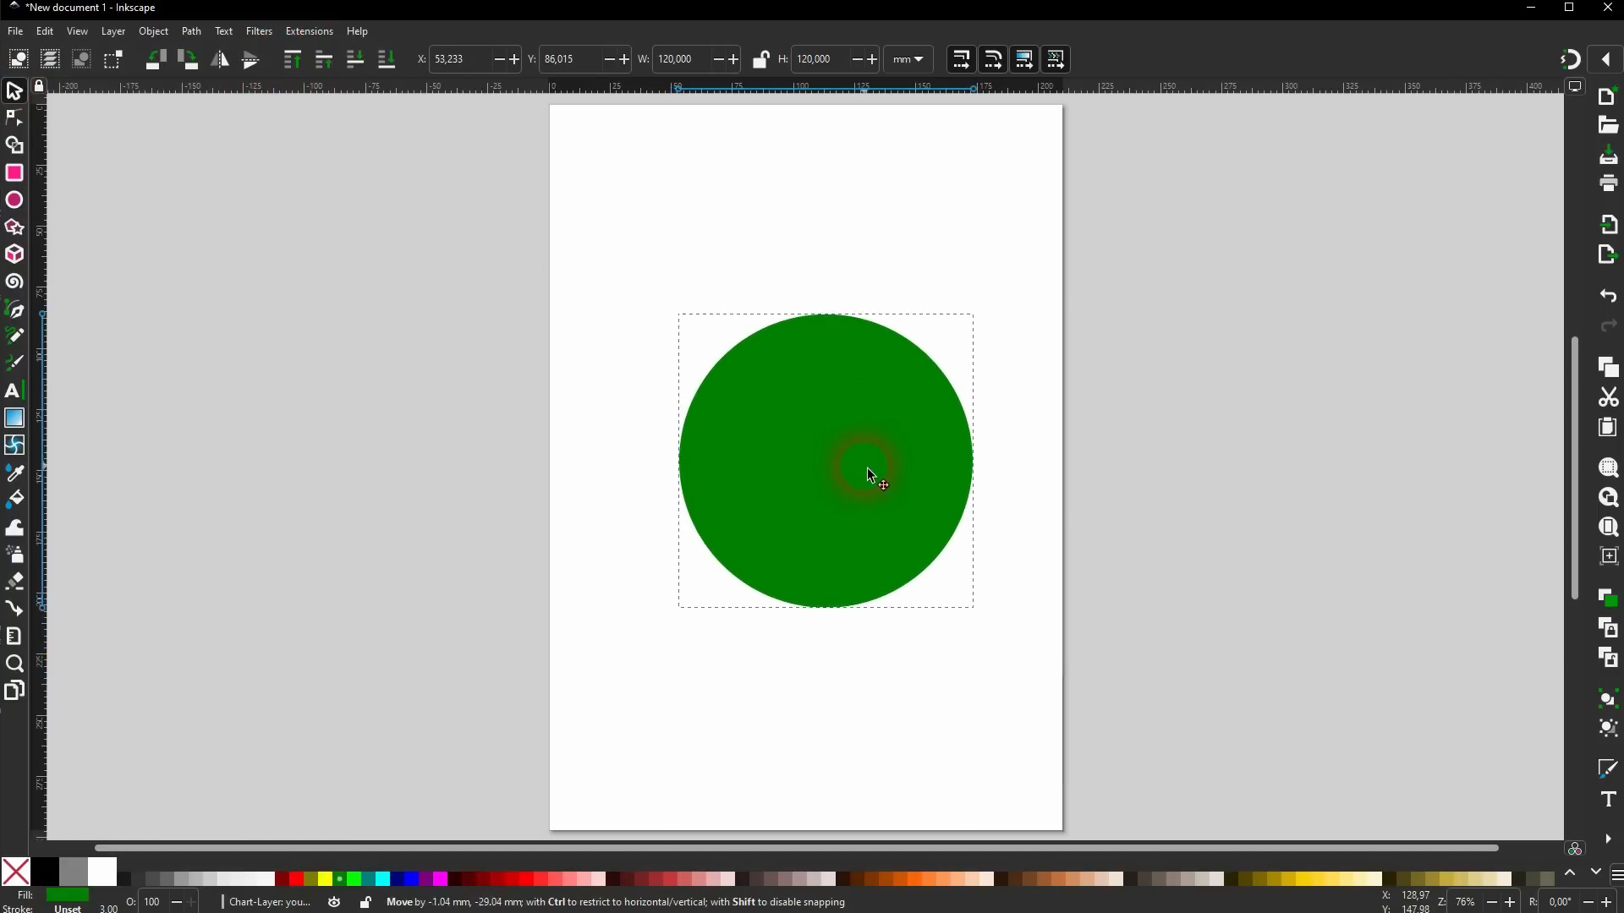
click(284, 883)
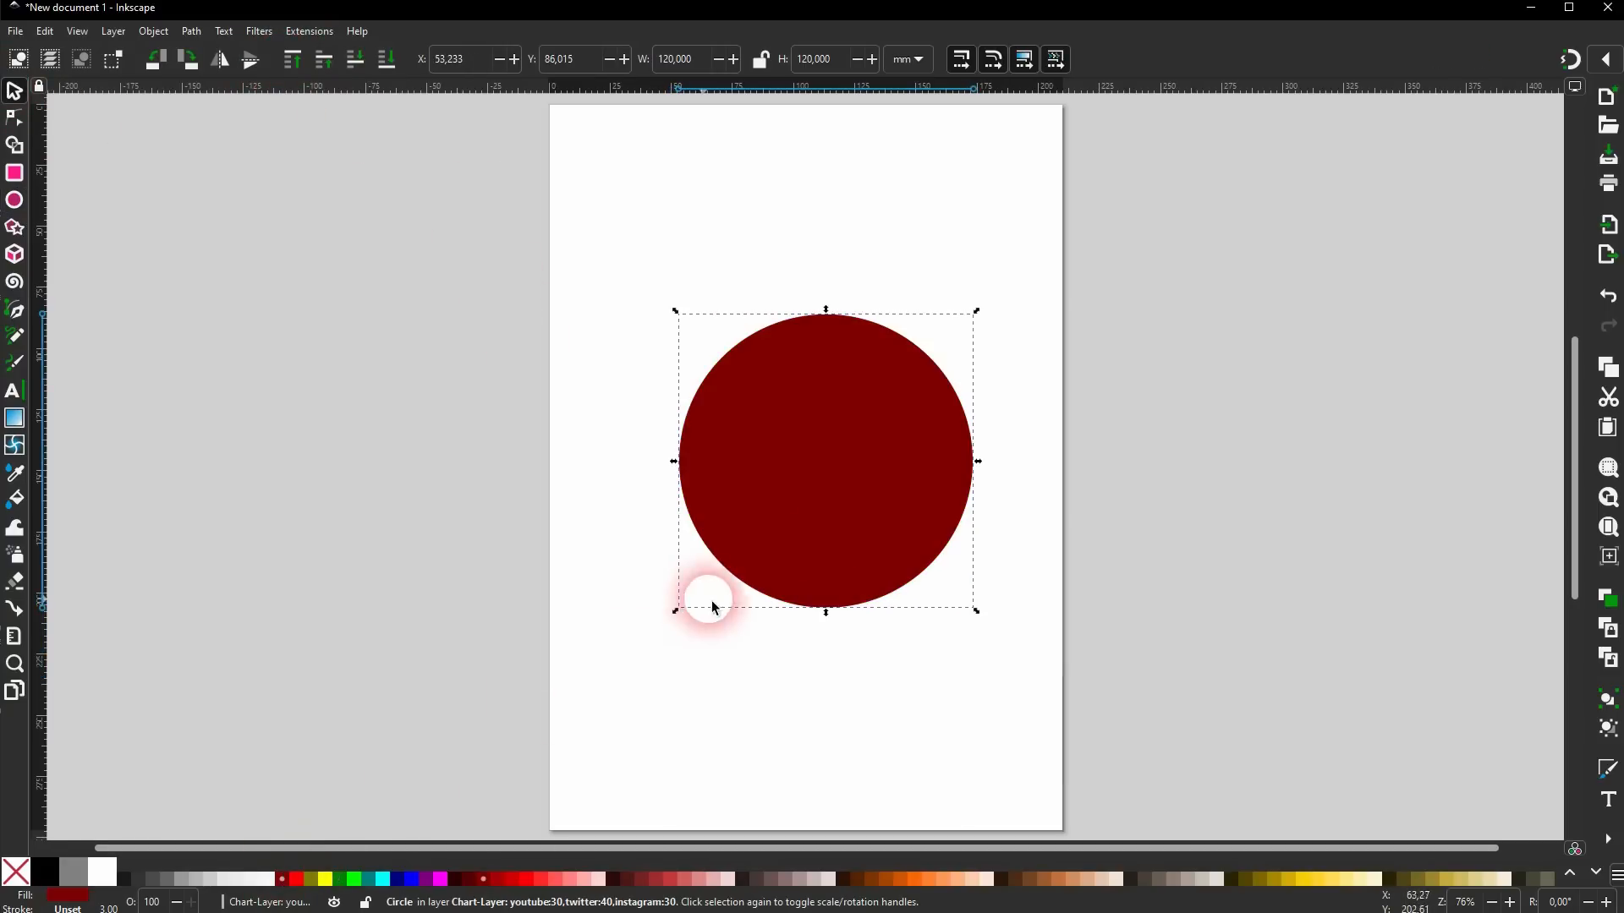
click(298, 884)
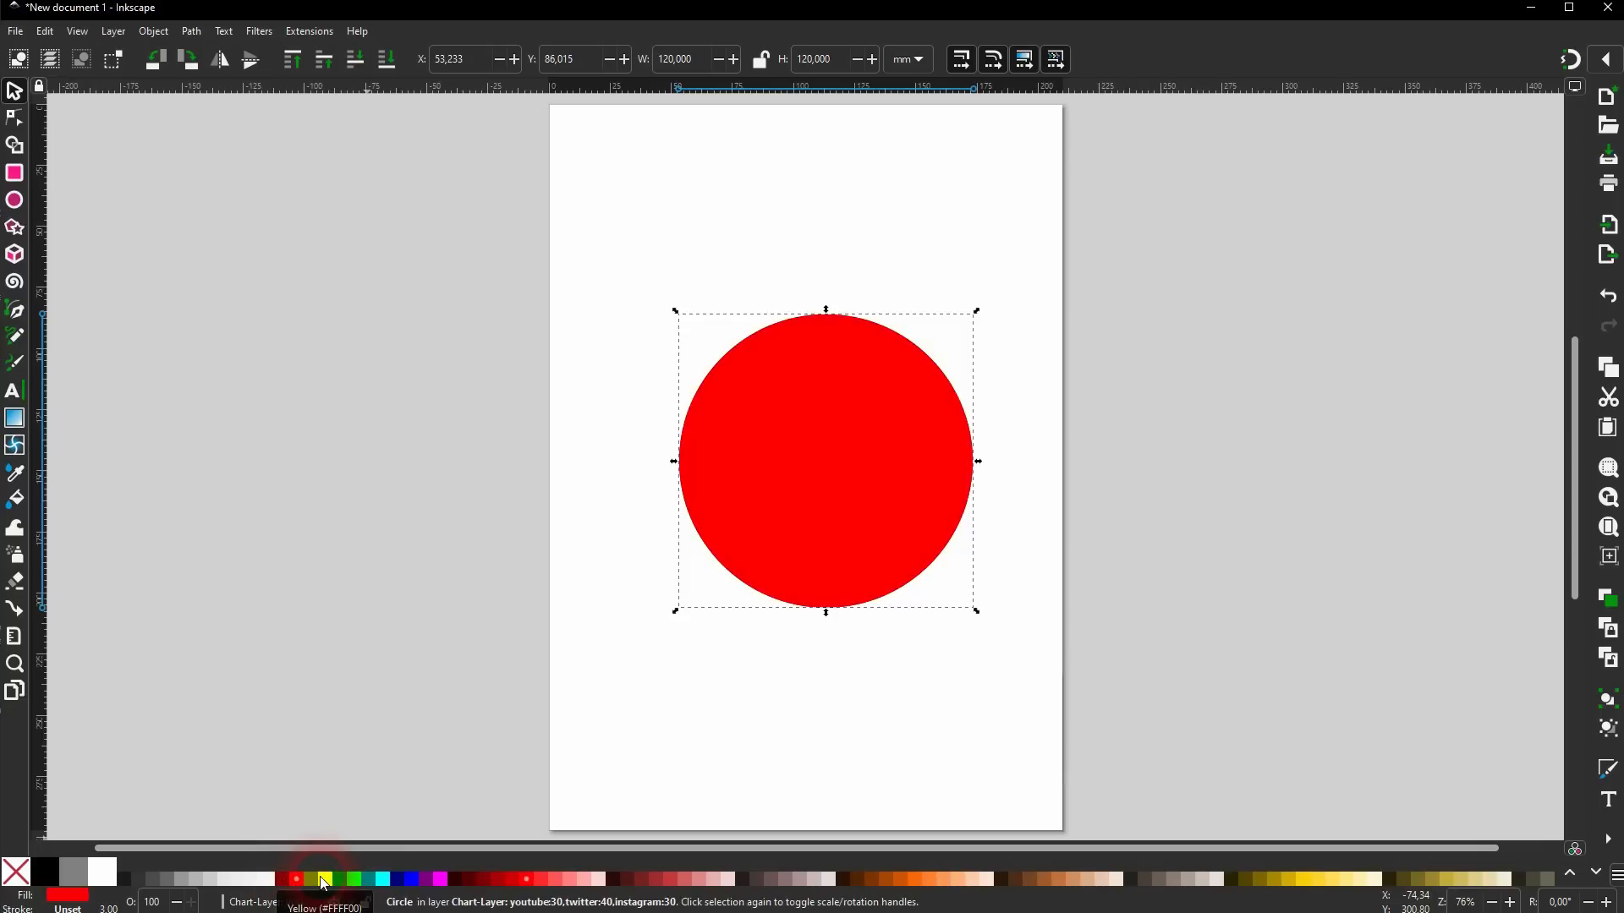
click(311, 880)
click(325, 880)
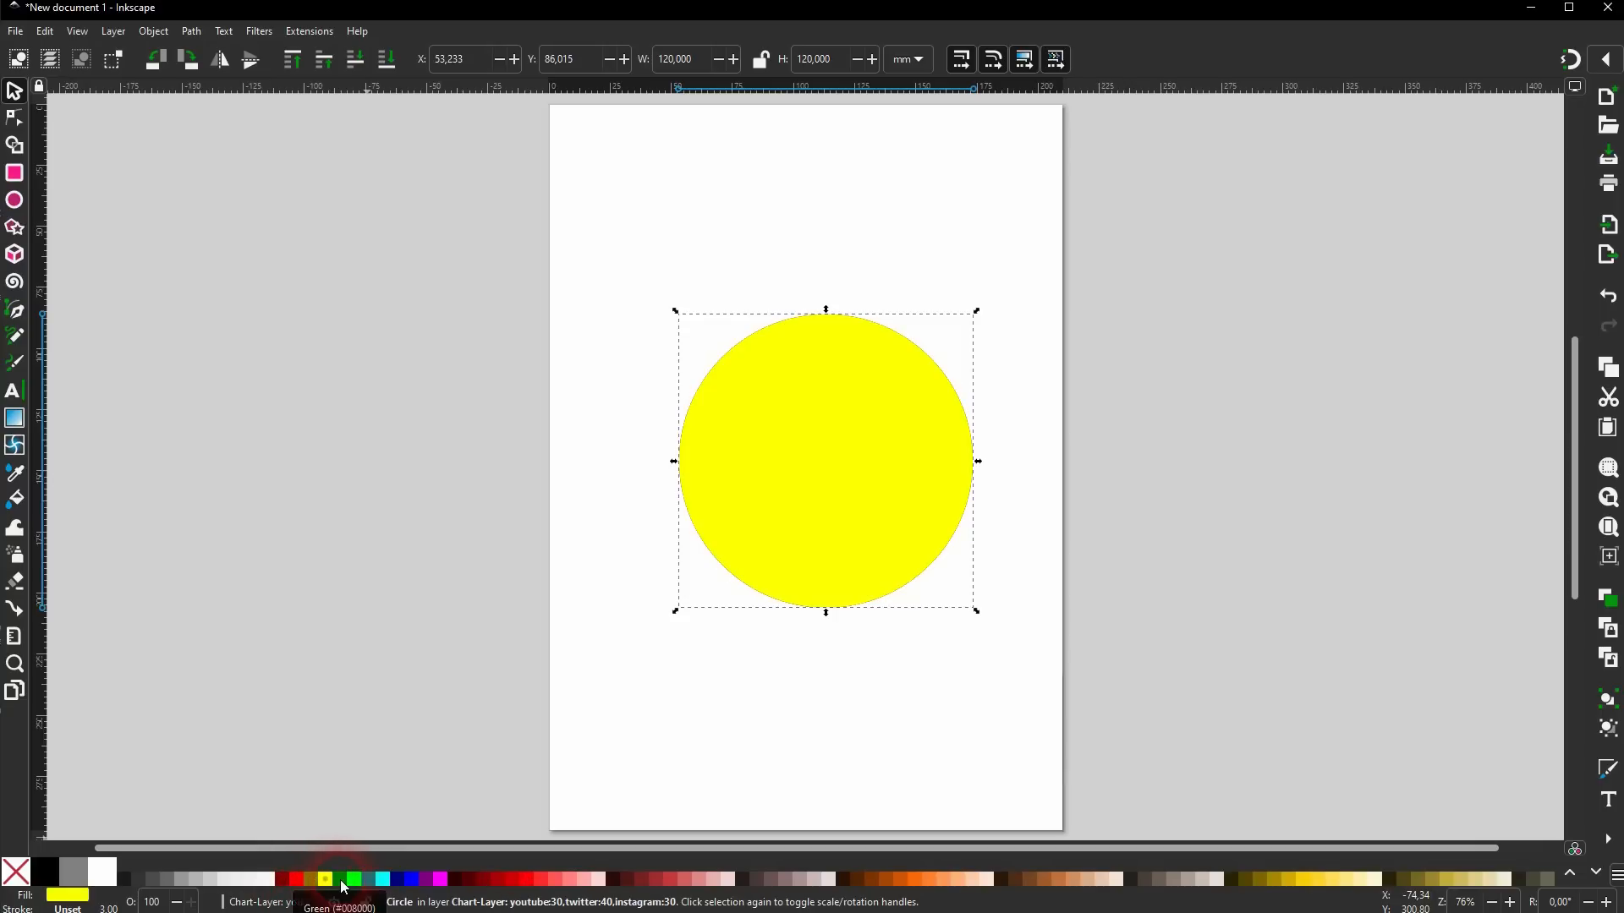
click(342, 881)
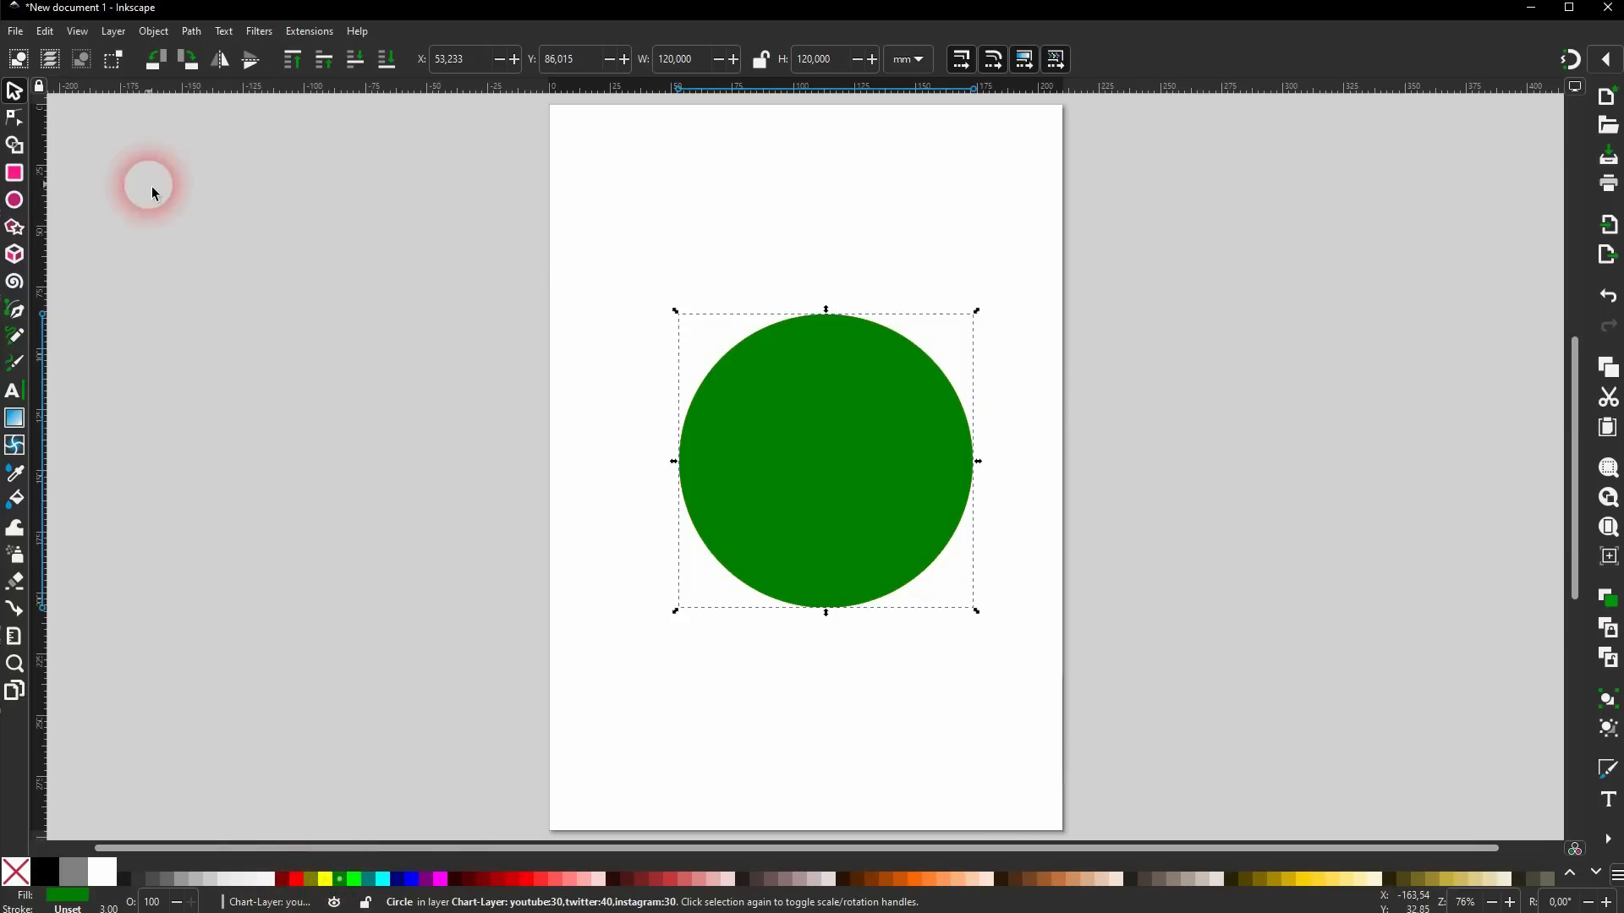
Turn the topmost green circle into a pie slice with an end angle of 30 degrees.
click(13, 200)
drag(975, 462, 668, 661)
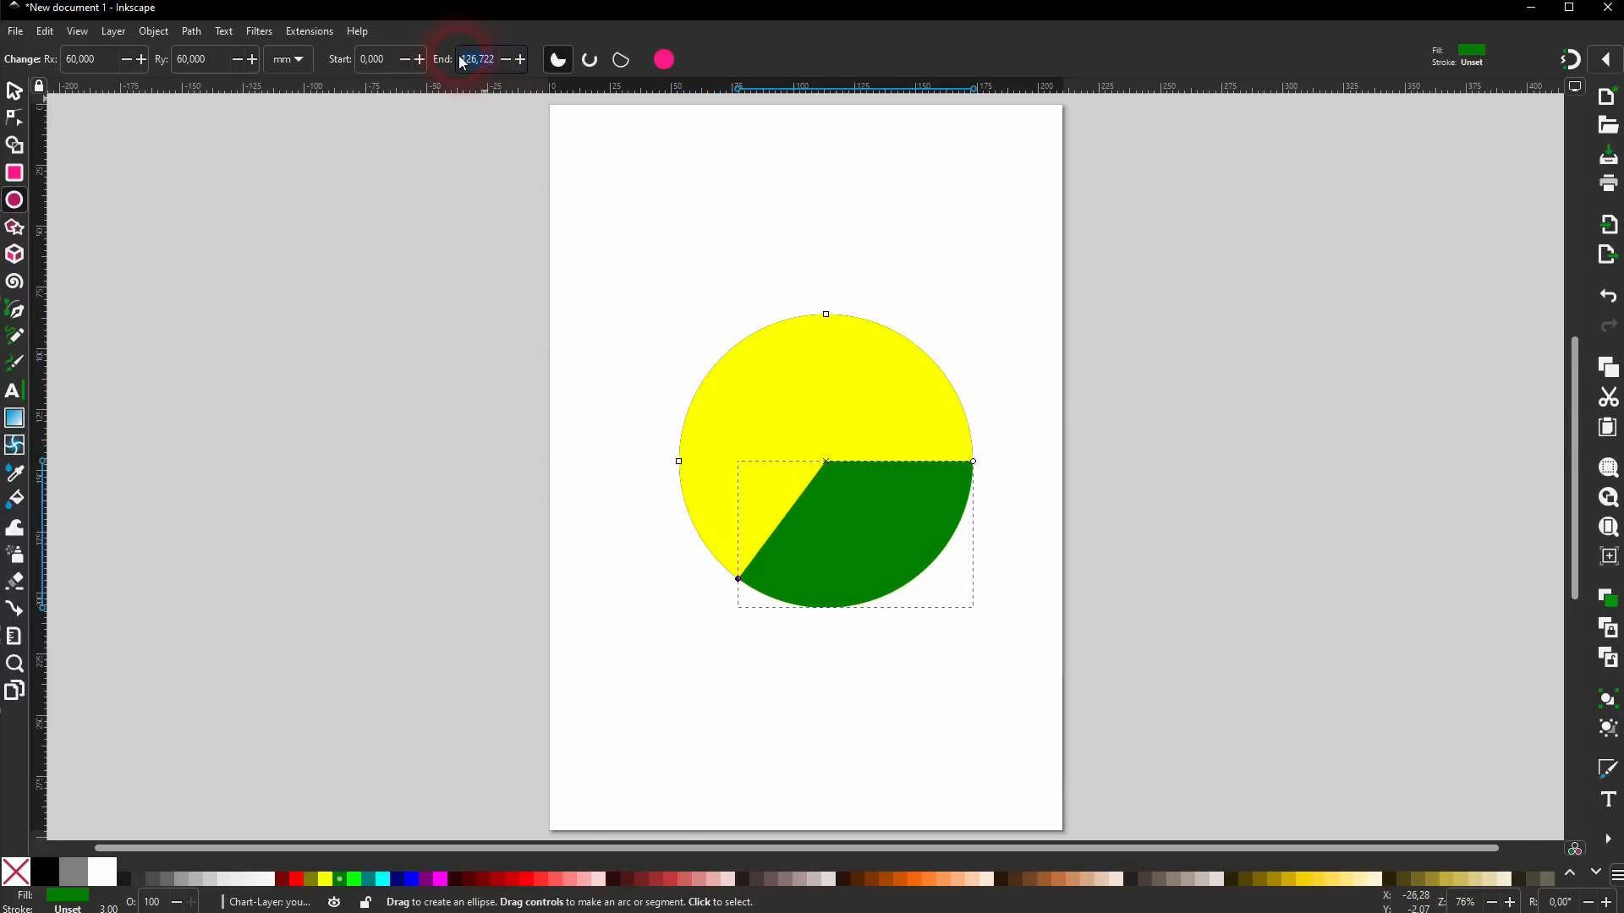
key(Return)
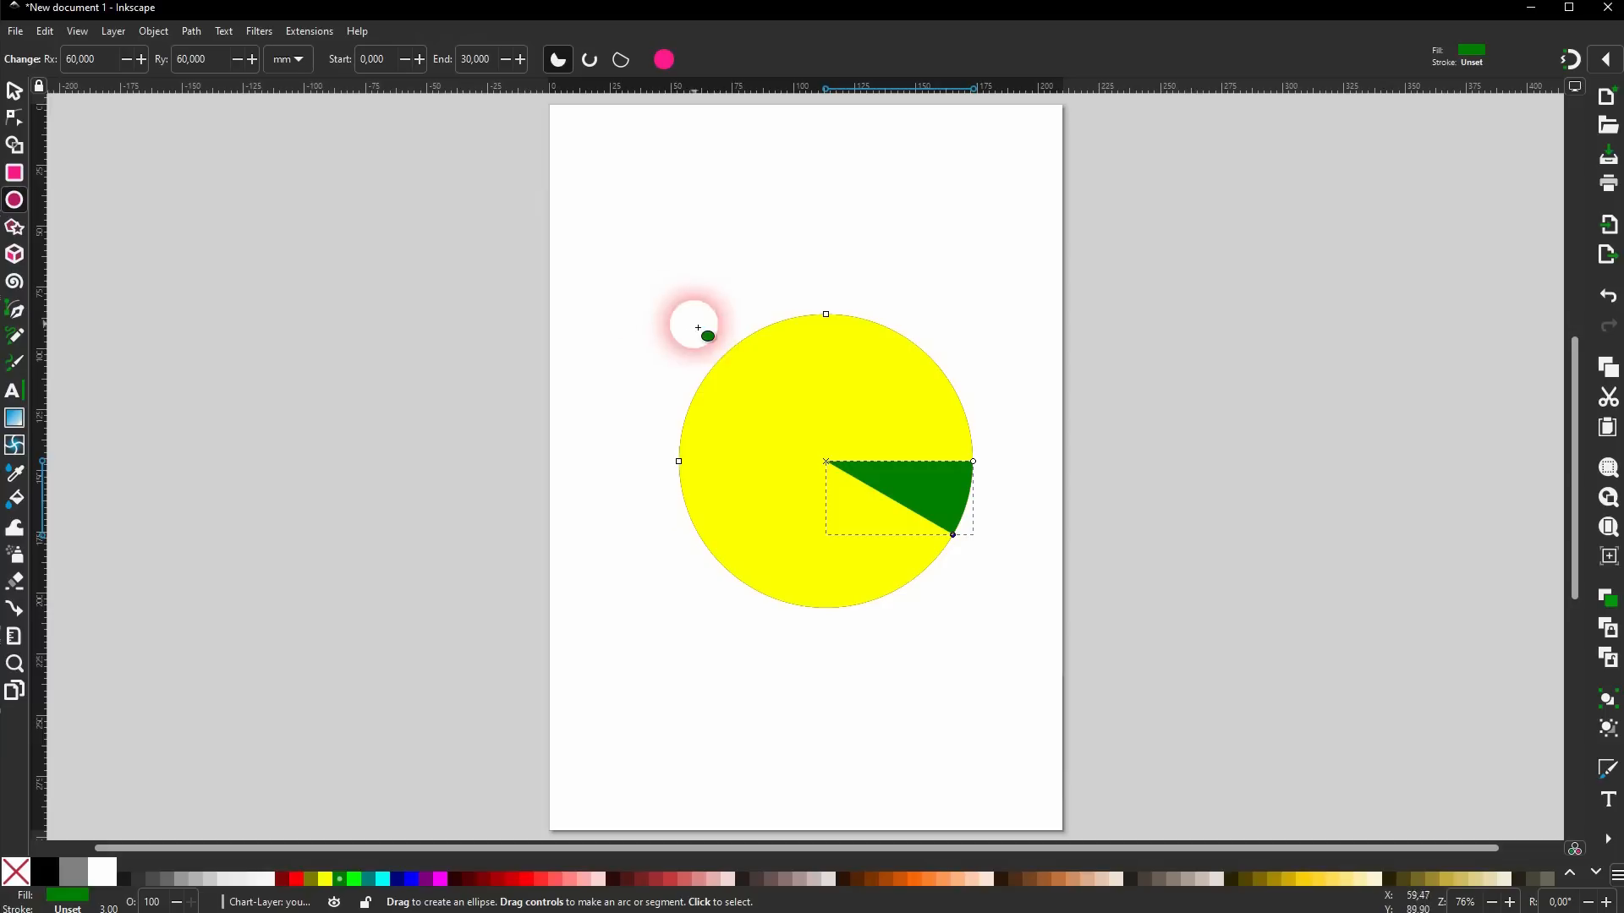
Turn the yellow circle beneath into a pie slice with an end angle of 65 degrees.
key(s)
click(876, 401)
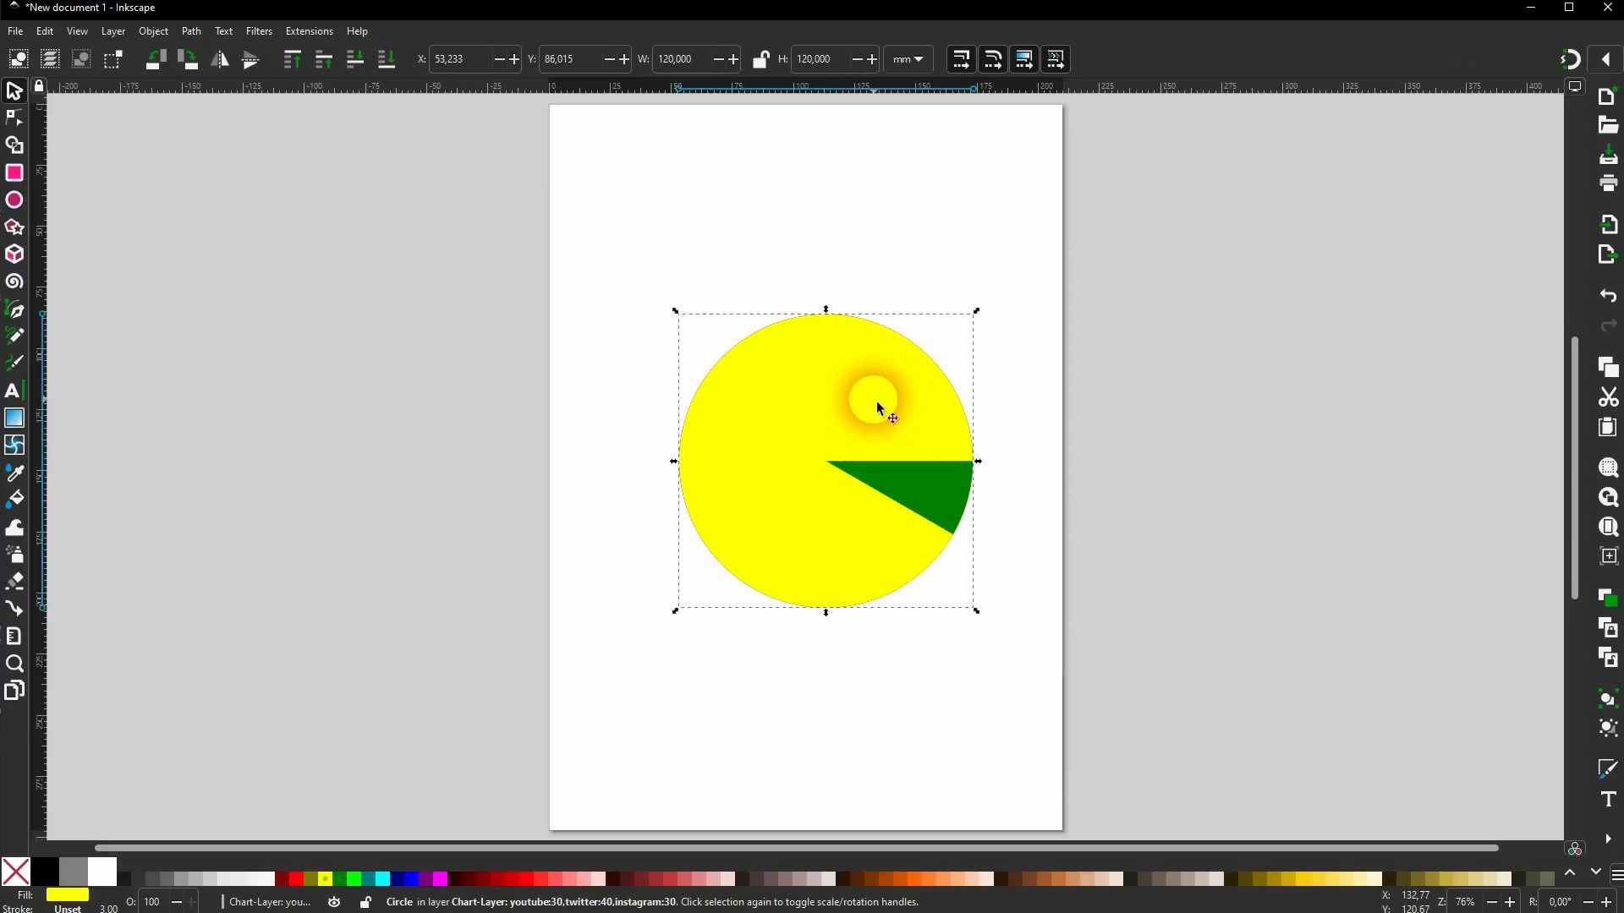
key(e)
click(491, 60)
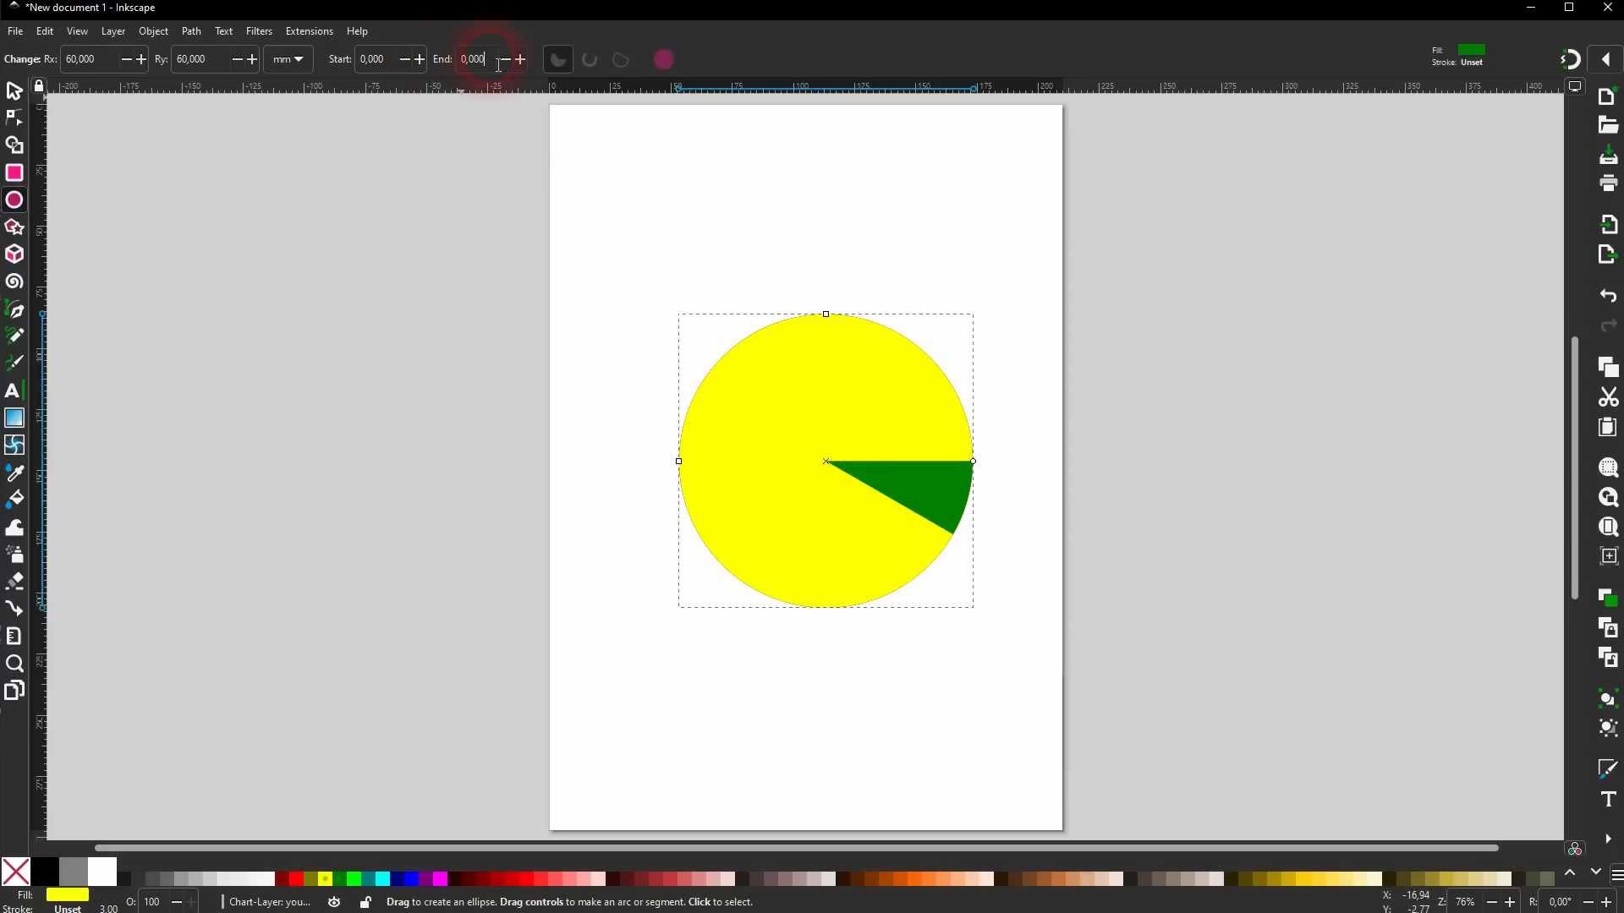
text(65)
key(Return)
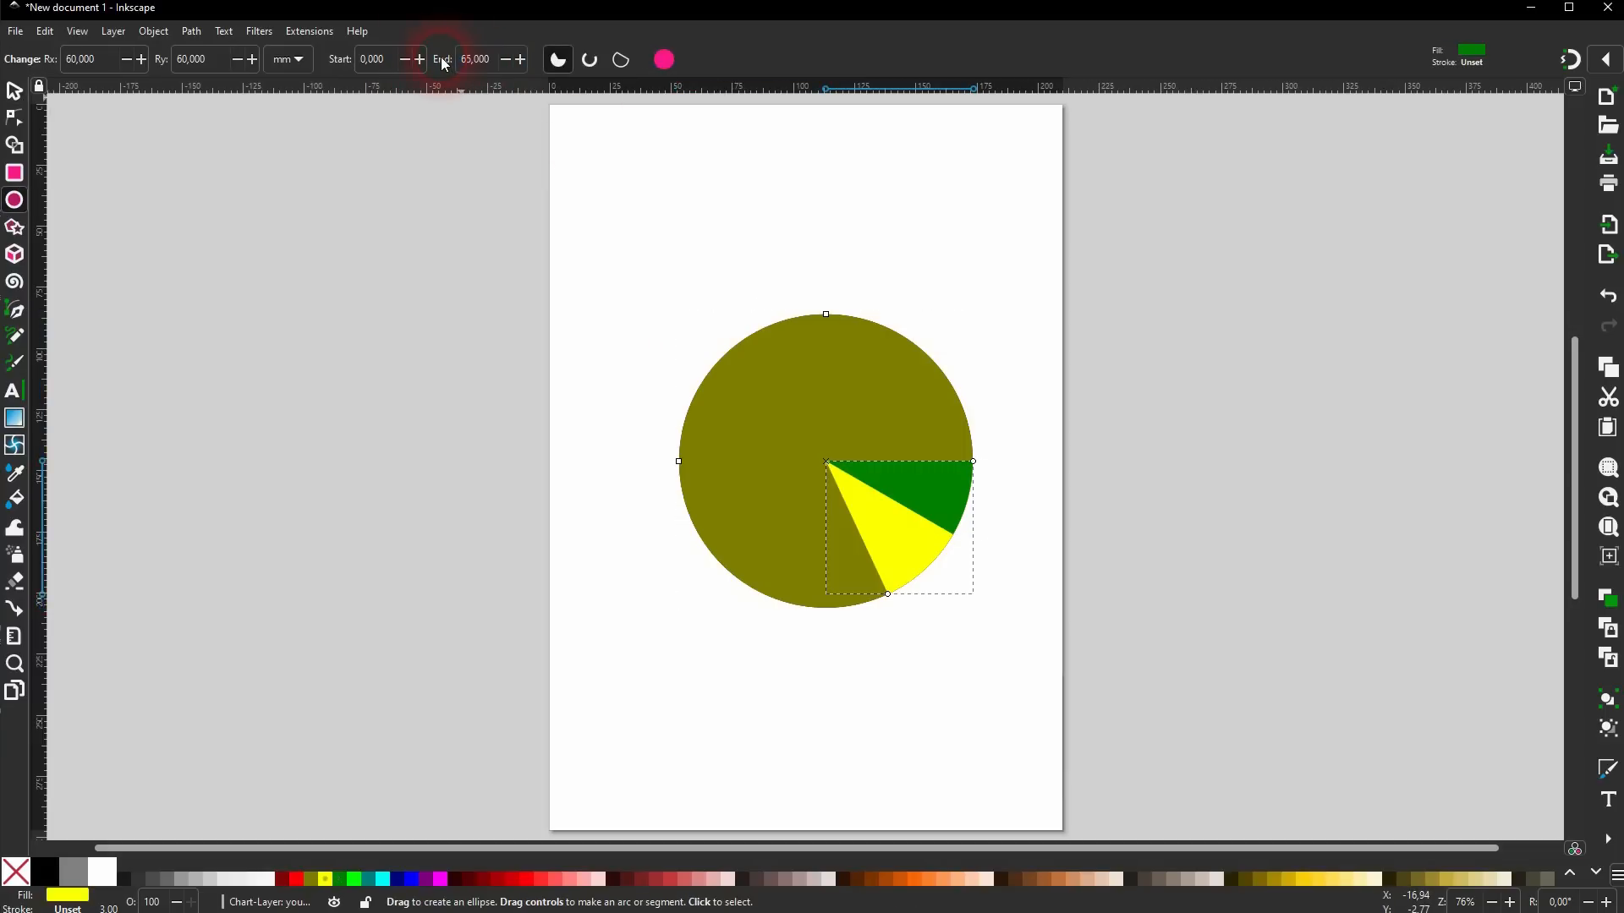
Turn the olive circle into a pie slice with an end angle of 155 degrees.
key(s)
click(880, 380)
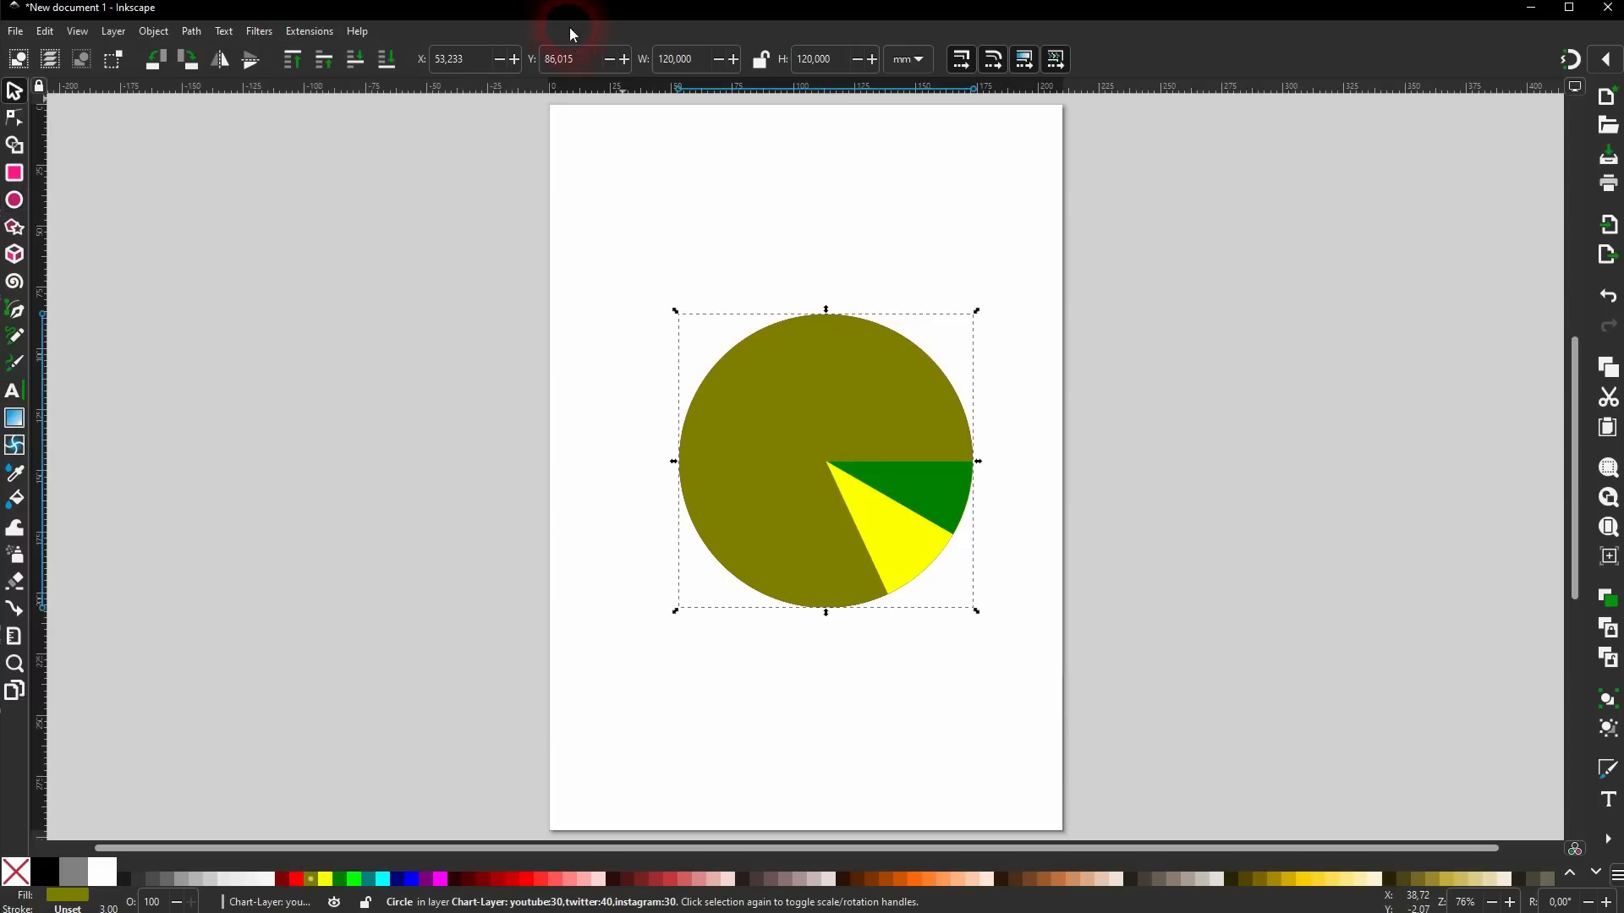
key(e)
triple_click(505, 61)
text(155)
key(Return)
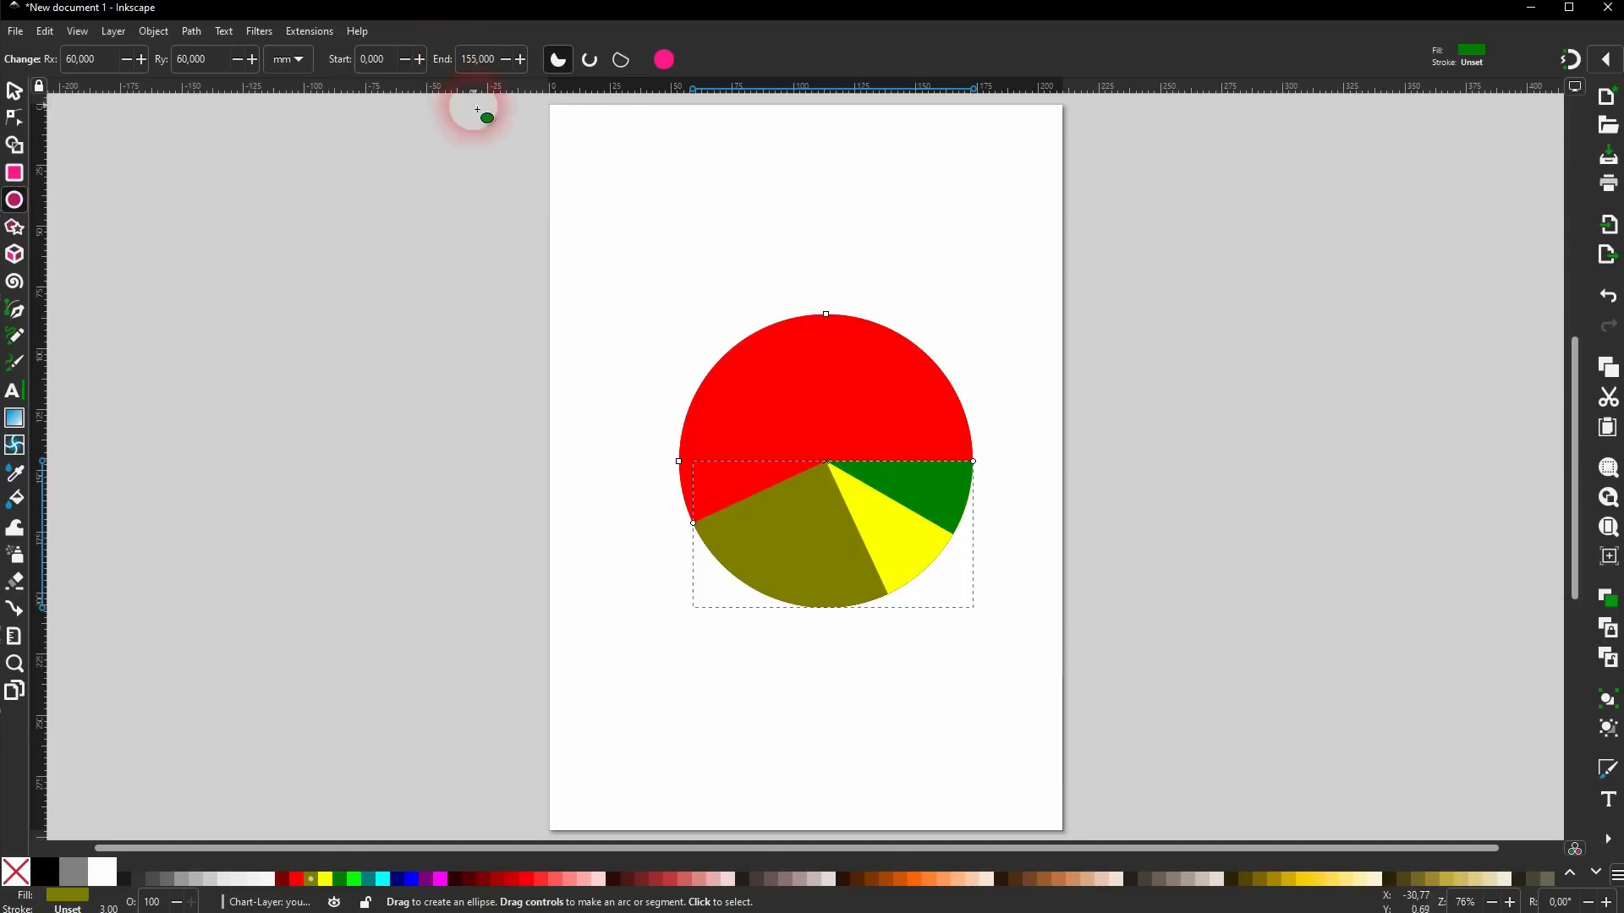
Turn the red circle into a pie slice with an end angle of 270 degrees.
key(s)
click(836, 418)
key(e)
triple_click(474, 61)
text(270)
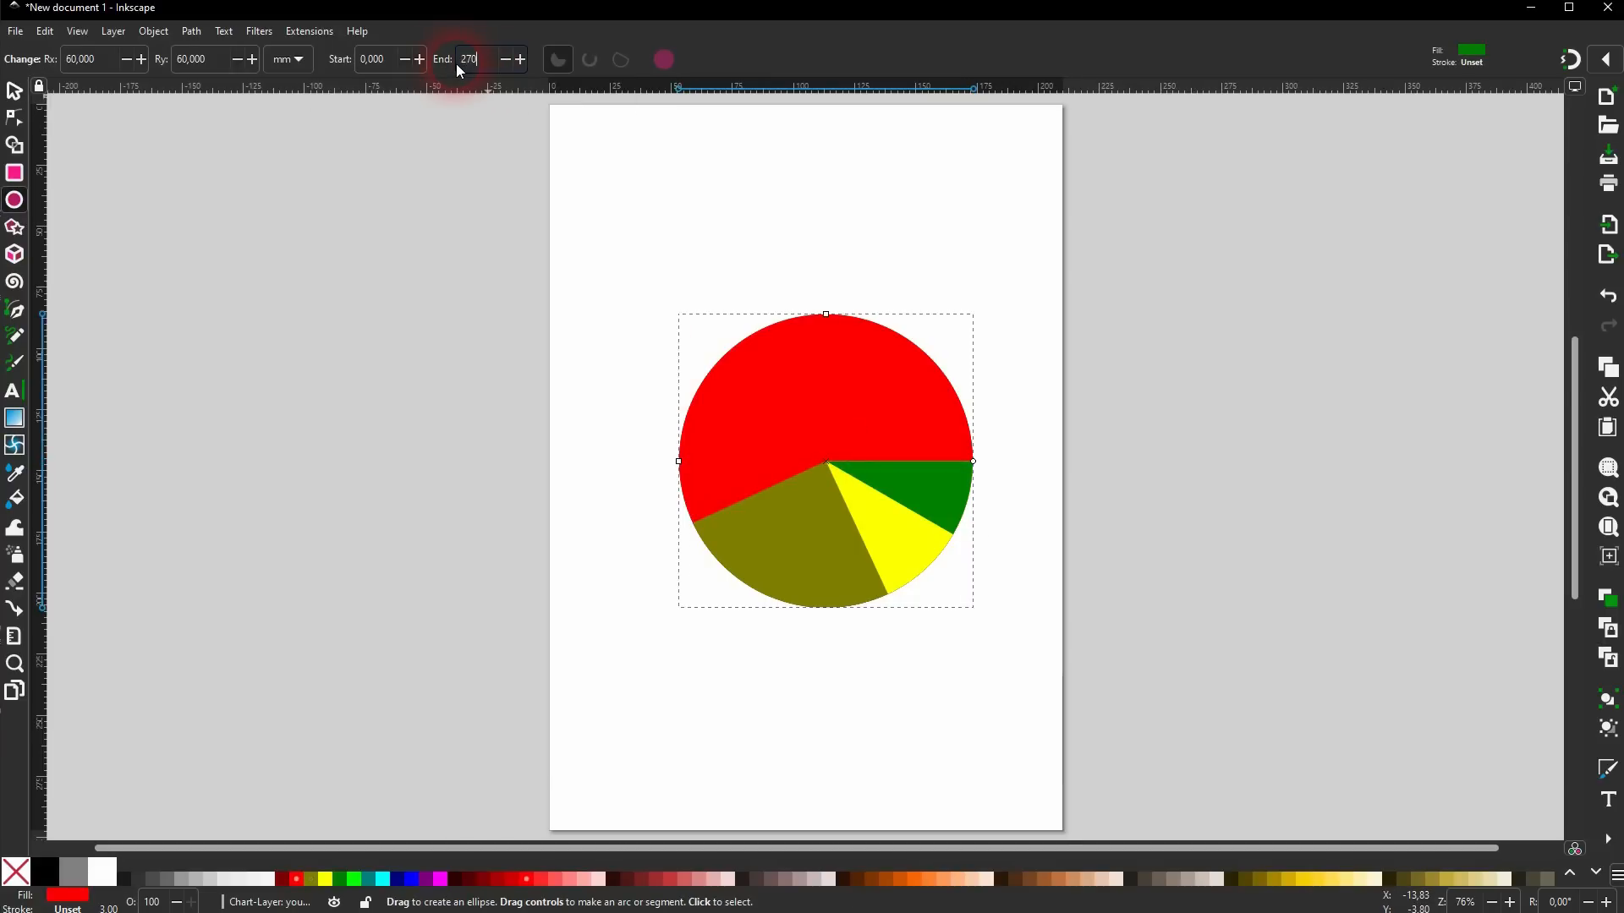
key(Return)
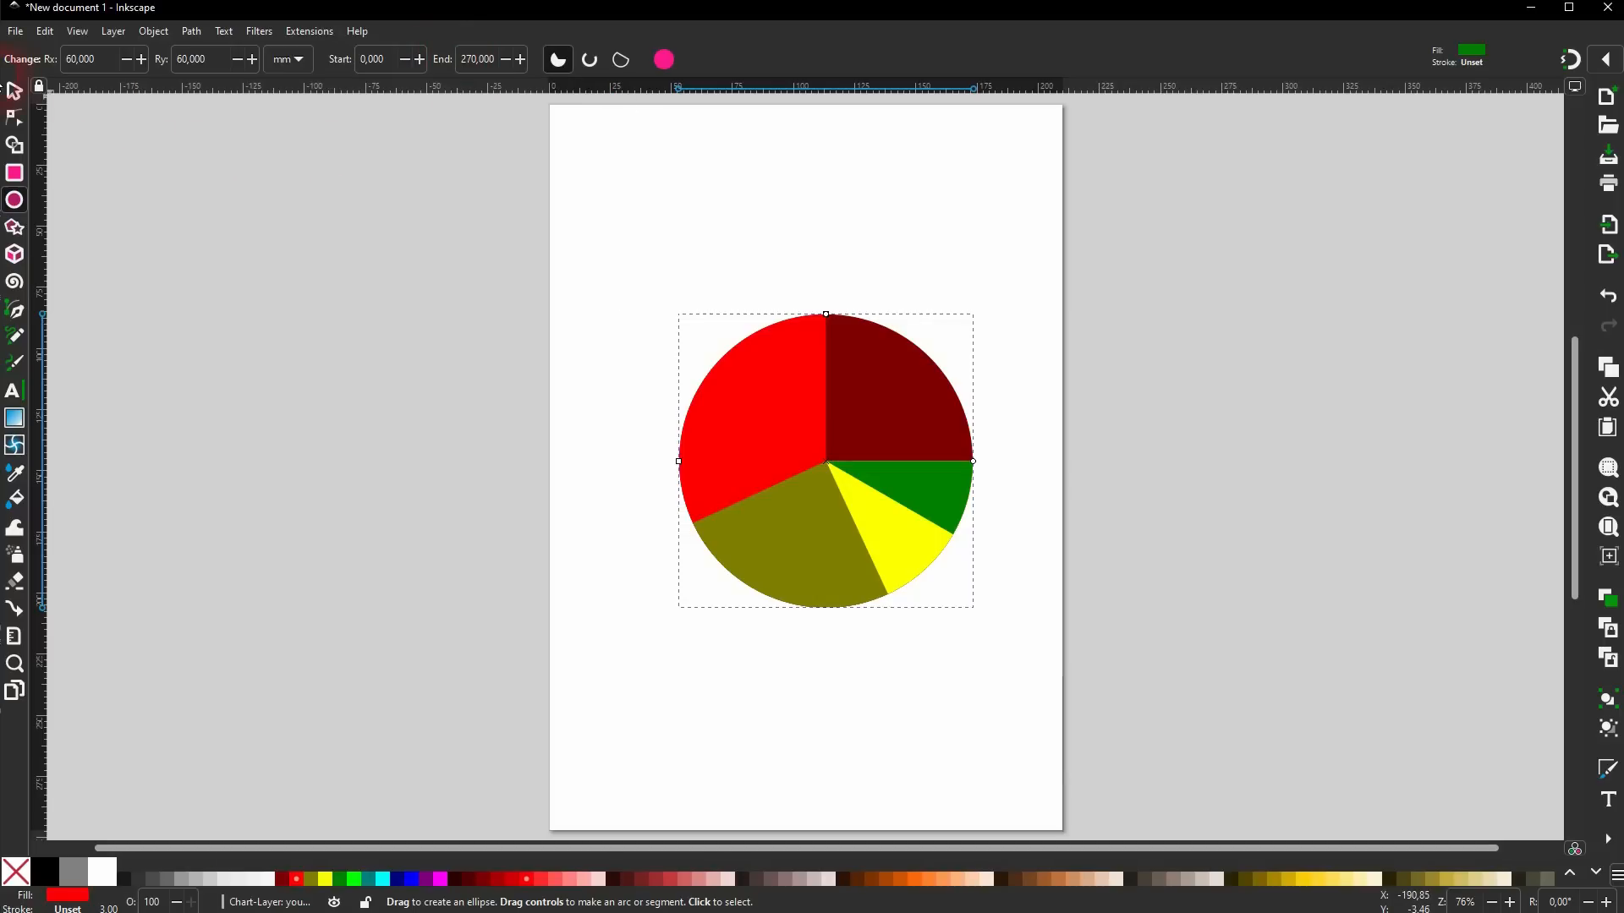
Select and group all five pie chart pieces, and move the group slightly up and to the left on the page.
click(12, 93)
drag(562, 689, 1117, 259)
drag(899, 401, 859, 385)
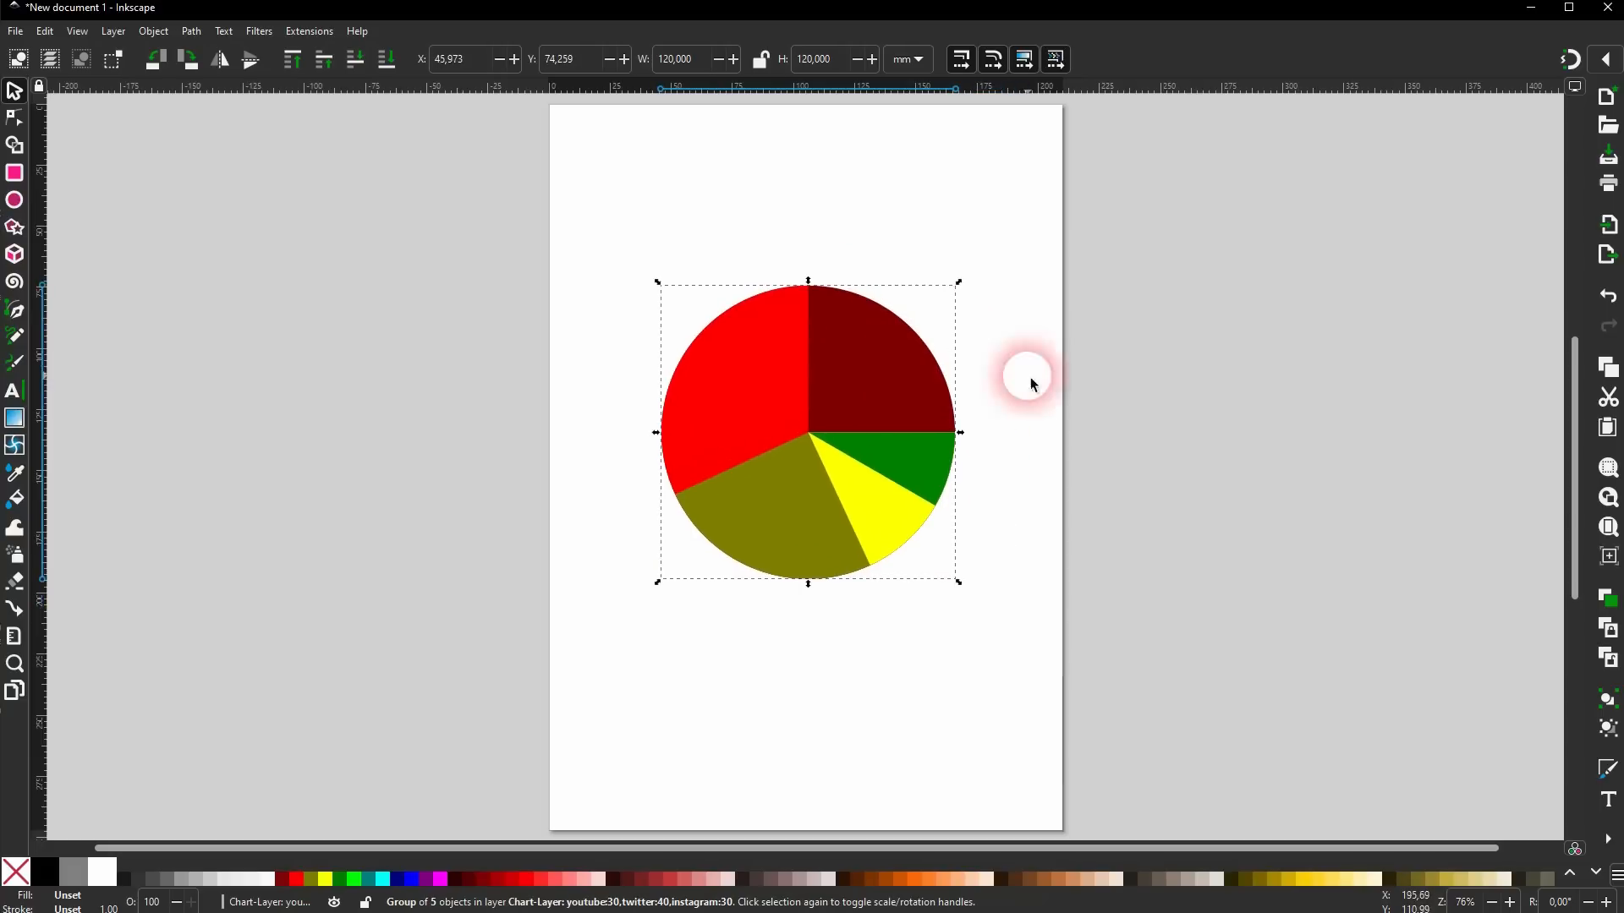
click(309, 31)
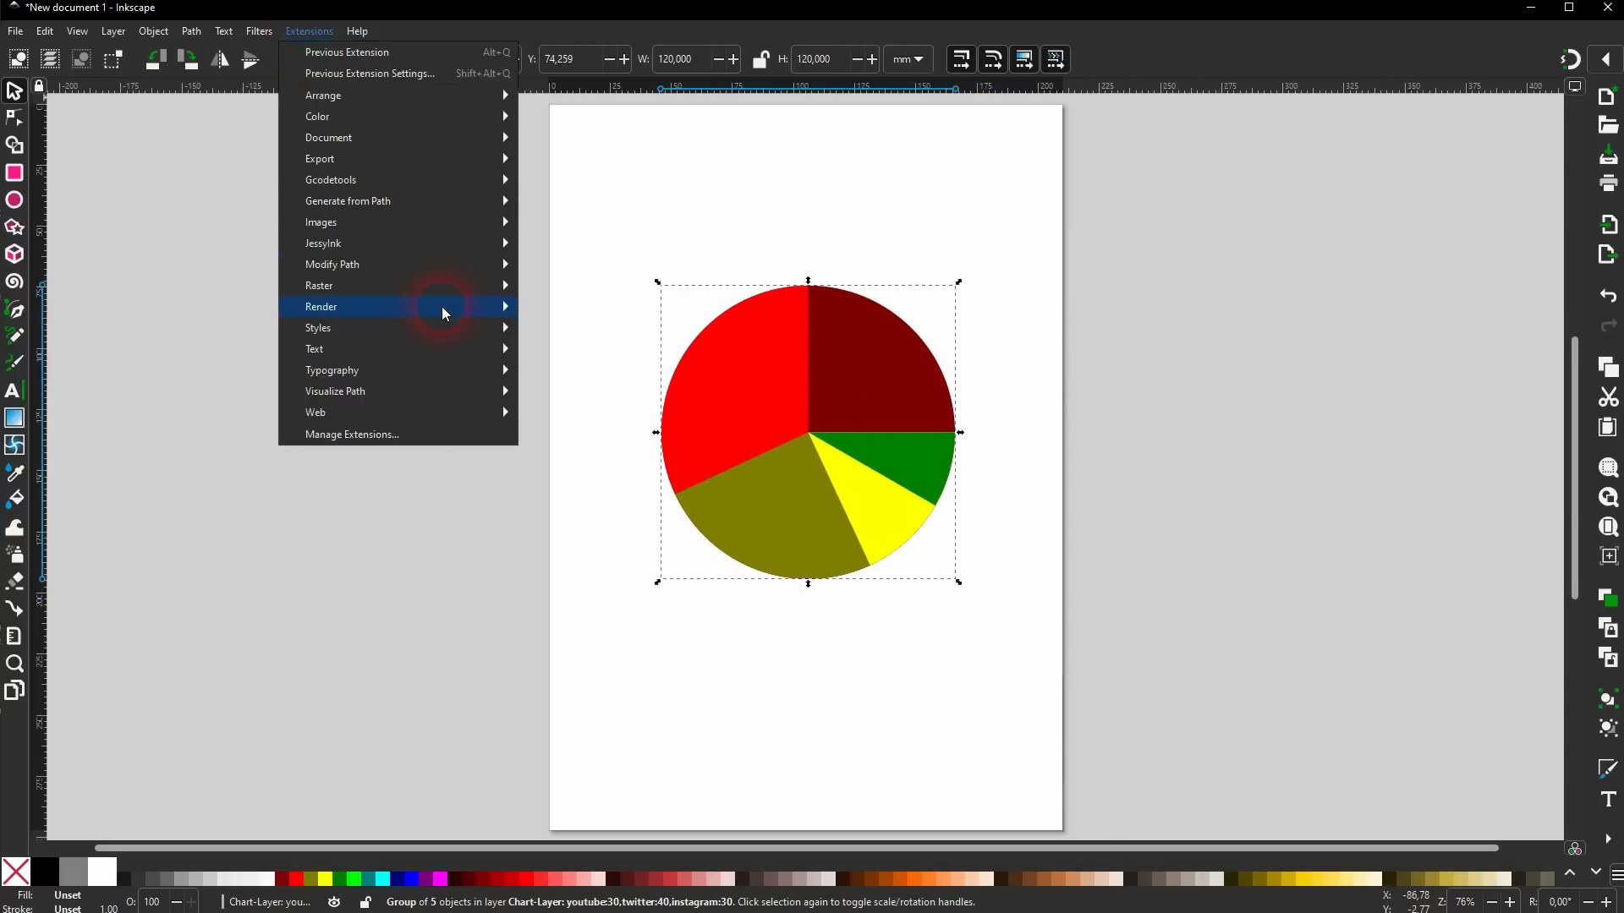
mouse_move(446, 313)
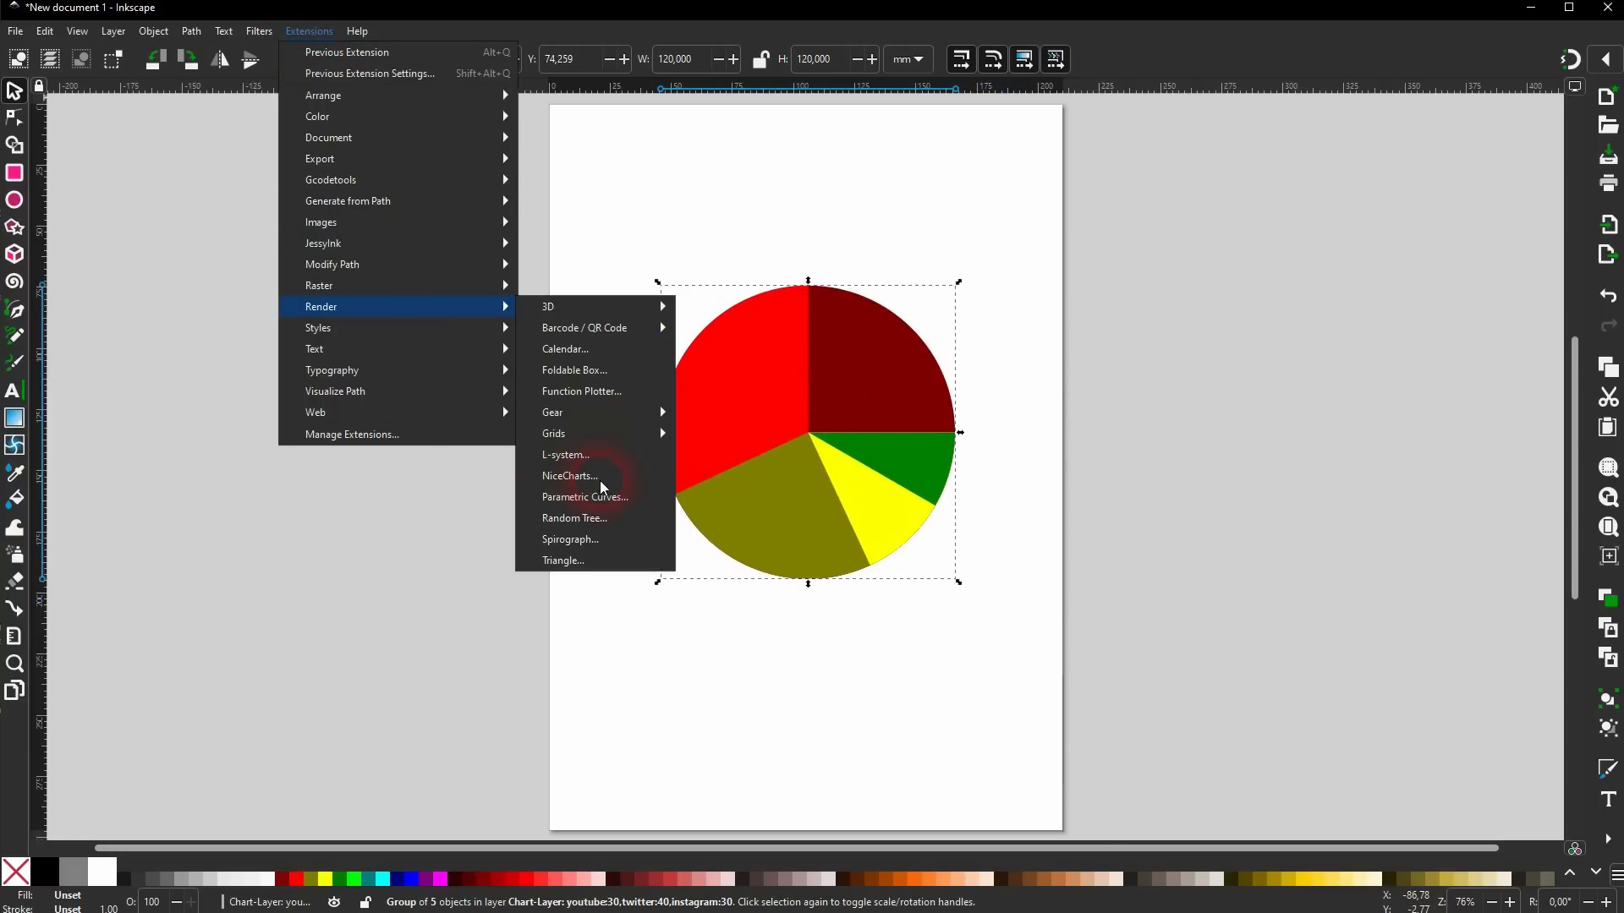
click(1296, 423)
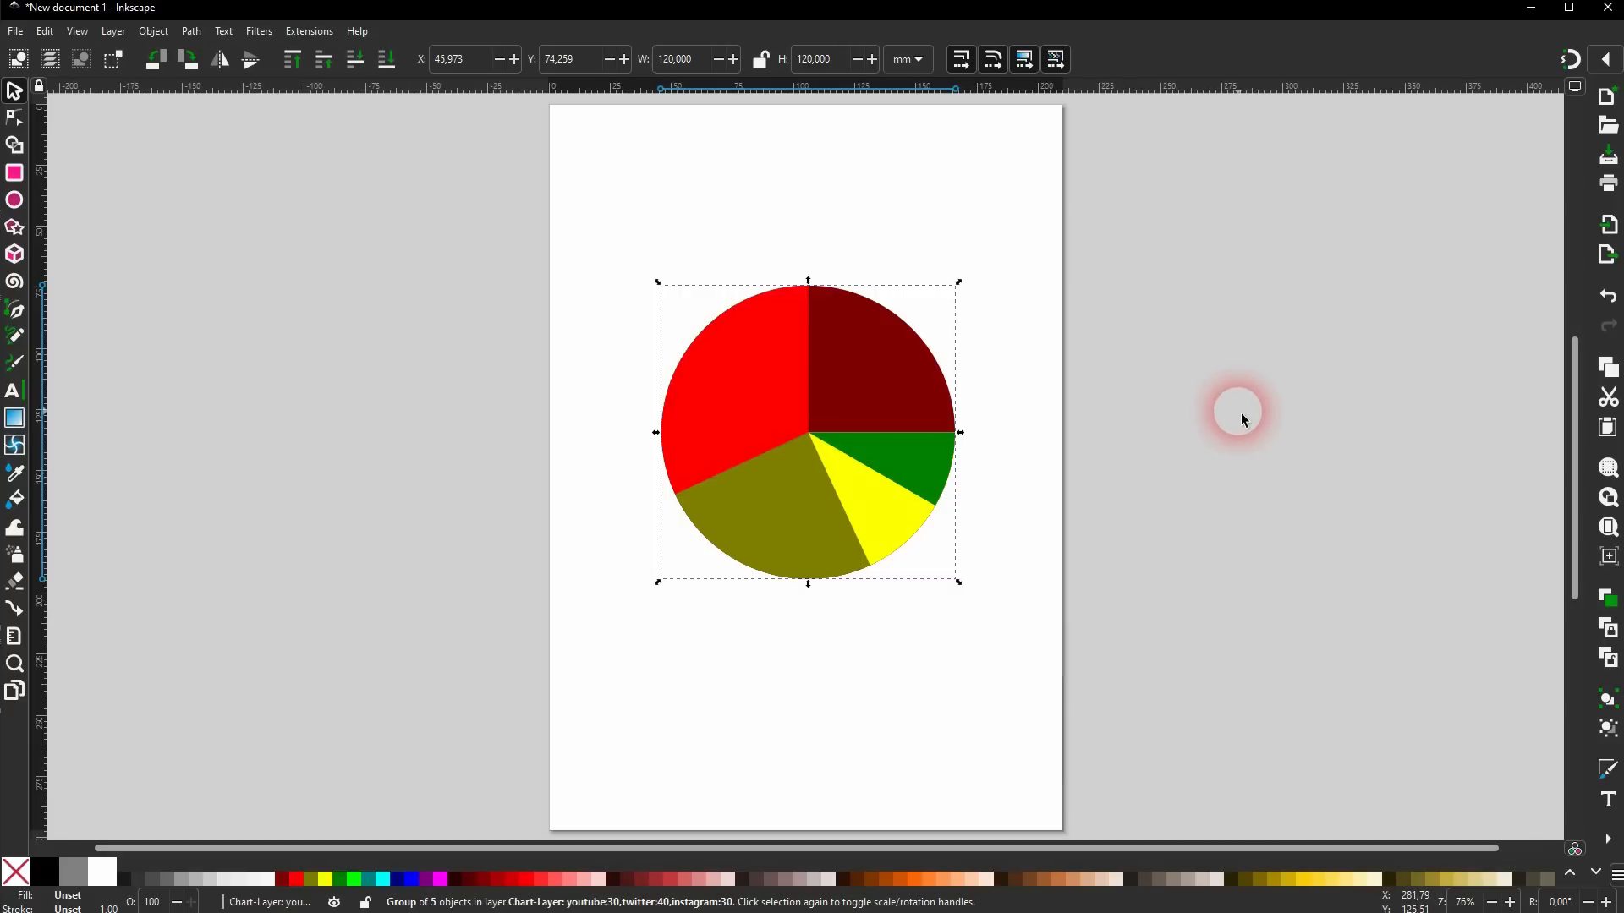
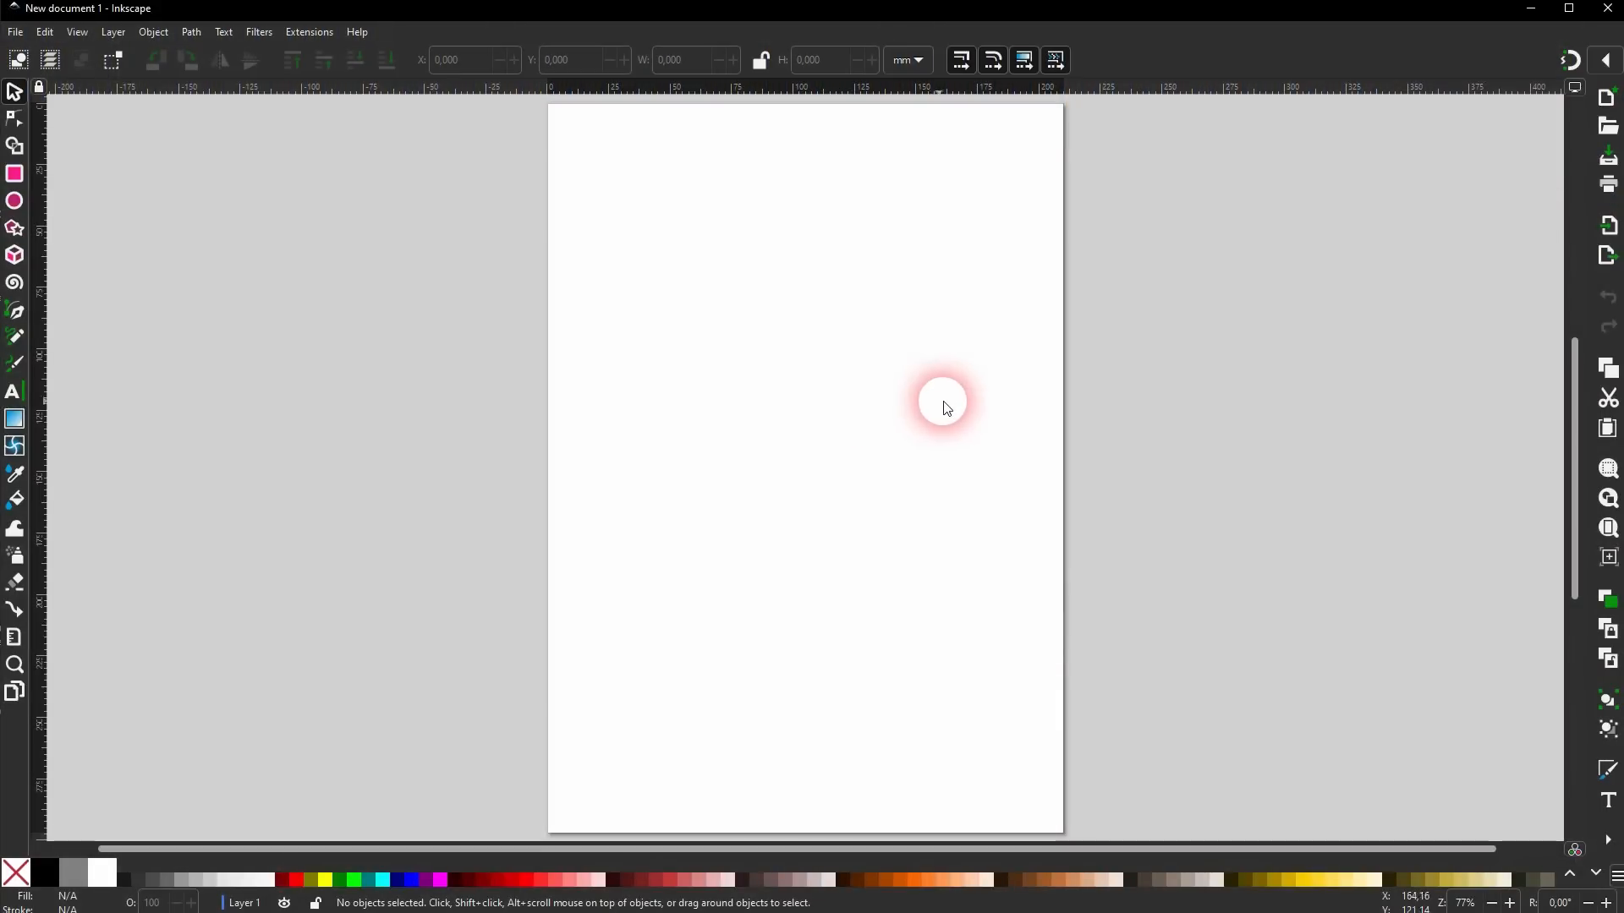
Try drawing a three-cornered star and a five-cornered star with a radius of about 61 mm, deleting each one.
click(22, 232)
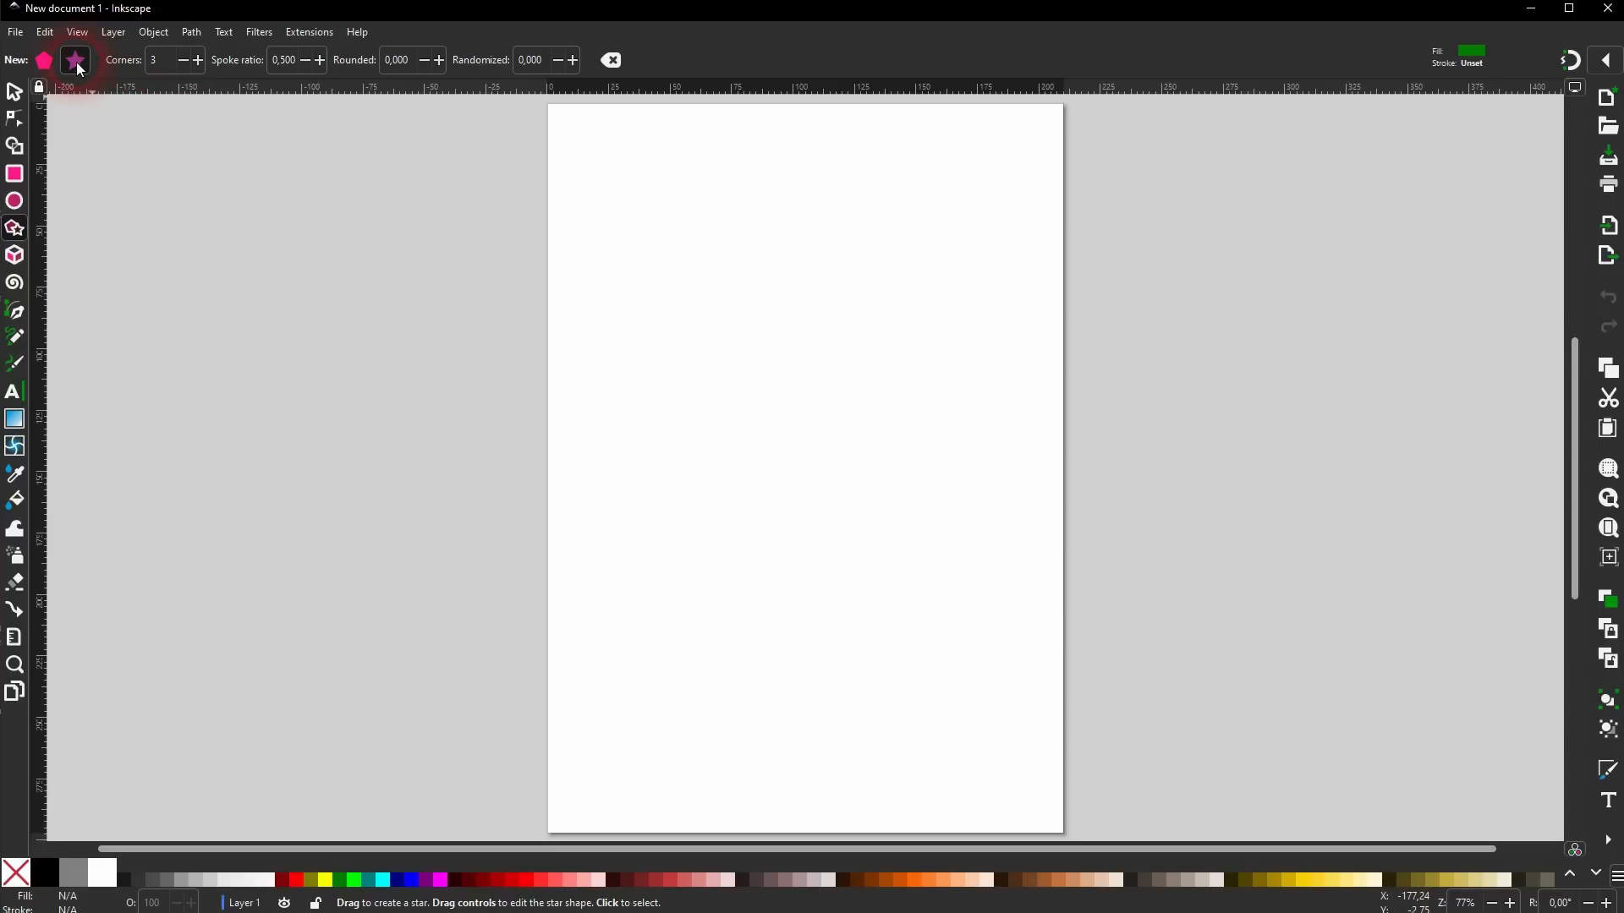
drag(636, 291, 897, 501)
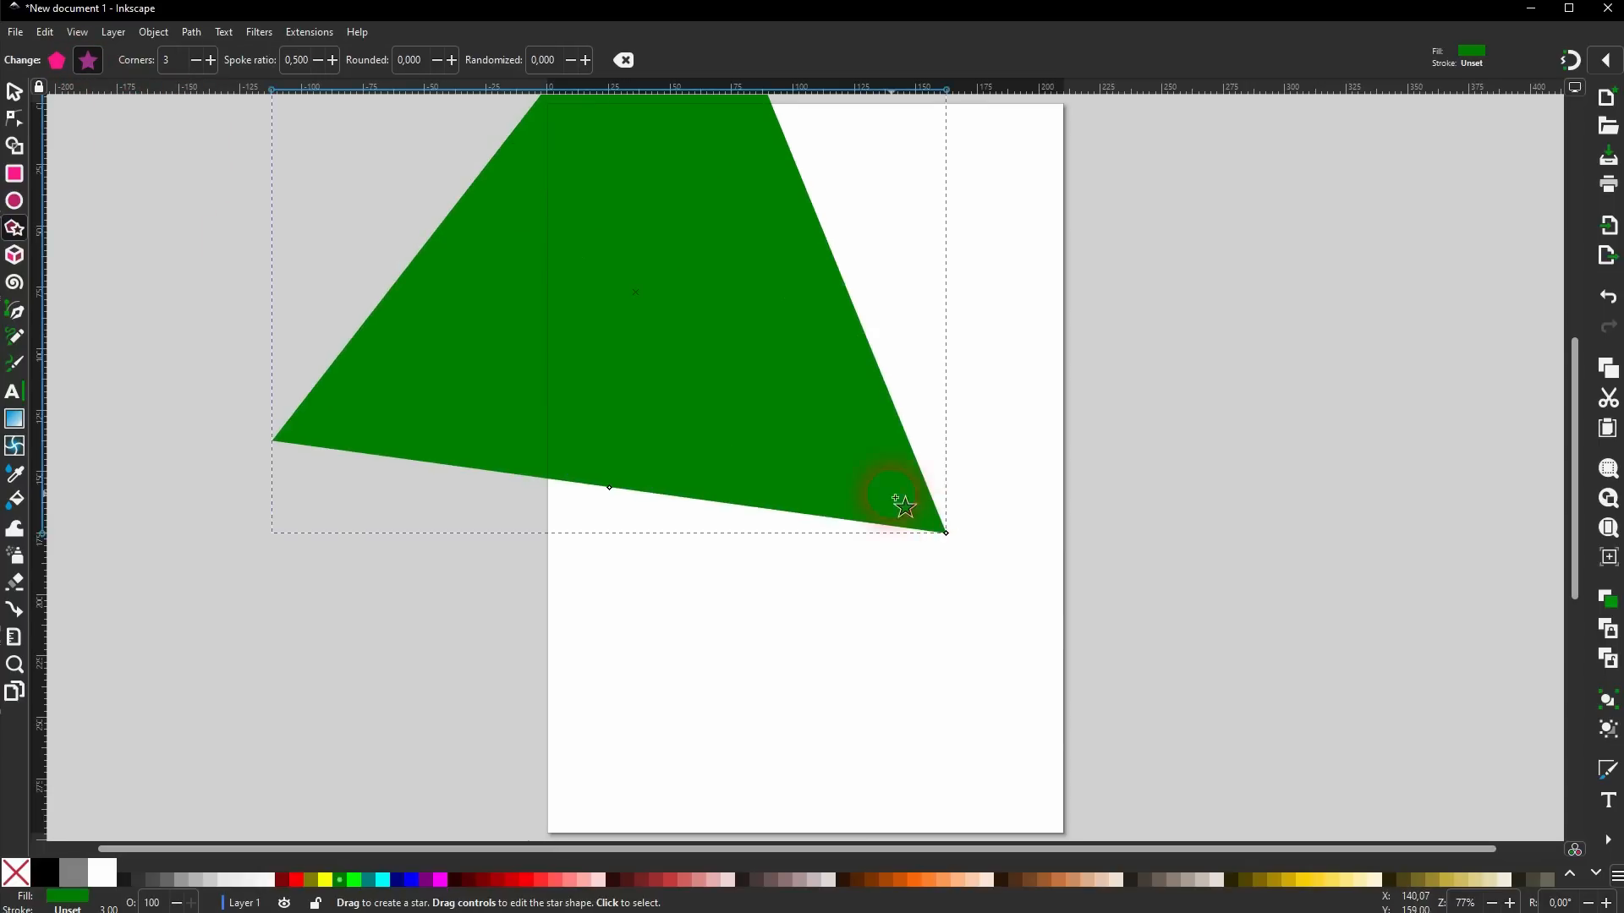
key(Delete)
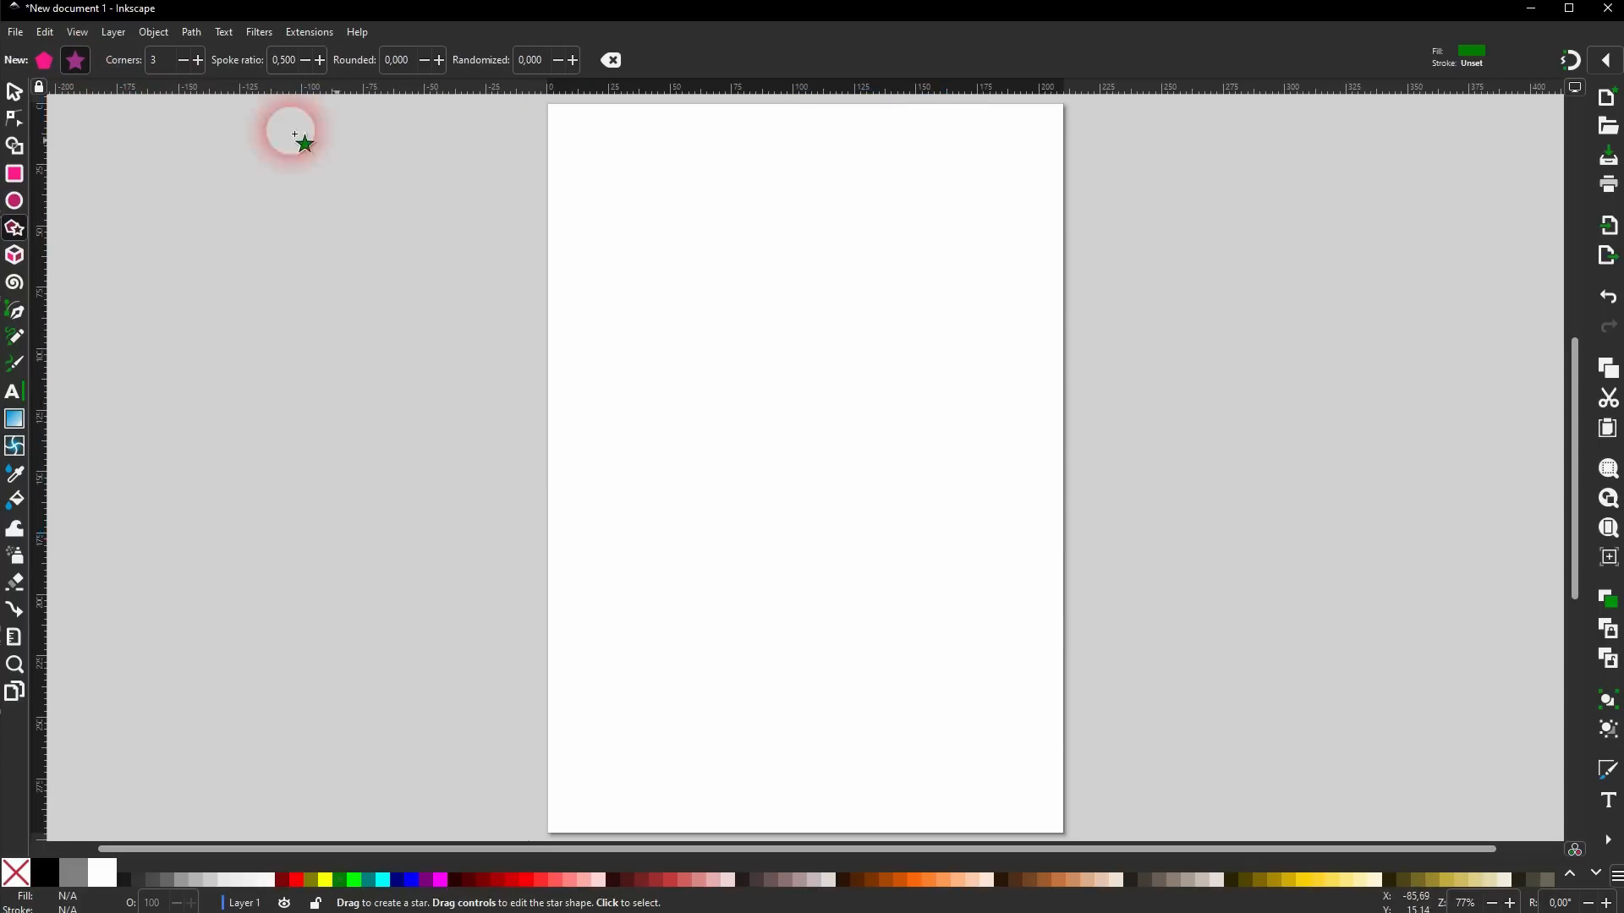
drag(722, 371, 844, 457)
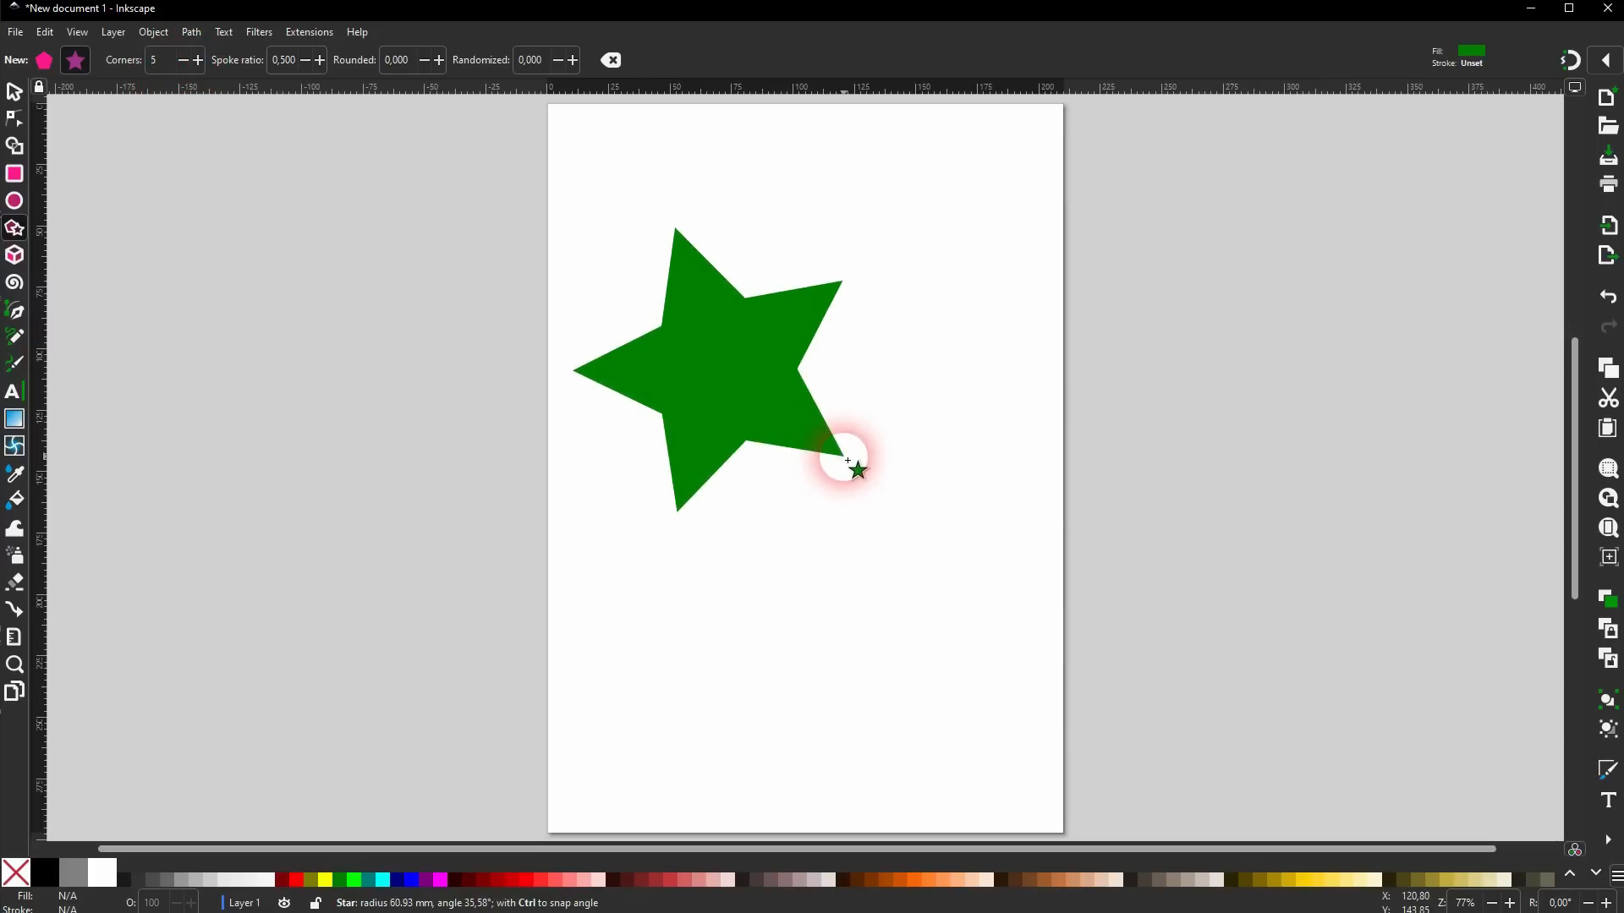
key(Delete)
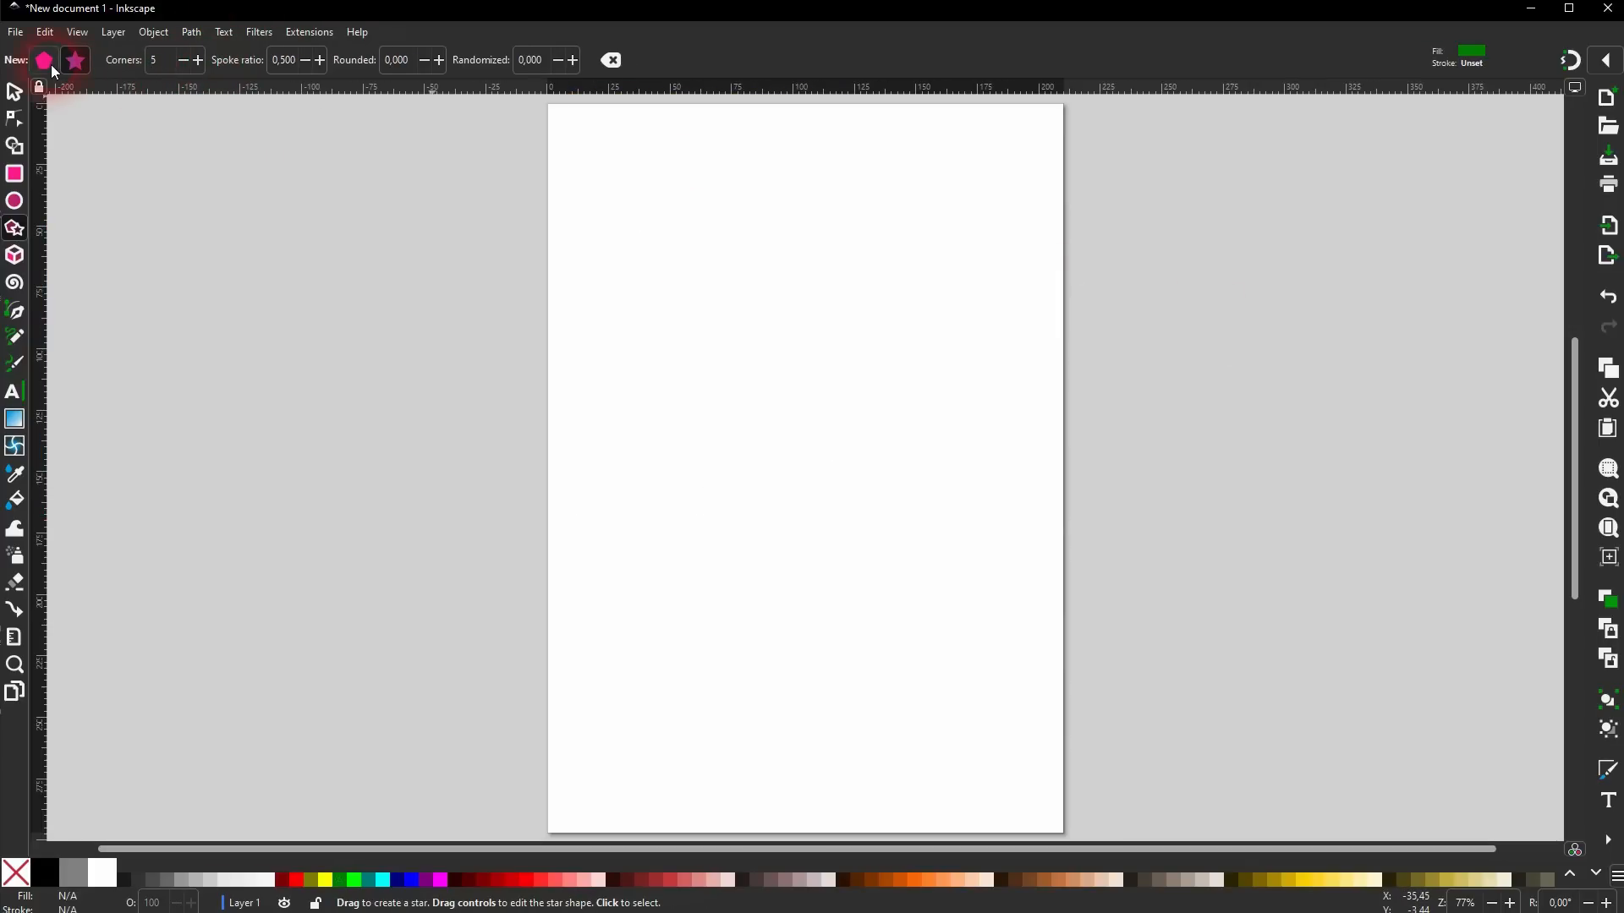
Switch to polygon shapes, draw a five-cornered polygon, fill it dark red, and delete it.
click(50, 64)
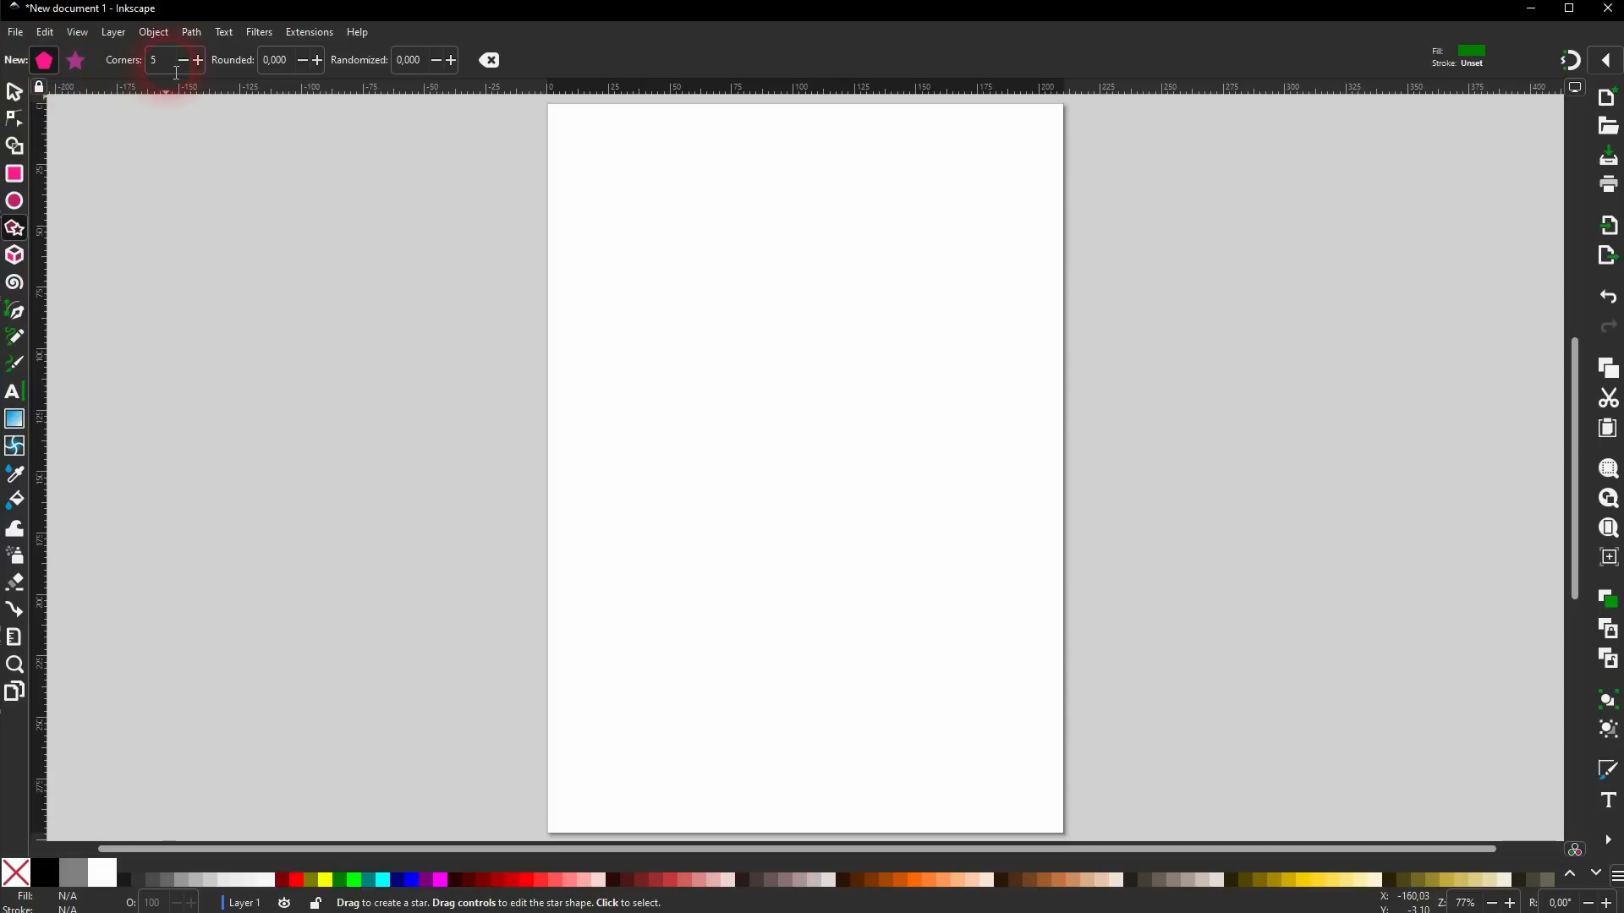
drag(737, 395, 879, 509)
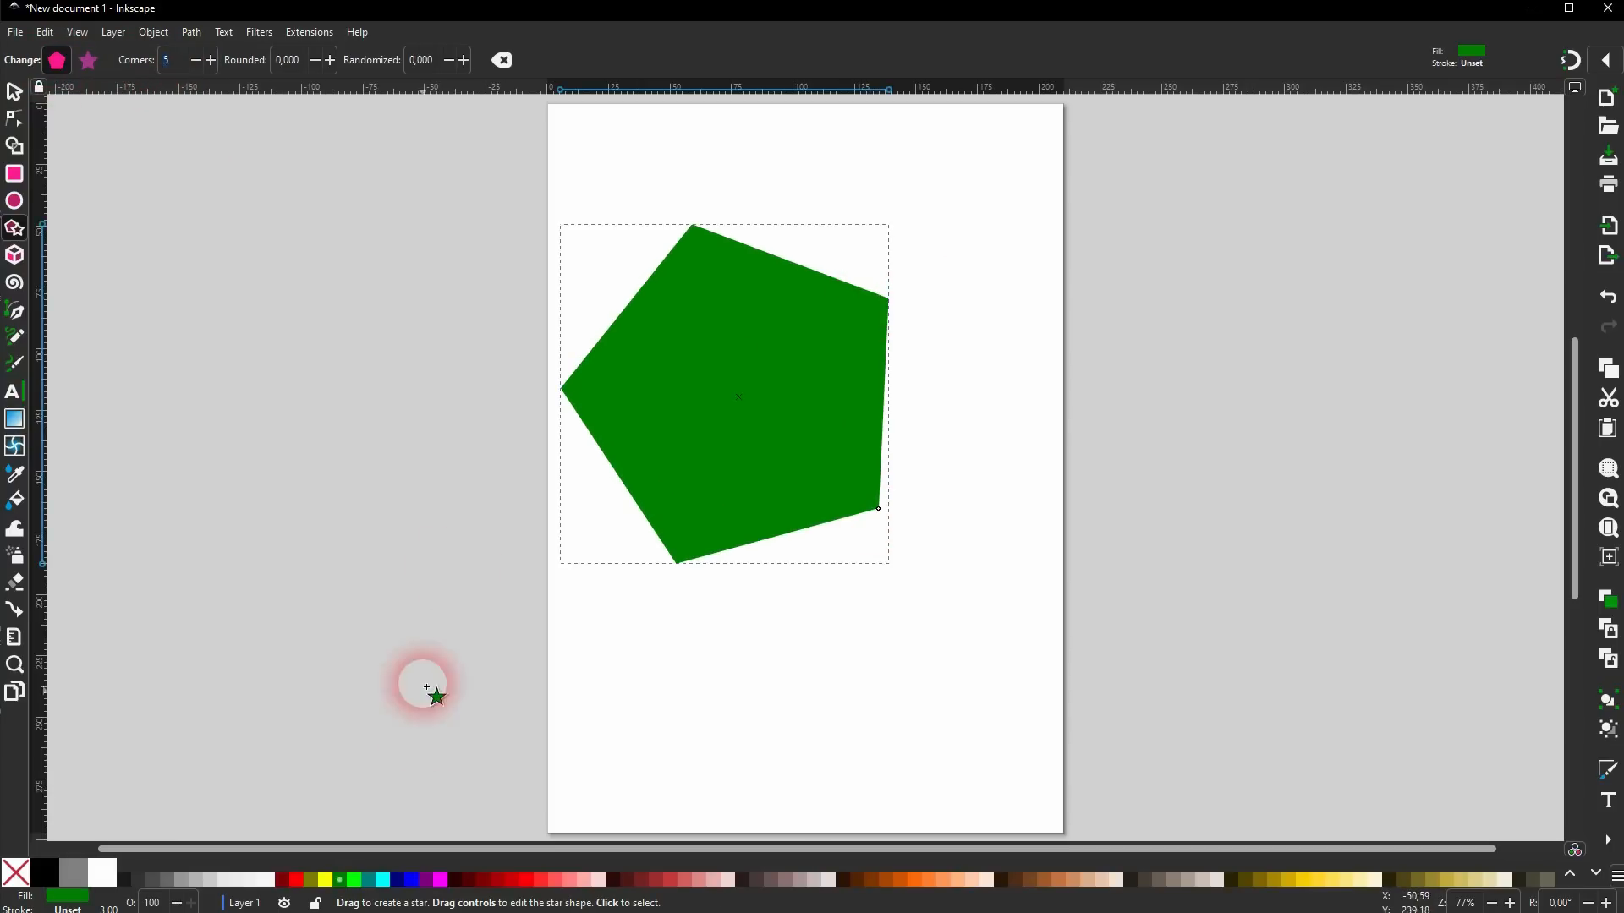
click(301, 882)
click(284, 881)
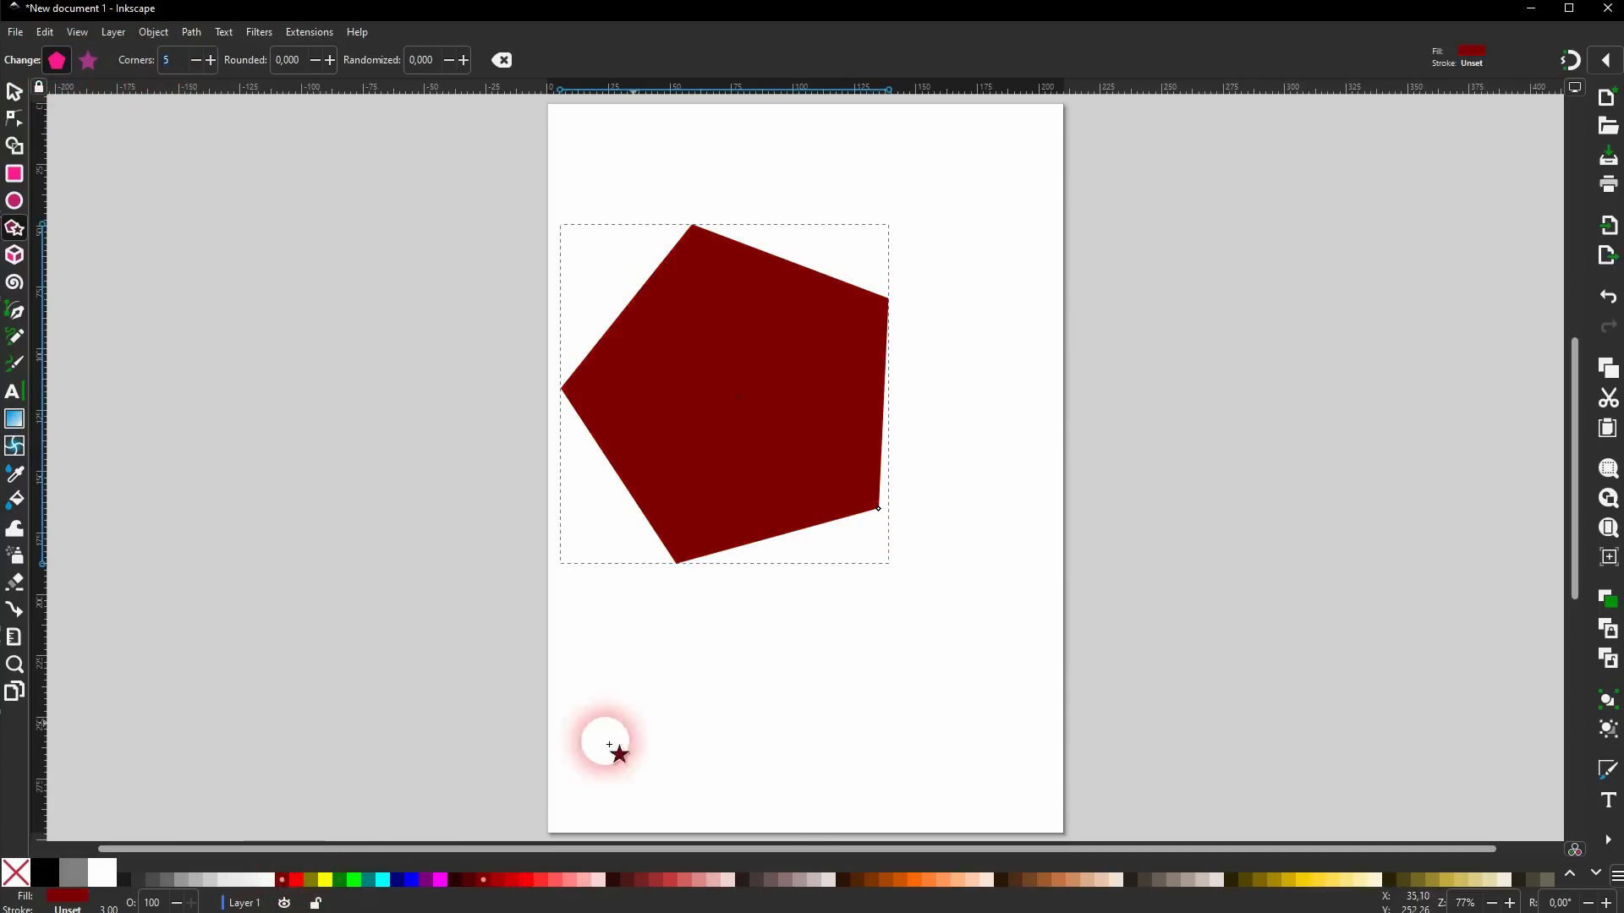
key(Delete)
Draw a polygon with 7 corners and a radius of about 51 mm in the upper part of the page.
click(200, 63)
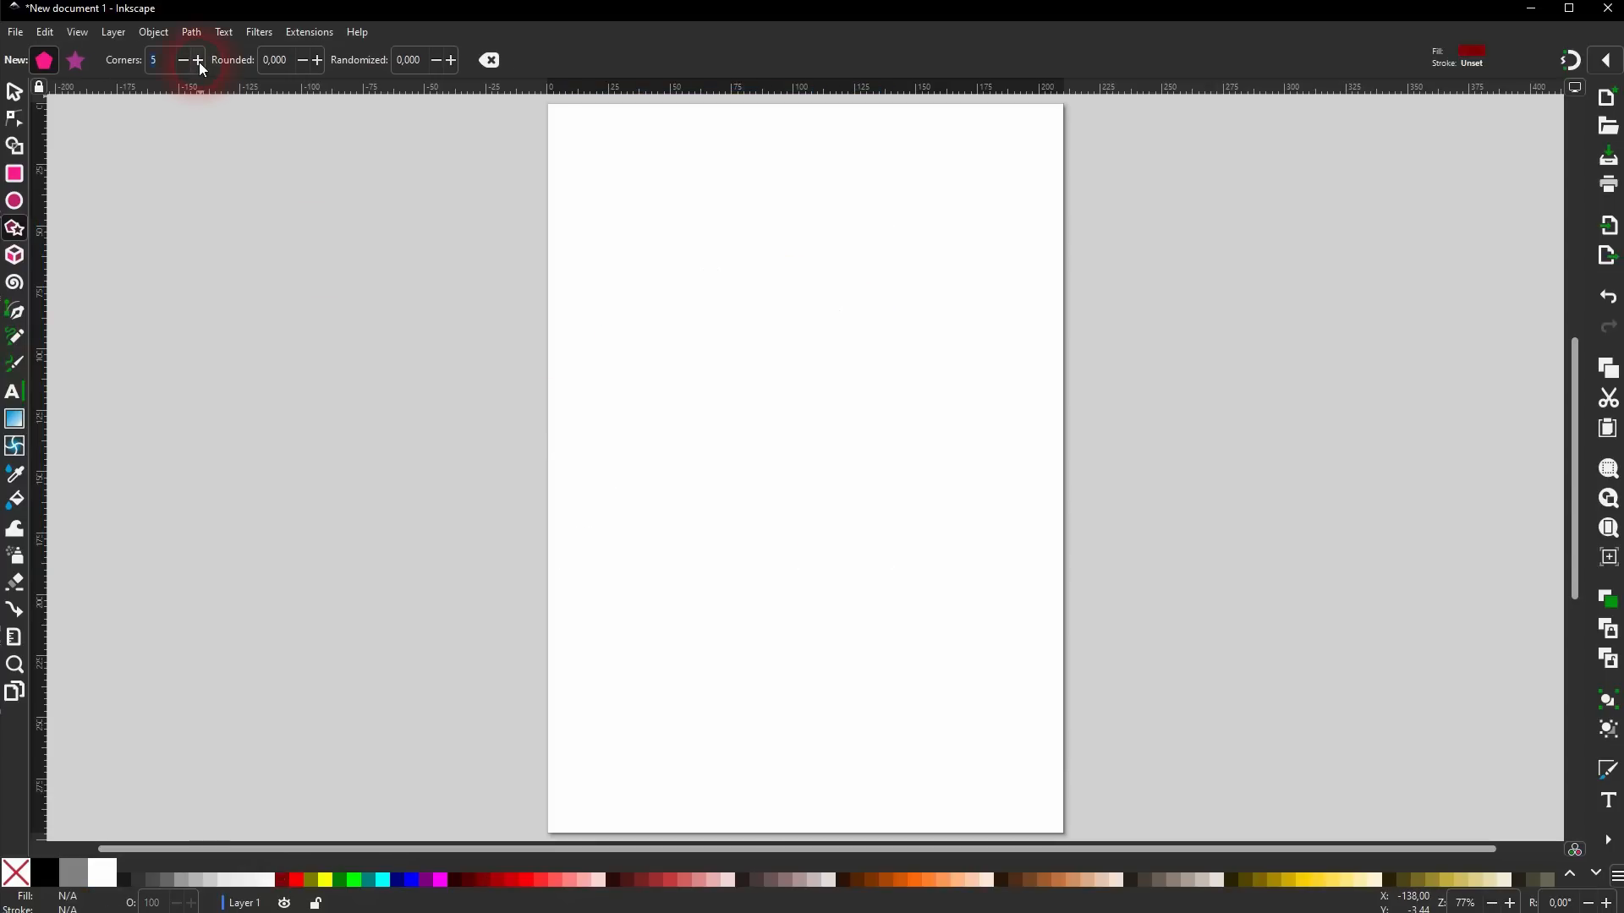
click(201, 63)
drag(711, 351, 804, 435)
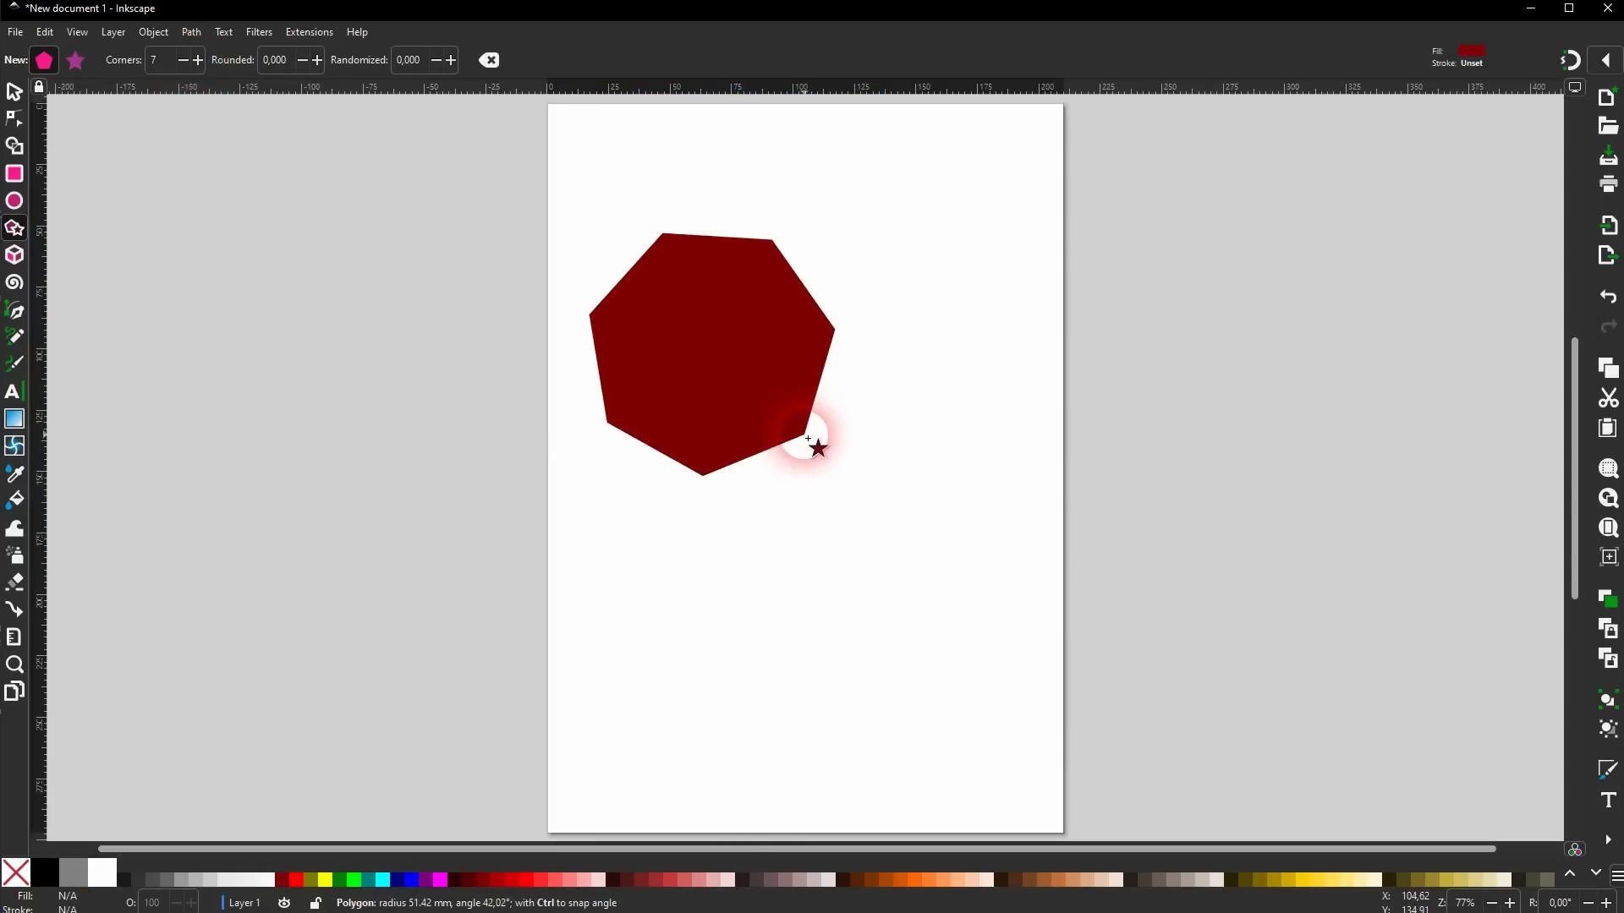
Try different corner counts on the polygon, raising it, lowering it to 3, and stepping it back up to 6.
click(212, 60)
click(212, 60)
click(212, 60)
click(211, 60)
click(211, 60)
click(211, 60)
click(212, 60)
click(195, 59)
click(195, 59)
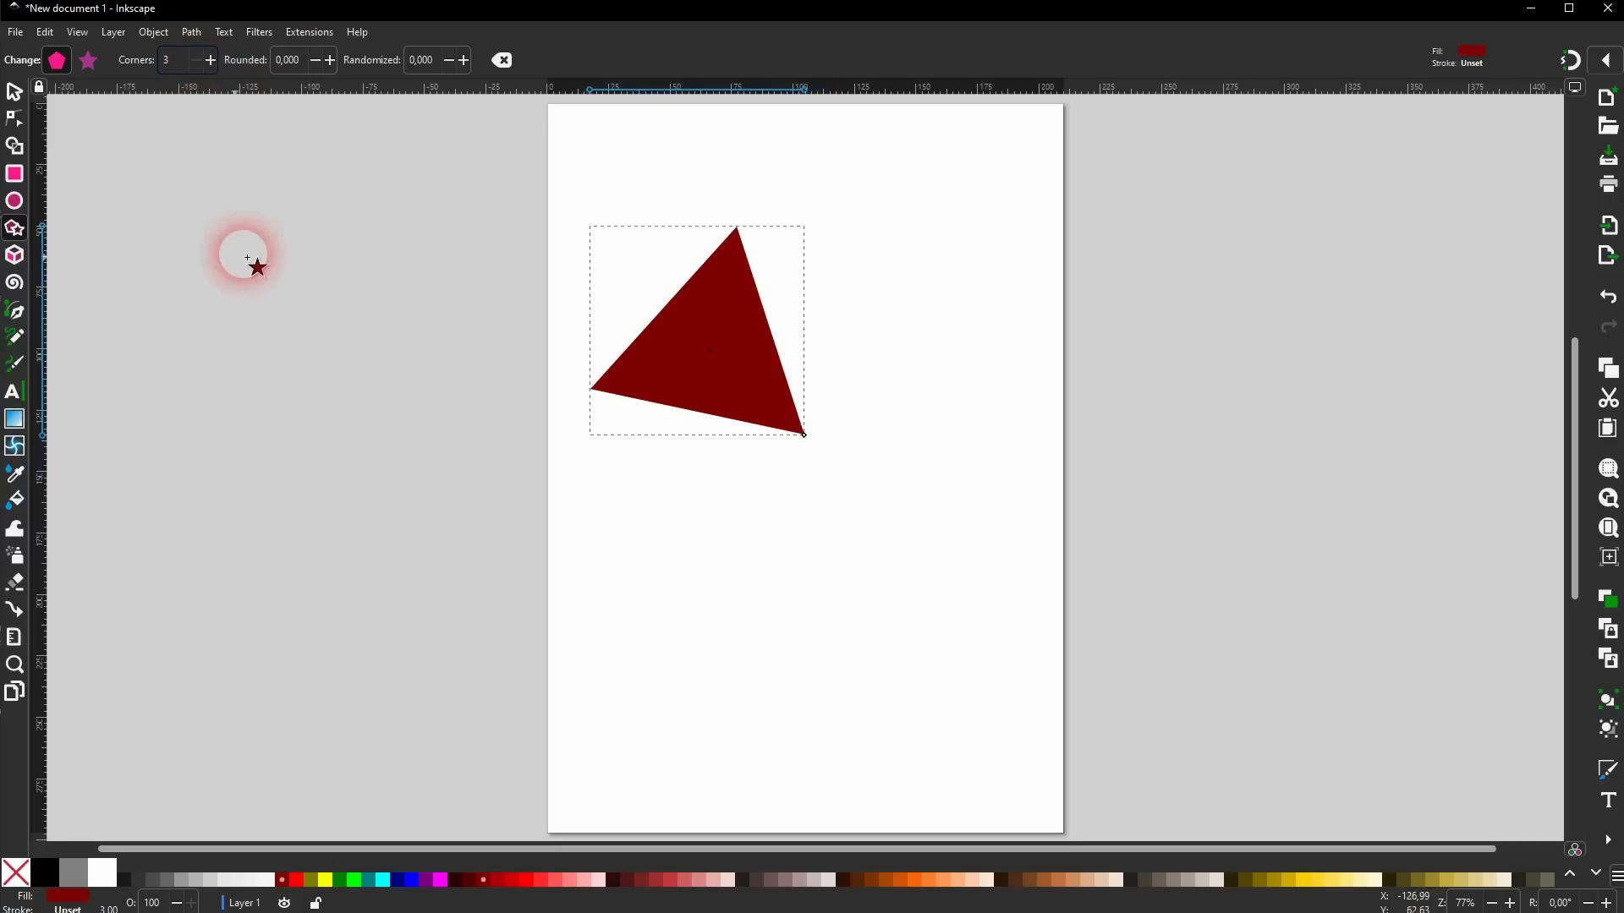
click(207, 62)
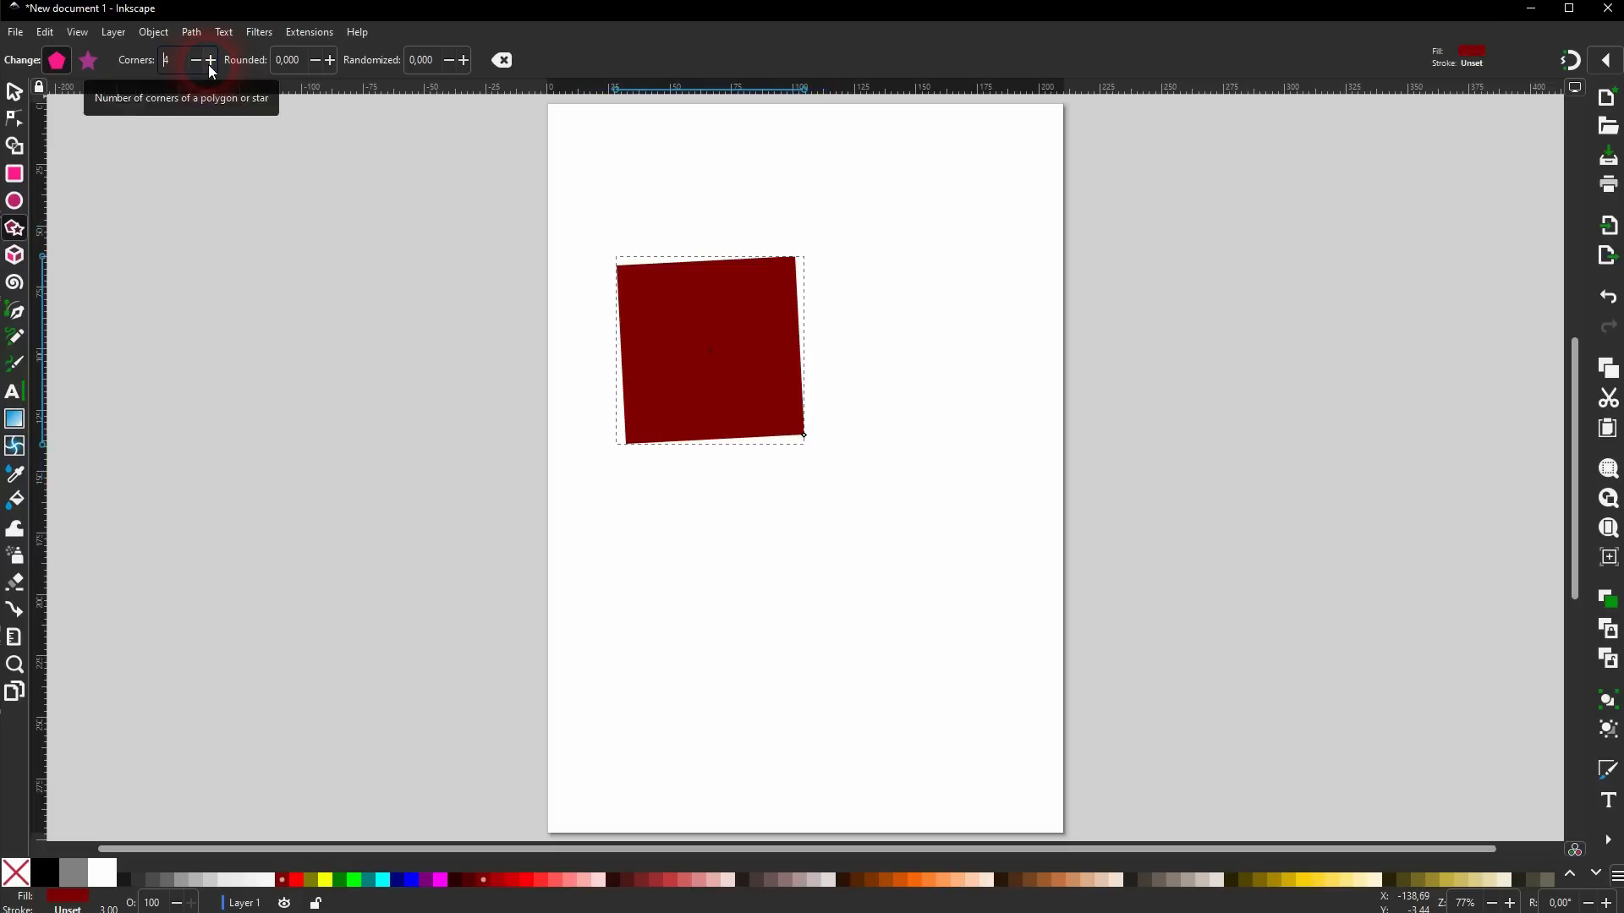
click(207, 62)
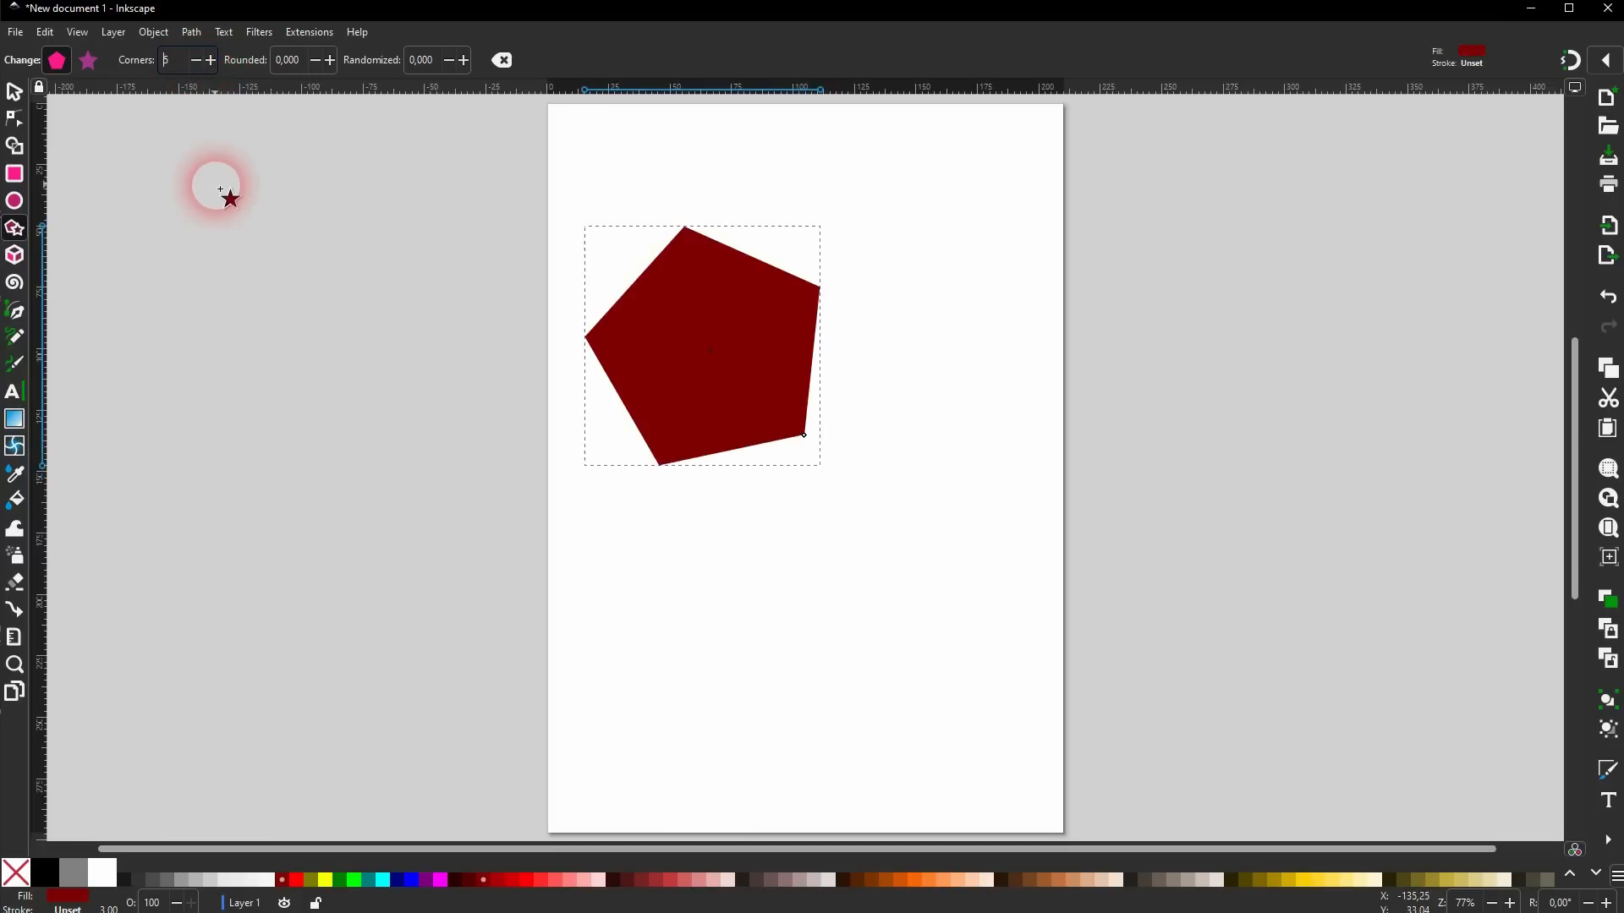
click(208, 60)
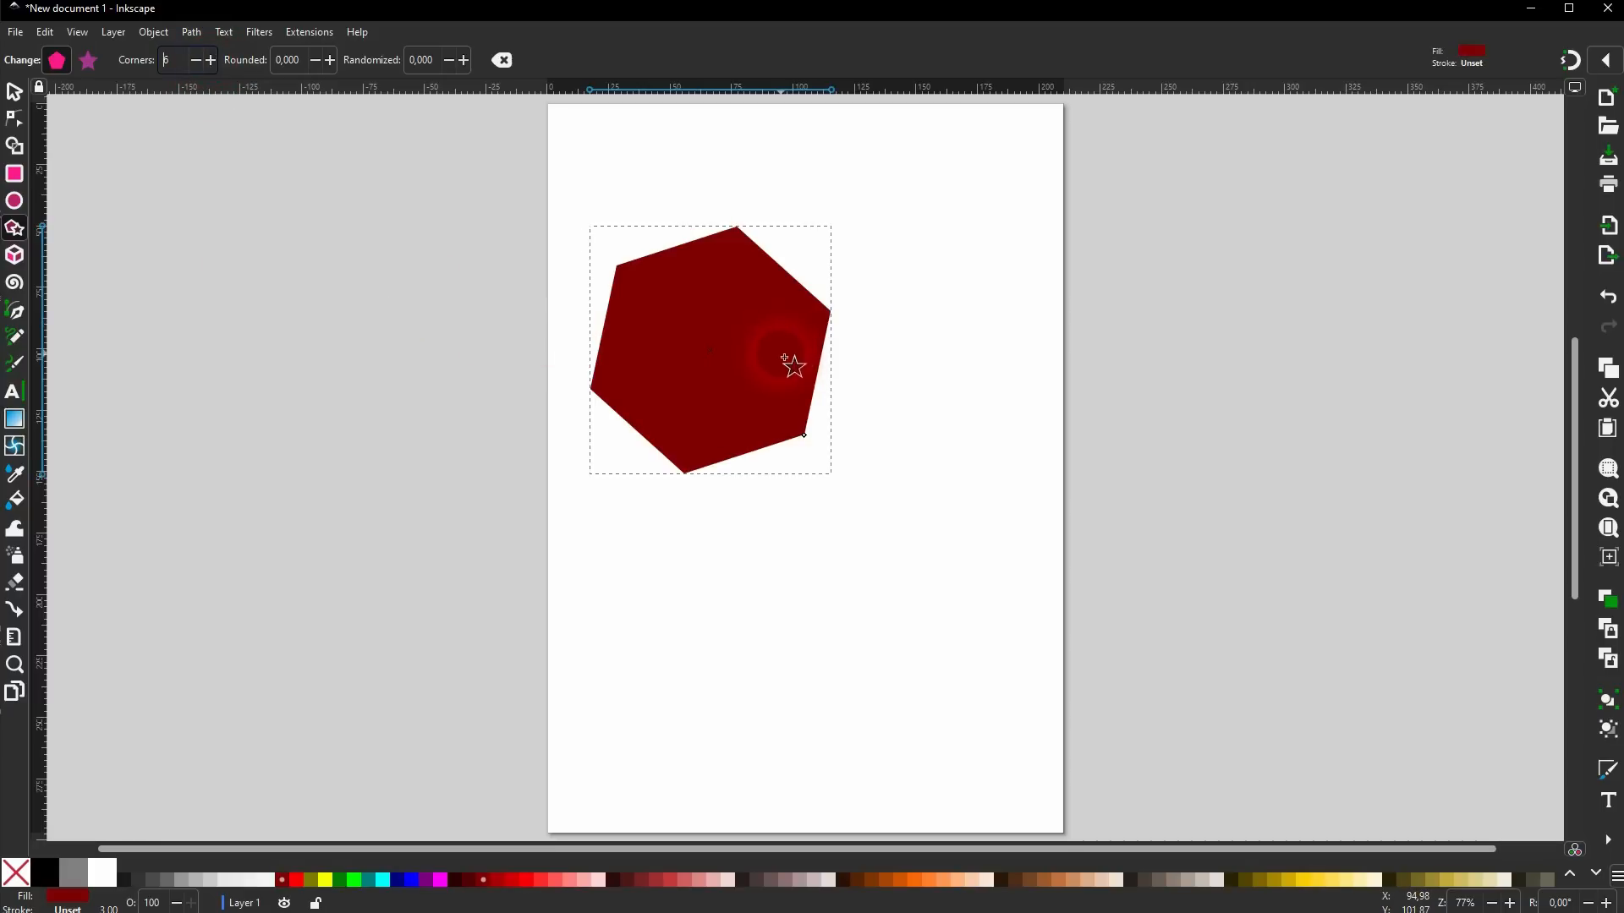
Enter 3 as the polygon's number of corners and replace it with 6.
key(Delete)
text(3)
key(Return)
drag(170, 60, 156, 59)
text(6)
key(Return)
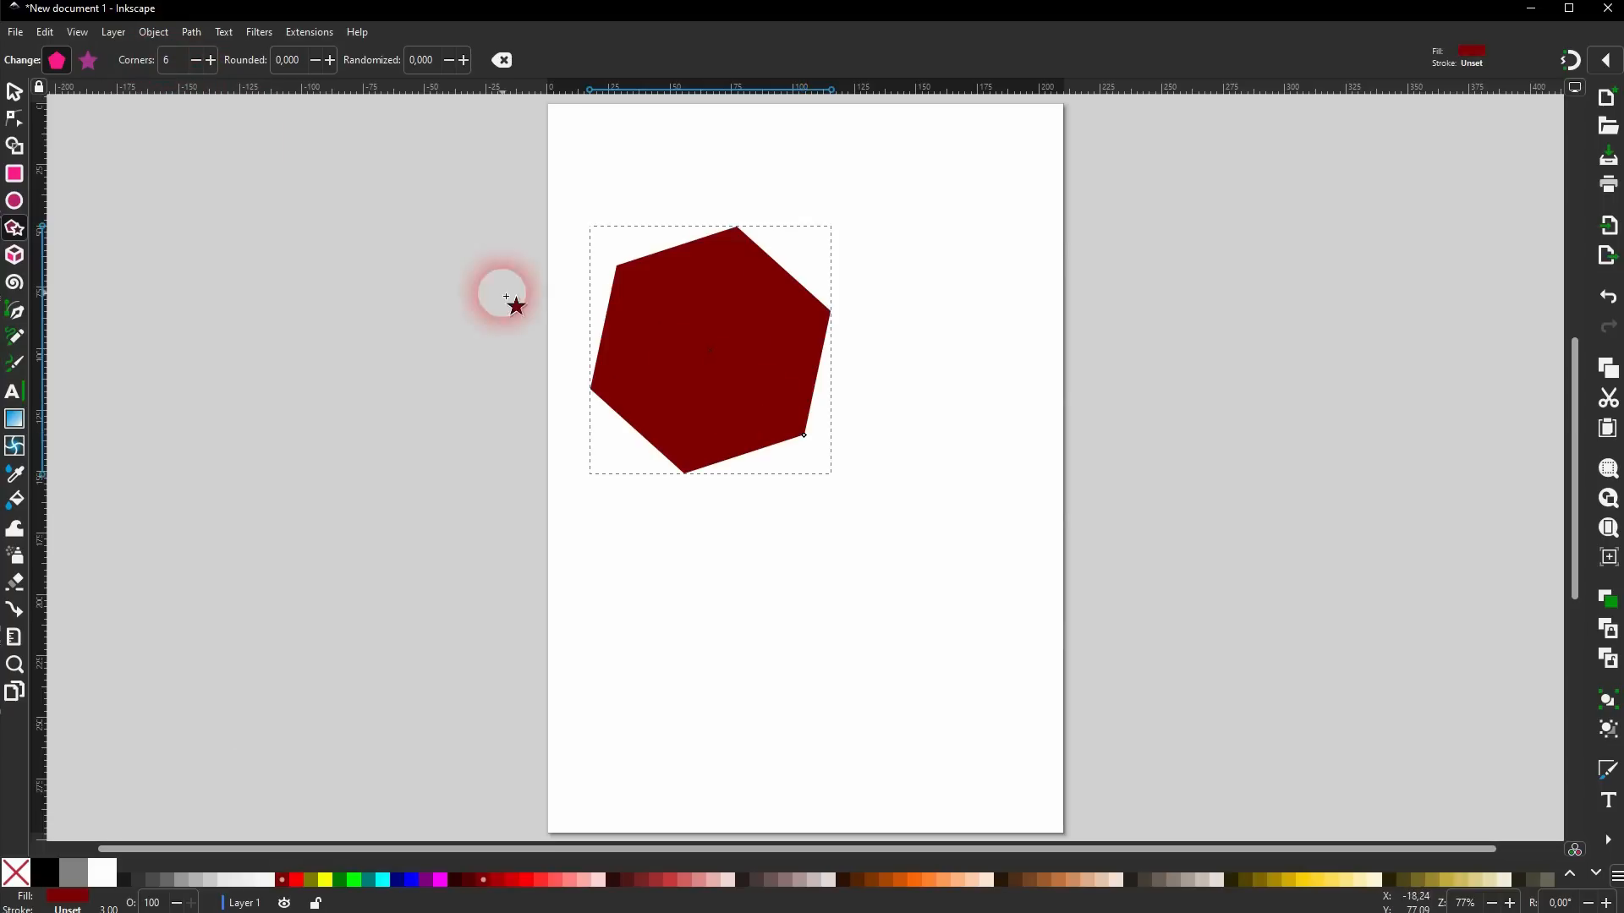
Move the hexagon toward the middle of the page, rotate it clockwise by its corner, and delete it.
click(15, 91)
drag(748, 365, 851, 439)
click(937, 300)
drag(937, 300, 987, 363)
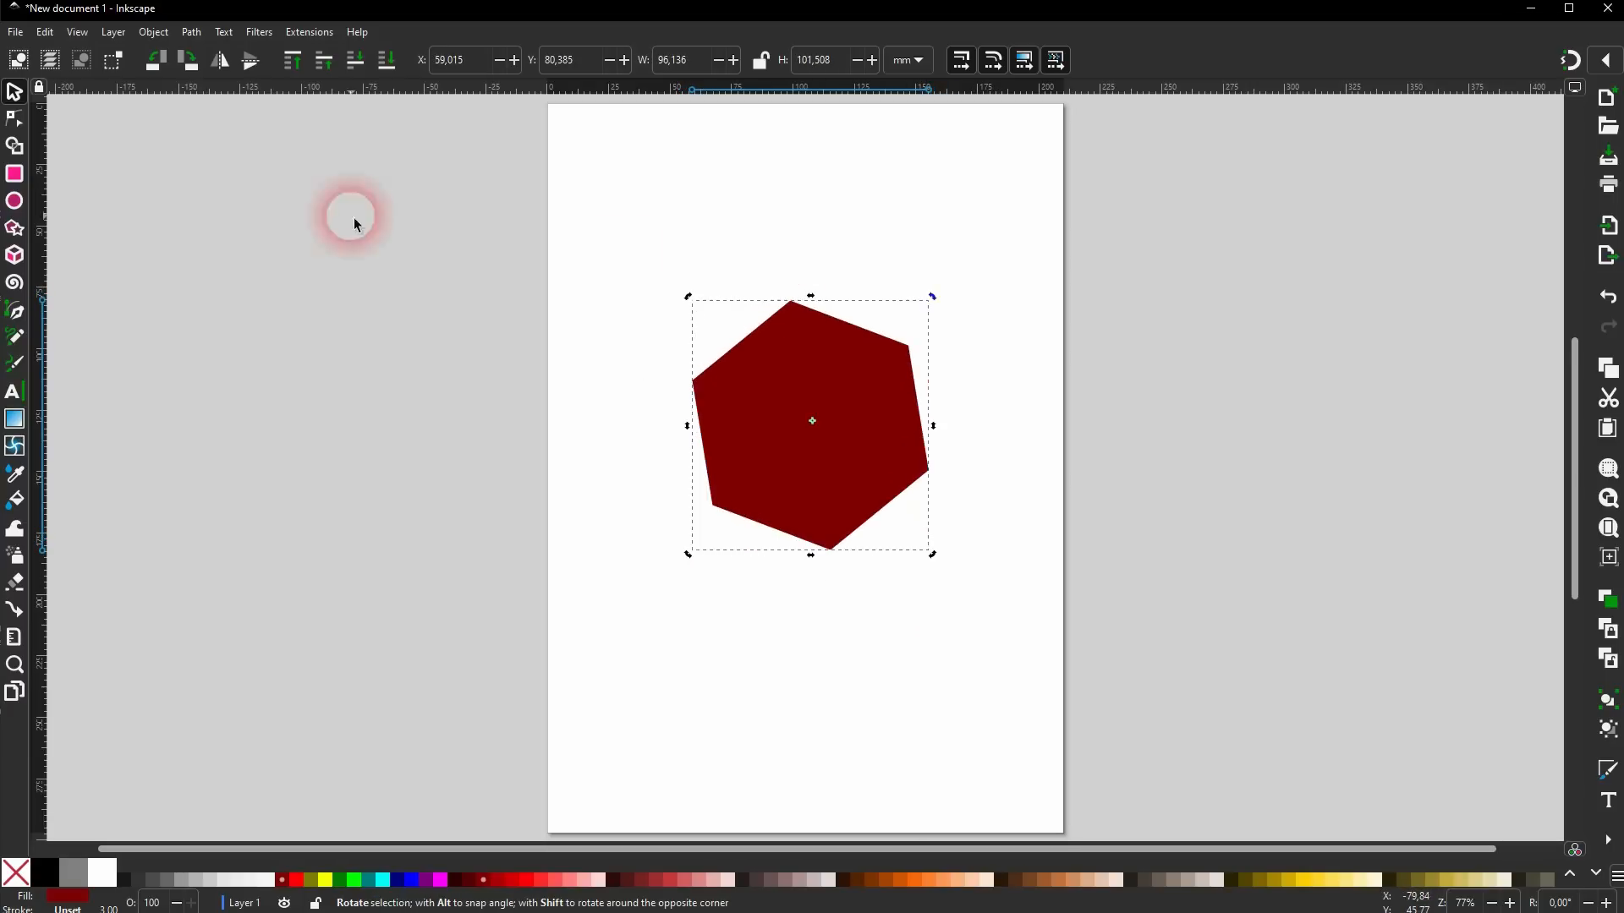
key(Delete)
Draw a six-cornered polygon with horizontal upper and lower edges in the upper part of the page.
click(14, 228)
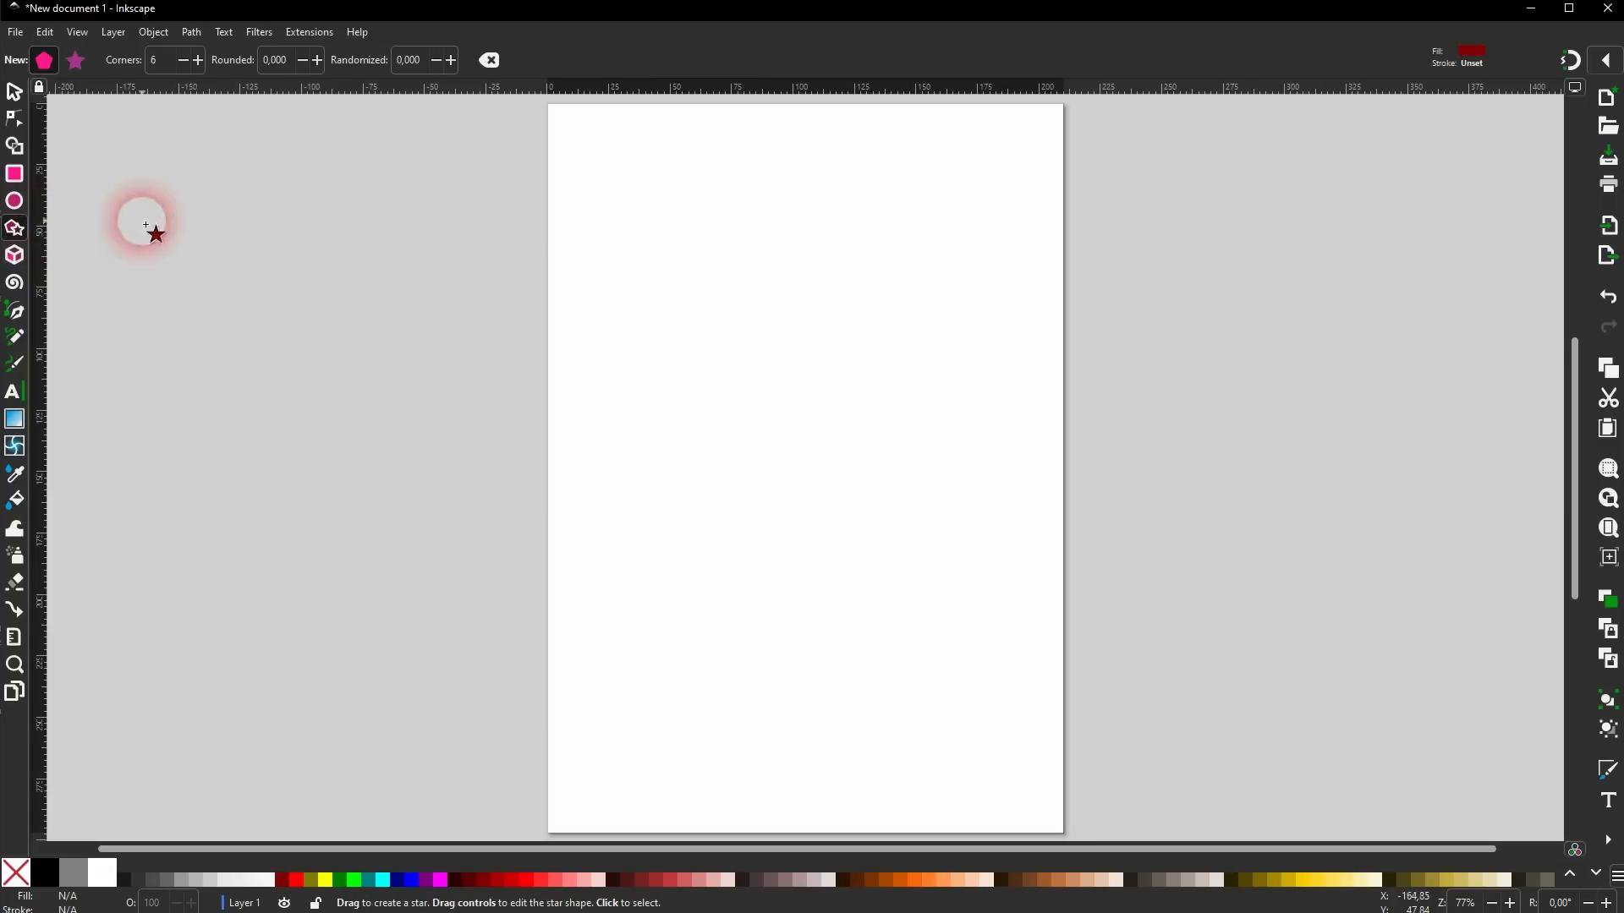
drag(742, 323, 928, 336)
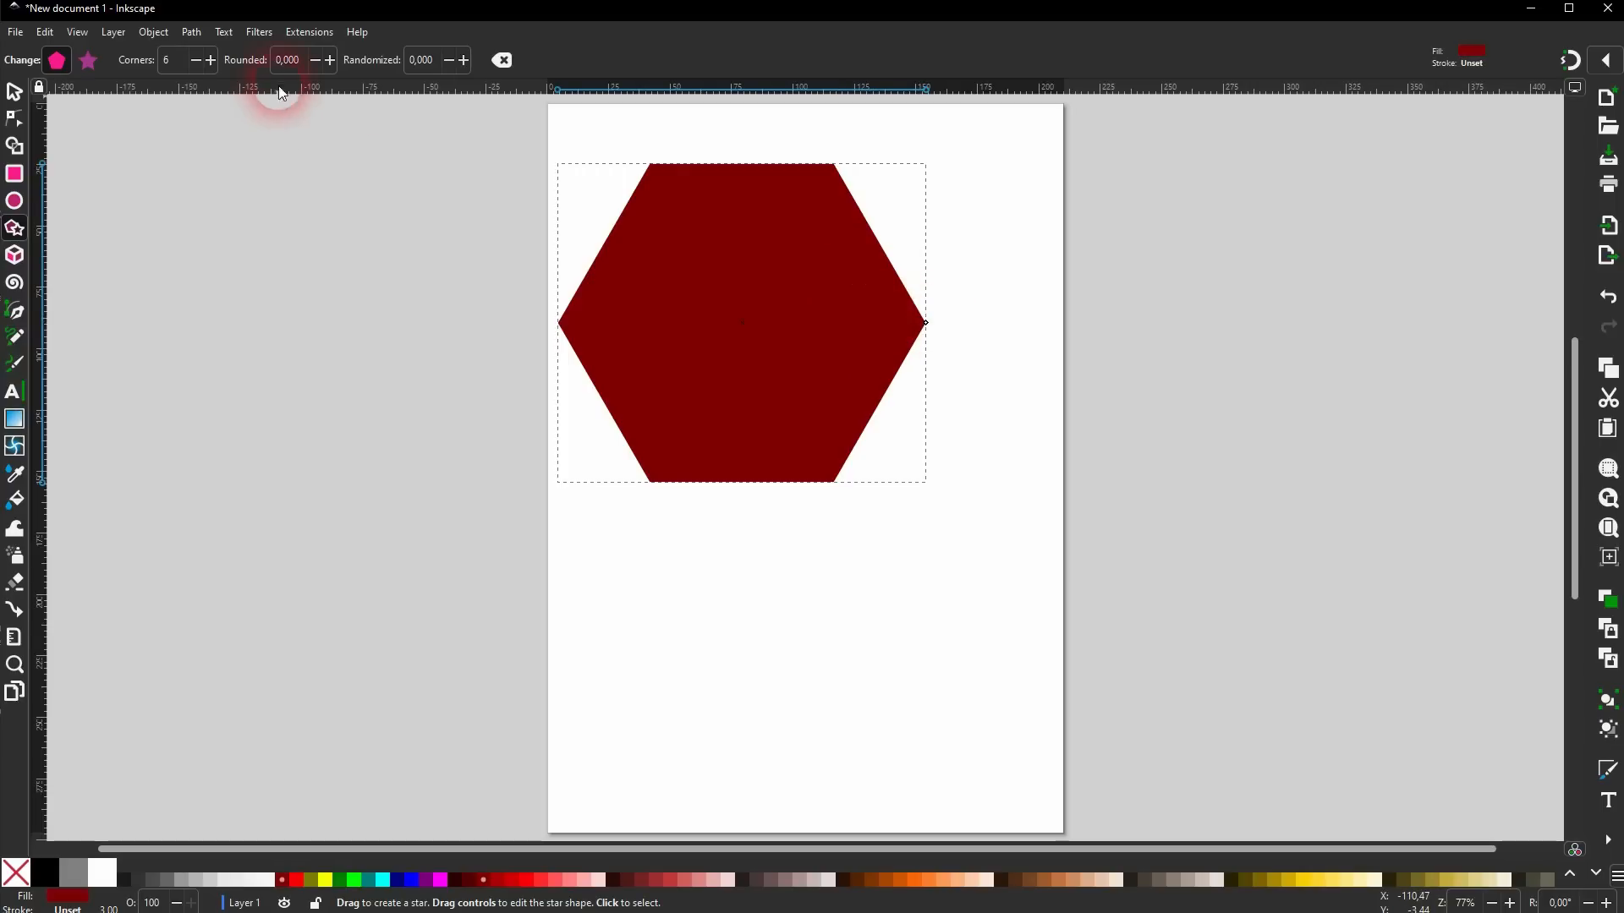
Try corner roundness values of 0.850, -0.550 and -1.100 on the hexagon, and reset the roundness to 0.
click(330, 63)
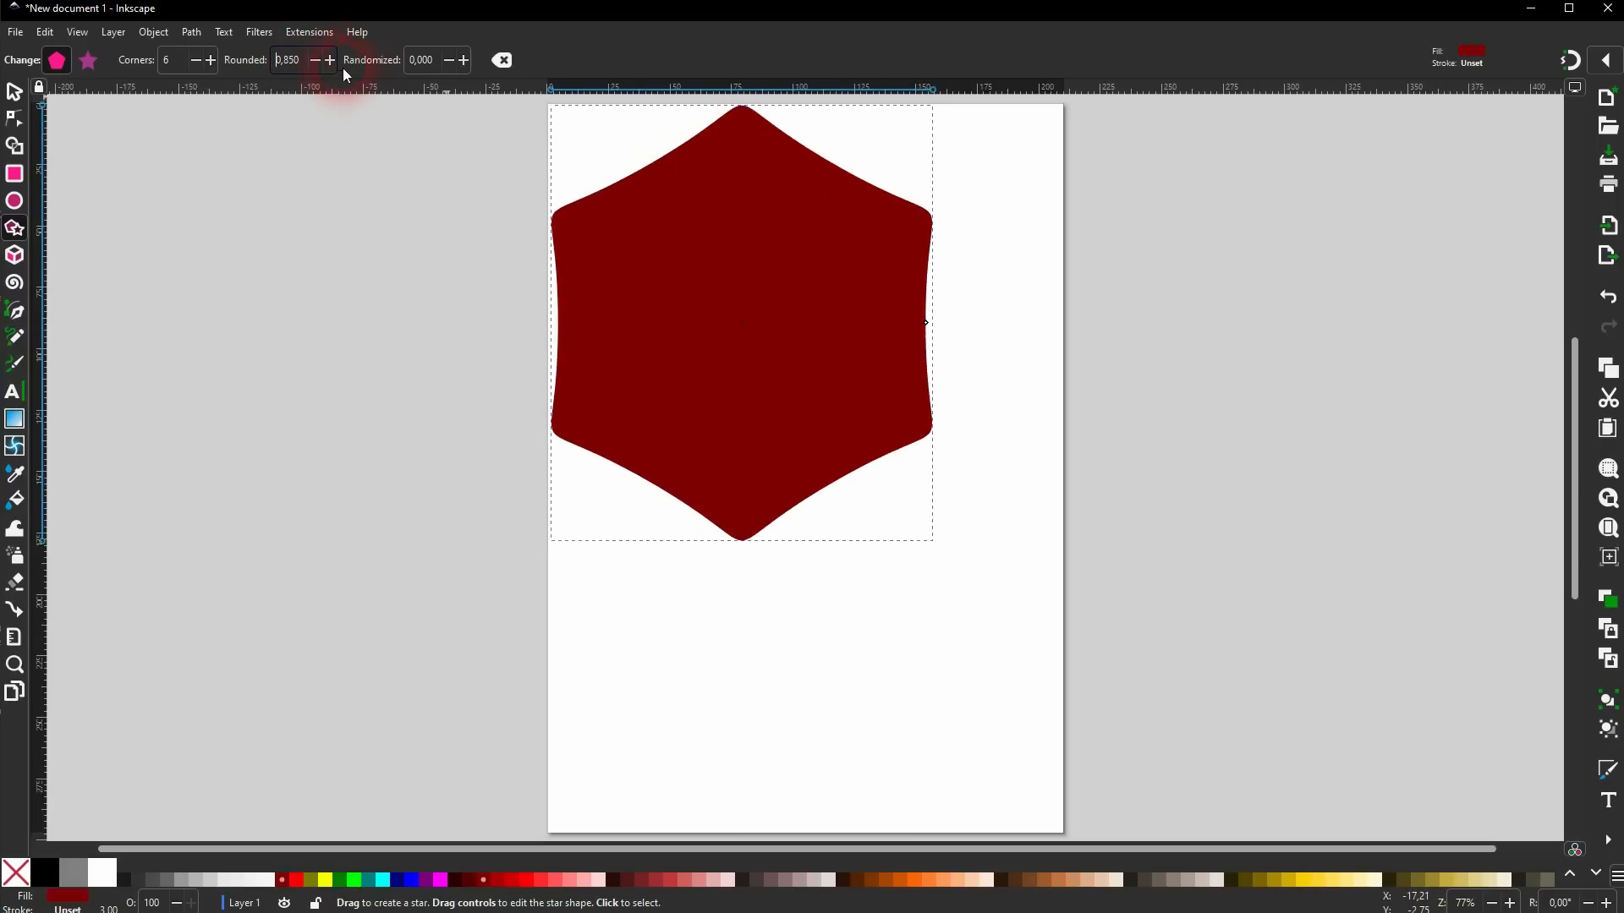
click(315, 66)
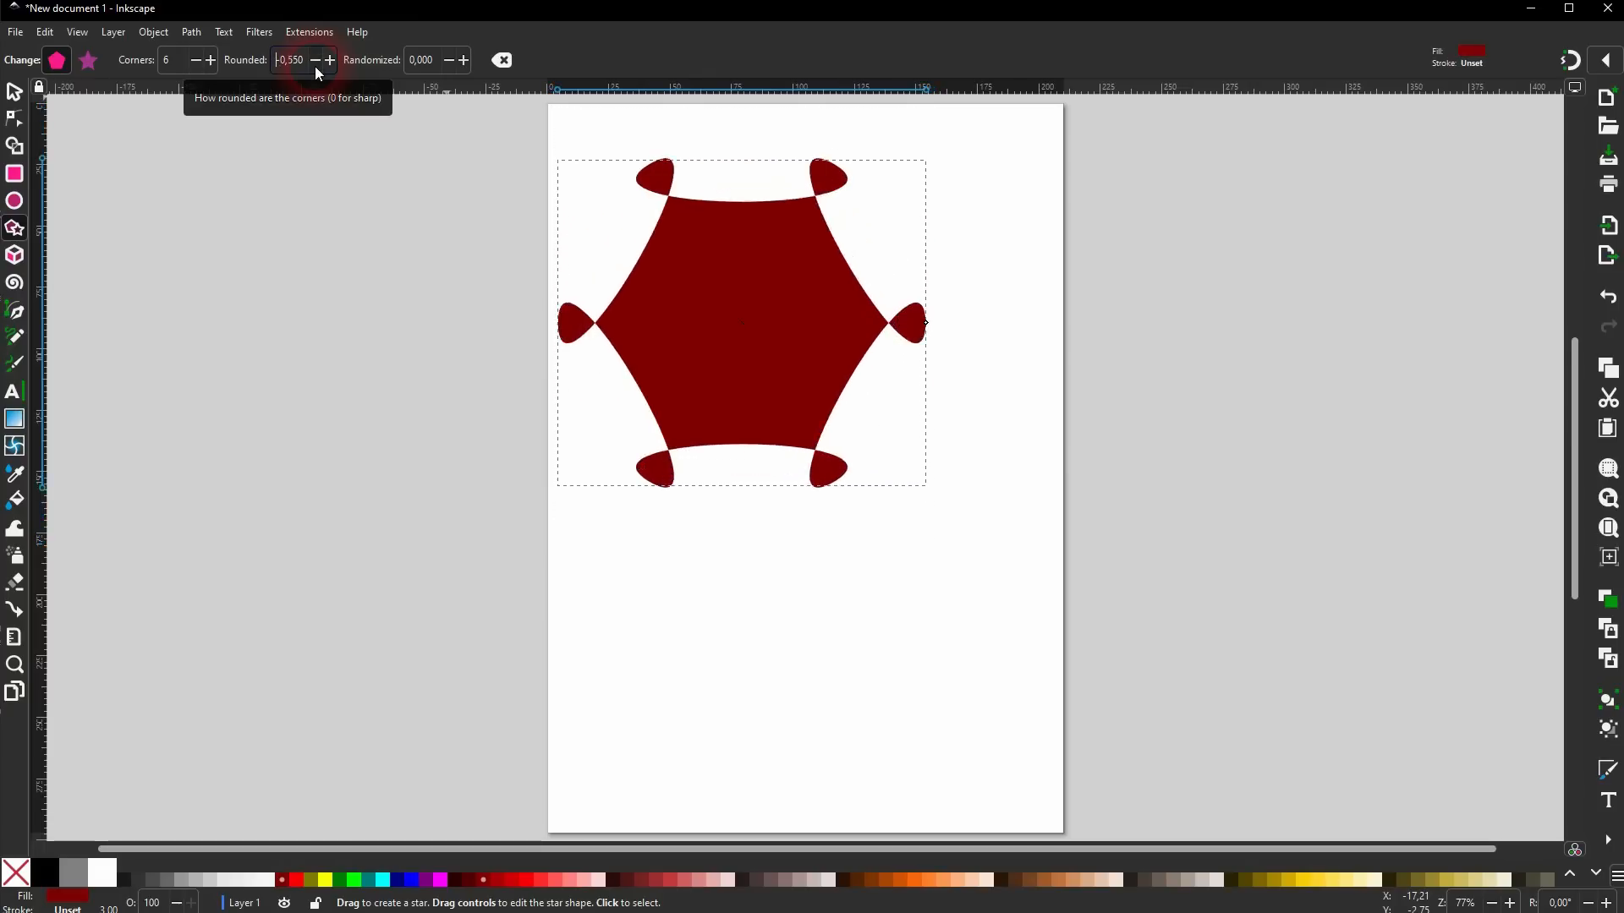
click(317, 66)
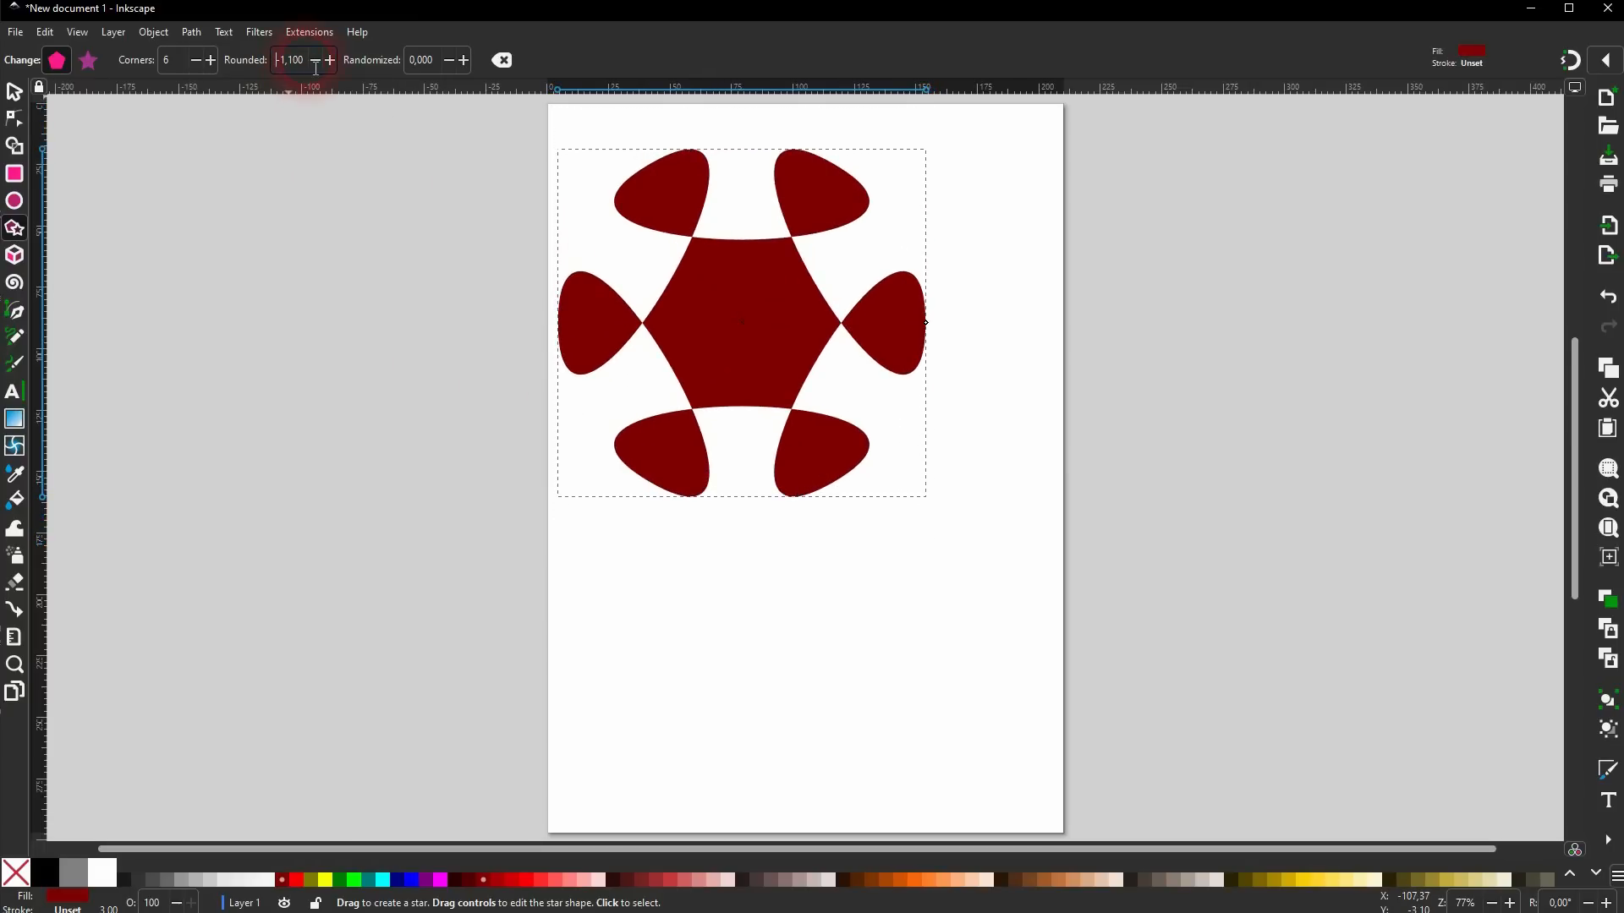
drag(275, 70, 266, 61)
text(0)
key(Return)
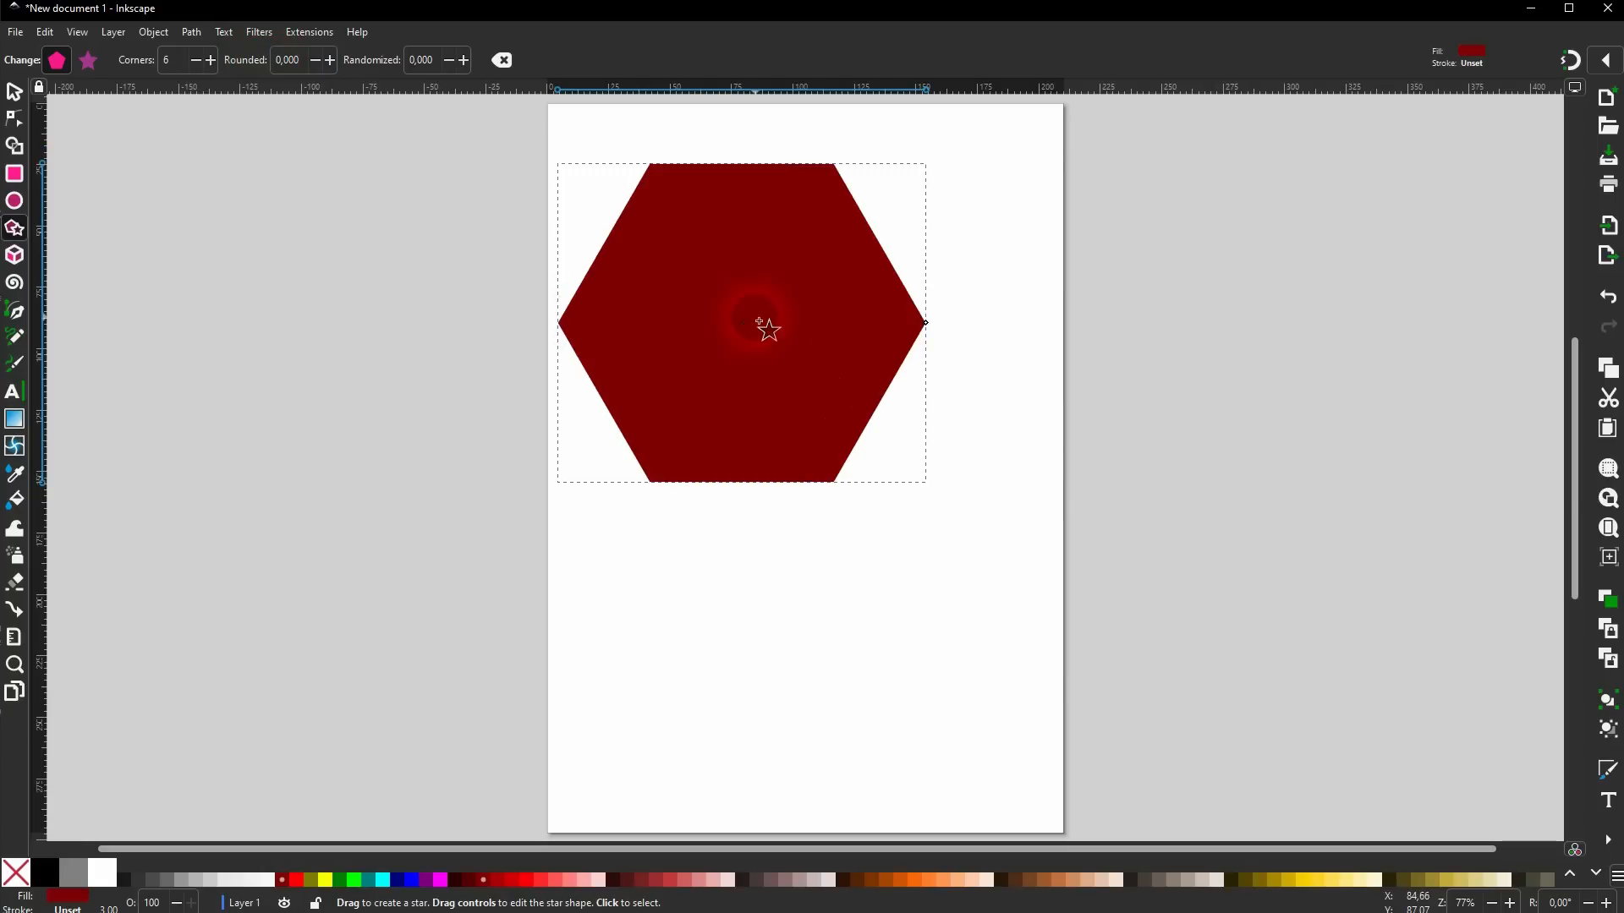
Try randomizing the hexagon by 1.018 and -1.111, and adjust its tip radius to see the distortion change.
click(468, 62)
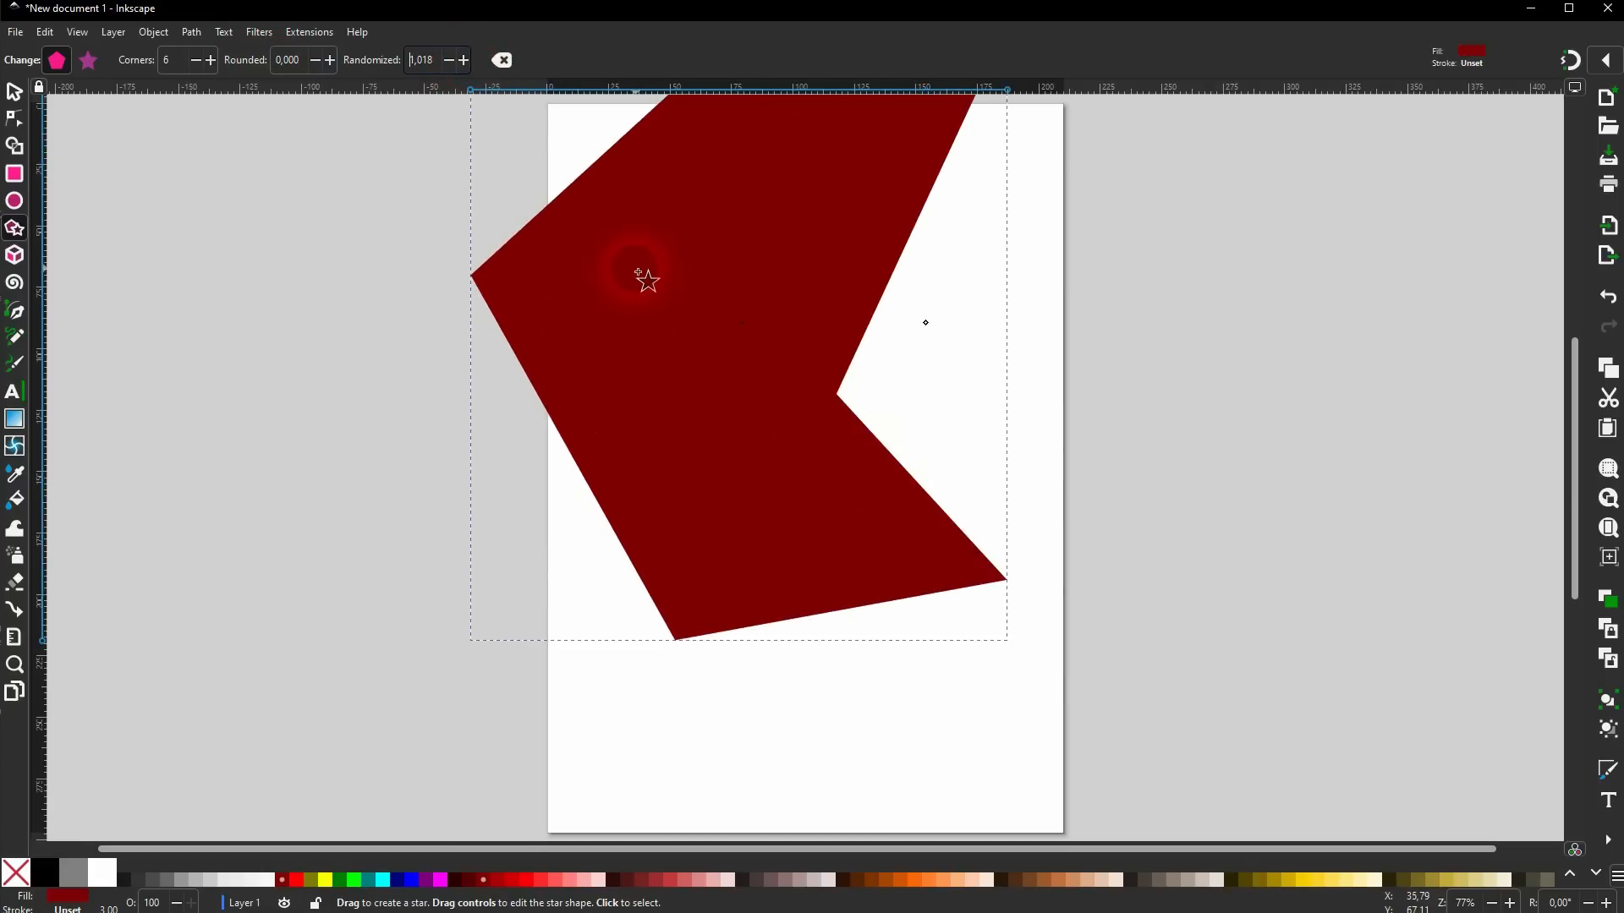
click(448, 61)
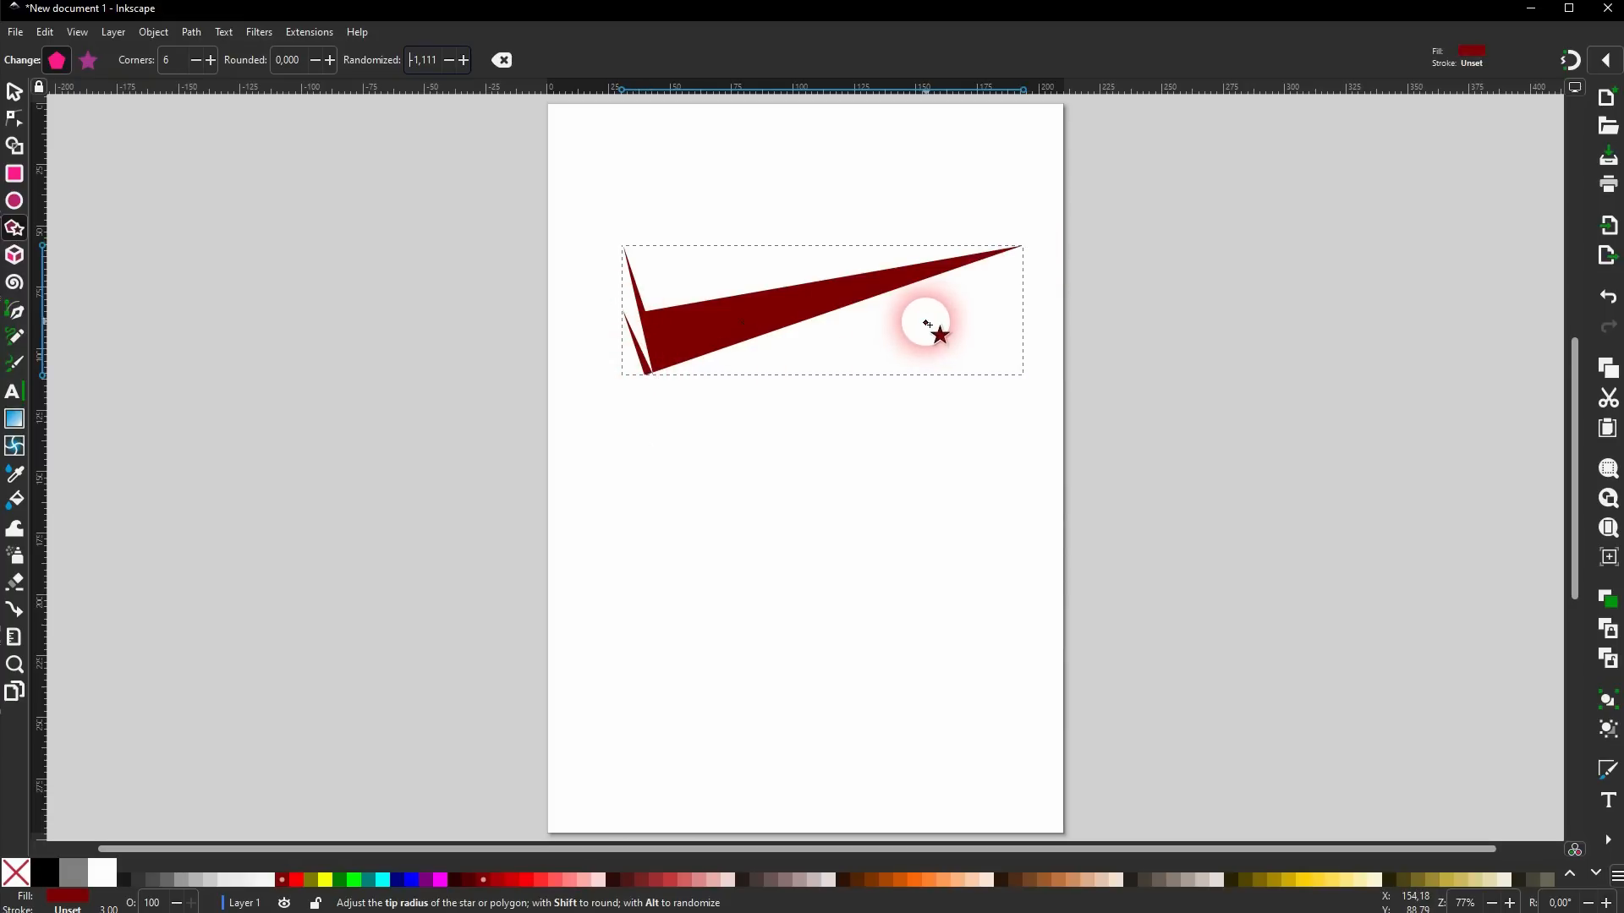
mouse_move(928, 324)
mouse_down()
mouse_move(960, 341)
mouse_move(953, 319)
mouse_move(906, 304)
mouse_up()
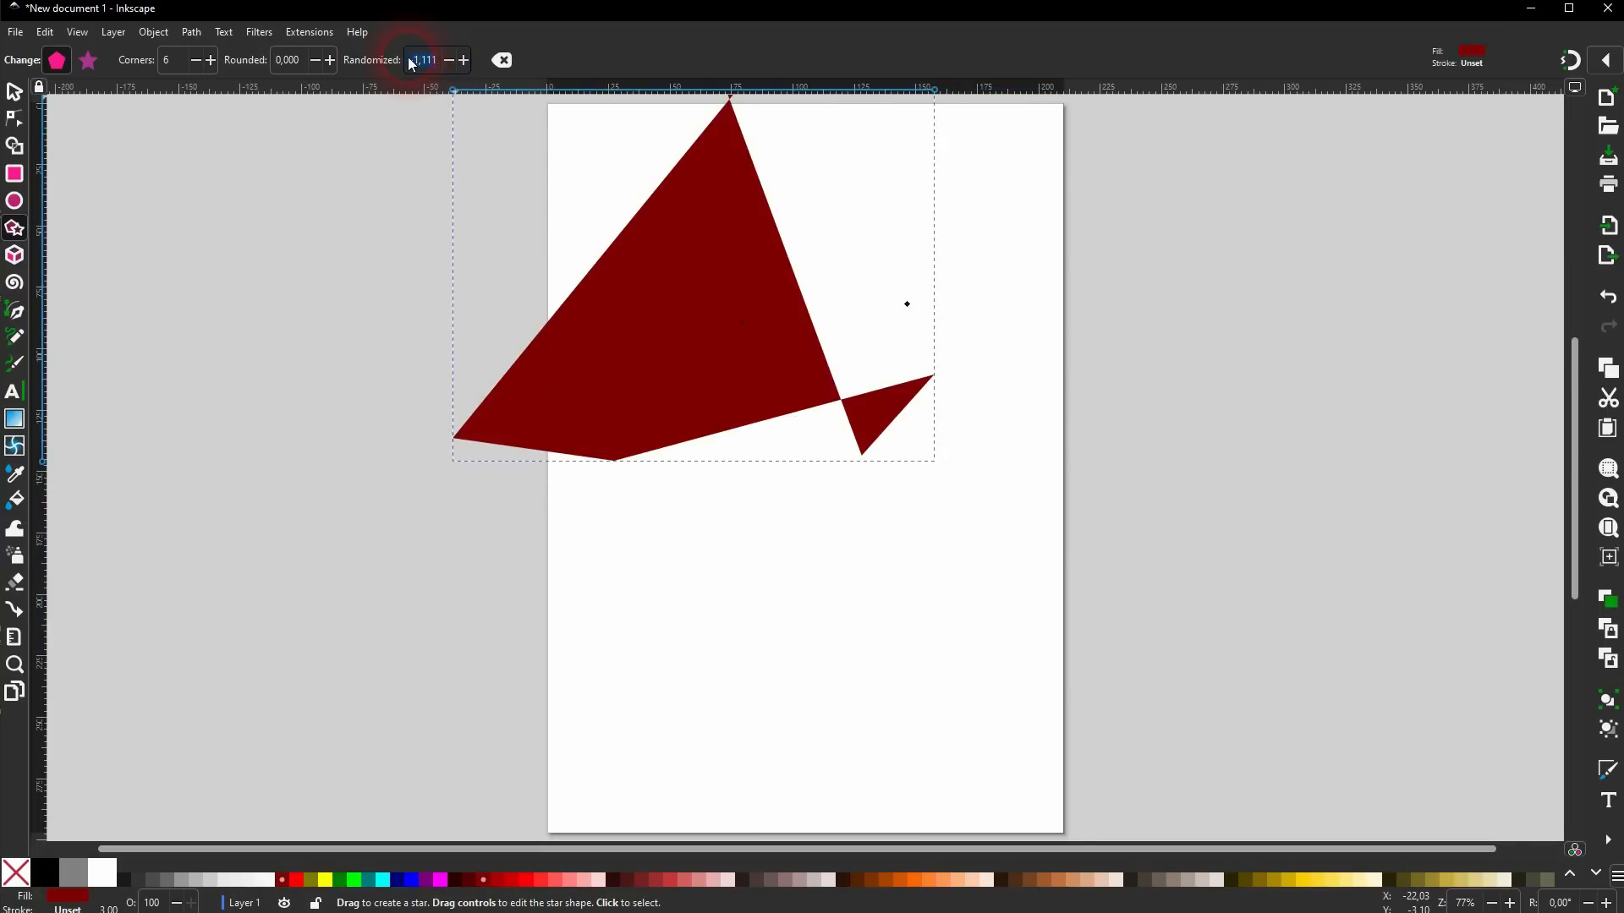
Reset the shape parameters to their defaults and make the shape a regular polygon with 6 corners.
click(502, 61)
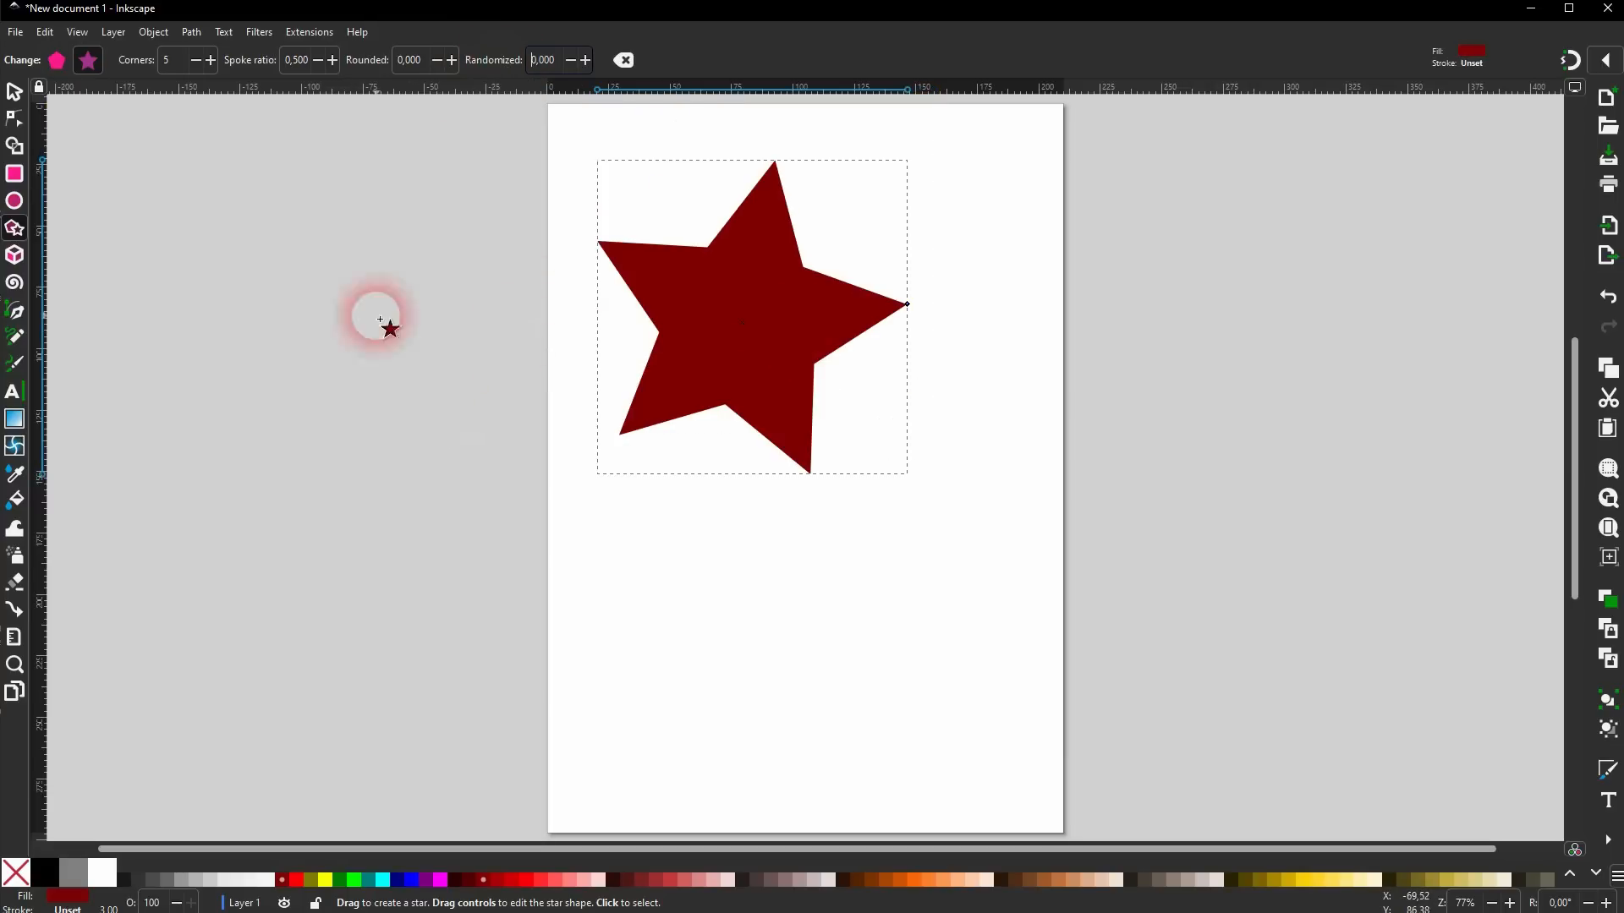
click(58, 61)
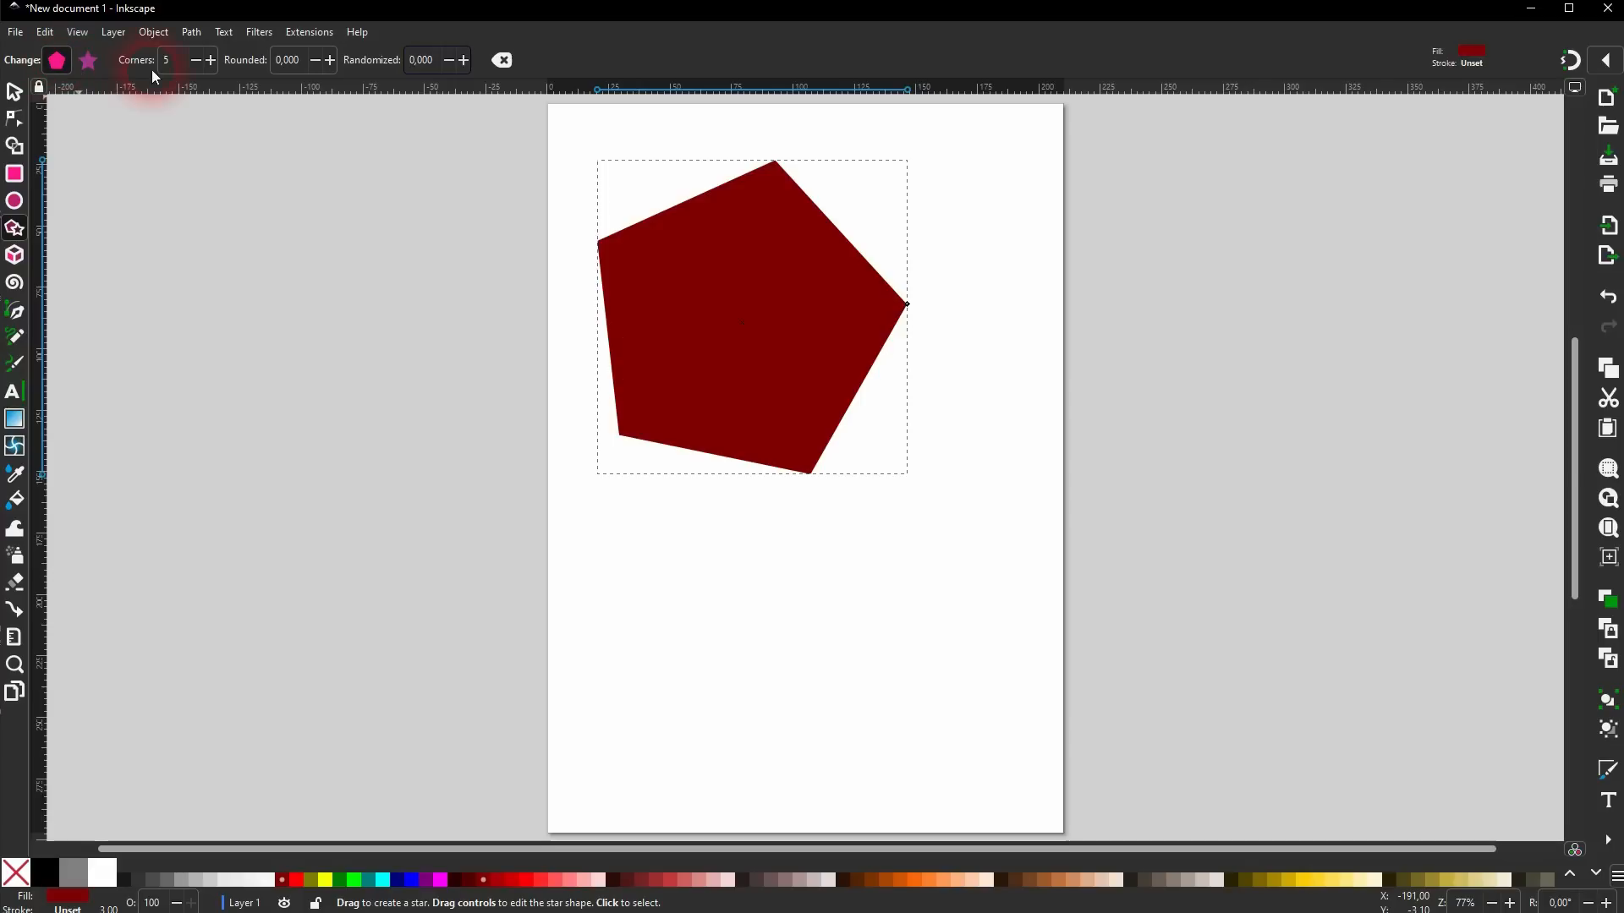
click(212, 67)
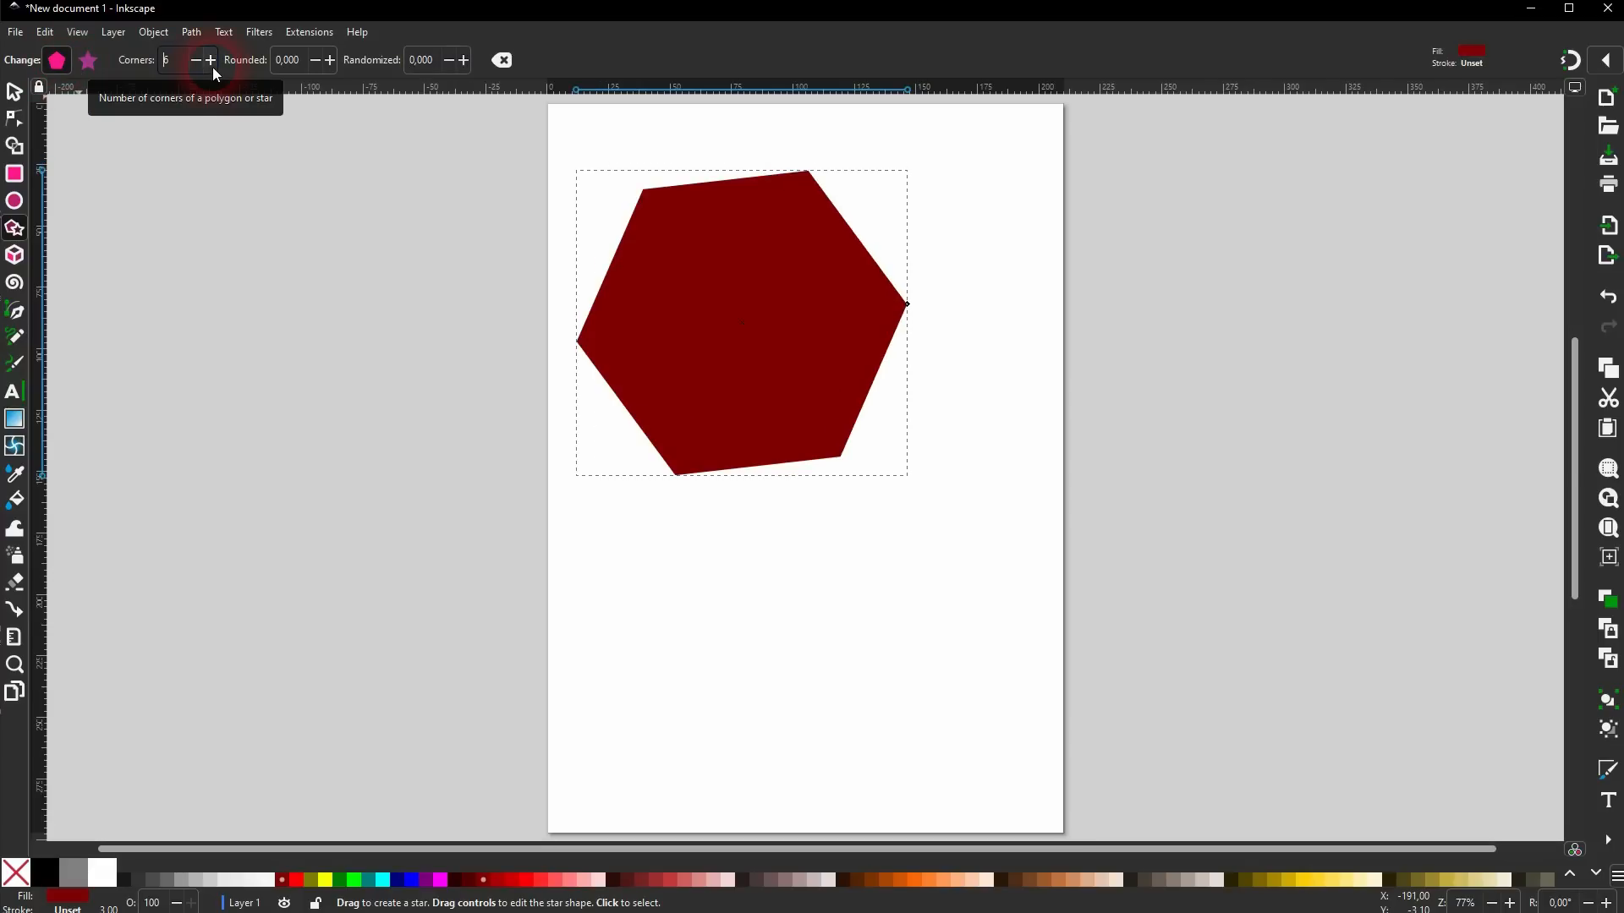
Select the hexagon, move it toward the middle of the page, and delete it.
click(15, 92)
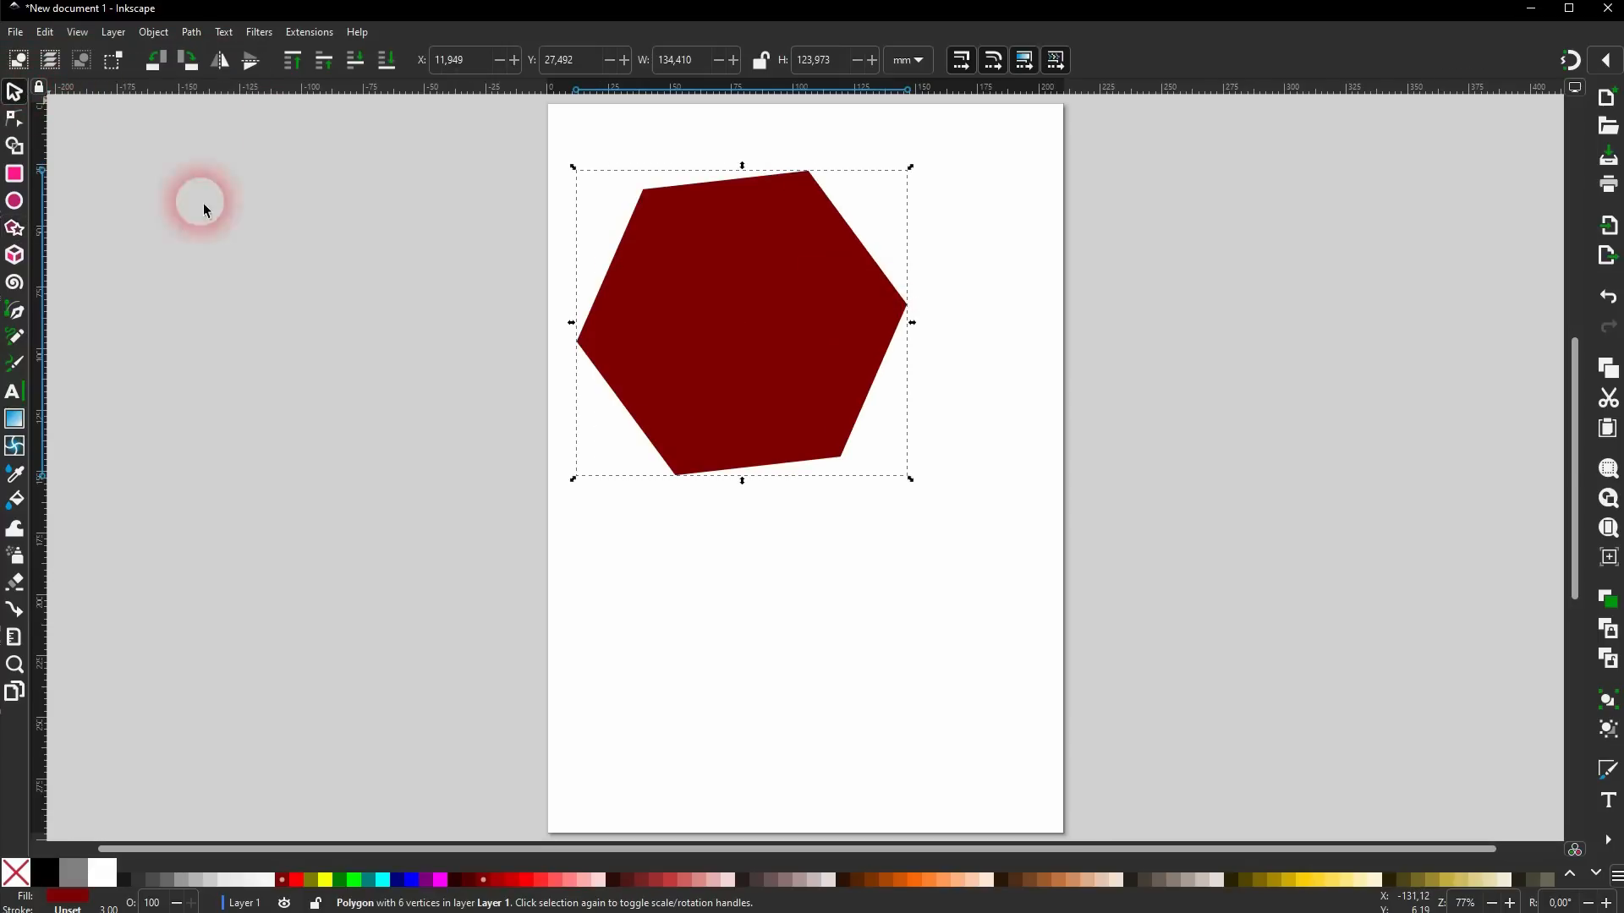
drag(820, 355, 866, 493)
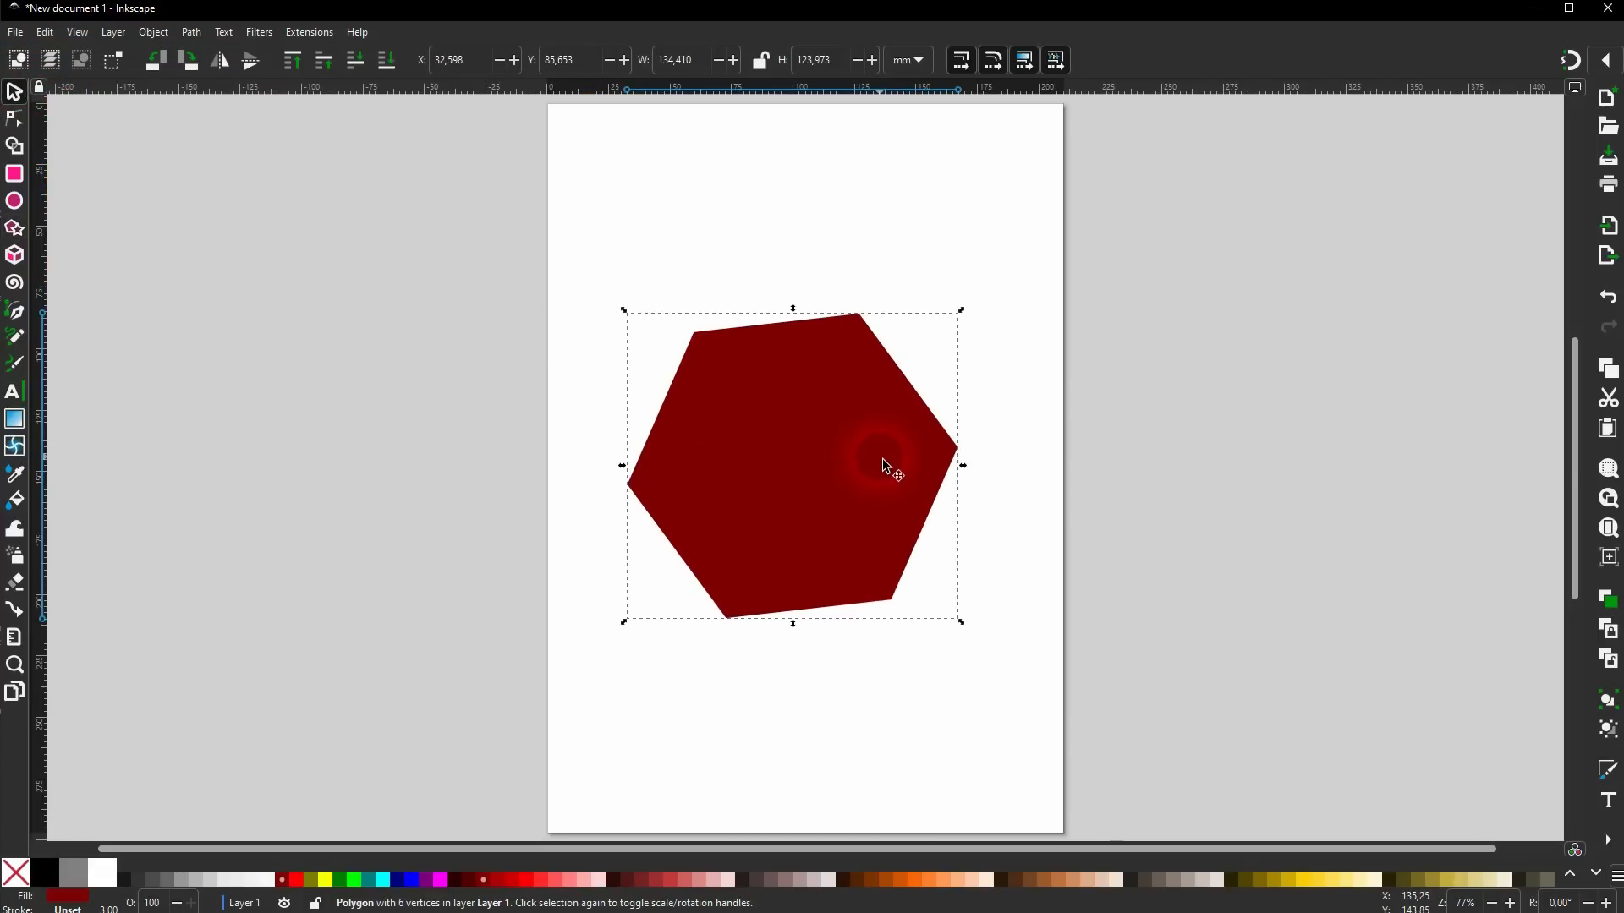
key(Delete)
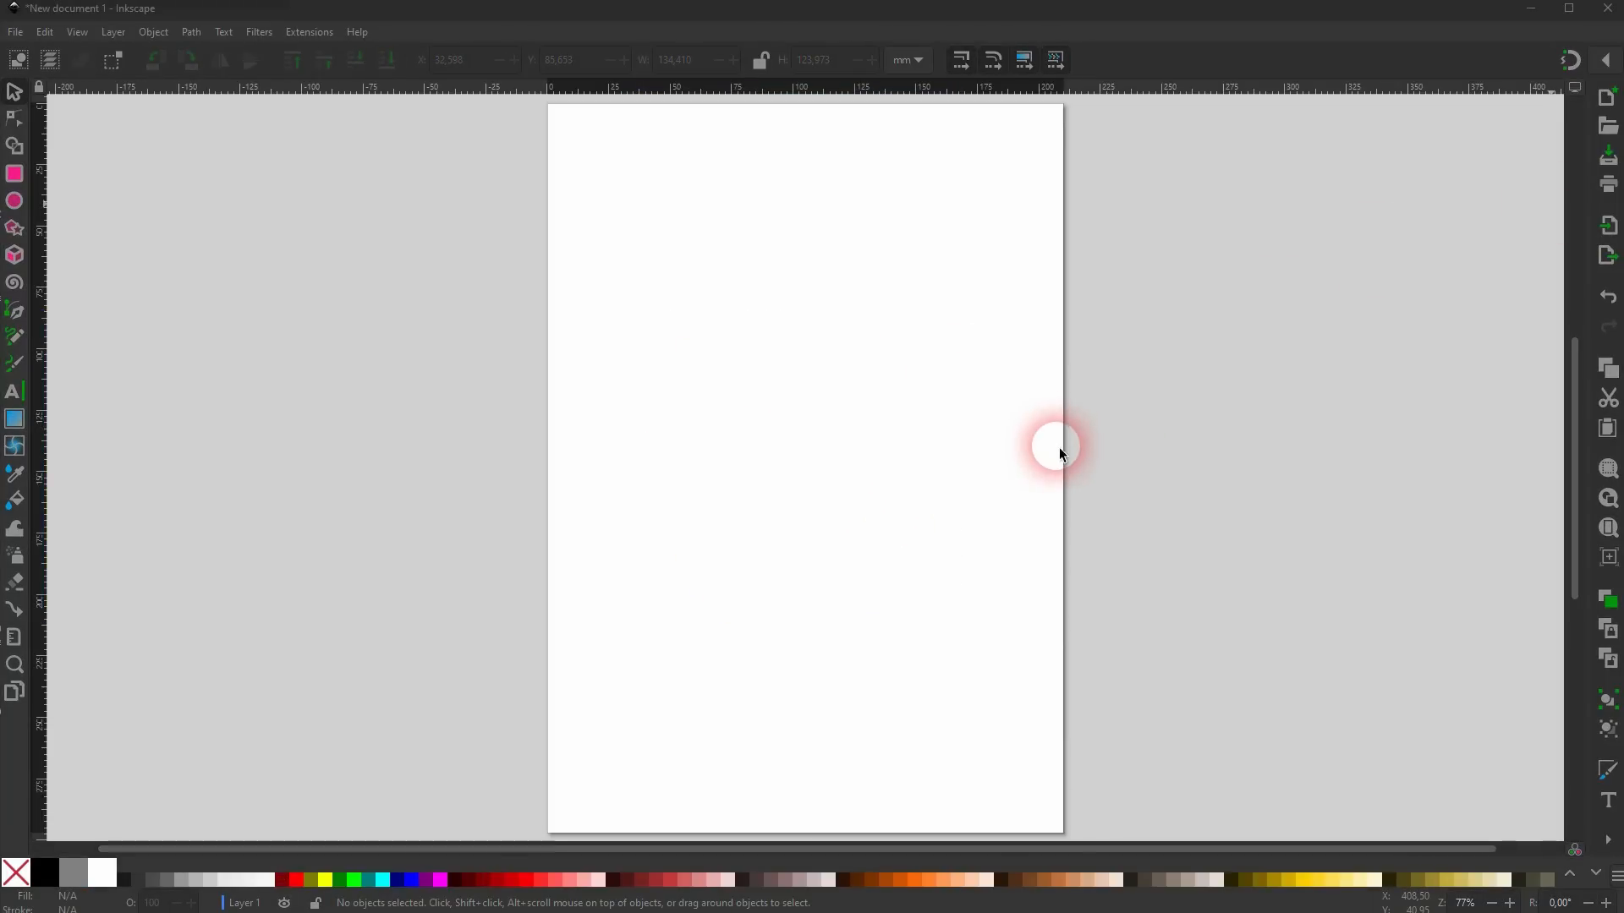
Import the motorcycle JPEG as an embedded image with the default import resolution and automatic rendering mode.
drag(872, 275, 1235, 326)
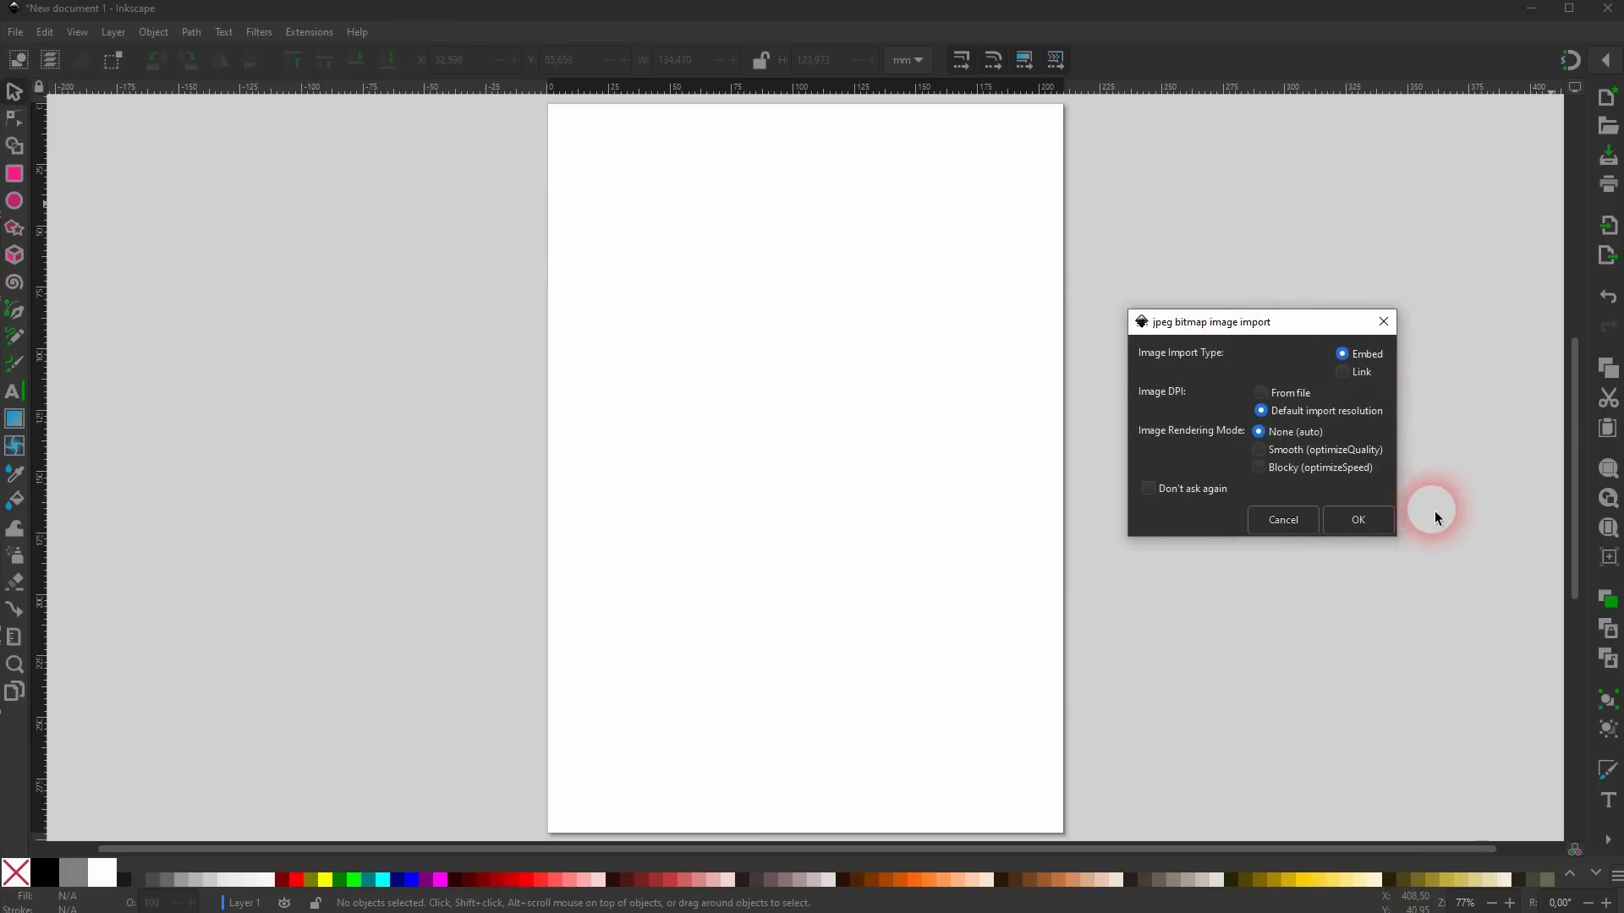
click(1357, 521)
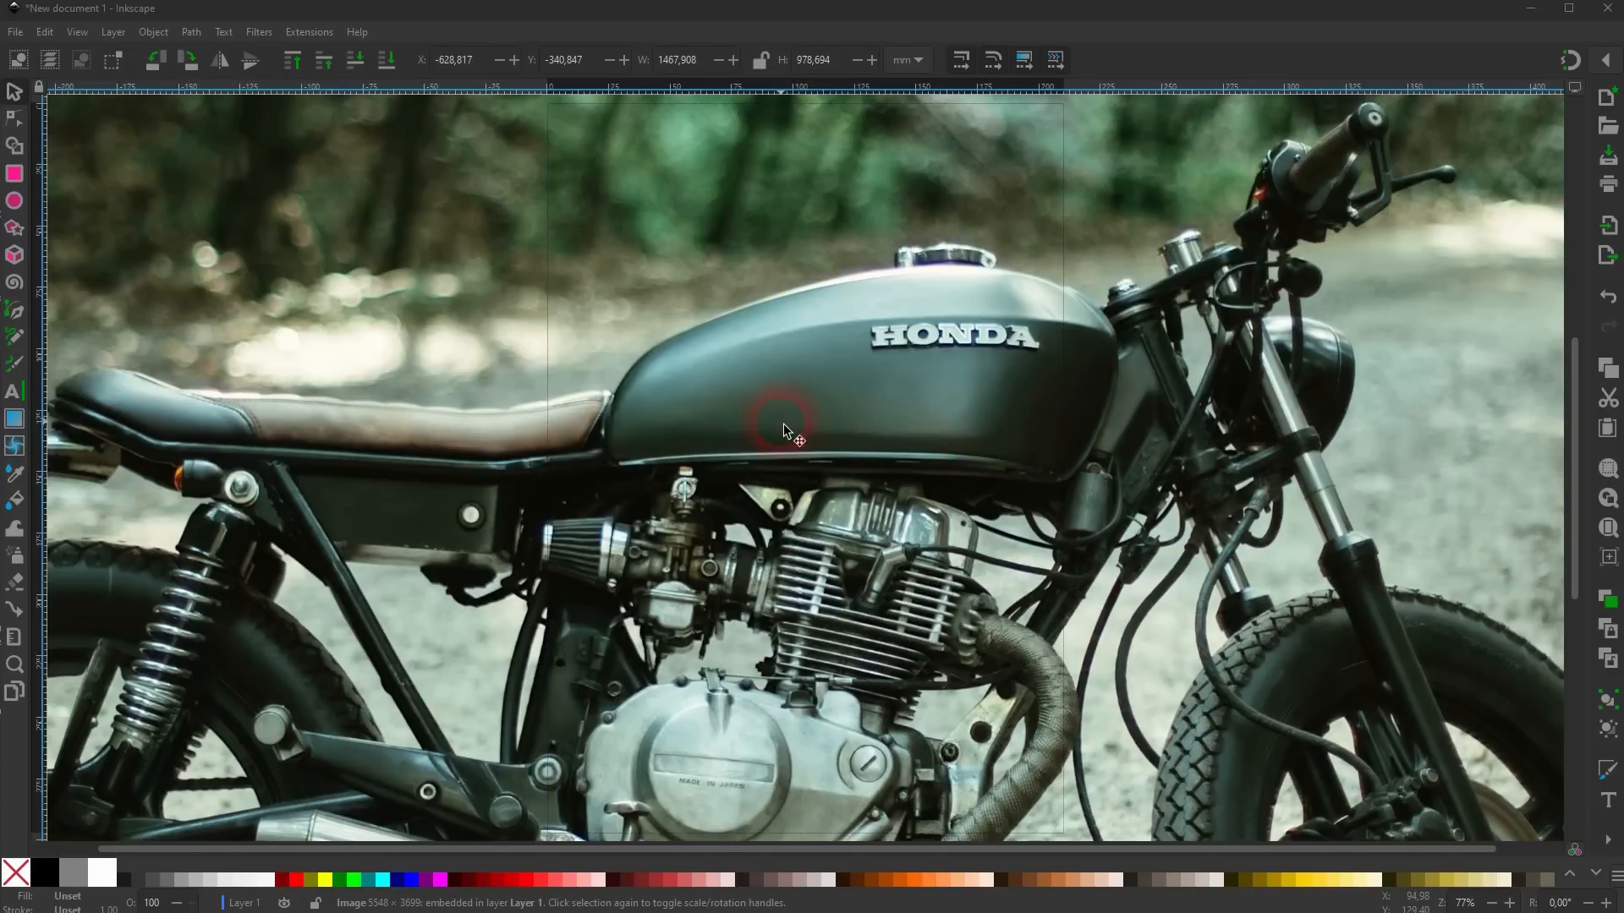
Scale the motorcycle image down to about 129 by 86 mm and place it on the lower part of the page.
scroll(783, 424, down, 4)
scroll(783, 430, down, 1)
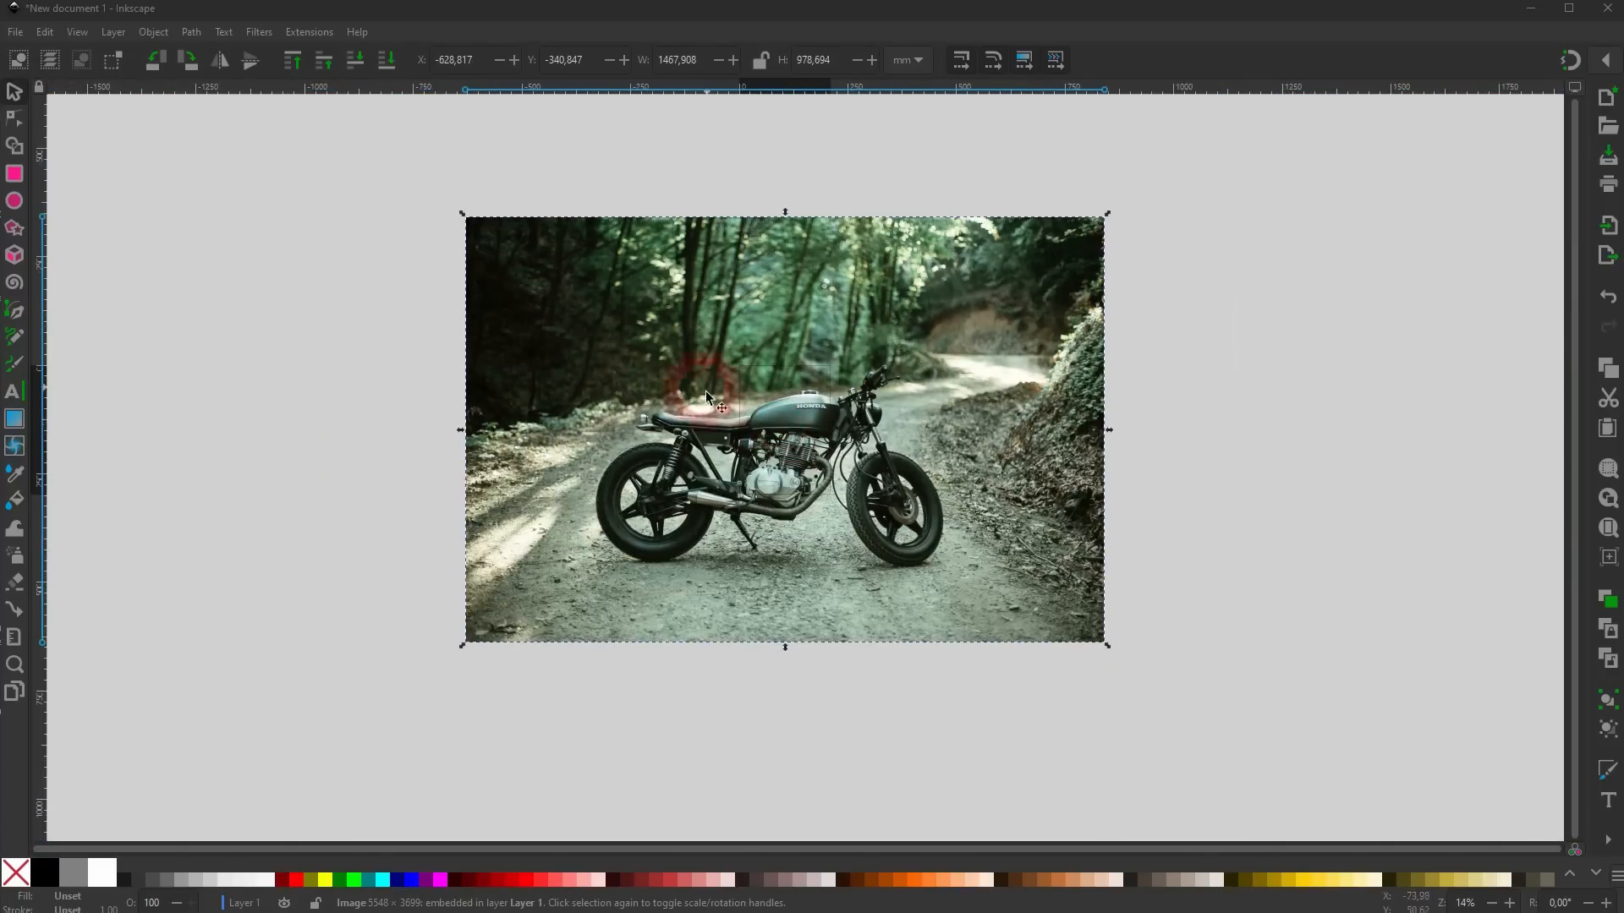
drag(461, 430, 860, 440)
scroll(794, 461, up, 5)
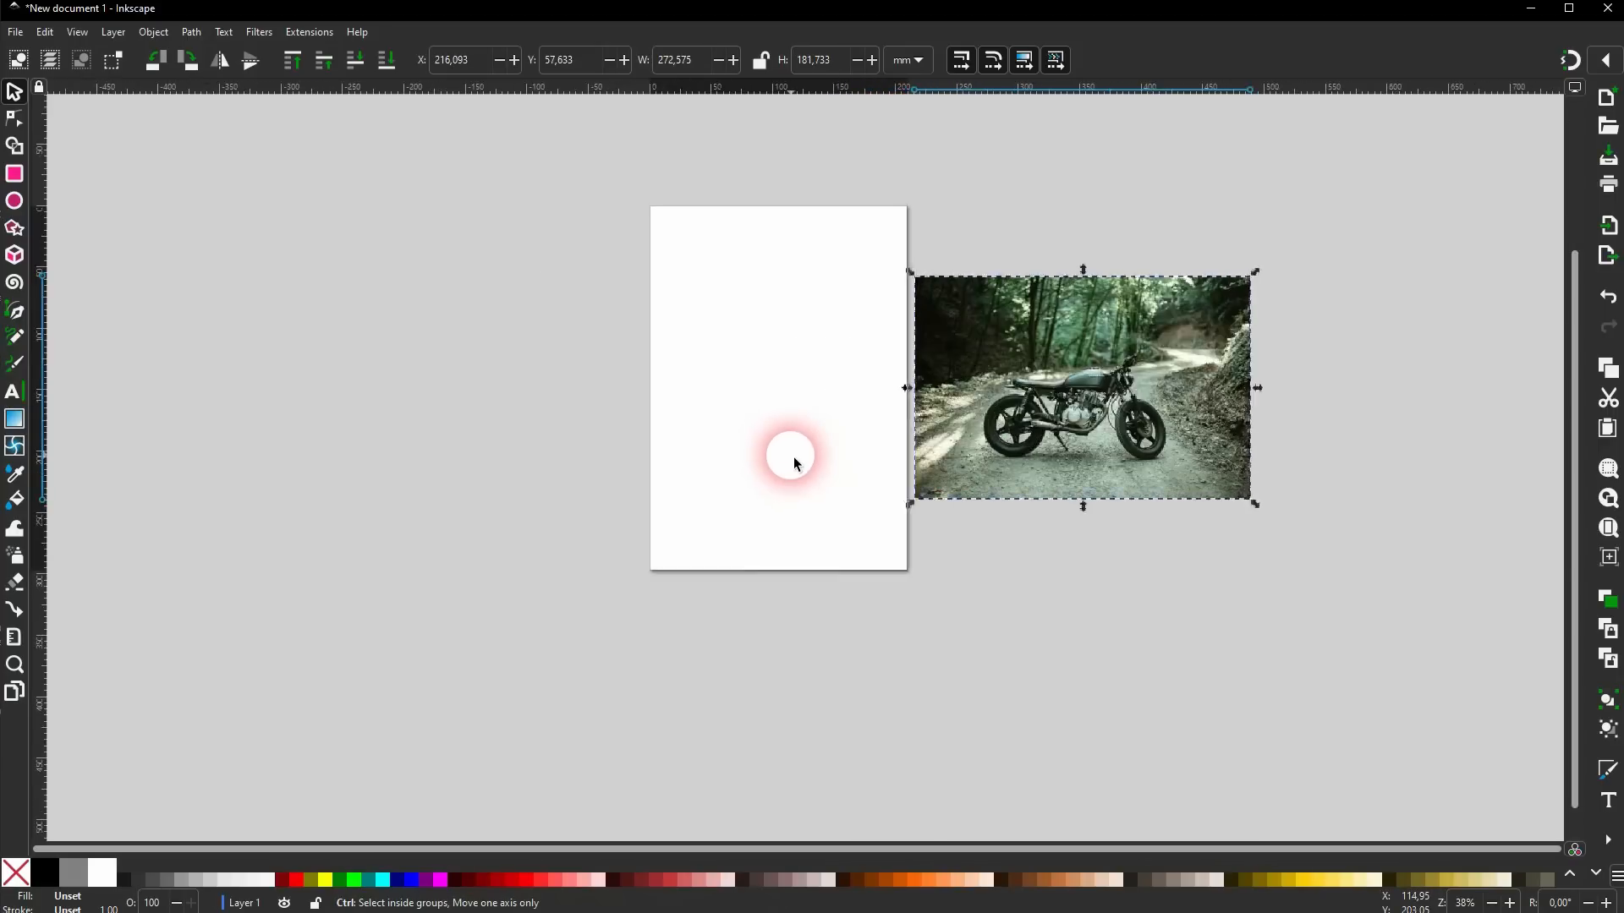
drag(1032, 320, 703, 475)
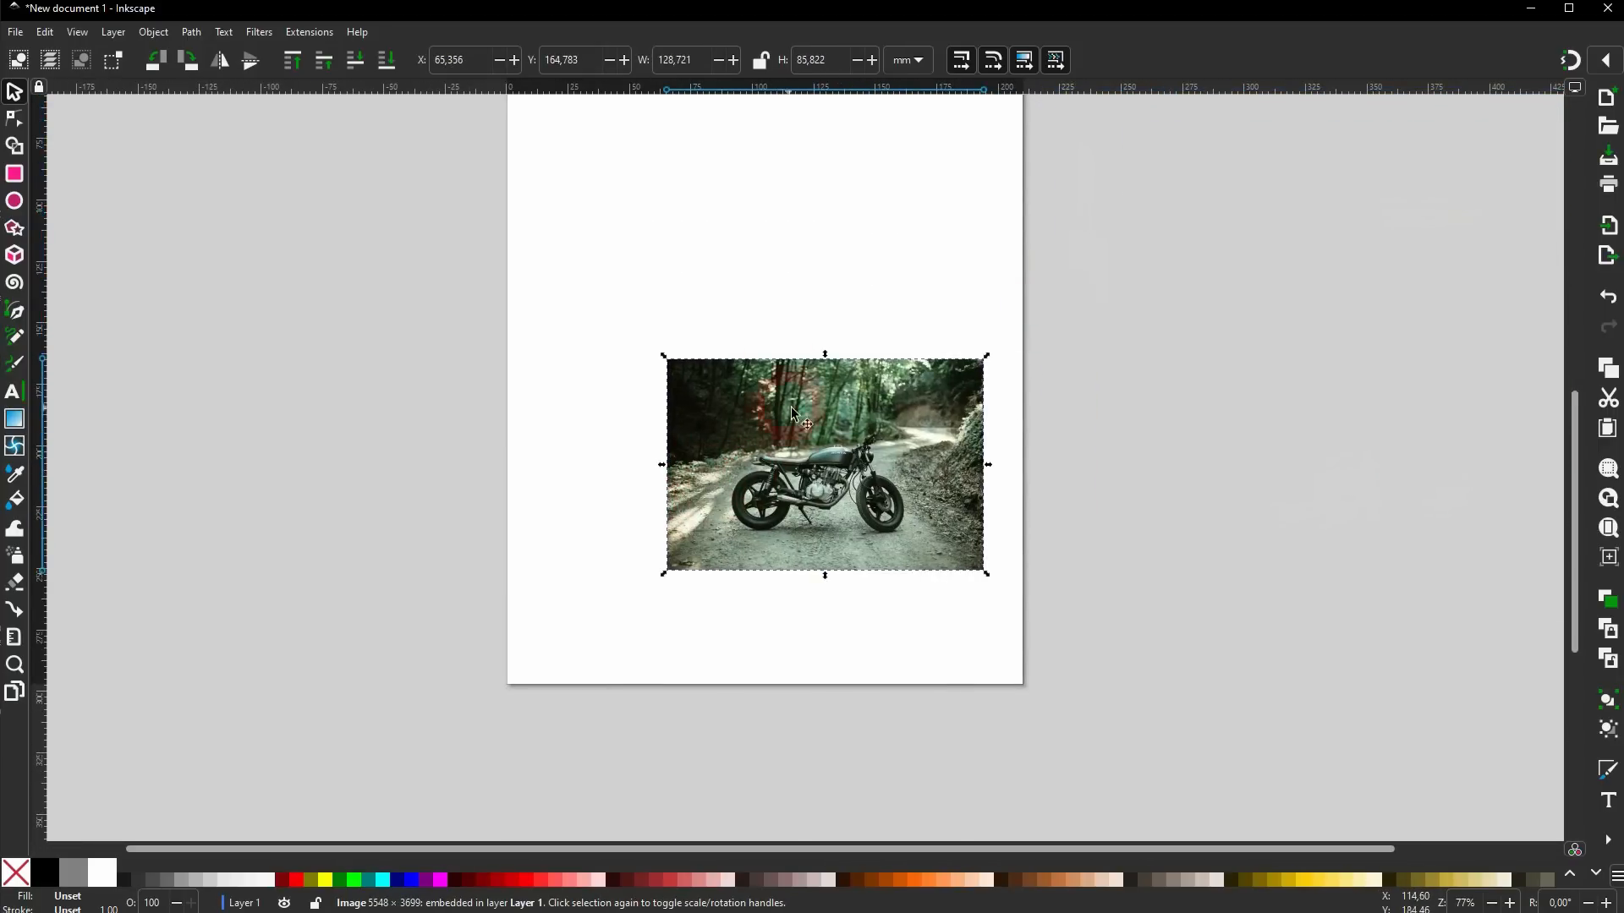
Draw a hexagon with flat upper and lower edges on the page above the motorcycle image.
scroll(791, 357, up, 2)
scroll(790, 357, up, 4)
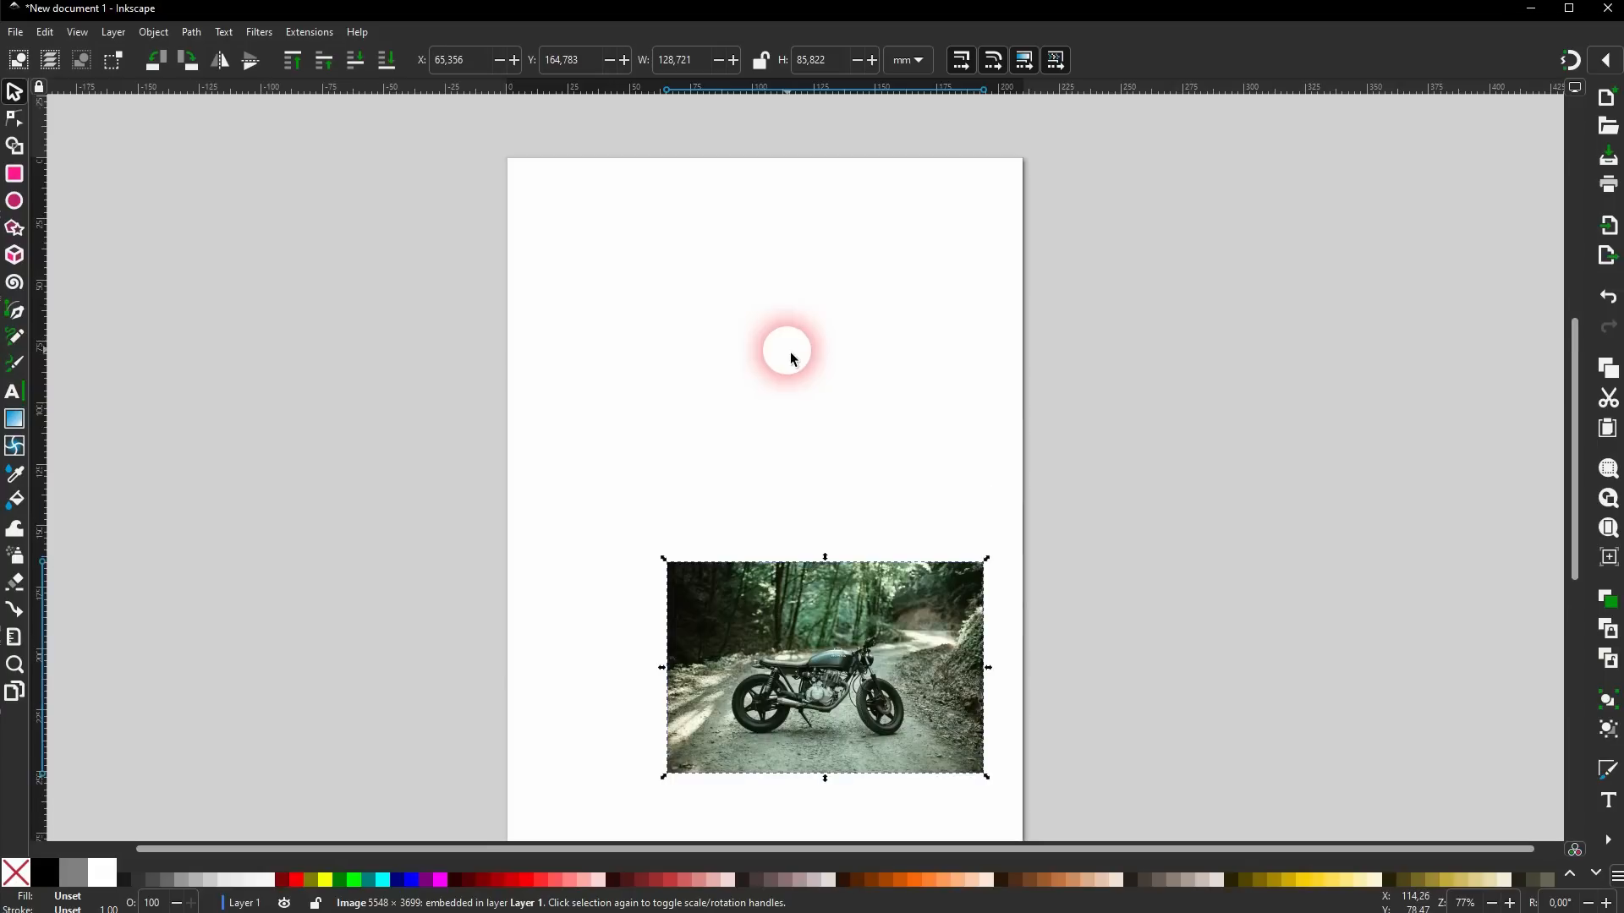
click(14, 229)
drag(737, 316, 788, 406)
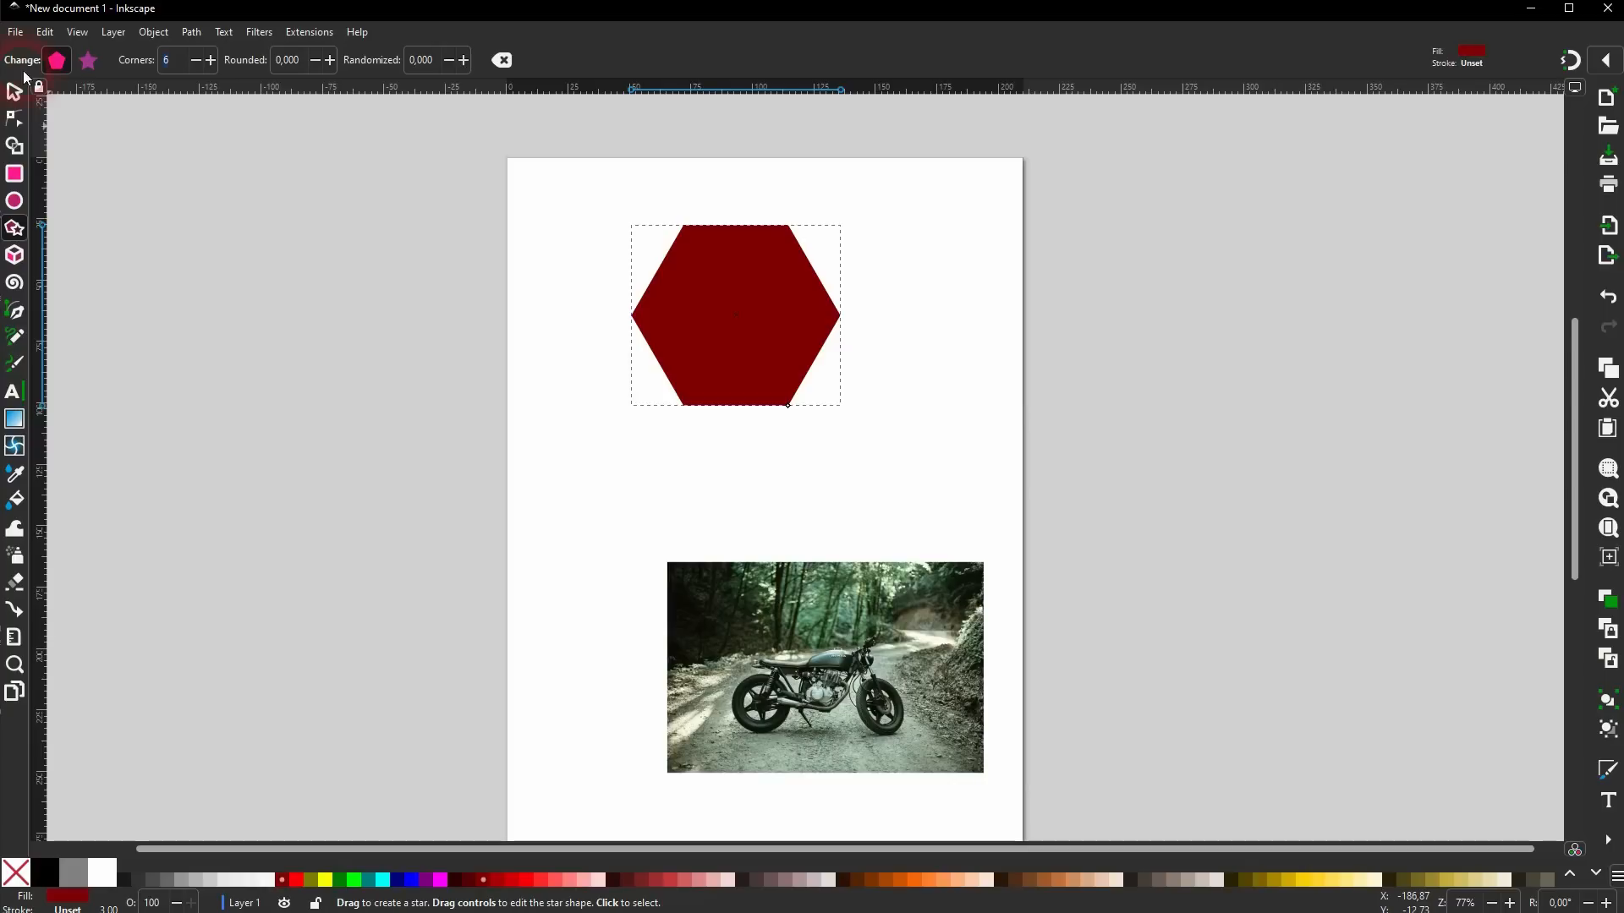
Move the motorcycle image behind the hexagon and enlarge the hexagon to about 93 by 81 mm.
click(14, 91)
drag(867, 654, 788, 298)
click(972, 511)
click(789, 360)
drag(848, 324, 799, 298)
Select both the motorcycle image and the hexagon, and clip the image to the hexagon with Set Clip.
click(529, 503)
drag(492, 503, 1035, 130)
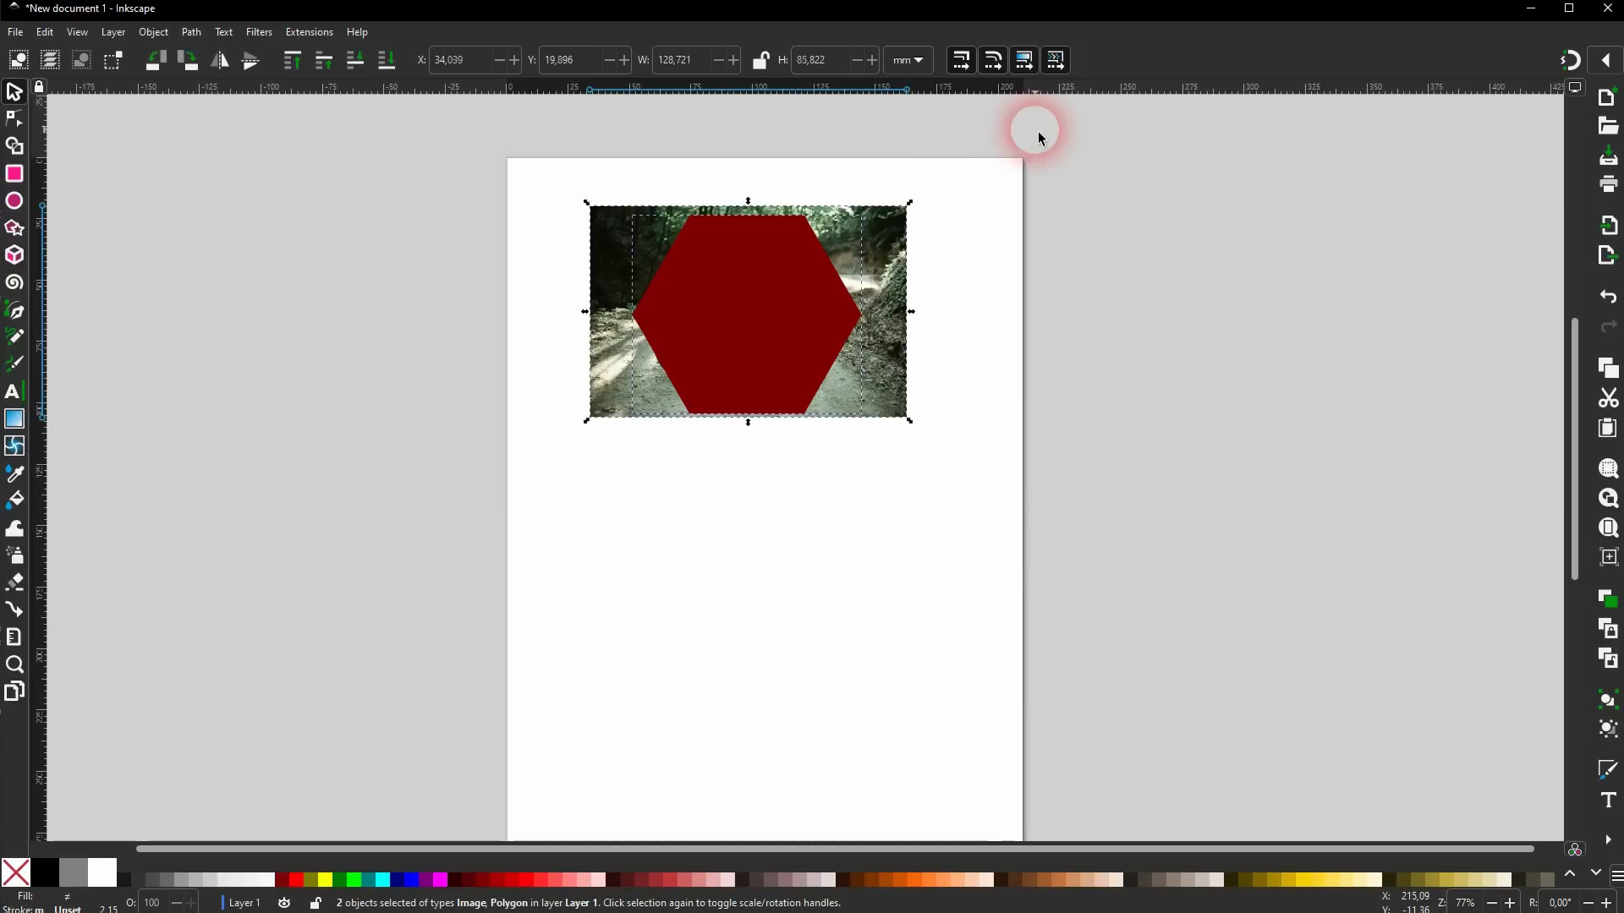
right_click(886, 257)
click(955, 555)
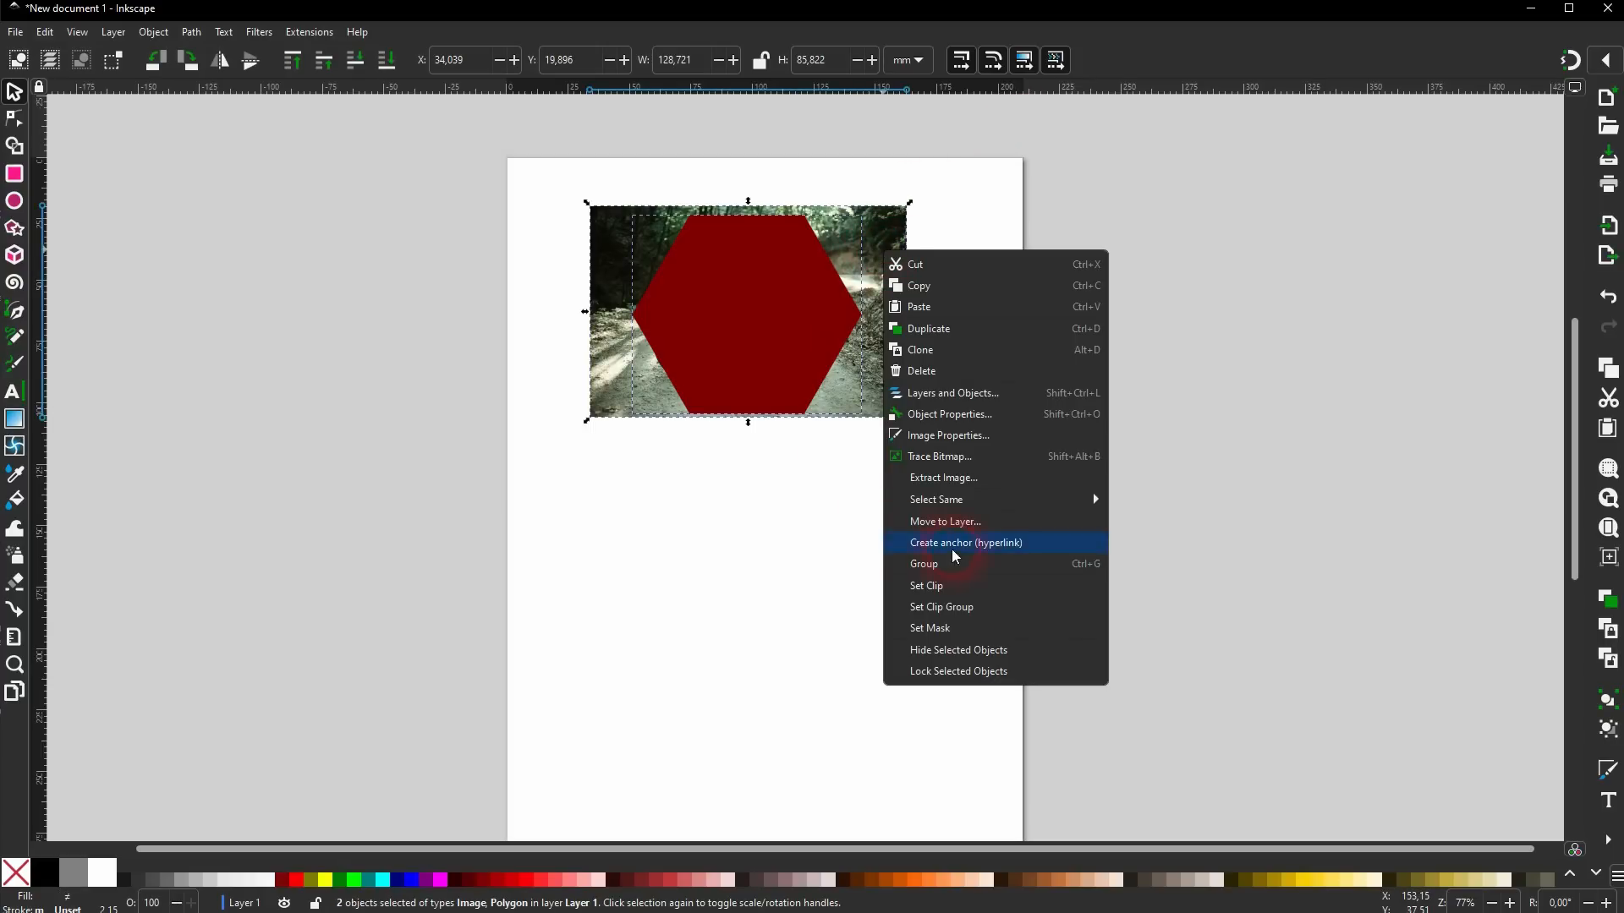
click(993, 600)
click(774, 527)
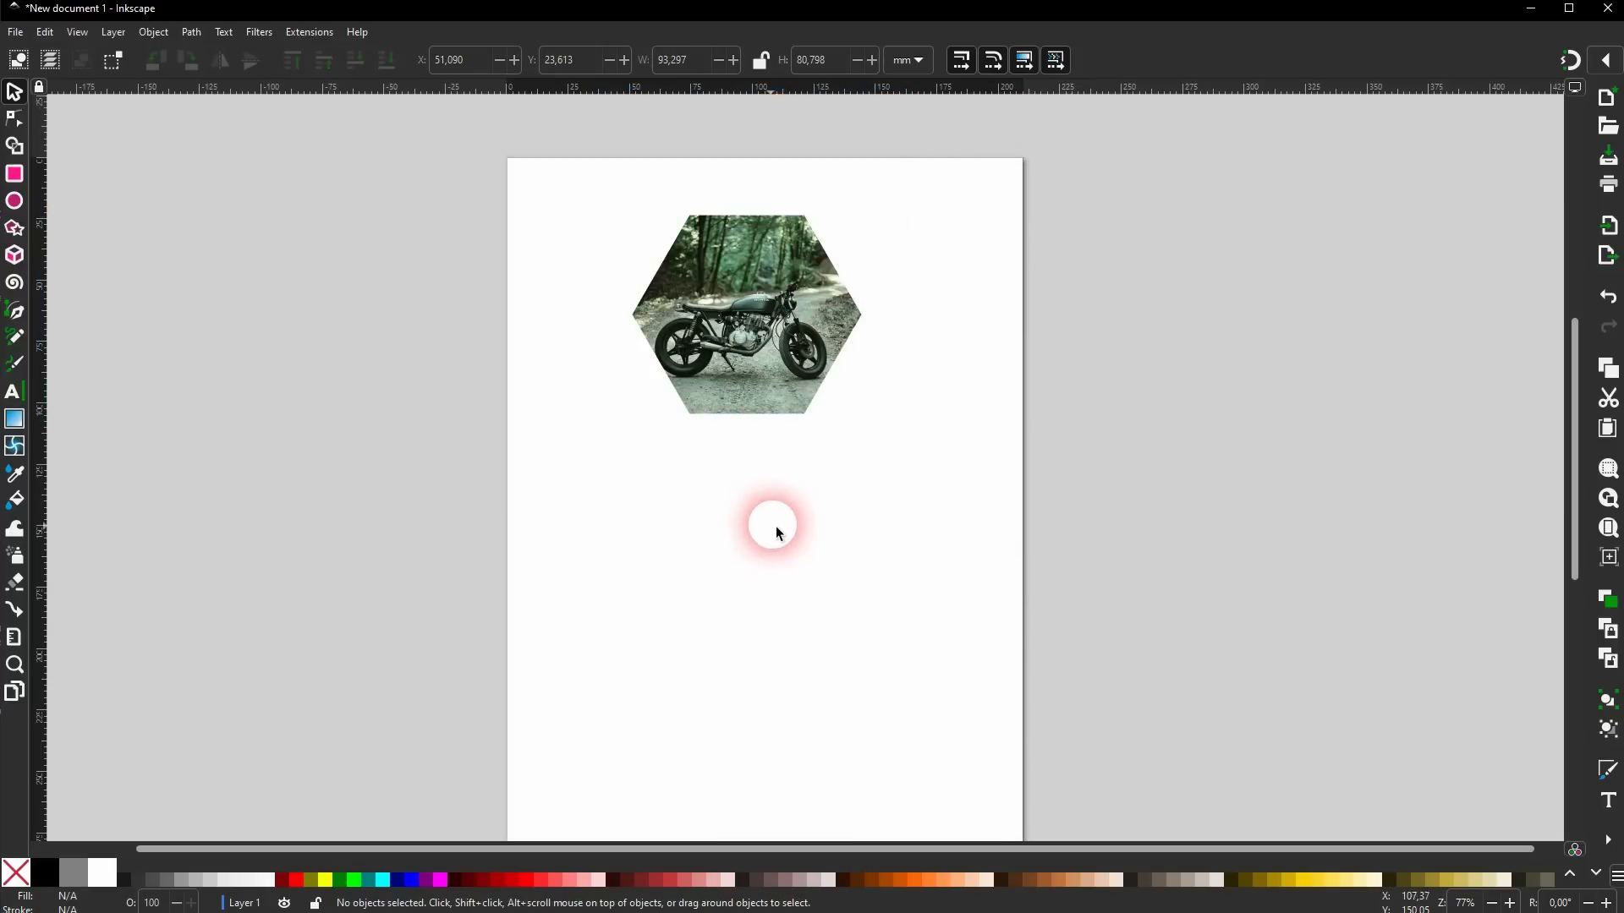
Move the hexagon-shaped image about 28 mm down the page and try rotating it.
drag(793, 362, 801, 431)
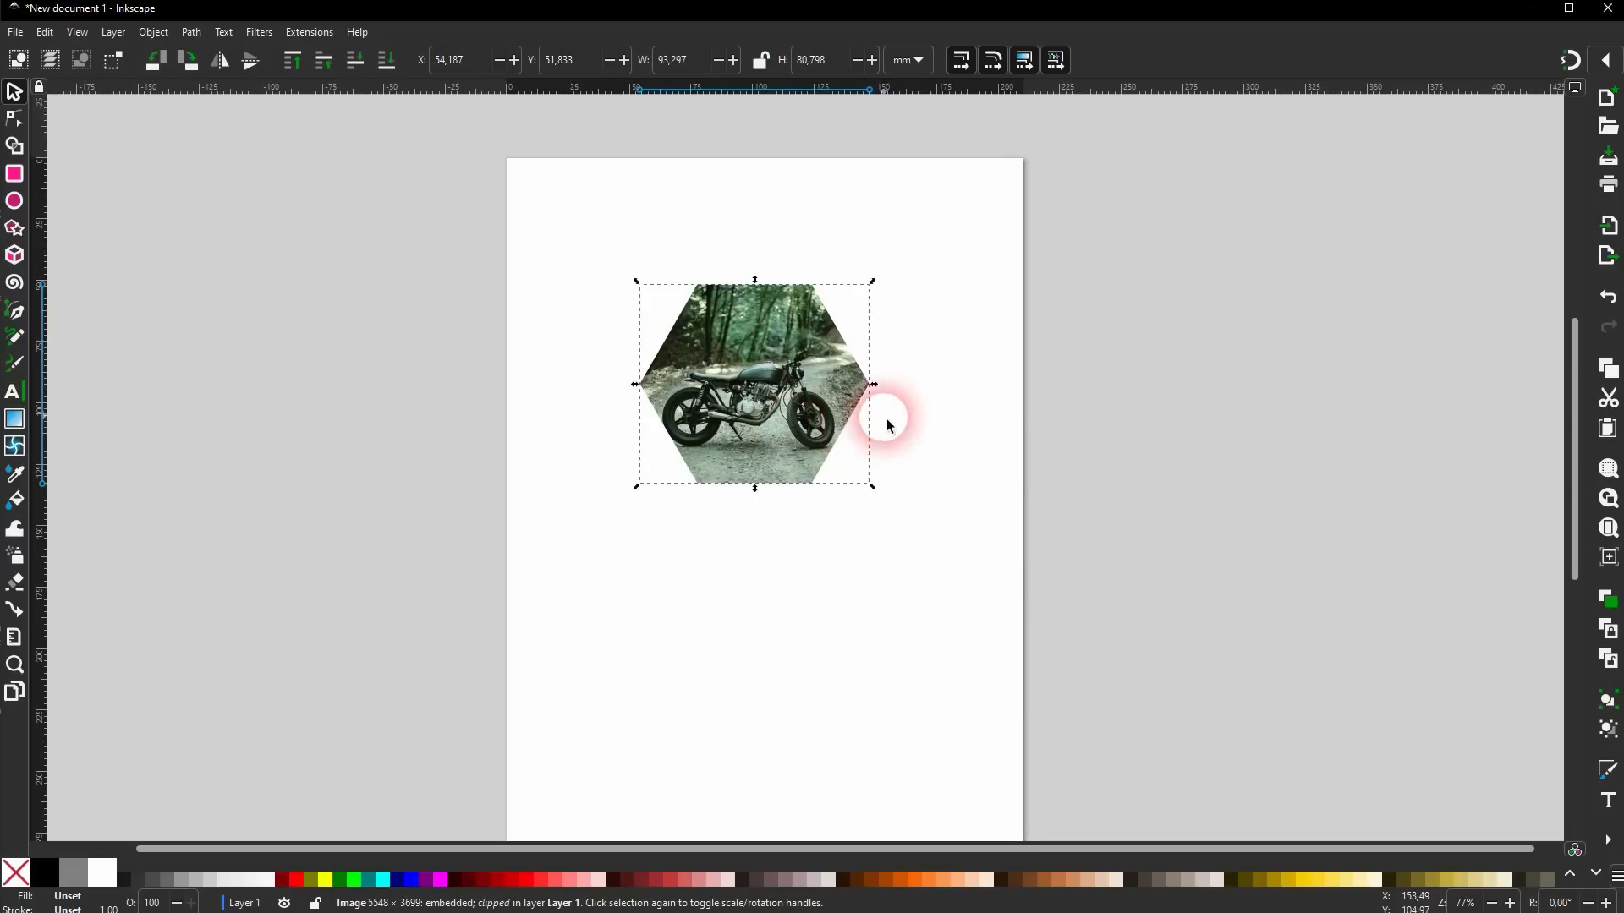
click(849, 397)
mouse_move(876, 284)
mouse_down()
mouse_move(703, 264)
mouse_move(880, 302)
mouse_up()
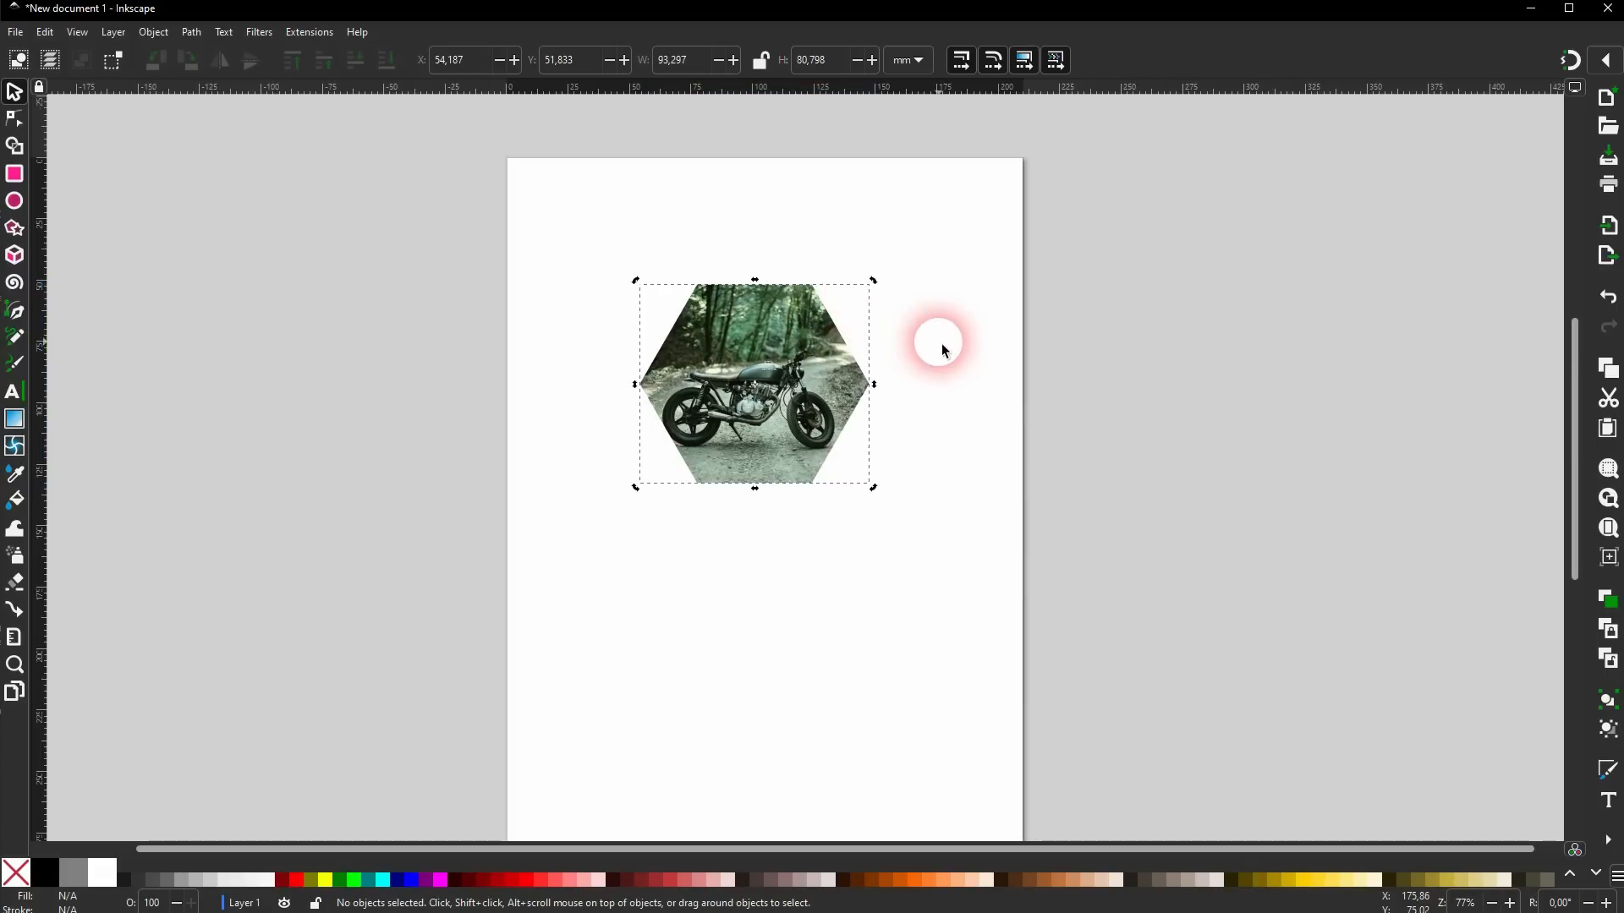
Release the clip from the hexagon-shaped image and move the motorcycle image off to the right of the hexagon.
right_click(743, 354)
click(828, 654)
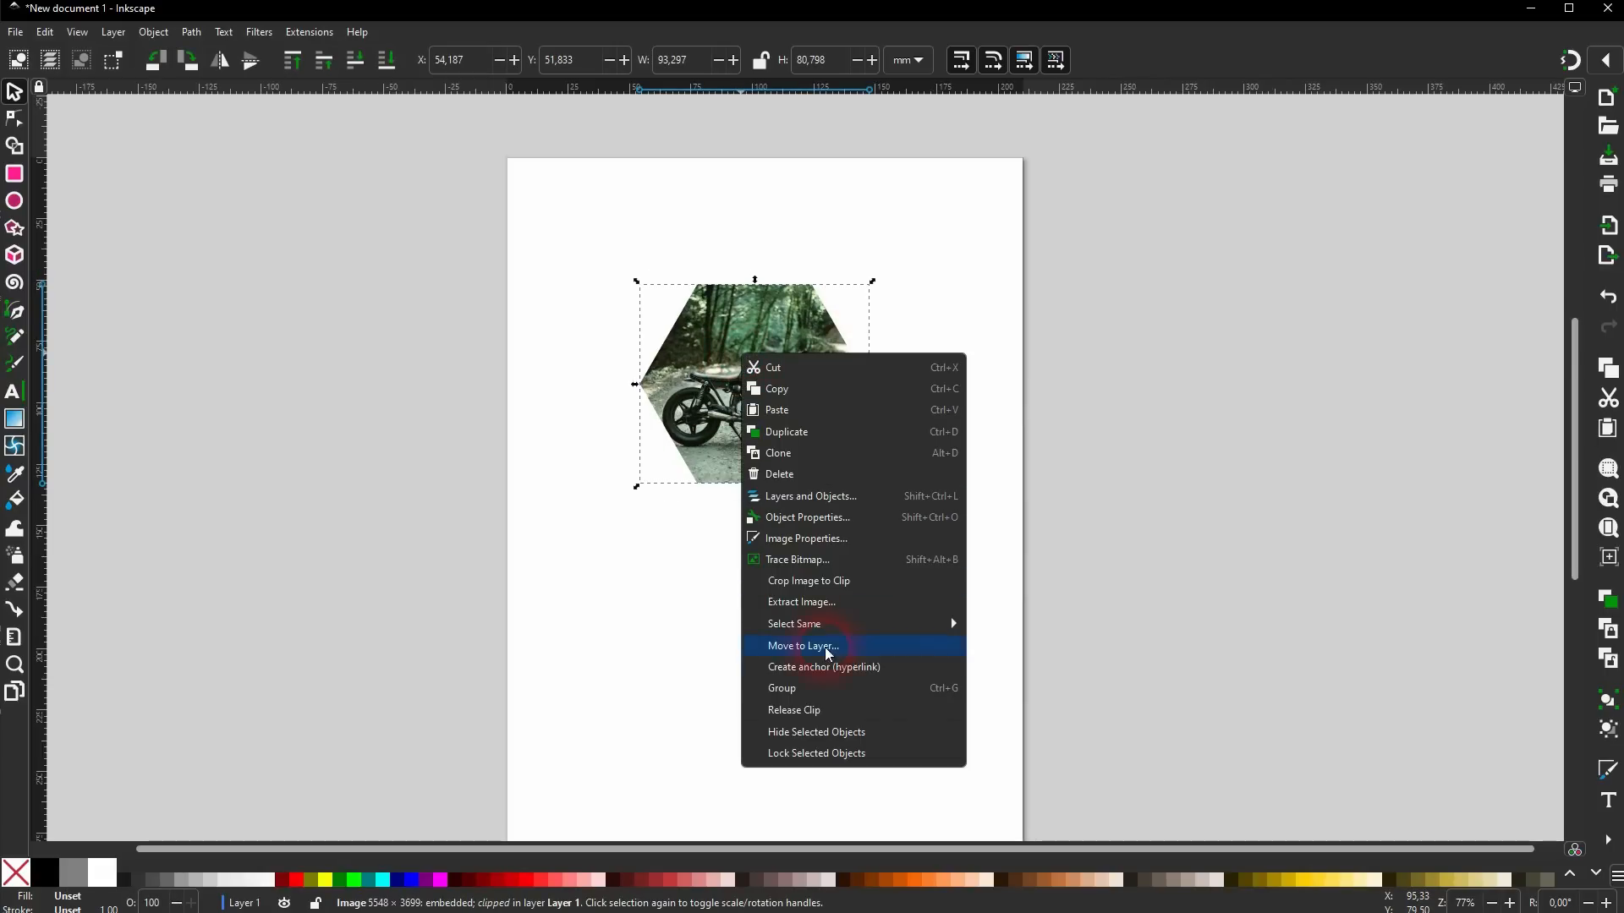
click(808, 711)
drag(898, 455, 1101, 468)
Open Fill and Stroke for the hexagon and lower its opacity to 45.4%.
click(704, 363)
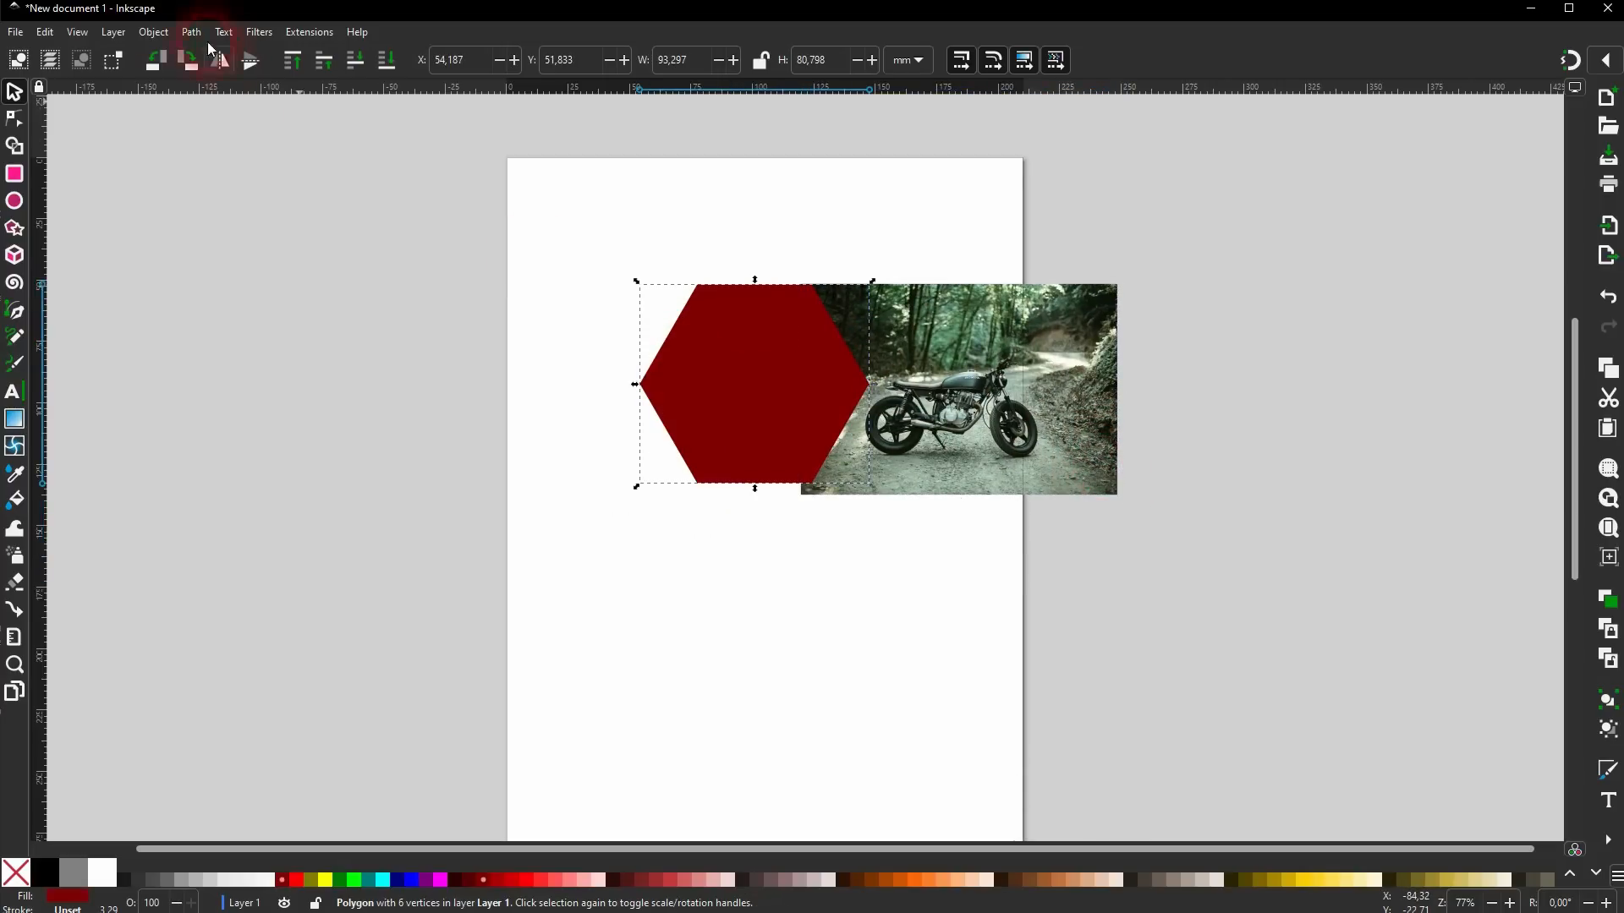
click(159, 35)
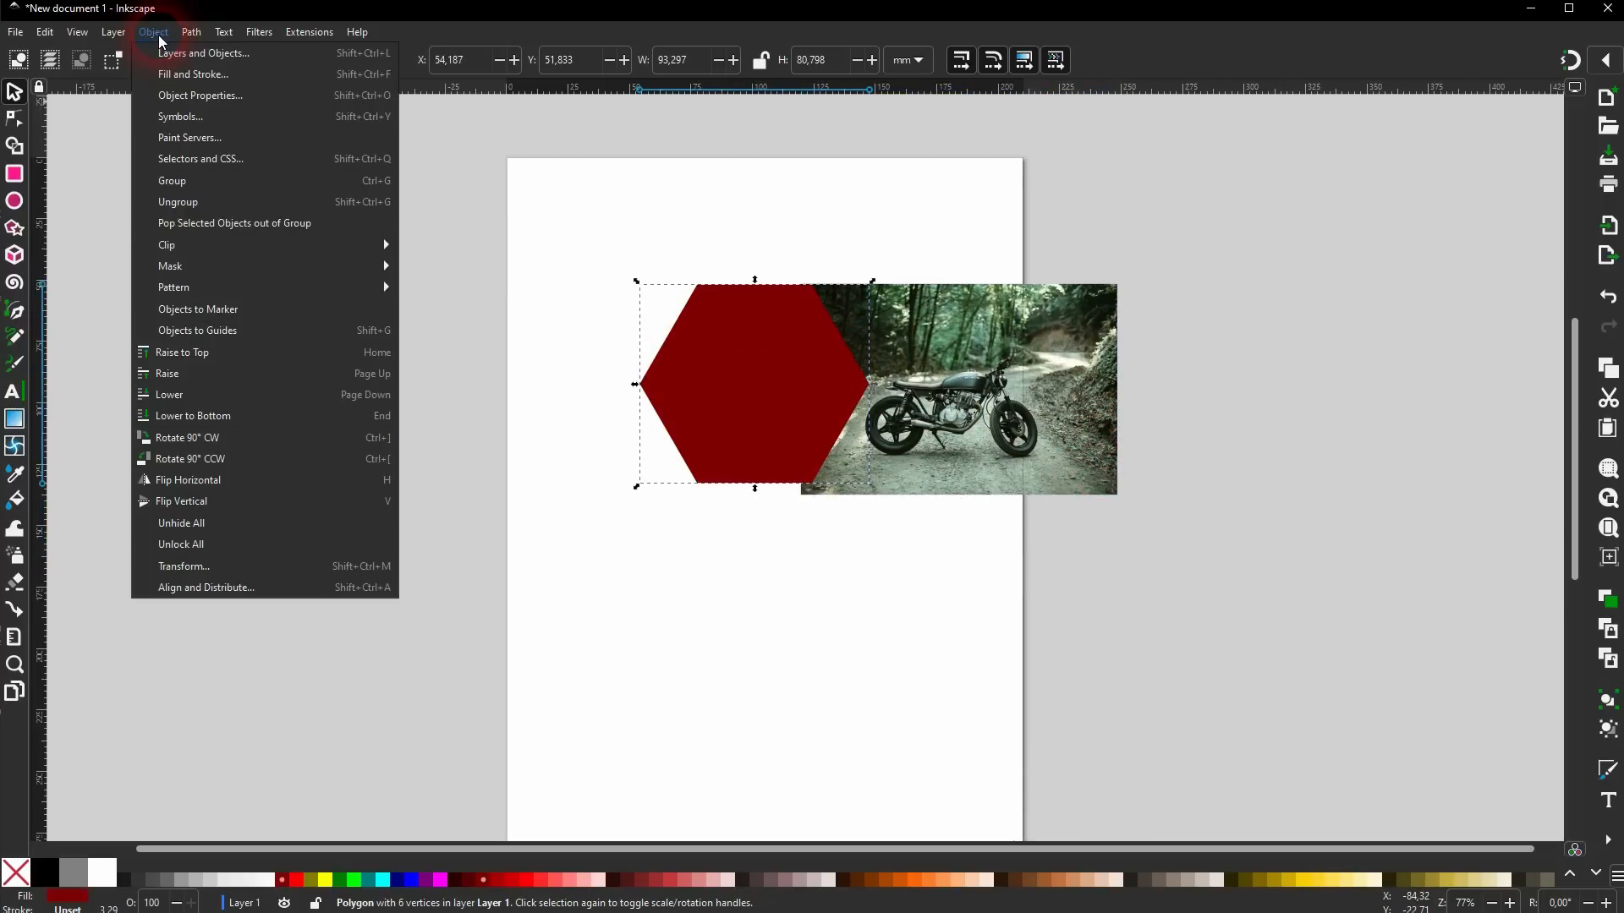
click(211, 76)
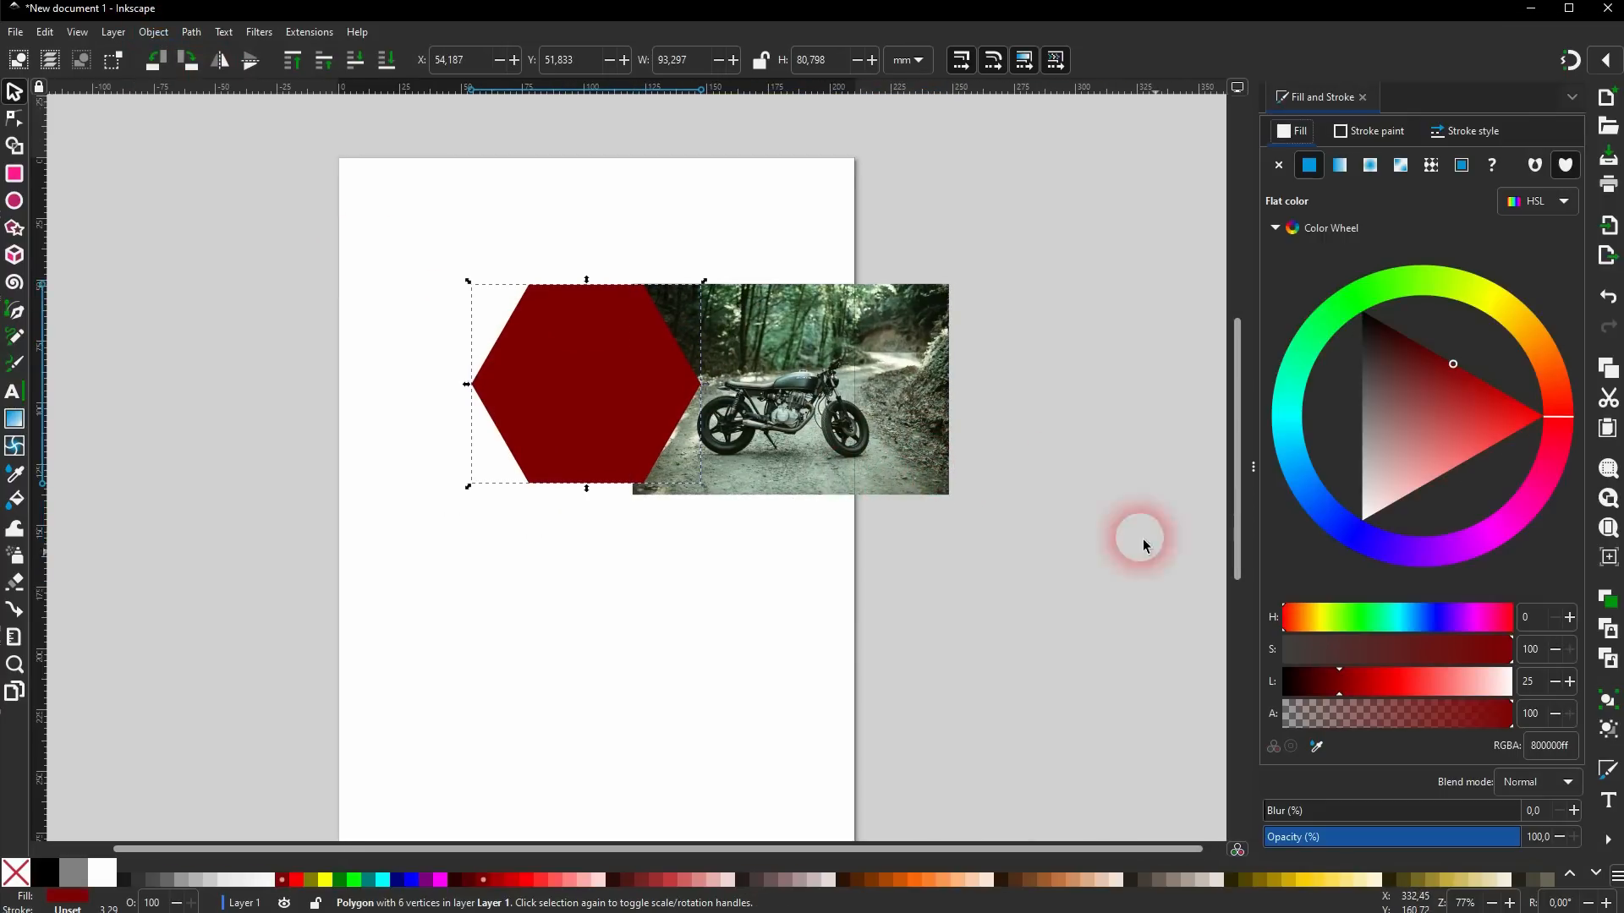
click(1387, 852)
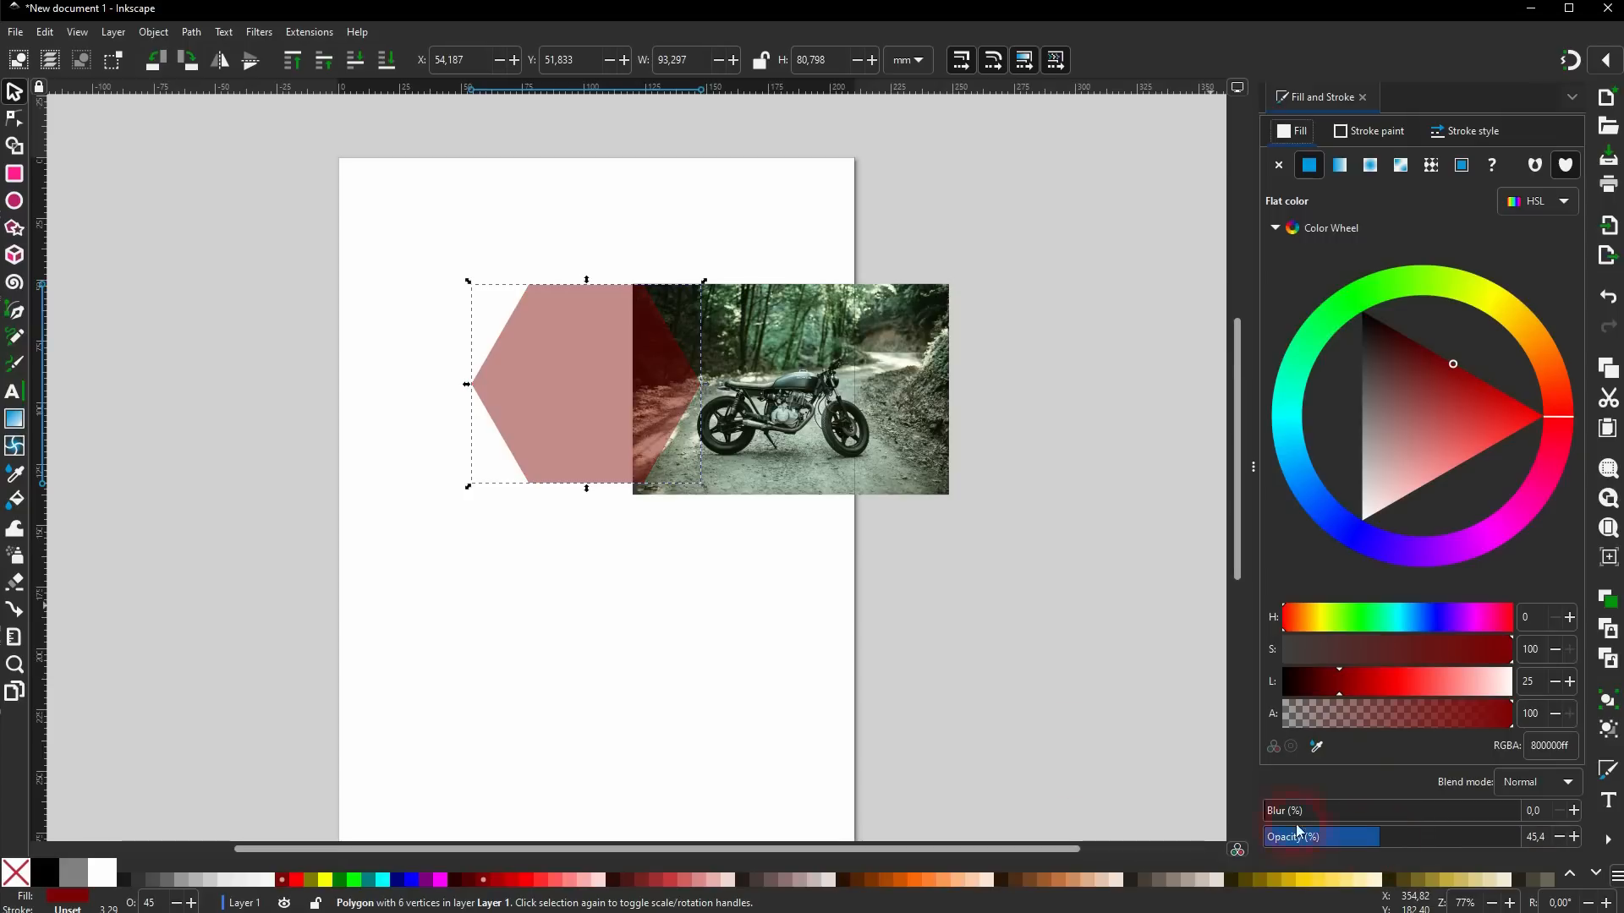
Move the motorcycle image under the translucent hexagon so the motorcycle sits within its outline.
click(930, 661)
click(761, 419)
drag(744, 401, 677, 387)
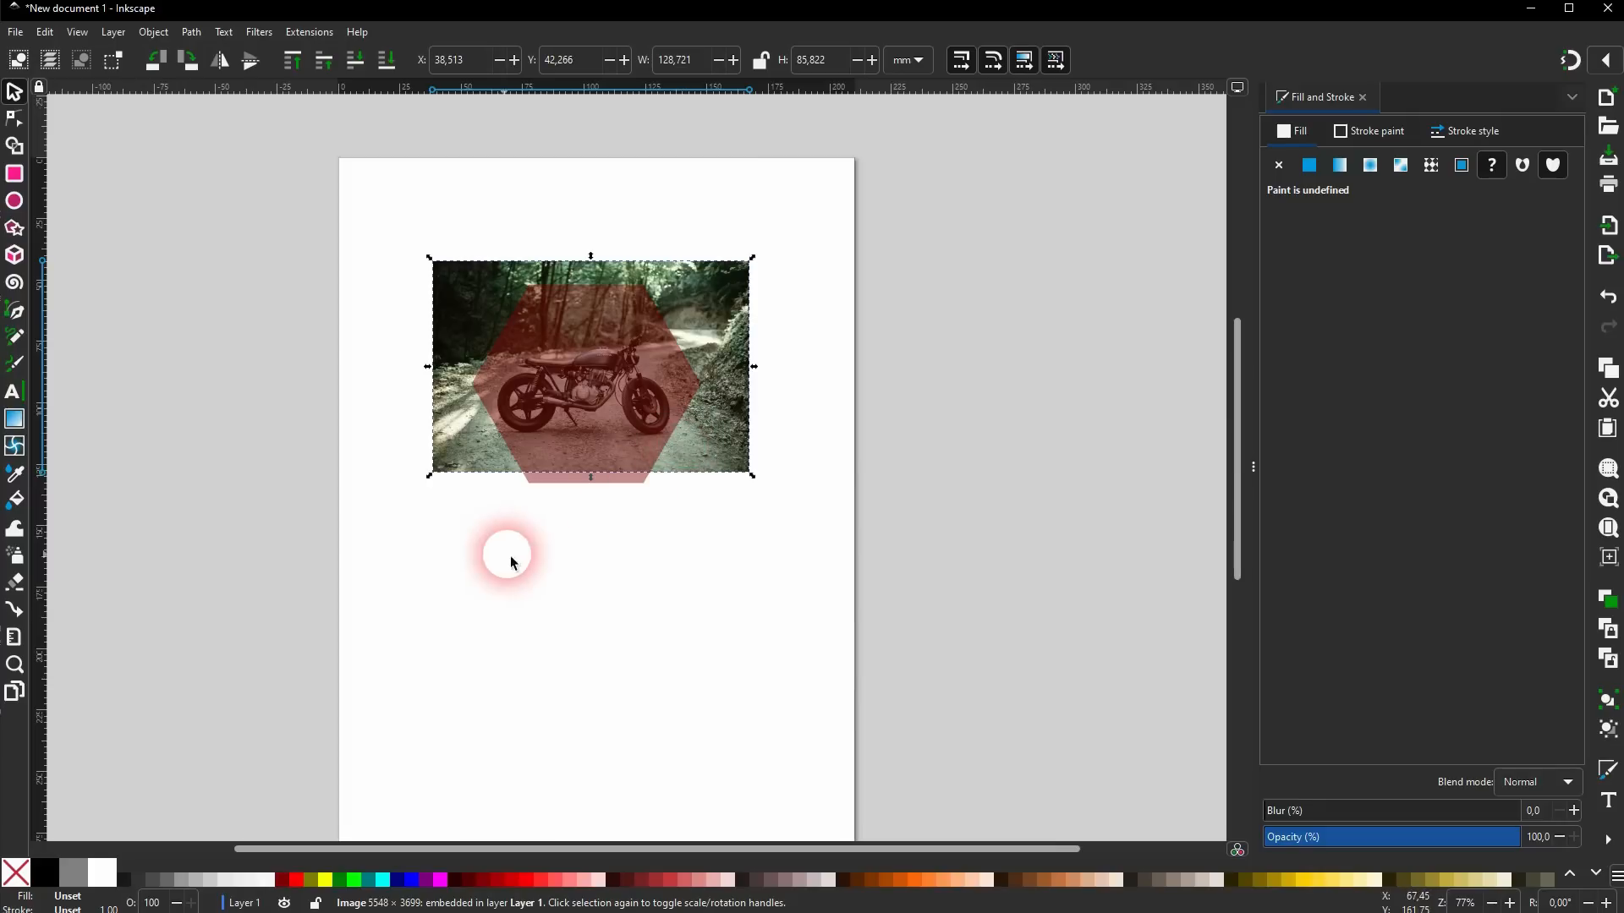
click(728, 540)
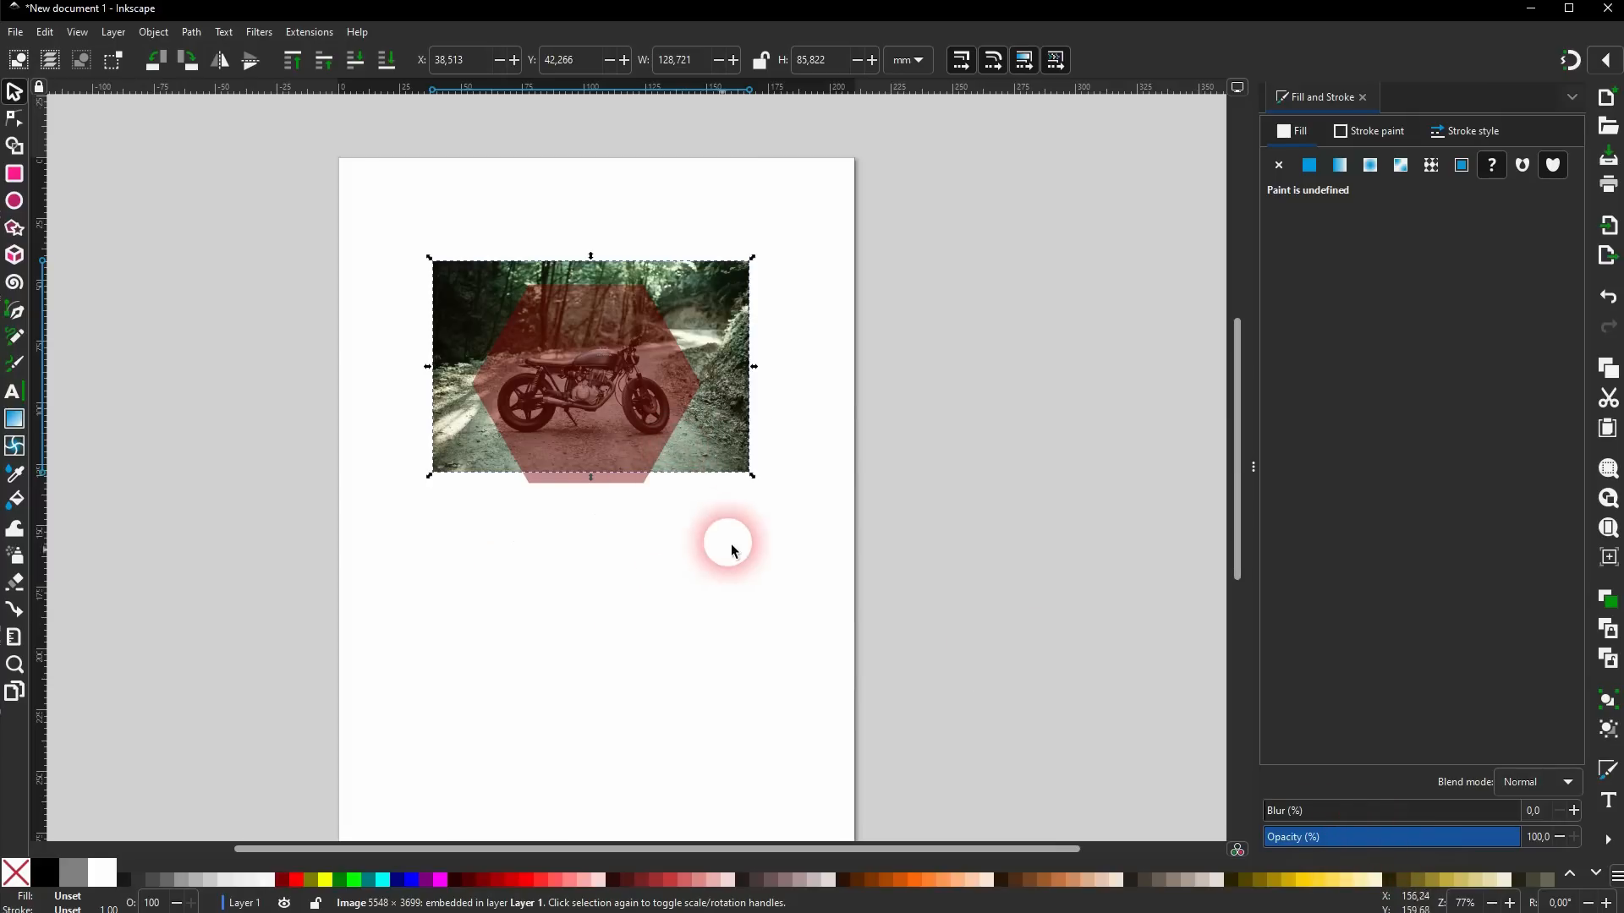
Set the hexagon's opacity back to 100% and use it to clip the motorcycle image with Set Clip.
click(633, 479)
drag(1380, 838, 1528, 839)
drag(356, 549, 888, 174)
right_click(609, 328)
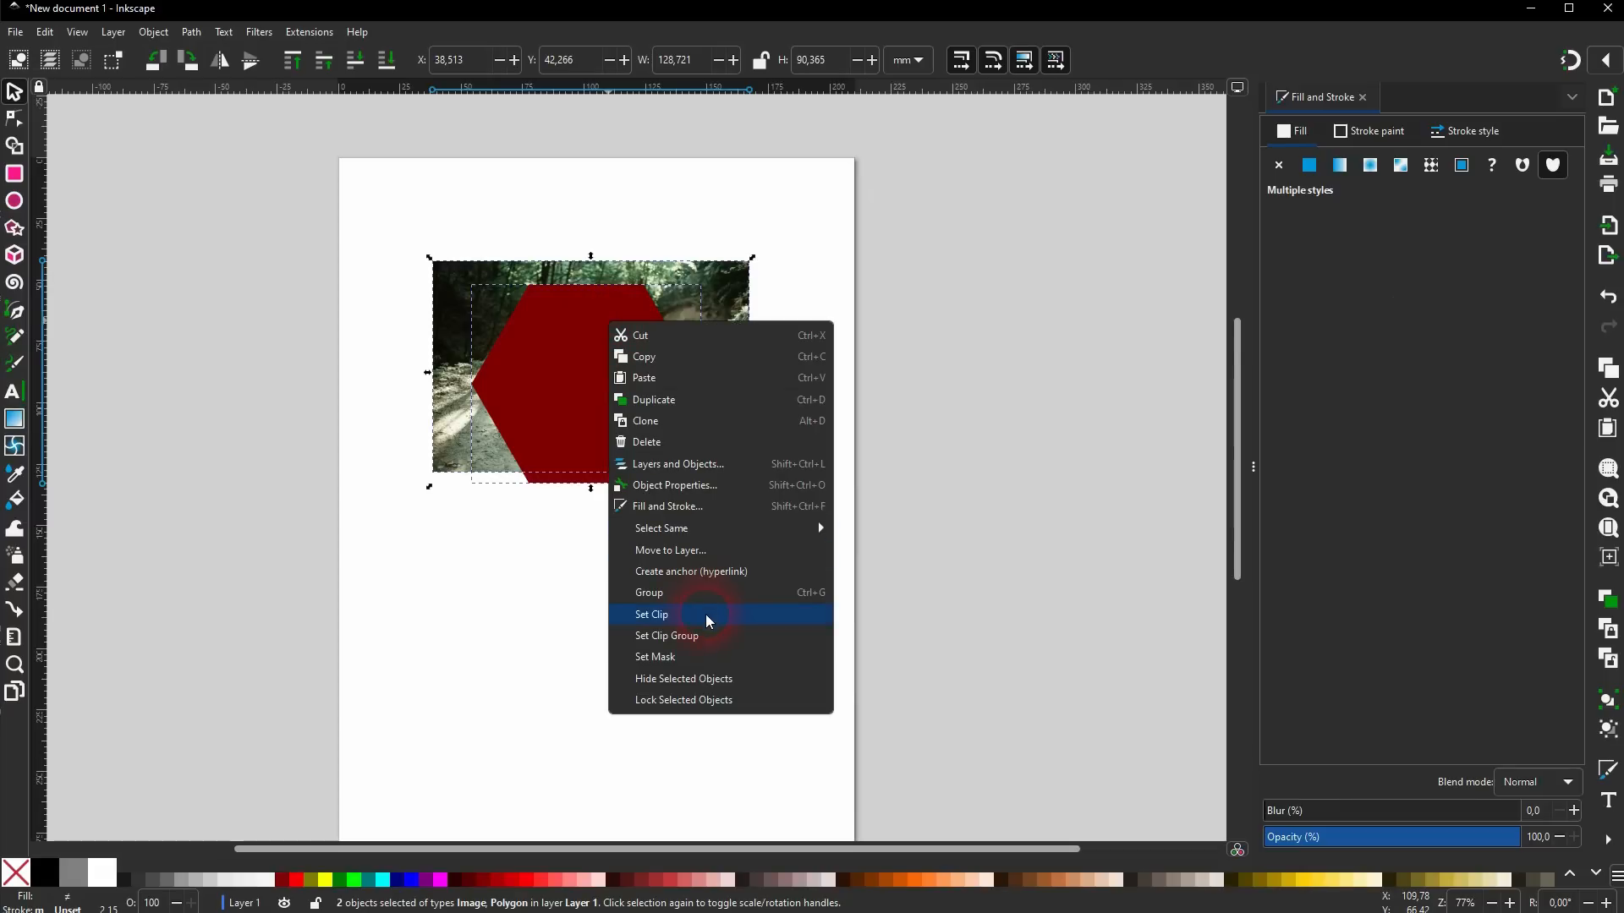
click(708, 622)
click(714, 580)
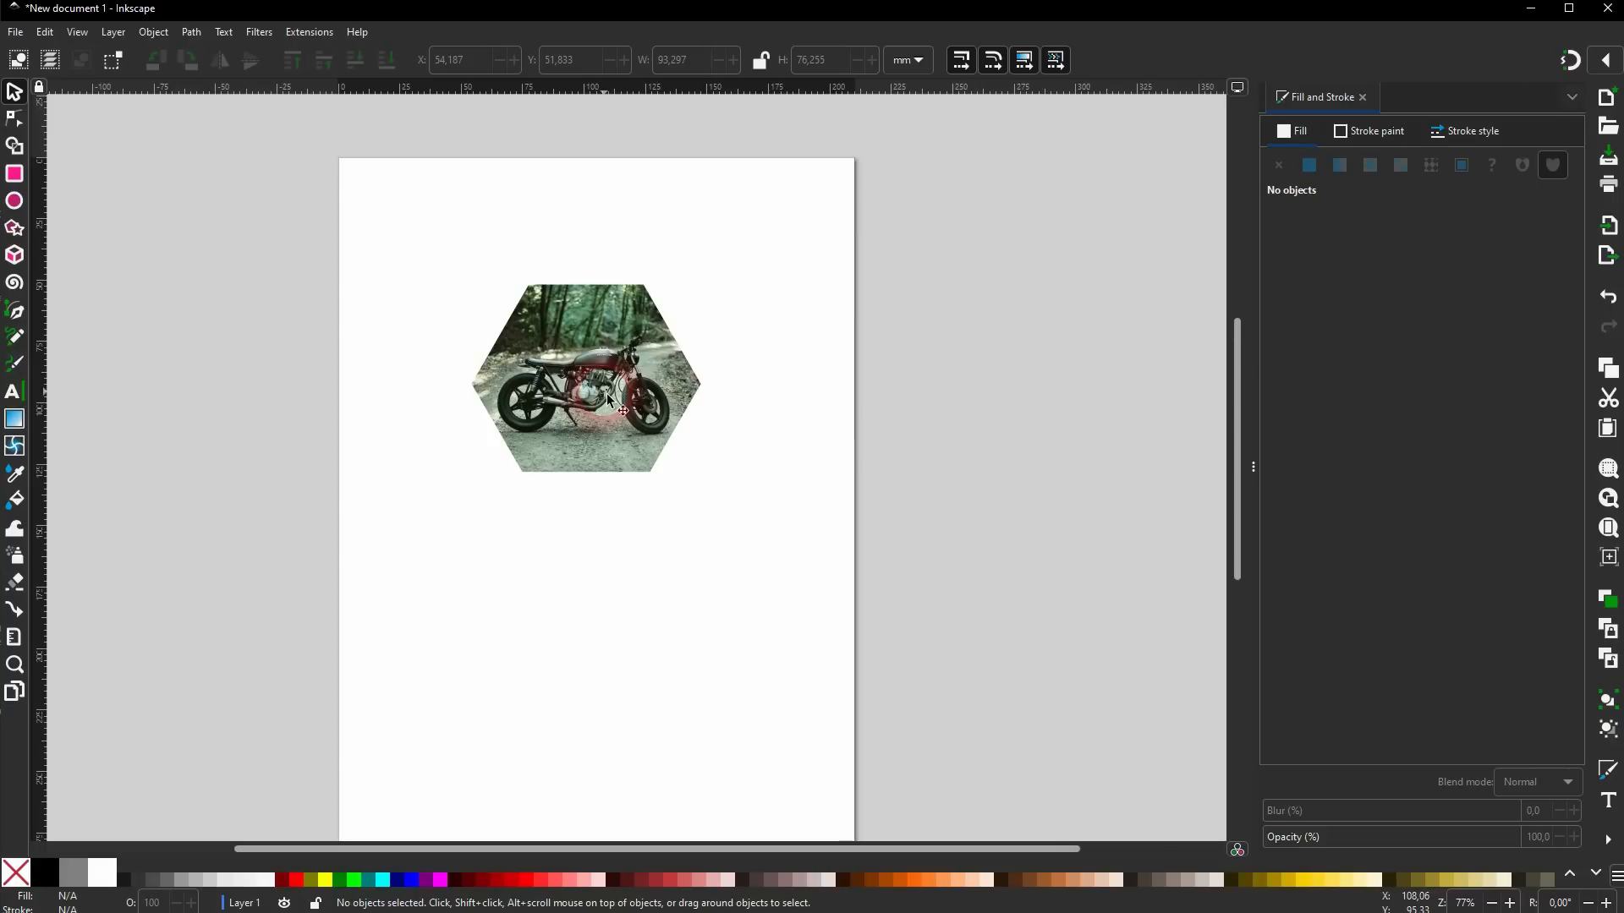
Release the clip from the hexagon-shaped motorcycle image and close the Fill and Stroke dialog.
click(1296, 179)
right_click(608, 342)
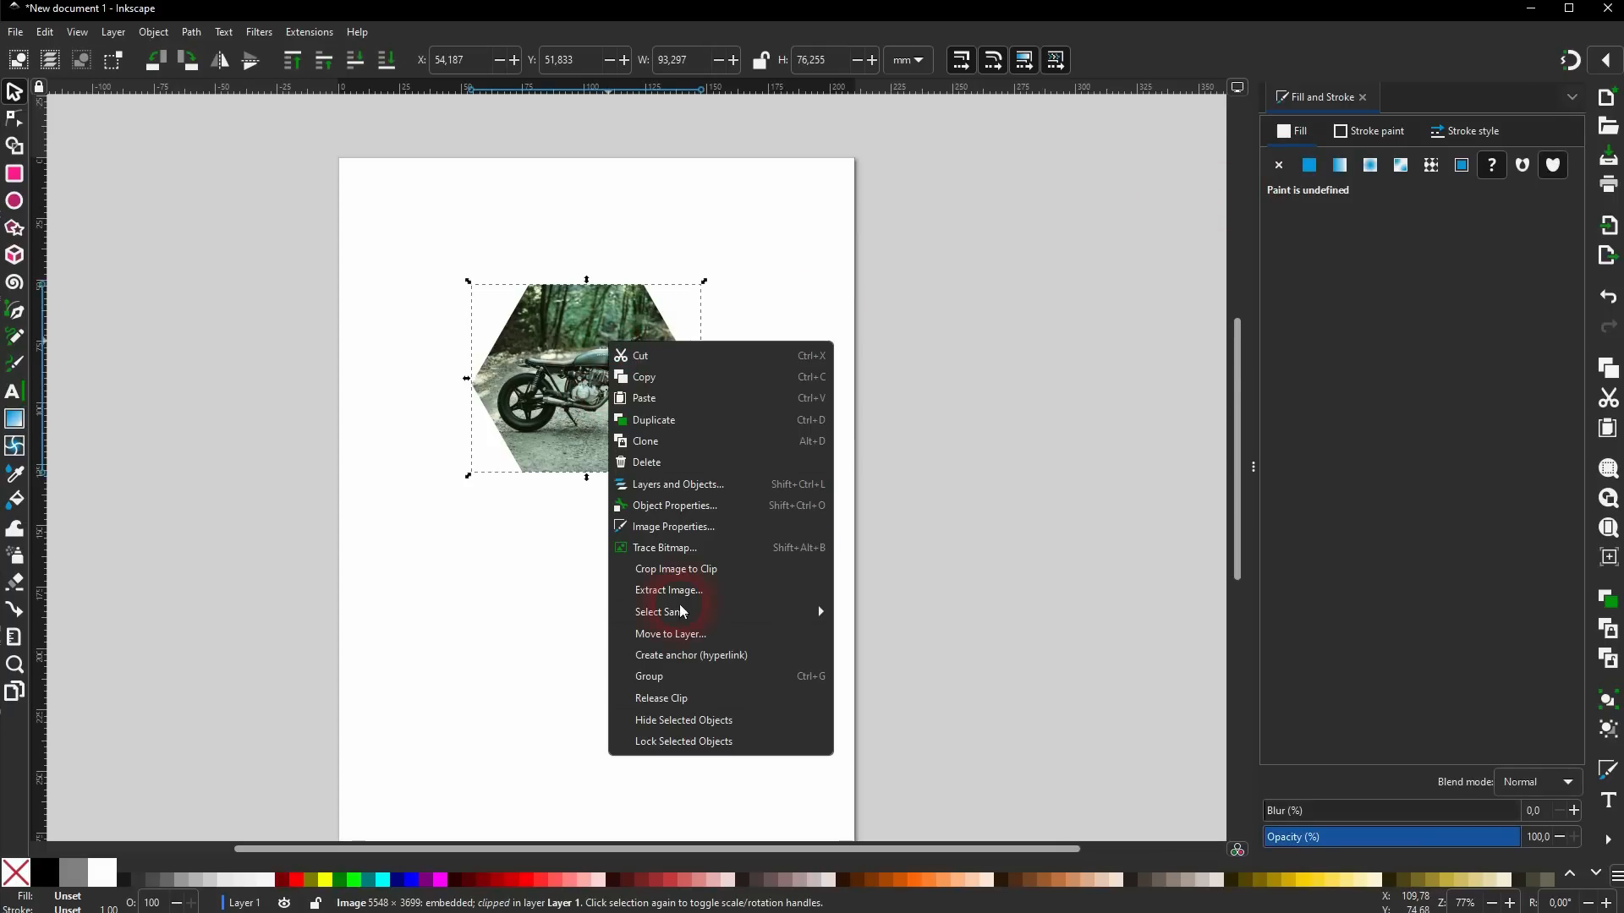
click(668, 699)
click(956, 558)
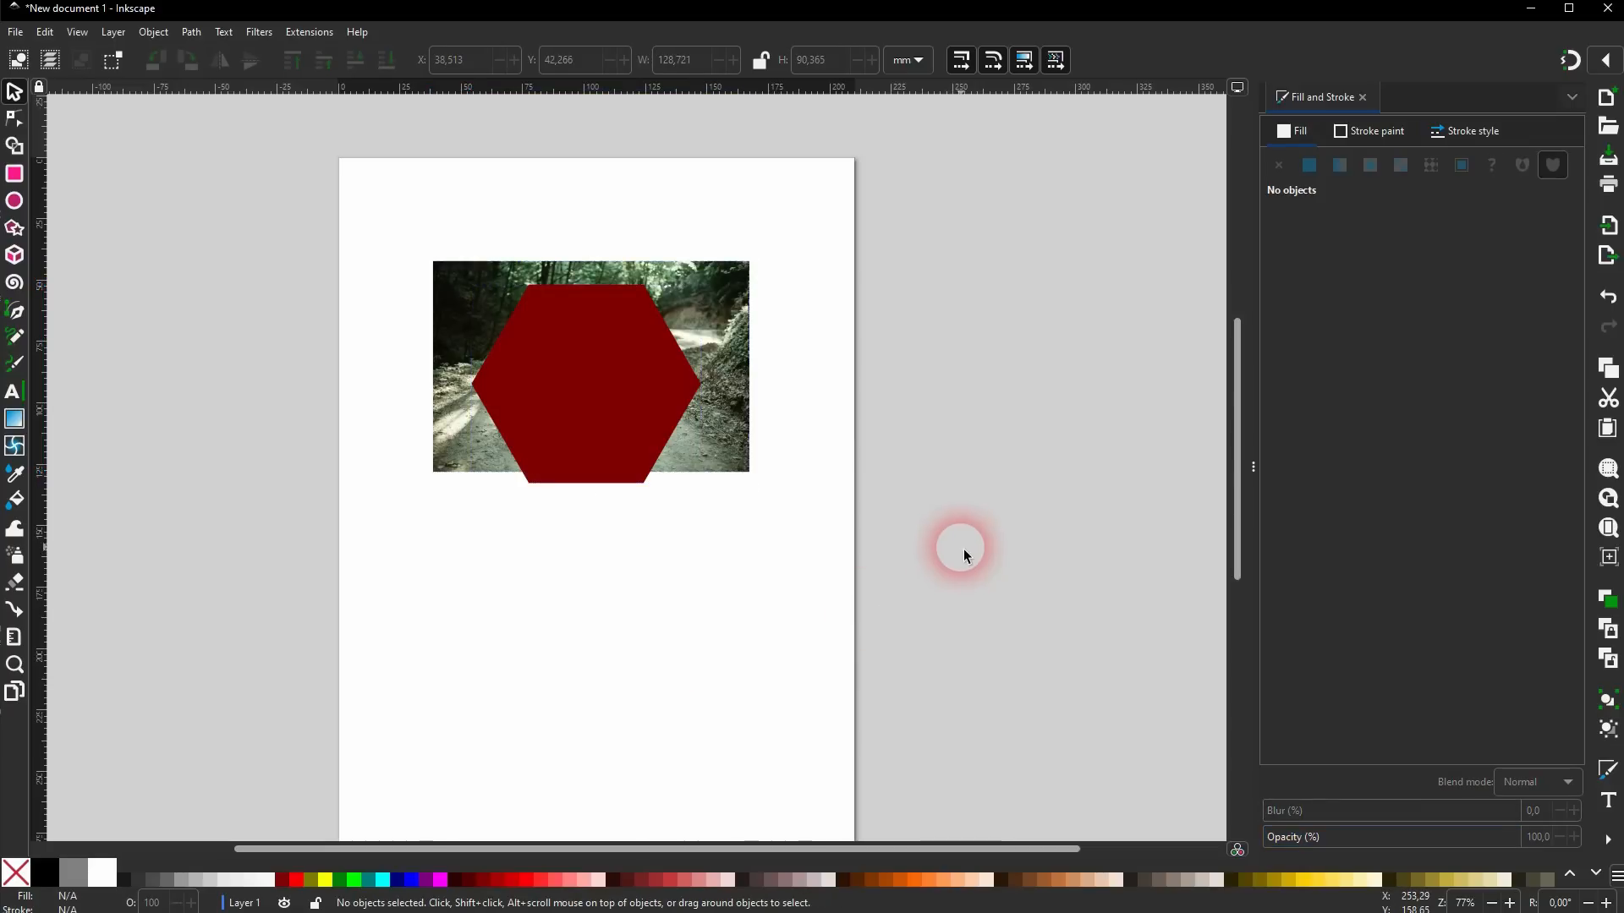
click(1362, 97)
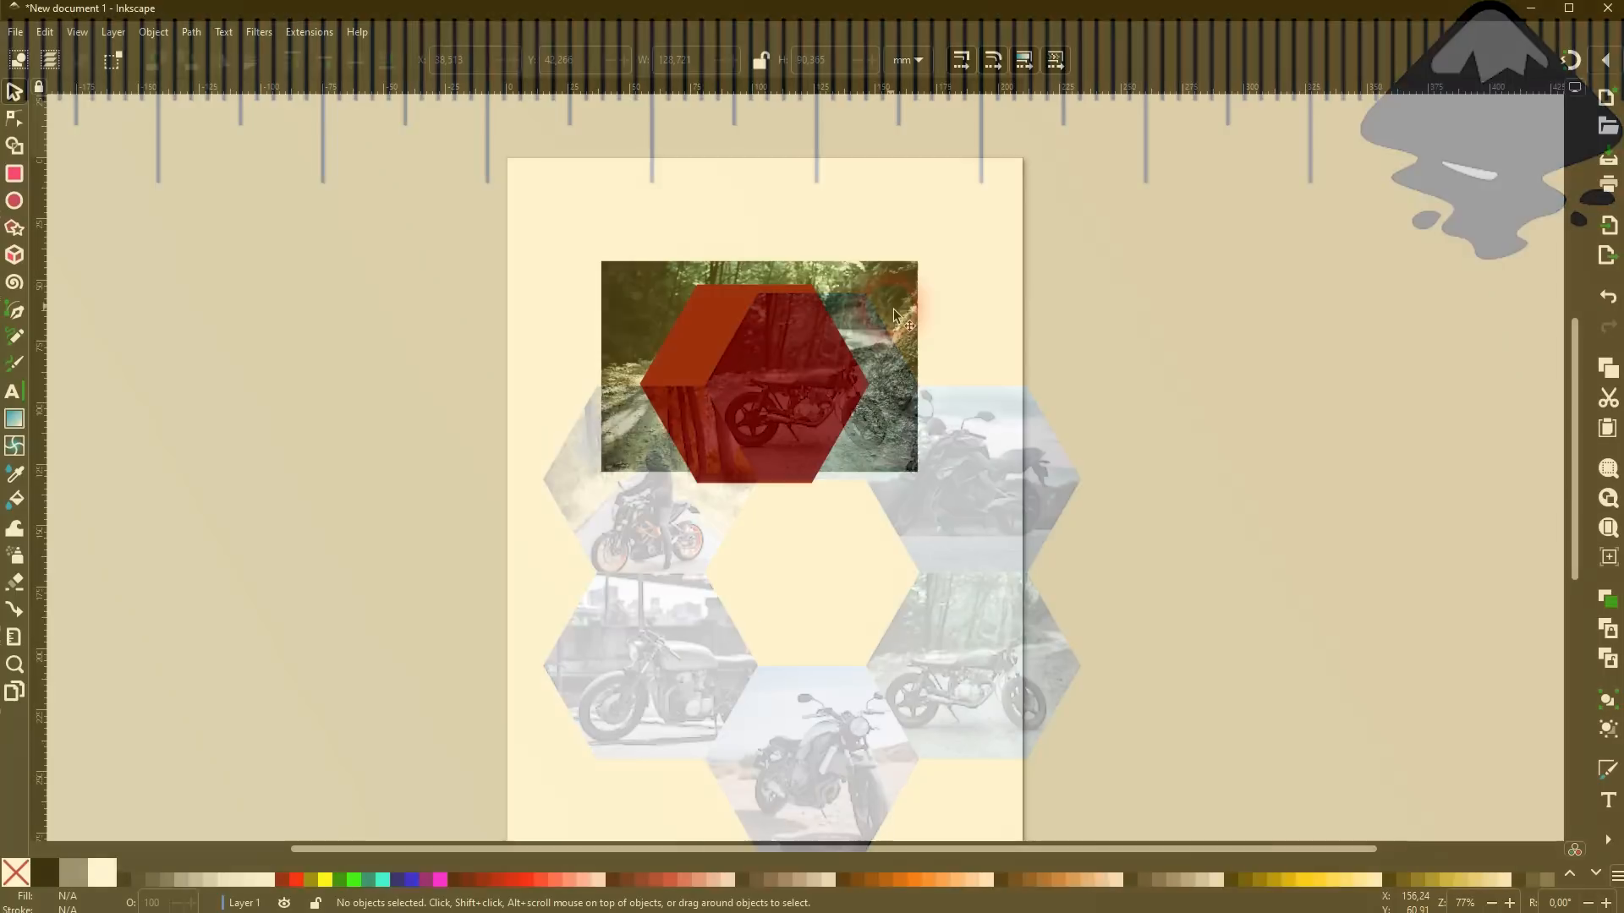
Move the motorcycle image off the page to the right and place a duplicate of the hexagon below the original.
drag(915, 308, 1398, 256)
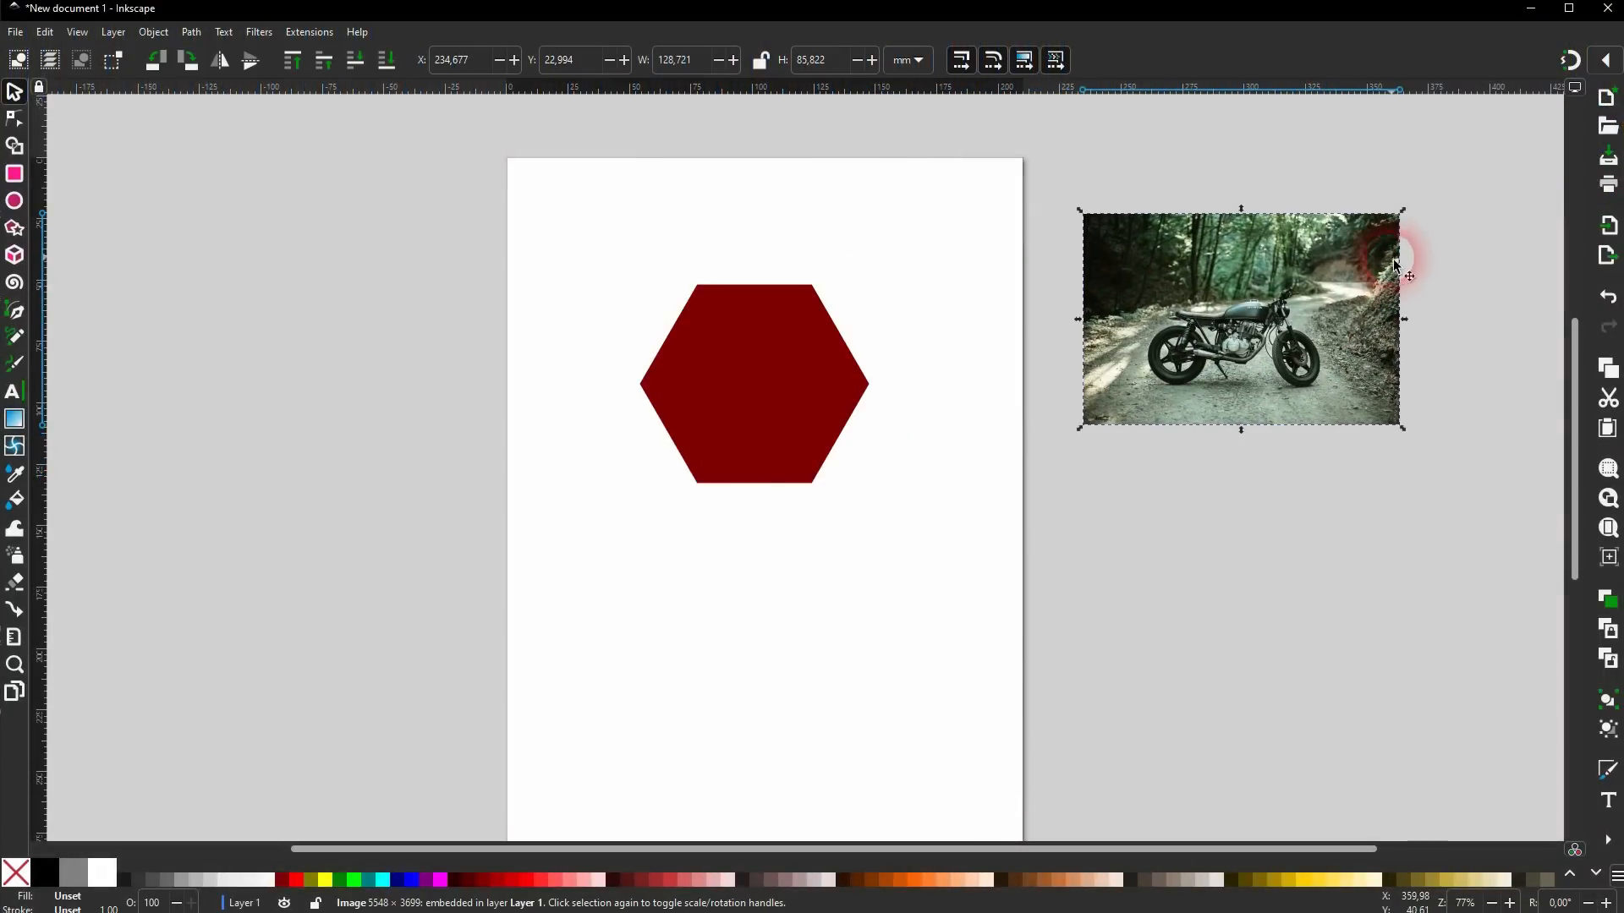
click(808, 404)
key(ctrl)
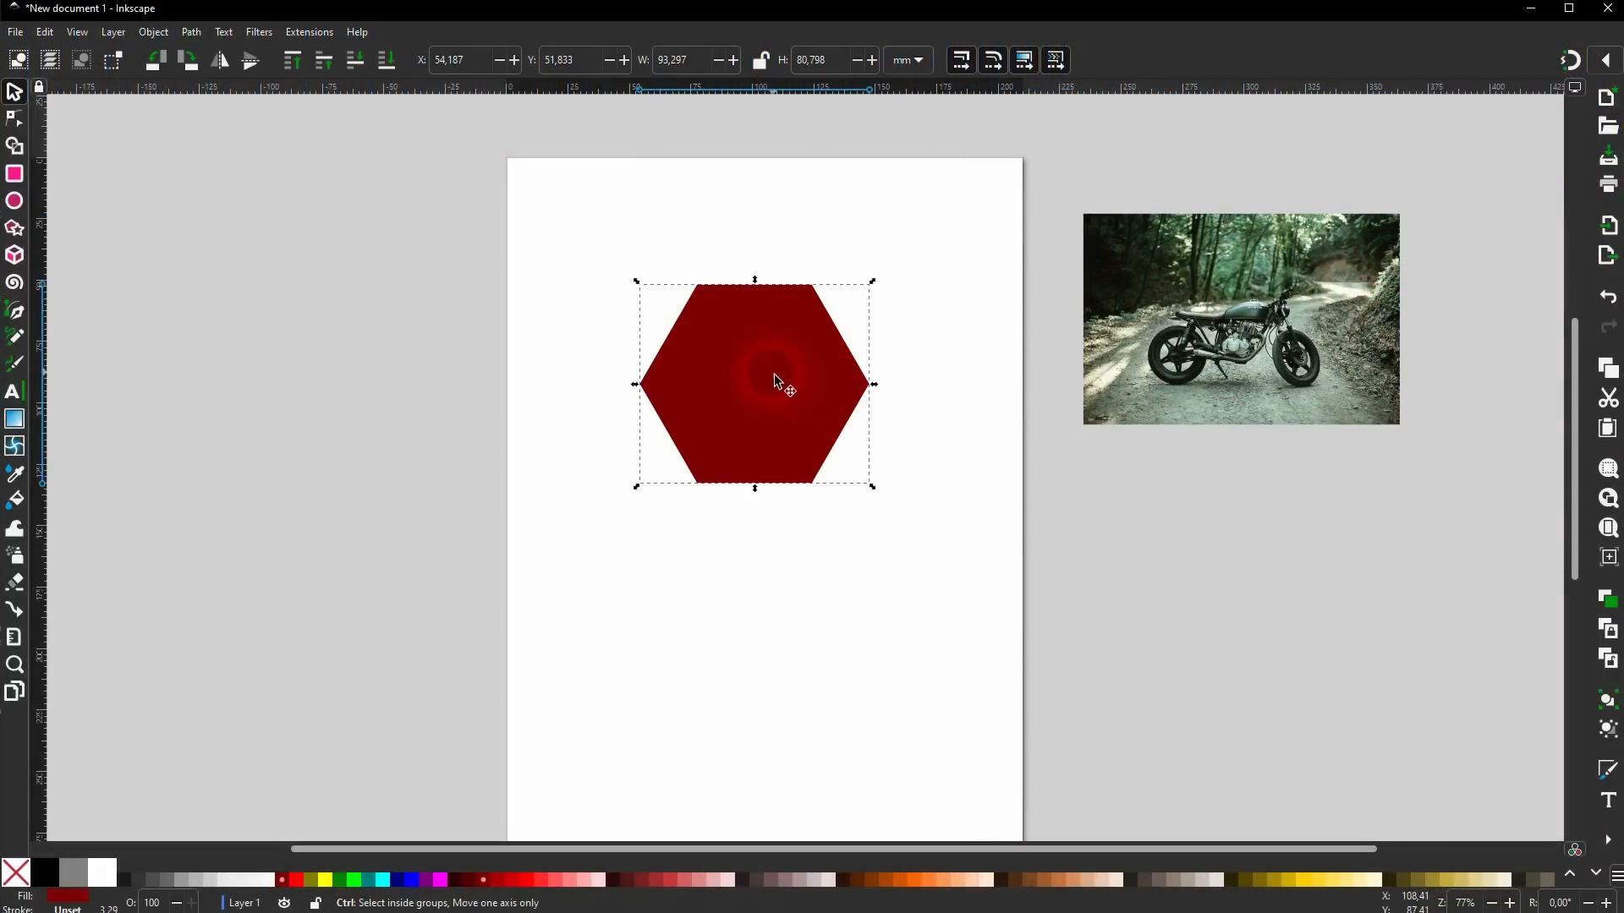
drag(730, 398, 743, 611)
Enable snapping in the advanced snapping options.
click(1606, 71)
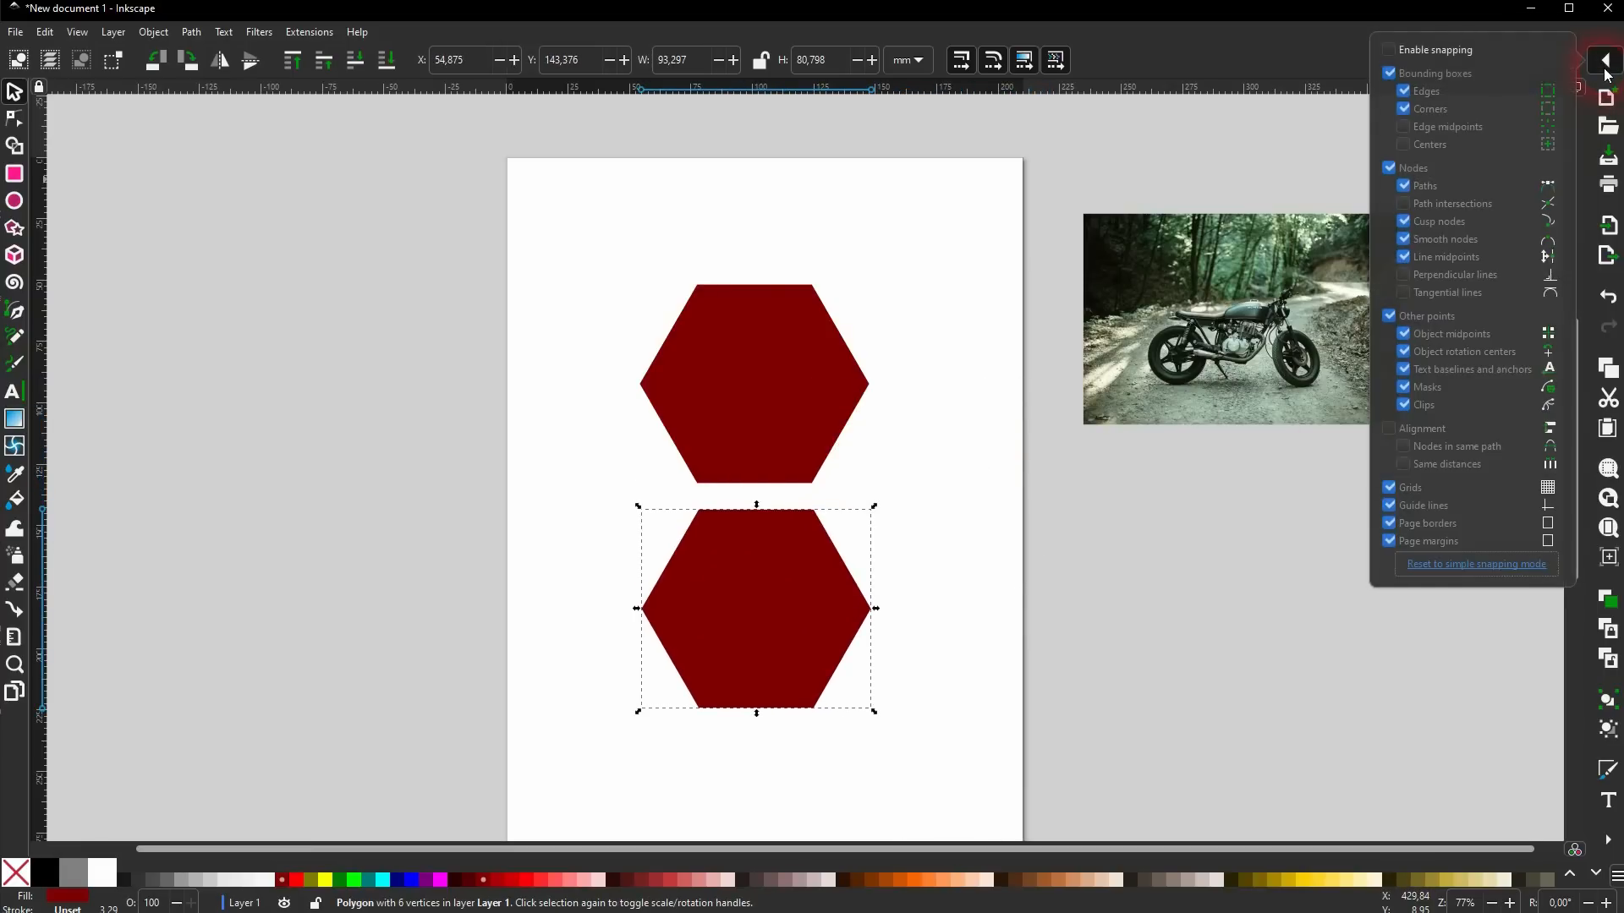
click(1389, 51)
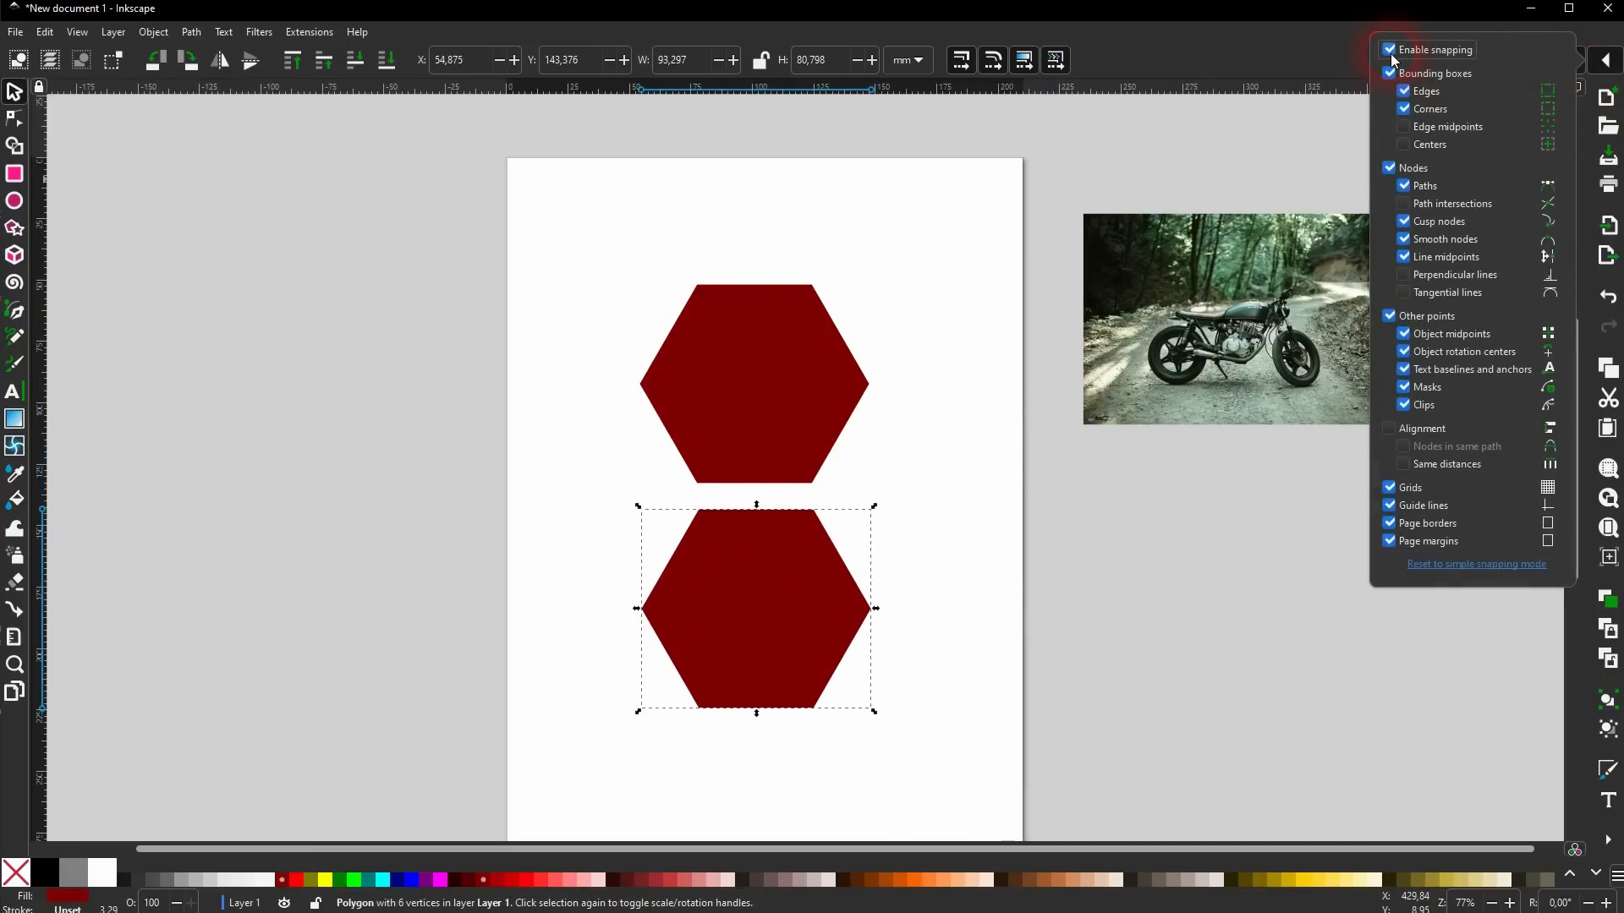
click(888, 561)
Duplicate the hexagon and snap the copies edge to edge into a ring of six around an empty hexagonal centre.
drag(825, 582, 931, 696)
key(ctrl+d)
key(ctrl+d)
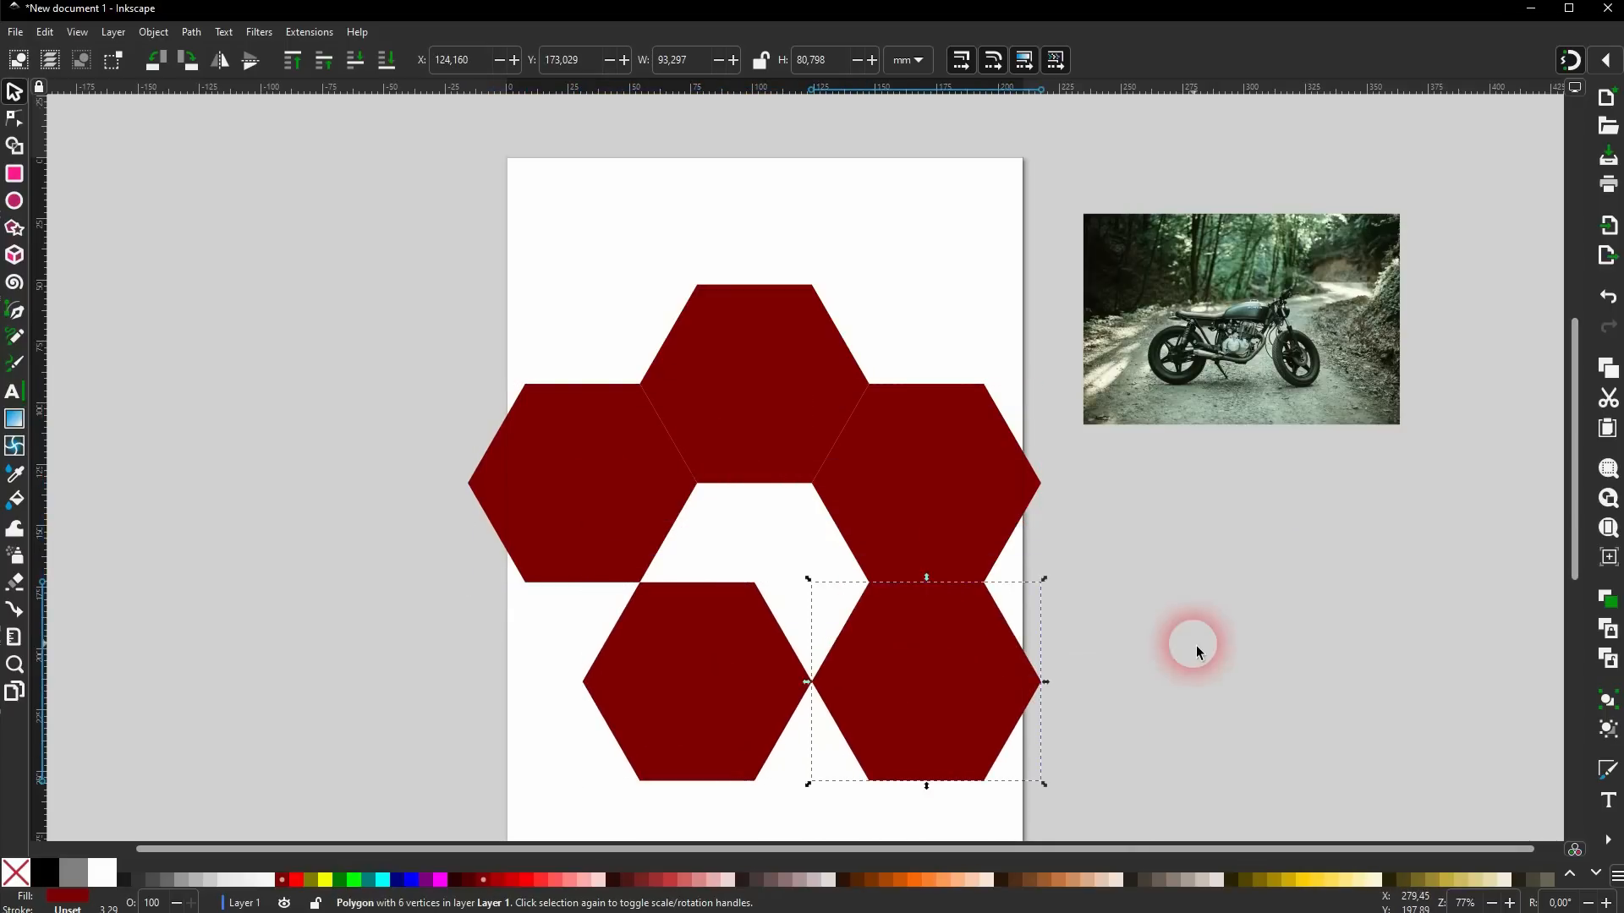
click(1201, 643)
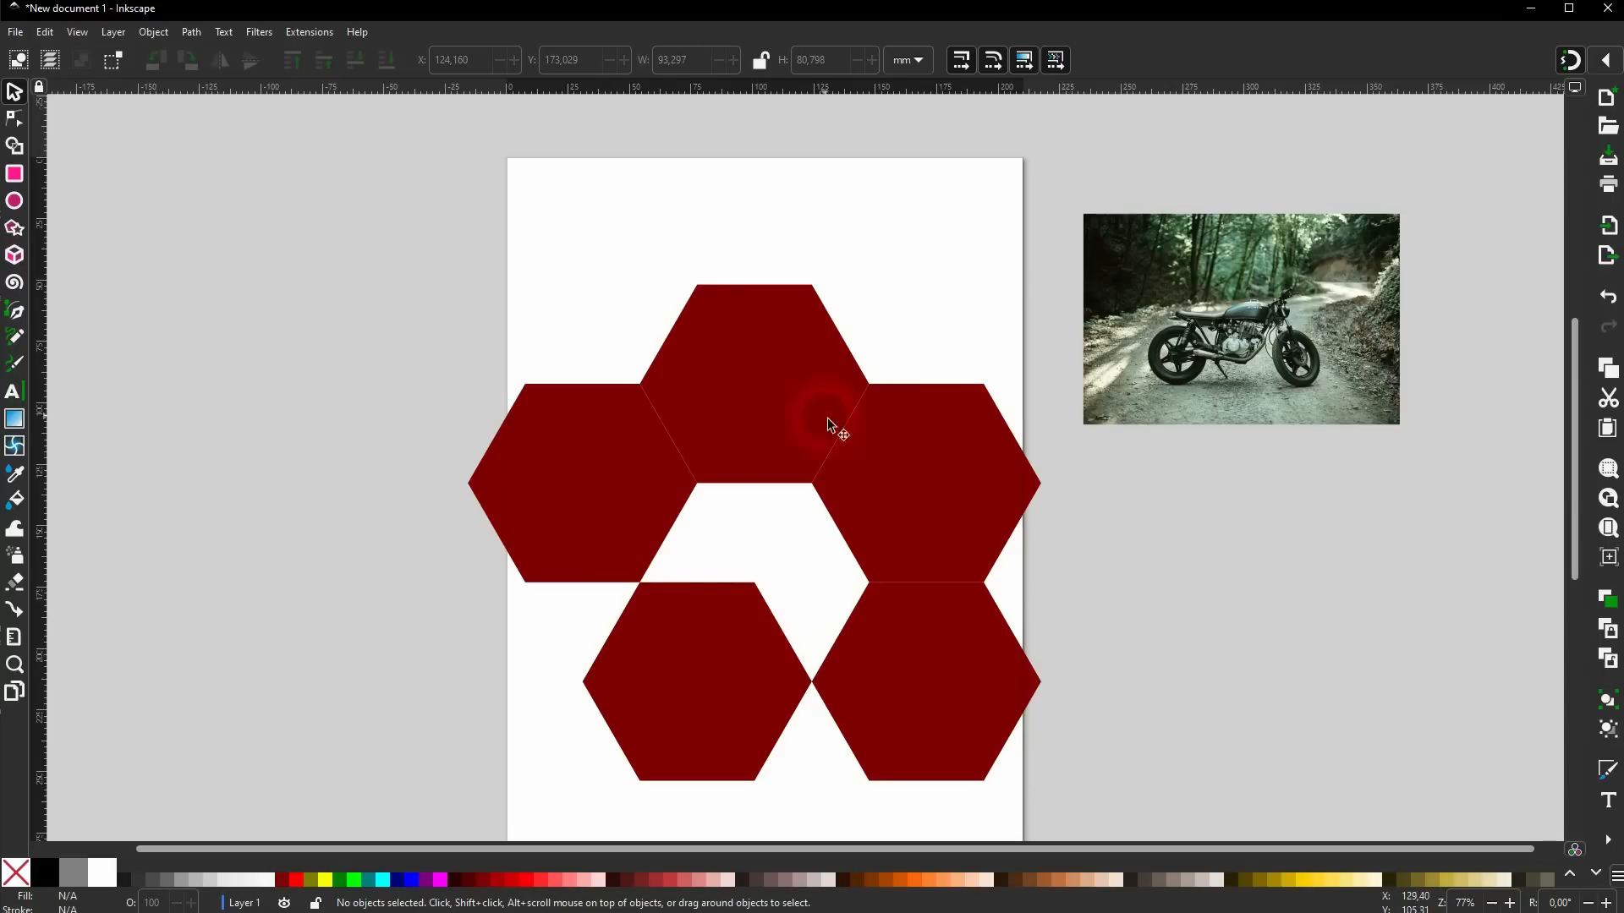
drag(728, 657, 765, 770)
key(ctrl+d)
click(756, 588)
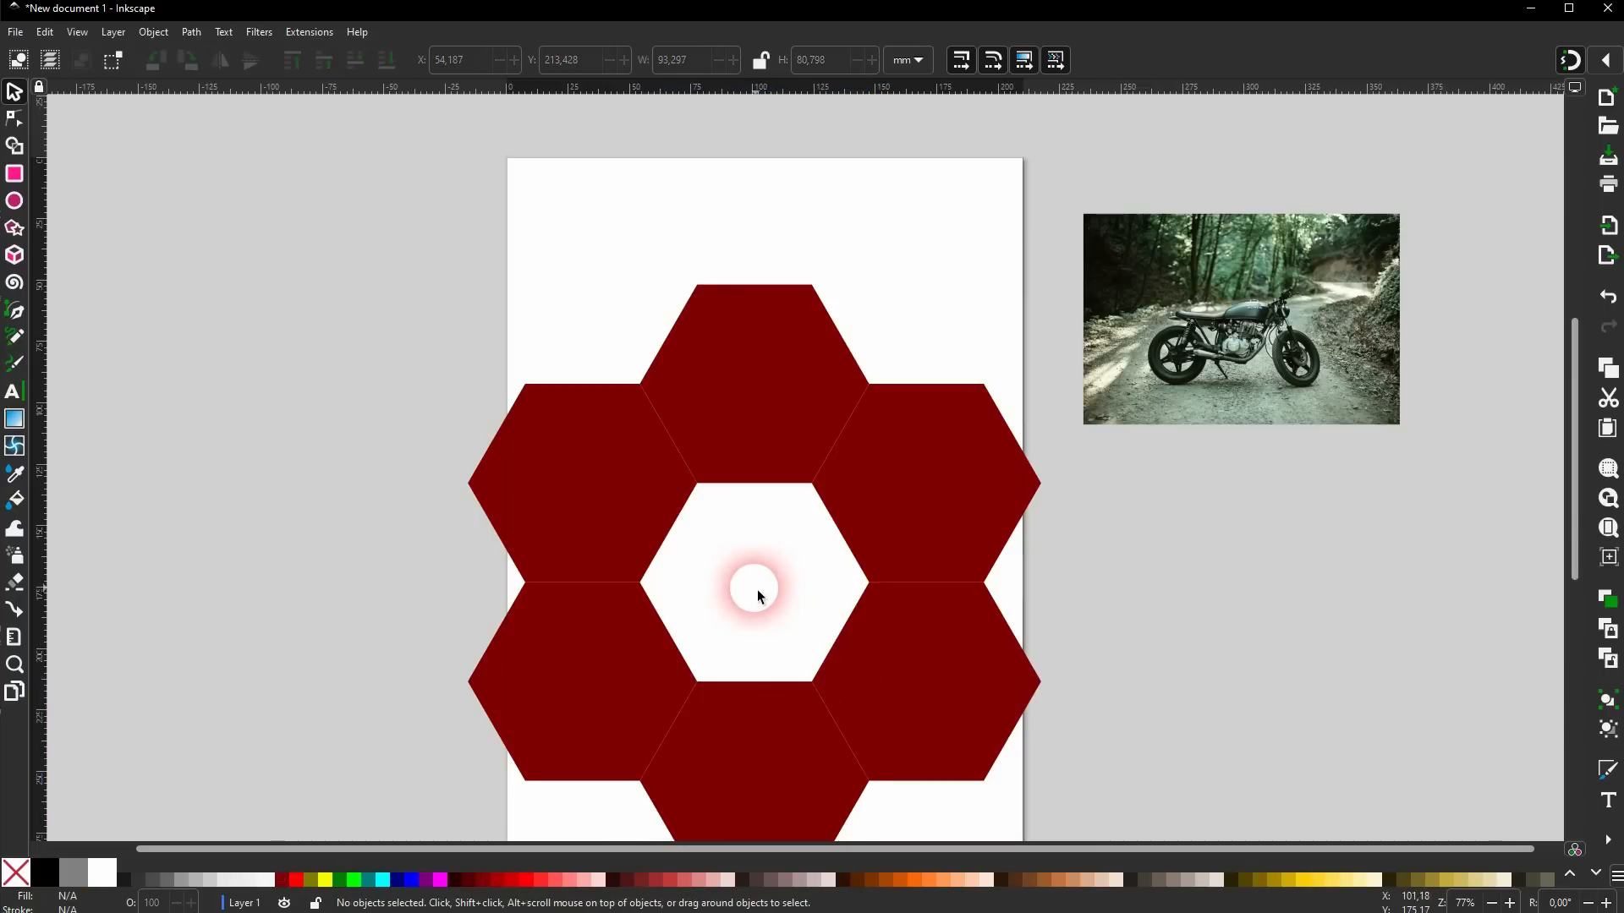
Duplicate the motorcycle image, centre the copy on the top hexagon and lower it behind all the hexagons.
click(1279, 345)
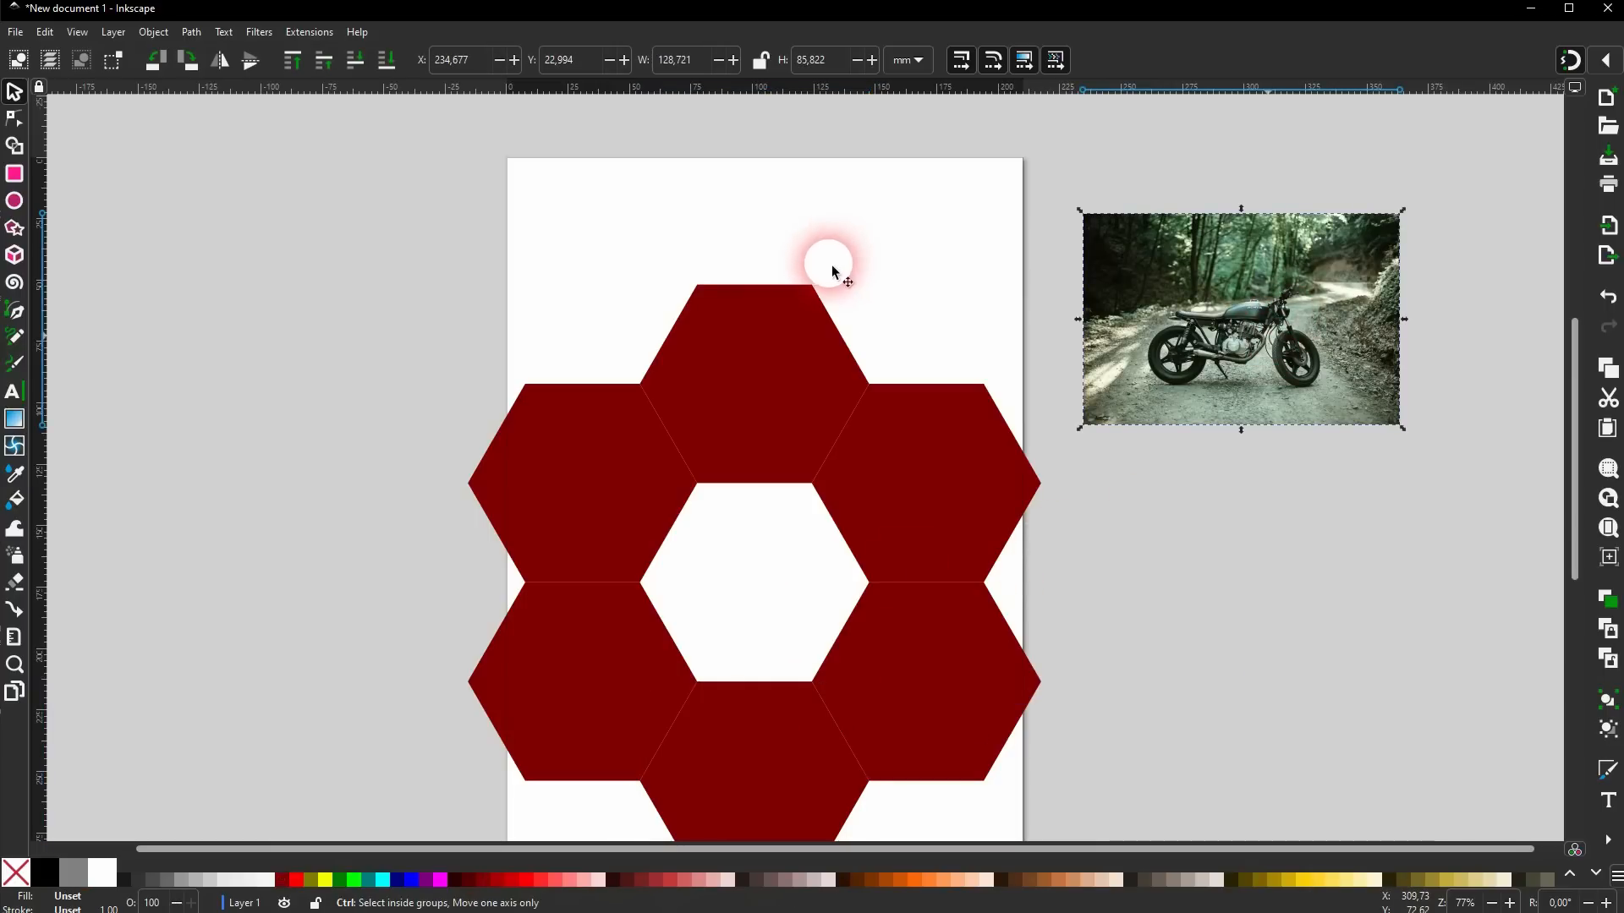
key(ctrl+d)
drag(1237, 311, 720, 375)
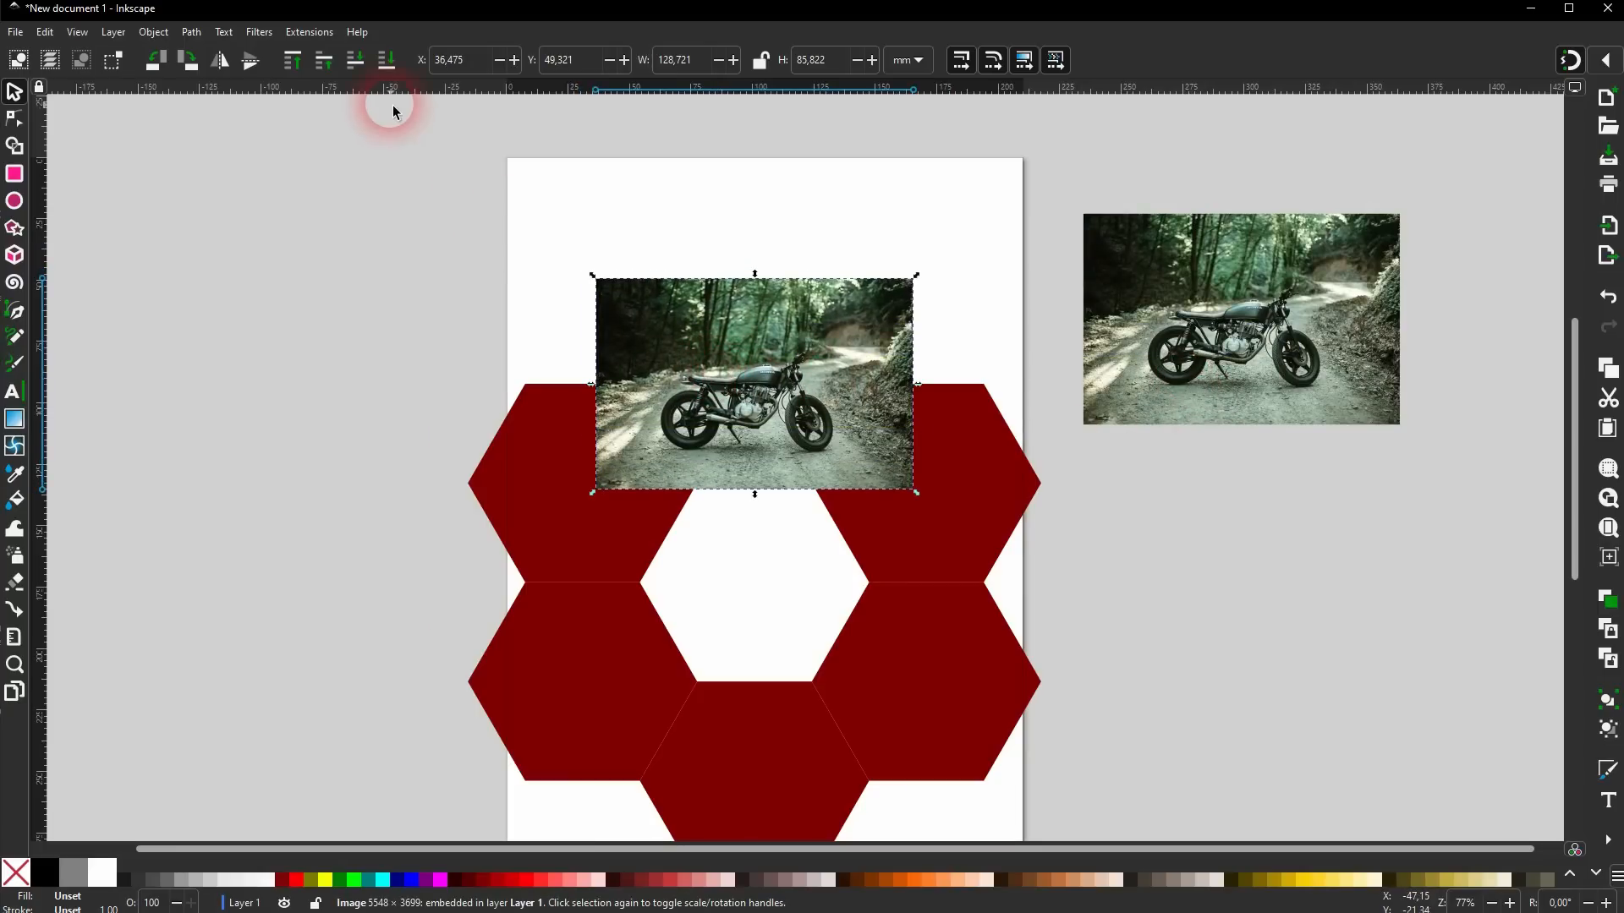
click(382, 62)
Select the lowered motorcycle image together with the top hexagon and clip it to the hexagon with Set Clip.
shift+click(759, 357)
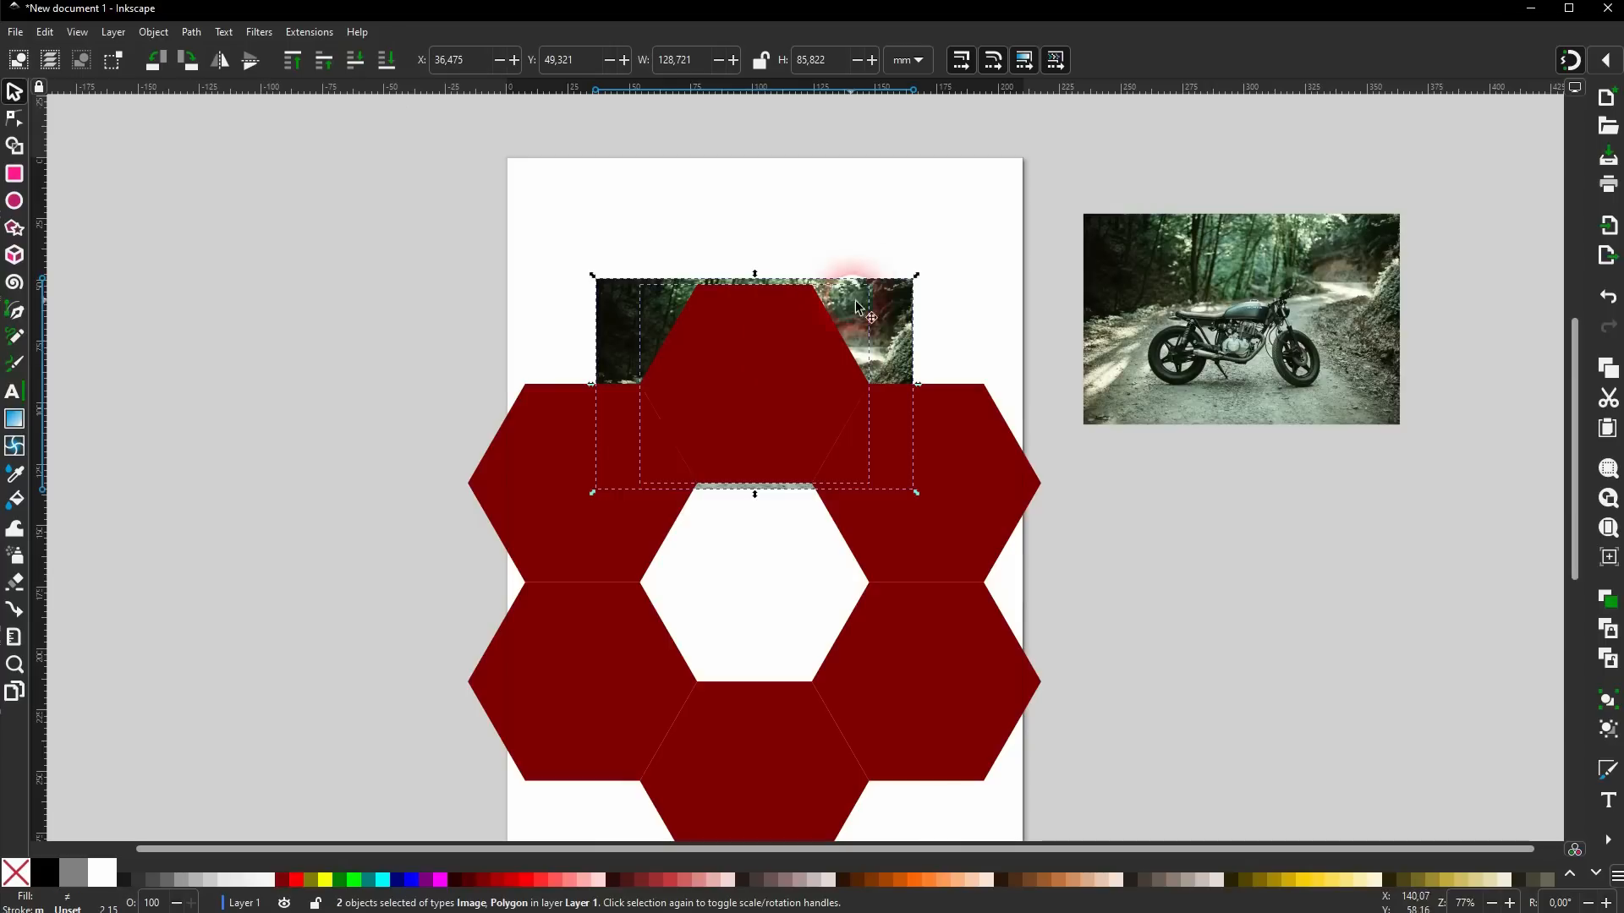
click(816, 241)
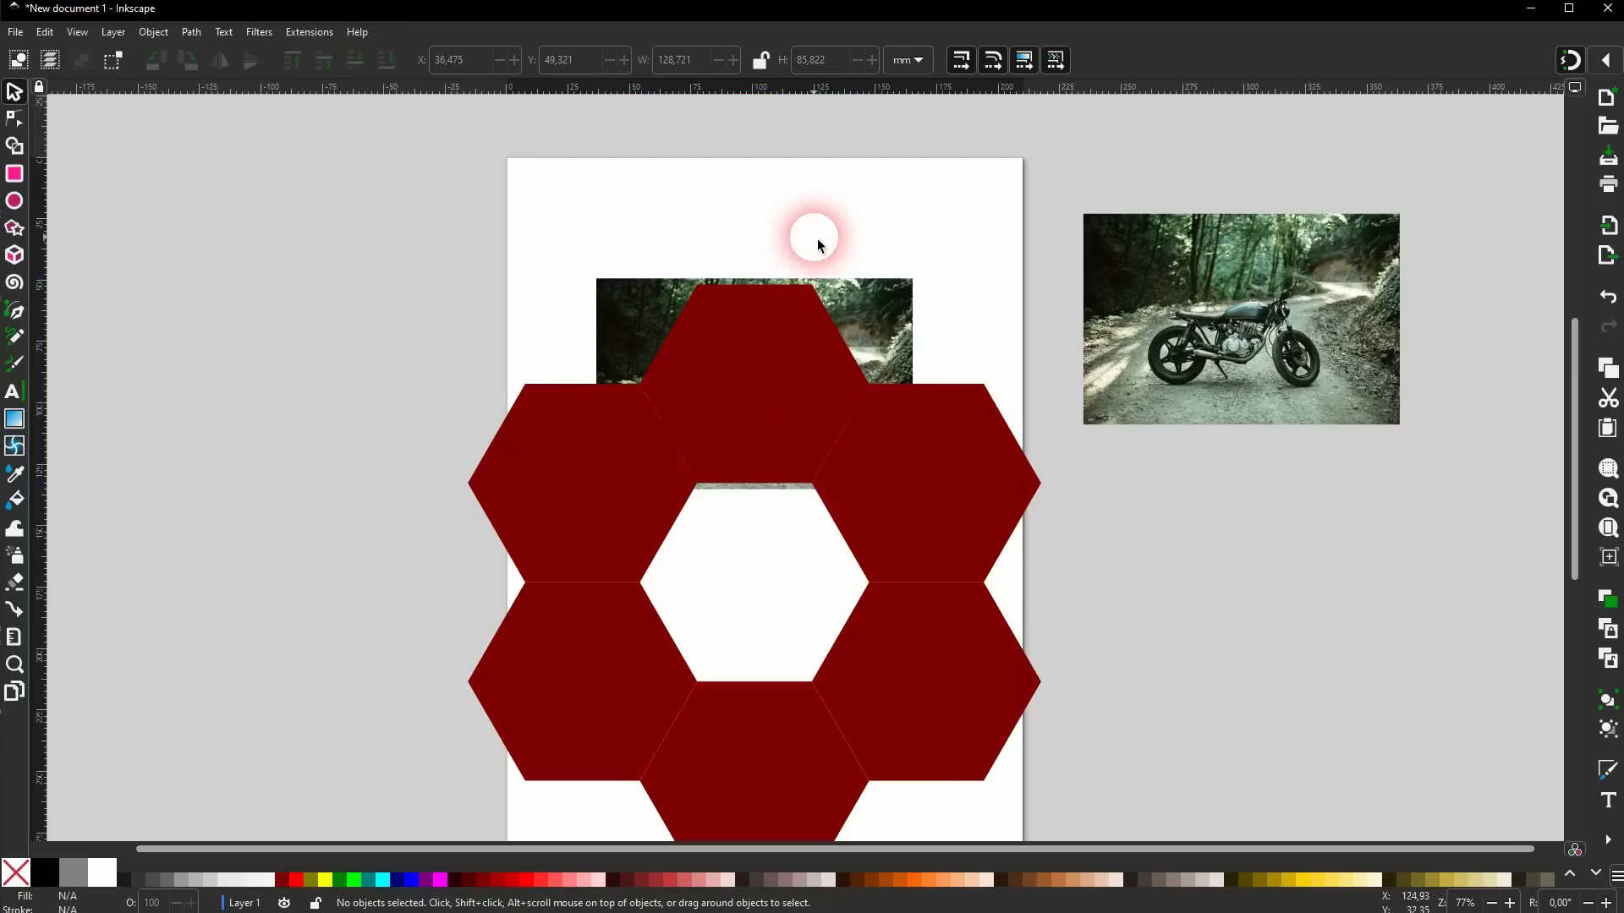
click(903, 311)
shift+click(766, 362)
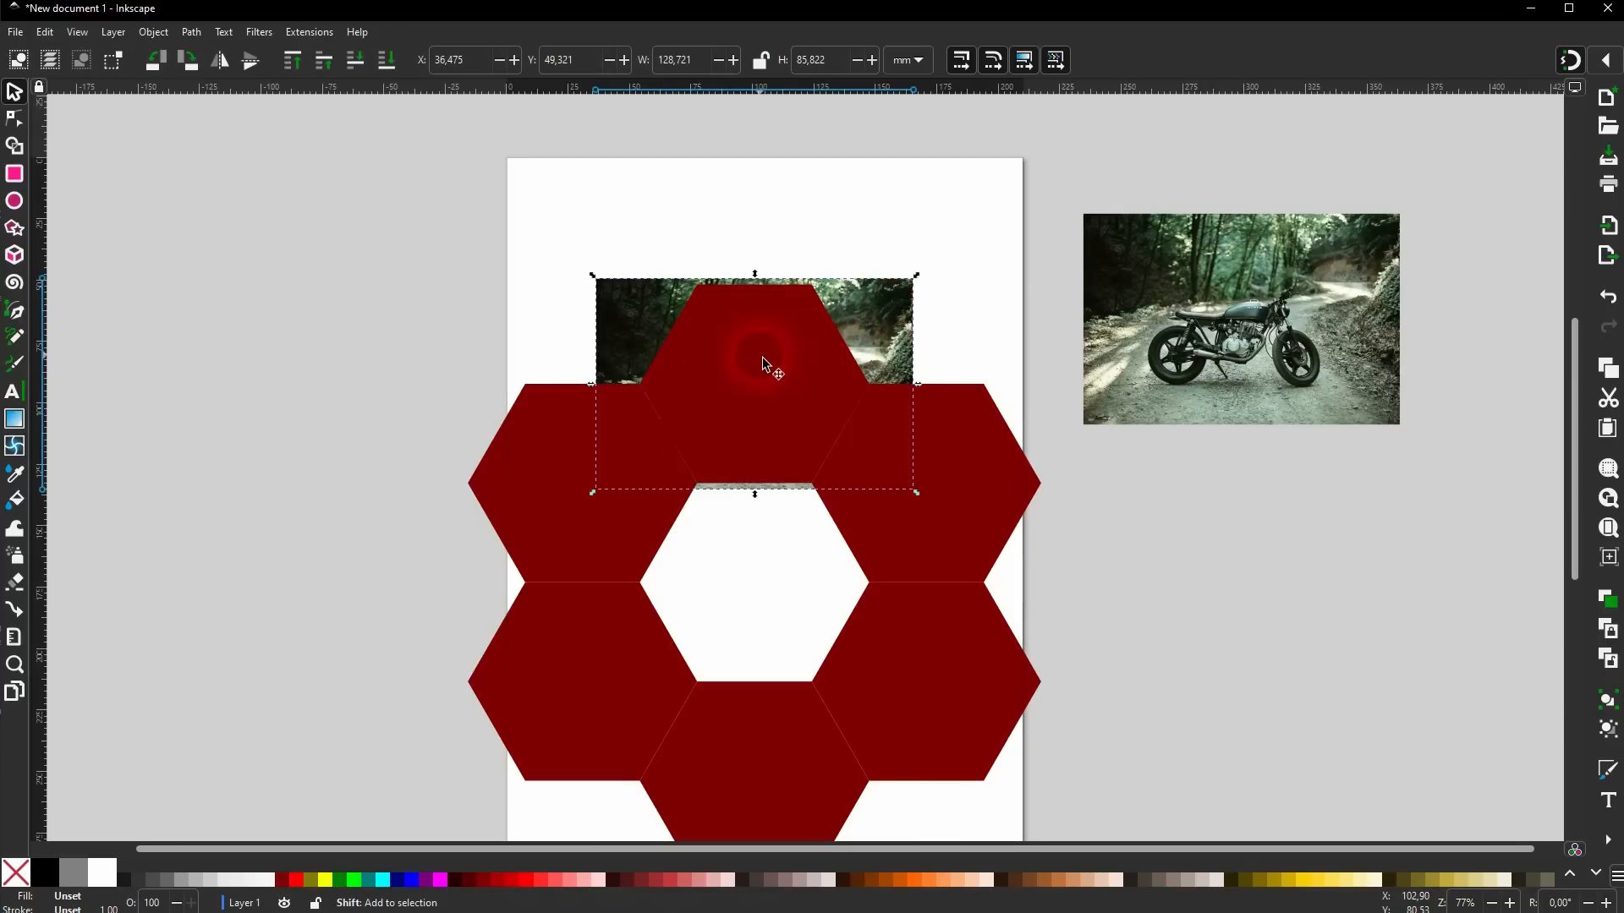
right_click(895, 330)
click(973, 659)
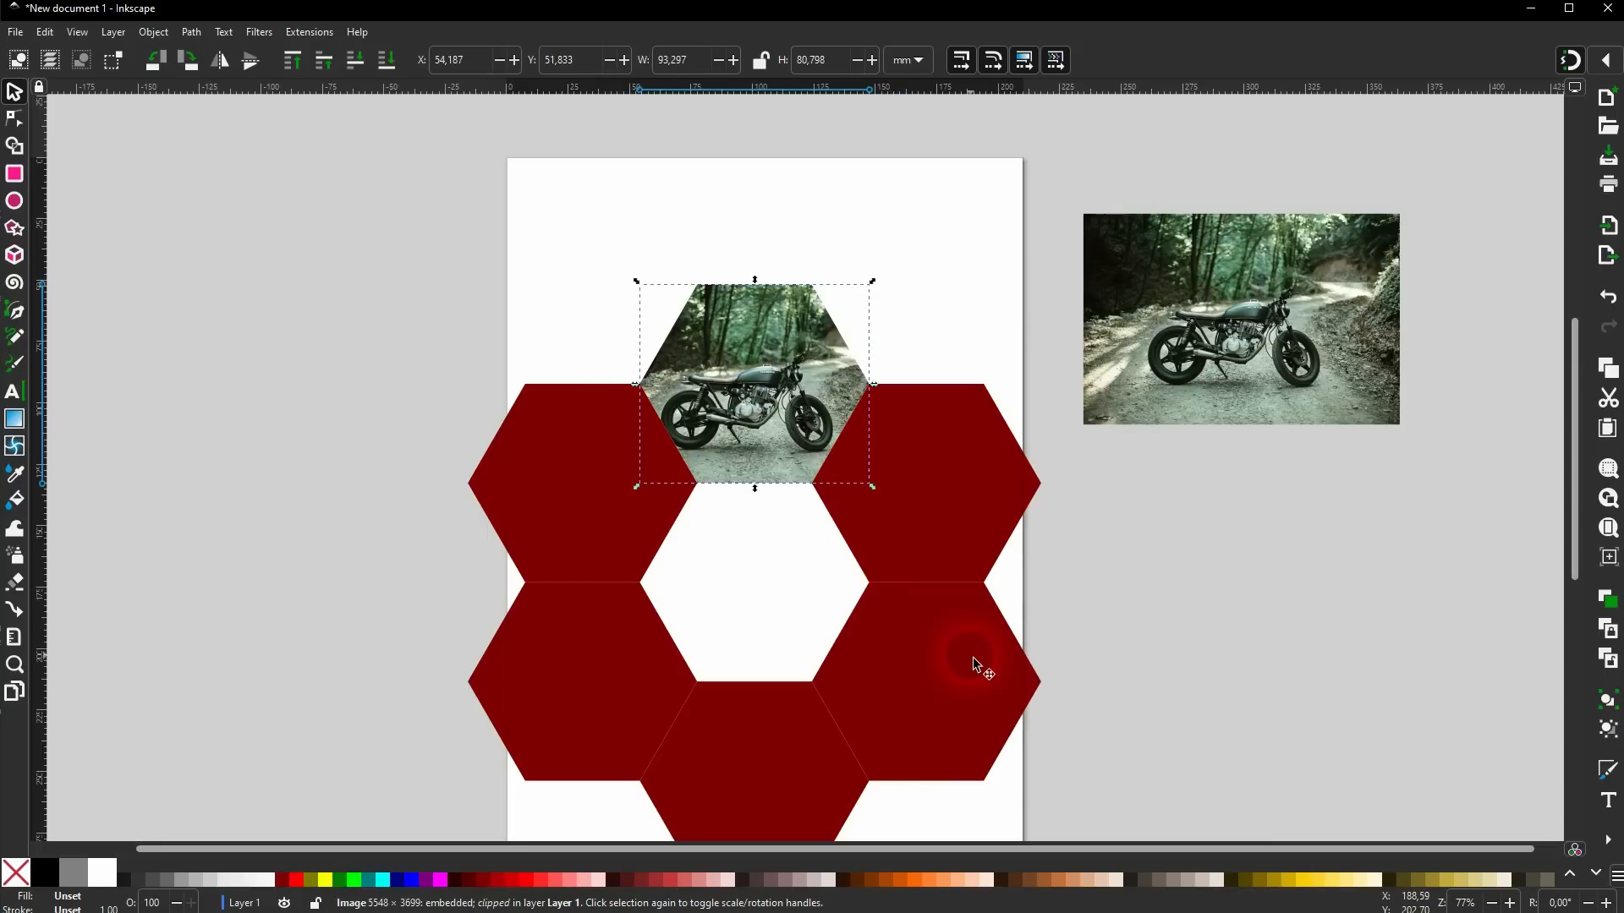
Place a motorcycle image behind the lower-right hexagon, keep a duplicate beside the page, and clip the placed image with that hexagon.
click(973, 337)
drag(1248, 334, 985, 677)
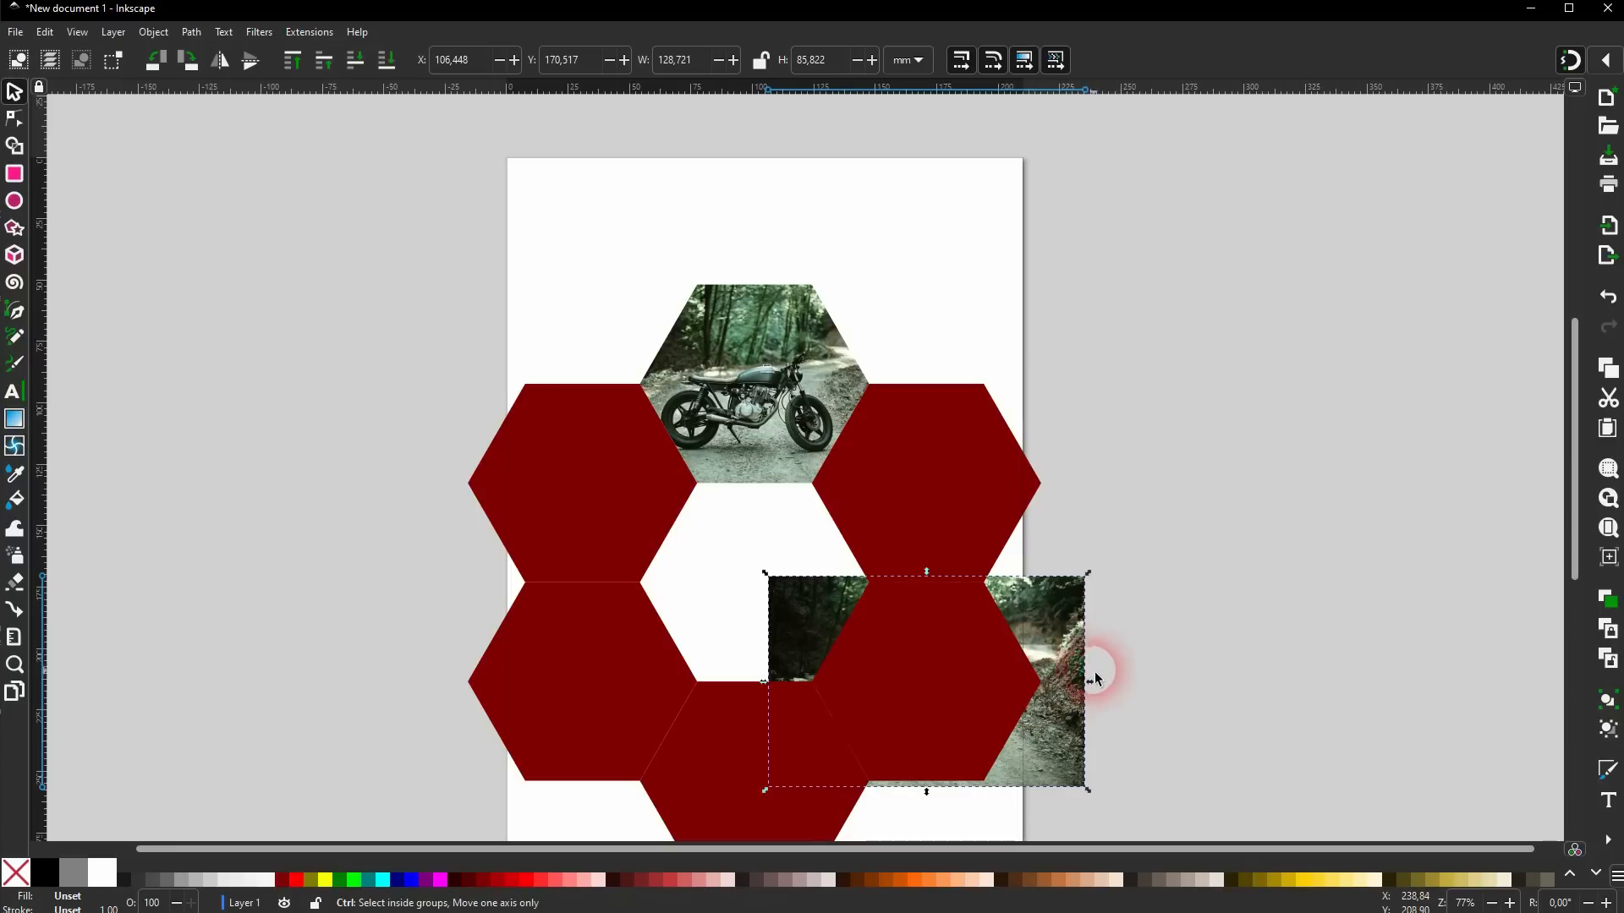
key(ctrl+z)
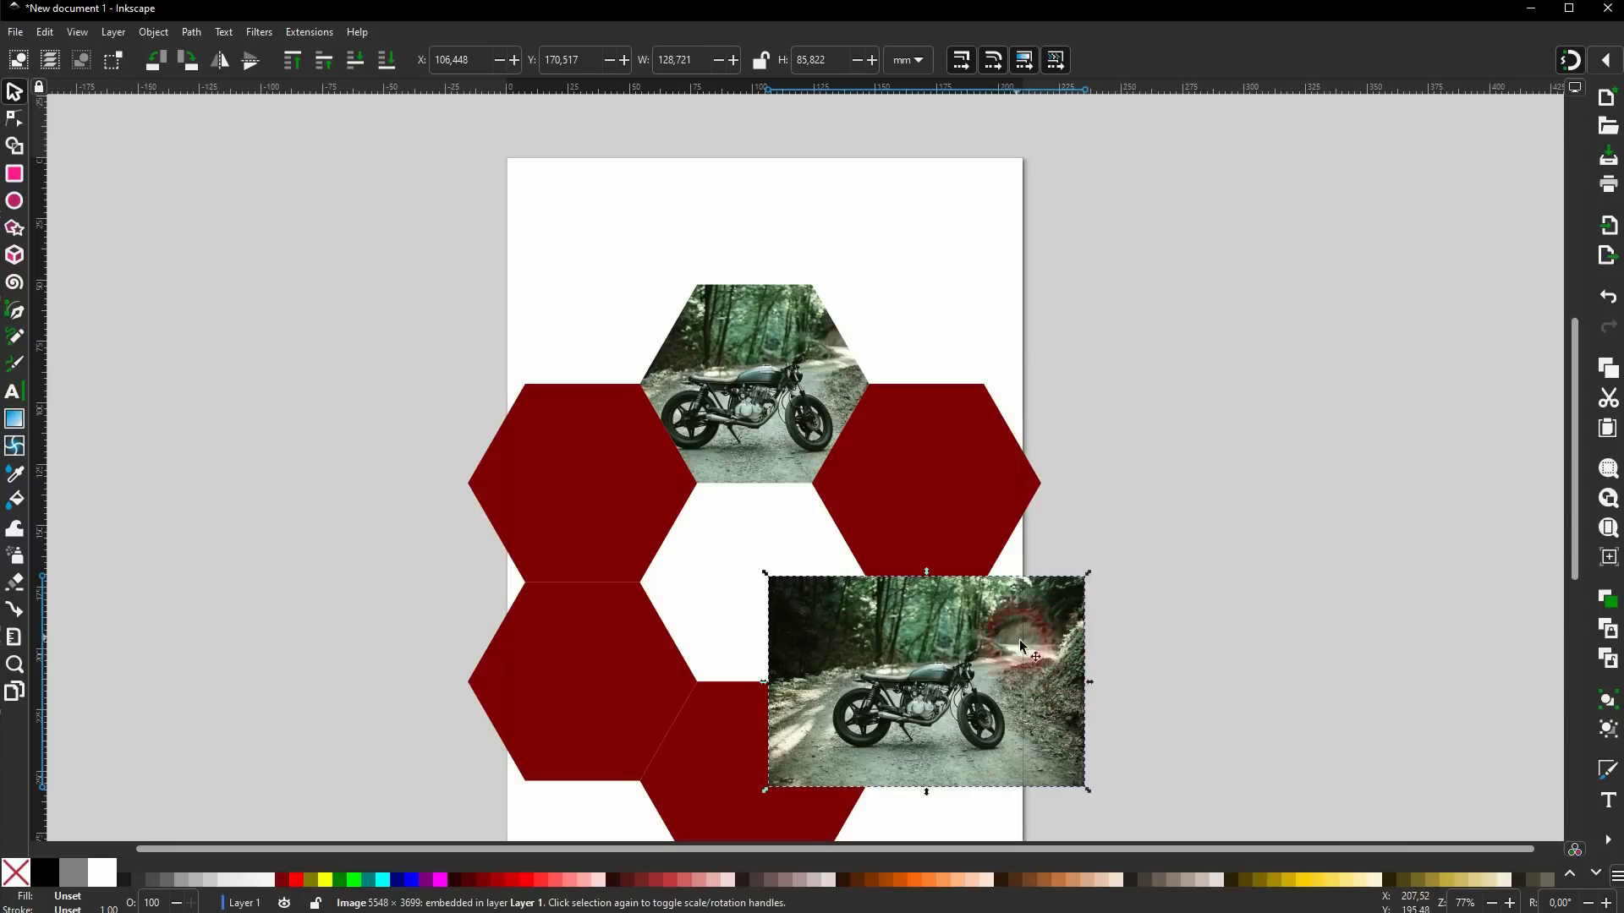
click(1073, 622)
shift+click(946, 682)
right_click(930, 666)
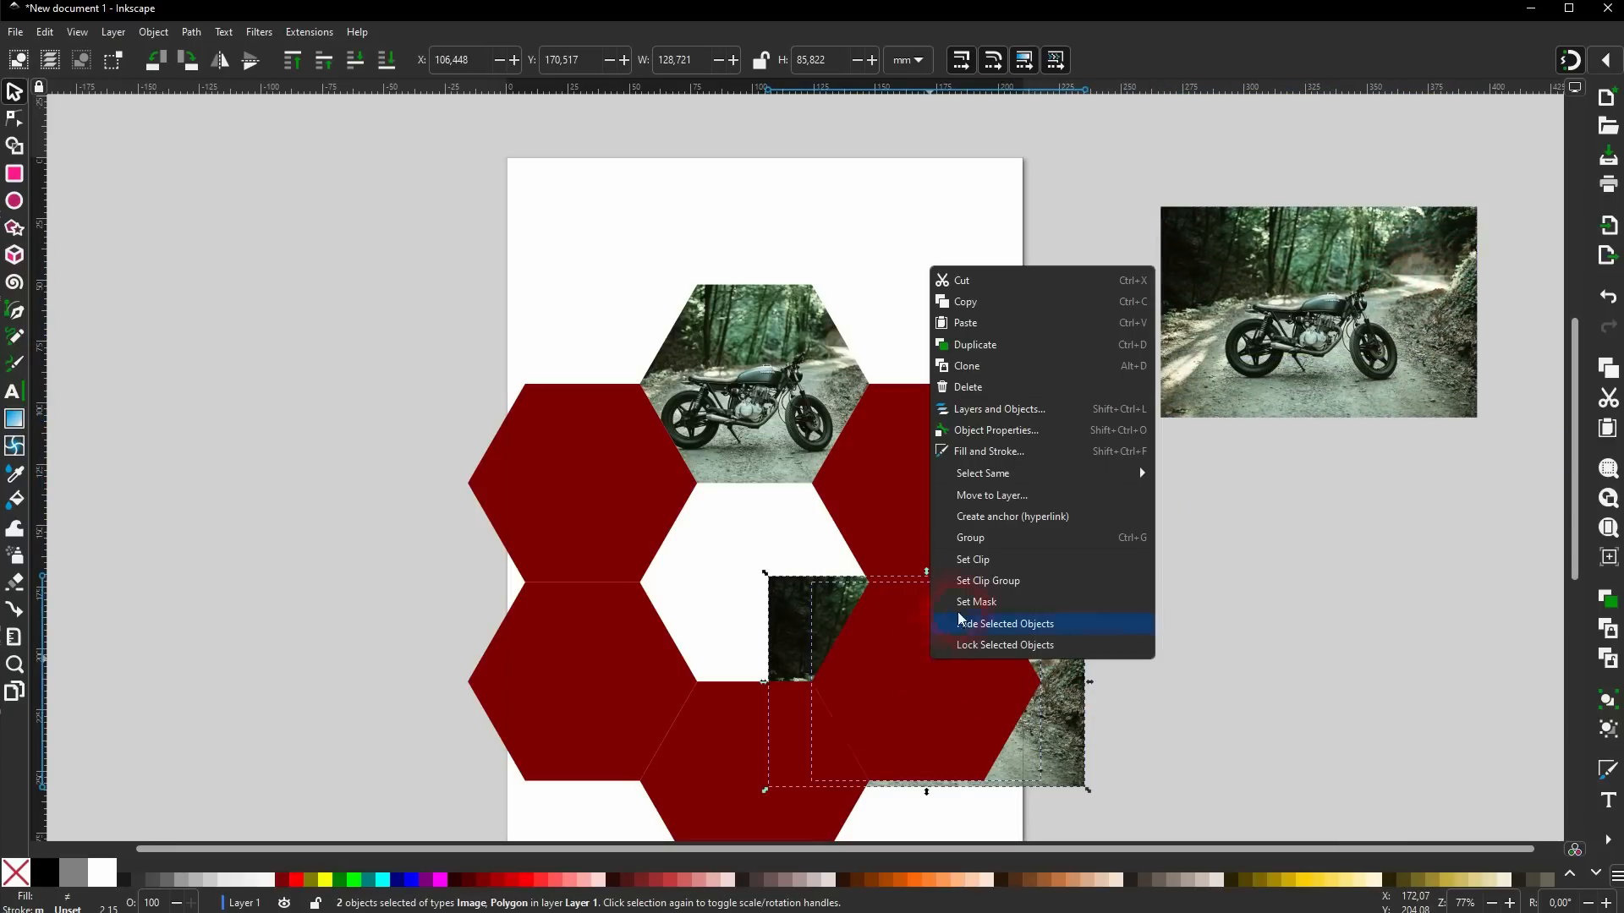
click(973, 560)
click(1218, 599)
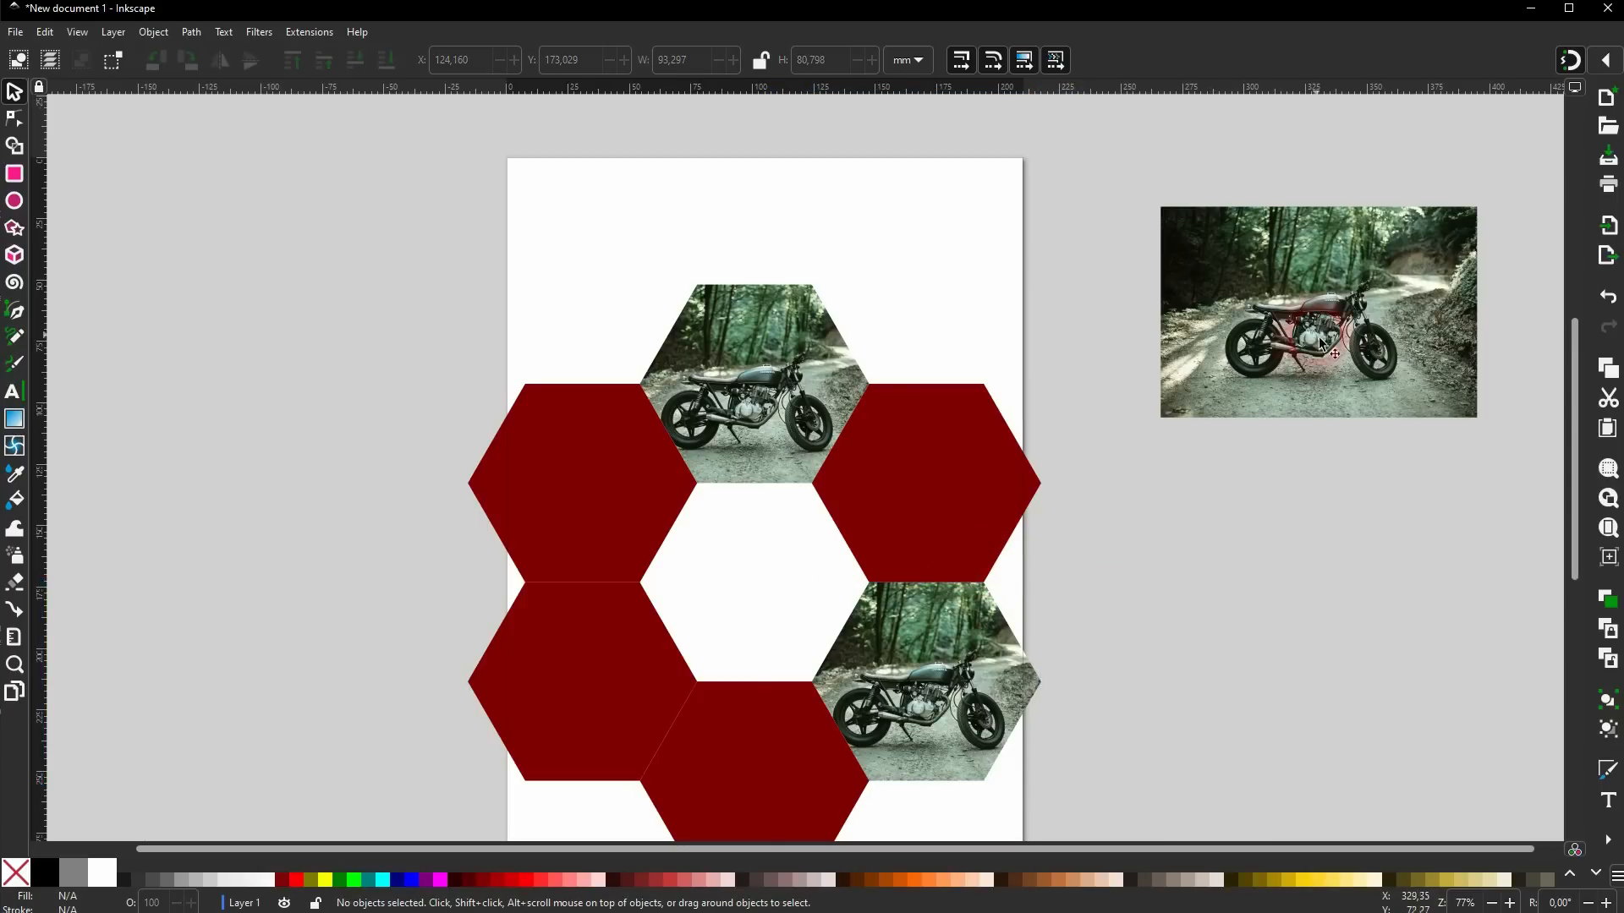
Centre the remaining motorcycle image on the lower-left hexagon, lower it to the bottom and clip it with that hexagon.
drag(1343, 315, 587, 687)
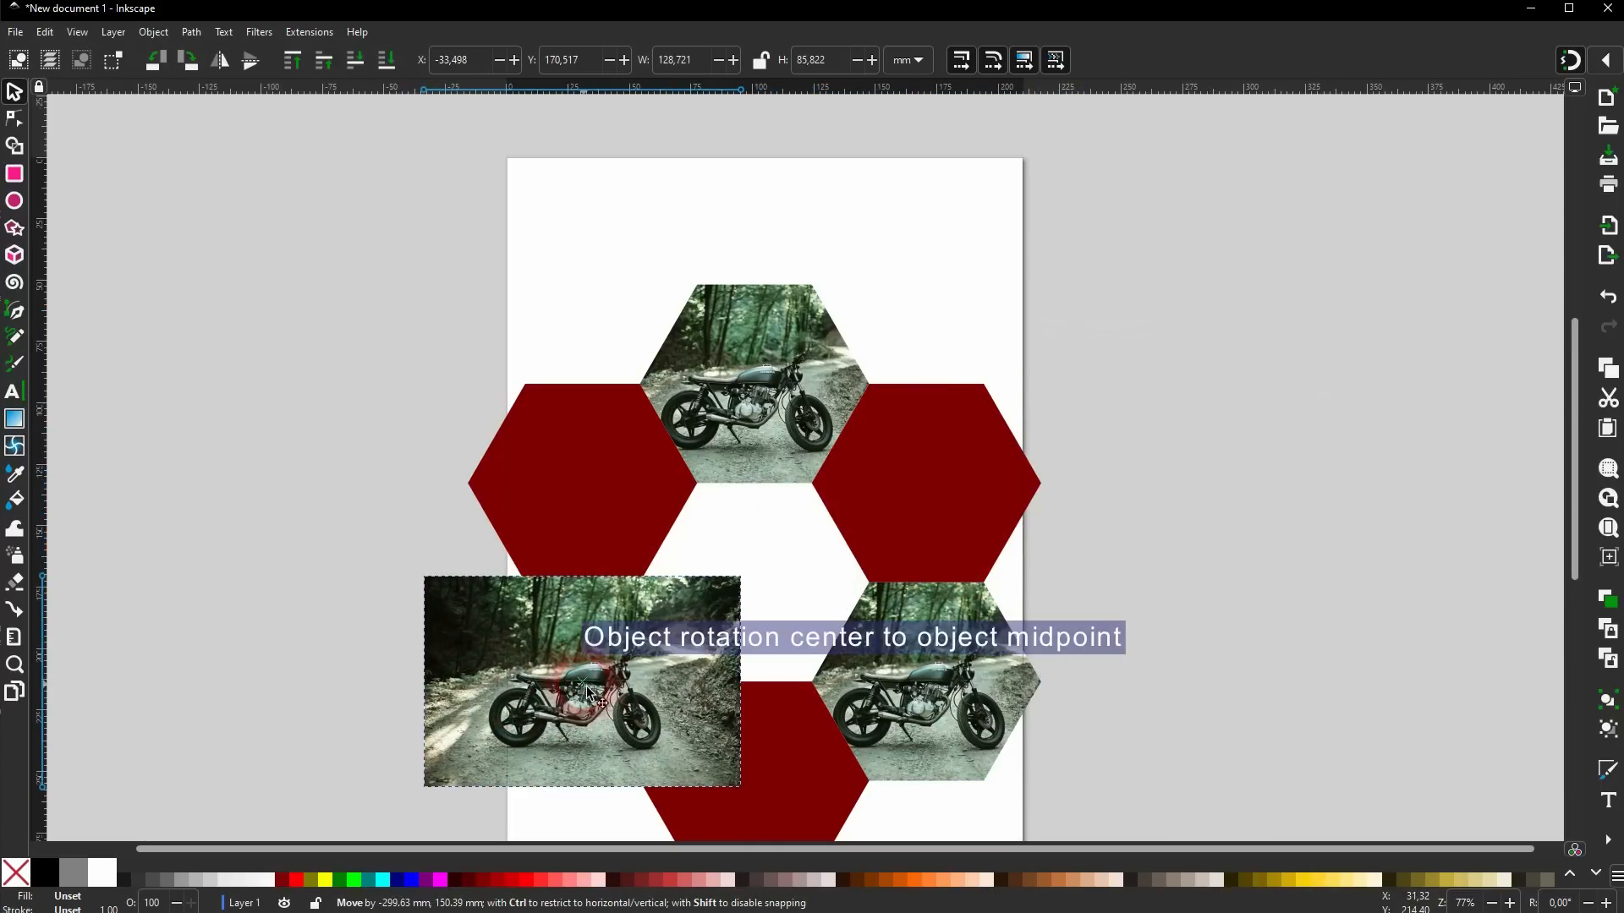
click(389, 66)
shift+click(569, 653)
right_click(562, 651)
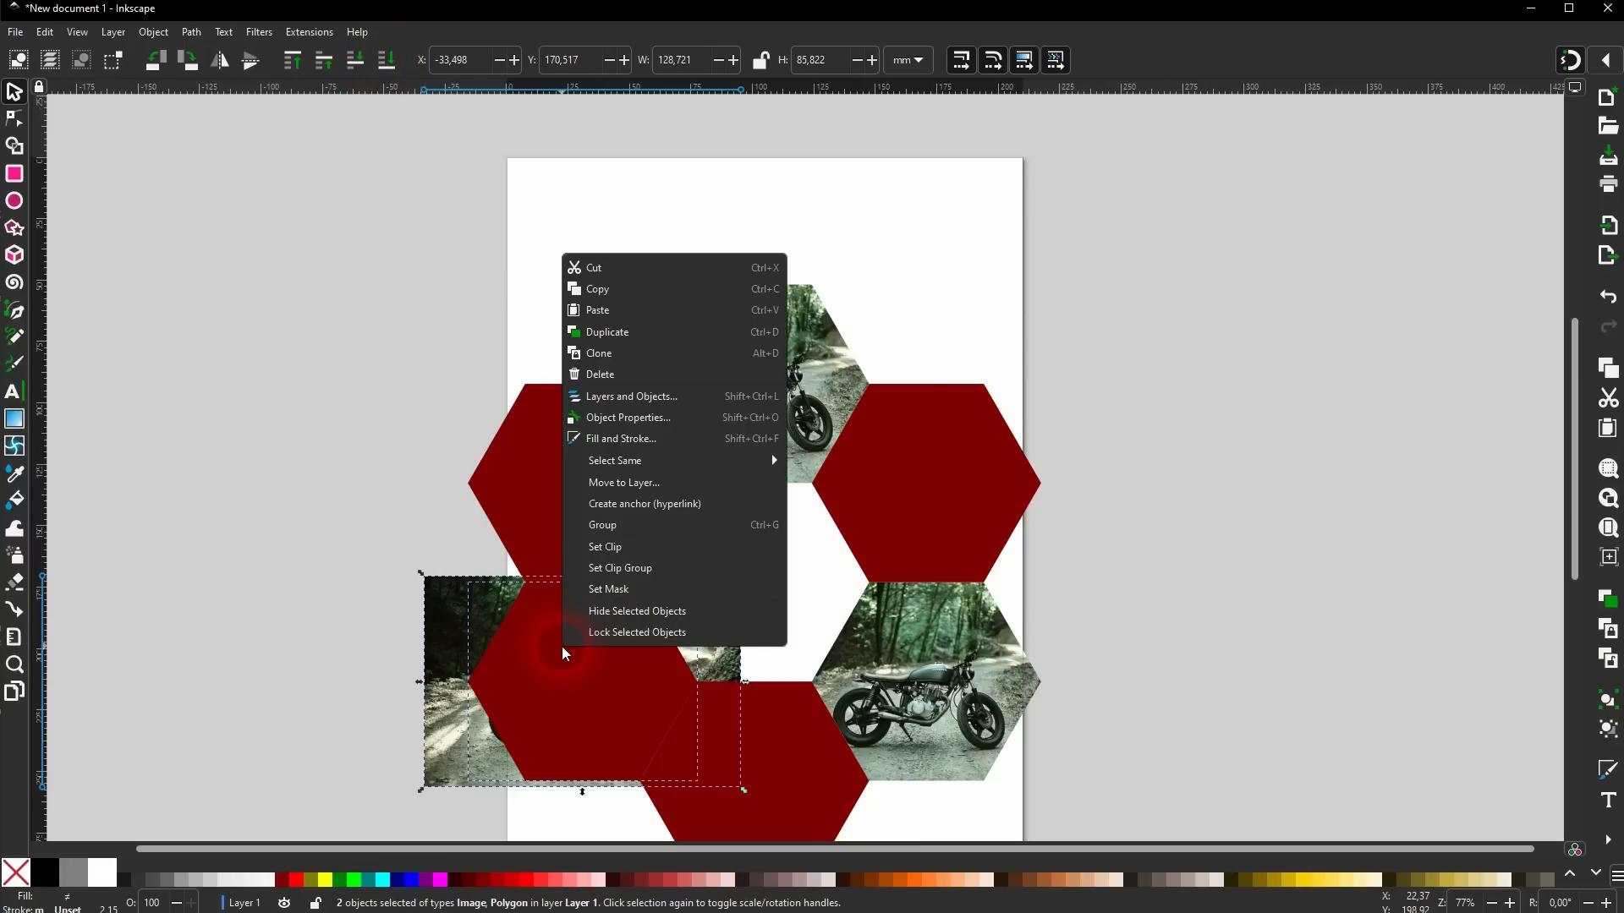
click(625, 556)
click(1226, 546)
Select the whole ring of six hexagons, group it and move the group slightly upward on the page.
scroll(1094, 545, down, 2)
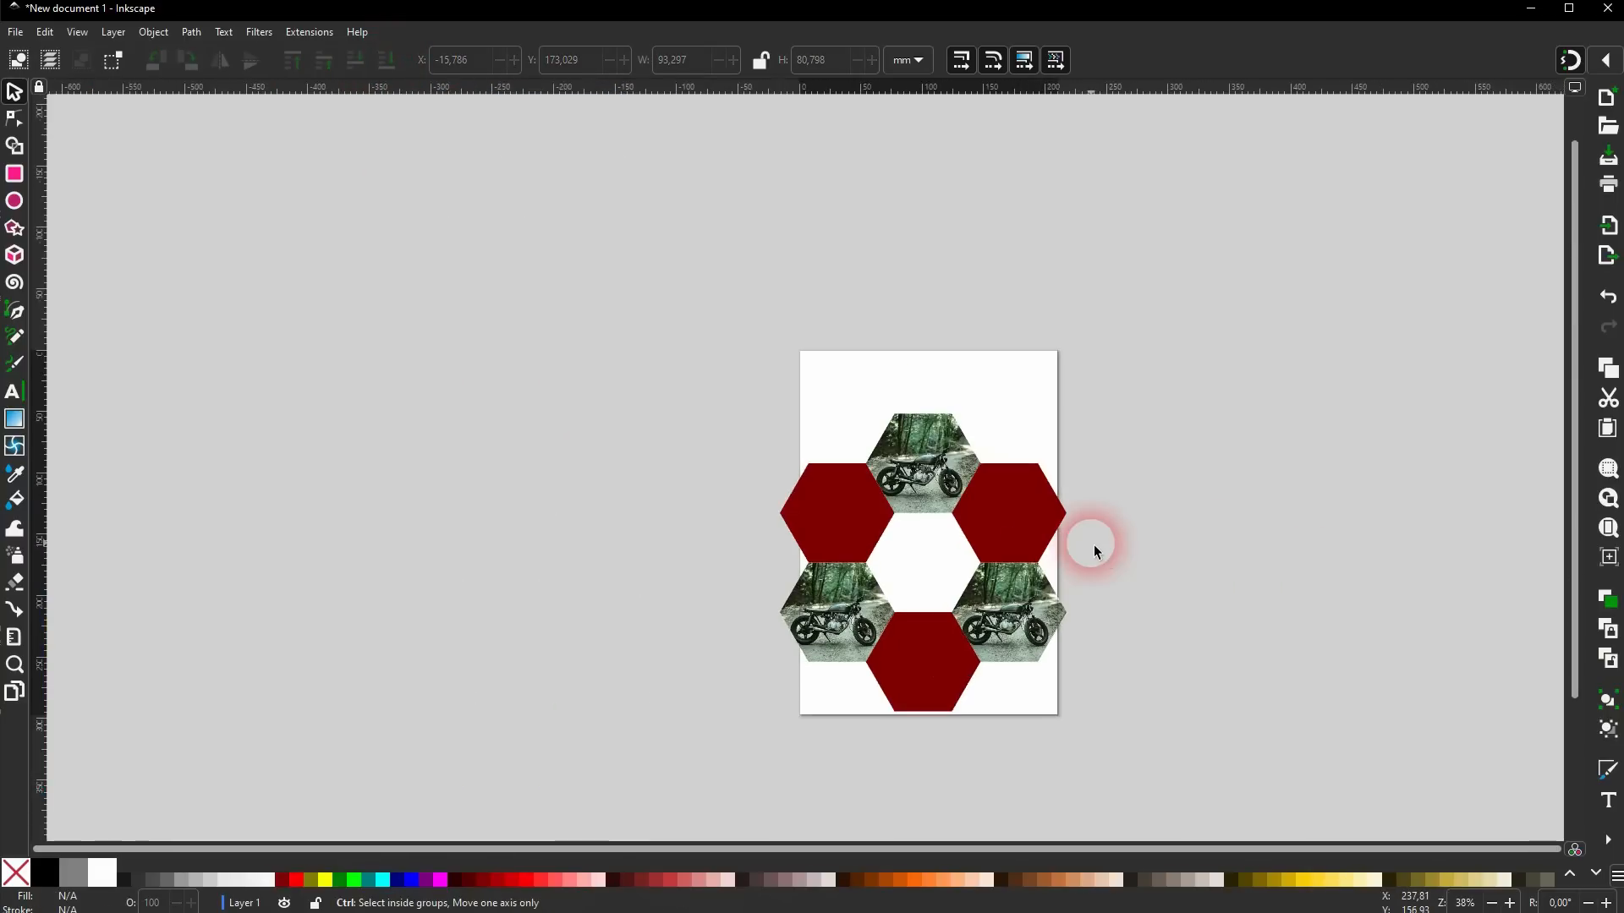
scroll(1093, 545, up, 1)
drag(553, 286, 1162, 822)
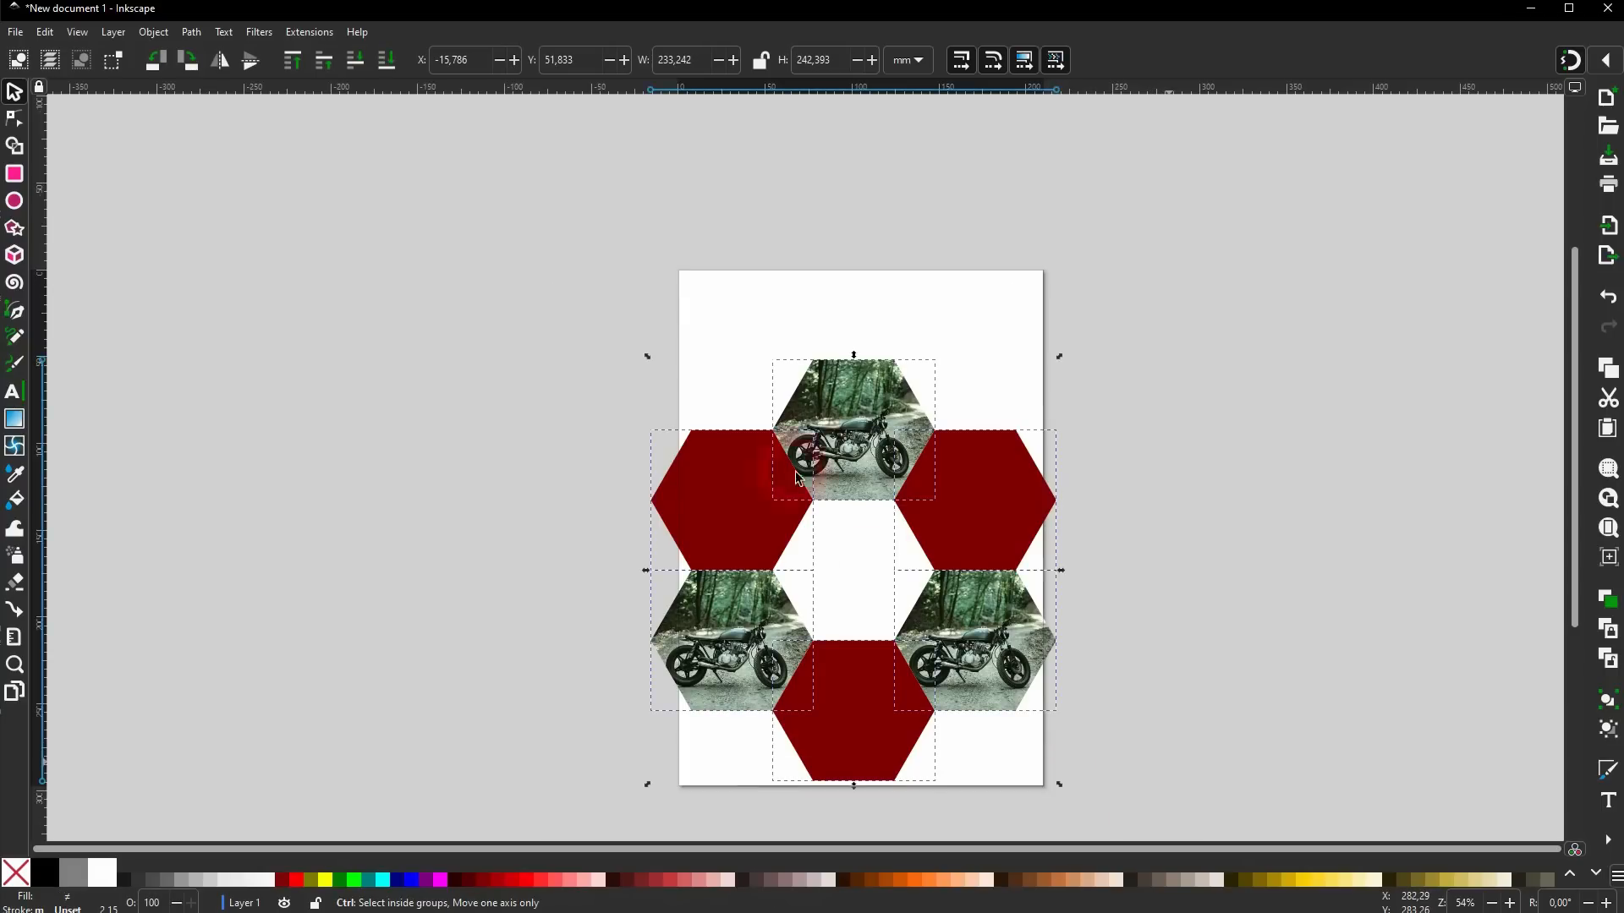
key(ctrl+g)
drag(856, 458, 866, 403)
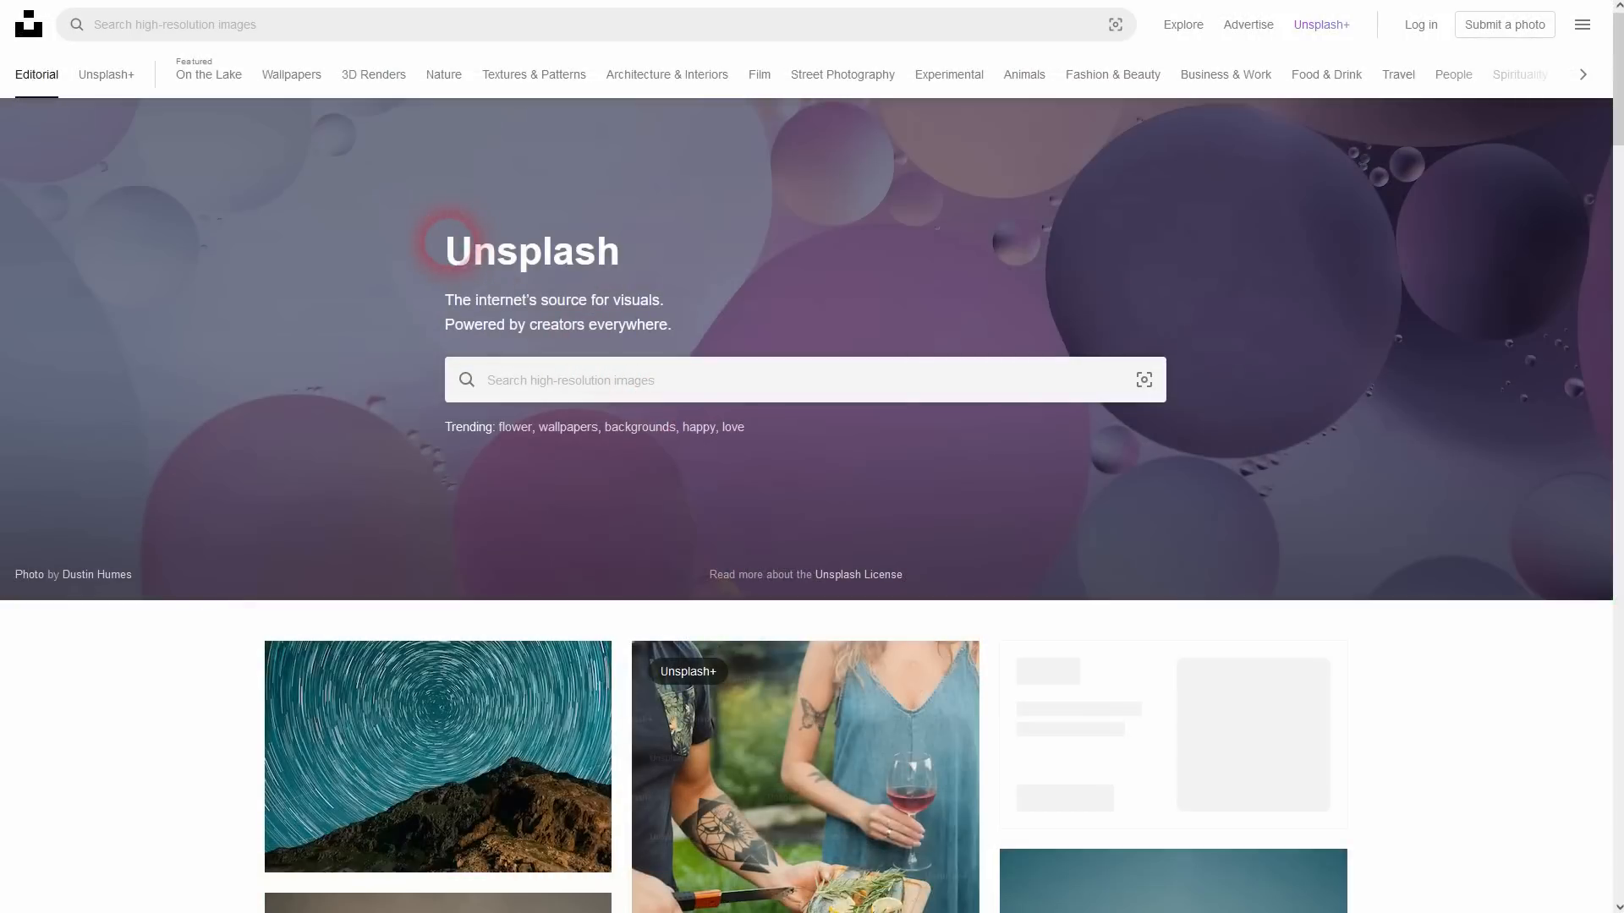
Switch to the Unsplash website, search for "motorbike" and browse the photo results for suitable motorcycle pictures.
drag(446, 245, 648, 248)
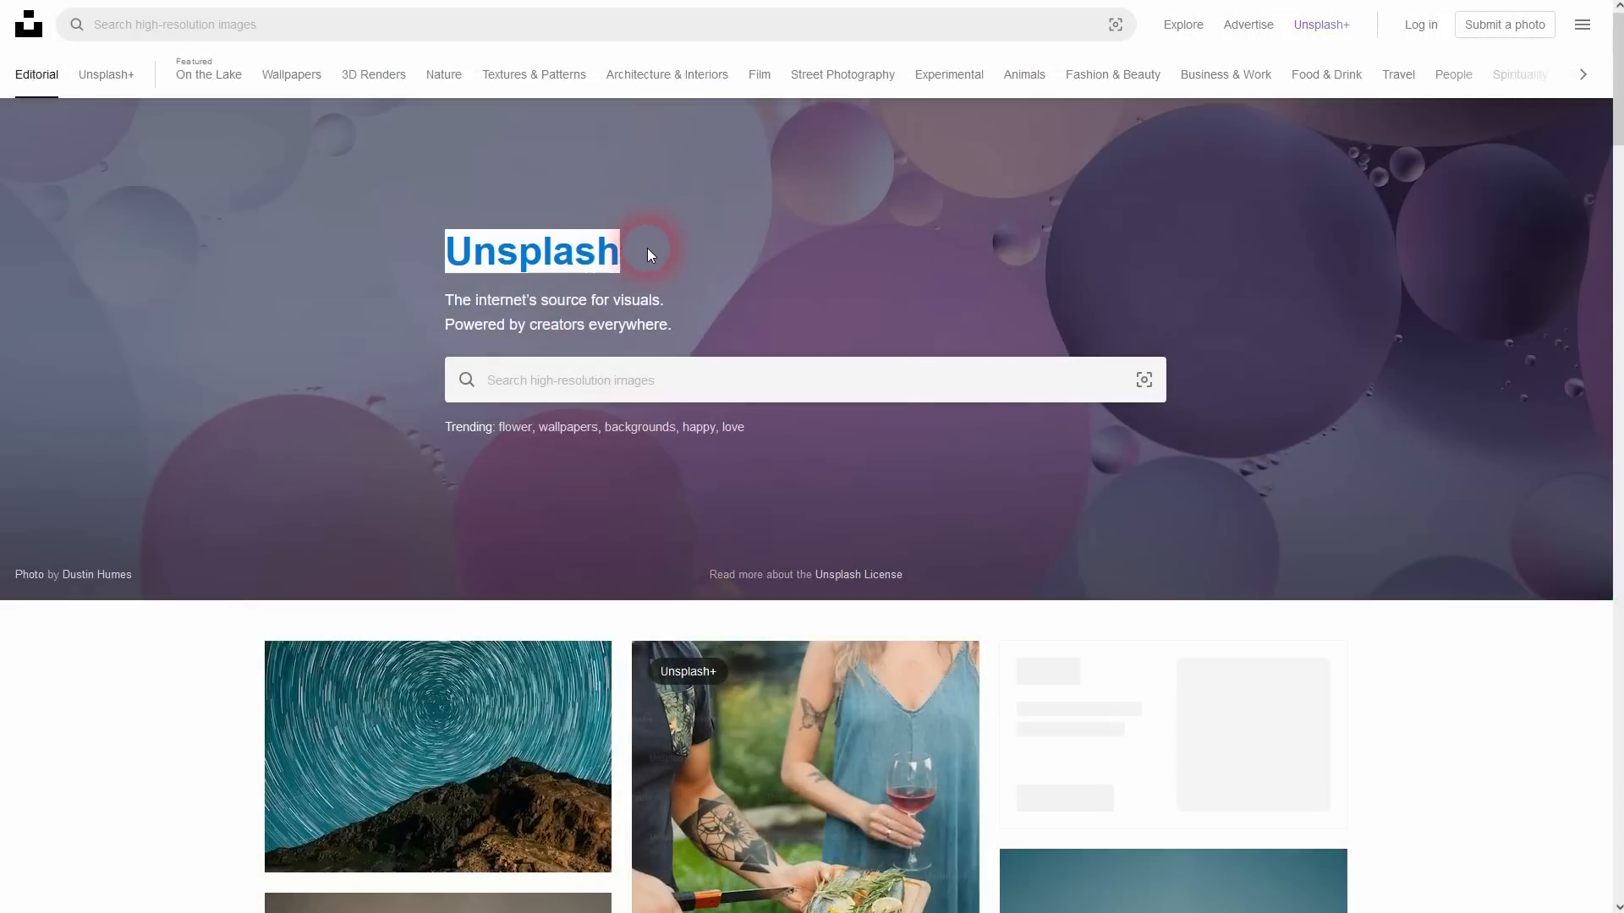
click(679, 385)
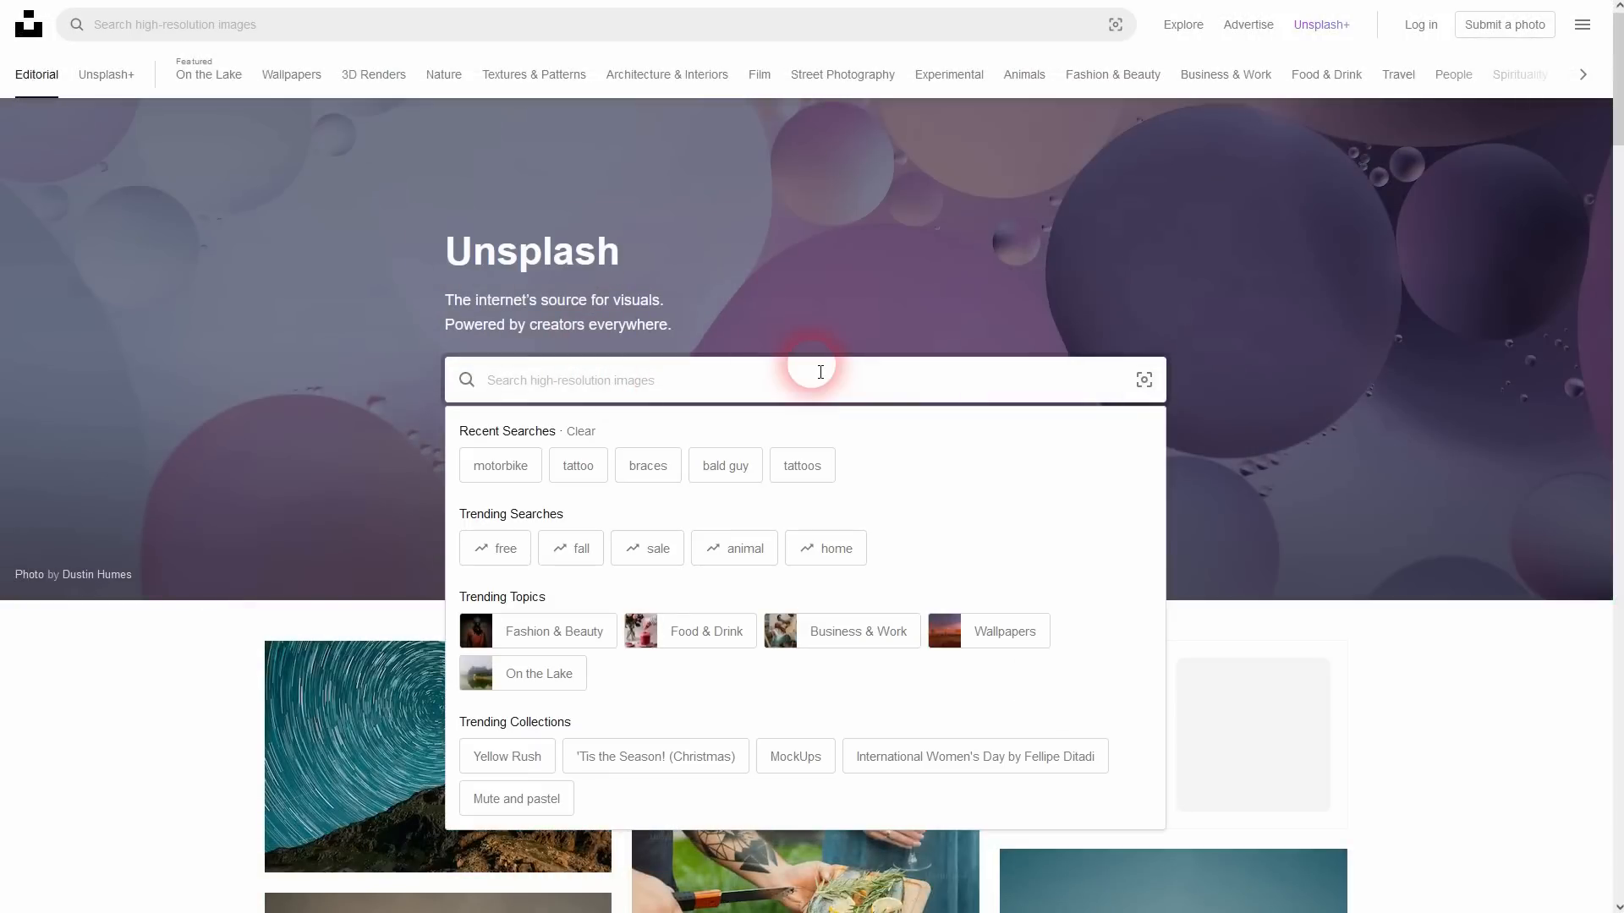
text(motorbik)
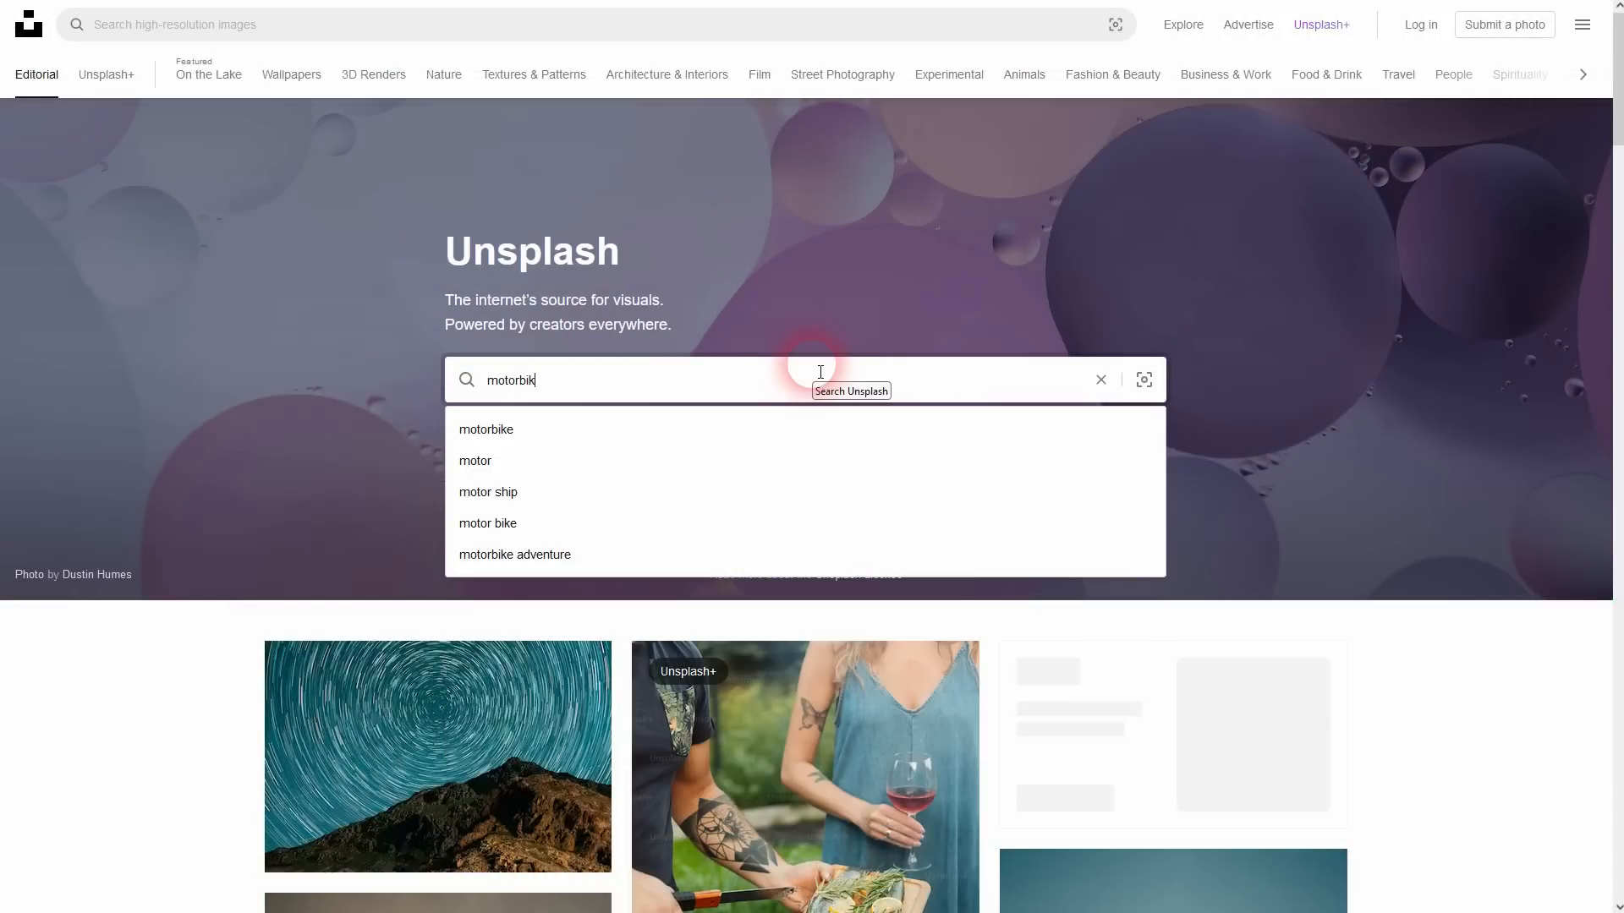
text(e)
key(Return)
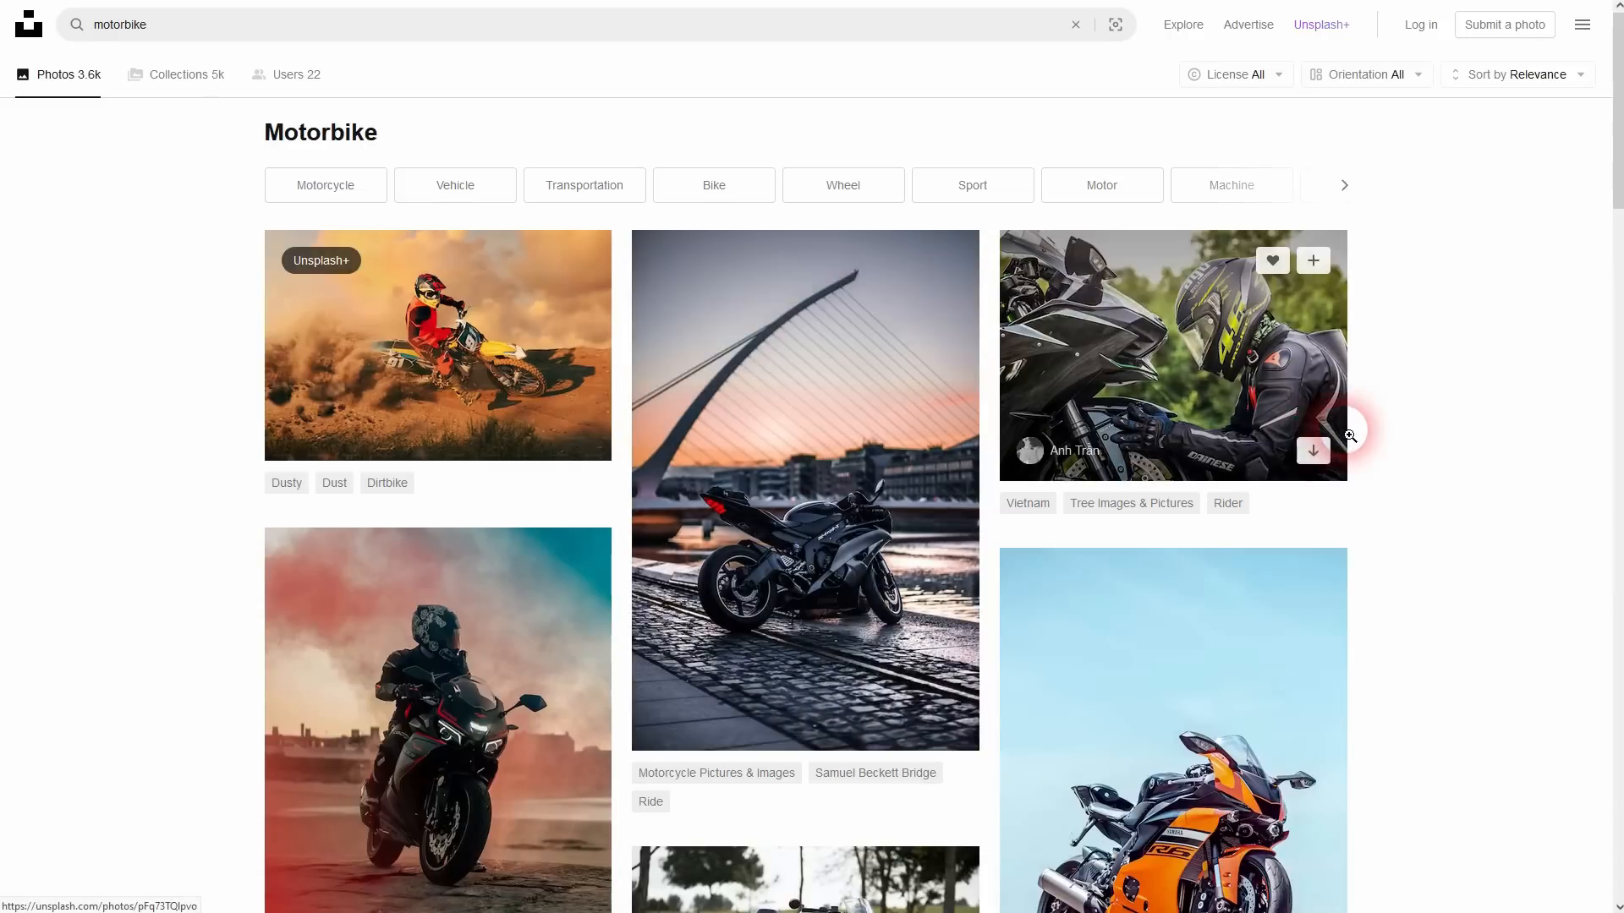
scroll(1351, 435, down, 6)
scroll(1352, 436, down, 6)
scroll(1460, 388, up, 3)
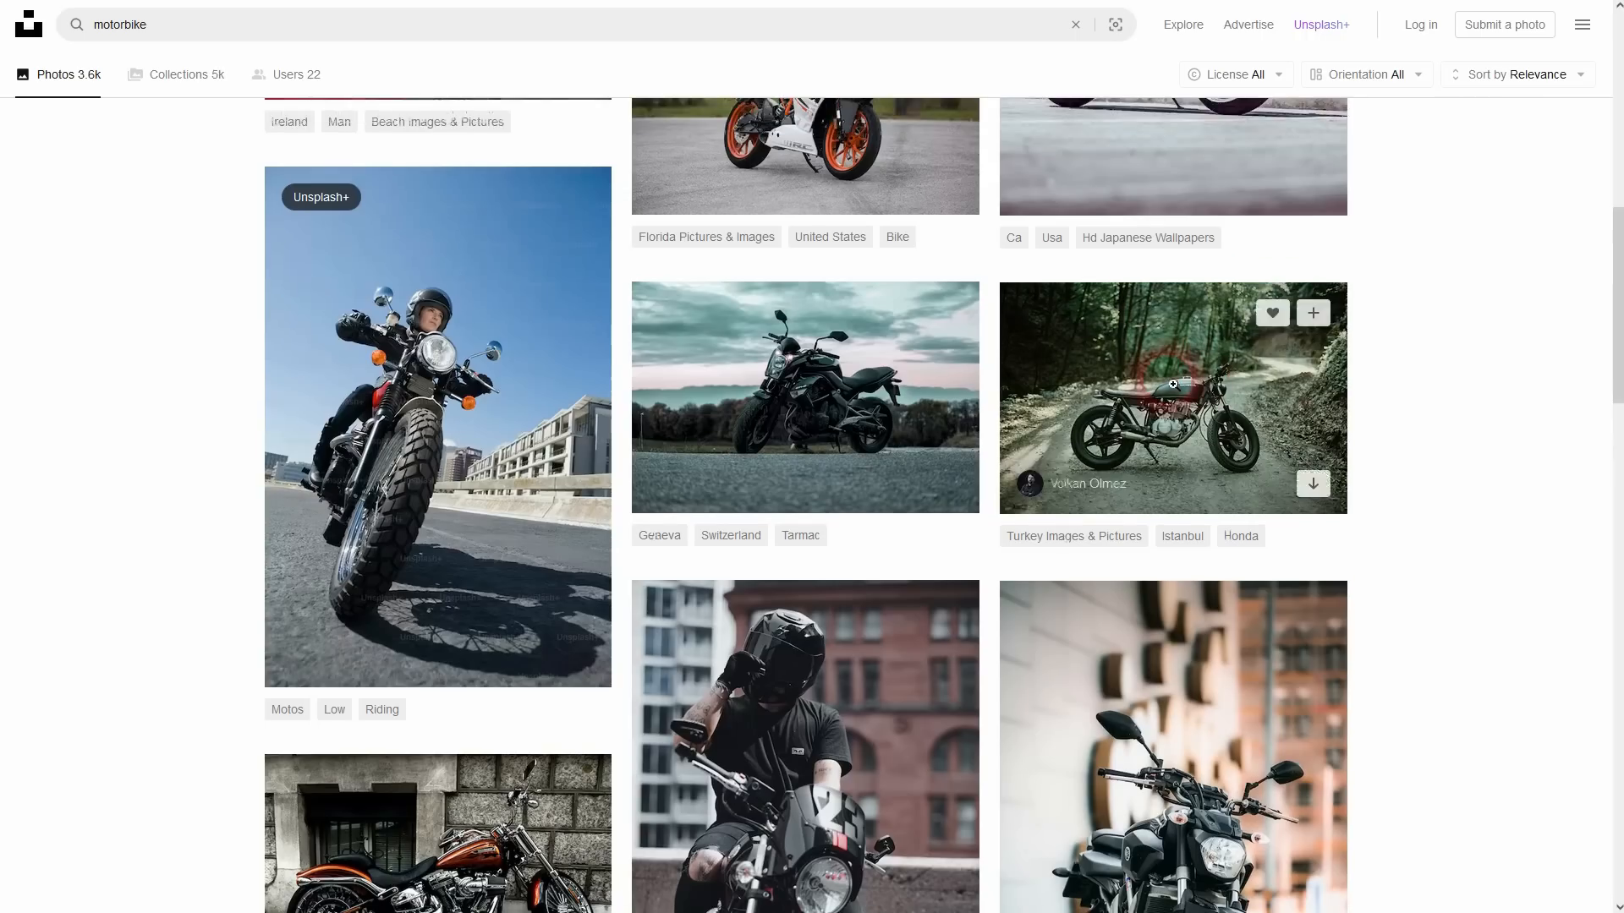
scroll(1200, 387, down, 9)
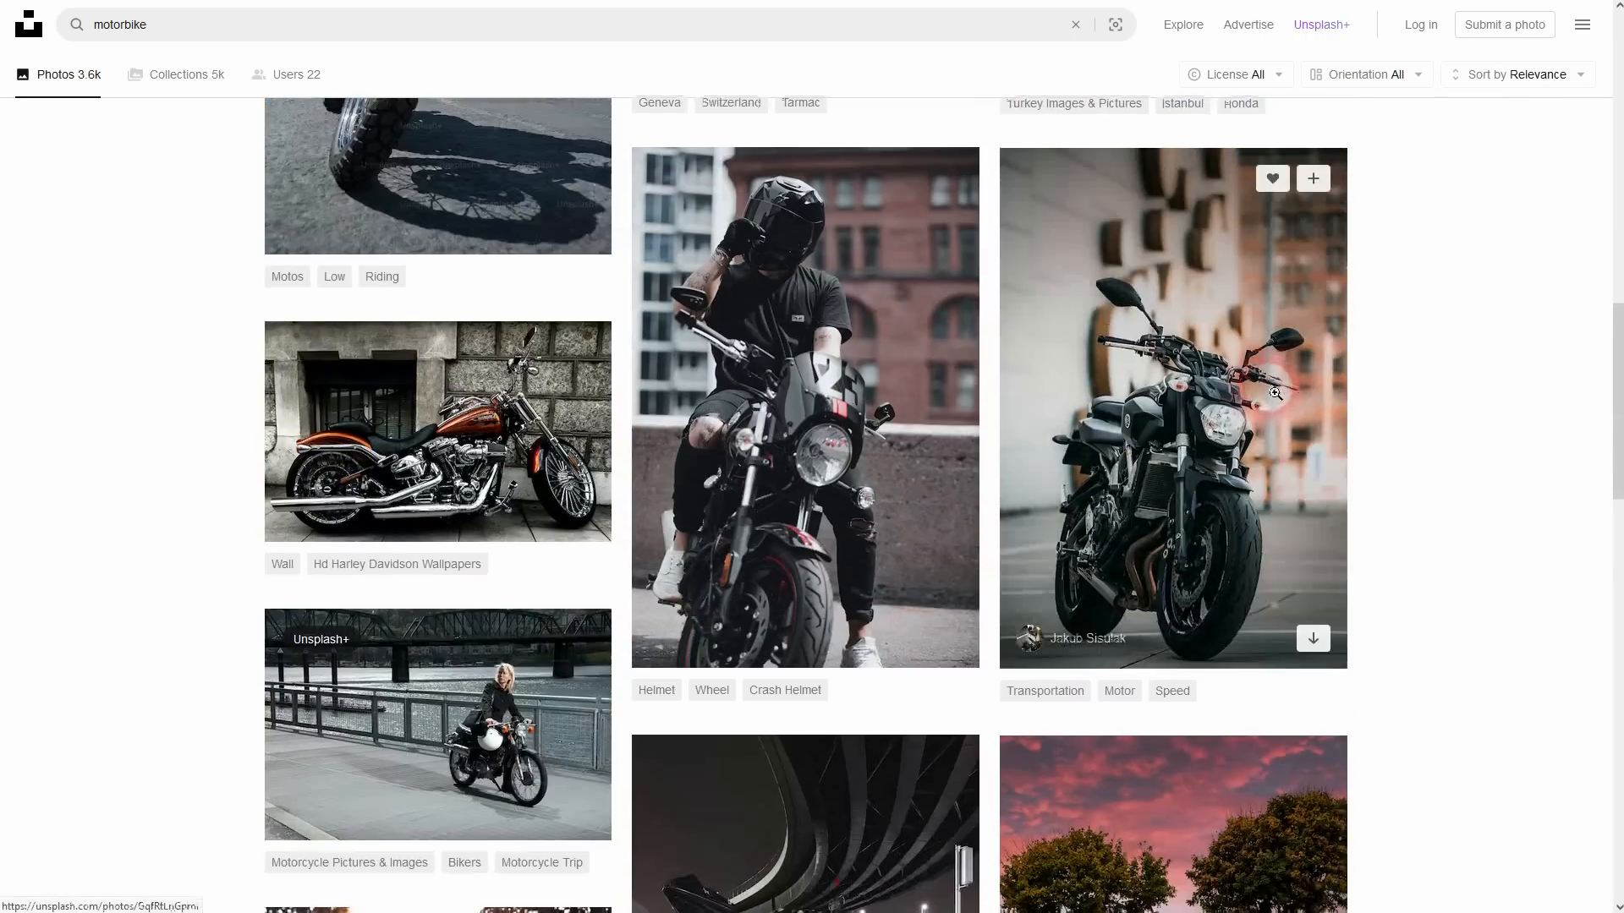
scroll(1088, 639, down, 3)
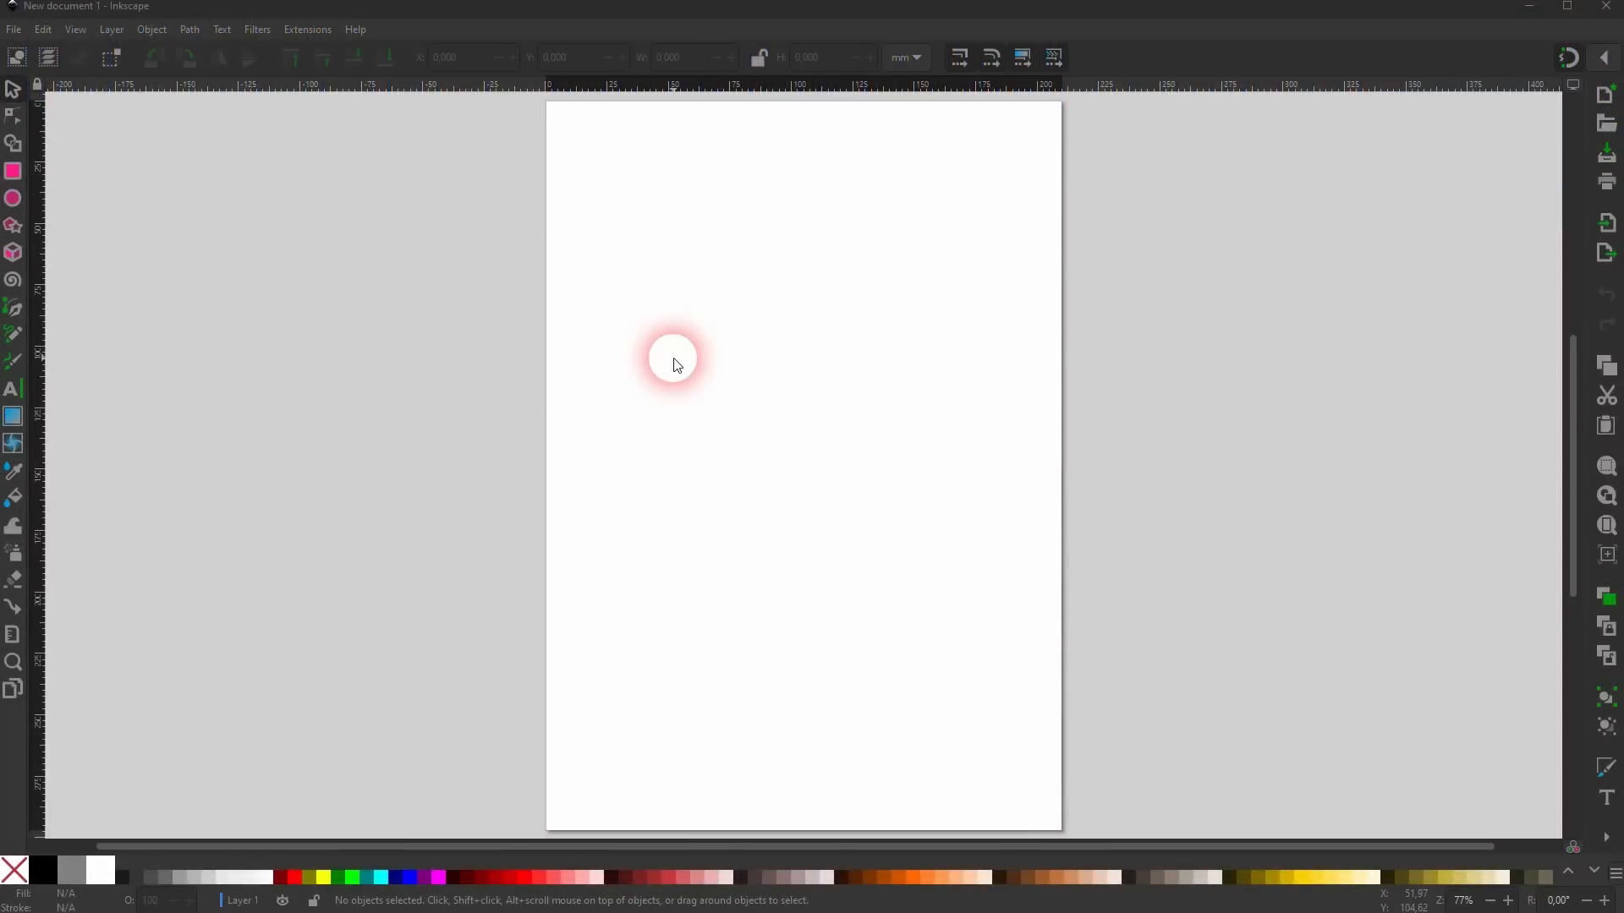
Switch to a blank Inkscape document, draw a polygon with 6 corners on the page, and enlarge and rotate it by its handle.
click(15, 228)
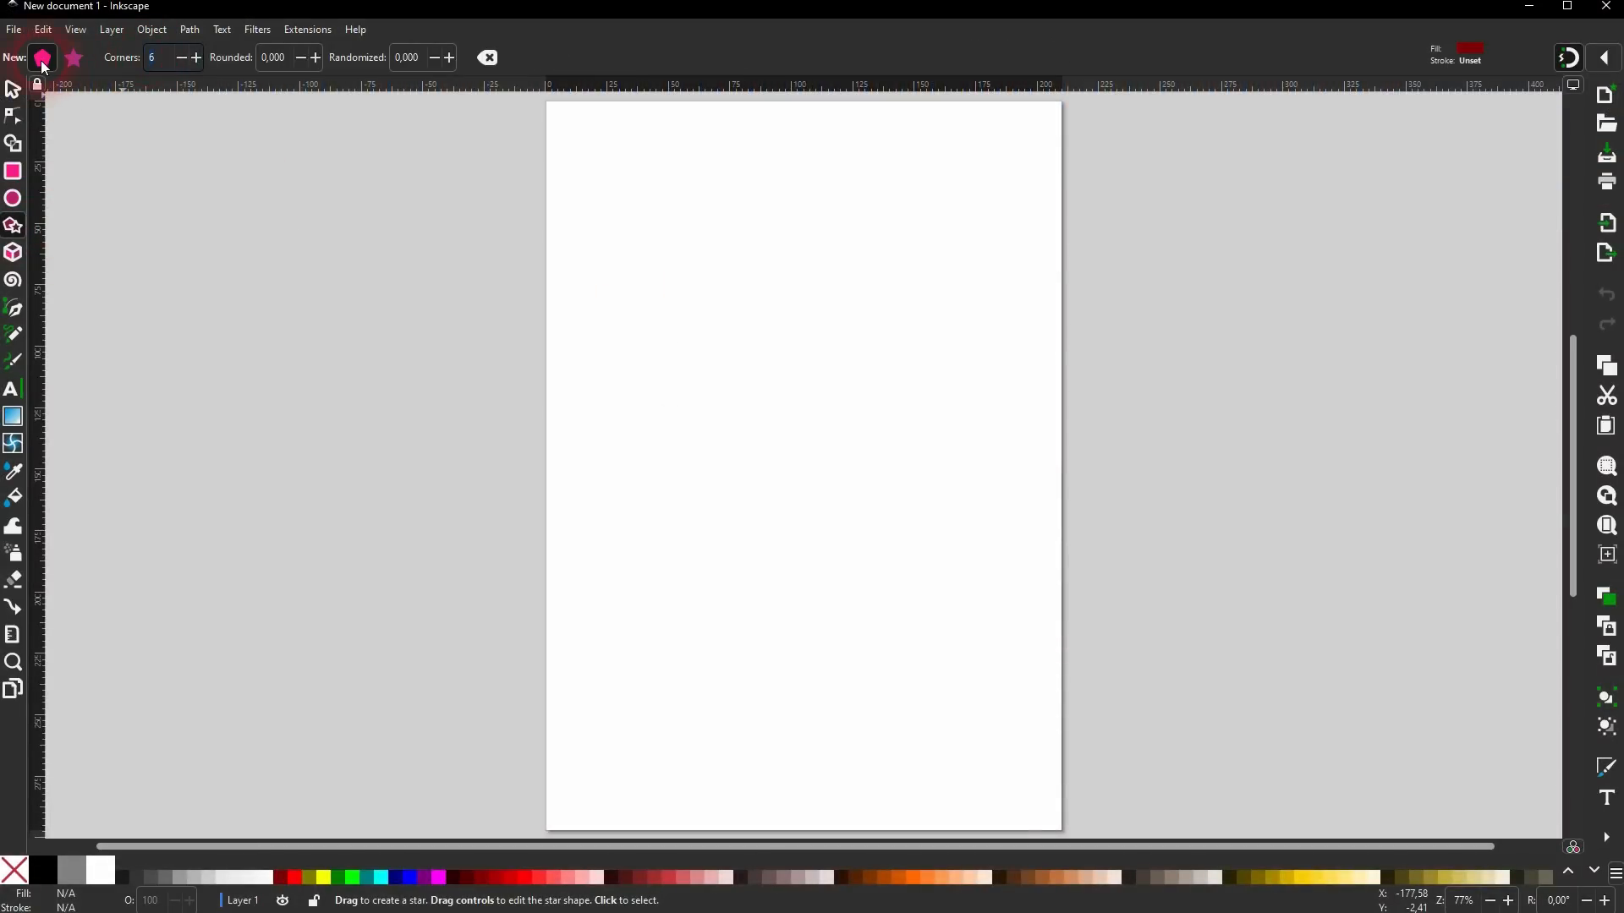
drag(754, 375, 748, 573)
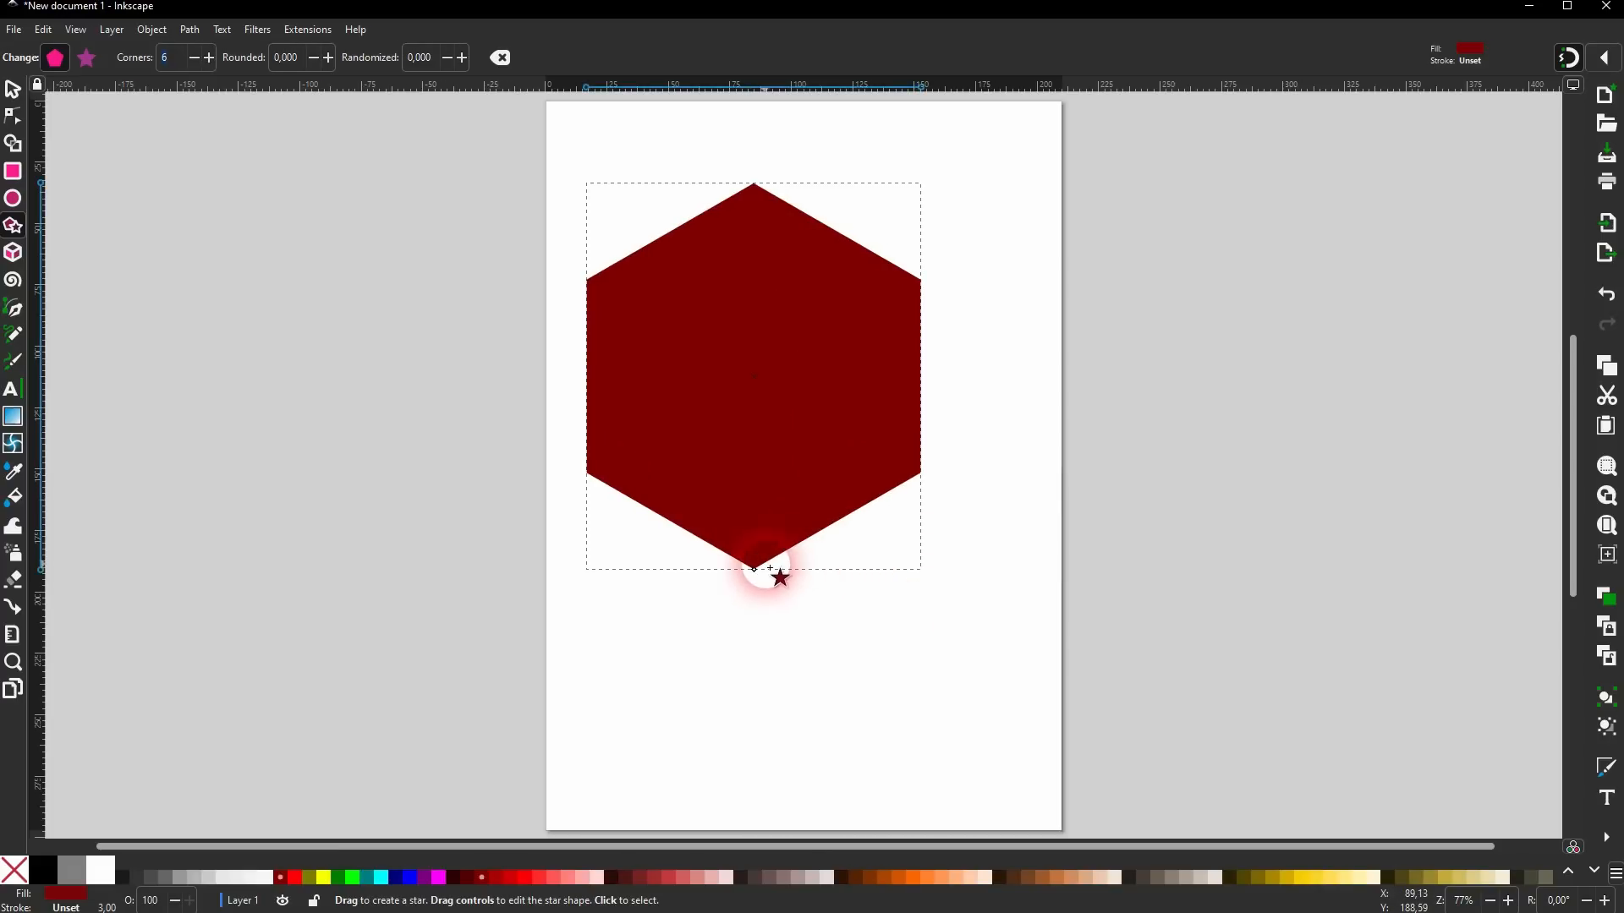
drag(756, 571, 643, 607)
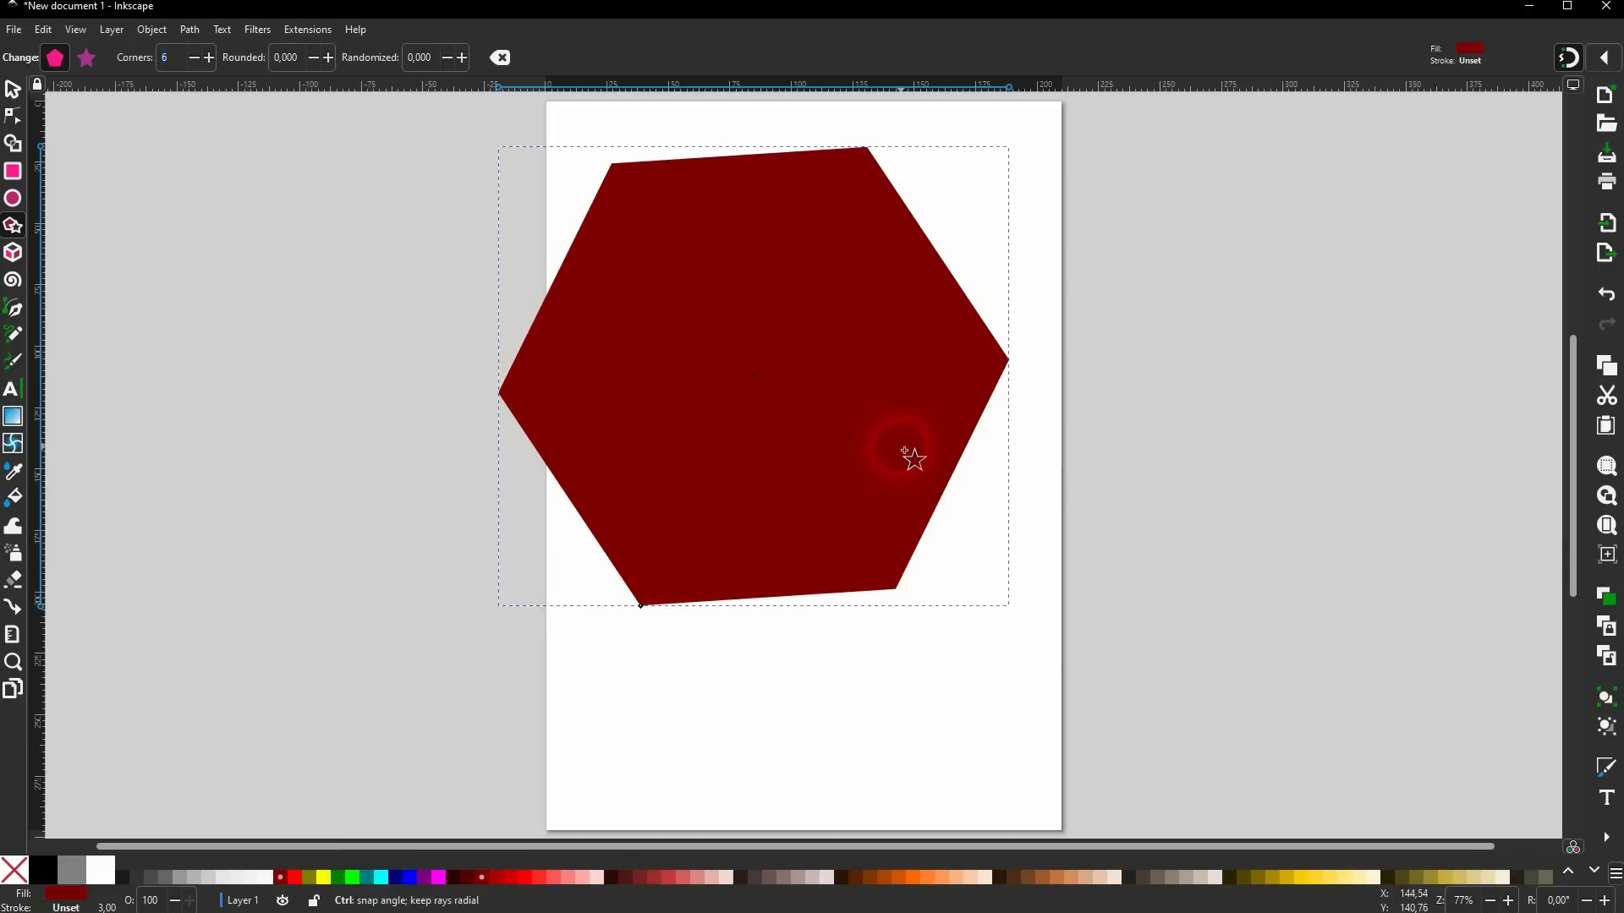
Undo the hexagon's enlargement and rotation, and move the hexagon slightly closer to the centre of the page.
key(ctrl+z)
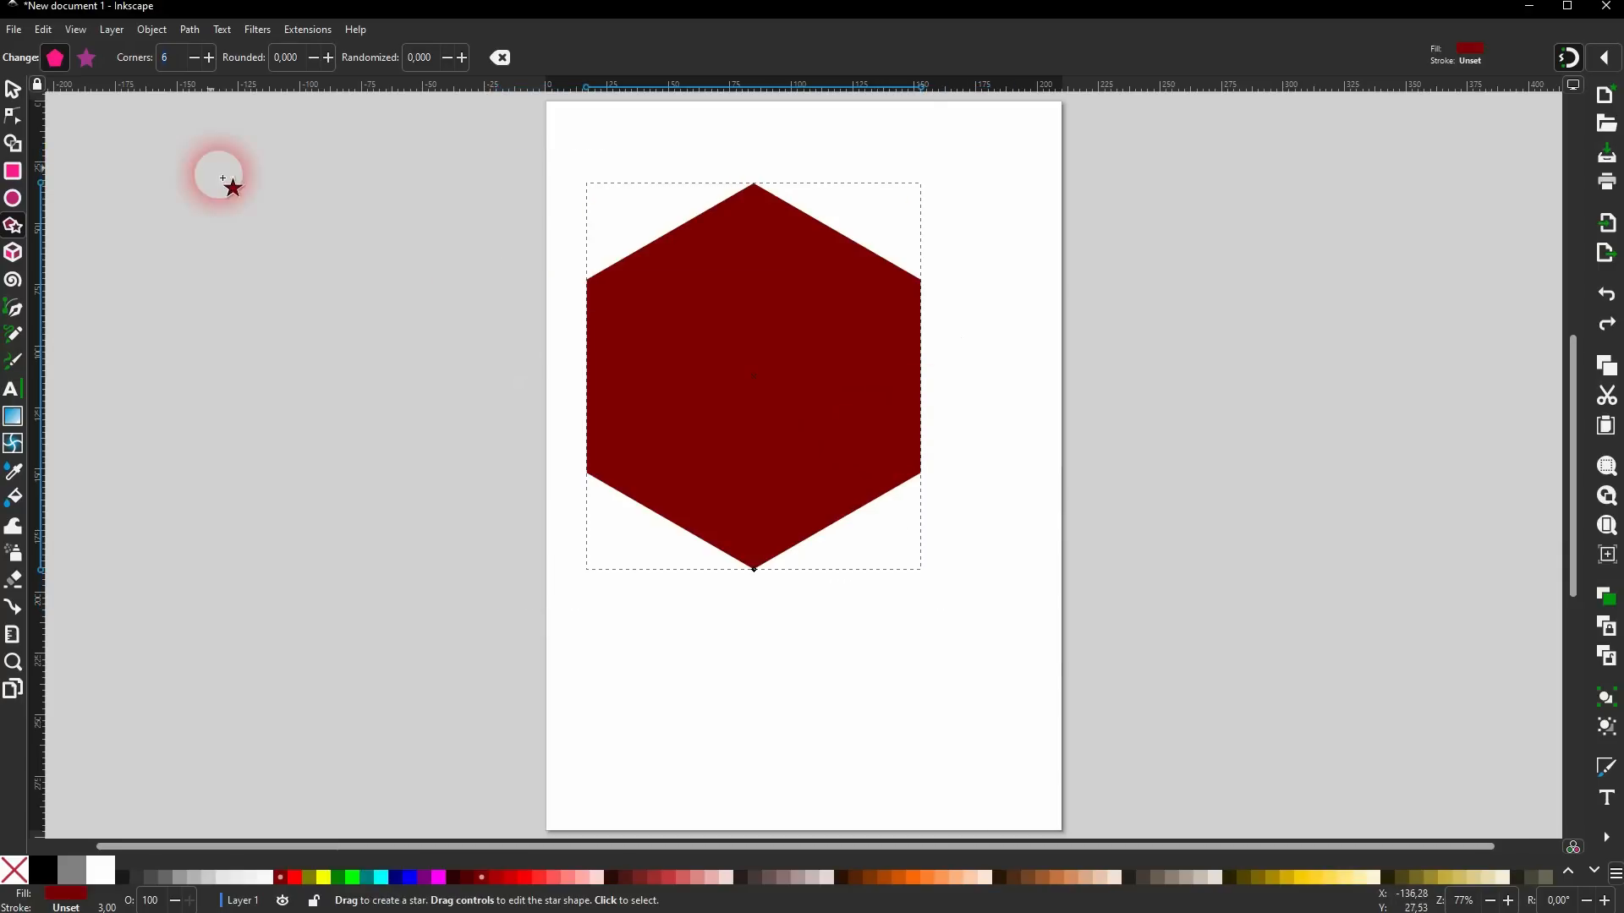
click(13, 89)
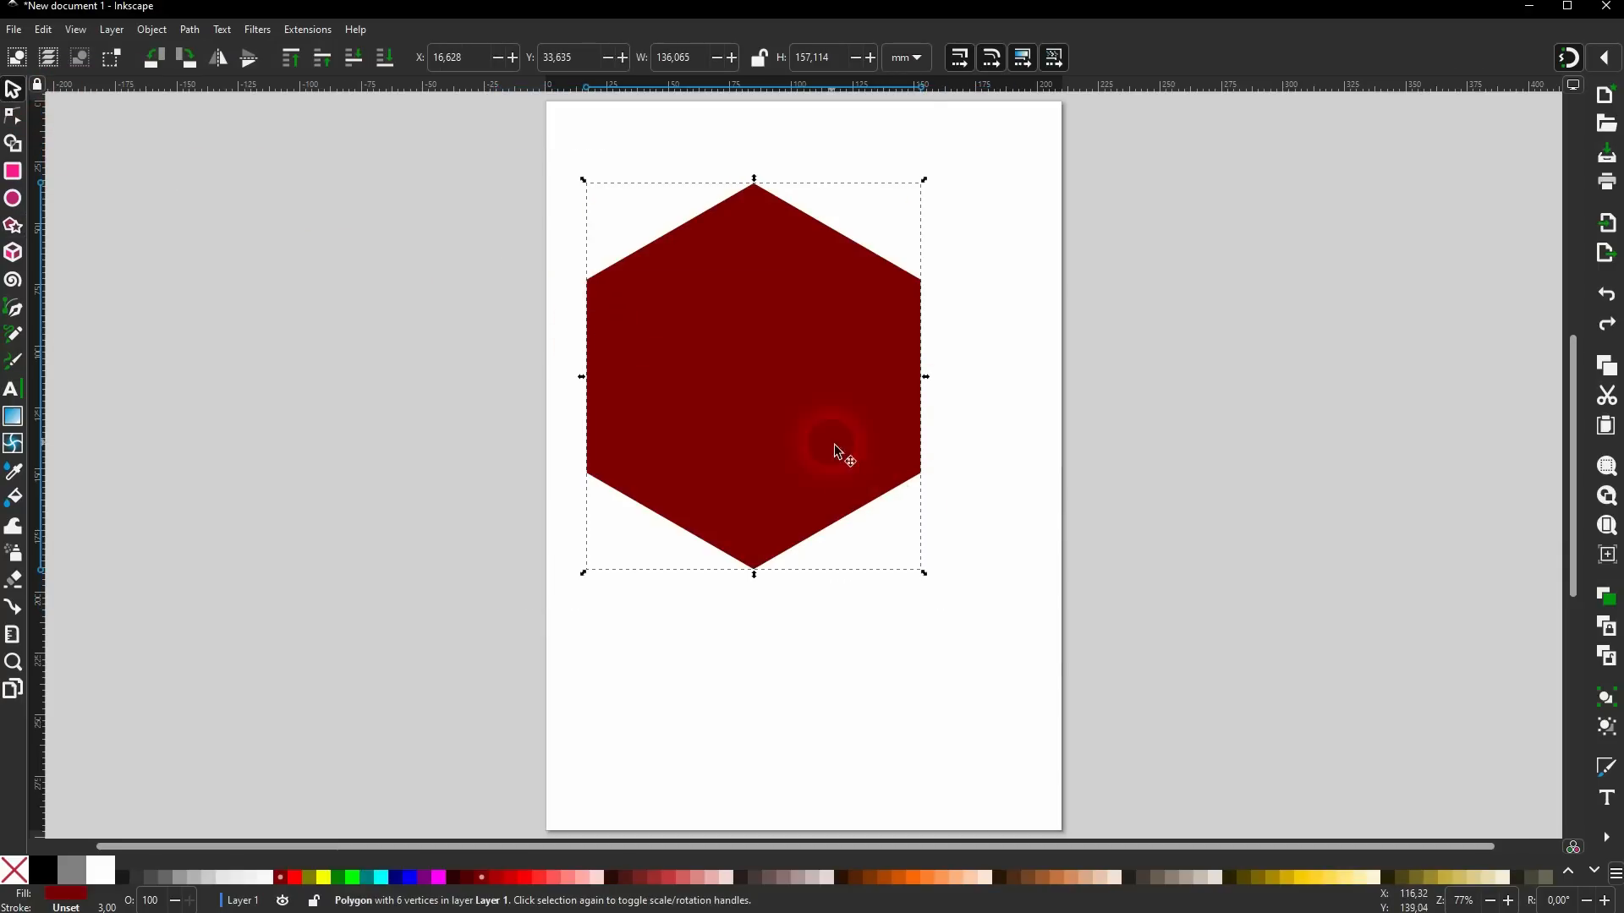
drag(837, 453, 875, 478)
click(13, 226)
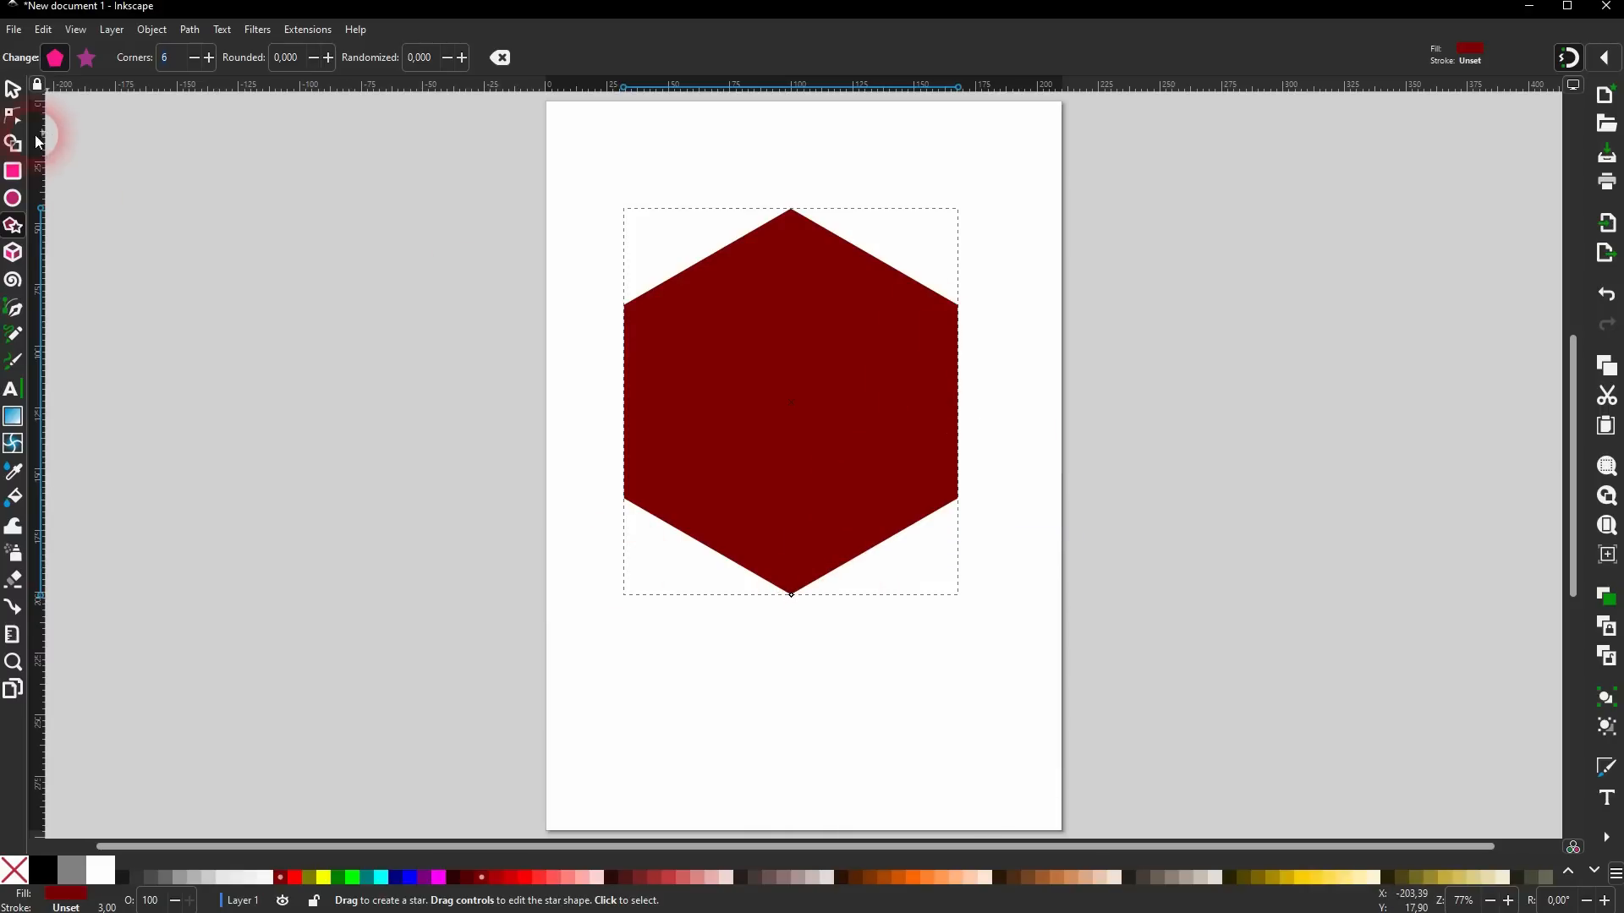
Add the Corners path effect to the dark red hexagon and round its top, upper-right and lower-left corners by different amounts.
click(12, 116)
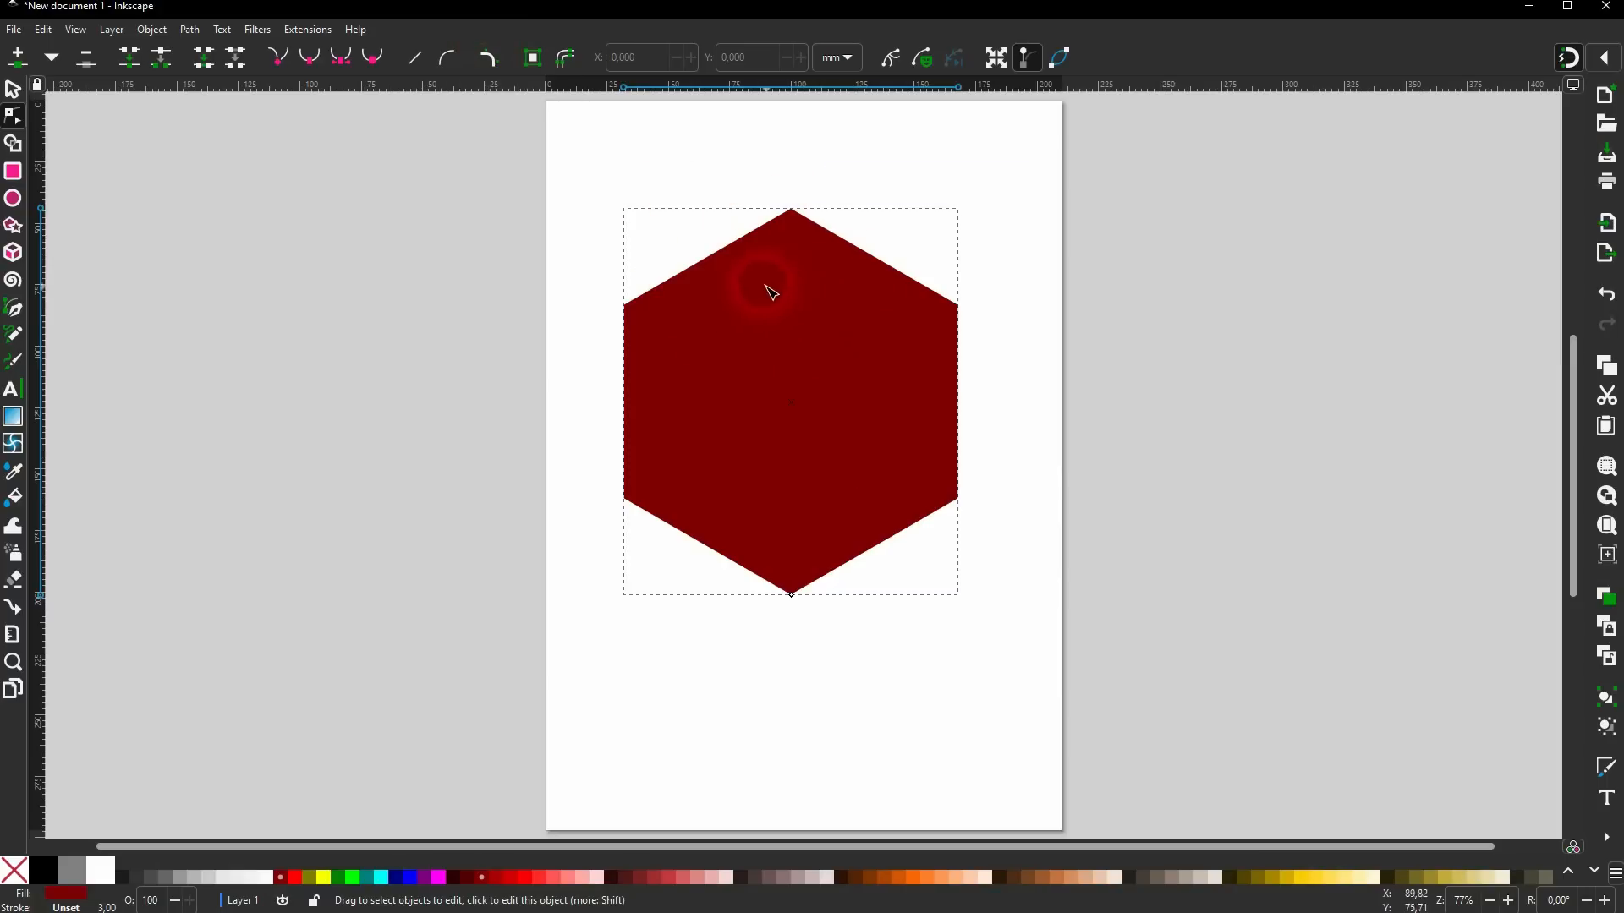
click(502, 61)
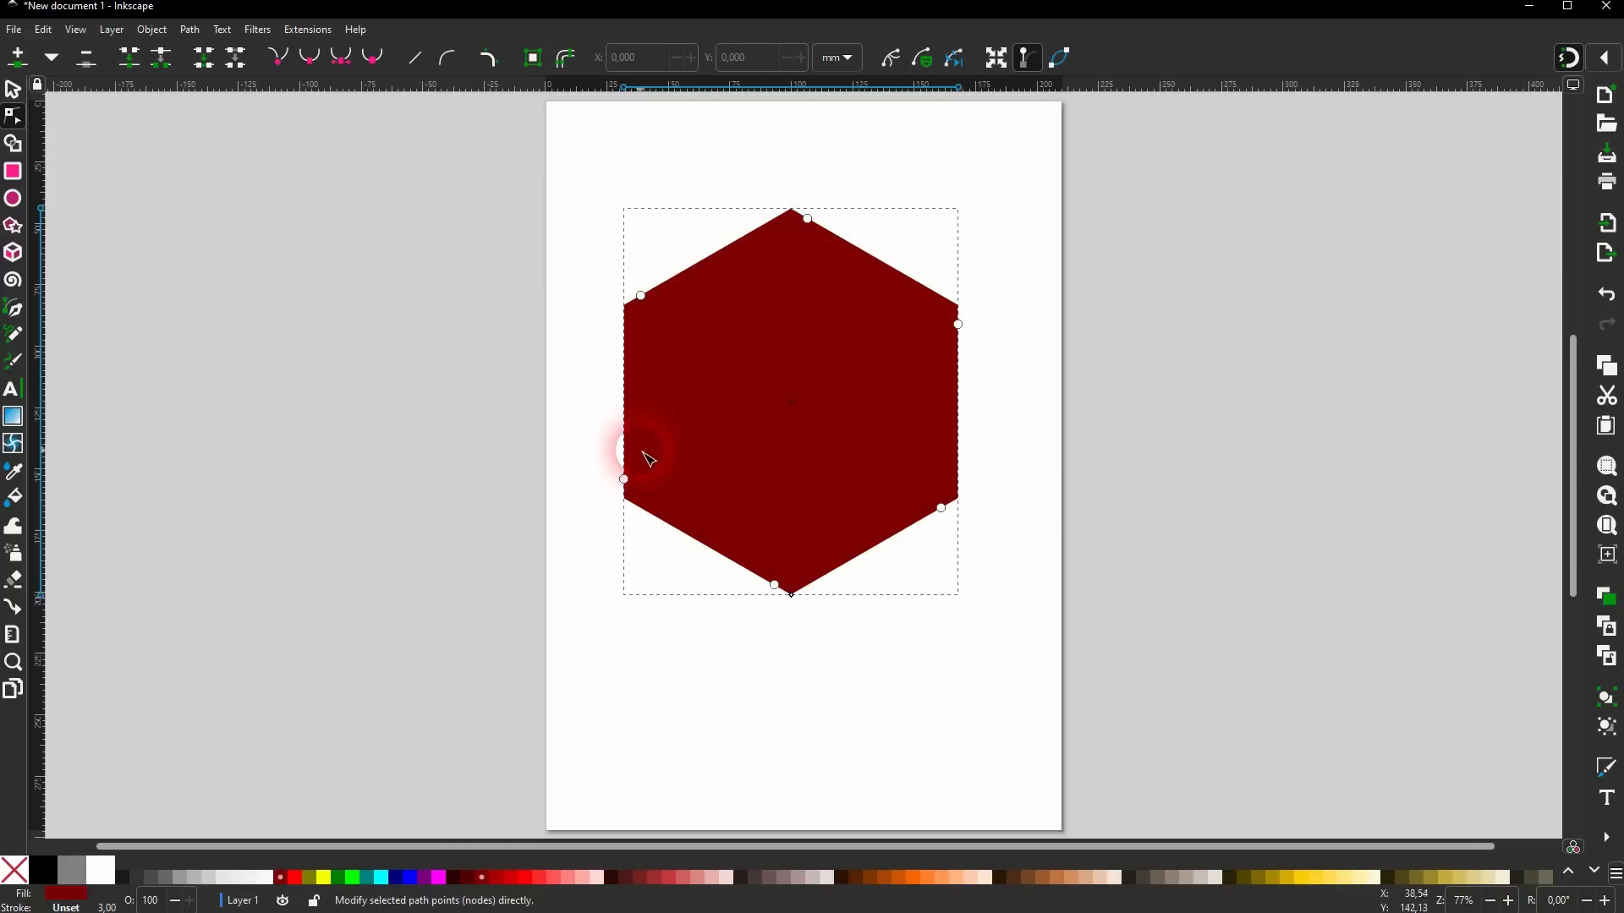
drag(623, 480, 803, 355)
drag(959, 327, 940, 366)
drag(806, 222, 805, 283)
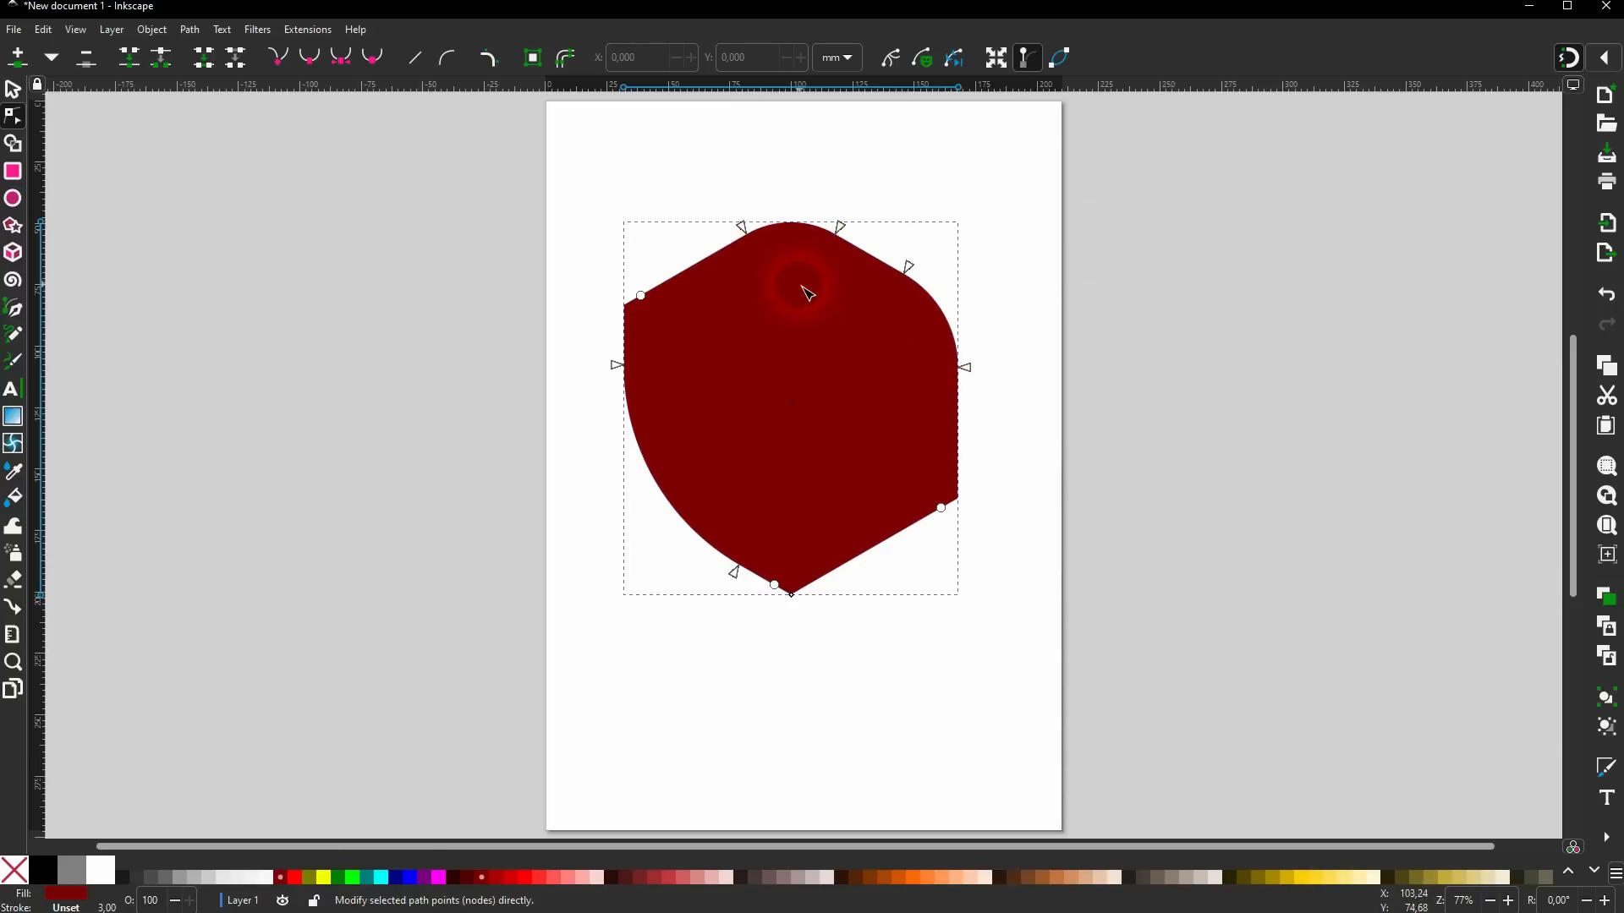
mouse_move(709, 254)
mouse_down()
mouse_move(639, 279)
mouse_move(718, 243)
mouse_up()
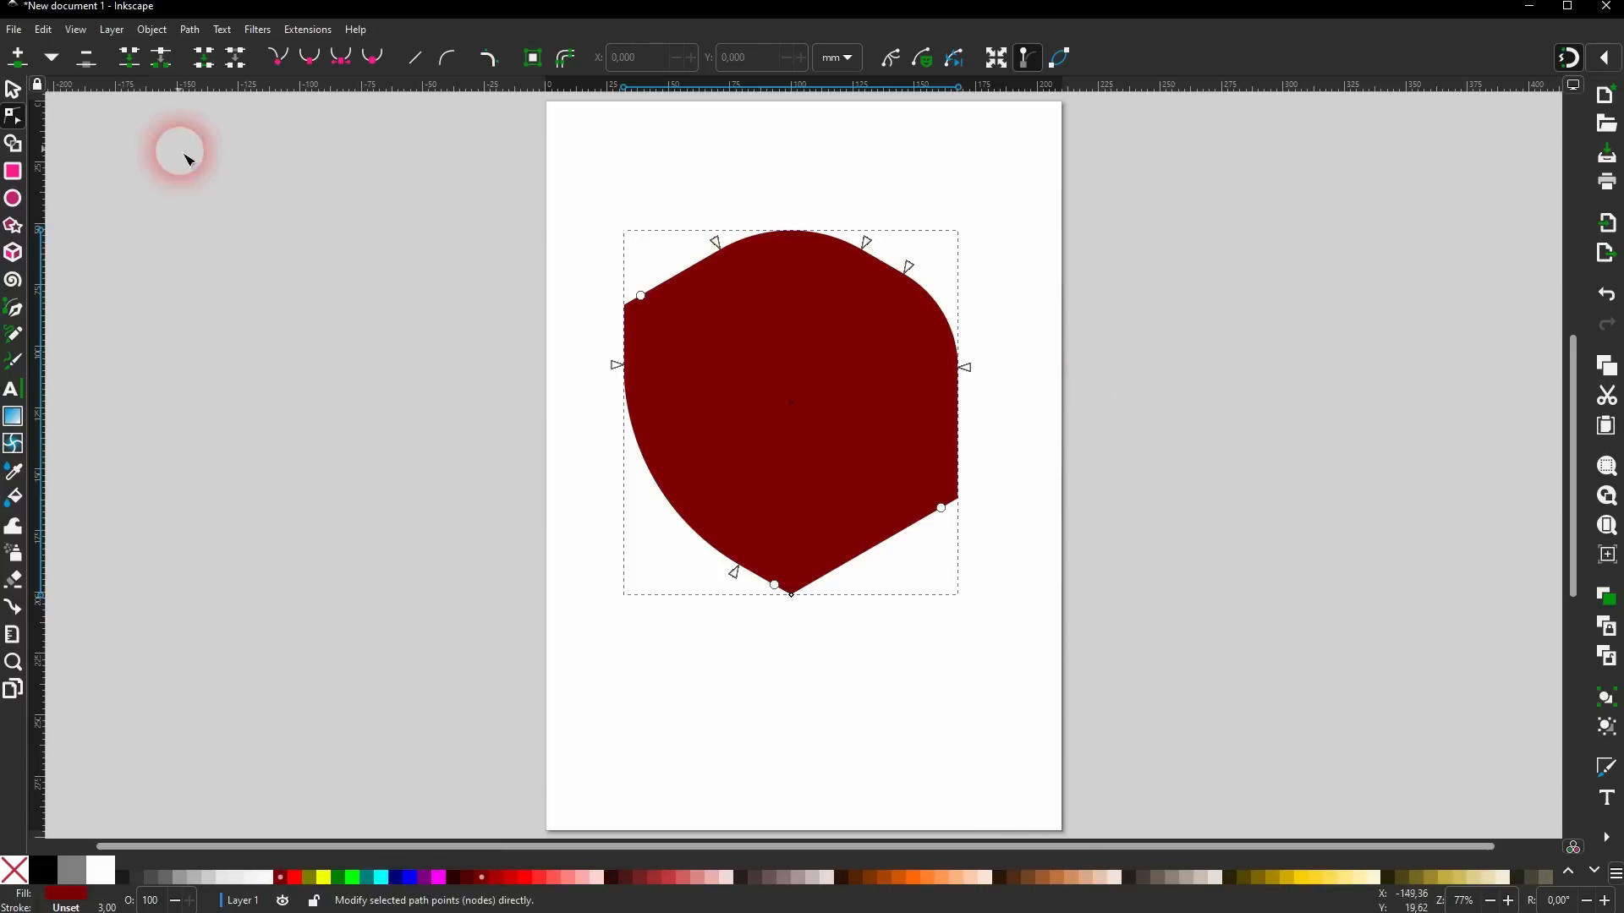
Delete the dark red hexagon with the rounded corners from the page.
click(14, 92)
click(240, 319)
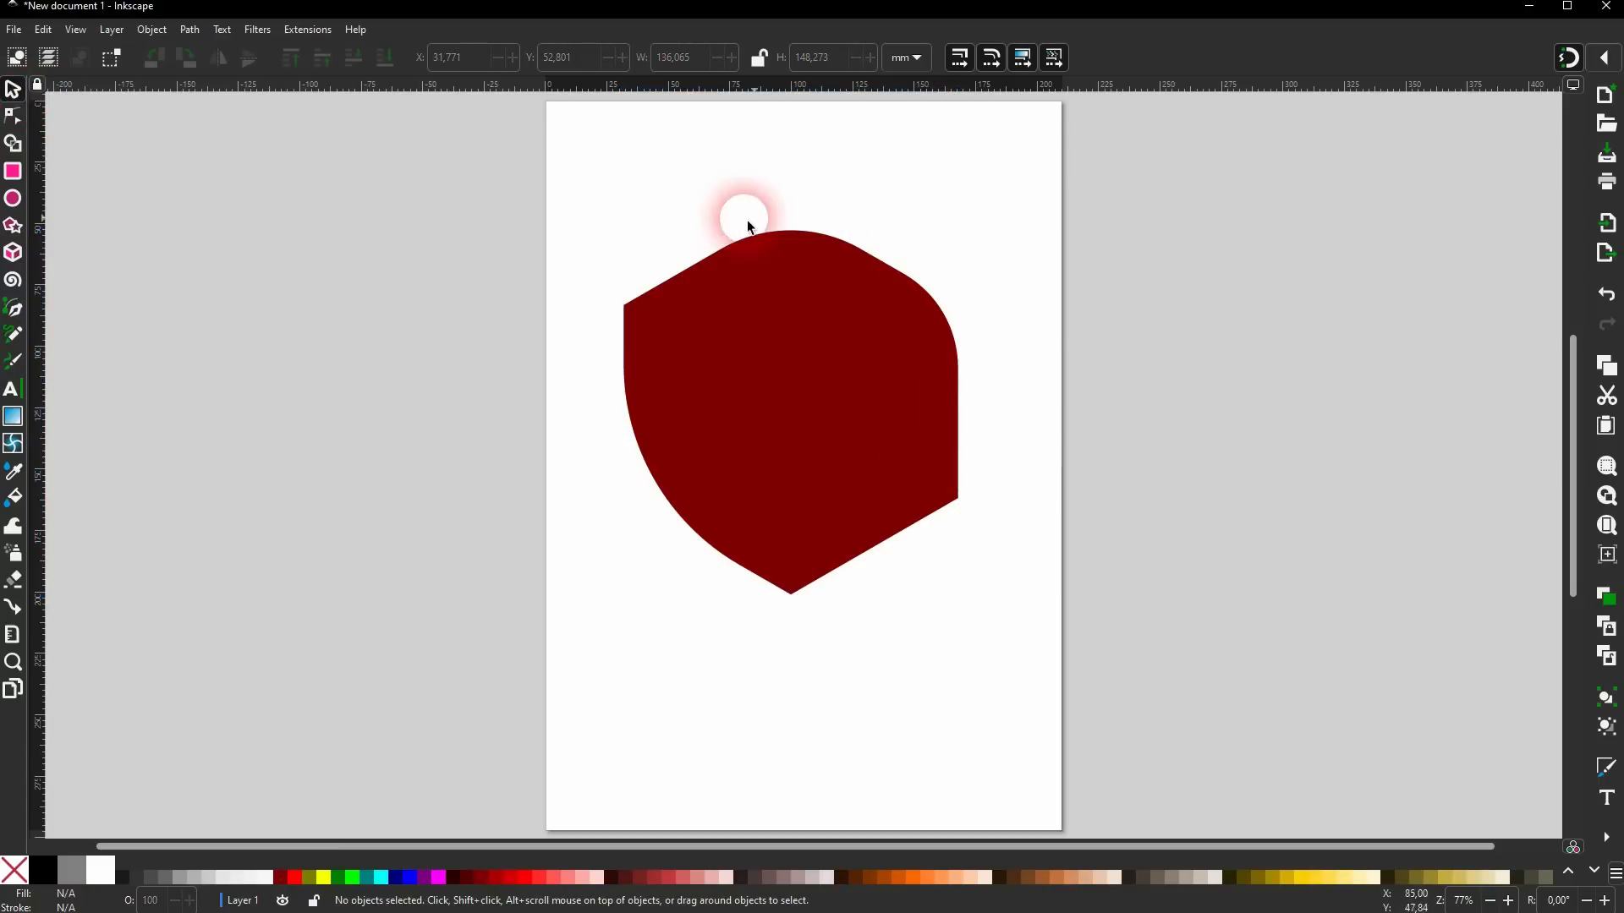
click(805, 427)
key(Delete)
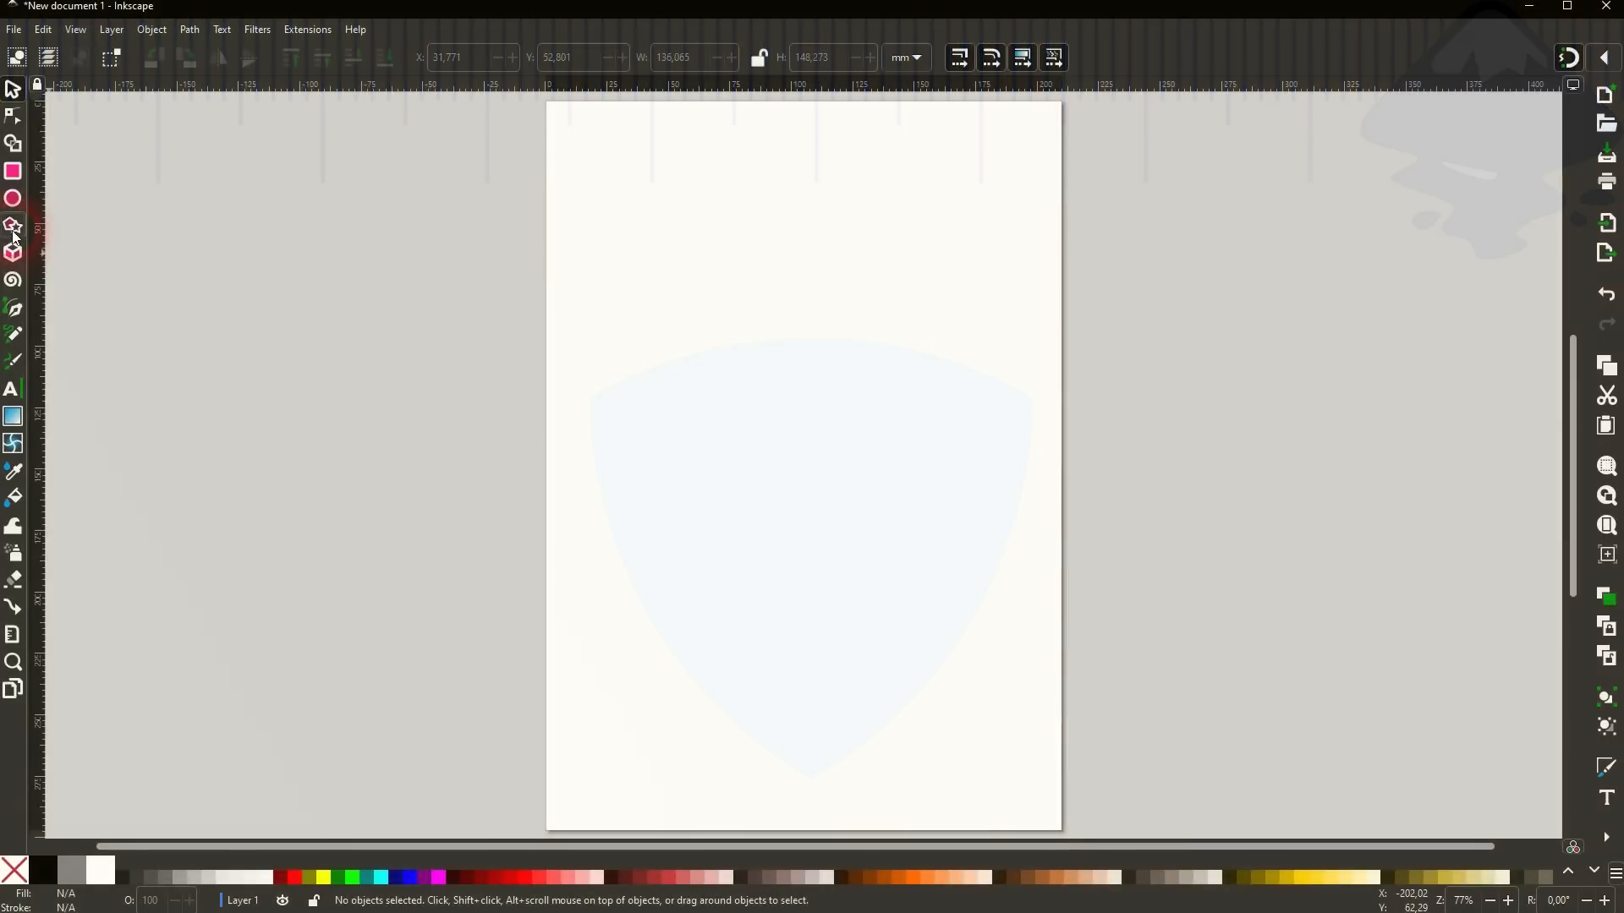
Draw an upright 6-cornered polygon about 123 mm wide and 142 mm high on the page and fill it with Teal (#008080).
click(12, 225)
drag(813, 401, 812, 580)
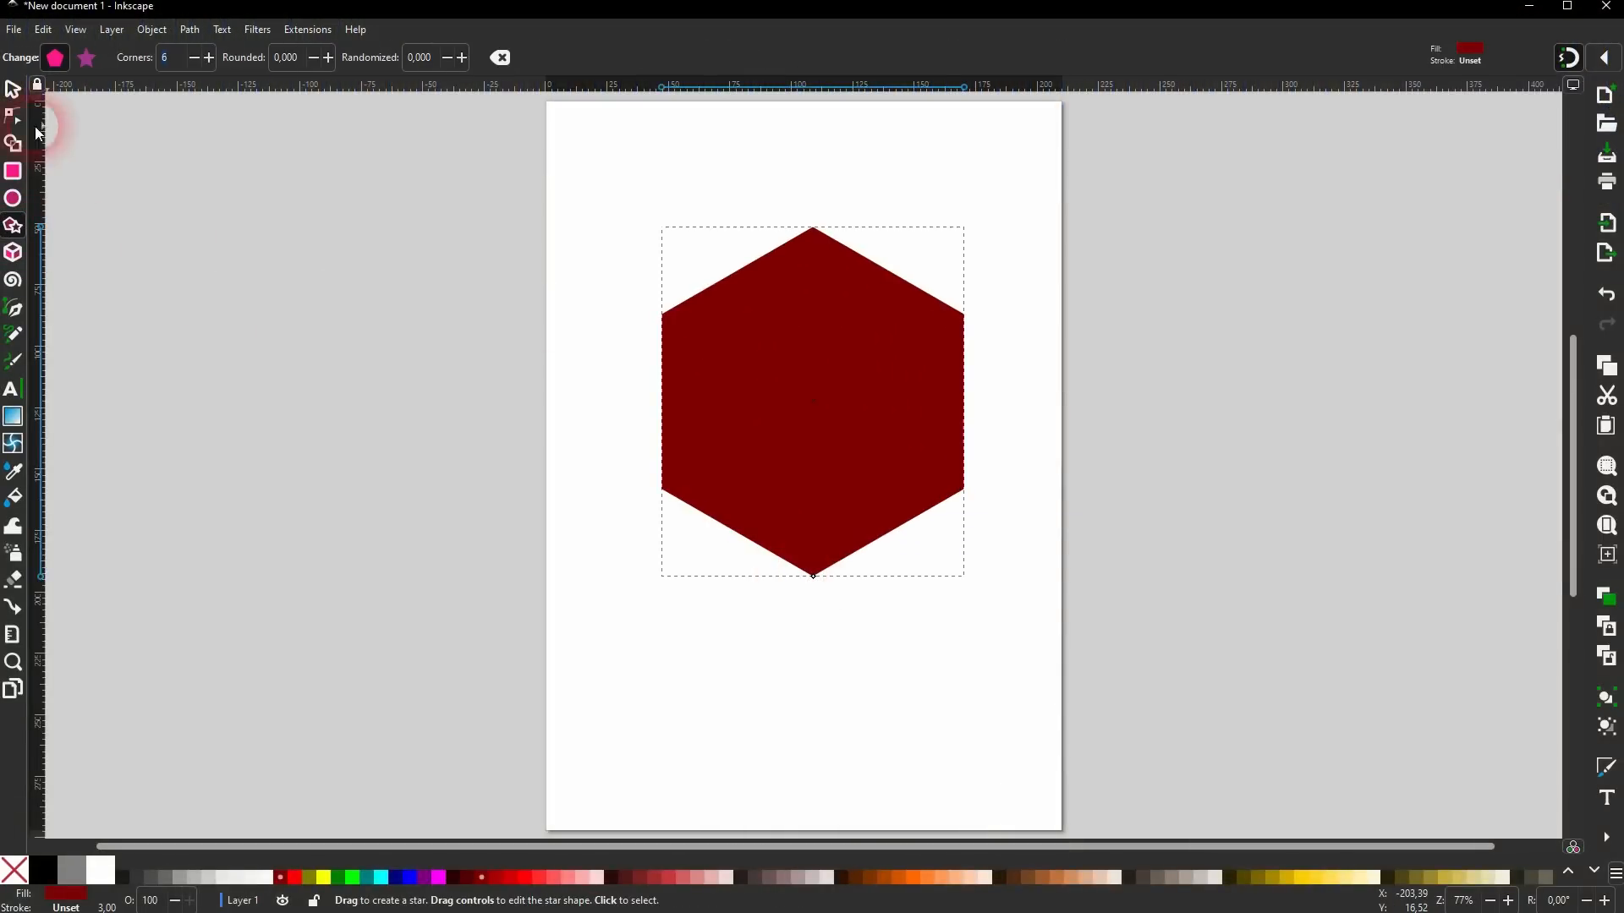
click(13, 90)
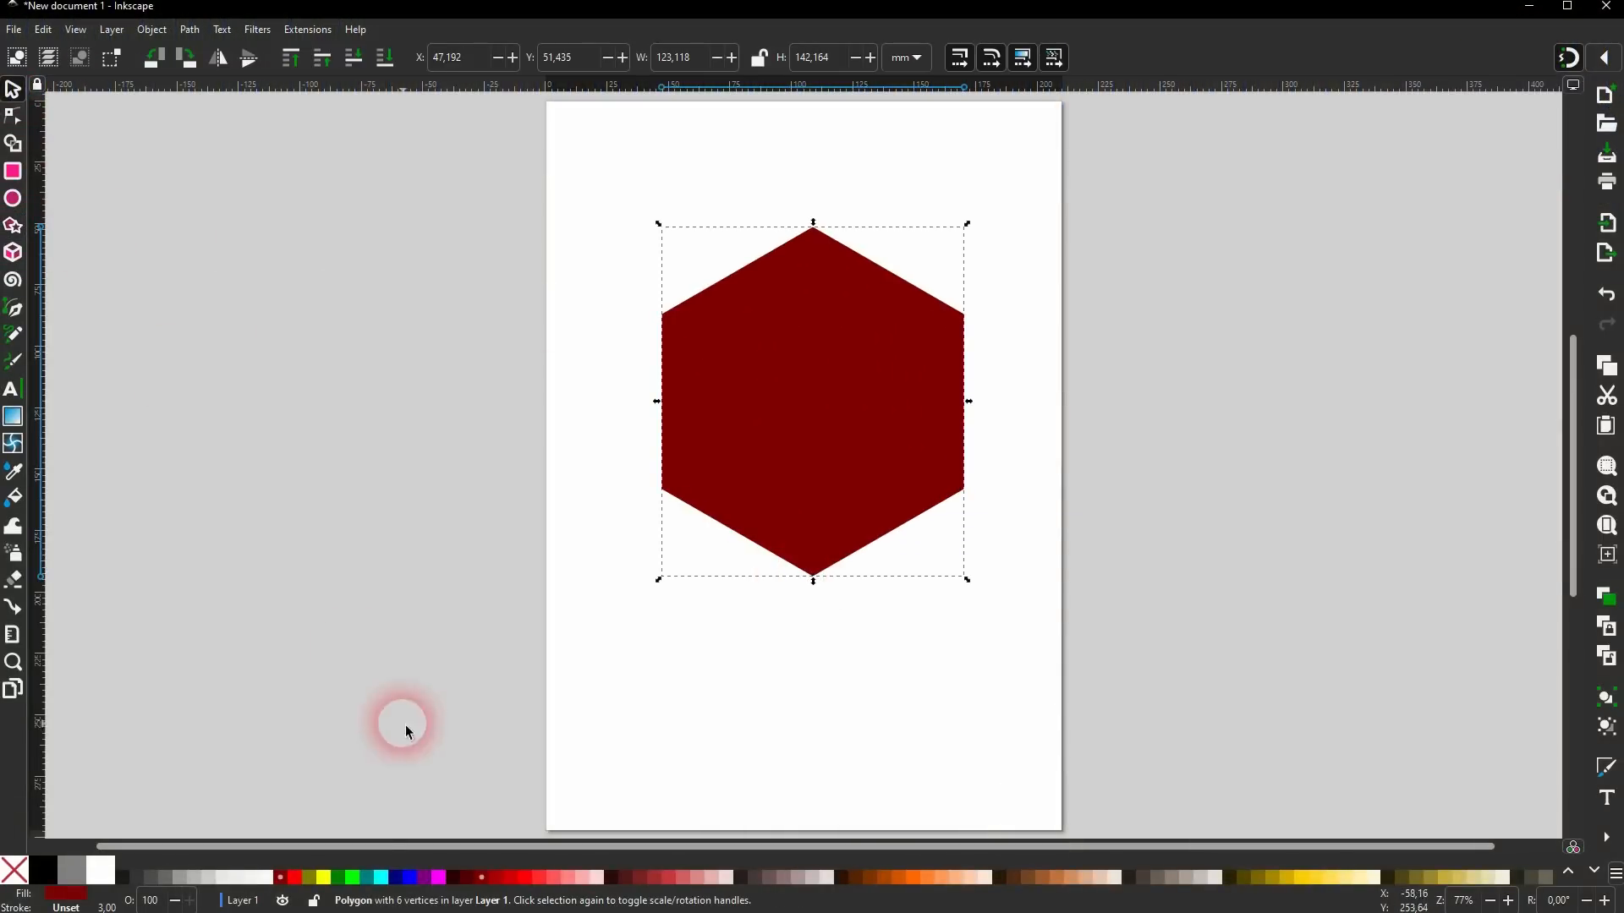
click(381, 878)
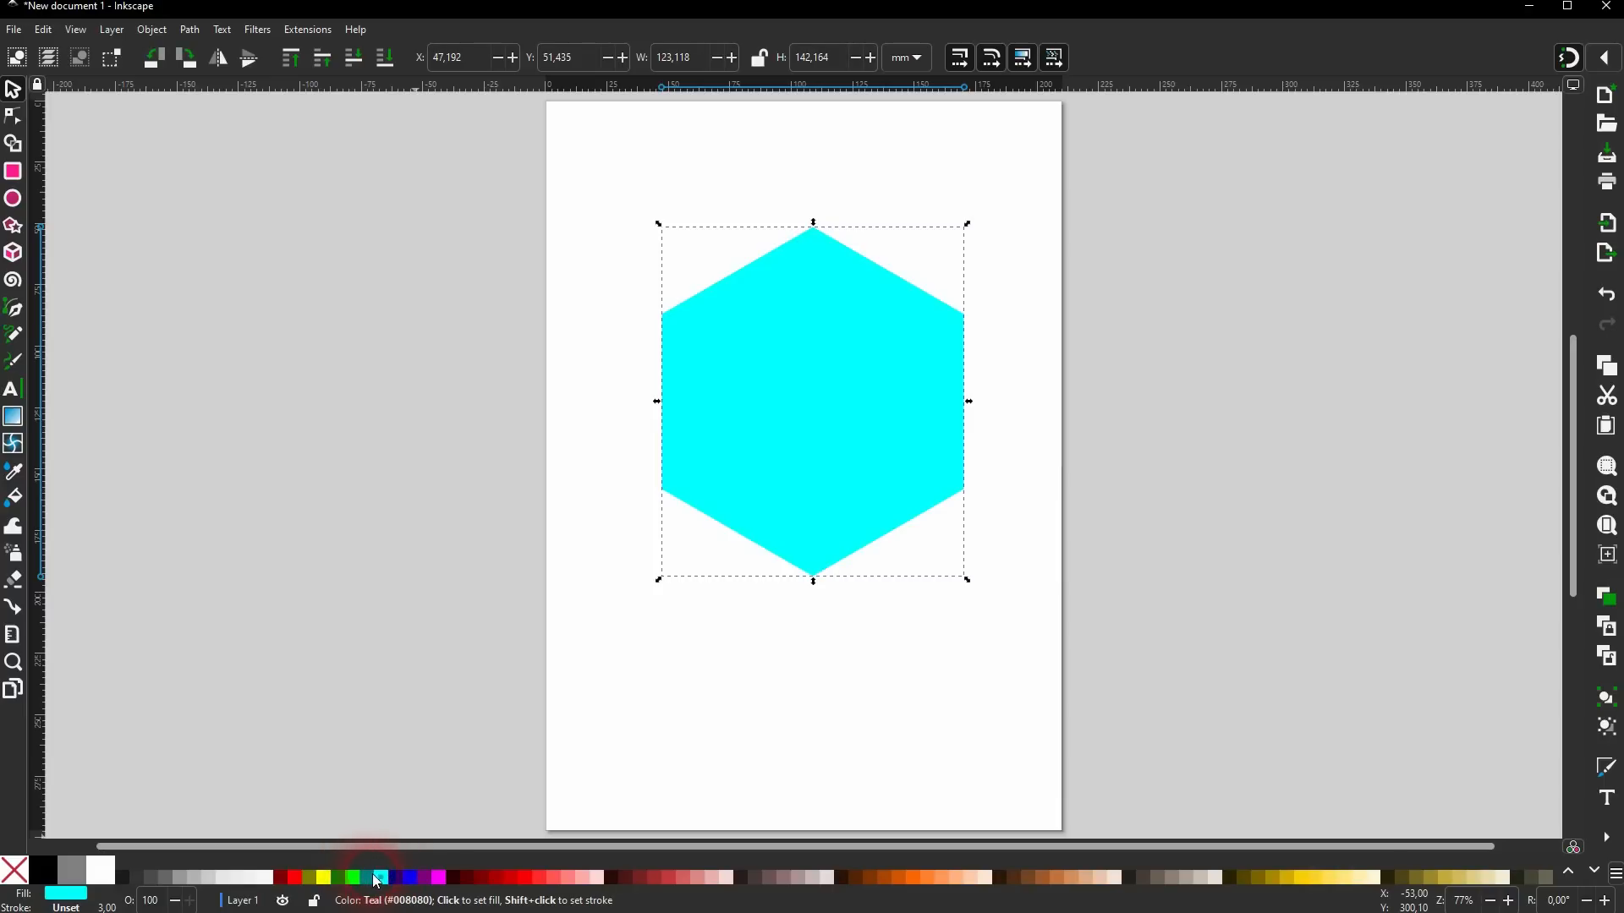
click(377, 880)
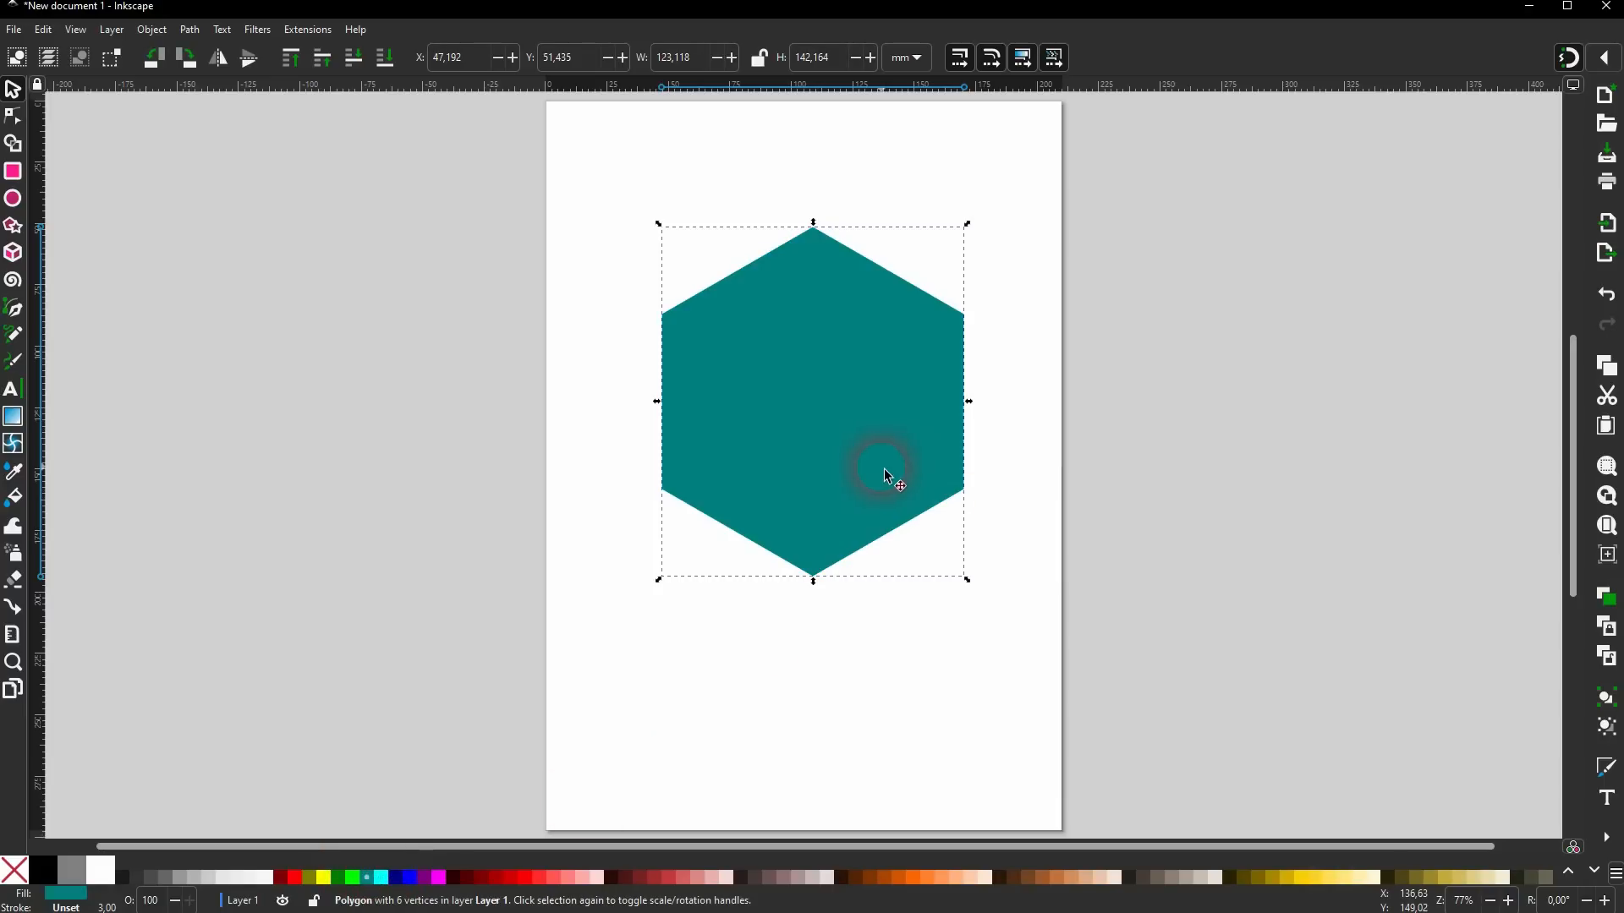
Add the Corners path effect to the teal hexagon and fully round its top, lower-left and lower-right corners to form a shield.
click(12, 115)
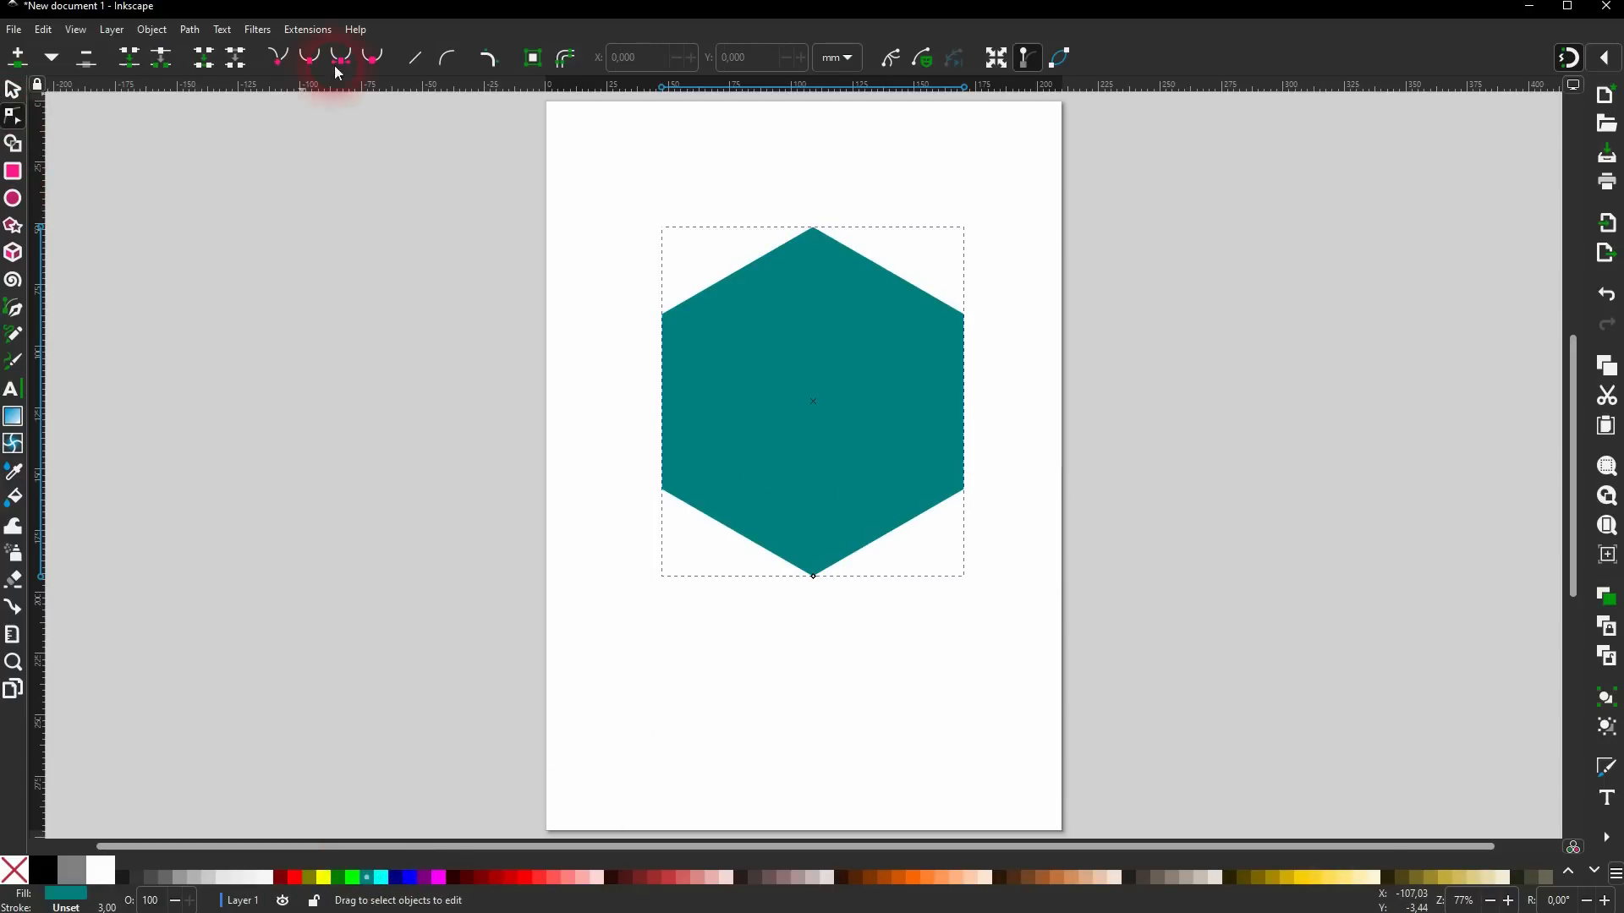
click(486, 75)
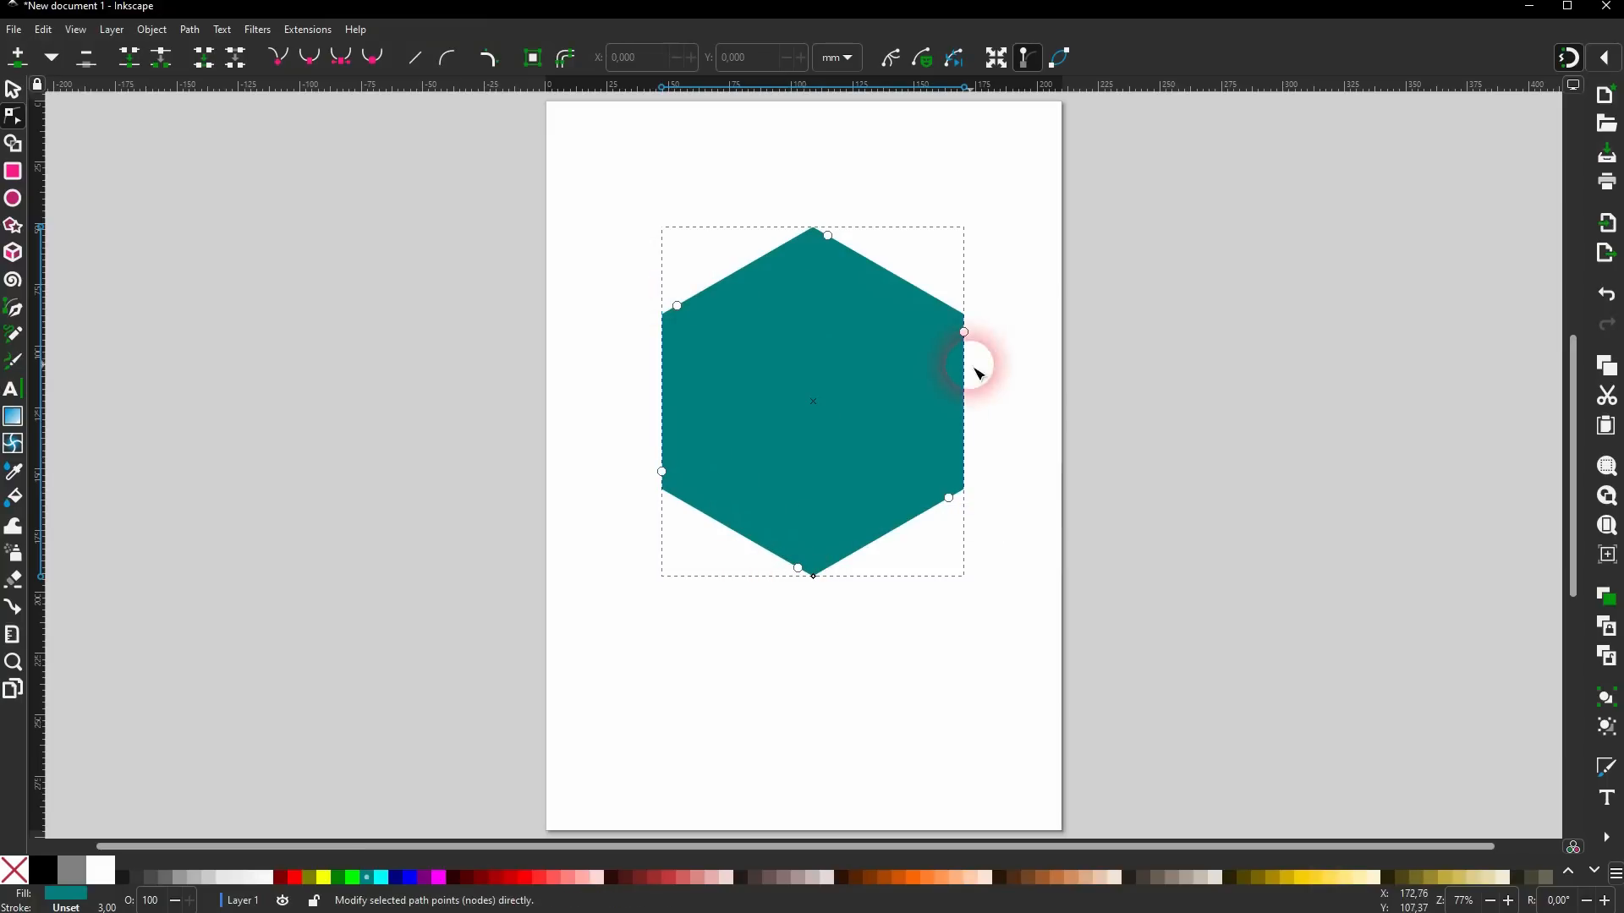
drag(827, 235, 900, 440)
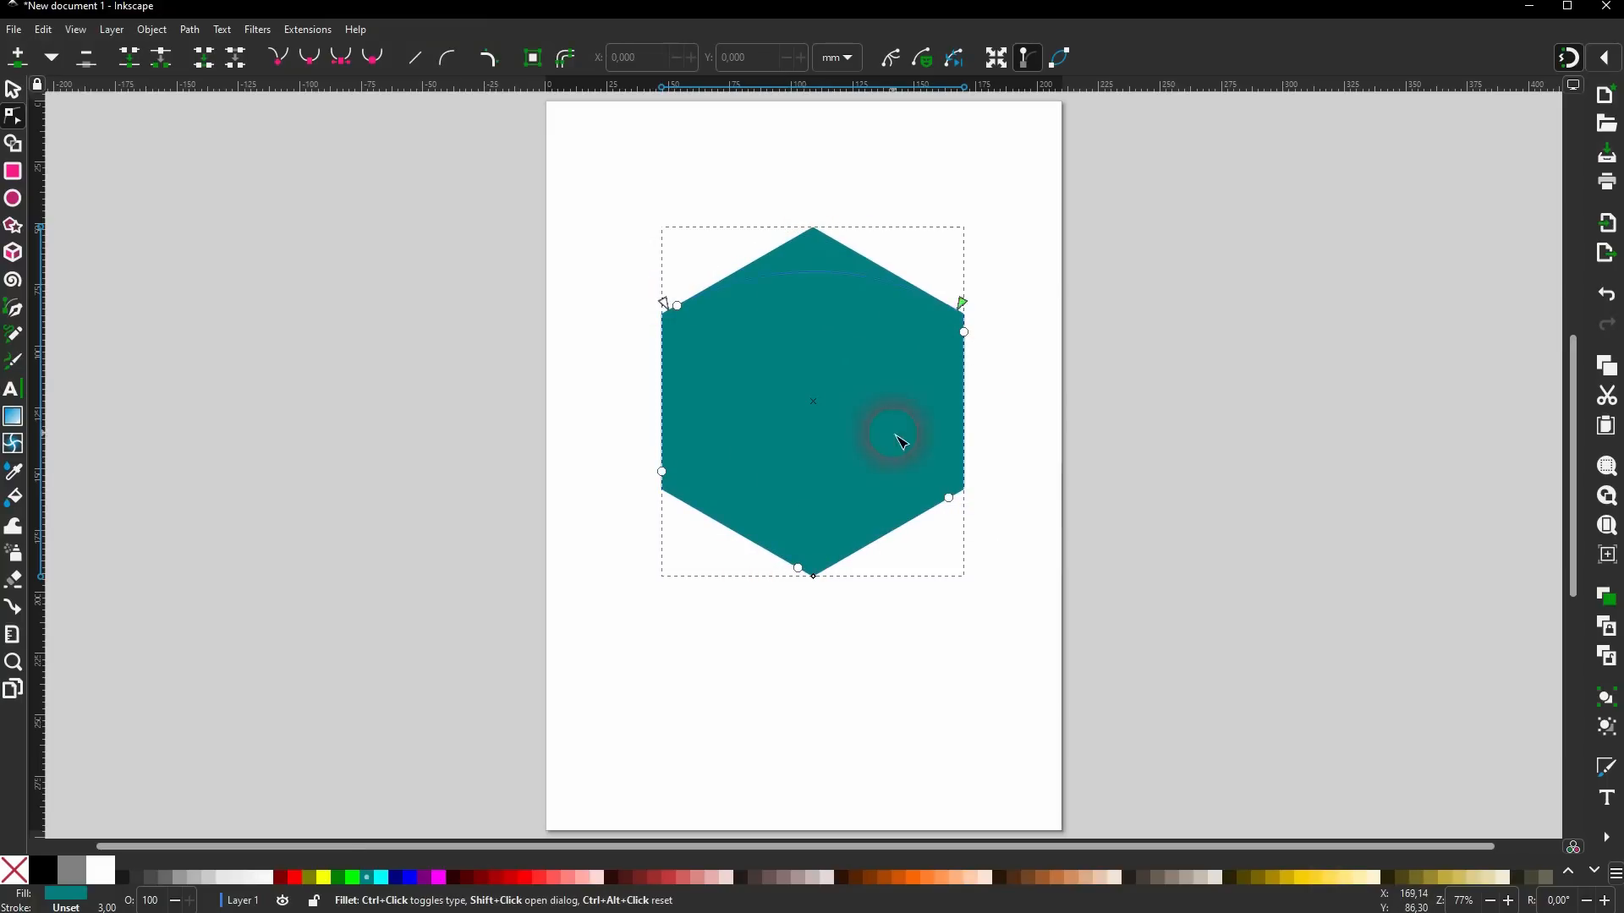
drag(924, 508, 922, 505)
drag(663, 474, 688, 276)
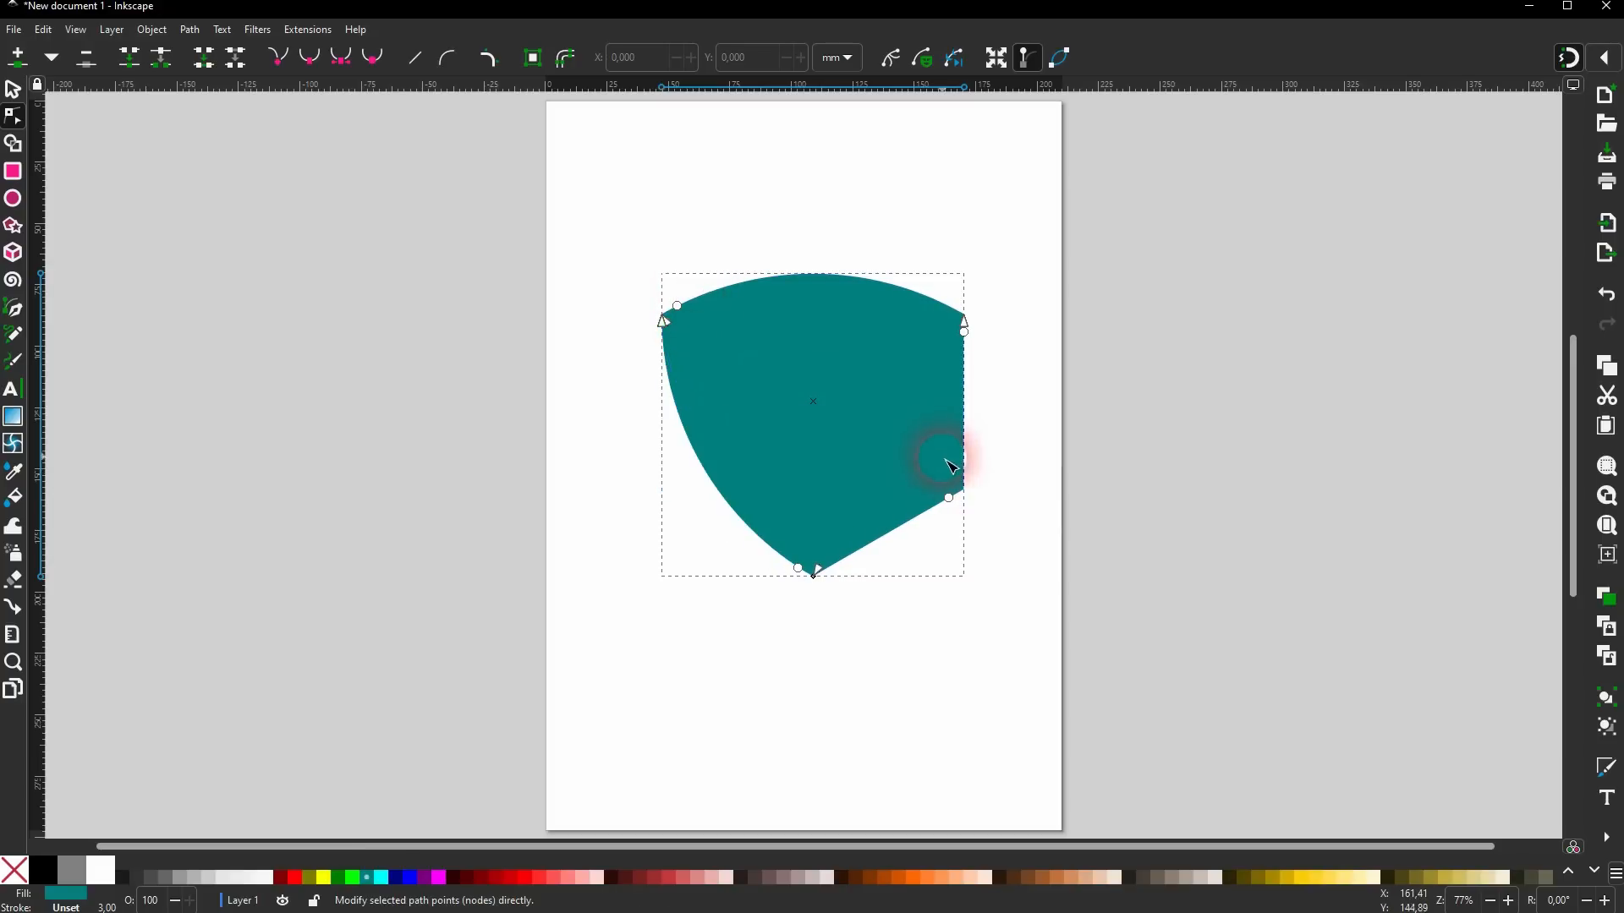
drag(958, 508, 782, 633)
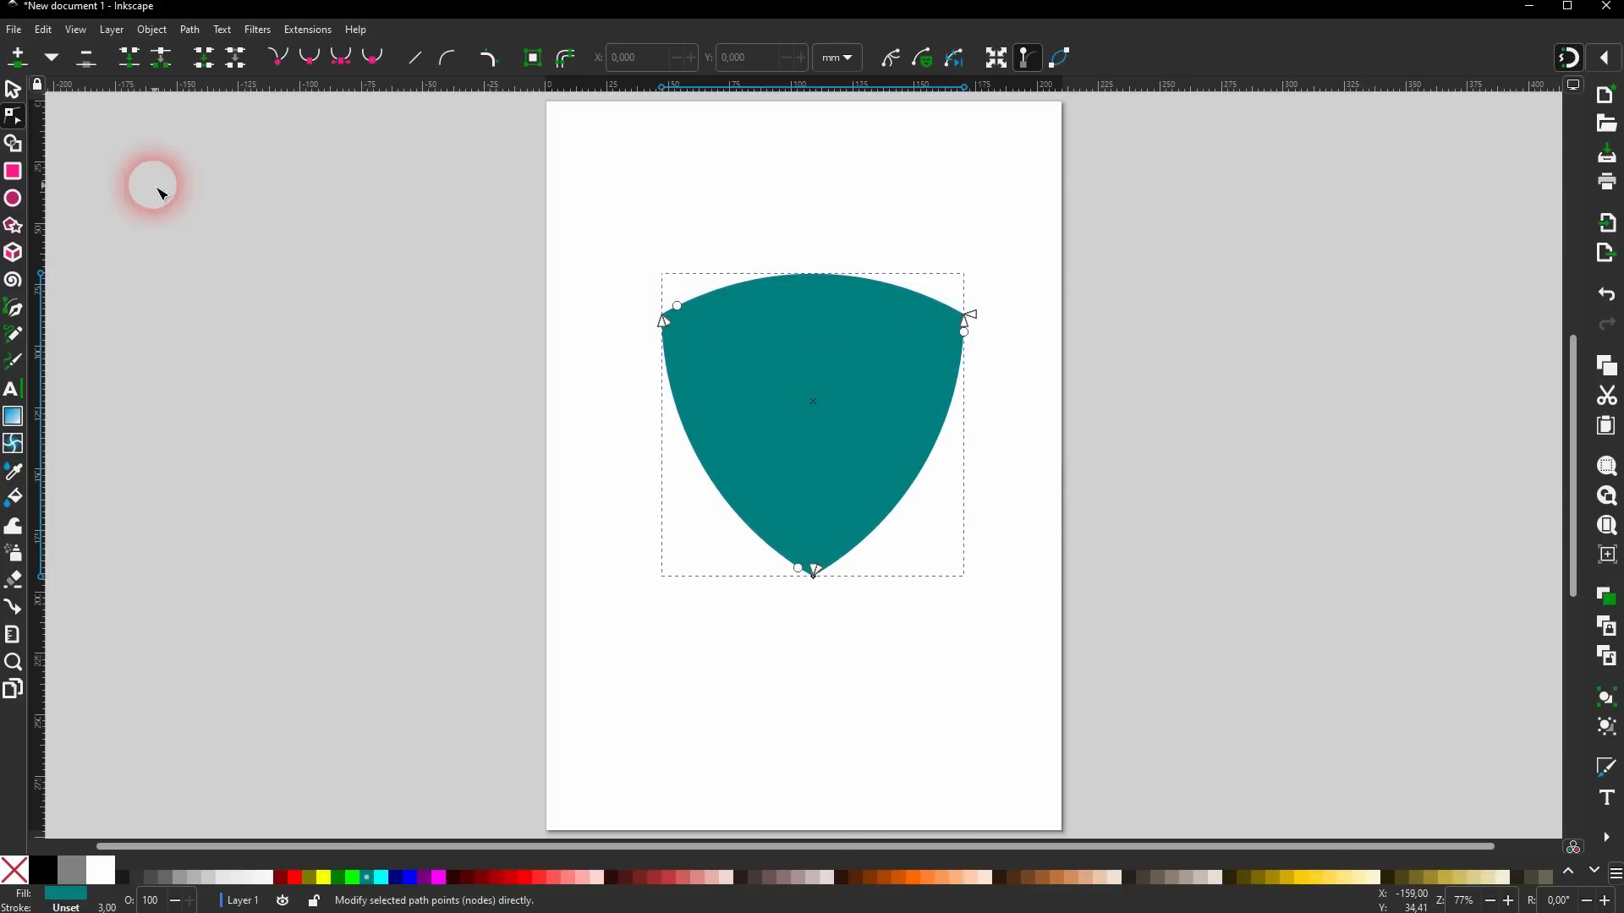
Move the teal shield slightly down and to the left on the page and deselect it.
click(21, 93)
drag(828, 434, 795, 456)
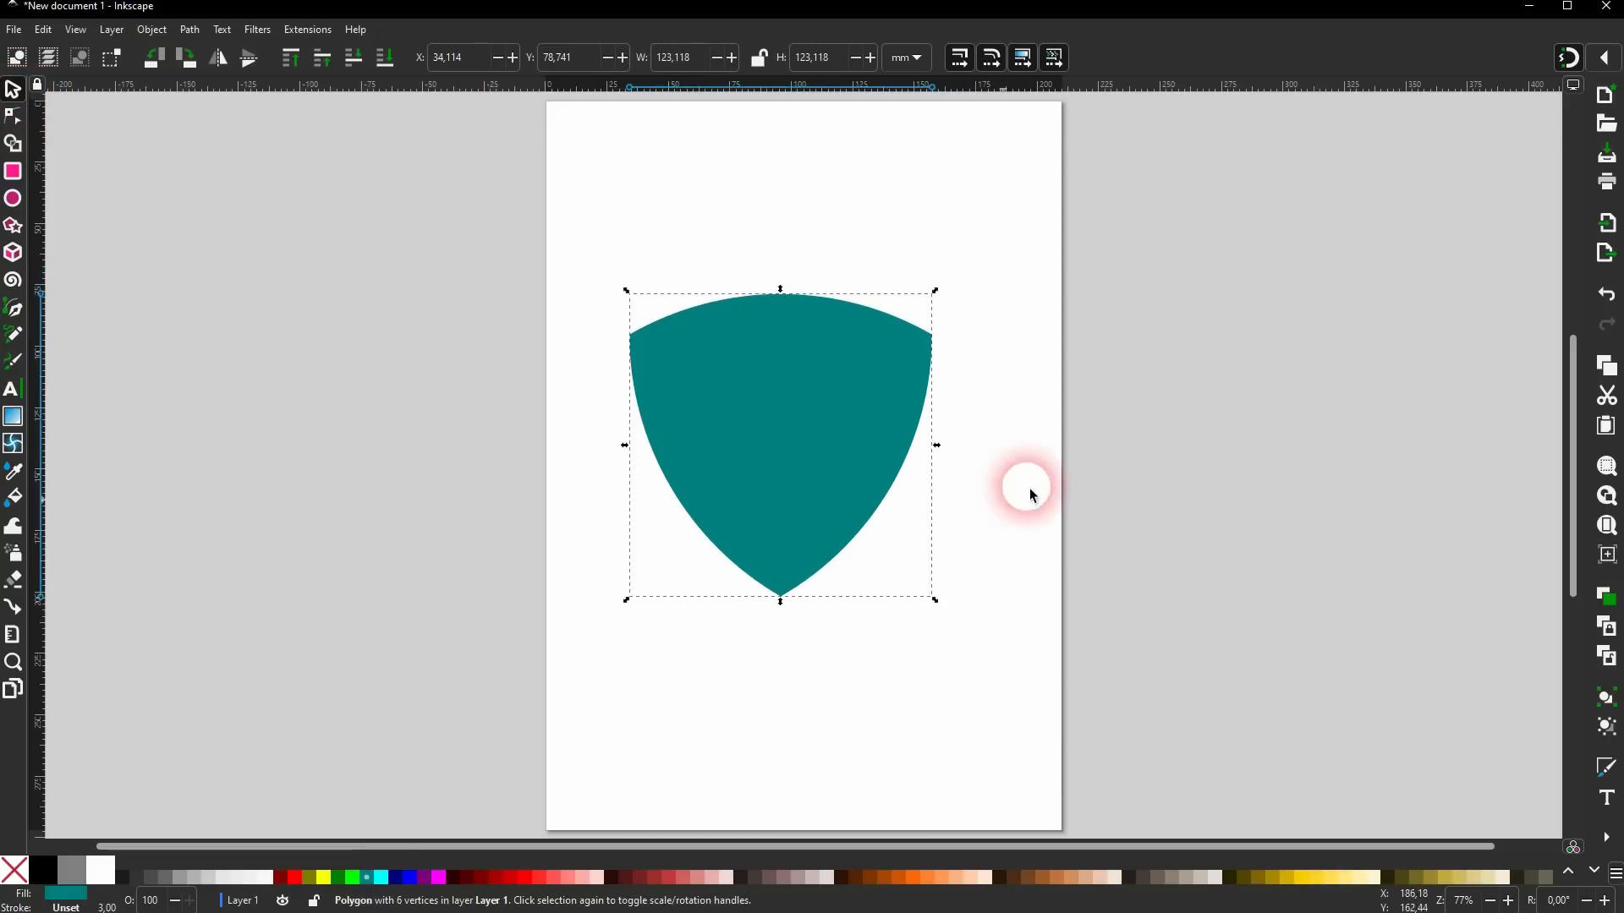
click(1062, 449)
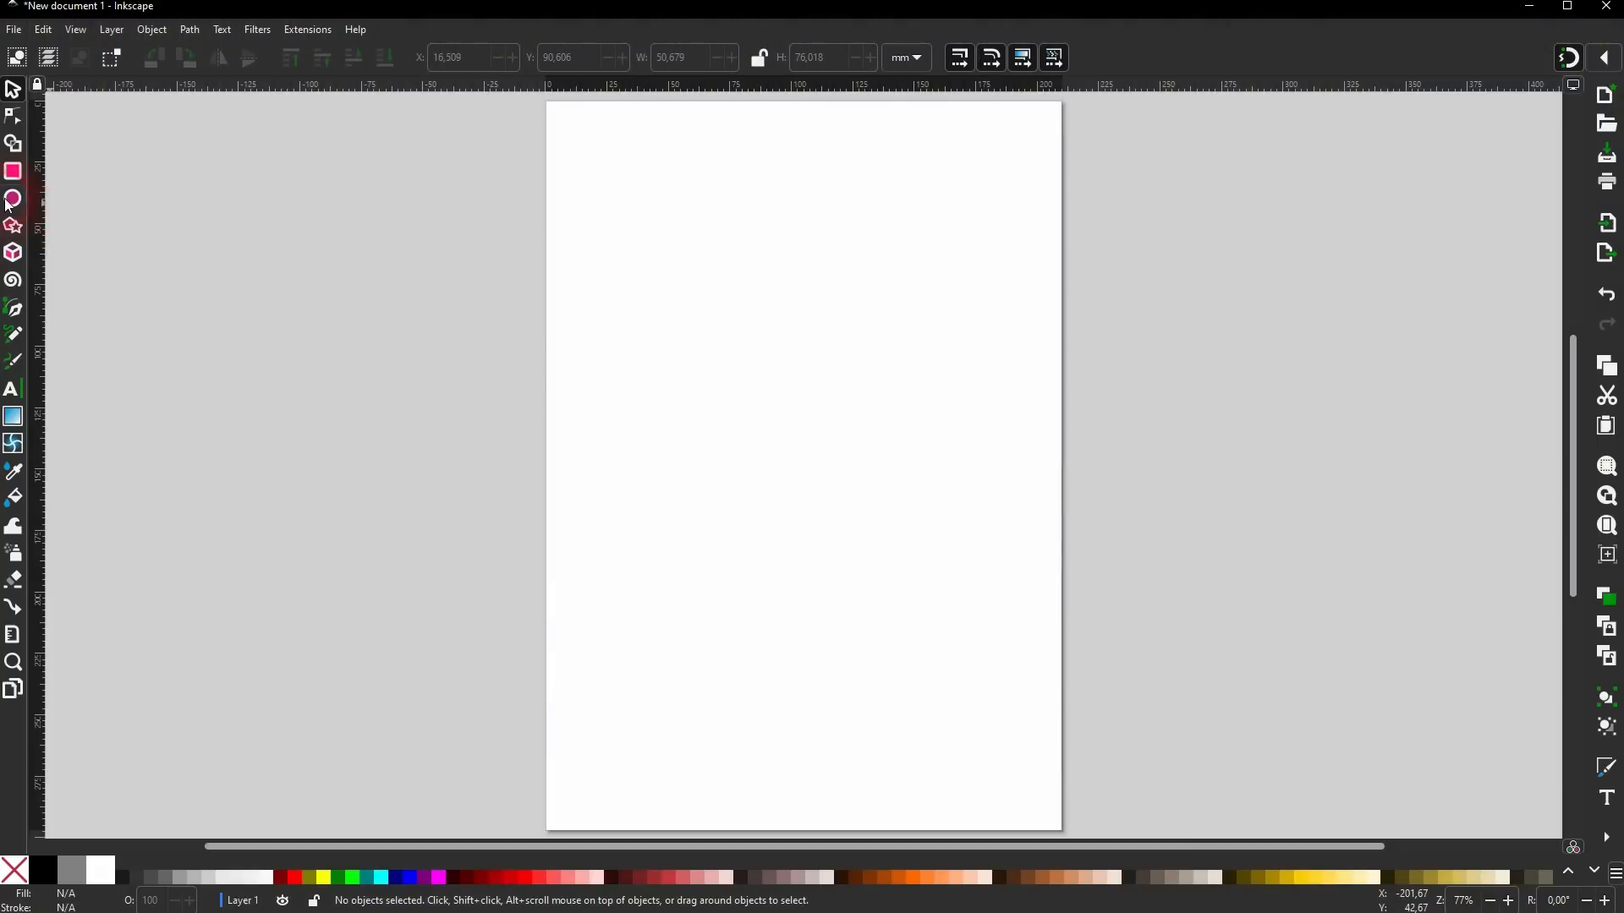
Draw an upright polygon with 3 corners, about 101 mm wide, try a higher corner count and return it to 3.
click(14, 227)
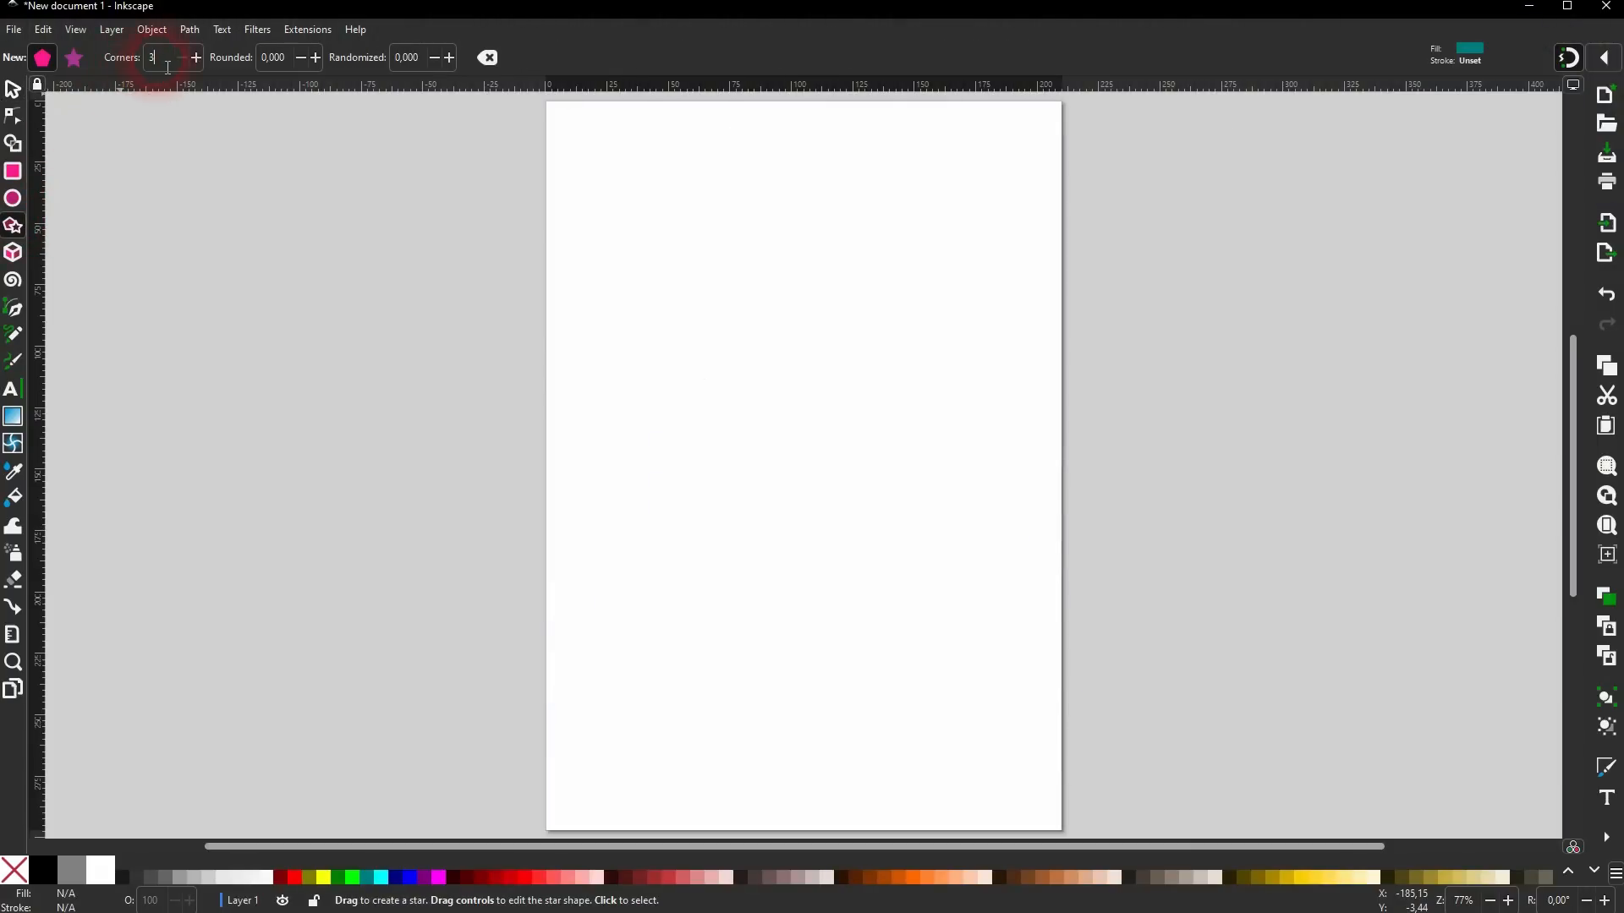
drag(779, 341, 902, 412)
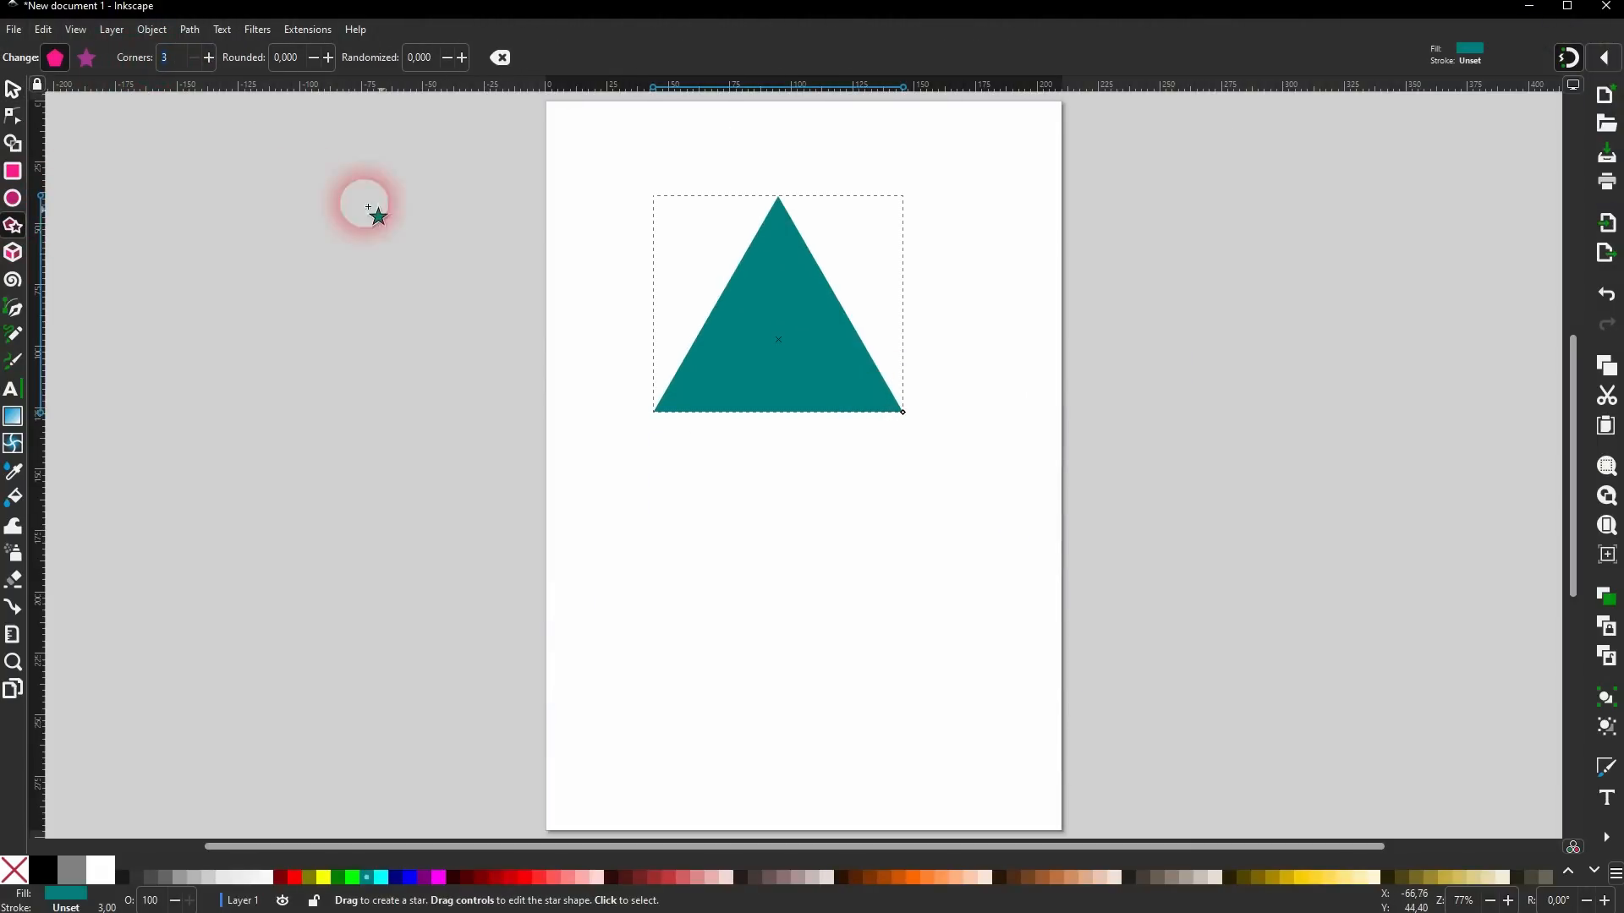
click(210, 58)
click(210, 58)
click(195, 58)
click(194, 57)
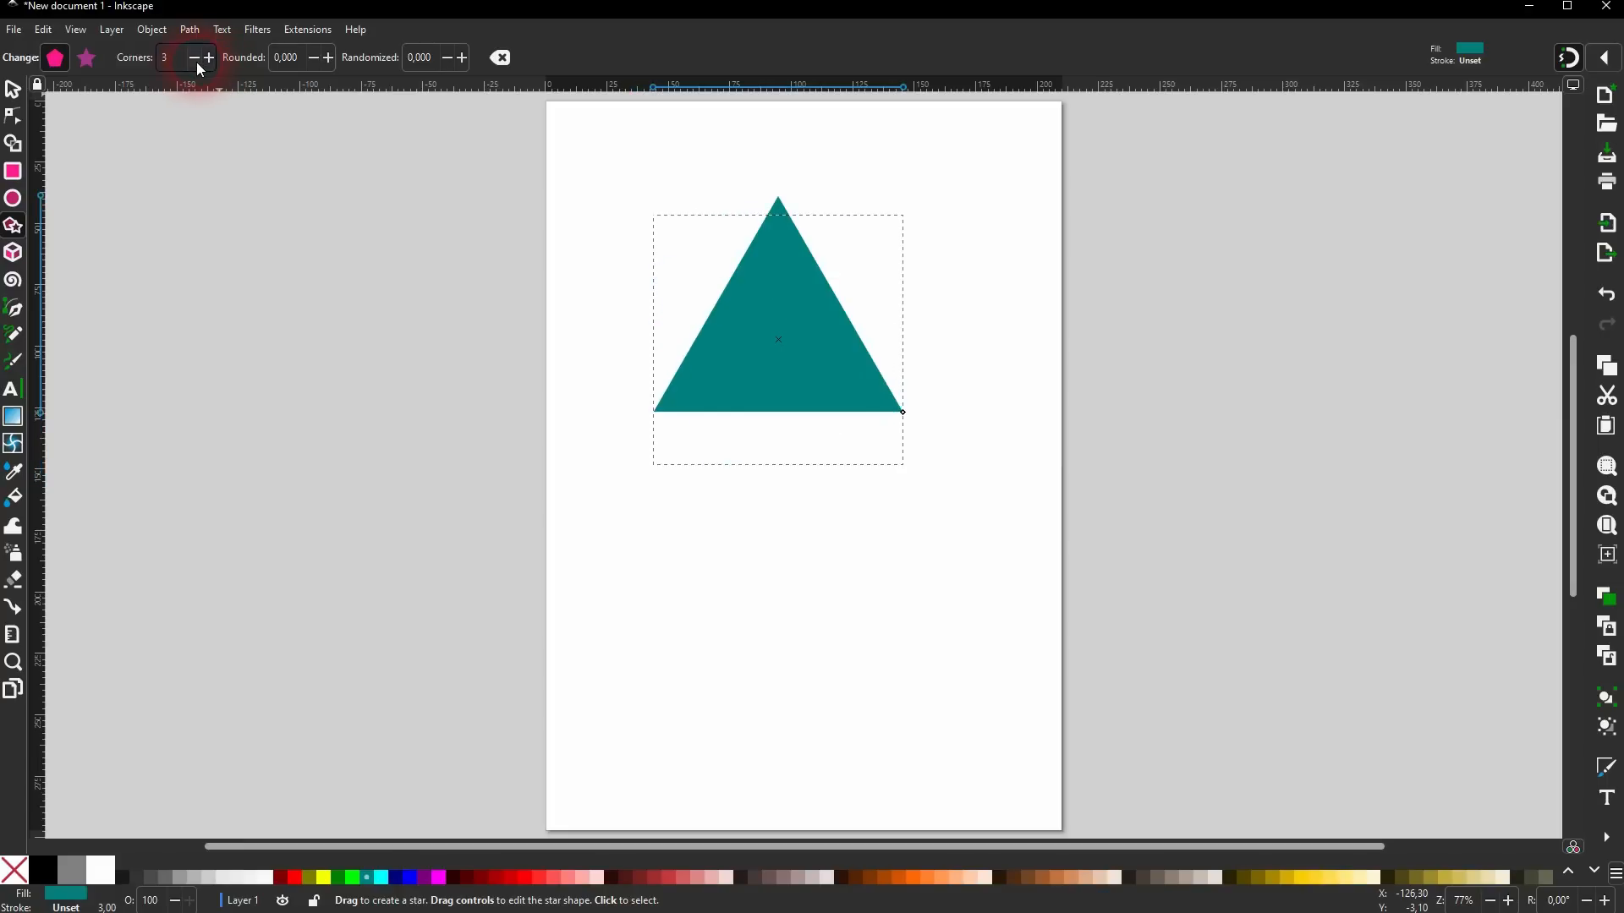
Move the triangle toward the left side of the page and scale it down proportionally to about 76 by 66 mm.
click(13, 89)
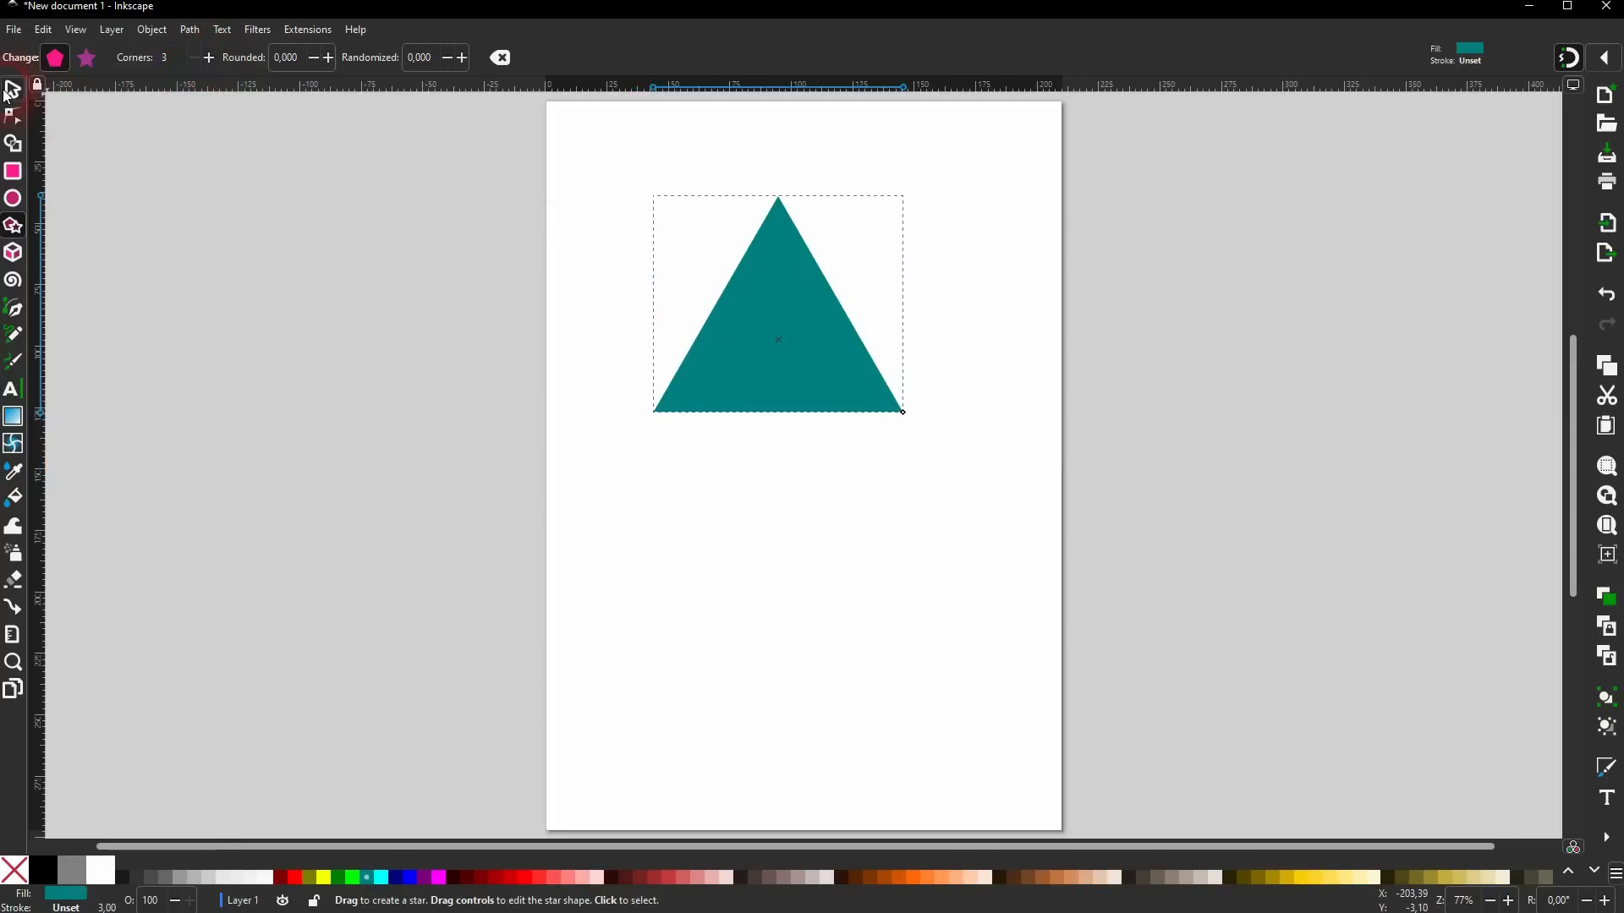
drag(834, 374, 827, 497)
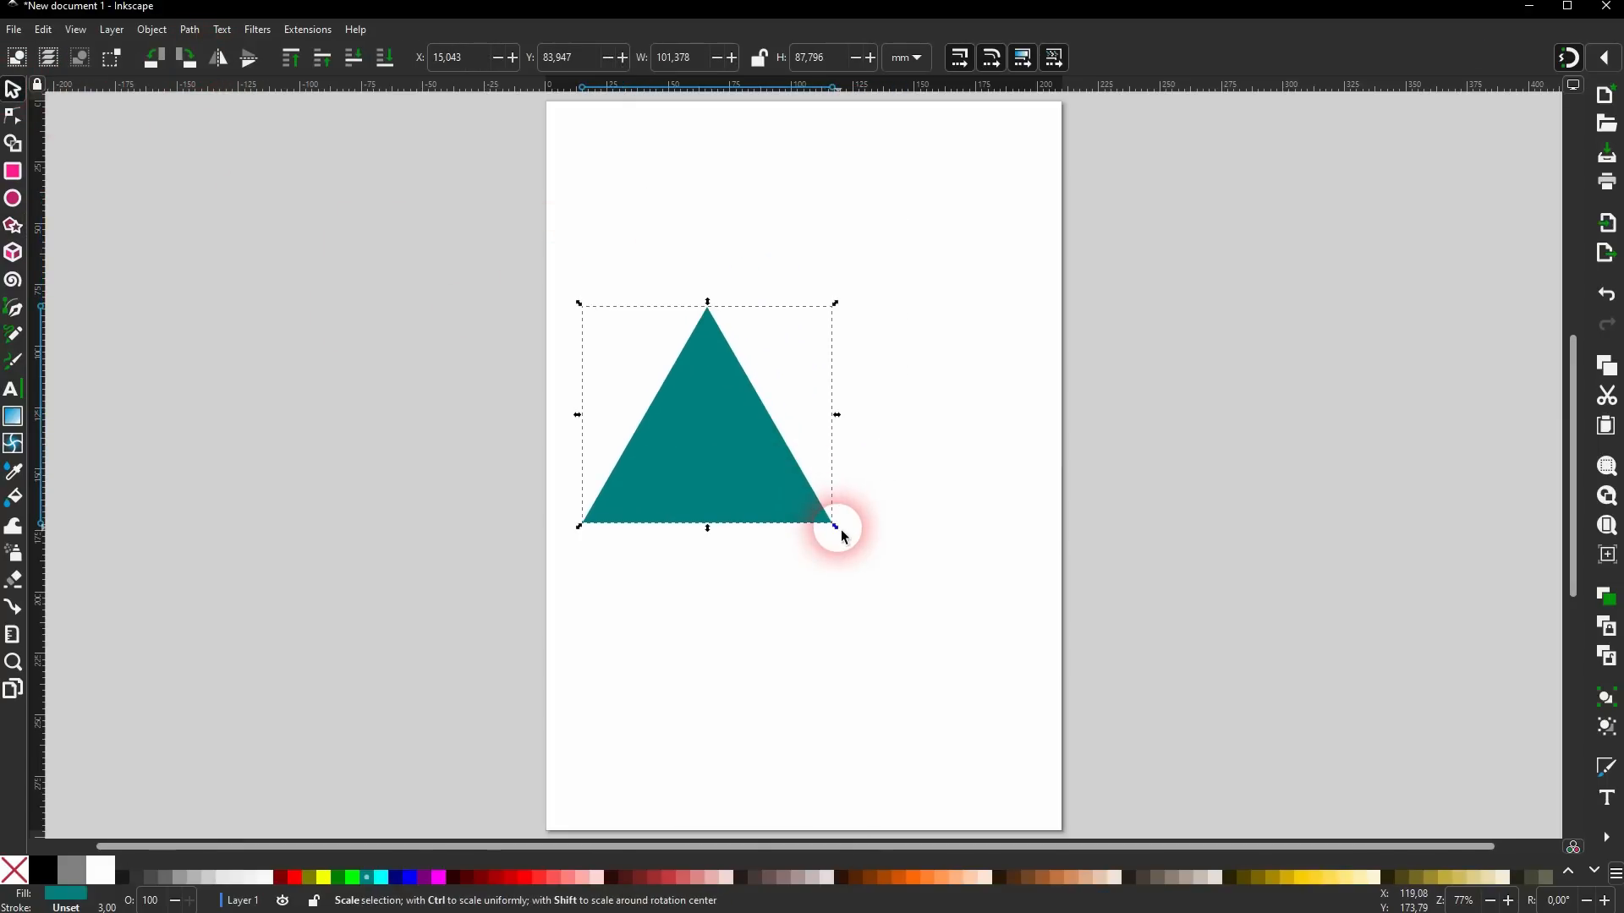
drag(846, 421, 785, 448)
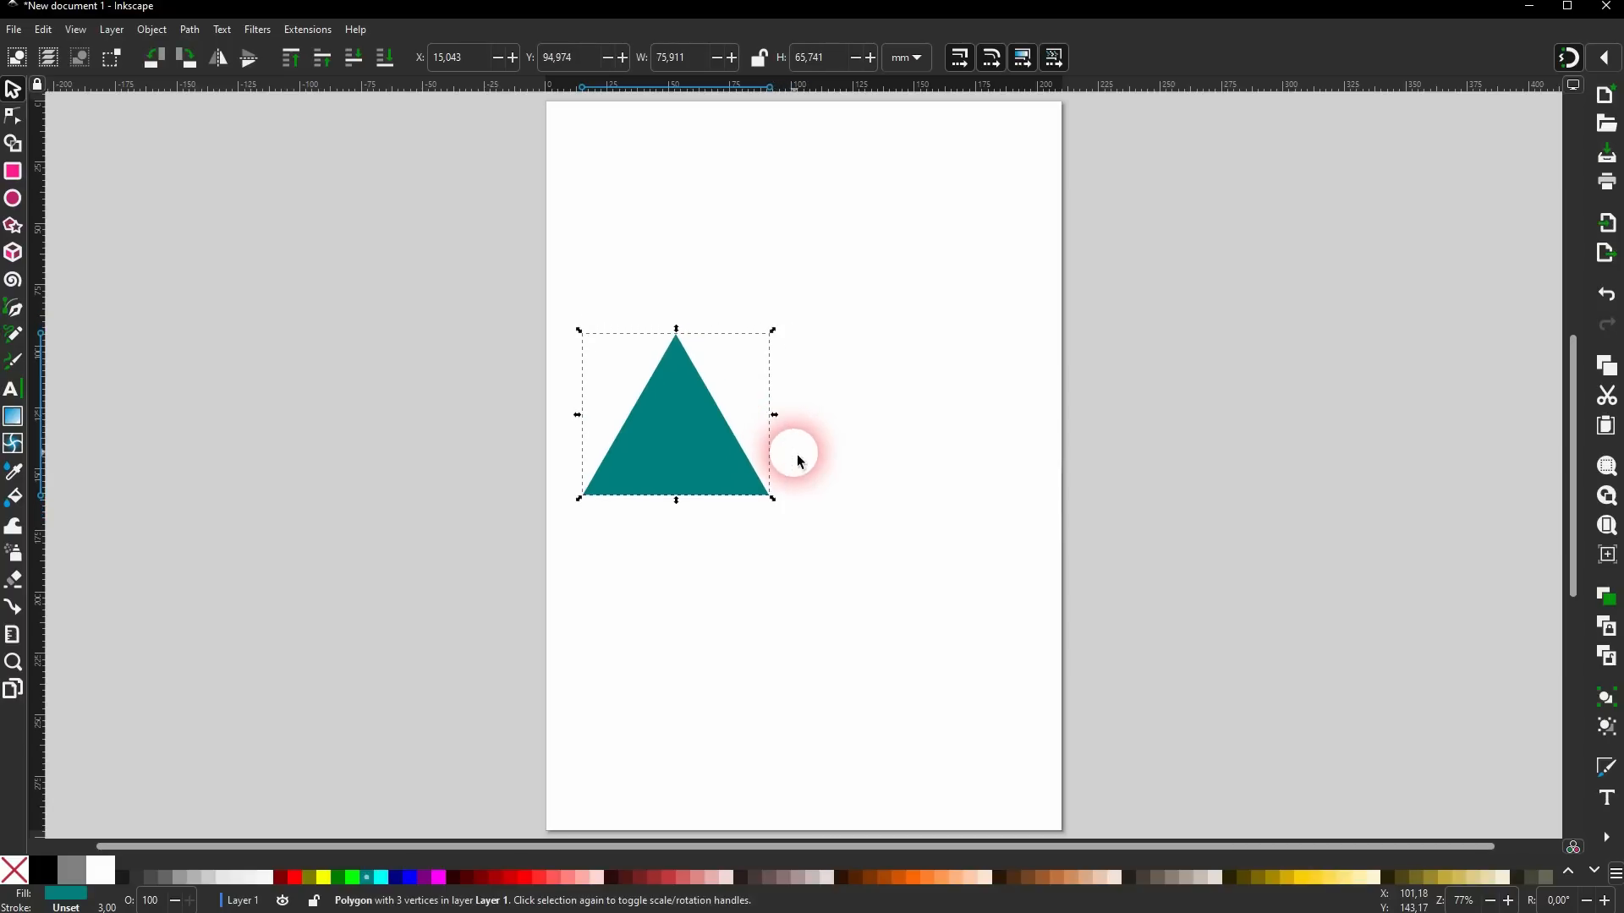
Add the Corners path effect to the triangle and round all three corners slightly by a similar amount.
click(13, 116)
click(492, 59)
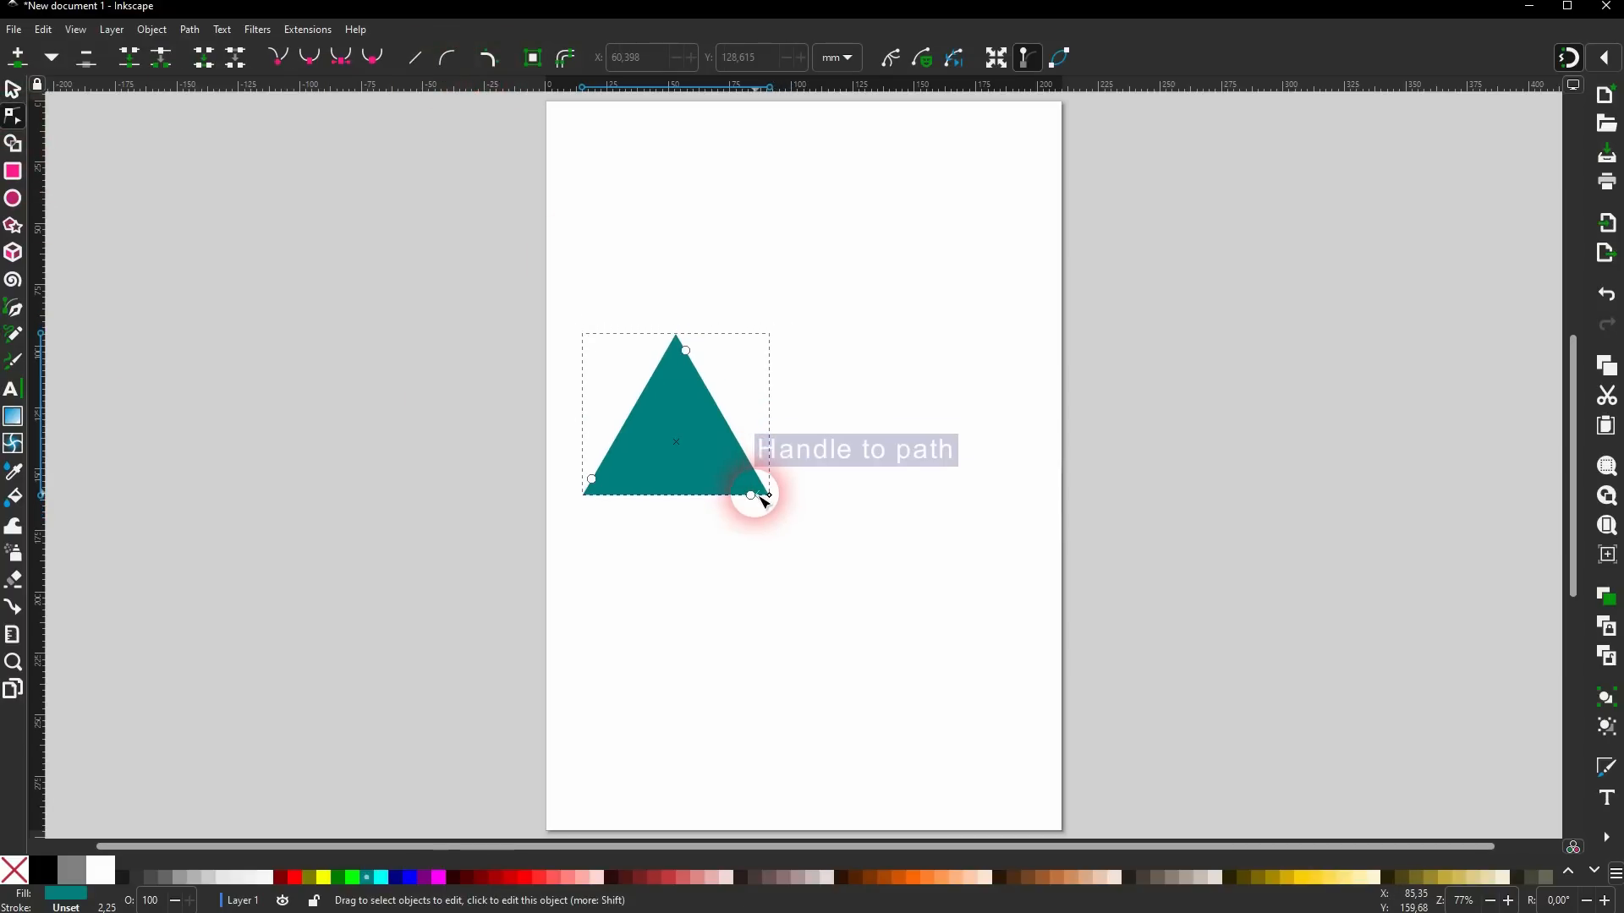
drag(736, 496, 735, 495)
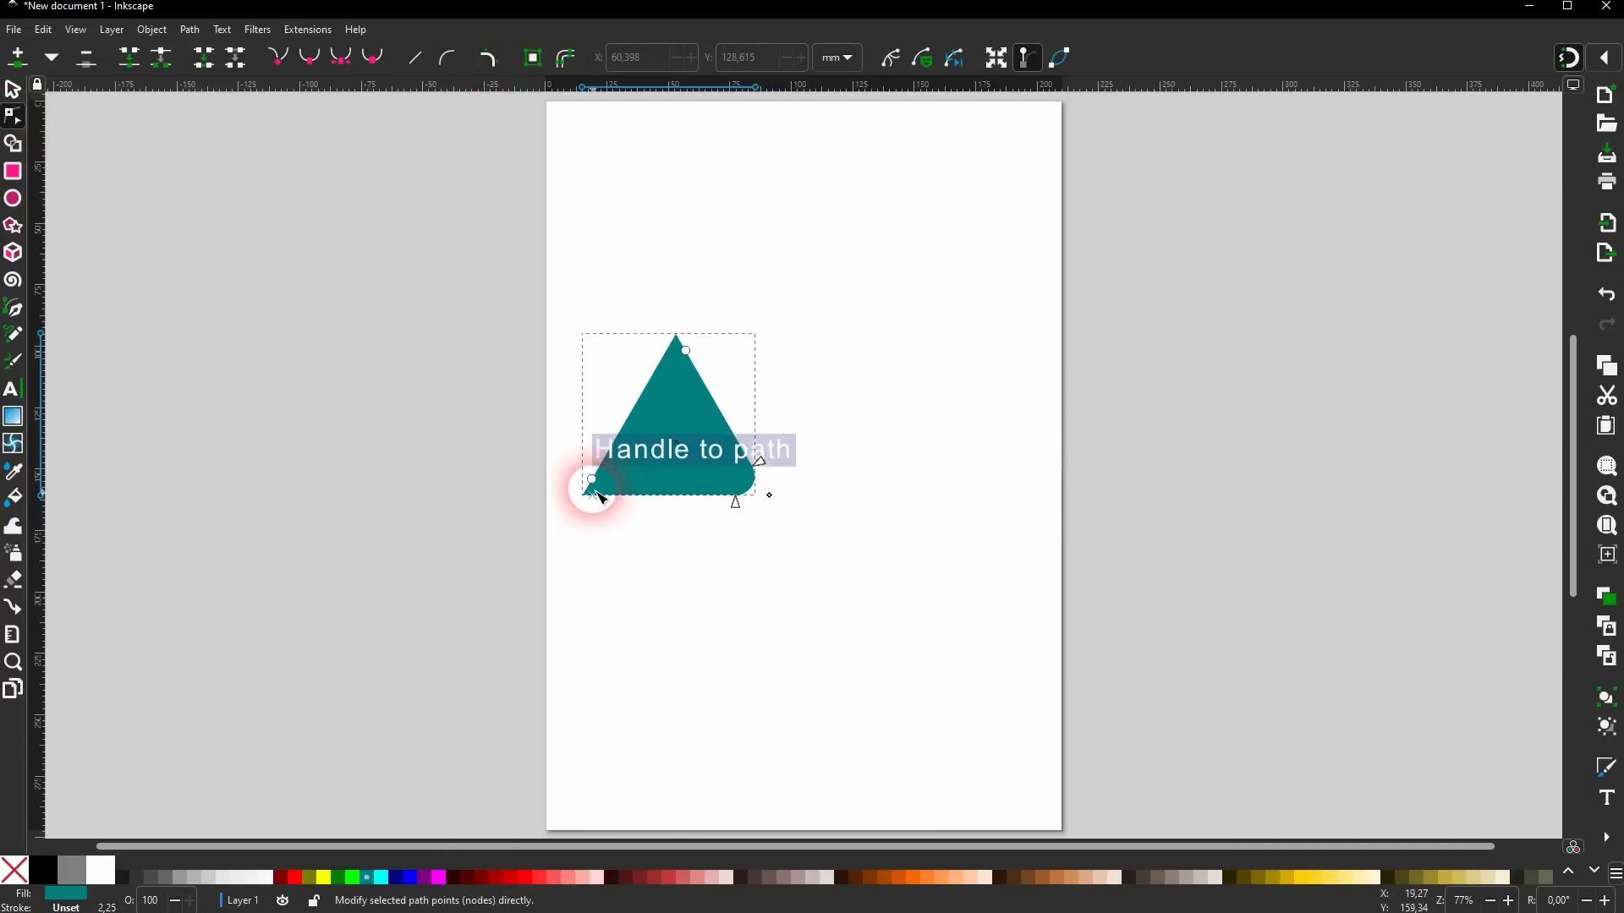
drag(590, 479, 617, 477)
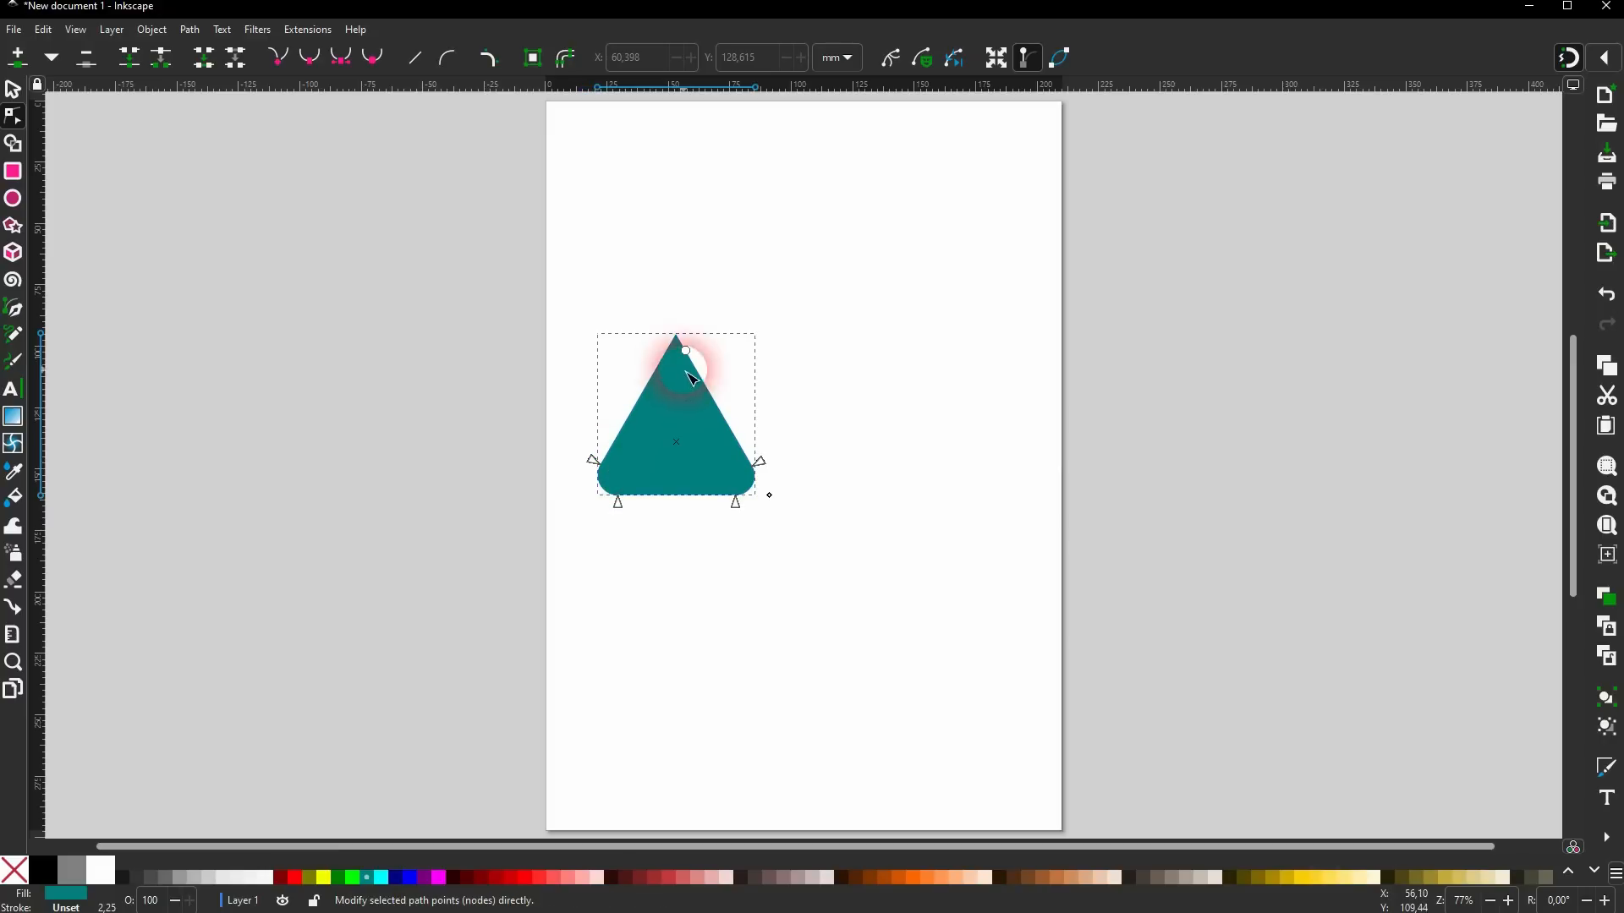
drag(690, 361, 698, 369)
Duplicate the rounded triangle and place the copy directly to its right so their lower corners touch.
click(12, 91)
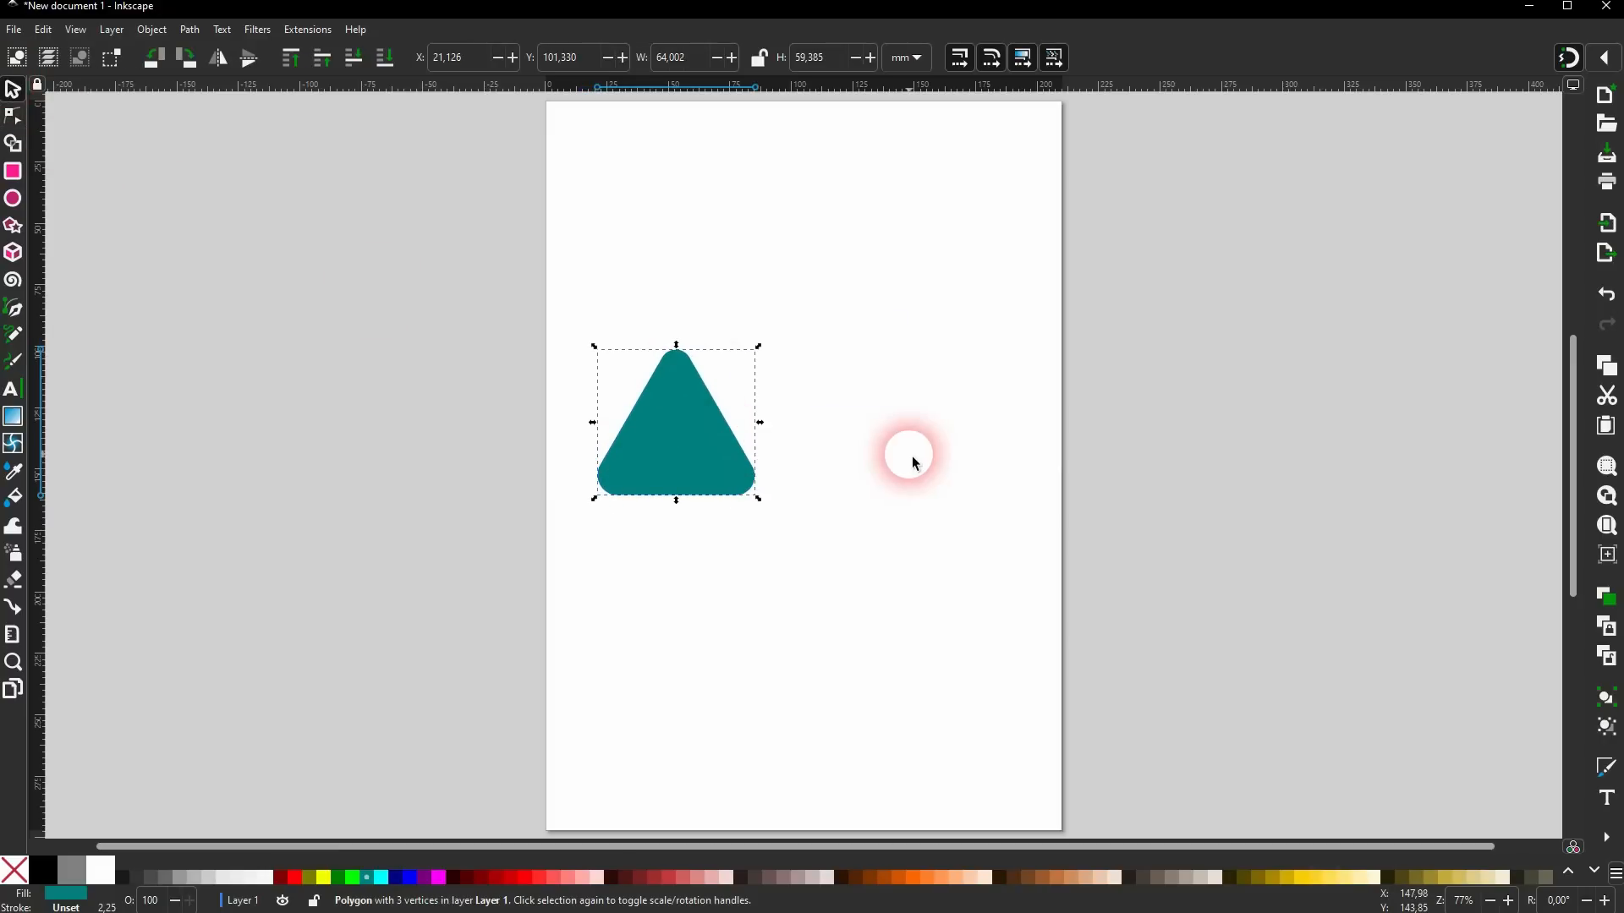
key(ctrl+d)
drag(714, 451, 871, 451)
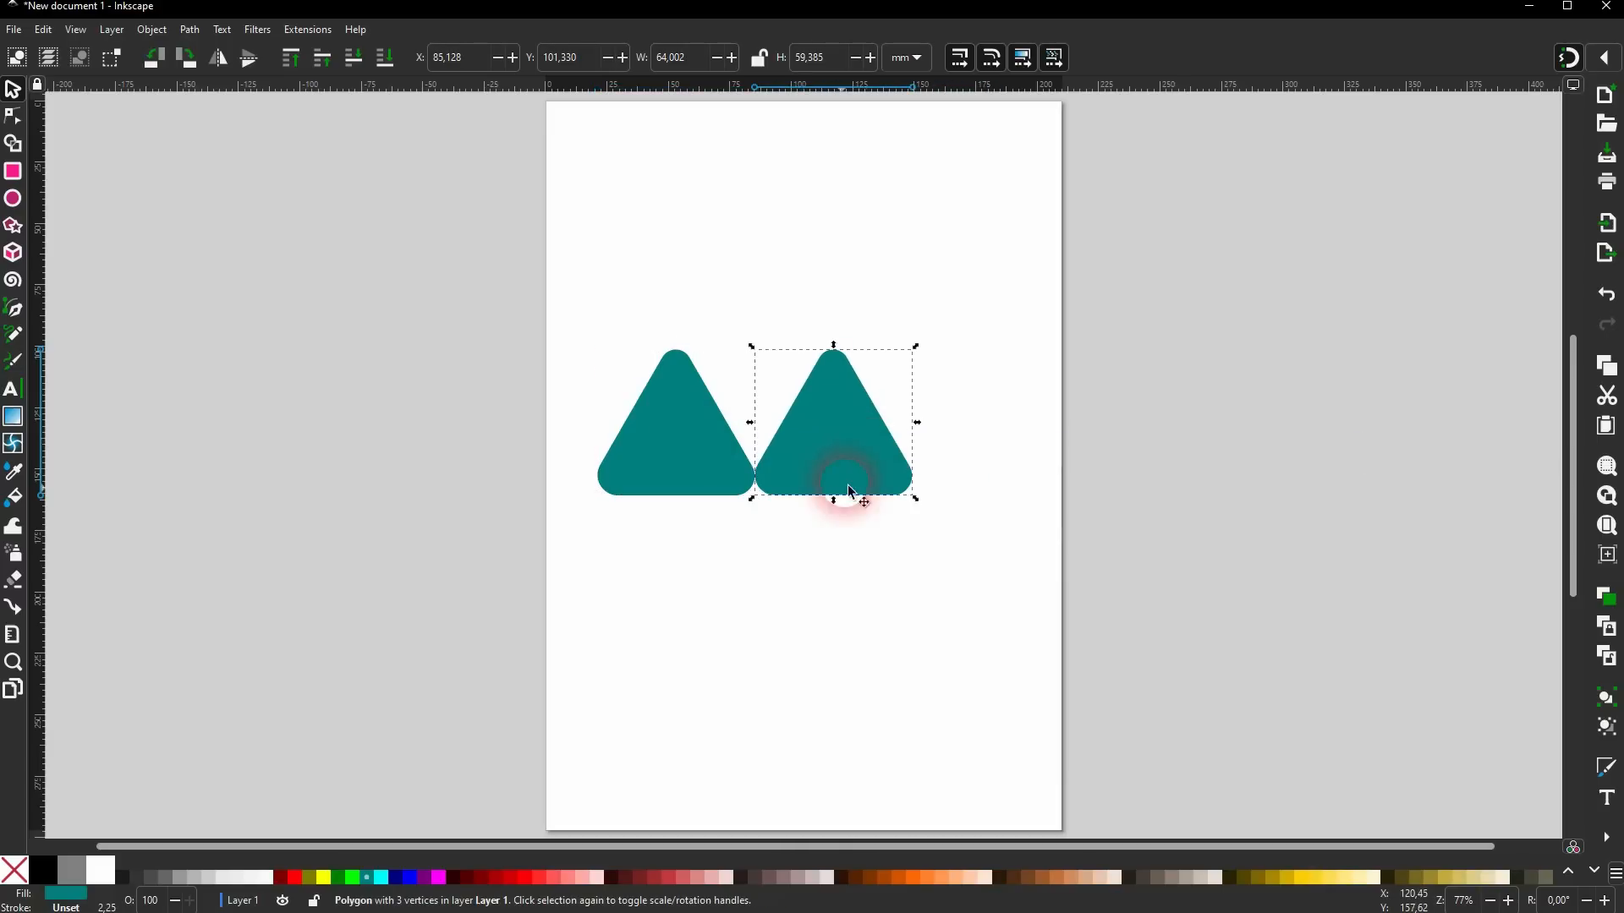
Select both rounded triangles and change their fill to a dark blue from the palette.
click(790, 591)
click(837, 503)
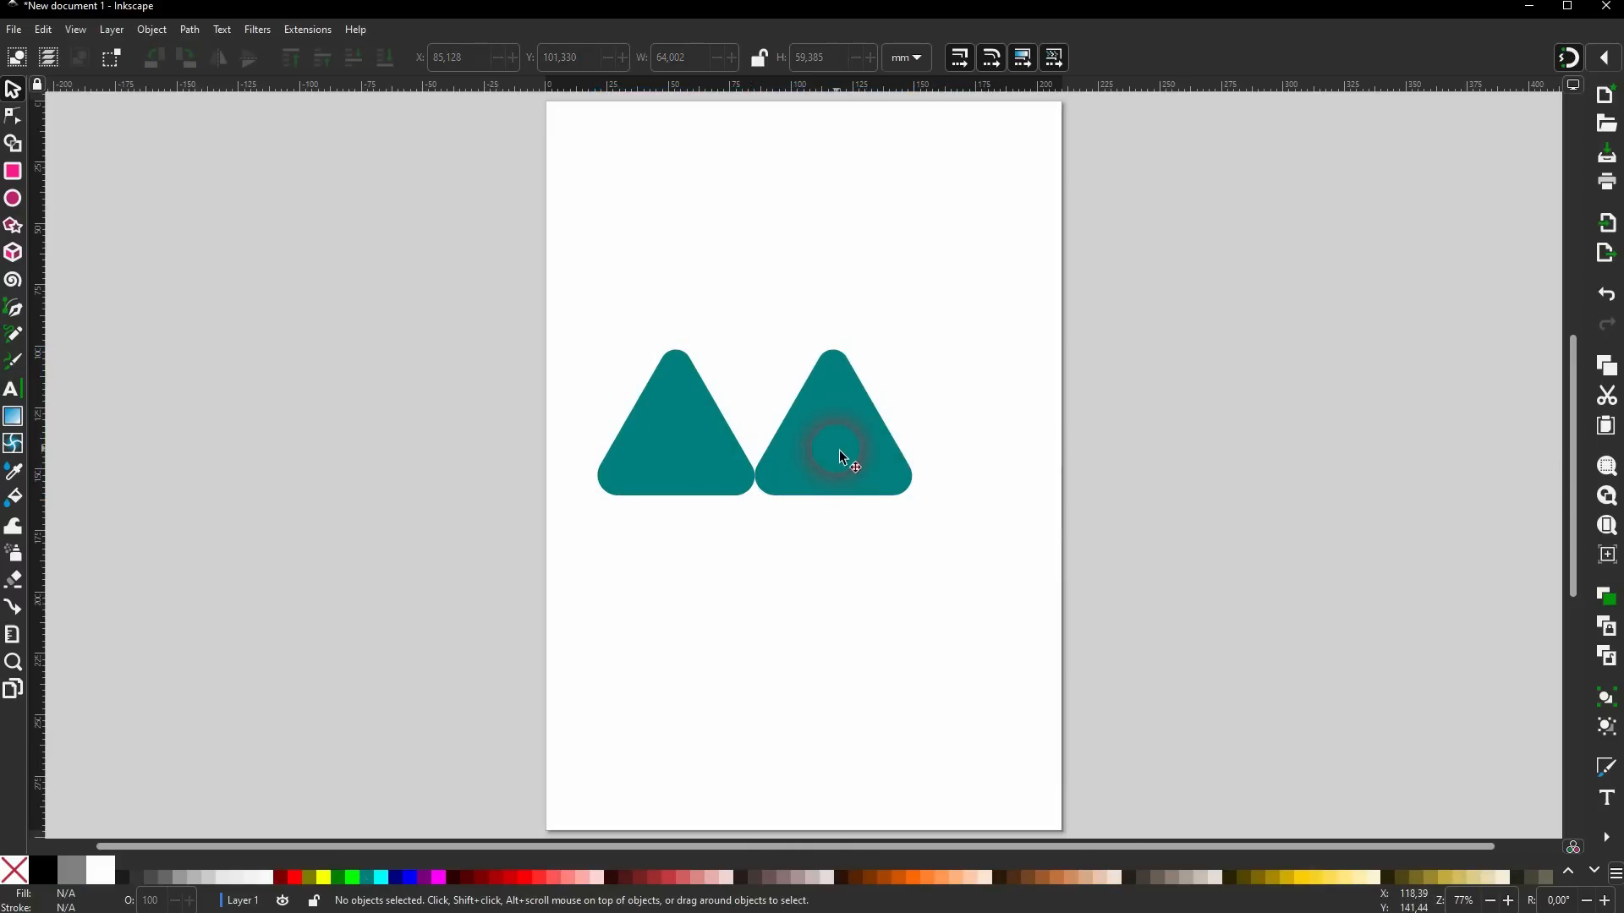
click(843, 458)
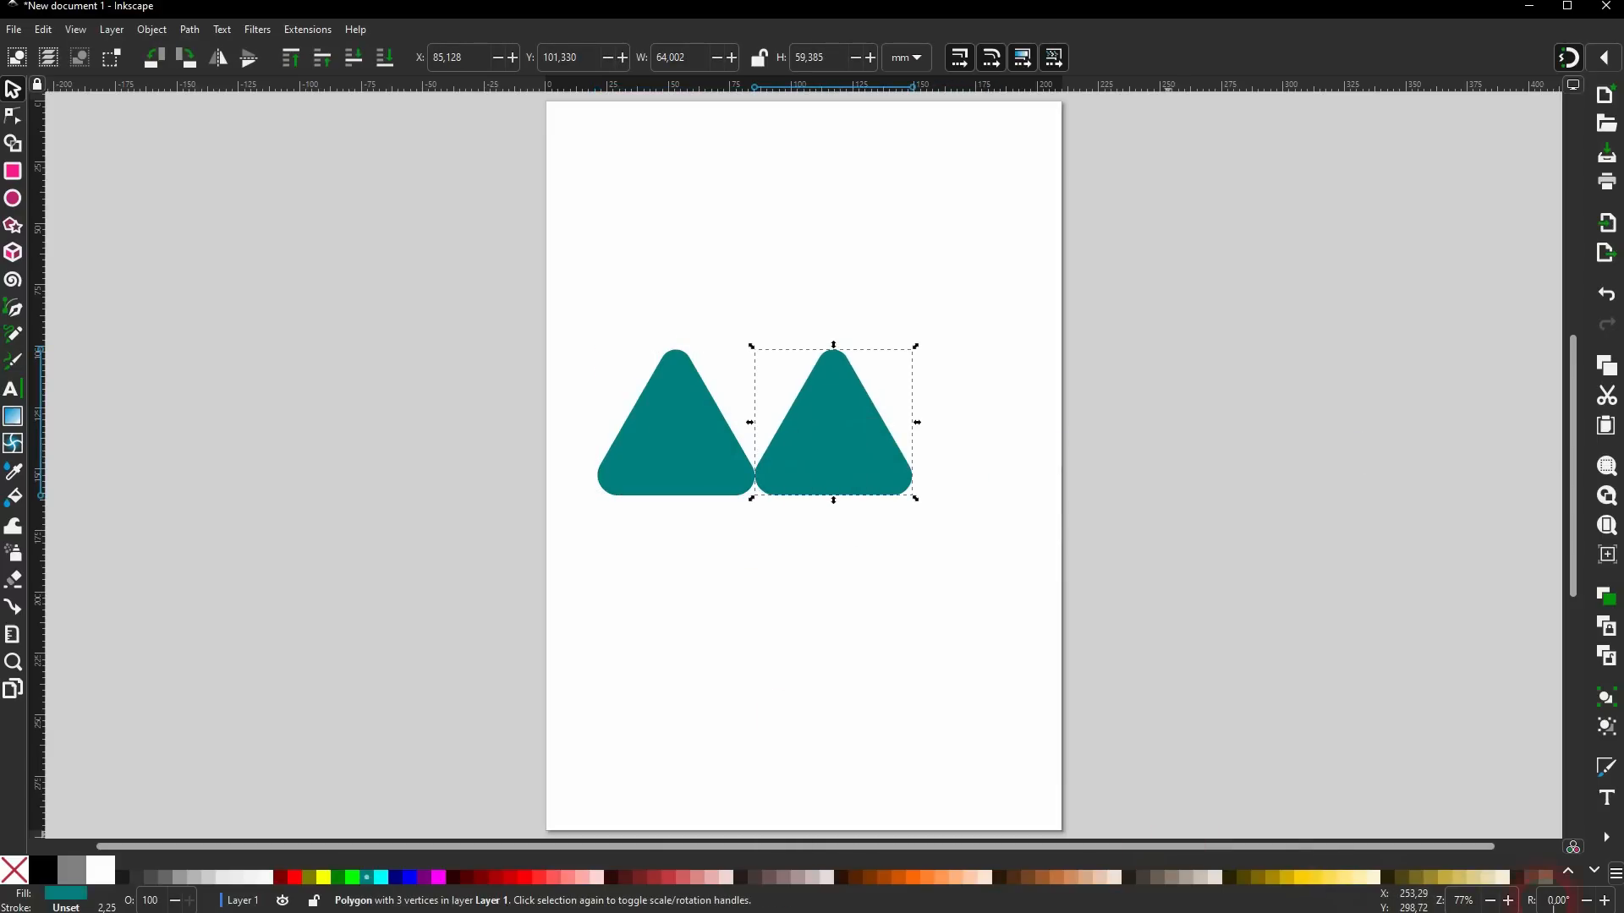
click(1599, 878)
click(1599, 878)
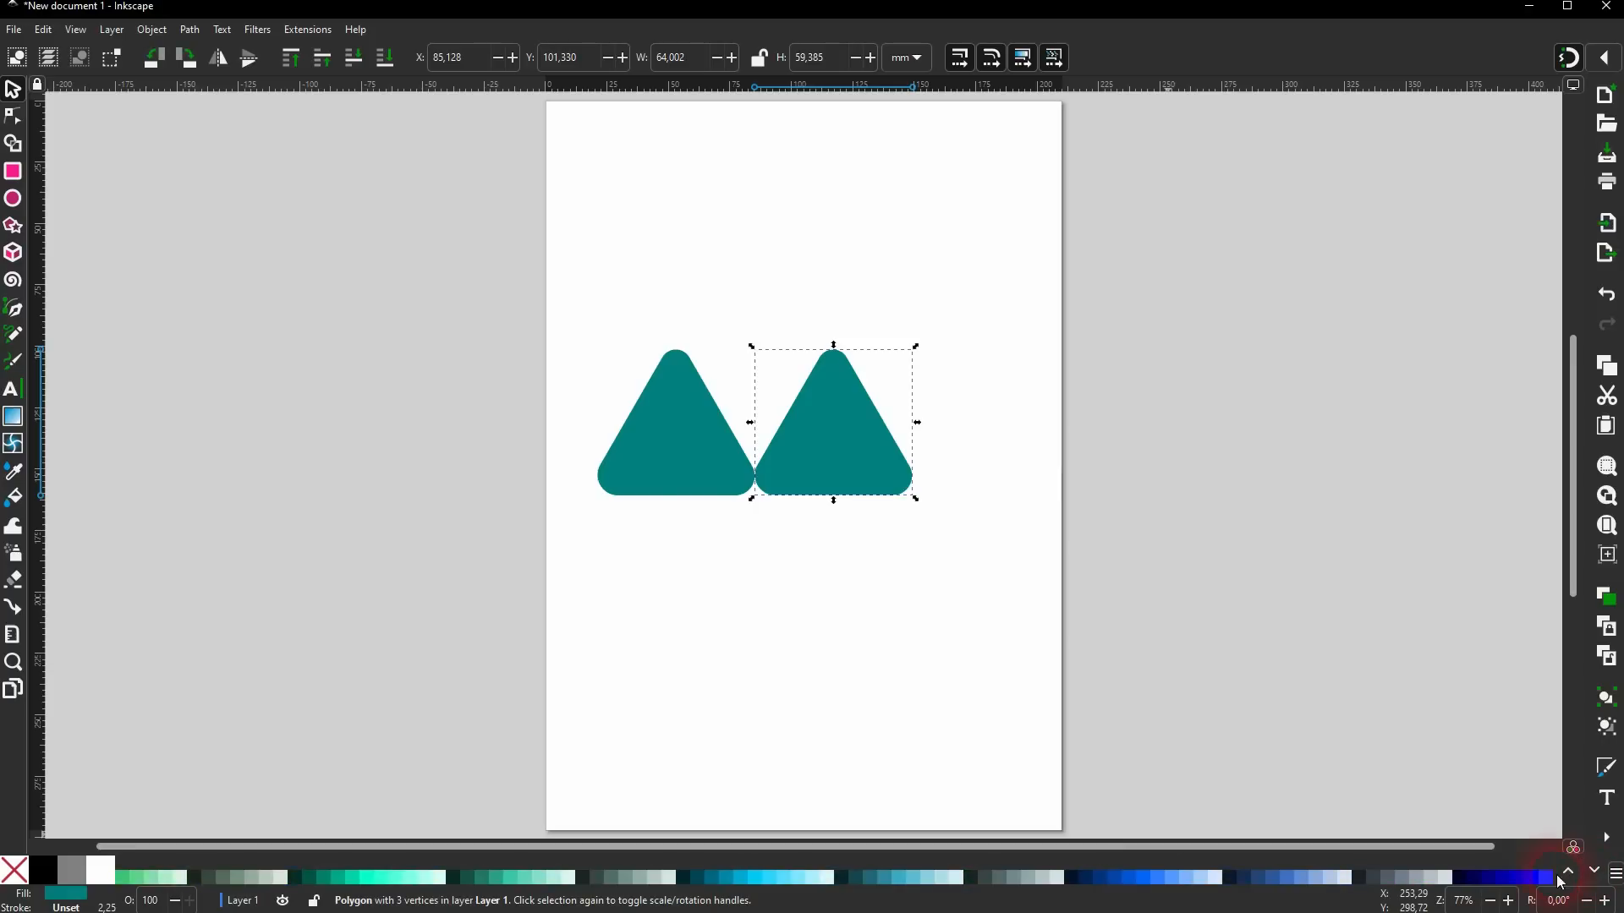
shift+click(719, 478)
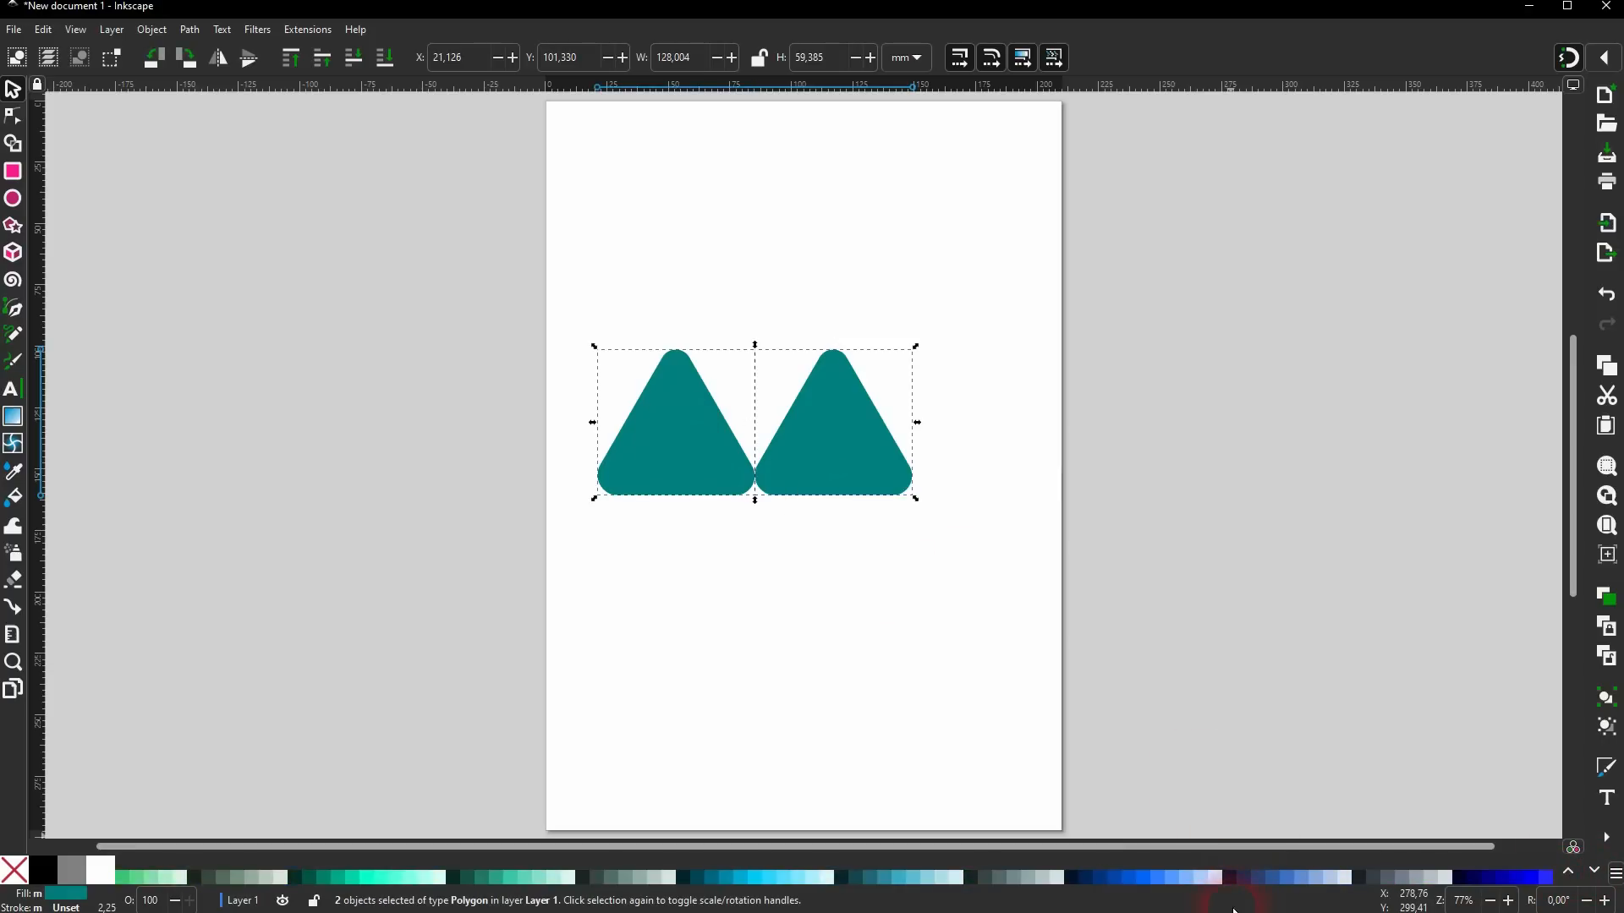
click(1121, 885)
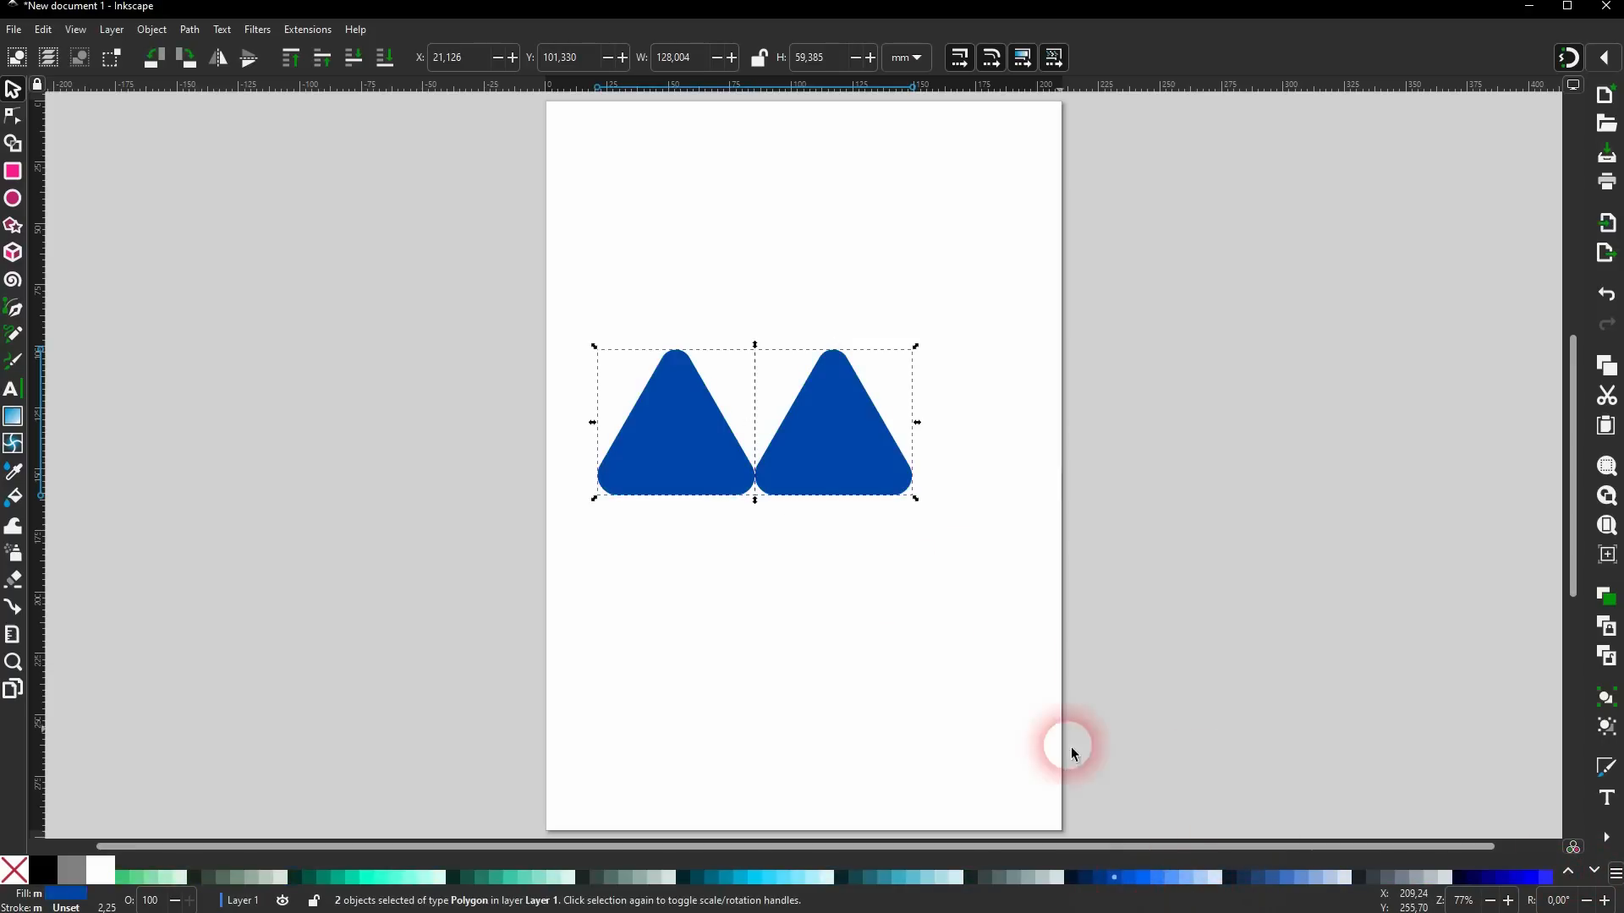
Move the right triangle exactly over the left one and fill it with a slightly lighter blue.
click(972, 583)
click(863, 459)
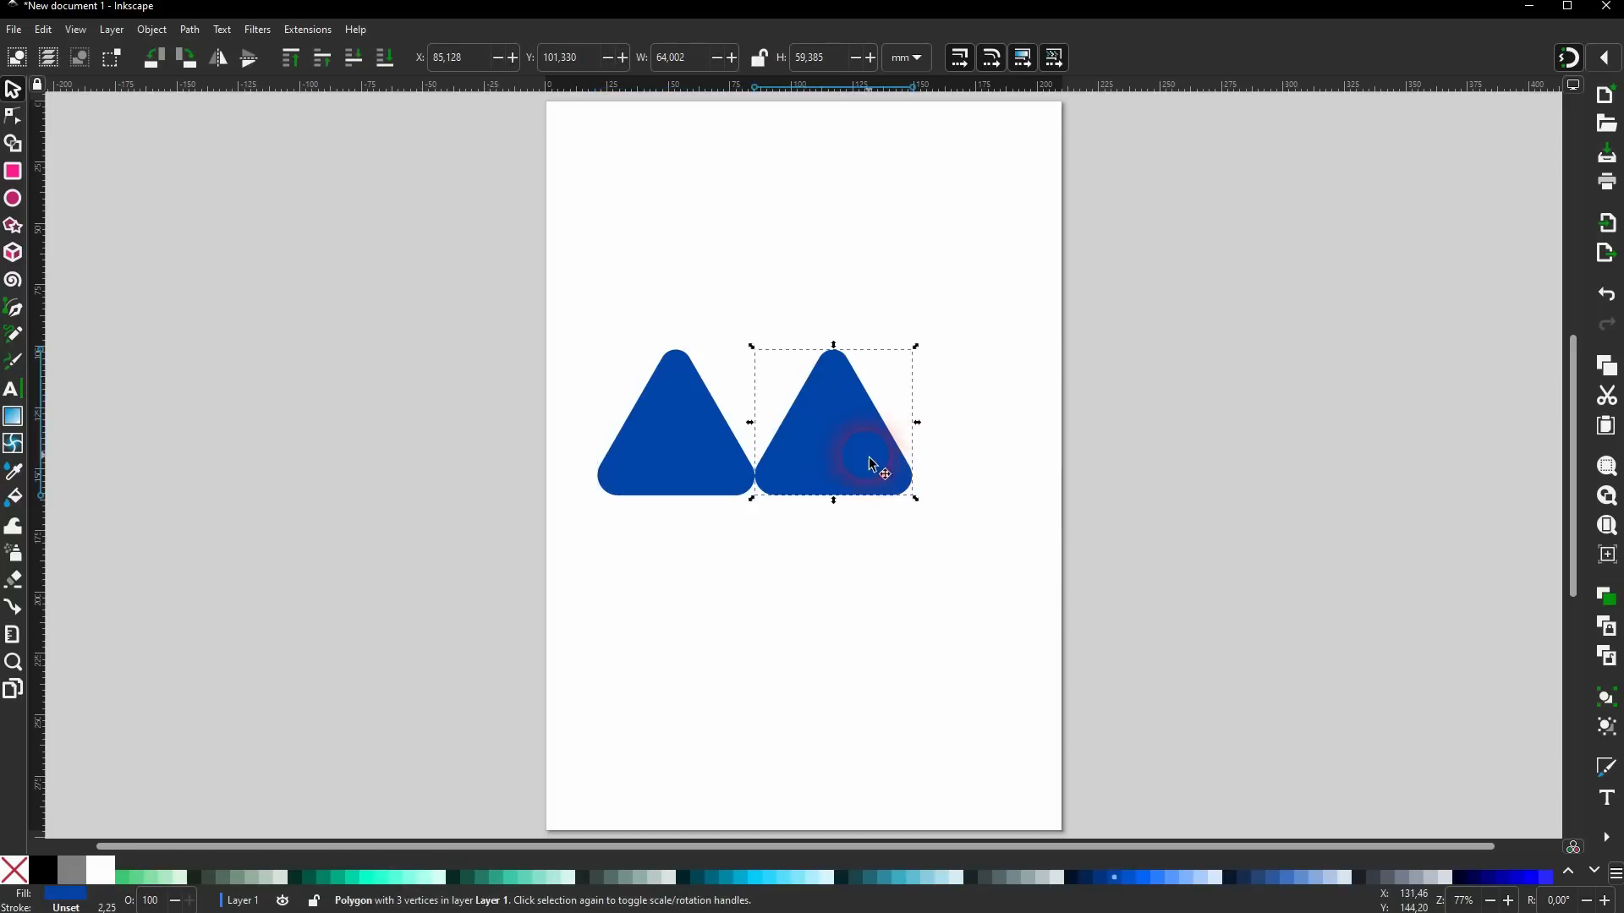
drag(910, 452, 728, 454)
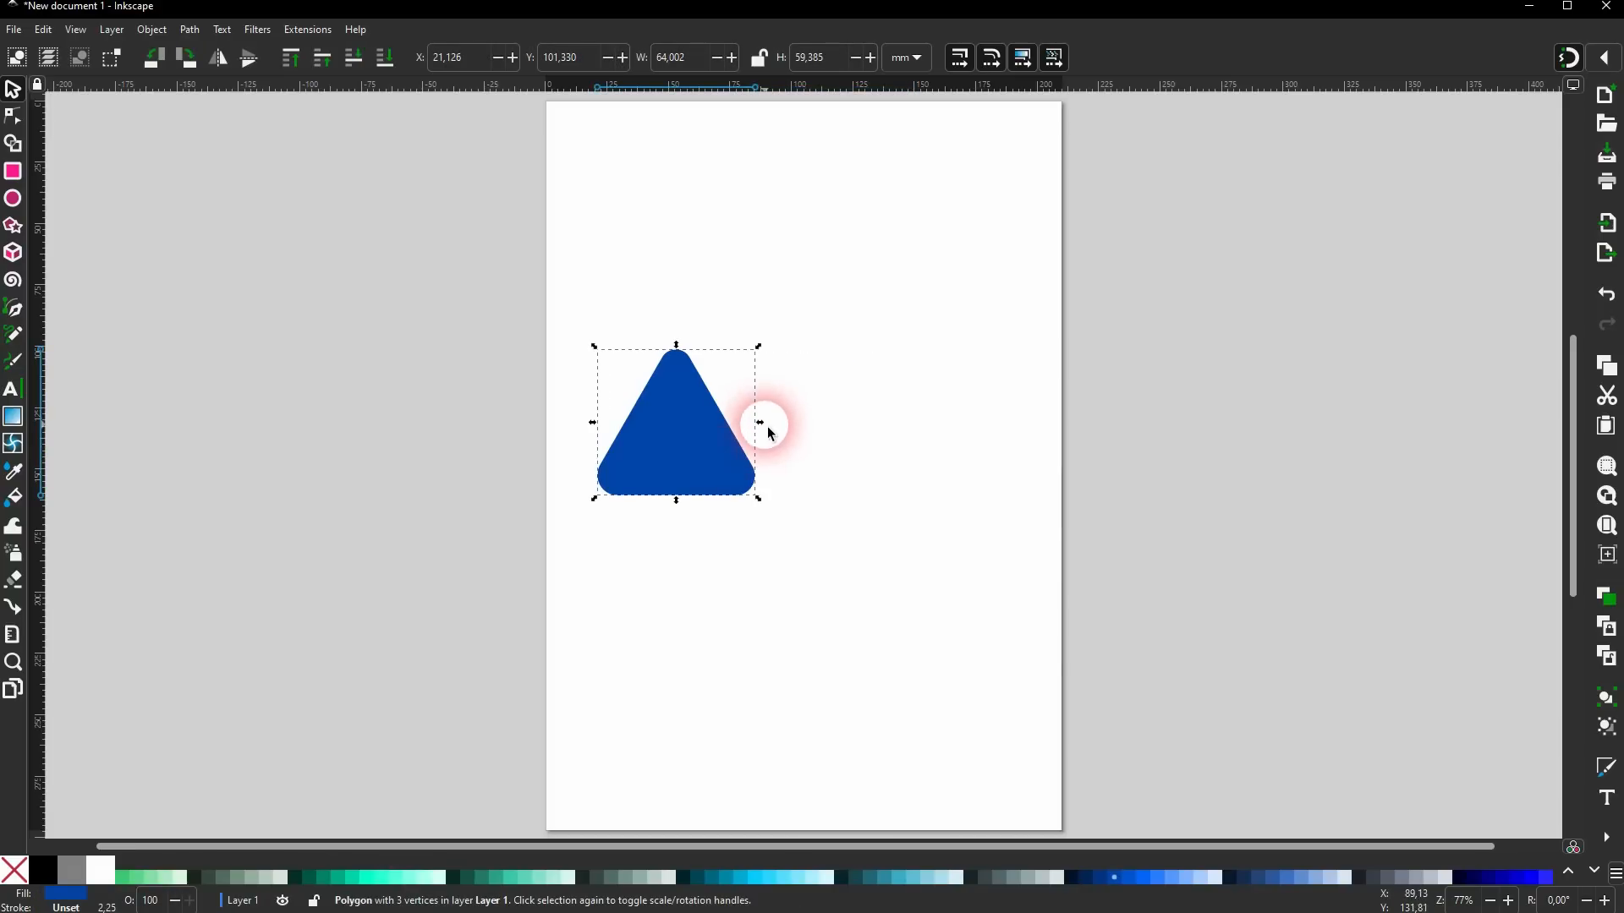
click(1129, 878)
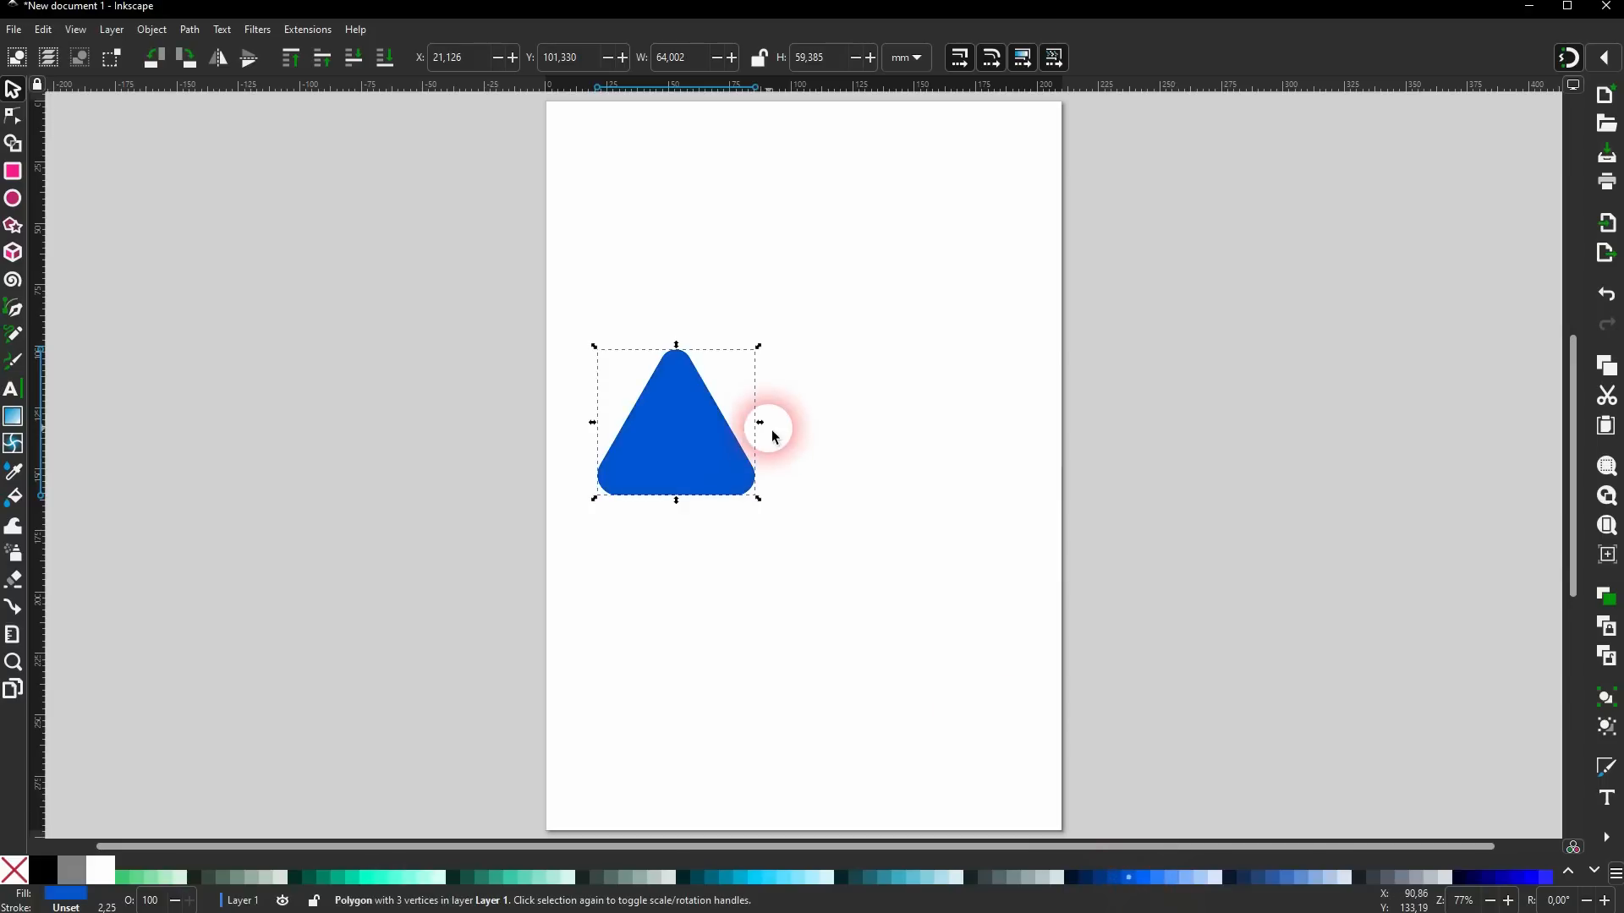
Scale the upper triangle to about 50 by 46 mm on the shared base and add a smaller, brighter blue duplicate inside it.
drag(767, 432, 678, 485)
click(683, 457)
key(ctrl)
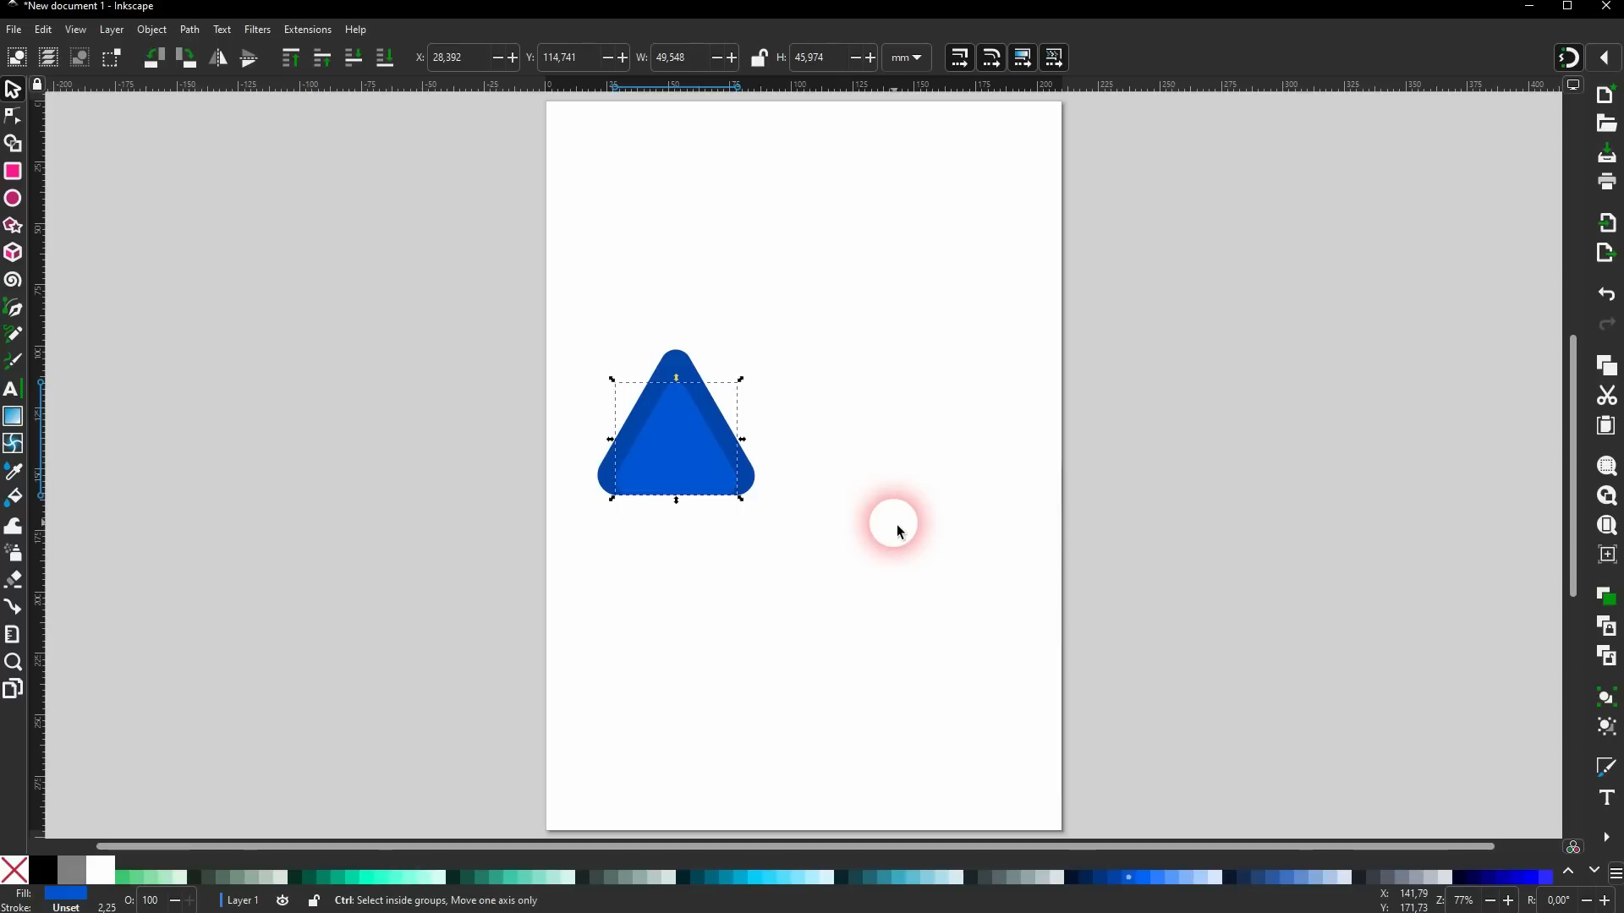
click(1143, 878)
drag(744, 441, 726, 464)
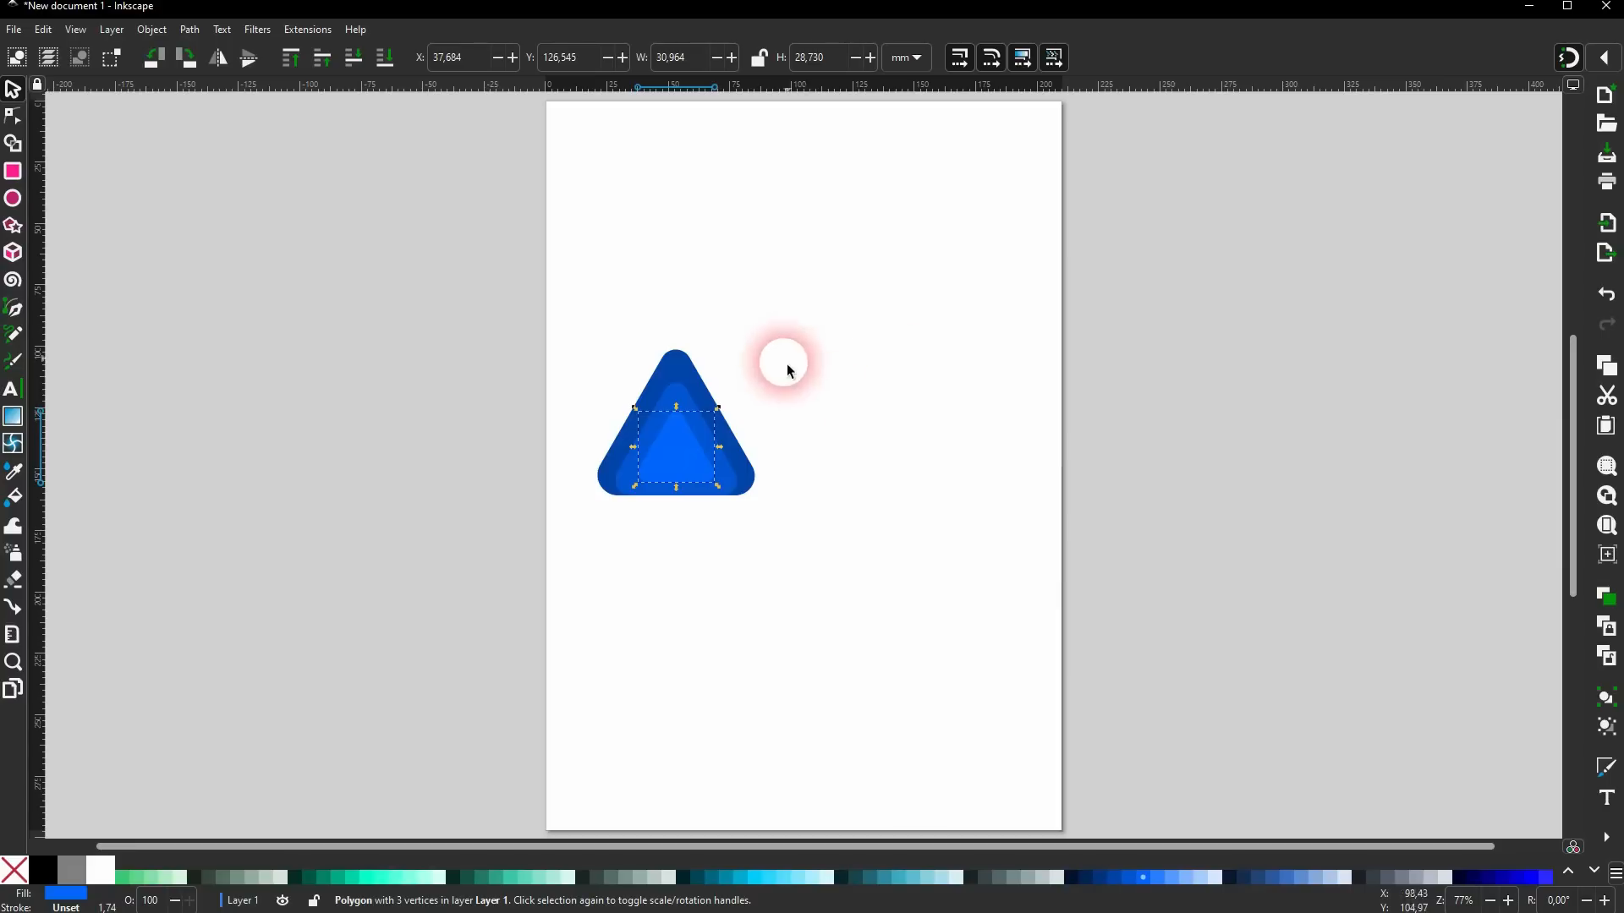
Disable snapping and resize the innermost triangle to about 36 by 33 mm, centred horizontally in the other two.
click(1605, 66)
click(1388, 48)
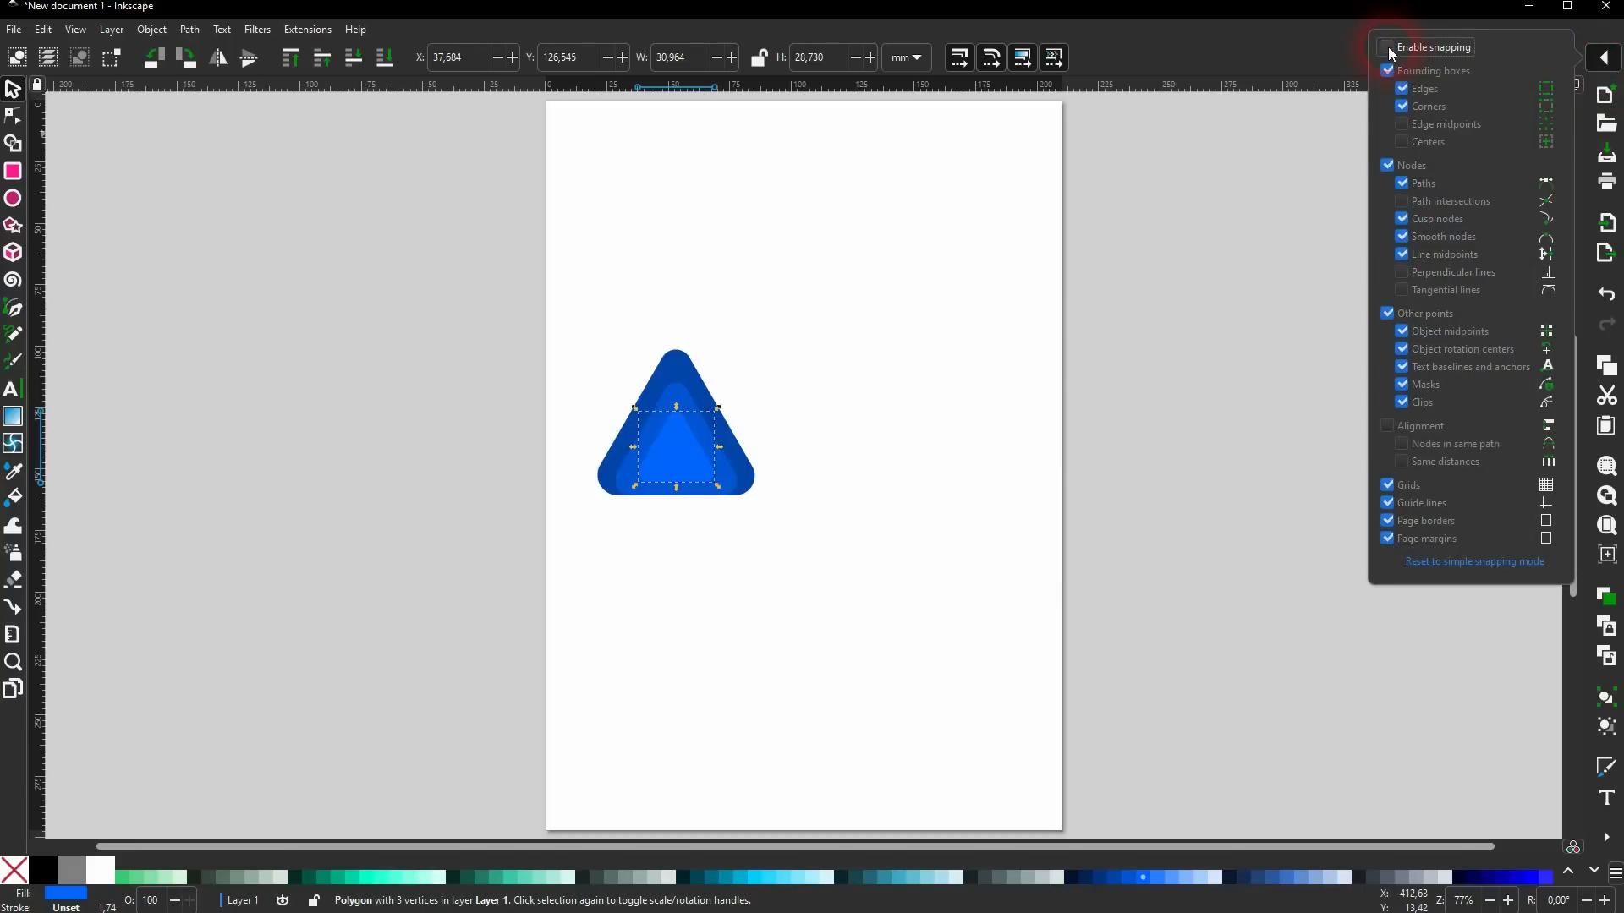
click(895, 319)
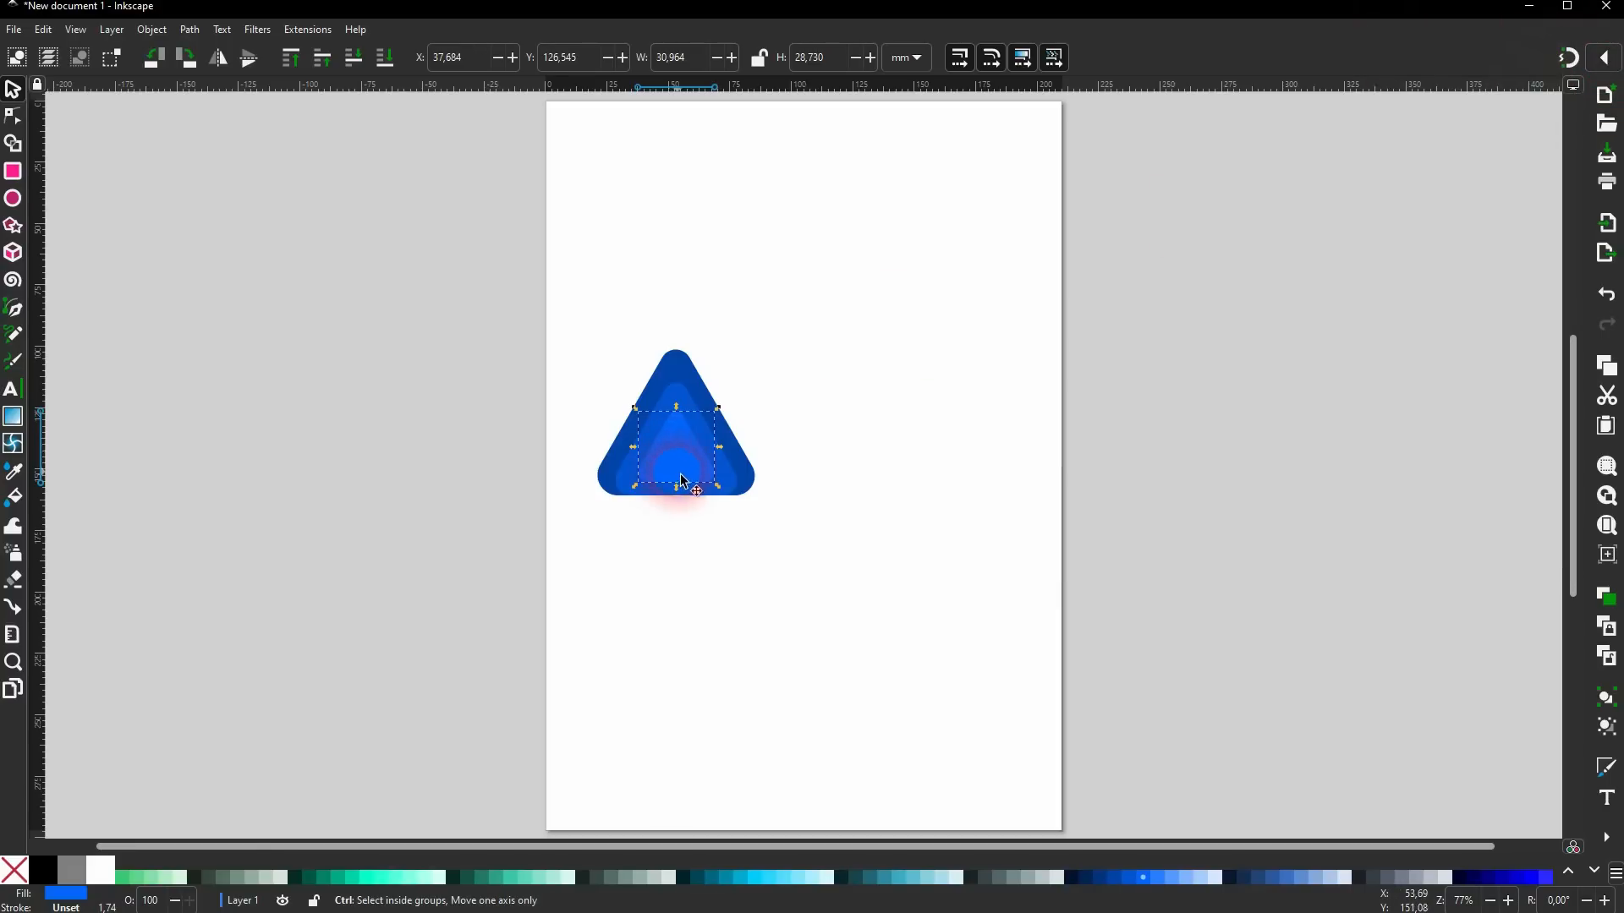
ctrl+scroll(679, 474, up, 2)
ctrl+scroll(689, 484, up, 1)
drag(779, 399, 803, 404)
mouse_move(688, 431)
mouse_down()
mouse_move(688, 453)
mouse_move(690, 439)
mouse_up()
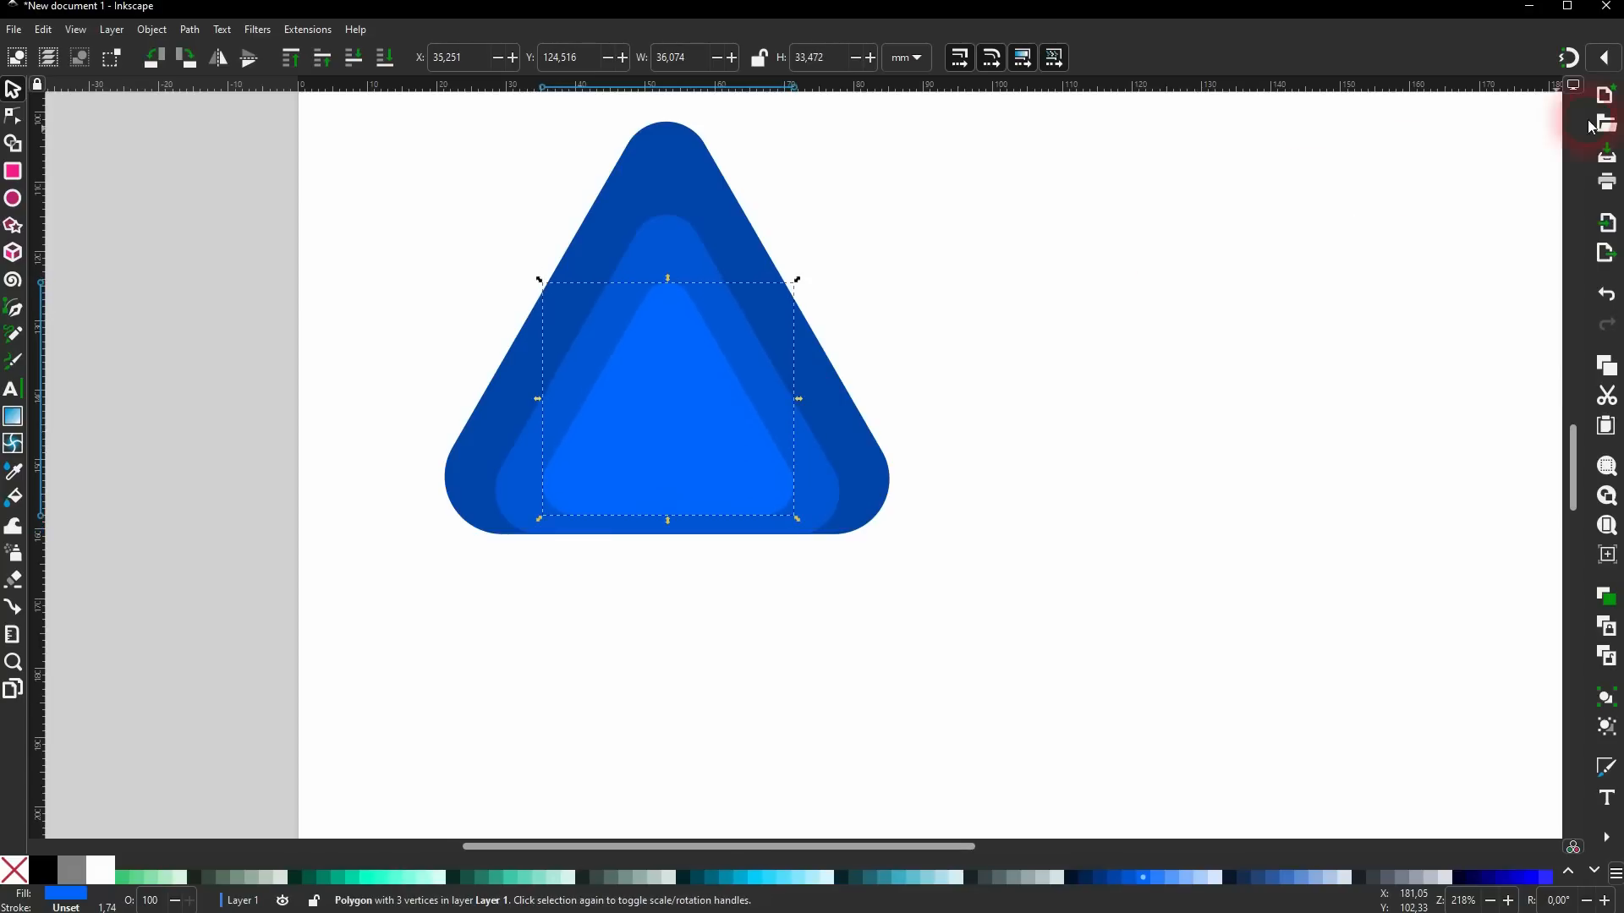
Enable snapping again and move the innermost triangle down until its base aligns with the bases of the other triangles.
click(1603, 61)
click(1424, 51)
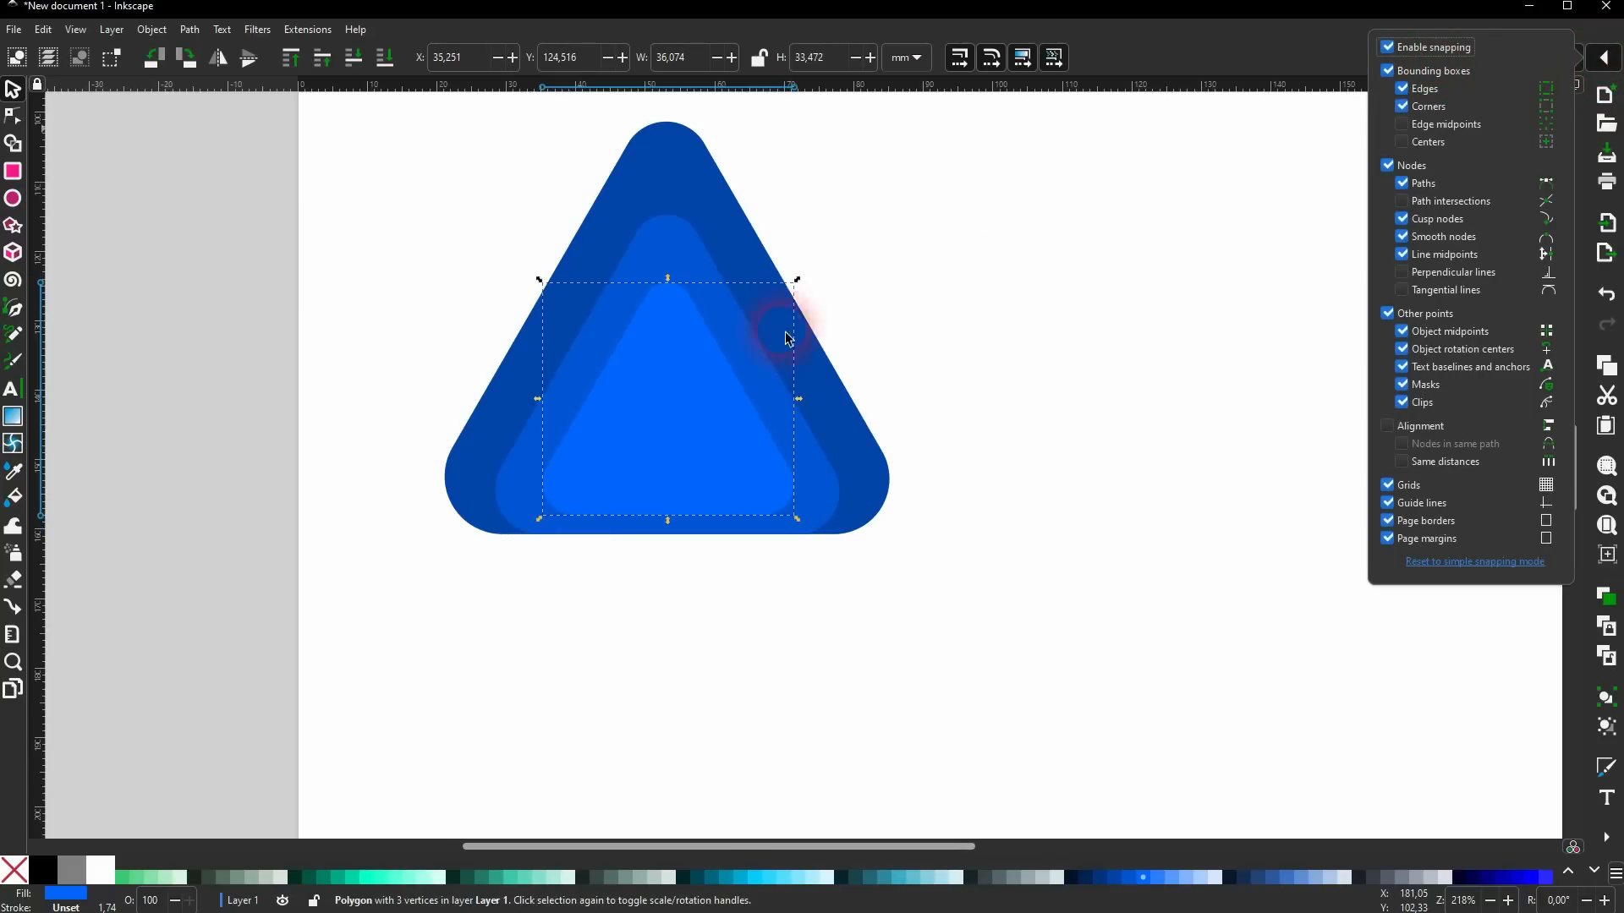
click(639, 480)
drag(667, 450, 668, 472)
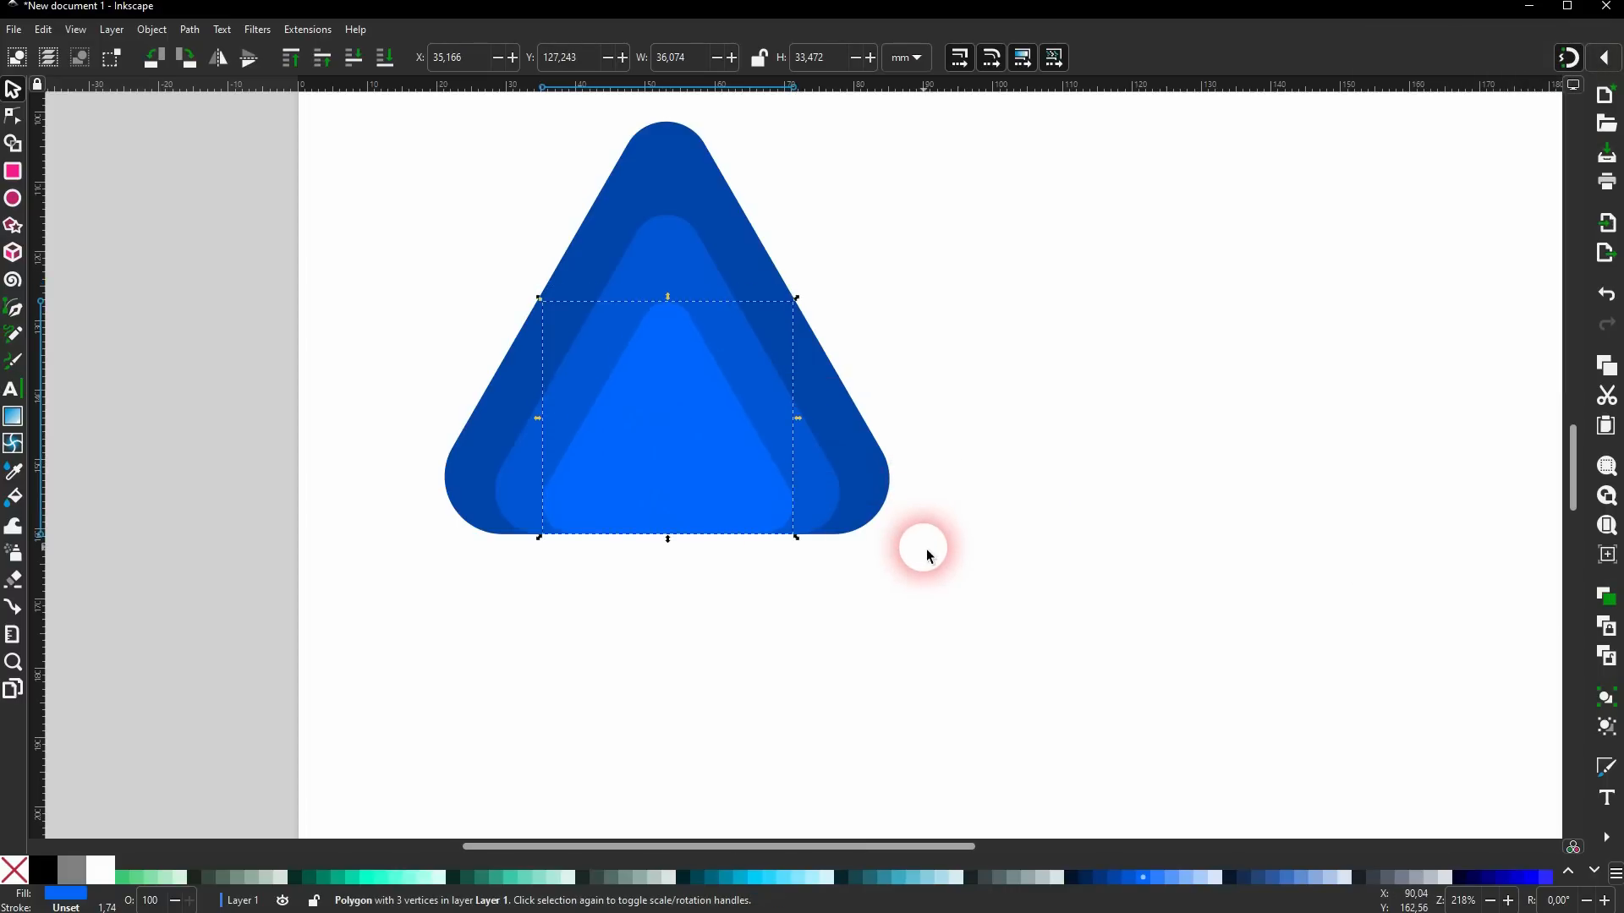
click(988, 569)
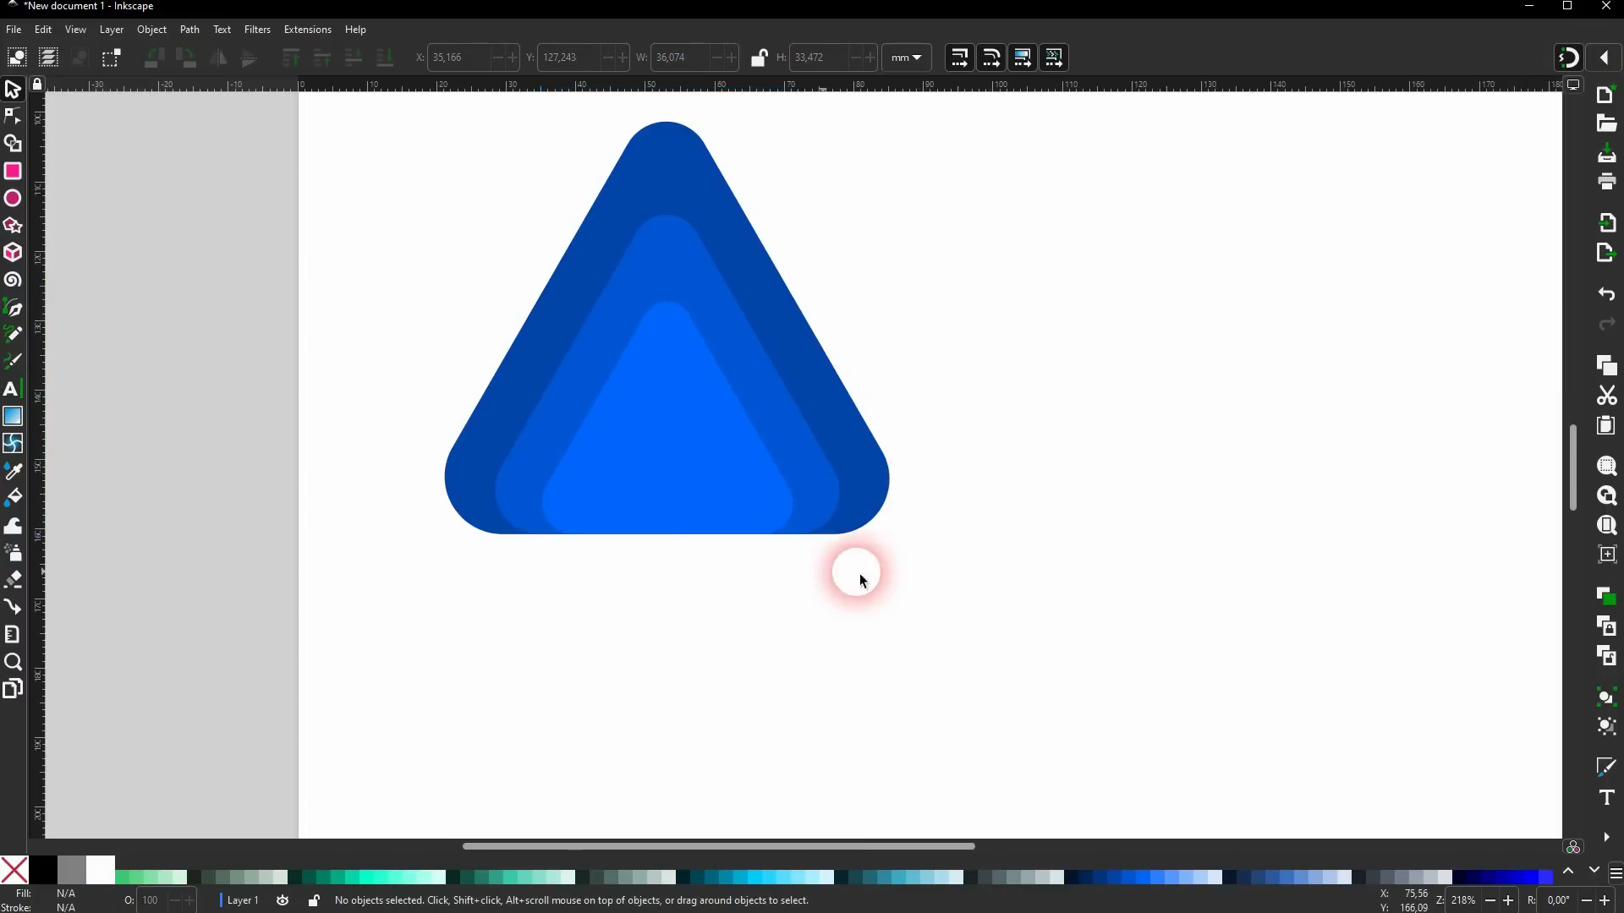
Duplicate the three nested triangles and move the copy horizontally about 36 mm to the right so both sets overlap.
drag(349, 644, 960, 229)
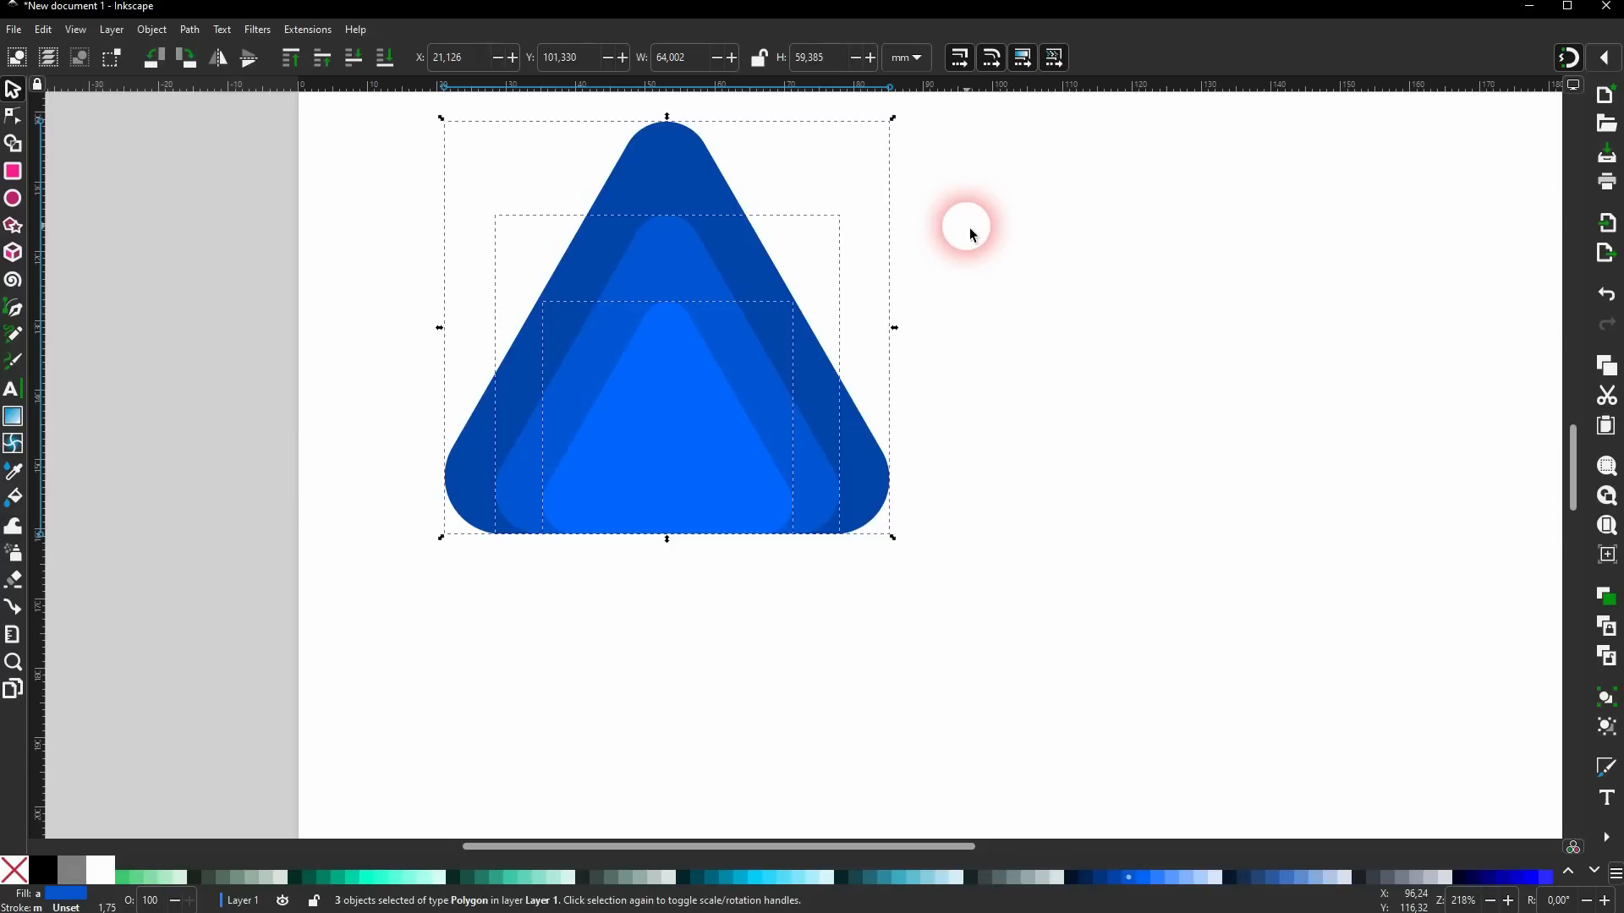
key(ctrl+d)
drag(674, 271, 916, 273)
click(823, 572)
scroll(836, 512, down, 1)
Select all six triangles and set their blend mode to Screen in the Fill and Stroke settings.
drag(507, 623, 1188, 156)
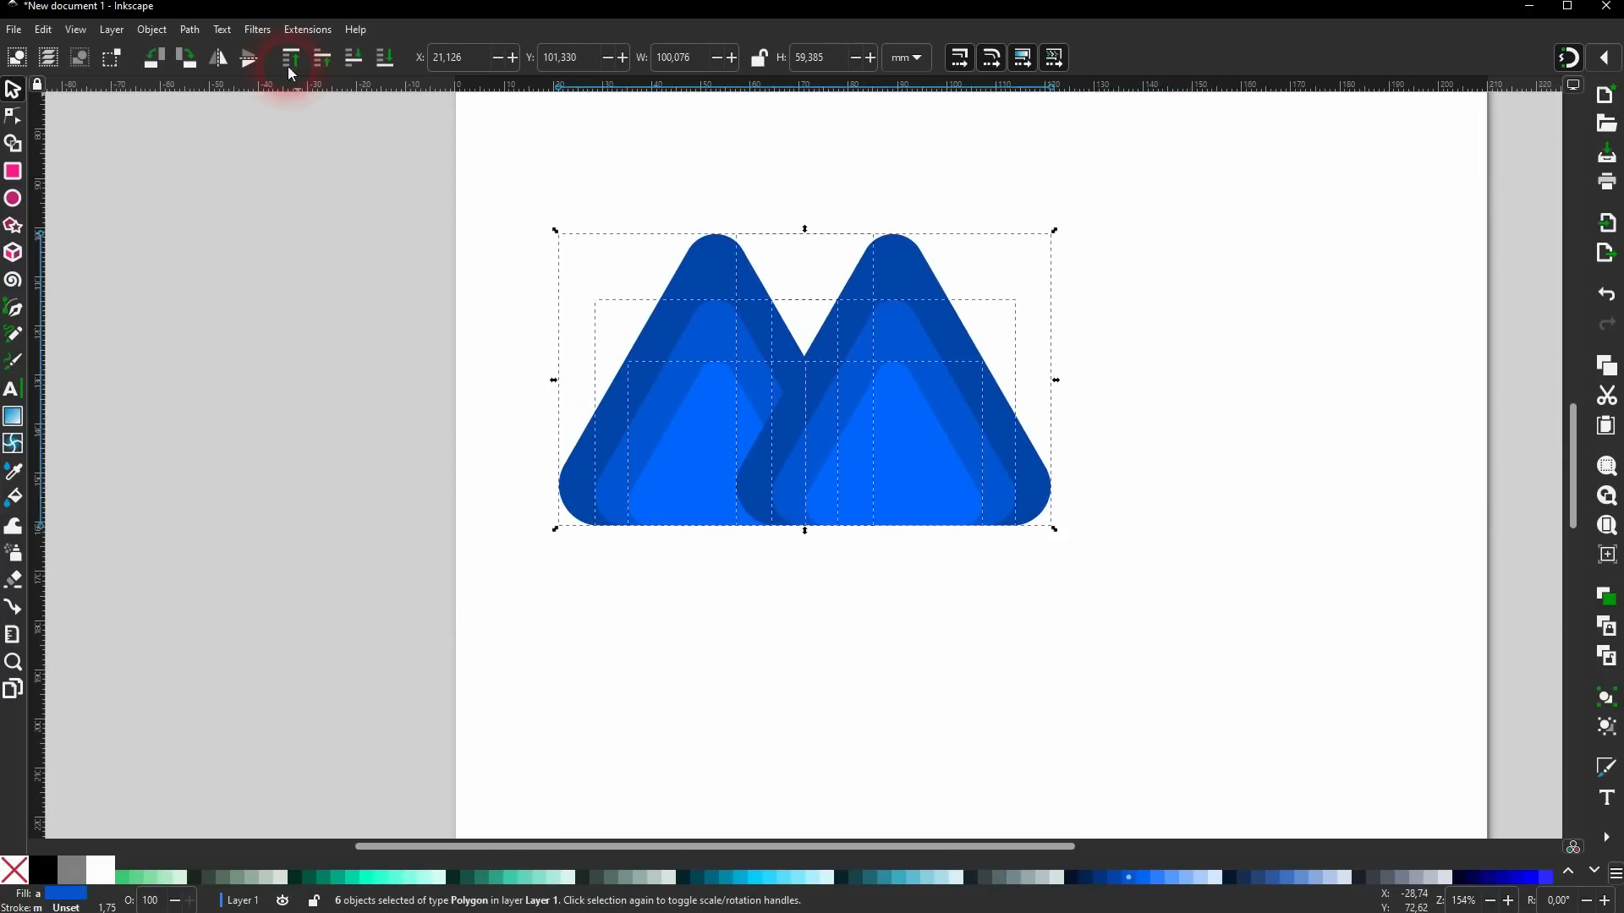
click(149, 33)
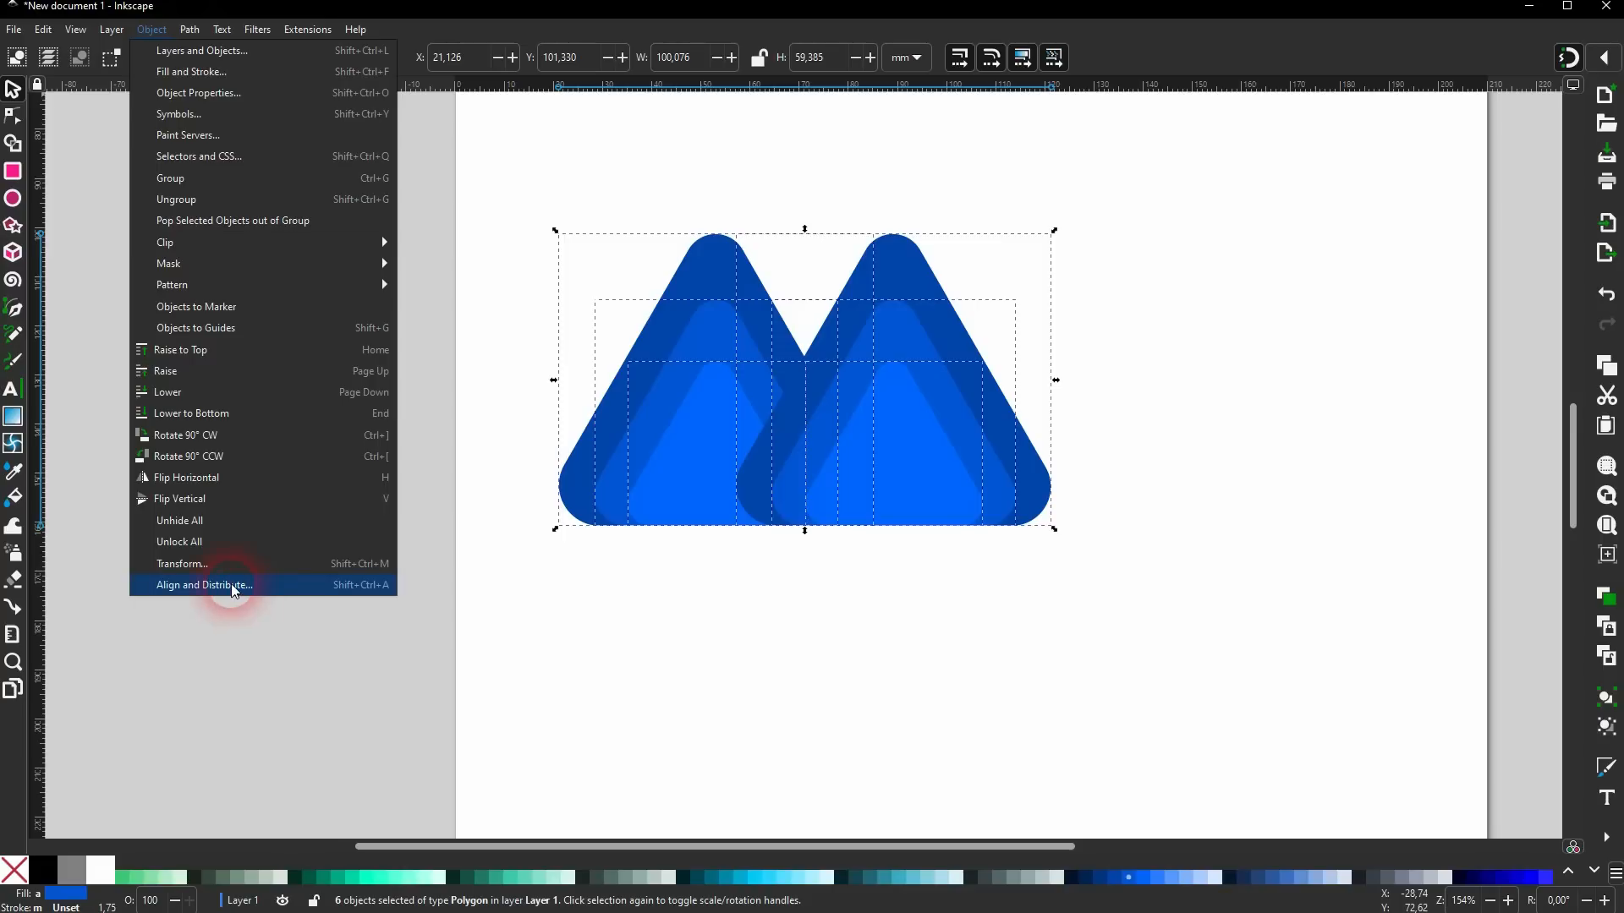
click(209, 74)
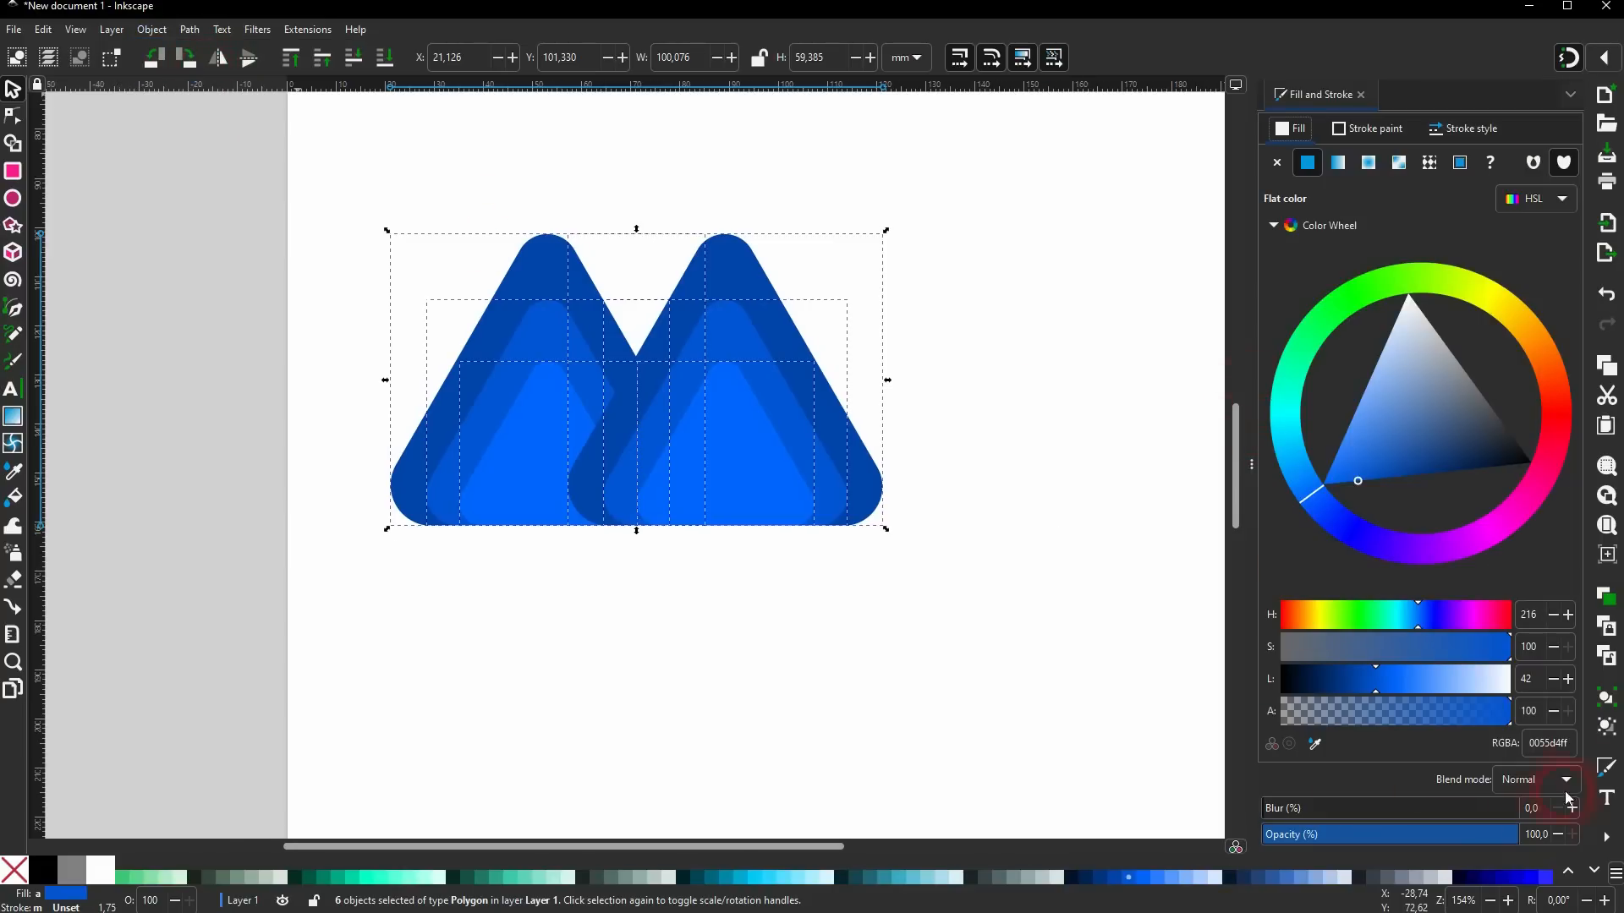
click(1570, 779)
click(1541, 831)
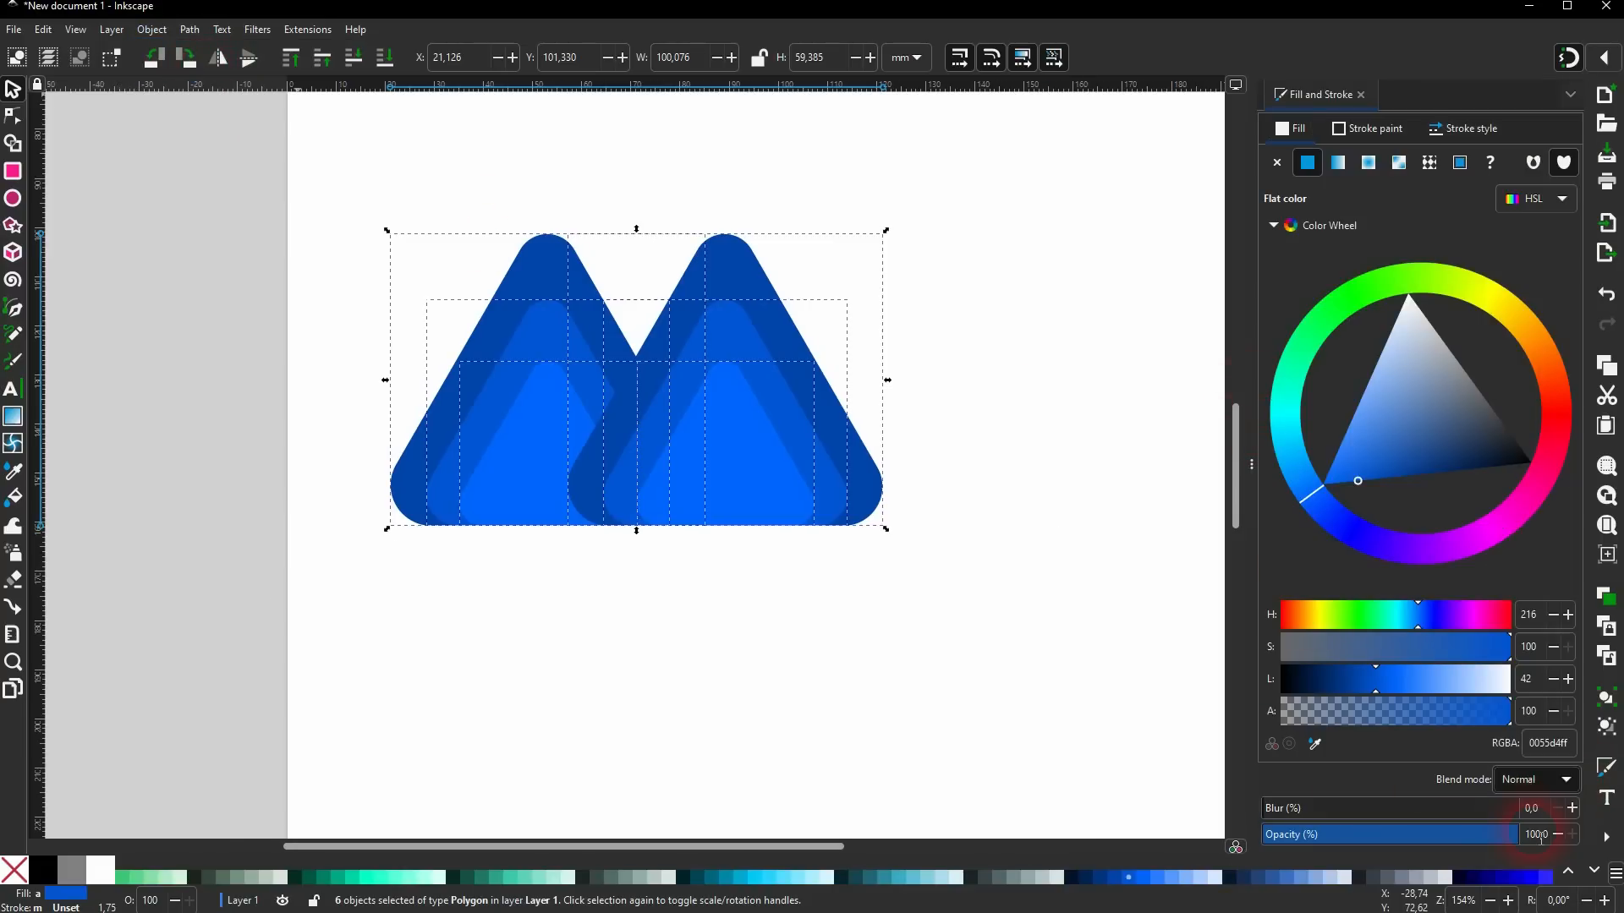
click(1549, 793)
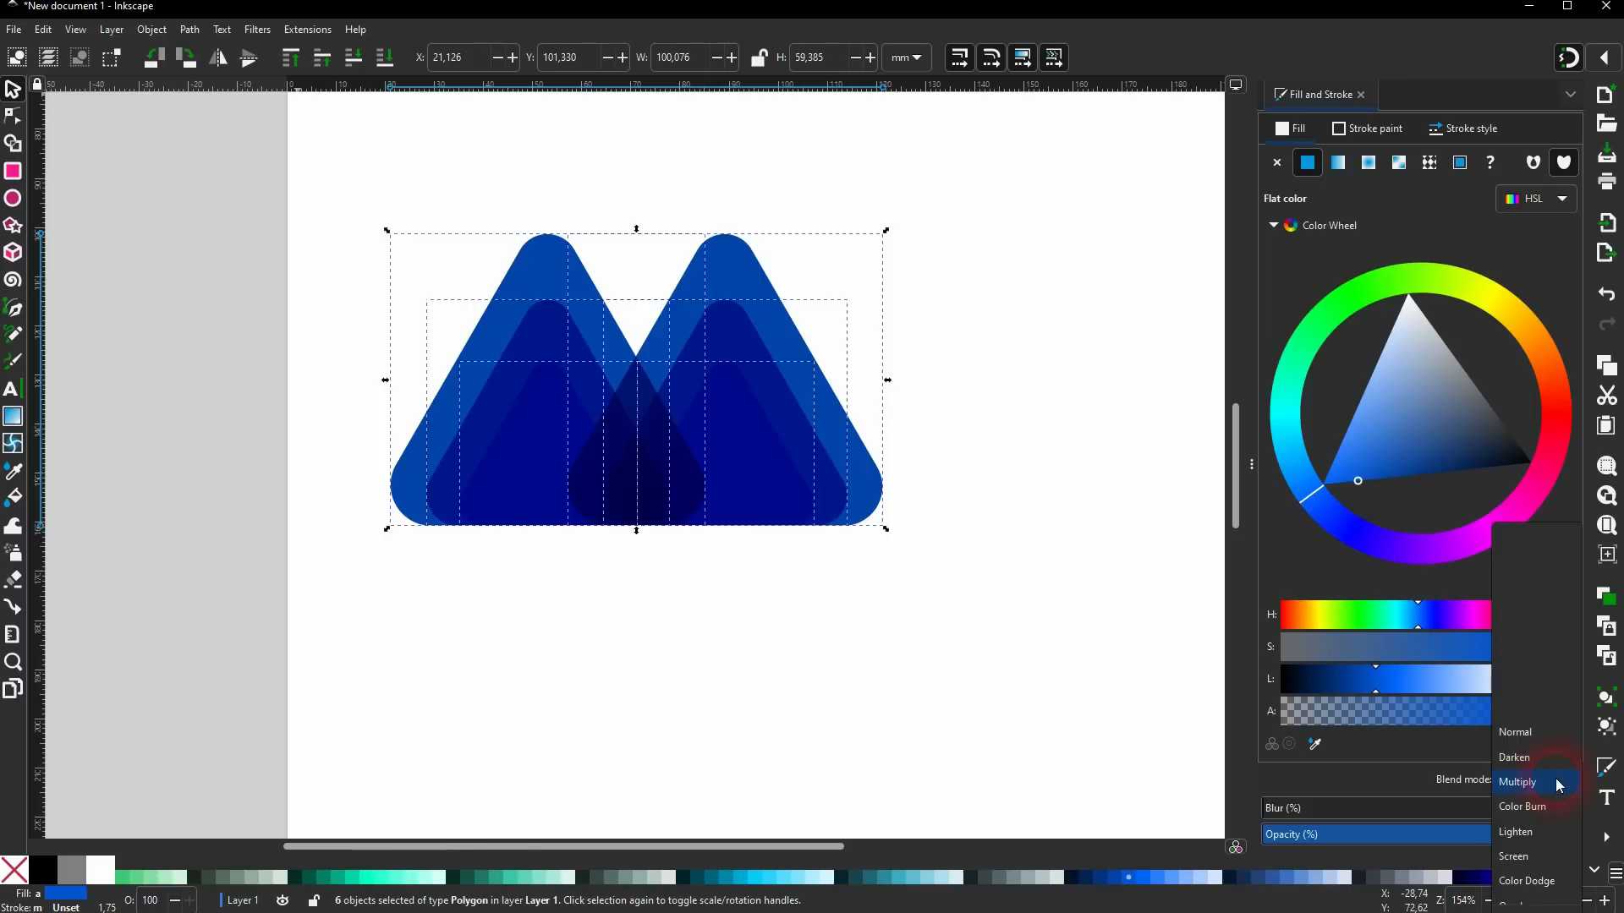
click(1537, 832)
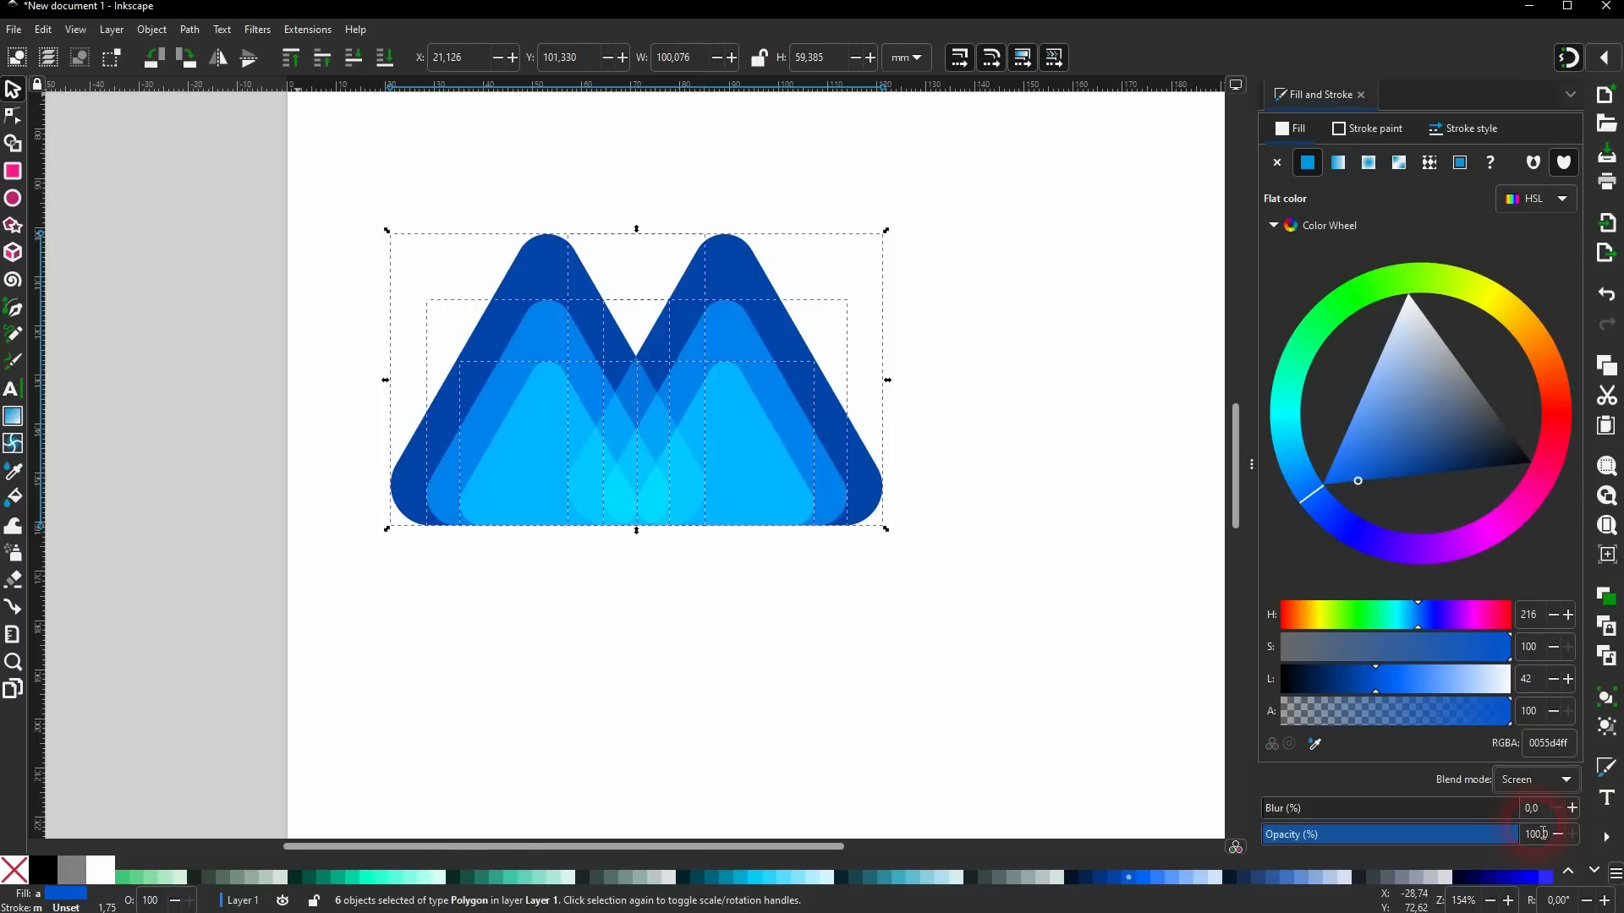
click(668, 550)
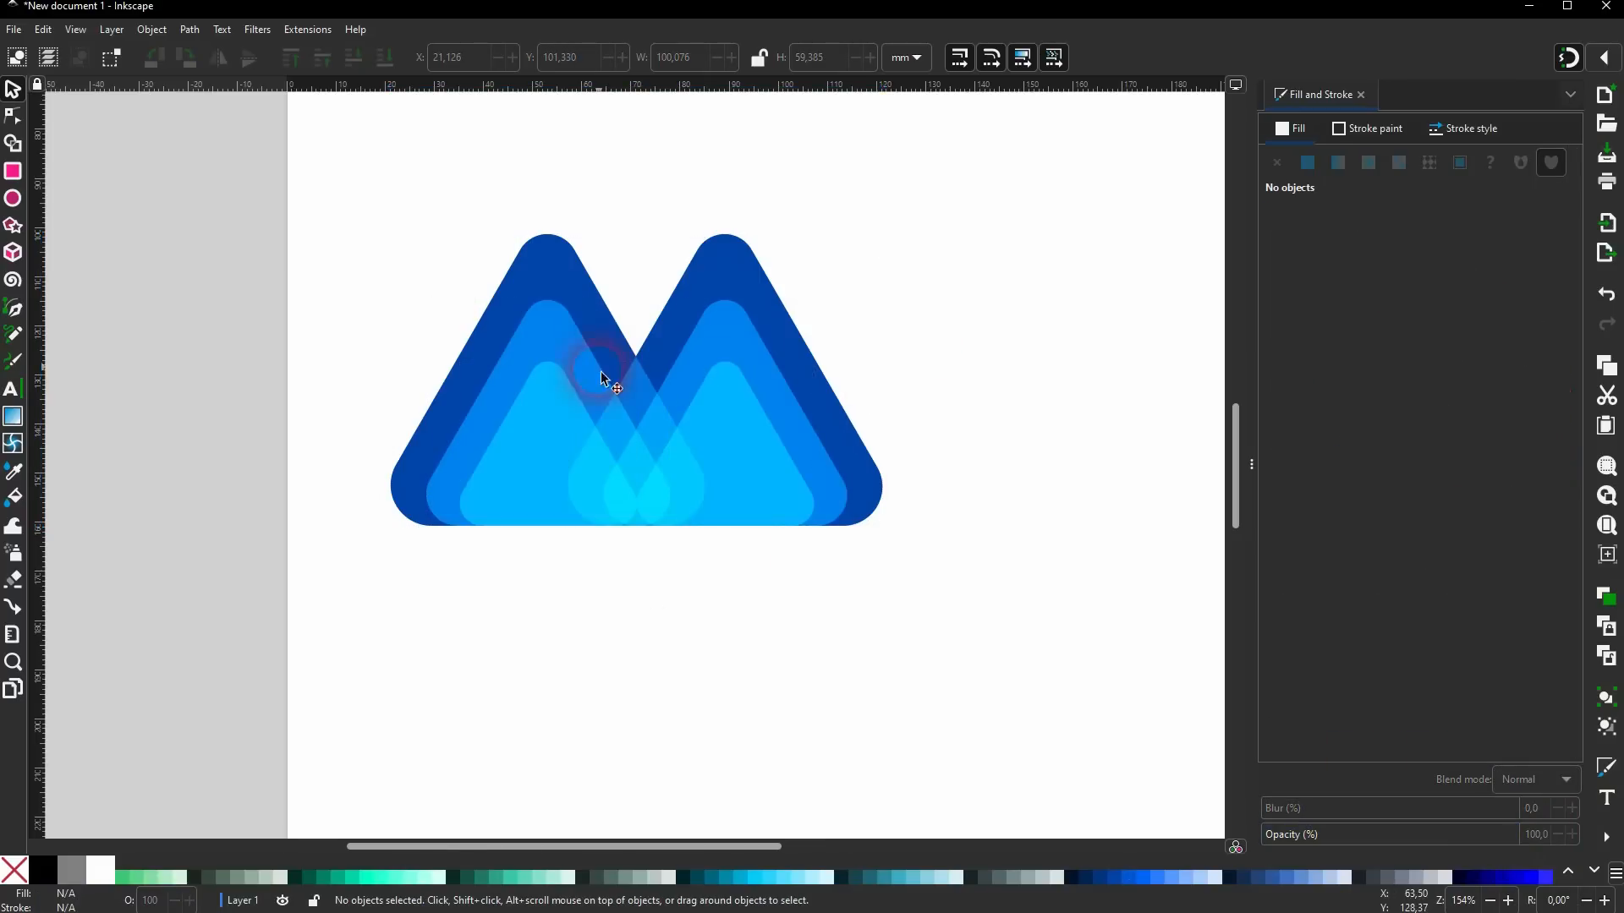
Group all six triangles, move the group about 17 mm right and 11 mm down, and close the Fill and Stroke settings.
drag(321, 592, 1020, 180)
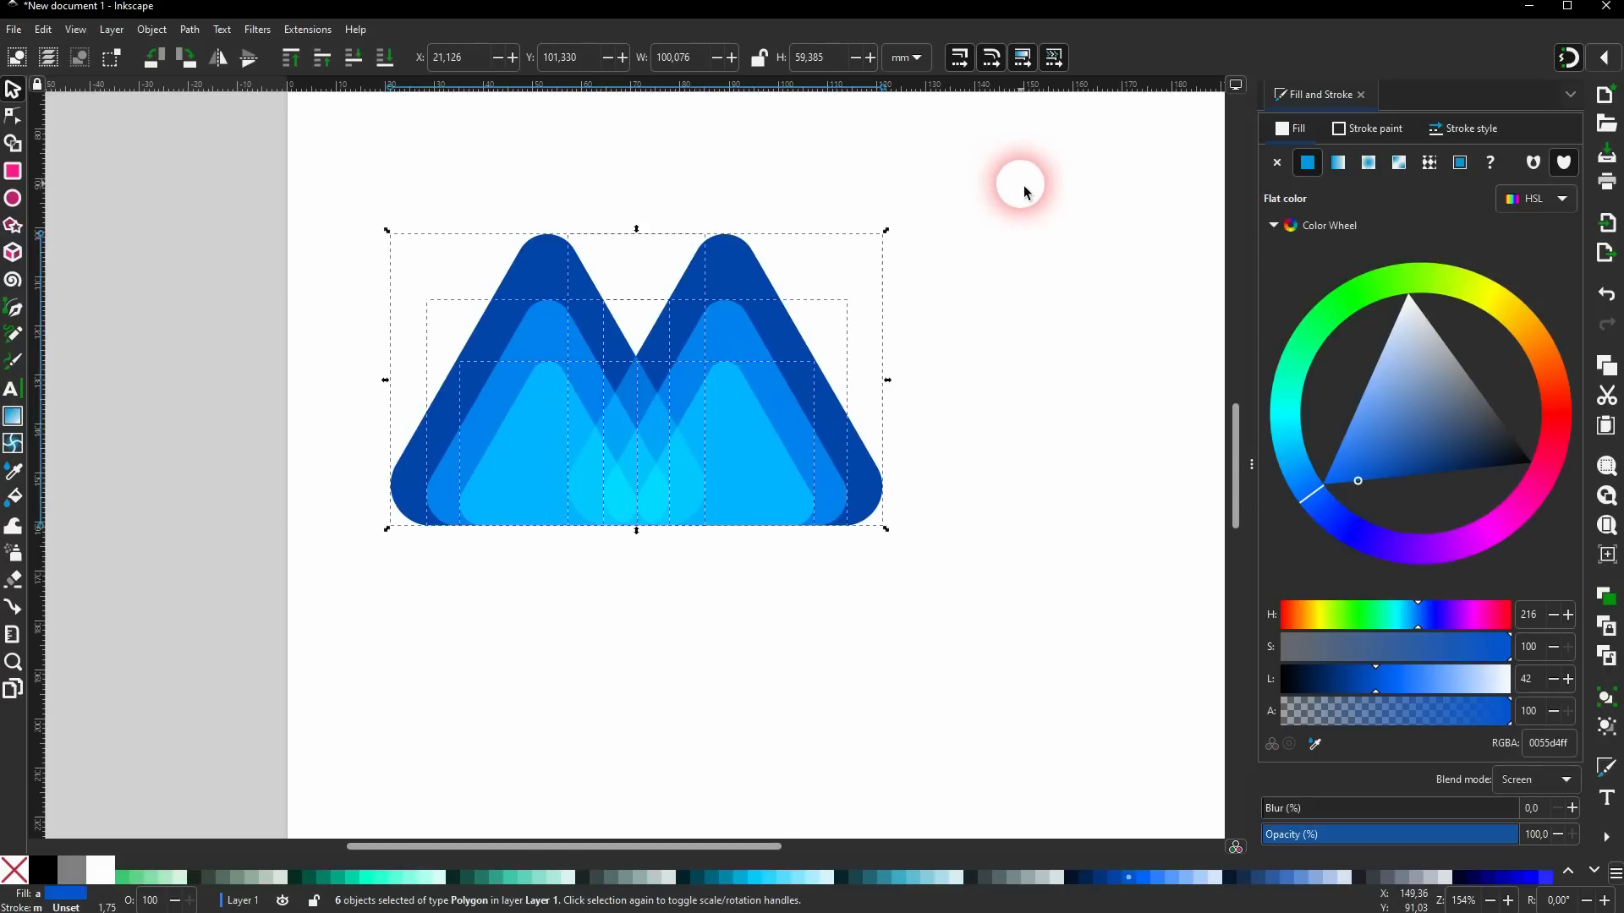
key(ctrl+g)
drag(739, 435, 821, 487)
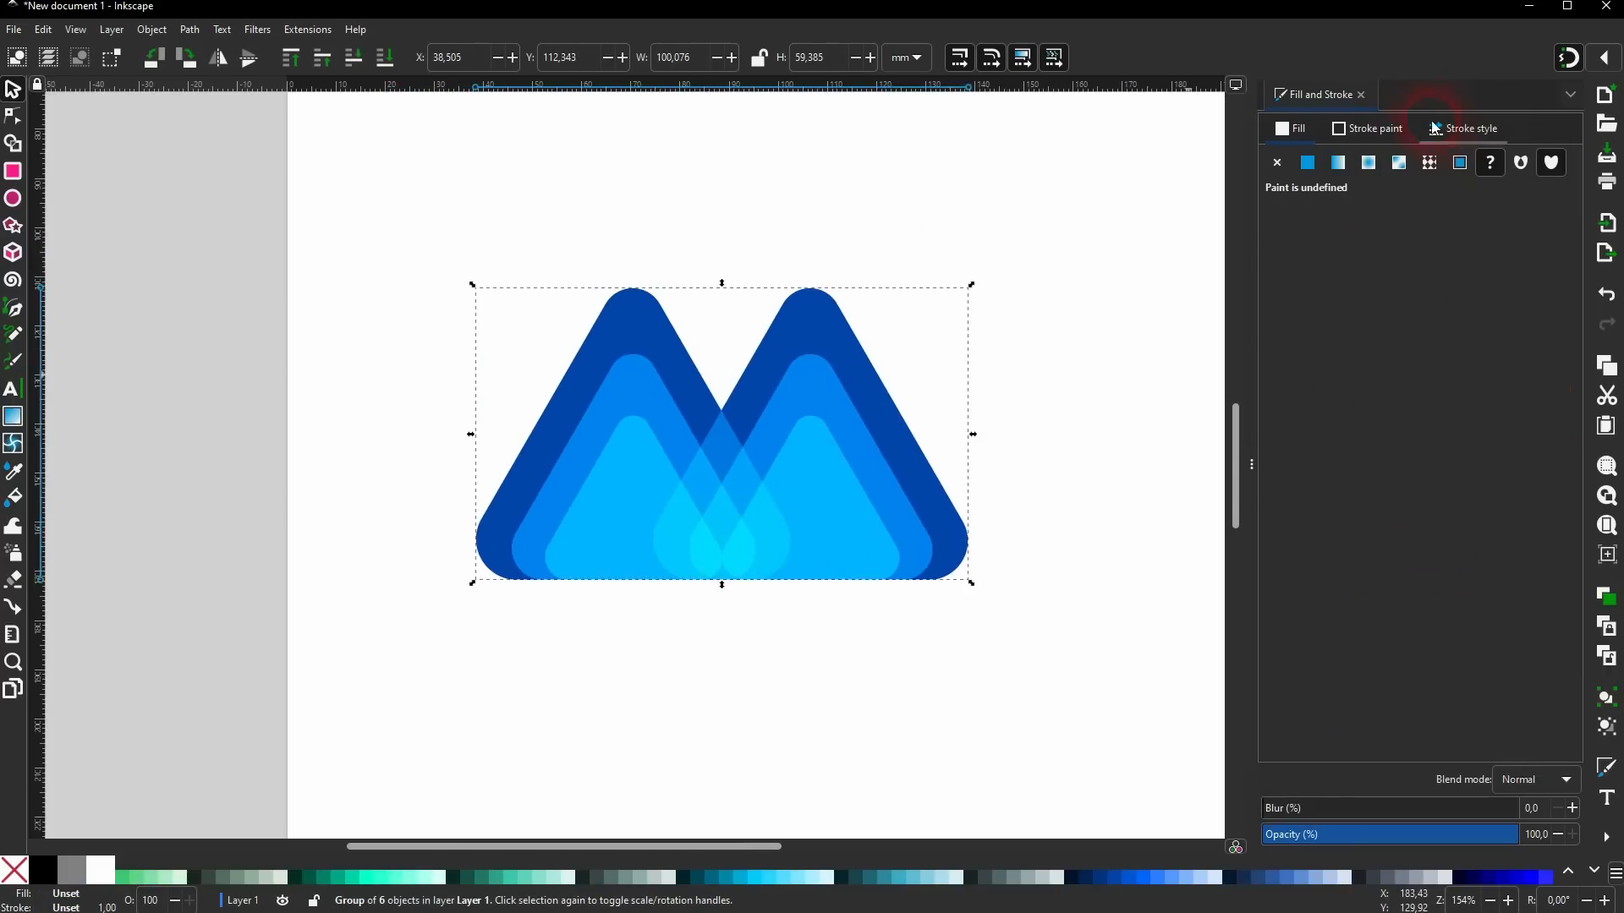
click(1363, 96)
click(1569, 64)
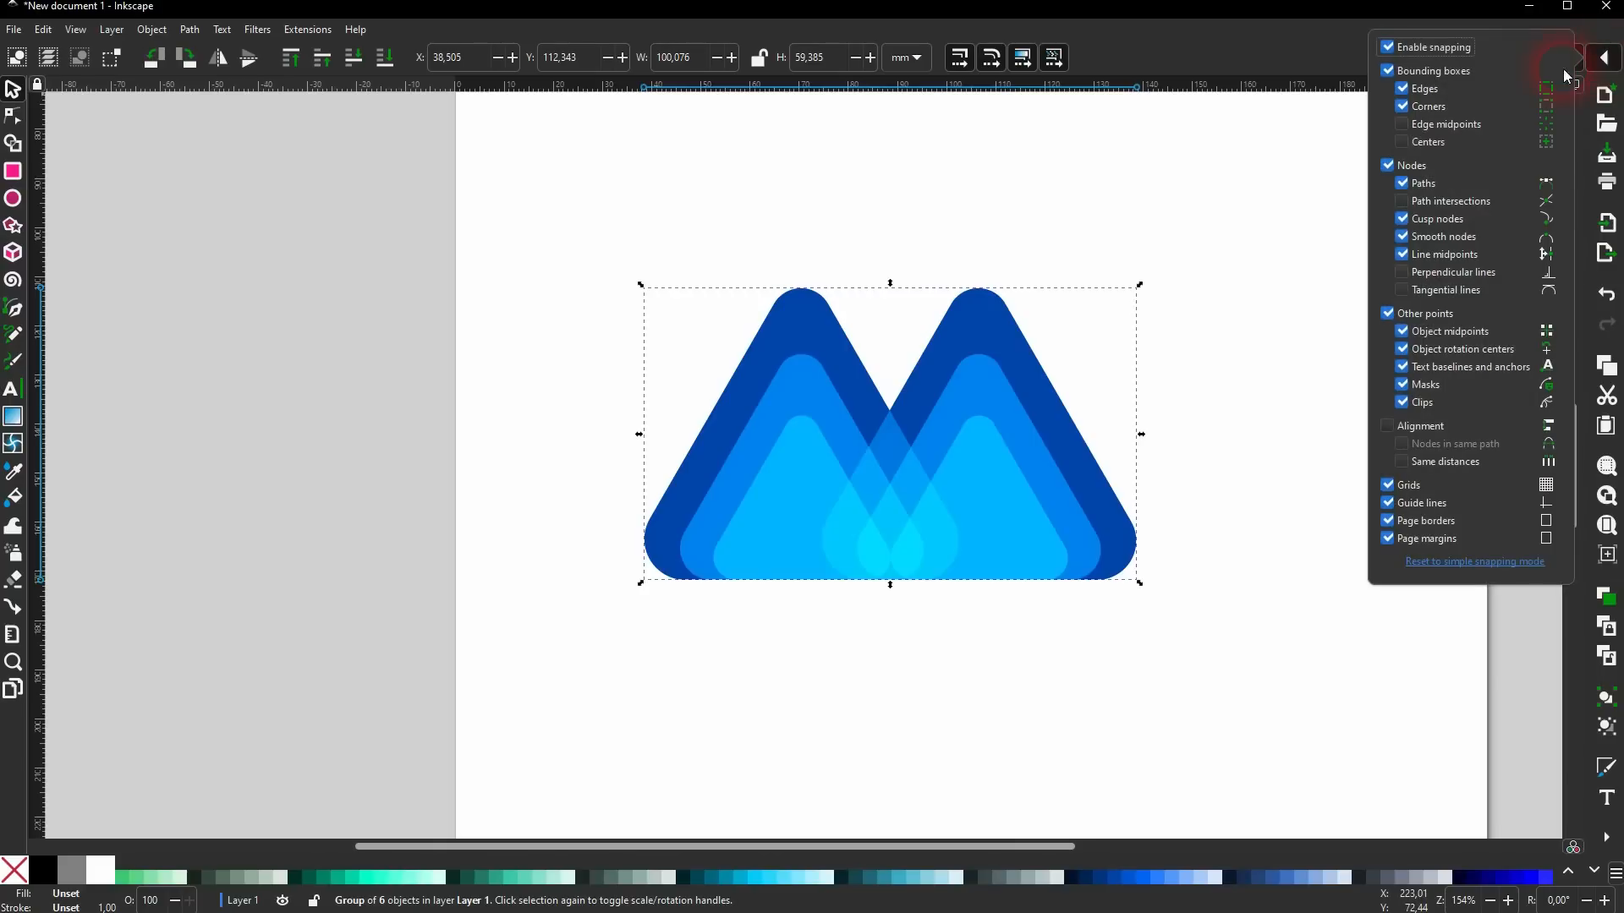
click(1220, 442)
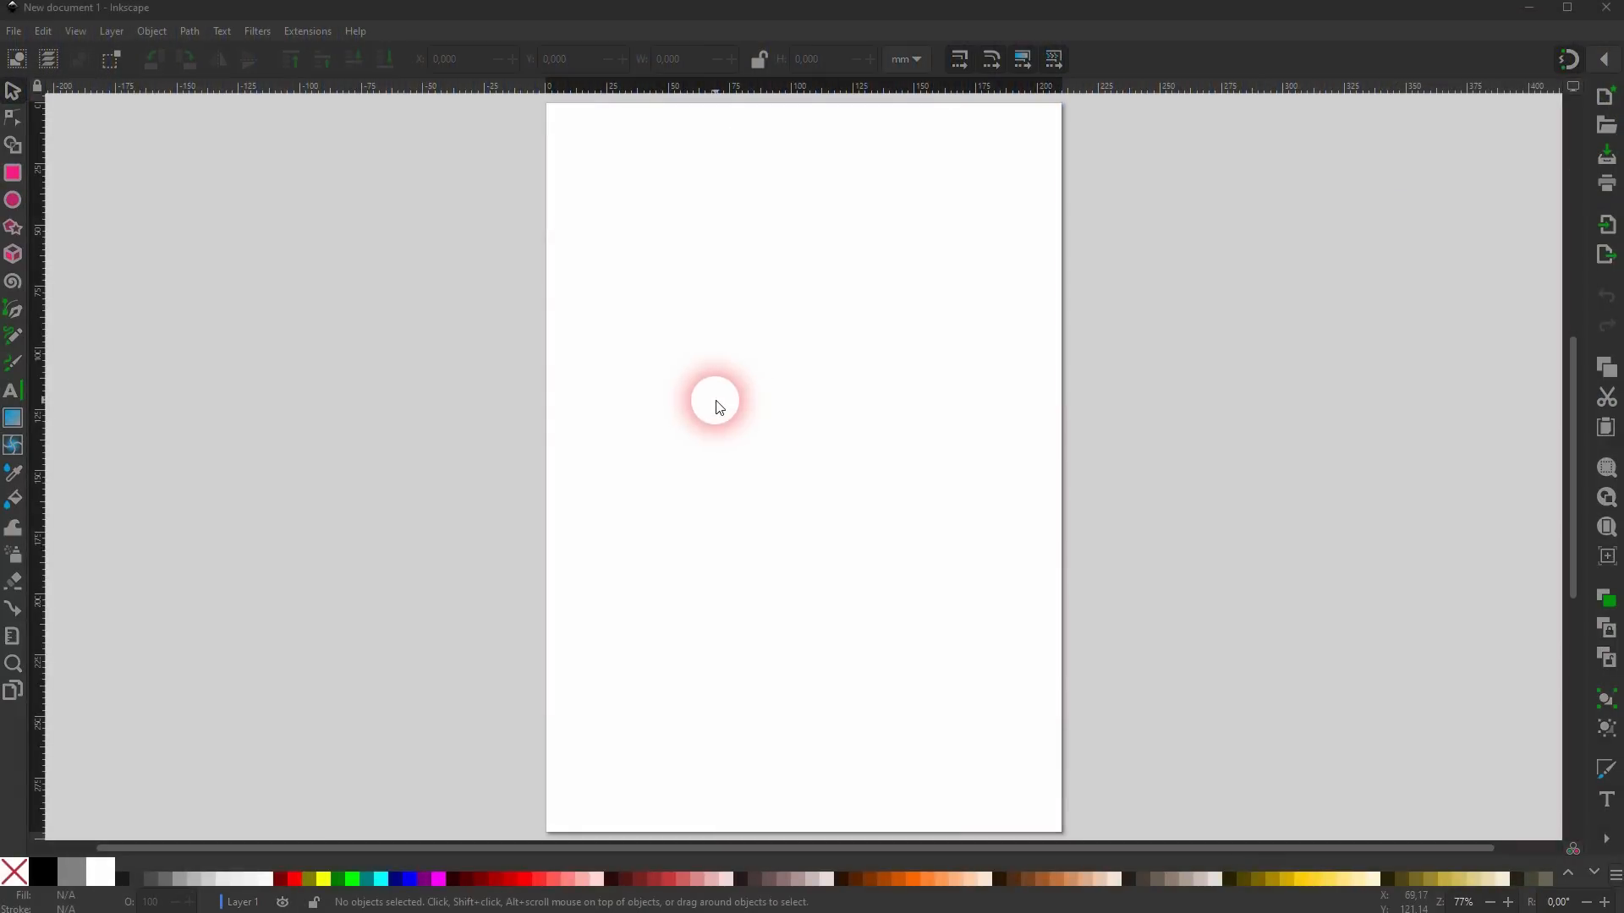
Switch the polygon tool to star mode and draw a star with 3 corners on the upper half of the blank page.
click(12, 227)
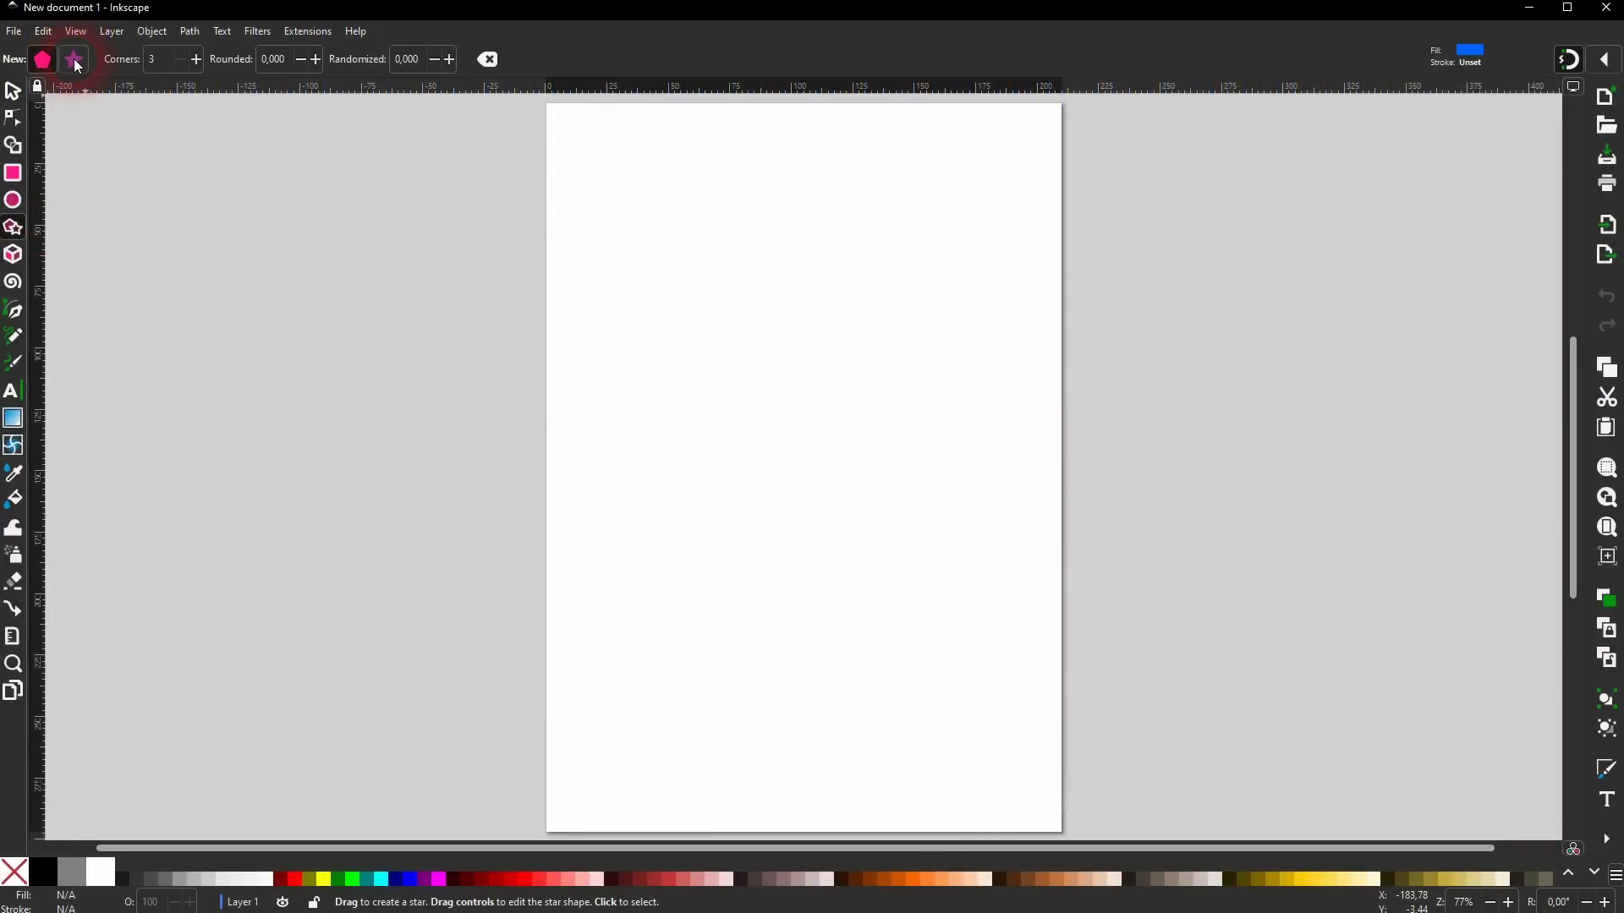
click(75, 59)
drag(735, 347, 822, 446)
click(637, 337)
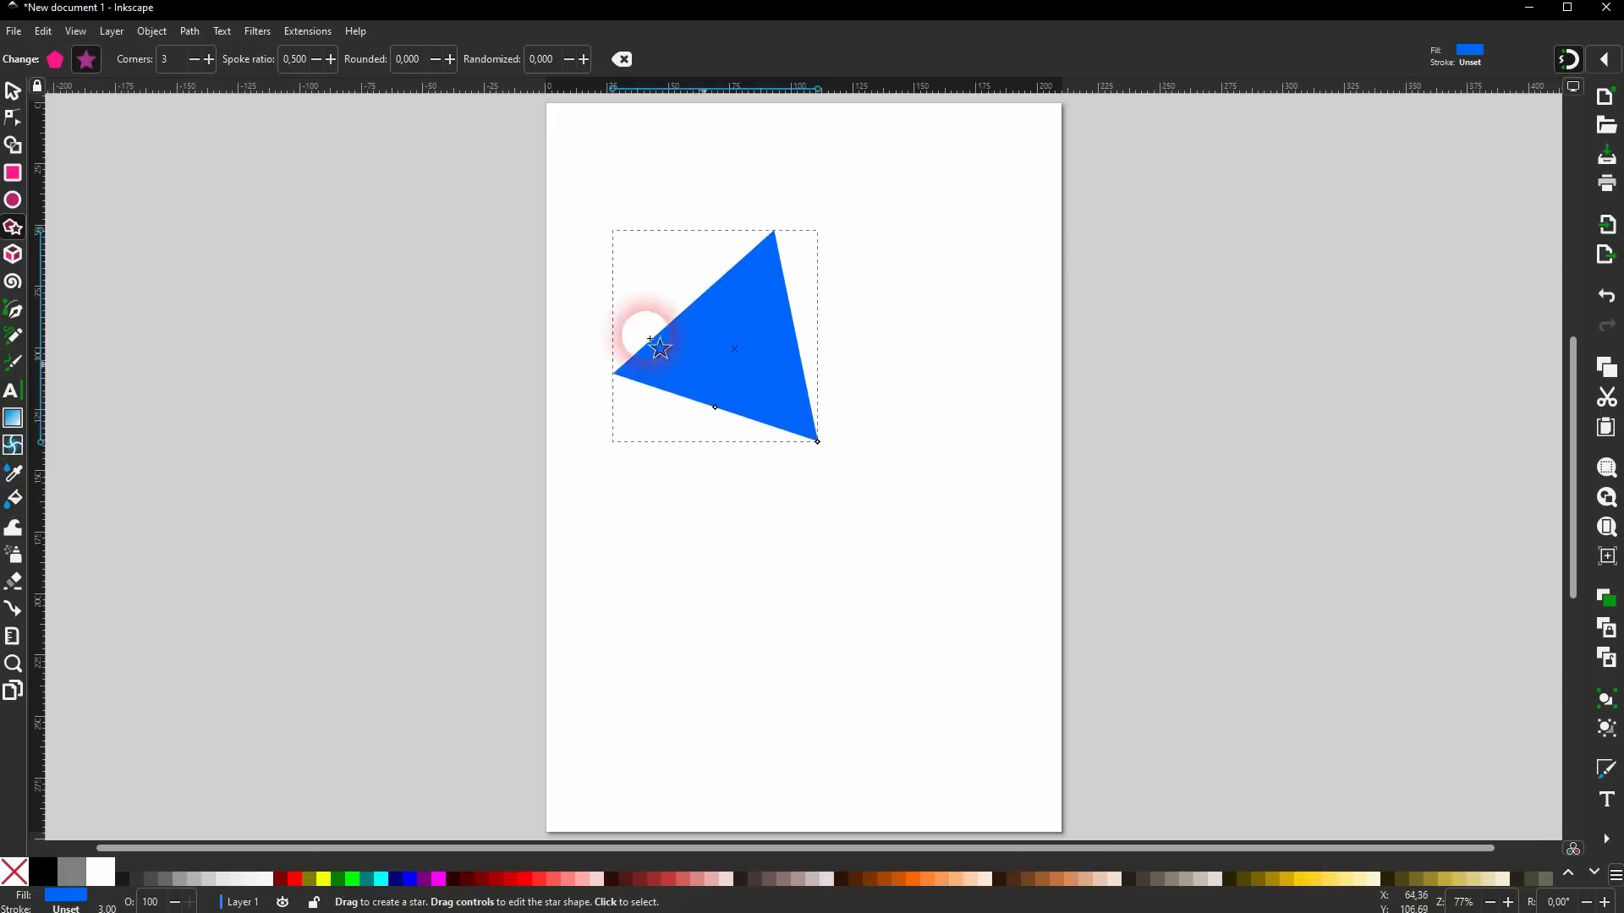
Try 12 corners on the star and set its corner count to 5.
click(210, 59)
click(210, 59)
click(211, 59)
click(211, 59)
click(211, 59)
click(211, 59)
click(210, 60)
click(210, 60)
click(210, 60)
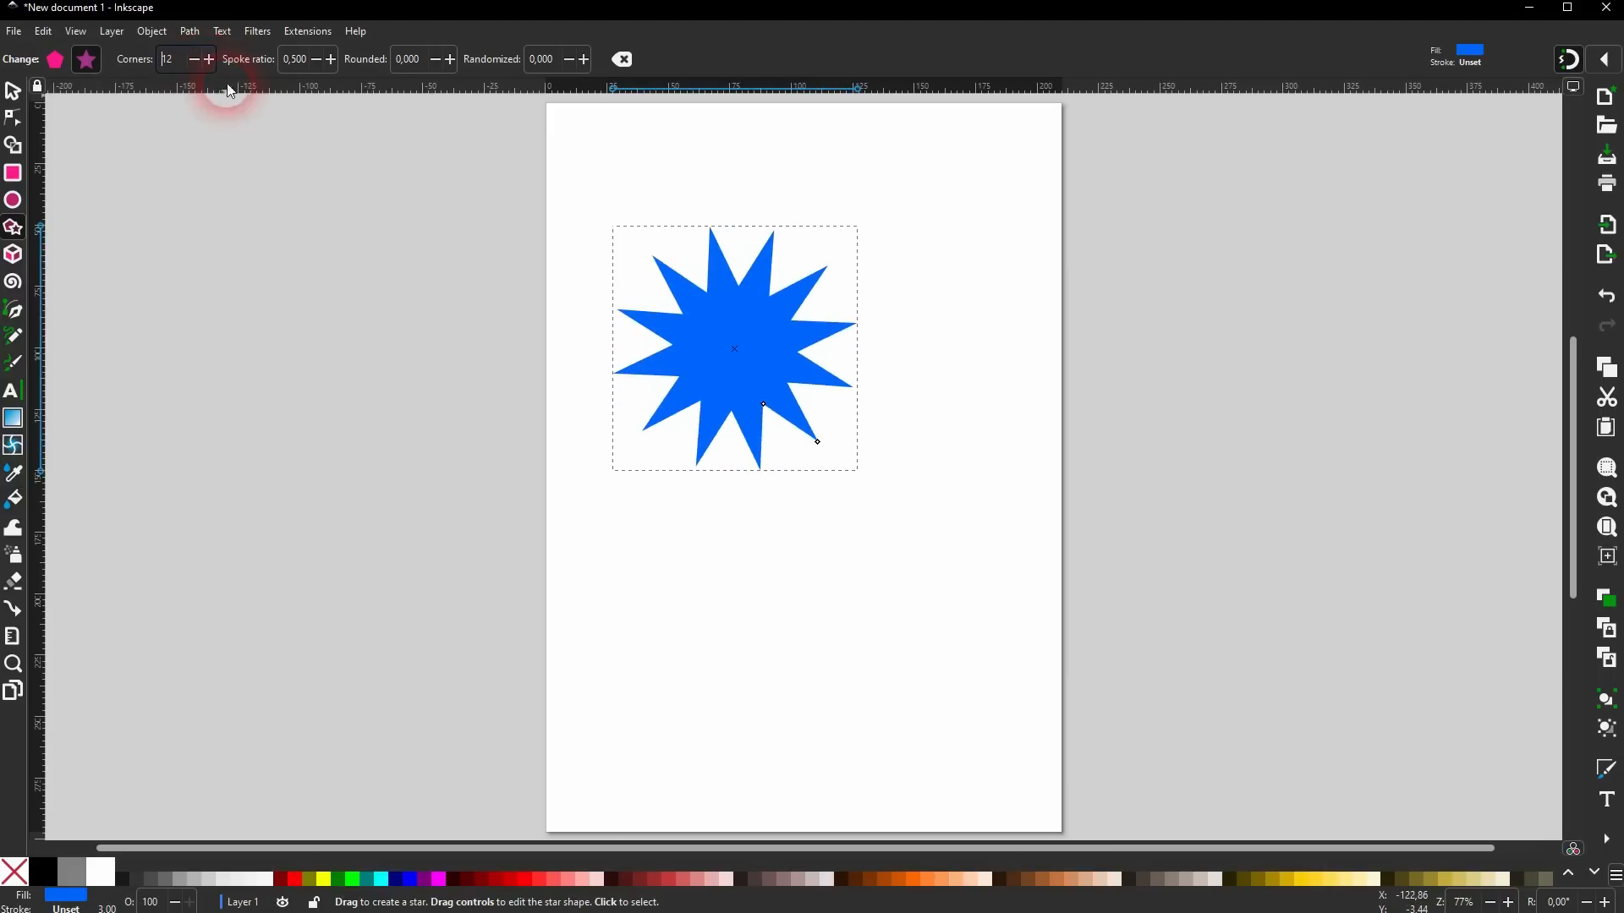
text(5)
key(Return)
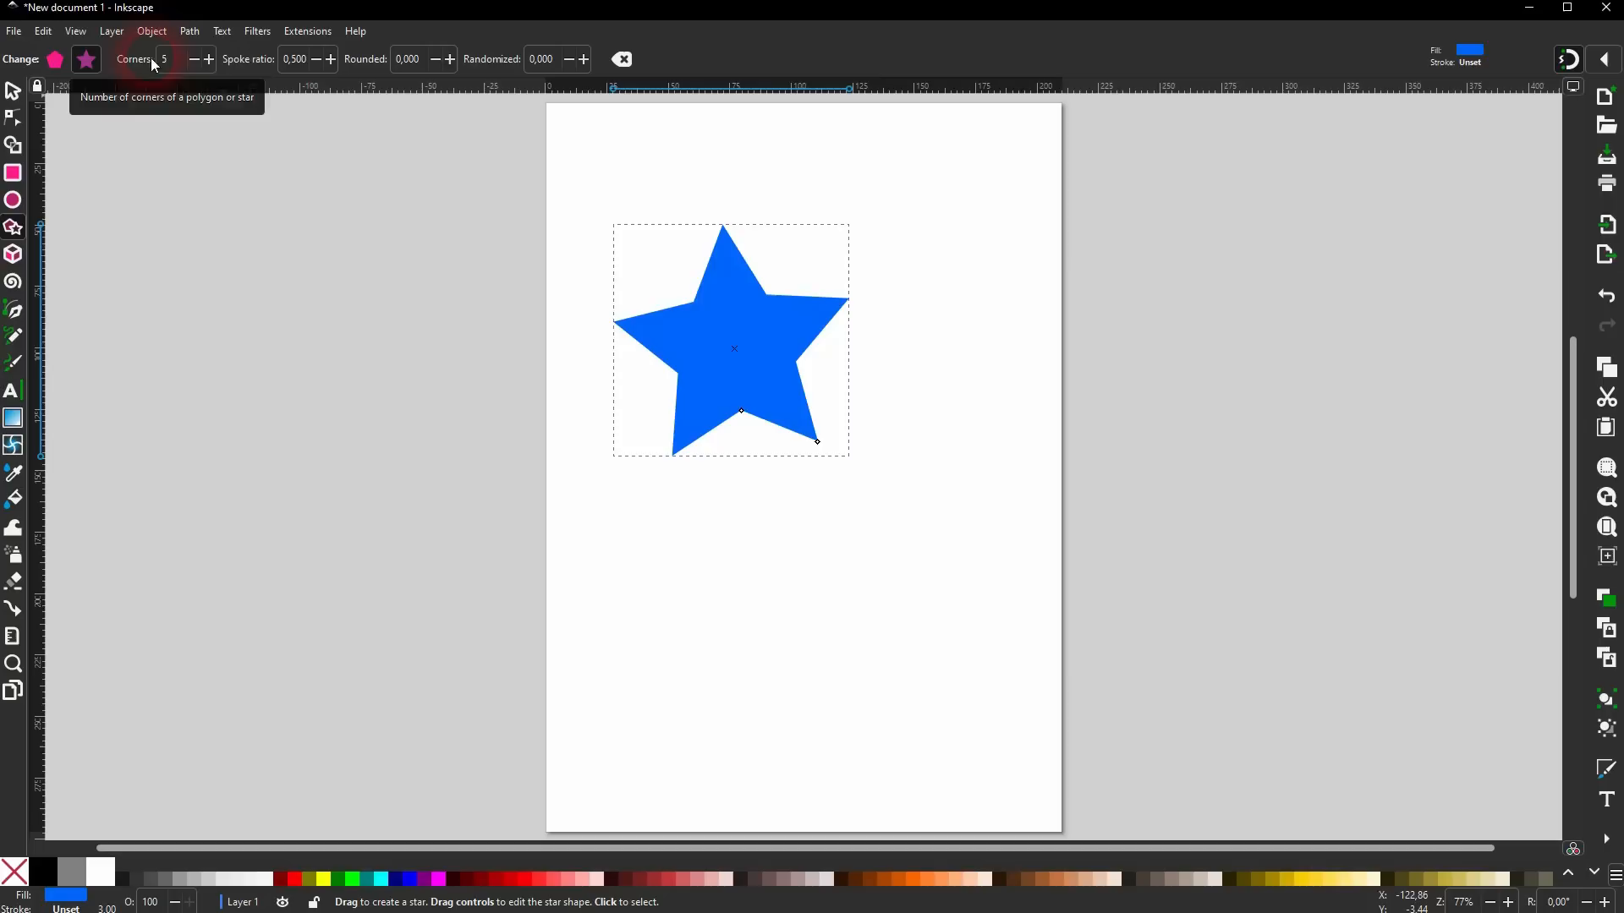
Try spoke ratios of 0.010, 0.070 and 0.780 on the star and return the ratio to 0.500.
click(333, 59)
click(334, 59)
click(315, 60)
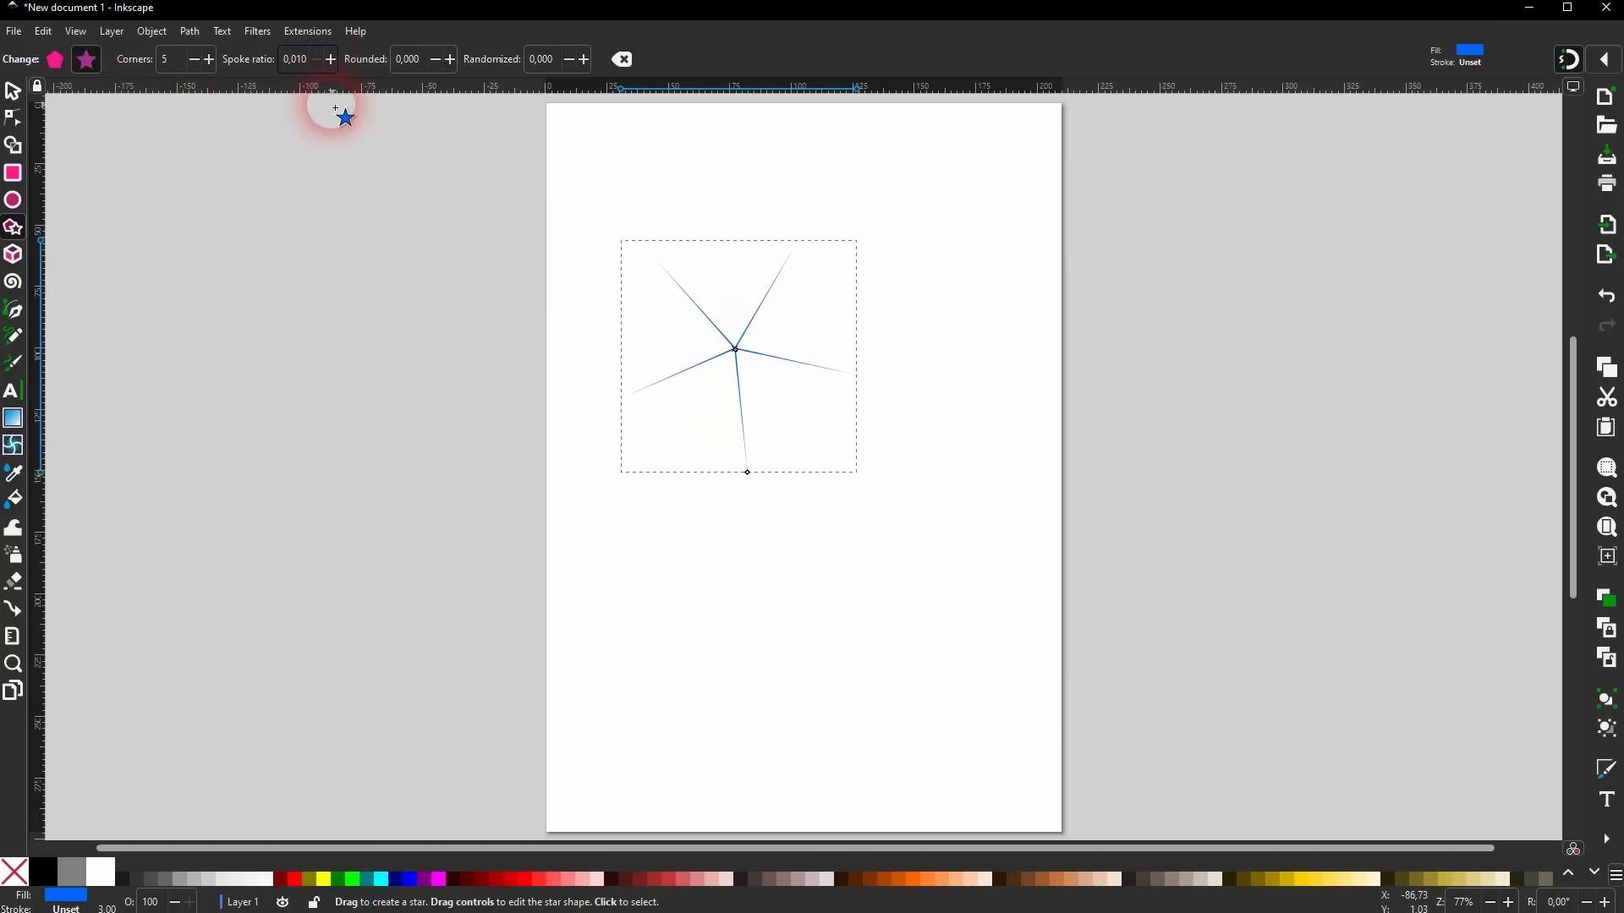
click(330, 61)
click(330, 60)
click(328, 59)
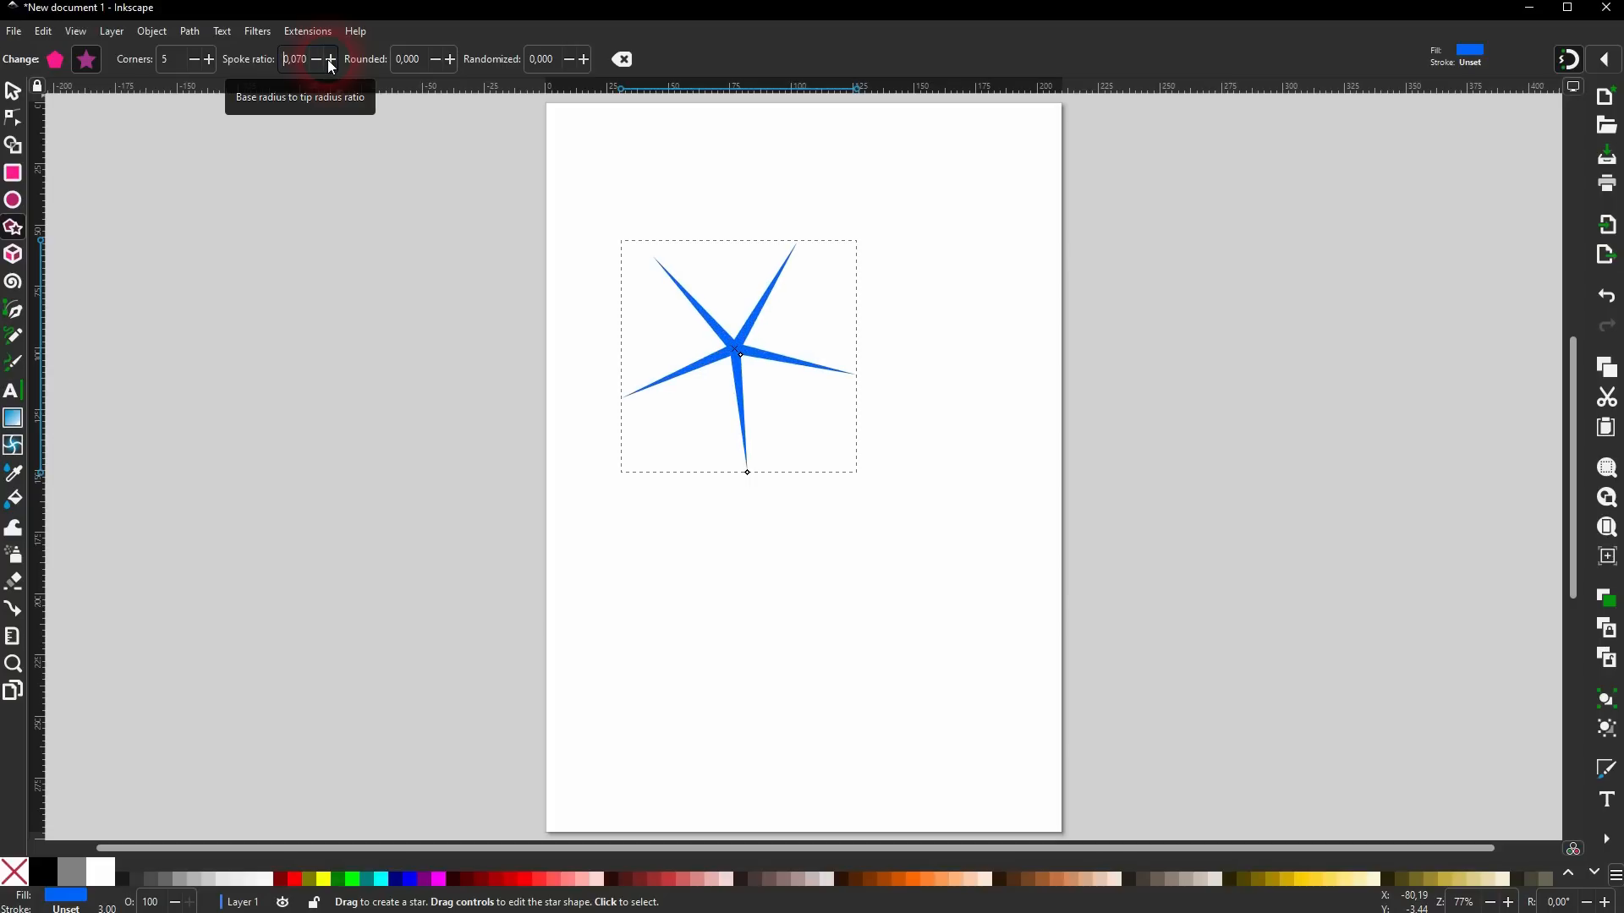
click(318, 60)
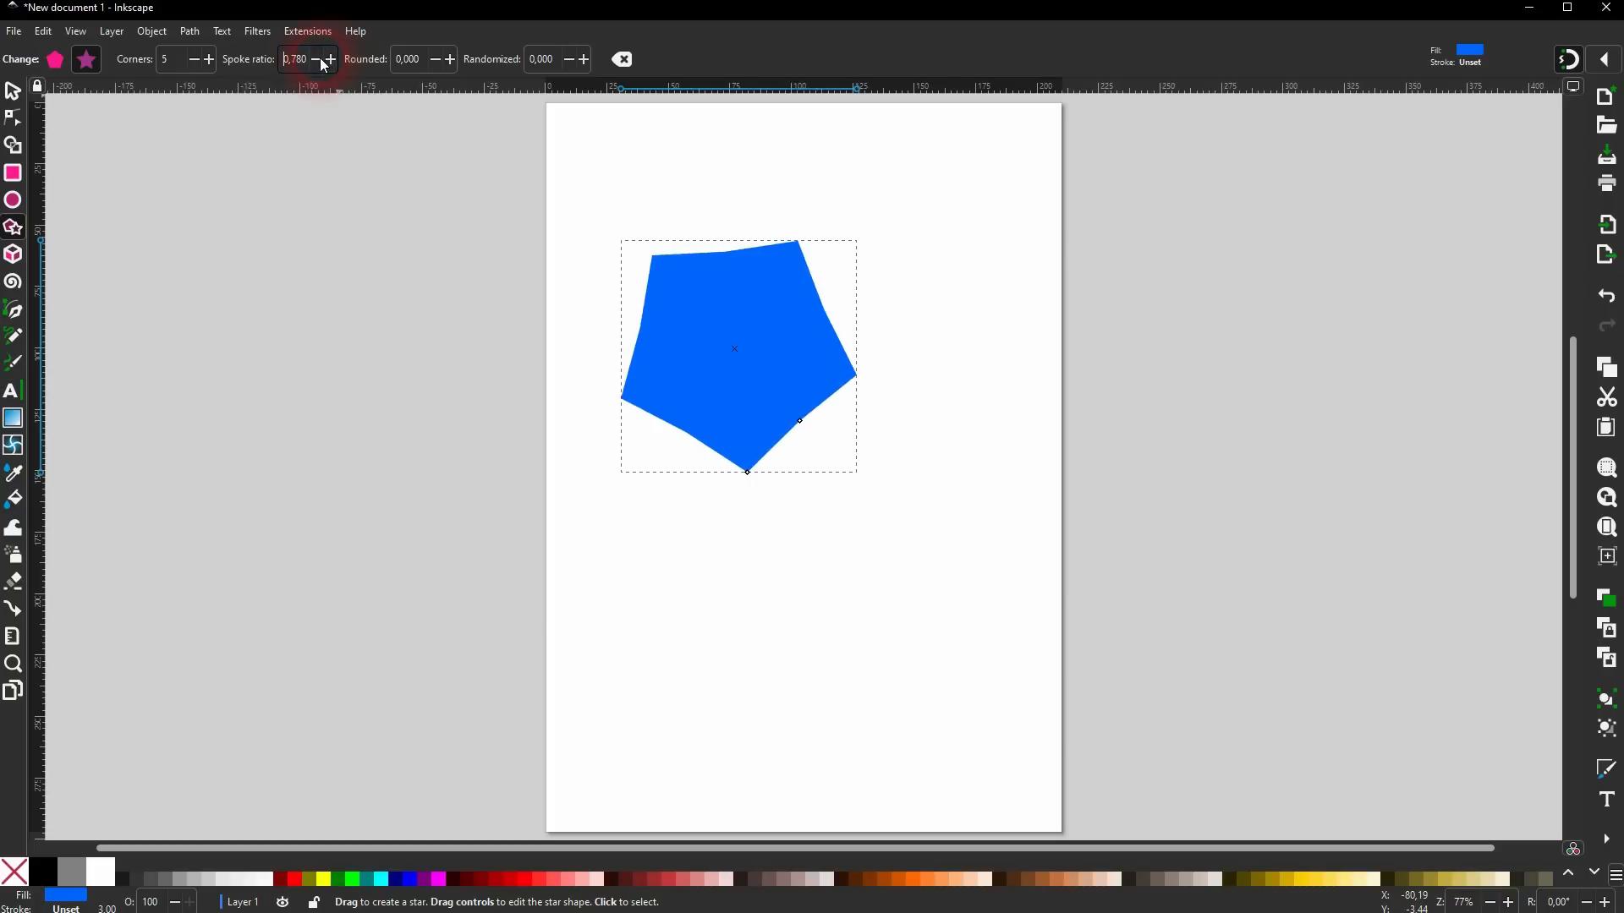
click(318, 59)
click(318, 59)
click(318, 59)
click(318, 60)
click(318, 60)
click(318, 59)
click(318, 59)
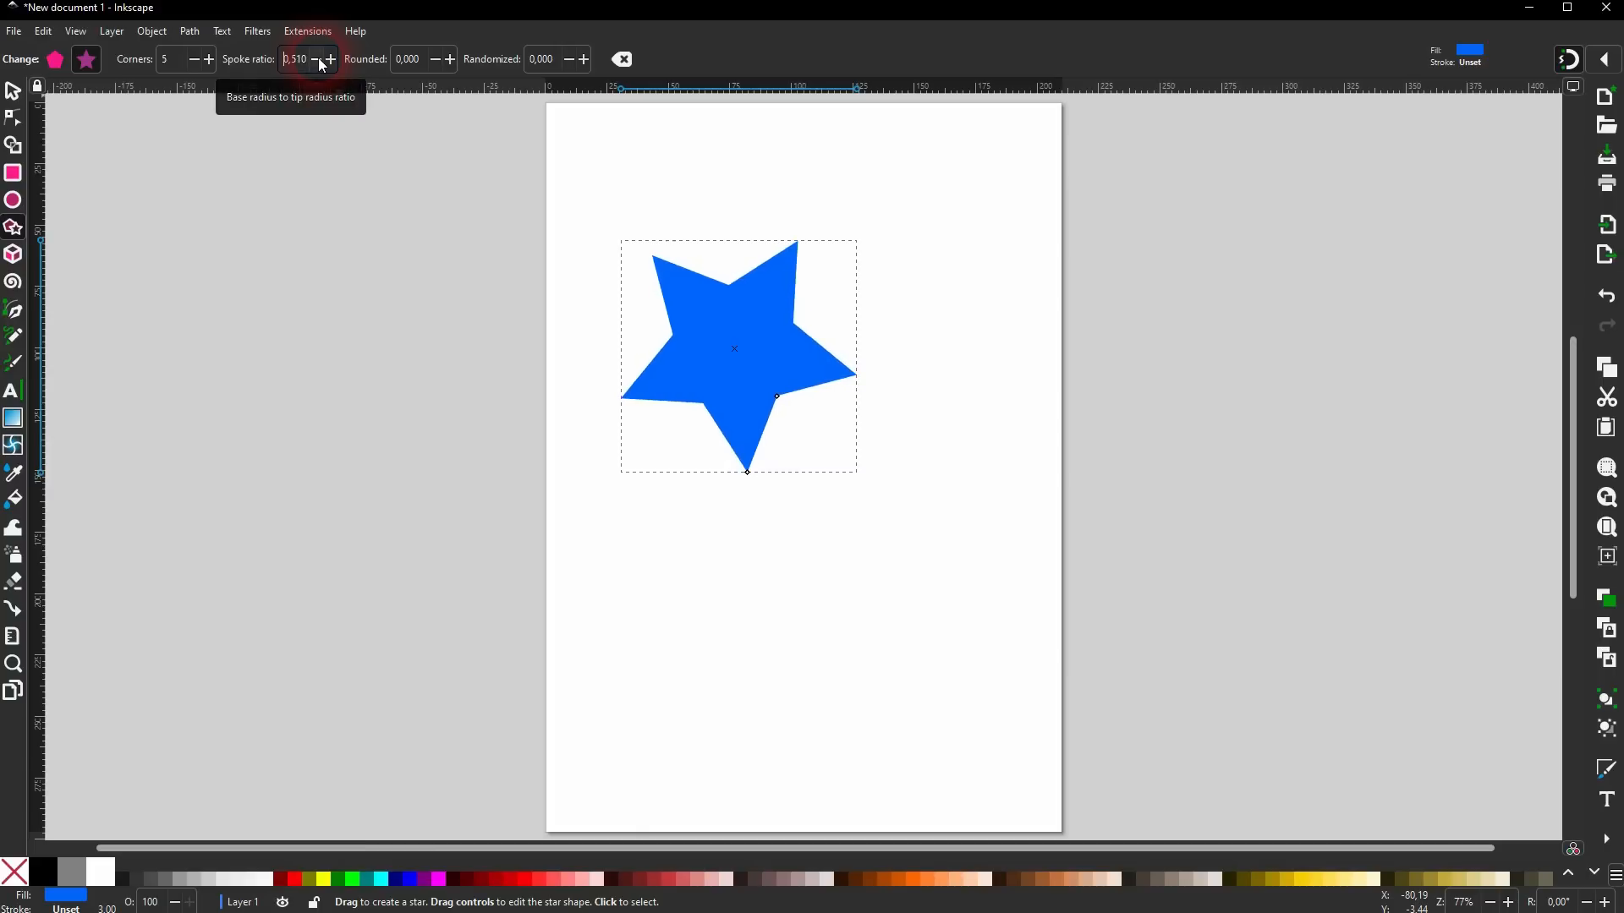
click(318, 59)
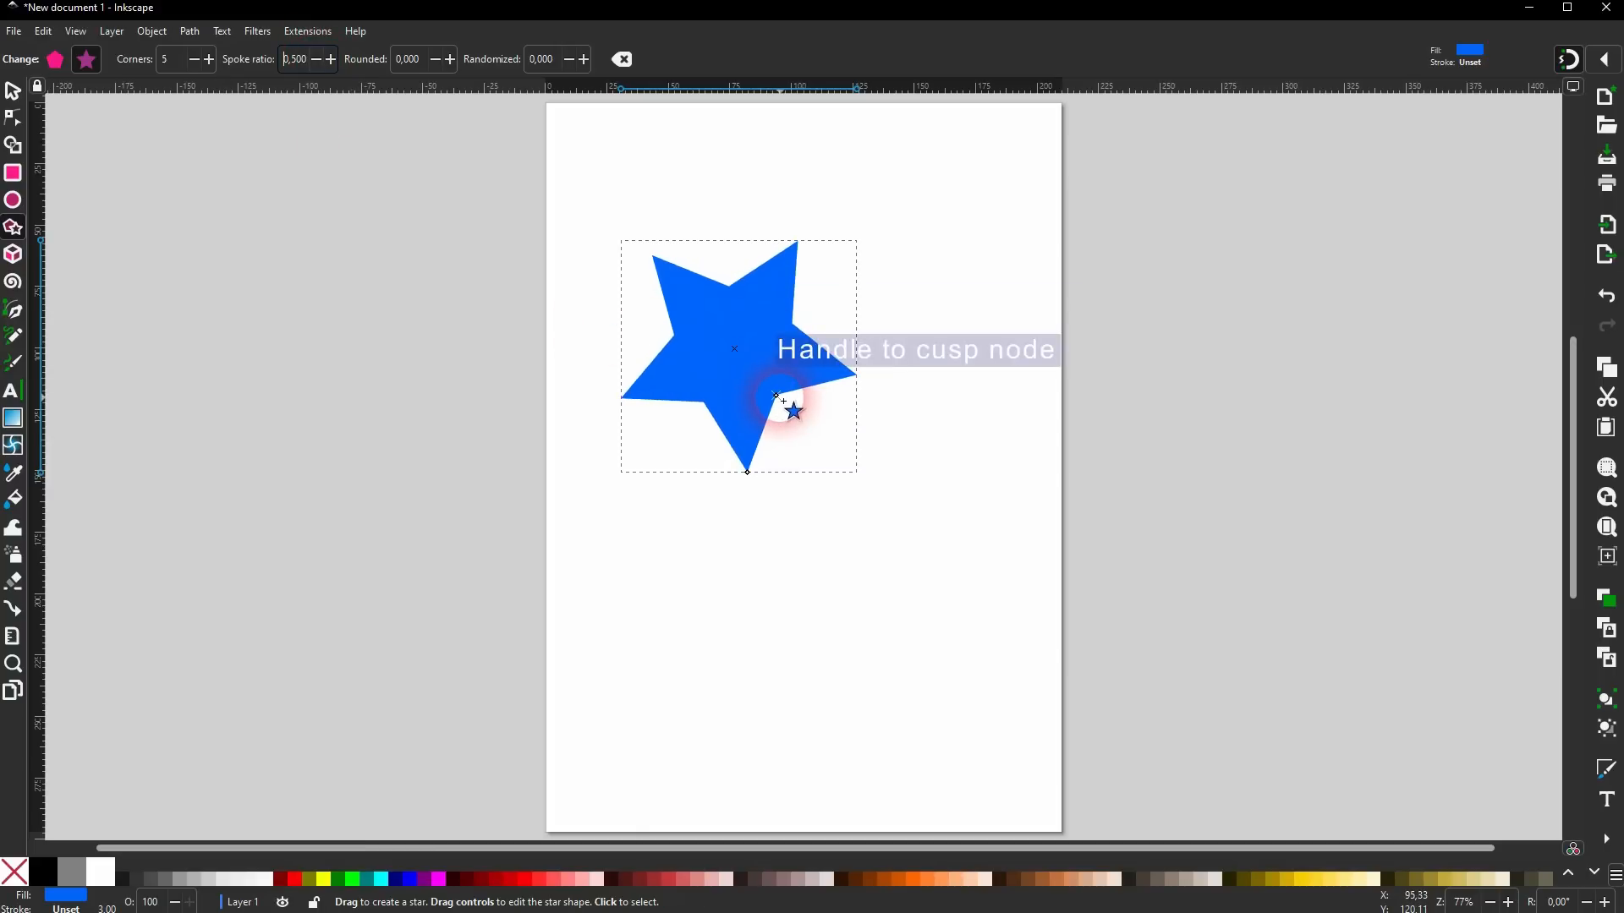
Pull the star's inner handle toward the center to a spoke ratio of about 0.423 and reset the ratio to 0.5.
drag(776, 395, 769, 390)
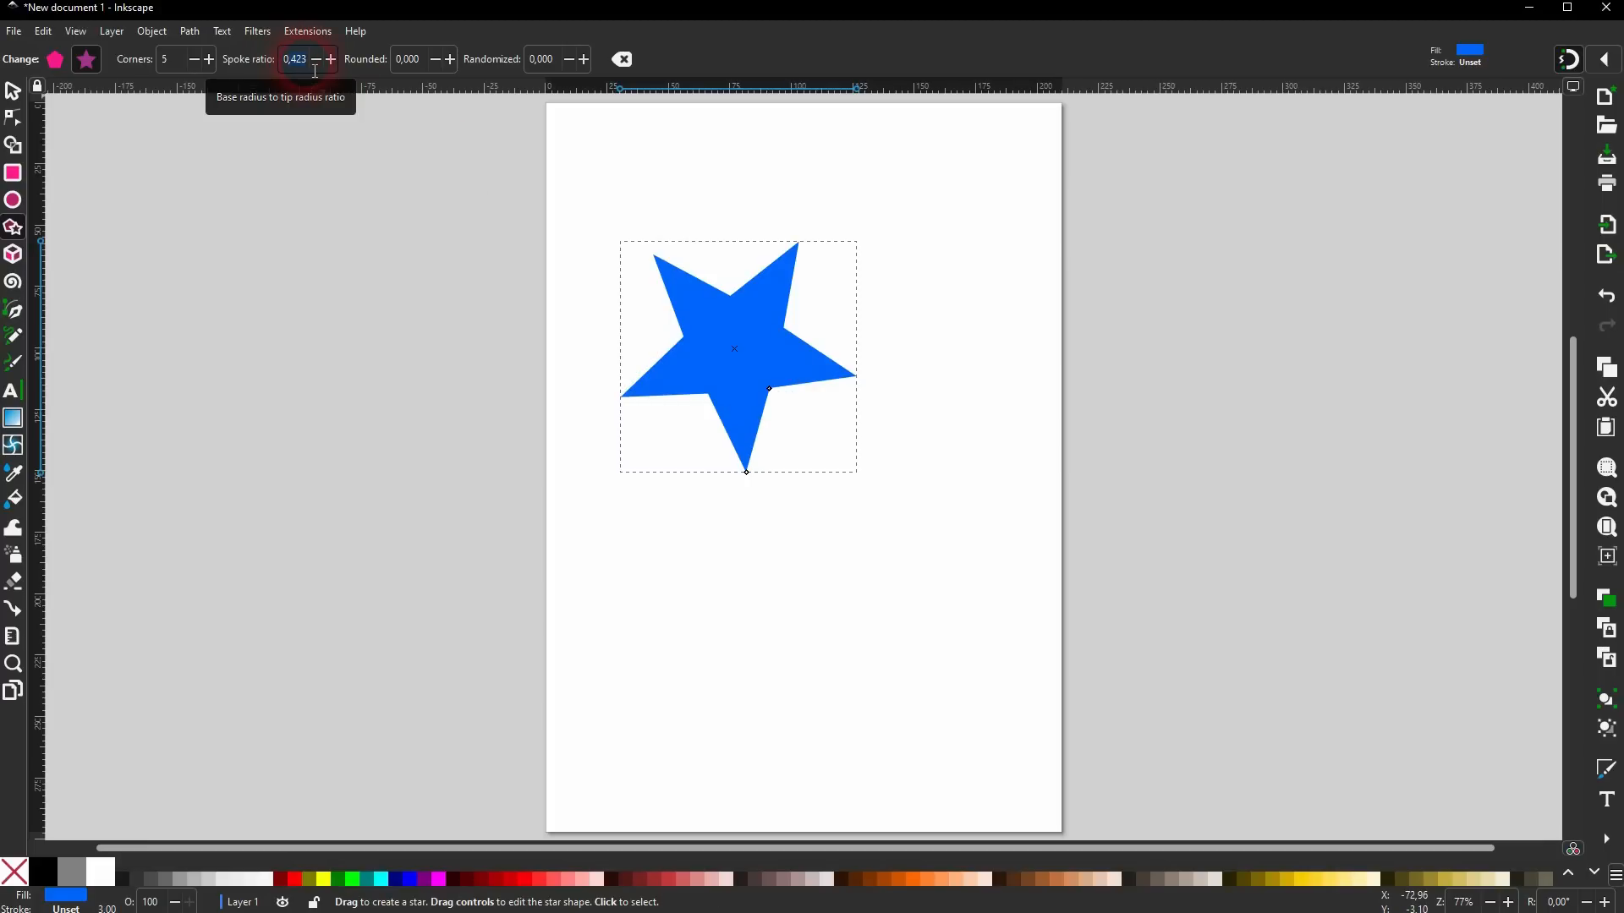
text(0,5)
key(Return)
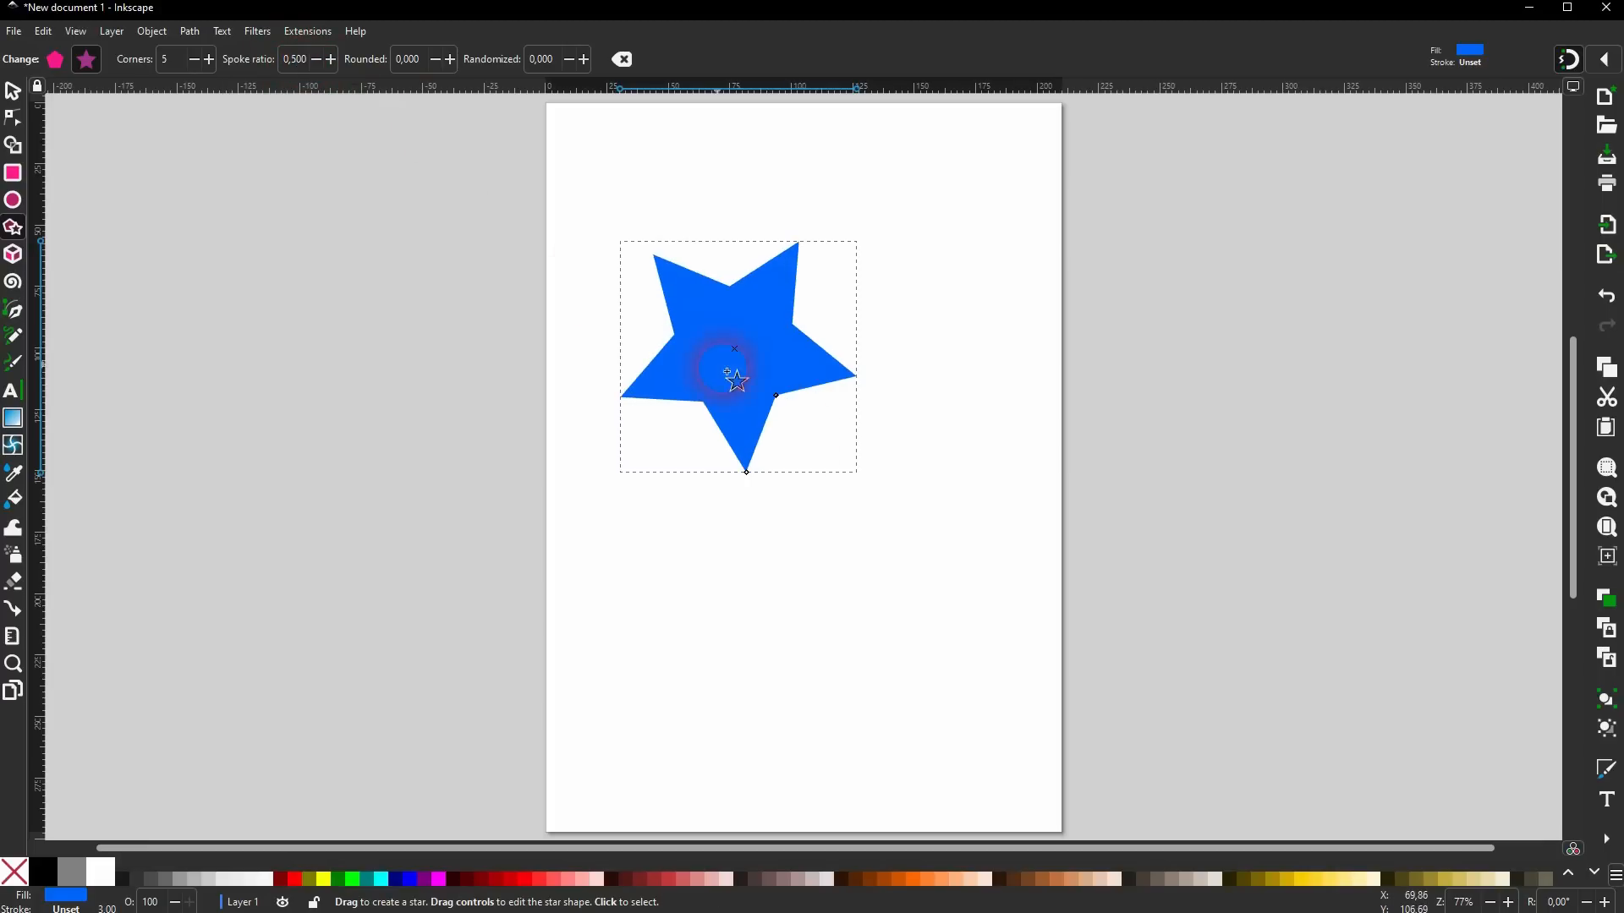
Twist the star with its tip handle to a spoke ratio of about 0.602 and reset the ratio to 0.5.
drag(757, 473, 686, 438)
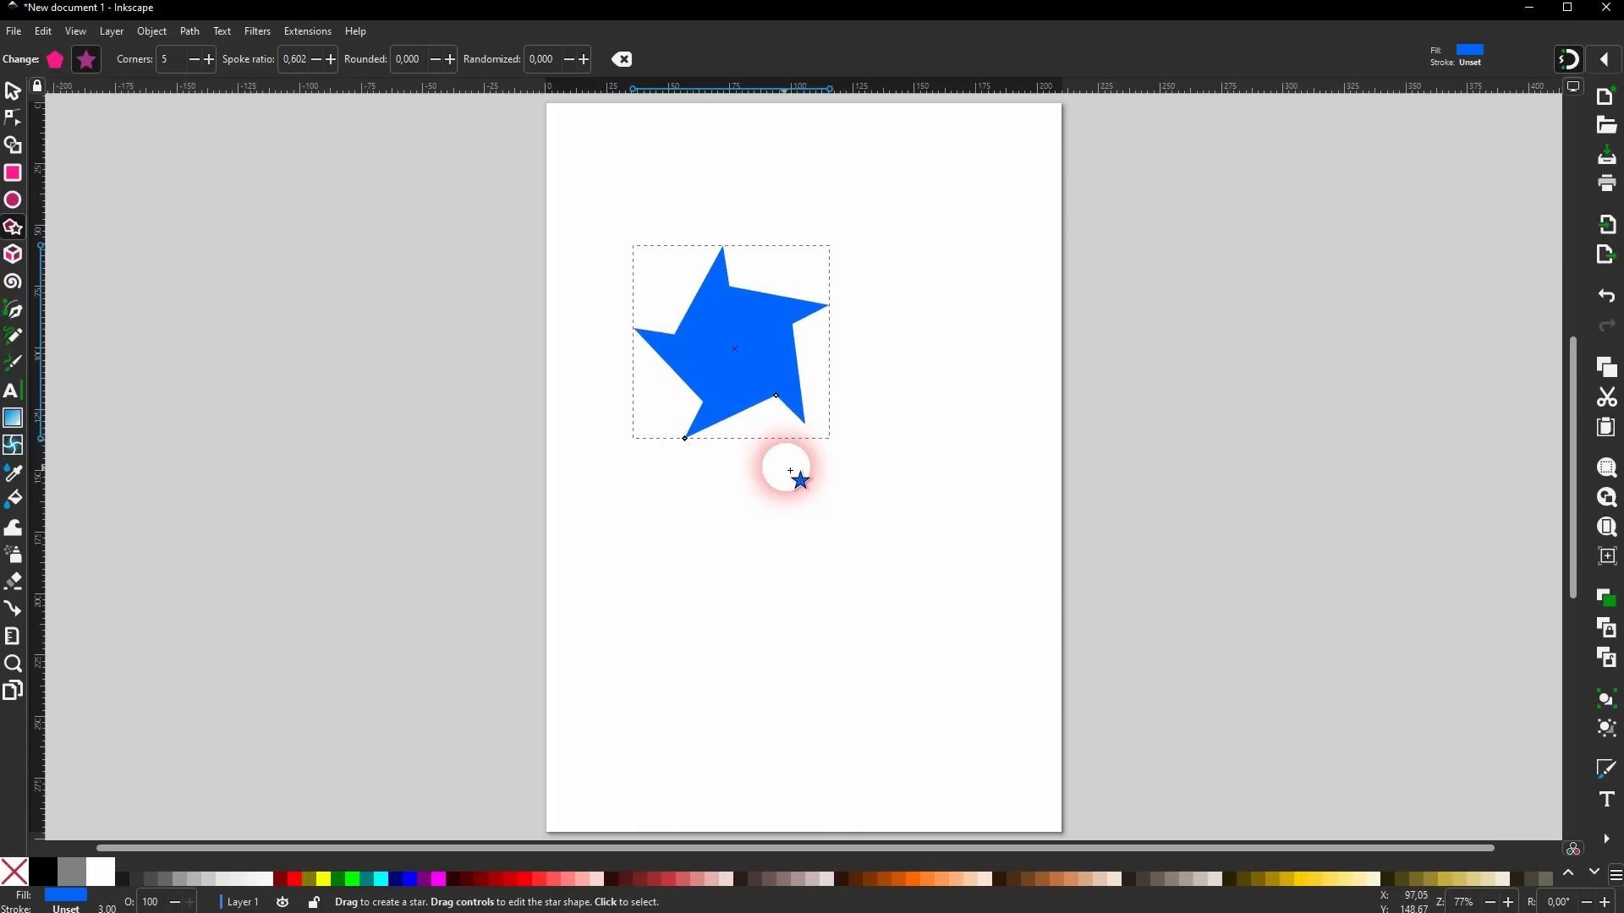
double_click(311, 64)
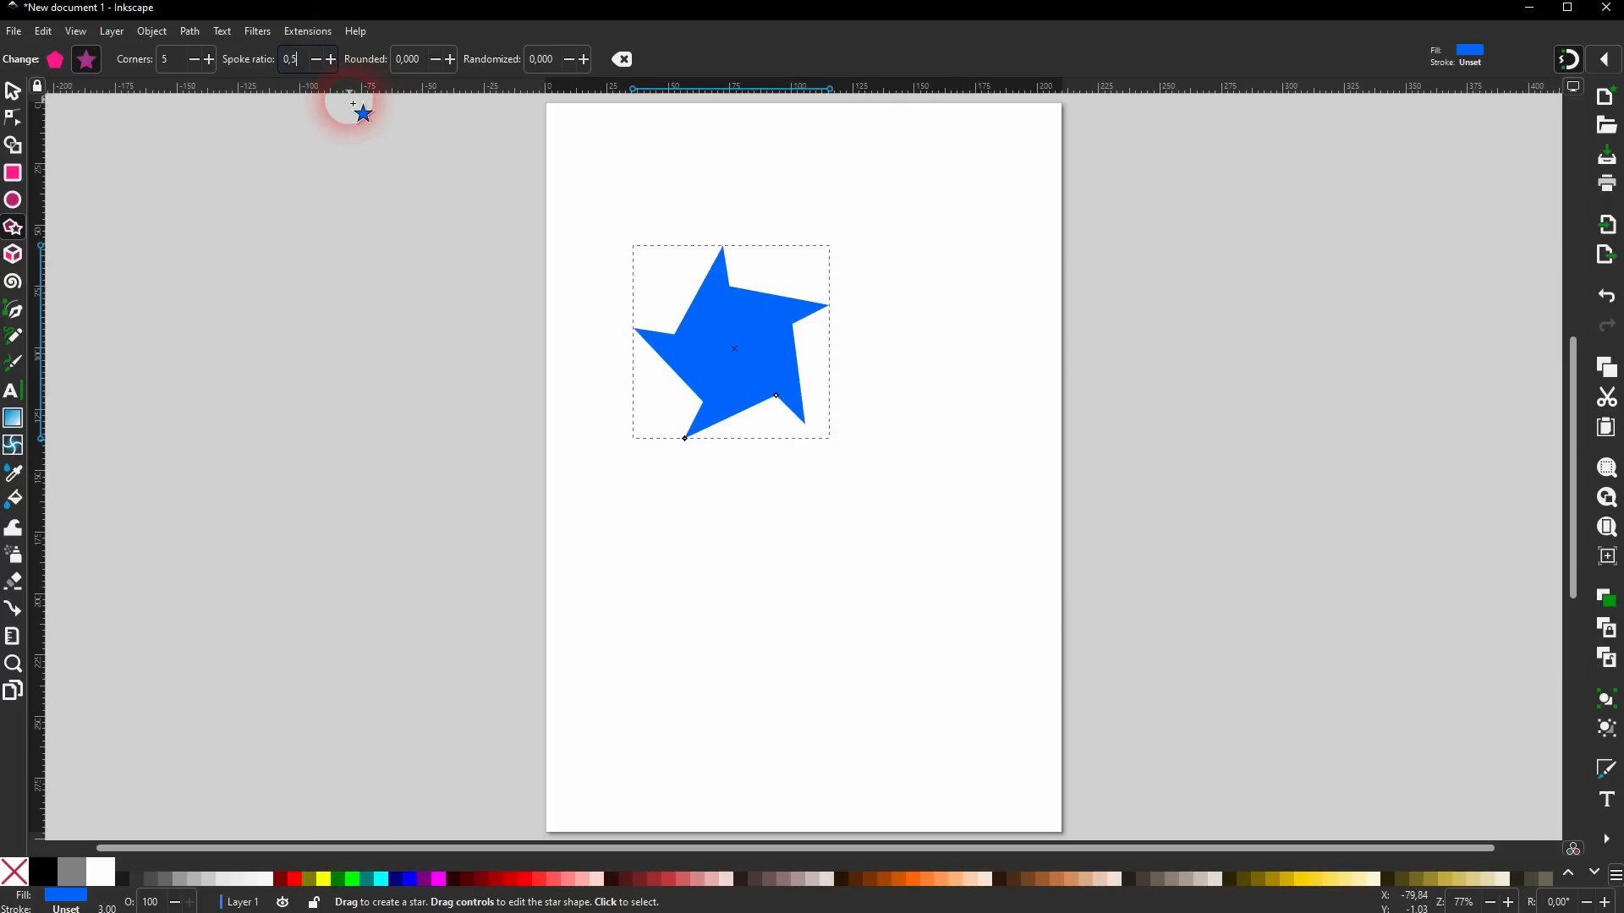
text(0,5)
key(Return)
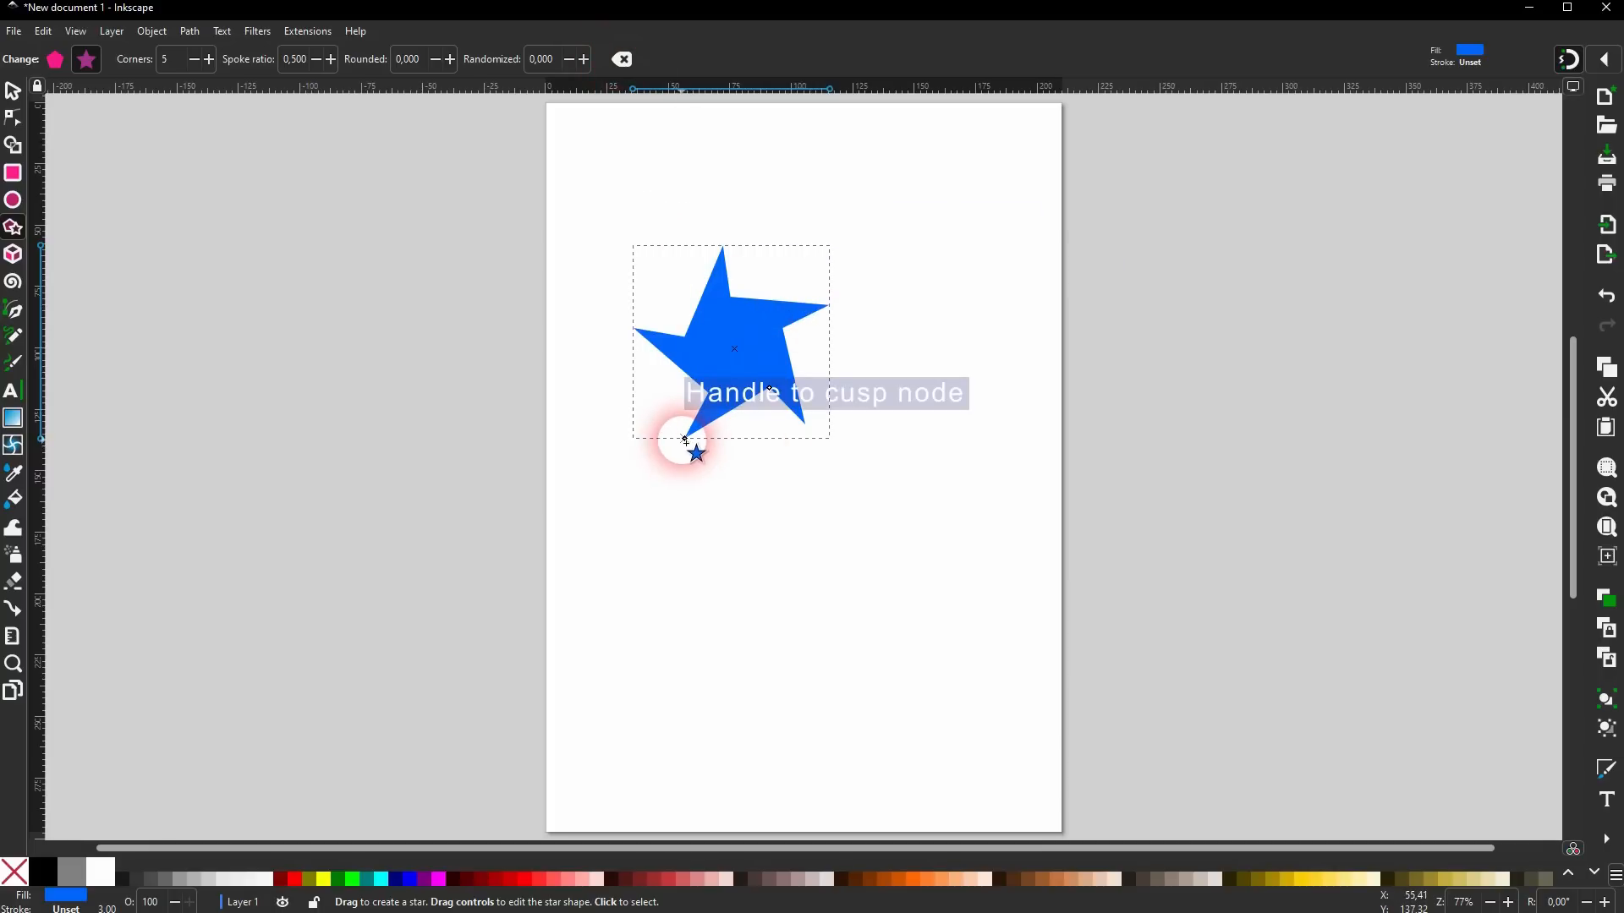
Stretch the star outward with its tip handle to a spoke ratio of about 0.303 and, in star mode, reset the ratio to 0.500.
drag(686, 439, 742, 518)
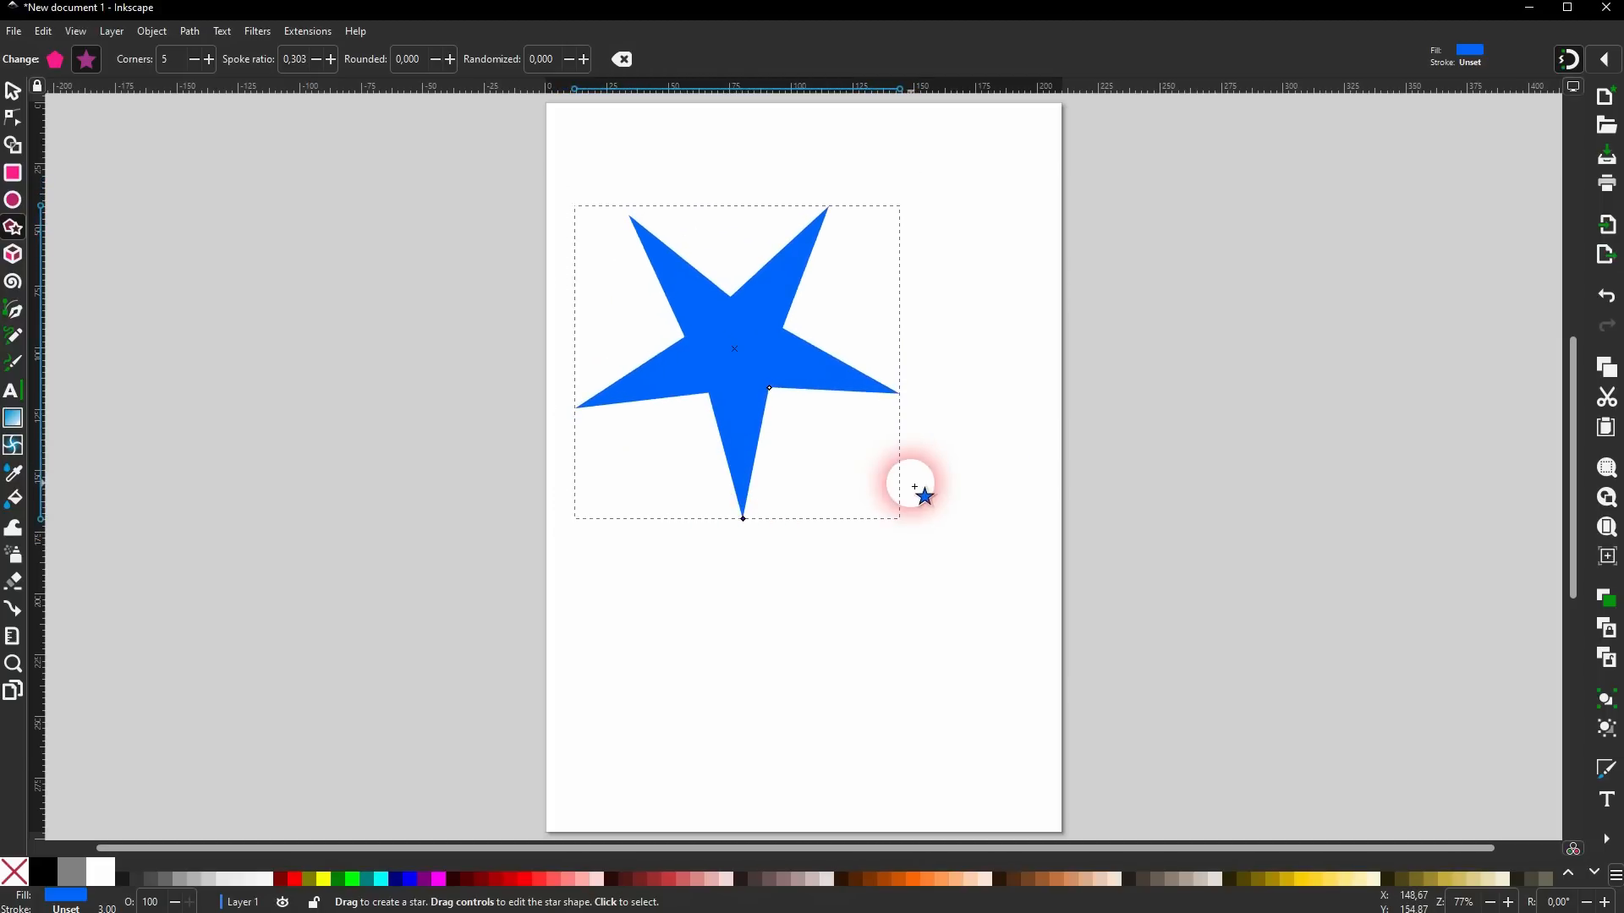
click(57, 61)
click(87, 62)
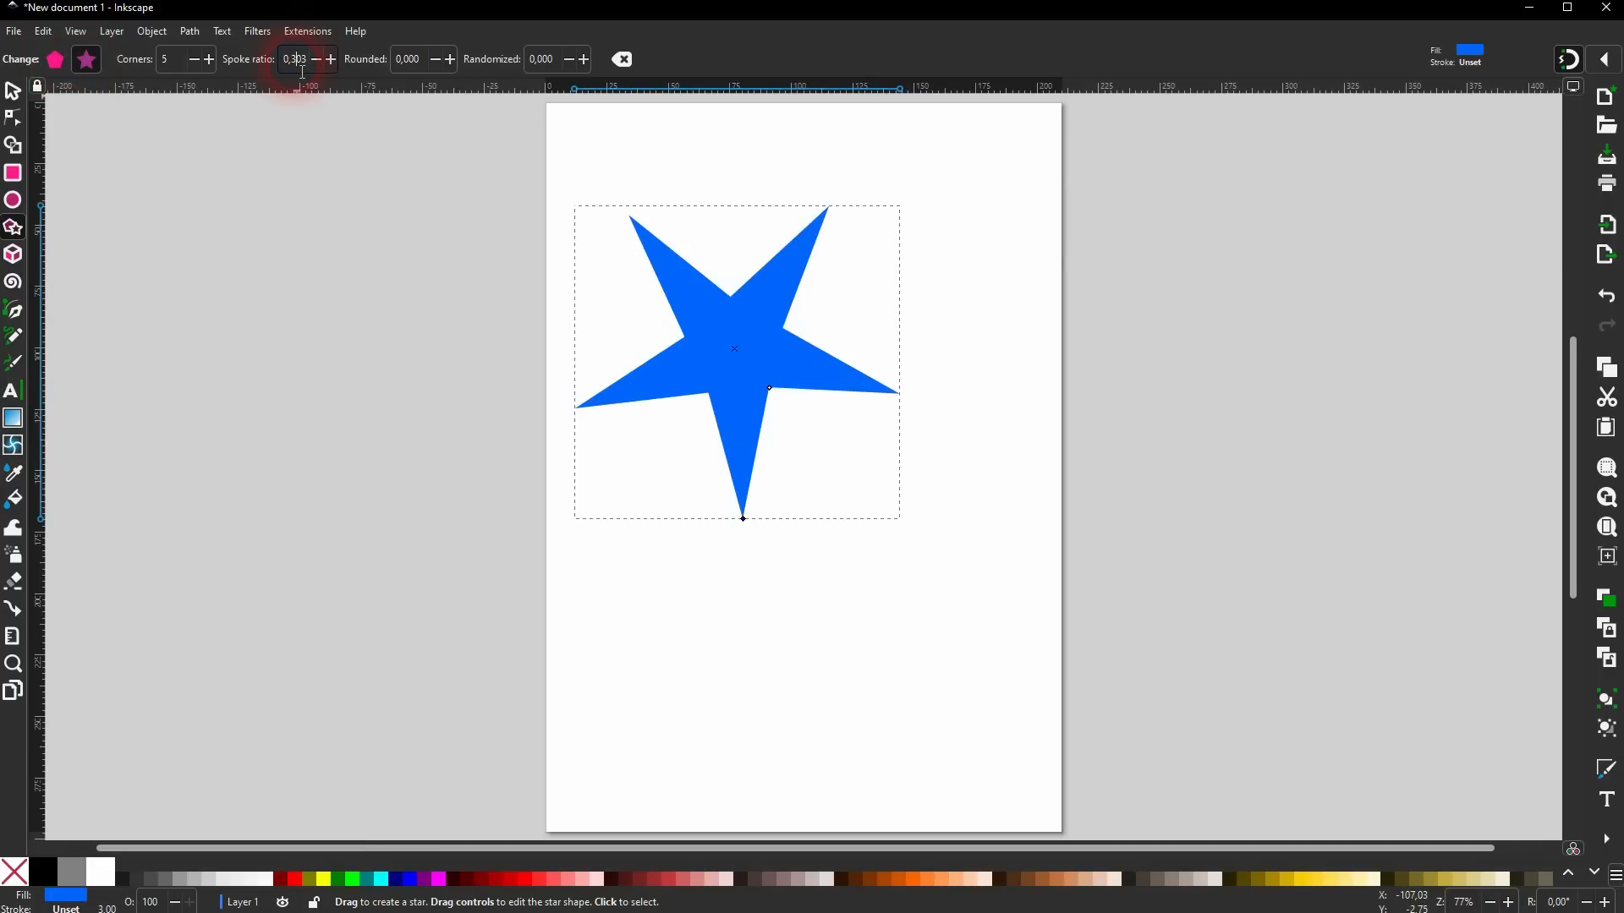
key(Return)
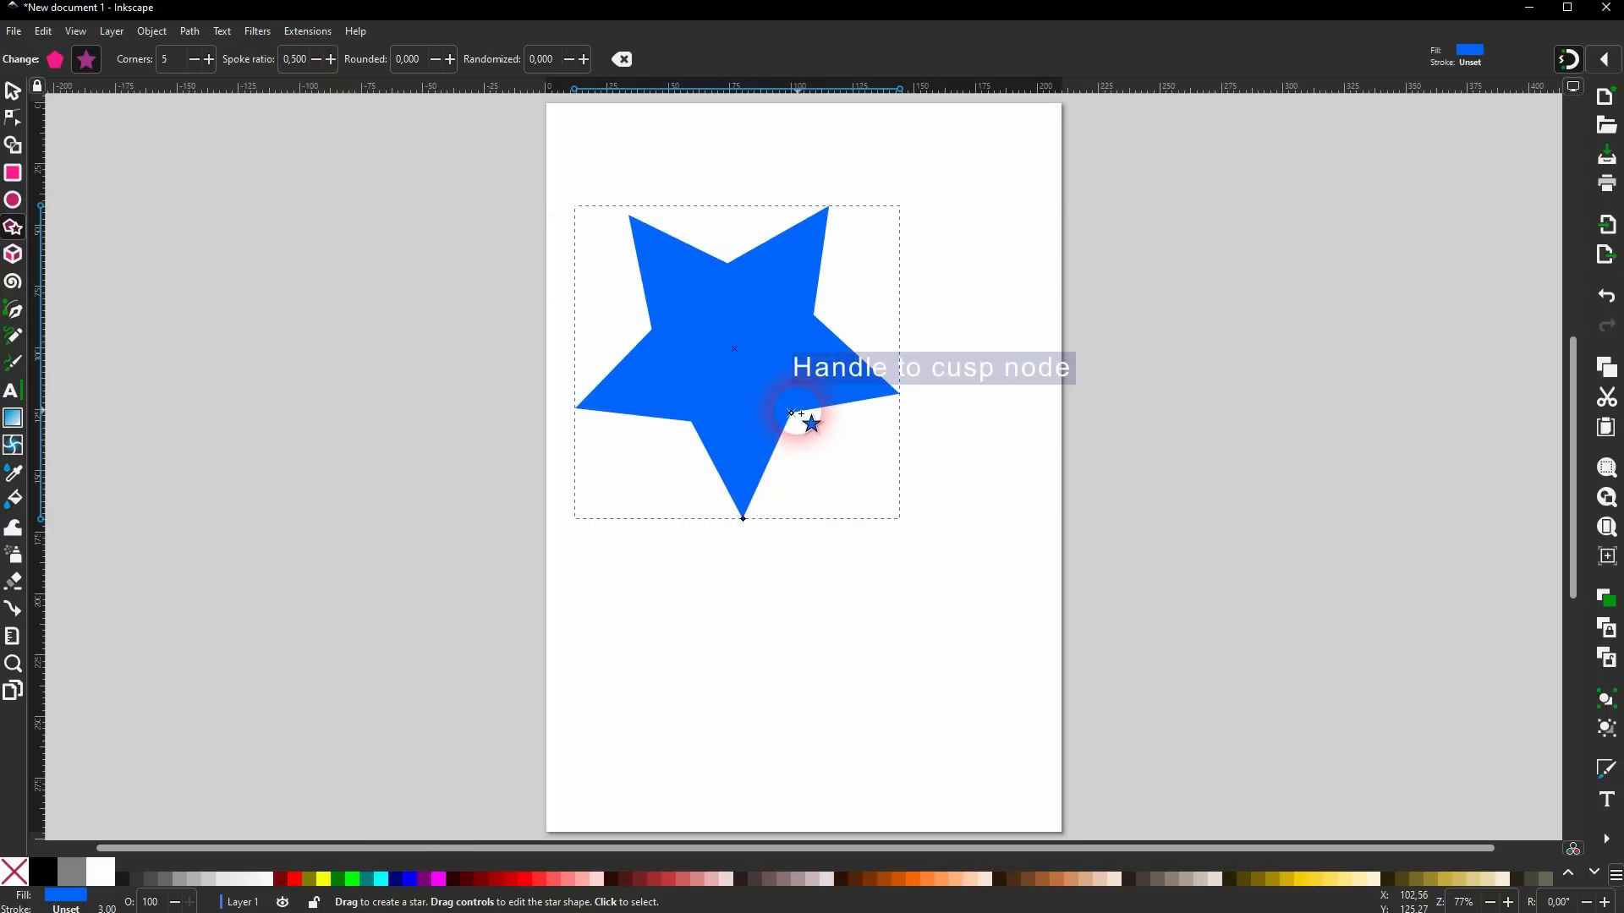
Delete the blue star from the page.
click(13, 90)
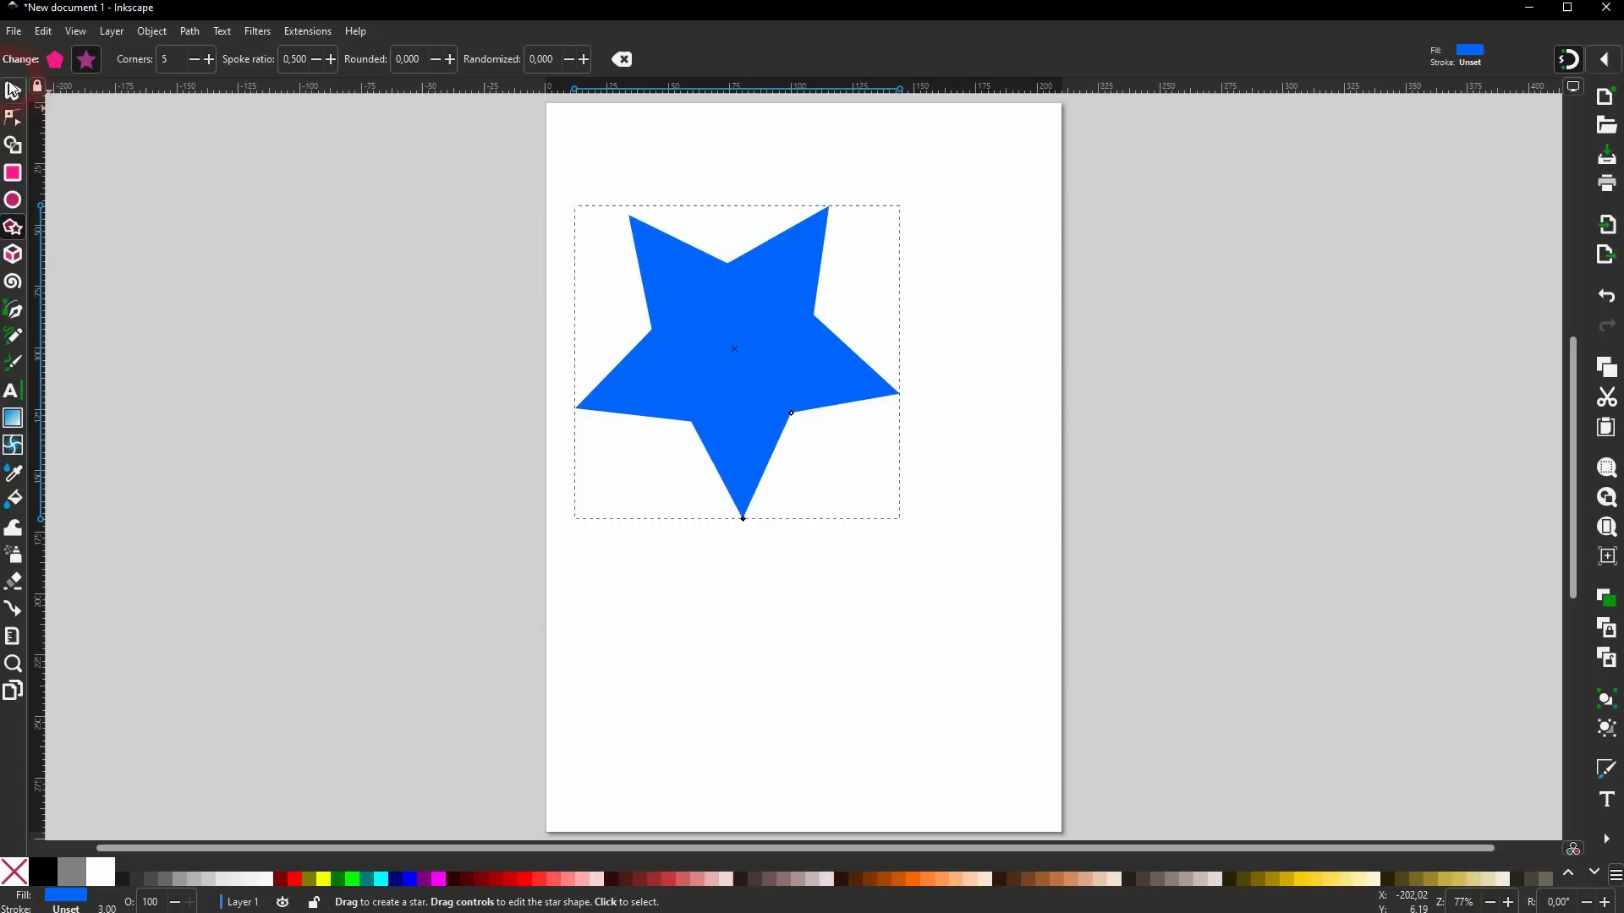
key(Delete)
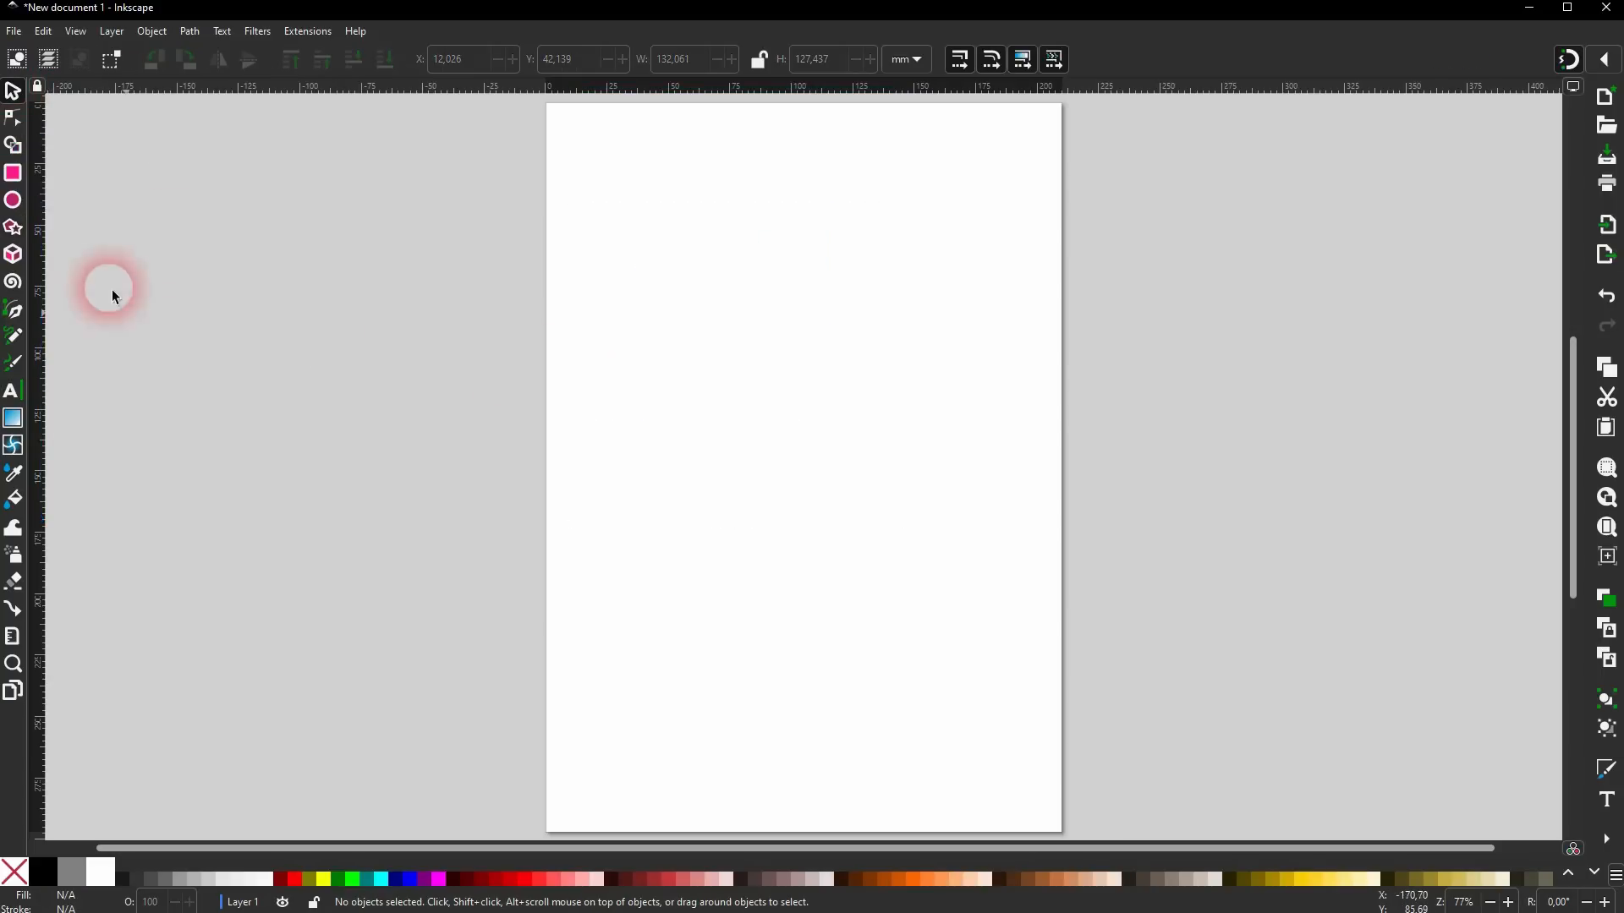
click(13, 172)
drag(718, 330, 956, 474)
key(Escape)
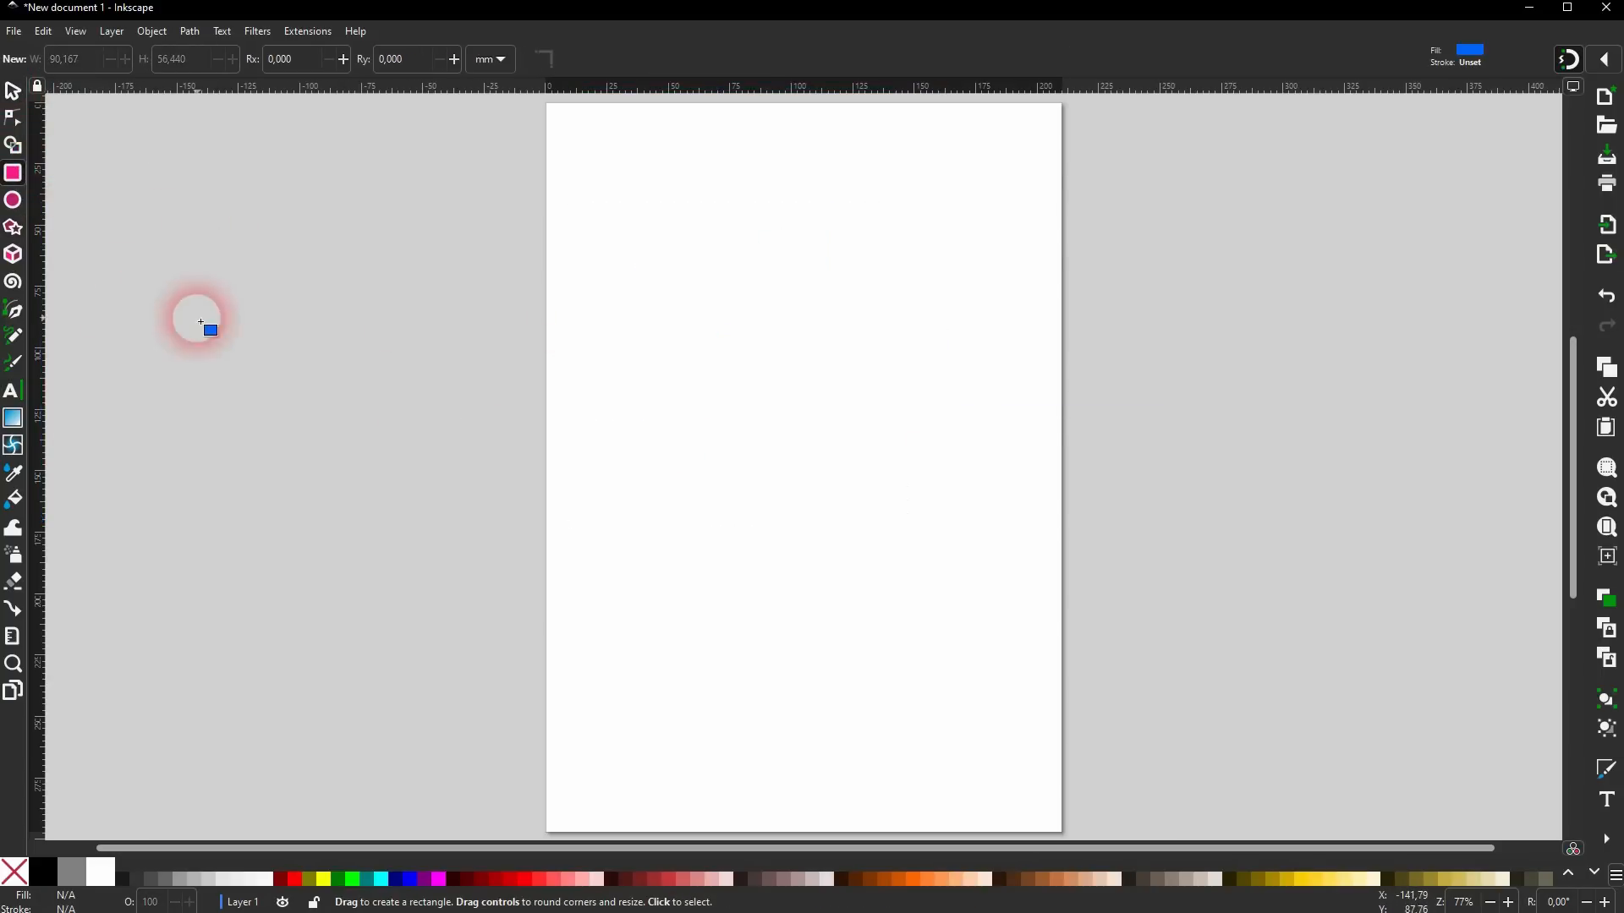
Draw a five-pointed star on the upper half of the page, try its inner handle, and restore the default star settings.
click(17, 238)
drag(818, 327, 904, 455)
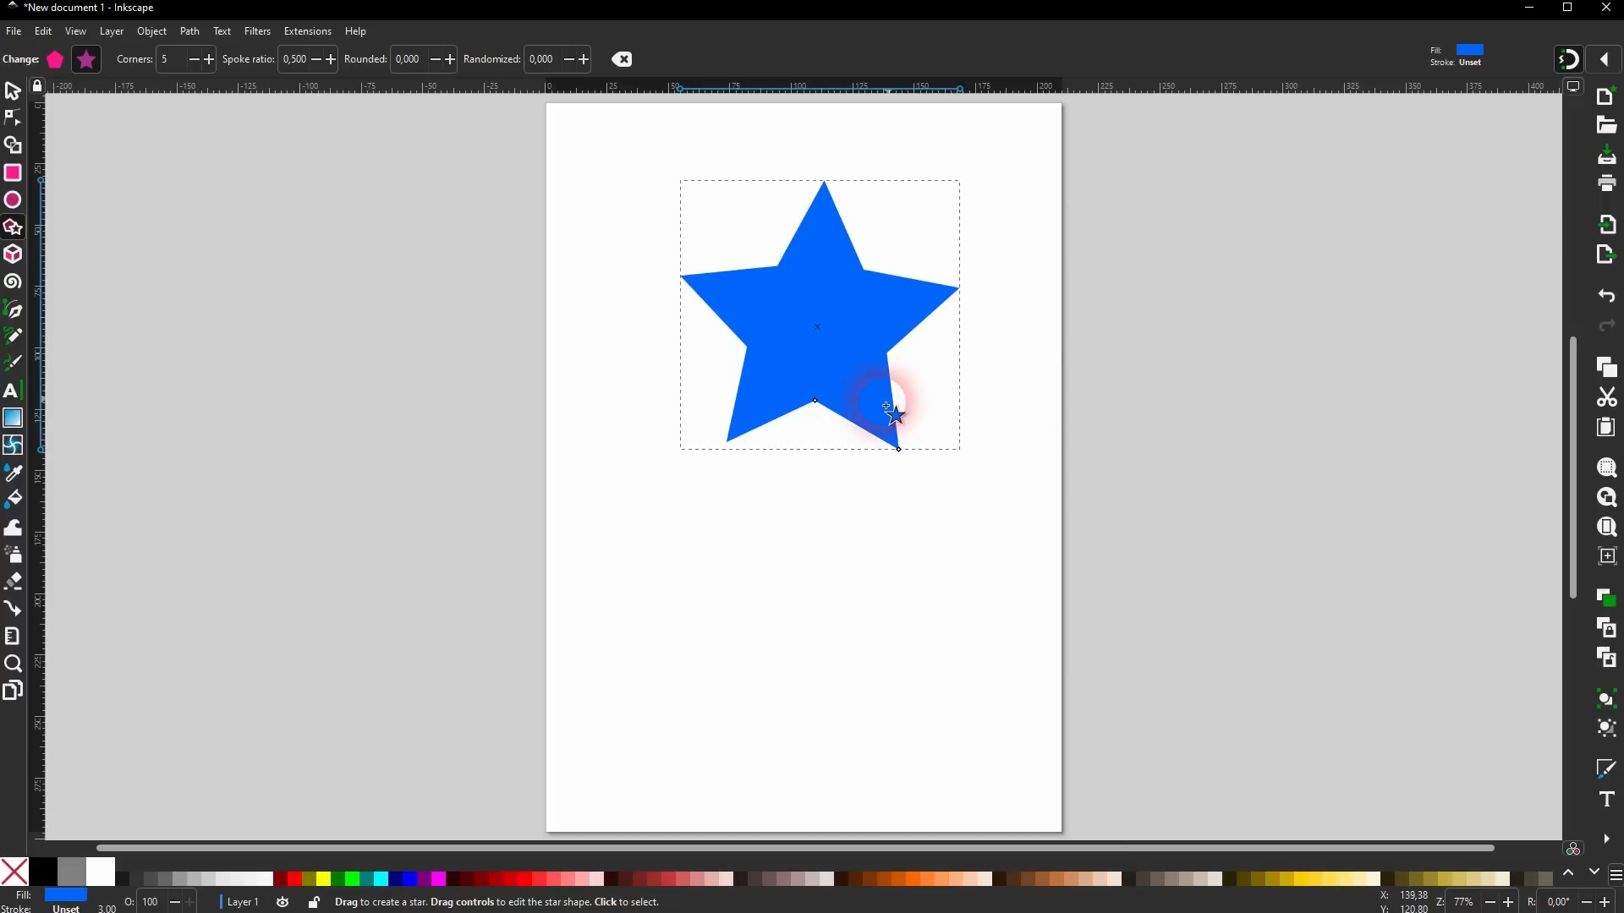
drag(816, 403, 822, 370)
click(628, 60)
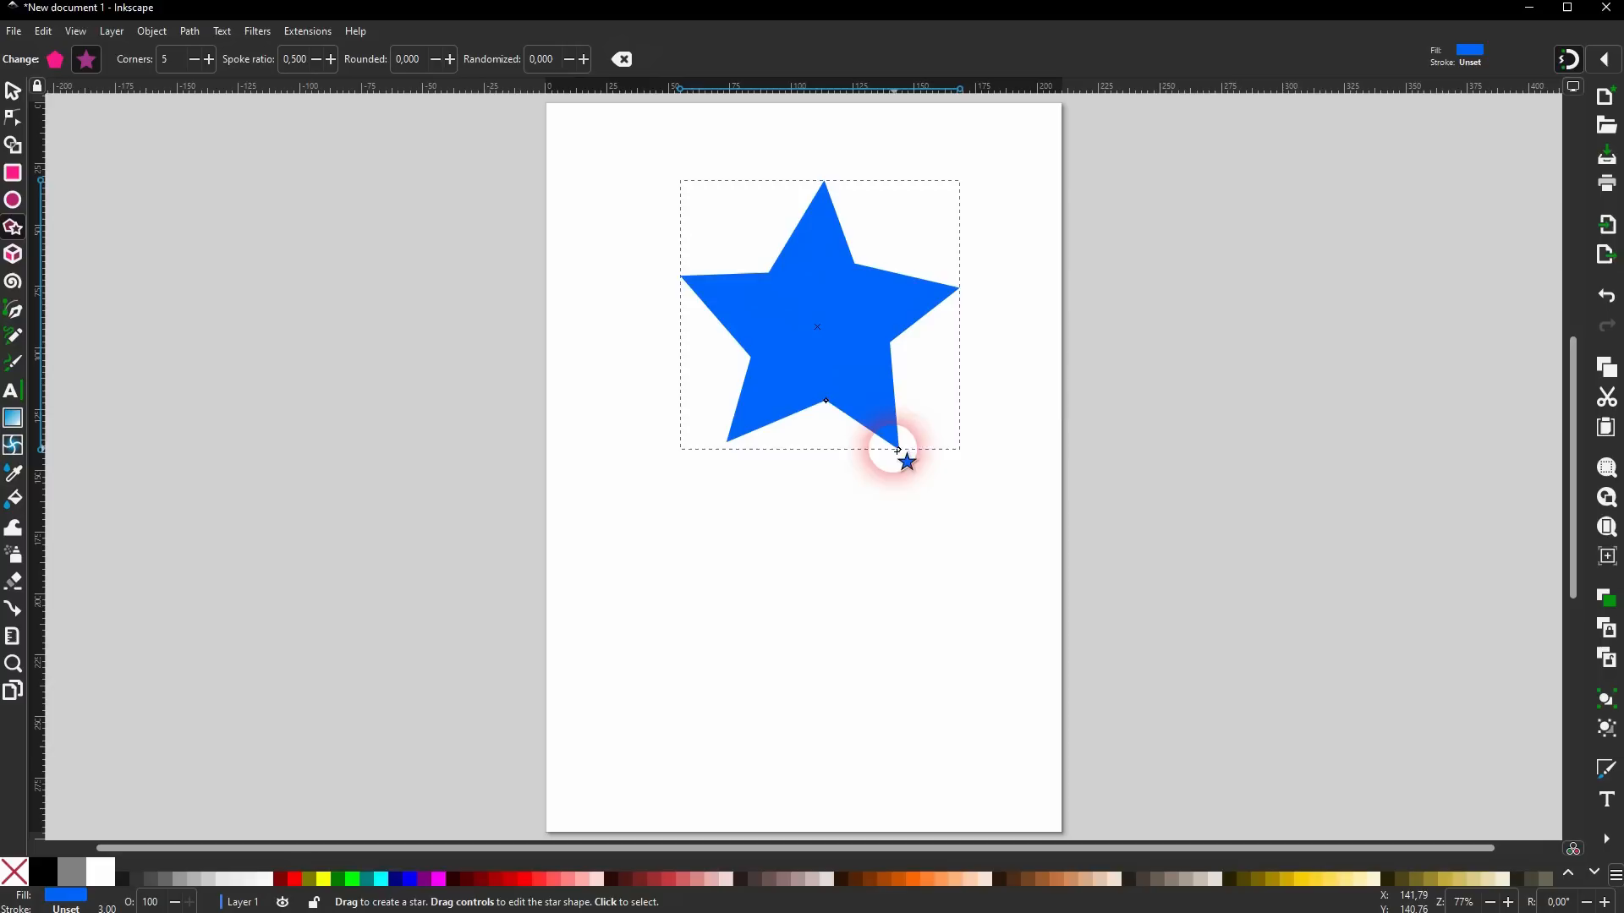
Turn the star by its tip handle and try 0.500 rounding and 0.917 randomization before restoring the default settings.
drag(899, 453, 845, 413)
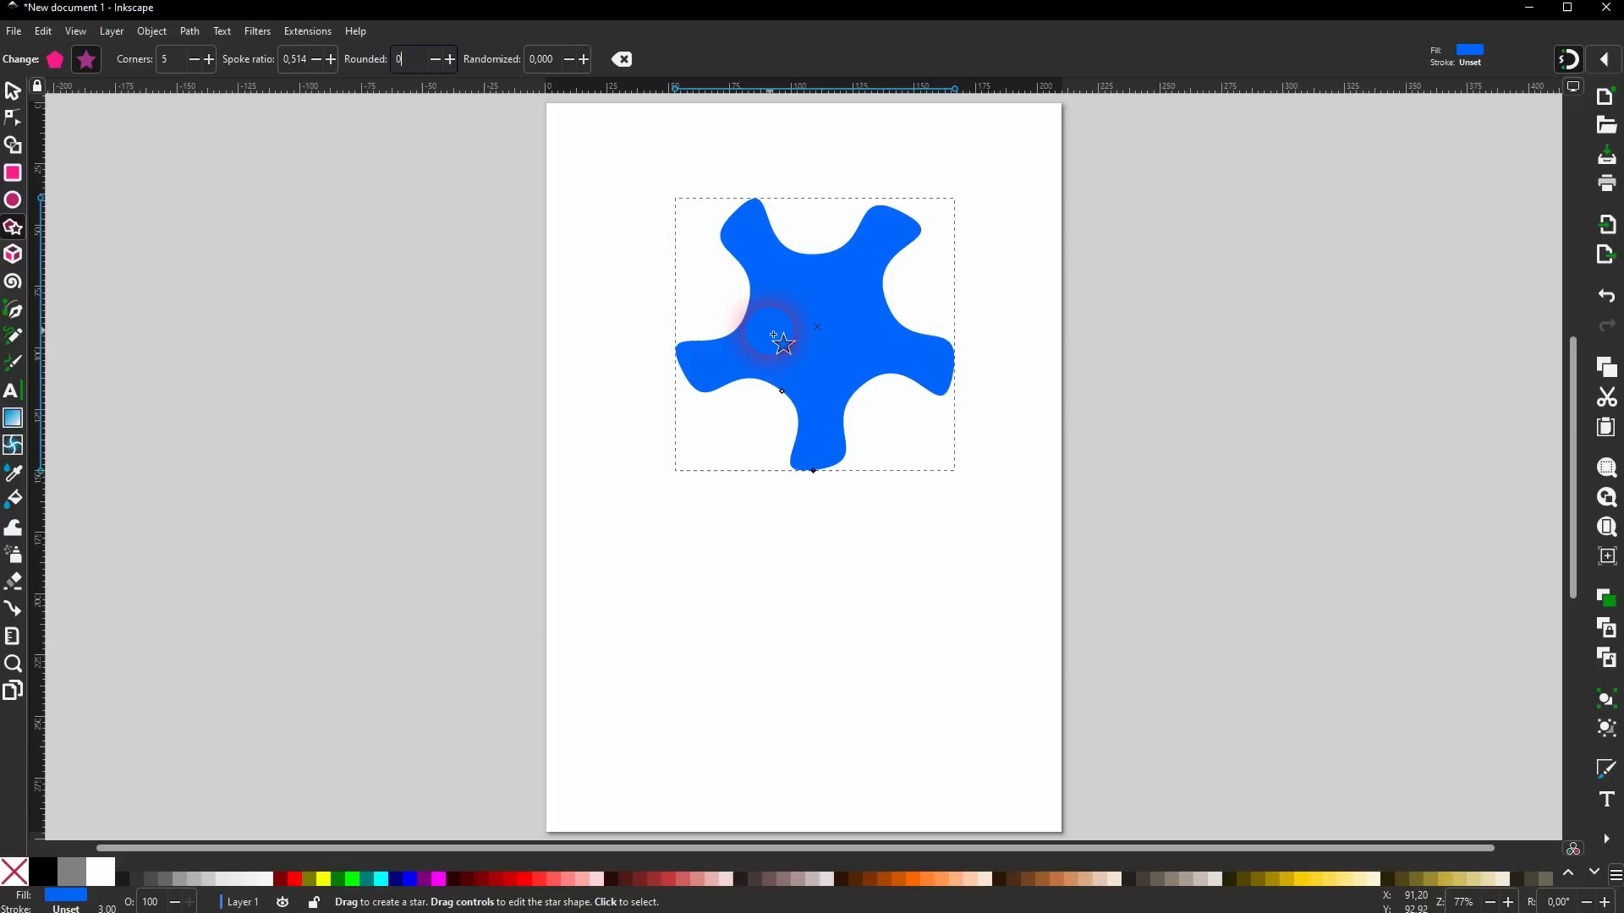
key(Return)
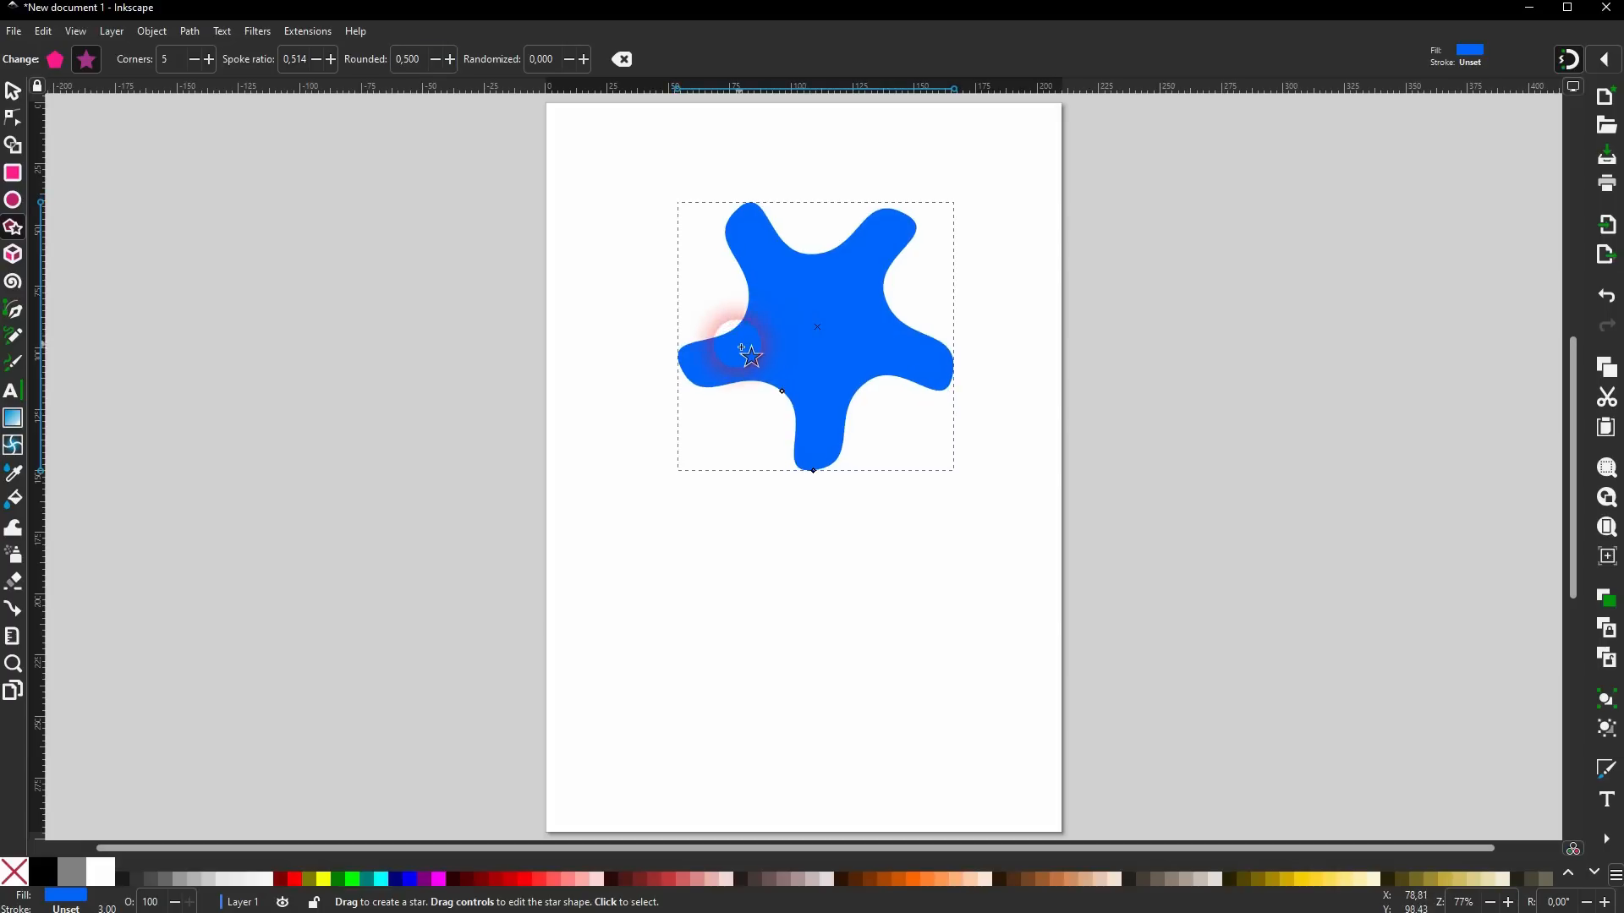
click(585, 59)
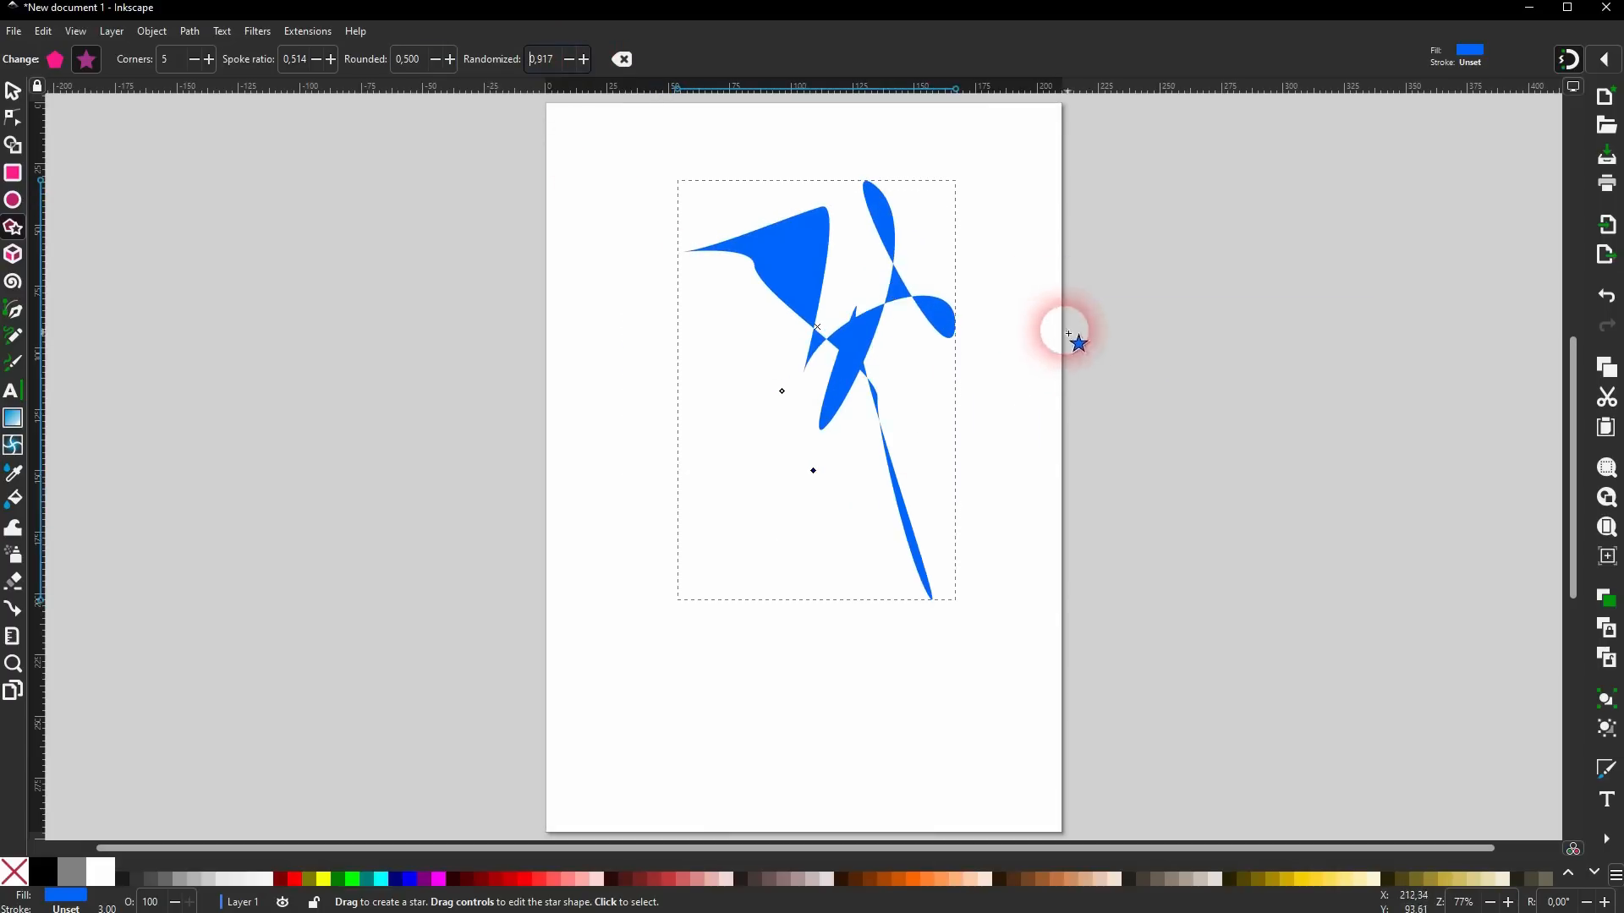
click(619, 67)
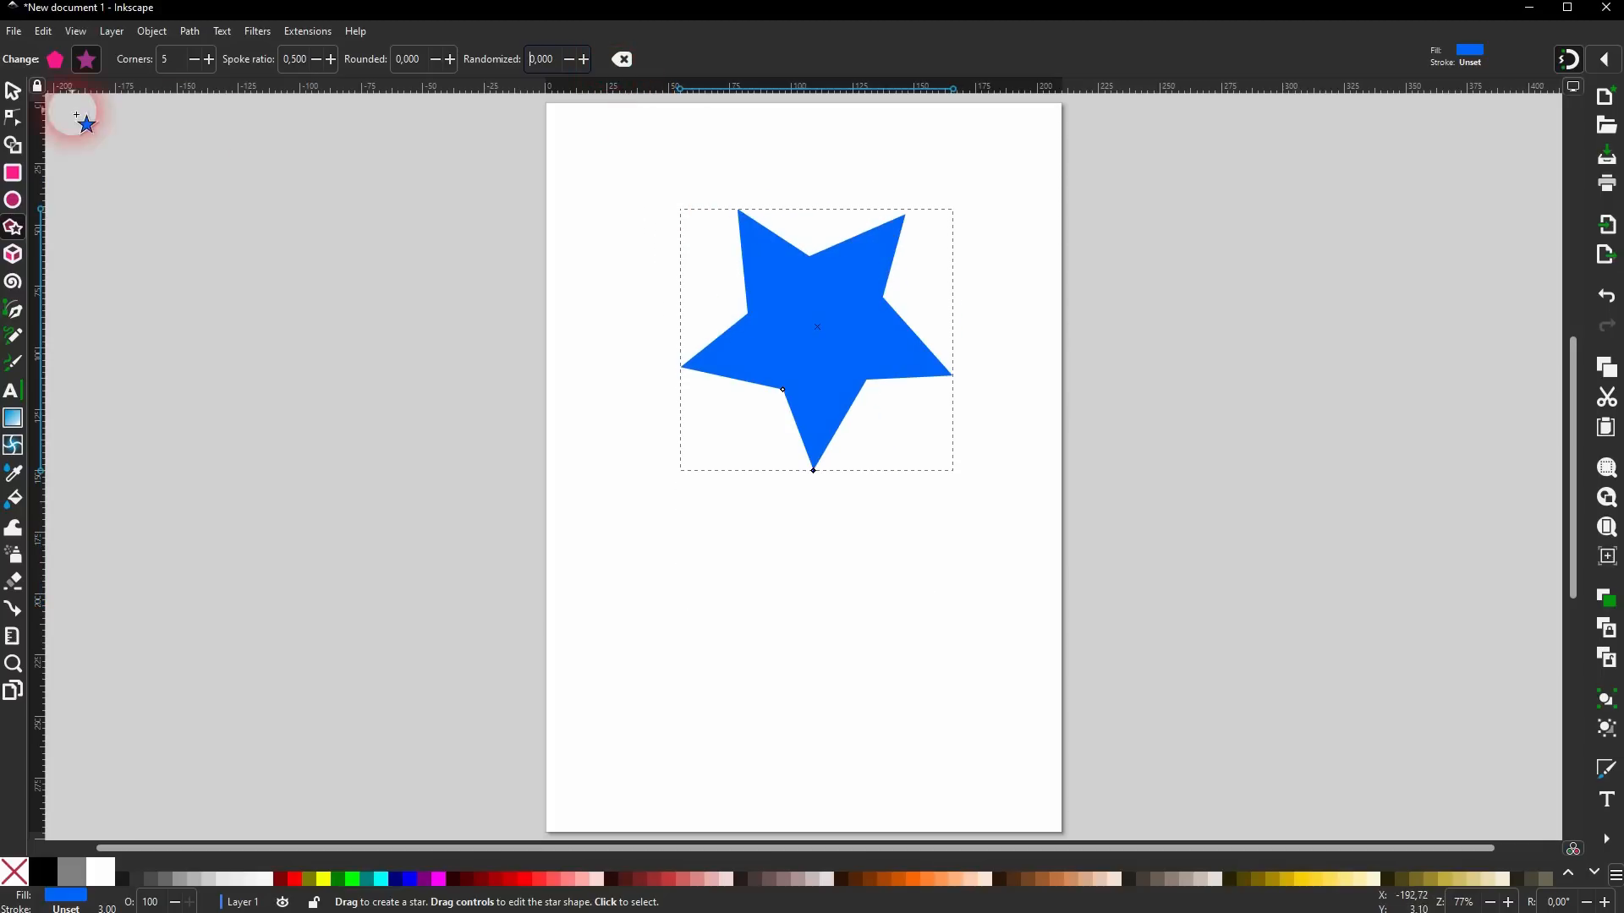
Open the program preferences and shift the window aside to uncover the star.
click(13, 91)
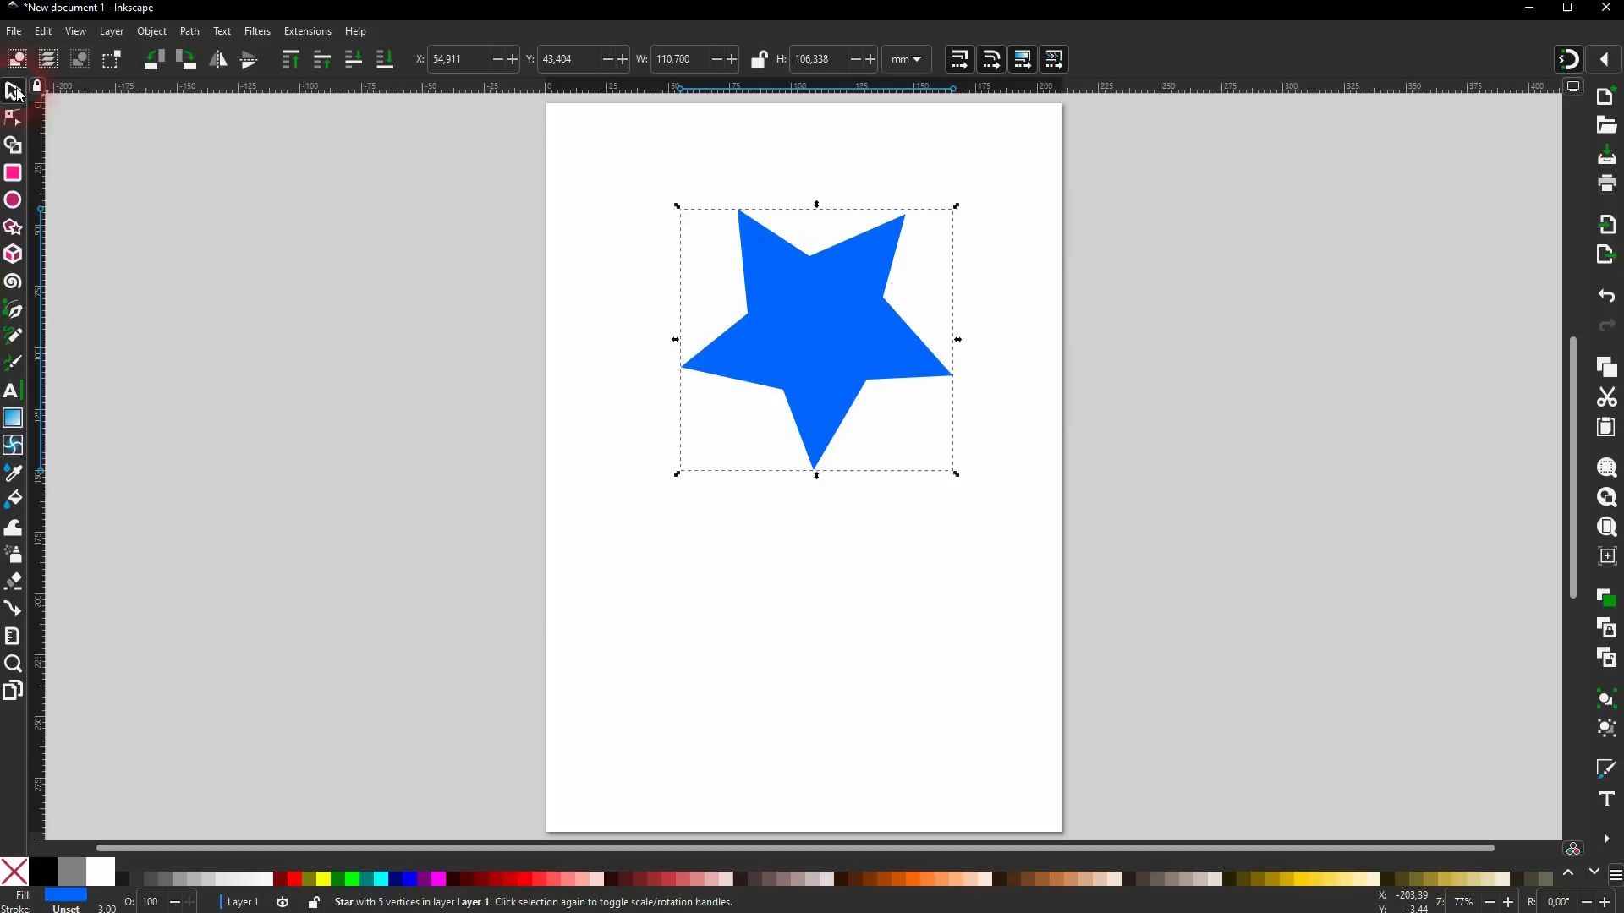
click(14, 32)
click(18, 34)
click(44, 34)
click(173, 560)
click(44, 32)
click(141, 539)
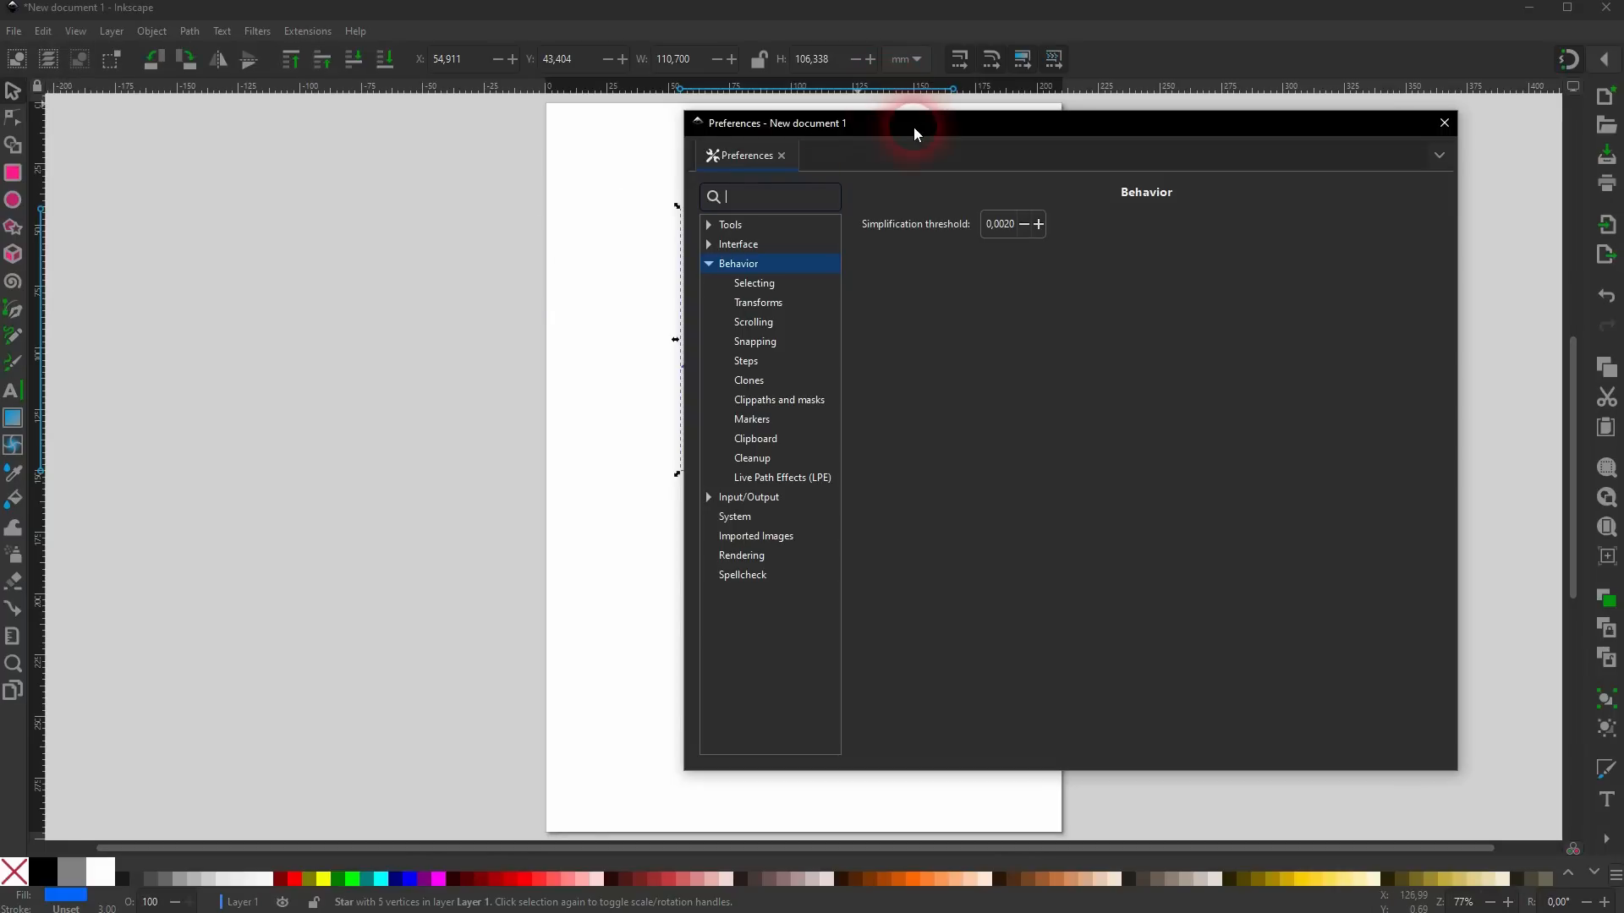
drag(913, 127, 1133, 129)
Set the Star/Polygon tool's style of new objects to "This tool's own style" and close the preferences.
click(928, 222)
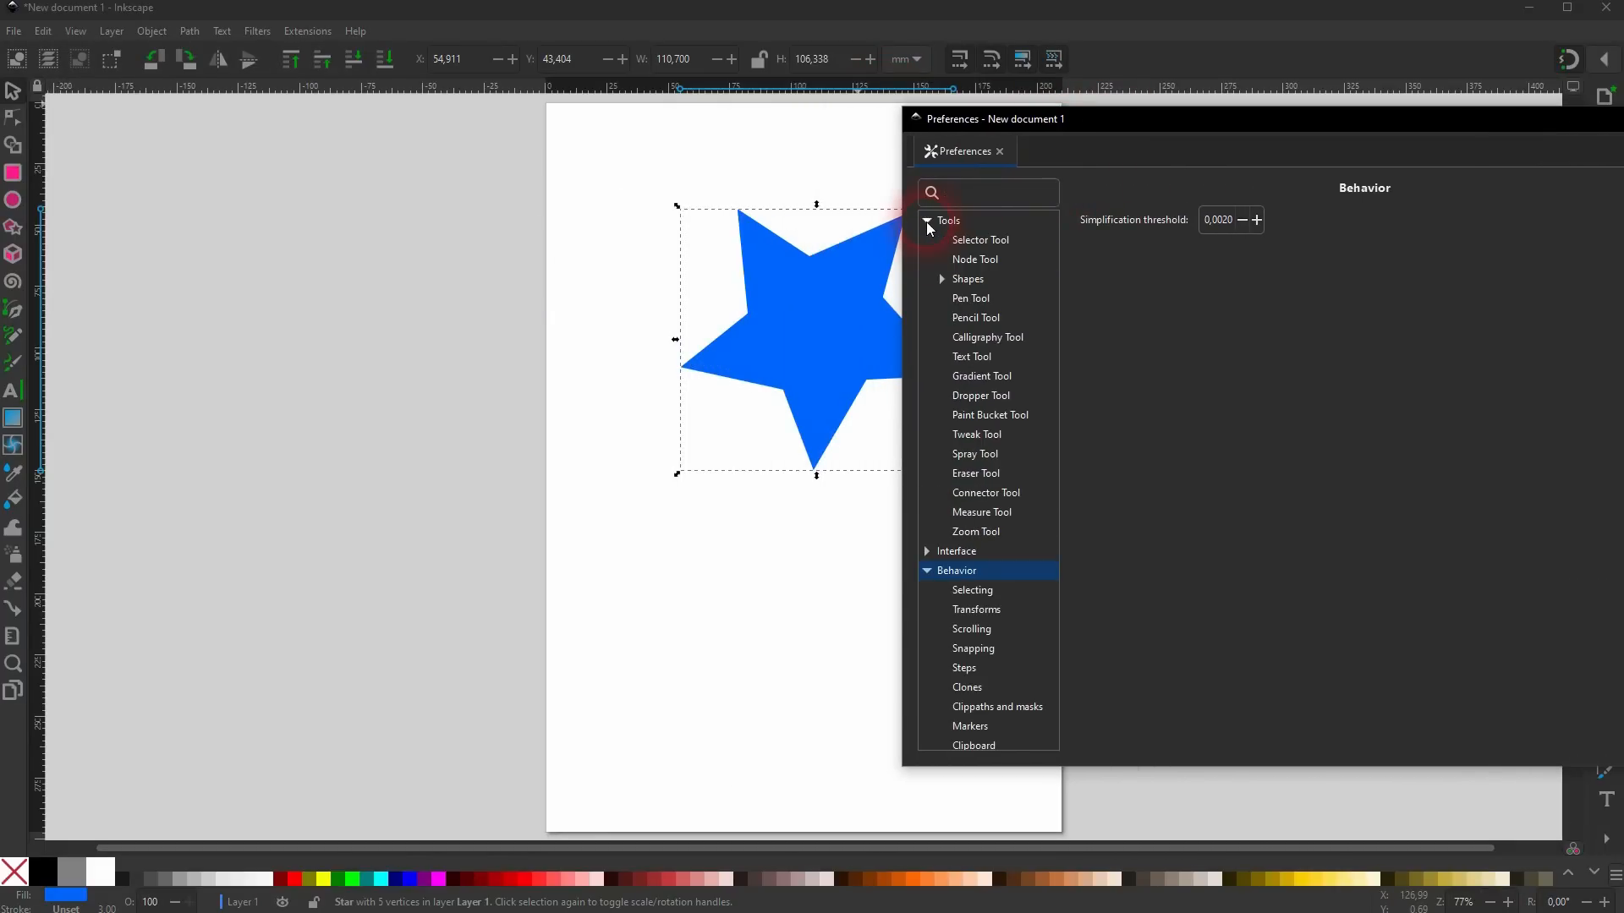
click(942, 279)
click(1008, 337)
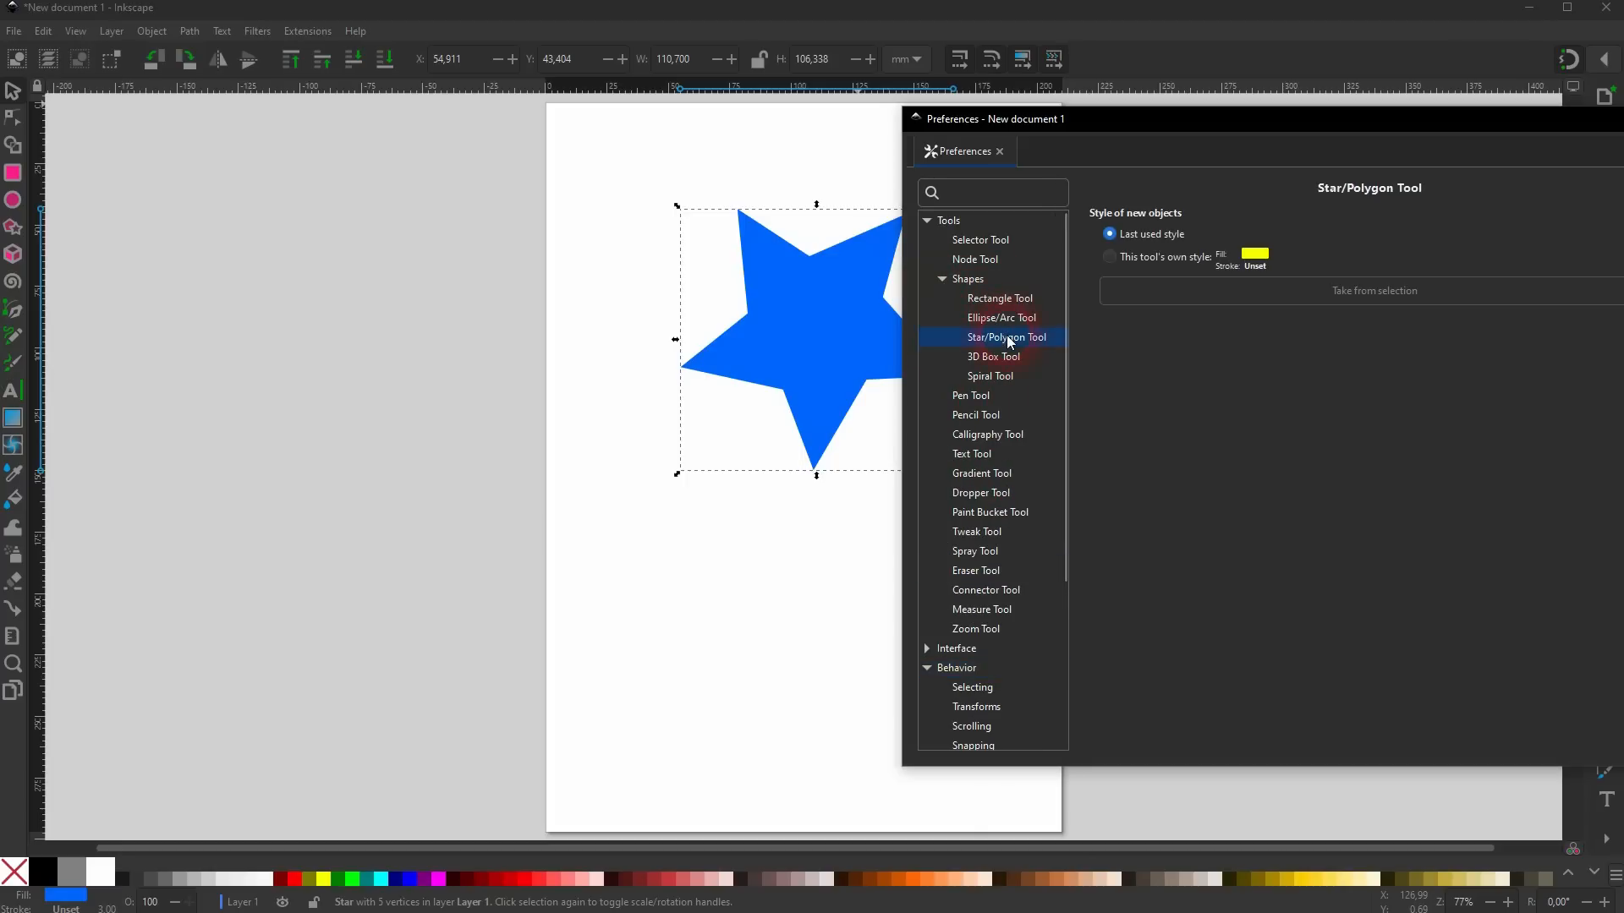
drag(1387, 119, 1279, 124)
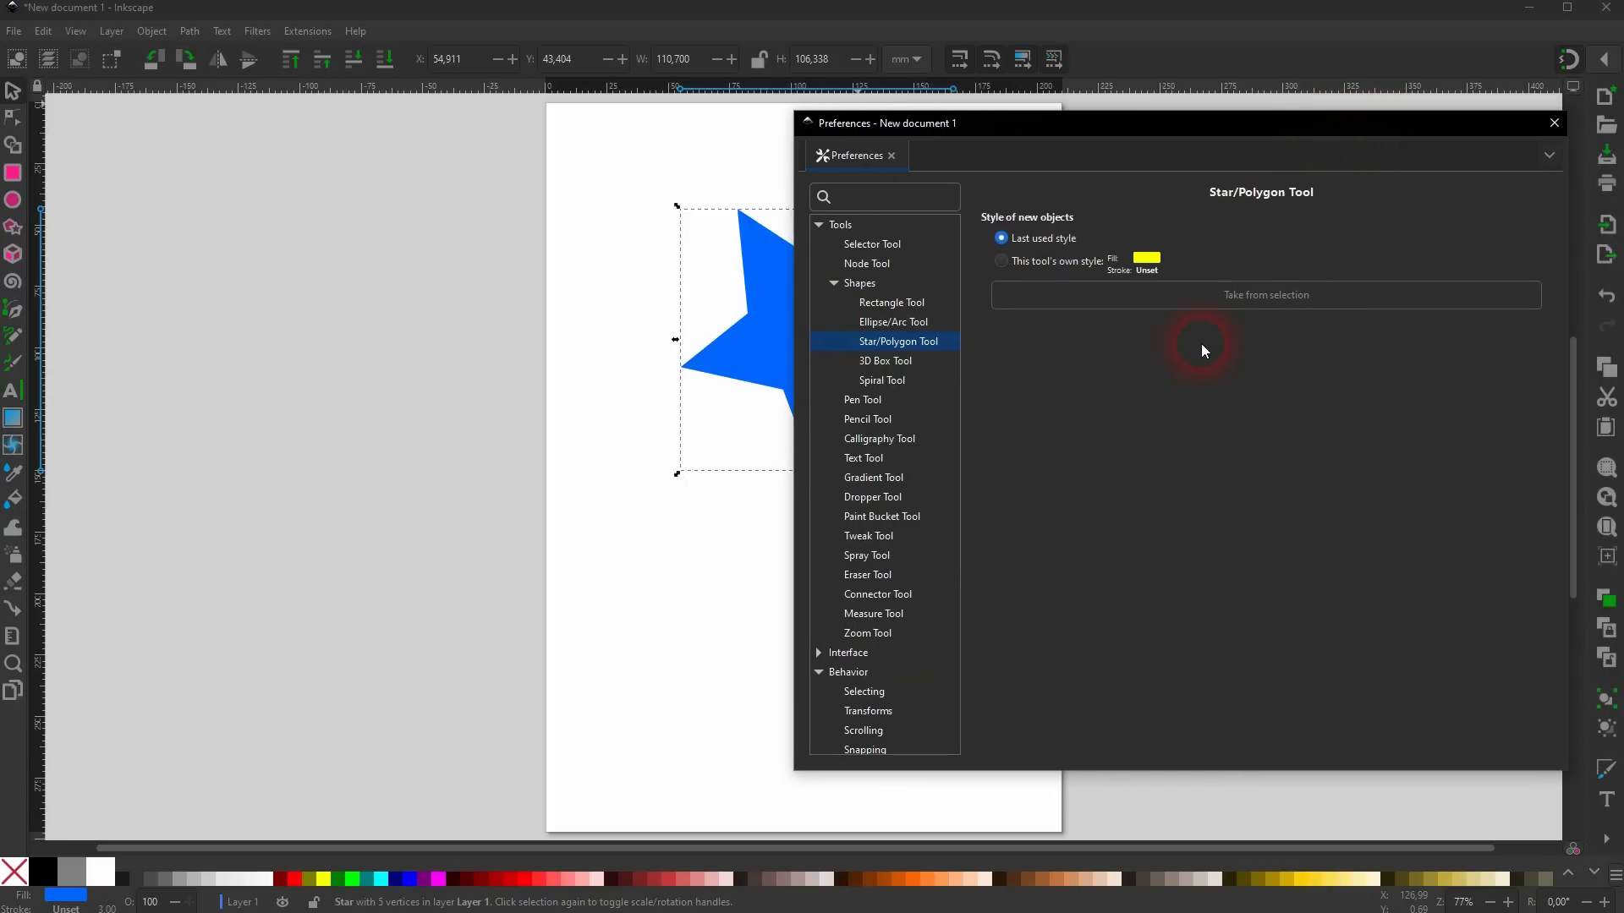
click(1000, 268)
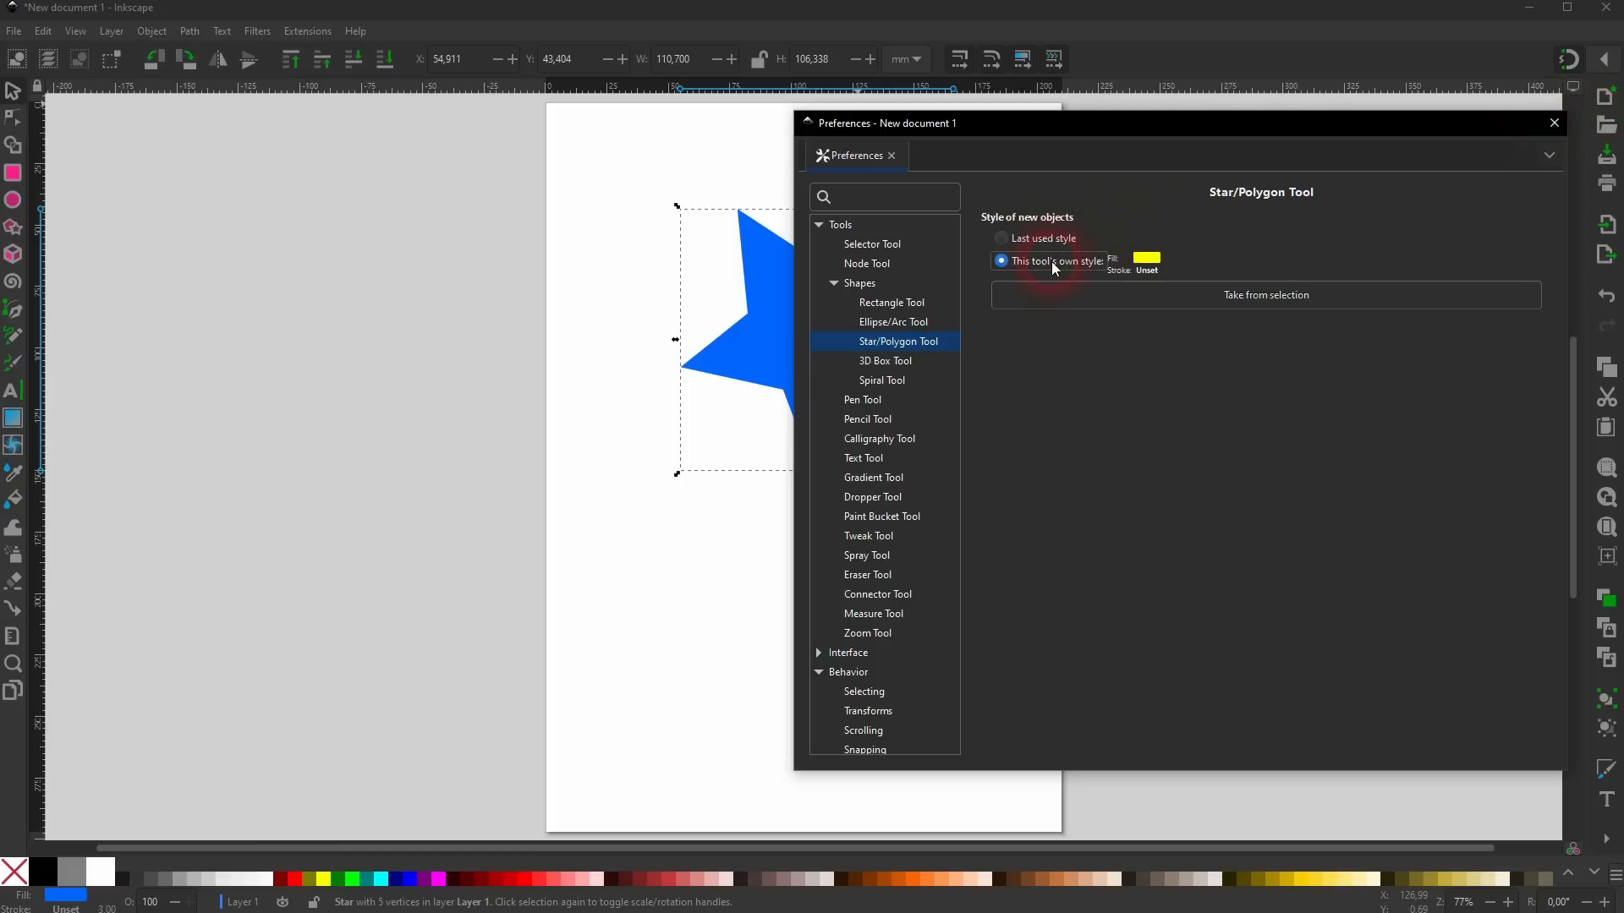
click(1554, 125)
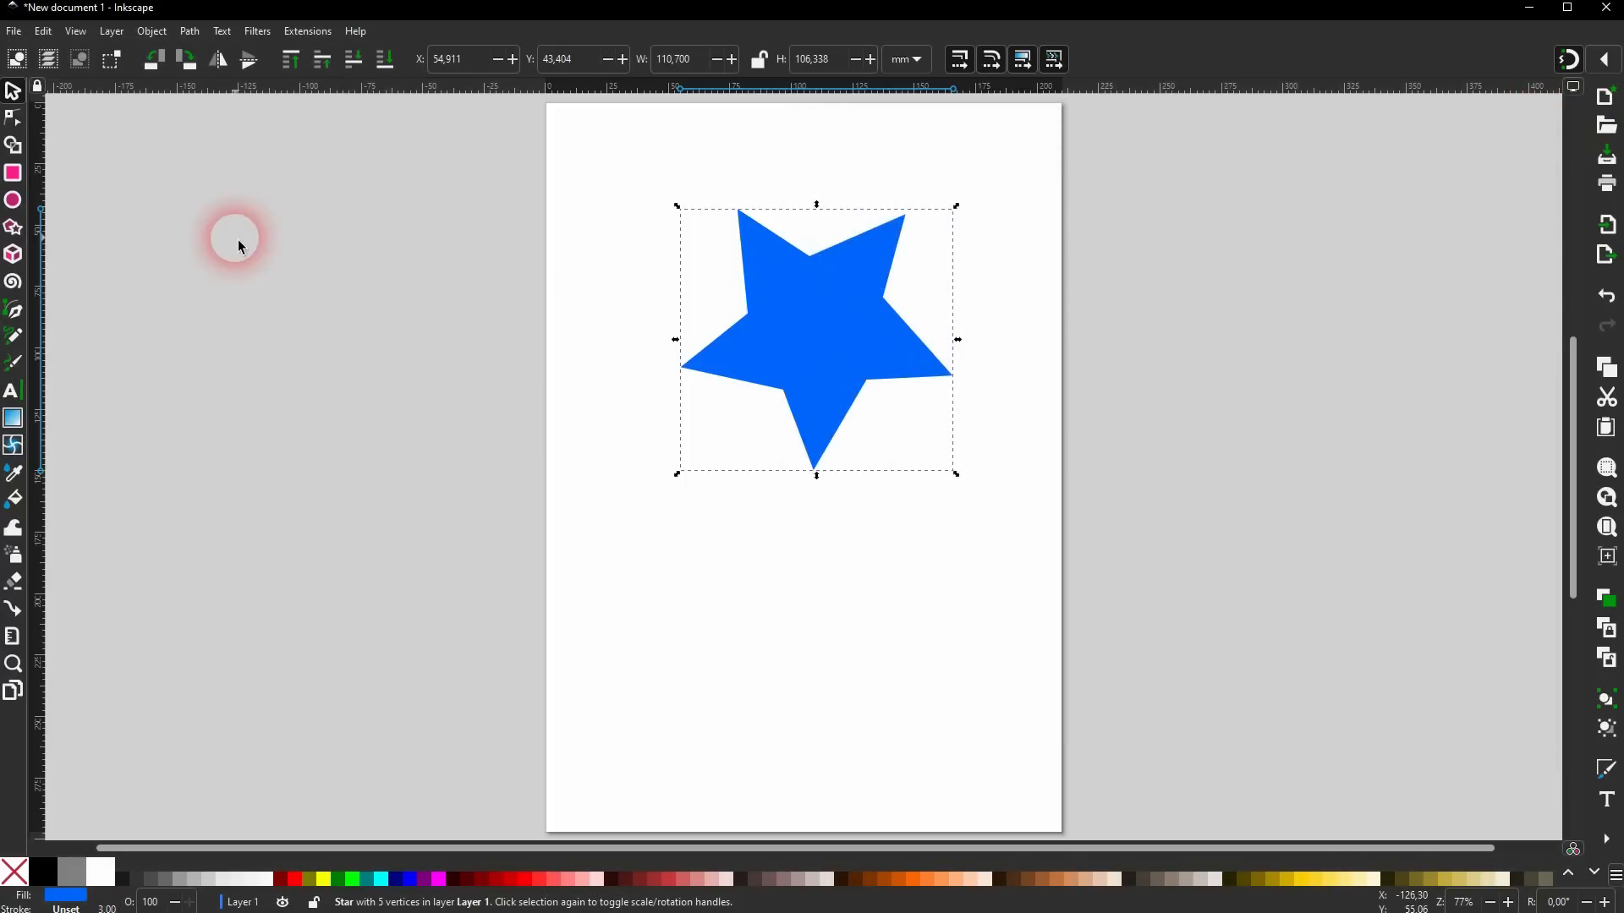
Replace the blue star with a new five-pointed star of about 70 mm radius and move it near the middle of the page.
key(Delete)
click(16, 234)
drag(744, 250, 843, 389)
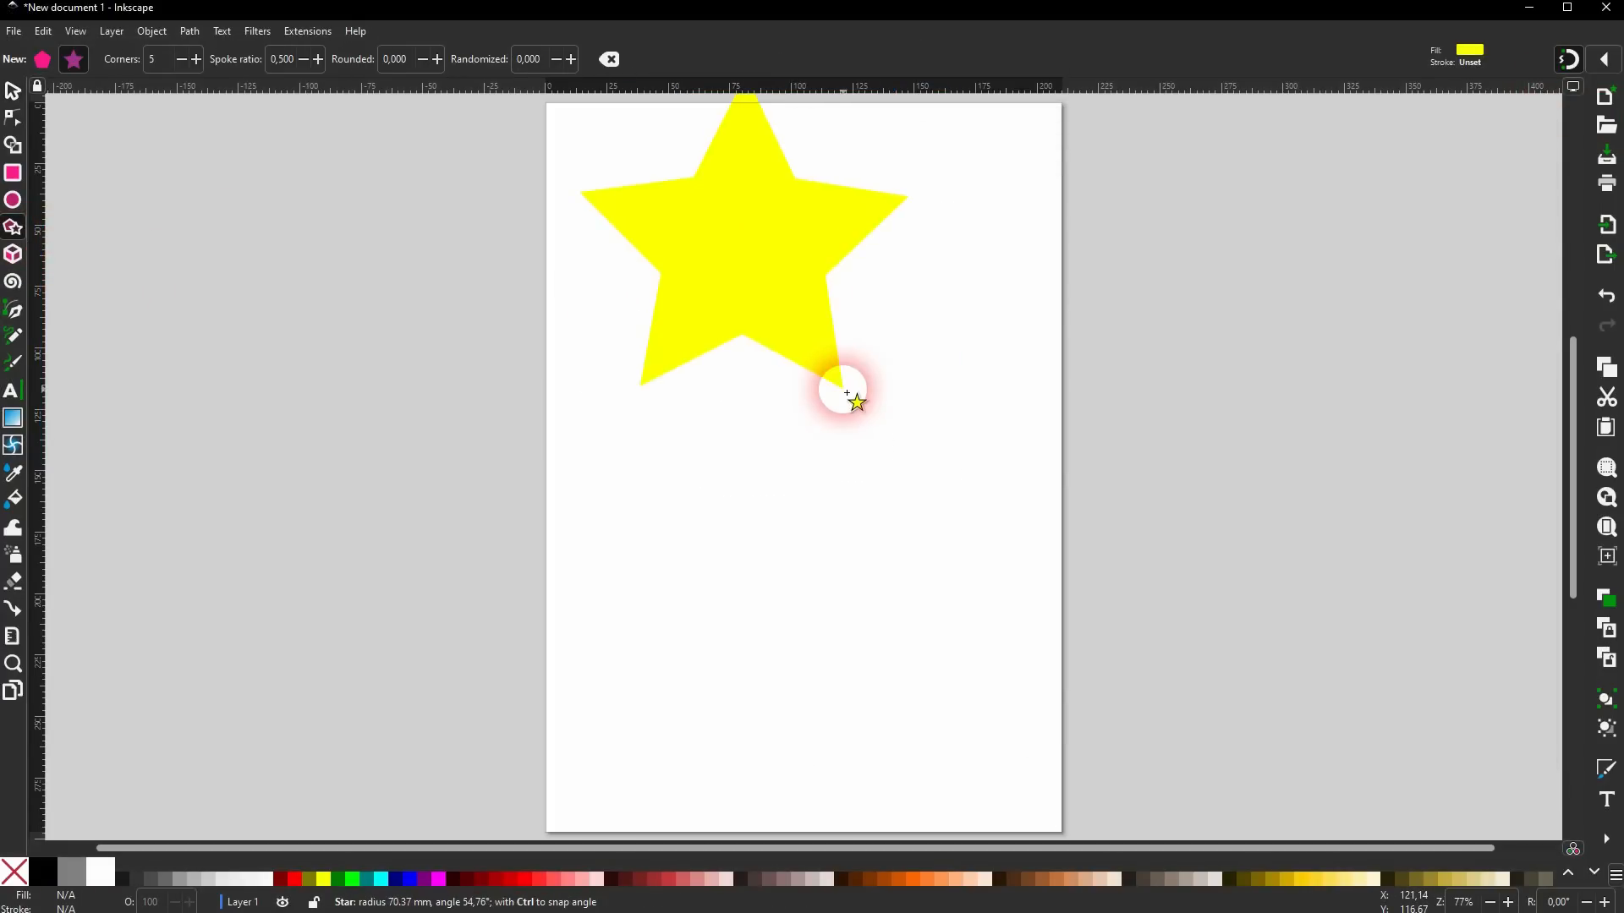
click(13, 91)
drag(783, 283, 844, 460)
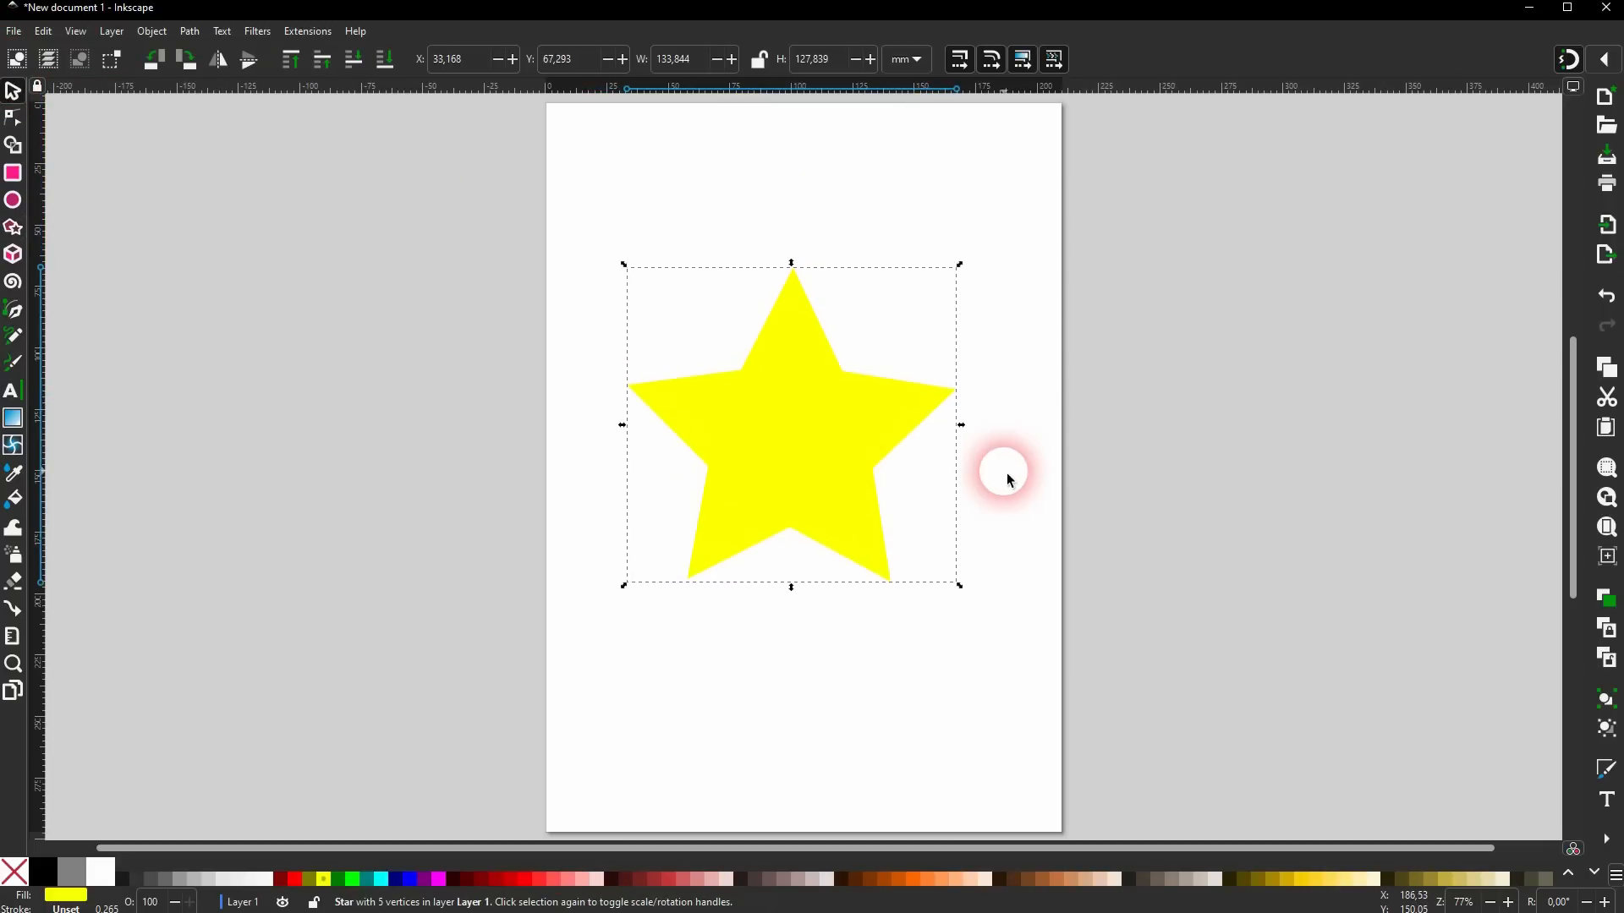
Set the Star/Polygon tool's style of new objects back to "Last used style" in the preferences and close them.
click(14, 228)
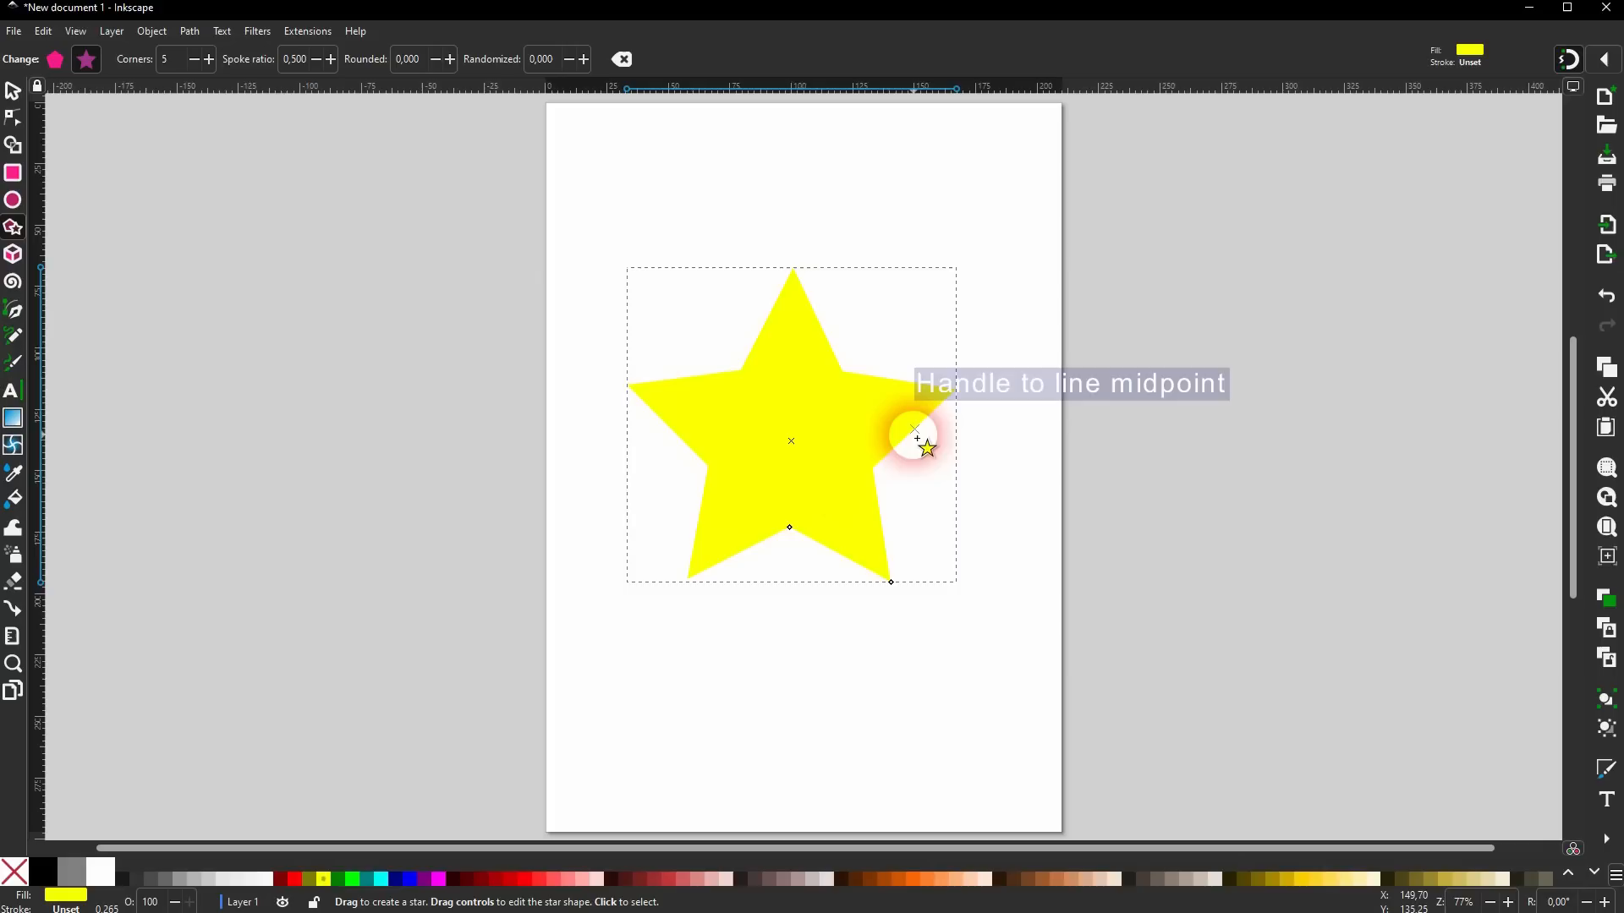
click(17, 95)
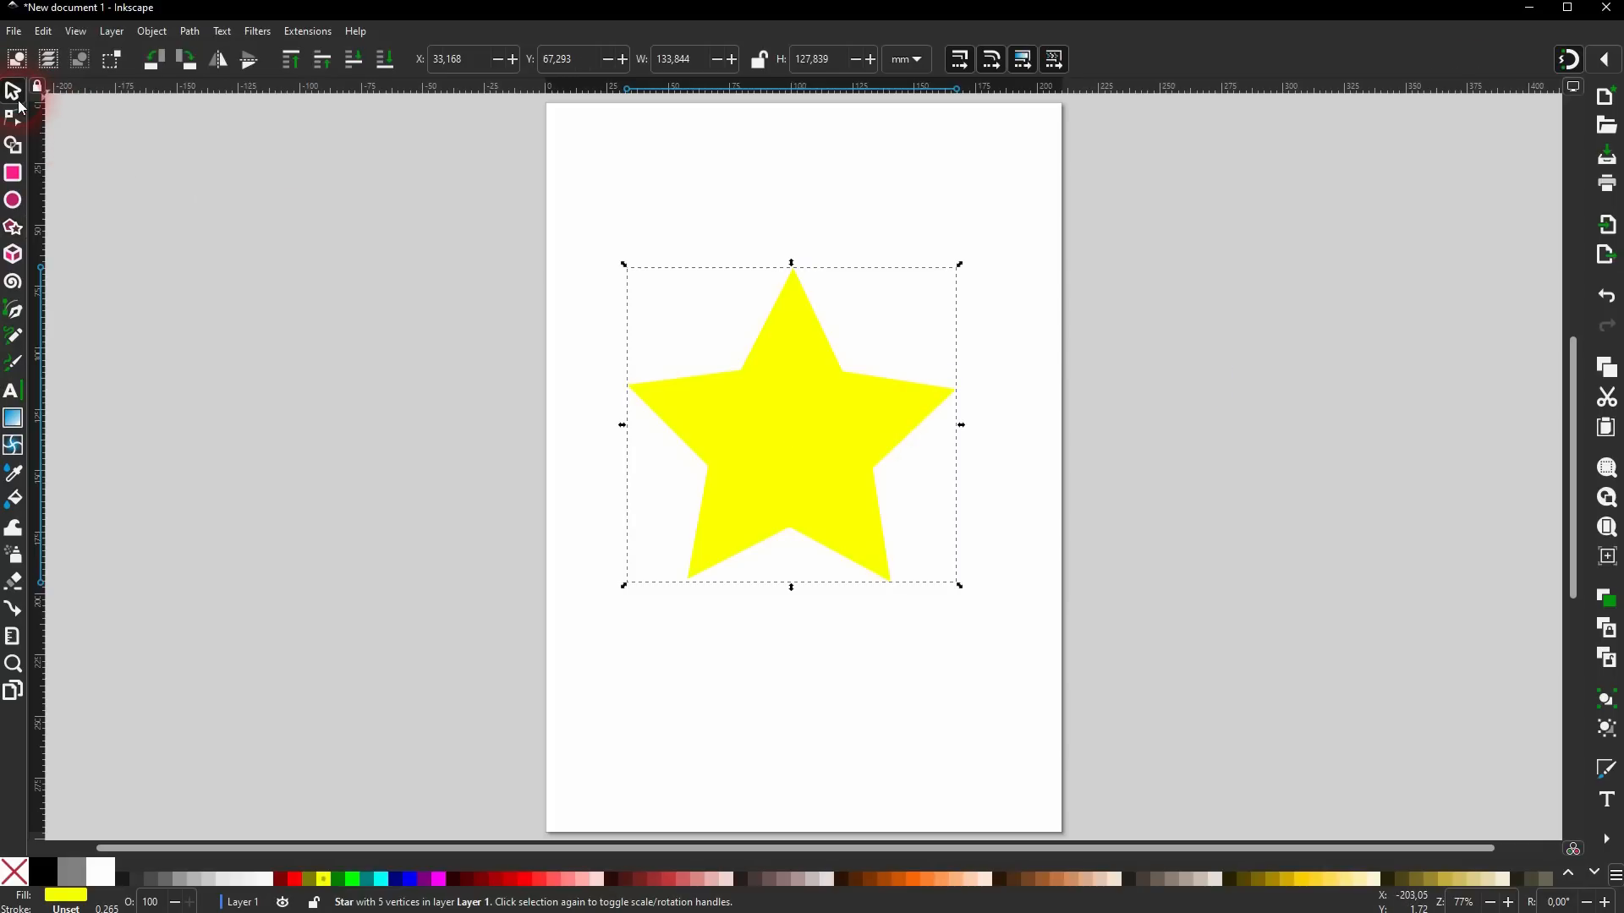
click(13, 34)
mouse_move(41, 32)
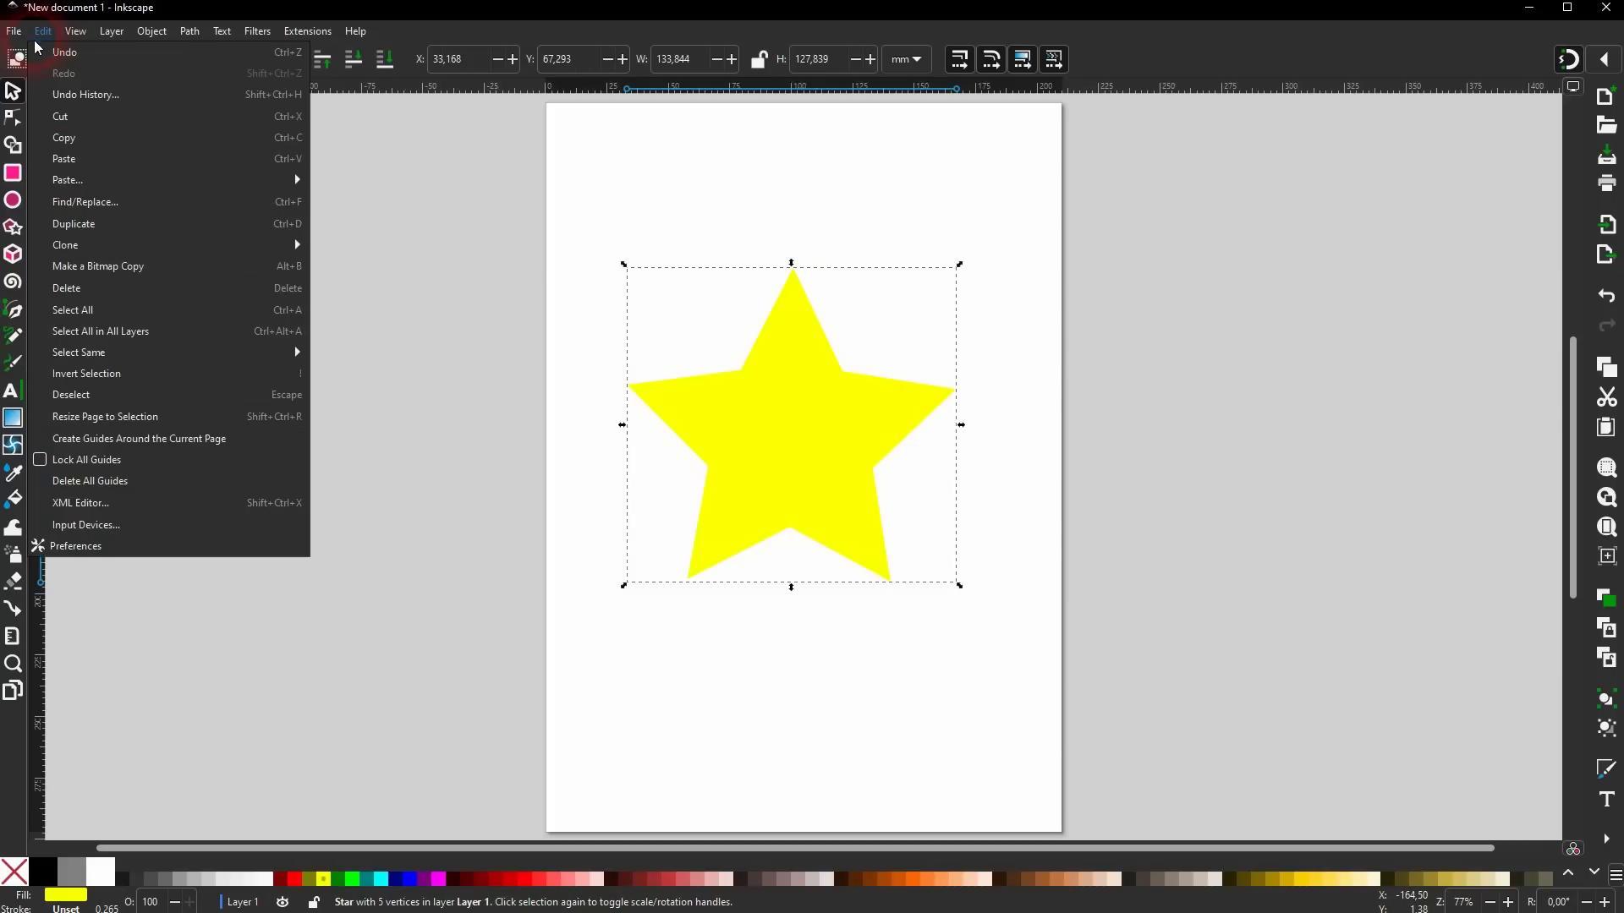
click(151, 542)
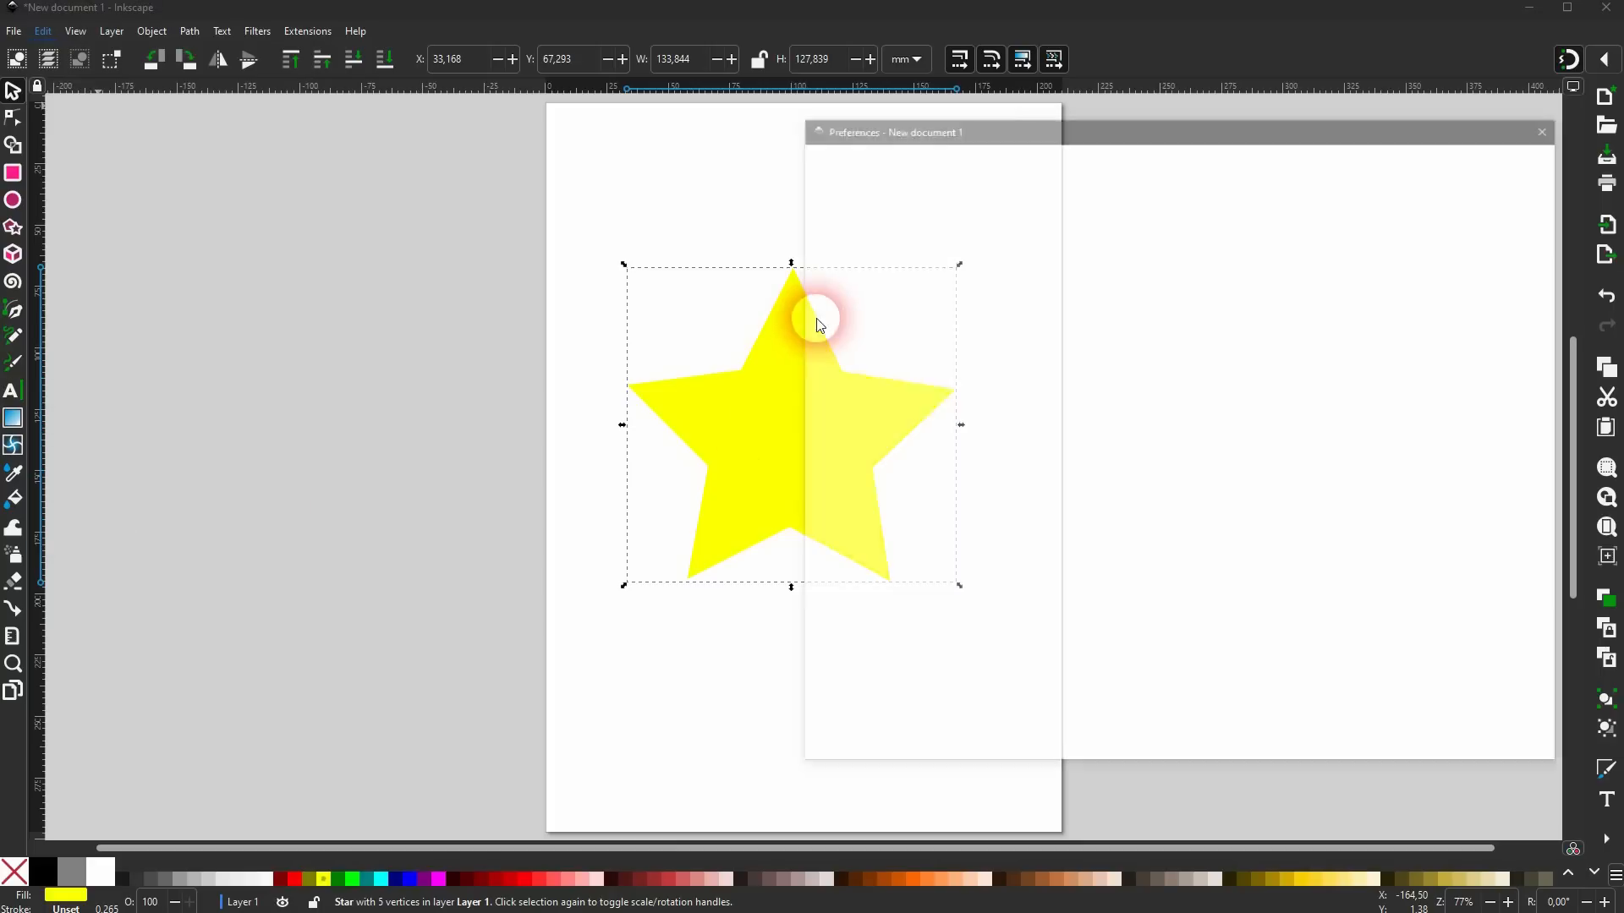
click(891, 323)
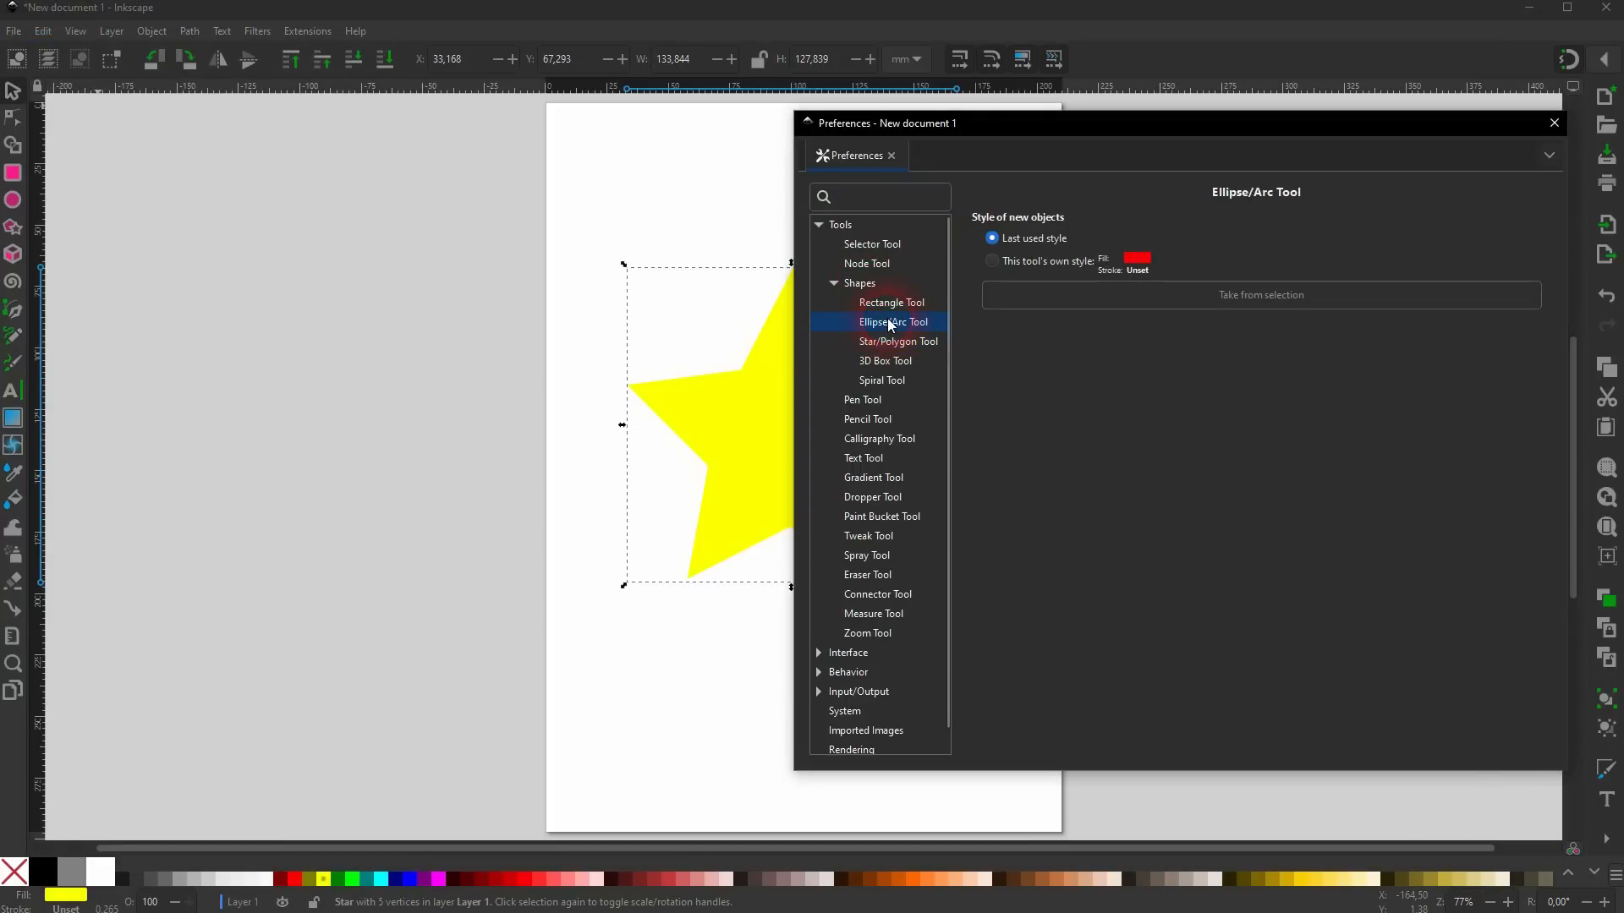
click(899, 303)
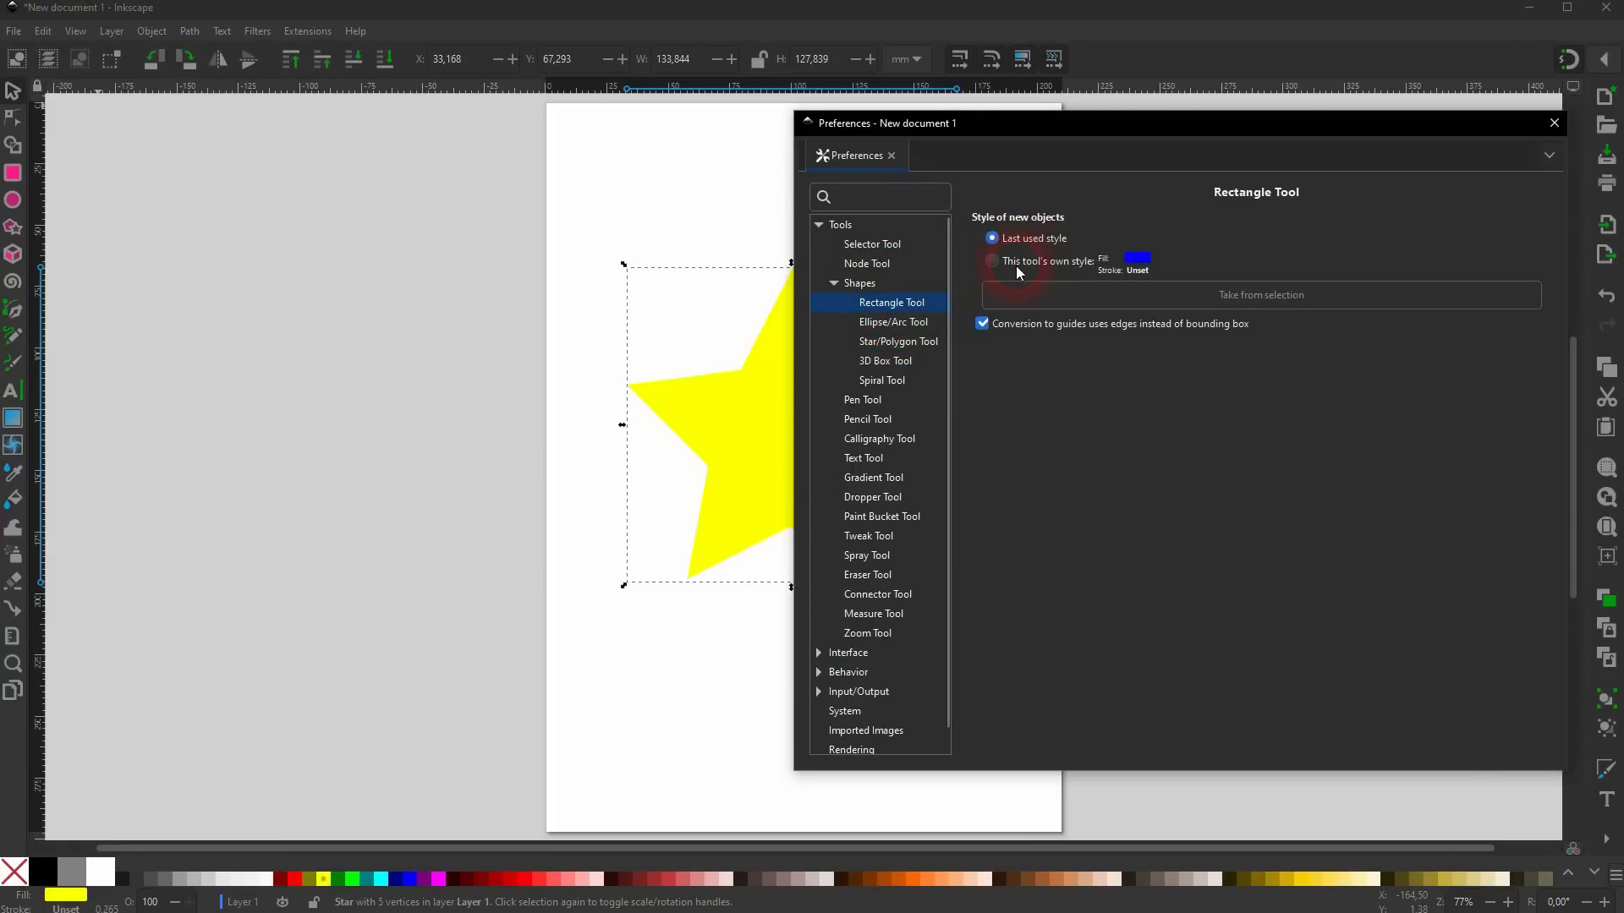
click(884, 380)
click(880, 361)
click(883, 341)
click(1017, 241)
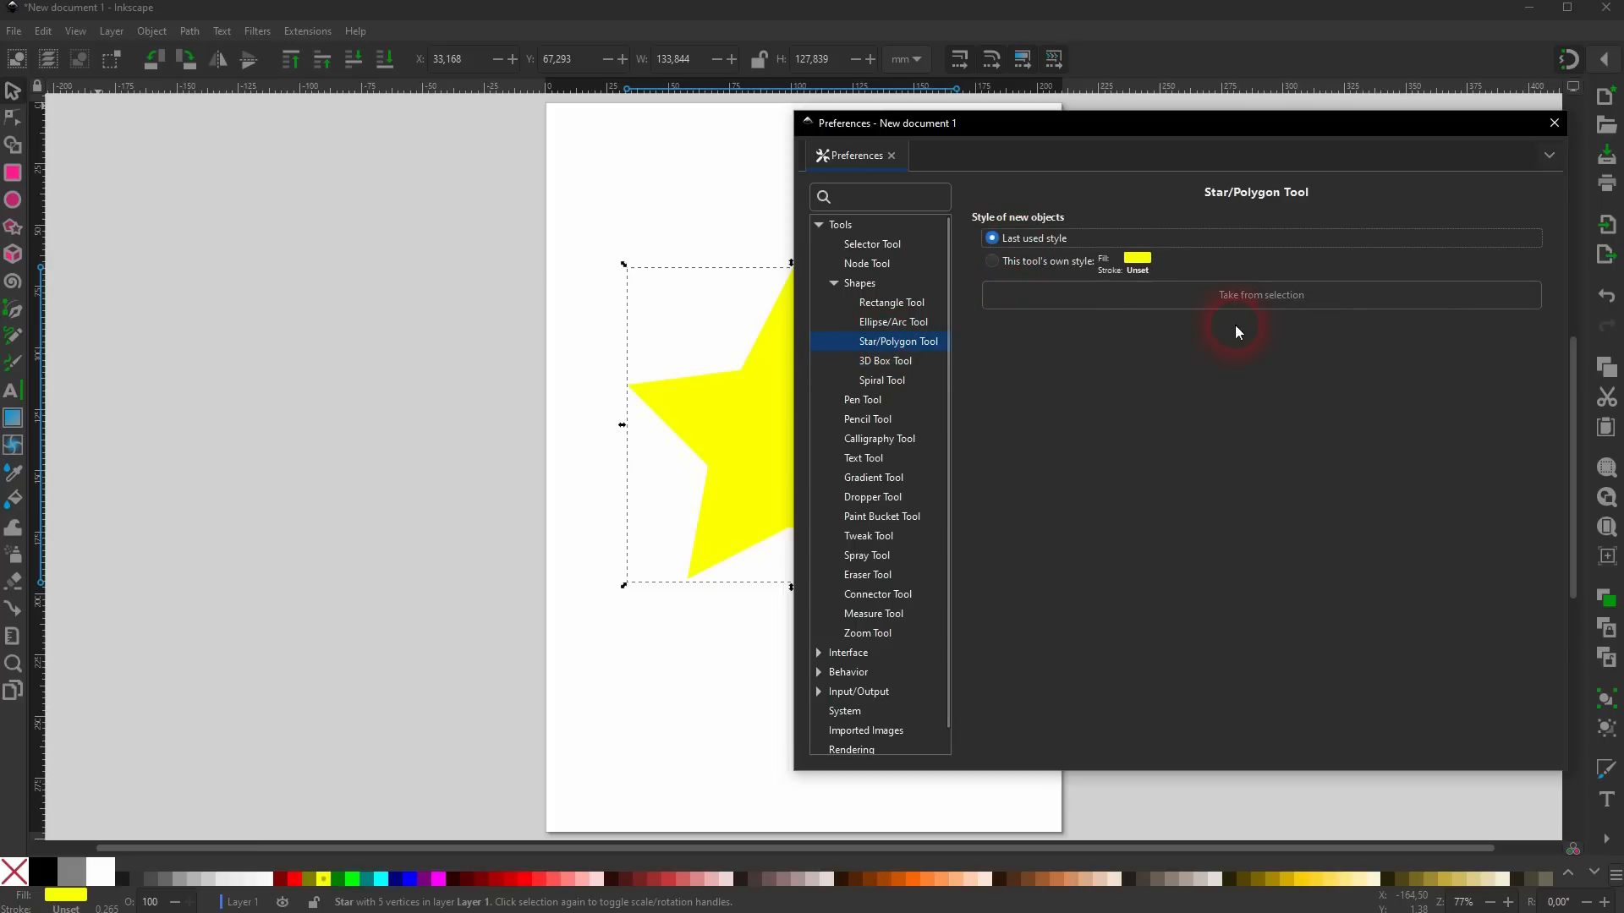
click(1554, 125)
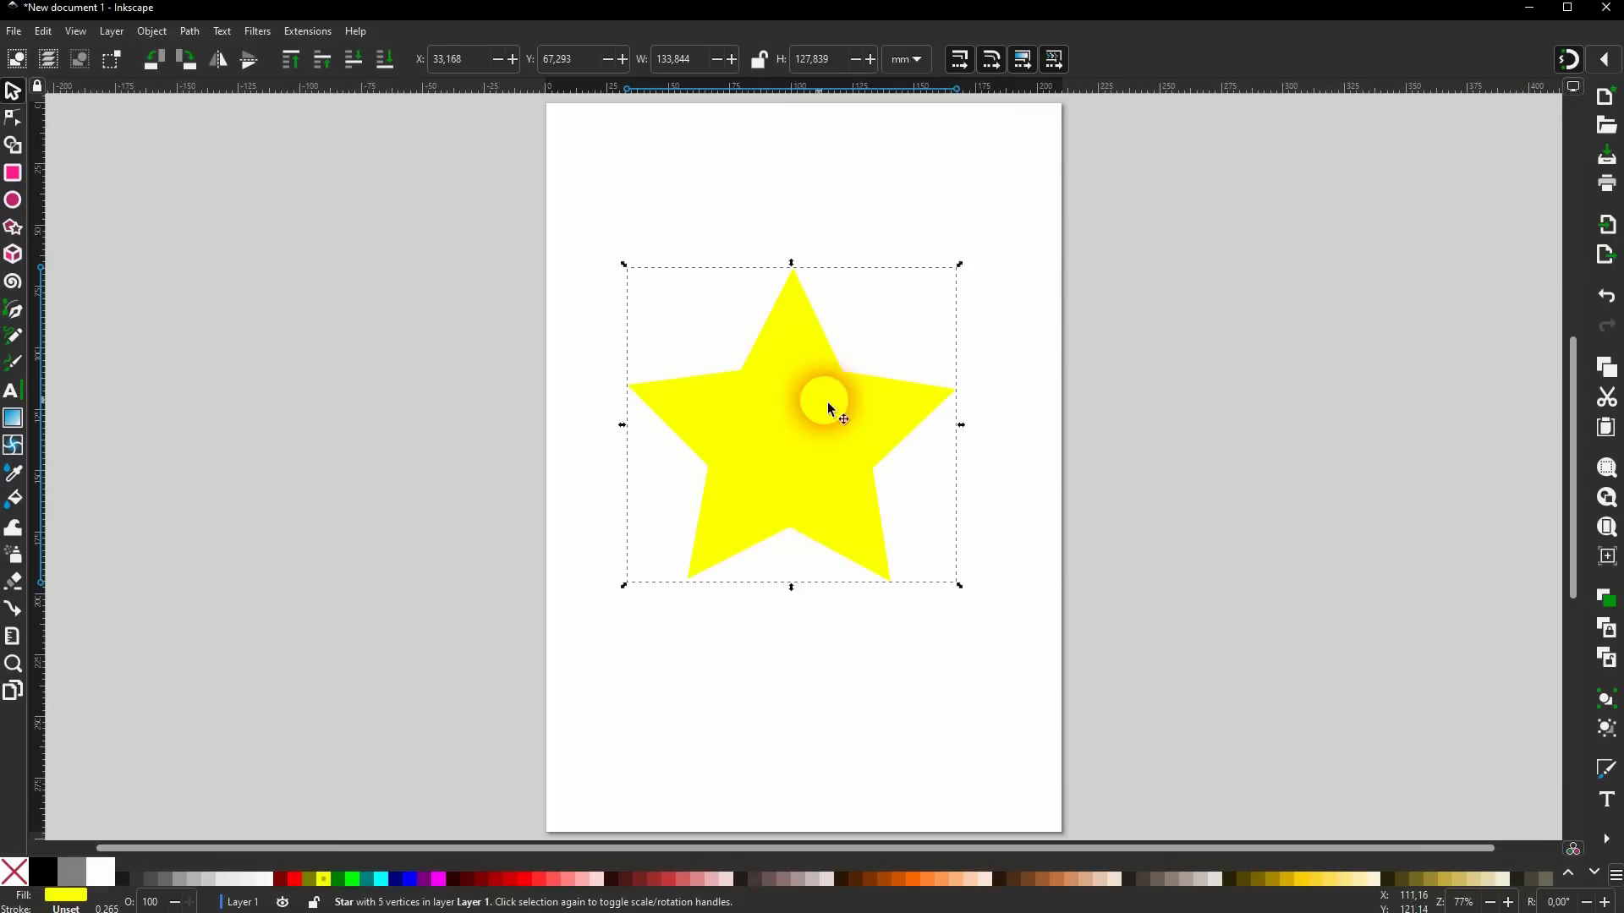
Fill the yellow star with dark red and replace it with a new five-pointed star about 113 mm wide.
click(281, 880)
key(Delete)
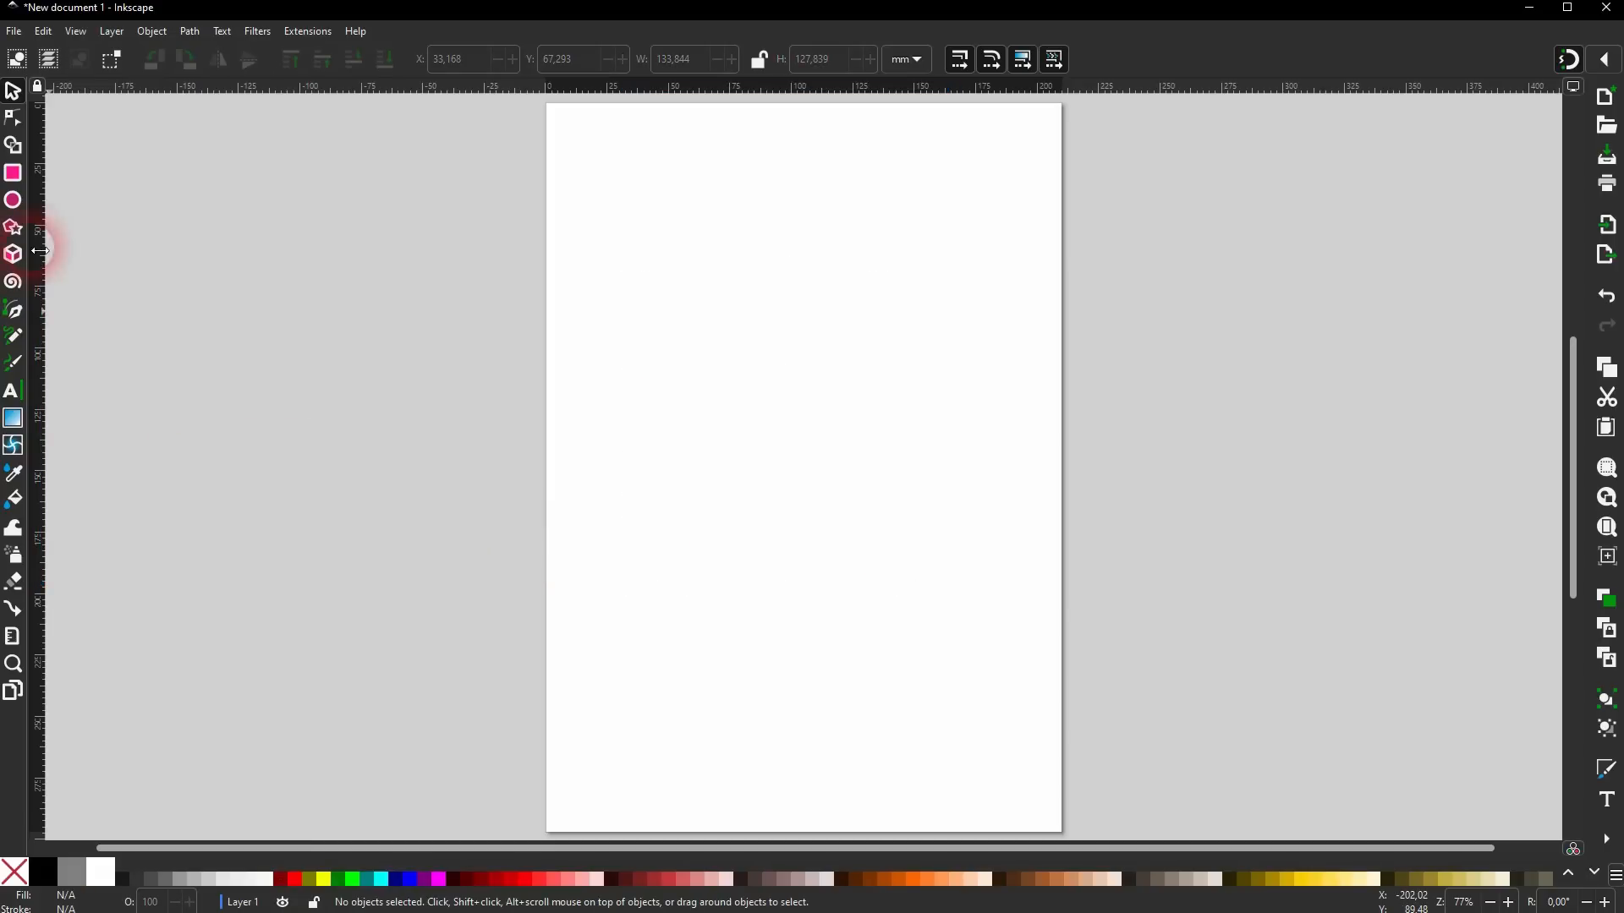
click(19, 235)
drag(763, 369, 866, 474)
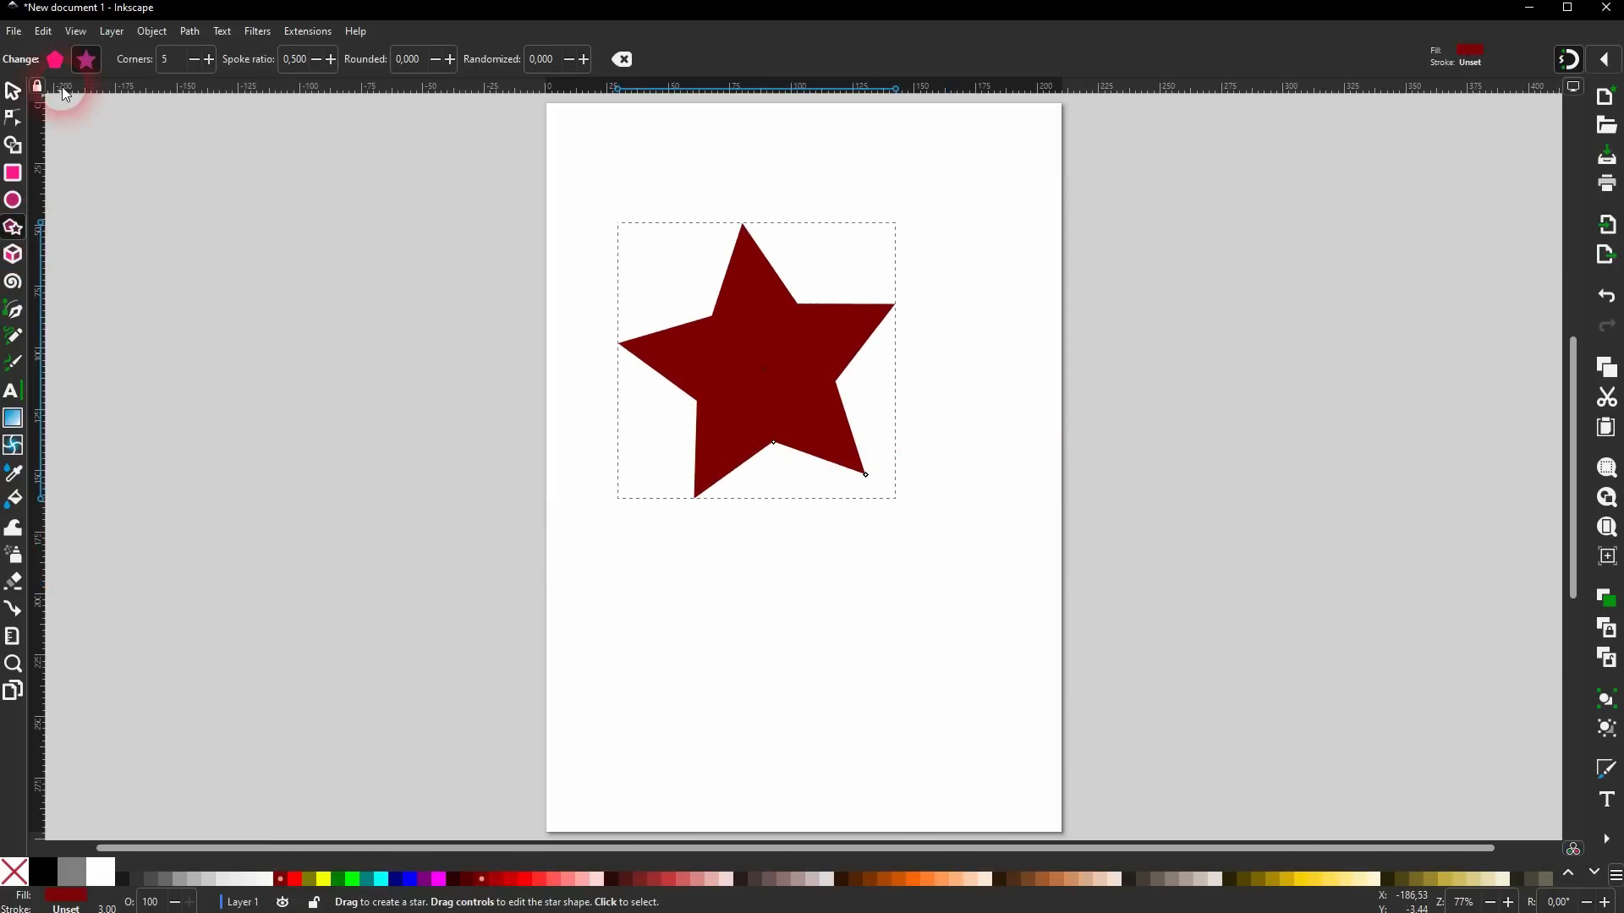
click(15, 91)
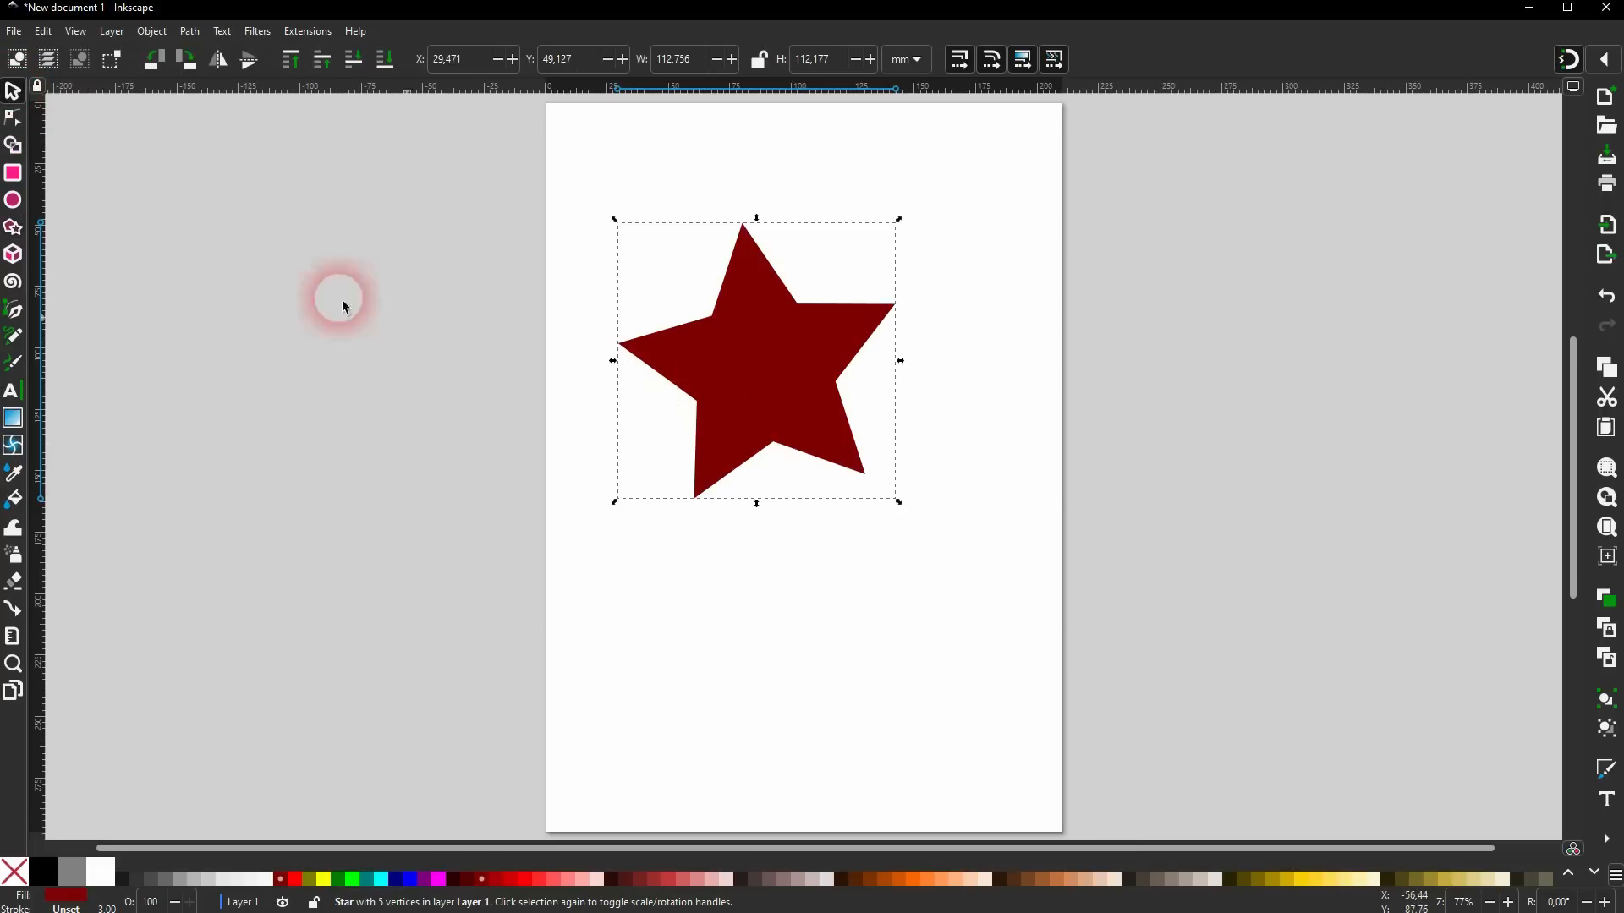
Replace the tilted star with an upright one about 137 mm wide, and delete that one too.
key(Delete)
click(12, 227)
drag(784, 387, 785, 218)
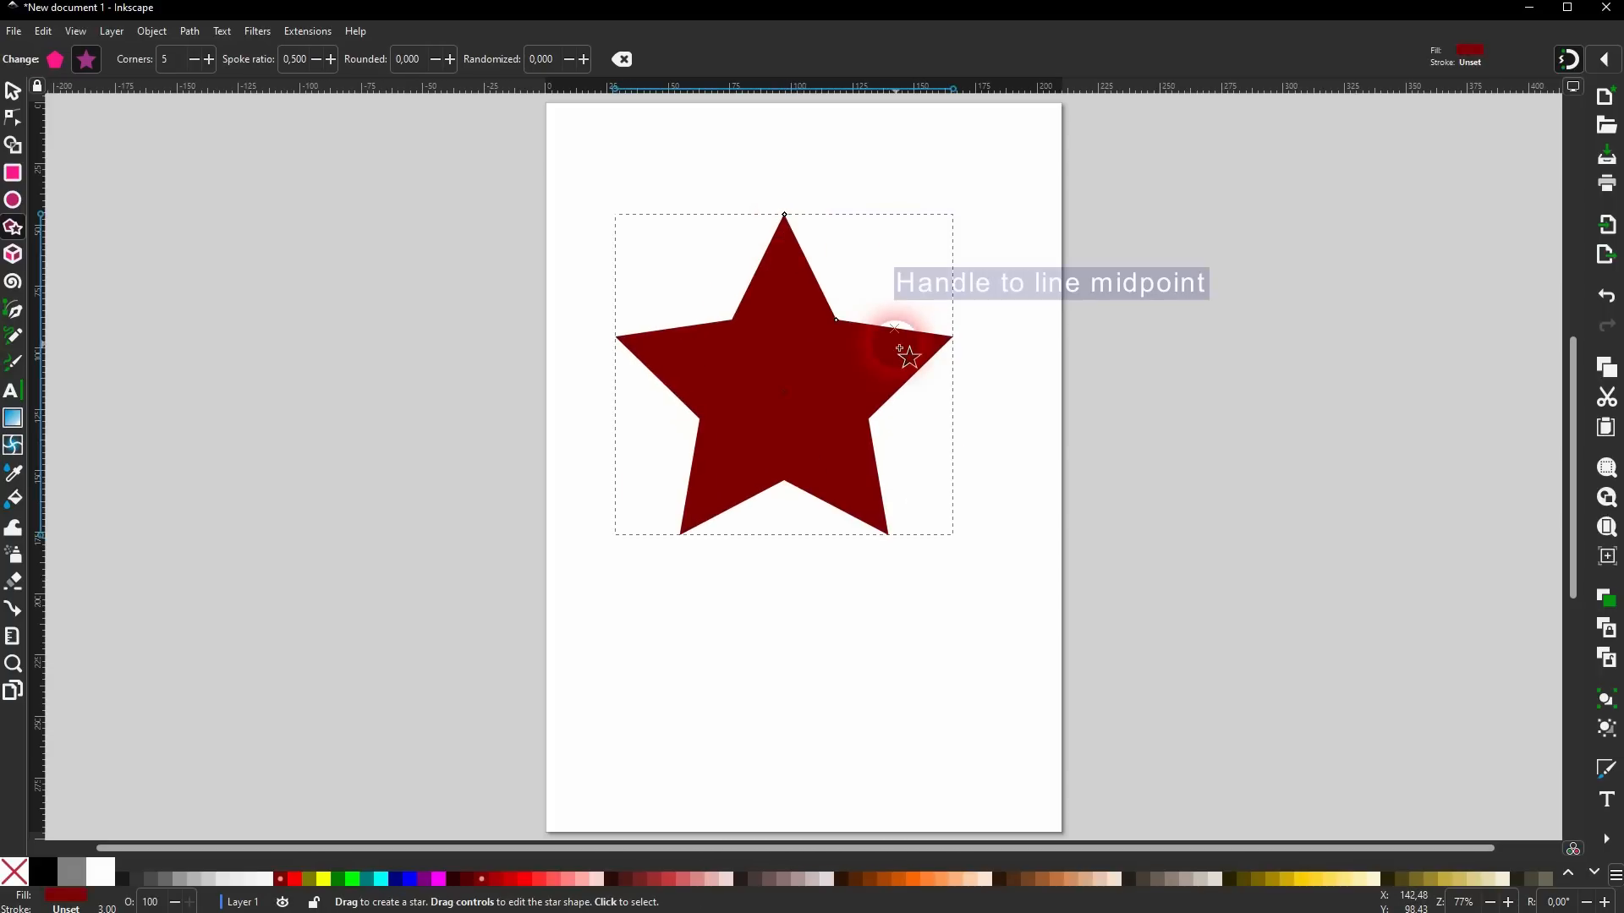
click(15, 93)
click(652, 381)
click(854, 365)
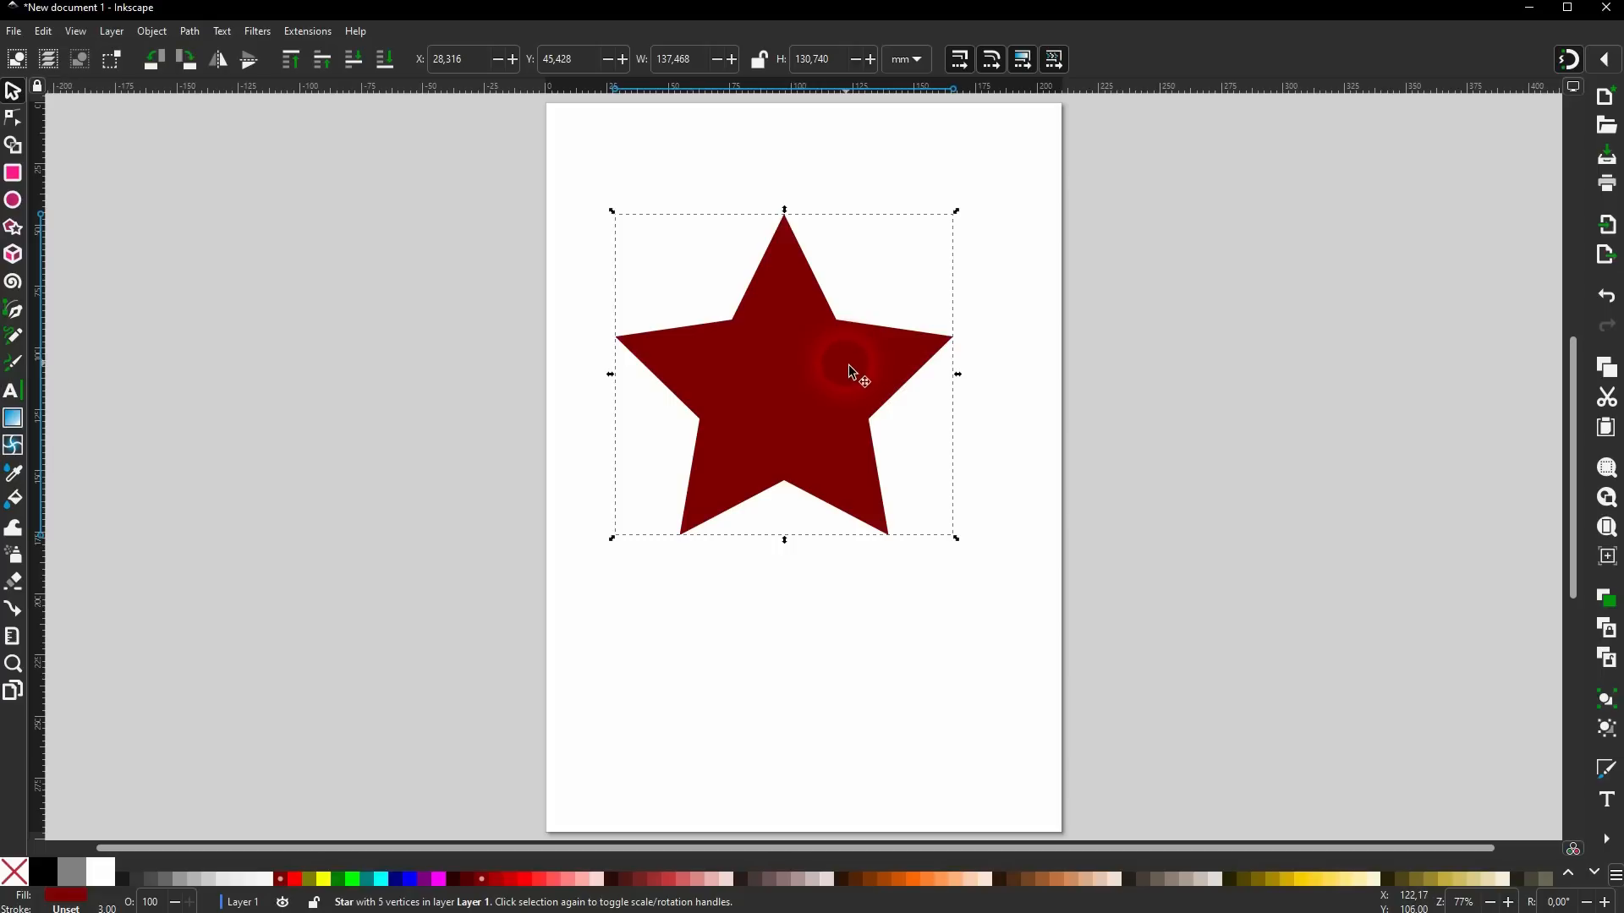
key(Delete)
Draw a rectangle about 99 by 45 mm on the page and place a duplicate of it directly beneath.
click(13, 173)
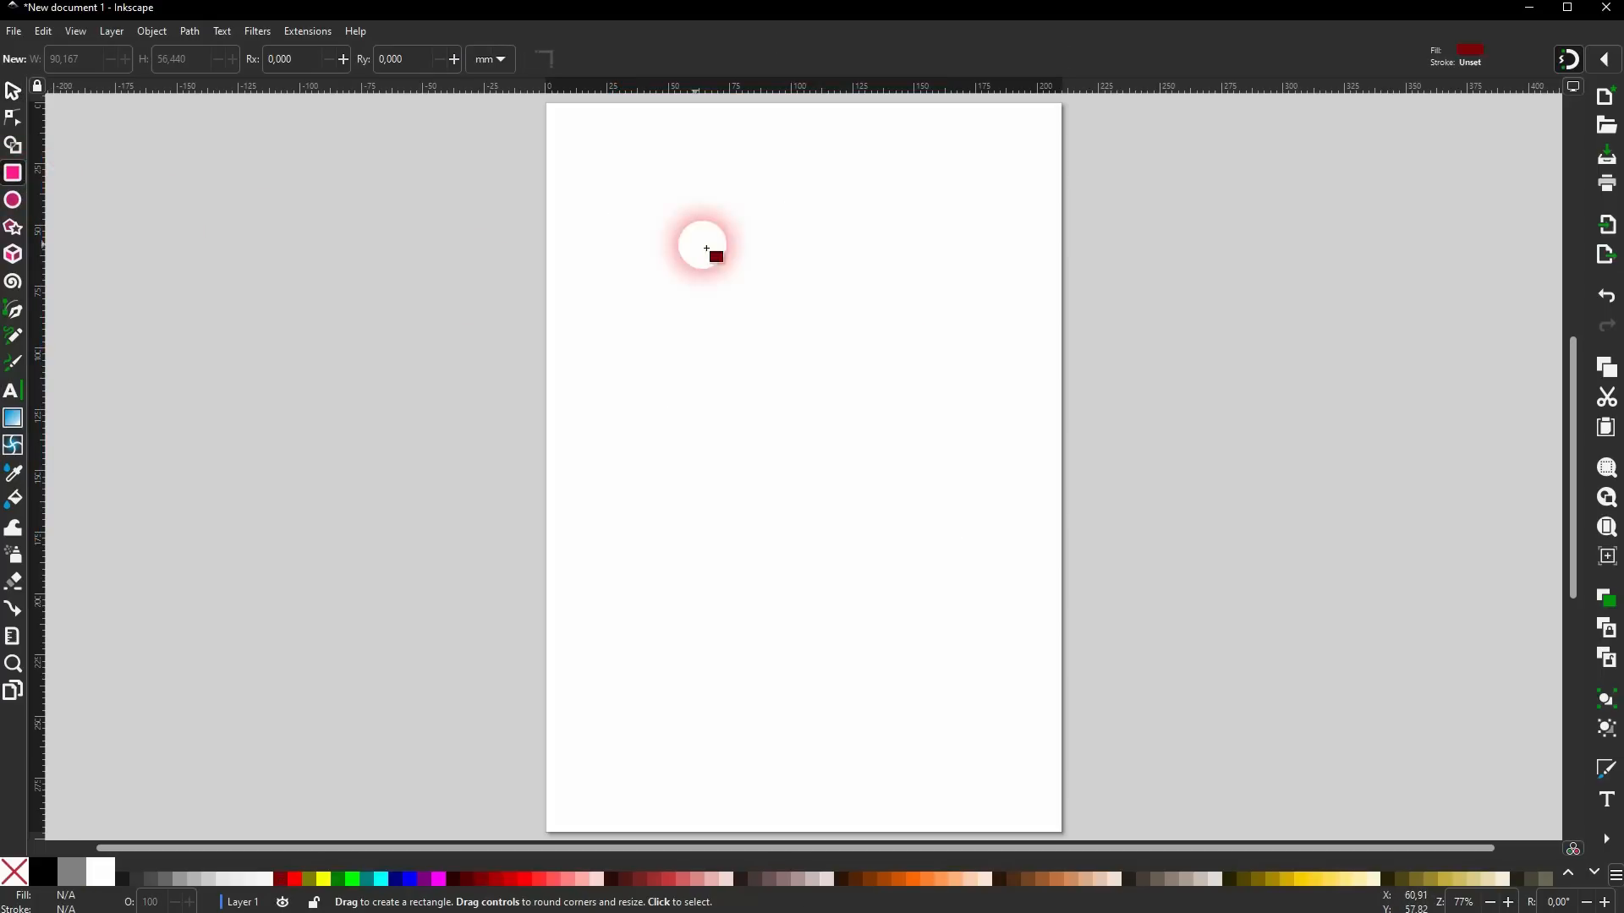
drag(733, 252, 972, 361)
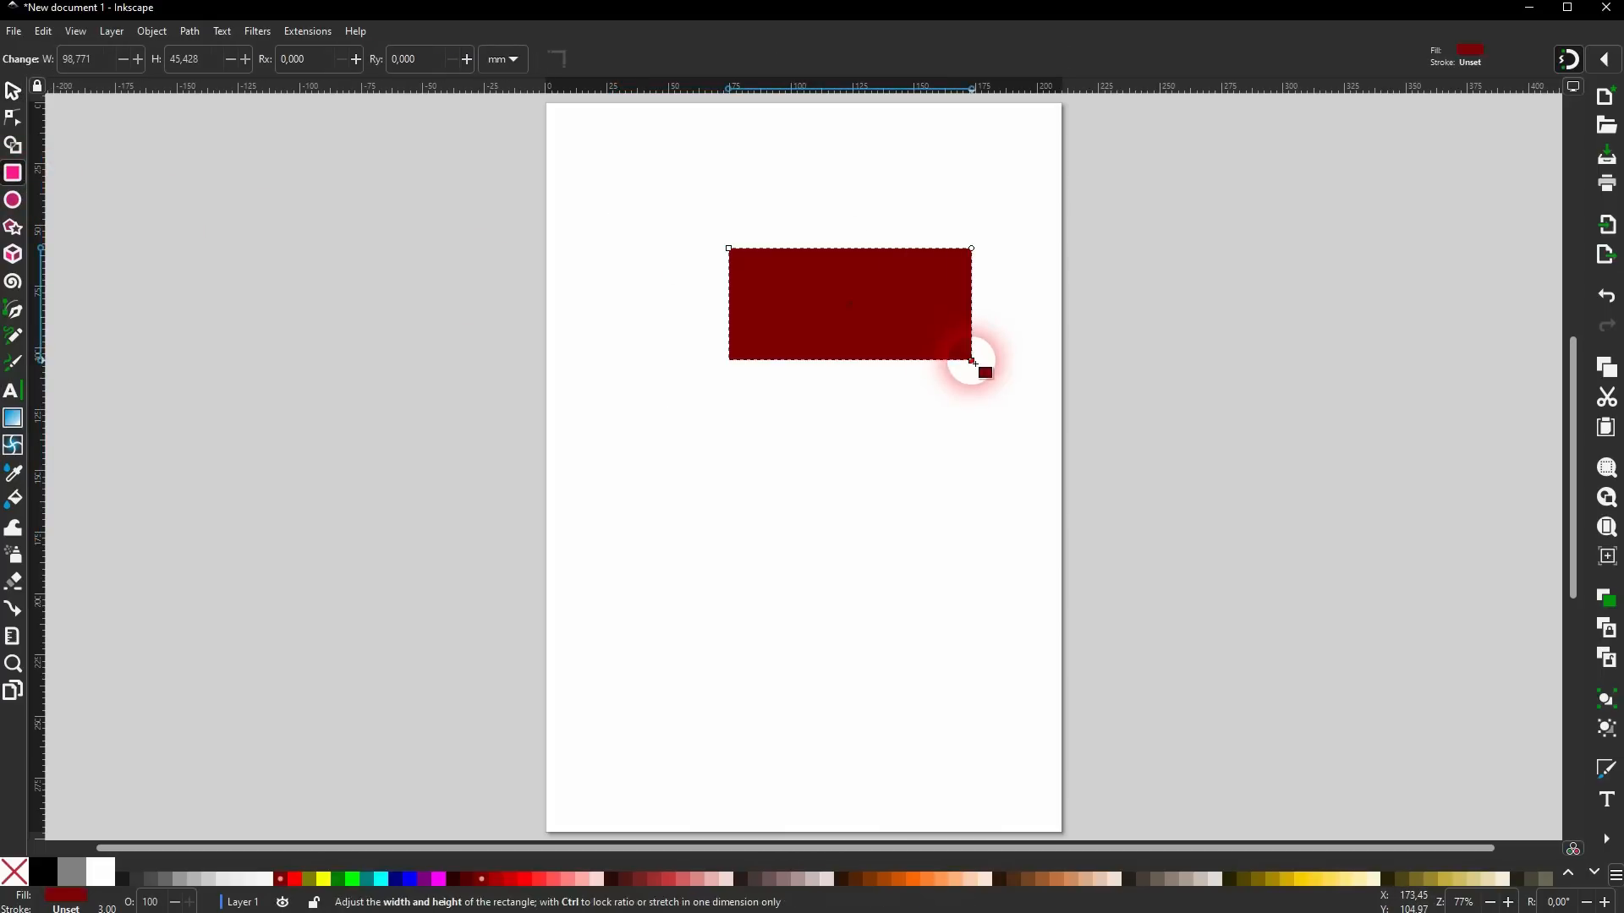
click(11, 94)
key(ctrl+d)
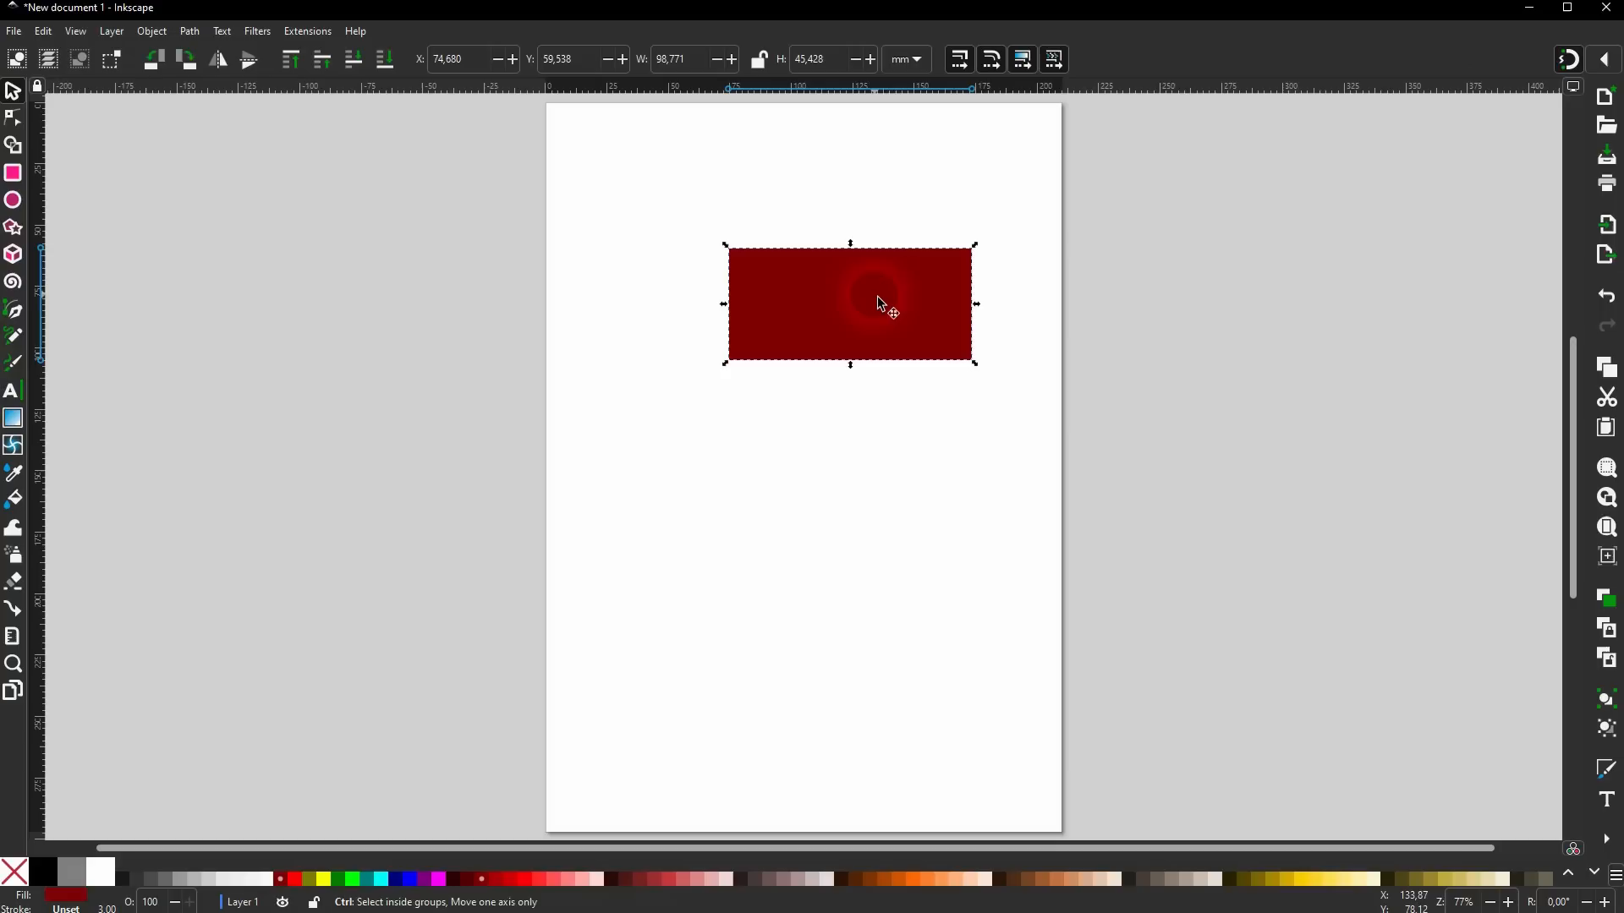
drag(877, 297, 881, 612)
Turn another copy of the rectangle upright, fit it against the stacked pair's left side and shorten it to their combined height.
click(938, 605)
drag(982, 562, 657, 297)
click(714, 546)
click(688, 406)
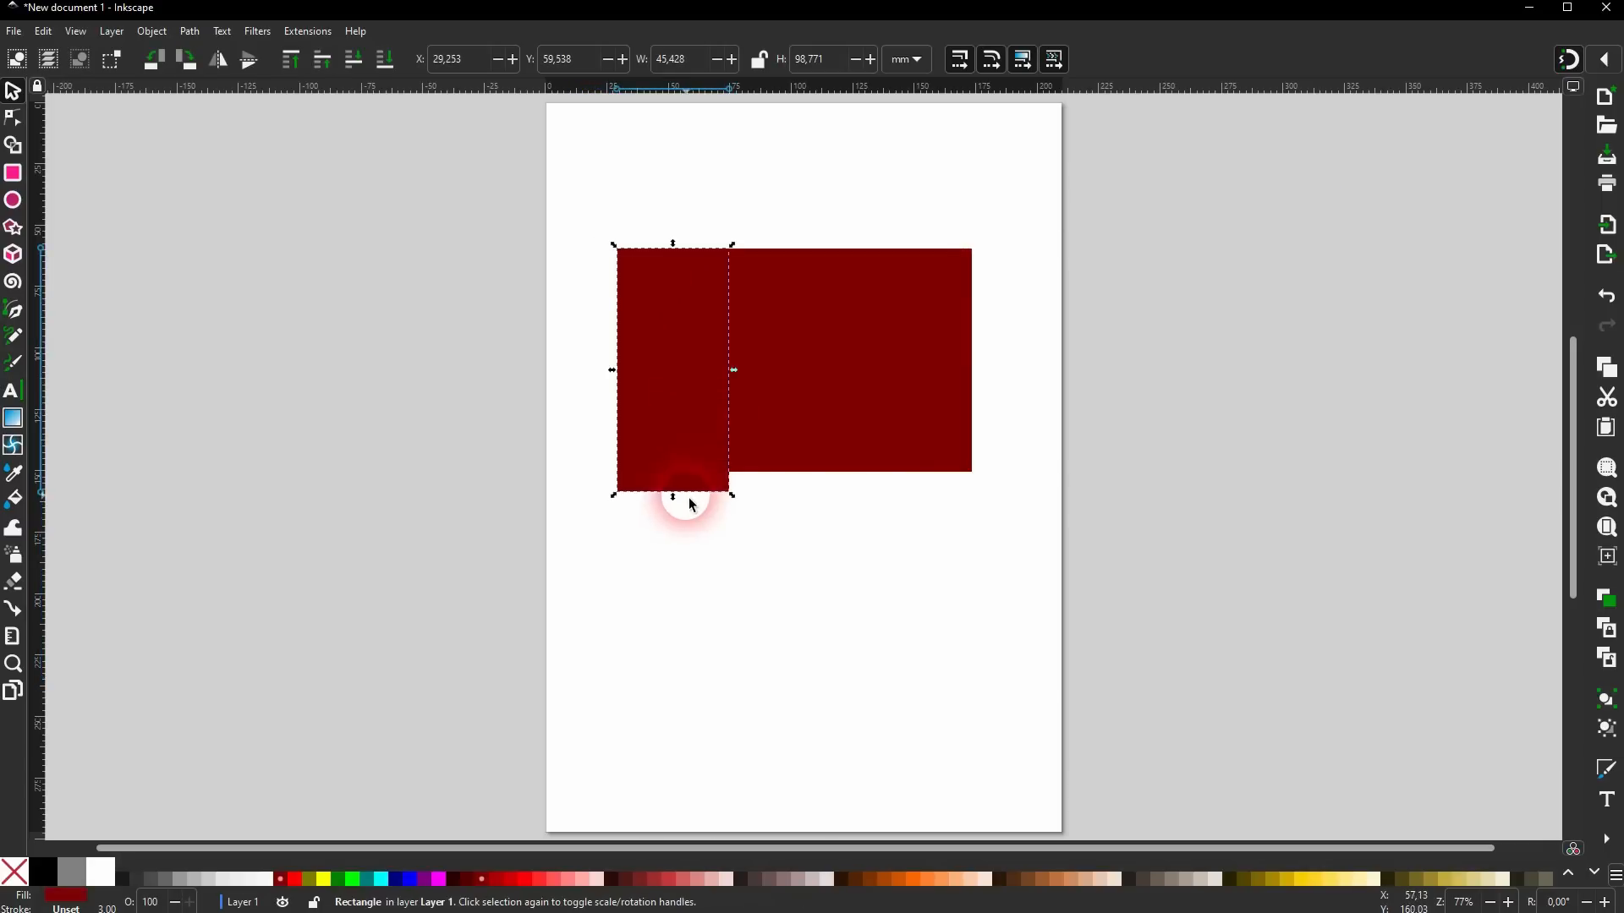
drag(674, 495, 676, 475)
click(928, 544)
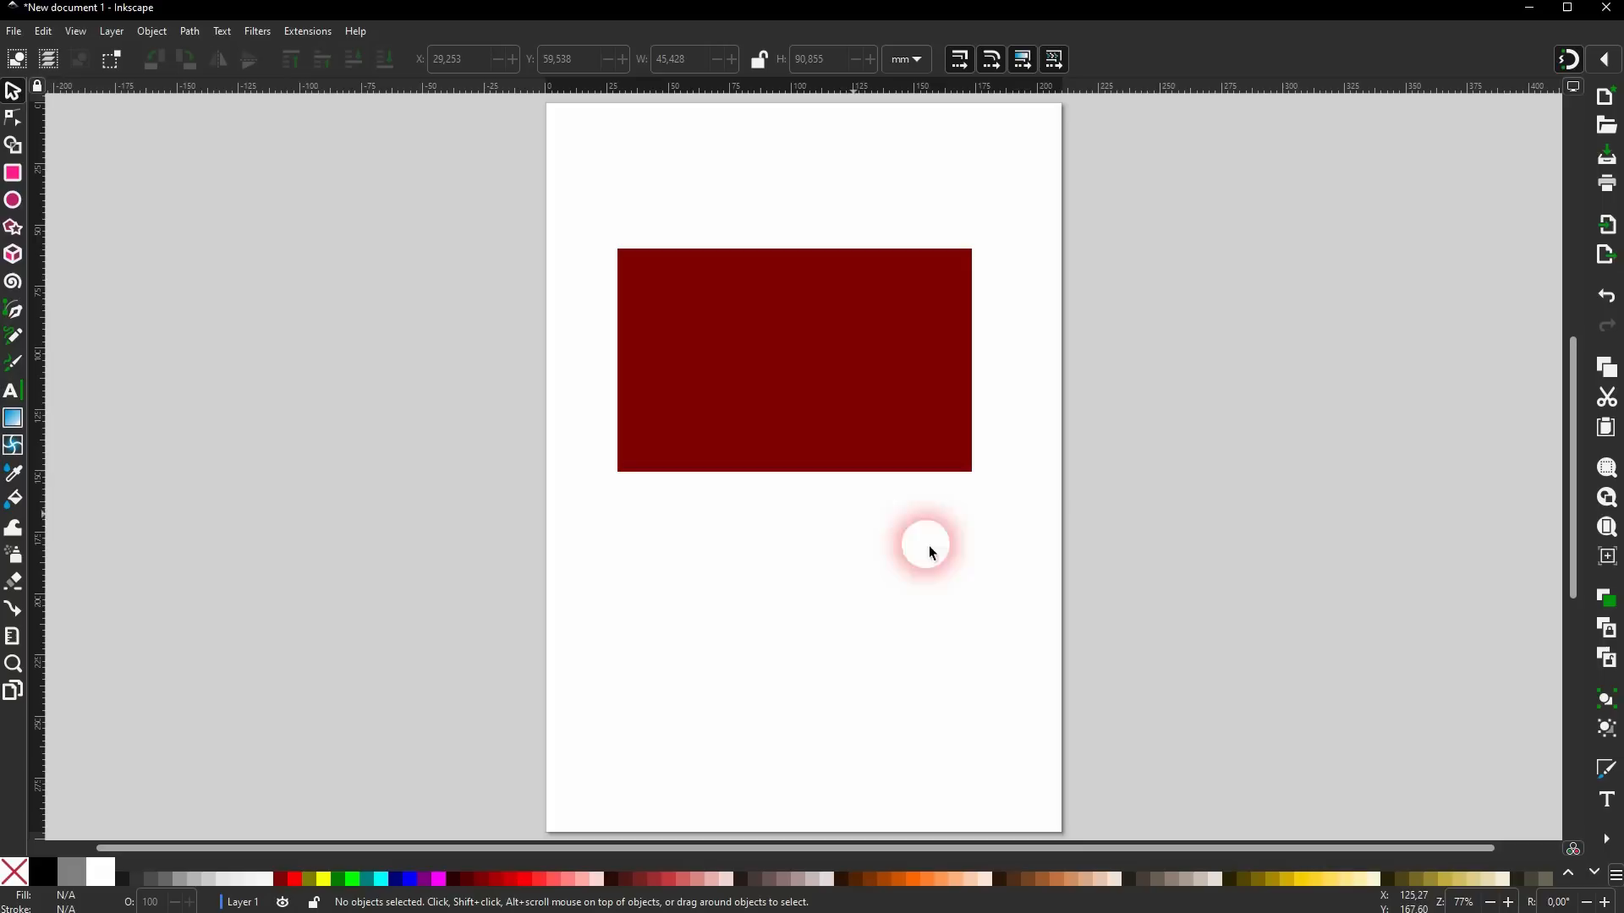
Fill the tall left rectangle with blue, the upper right one with off-white and the lower right one with red.
click(643, 371)
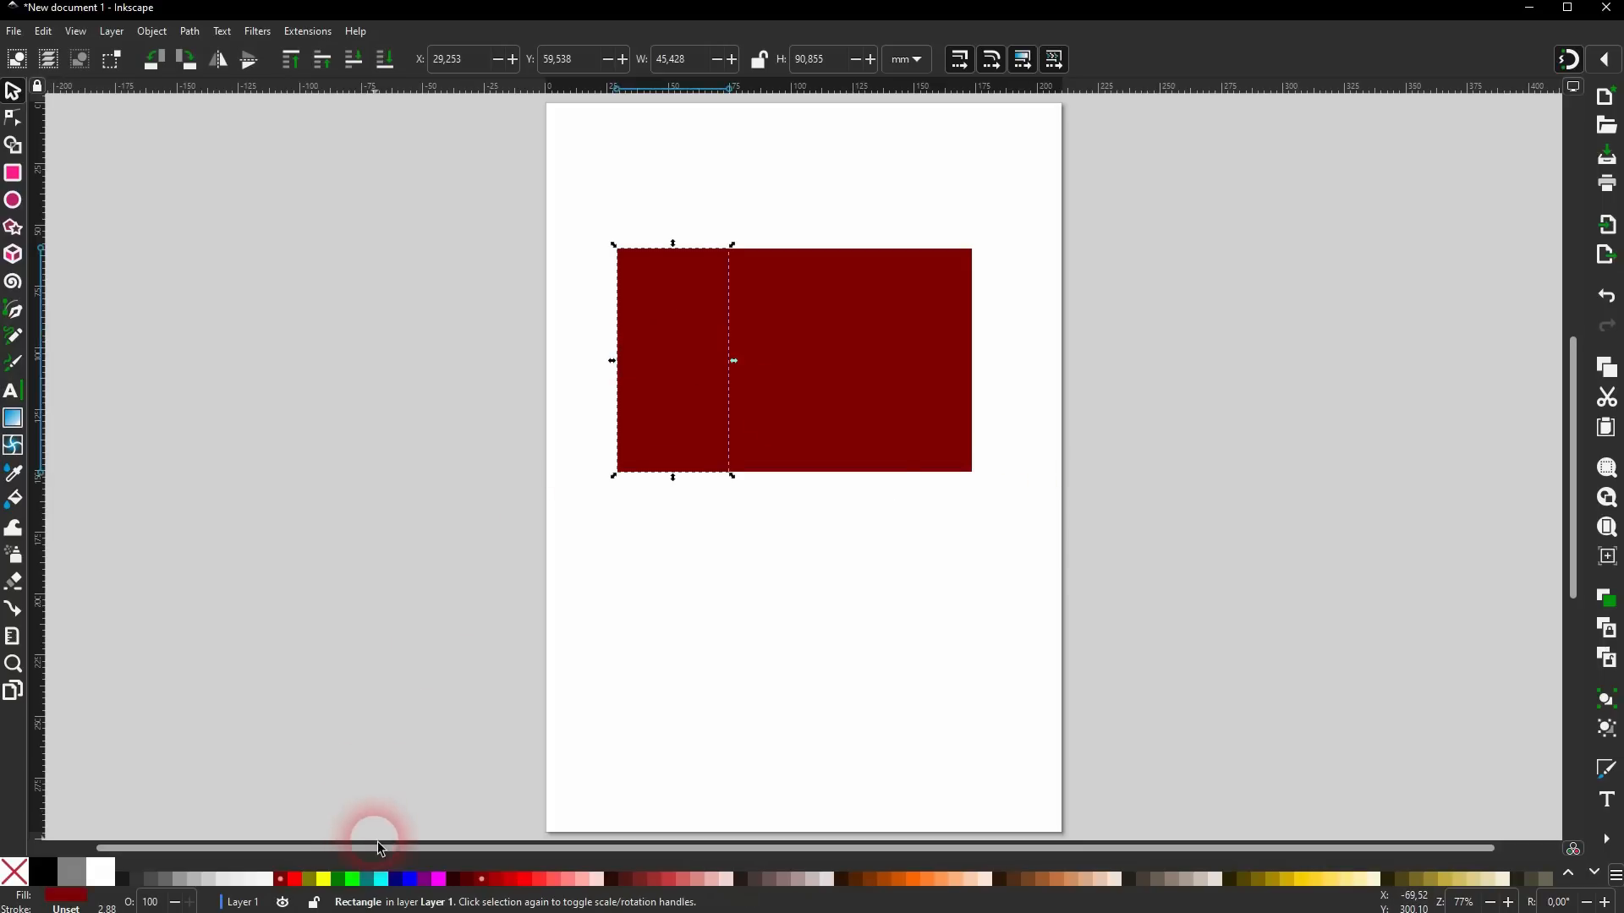
click(843, 307)
click(254, 878)
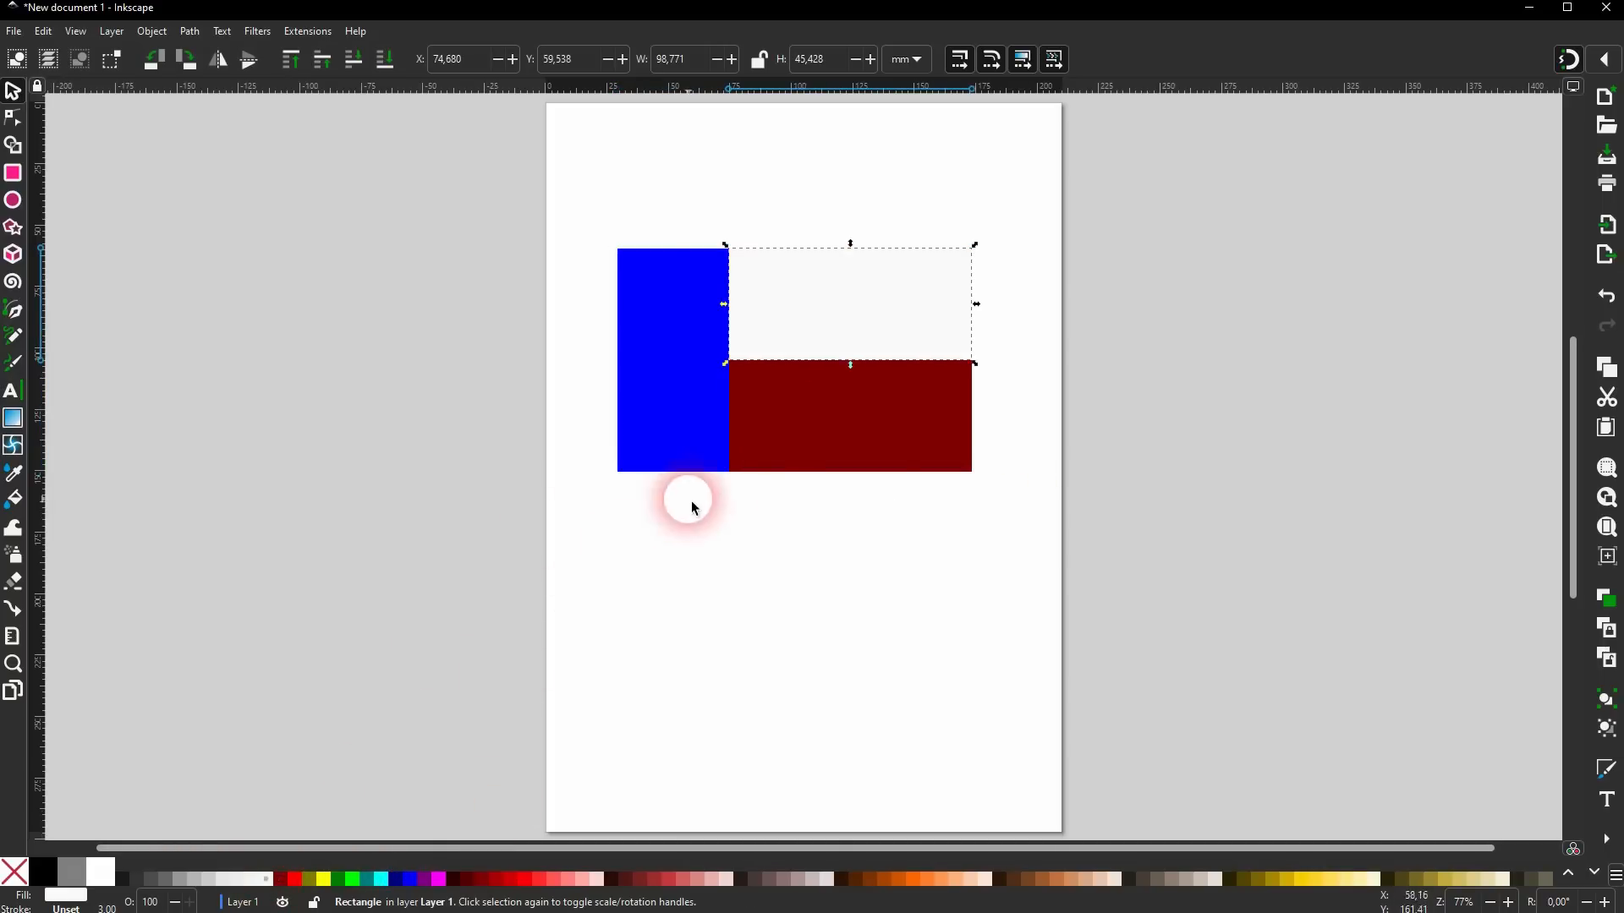
click(815, 443)
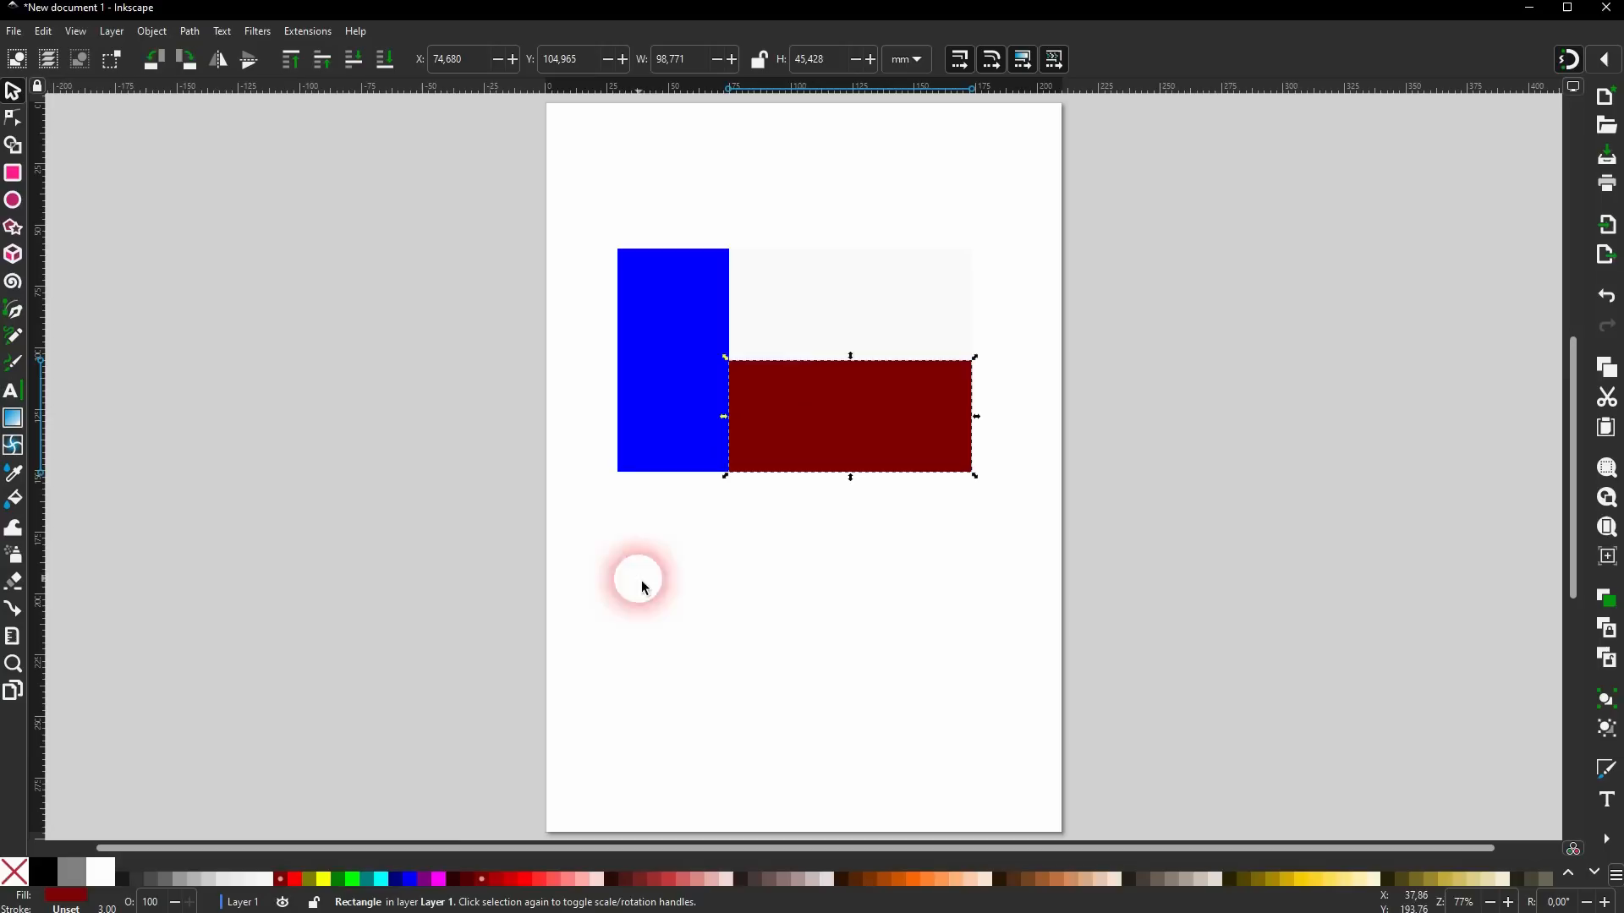
click(298, 882)
Give all three flag rectangles a black outline.
drag(536, 565, 1072, 200)
shift+click(44, 871)
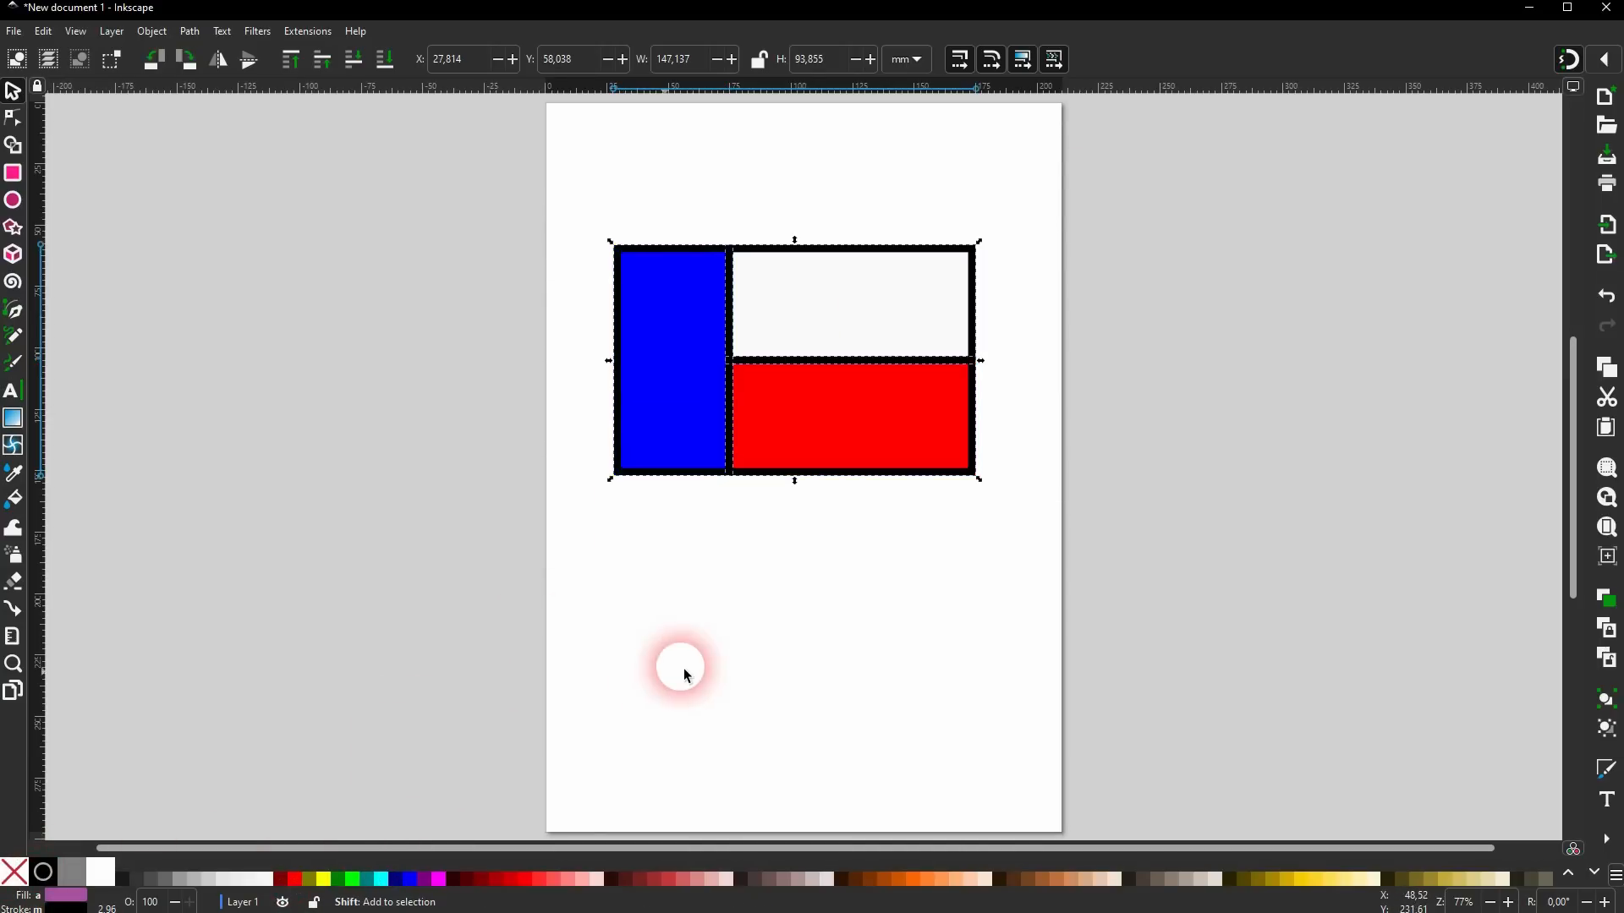
click(729, 653)
Set the stroke width of all three flag rectangles to 3 mm.
drag(470, 614, 1155, 117)
click(151, 32)
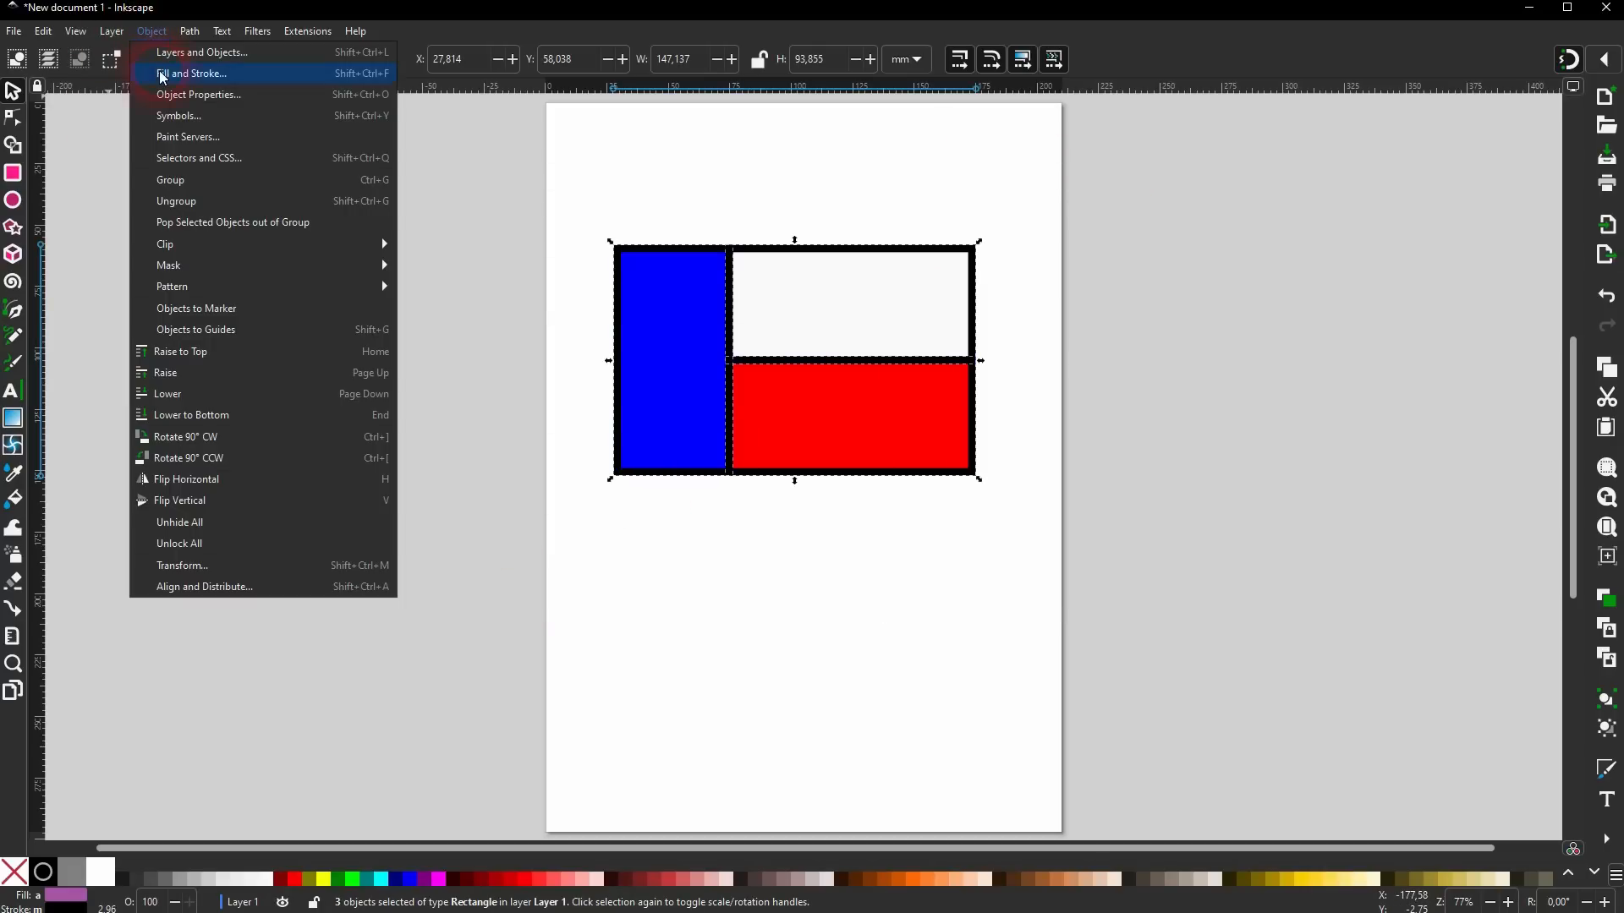
click(979, 254)
key(ctrl+shift+f)
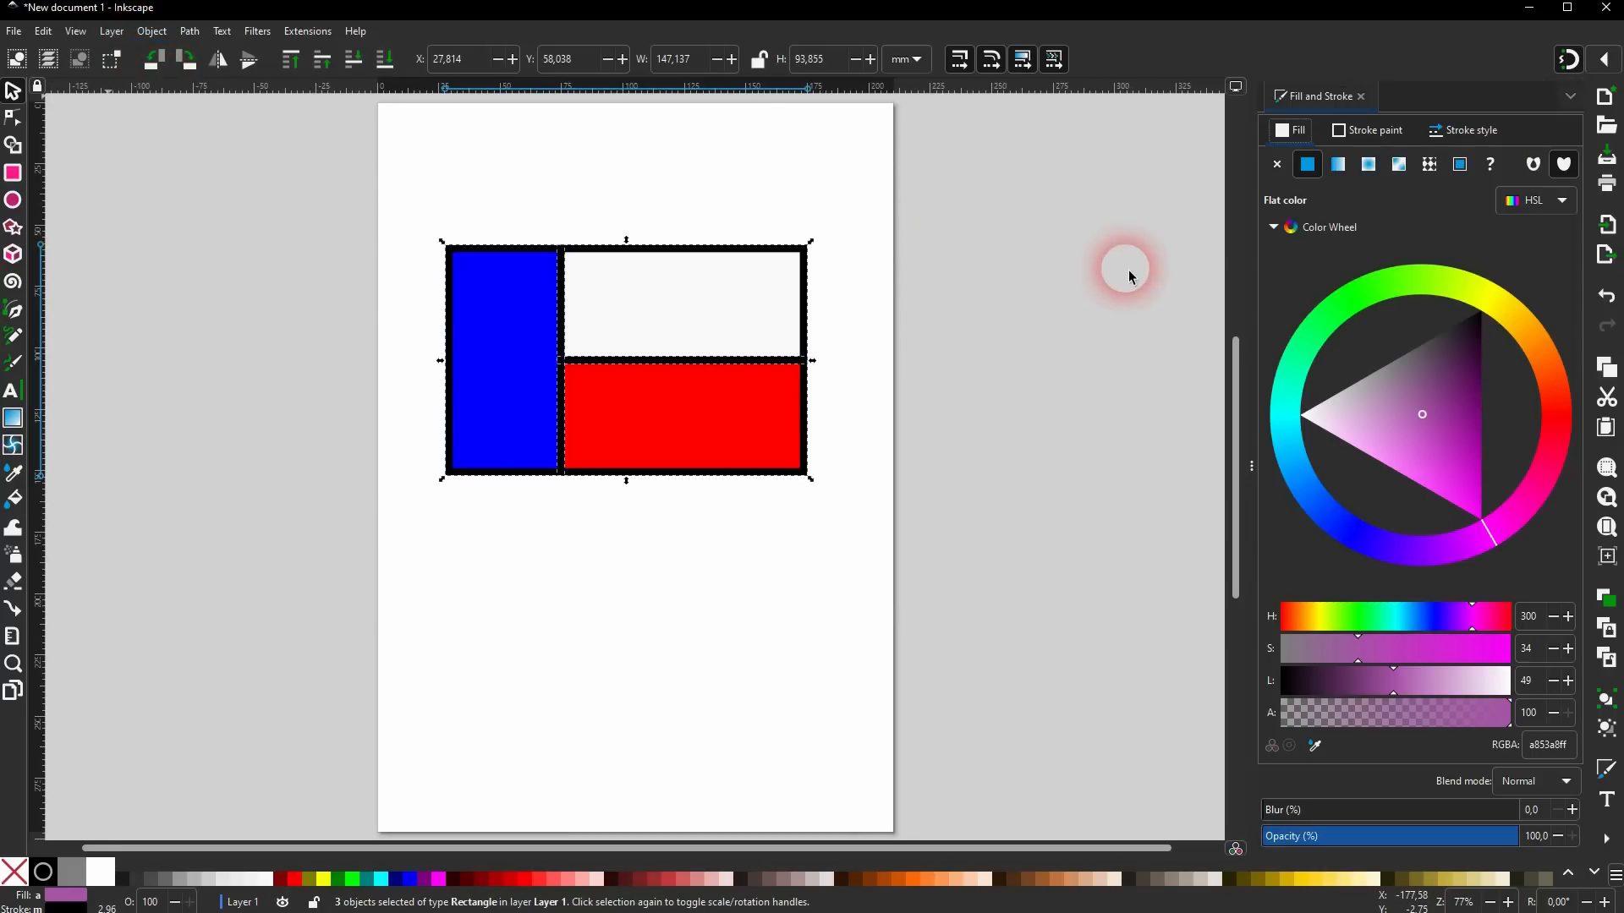
click(1472, 129)
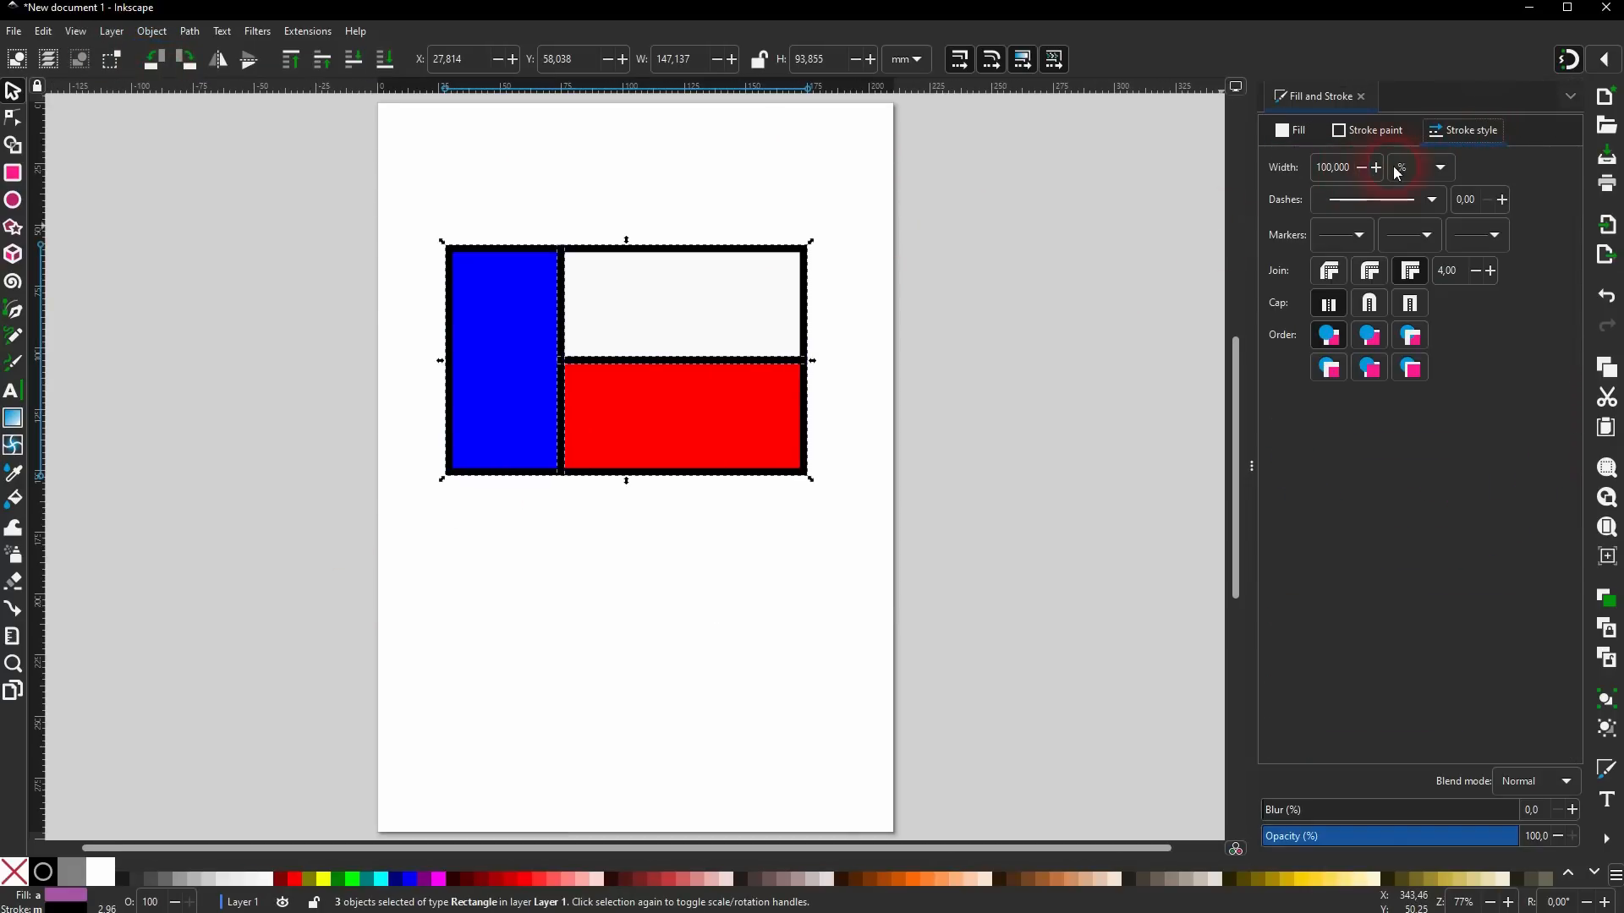
click(1442, 179)
click(1426, 123)
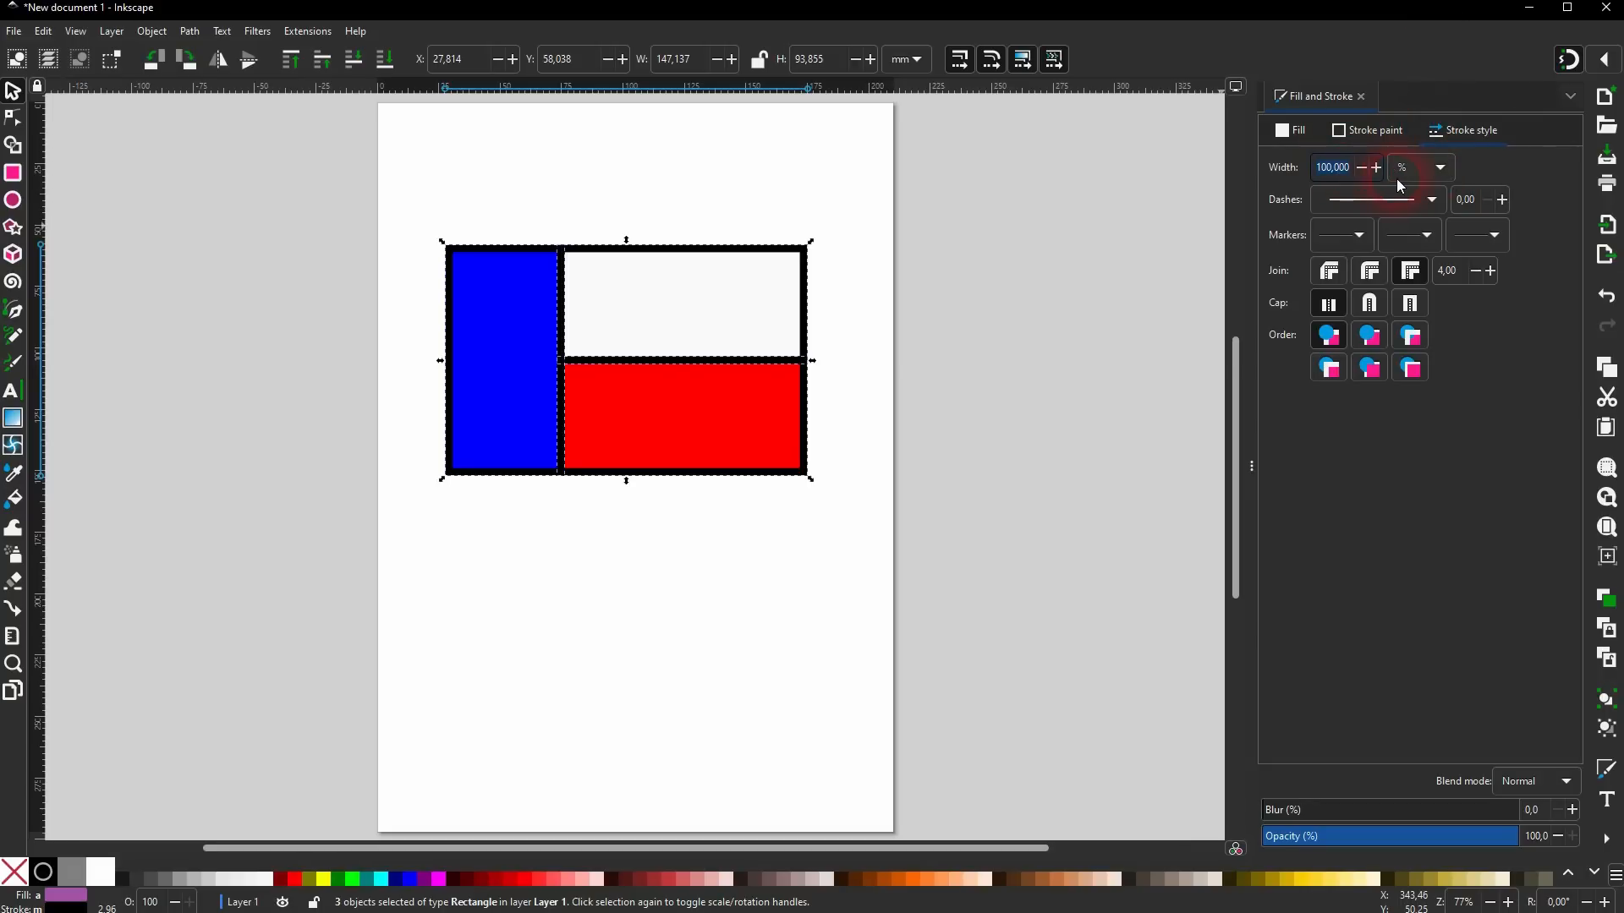
text(3)
key(Return)
click(1431, 170)
click(1414, 139)
click(1419, 173)
click(1394, 154)
text(3)
key(Return)
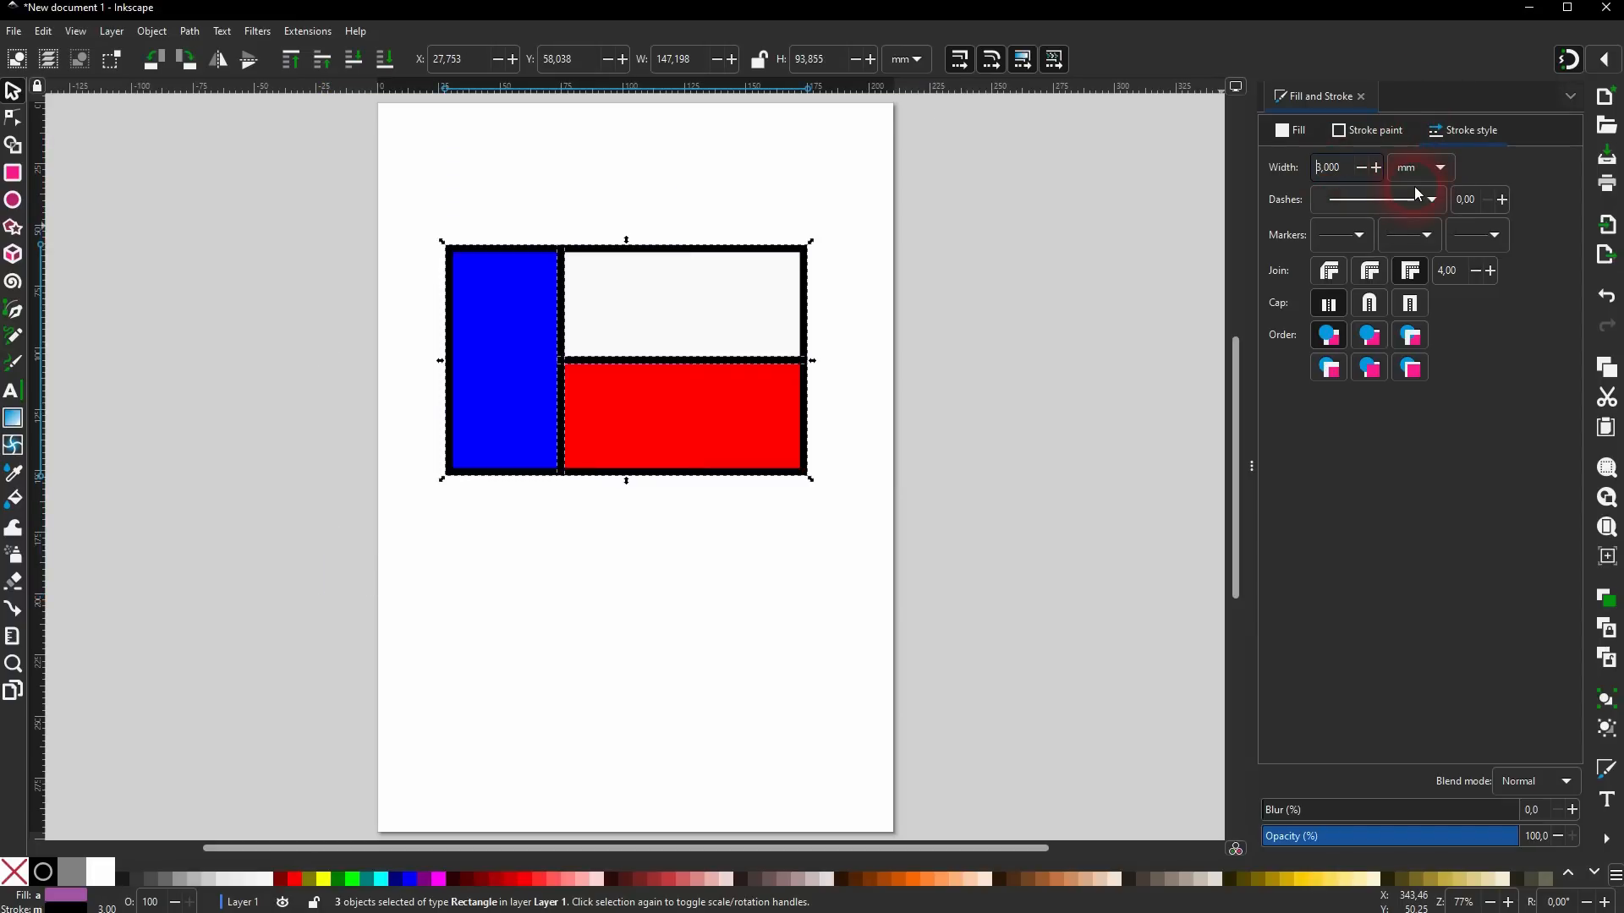
Thin the rectangles' outlines to 1 mm and close the Fill and Stroke settings.
double_click(1353, 175)
text(1)
key(Return)
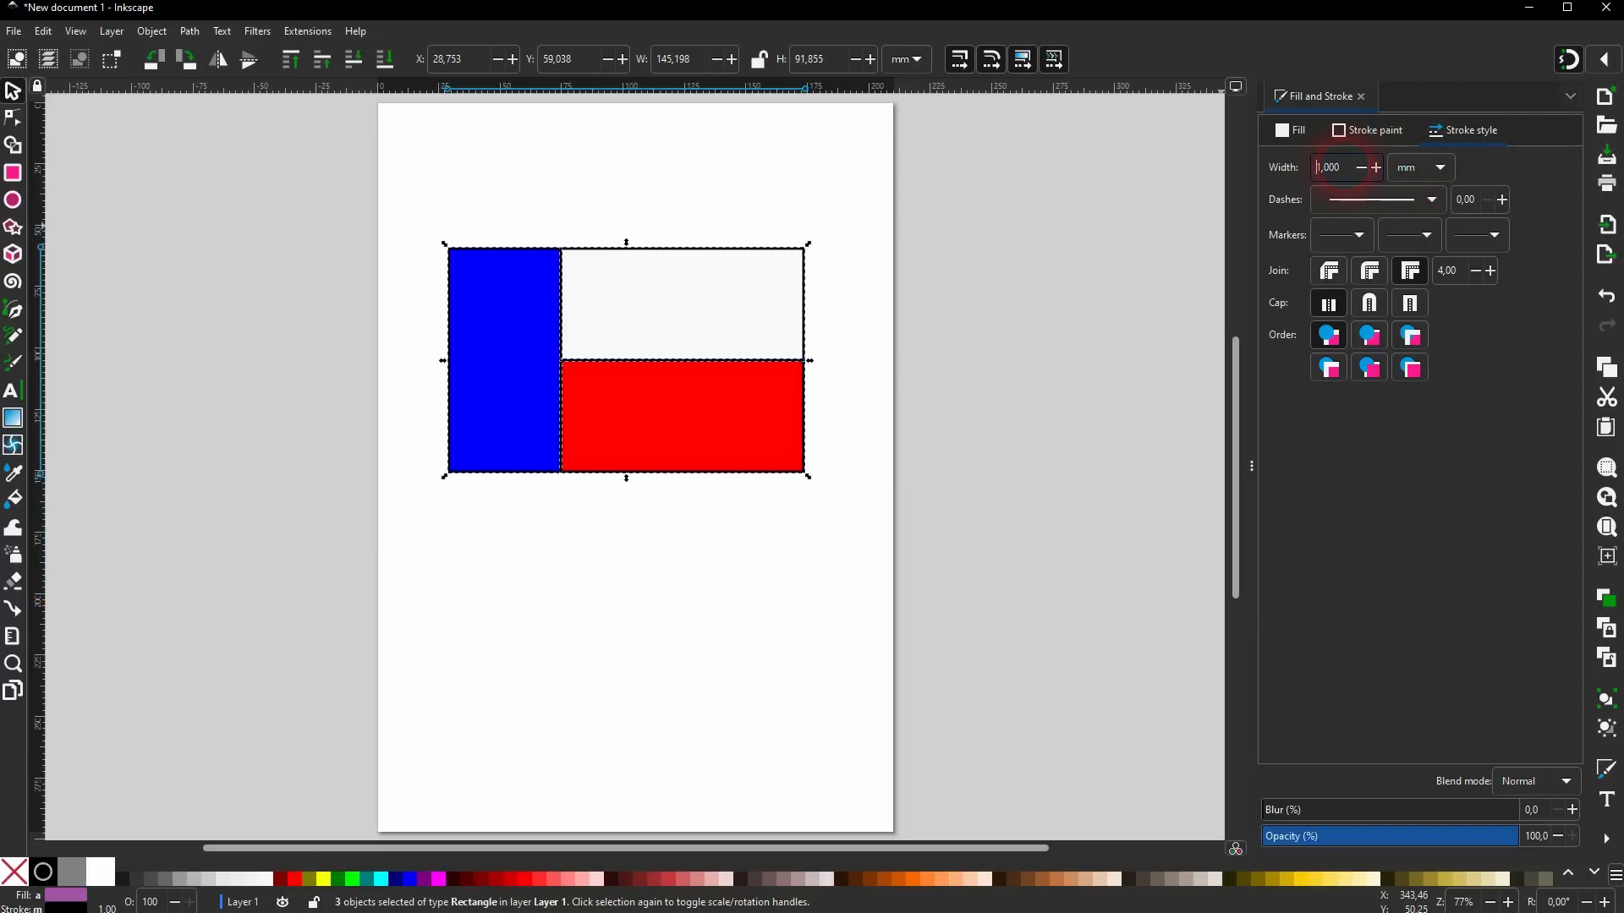
click(296, 277)
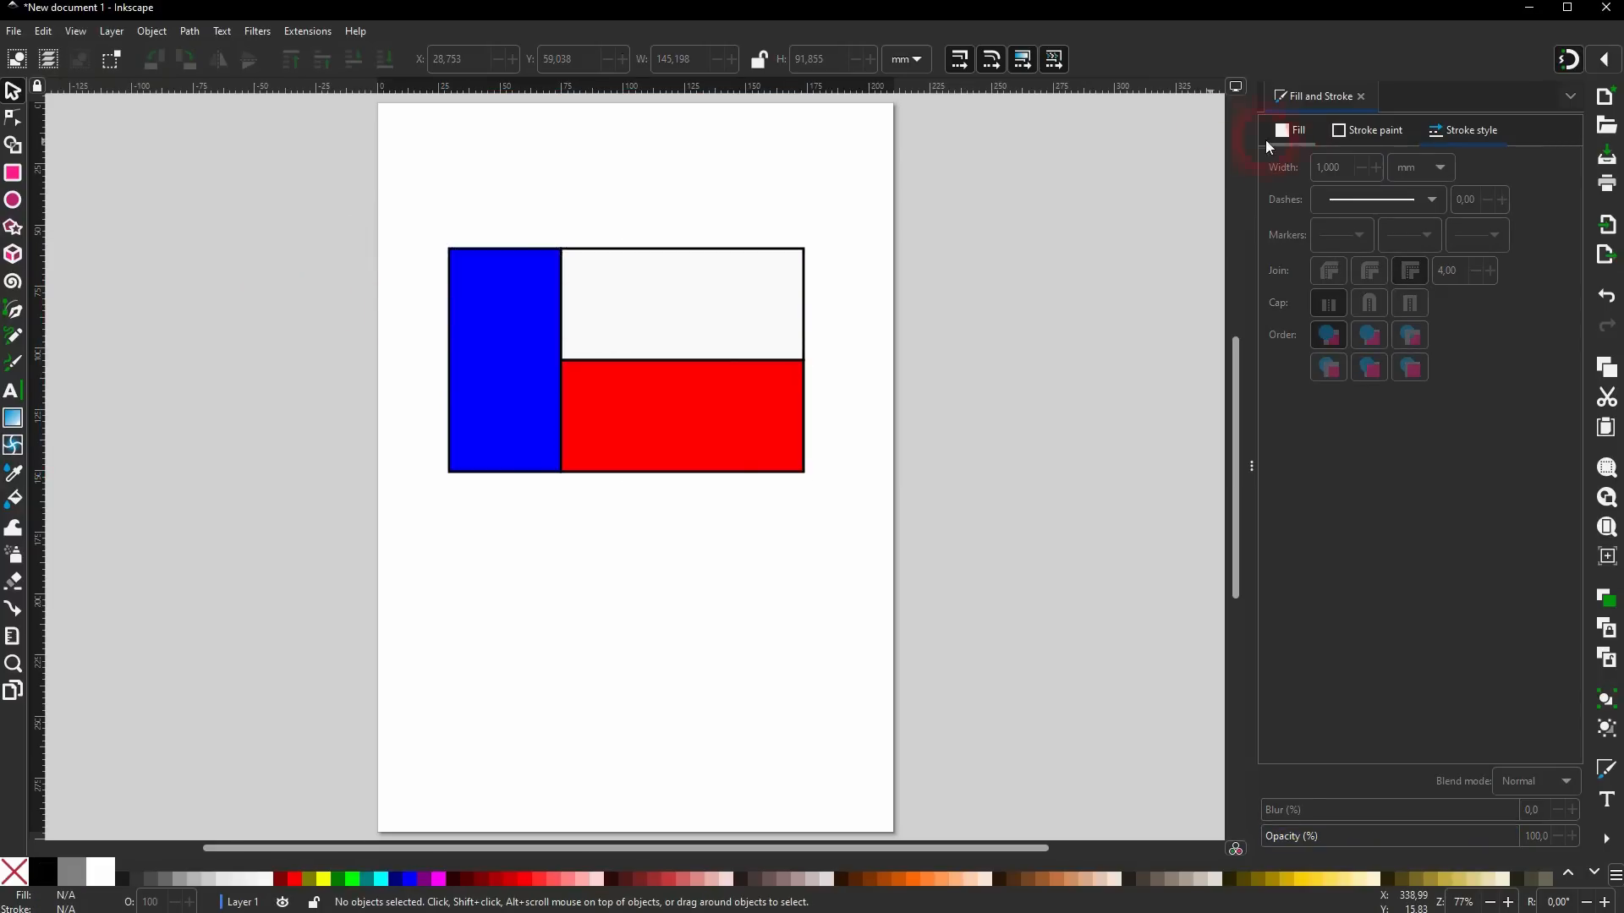
click(1361, 98)
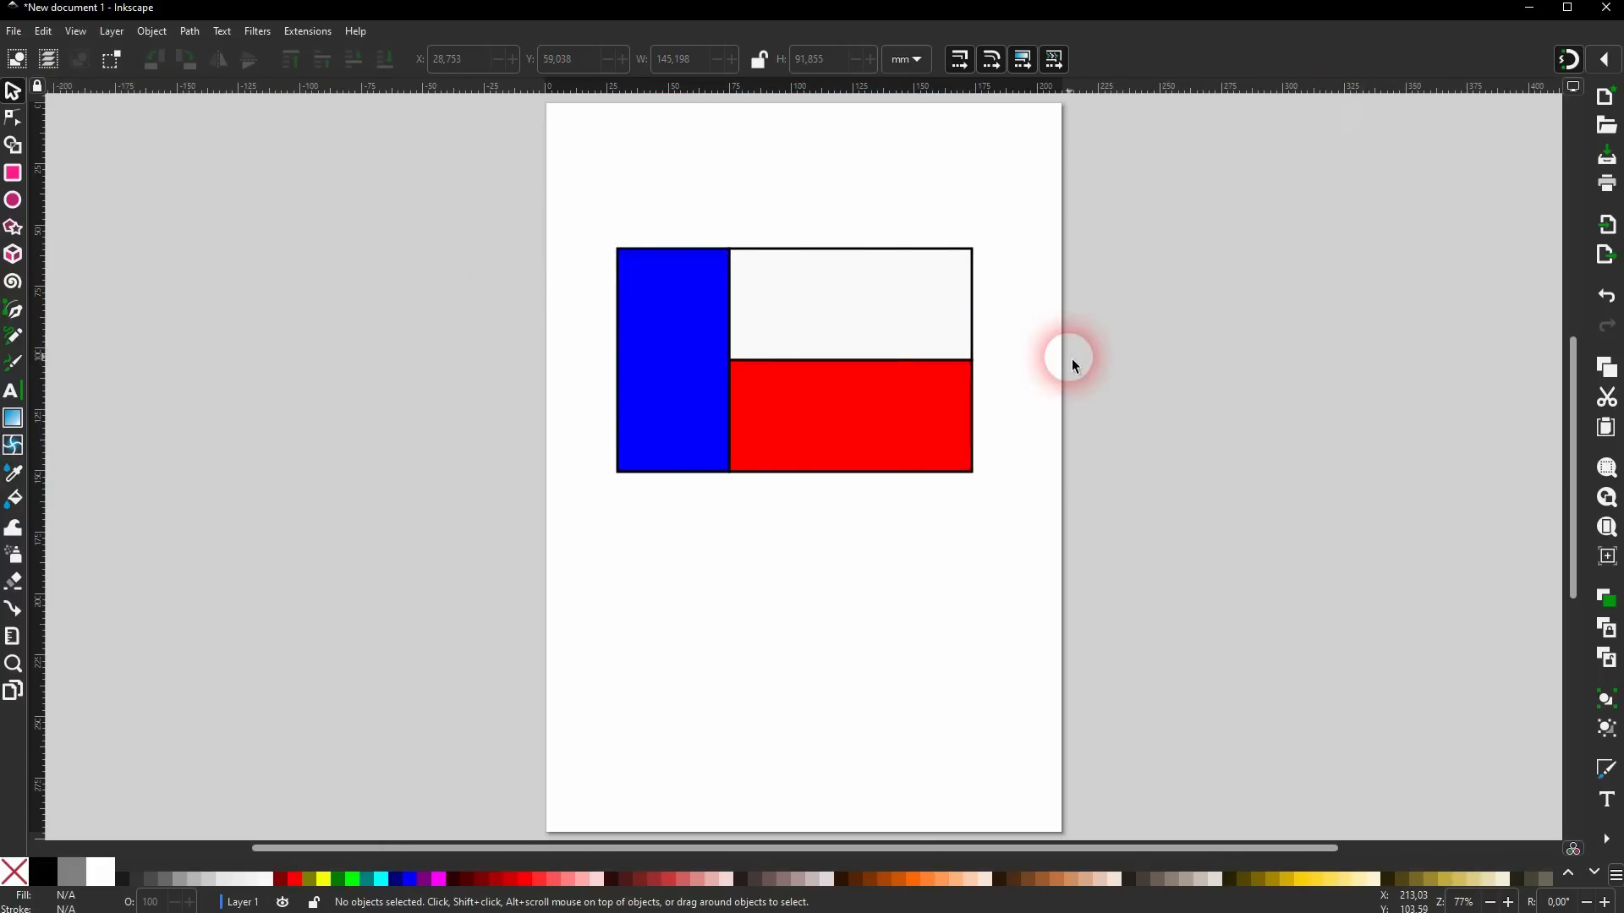
Draw an upright five-pointed star about 52 mm wide over the blue rectangle and fill it with white.
click(14, 229)
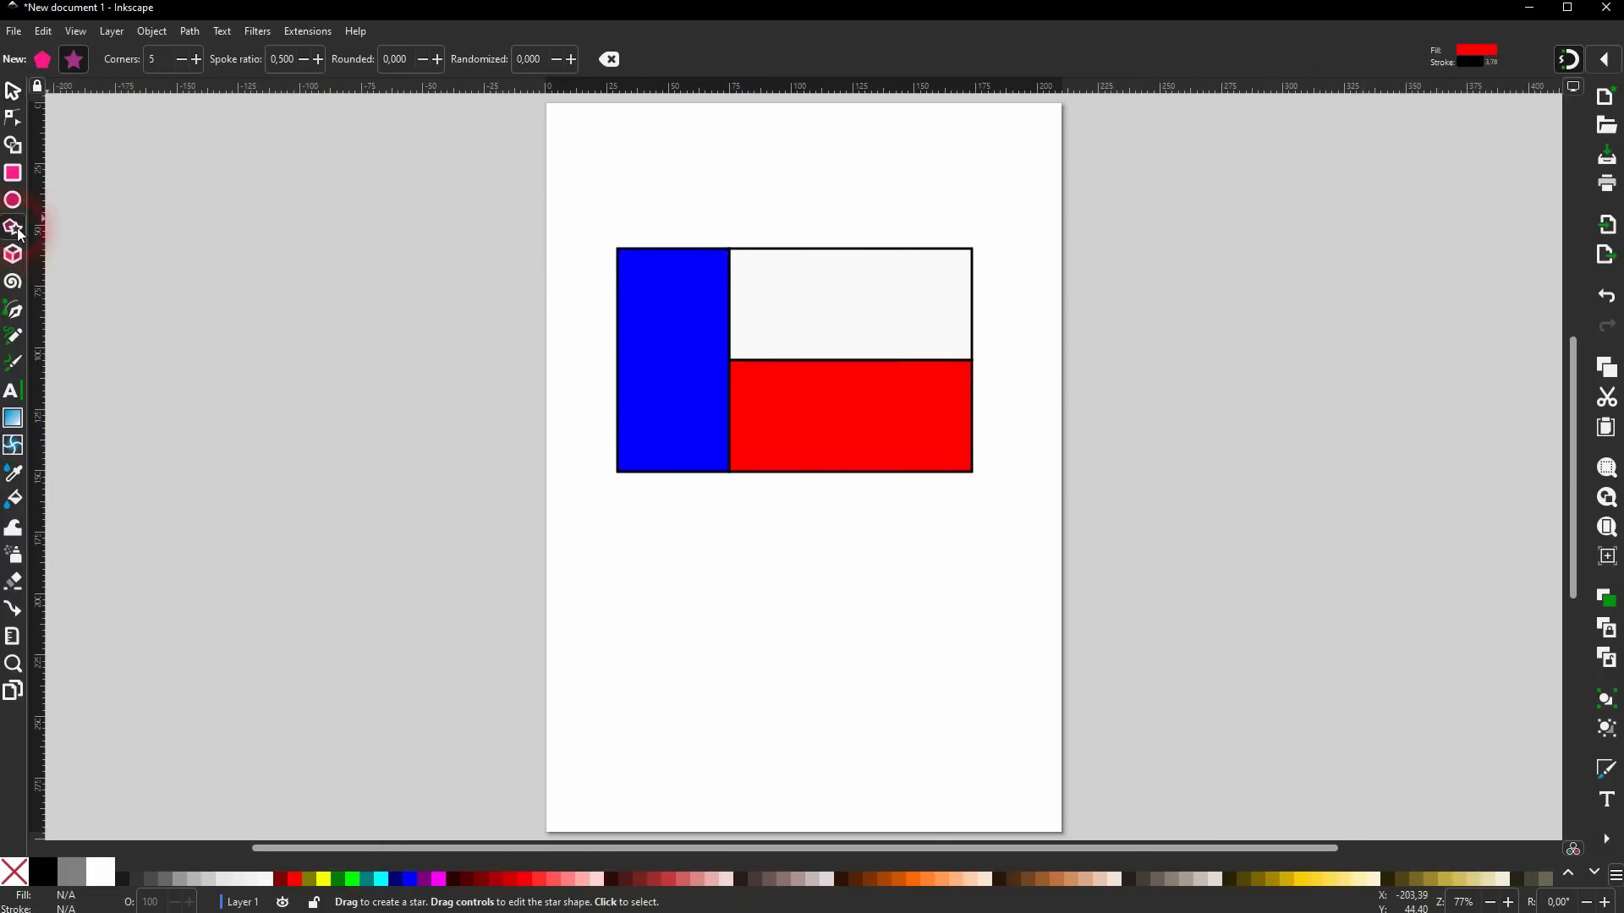
drag(658, 354, 665, 298)
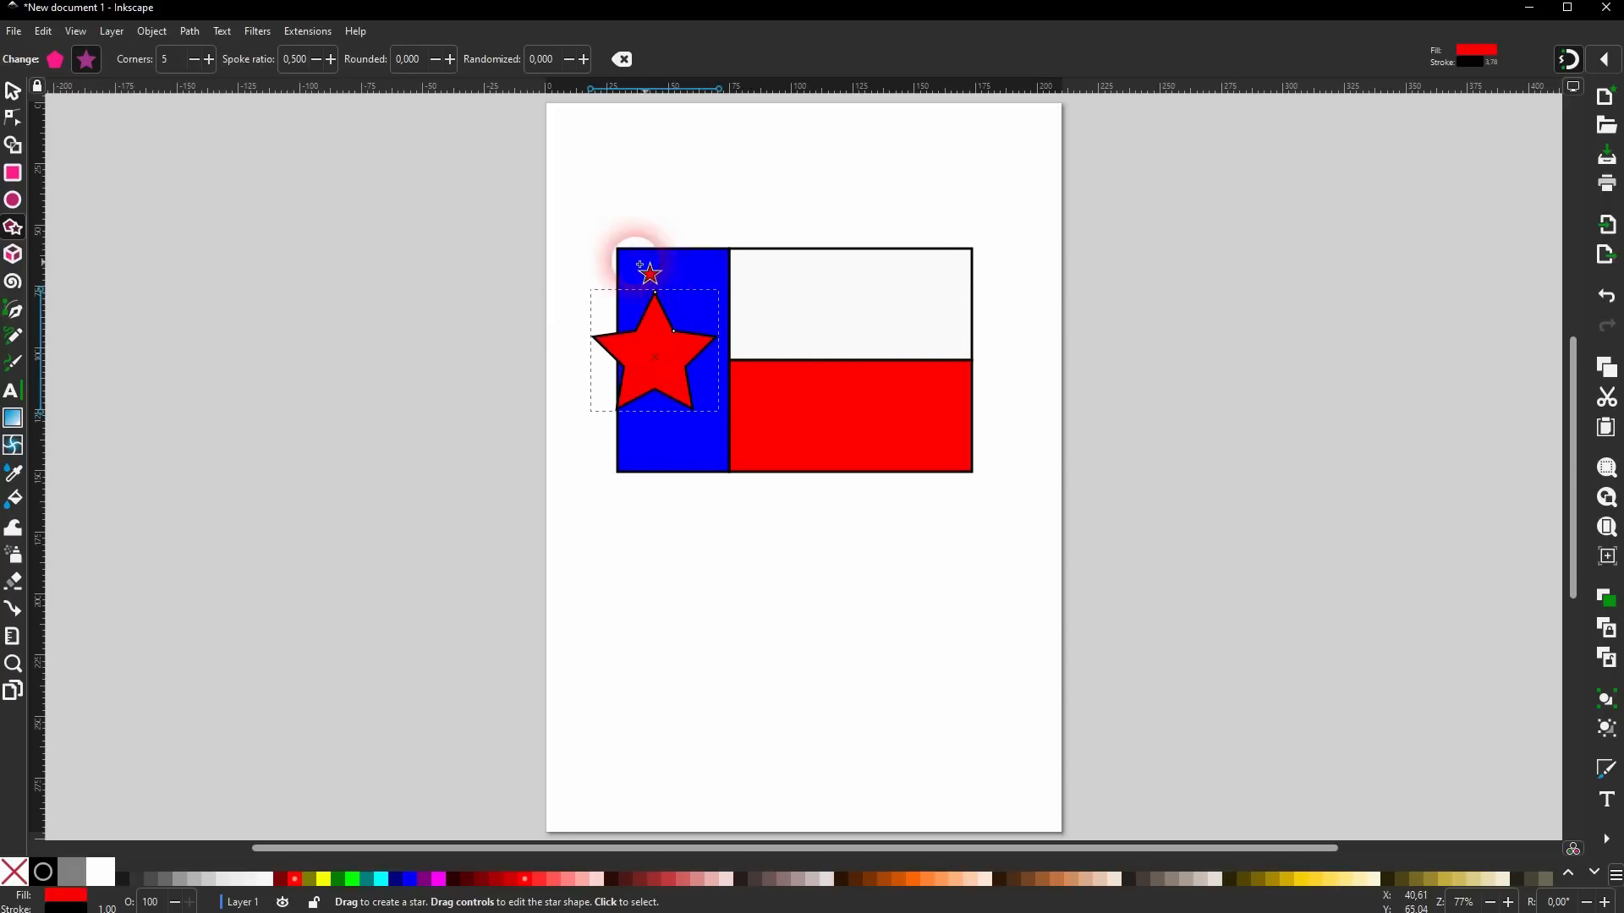
click(102, 872)
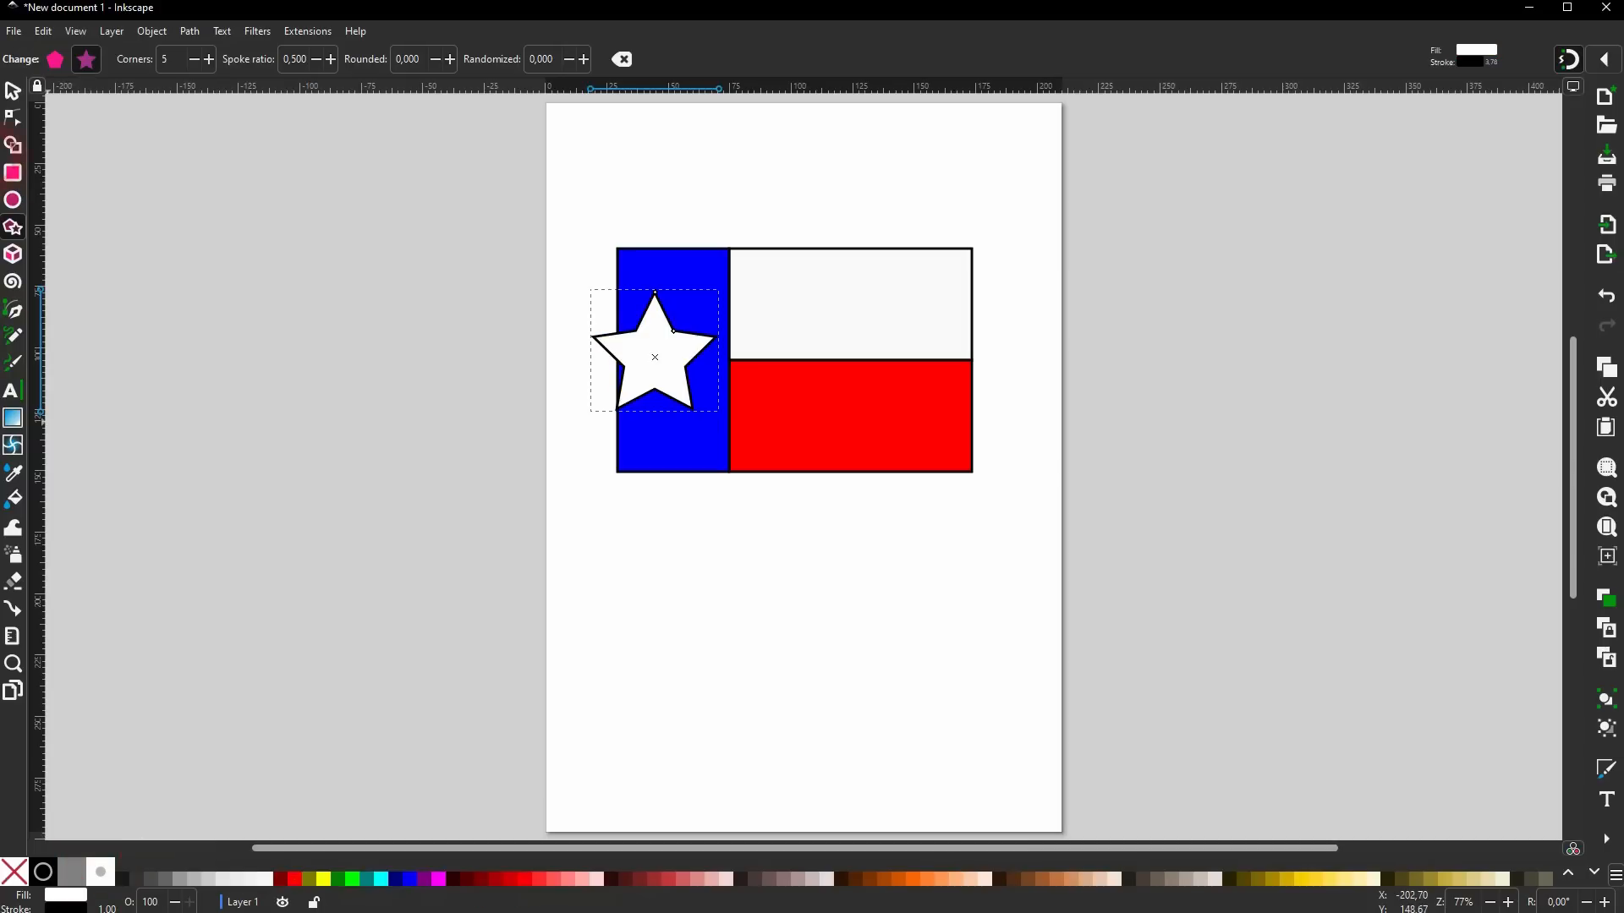
Shrink the star to about 48 mm wide and centre it horizontally over the blue rectangle.
click(15, 95)
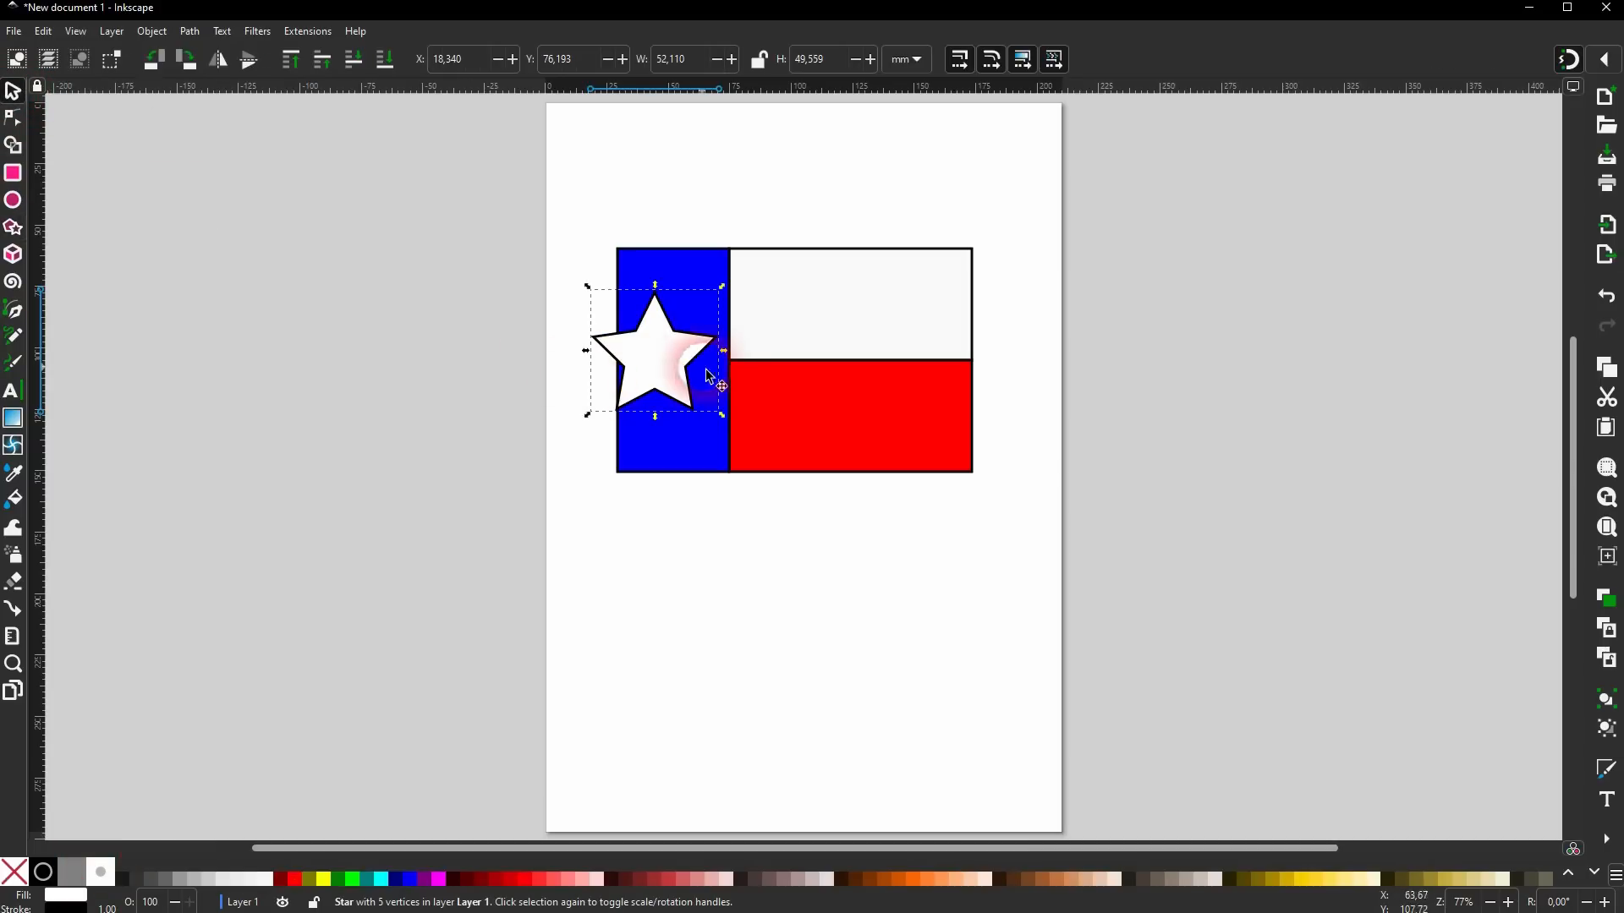
drag(724, 352, 662, 362)
scroll(659, 365, up, 4)
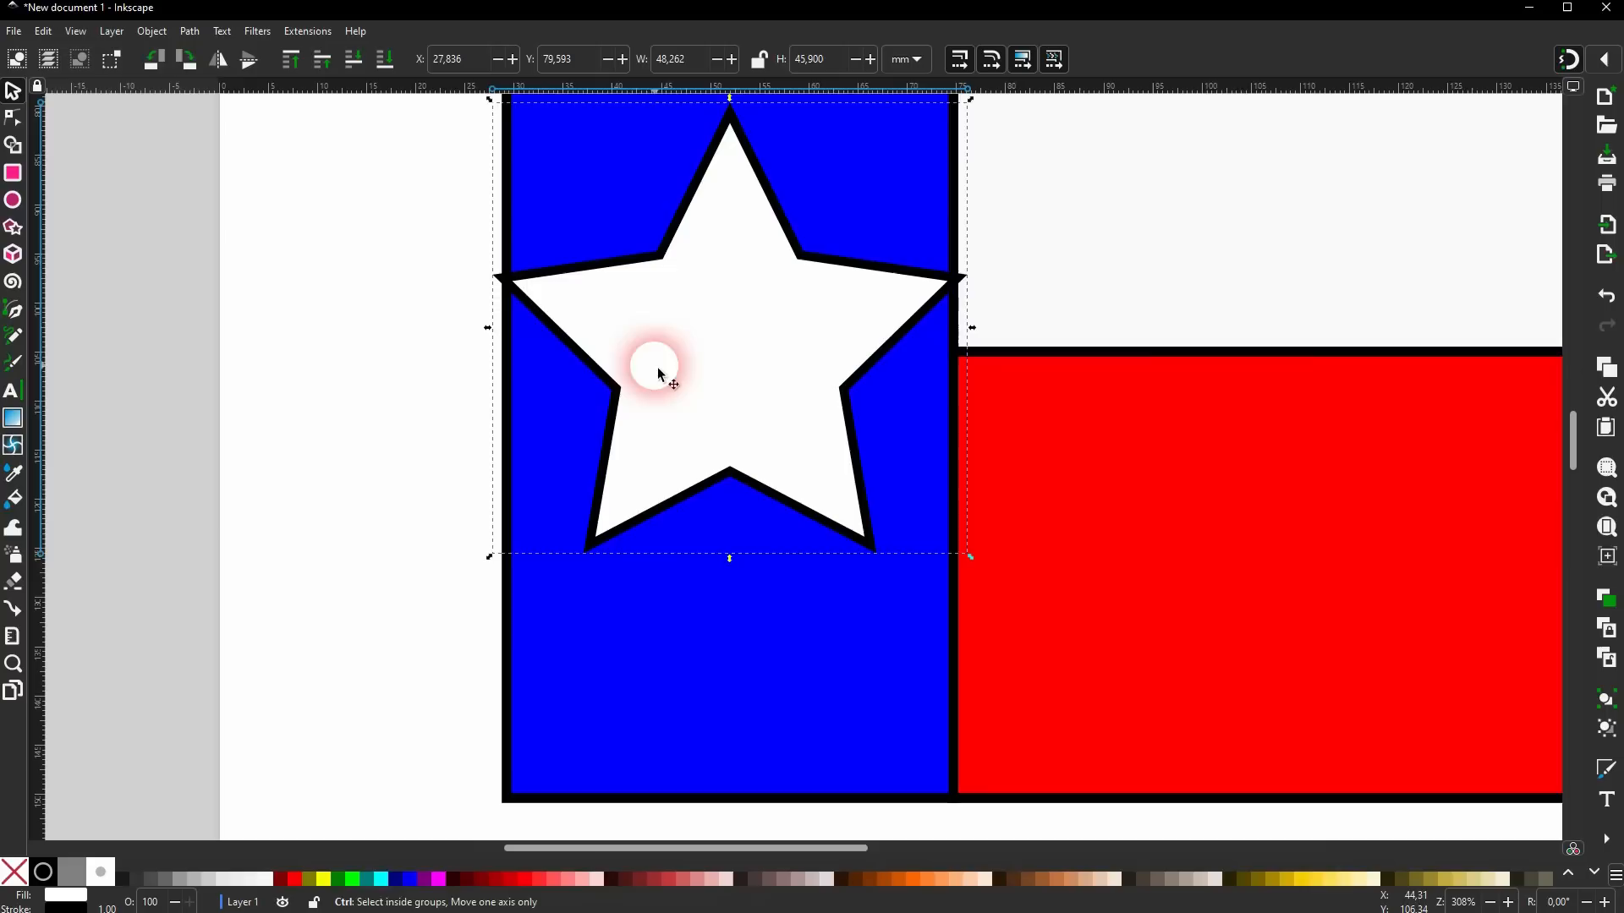
Disable snapping and scale the star down proportionally to about 38 mm wide, well inside the blue rectangle.
click(1603, 61)
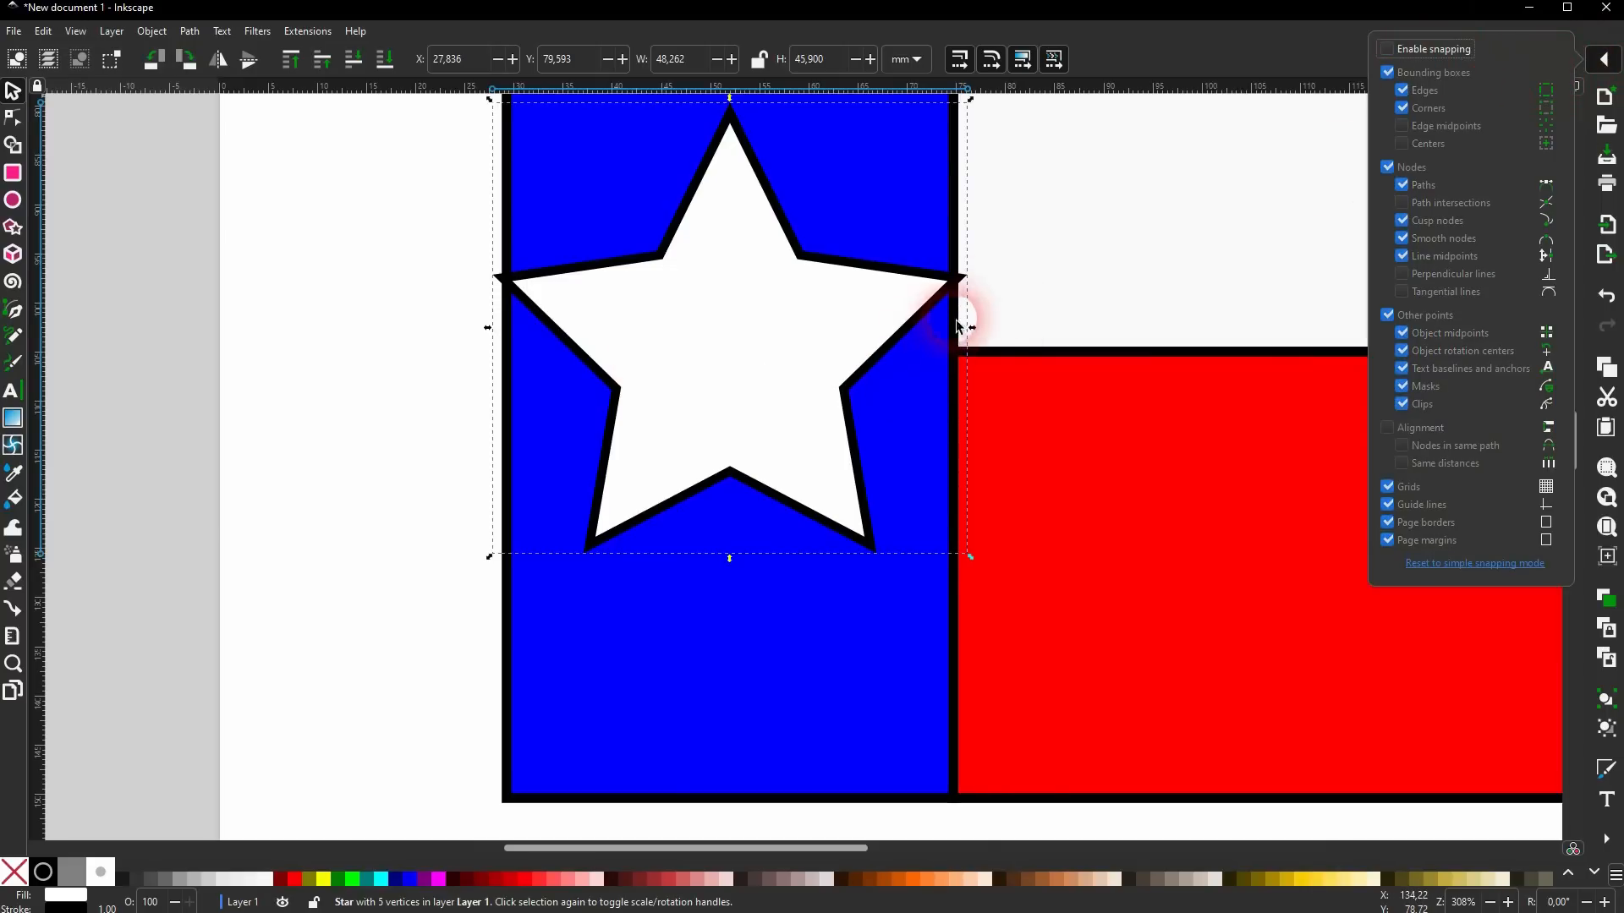
click(960, 337)
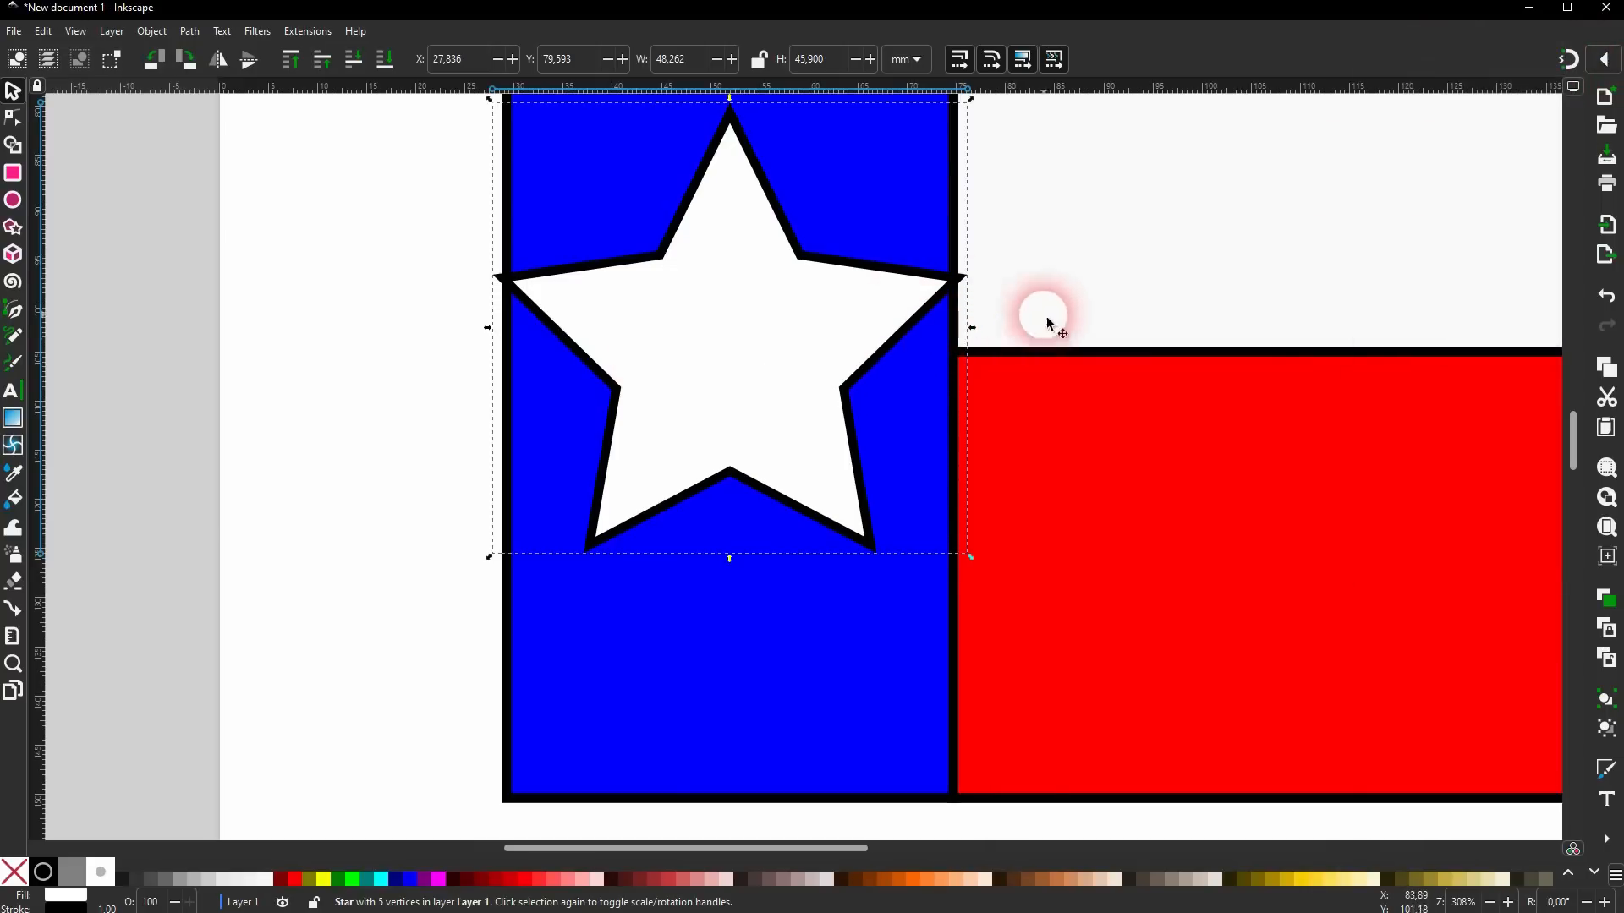
drag(975, 336, 920, 344)
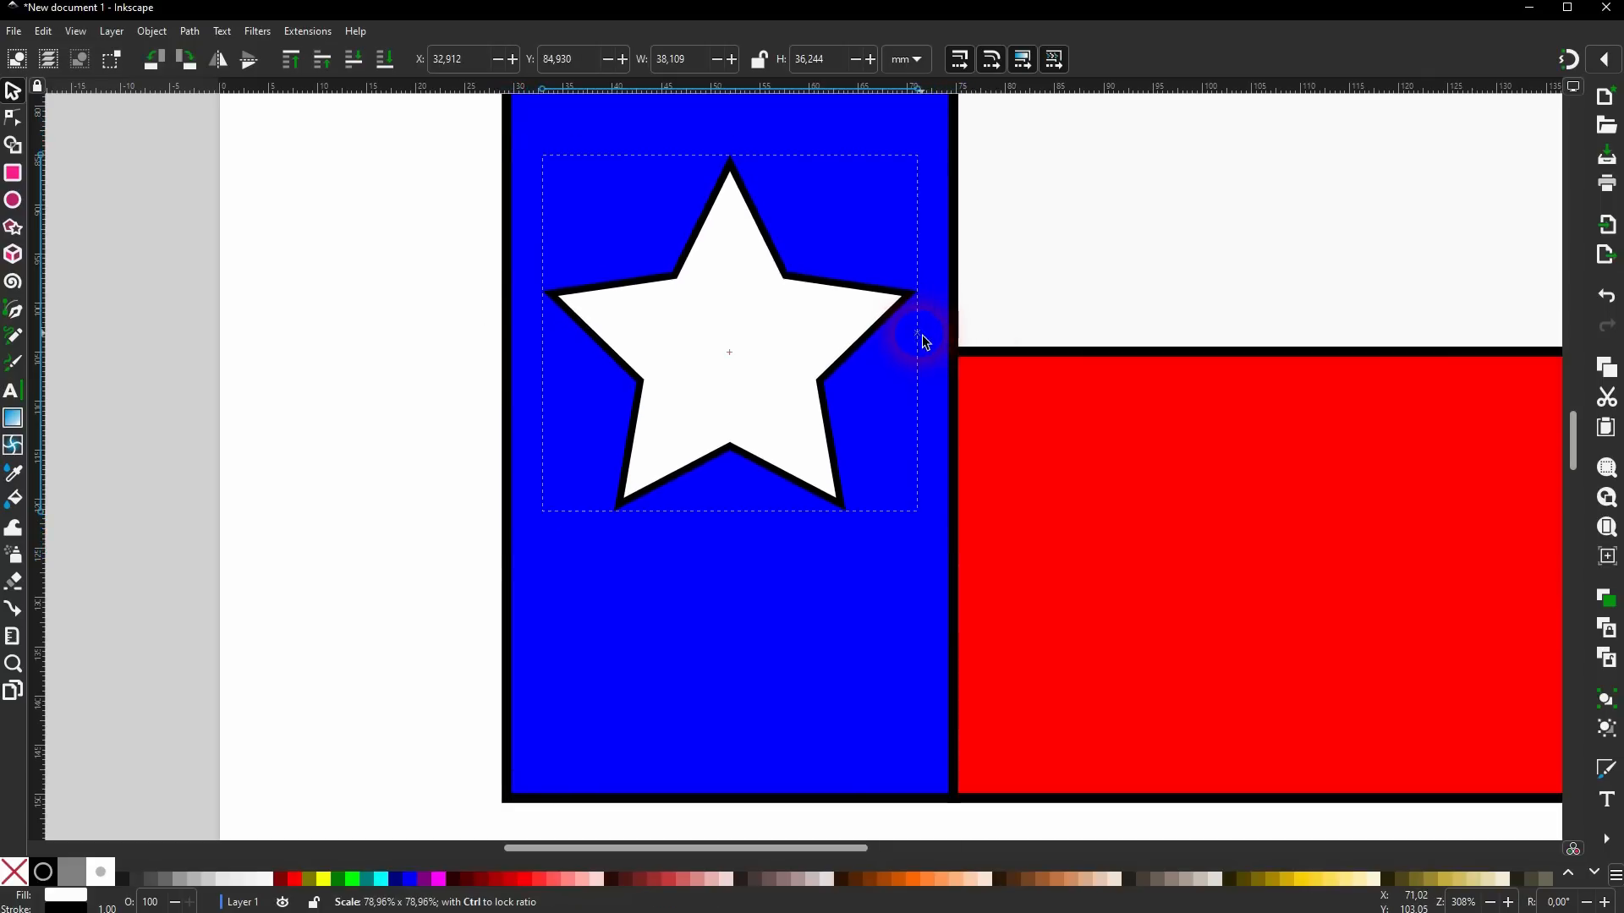
drag(736, 327, 734, 346)
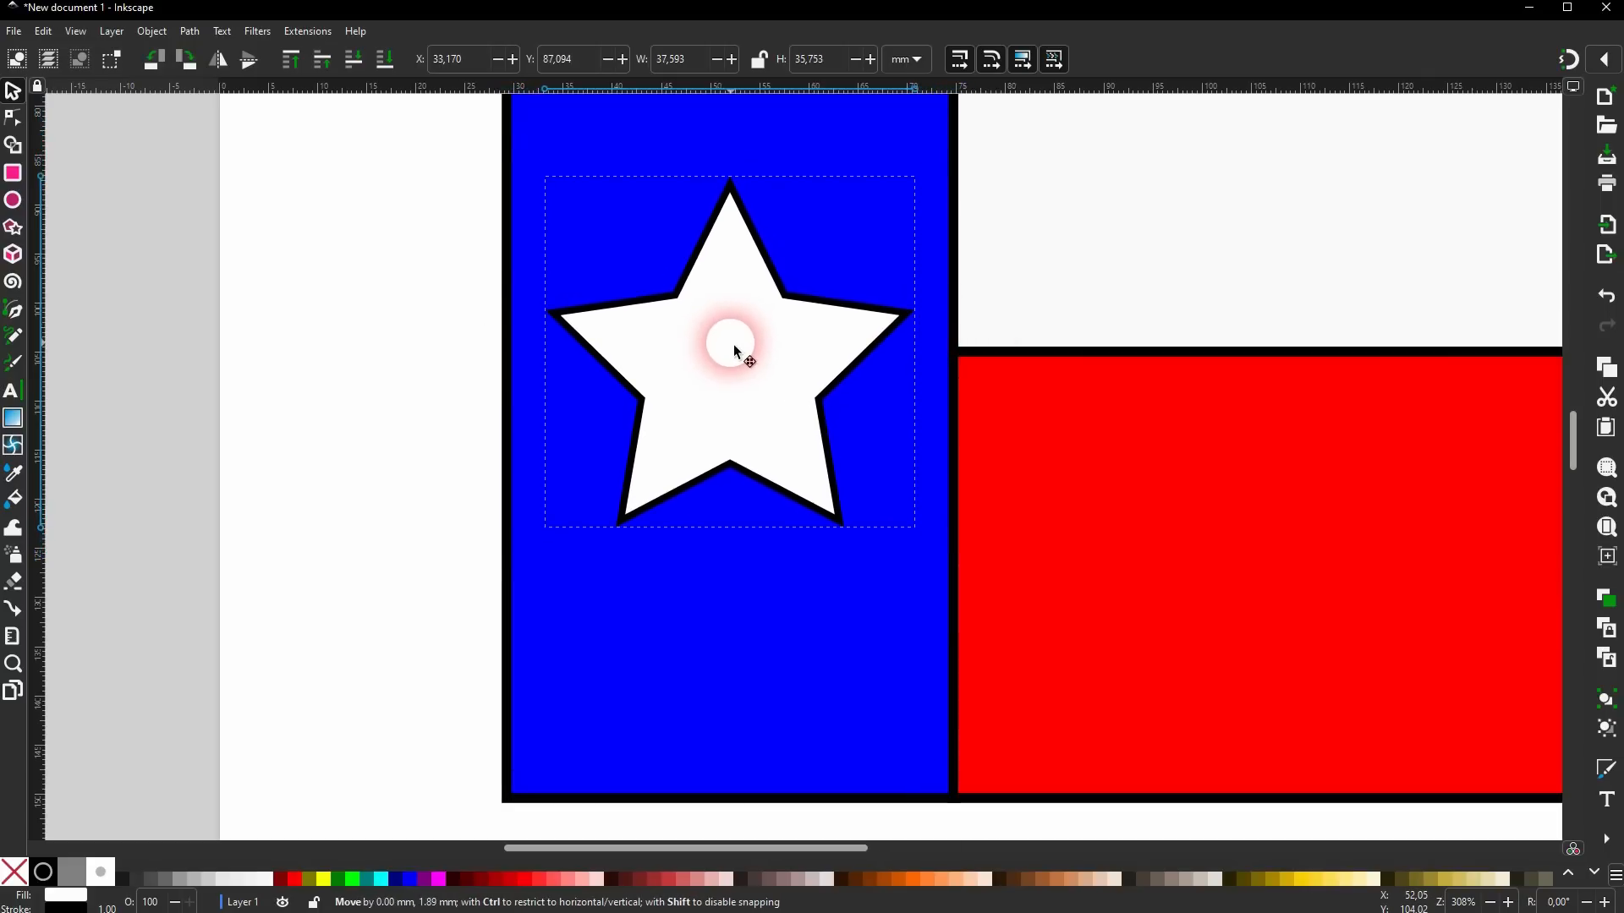
Remove the star's outline and nudge the star up to the vertical middle of the blue rectangle.
shift+click(13, 871)
click(368, 549)
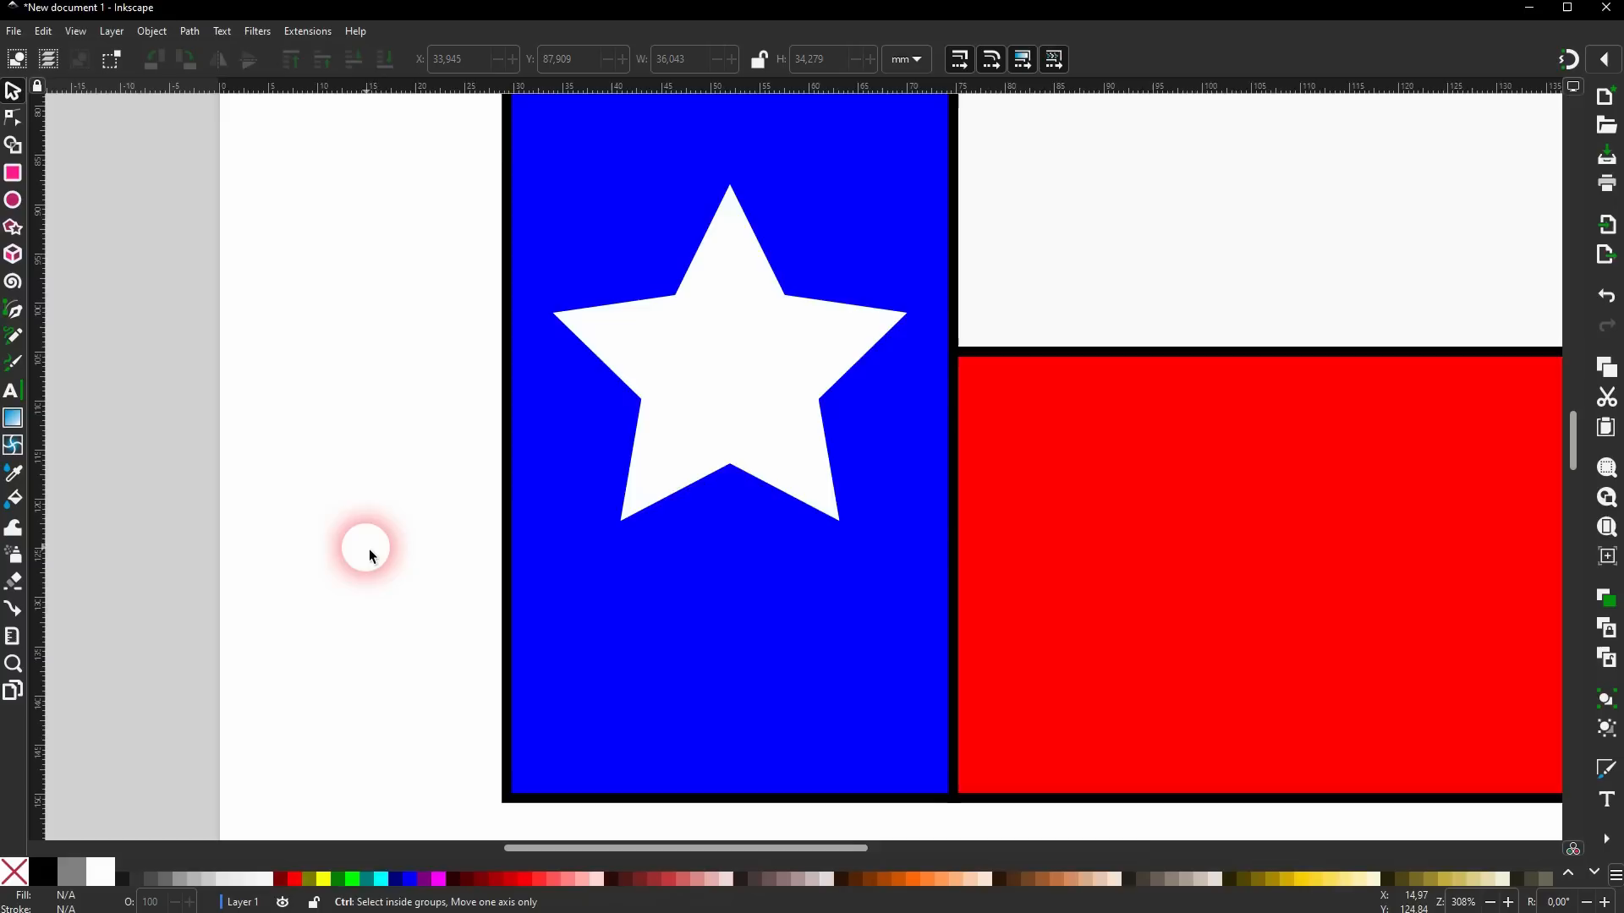
scroll(369, 549, down, 3)
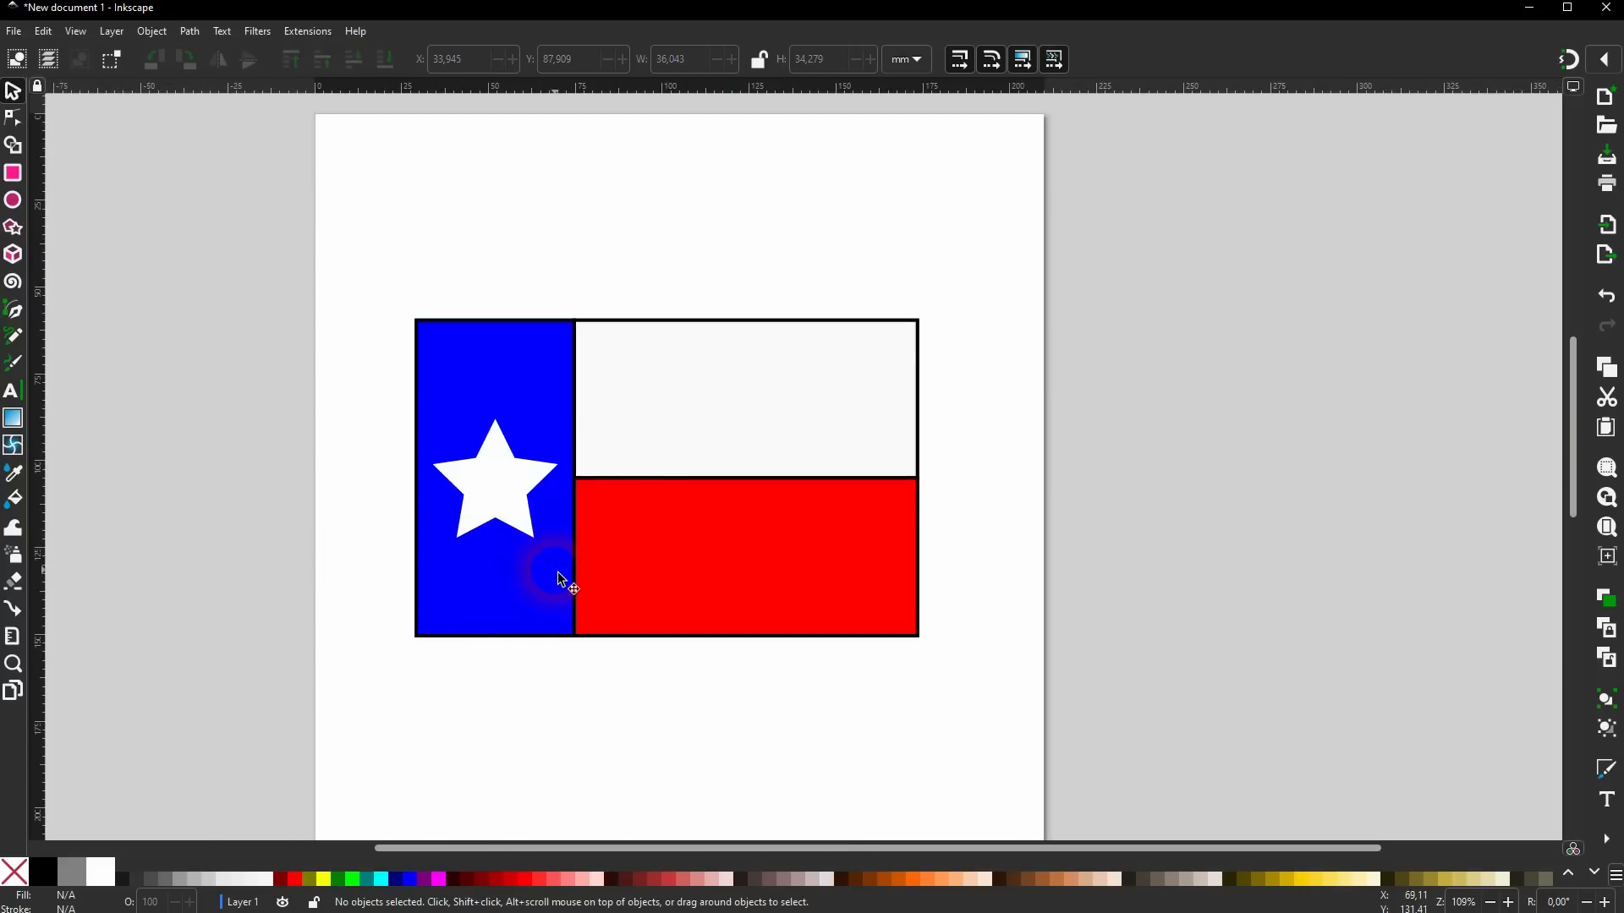
drag(554, 512, 554, 504)
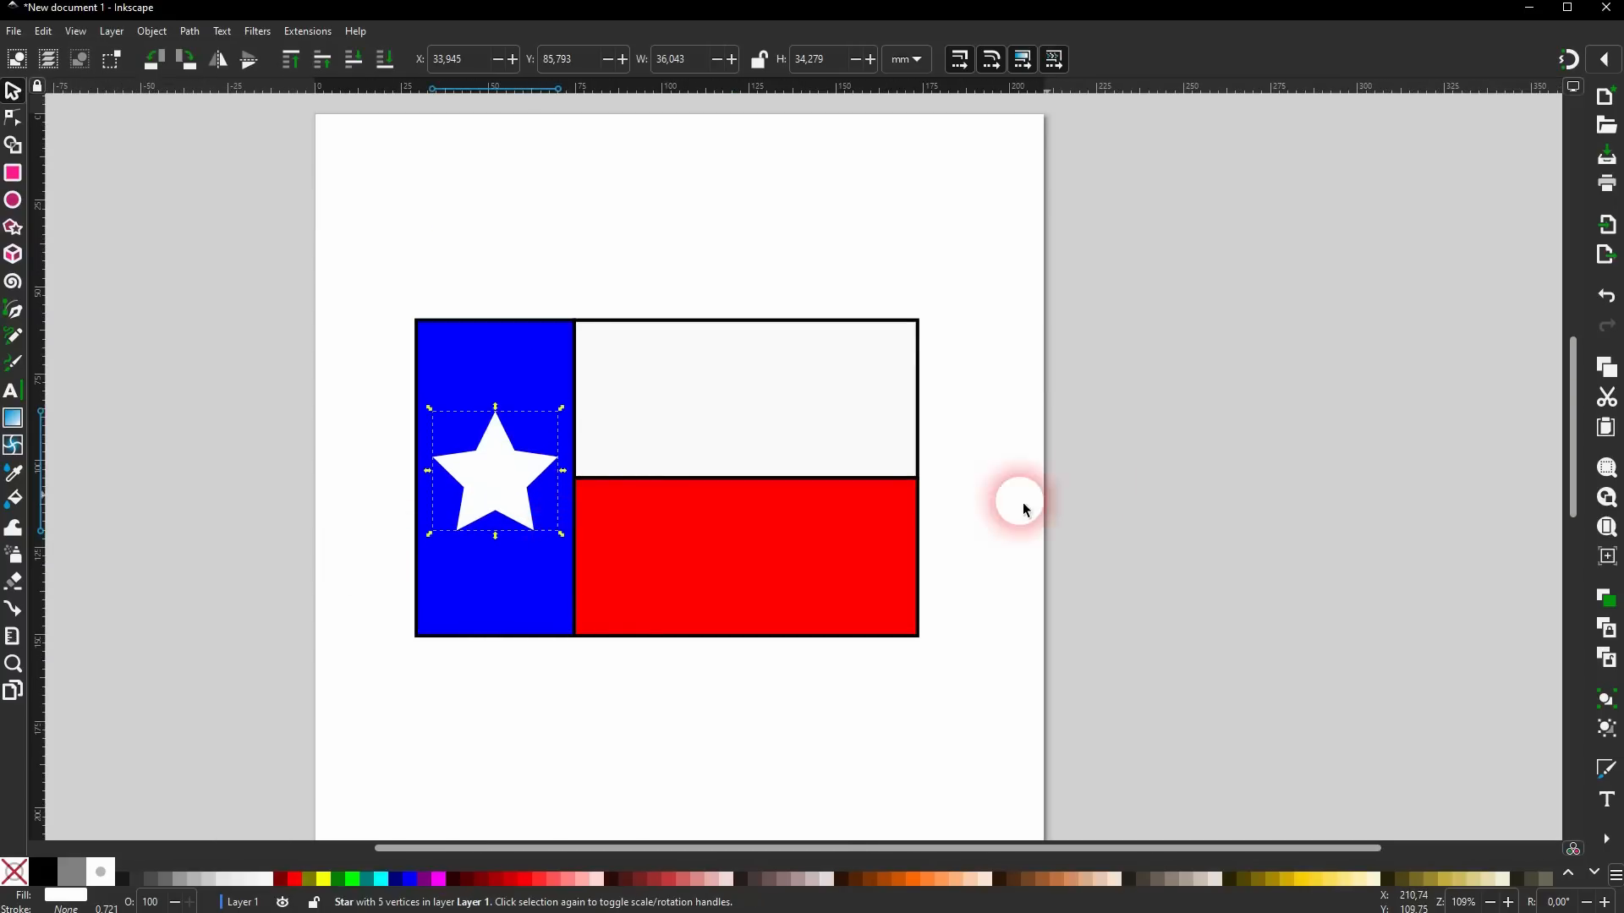
click(959, 469)
Lower the white star's spoke ratio to 0.400 for slimmer points.
scroll(461, 548, down, 2)
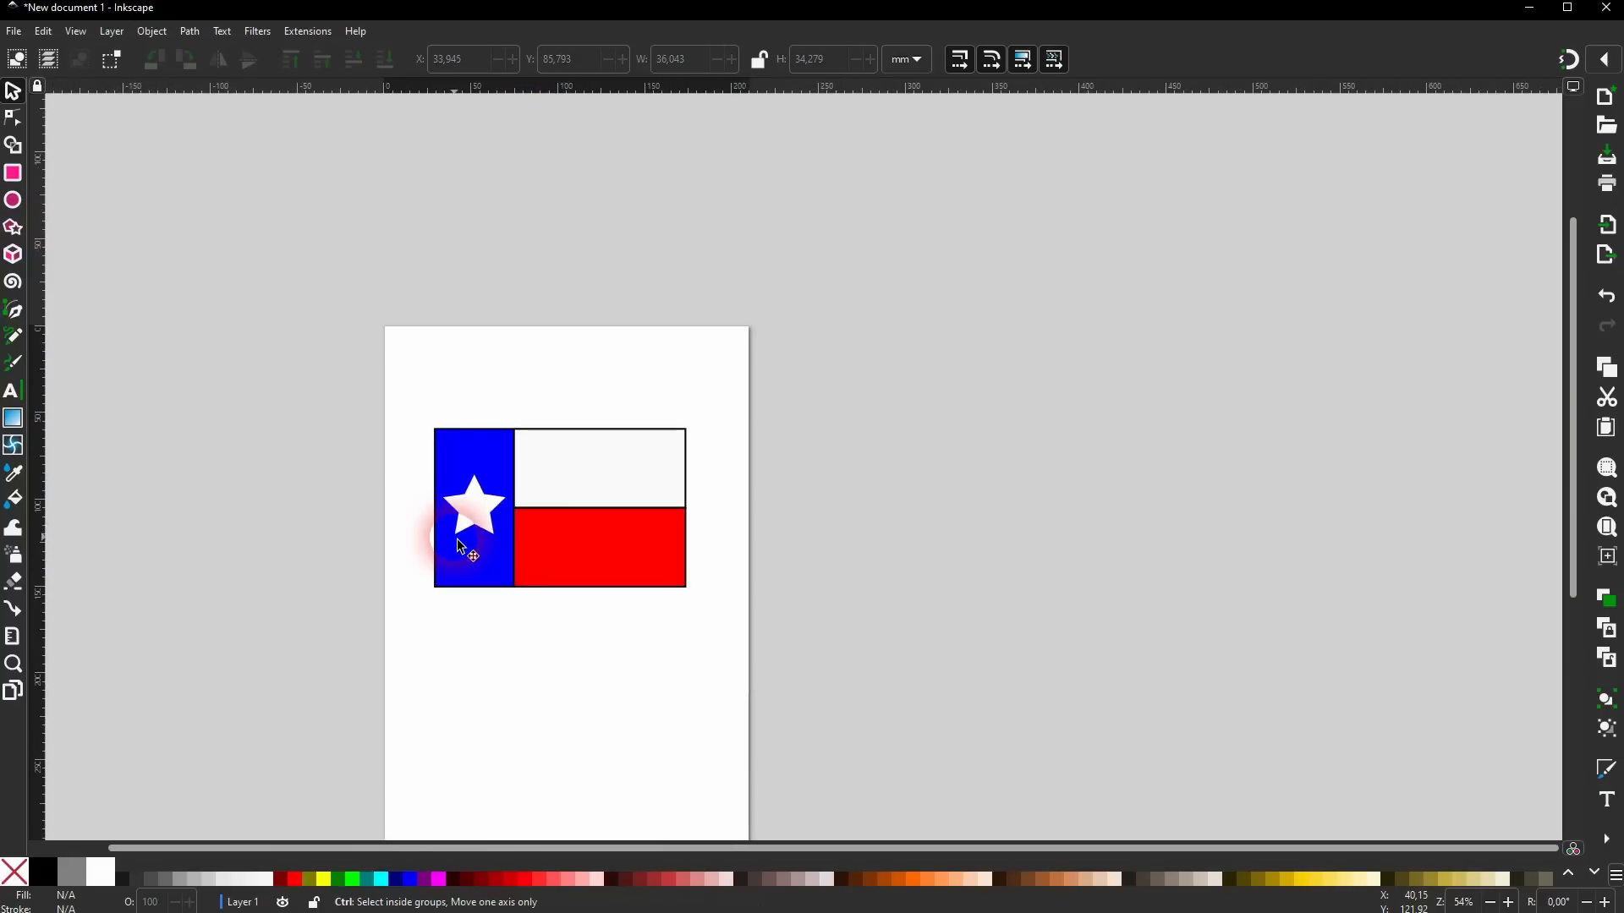
scroll(364, 576, up, 1)
scroll(363, 577, up, 1)
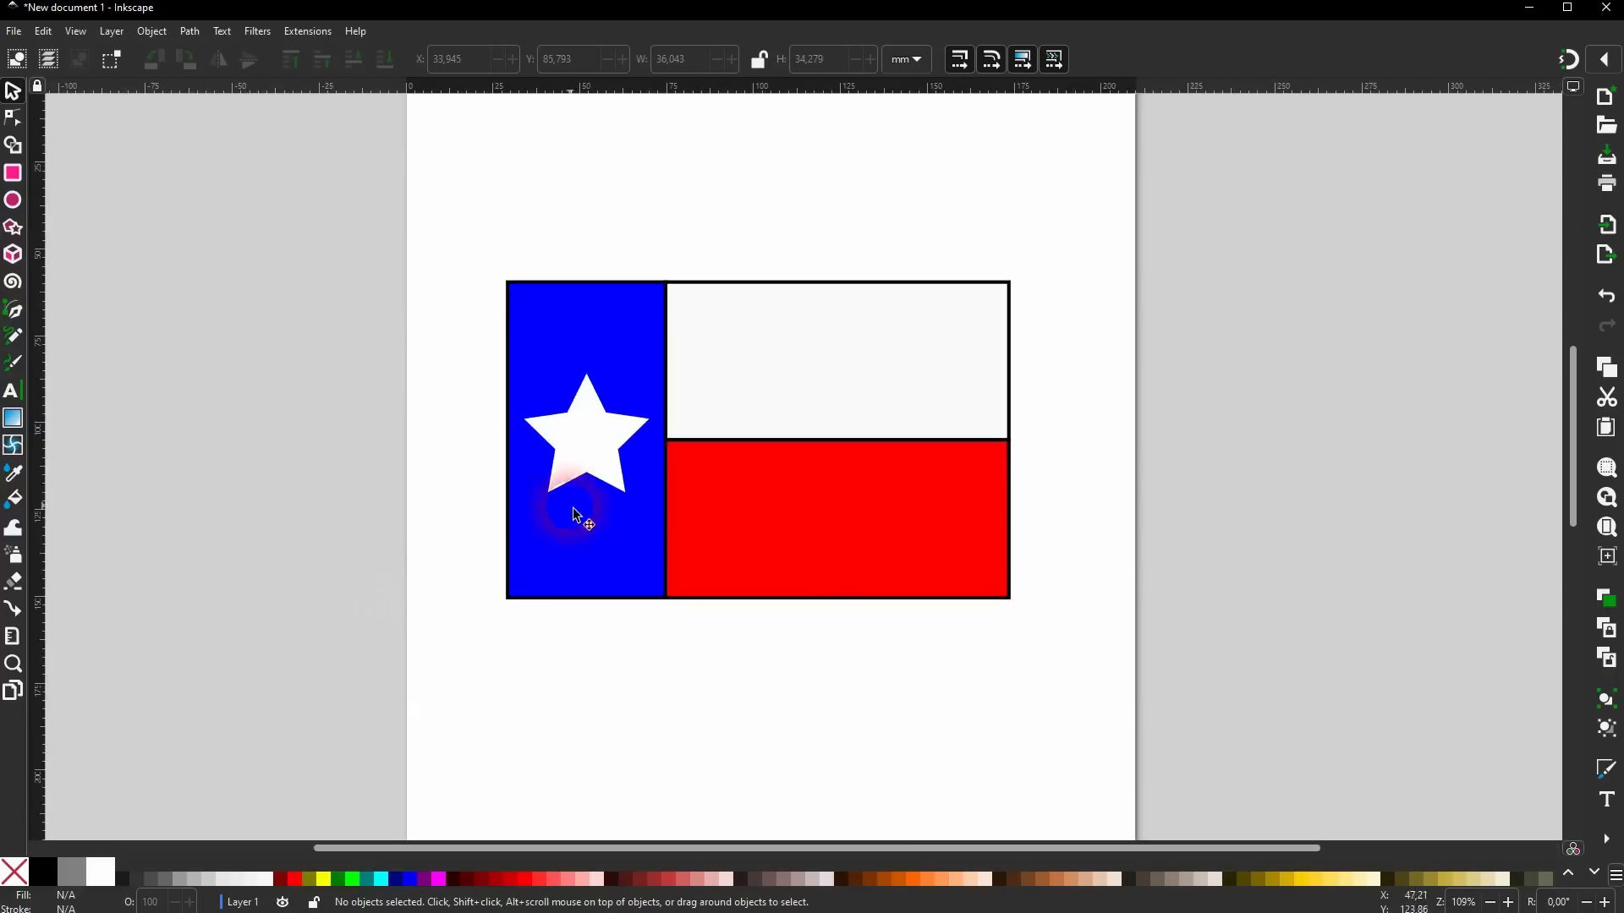
click(601, 459)
click(14, 234)
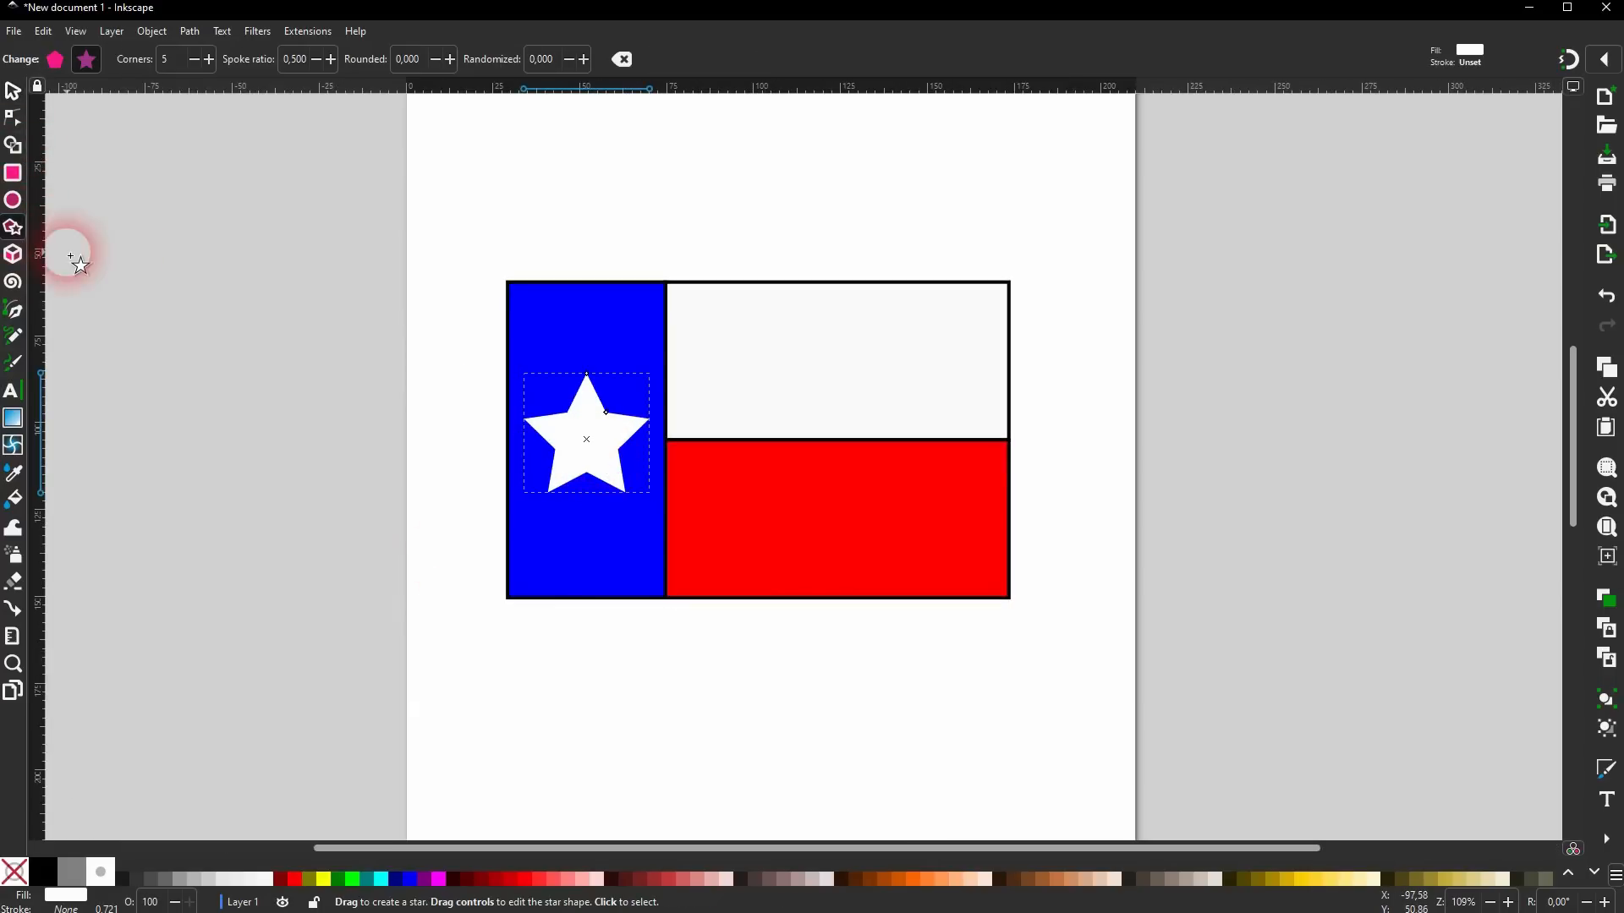
click(313, 66)
click(313, 66)
click(13, 90)
click(313, 541)
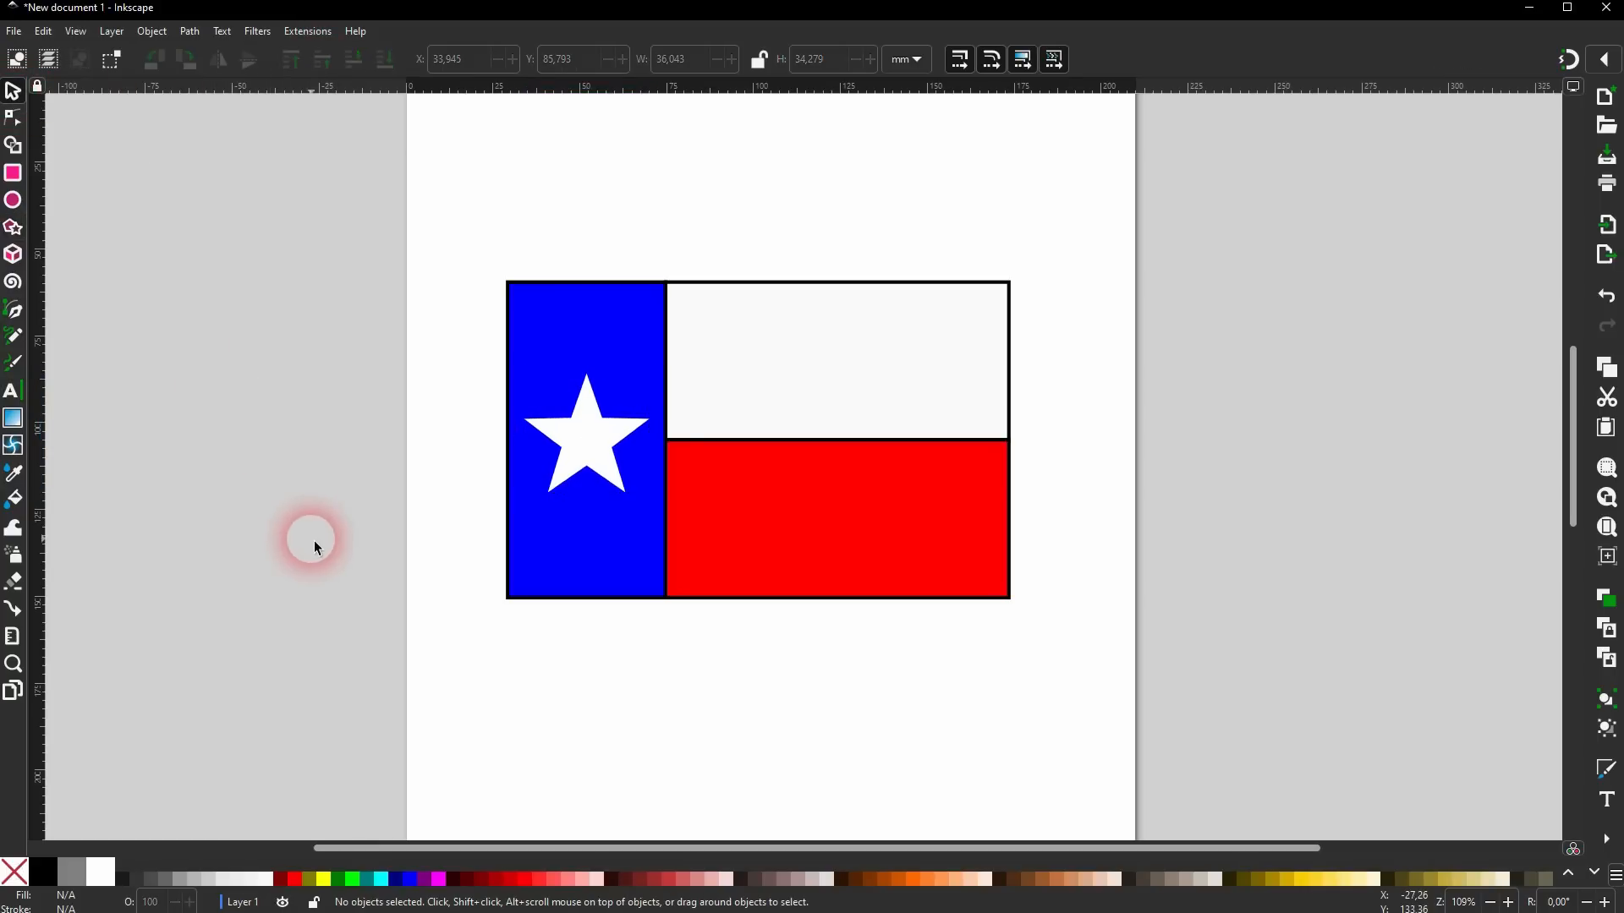
Group the three rectangles and the star, and clear the flag from the page.
ctrl+scroll(328, 544, down, 1)
drag(308, 678, 972, 254)
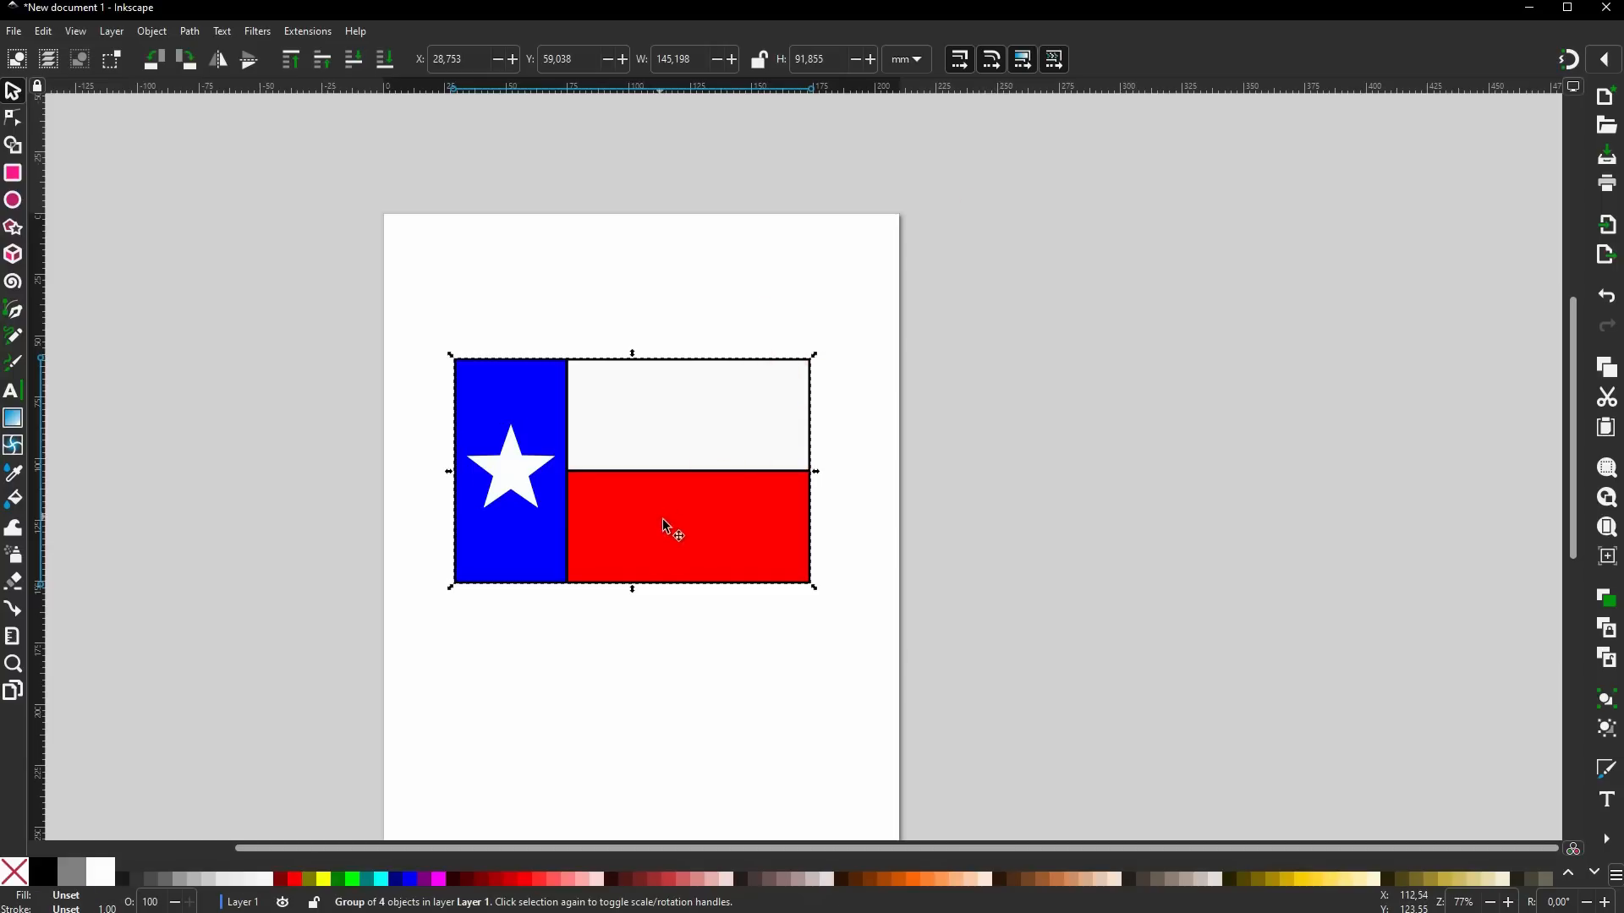
drag(596, 495, 1138, 351)
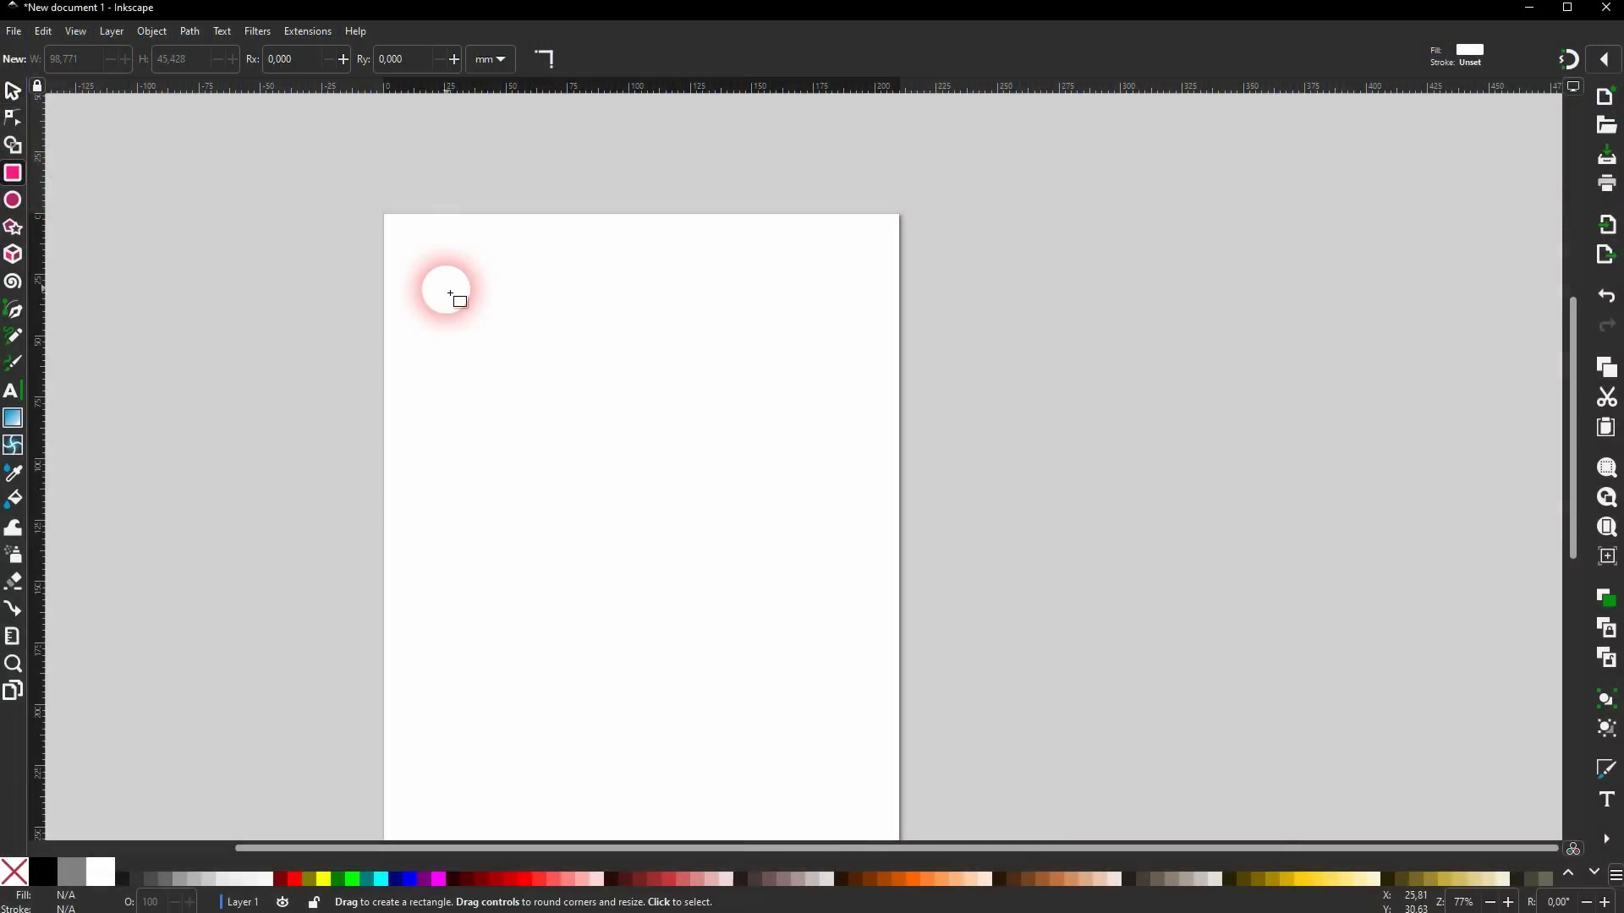
Draw a horizontal stripe about 142 mm wide and 22 mm high on the upper page and fill it with dark red #D40000.
drag(436, 275, 786, 331)
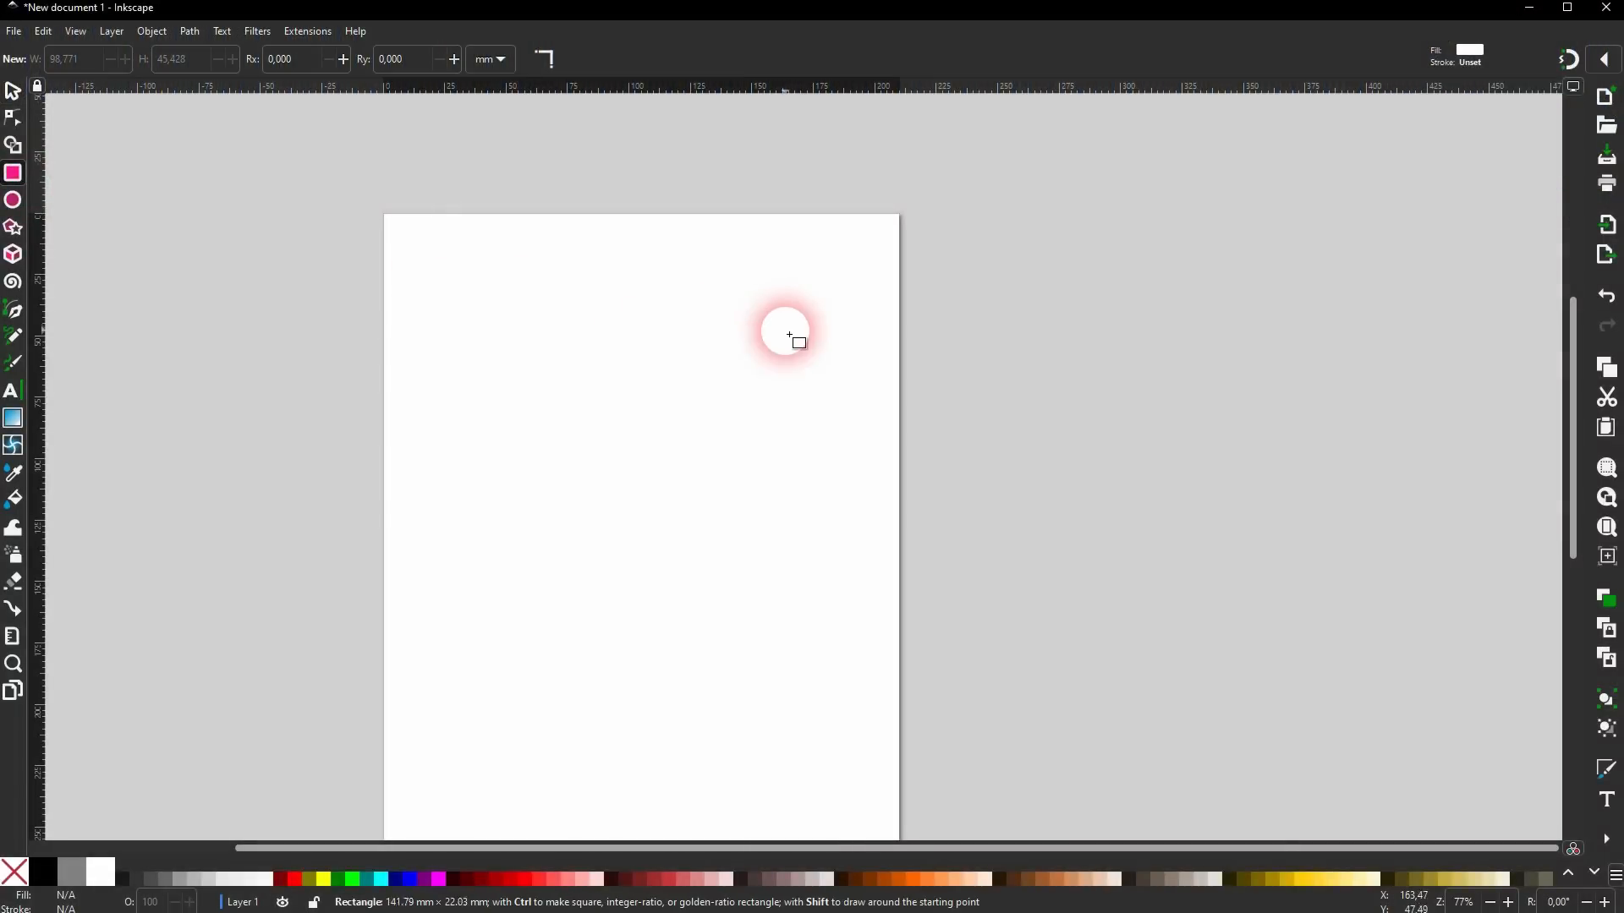
click(296, 882)
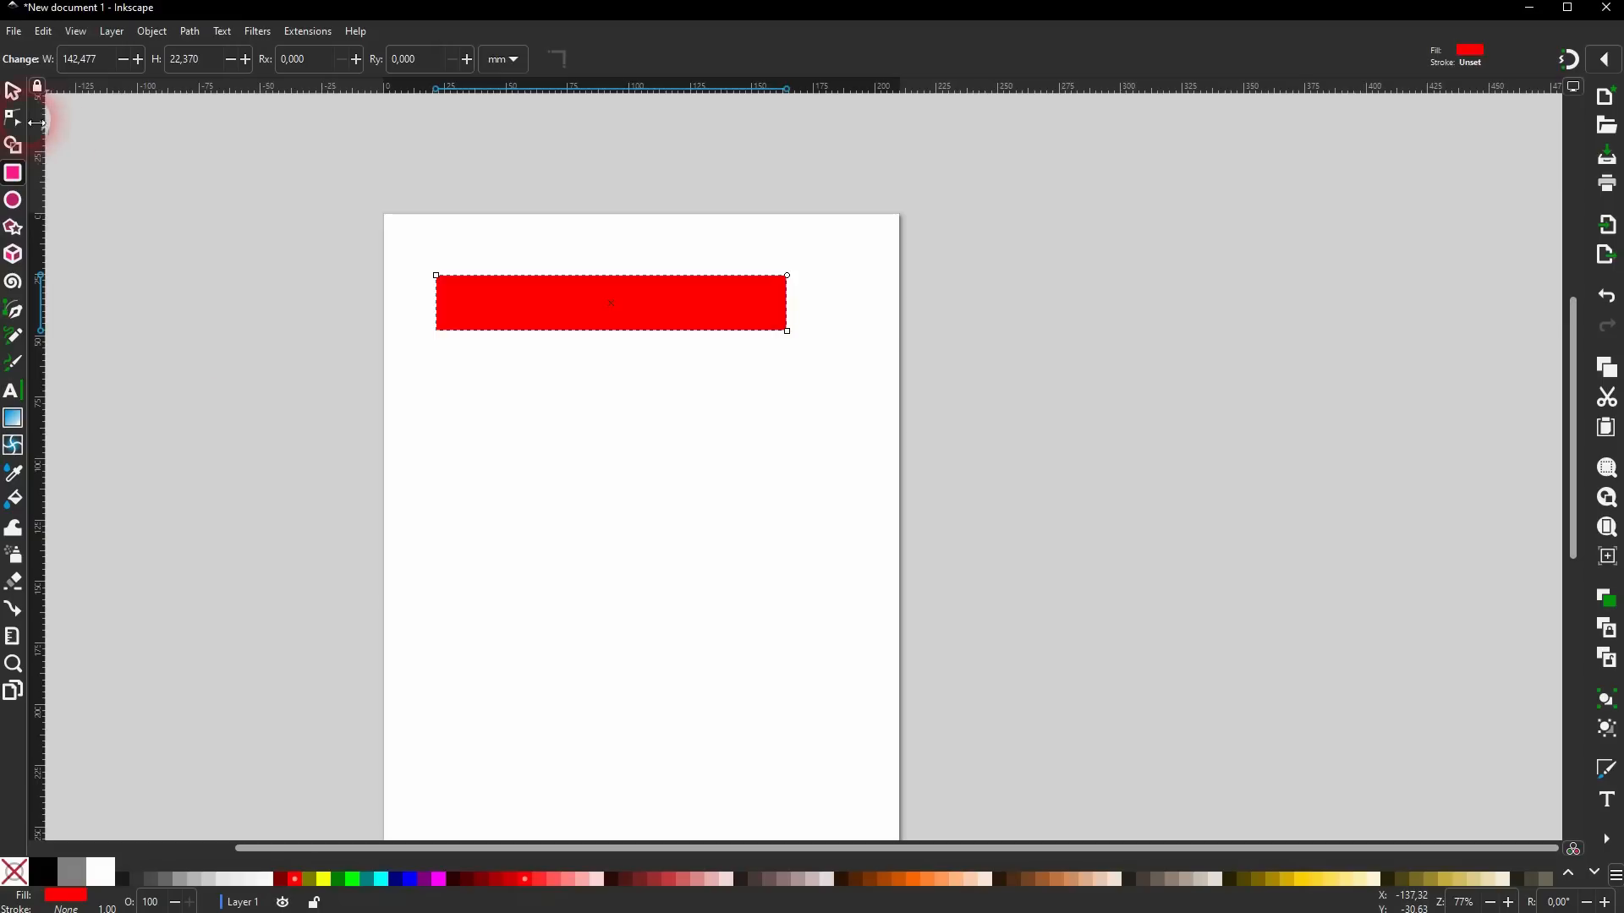
click(18, 95)
drag(681, 319, 738, 339)
click(515, 881)
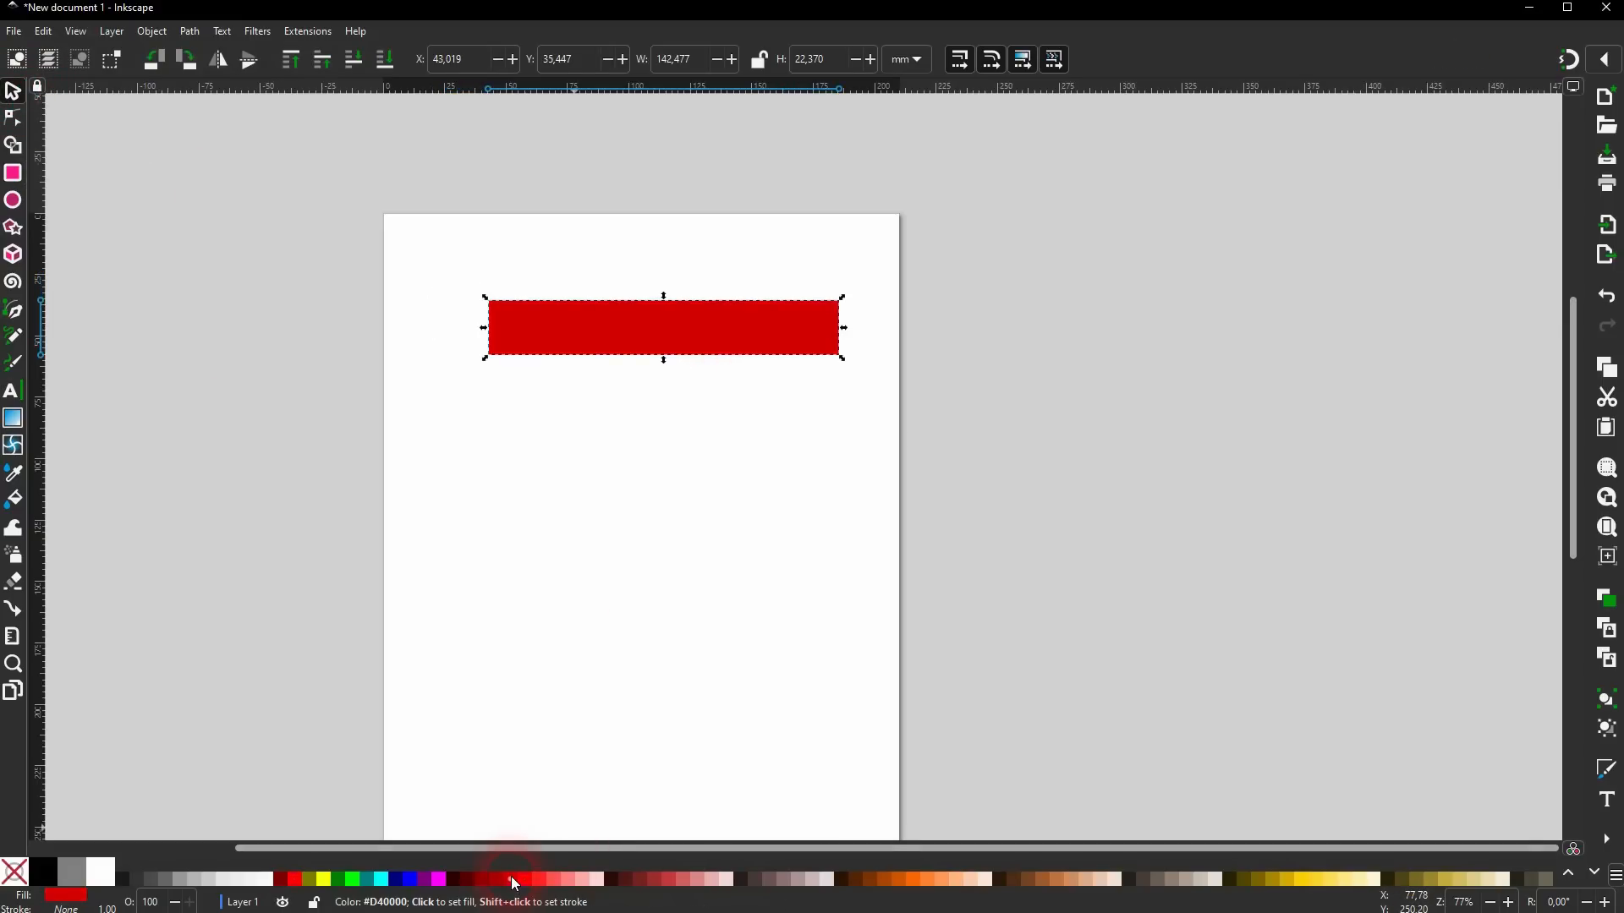
Thin the red stripe to about 17 mm high, place a duplicate below it and enable snapping.
mouse_move(667, 369)
mouse_down()
mouse_move(670, 352)
mouse_move(675, 400)
mouse_up()
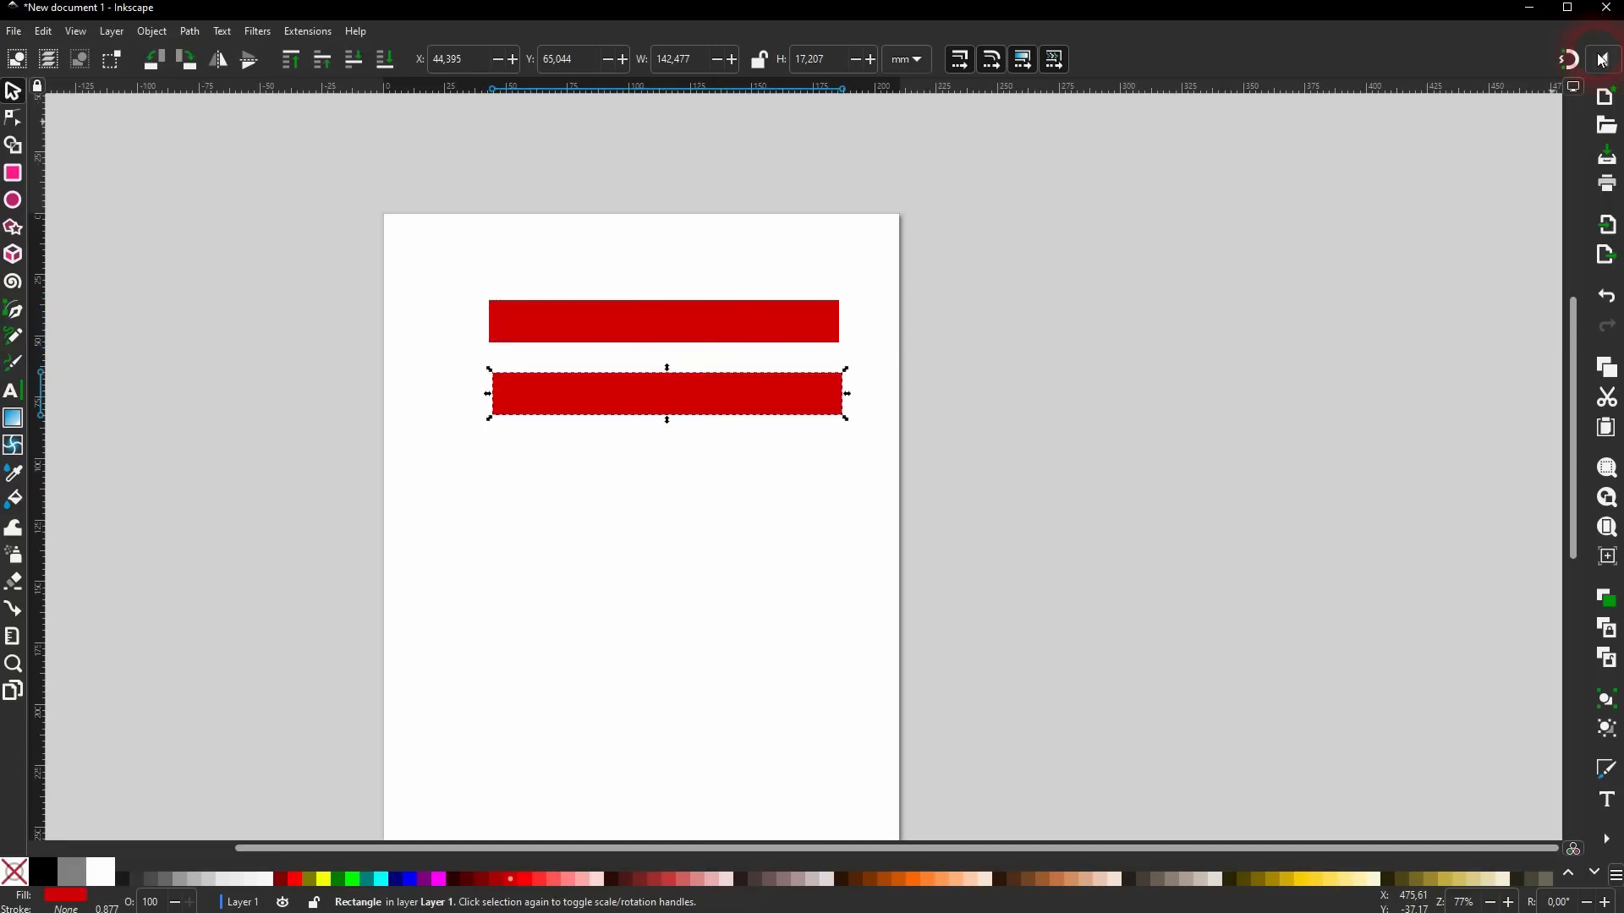
click(1602, 60)
click(1435, 64)
click(688, 509)
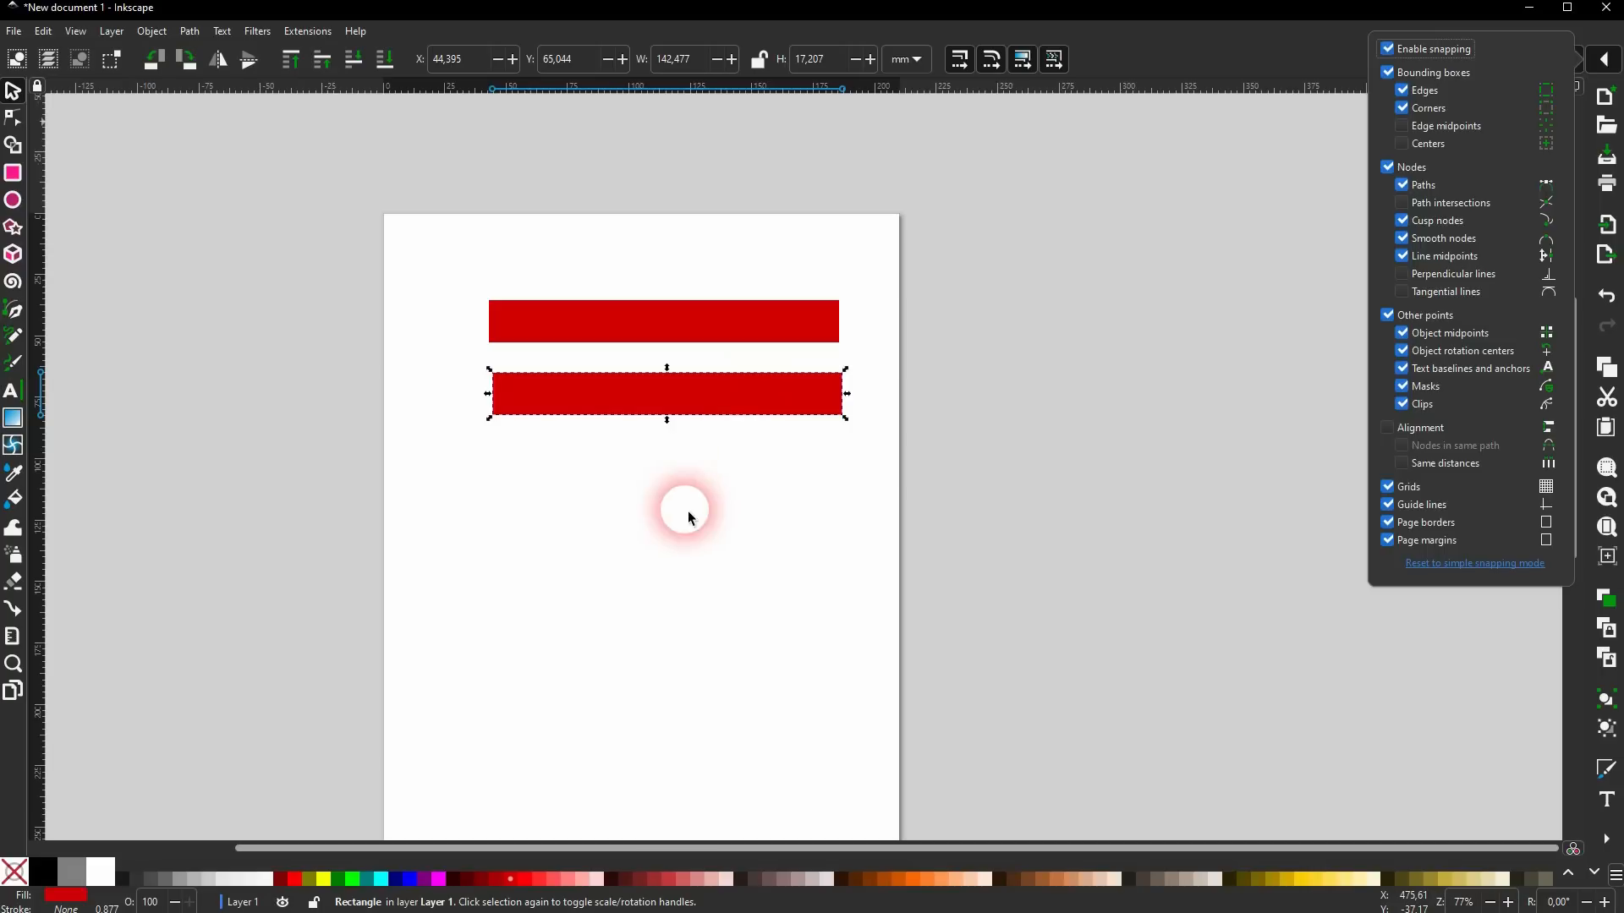
Stack three equal stripes edge to edge and fill the middle one with near-white.
drag(694, 388, 688, 423)
key(ctrl+z)
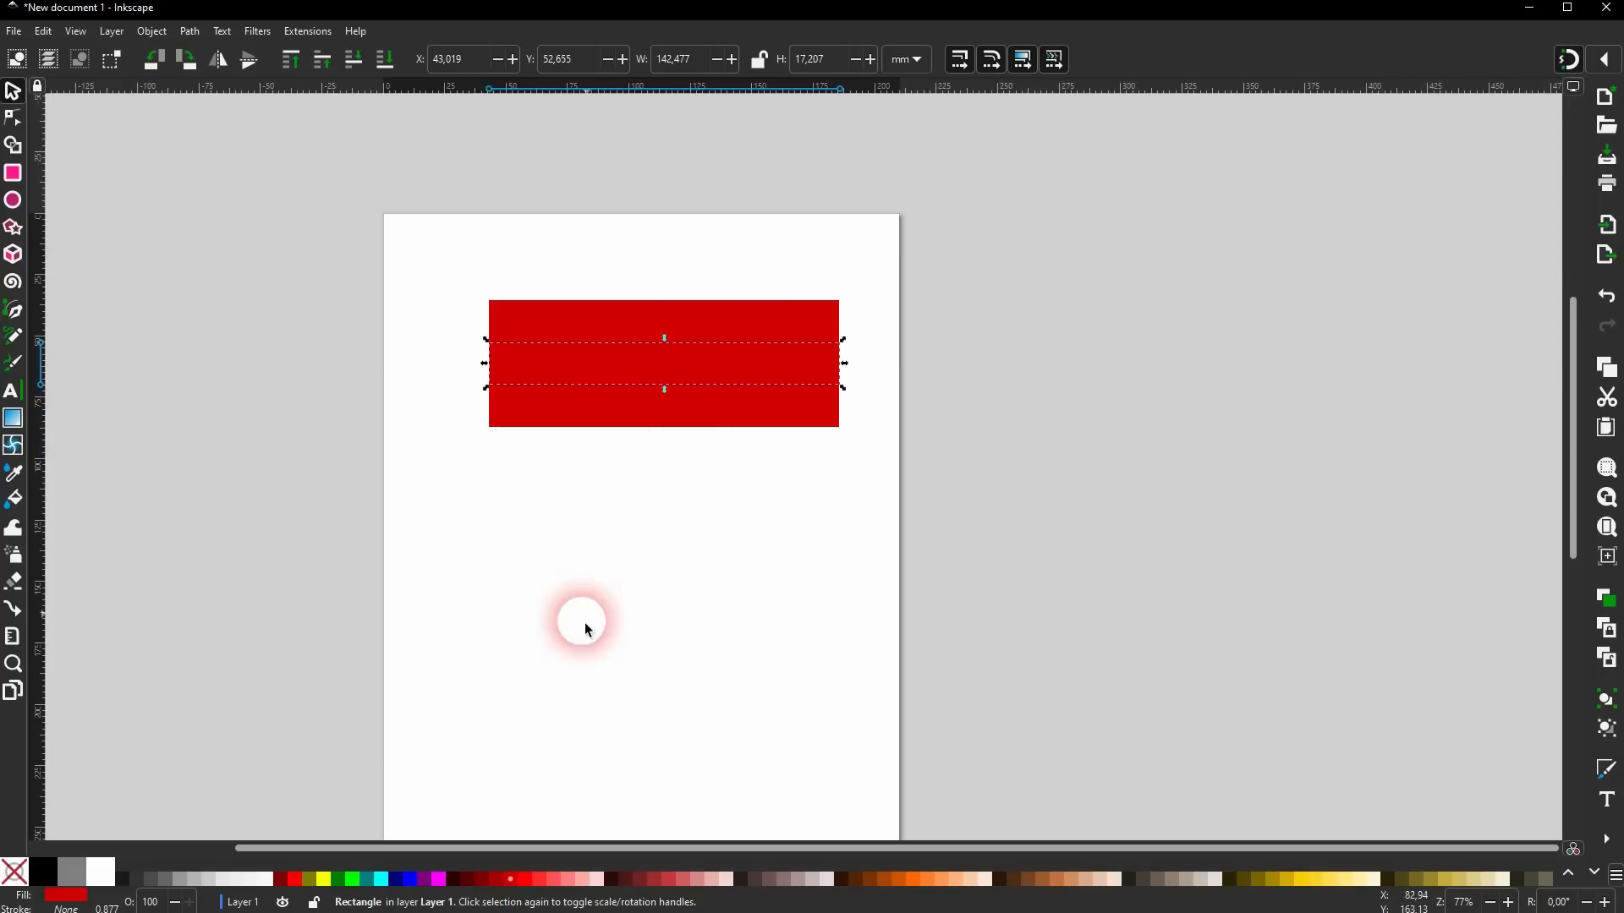
click(265, 882)
click(426, 484)
Duplicate the three stripes, delete the copy's upper red stripe and snap the remaining two beneath the originals.
drag(426, 483, 952, 211)
key(ctrl+d)
drag(658, 327, 698, 505)
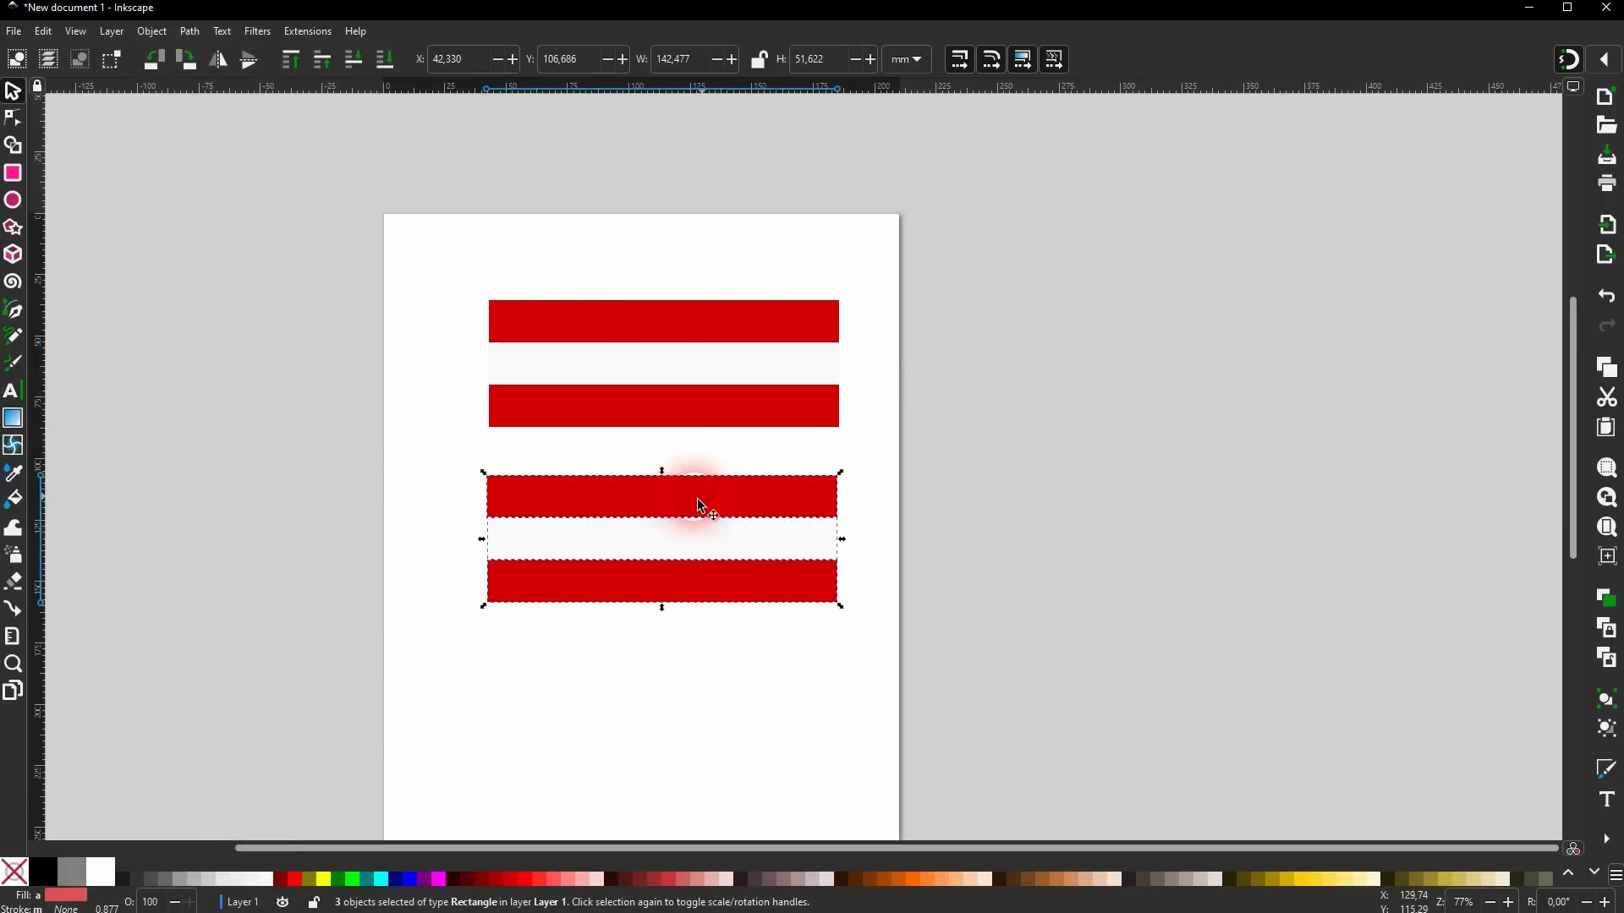
click(886, 476)
click(756, 499)
key(Delete)
drag(419, 630, 964, 440)
drag(708, 533, 709, 440)
click(631, 583)
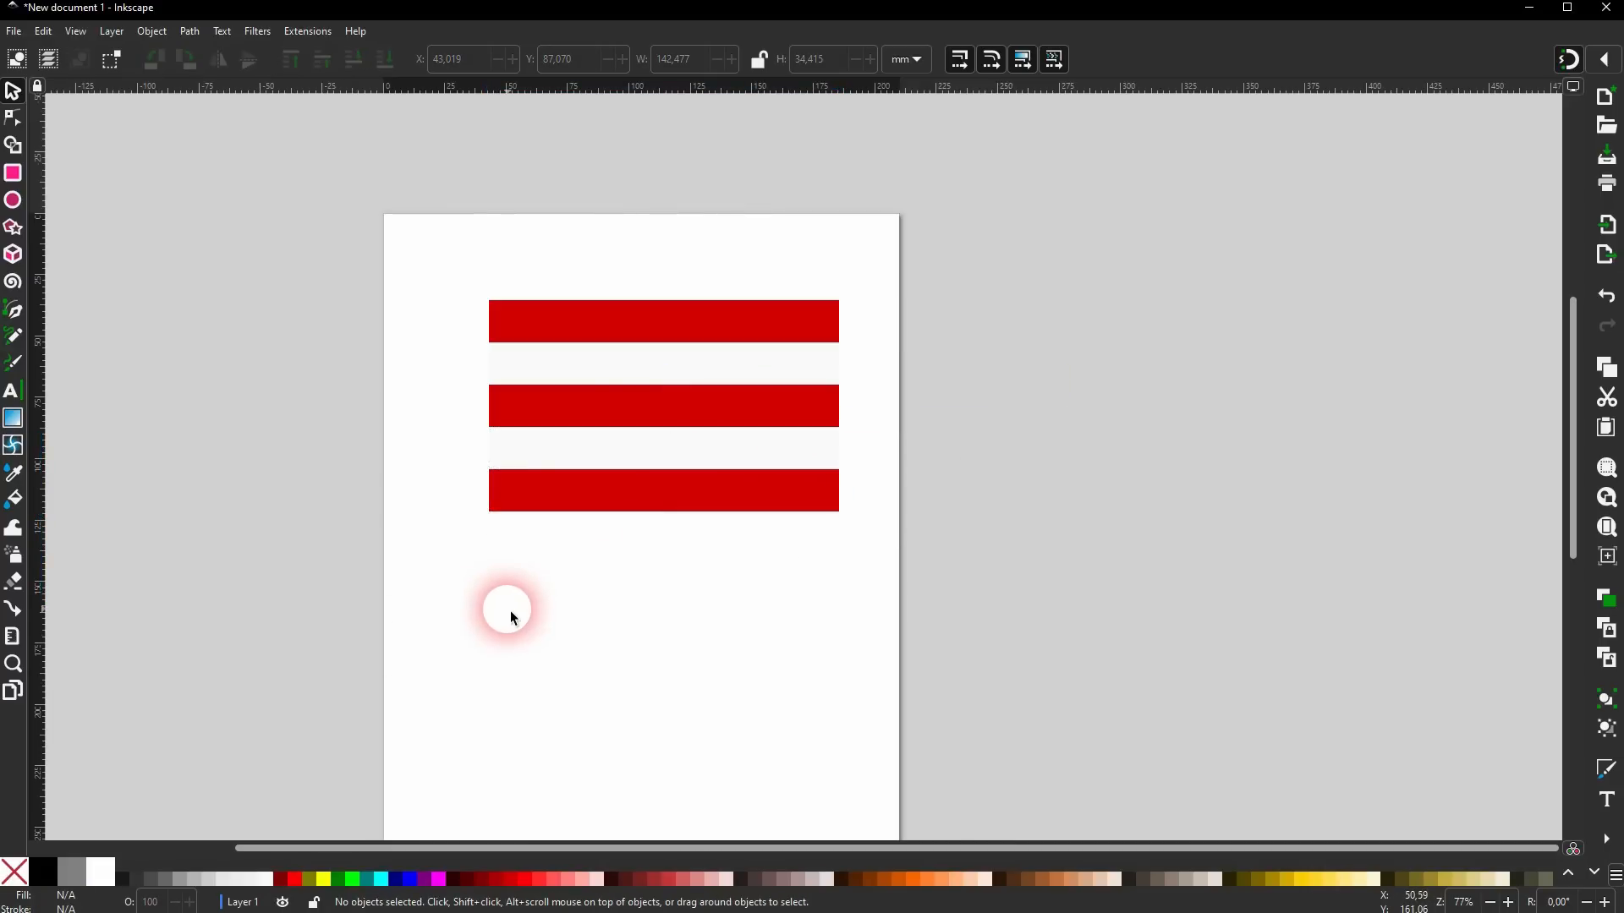
Snap two copies of the lower four stripes underneath to build thirteen alternating red and white stripes.
drag(389, 597, 903, 343)
drag(645, 424, 648, 586)
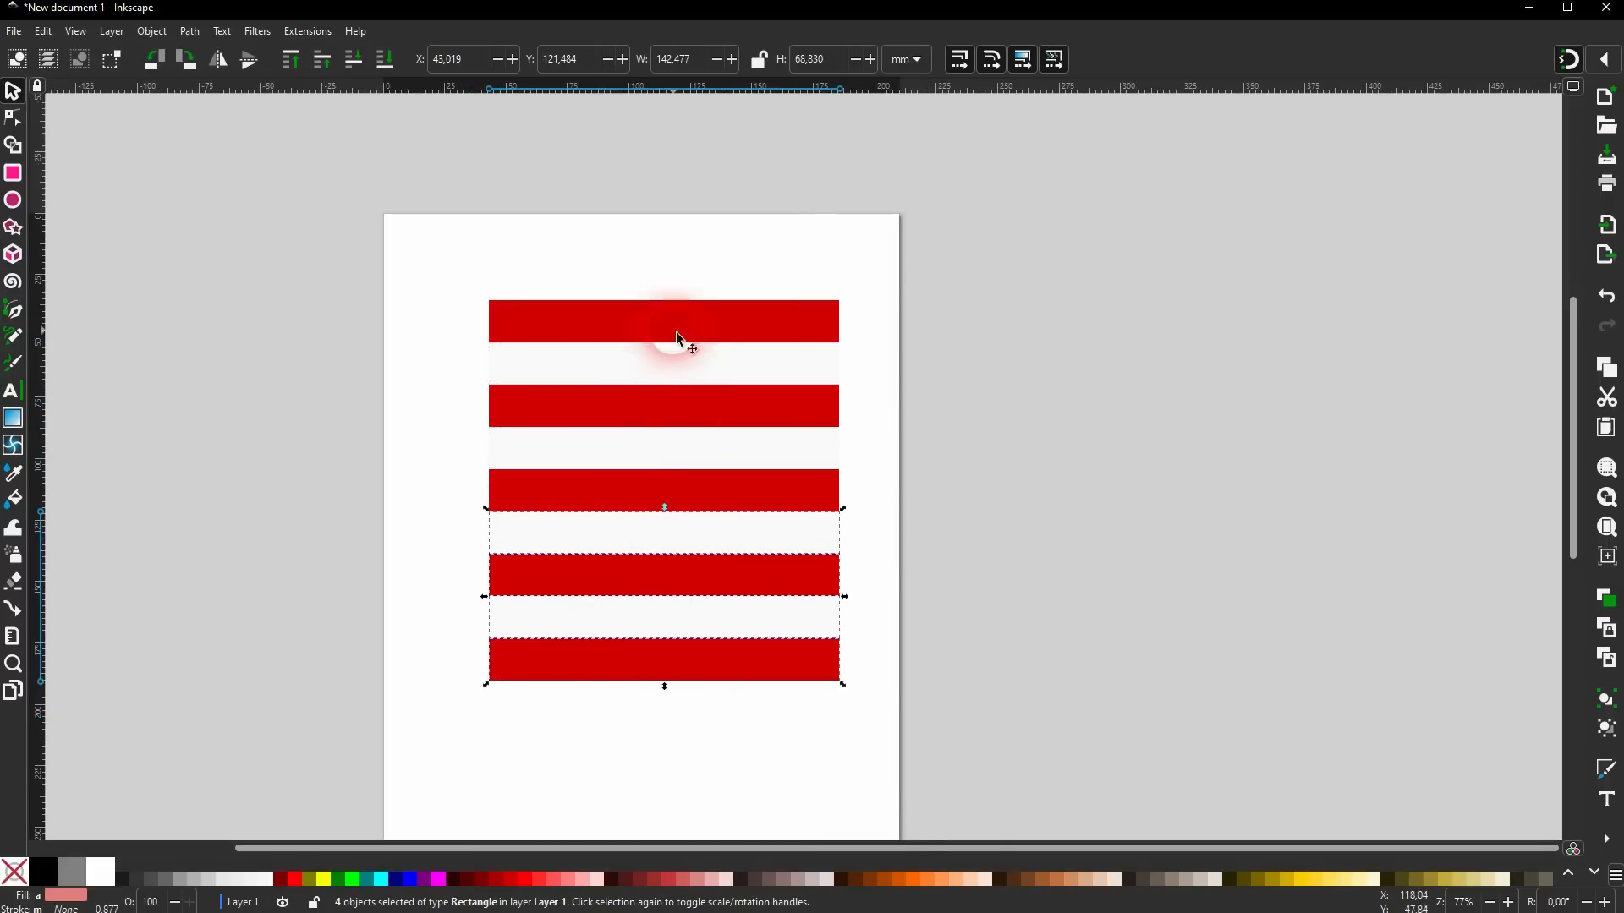
click(880, 658)
drag(437, 737, 874, 500)
drag(689, 566, 689, 747)
click(986, 657)
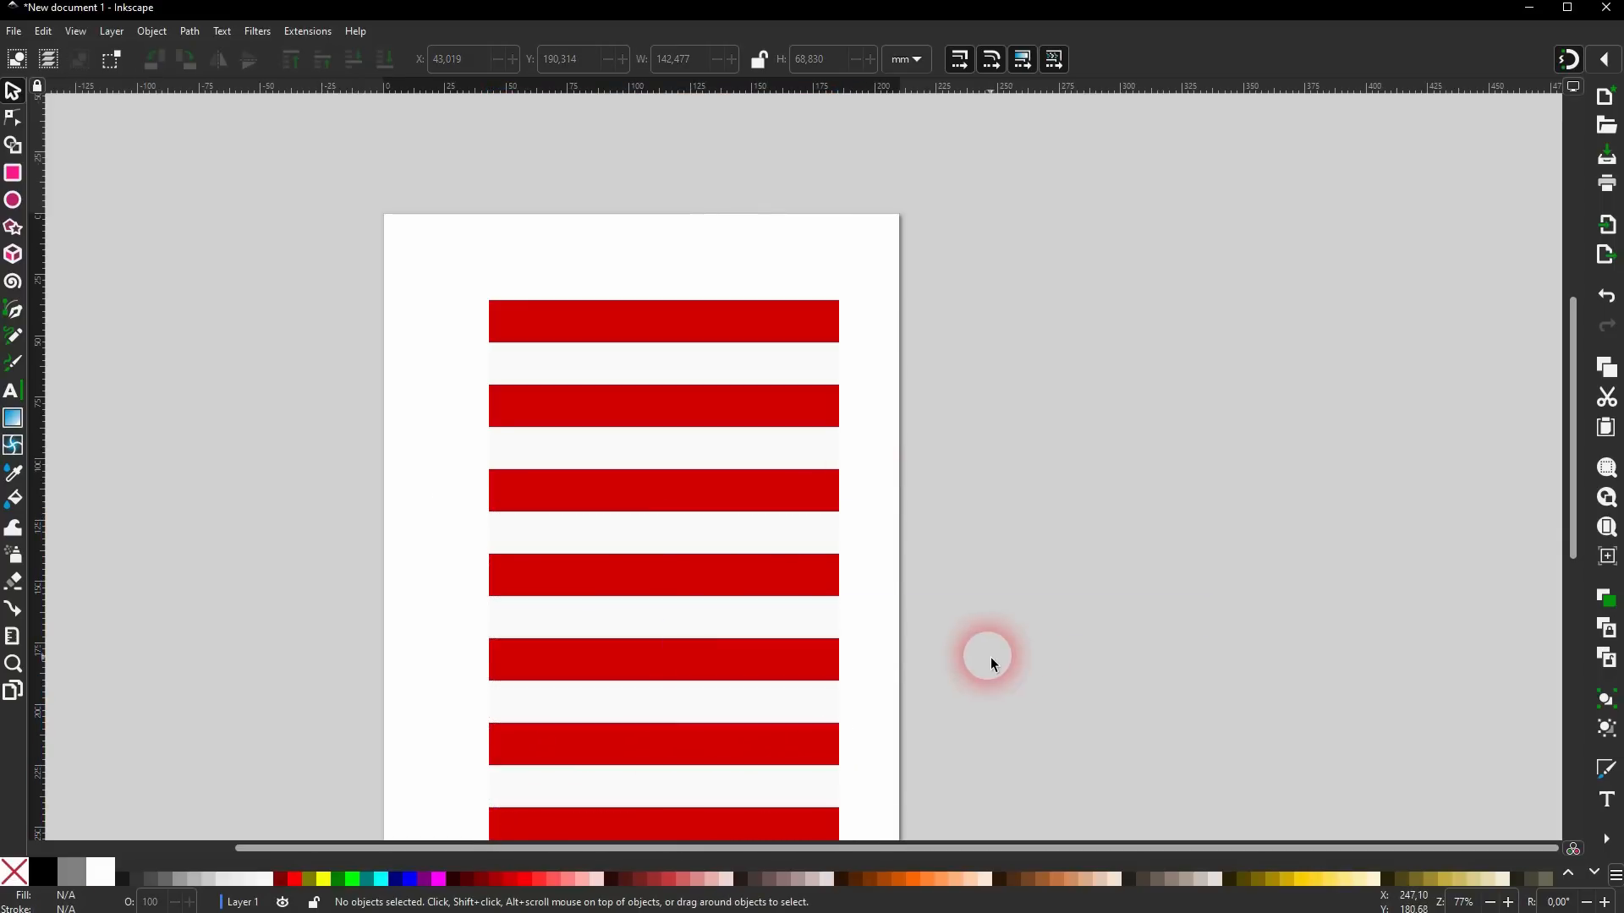
Resize all thirteen stripes together to about 328 mm wide and 185 mm high.
scroll(986, 653, down, 2)
scroll(986, 653, down, 2)
scroll(966, 632, up, 2)
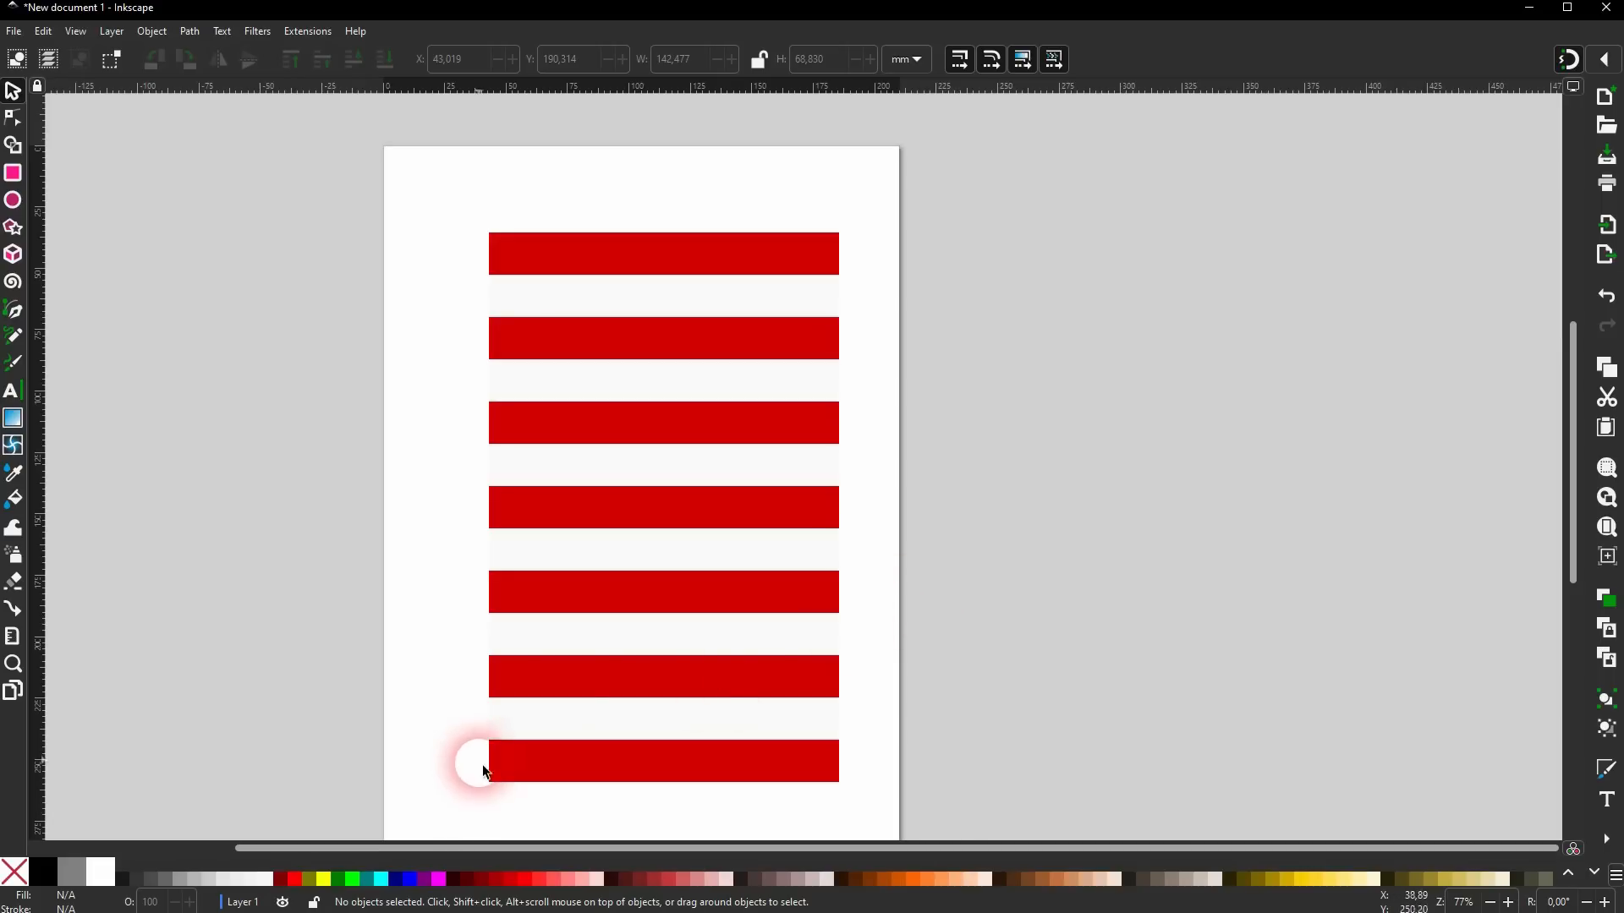
drag(429, 807, 873, 222)
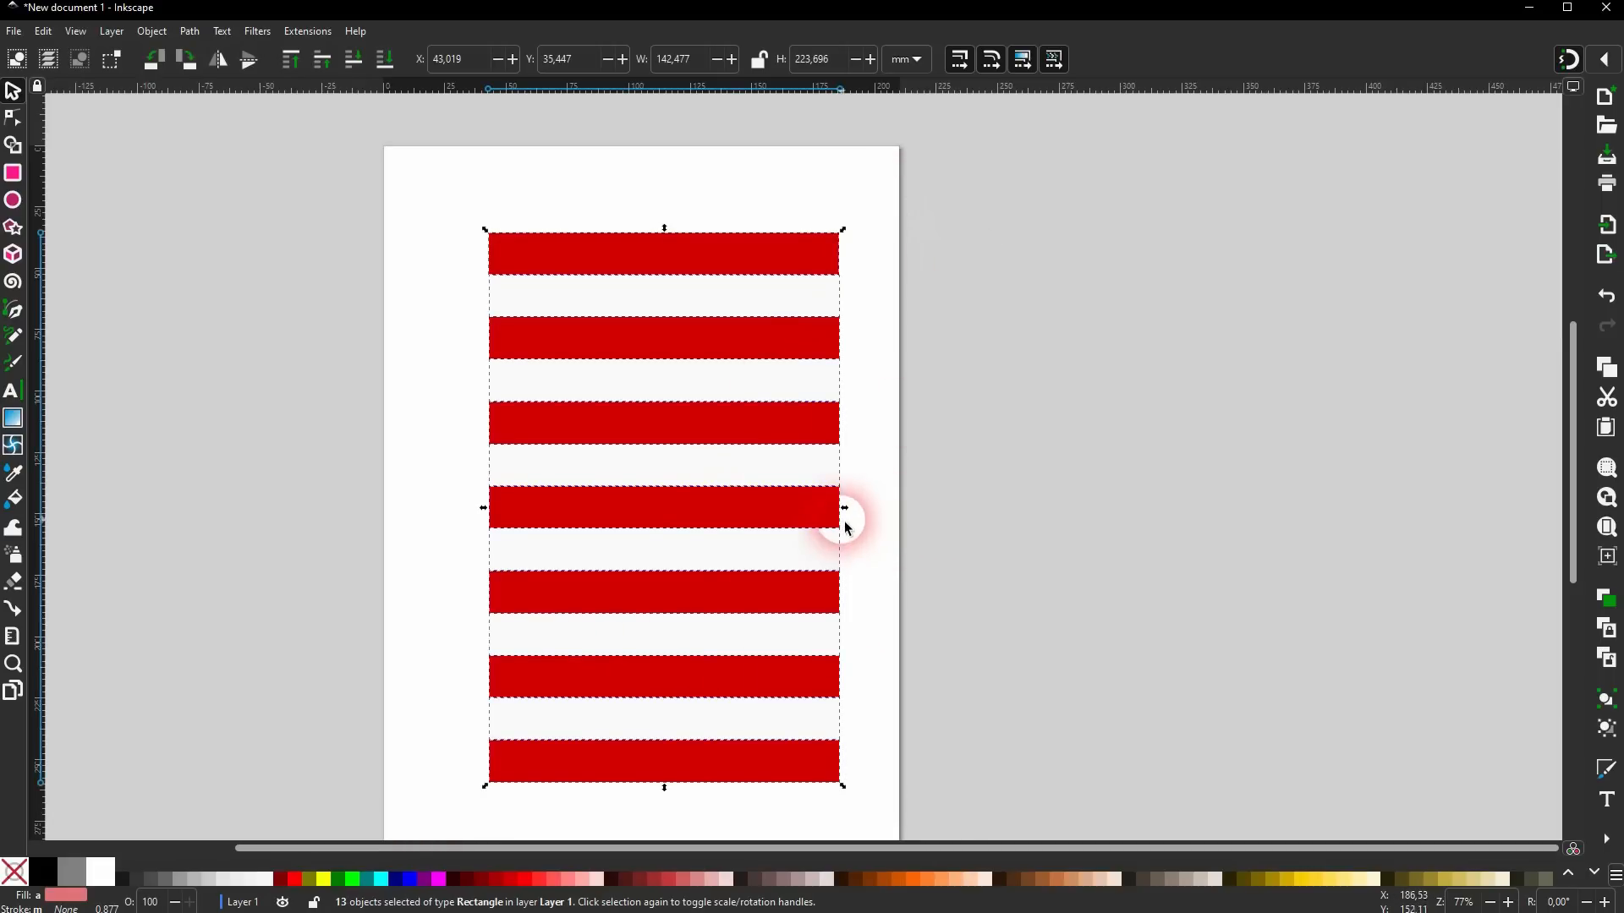
drag(849, 511, 1063, 507)
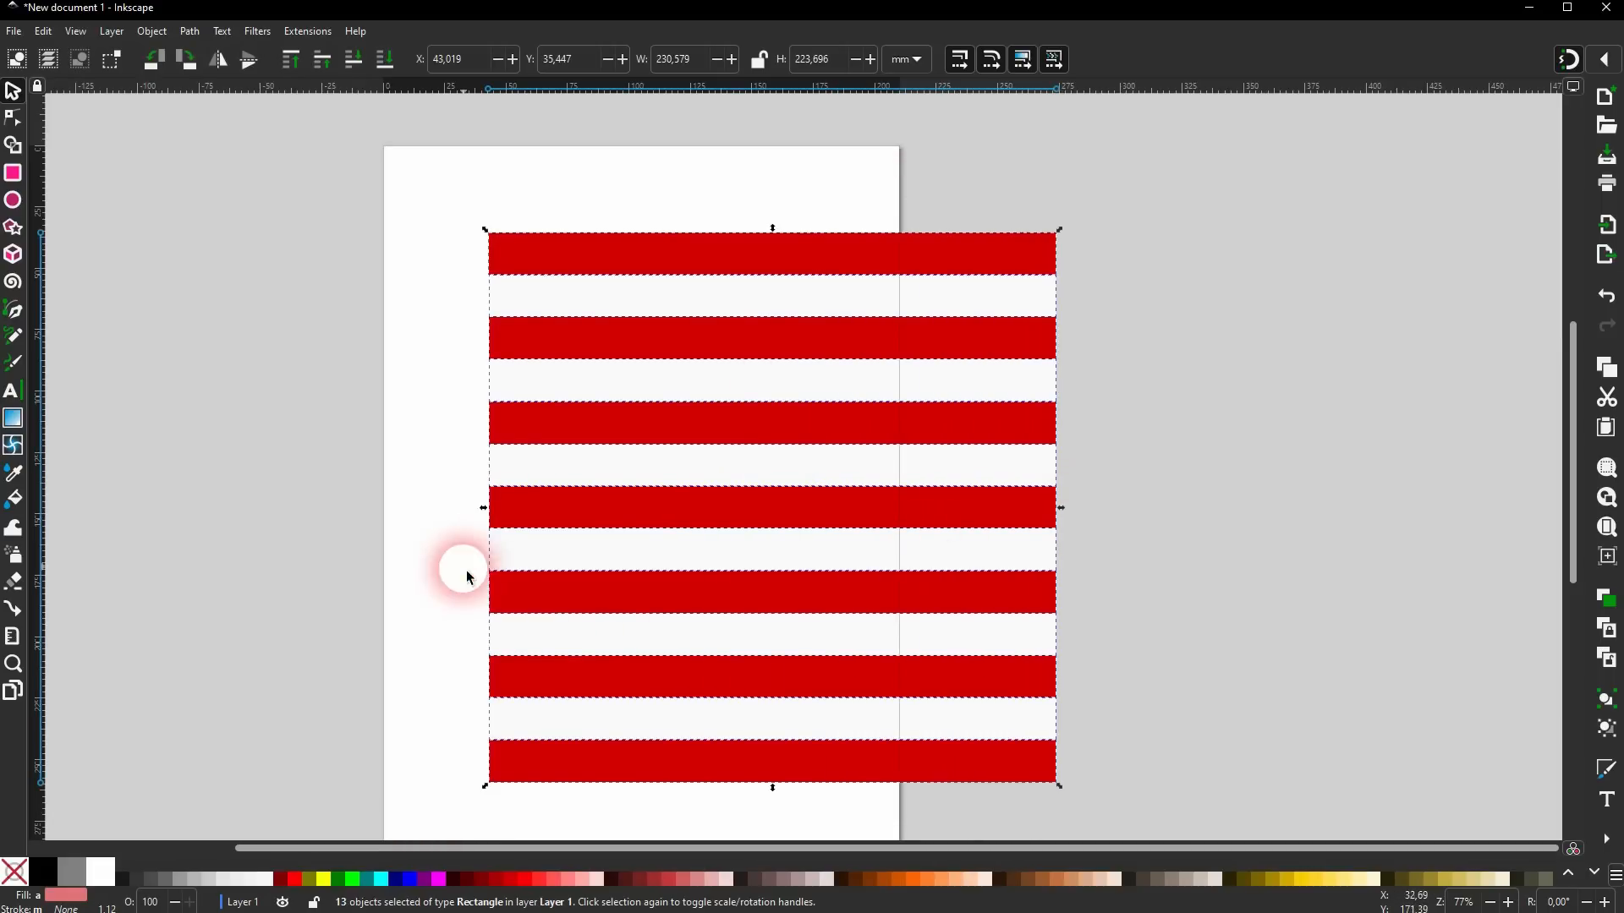
drag(485, 510, 245, 510)
drag(656, 791, 663, 704)
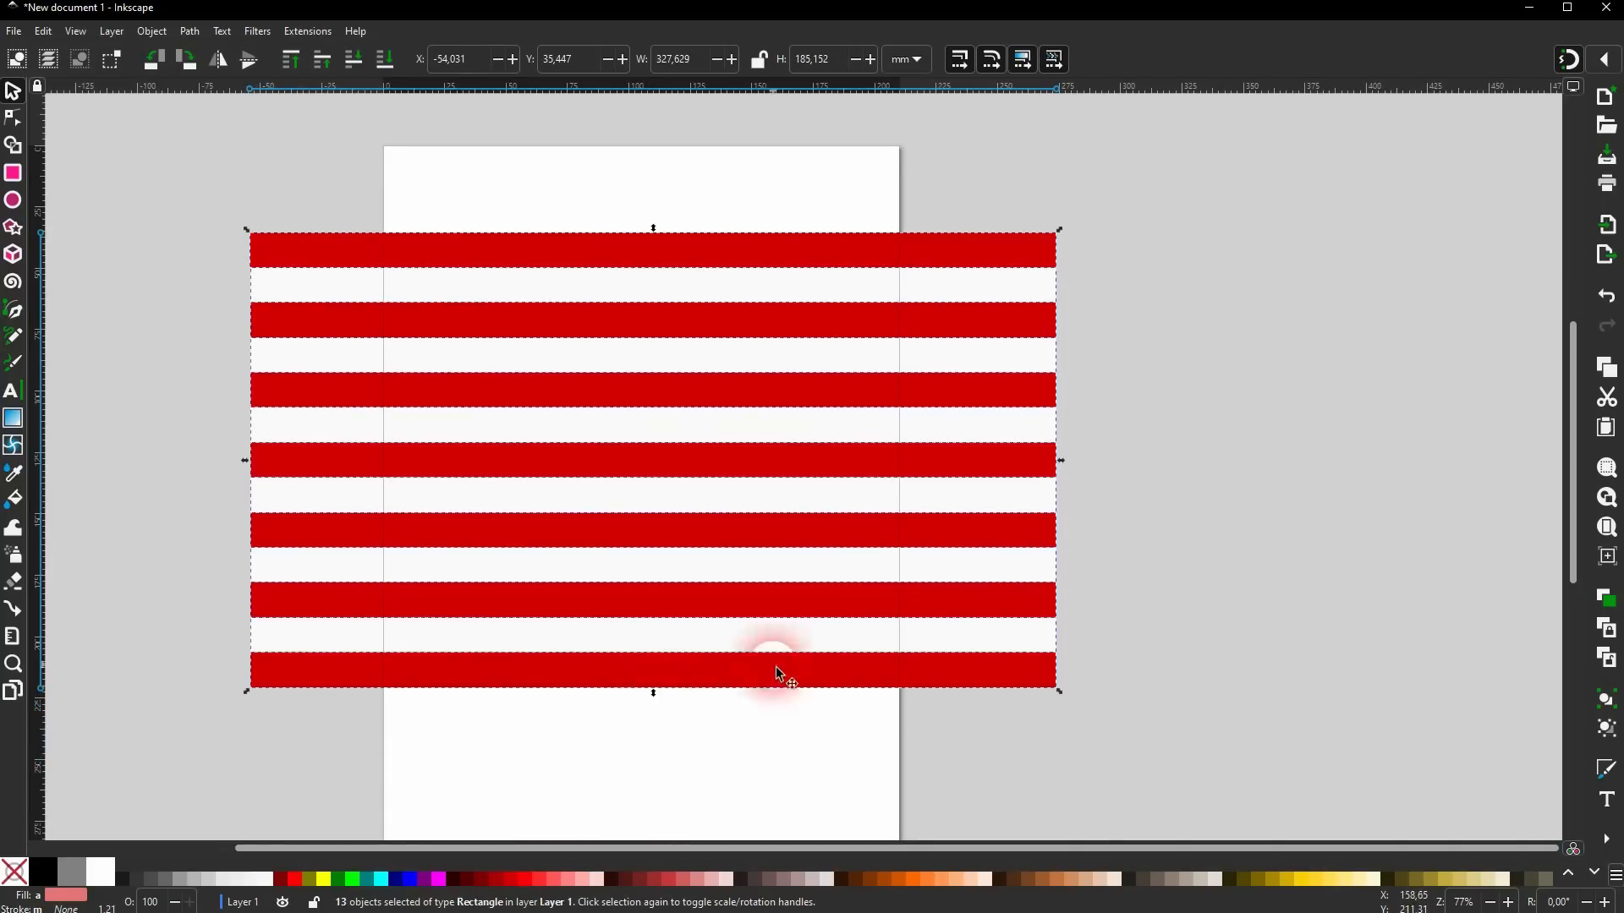
click(1208, 484)
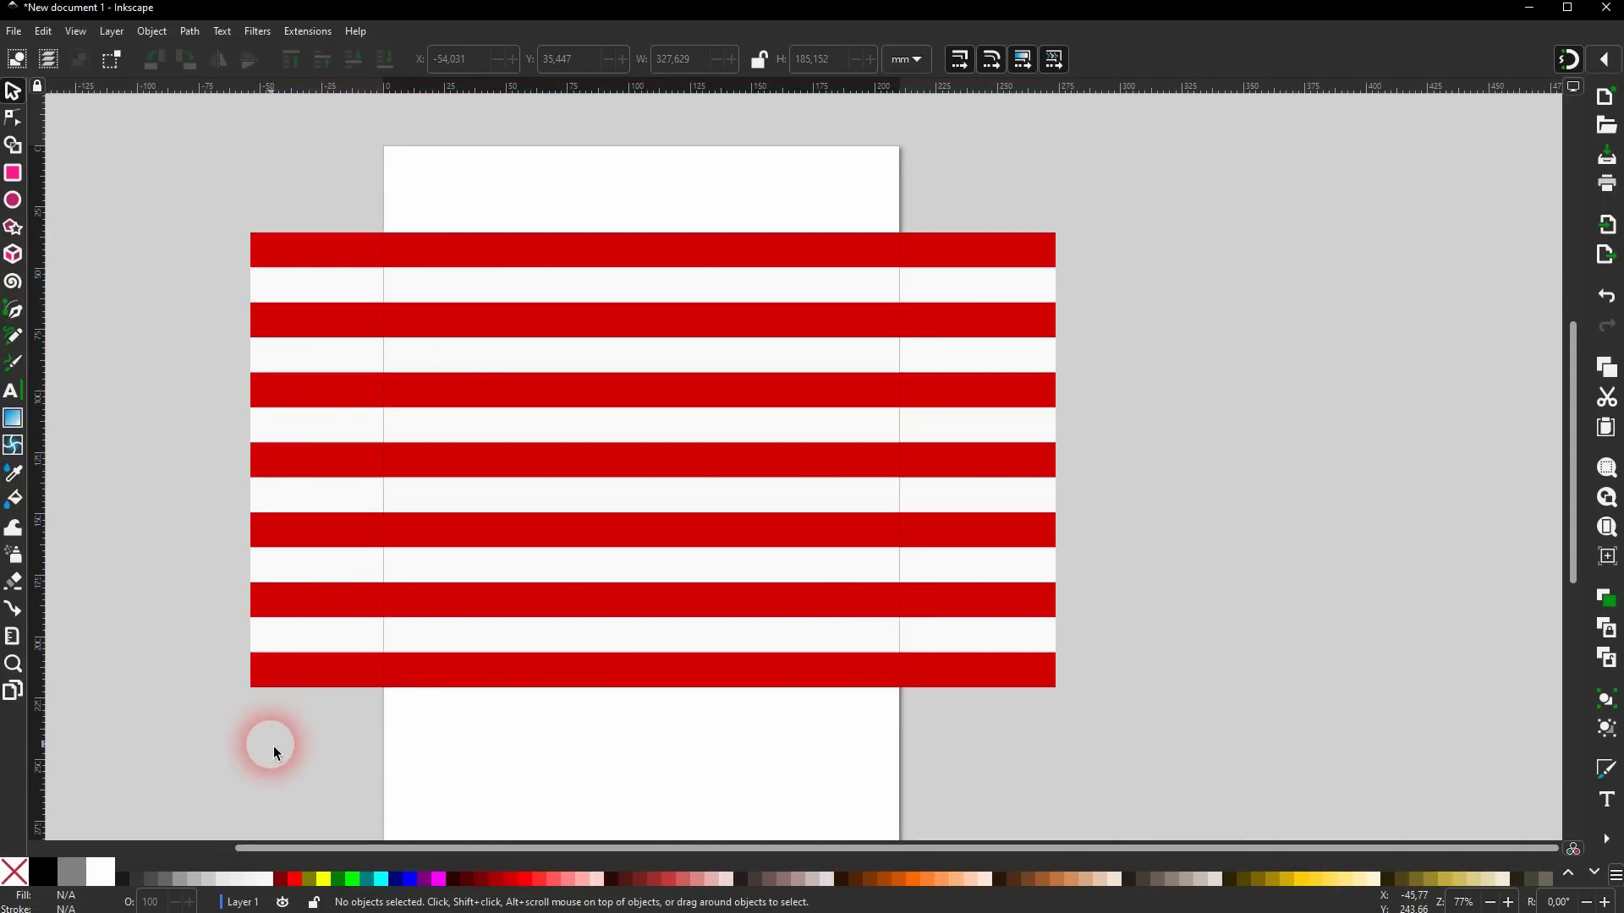
Draw a rectangle about 164 by 100 mm over the left half of the upper seven stripes and fill it with blue.
click(17, 173)
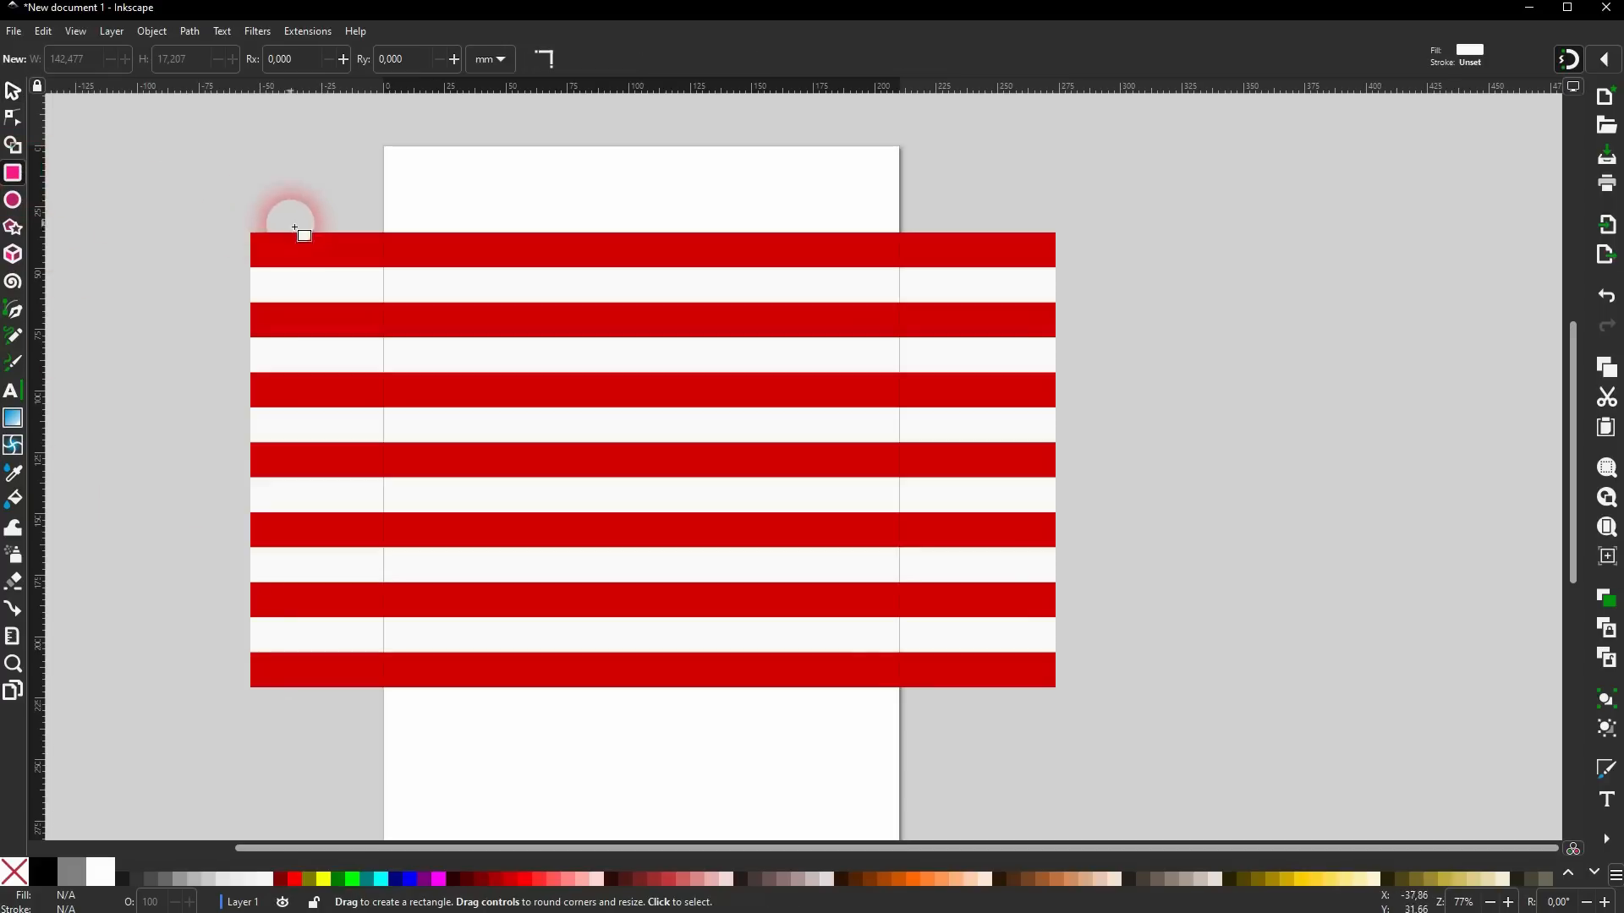
mouse_move(251, 233)
mouse_down()
mouse_move(504, 427)
mouse_move(615, 488)
mouse_move(649, 495)
mouse_move(651, 479)
mouse_up()
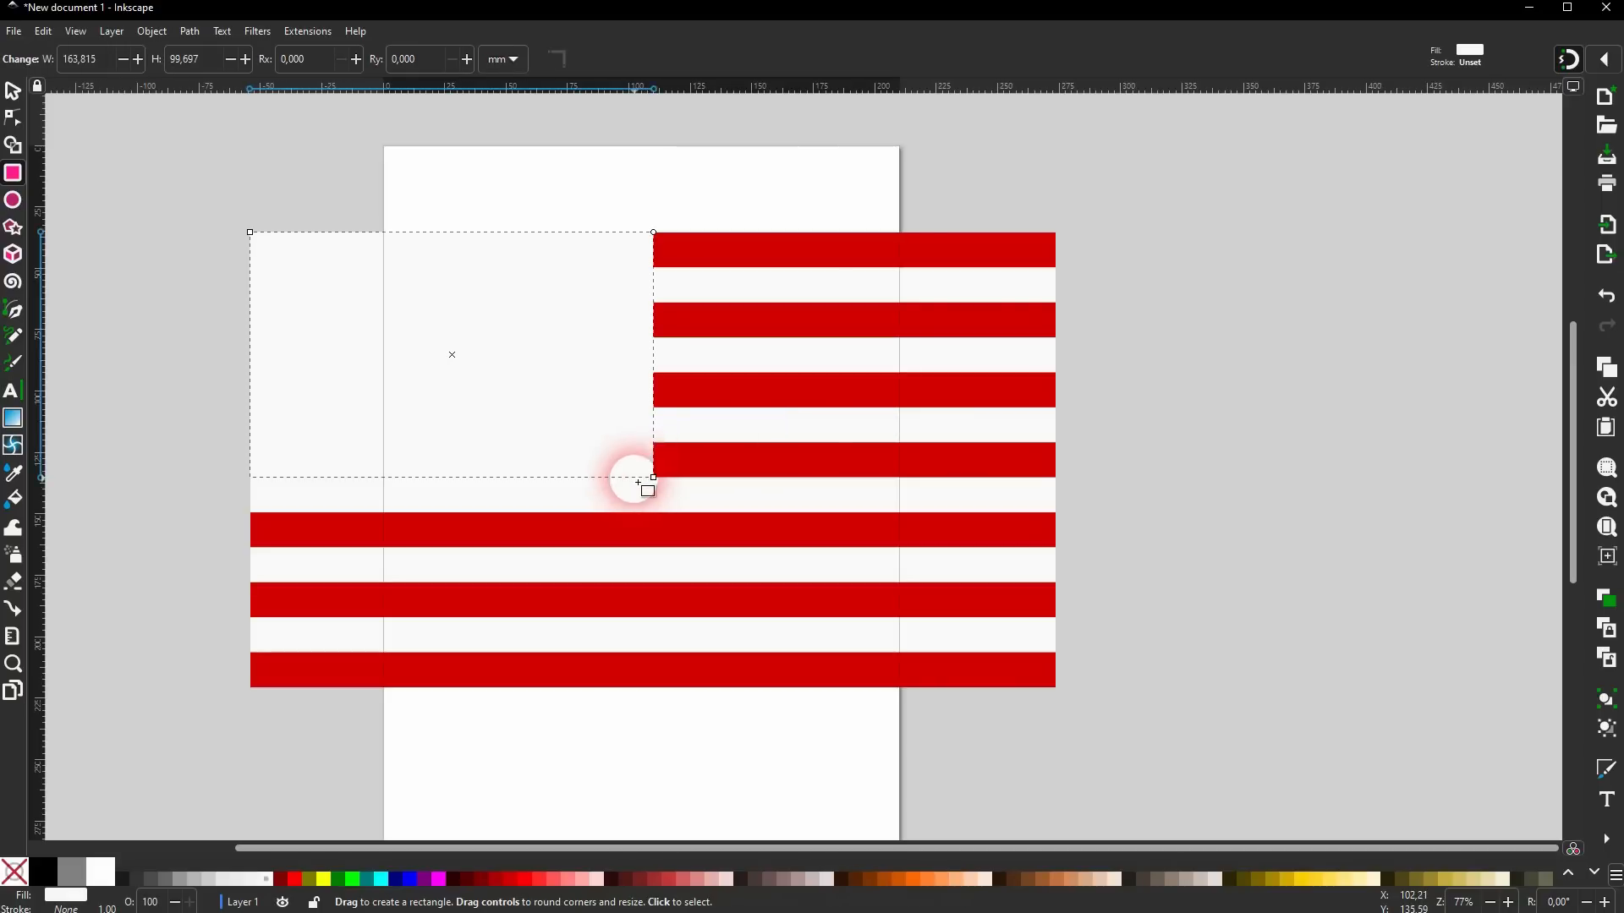
click(409, 879)
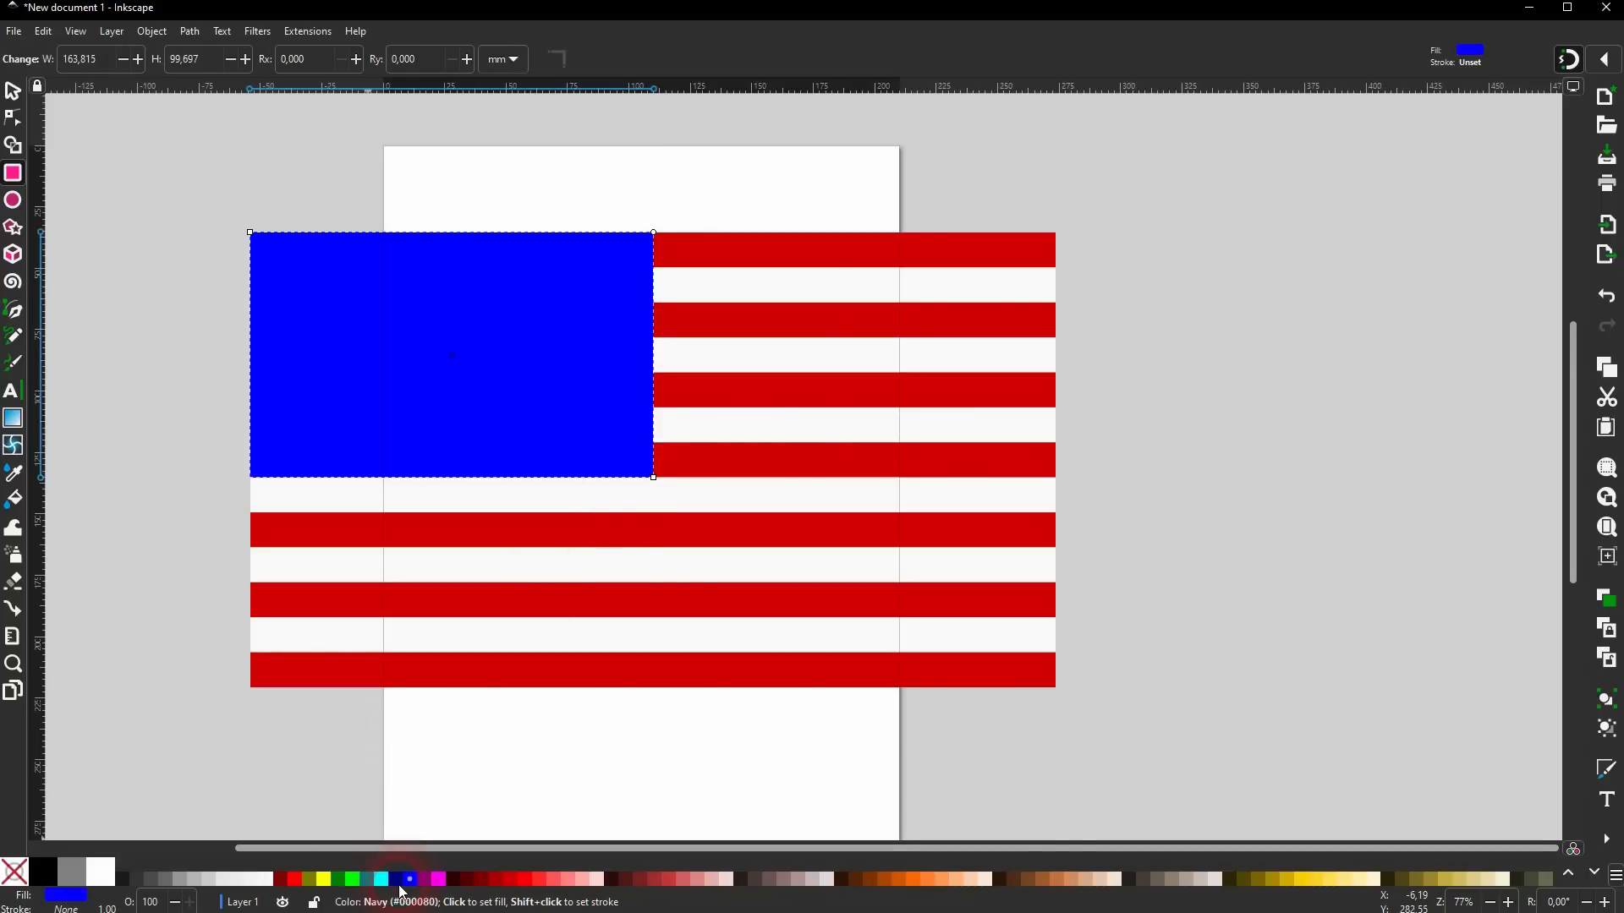
click(13, 91)
click(341, 560)
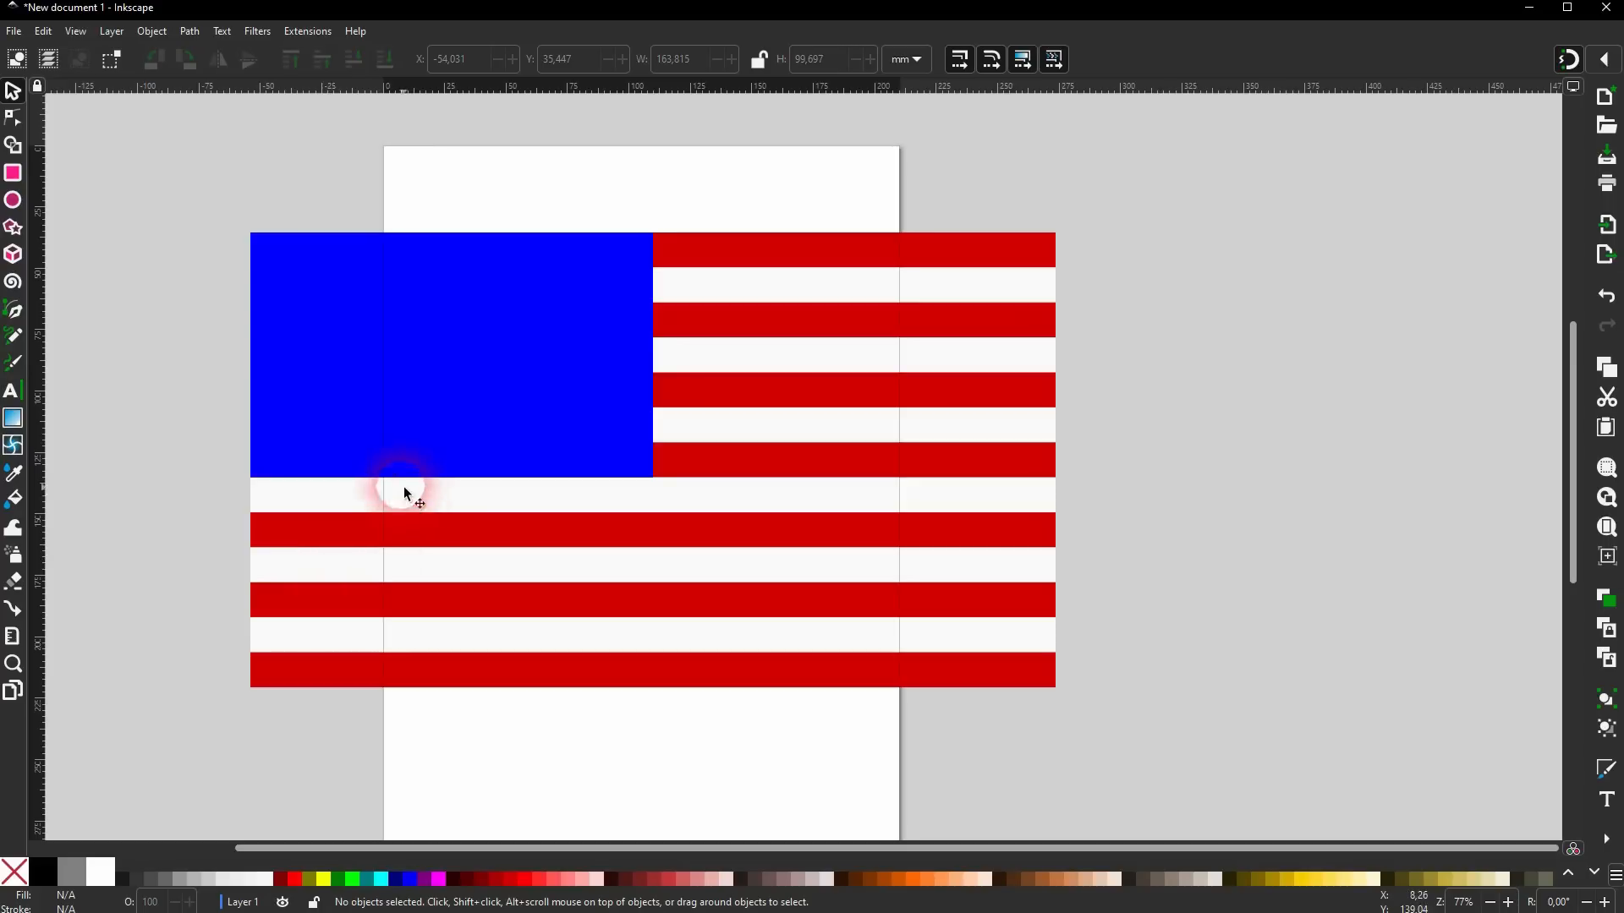
Draw an upright five-pointed star with a spoke ratio of 0.400 on the empty canvas beside the striped flag.
click(17, 228)
drag(1189, 300, 1191, 215)
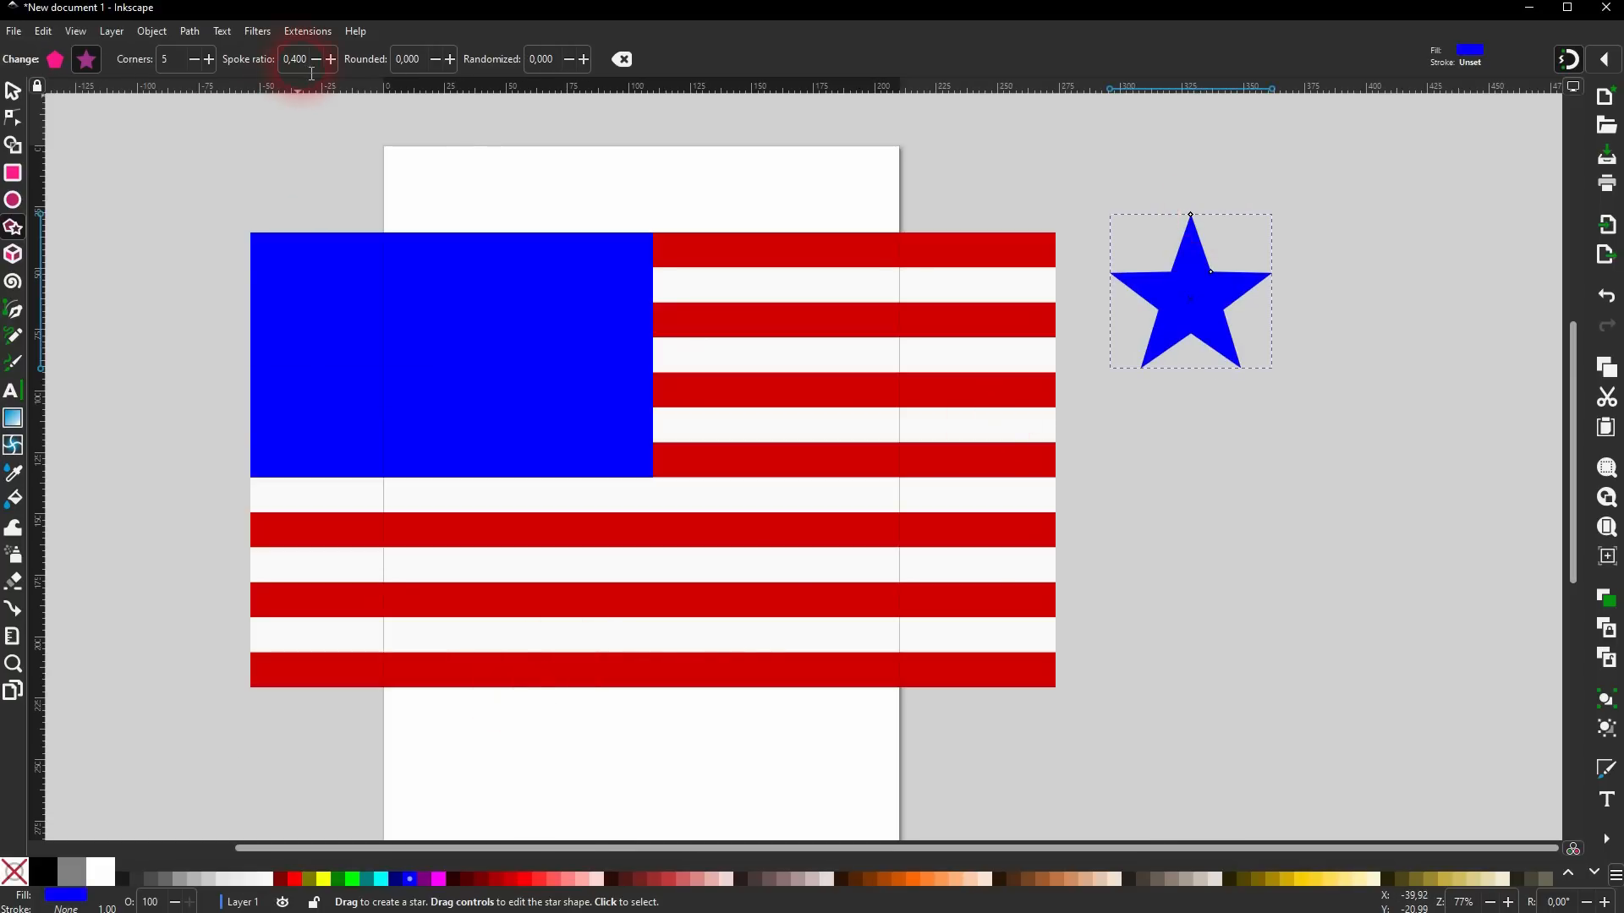
Fill the star with white and place it at about 31 by 29 mm near the blue canton's upper-left corner.
click(14, 91)
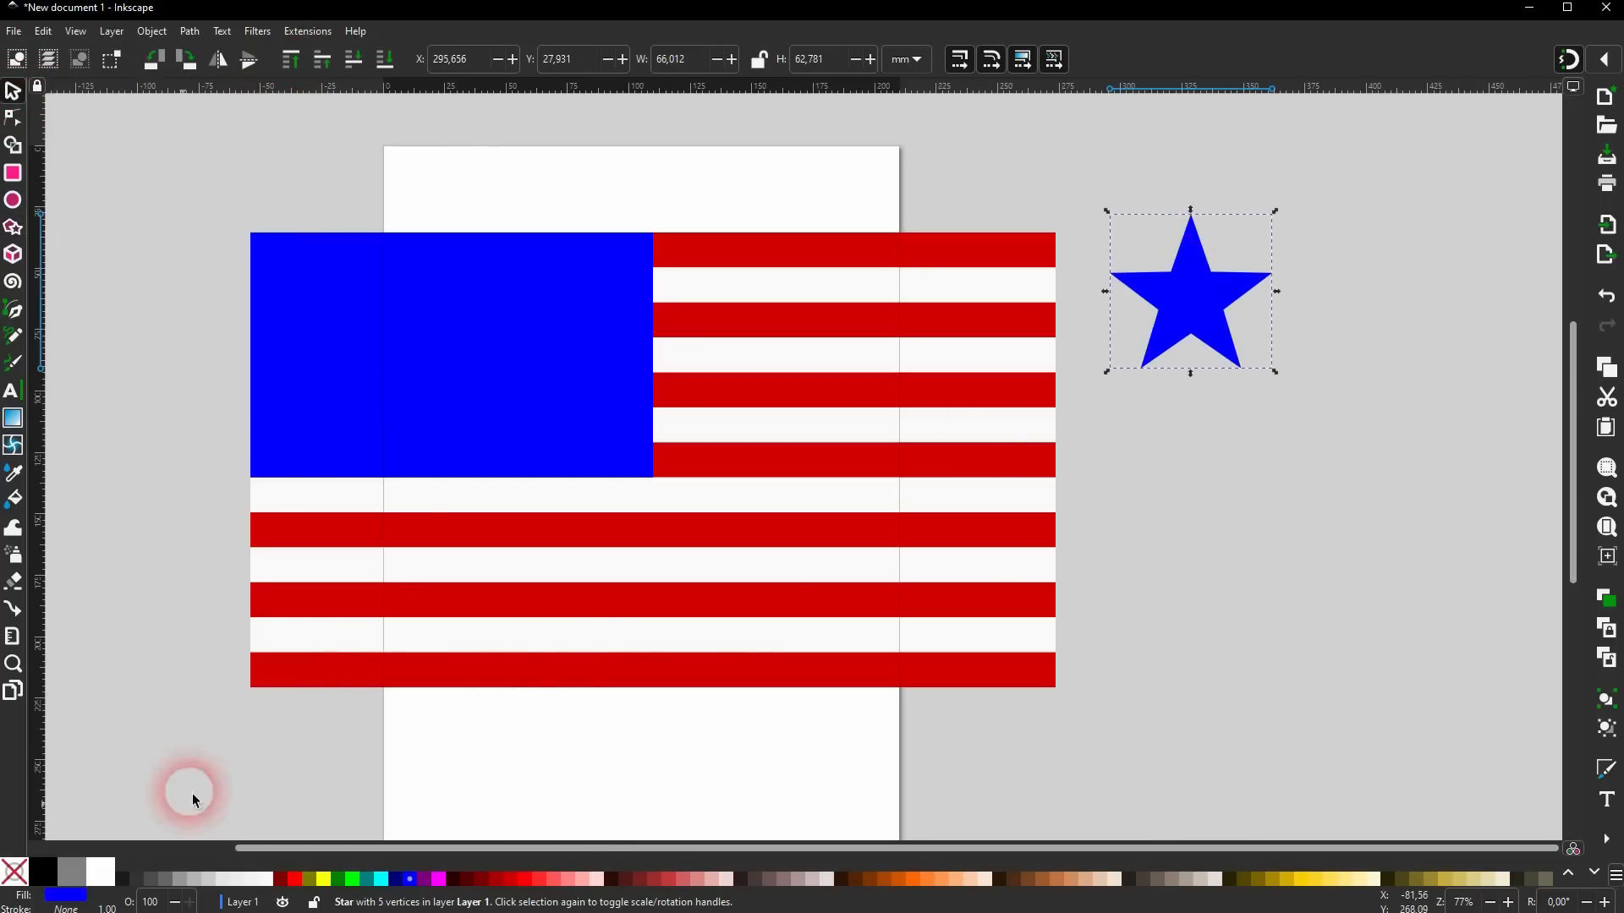
click(100, 871)
drag(1169, 347, 301, 326)
scroll(203, 322, up, 3)
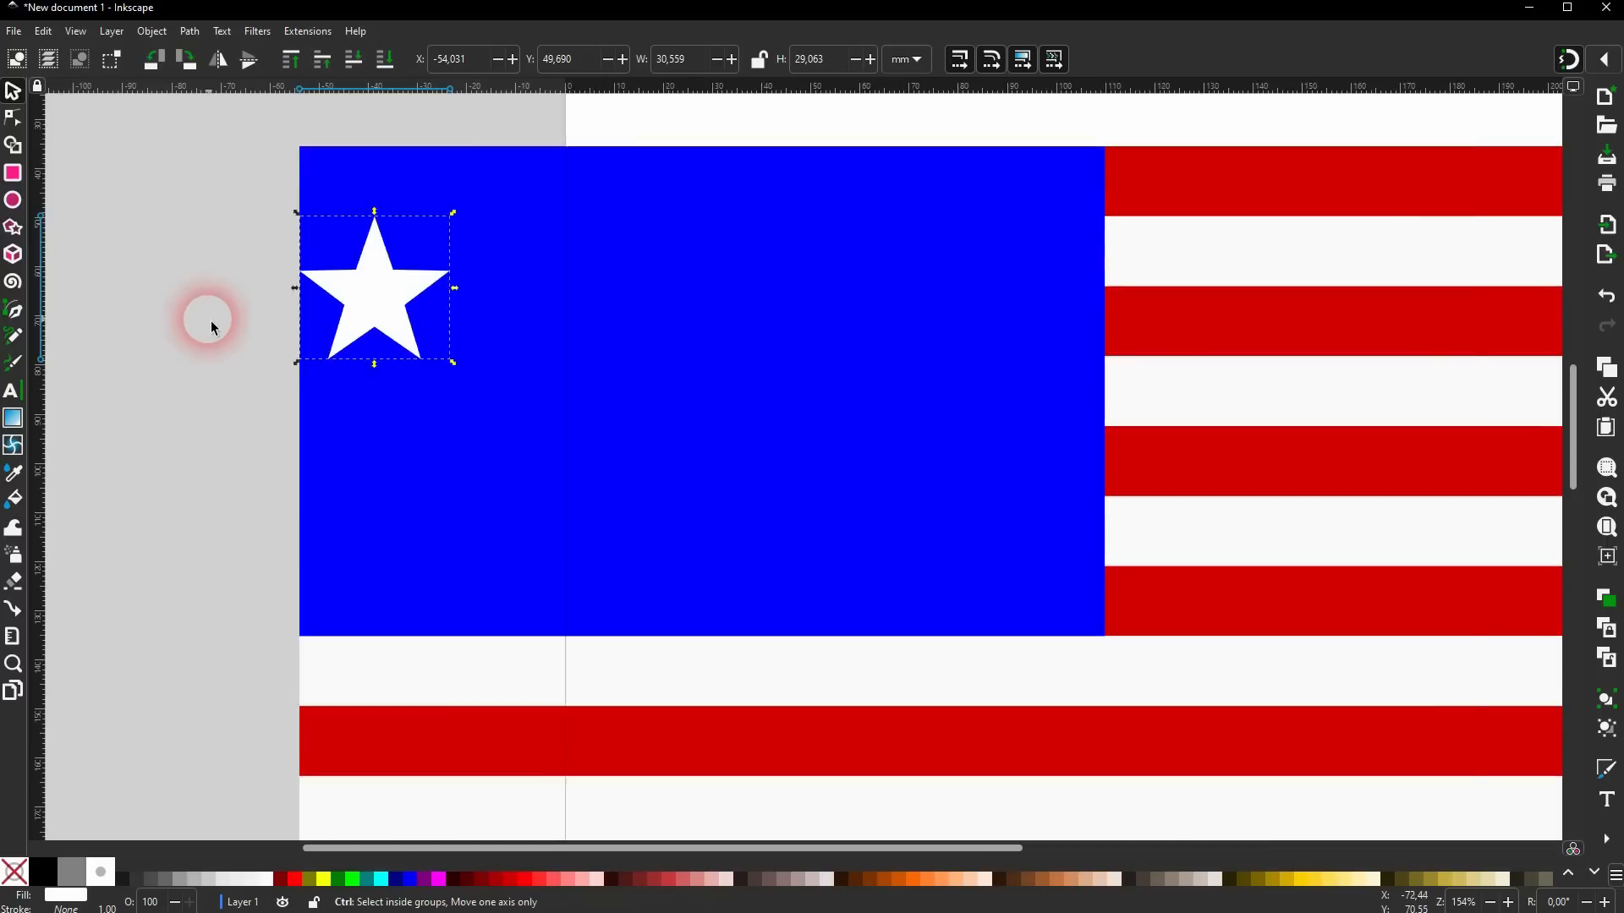
Fit the star just inside the canton's upper-left corner and shrink it to about 21 by 20 mm.
scroll(508, 283, up, 5)
drag(461, 516, 446, 445)
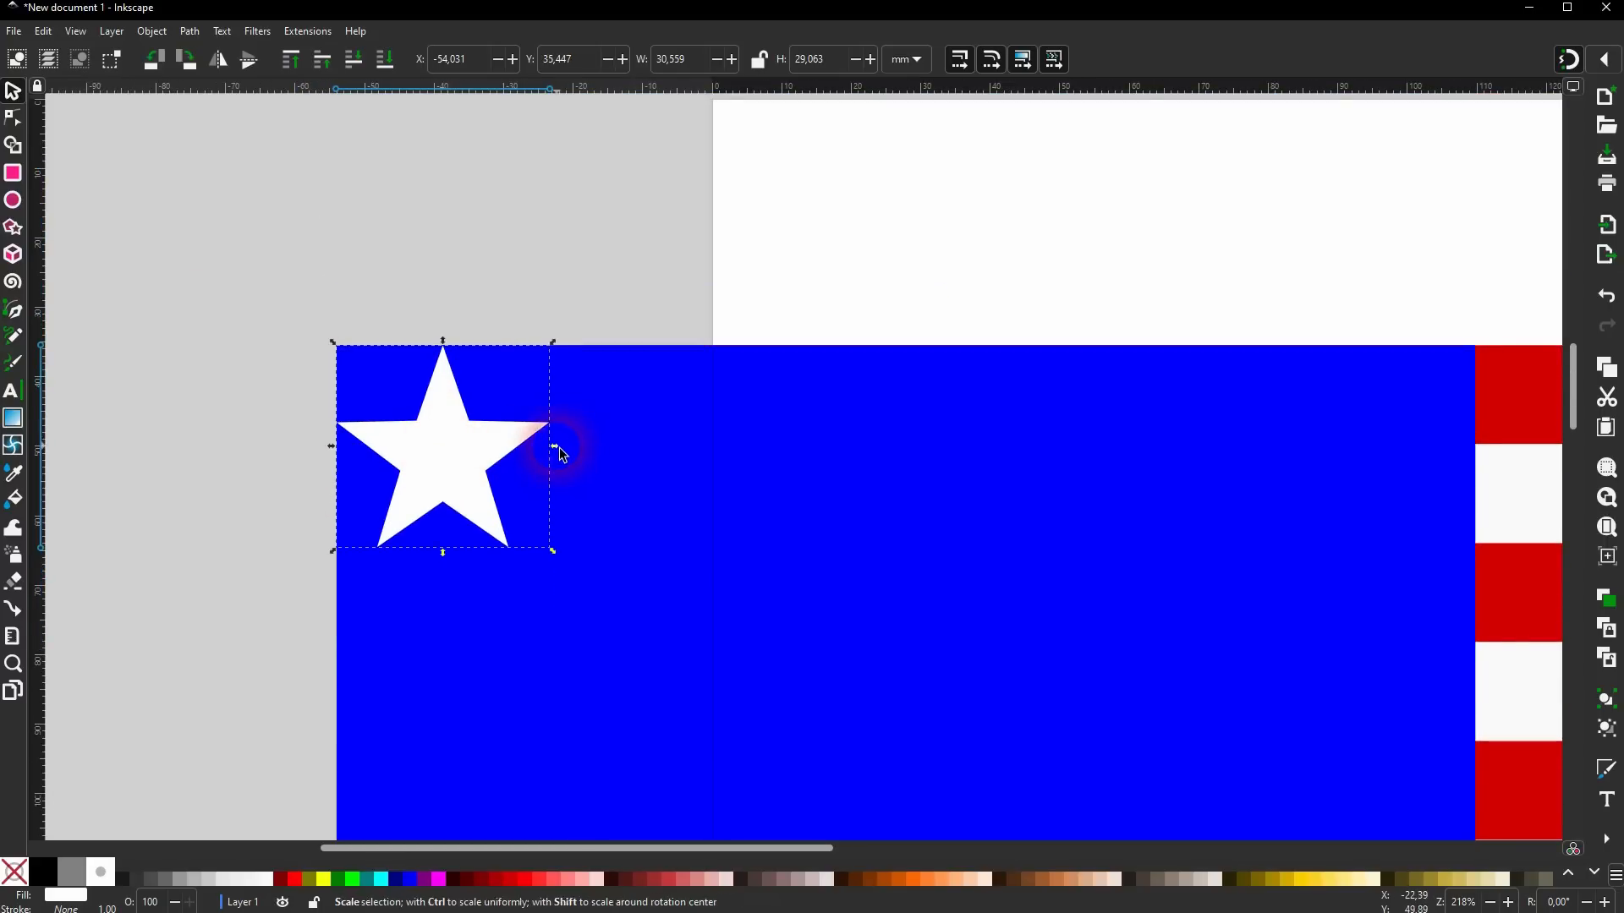
drag(564, 456, 433, 451)
scroll(547, 446, down, 1)
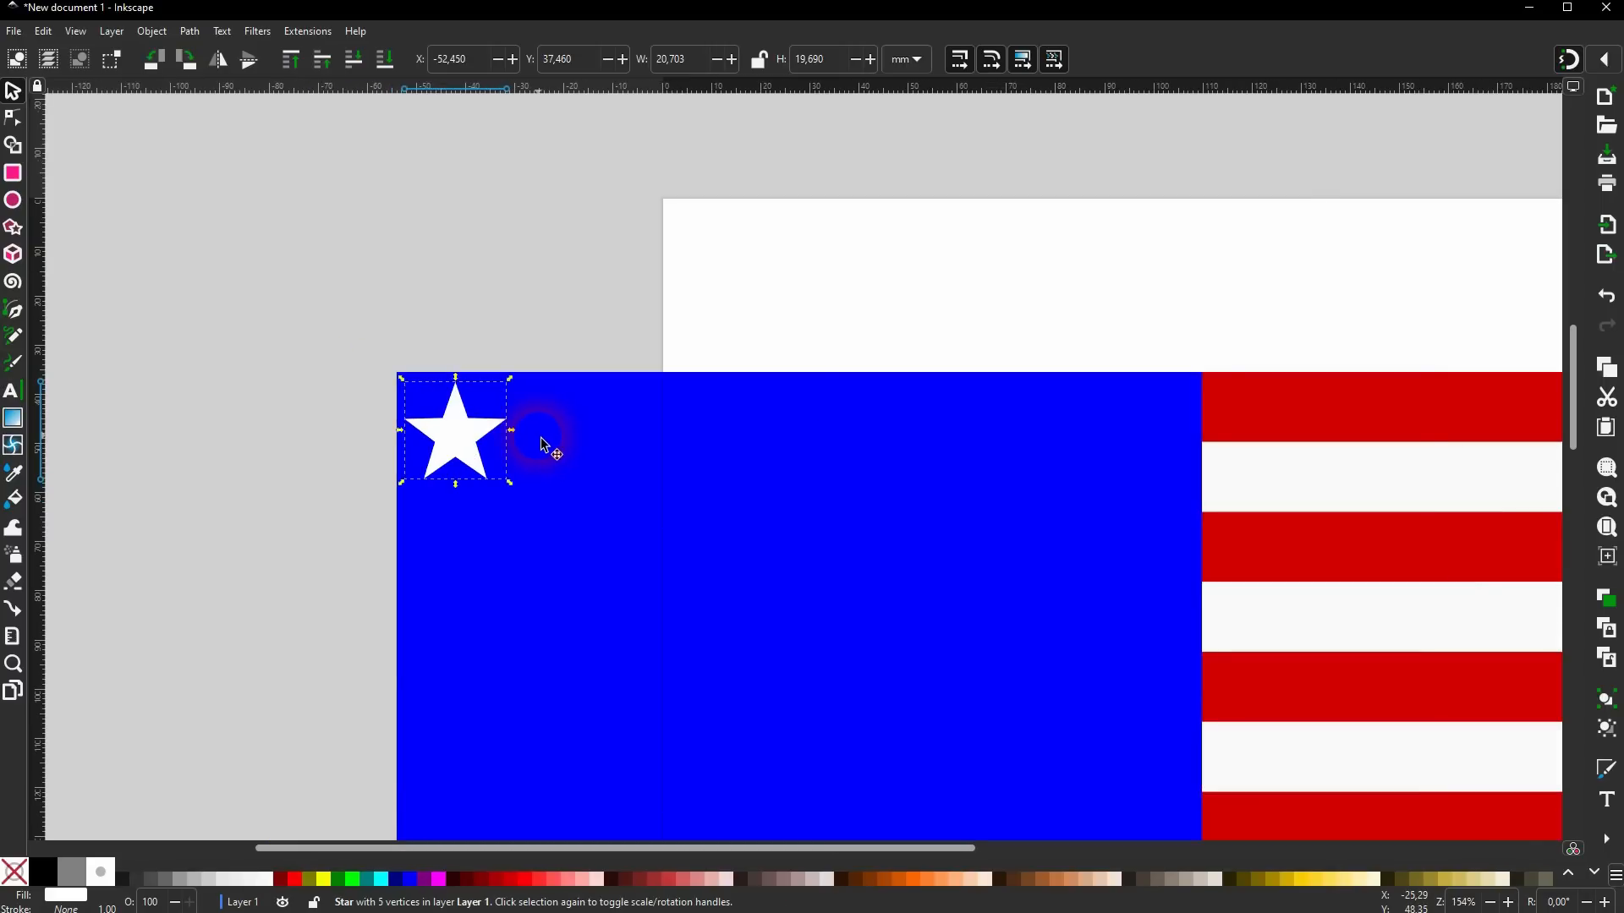
Duplicate the star sideways, then duplicate the pair, to form an evenly spaced row of four along the canton's upper edge.
key(ctrl+d)
drag(468, 448, 598, 448)
drag(333, 533, 682, 333)
key(ctrl+d)
drag(601, 448, 863, 457)
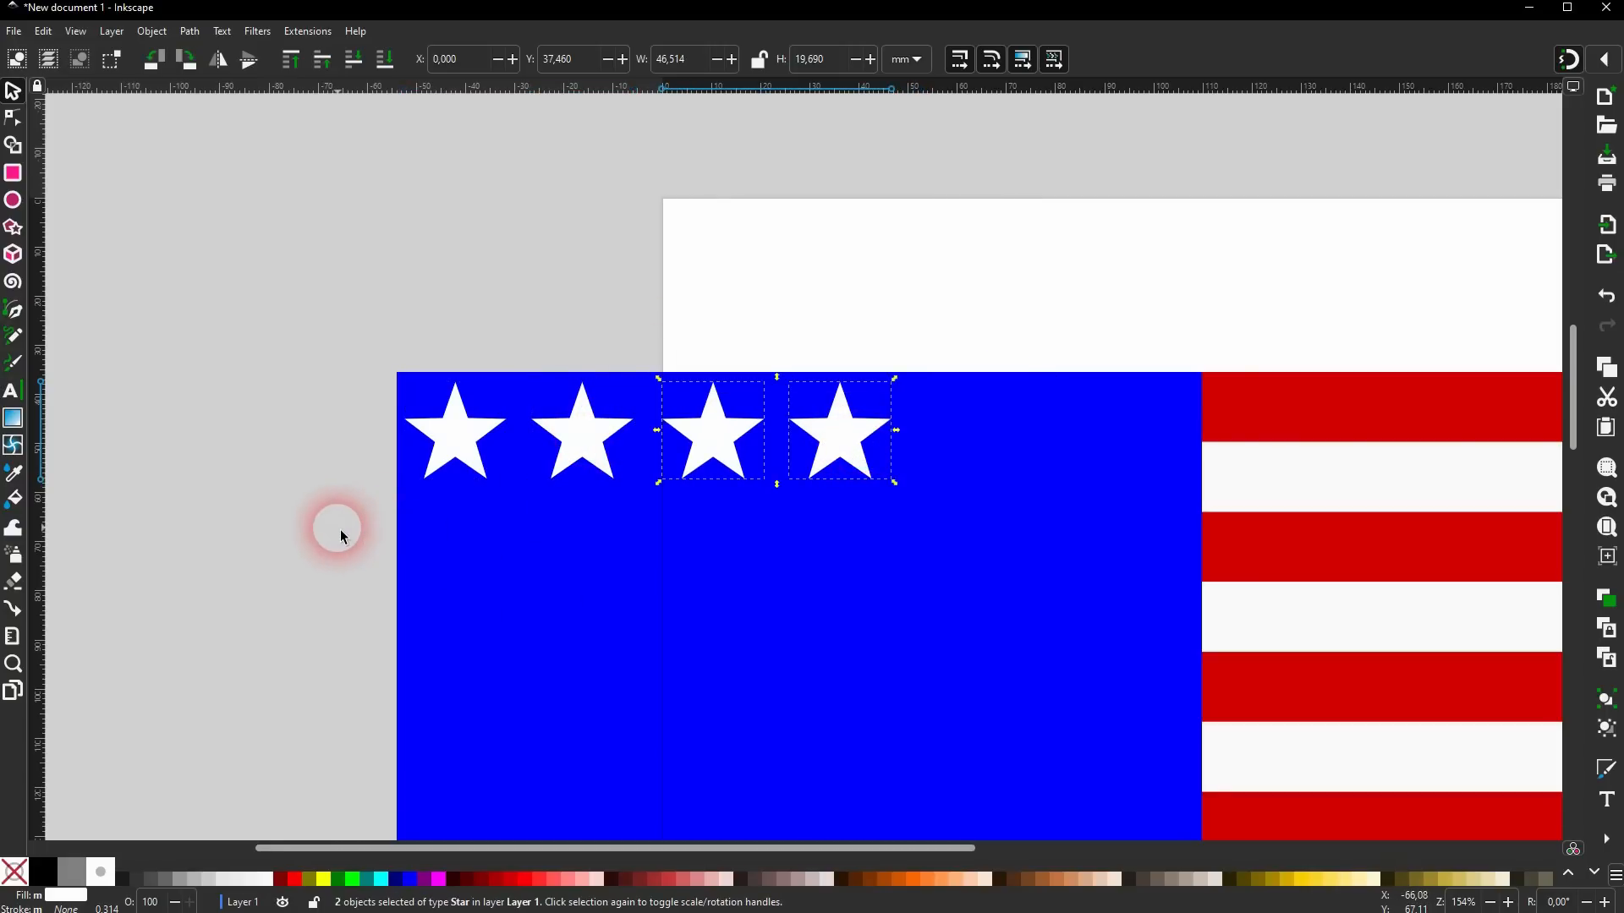
Duplicate the four stars into a row of eight and scale the row to about 159 mm wide to fit the canton.
drag(308, 537, 998, 339)
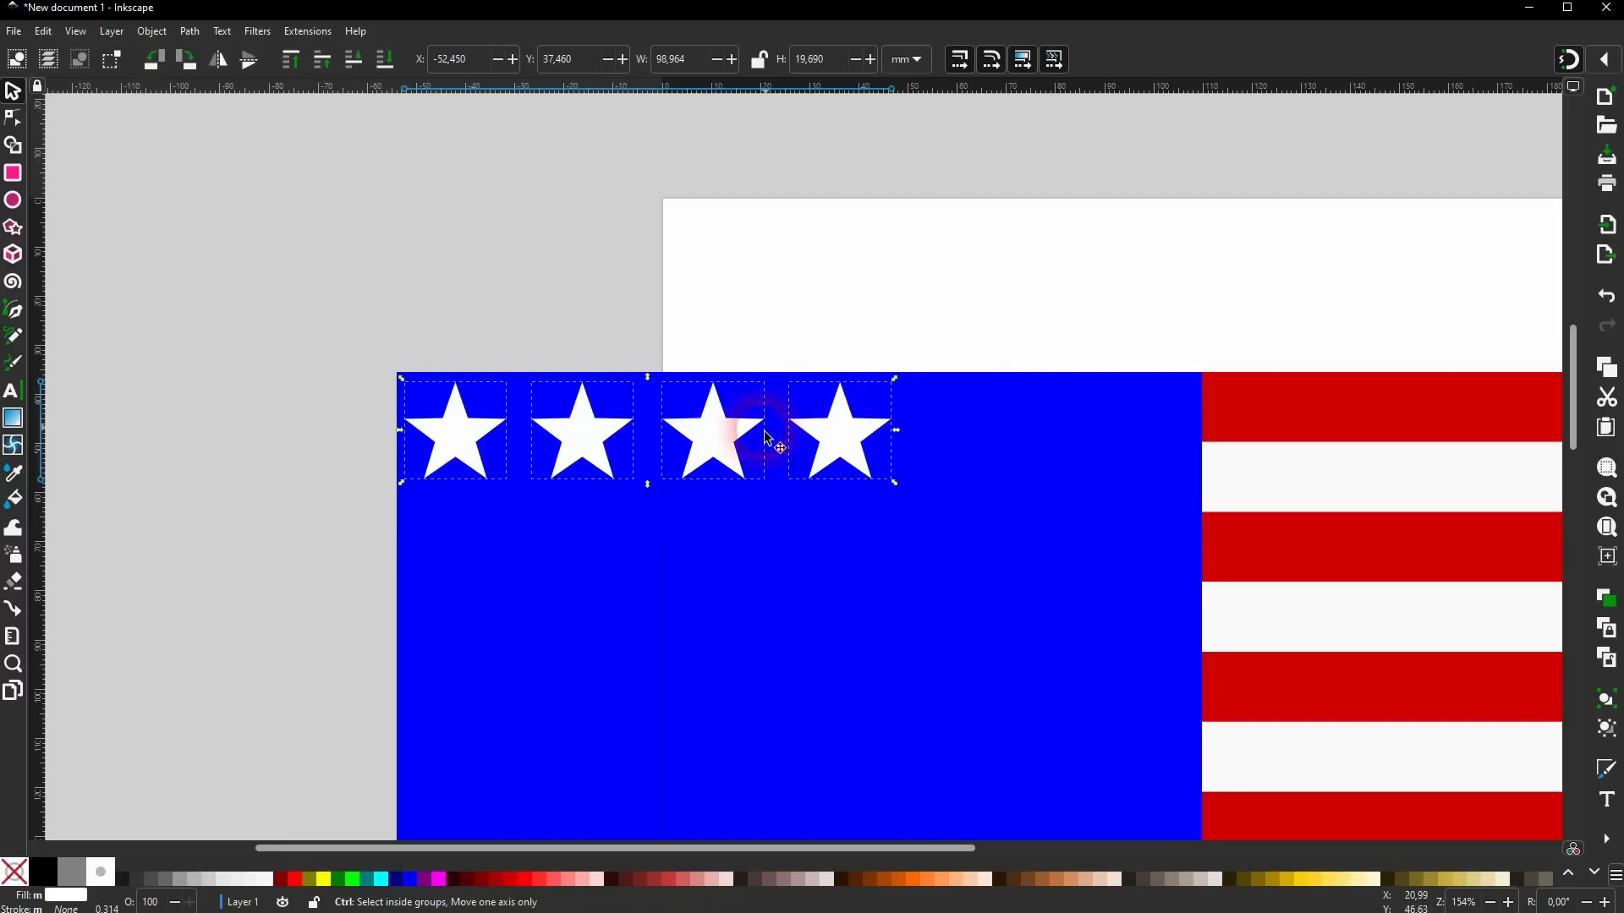
drag(453, 417, 974, 440)
drag(326, 315, 1442, 518)
drag(1408, 442, 1192, 479)
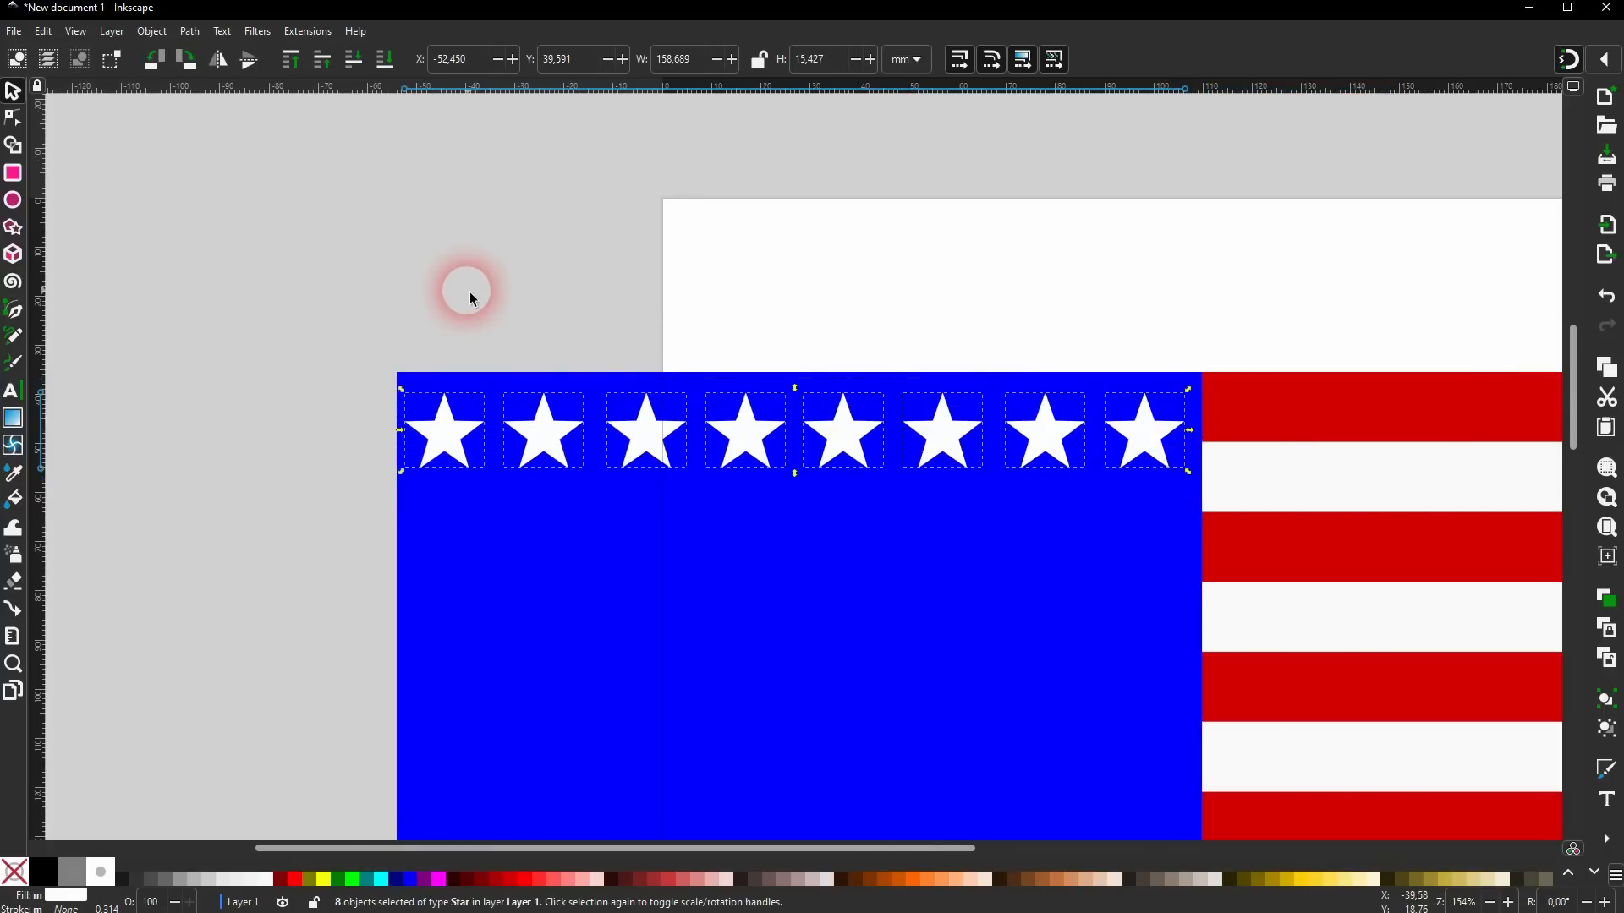
Duplicate the row of eight stars below it with a half-star offset and delete the last star overhanging the canton.
key(ctrl+d)
drag(450, 443, 502, 542)
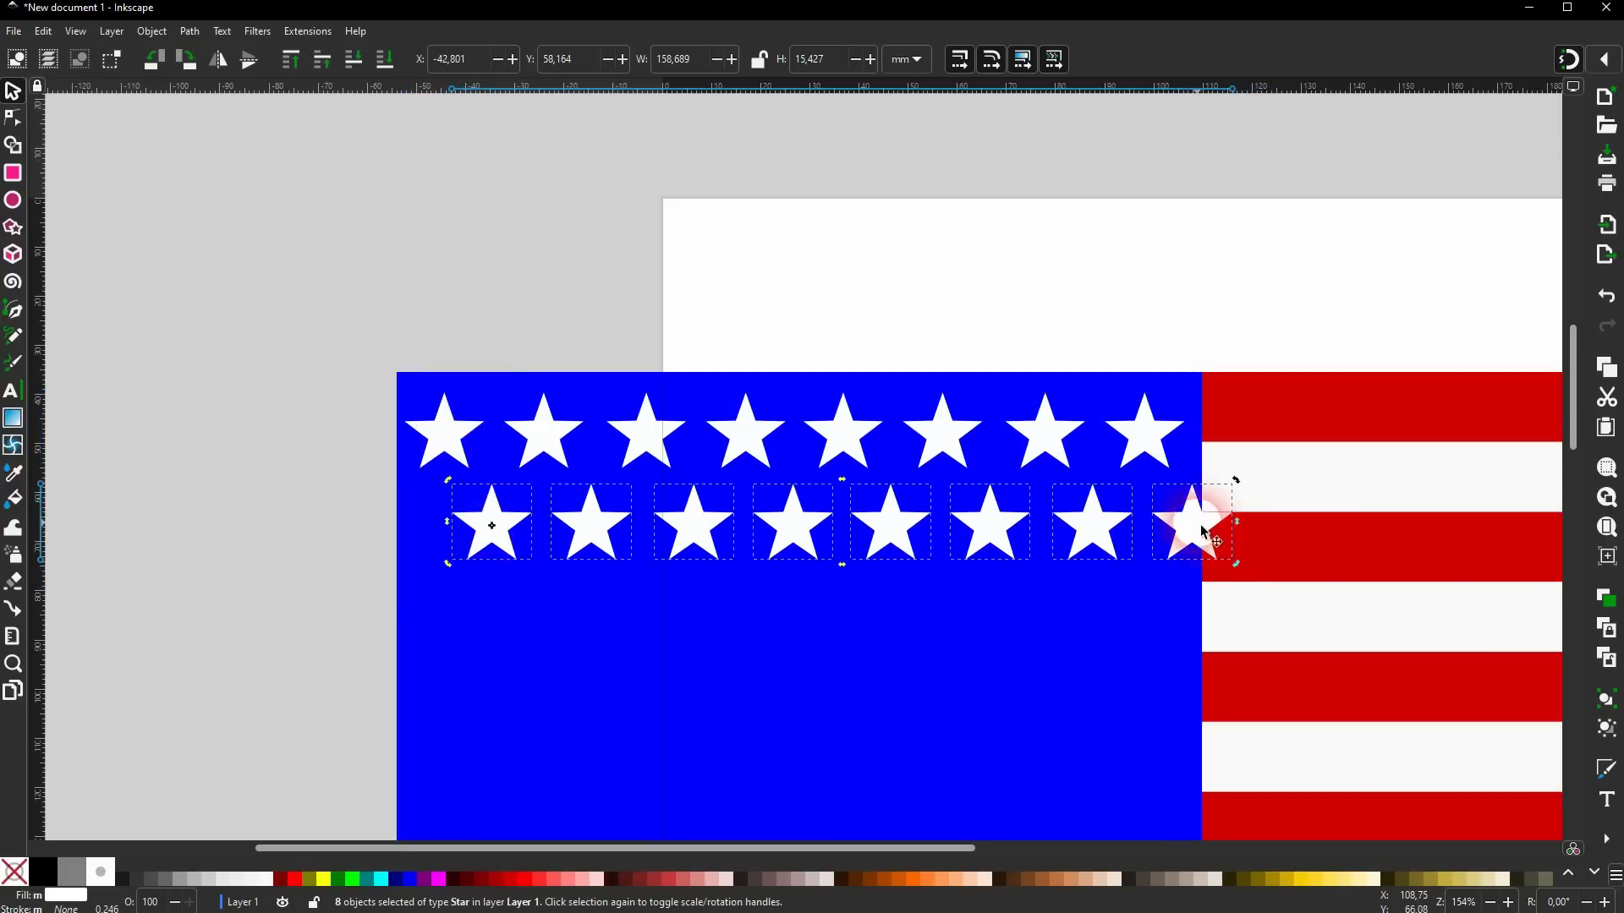
click(1147, 297)
click(1195, 526)
key(Delete)
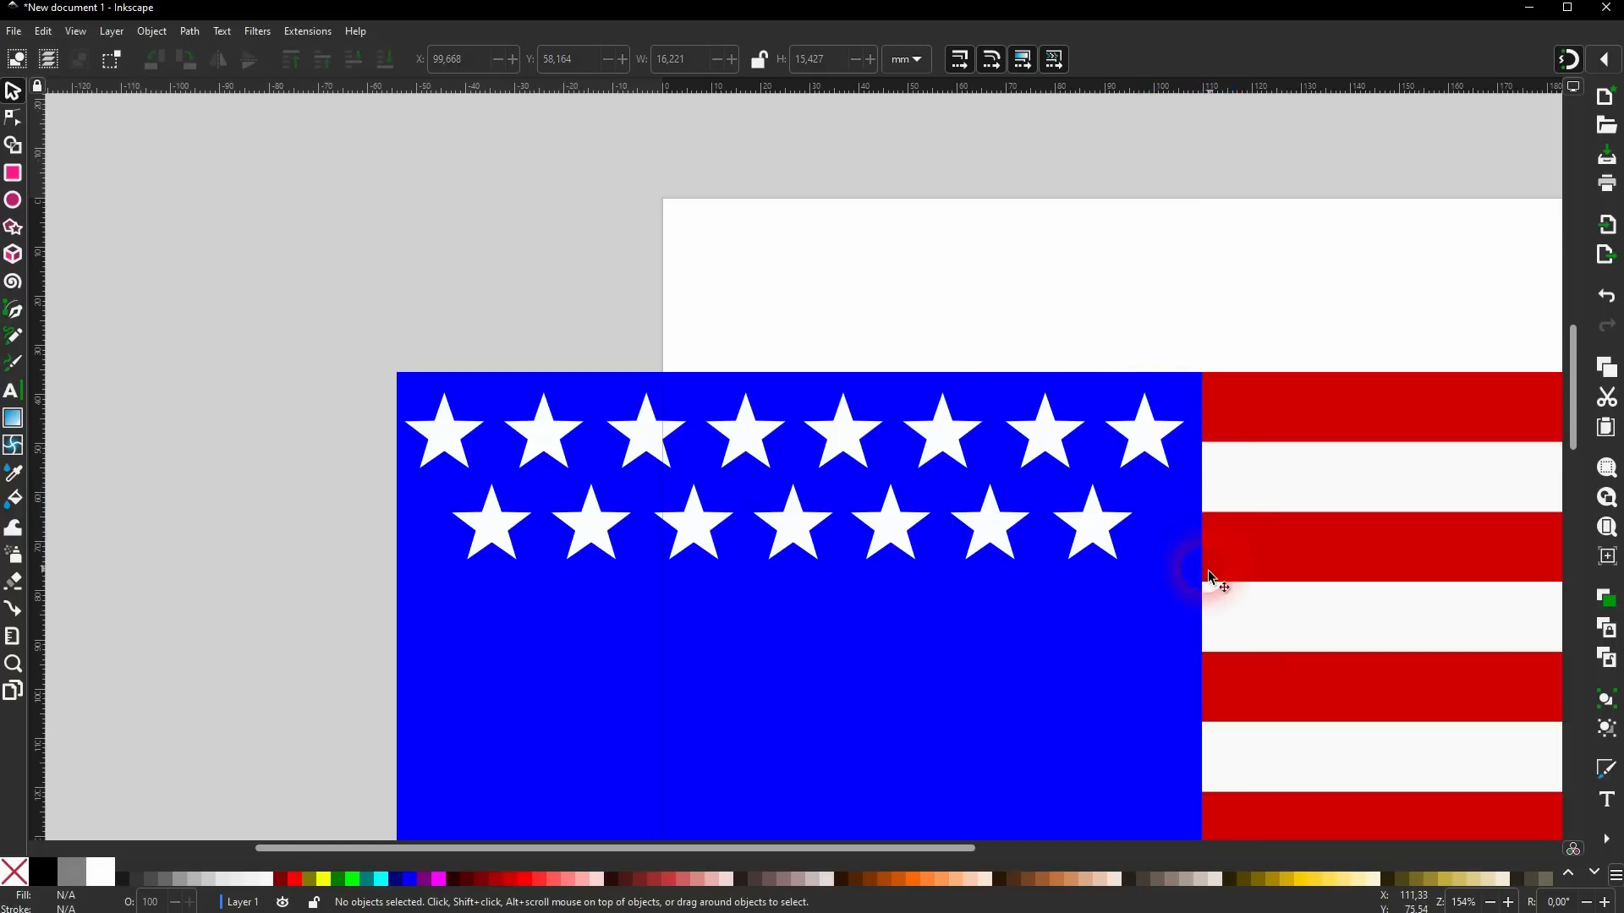
Duplicate the two star rows together twice straight down, continuing the alternating pattern to the canton's lower edge.
drag(298, 598, 1207, 347)
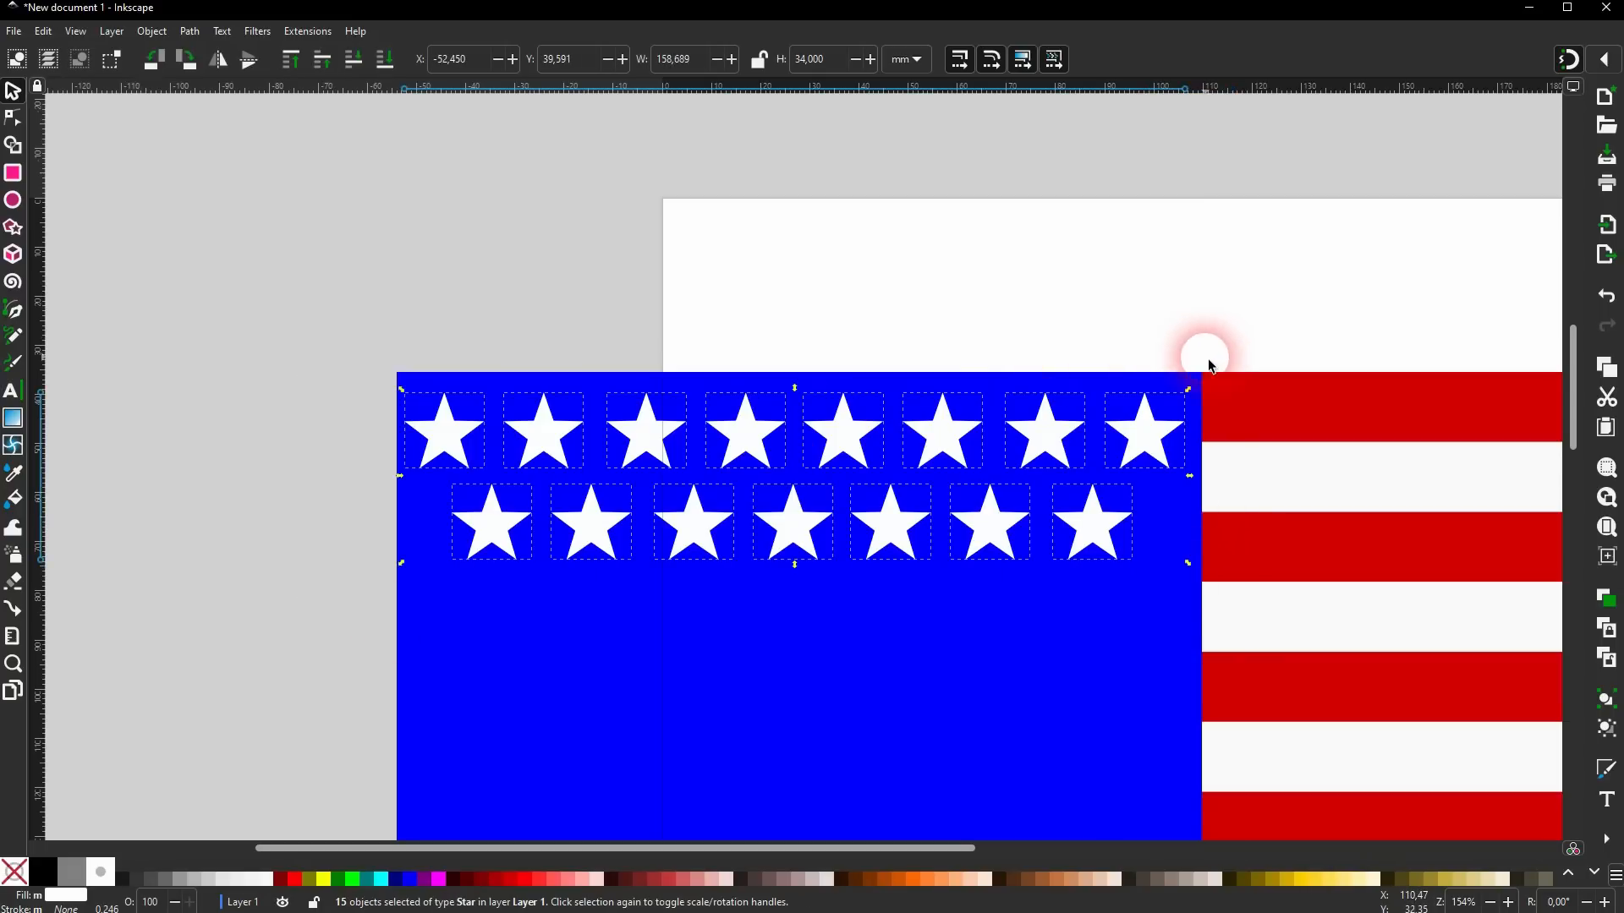
drag(429, 441, 436, 624)
scroll(533, 664, down, 5)
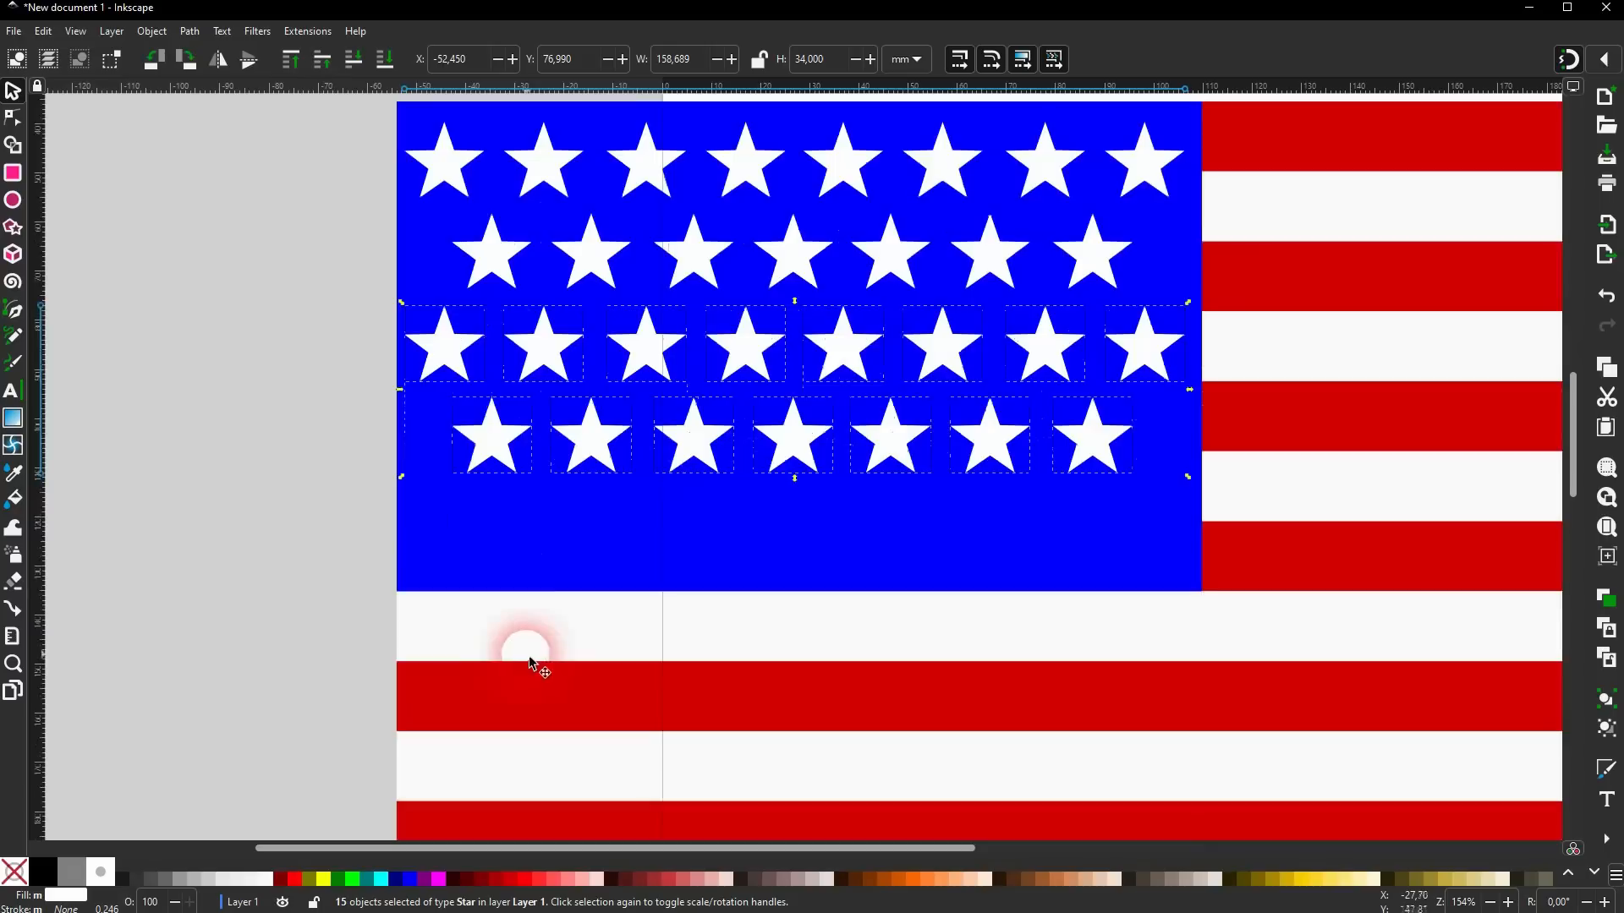
drag(443, 348, 440, 536)
Delete the row of seven surplus stars that overlaps the white stripe beneath the canton.
click(507, 640)
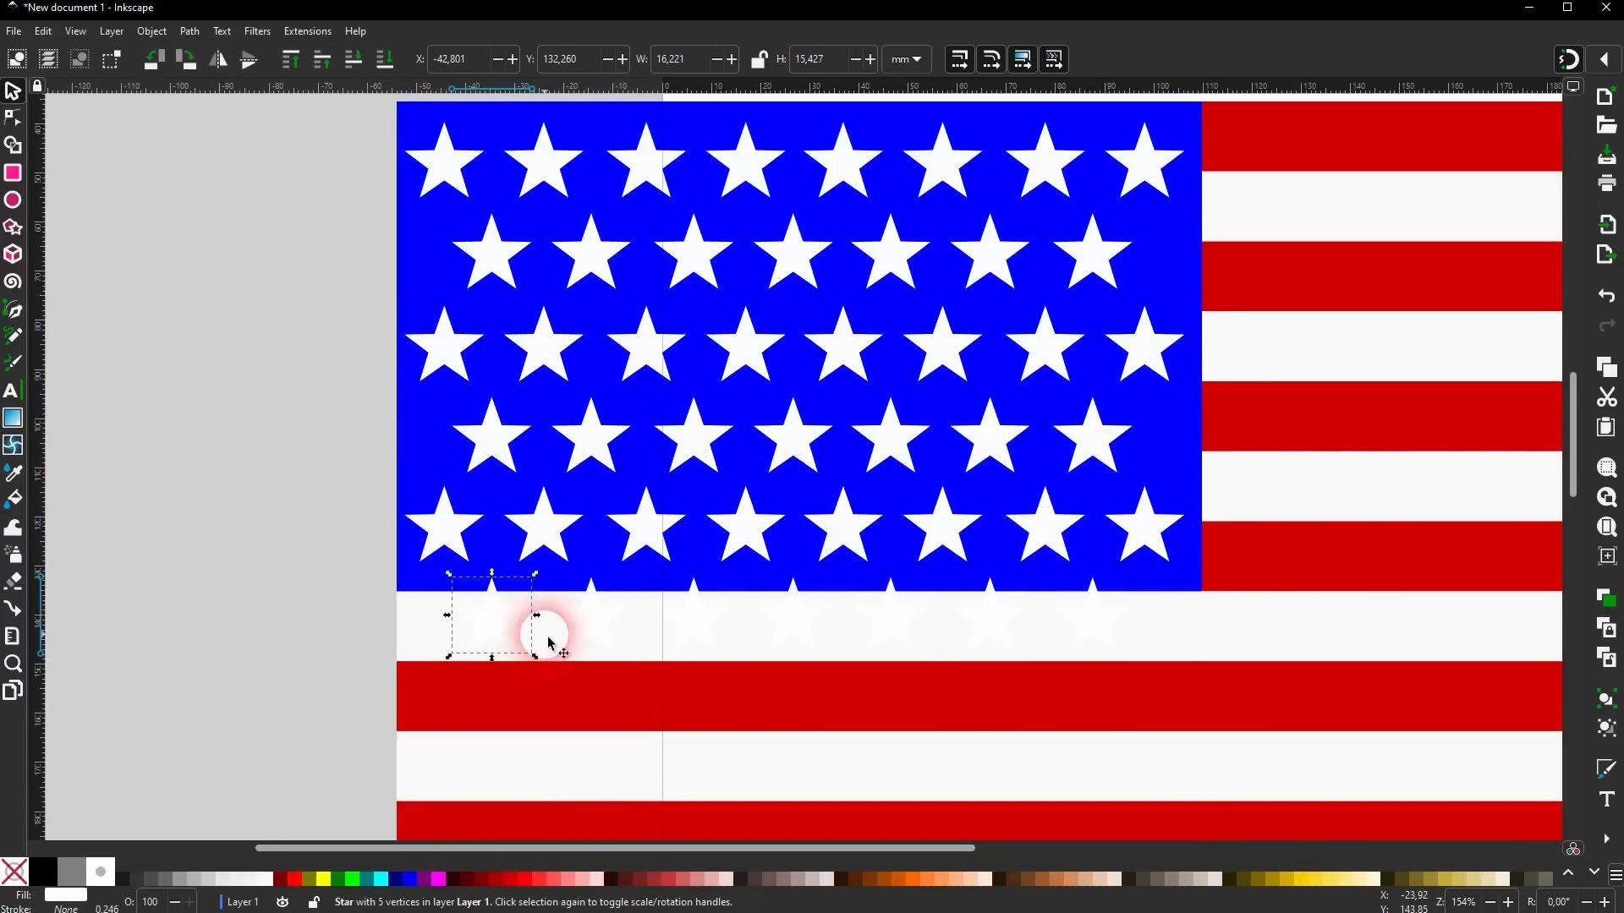
drag(320, 650, 1146, 599)
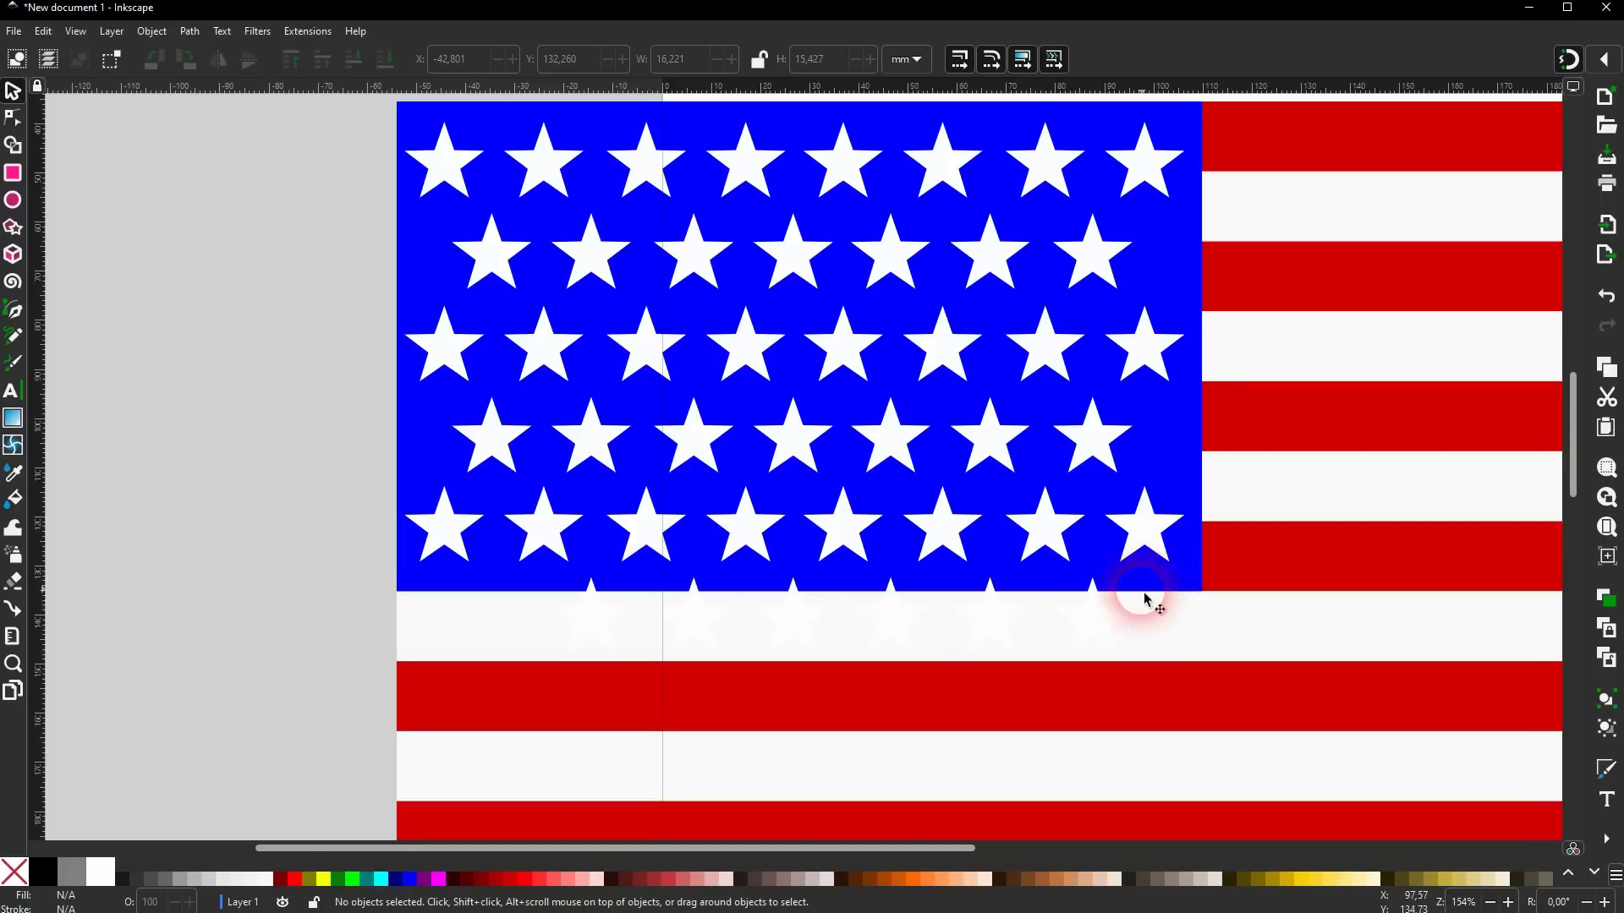
drag(290, 703, 1163, 575)
key(Delete)
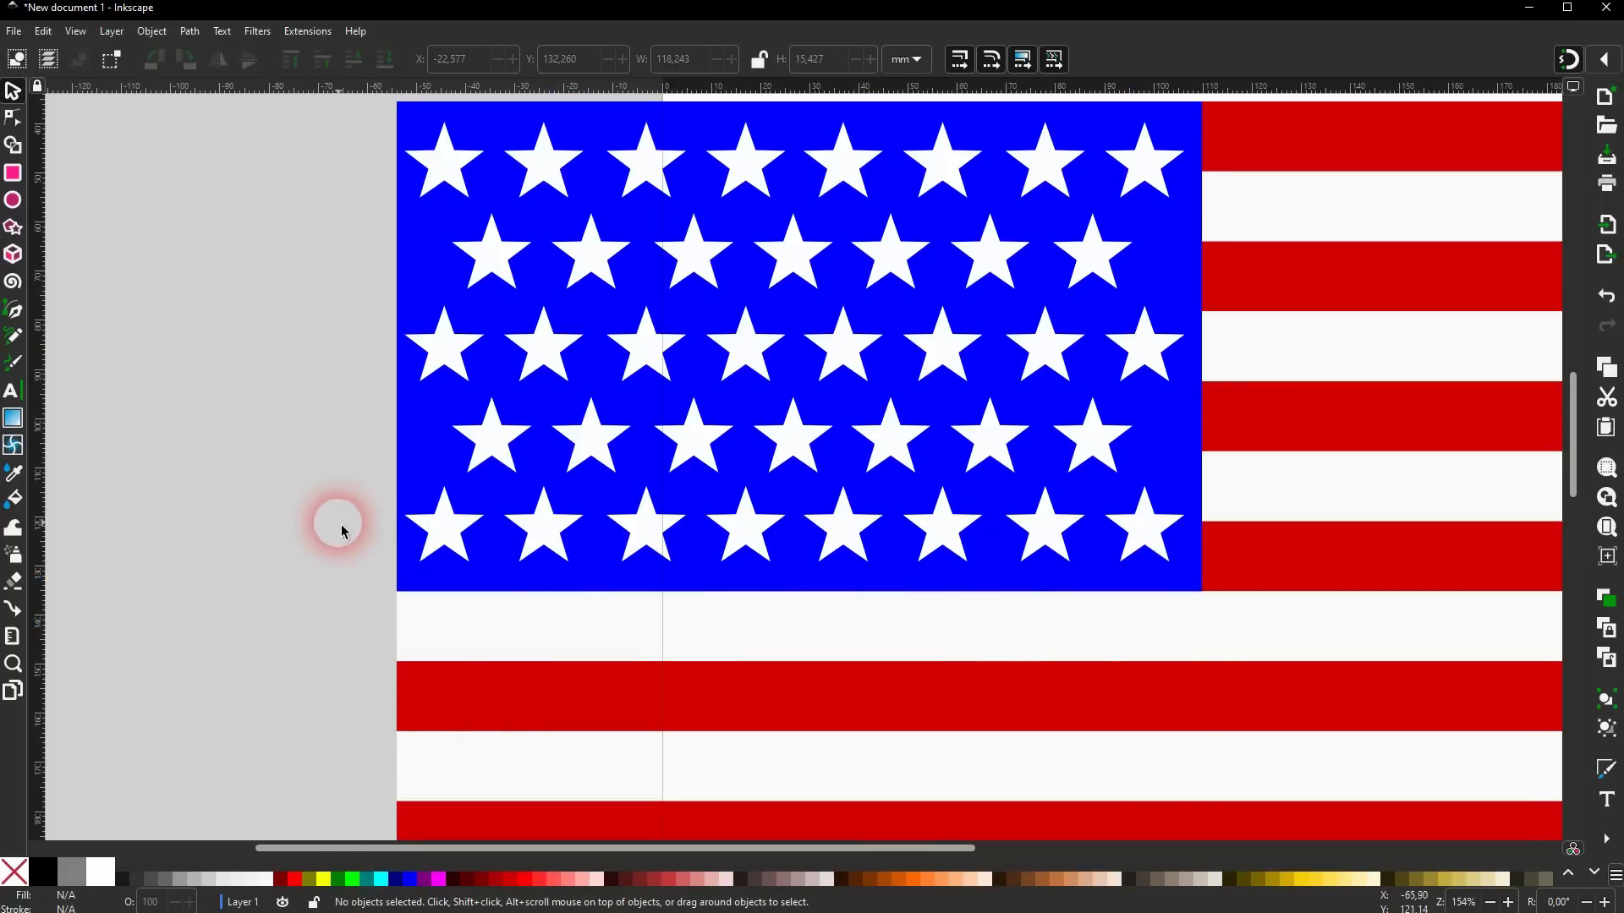
Change the canton's fill to dark navy blue and check the whole flag by selecting all its parts.
scroll(342, 524, down, 2)
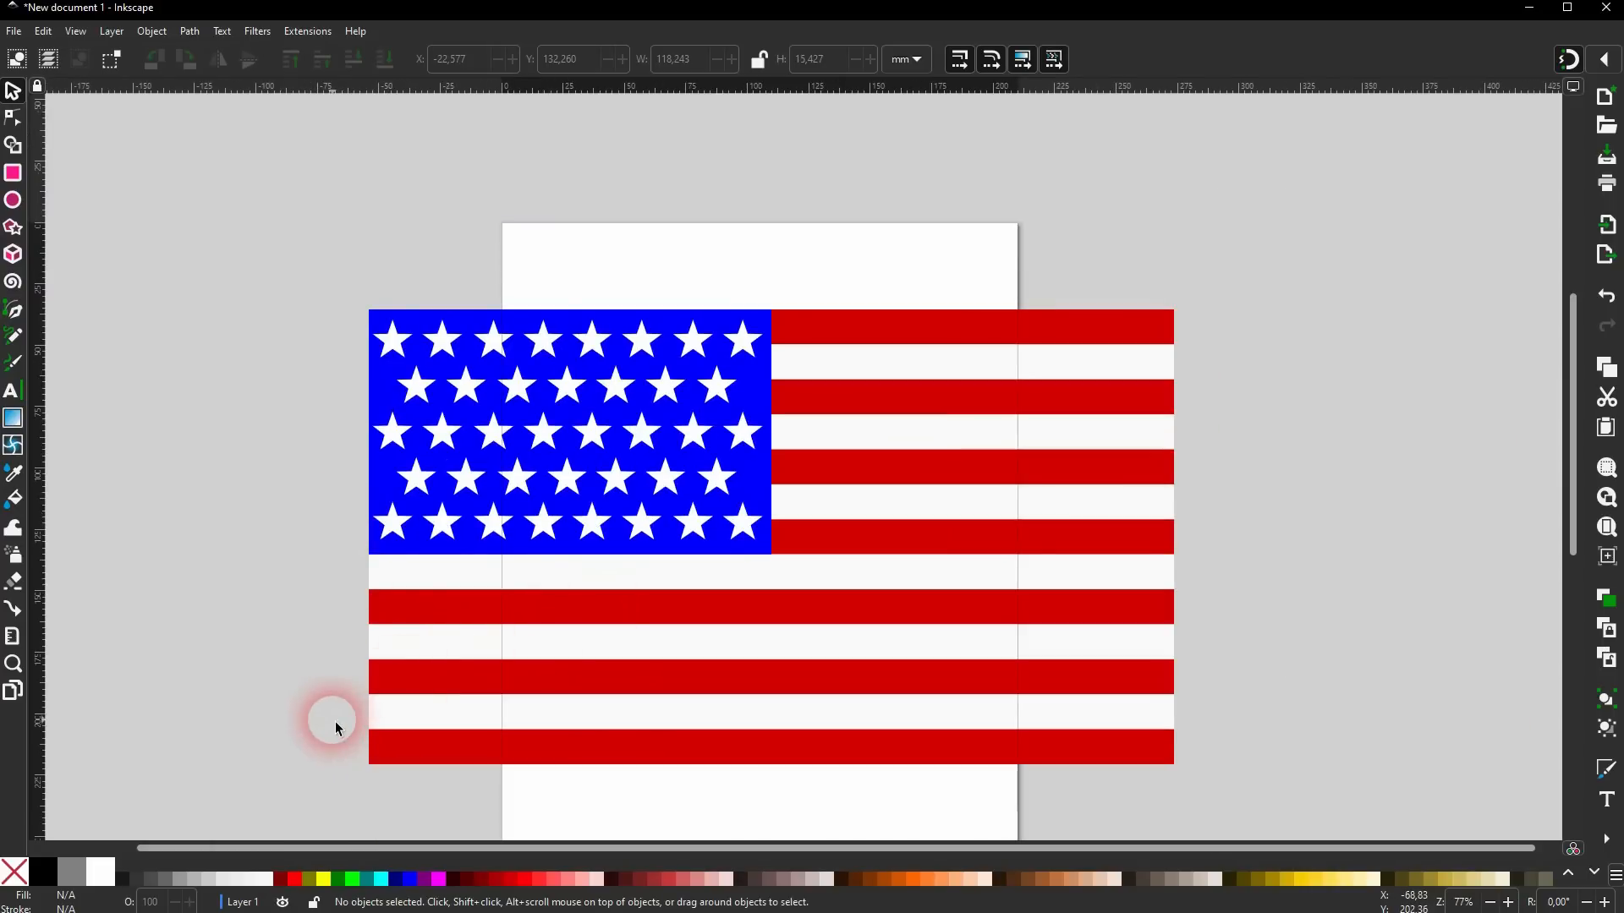
click(383, 480)
click(398, 878)
click(220, 665)
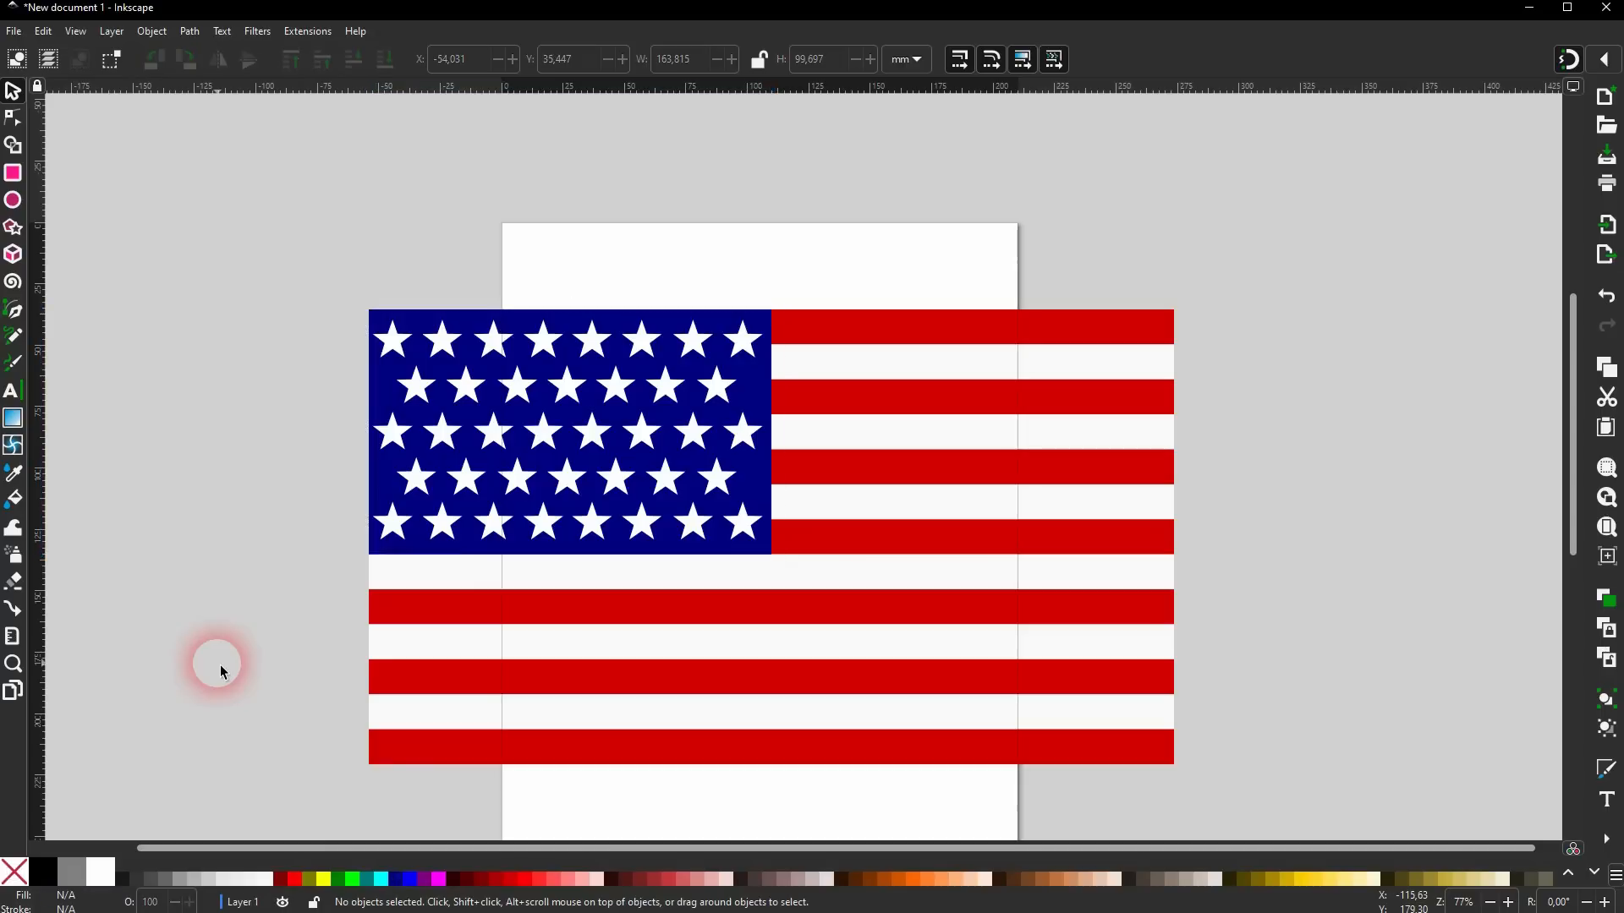
drag(231, 801, 1357, 228)
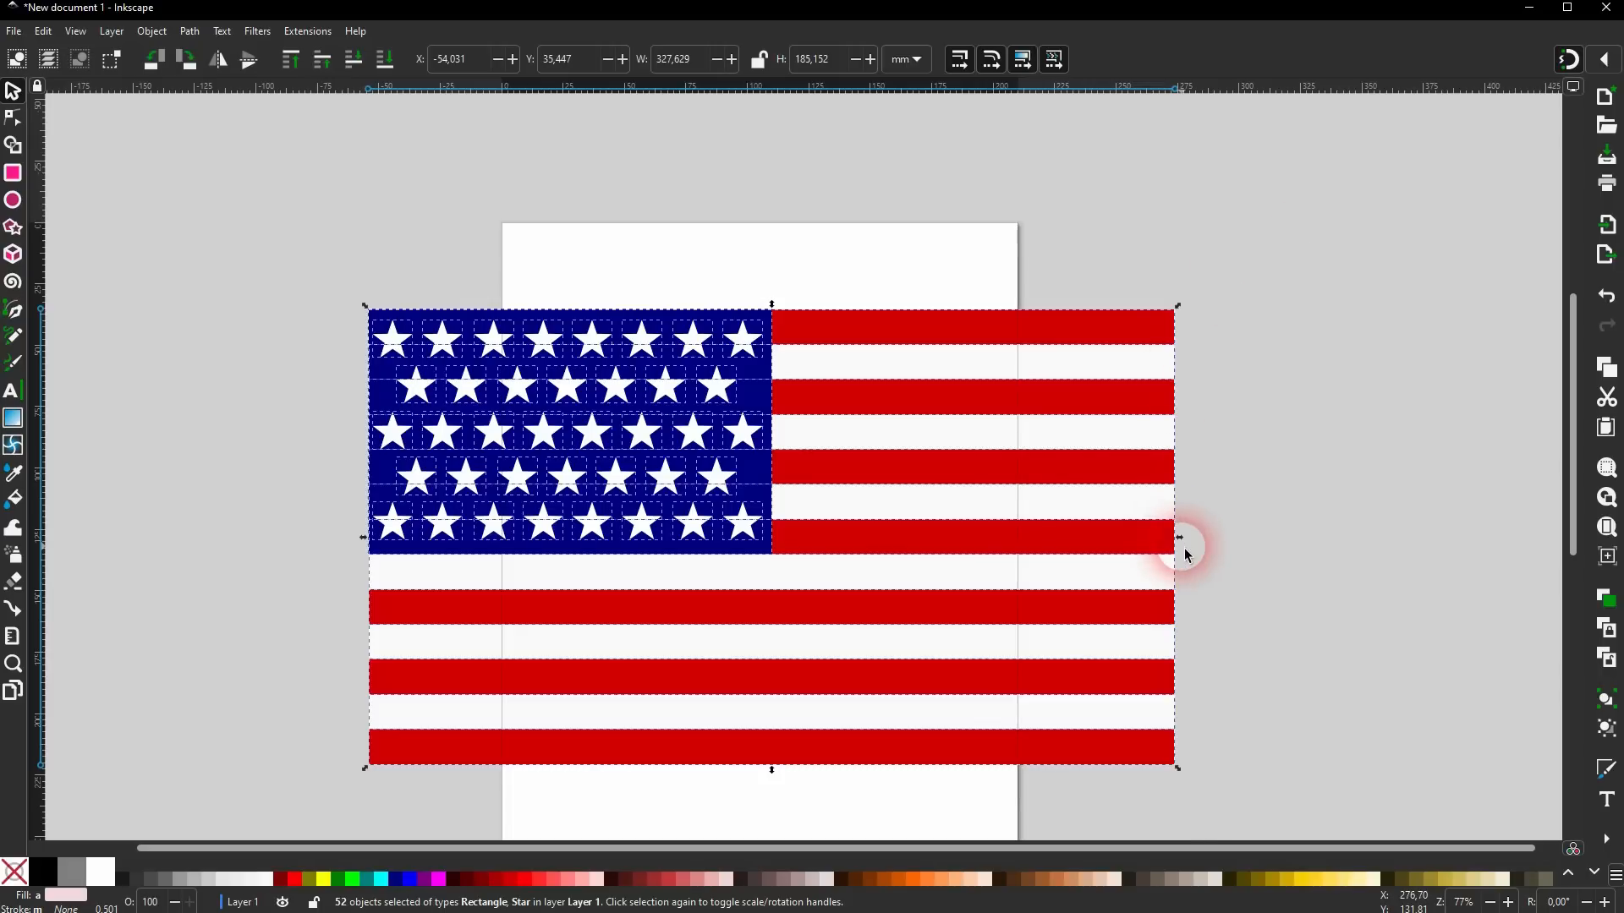
click(1239, 486)
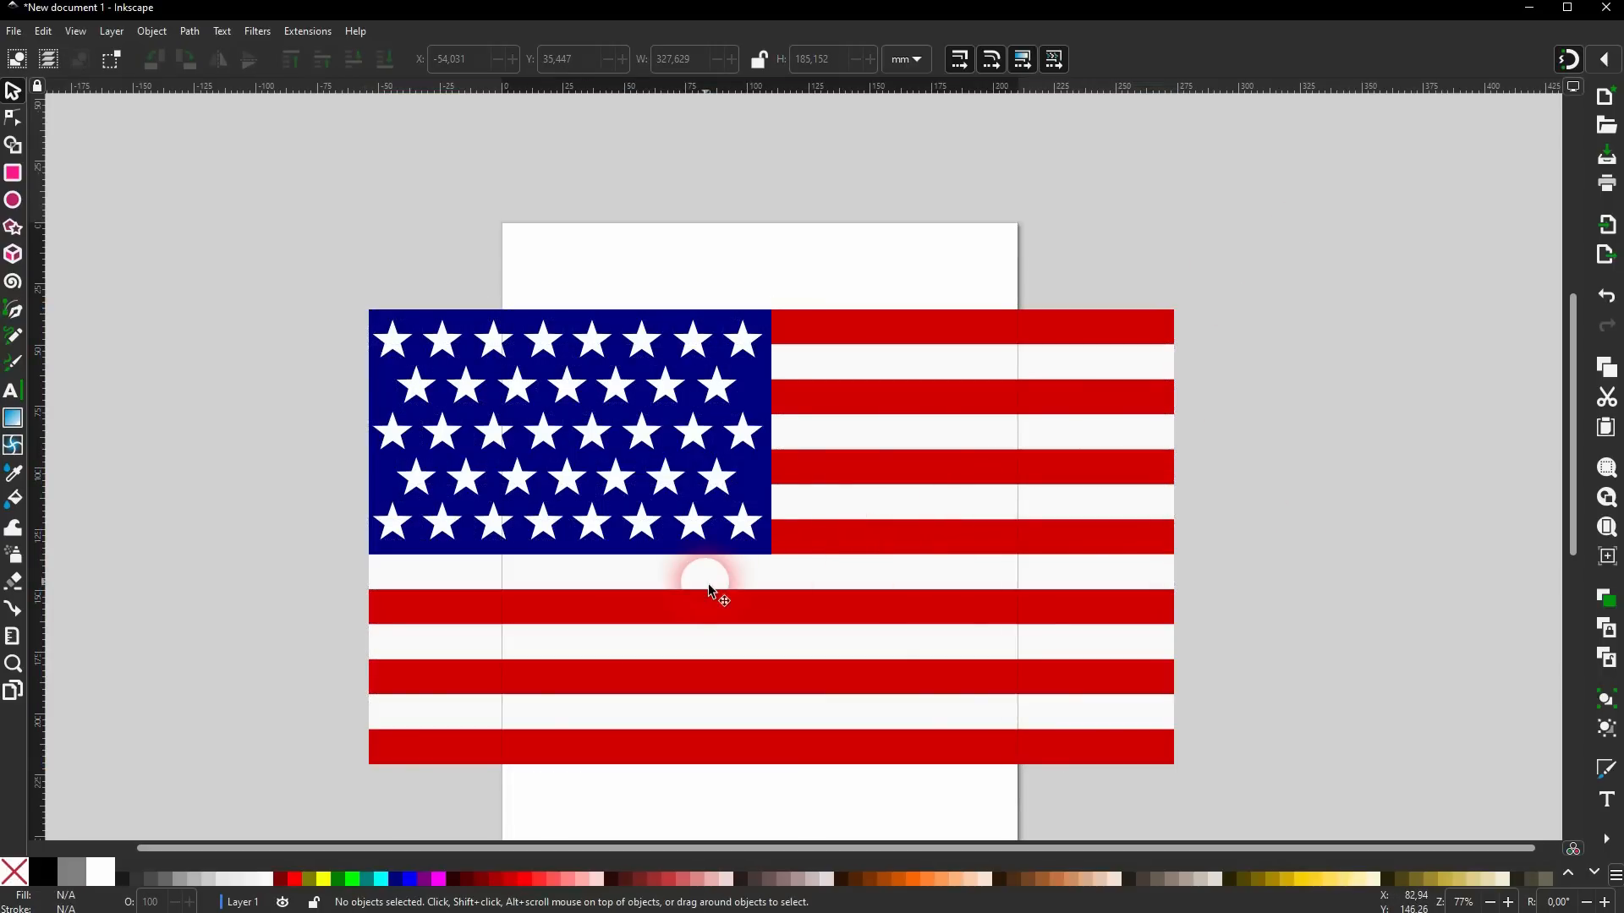
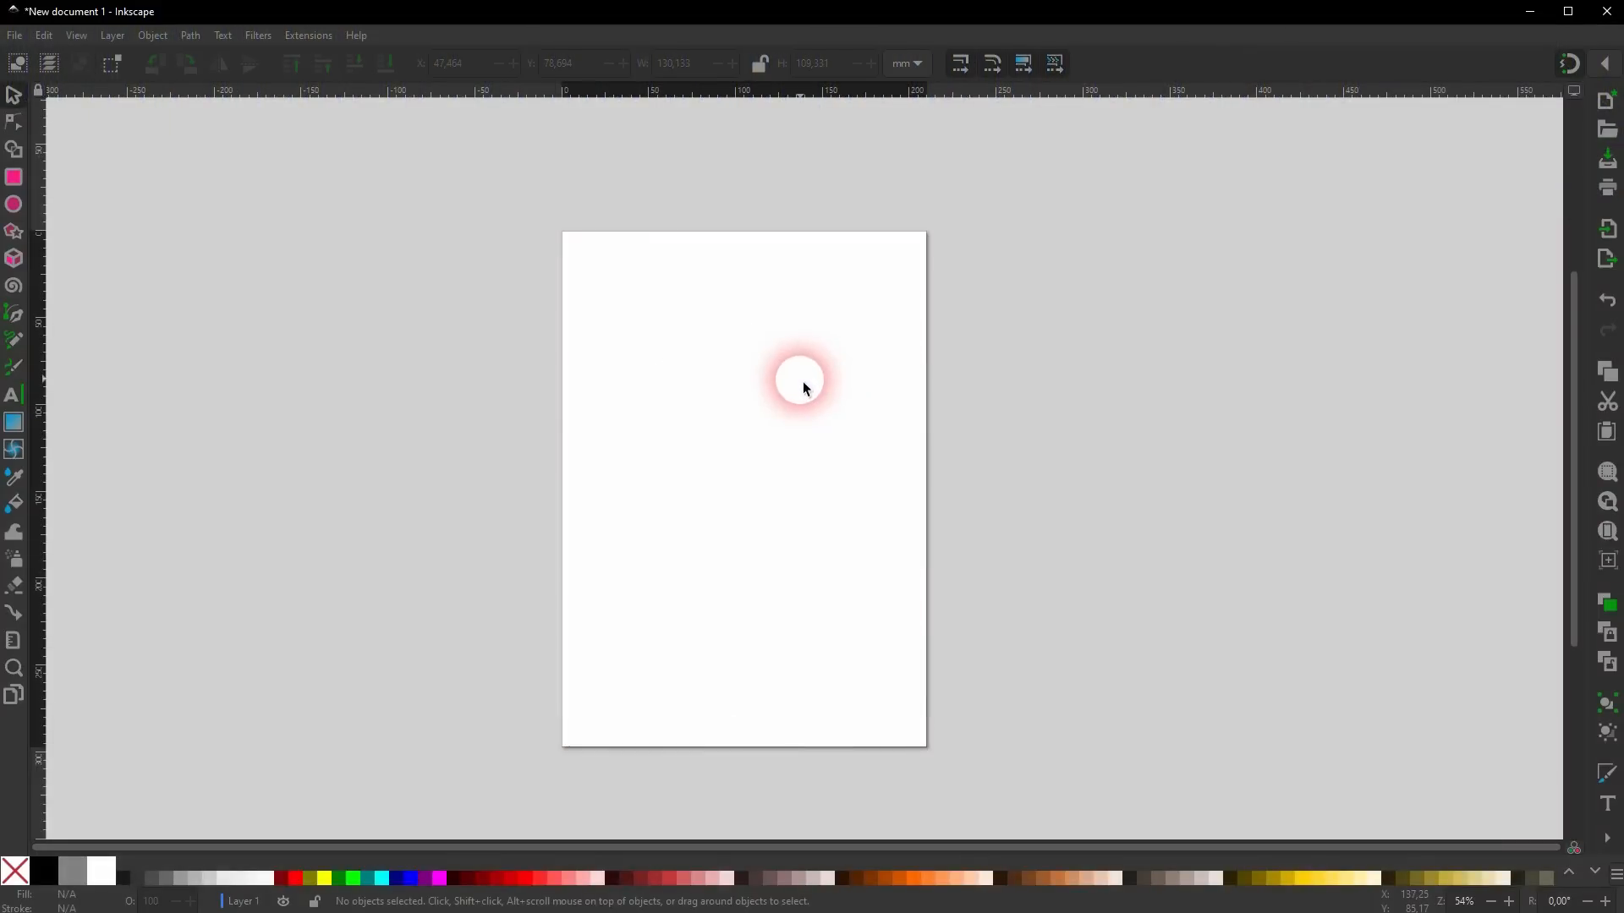
Draw a 3D box on the empty page and switch its X and Z vanishing points to finite, keeping Y parallel.
click(14, 258)
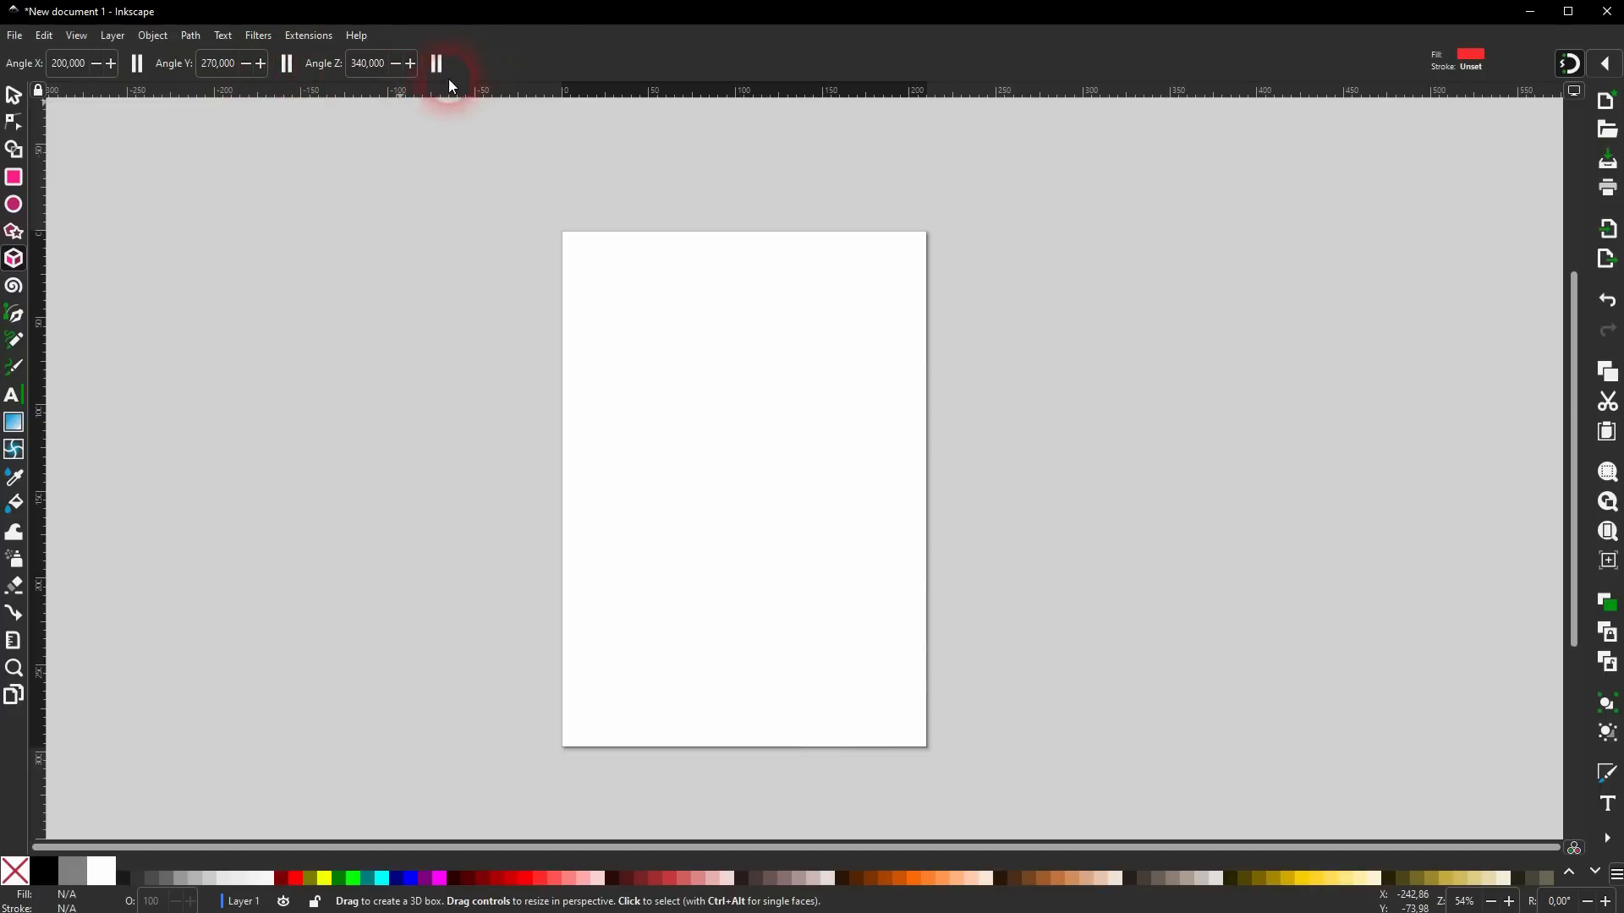
drag(725, 427, 826, 532)
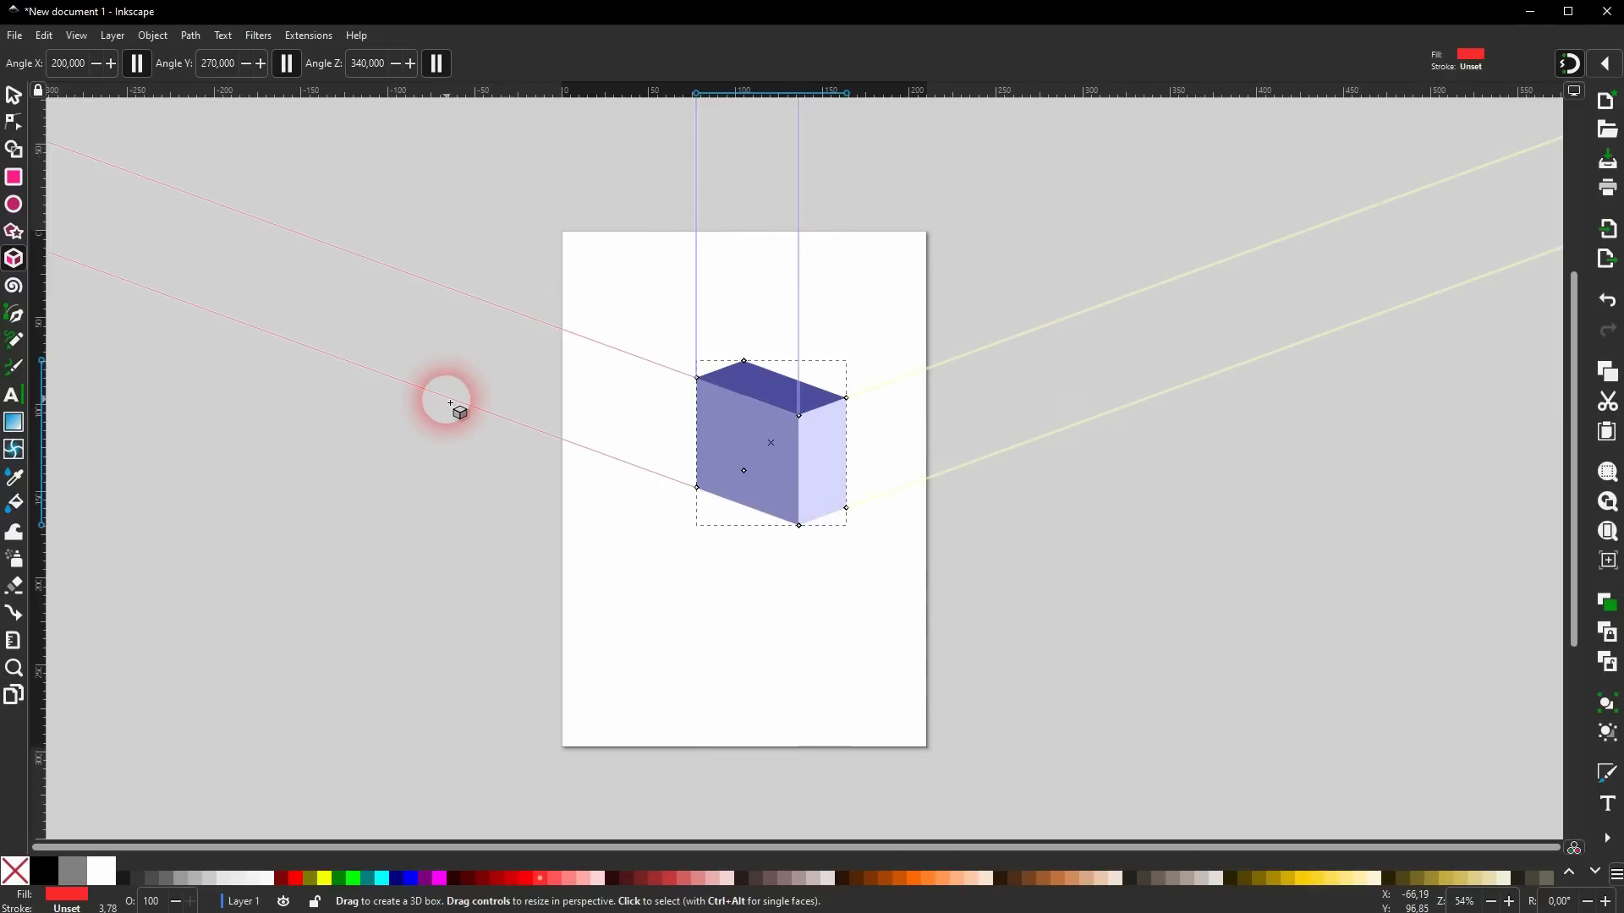
click(137, 62)
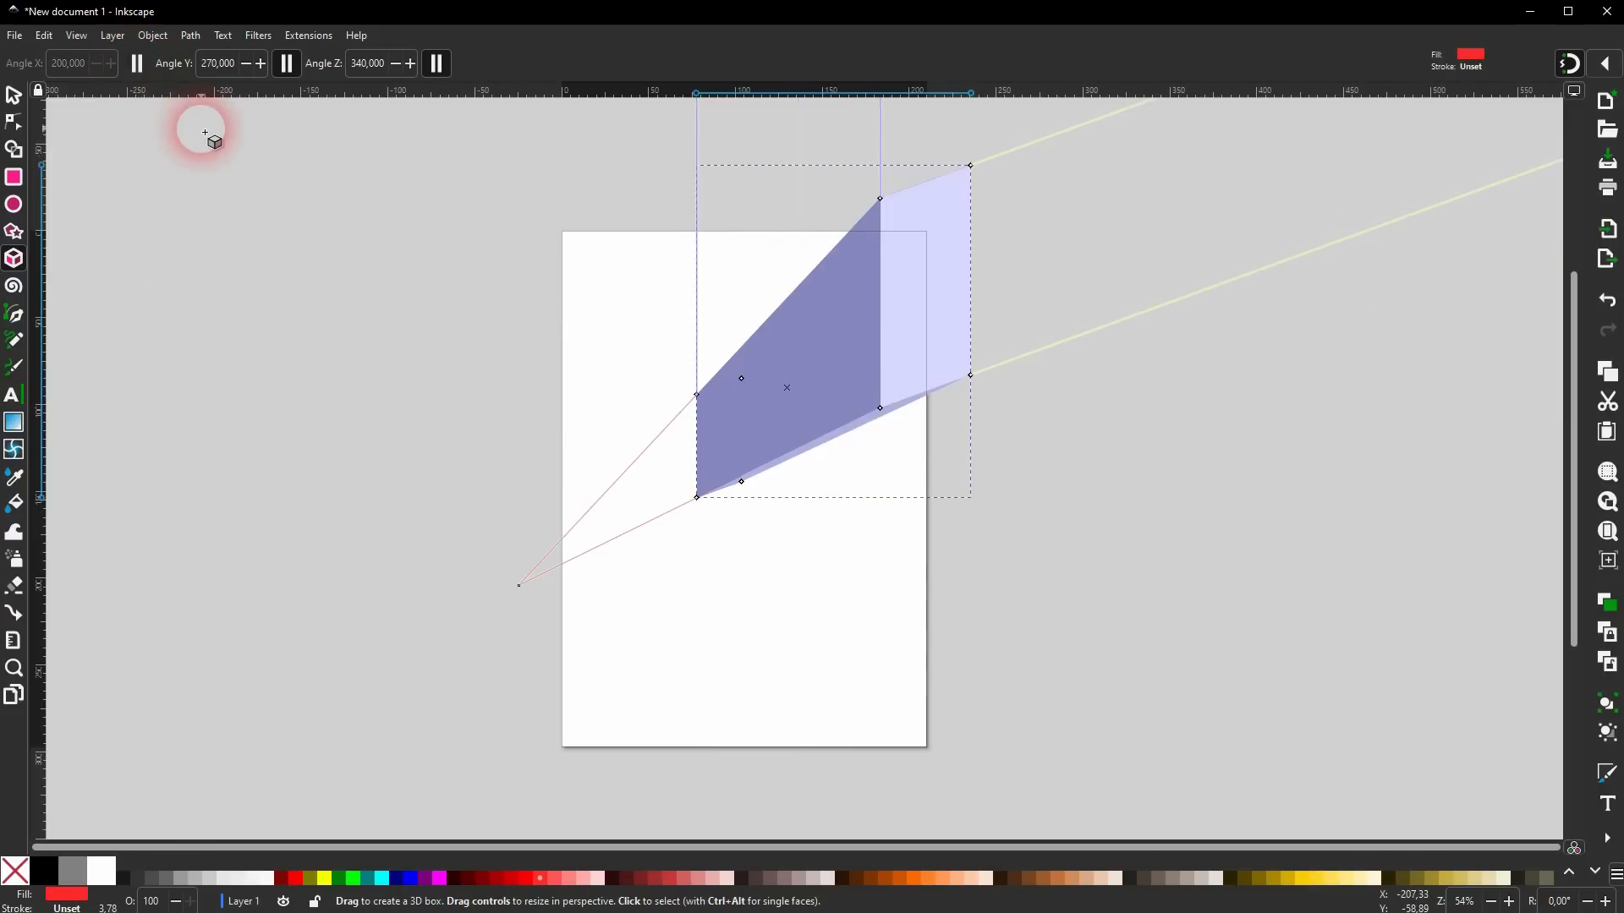
click(436, 62)
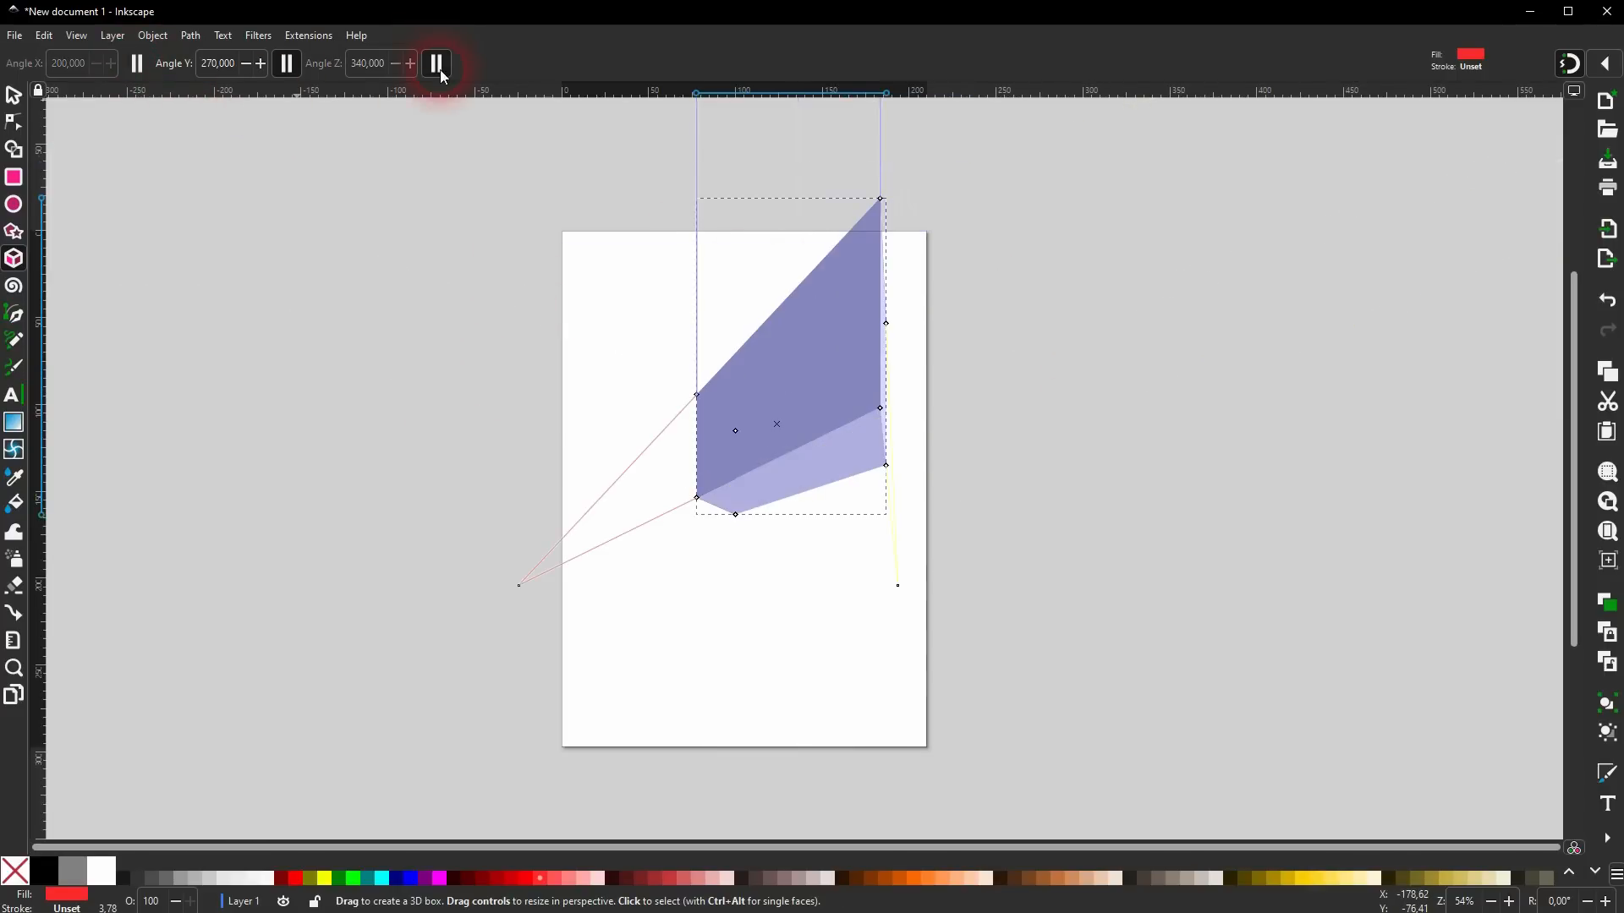
click(287, 64)
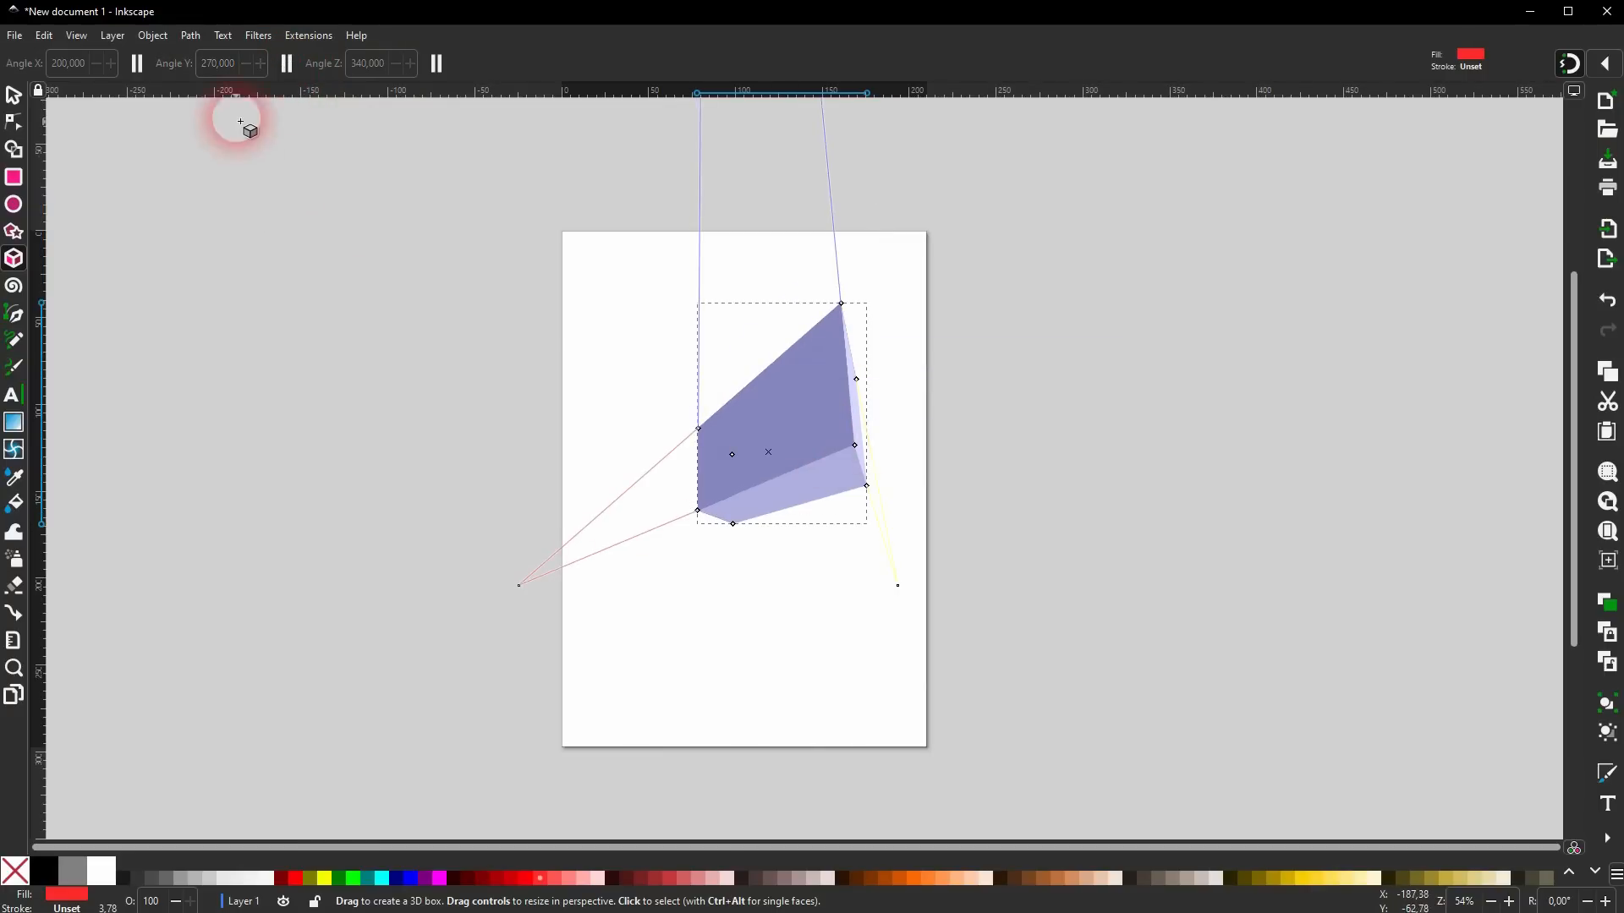
click(287, 64)
Replace the box with a new 3D box in the middle of the page and set its Y angle to 257.
key(Delete)
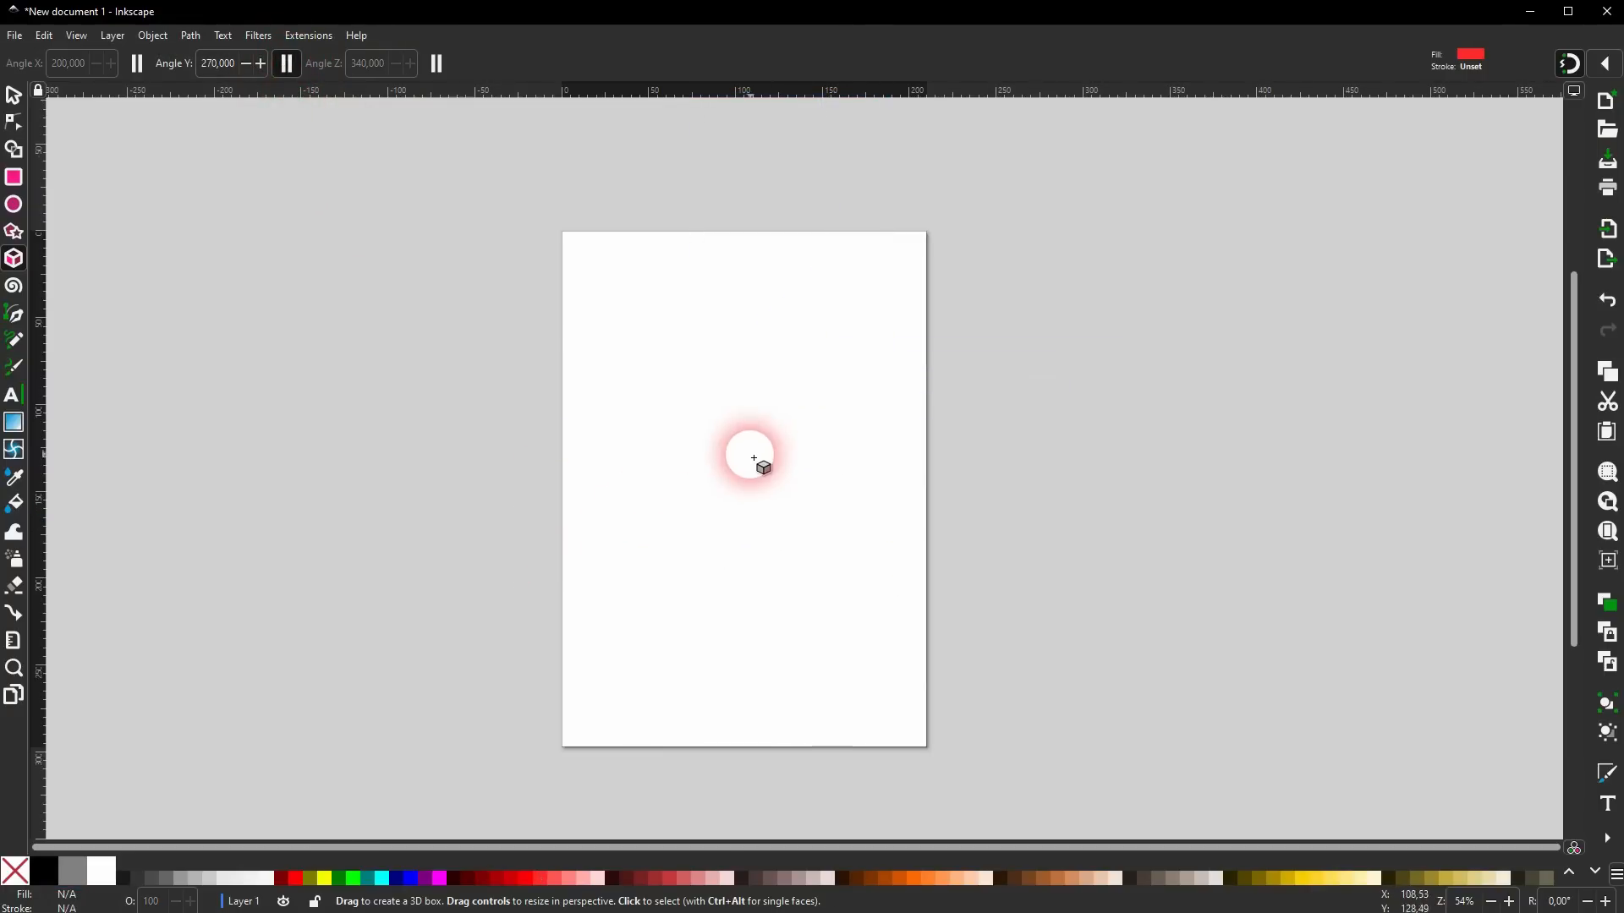
drag(671, 525, 745, 377)
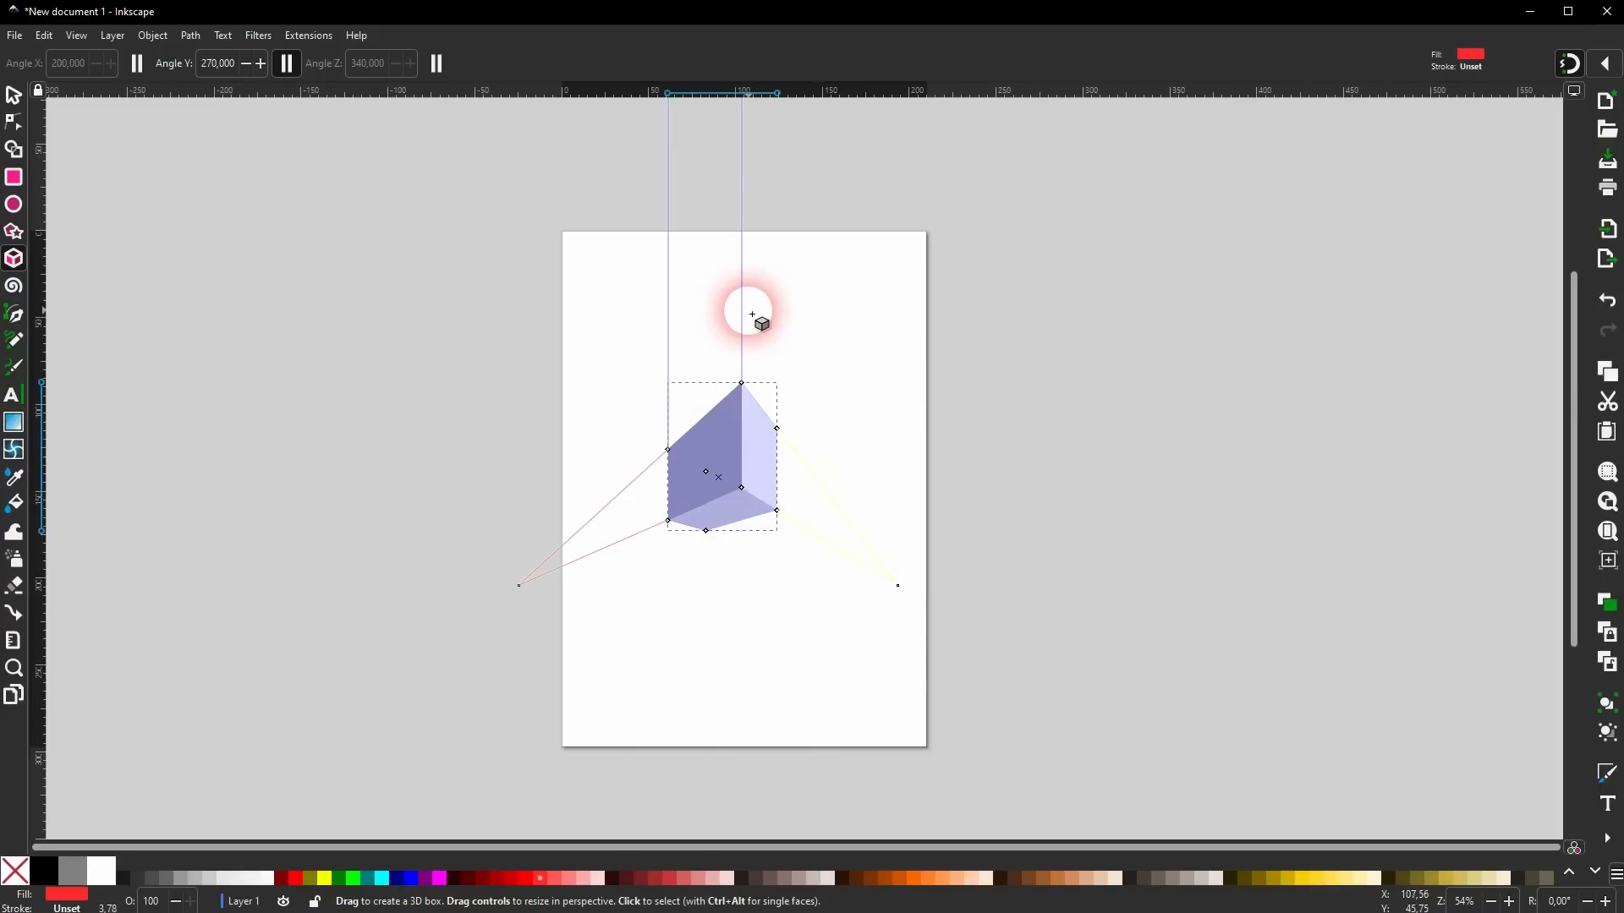
click(262, 64)
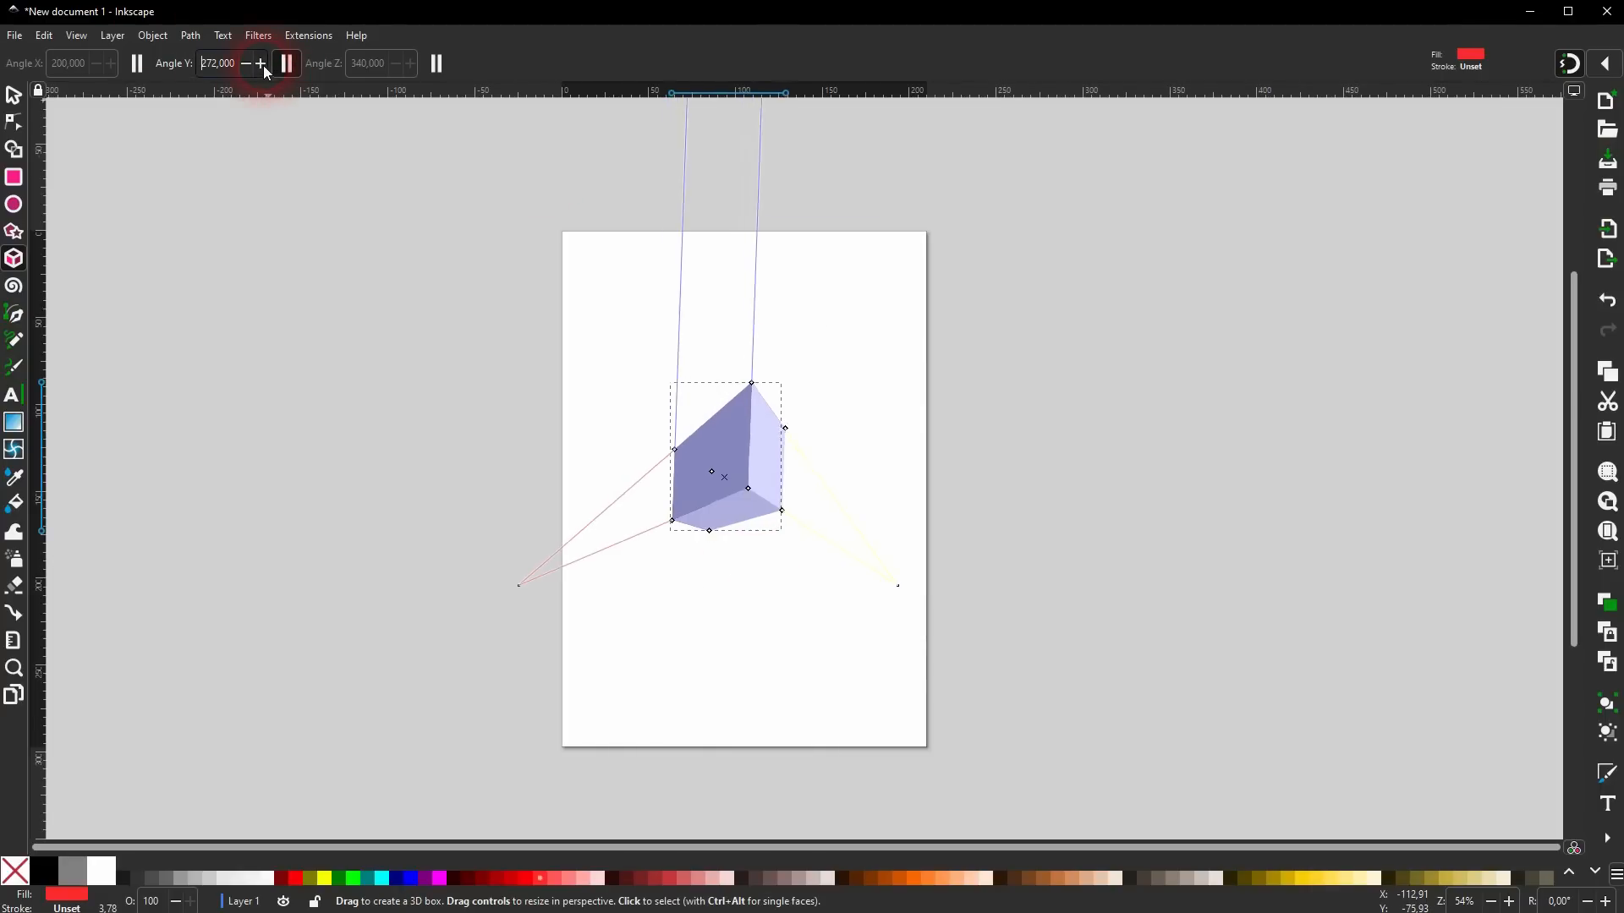
click(246, 63)
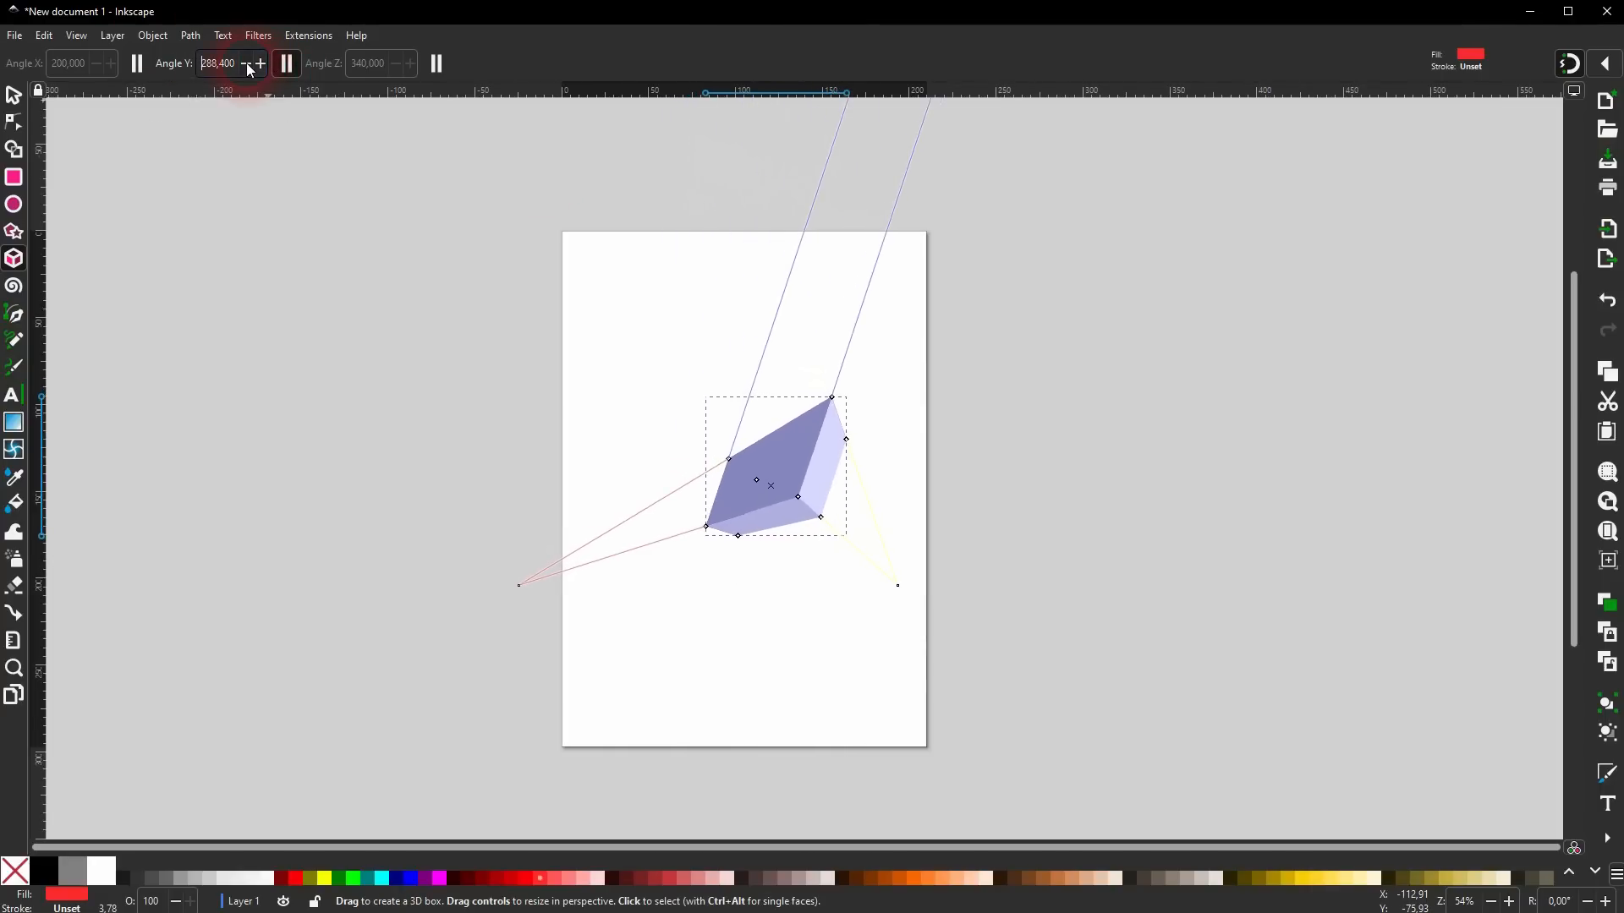
click(246, 63)
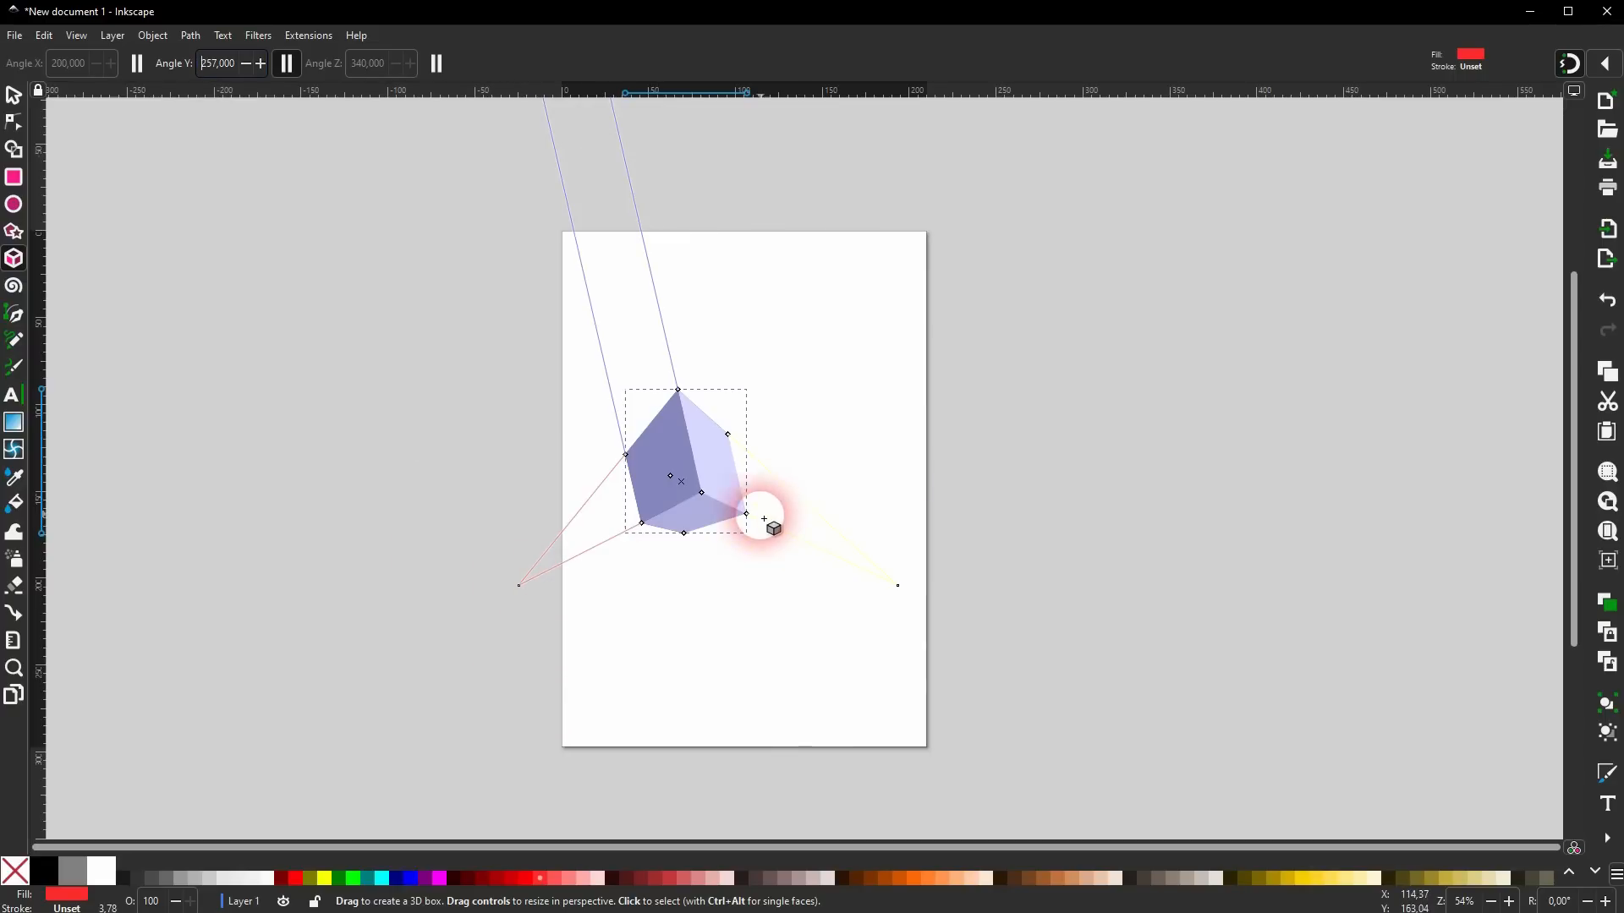
Reshape the 3D box by moving its right, top and lower-left corner handles in perspective.
drag(749, 515, 770, 549)
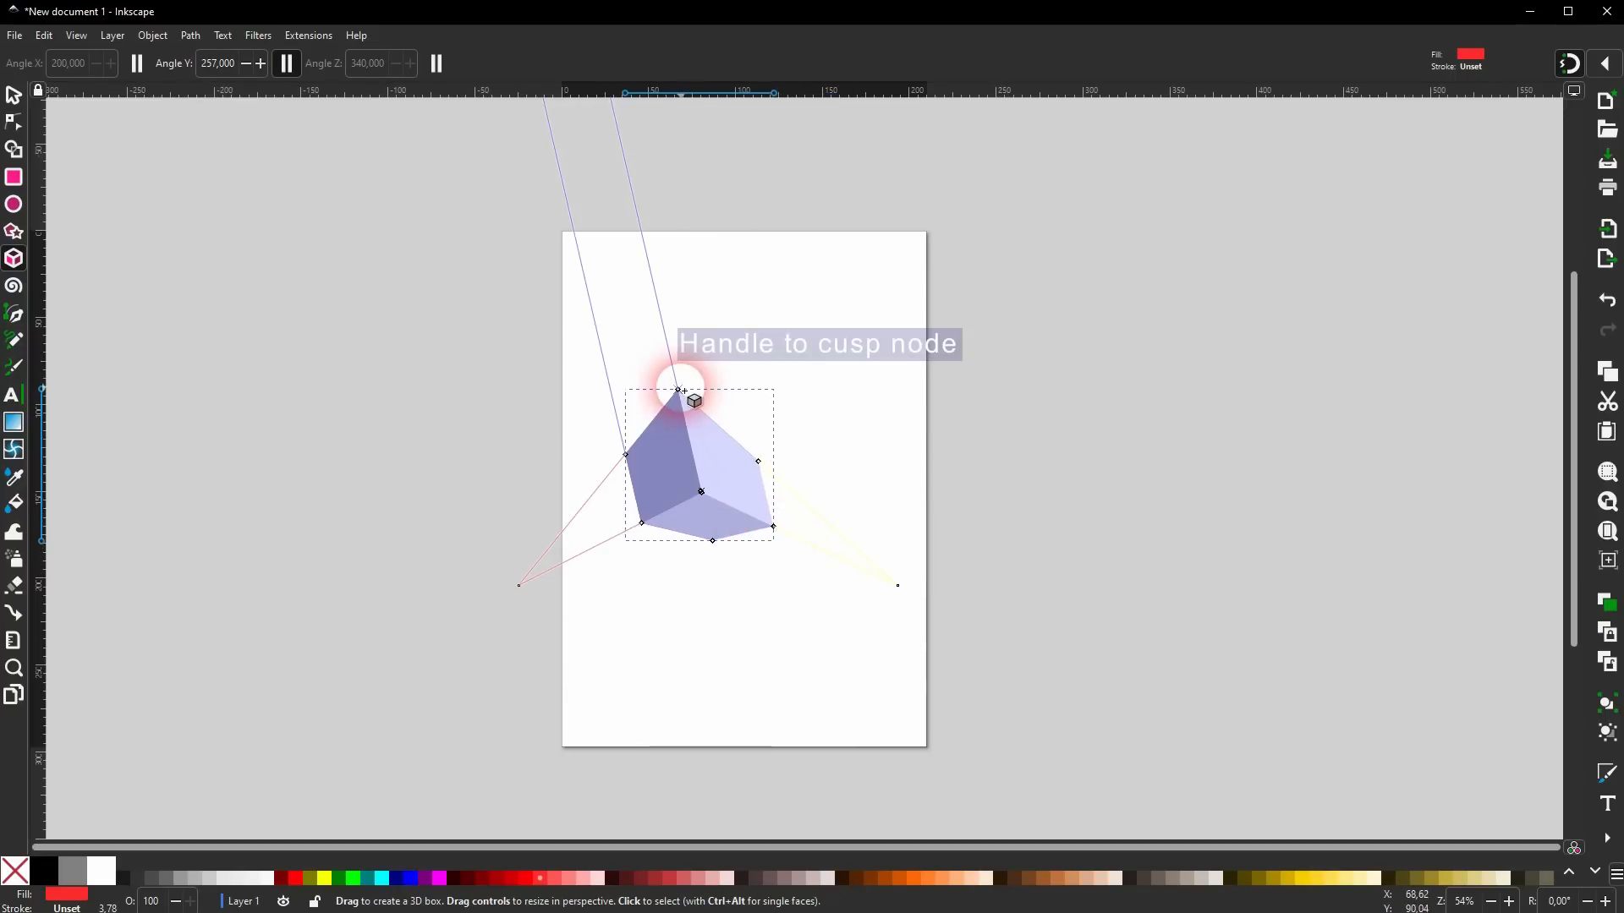
drag(679, 391, 699, 345)
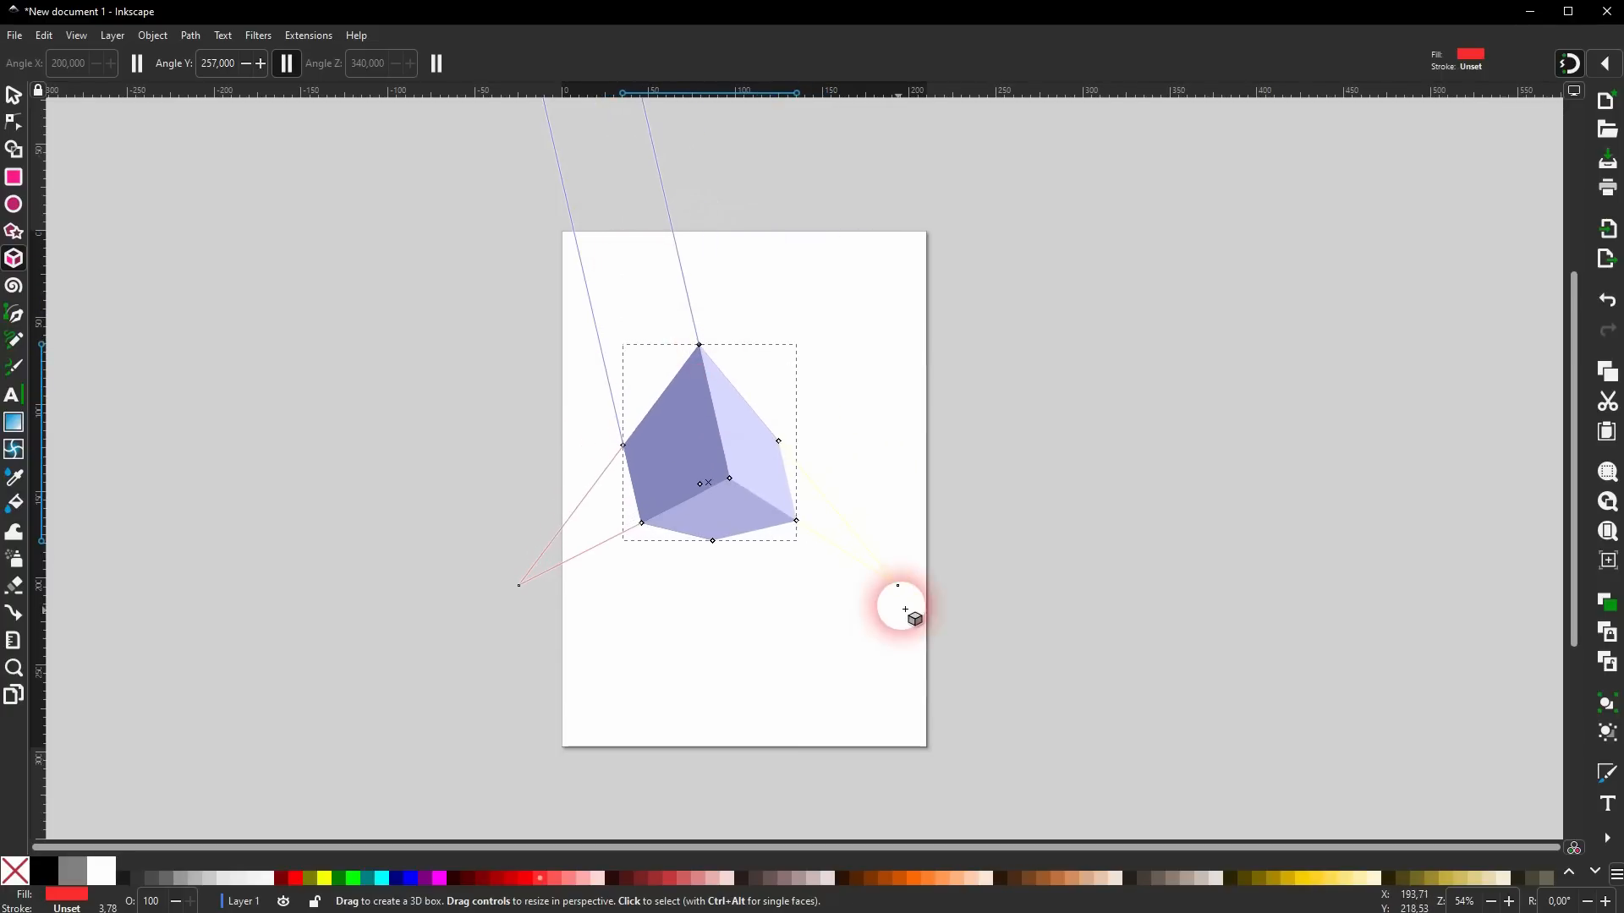
drag(643, 525, 768, 538)
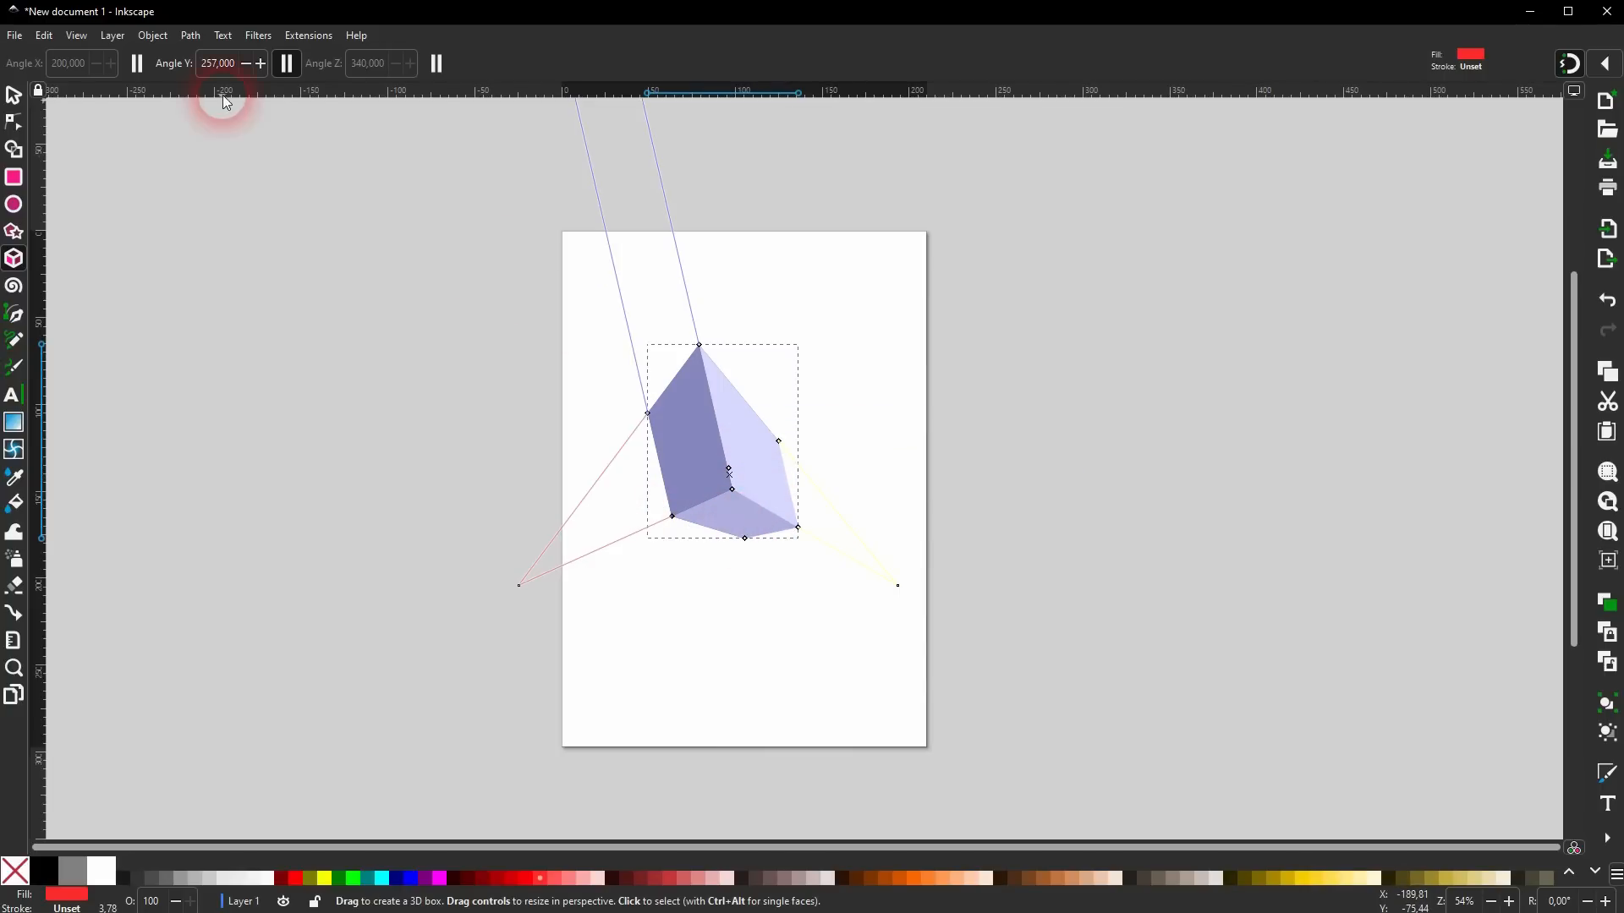
Switch the X vanishing point to infinite so those edges run parallel, and extend the box's left side outward.
click(136, 70)
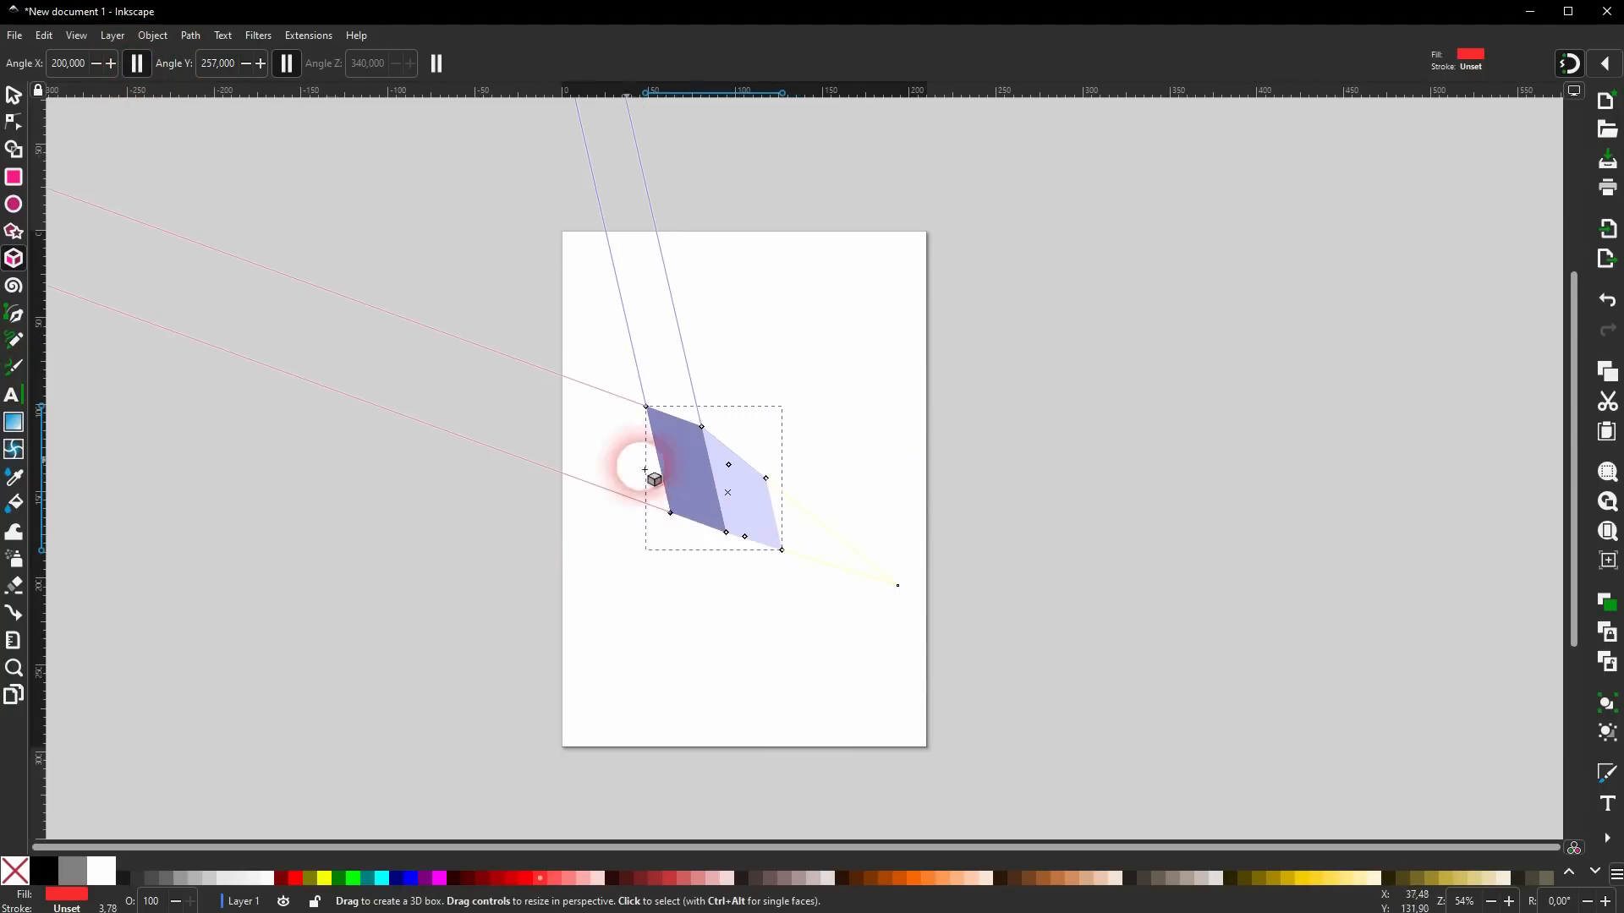
drag(673, 518, 643, 506)
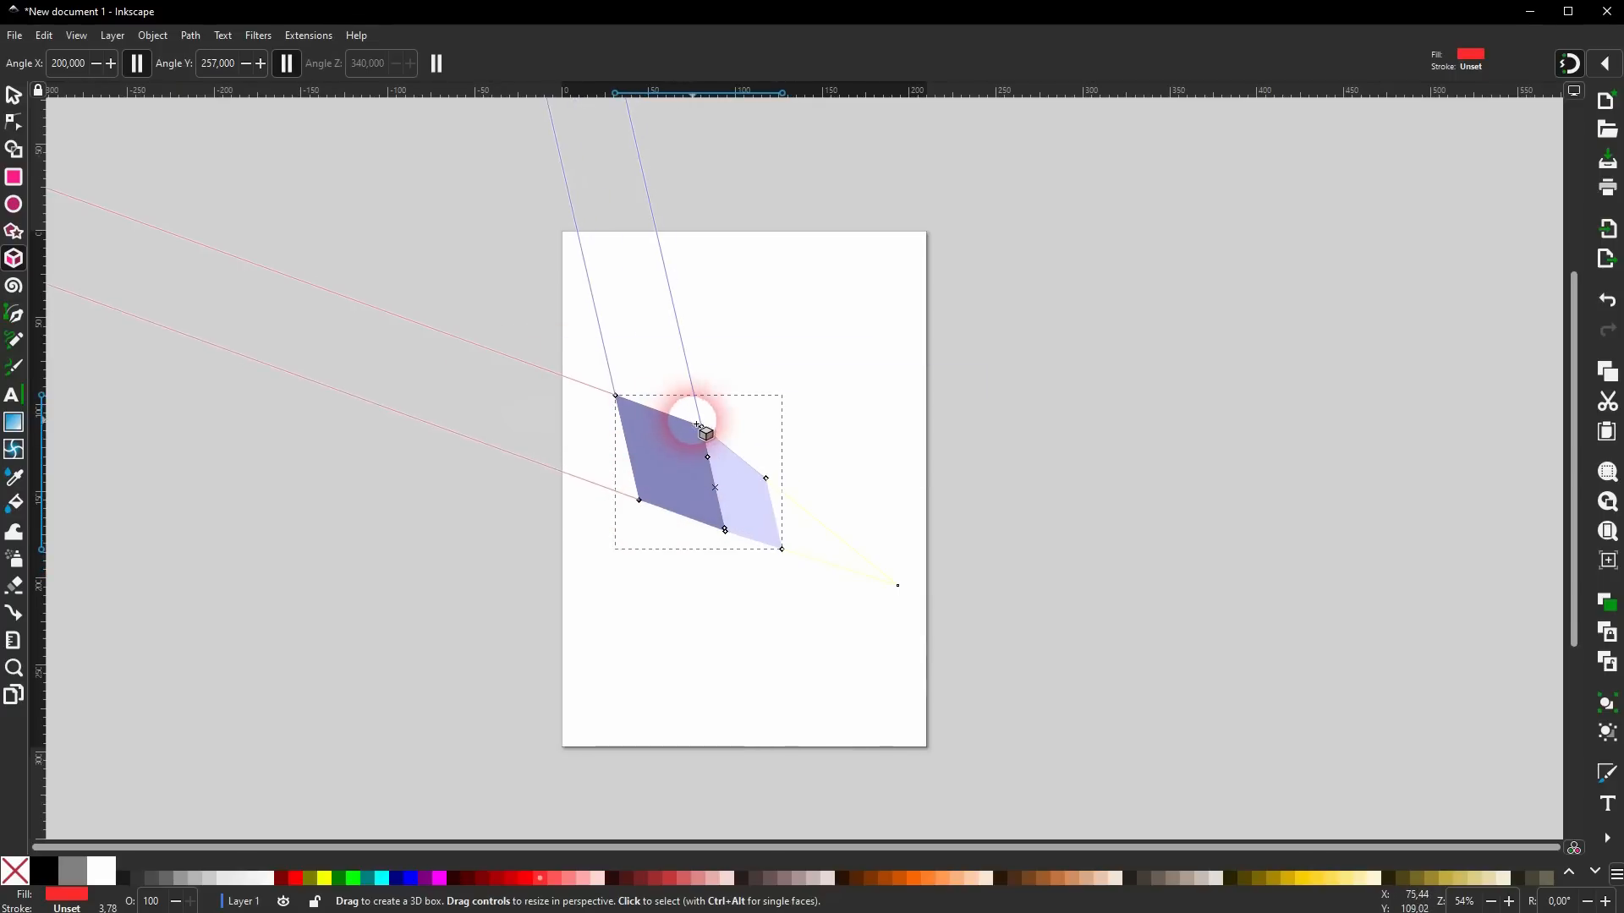
Draw a second, smaller 3D box upward from the first box's upper front corner.
drag(701, 427, 754, 362)
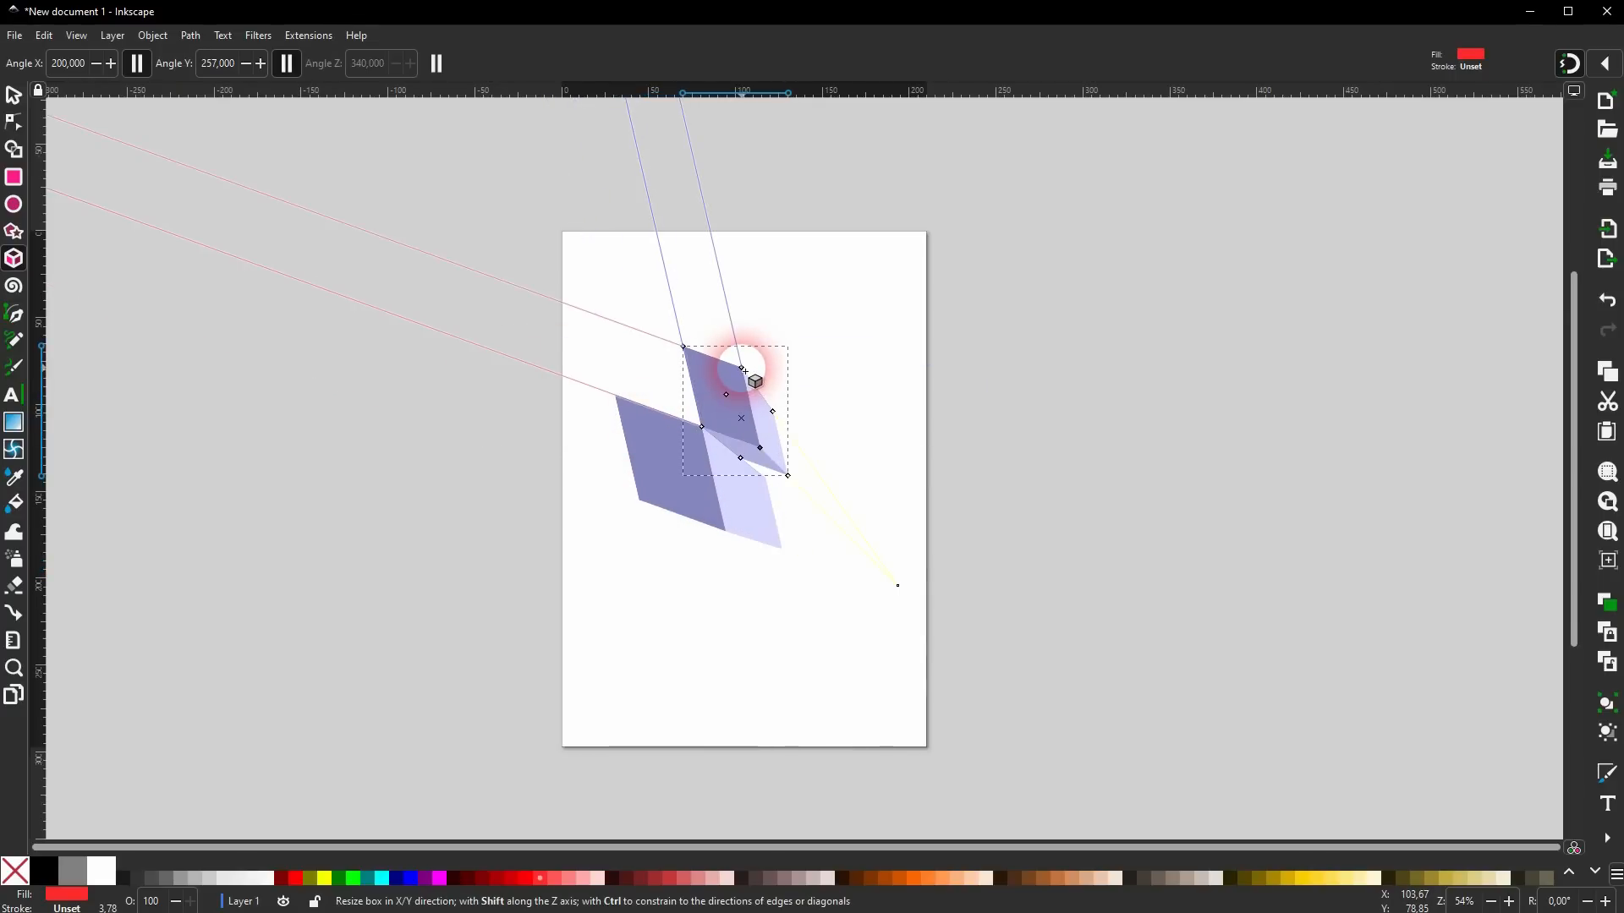
Undo the second, smaller 3D box and enlarge the first box by pulling its upper front corner upward.
key(ctrl+z)
click(700, 492)
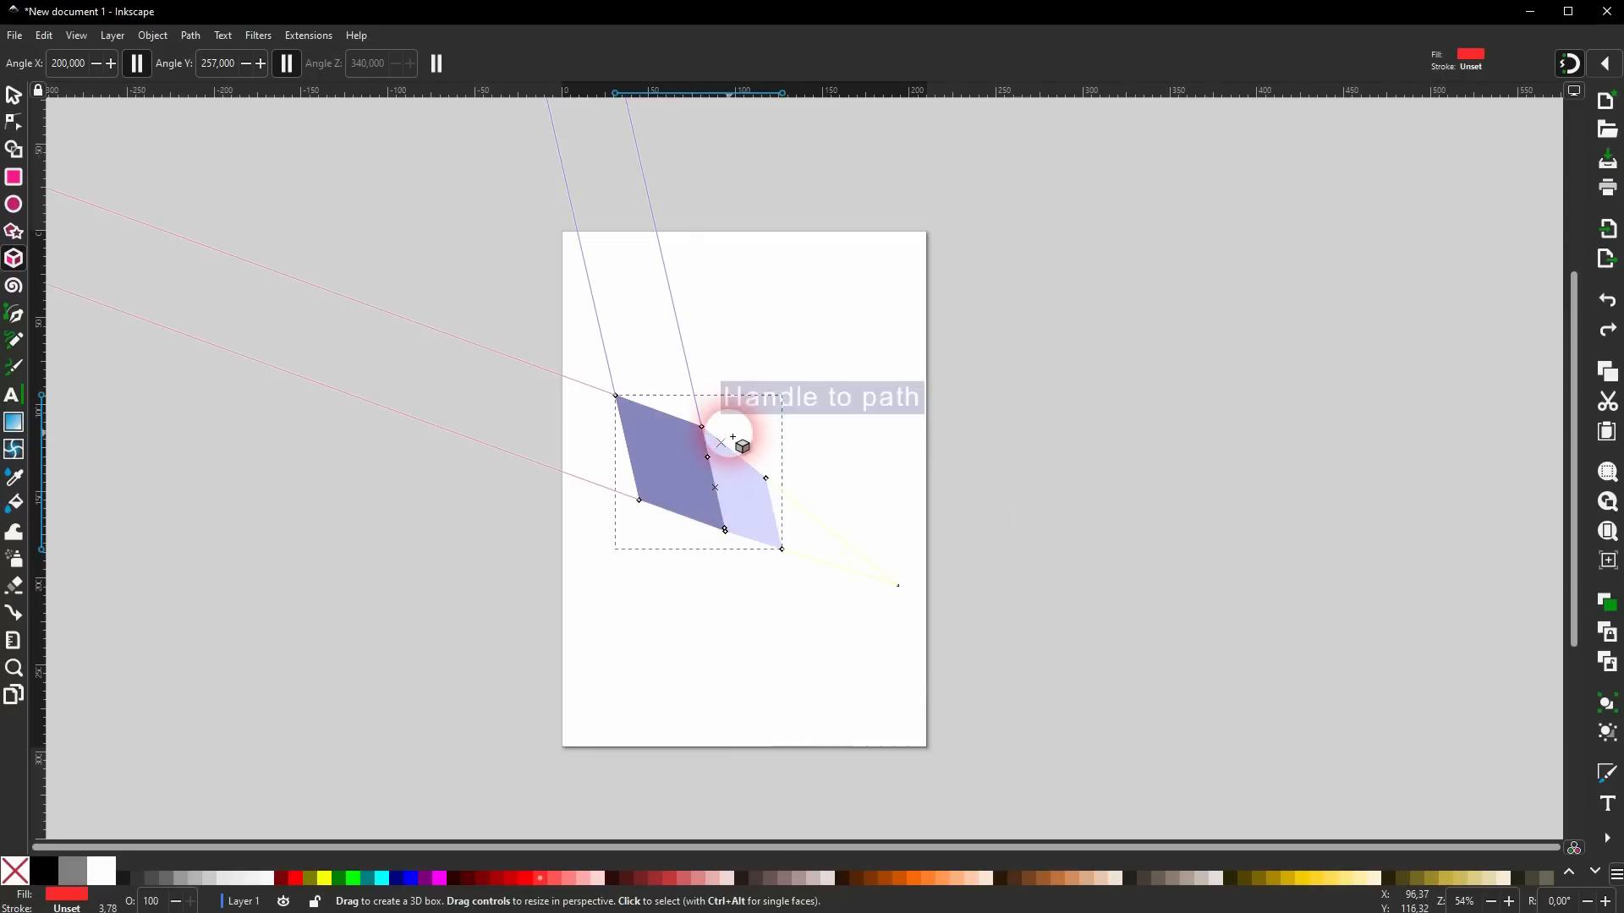
drag(704, 429, 719, 374)
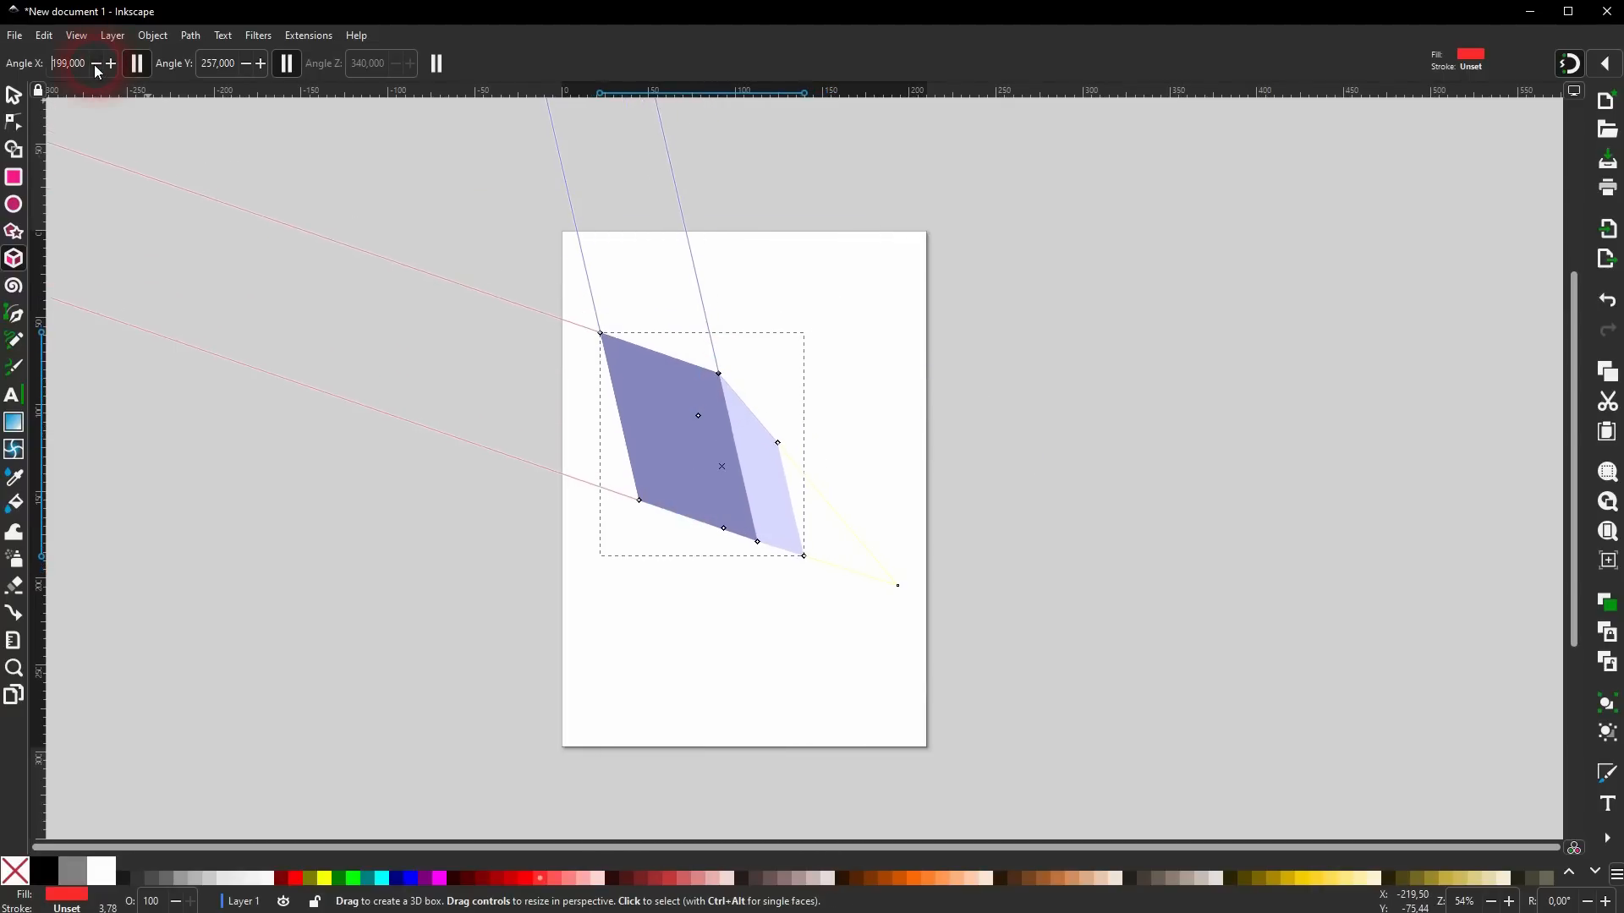
Lower the box's X angle to 156, switch the Z vanishing point to infinite and back to finite.
drag(94, 64, 94, 64)
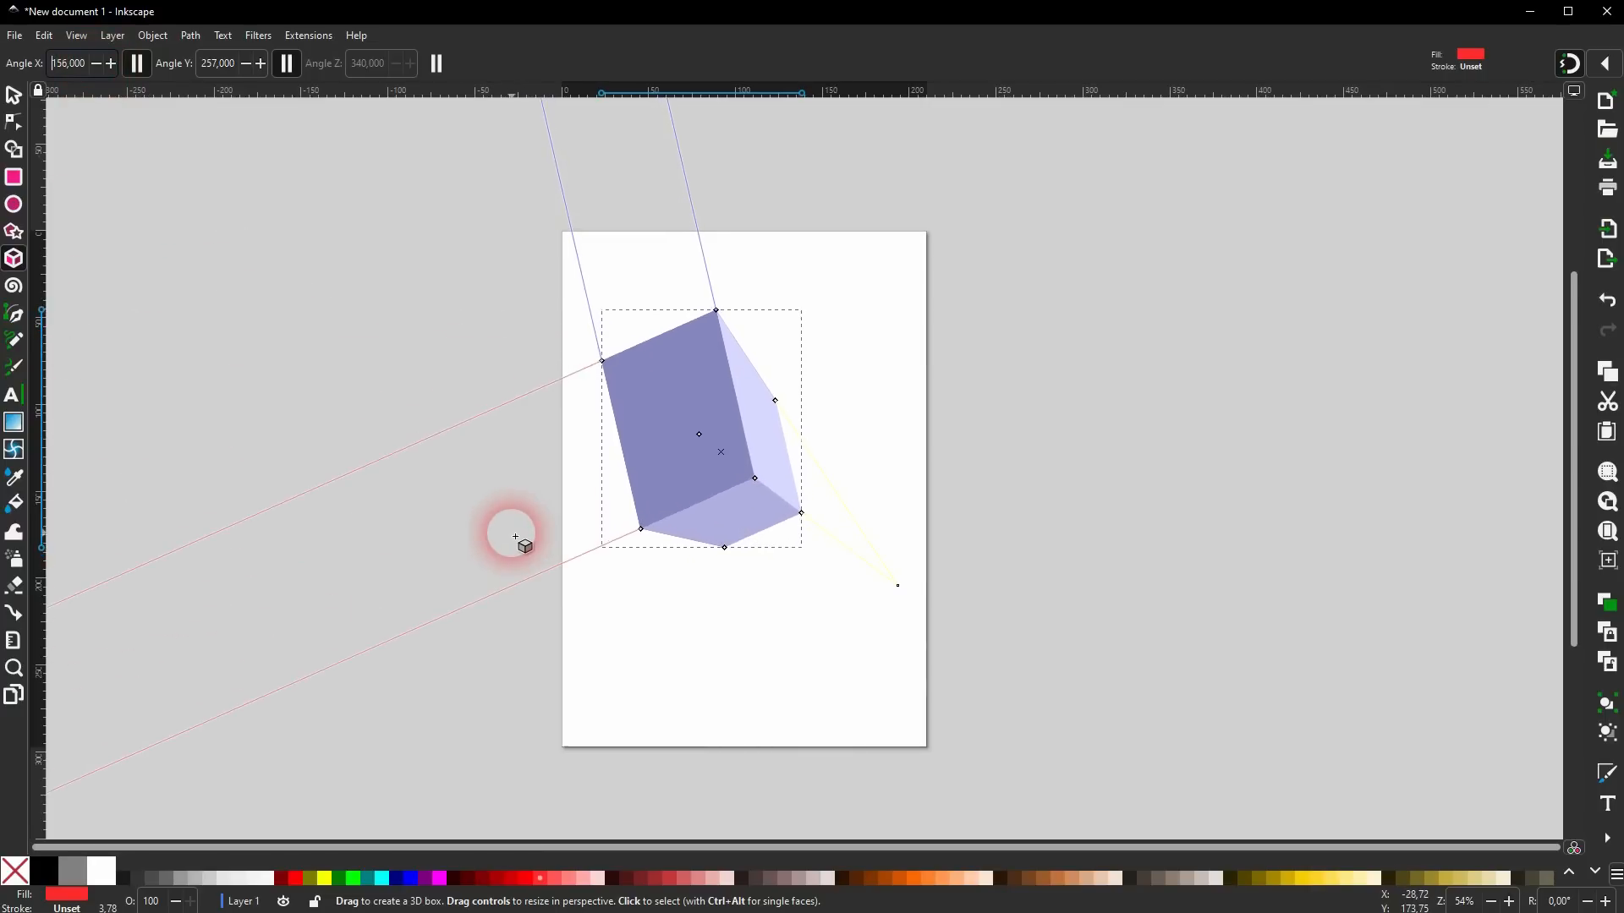
click(445, 61)
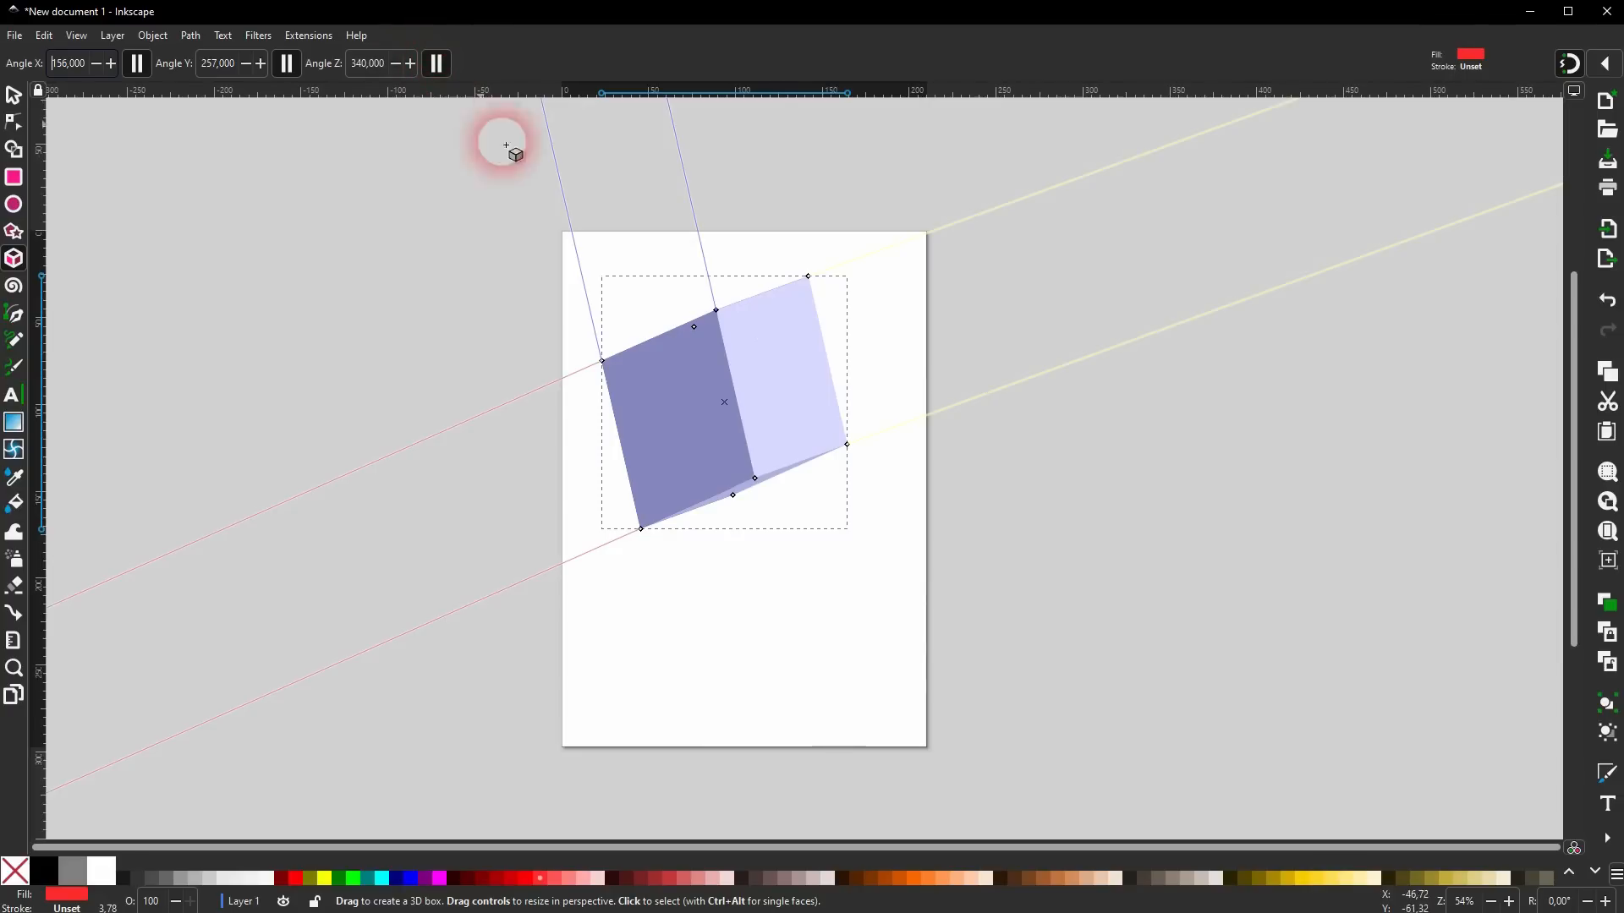
click(437, 63)
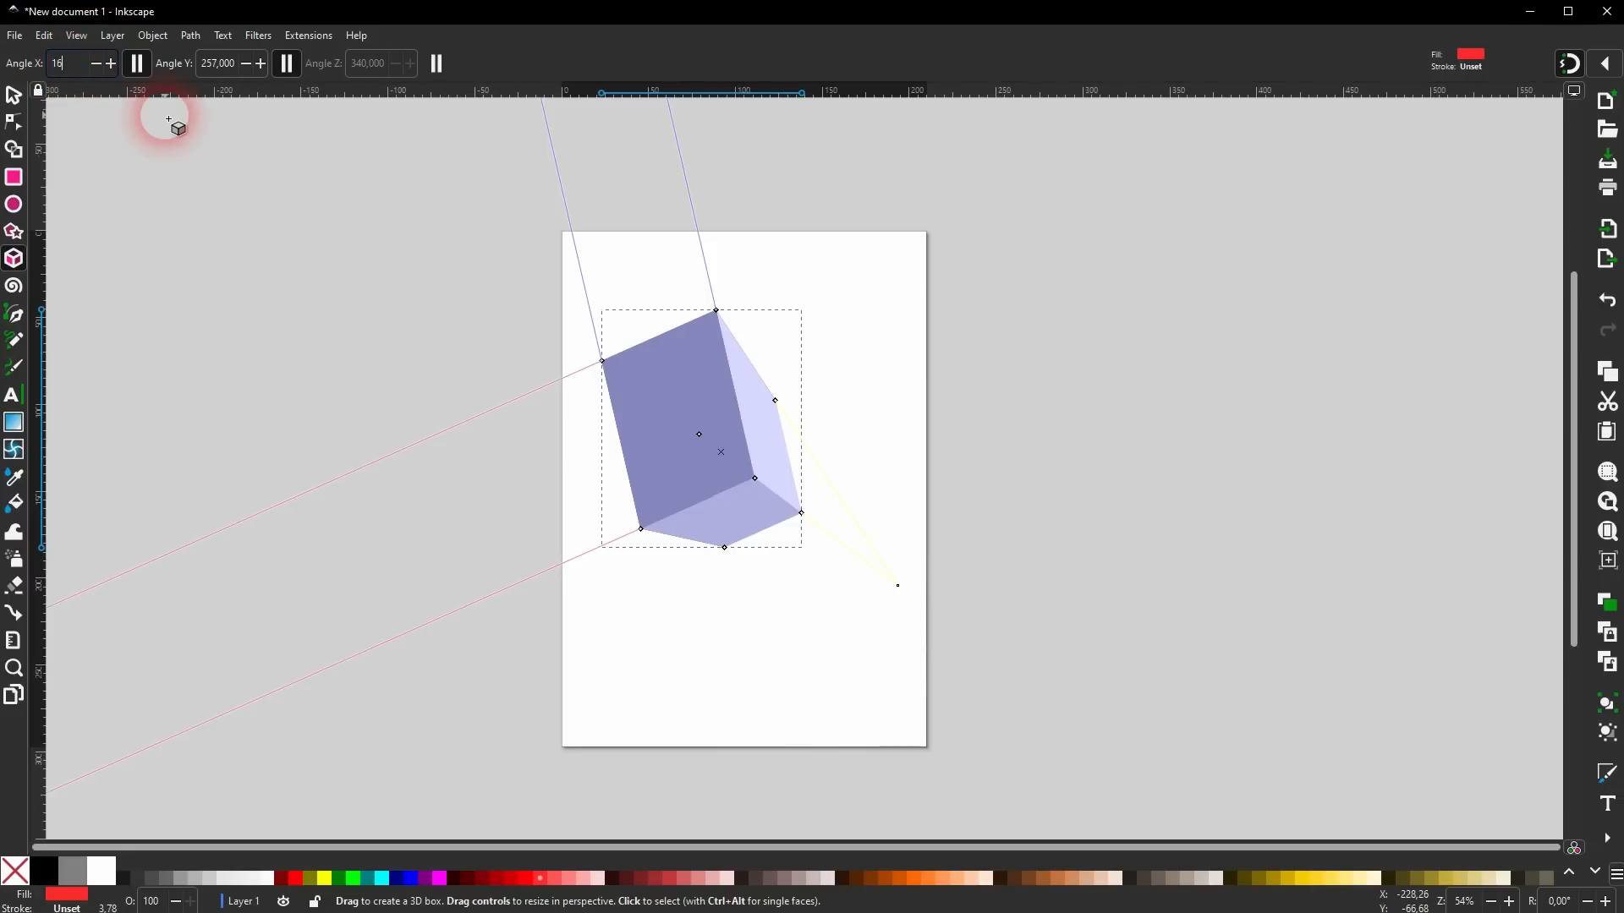
Set the 3D box's X angle to 160 and its Y angle to 260.
key(Tab)
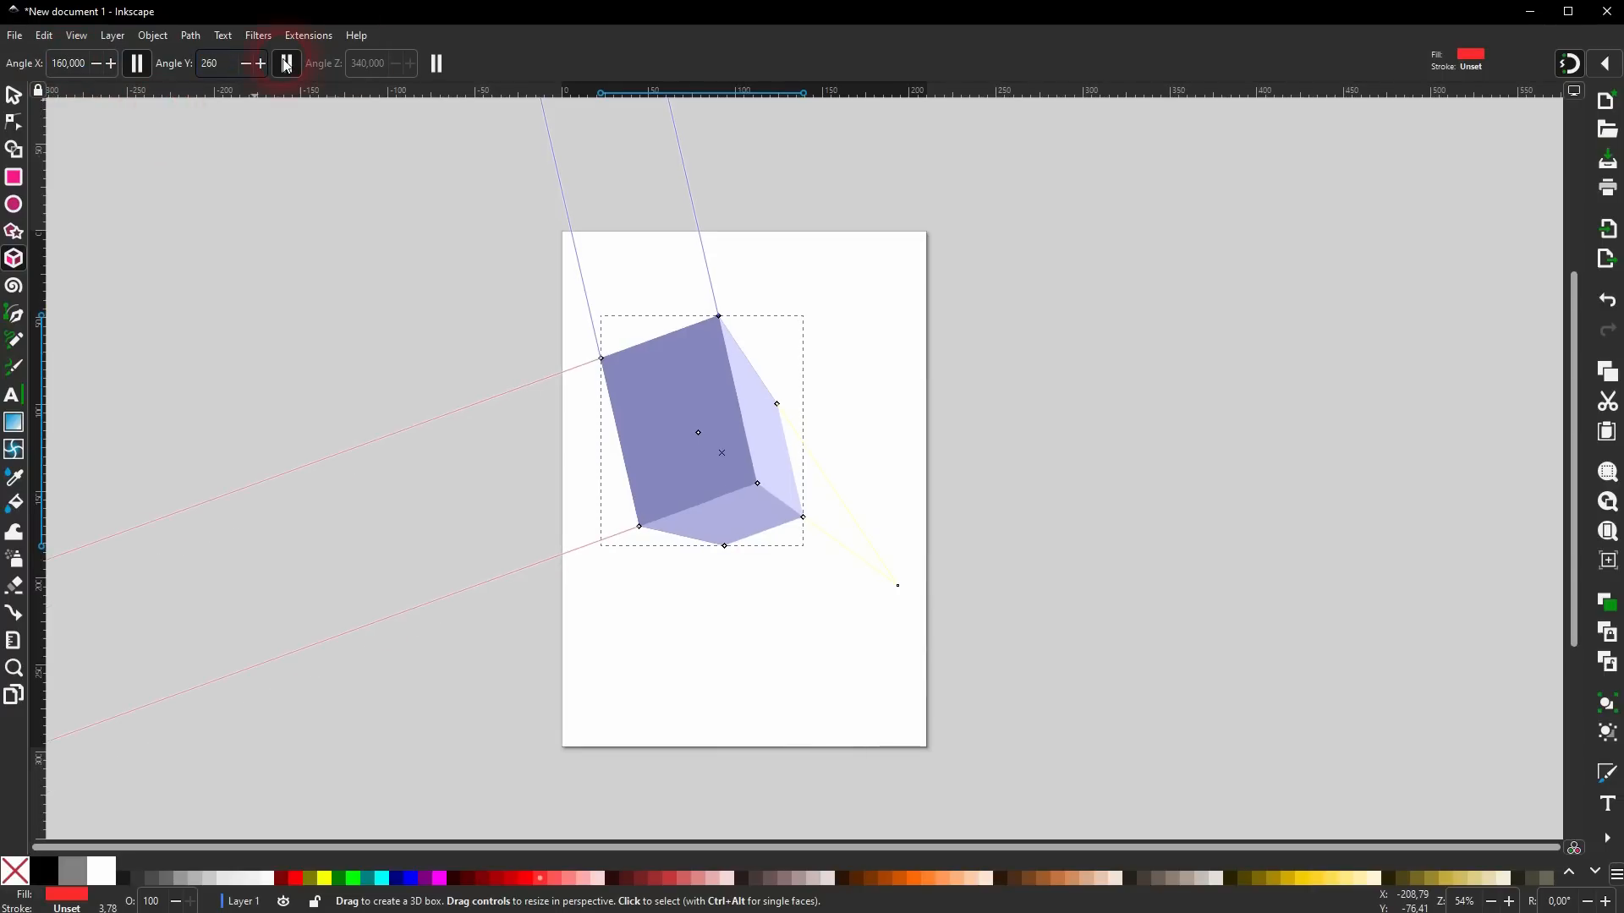
text(260)
key(Return)
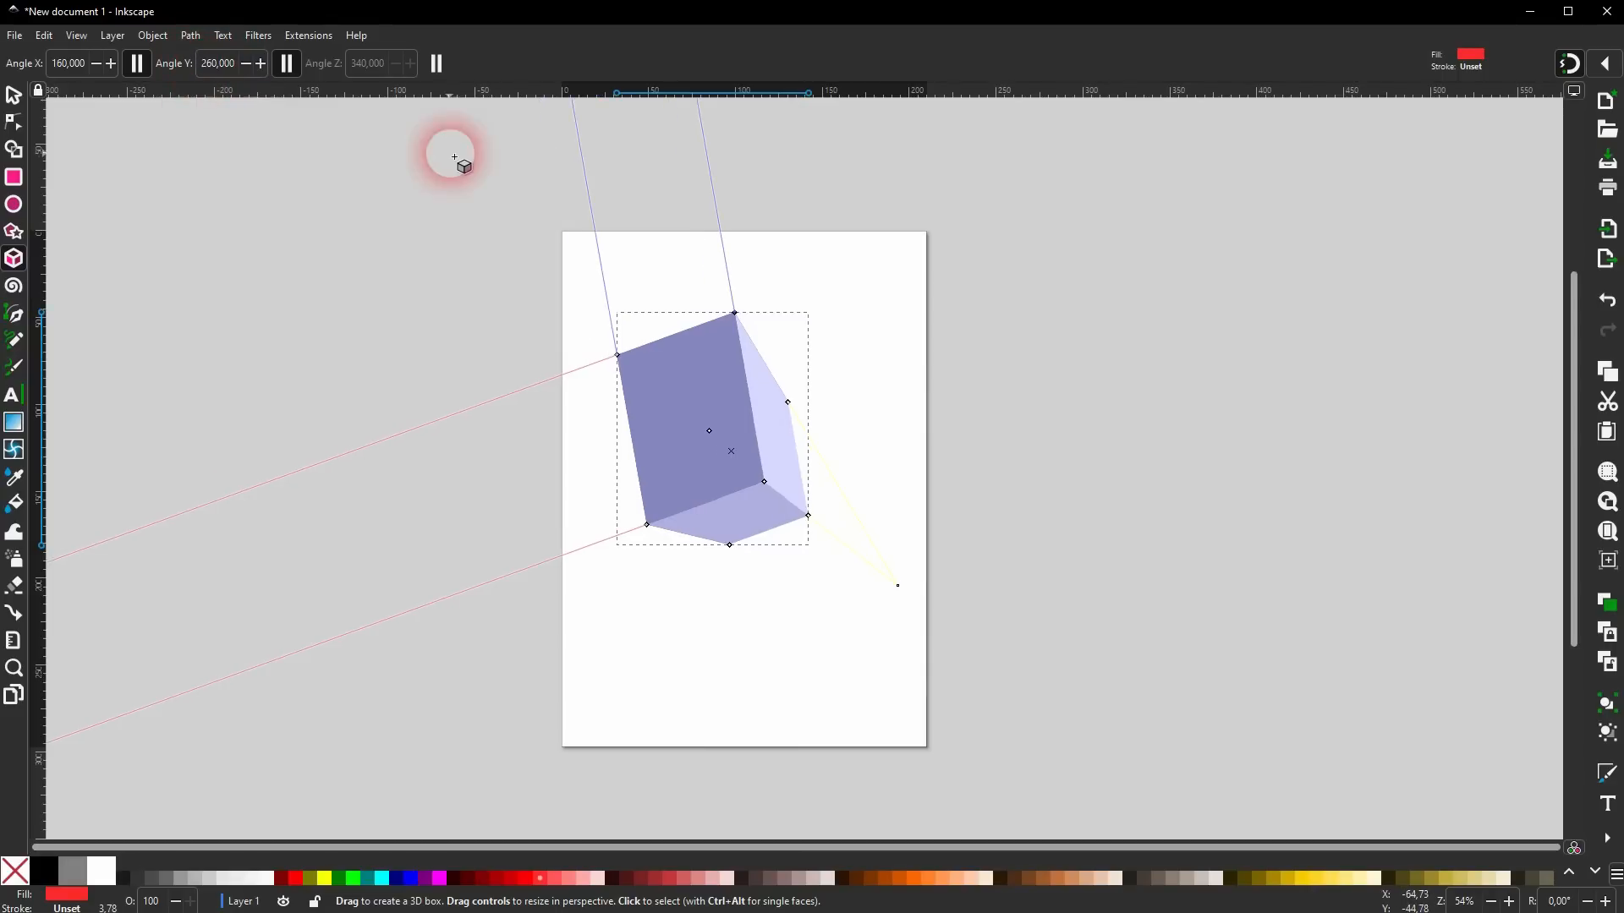
Make the box's Z vanishing point infinite and set the Z angle to 20.
click(437, 67)
click(395, 65)
click(407, 66)
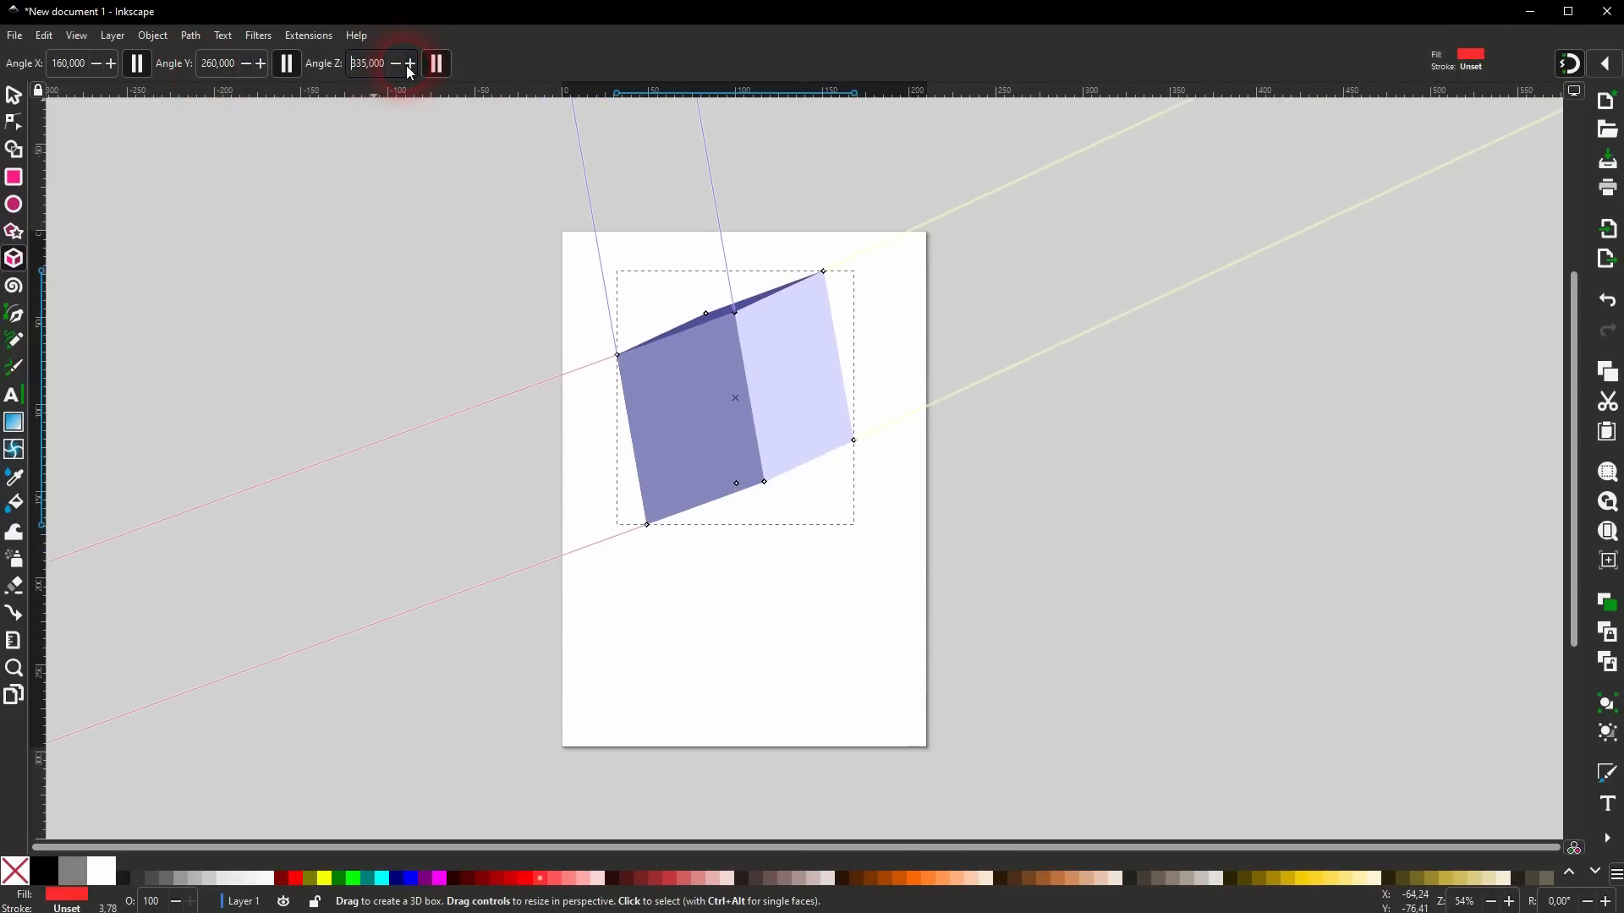
click(407, 64)
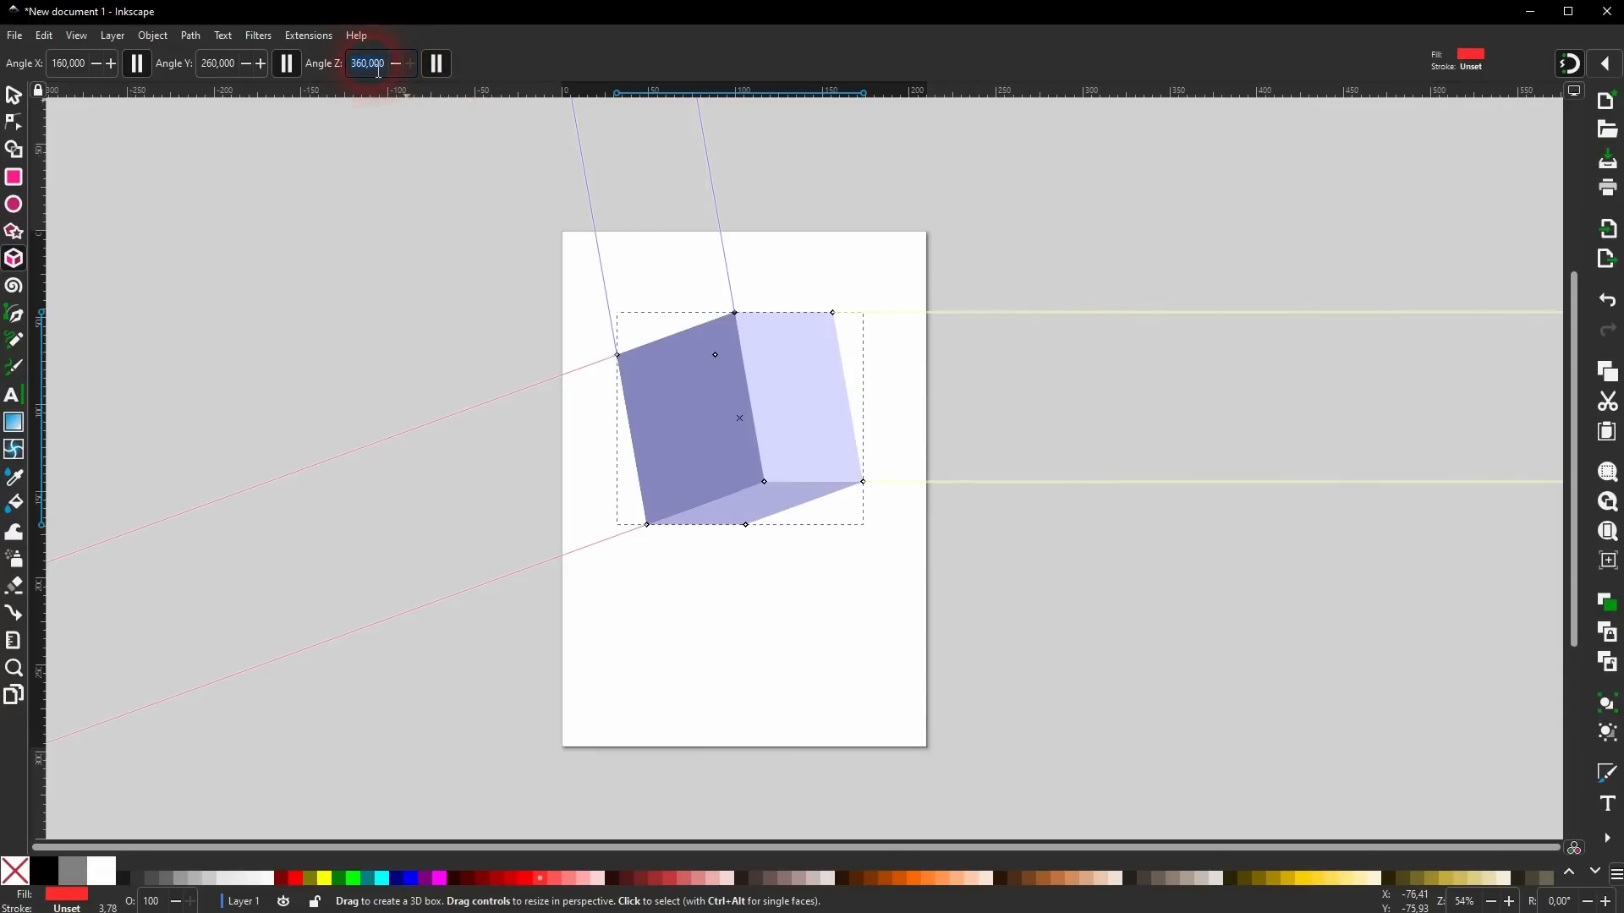
text(20)
key(Return)
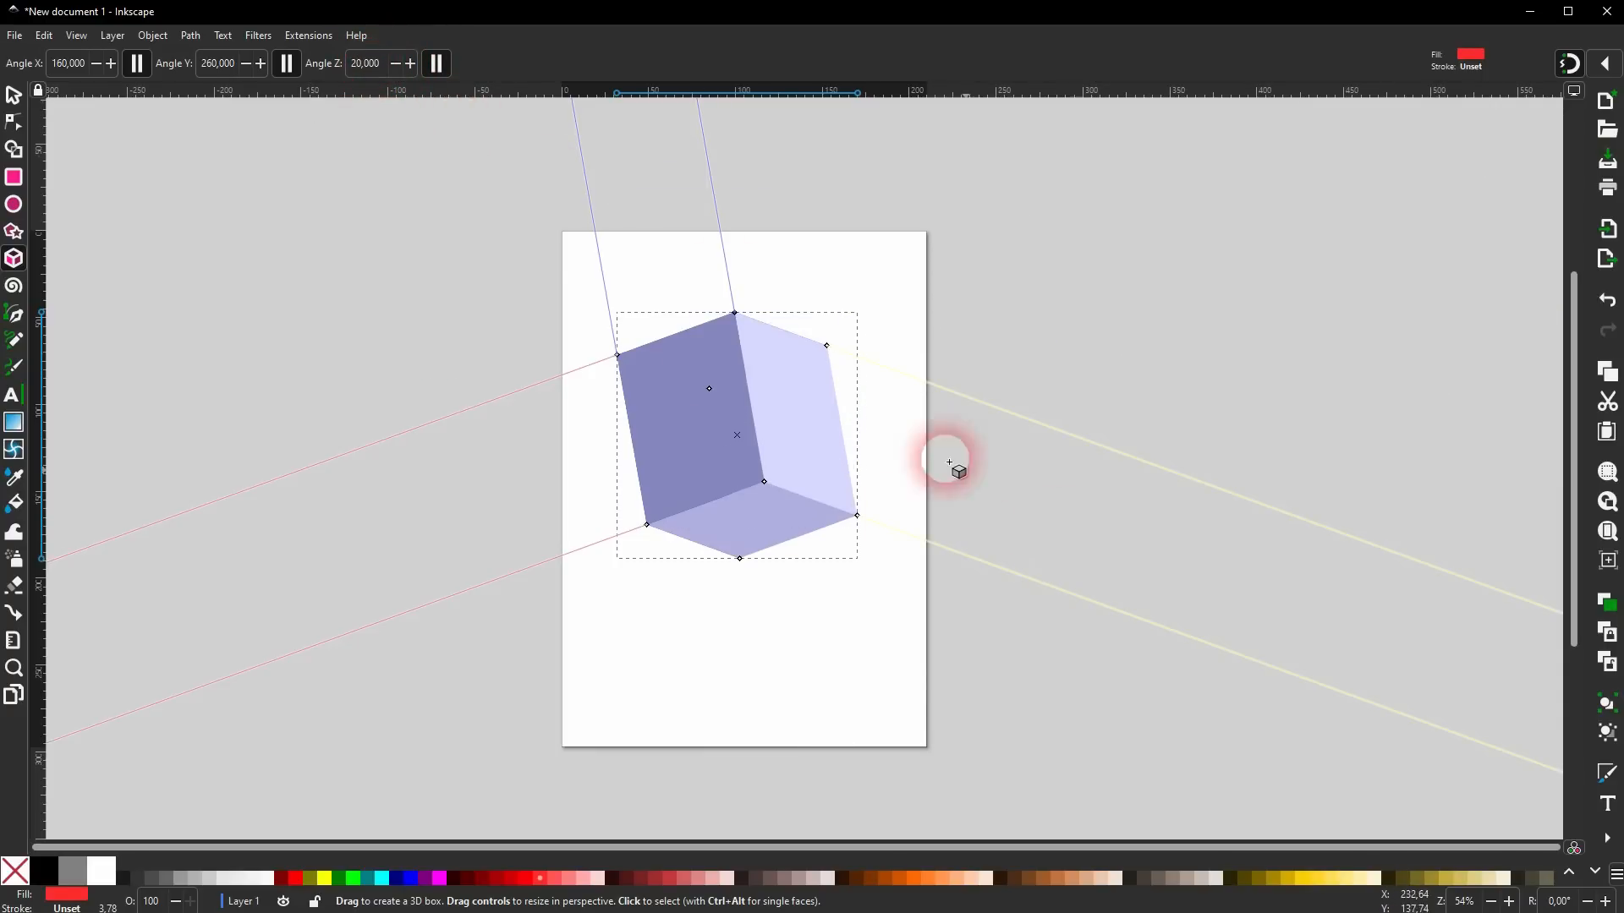
Set the box's Z angle to 30 and slightly adjust its depth from the lower right corner handle.
text(3)
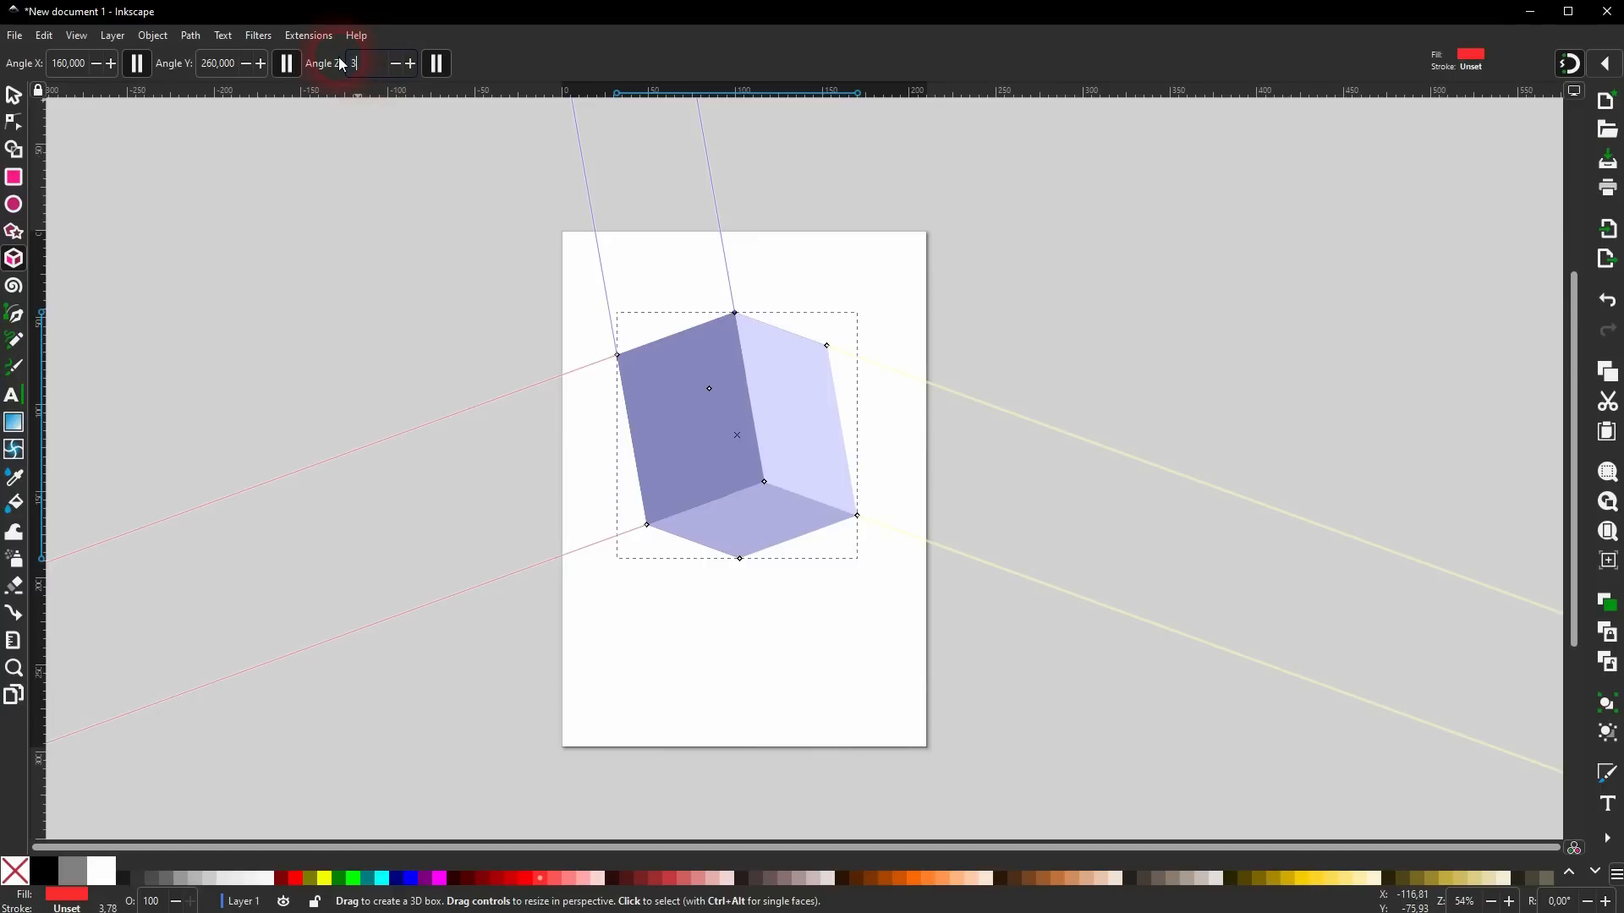
text(0)
key(Return)
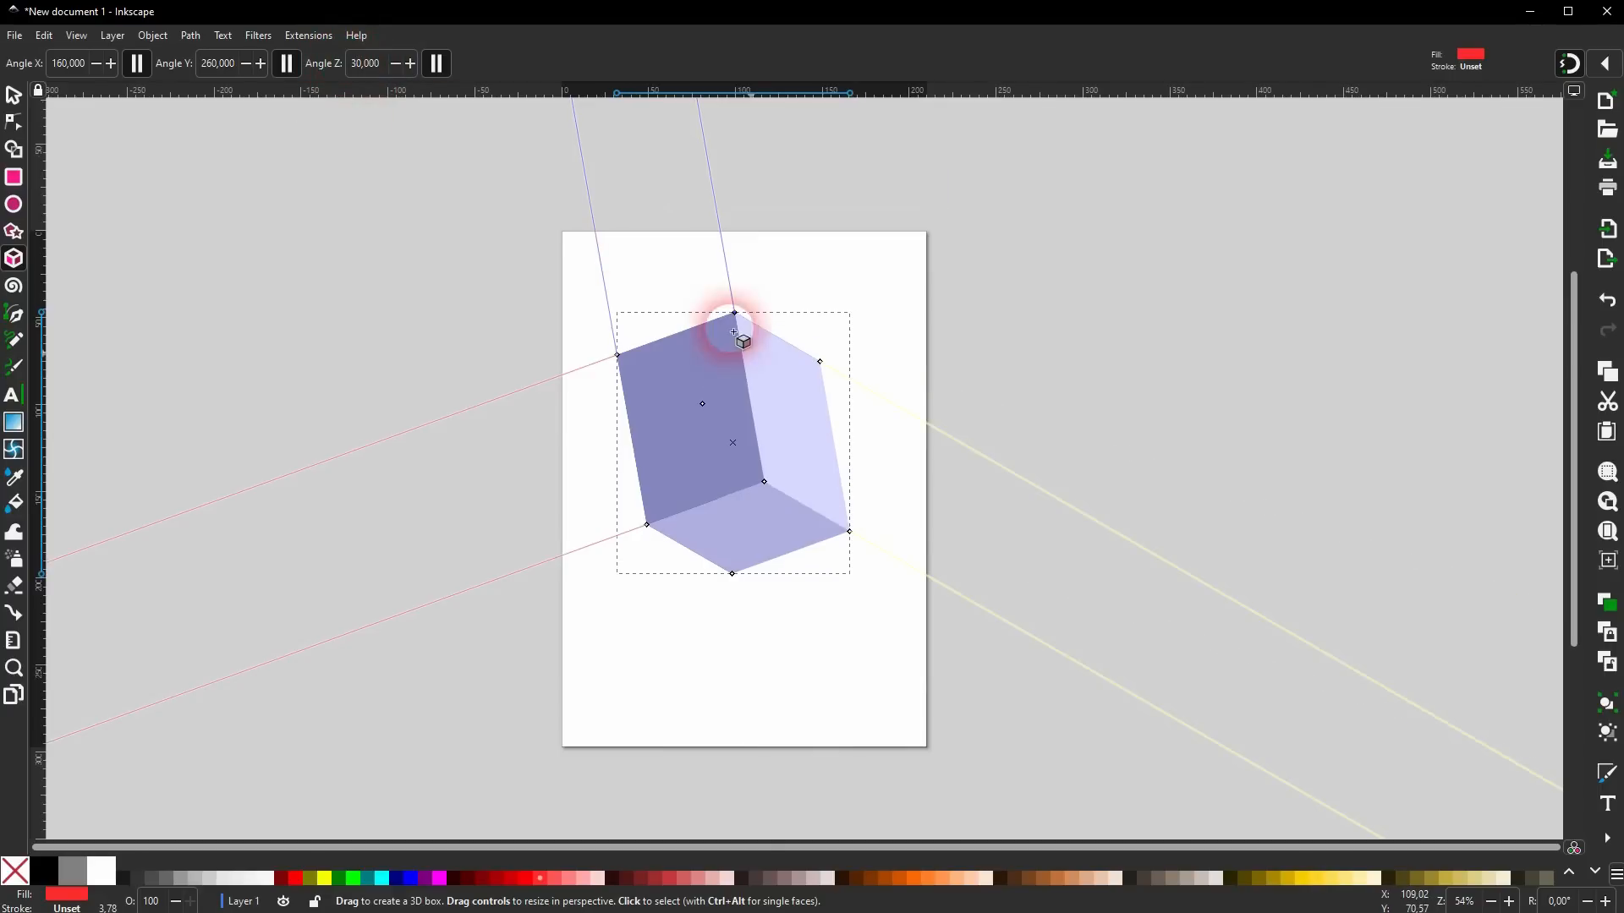
mouse_move(857, 538)
mouse_down()
mouse_move(912, 576)
mouse_move(845, 545)
mouse_up()
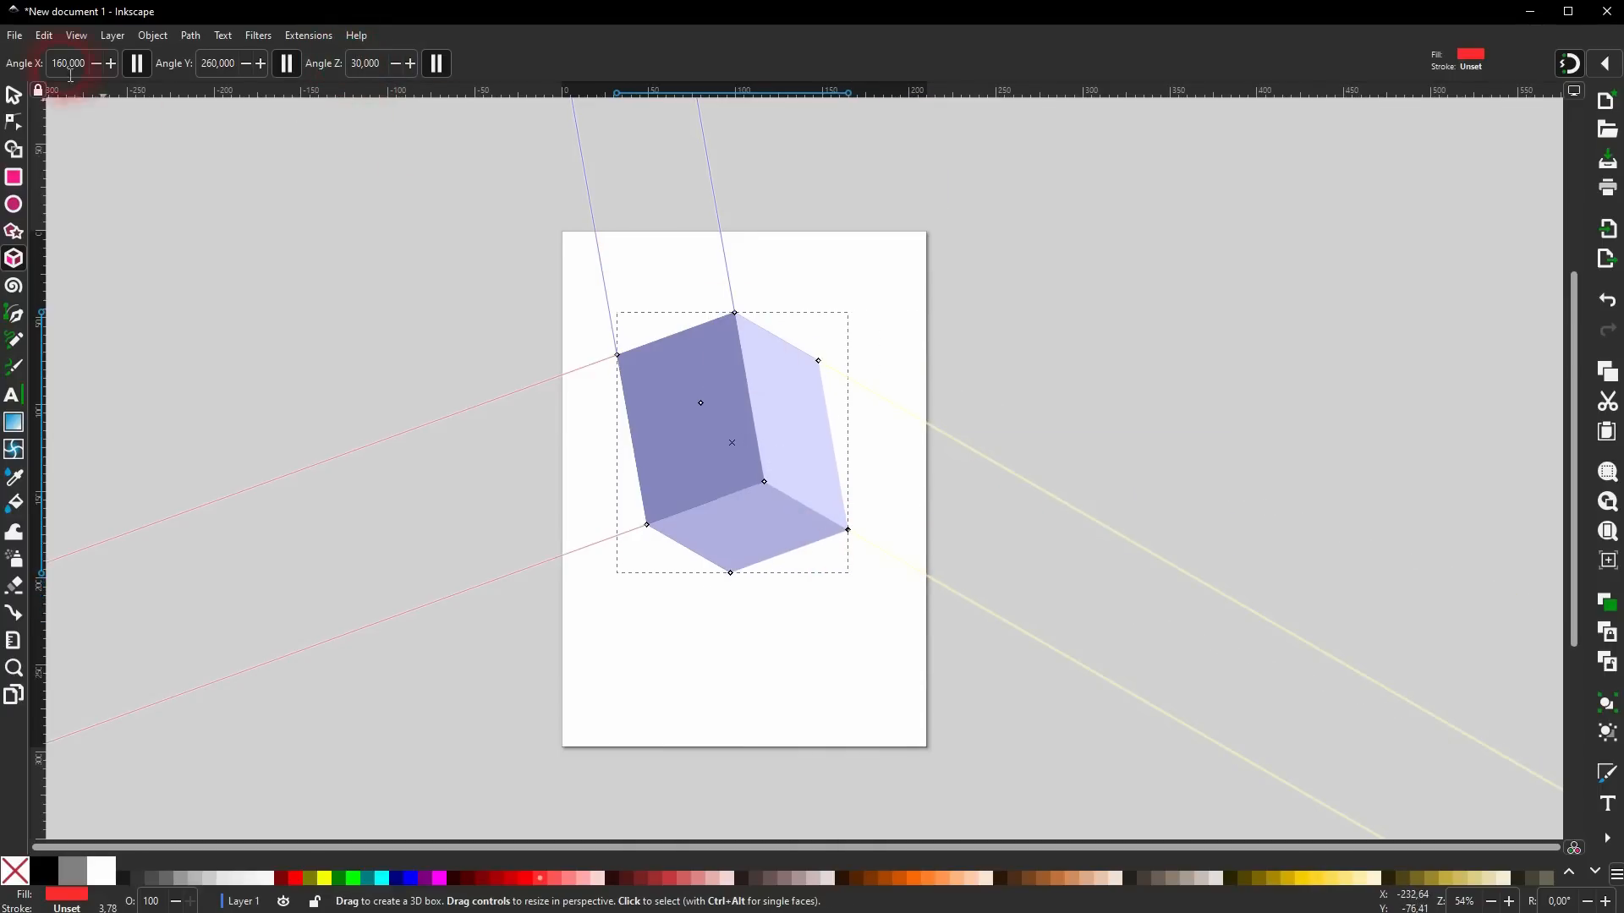
Move the 3D box slightly down and to the right, and rotate it until the dark face sits at its lower right.
click(7, 99)
click(844, 318)
drag(737, 442, 767, 463)
click(844, 434)
drag(881, 330, 562, 536)
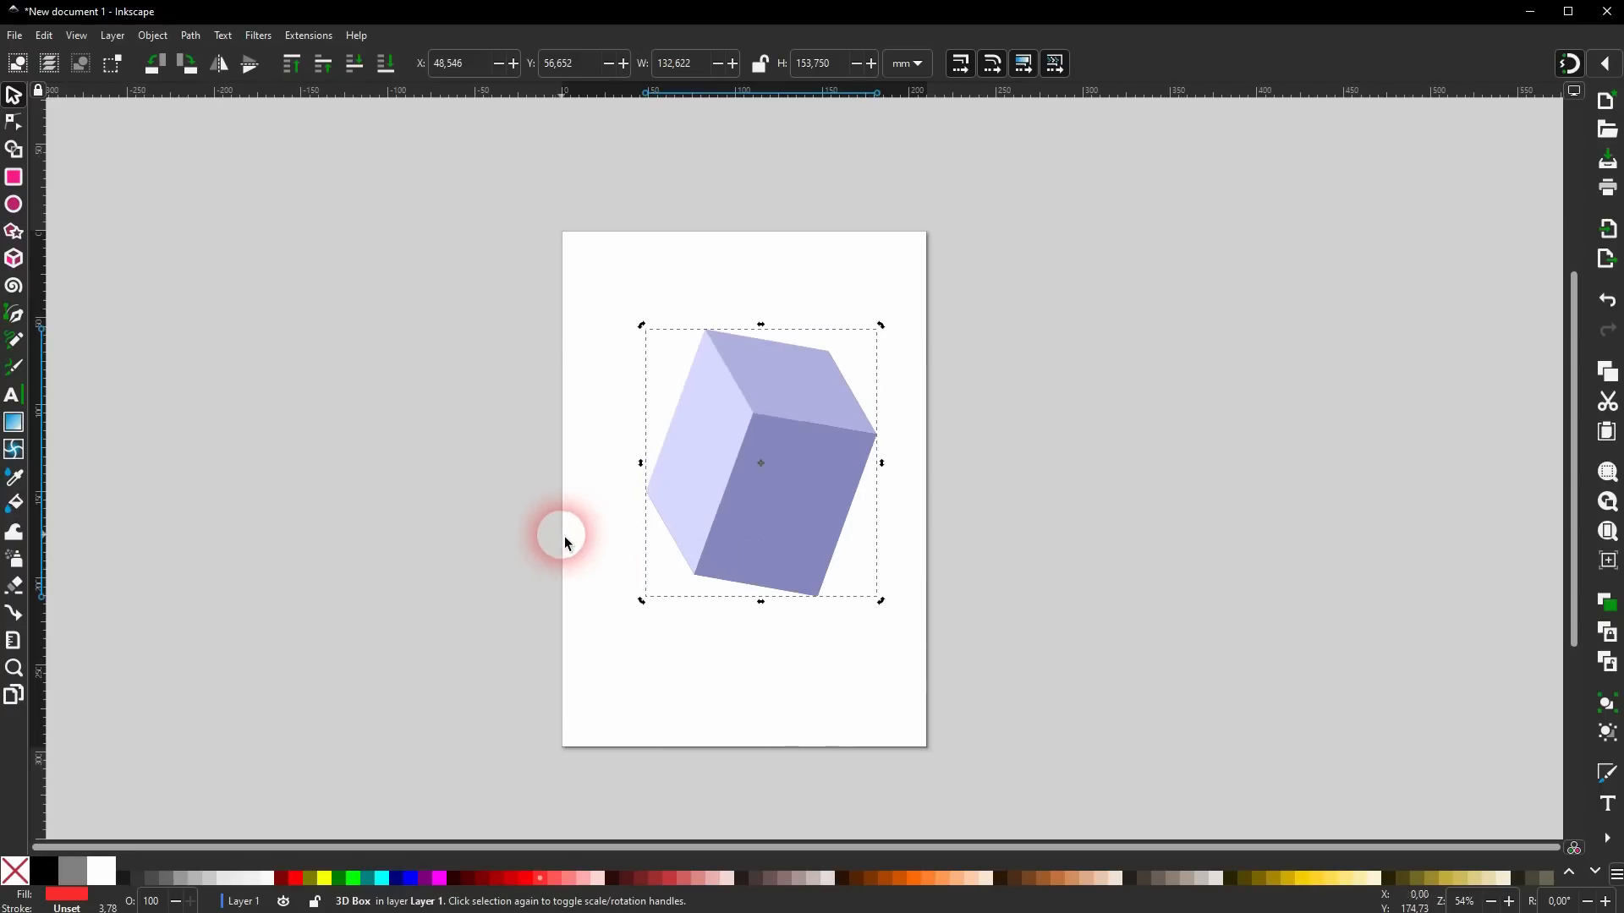
Try filling the whole 3D box with dark red, and undo the fill.
click(1007, 410)
click(767, 499)
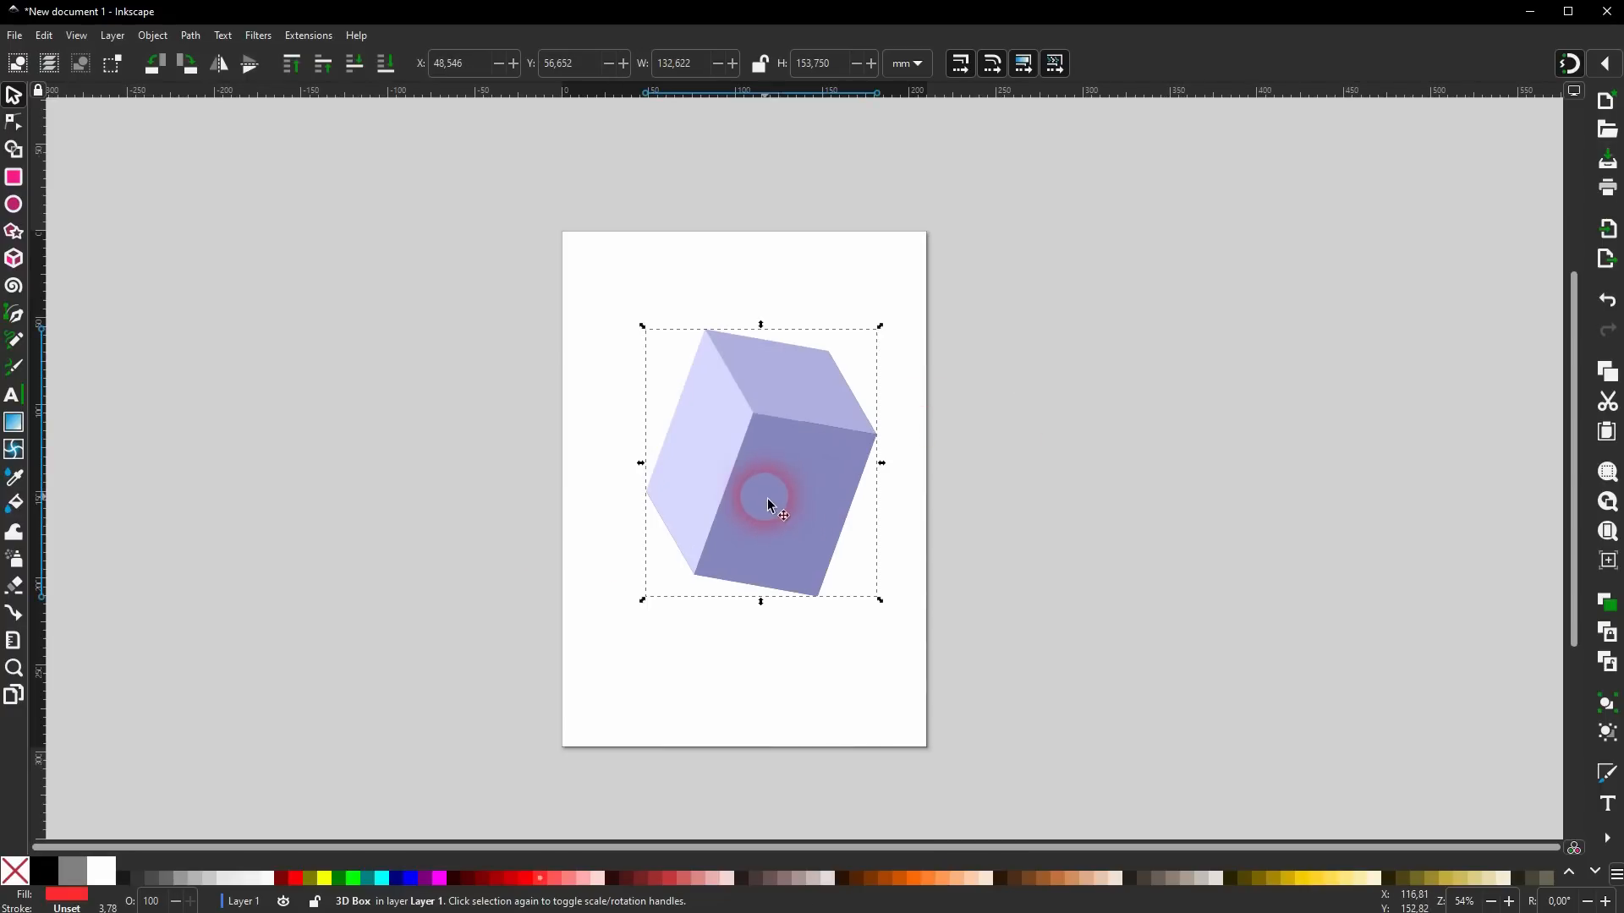
click(280, 878)
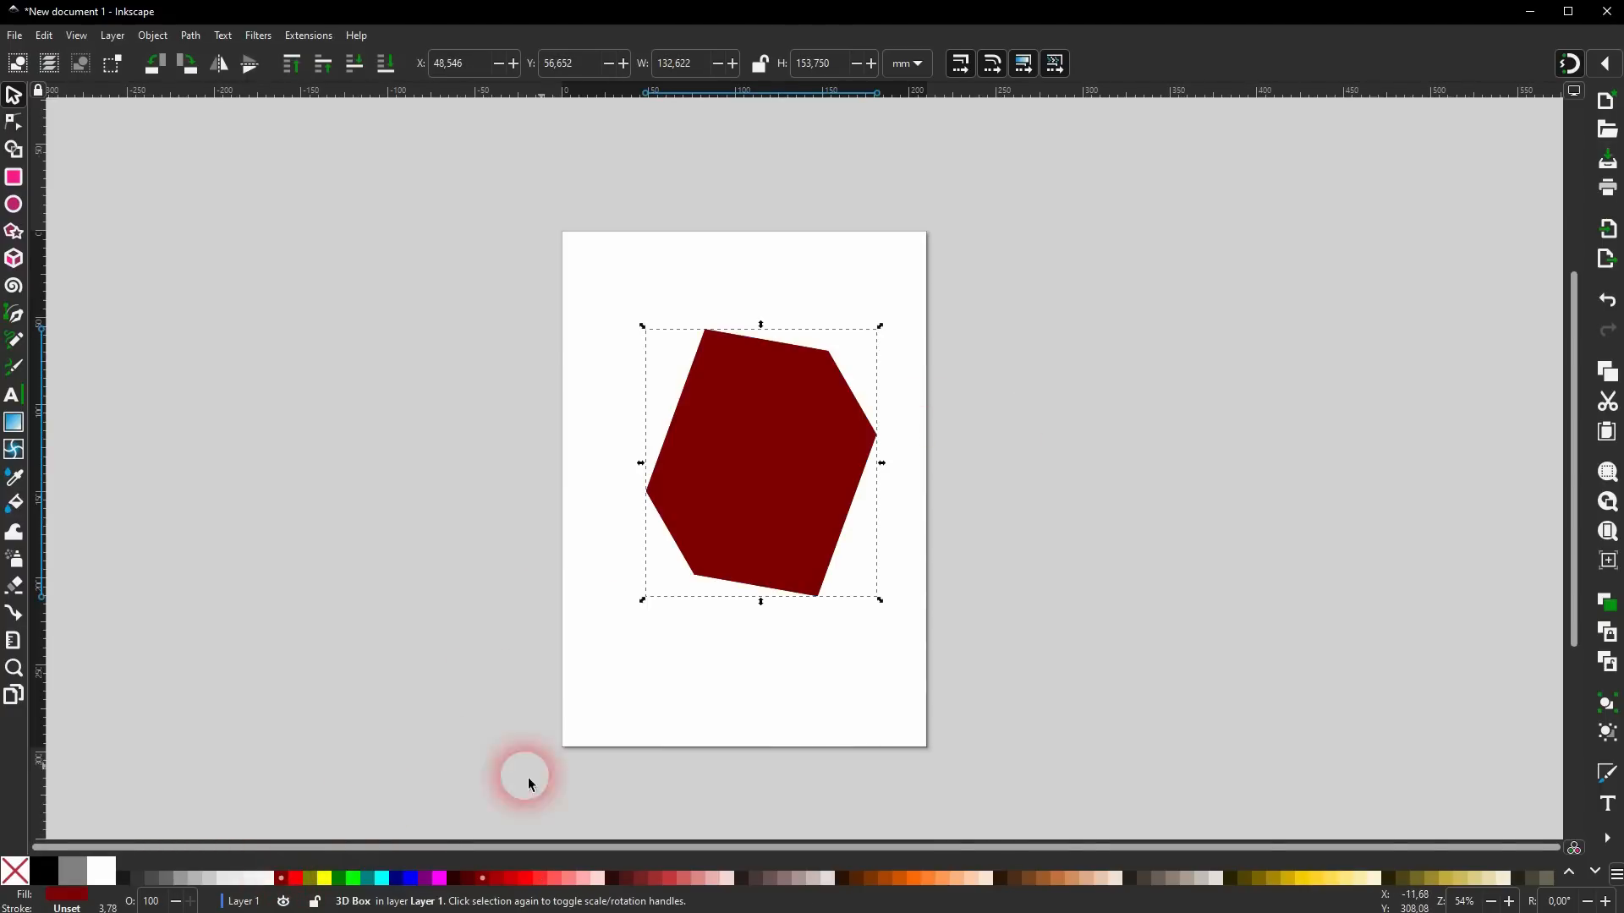
key(ctrl+z)
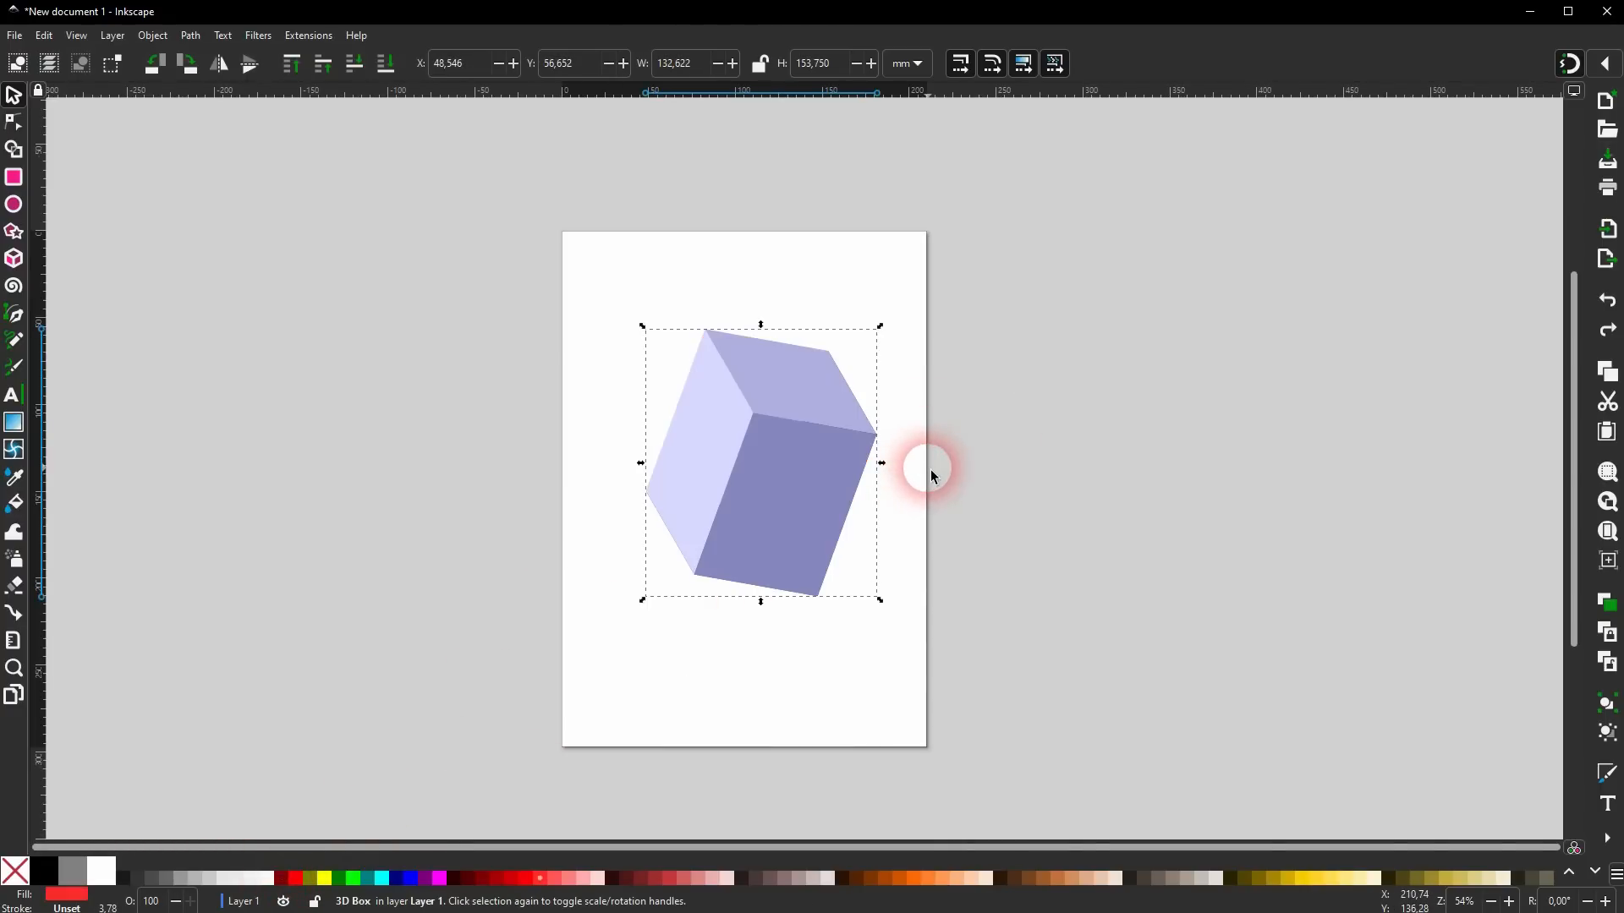
Ungroup the 3D box and fill its front face red, its left face pale pink and its top face medium pink.
key(ctrl+shift+g)
click(997, 453)
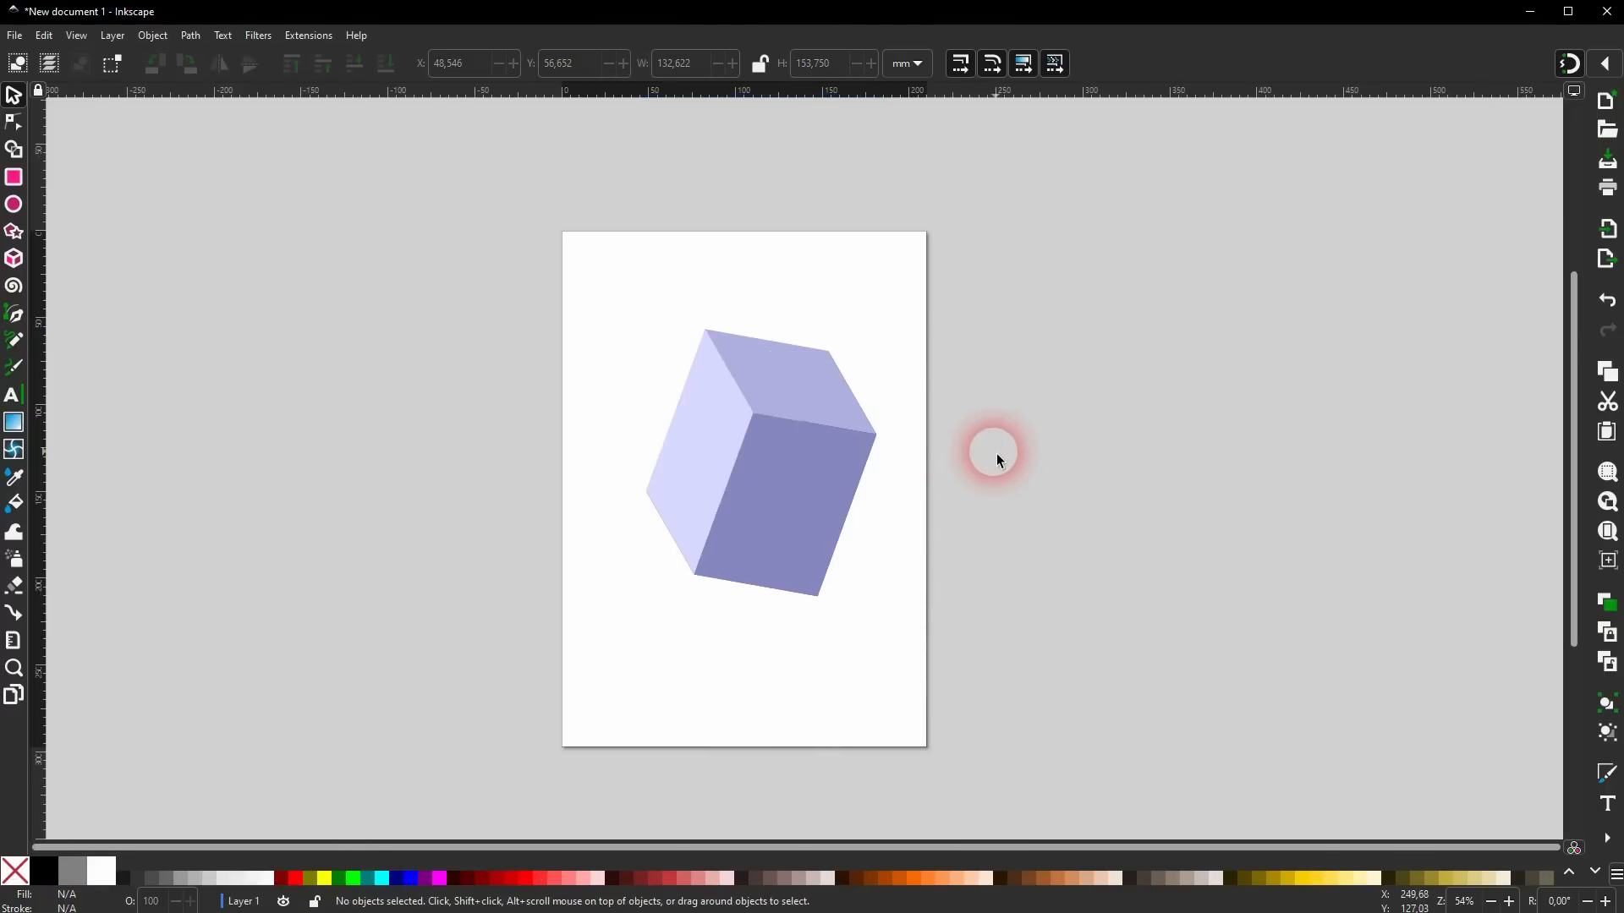
click(780, 521)
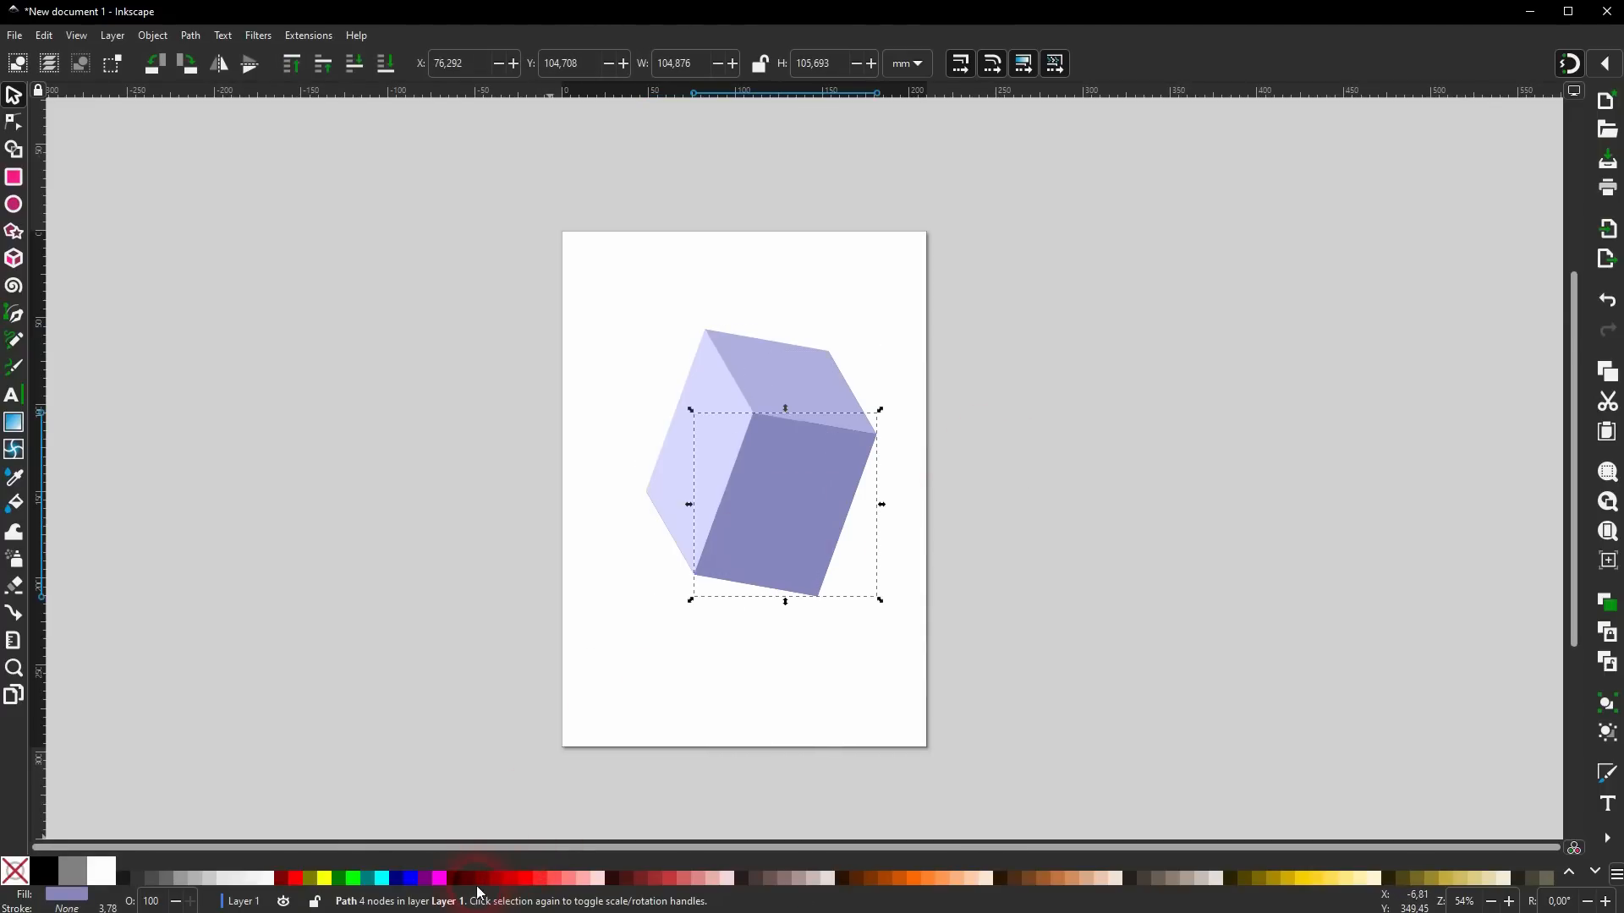
click(556, 880)
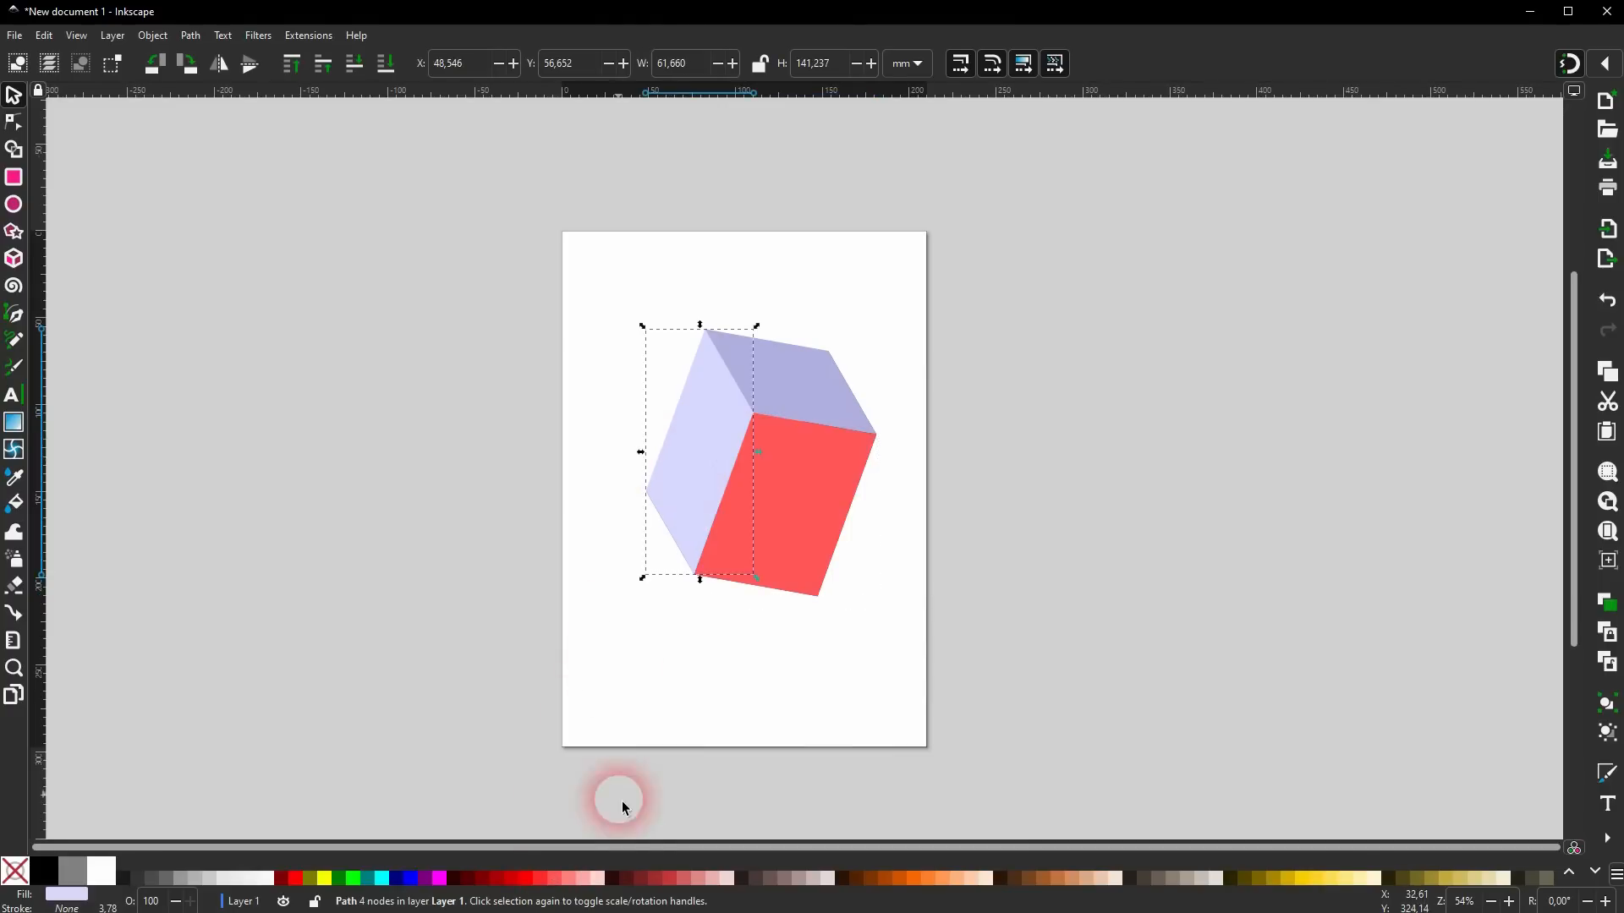
click(589, 880)
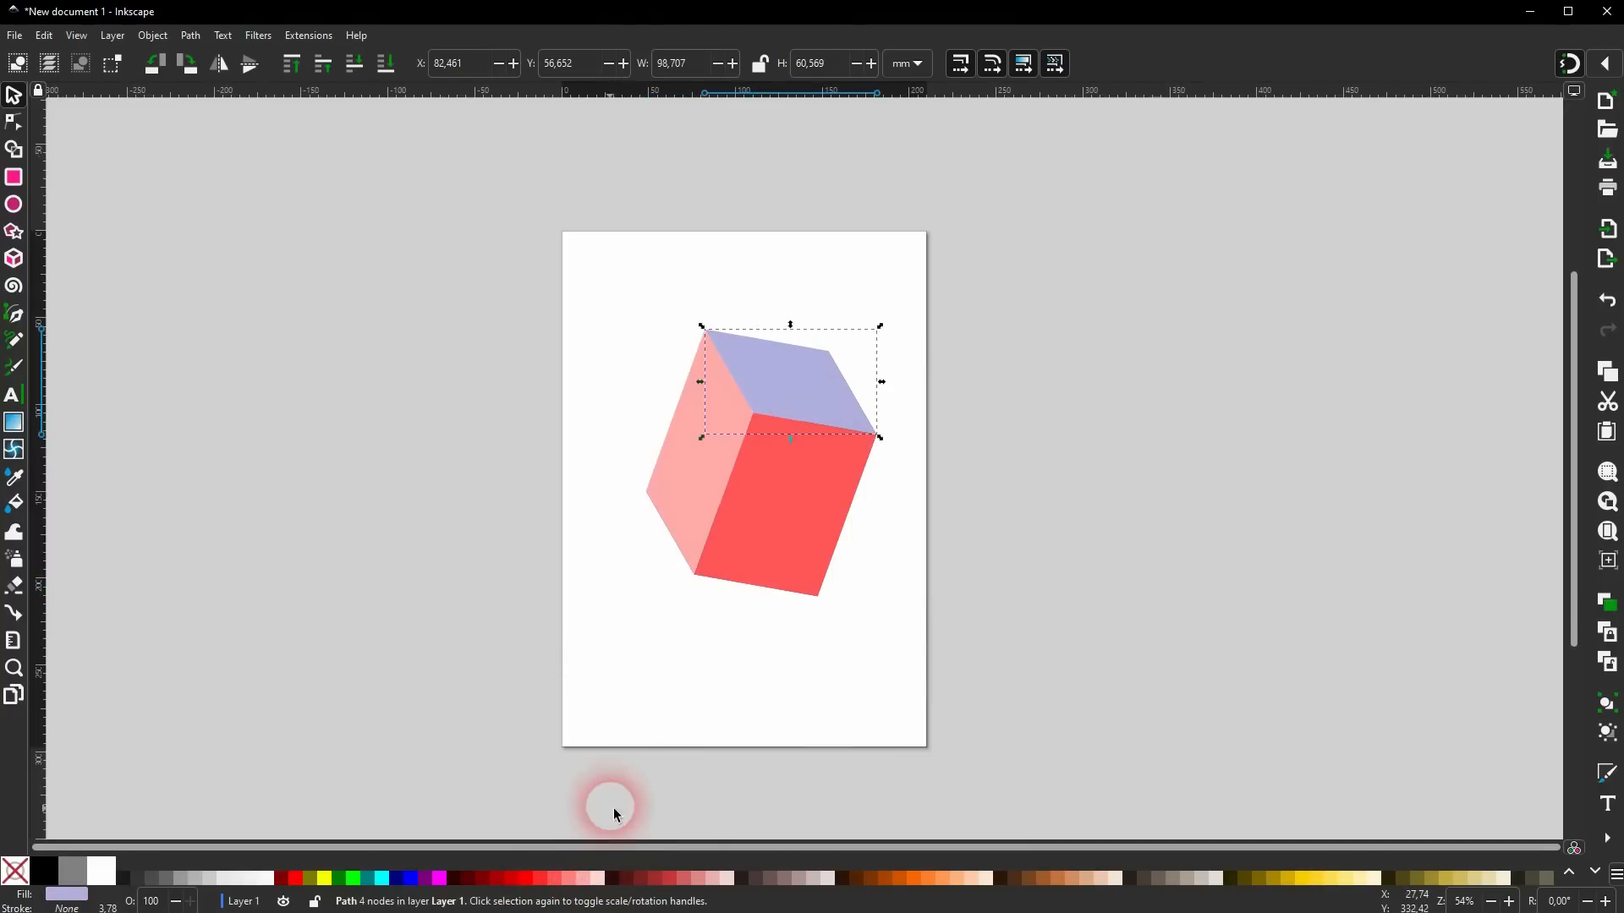
click(570, 876)
Select all faces of the recoloured box, group them and move the box slightly up and to the left.
click(972, 435)
drag(551, 653, 1025, 232)
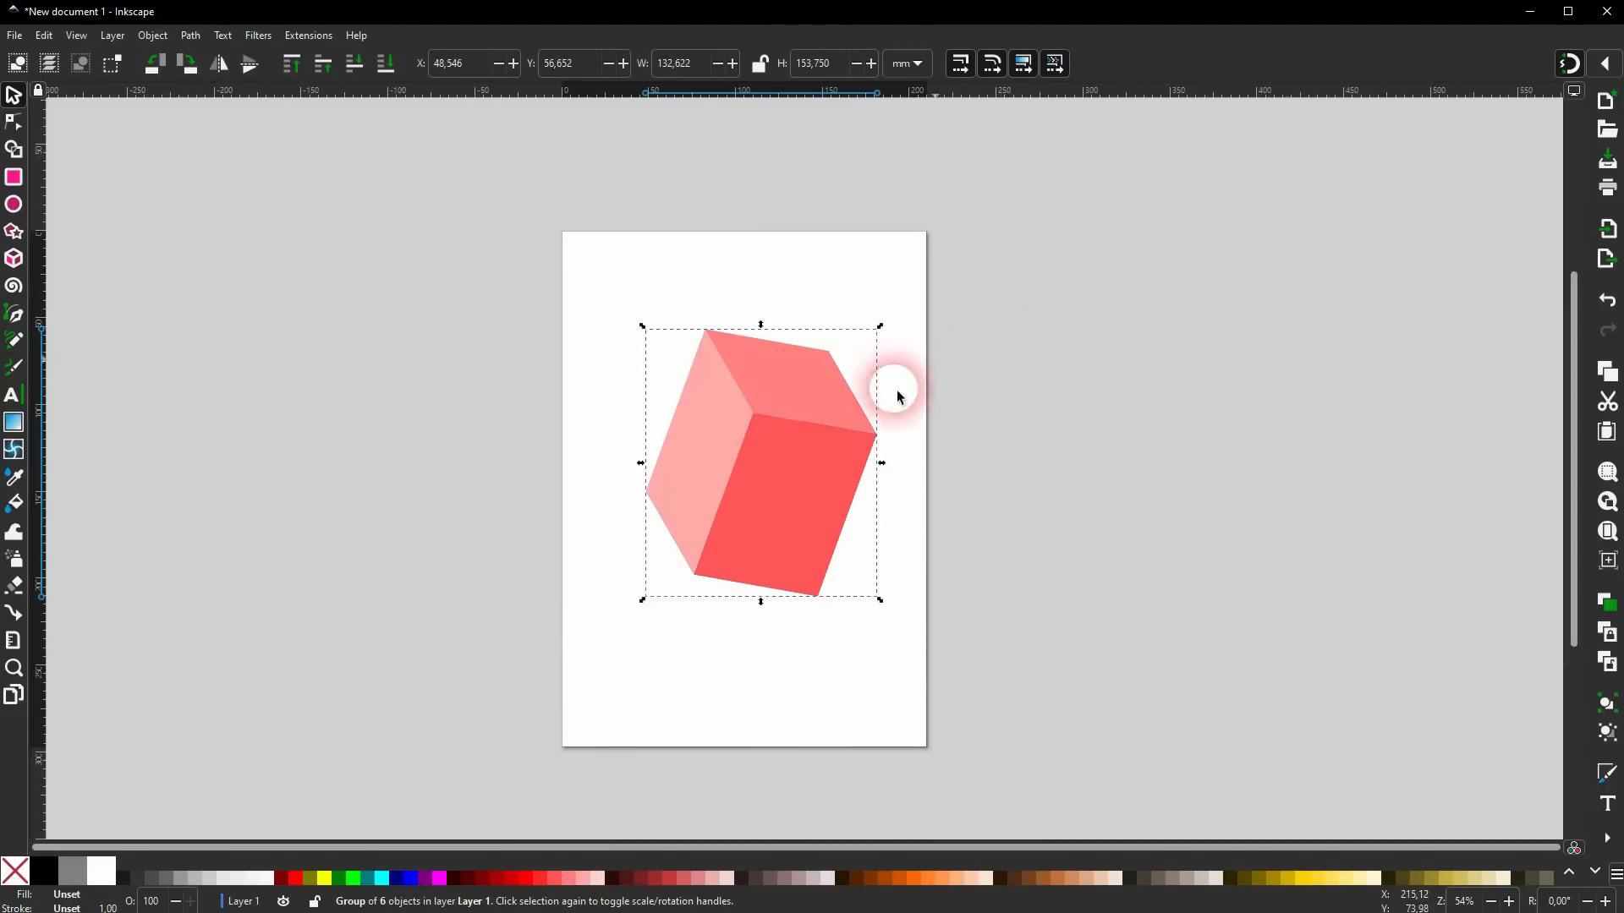
drag(773, 492, 751, 478)
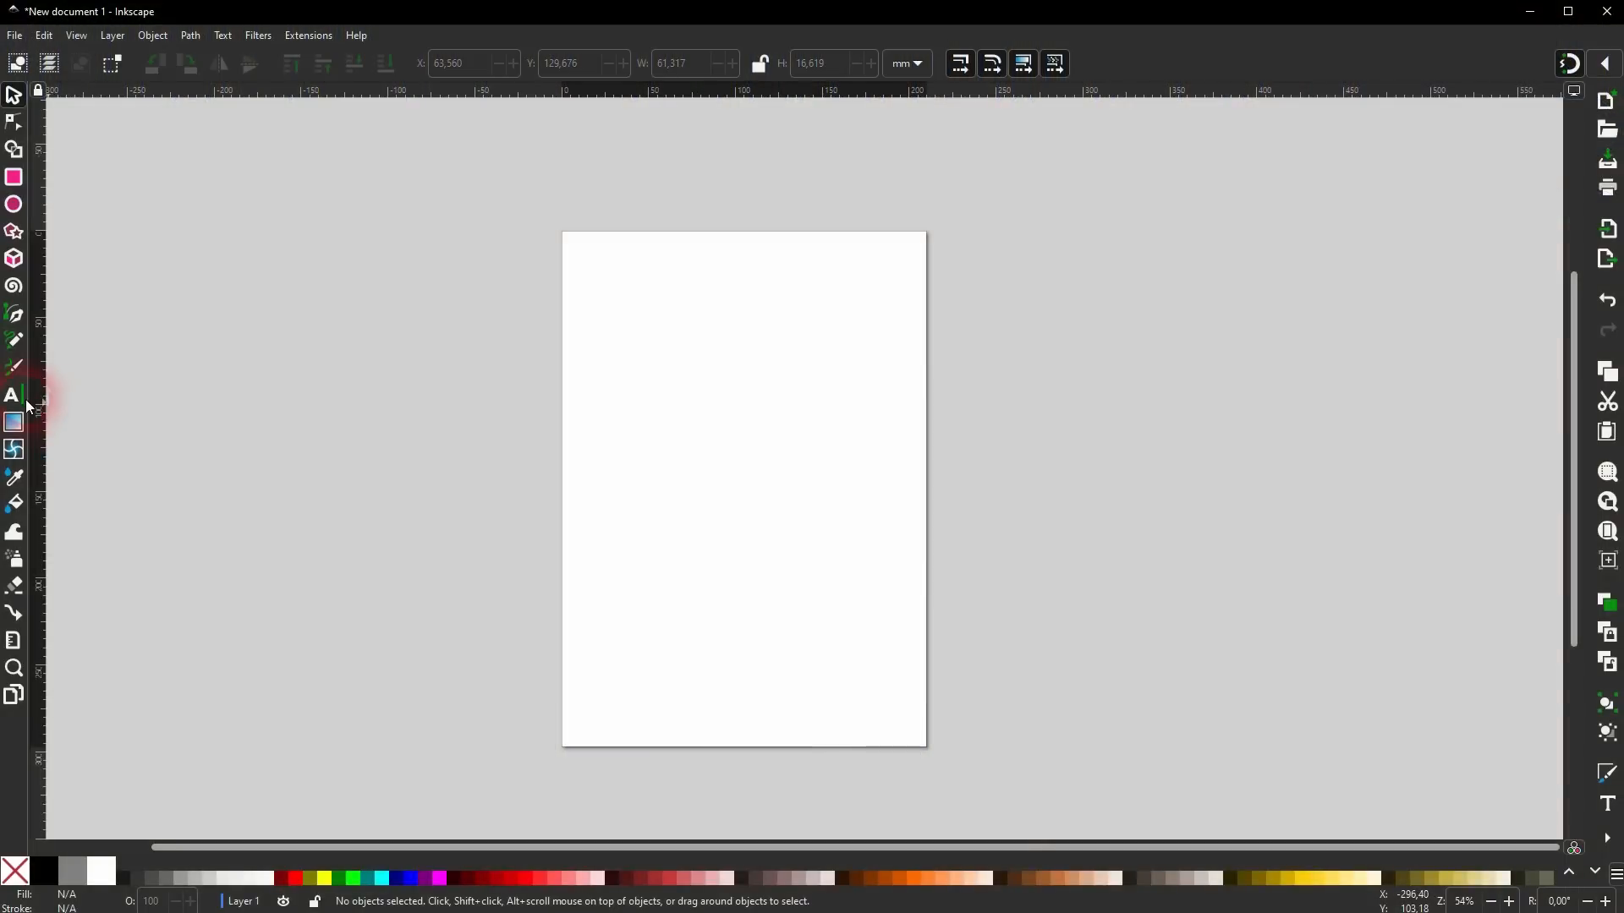
Add the text "CLIPPING" on the empty page, starting near its left edge above the middle.
click(25, 399)
click(624, 442)
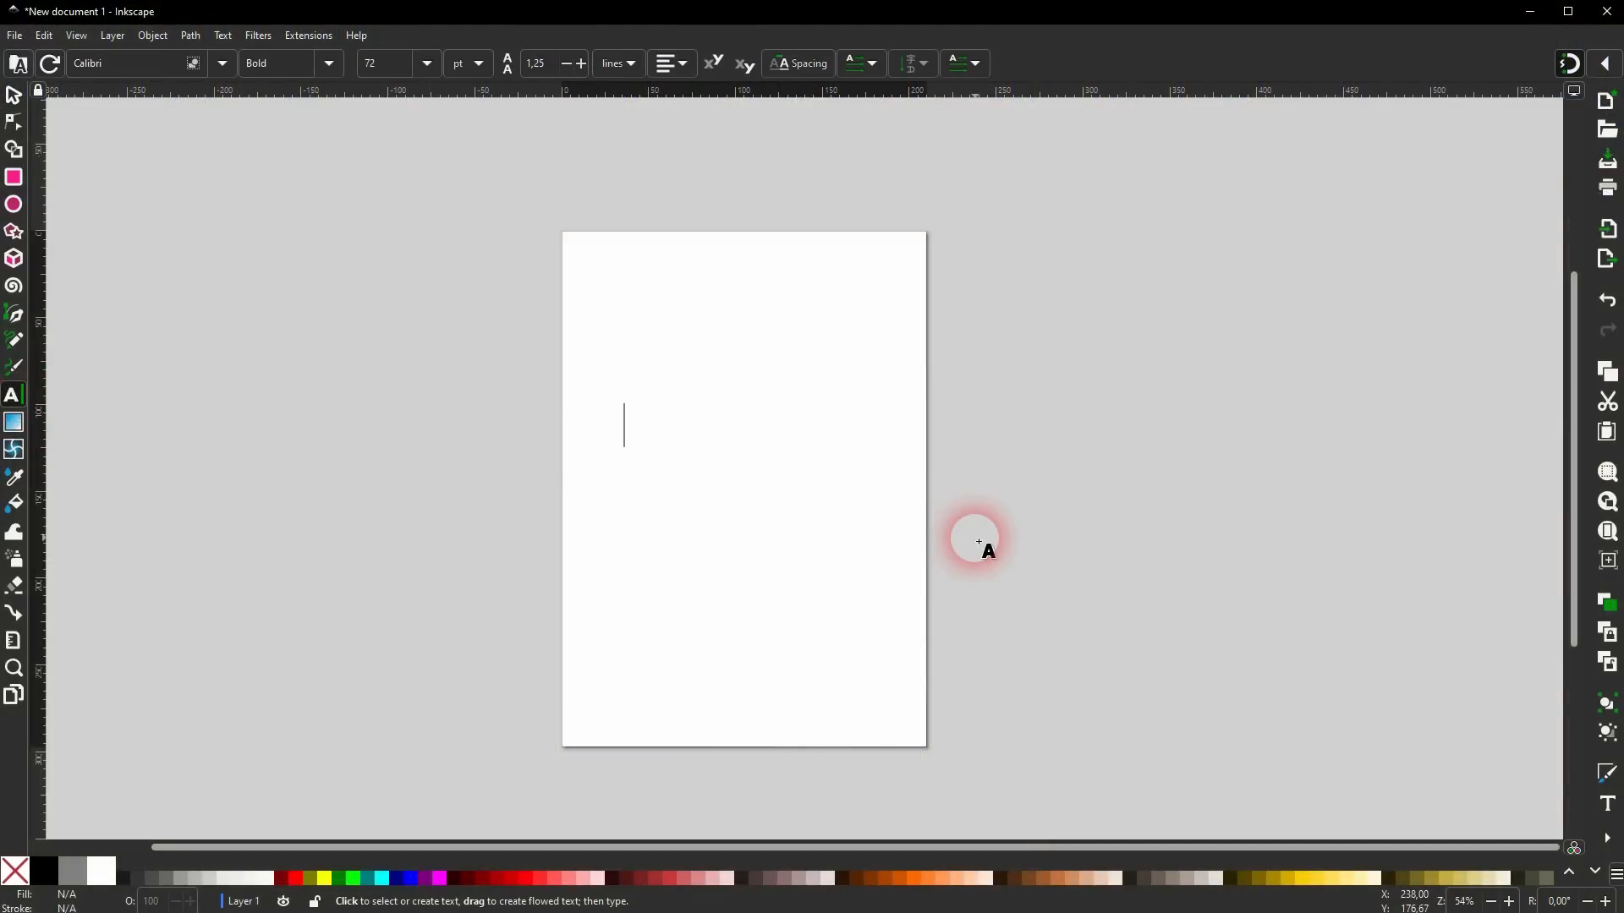
text(CLIPPING)
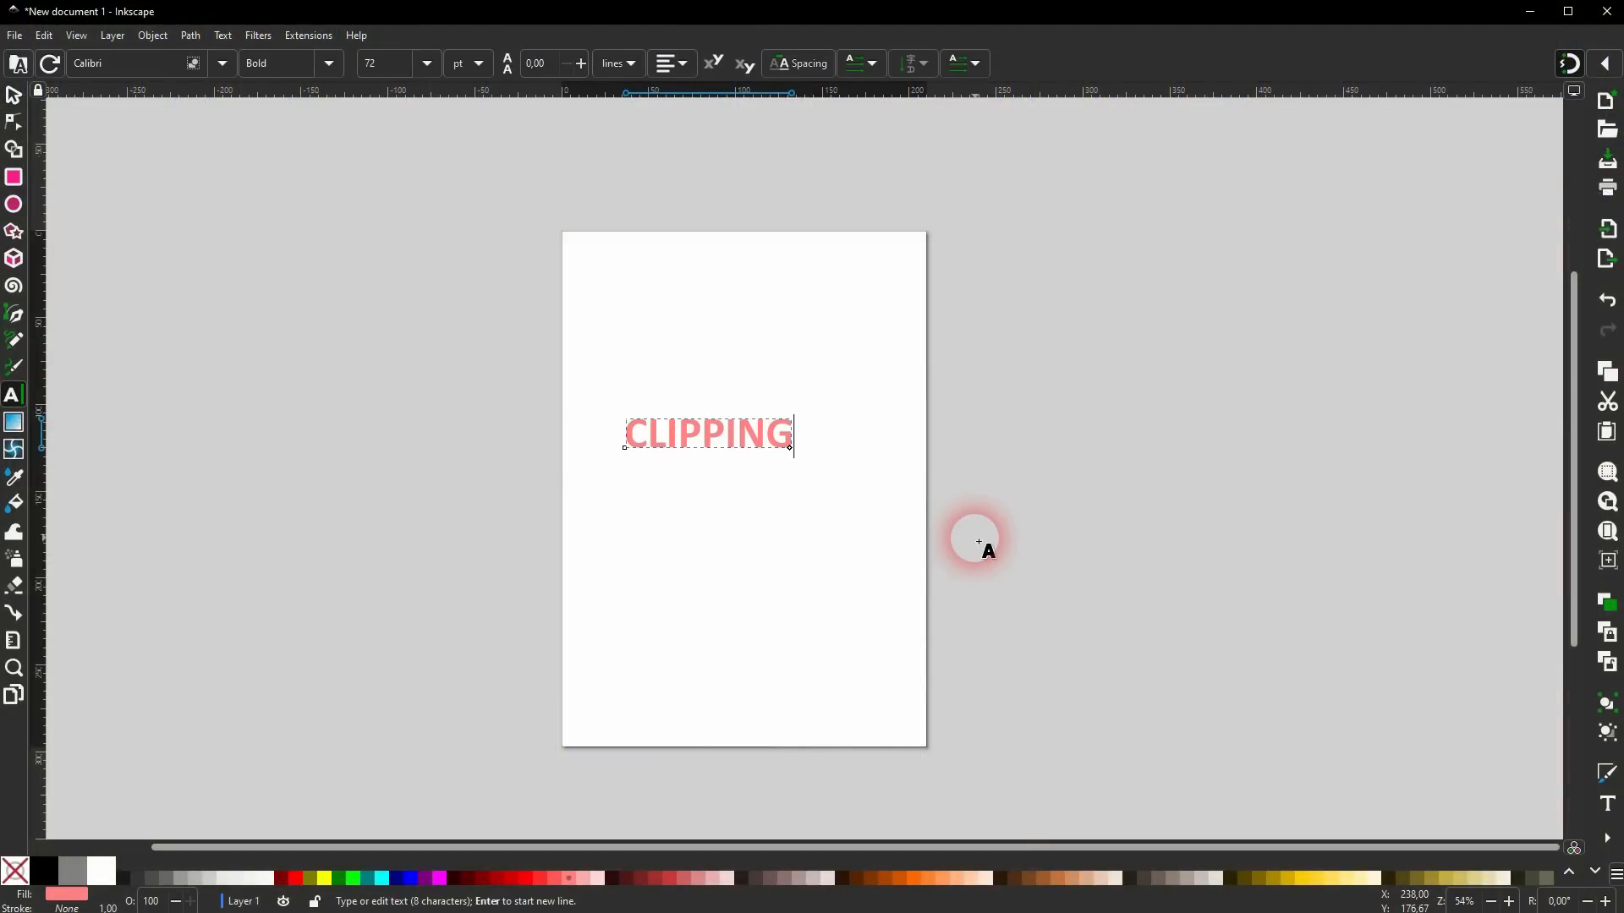
click(979, 541)
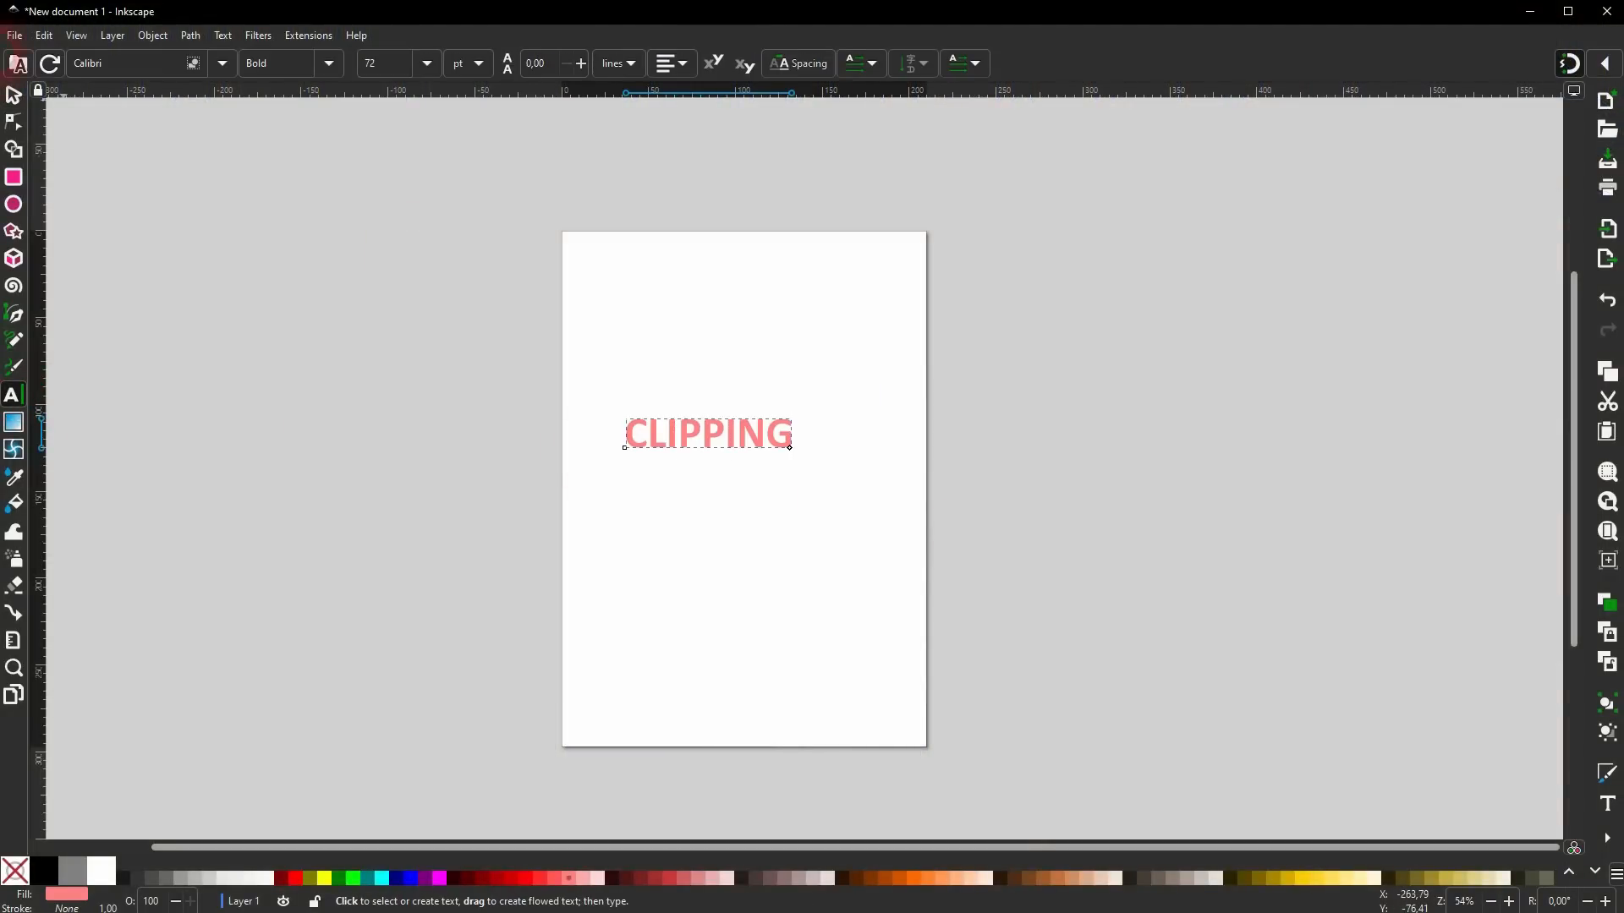
Enlarge the CLIPPING text to about 163 mm wide, centre it on the page and fill it black.
click(14, 94)
drag(795, 418, 911, 360)
drag(840, 439, 814, 472)
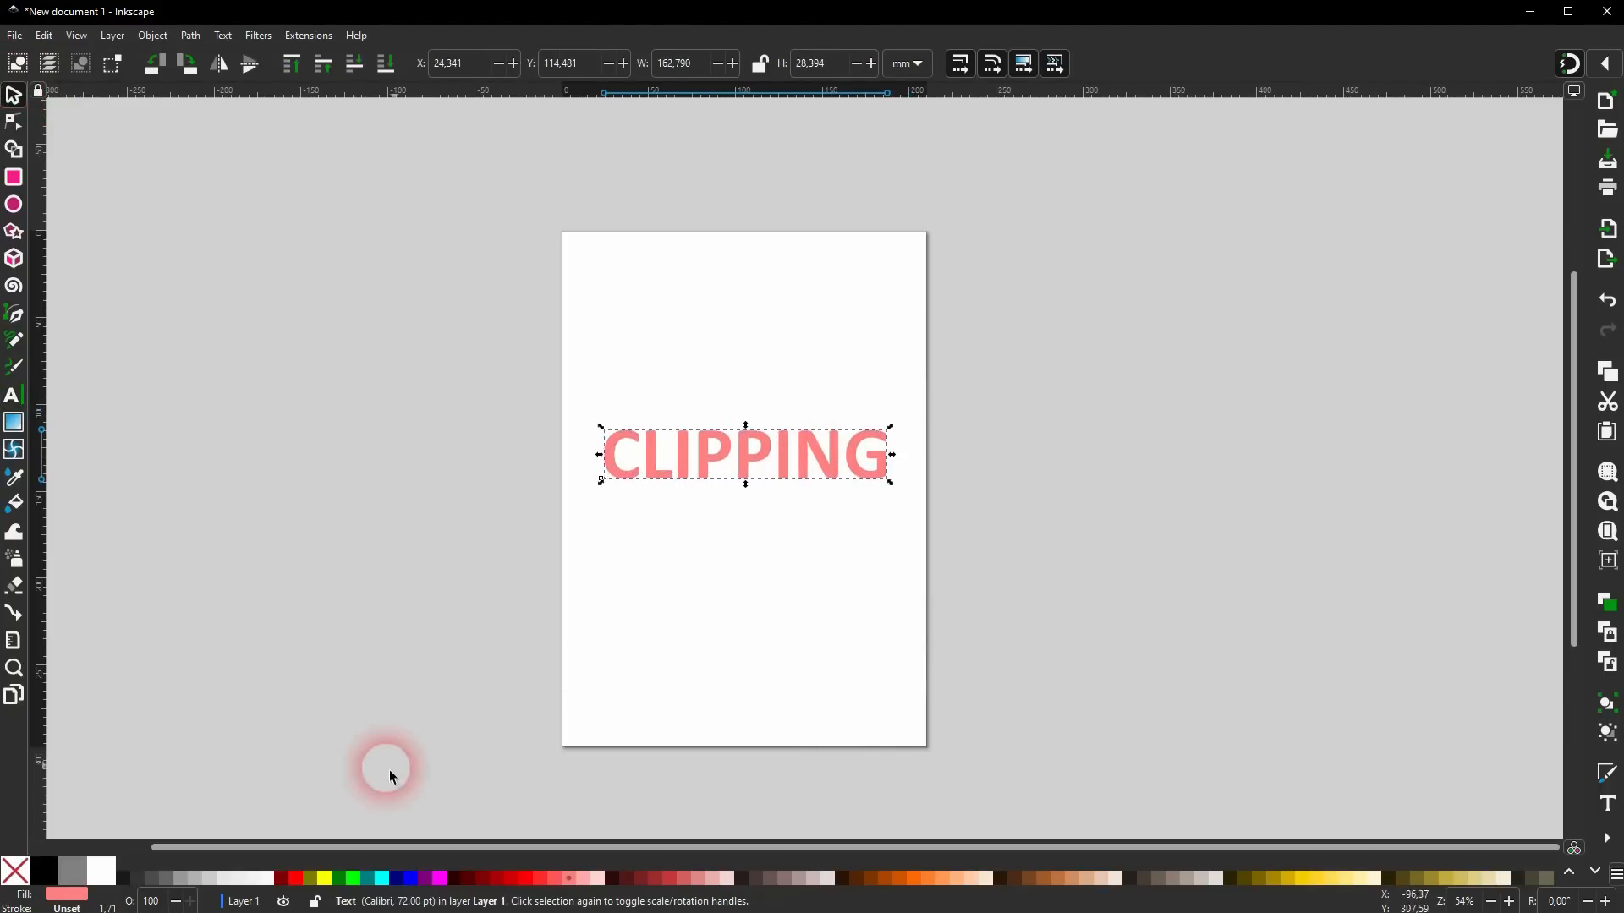
click(44, 872)
click(670, 611)
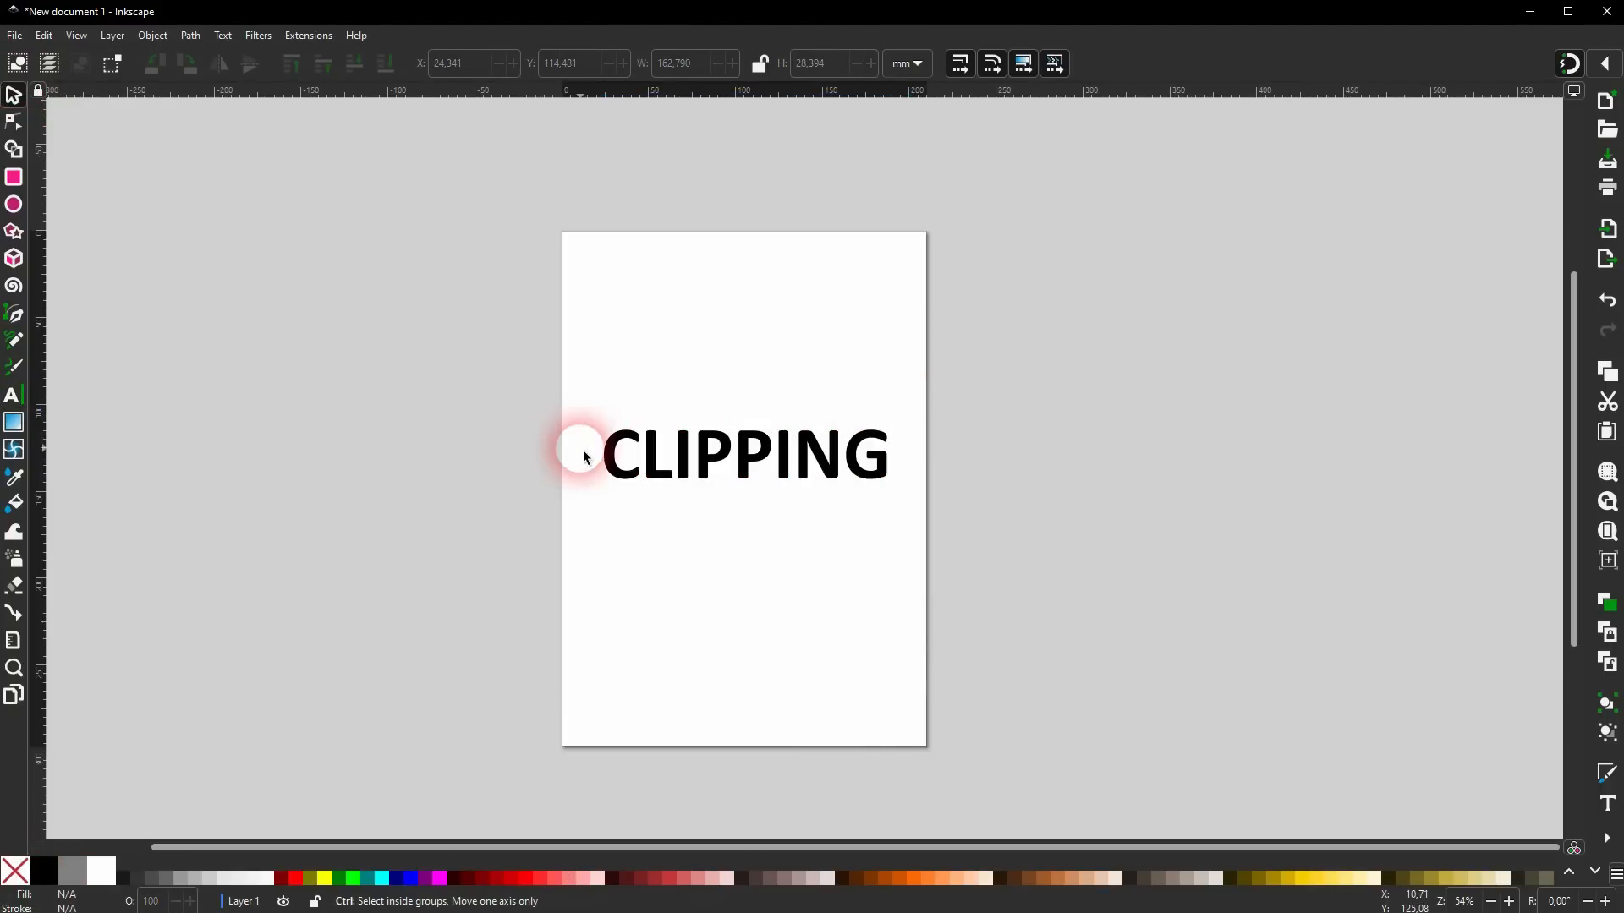
Draw a rectangle of about 90 × 51 mm over the text's upper left part and fill it light pink.
ctrl+scroll(581, 453, up, 1)
ctrl+scroll(614, 455, up, 2)
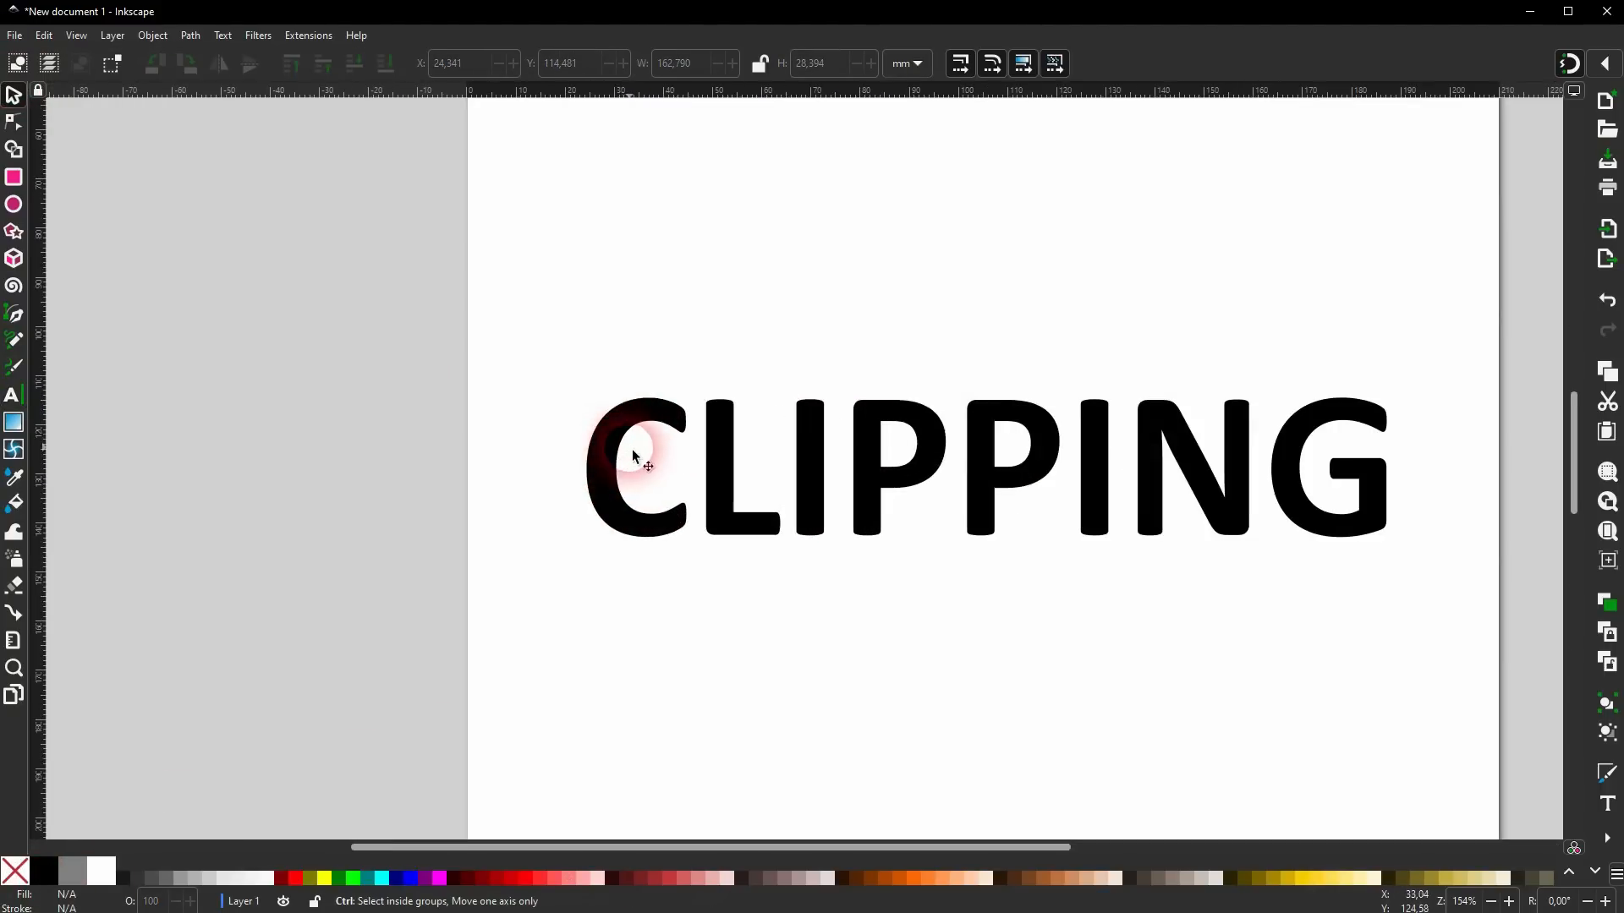
click(14, 177)
mouse_move(545, 216)
mouse_down()
mouse_move(845, 362)
mouse_move(986, 467)
mouse_up()
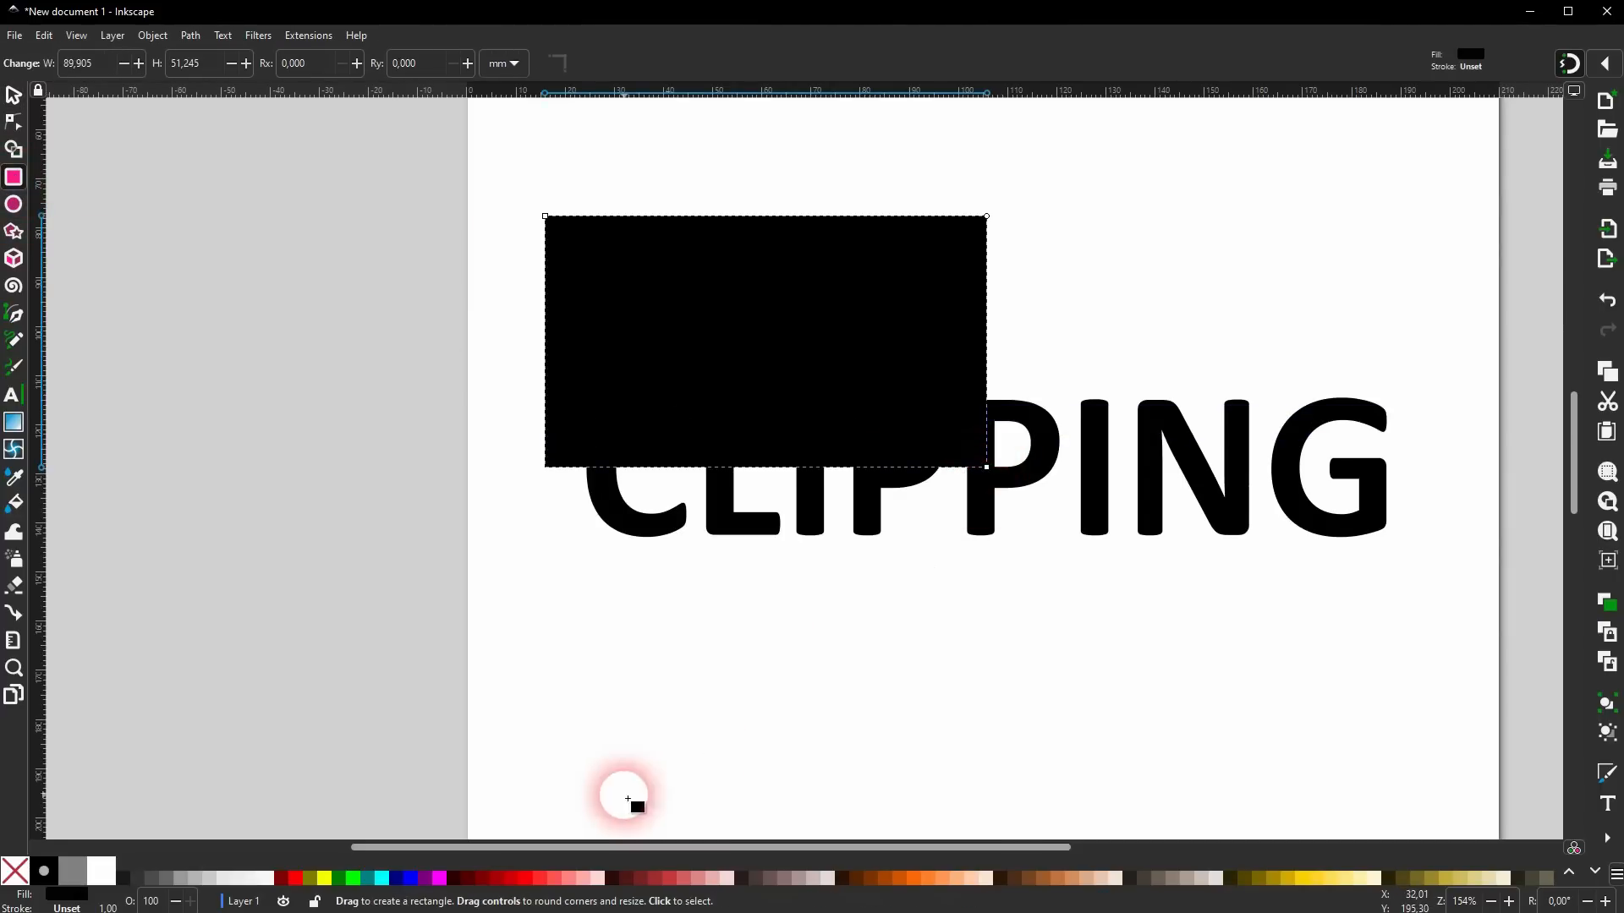
click(591, 883)
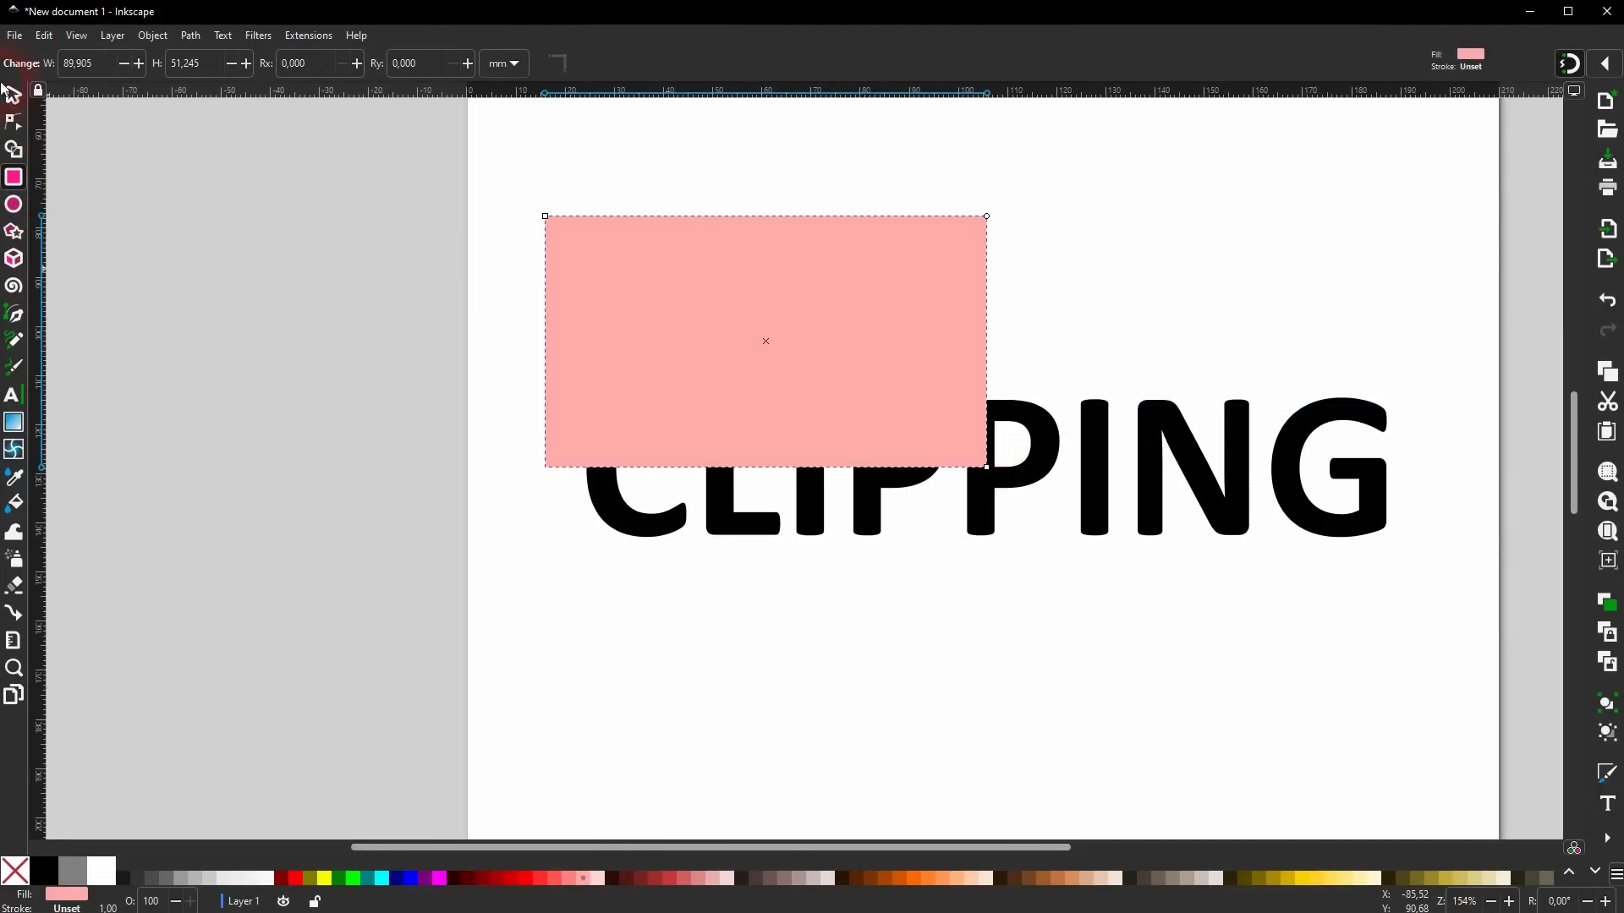
Select the text and the rectangle, set the rectangle as the clip, and undo the clipping.
click(13, 94)
click(449, 613)
drag(390, 617, 1489, 159)
right_click(895, 280)
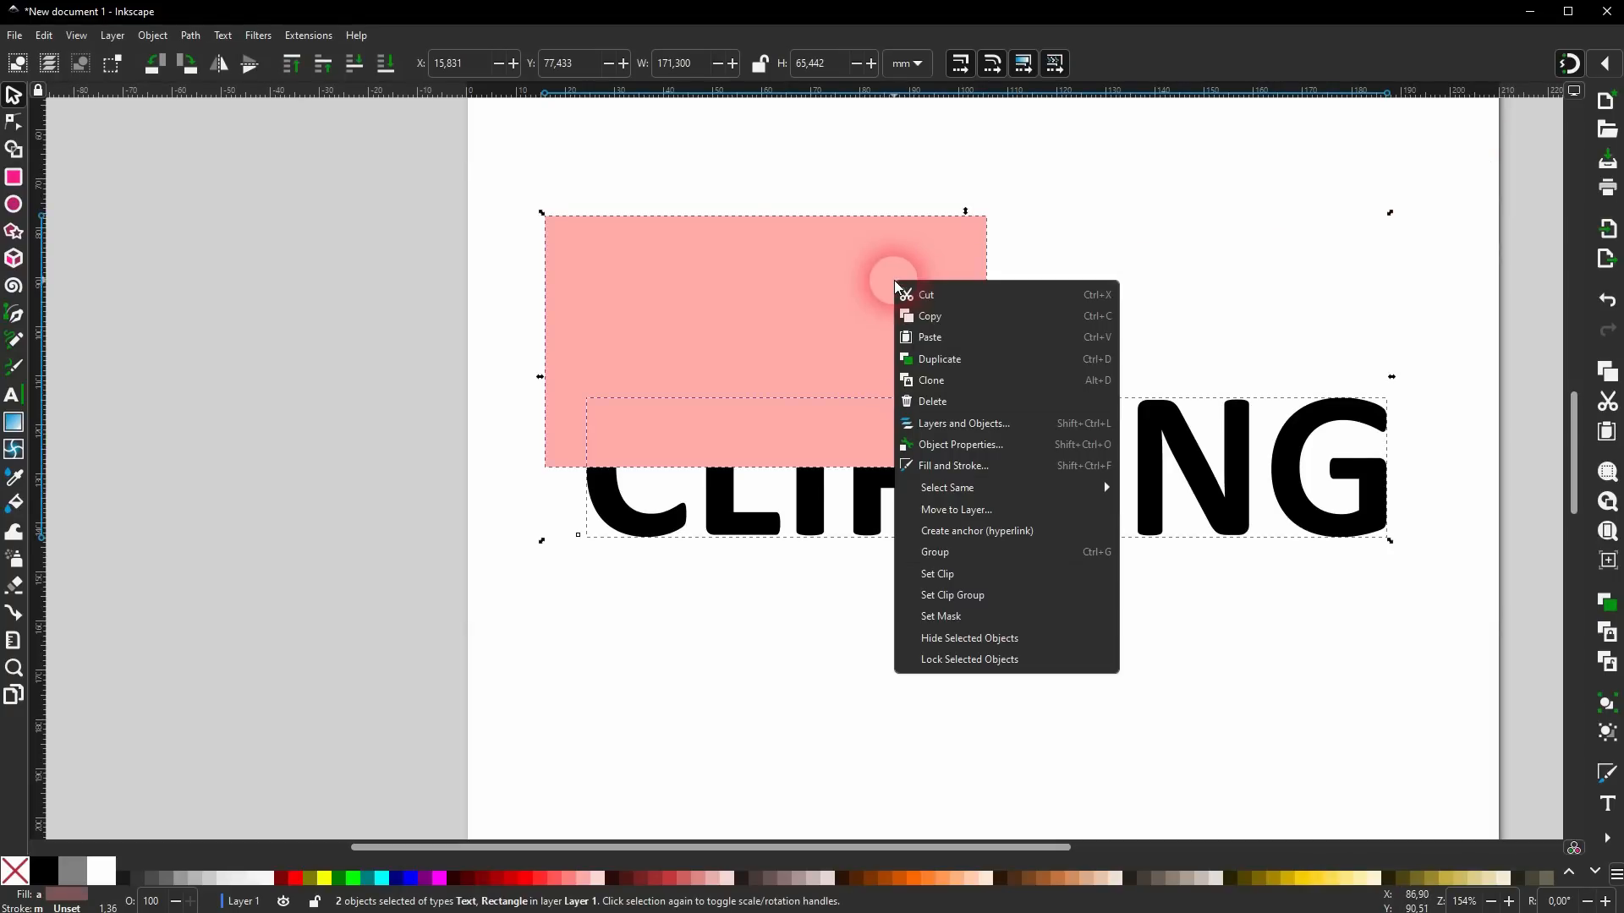
click(1006, 580)
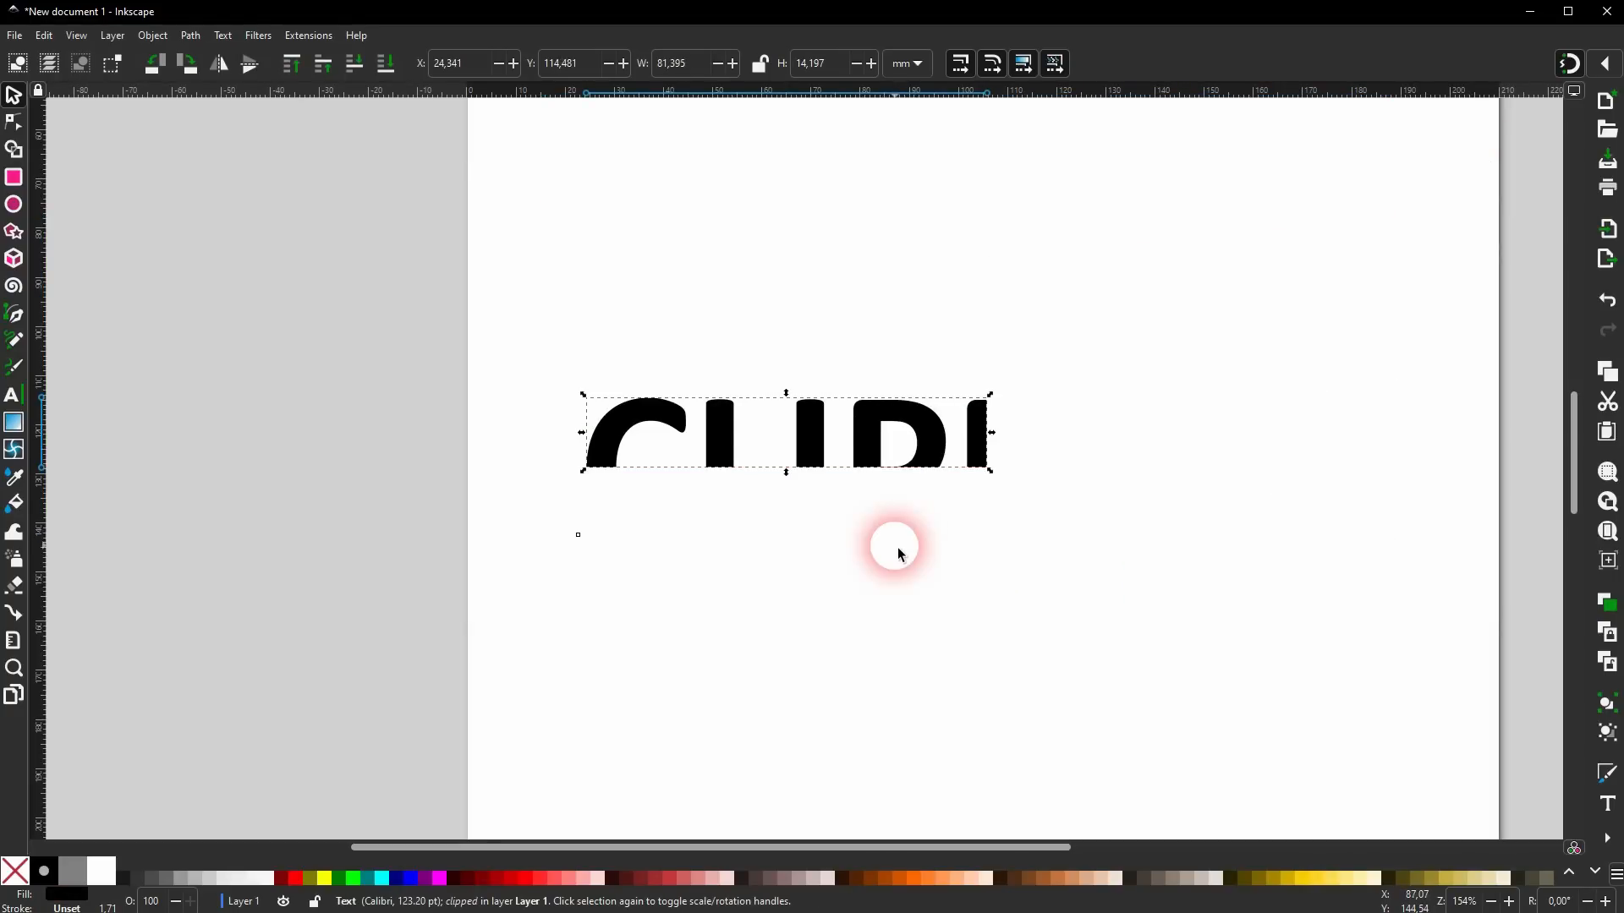
key(ctrl+z)
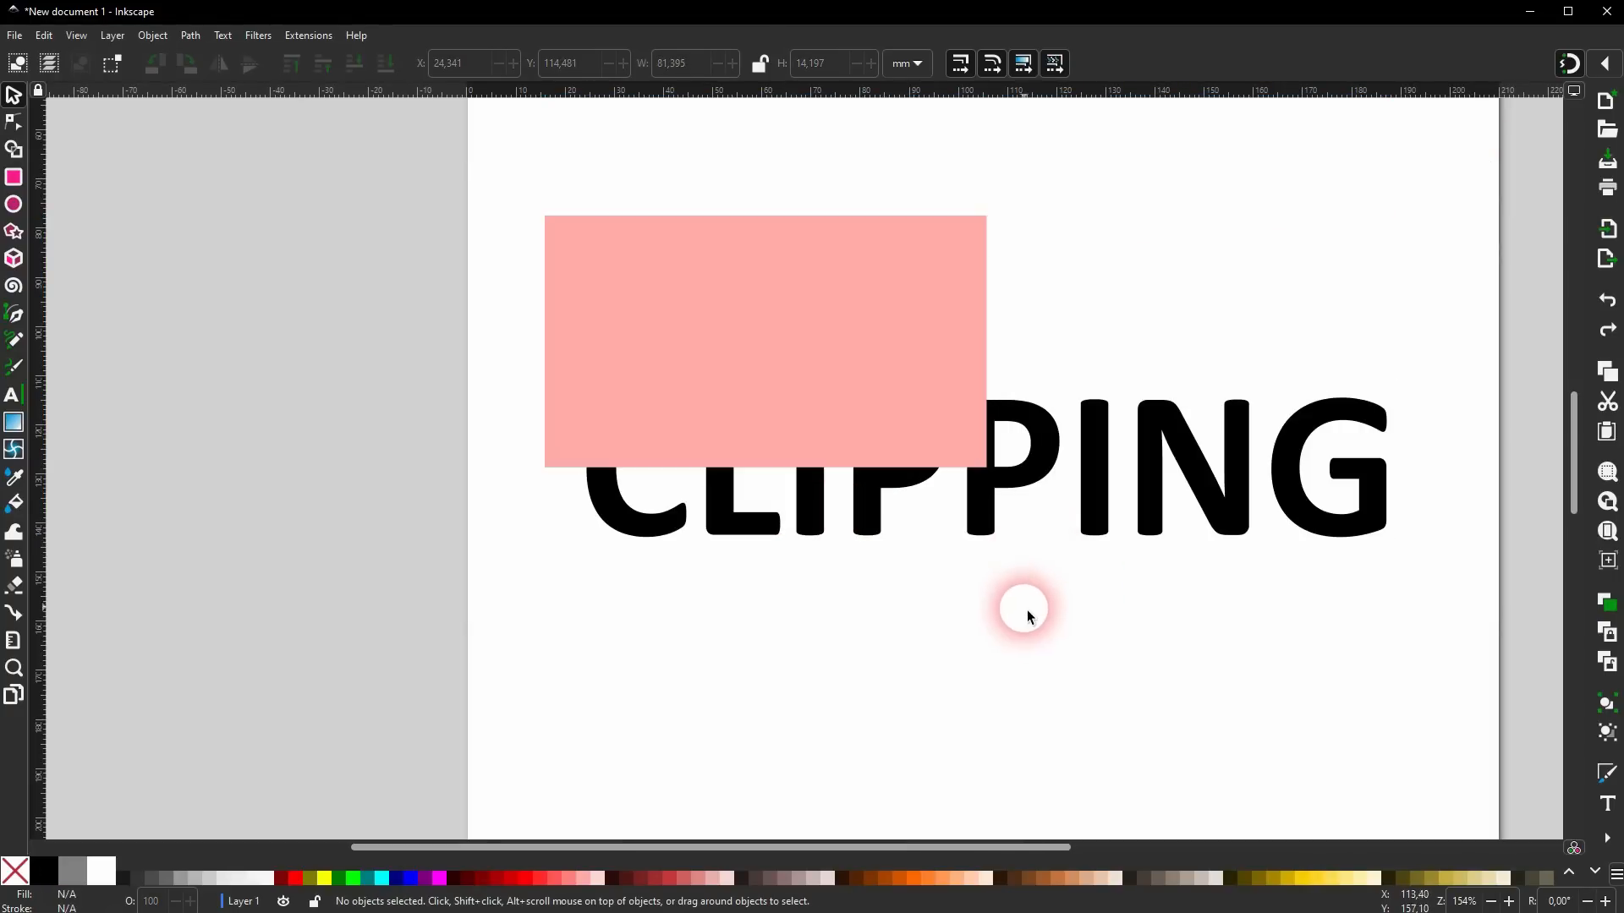
Lower the pink rectangle to the bottom of the stacking order, behind the CLIPPING text.
click(852, 345)
click(386, 63)
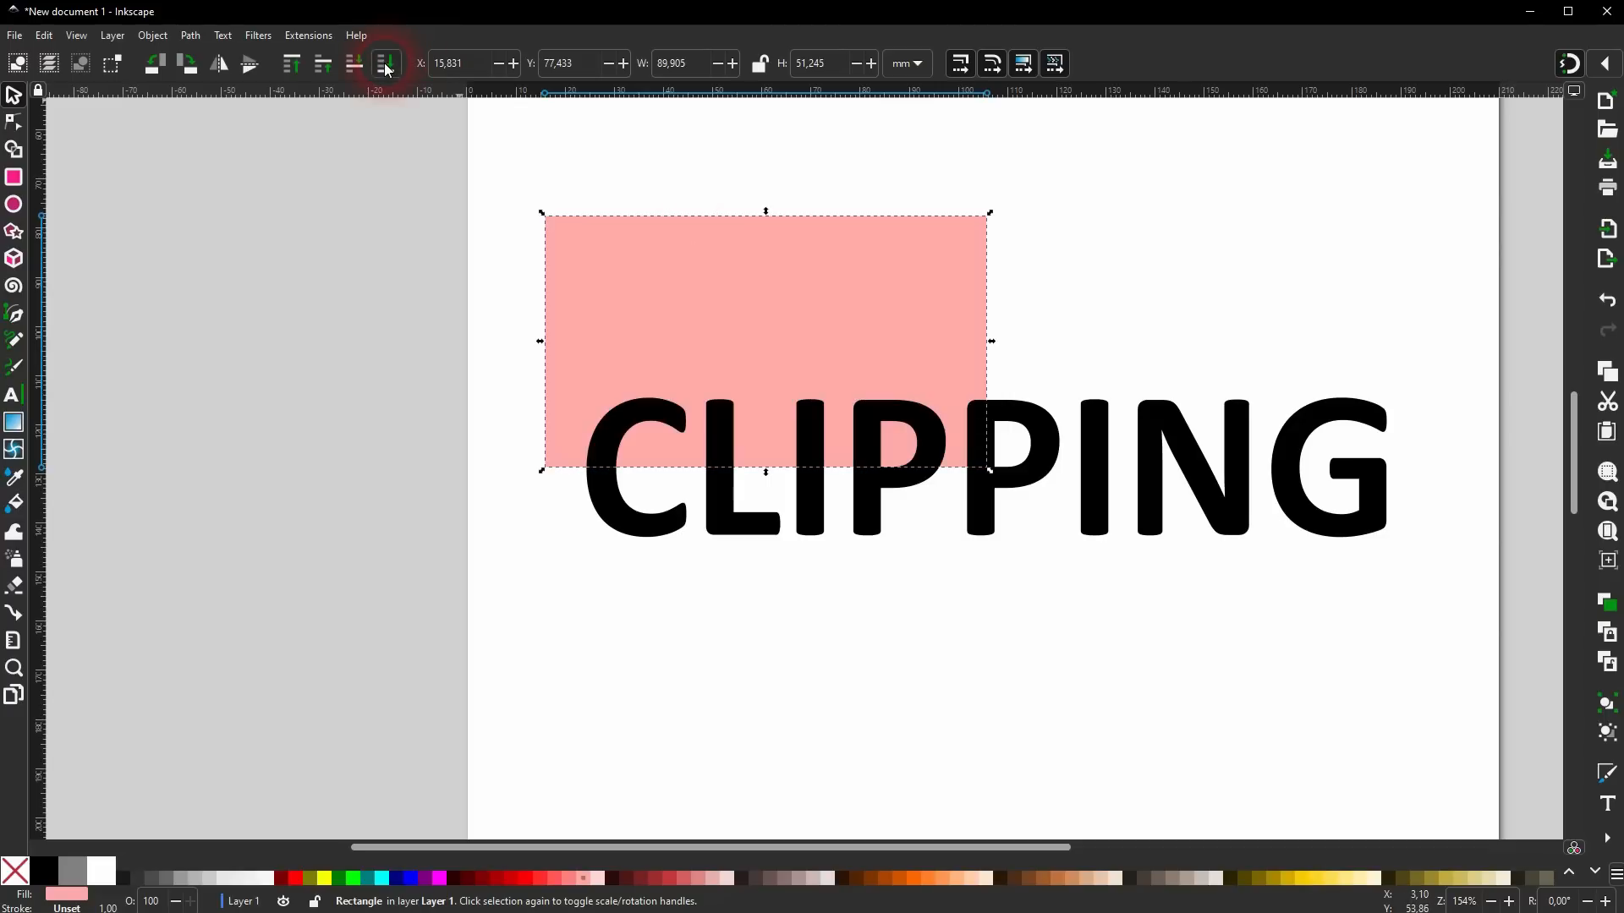
Clip the pink rectangle to the shape of the CLIPPING text on top, then undo the clipping.
drag(385, 658, 1480, 162)
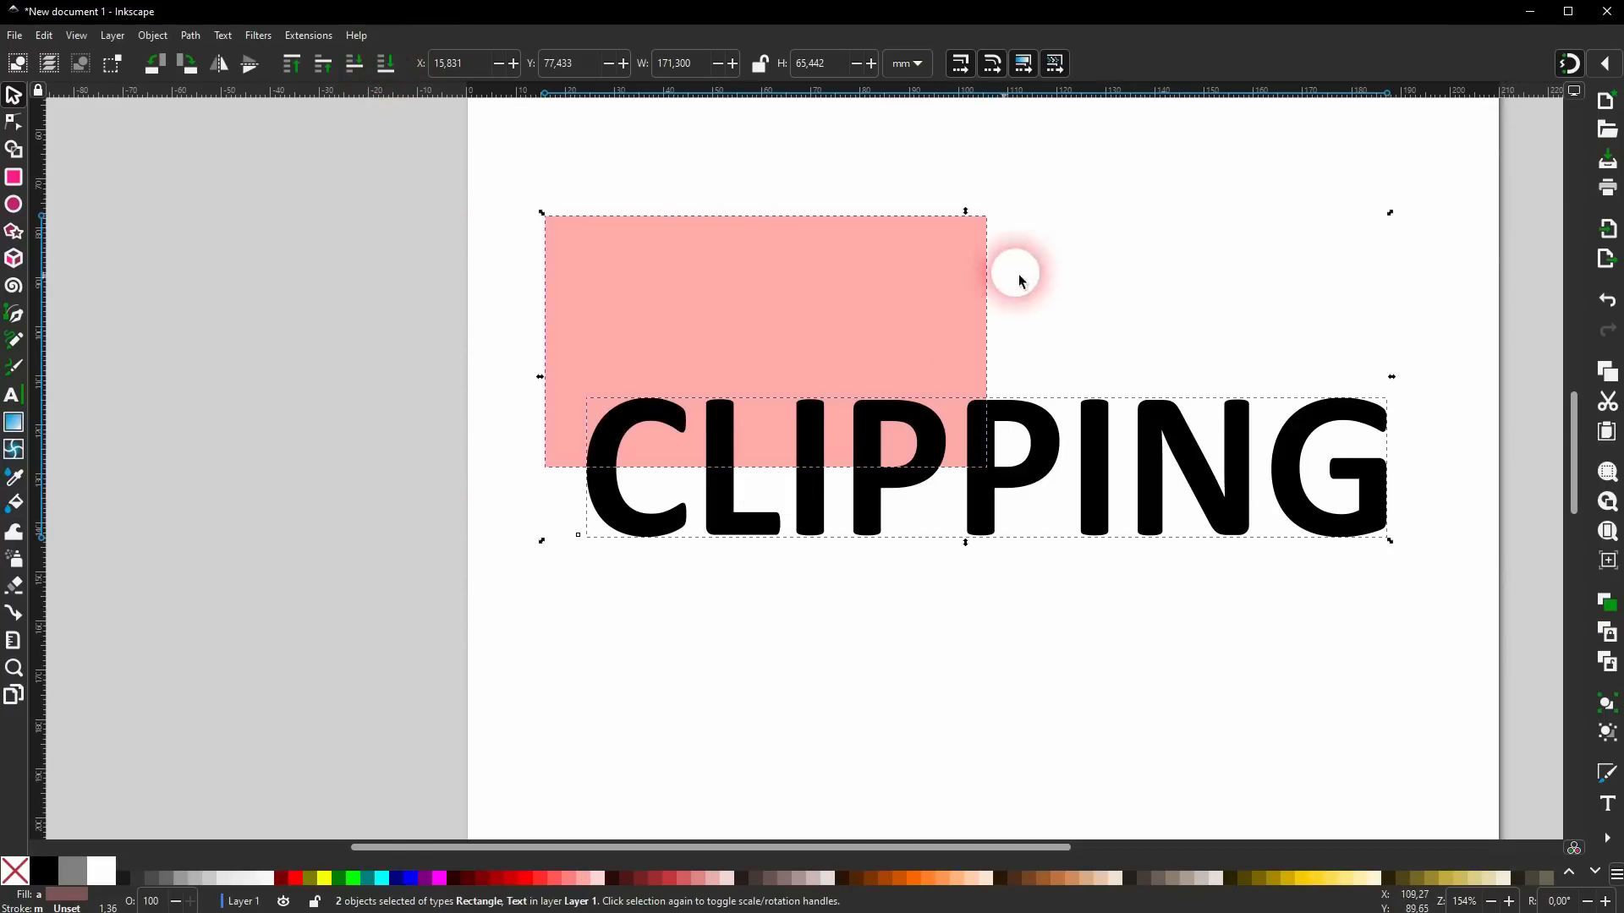
right_click(920, 289)
click(981, 471)
click(996, 576)
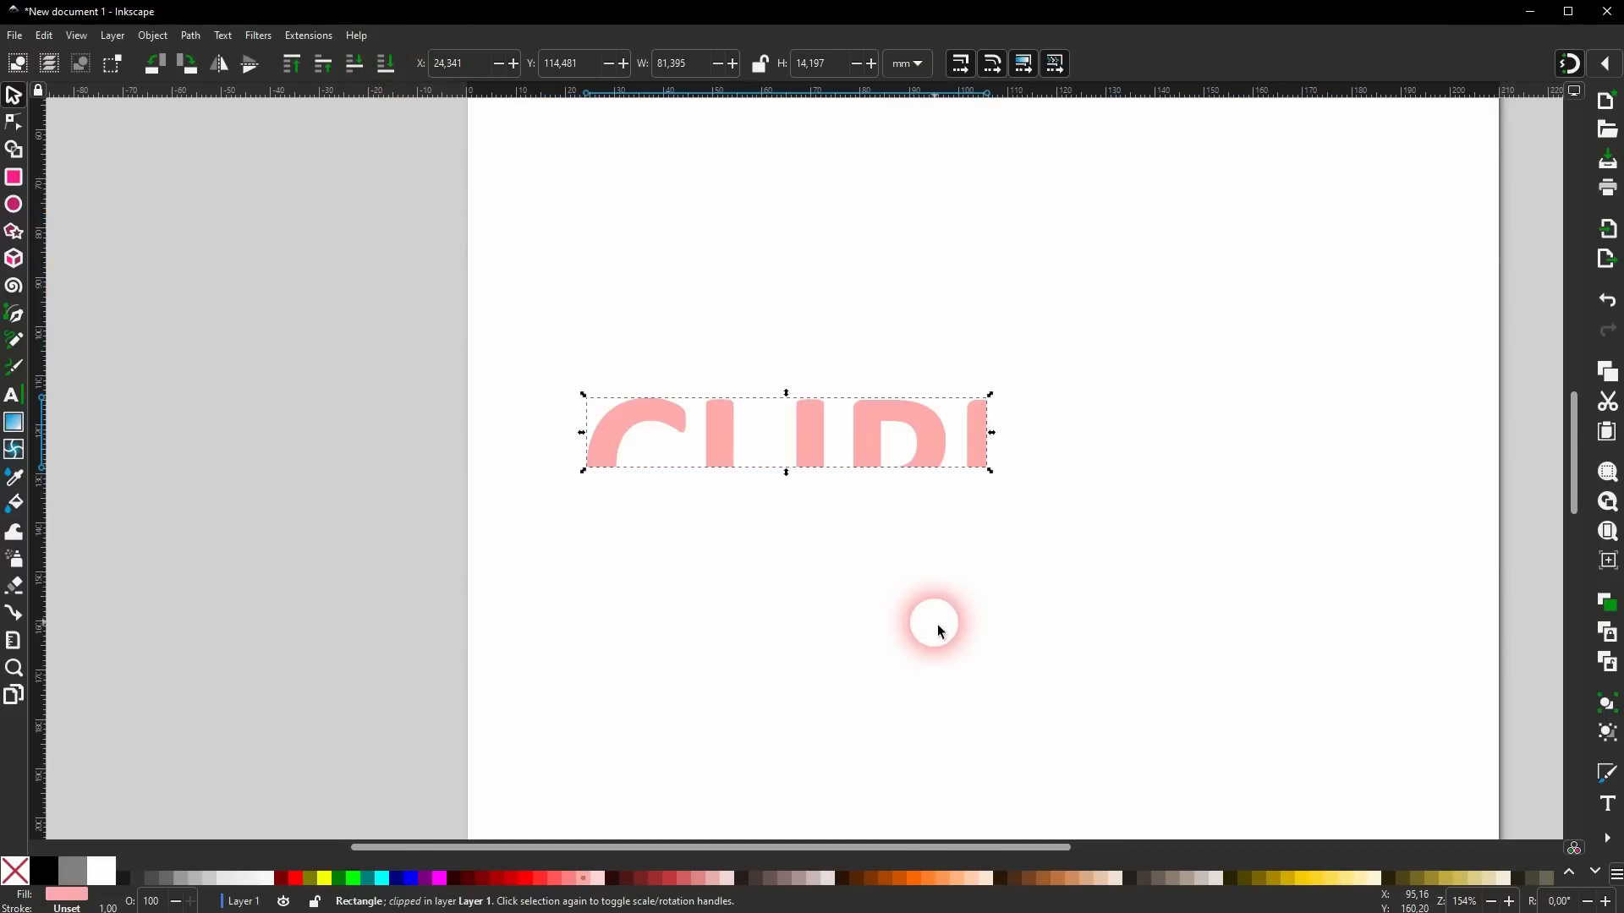
click(865, 519)
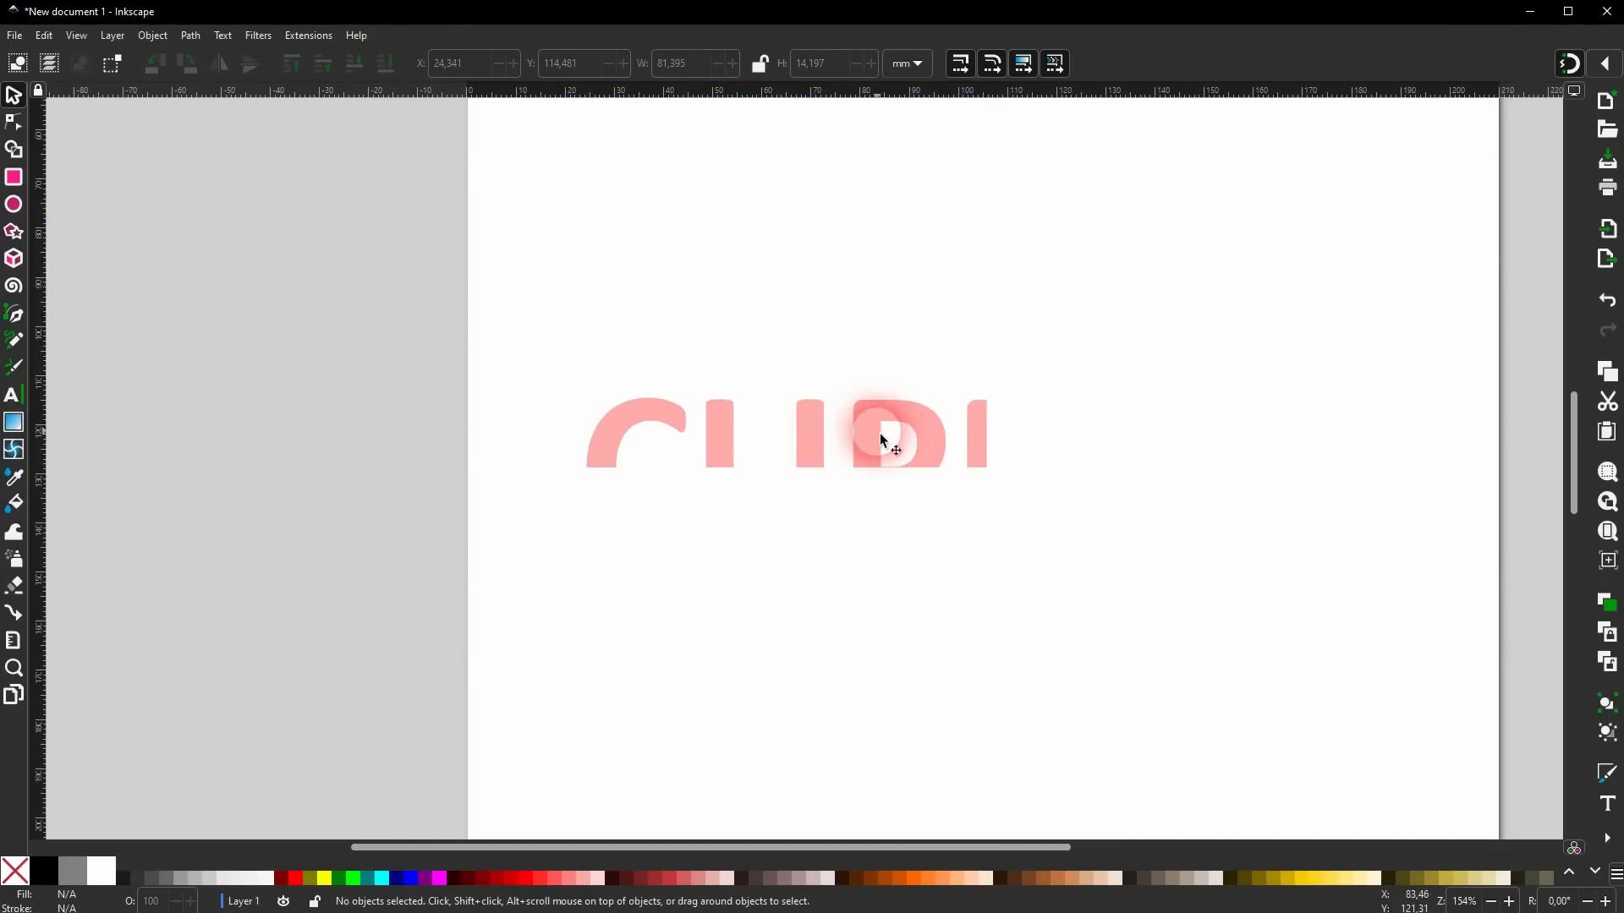
click(881, 438)
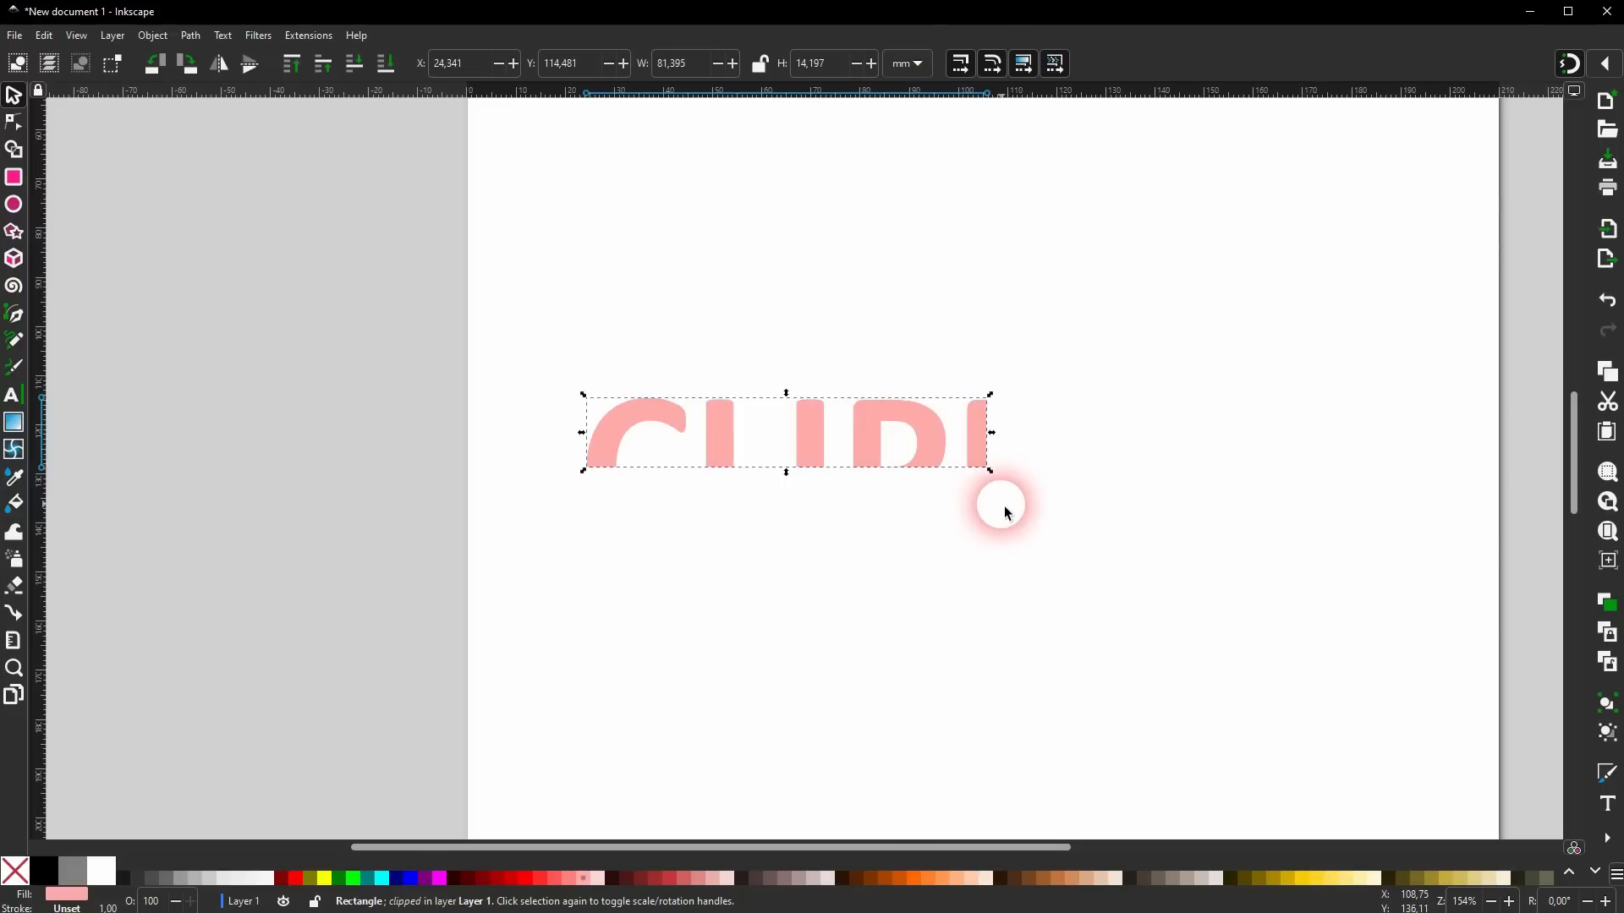
key(ctrl+z)
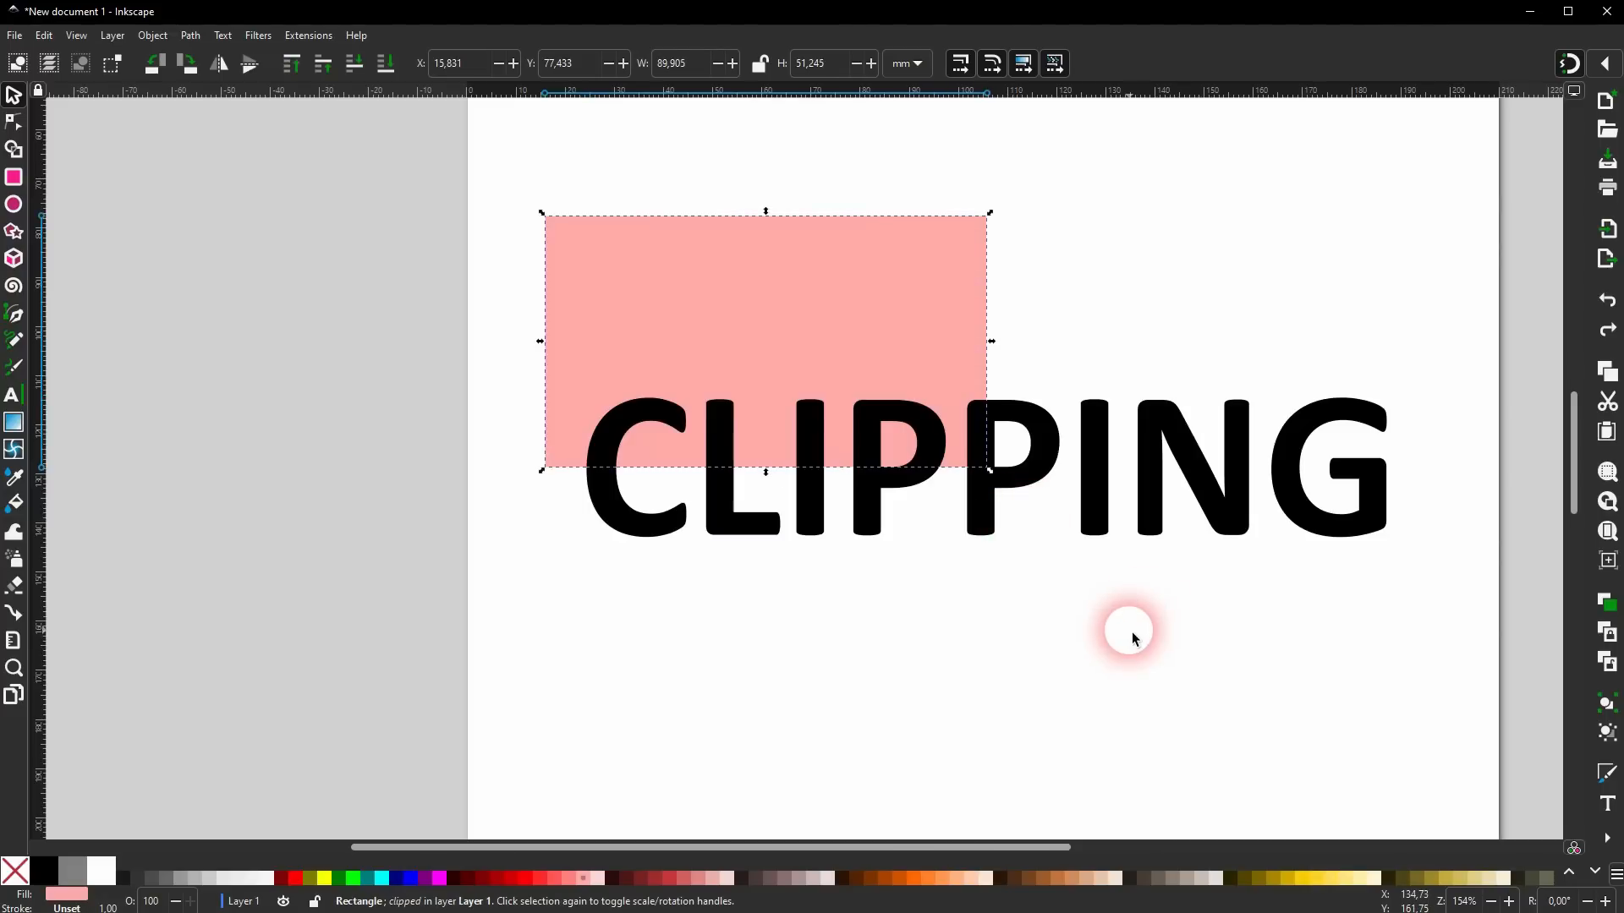
Move the pink rectangle behind the whole CLIPPING text, widen it to about 183 mm and centre the text on it.
drag(902, 325, 896, 418)
drag(992, 443, 1441, 435)
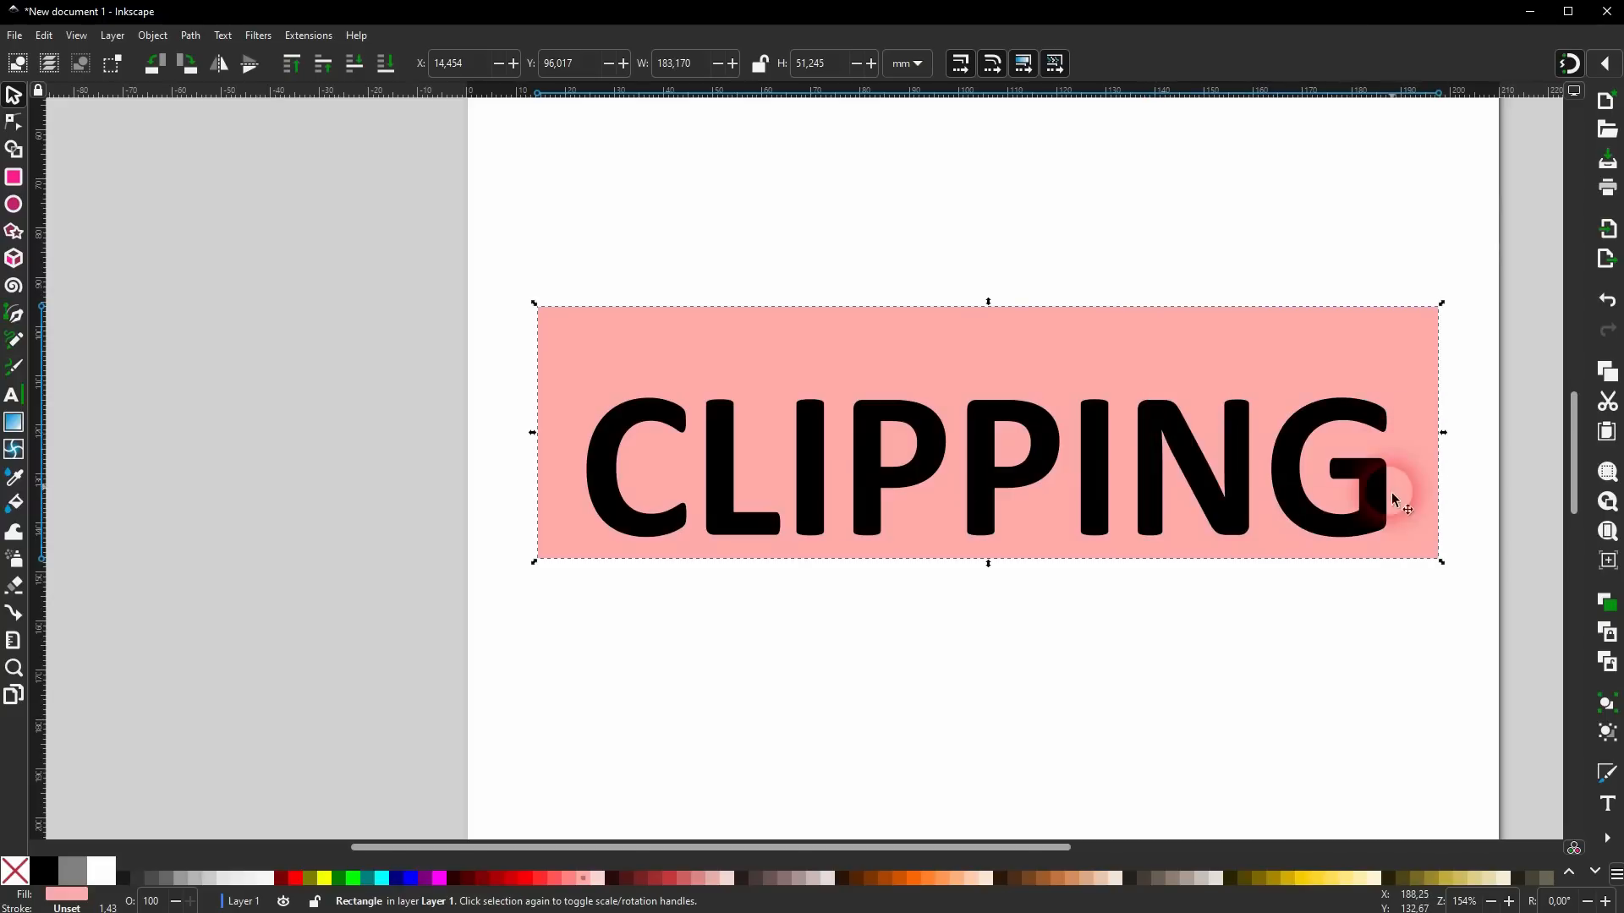
click(1227, 218)
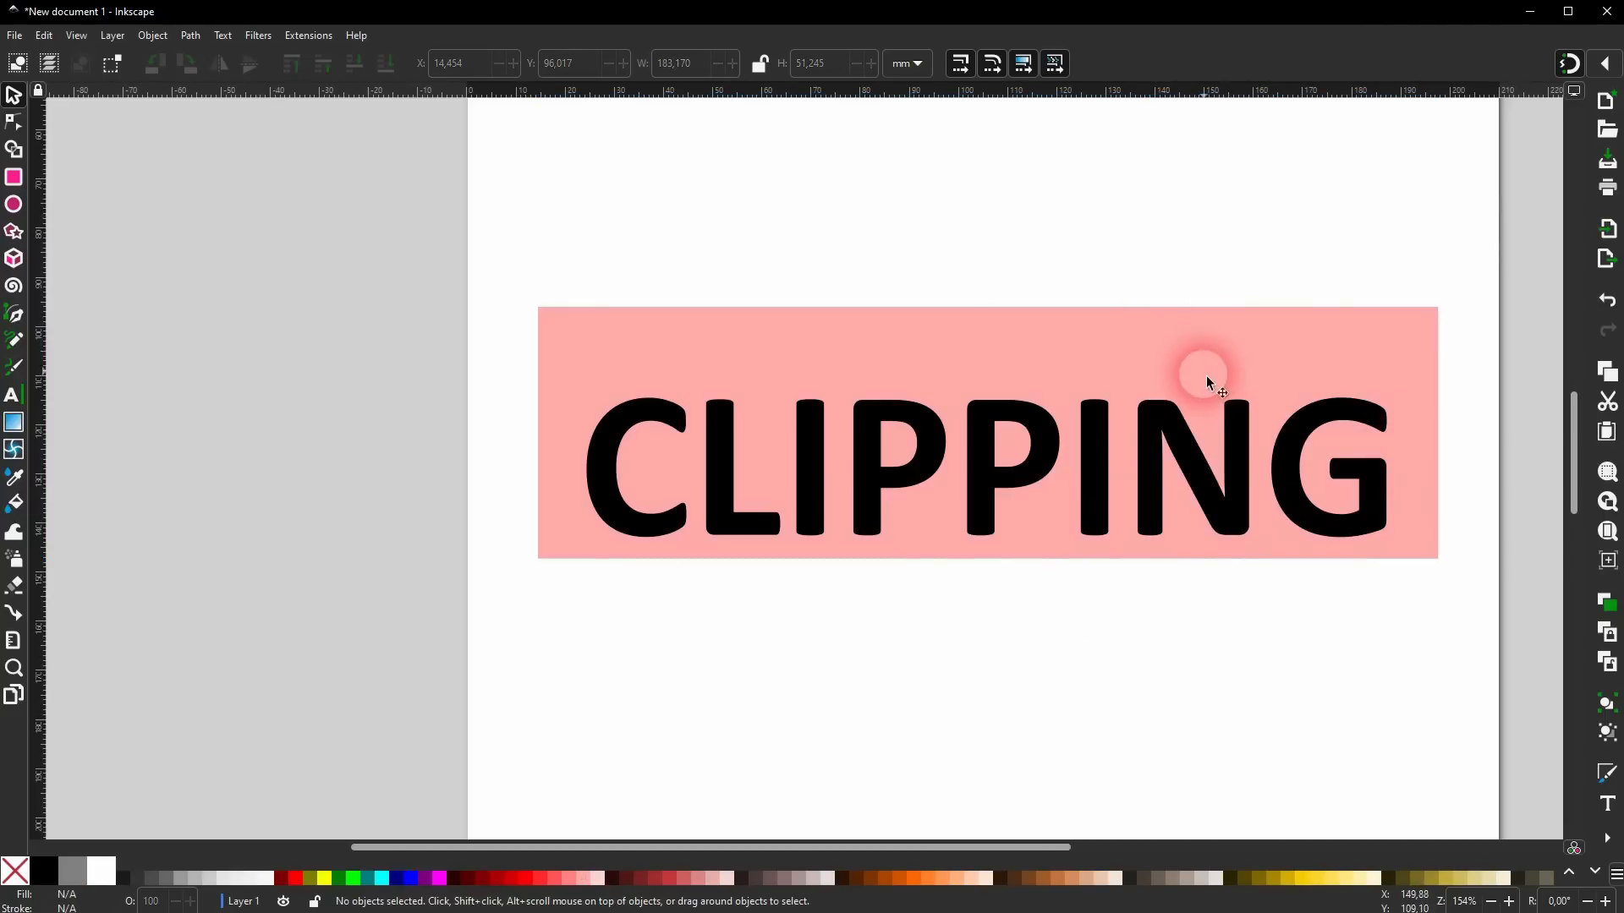
drag(1152, 381, 1148, 340)
Set the CLIPPING text as the clip of the wide pink rectangle, then release the clip.
drag(423, 646, 1435, 263)
right_click(1086, 369)
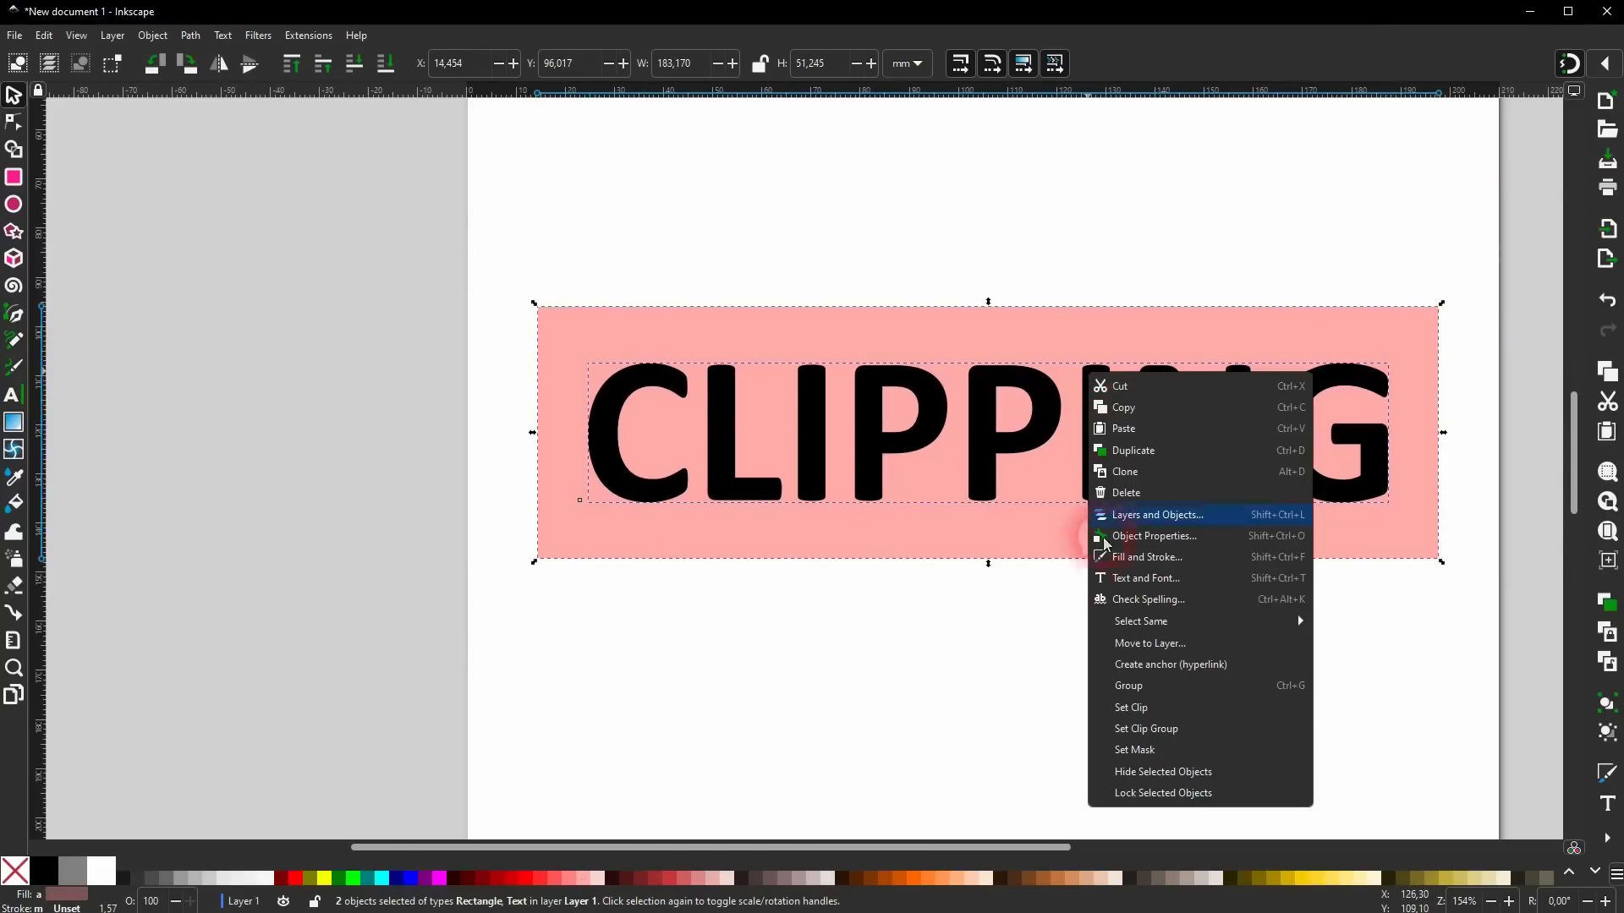
click(1179, 709)
click(1169, 647)
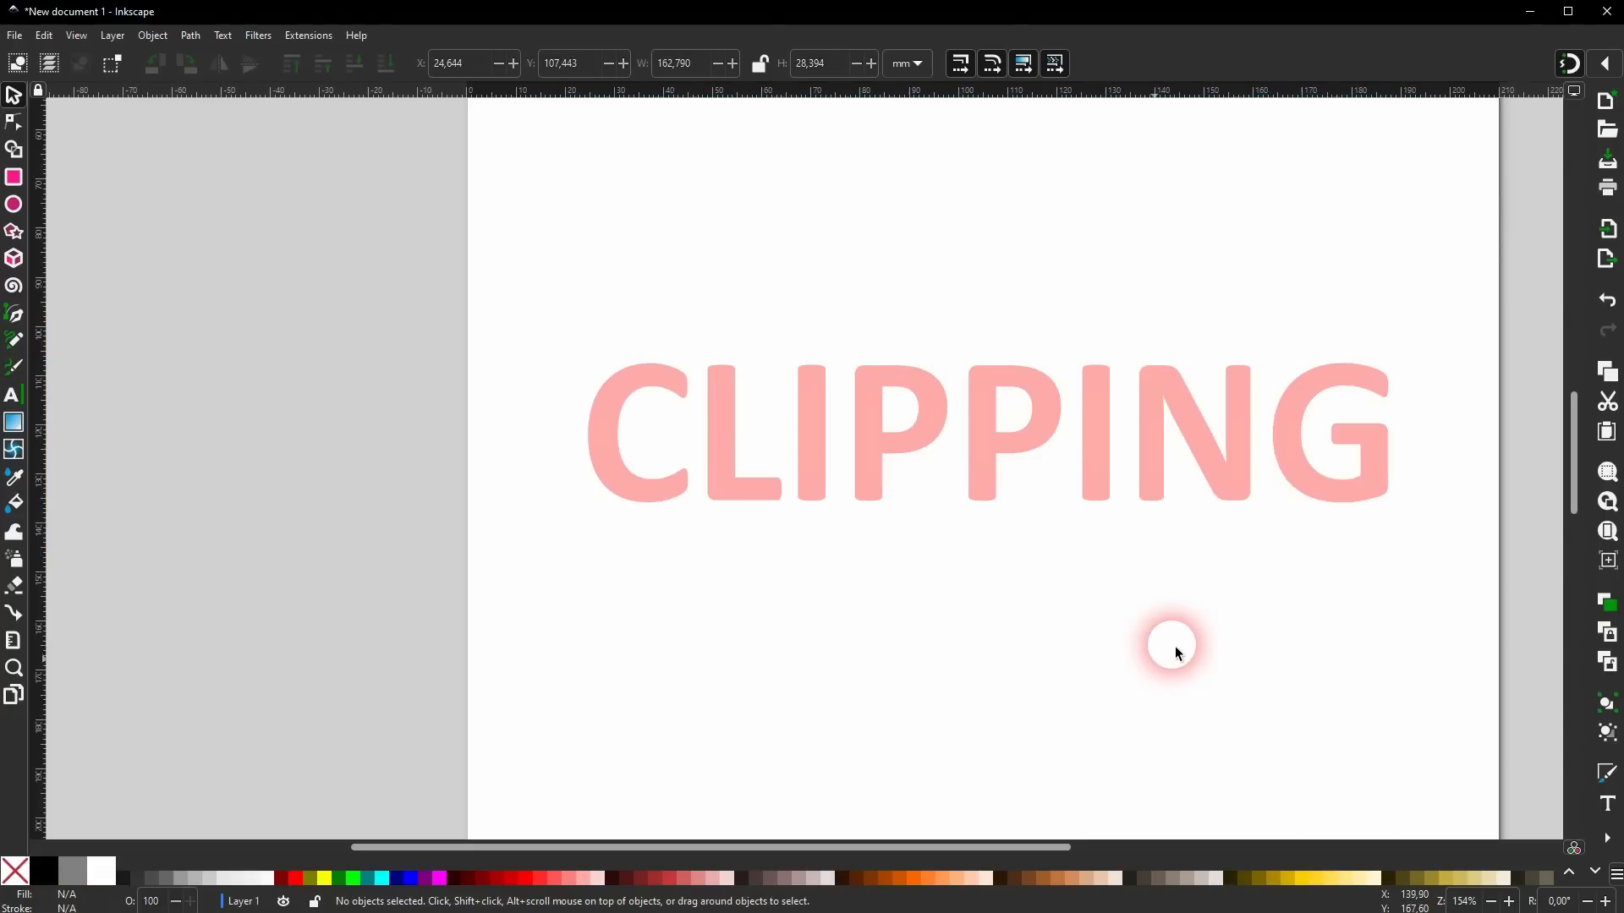
click(1202, 457)
right_click(1203, 457)
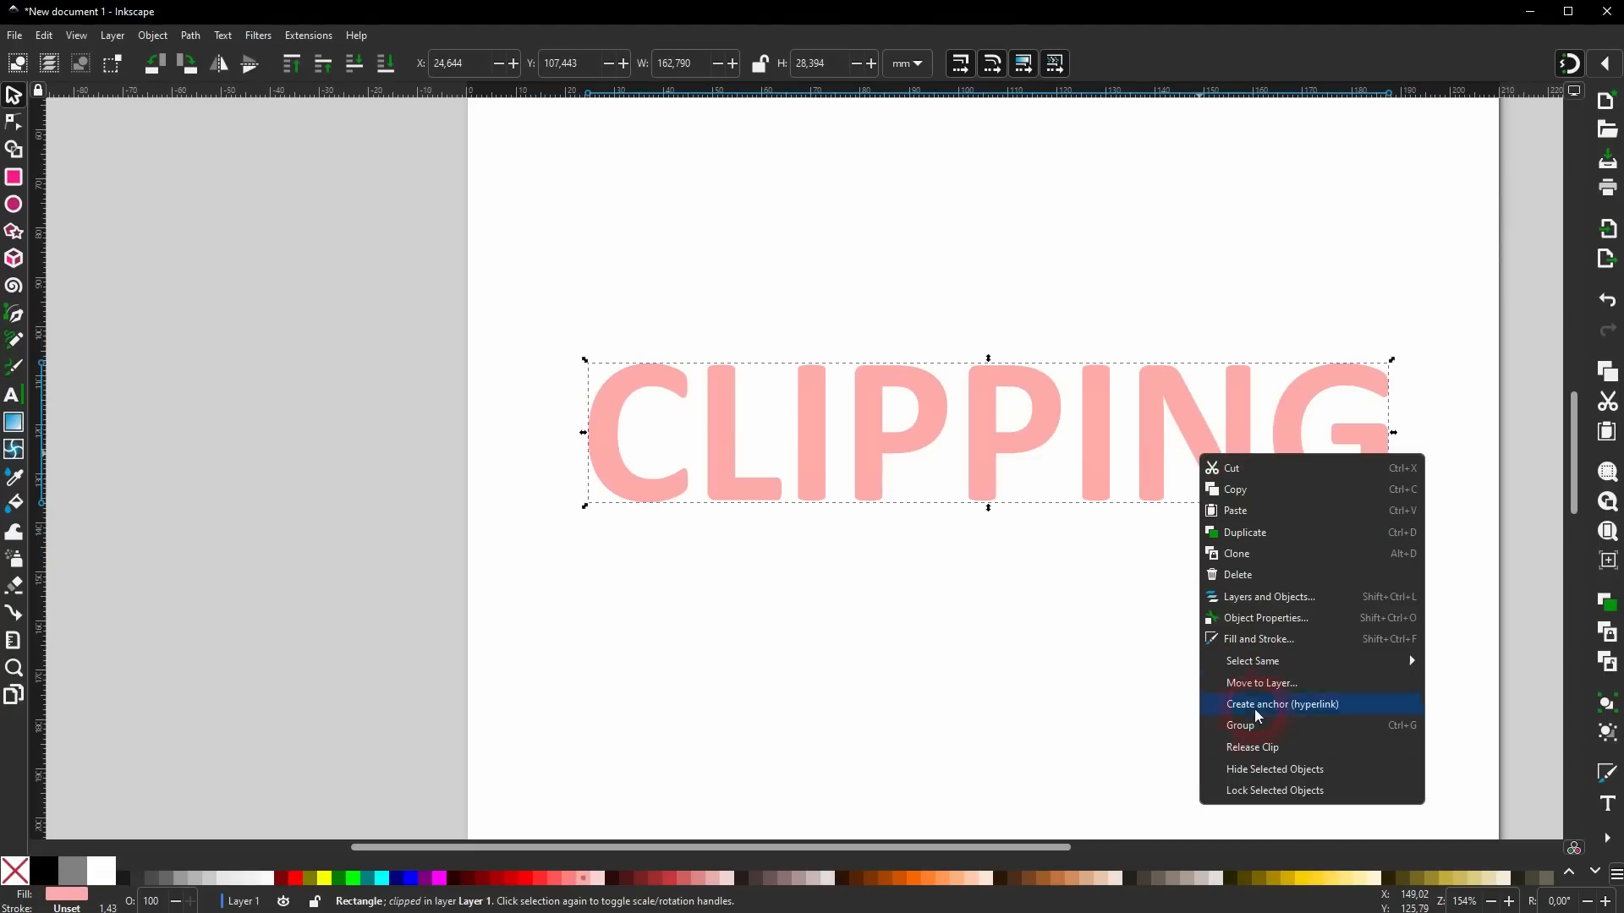
click(1261, 749)
click(1139, 711)
Delete the pink rectangle behind the CLIPPING text.
click(1185, 342)
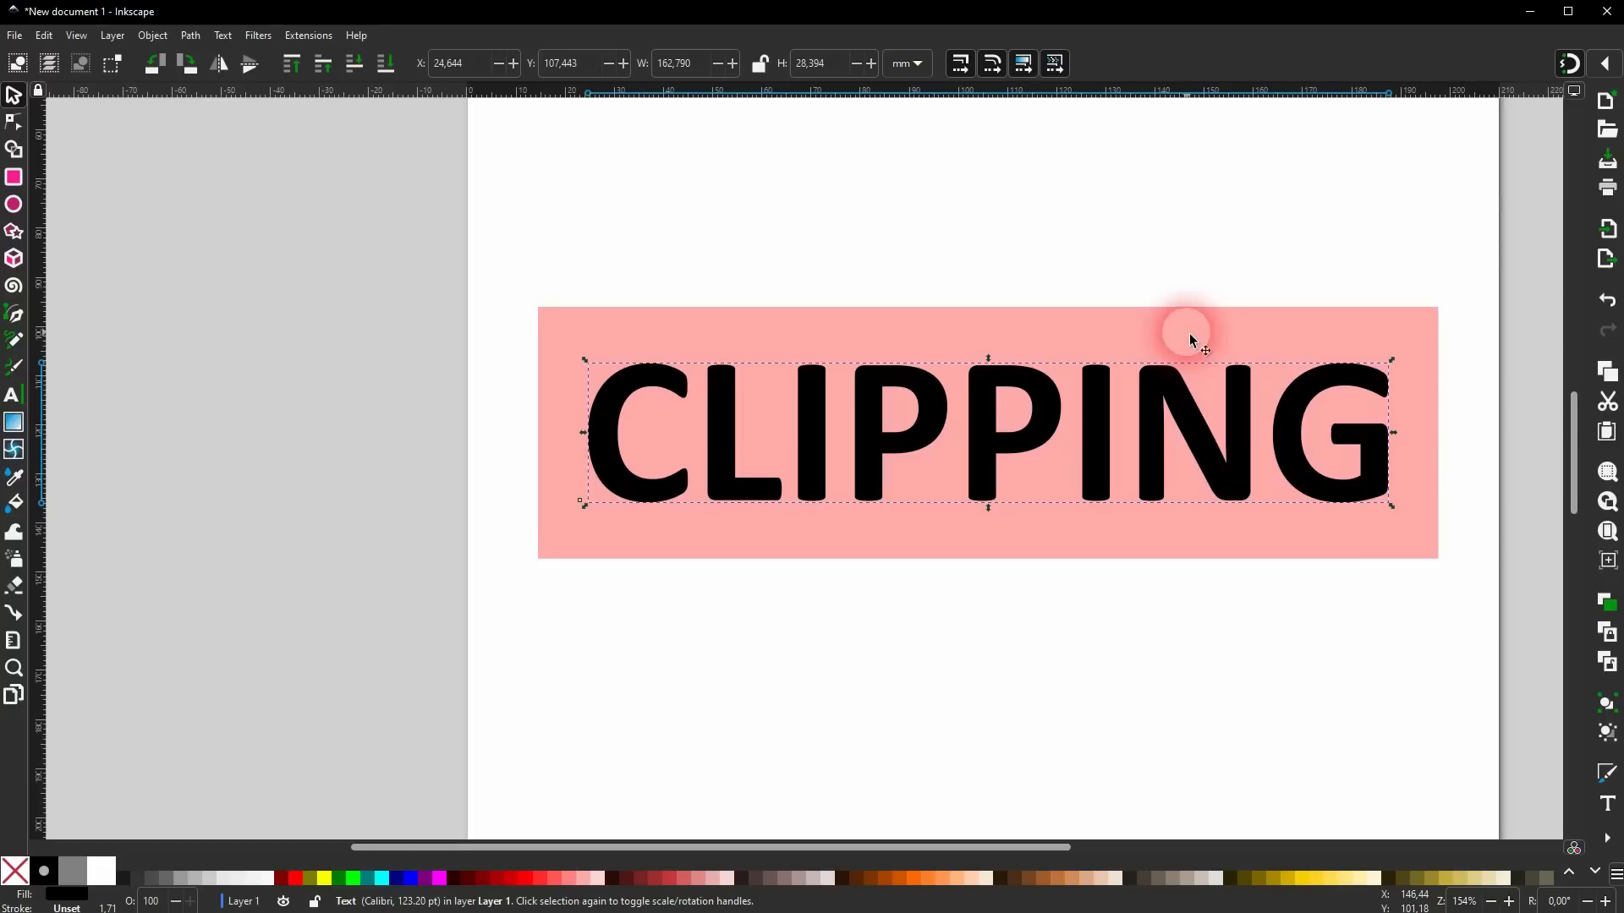
key(Escape)
click(1204, 322)
key(Delete)
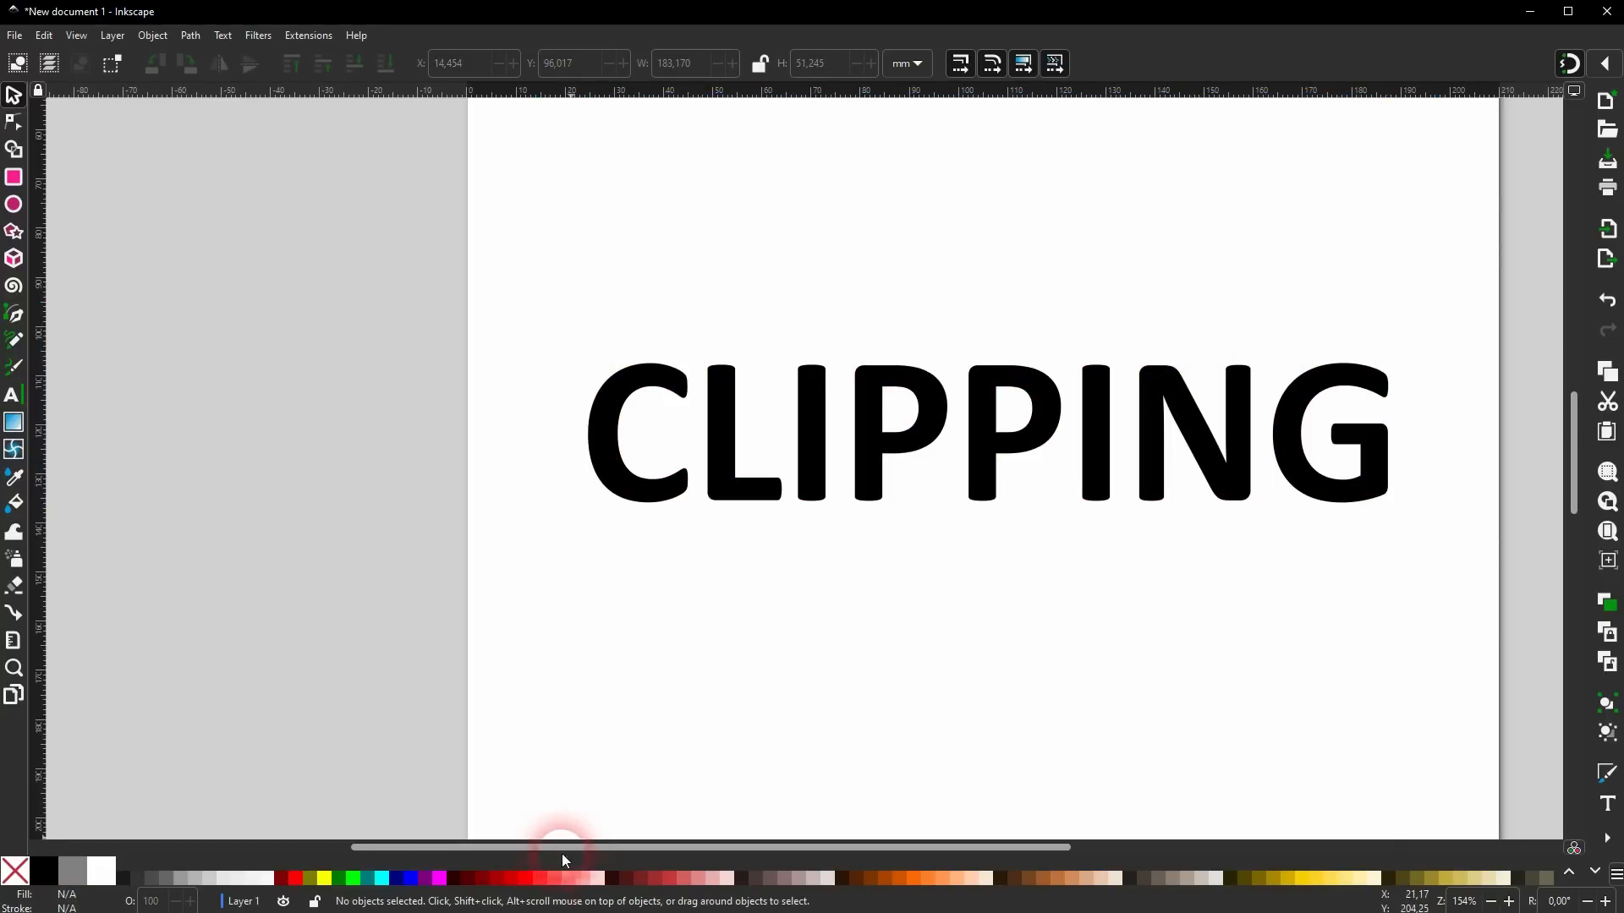
Import the city skyline photo into the drawing as an embedded image at the default import resolution.
key(alt+Tab)
drag(1607, 318, 923, 308)
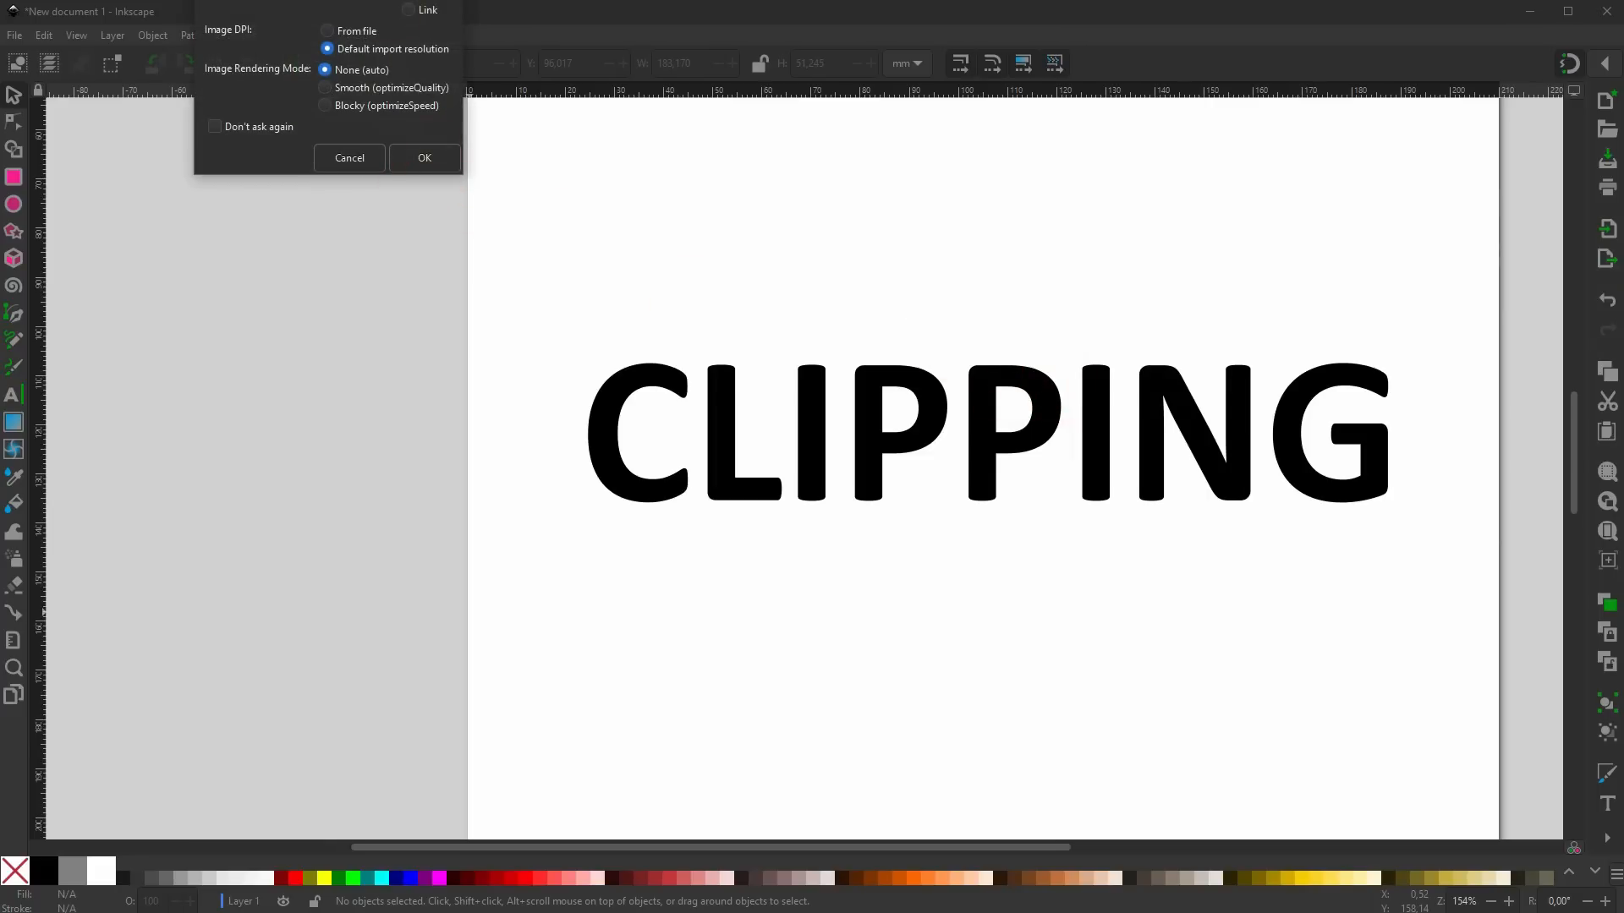
click(535, 366)
click(793, 429)
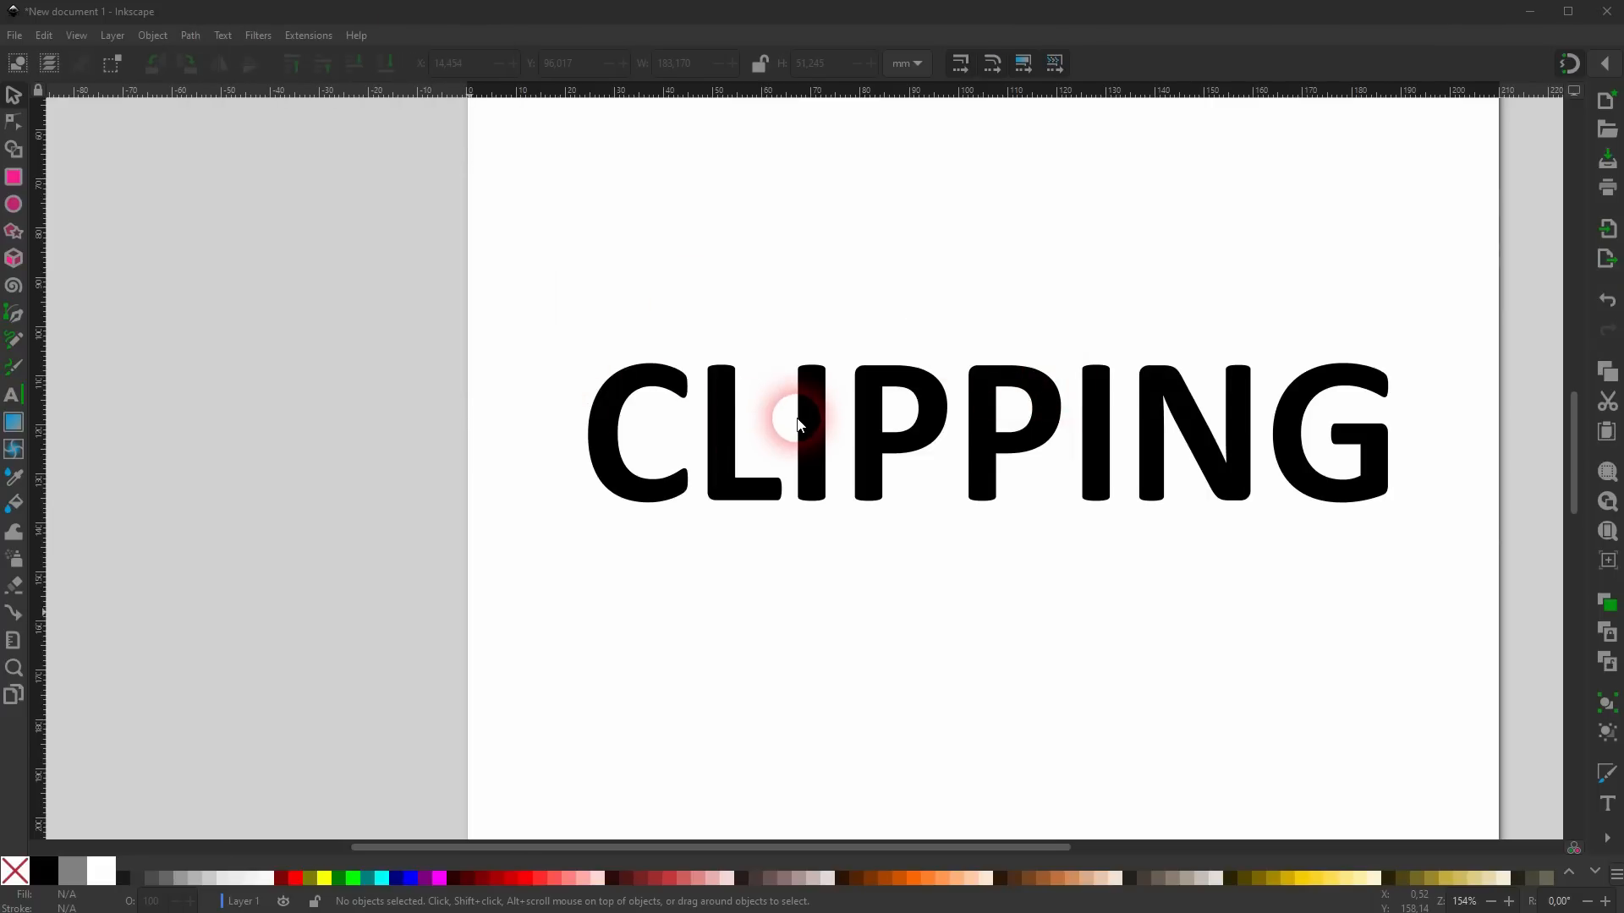
Scale the skyline photo down to about 245 × 151 mm and move it onto the page over the text.
scroll(802, 478, down, 5)
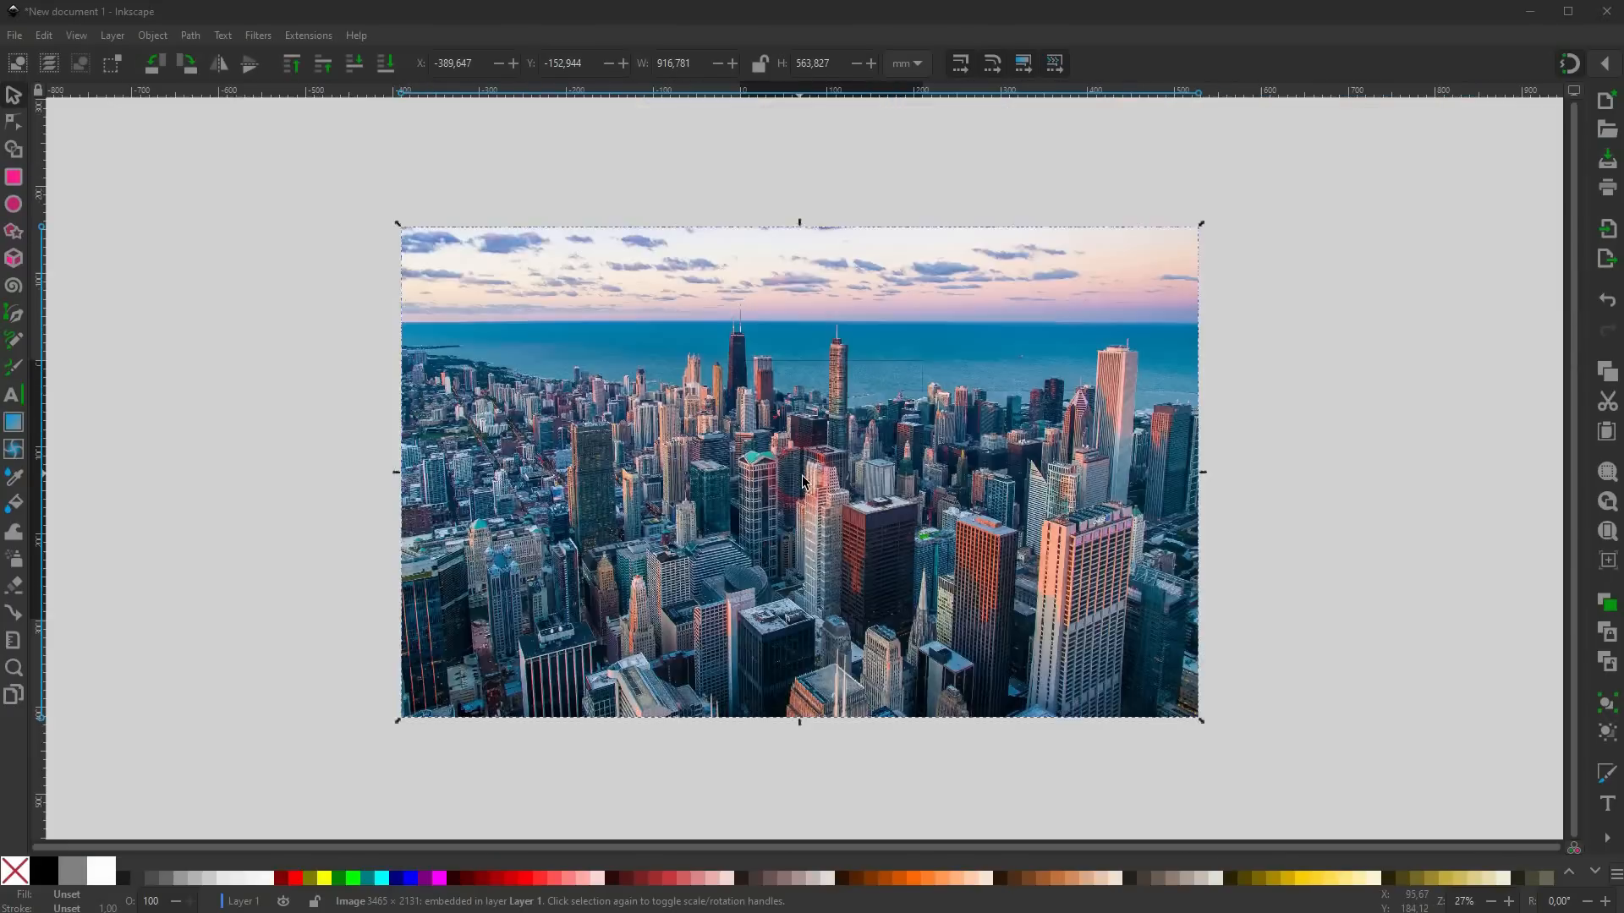
scroll(804, 482, down, 2)
drag(1008, 488, 715, 495)
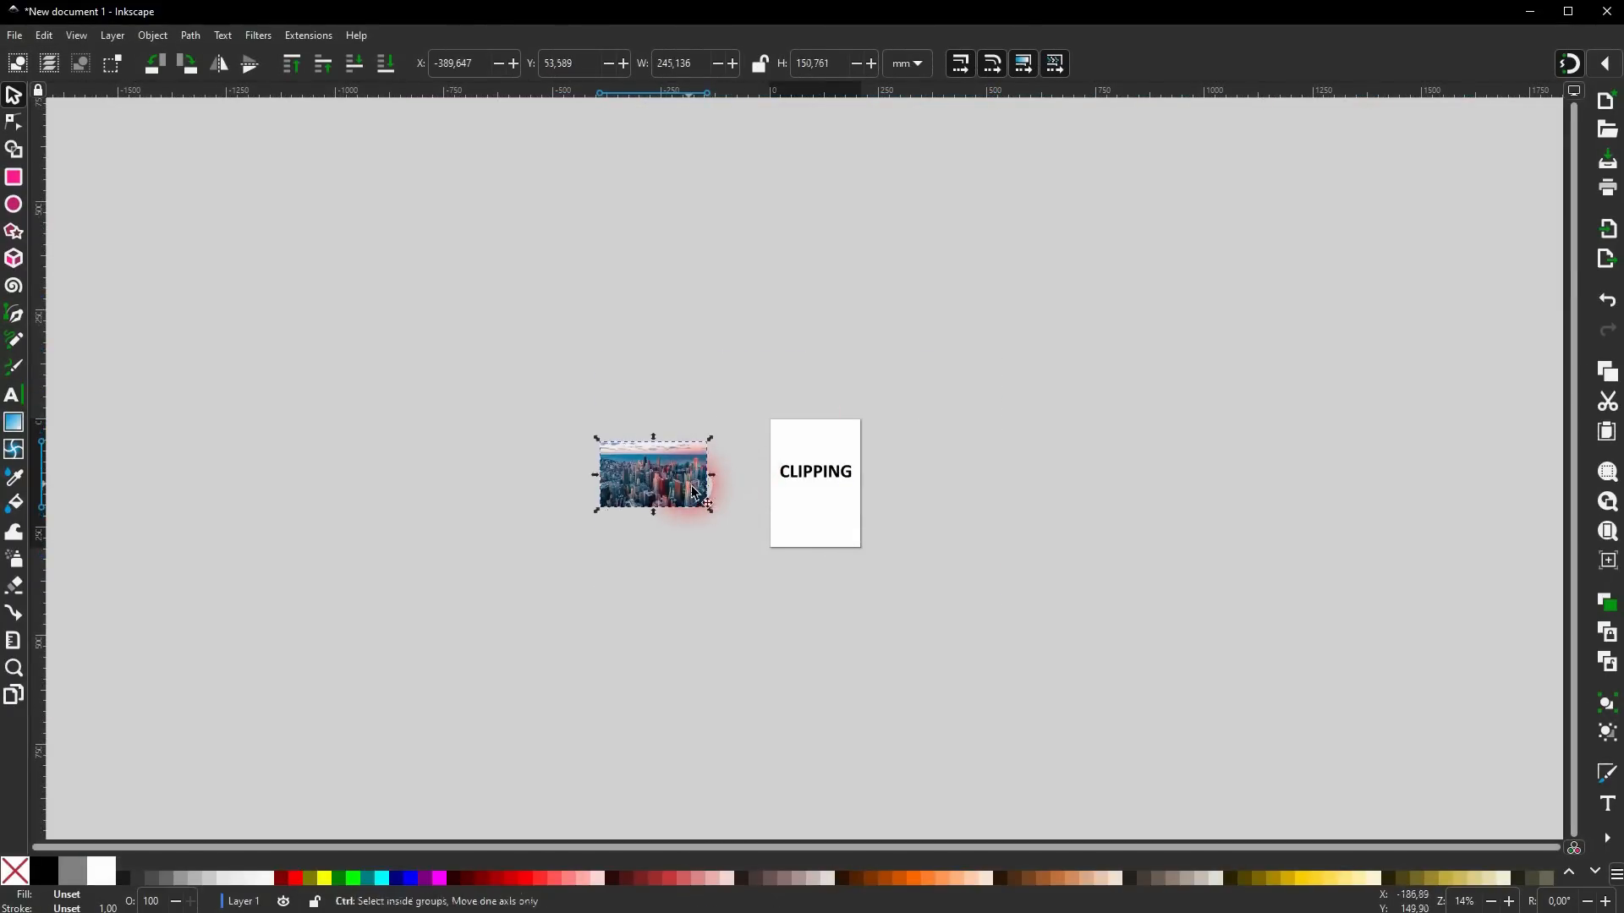
scroll(691, 485, up, 4)
drag(433, 464, 1182, 510)
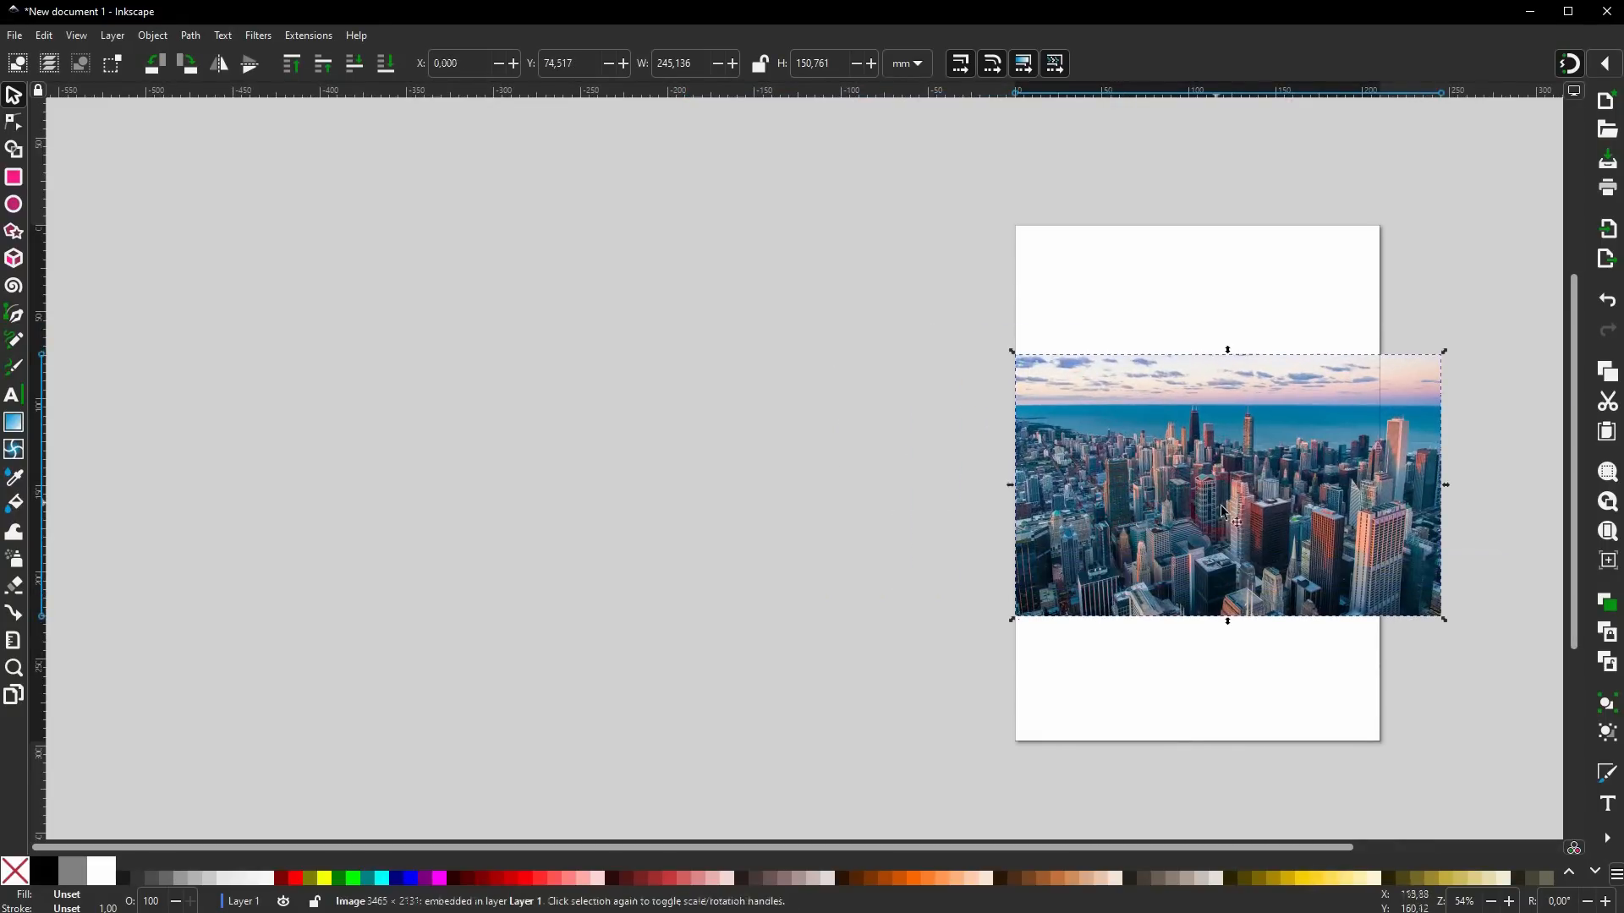
Lower the photo behind the CLIPPING text and scale it proportionally to about 217 × 133 mm.
click(354, 63)
scroll(1384, 495, up, 2)
drag(1505, 476, 1399, 471)
drag(1087, 517, 1130, 511)
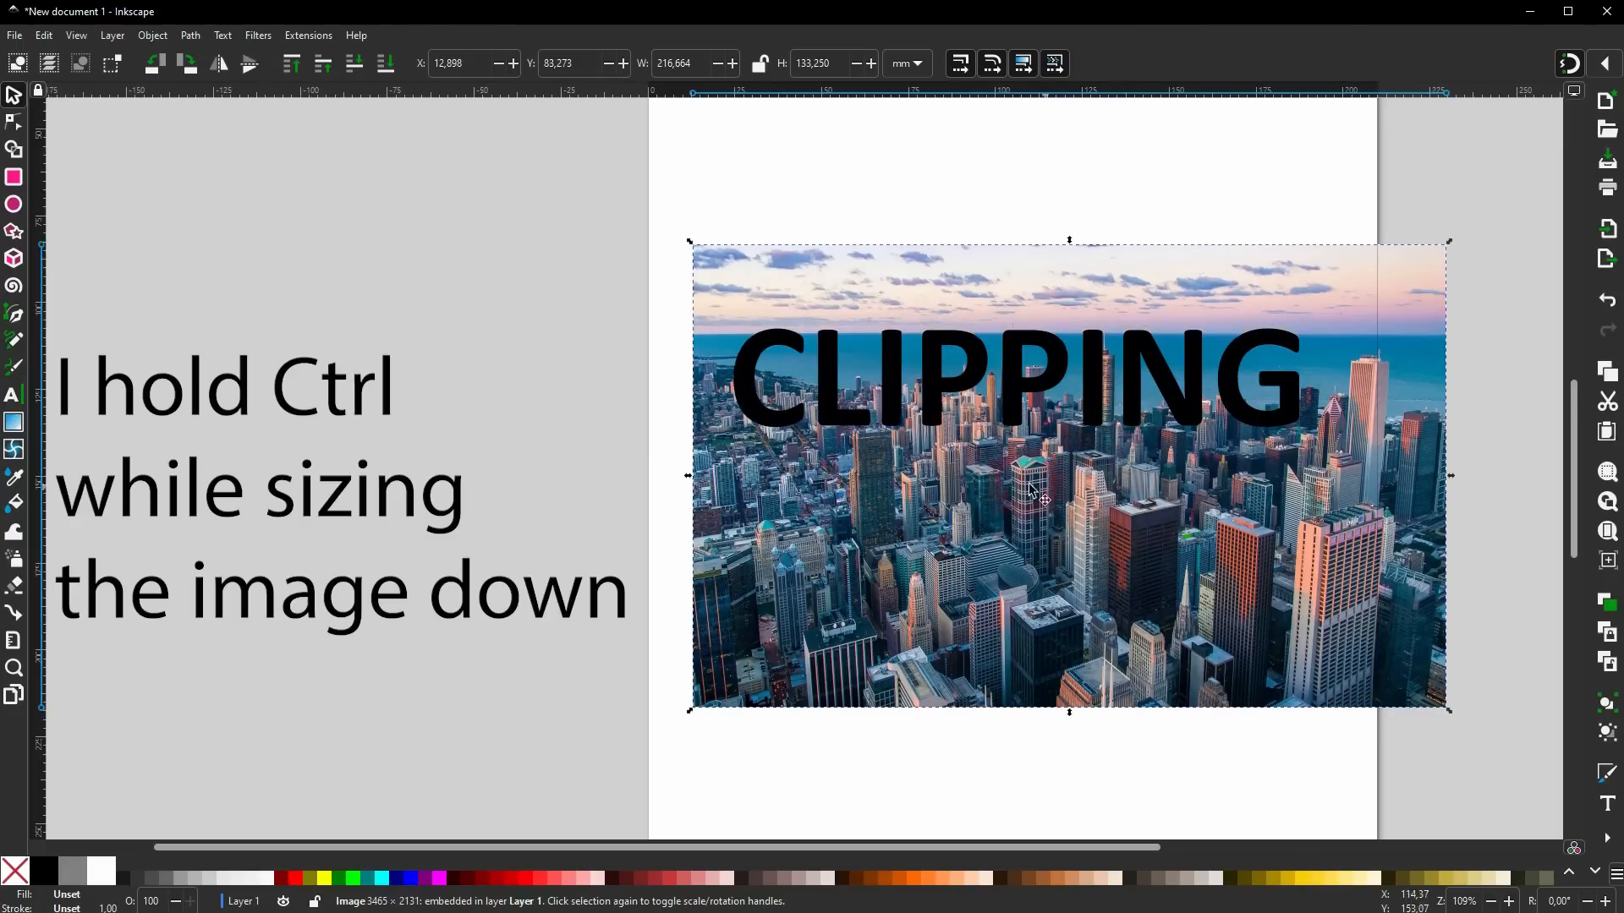
Scale the photo proportionally to about 189 × 116 mm and move the CLIPPING text down to its middle.
key(Escape)
click(1425, 474)
click(1455, 496)
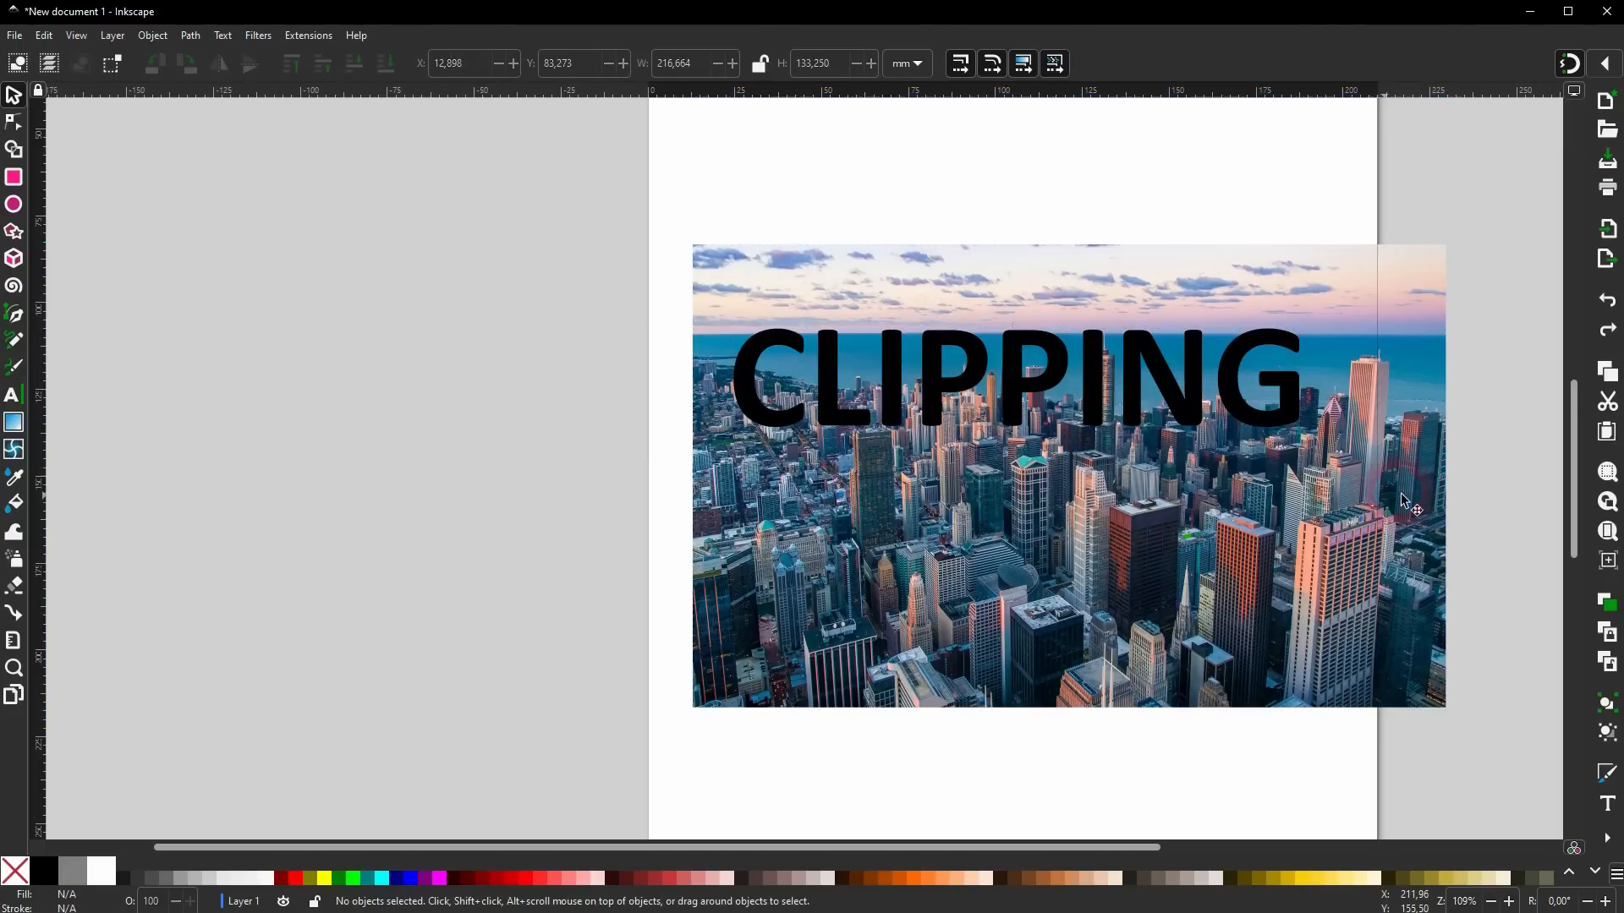
click(1438, 478)
drag(1454, 474, 1362, 484)
click(1175, 155)
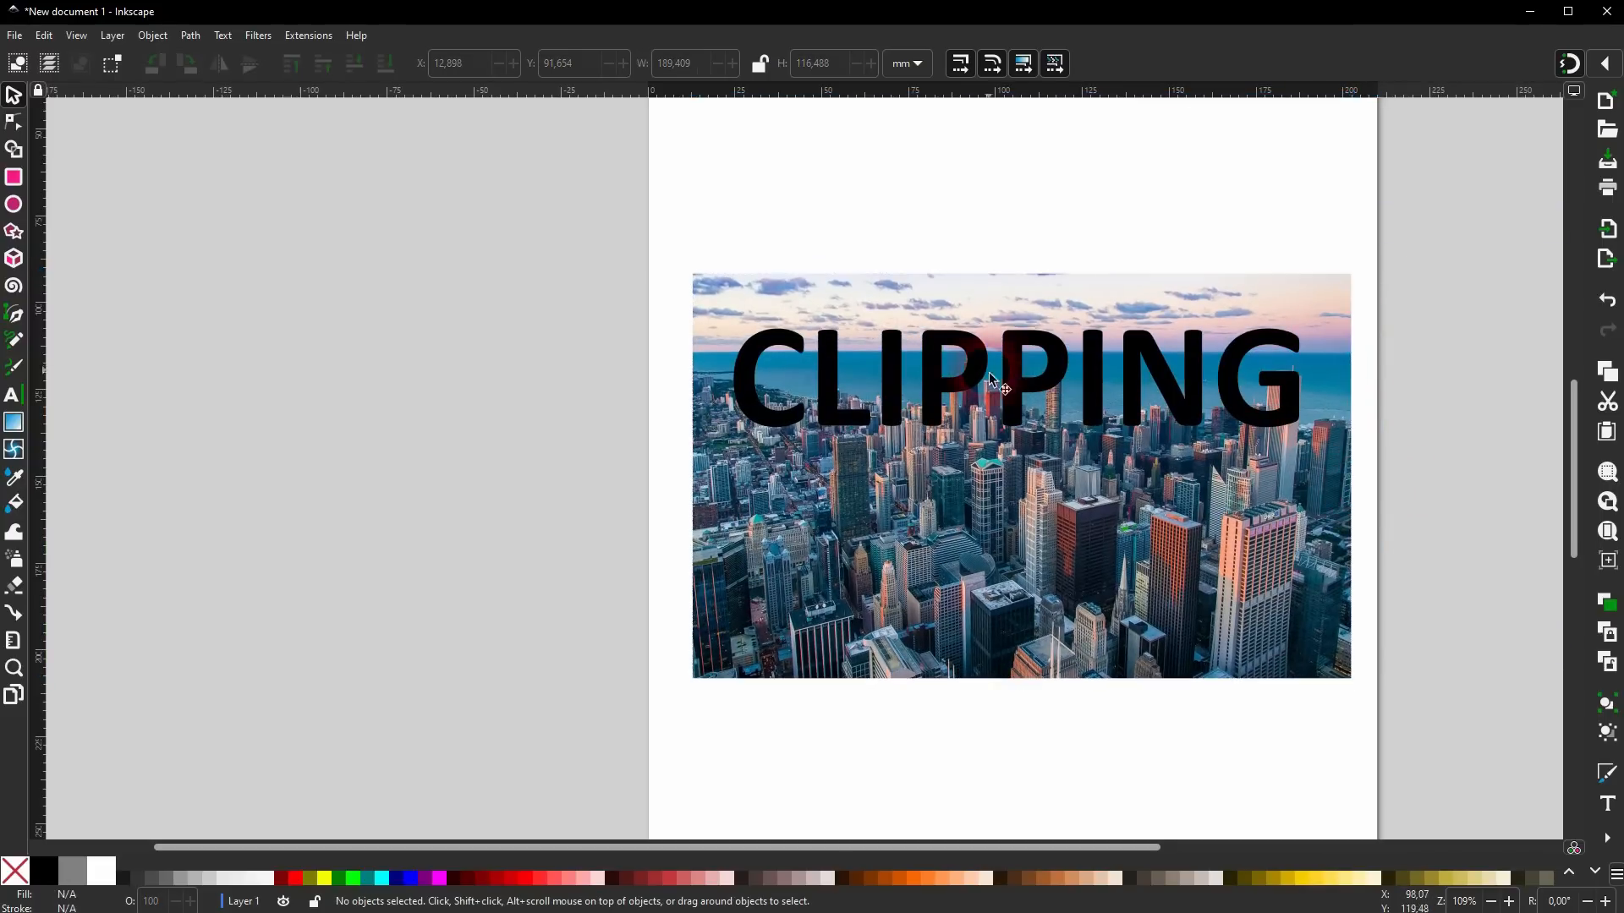
drag(928, 375, 939, 460)
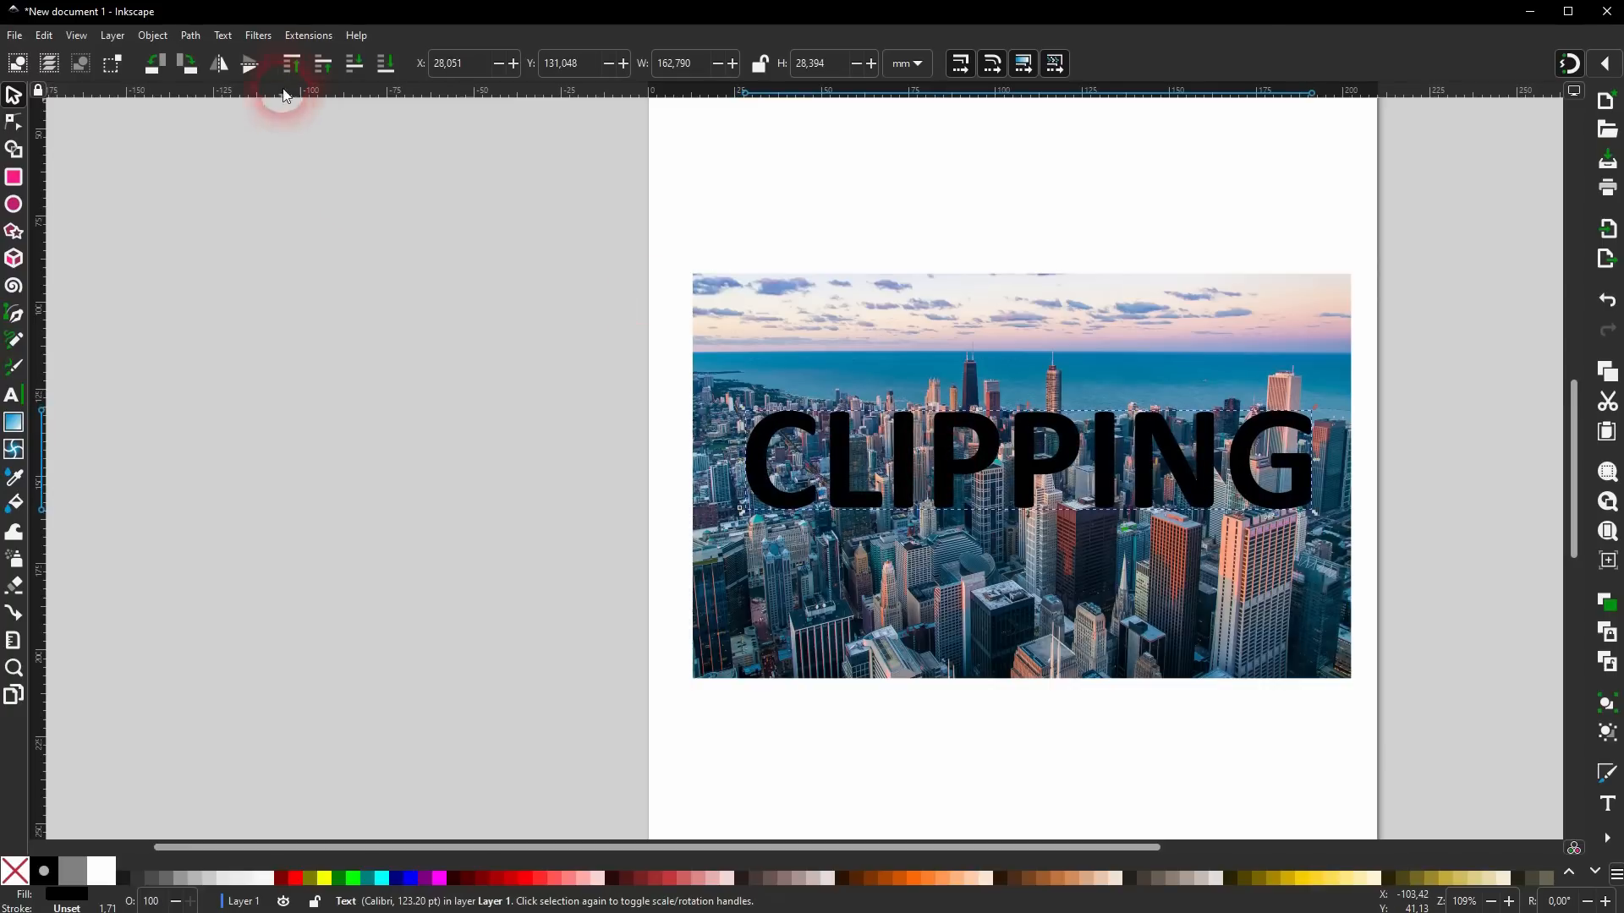
Select the photo and the text, set the text as the photo's clip and inspect the letters up close.
drag(652, 211, 1385, 693)
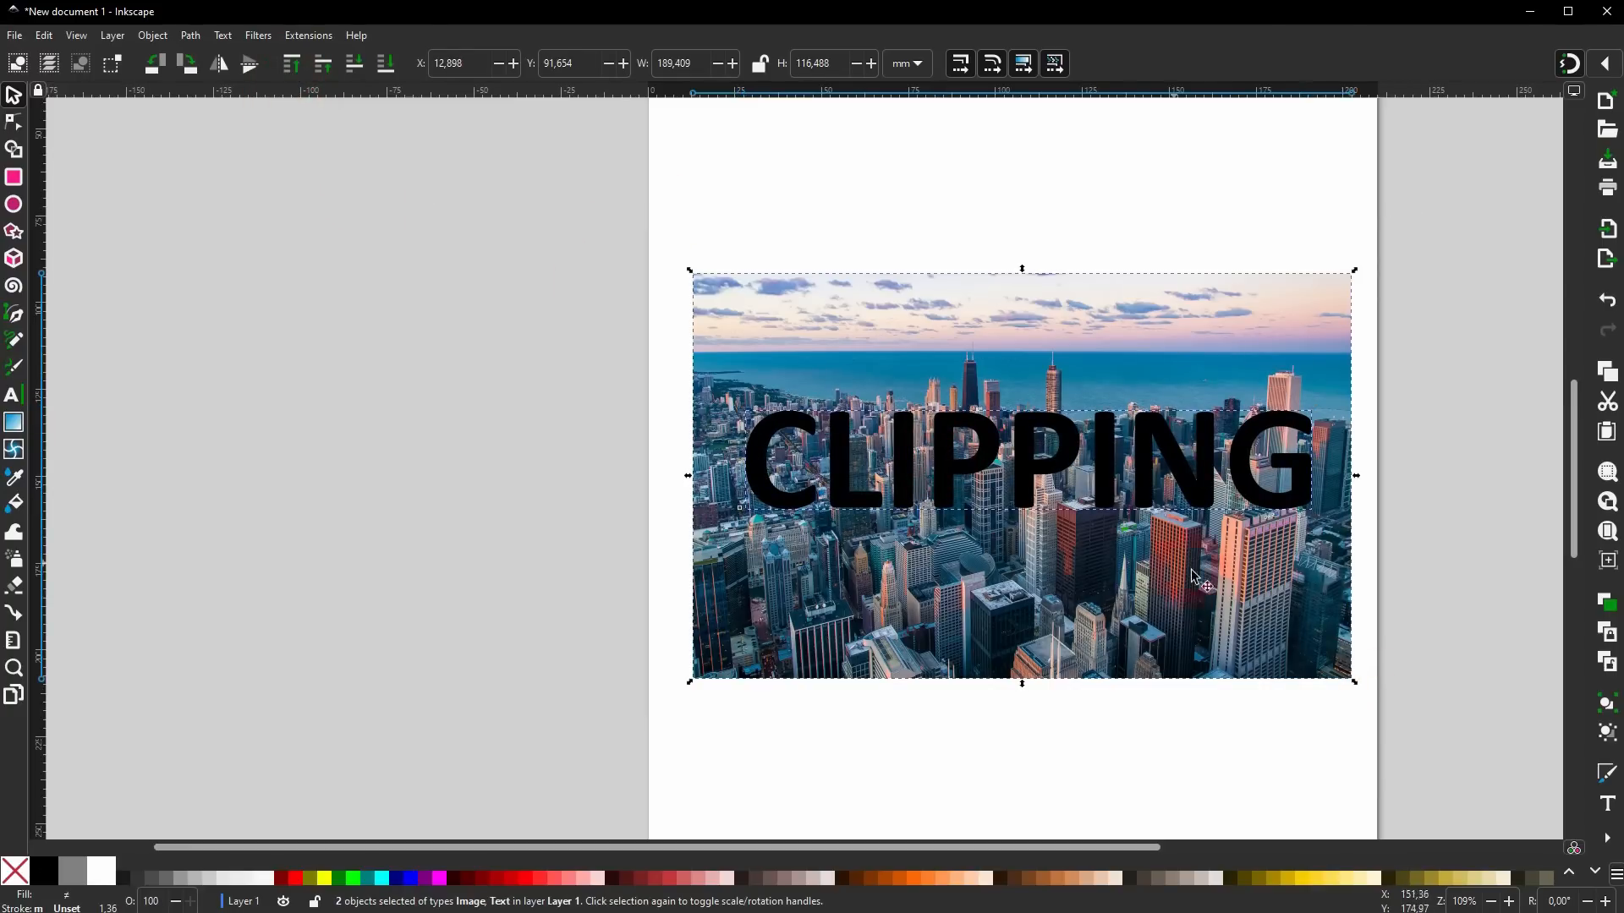
right_click(1048, 470)
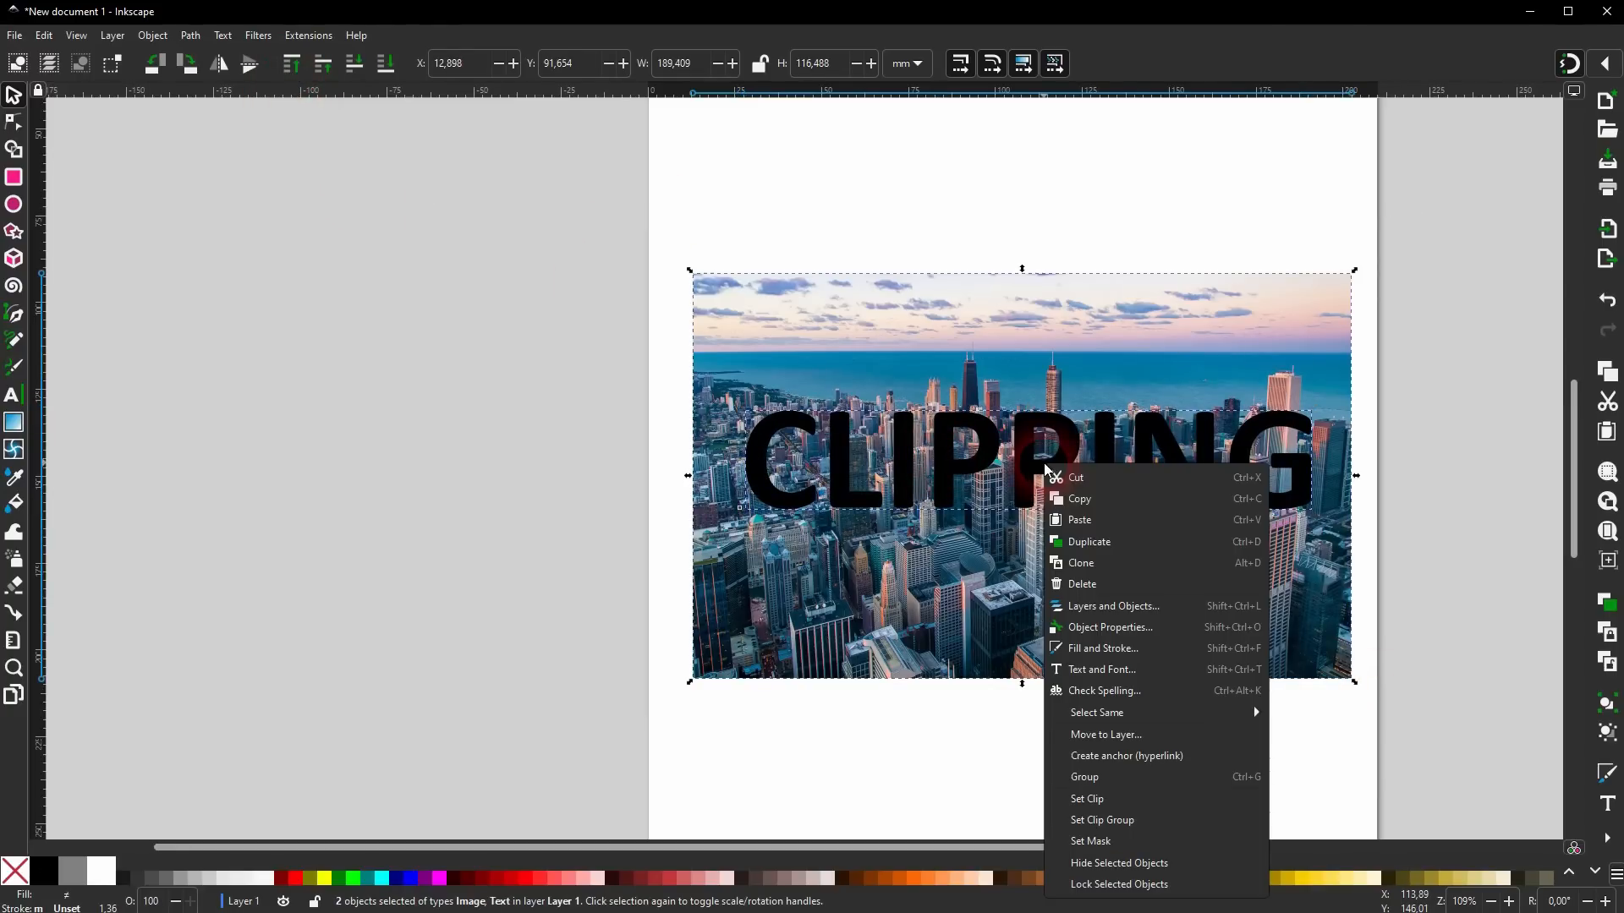
click(1145, 799)
click(1026, 580)
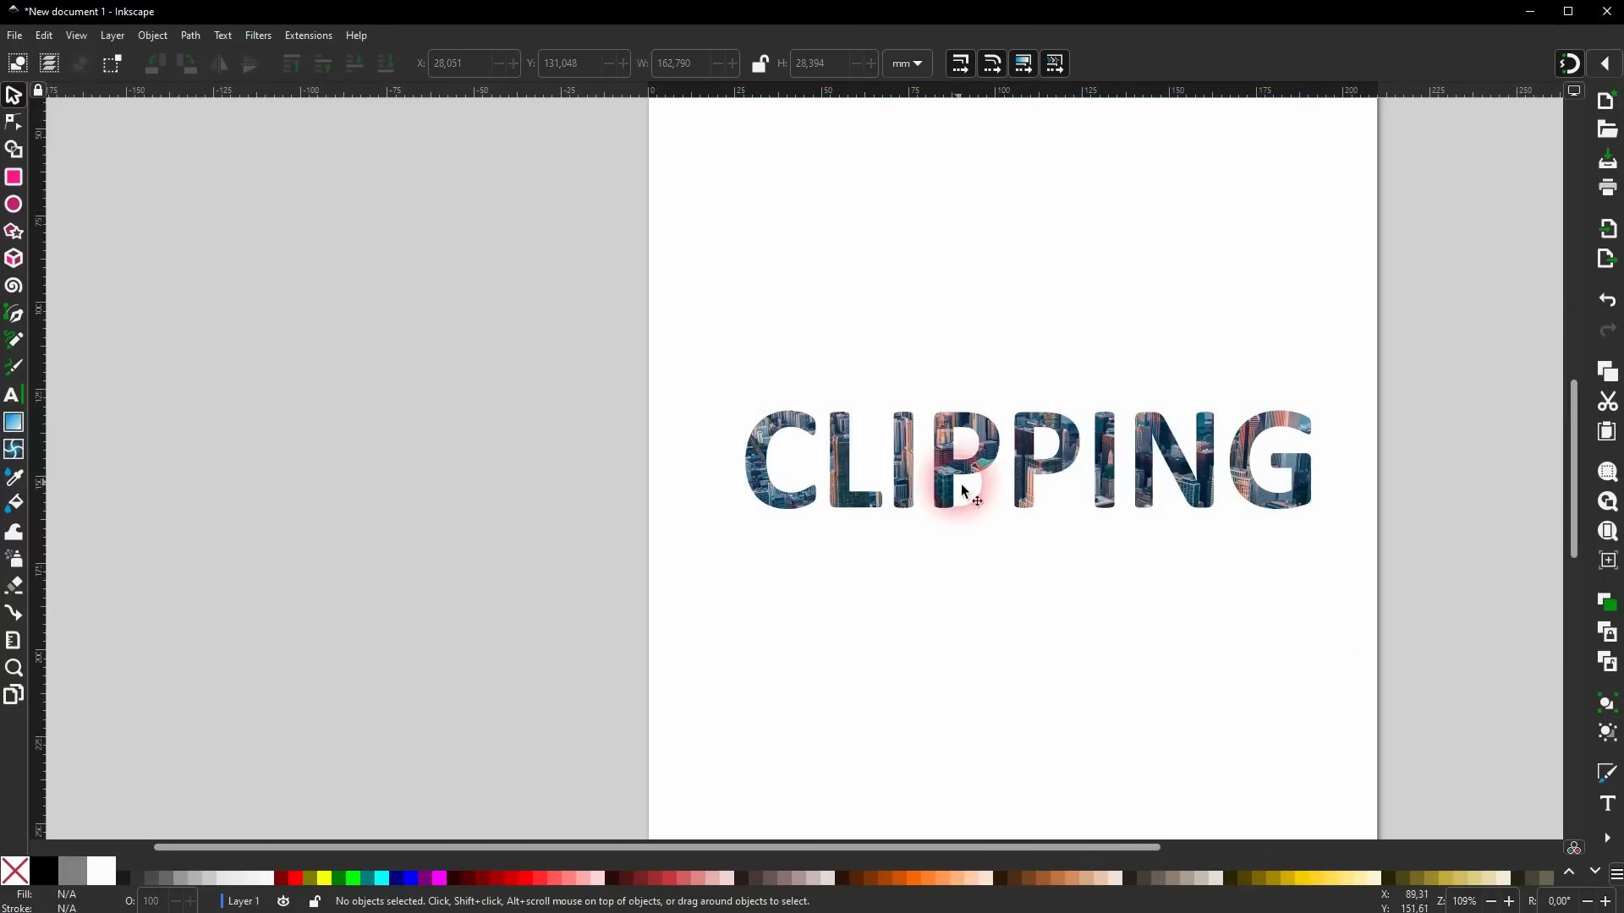
scroll(1007, 460, up, 5)
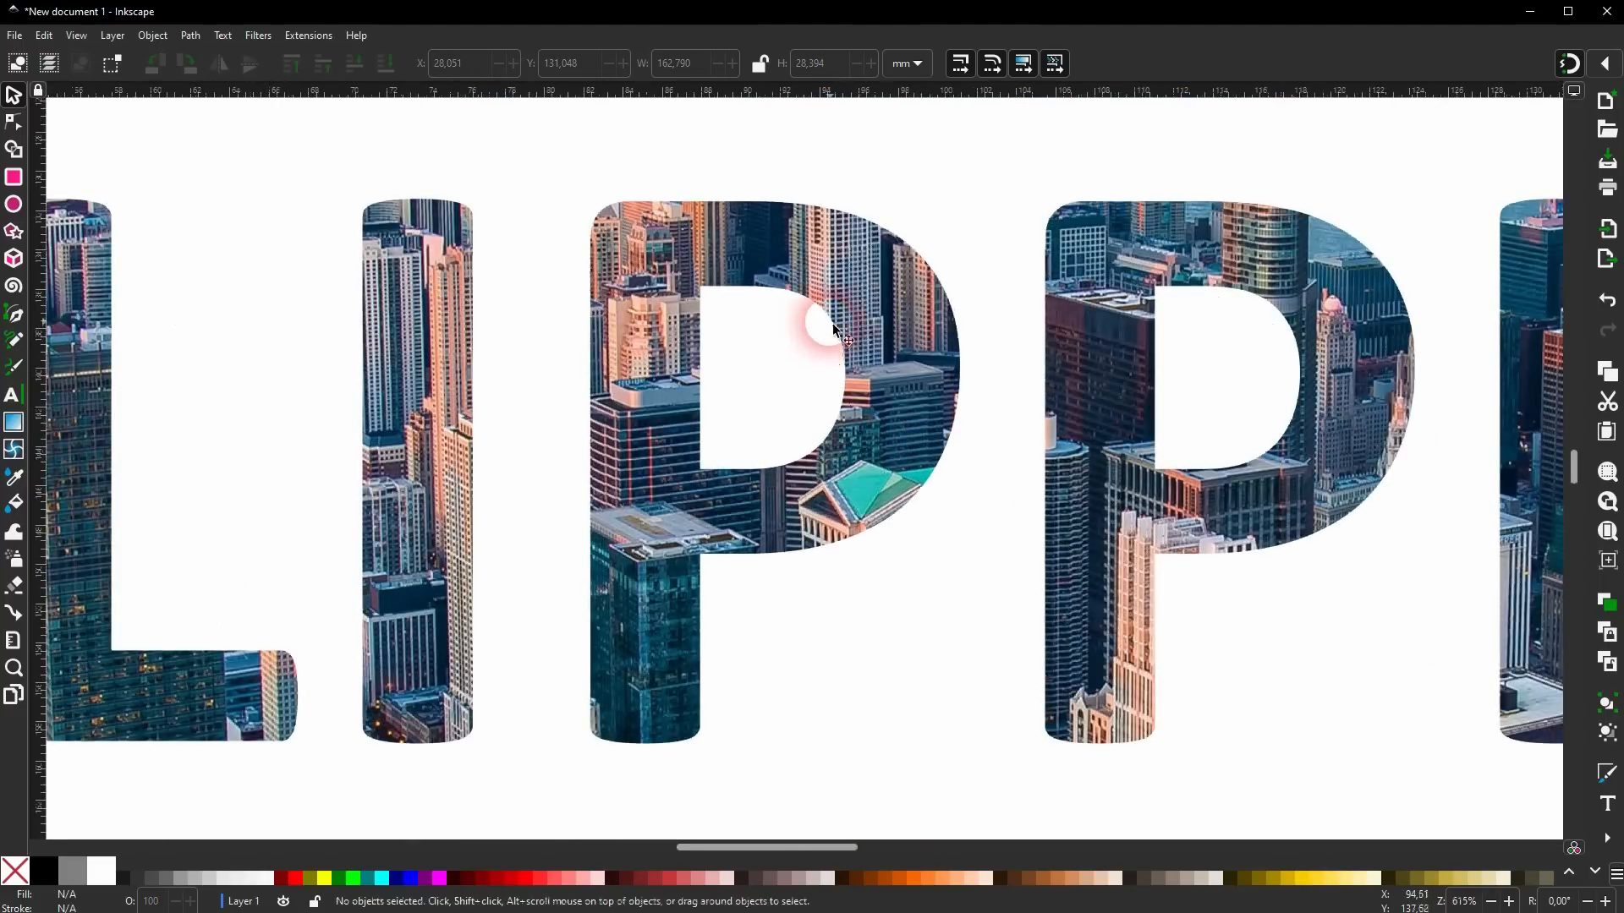
click(682, 396)
scroll(681, 398, down, 5)
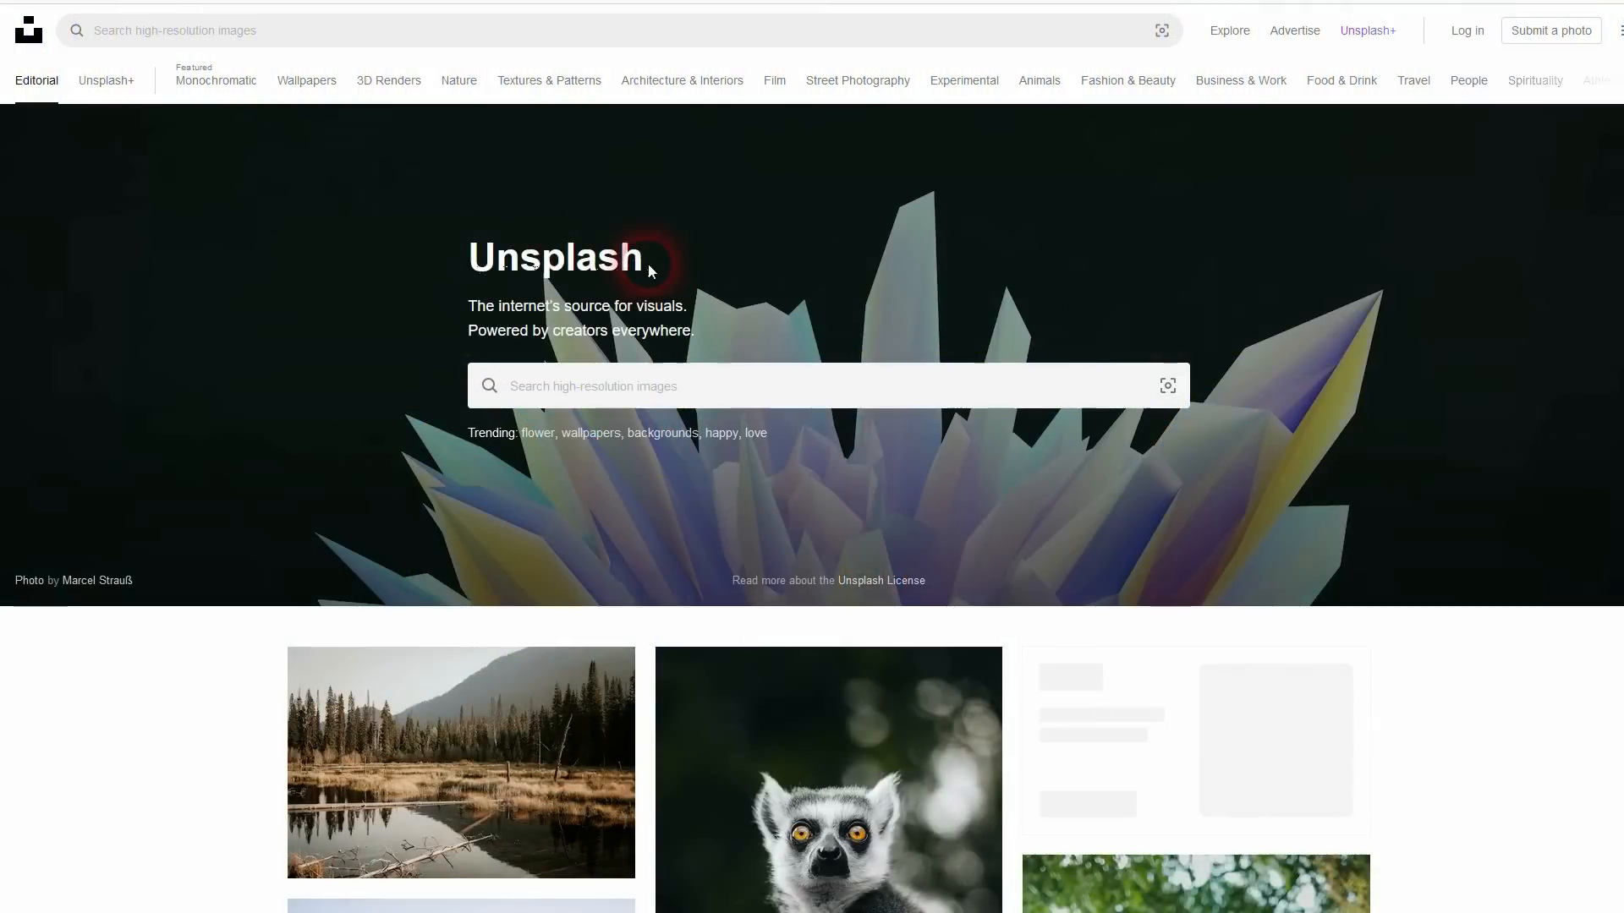
Switch to the Unsplash website and look through its high-resolution photos.
drag(650, 270, 464, 264)
scroll(1079, 434, down, 6)
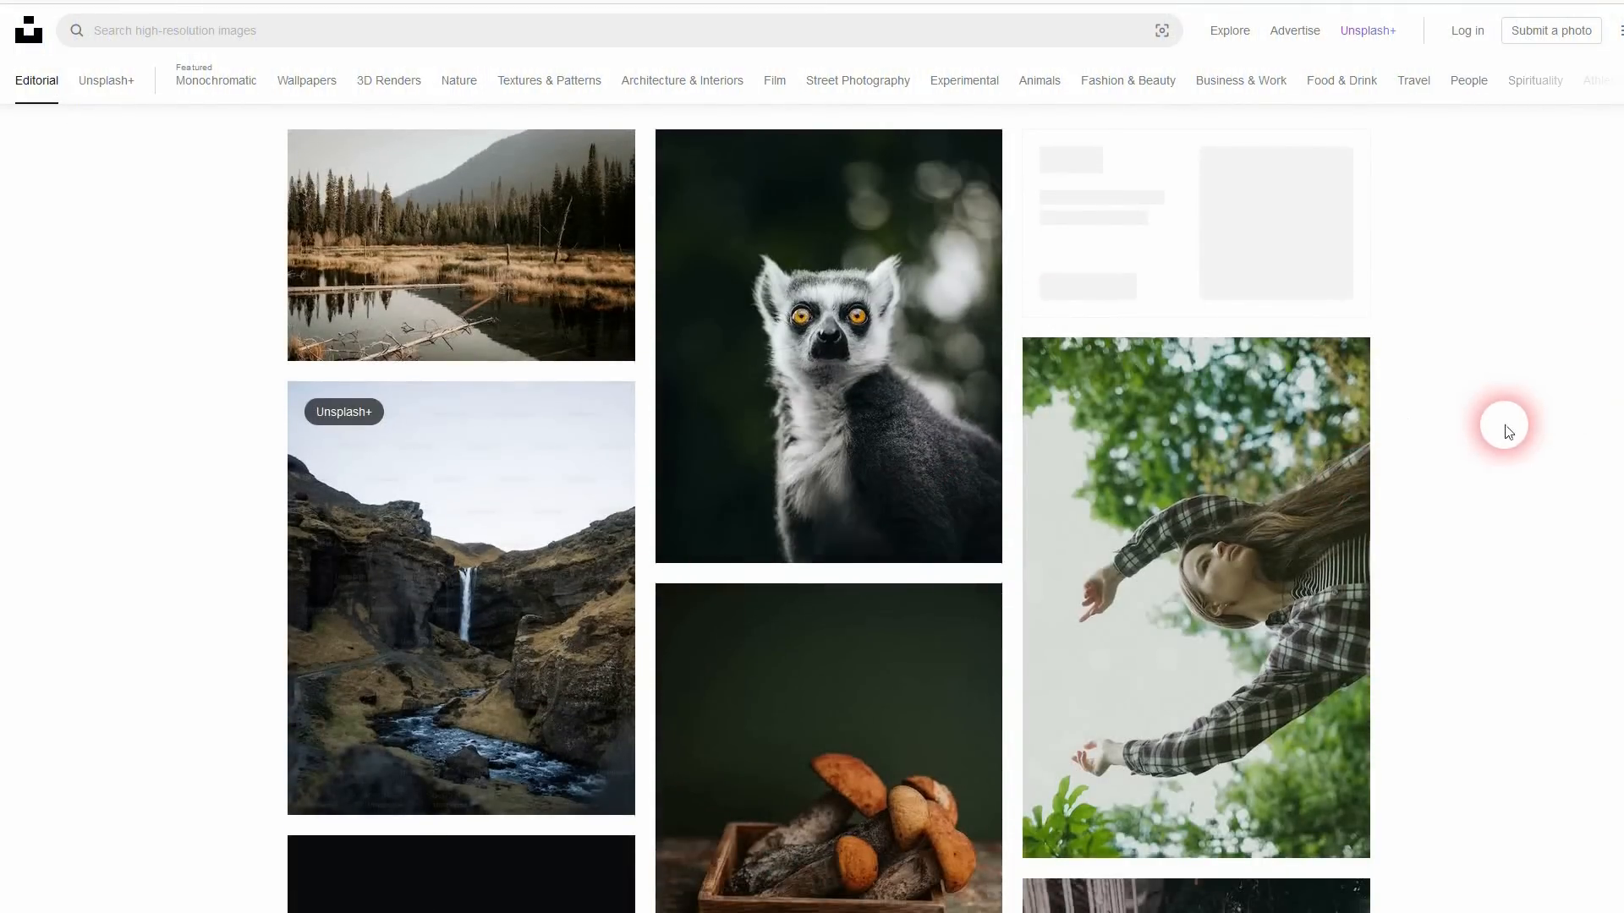
scroll(1504, 424, down, 3)
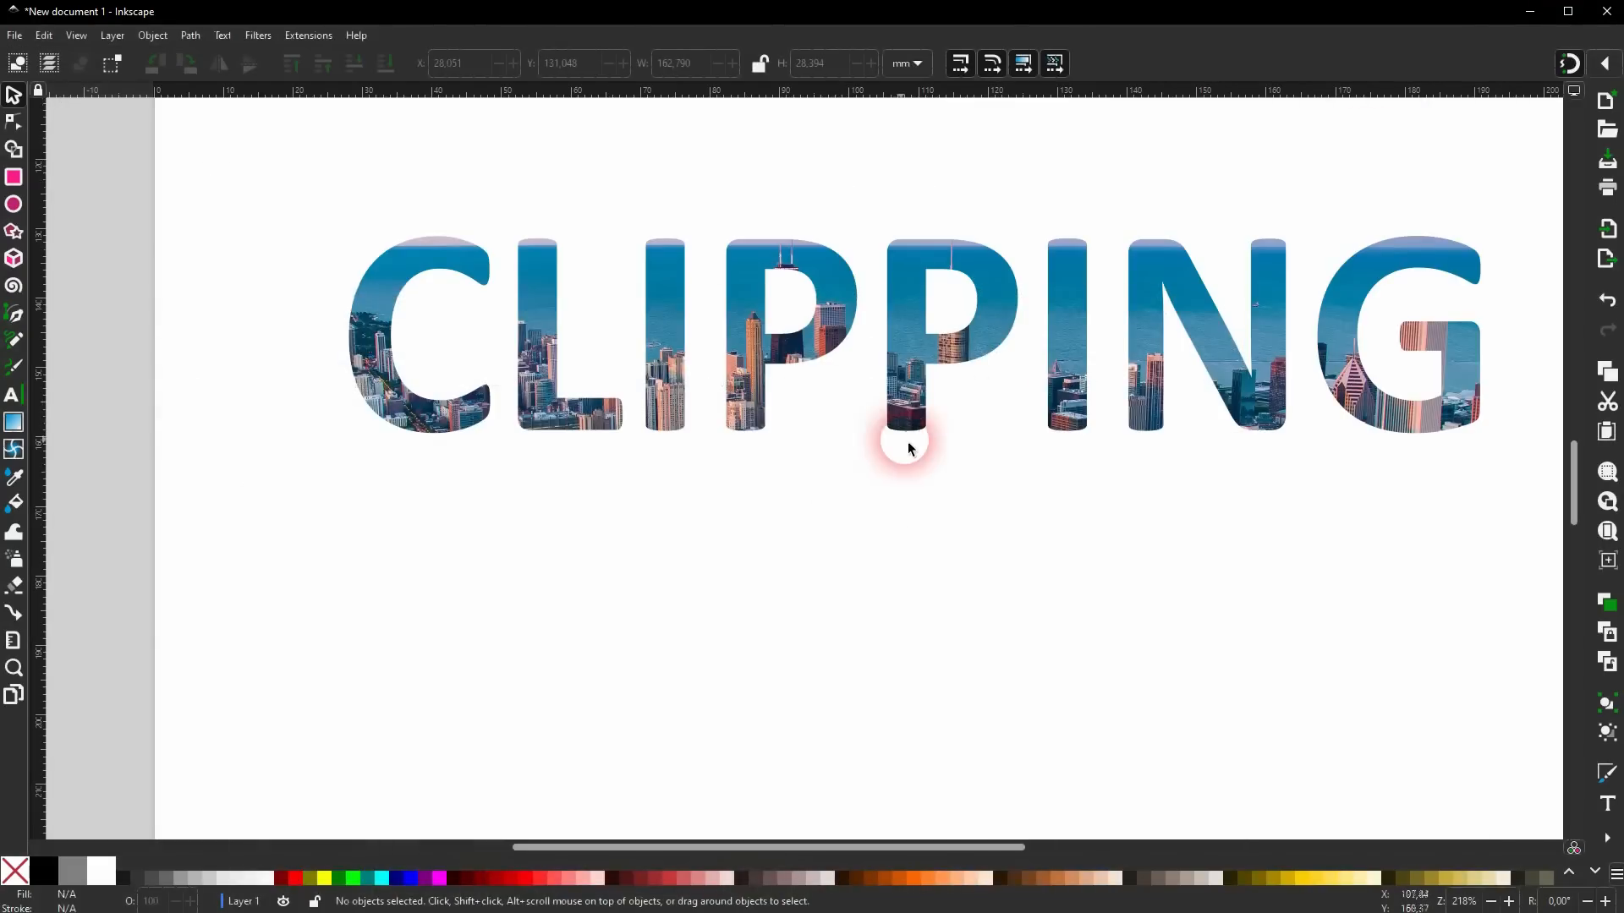
Add the text CITY on the page below the photo-filled CLIPPING text.
ctrl+scroll(828, 554, down, 2)
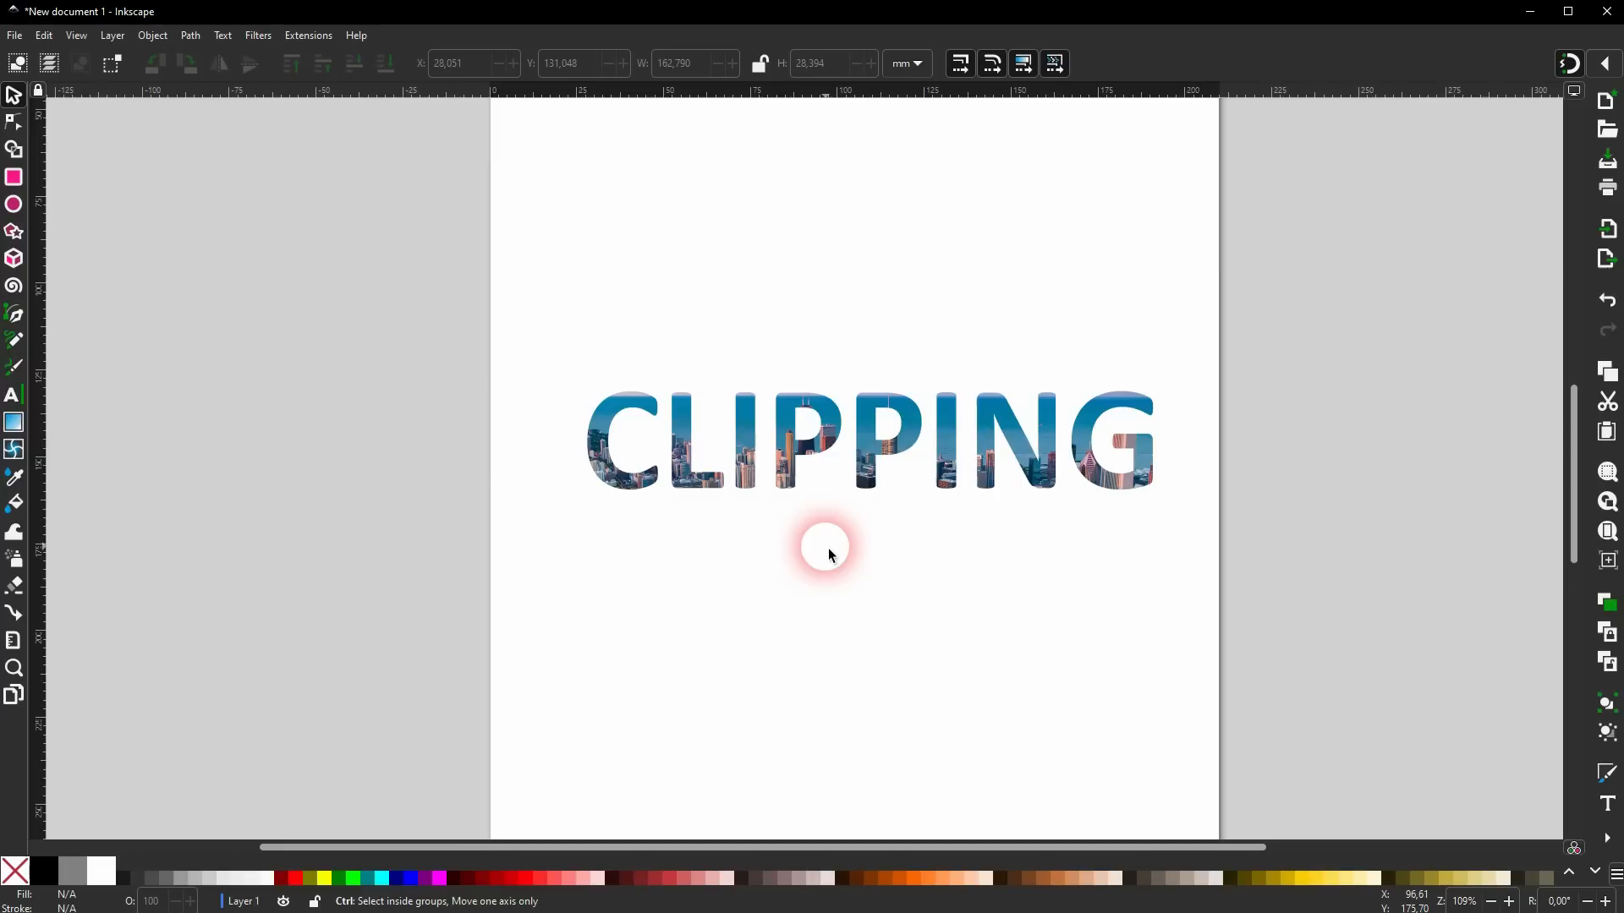
click(12, 394)
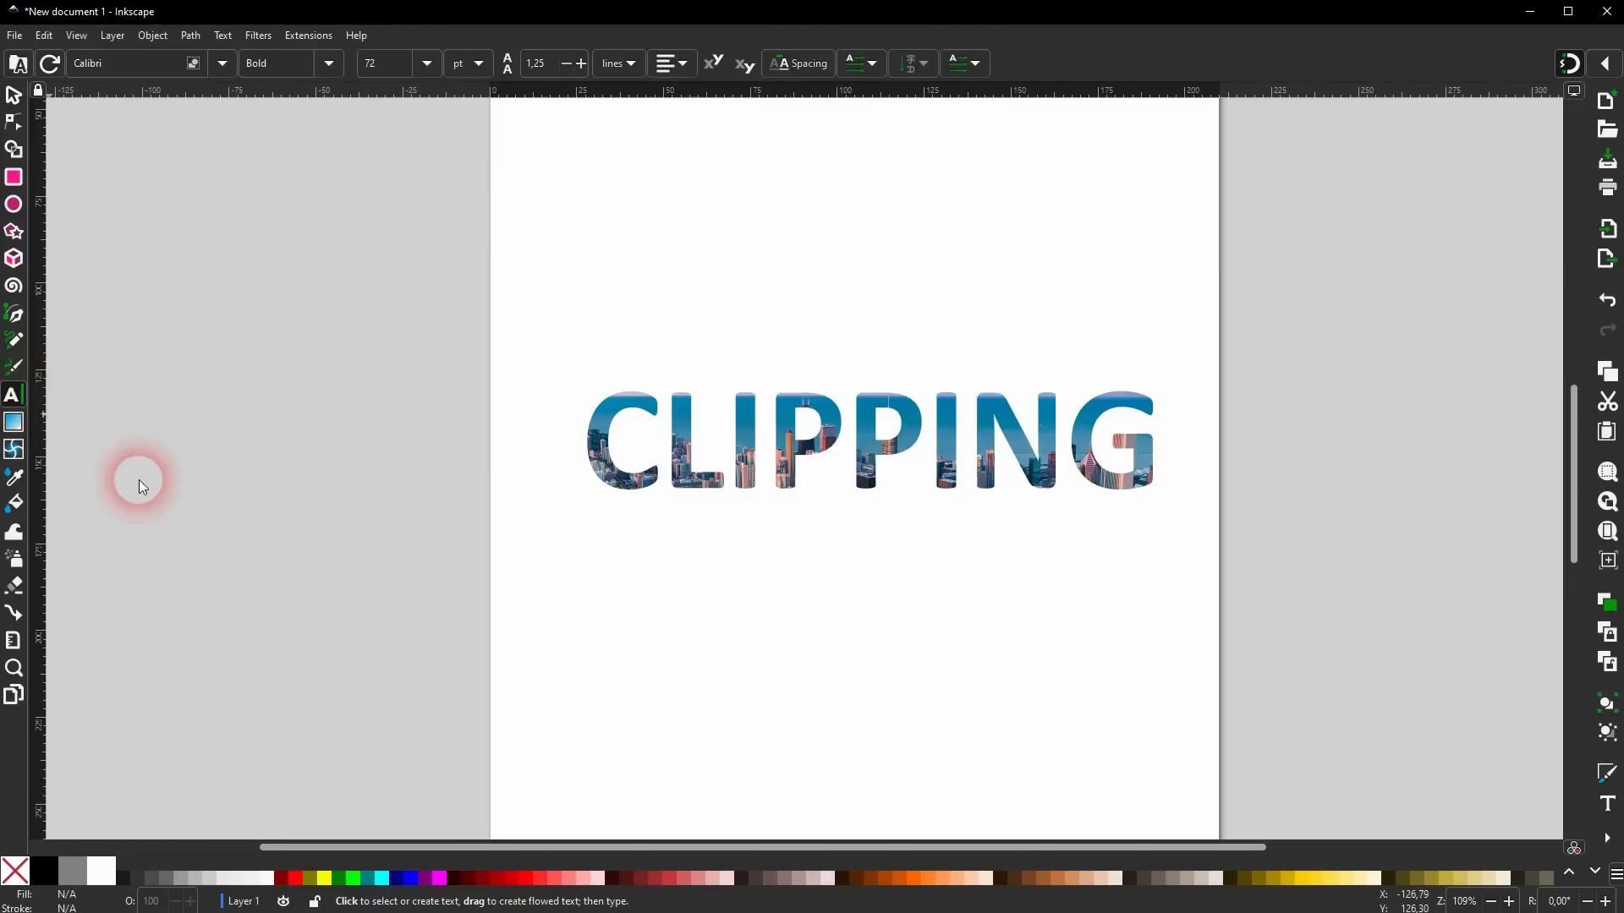
click(693, 681)
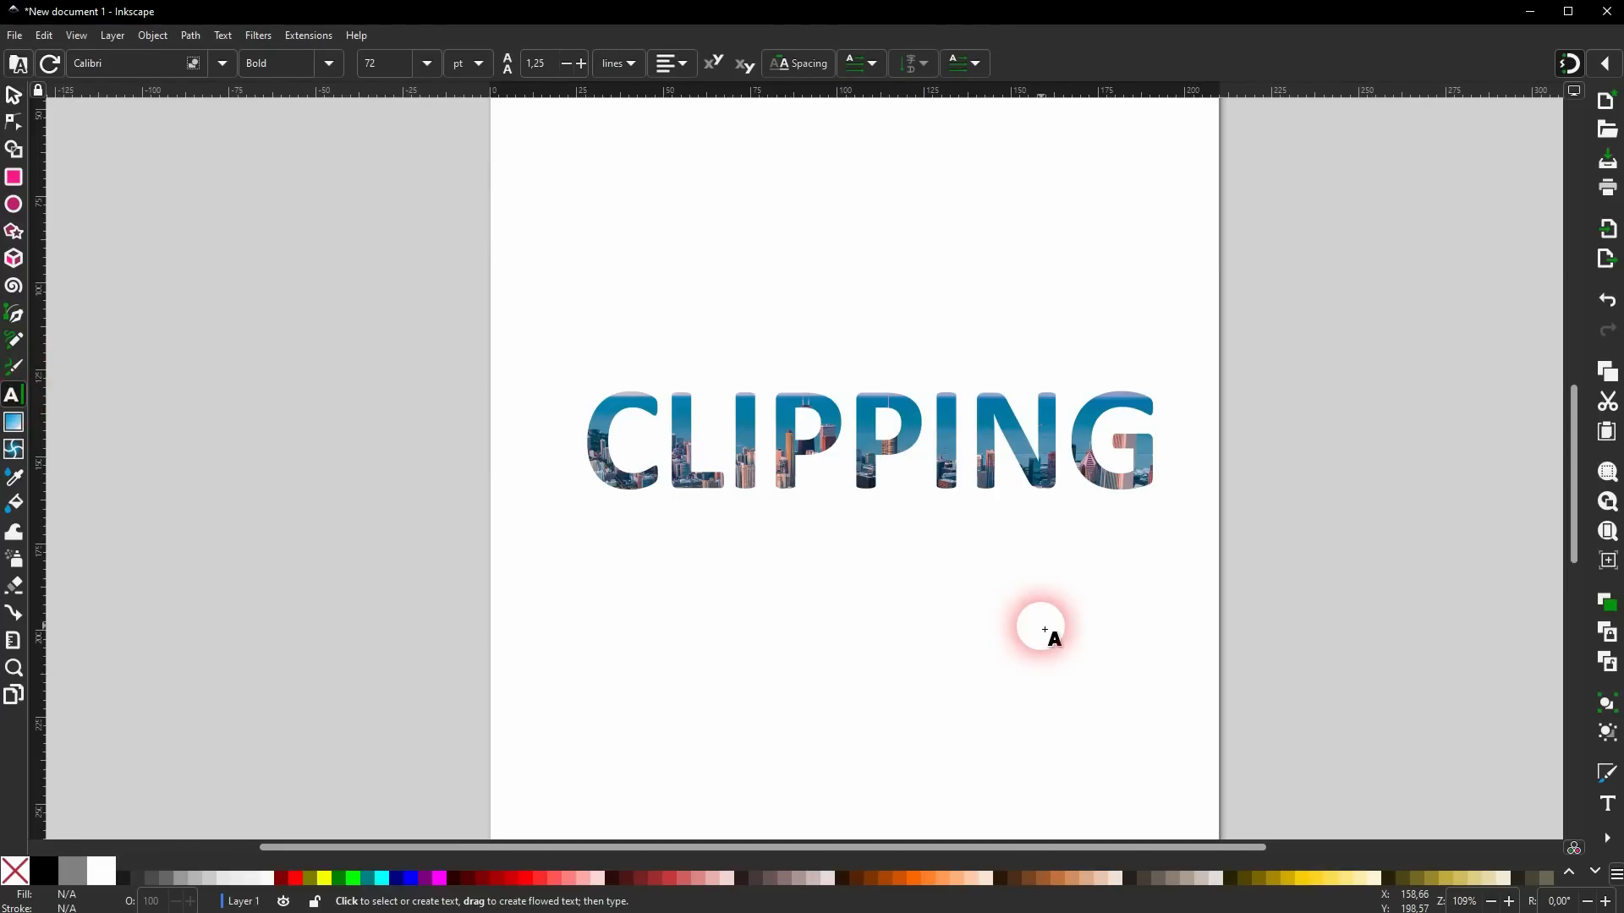
text(Cl)
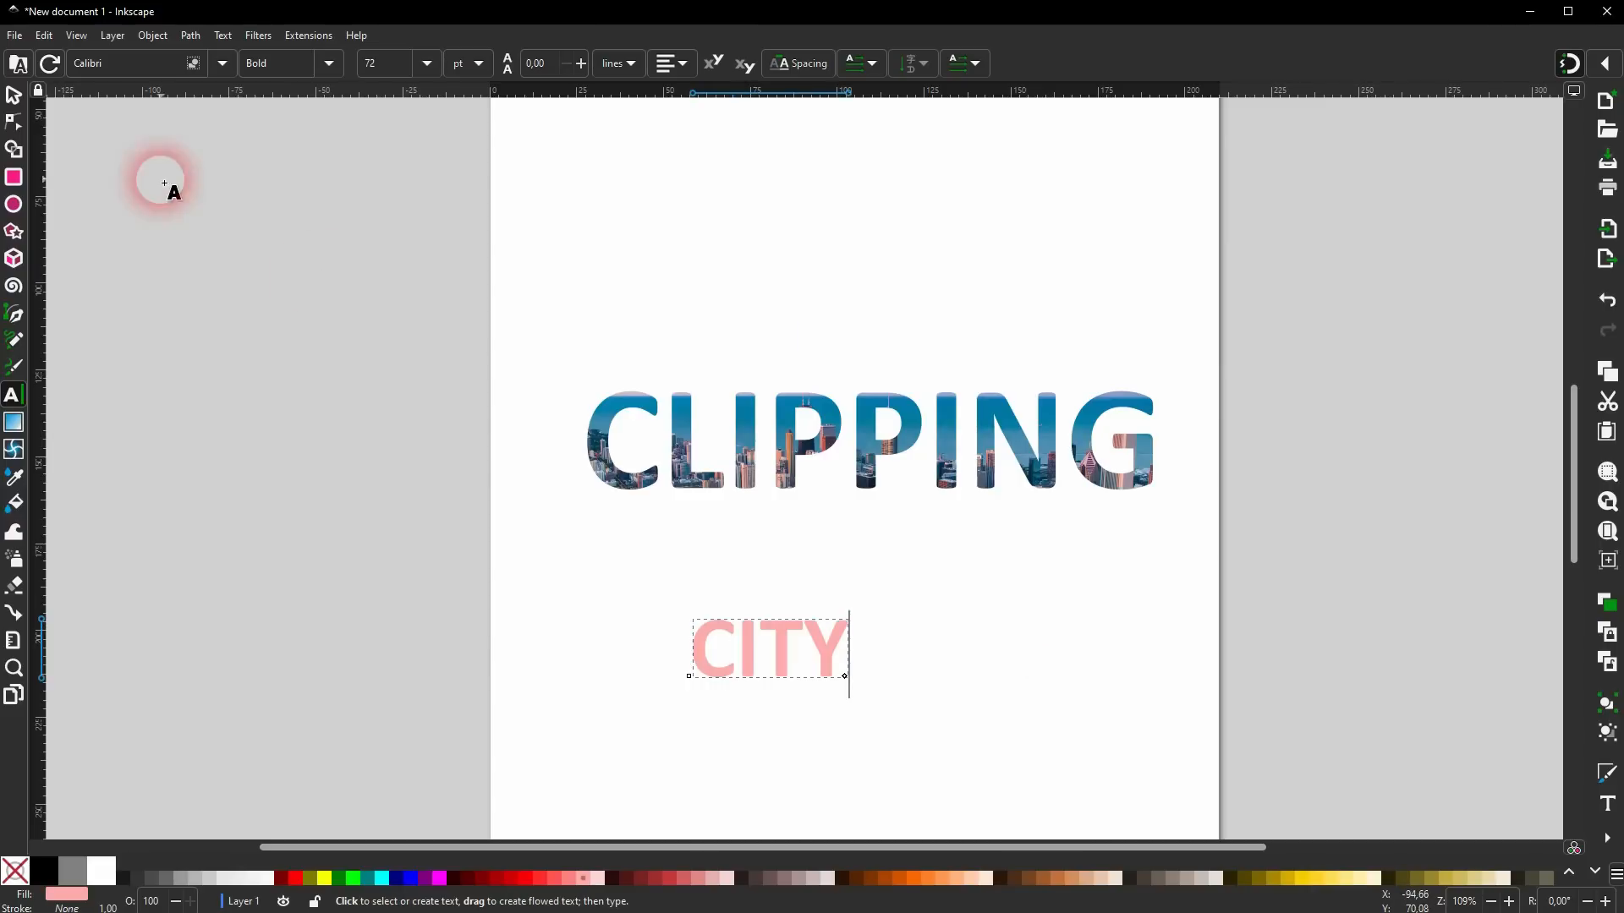
Change the font of the whole CITY text to Arial in the Bold style.
key(ctrl+a)
click(220, 64)
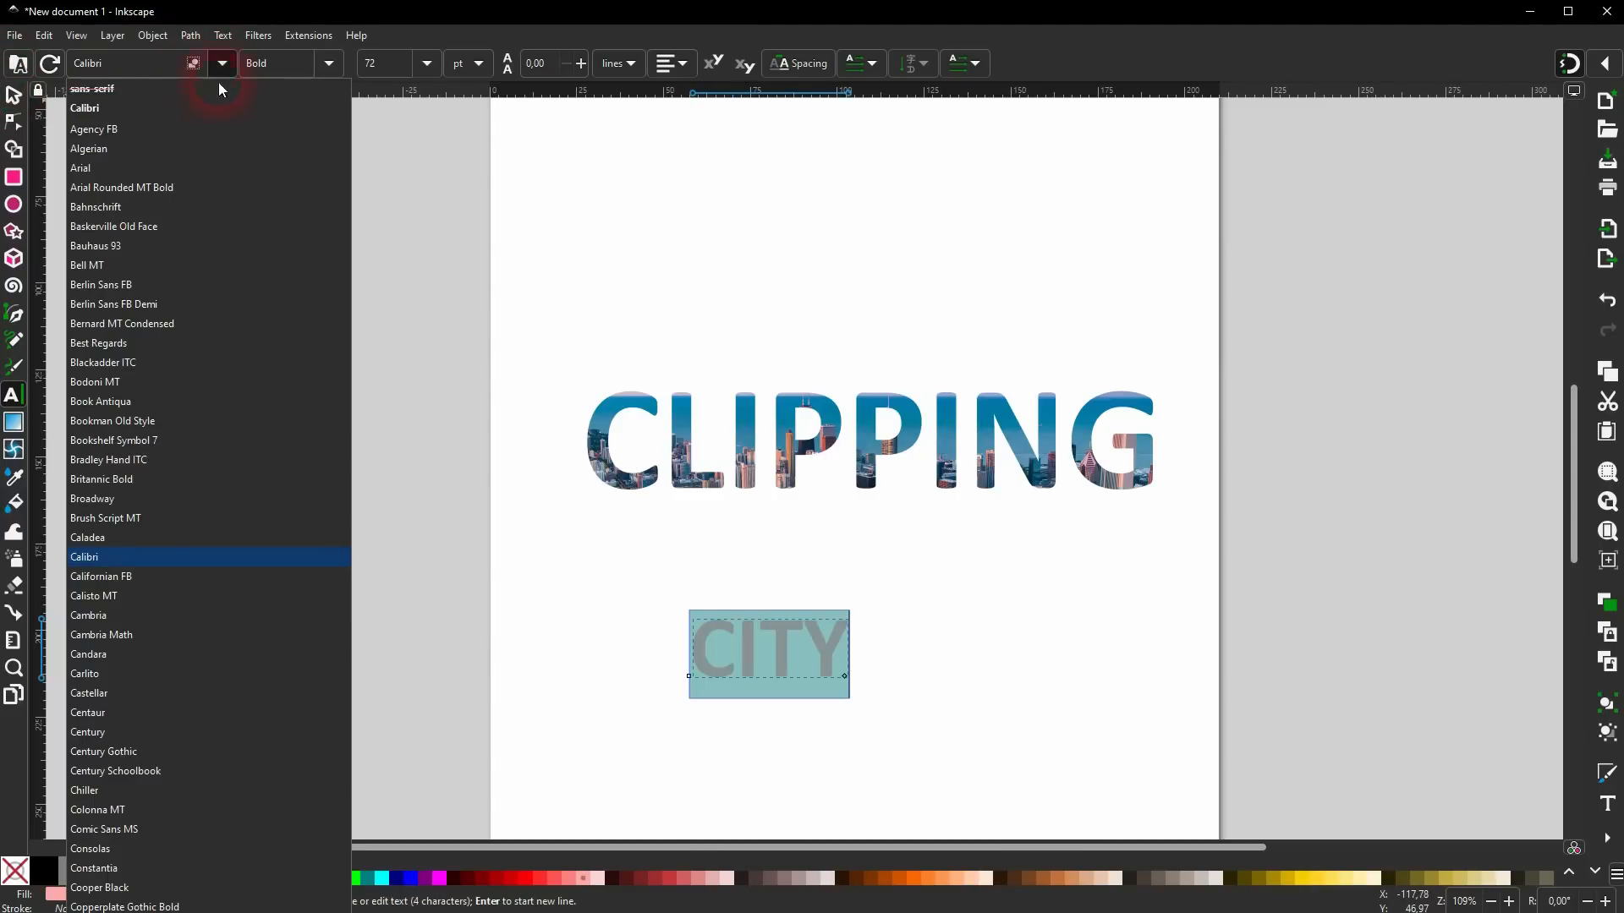
click(130, 167)
click(329, 64)
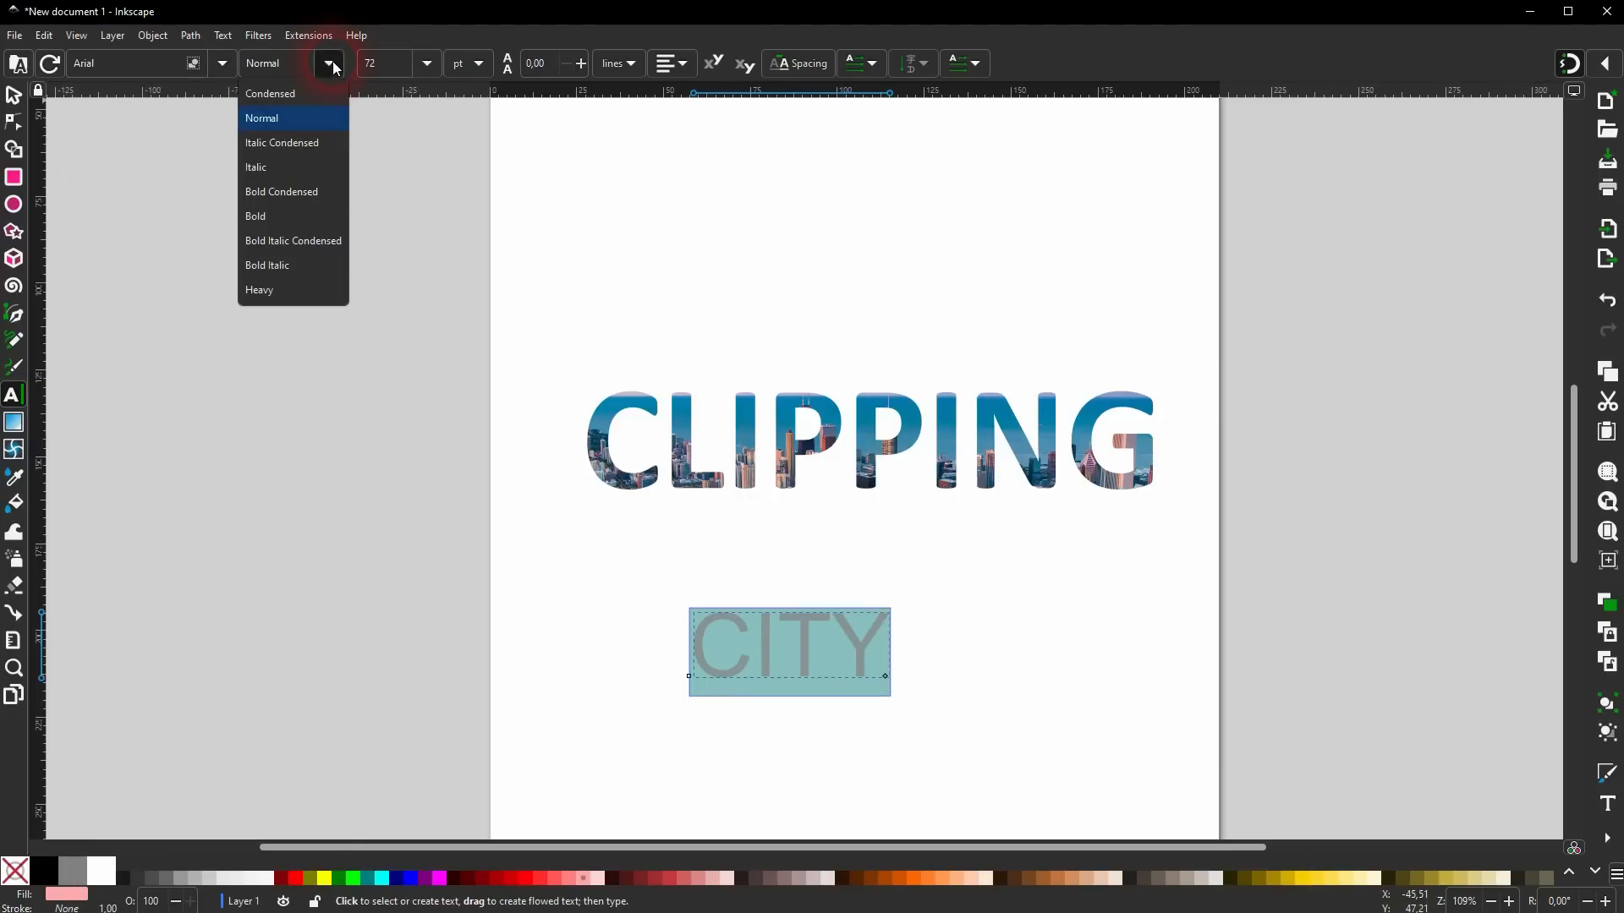
click(294, 216)
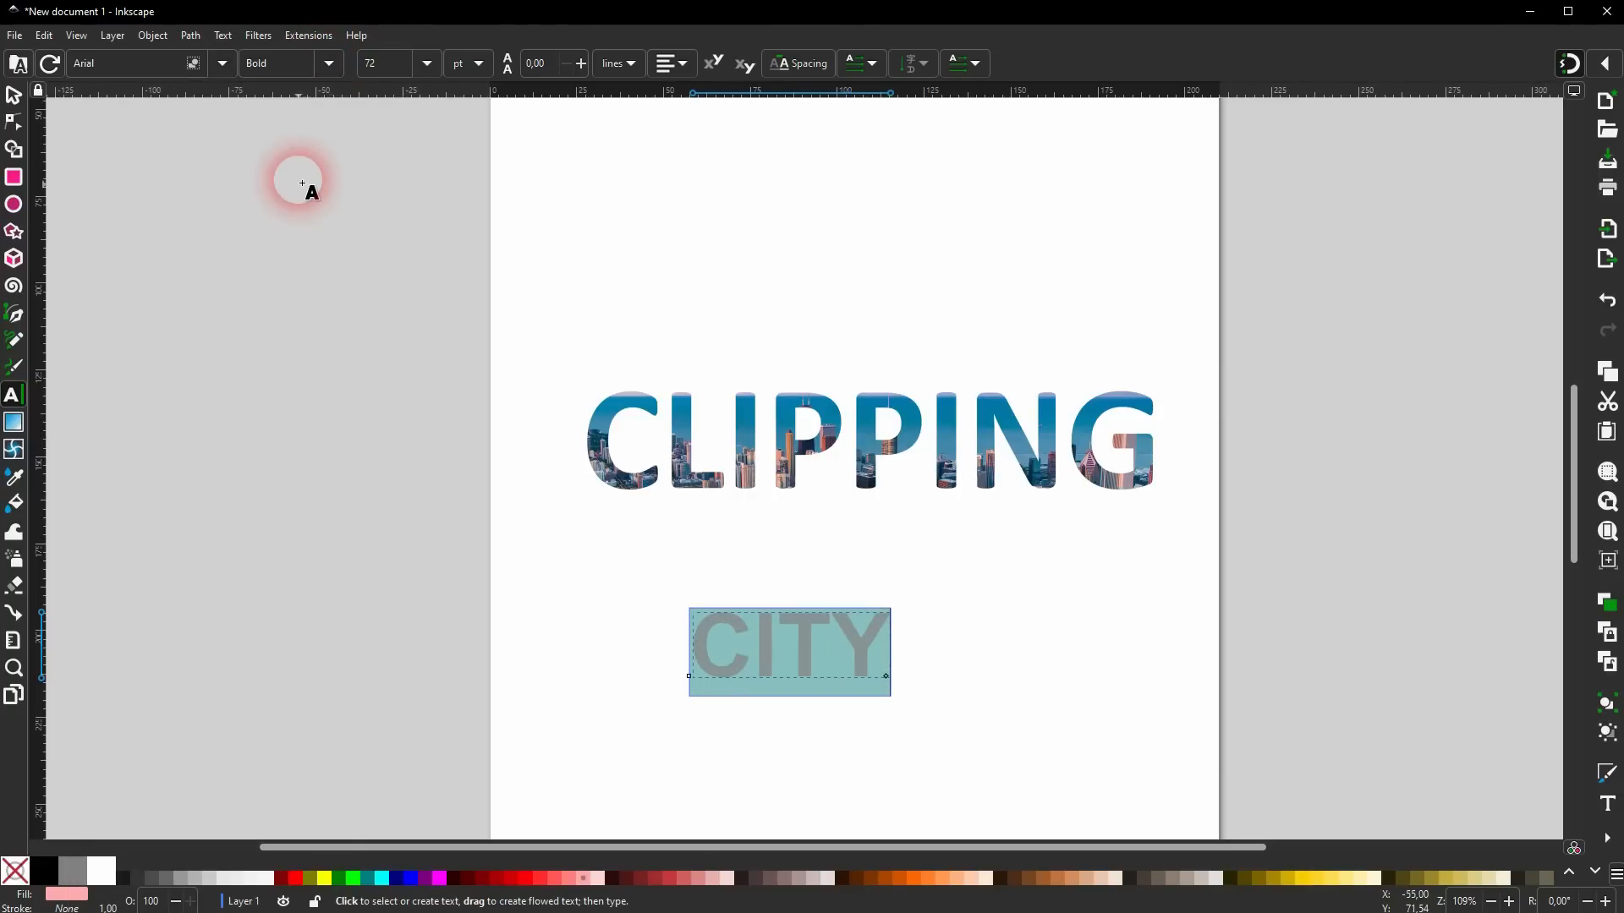
Set the font size of the CITY text to 150 pt and leave text editing.
click(383, 67)
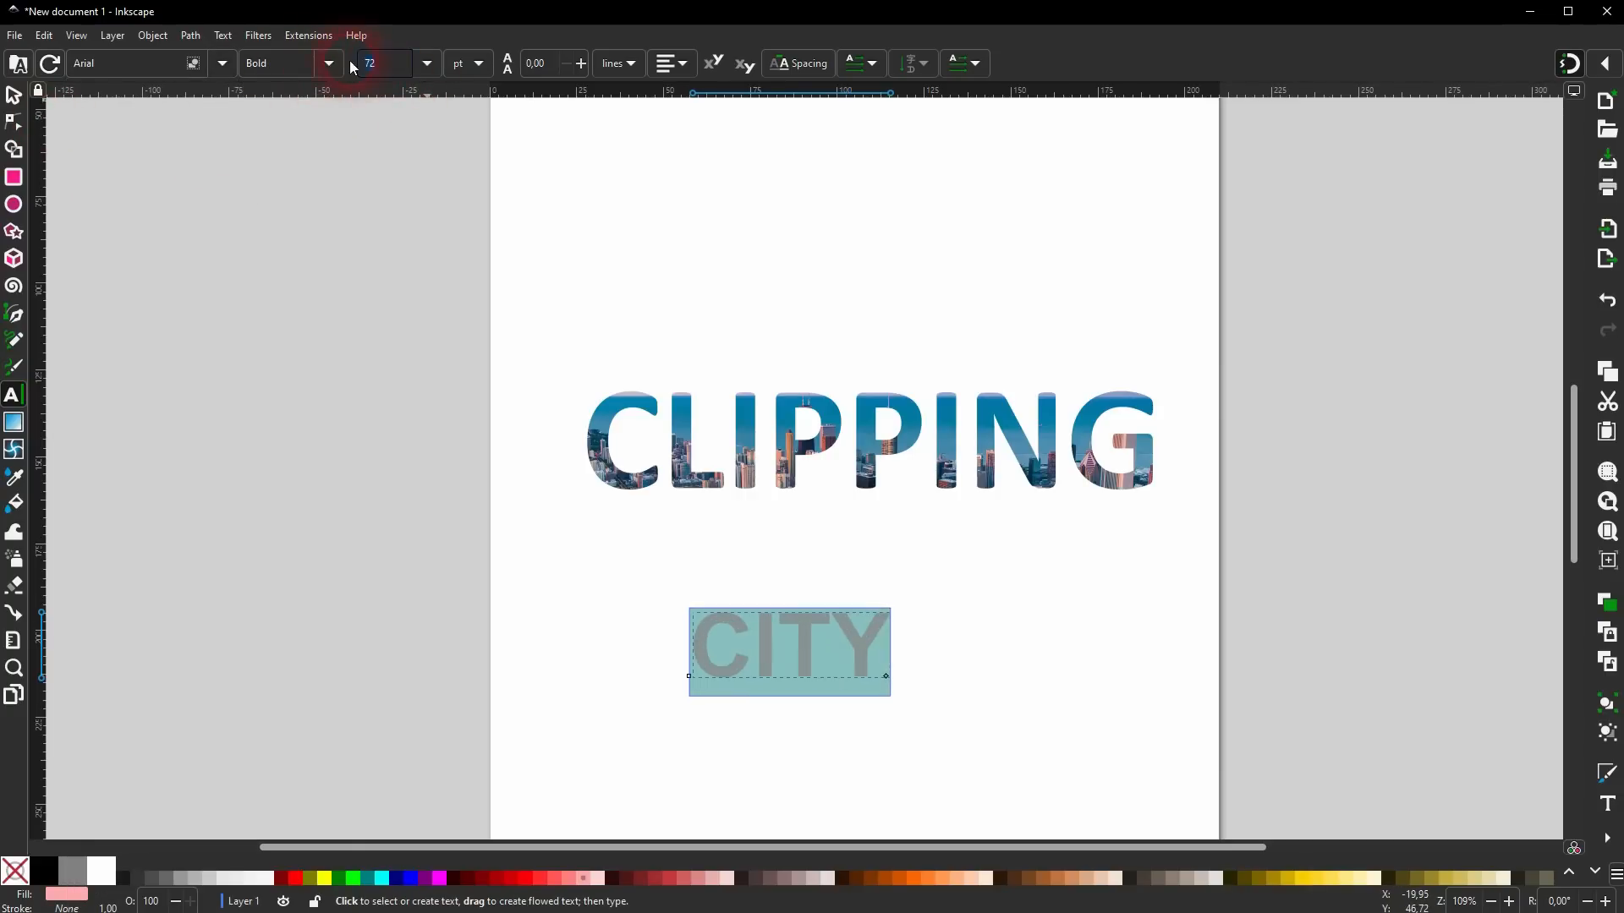
text(150)
key(Return)
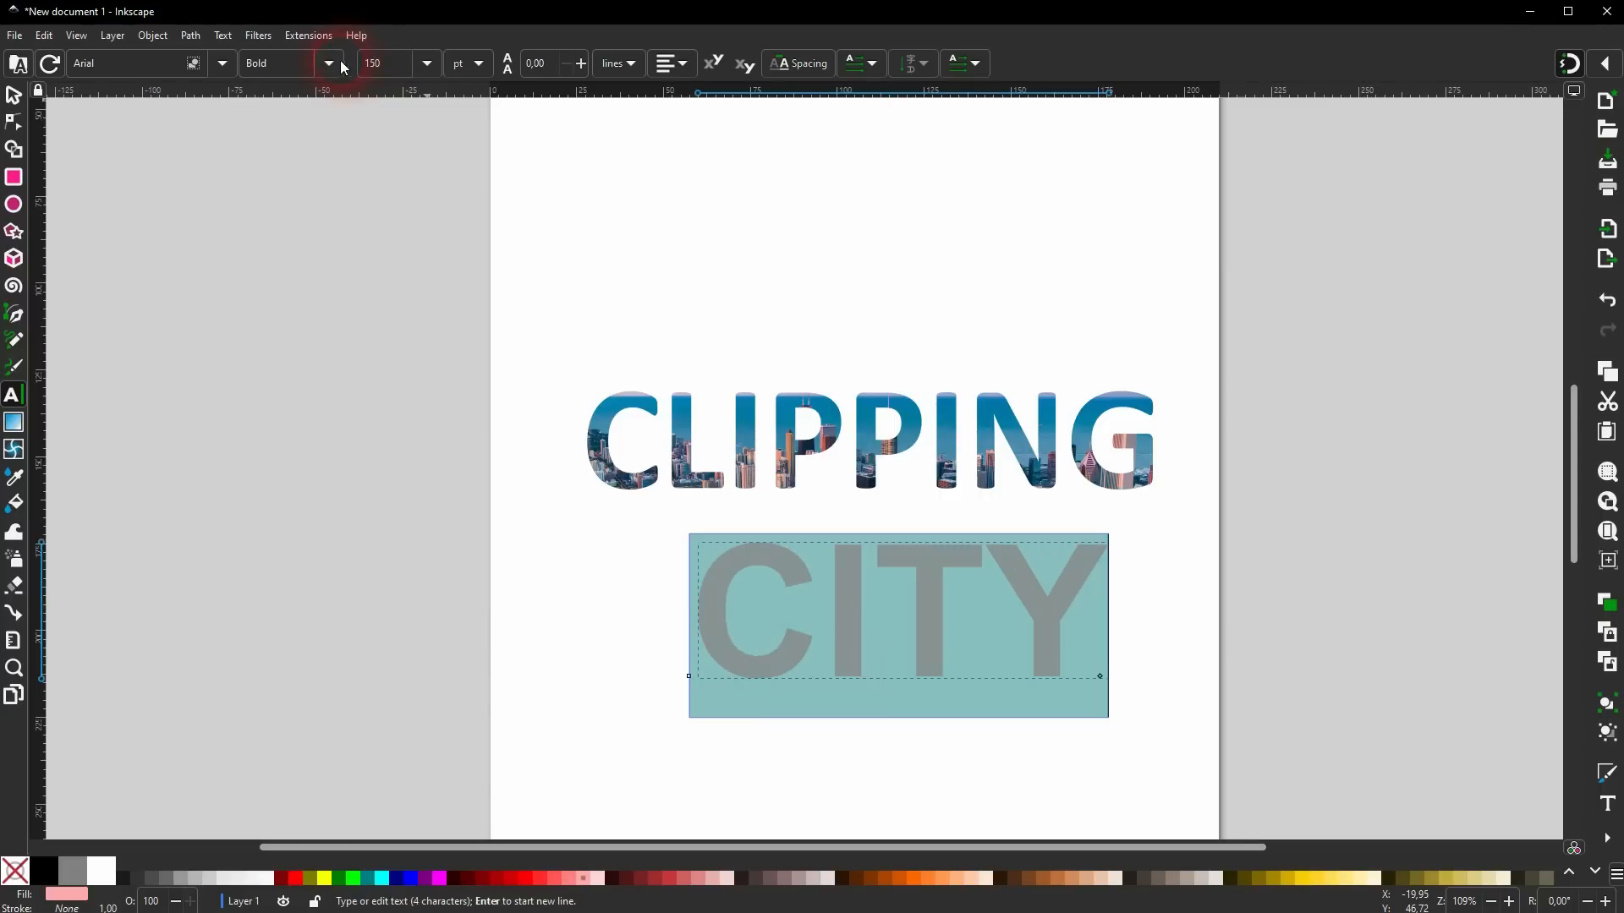
click(15, 96)
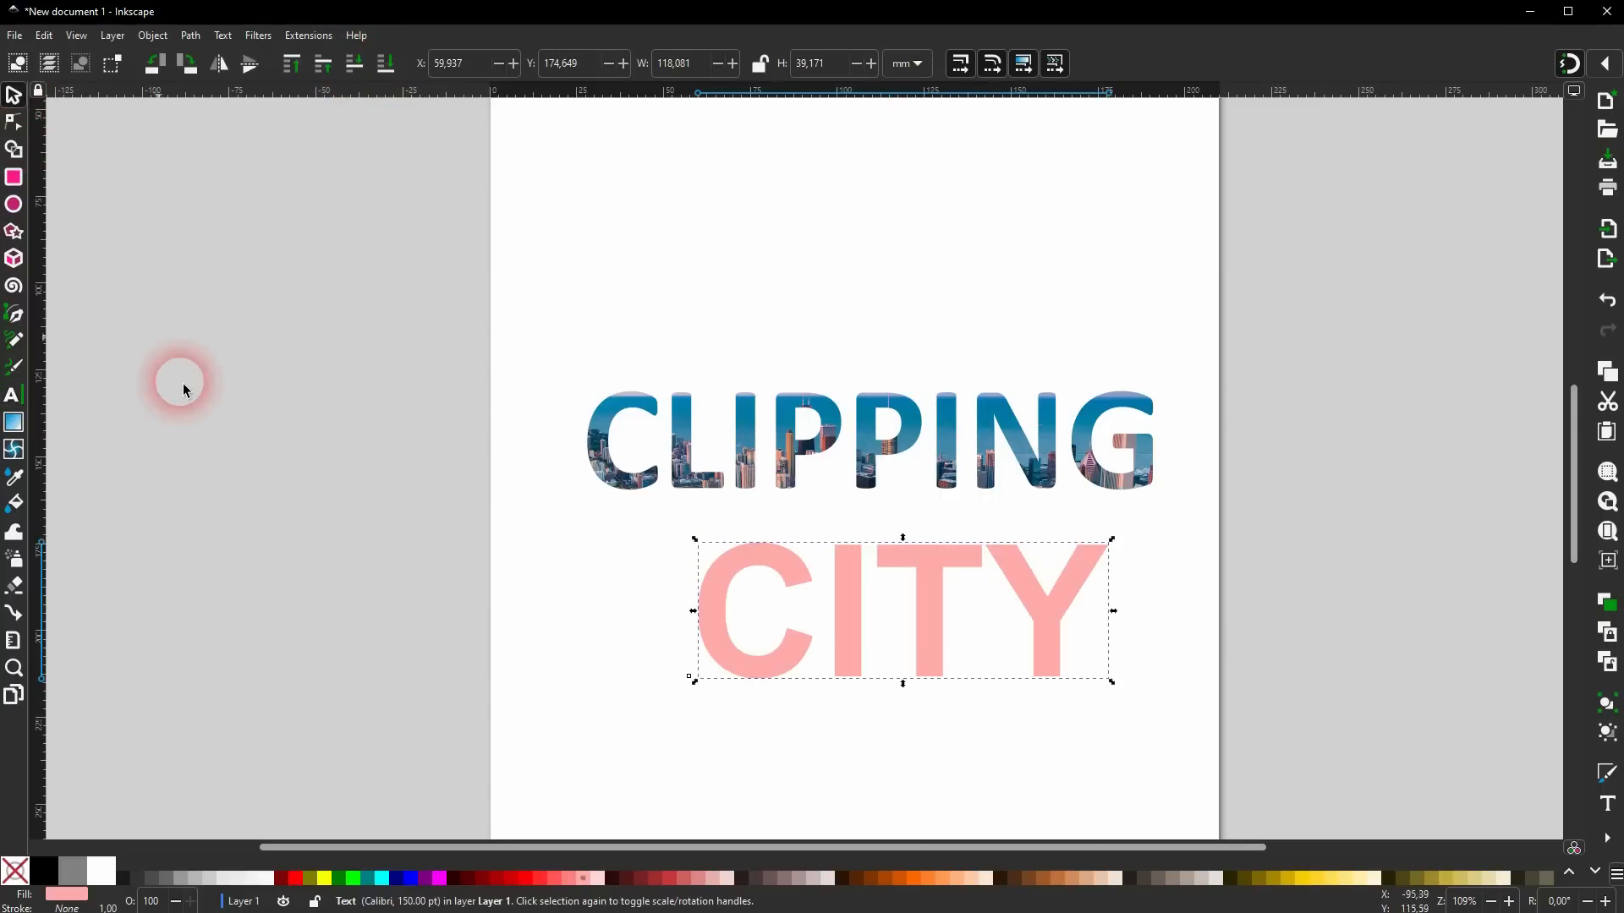
click(231, 462)
Release the clip from the photo-filled CLIPPING text and delete the CLIPPING text object.
right_click(788, 428)
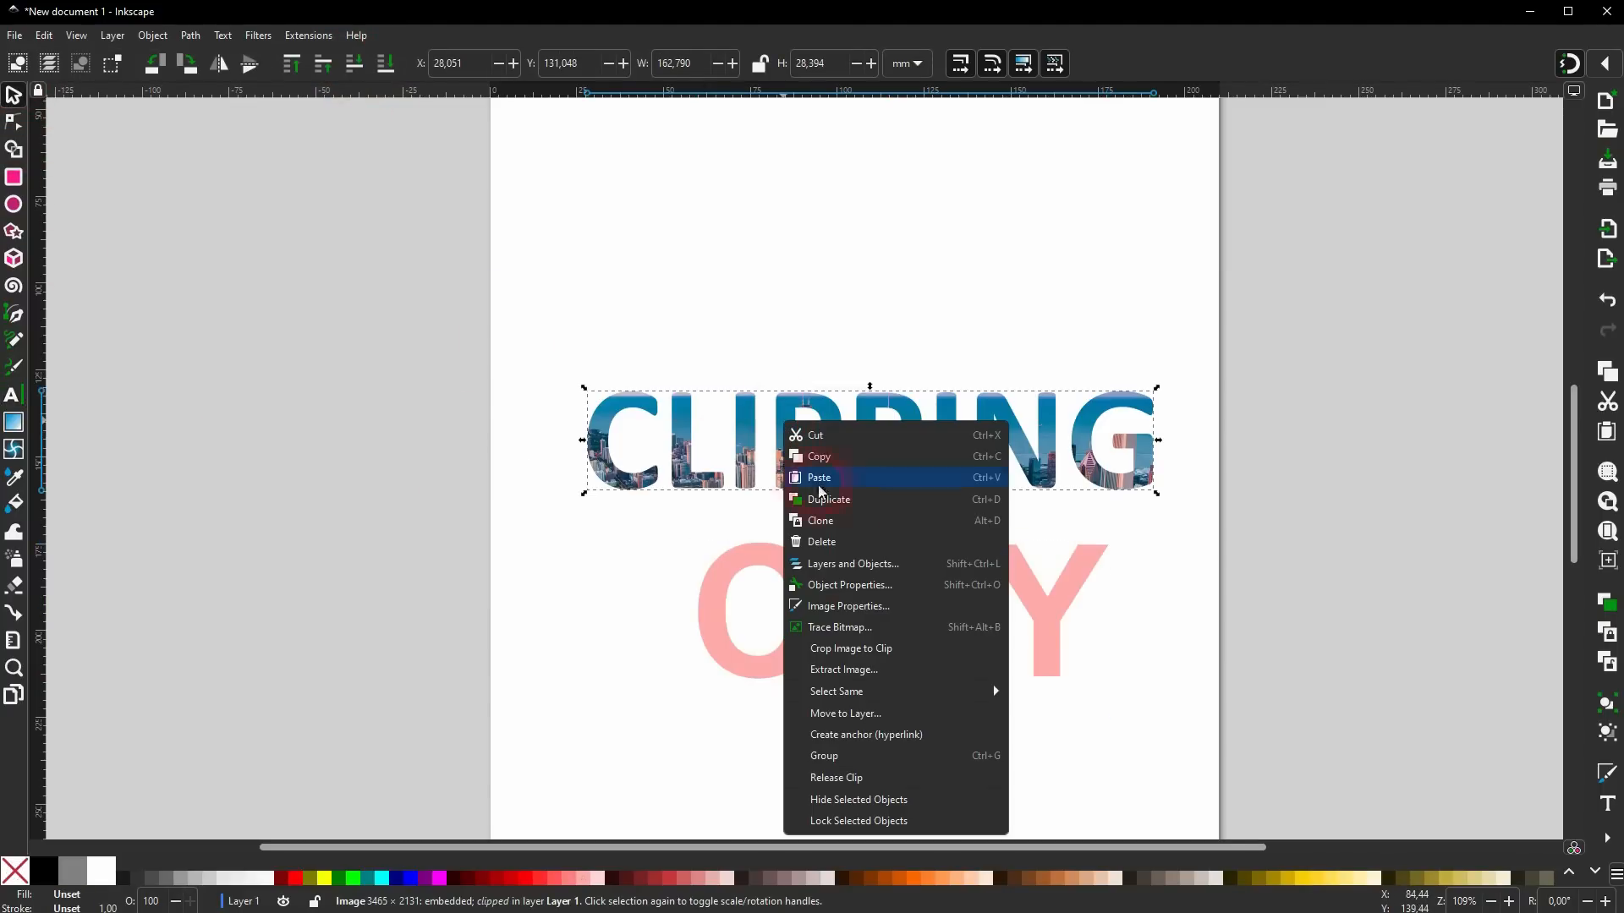
click(915, 771)
click(1213, 453)
click(1055, 440)
key(Delete)
Place the CITY text over the upper part of the city photo and clip the photo to the letters.
drag(835, 602, 806, 441)
drag(471, 243, 1312, 788)
right_click(898, 440)
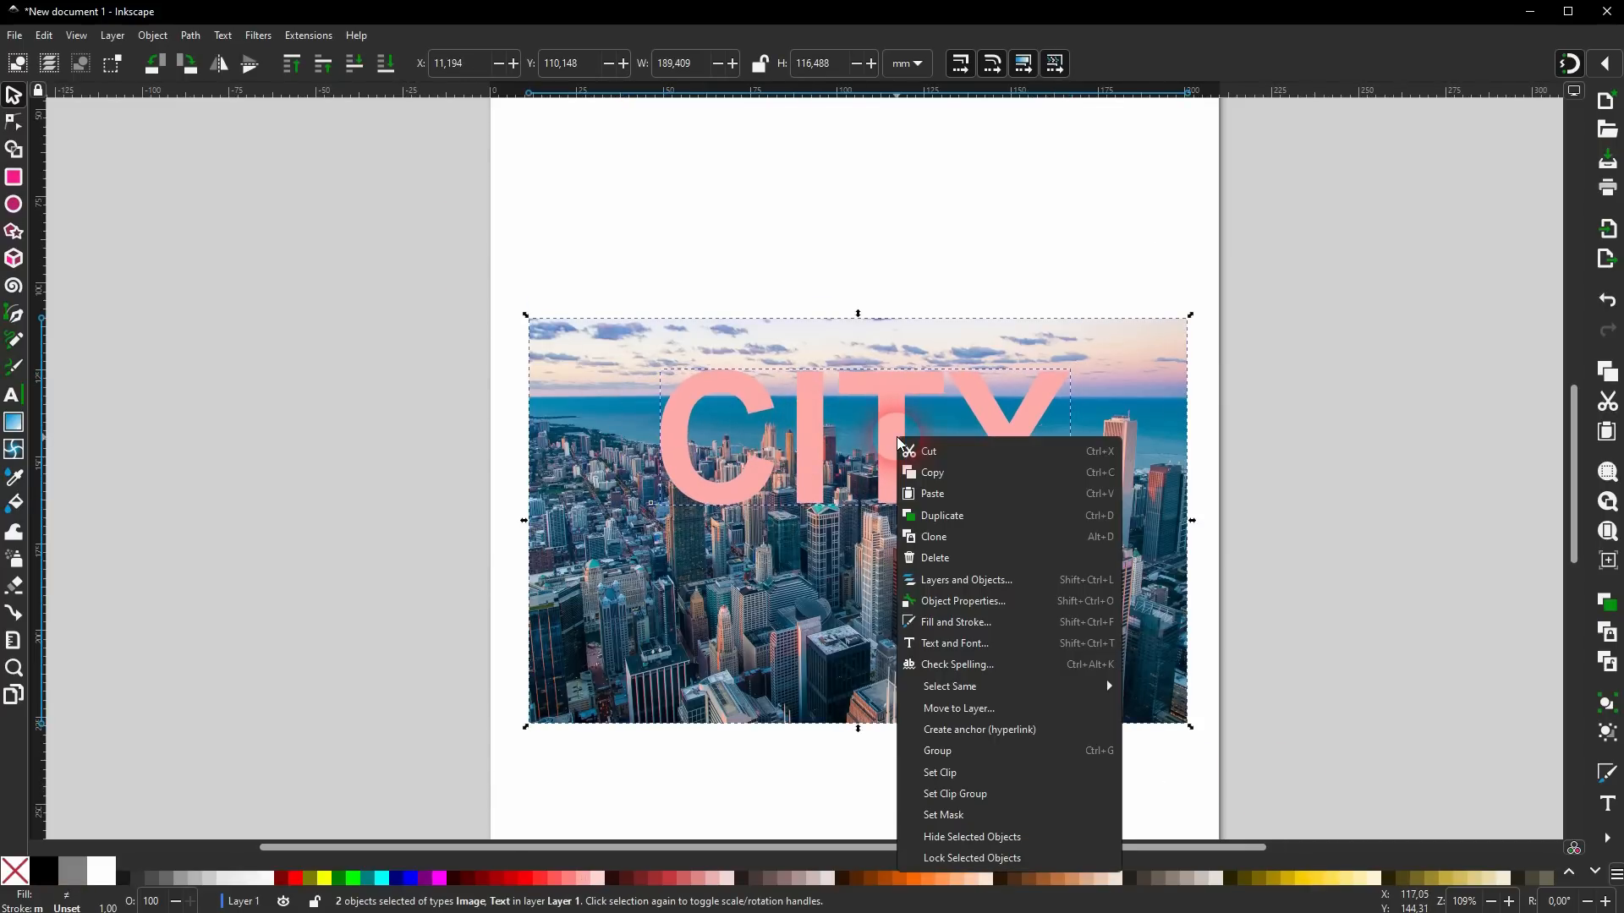
click(995, 782)
click(1372, 495)
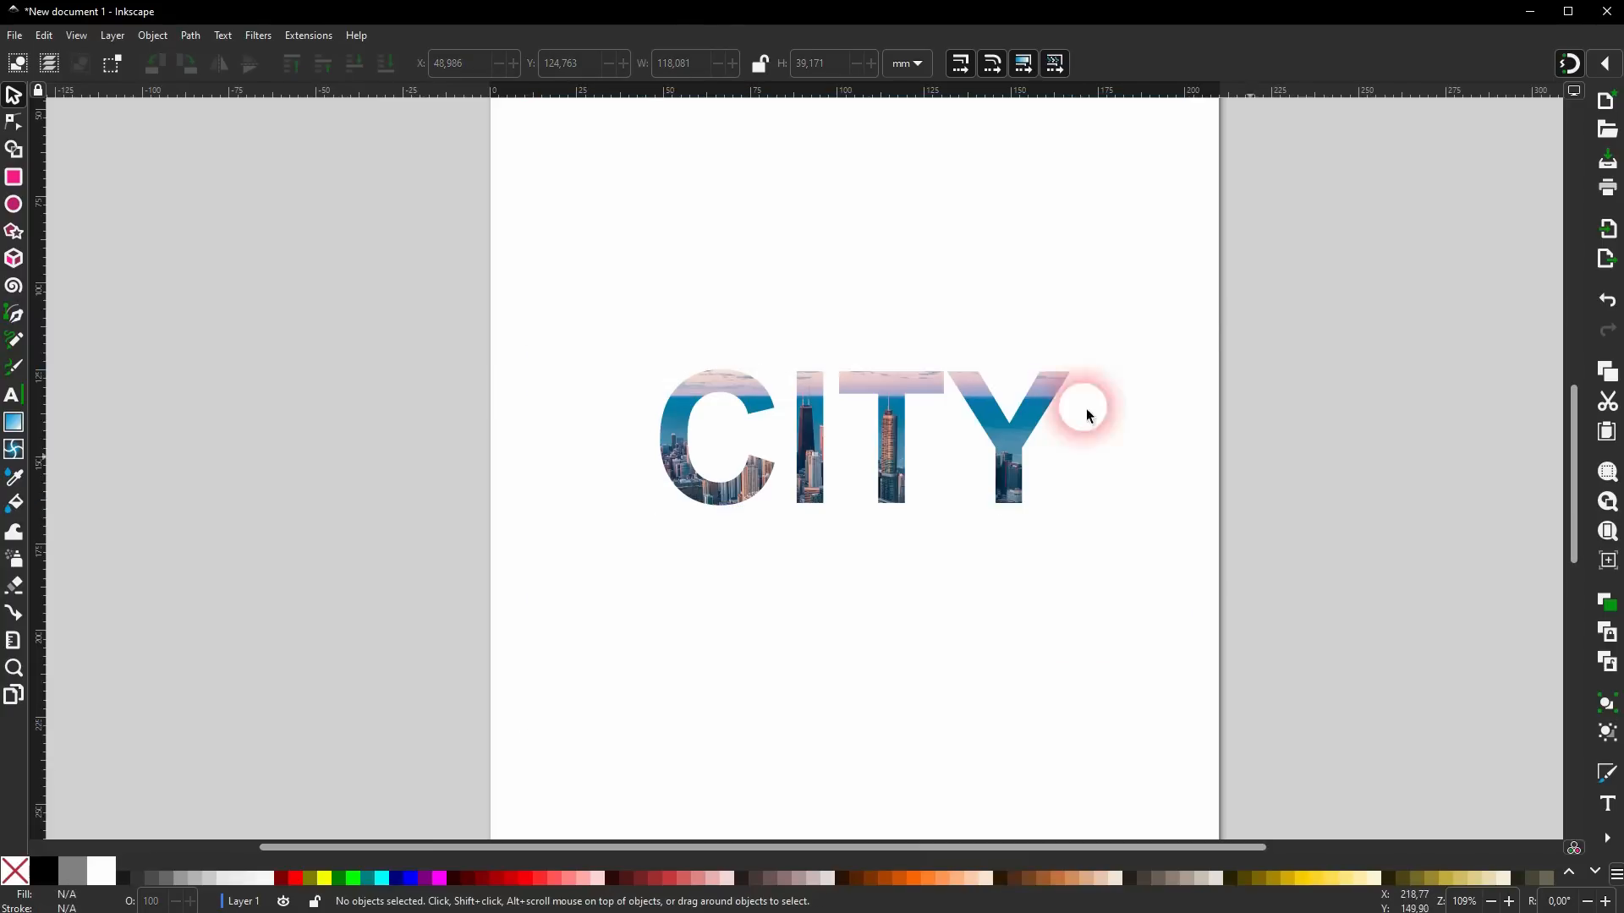
scroll(799, 448, up, 1)
scroll(799, 448, up, 1)
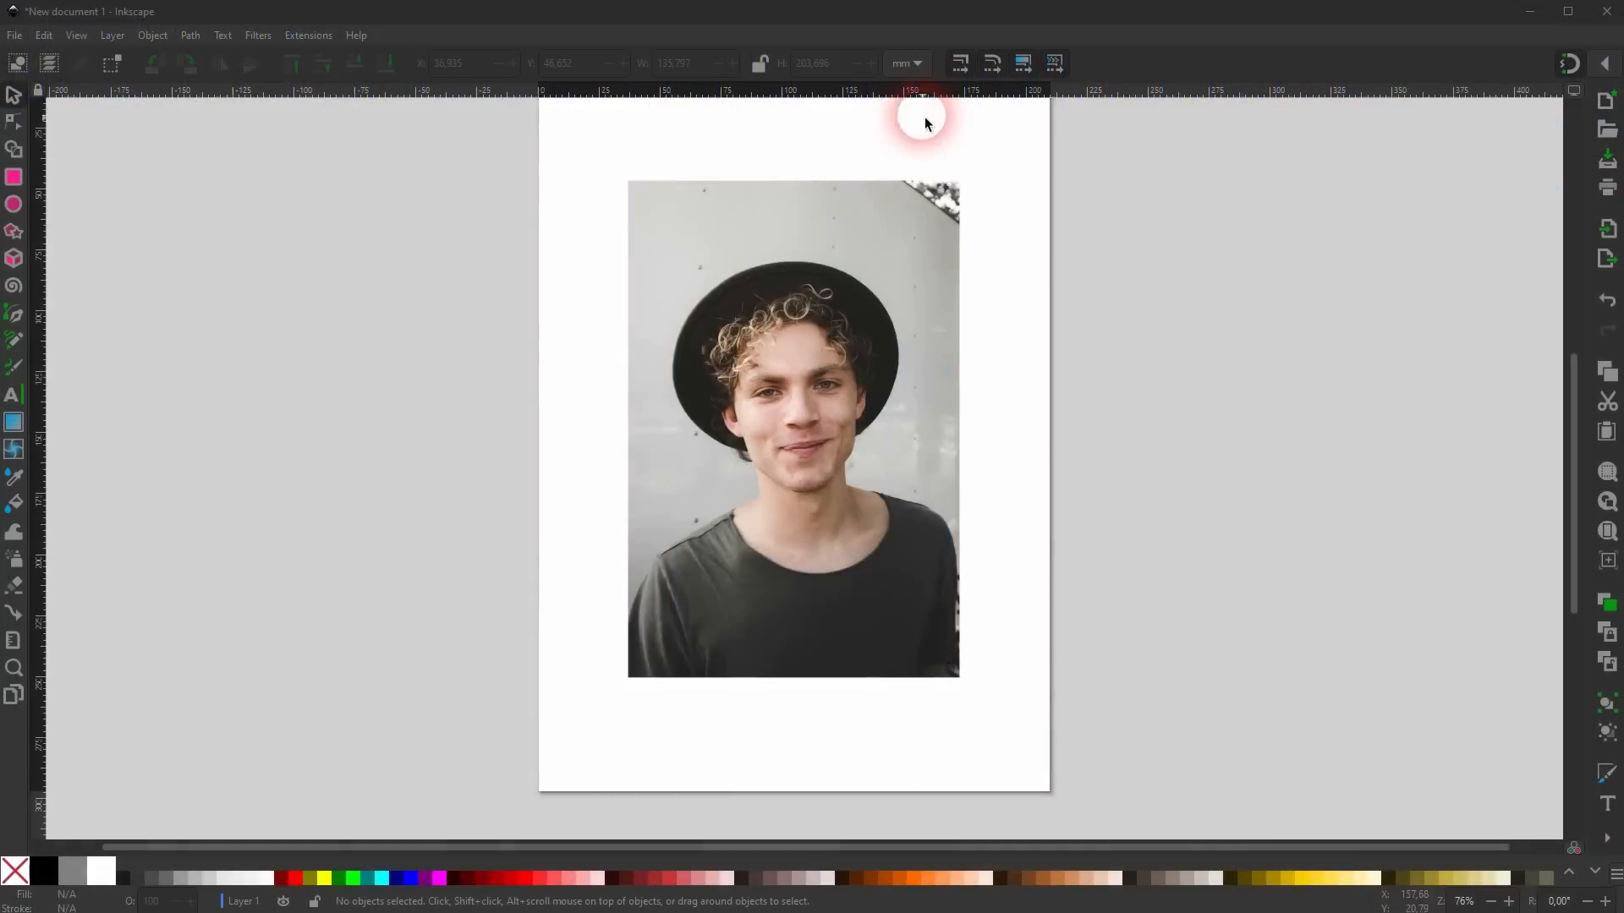
Shift the man's portrait photo slightly down and to the right on the page.
click(768, 345)
mouse_move(768, 346)
mouse_down()
mouse_move(805, 377)
mouse_move(779, 348)
mouse_up()
click(998, 316)
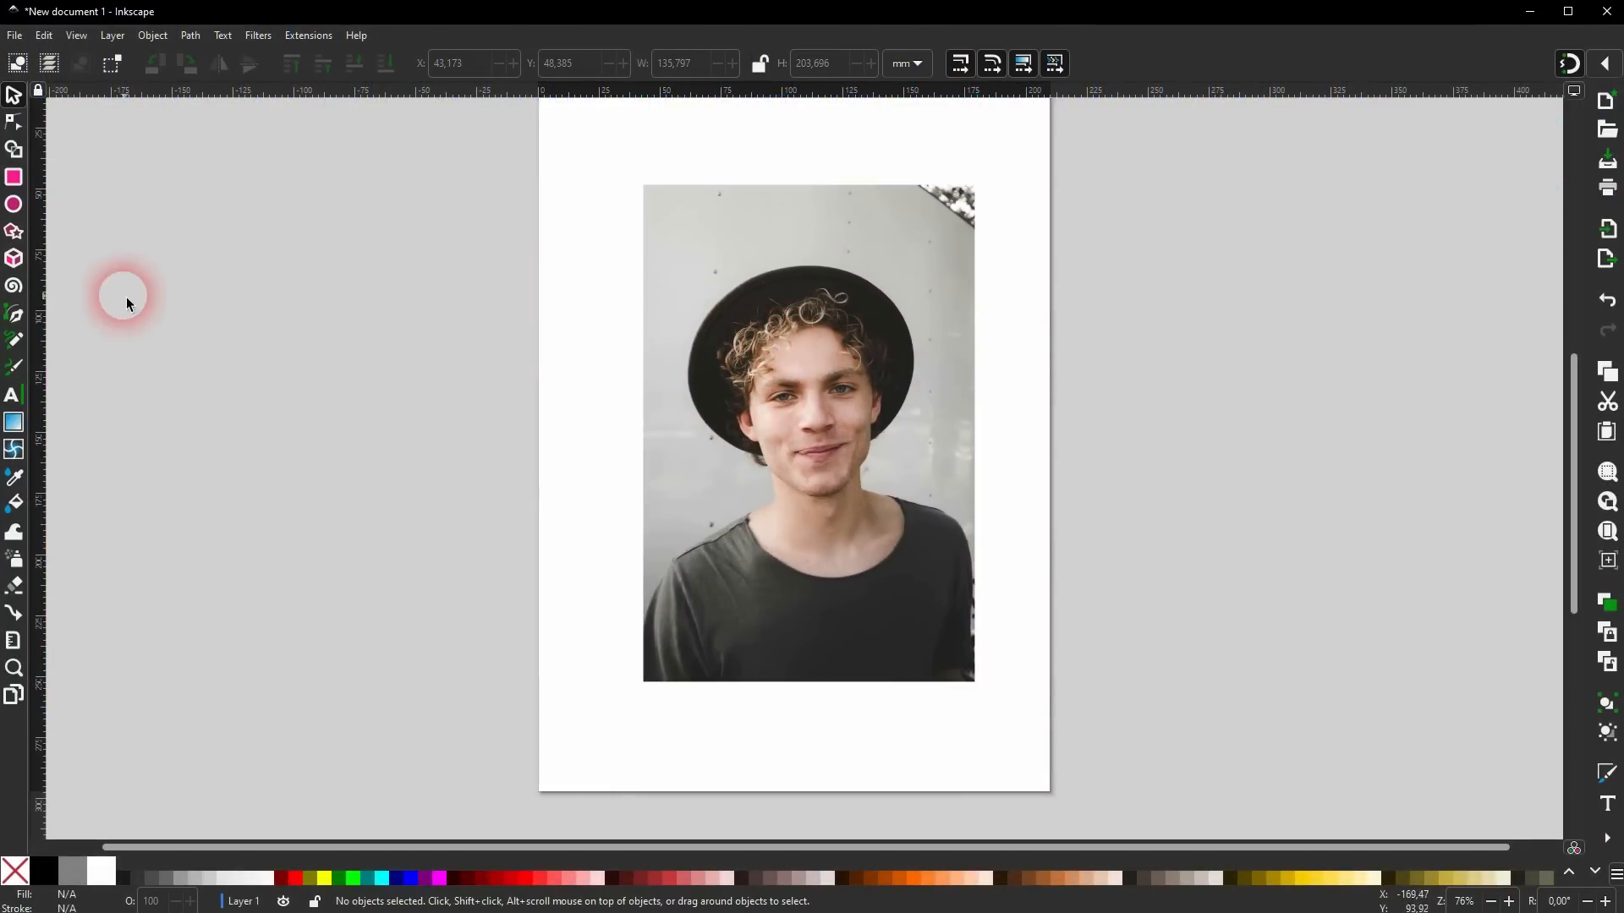
Draw an ellipse about 101 mm wide and 139 mm tall over the man's head and make it whole.
click(25, 206)
drag(689, 254, 935, 593)
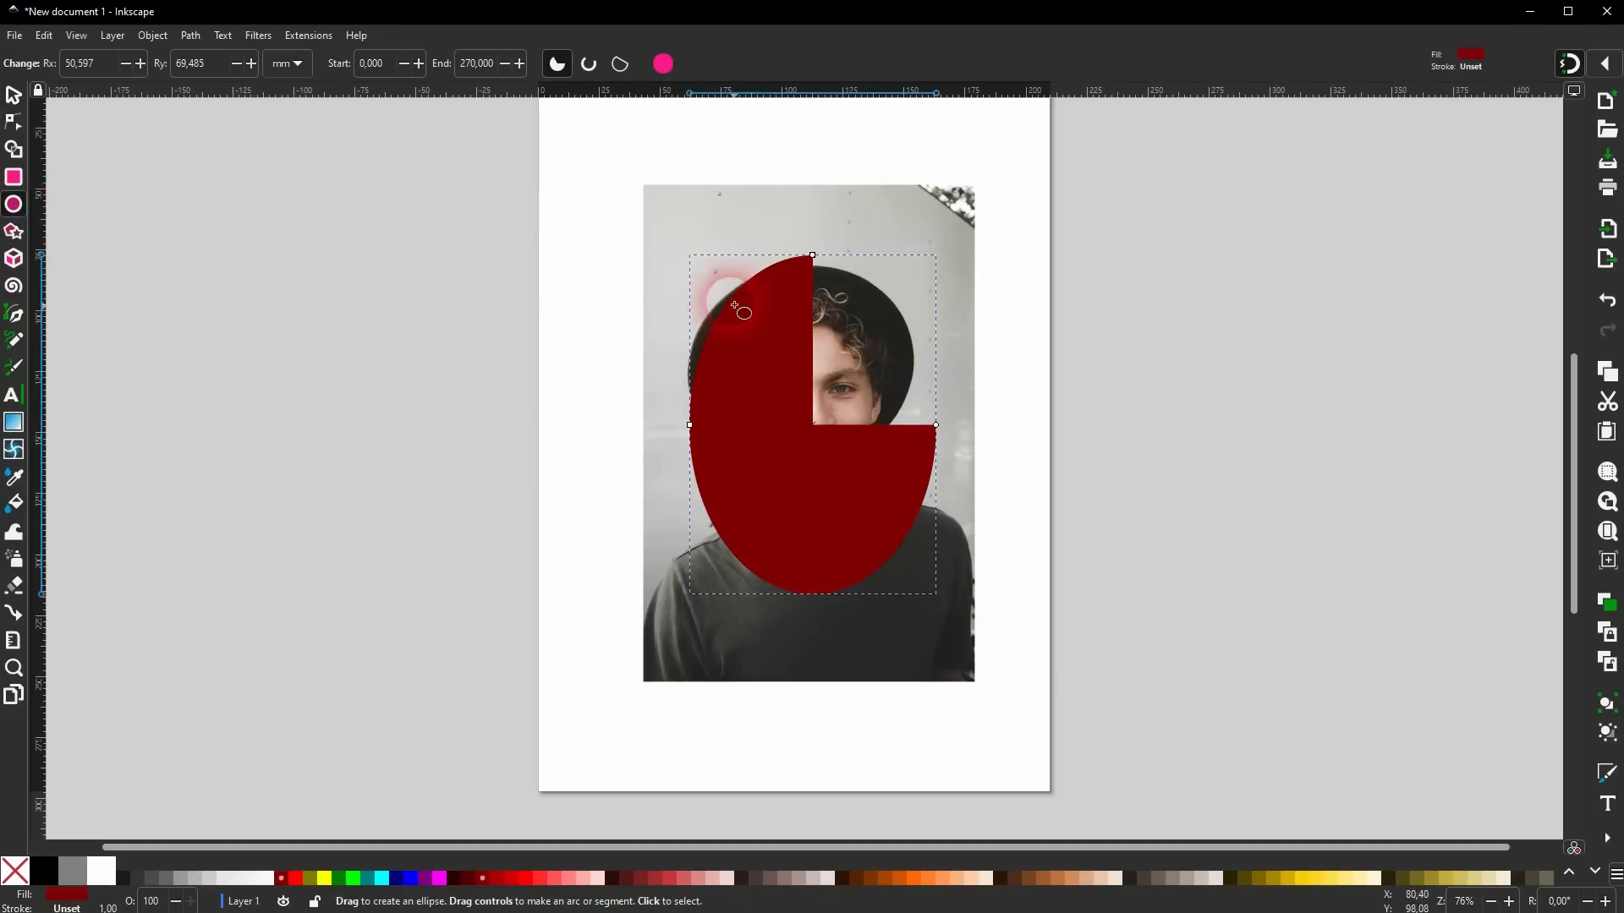
click(665, 63)
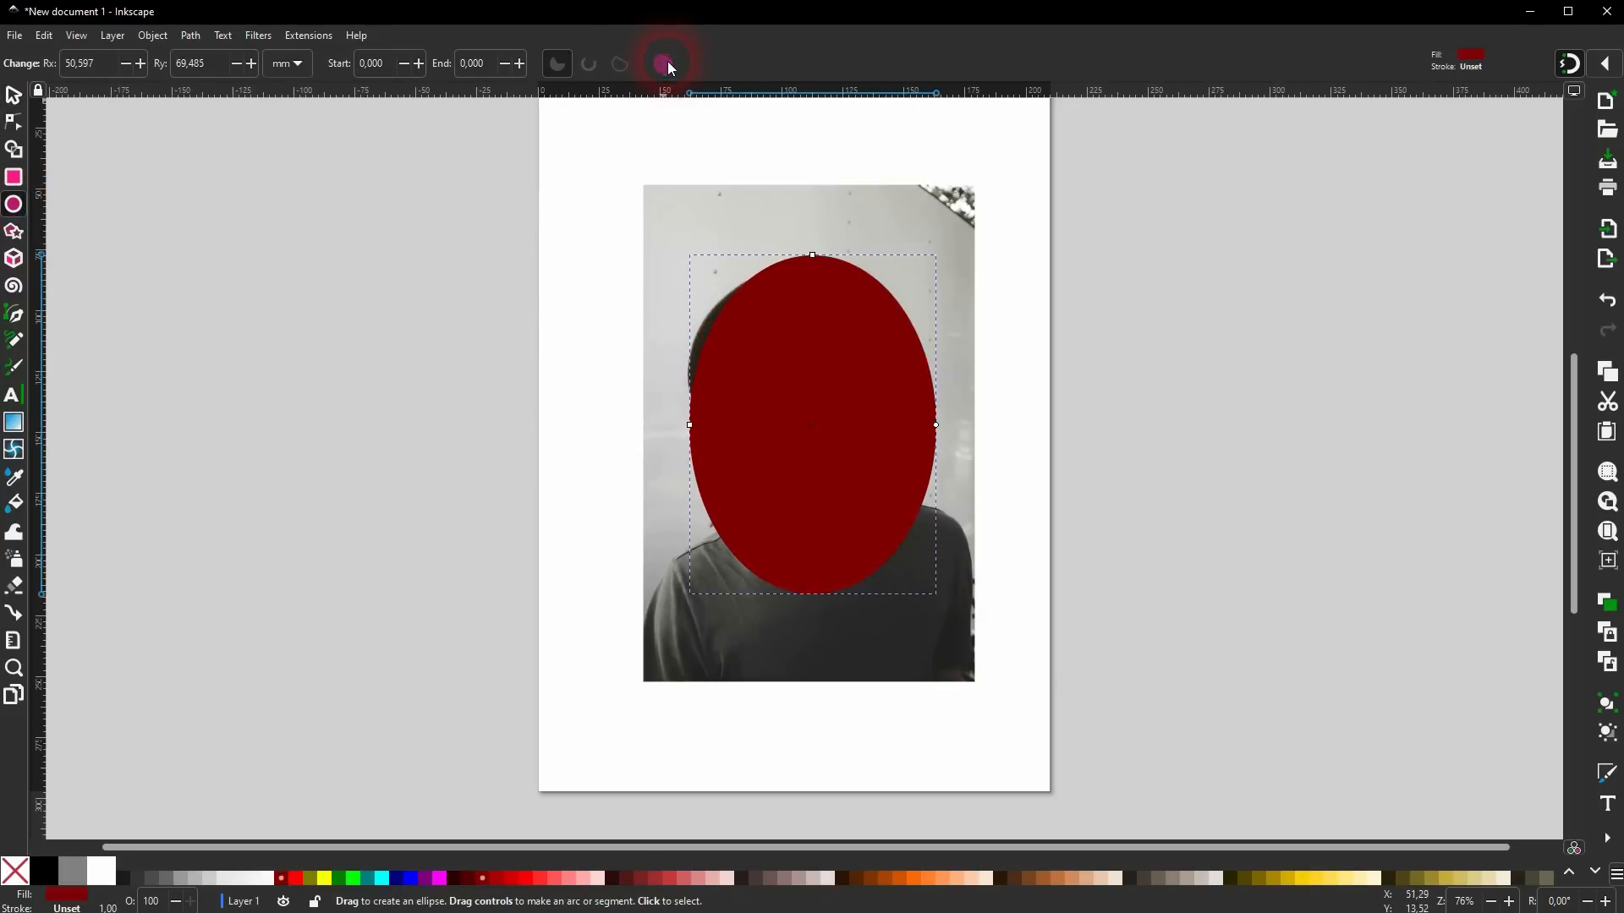
Reposition and scale the dark red ellipse to about 71 by 97 mm so it covers the man's face.
click(14, 95)
drag(812, 483, 854, 431)
drag(806, 201, 806, 261)
drag(803, 562, 812, 506)
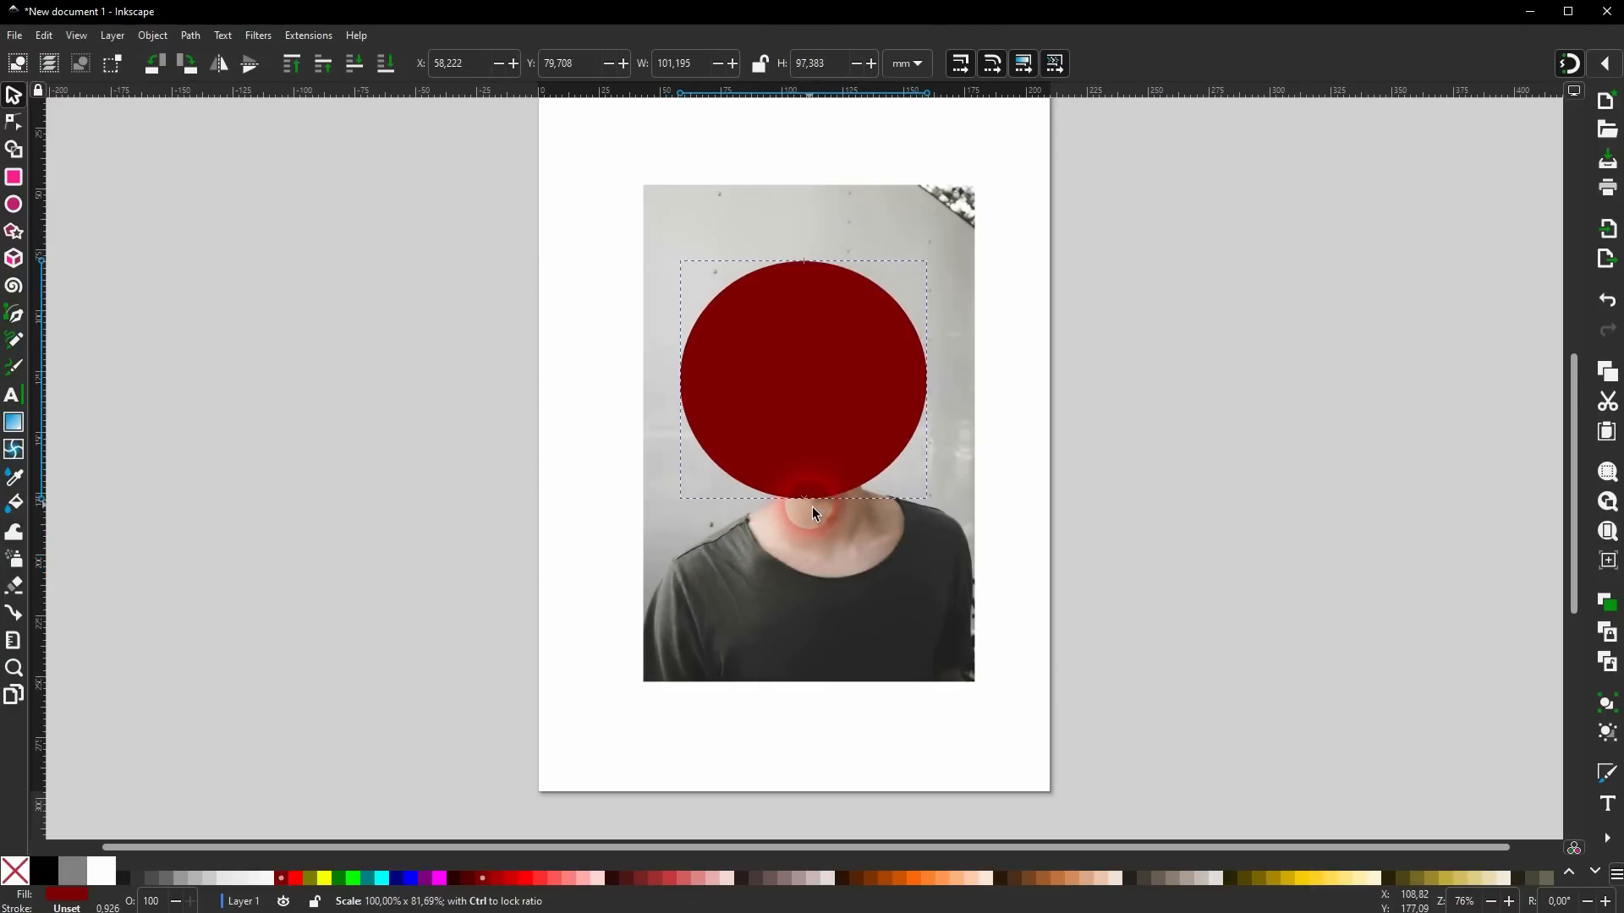
mouse_move(935, 381)
mouse_down()
mouse_move(907, 388)
mouse_move(921, 390)
mouse_up()
drag(678, 387, 720, 404)
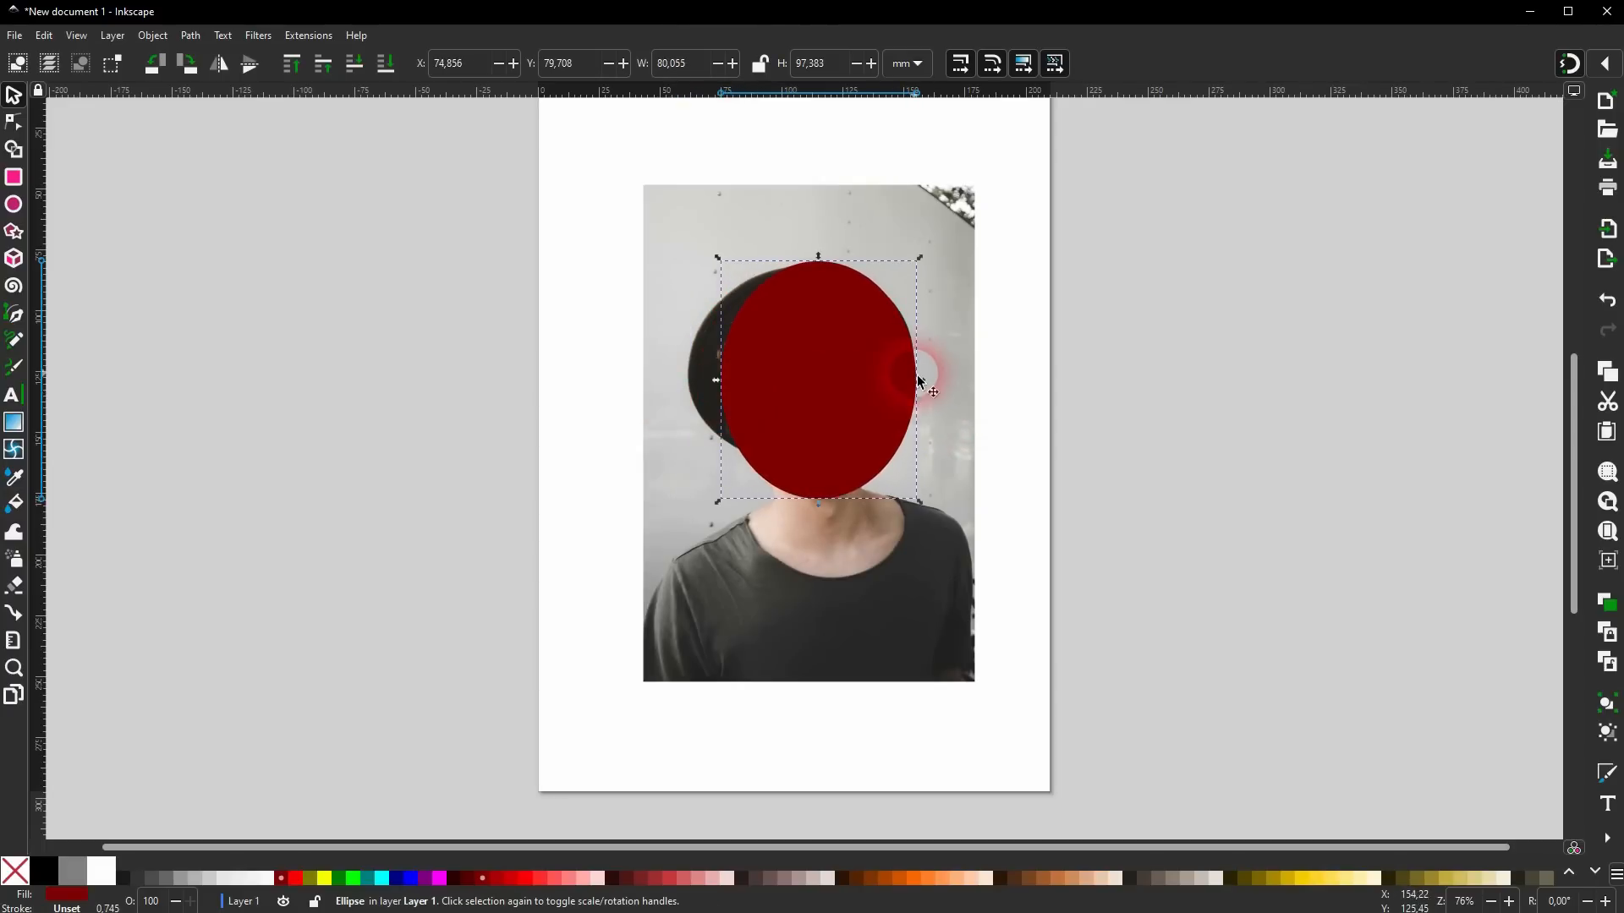
mouse_move(917, 381)
mouse_down()
mouse_move(892, 387)
mouse_move(905, 389)
mouse_up()
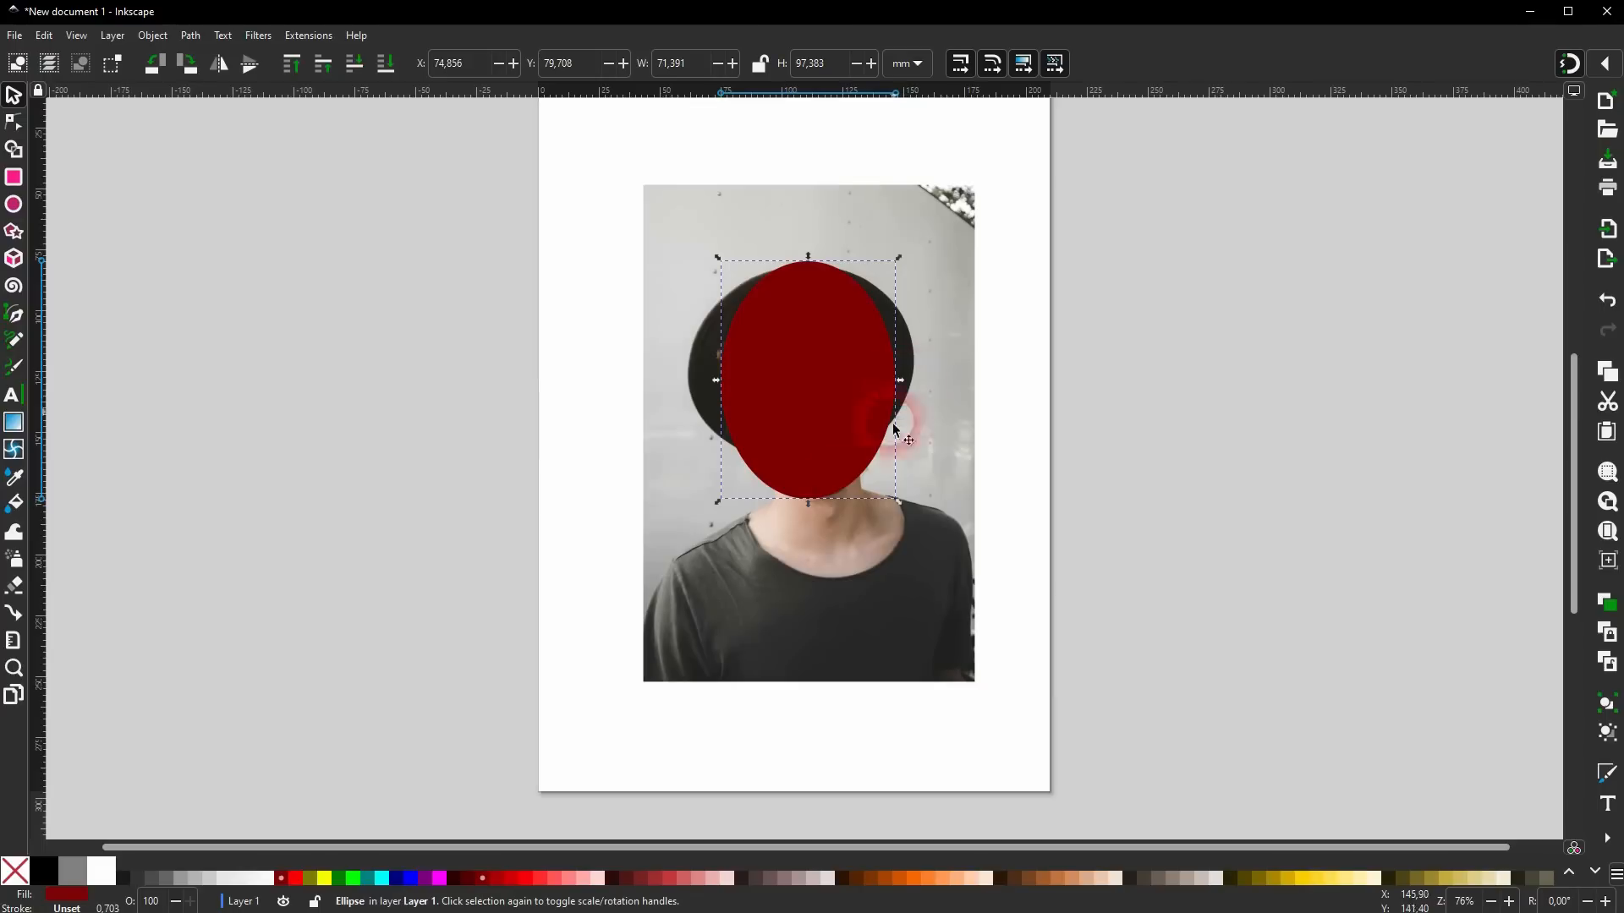
click(1007, 406)
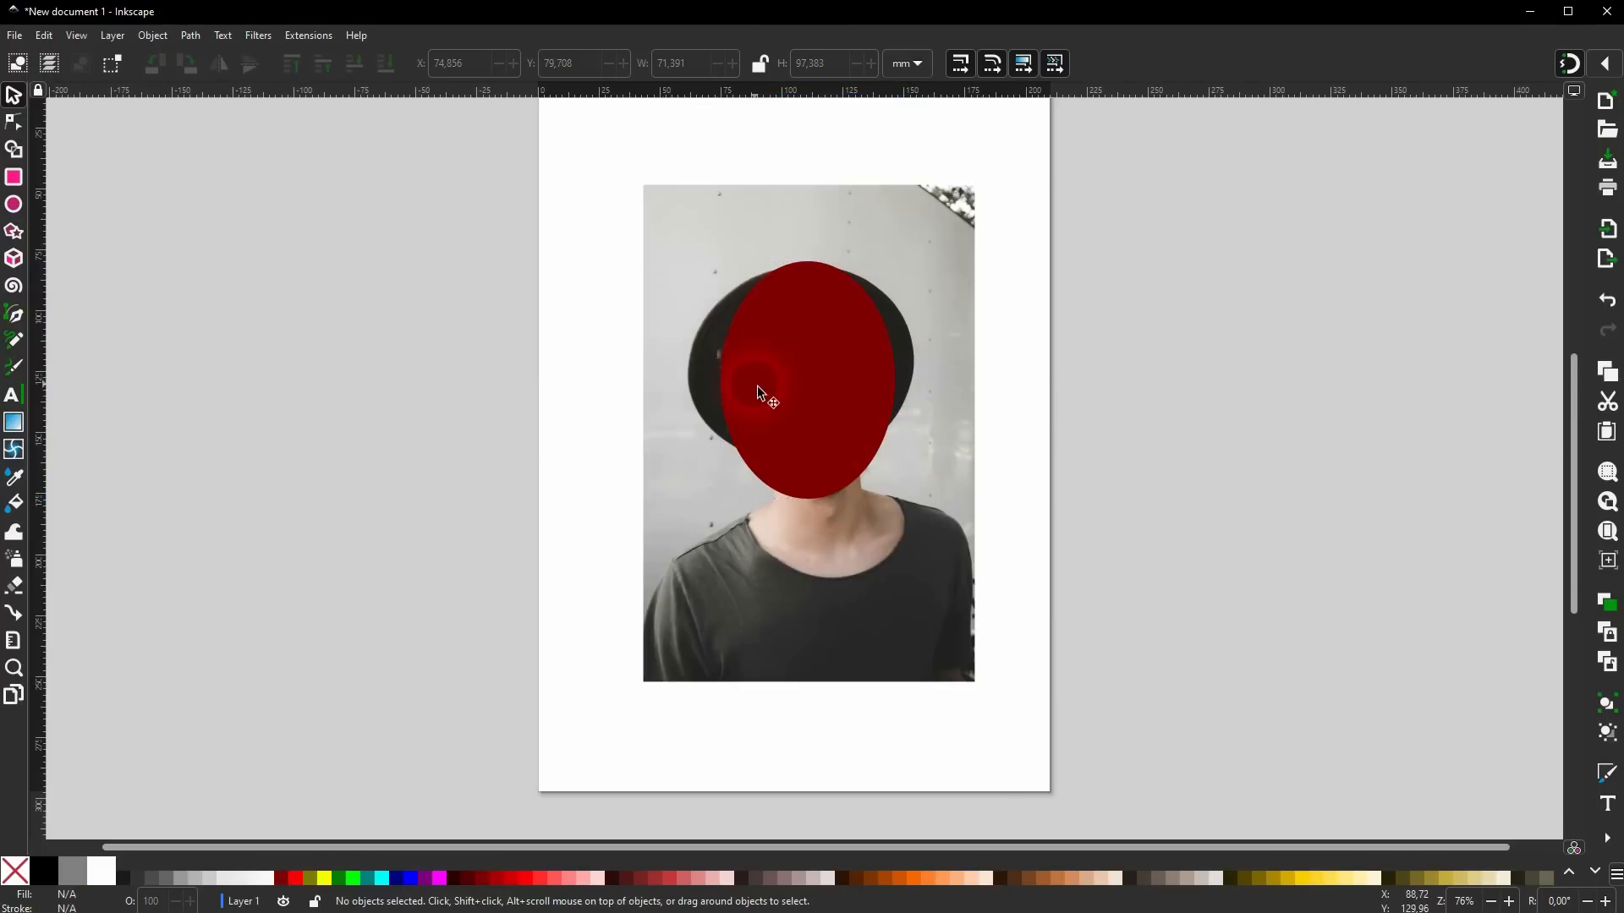
Draw a cyan rectangle over the whole portrait photo, about 136 by 204 mm, and lower it beneath the ellipse.
click(13, 176)
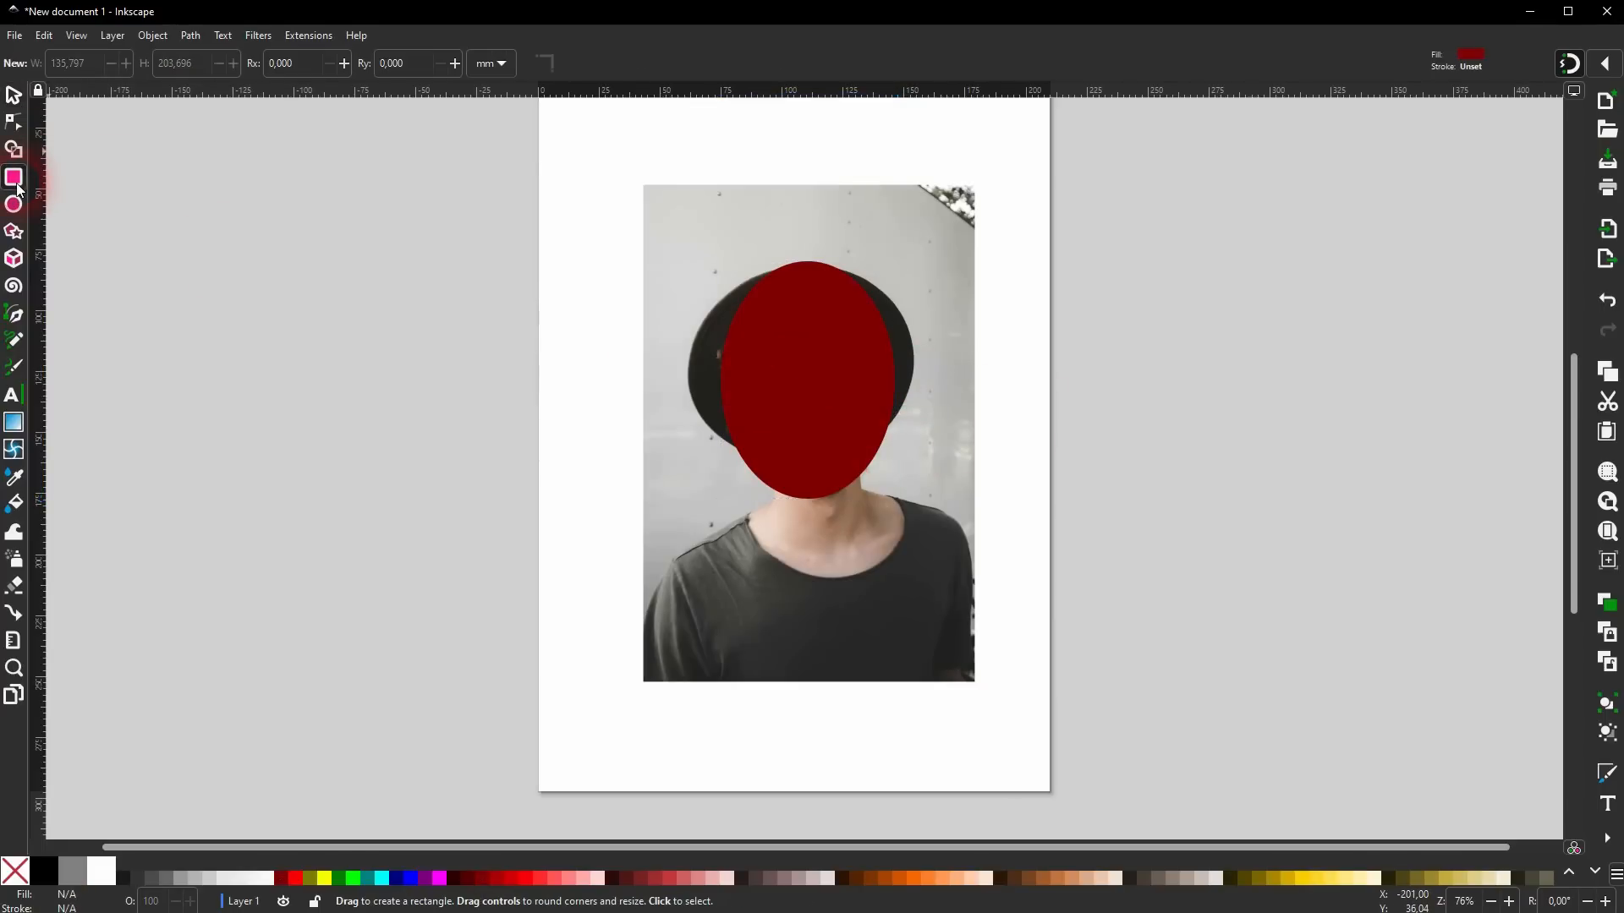
click(382, 878)
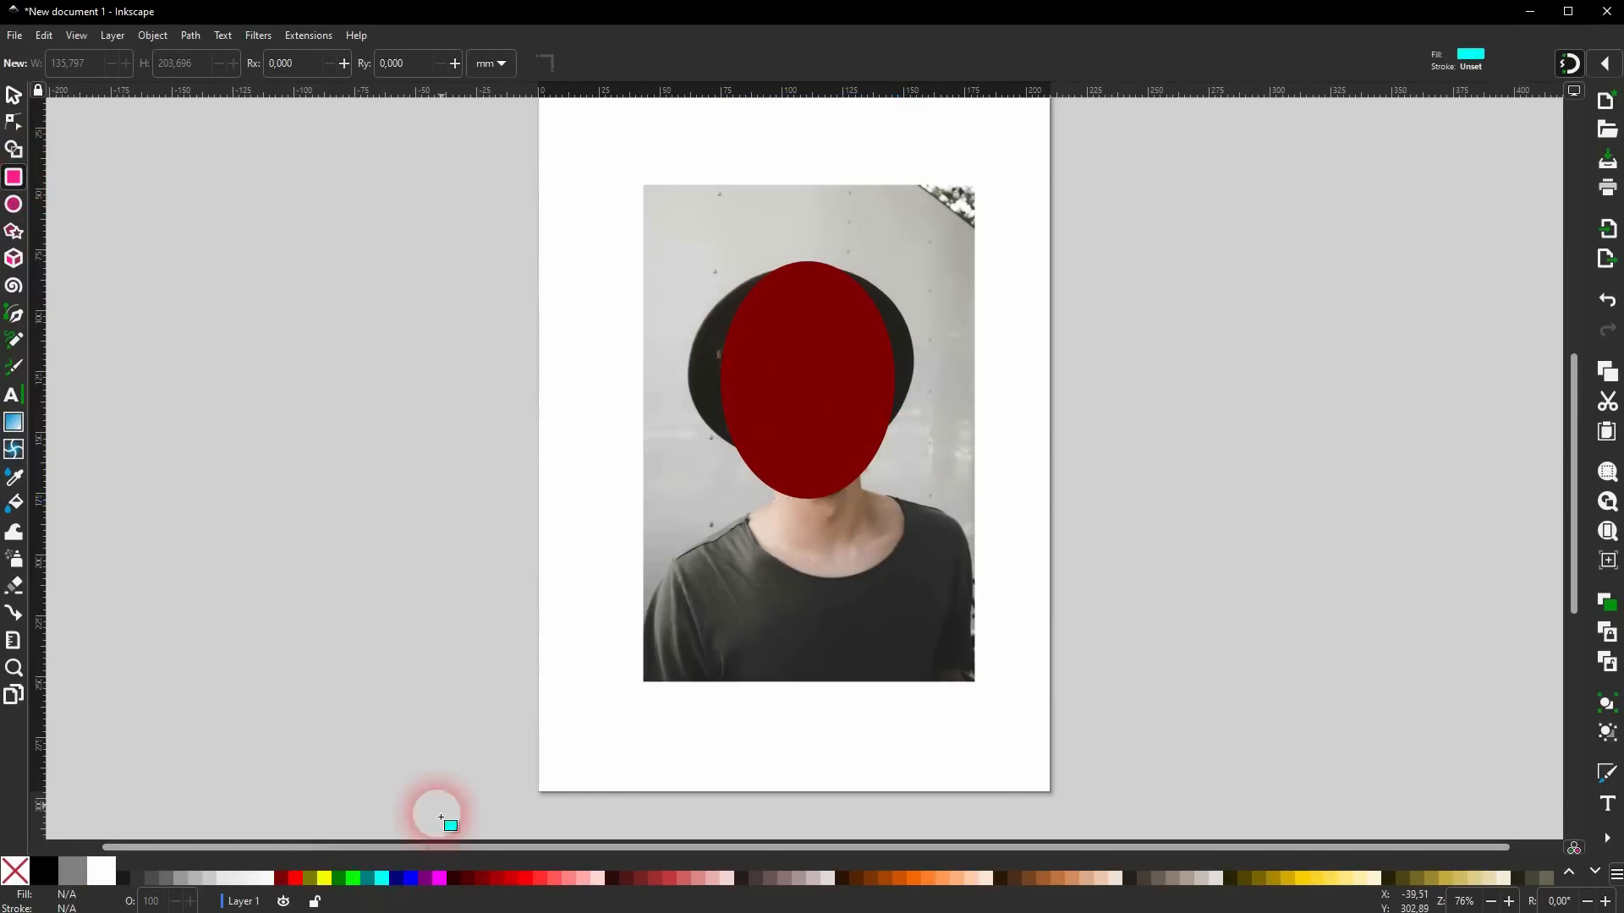
drag(645, 185, 990, 684)
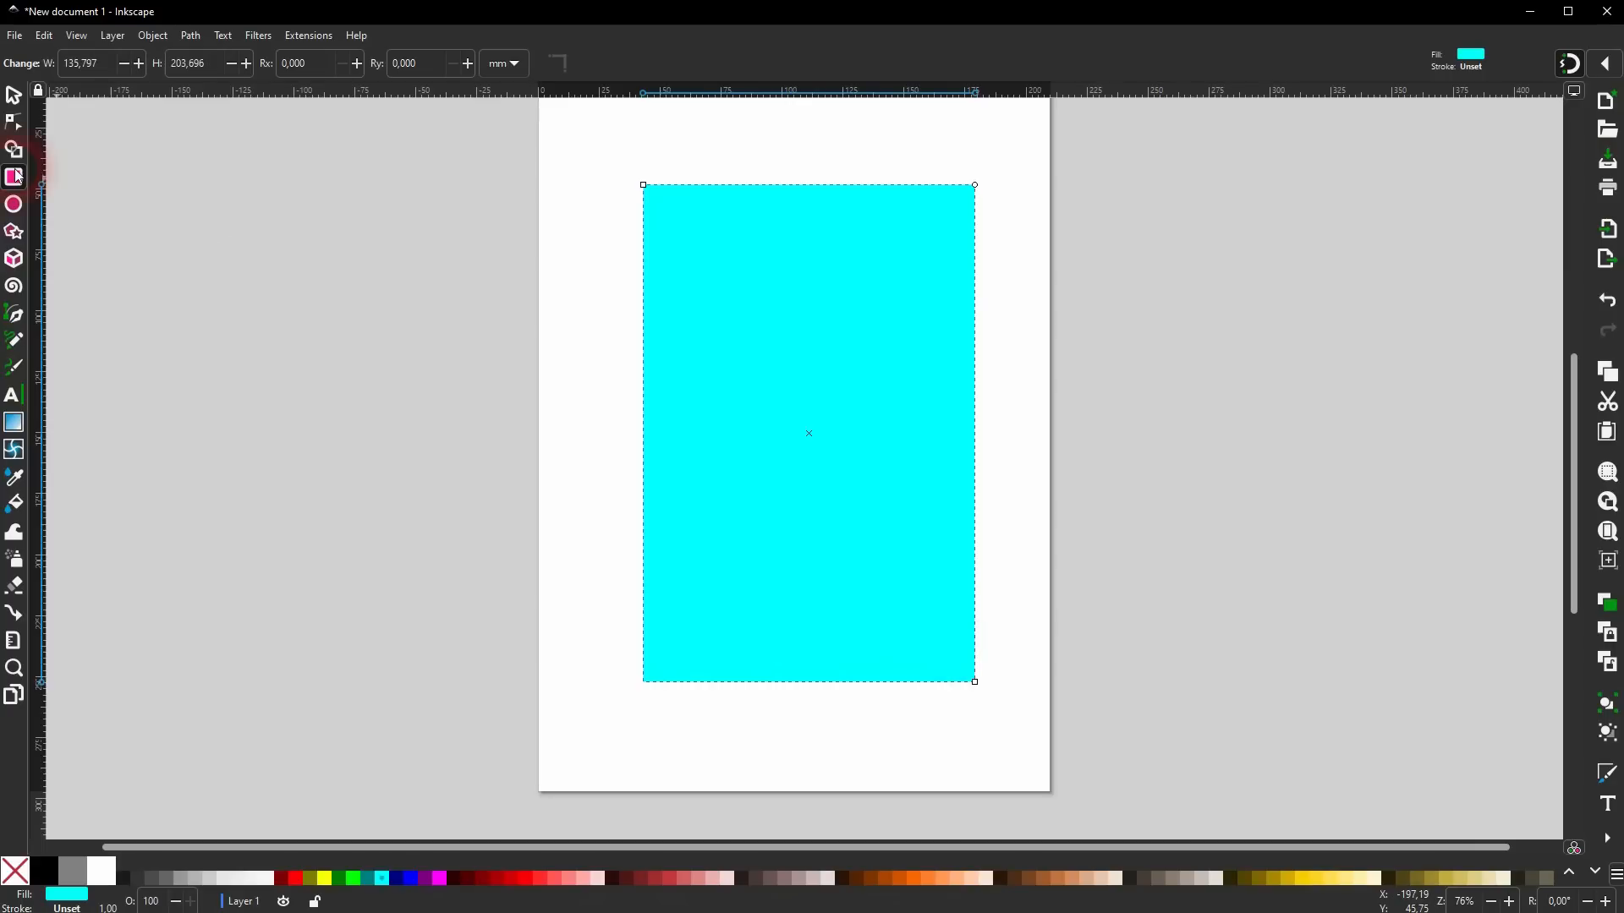
click(14, 93)
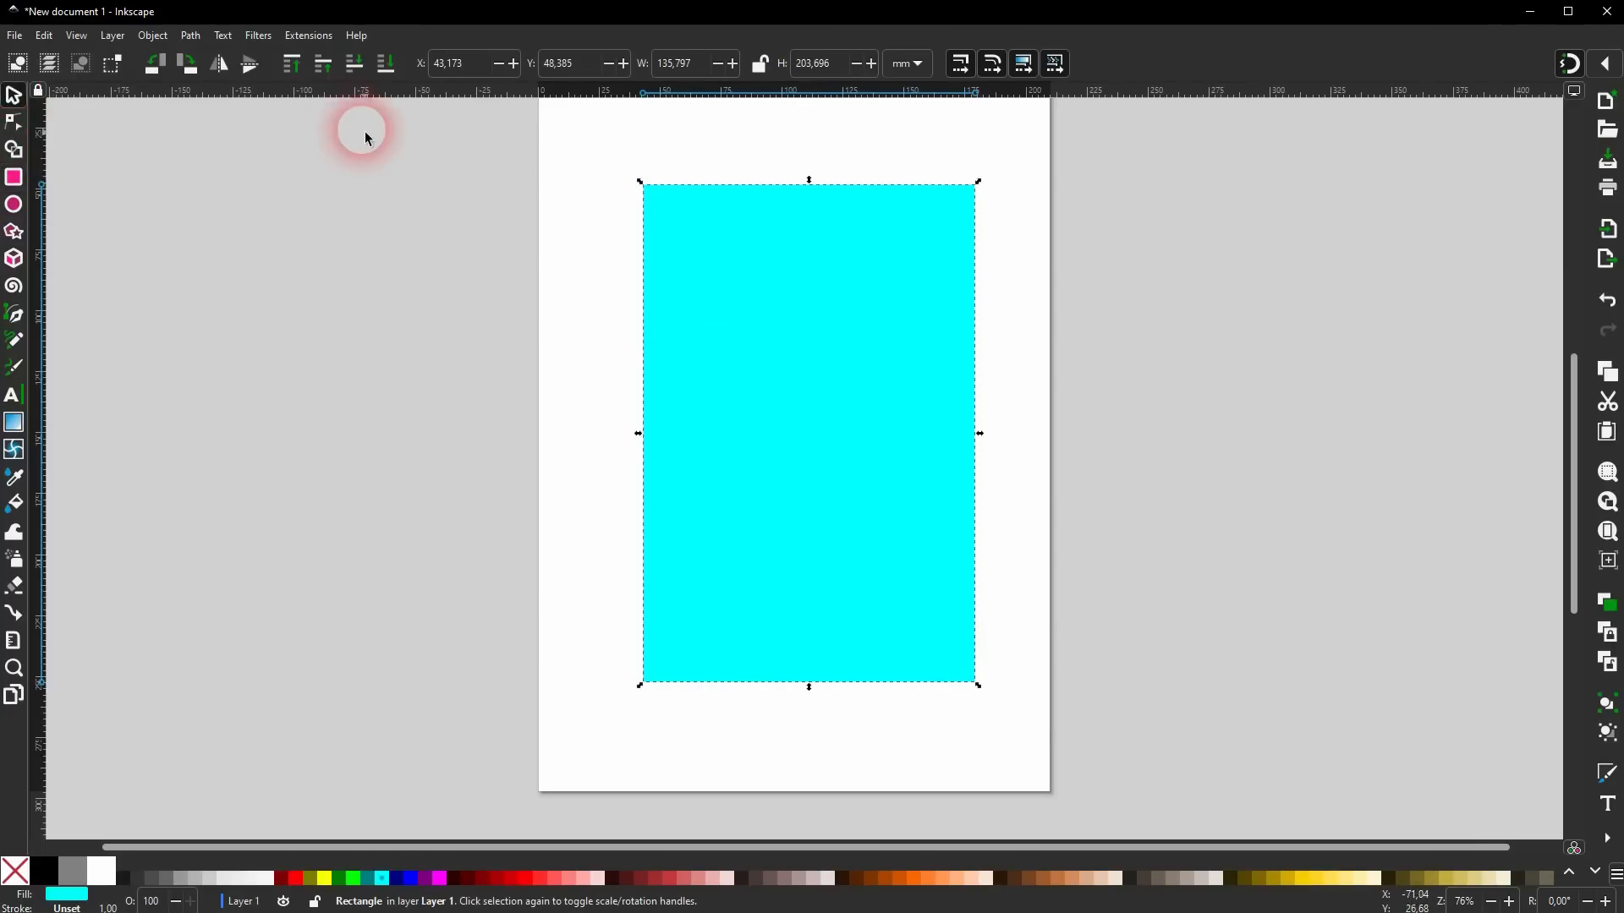
click(353, 66)
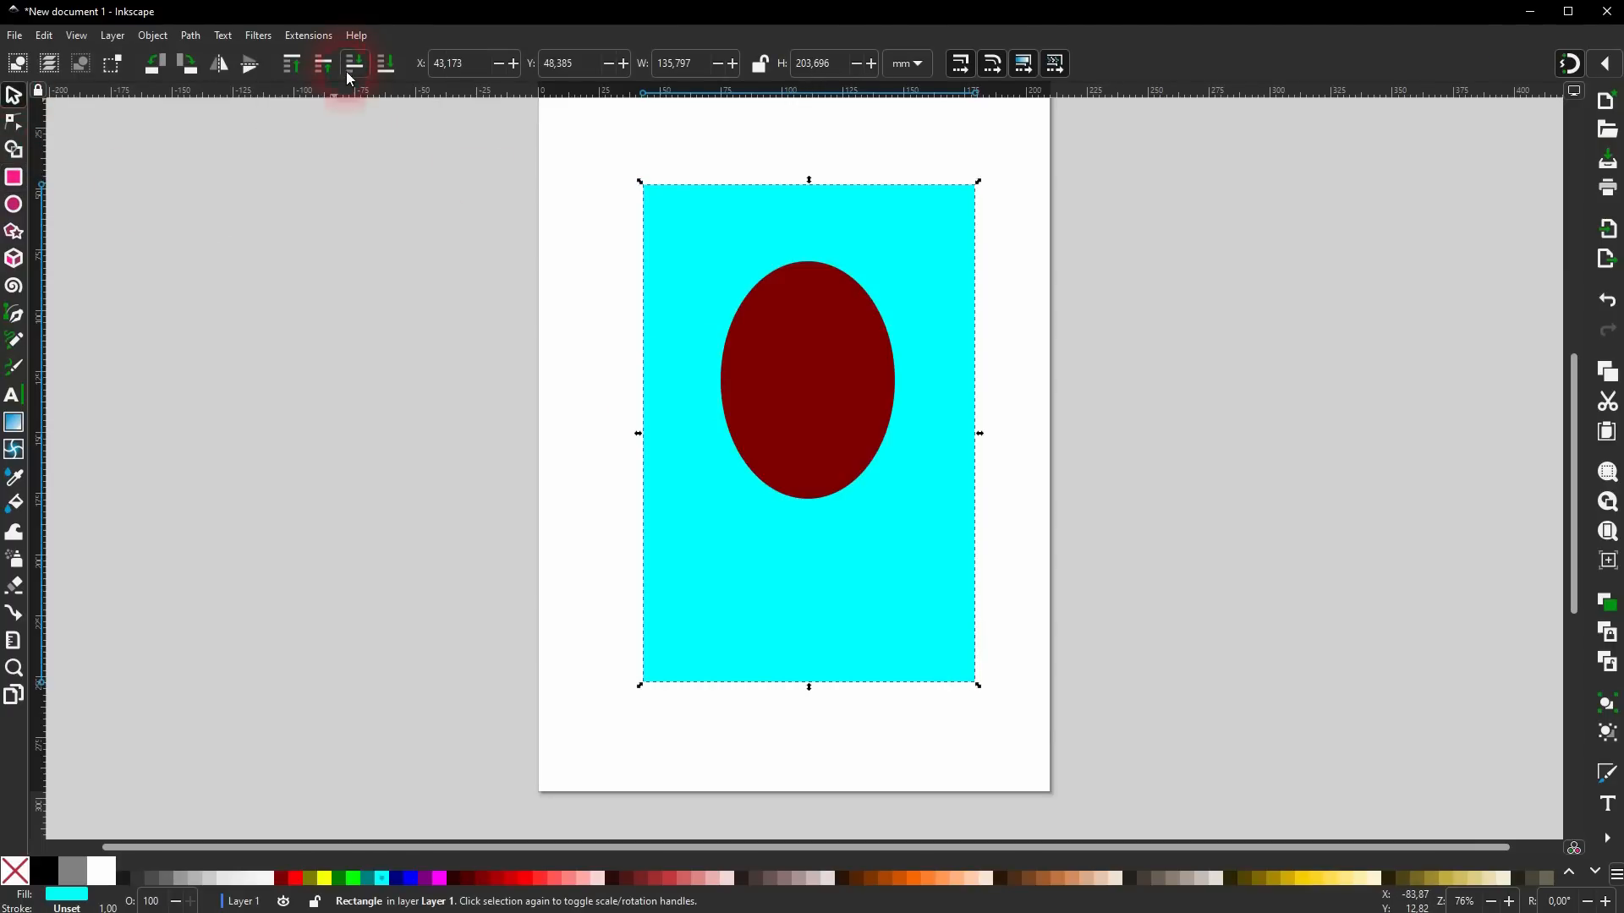
Move the cyan rectangle and the ellipse aside from the photo and undo both moves.
click(976, 317)
drag(972, 280, 1304, 281)
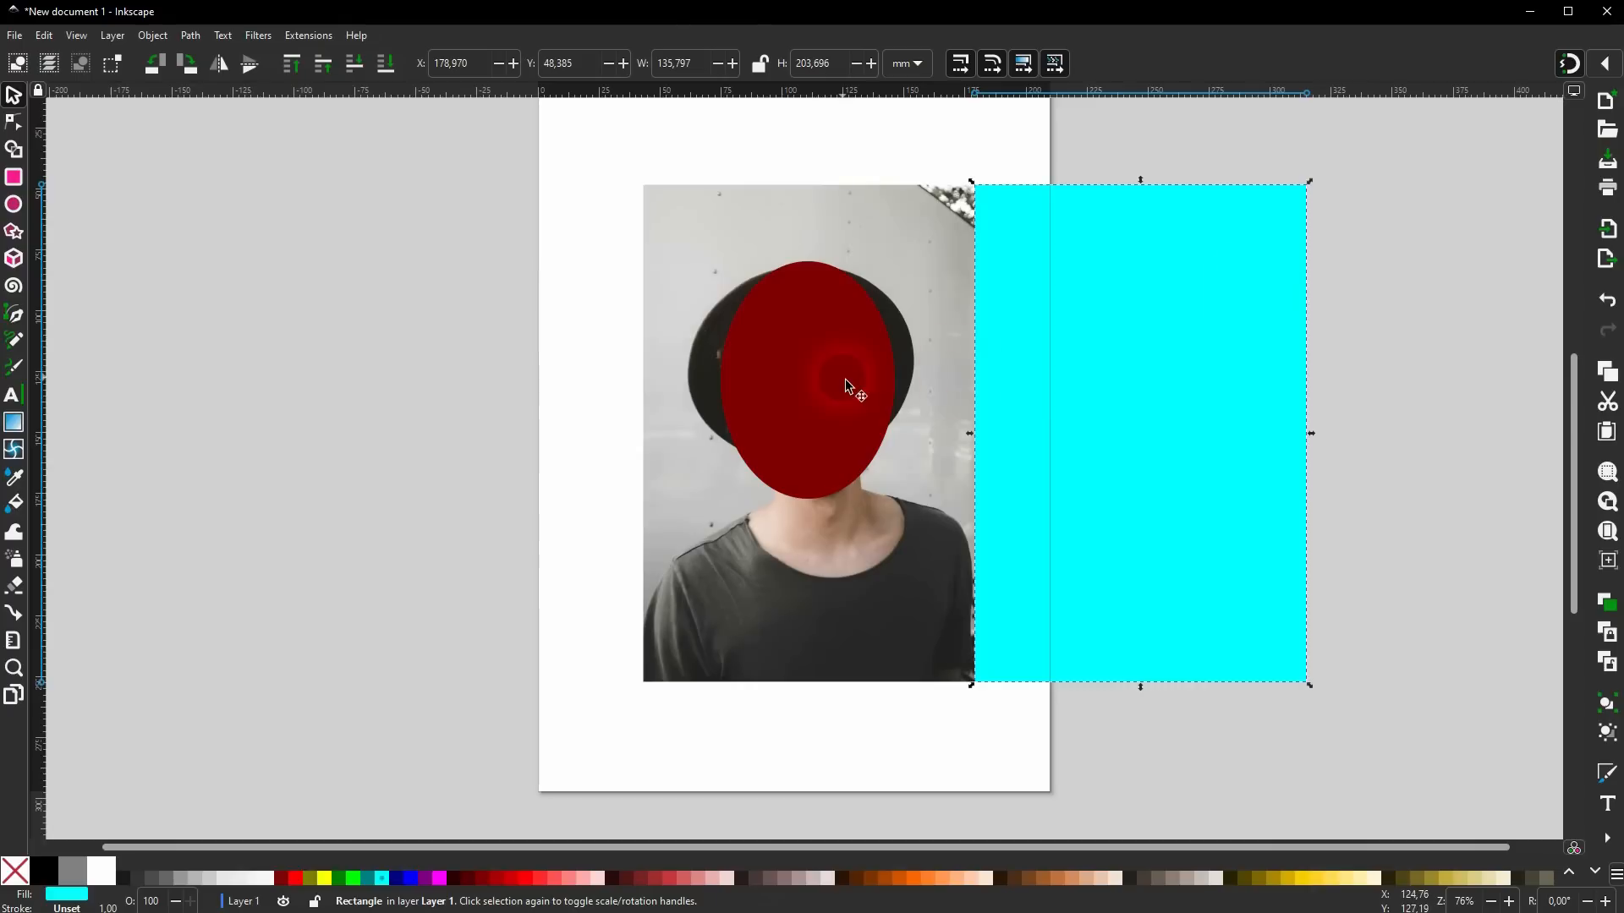
drag(845, 381, 522, 465)
key(ctrl+z)
key(ctrl+z)
Select the cyan rectangle and the ellipse and subtract the ellipse from the rectangle with Difference.
click(1046, 291)
click(925, 243)
shift+click(819, 398)
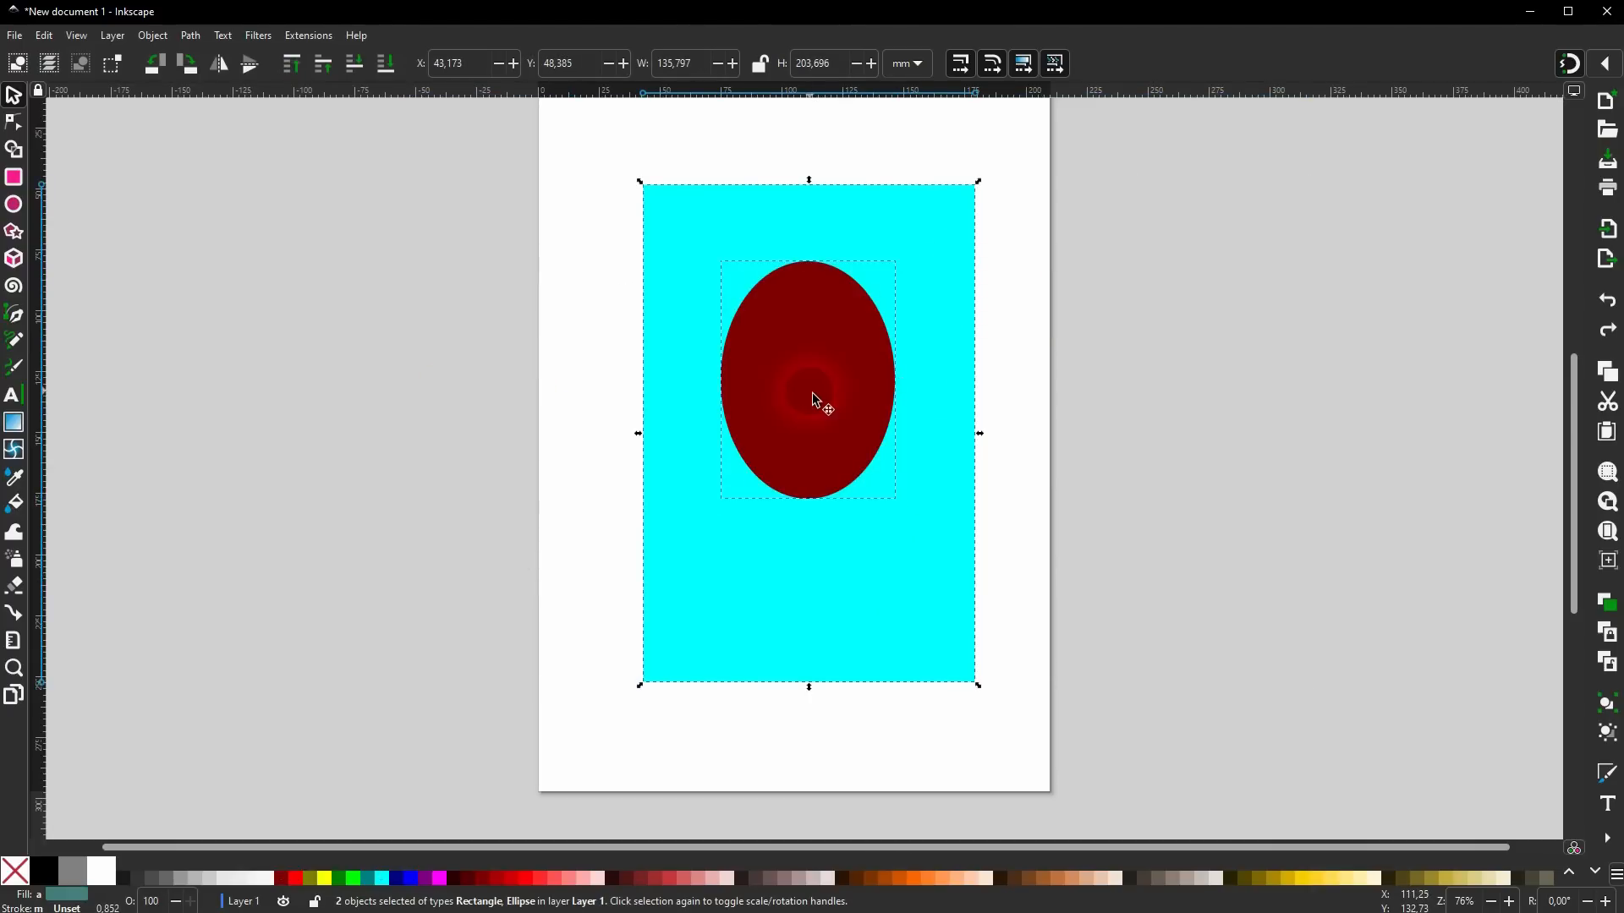
mouse_move(917, 265)
mouse_down()
mouse_move(1097, 408)
mouse_move(1180, 265)
mouse_move(812, 333)
mouse_move(903, 348)
mouse_move(946, 265)
mouse_move(932, 269)
mouse_up()
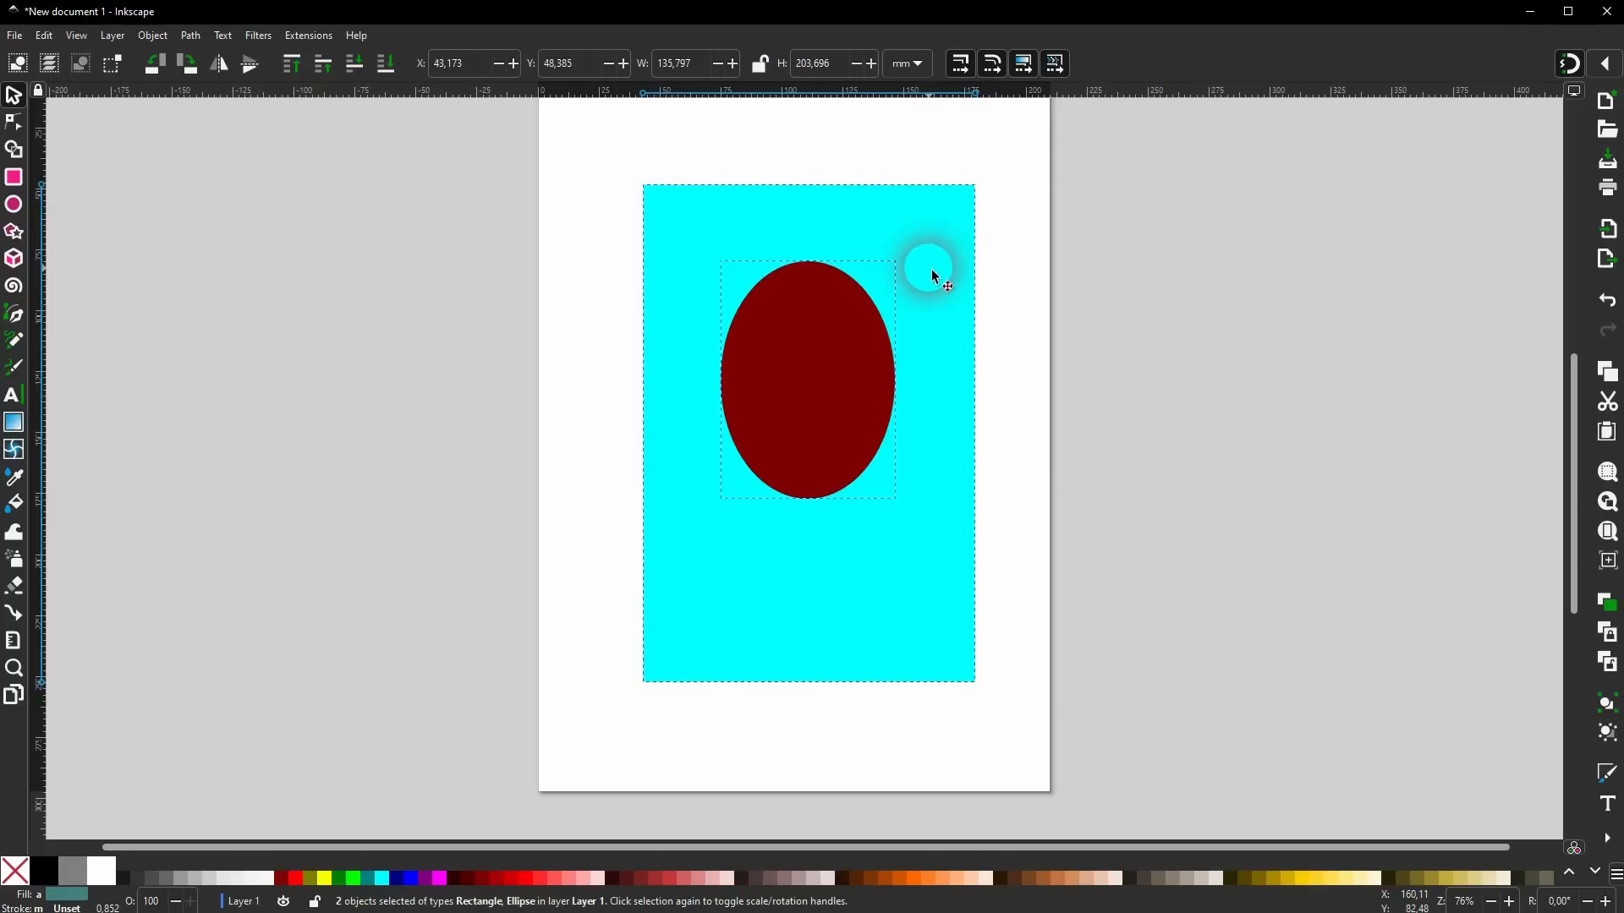
click(191, 35)
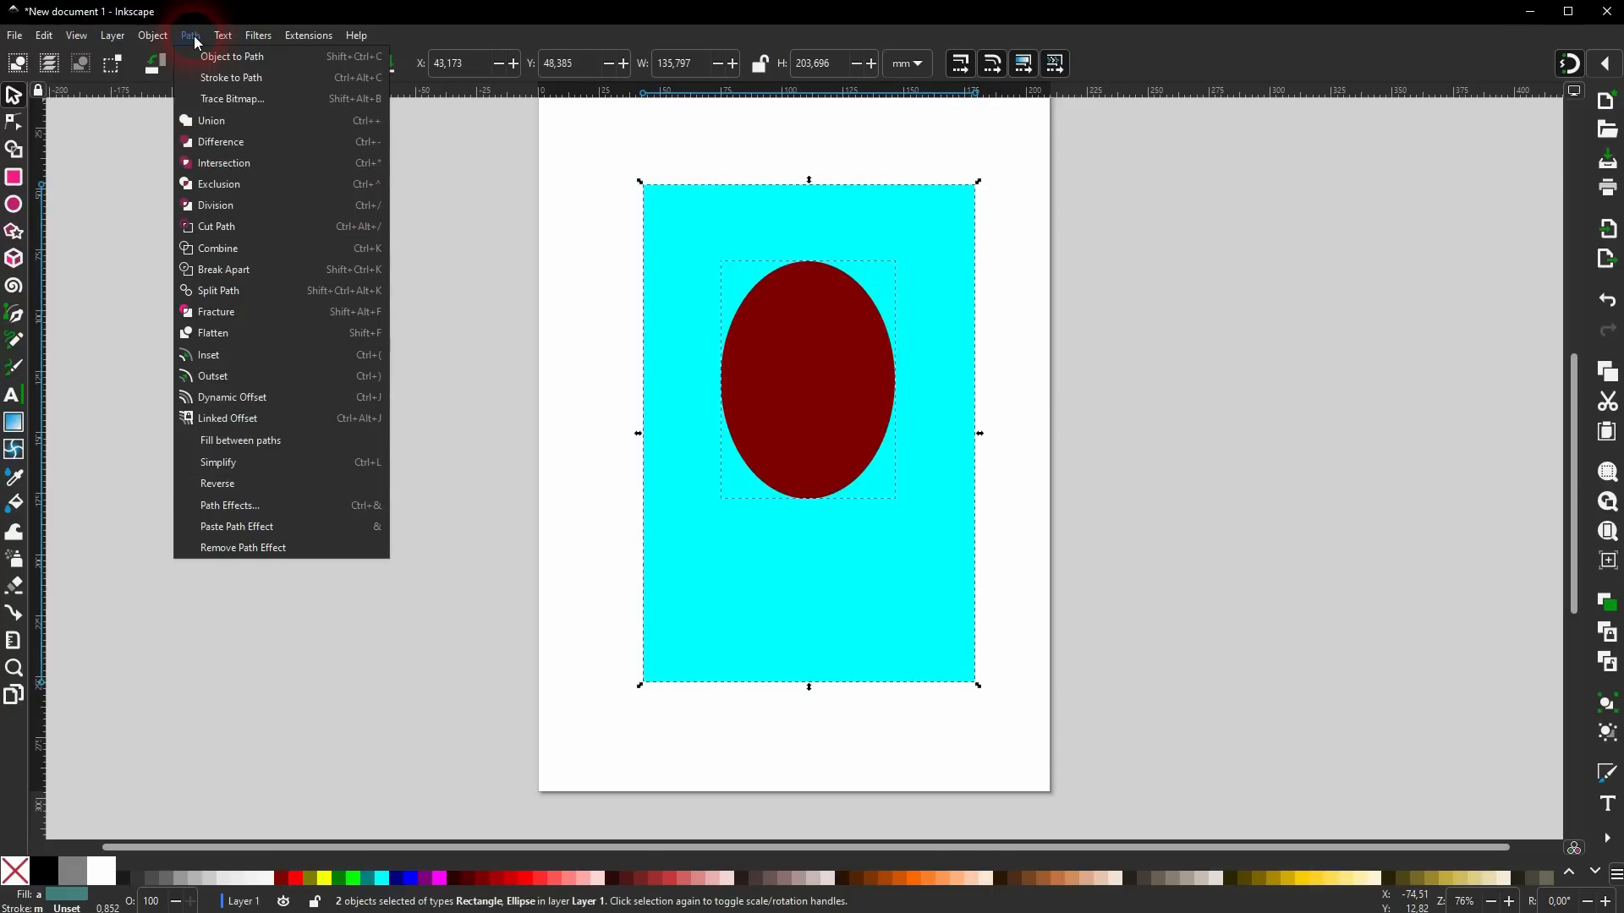
click(235, 149)
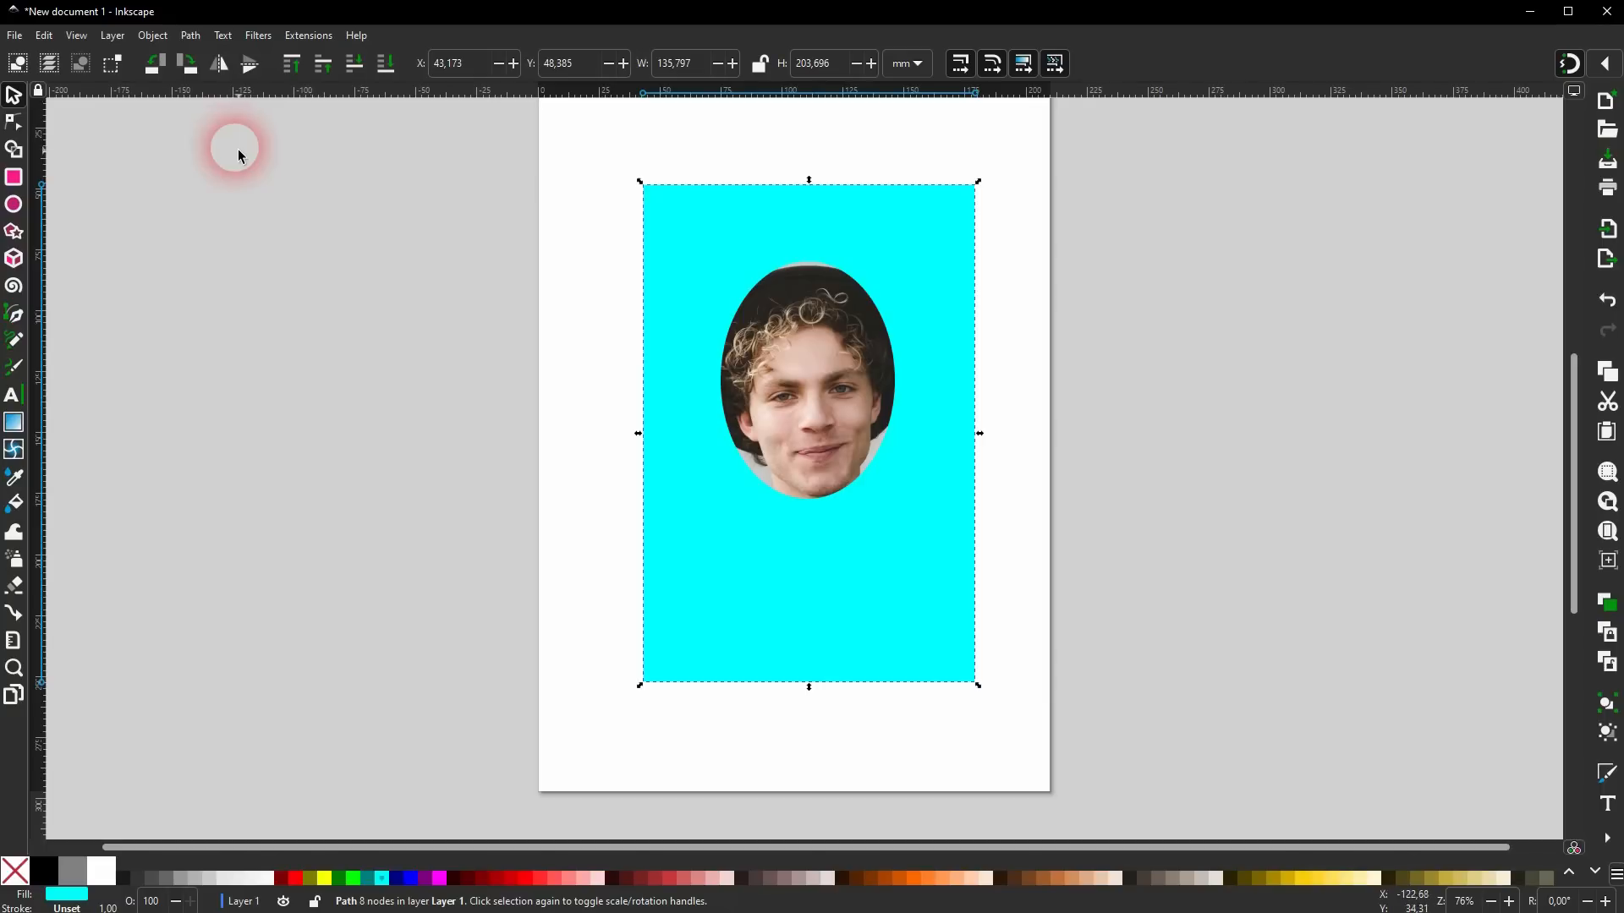
Move the cyan shape with the oval hole away from the photo and undo the move.
click(963, 322)
drag(963, 322, 1421, 254)
key(ctrl+z)
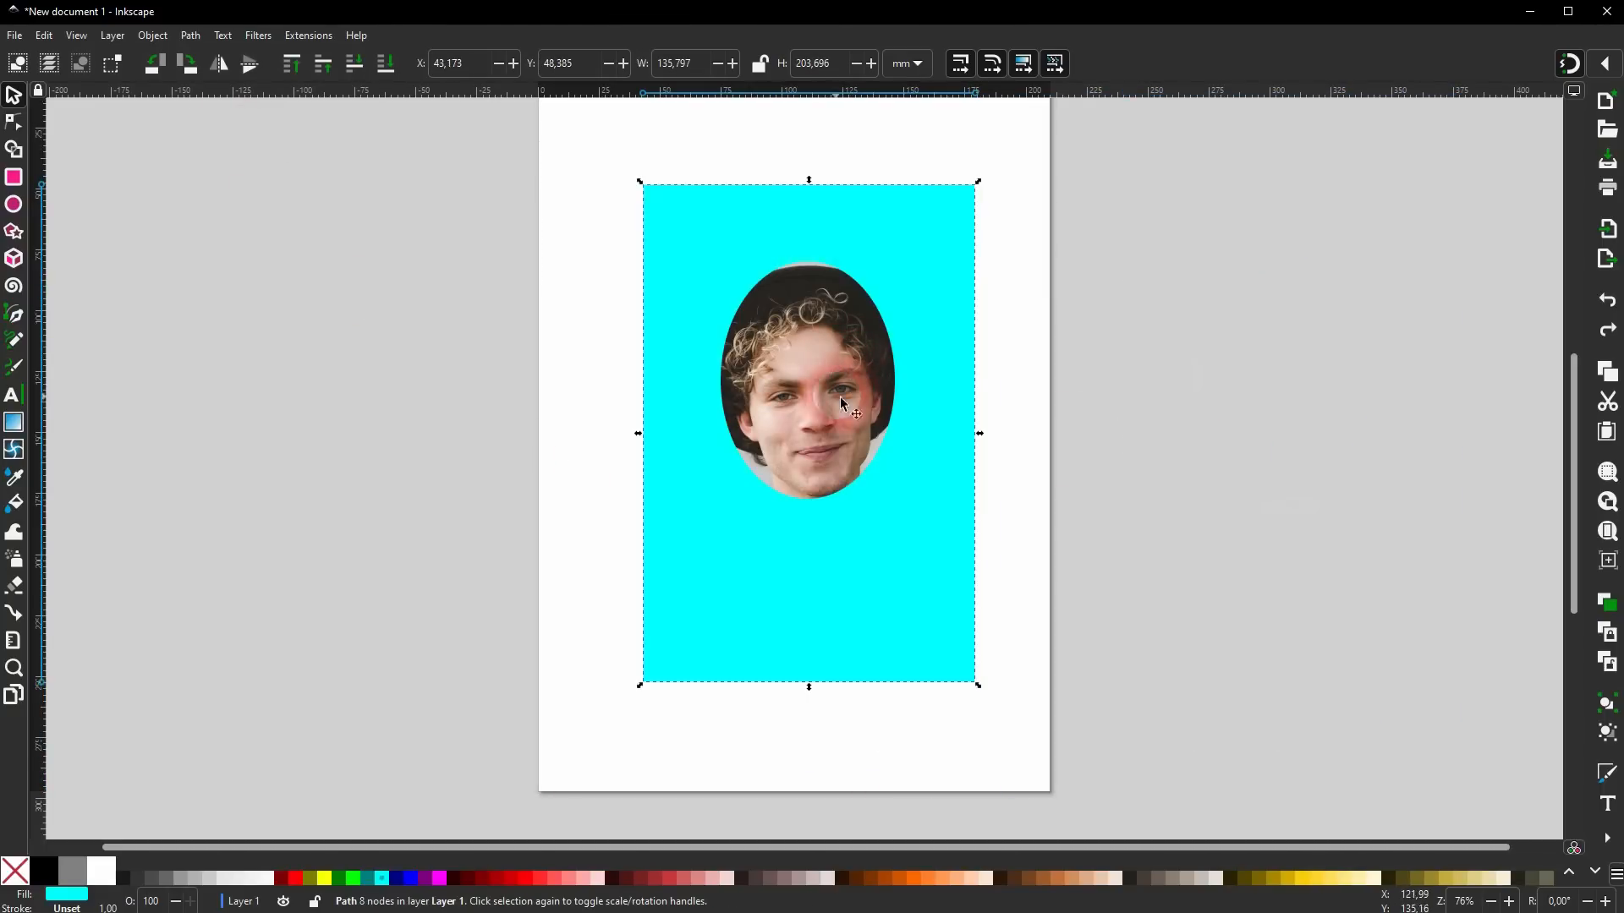
Select the photo and the cyan shape, set the shape as the photo's clip and shift the clipped photo slightly.
drag(533, 755, 1103, 112)
right_click(937, 234)
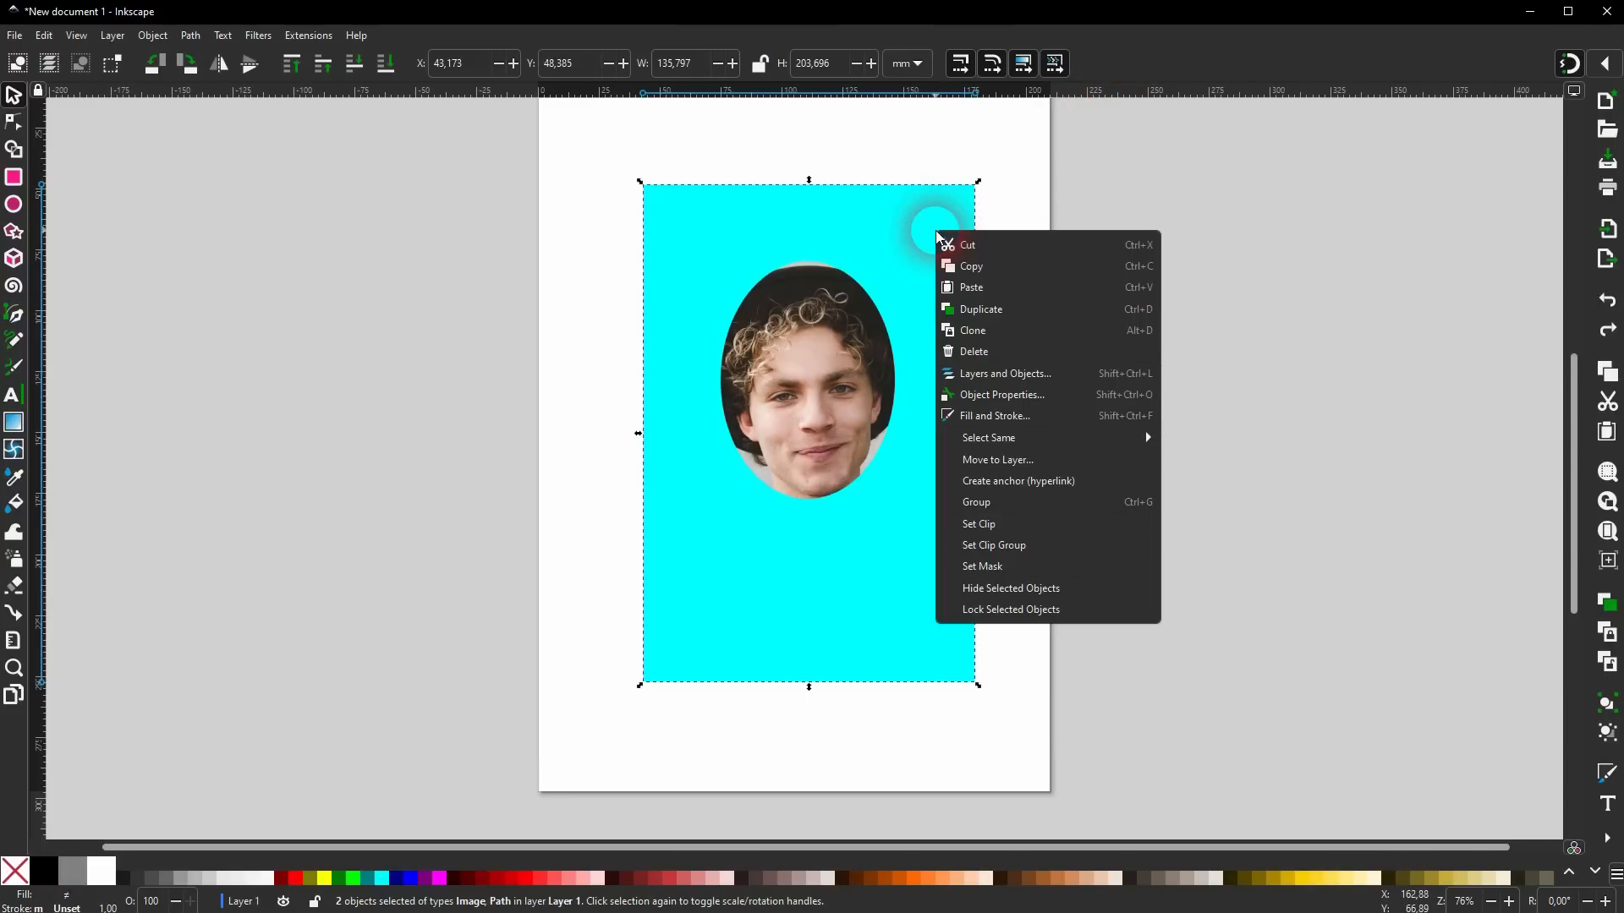
click(1007, 525)
mouse_move(937, 385)
mouse_down()
mouse_move(922, 500)
mouse_move(931, 388)
mouse_move(907, 389)
mouse_up()
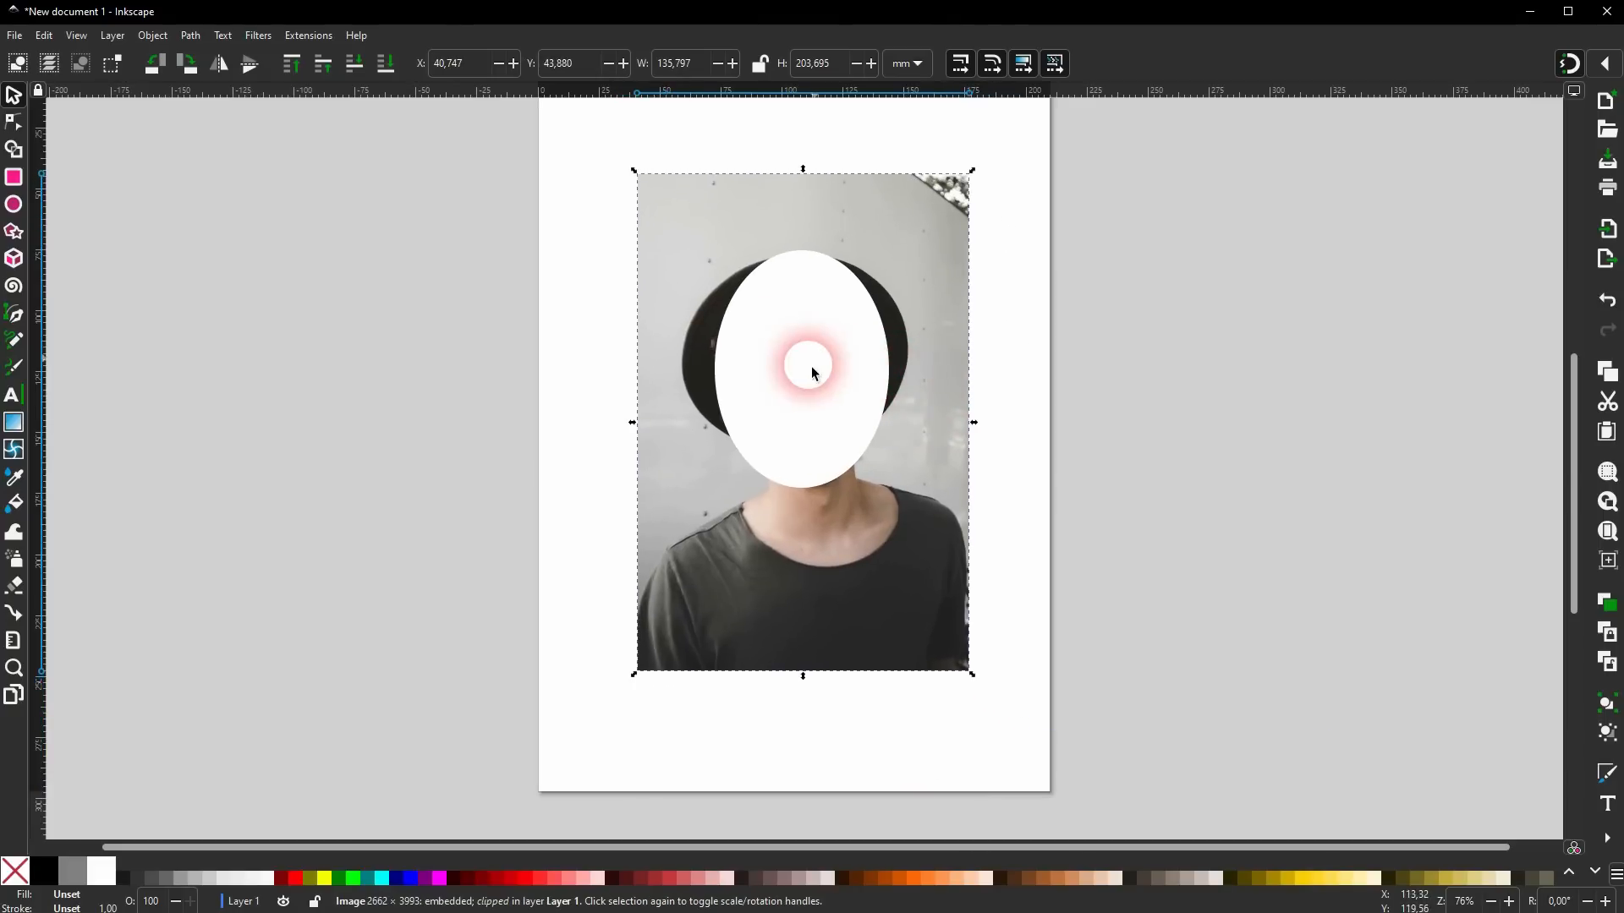
click(84, 225)
Draw a cyan rectangle about 109 by 63 mm beside the clipped photo, send it to the bottom and move it.
click(14, 177)
drag(341, 287, 606, 439)
click(12, 95)
click(389, 62)
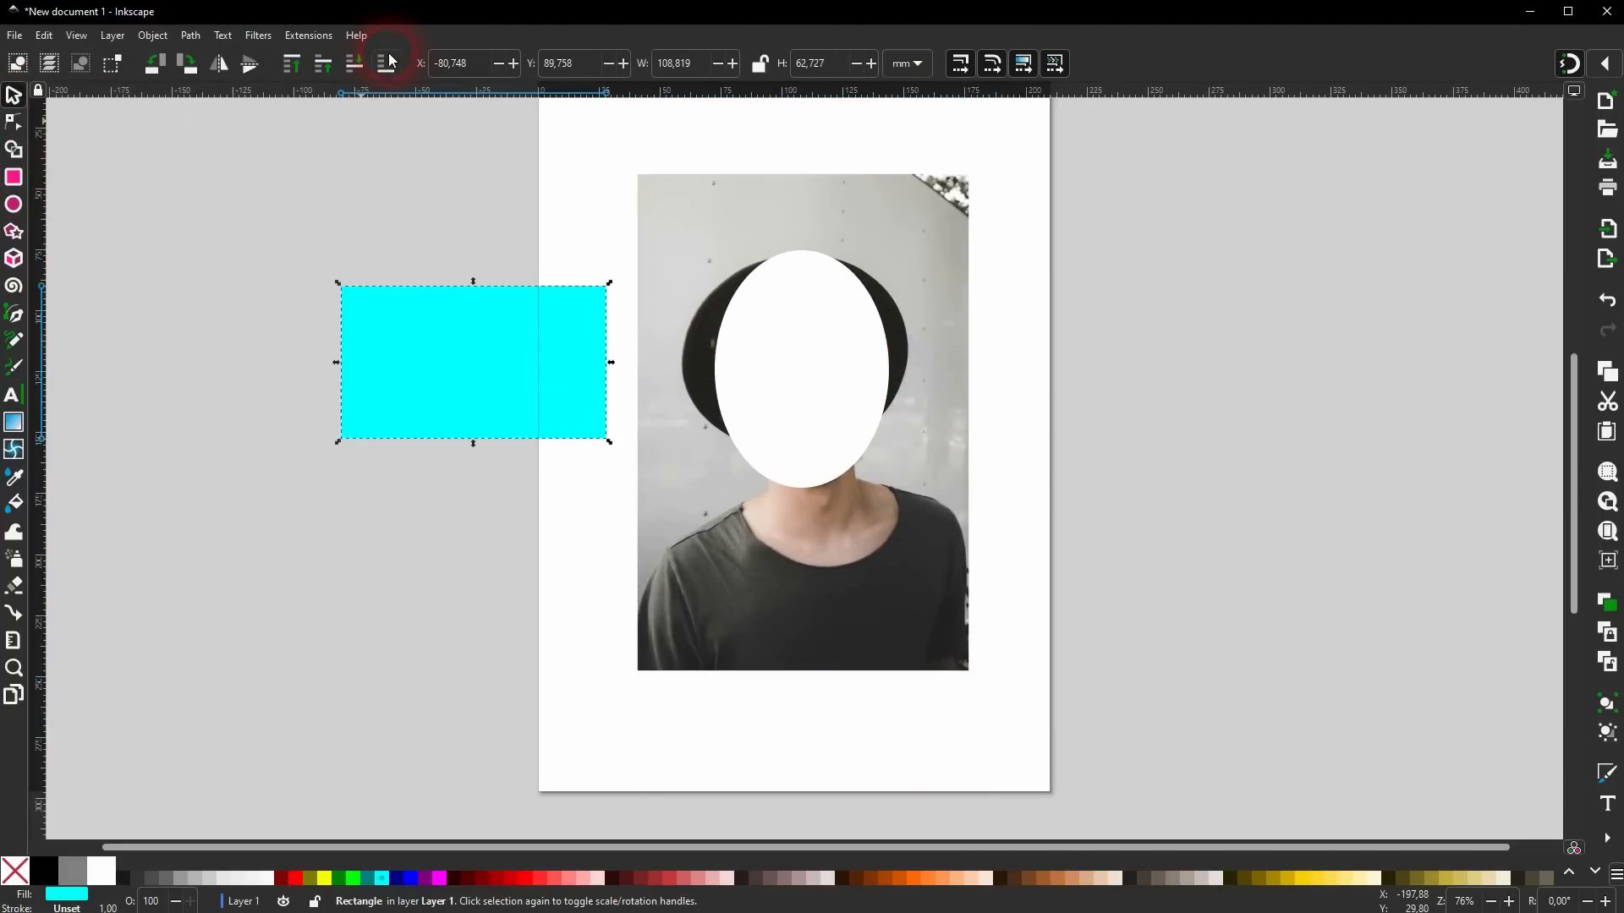
drag(373, 356, 211, 398)
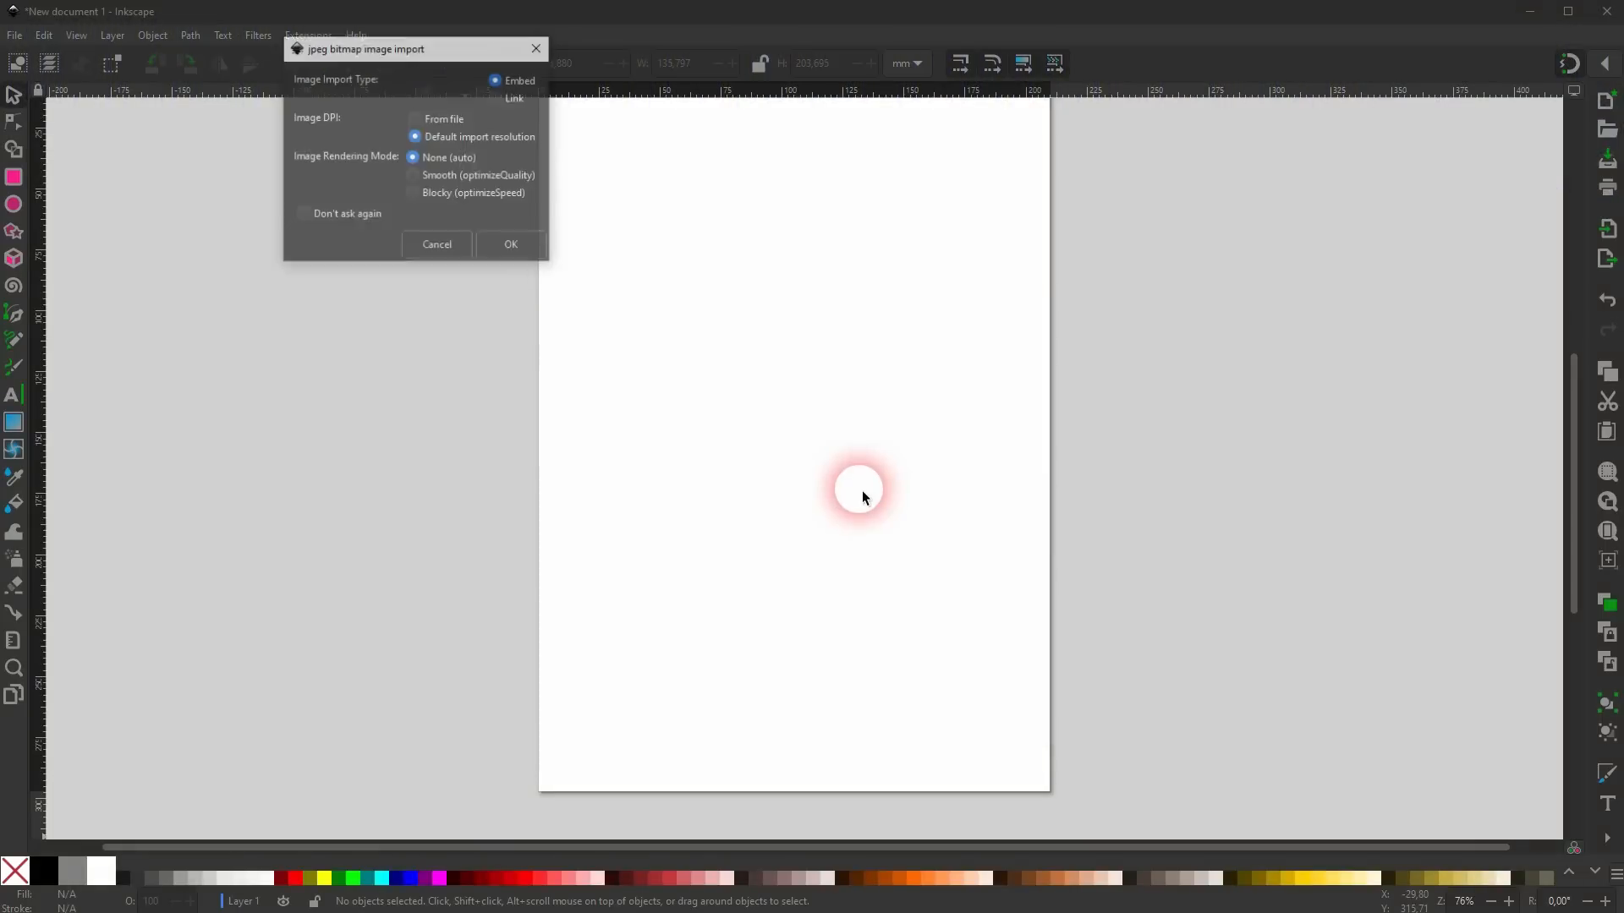
Import the car photo as an embedded image and scale it down to about 183 by 122 mm on the page.
click(494, 249)
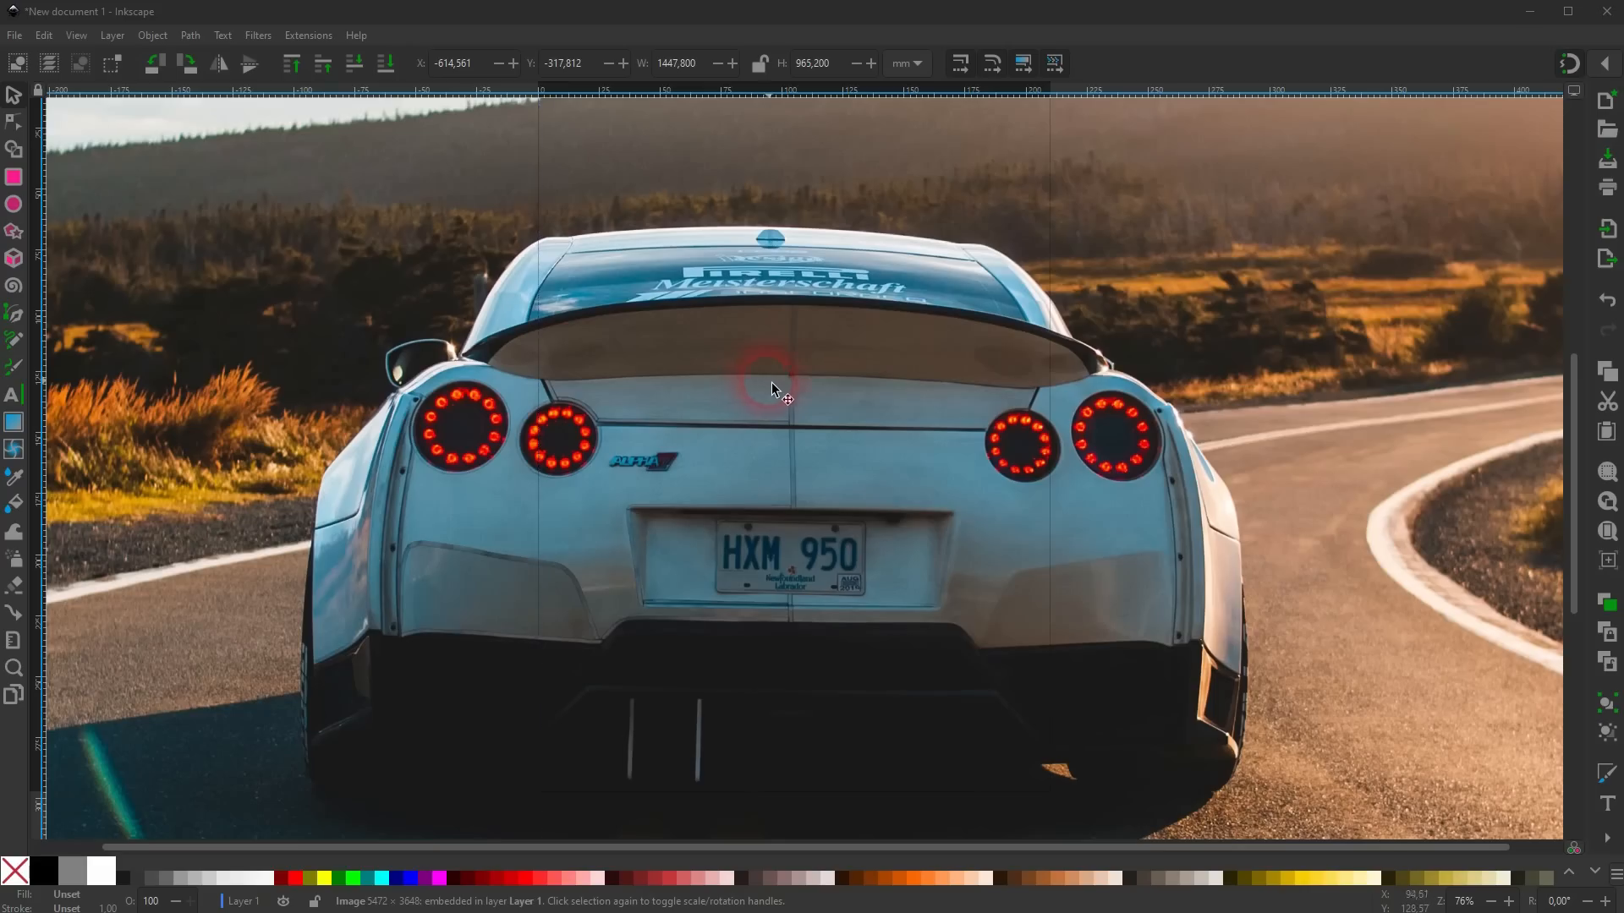
key(3)
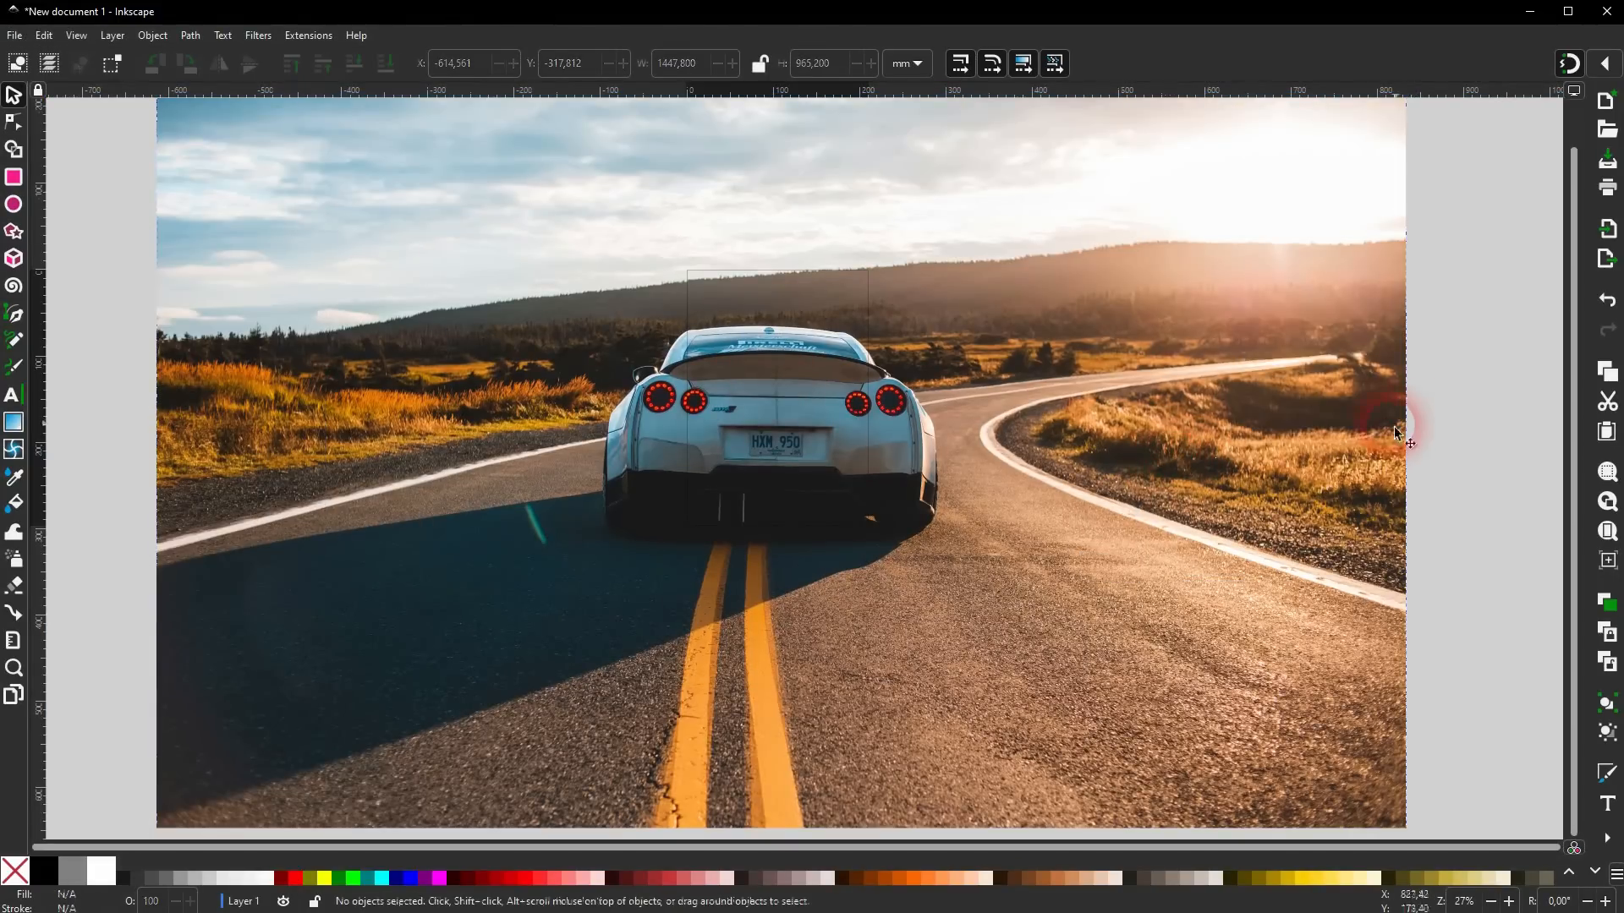
drag(1417, 414, 870, 521)
scroll(778, 436, up, 4)
drag(1170, 385, 1136, 384)
Draw a cyan rectangle about 7.7 by 3.9 mm that covers the car's licence plate.
scroll(828, 418, up, 5)
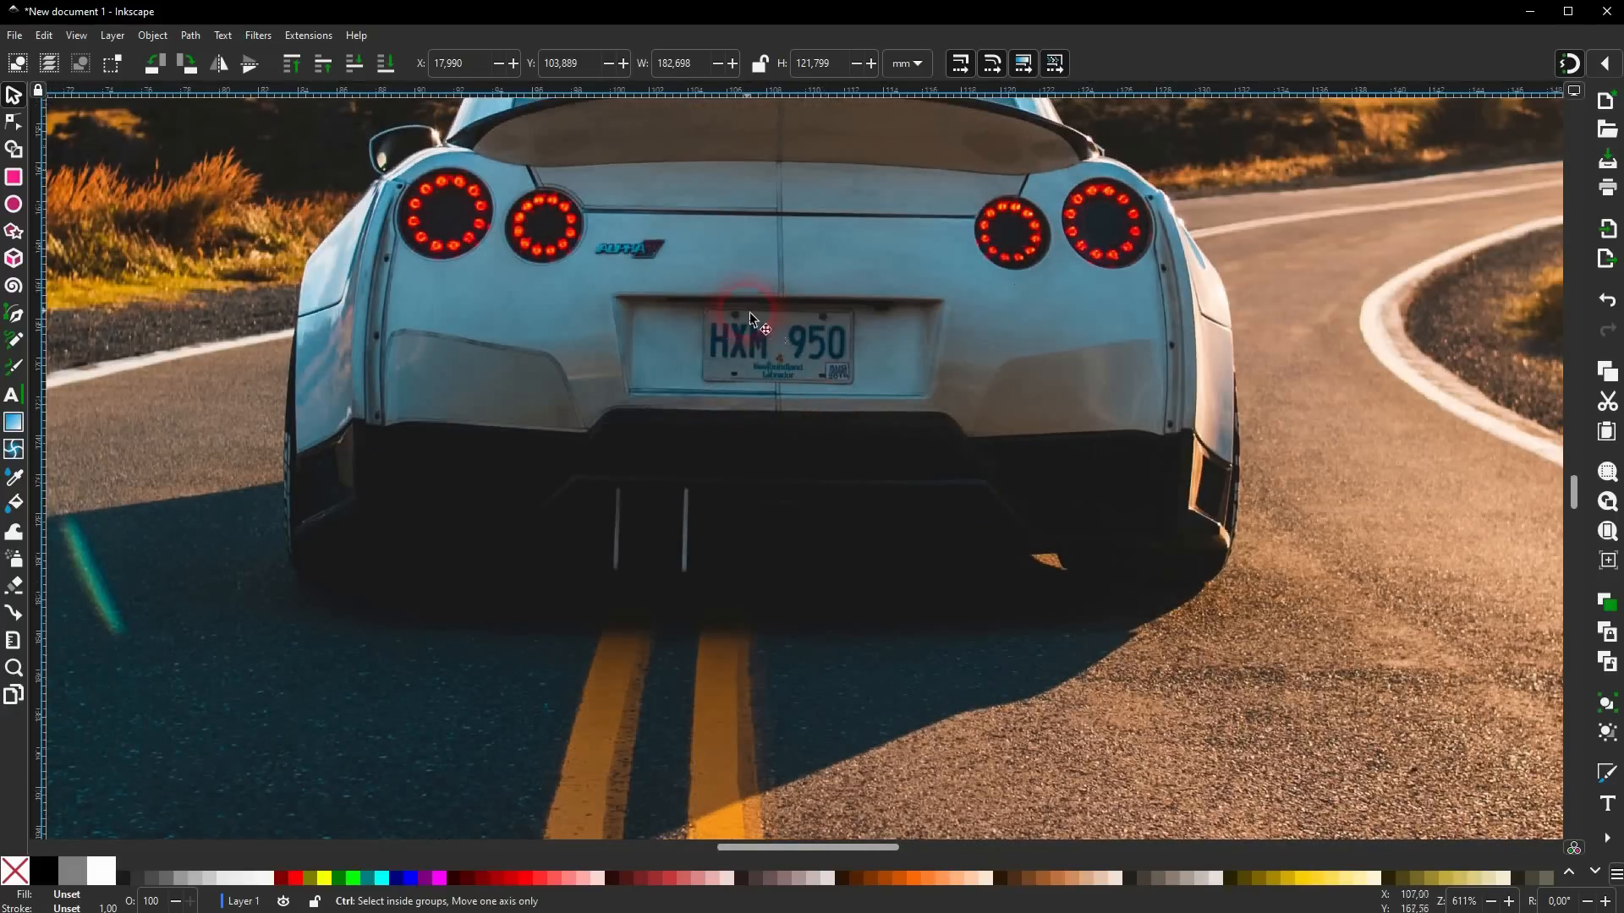
scroll(751, 319, up, 3)
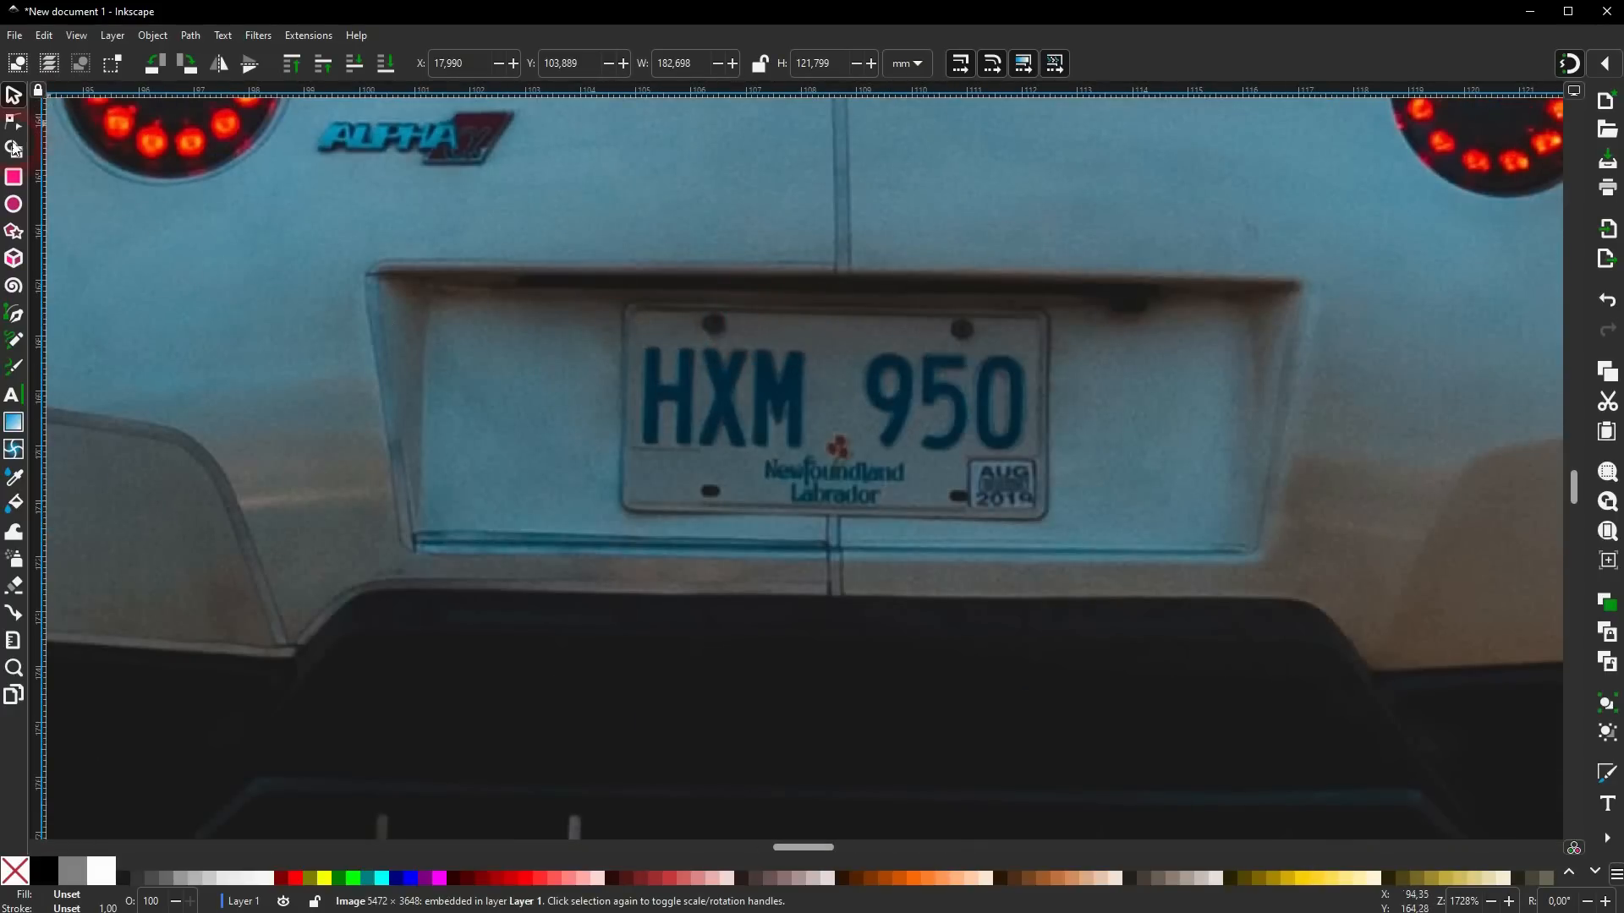
click(15, 181)
drag(627, 311, 1049, 520)
click(14, 97)
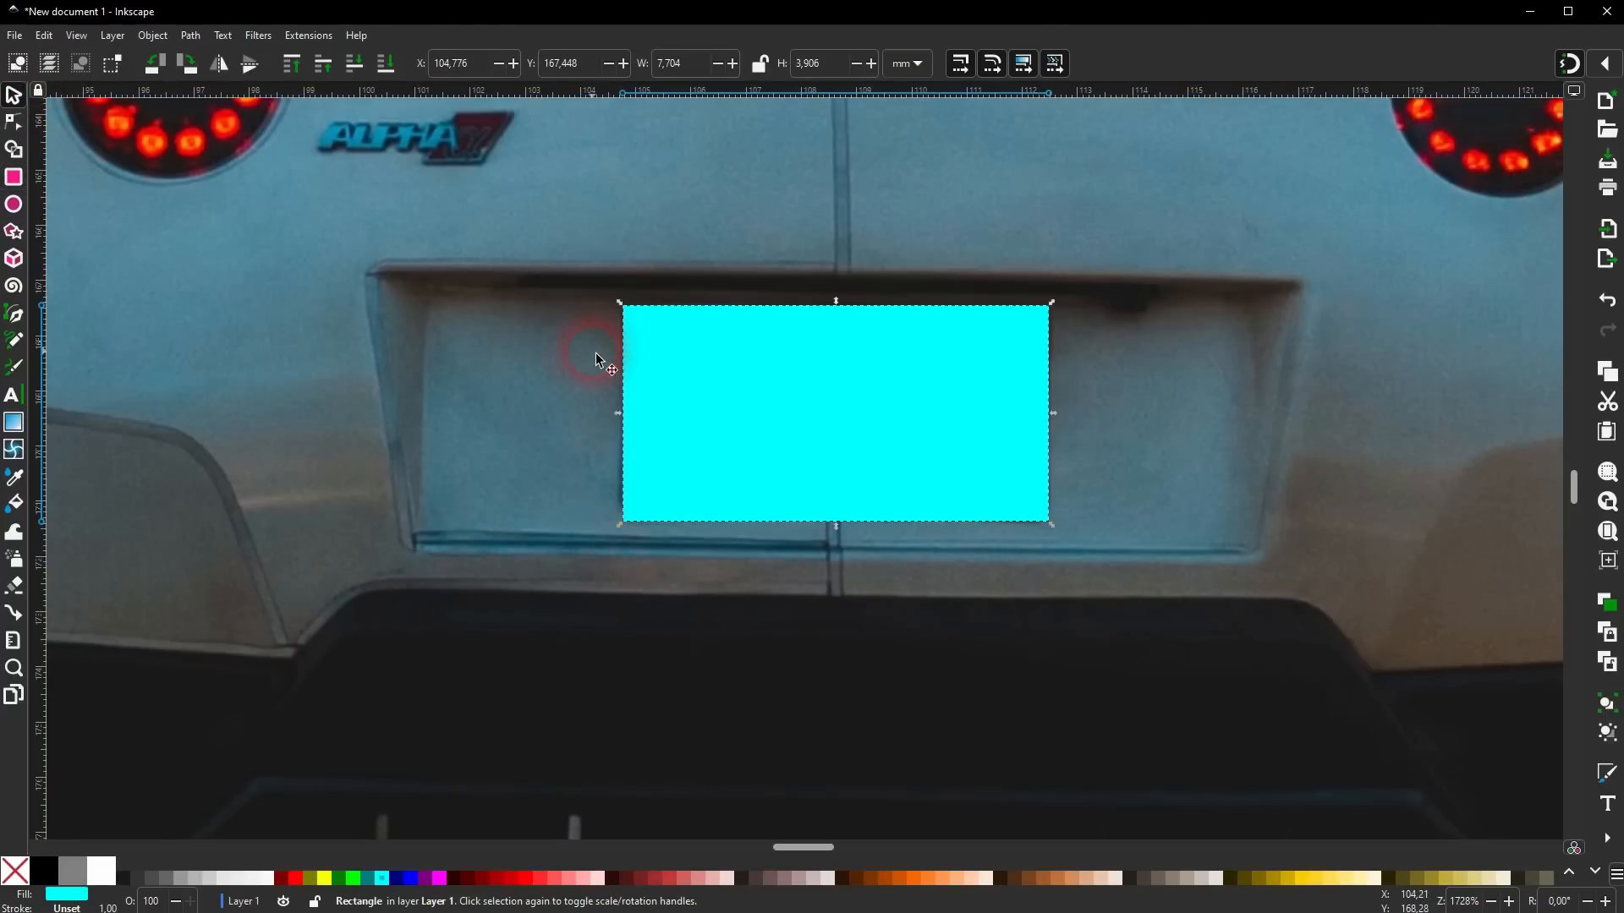
ctrl+scroll(595, 353, down, 8)
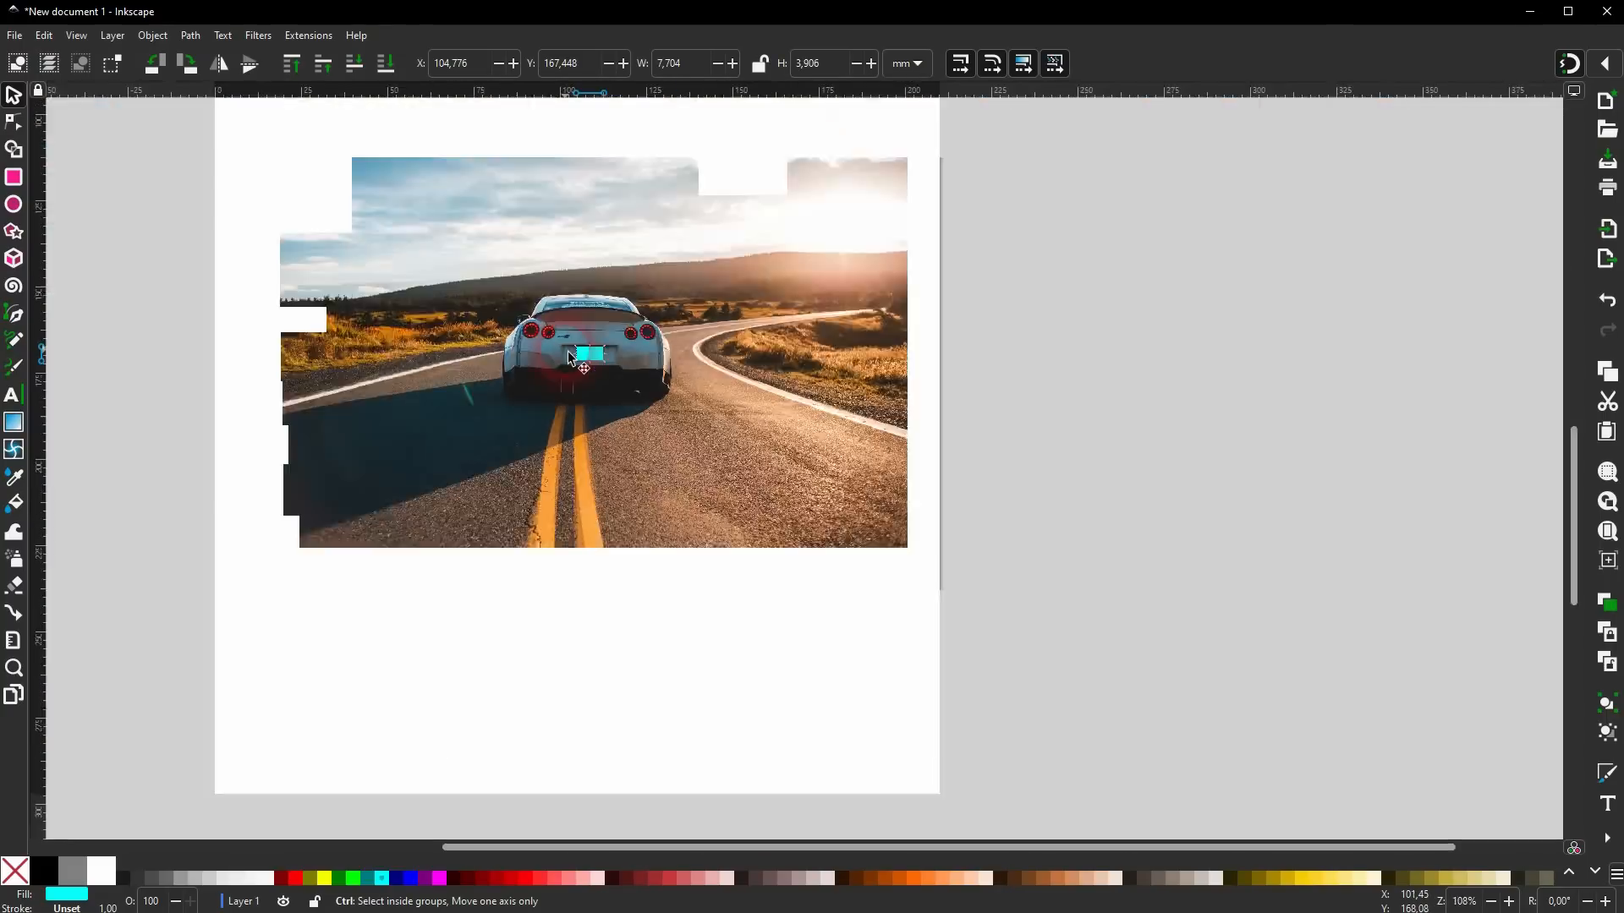
Draw a green rectangle about 183 by 122 mm over the whole car photo and lower it beneath the photo.
scroll(570, 357, down, 1)
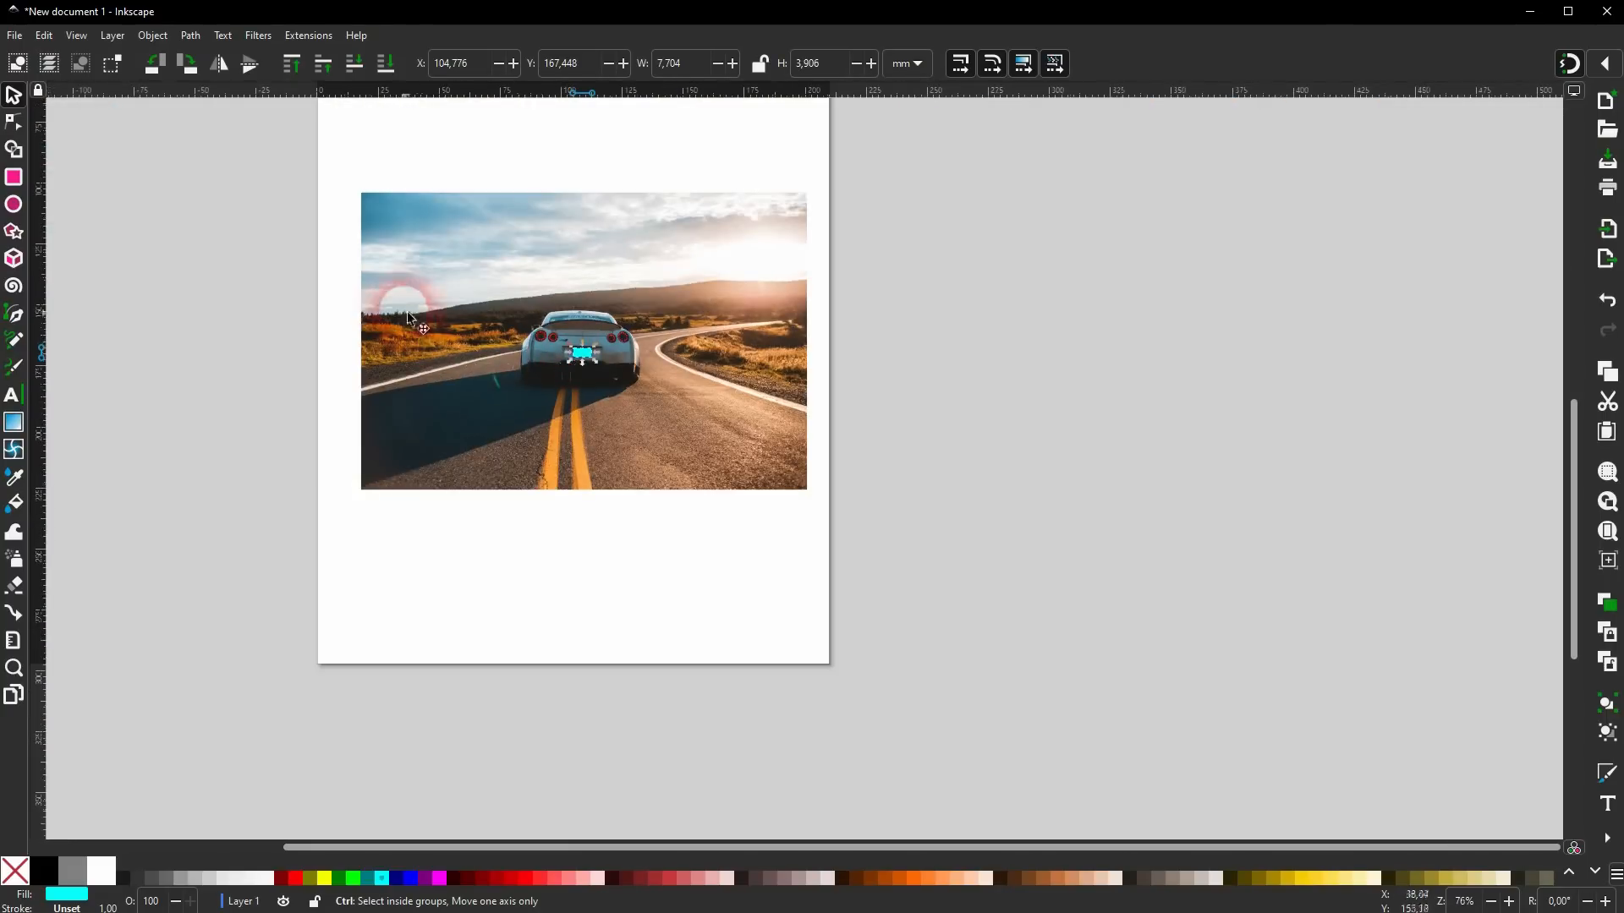
click(23, 188)
click(352, 878)
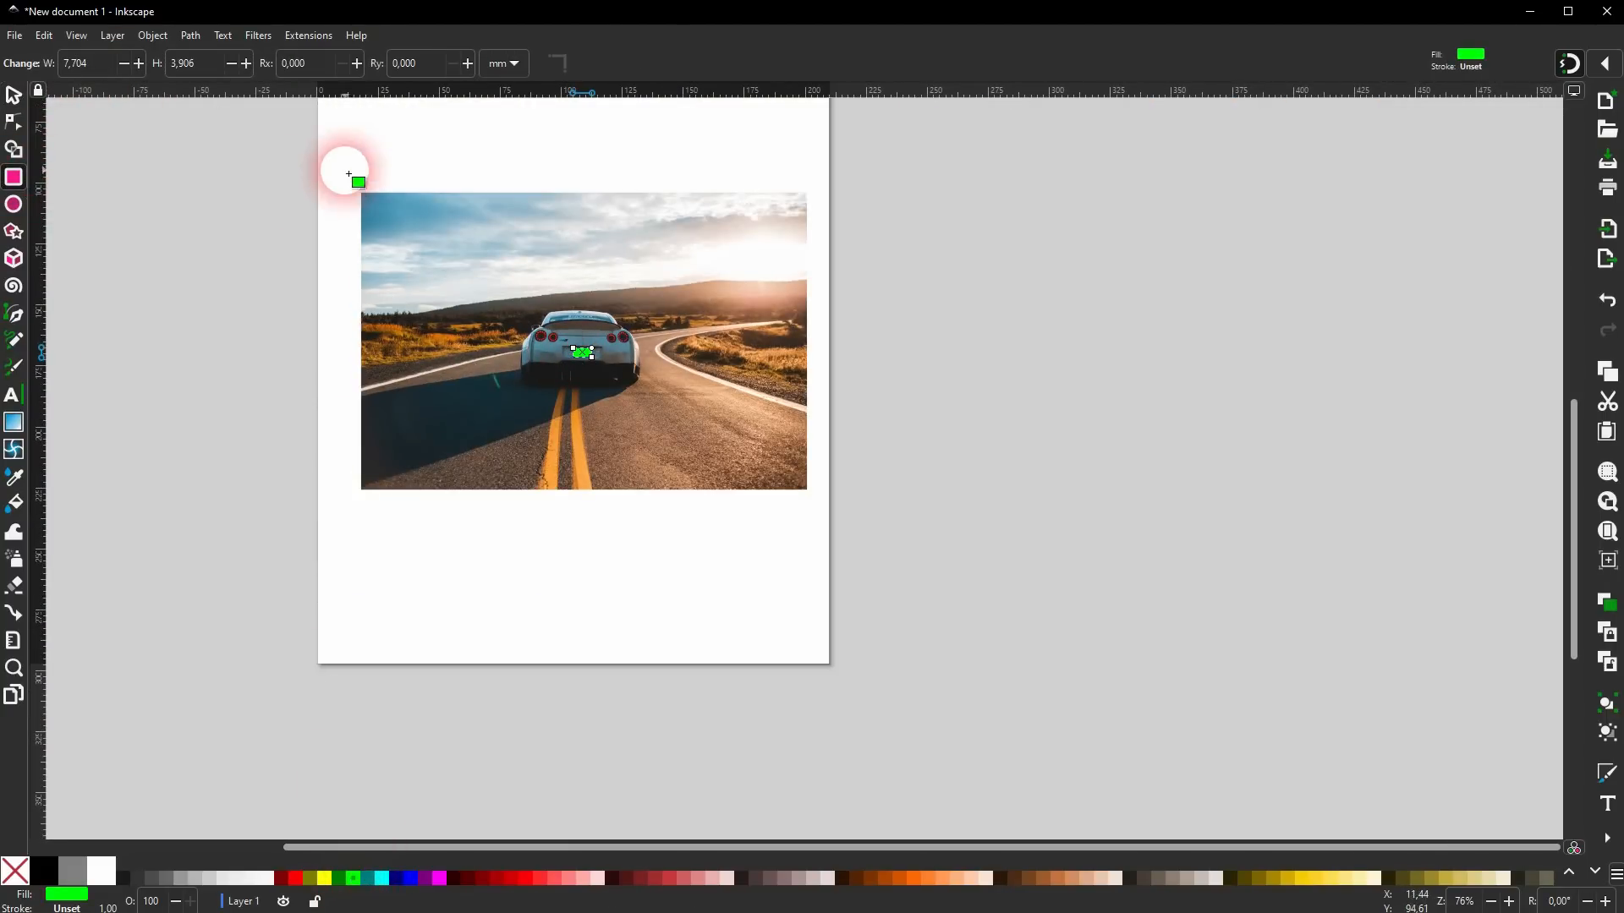
drag(361, 194, 821, 497)
click(12, 98)
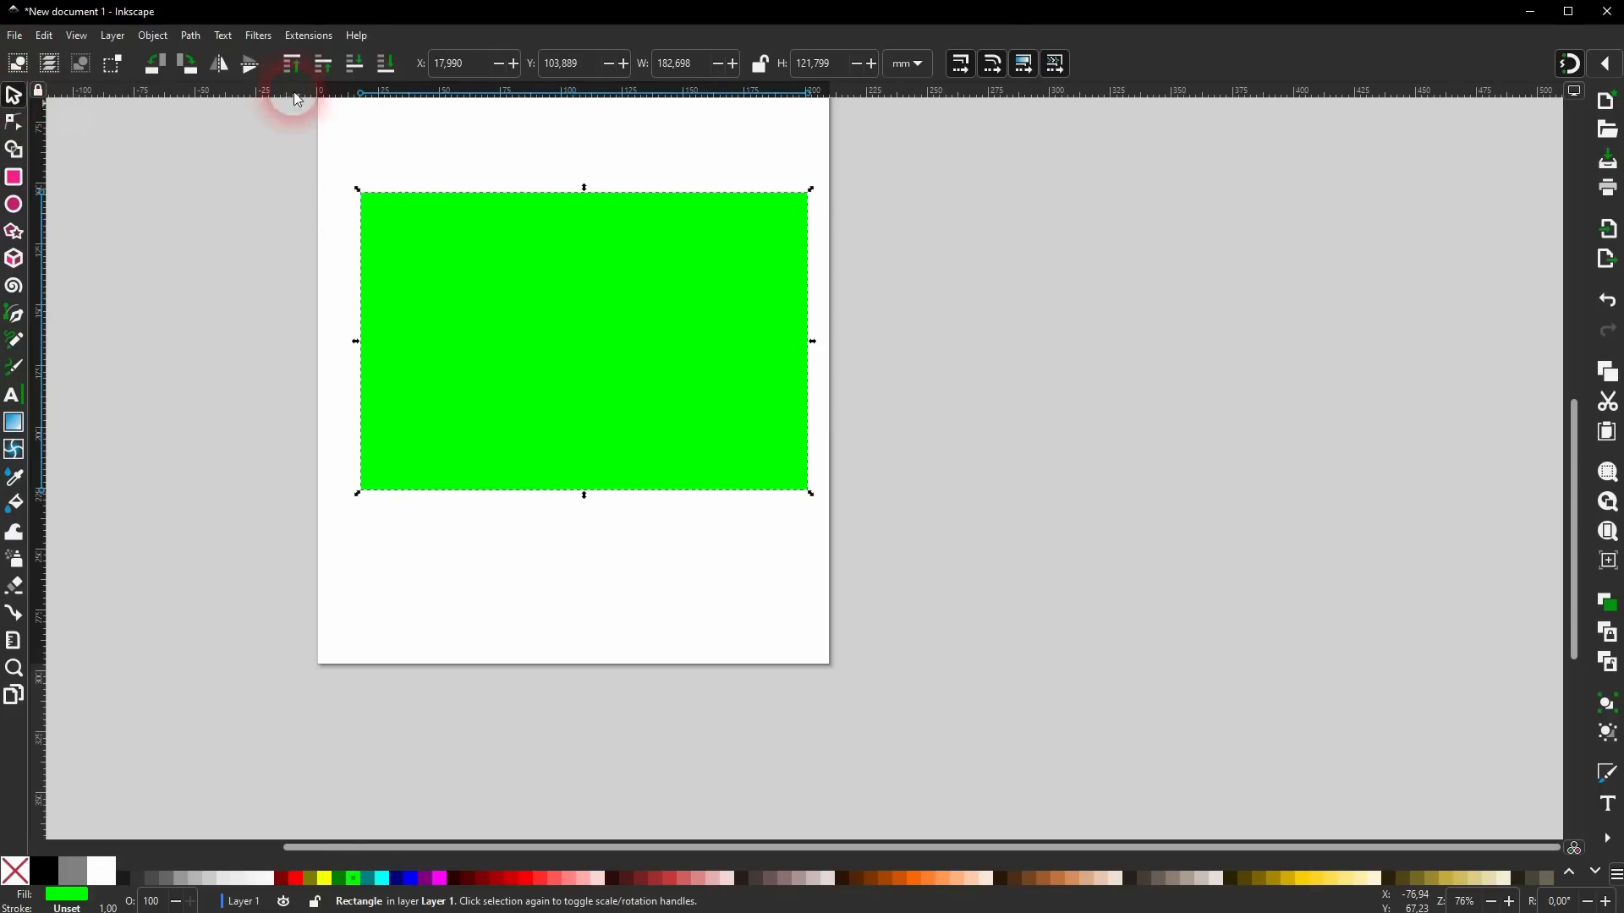
click(355, 64)
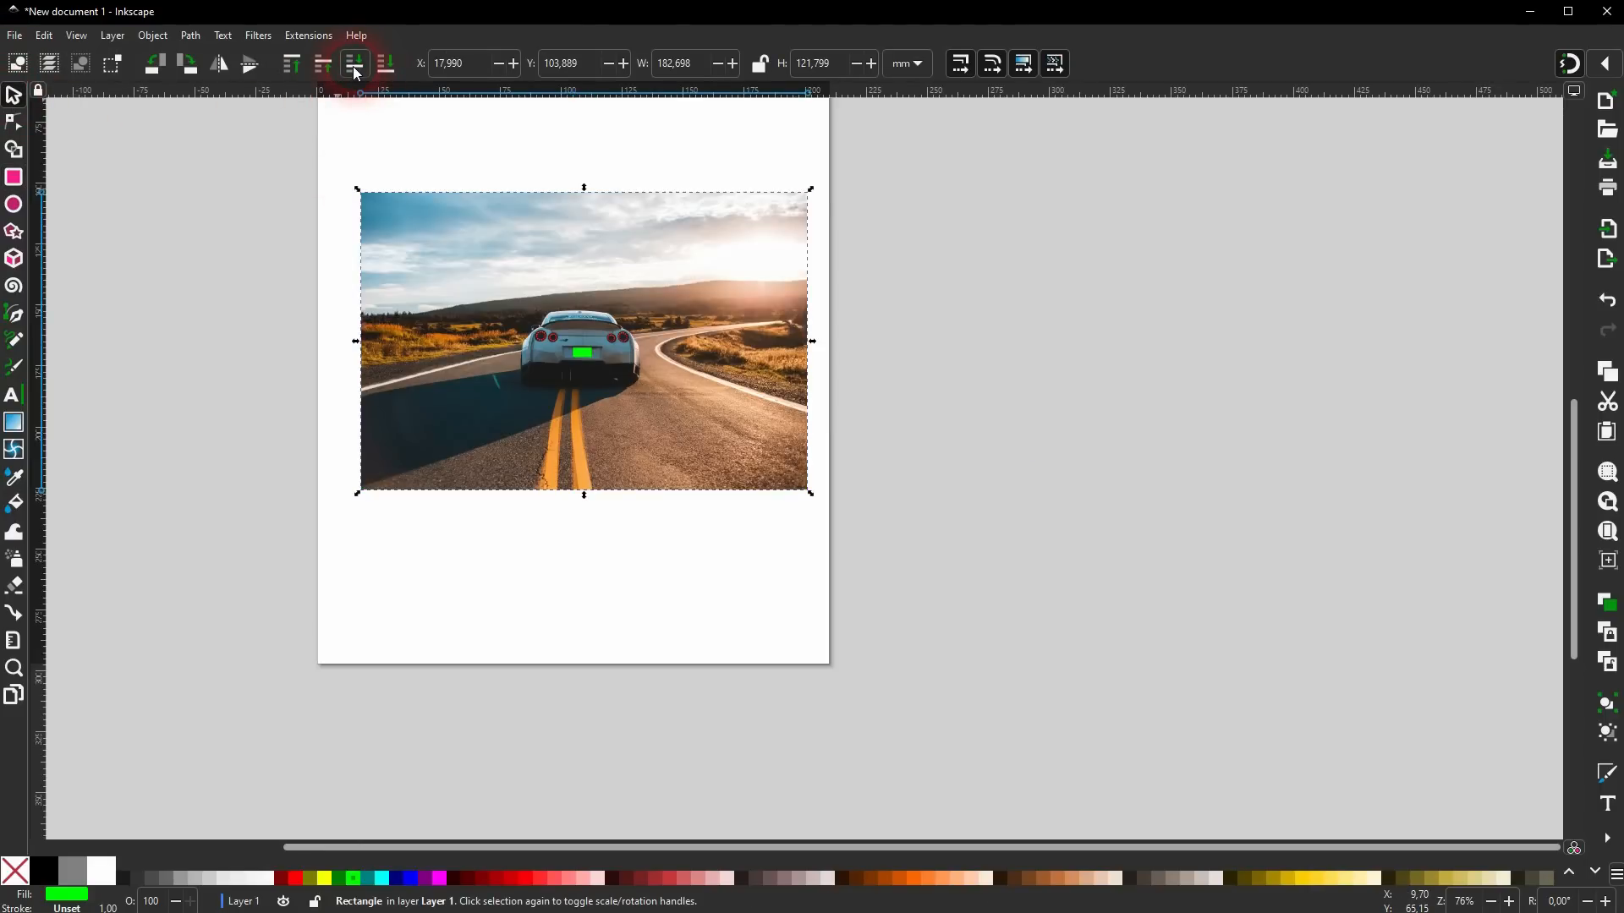
Recolour the small licence-plate rectangle blue and send the car photo to the bottom of the stacking order.
click(588, 362)
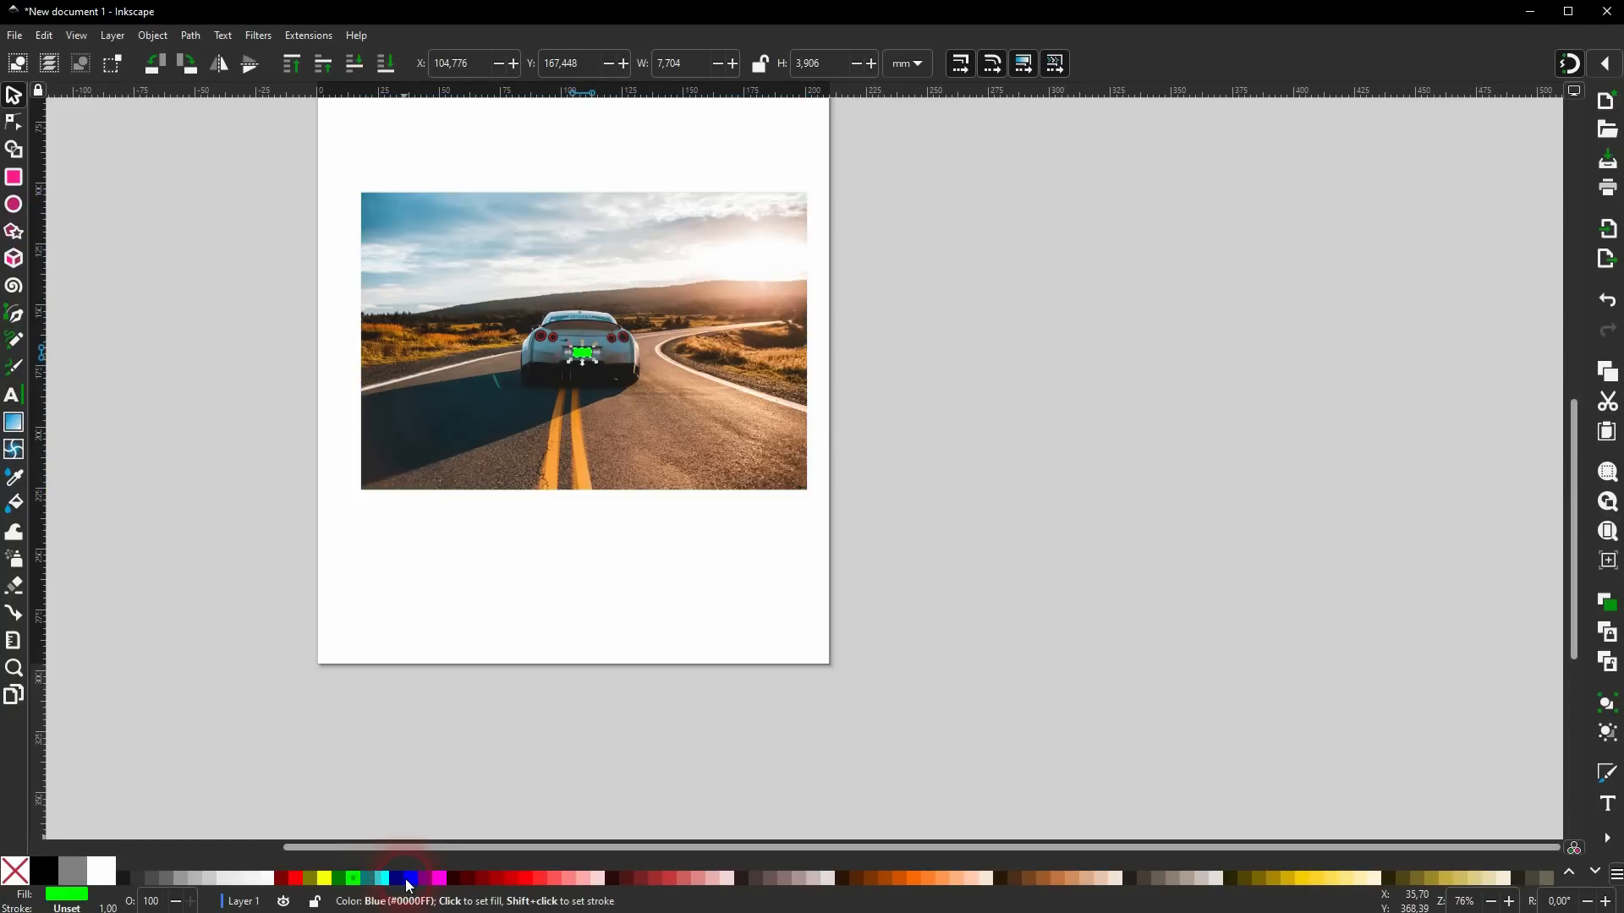
click(544, 641)
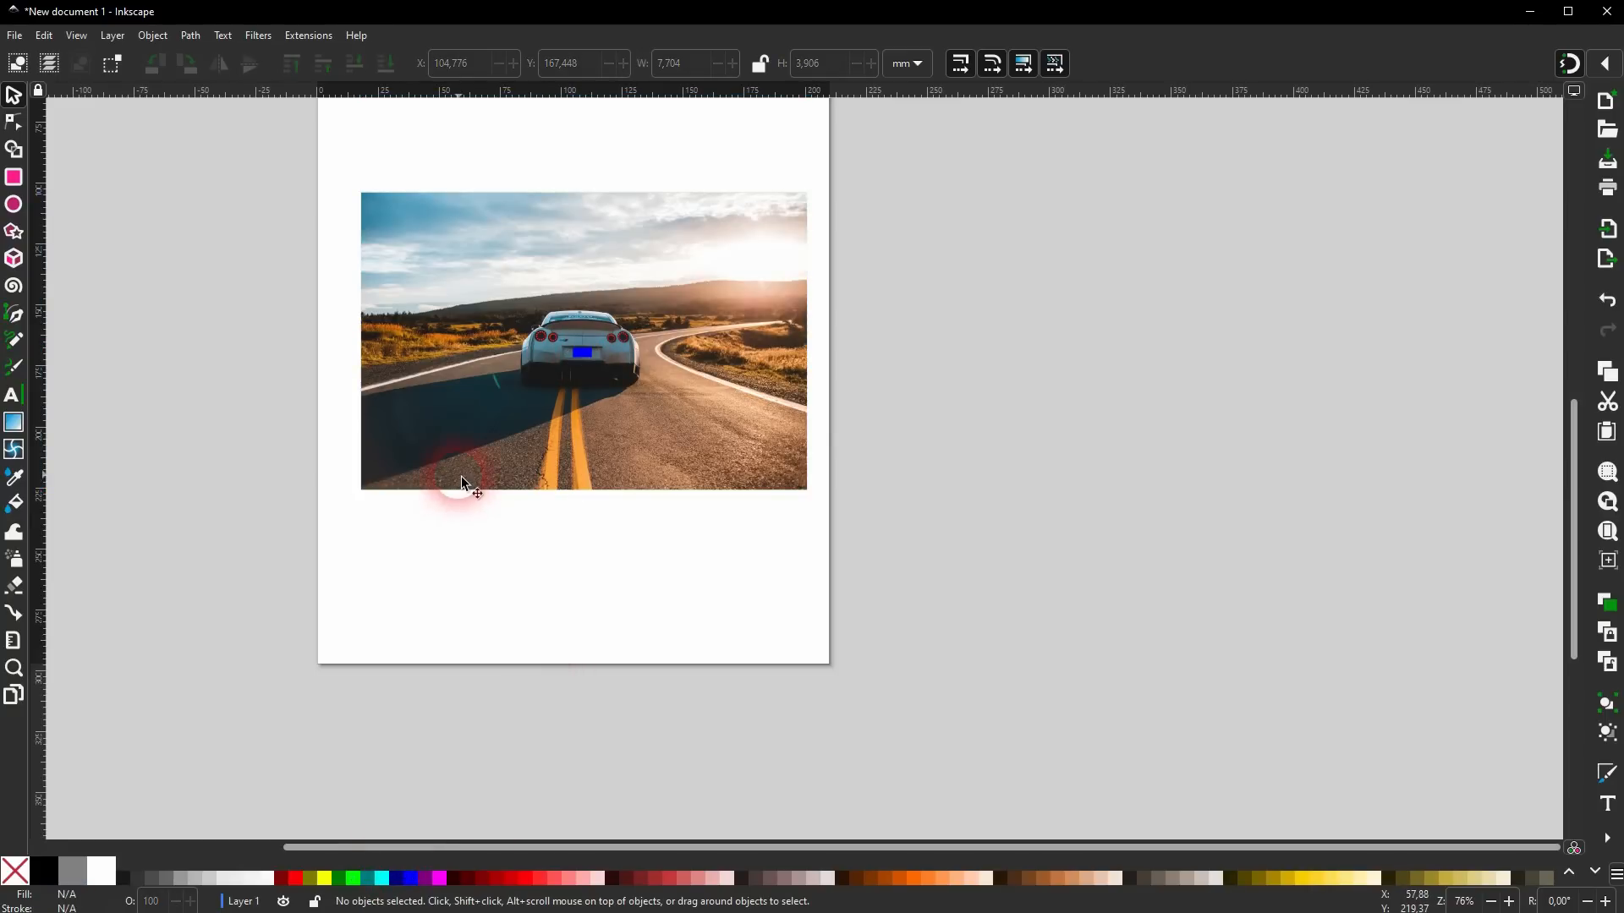
click(465, 241)
click(386, 64)
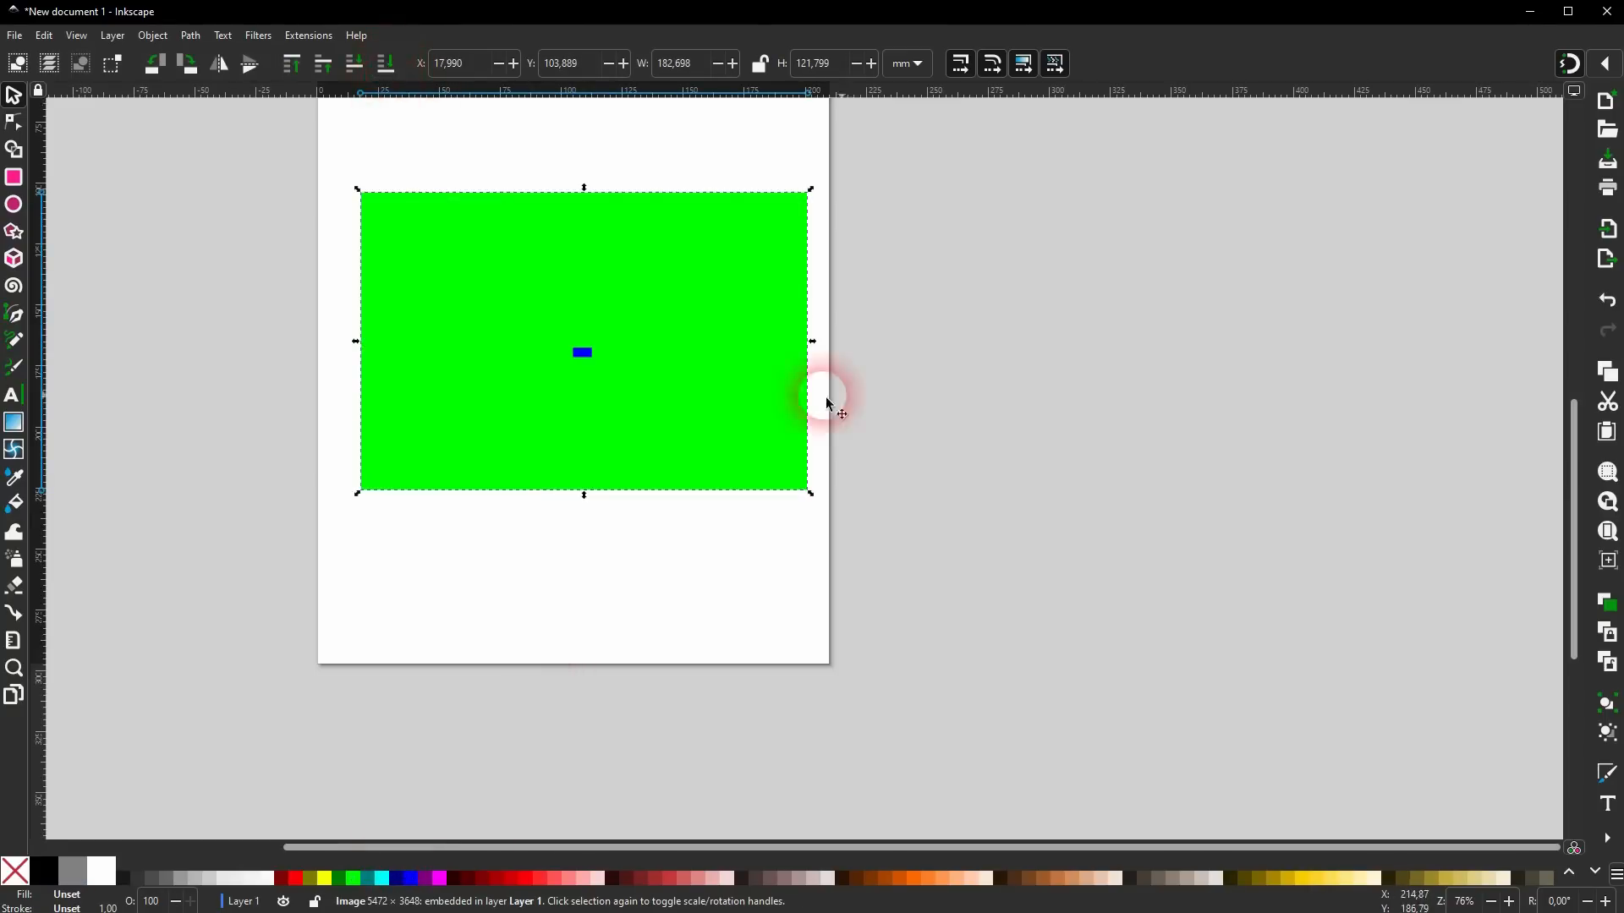
Select the large green rectangle together with the blue plate rectangle and subtract the plate shape from the green one.
click(988, 394)
click(667, 303)
shift+click(582, 353)
drag(668, 297, 1220, 444)
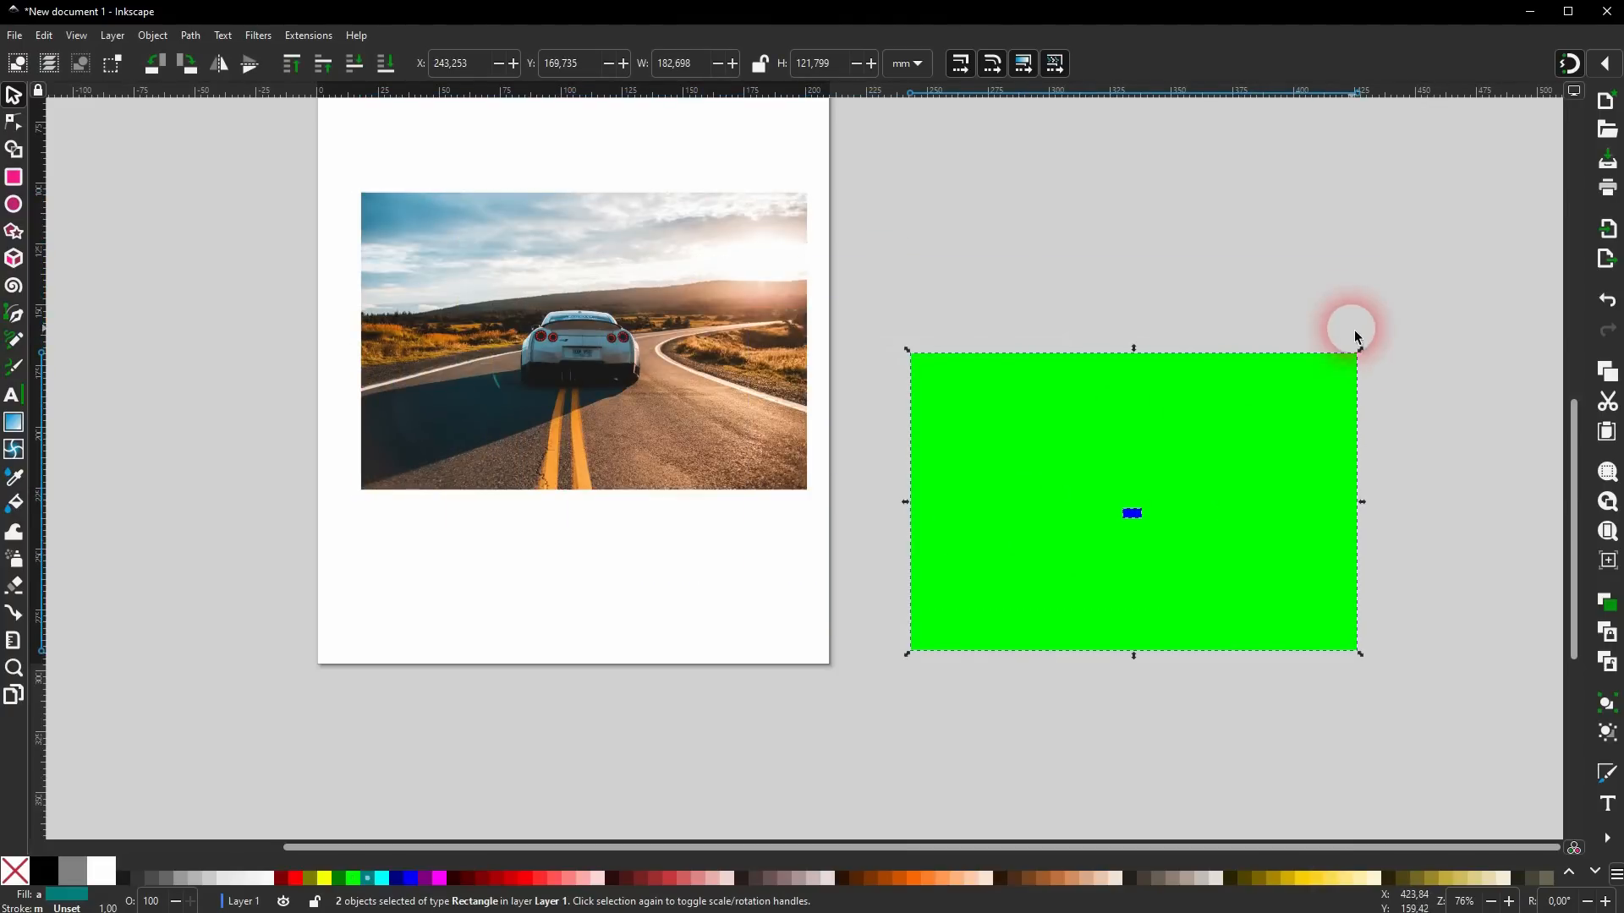
key(ctrl+z)
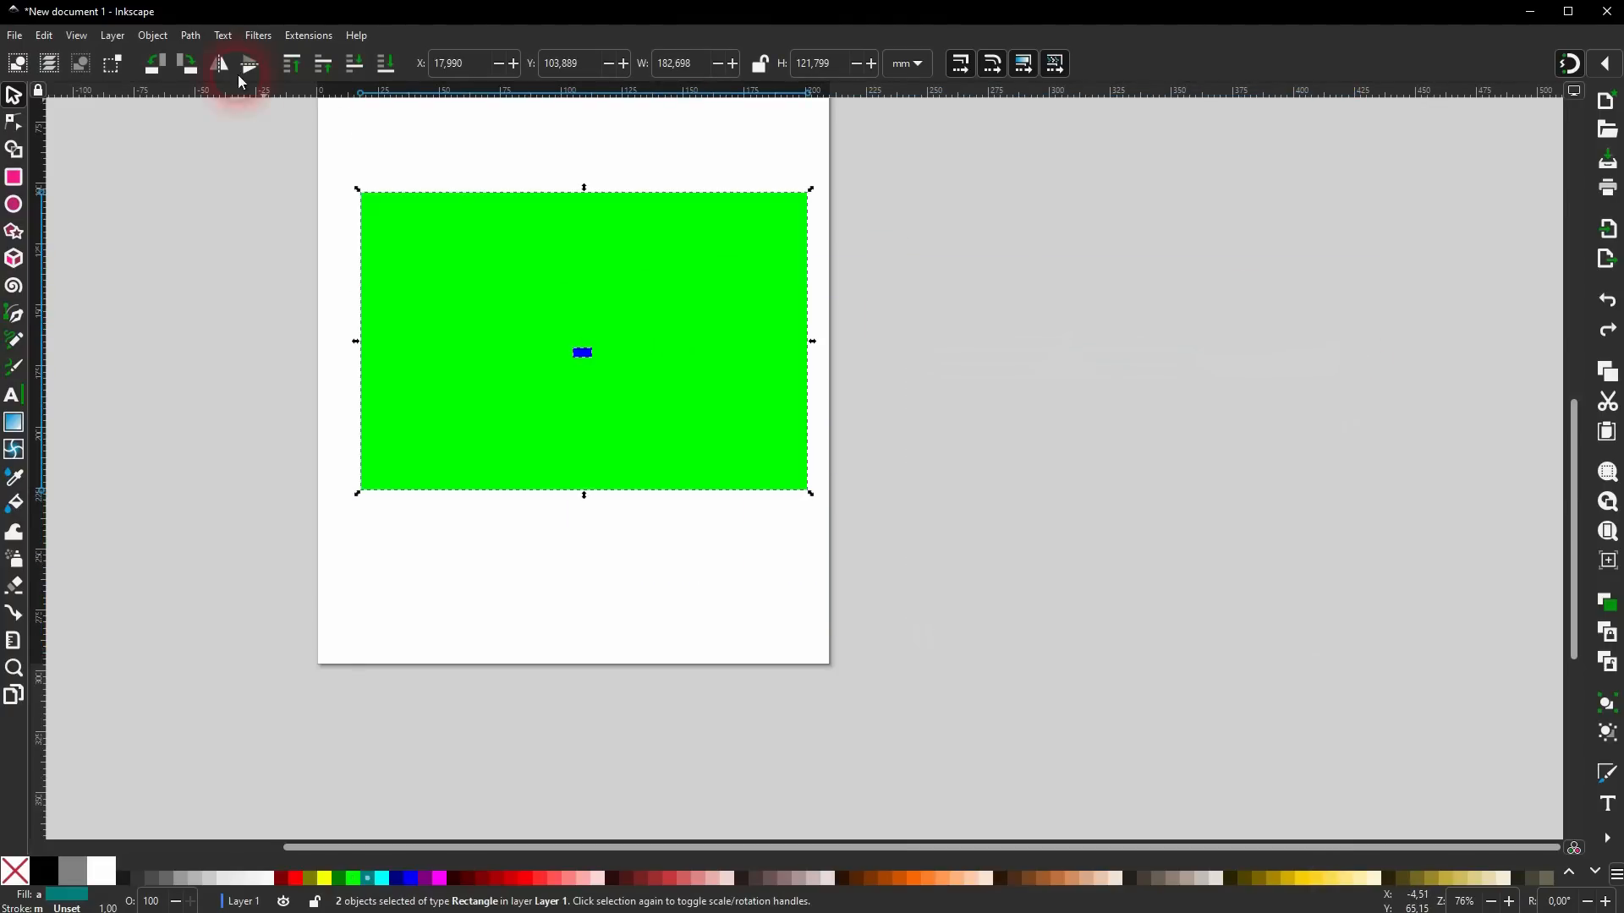
click(191, 36)
click(225, 151)
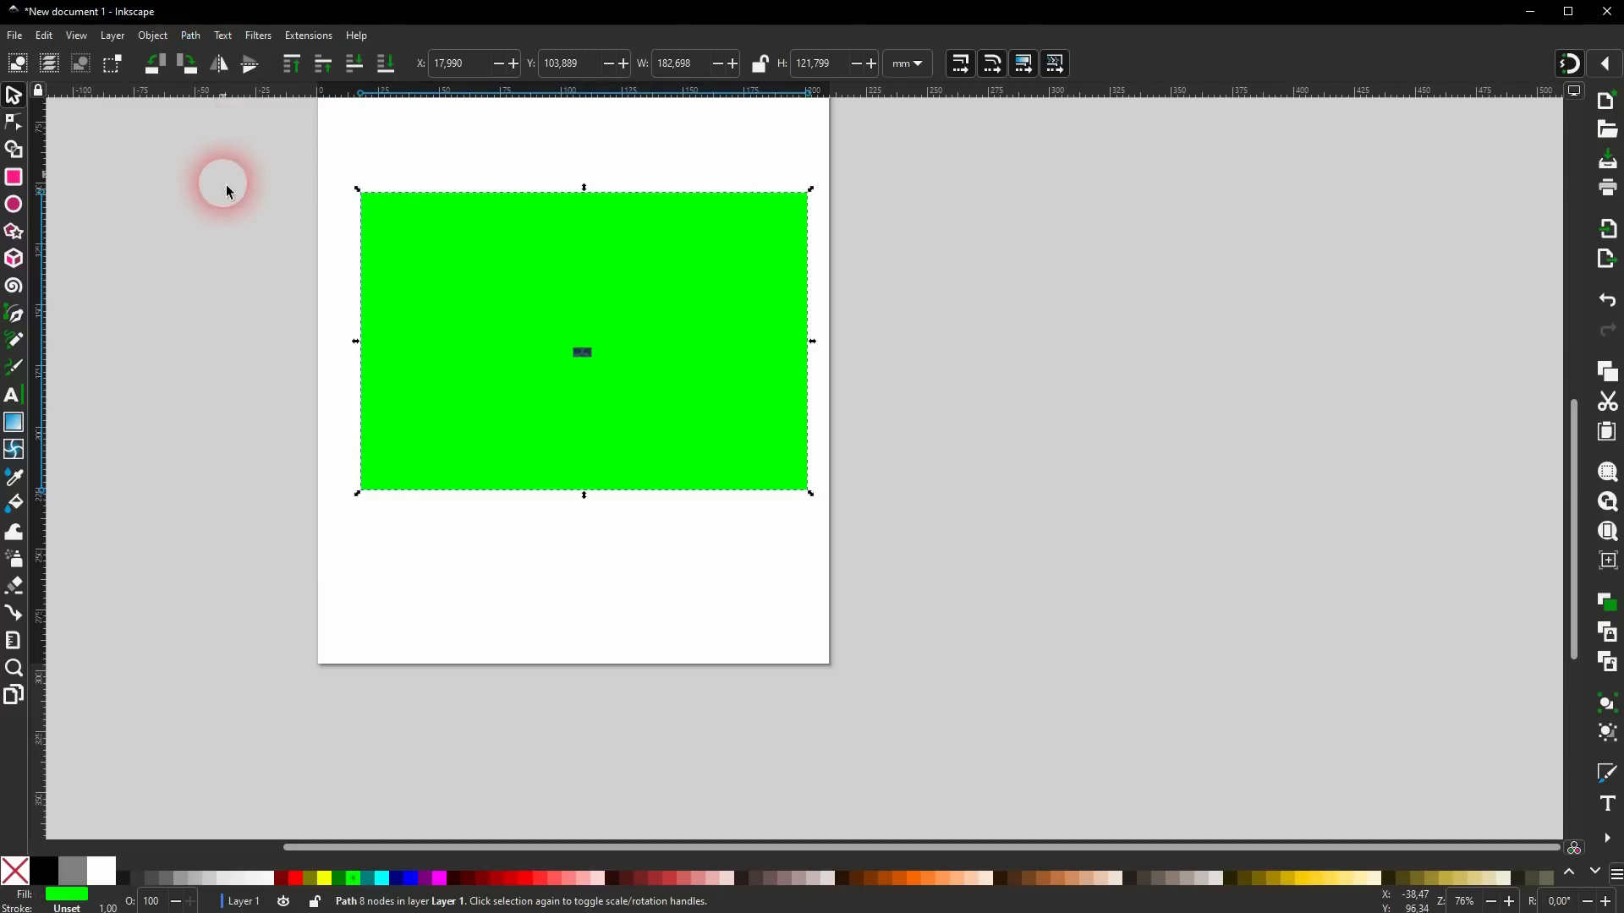
Select the car photo together with the green cut-out shape.
drag(347, 536, 837, 175)
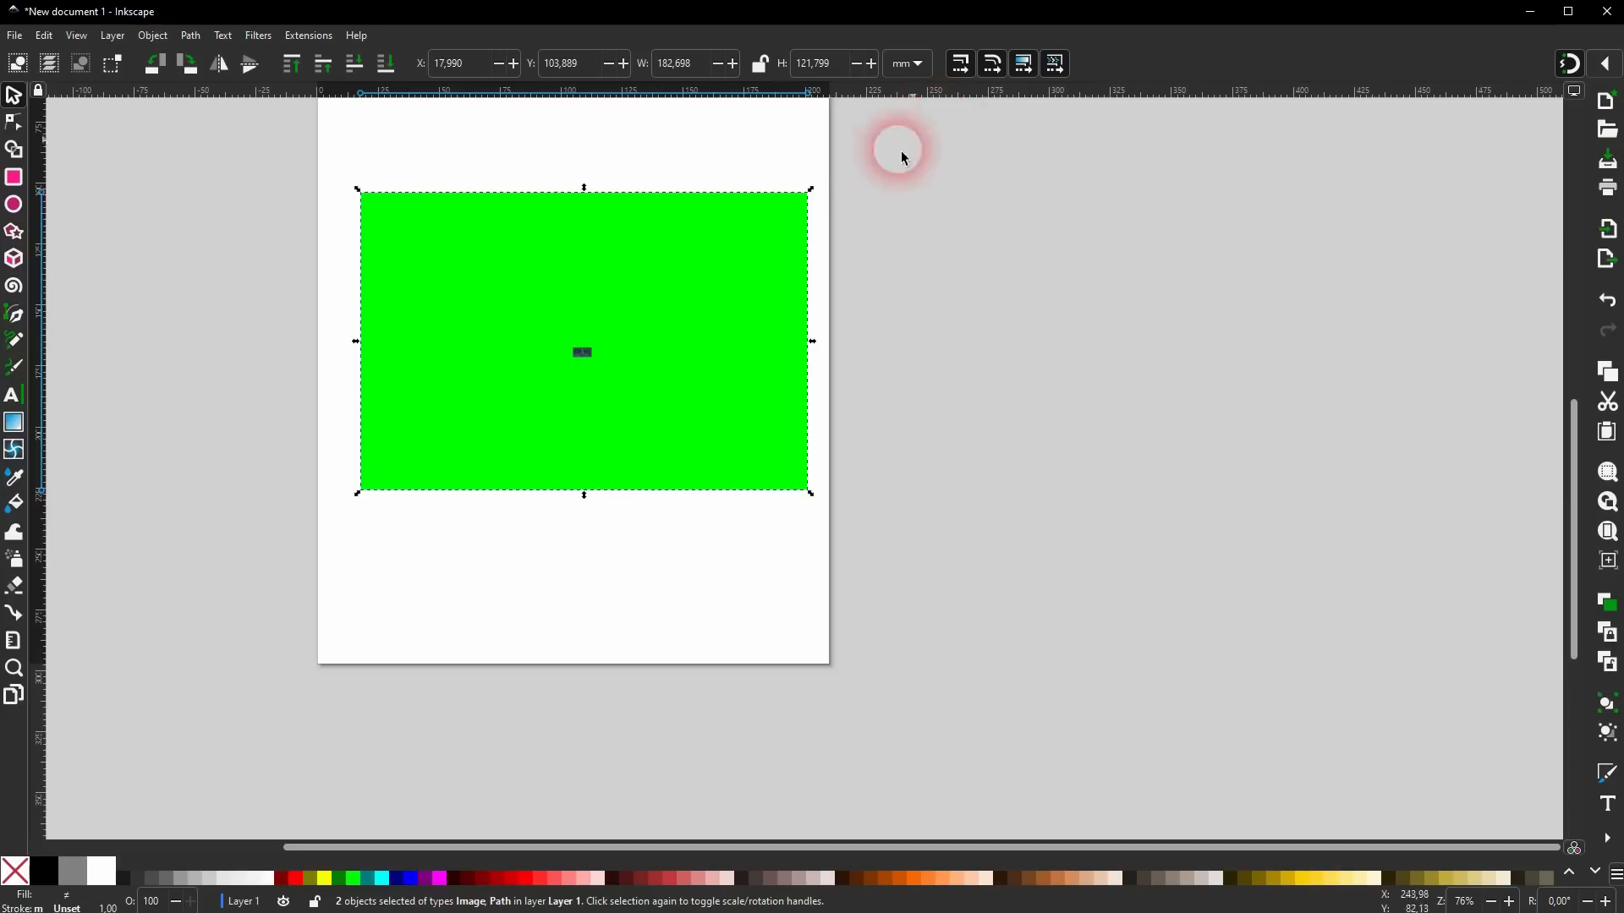
right_click(712, 228)
click(825, 523)
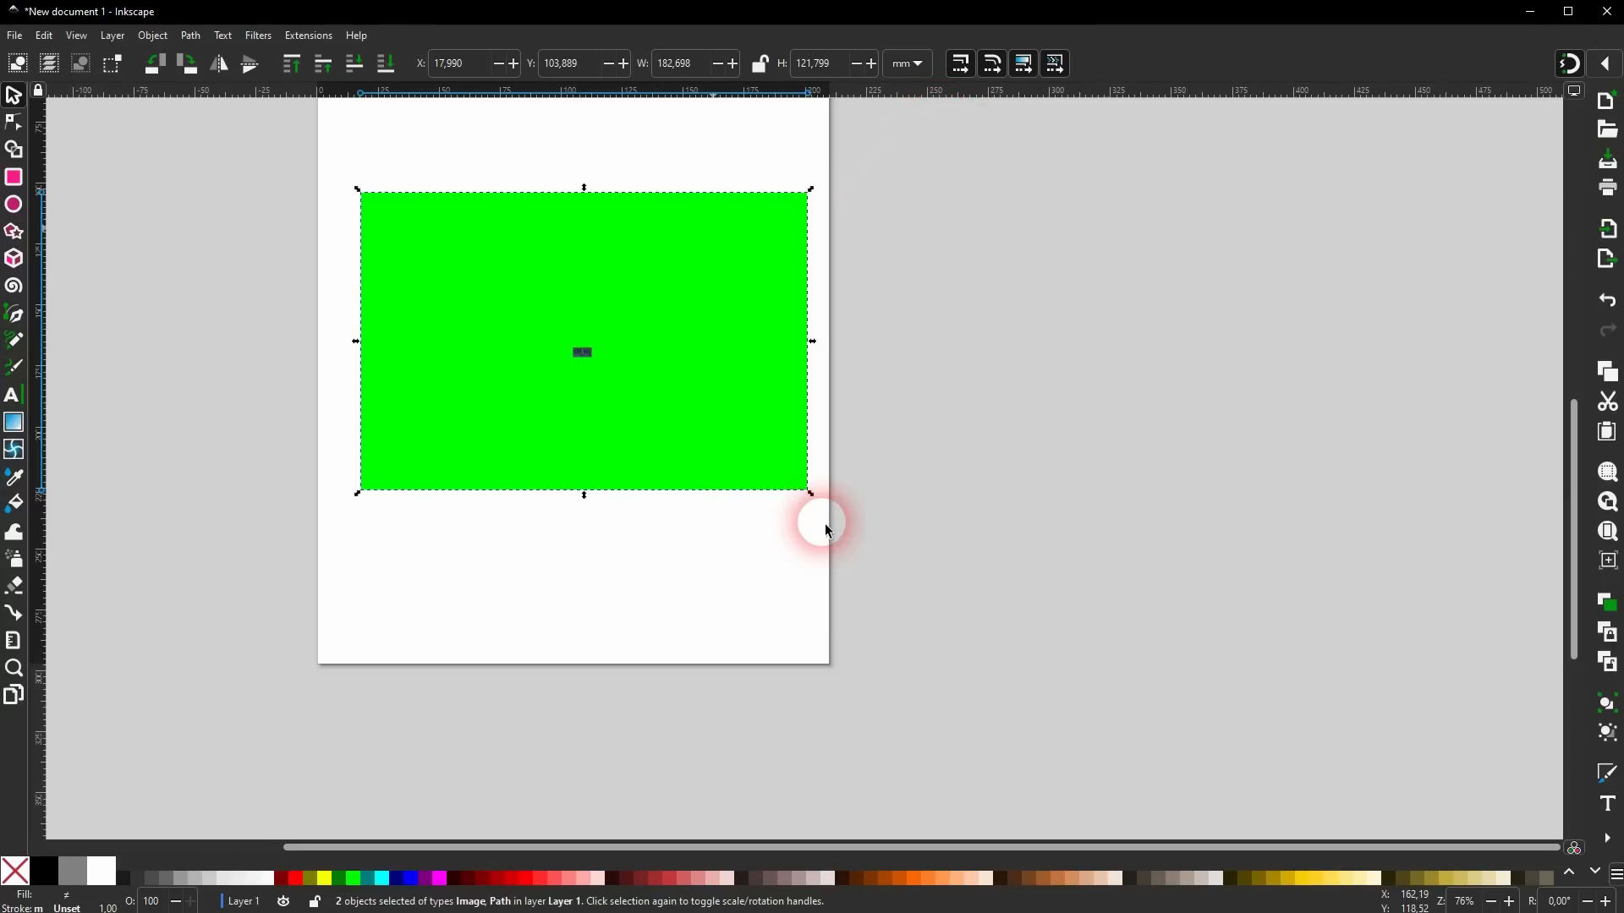
click(623, 518)
drag(680, 411, 681, 470)
scroll(632, 462, up, 5)
Switch to the Unsplash website in the browser, search for "car" and browse the photos.
click(594, 441)
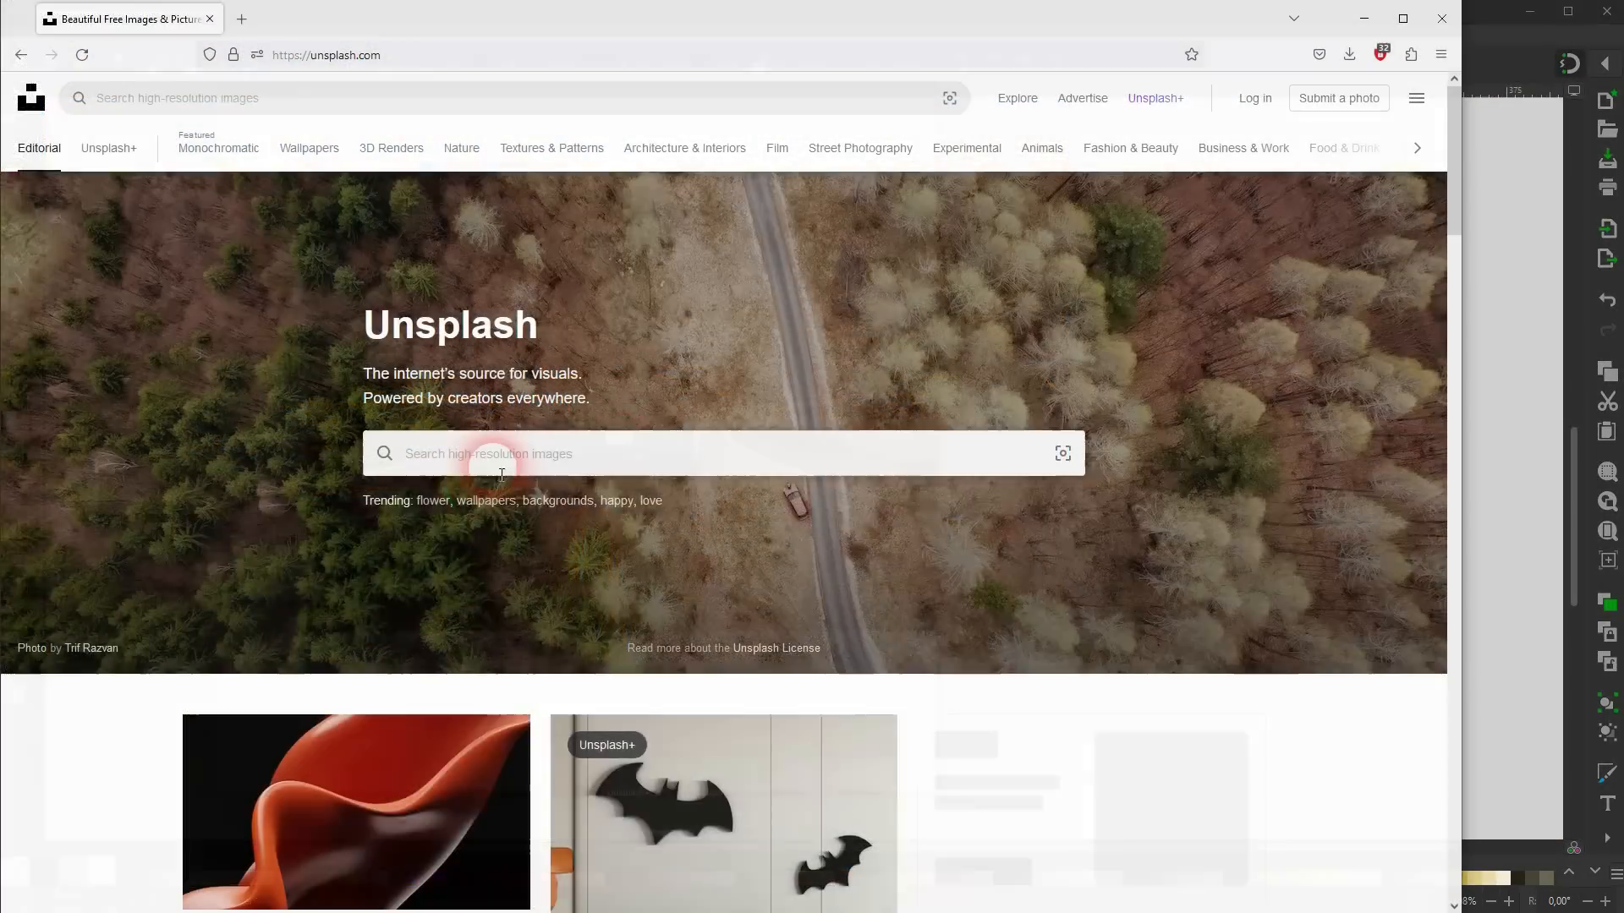
click(495, 467)
text(car)
key(Return)
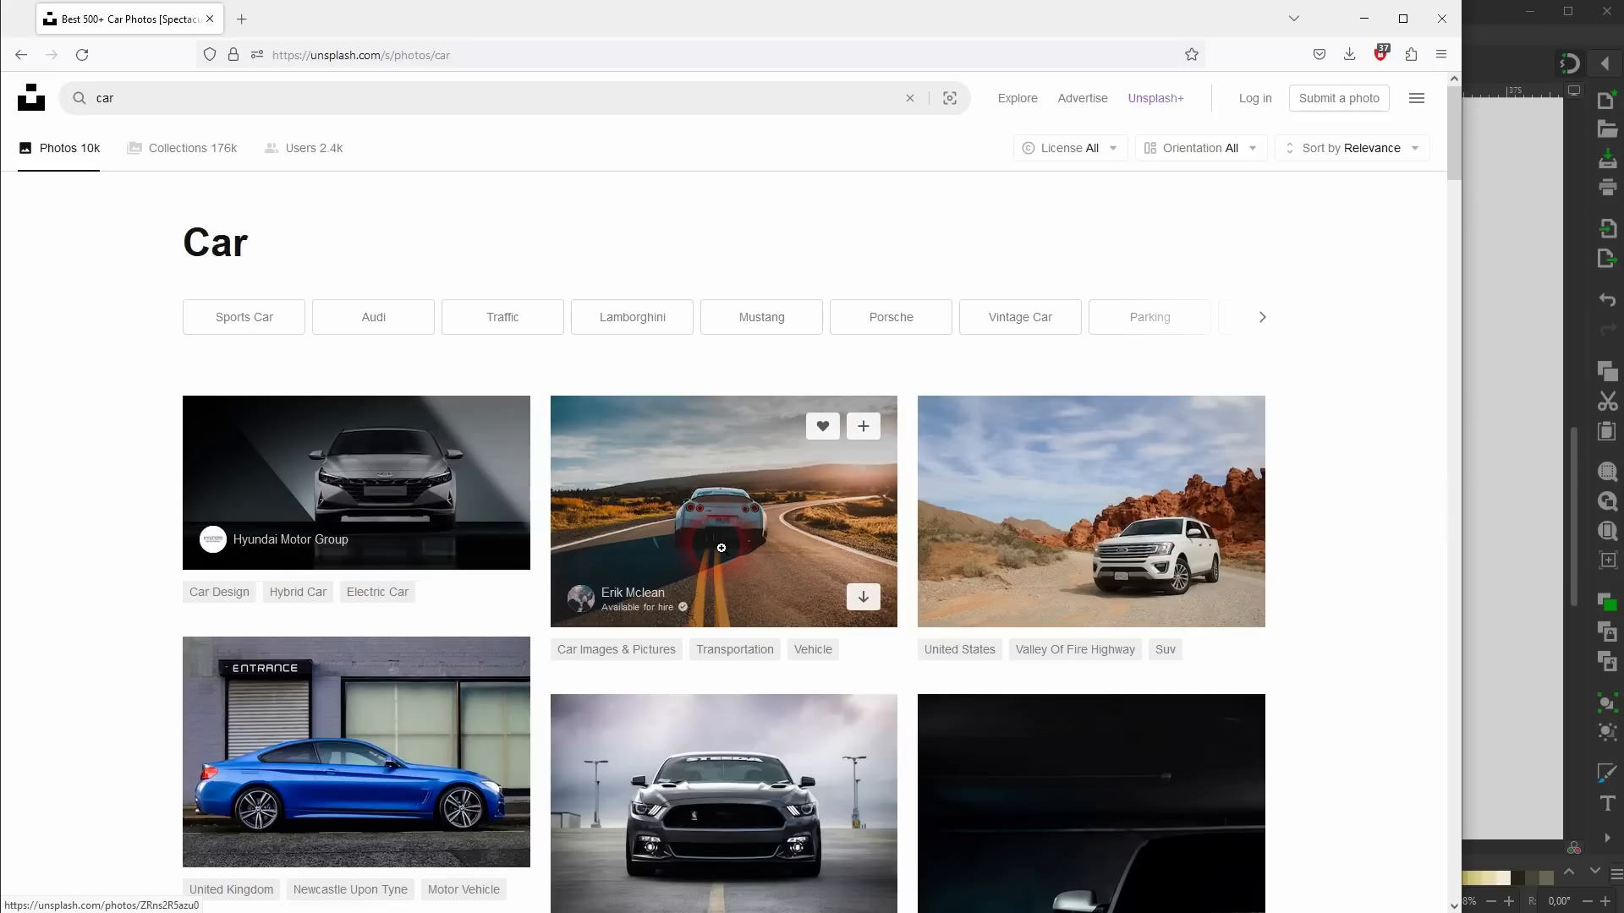
scroll(721, 548, down, 8)
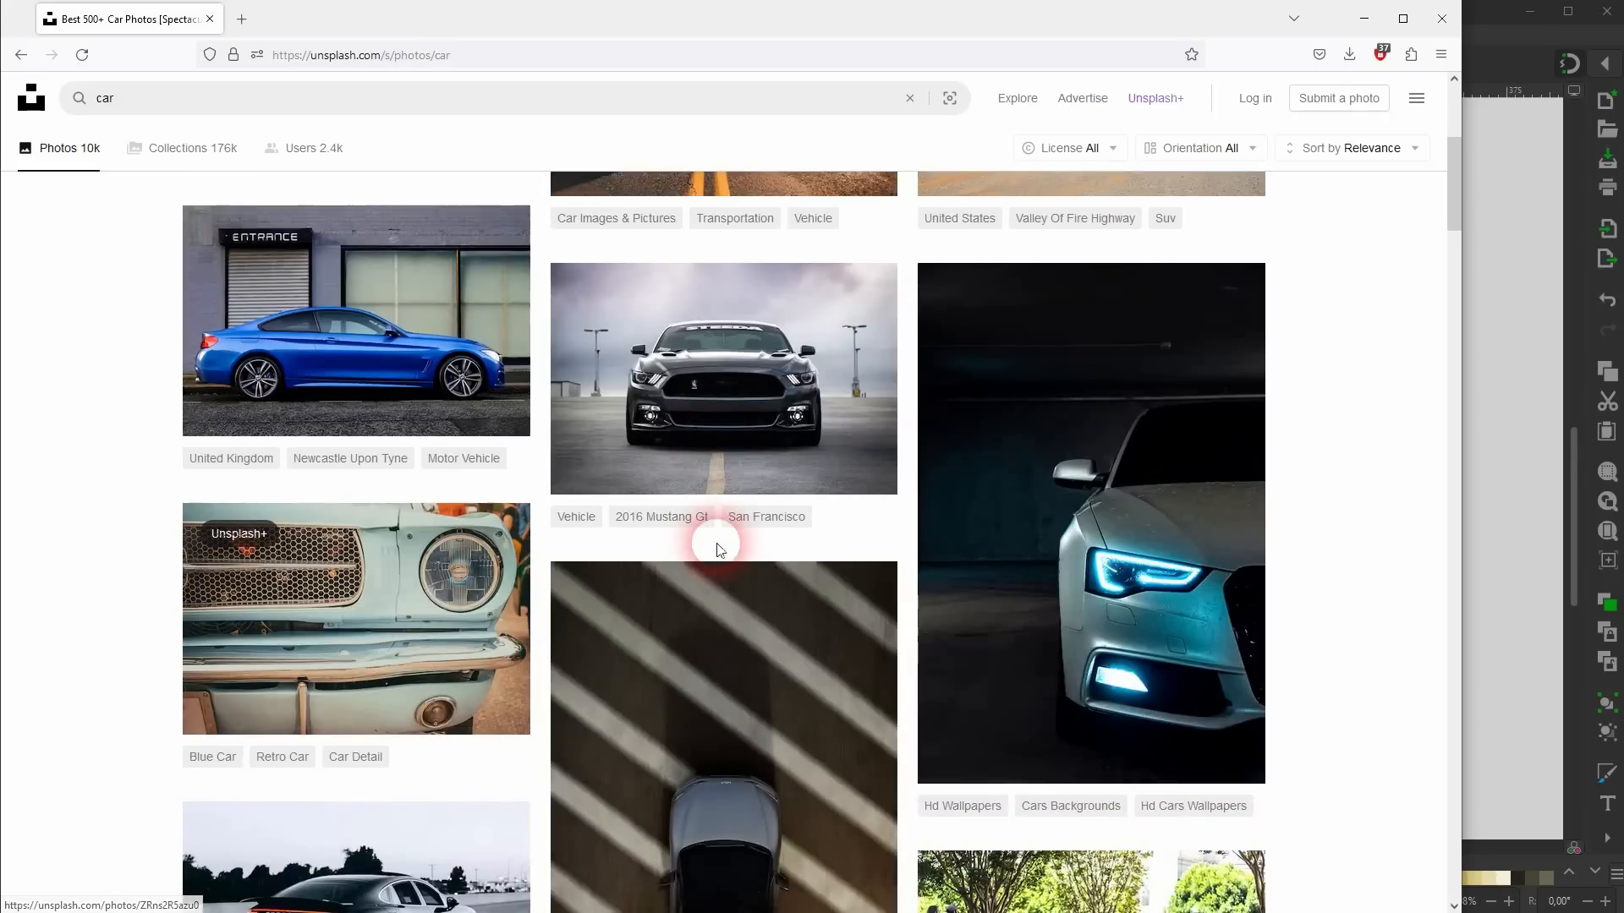
scroll(721, 548, down, 3)
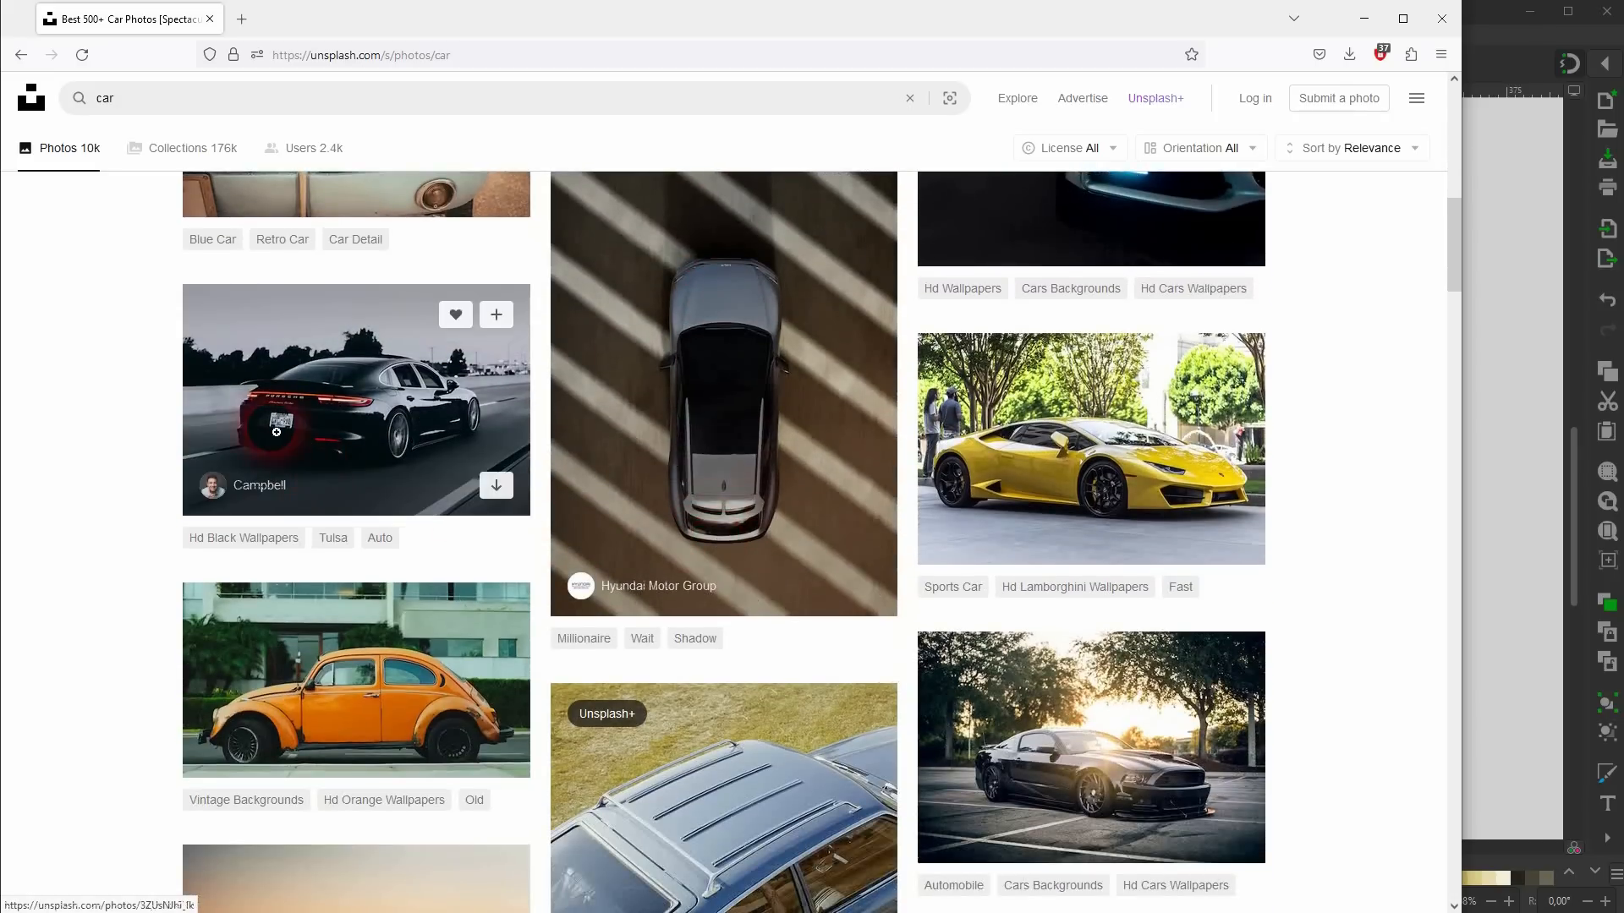
scroll(852, 544, down, 4)
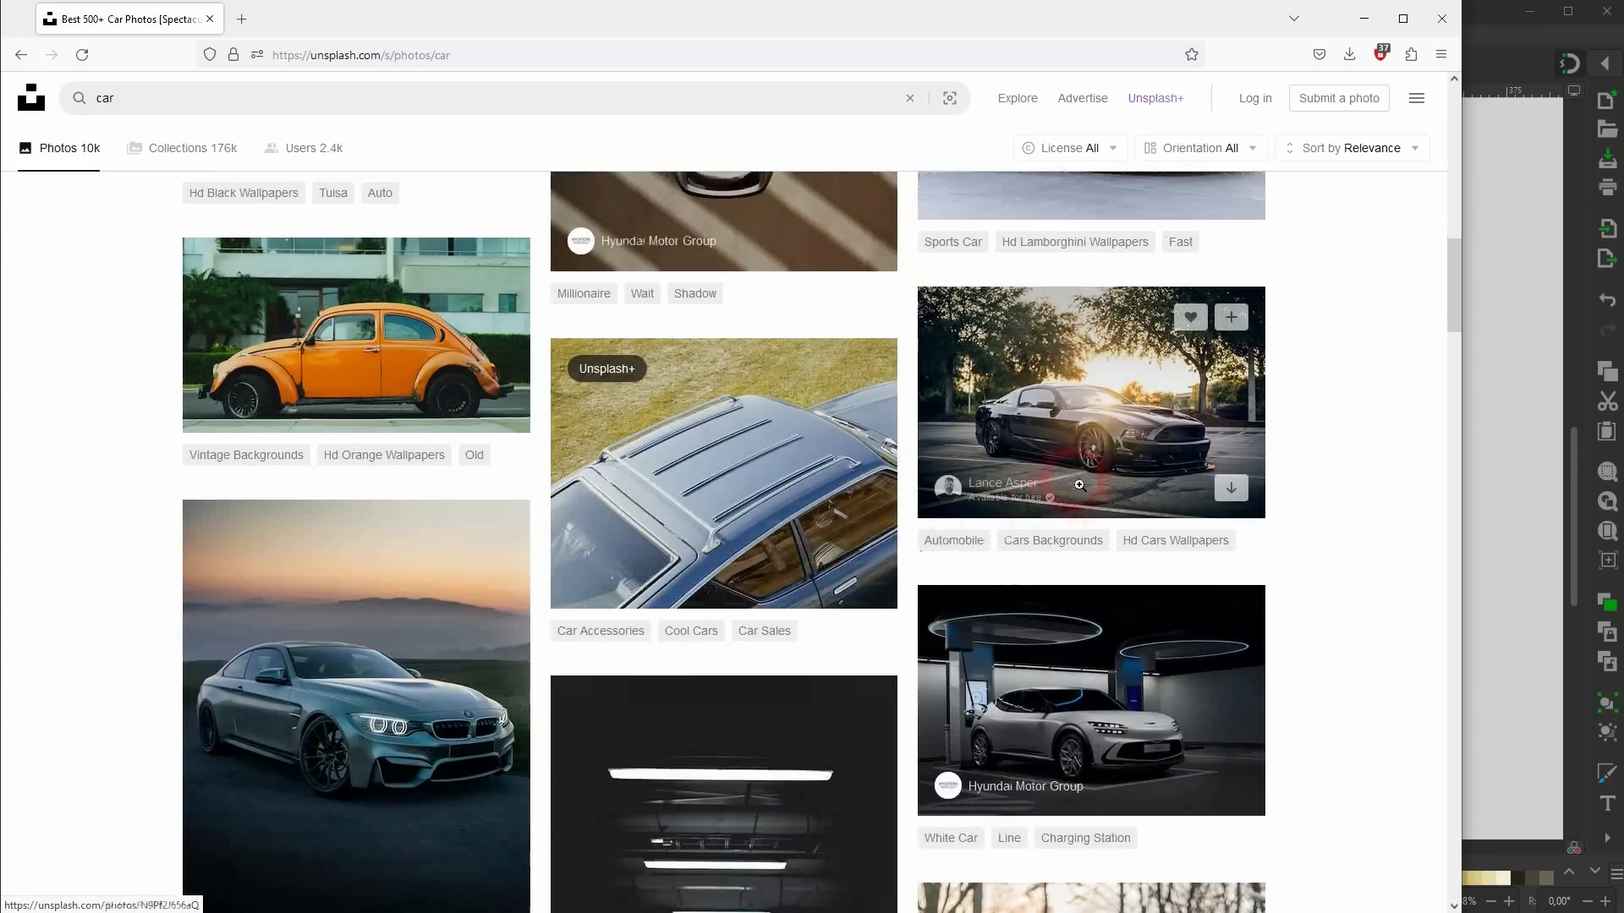
click(1497, 492)
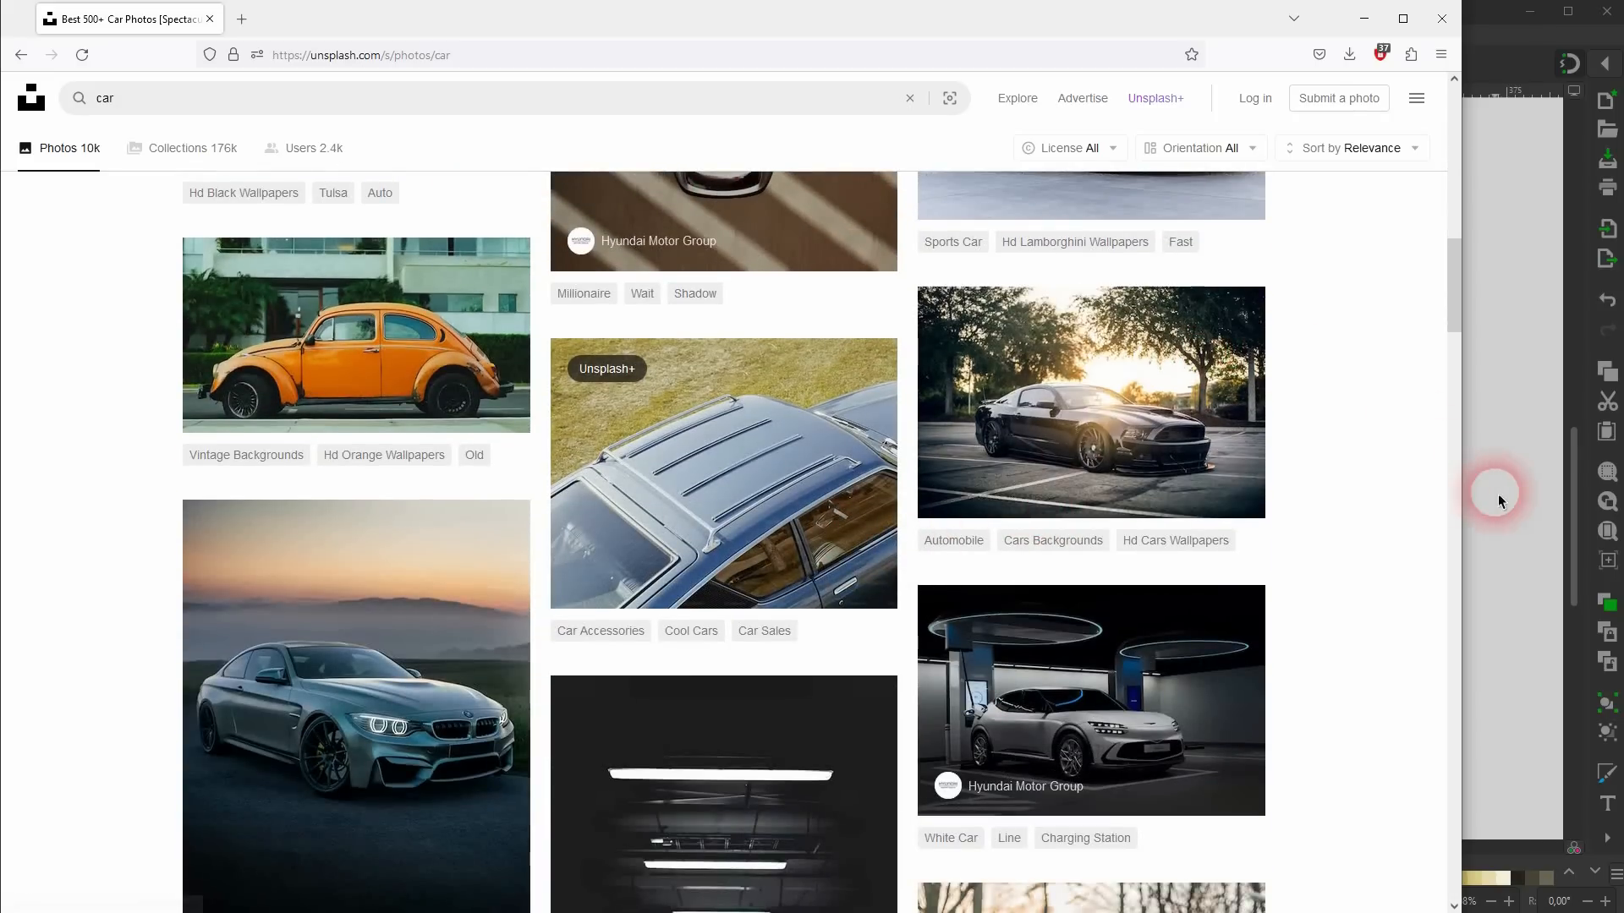
click(1474, 463)
drag(845, 399, 805, 379)
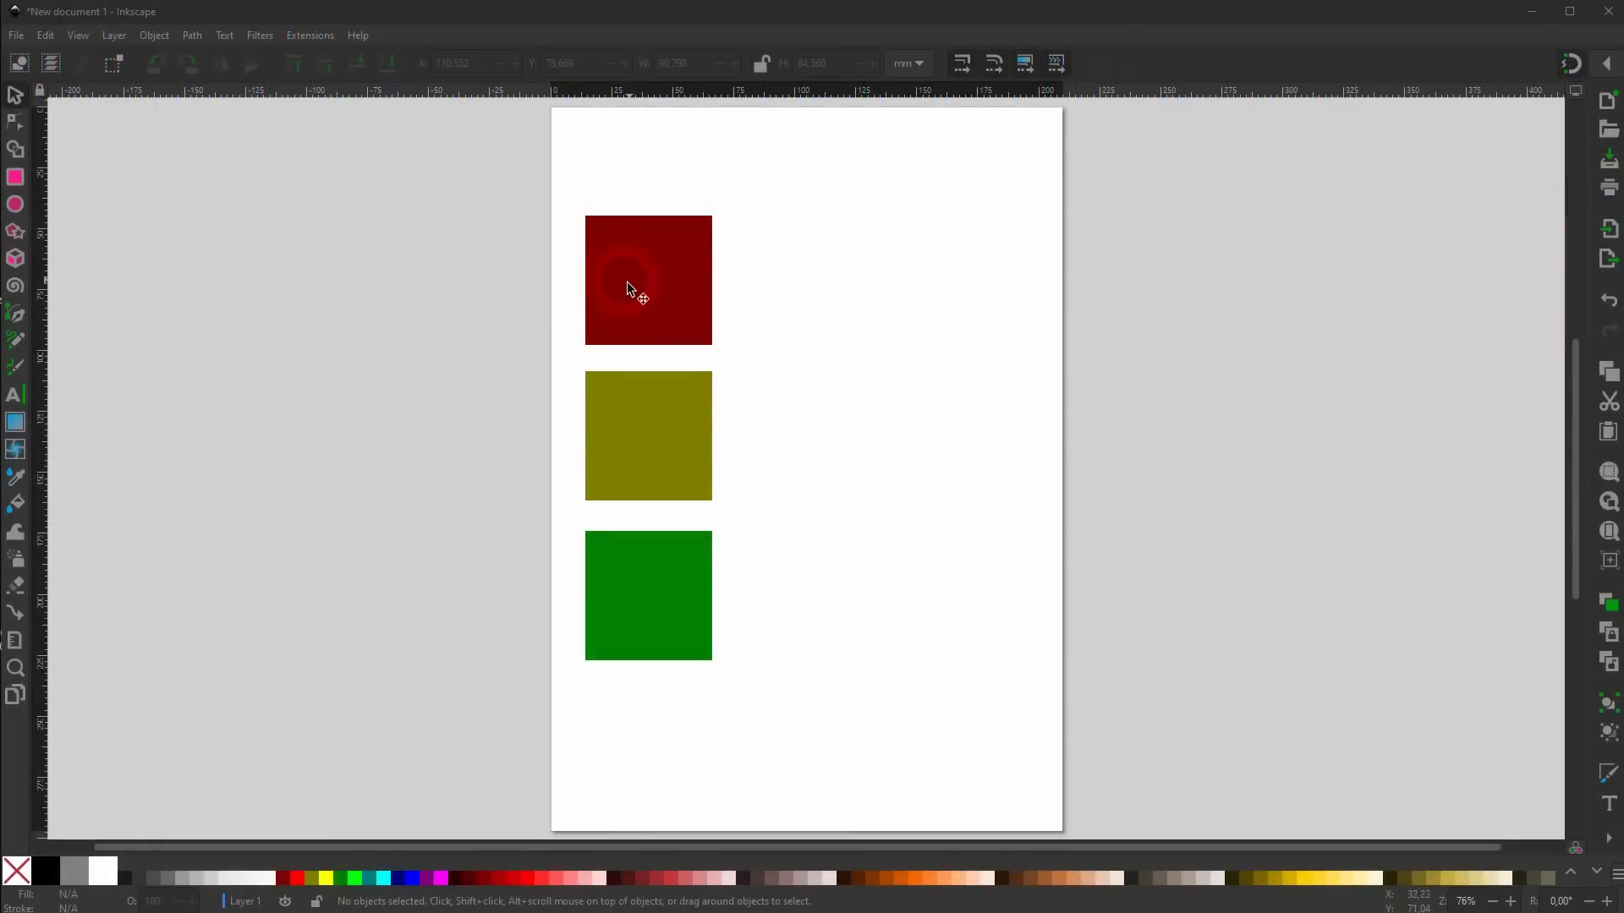
click(638, 375)
key(Tab)
key(Tab)
key(Tab)
click(319, 266)
Draw a green ellipse about 89 mm wide and 106 mm high beside the three squares and deselect it.
click(16, 204)
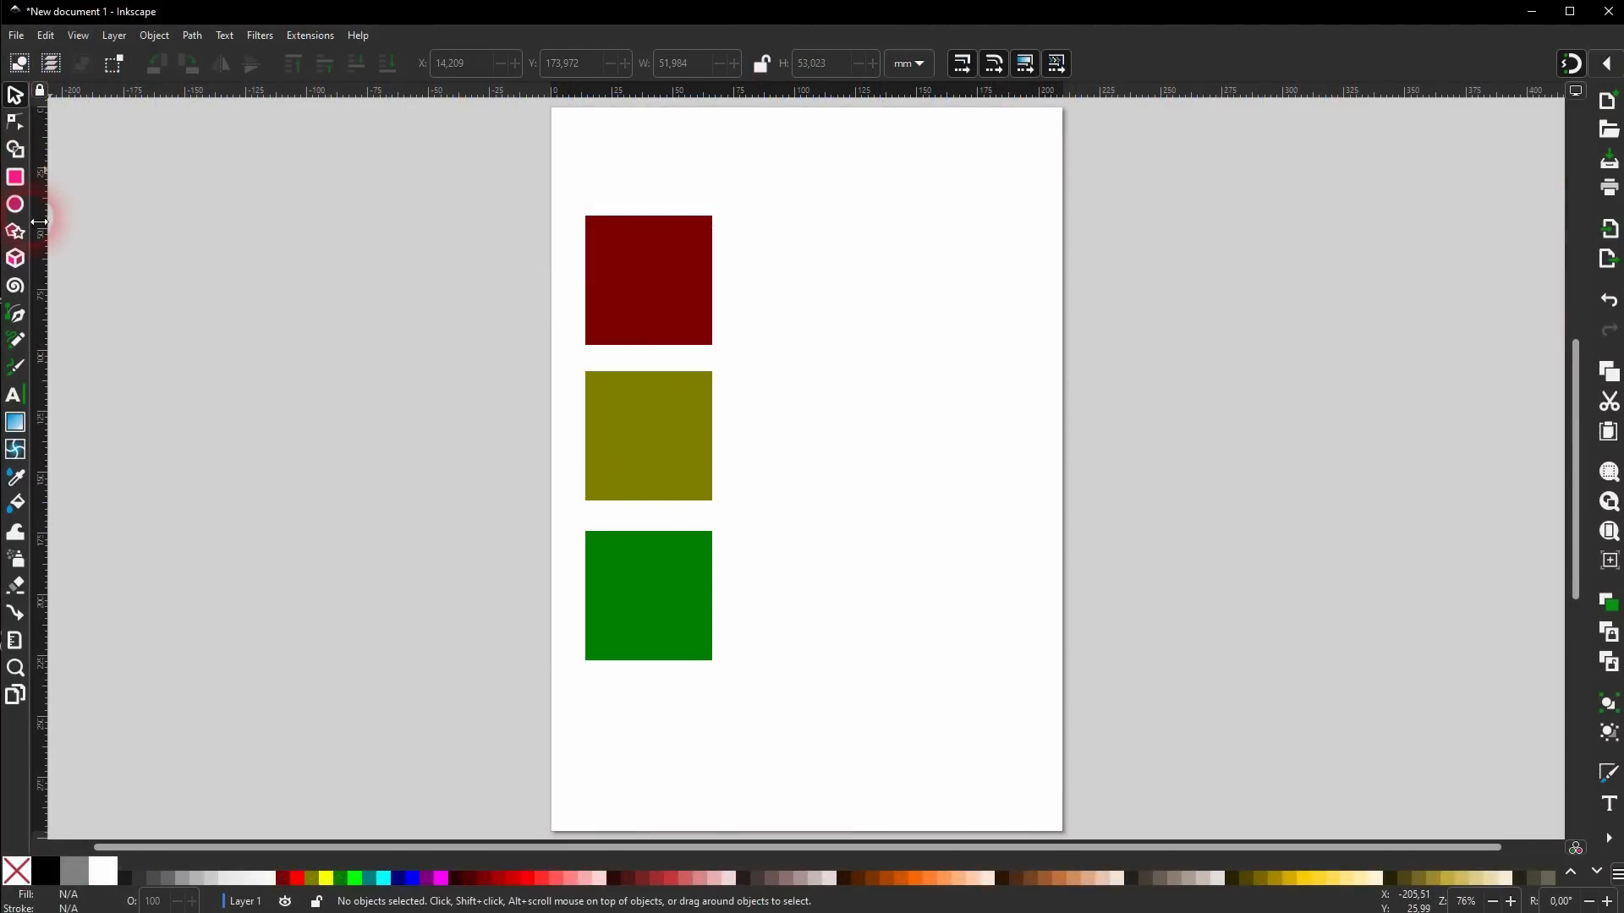
drag(821, 306, 1037, 564)
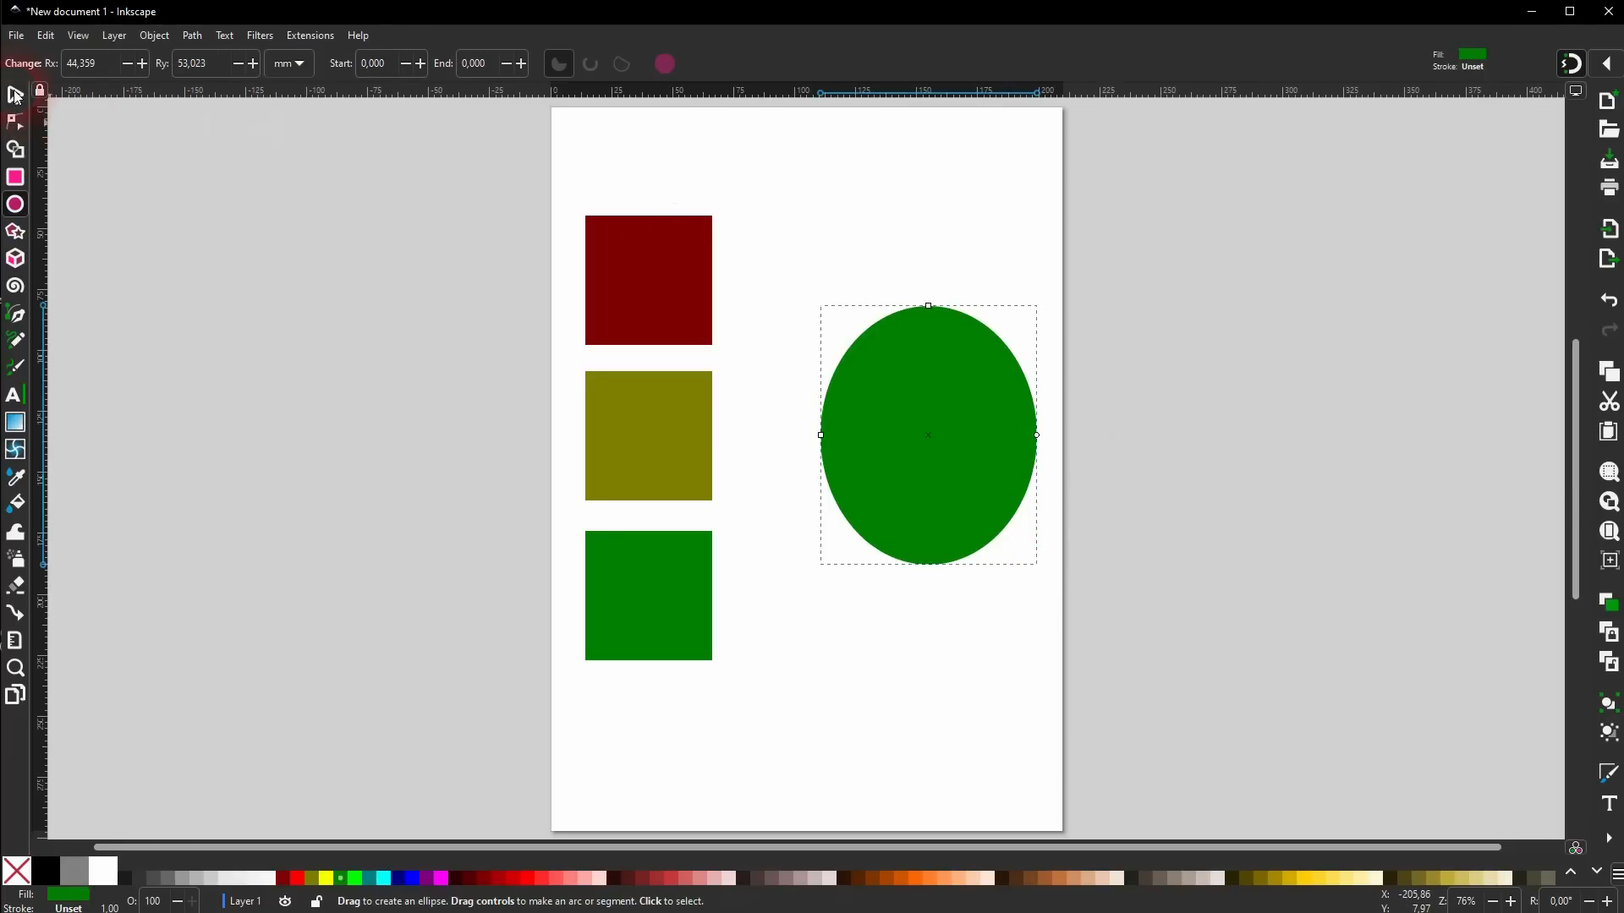
key(s)
click(344, 434)
Check the middle square's colour and fill the ellipse with the matching Olive (#808000) swatch from the palette.
click(667, 464)
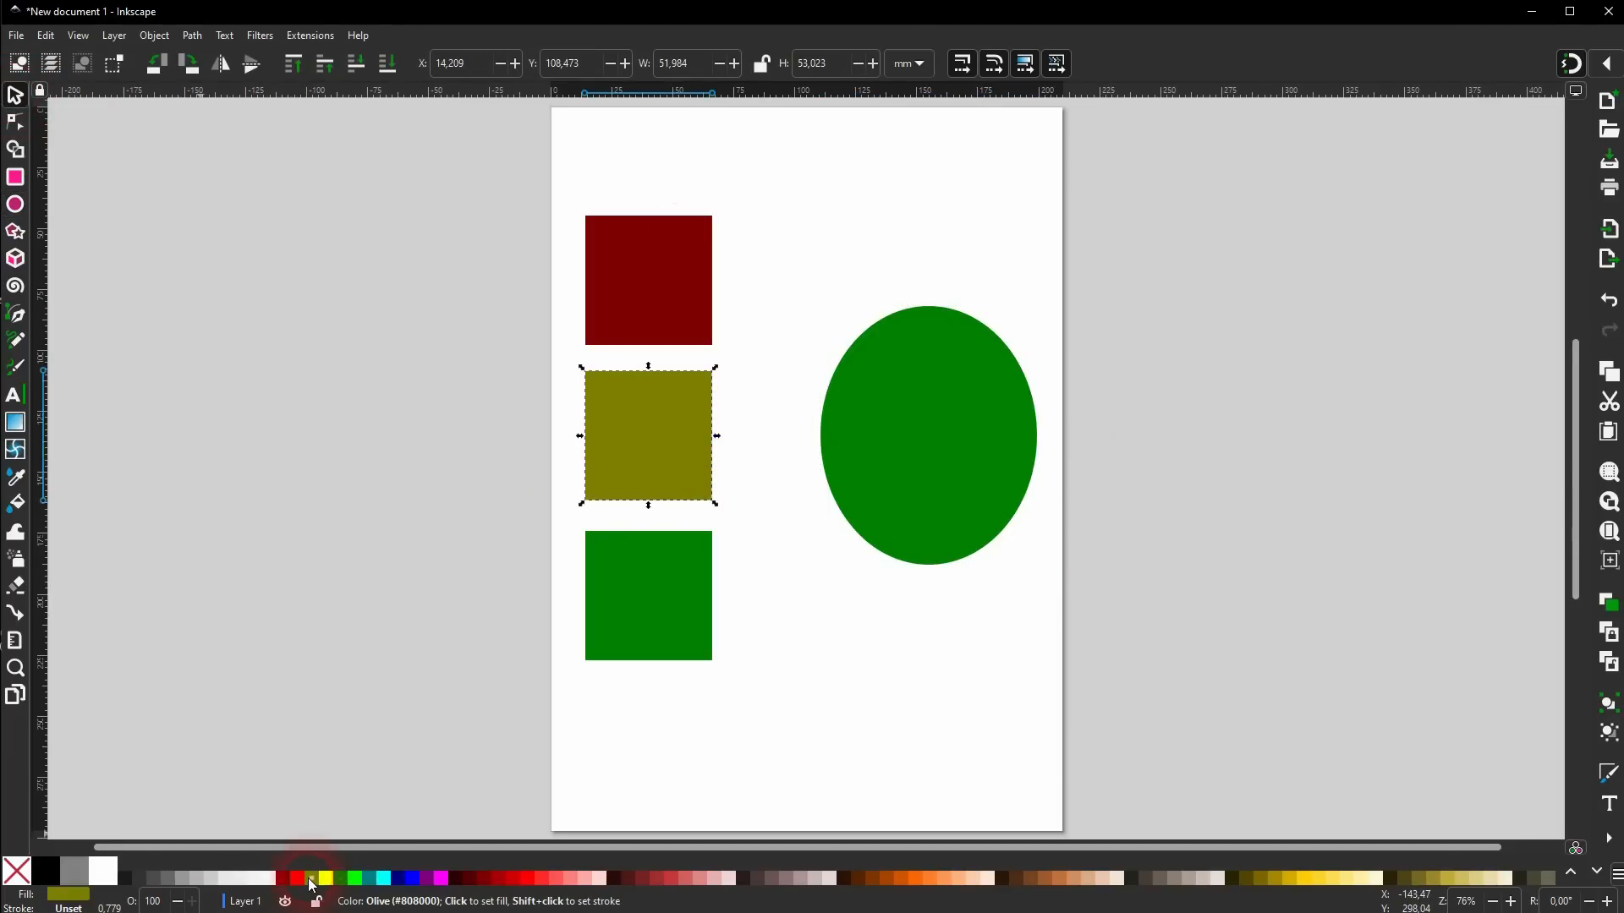
click(876, 443)
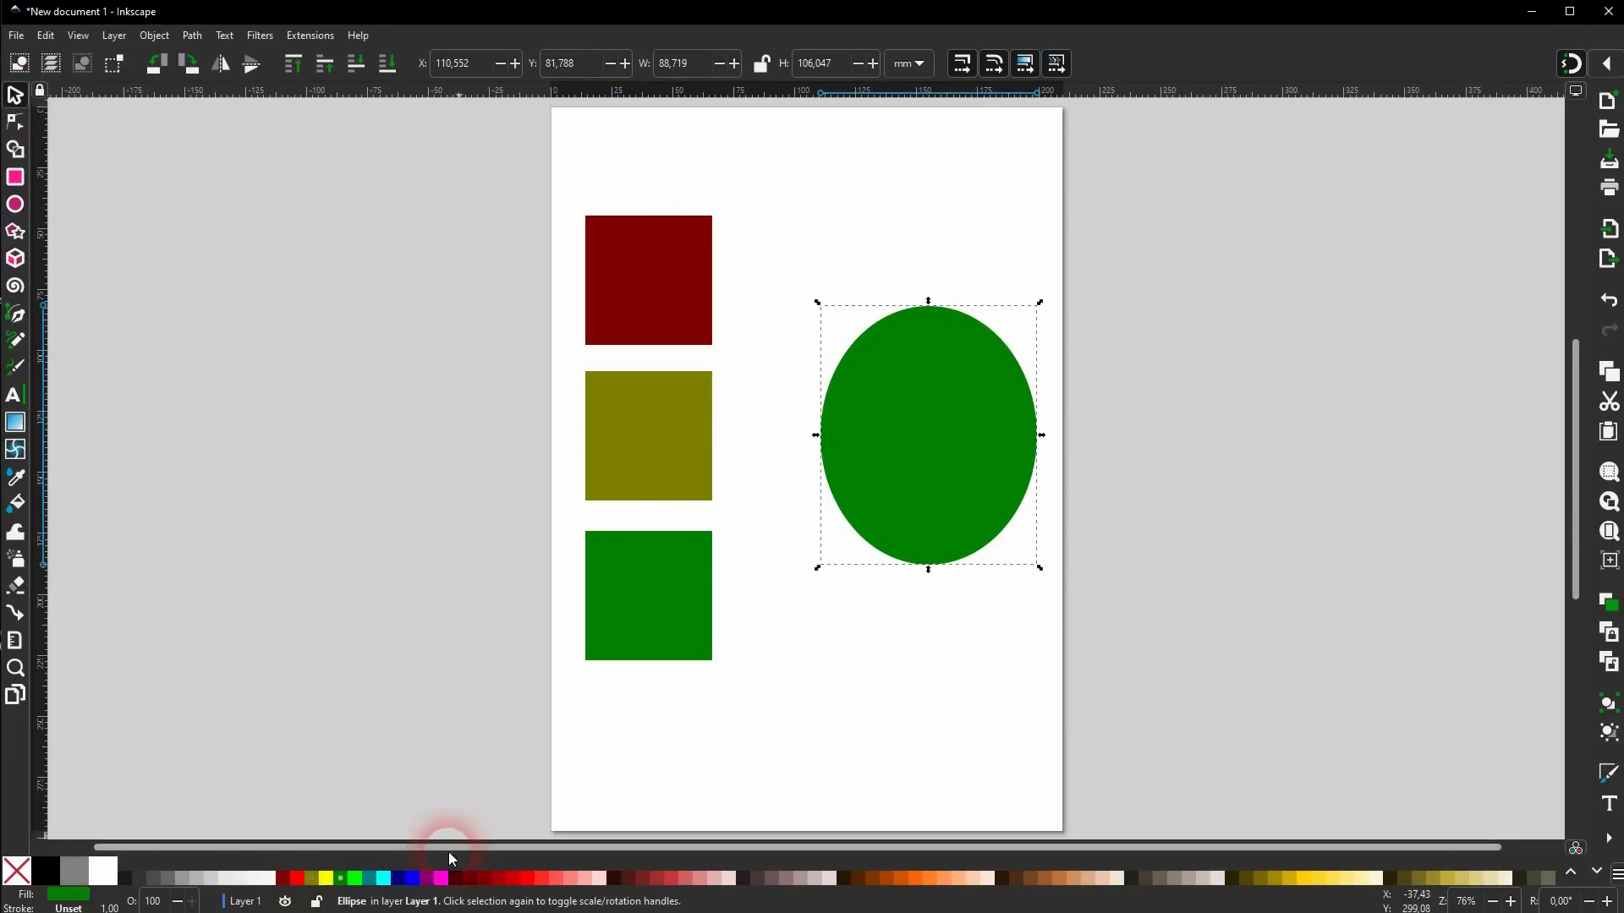
click(313, 884)
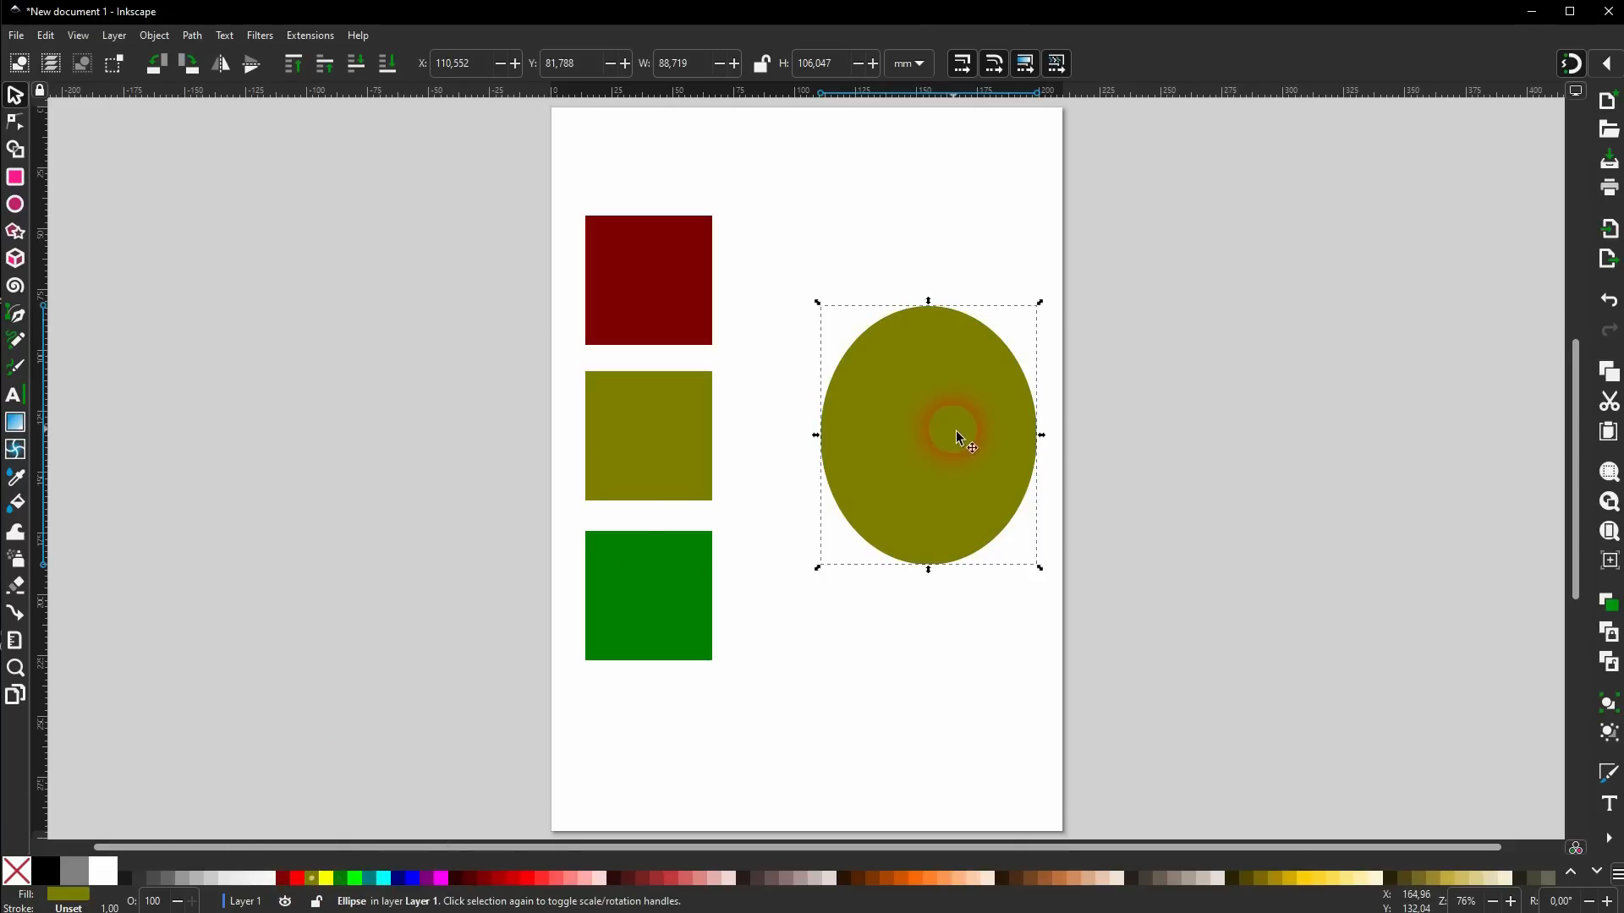
Recolour the ellipse with the Dropper by sampling the green and olive squares and finally the dark red one, and deselect it.
click(18, 487)
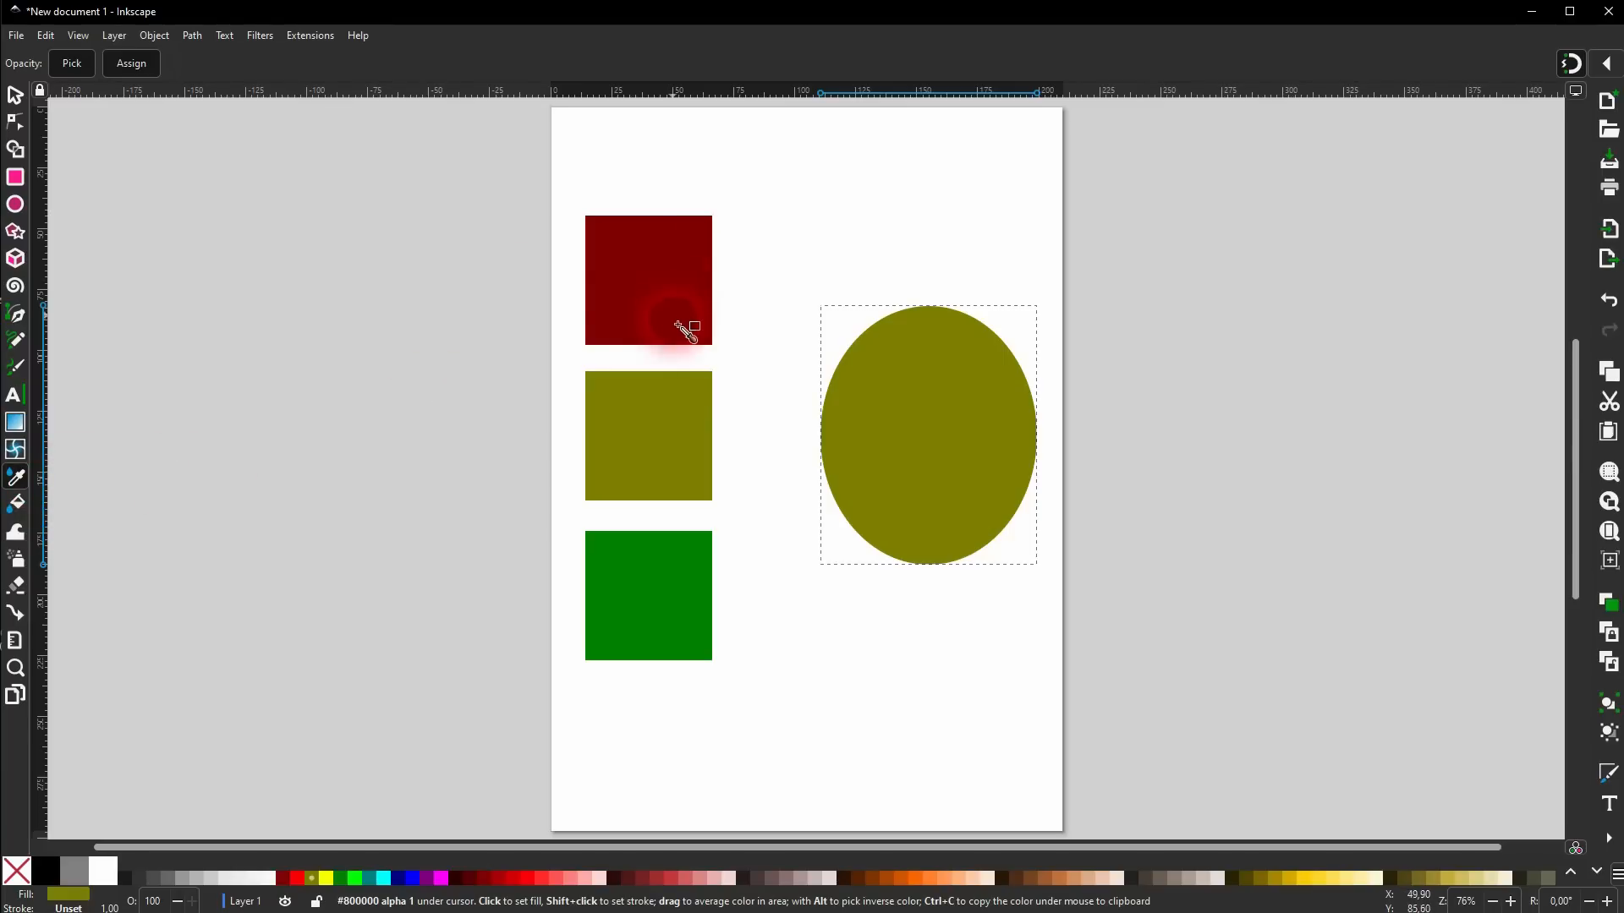
click(685, 567)
click(665, 456)
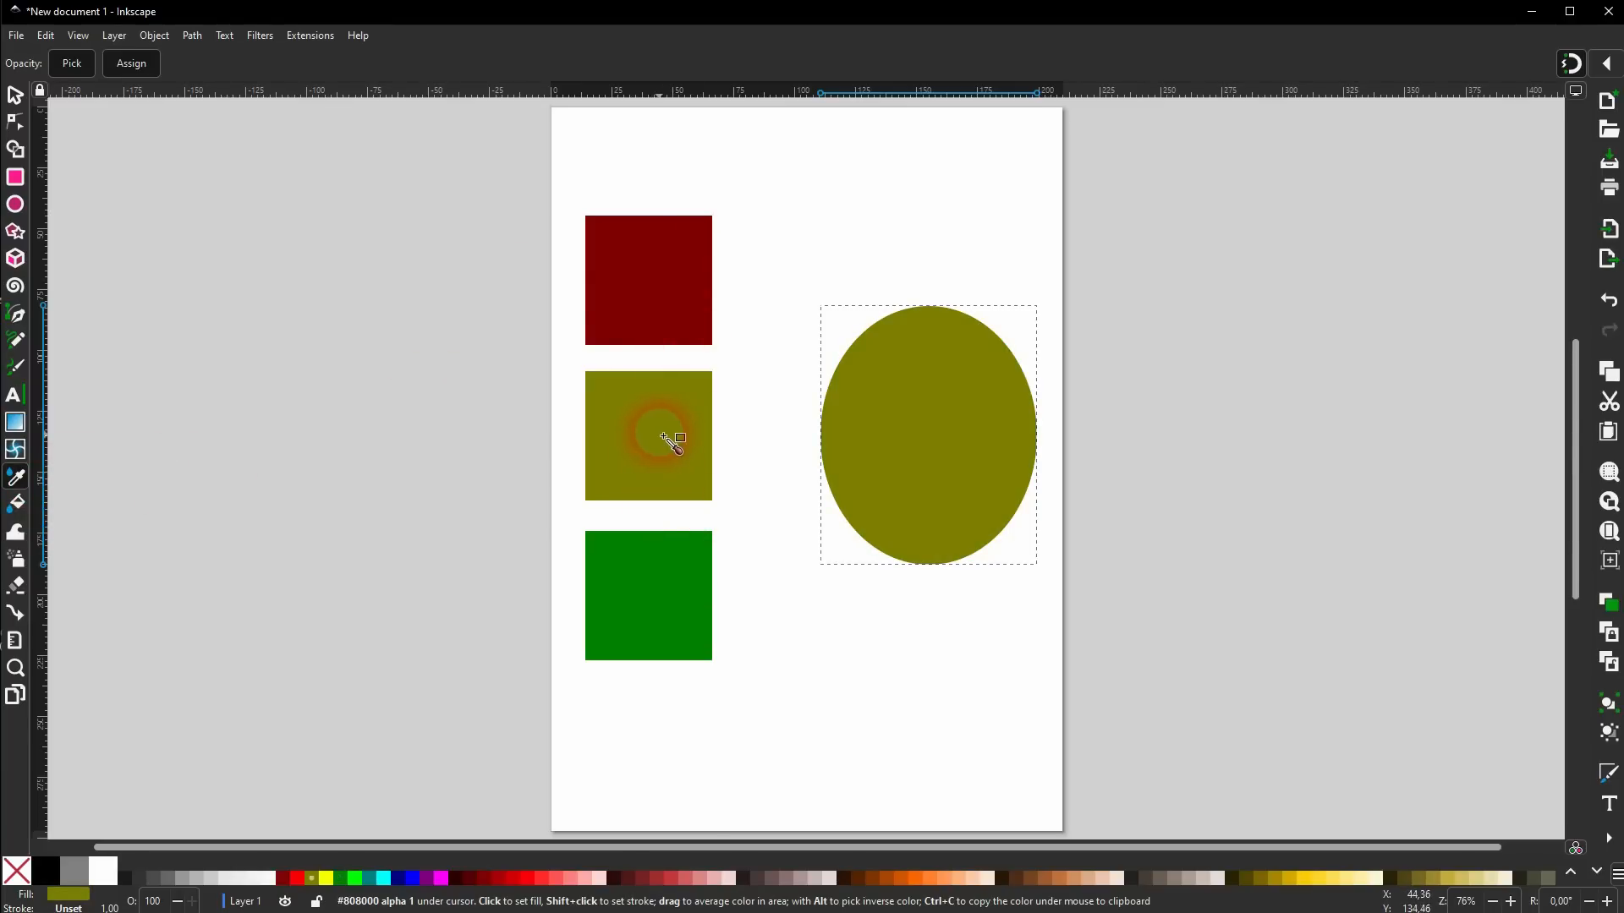
click(674, 288)
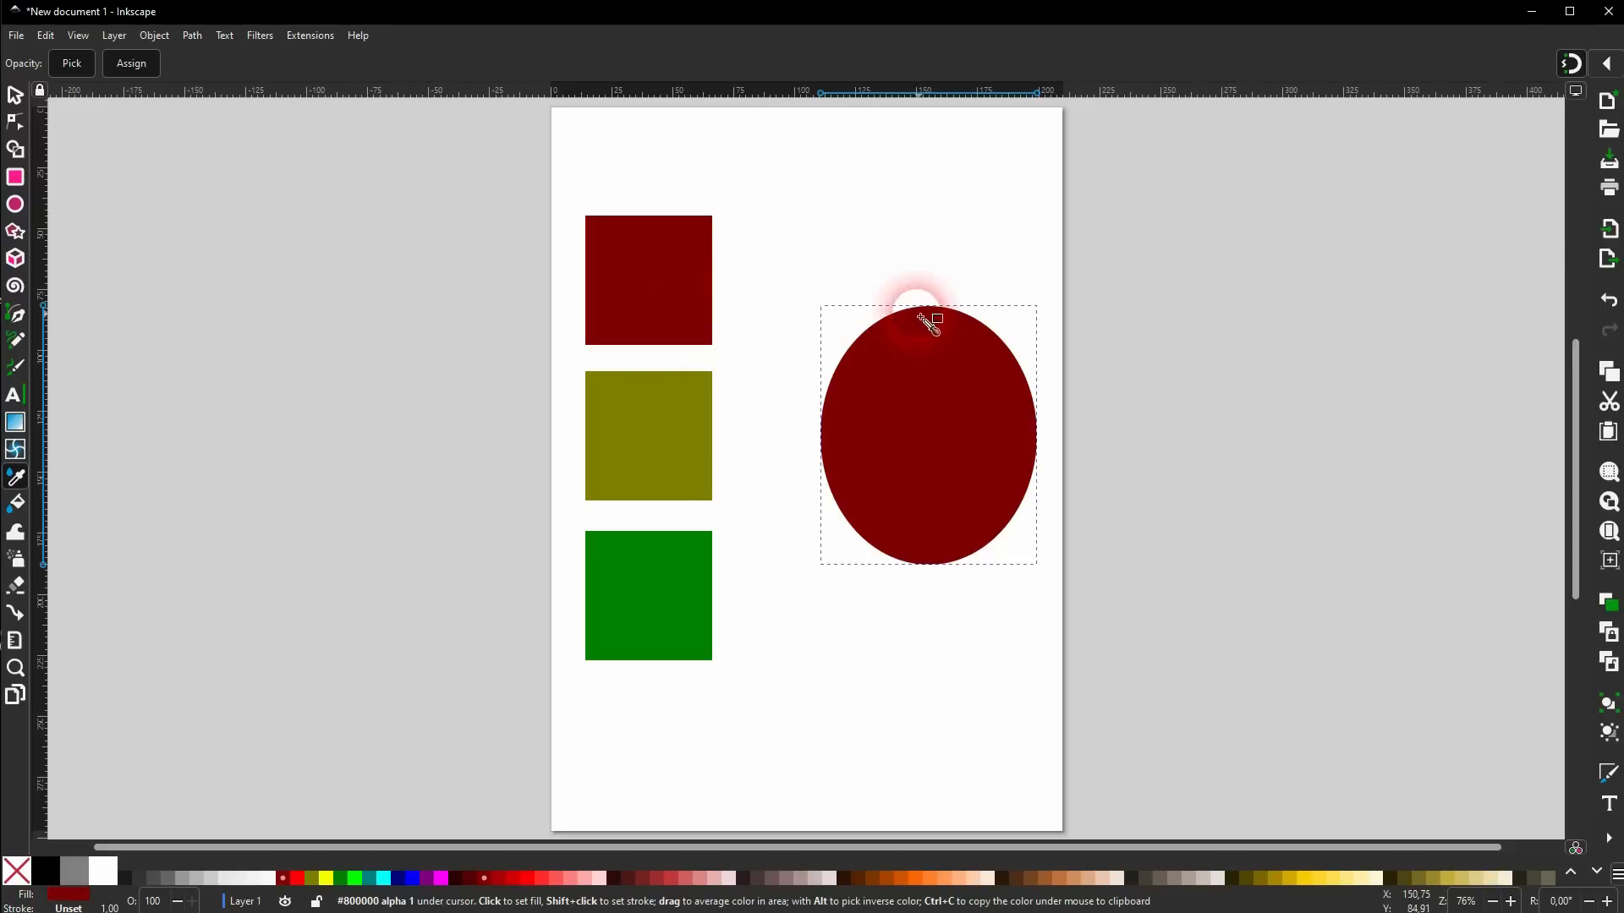
click(15, 95)
click(794, 191)
Recolour the dark red square with the Dropper from the olive square, the green square and finally the dark red ellipse.
click(661, 283)
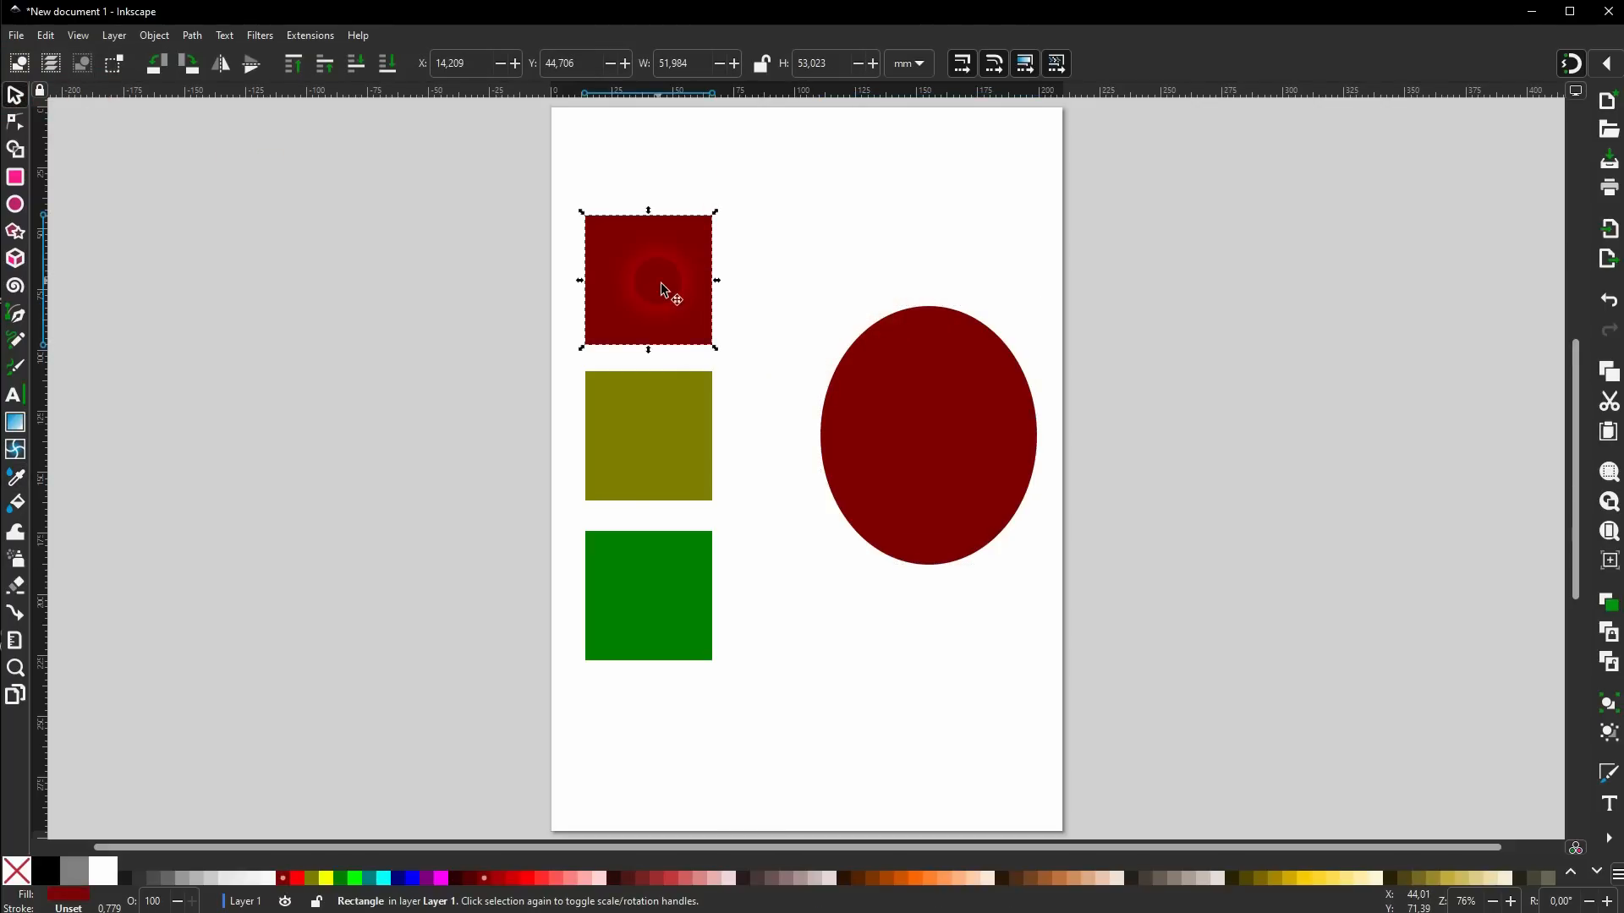
key(d)
click(666, 433)
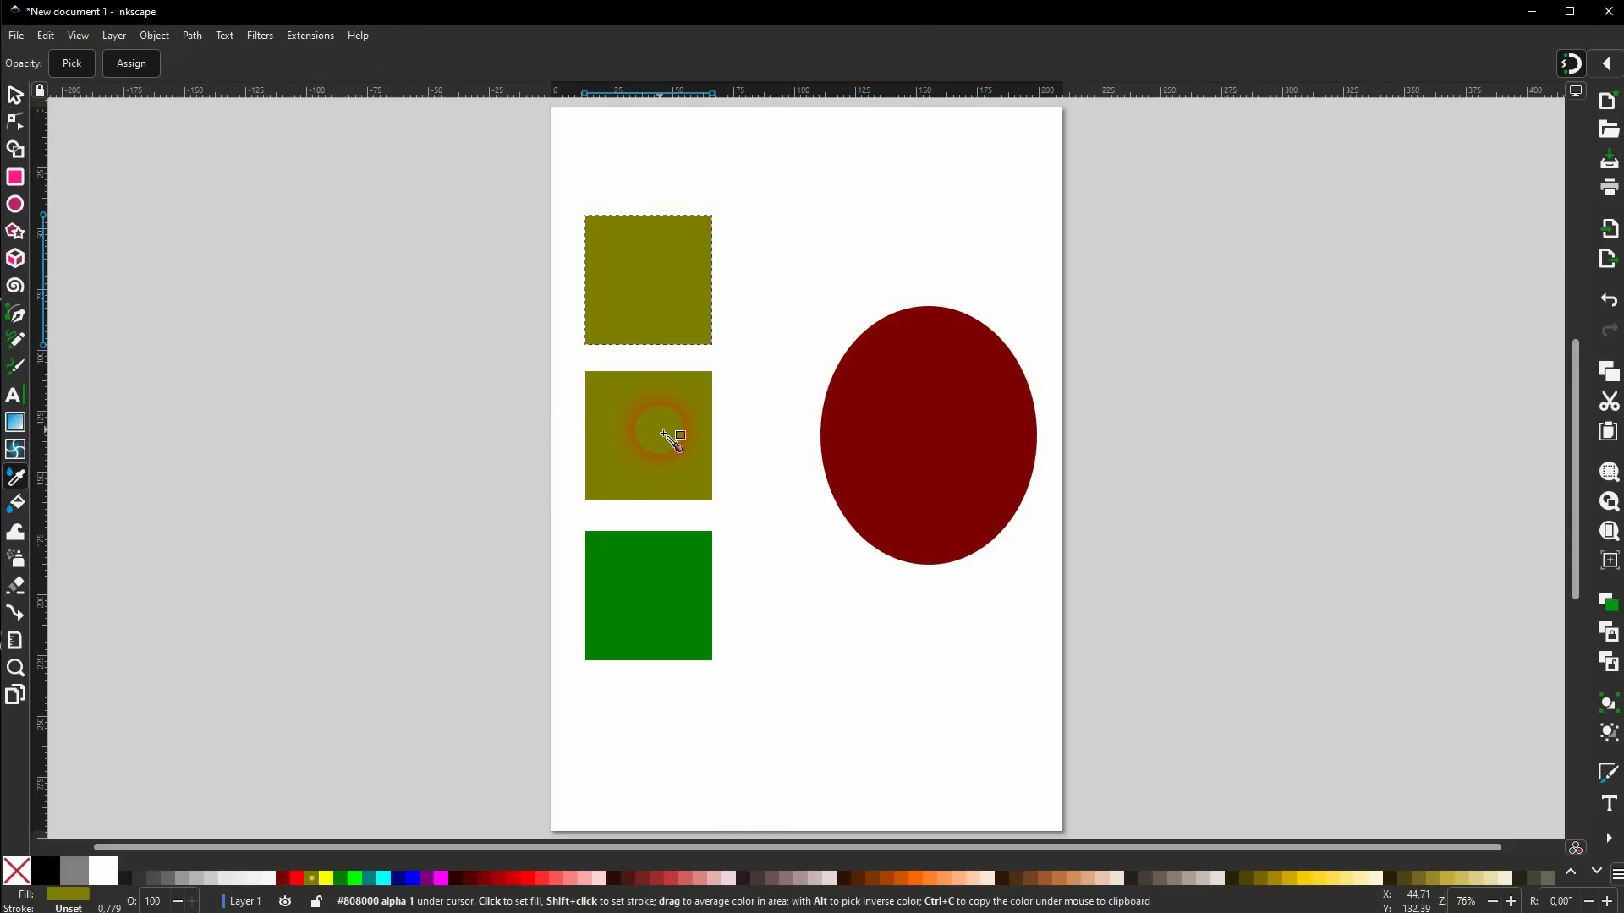
click(666, 591)
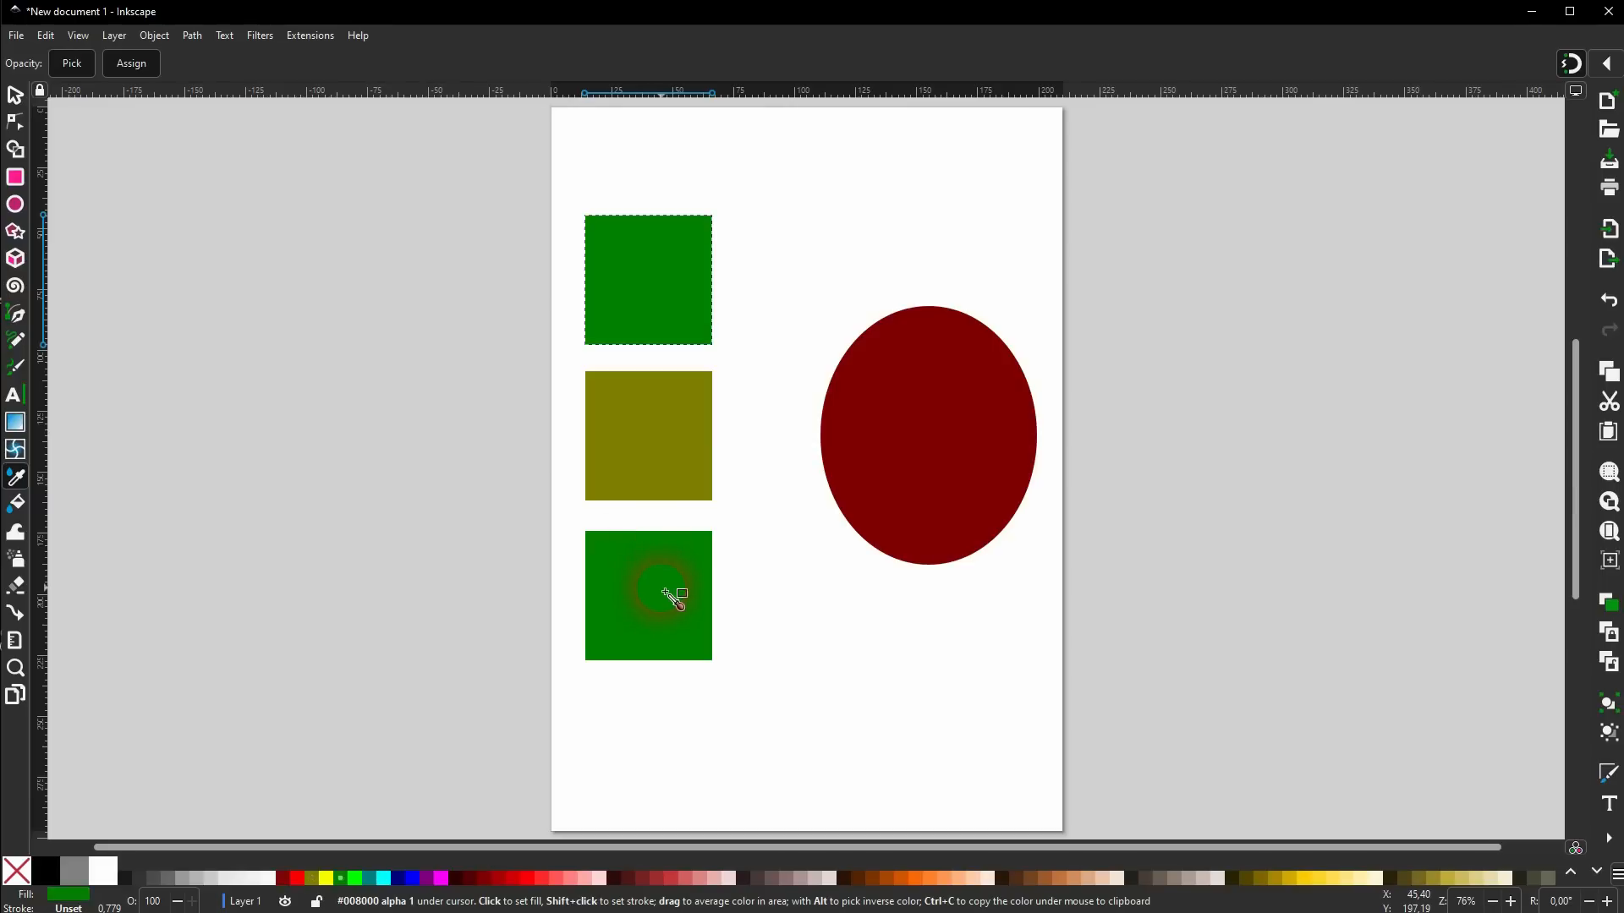
click(923, 480)
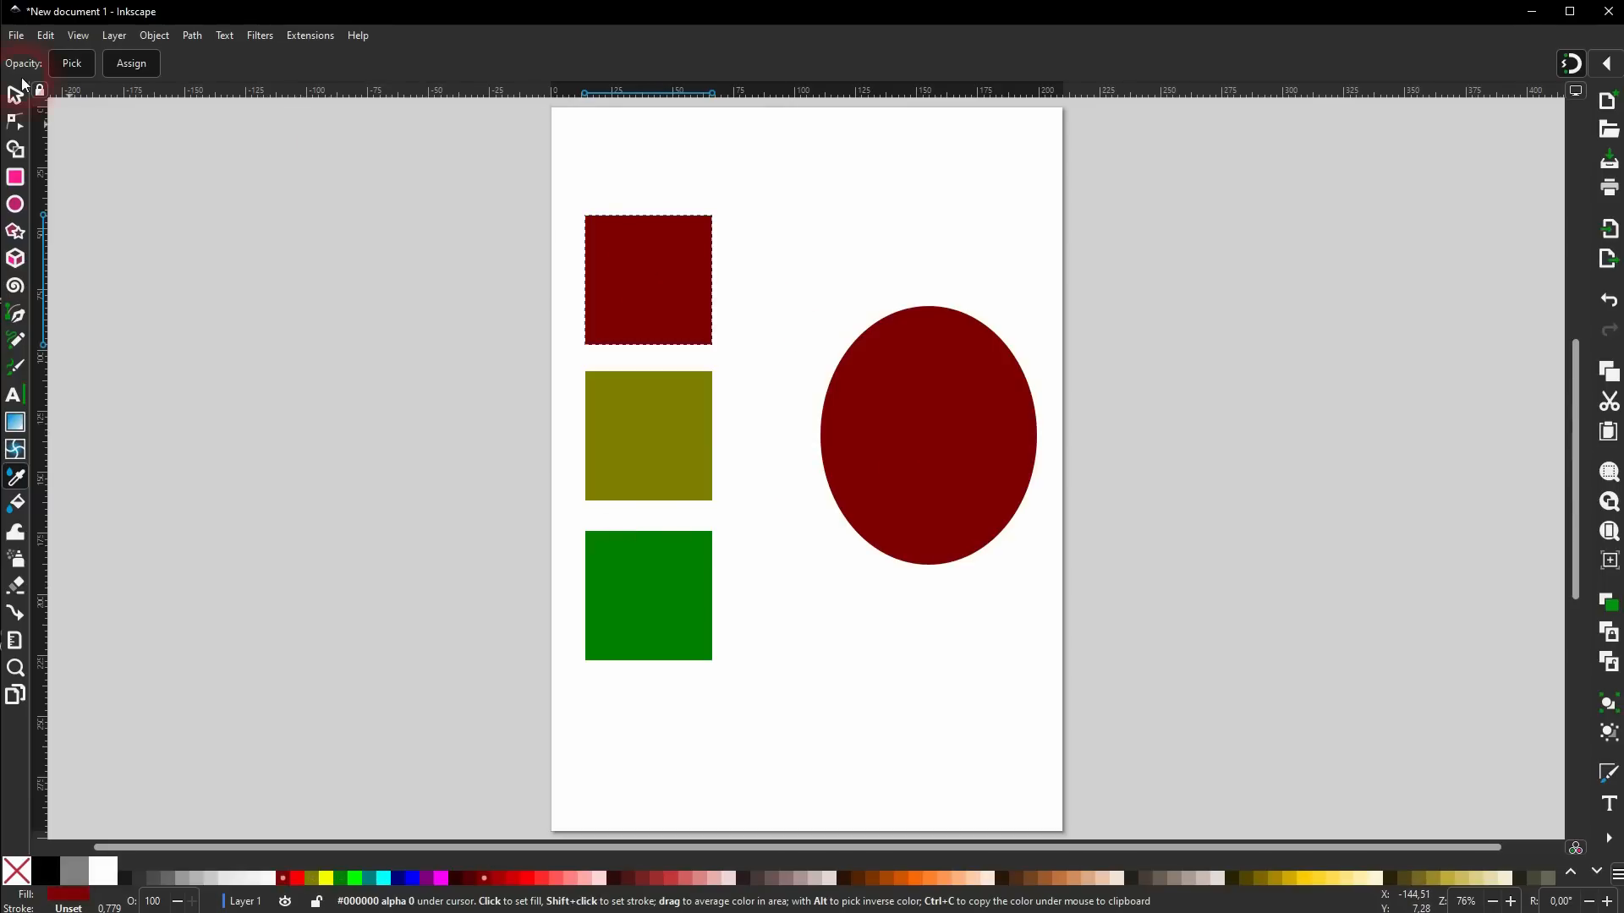
click(15, 95)
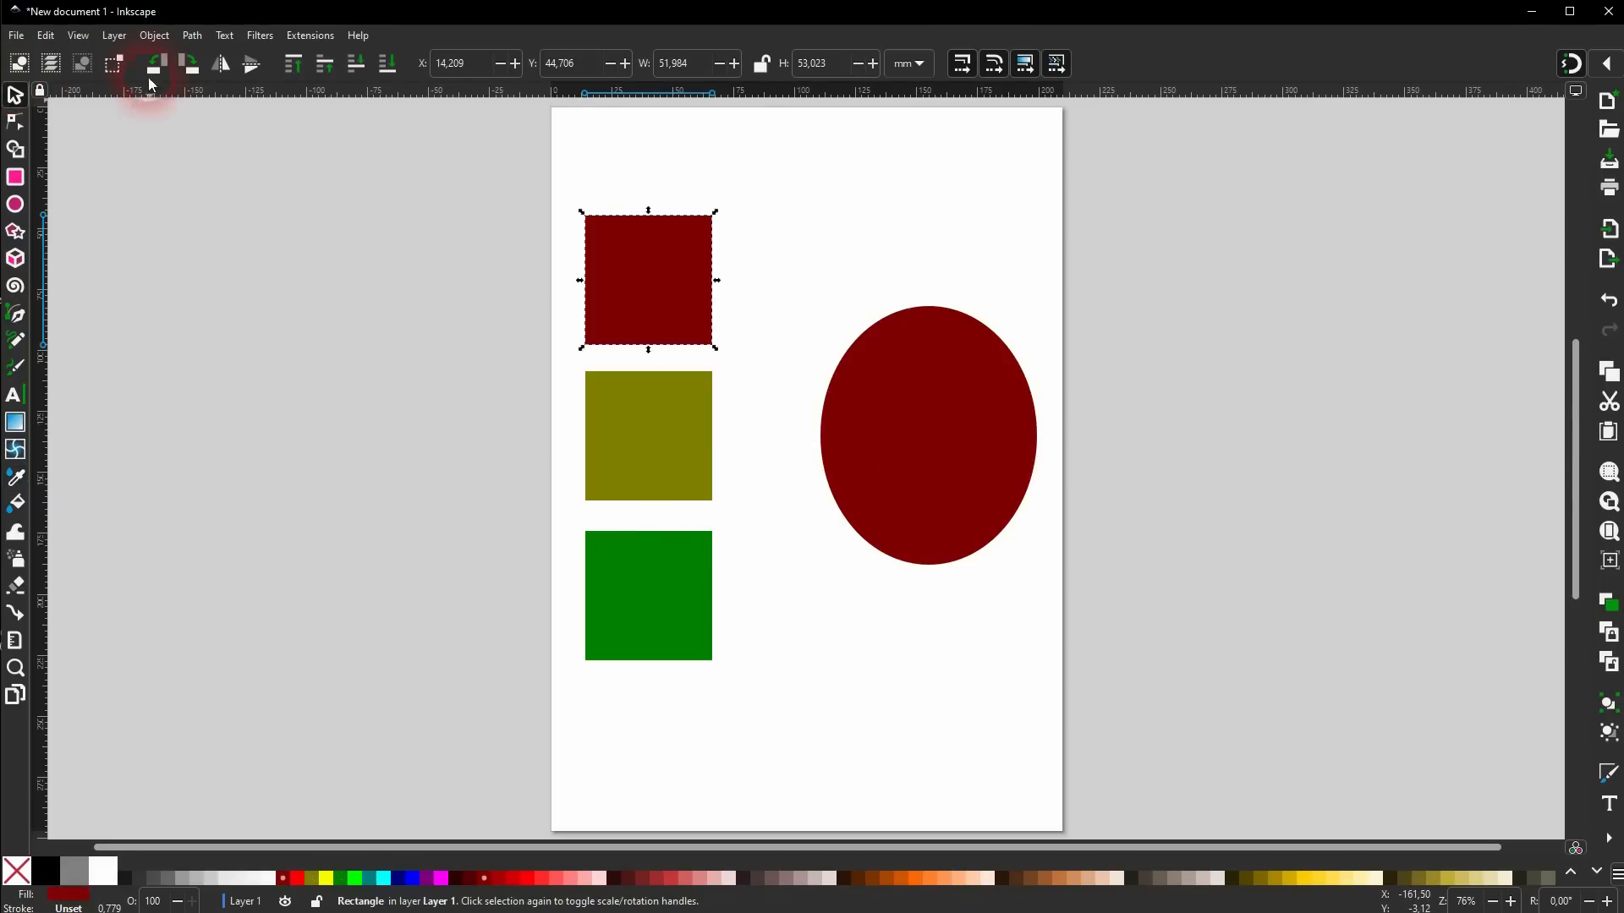
Show the Fill and Stroke settings and inspect the fill colours of the red, olive and green squares.
click(153, 36)
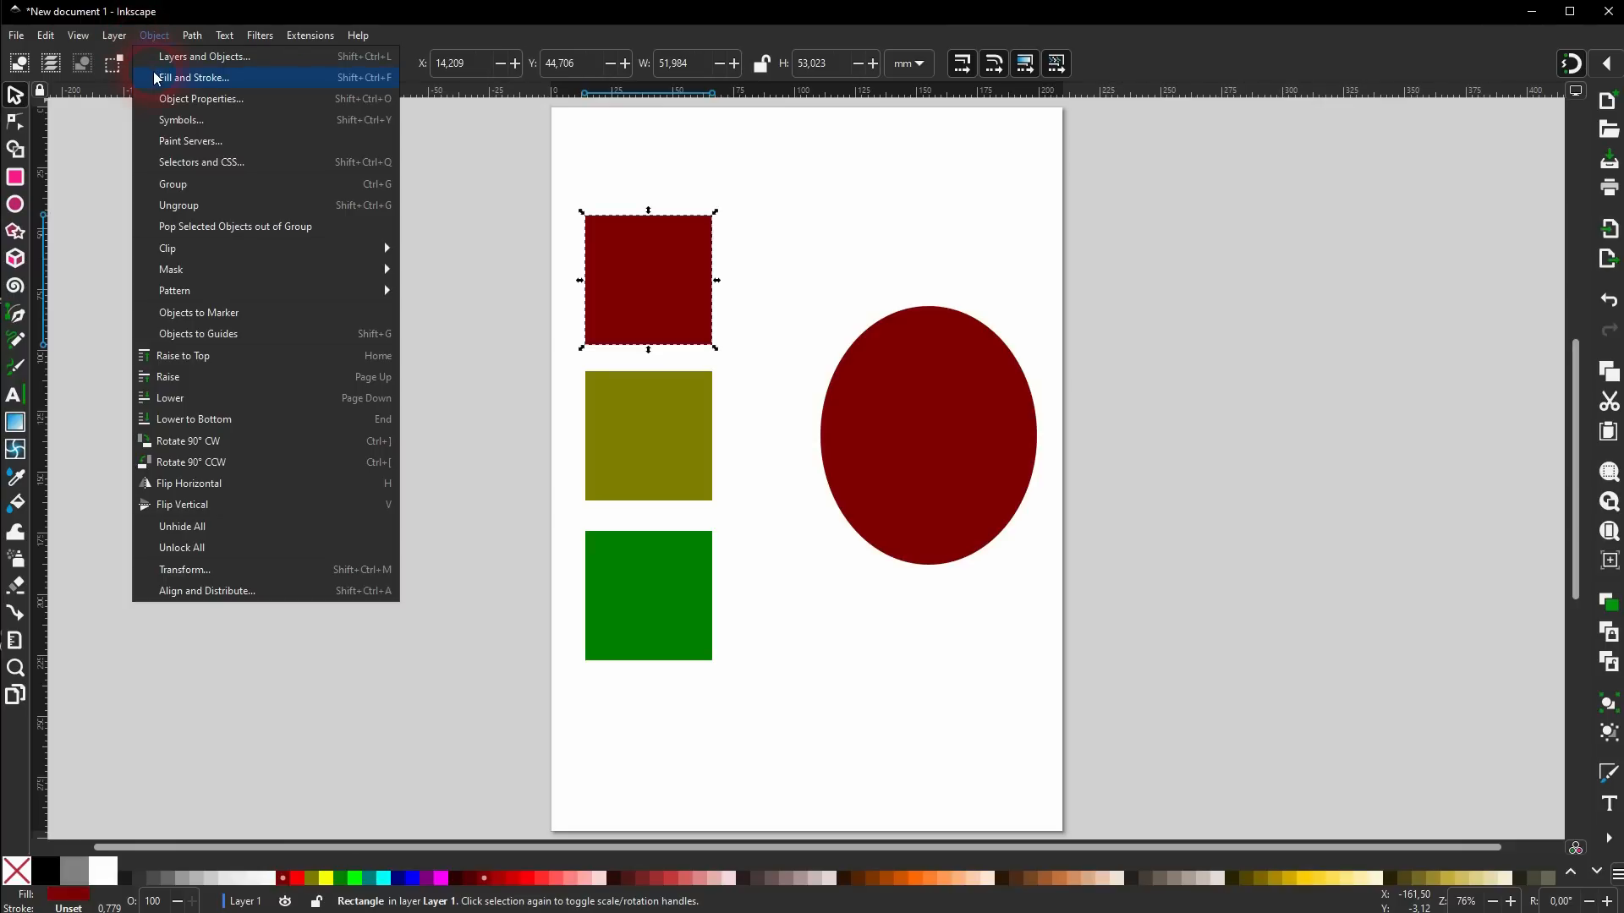
click(287, 145)
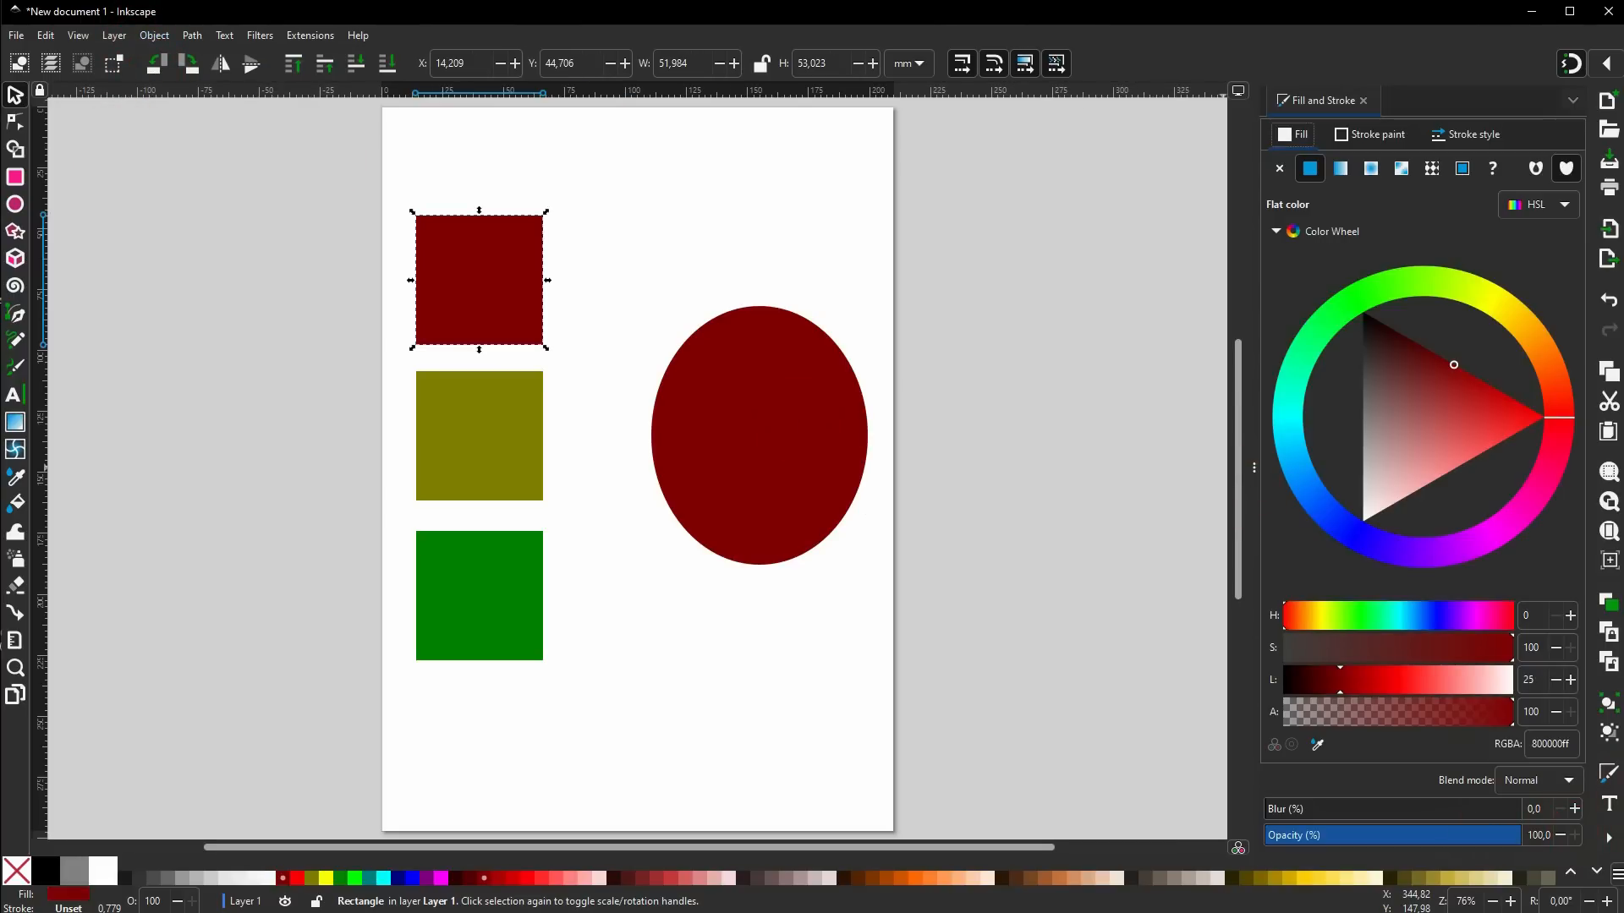
click(505, 427)
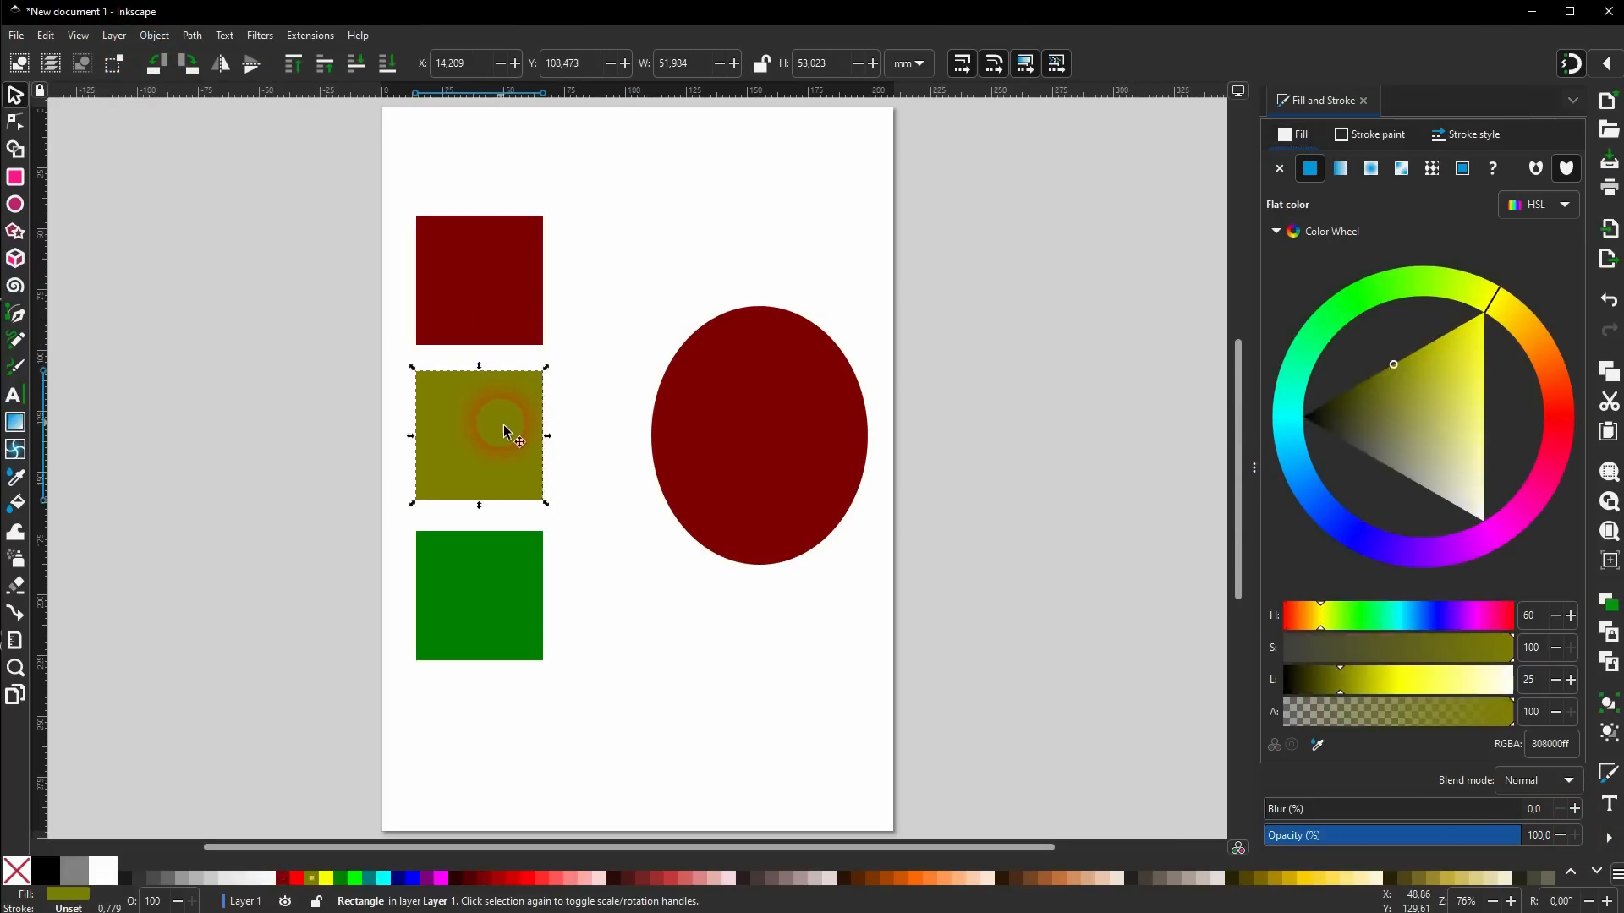
click(525, 592)
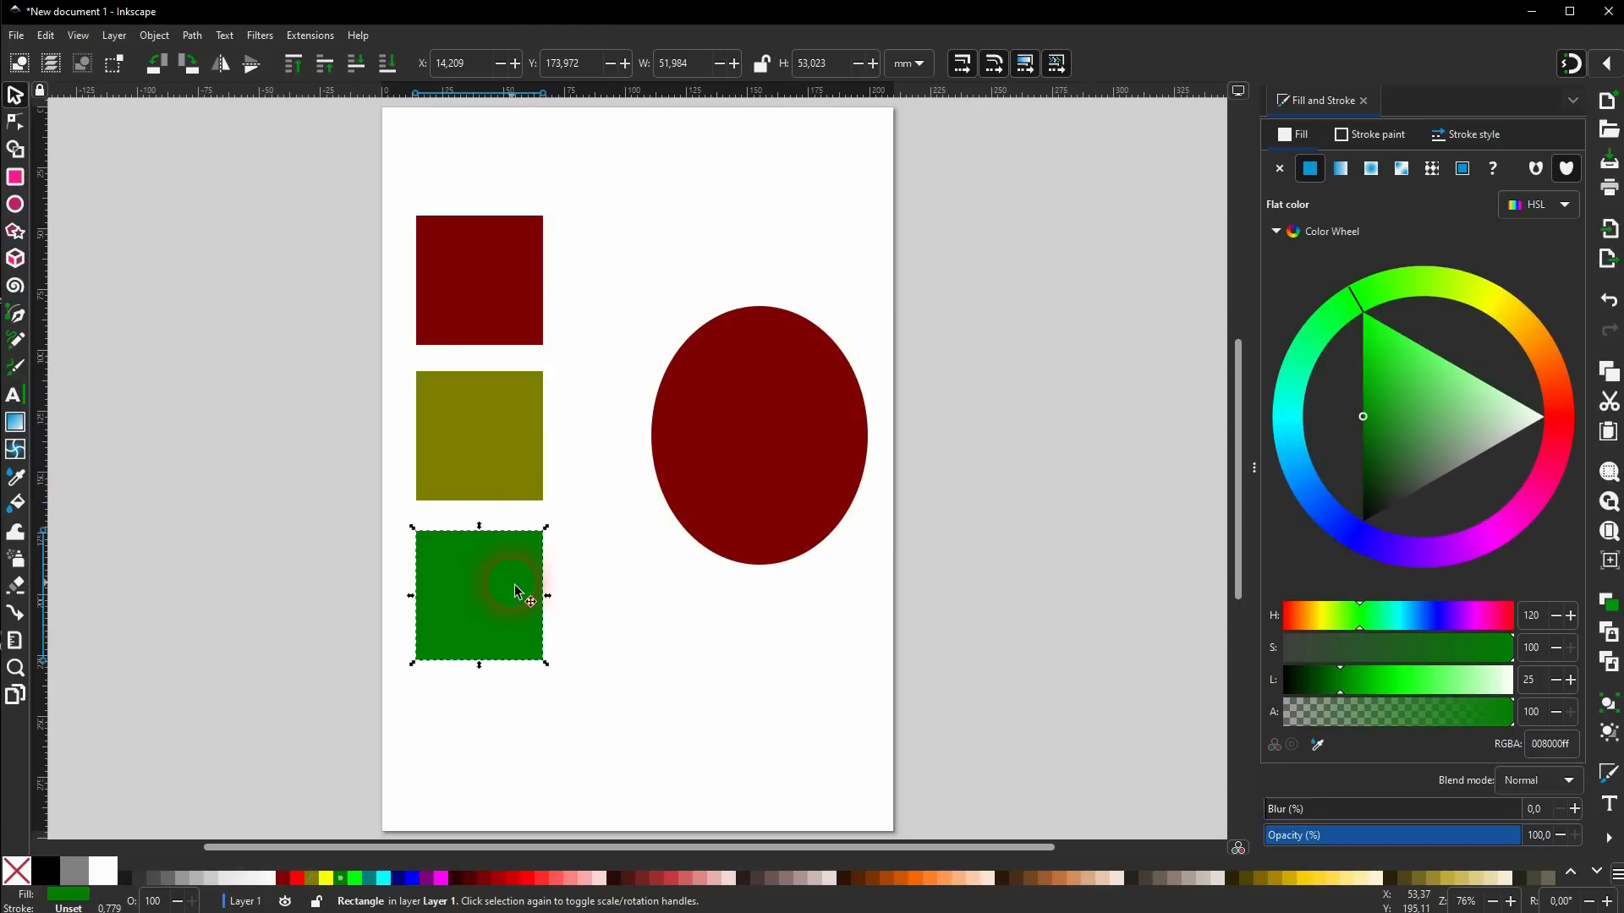
Recolour the ellipse with the Dropper from the olive square, the blank page and finally the green square, and deselect it.
click(805, 445)
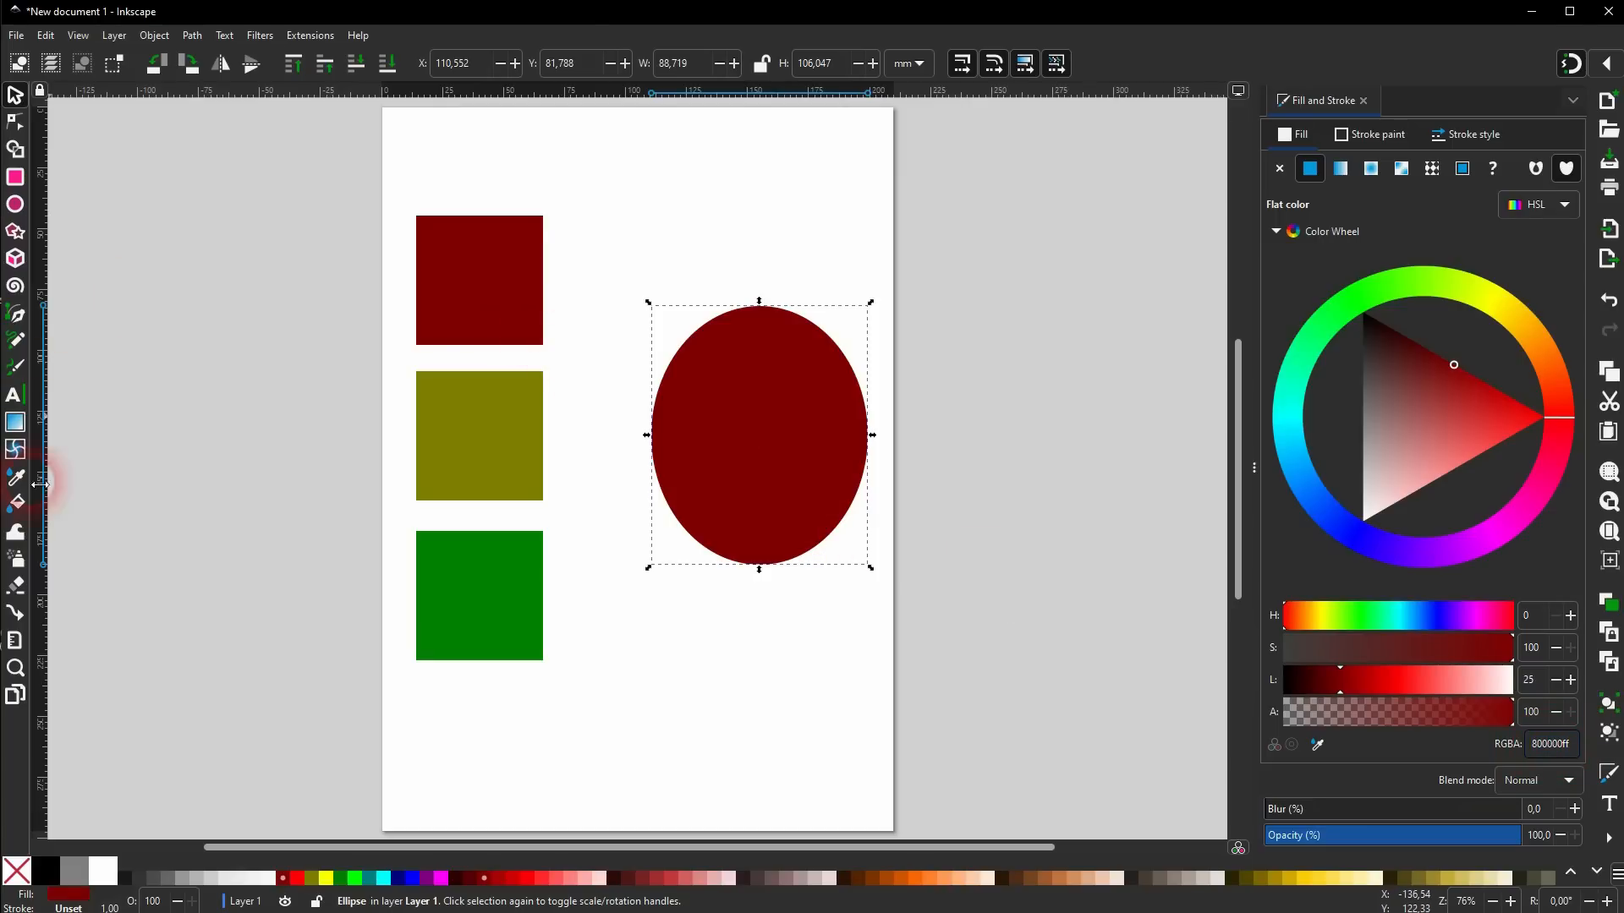
click(15, 477)
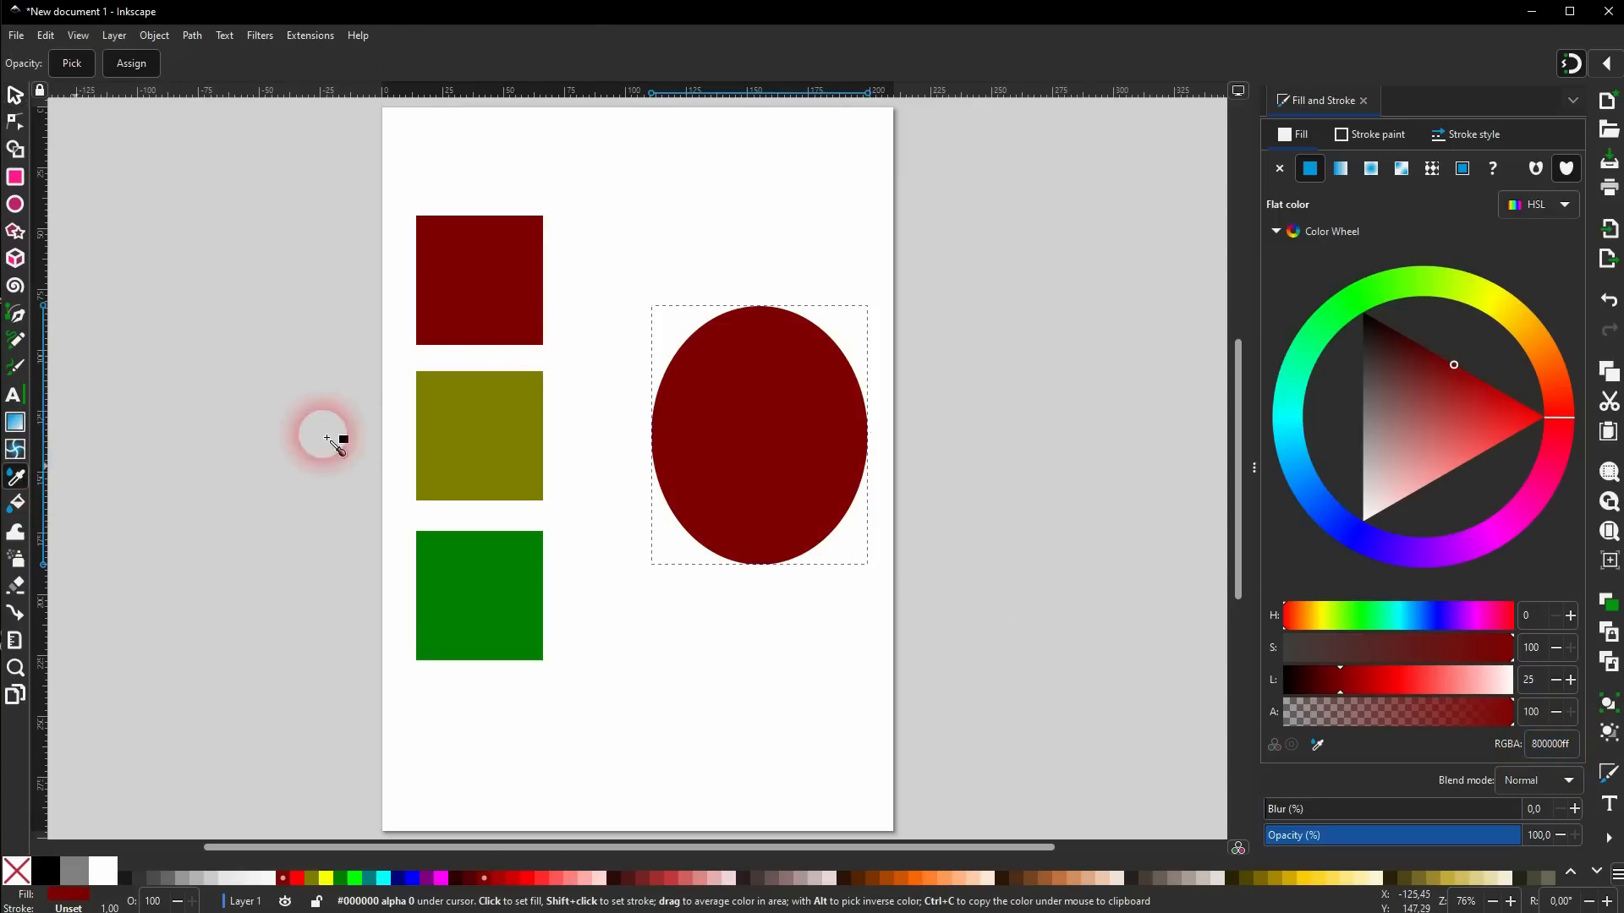
click(502, 437)
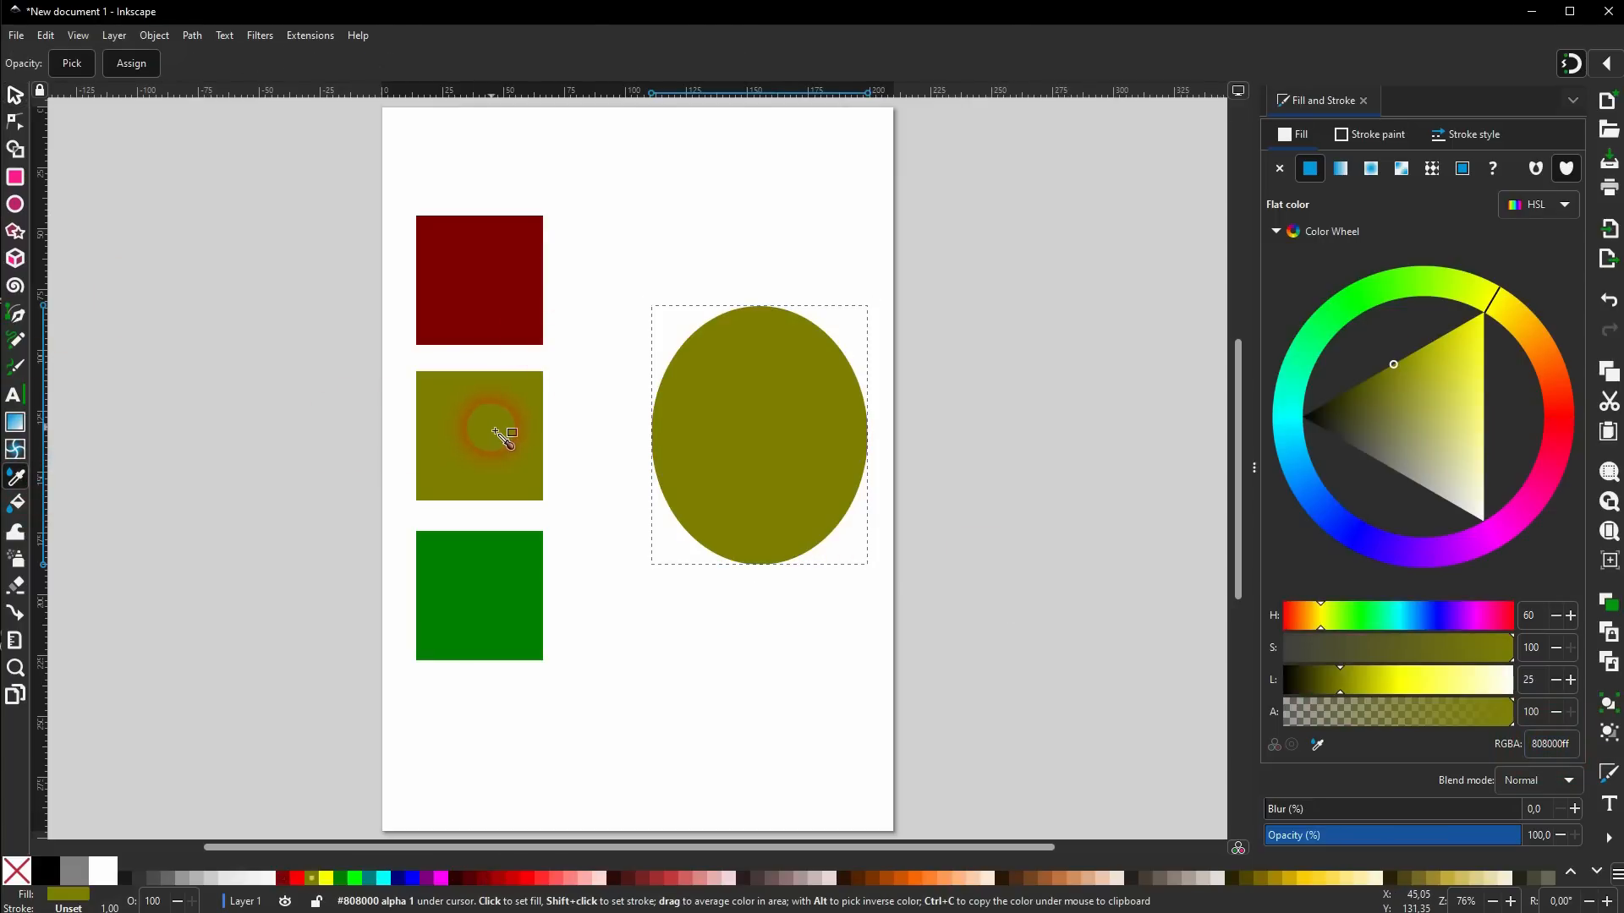
click(692, 218)
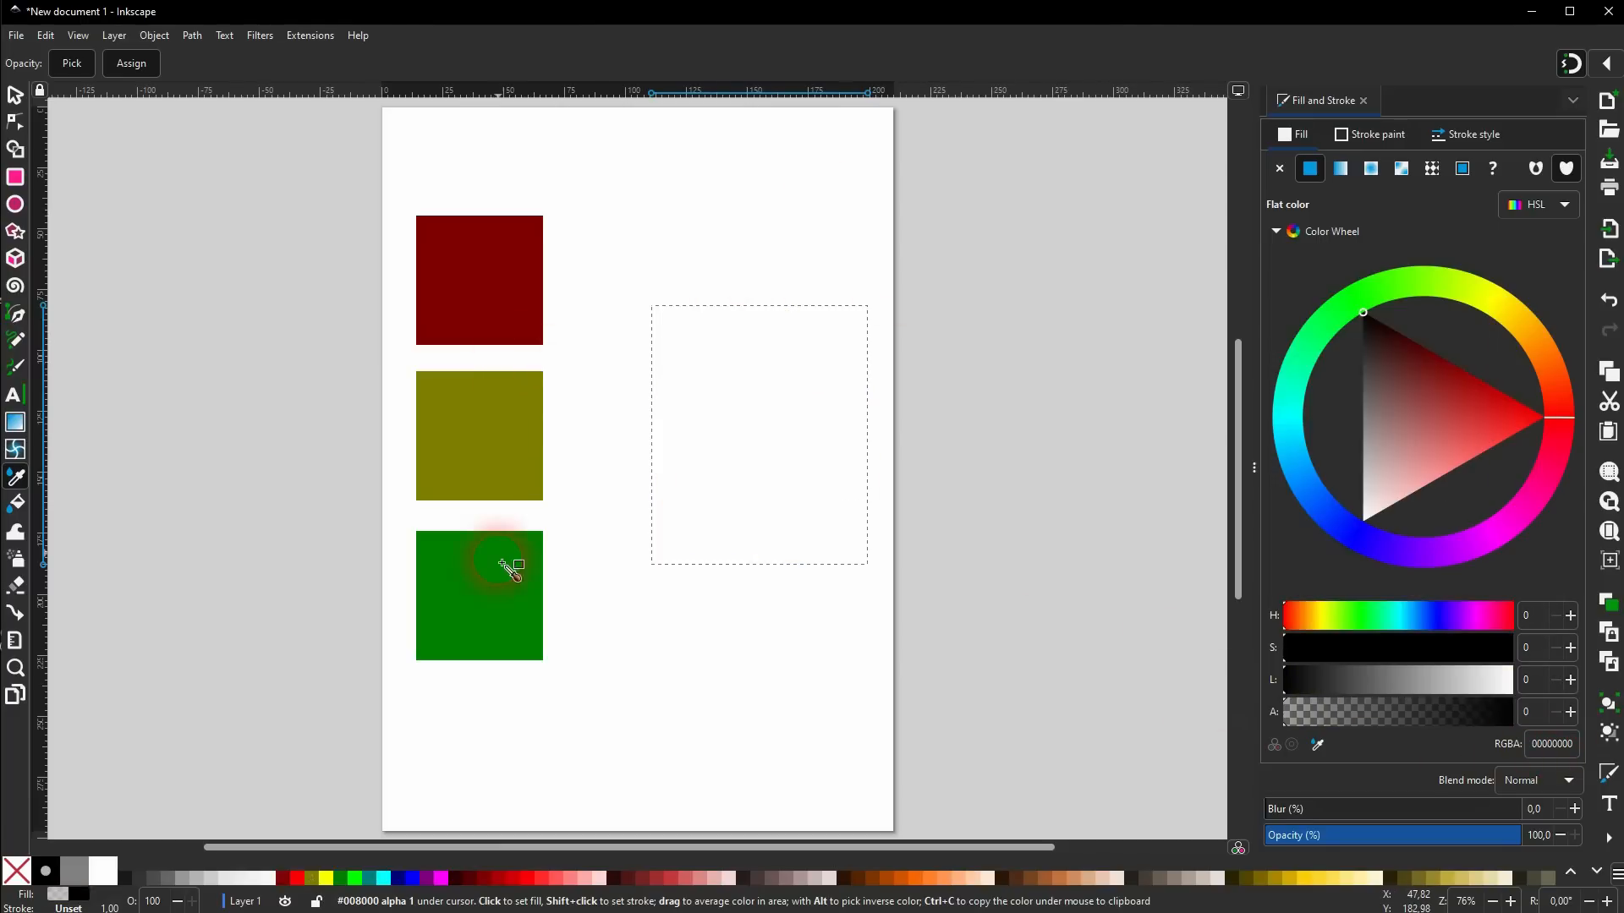
click(504, 610)
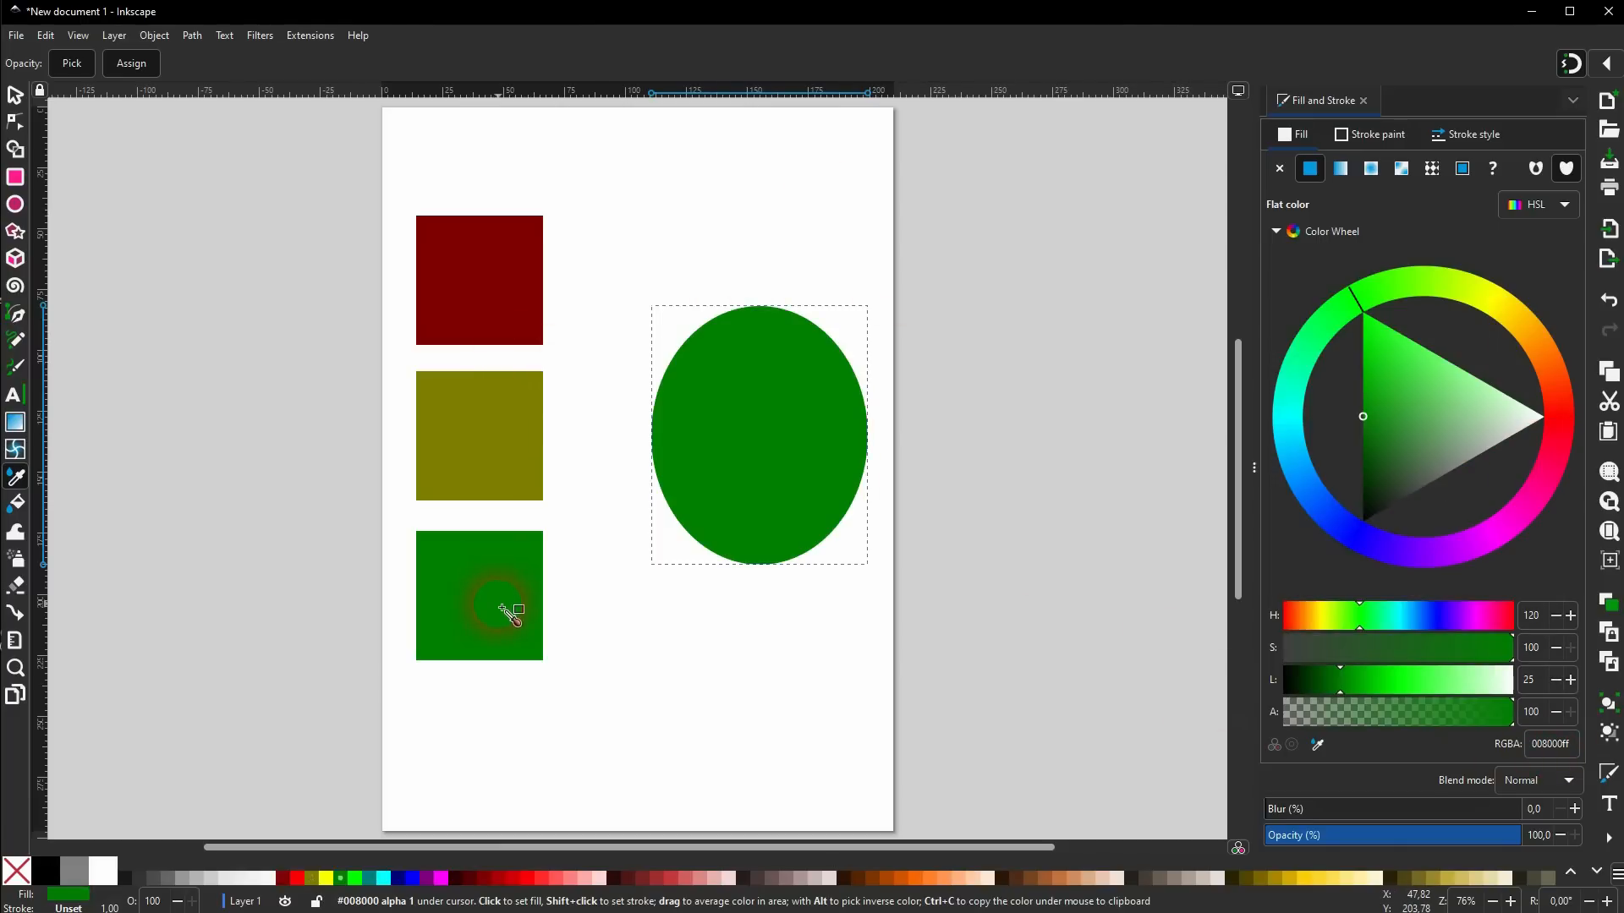
click(16, 95)
click(717, 183)
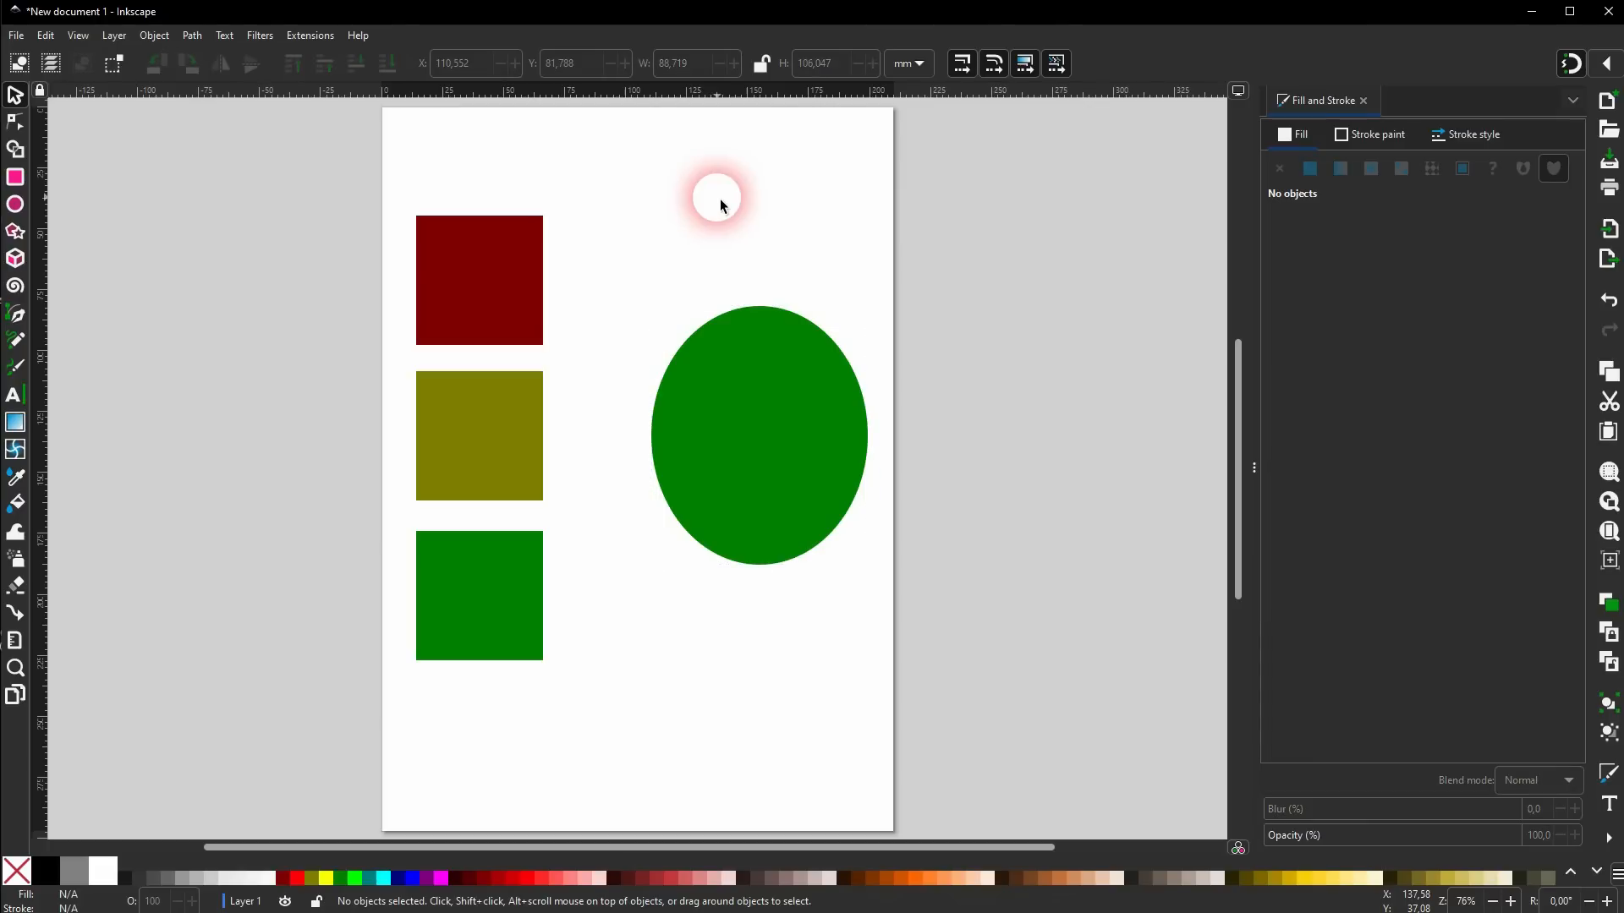
Activate the Dropper tool with nothing selected and close the Fill and Stroke settings.
key(d)
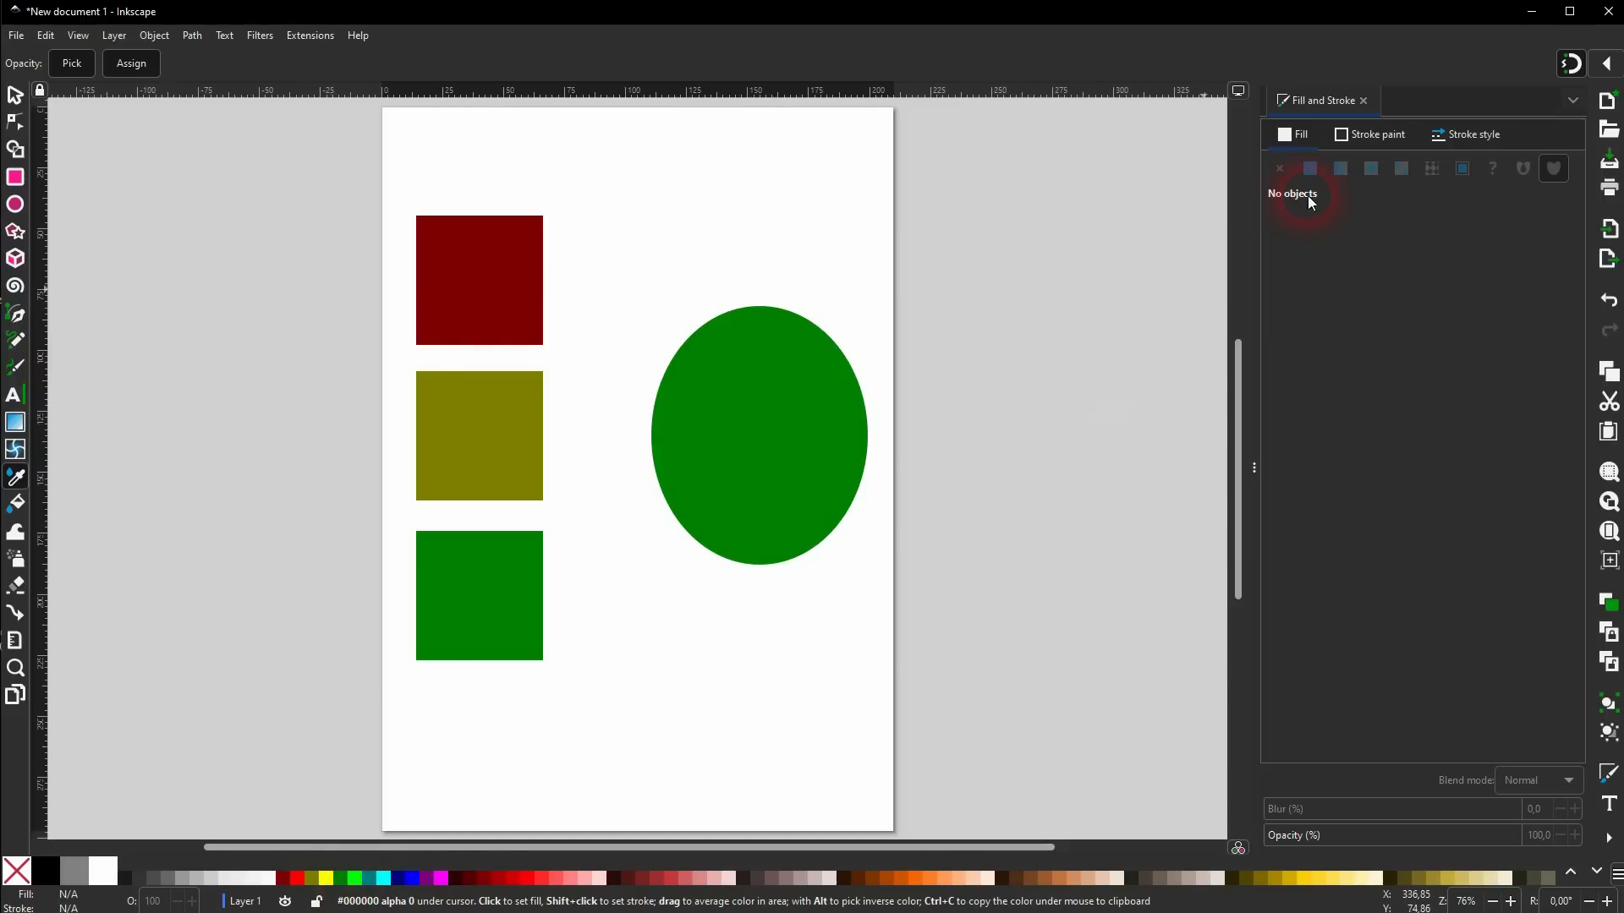
click(1365, 101)
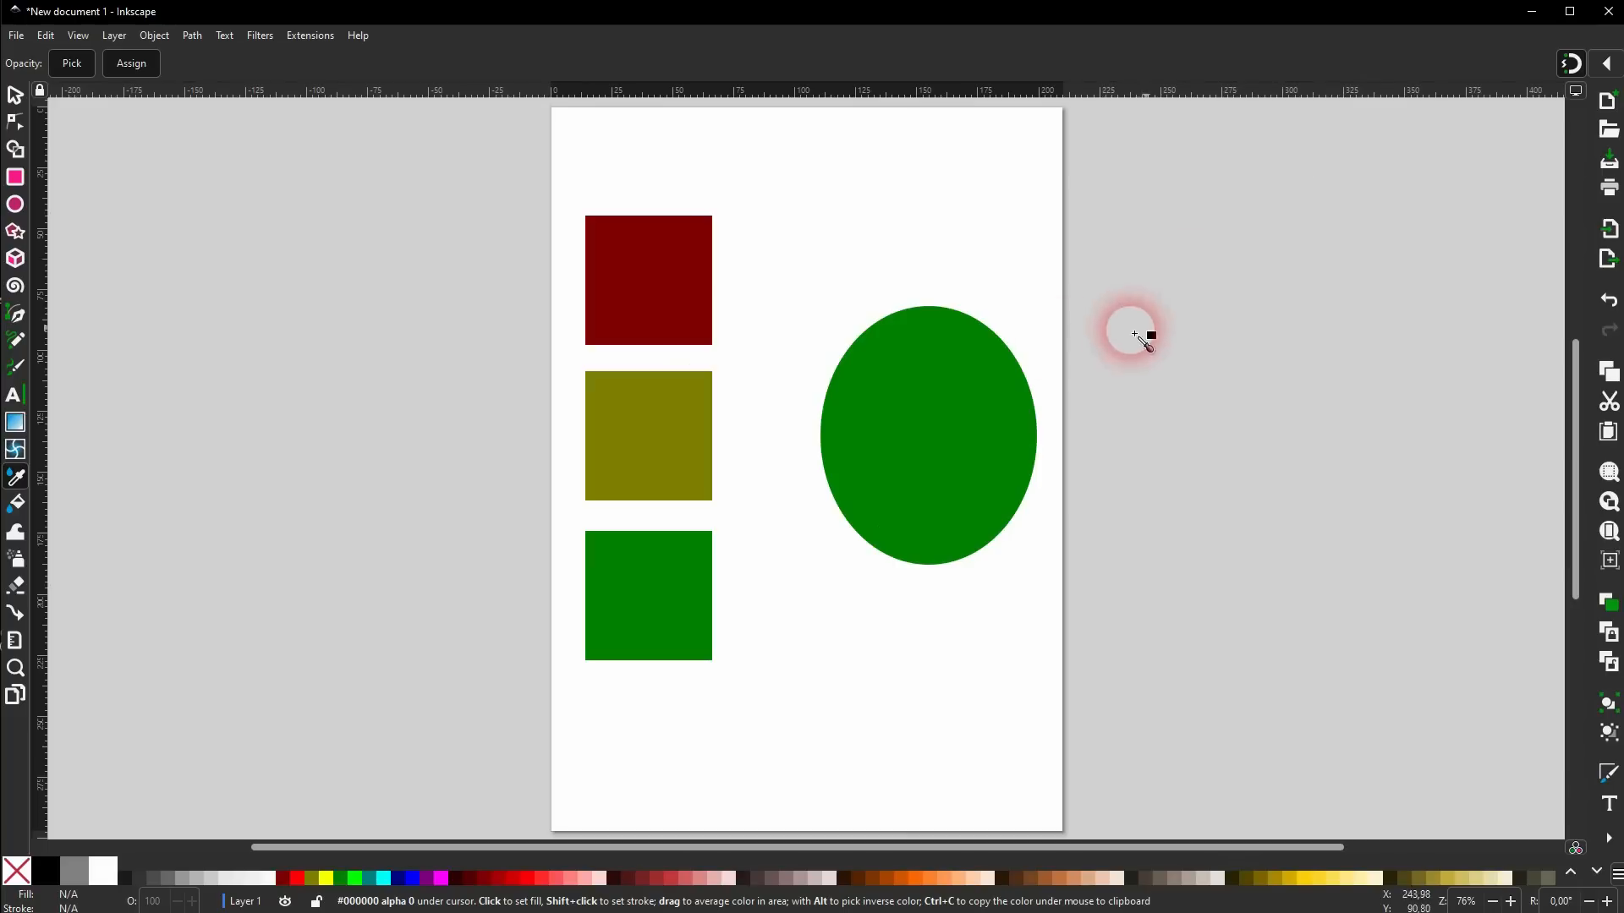
Clear the coloured shapes from the page and draw two spirals: a large one near the upper-left page corner and one about 61 by 66 mm mid-page.
click(25, 95)
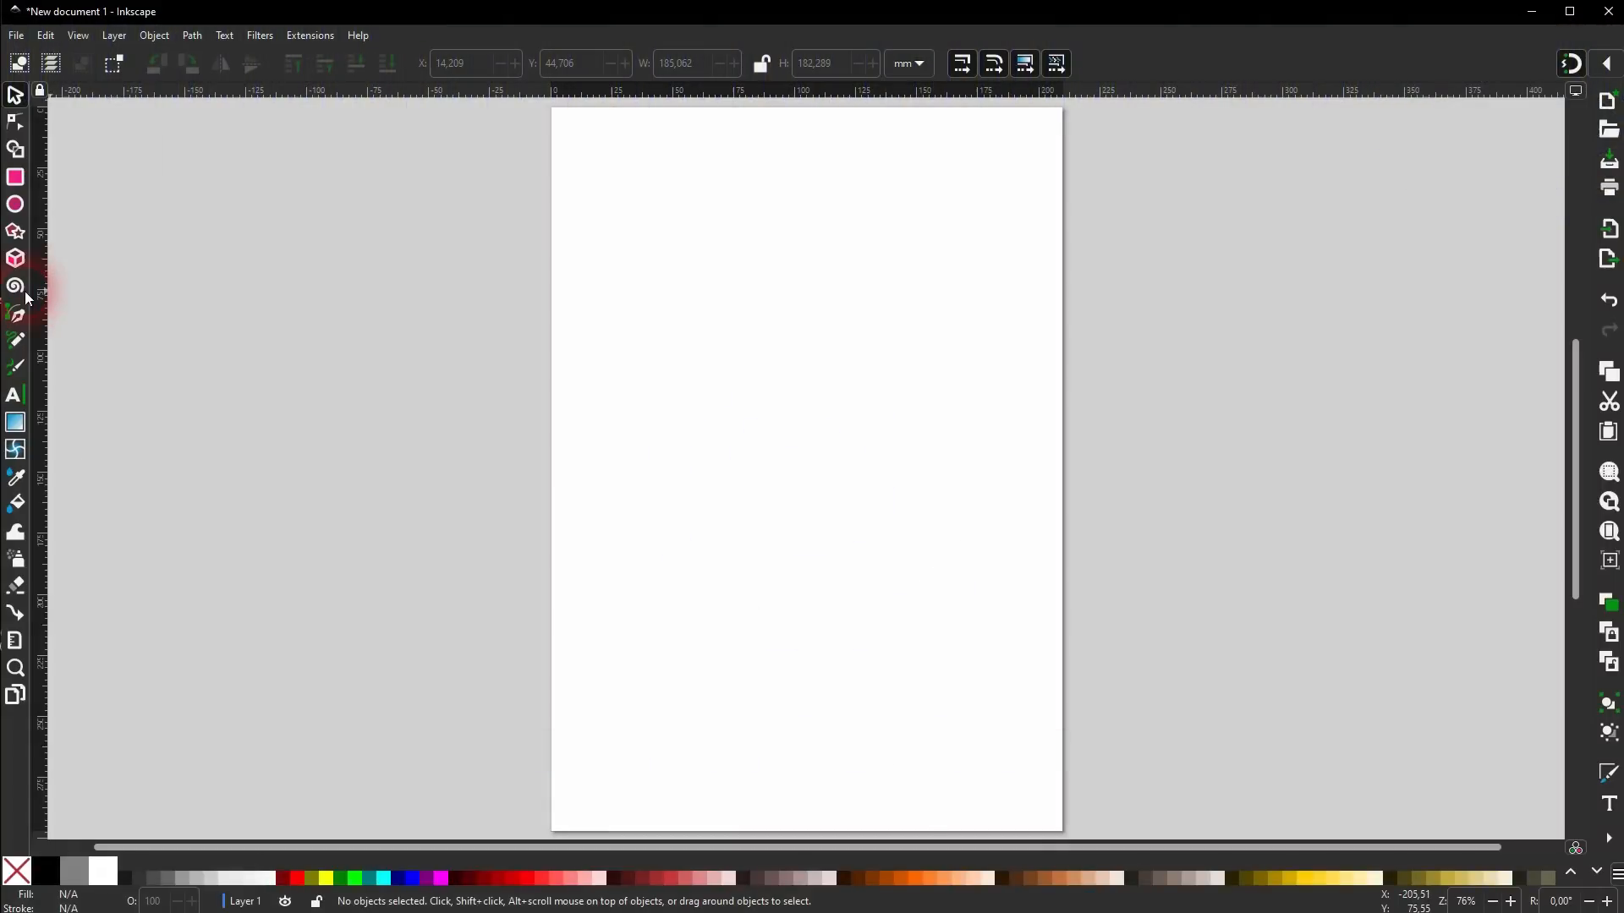
click(17, 287)
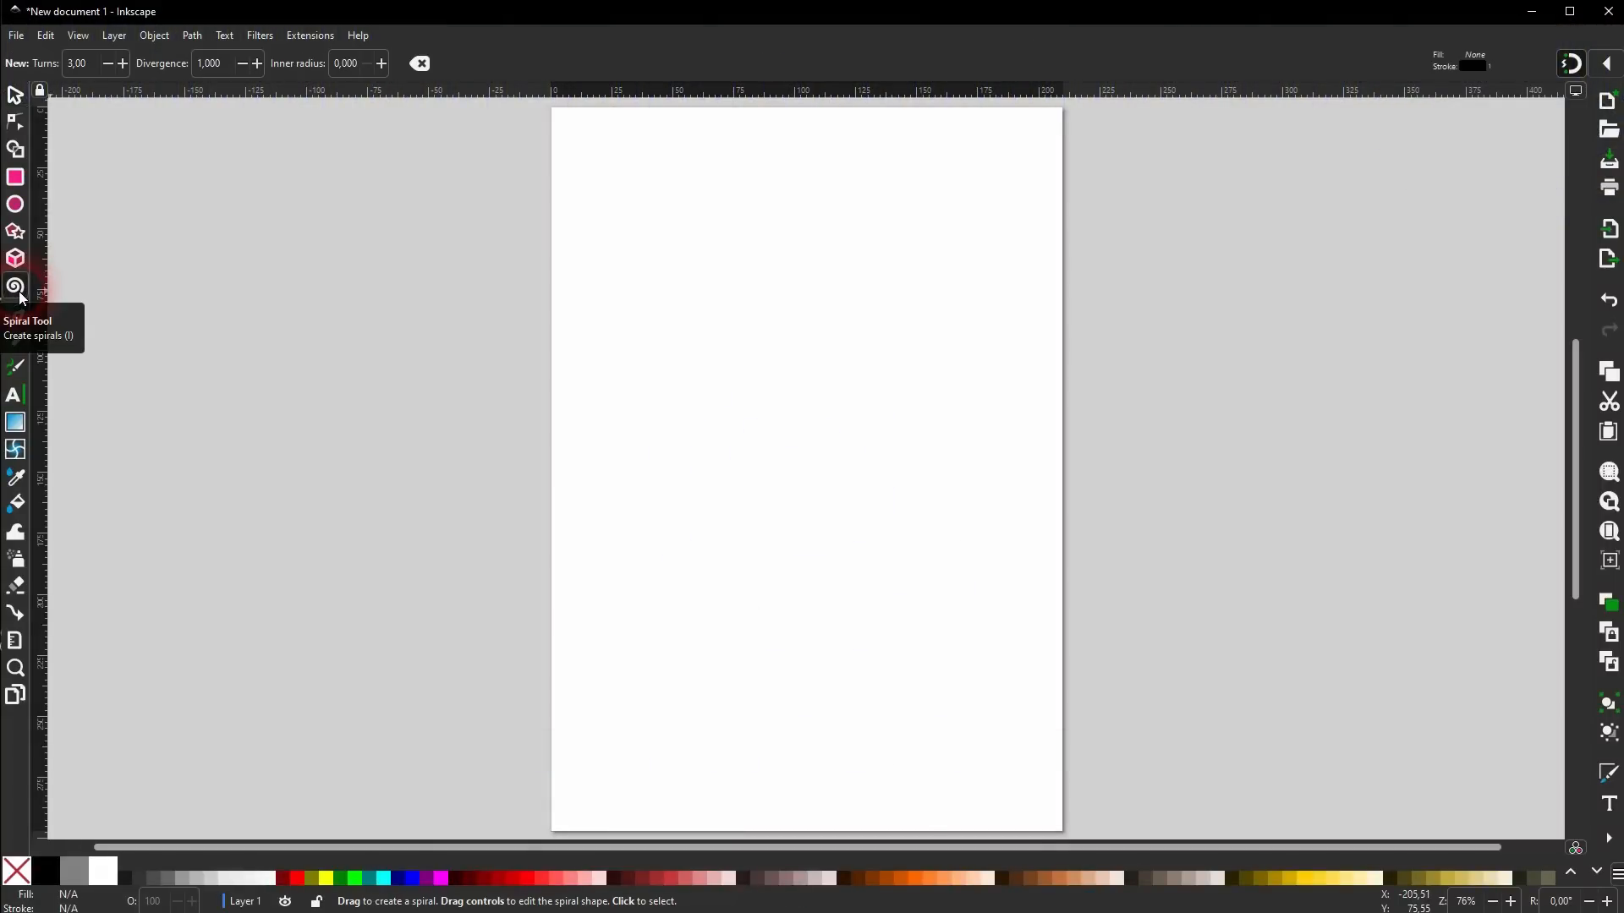
drag(673, 282, 806, 360)
drag(813, 511, 885, 449)
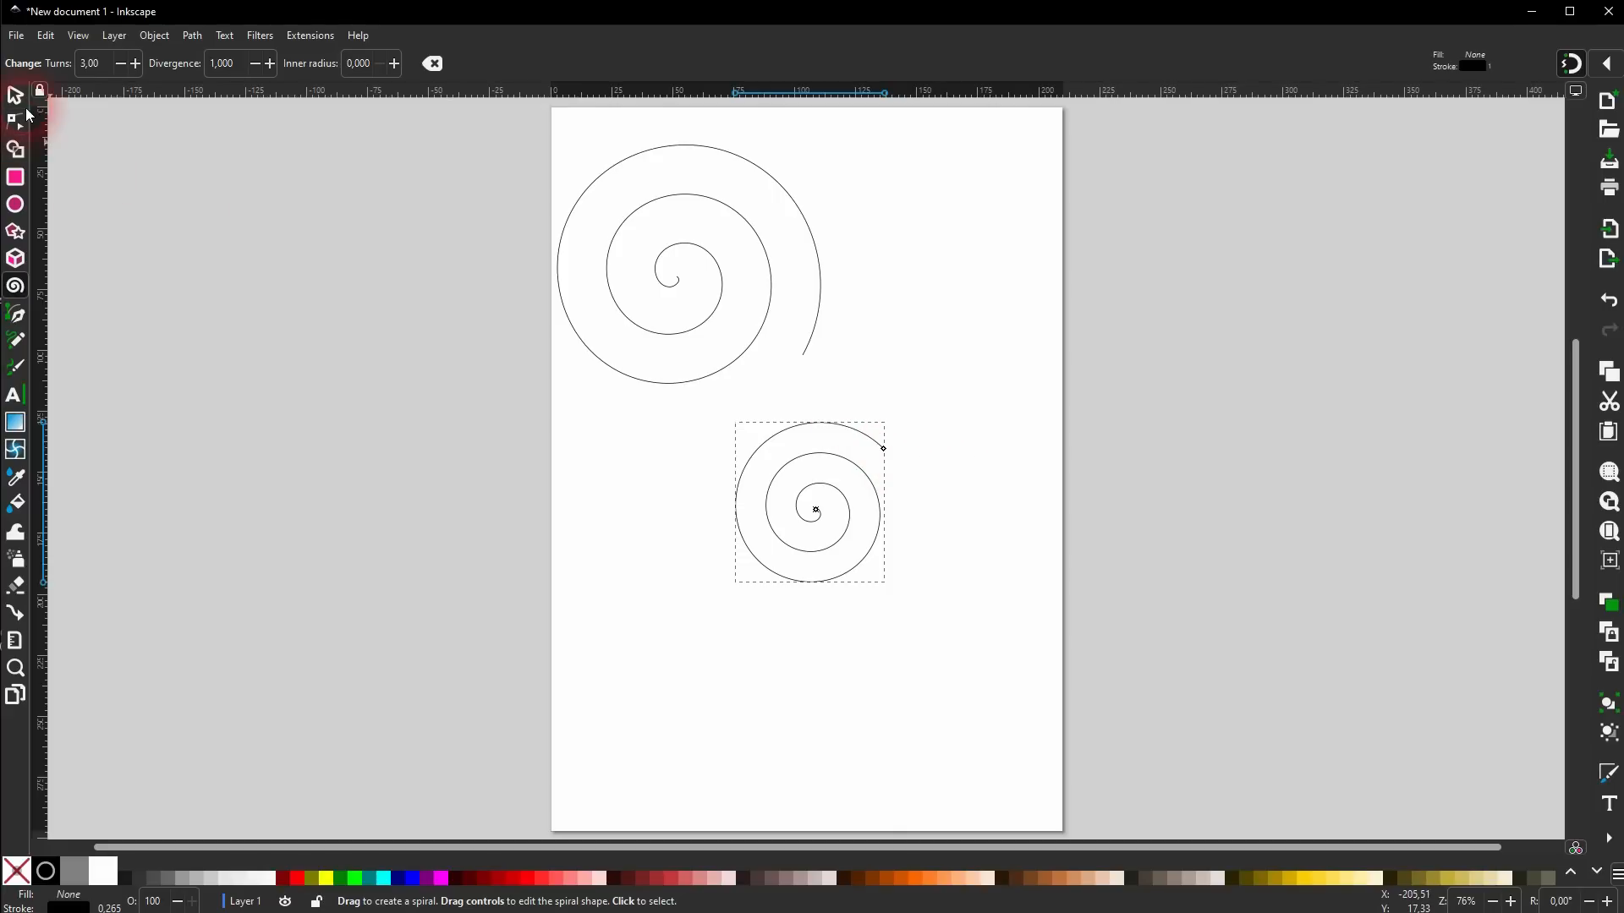
Delete the larger spiral in the upper-left part of the page.
click(14, 96)
click(726, 371)
key(Delete)
Move the remaining spiral up the page and enlarge it to about 76 by 82 mm.
drag(777, 435, 774, 387)
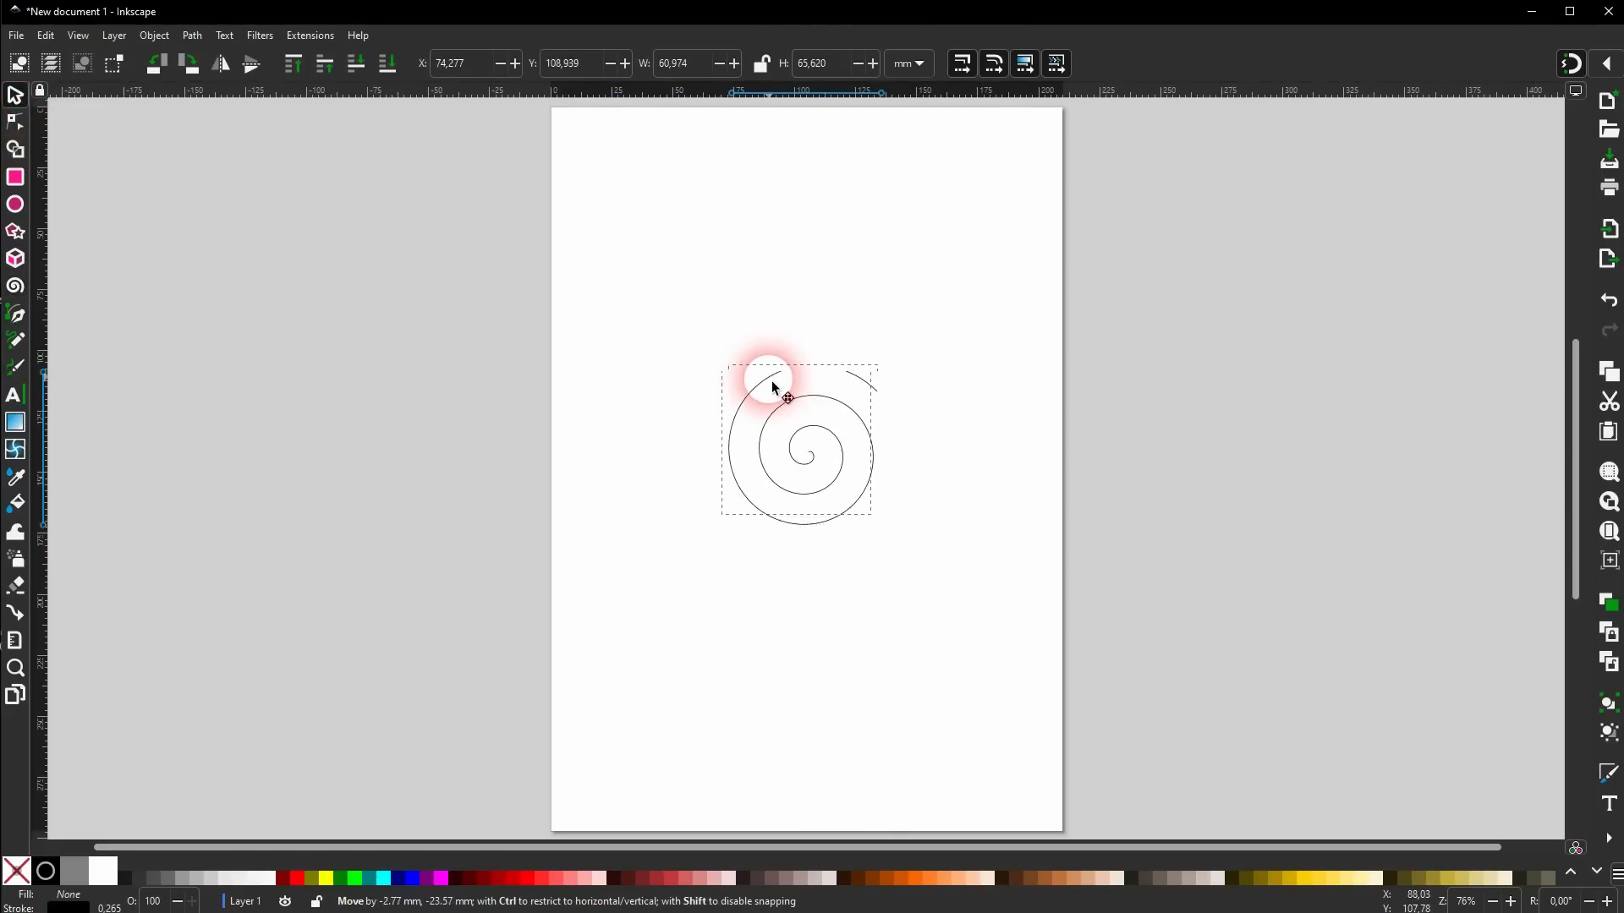
drag(883, 373, 969, 325)
mouse_move(931, 432)
mouse_down()
mouse_move(979, 435)
mouse_move(930, 446)
mouse_up()
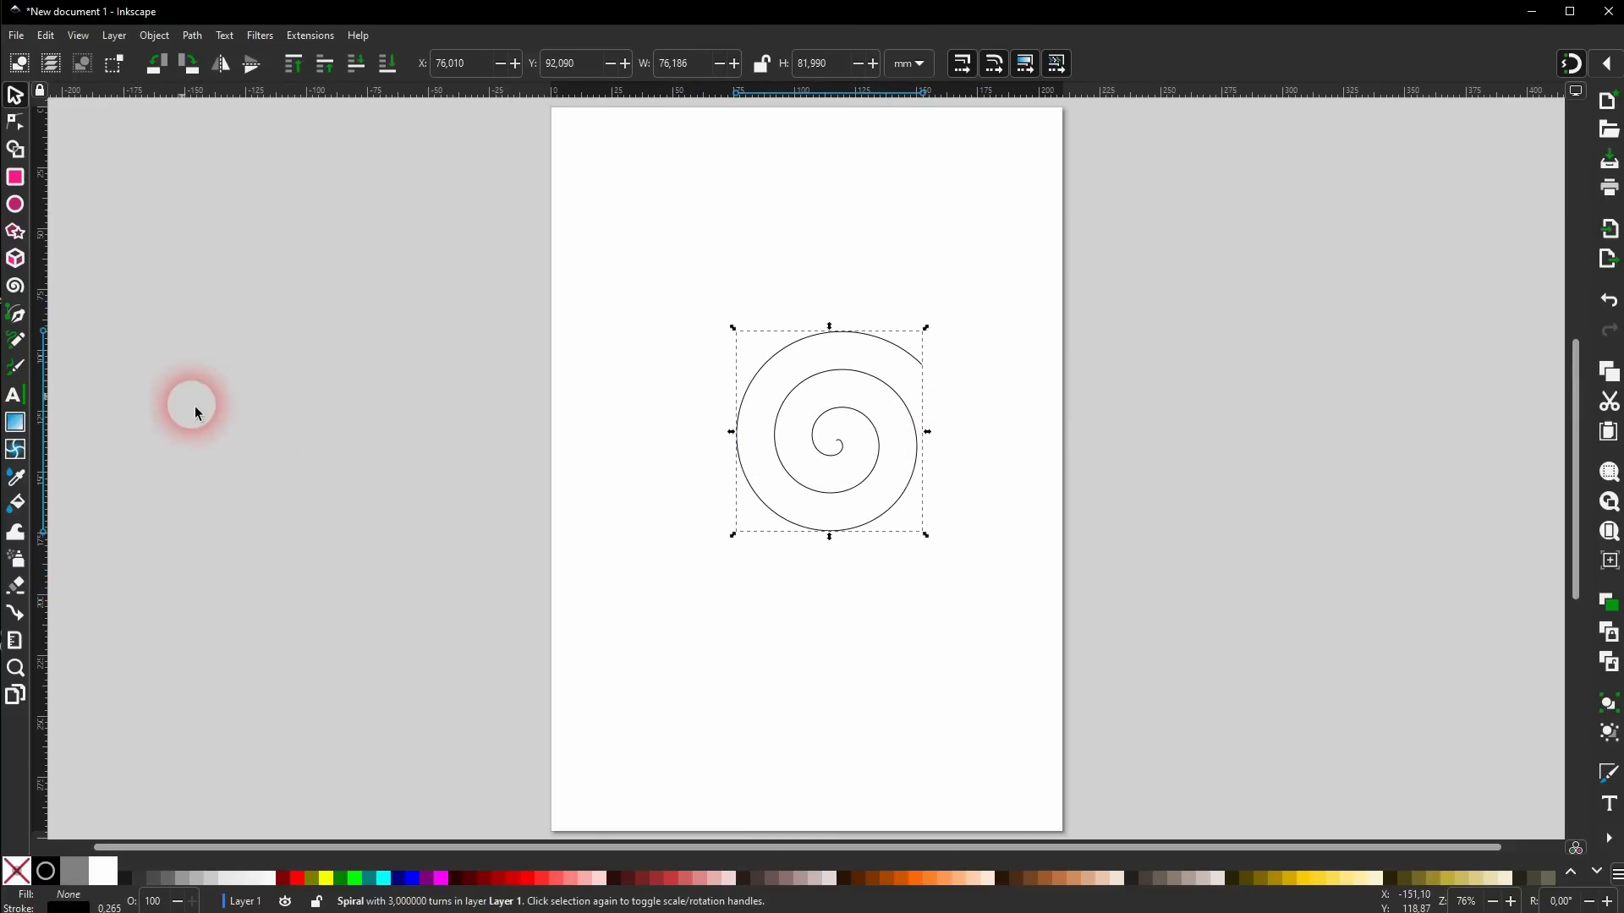
Try 4.11 turns and a divergence of 0 on the spiral, and reset its shape parameters to the defaults.
click(19, 290)
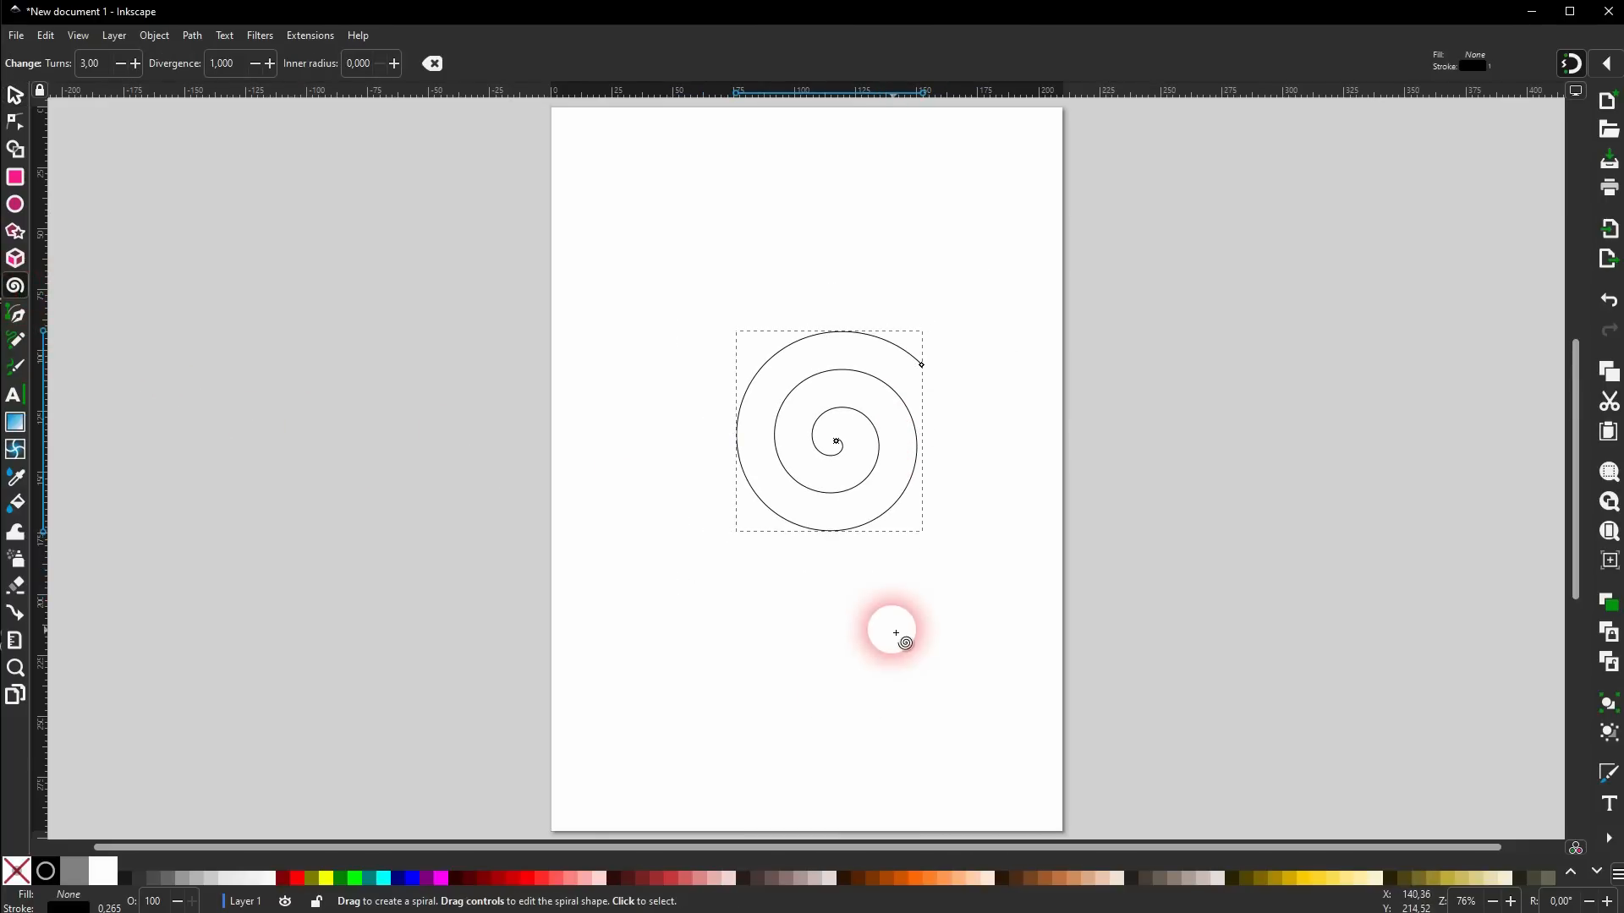
click(136, 64)
mouse_move(135, 64)
mouse_down()
mouse_move(120, 65)
mouse_move(135, 64)
mouse_up()
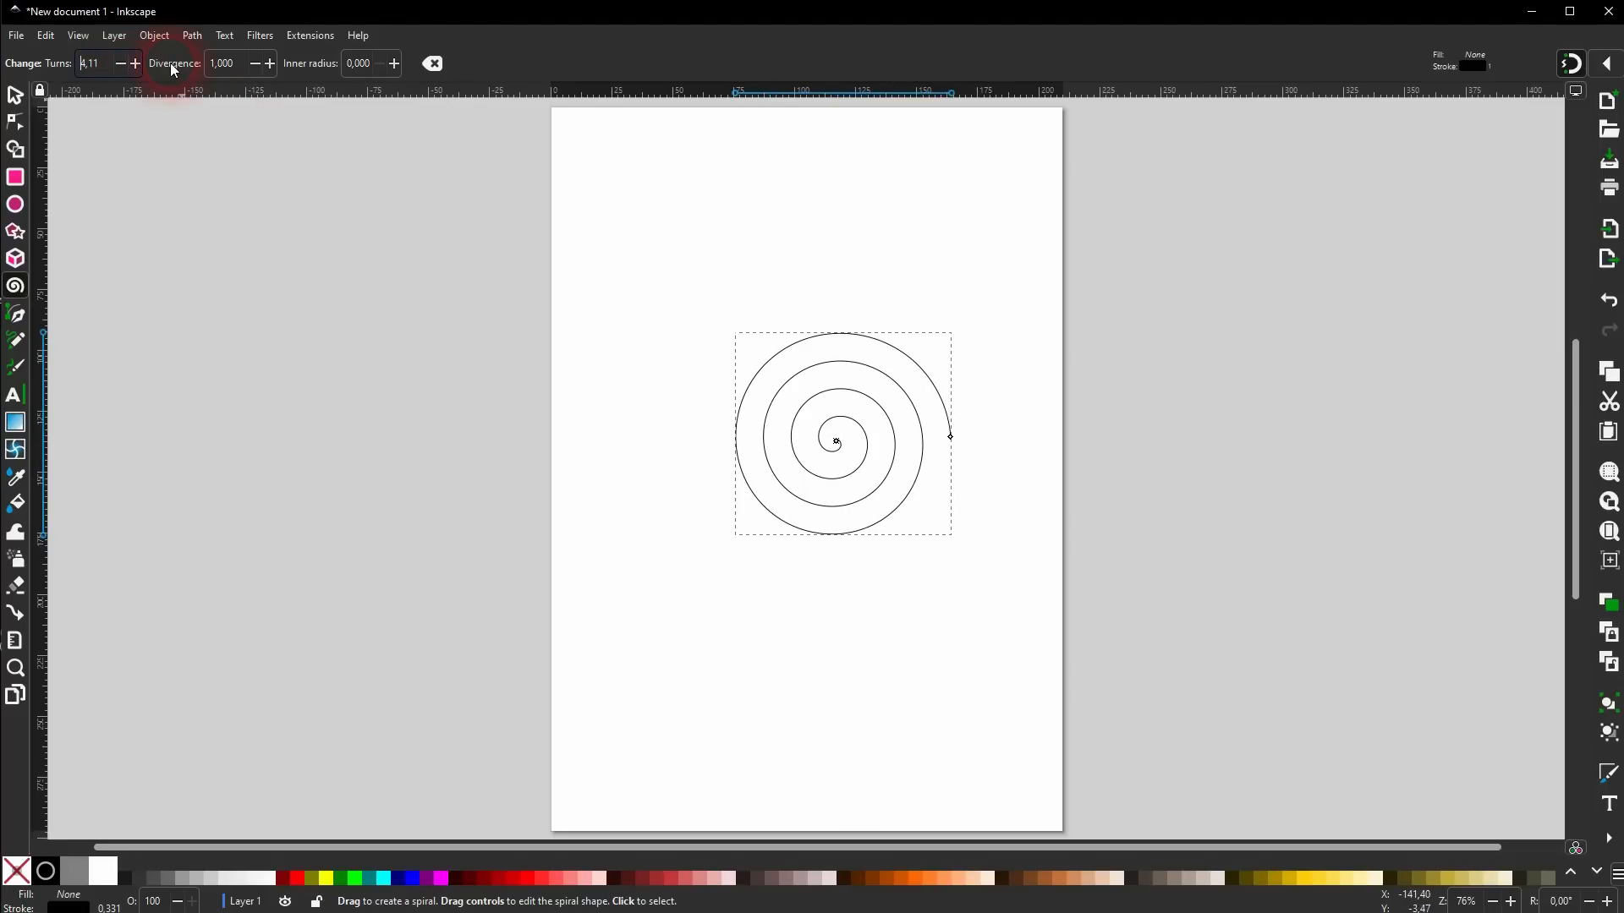
drag(271, 63, 249, 65)
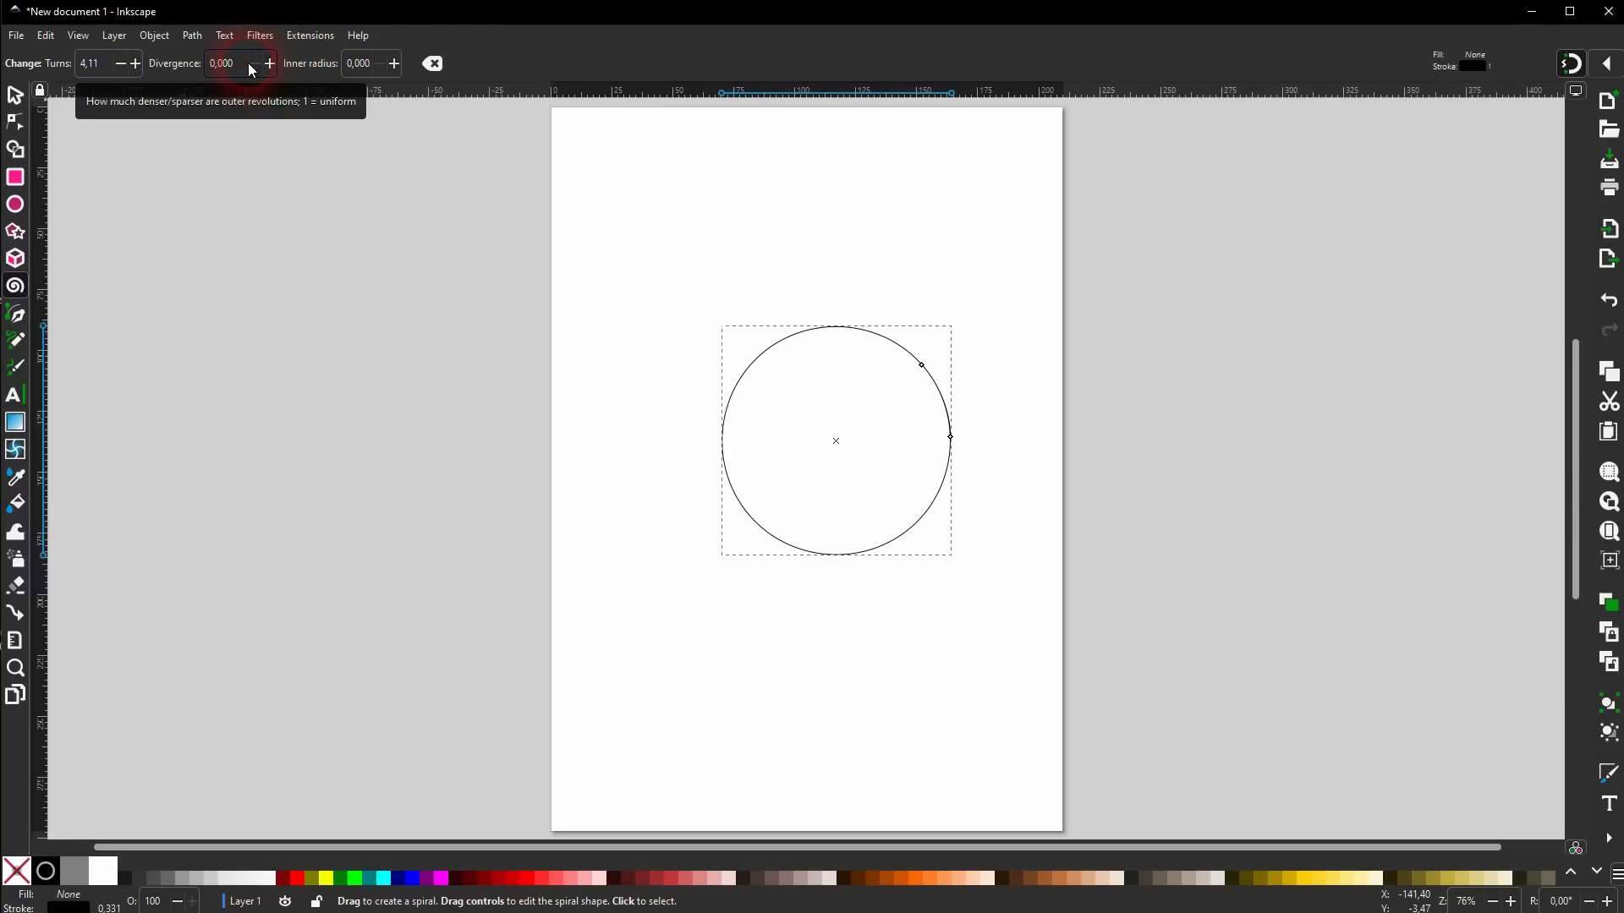
click(434, 64)
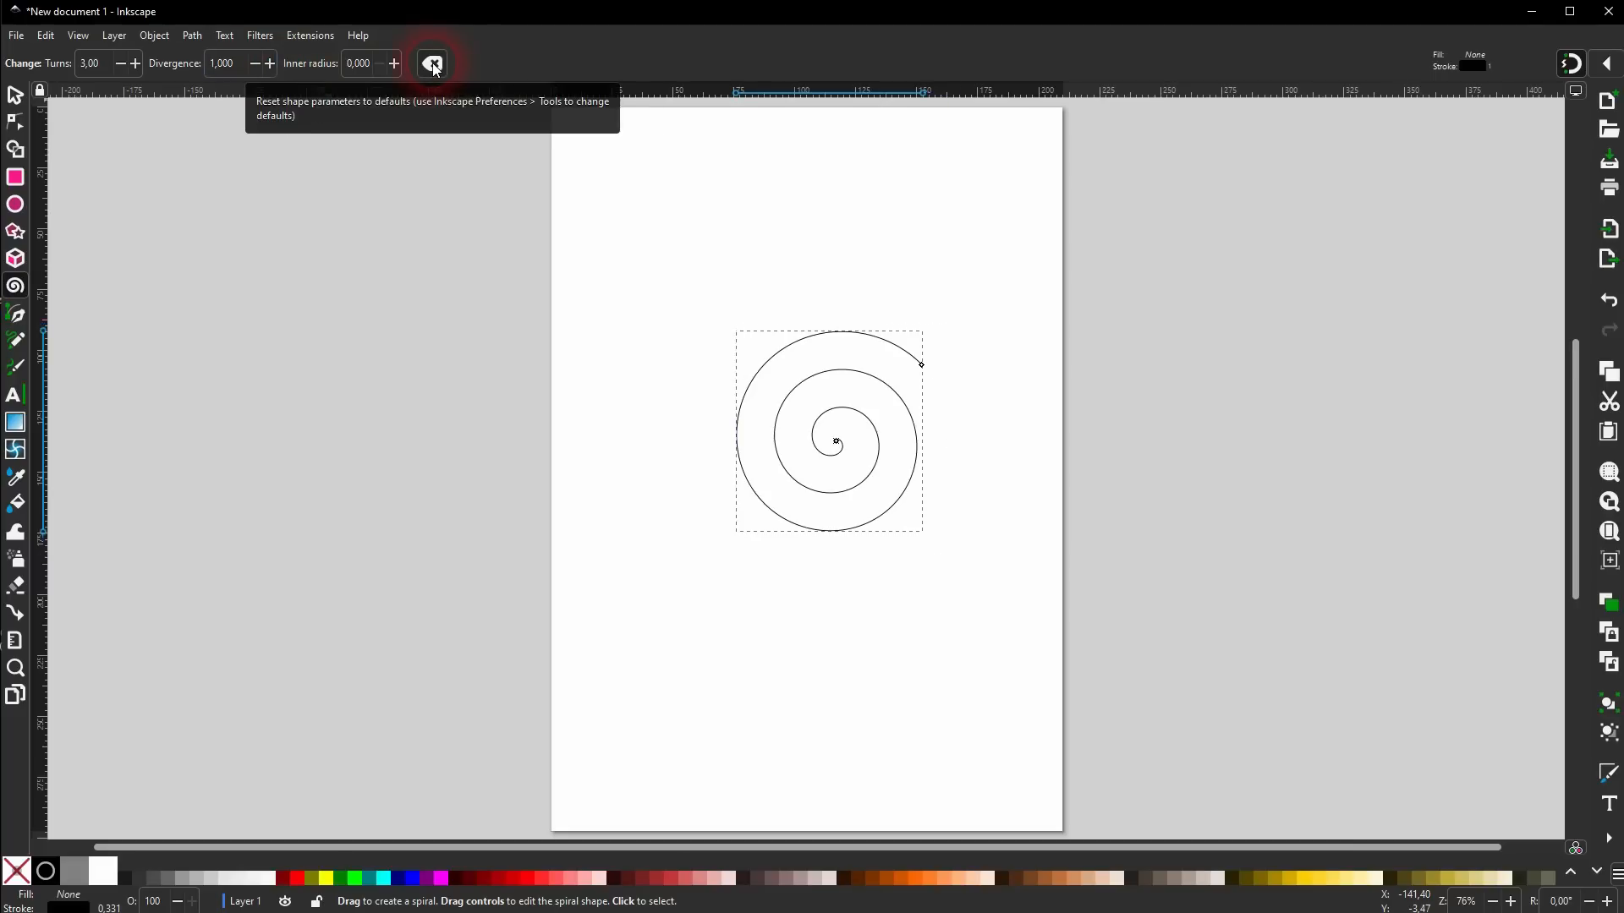
Vary the spiral's inner radius, try 3.30 turns, and reset its shape parameters to the defaults.
drag(394, 64, 380, 64)
click(381, 65)
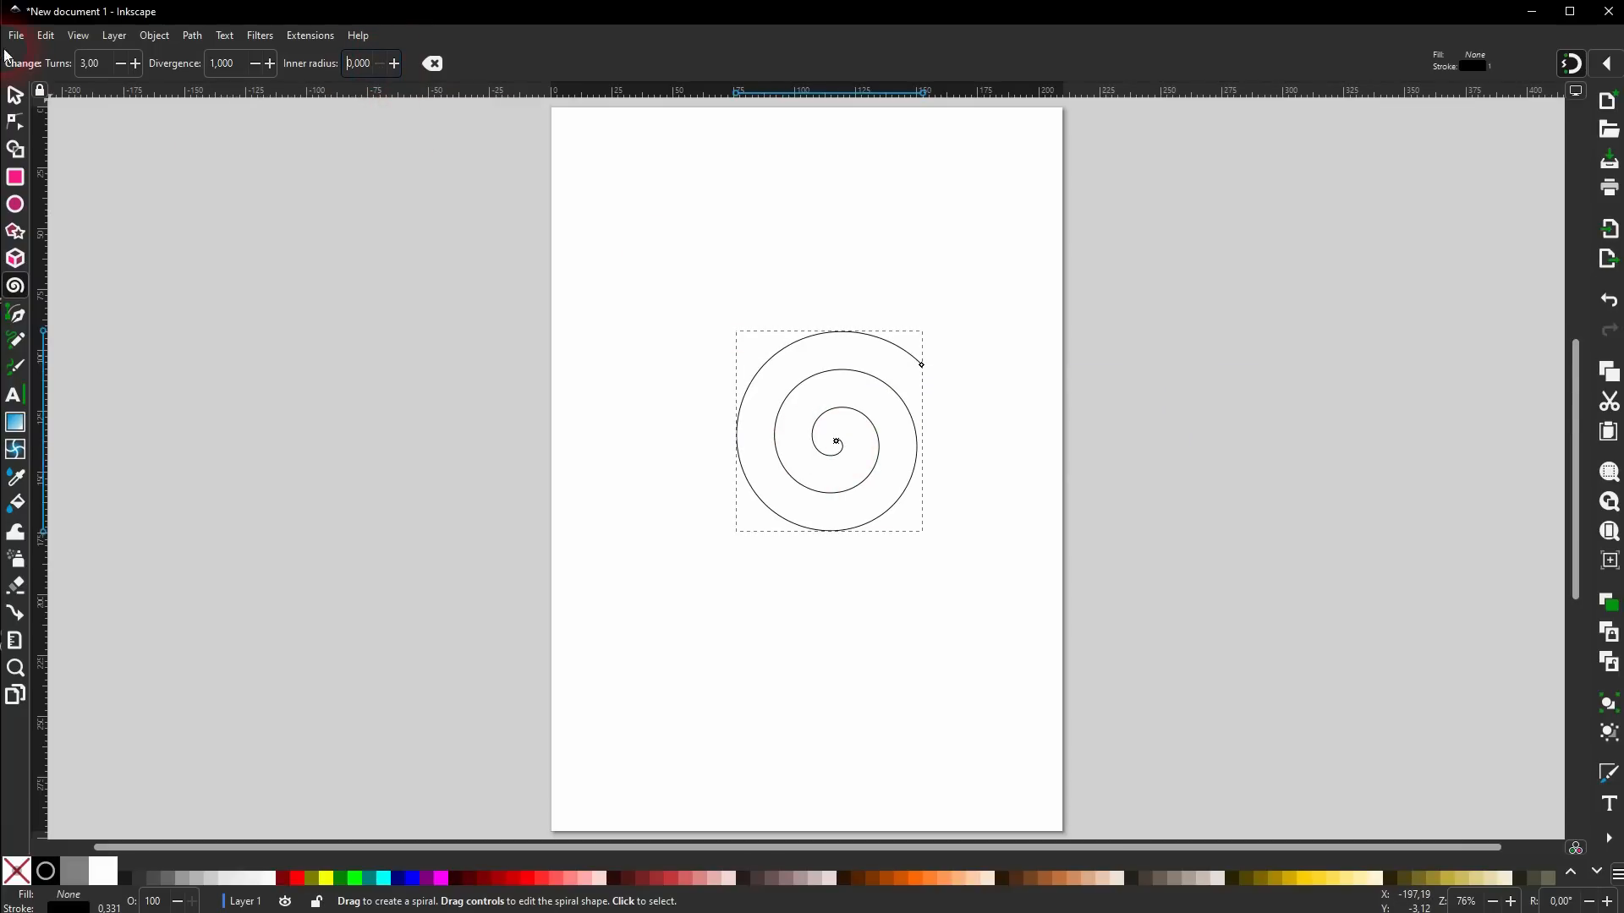
drag(134, 63, 134, 64)
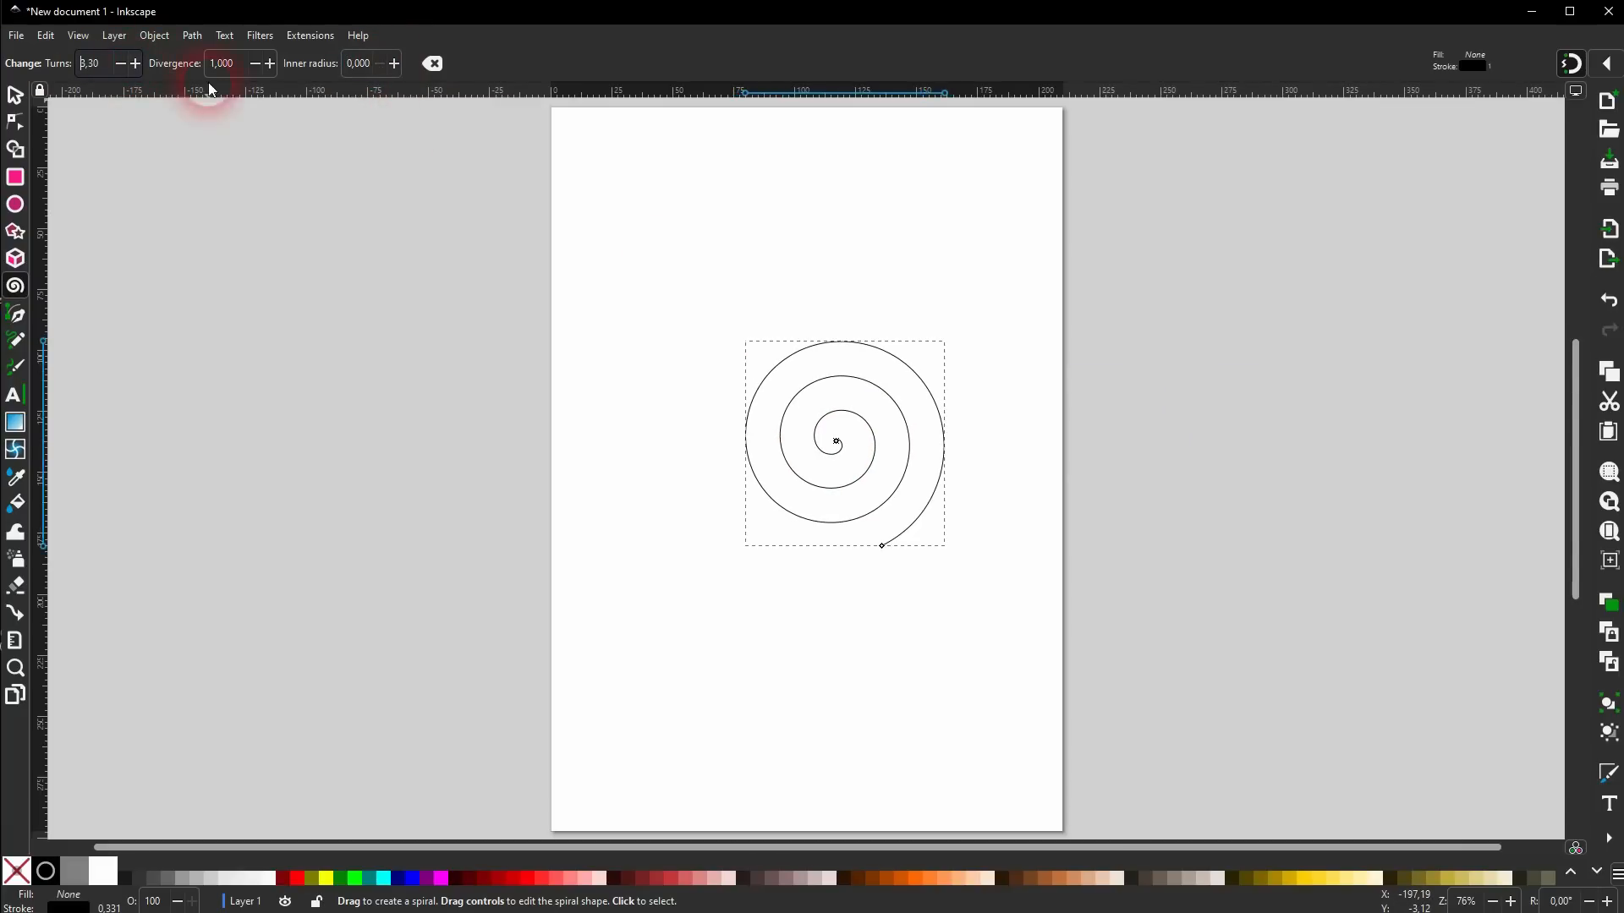
click(393, 63)
click(393, 64)
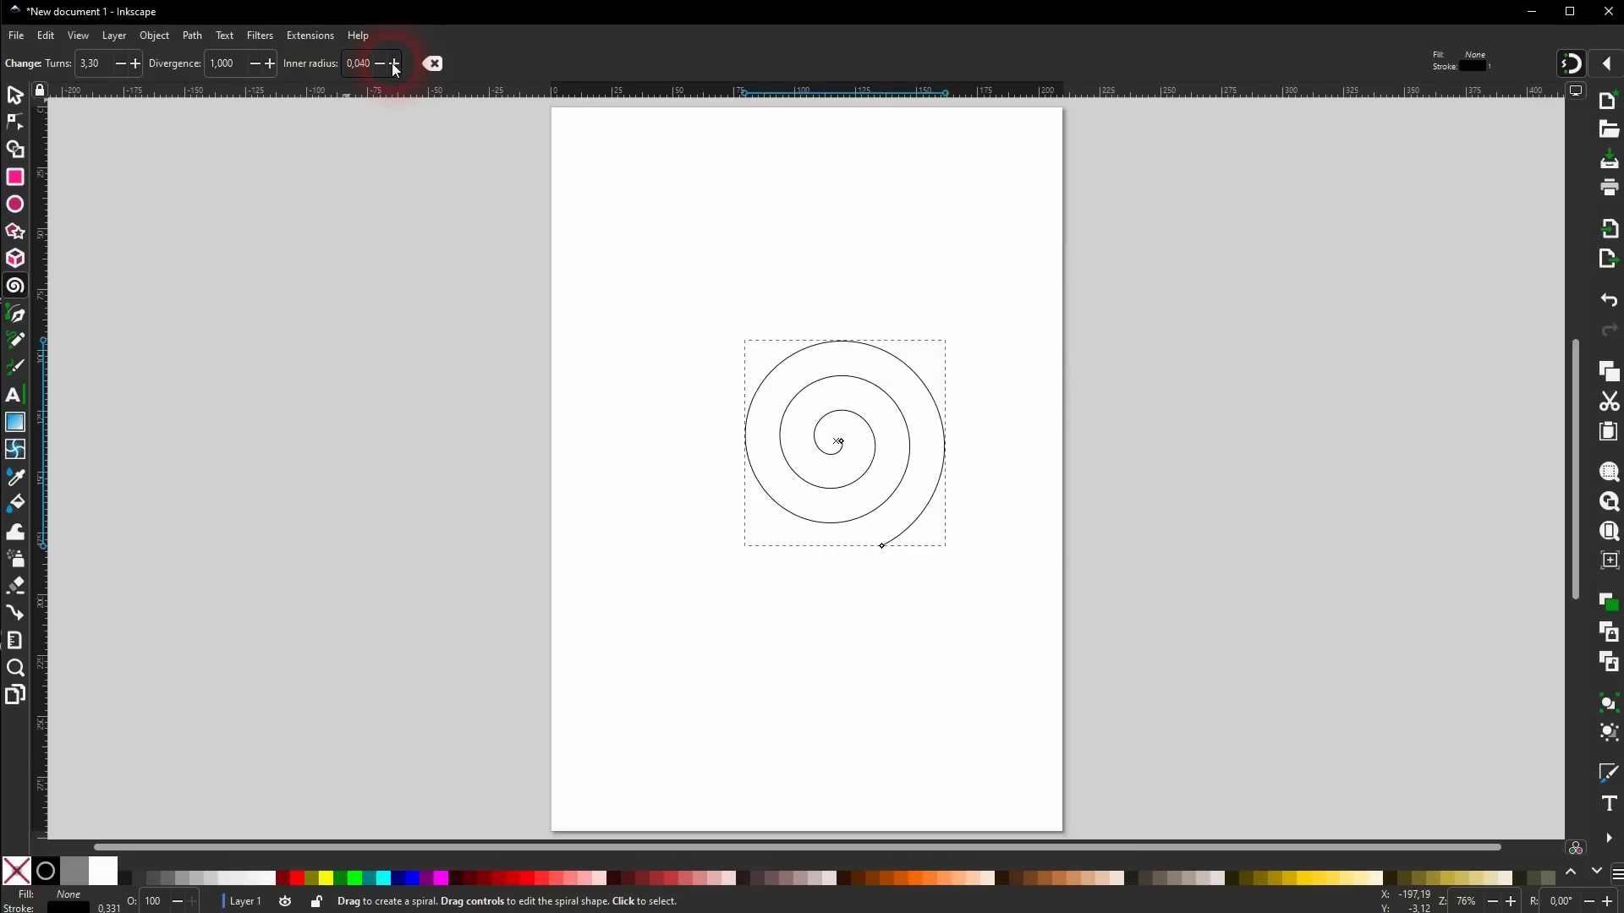
click(393, 63)
click(394, 64)
click(435, 69)
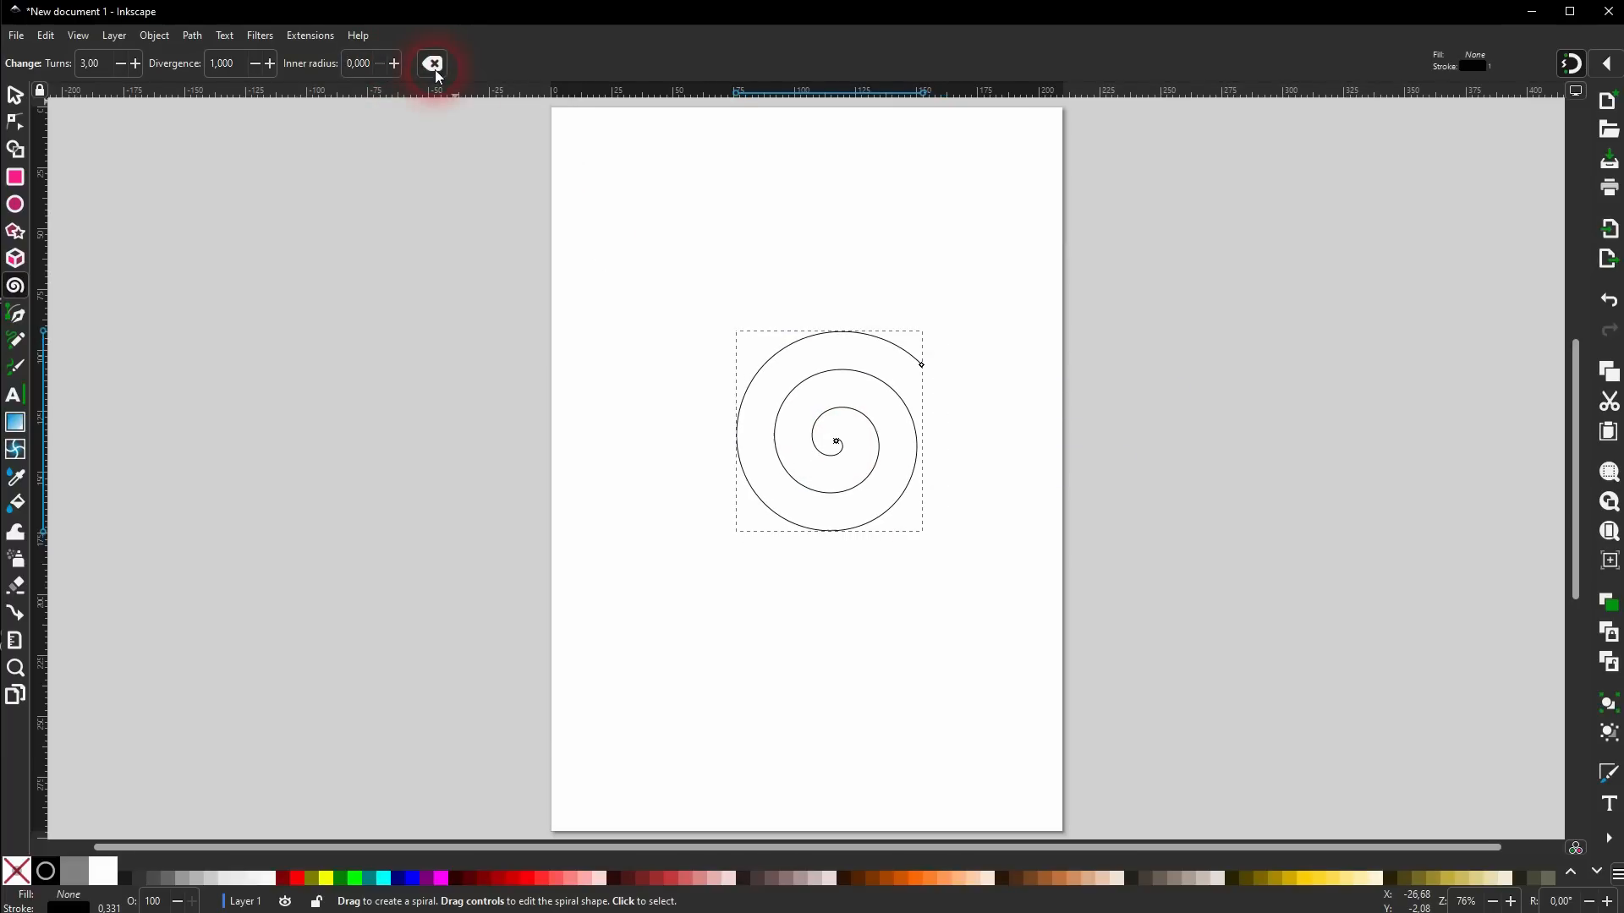
Flip the spiral horizontally and flip it back to its original direction.
click(16, 95)
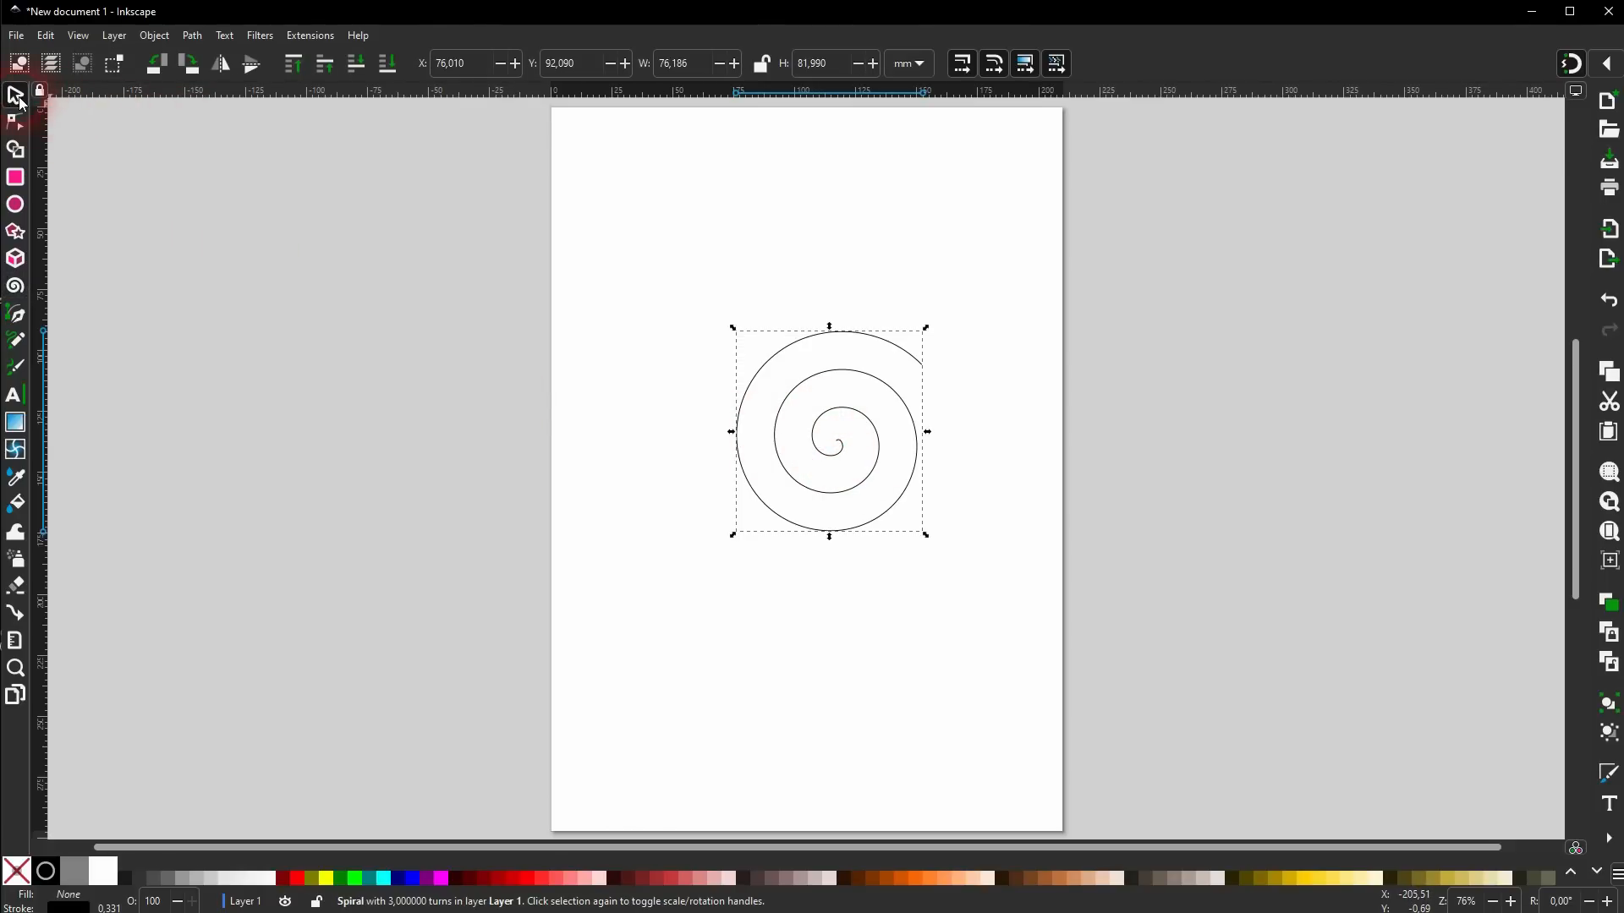
click(233, 71)
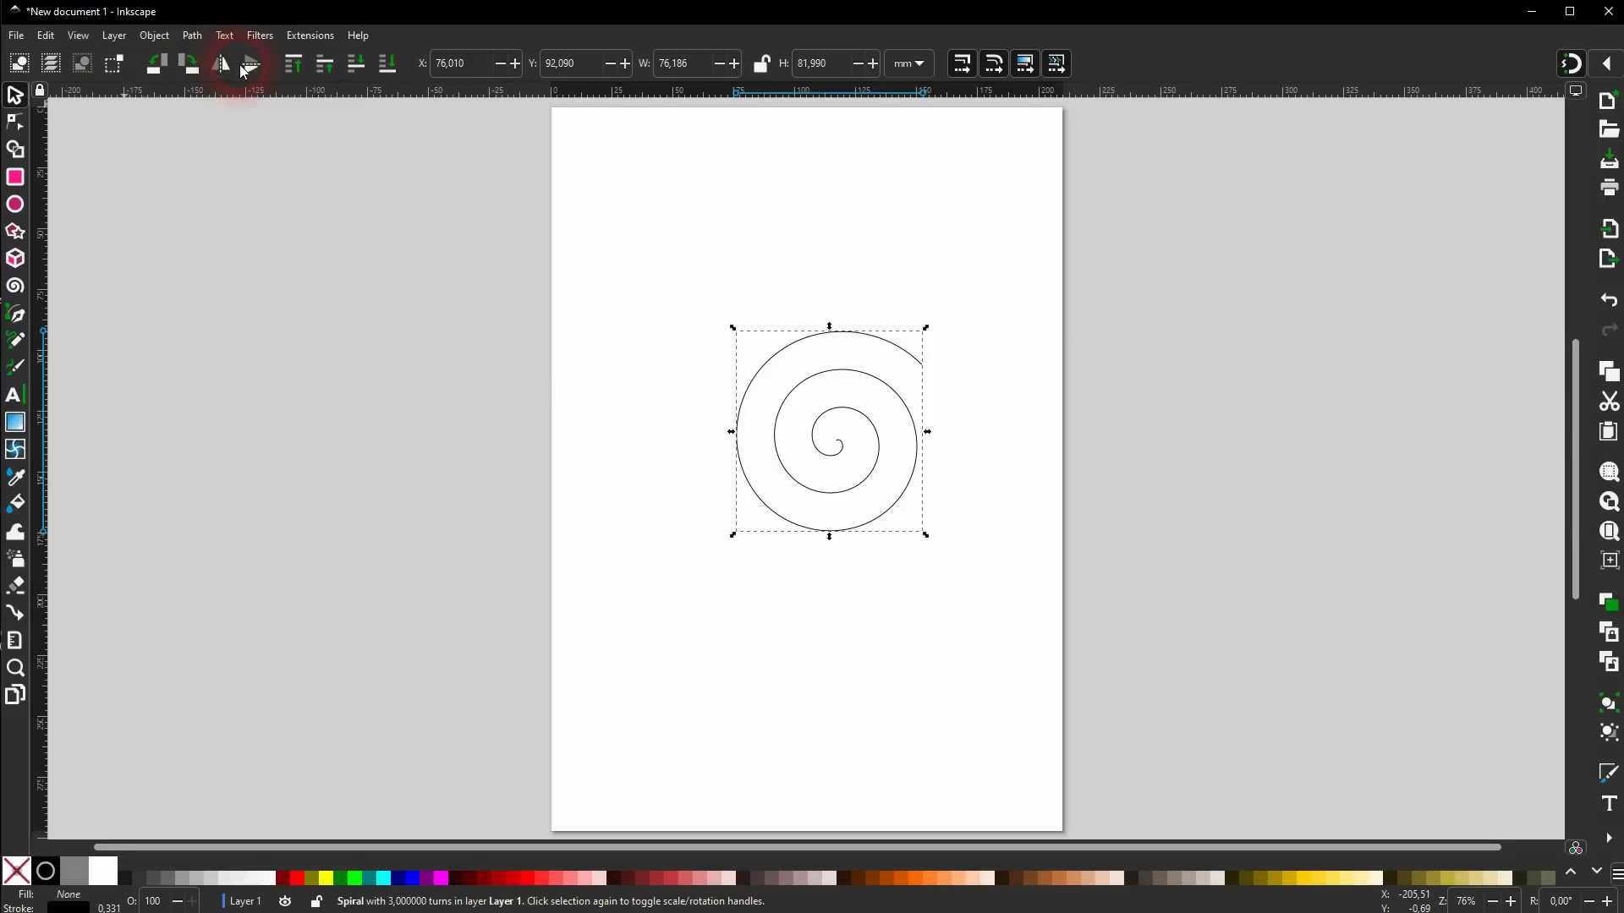
click(225, 69)
click(225, 69)
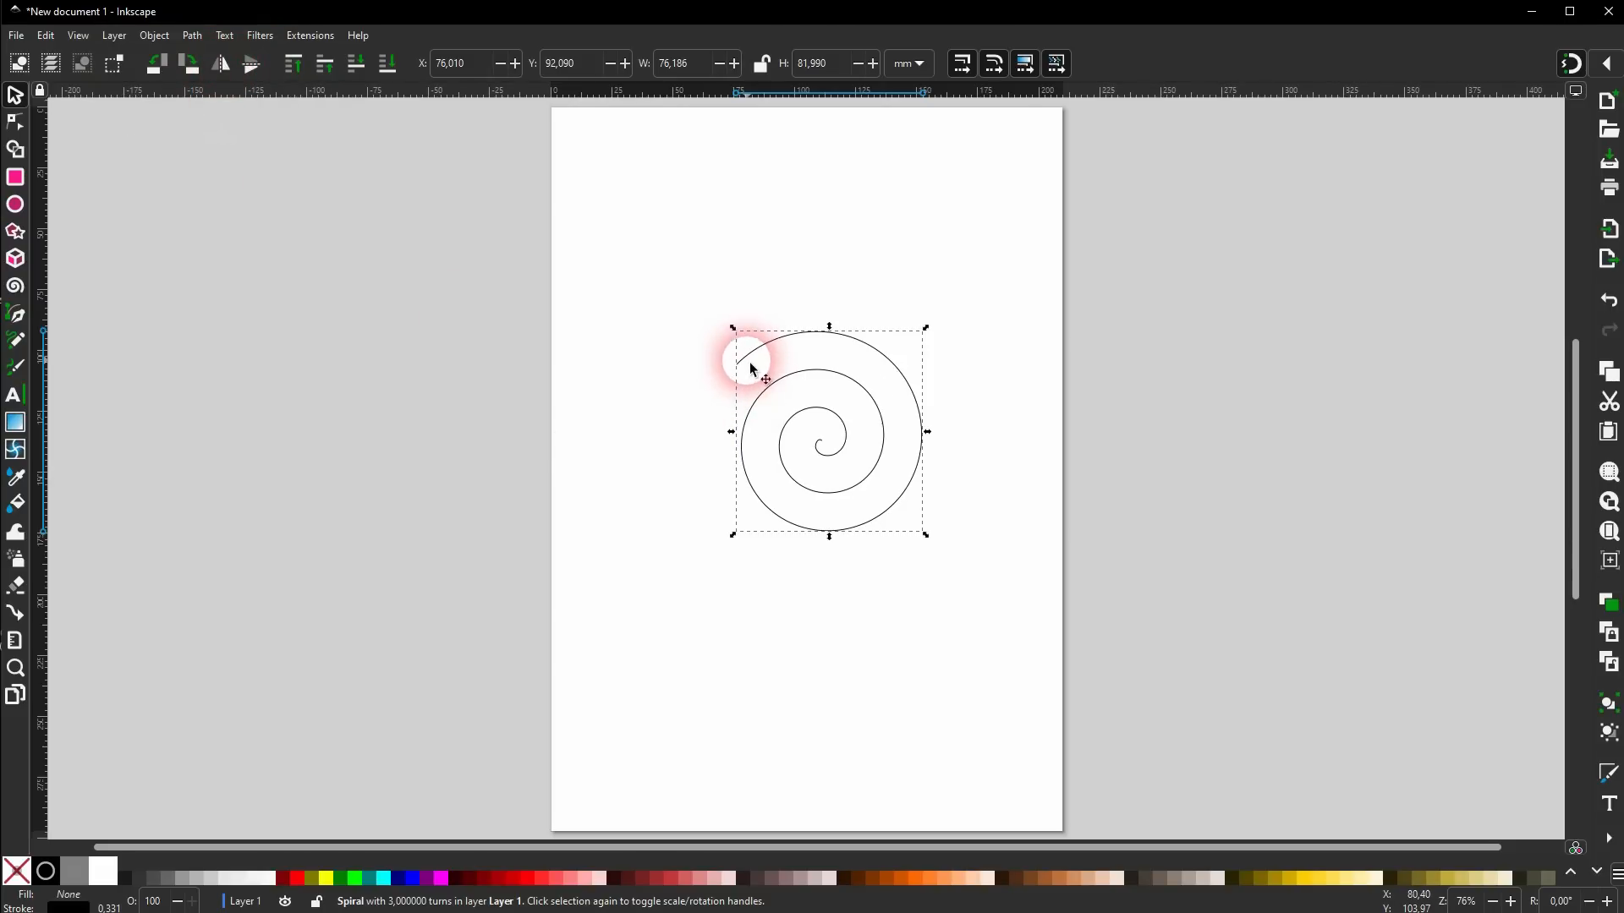
click(223, 68)
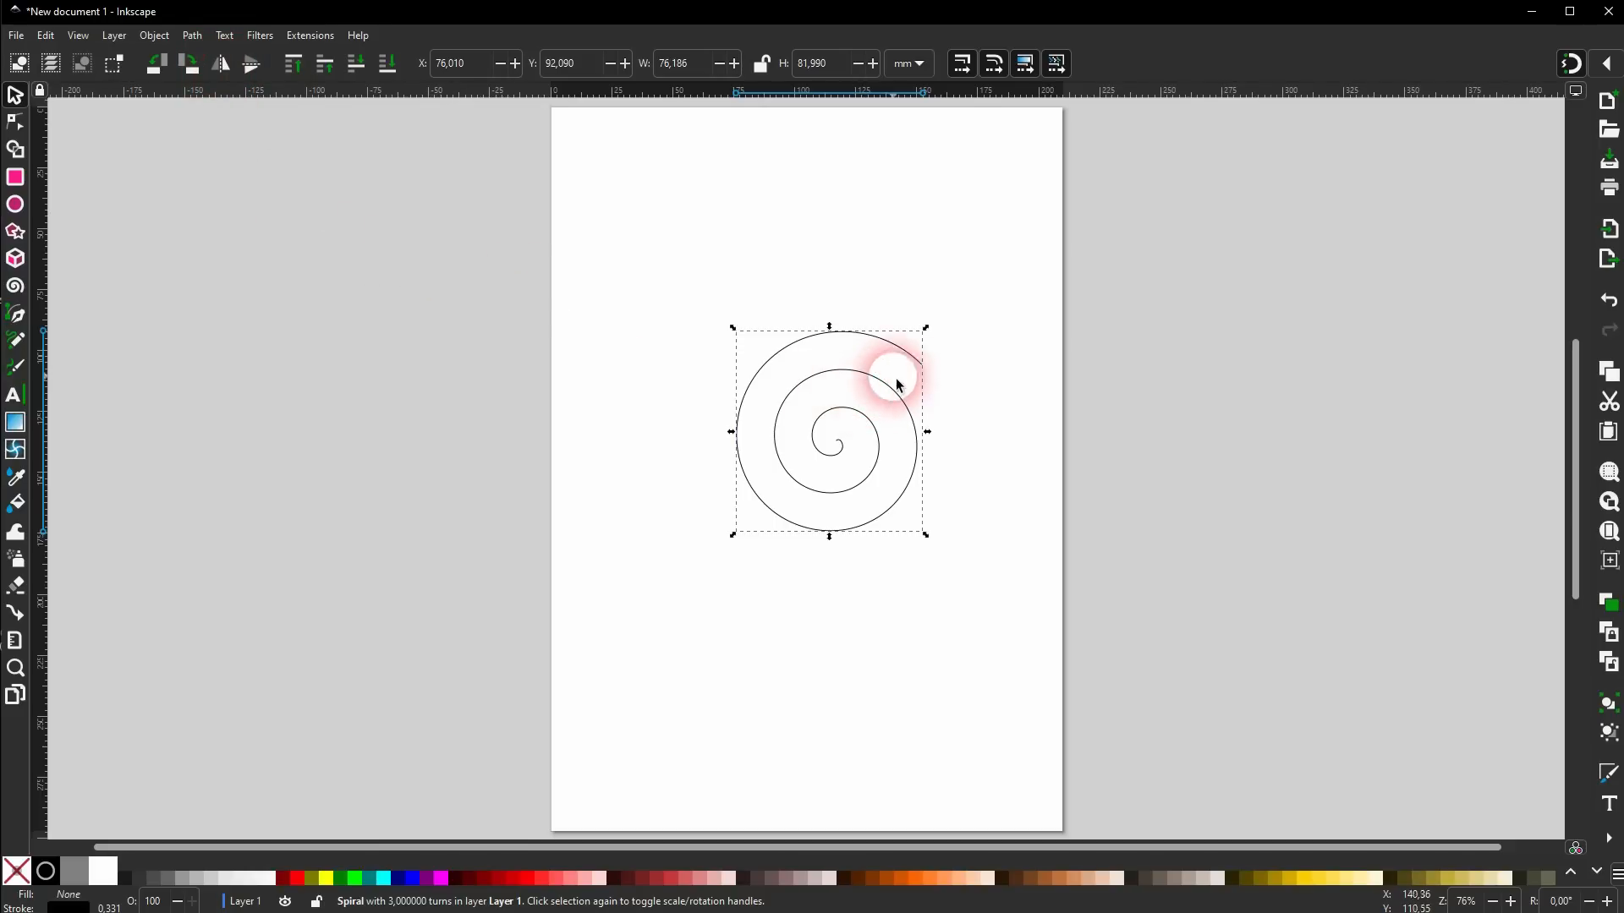
Enlarge the spiral about its centre to about 102 by 110 mm and set its stroke width to 7.642 mm.
drag(928, 327, 981, 311)
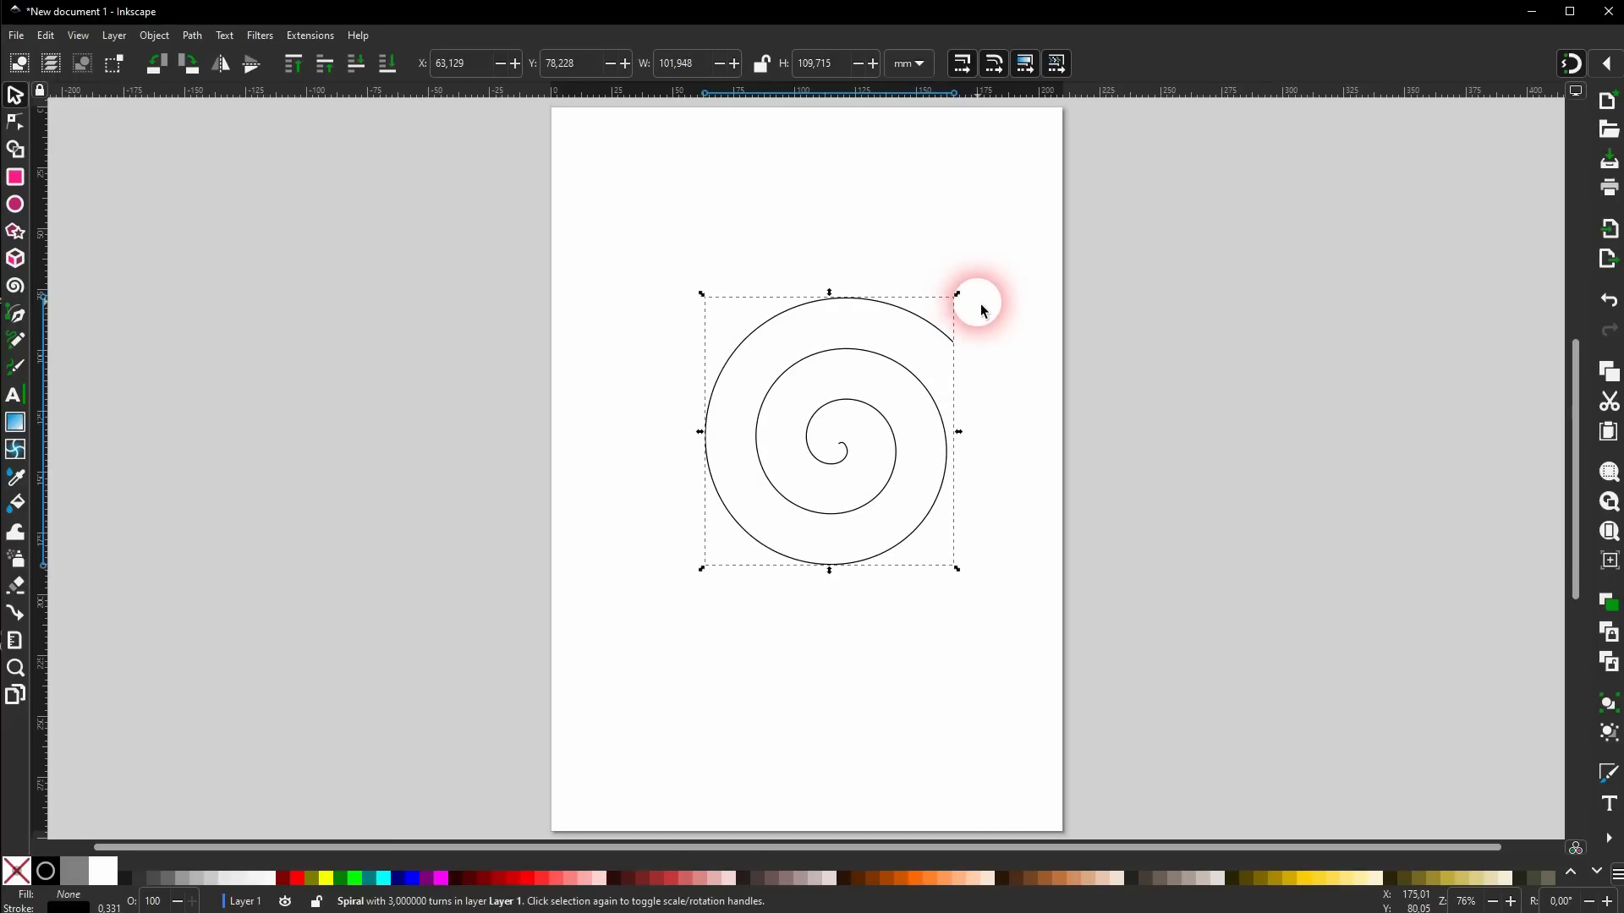
click(161, 36)
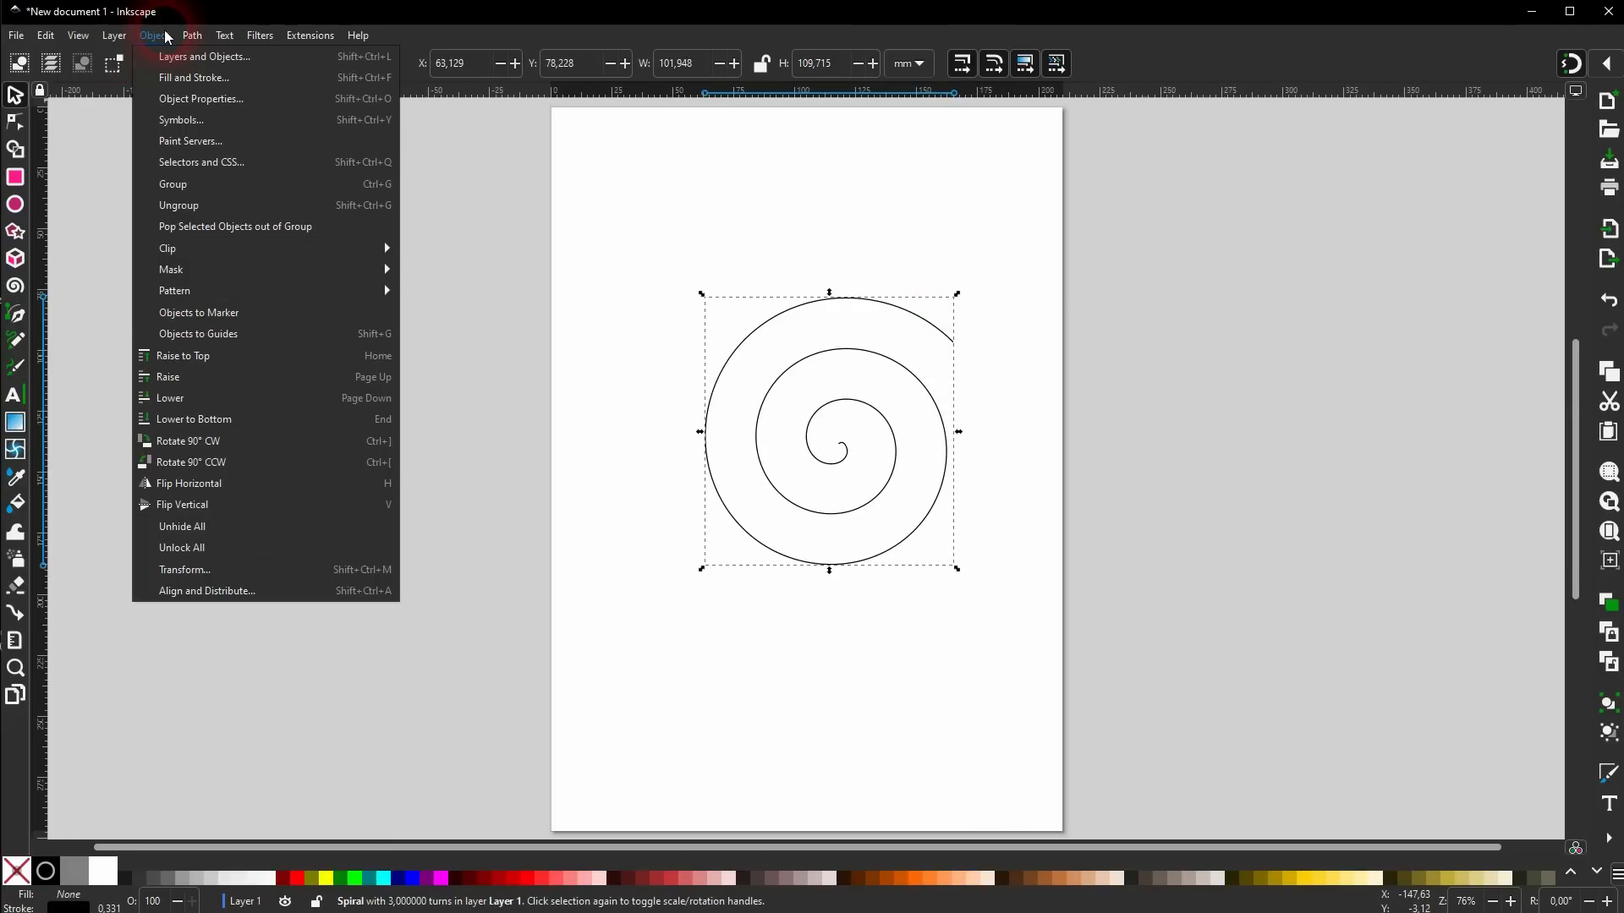
click(182, 78)
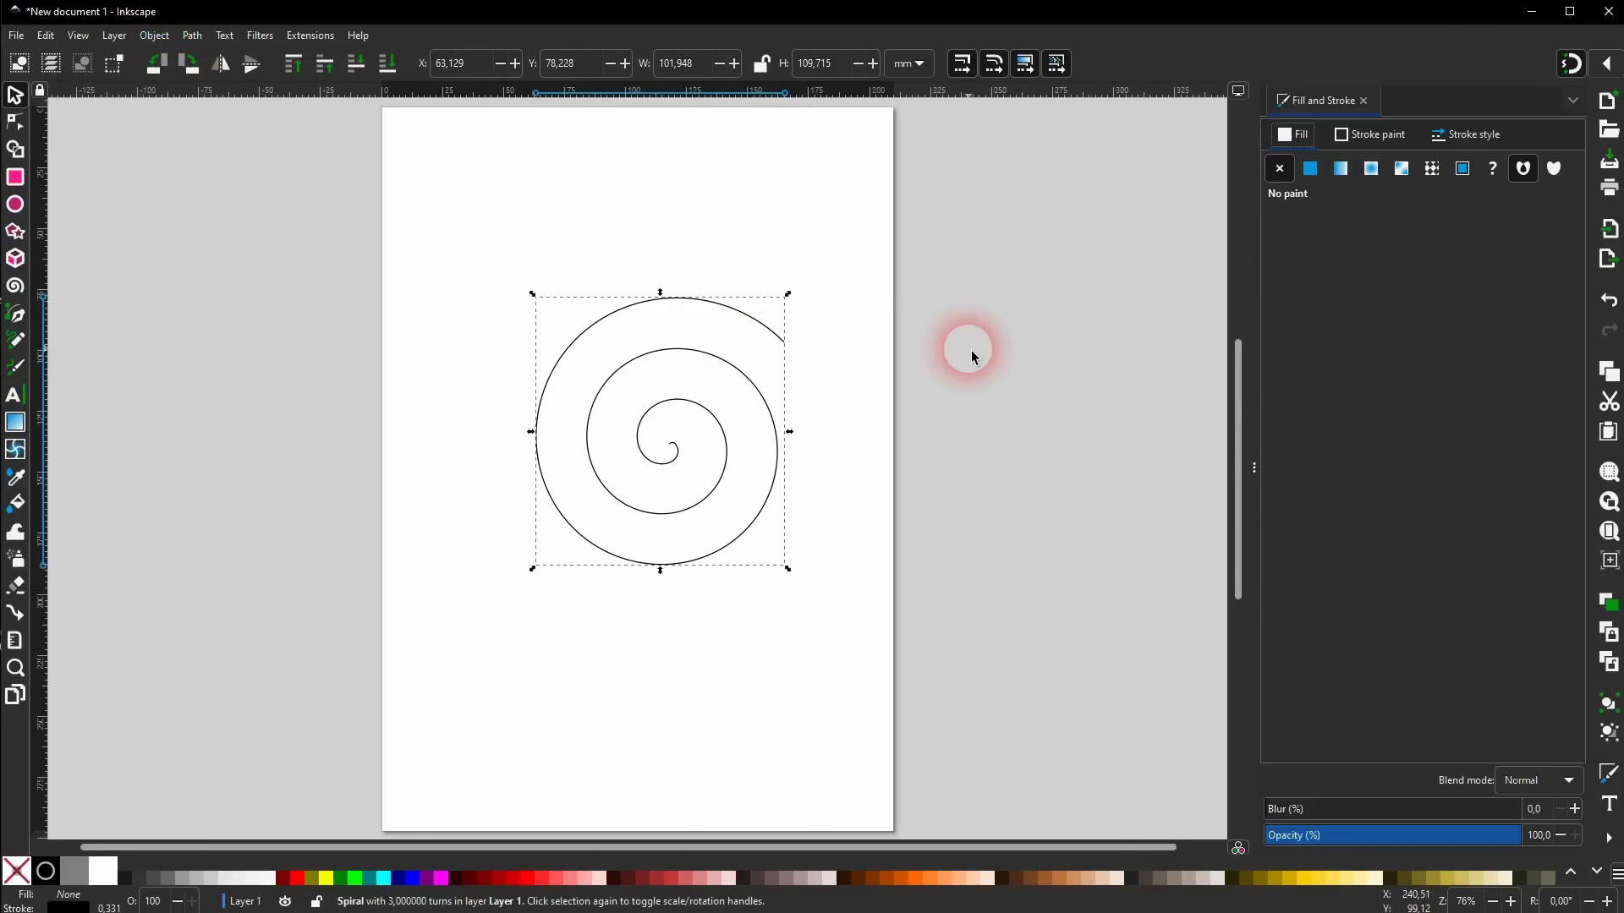
click(1482, 133)
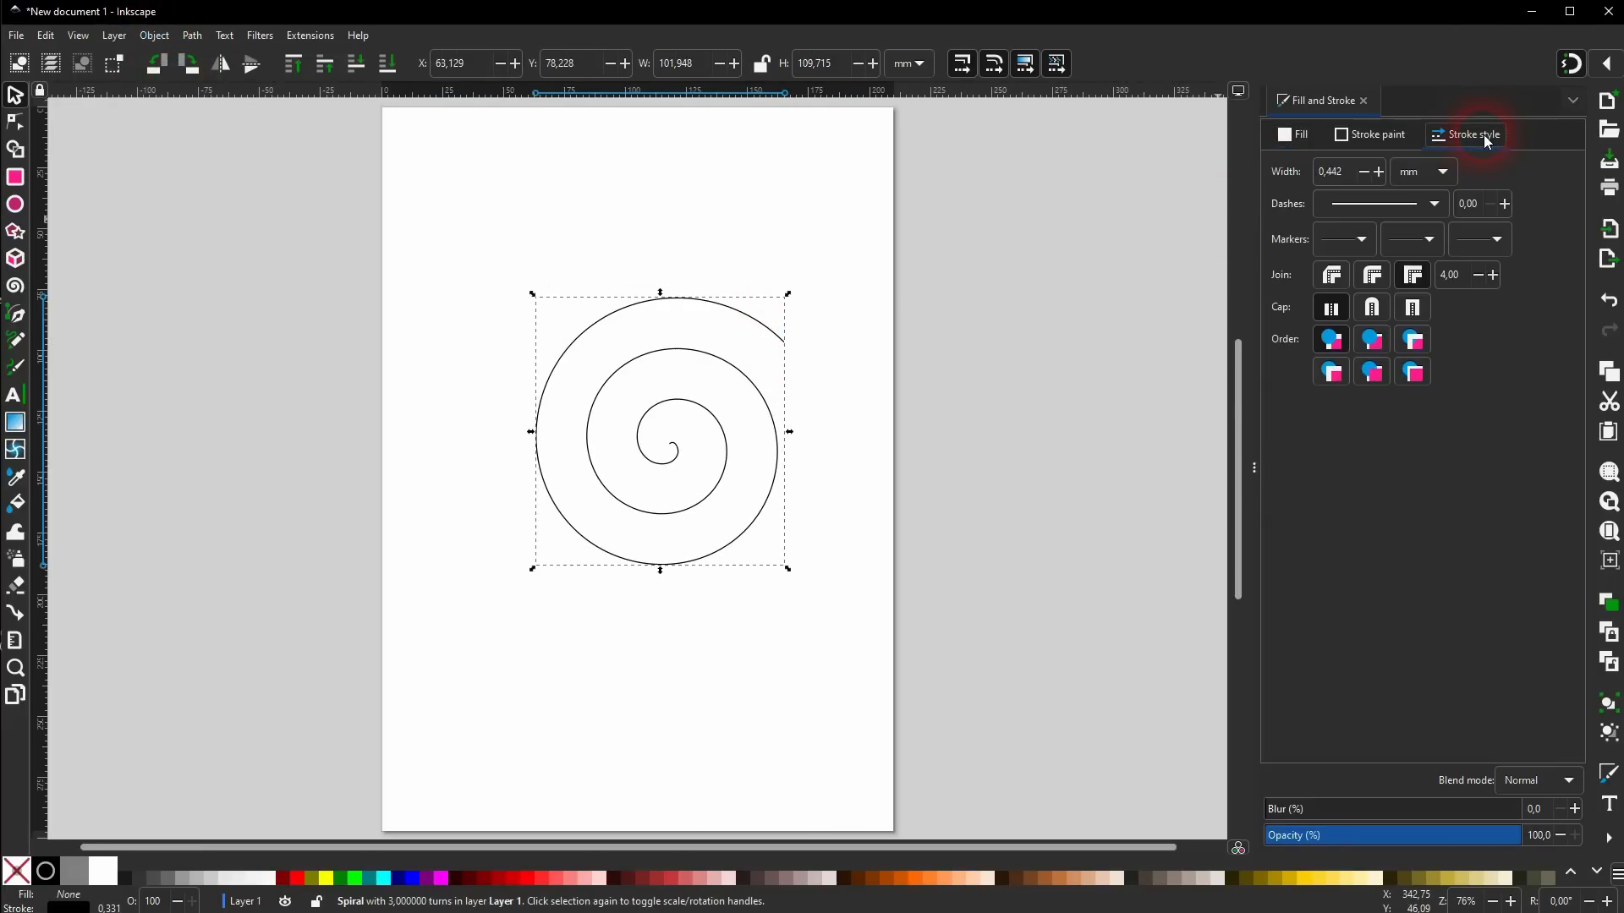
drag(1380, 169, 1380, 173)
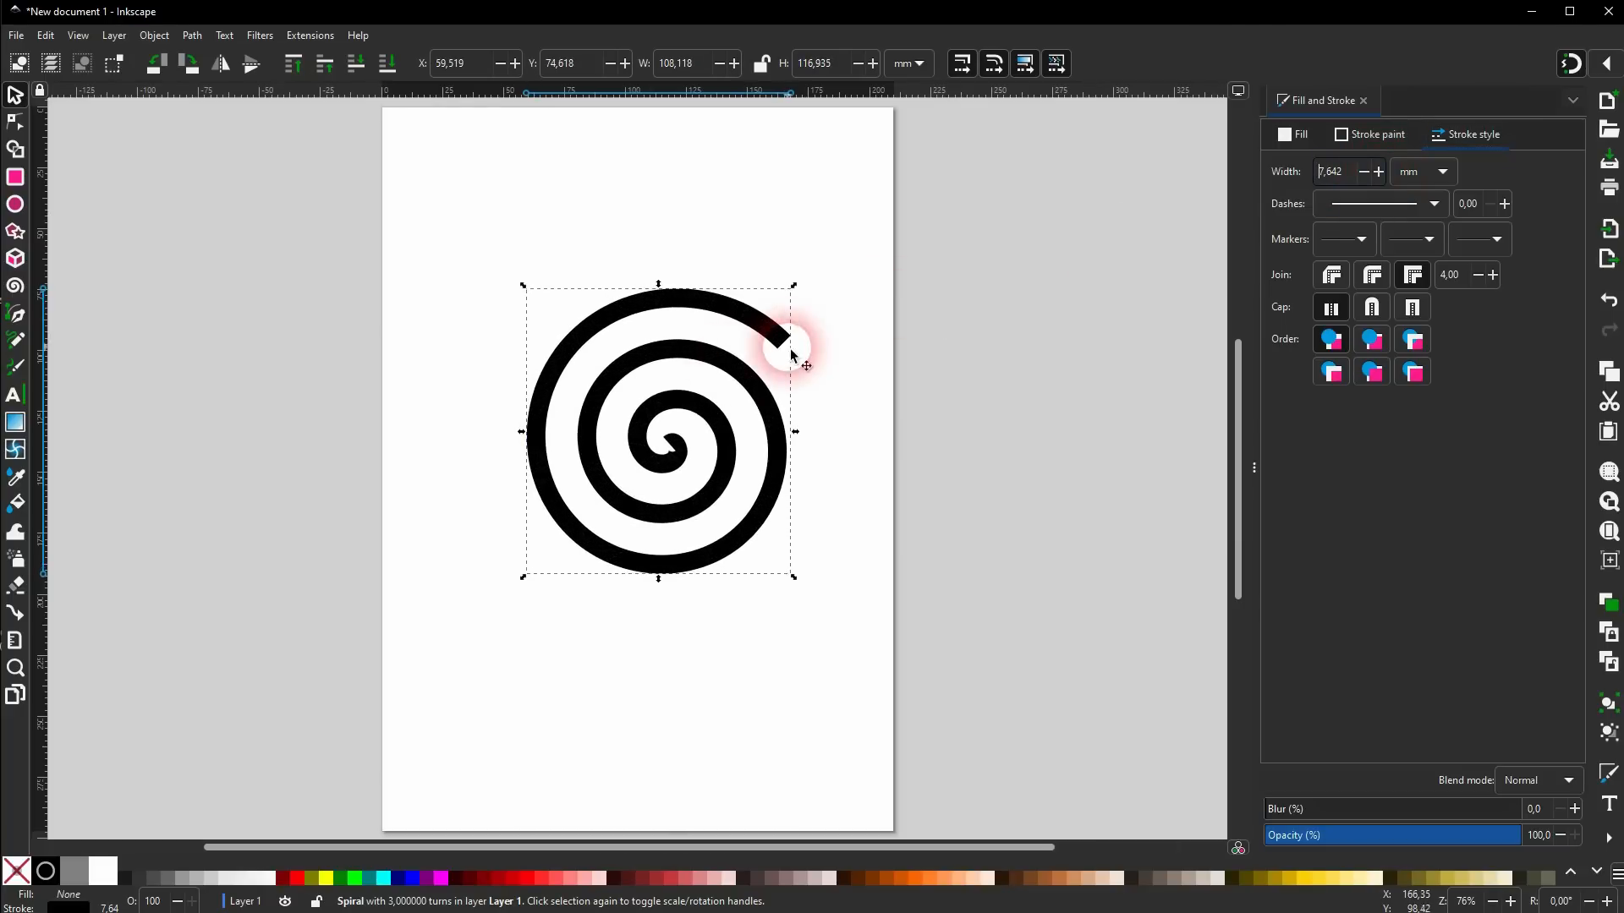
Try the round and square caps on the spiral's stroke ends and settle on the round cap.
click(1372, 309)
click(1413, 315)
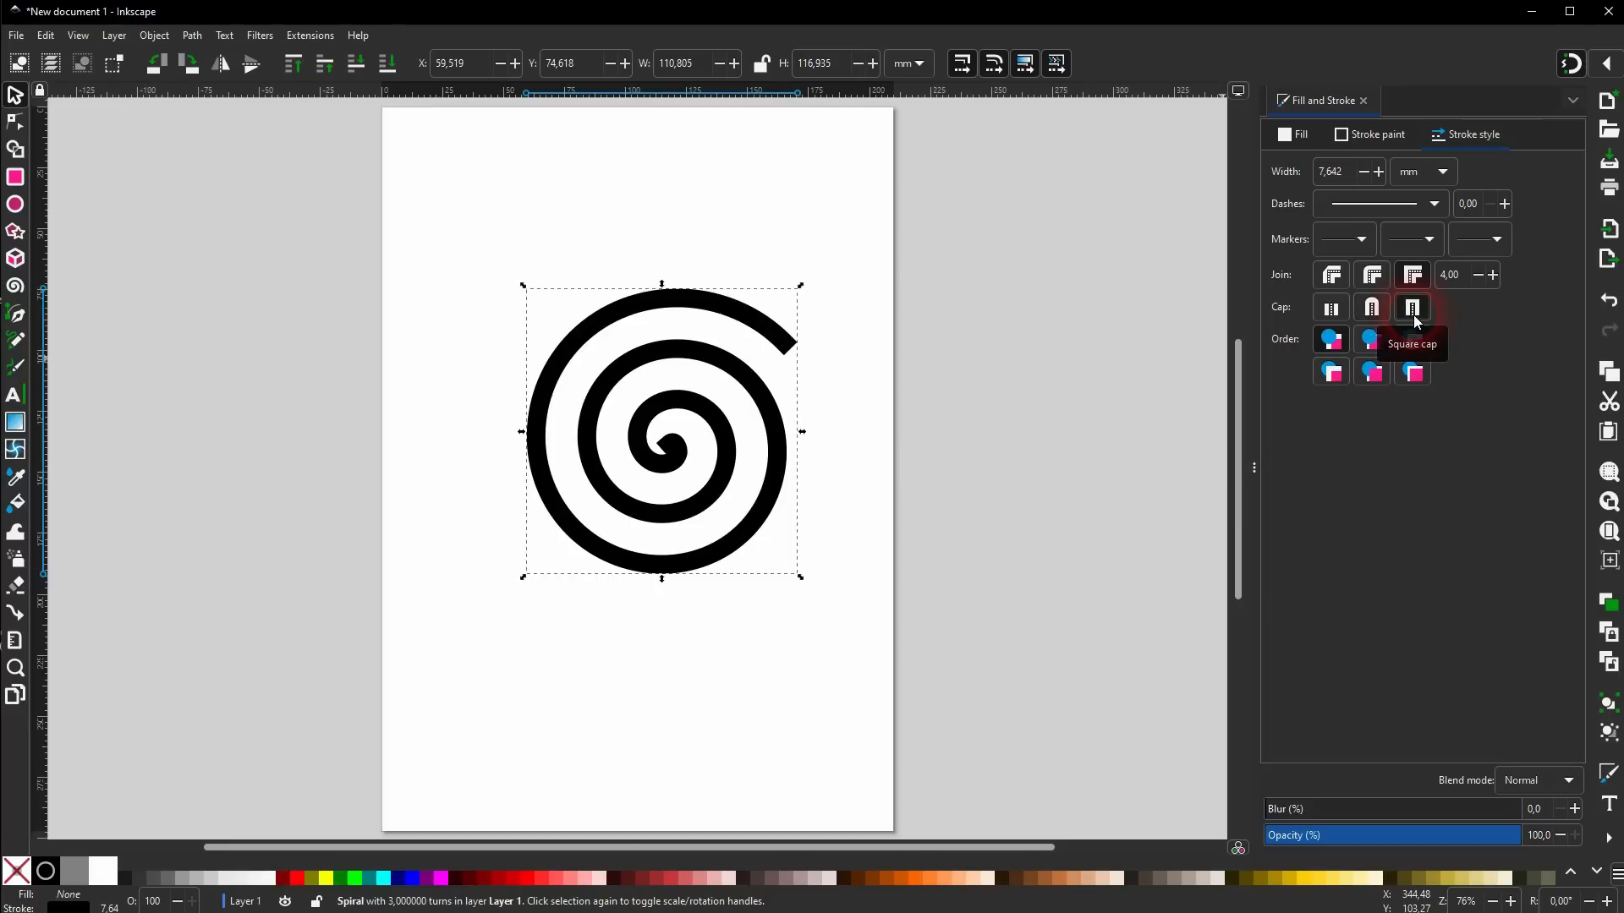
click(1376, 312)
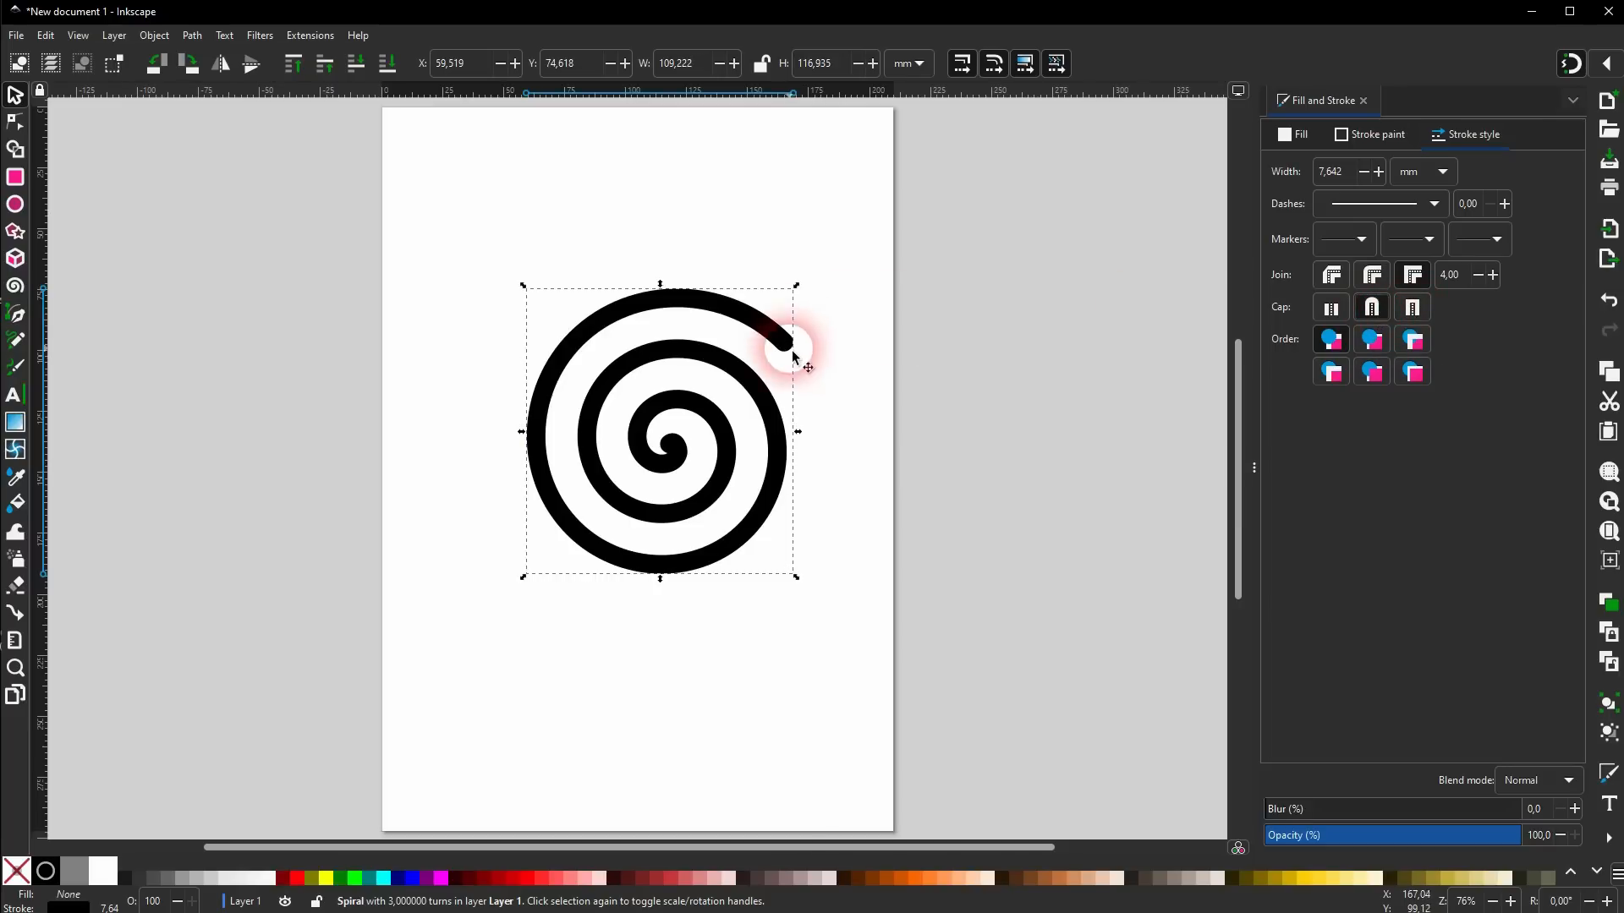
Colour the spiral's stroke pure red (ff0000ff) and close the Fill and Stroke settings.
click(1375, 151)
drag(1431, 443, 1597, 440)
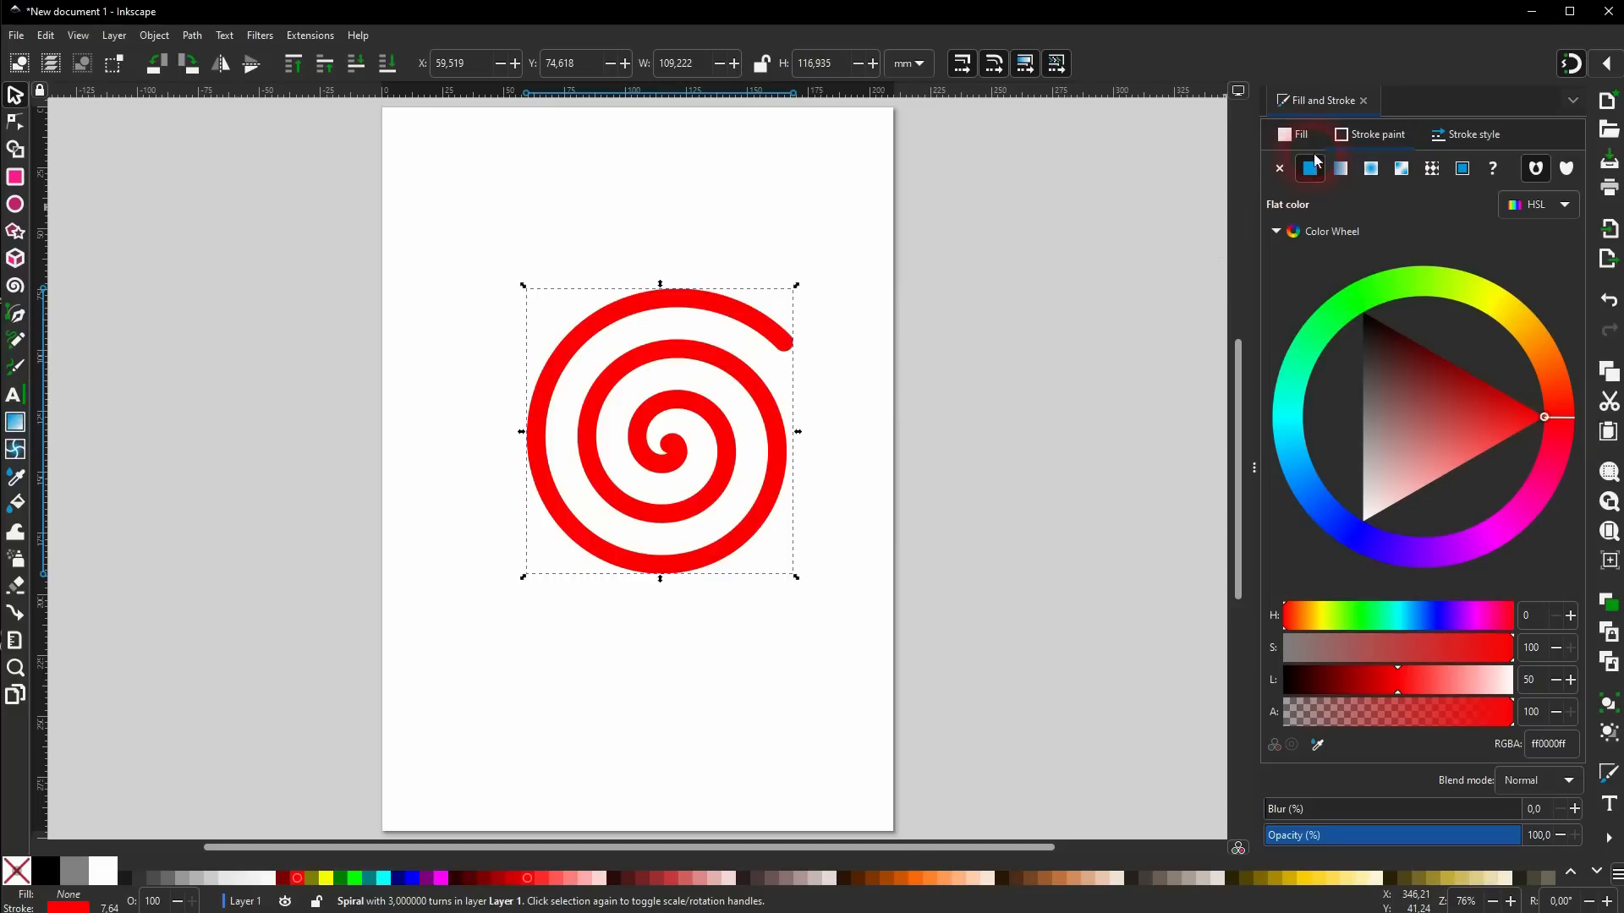
click(1364, 100)
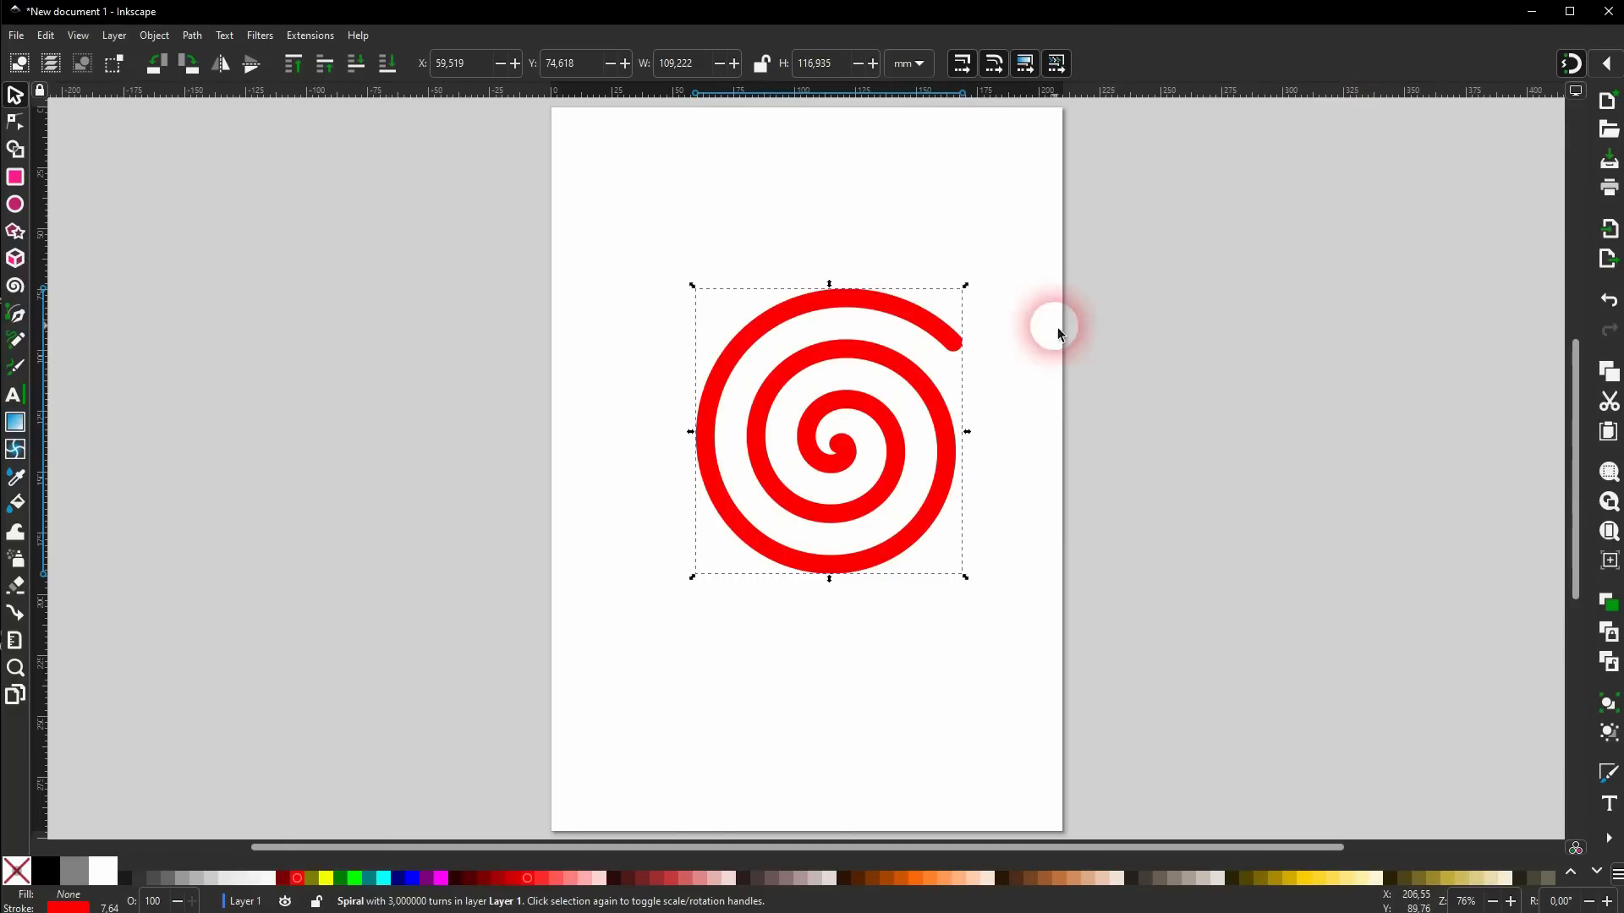
Try a black fill on the spiral, remove the fill again, and recolour the stroke black.
click(46, 871)
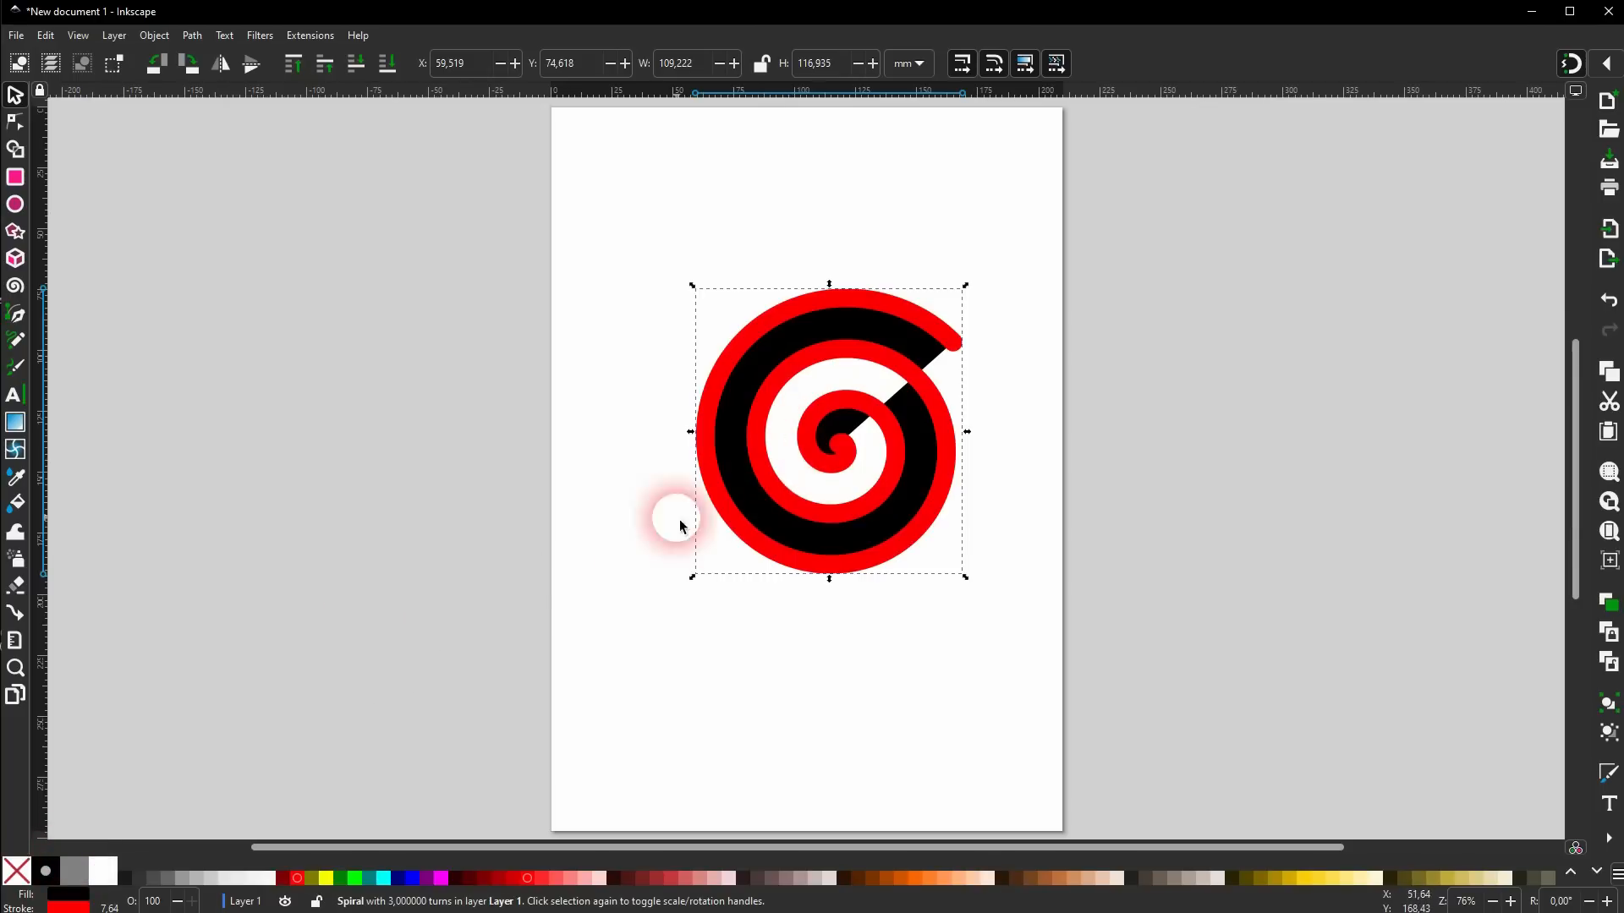
click(15, 873)
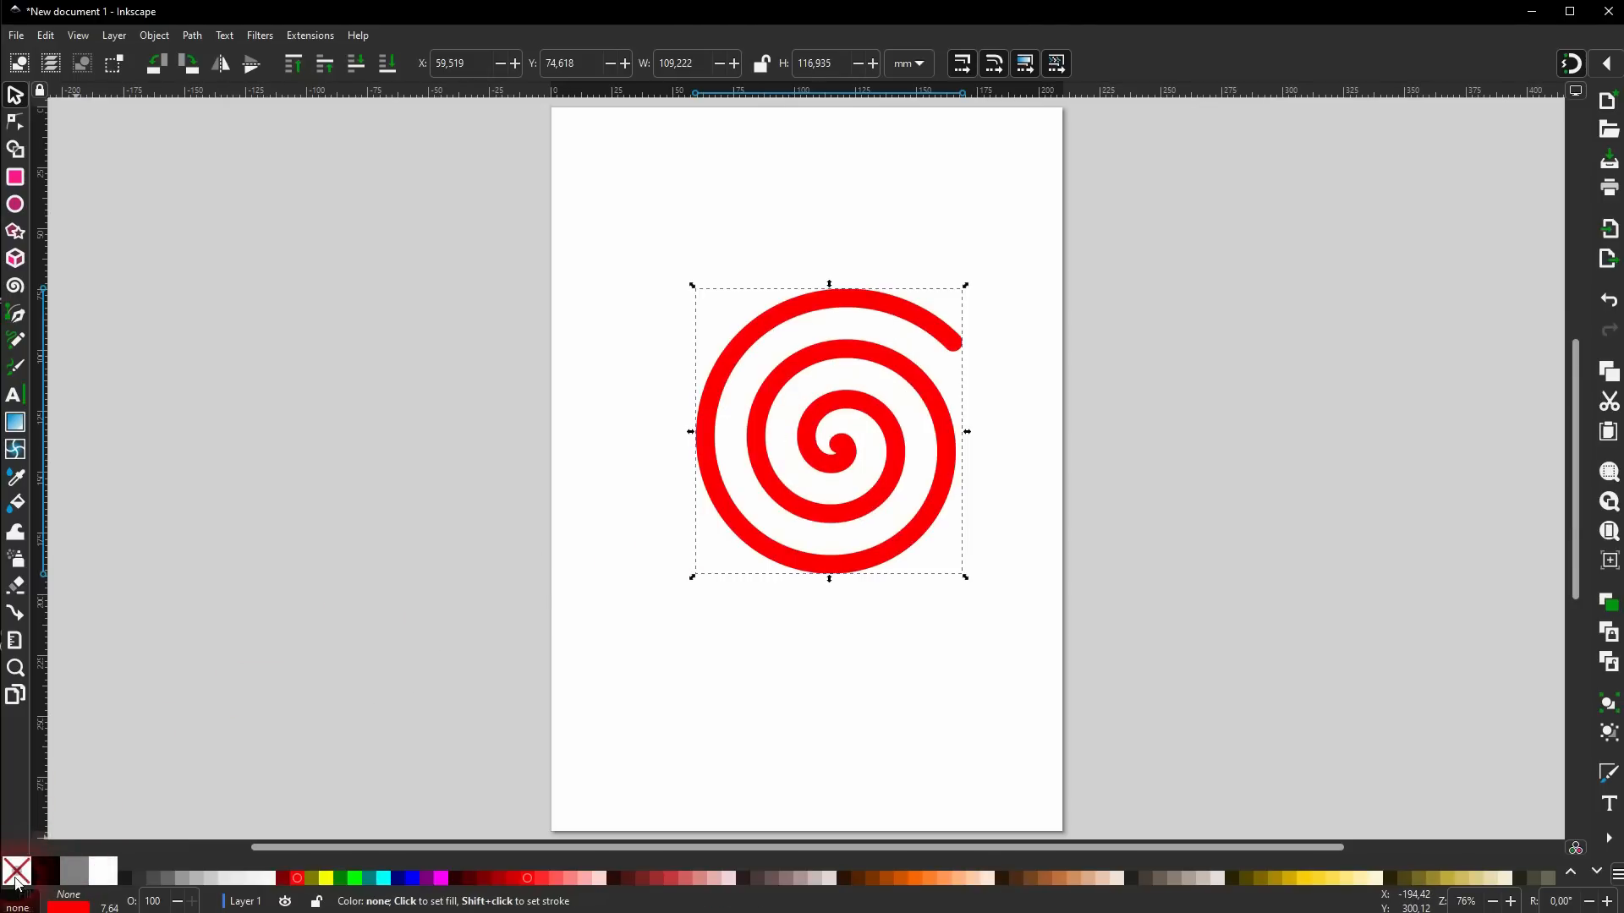
shift+click(40, 879)
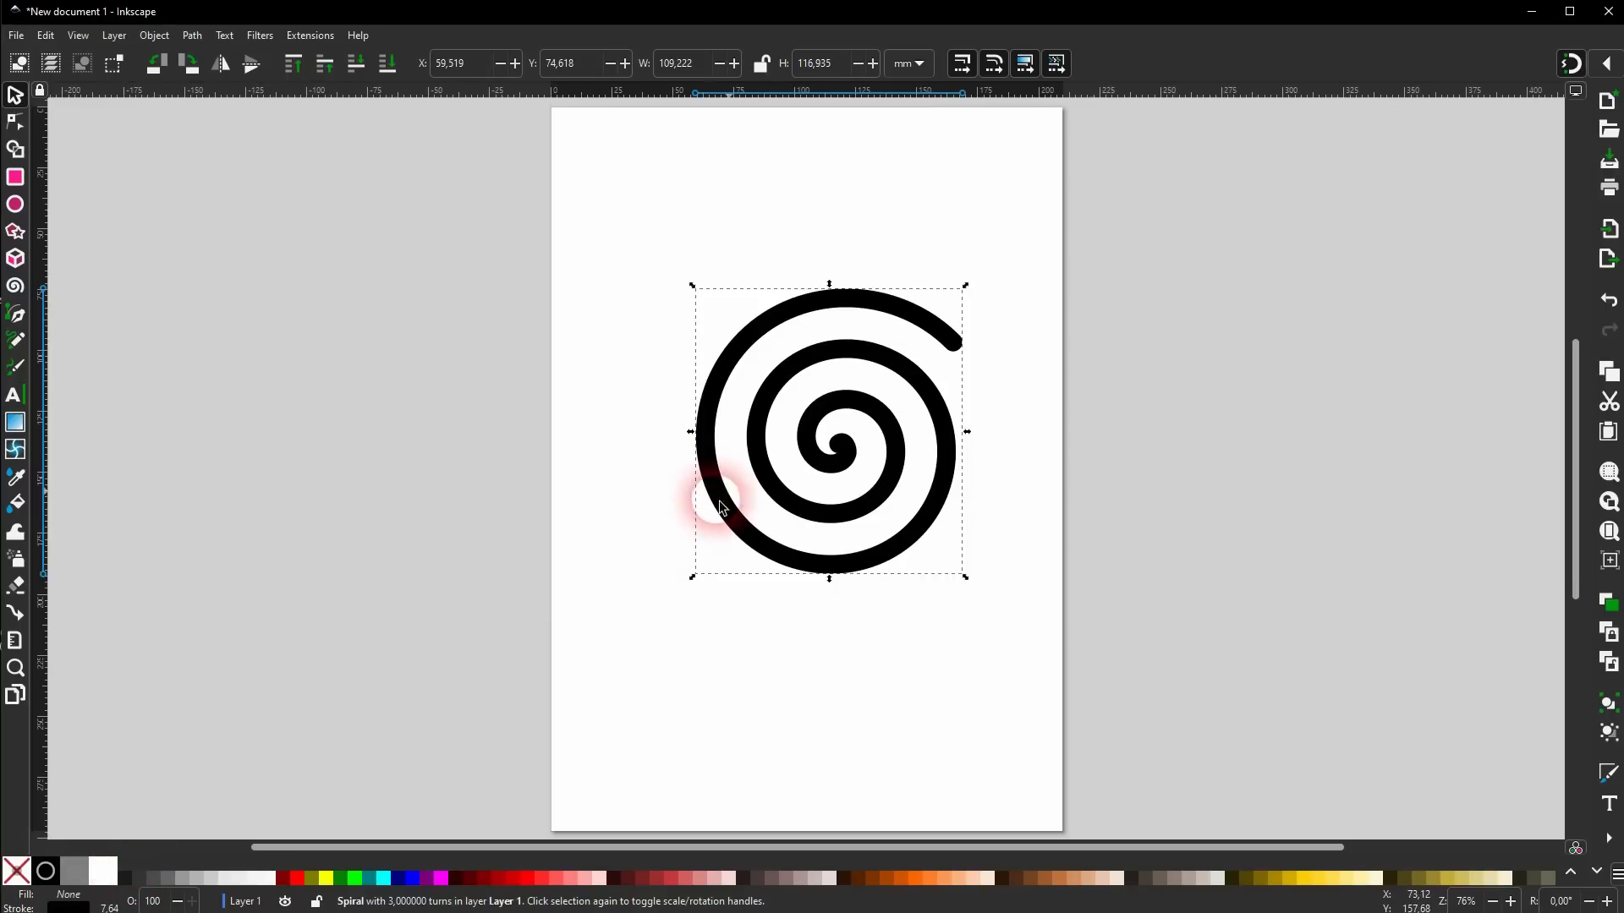
Delete the thick black spiral and draw a new, larger one in the upper half of the page.
click(458, 663)
drag(460, 658, 1253, 213)
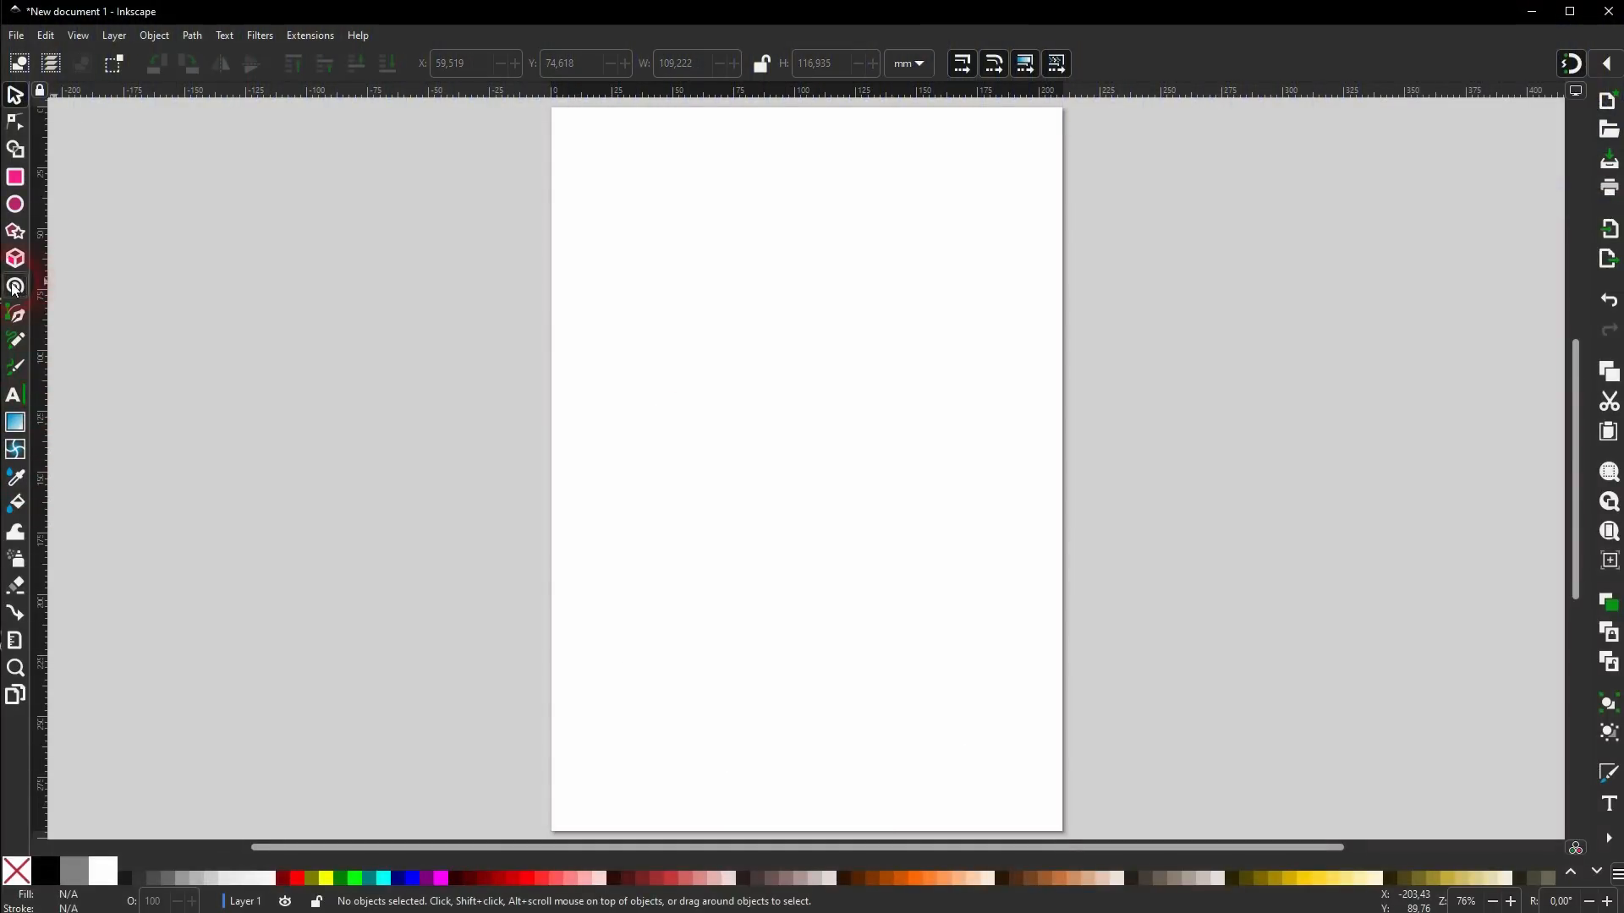
click(14, 286)
drag(743, 339, 940, 380)
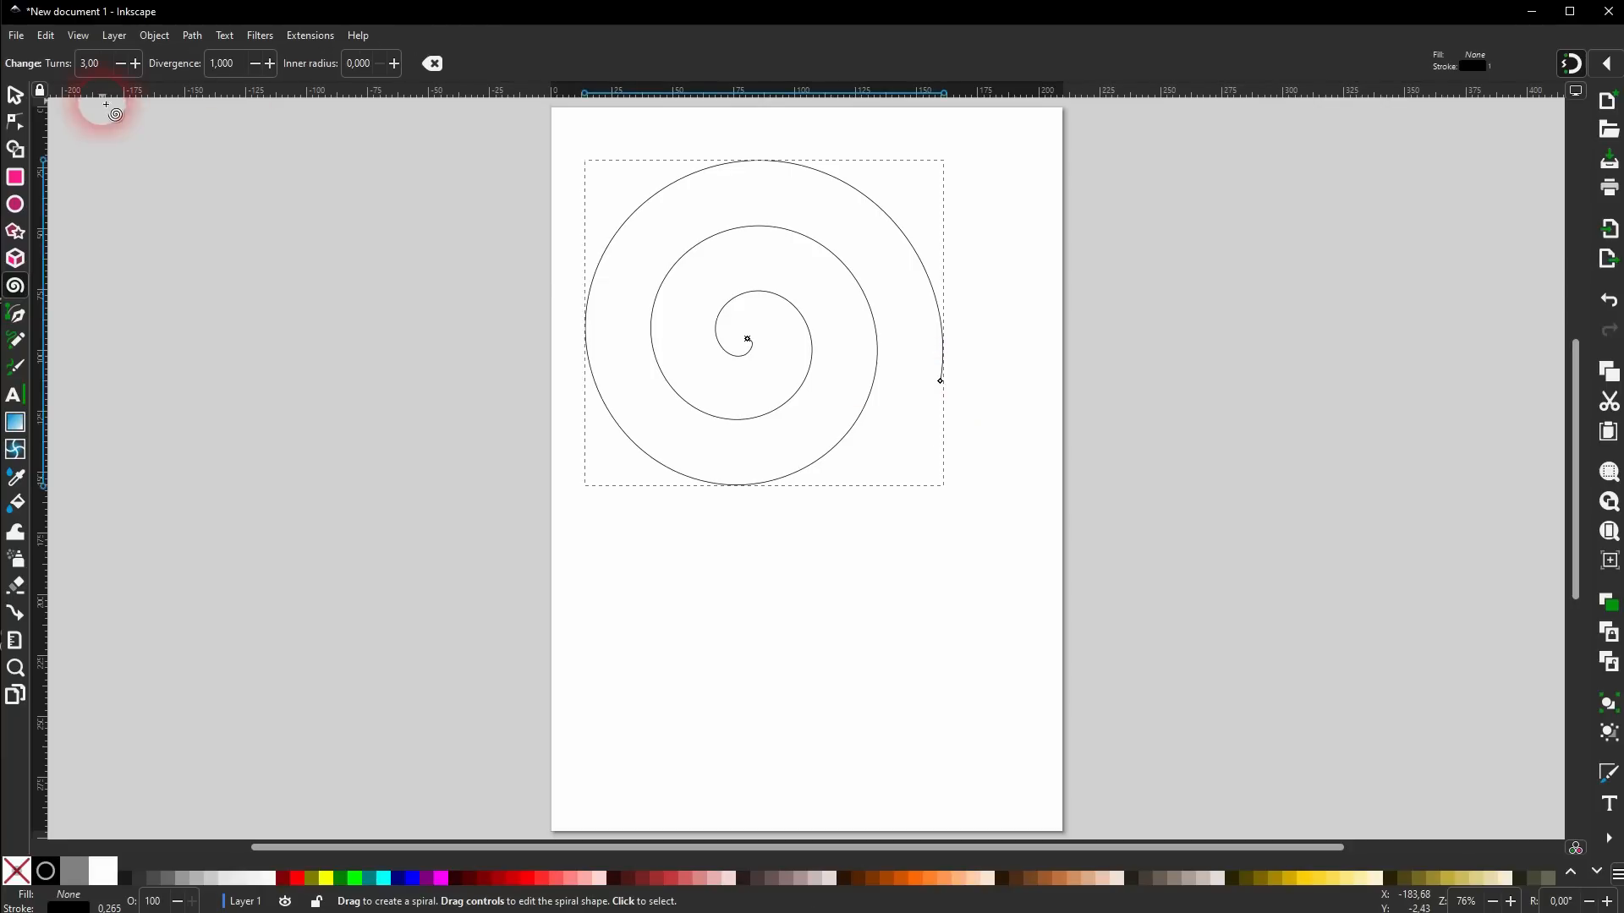
Set the new spiral to 8 turns, a divergence of 0.7 and an inner radius of 1.
drag(115, 74, 75, 66)
text(8)
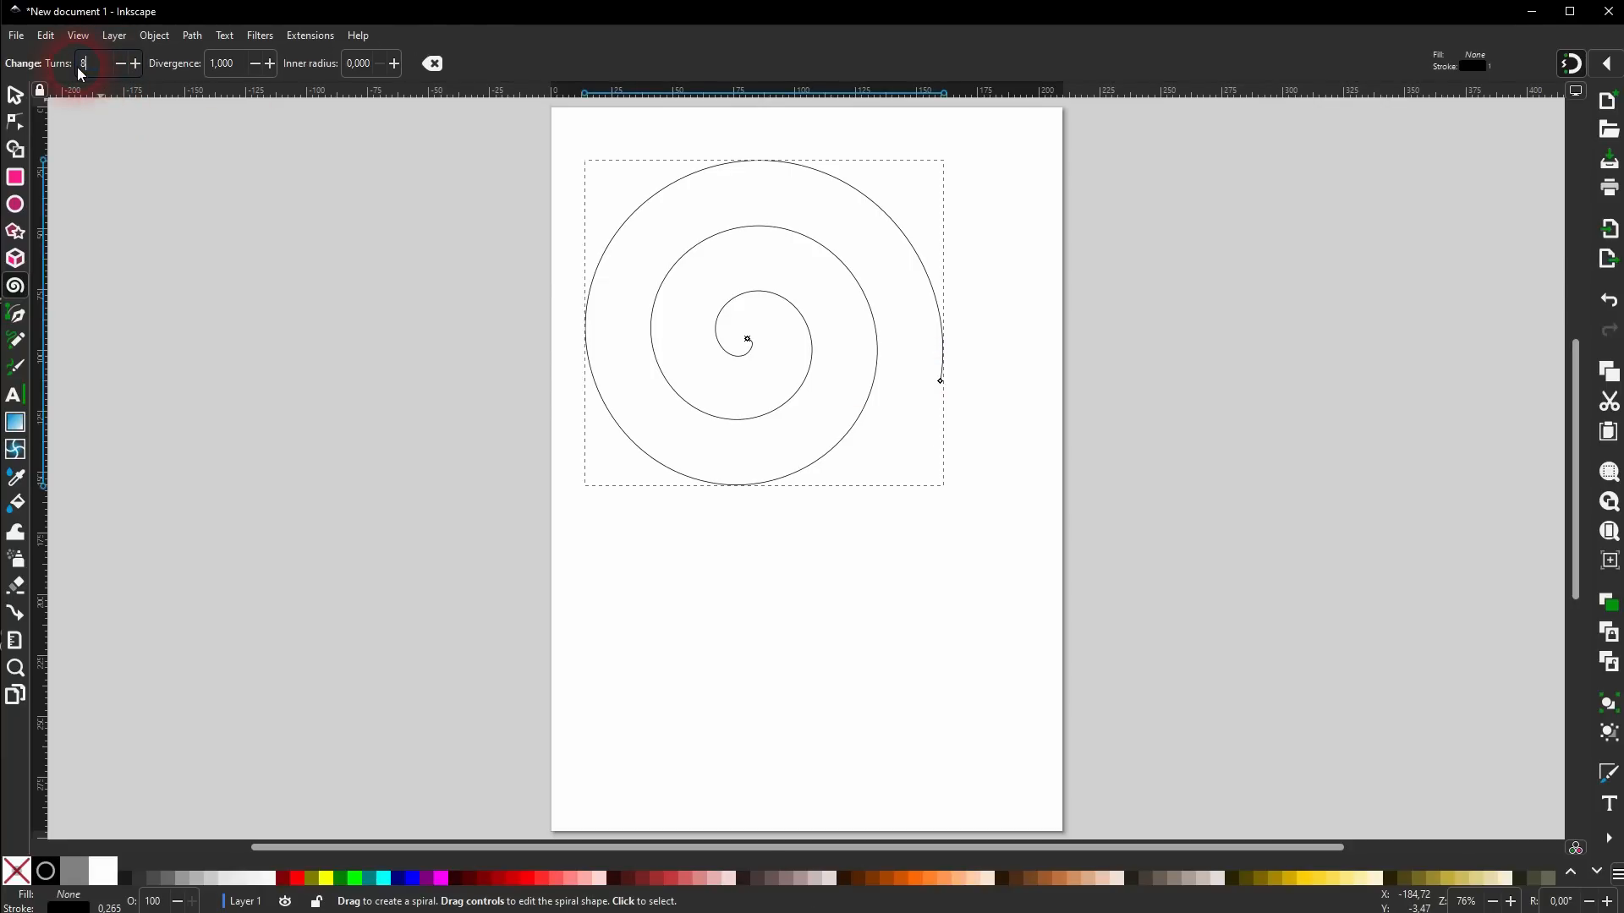
key(Return)
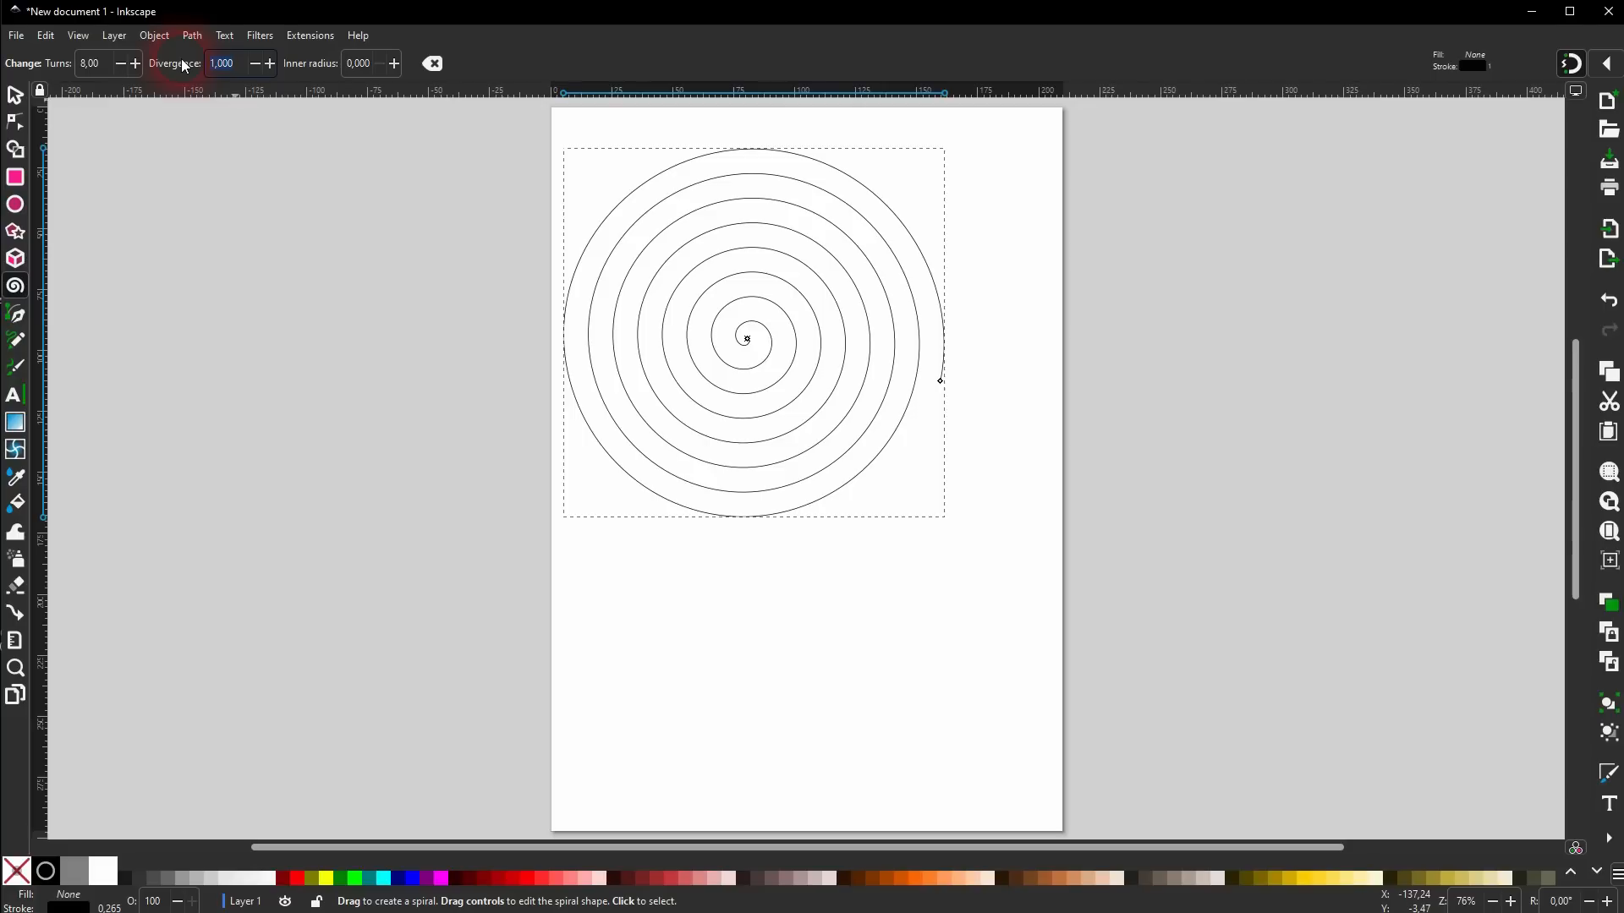
text(0,7)
key(Return)
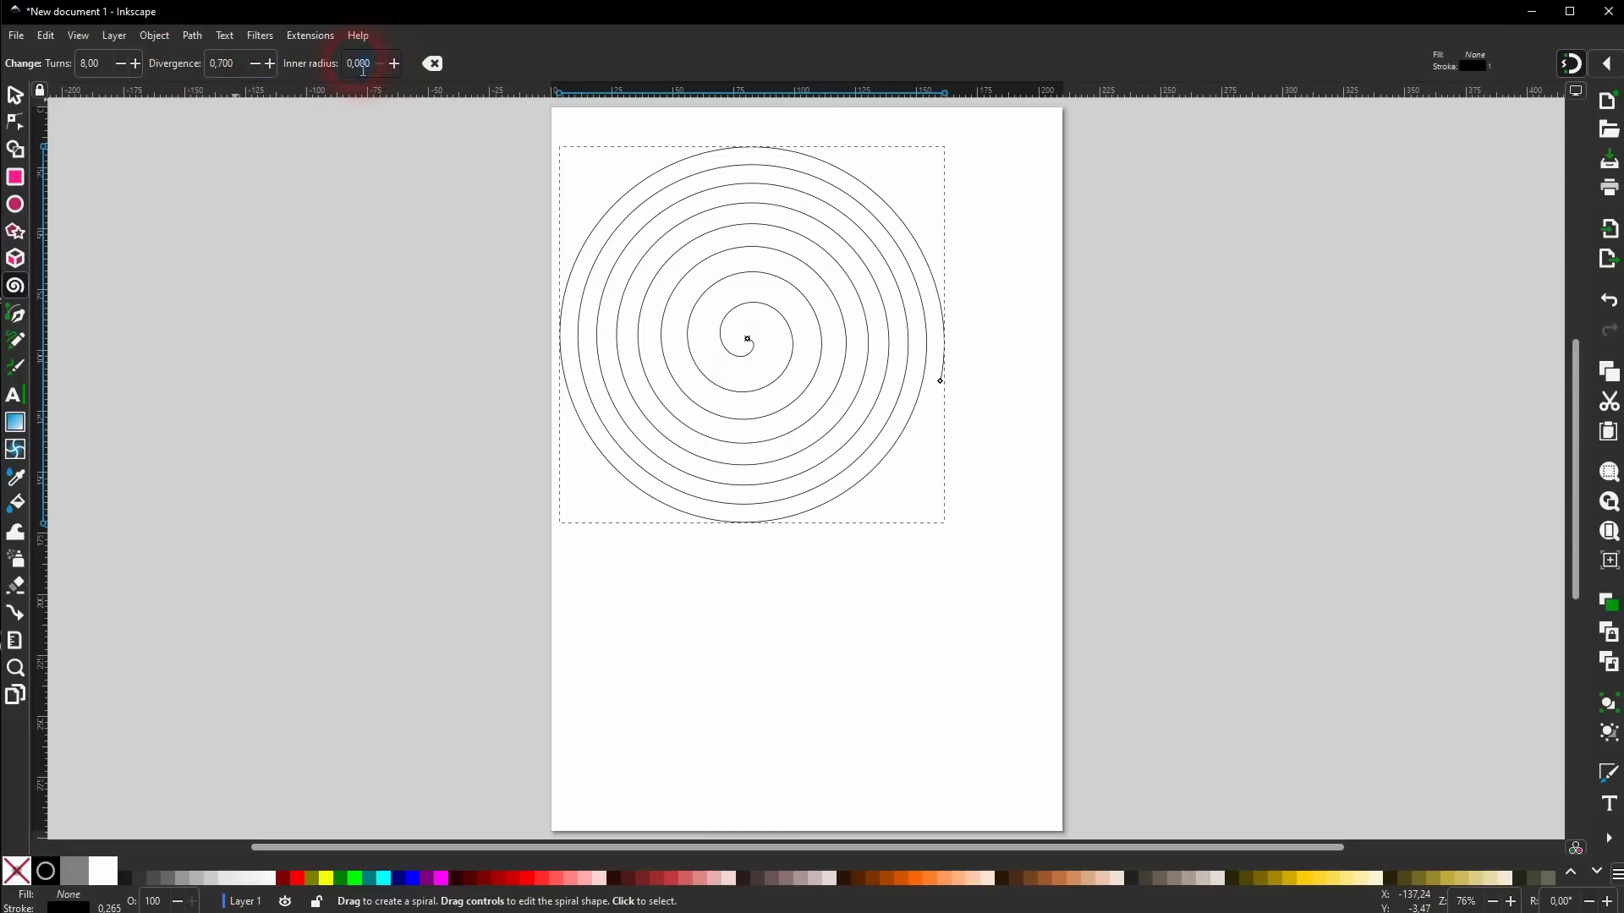
text(1)
key(Return)
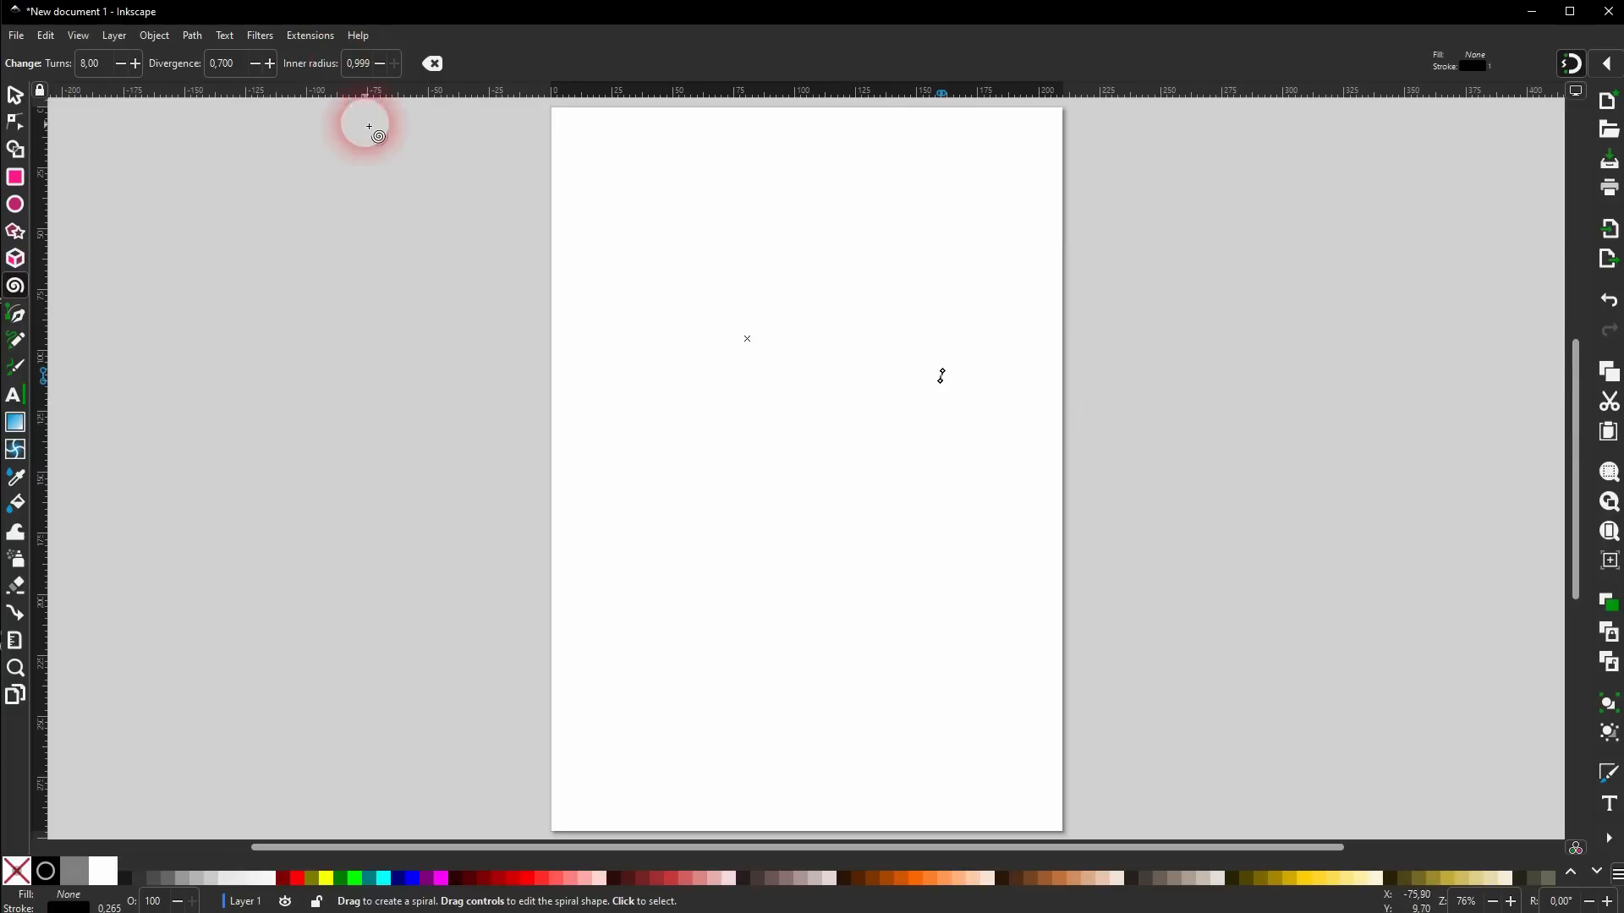
Set the spiral's inner radius to 0.2.
text(0,2)
key(Return)
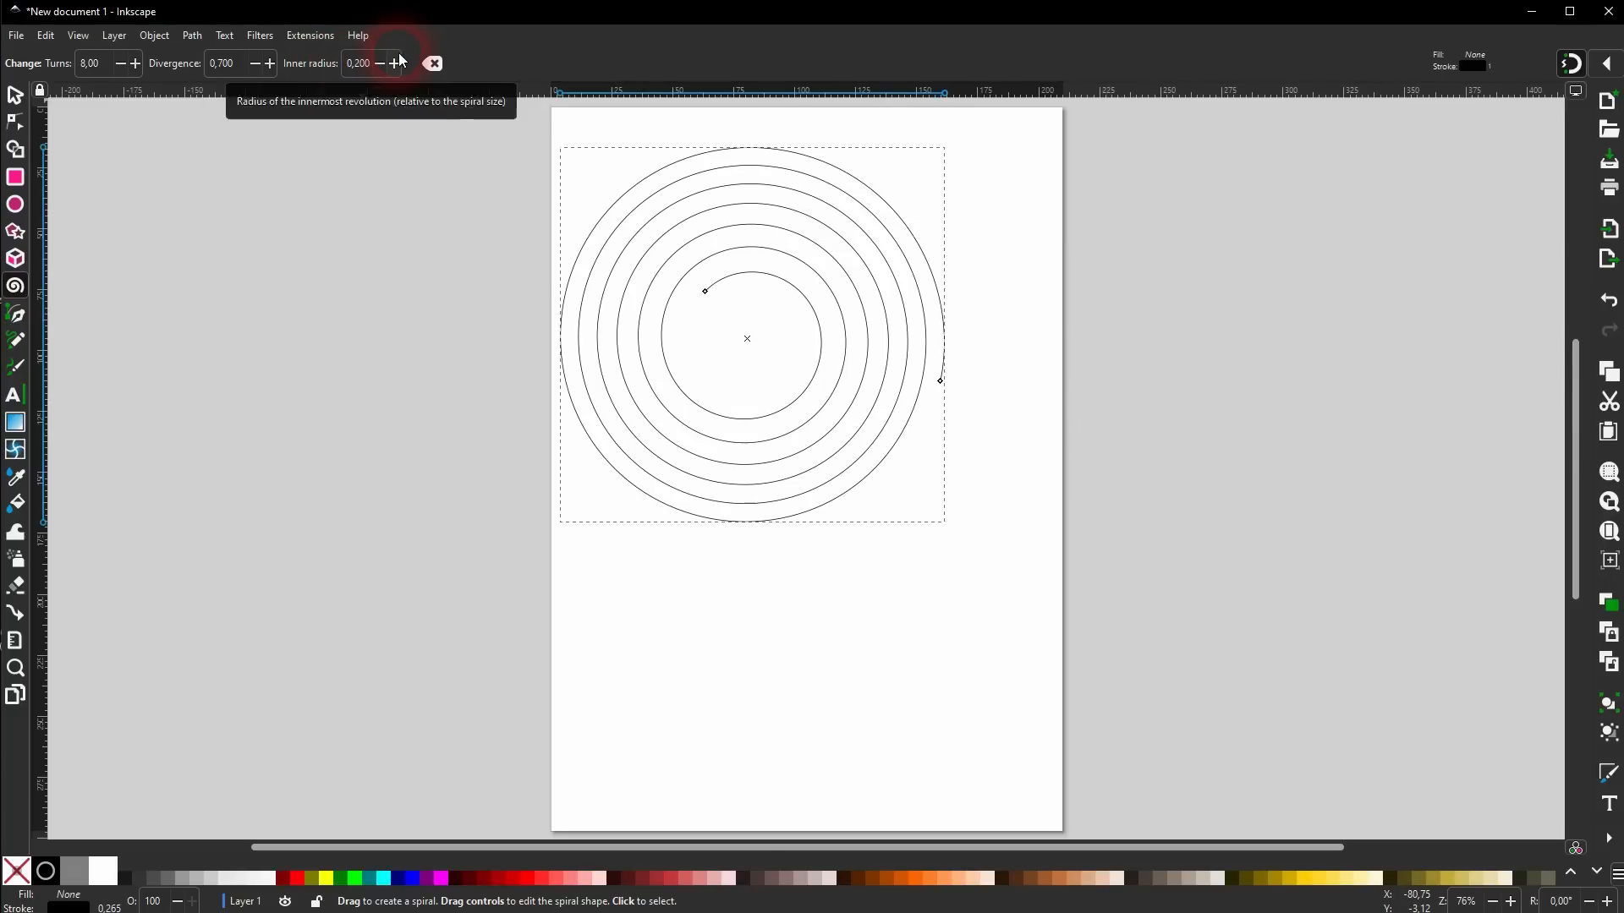
Move the spiral down and right towards the middle of the page and flip it horizontally.
click(15, 95)
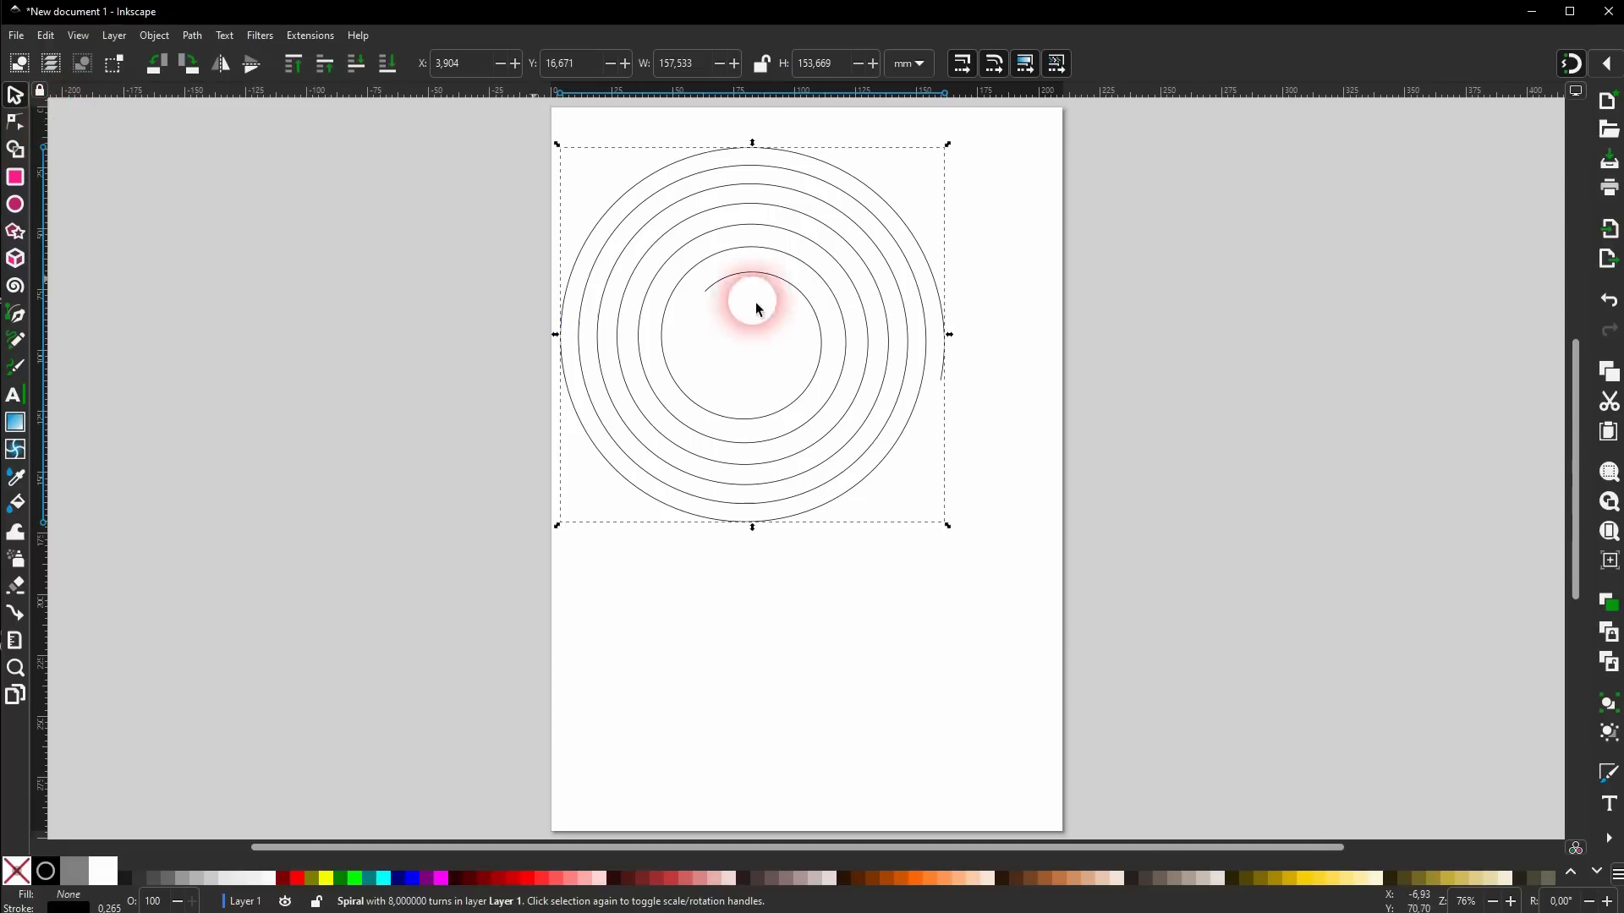
drag(824, 349, 877, 400)
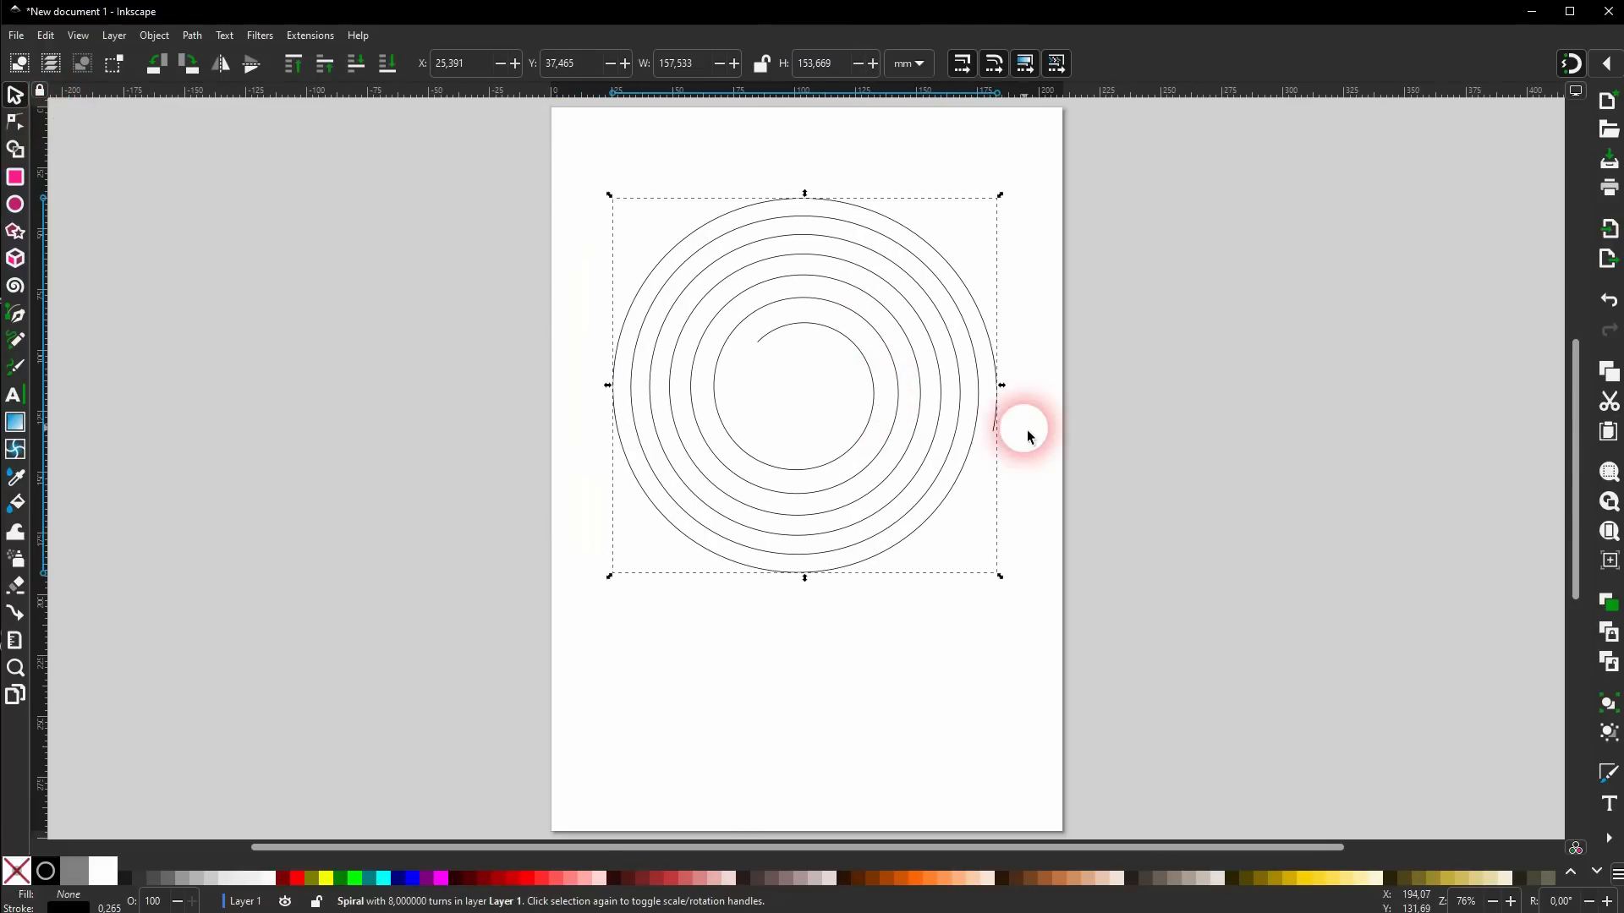
click(223, 64)
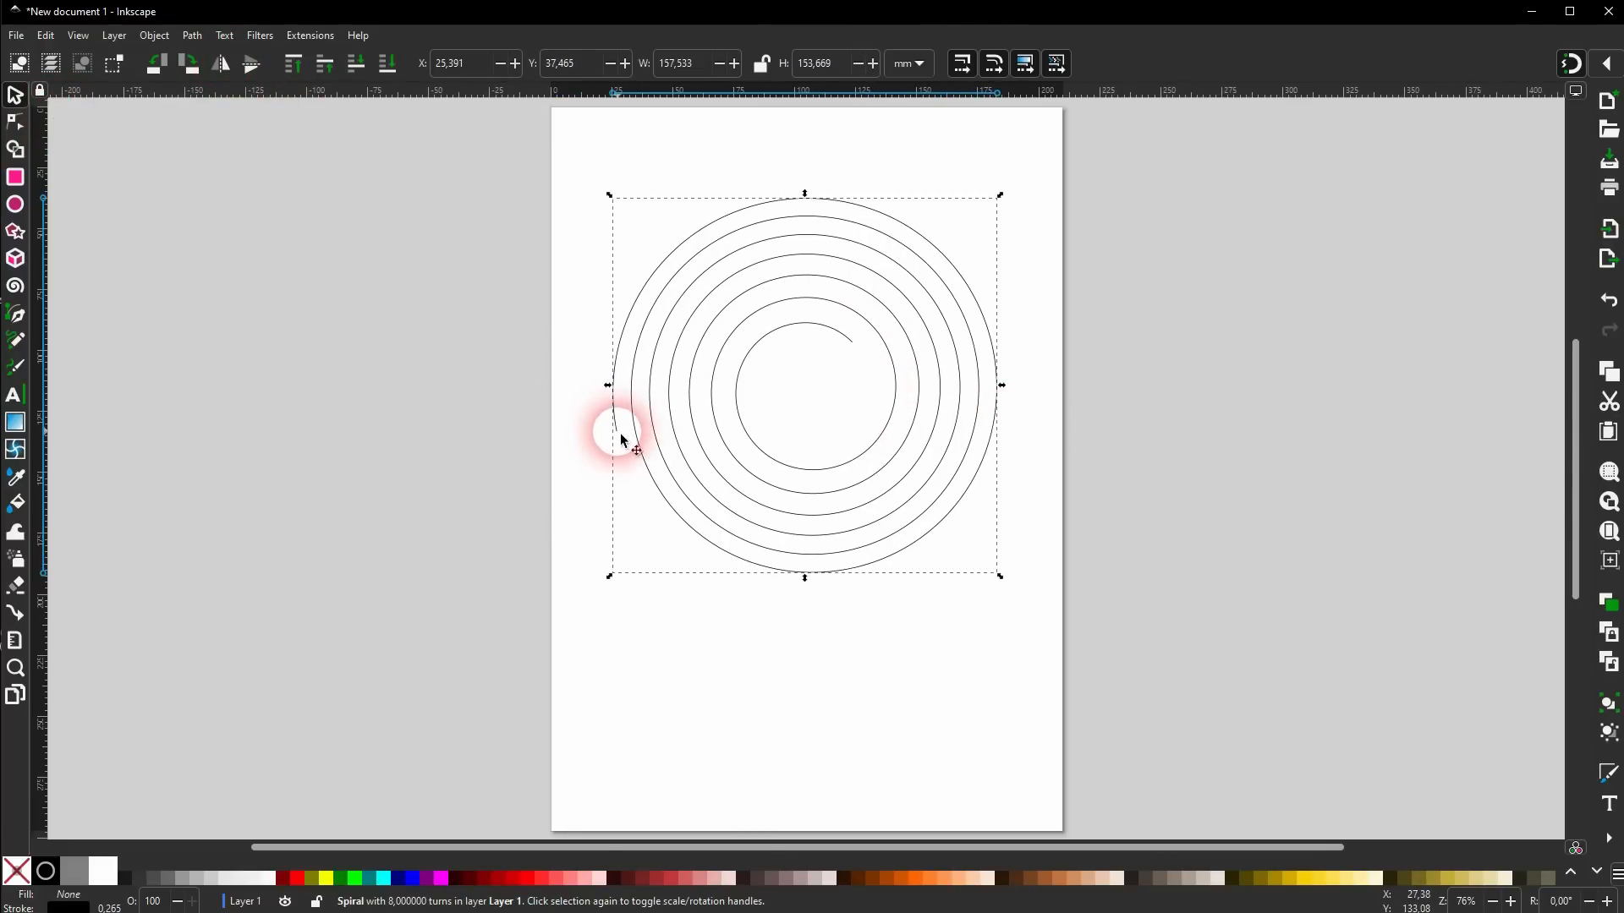
Colour the flipped spiral's stroke red (#FF0000) and set its stroke width to 5 mm.
click(154, 36)
click(174, 75)
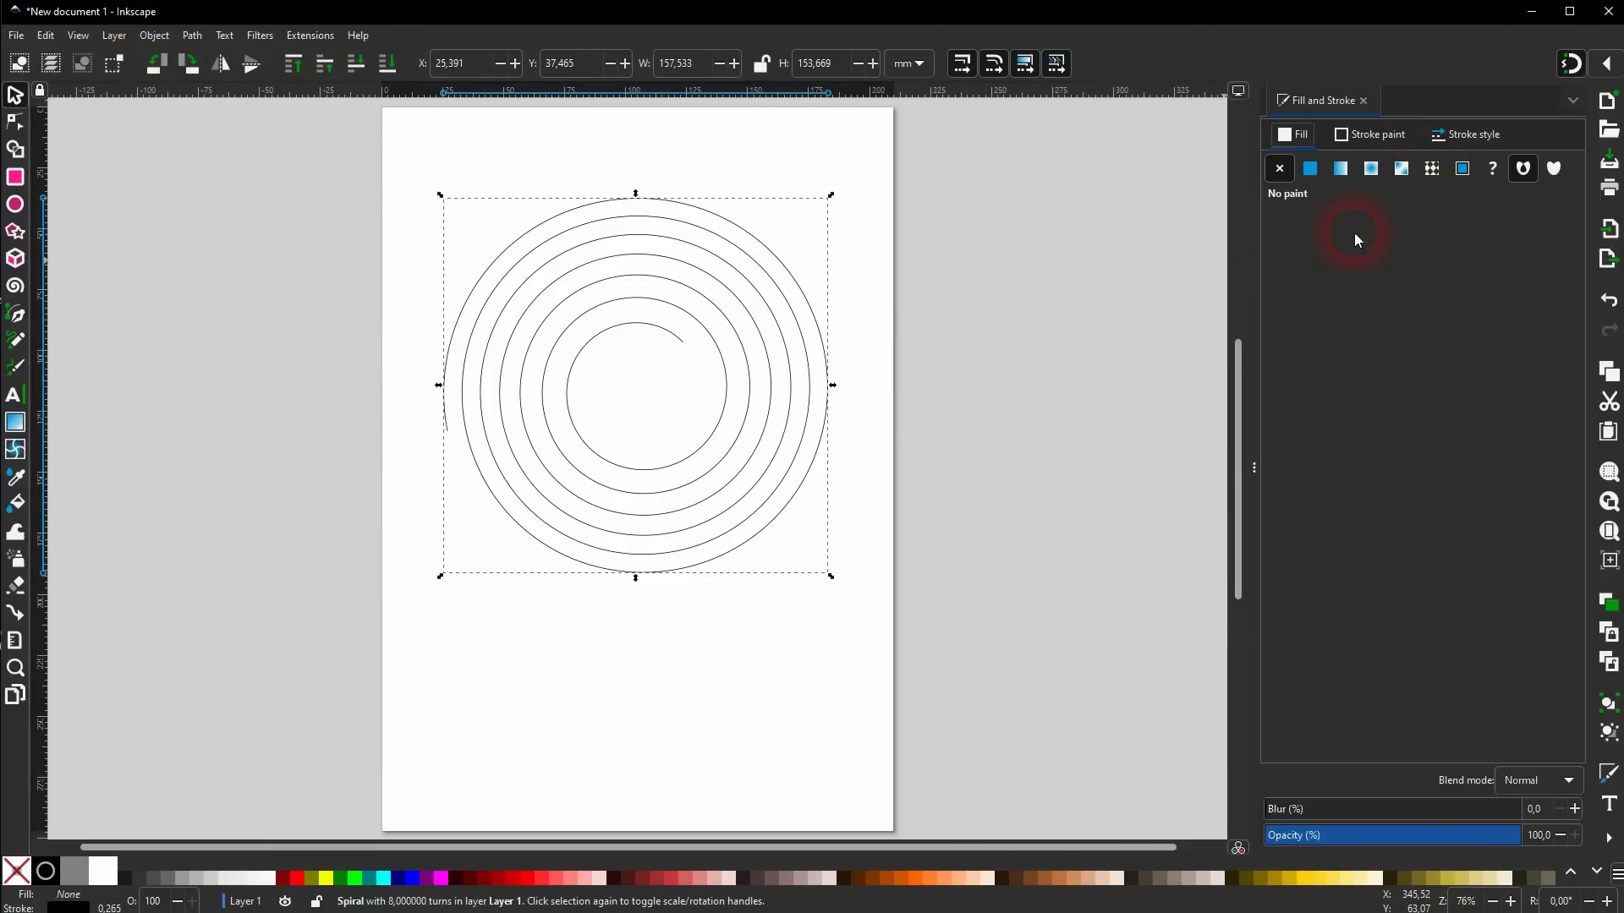
shift+click(298, 878)
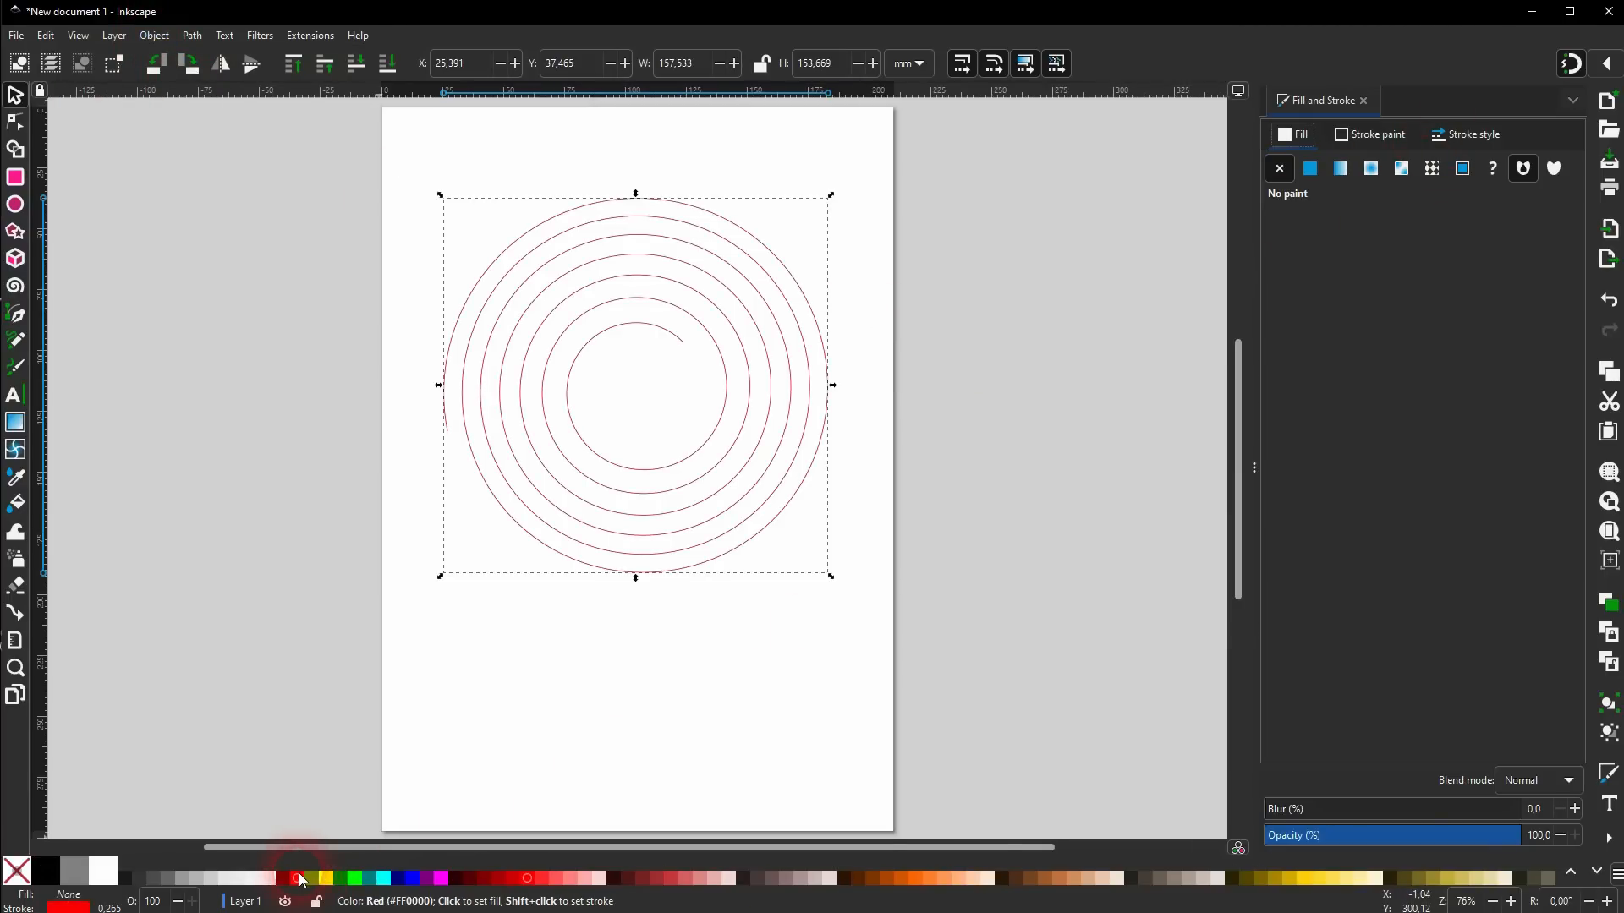
click(1493, 137)
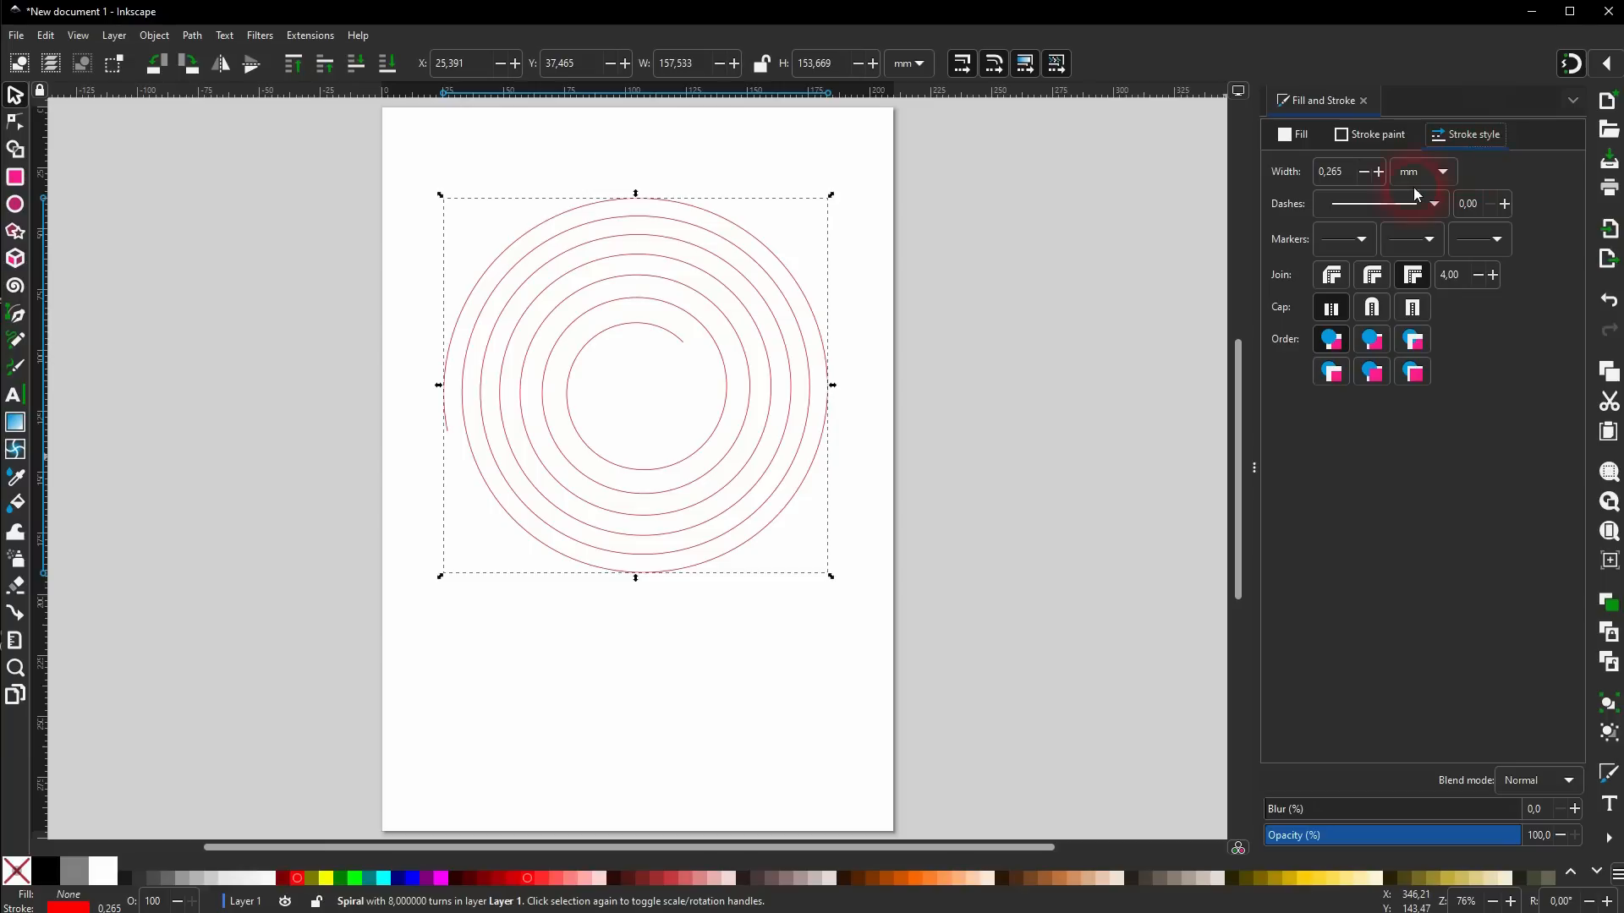
drag(1347, 172, 1298, 171)
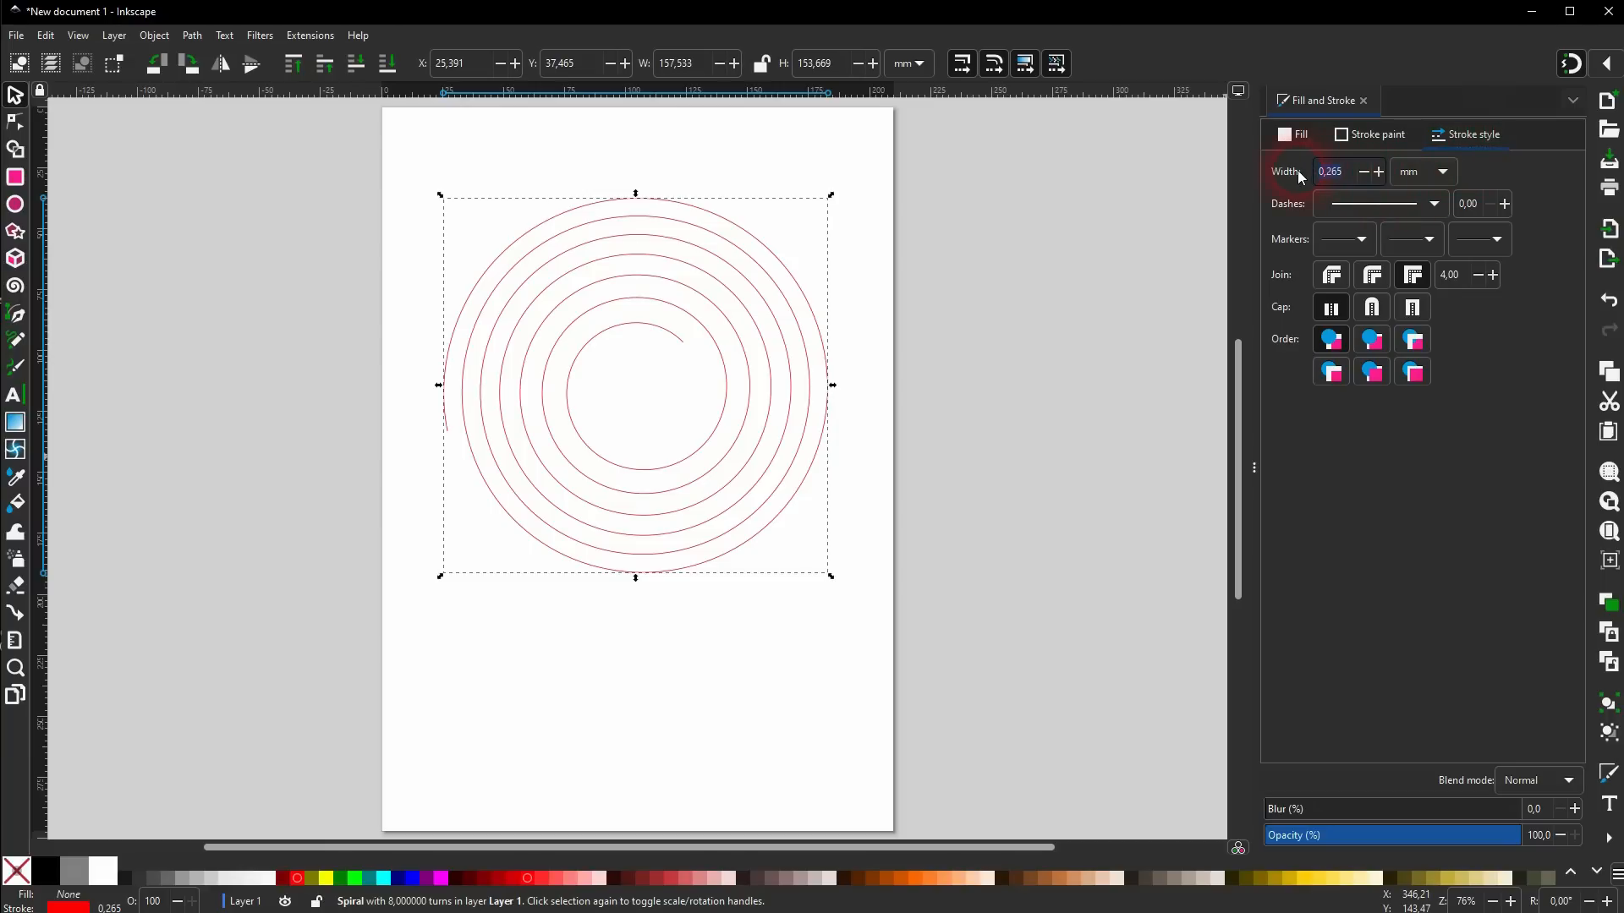
text(5)
key(Return)
Try the 1 6 dash pattern on the spiral's stroke and replace it with the 1 1 pattern.
click(1442, 206)
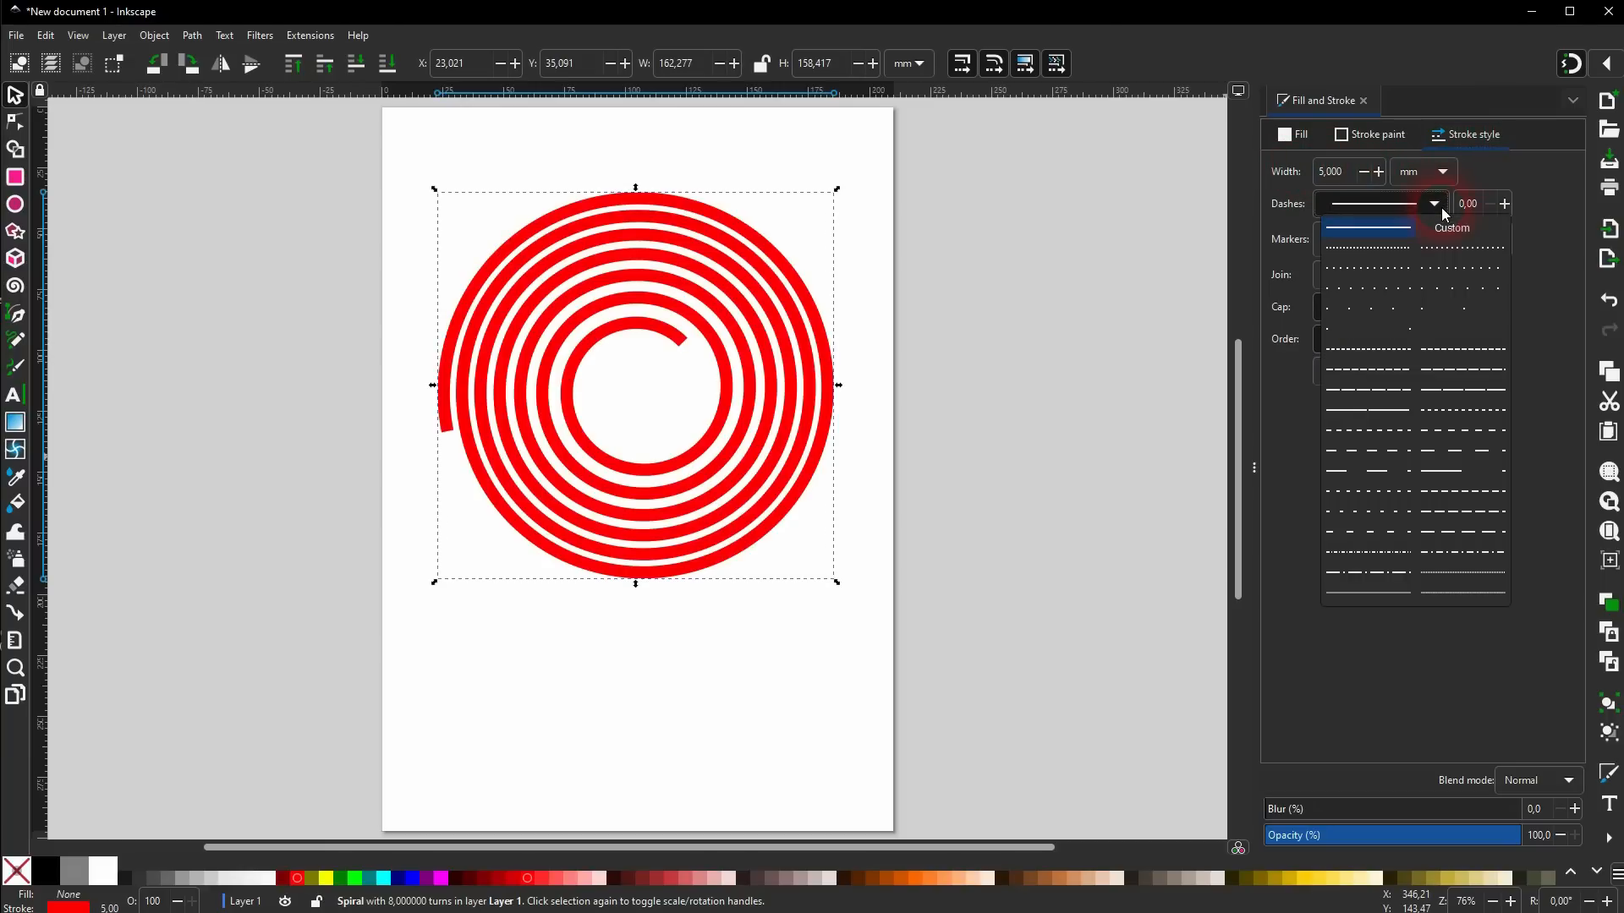
click(1377, 277)
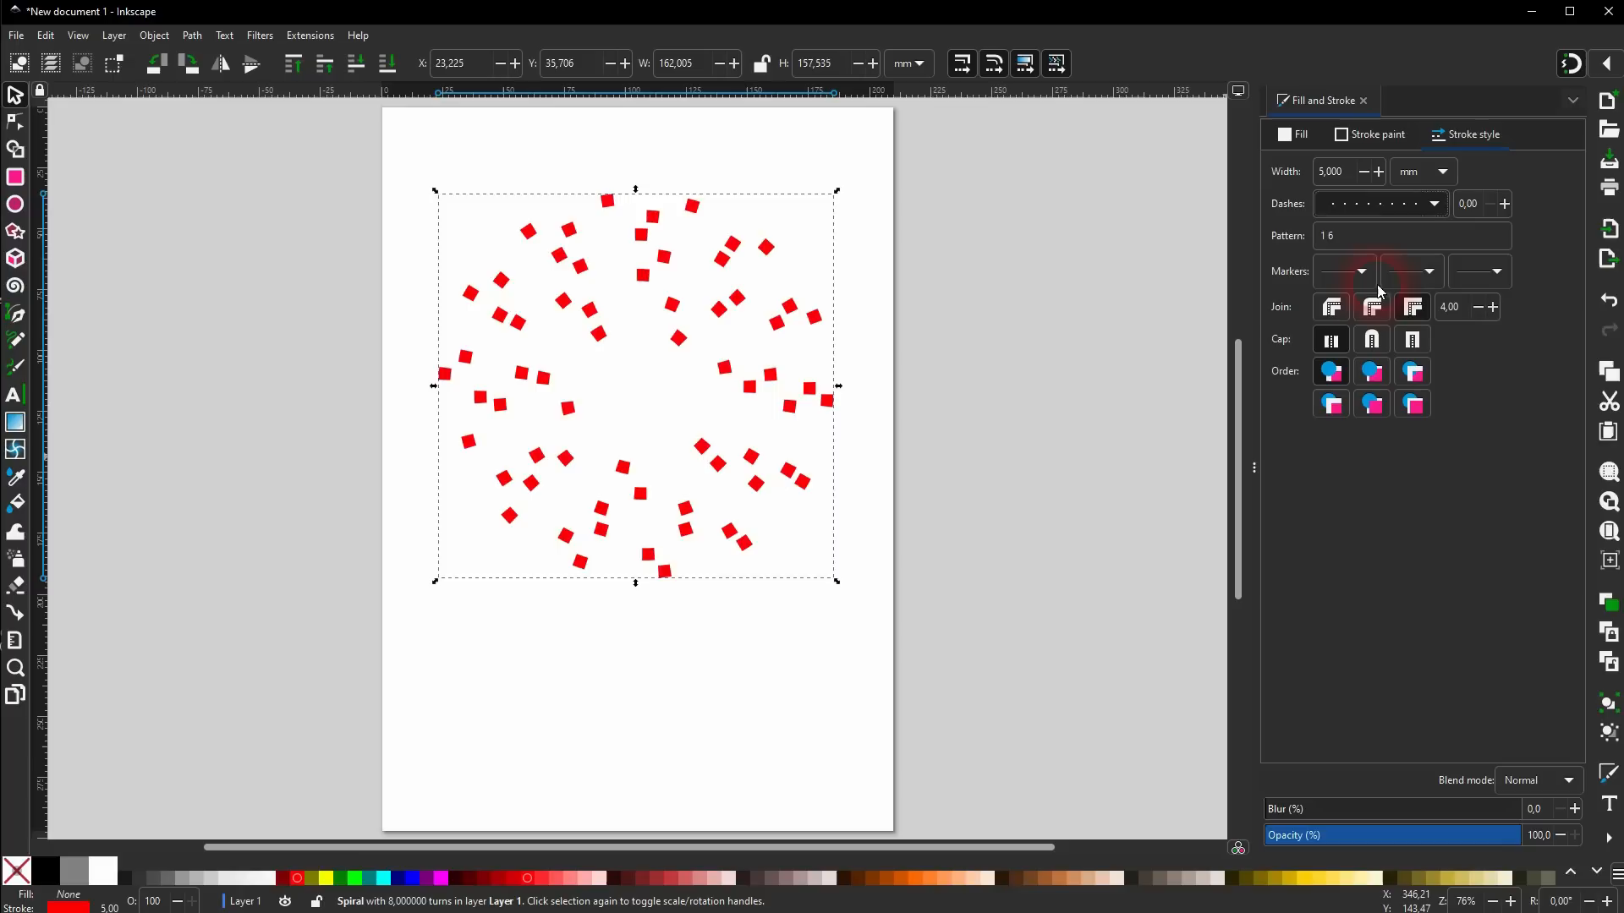
click(1376, 210)
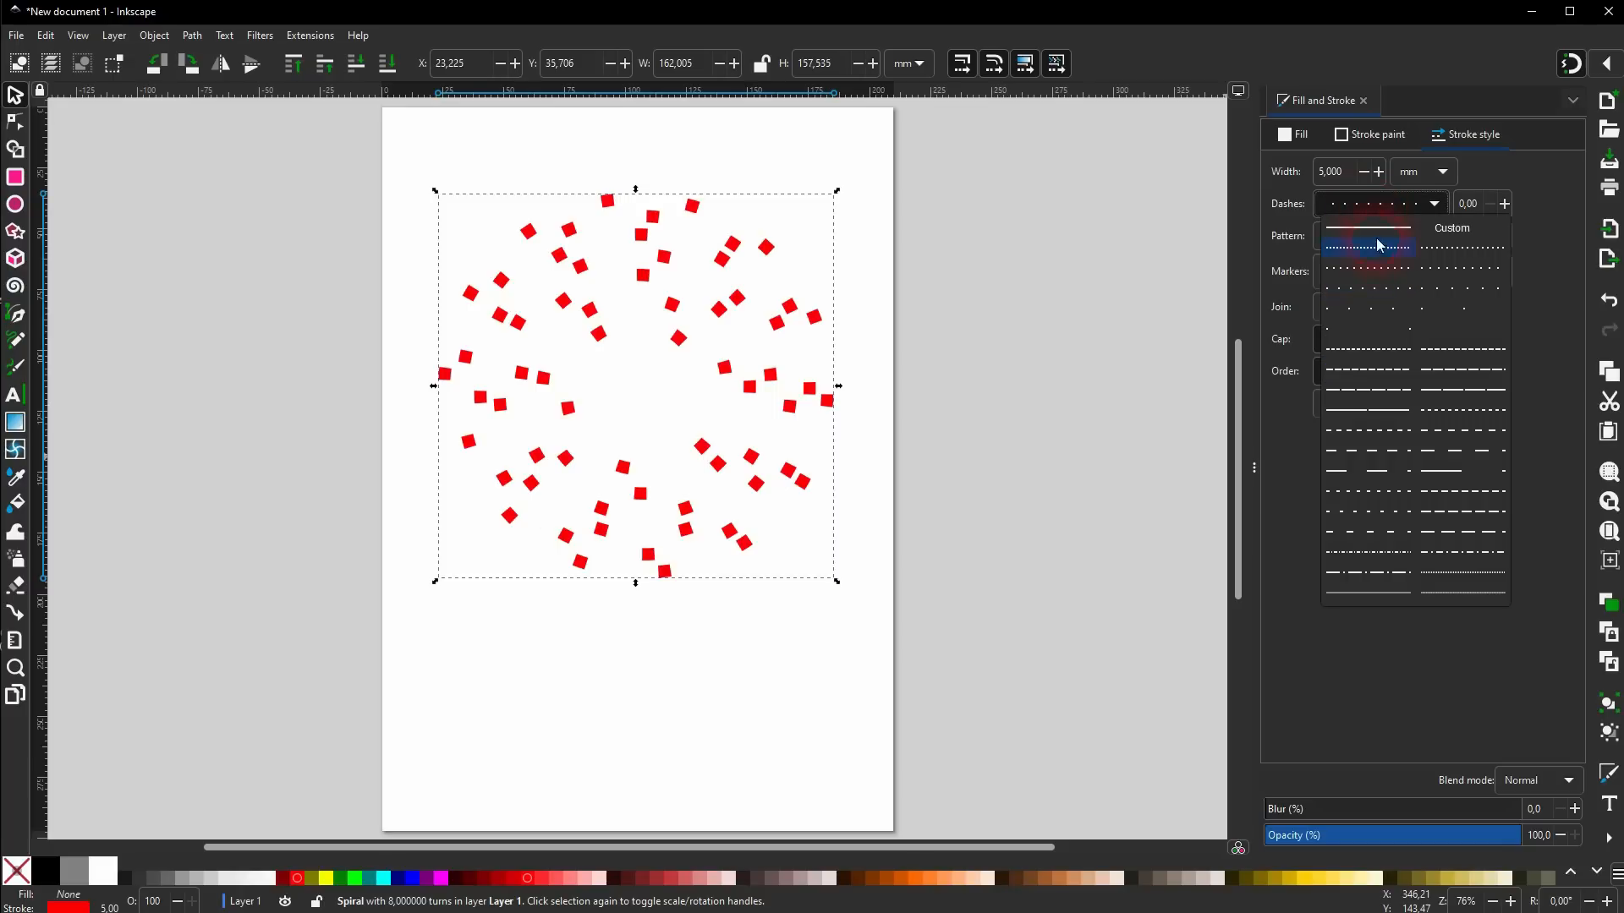
click(1376, 250)
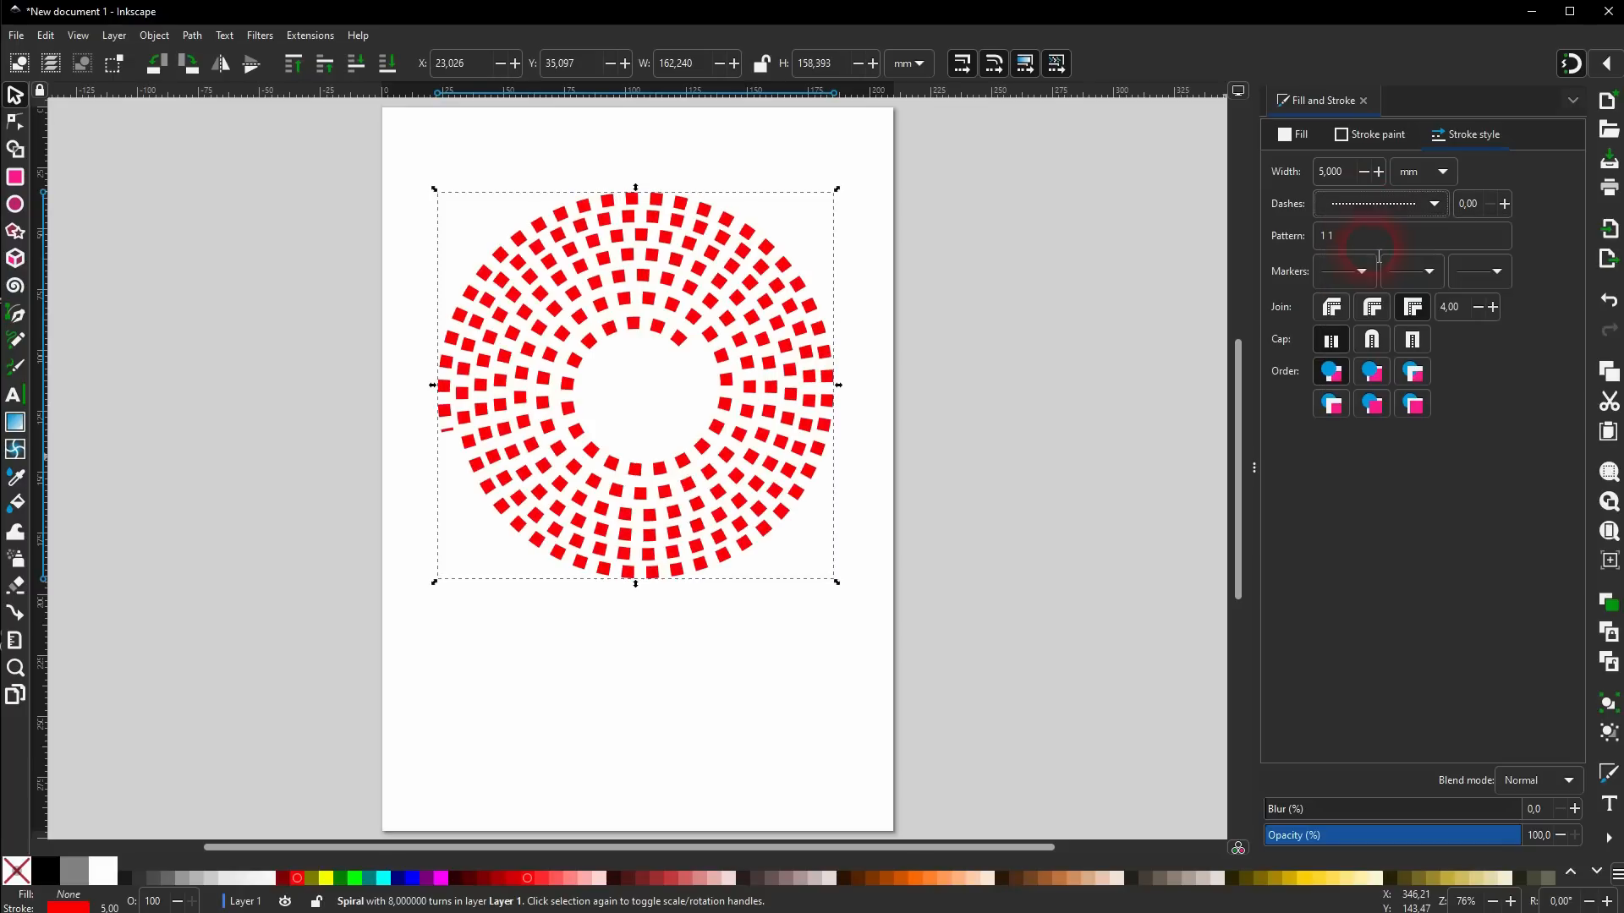
click(986, 398)
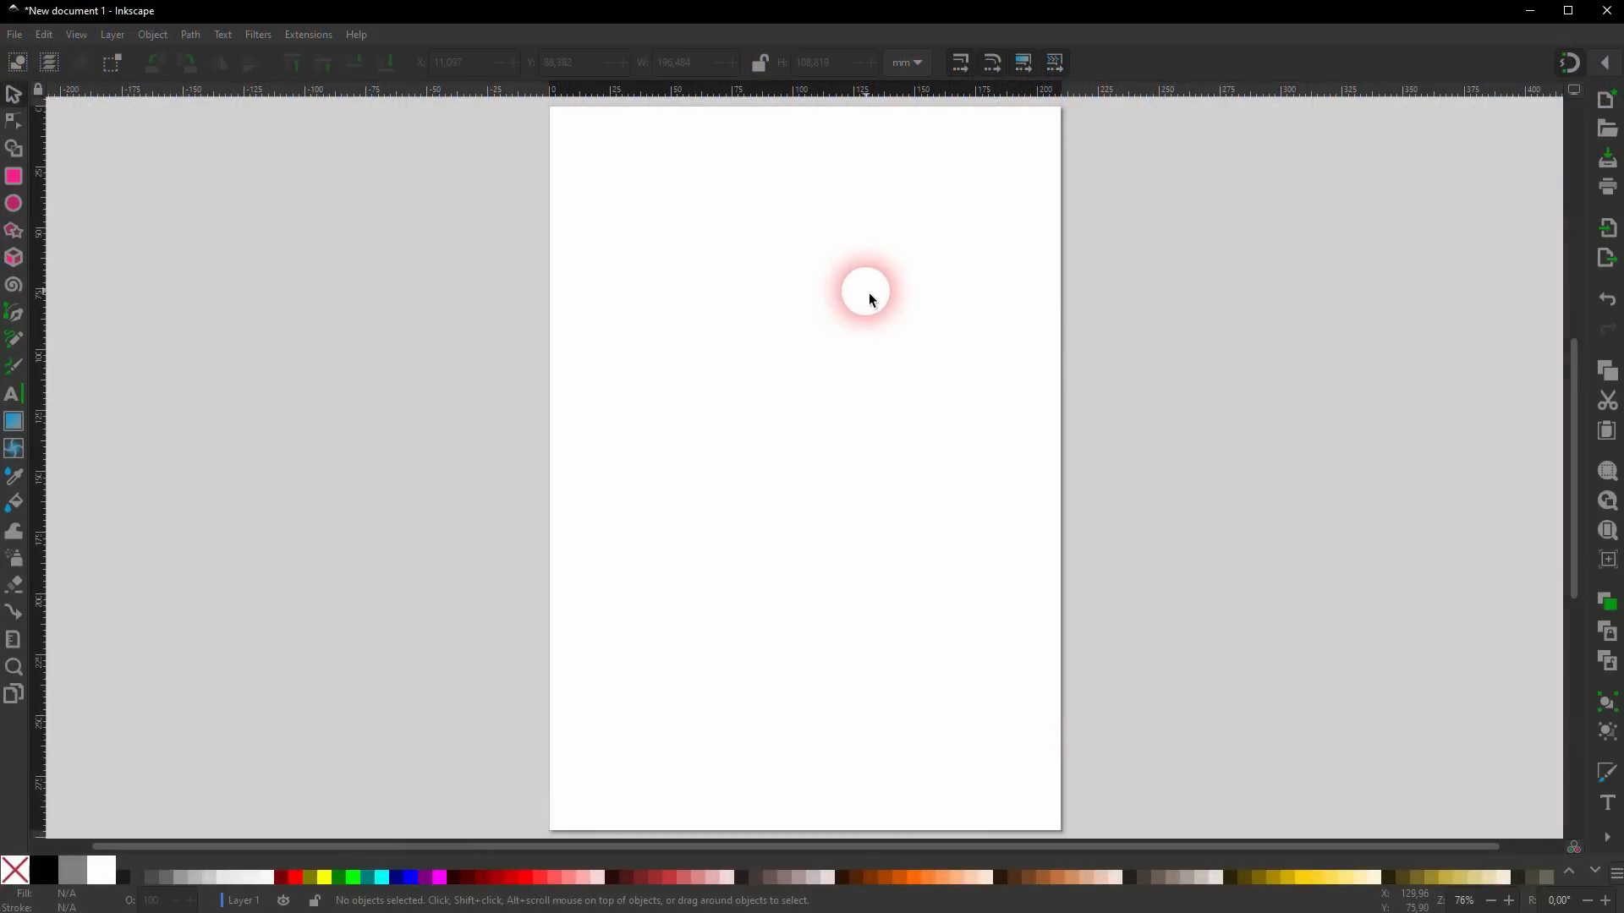
Draw a closed four-sided path with straight segments on the empty page, using the Pen tool in regular Bezier mode.
click(20, 317)
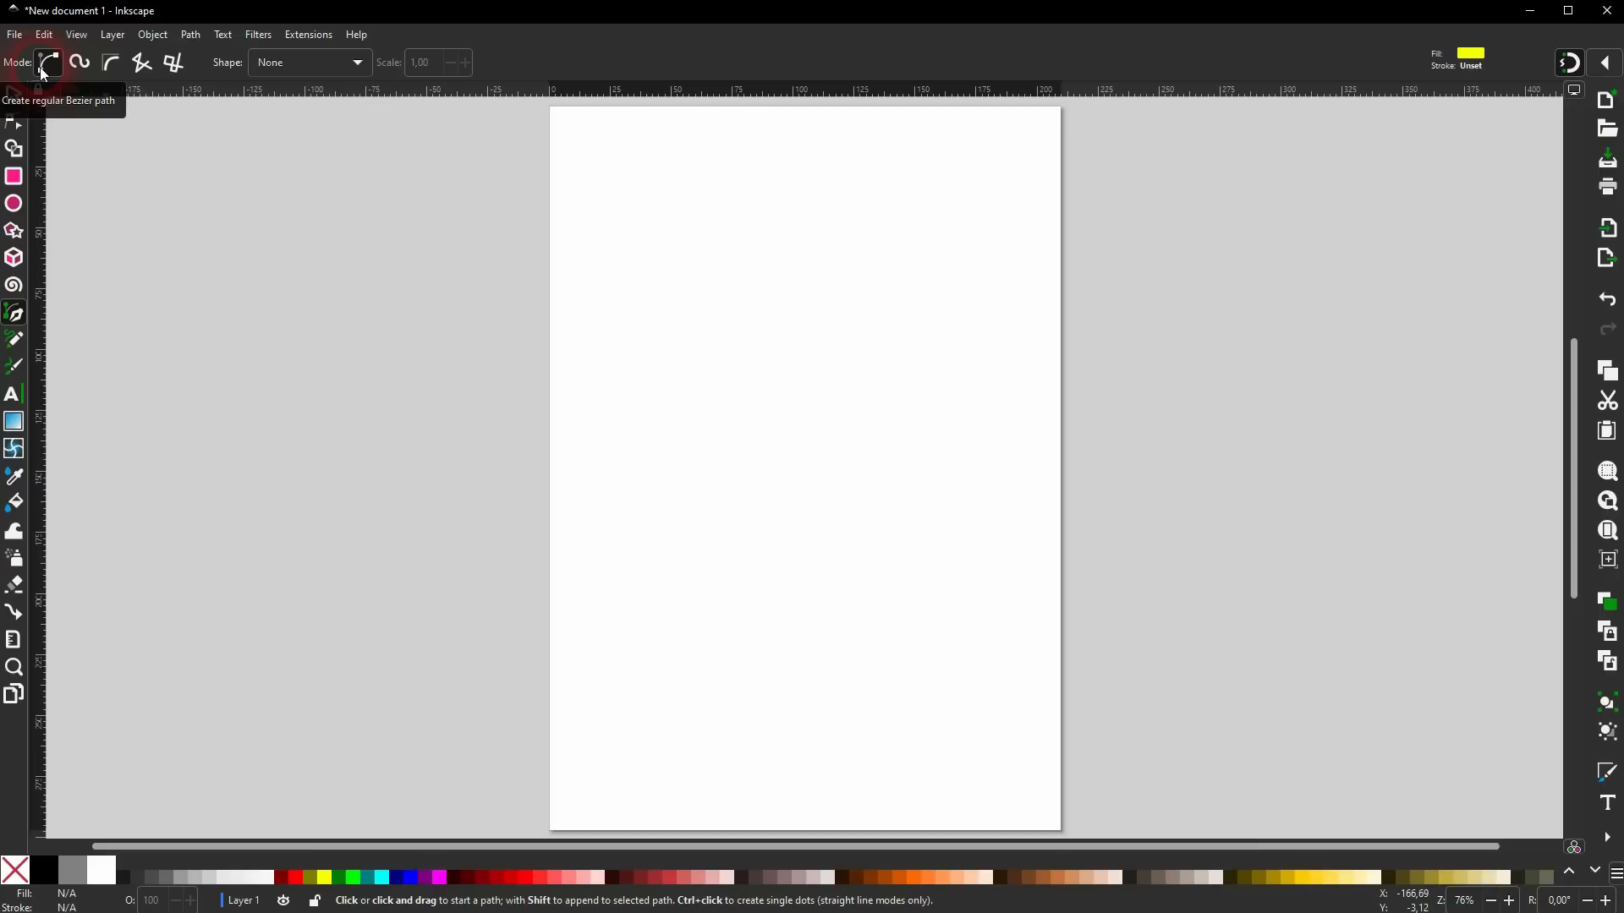
click(712, 382)
click(928, 255)
click(980, 447)
click(673, 529)
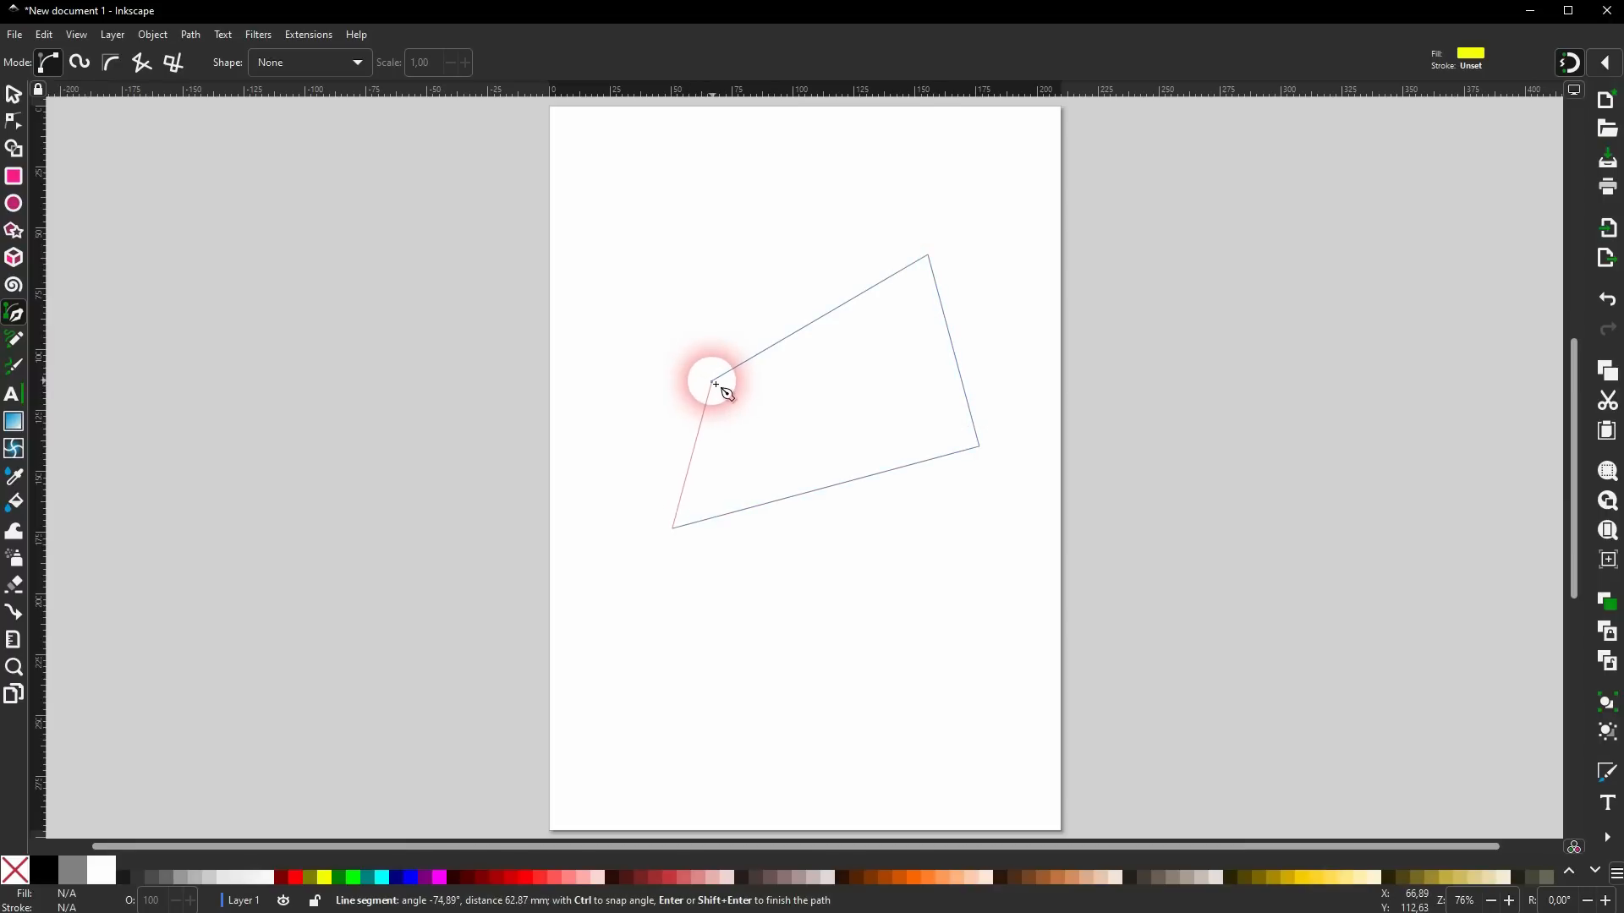
scroll(715, 384, up, 6)
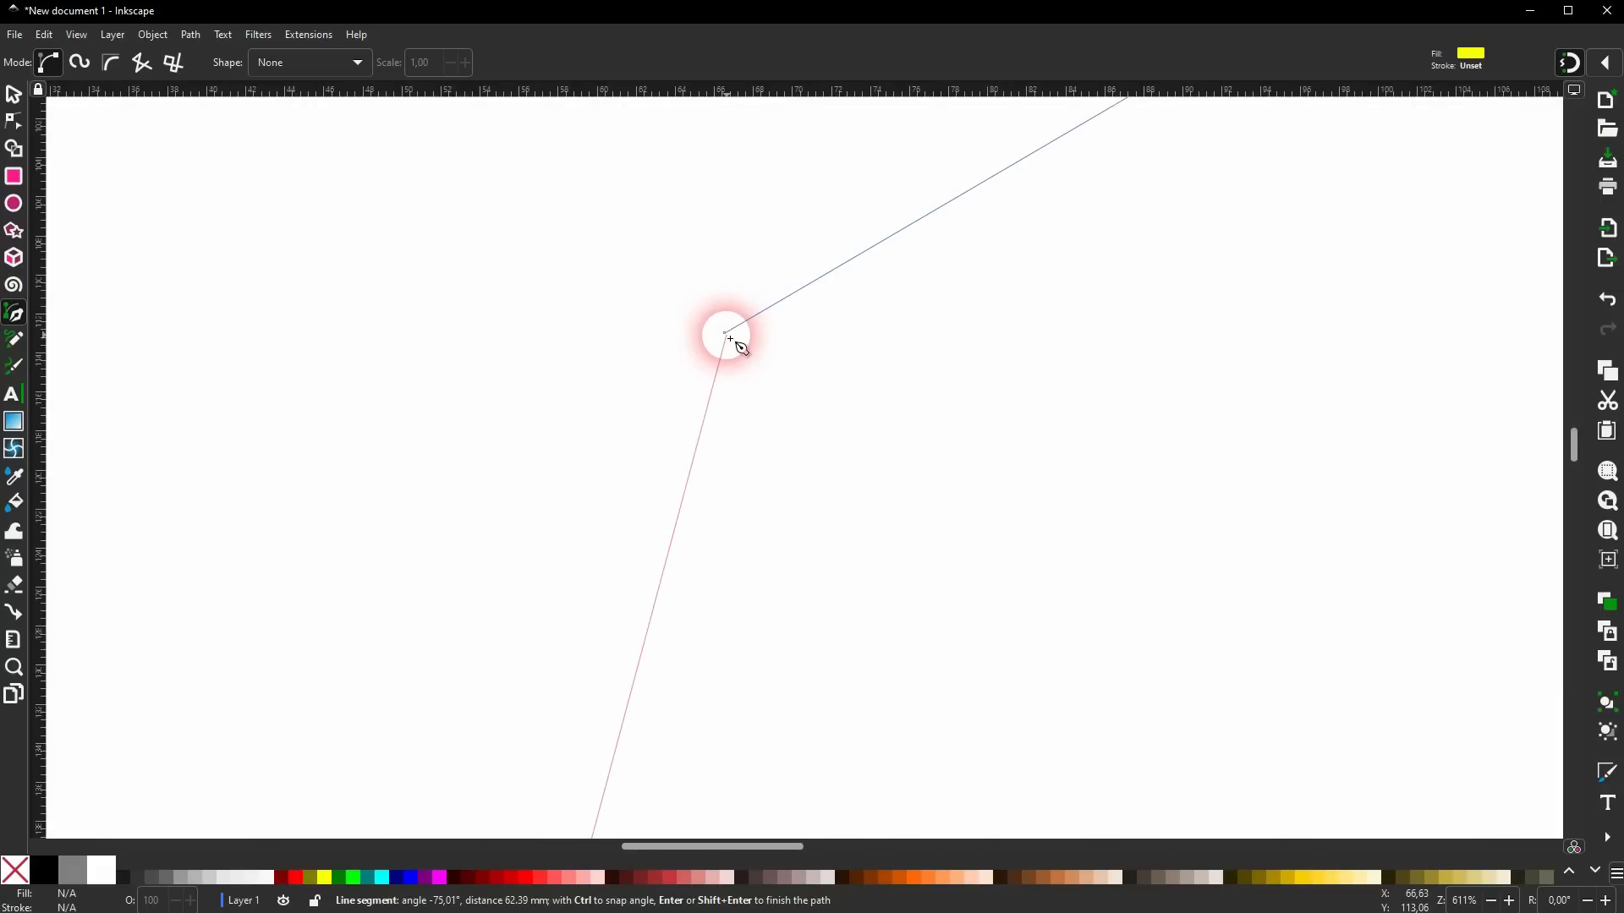
click(726, 334)
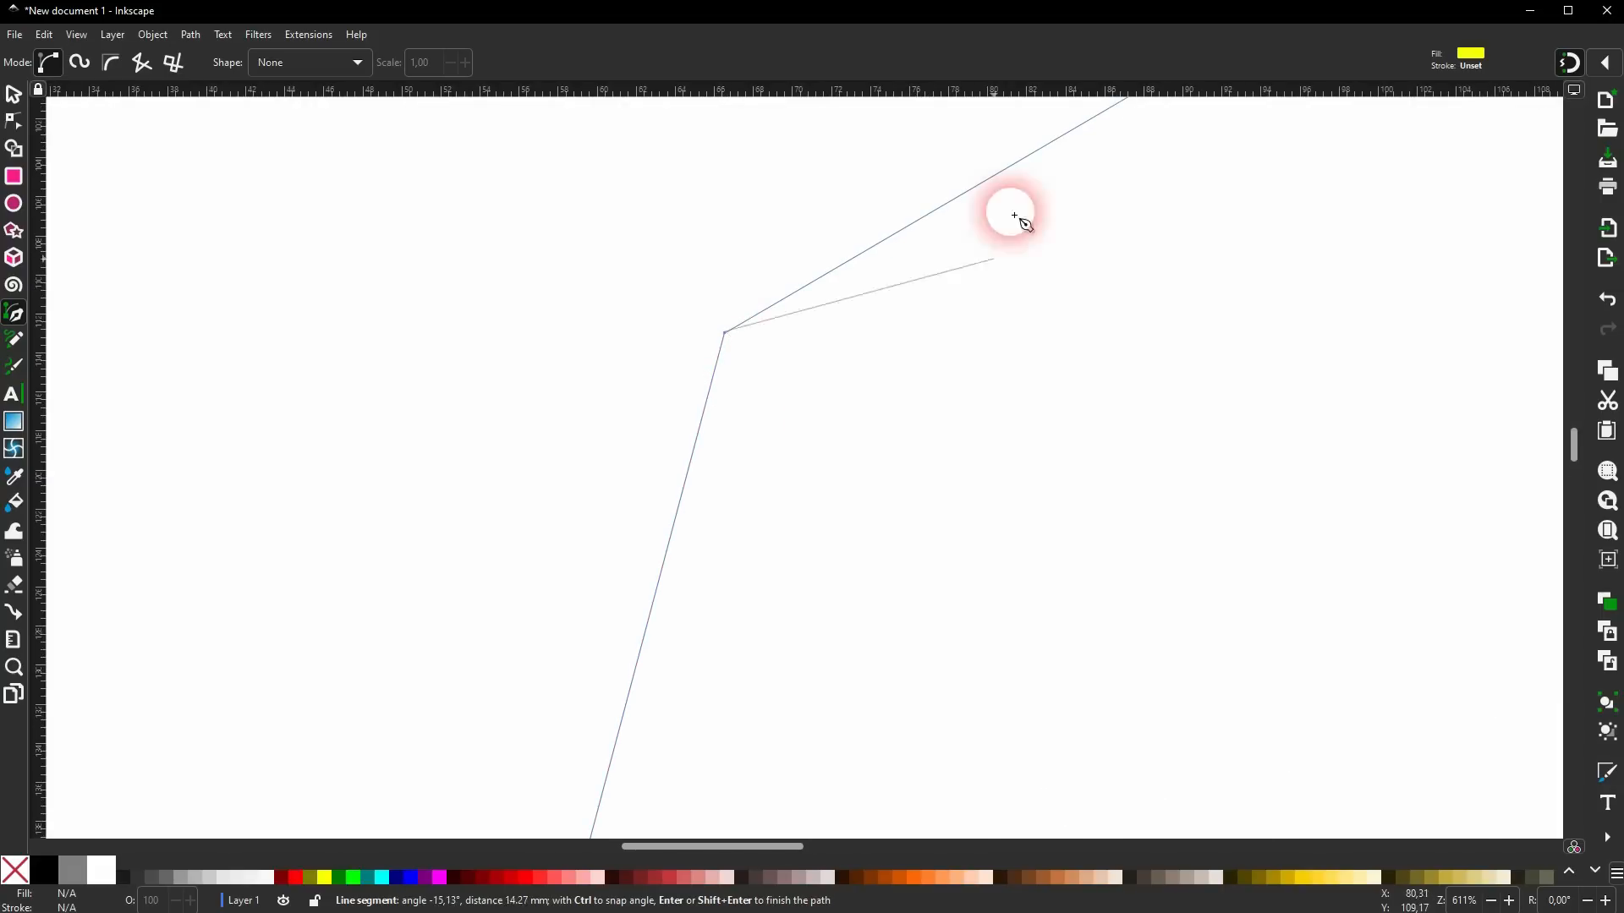
key(BackSpace)
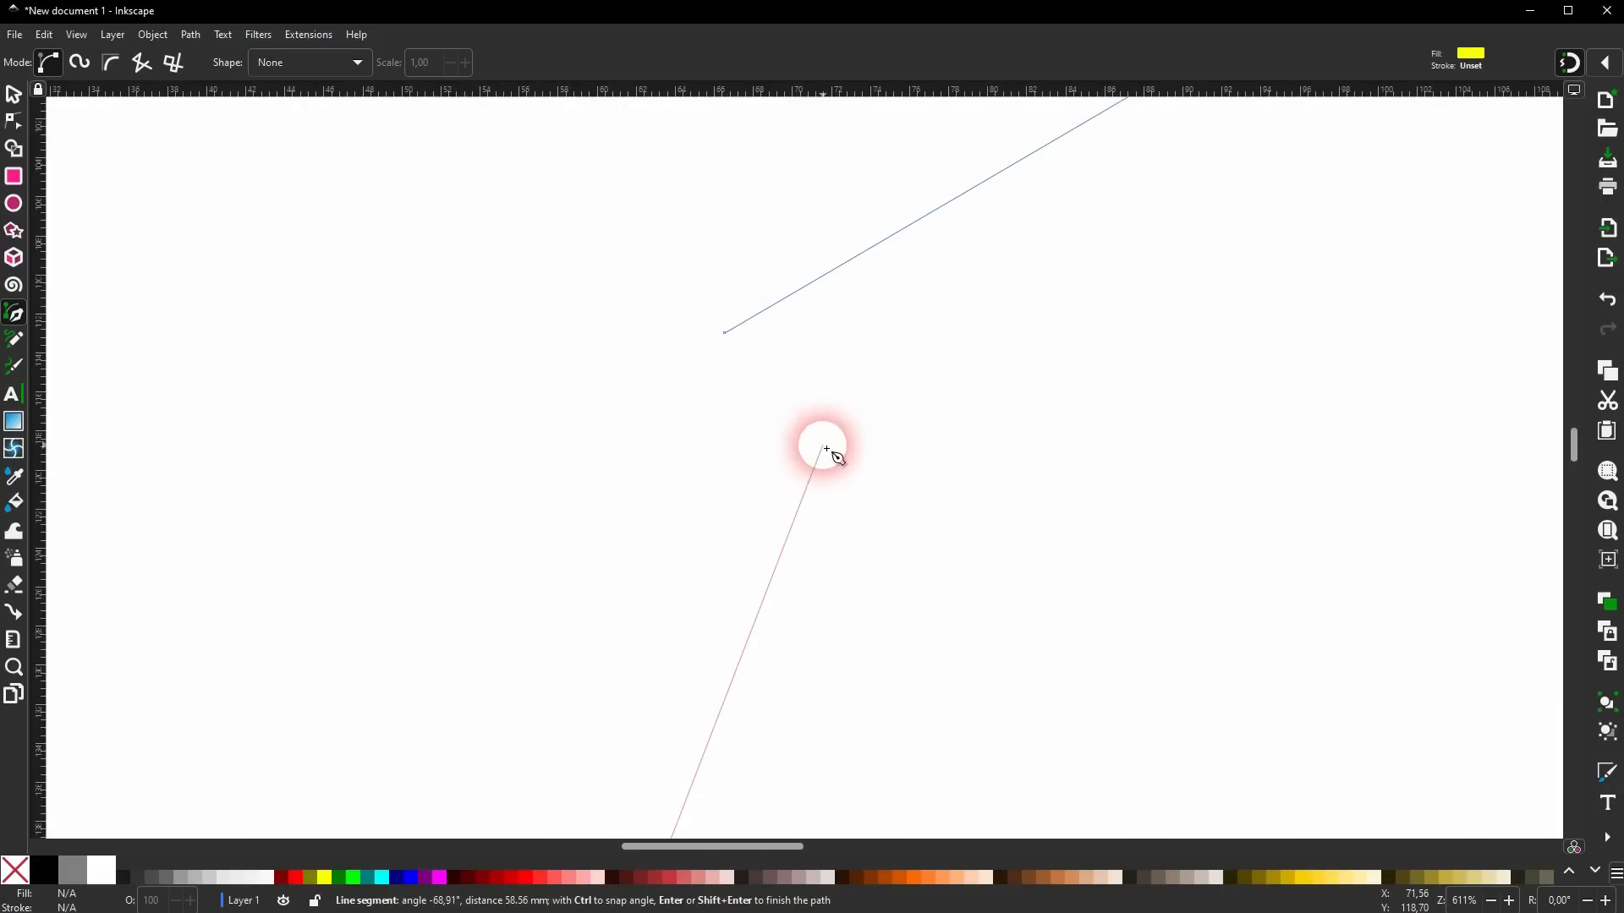
click(726, 334)
scroll(838, 418, down, 6)
scroll(905, 442, up, 1)
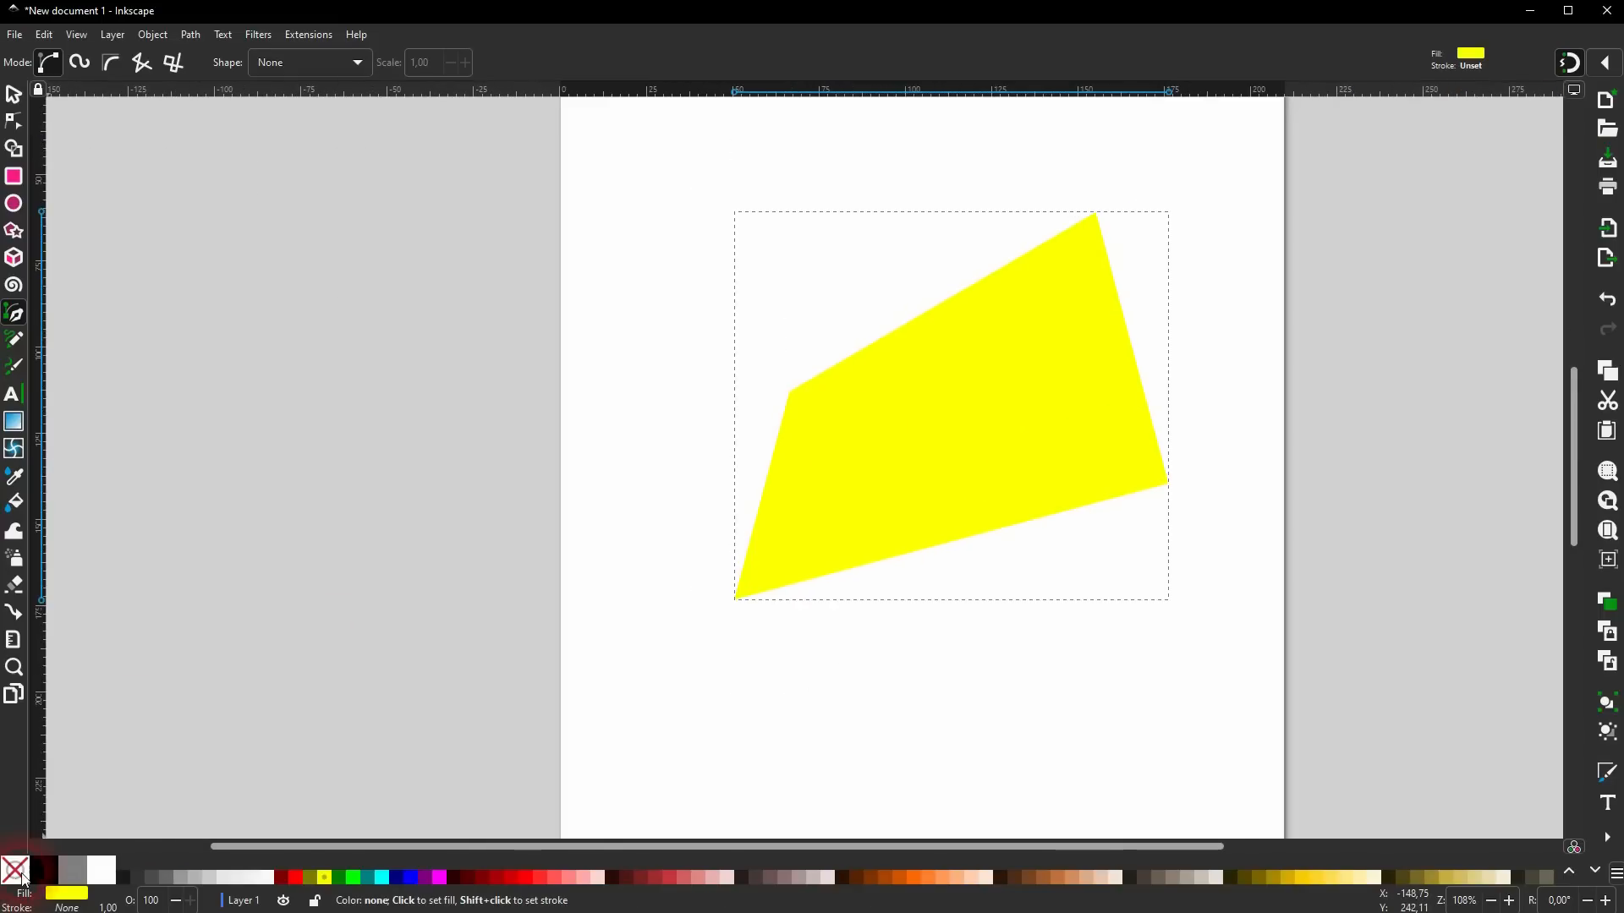
Remove the four-sided path's fill and give it a black stroke.
click(23, 880)
shift+click(44, 870)
click(946, 548)
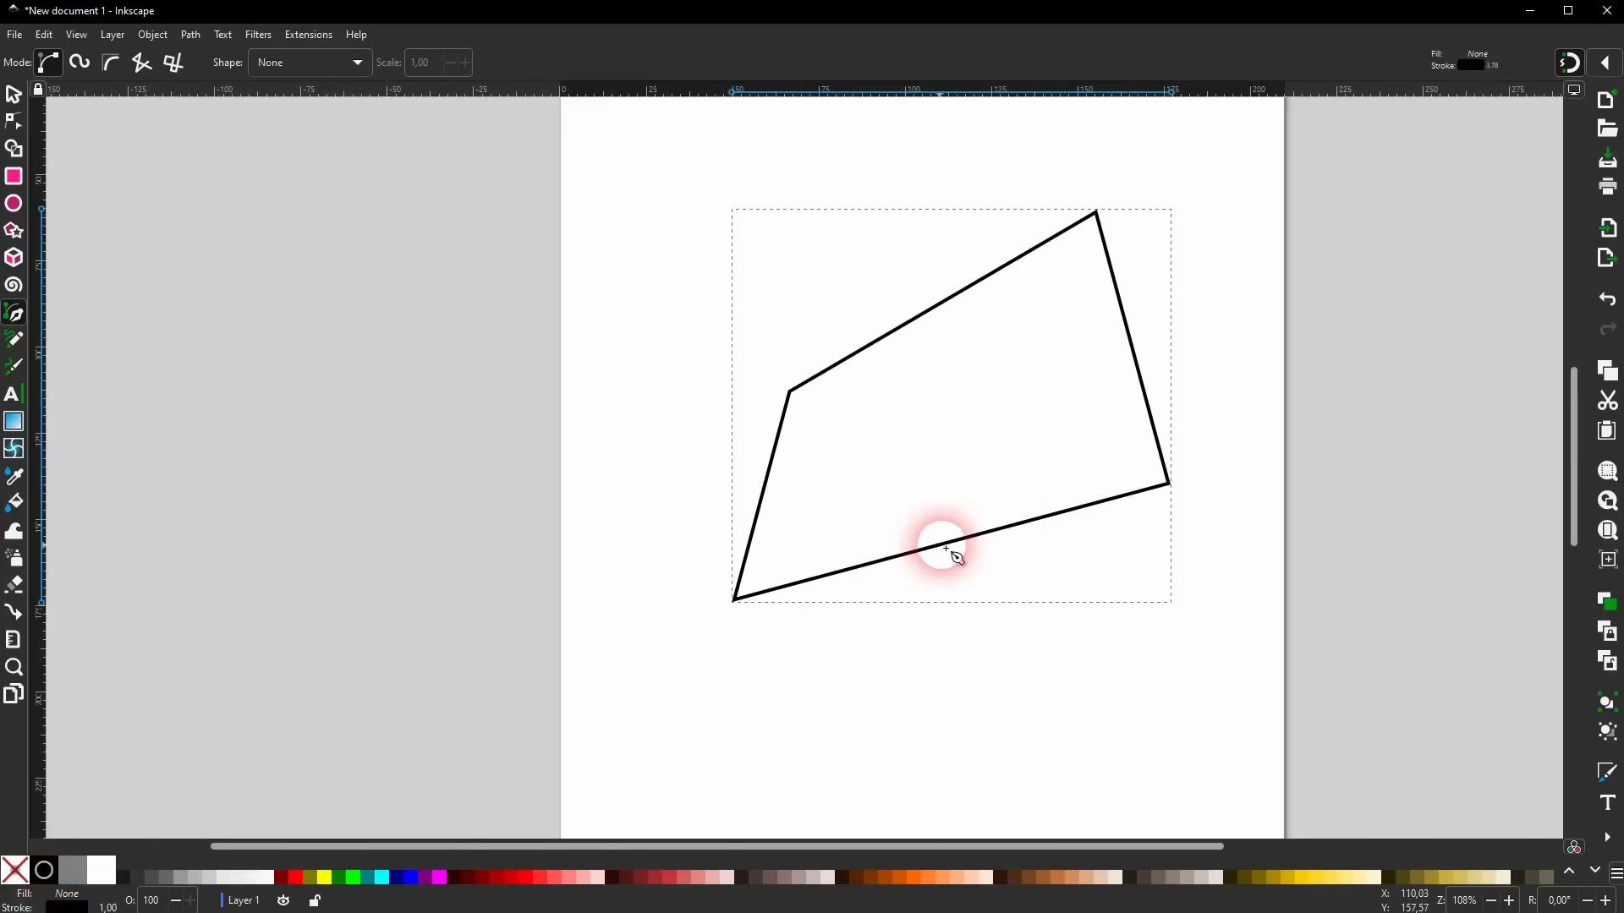
Try a stroke width of 4.5 mm on the four-sided path and set it back to 1 mm.
click(153, 35)
click(186, 75)
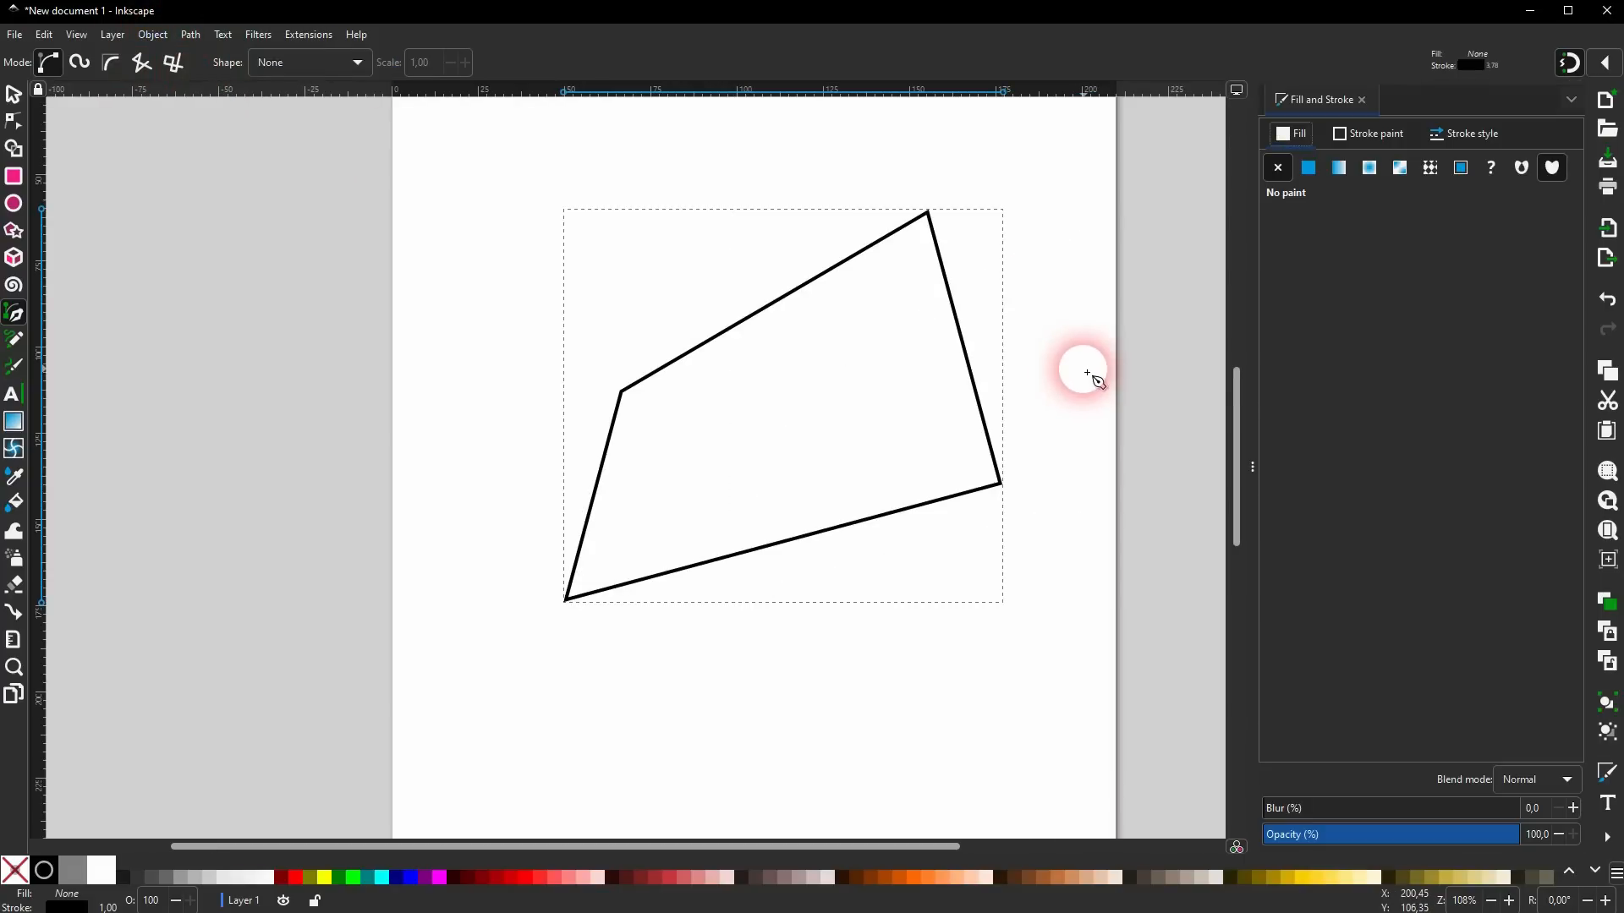
click(1458, 137)
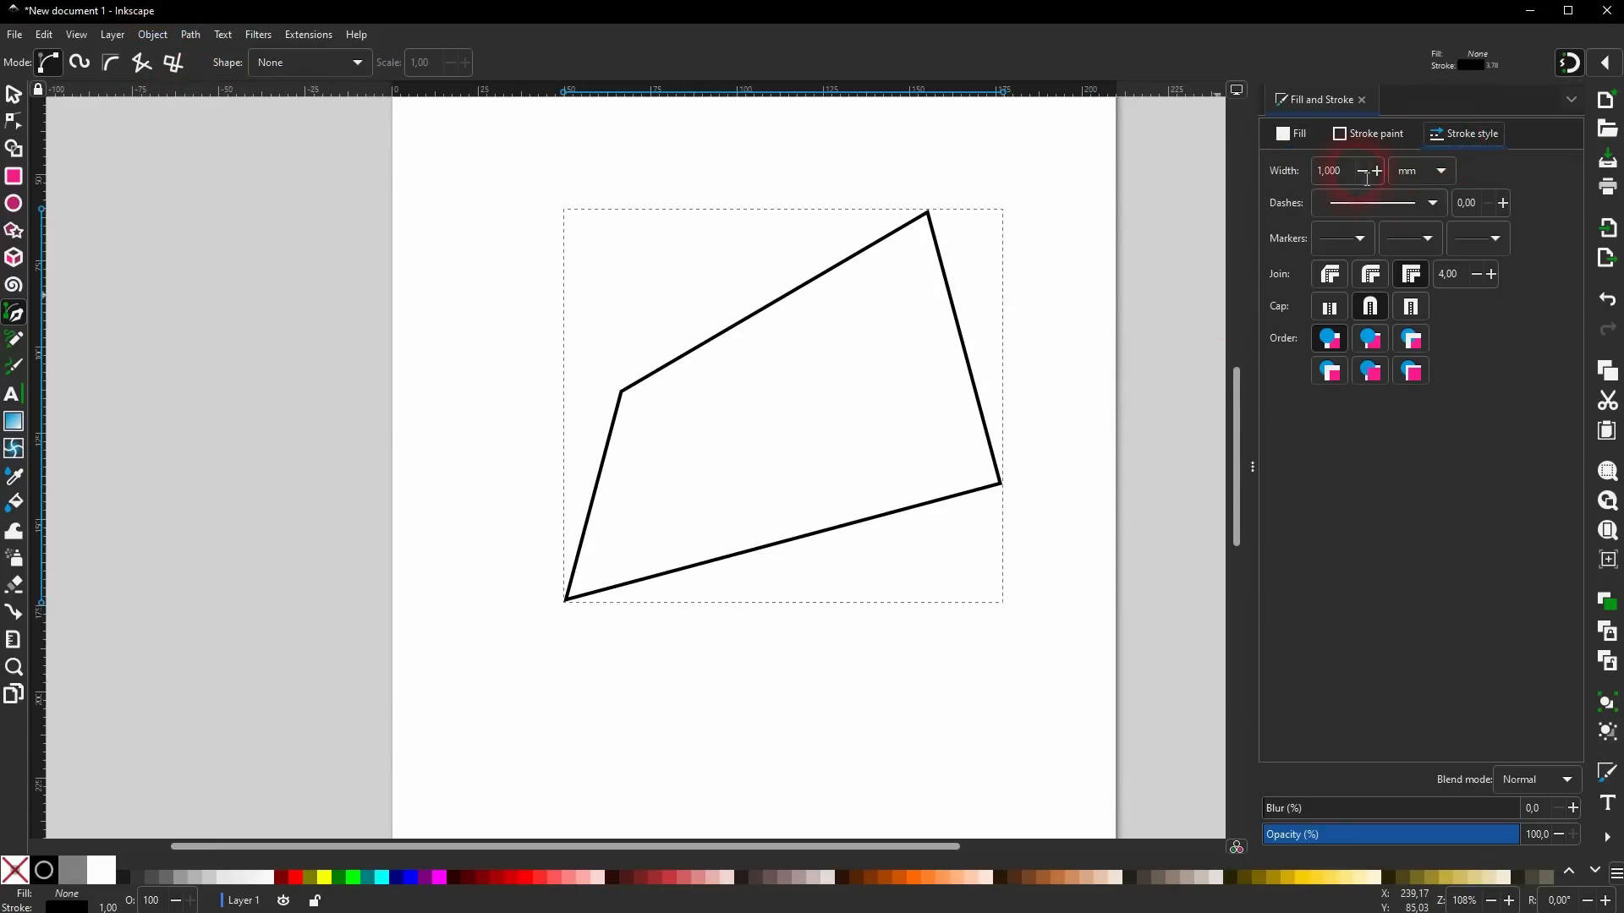
drag(1379, 167, 1373, 182)
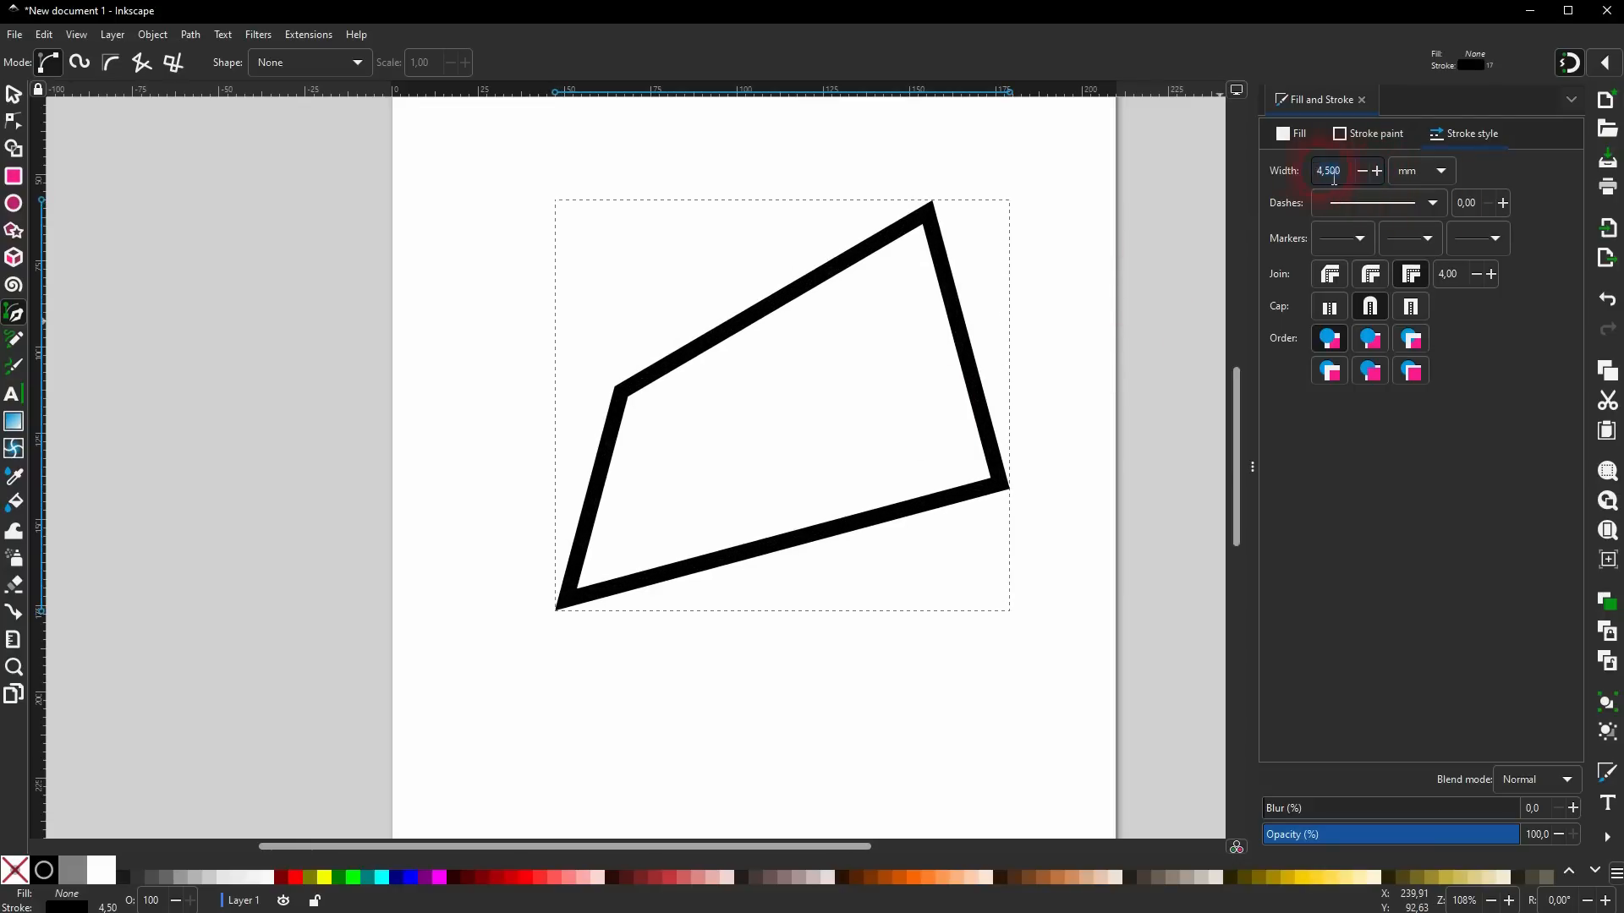
text(1)
key(Return)
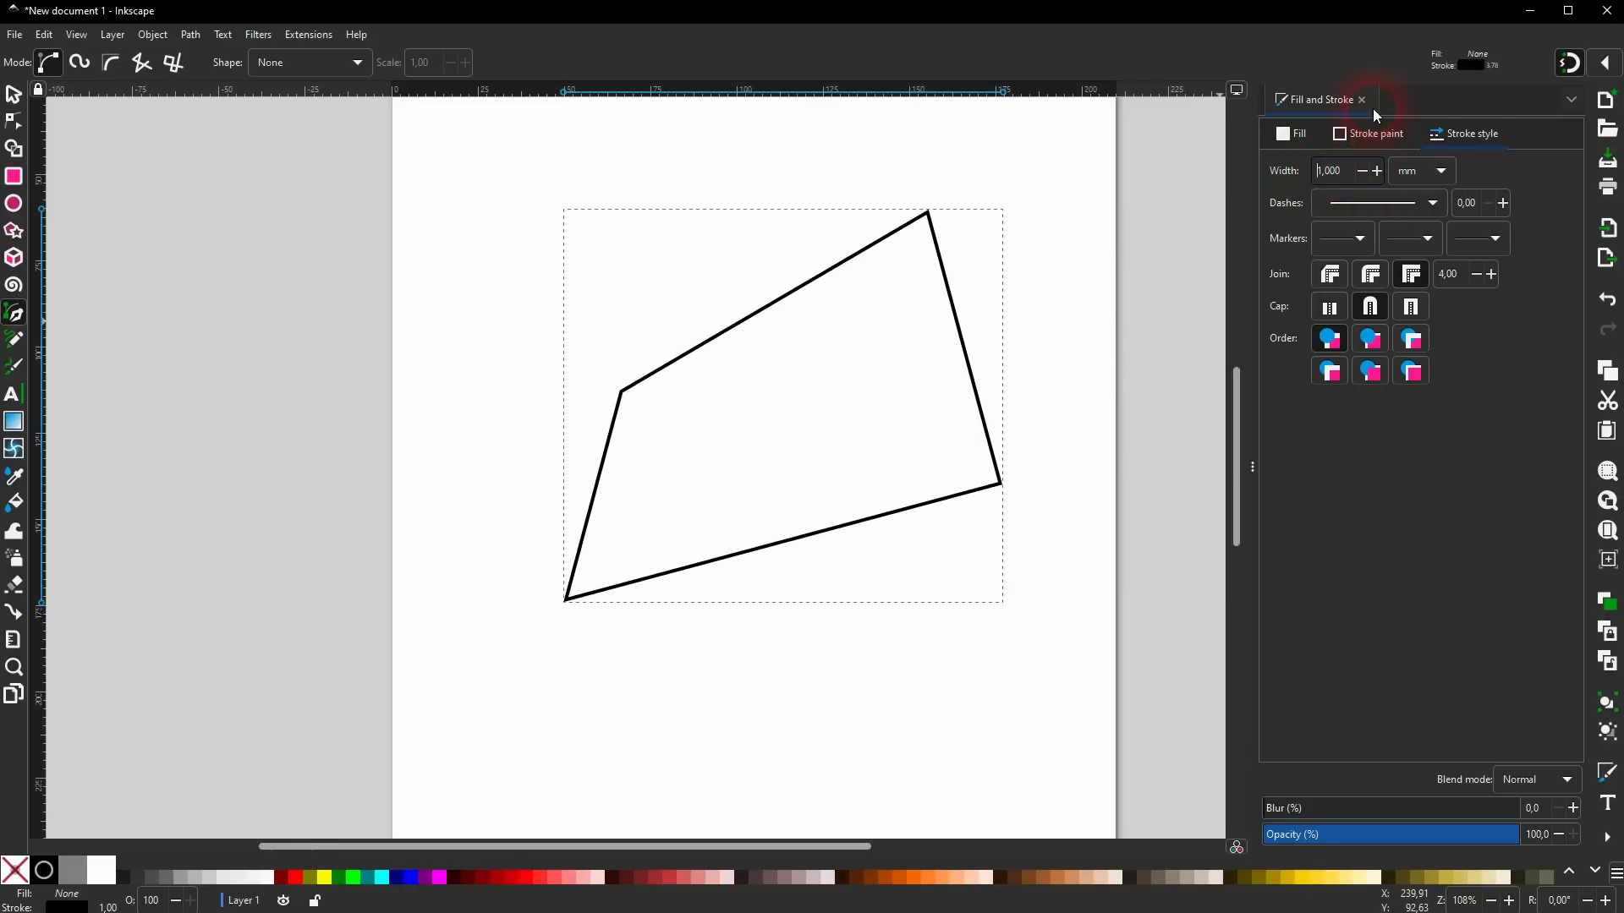
Try a flat red fill (ff0000ff) on the path, remove it again and close the Fill and Stroke settings.
click(1296, 135)
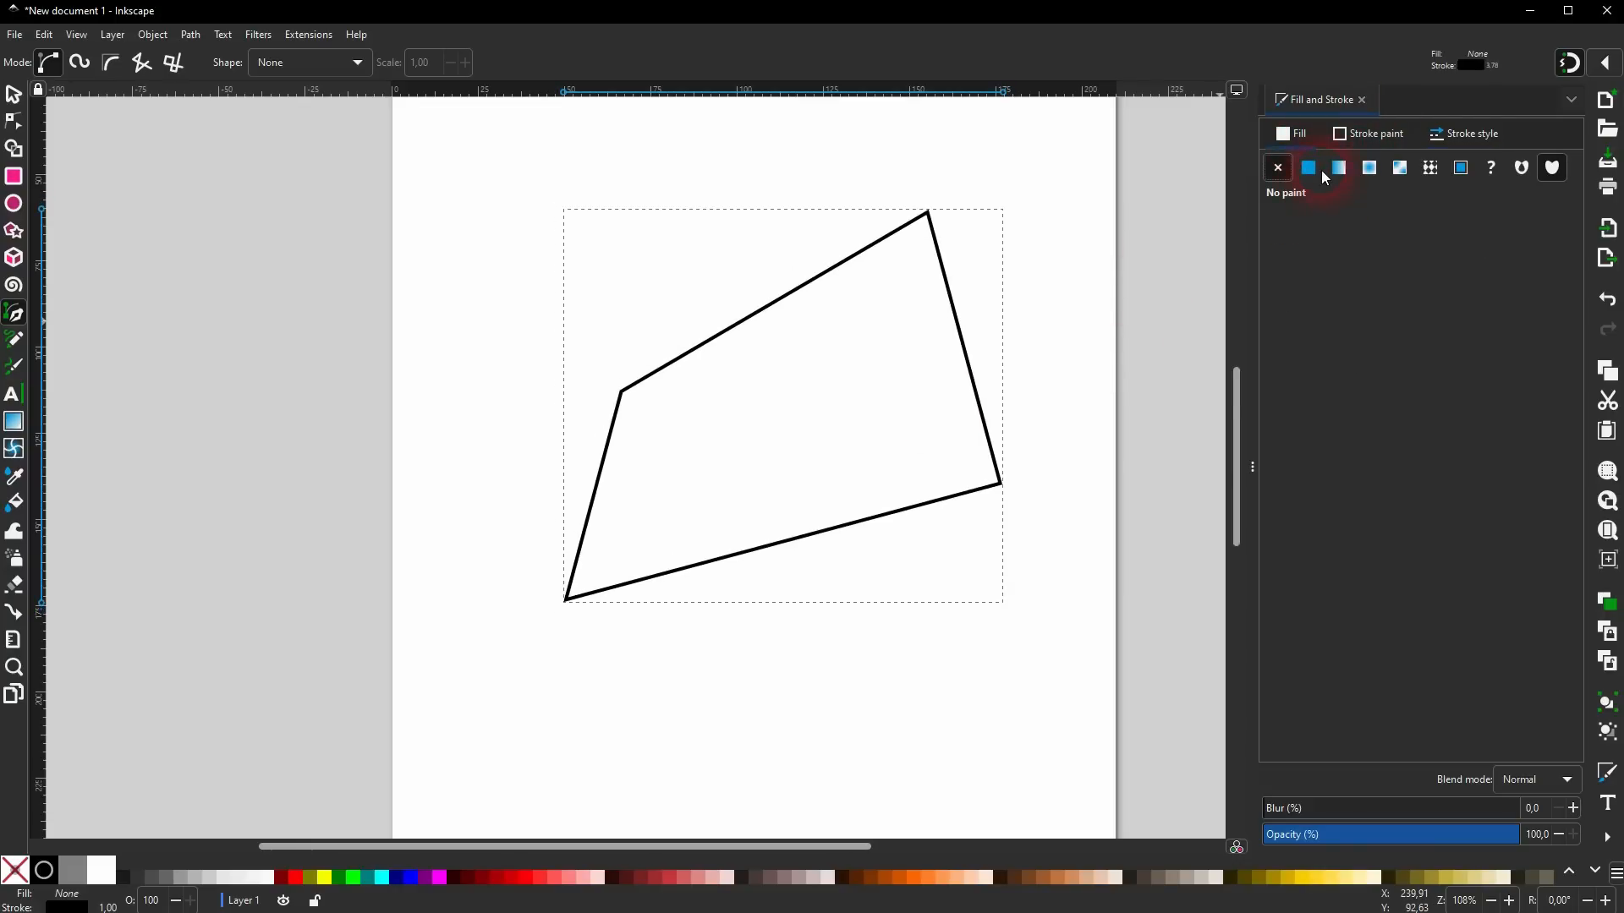
click(1308, 168)
drag(1471, 406, 1588, 407)
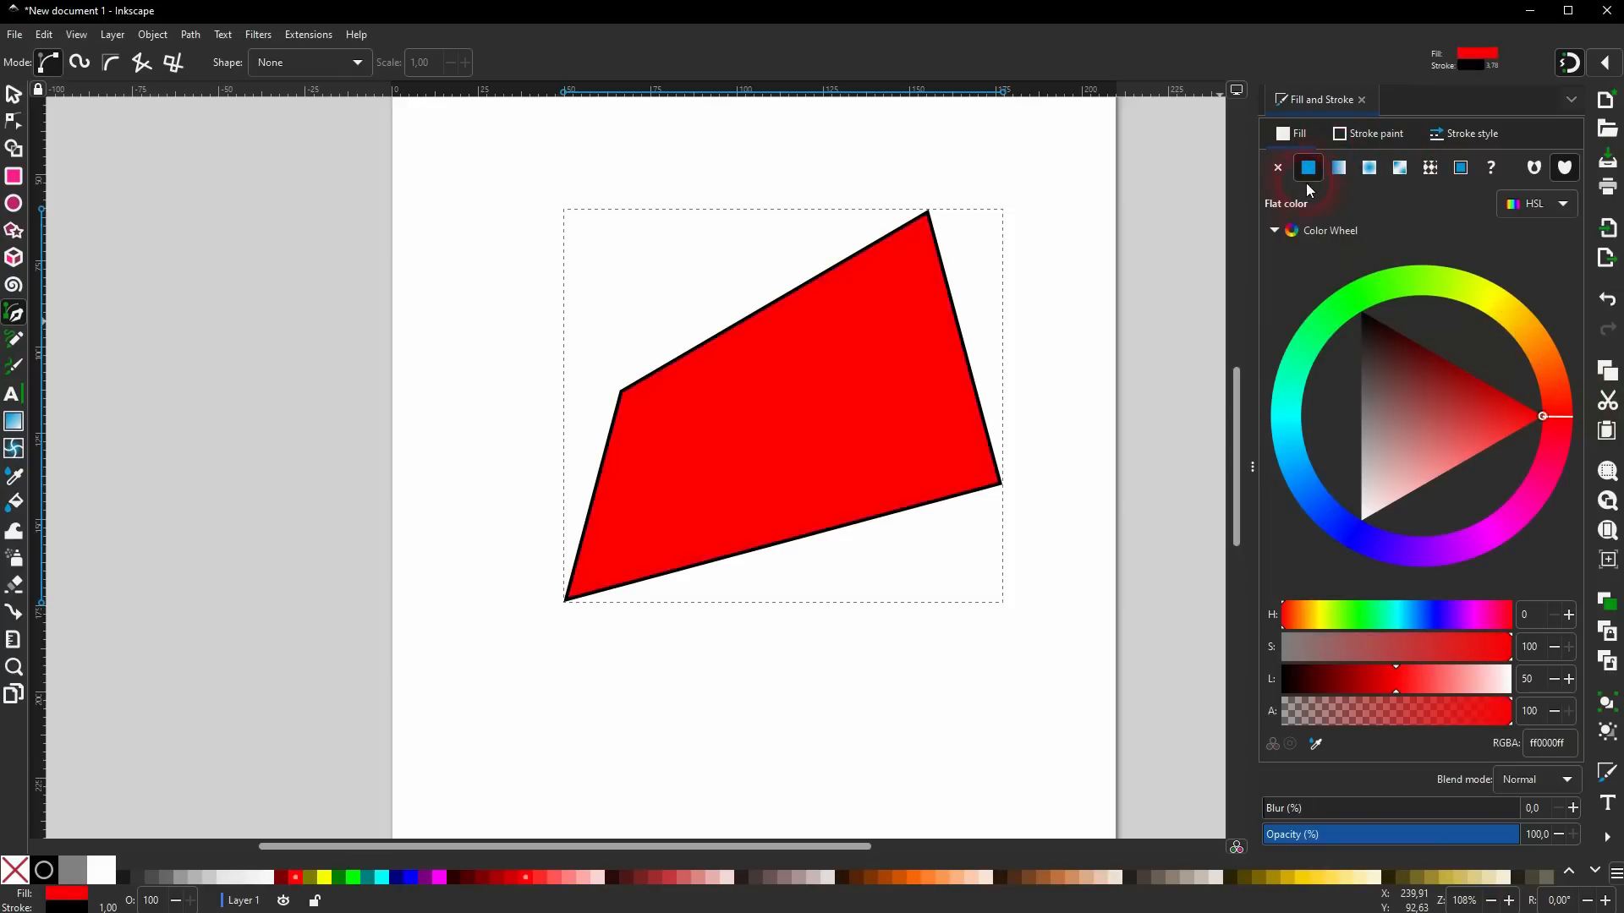
click(1285, 171)
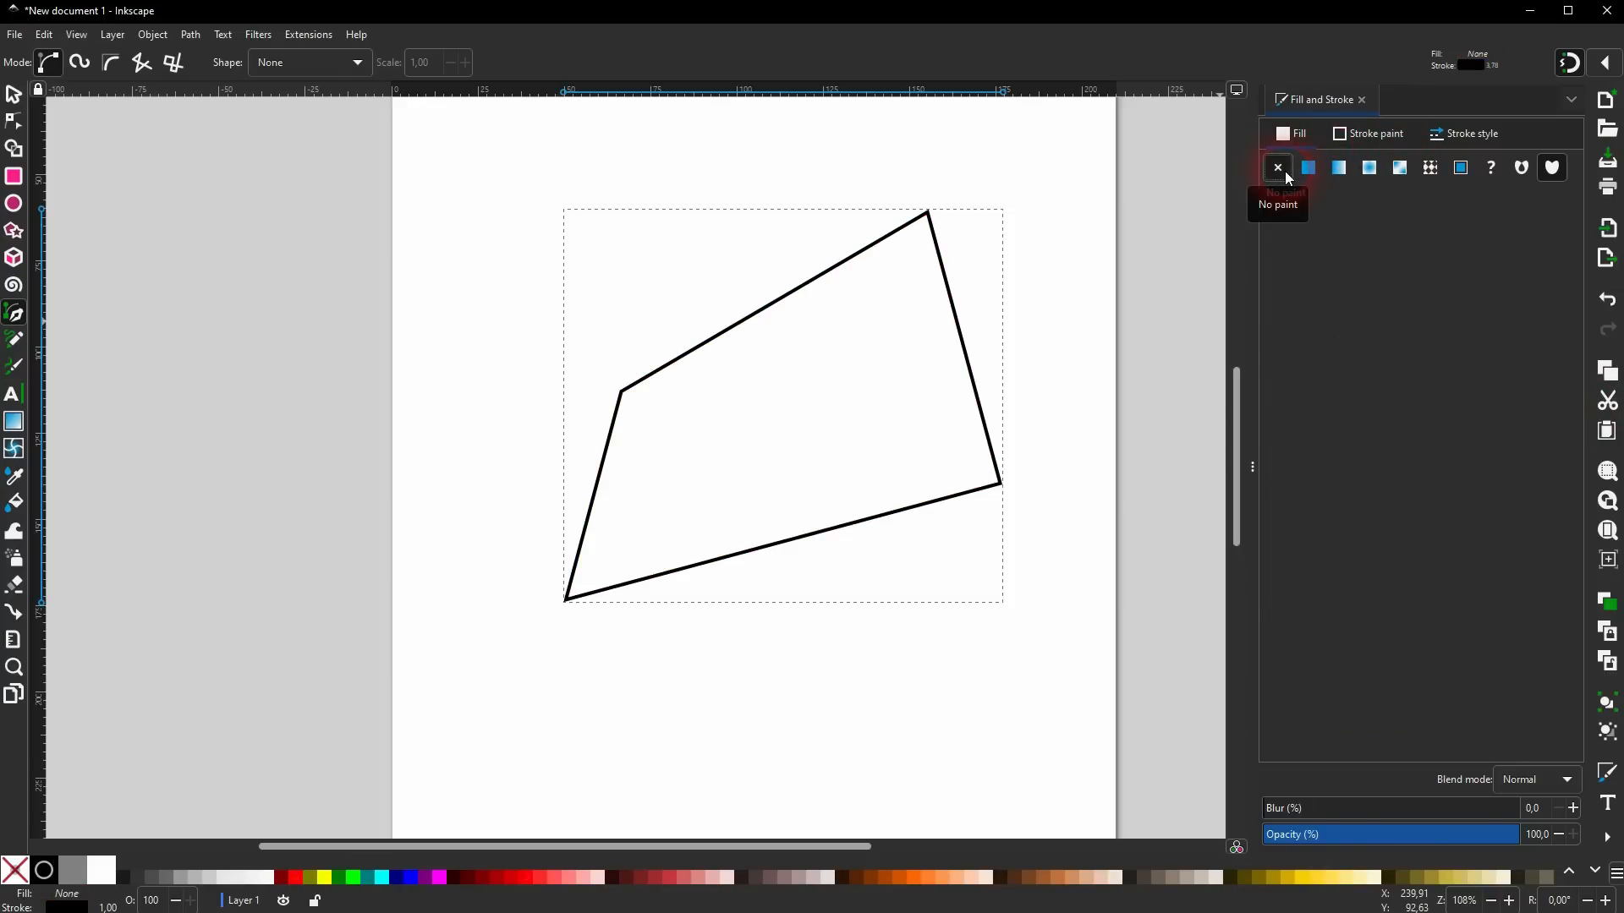
click(1361, 100)
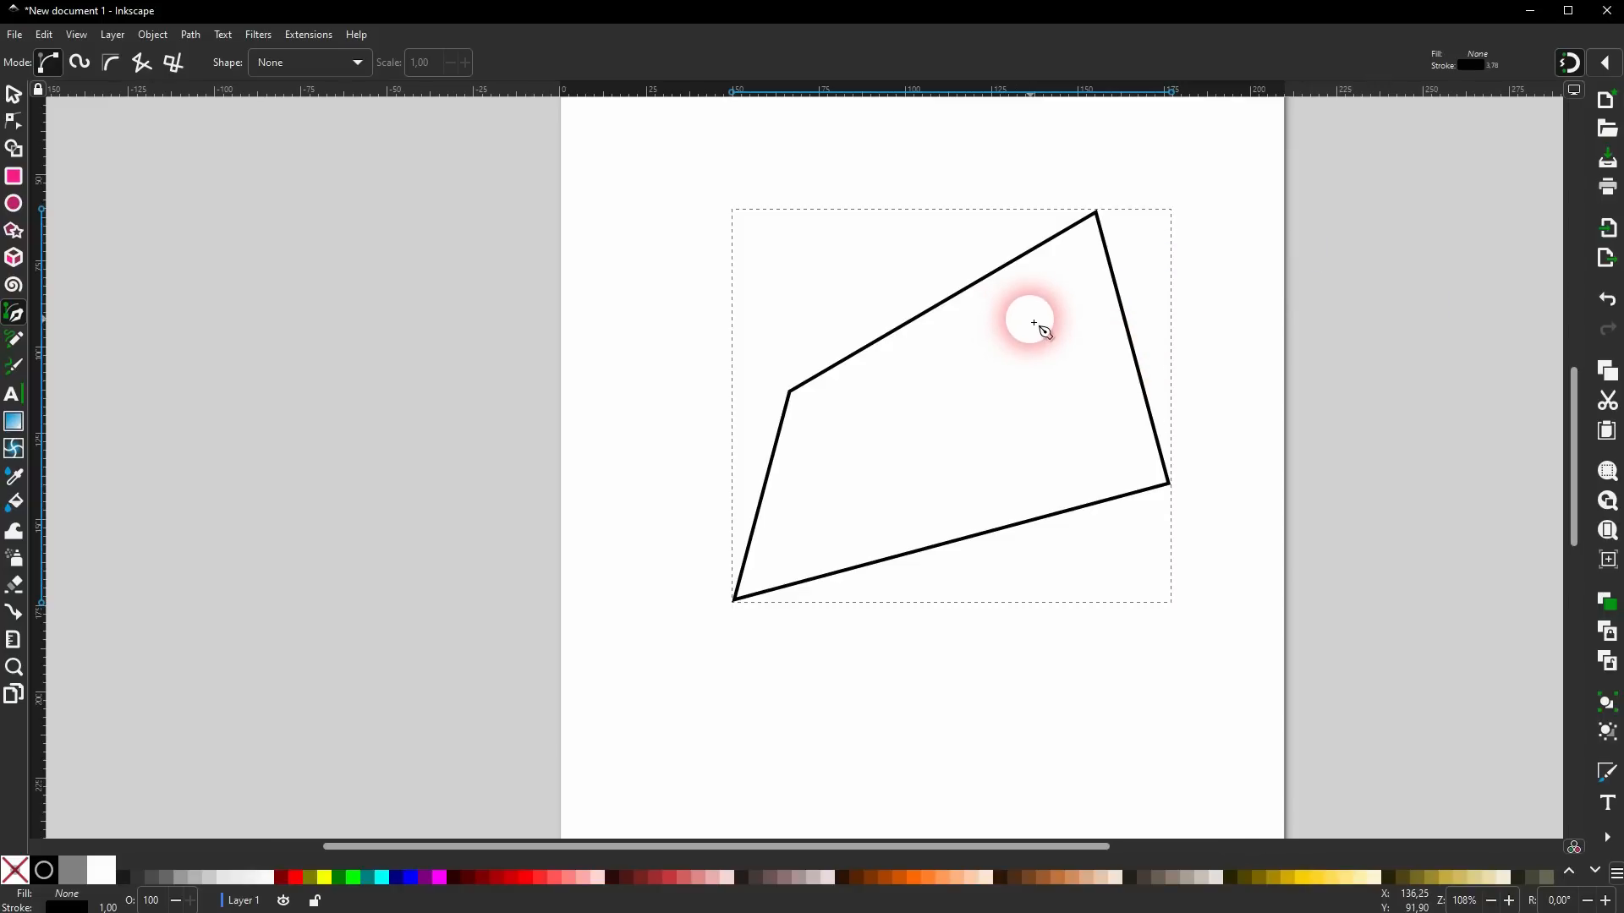
Delete the four-sided path and draw a closed Bezier path with a wavy curved upper edge and a straight zigzag lower edge.
key(Delete)
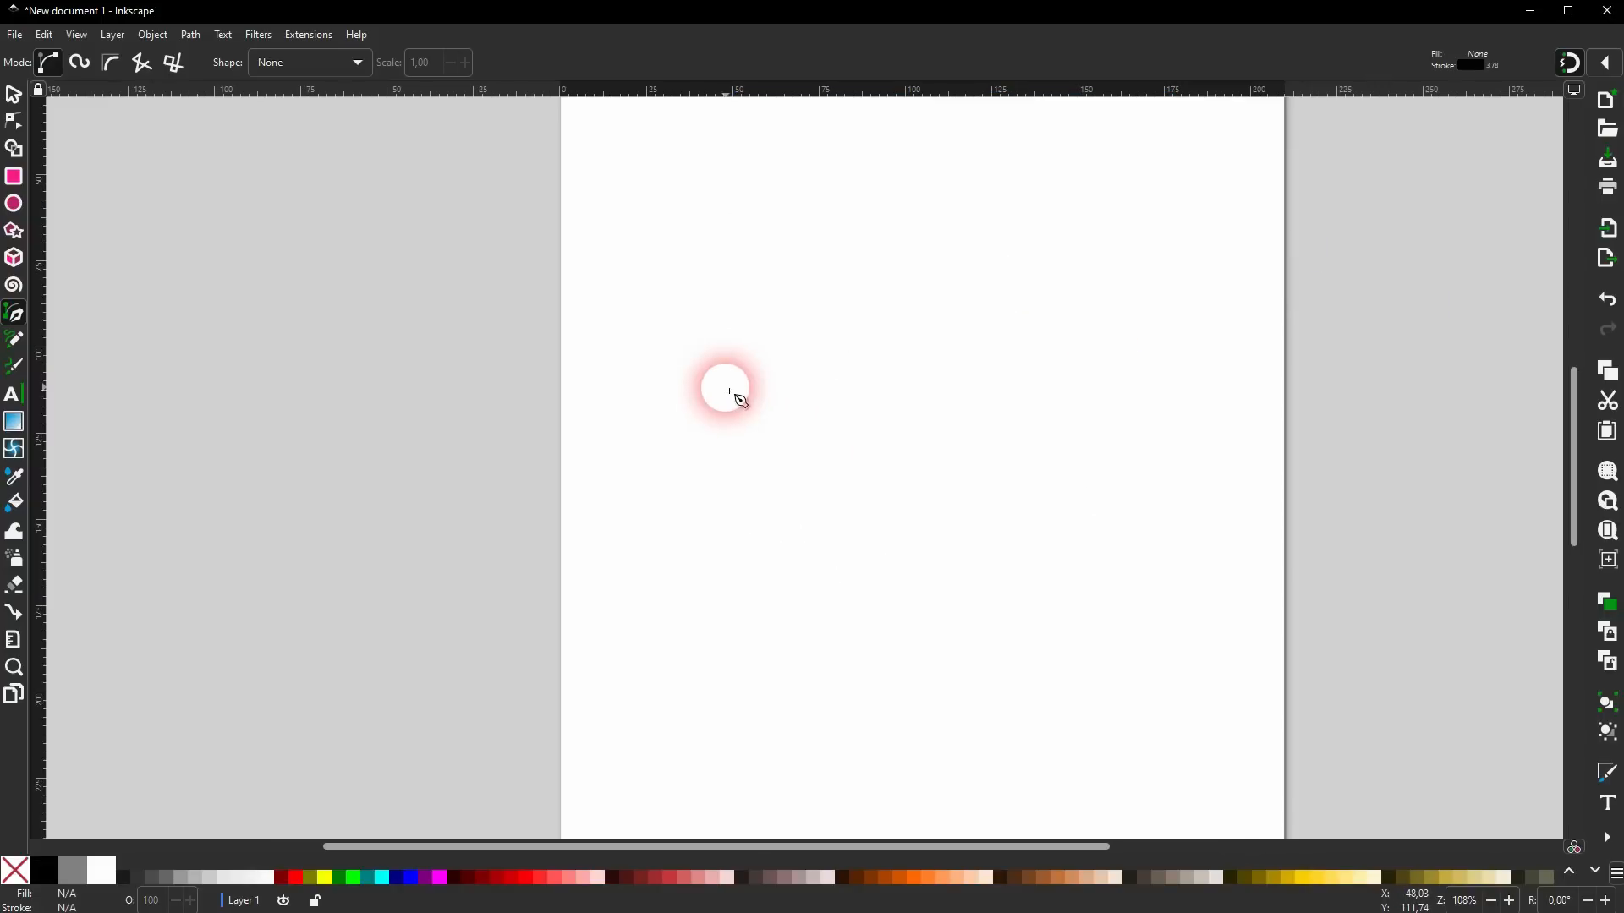
click(725, 386)
drag(978, 297, 1126, 405)
drag(1184, 301, 1304, 210)
click(1212, 615)
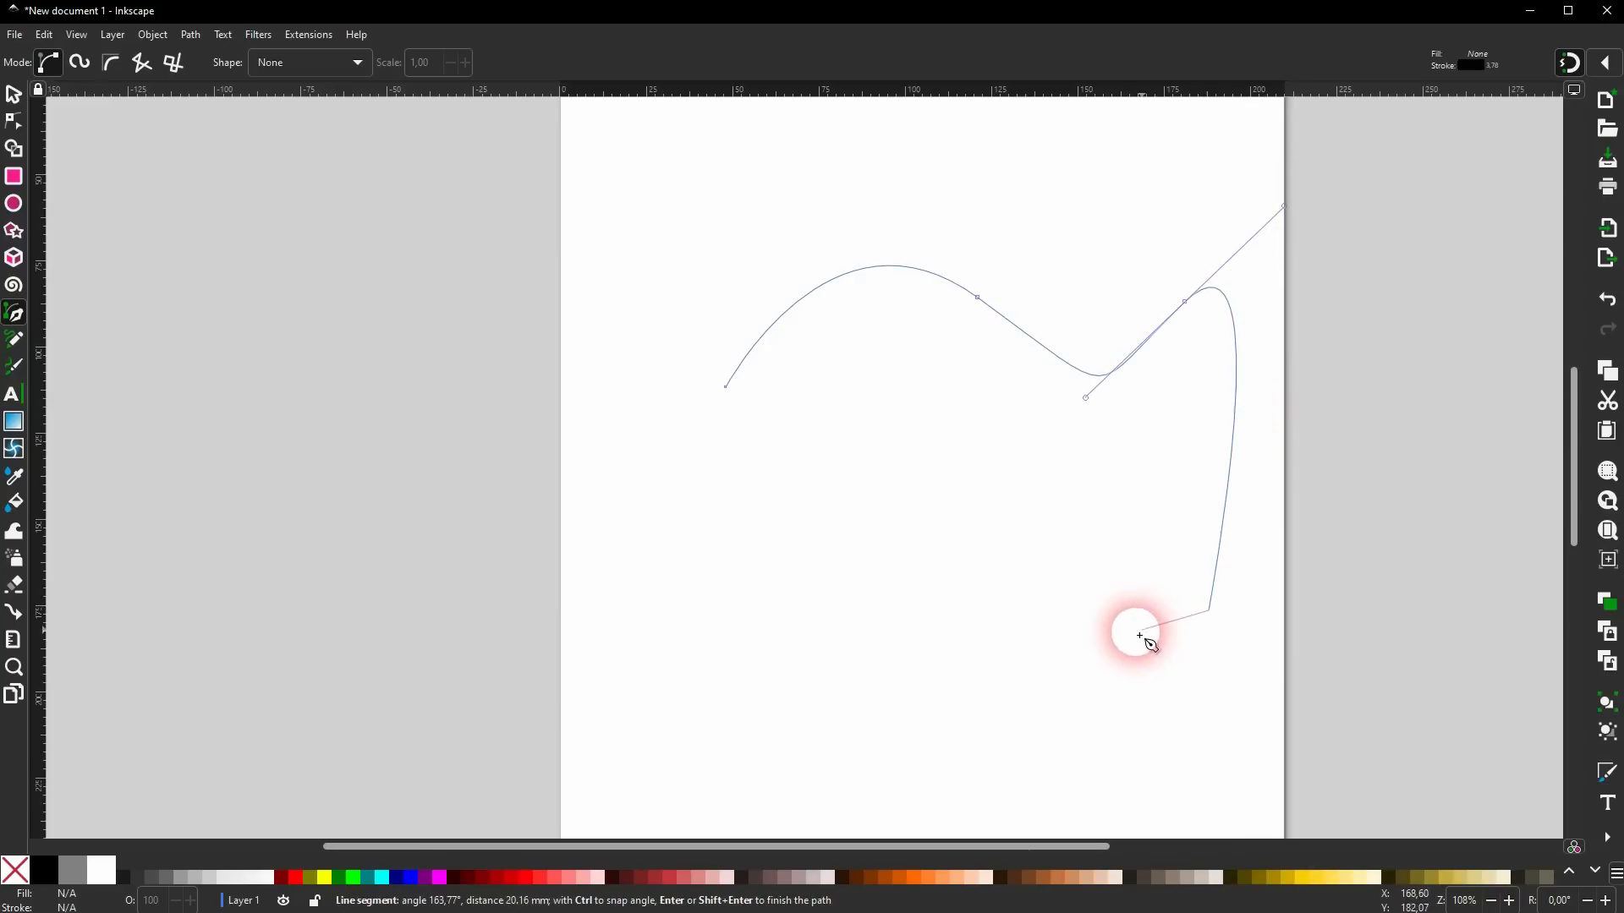
click(814, 568)
click(996, 451)
click(667, 504)
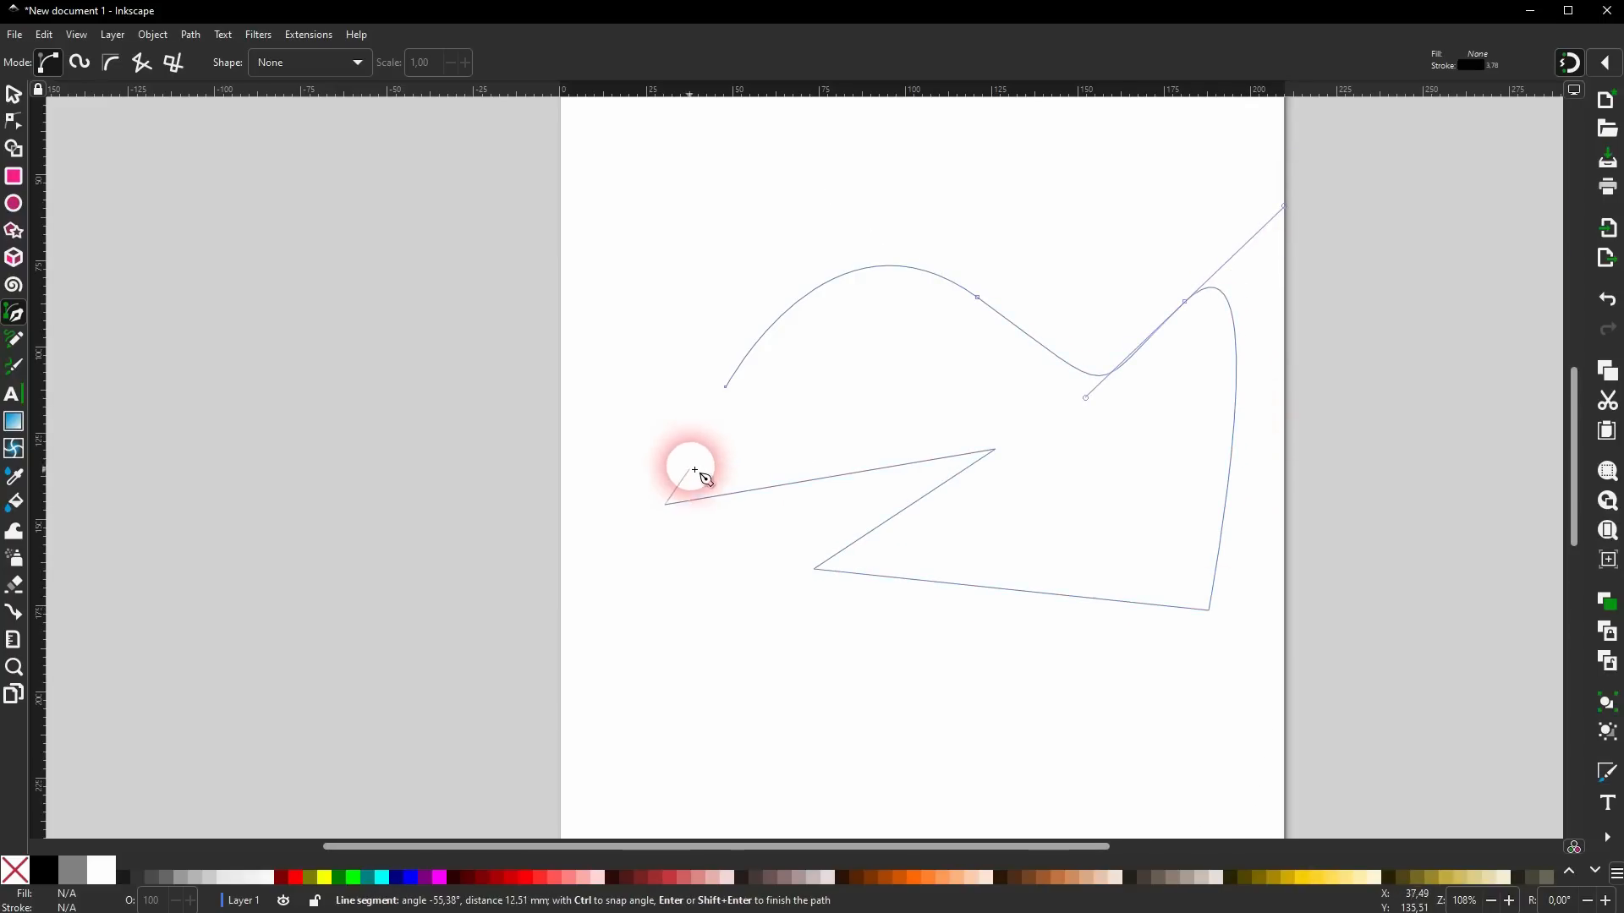
click(726, 389)
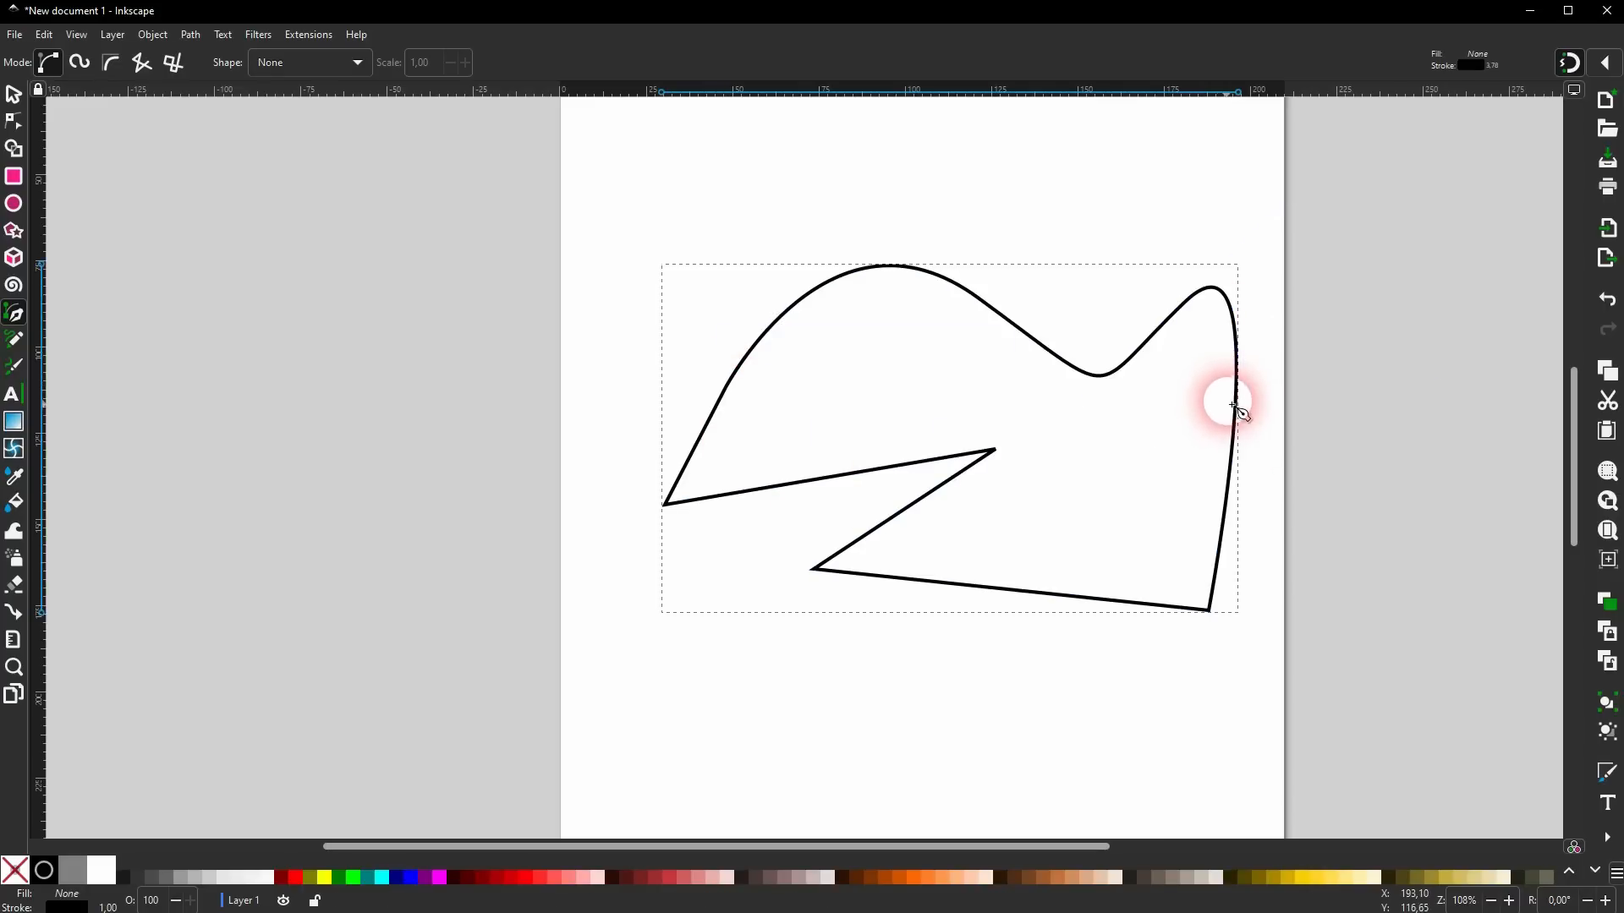
Delete the mixed curved path and draw a closed six-cornered path of straight segments with a pointed lower-left corner.
key(Delete)
click(702, 480)
click(858, 250)
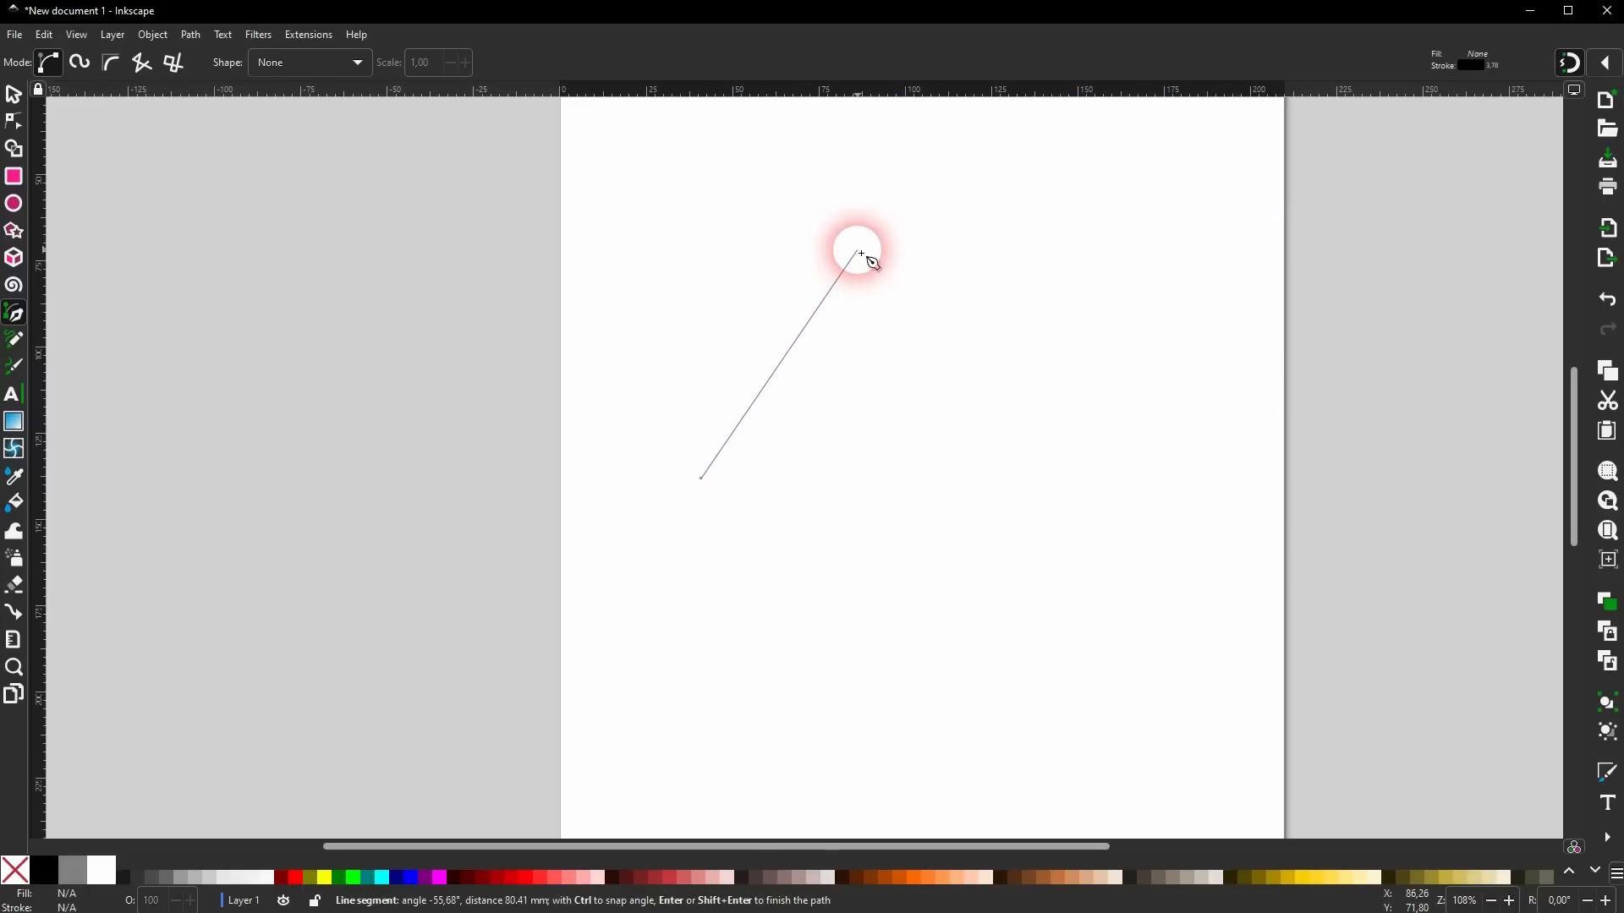
click(1088, 310)
click(1034, 512)
click(825, 491)
click(662, 608)
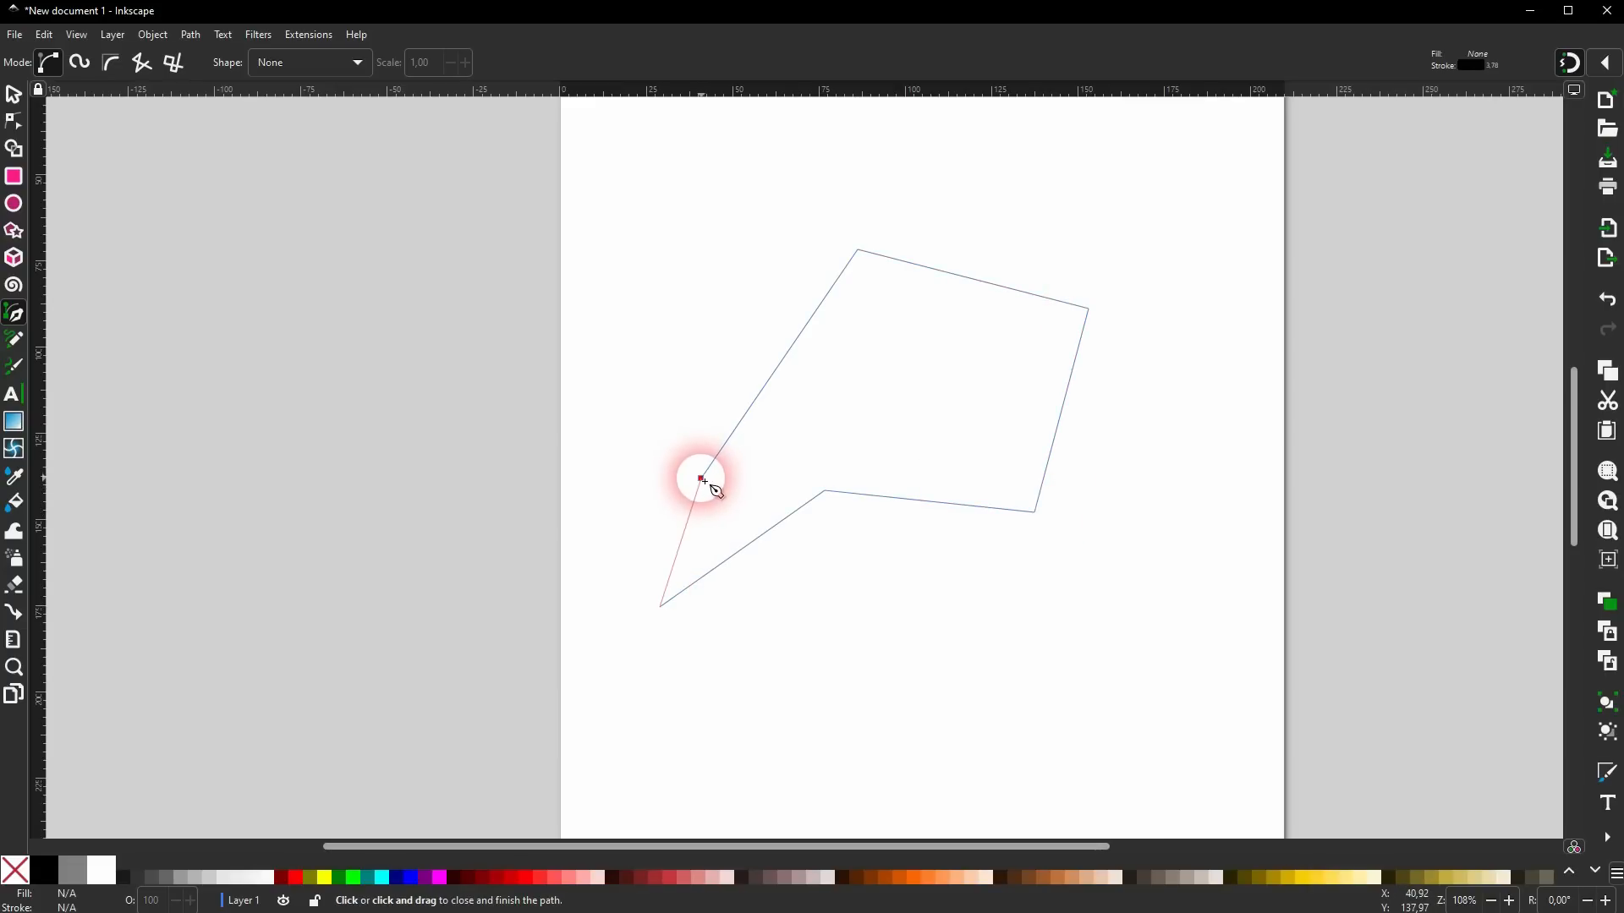
click(702, 480)
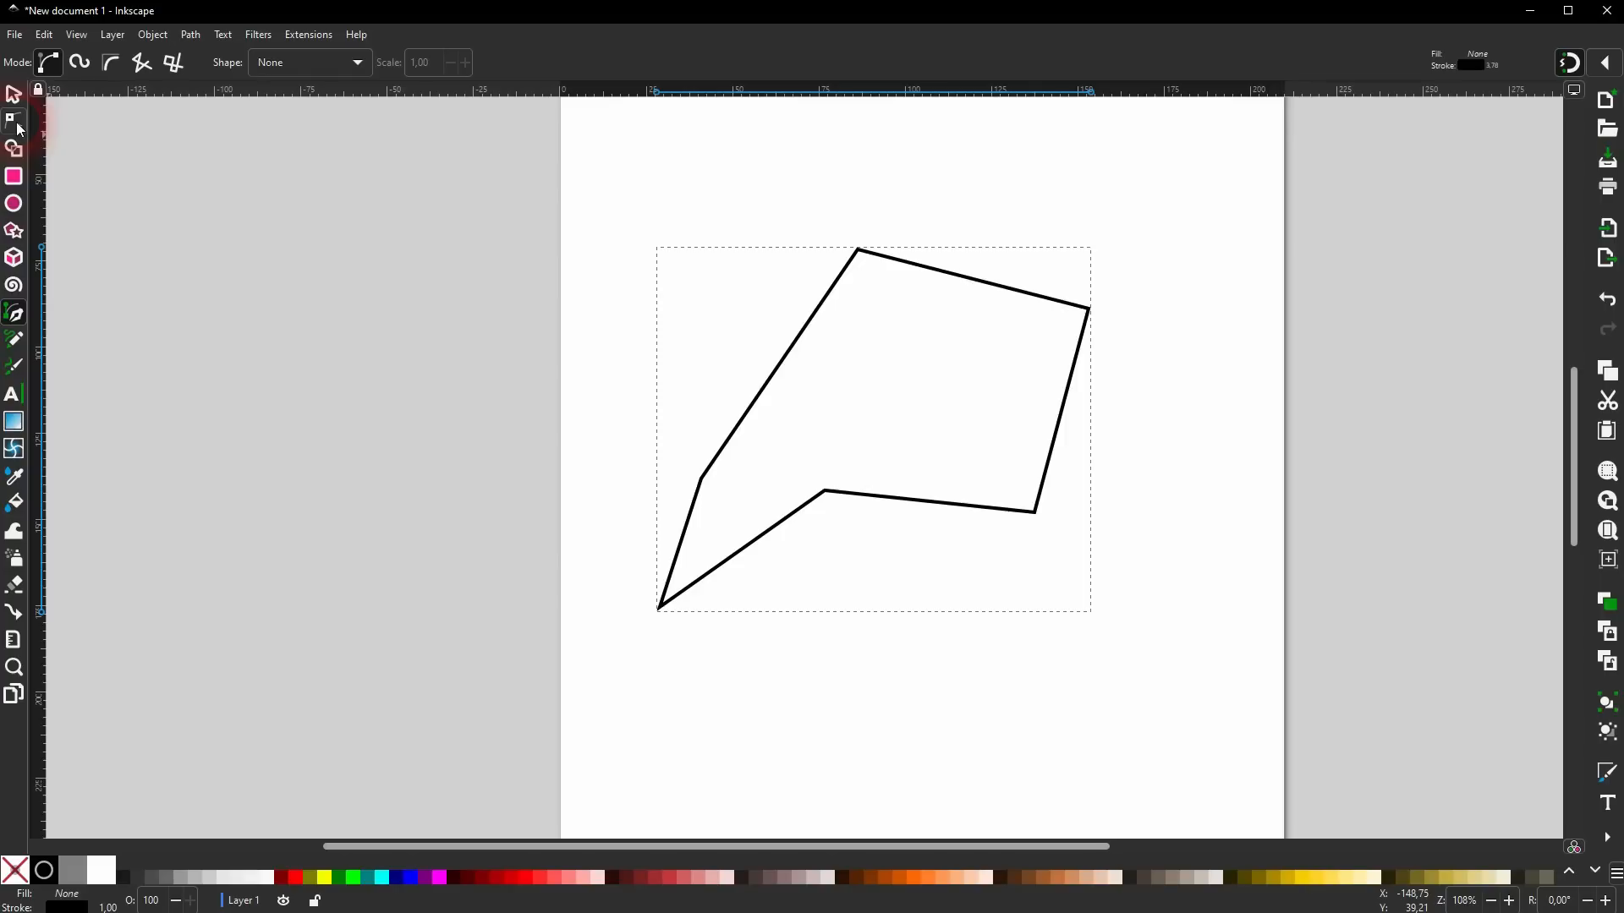
Bend three edges of the six-cornered path by its nodes: the upper-left edge outward, the upper-right and lower edges inward.
click(17, 126)
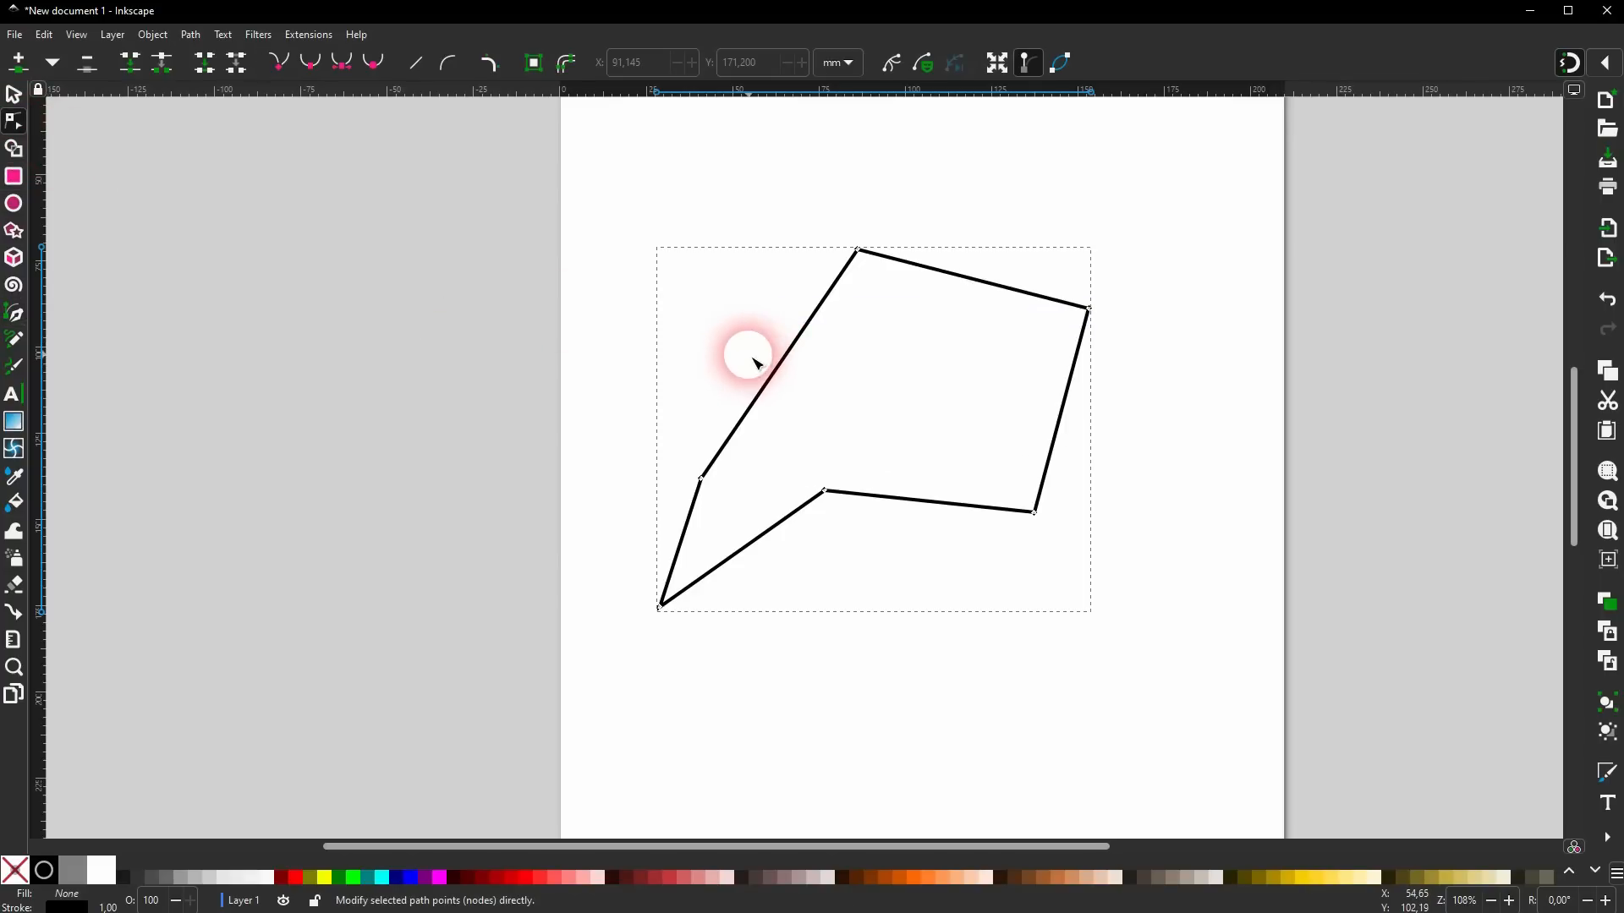
drag(780, 372, 674, 319)
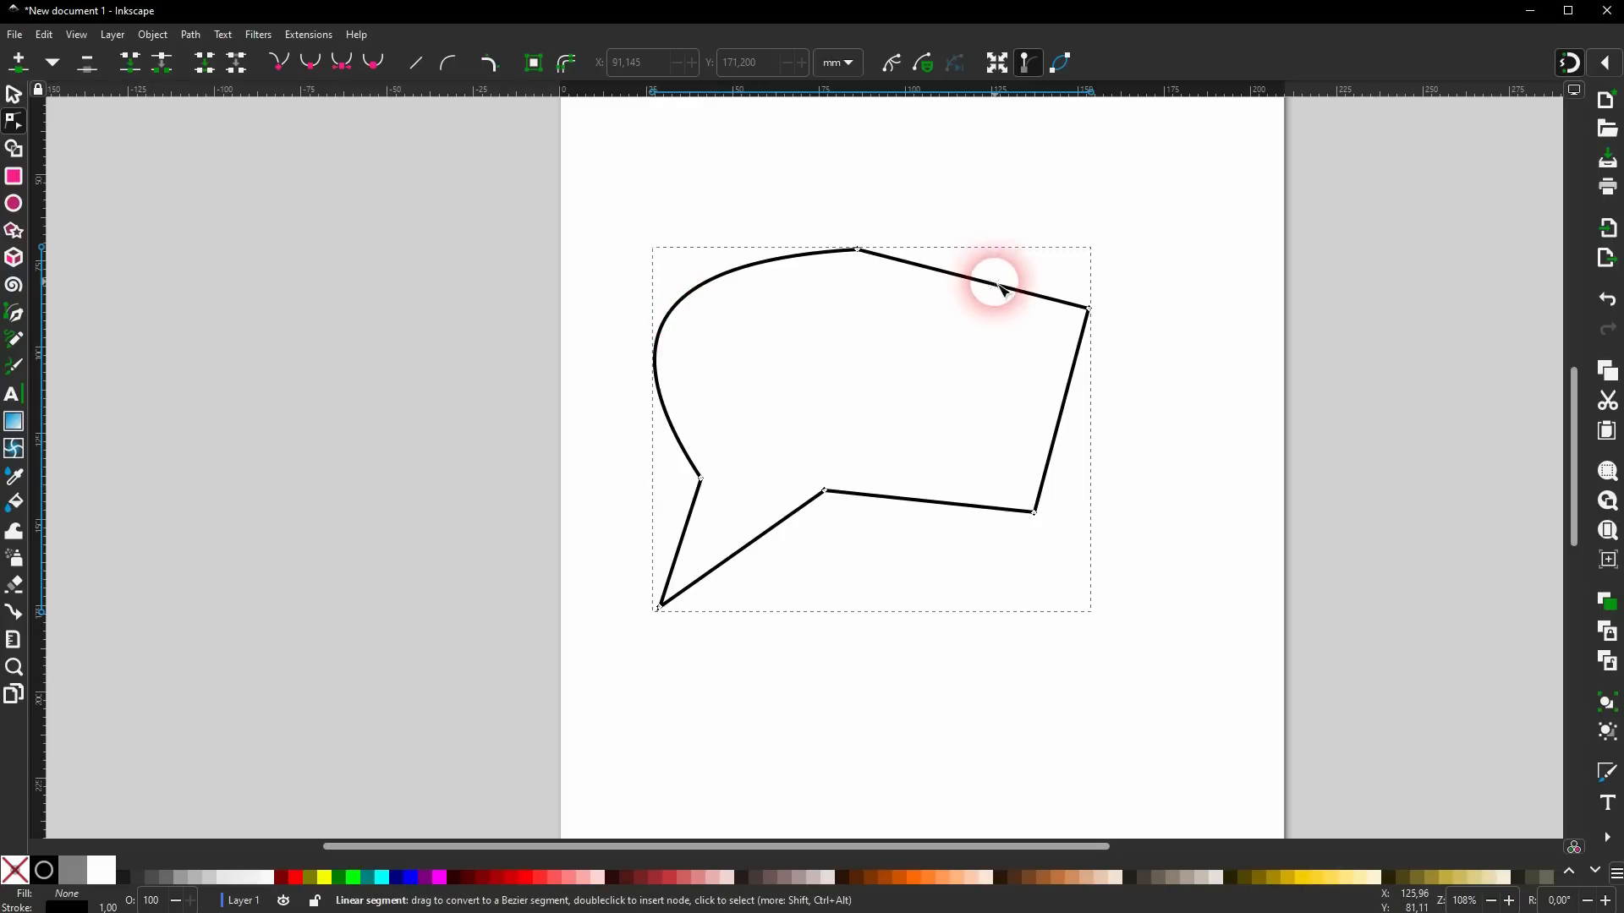
drag(986, 285, 939, 348)
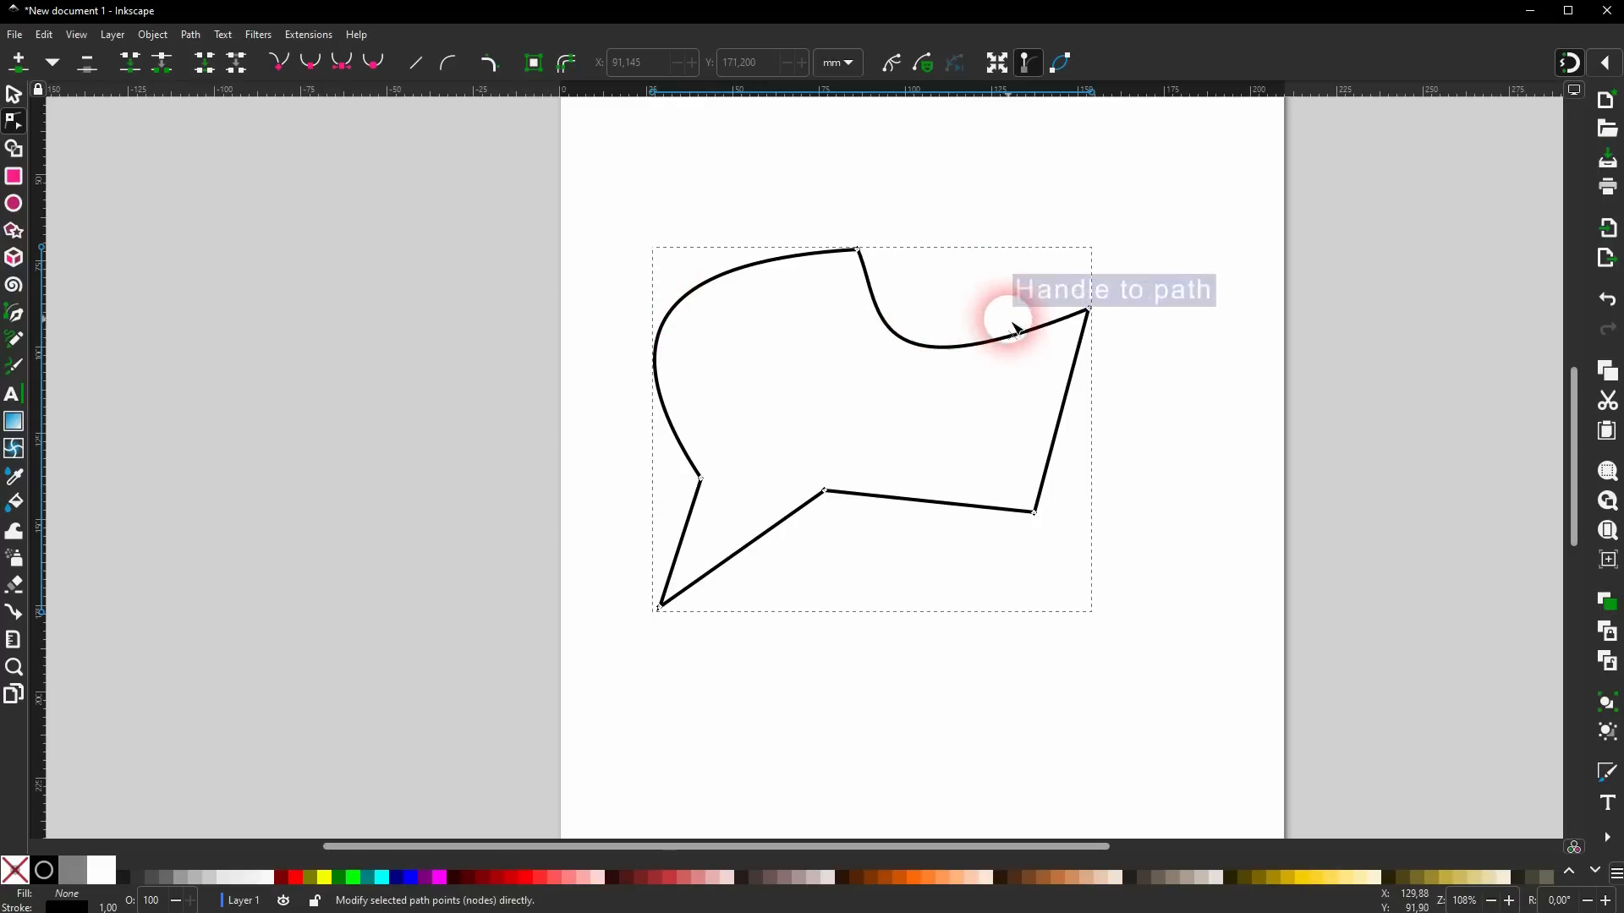
drag(917, 502, 924, 442)
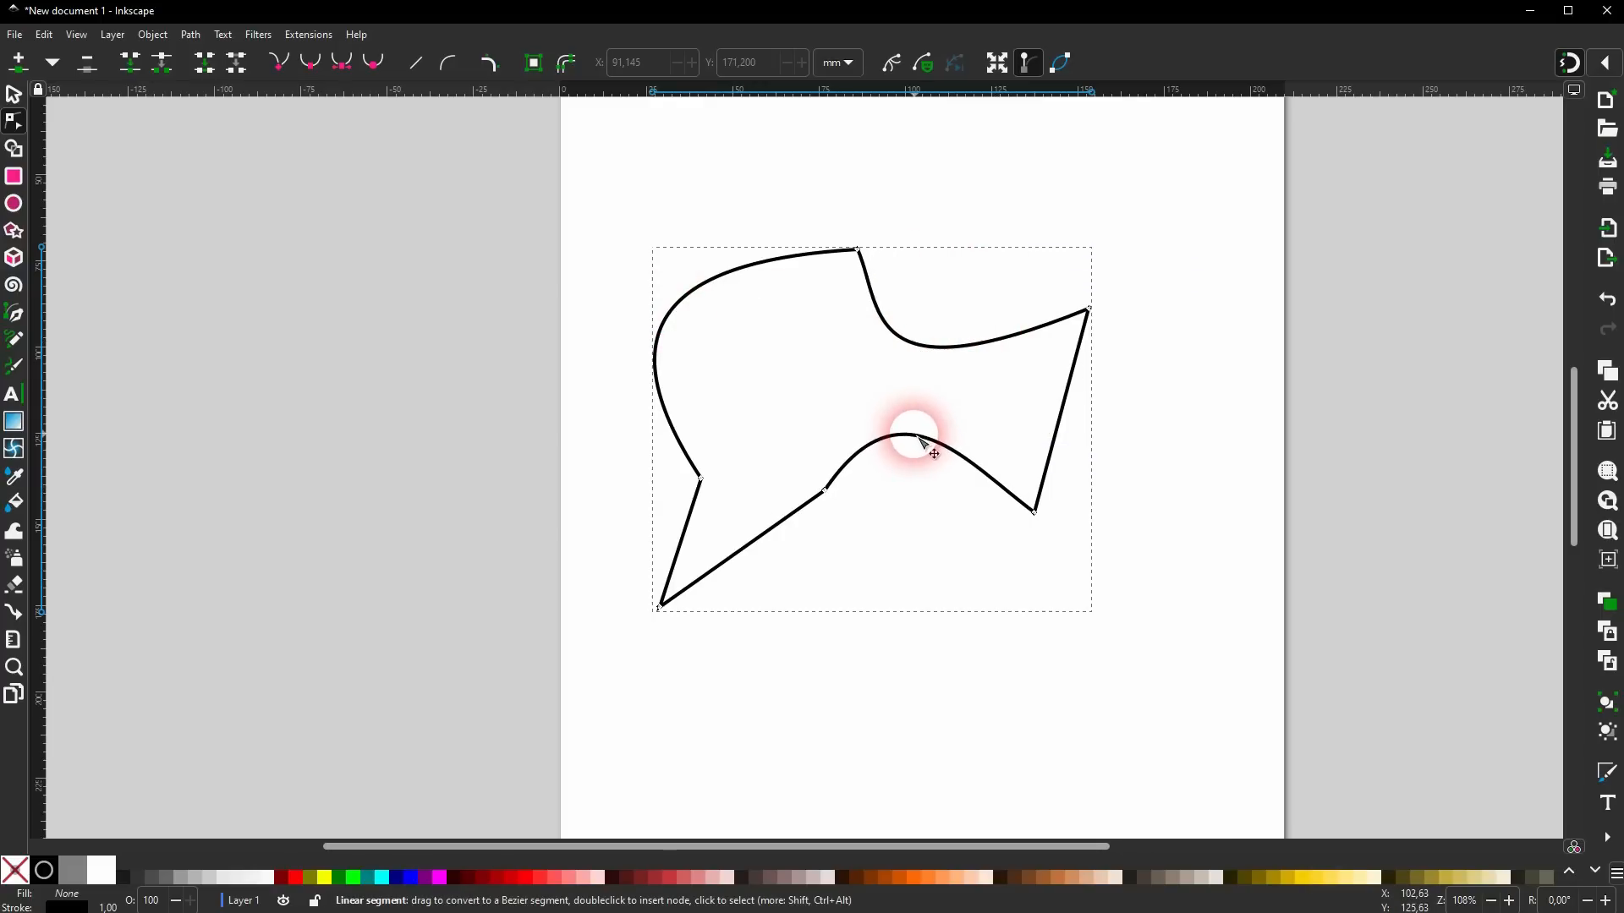
Reshape the lower inward curve with its two Bezier handles and bend the tail's lower edge into an S-curve.
click(828, 491)
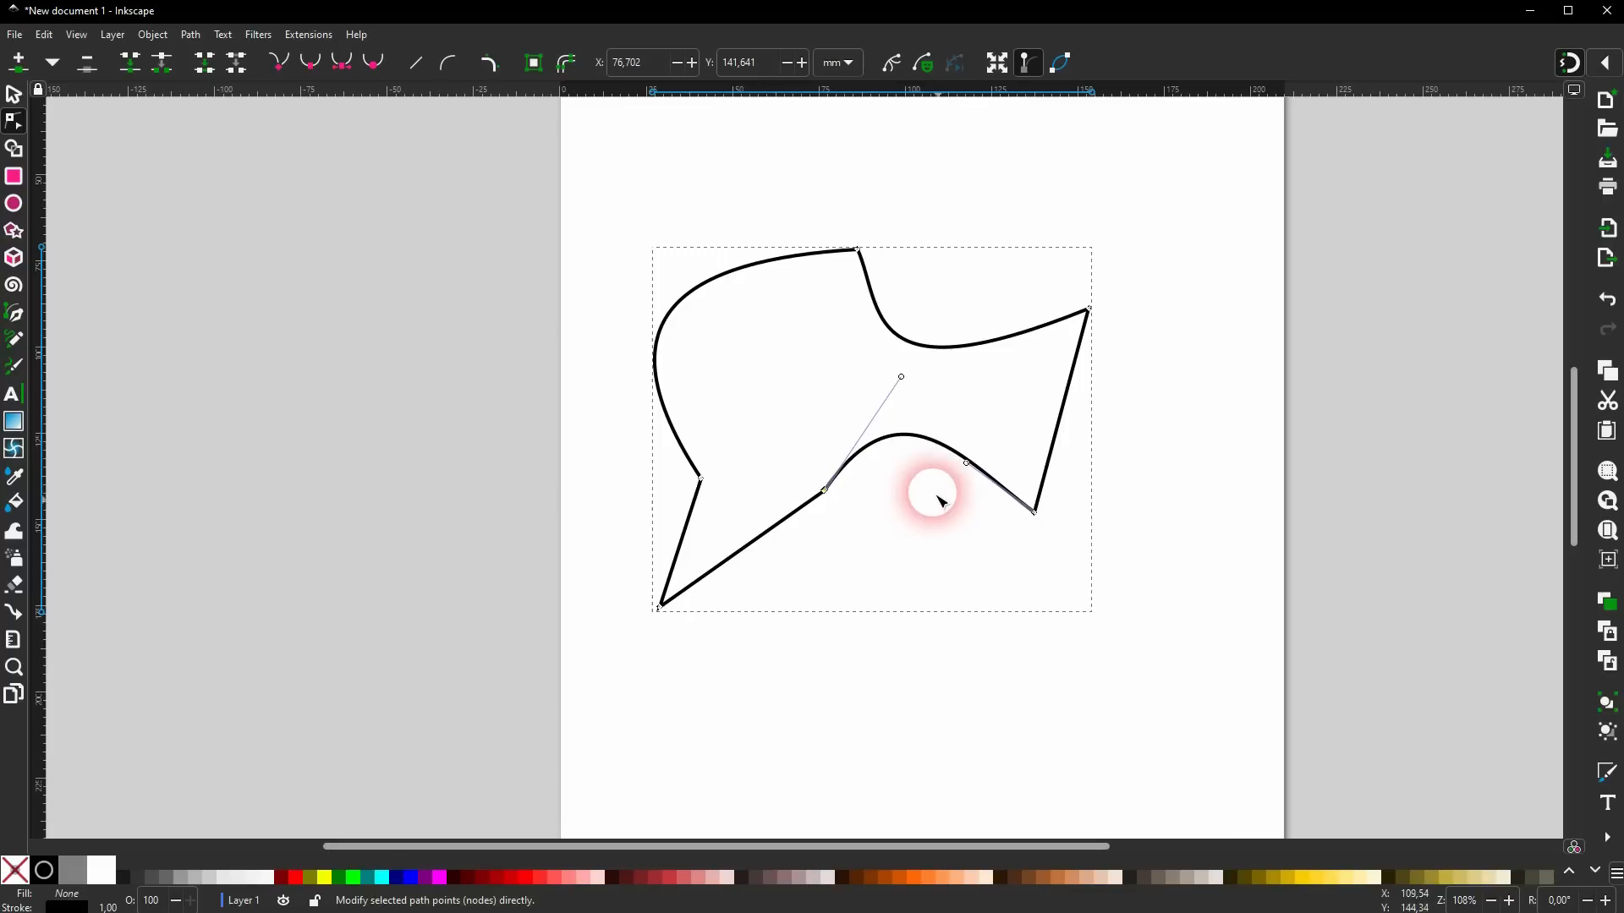
drag(902, 377, 782, 379)
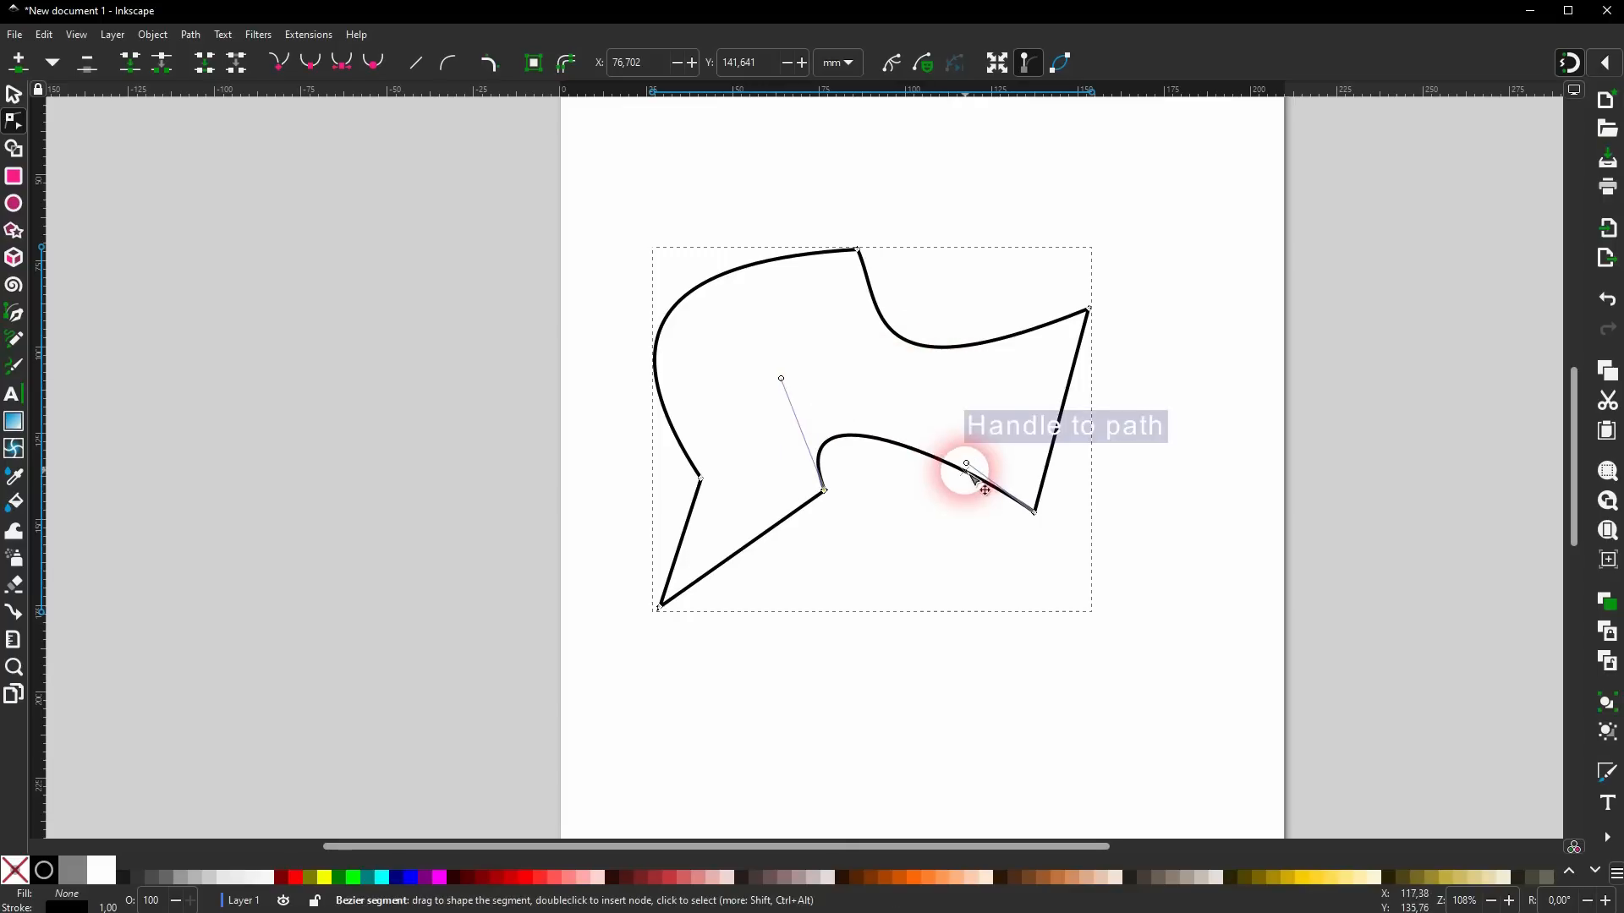
drag(967, 464, 972, 406)
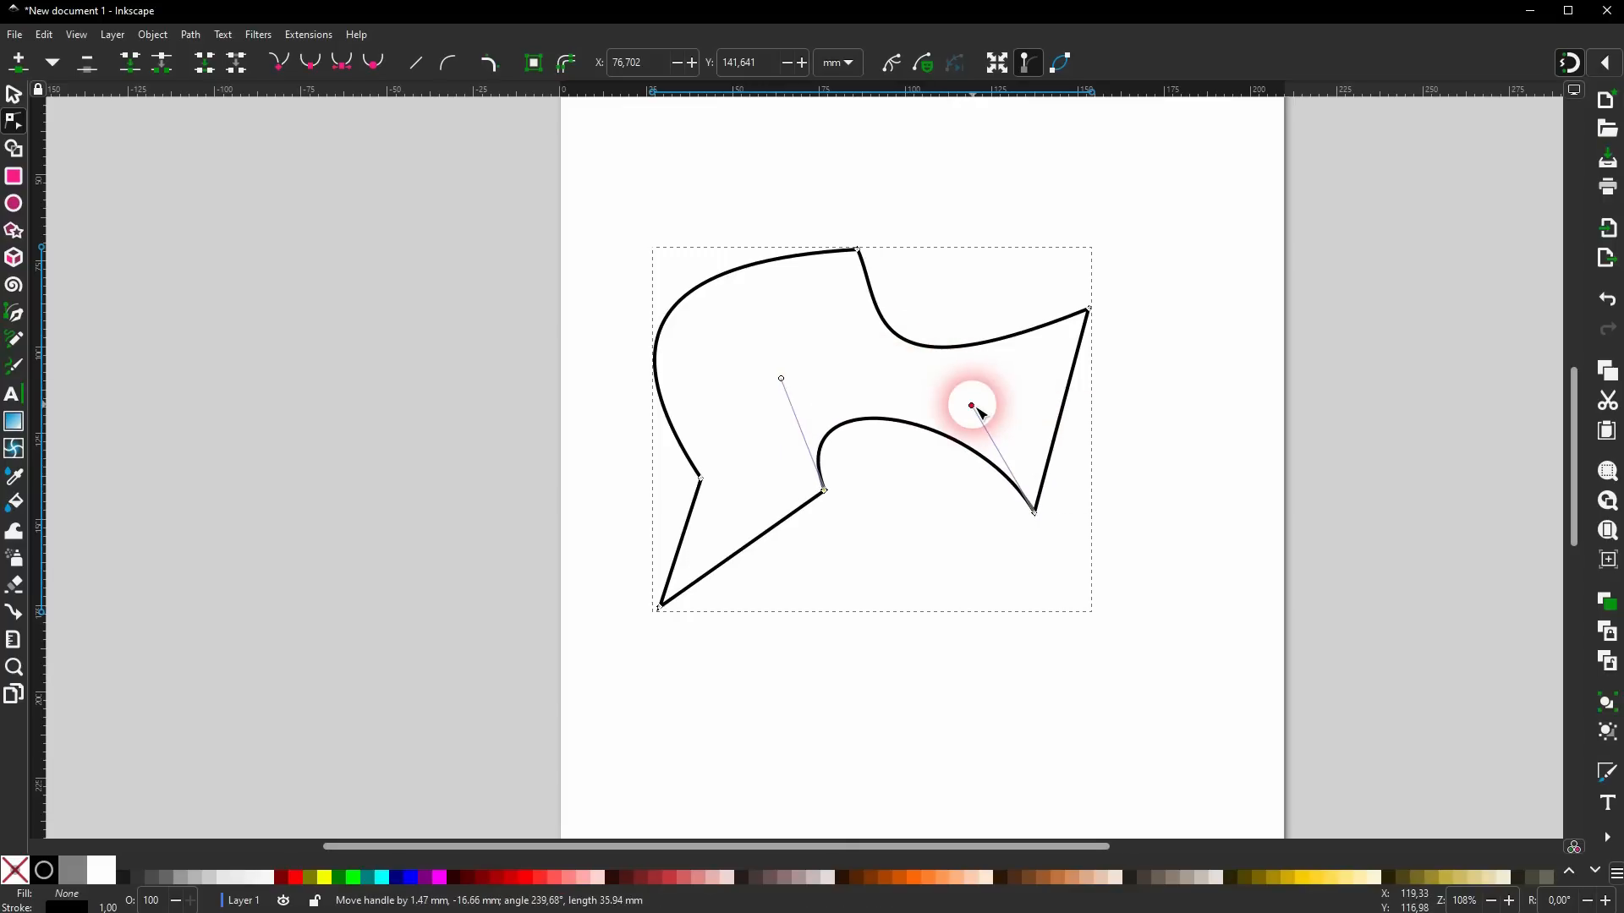
click(660, 608)
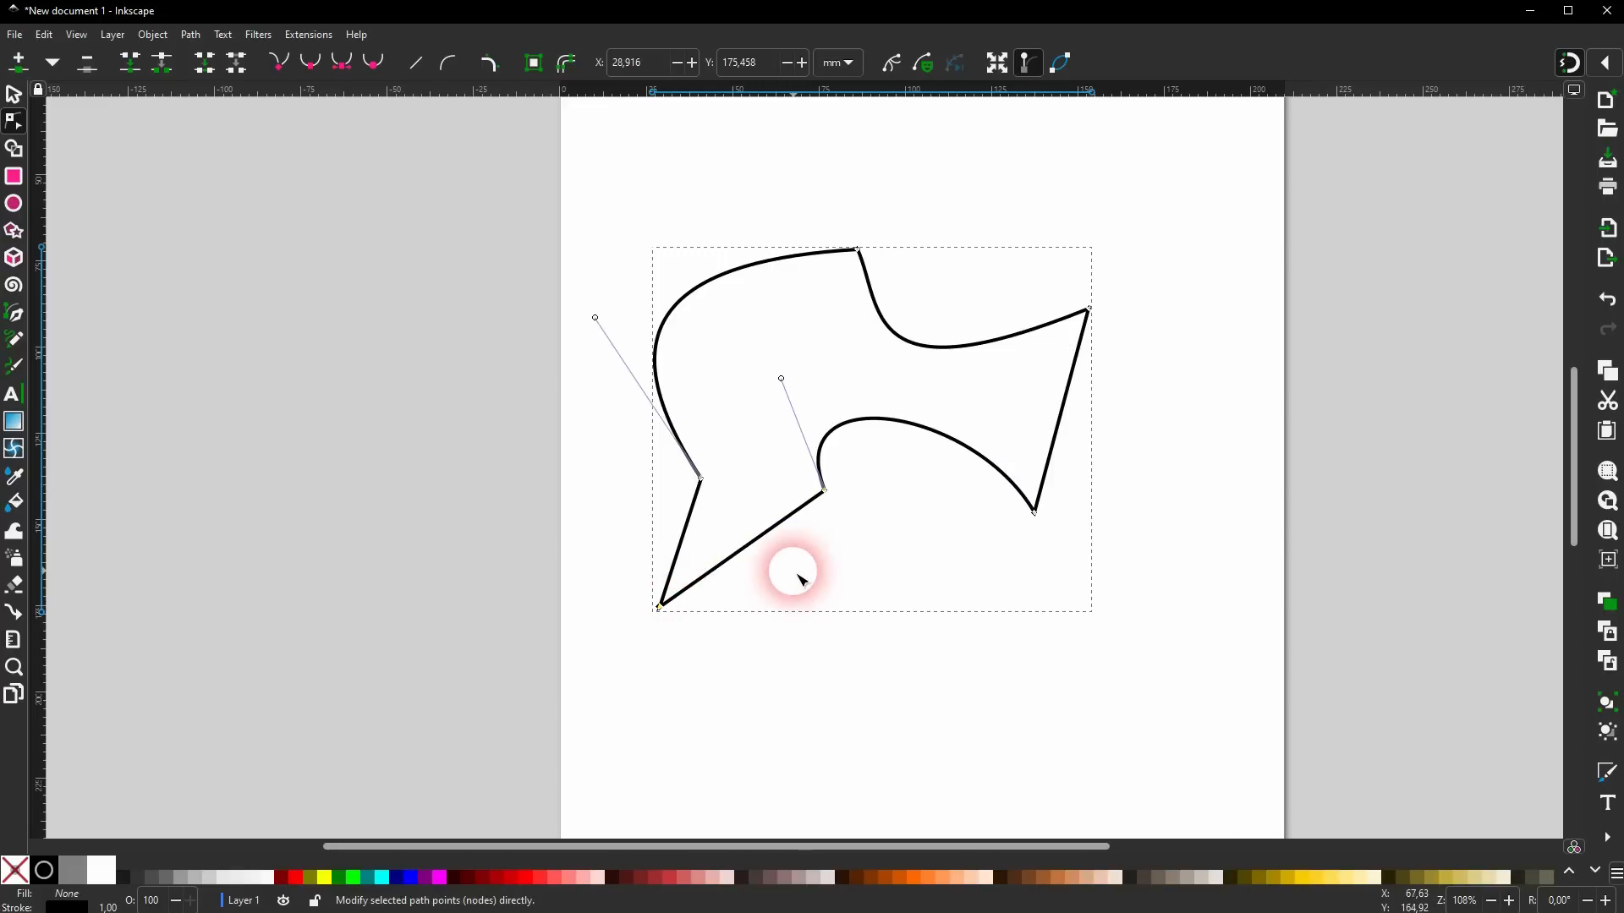
drag(766, 545, 736, 594)
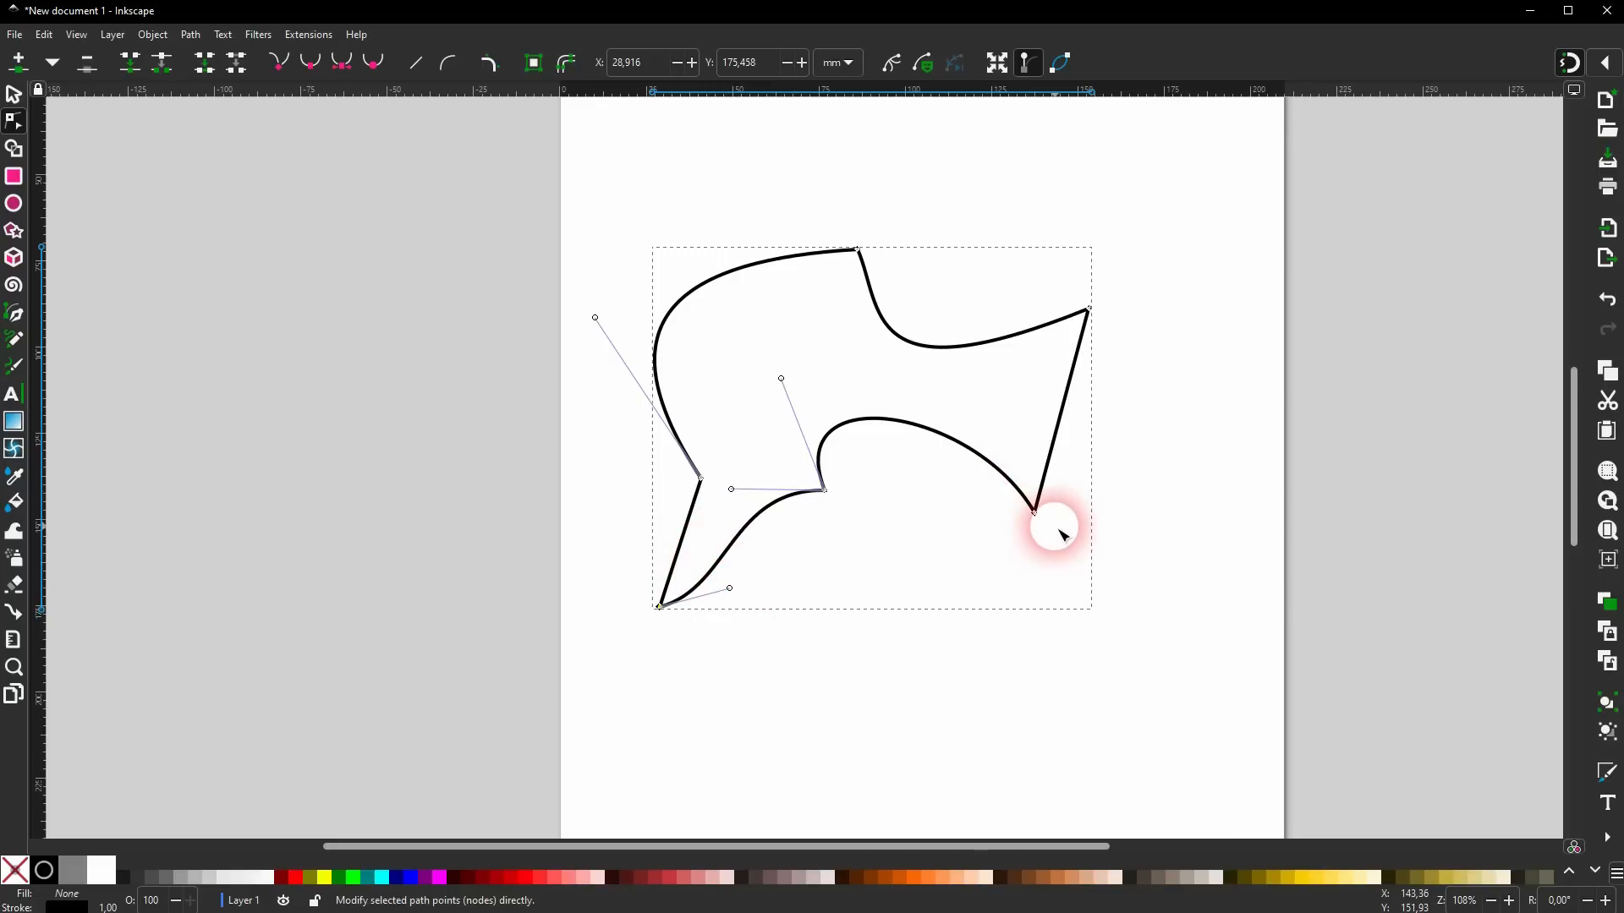
Delete the reshaped curved path.
click(15, 94)
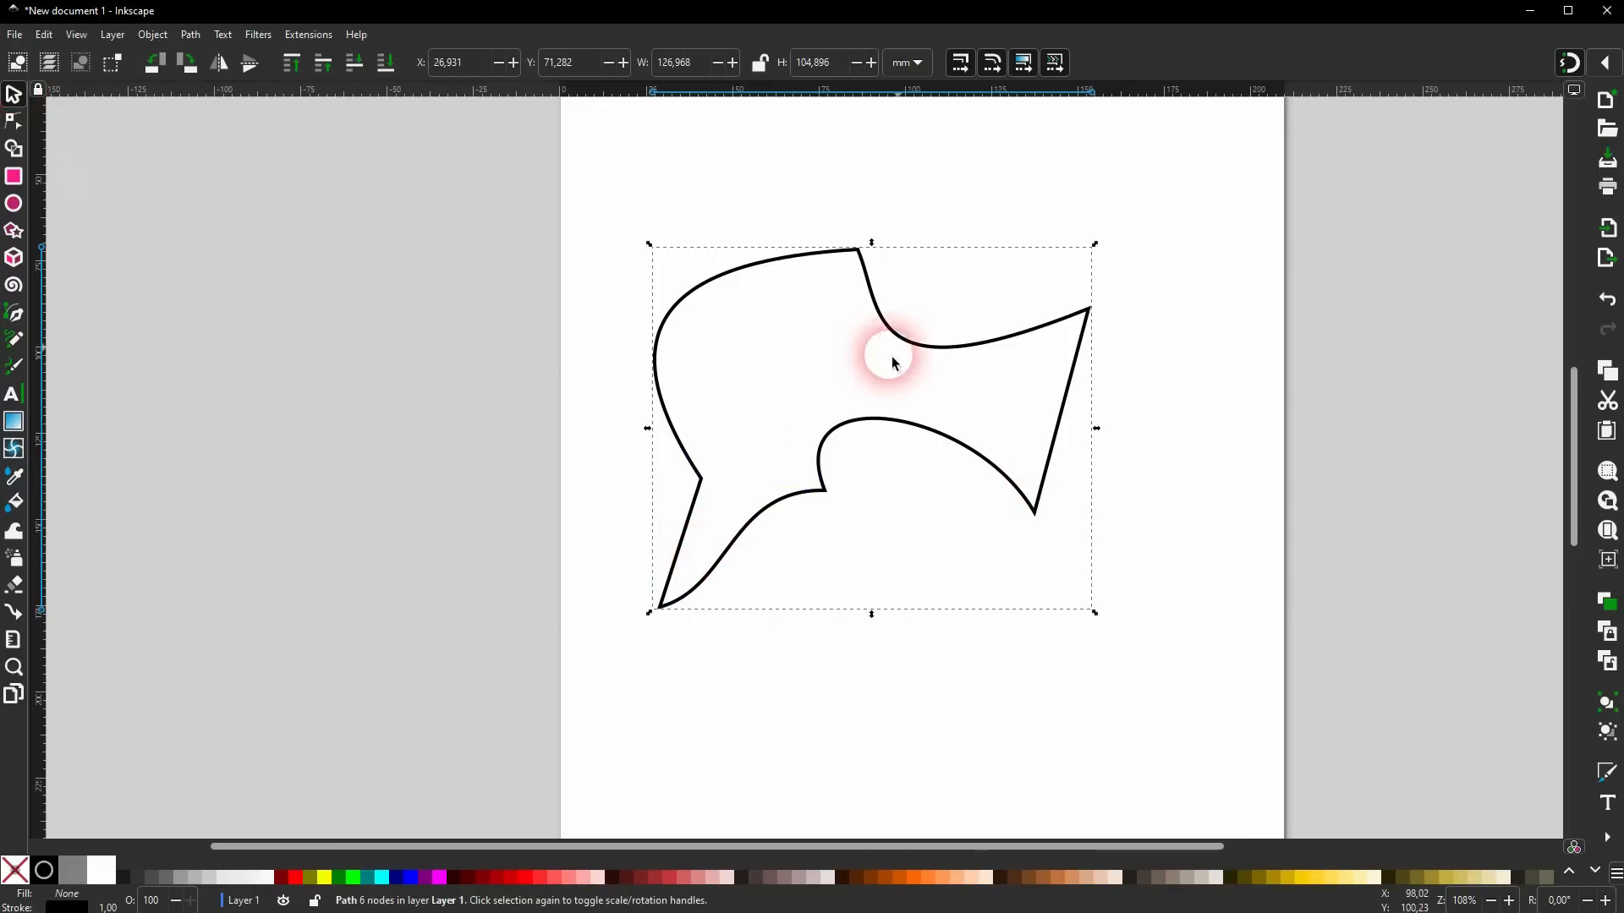
key(Delete)
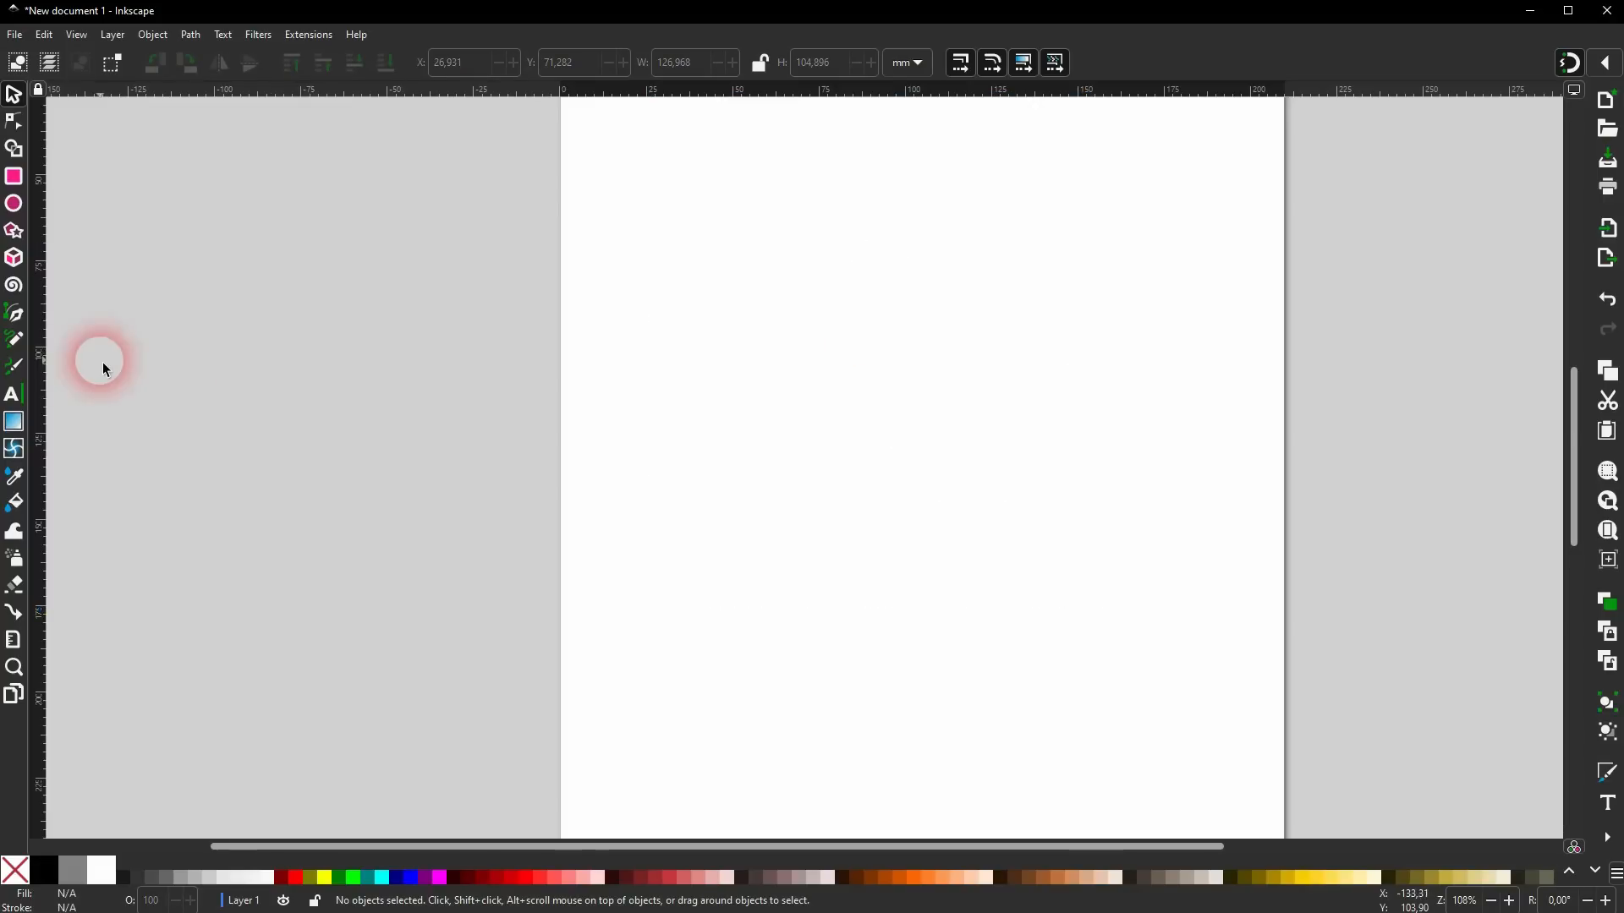
Draw a closed five-cornered Bezier path of straight segments using angle snapping, and delete it.
click(15, 314)
click(655, 403)
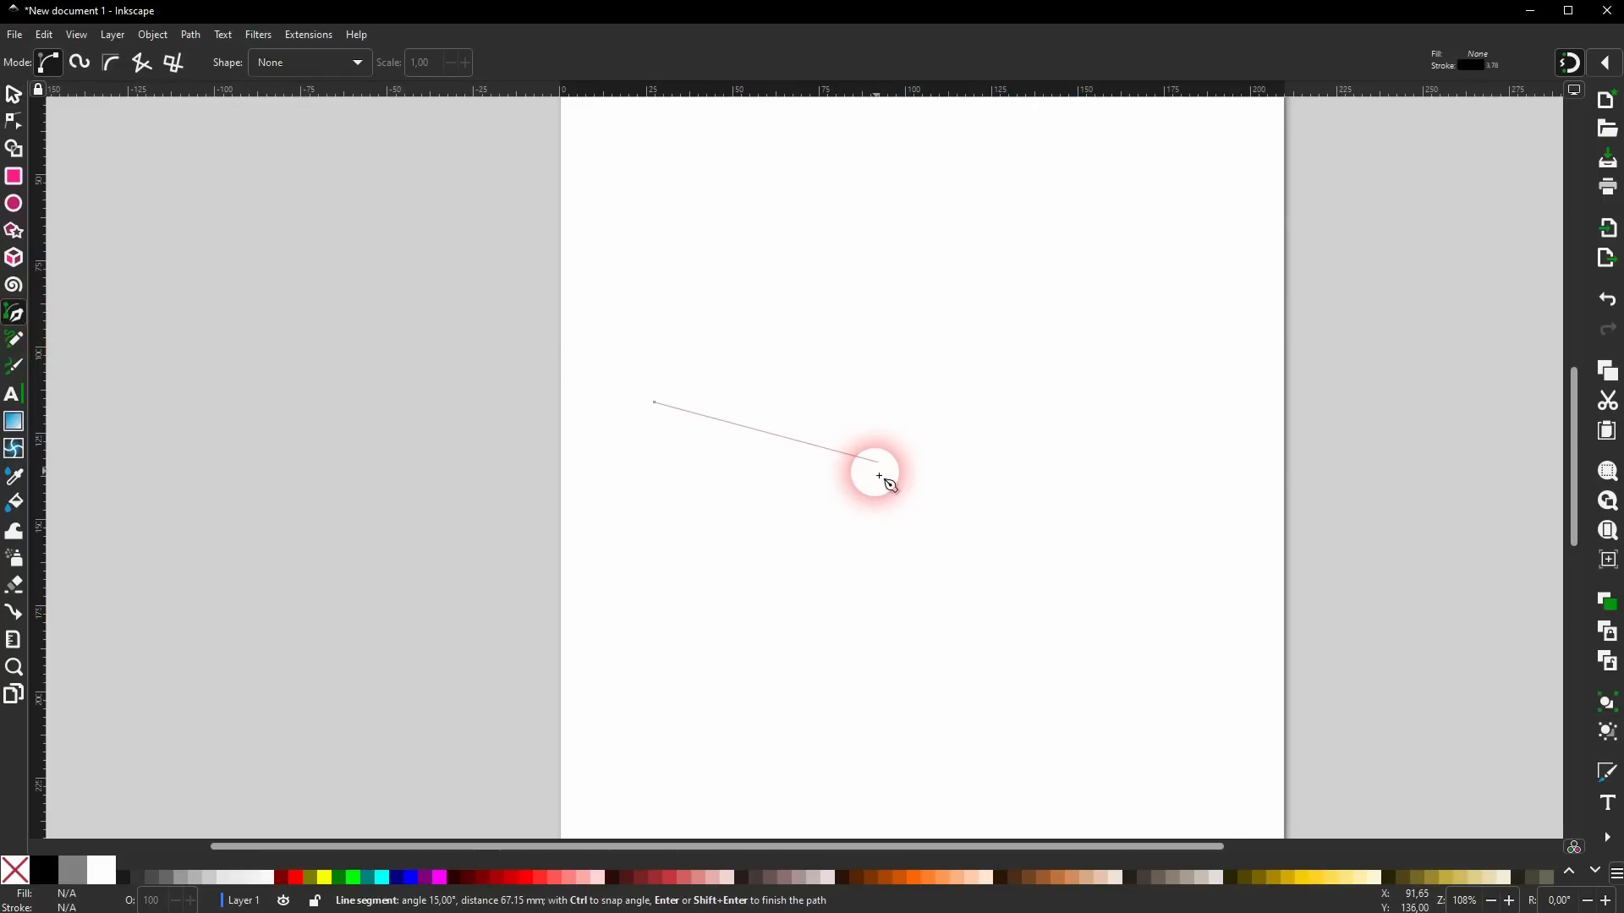
click(958, 323)
click(1146, 511)
click(696, 631)
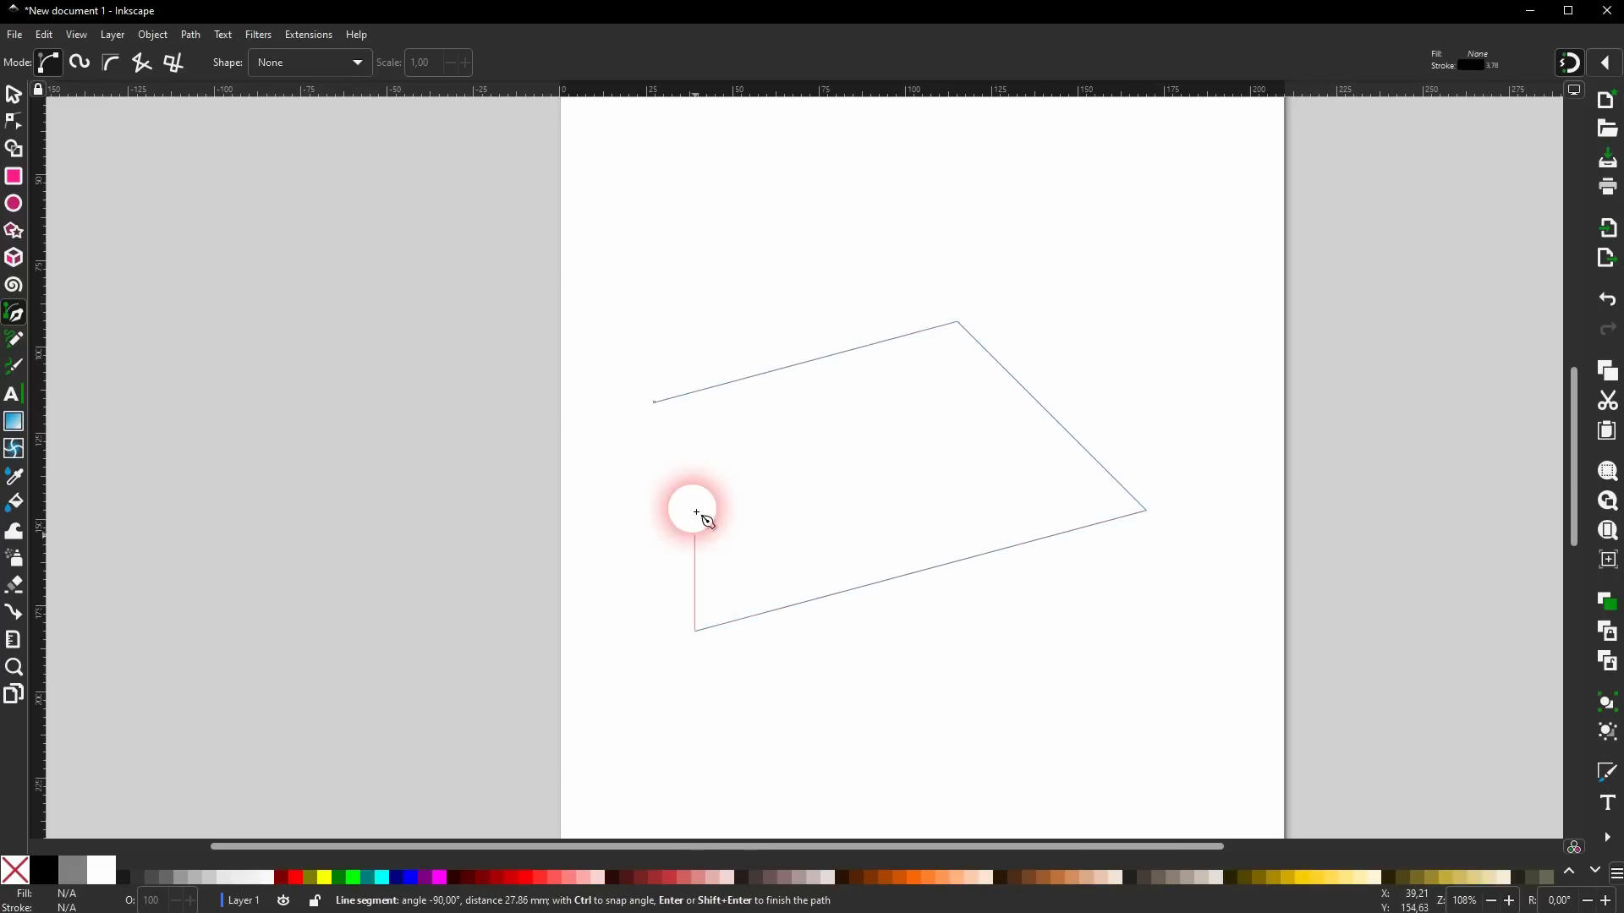
ctrl+click(667, 423)
click(657, 403)
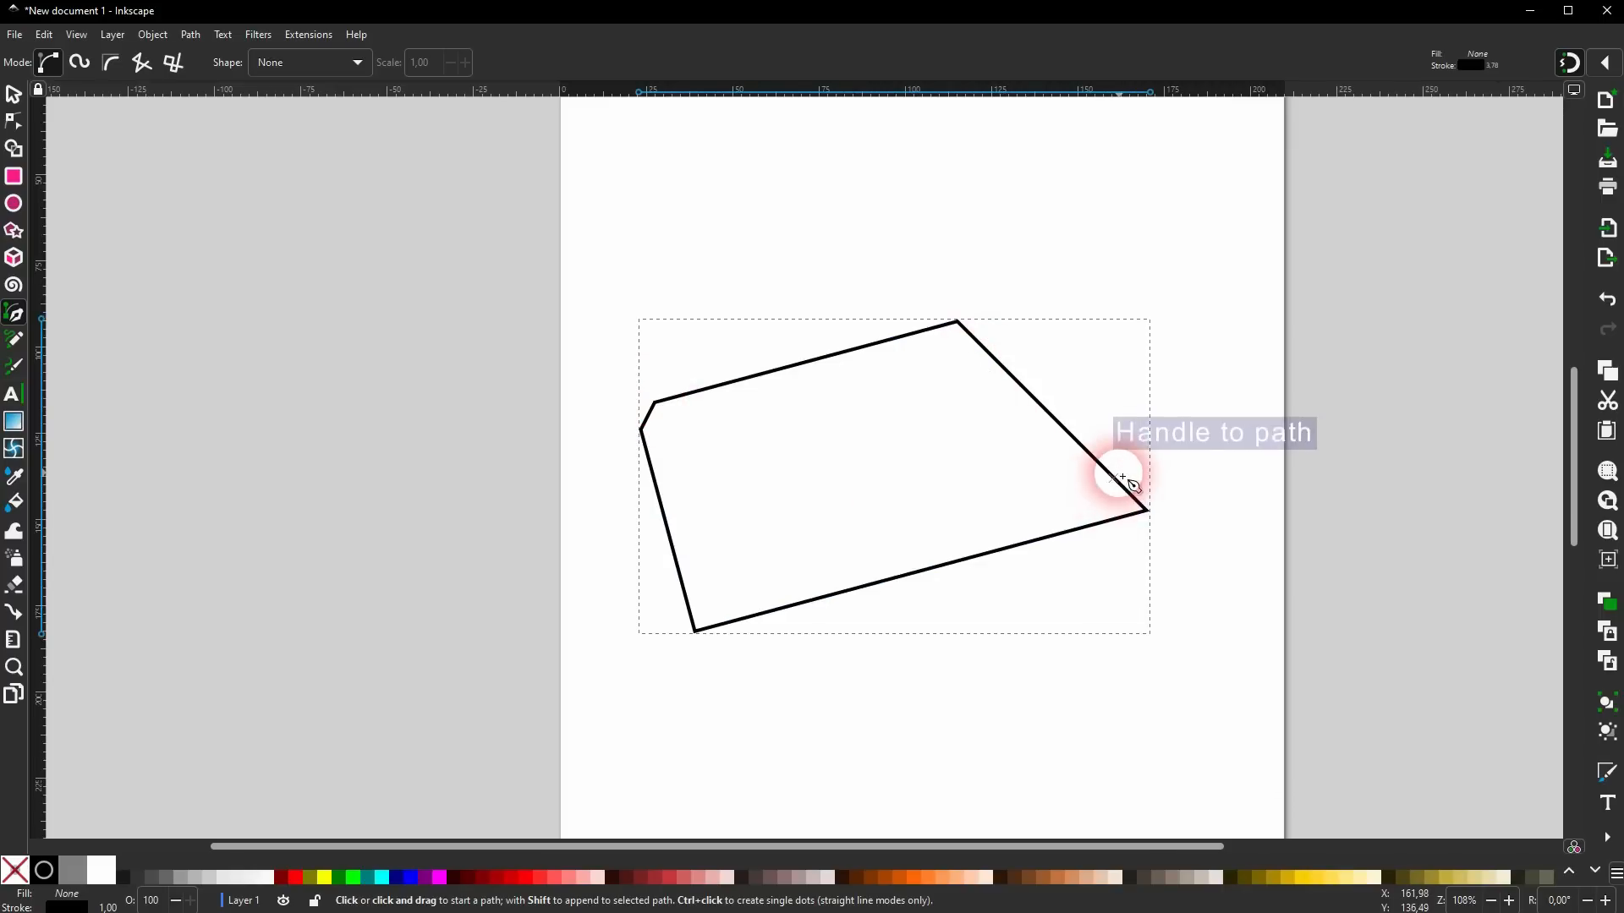
key(Delete)
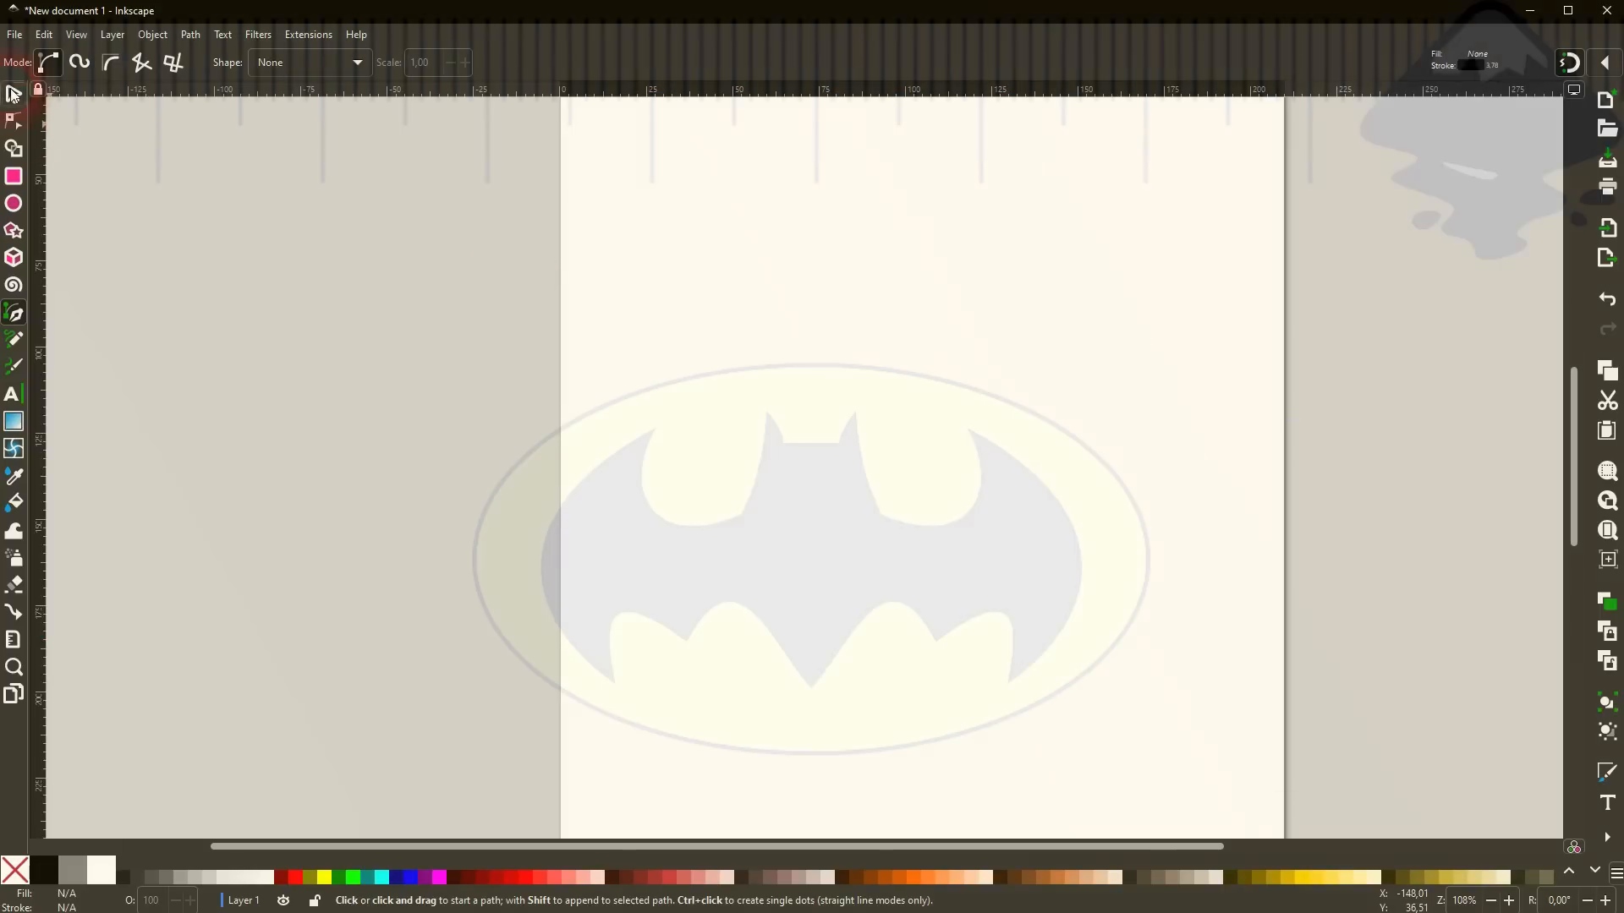
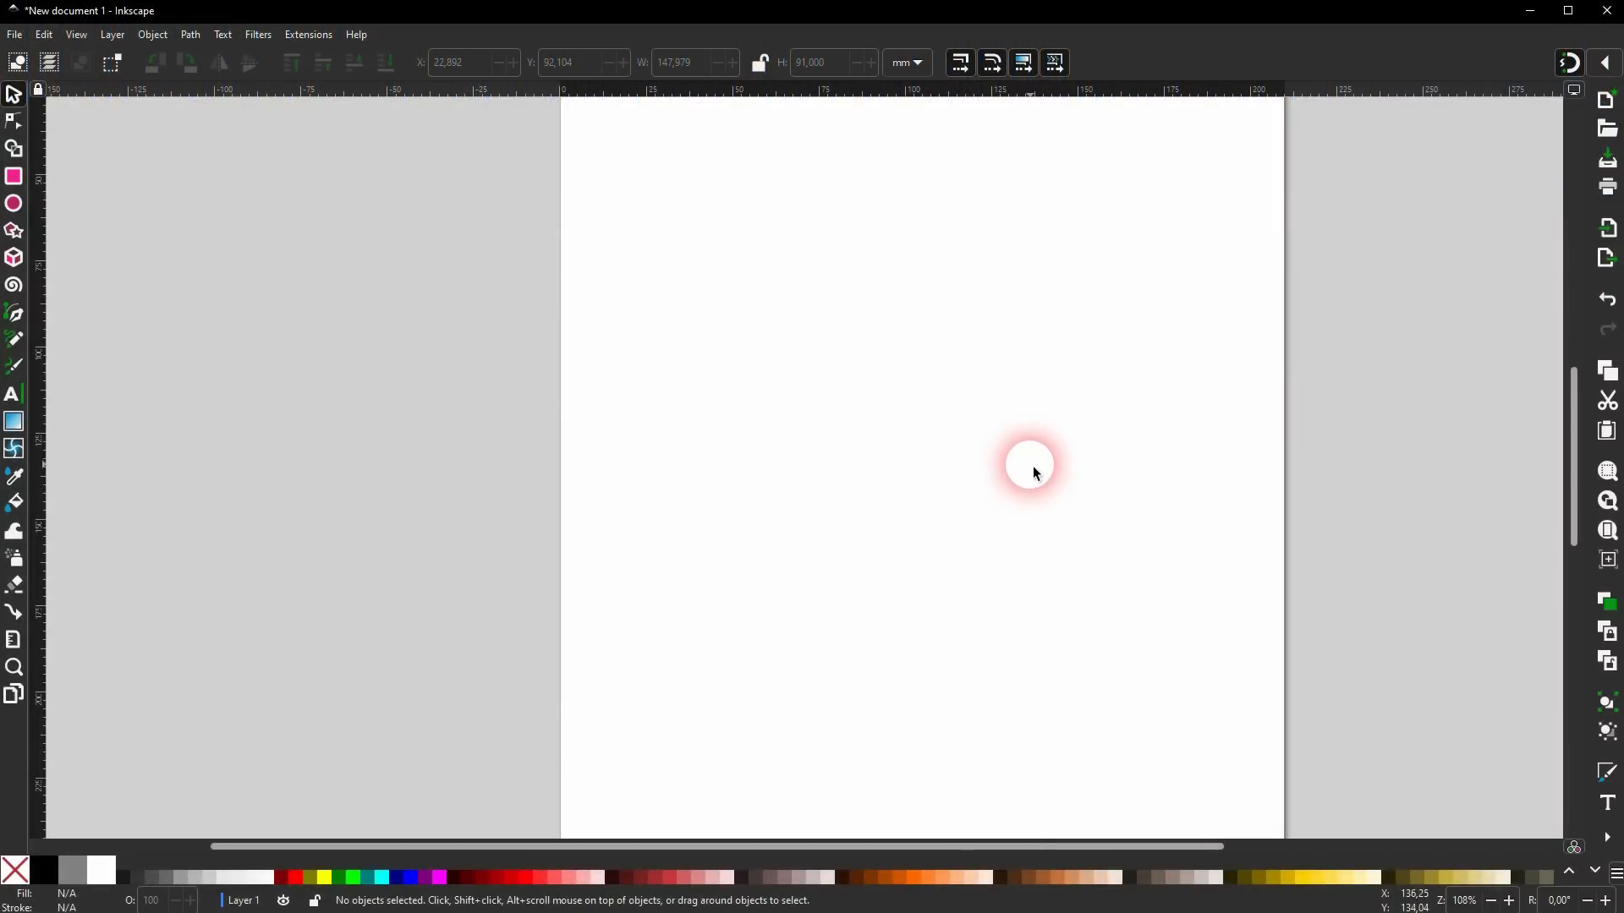
Start a straight-segment half-bat outline with a short horizontal head edge, an ear peak, a deep notch, the wing's two outer corners and a lower inner corner.
click(15, 315)
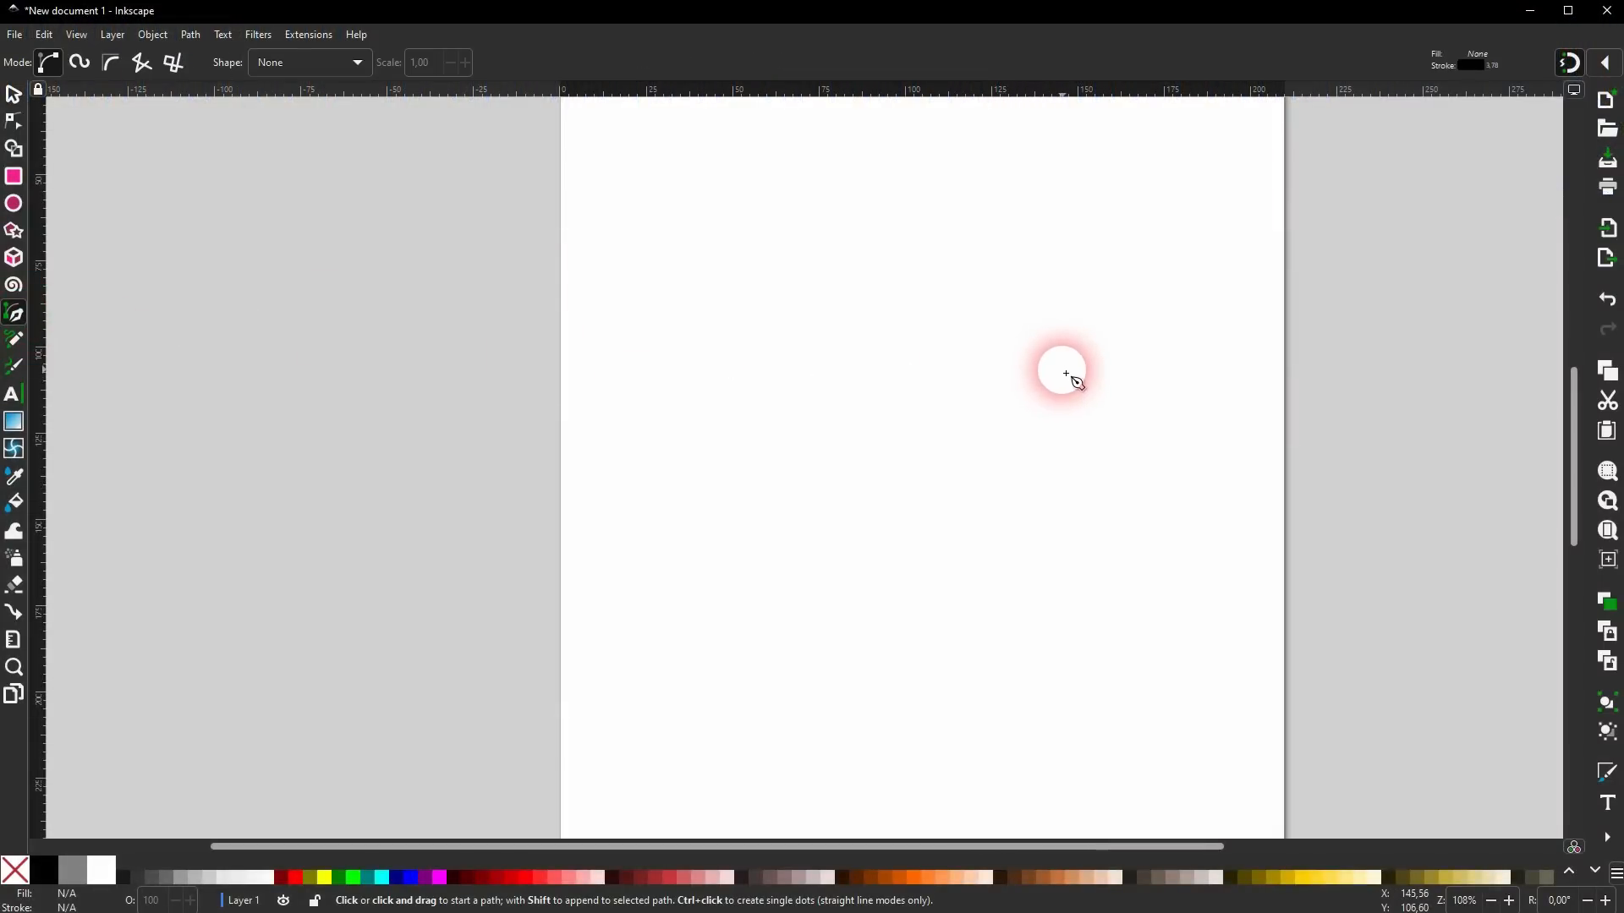
click(1106, 367)
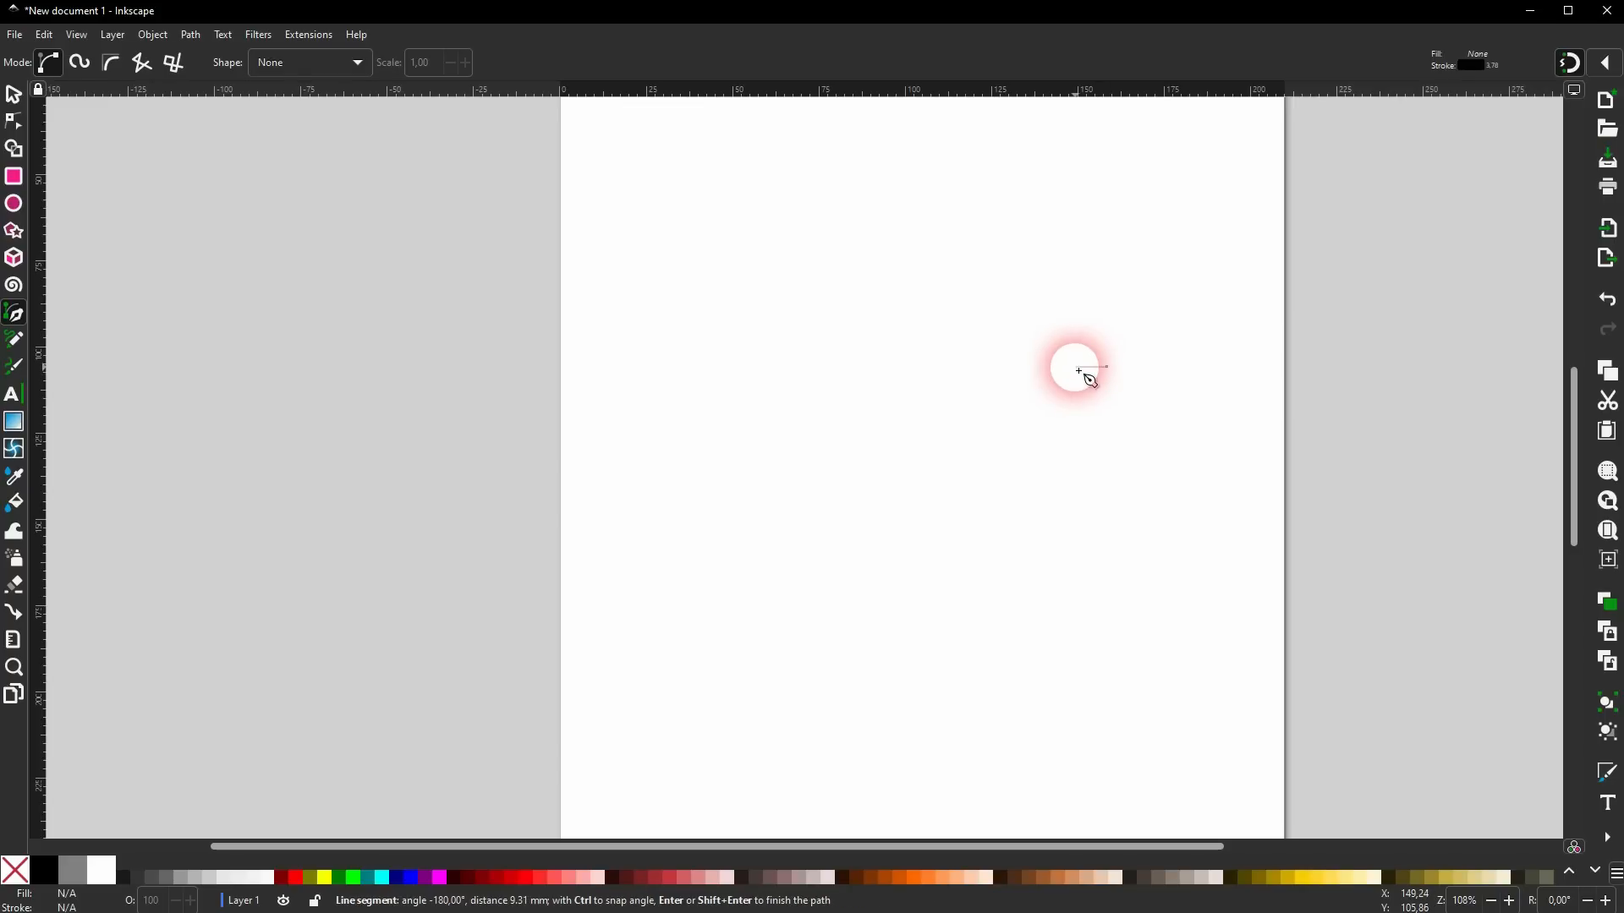
click(1069, 368)
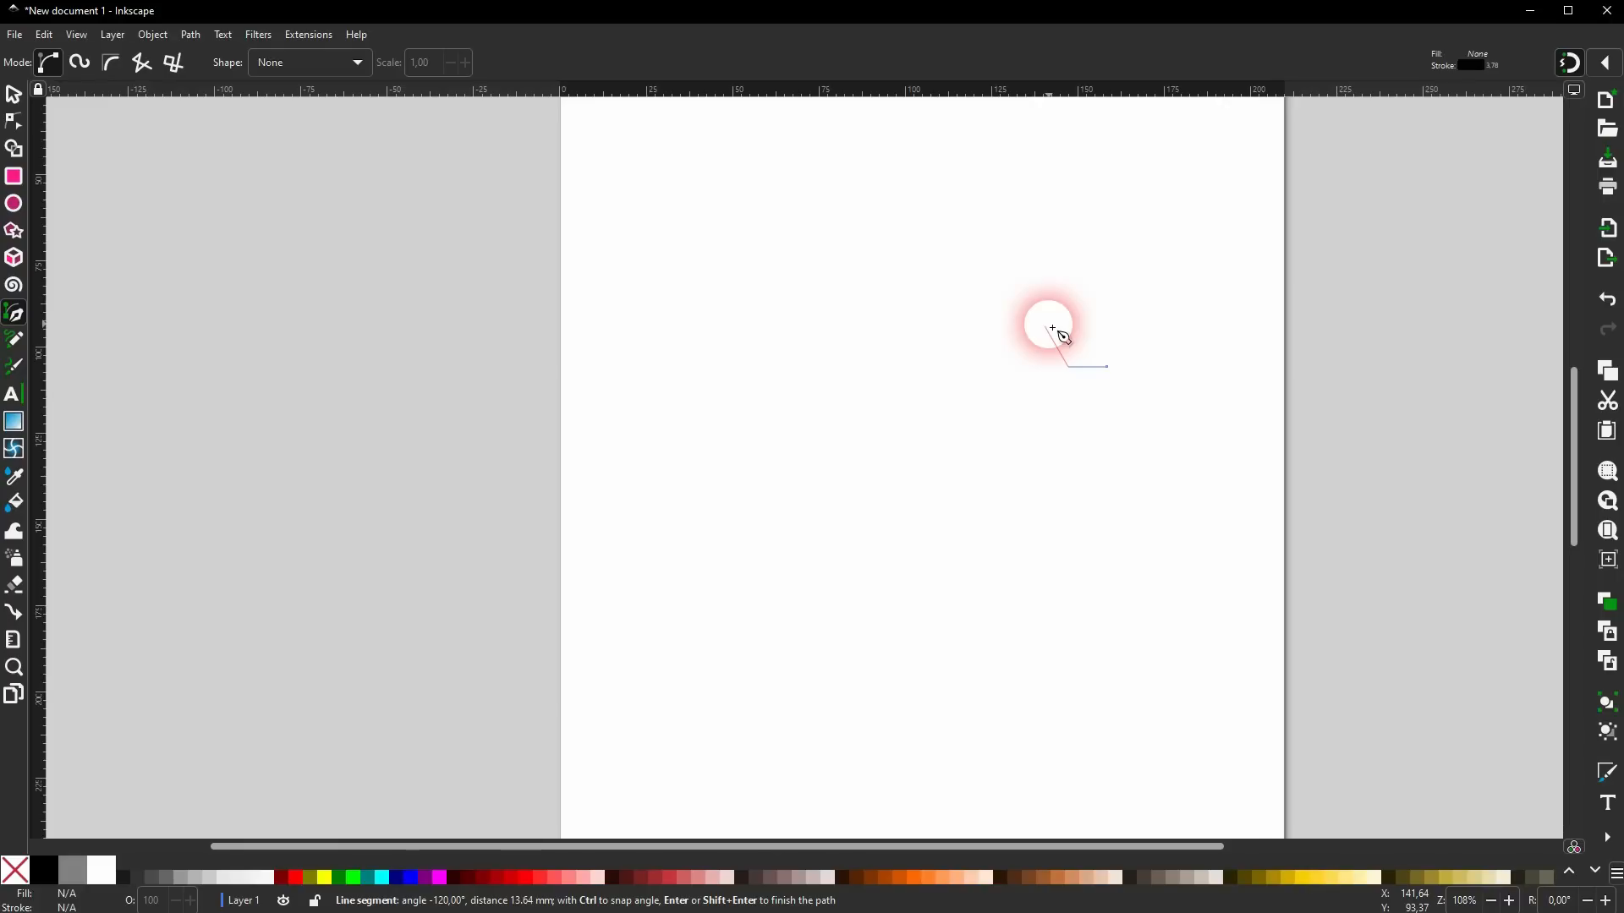
click(1045, 328)
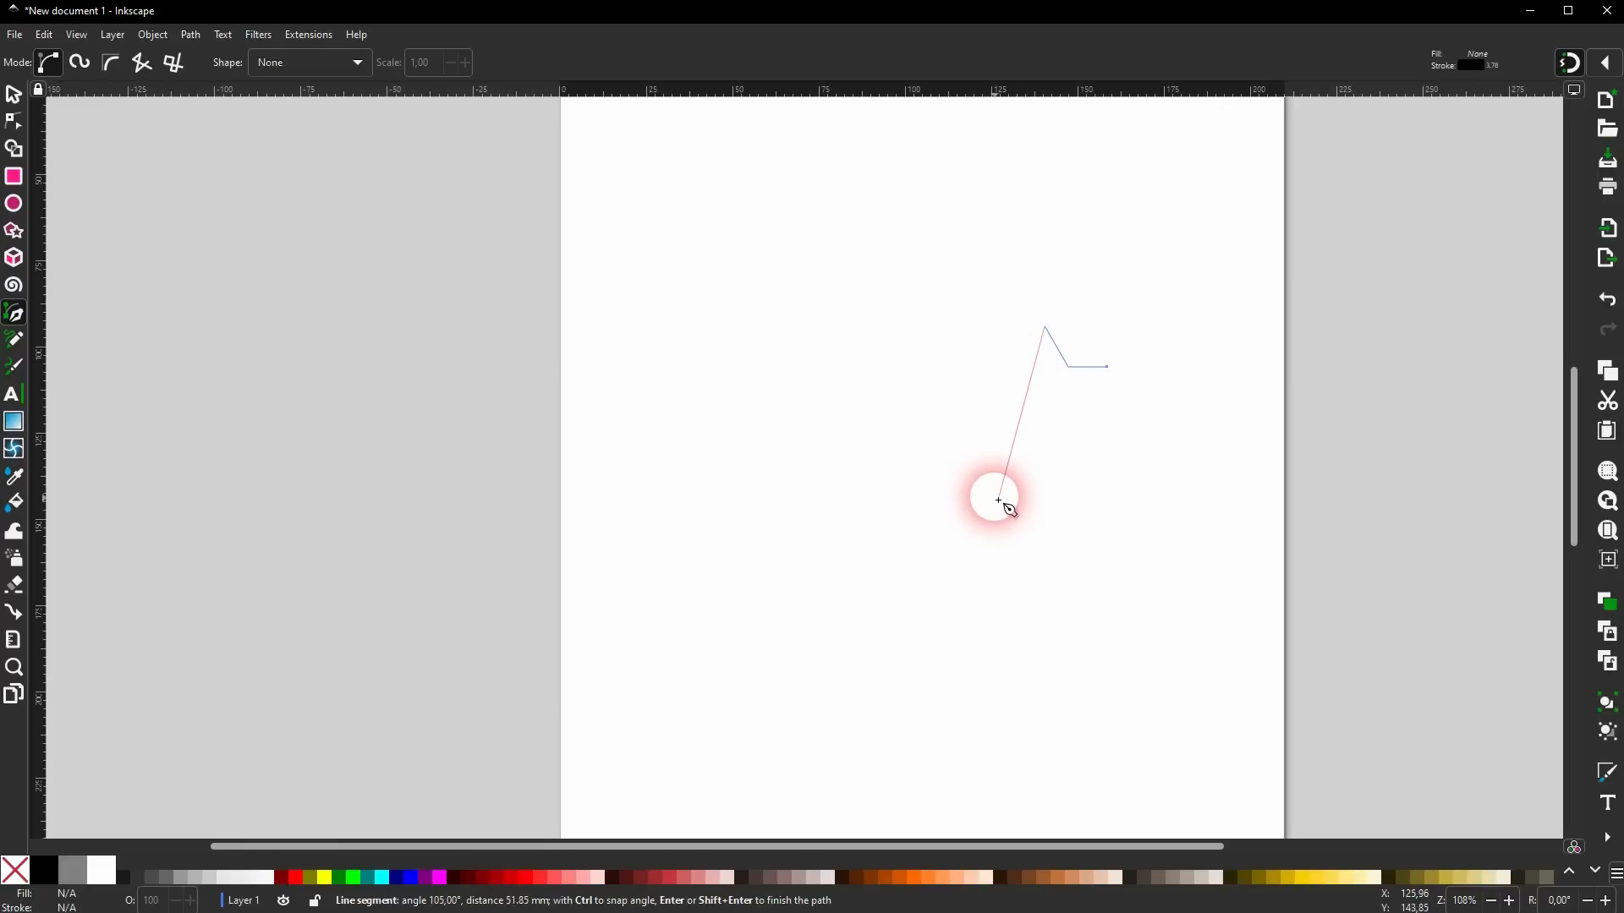
click(1011, 459)
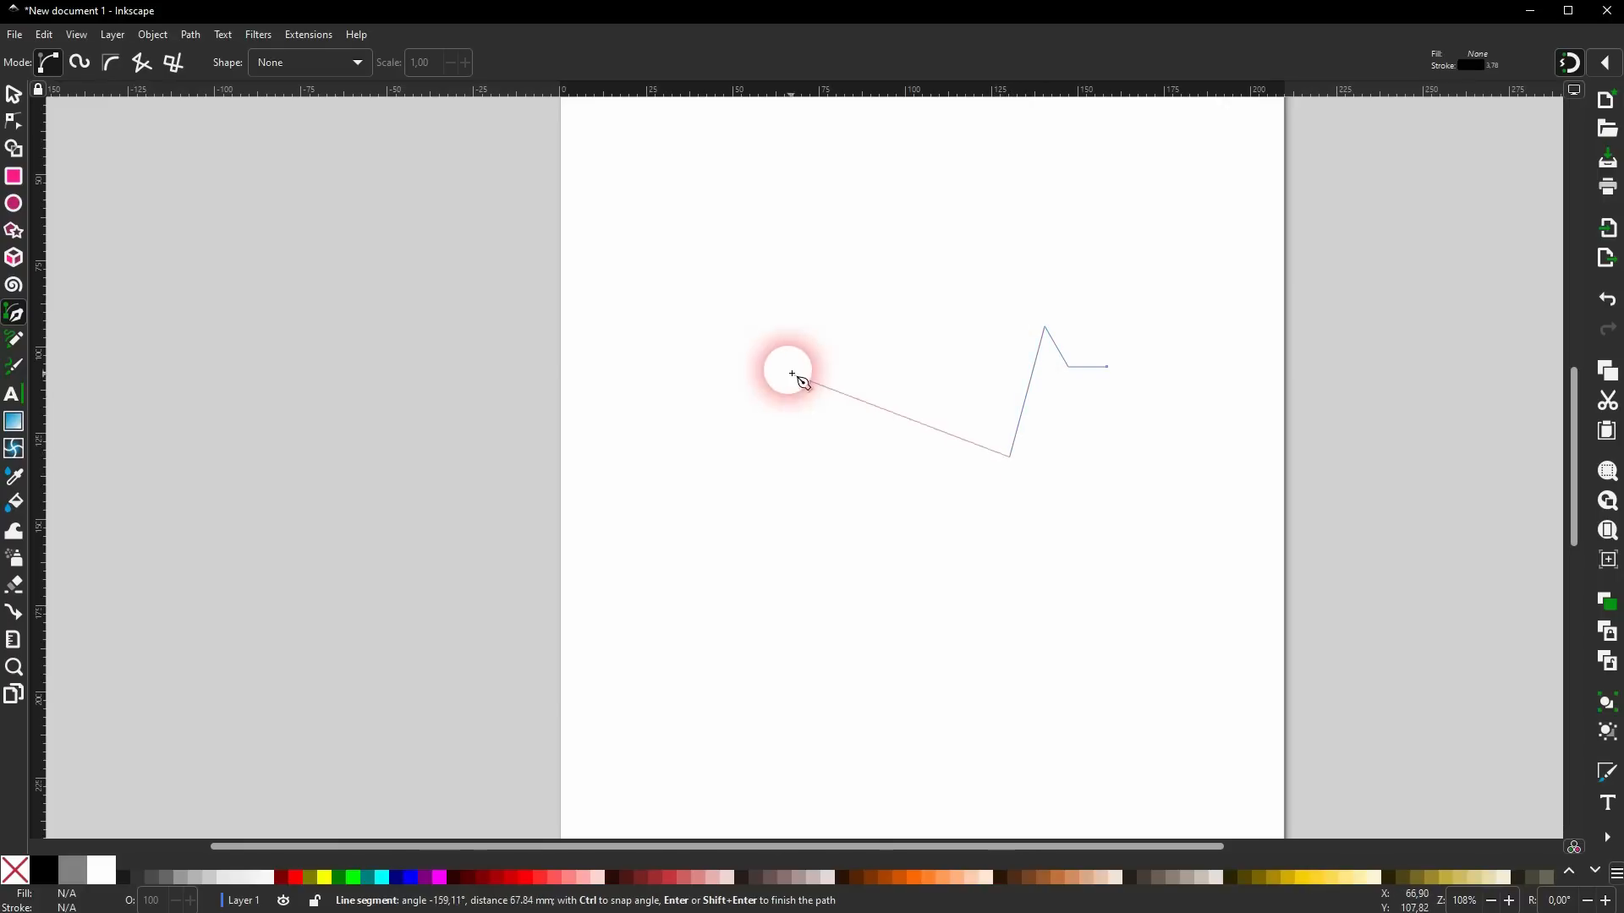
click(852, 354)
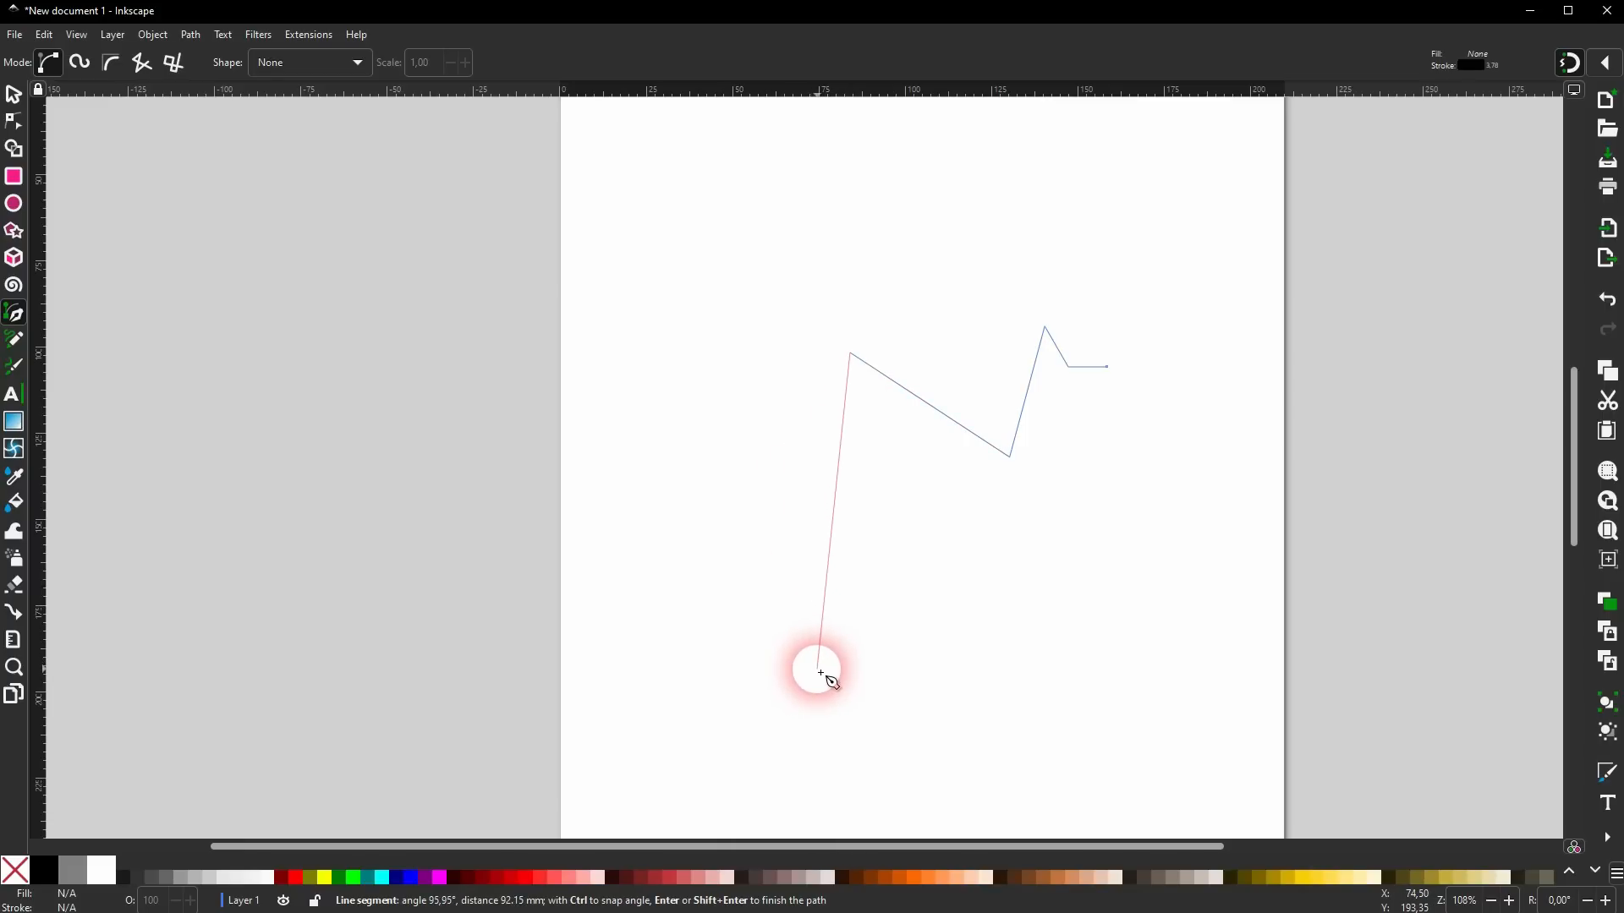
click(819, 670)
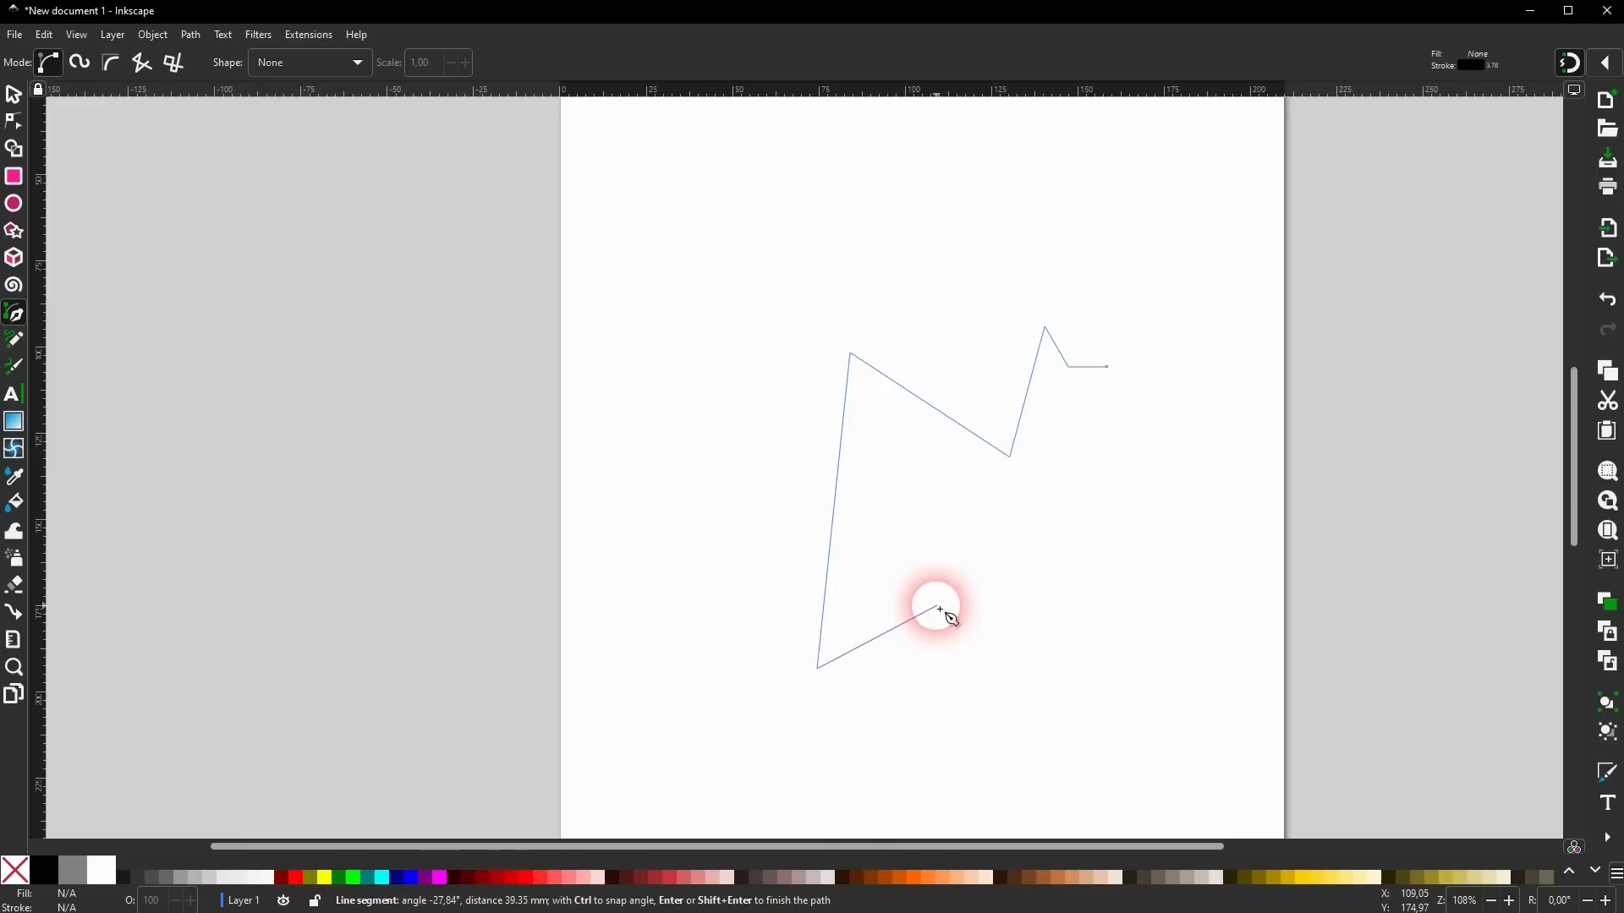
click(939, 607)
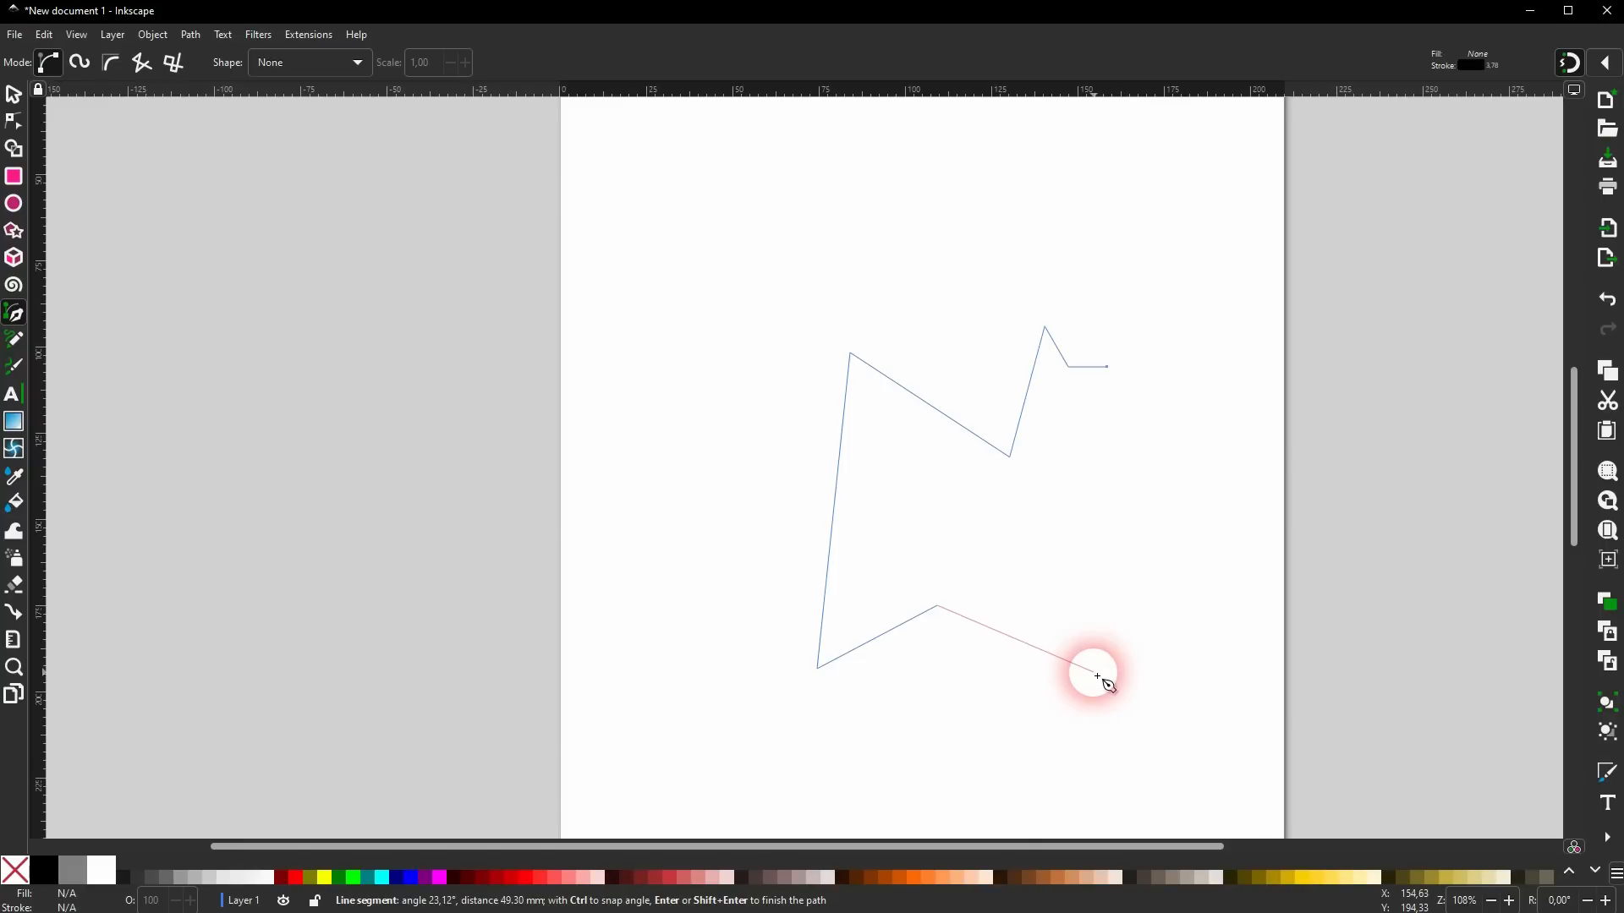
Place the outline's lower-right corner roughly below the start point, remove it and place it again.
click(1095, 675)
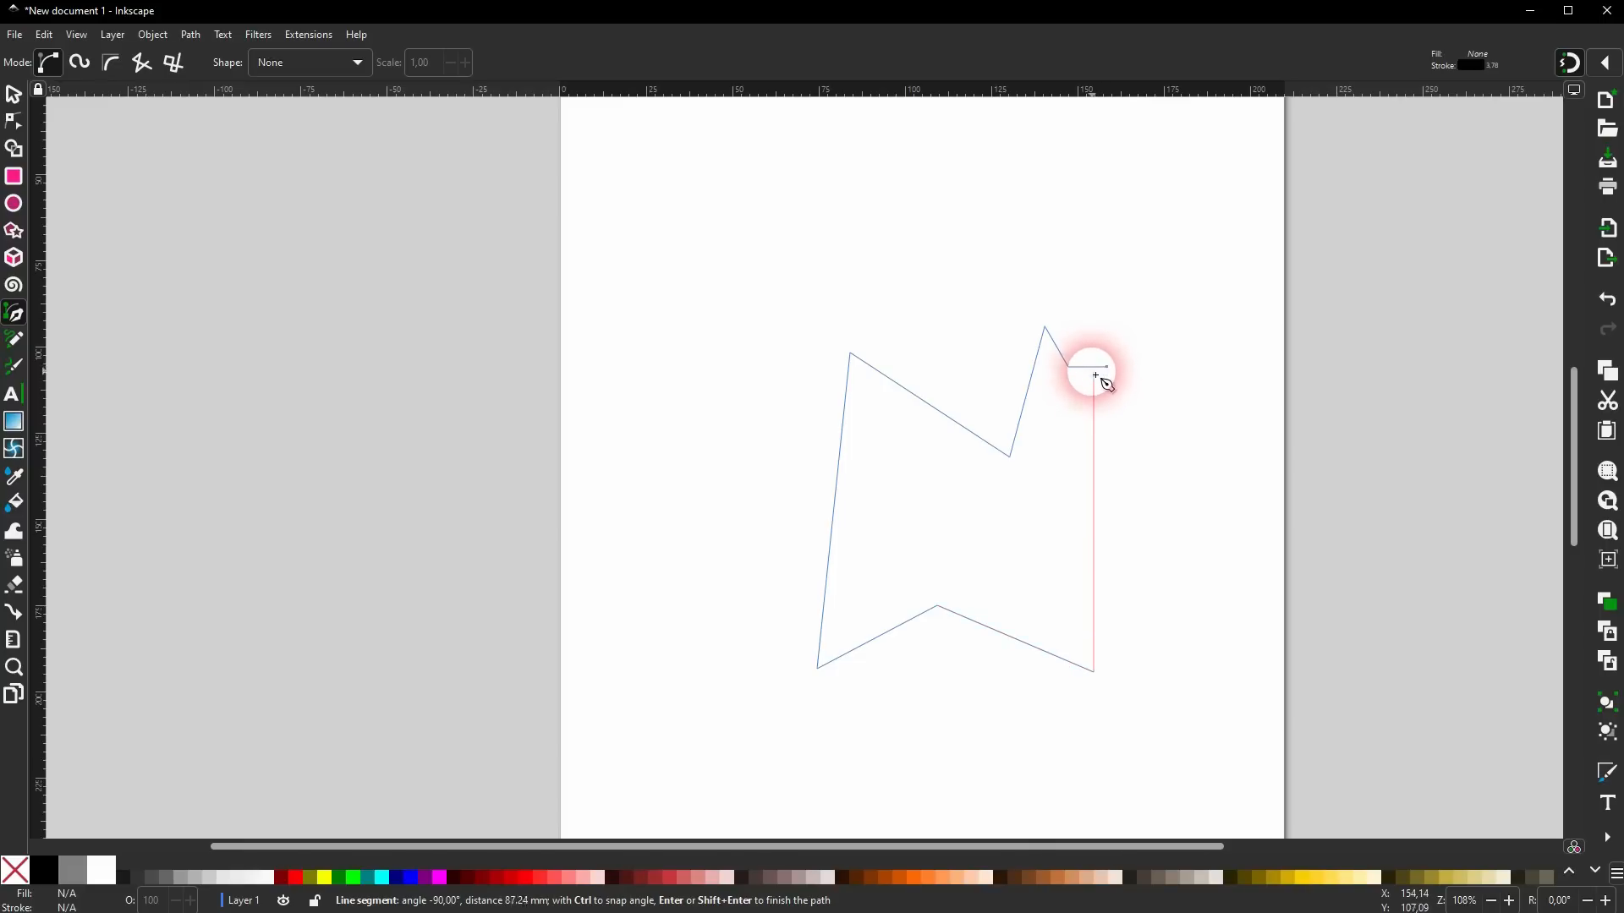
key(BackSpace)
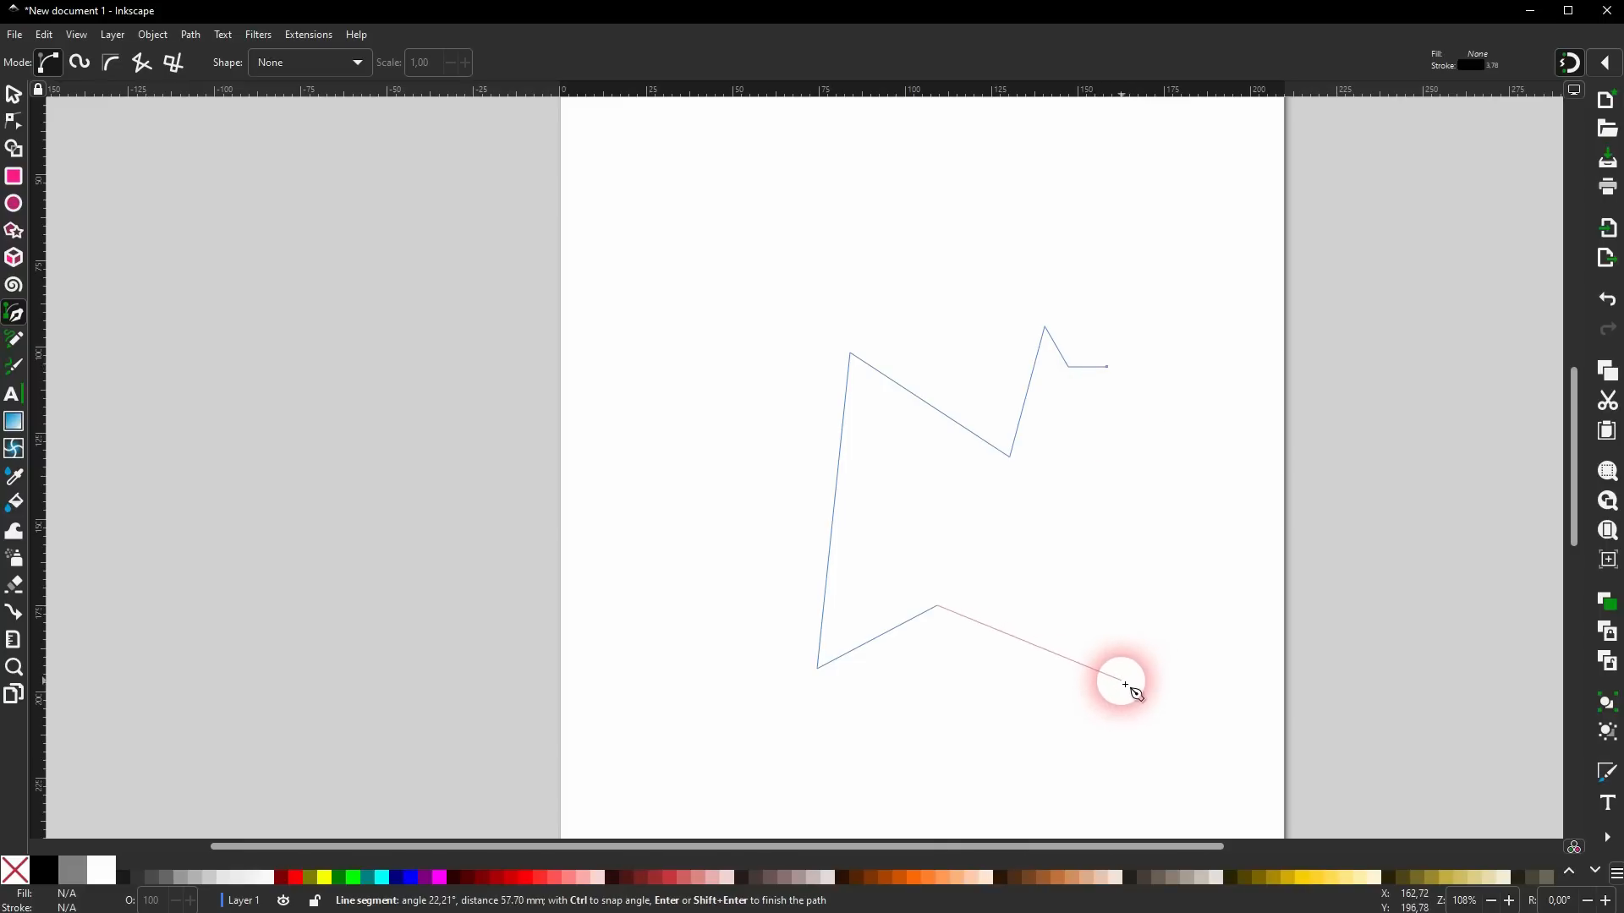
click(1101, 680)
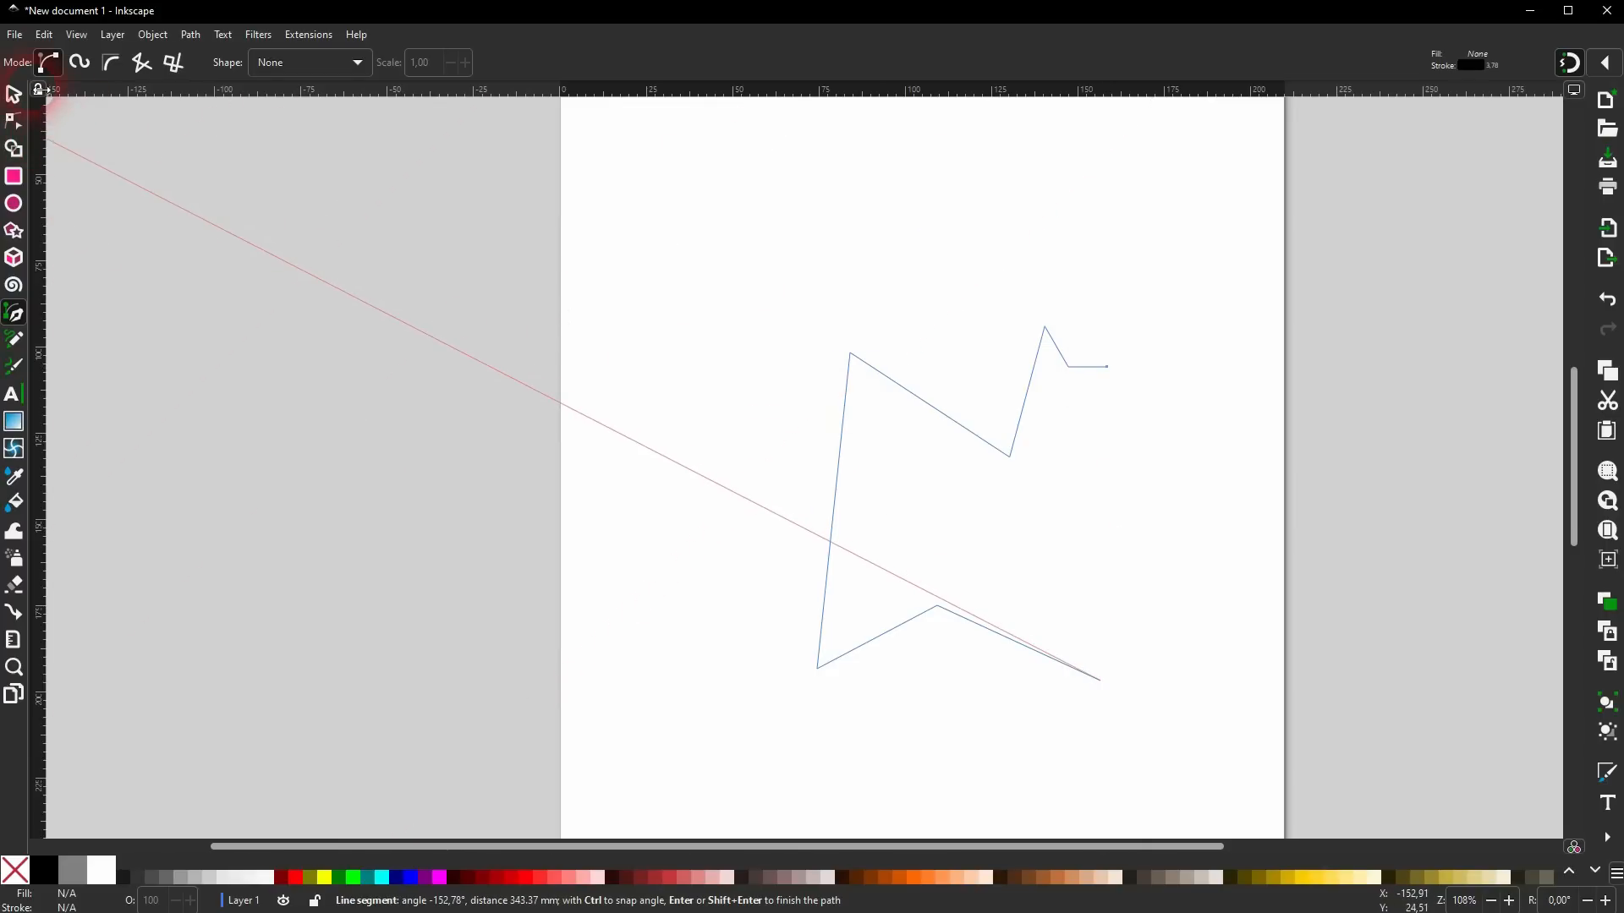
Add a vertical guide through the path's start point, replace the lower-right corner with one snapped to the guide, and close the path.
drag(40, 440, 1114, 372)
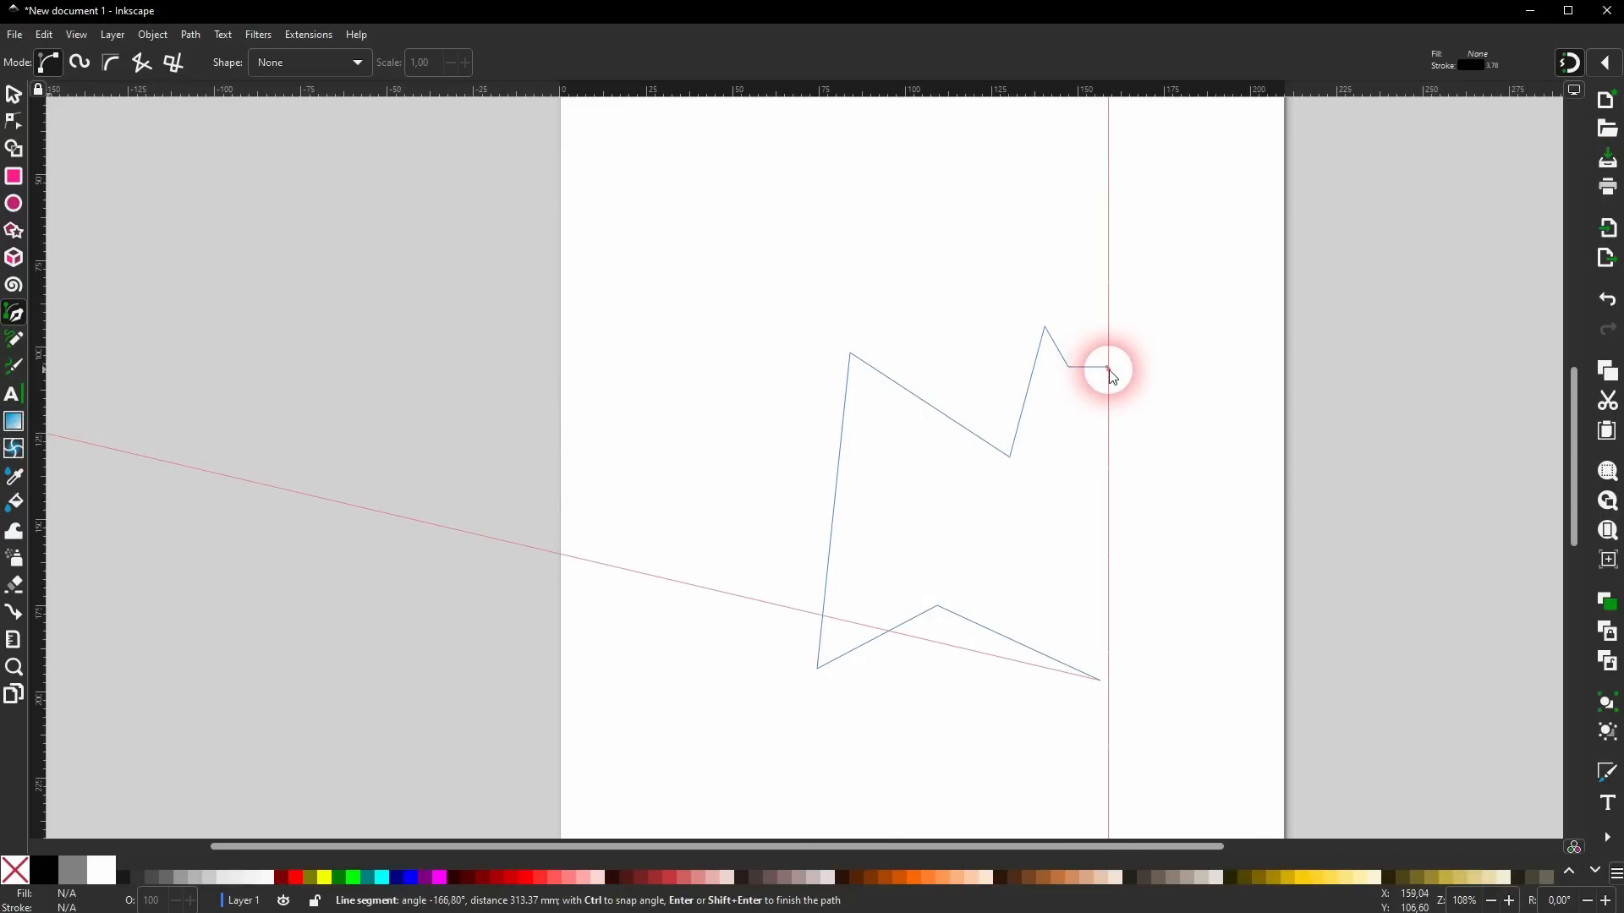
drag(1109, 367, 1108, 367)
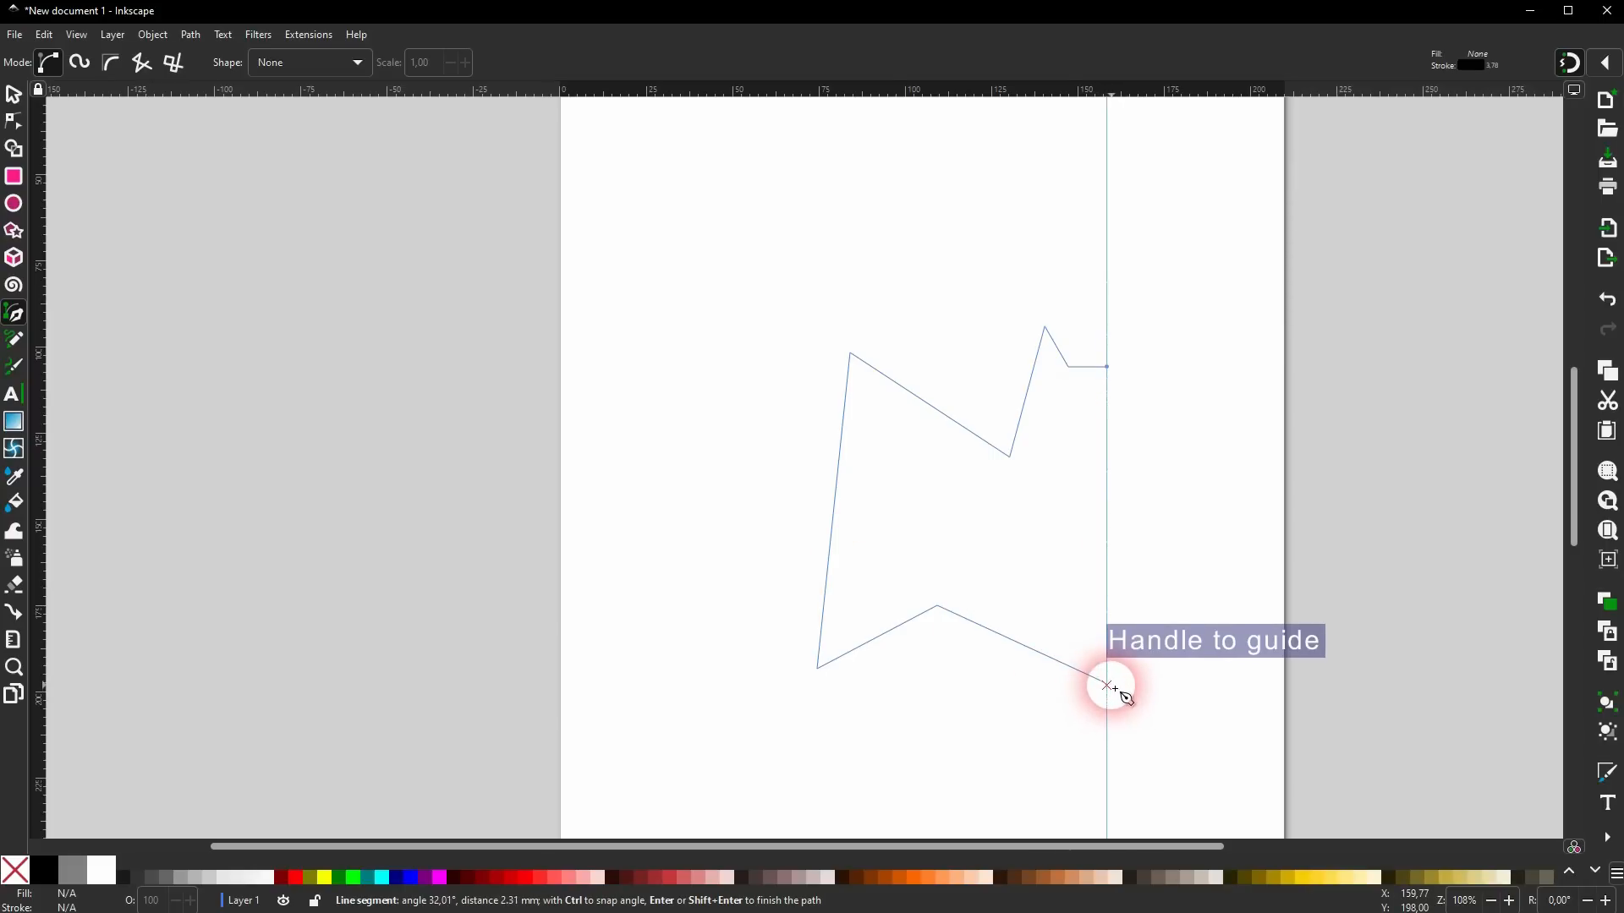
key(BackSpace)
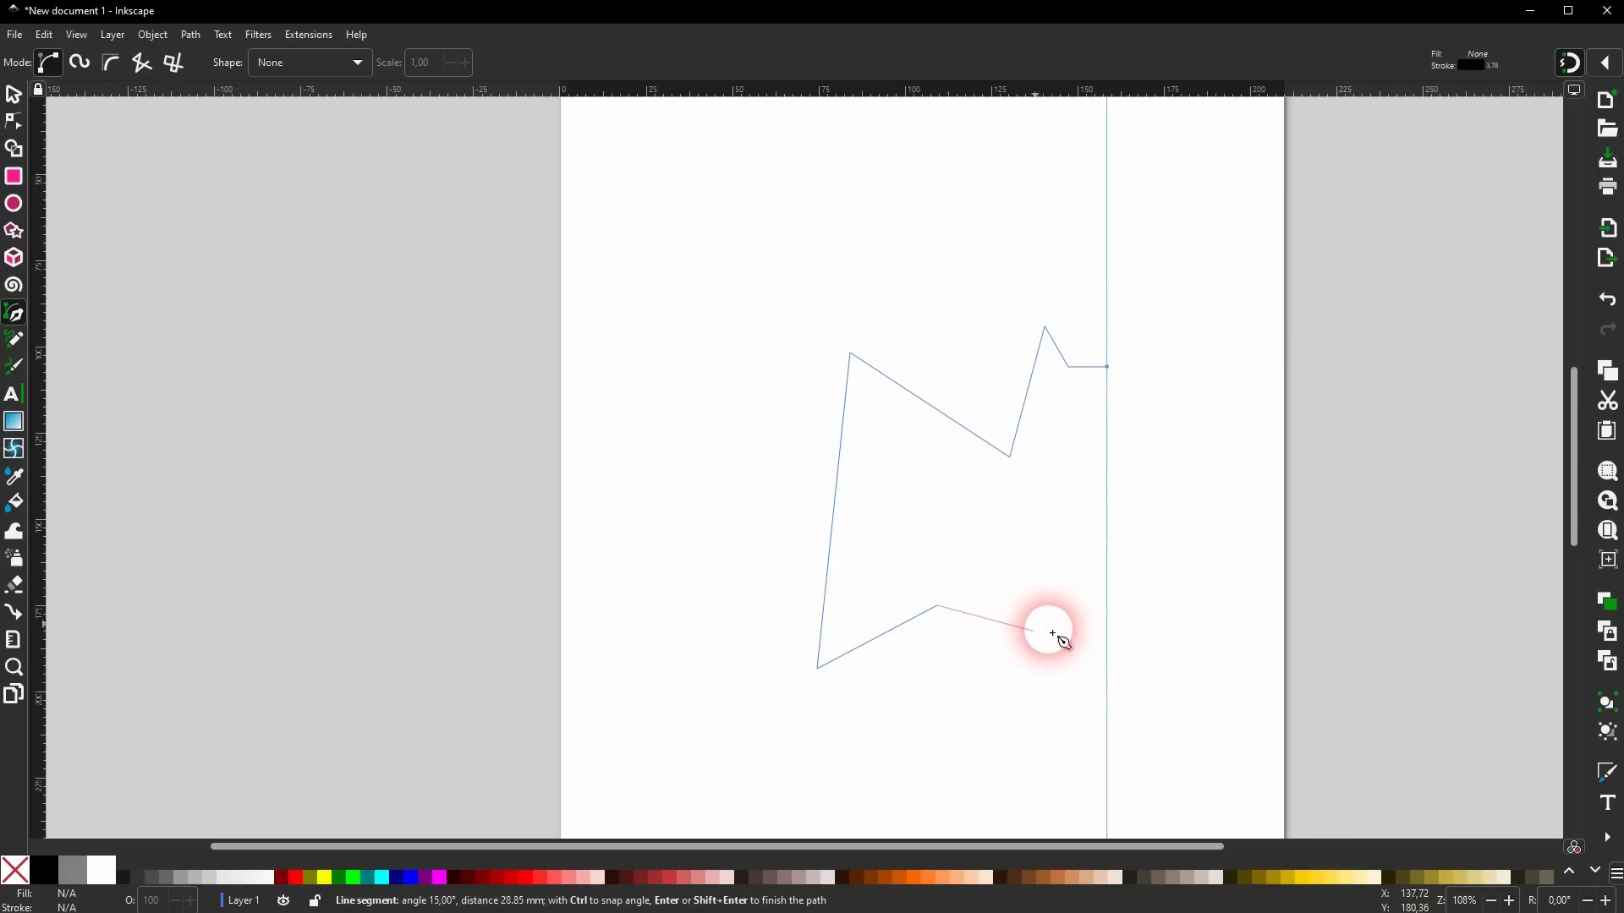
click(1107, 678)
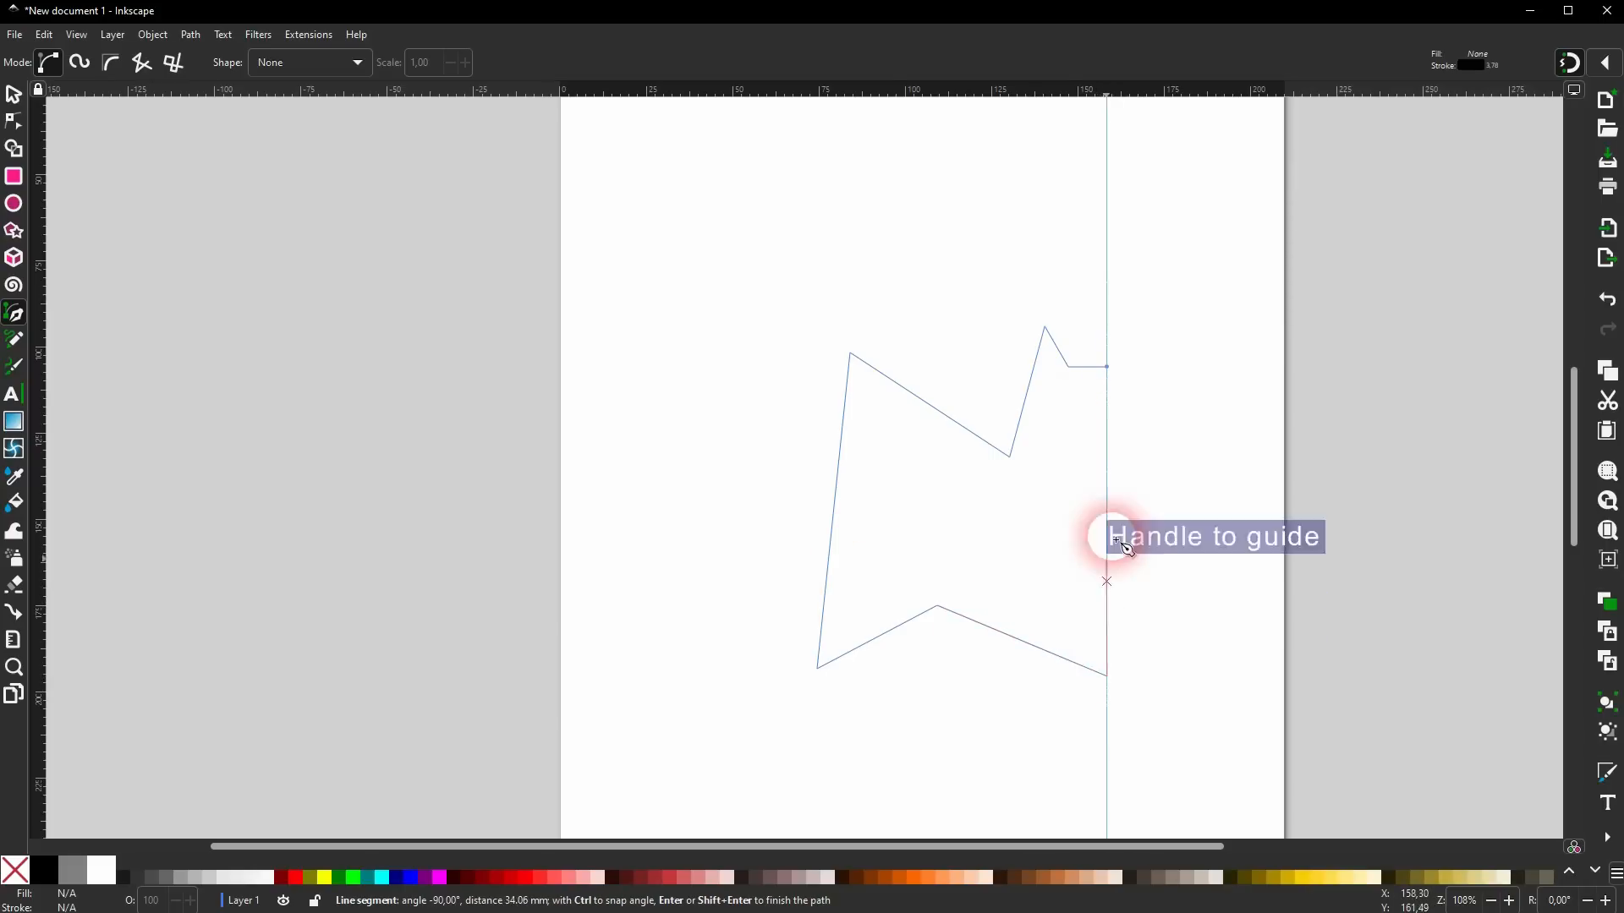
click(1107, 366)
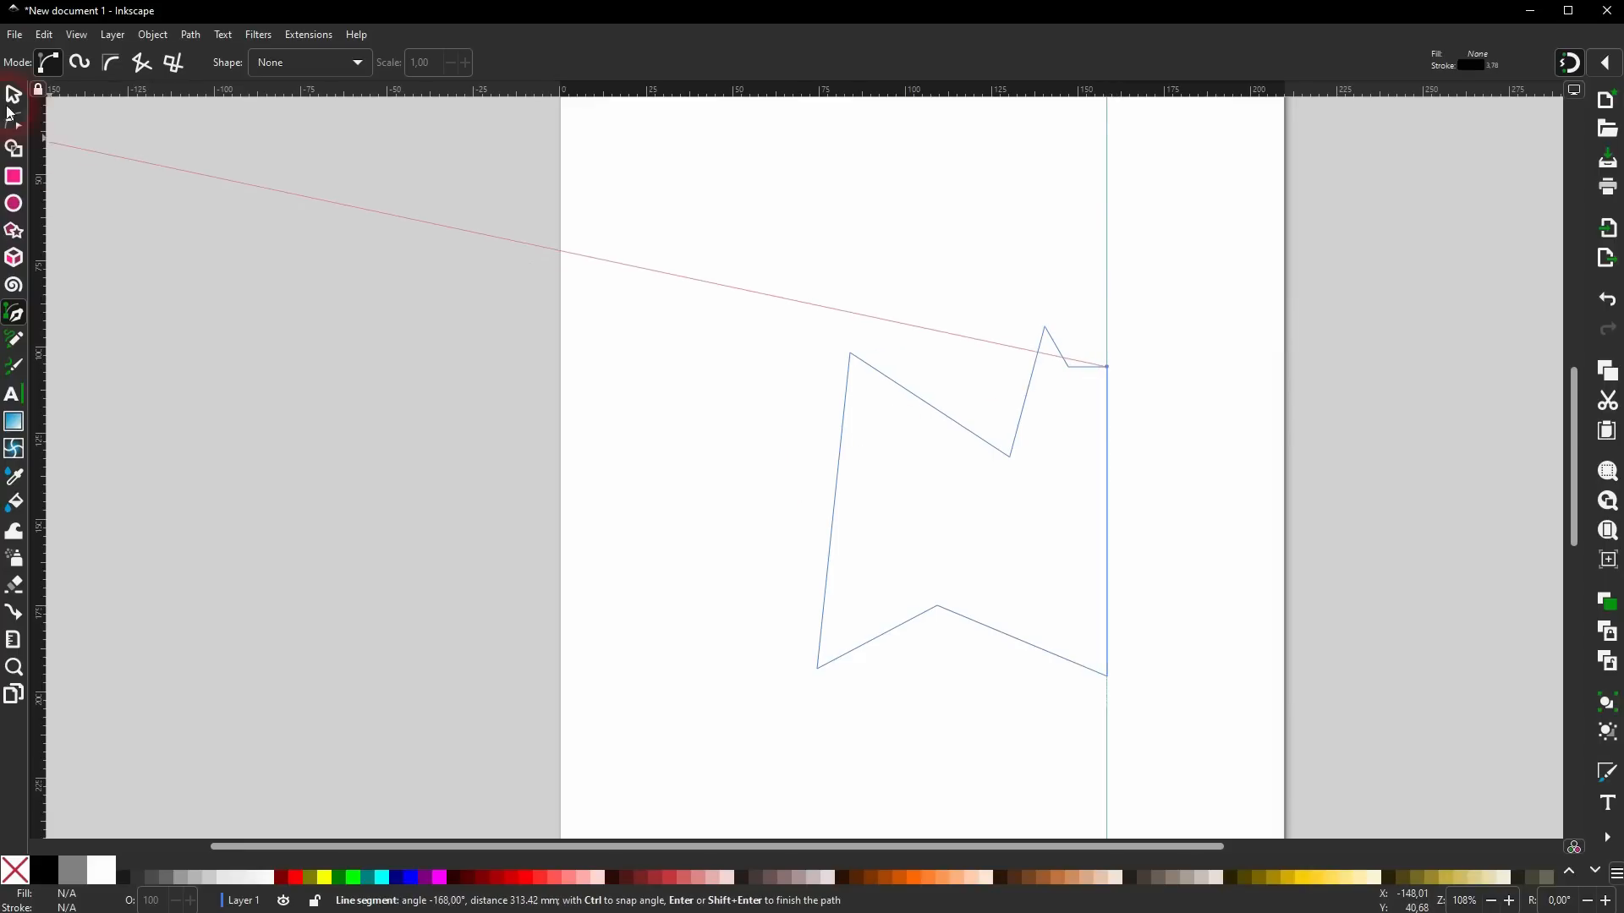
Remove the vertical guide from the page and deselect the half-bat outline.
click(17, 95)
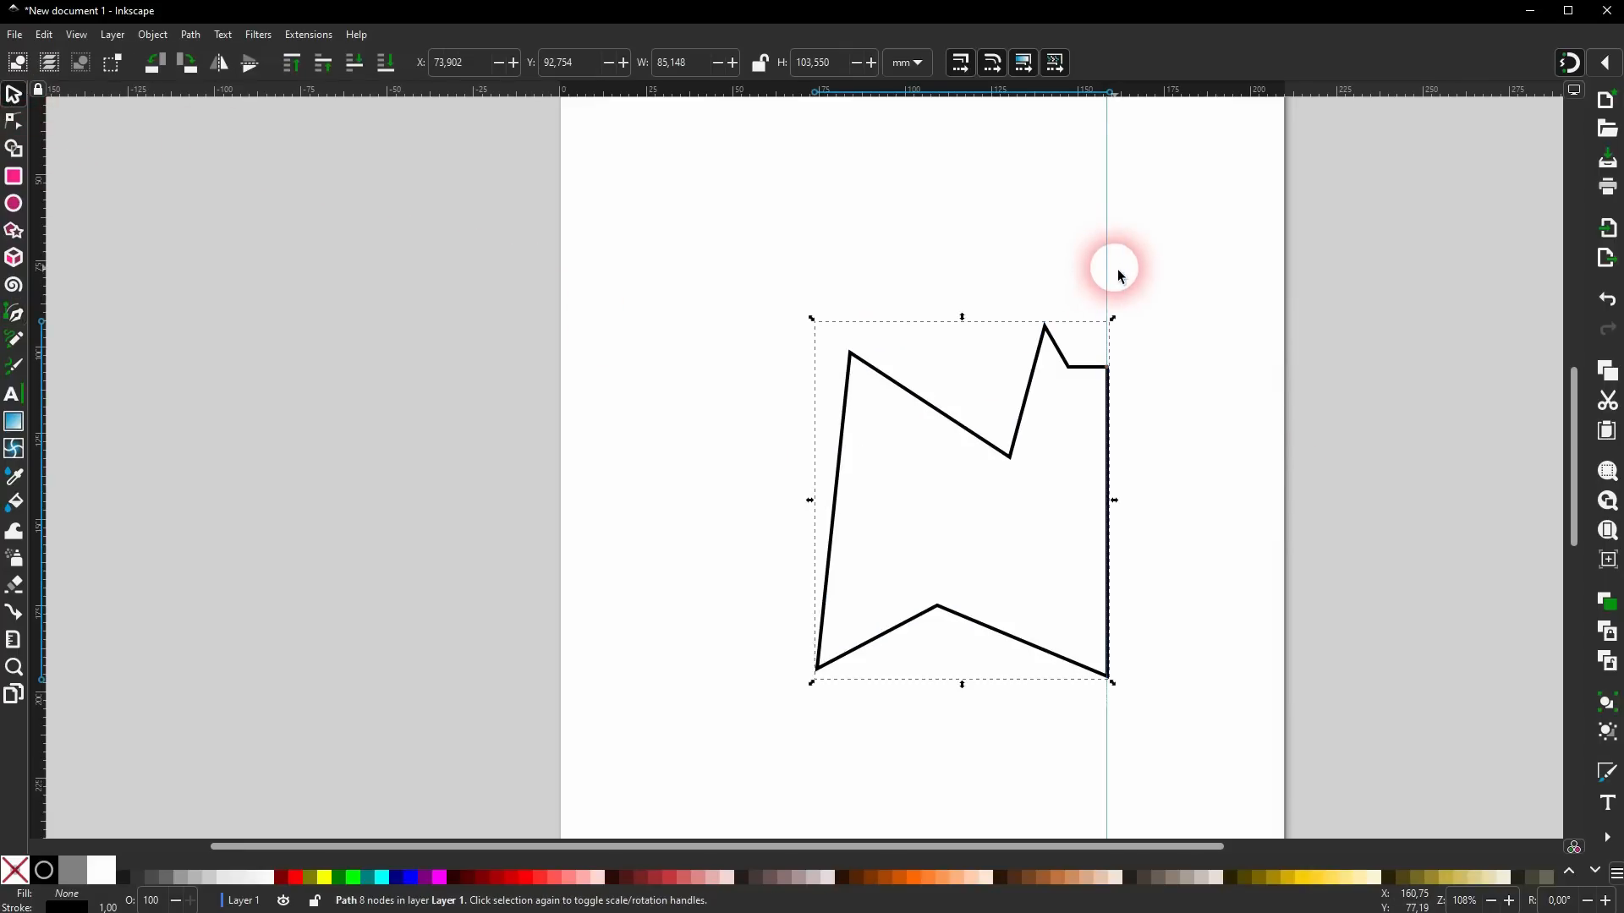
drag(1107, 254, 54, 313)
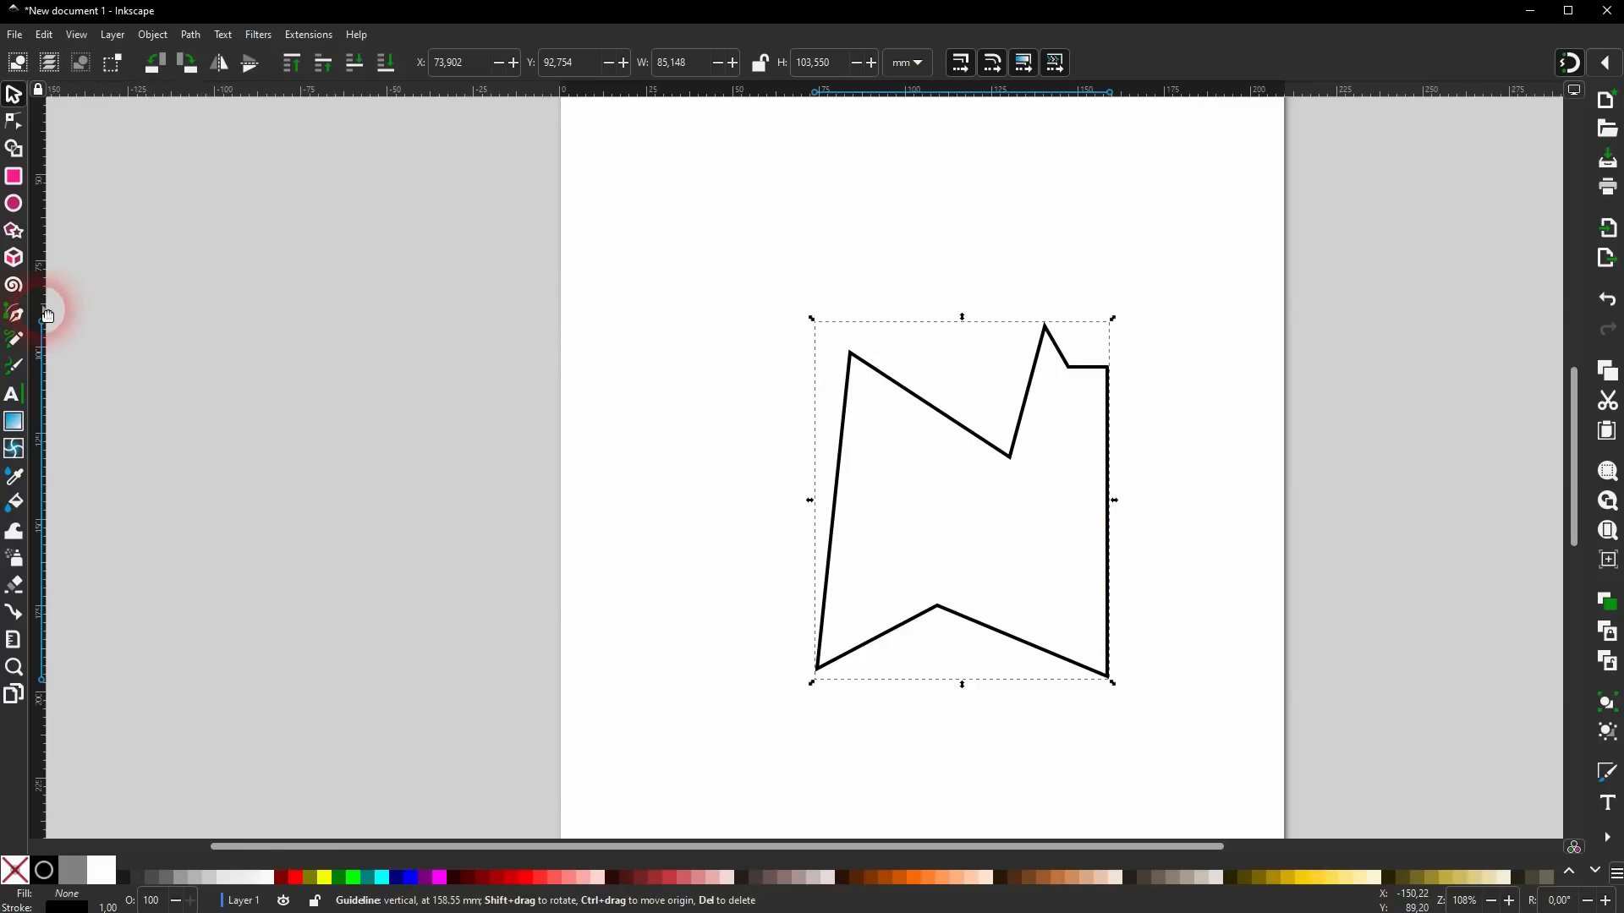
click(637, 547)
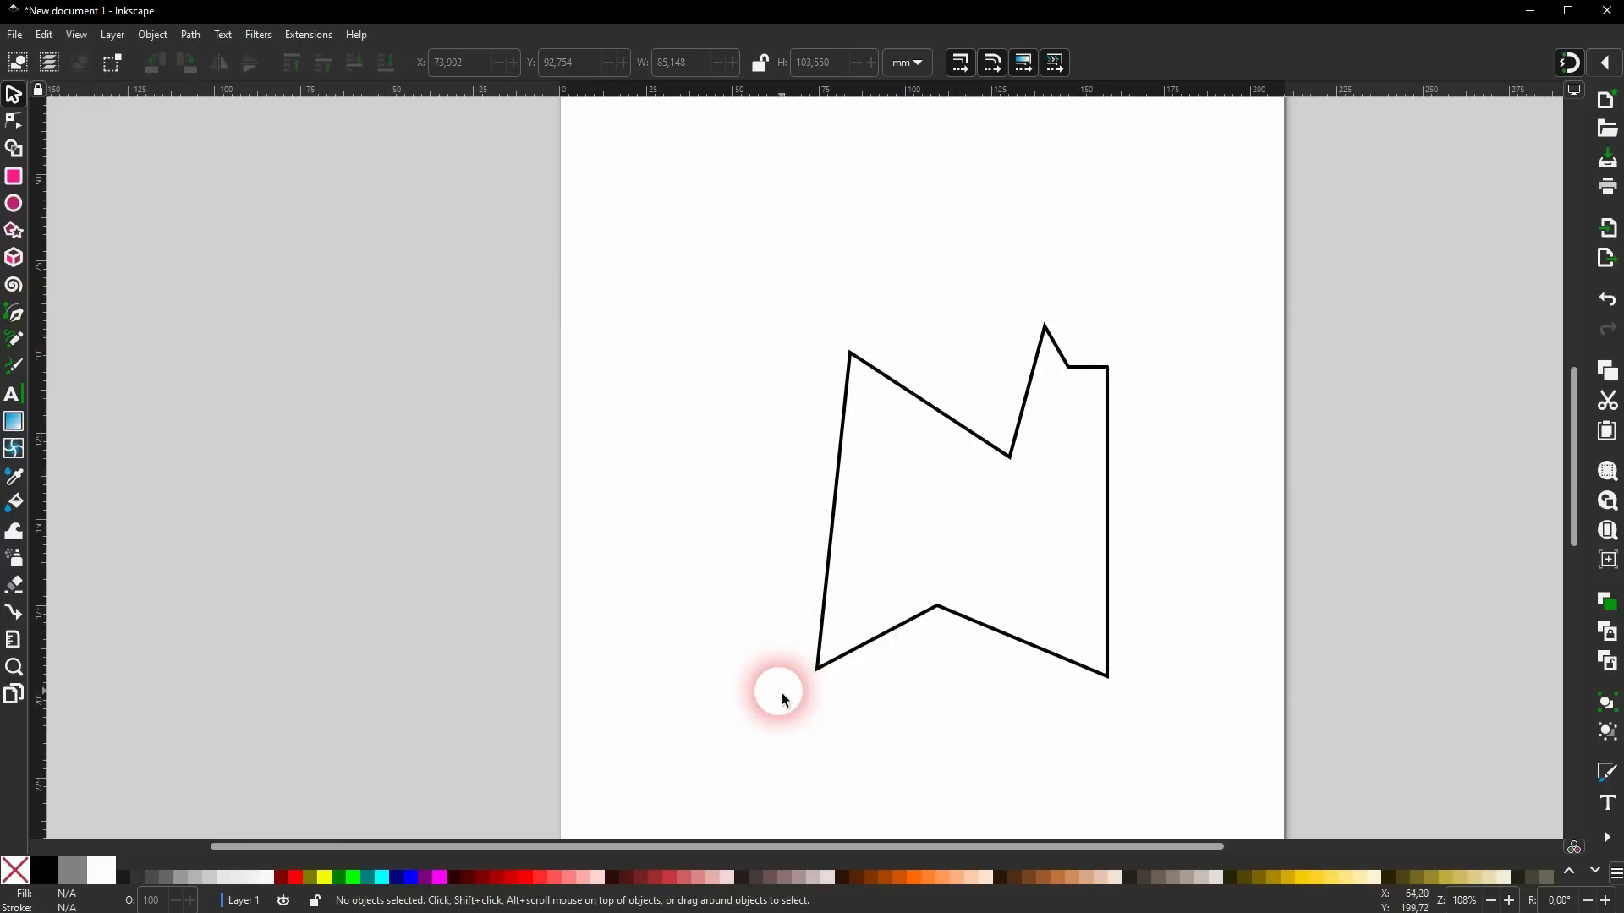
Edit the half-bat outline's nodes and bend both ear edges and the wing's upper edge into curves.
click(829, 612)
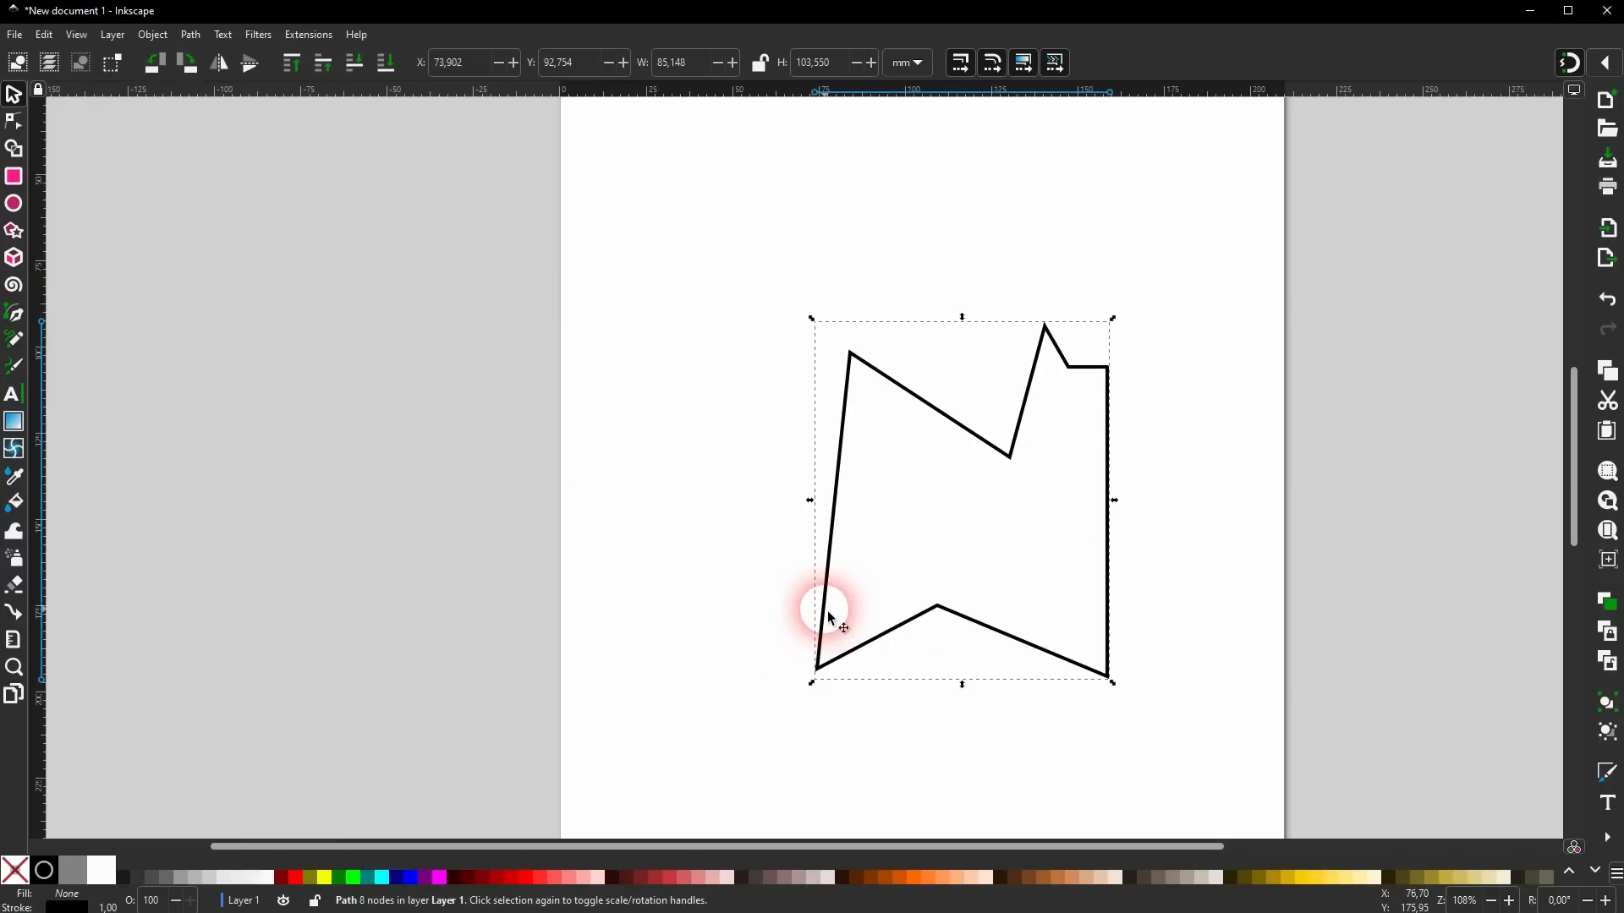
click(19, 126)
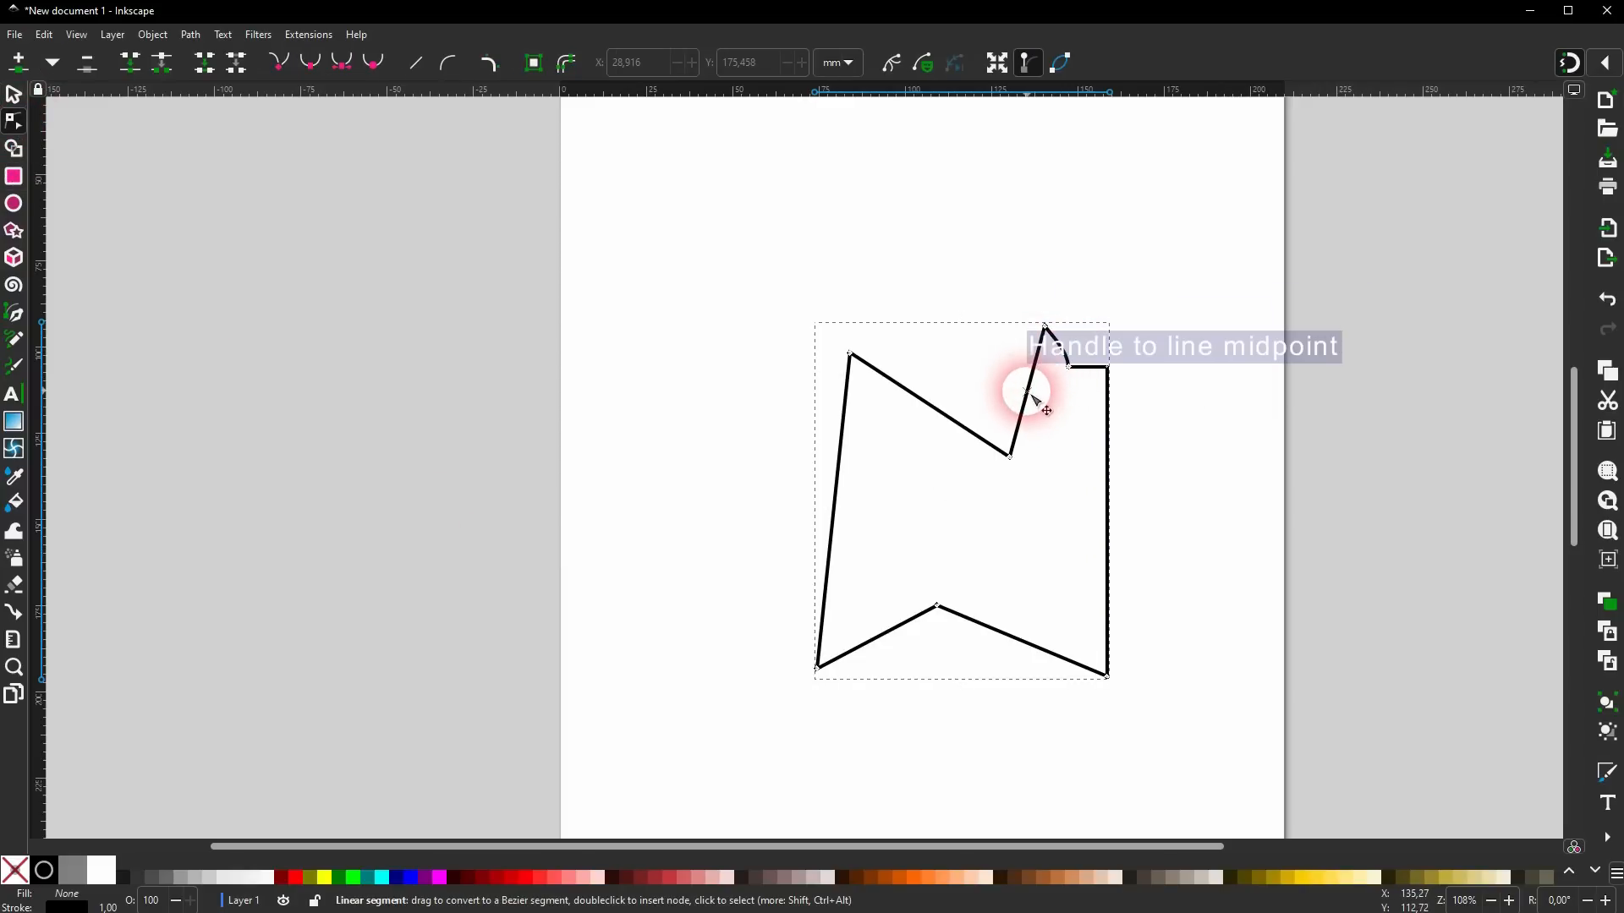
drag(1030, 393, 1033, 399)
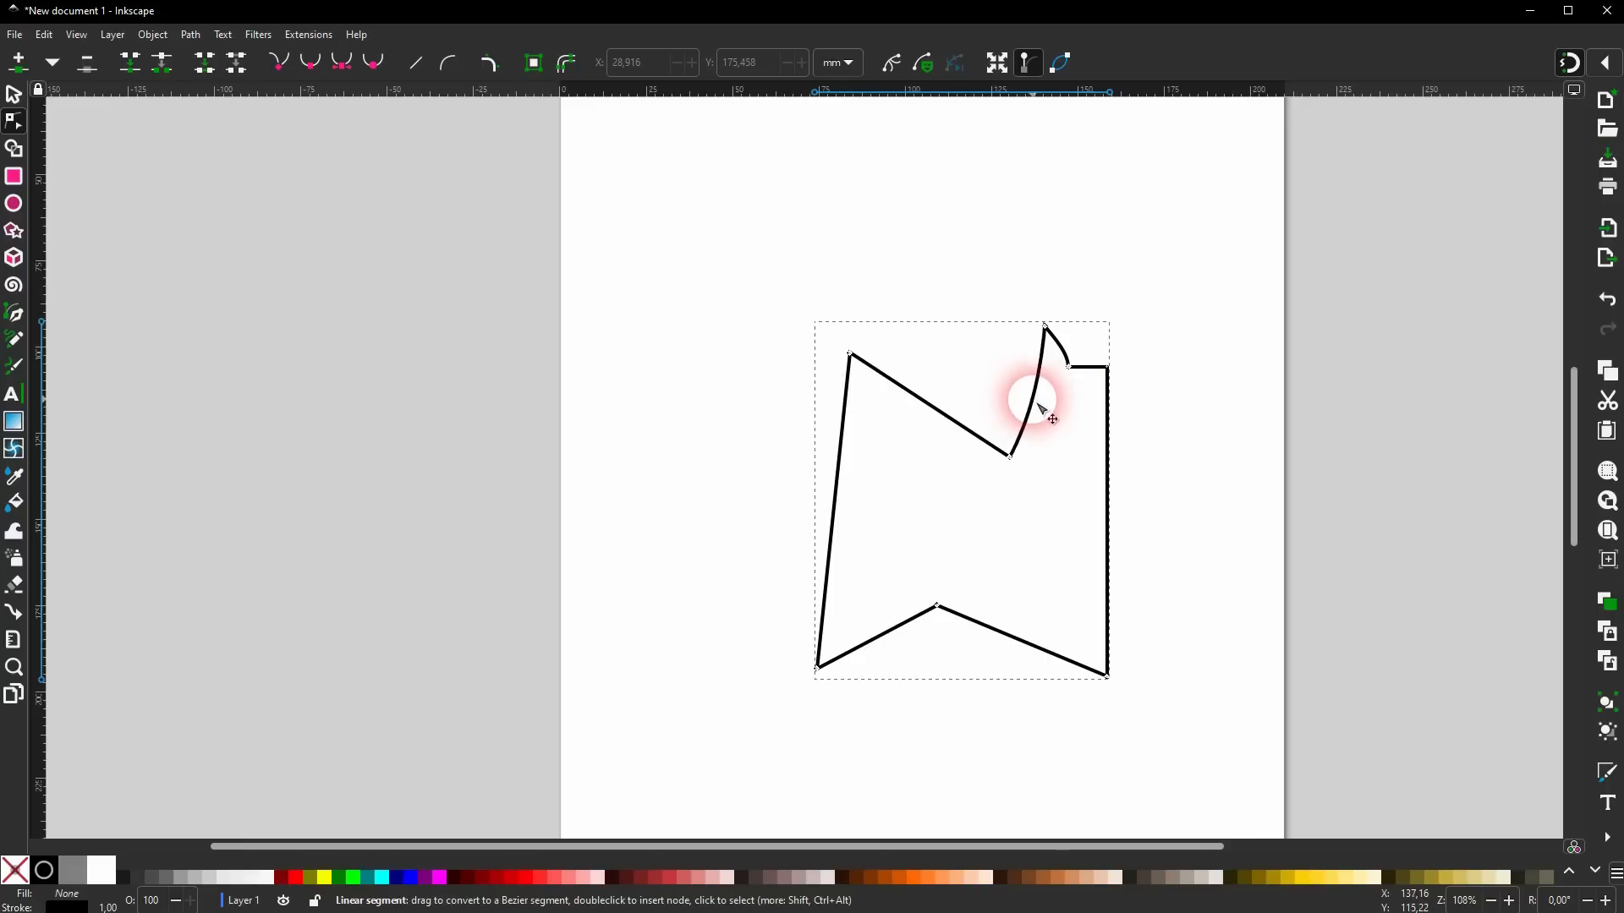
drag(942, 409, 913, 469)
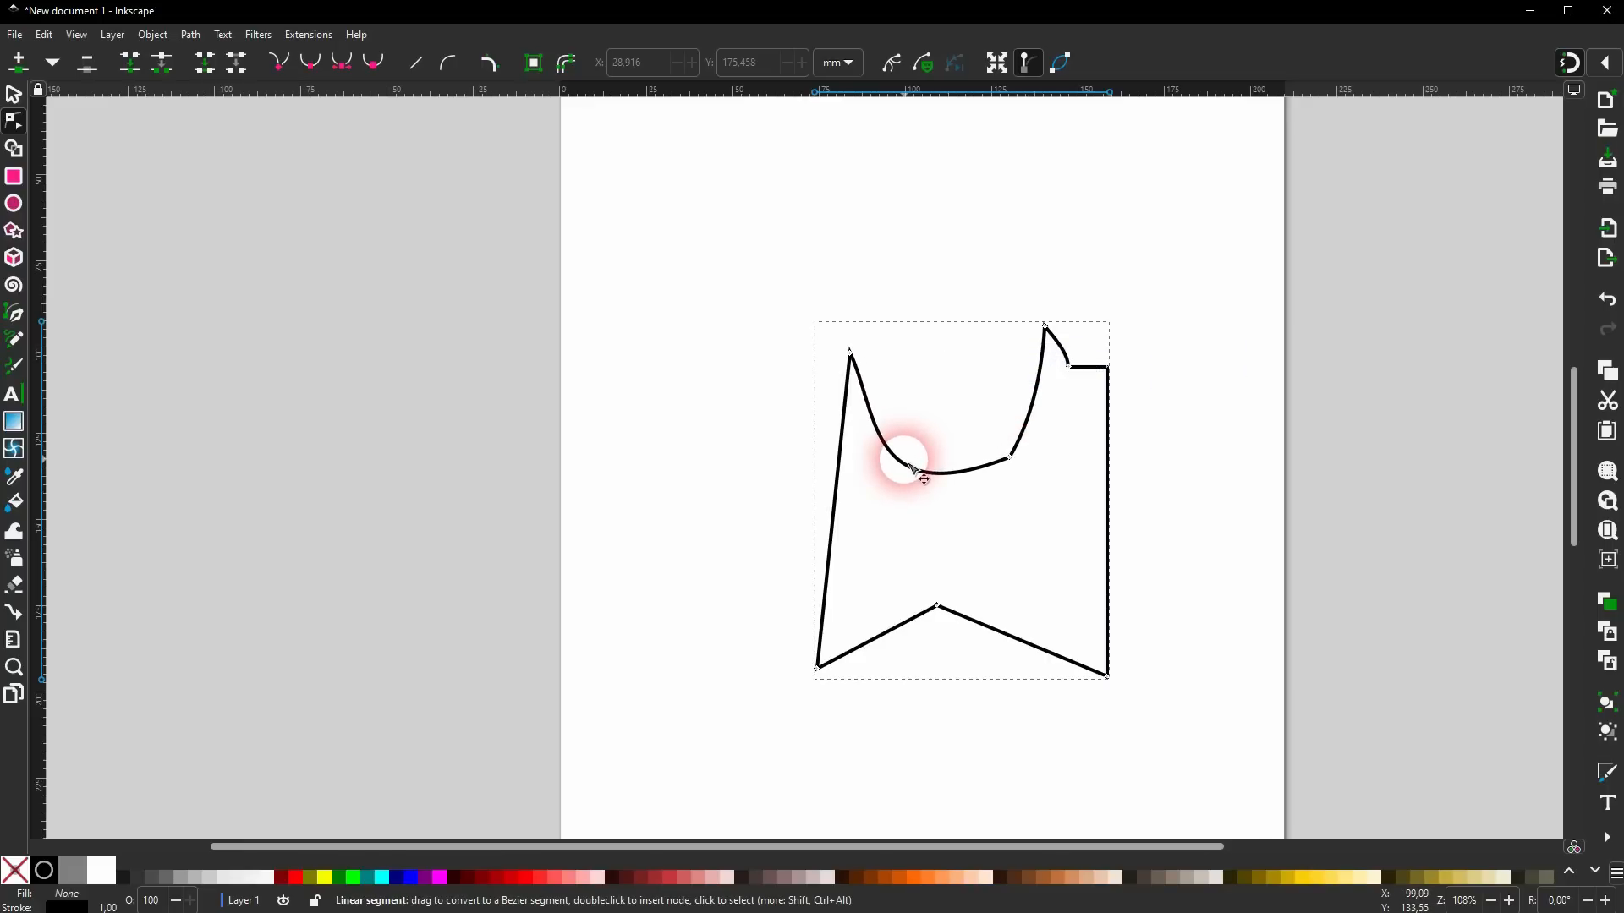
Move the wing's upper tip about 18 mm toward the ear and adjust the handles of the curve between tip and notch.
click(853, 354)
drag(863, 357, 913, 347)
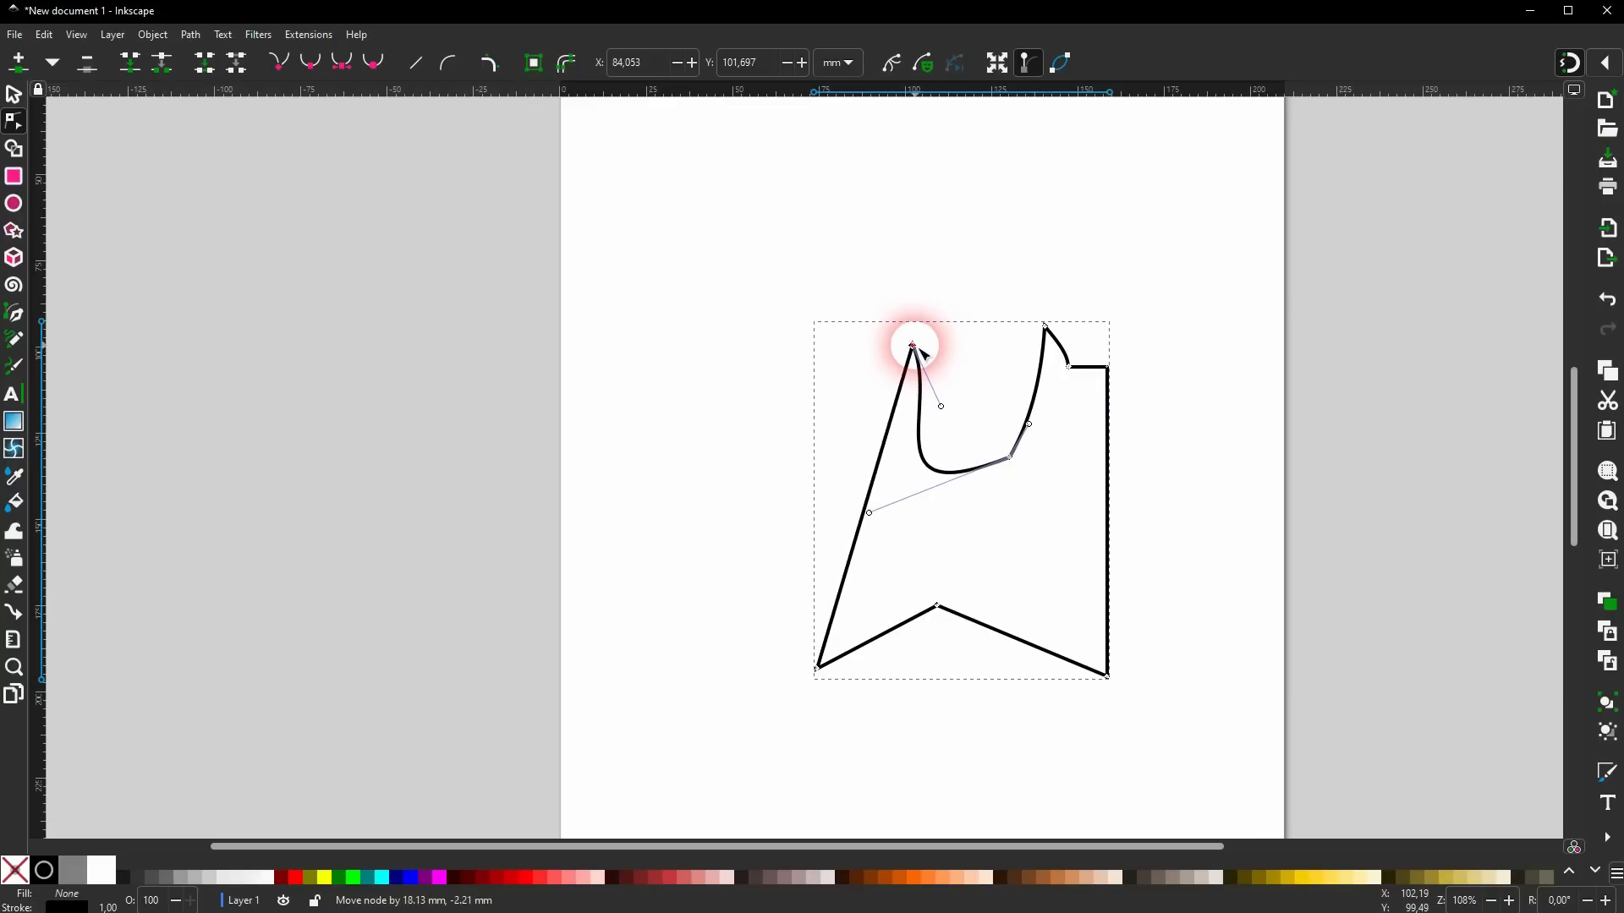
mouse_move(950, 409)
mouse_down()
mouse_move(935, 373)
mouse_move(990, 414)
mouse_move(971, 403)
mouse_up()
drag(871, 514, 932, 508)
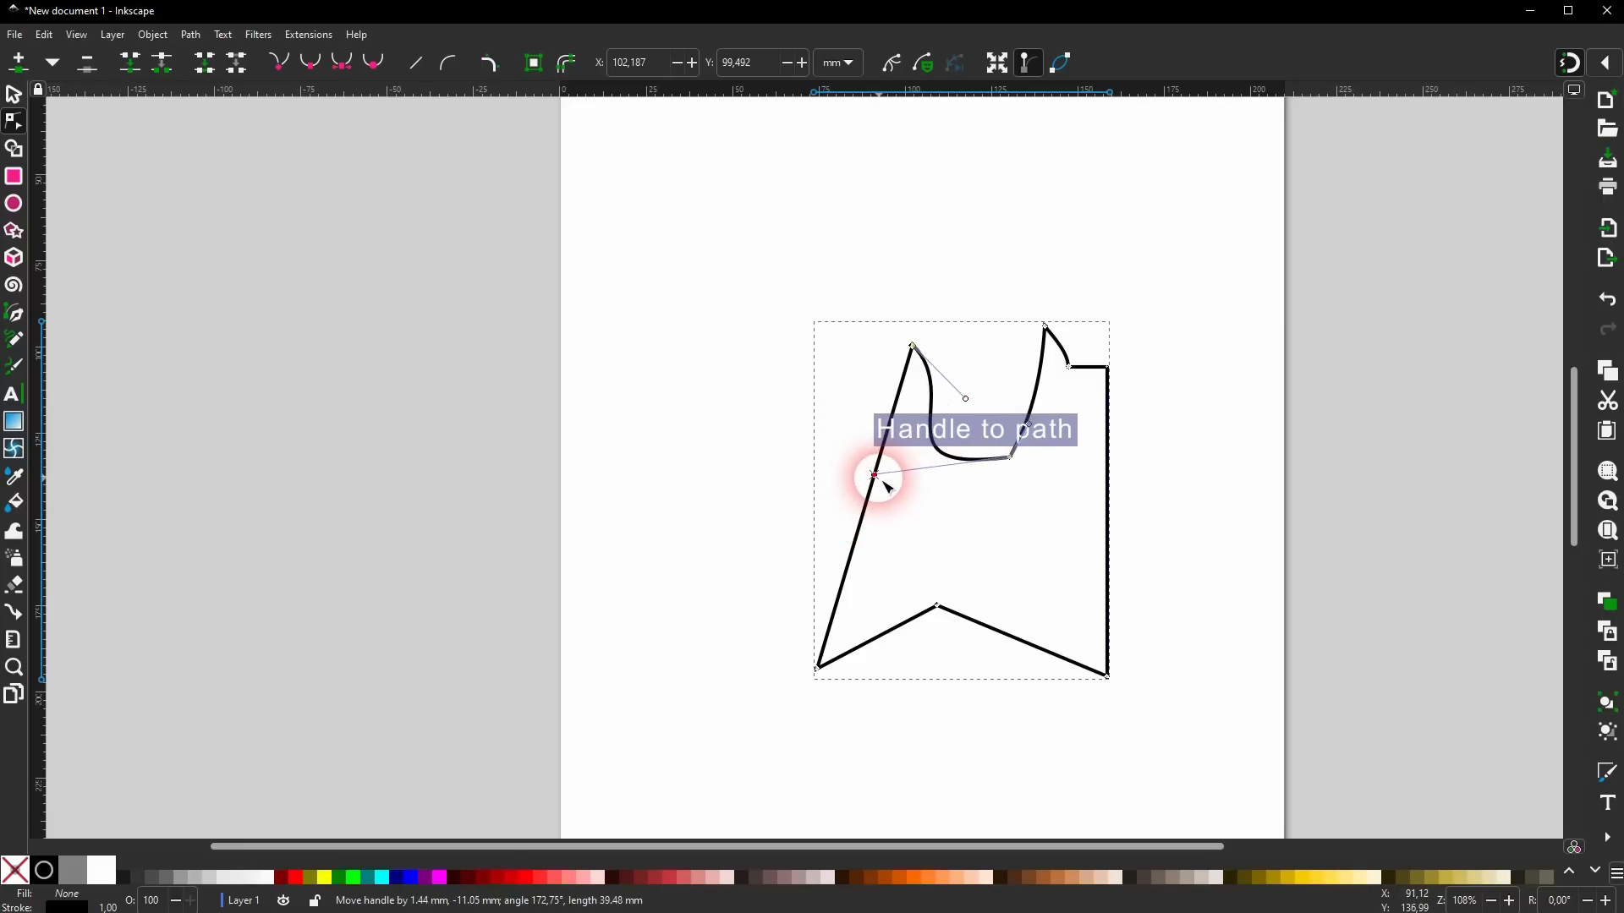
drag(906, 487, 905, 487)
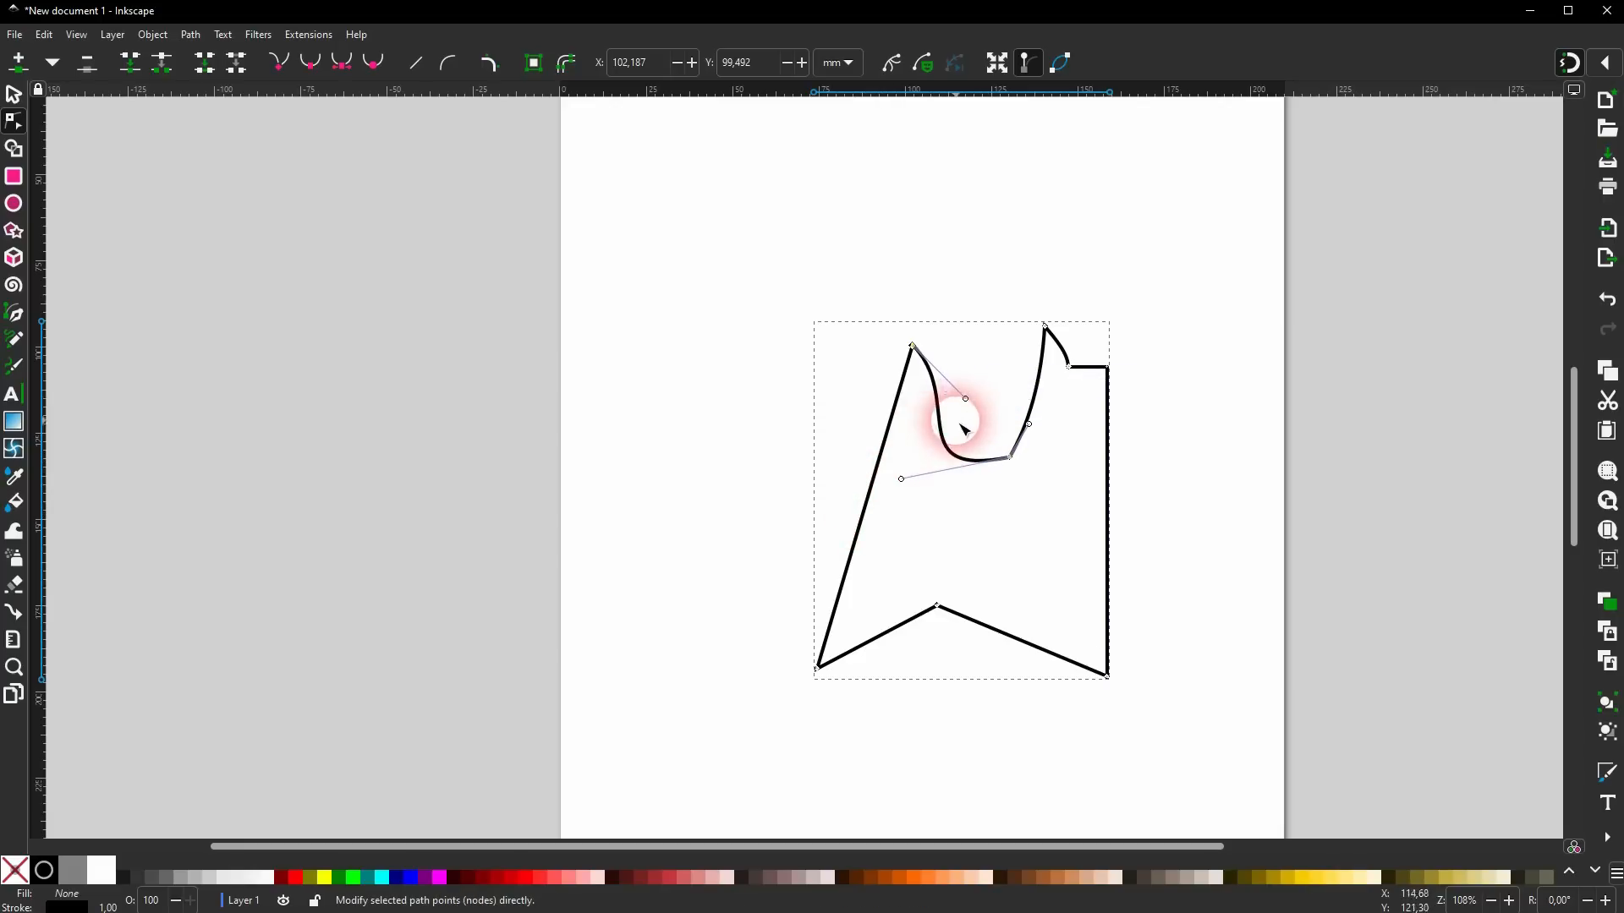
drag(968, 403, 955, 411)
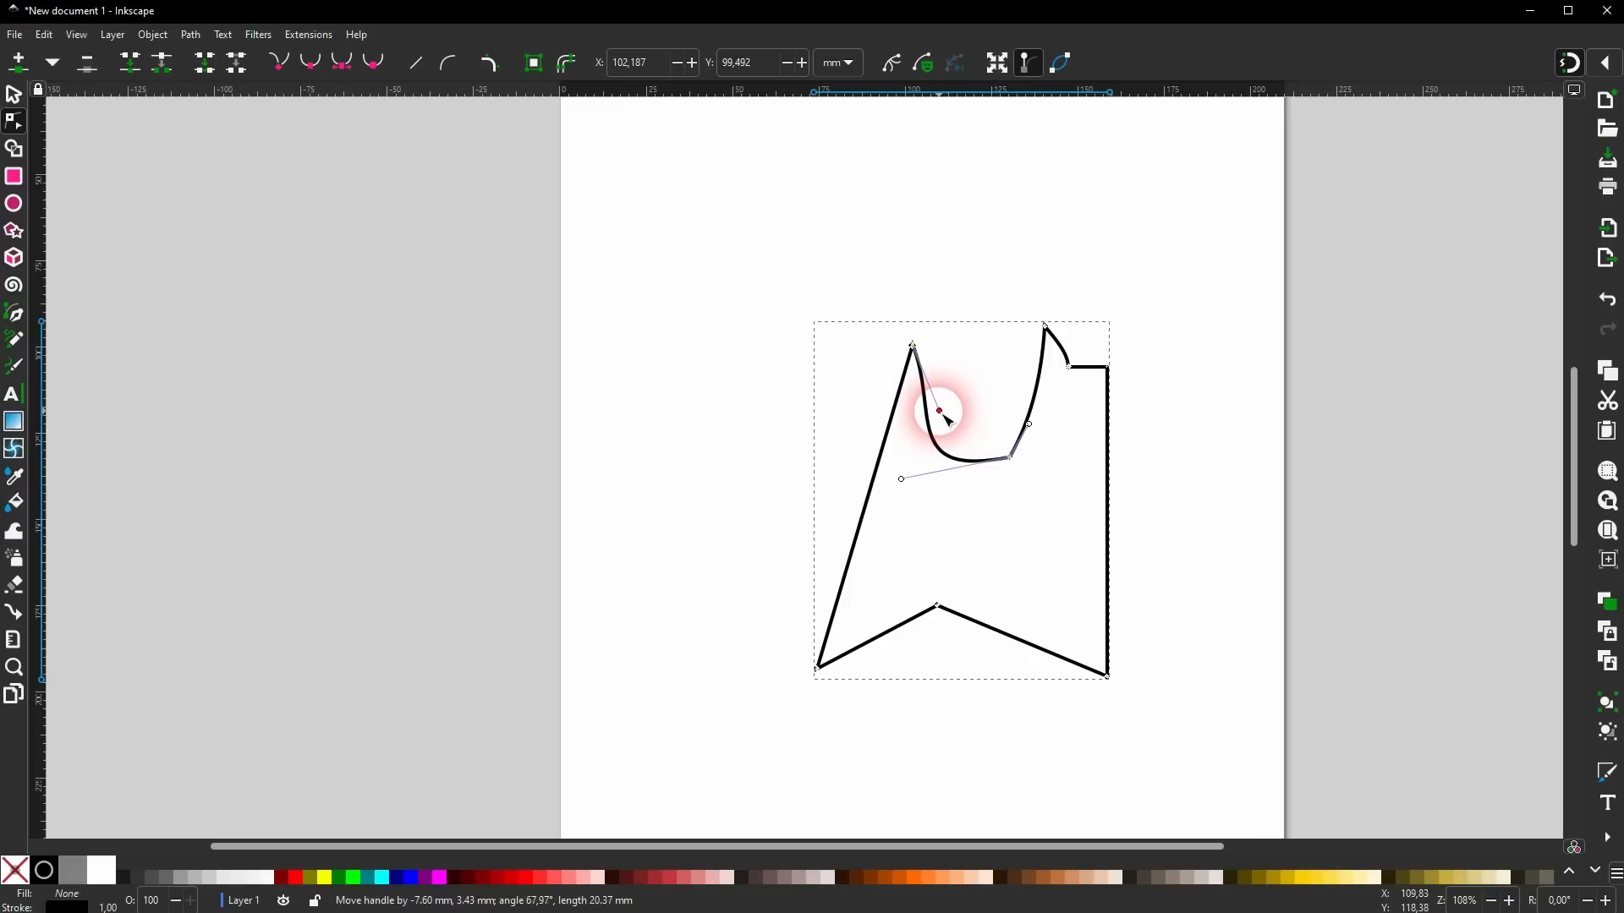
Bow the wing's outer edge outward, and shift the upper tip about 6 mm outward with a rounder scoop hollowed beneath it.
drag(877, 504, 725, 489)
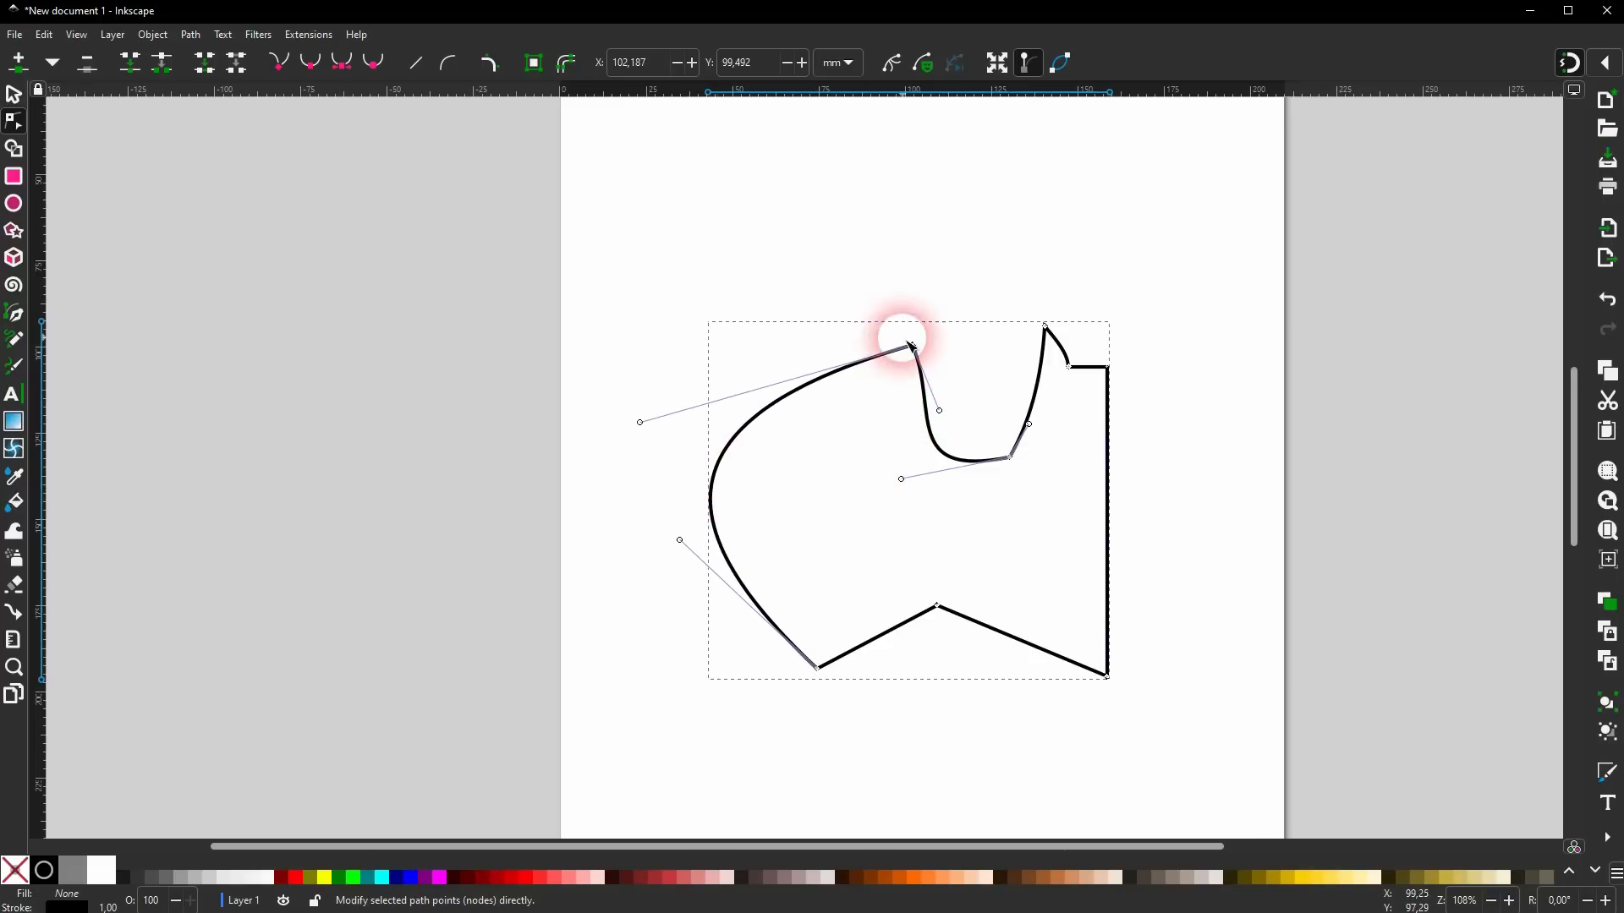
drag(912, 347, 895, 350)
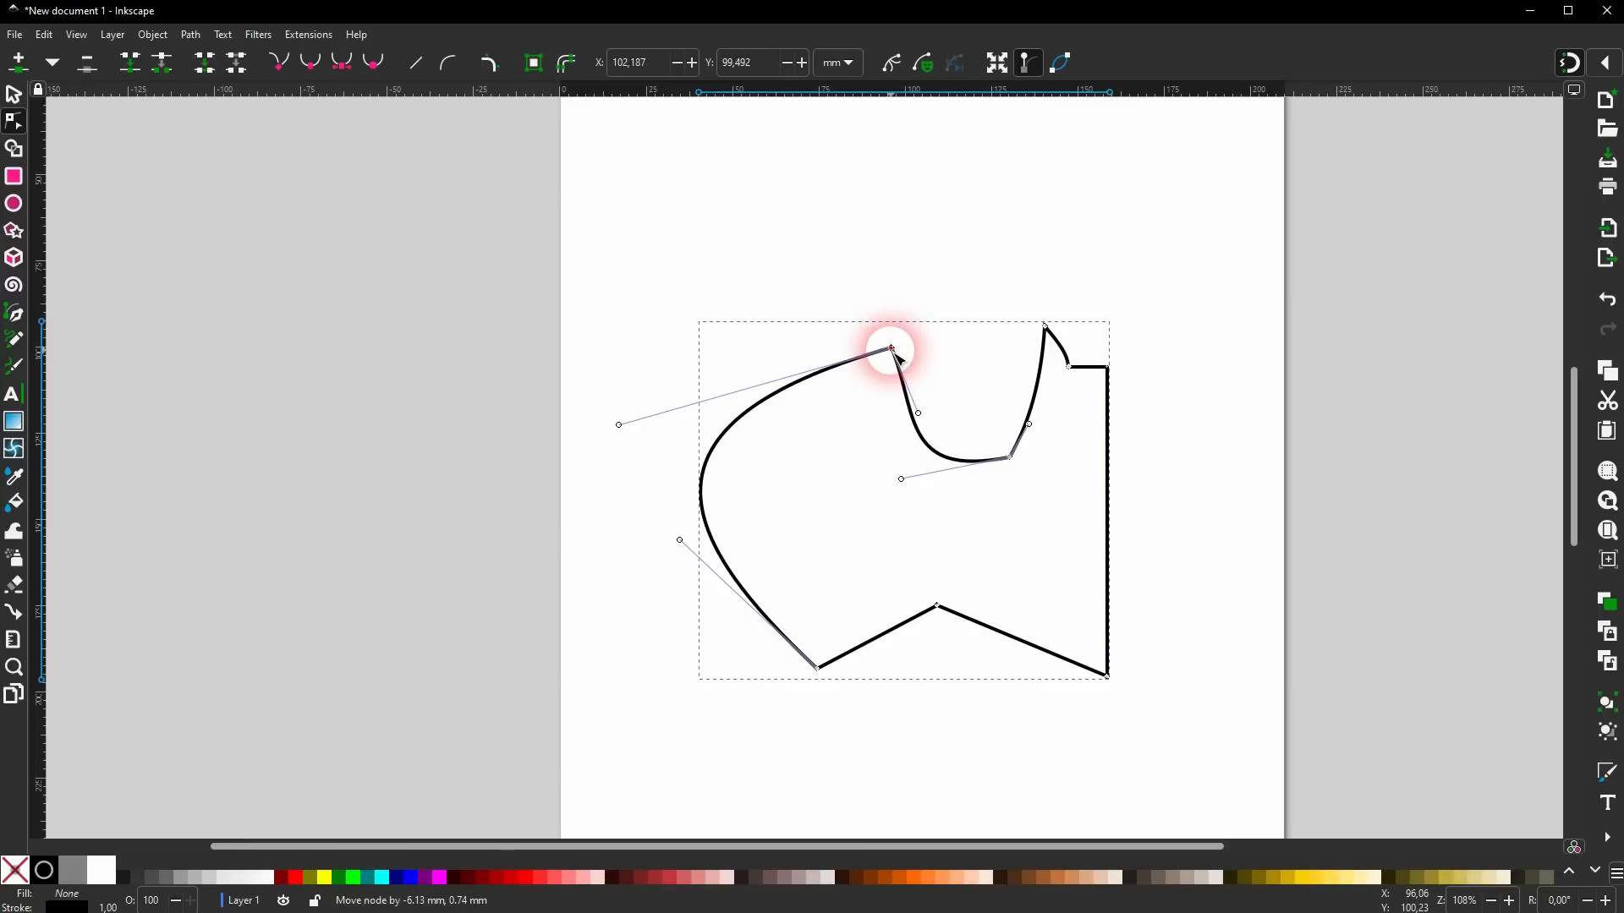
drag(919, 413, 843, 422)
drag(902, 479, 882, 507)
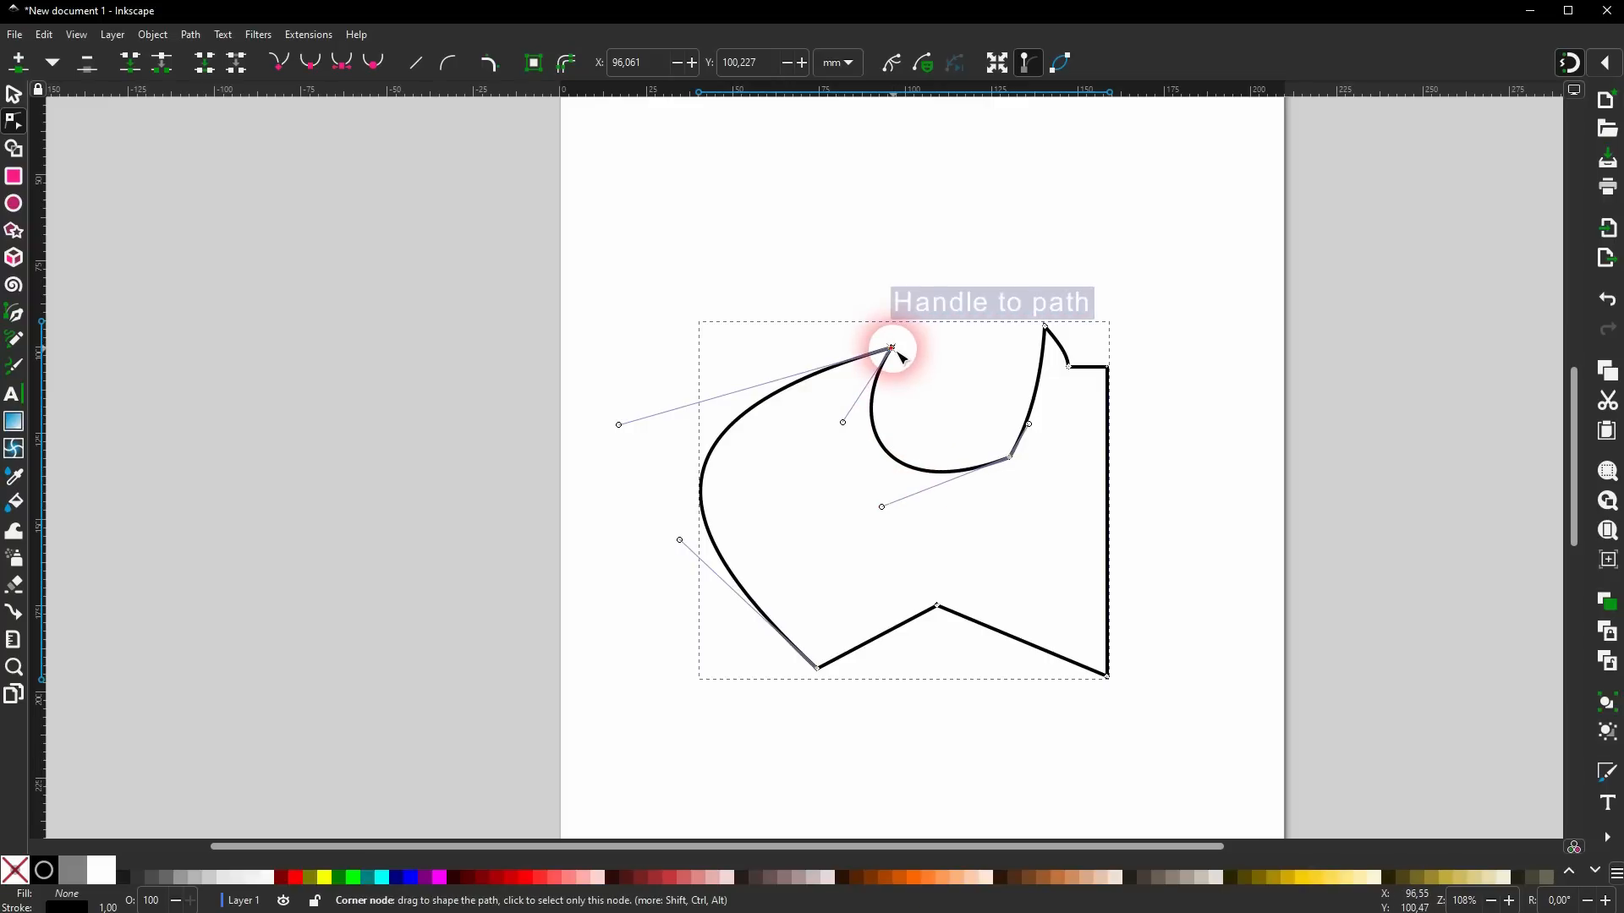
Refine the outer wing curve by repositioning its two handles and move the wing's lower tip about 5 mm inward.
drag(624, 430, 677, 450)
drag(686, 546, 709, 589)
drag(824, 668, 837, 677)
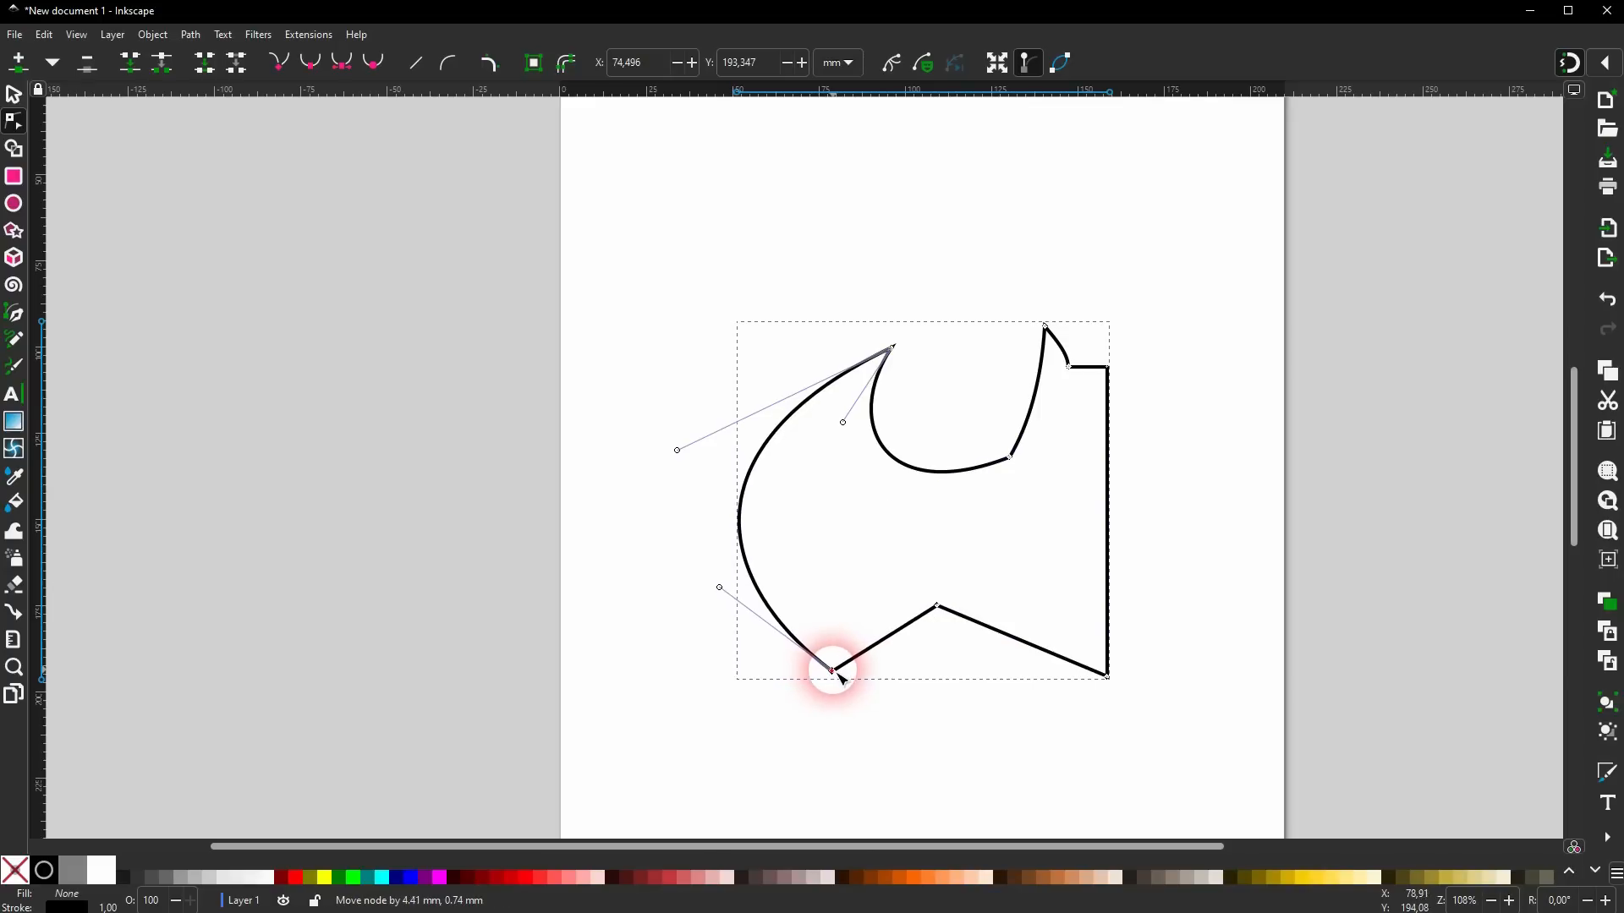
click(722, 590)
drag(722, 587, 696, 584)
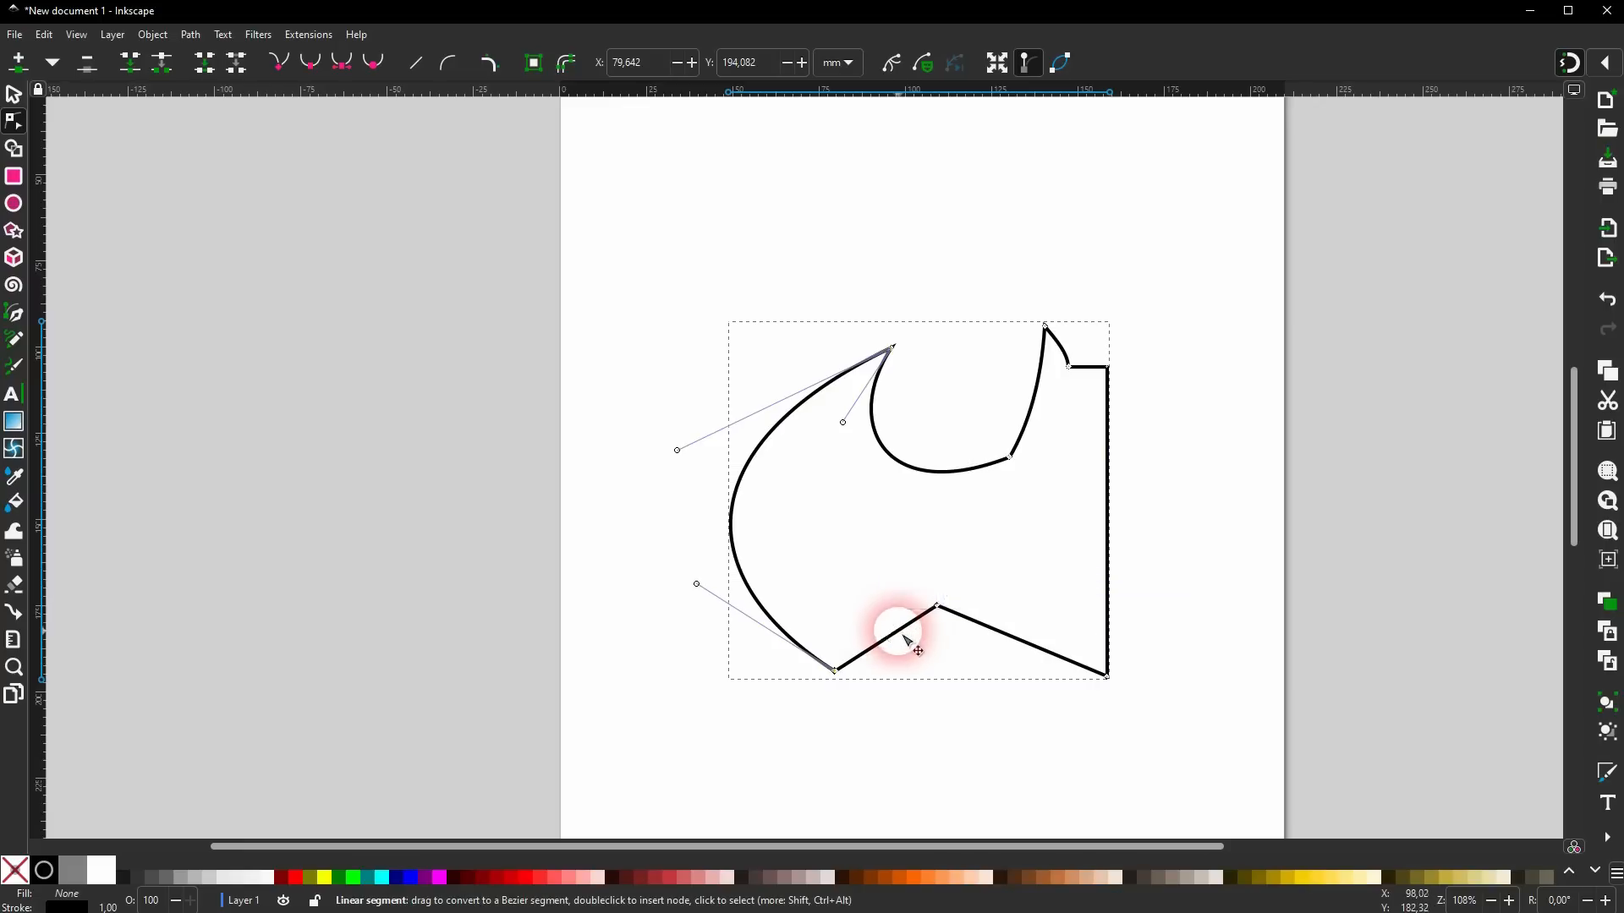
Arch the two bottom edges upward into scallops and move the point between them slightly down.
drag(896, 630, 871, 602)
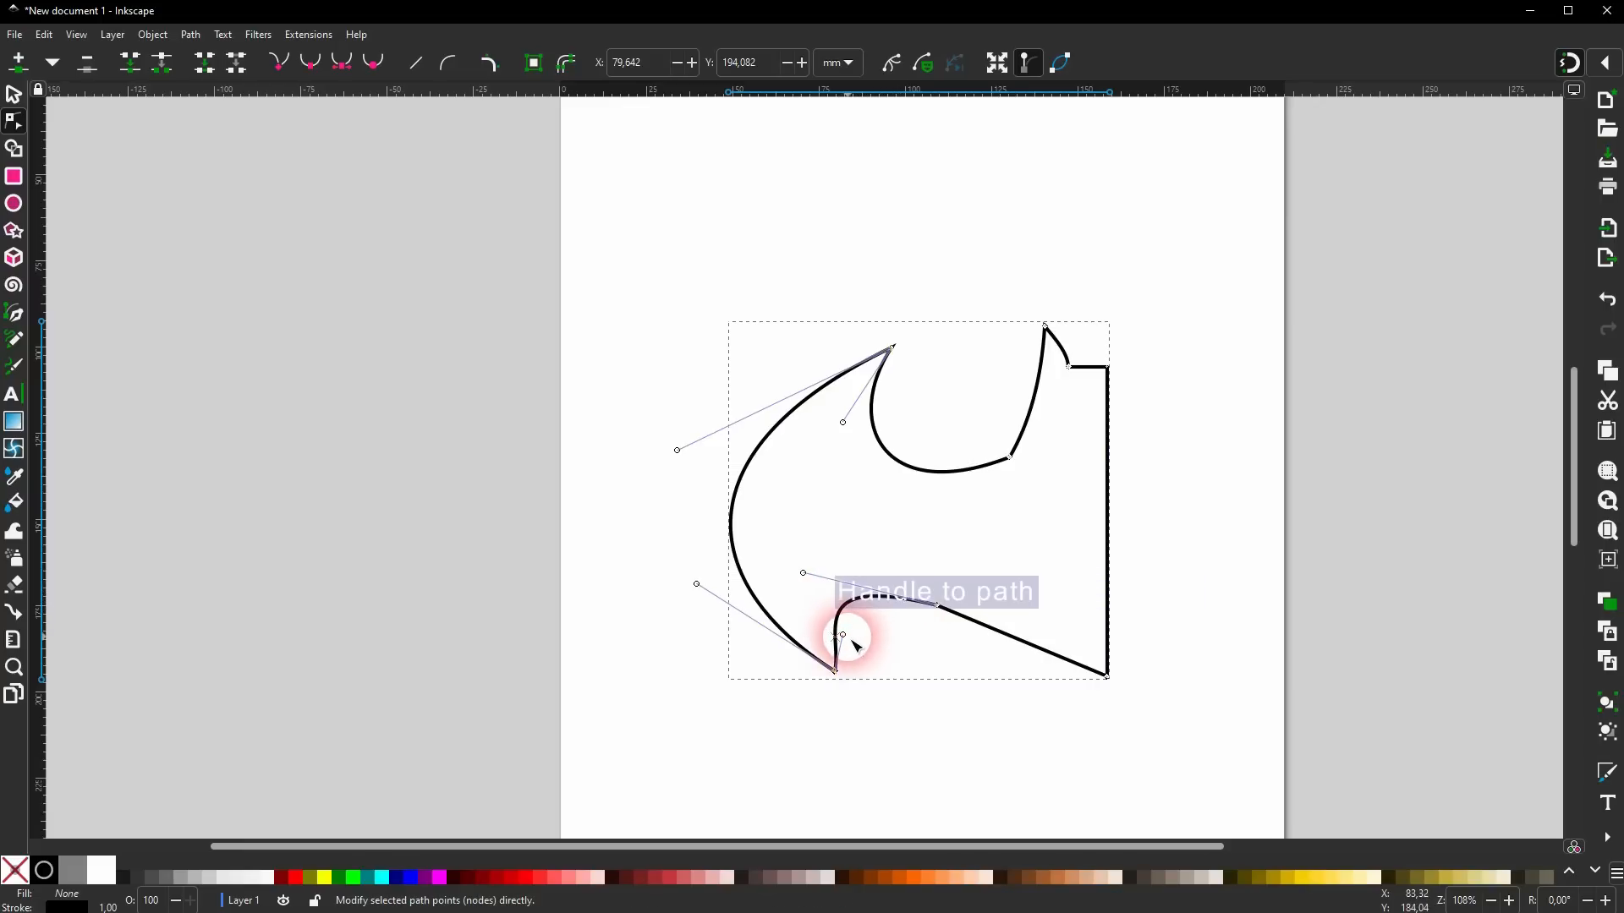
drag(845, 636, 834, 630)
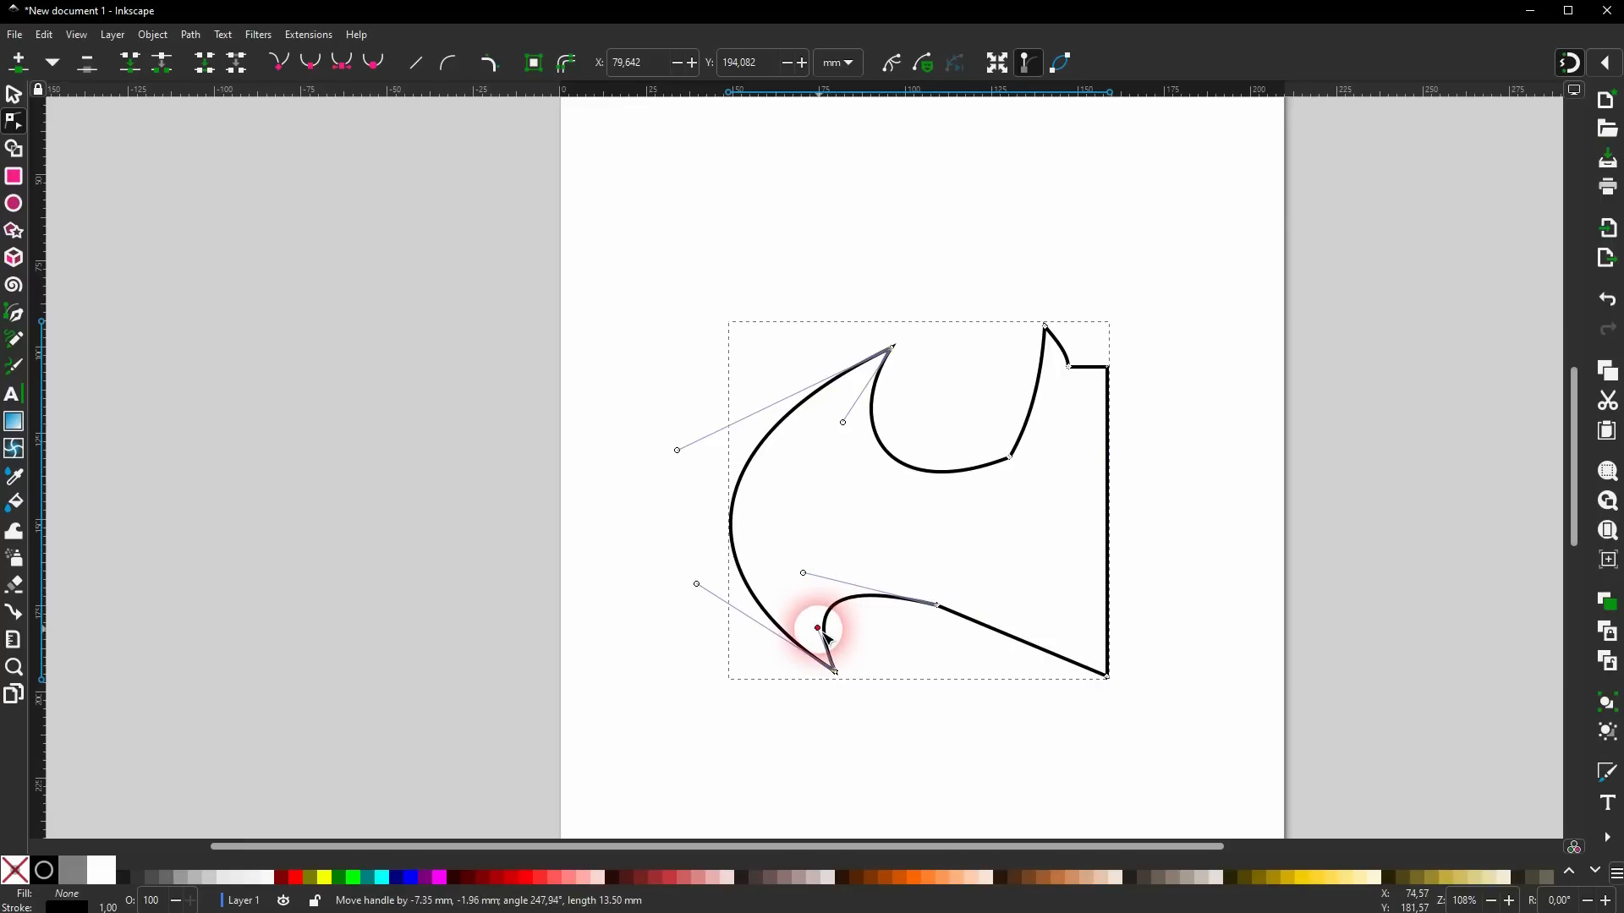
drag(982, 628, 1004, 572)
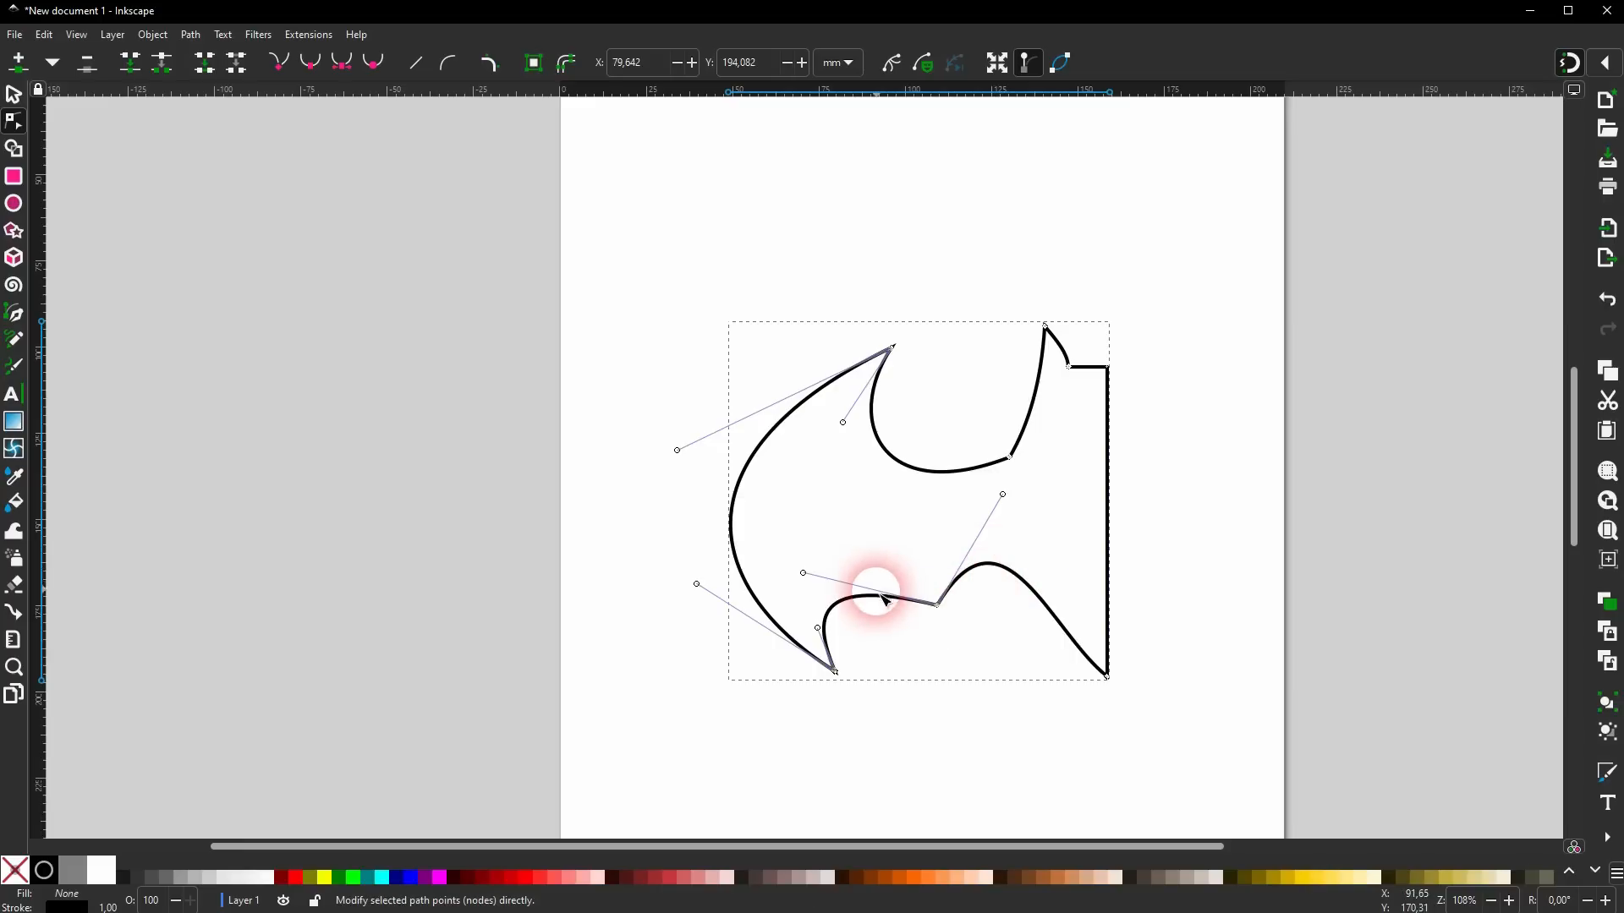
drag(846, 607, 841, 588)
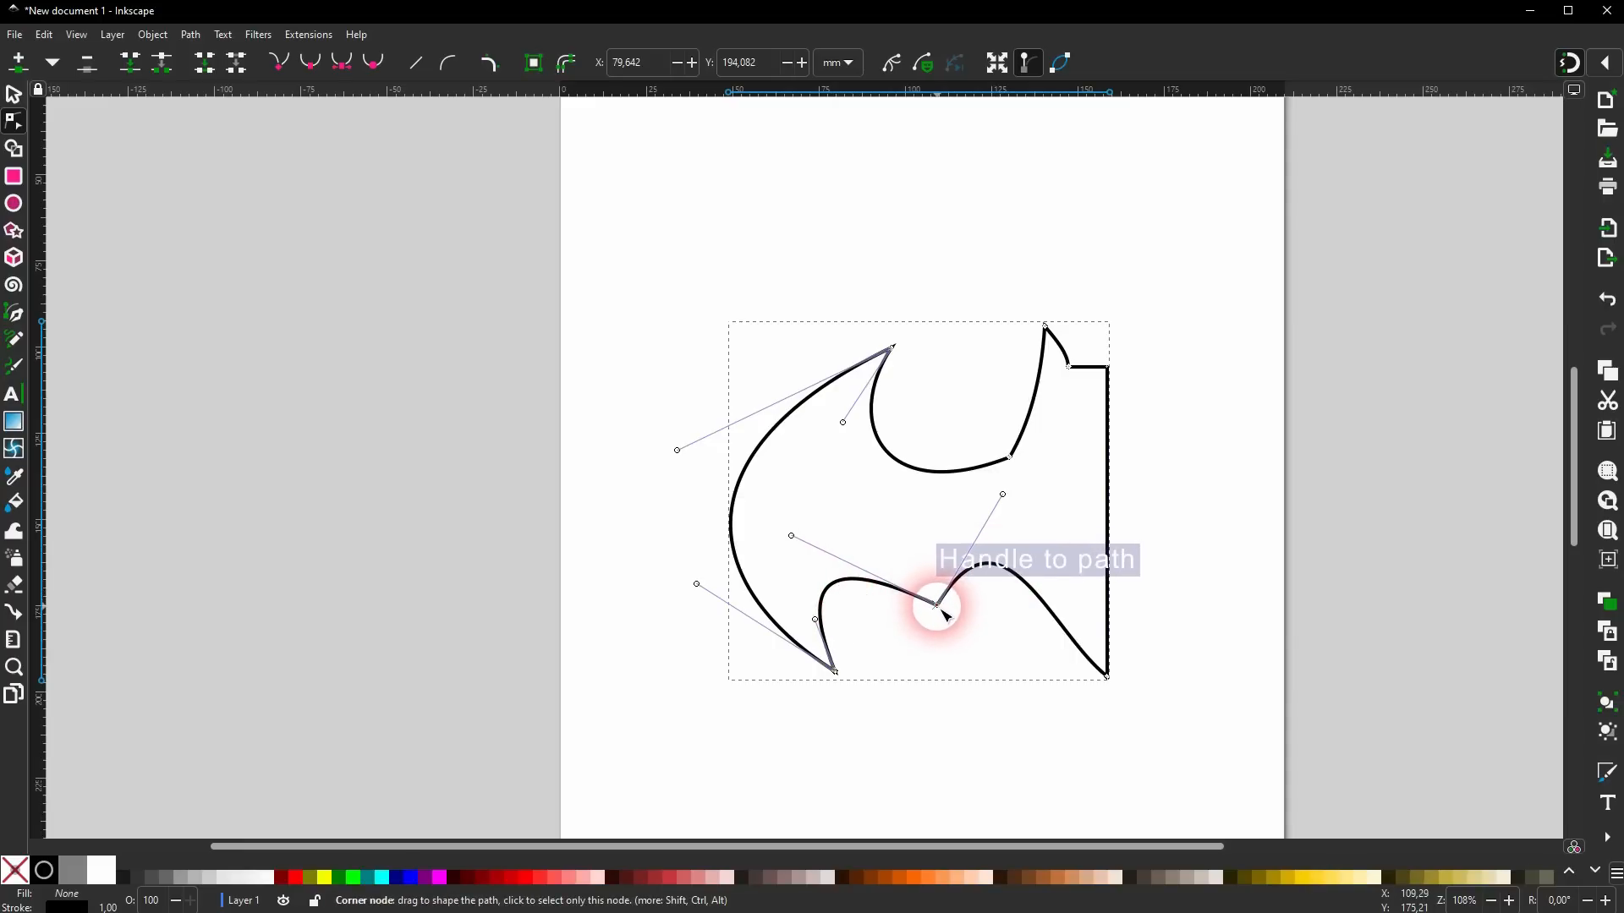
drag(943, 609, 850, 595)
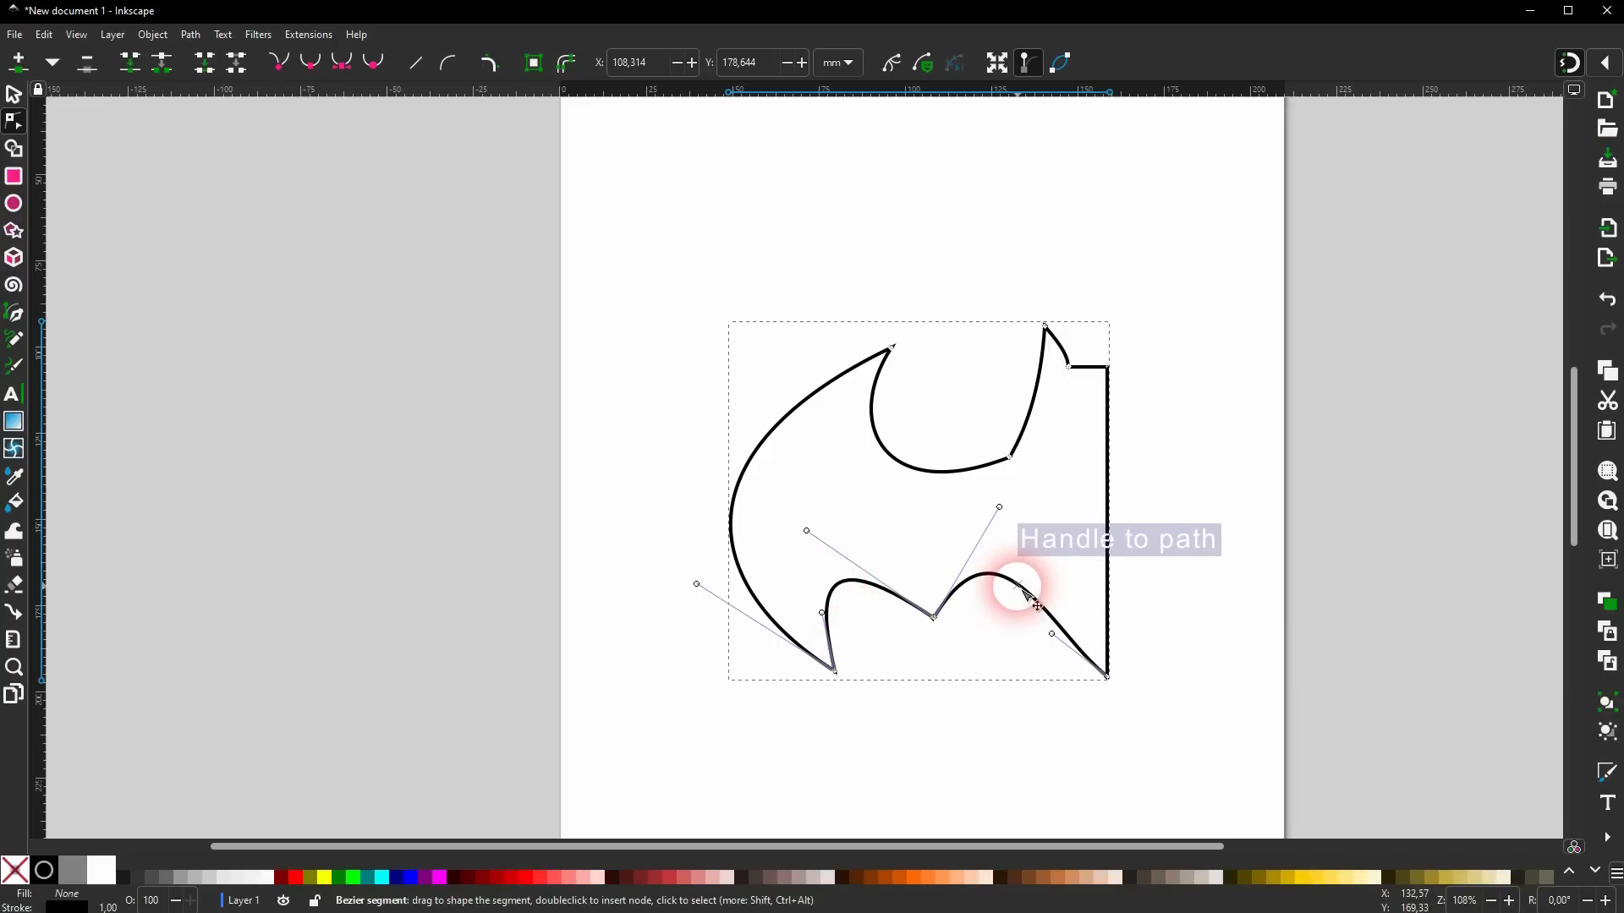
drag(1037, 605, 1040, 598)
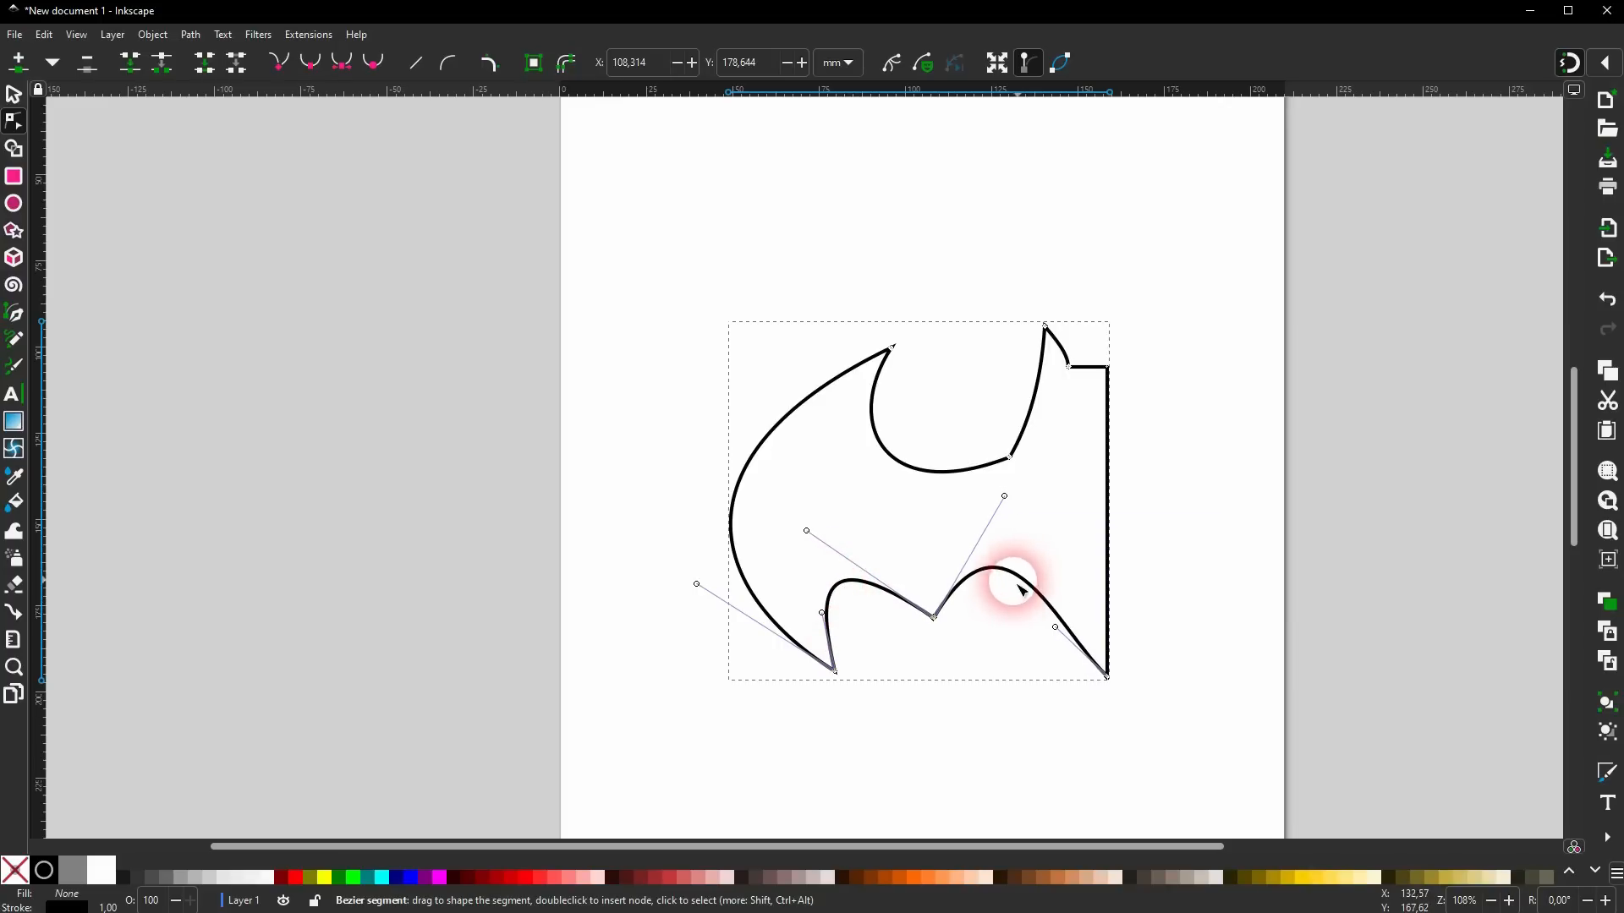
Select the half-bat outline, remove its stroke and fill it with black.
click(14, 95)
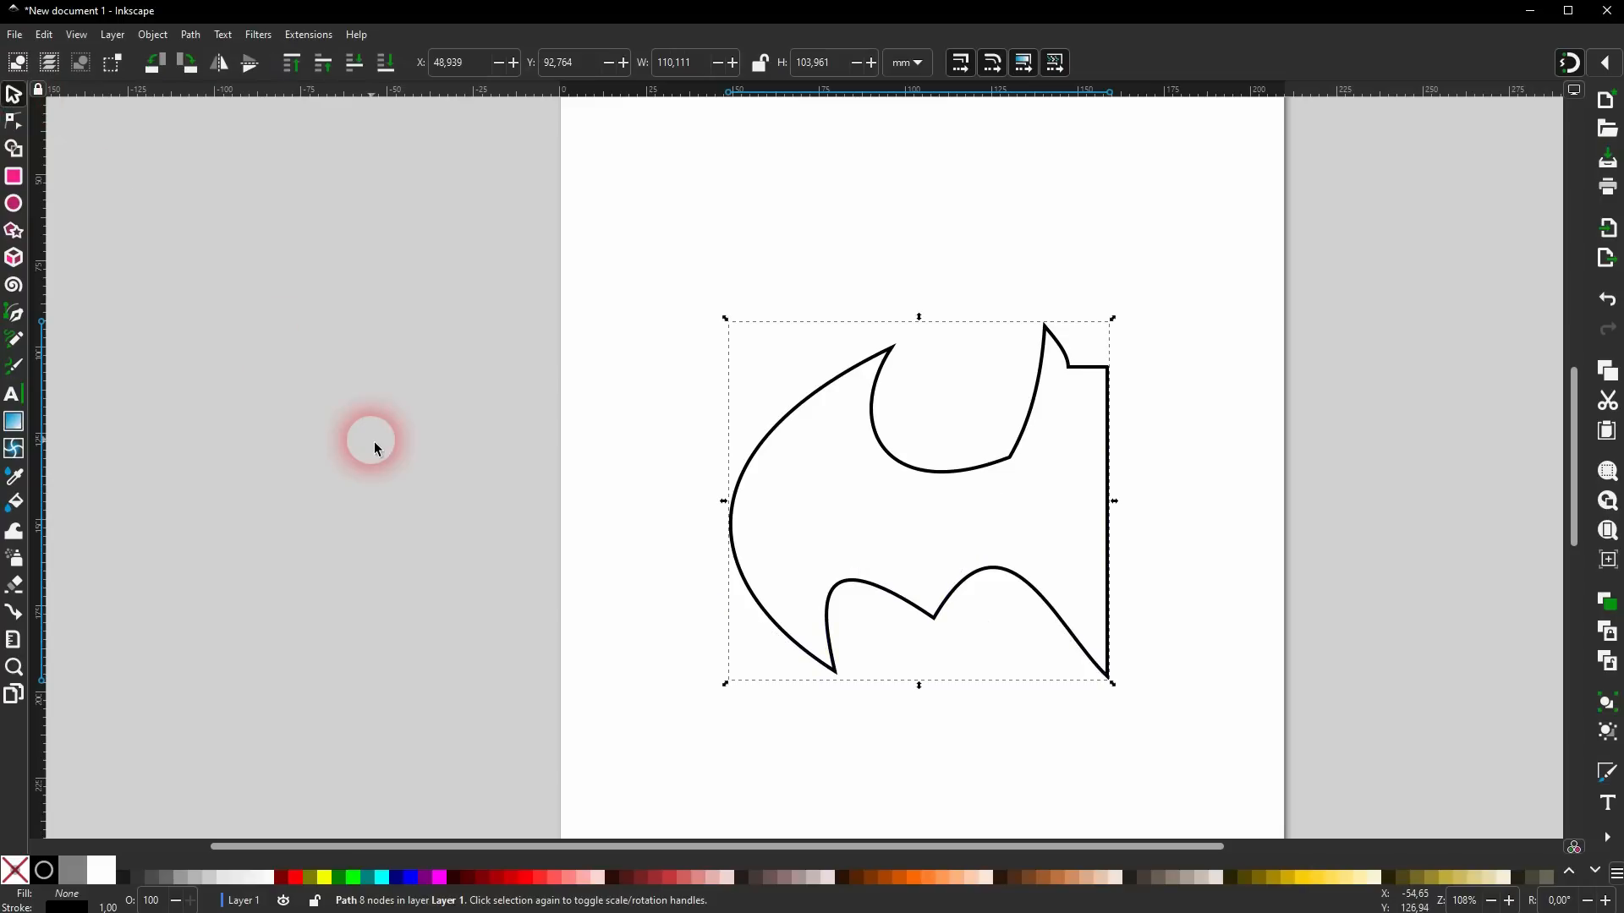
click(384, 448)
drag(636, 736, 1263, 276)
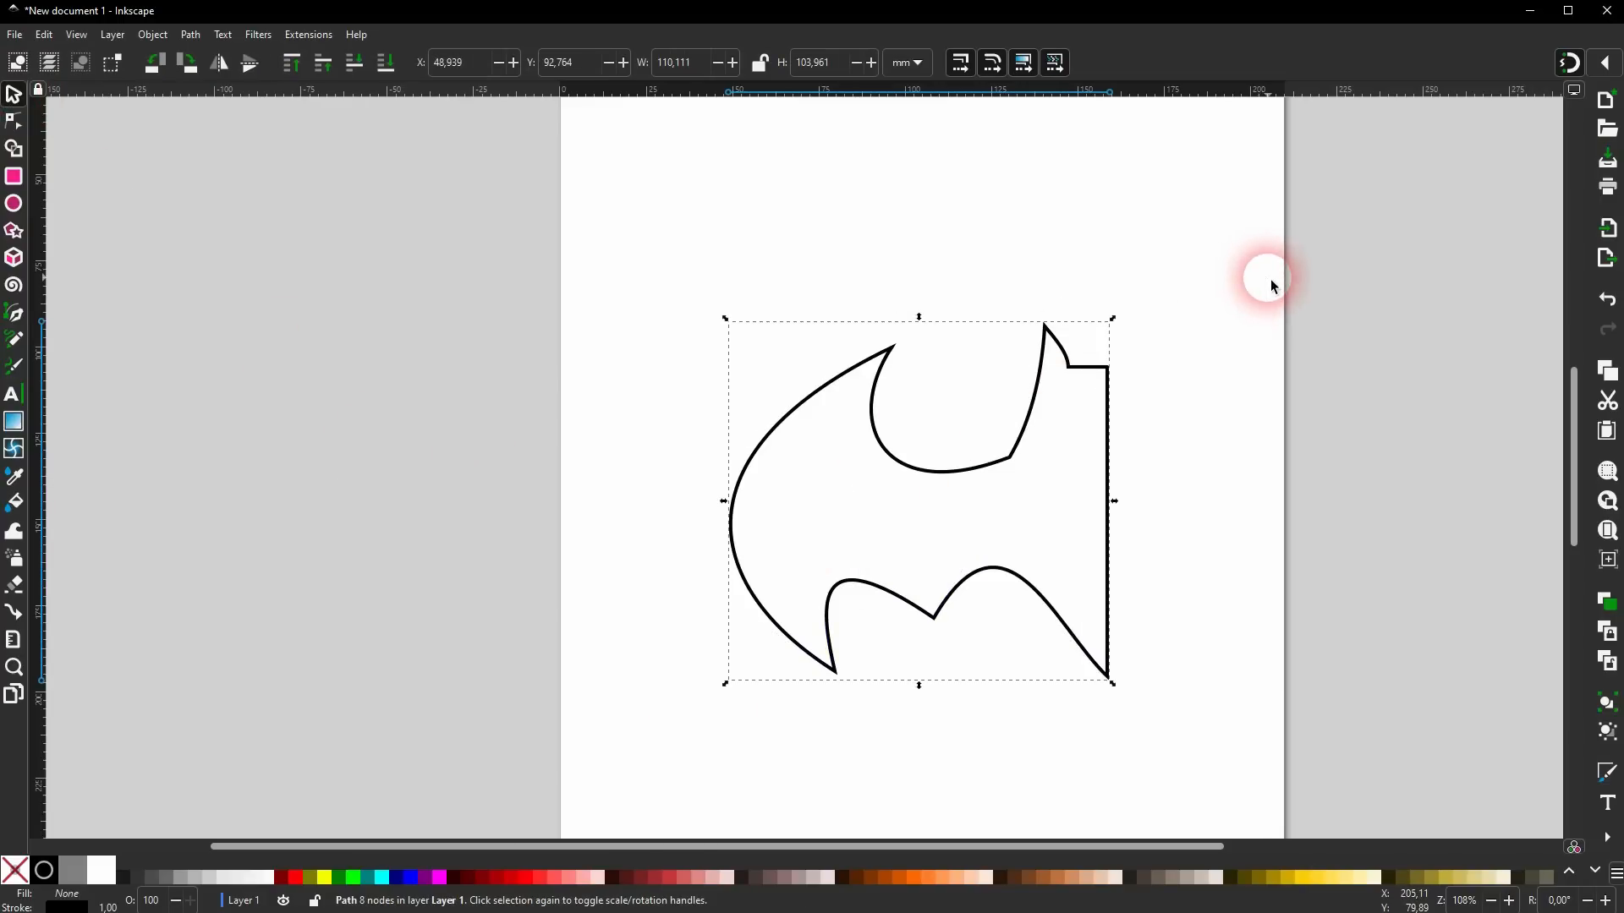
shift+click(23, 873)
click(38, 879)
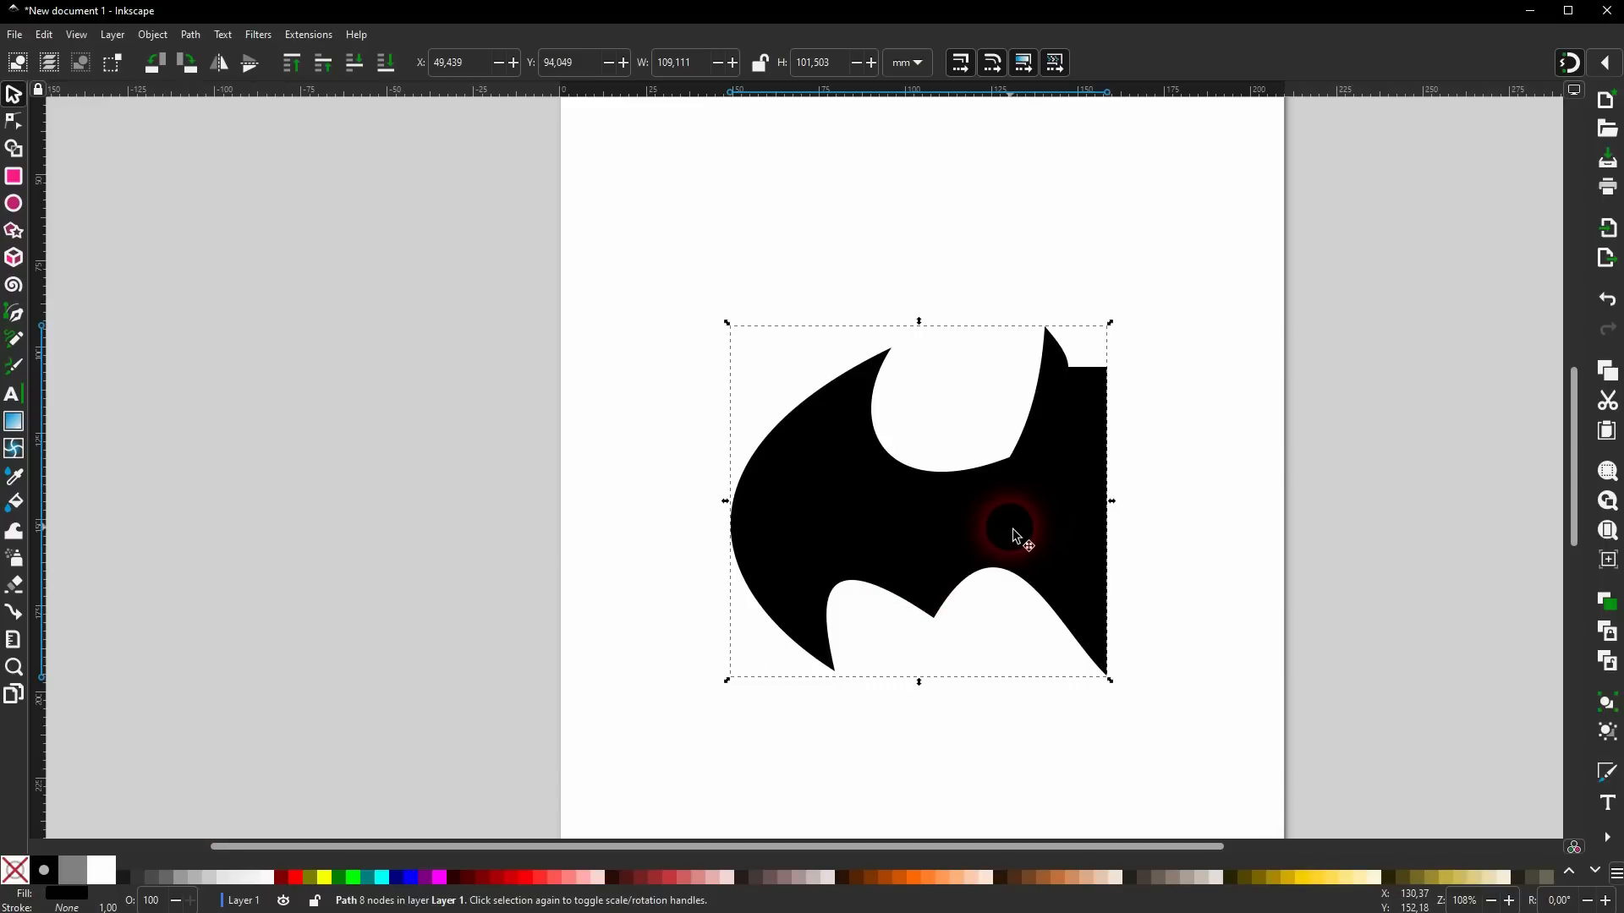
Duplicate the half bat, flip the copy horizontally and snap it against the original's straight vertical edge.
key(ctrl+d)
drag(810, 535, 1233, 531)
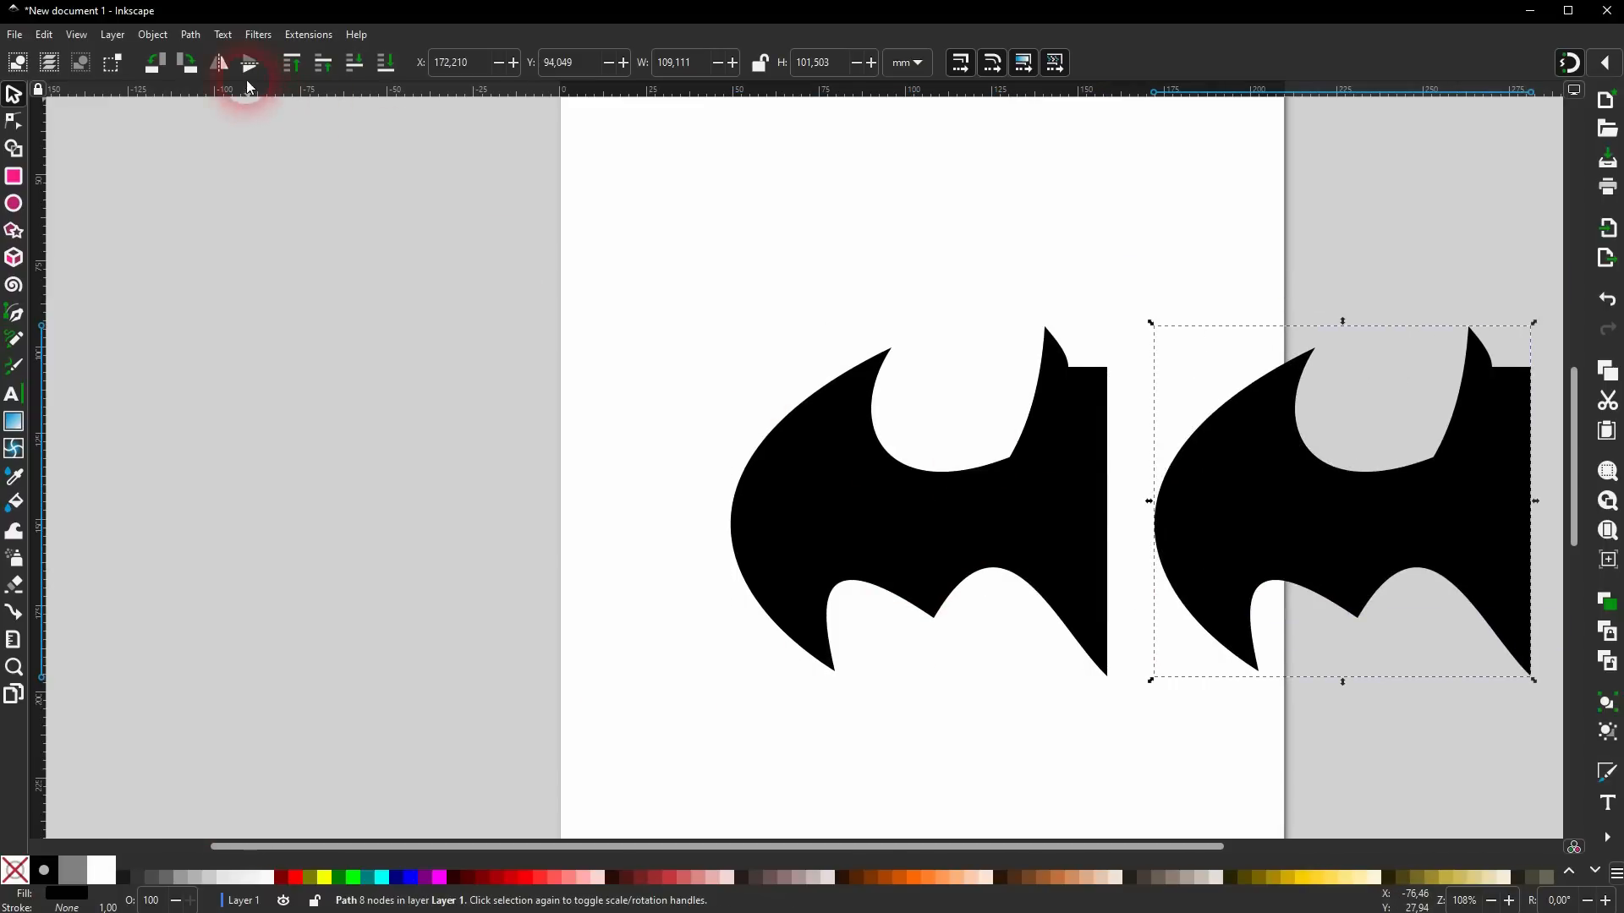
click(218, 62)
drag(1237, 513, 1189, 511)
Merge the two halves with Union and scale the bat down to about 93 mm wide within the page.
drag(589, 746, 1537, 290)
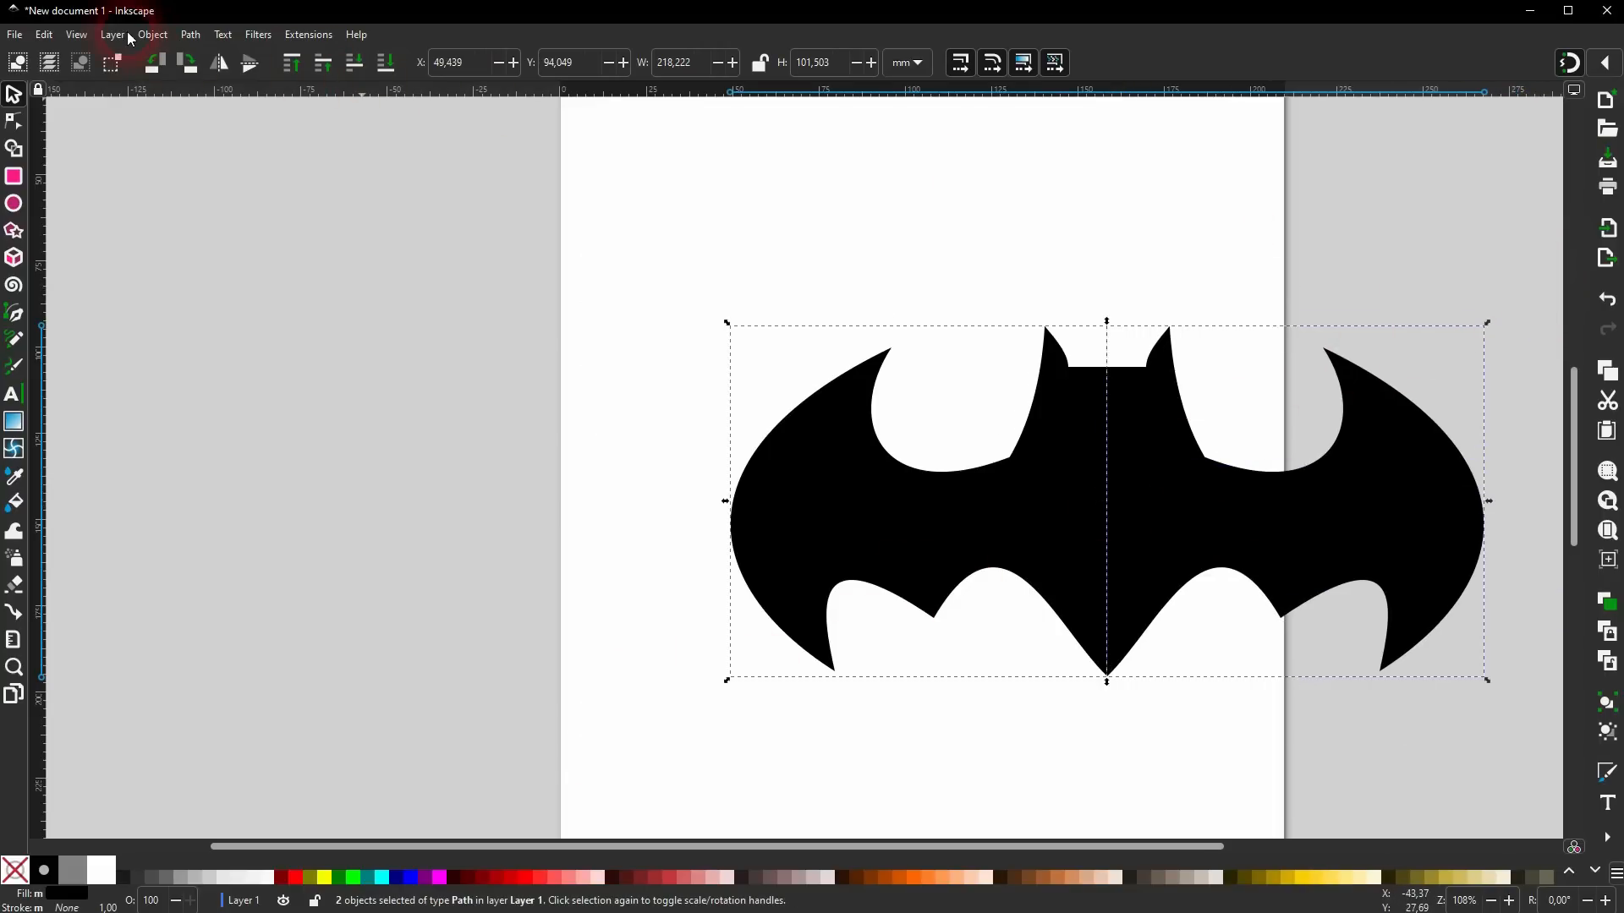
click(189, 37)
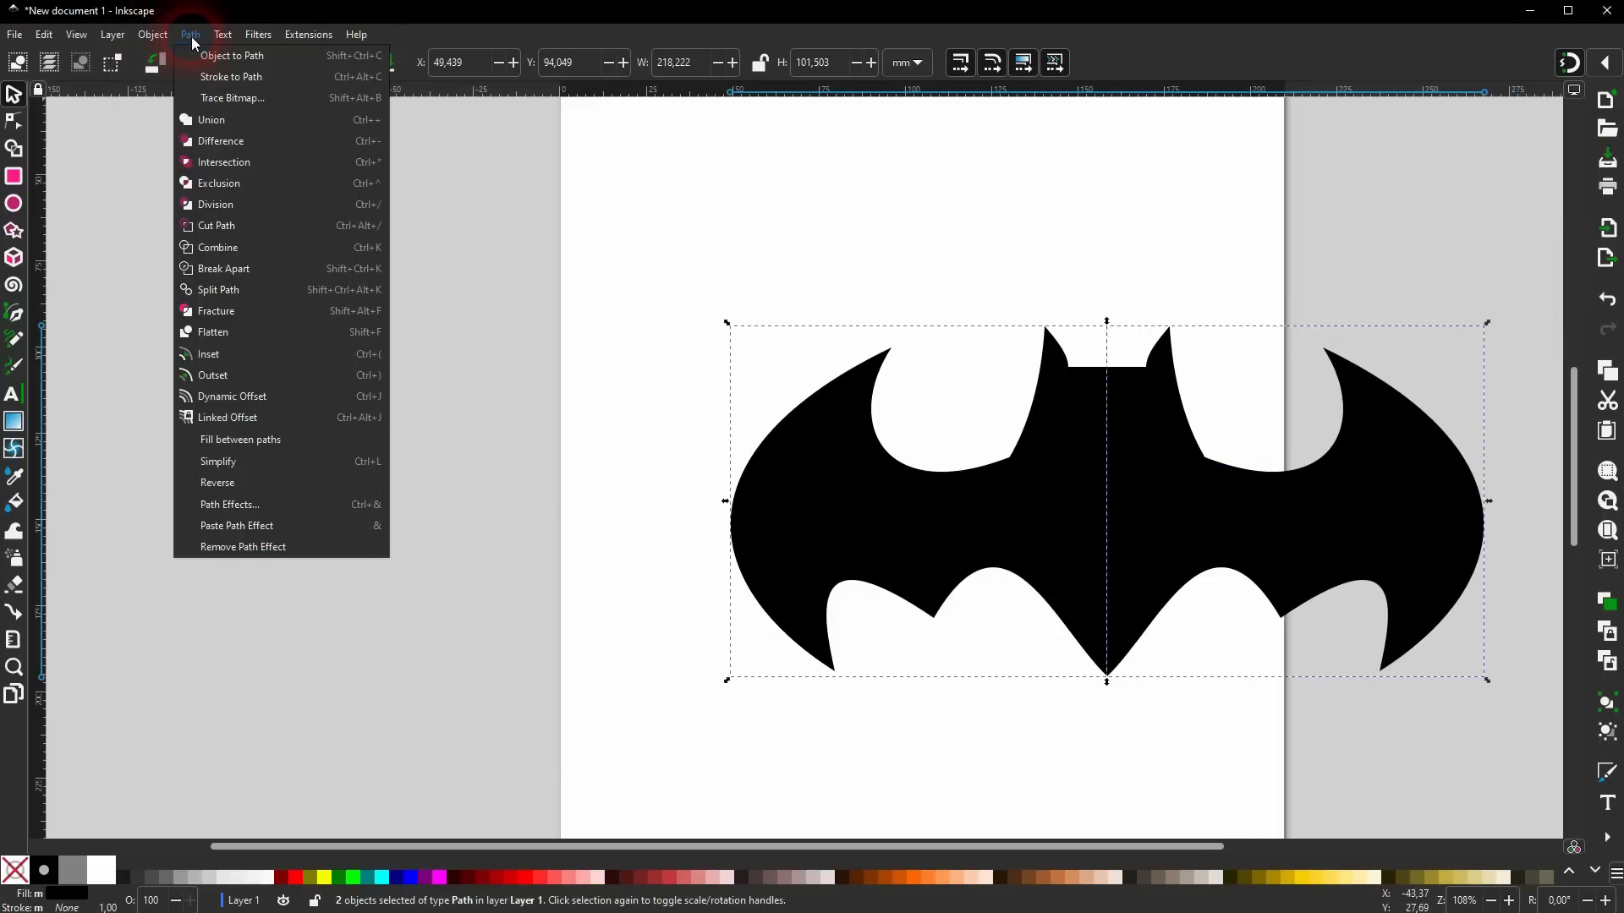
click(211, 121)
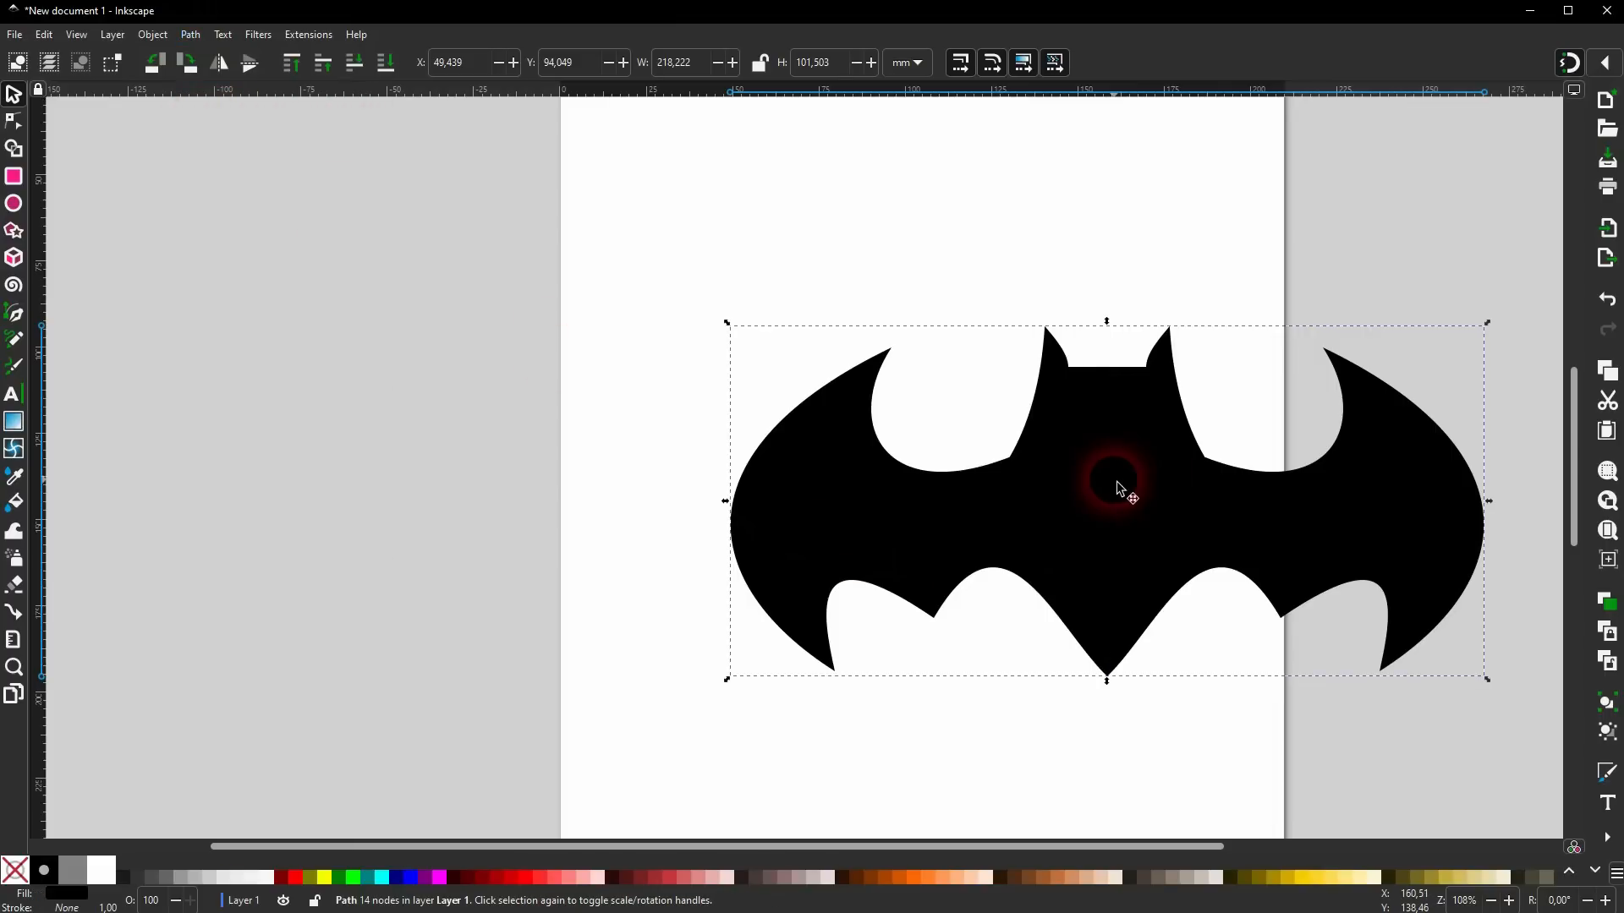
drag(1493, 509, 1148, 473)
click(196, 203)
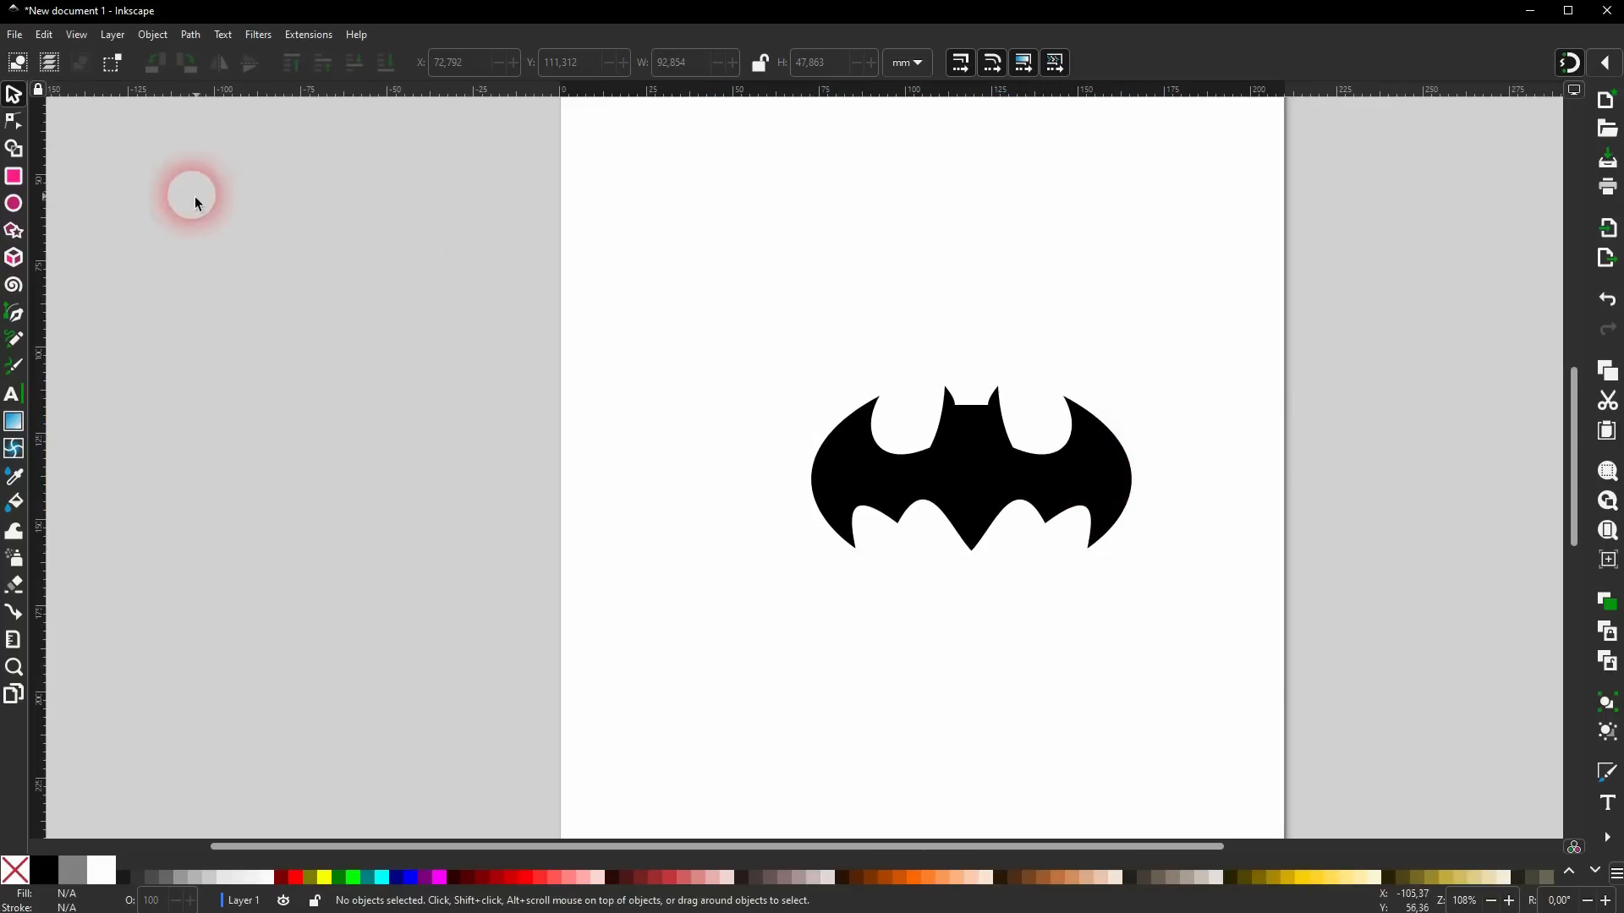
Draw an ellipse about 149 by 81 mm over the bat, fill it yellow and lower it to the back.
click(14, 204)
drag(696, 331, 1216, 614)
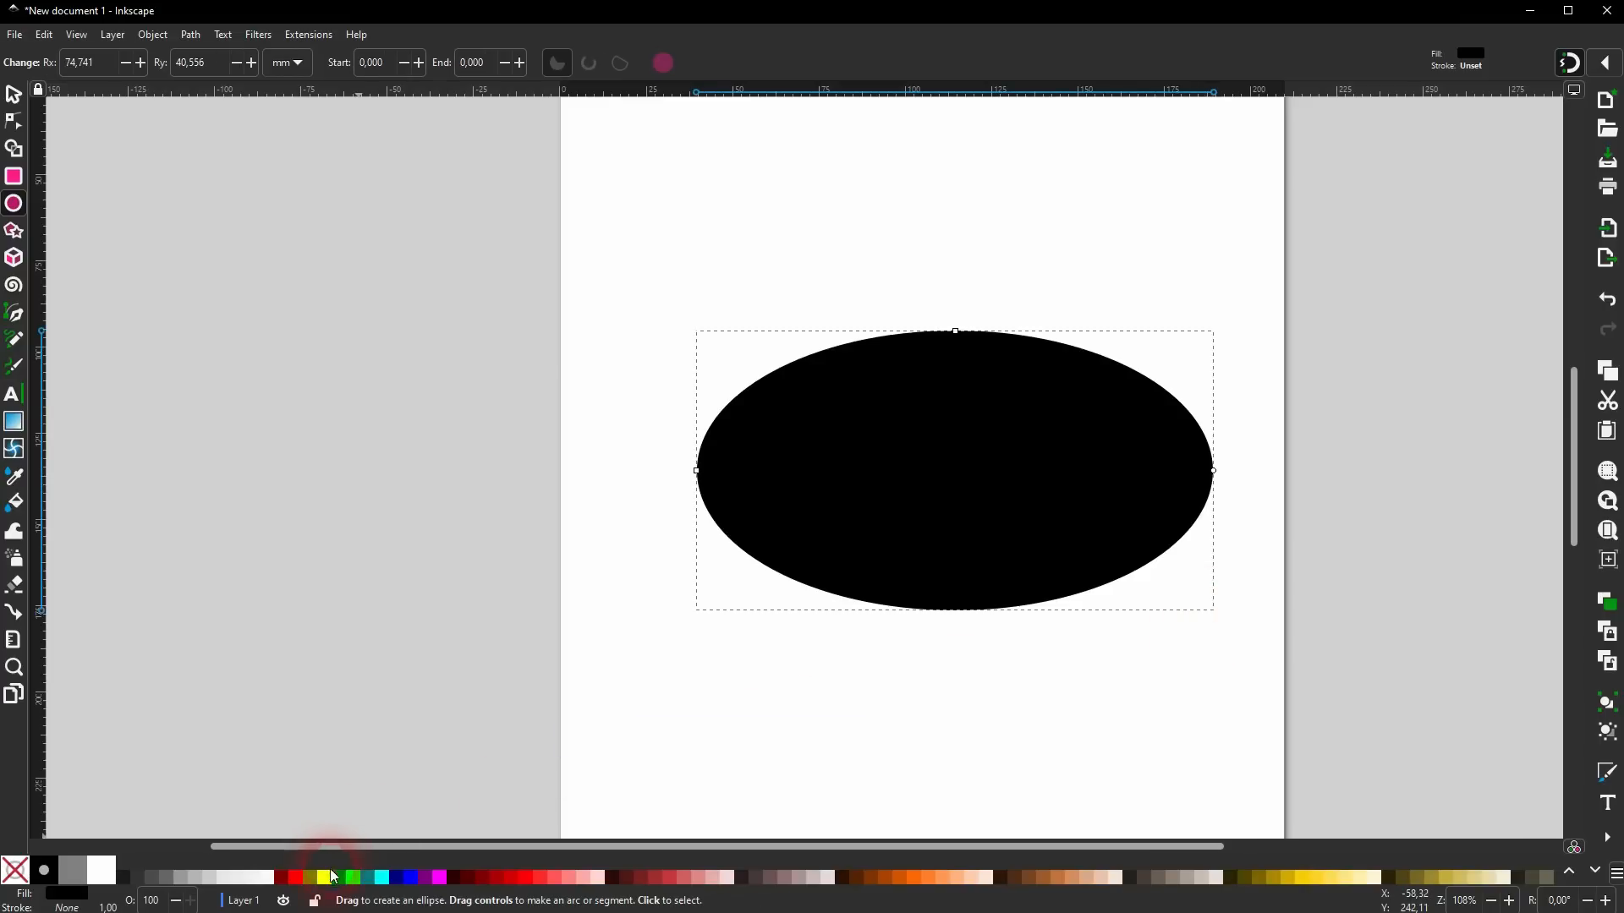
click(333, 877)
click(14, 94)
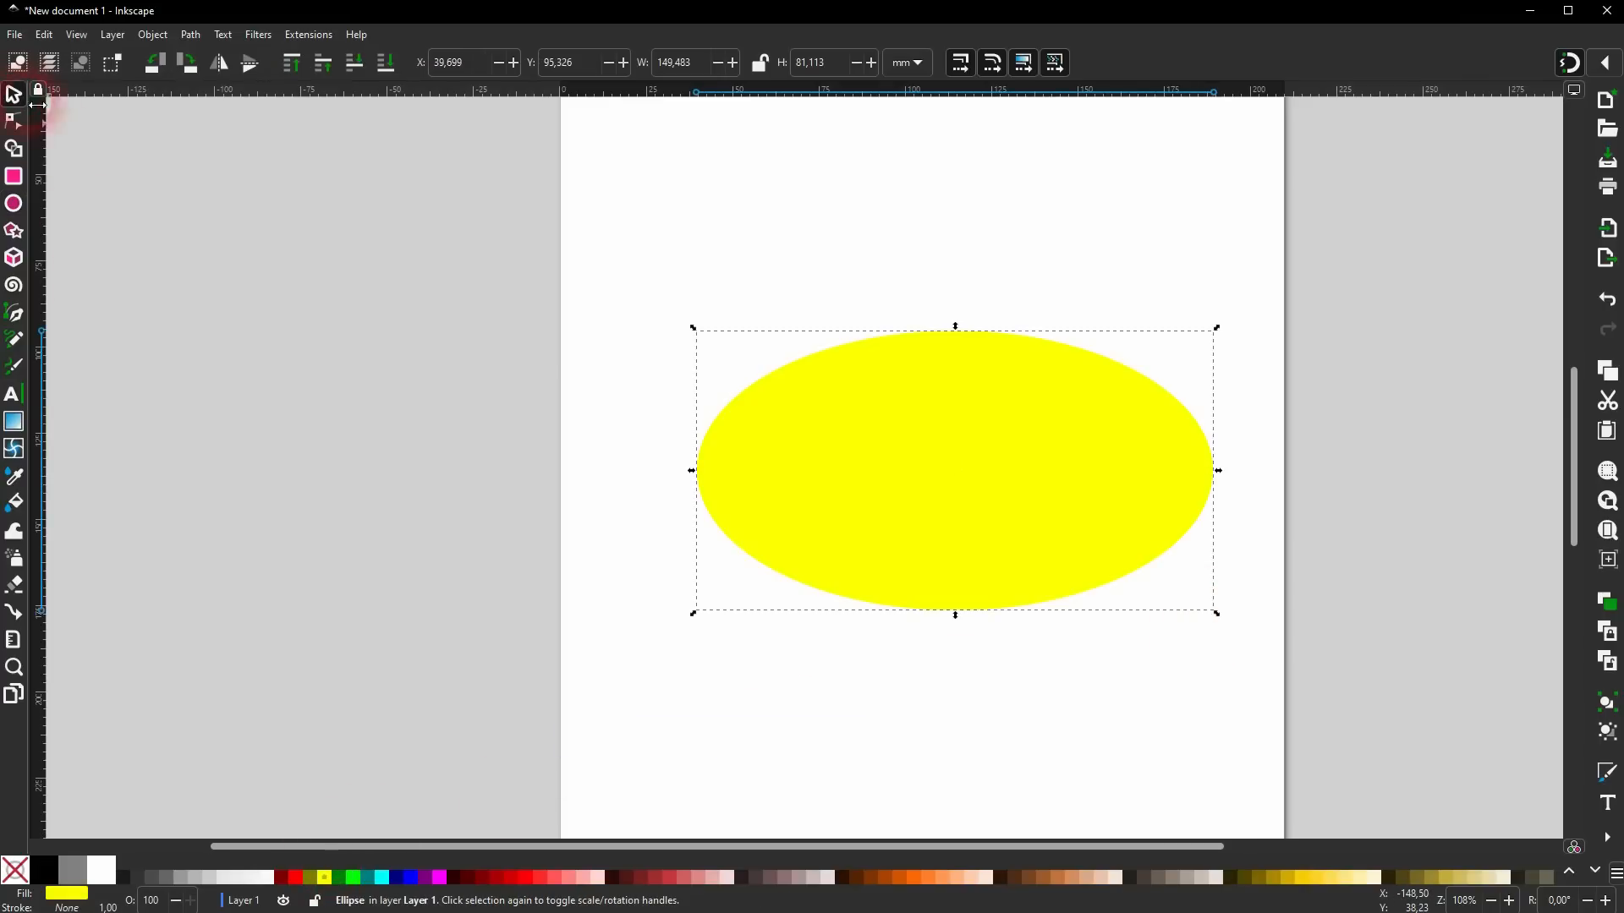
click(384, 66)
Resize the ellipse to about 116 by 67 mm, evenly surrounding the bat, and give it a black stroke.
drag(691, 470, 771, 479)
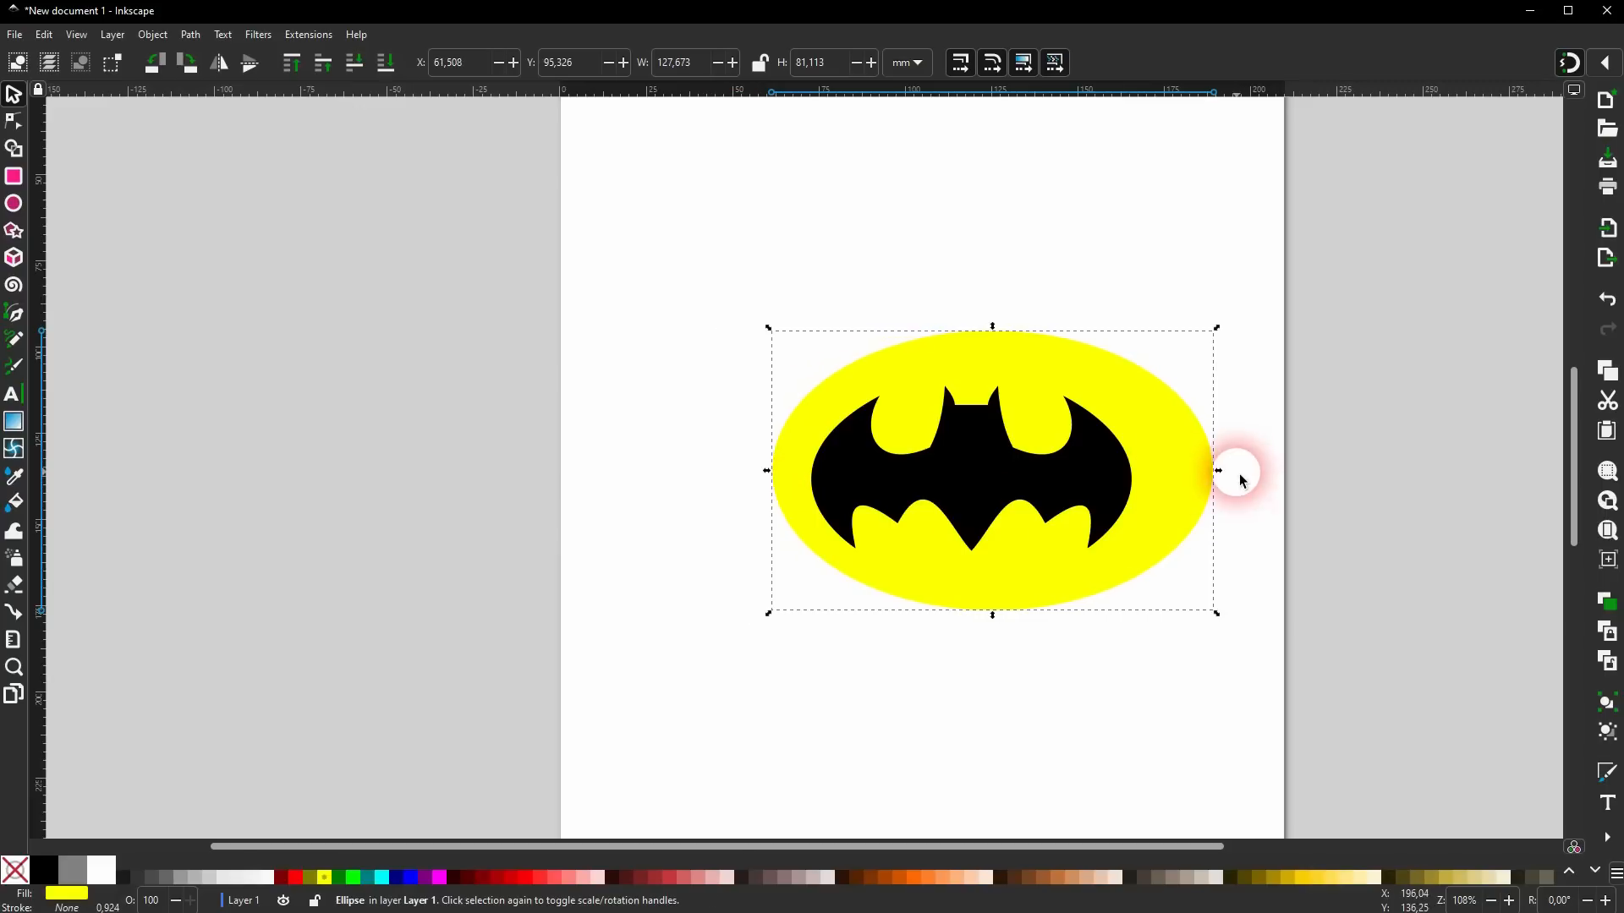
drag(1223, 478, 1180, 472)
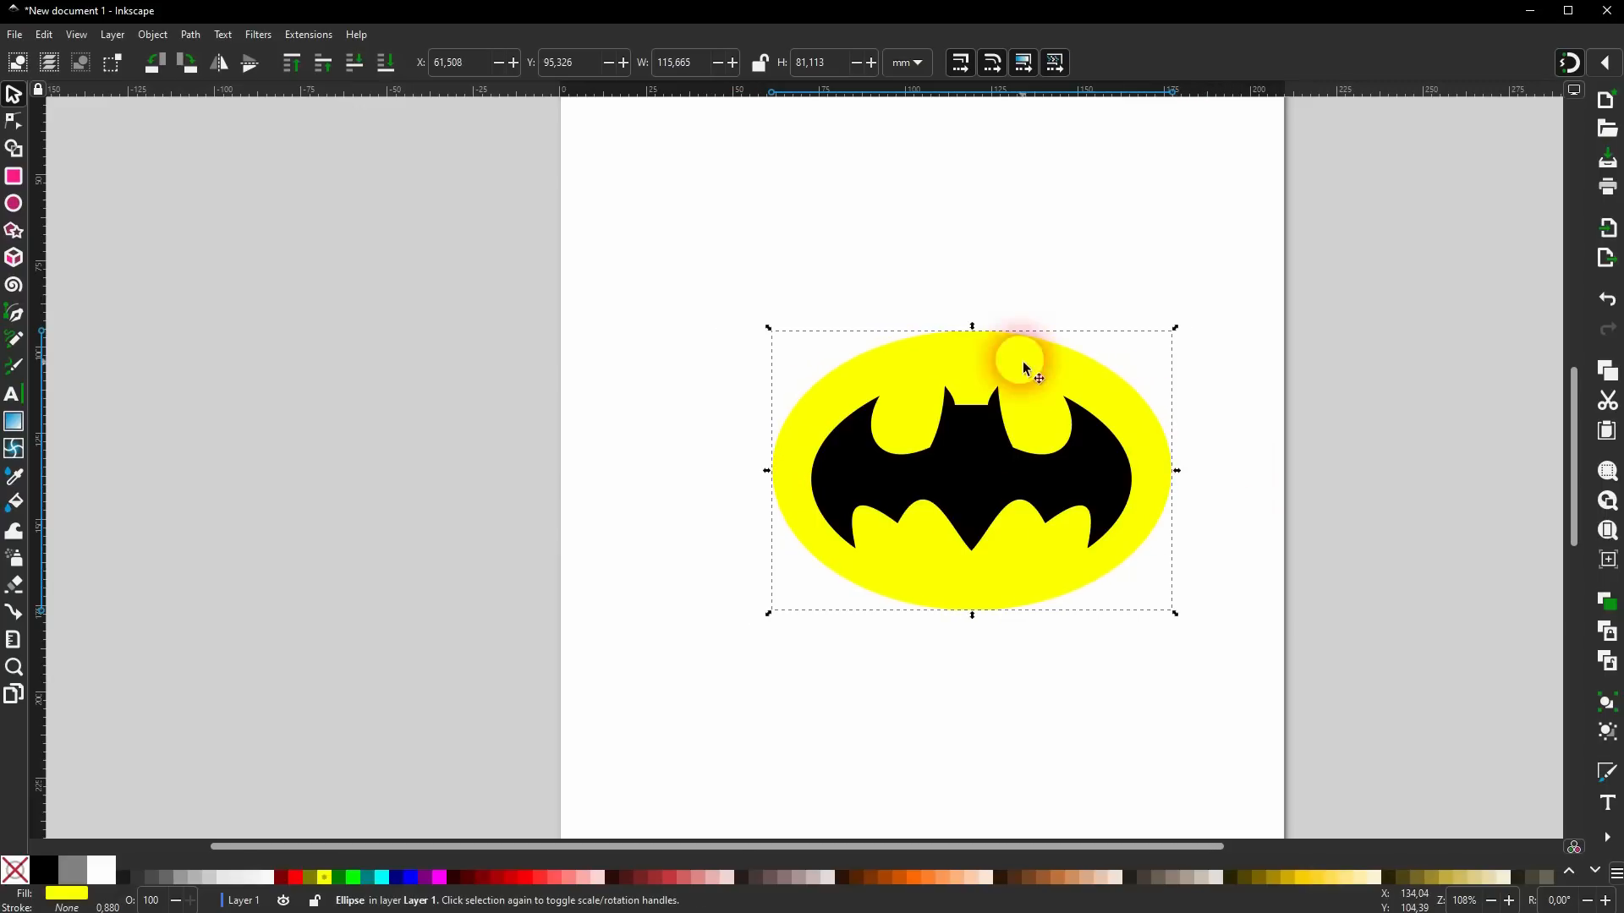
mouse_move(978, 334)
mouse_down()
mouse_move(980, 365)
mouse_move(975, 327)
mouse_move(973, 346)
mouse_up()
drag(972, 614, 979, 602)
drag(972, 343, 978, 362)
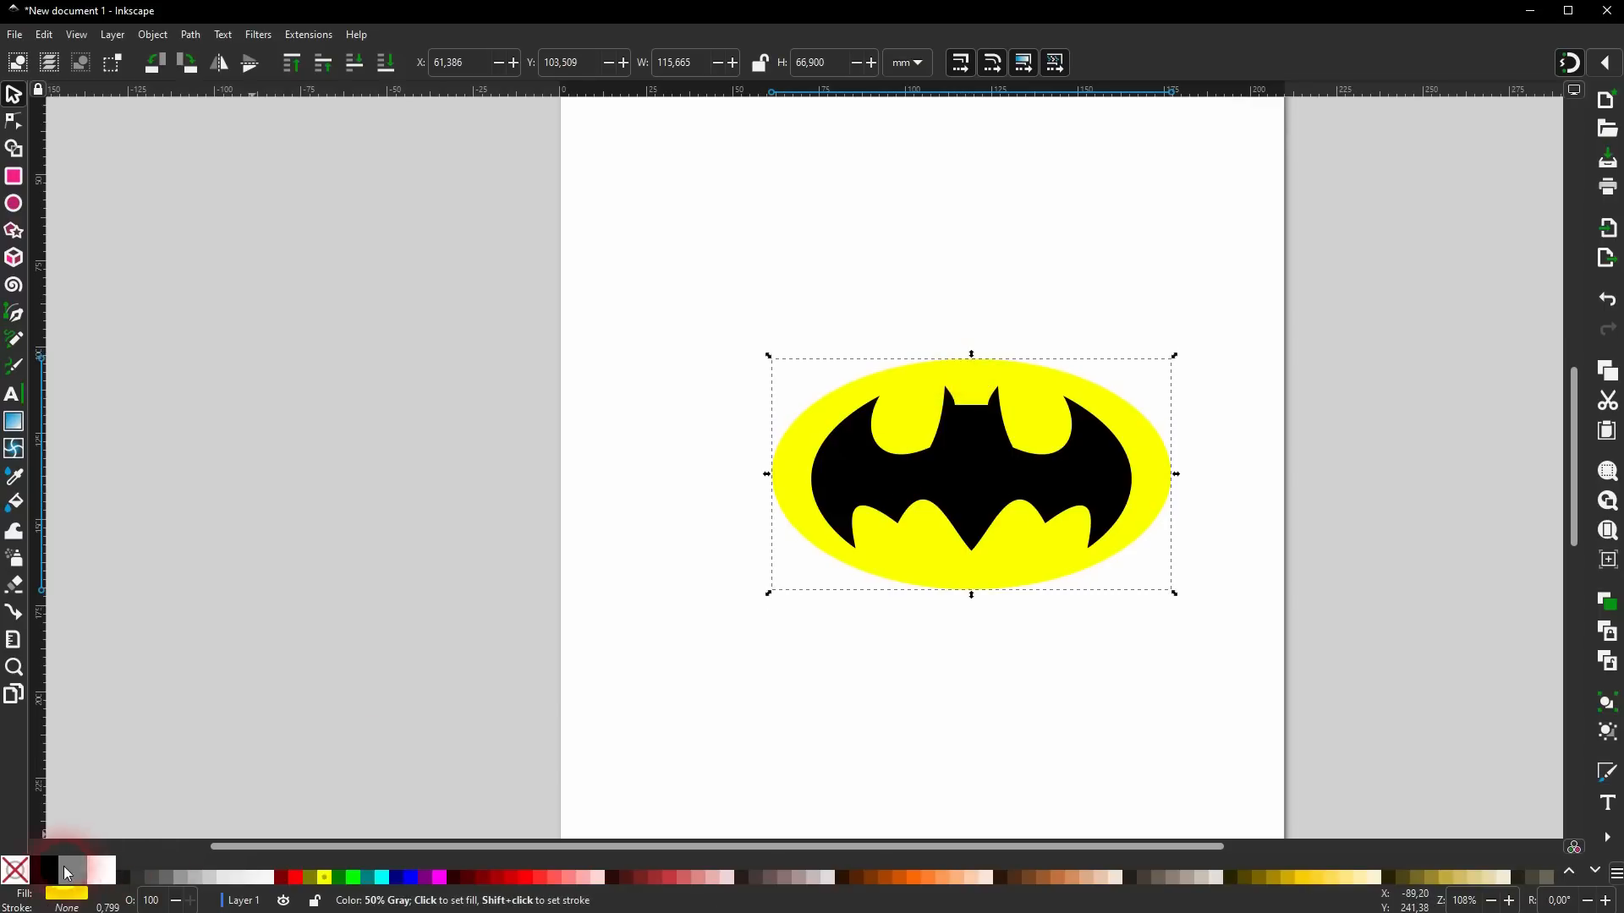
shift+click(49, 871)
Group the ellipse and the bat, and move the finished logo to the horizontal centre of the page.
click(753, 667)
drag(558, 711, 1317, 211)
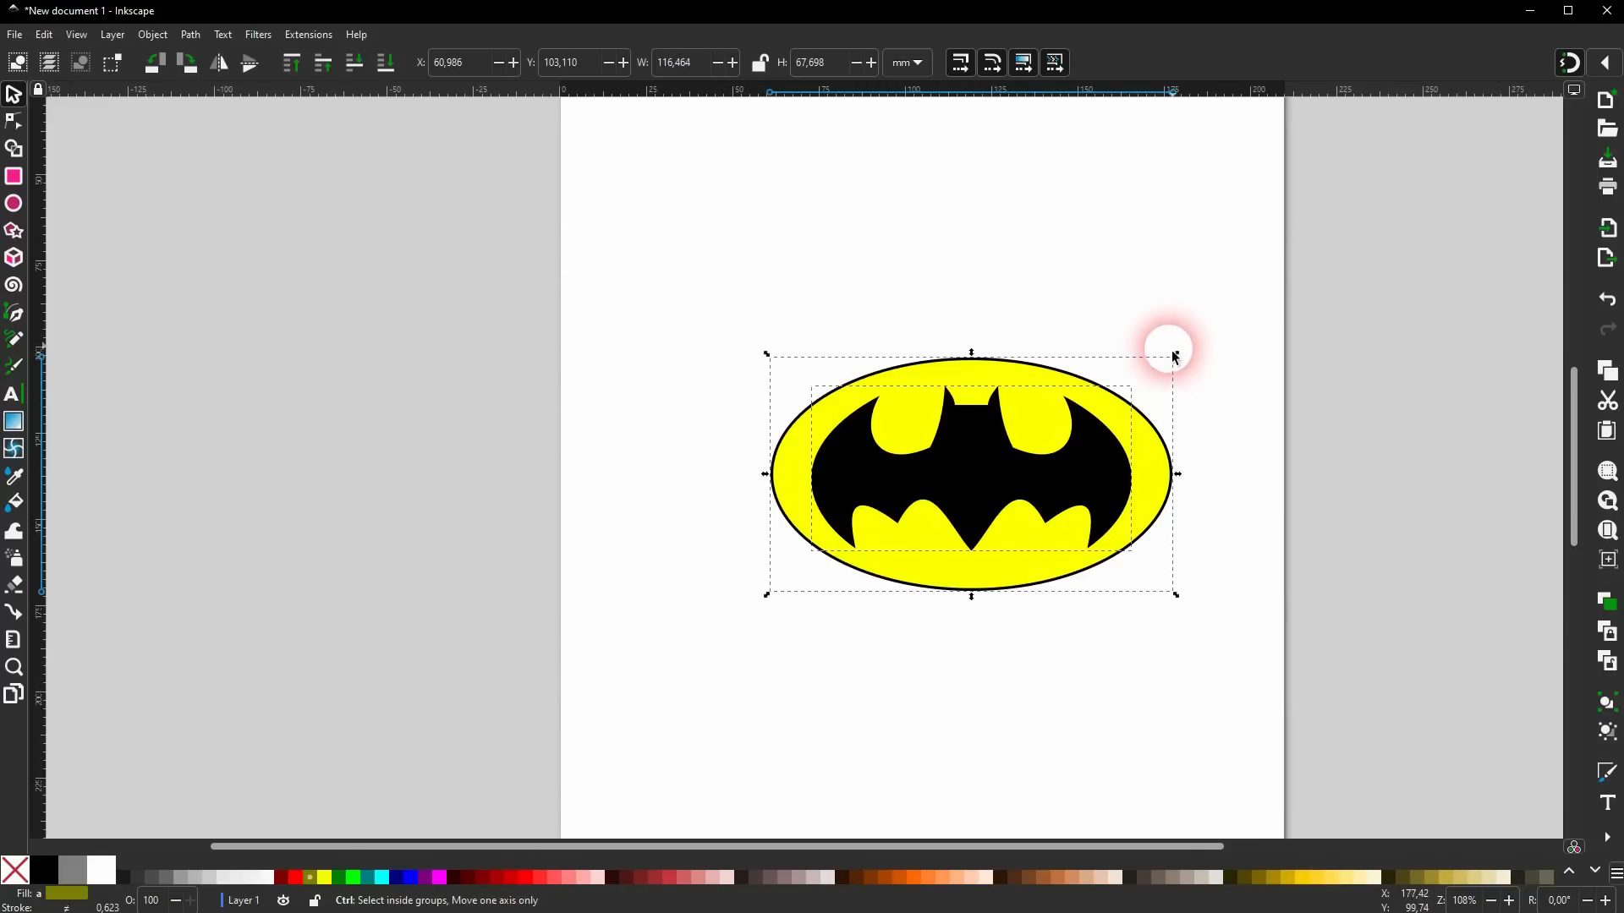
key(ctrl+g)
drag(1045, 414, 963, 408)
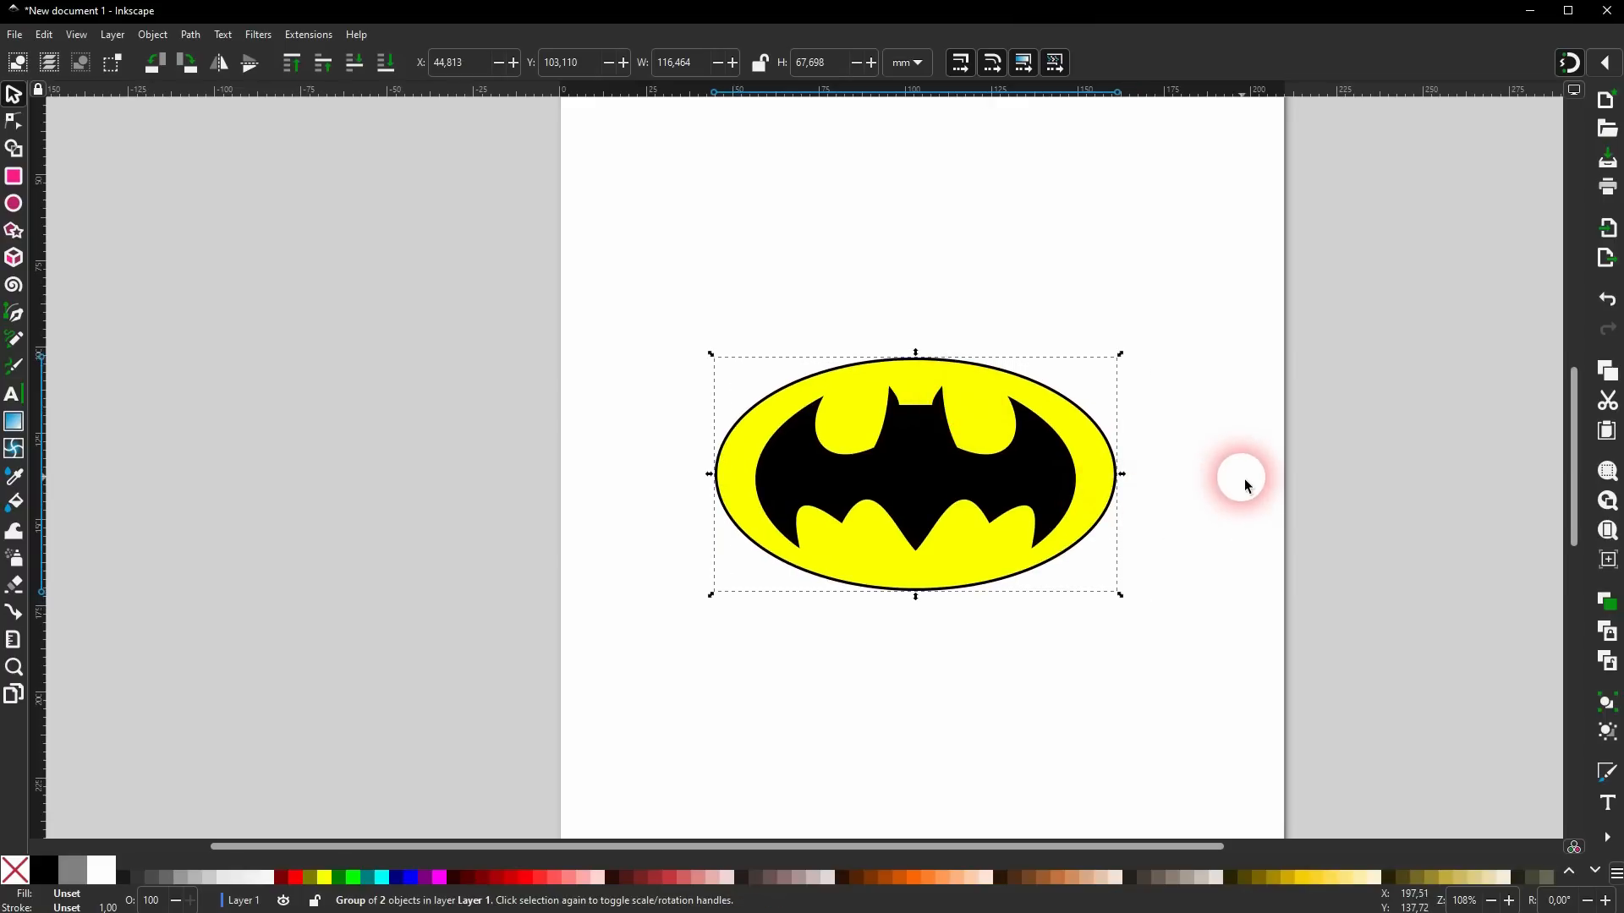
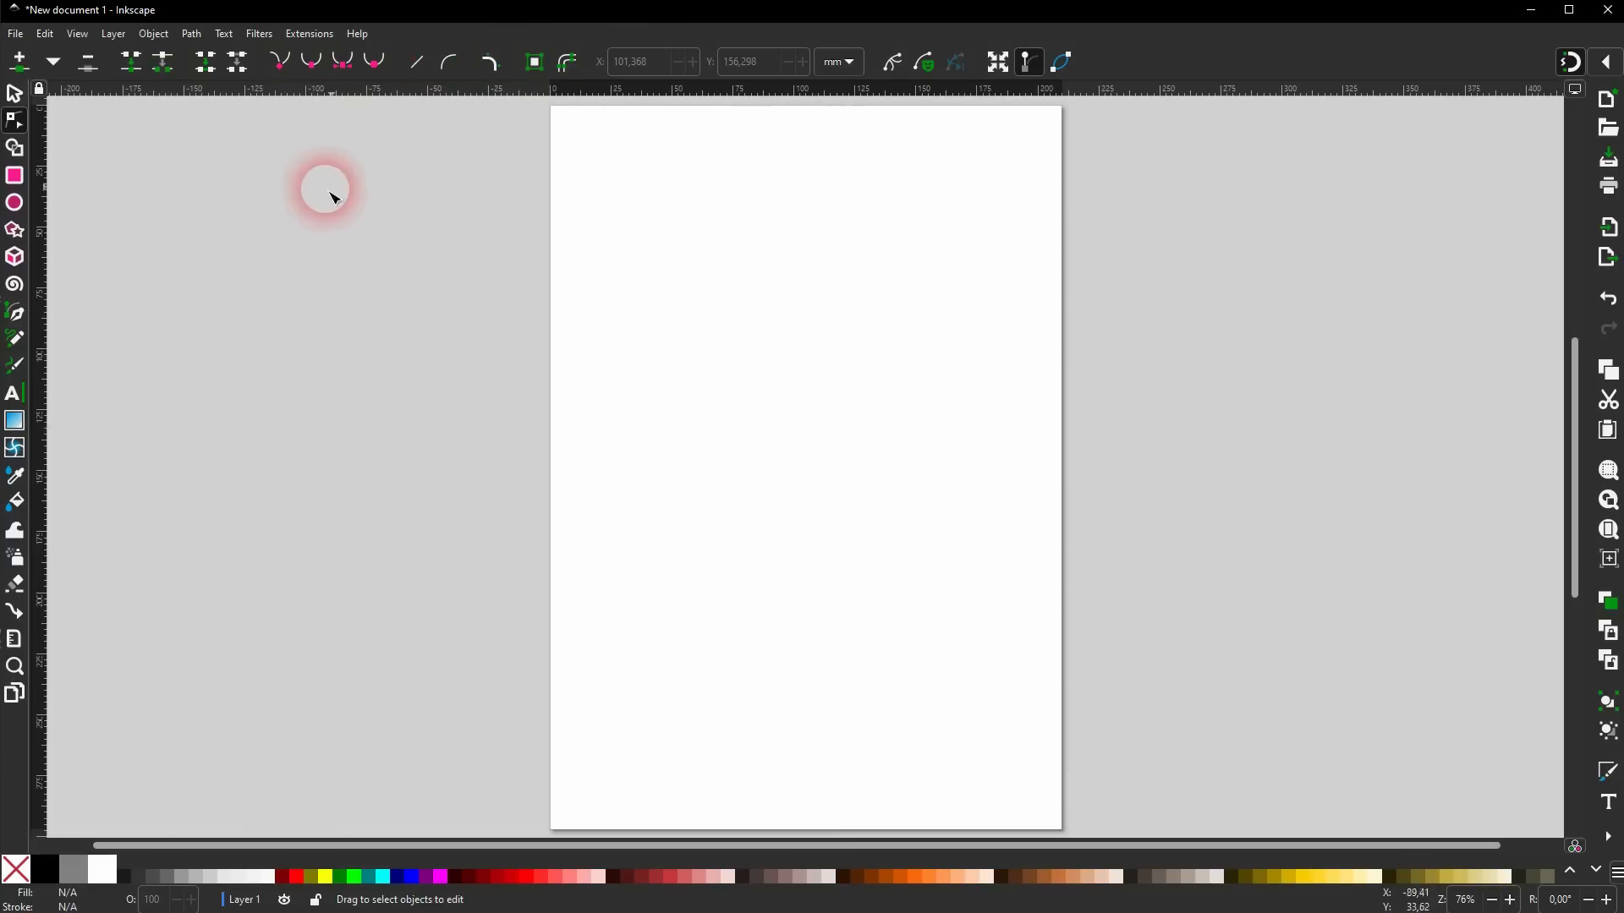
Draw a yellow rectangle with a black stroke, about 126 by 110 mm, on the upper half of the page.
click(18, 178)
drag(691, 269, 1000, 536)
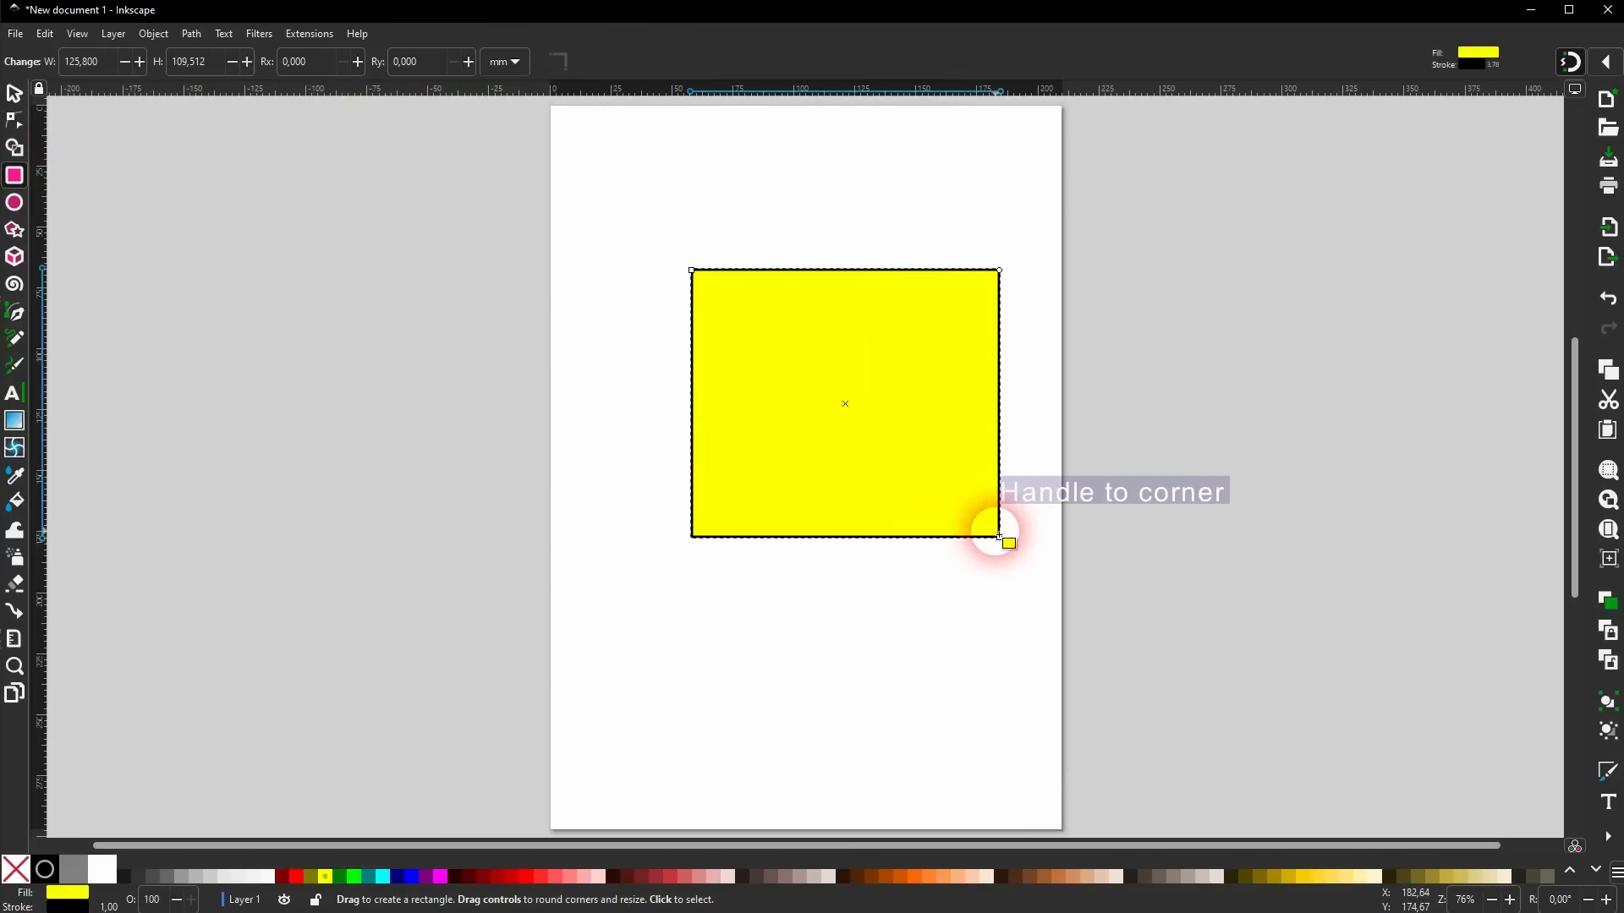
click(13, 94)
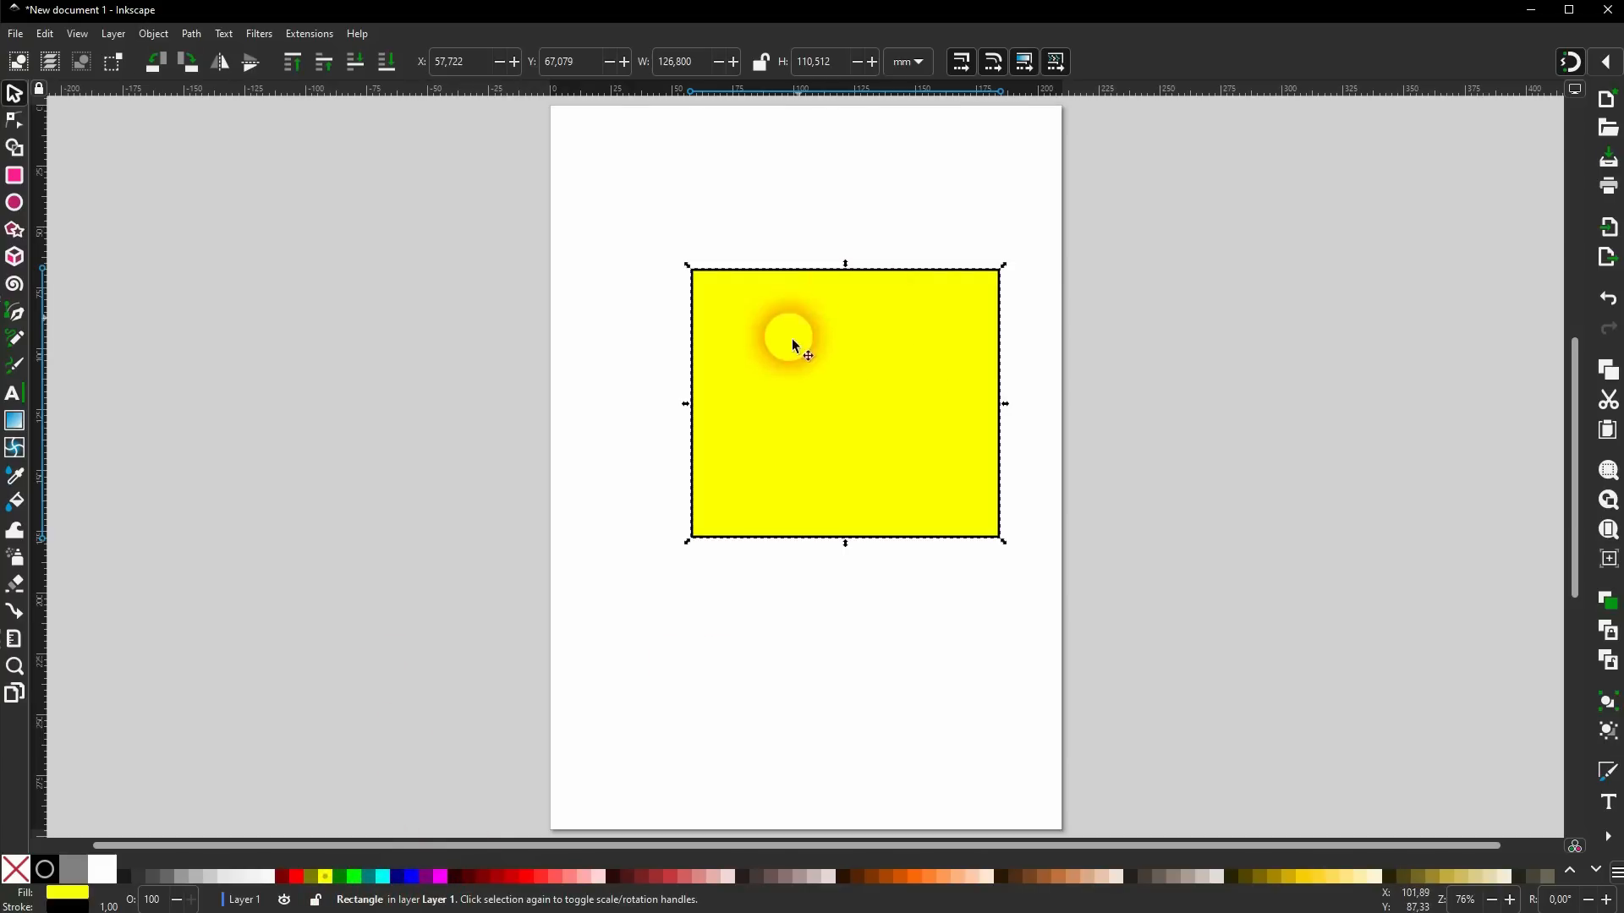
Resize the rectangle to about 136 by 118 mm with its node handles and shift it slightly up and left by its centre.
click(14, 121)
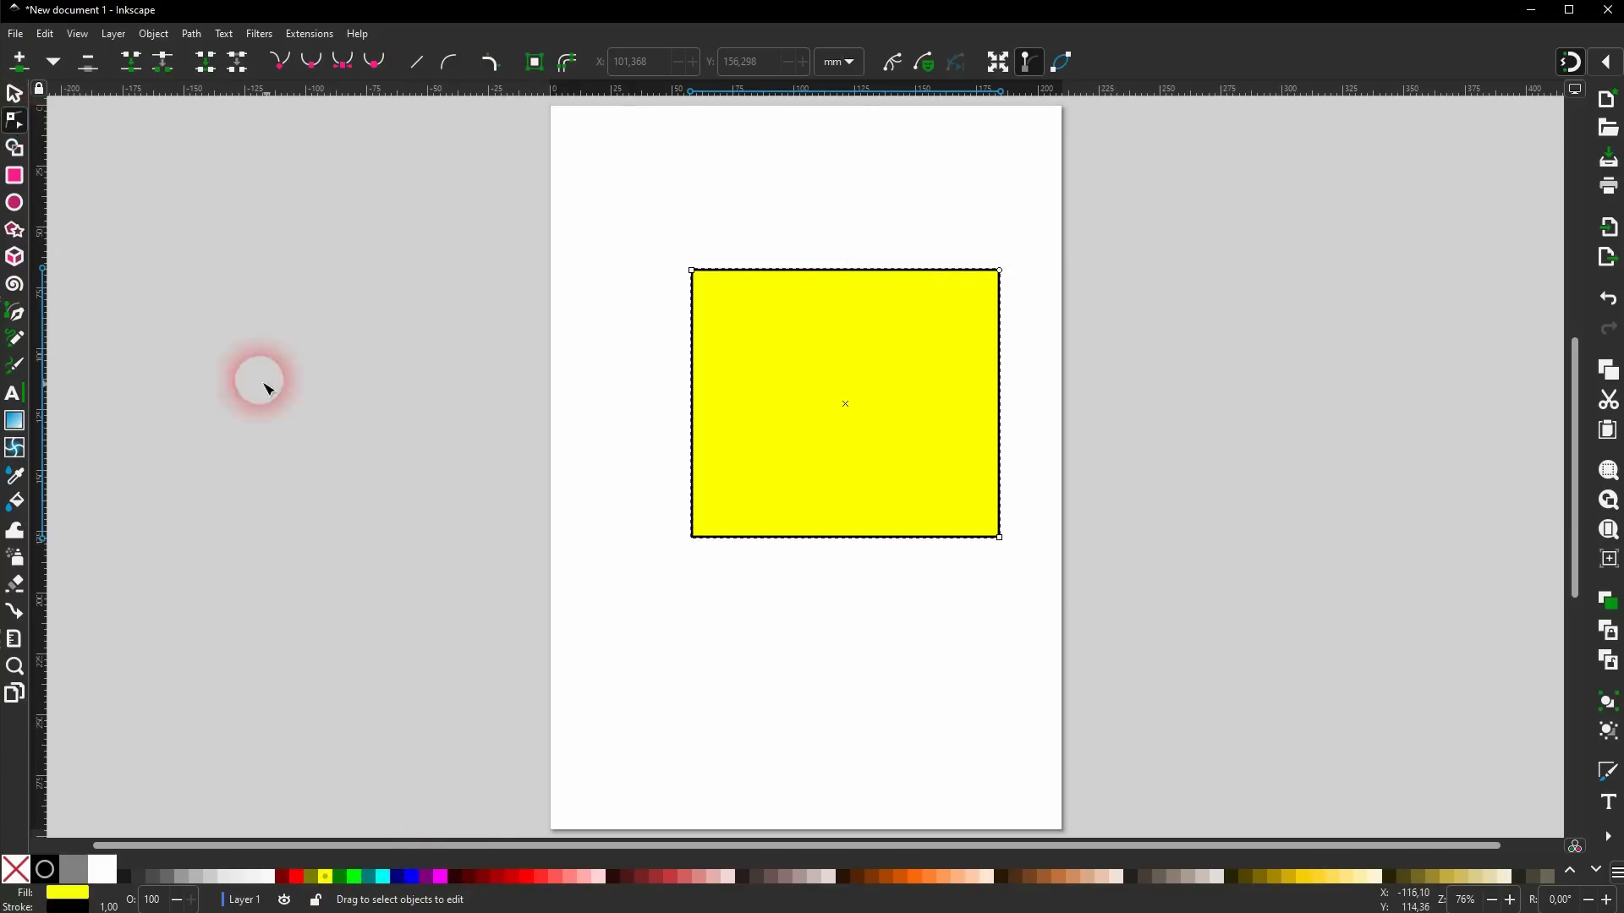
mouse_move(693, 270)
mouse_down()
mouse_move(773, 380)
mouse_move(649, 282)
mouse_move(663, 259)
mouse_up()
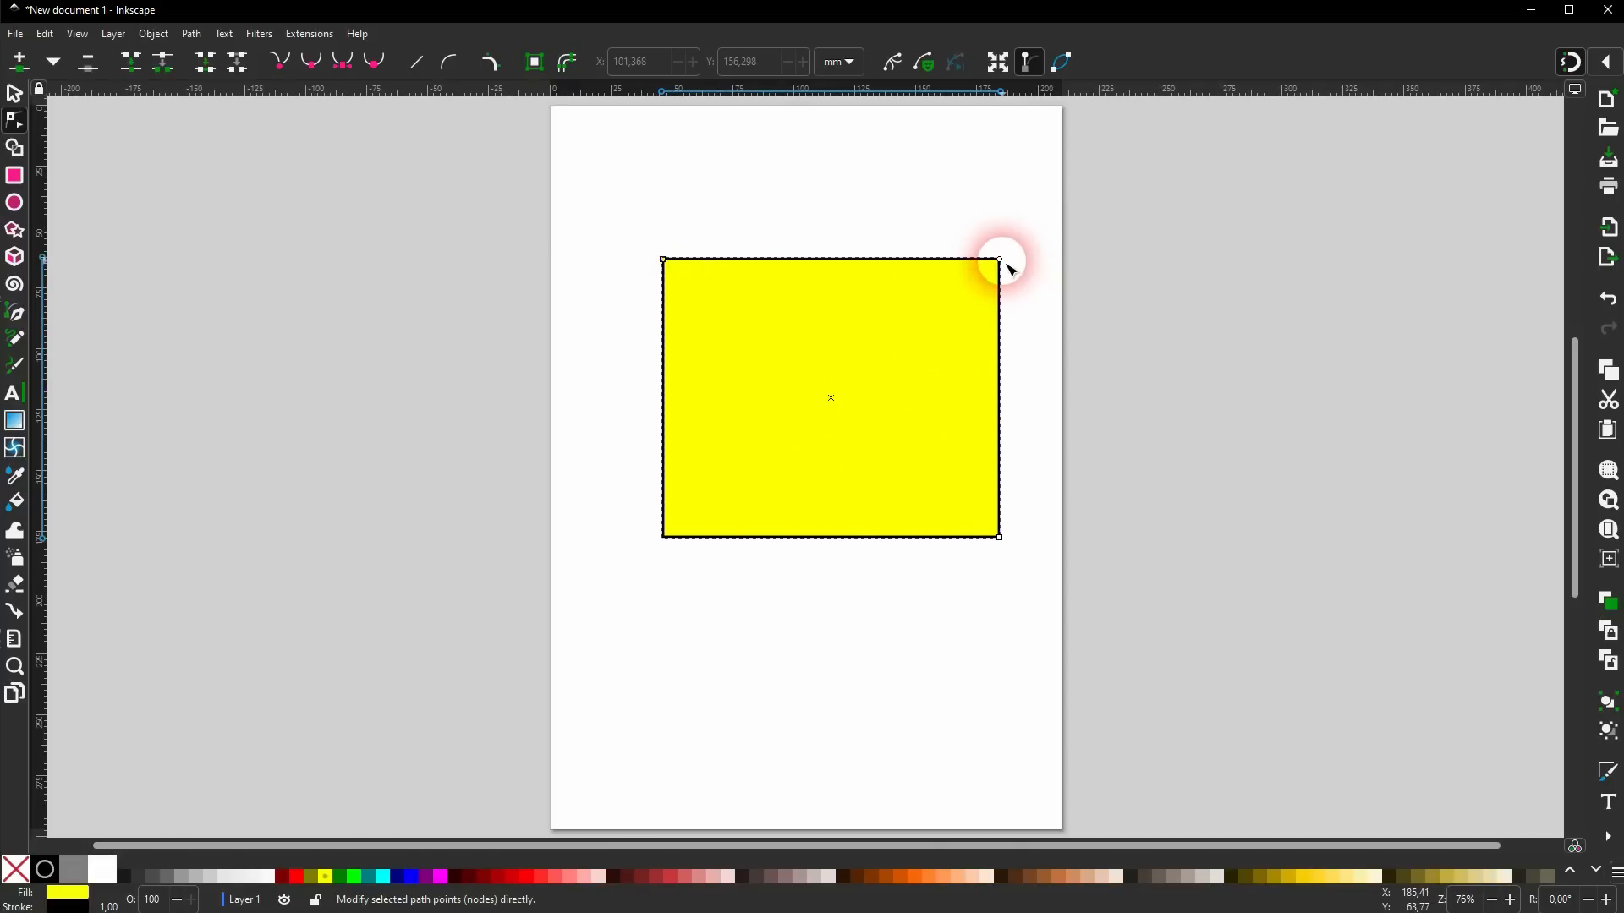
drag(1001, 262, 1041, 138)
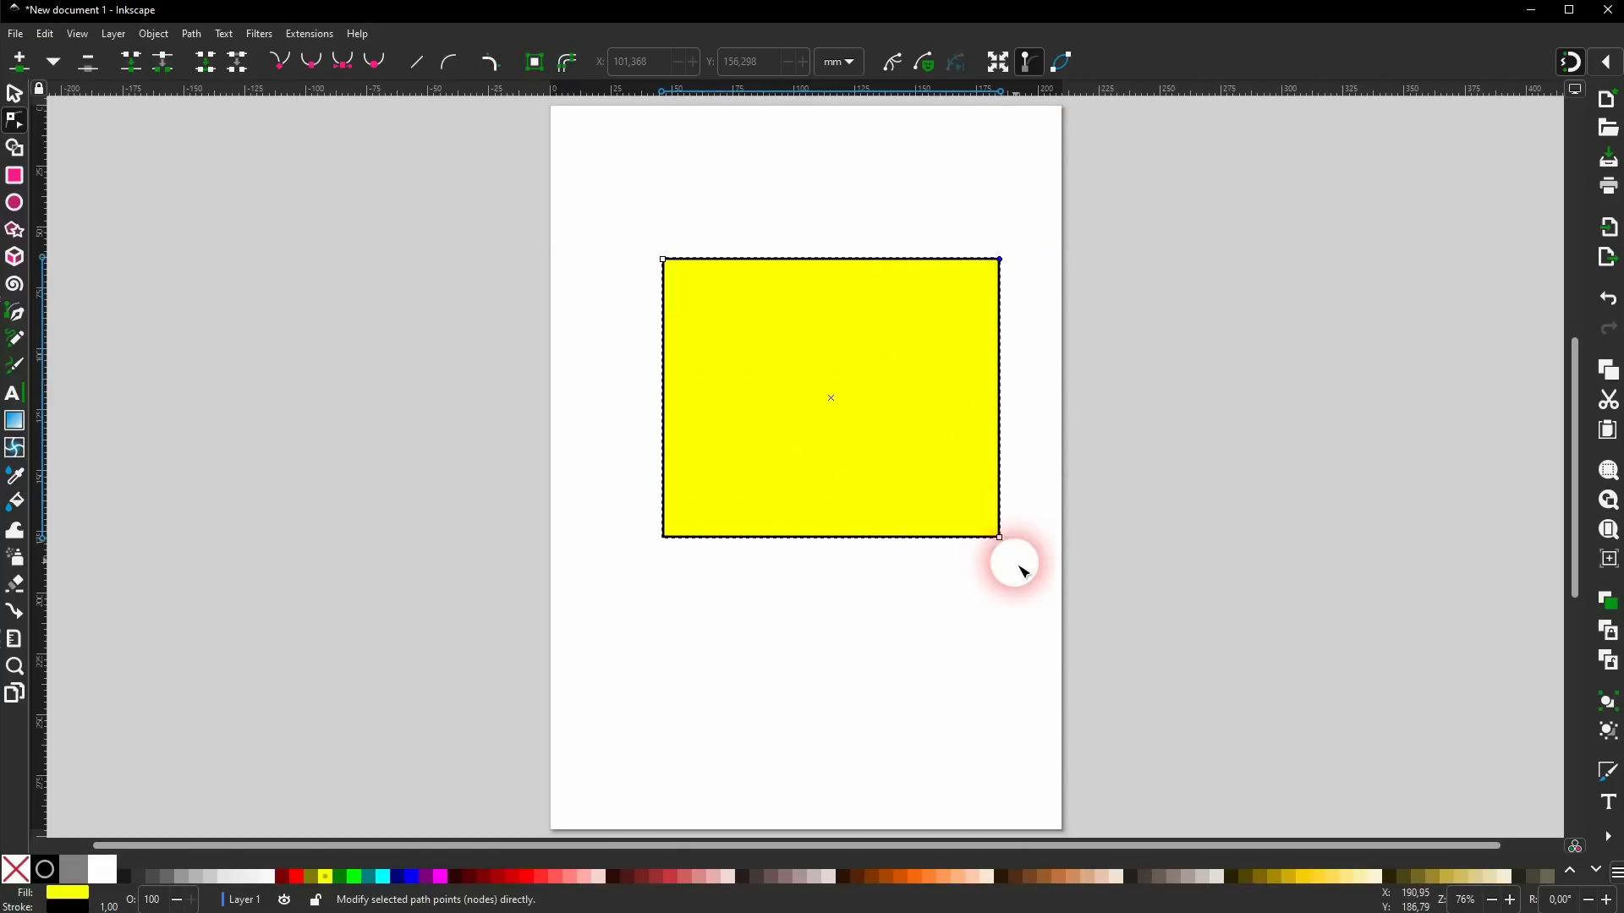
mouse_move(996, 546)
mouse_down()
mouse_move(968, 529)
mouse_move(995, 547)
mouse_up()
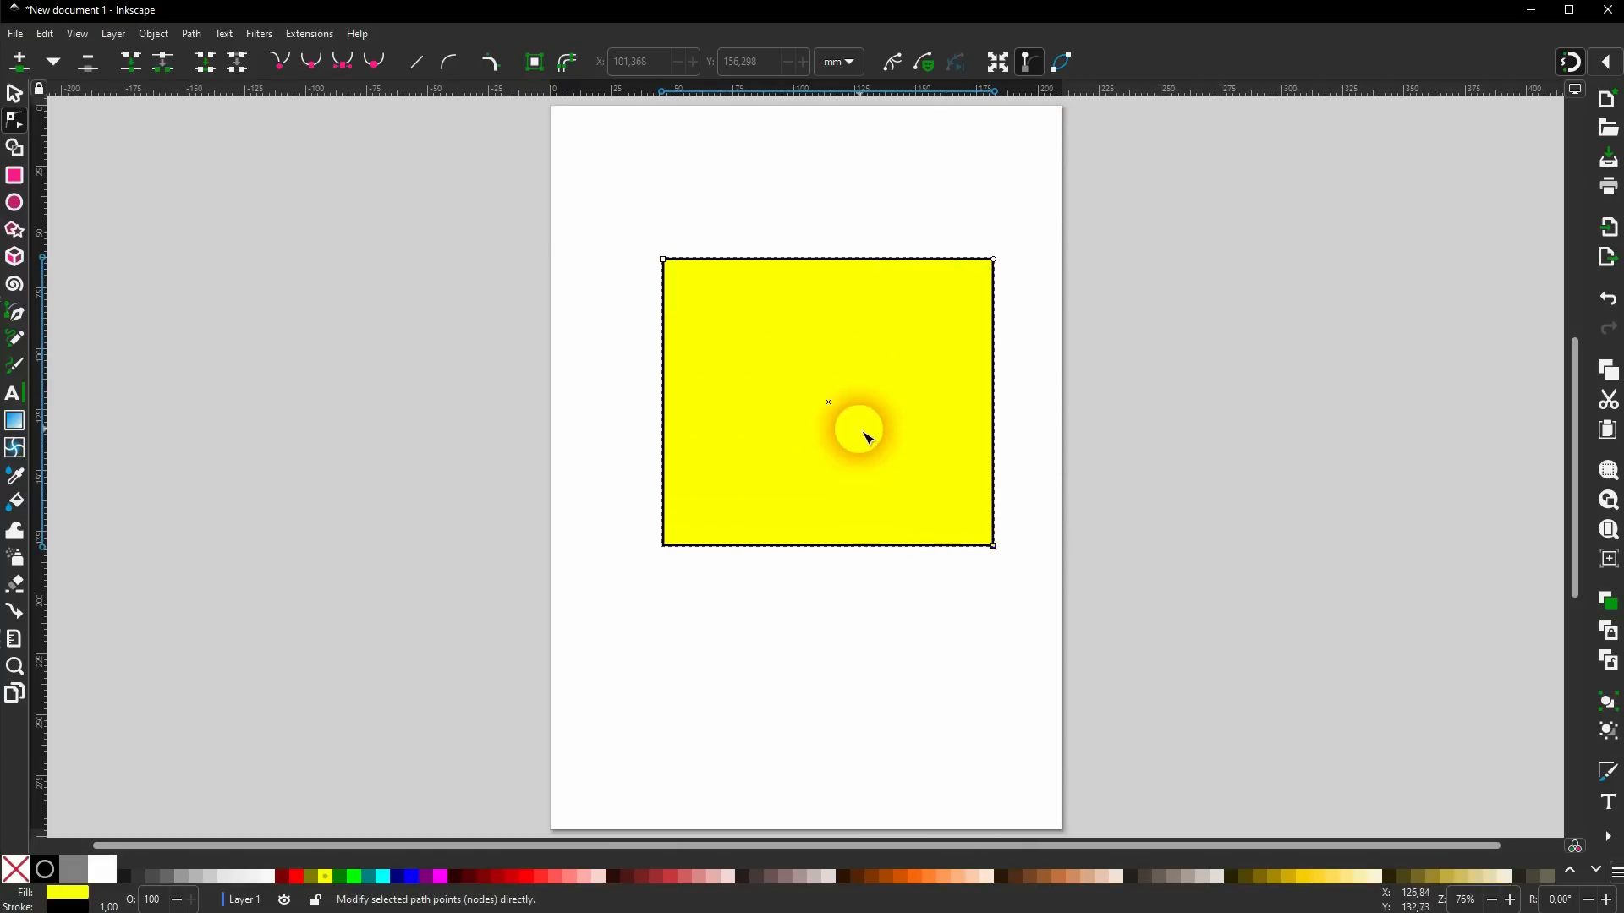
mouse_move(829, 403)
mouse_down()
mouse_move(810, 424)
mouse_move(805, 387)
mouse_up()
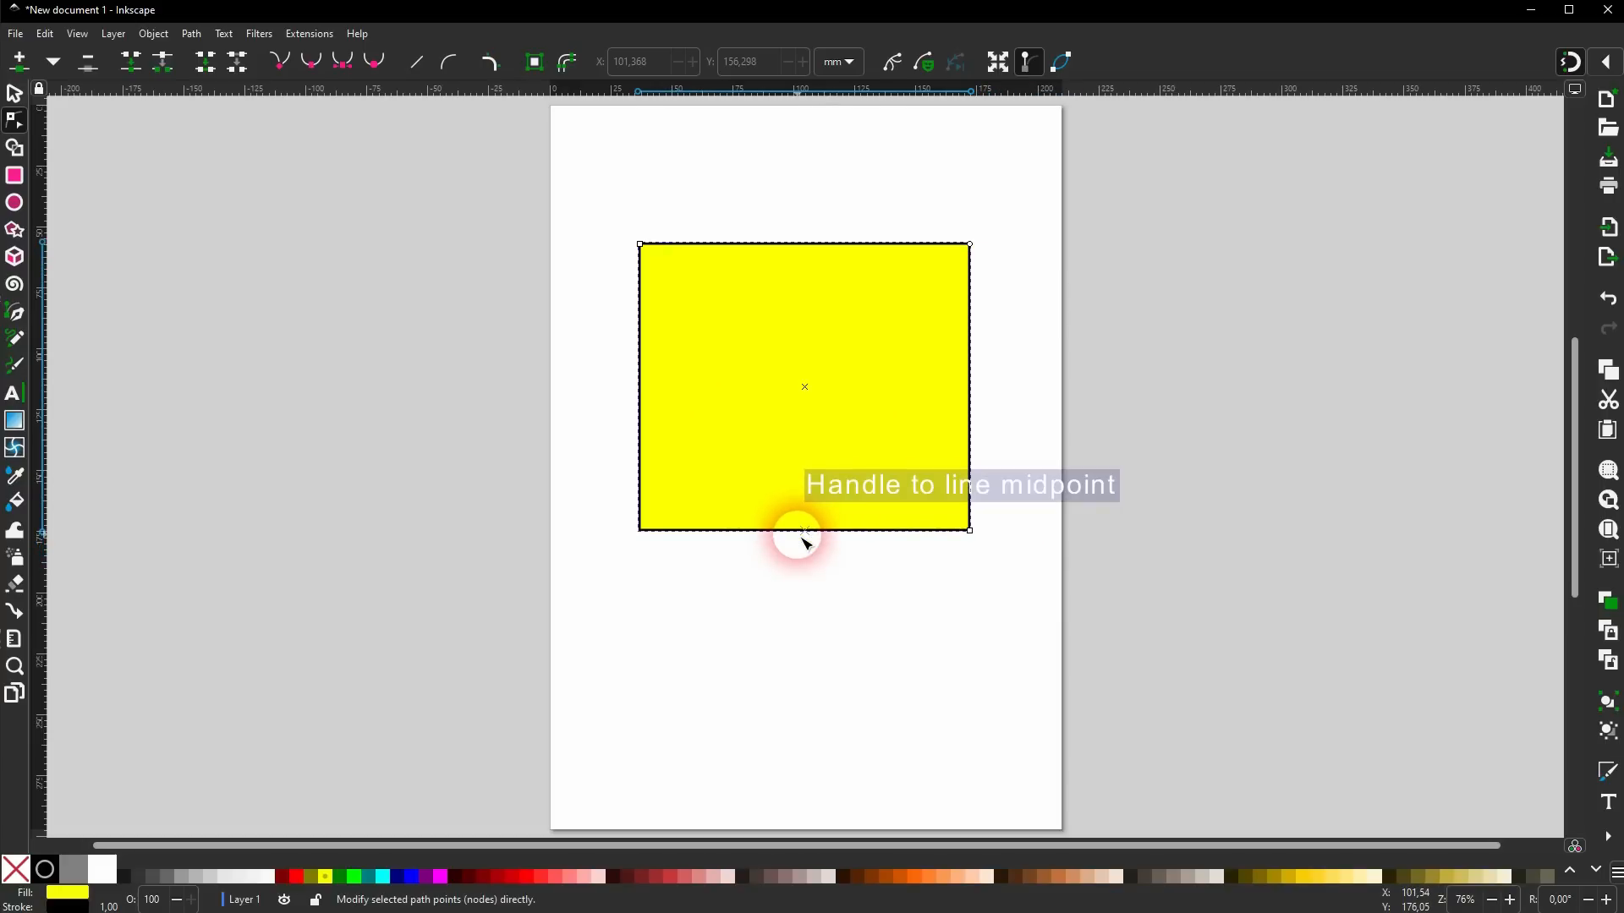
click(21, 63)
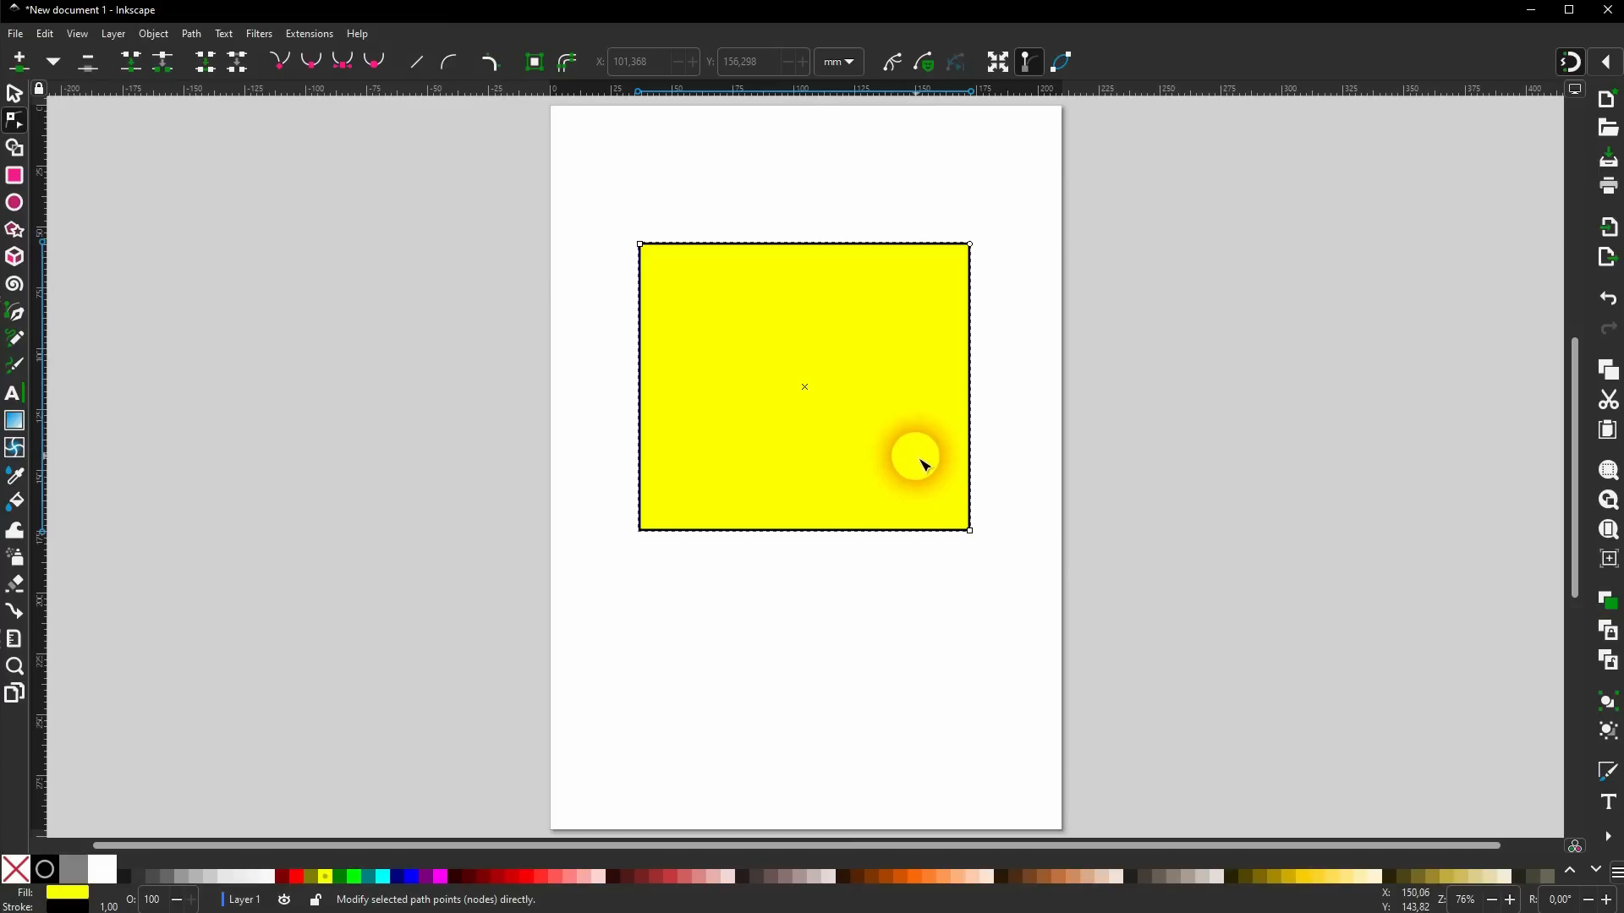
Convert the yellow rectangle from a shape object to an editable path.
click(15, 93)
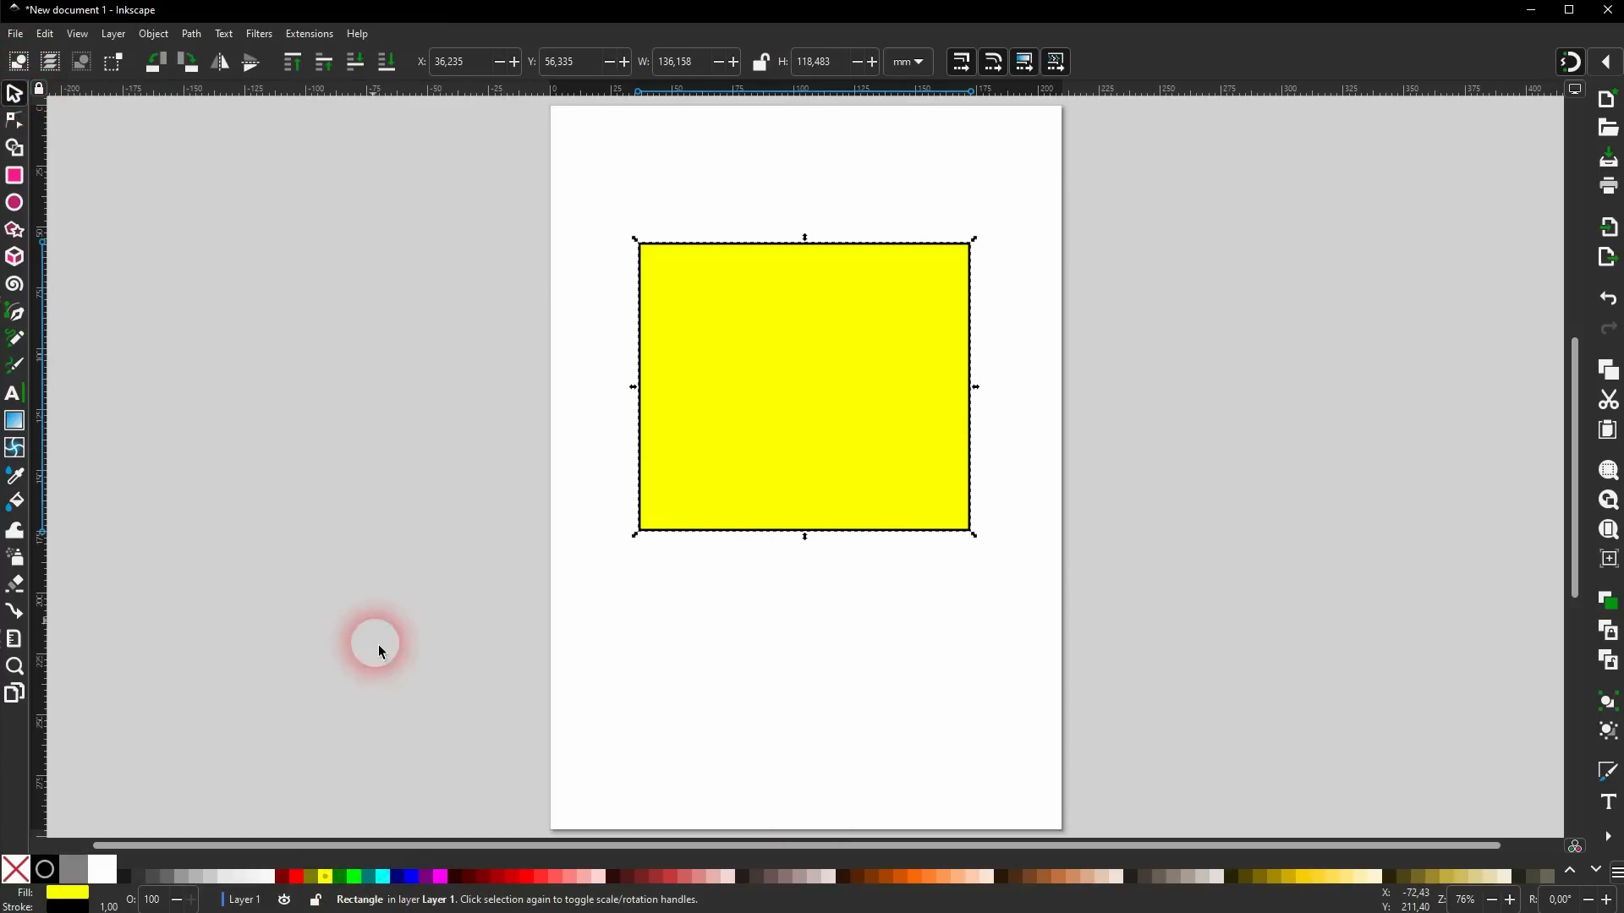
click(193, 34)
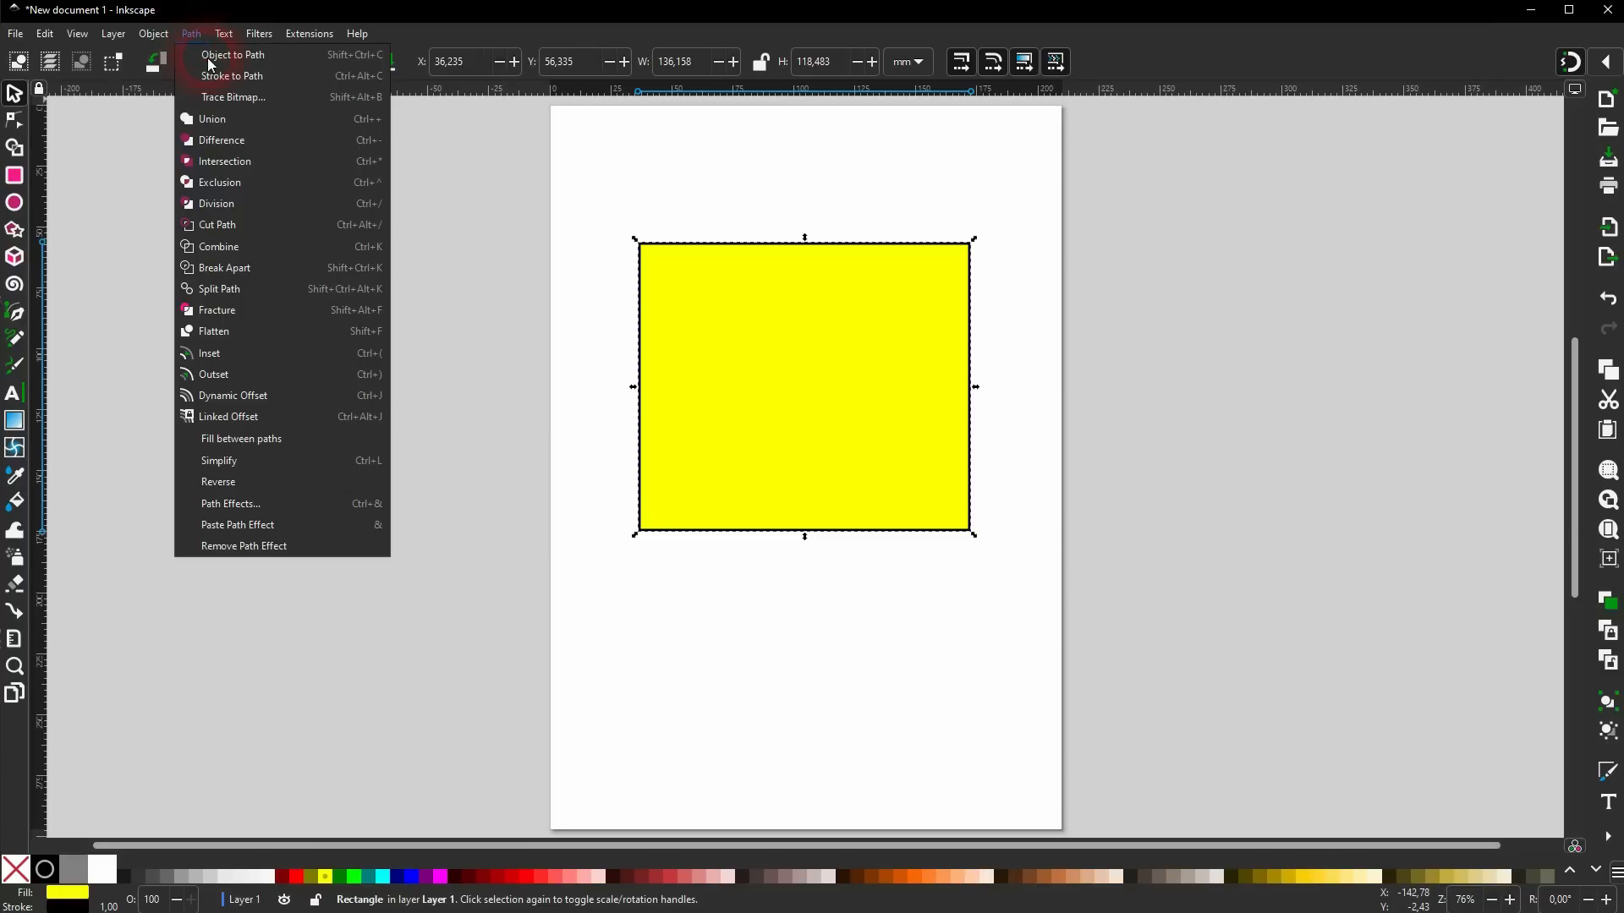
click(225, 56)
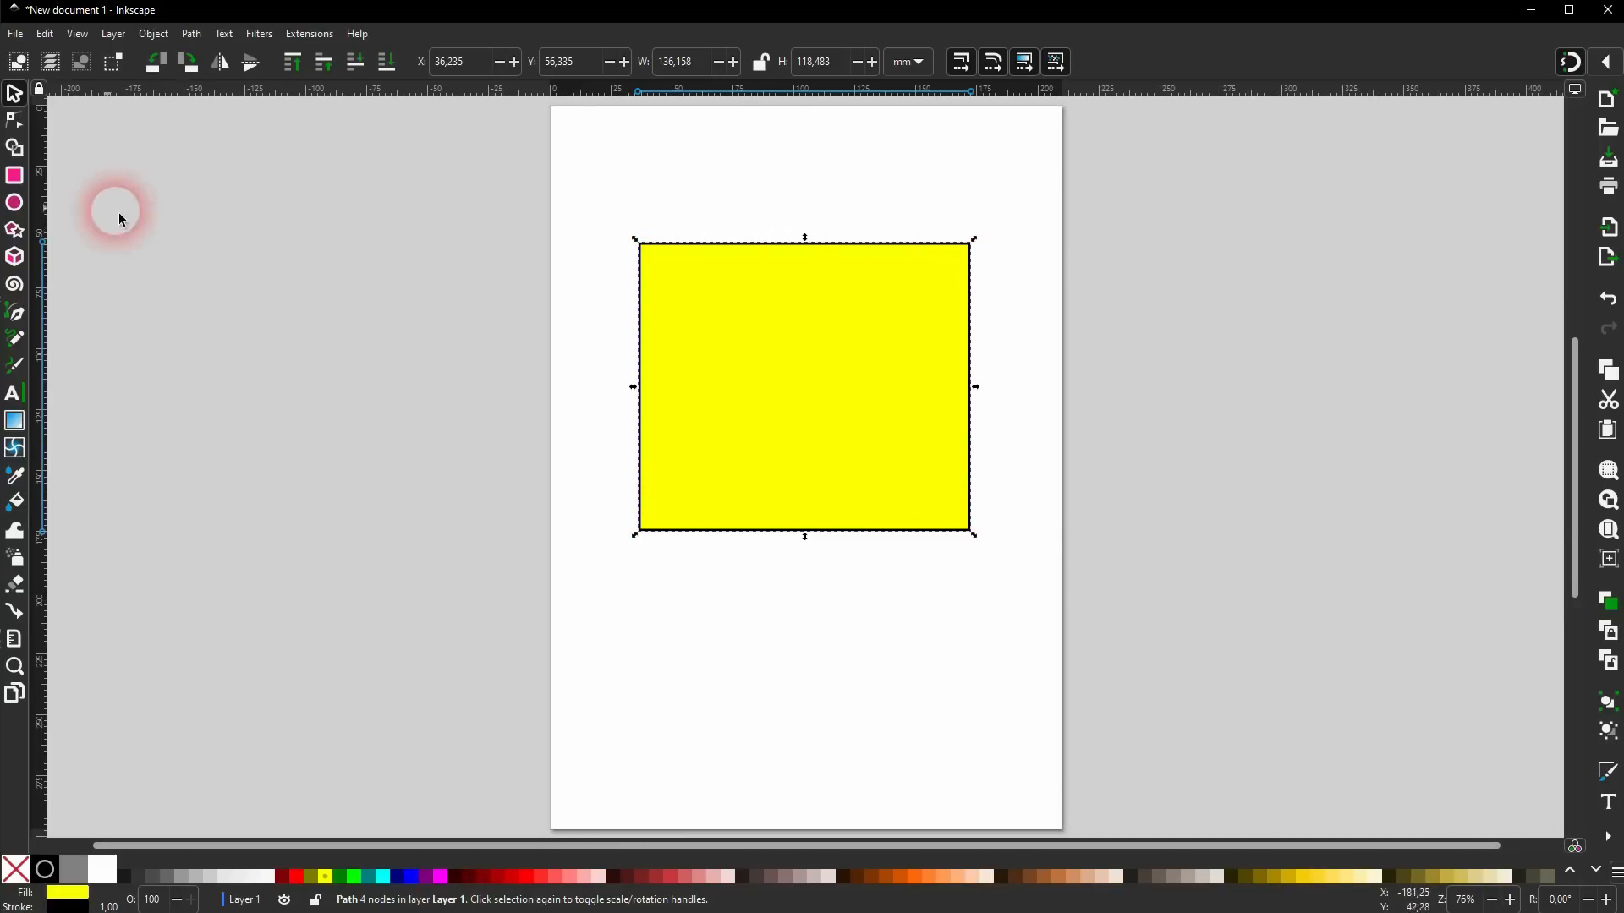
Try moving the upper-left and upper-right corner nodes inward with the Node tool, undoing each move.
click(16, 125)
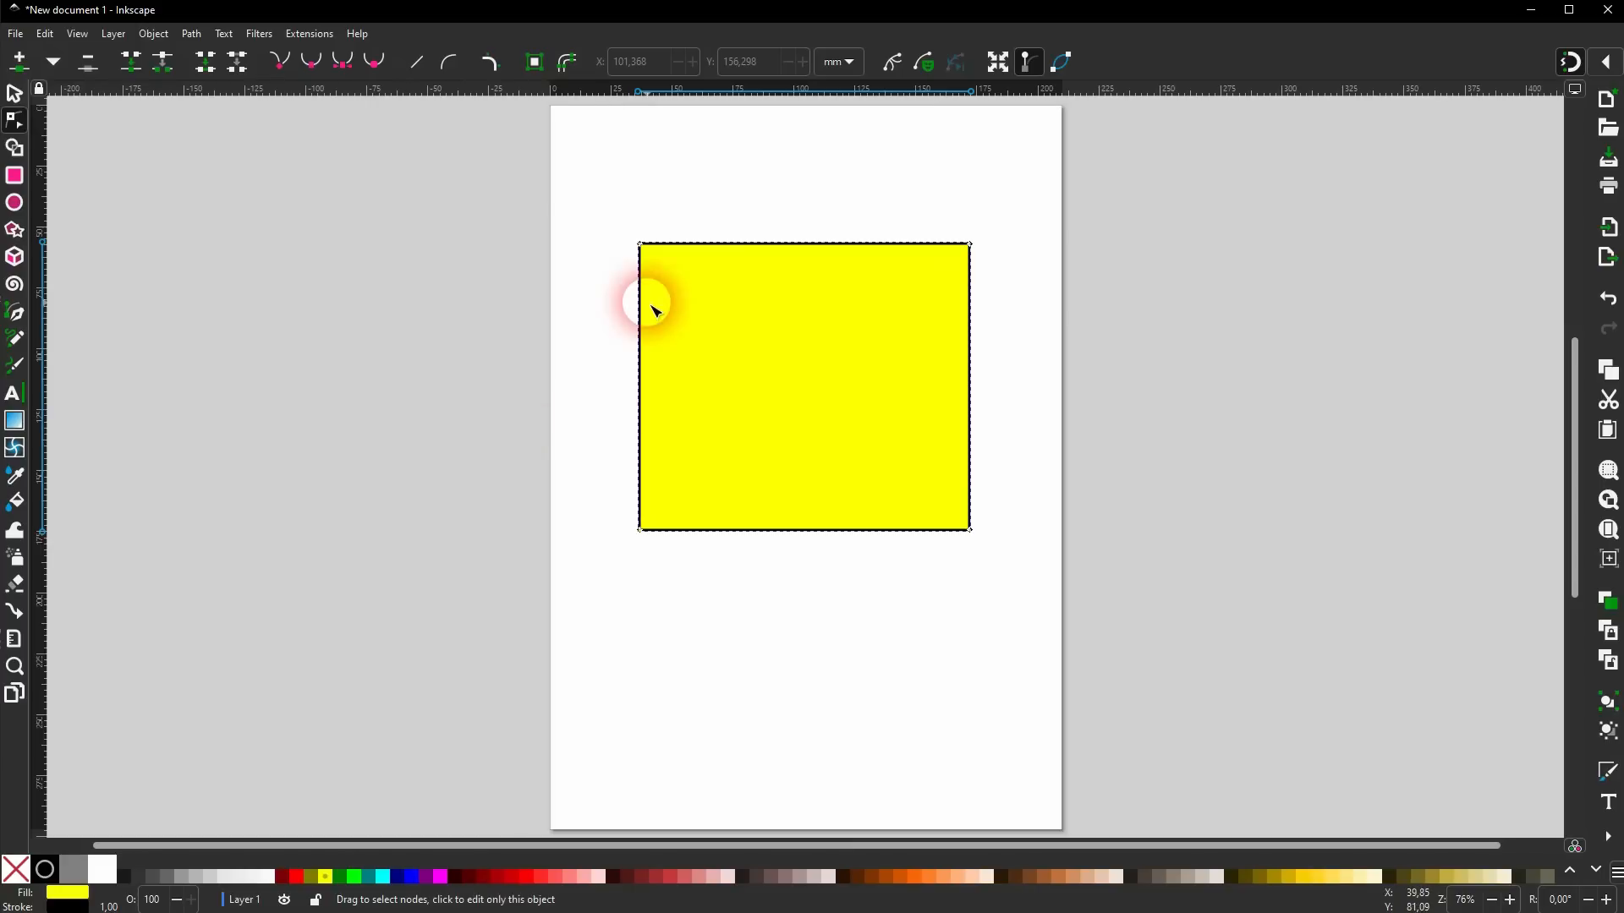
drag(641, 245, 724, 243)
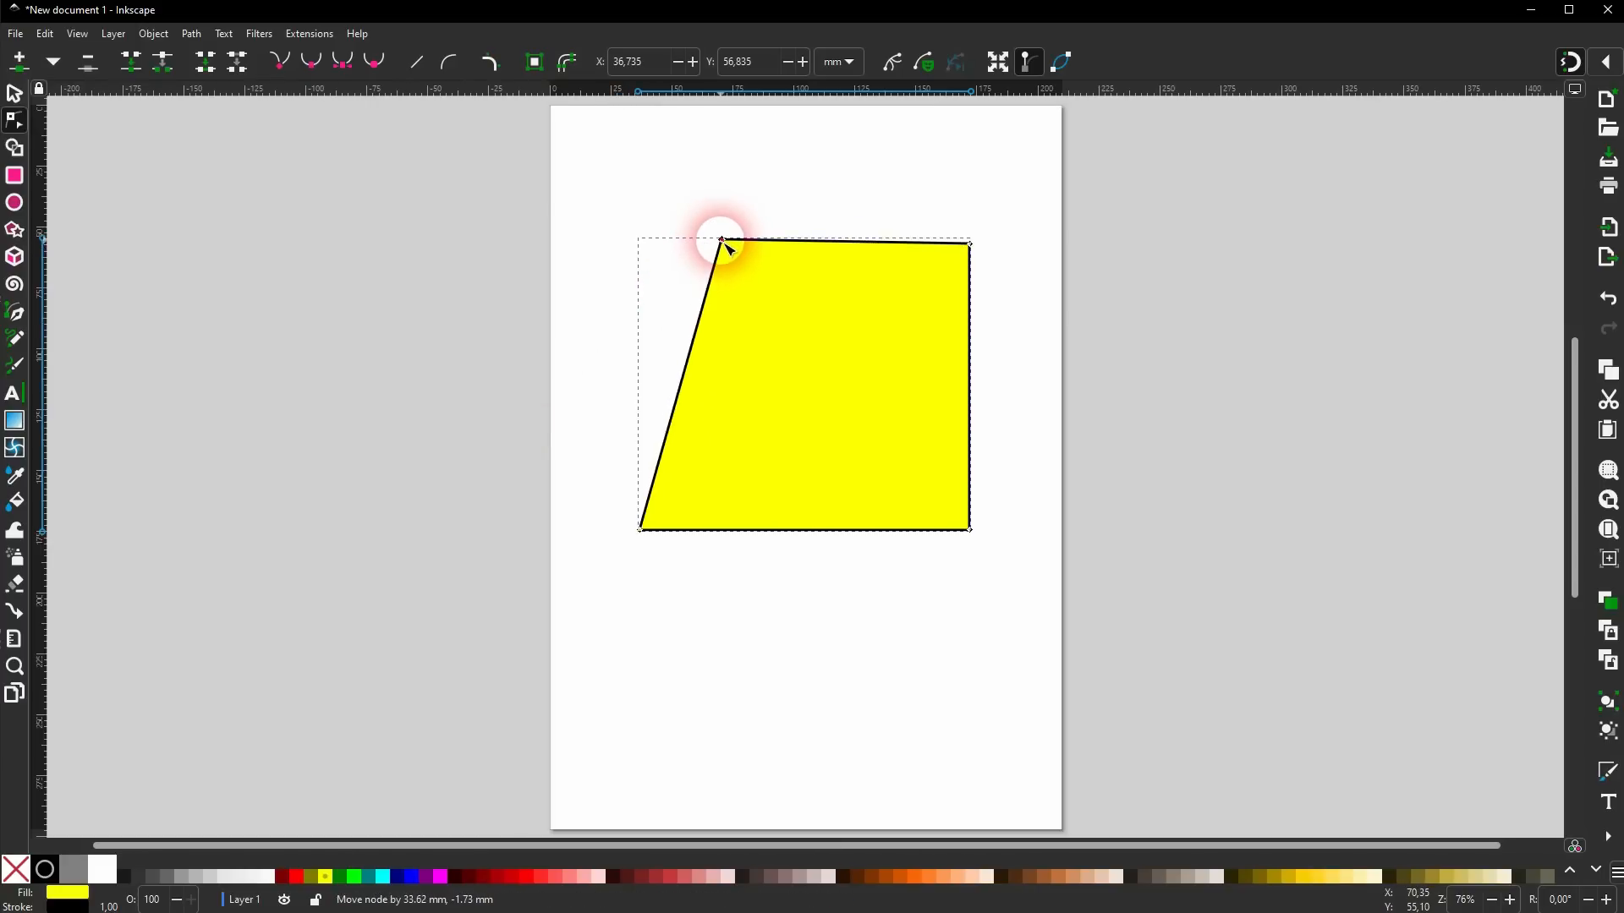
key(ctrl+z)
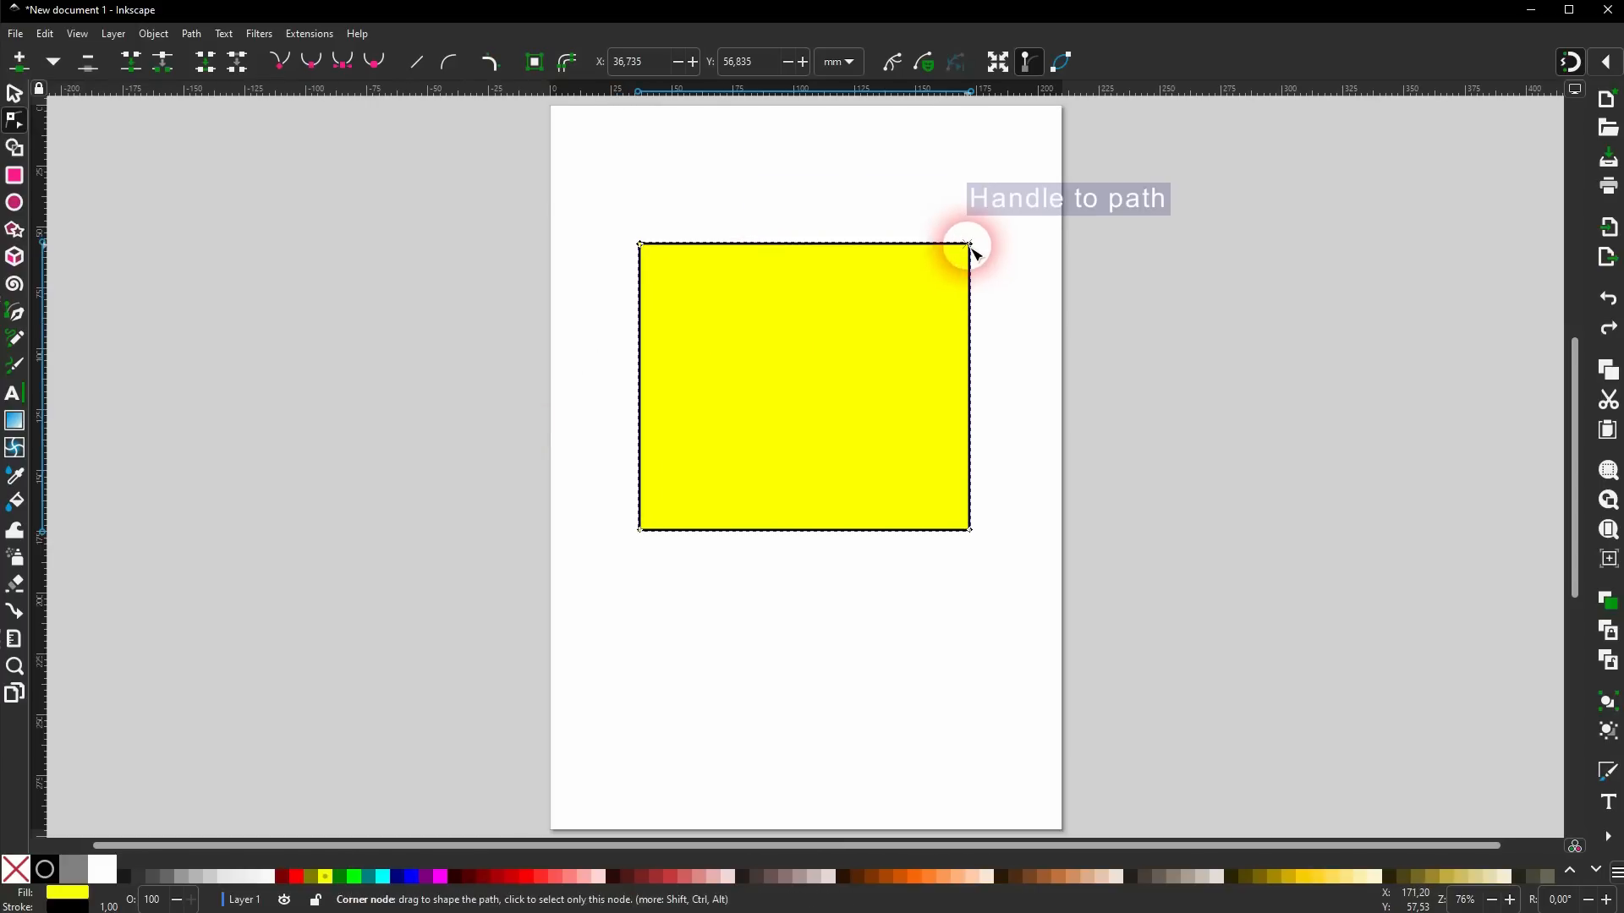
drag(971, 246, 863, 335)
key(ctrl+z)
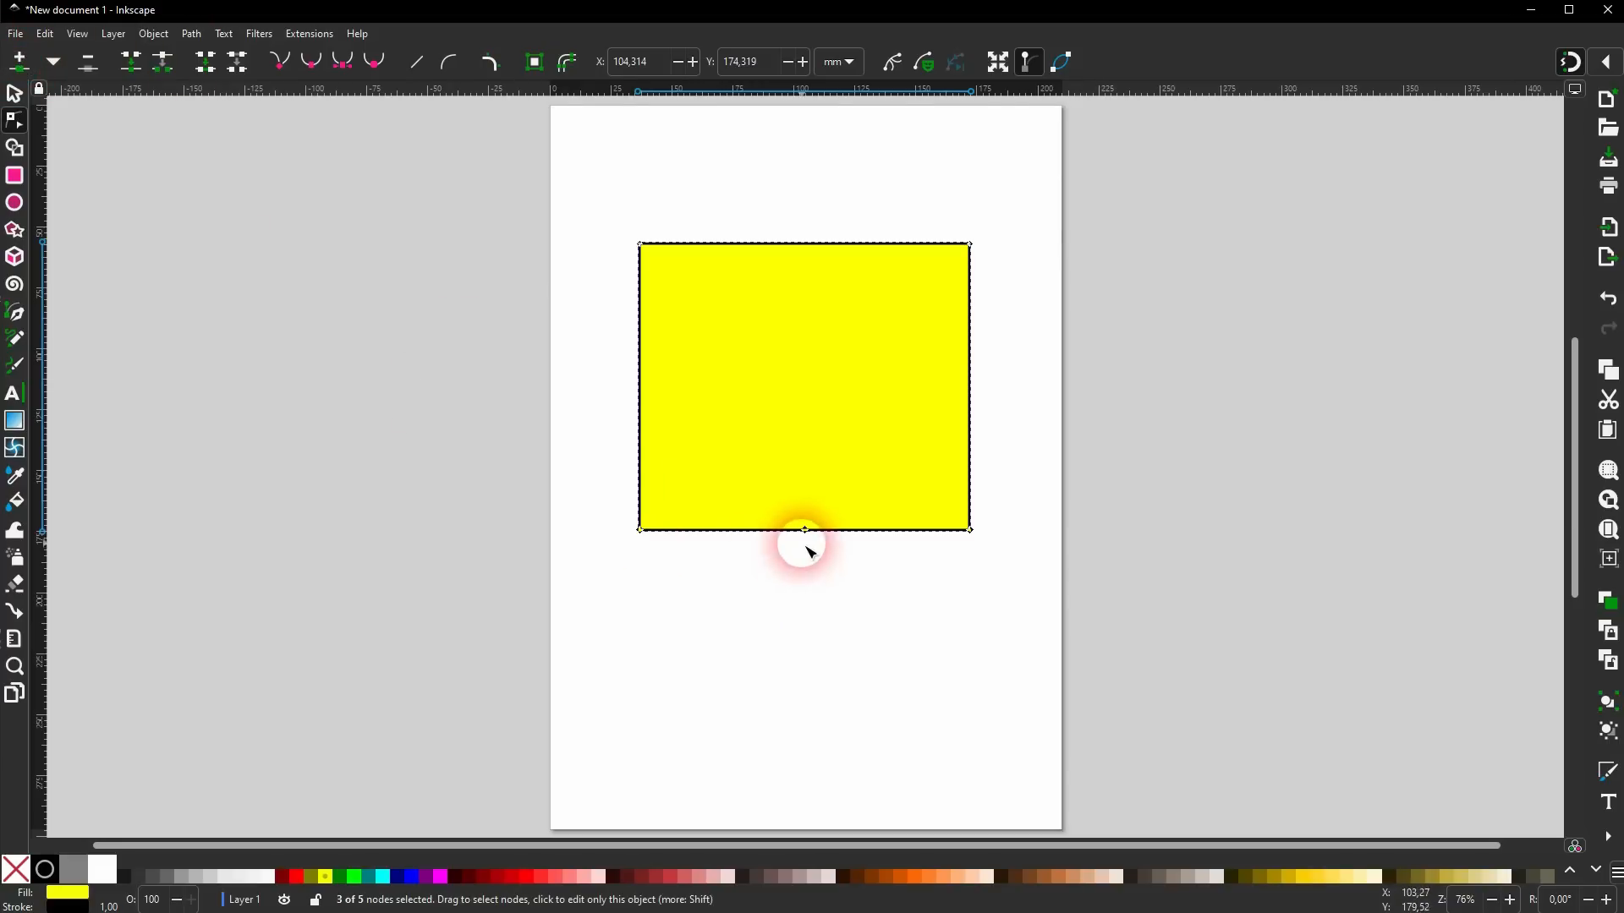
Insert middle nodes on the path's bottom and top edges and pull them inward to form pointed notches.
drag(808, 533, 808, 440)
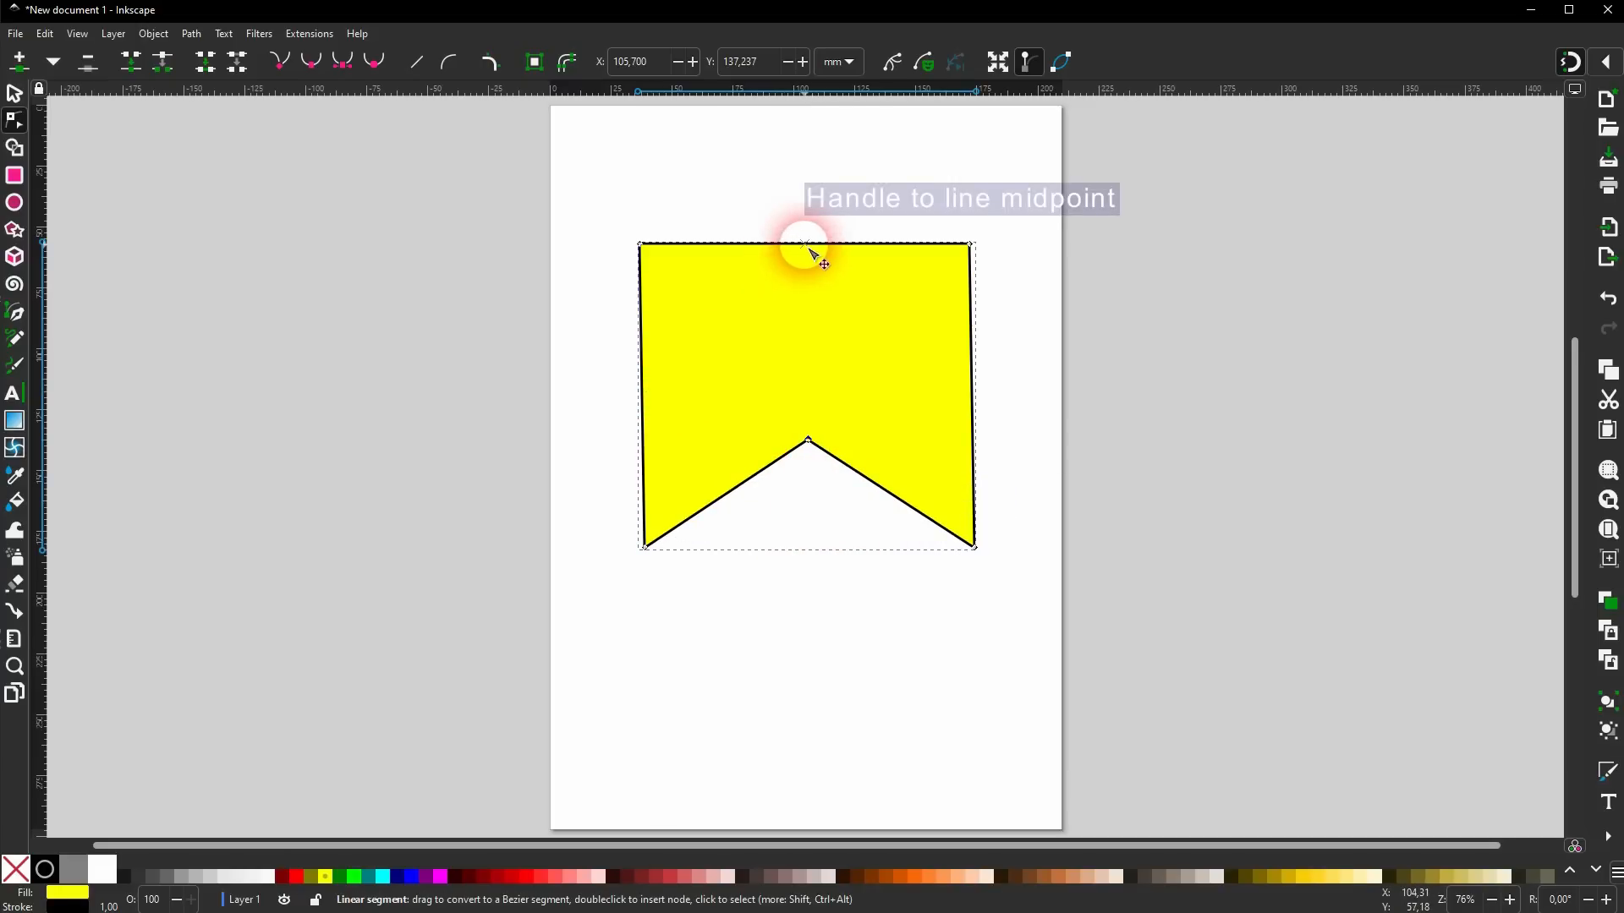
drag(805, 245, 730, 312)
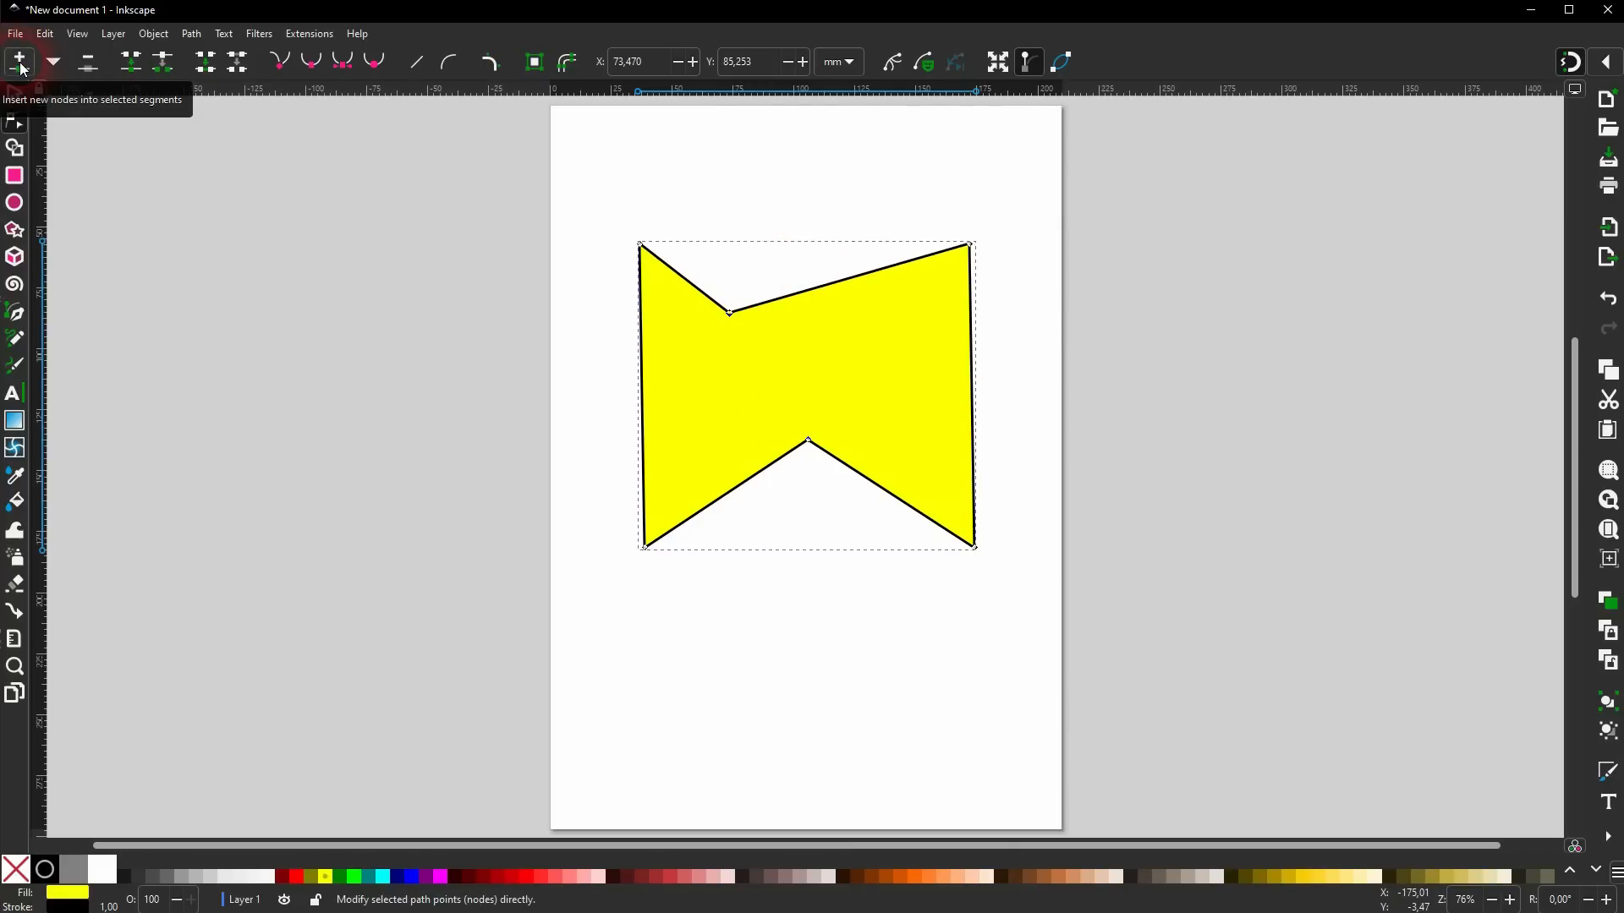
Delete the top edge's middle node and even out its curve, and smooth the bottom middle node with its handles tilted.
click(82, 62)
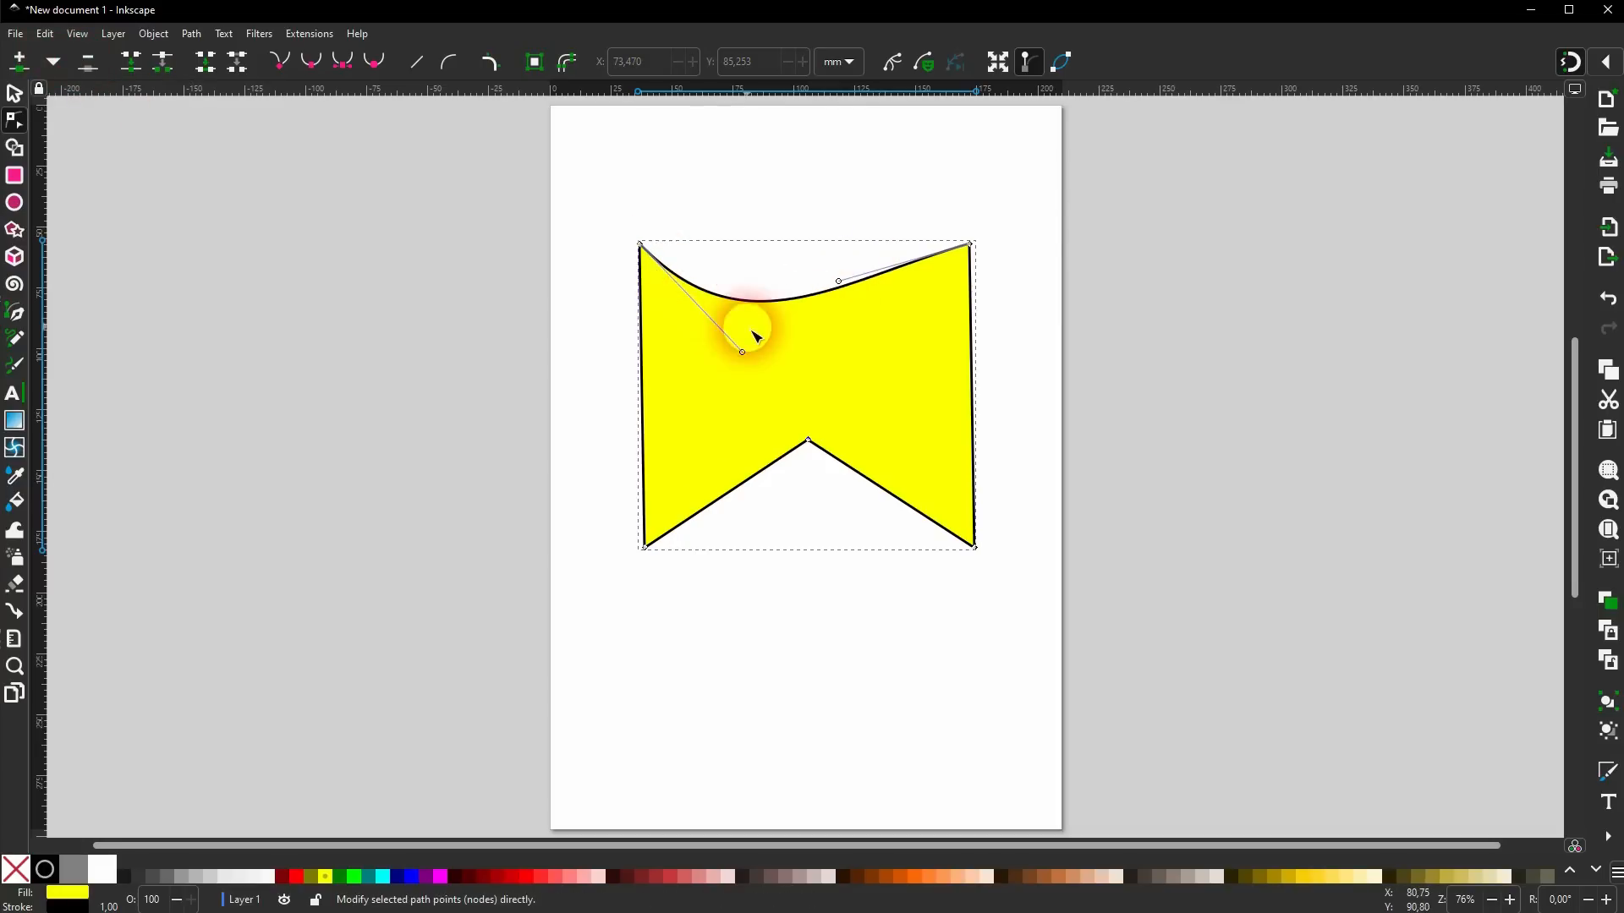
drag(744, 353, 829, 335)
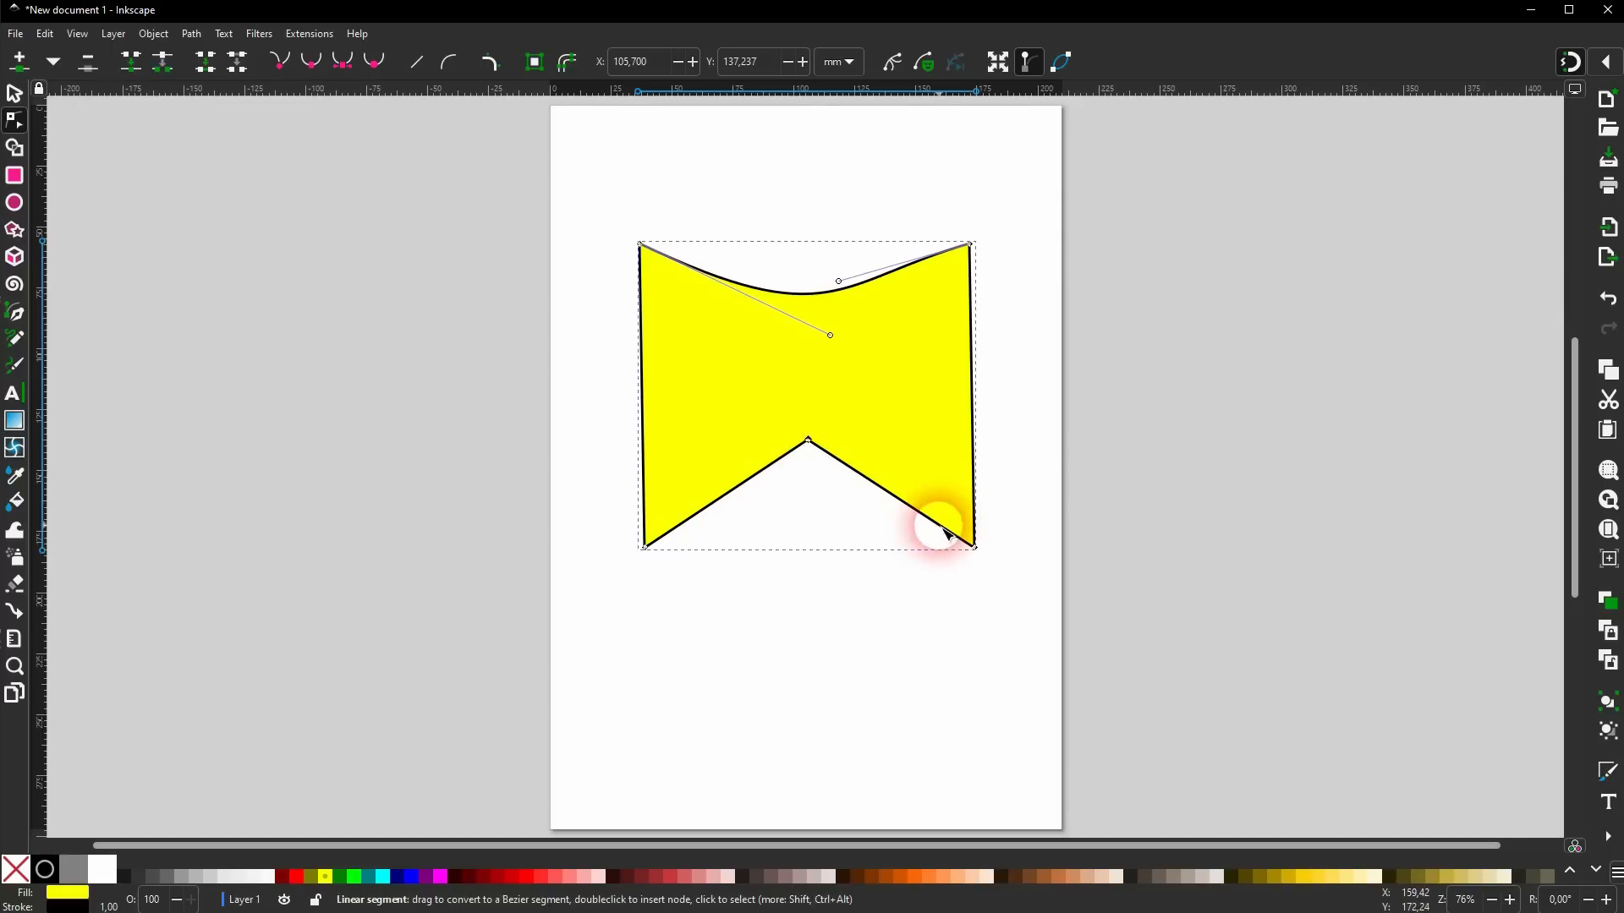
click(313, 63)
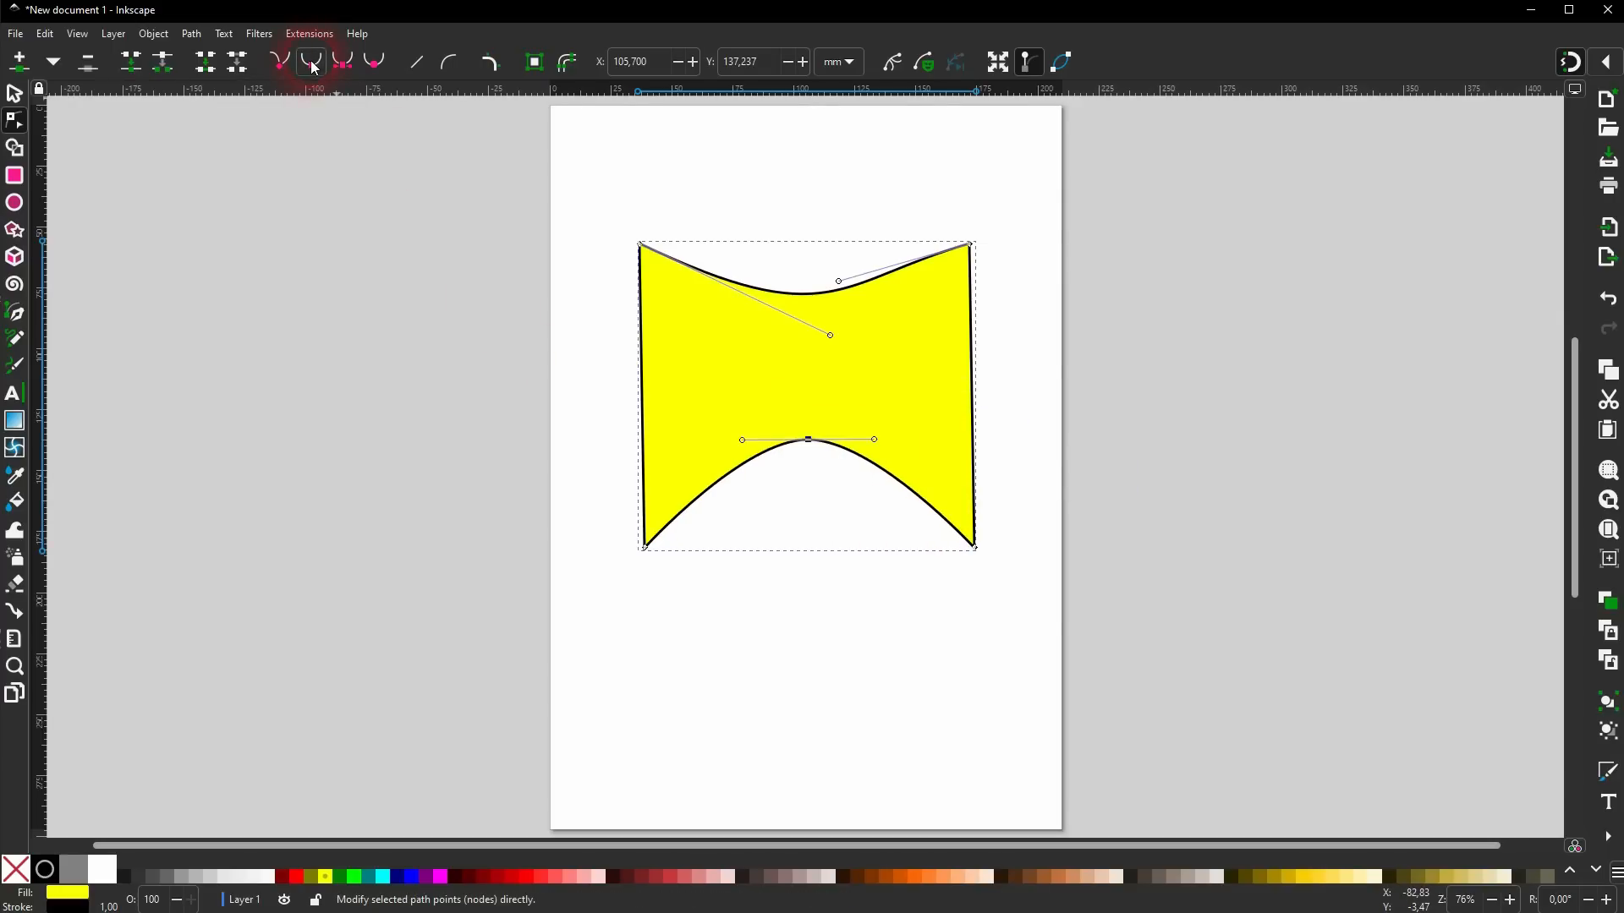
drag(812, 442, 857, 435)
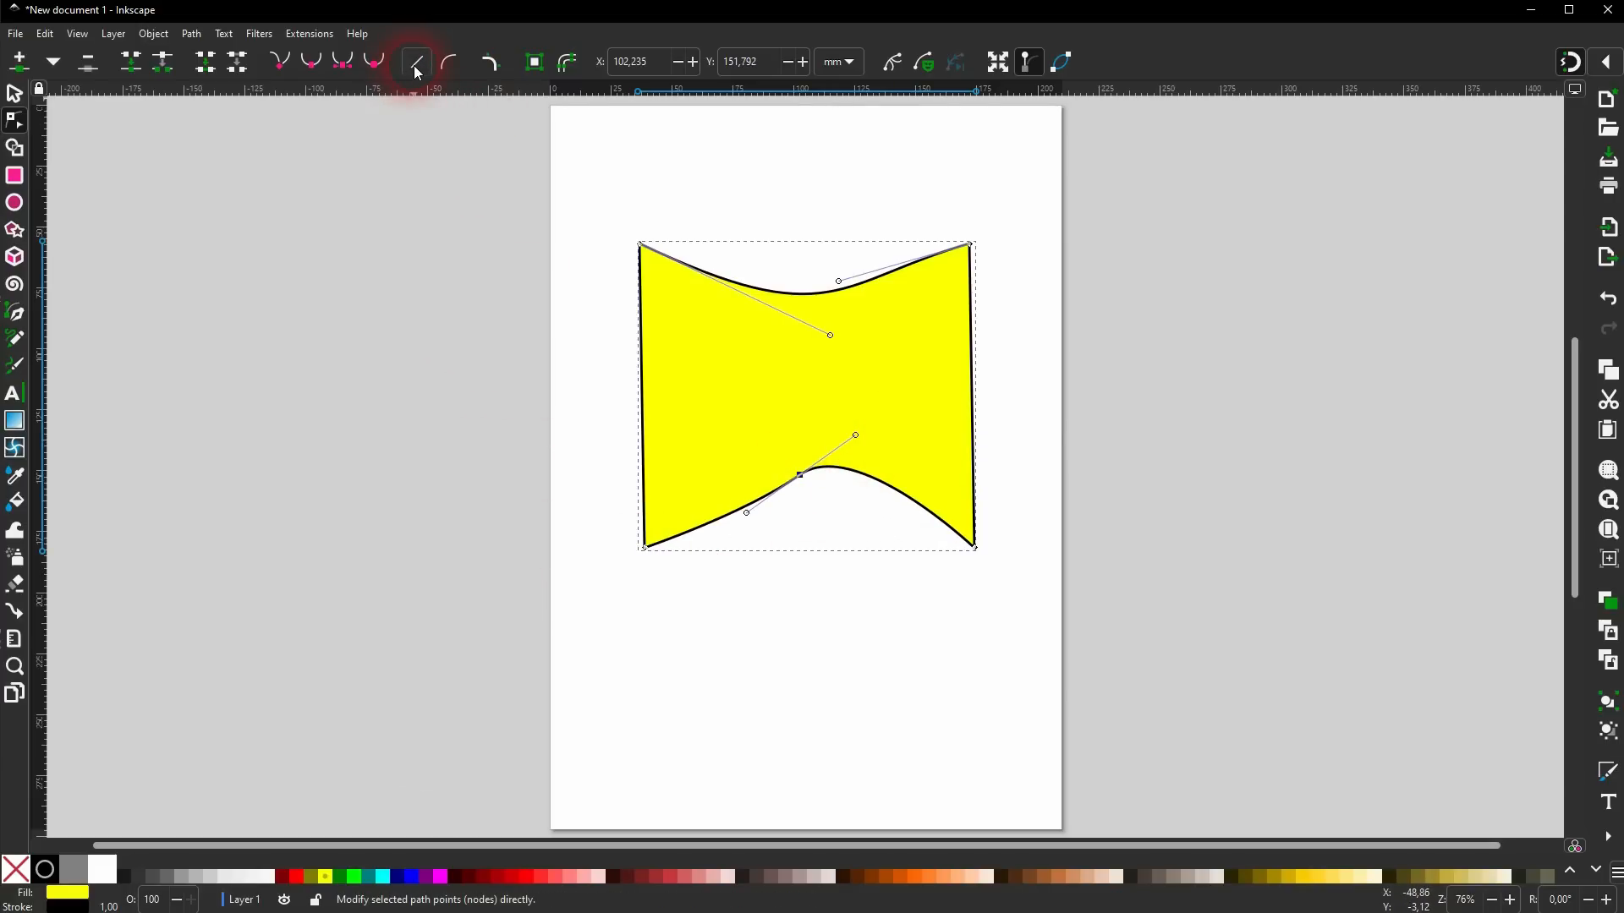
Straighten the curved top edge into a line segment and apply the curve segment type to the bottom edge's left part.
drag(609, 183, 1040, 302)
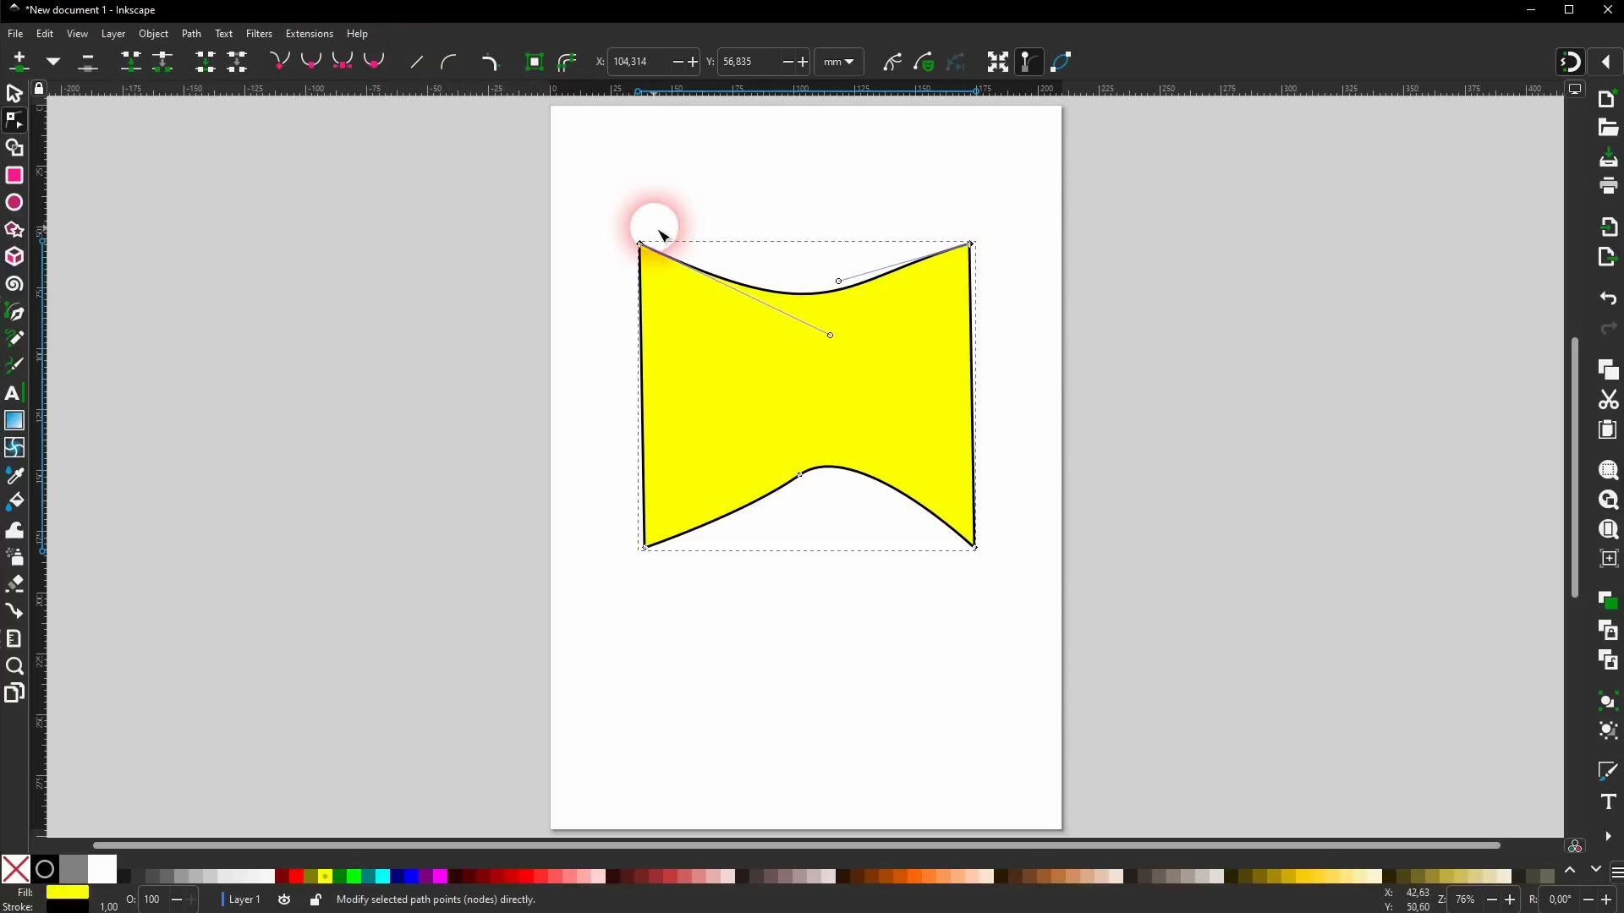
click(420, 69)
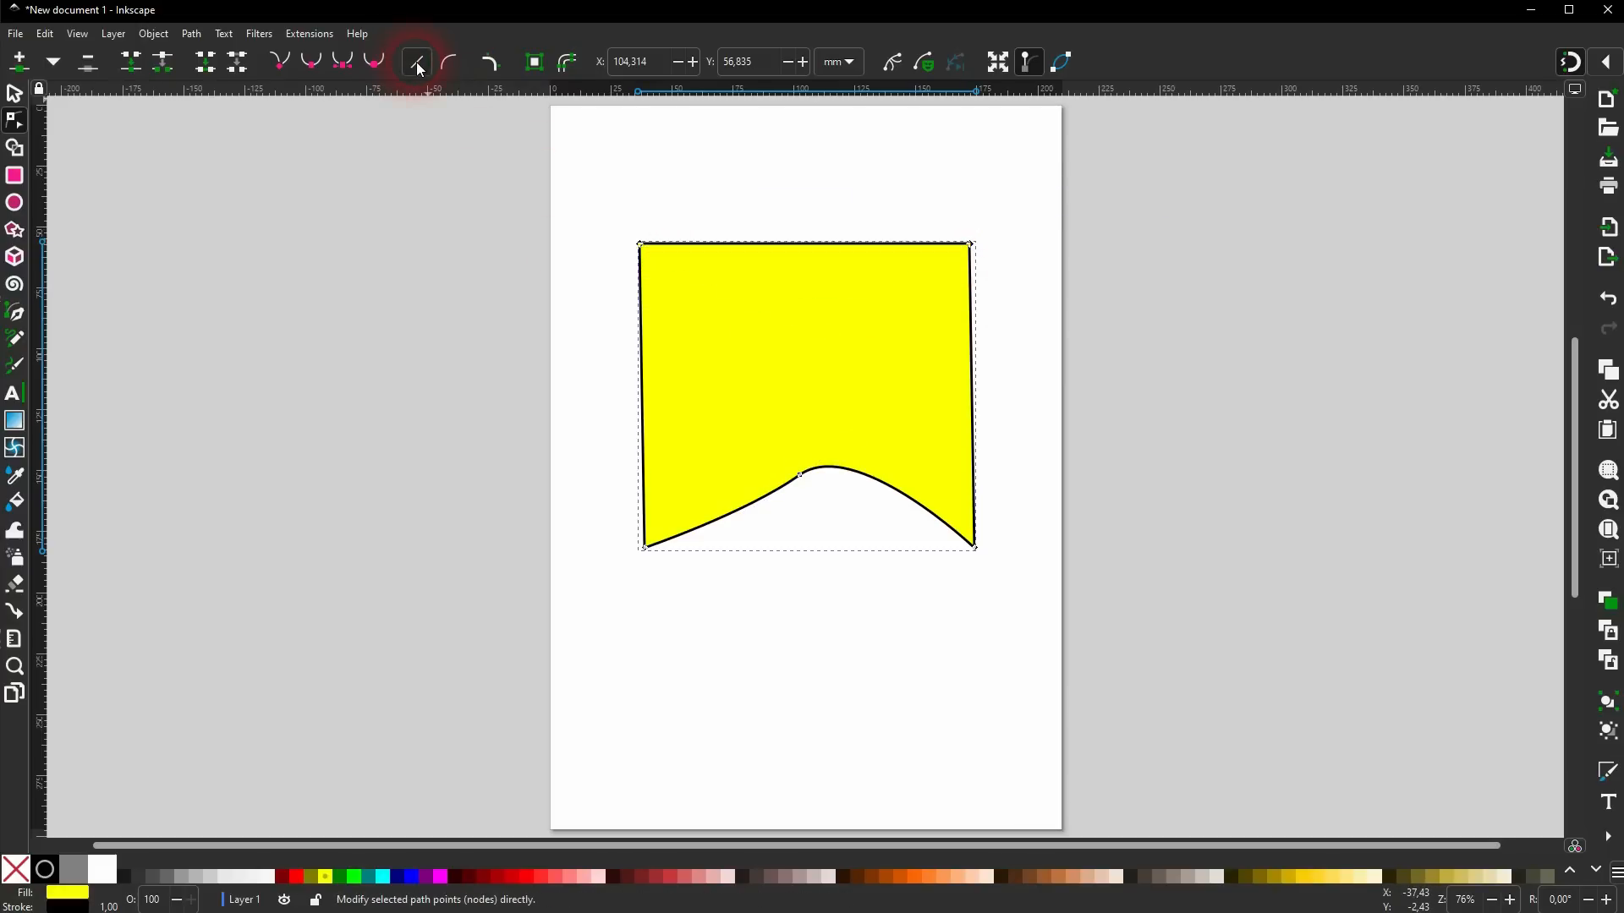
drag(583, 579, 1023, 452)
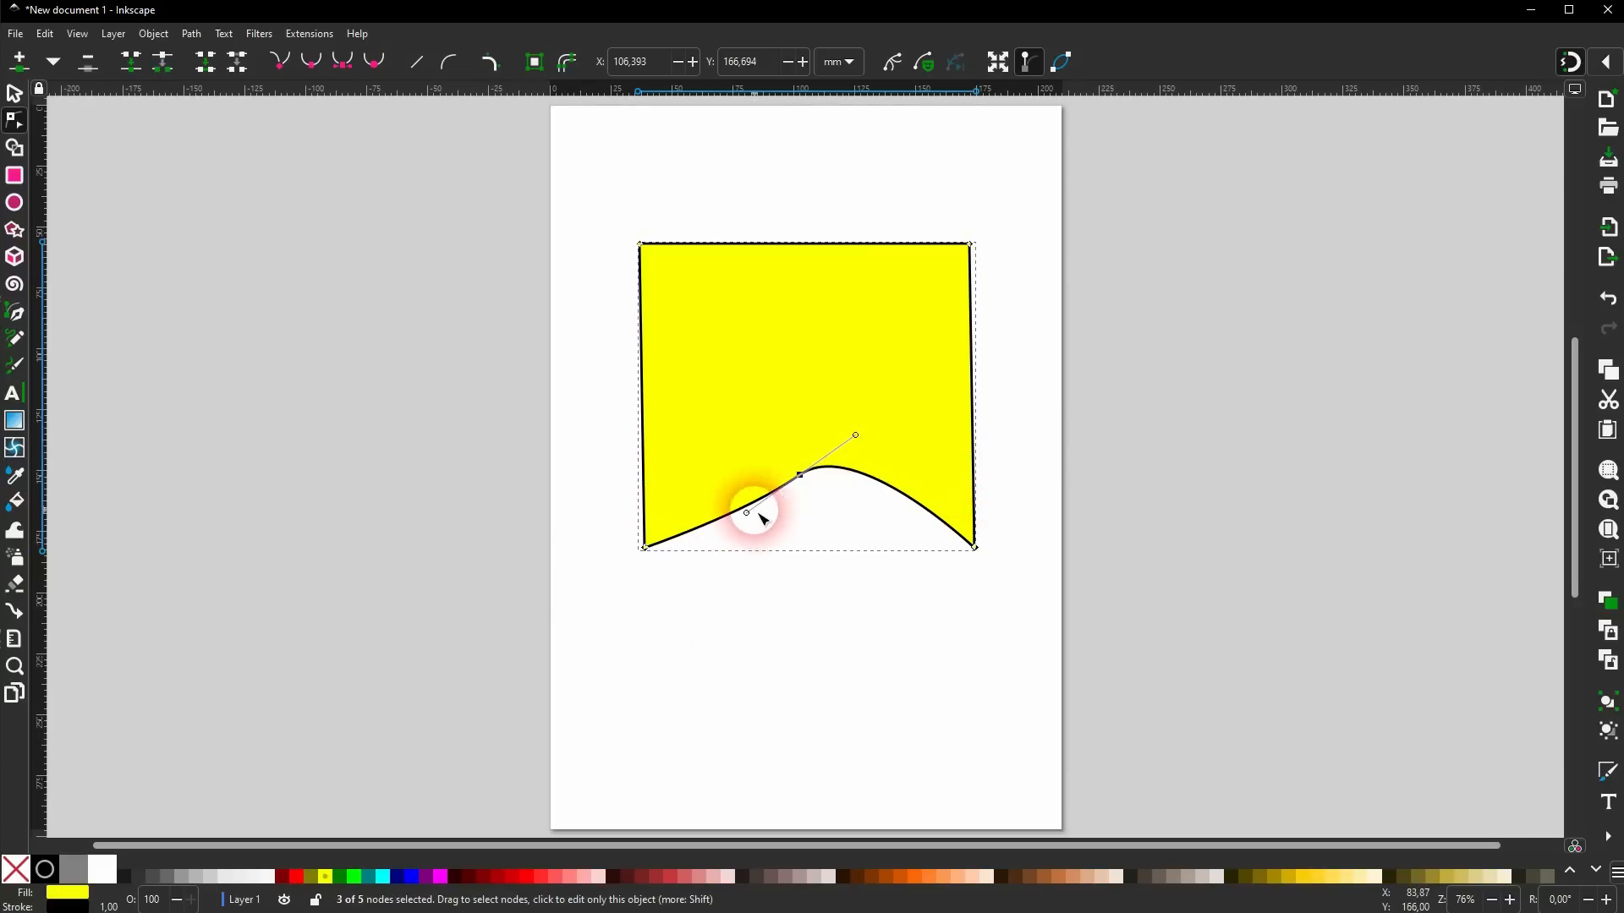
drag(602, 604, 829, 440)
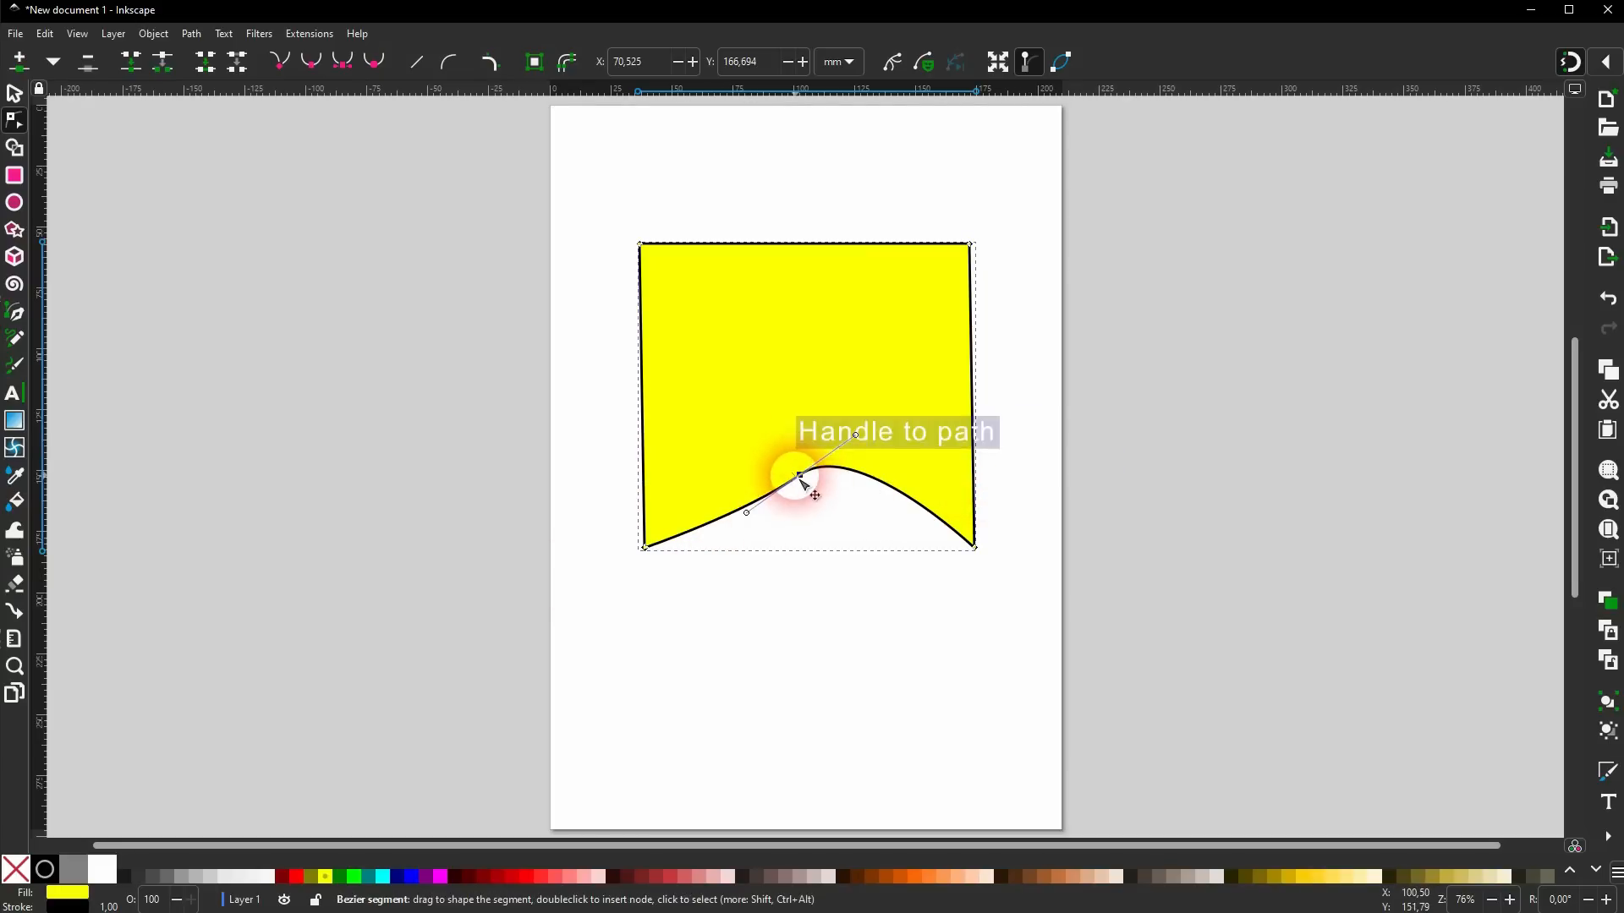
click(454, 62)
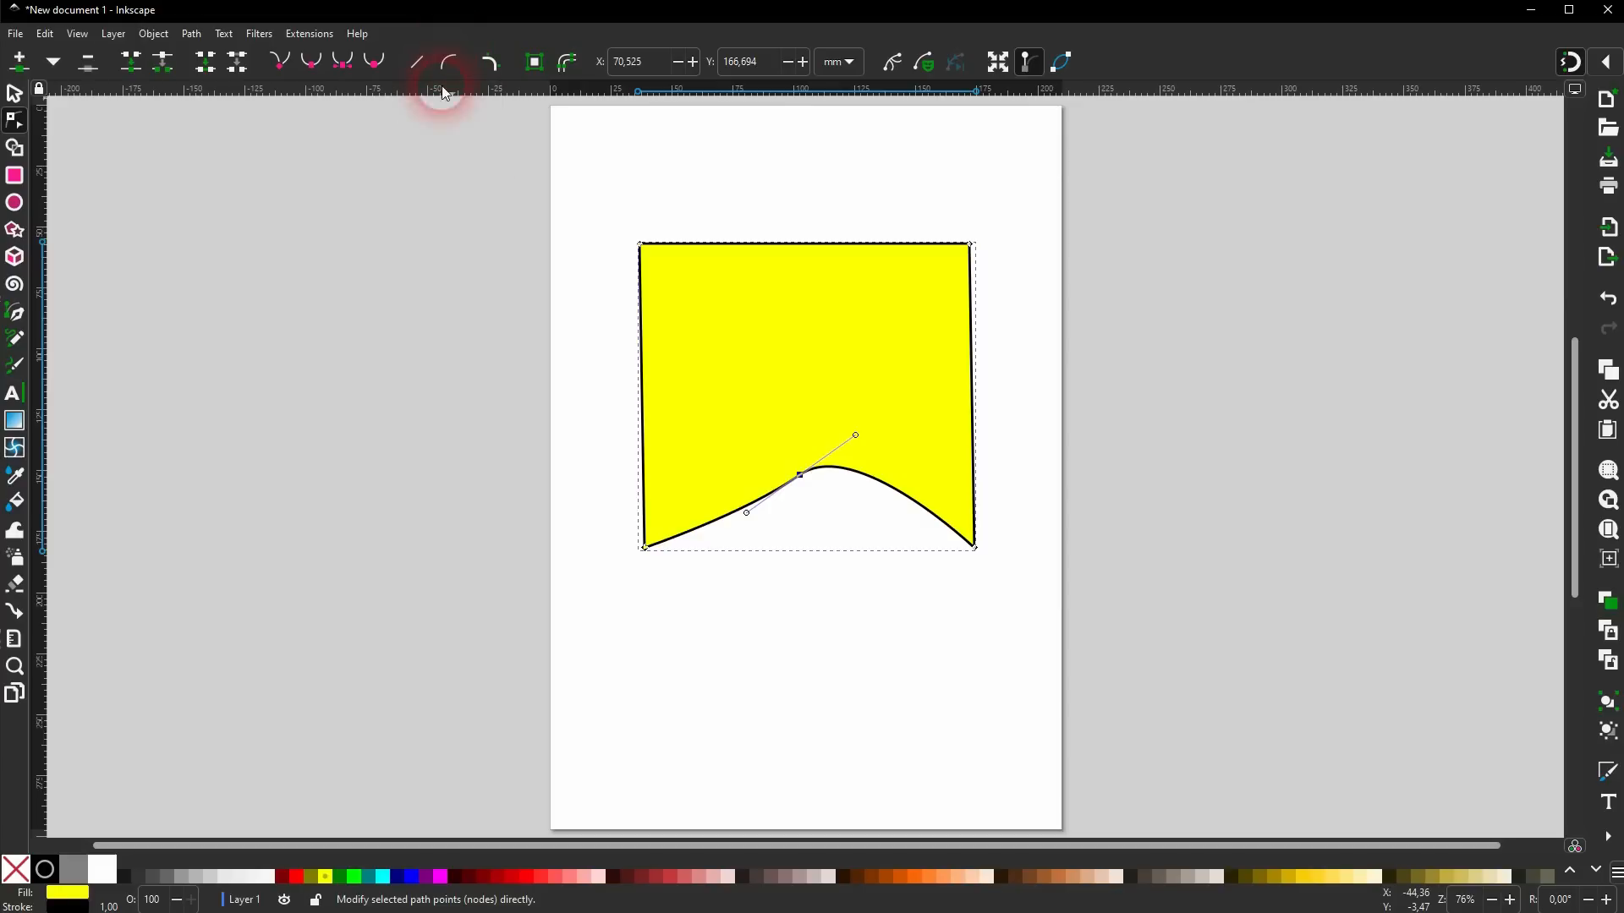
Turn the top edge into a curve and bend it into a wave, raised on the left and dipped on the right.
drag(594, 214, 1019, 298)
click(448, 66)
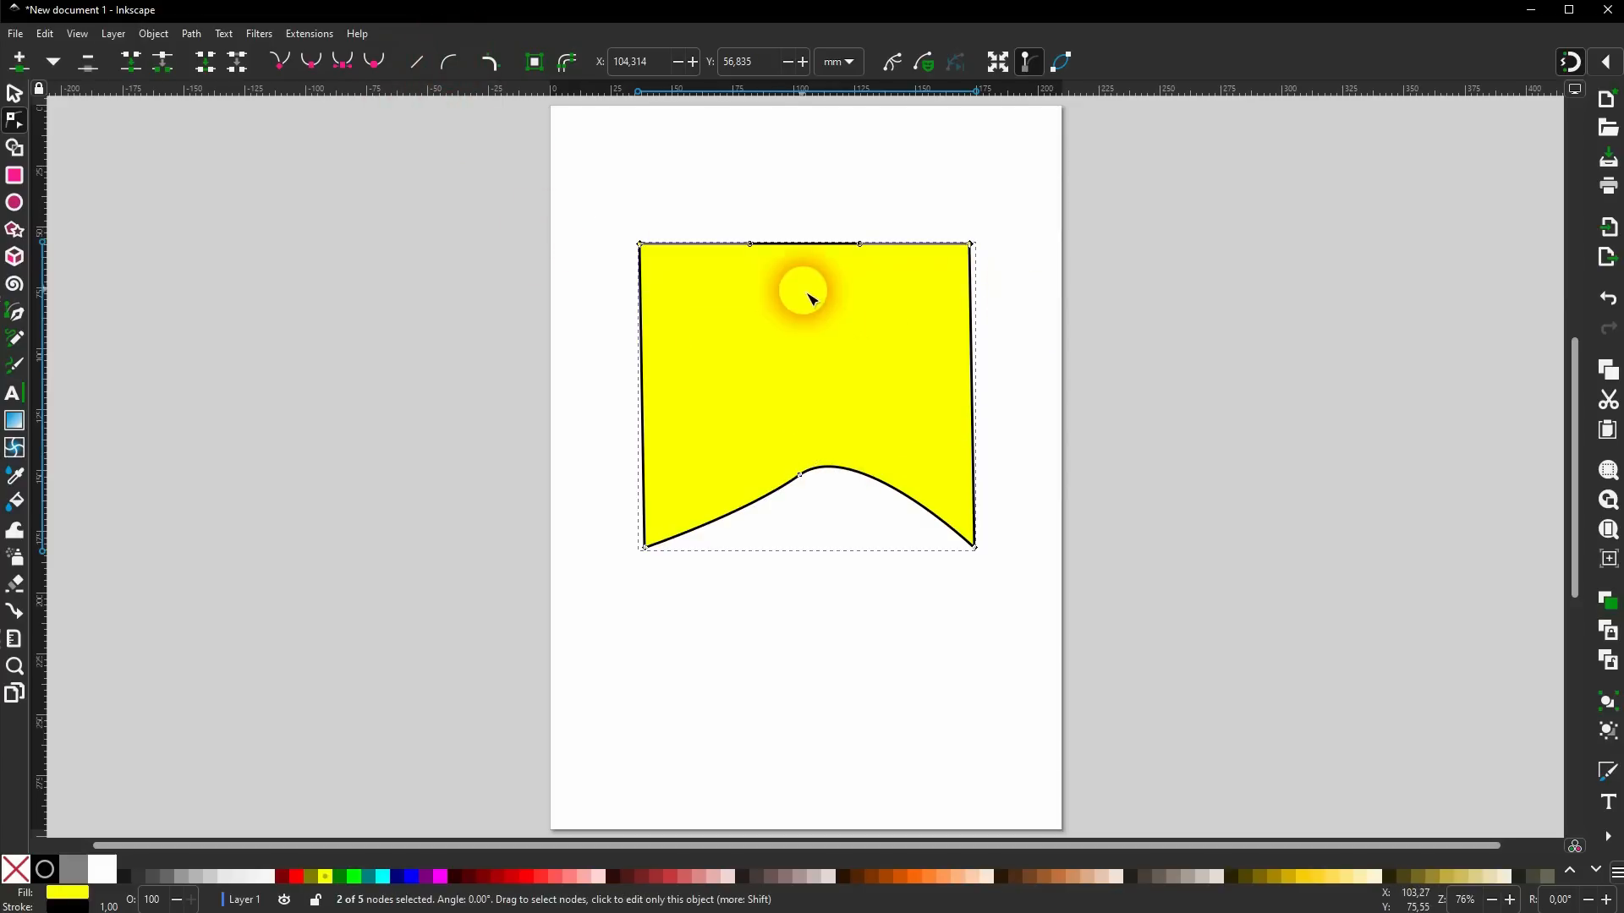
drag(753, 247, 718, 170)
drag(861, 245, 865, 325)
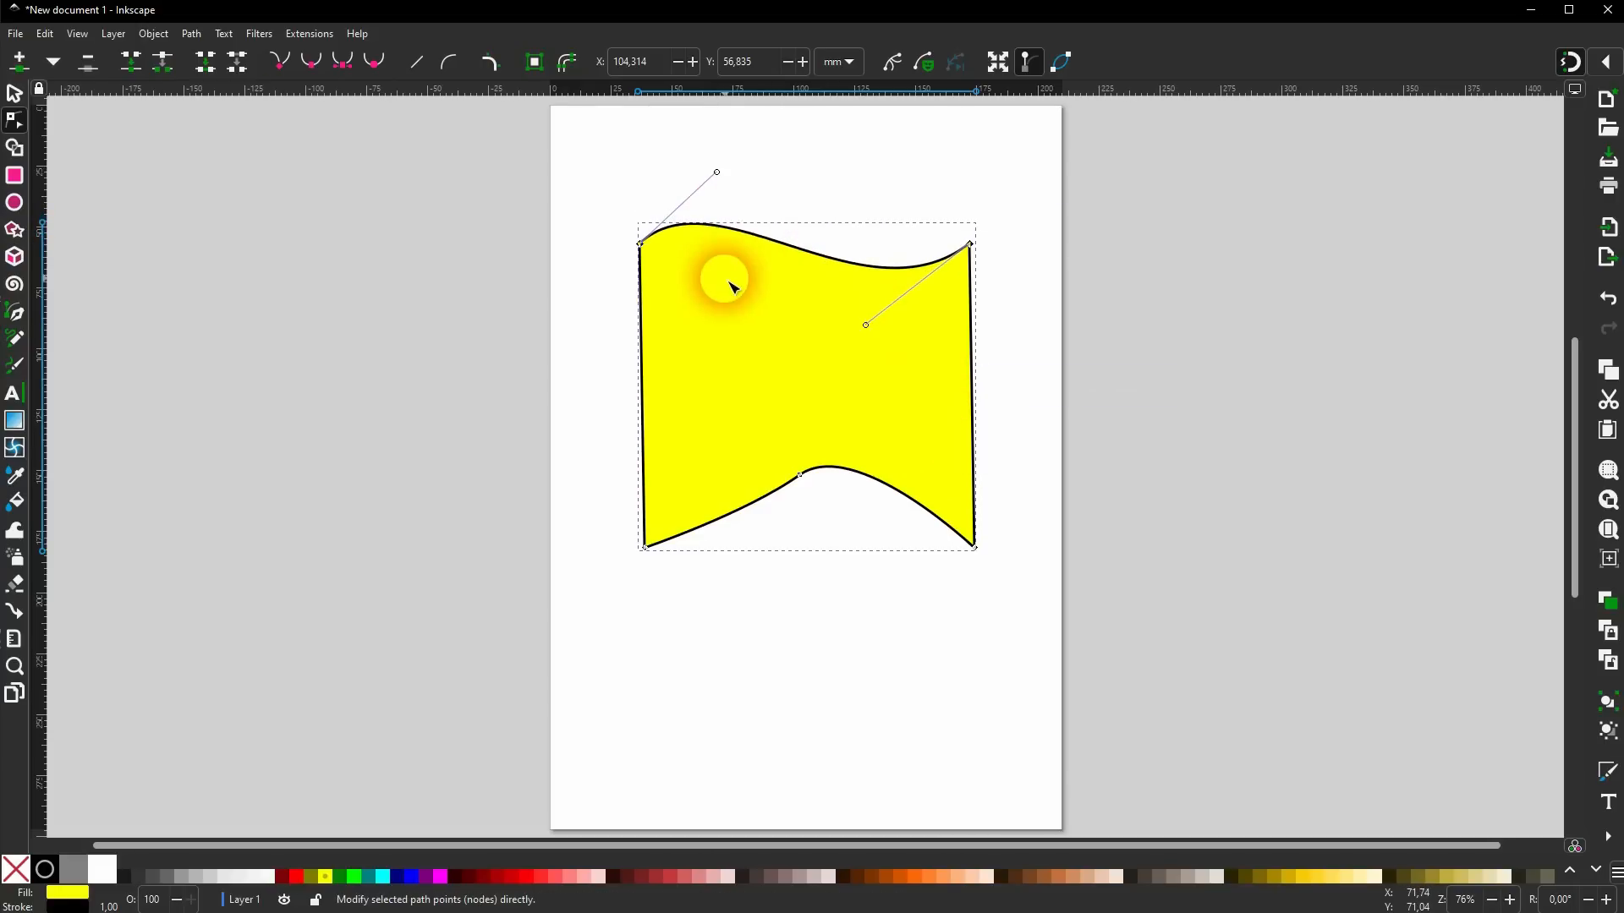
Add the Corners path effect and round the path's upper-left corner and the bottom middle node.
drag(592, 211, 729, 322)
click(496, 71)
drag(666, 229, 735, 224)
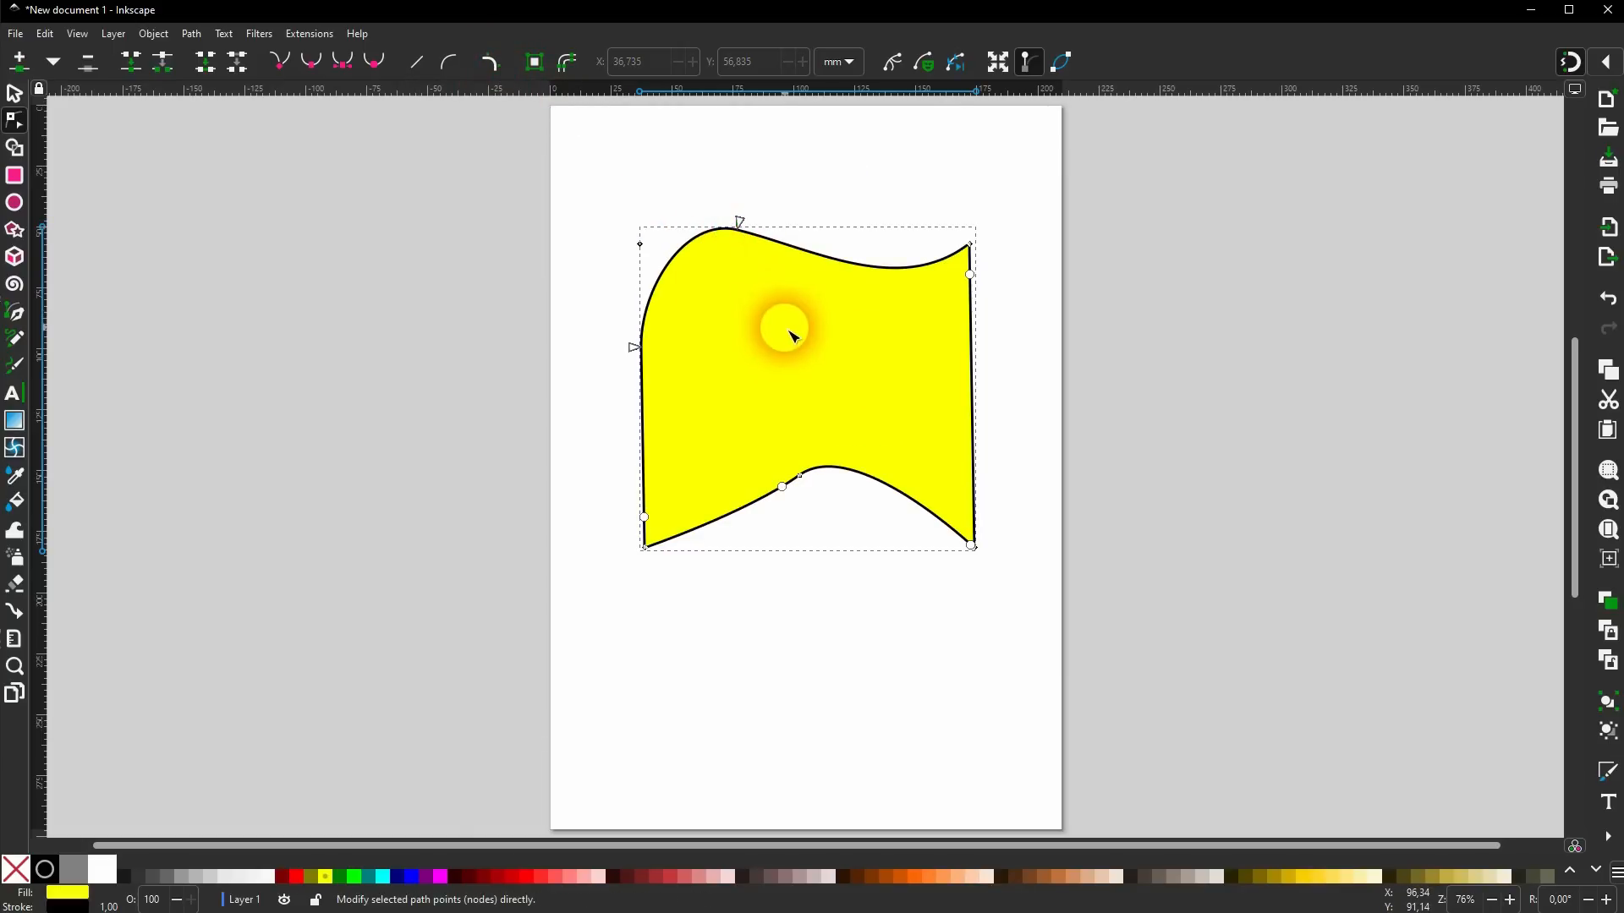
drag(788, 489, 725, 533)
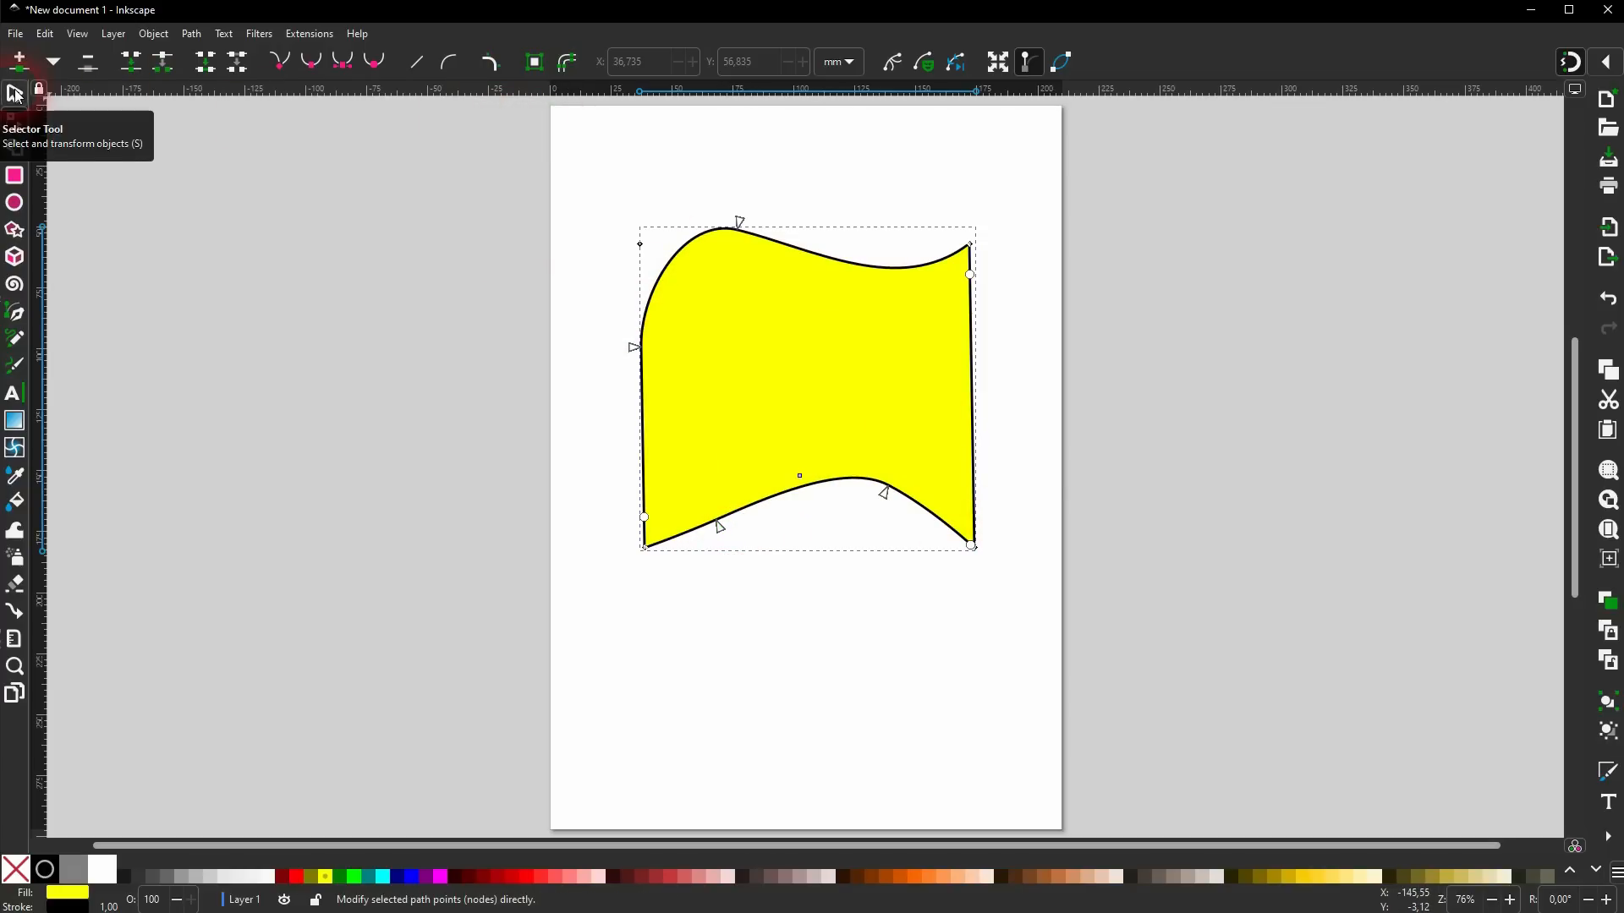
Select the whole reshaped yellow path and delete it from the page.
click(15, 95)
click(655, 262)
click(910, 265)
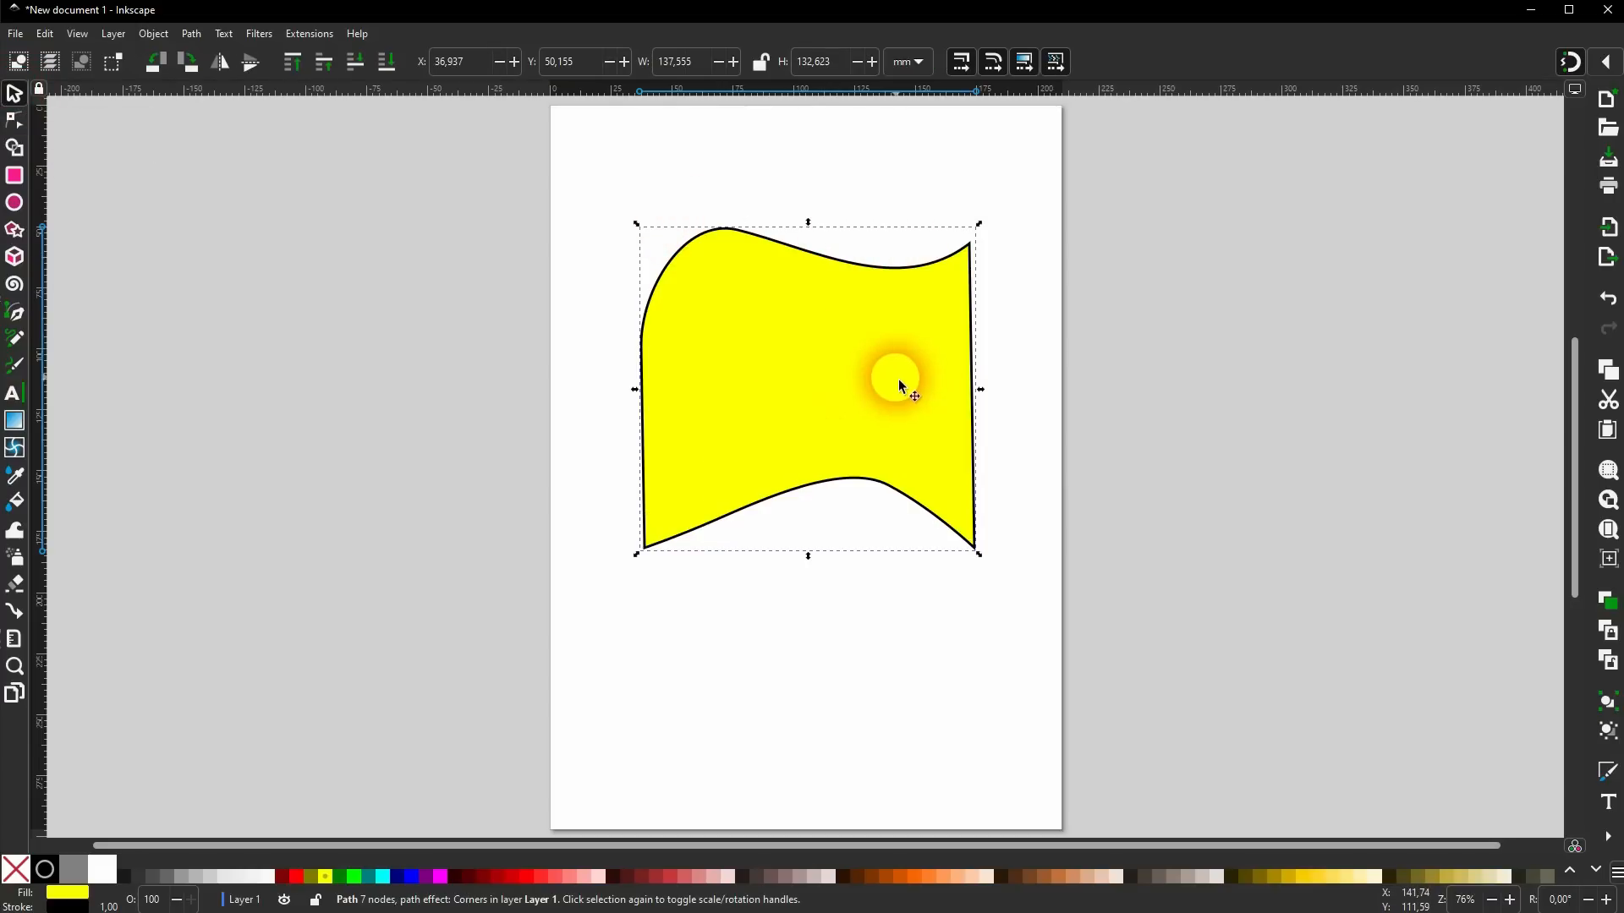
key(Delete)
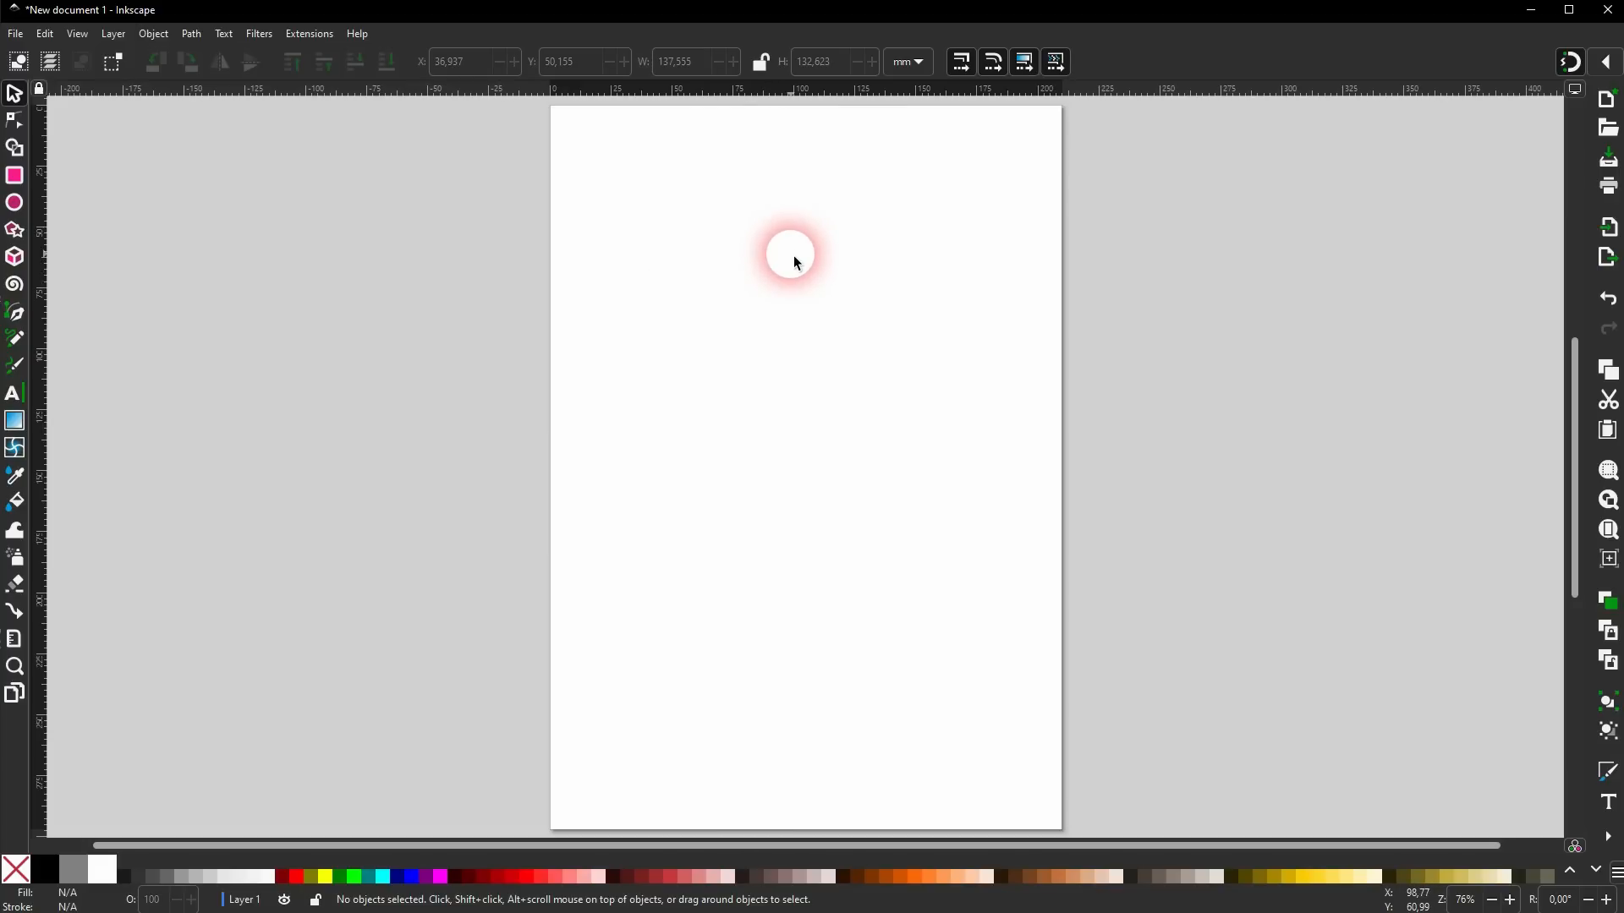
Draw a slanted straight line with the Pen tool, about 104 mm wide and 43 mm high, and give it a red stroke.
click(20, 318)
click(677, 458)
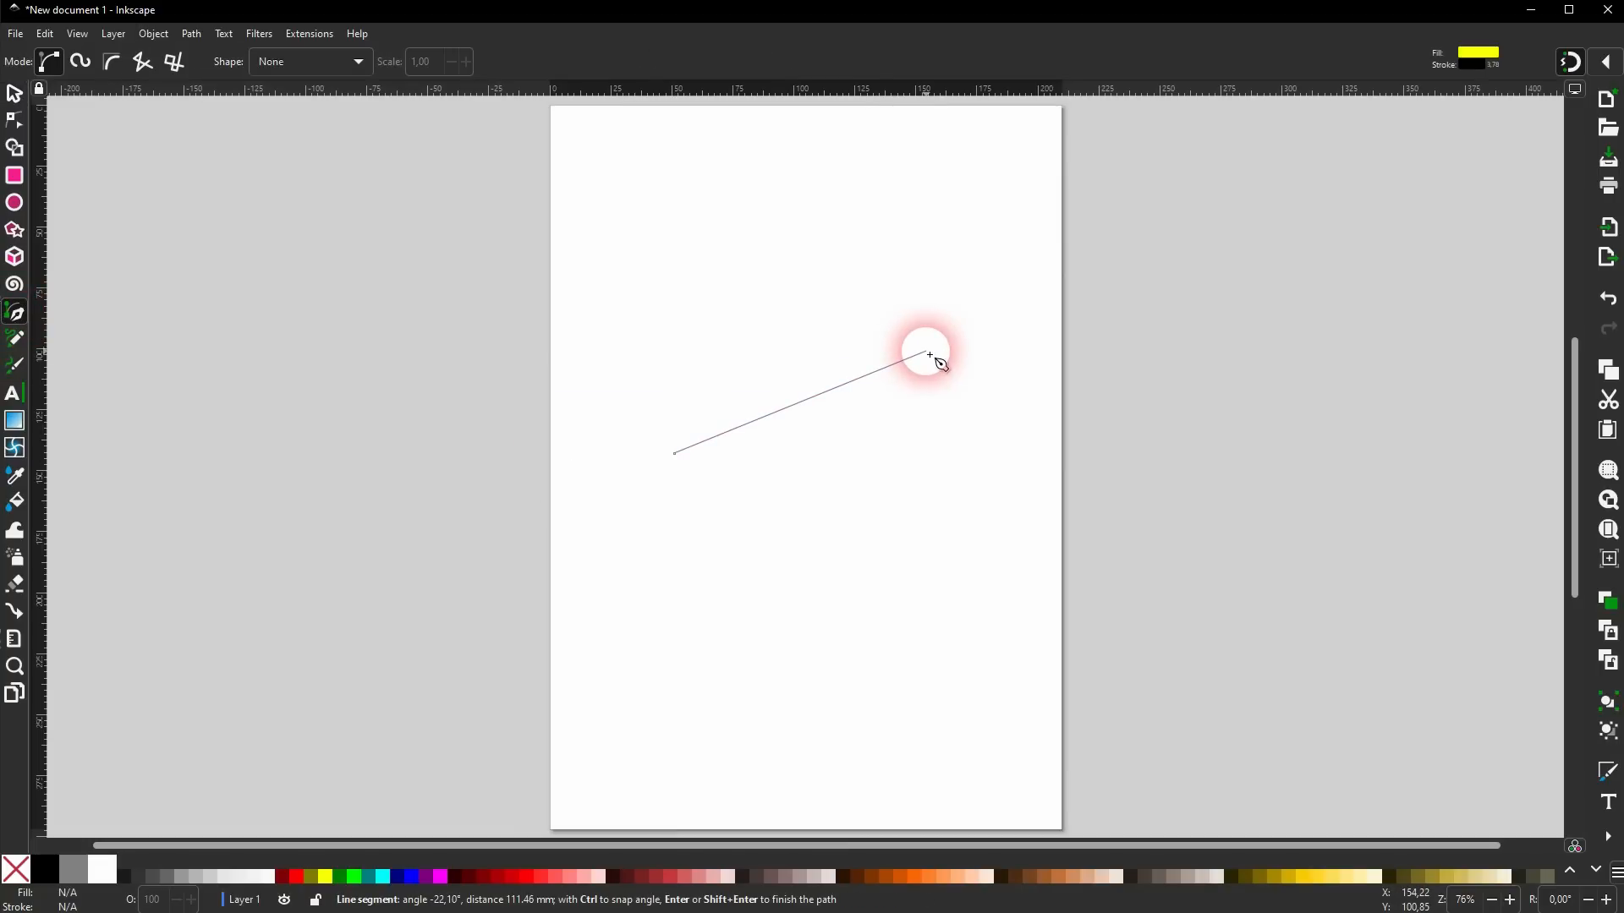
click(928, 353)
click(14, 96)
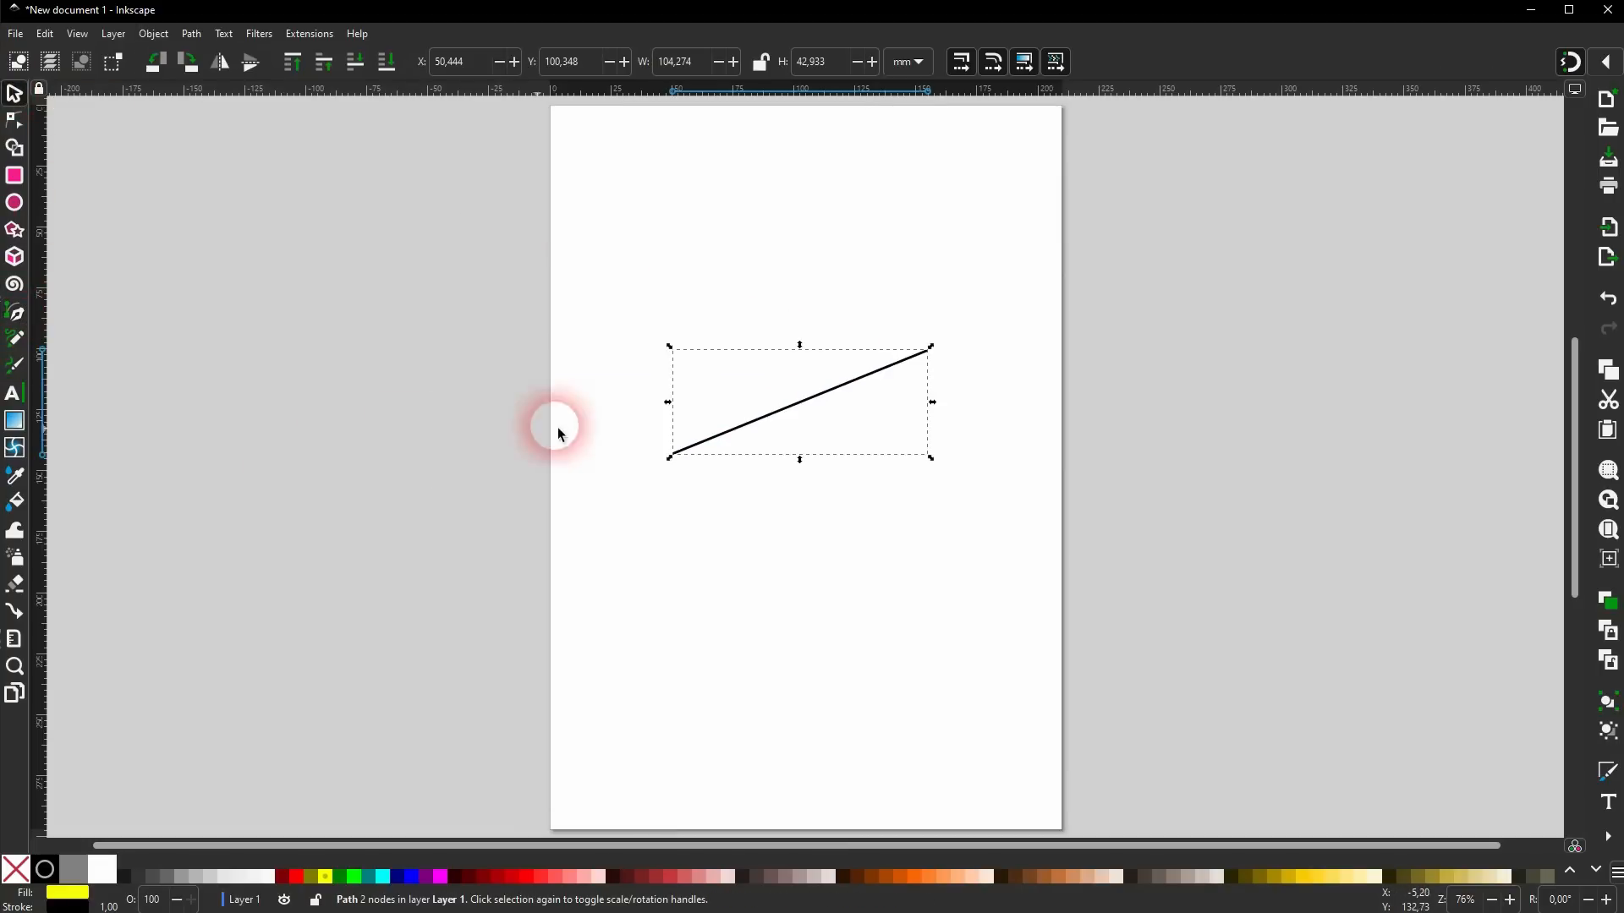
shift+click(67, 878)
shift+click(298, 878)
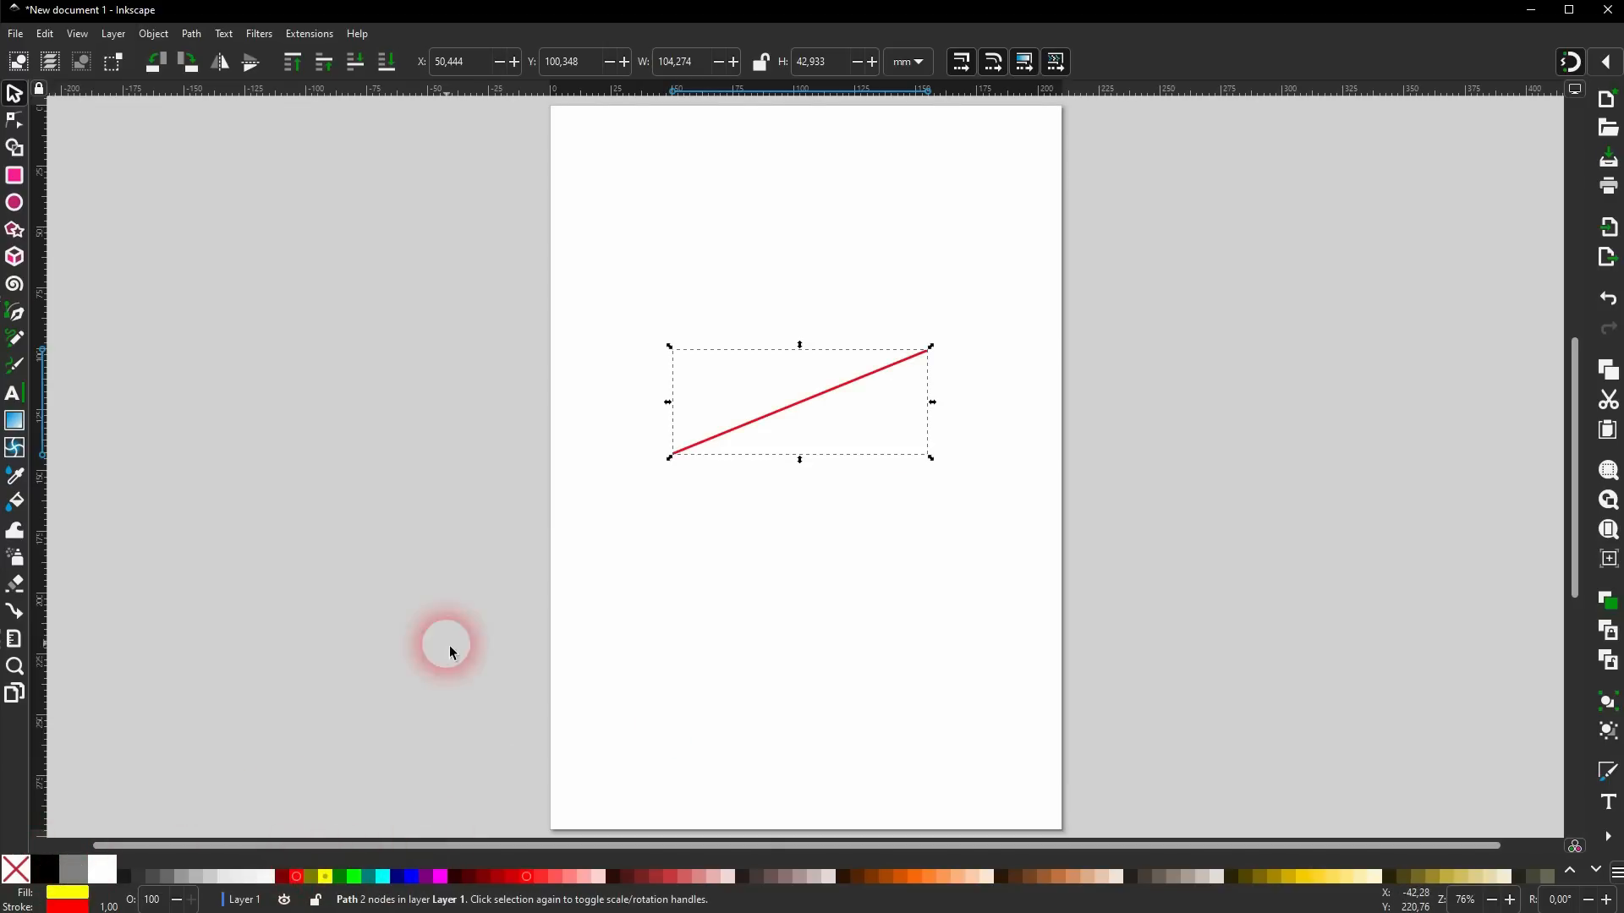
Set the red line's stroke width to 3 mm in its Fill and Stroke settings.
click(797, 500)
drag(520, 556, 1062, 228)
click(155, 34)
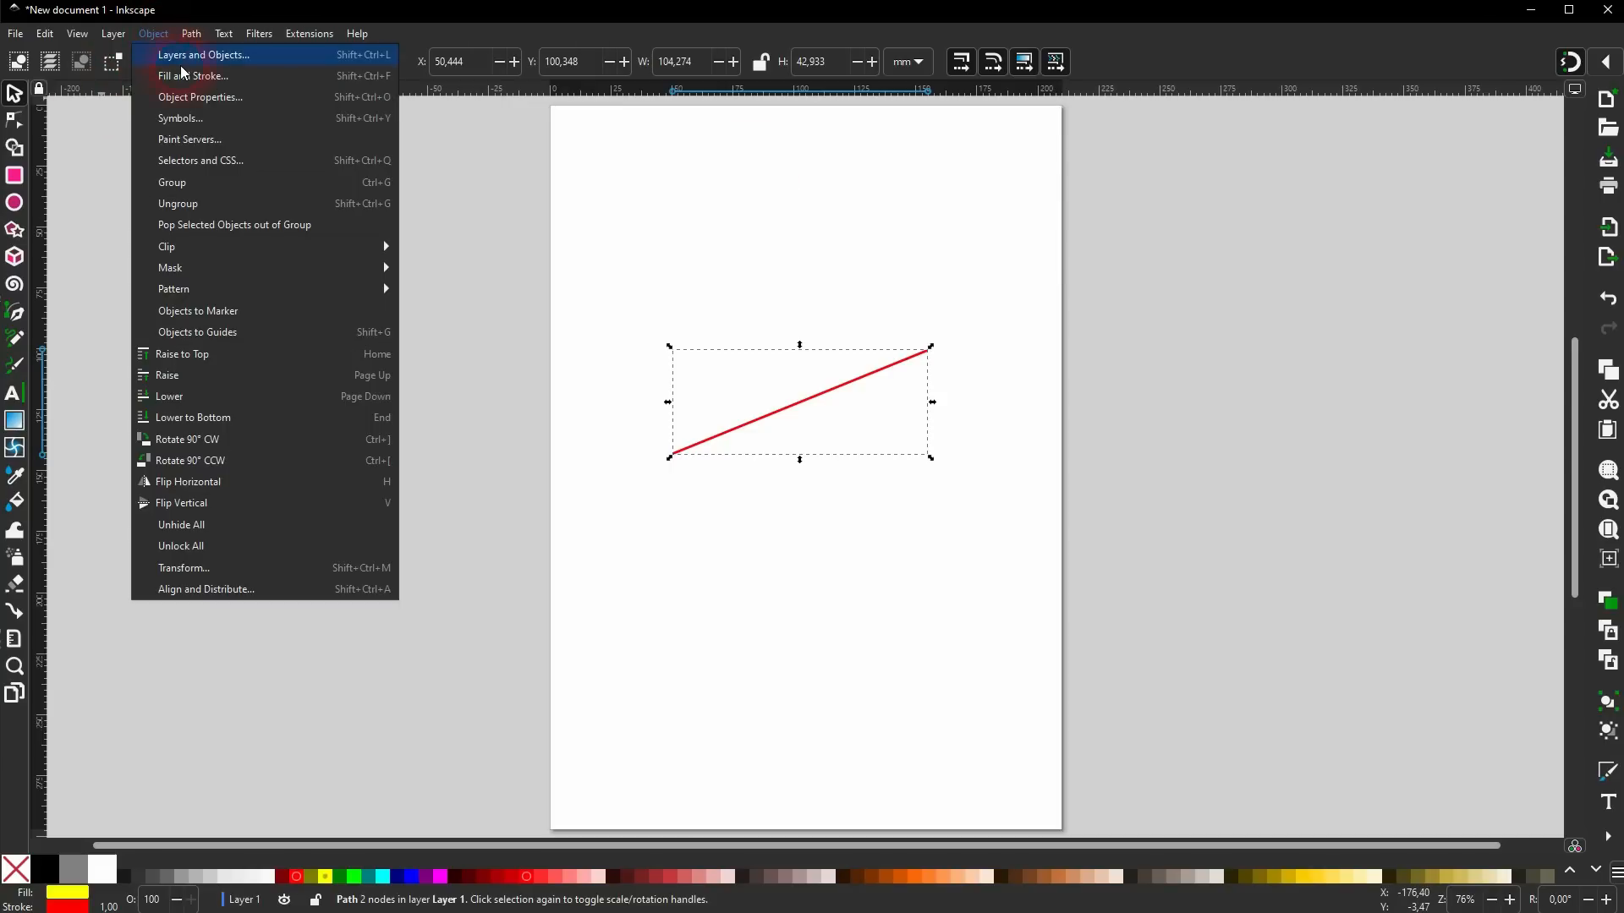
click(182, 75)
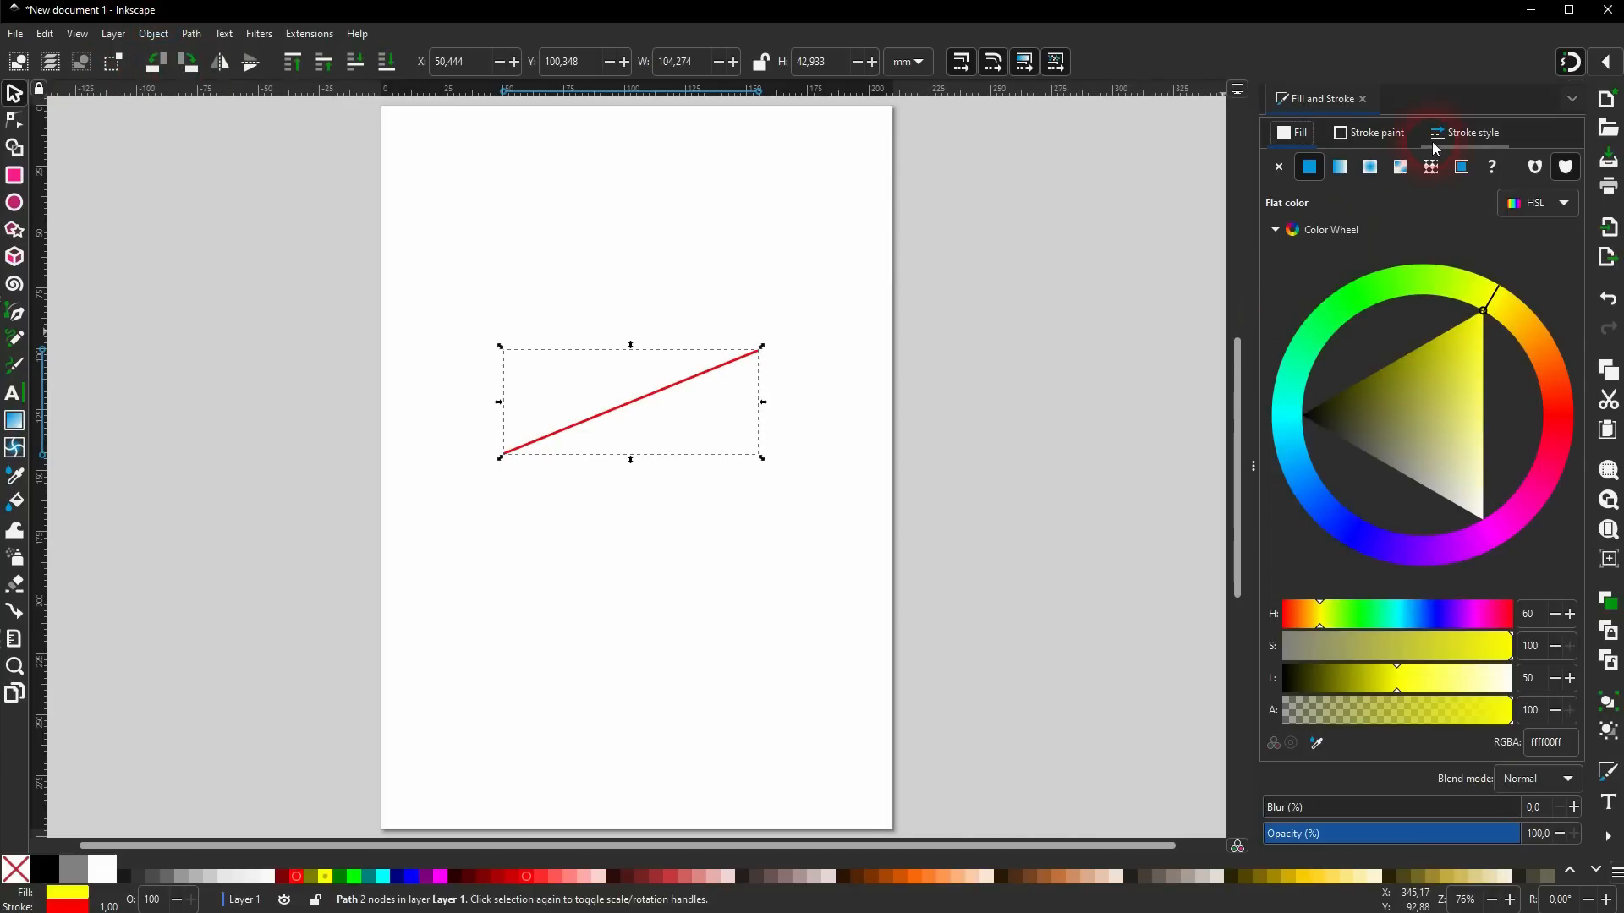
click(1467, 133)
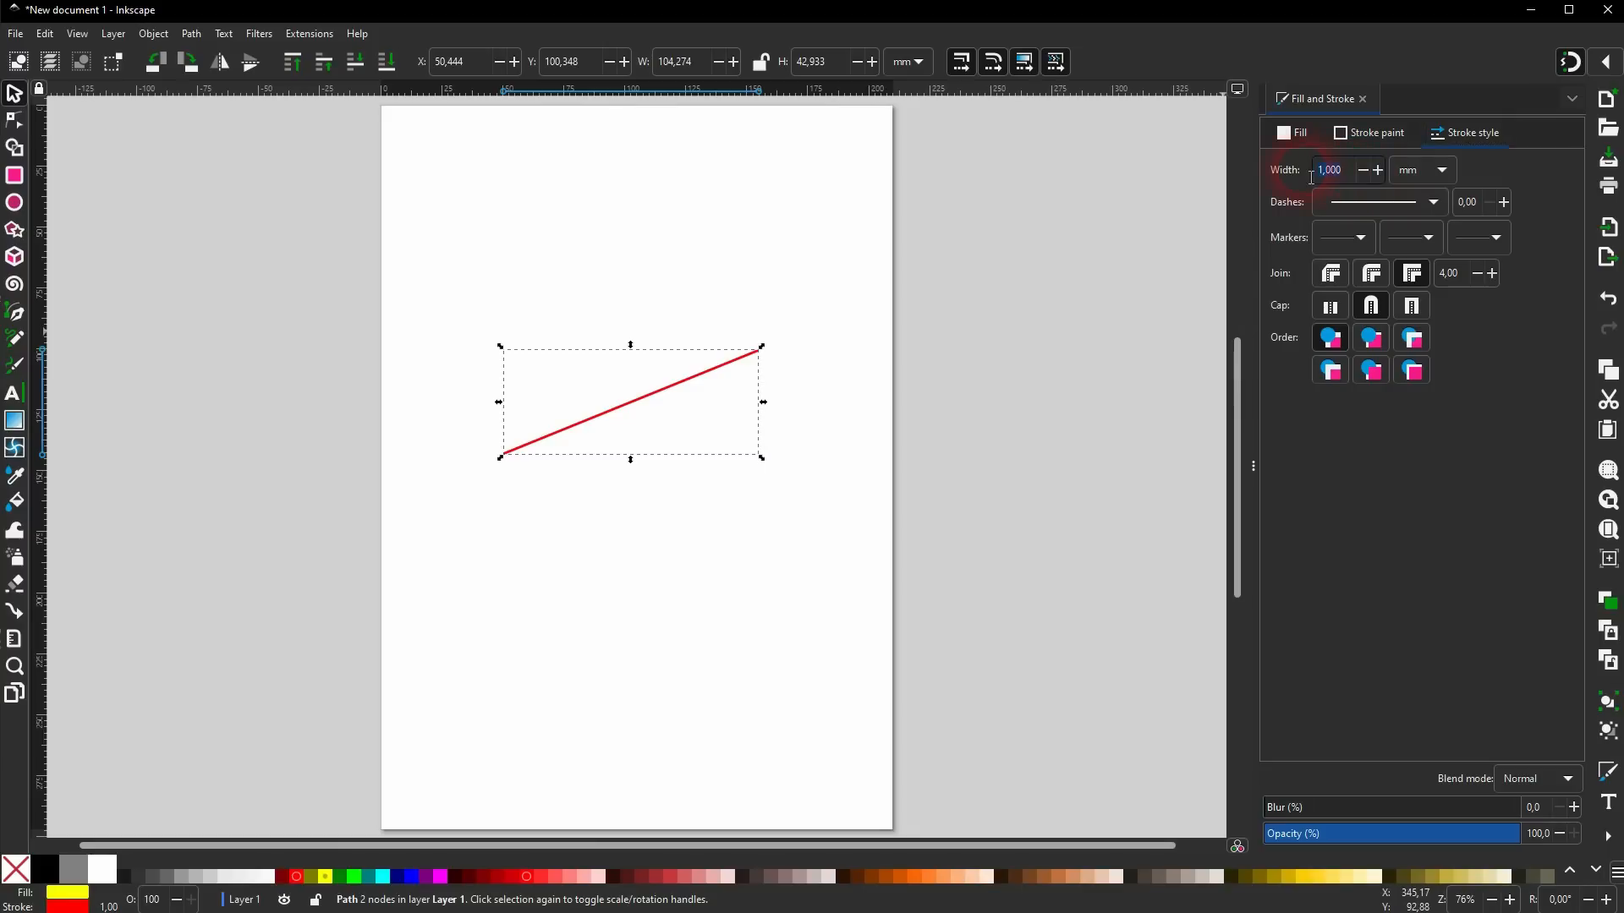
text(3)
key(Return)
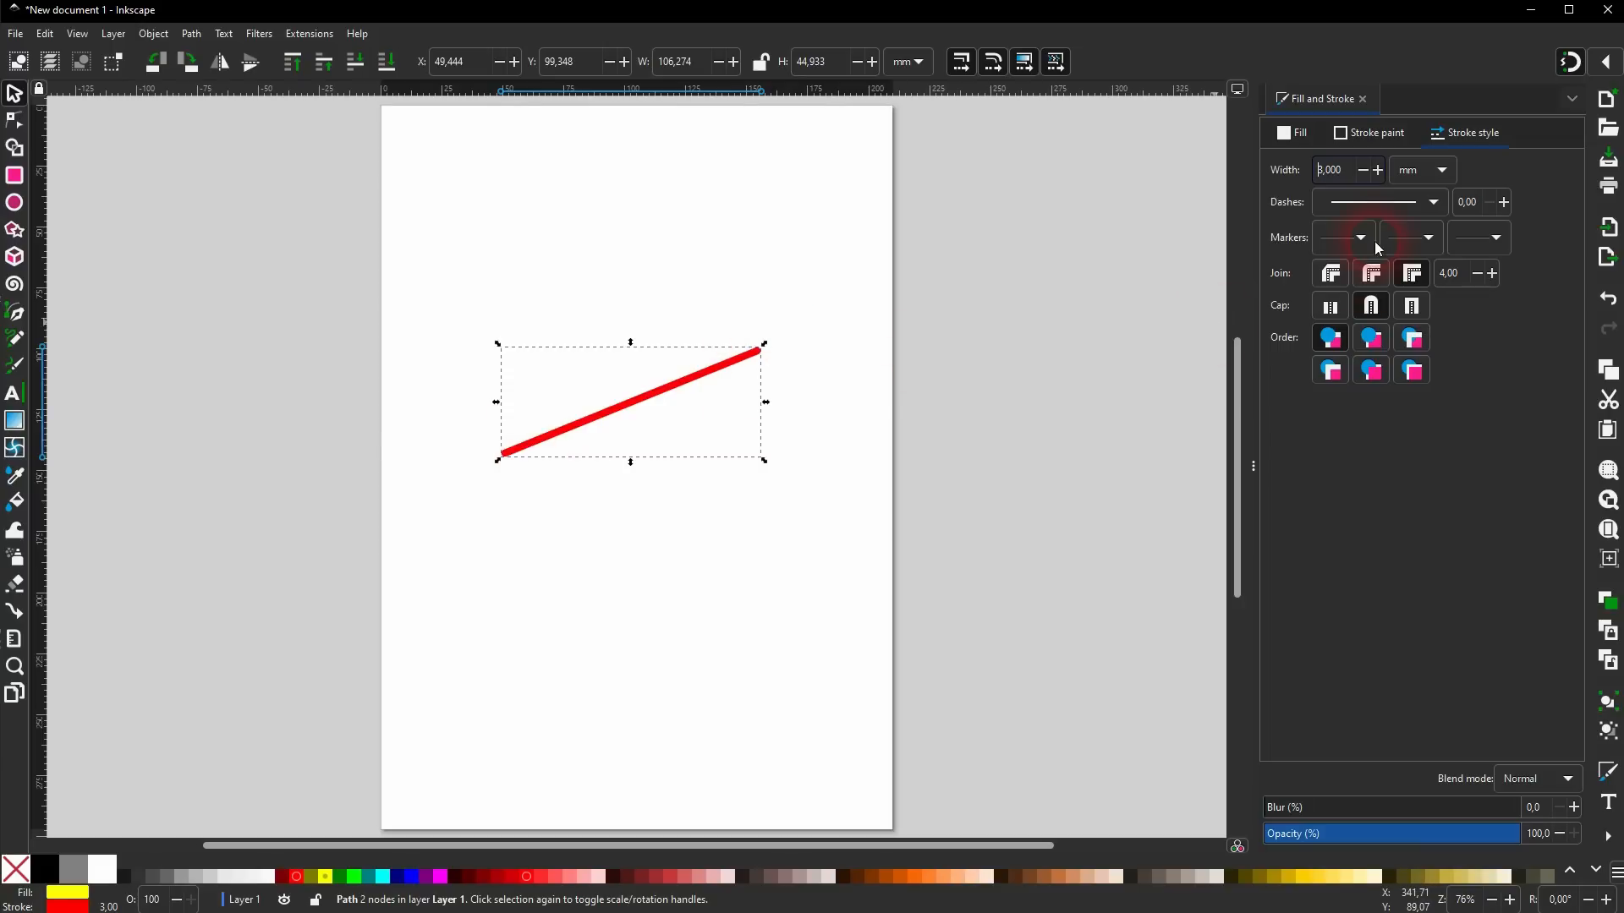
Try a Wide arrow as the line's end marker, and settle on the Dart arrow instead.
click(1494, 245)
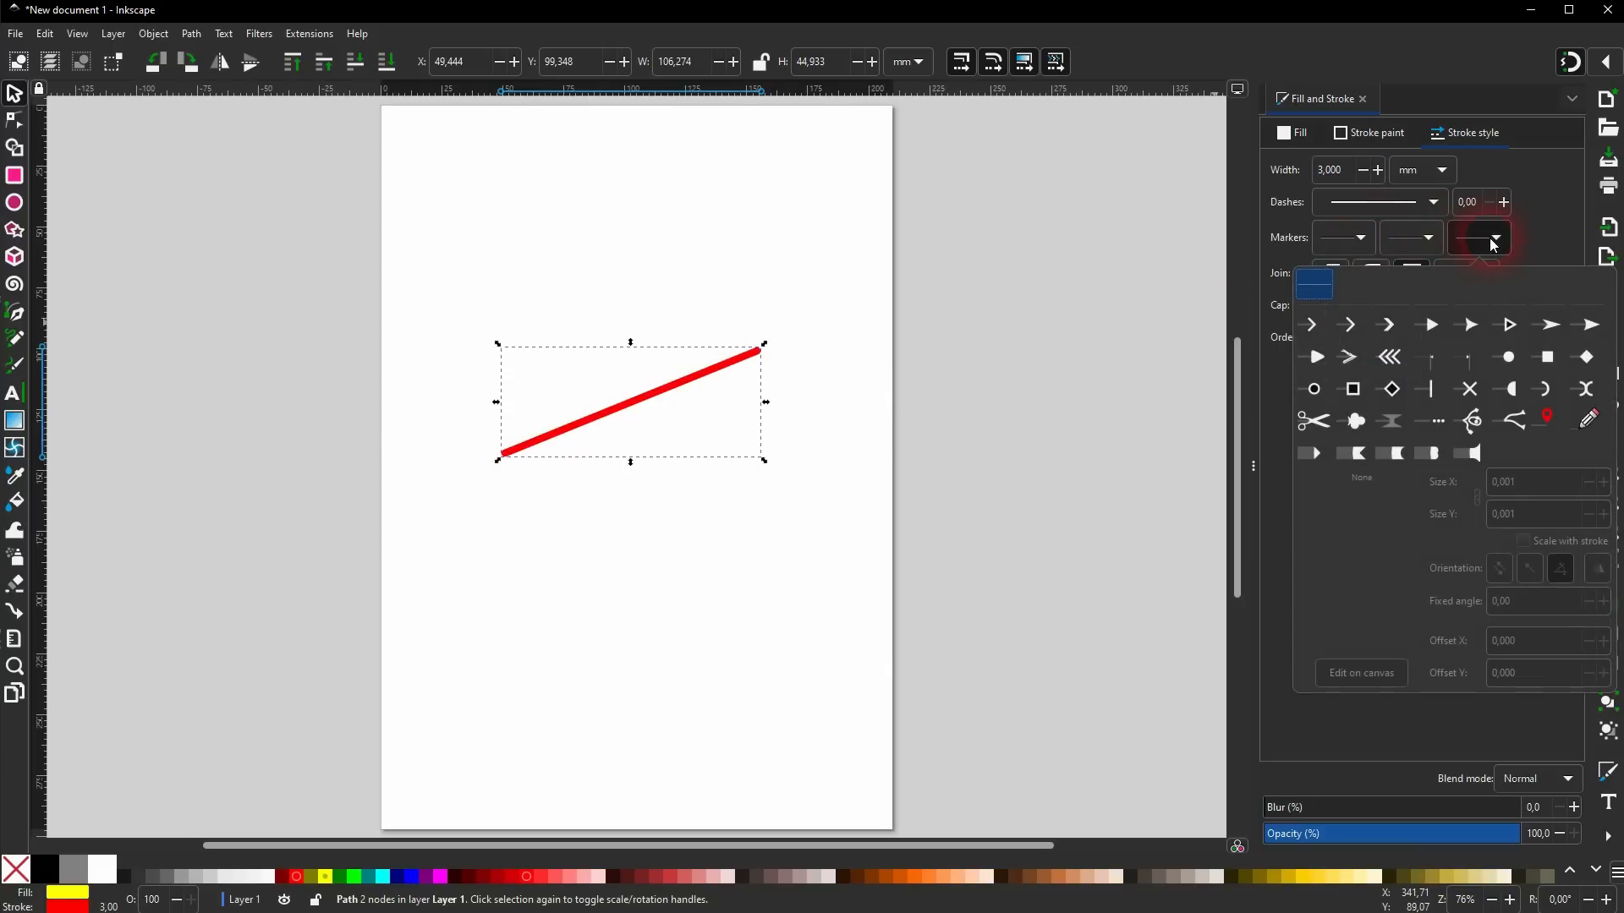
click(1310, 324)
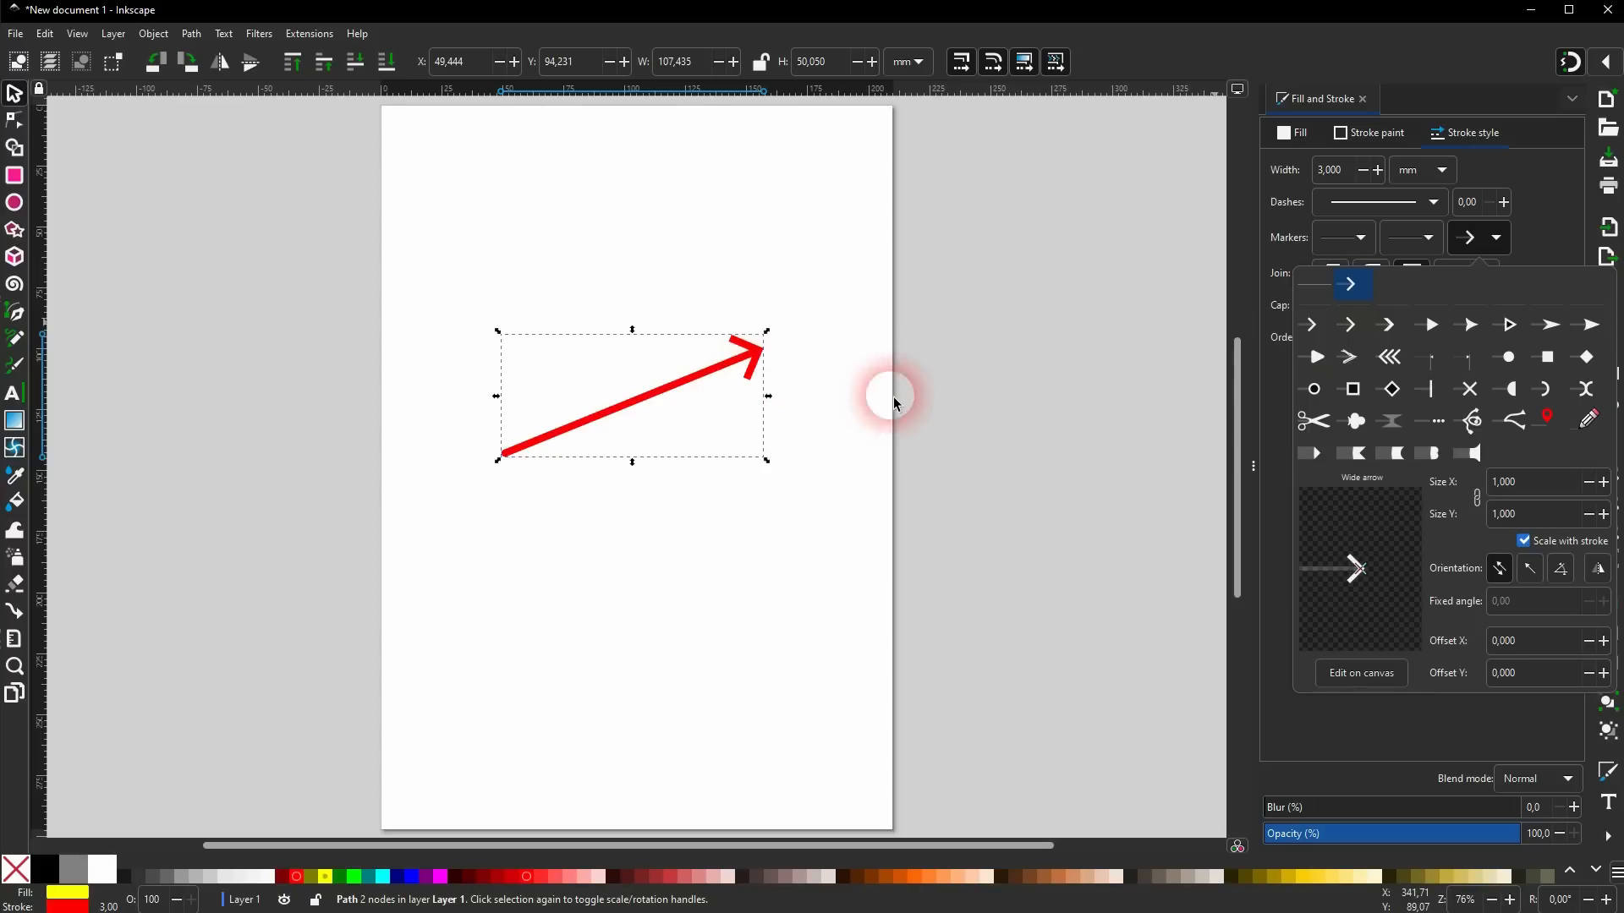
click(1559, 334)
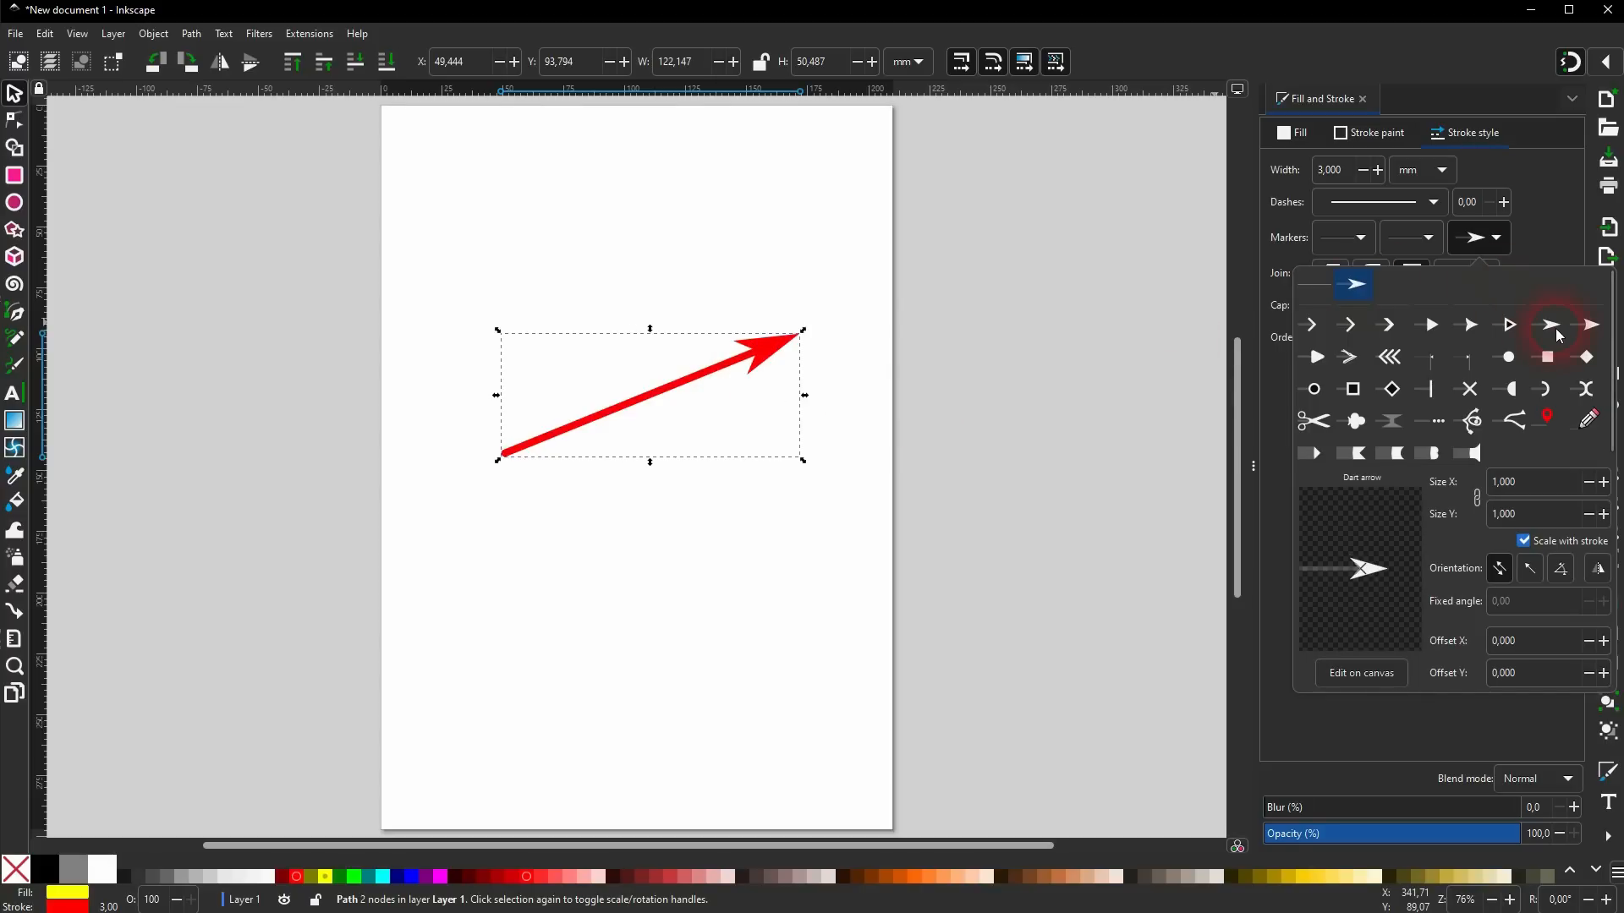
Scale the Dart arrow end marker proportionally to size 2 in both X and Y.
click(1605, 488)
click(1605, 489)
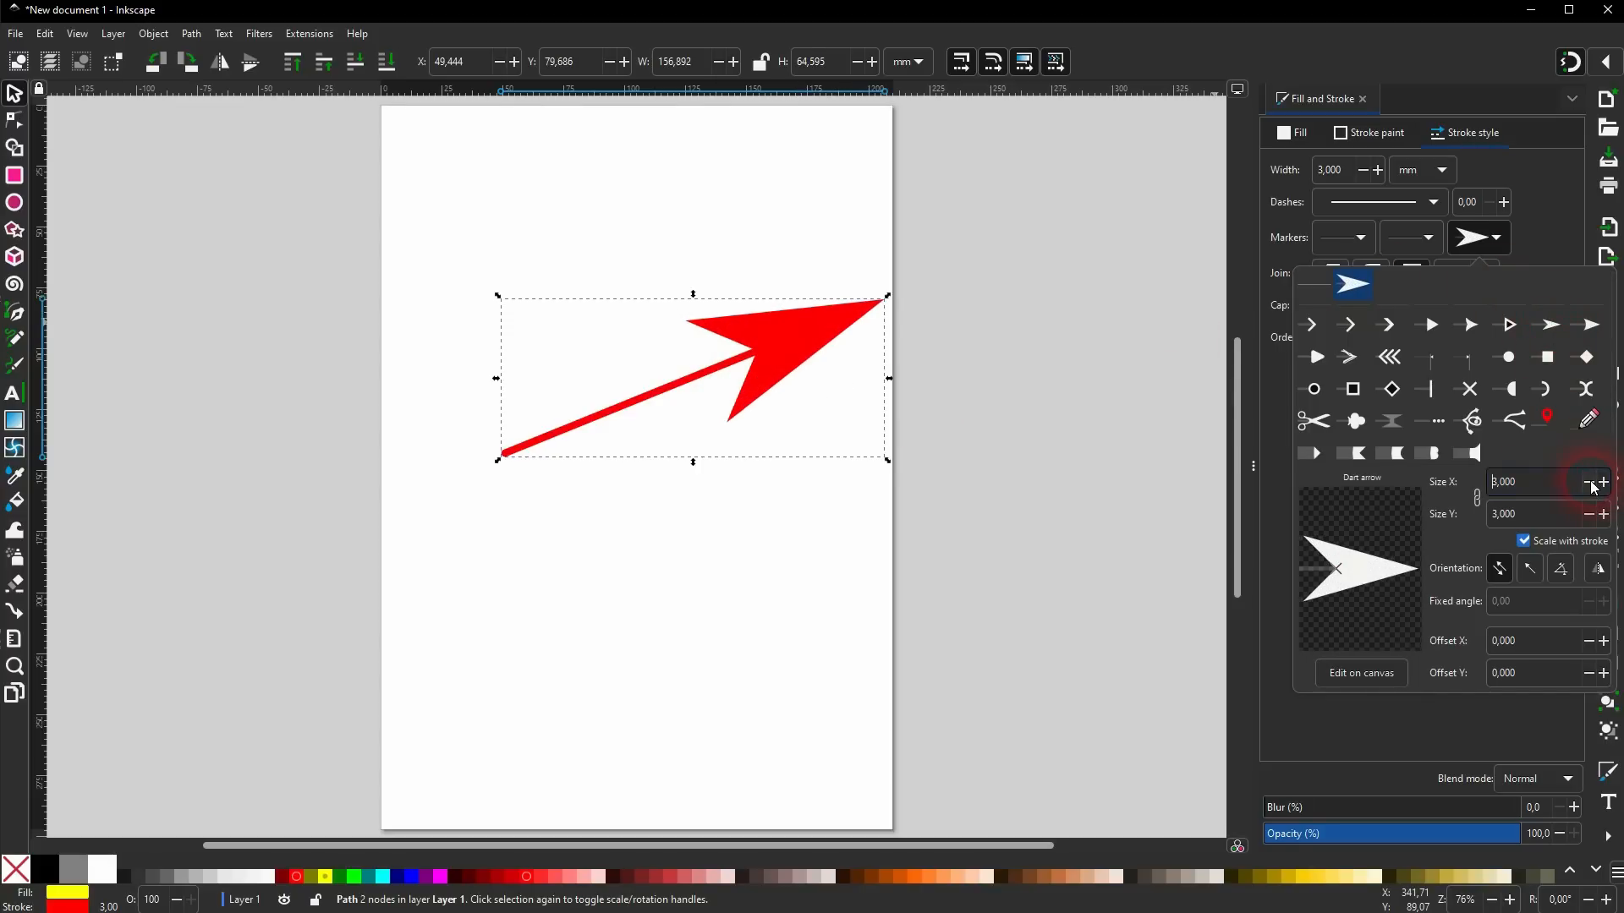
click(1592, 486)
click(1591, 486)
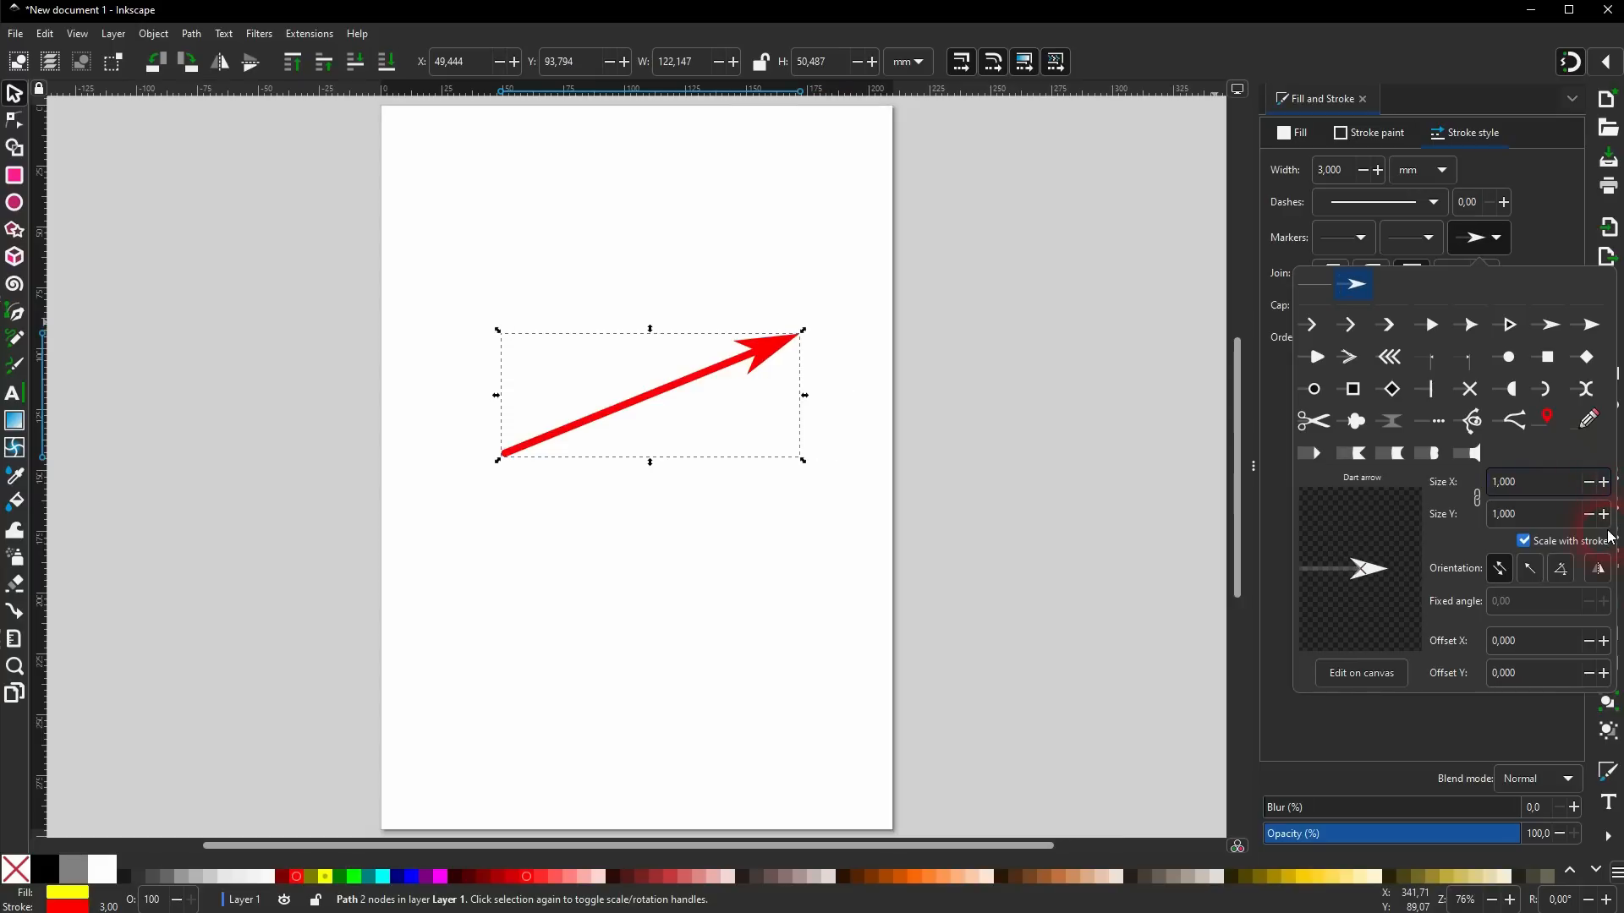
click(1605, 519)
click(1605, 519)
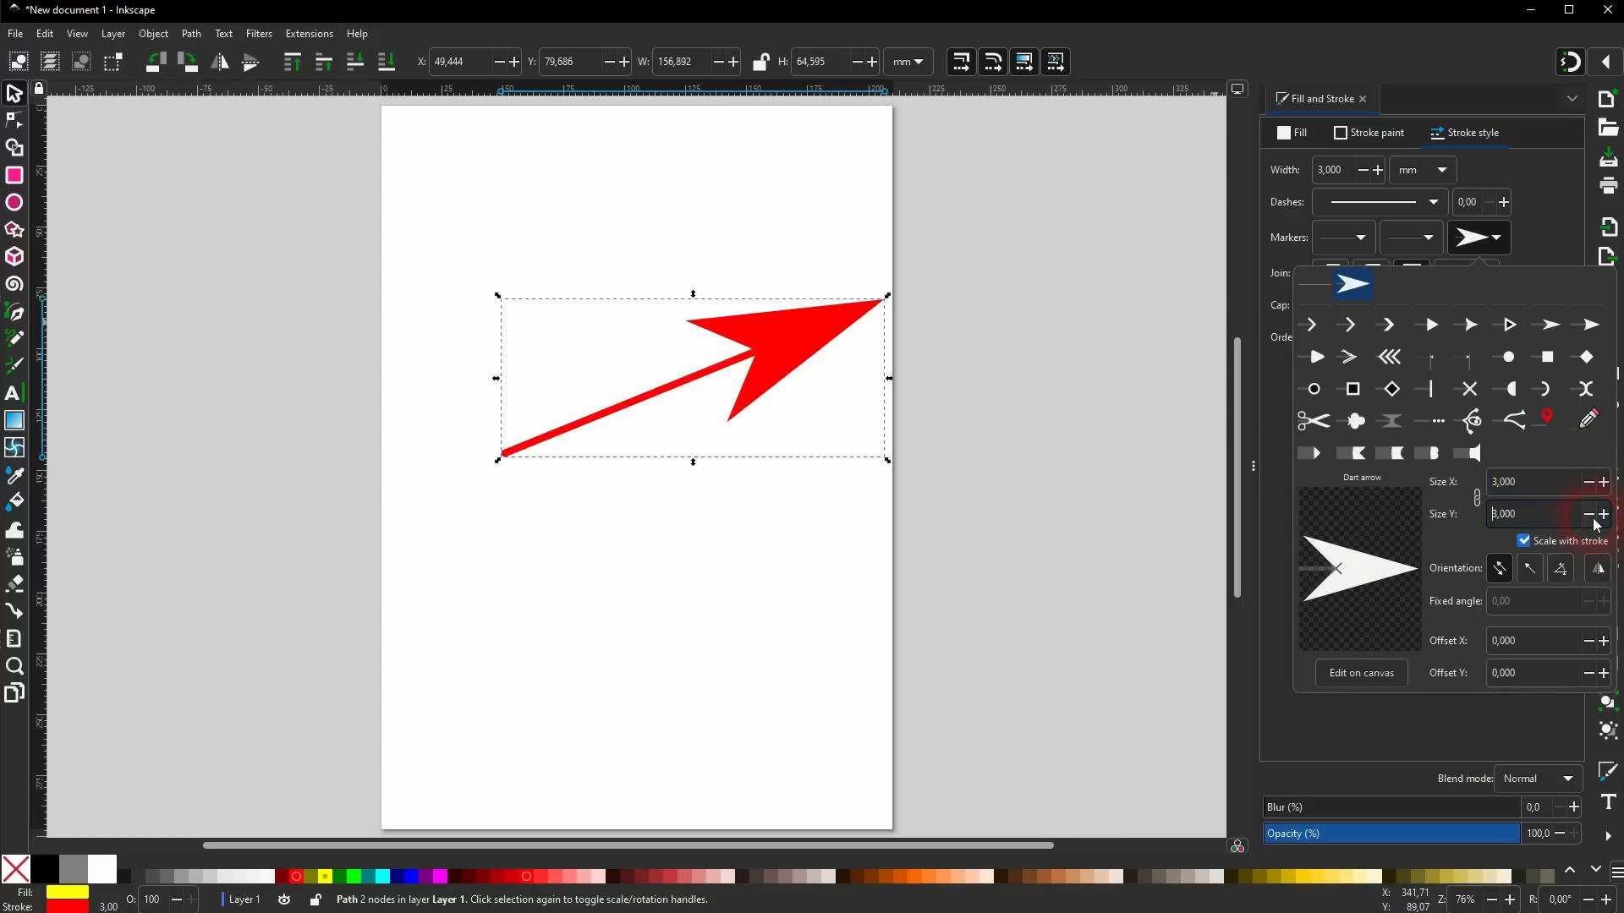
click(1591, 516)
Unlink the end marker's X and Y sizes, try larger Y sizes, return Y to 2 and relink them.
click(1478, 501)
click(1558, 516)
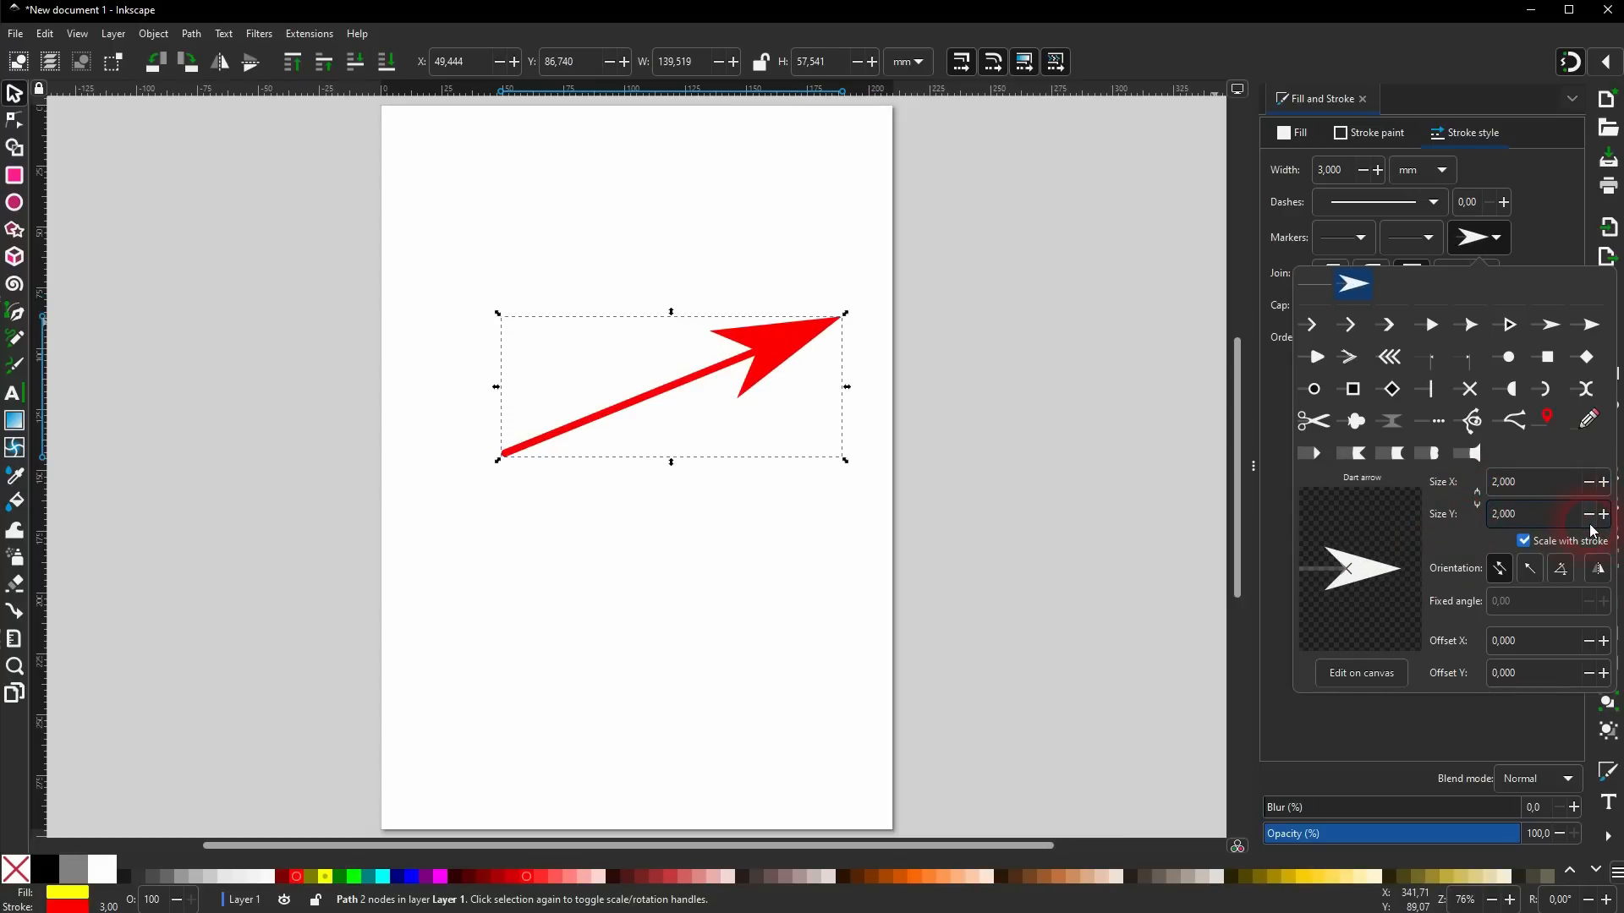
click(1604, 515)
click(1605, 516)
click(1605, 515)
click(1604, 515)
click(1605, 515)
click(1589, 515)
click(1589, 515)
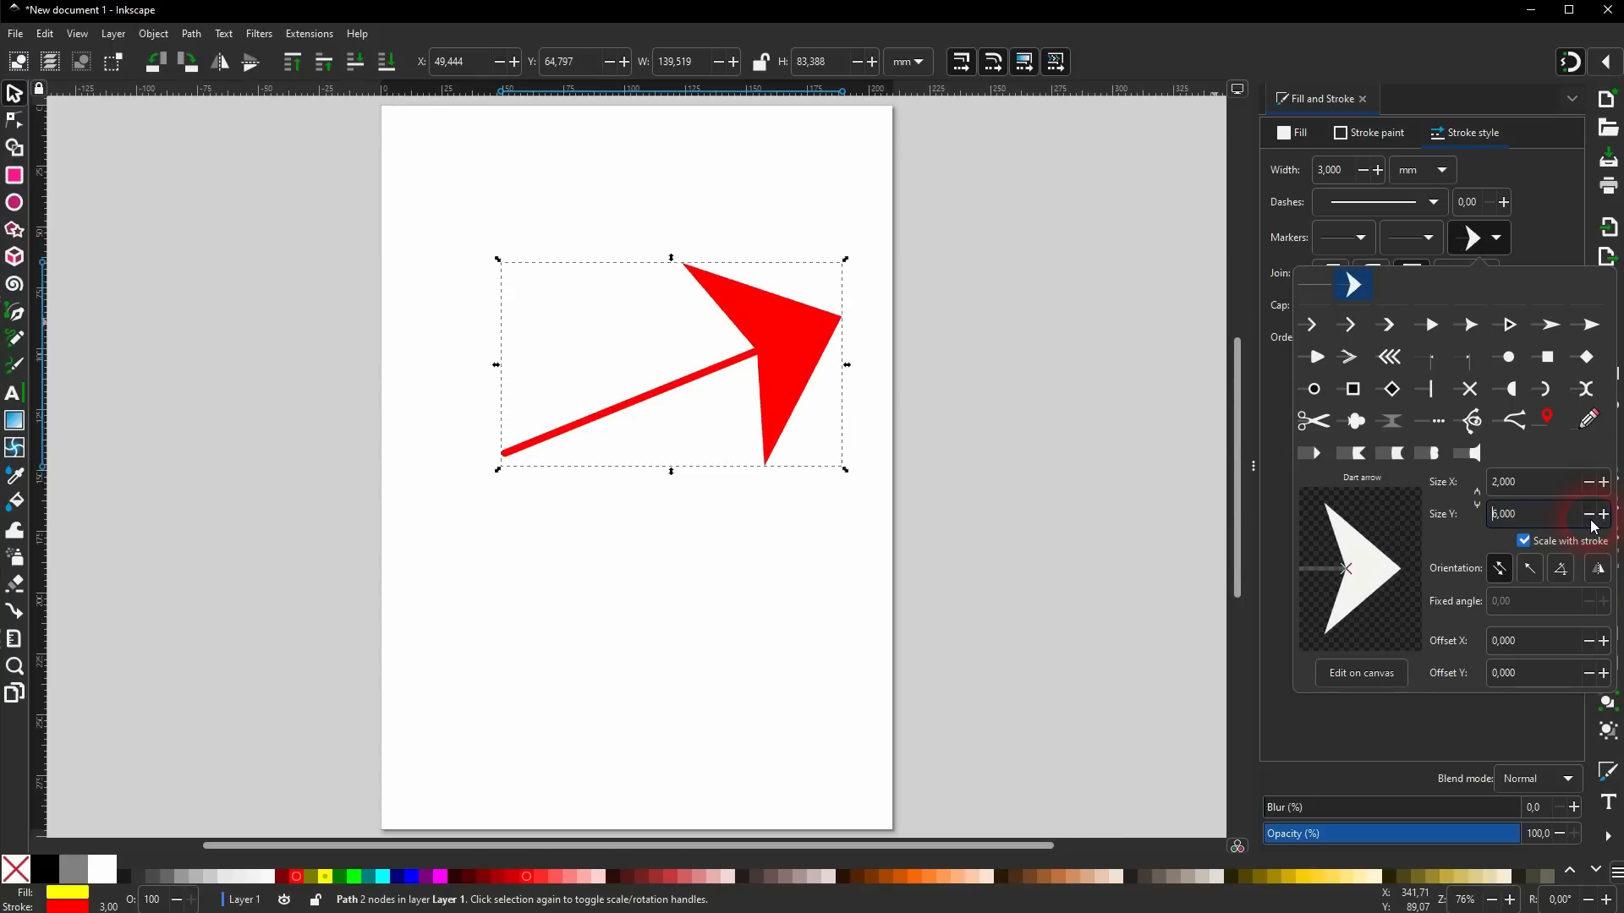
click(1589, 515)
click(1589, 515)
click(1589, 515)
click(1479, 504)
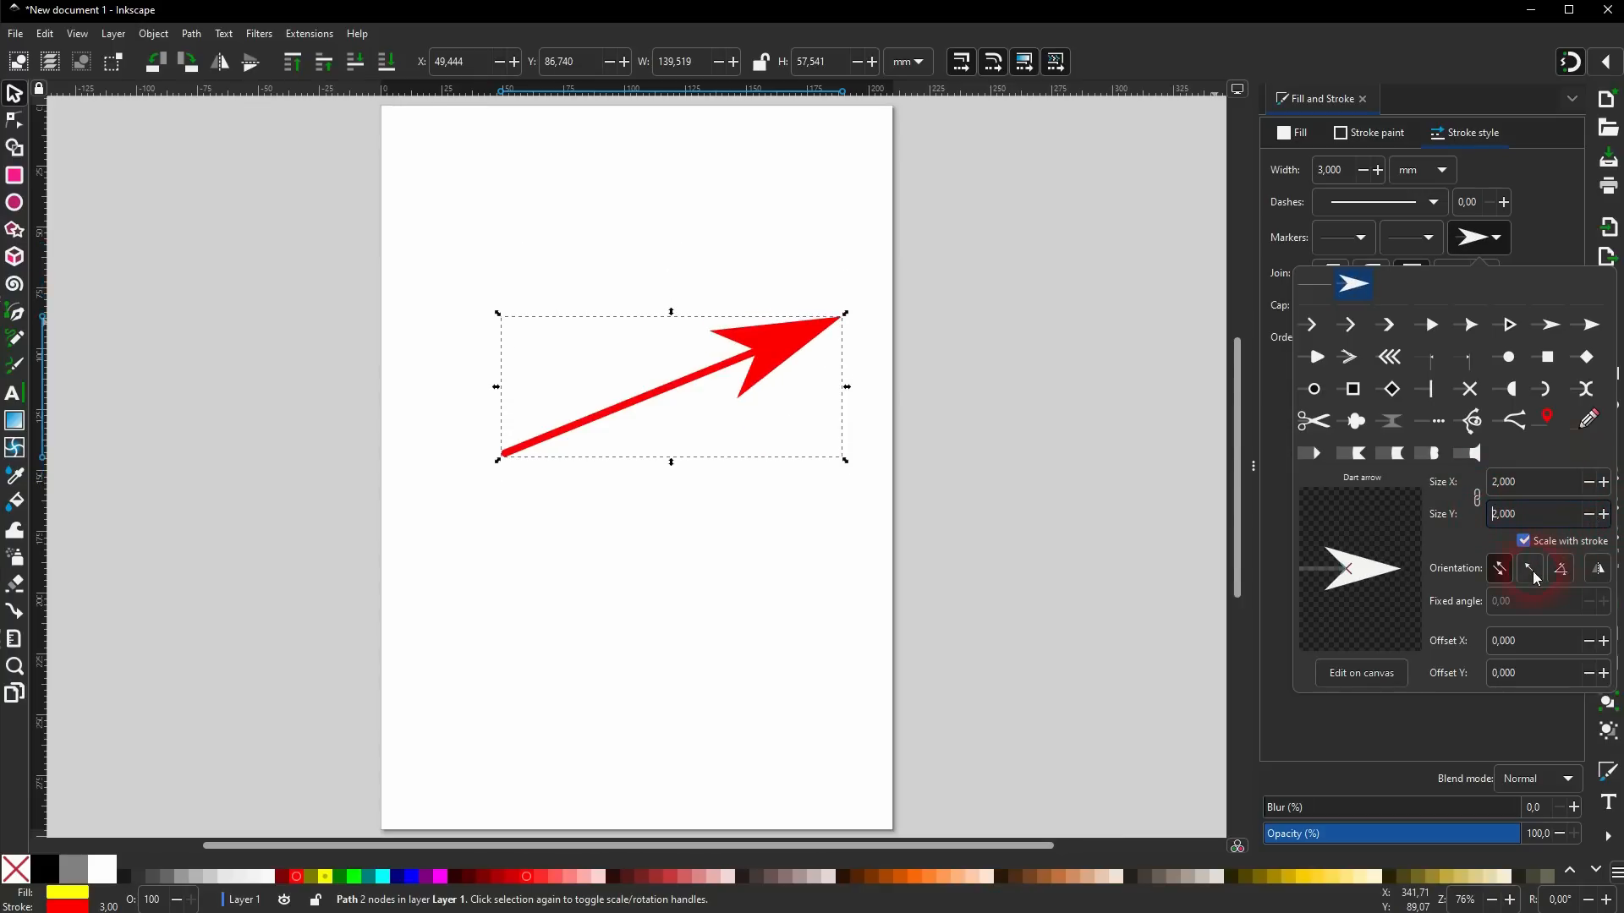
Try the end marker's other orientation modes and its flip, and restore the original path-following, unflipped direction.
click(1562, 569)
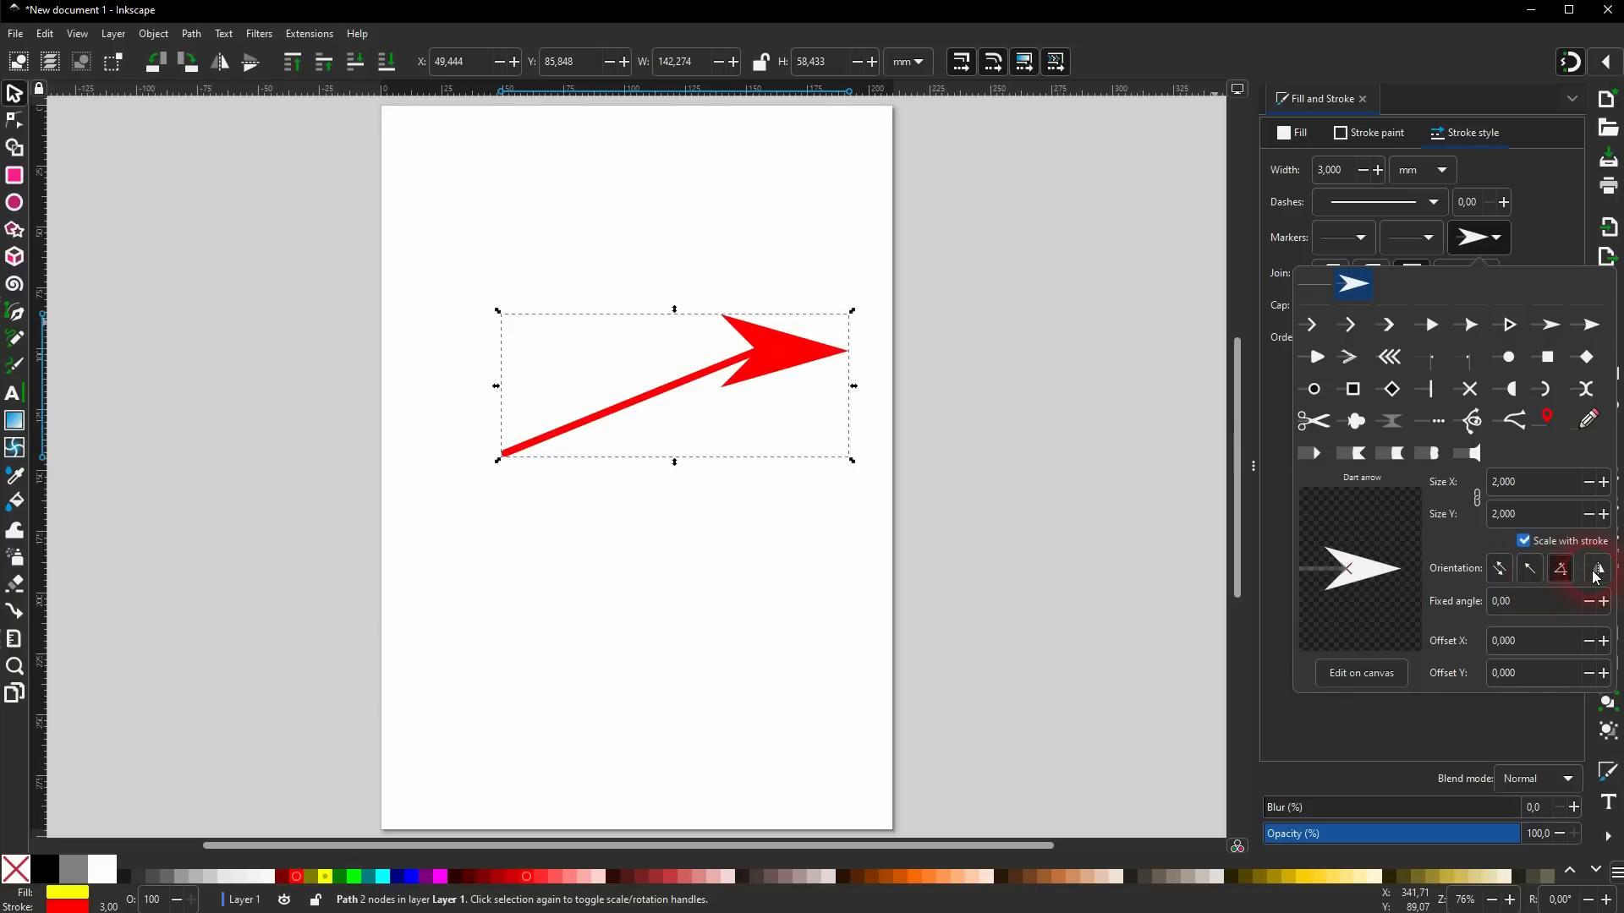
click(1596, 576)
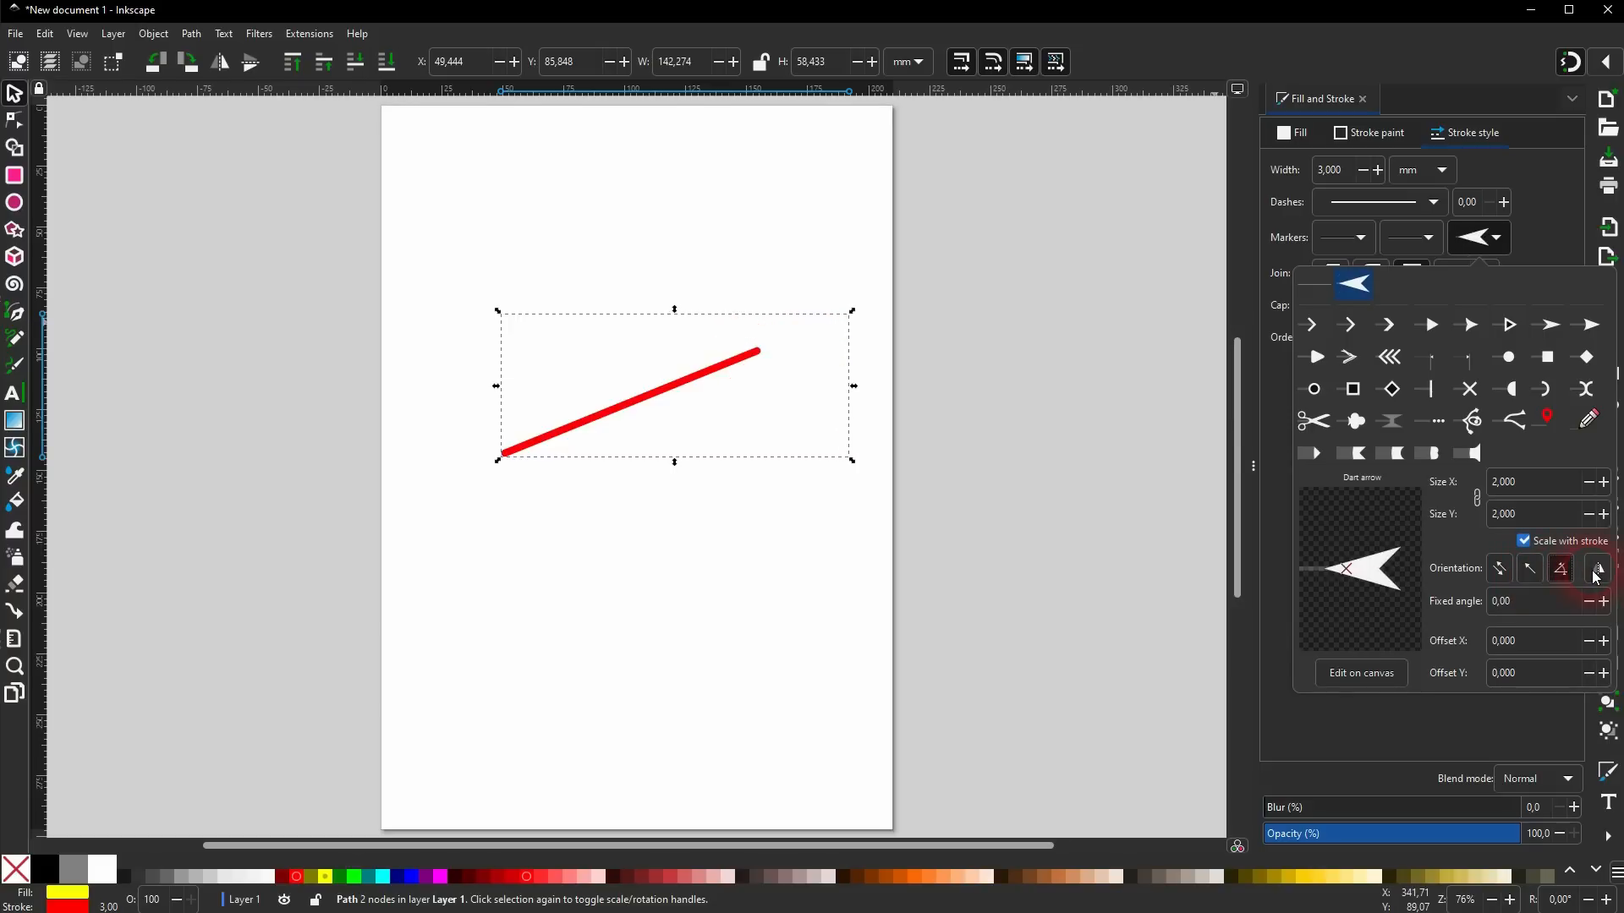
click(1500, 577)
click(1527, 579)
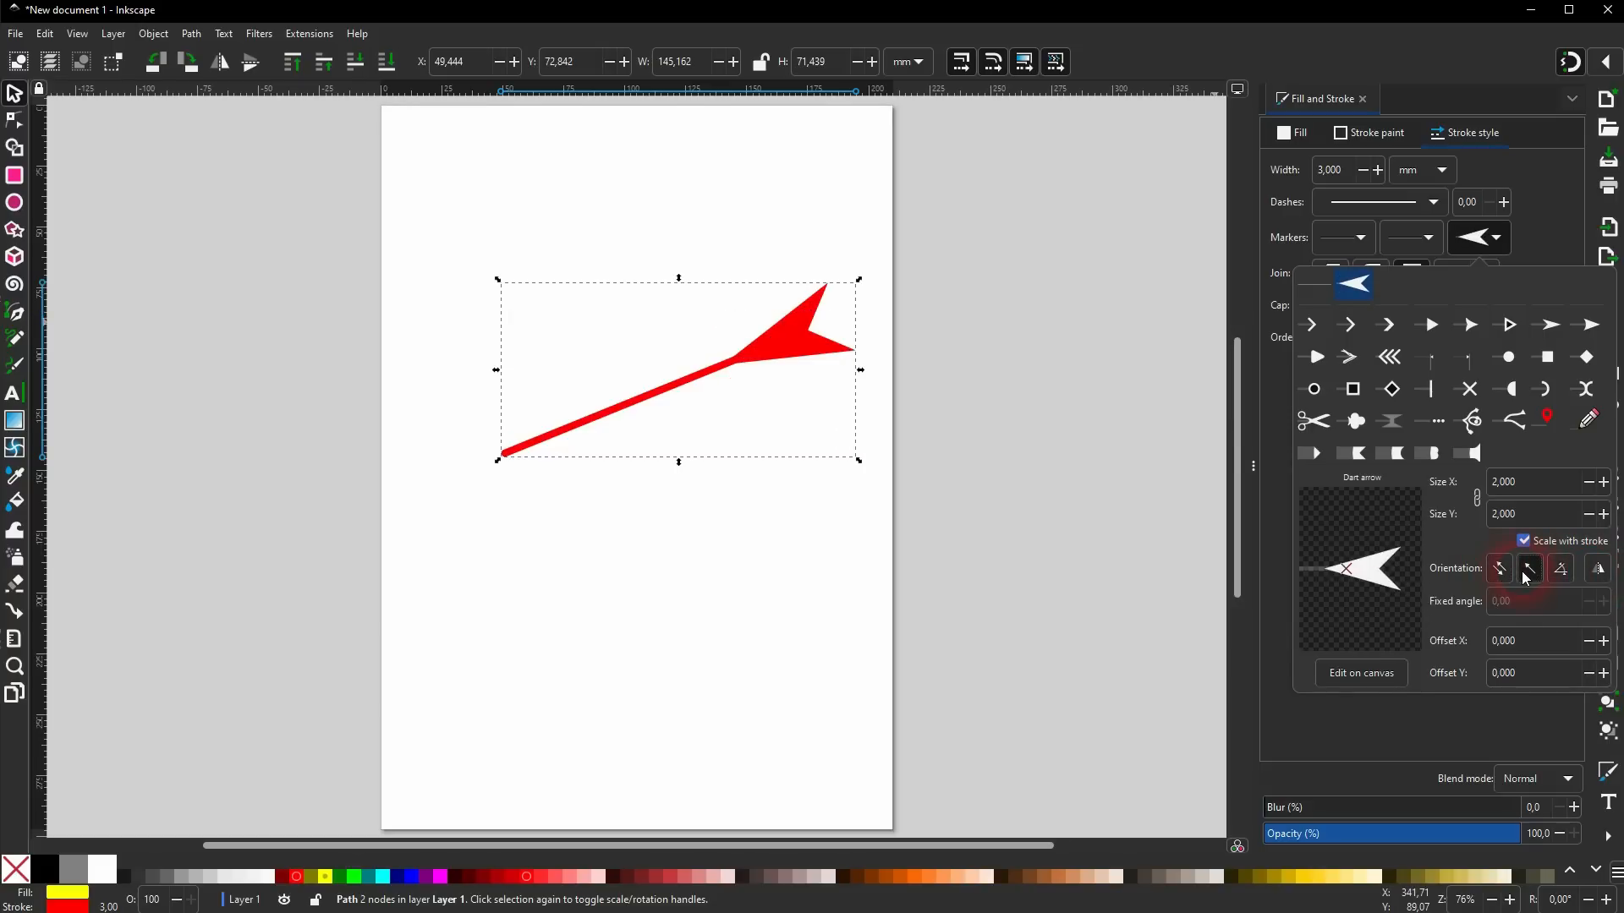
click(1502, 579)
click(1596, 574)
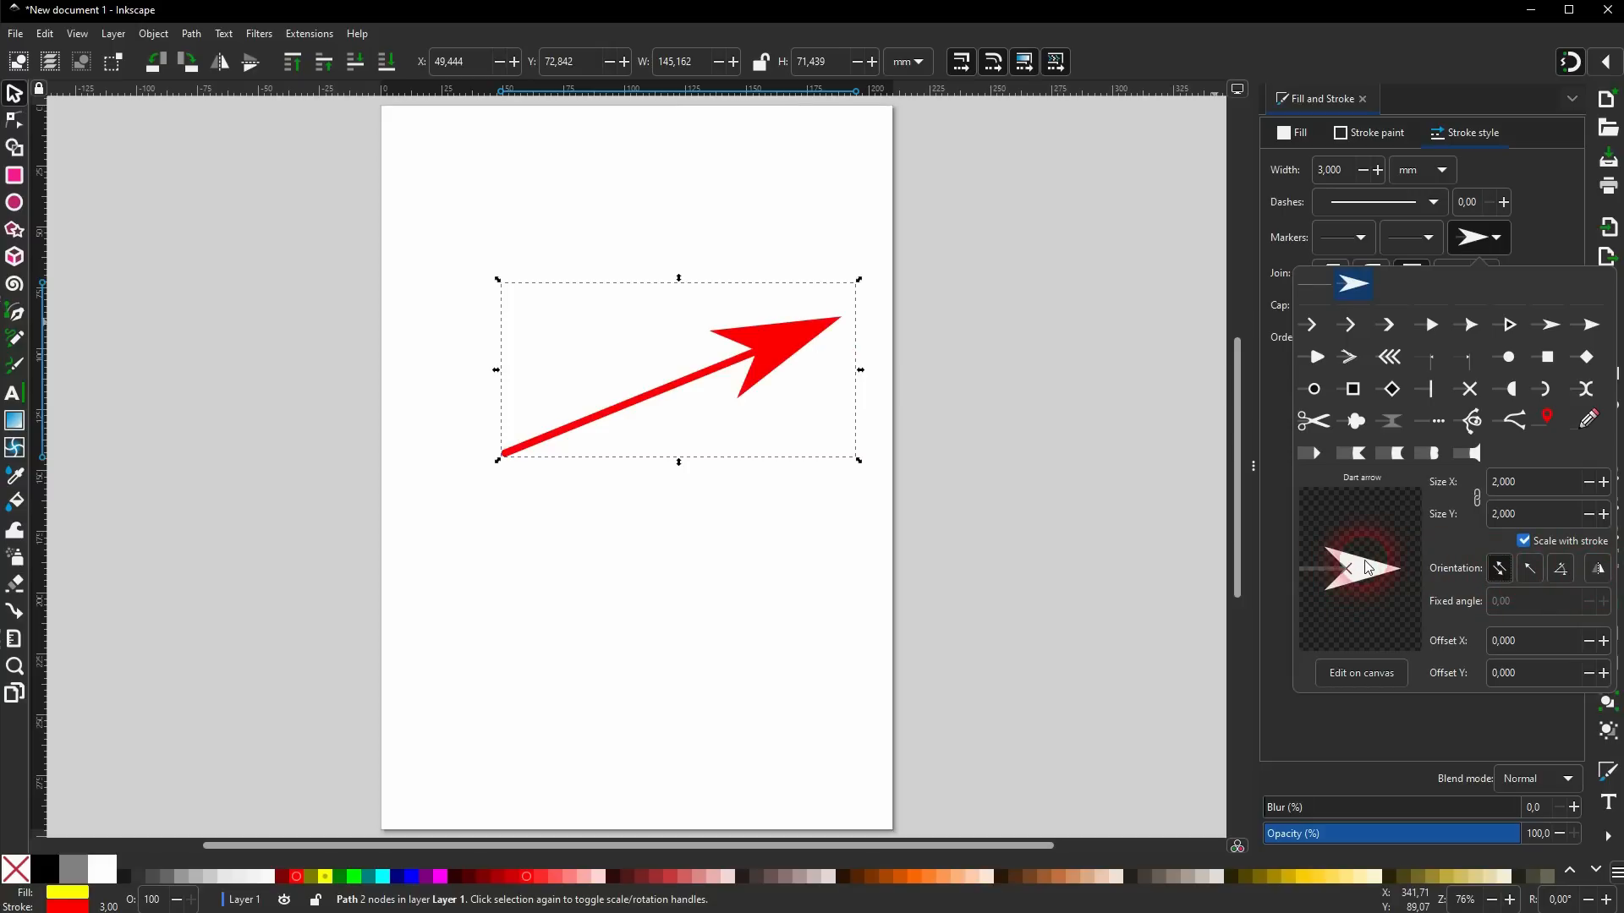
click(1359, 692)
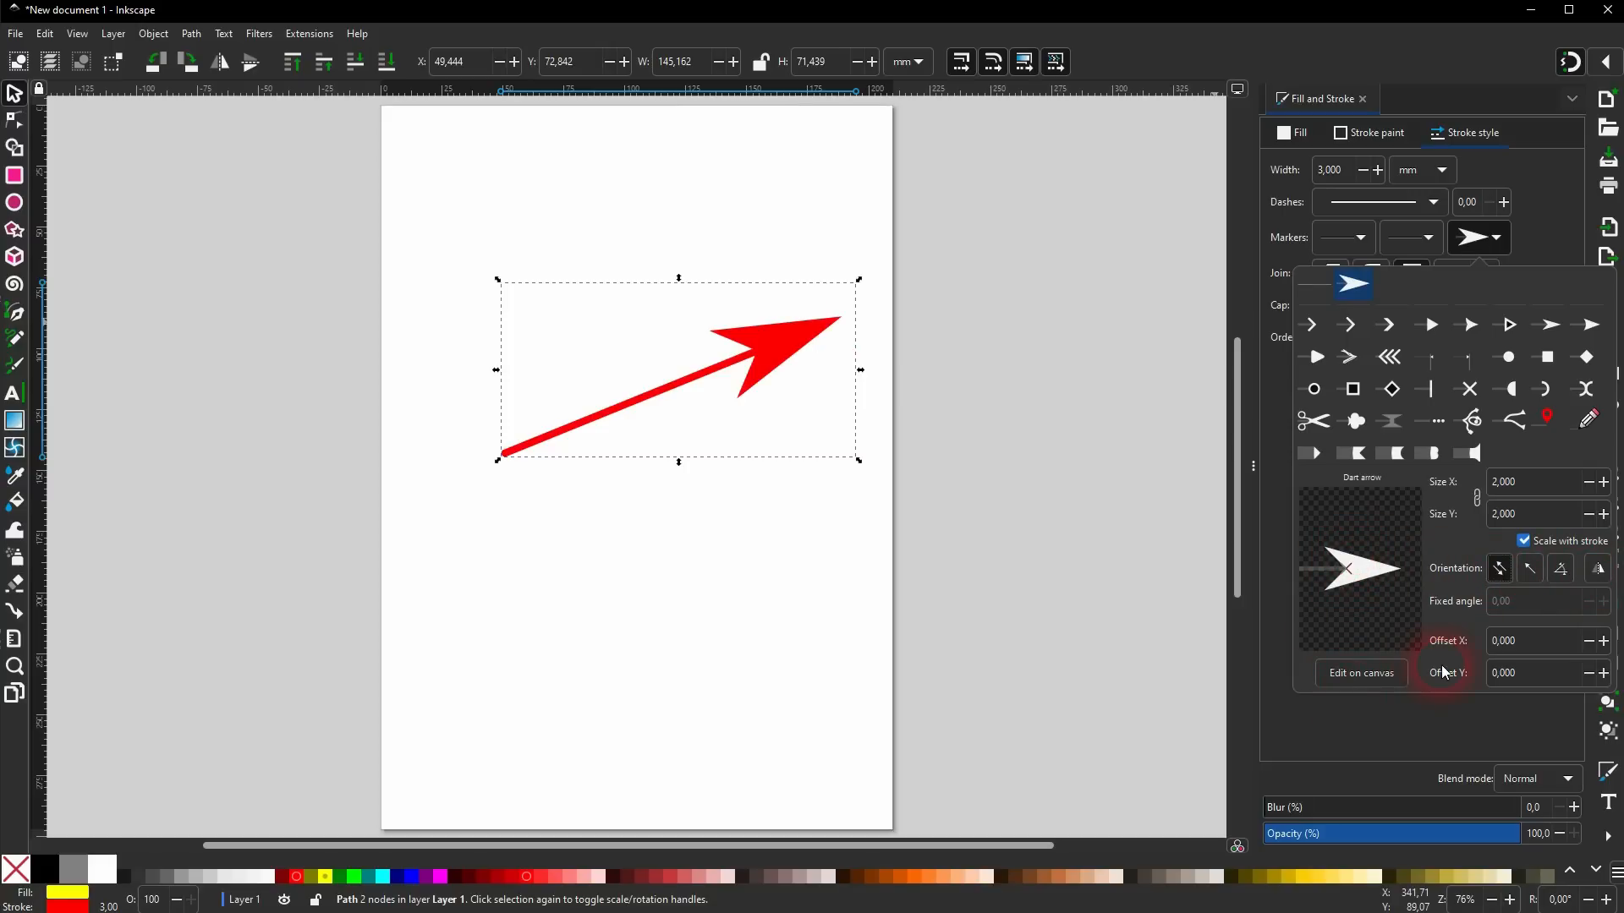
click(1358, 573)
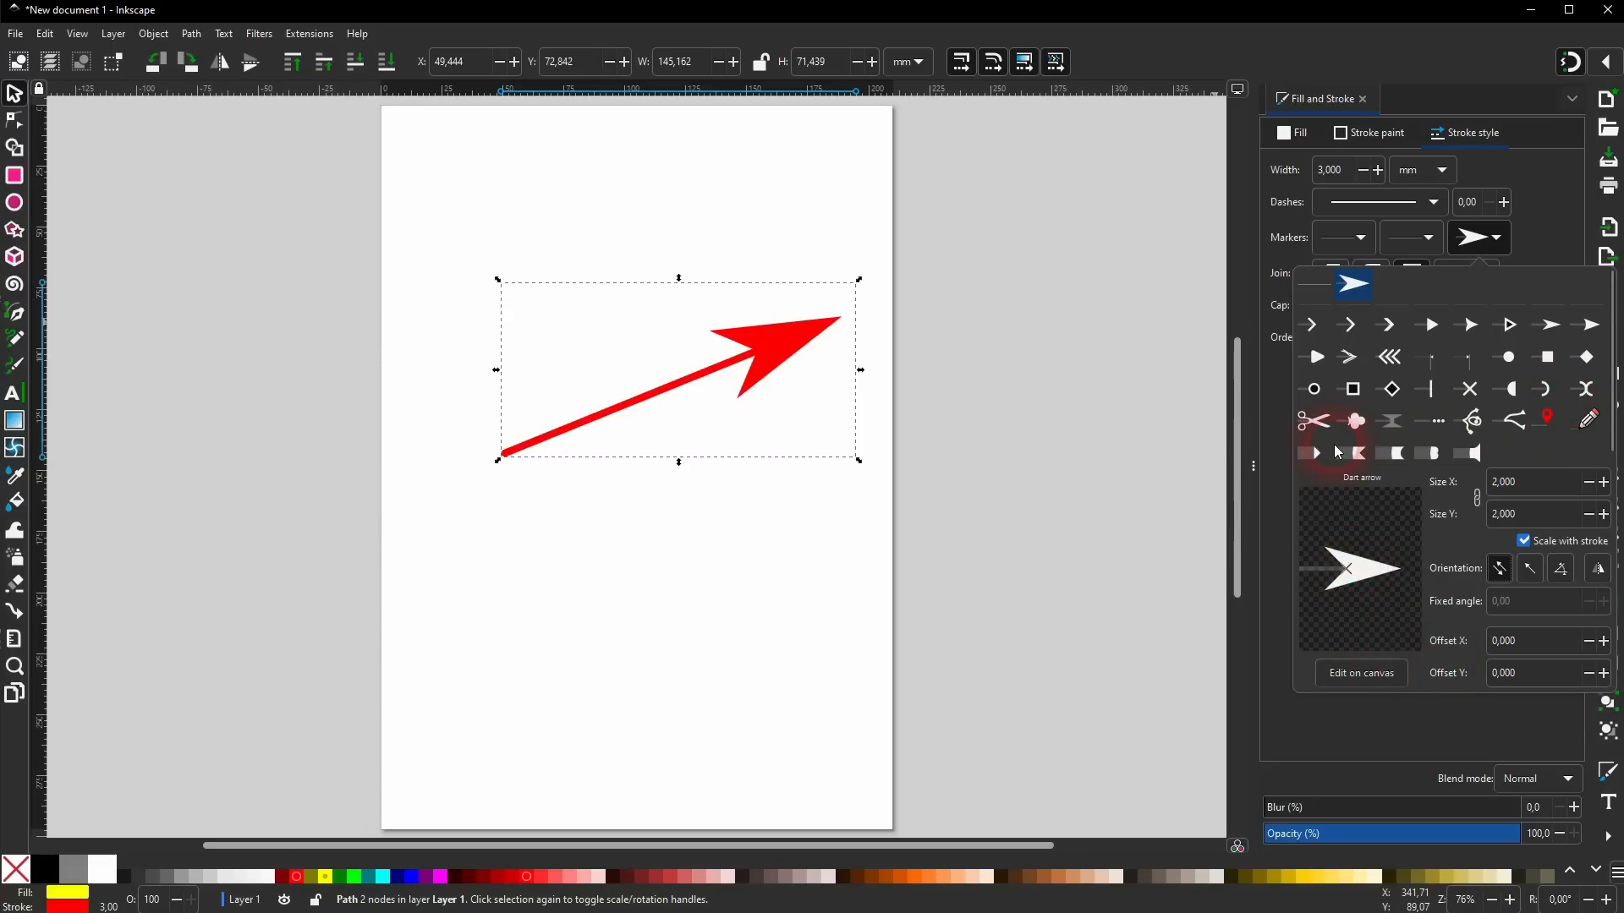
click(1563, 235)
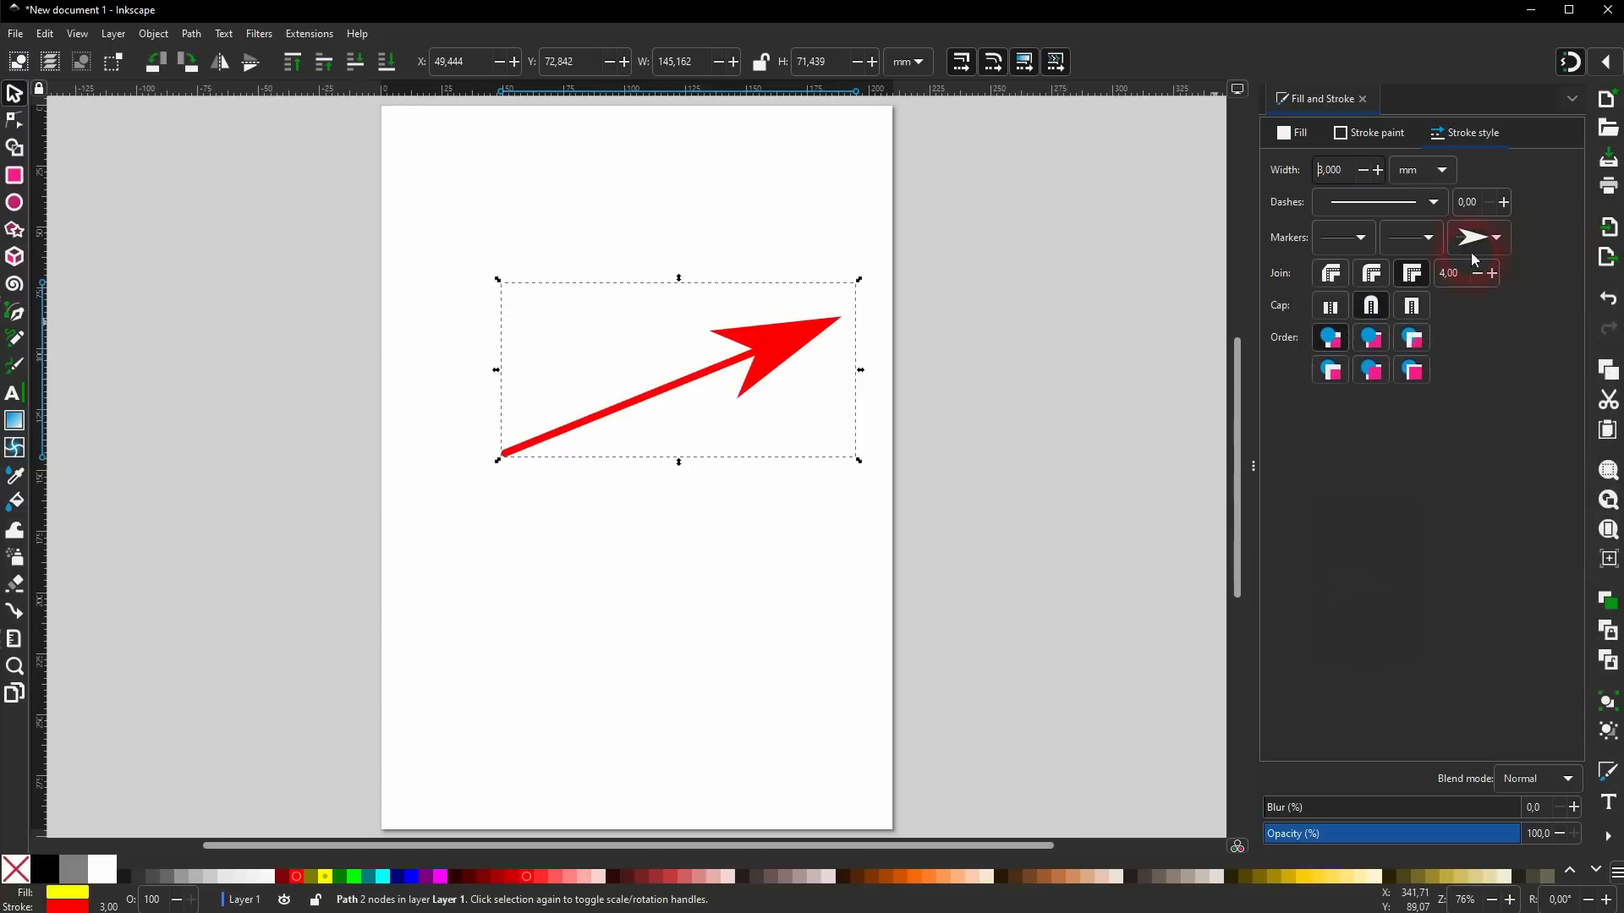
Add a Square marker to the start of the line.
click(1350, 238)
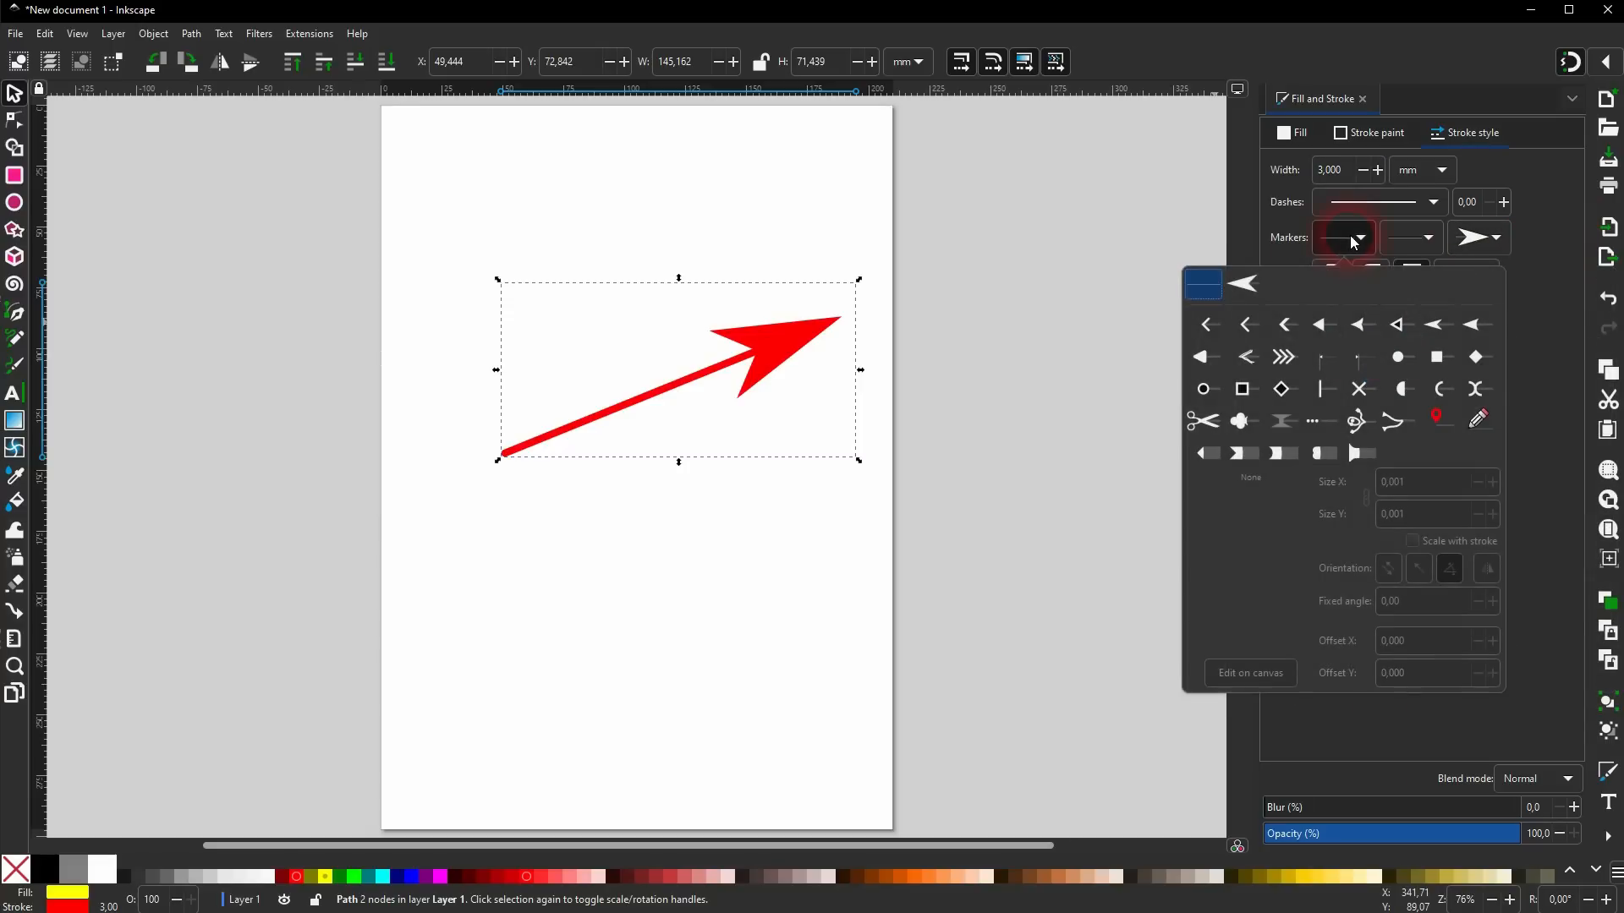
click(1438, 357)
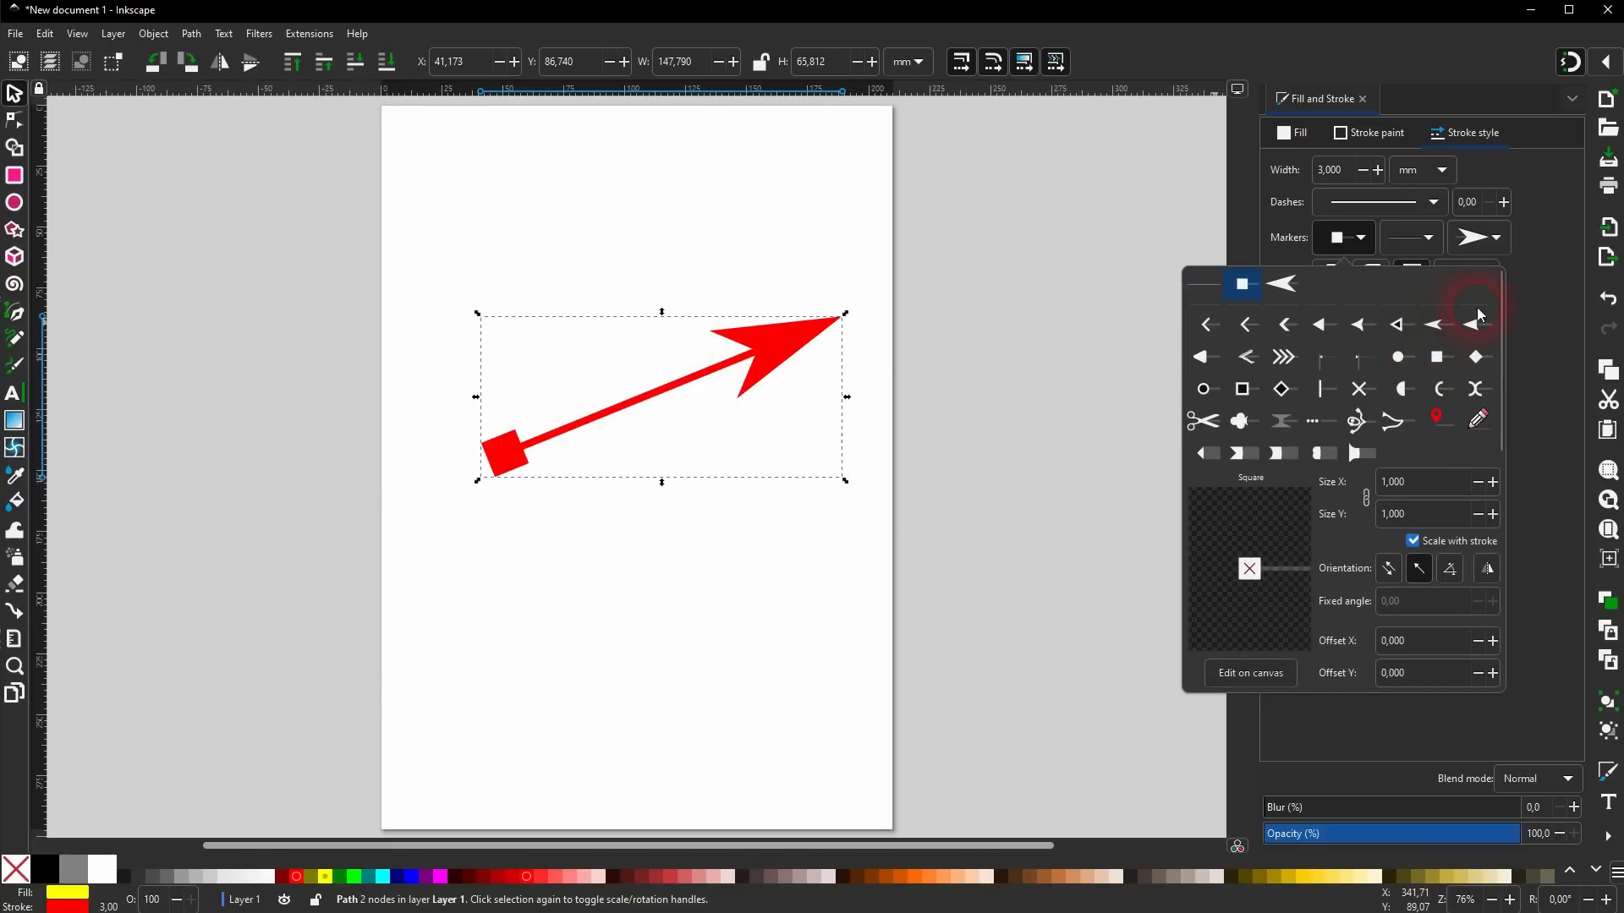
click(1549, 292)
Try the Arrow tail as the line's mid marker, and set the mid marker back to none.
click(1423, 247)
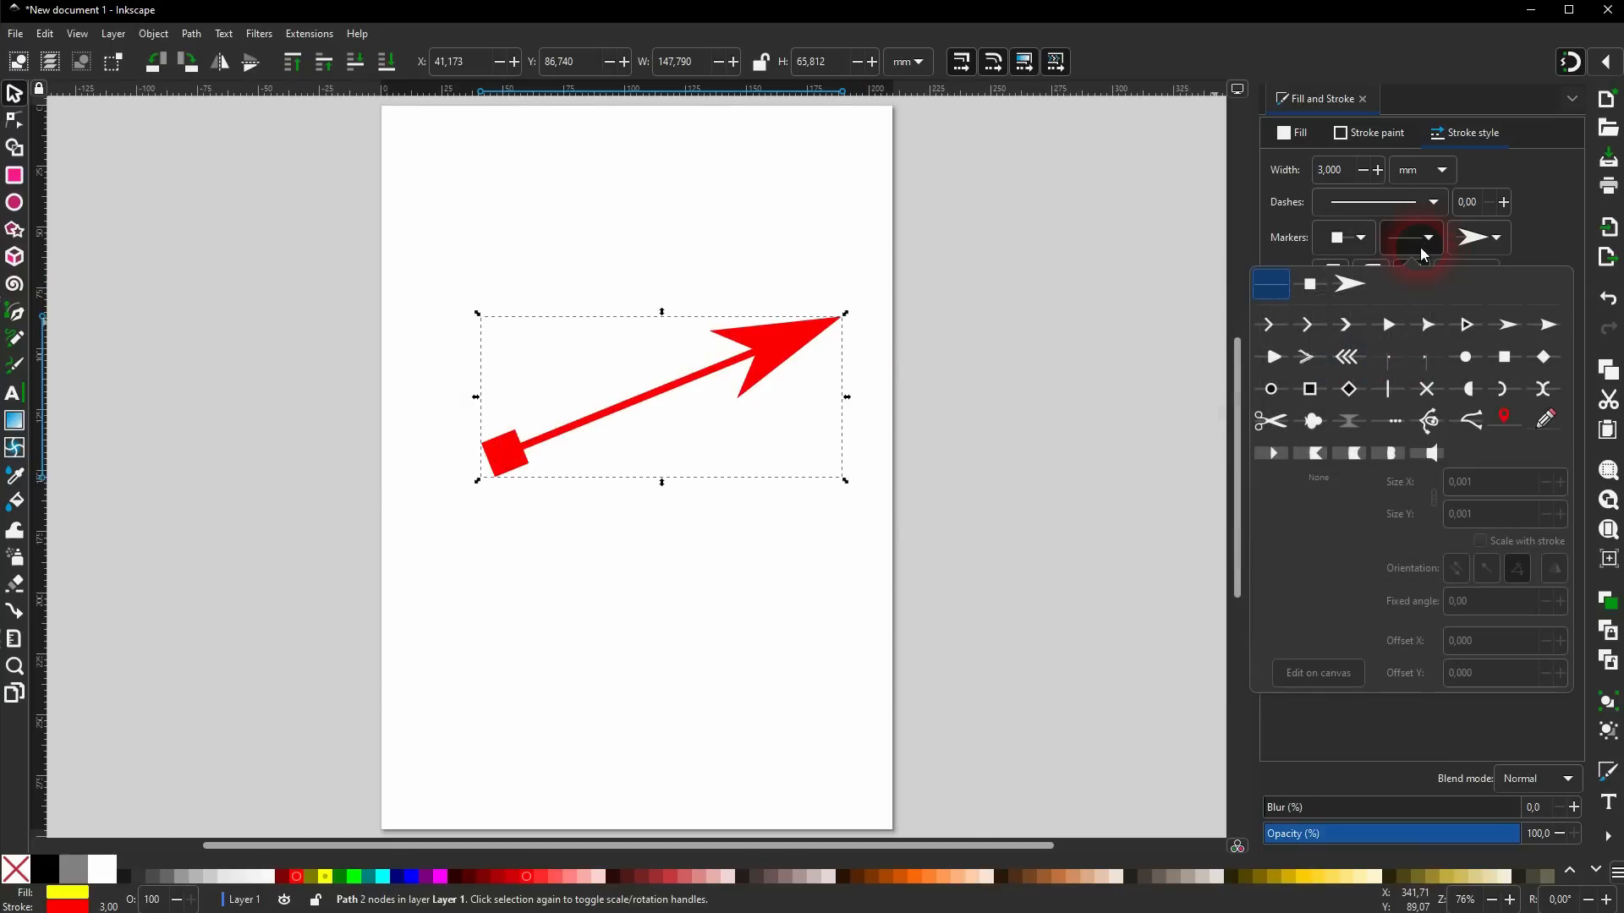
click(1350, 359)
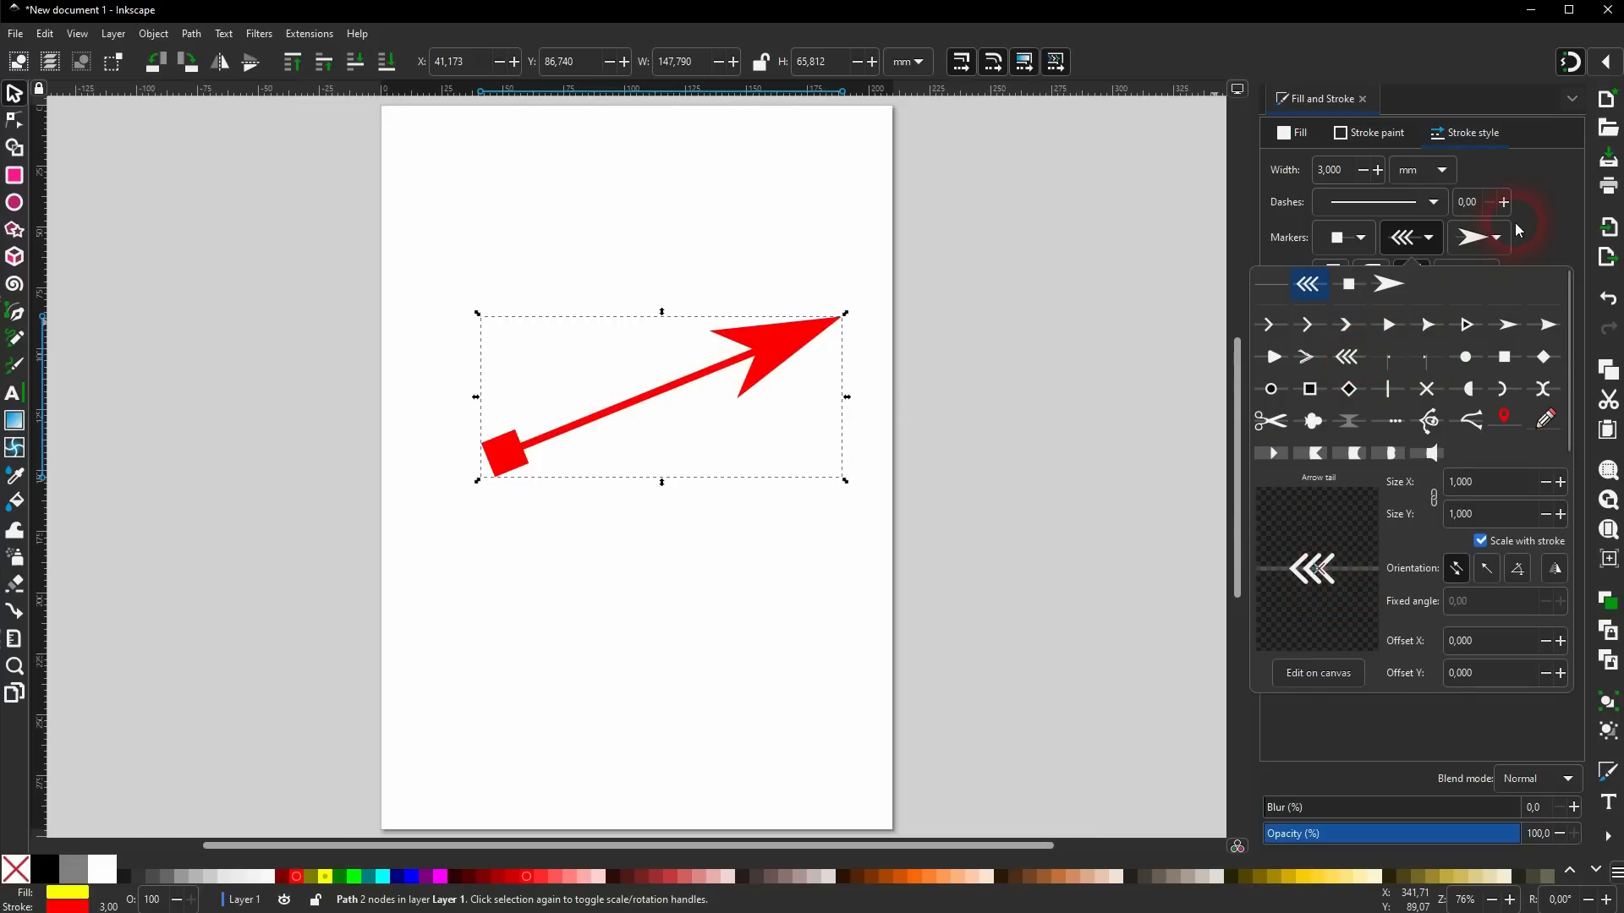
click(1273, 287)
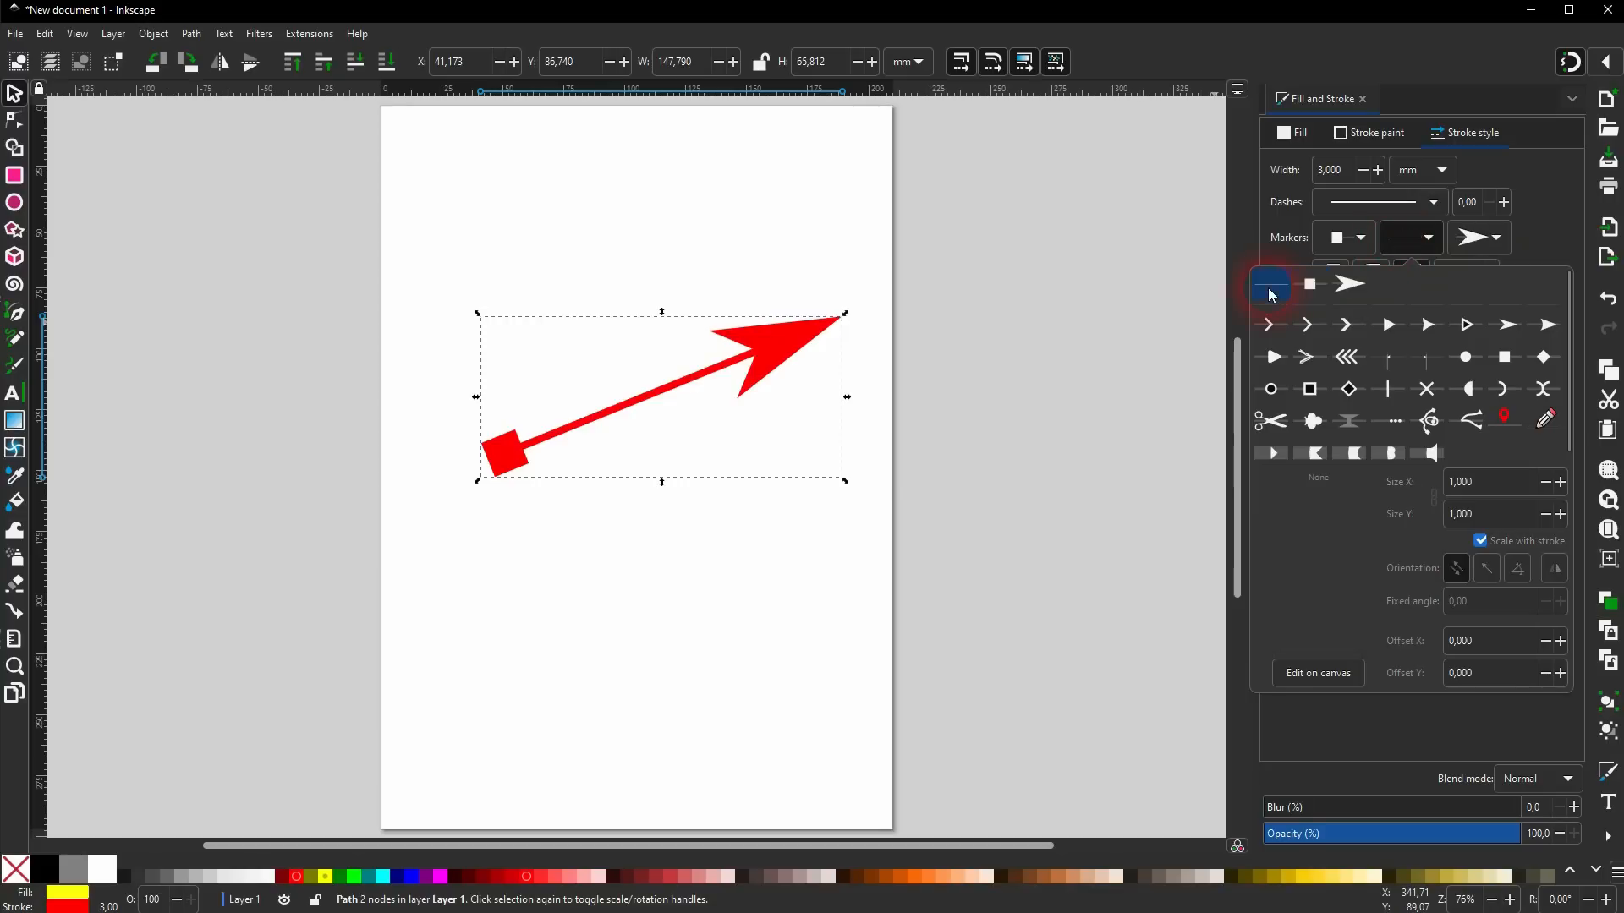
click(1541, 194)
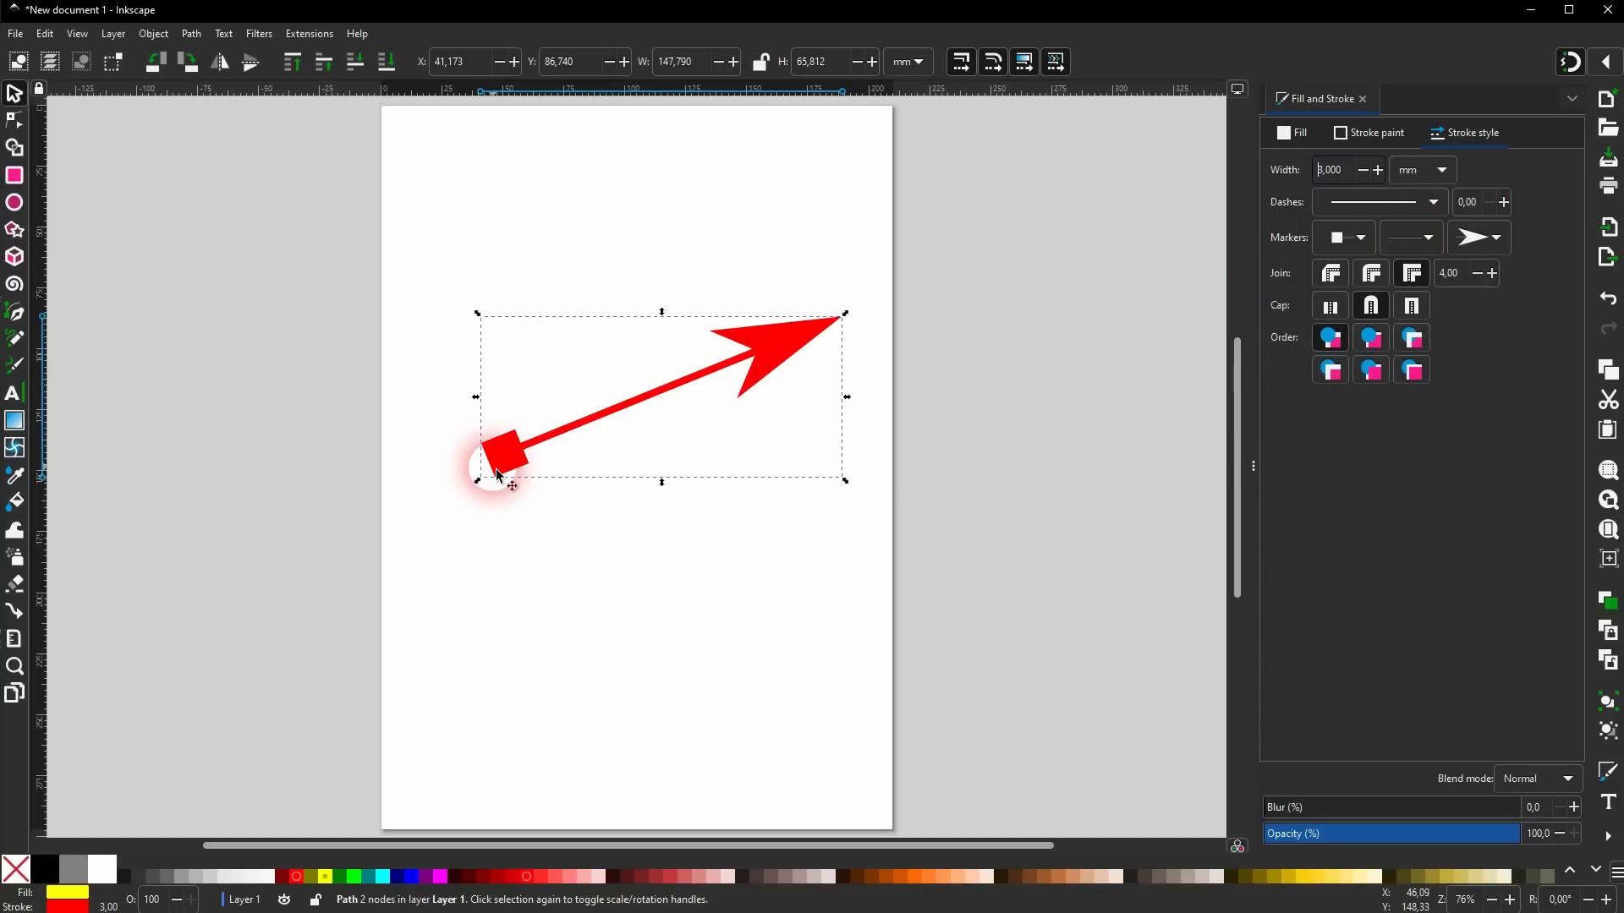
Bend the straight line into an upward arc with the Node tool and remove its yellow fill.
click(14, 120)
click(592, 396)
drag(643, 404, 623, 340)
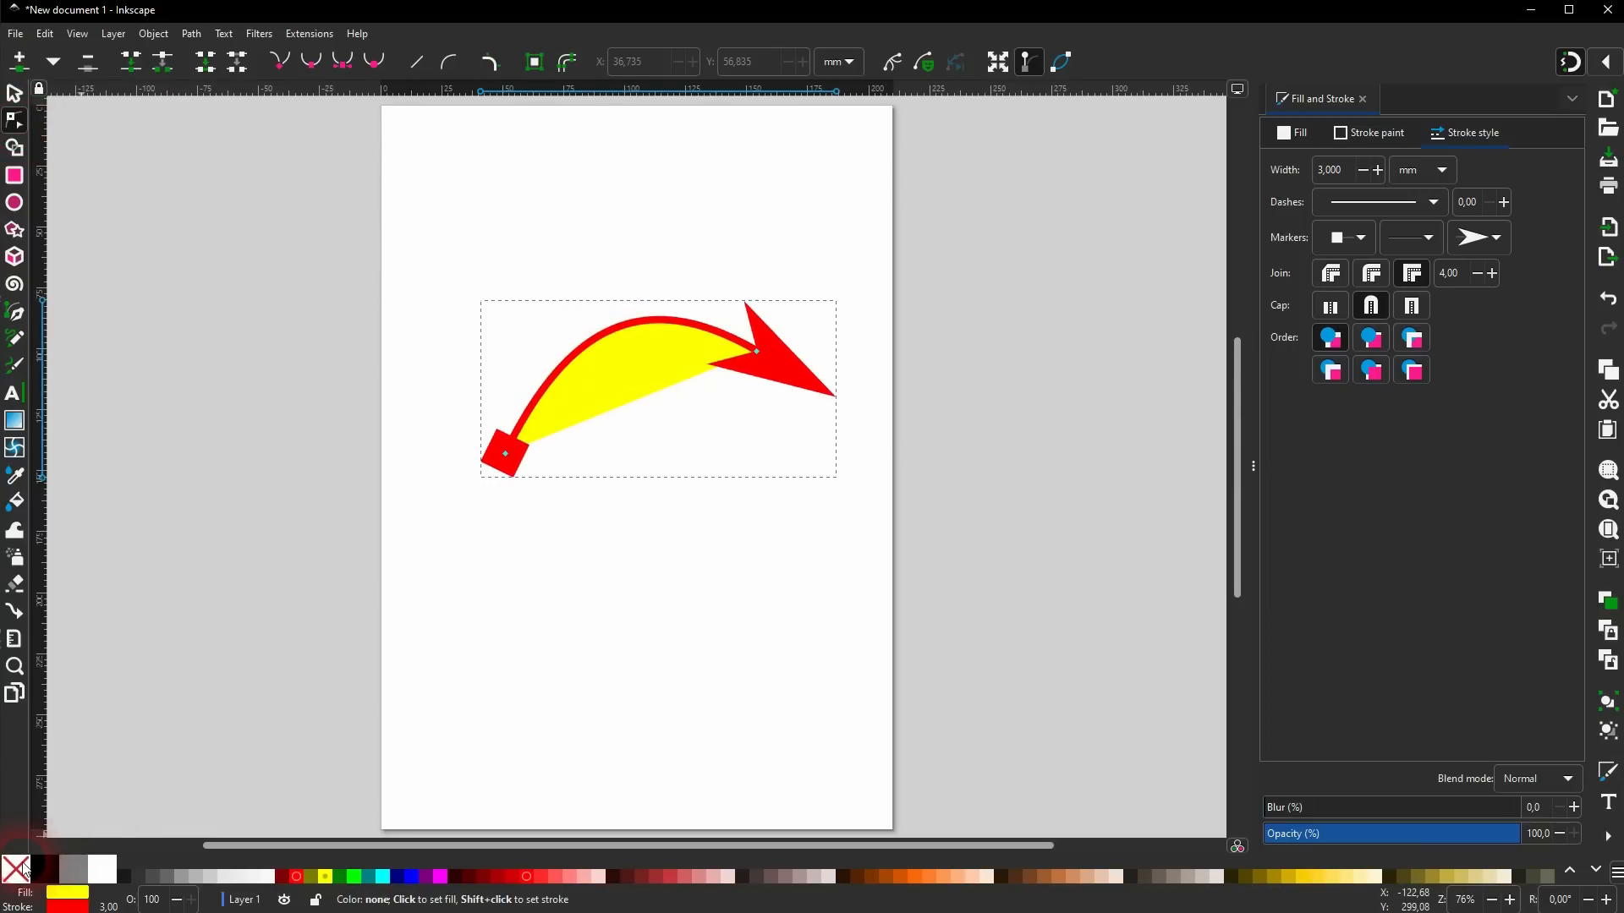
click(15, 869)
click(527, 479)
drag(613, 353, 599, 359)
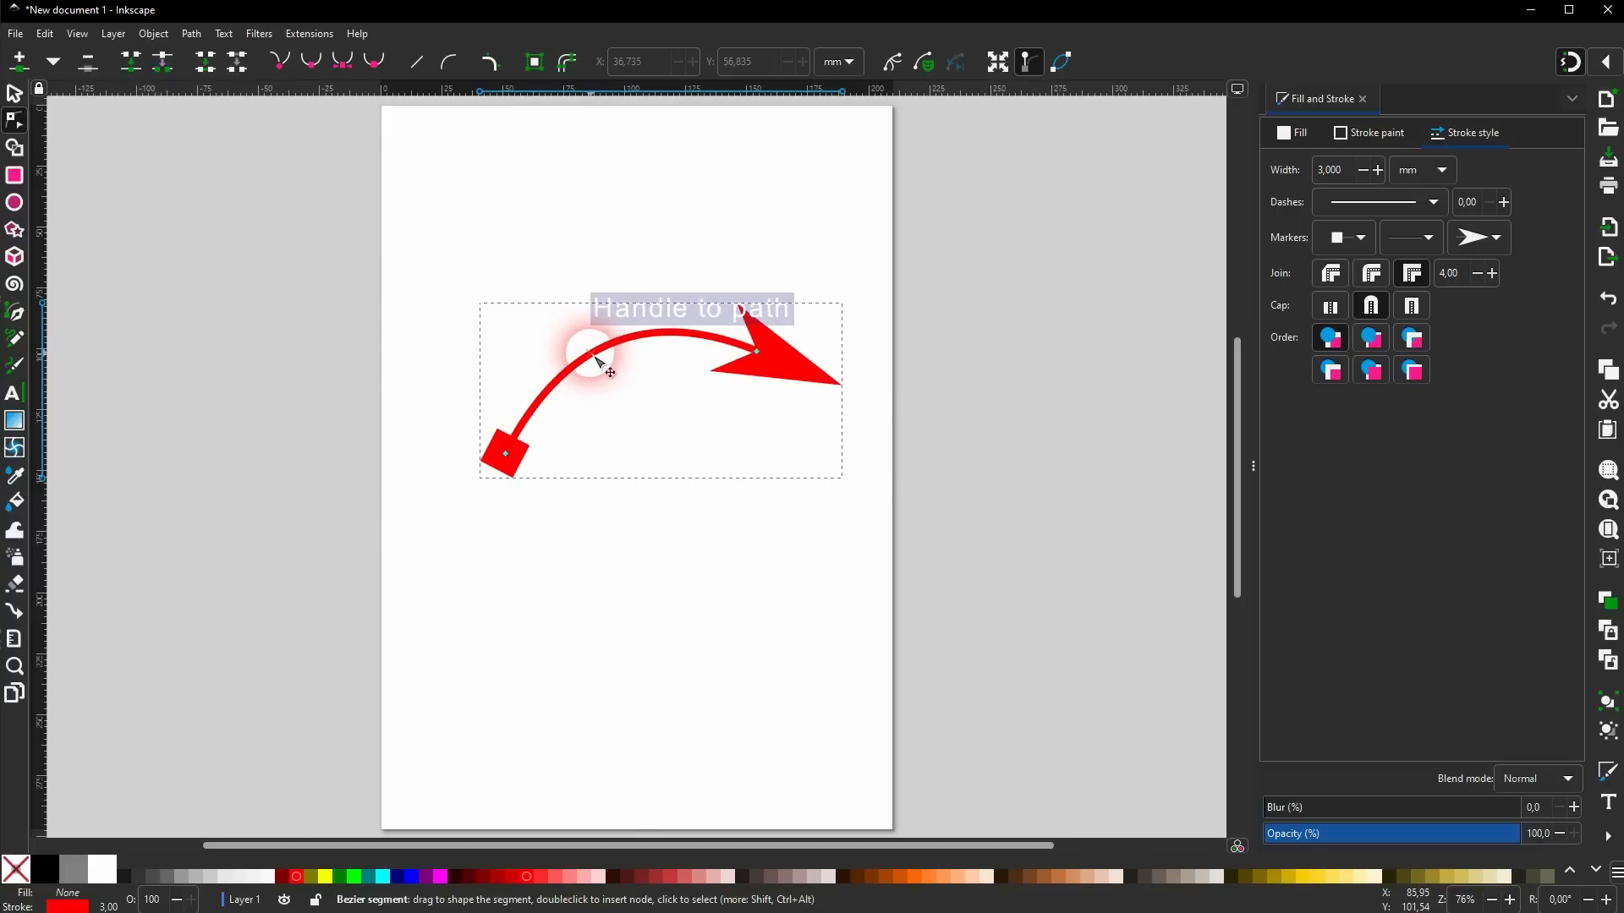
Insert a node on the arc left of its peak and apply a flipped Arrow tail as the mid marker.
click(609, 356)
double_click(602, 348)
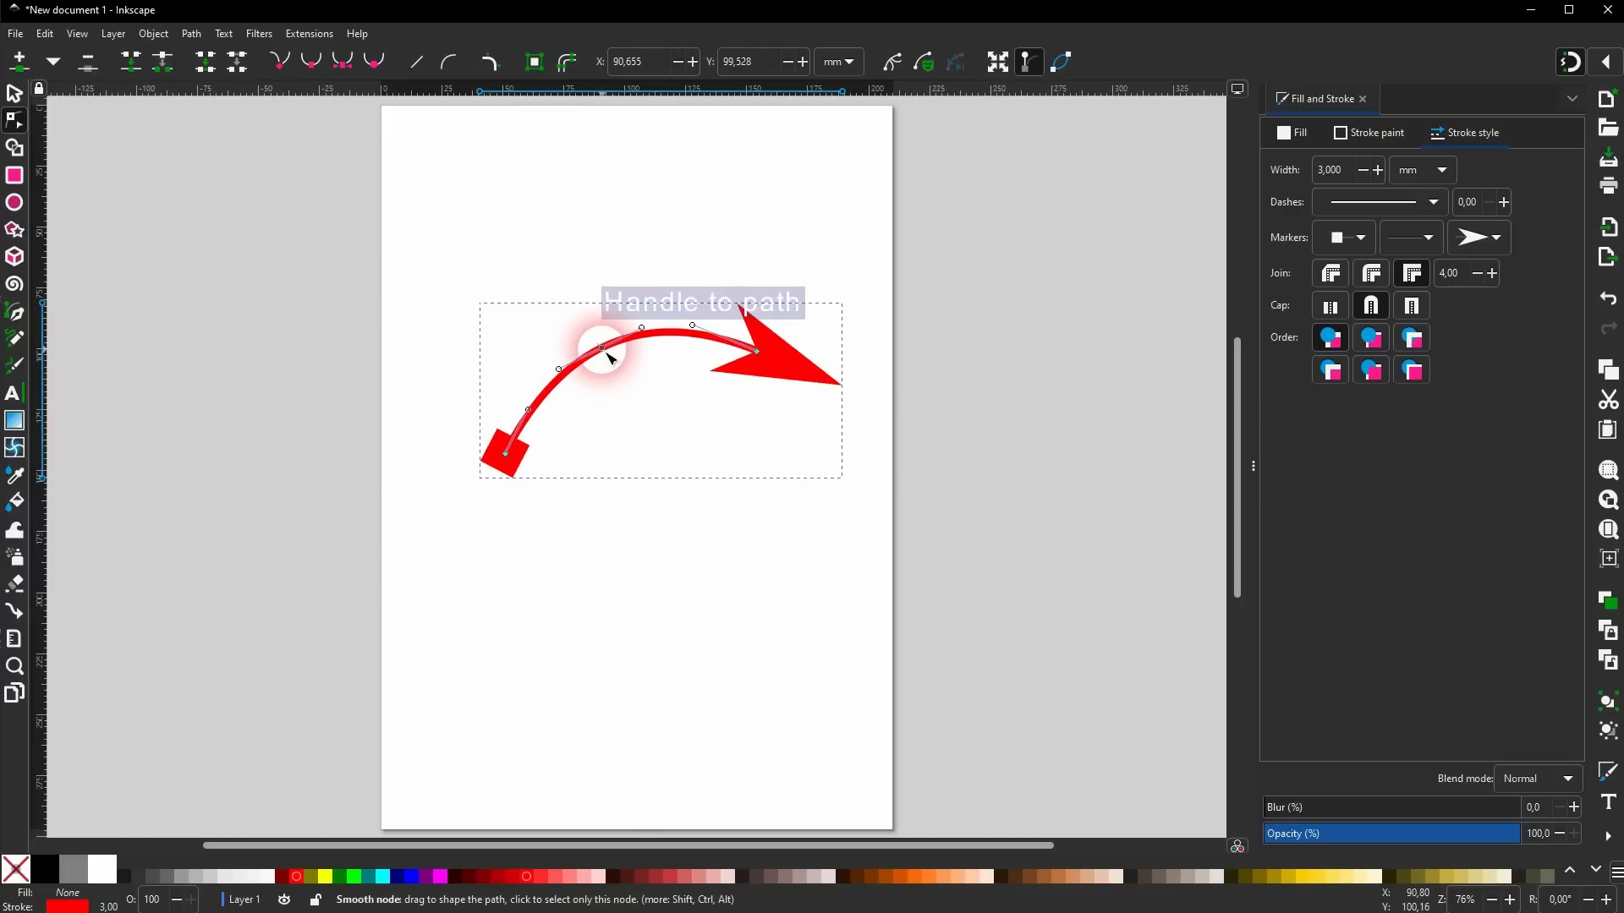
click(1425, 237)
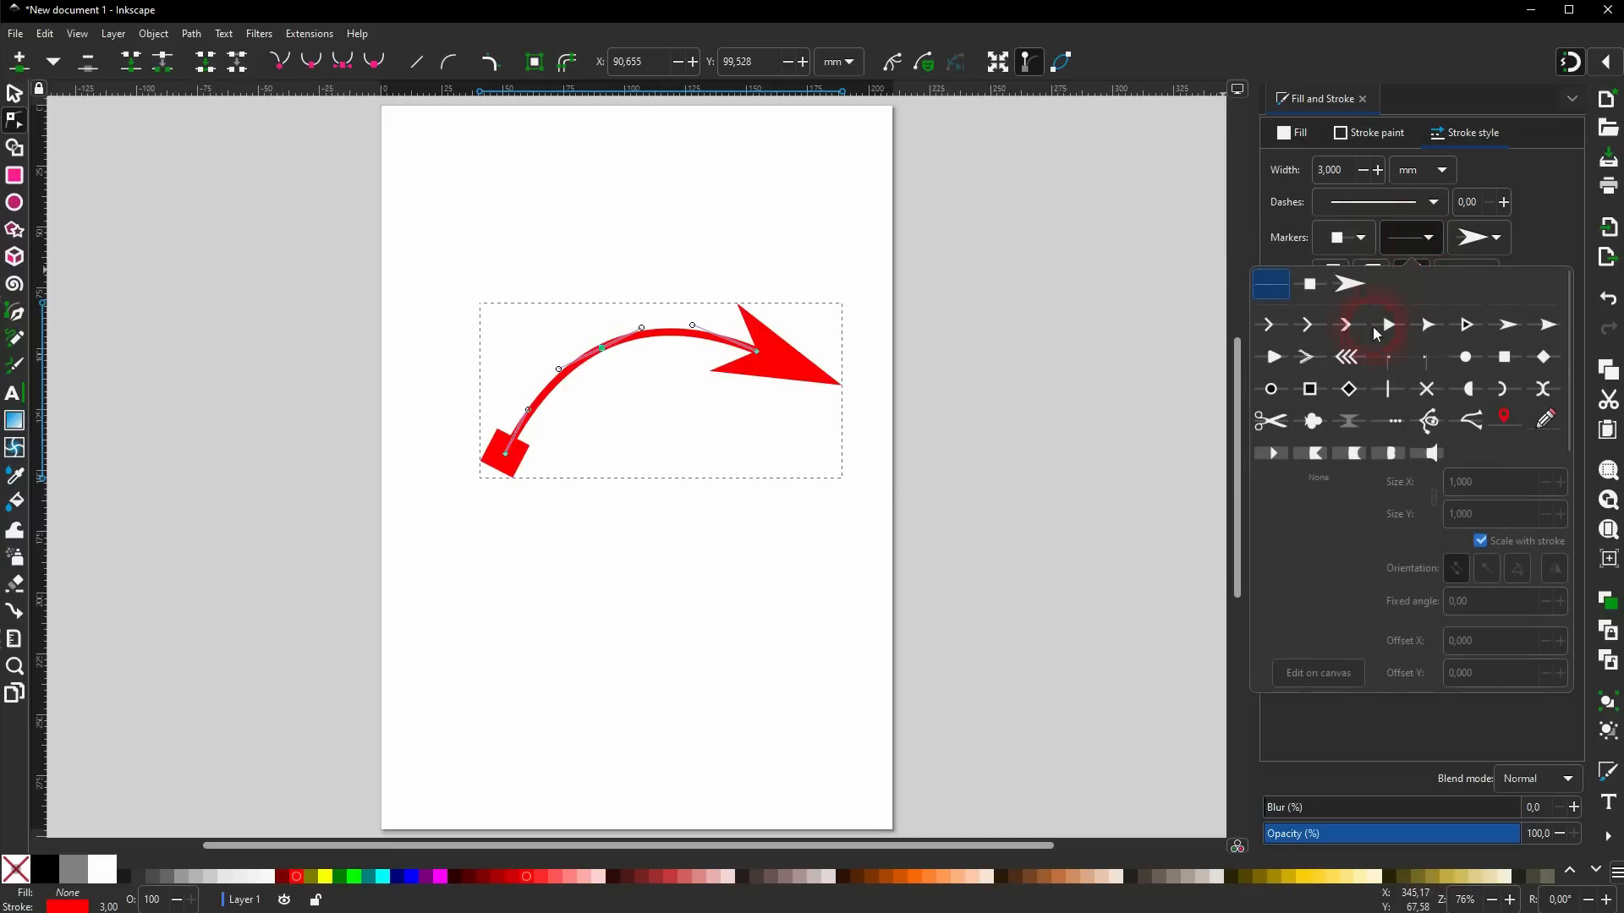
click(1352, 357)
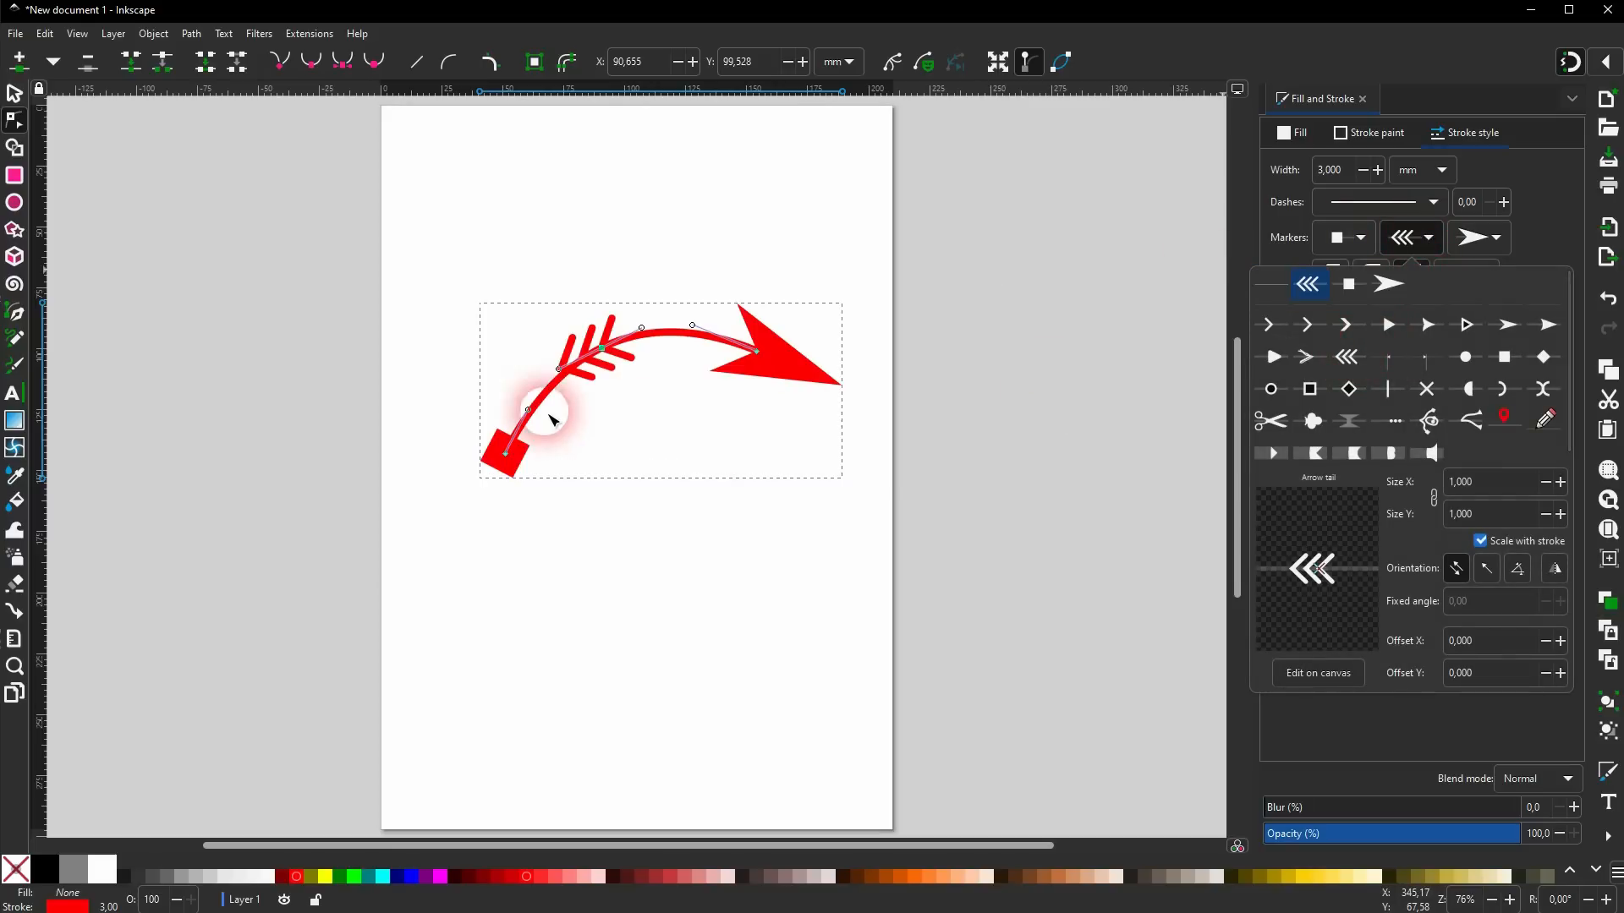
click(1557, 568)
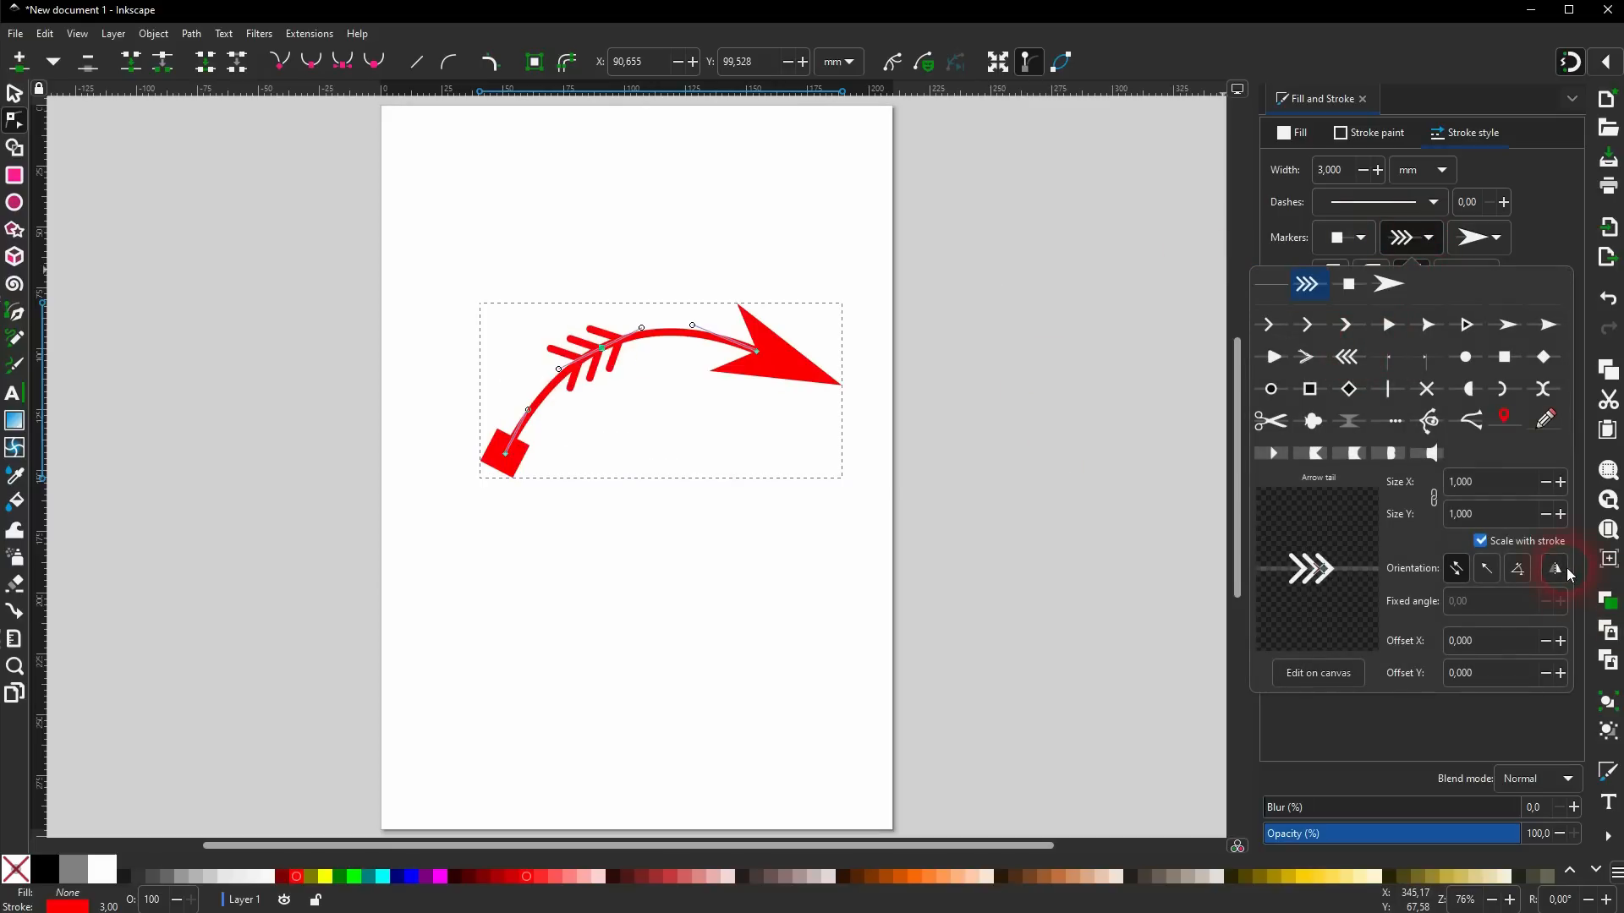
click(23, 105)
click(610, 681)
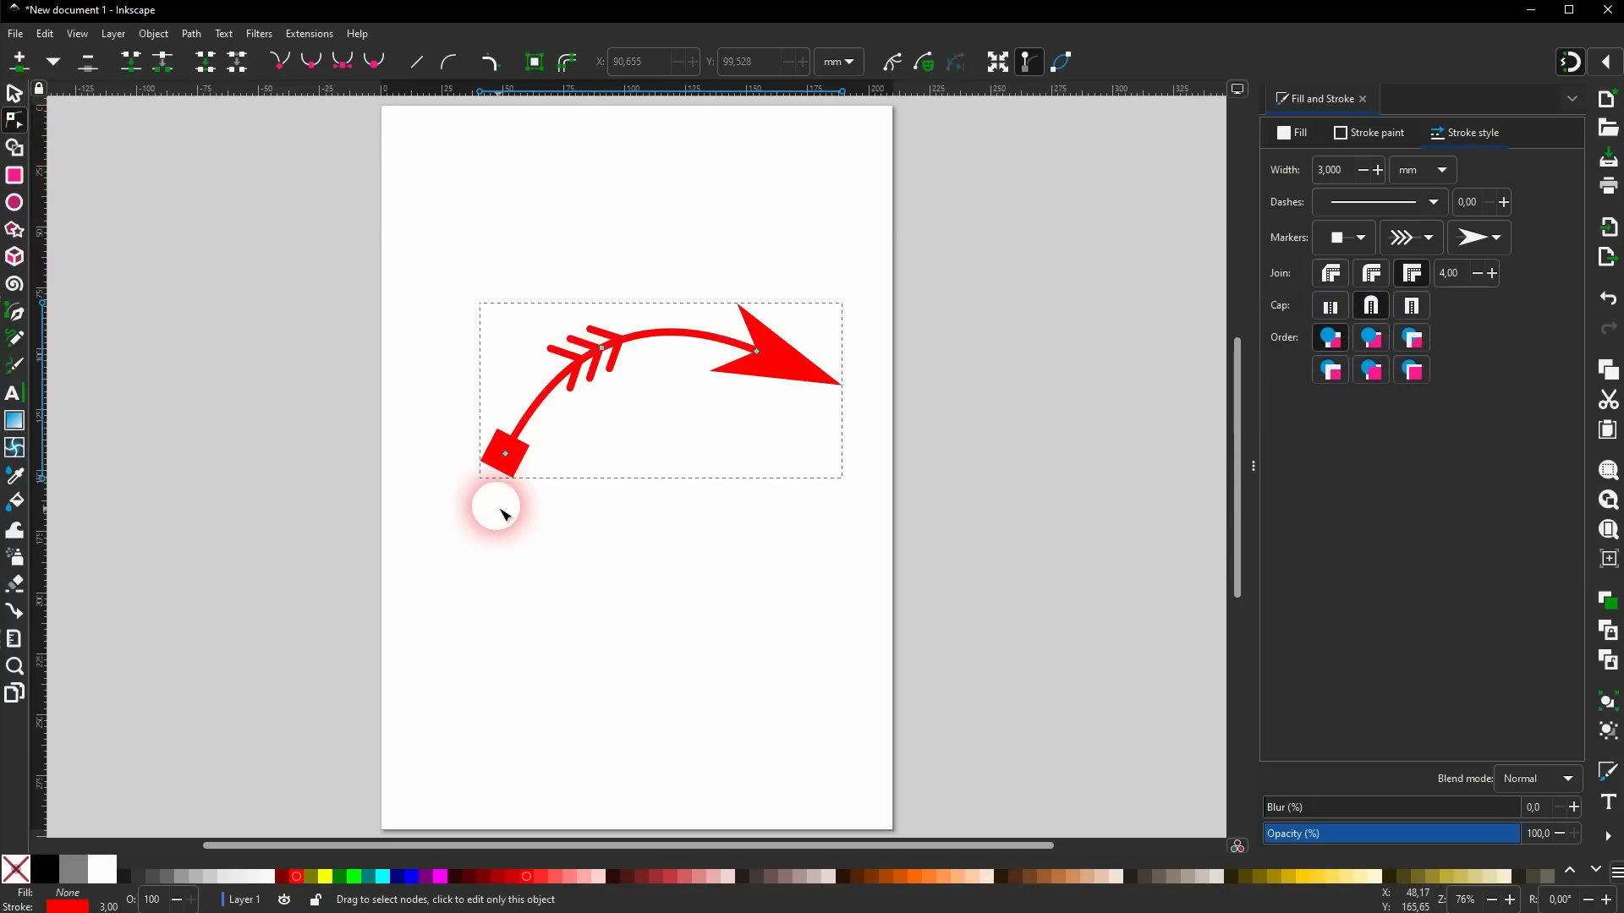
Select all nodes of the curved arrow, set its stroke to black, and deselect the nodes.
drag(342, 631, 1017, 176)
shift+click(45, 869)
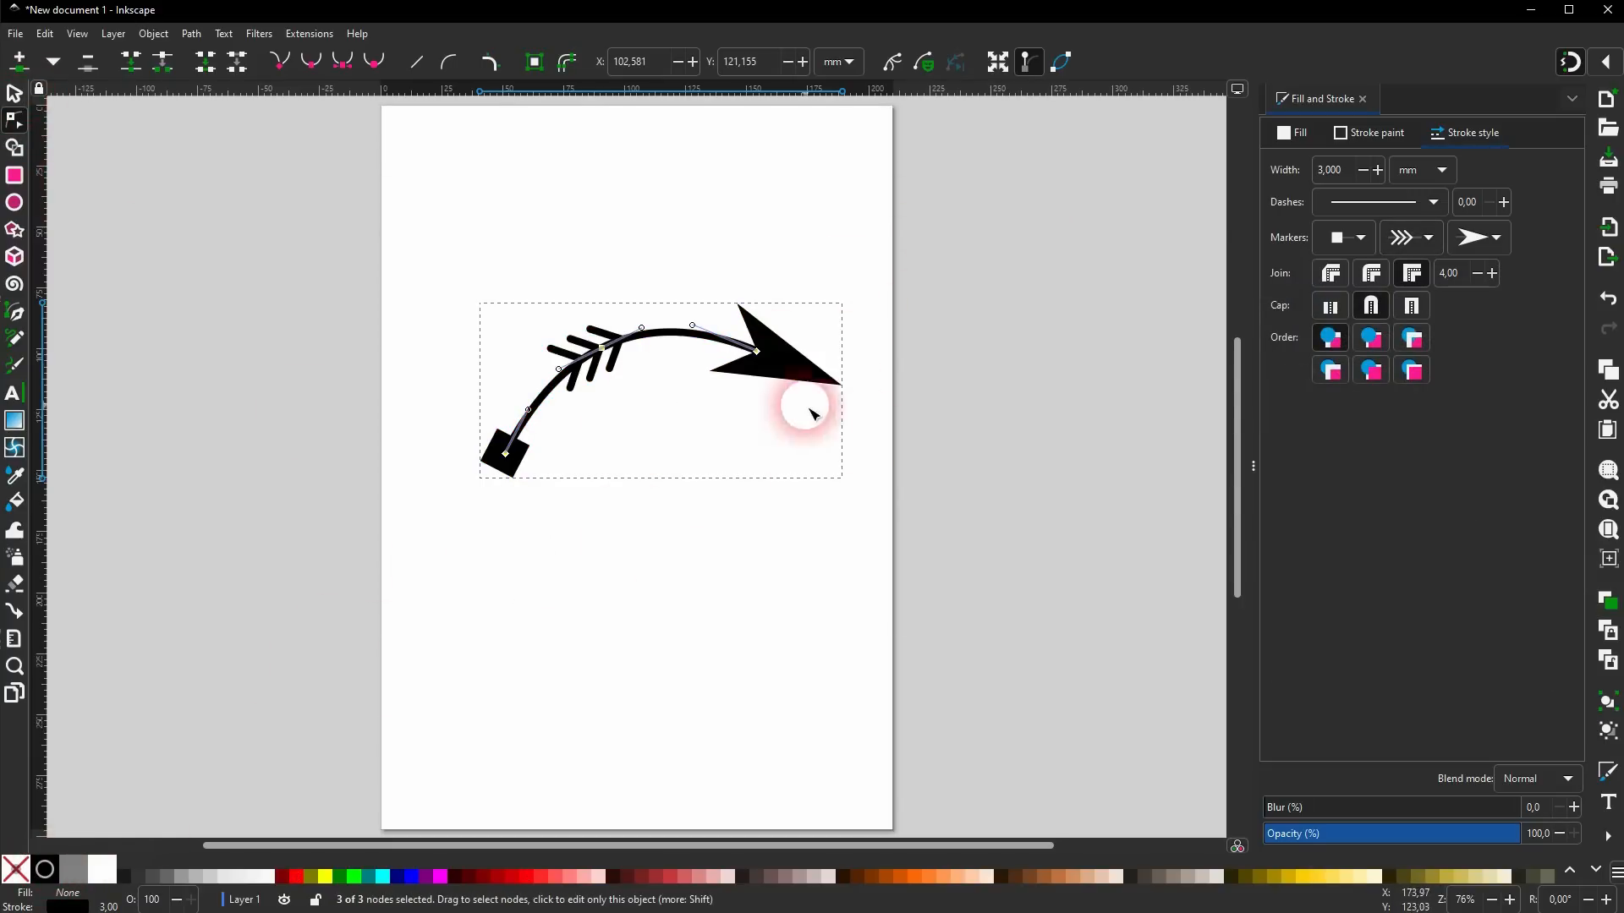
click(848, 544)
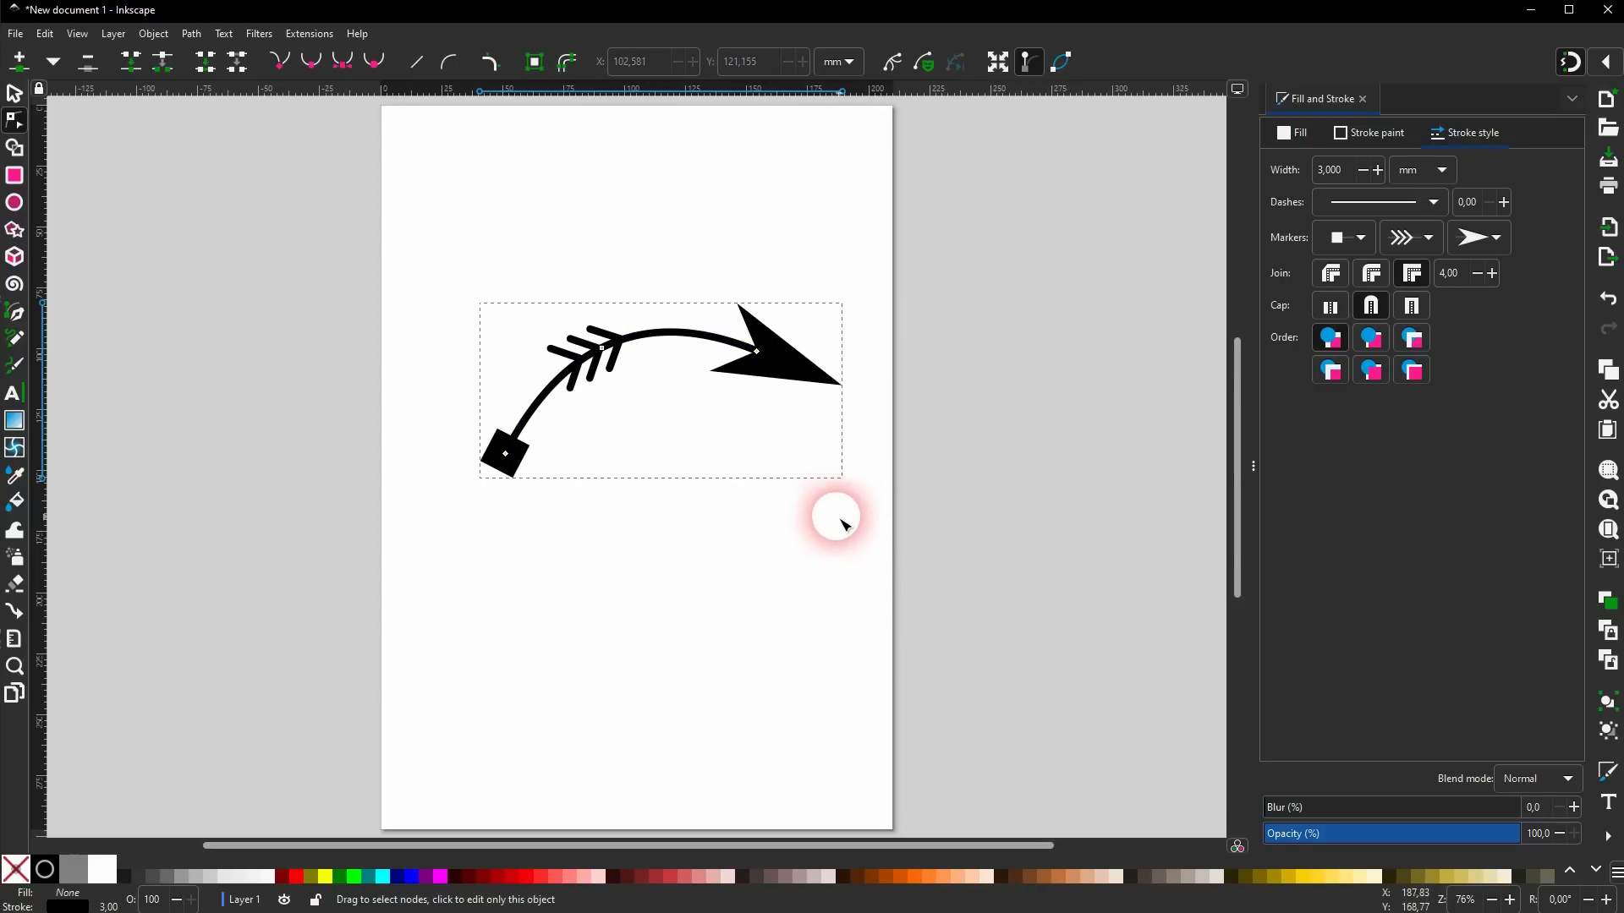
Duplicate the curved arrow, place the copy below the original, and flip the copy horizontally.
drag(405, 581, 924, 227)
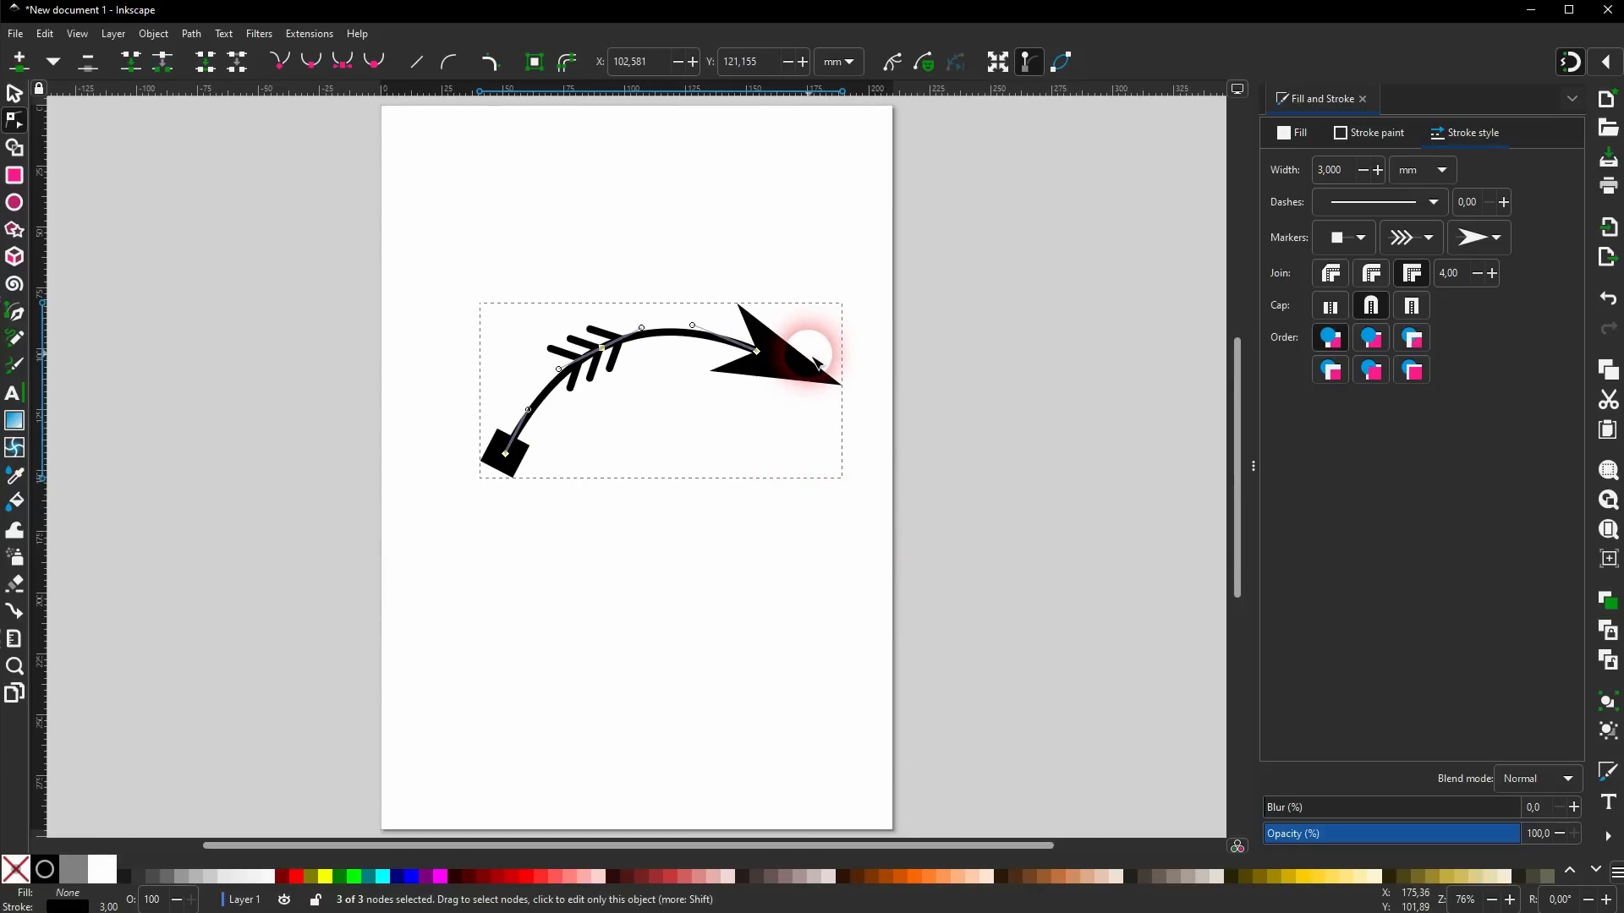
mouse_move(790, 362)
mouse_down()
mouse_move(815, 569)
mouse_move(795, 381)
mouse_up()
click(13, 93)
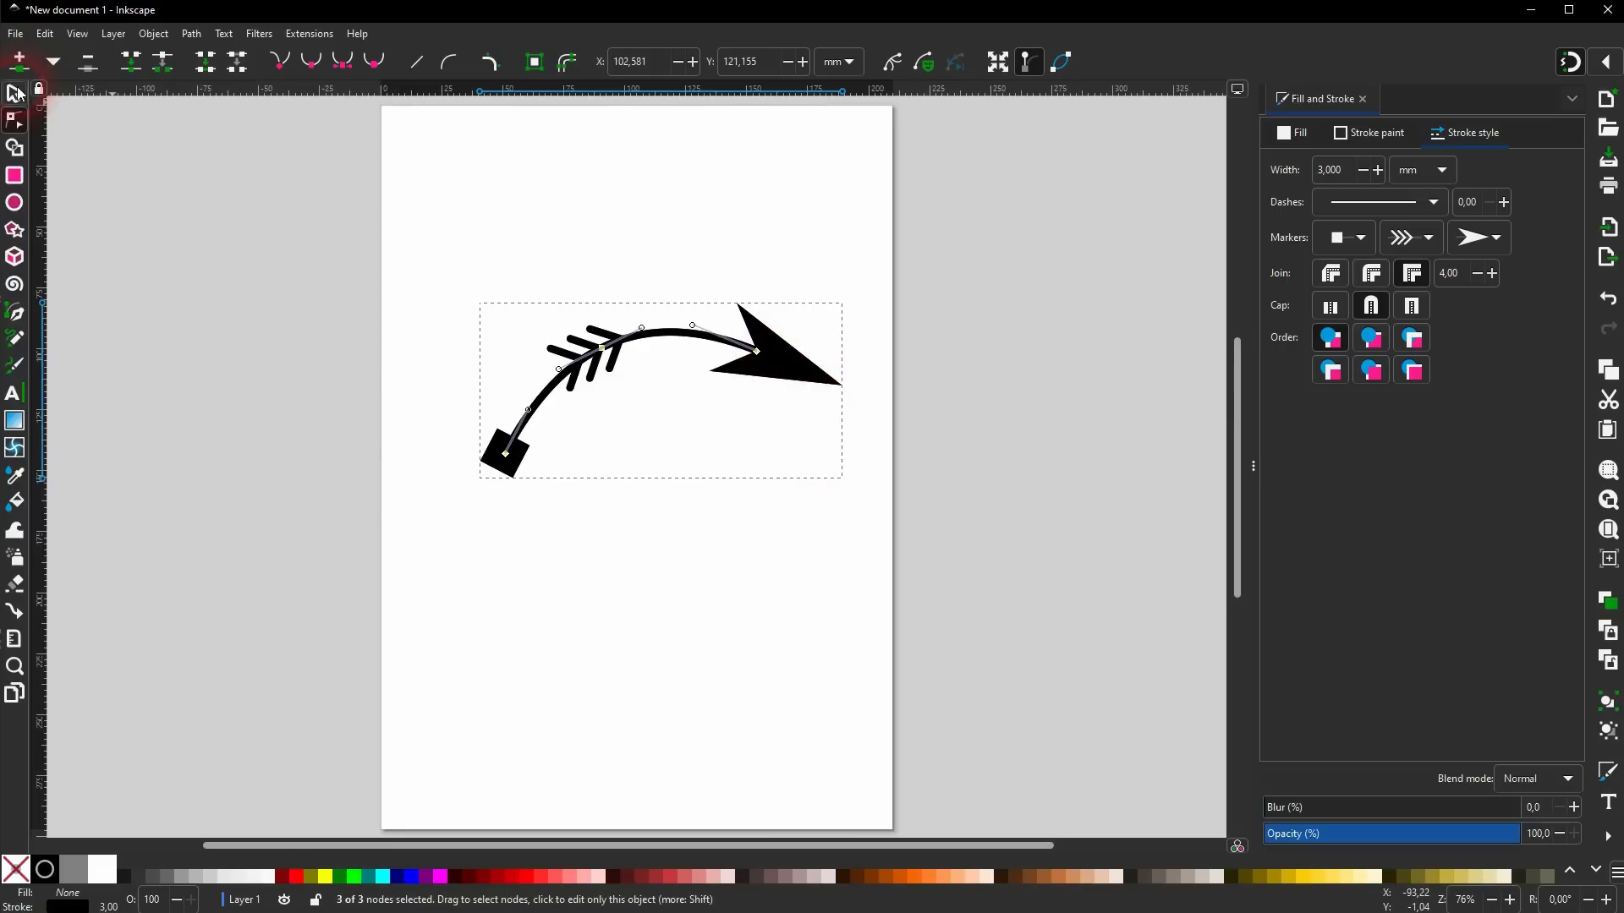
key(ctrl+d)
drag(772, 373, 753, 580)
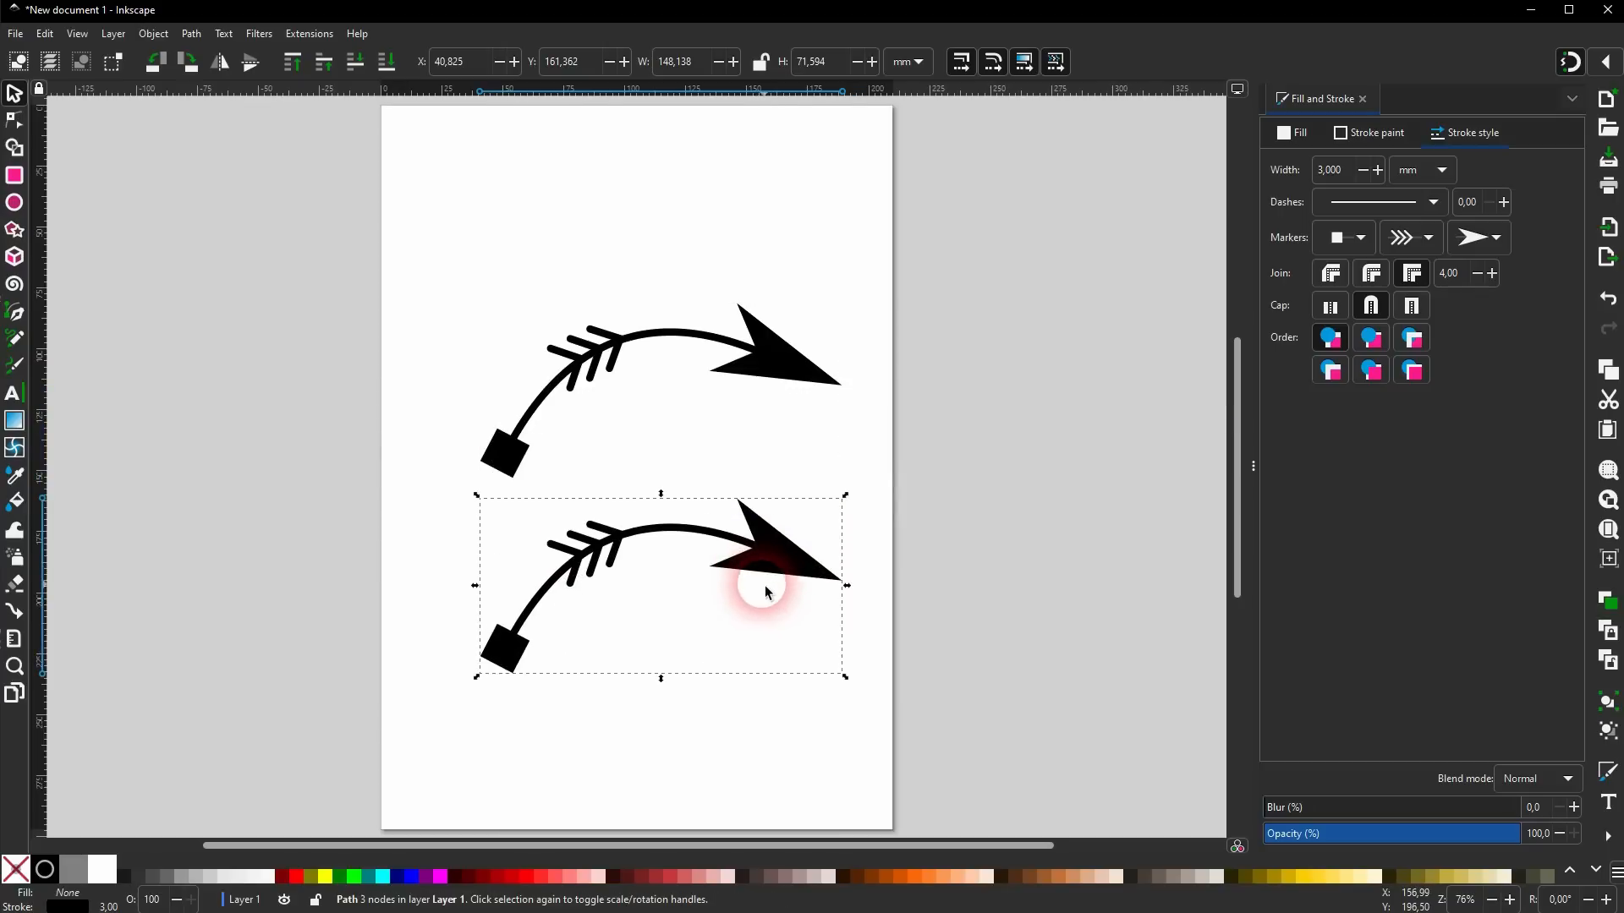
click(225, 68)
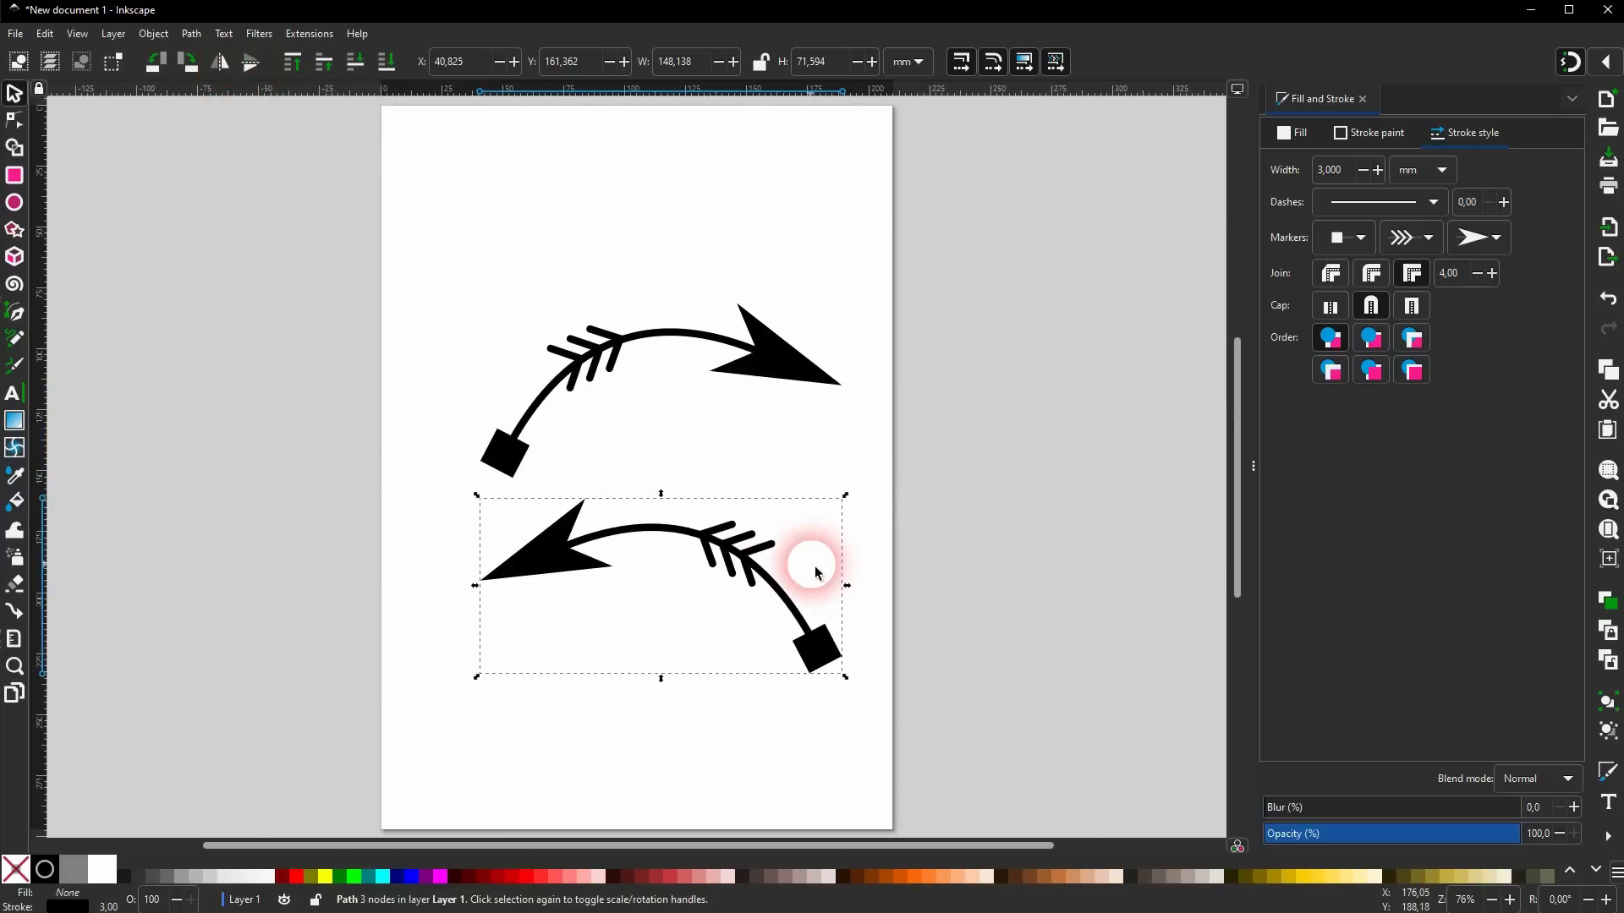
click(901, 452)
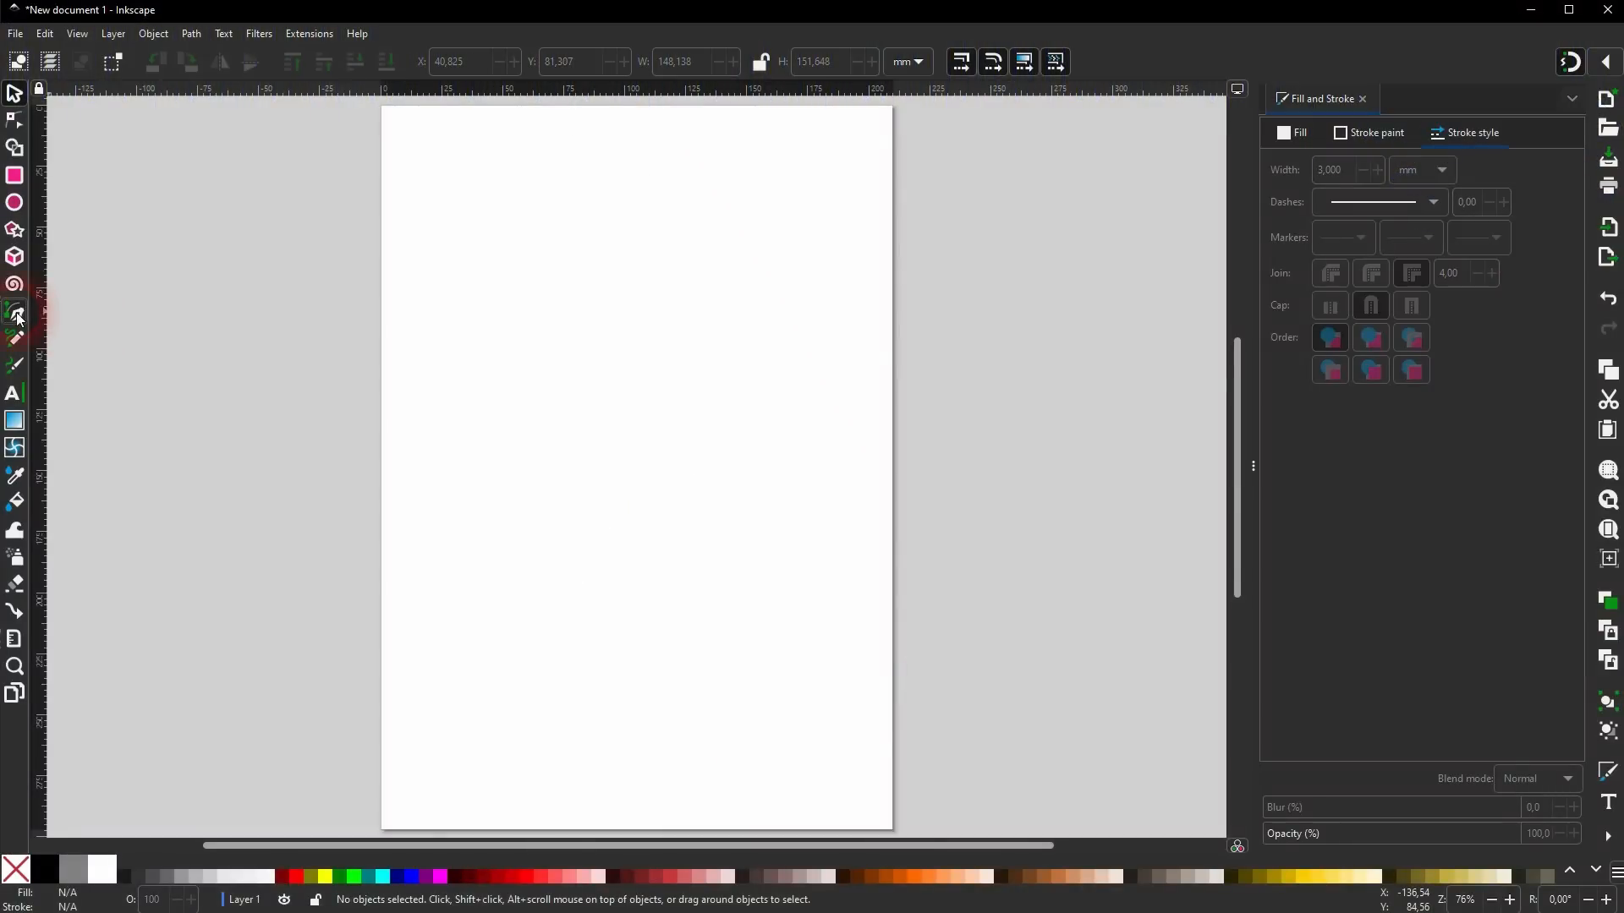
Draw an open five-node zigzag path about 175 mm wide and 90 mm high with the Pen tool, and select it.
click(16, 313)
click(411, 521)
click(531, 316)
click(654, 521)
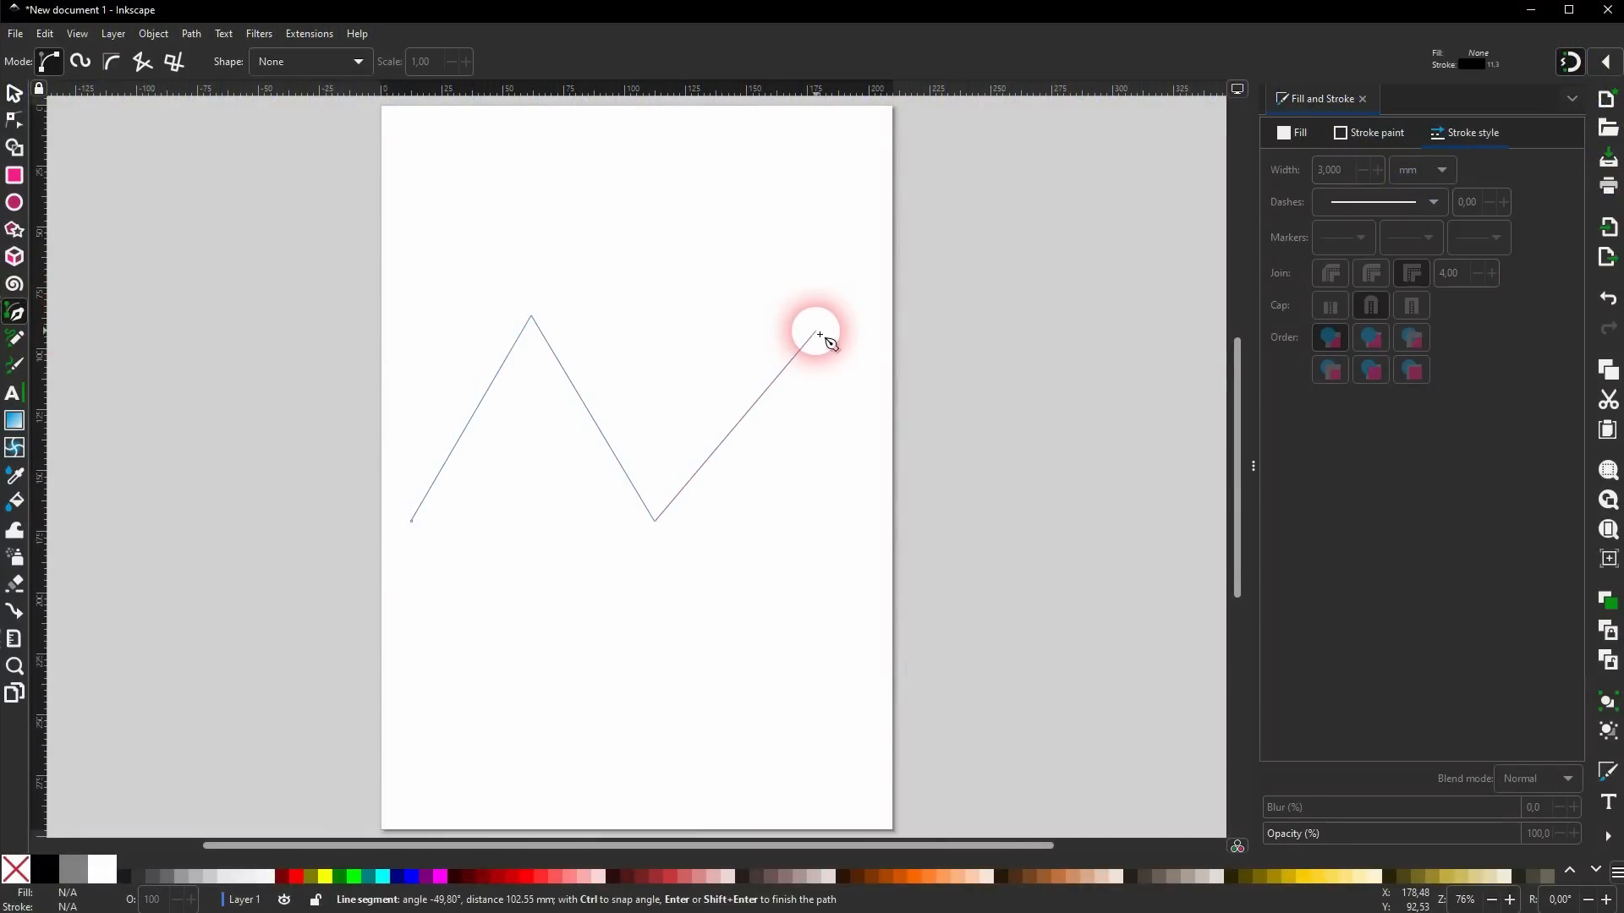
click(816, 332)
click(833, 524)
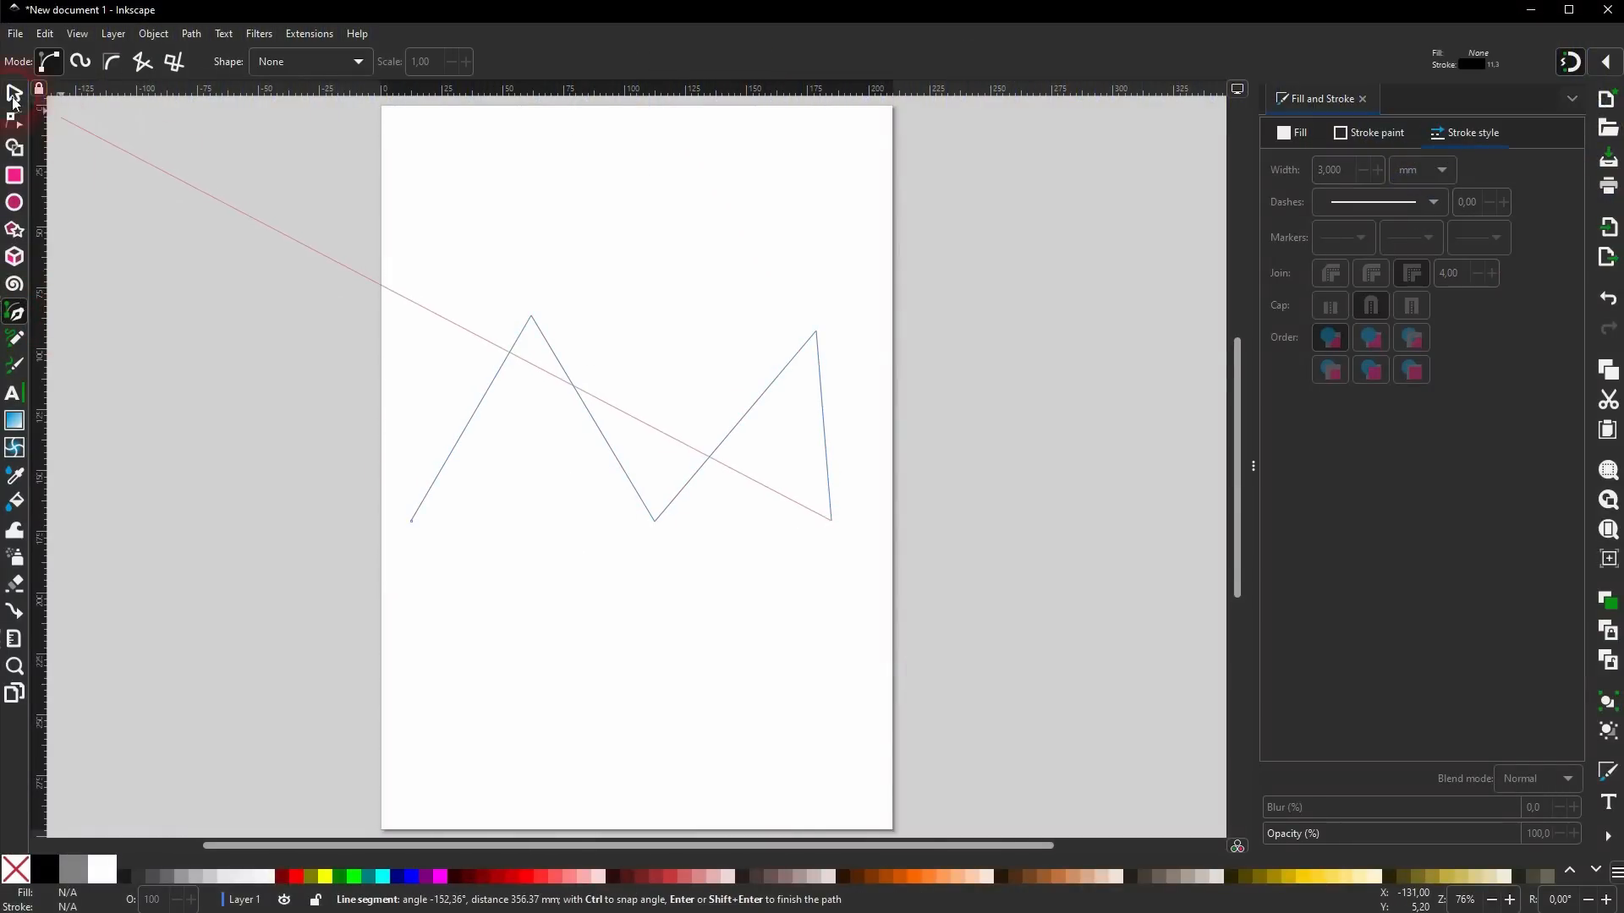
click(13, 94)
click(596, 478)
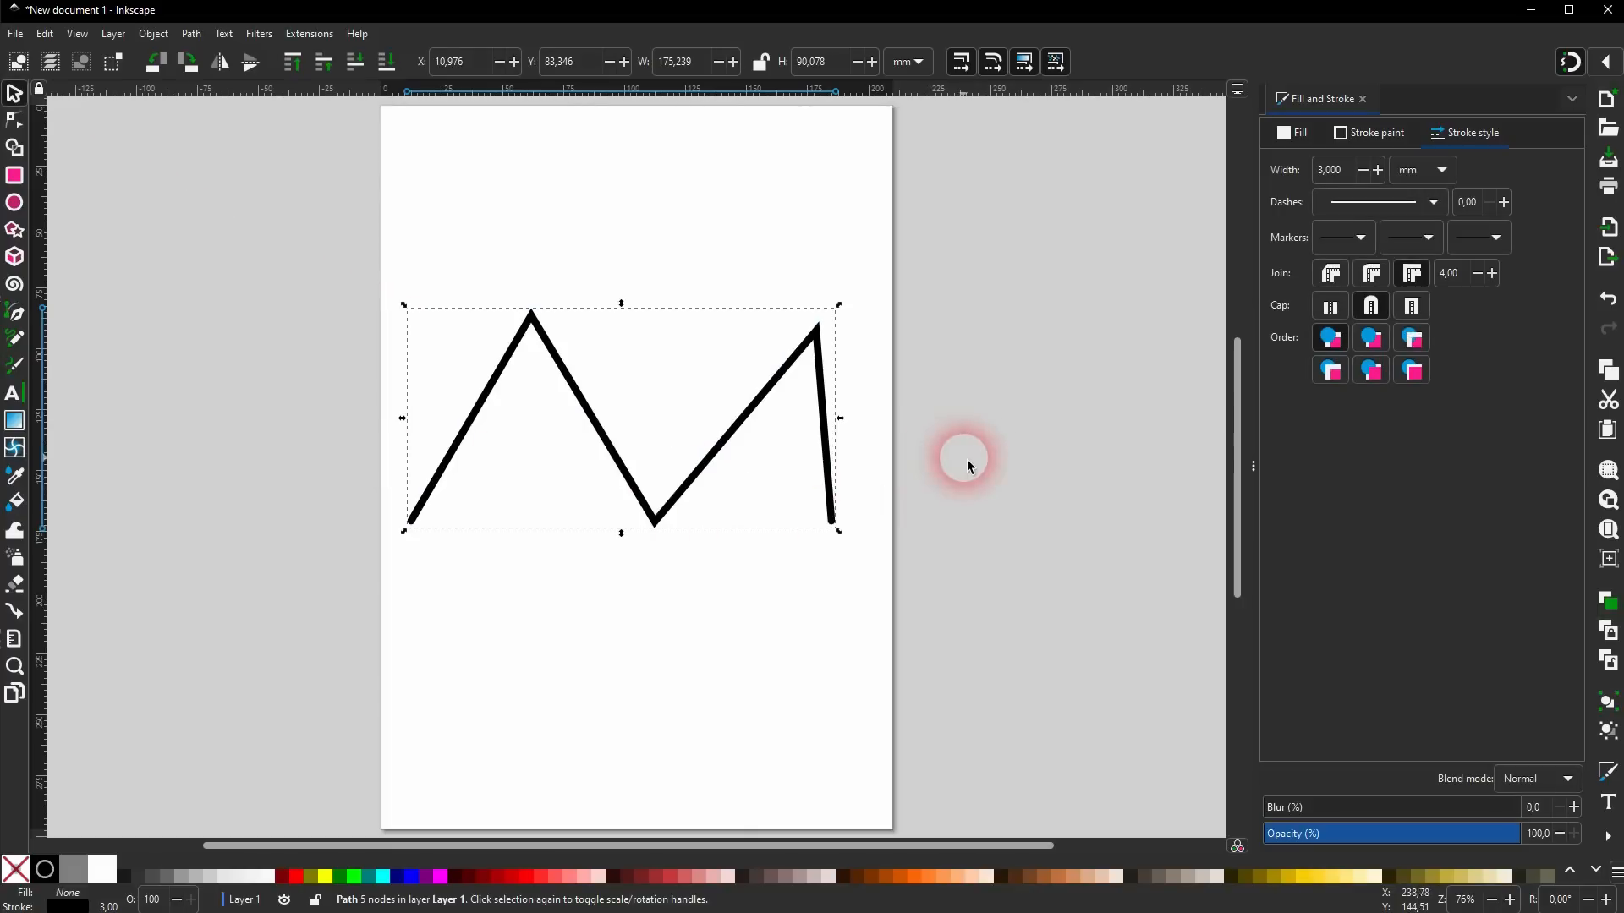
Set the zigzag path's stroke width to 2 mm.
click(1363, 172)
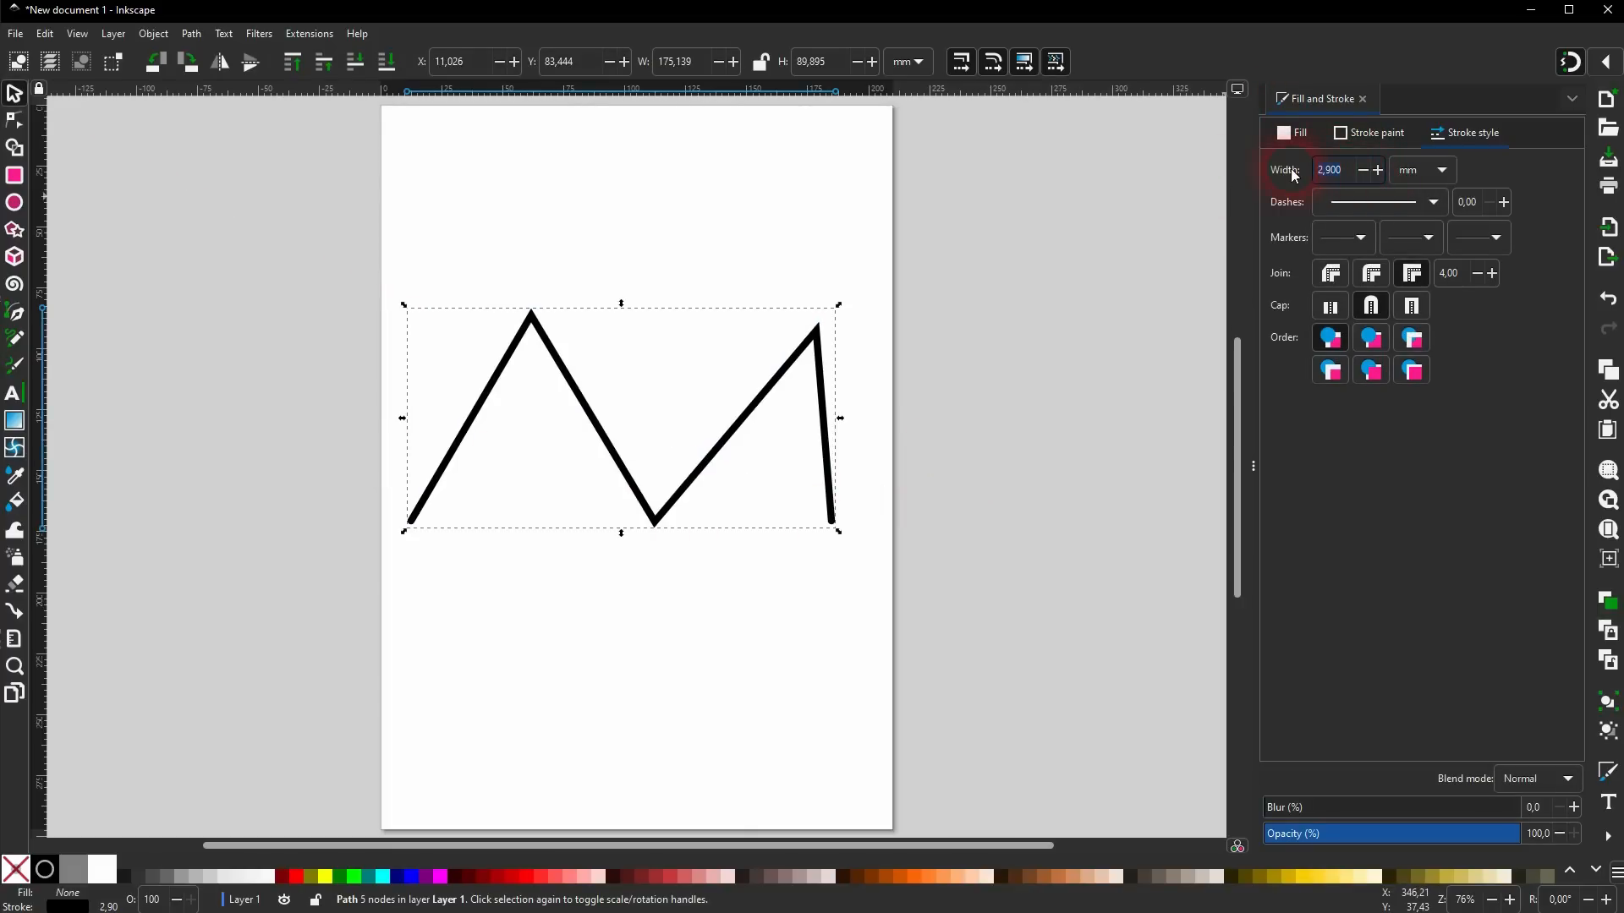
text(2)
key(Return)
click(1426, 172)
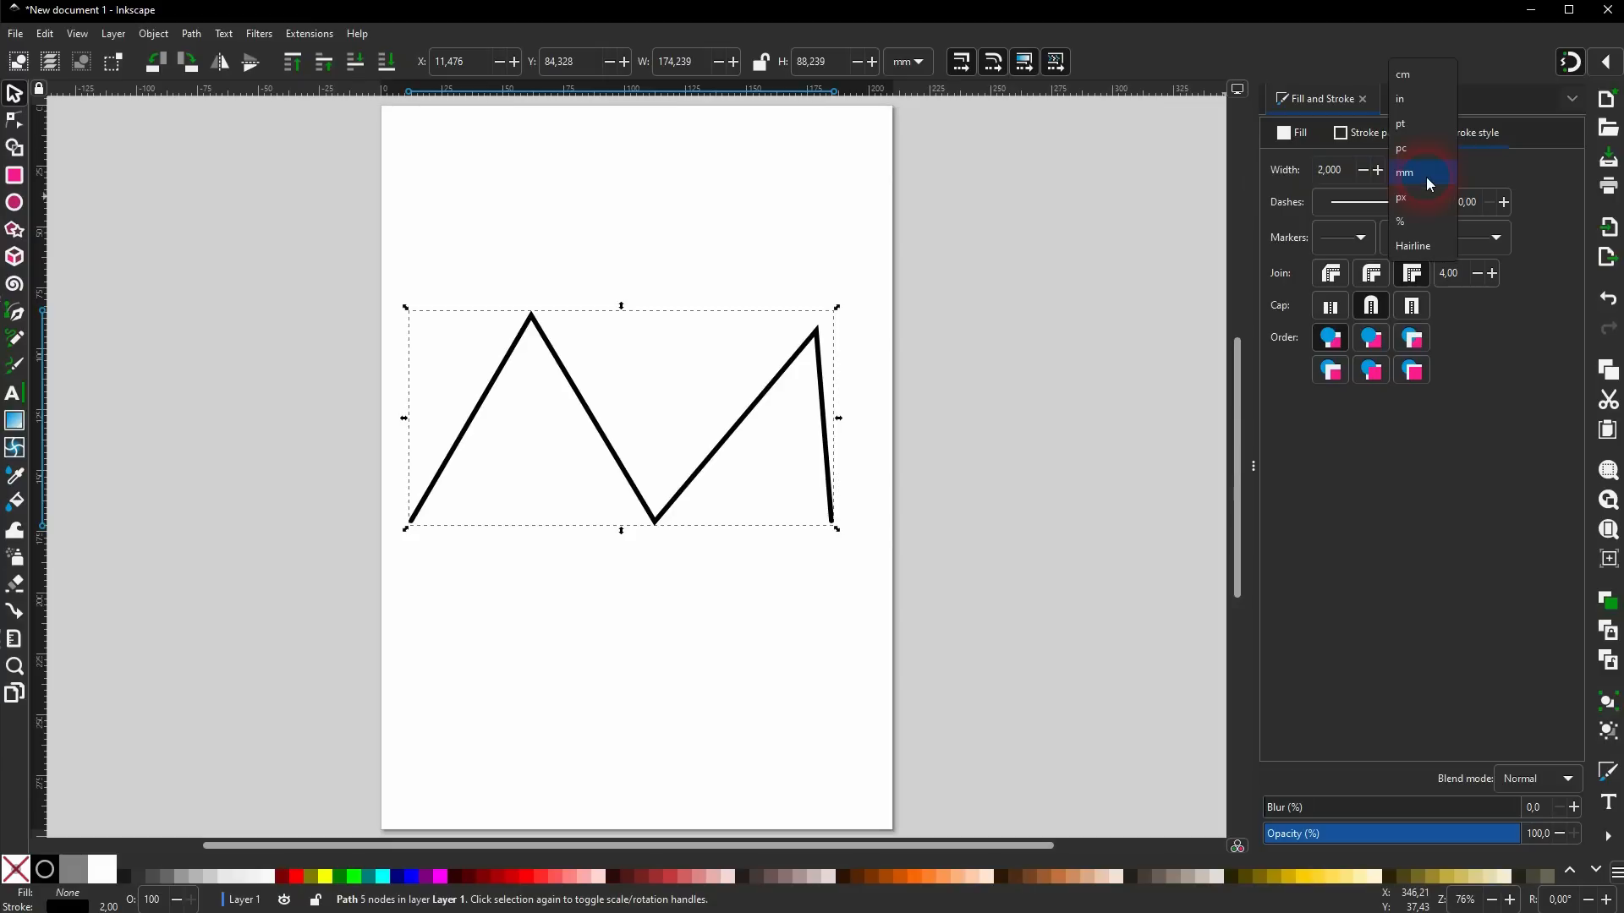
click(1426, 176)
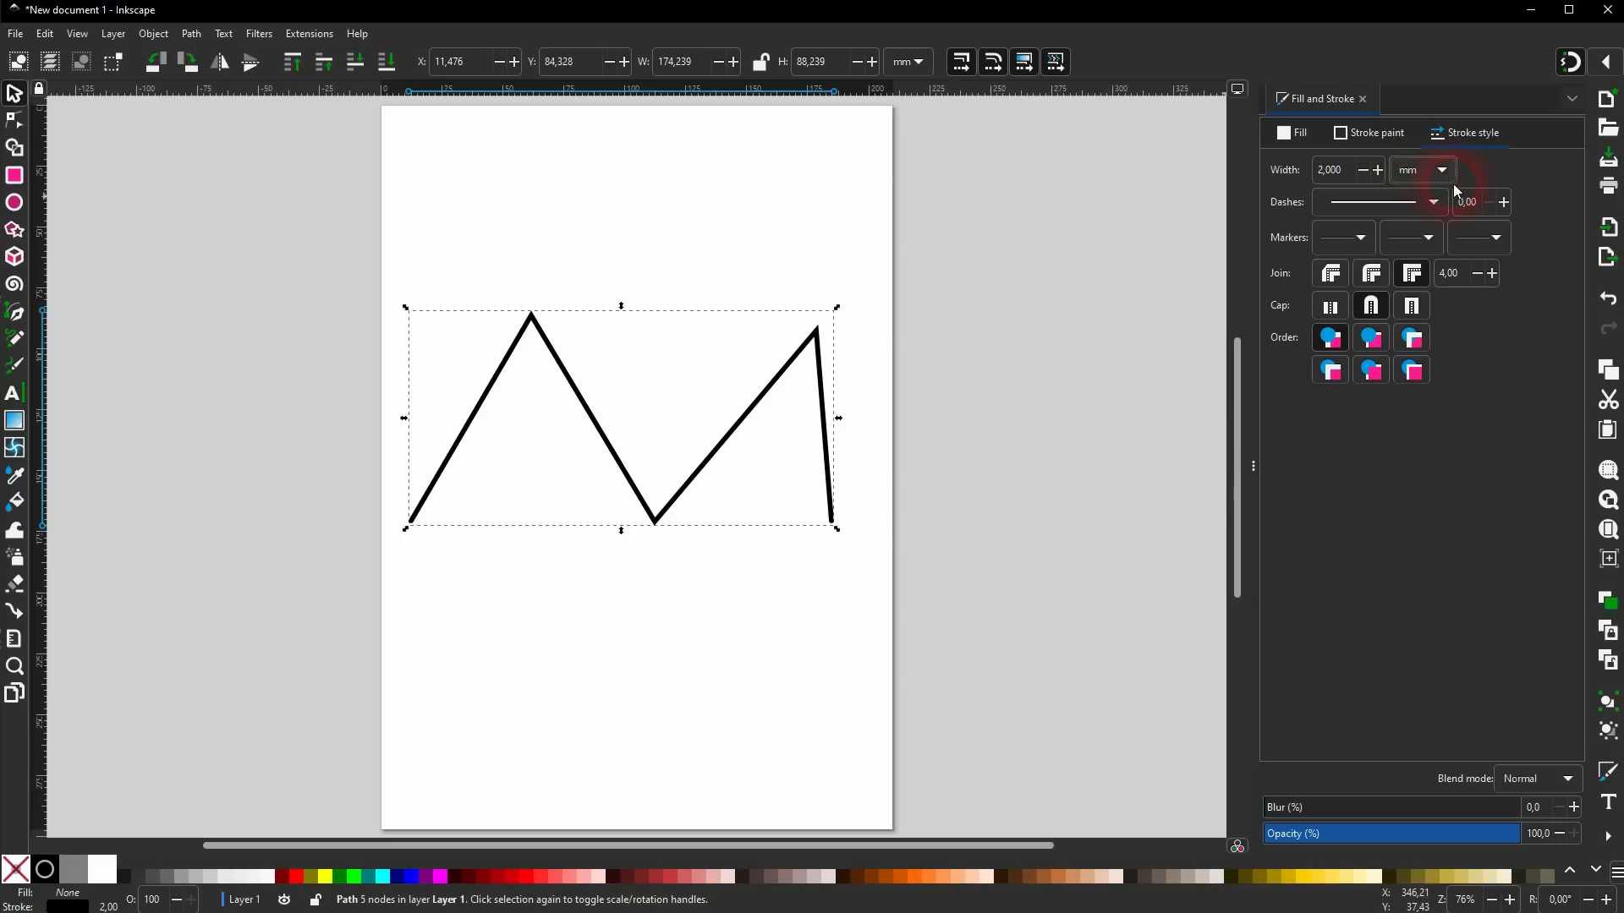
Apply the Colored triangle as the zigzag's end marker and enlarge it to size 4 in X and Y.
click(1484, 241)
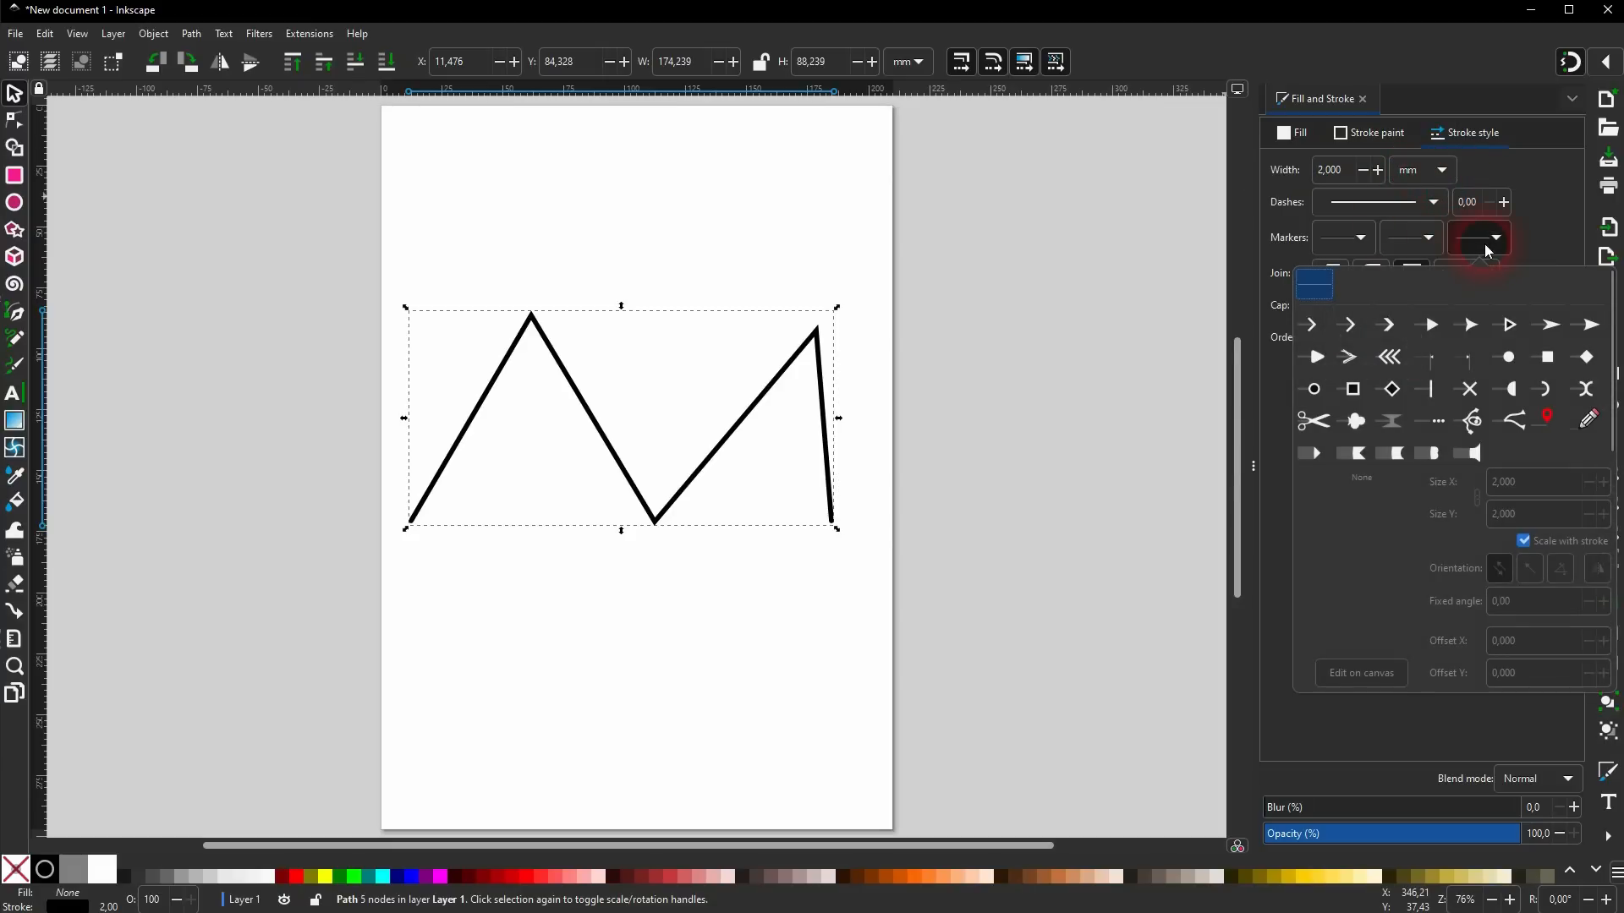
click(1510, 326)
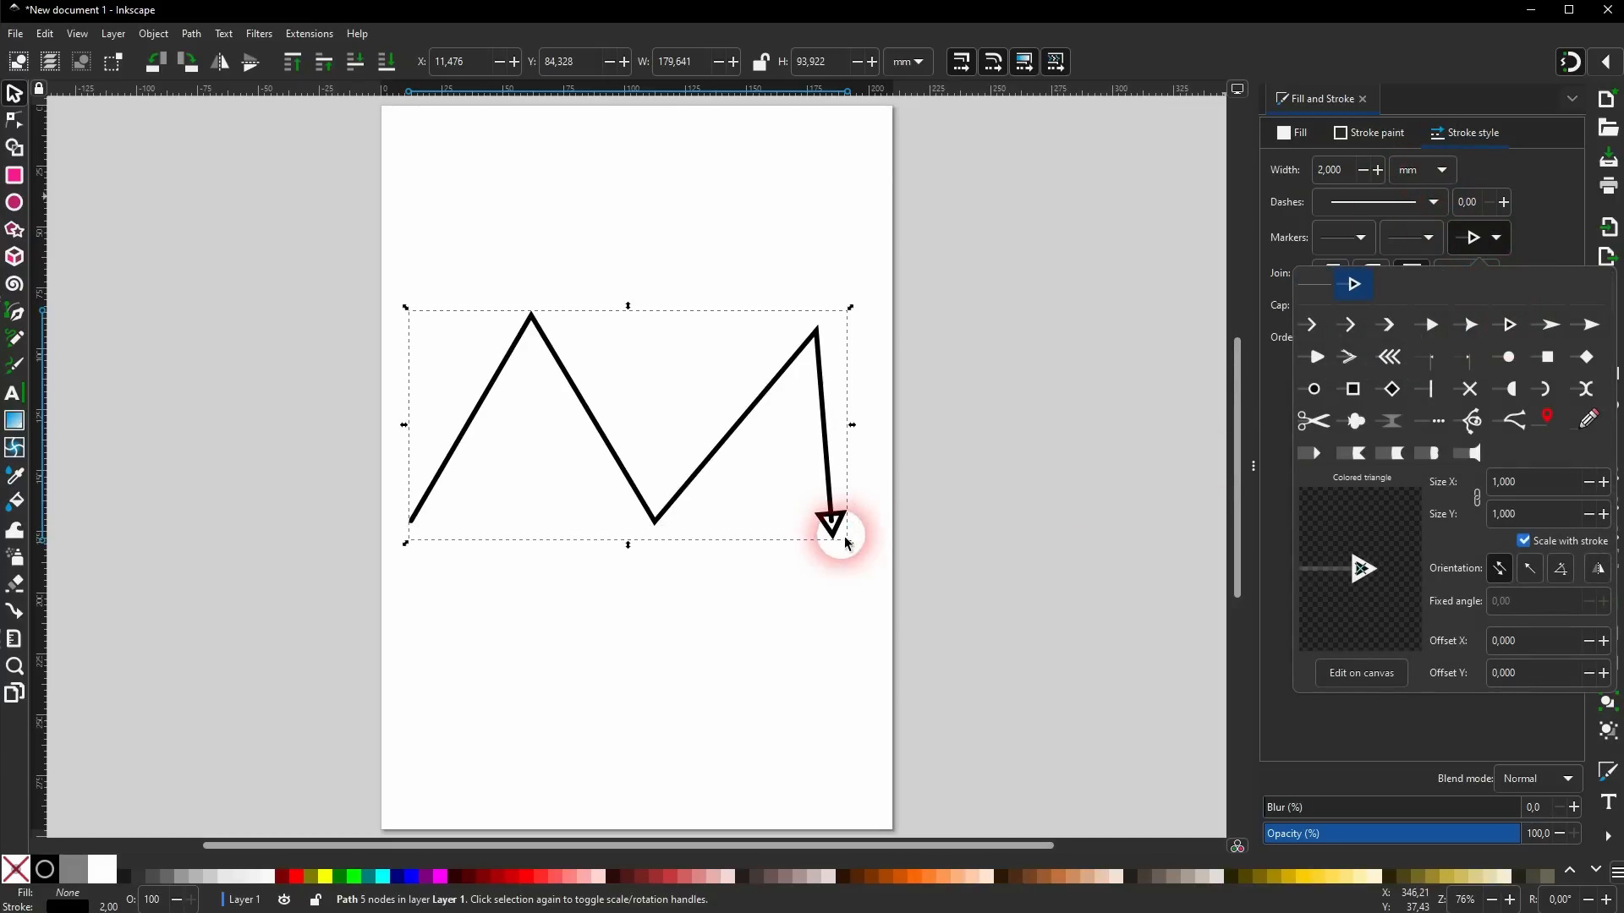
click(1601, 491)
click(1600, 491)
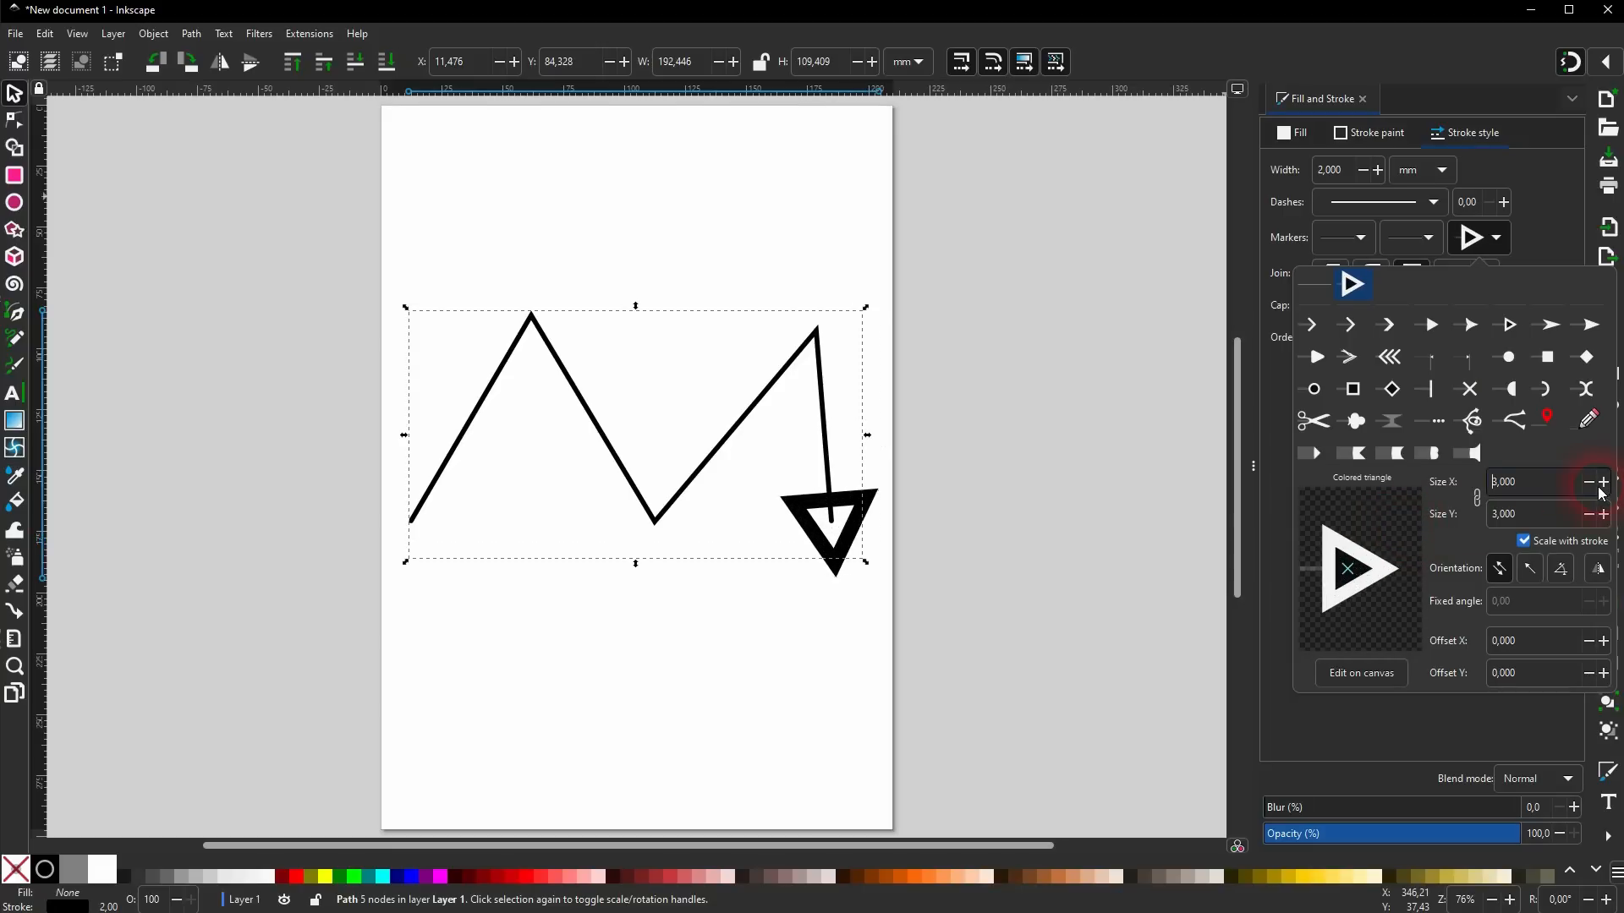
click(1600, 491)
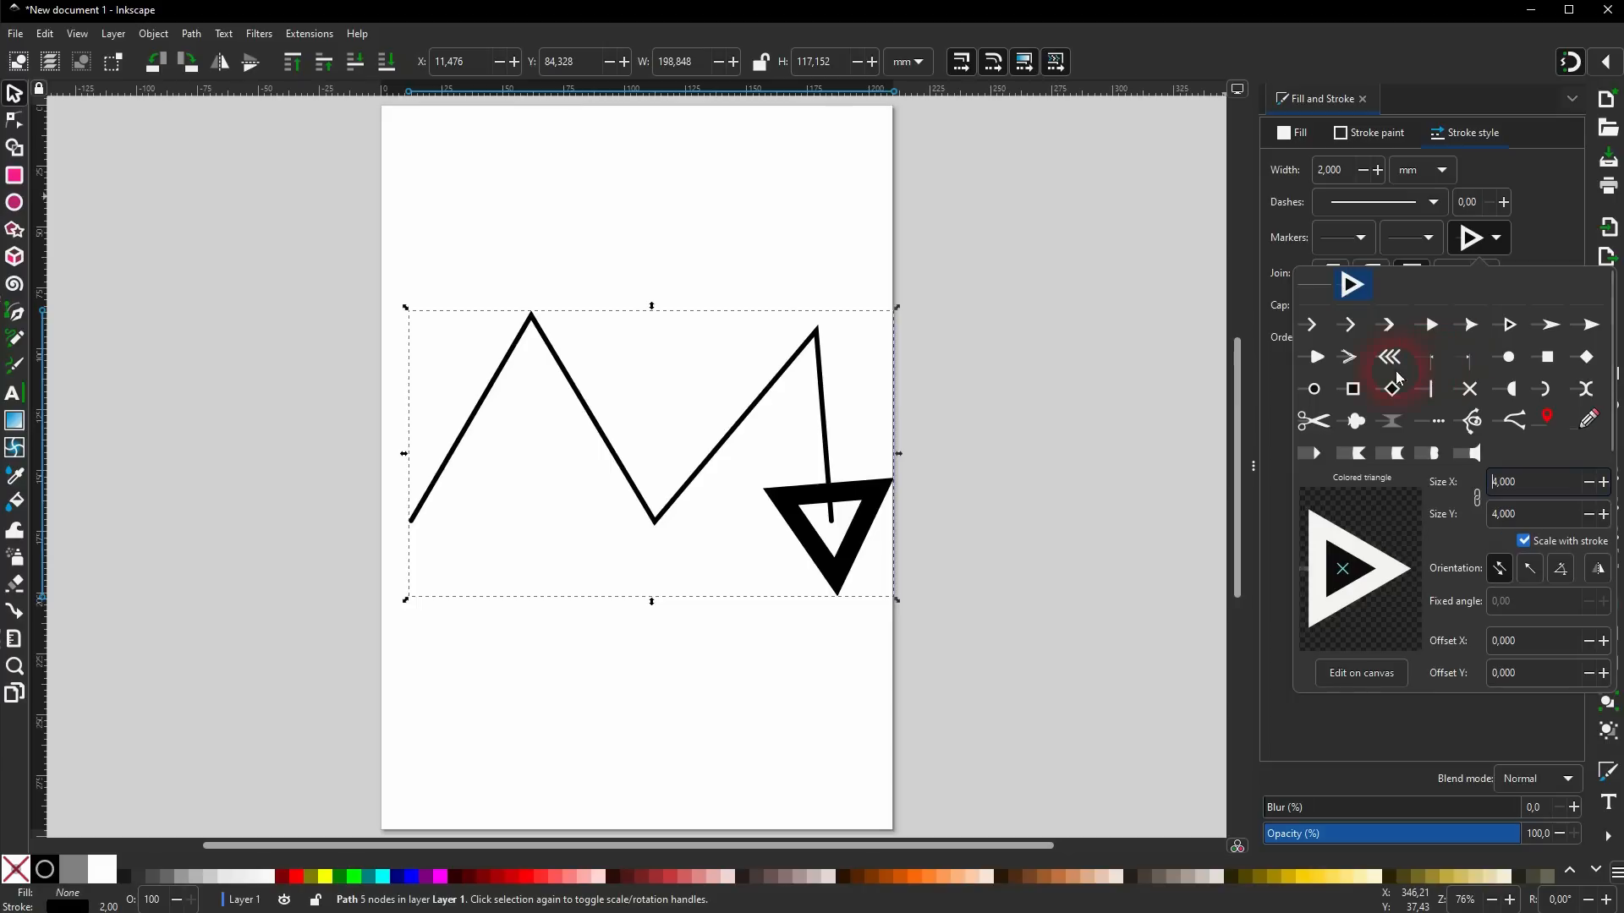
Increase the zigzag path's stroke width to 2.8 mm.
click(1567, 225)
click(1379, 172)
click(1379, 171)
click(1379, 171)
click(1380, 172)
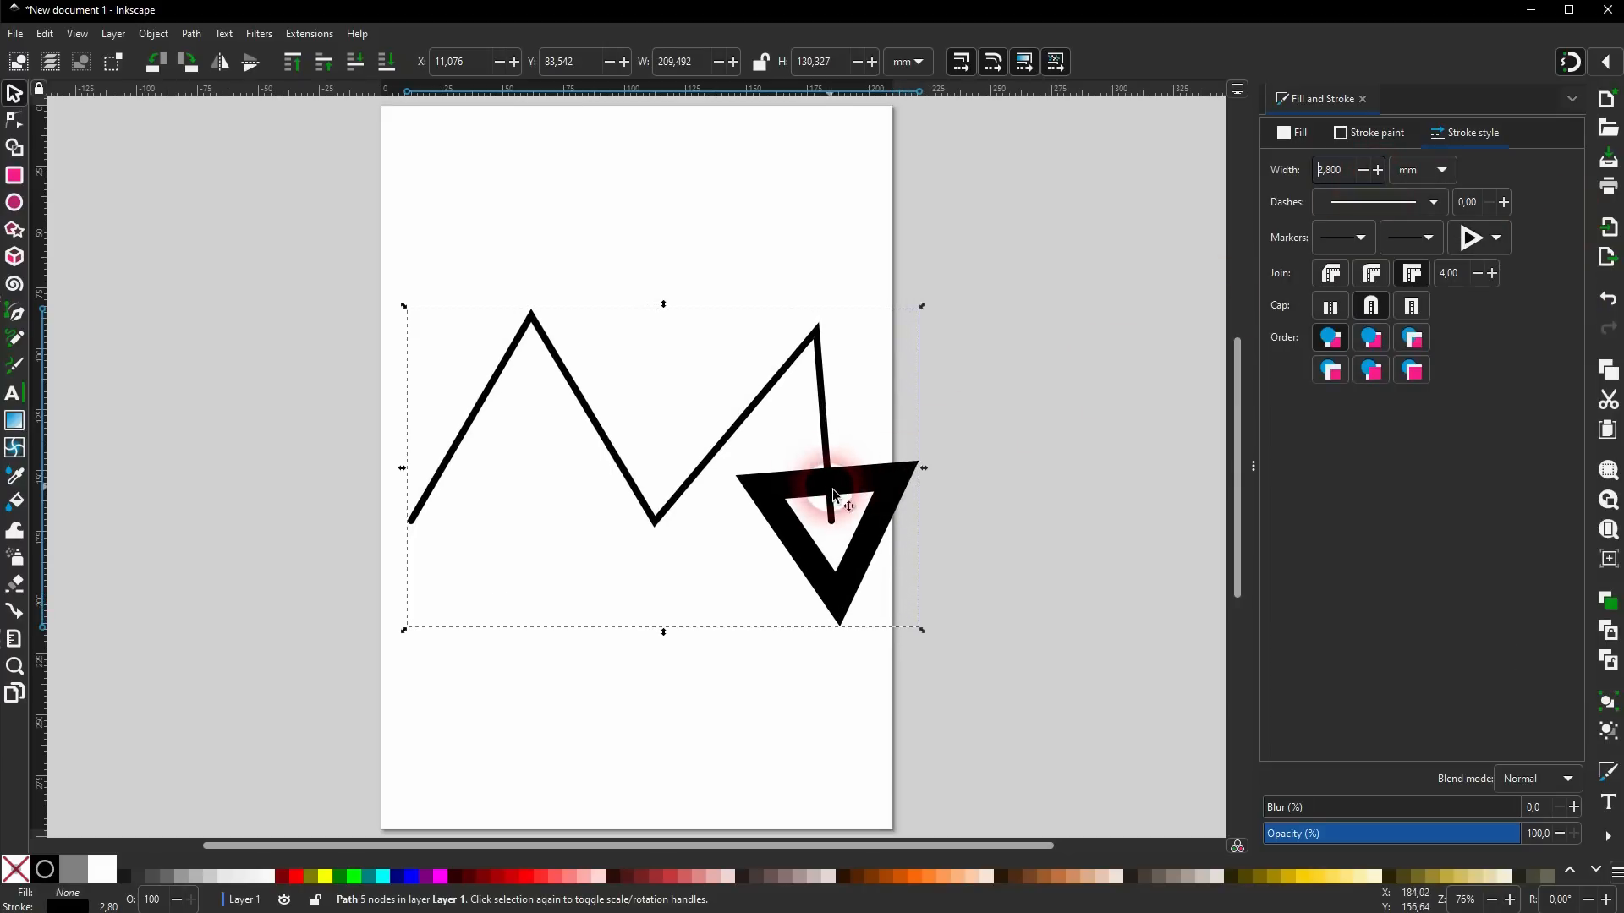
Reduce the zigzag's end marker to size 1 in X and Y and change it to the Rounded arrow.
click(1494, 242)
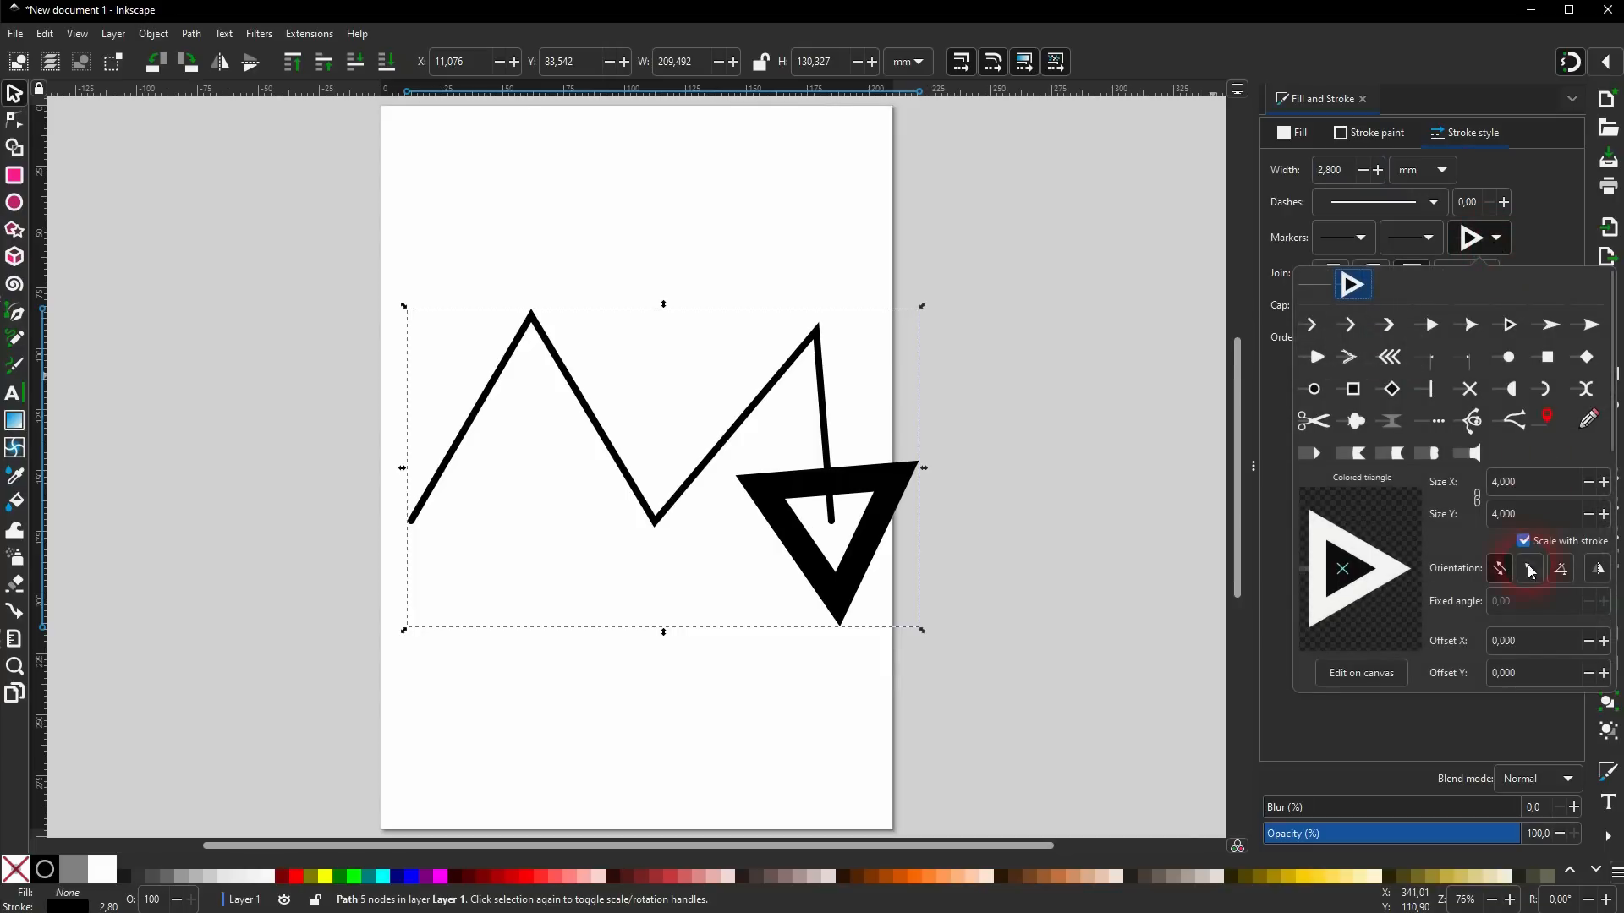
click(1593, 518)
click(1593, 518)
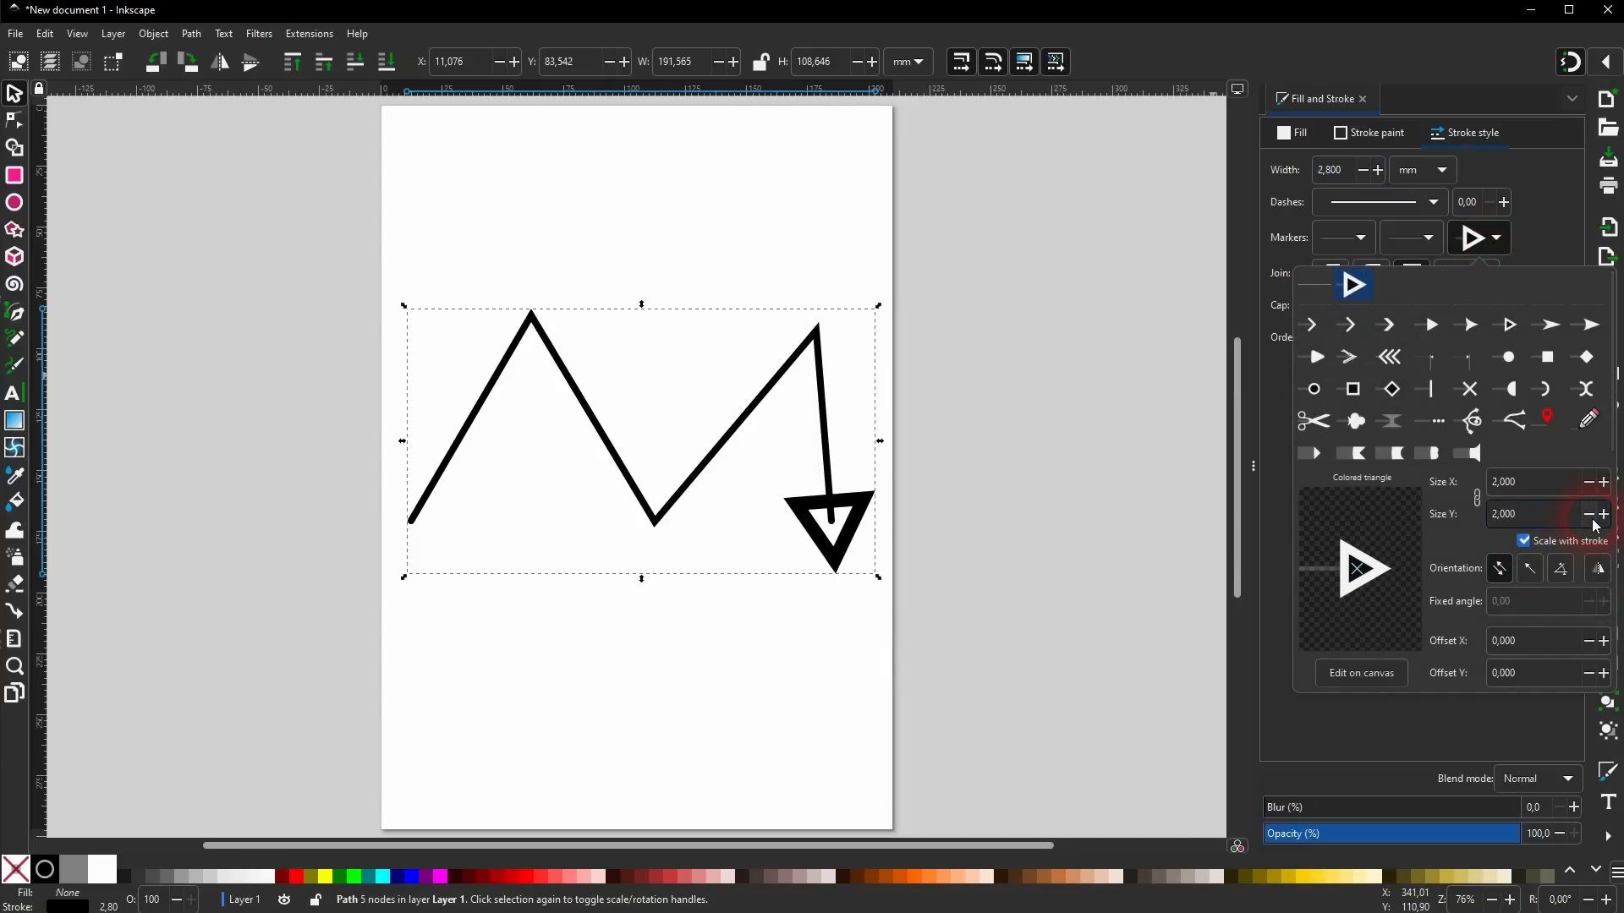
click(1594, 518)
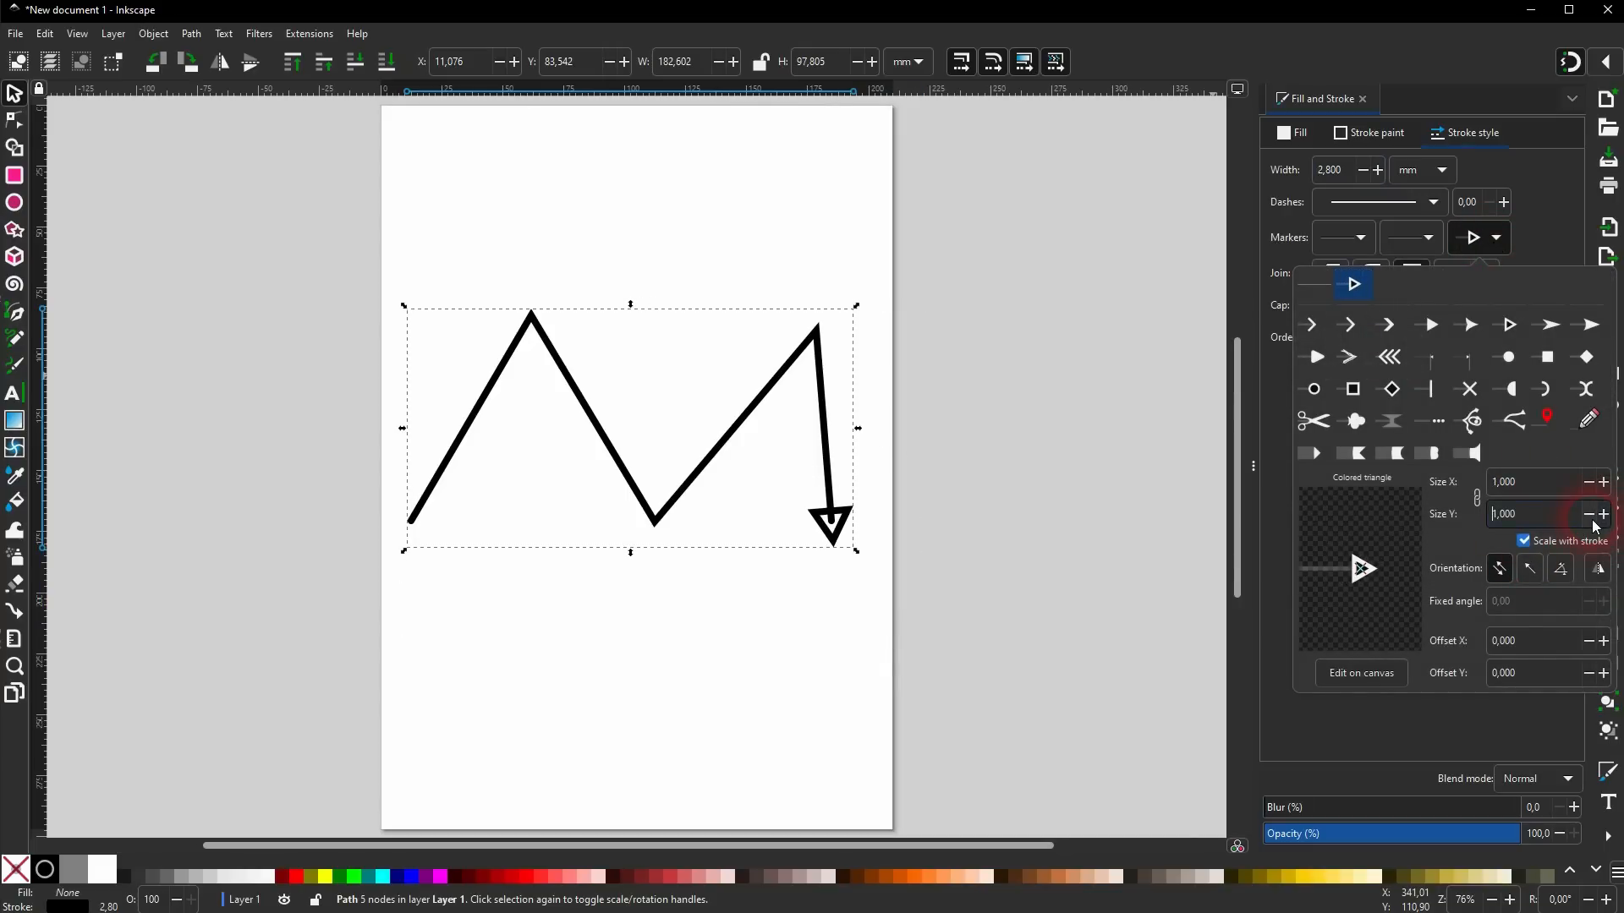
click(1476, 515)
click(1318, 359)
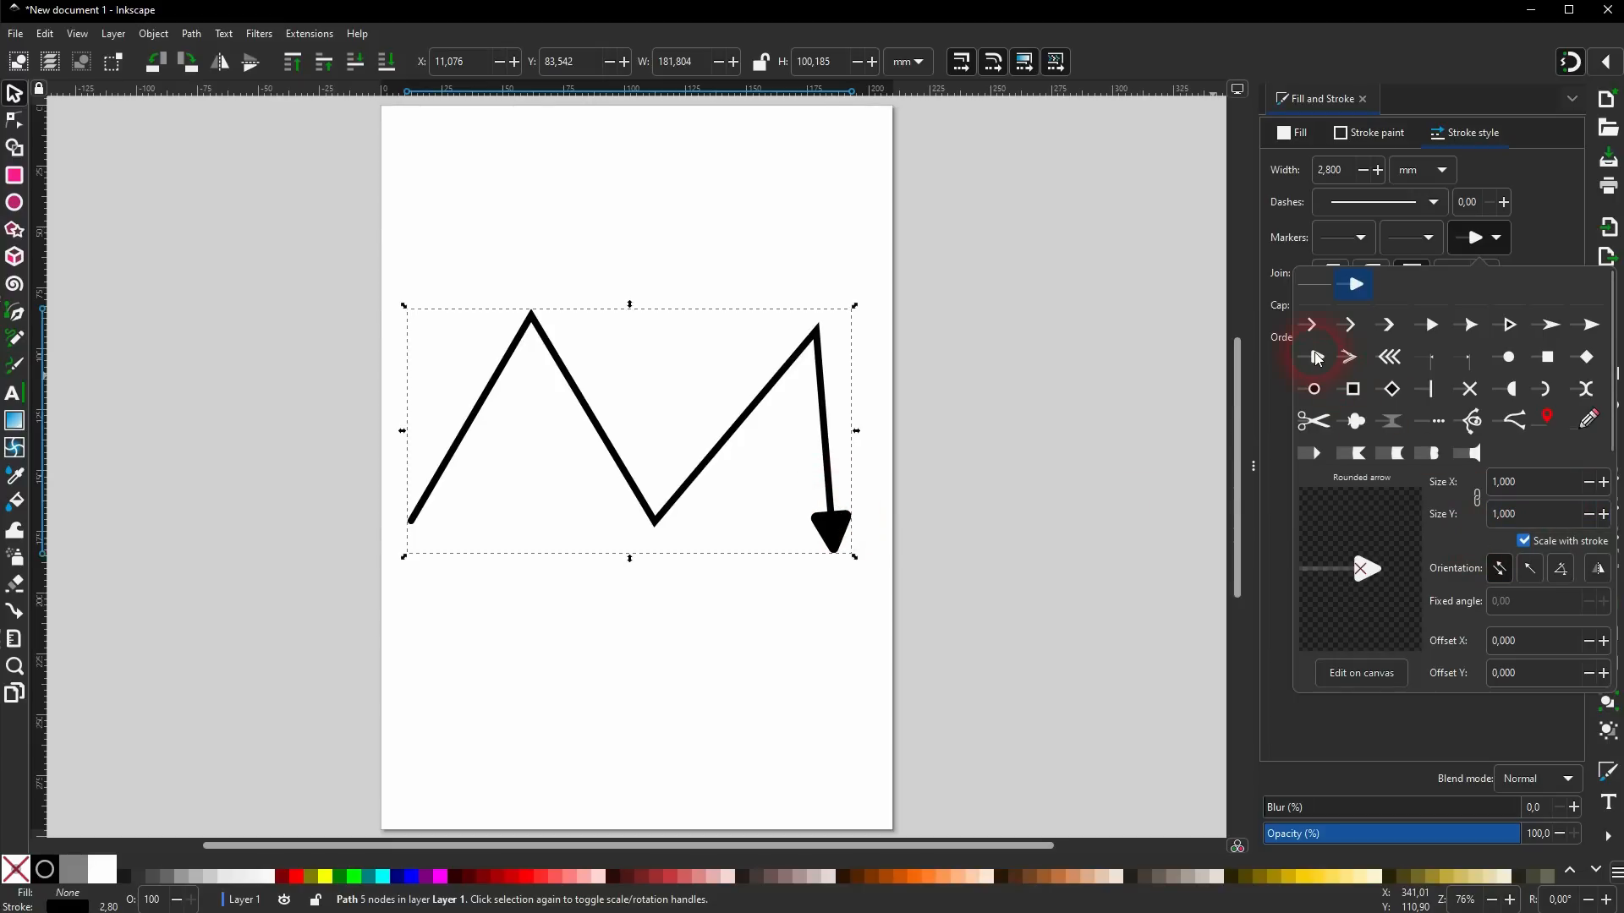
click(1537, 224)
Apply the rounded Ribbon cap as the zigzag's start marker and set its X and Y size to 5.
click(1353, 237)
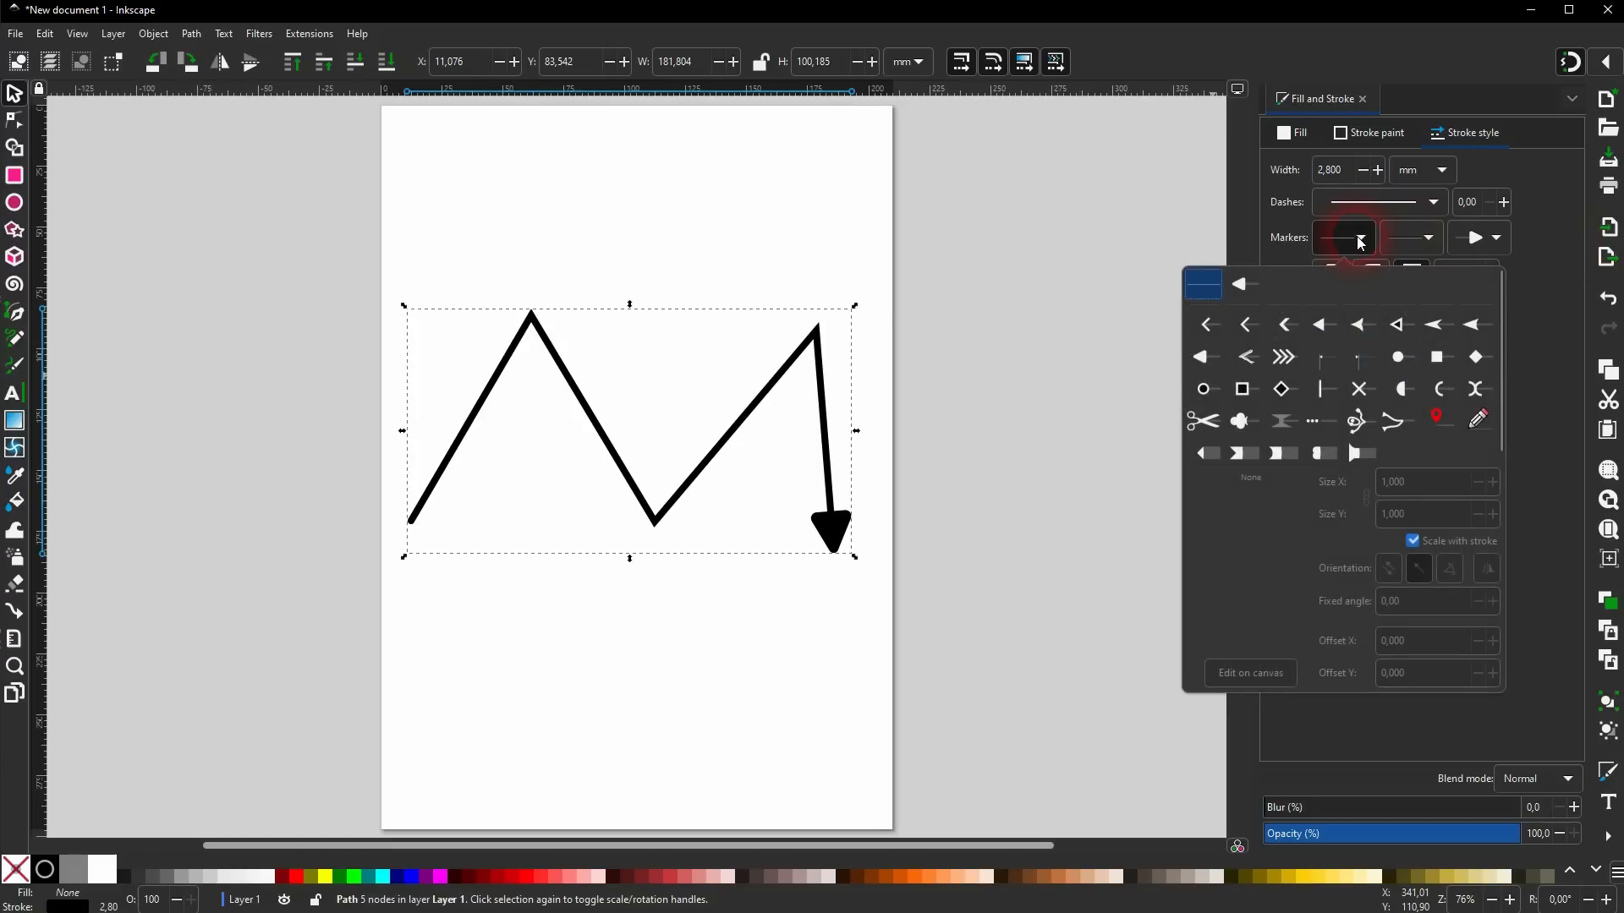
click(1270, 460)
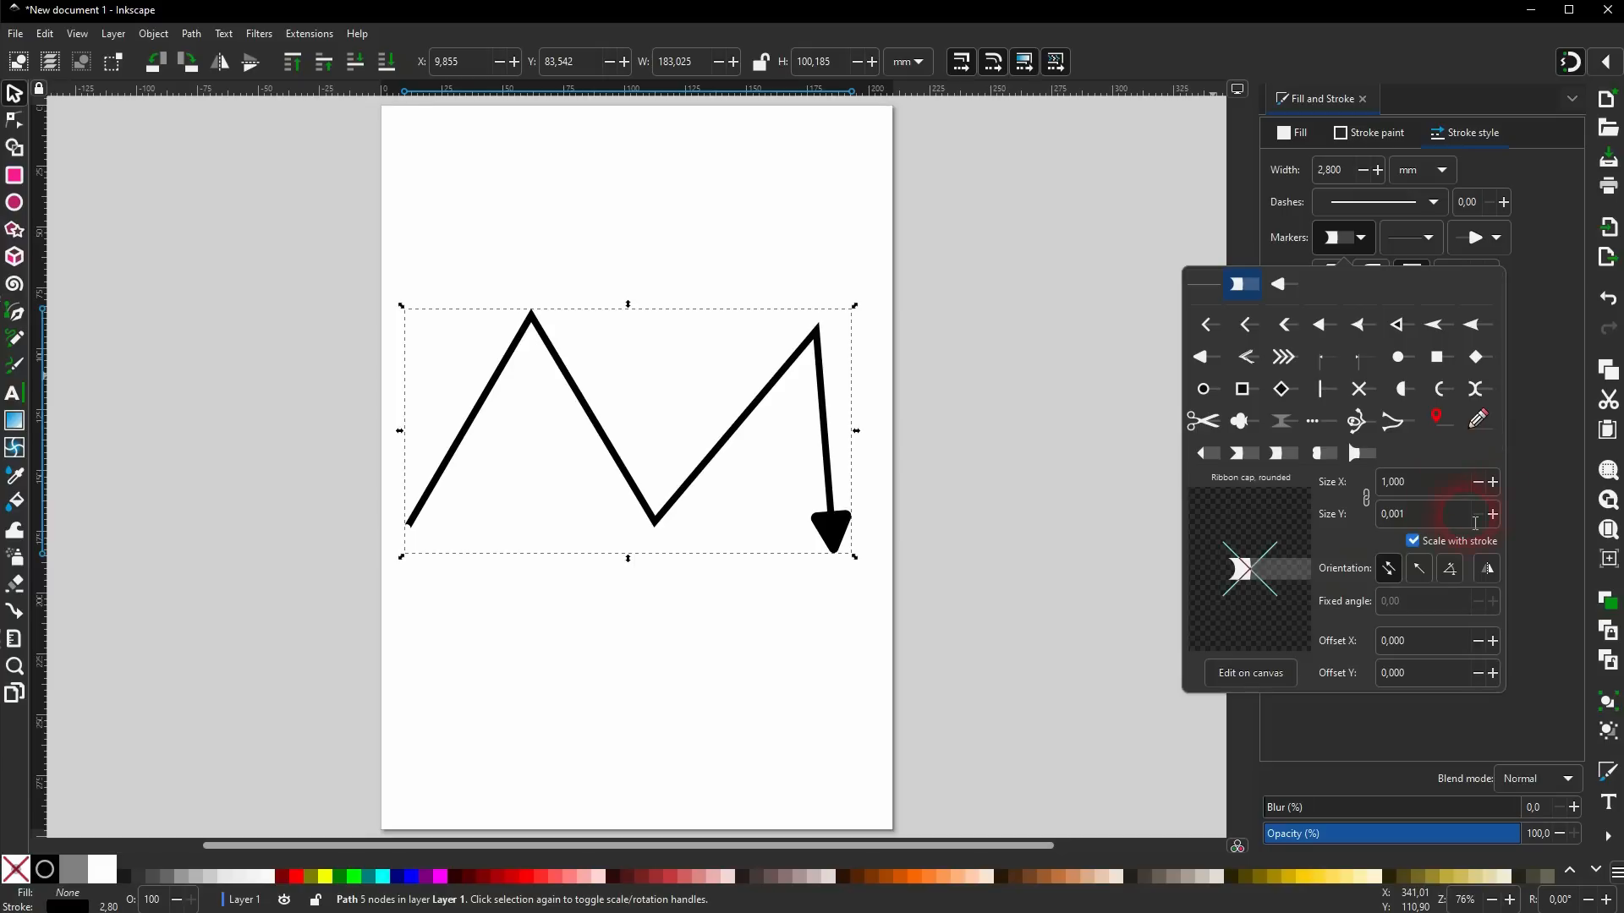
drag(1441, 498, 1375, 490)
text(2)
key(Return)
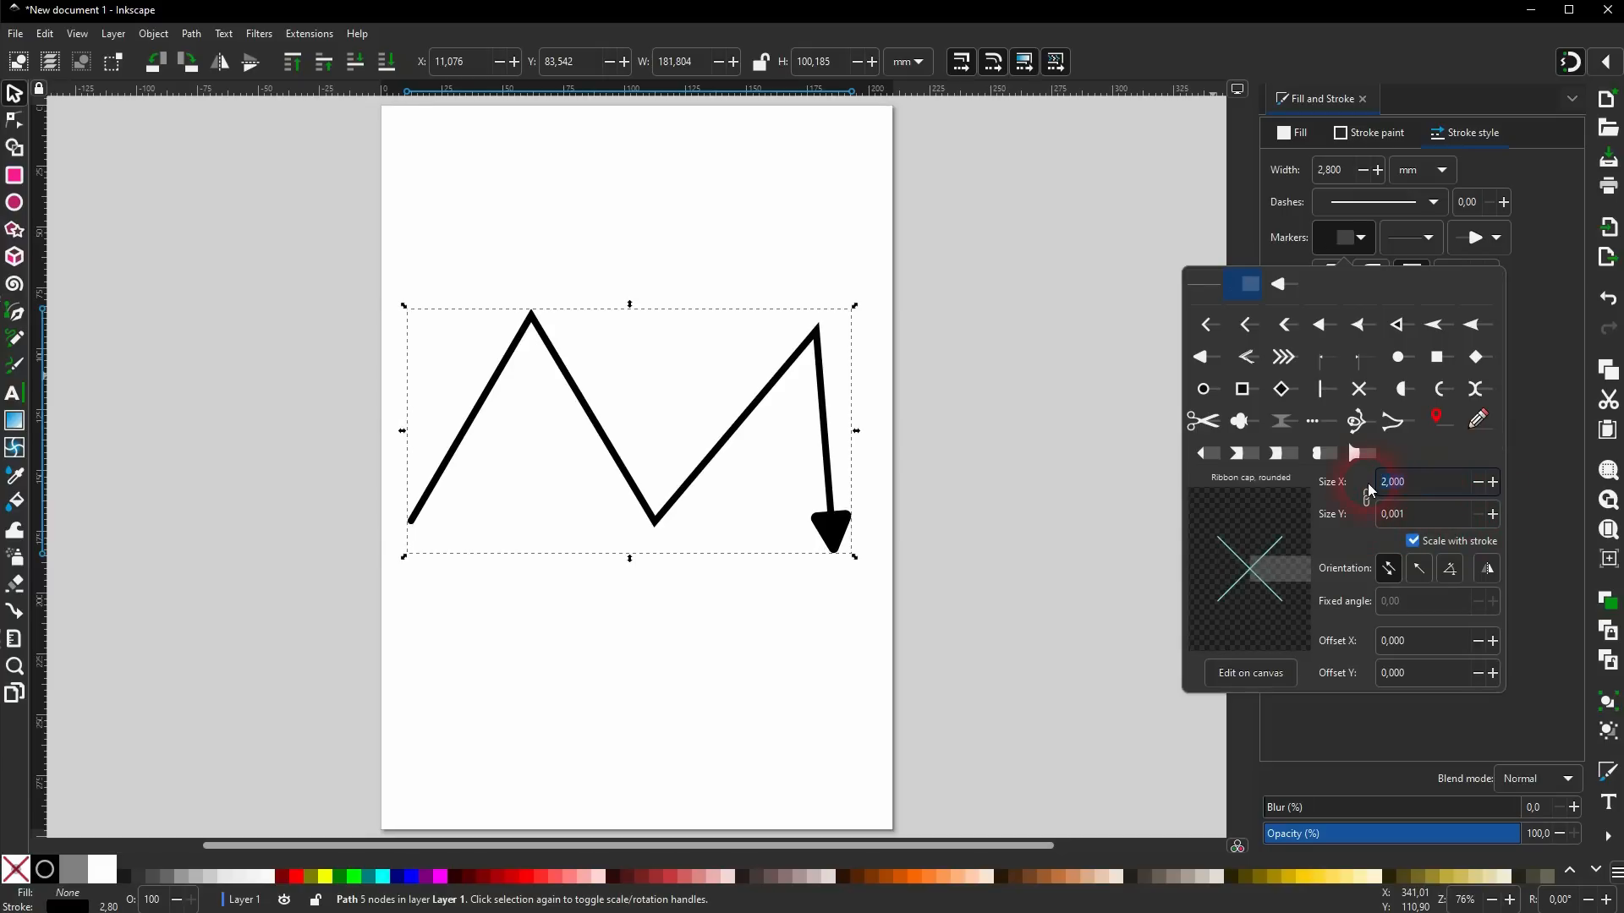
key(Return)
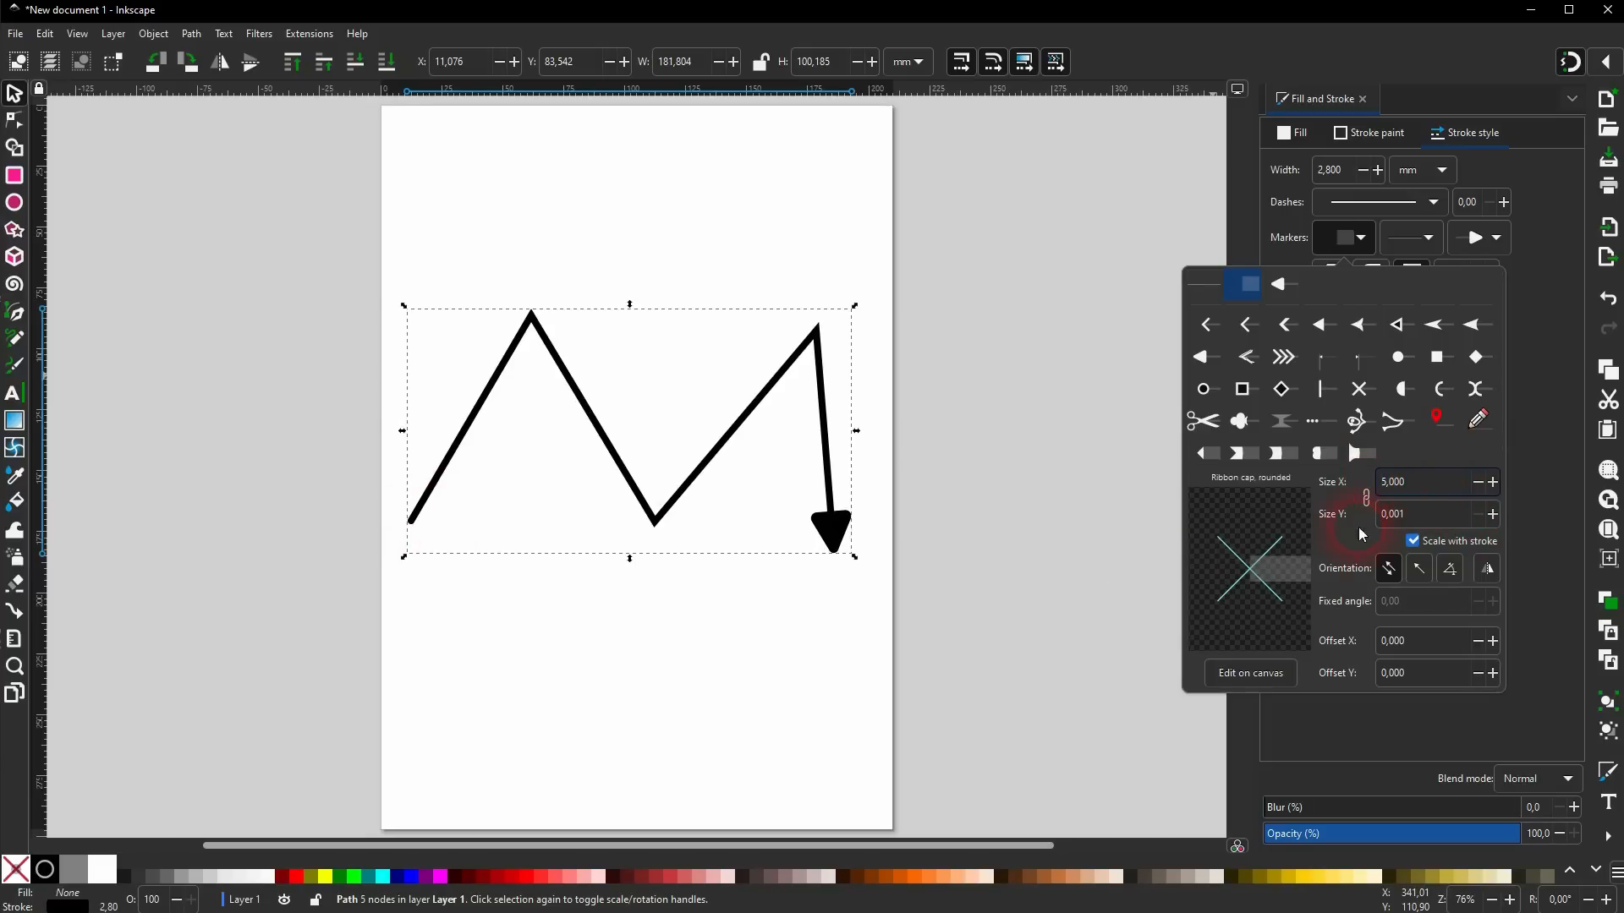
text(1)
drag(1429, 515, 1371, 520)
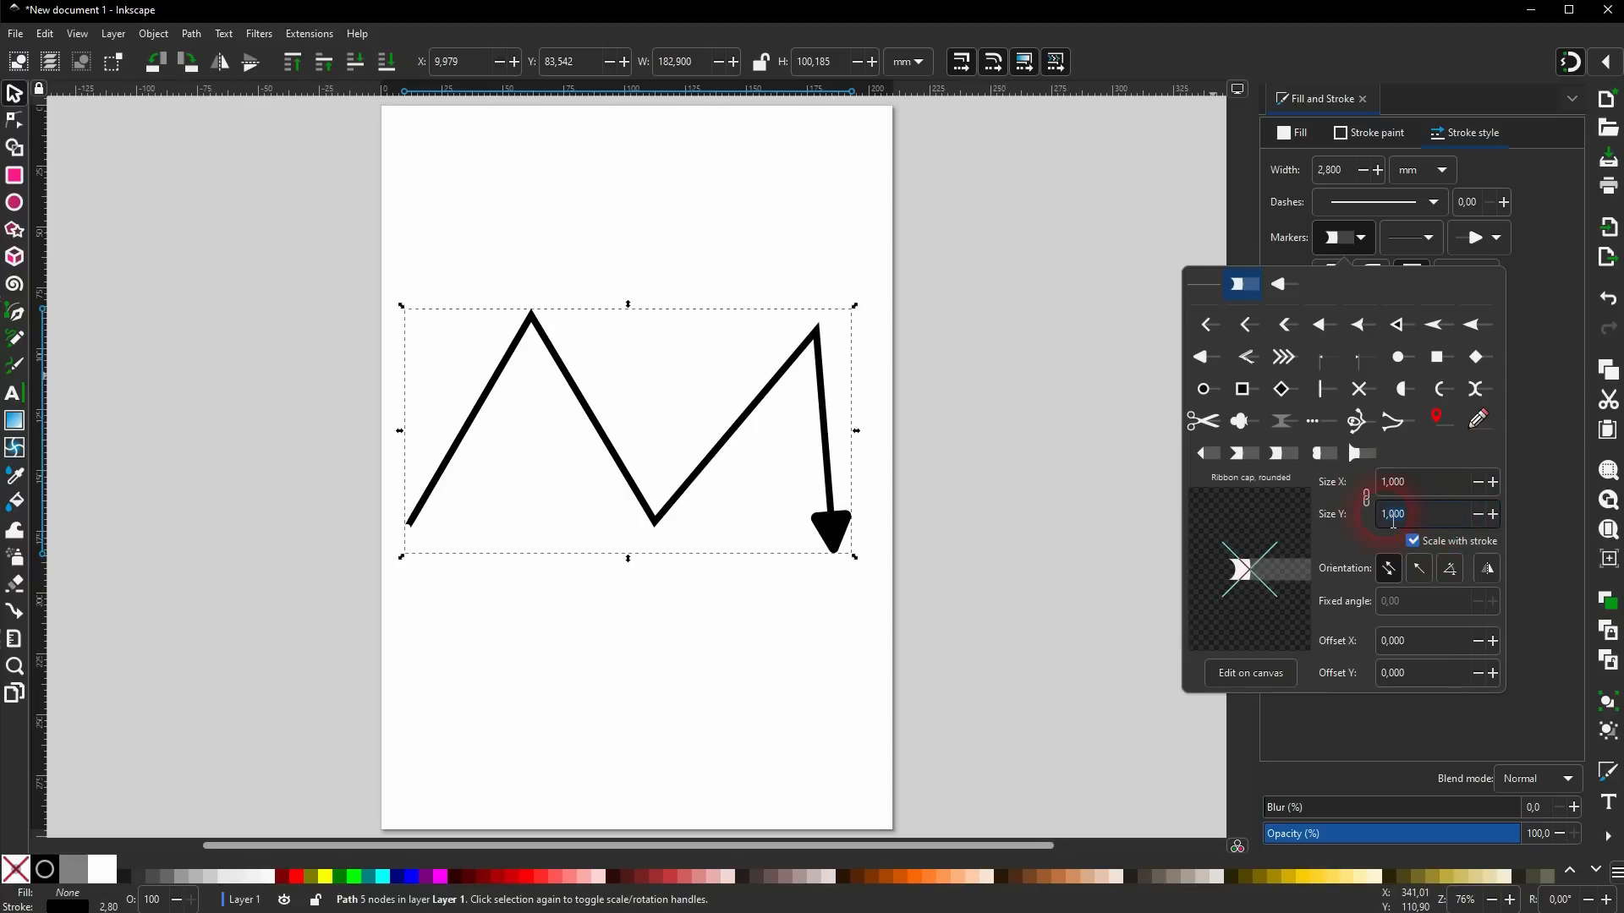
text(5)
key(Return)
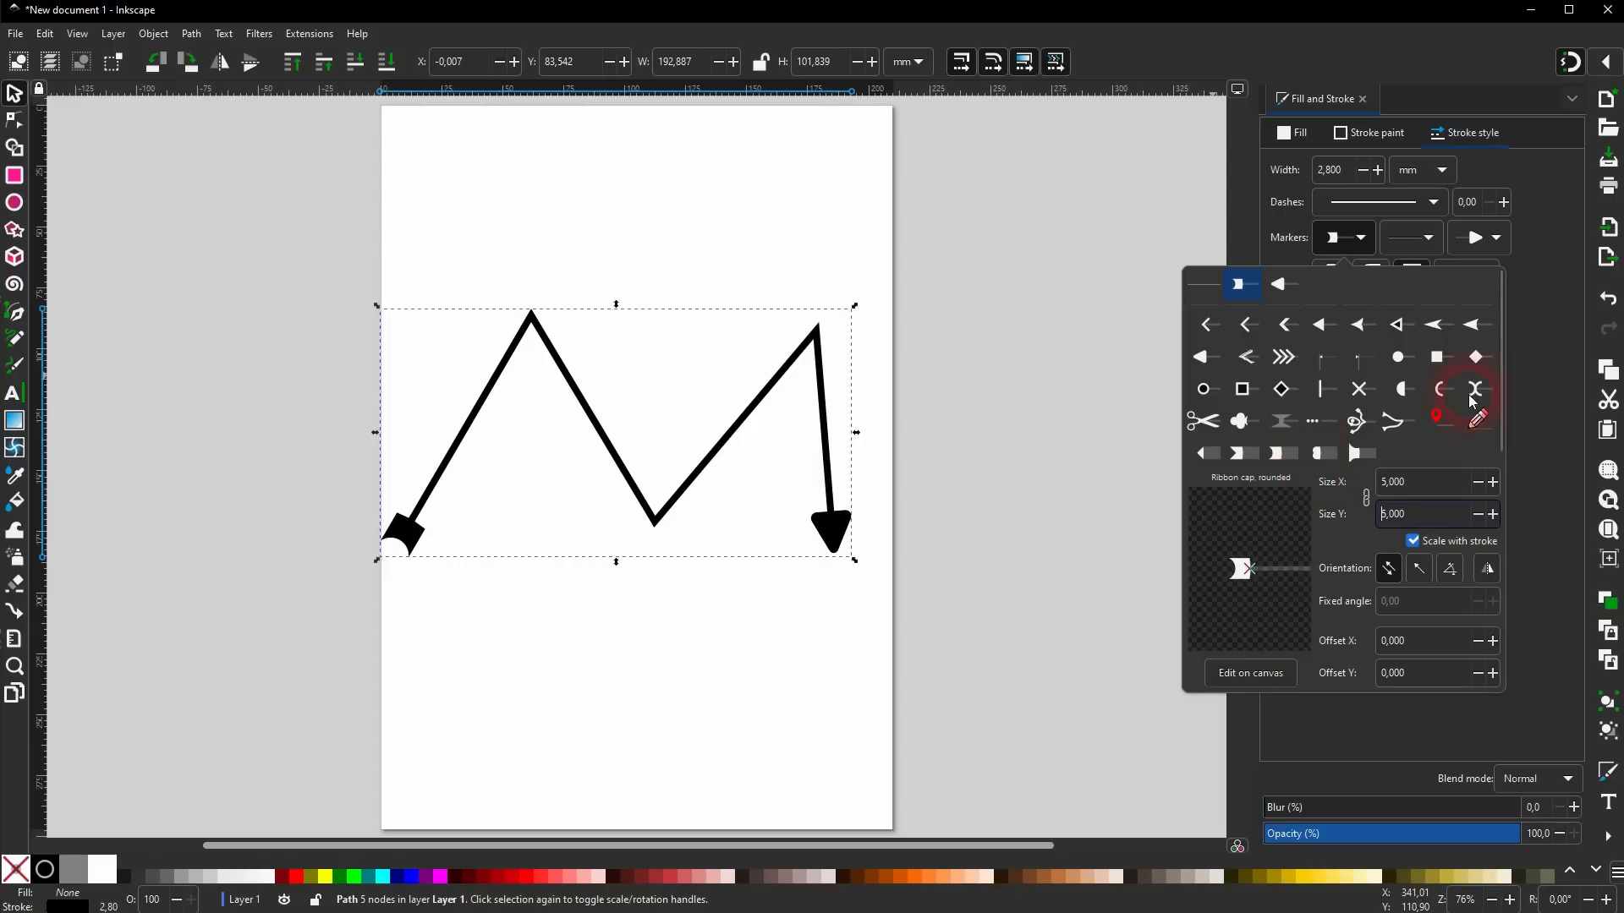
Set the zigzag's mid markers to the filled Diamond after trying the Colored diamond, and close the Fill and Stroke settings.
click(1530, 367)
click(1429, 245)
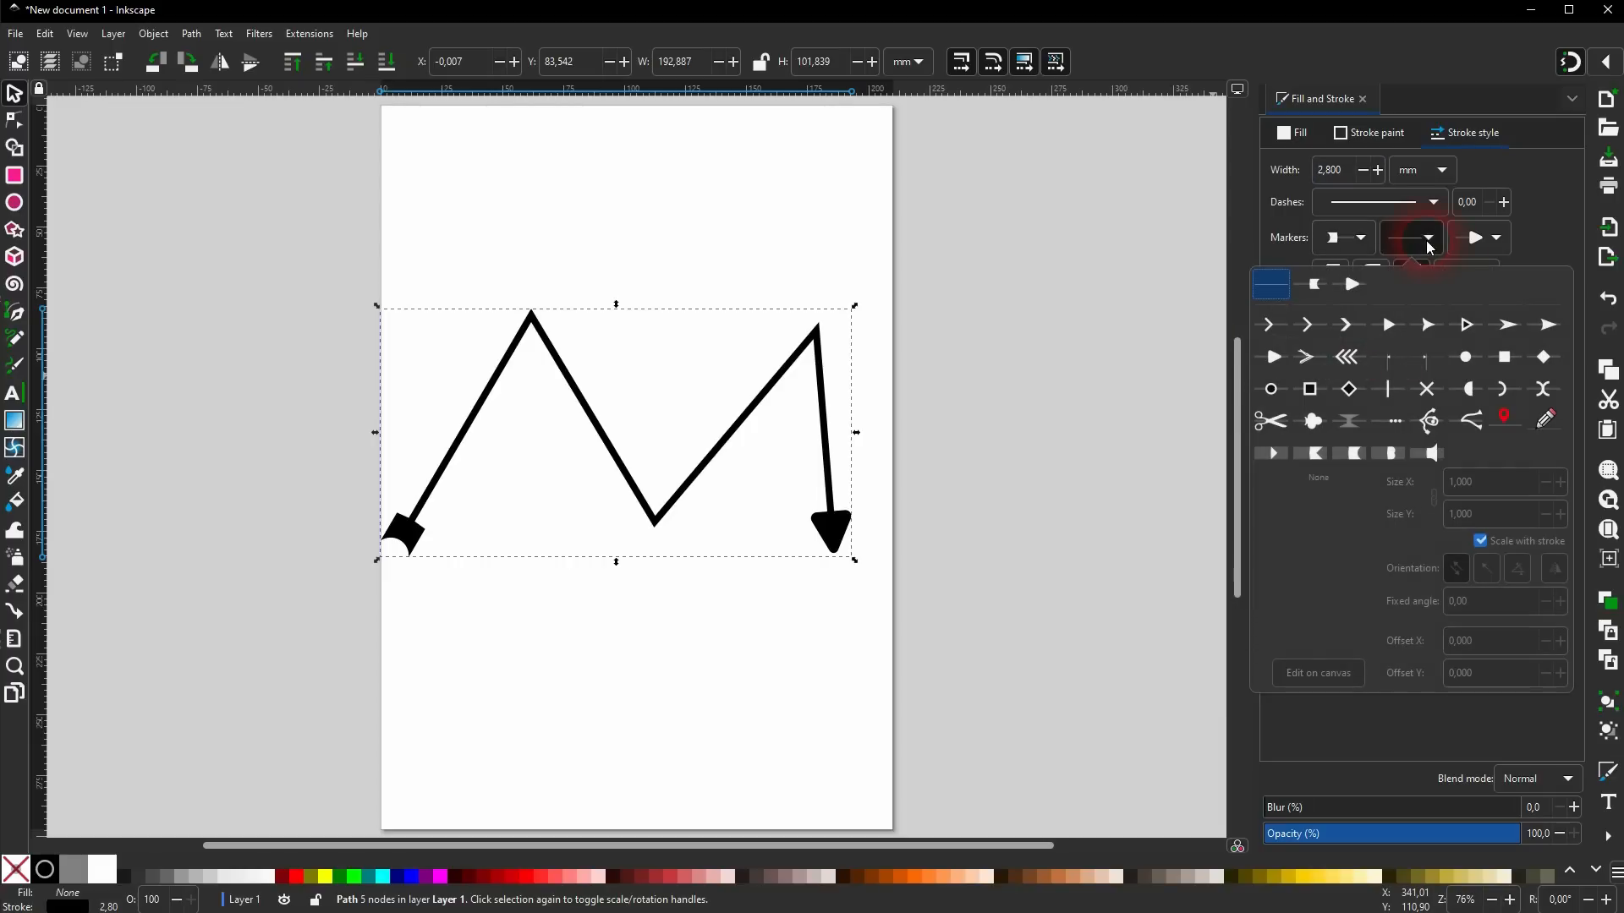
click(1349, 391)
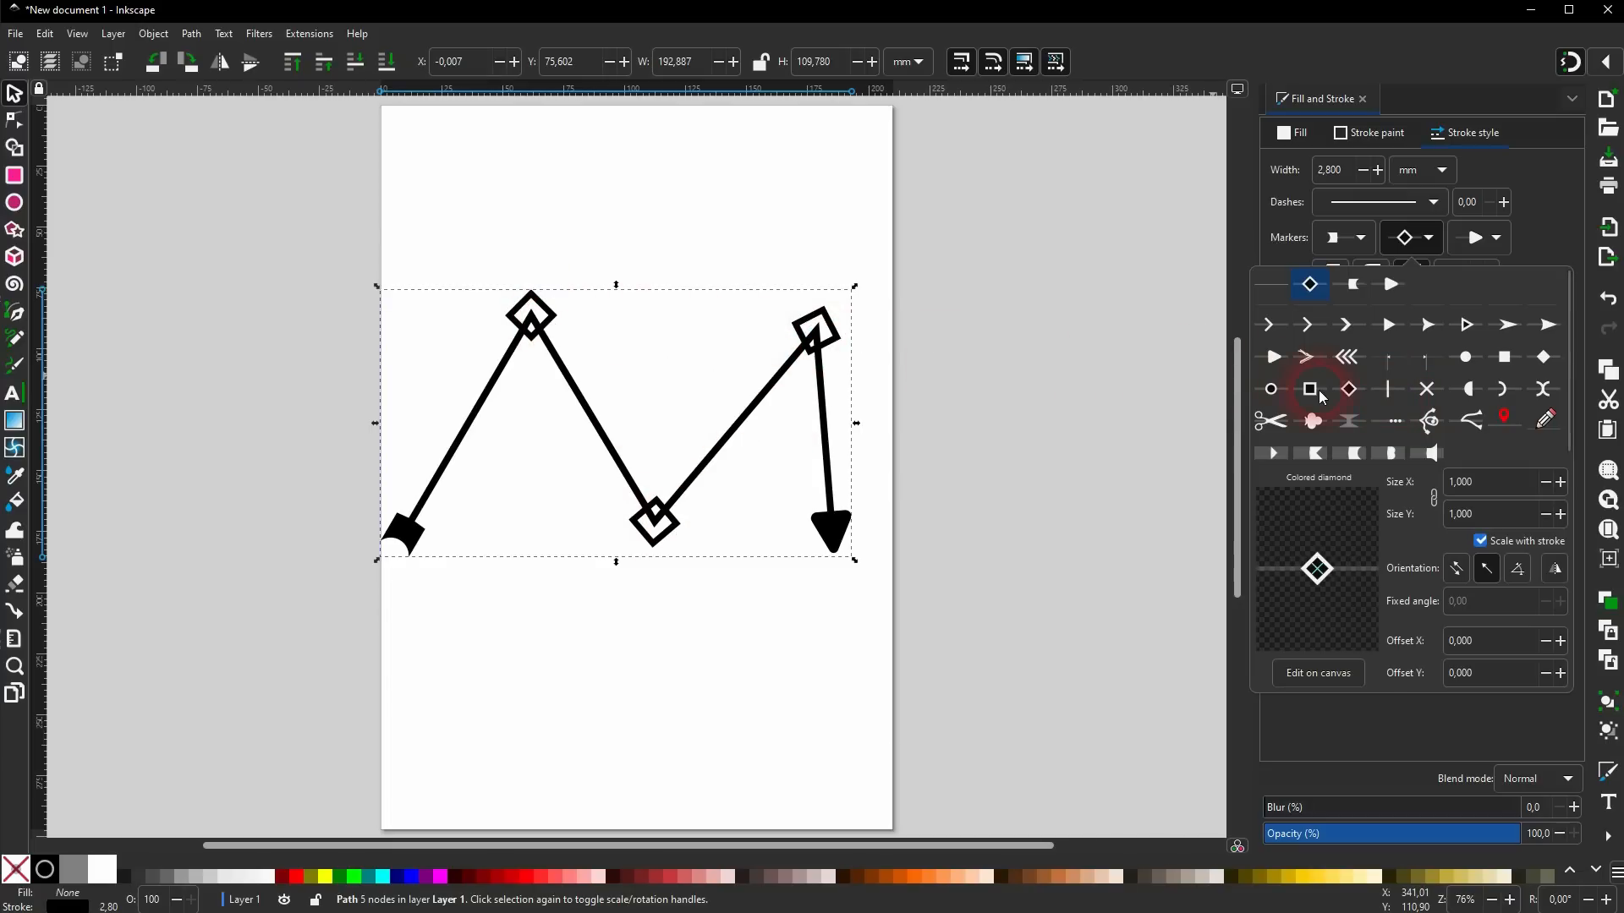
click(1546, 359)
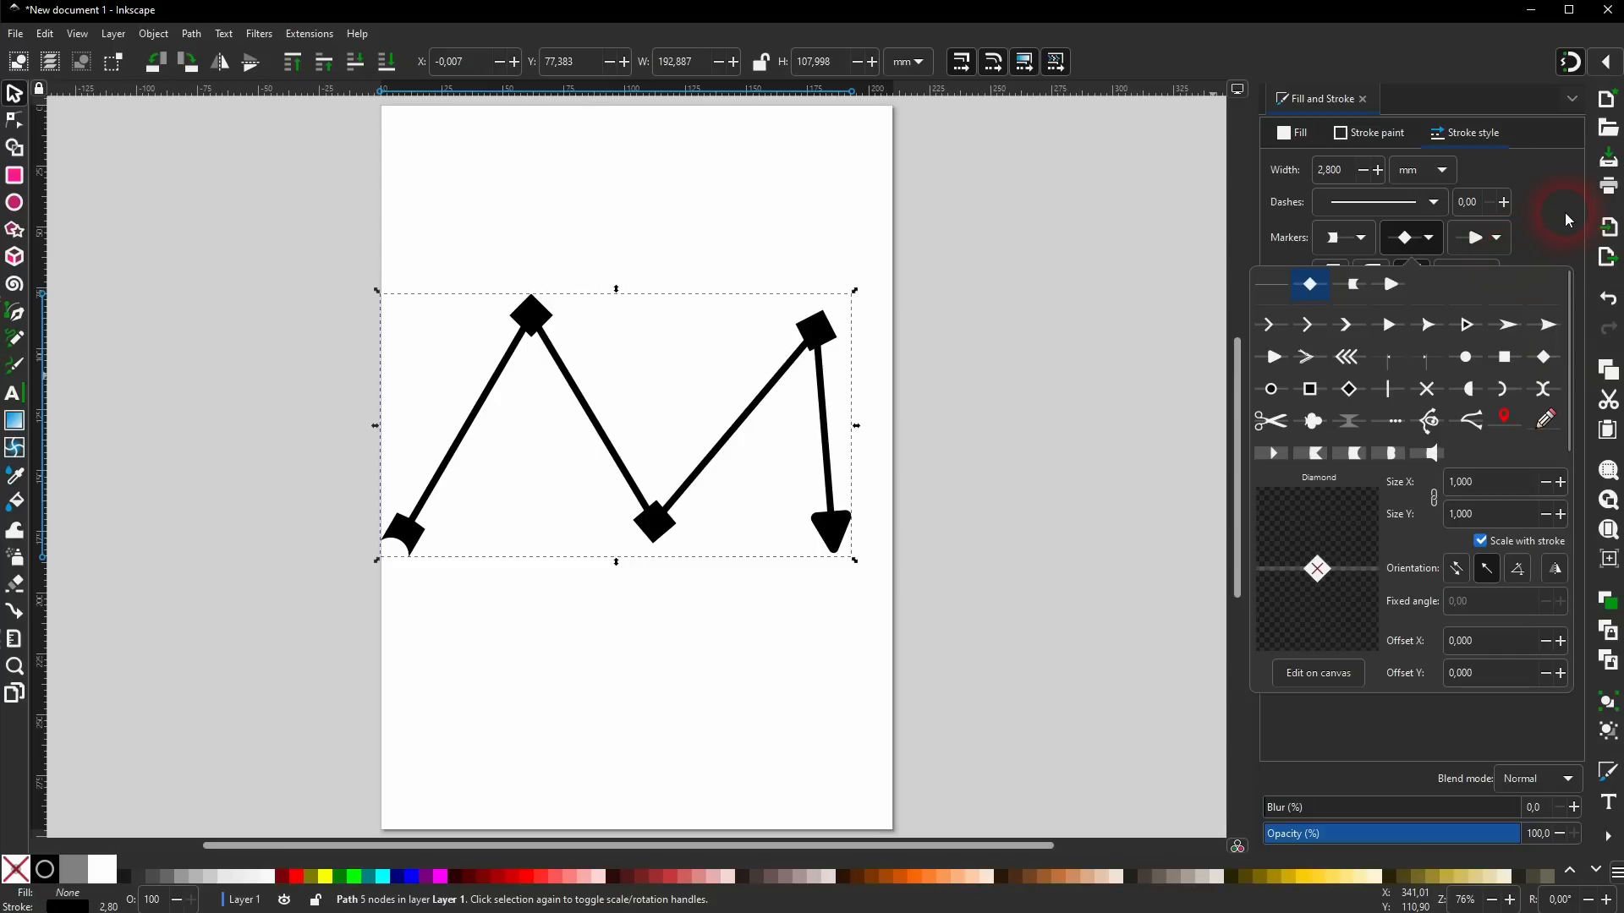
click(1388, 85)
click(1362, 99)
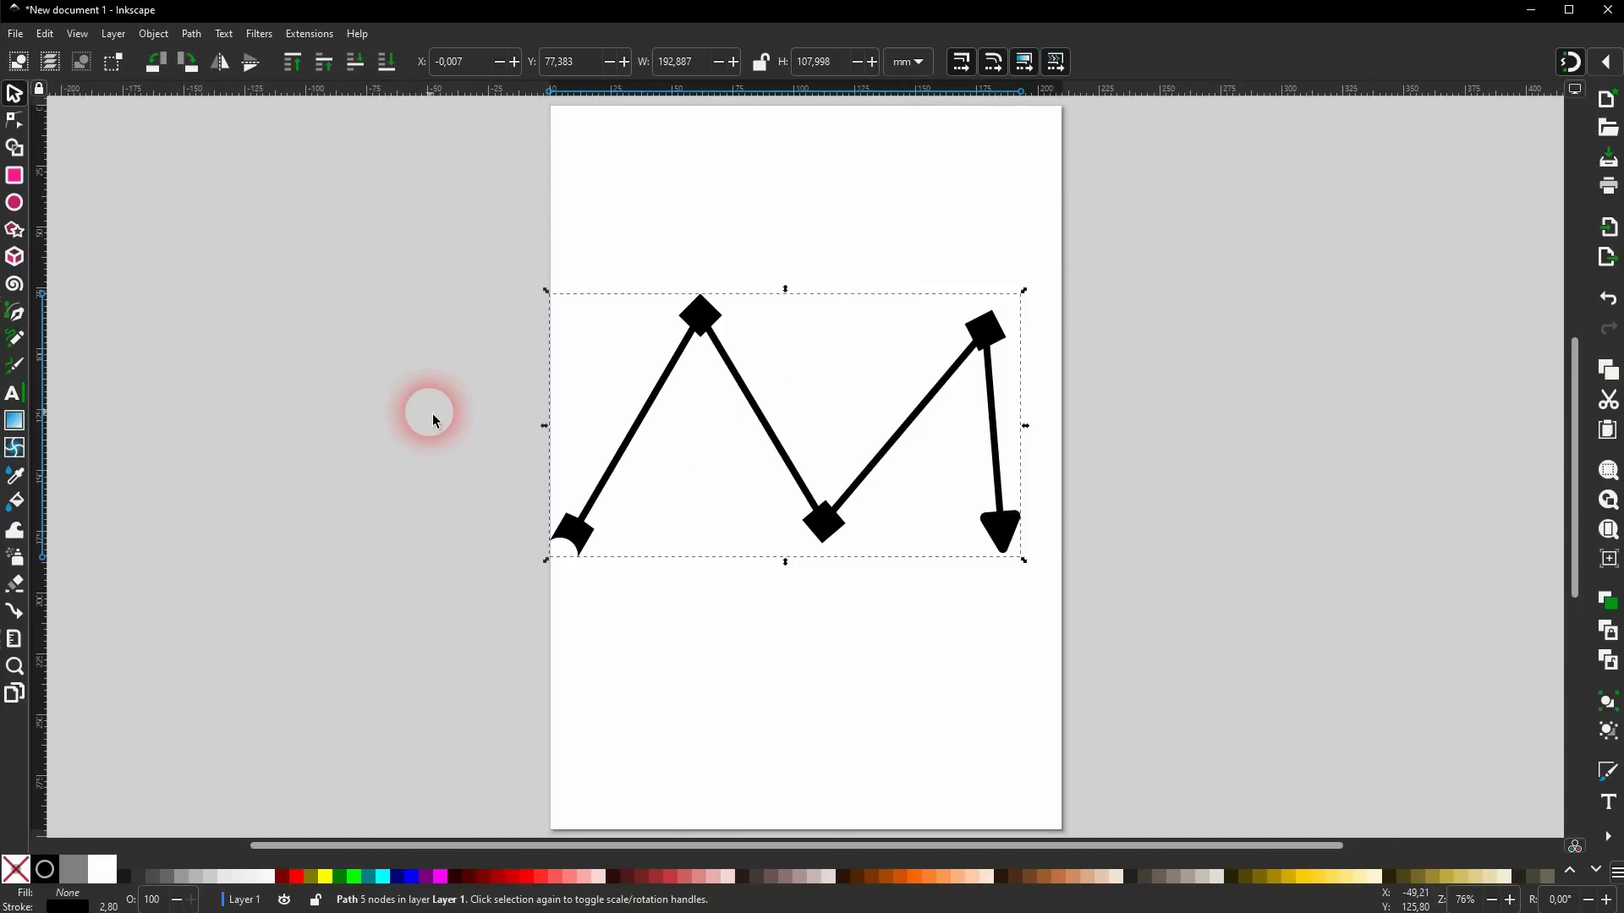
Make the zigzag's lower middle node smooth with the Node tool and level its handles horizontally.
click(17, 121)
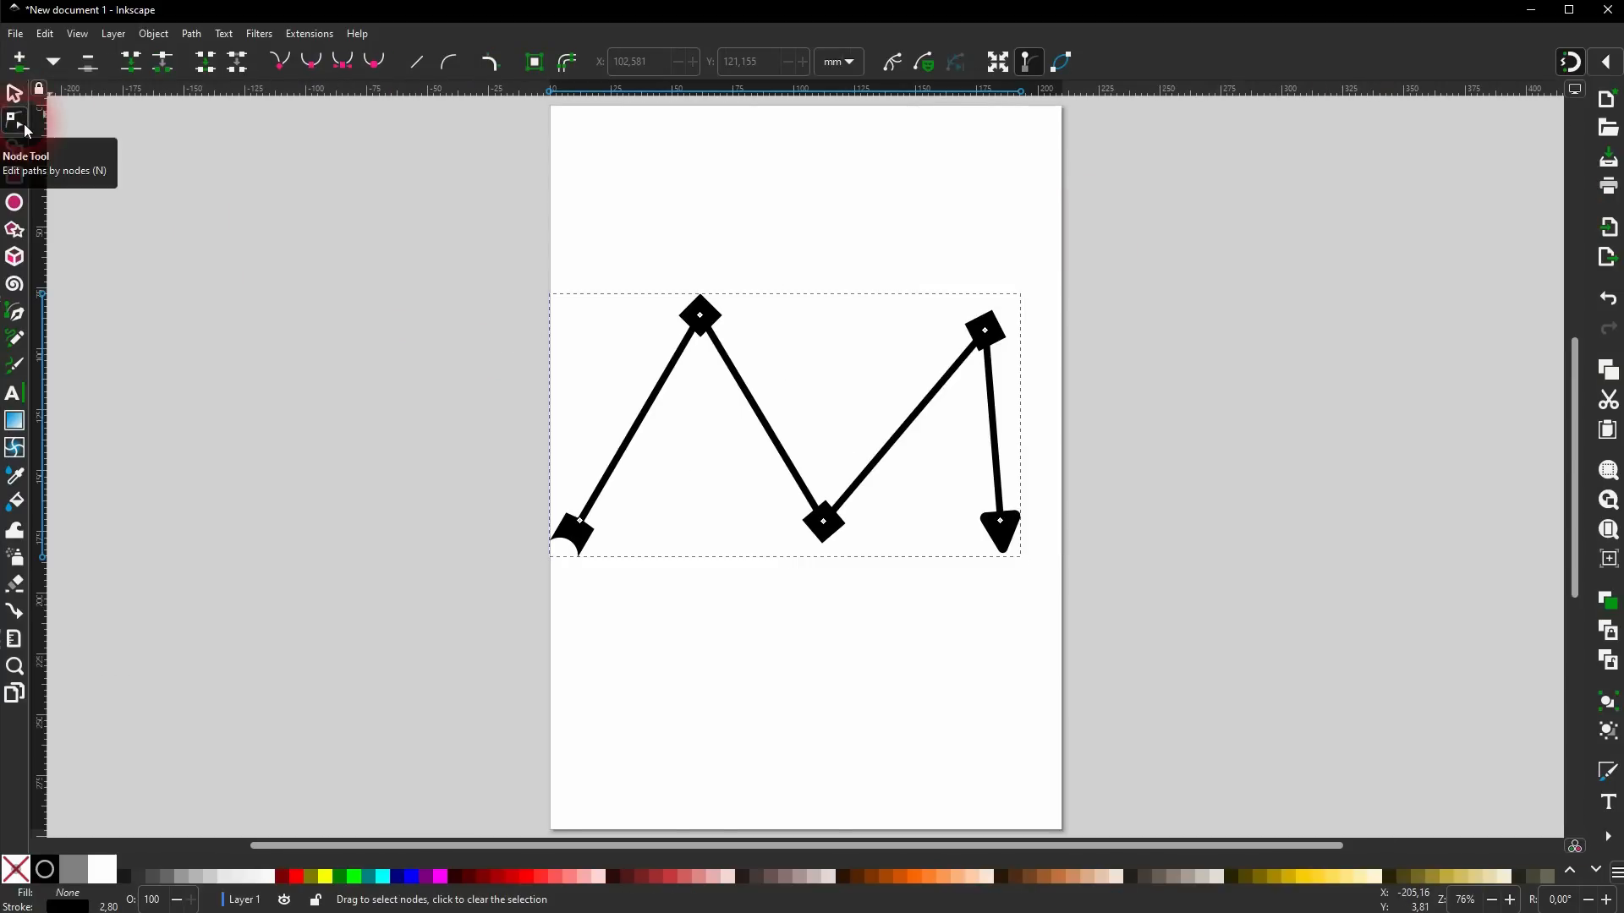
click(829, 529)
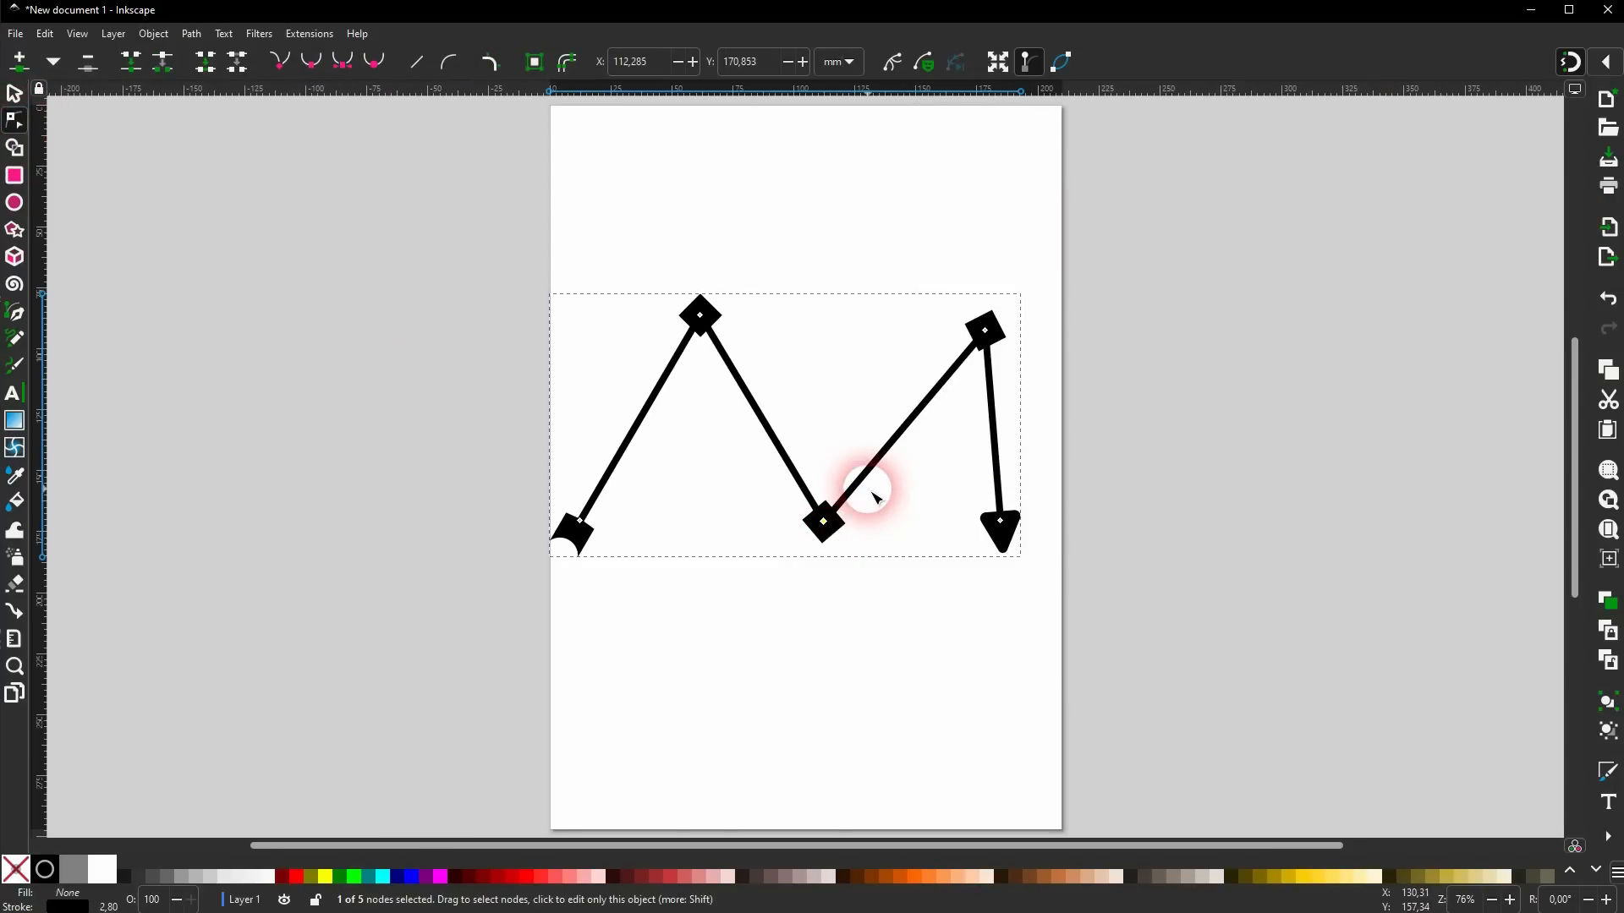
click(312, 62)
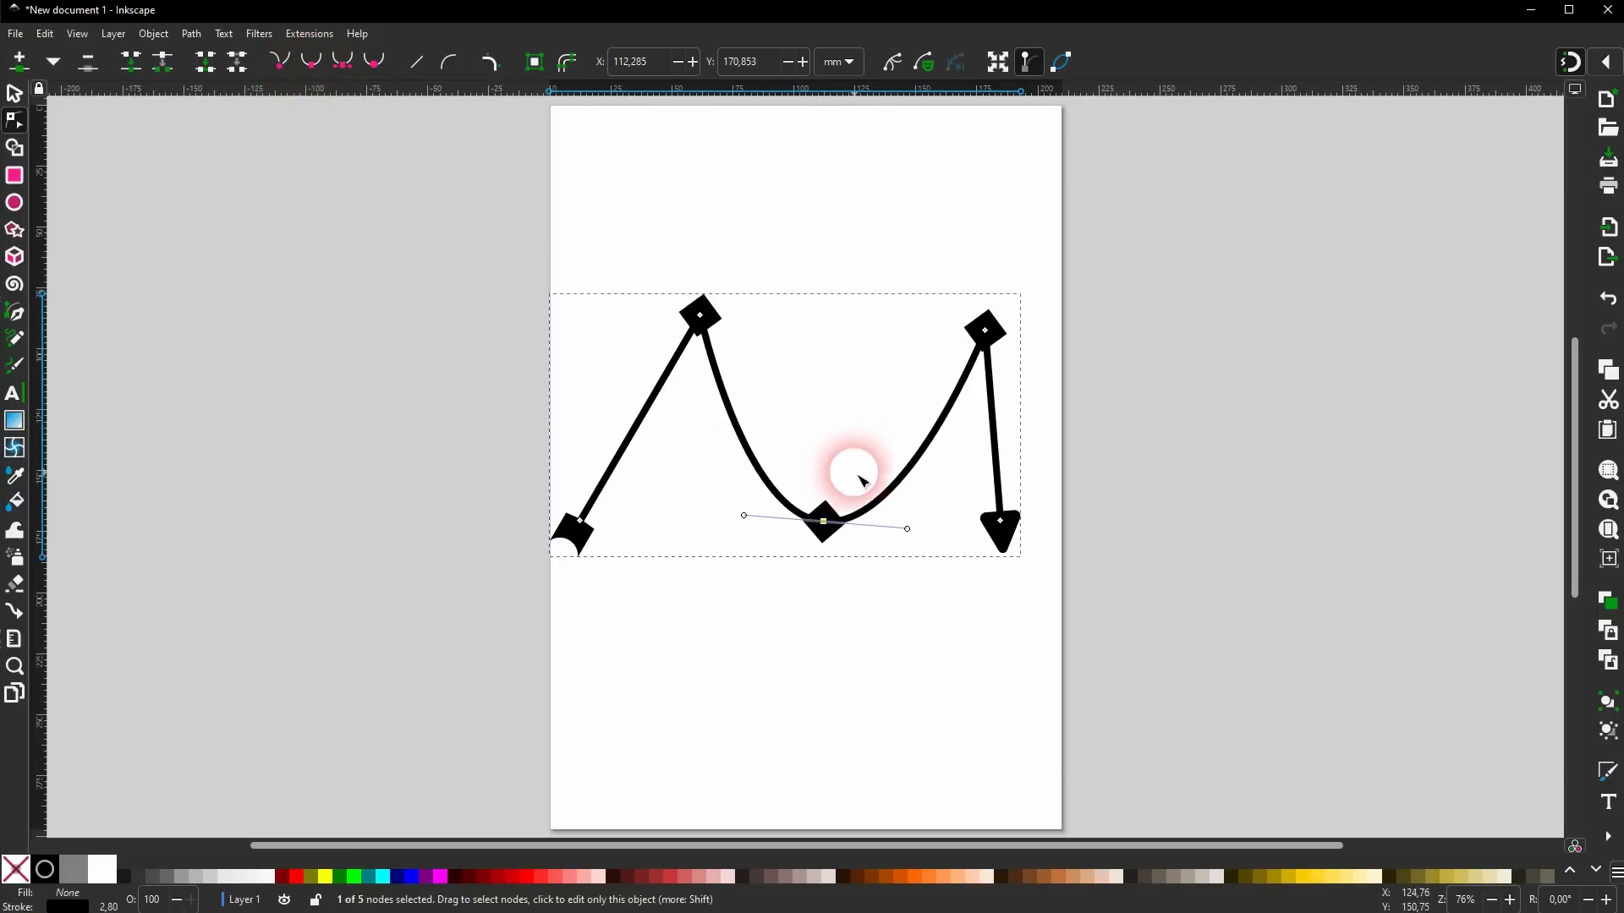
drag(913, 532, 910, 524)
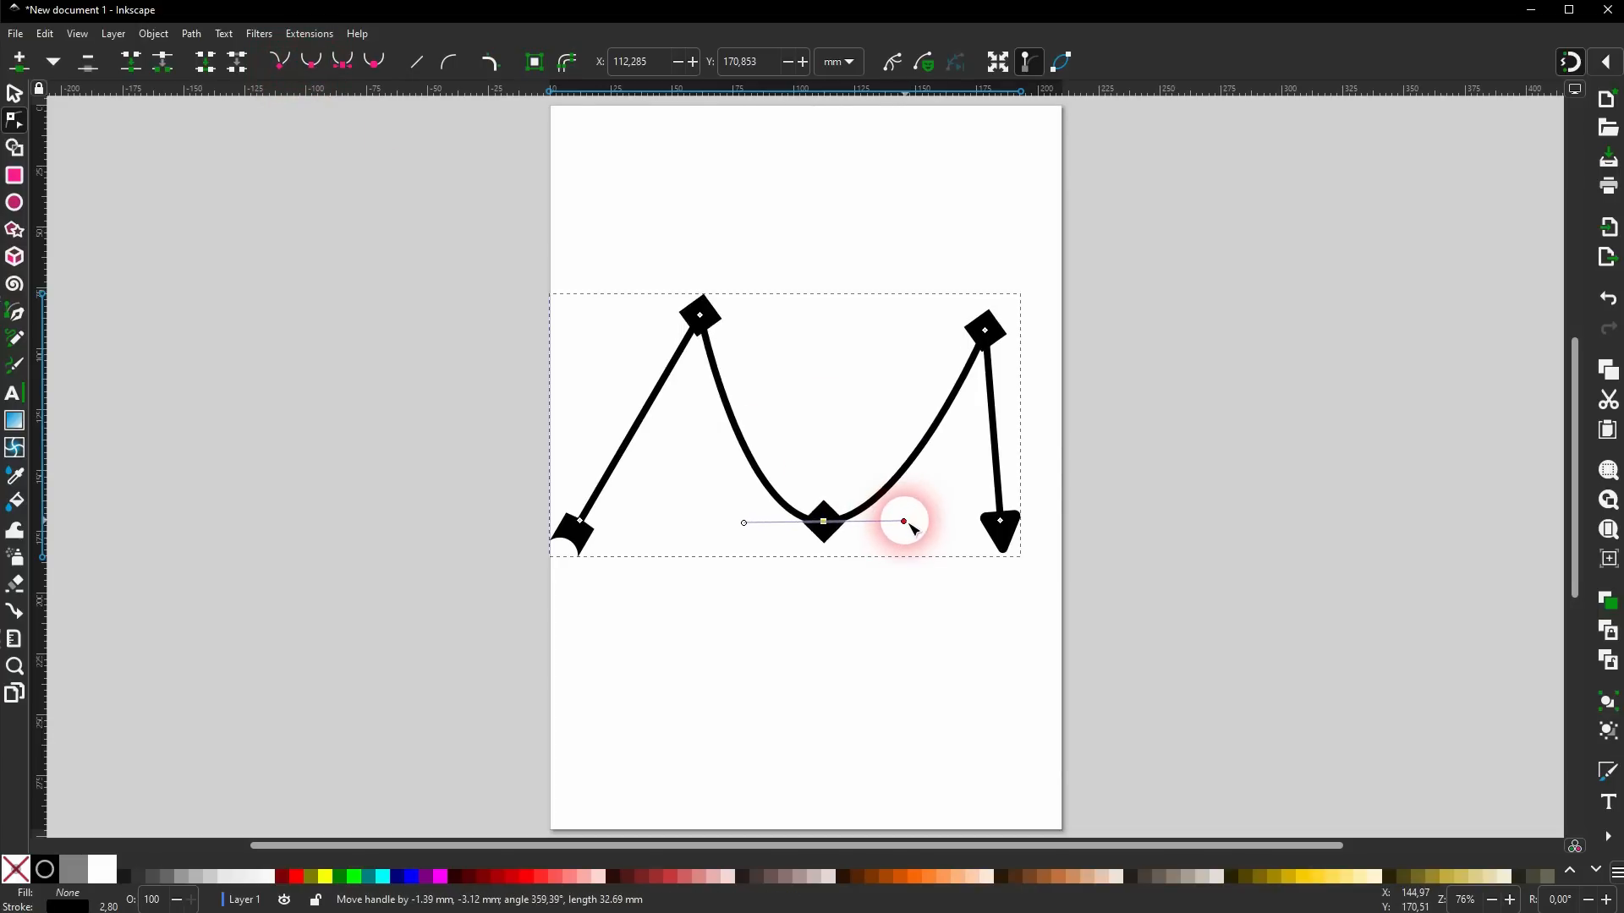
Make the zigzag's two upper nodes smooth so the path runs through them as curves.
drag(646, 243, 766, 383)
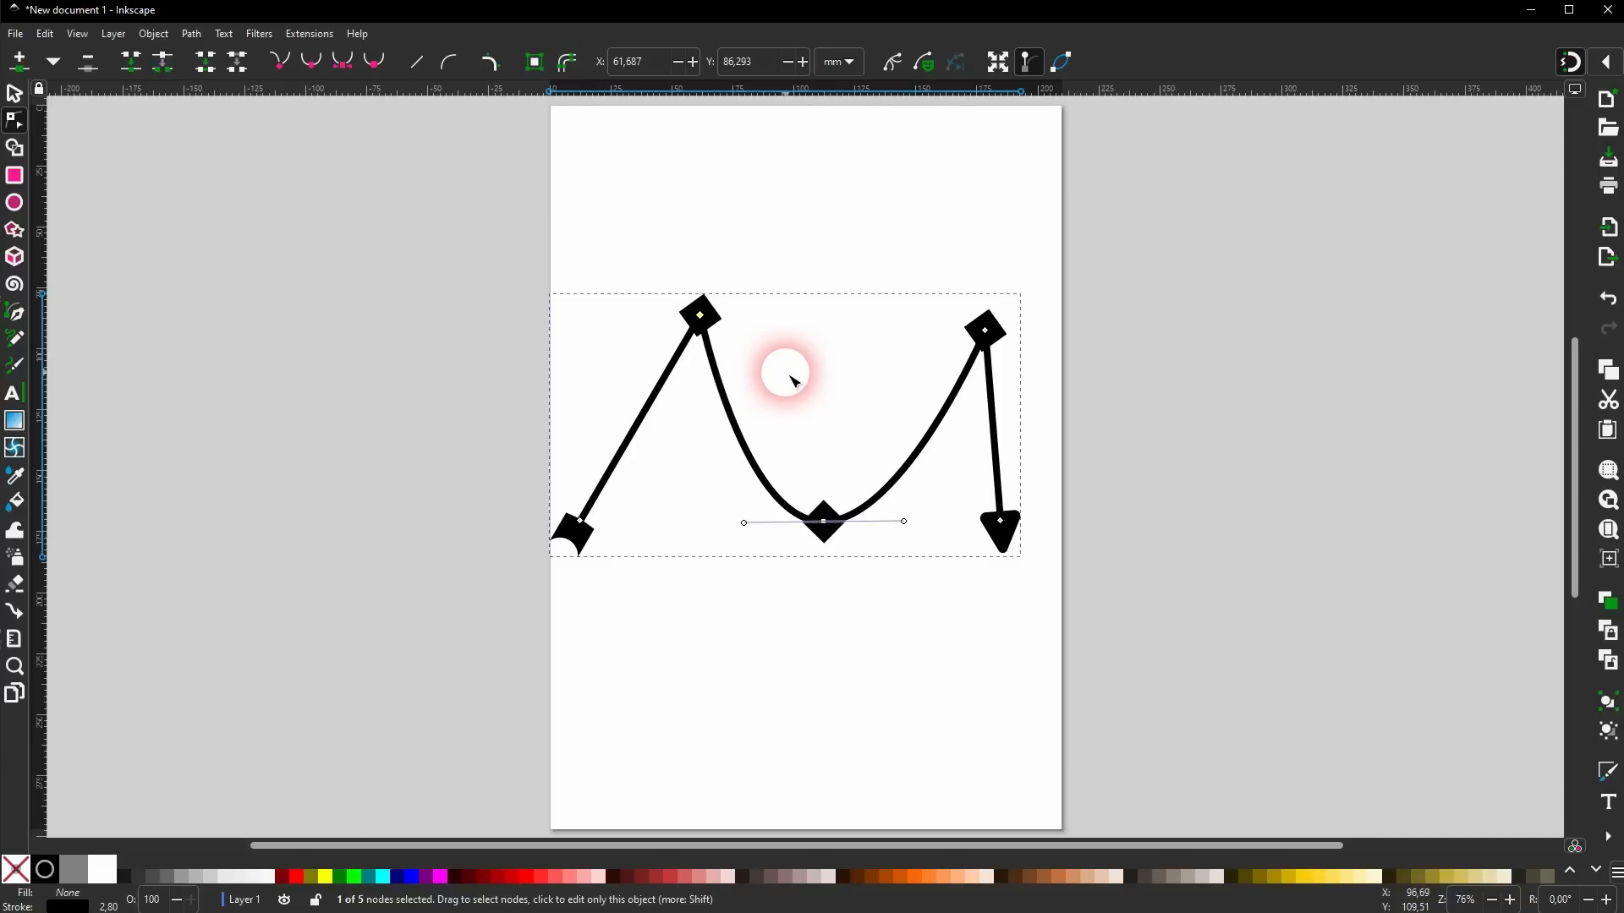
click(314, 67)
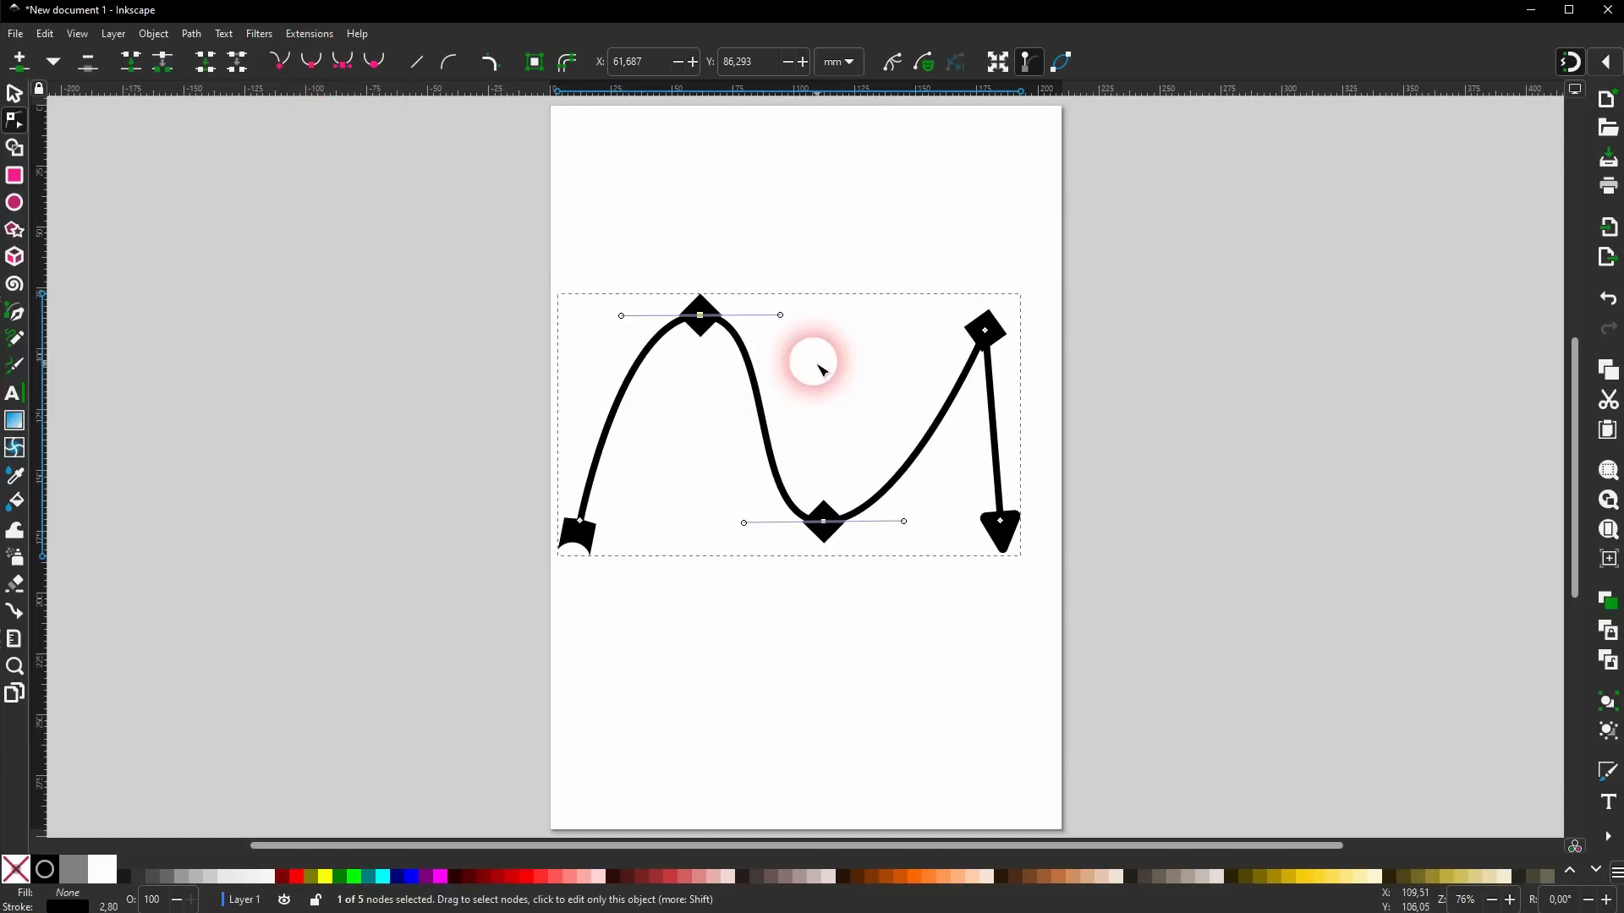
drag(906, 264, 1060, 384)
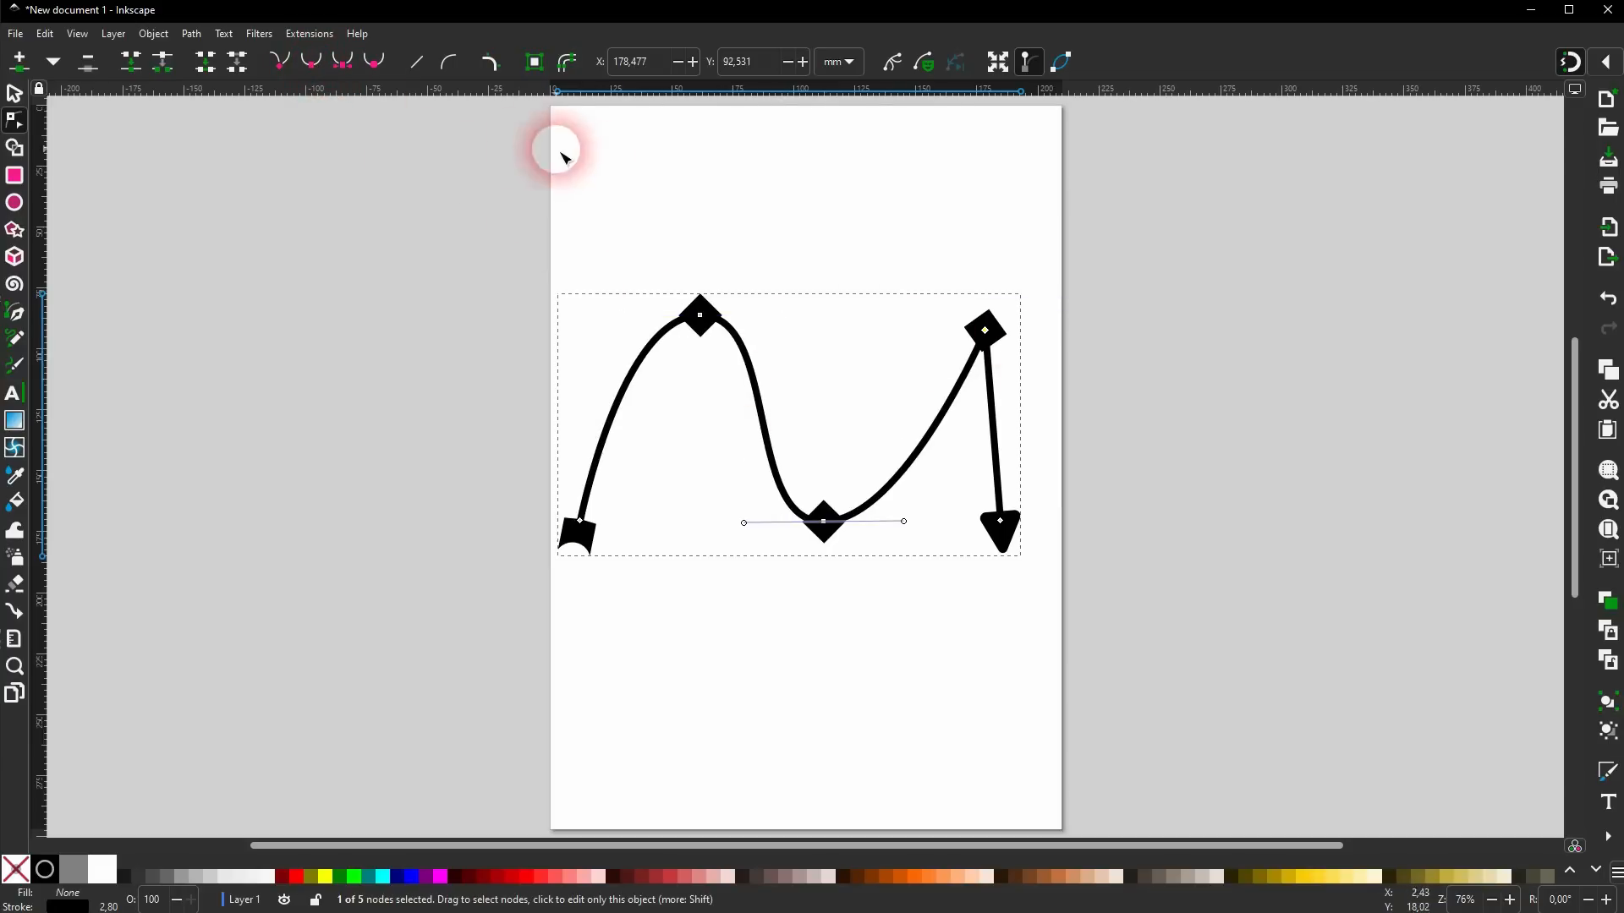
click(312, 64)
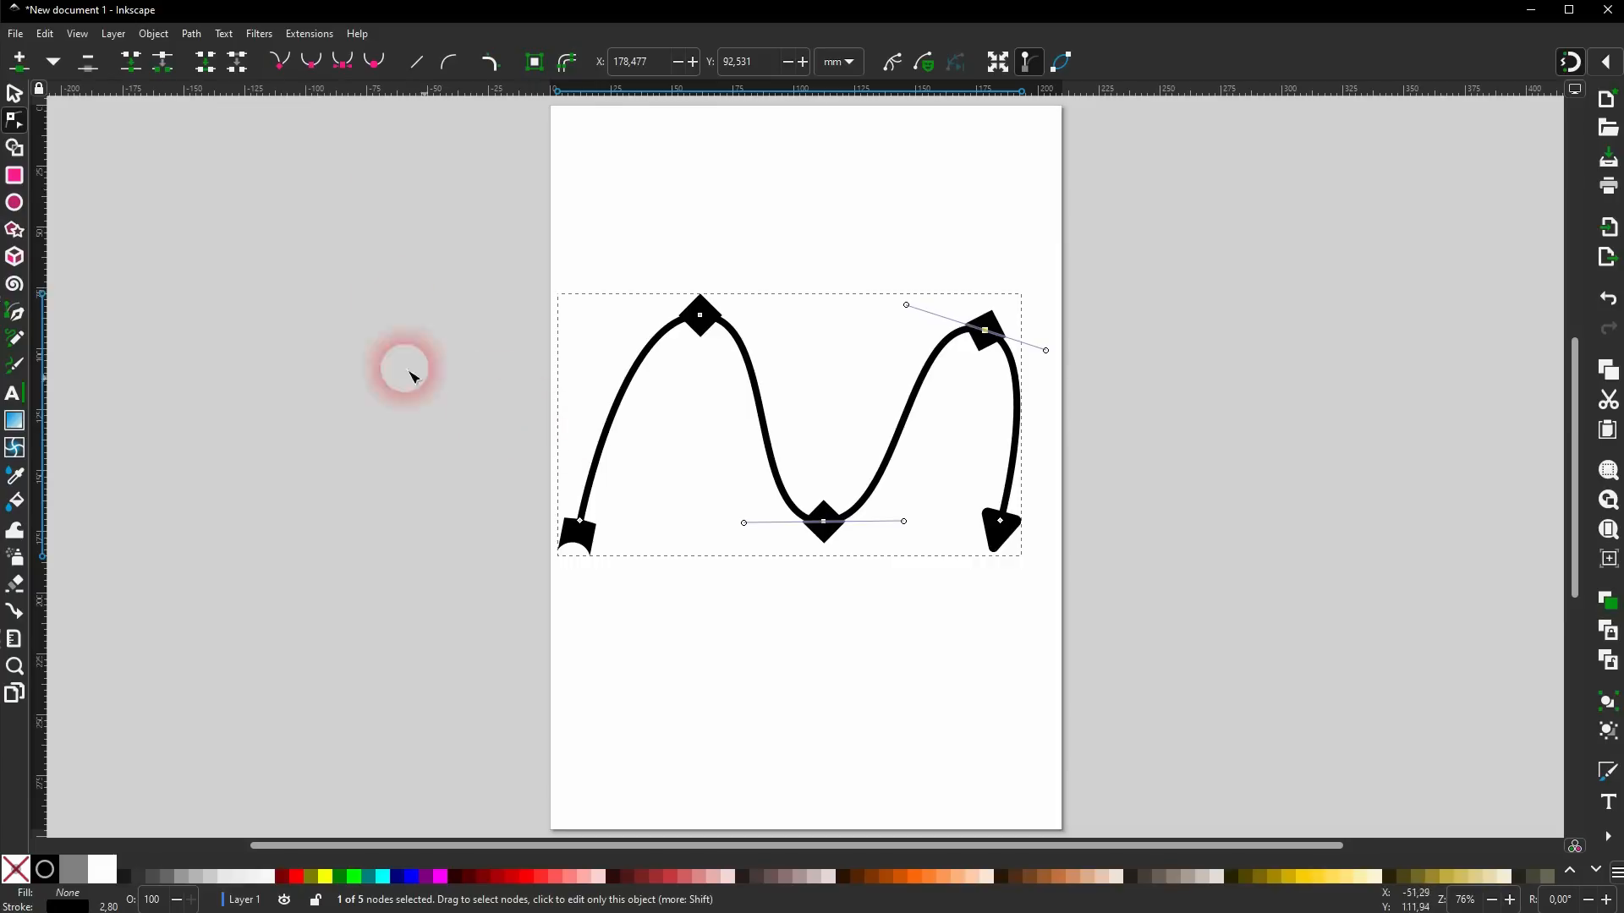
Select the whole curved path and set its stroke colour to red.
click(15, 95)
click(312, 558)
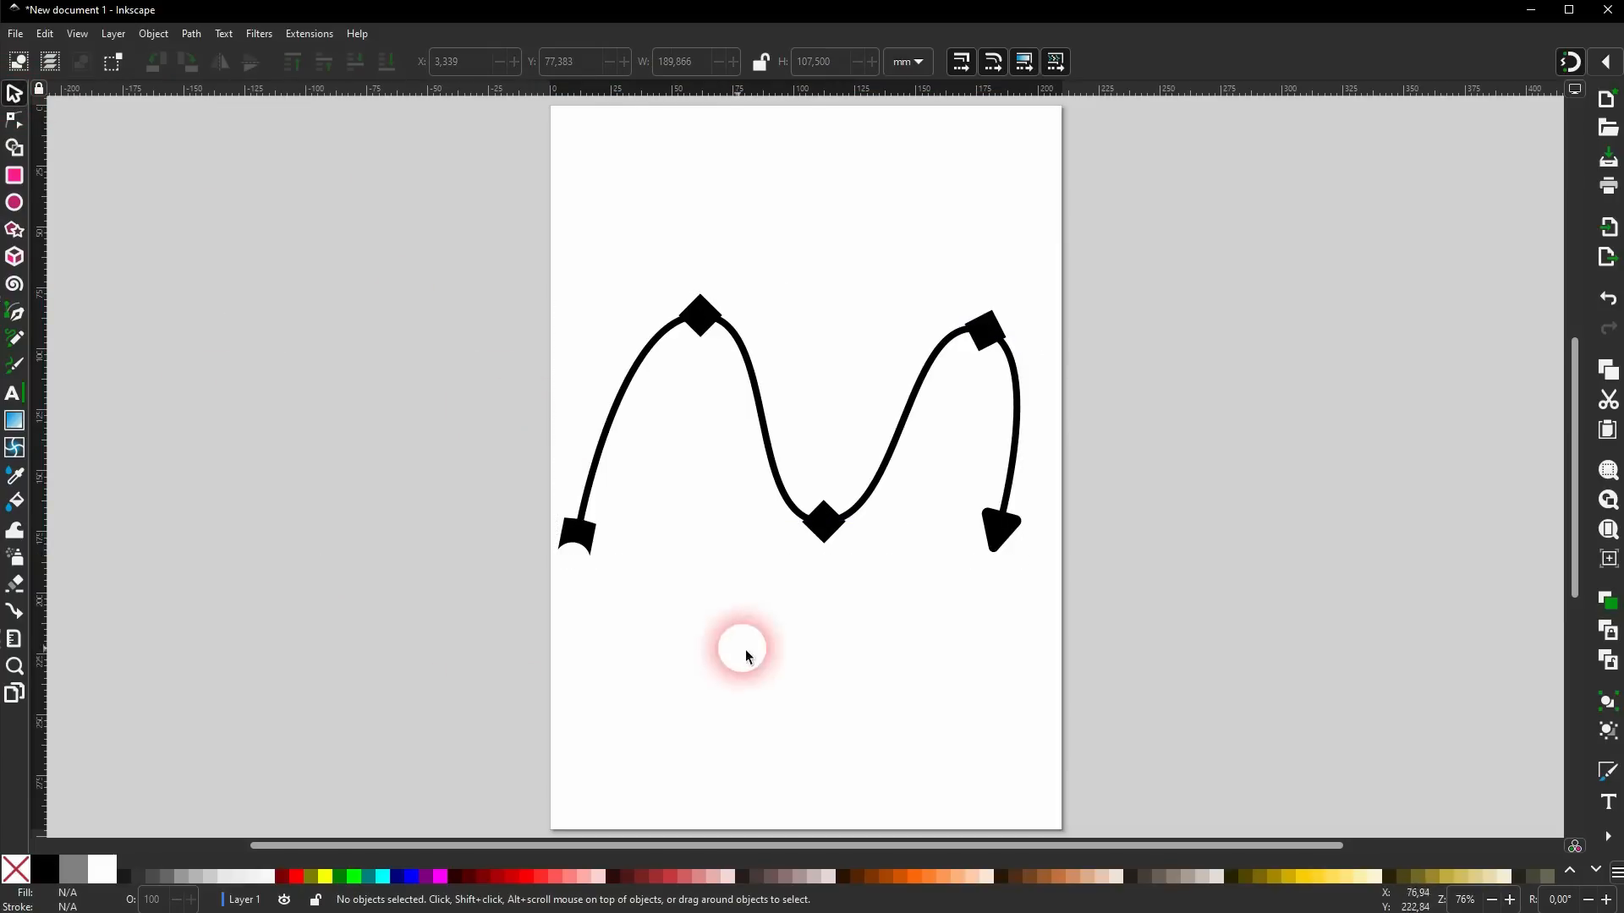
drag(404, 698, 1134, 230)
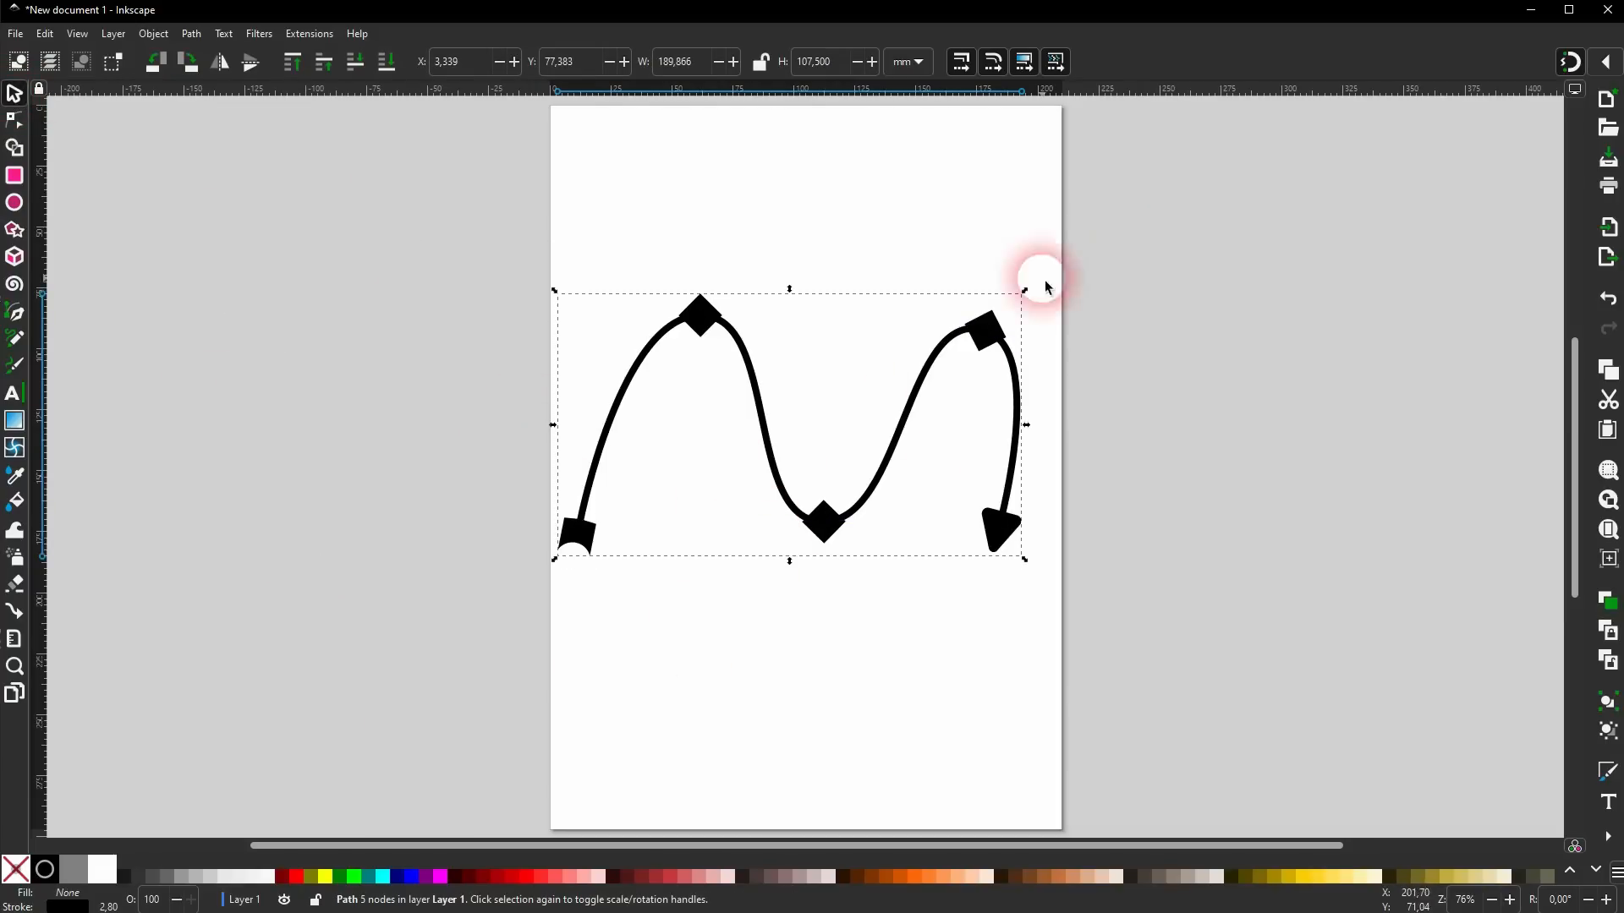
shift+click(302, 886)
click(1018, 621)
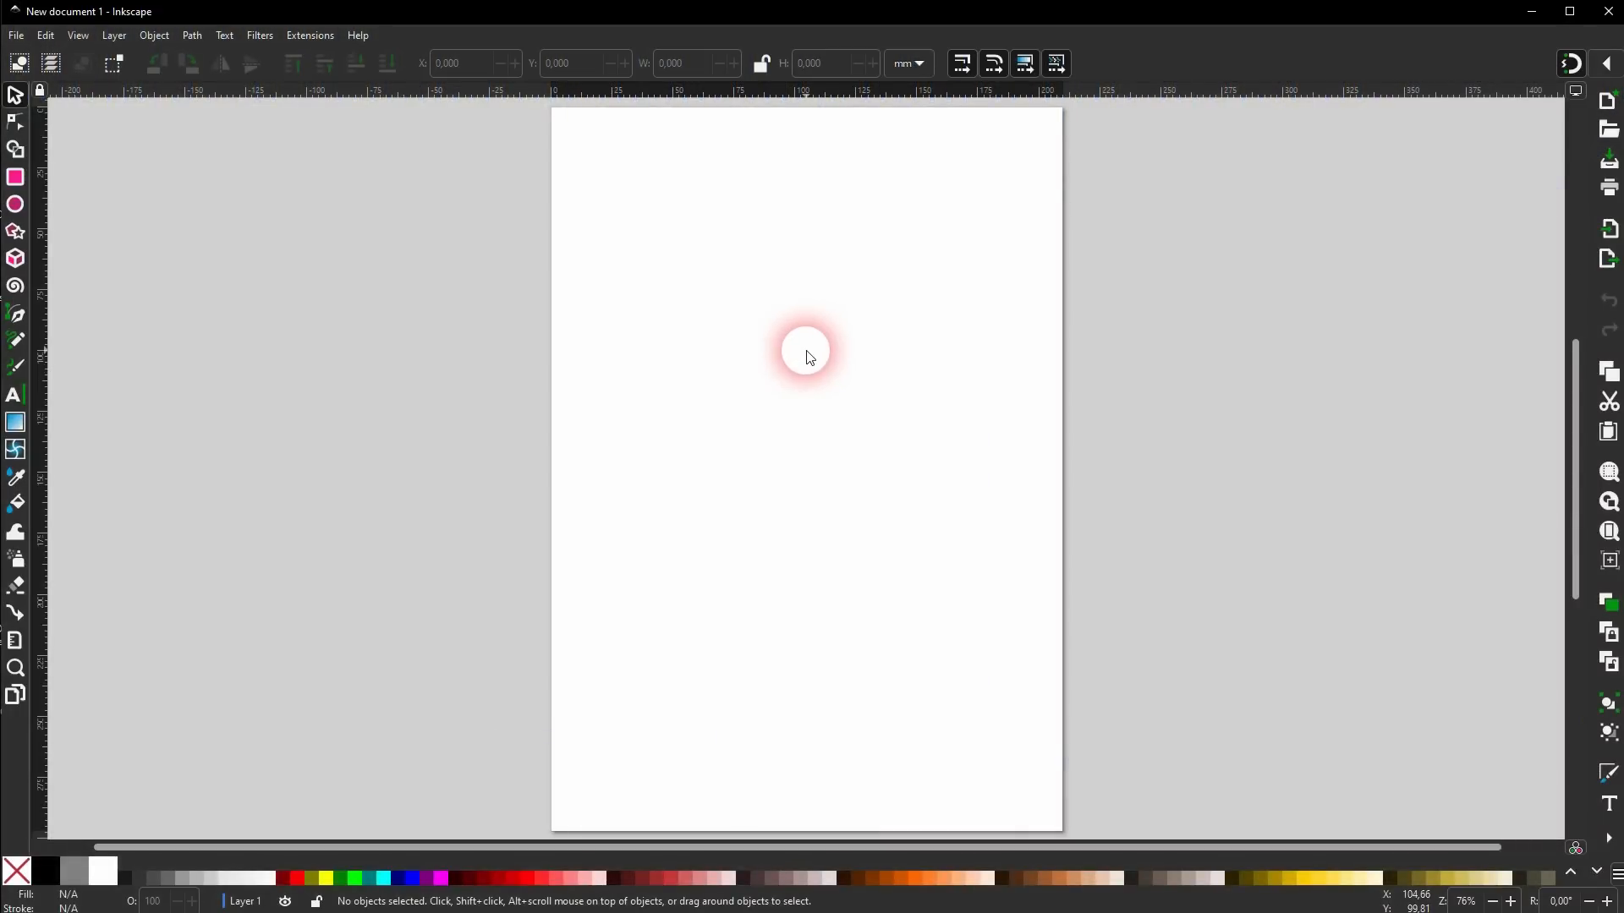
click(16, 423)
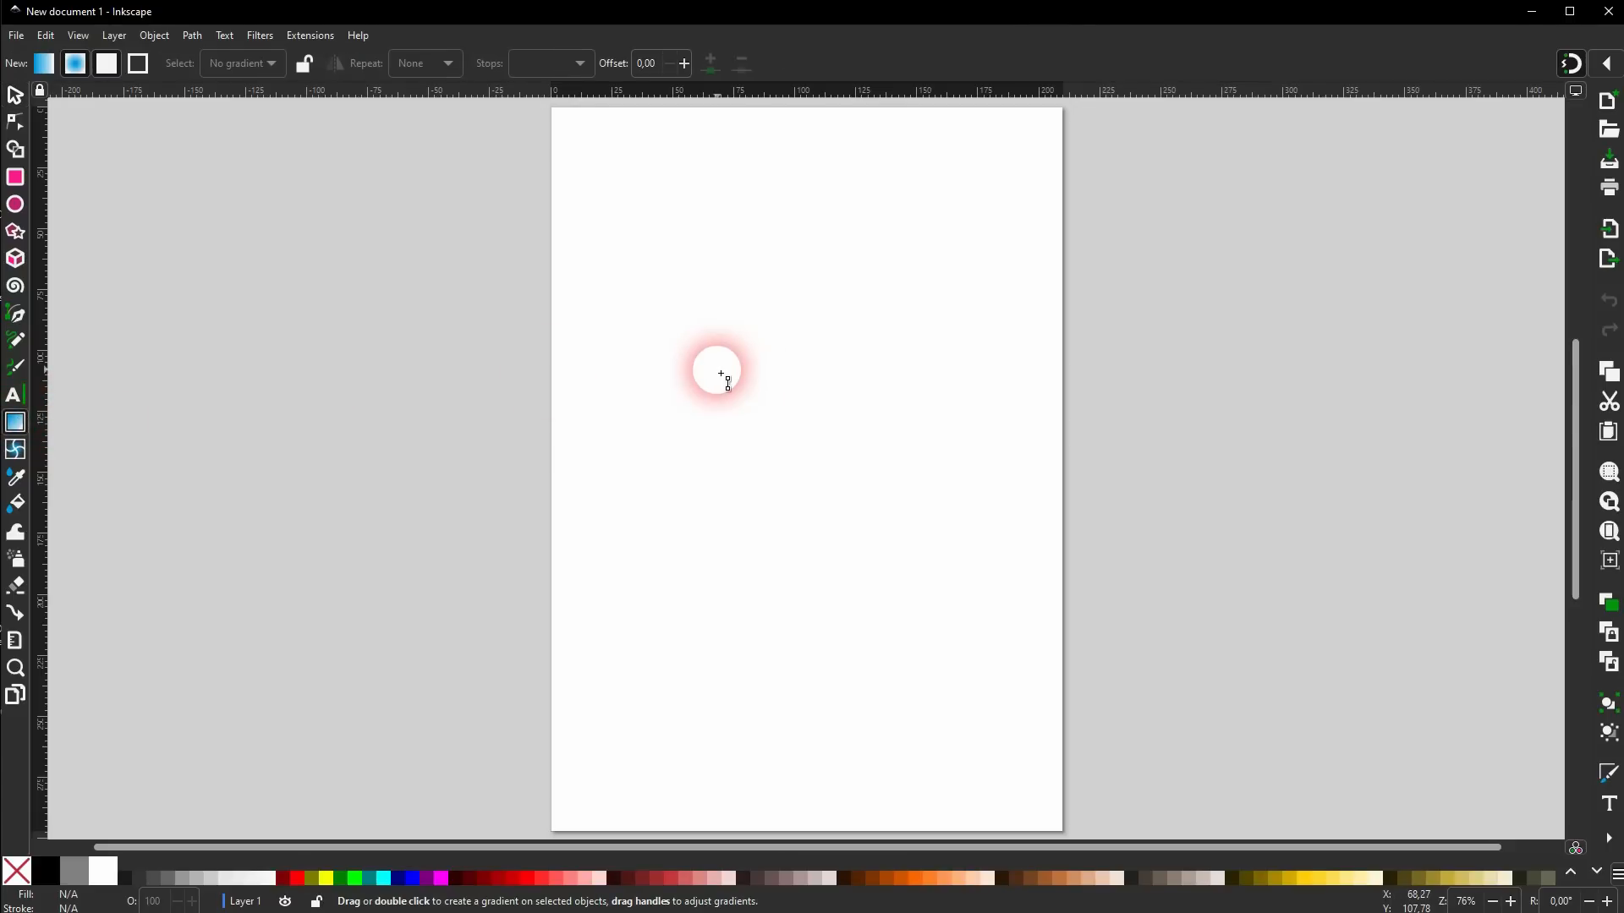
click(888, 423)
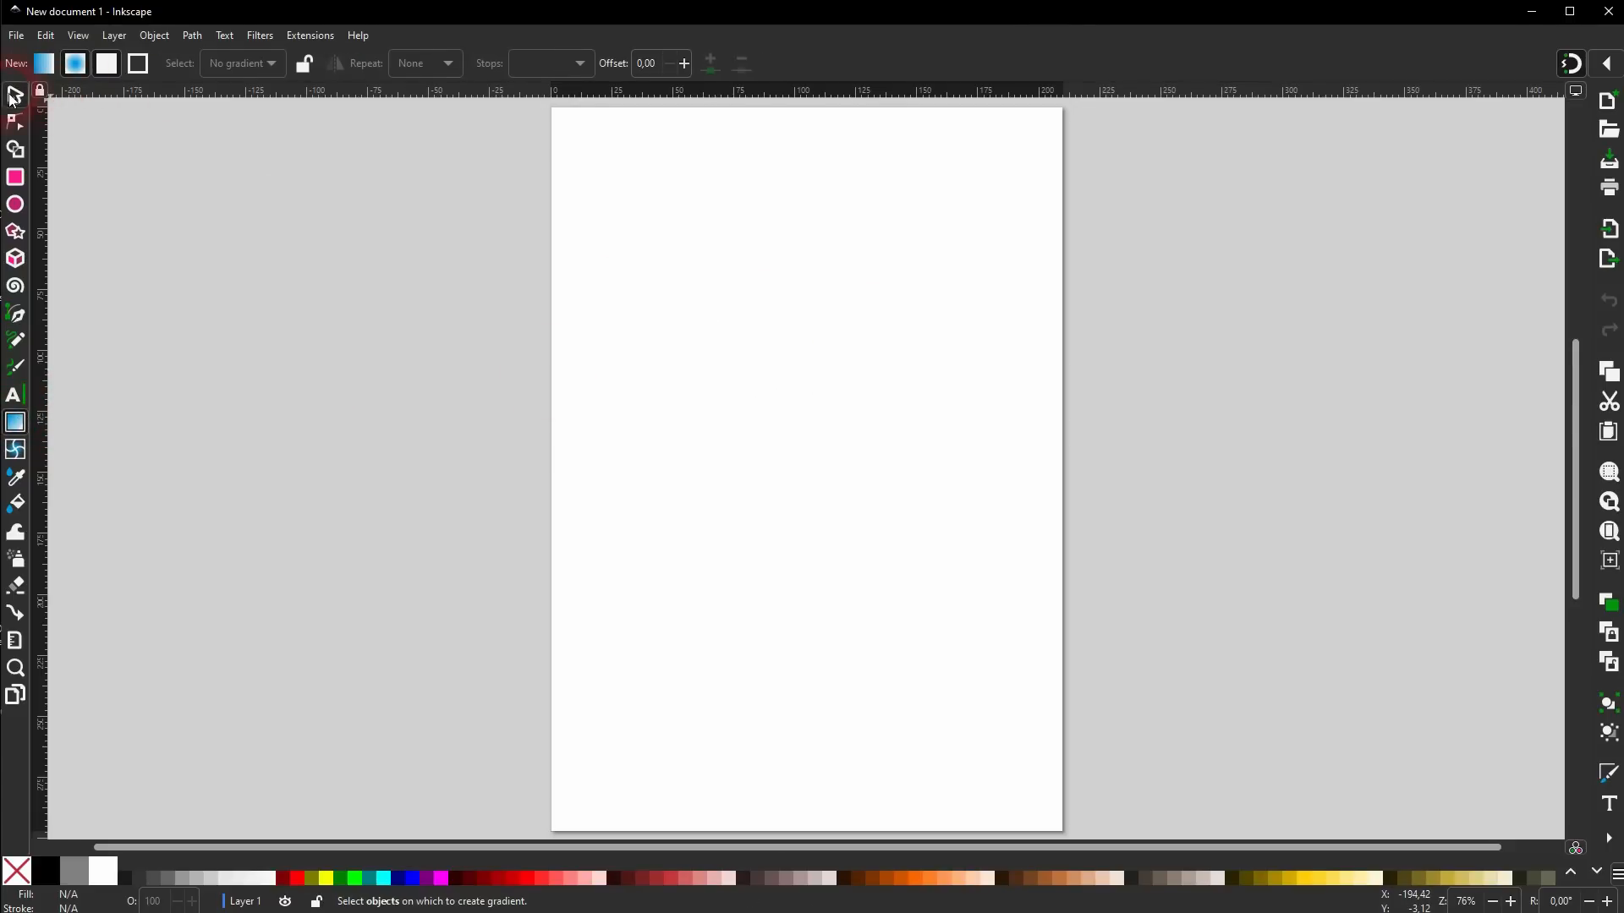
click(13, 96)
click(416, 256)
Draw a rectangle about 116 by 94 mm with black fill and no stroke, and move it near the page's centre.
click(24, 181)
drag(683, 339, 971, 571)
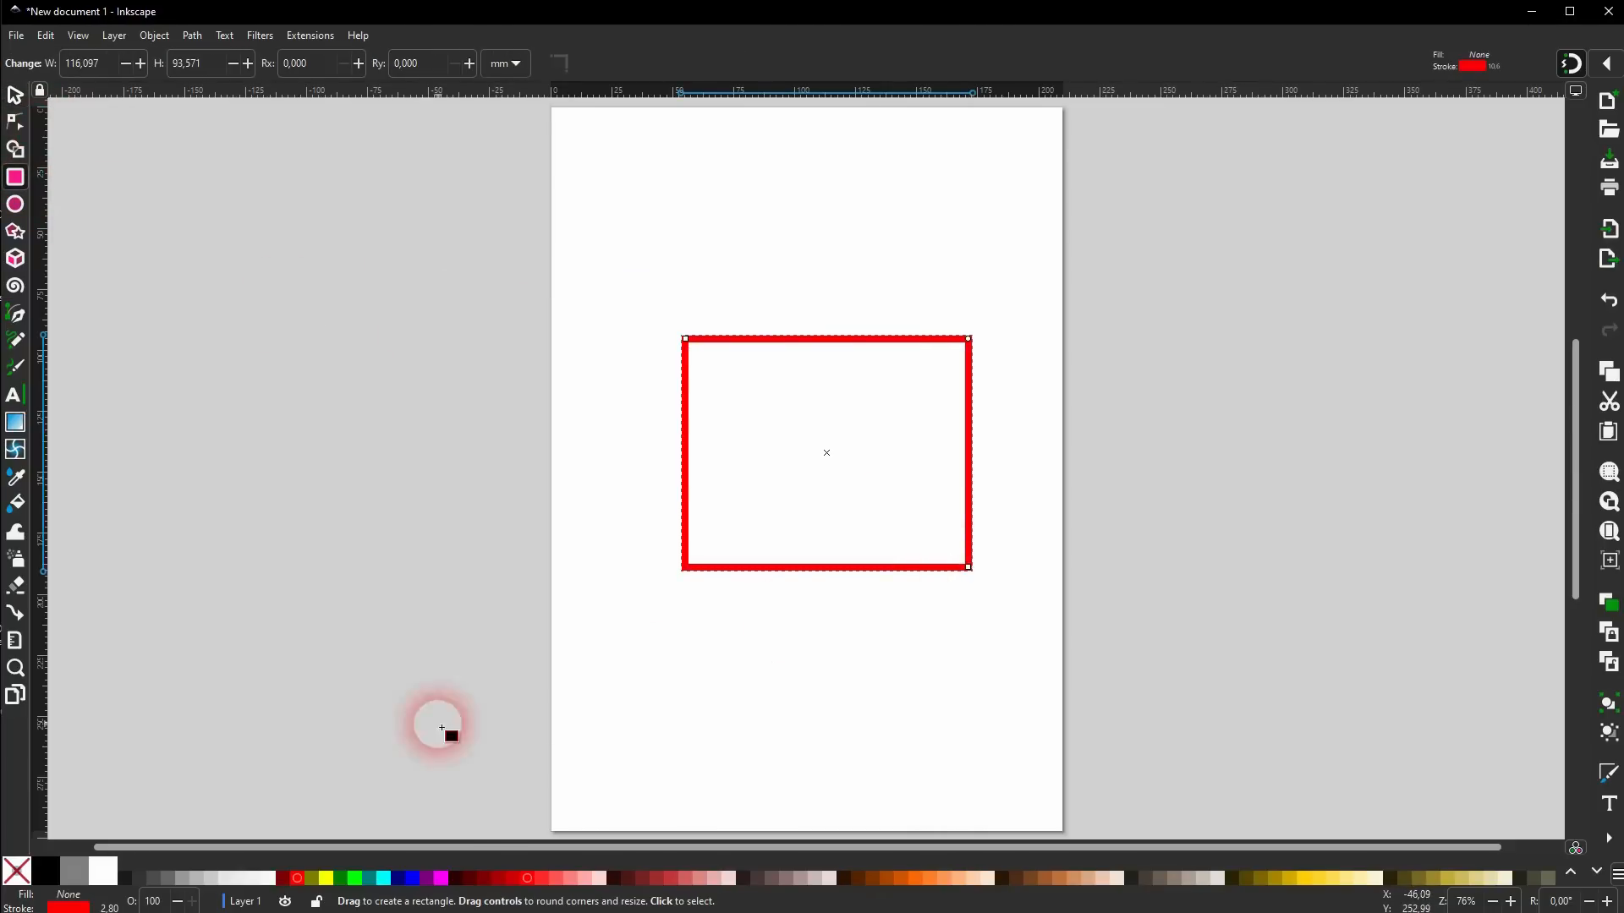
click(38, 880)
shift+click(15, 872)
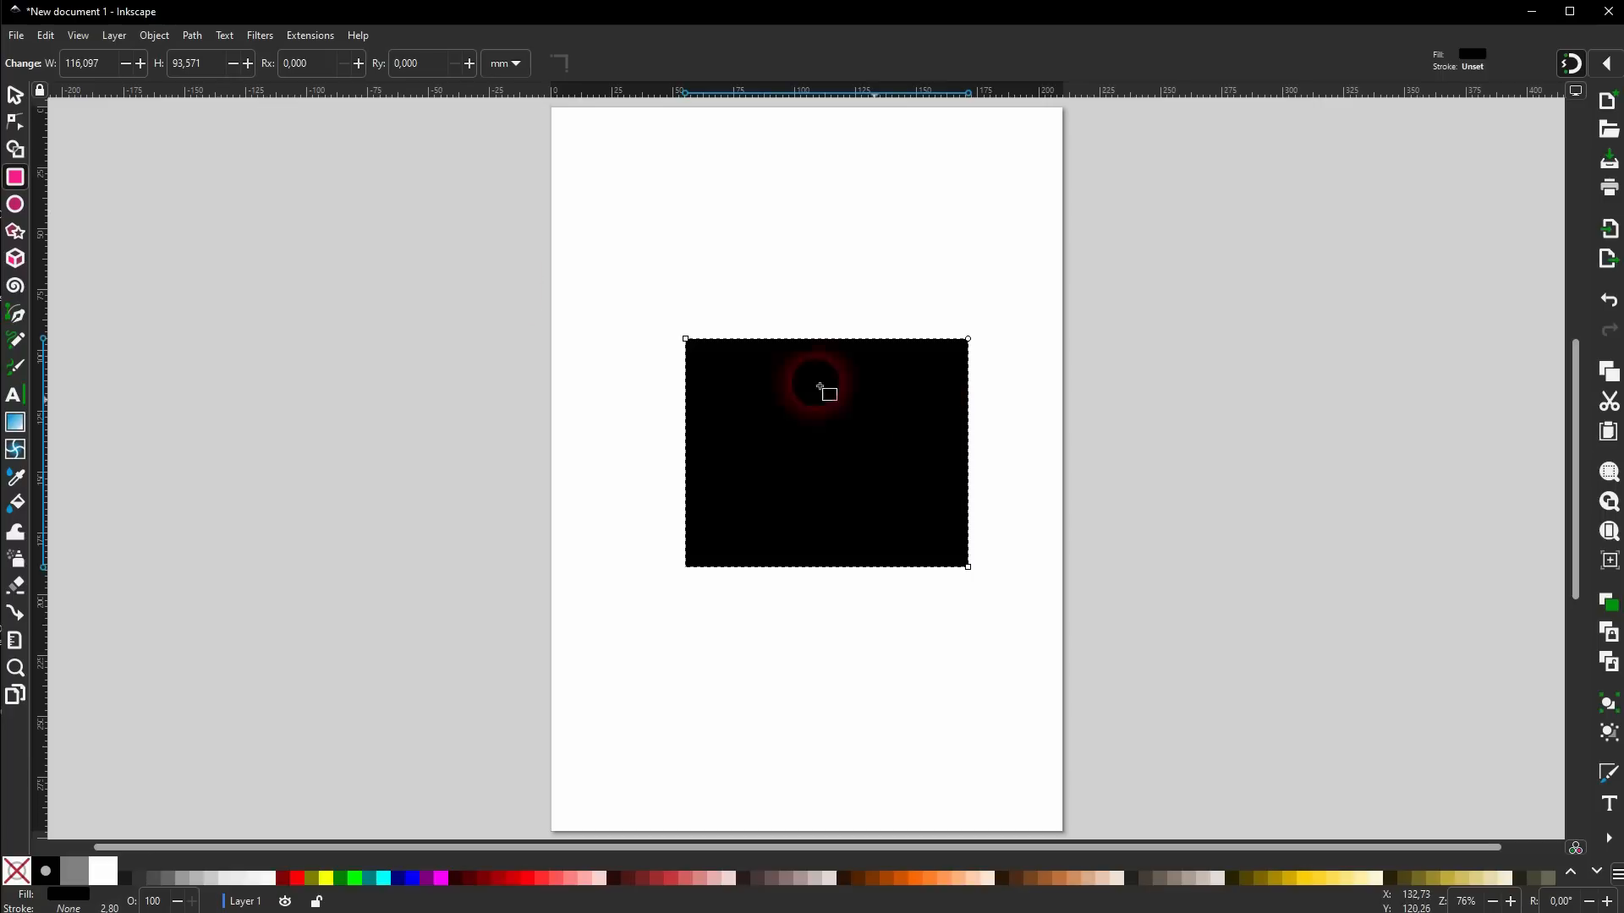
click(15, 95)
drag(828, 420, 857, 412)
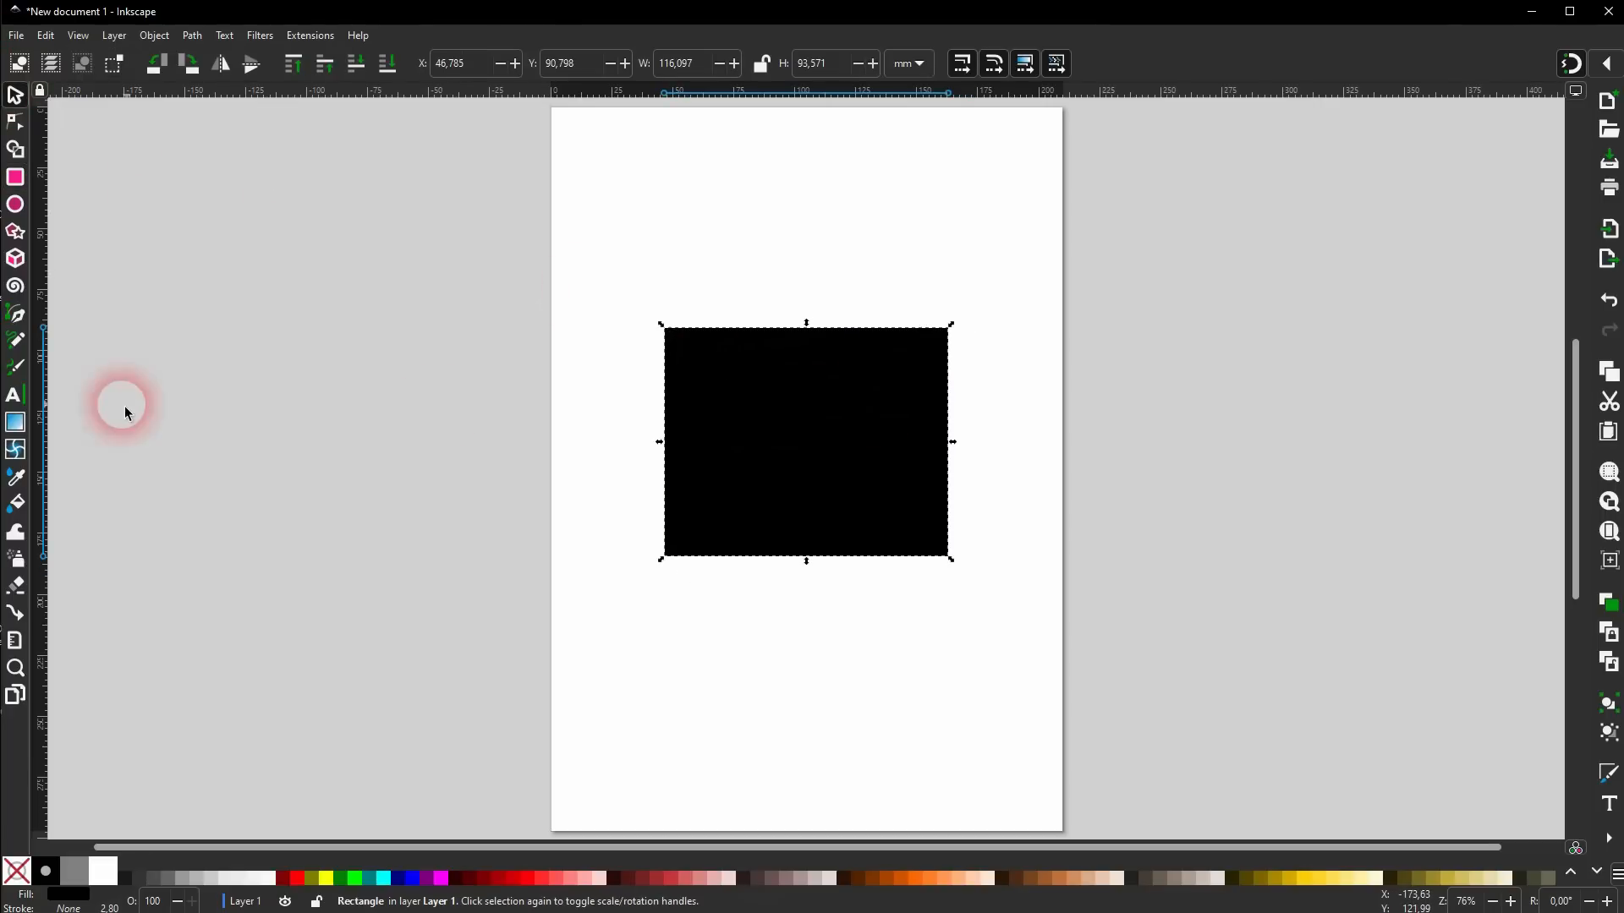
Create a linear fill gradient running horizontally across the black rectangle from its left edge to its right edge.
click(15, 423)
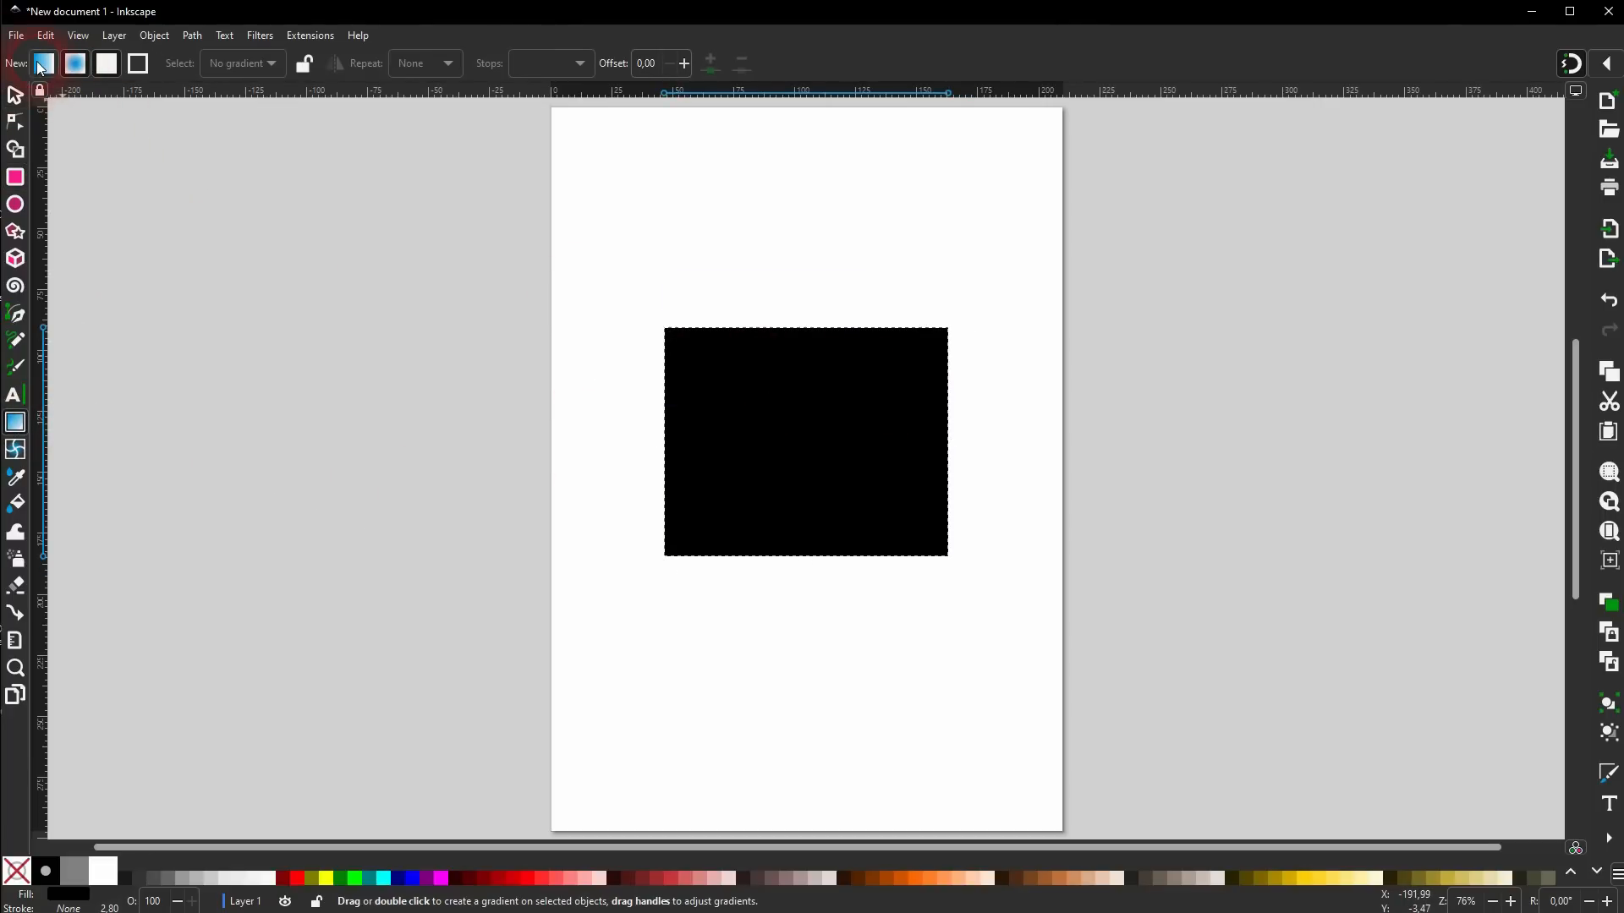
click(76, 68)
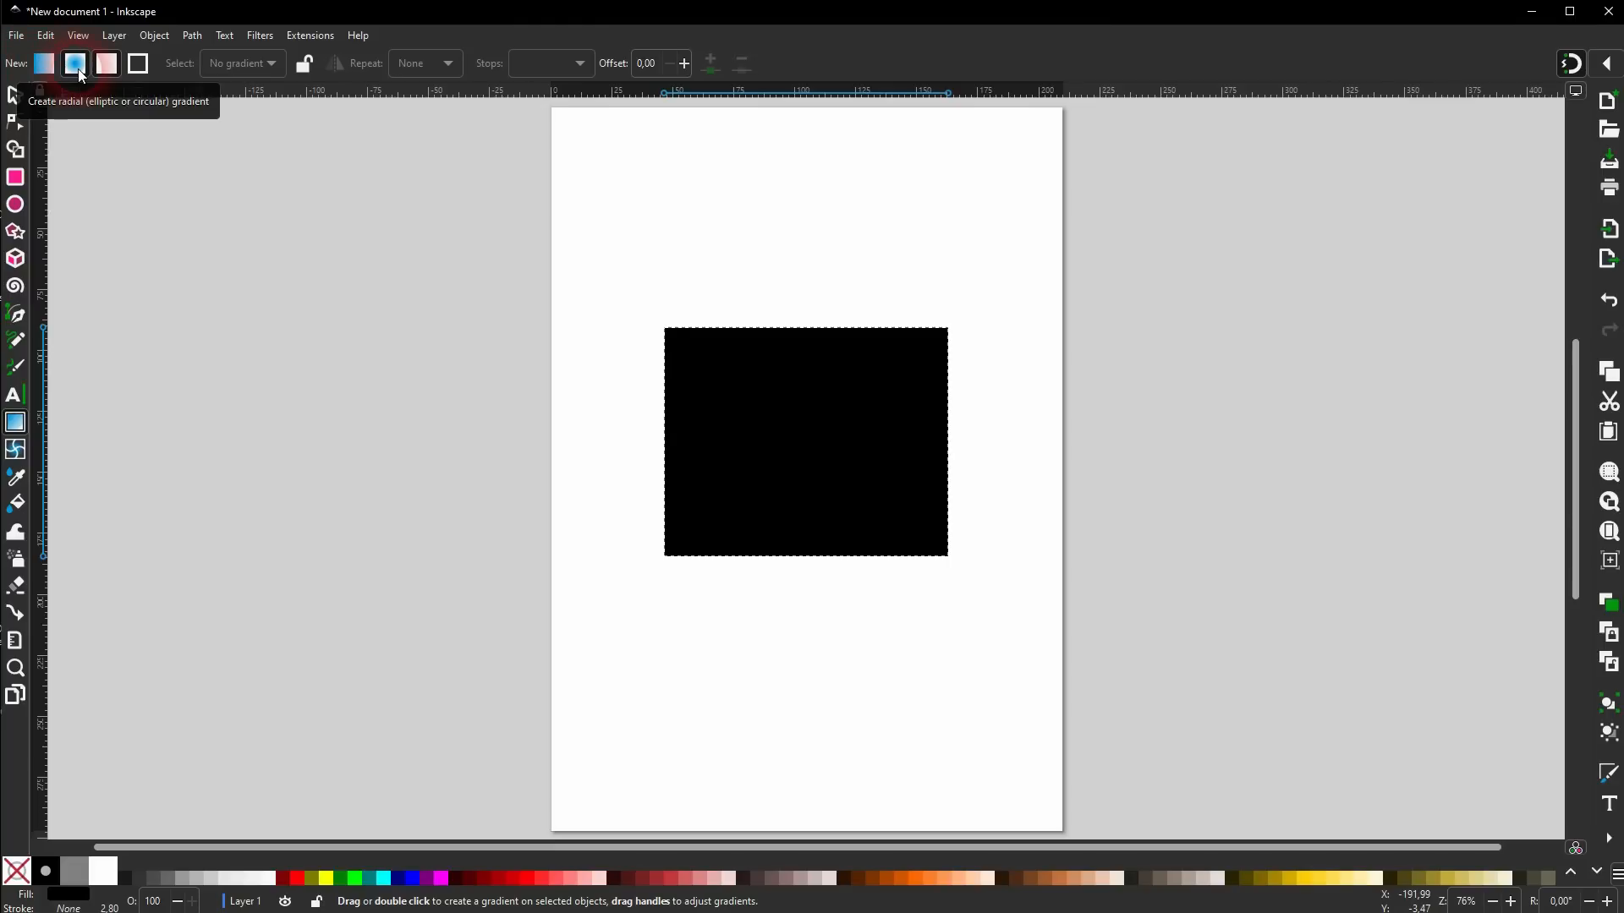
click(139, 75)
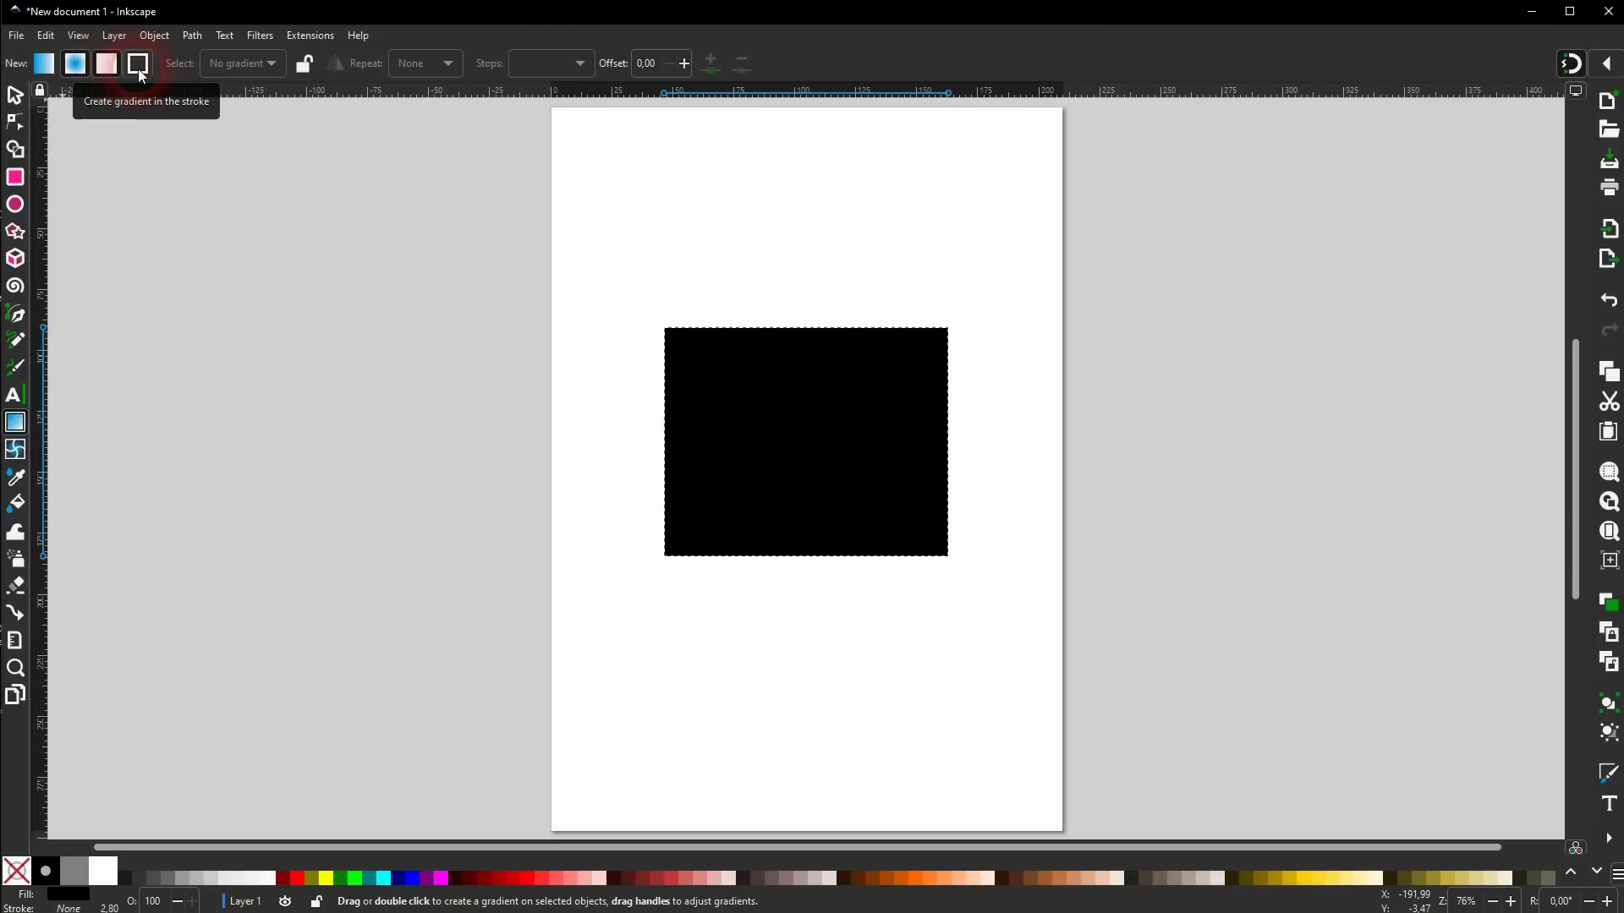
click(107, 66)
click(46, 68)
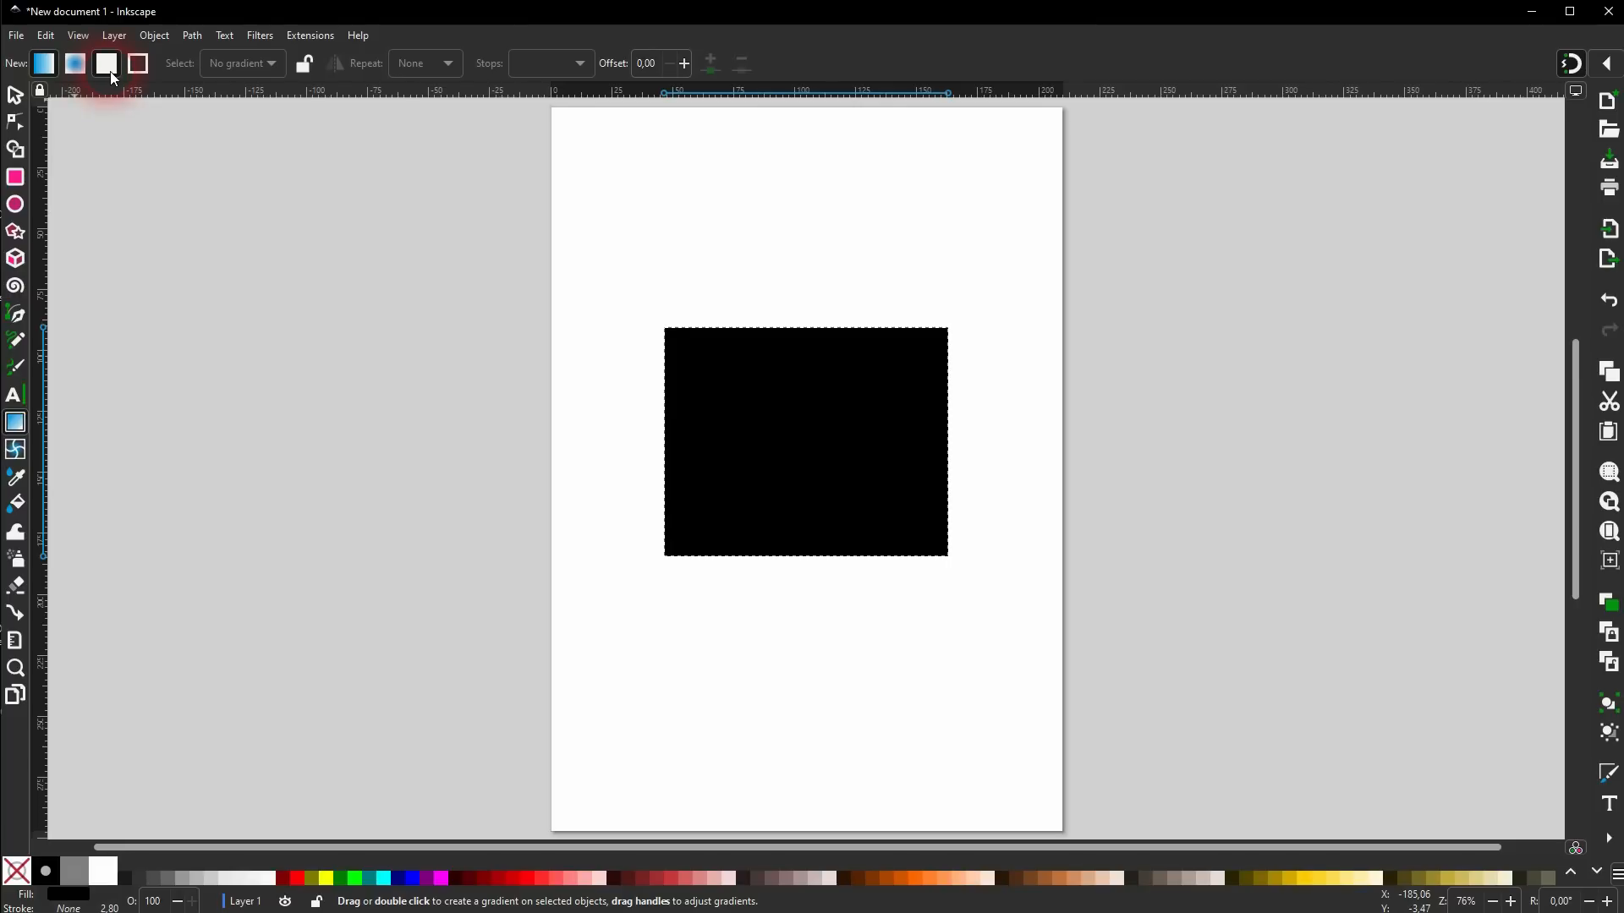
drag(665, 441, 945, 448)
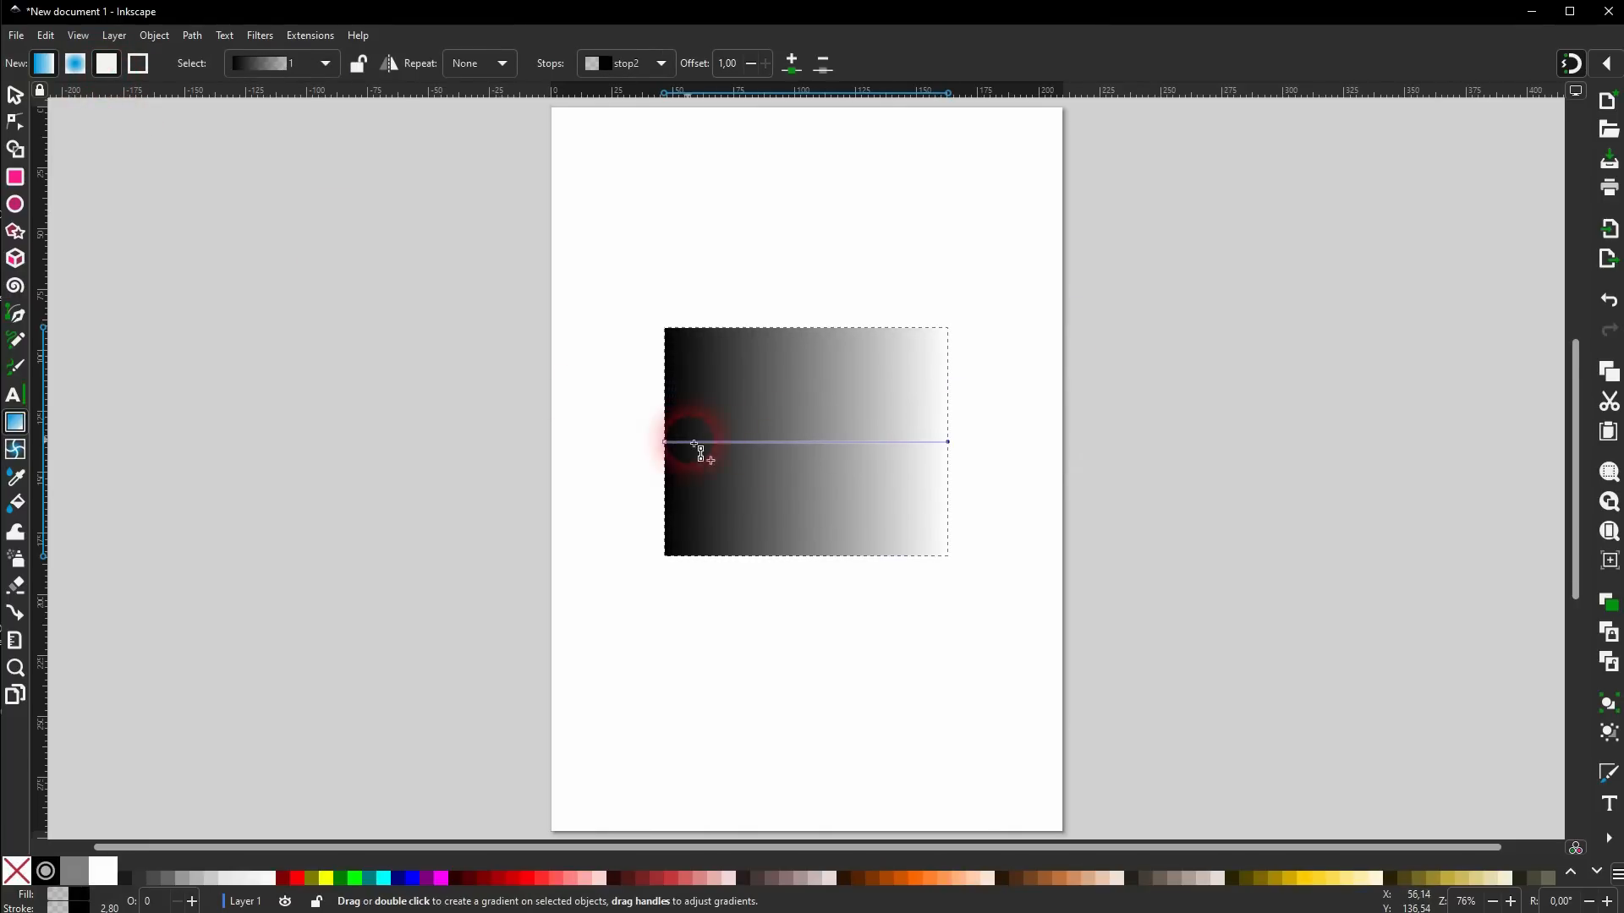
Set the colour of the gradient's start stop to pure red in the Fill and Stroke settings.
click(664, 443)
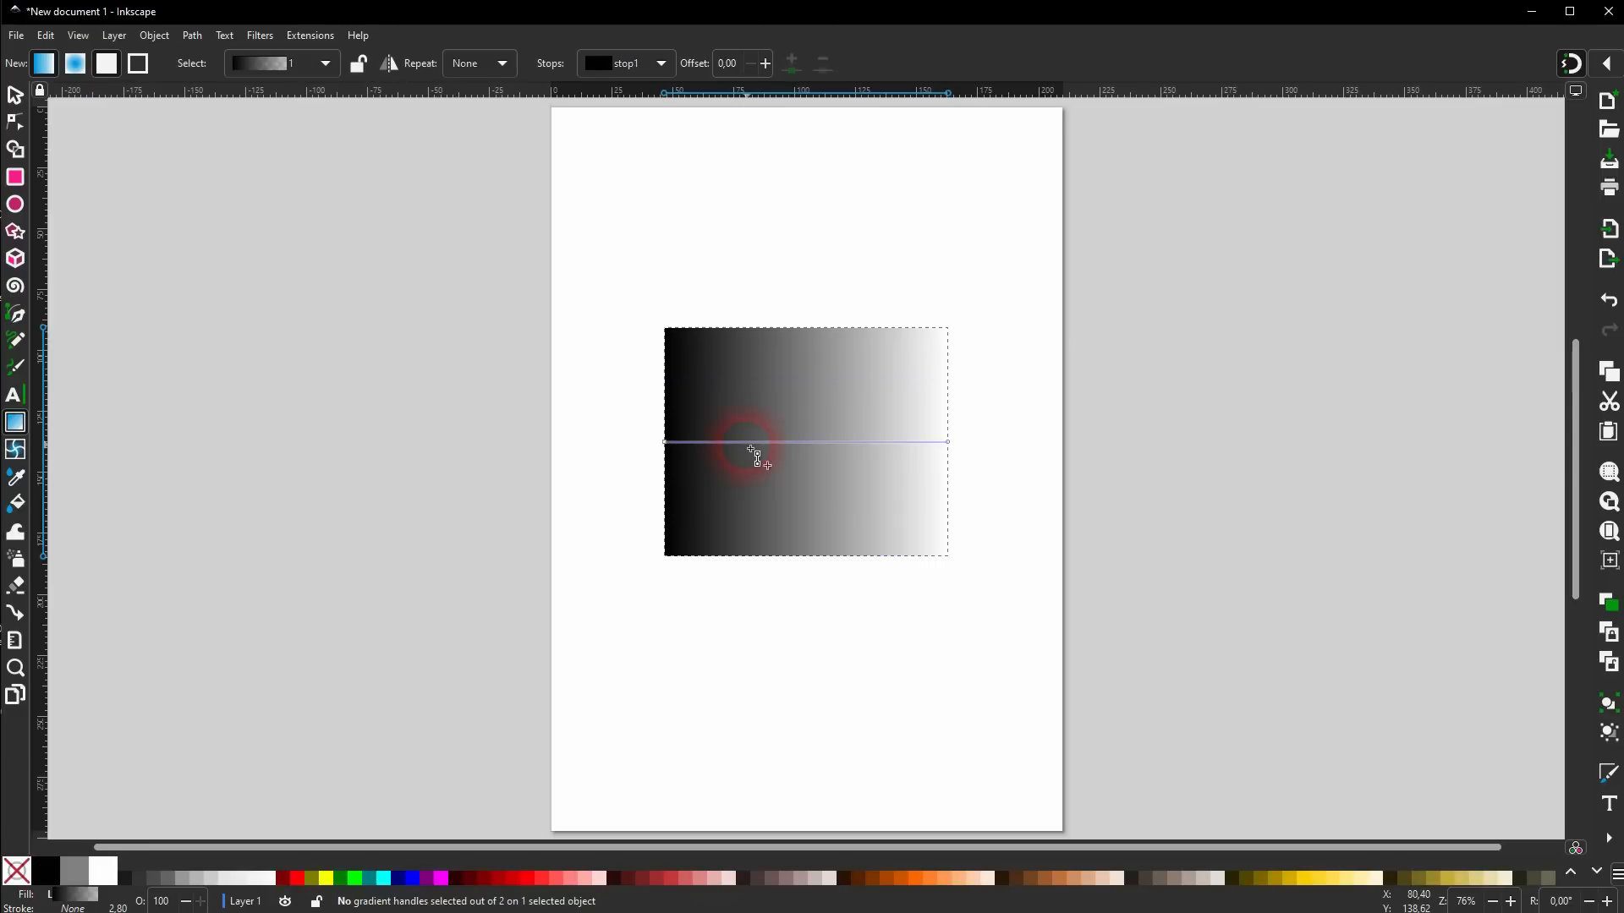
click(157, 37)
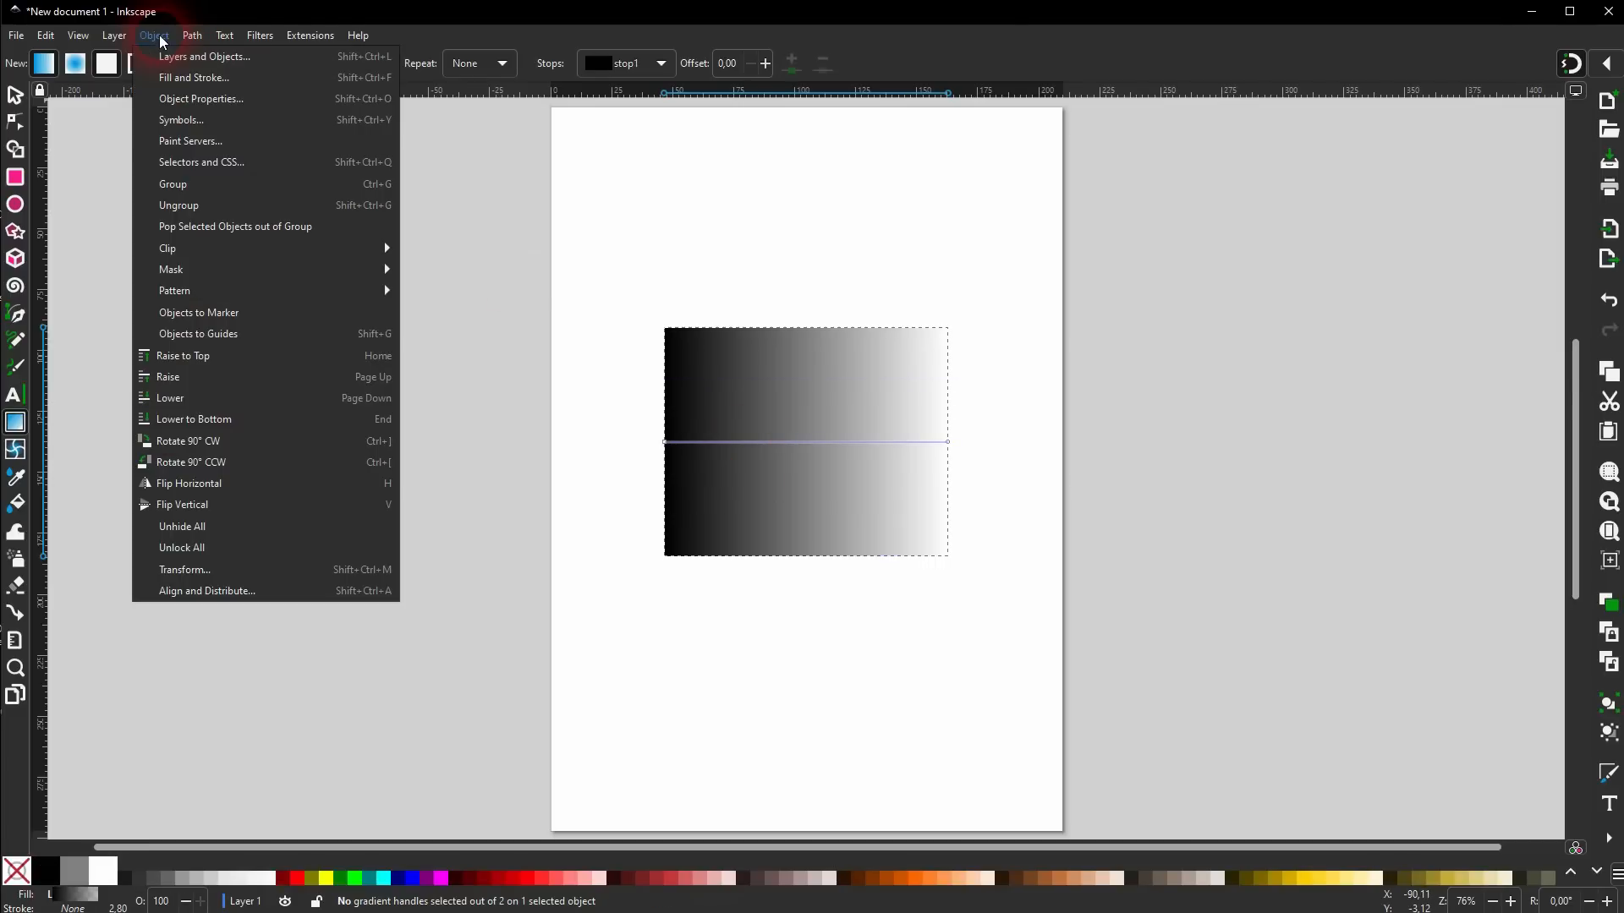
click(185, 78)
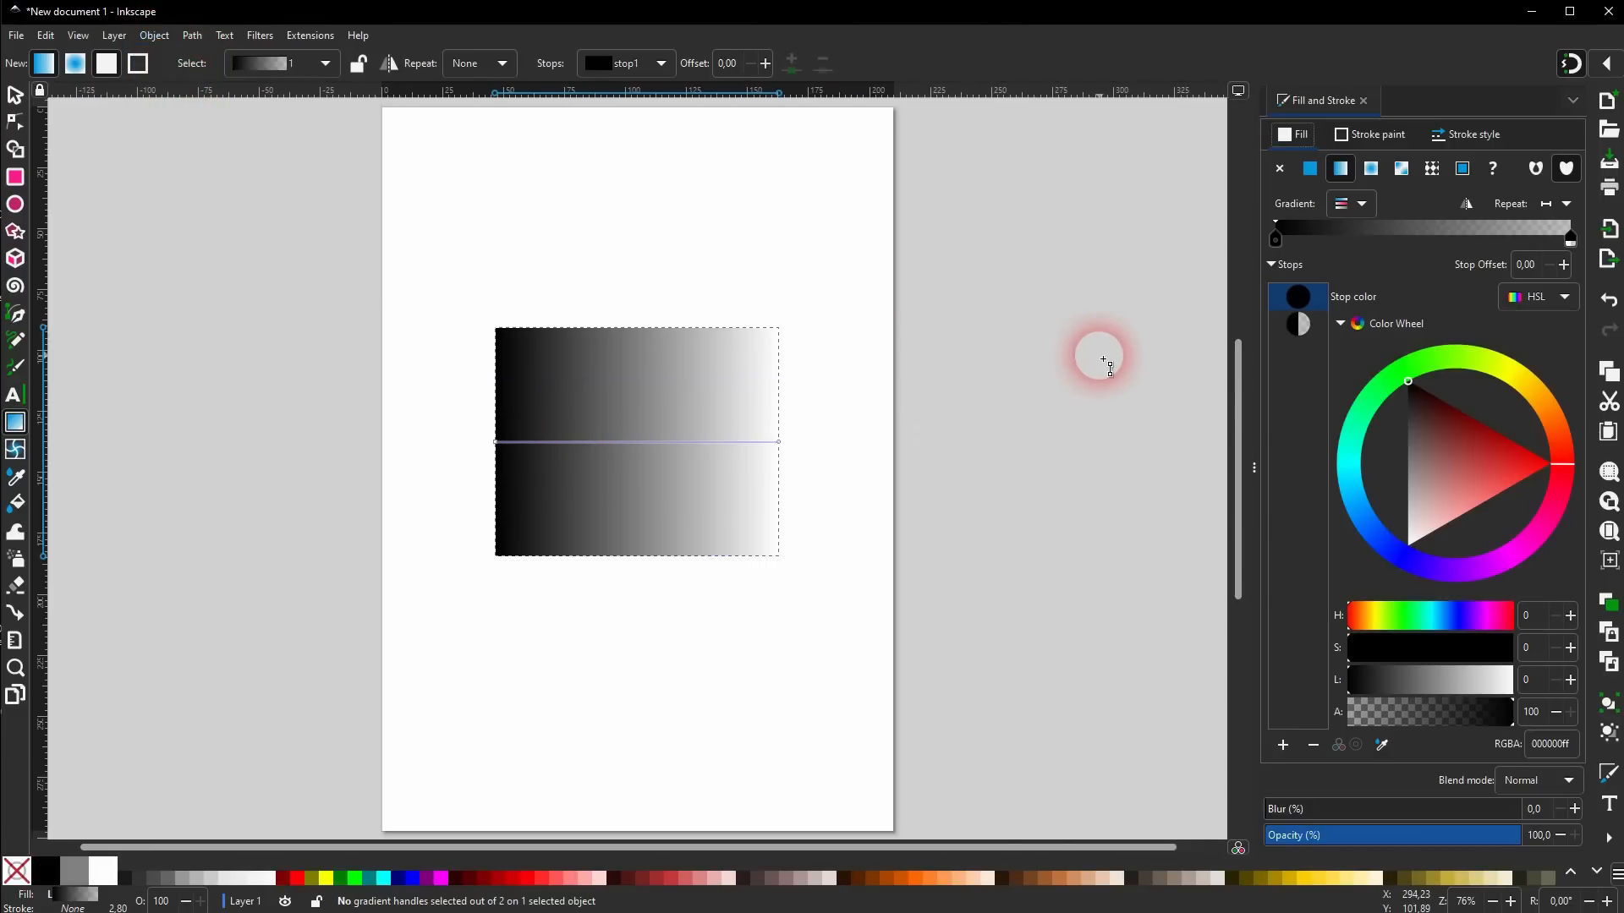
drag(1418, 401, 1558, 461)
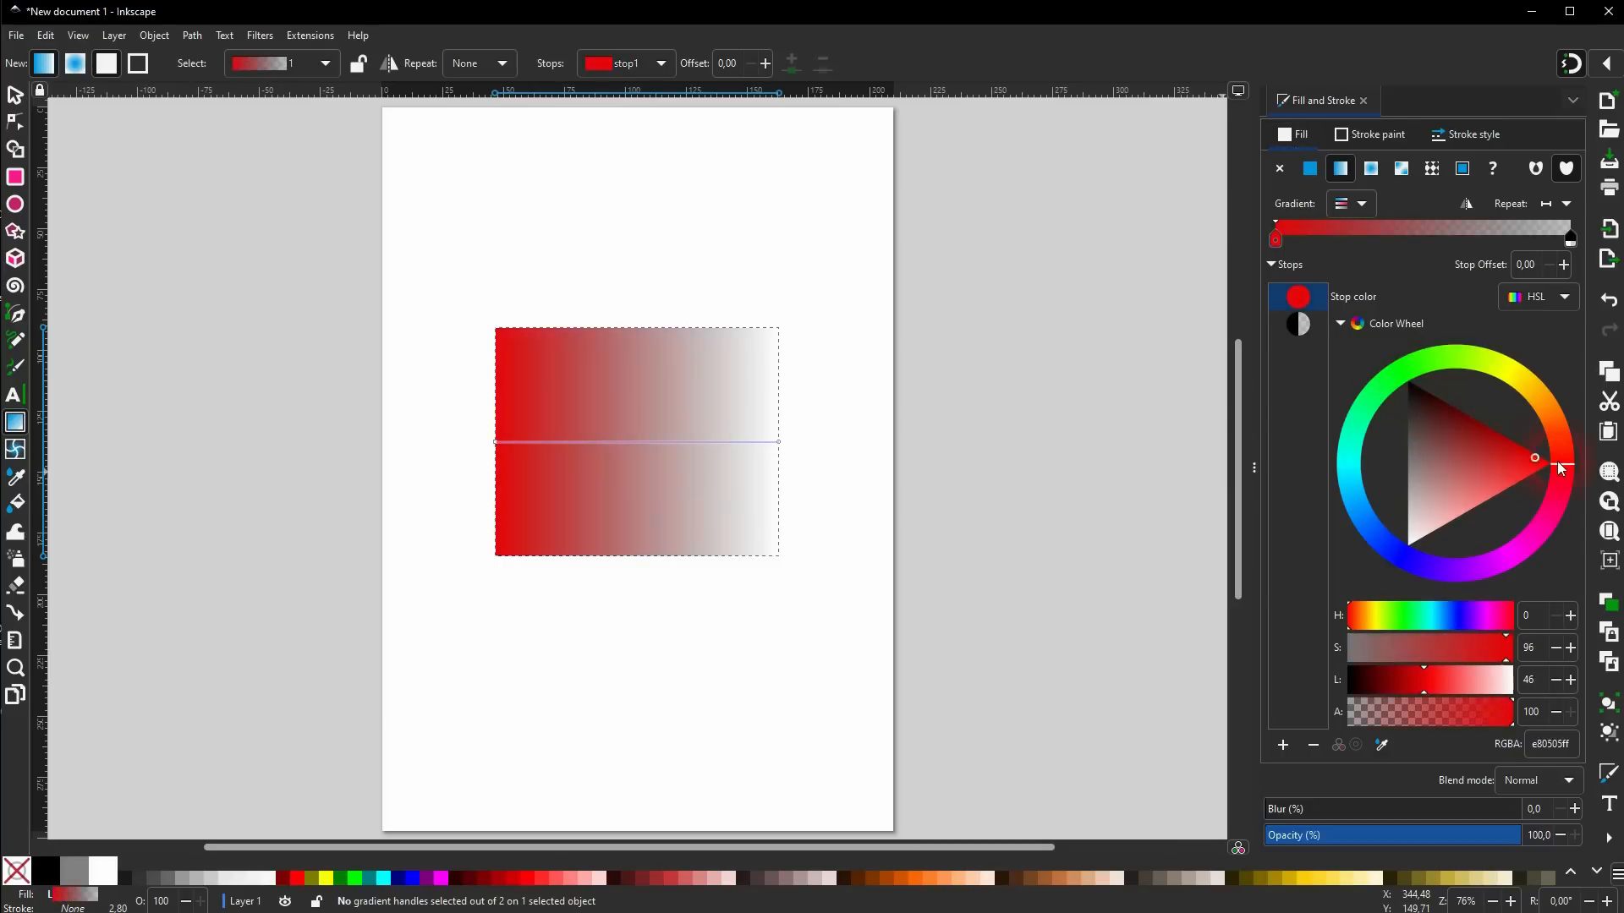
Set the gradient's end stop to light green with RGBA 8eff00ff, raising its alpha to 100.
click(782, 445)
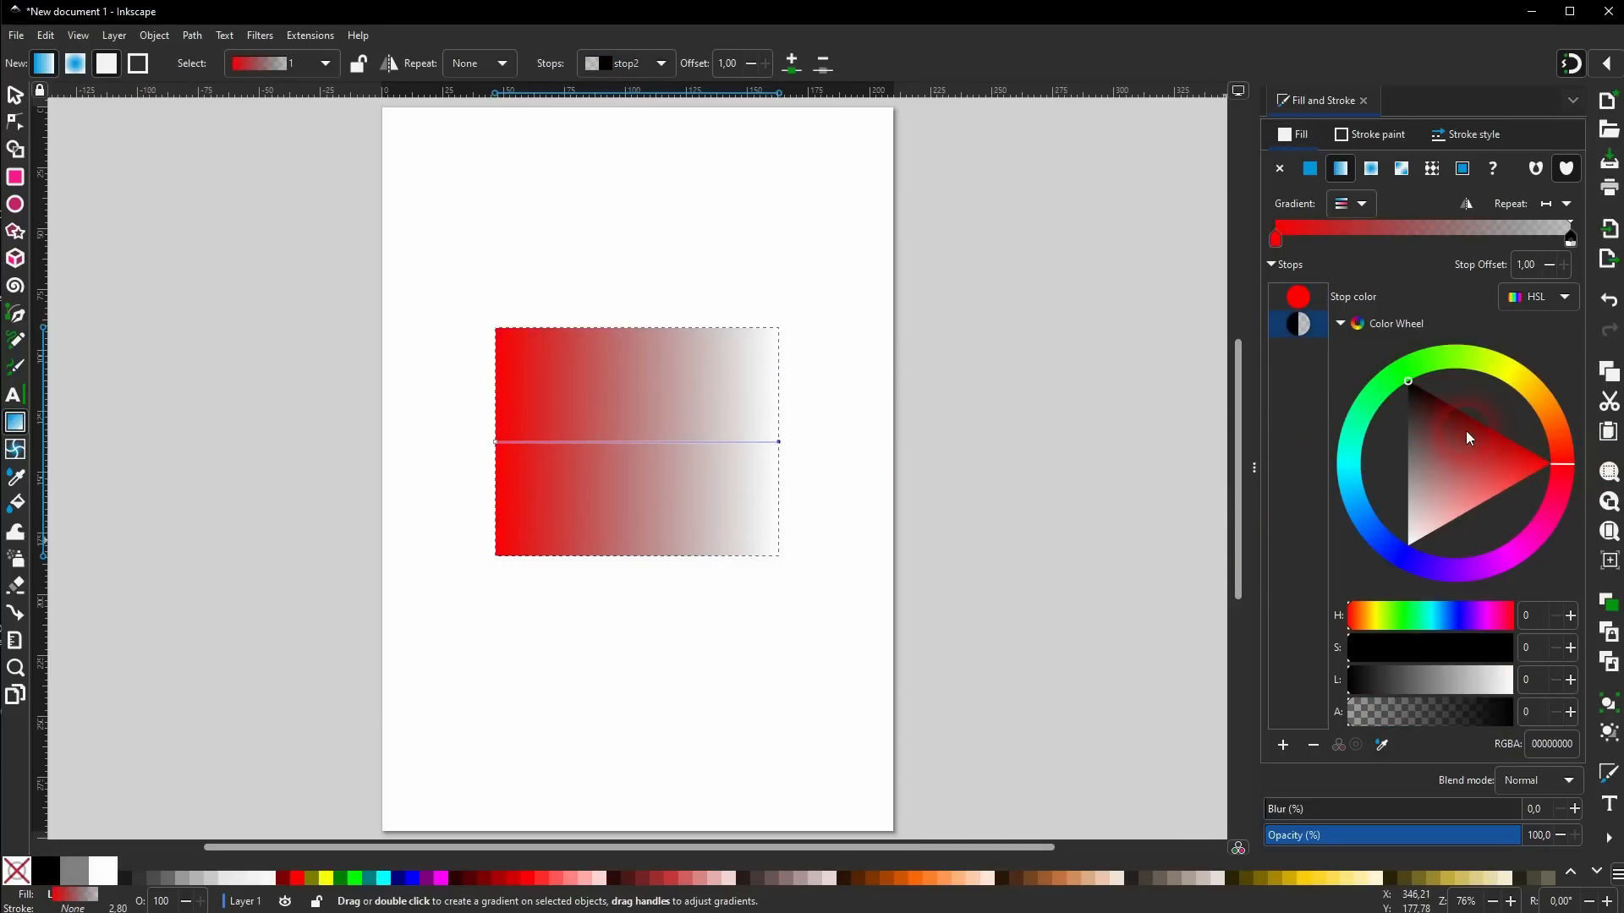
mouse_move(1429, 406)
mouse_down()
mouse_move(1444, 473)
mouse_move(1399, 570)
mouse_move(1502, 460)
mouse_move(1575, 478)
mouse_move(1493, 385)
mouse_move(1460, 394)
mouse_up()
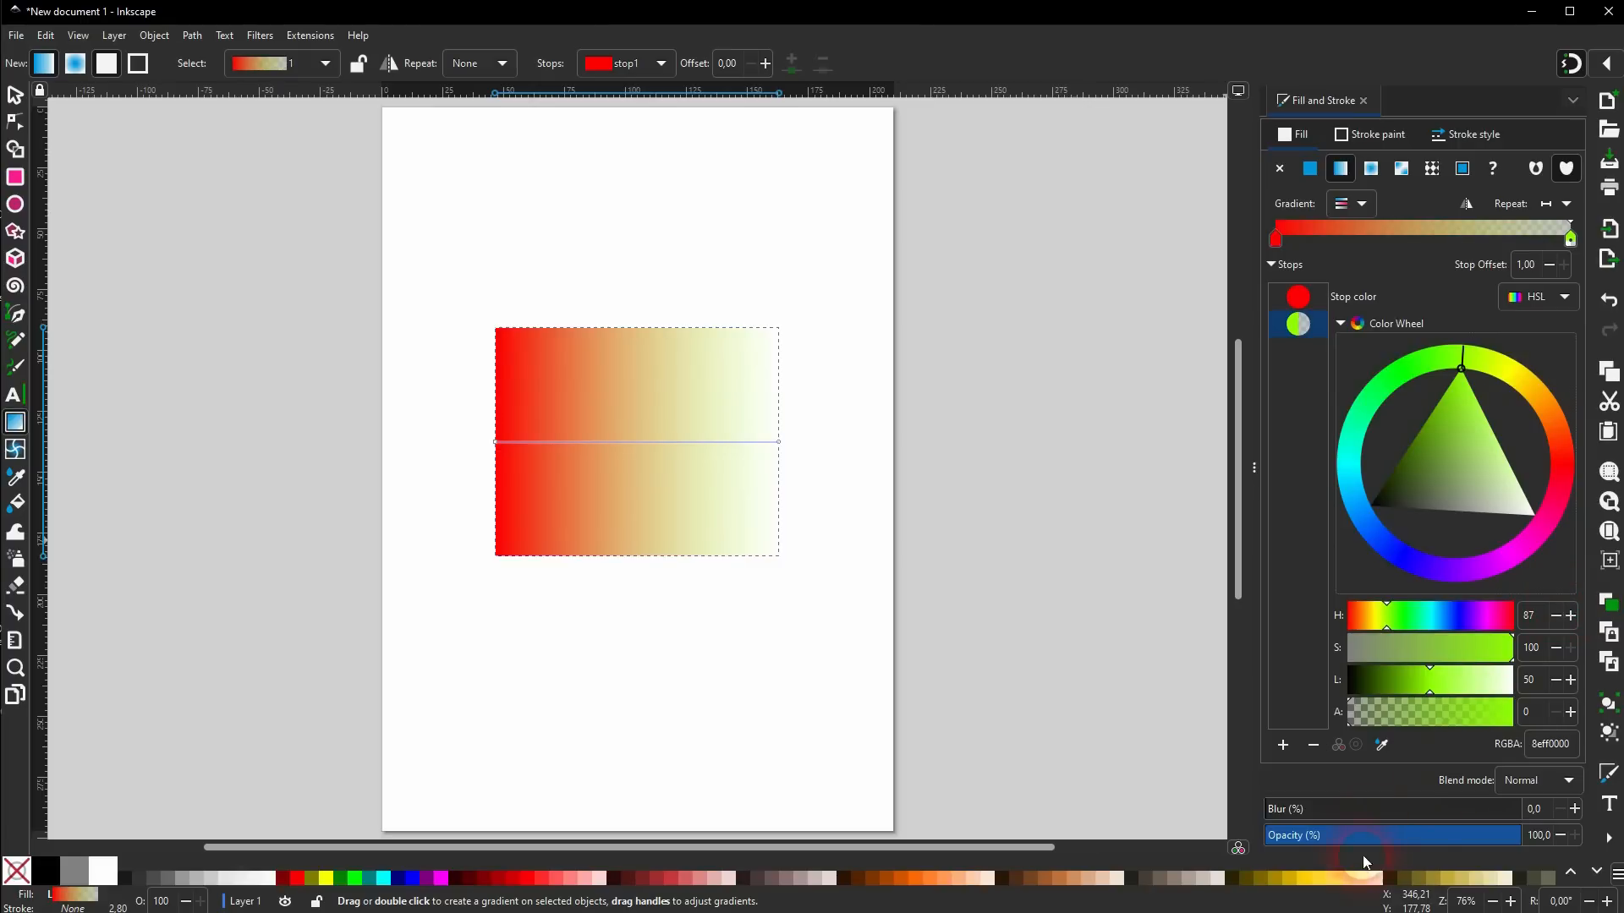
drag(1469, 847, 1523, 842)
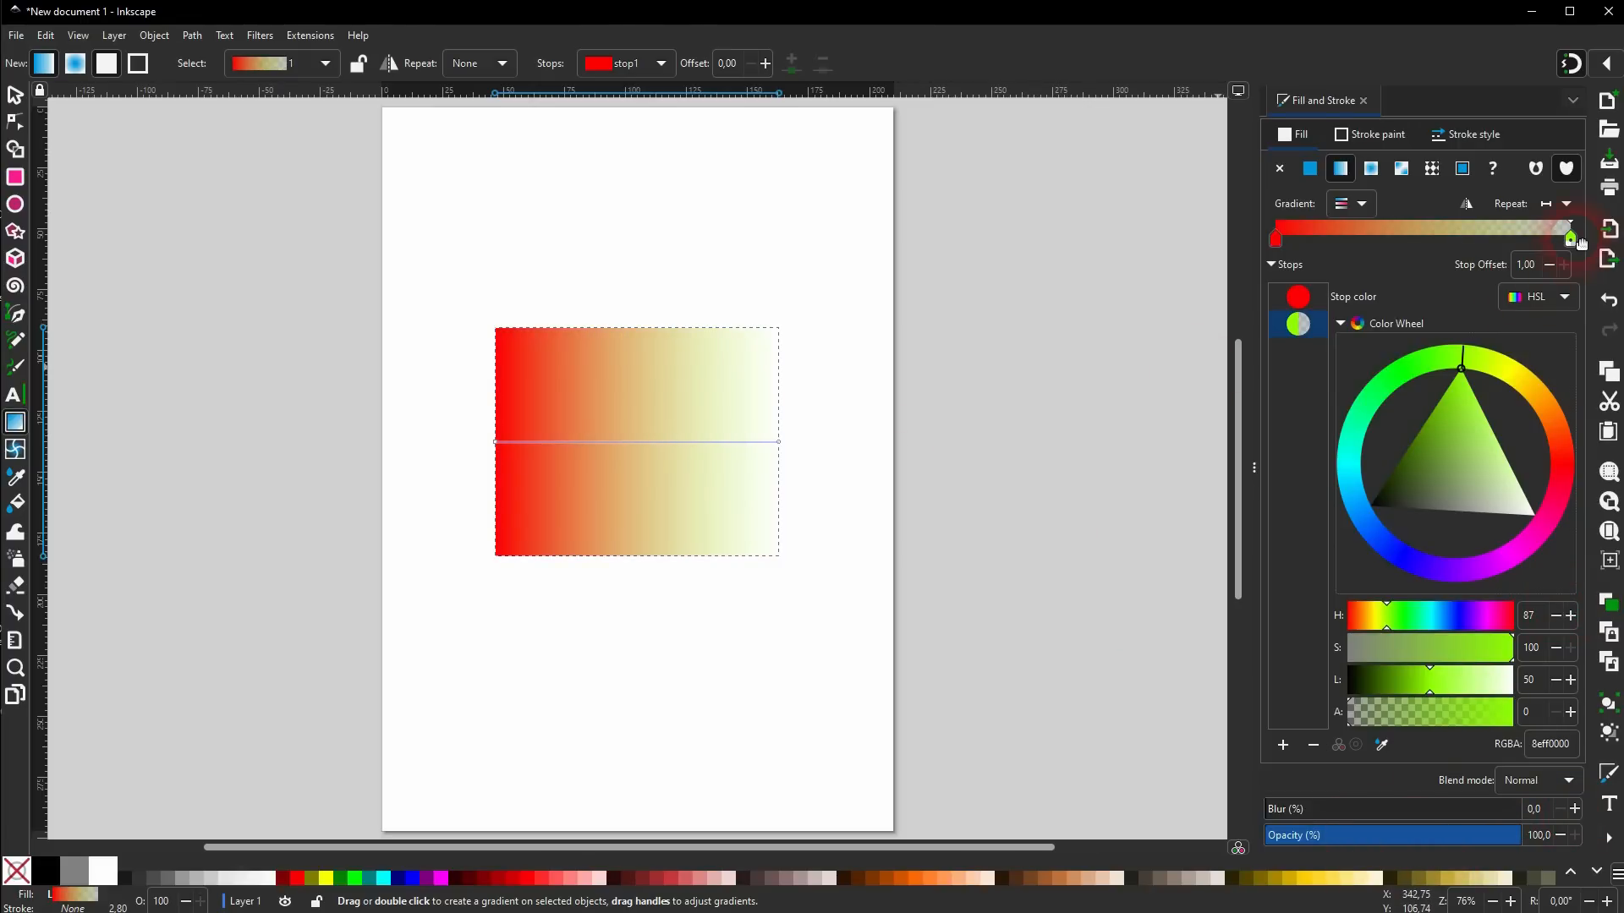
mouse_move(1580, 245)
mouse_down()
mouse_move(1394, 241)
mouse_move(1574, 247)
mouse_up()
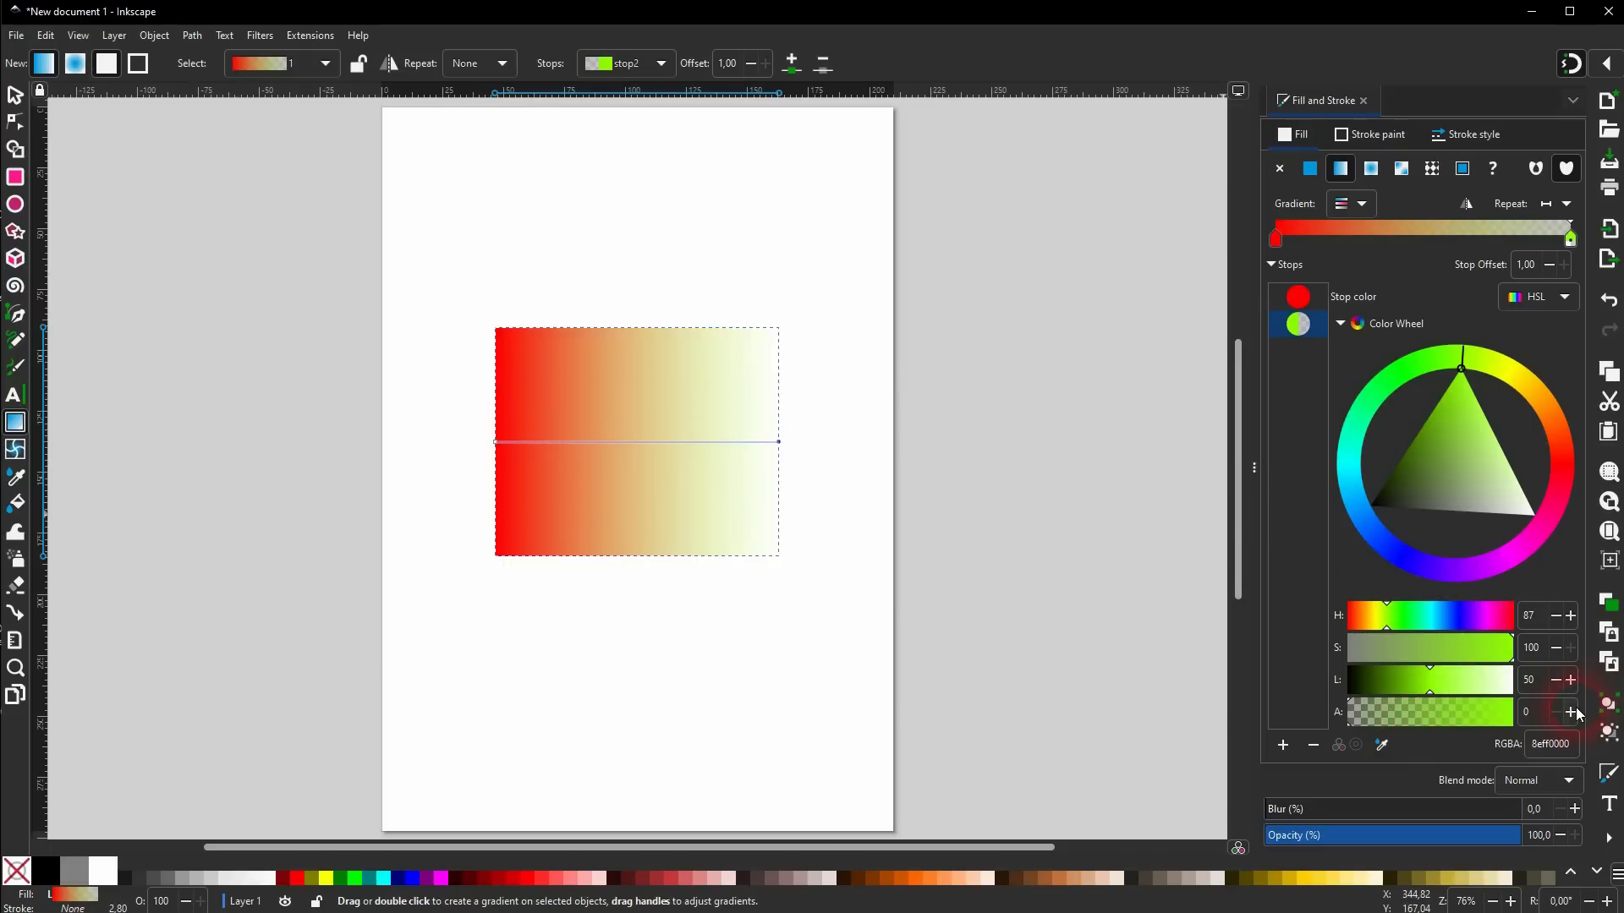
drag(1355, 718, 1546, 712)
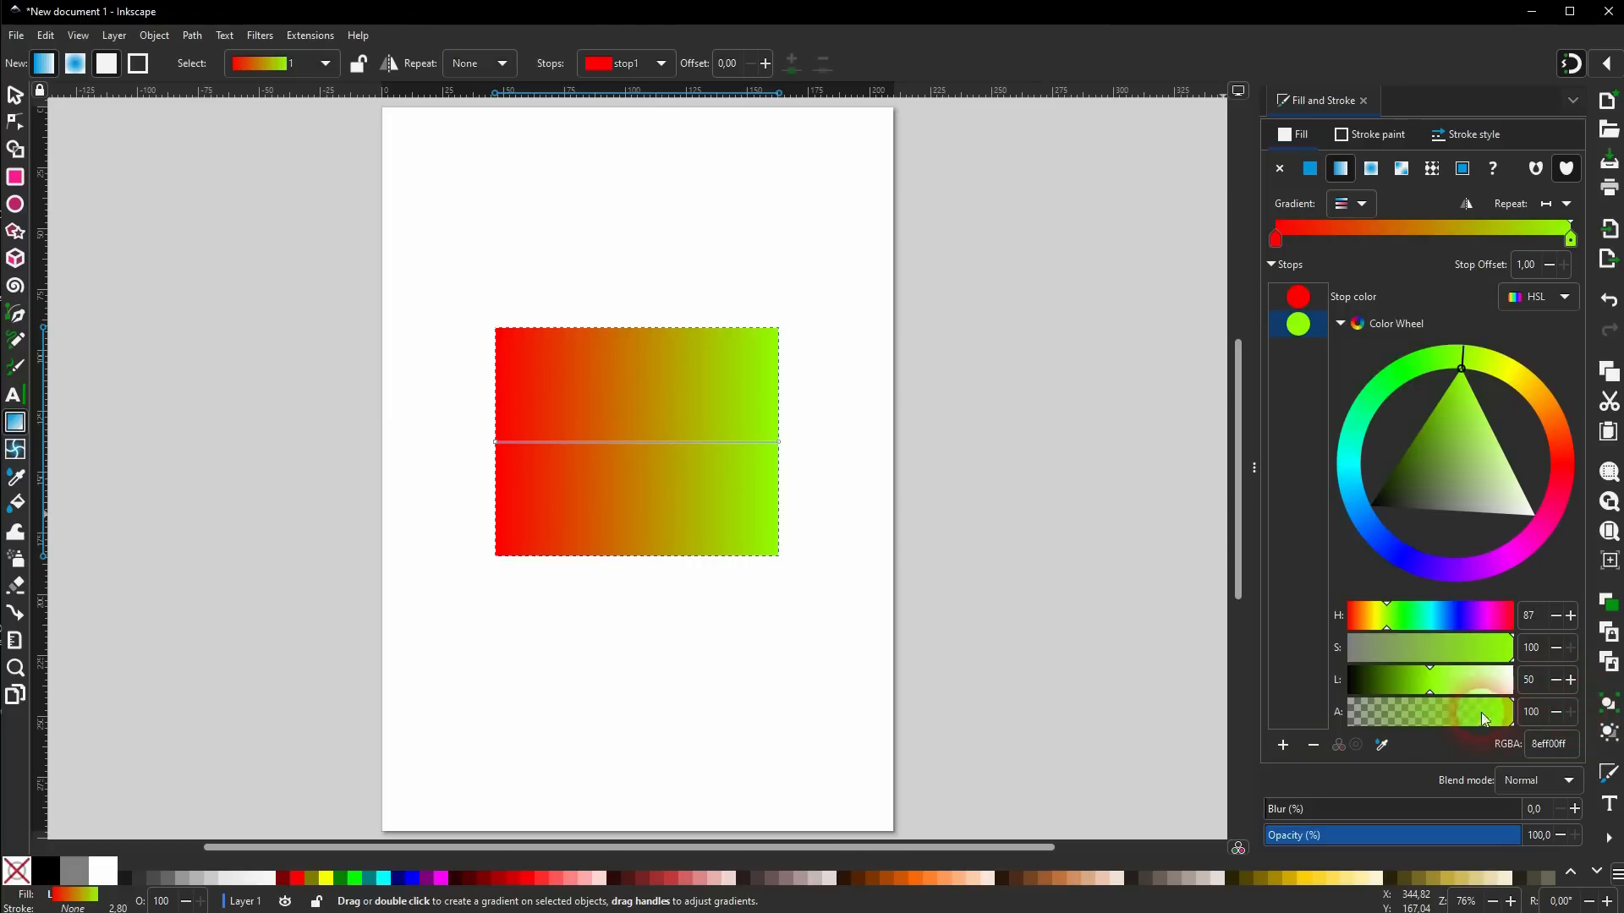
mouse_move(1506, 718)
mouse_down()
mouse_move(1364, 717)
mouse_move(1518, 717)
mouse_up()
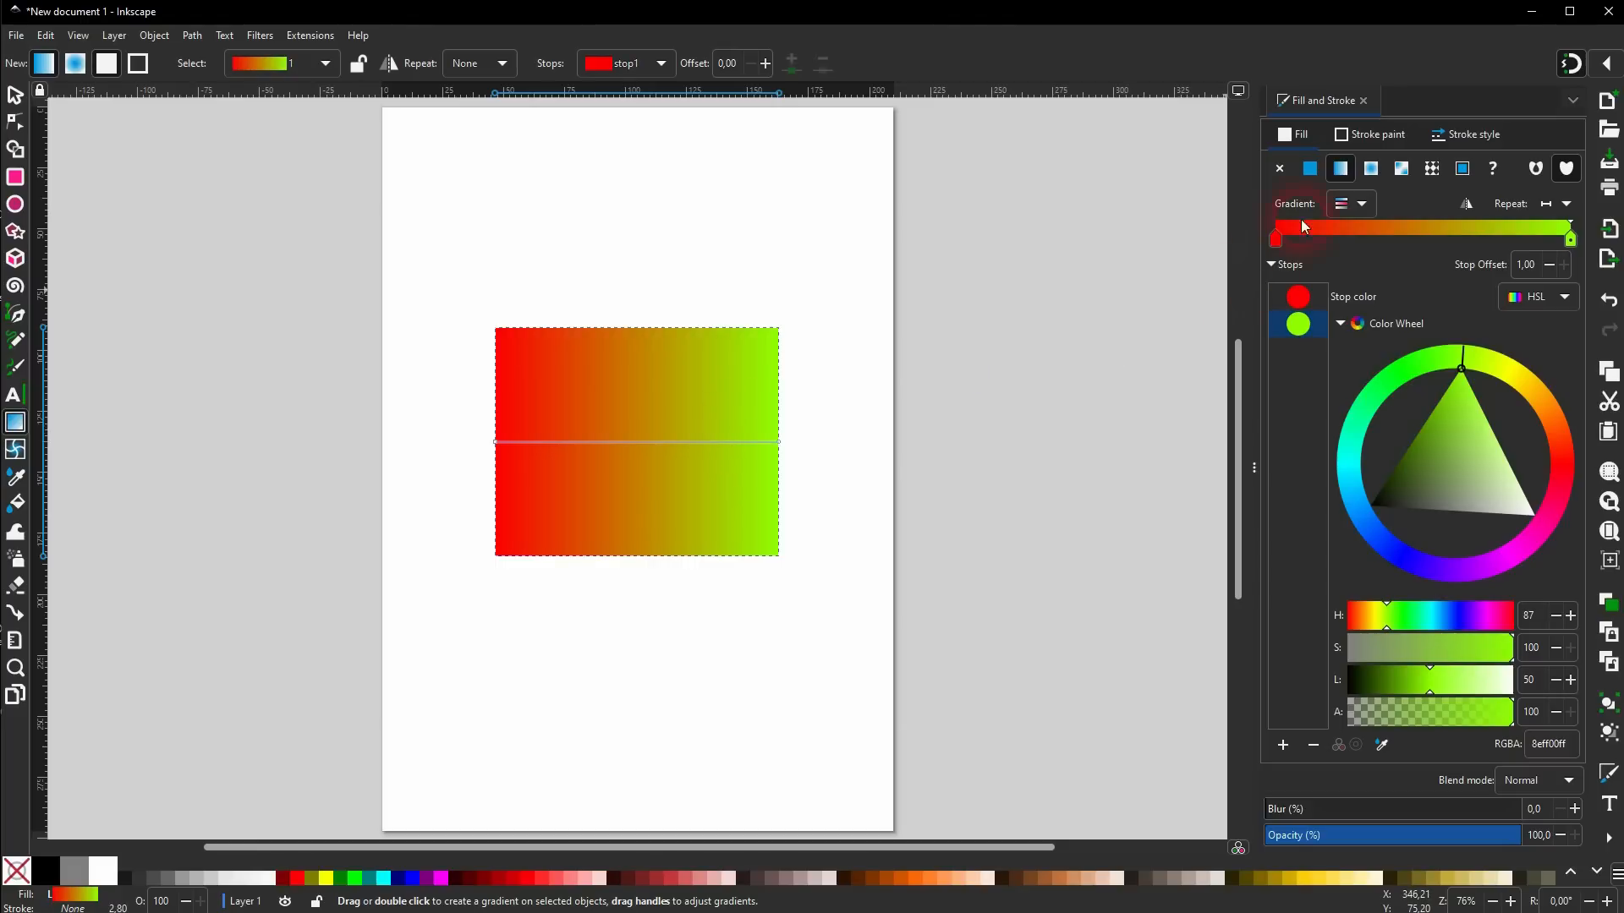
View the list of available gradients, and reverse the rectangle's gradient direction and back again.
click(1359, 207)
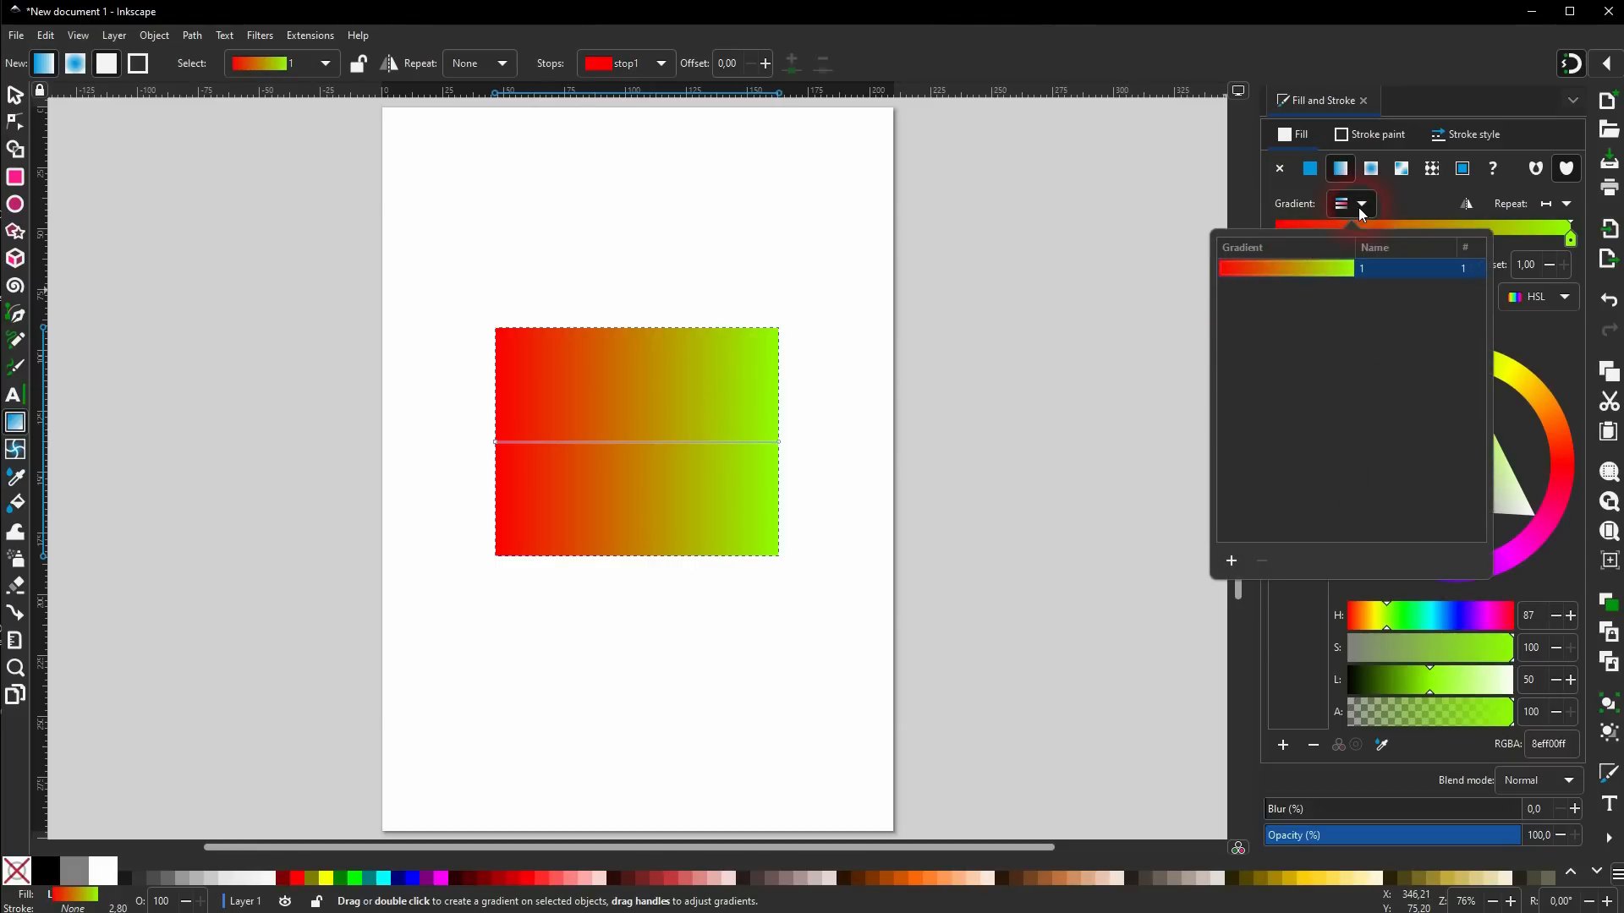
click(1358, 206)
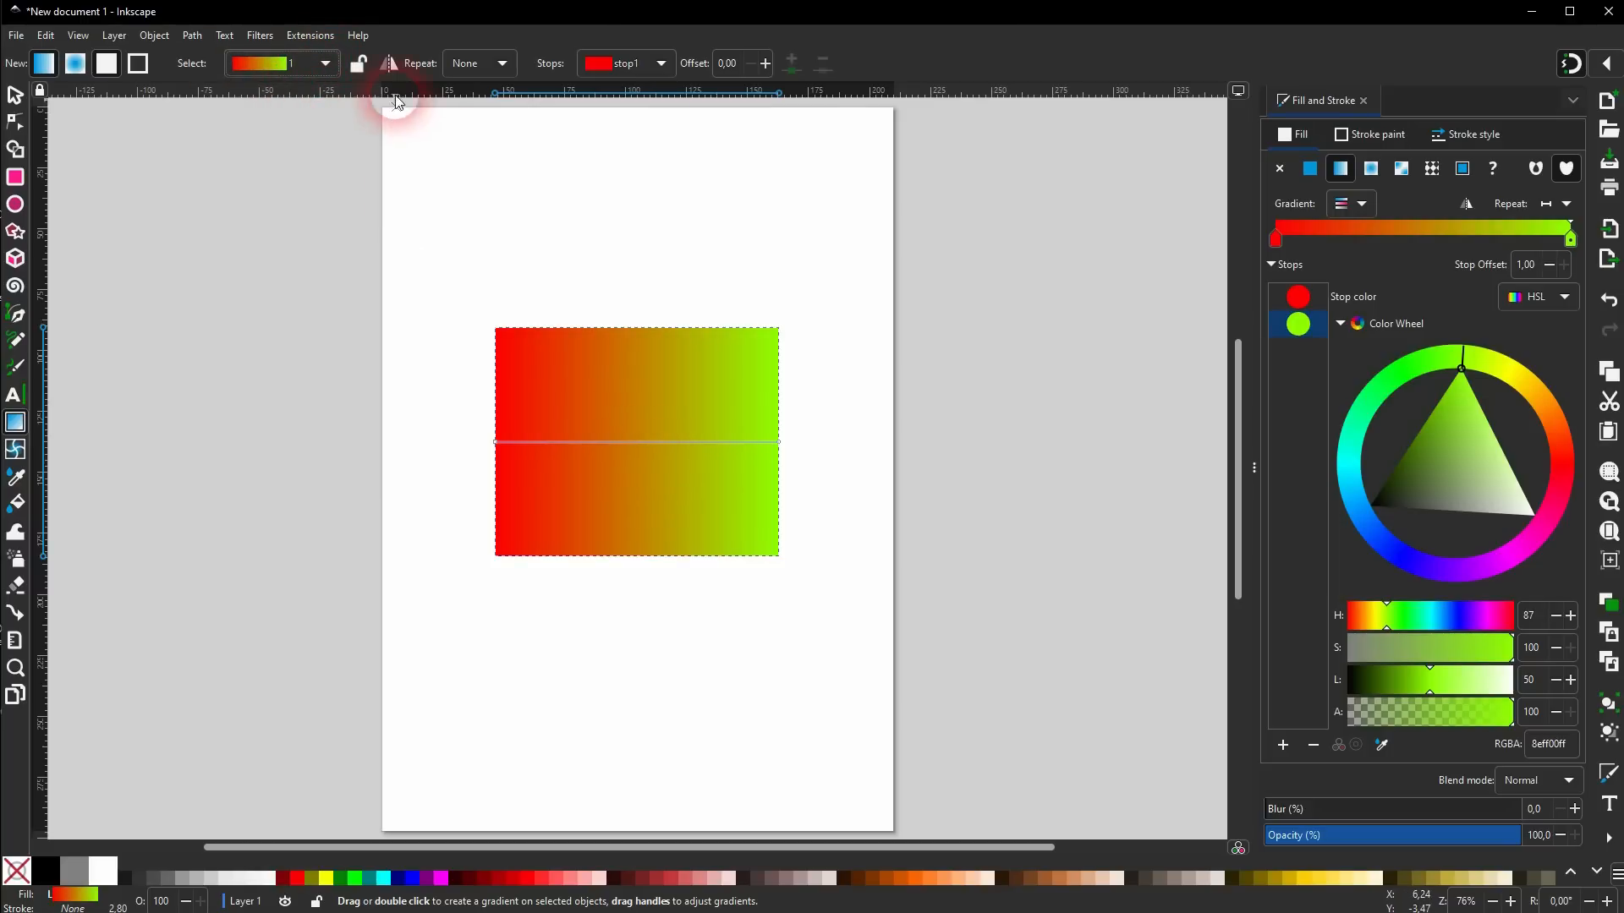
click(392, 67)
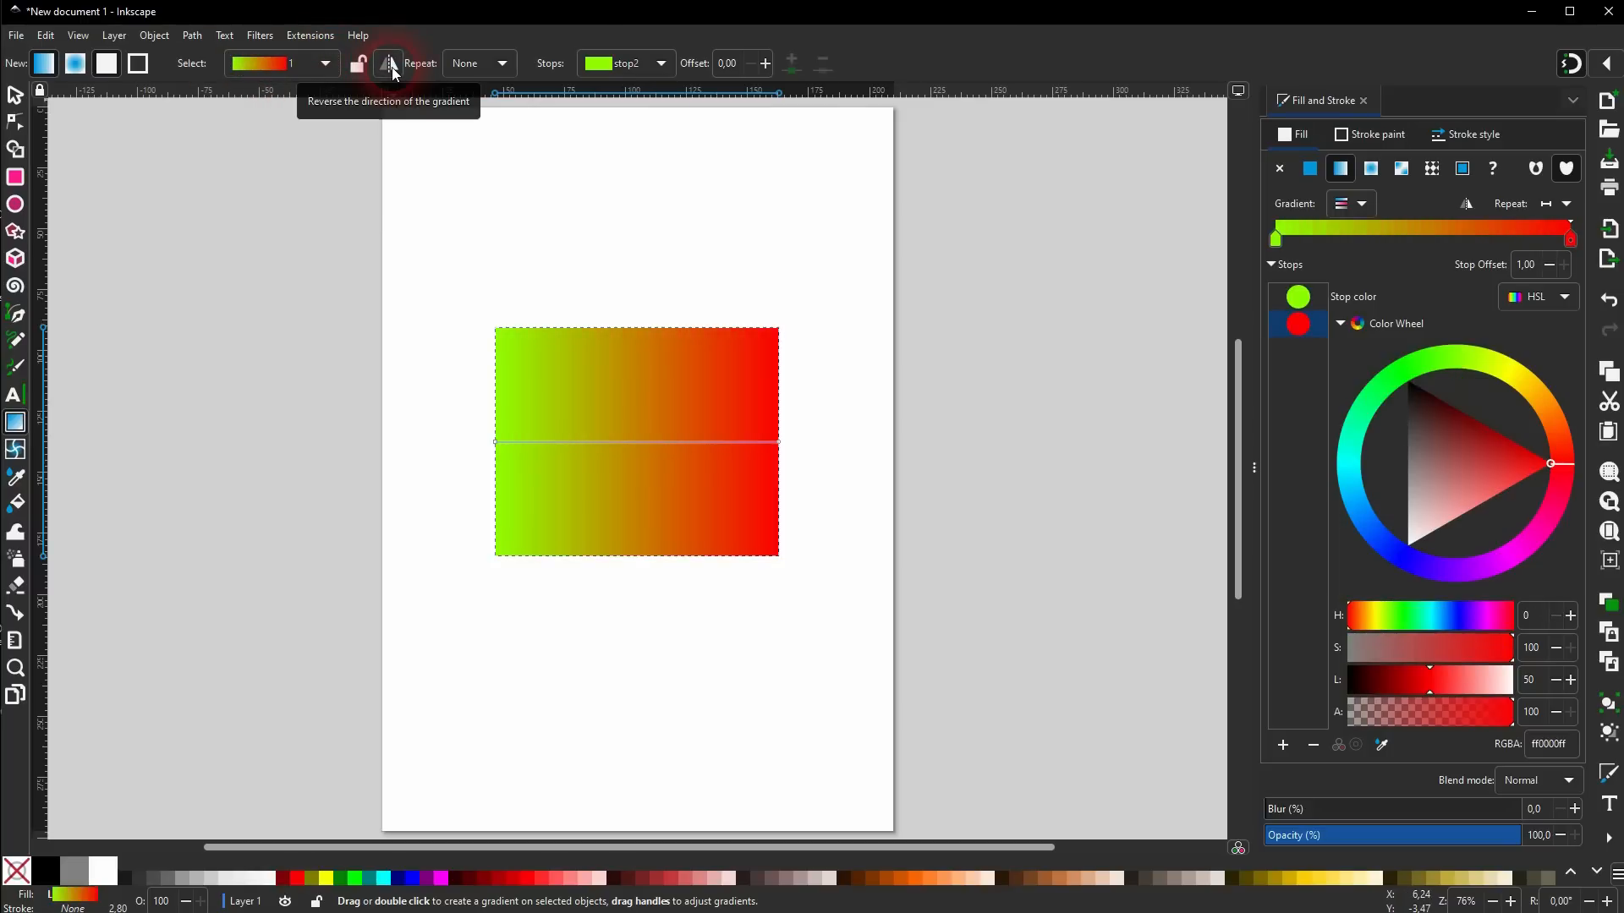
click(392, 68)
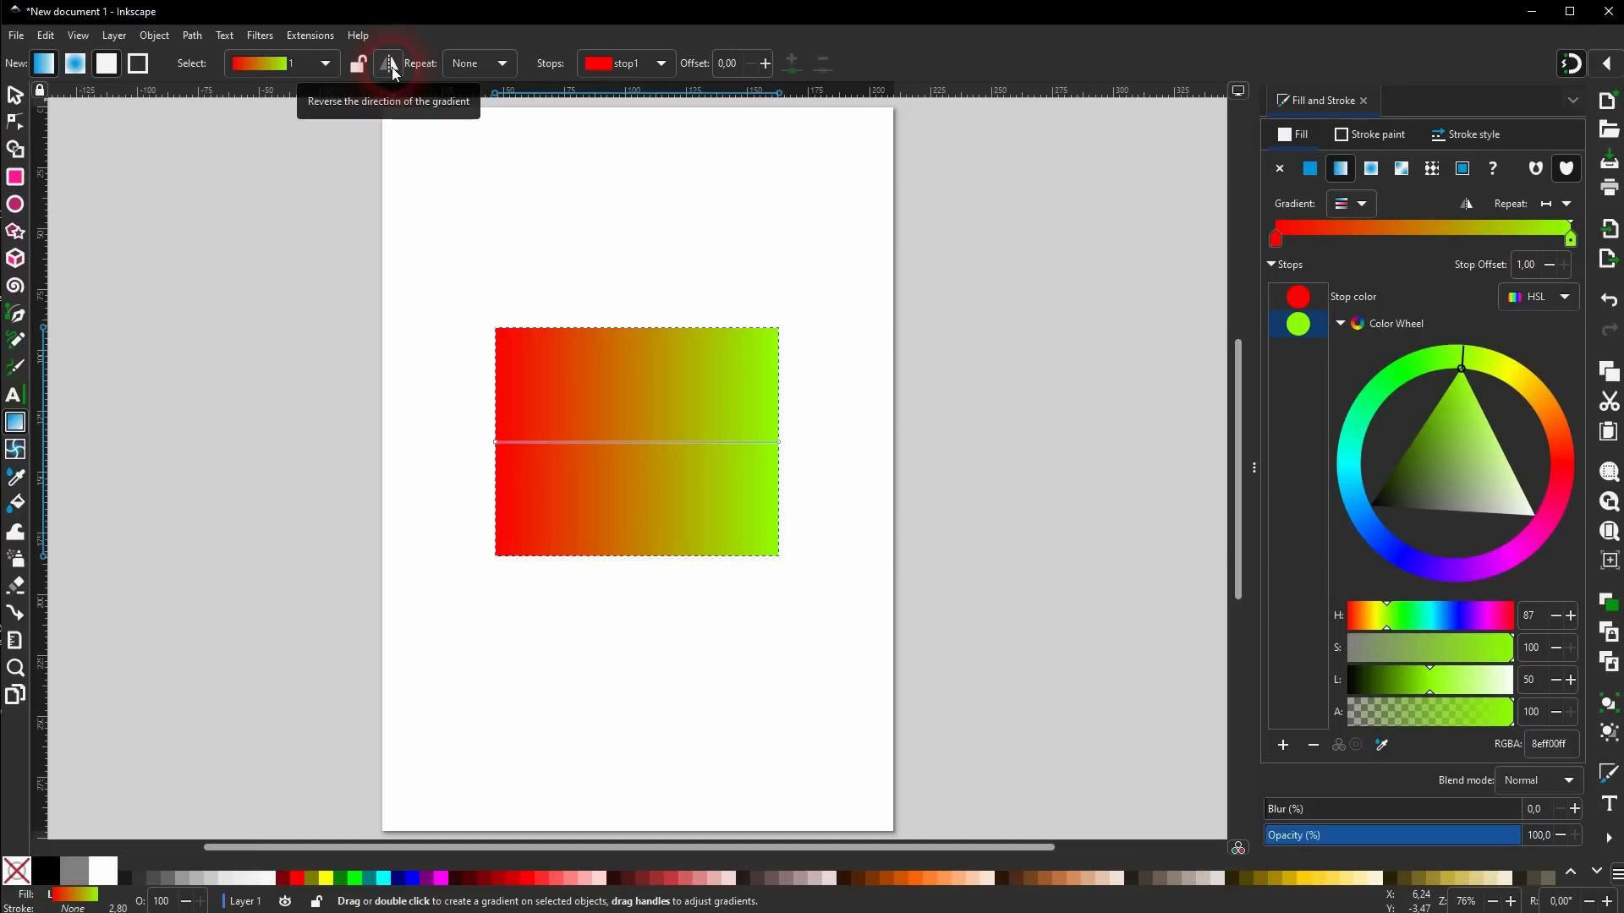
Try the Reflected repeat mode on the rectangle's gradient, and set the repeat back to None.
click(467, 64)
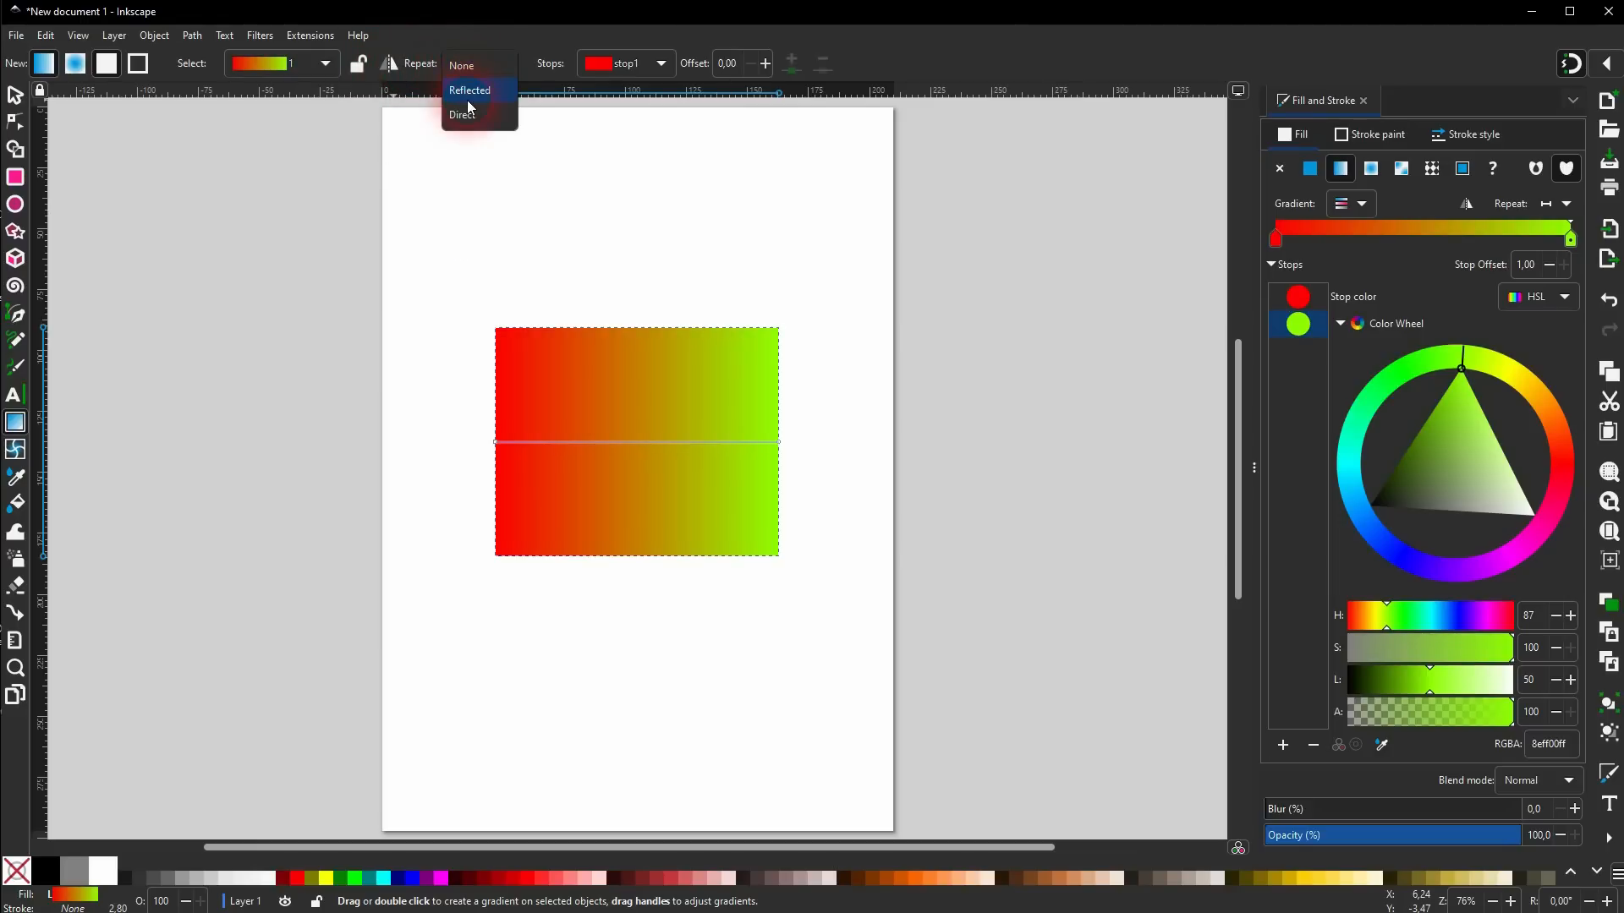
click(470, 91)
click(474, 89)
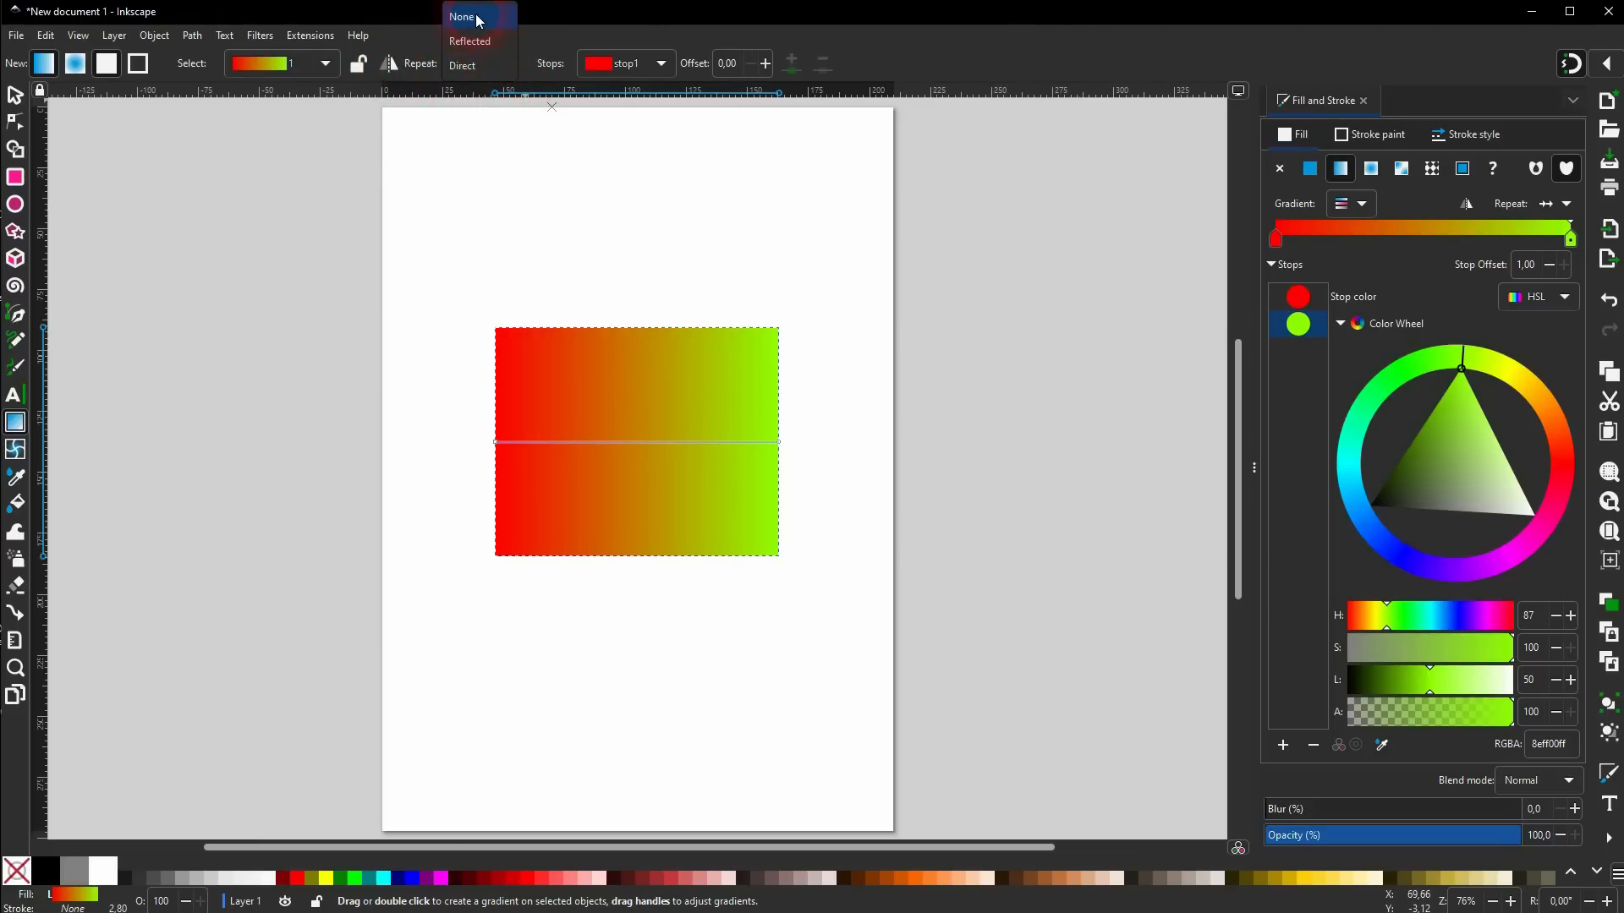
click(474, 18)
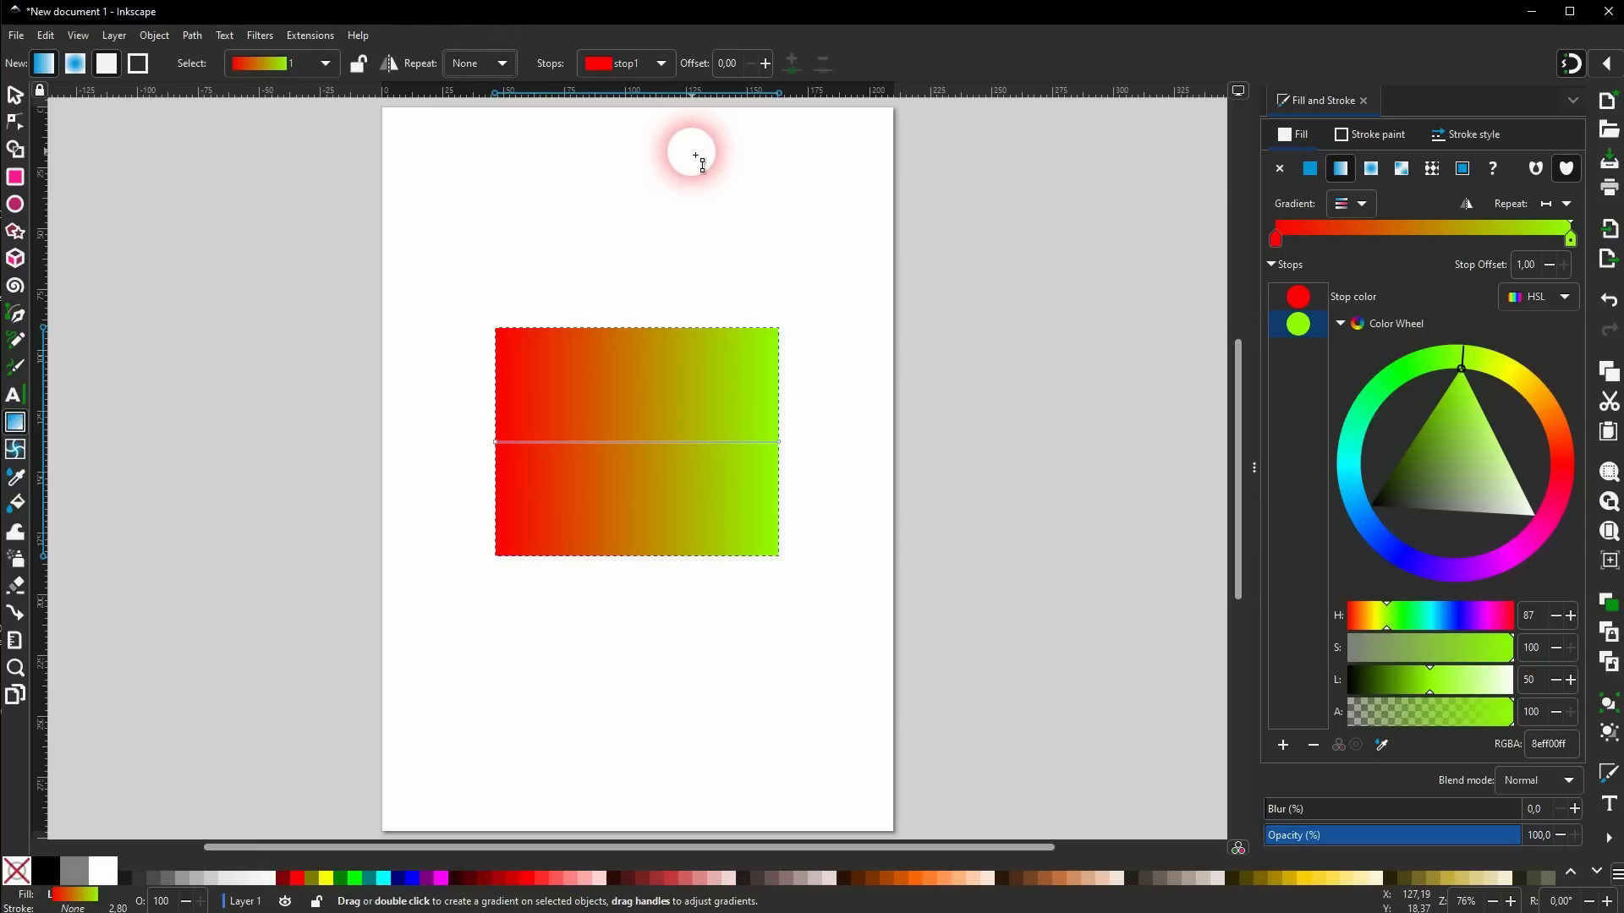
Select the gradient's green end stop, shift its offset to 0.76, and restore the offset to 1.00.
click(637, 68)
click(642, 102)
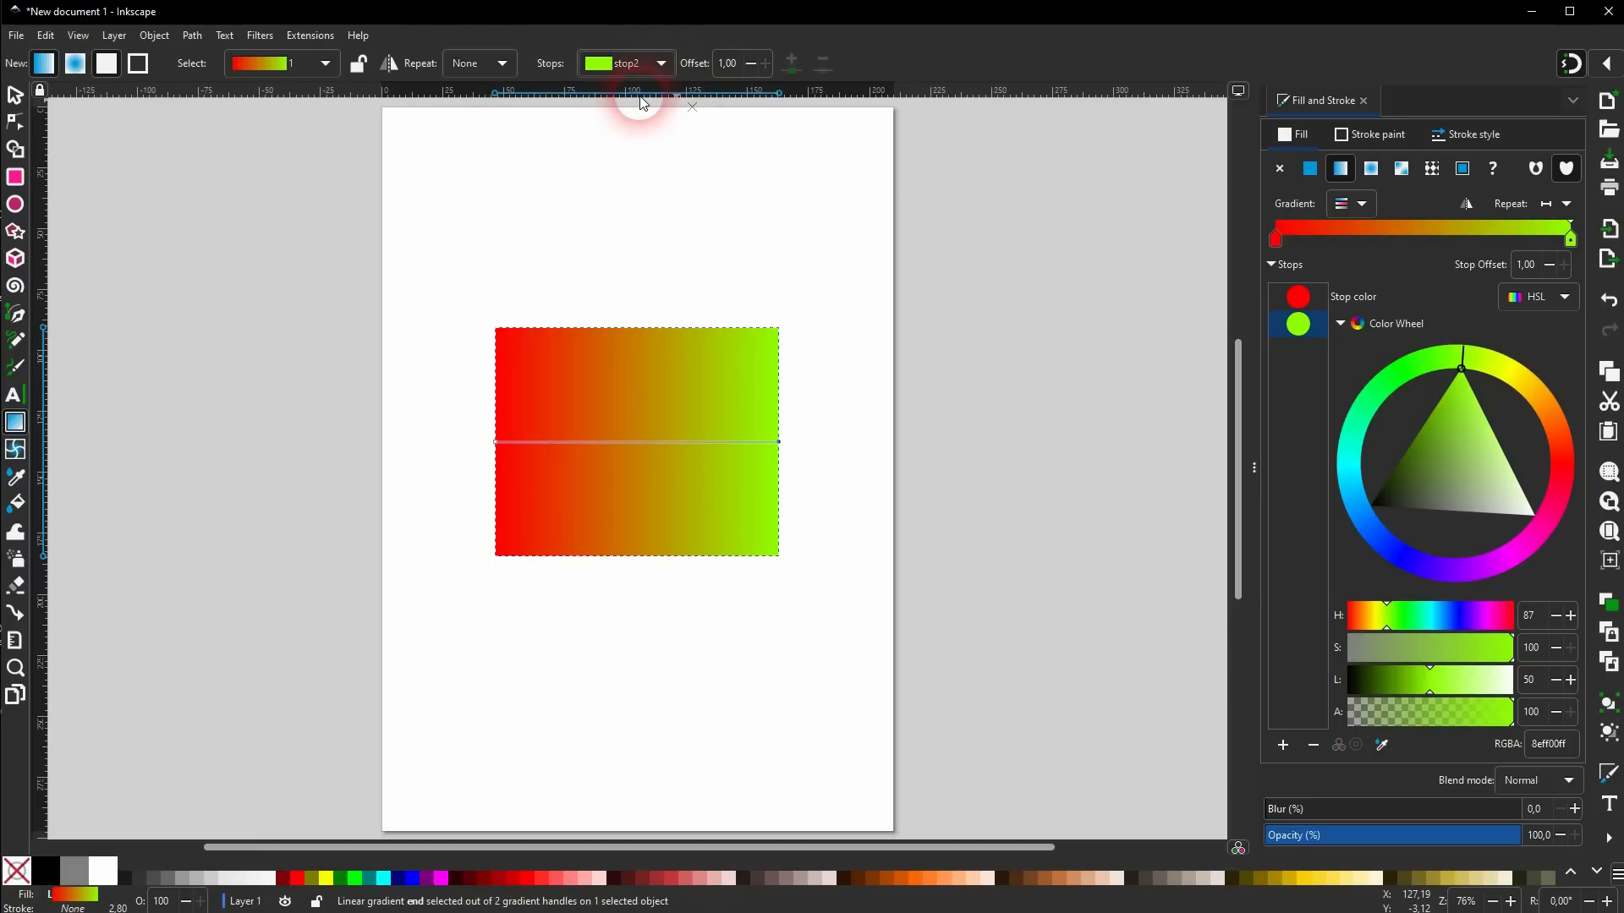
click(630, 48)
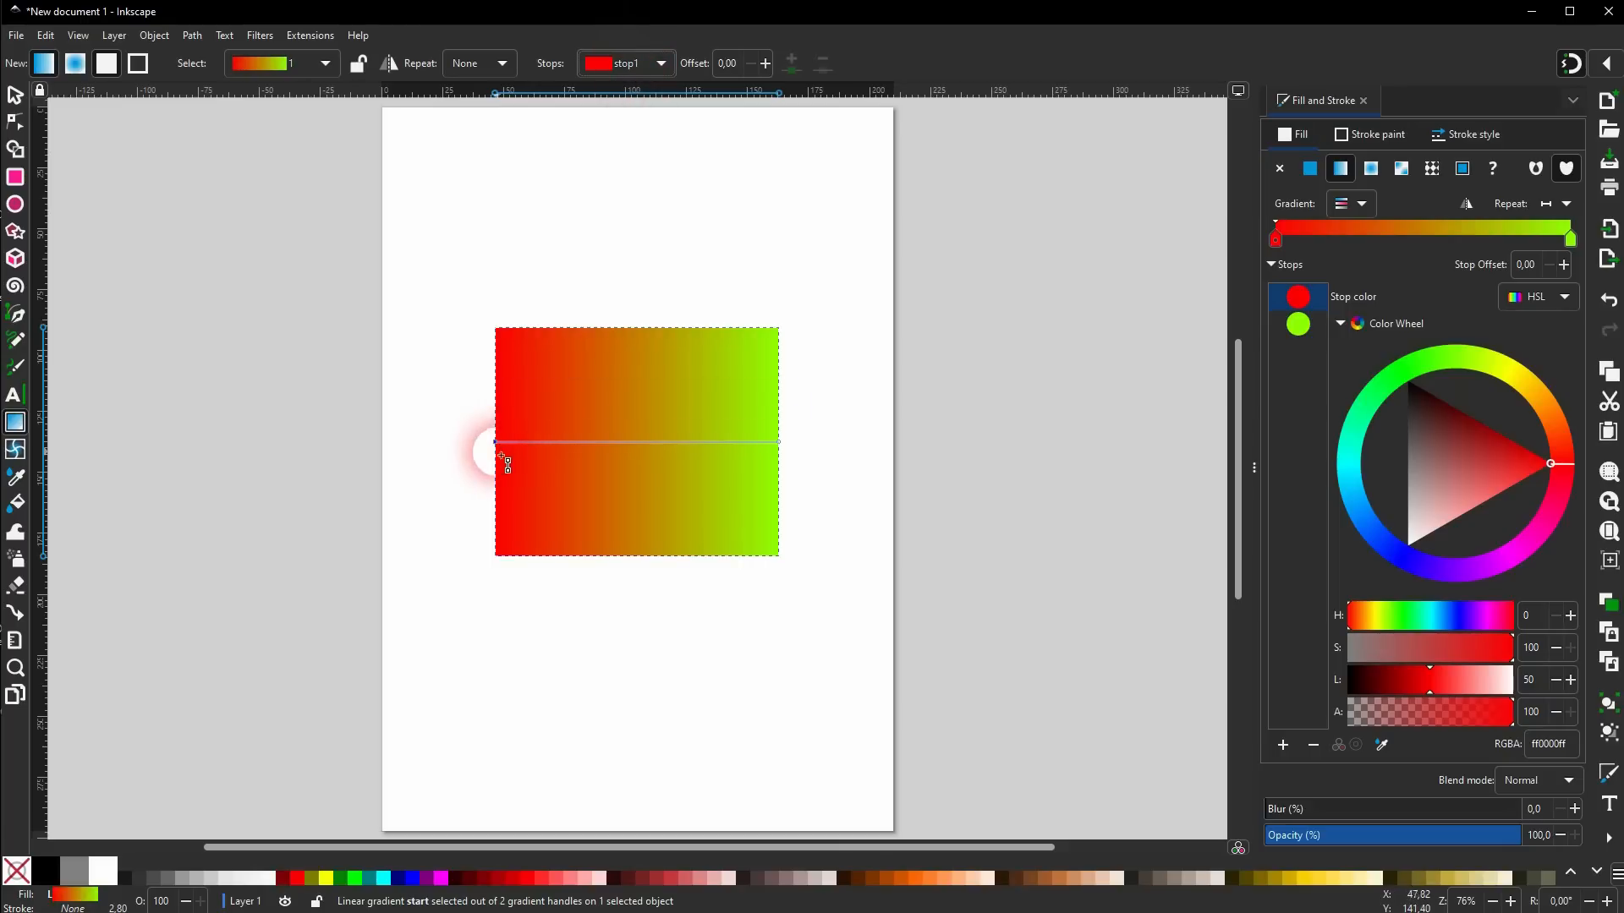
click(780, 442)
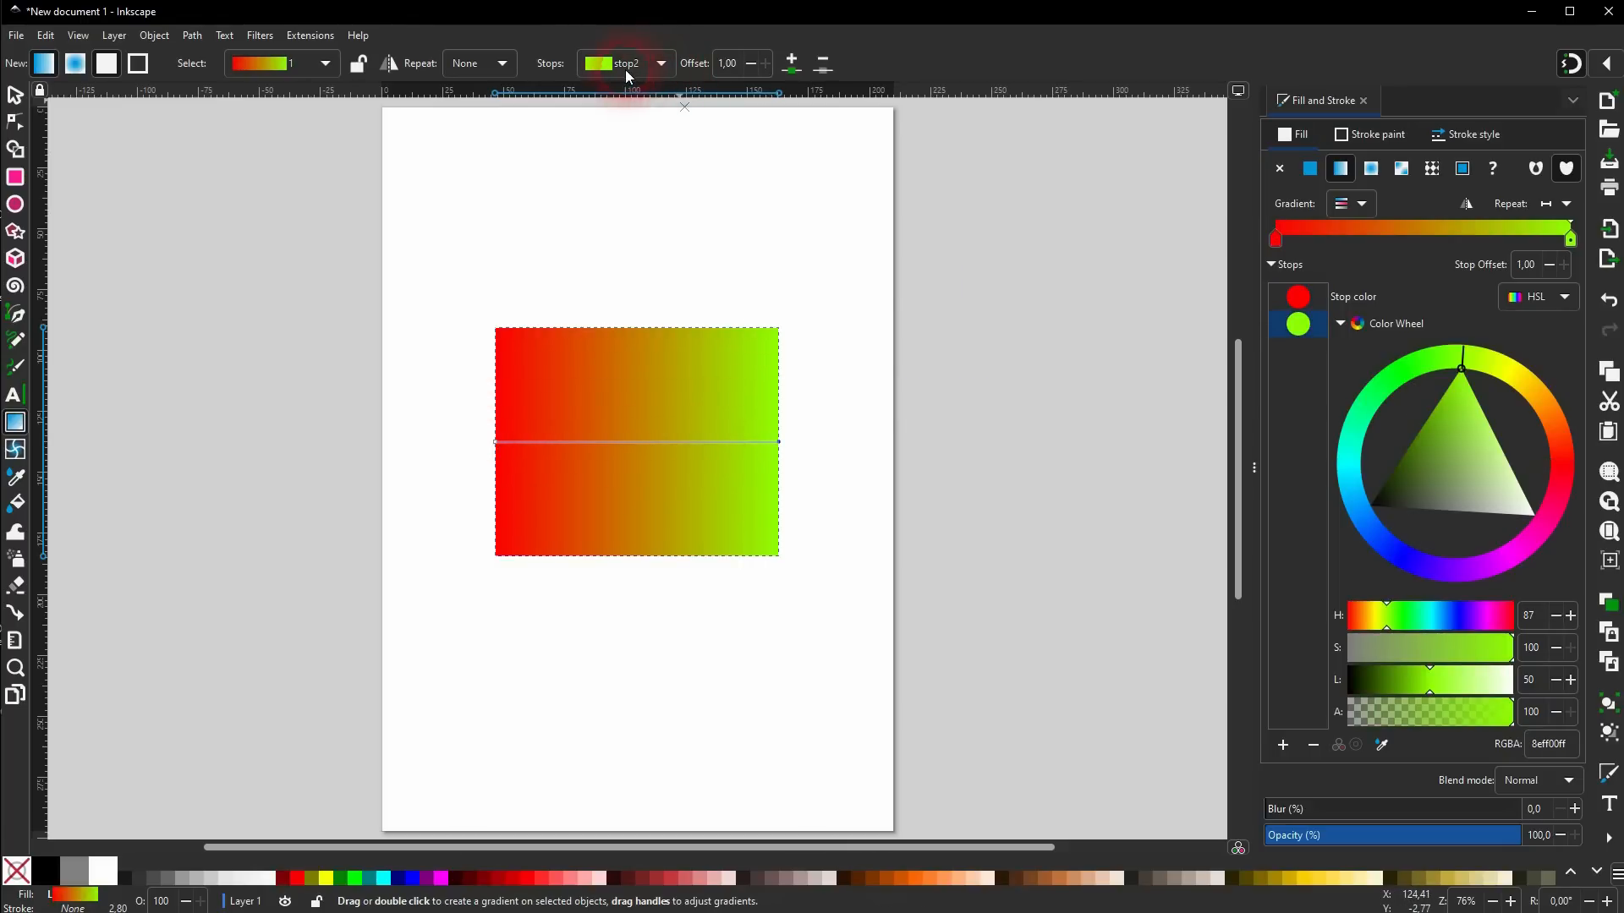
click(750, 62)
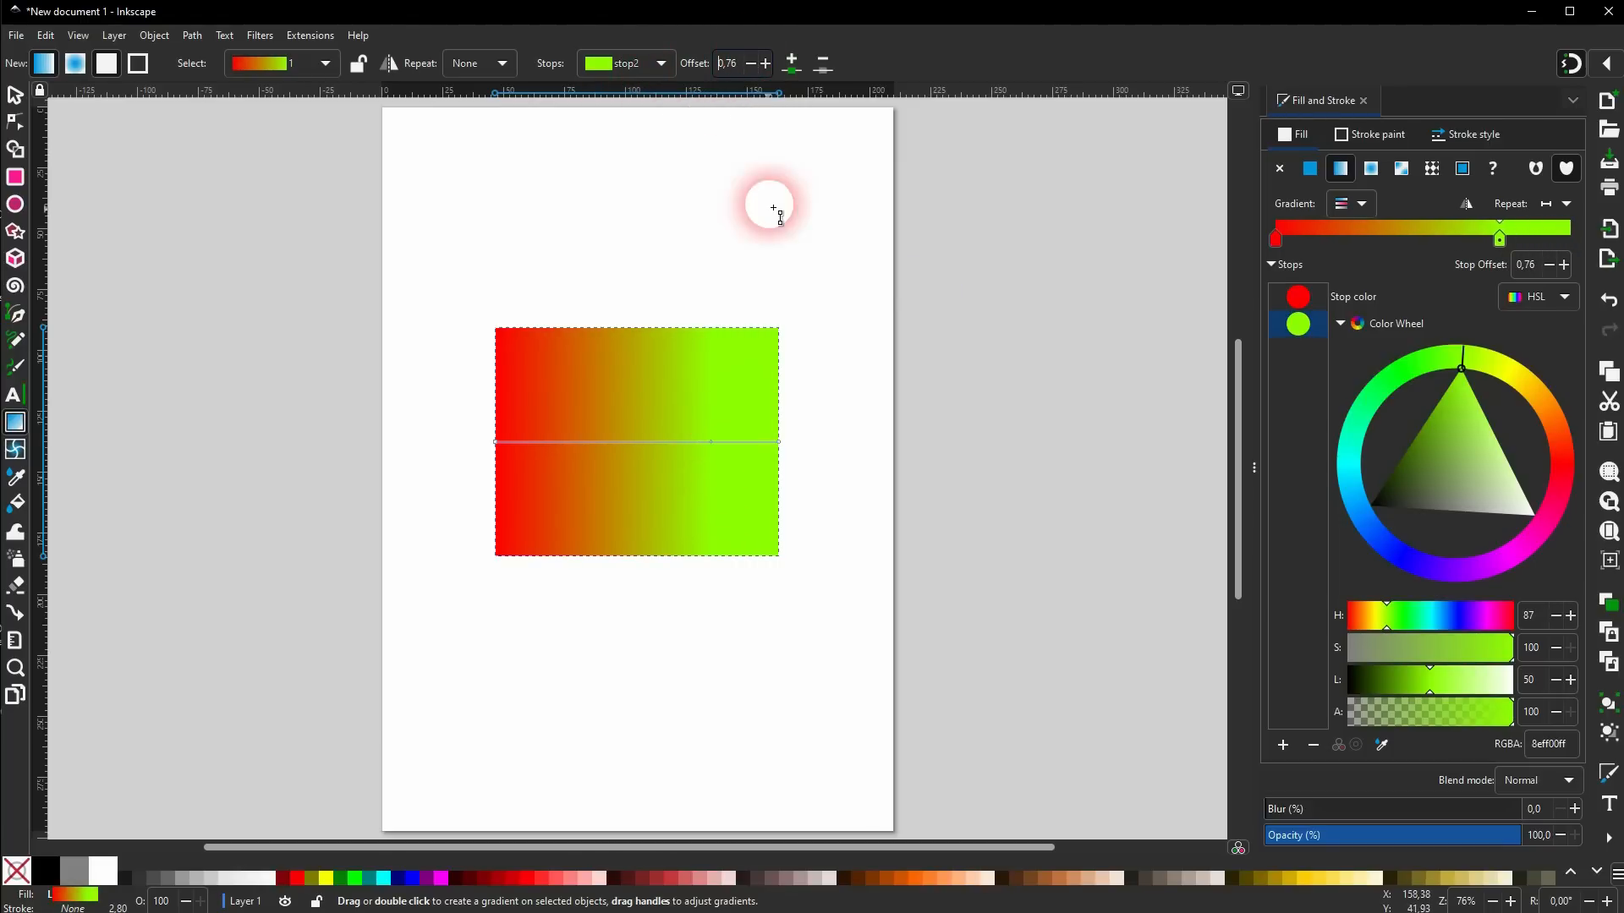
click(765, 66)
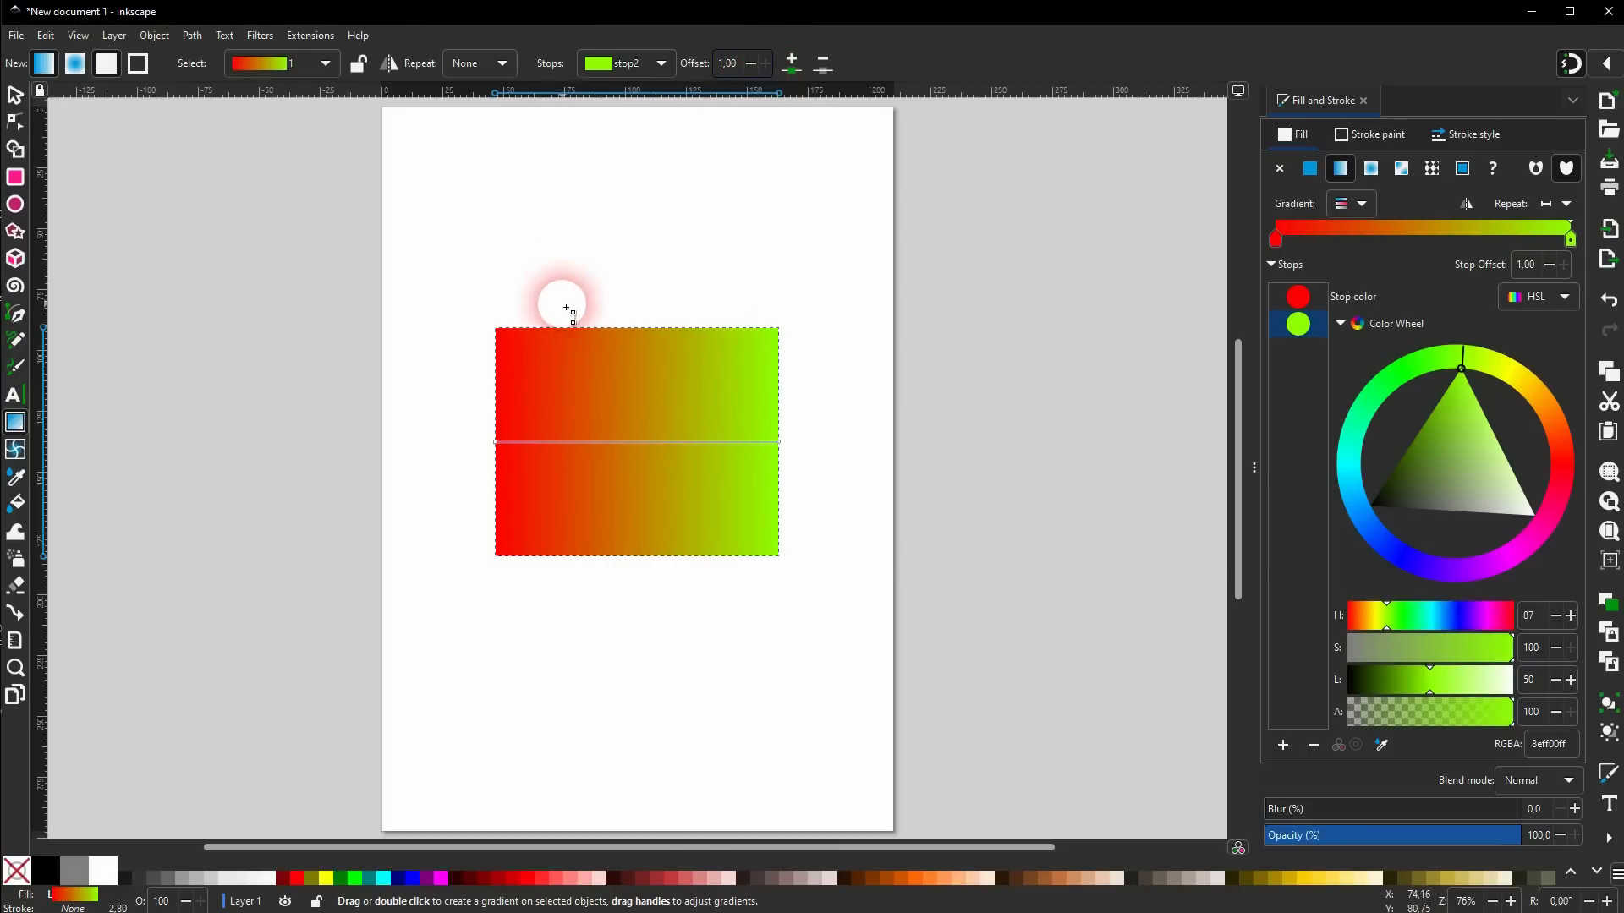
Select the red start stop, raise its offset to 0.35, and return the offset to 0.00.
click(656, 64)
click(624, 42)
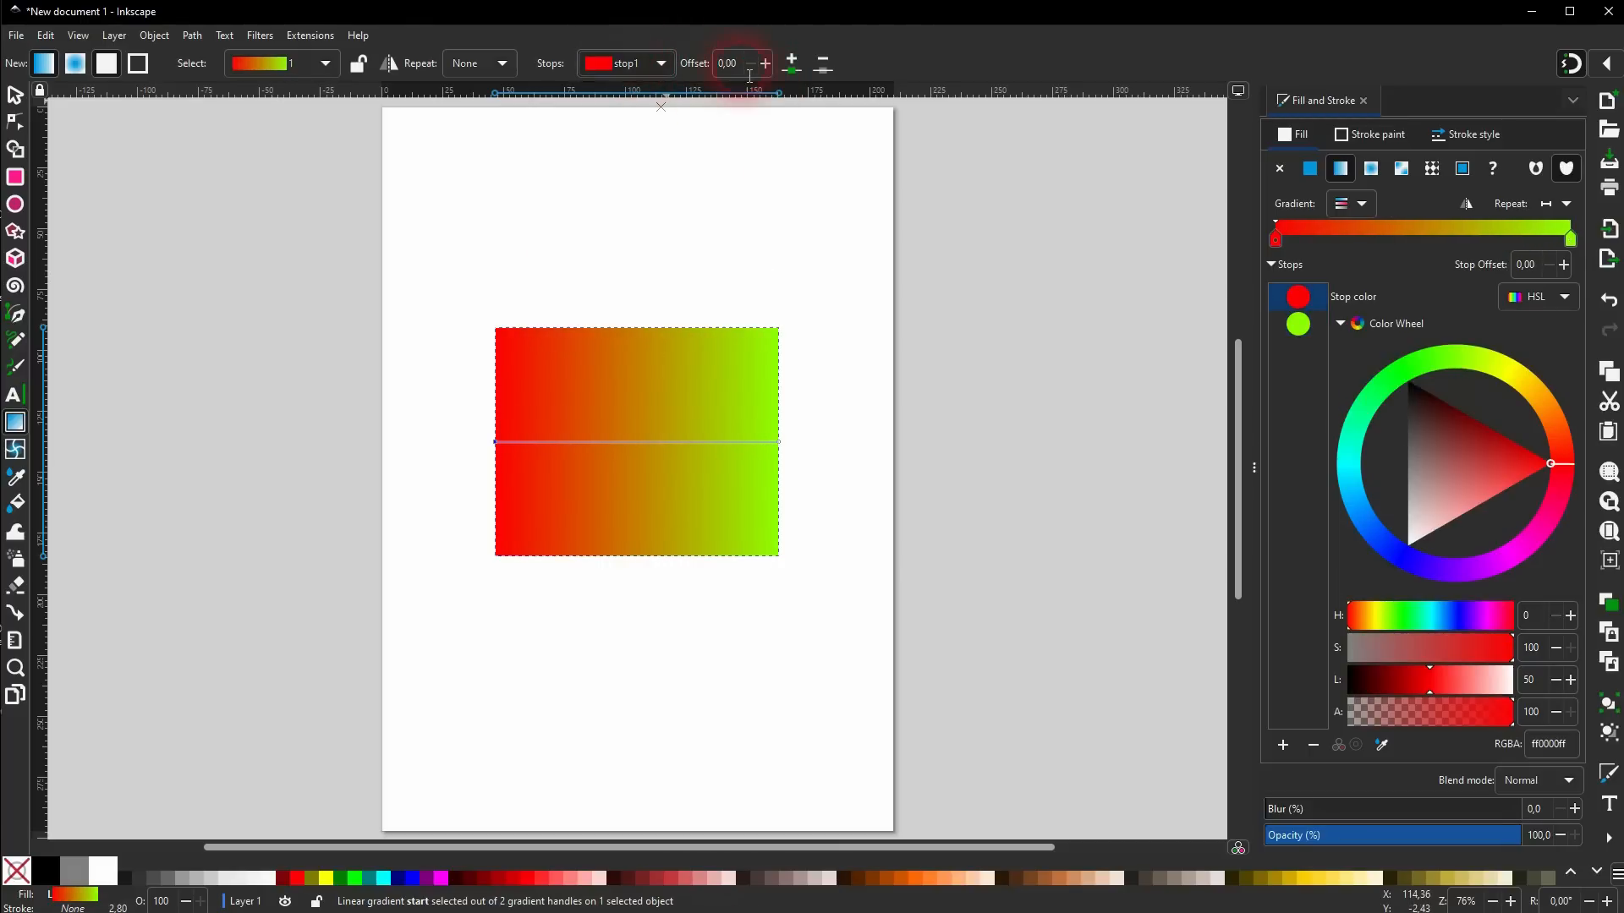
click(764, 66)
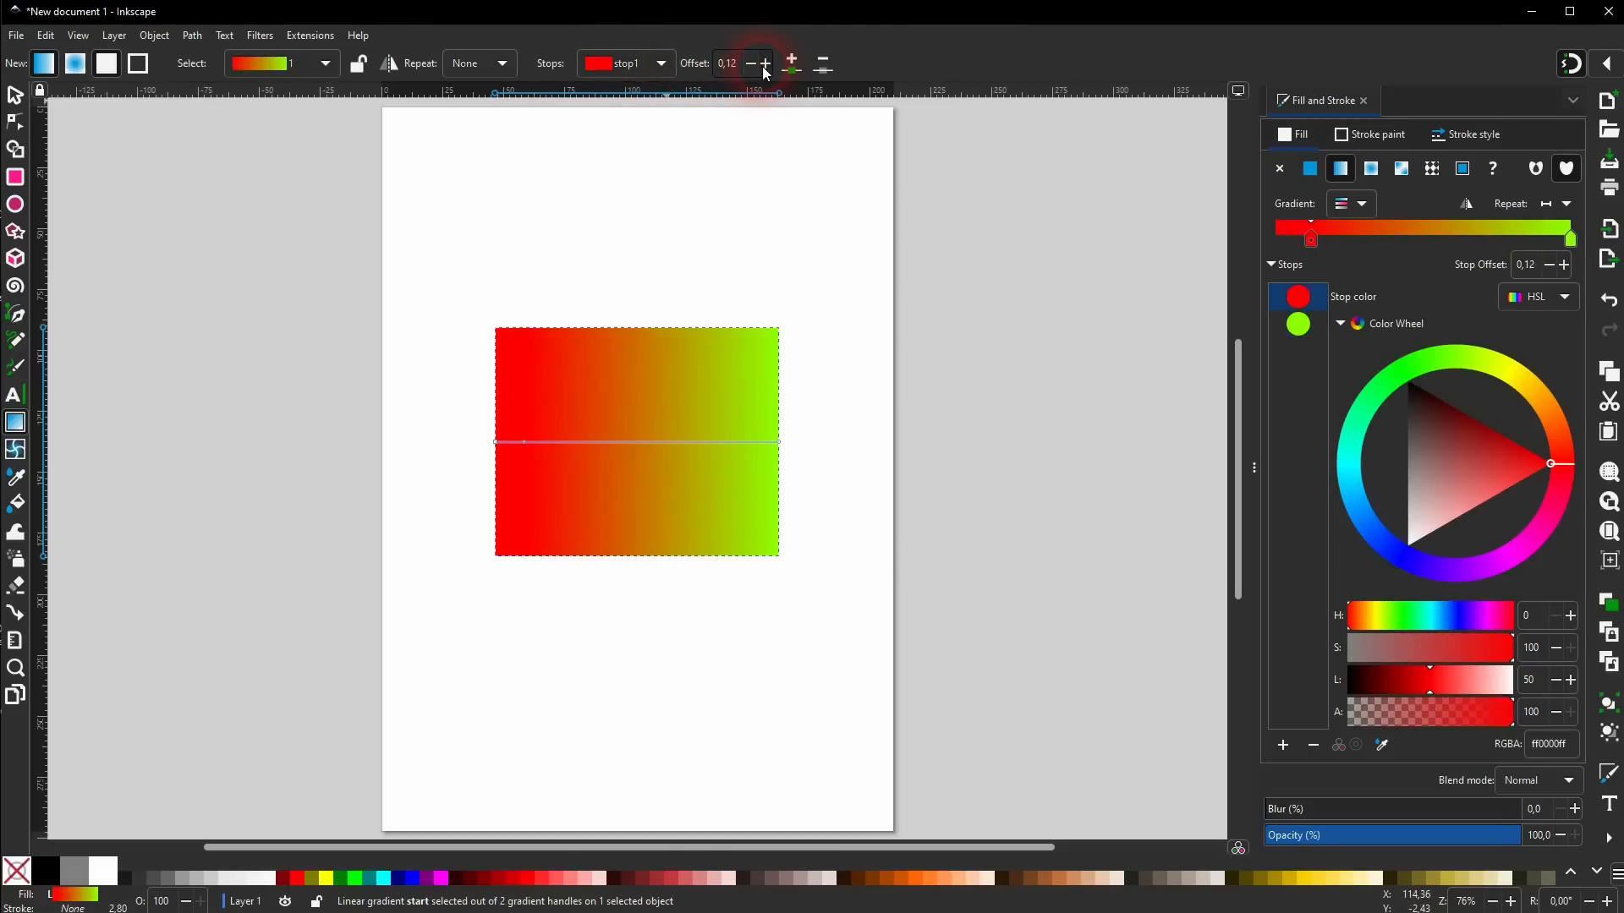
click(764, 66)
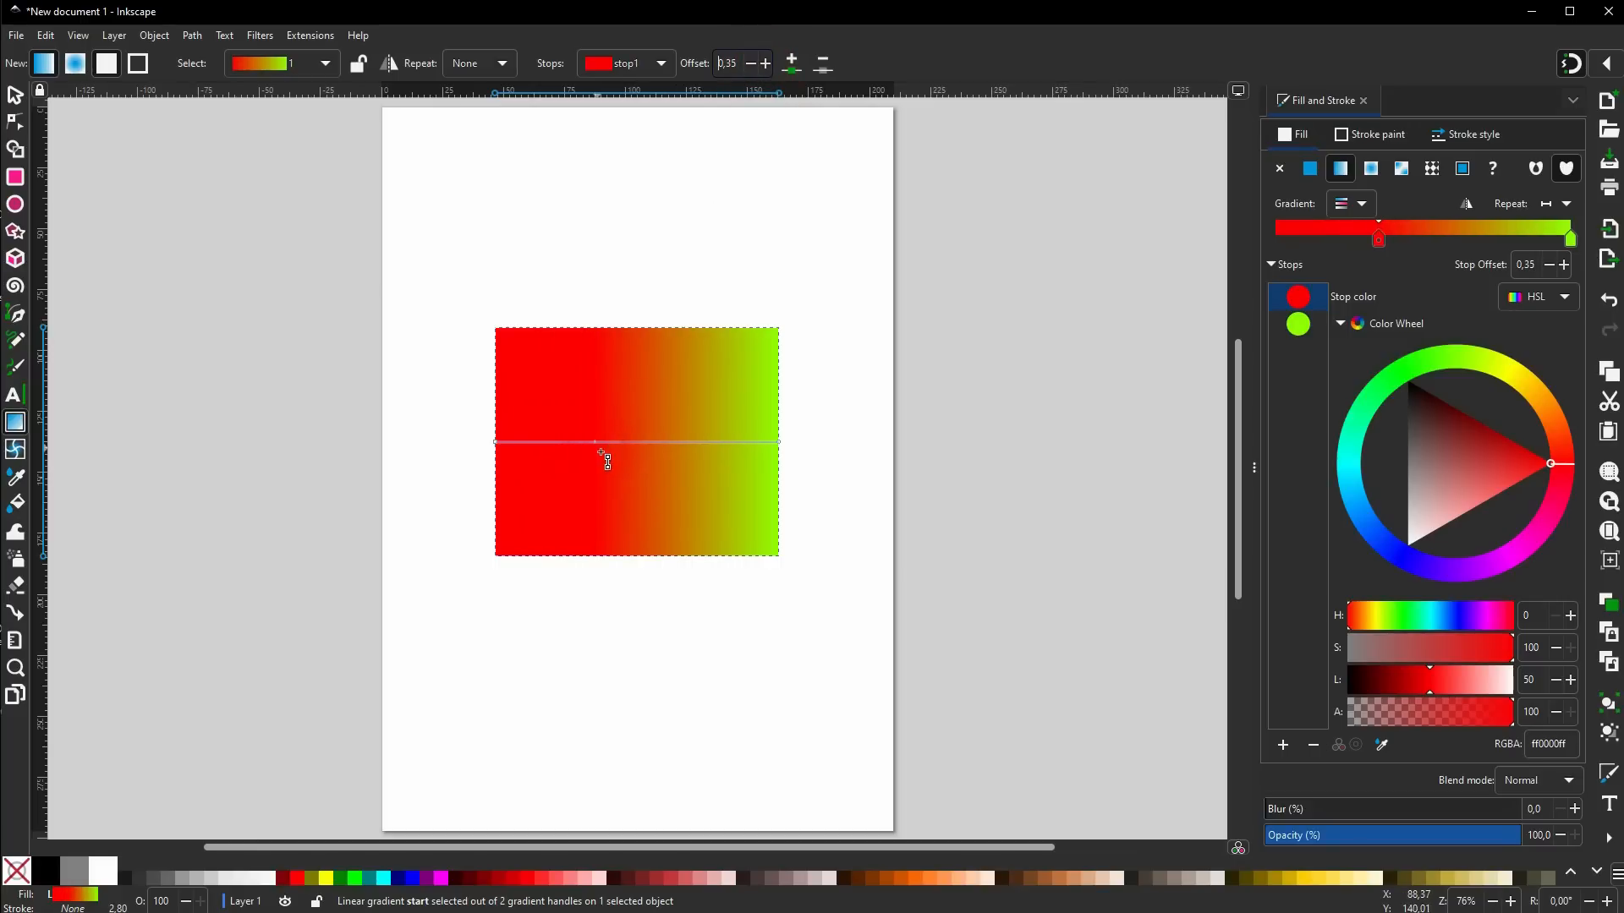
click(749, 64)
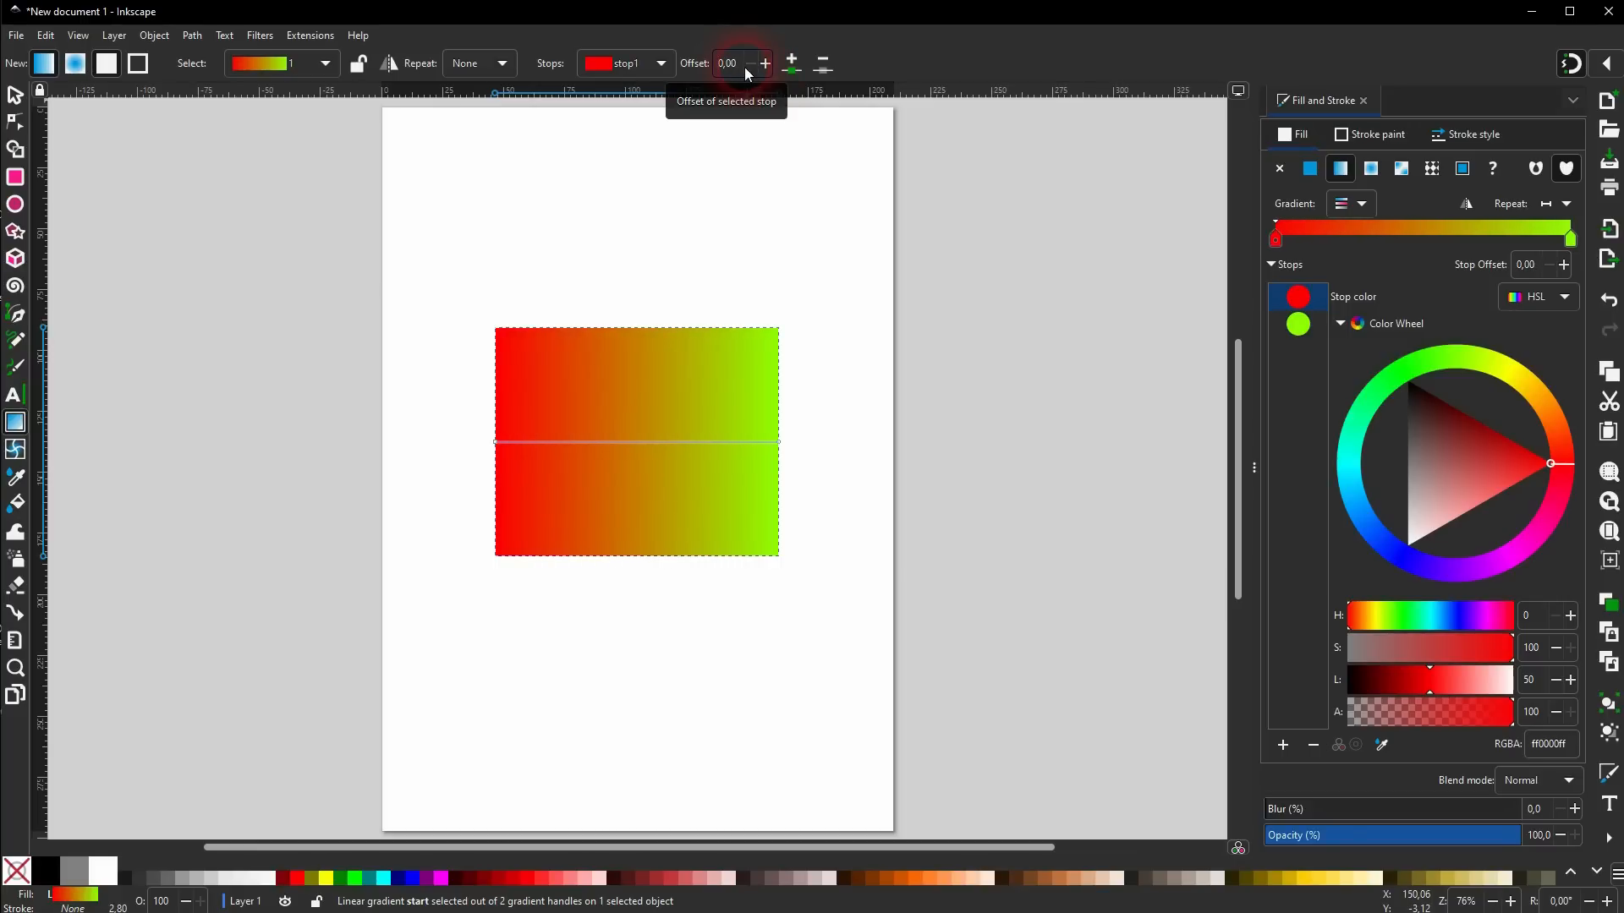
Recolour the rectangle's gradient with a light blue start stop and a pinkish-red end stop, ff0040ff.
drag(1277, 242, 1195, 258)
click(1570, 246)
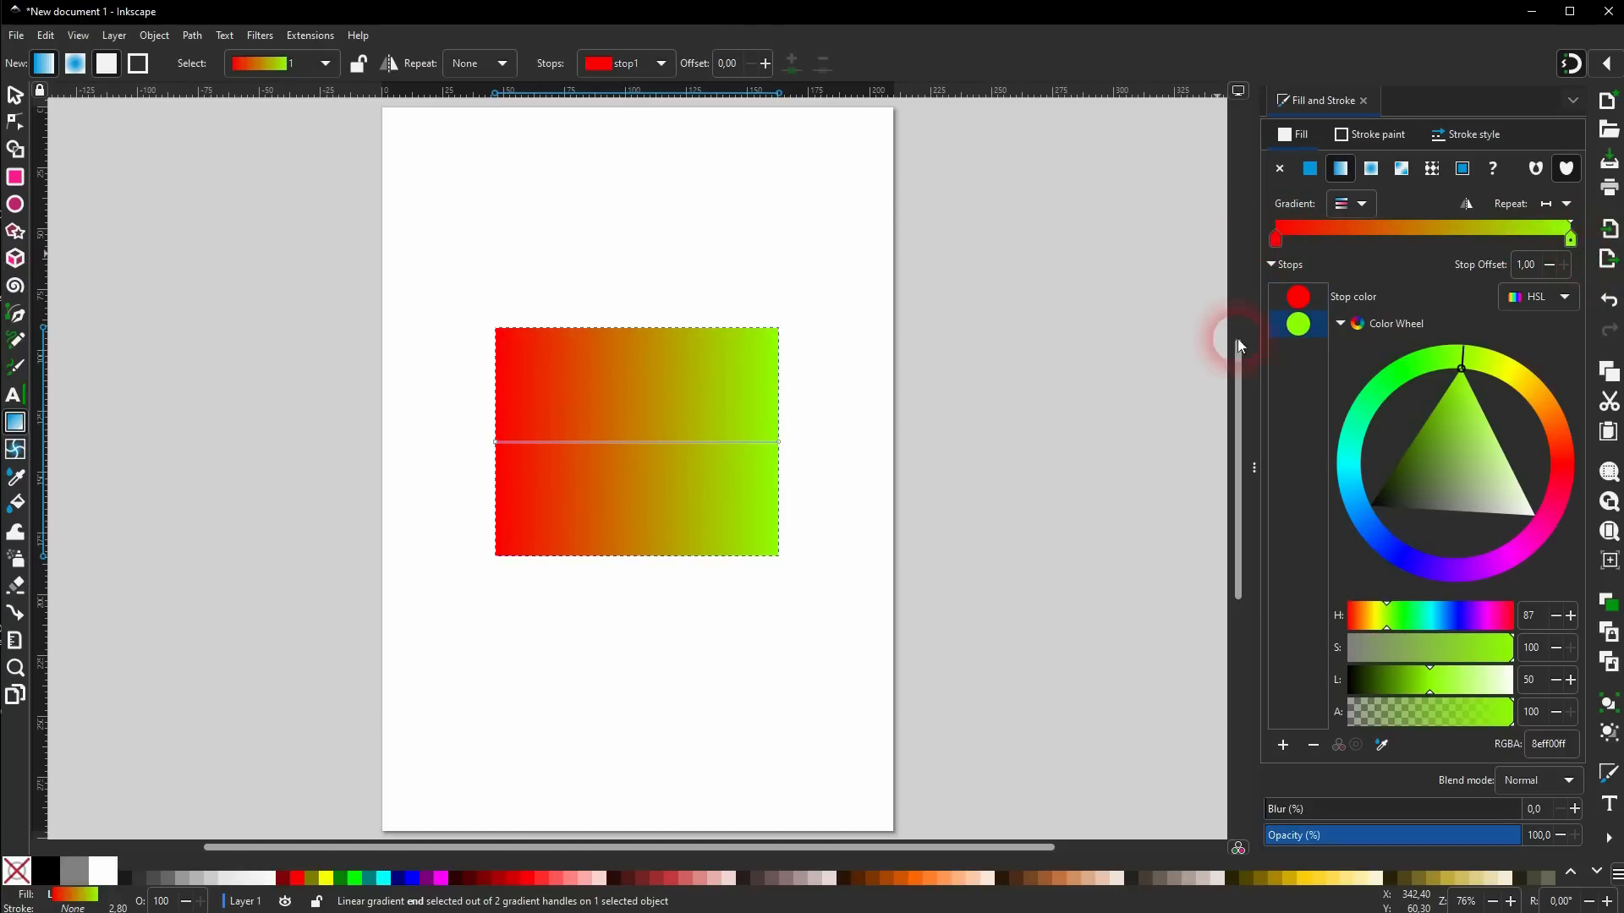
click(1306, 301)
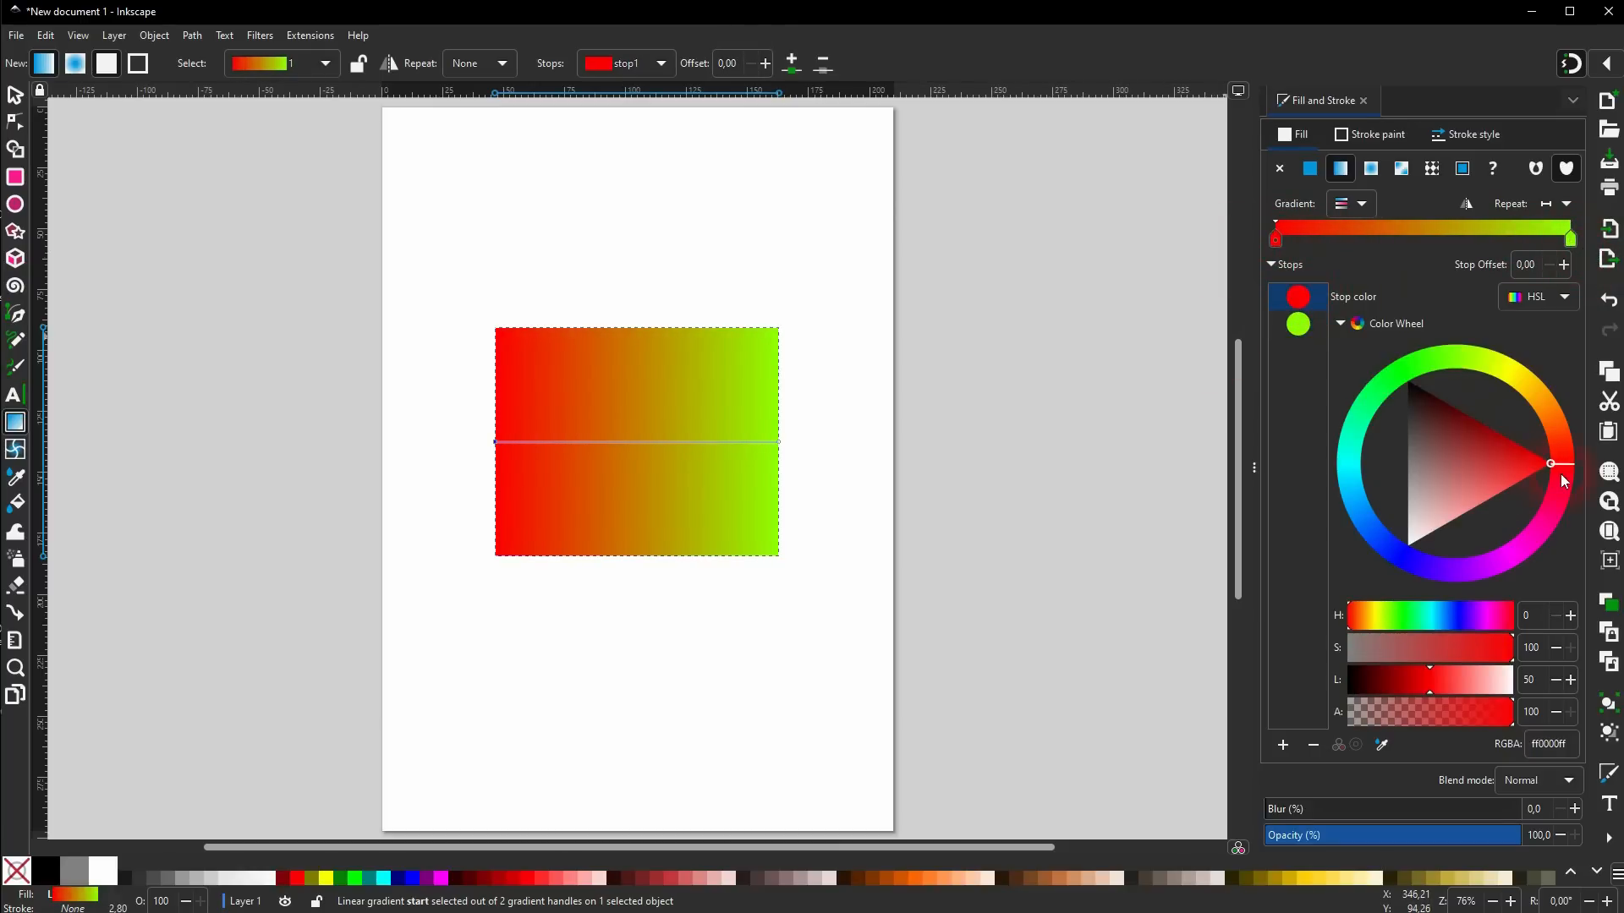
drag(1572, 455, 1316, 517)
click(1298, 326)
drag(1477, 374, 1603, 492)
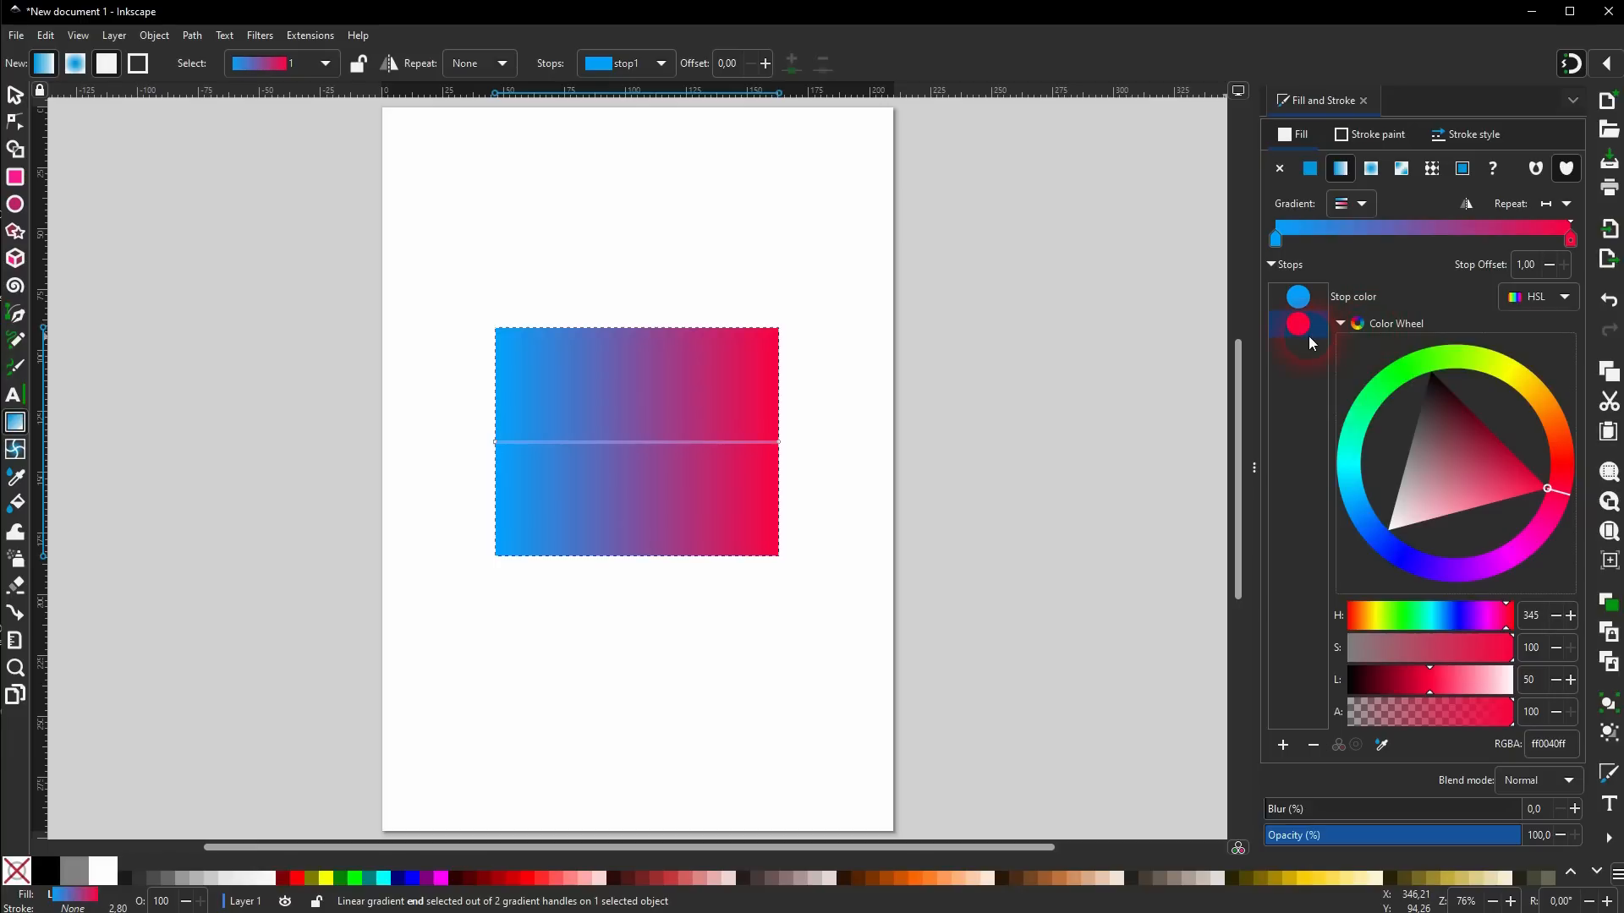
Switch the rectangle's fill to a flat colour and back to a linear gradient, and remove the rectangle from the page.
click(1310, 170)
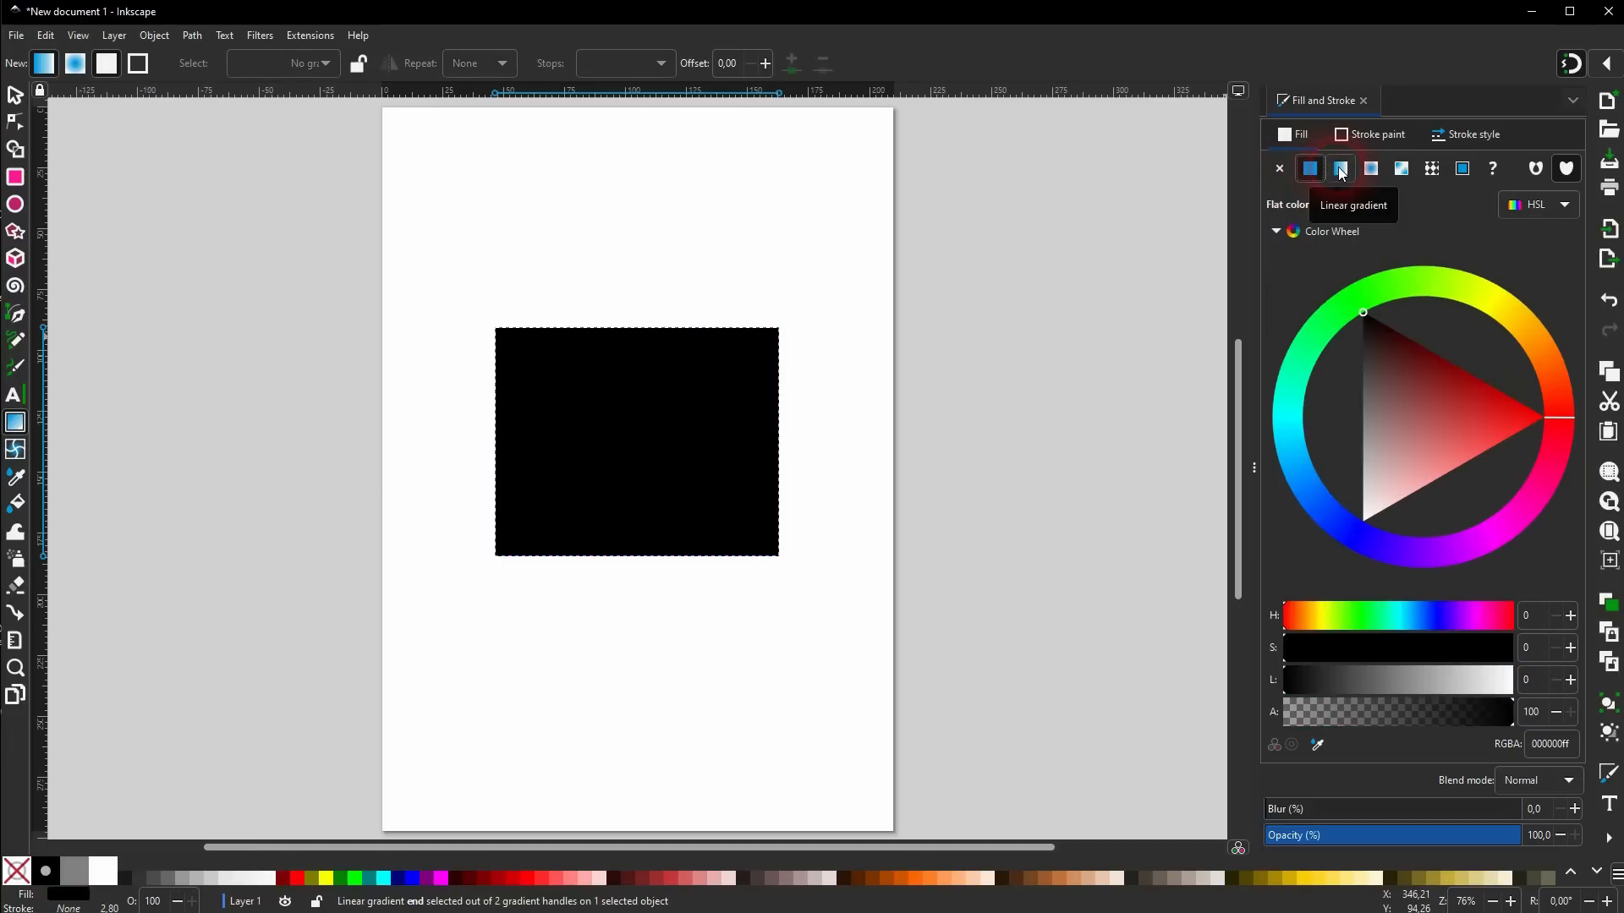
click(1340, 170)
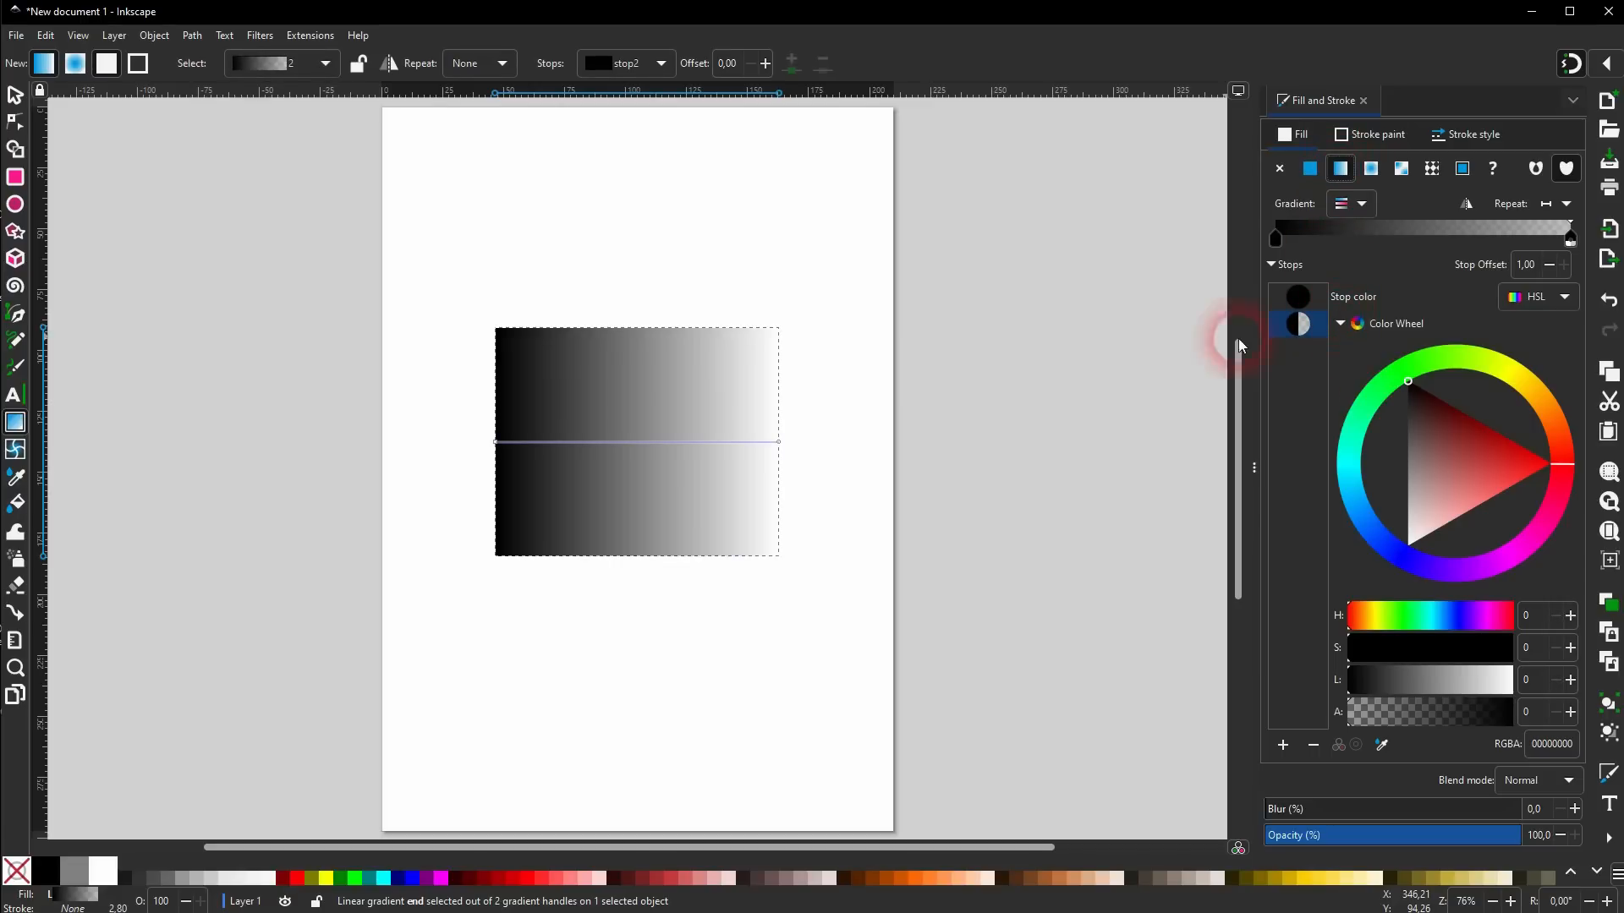
key(ctrl+z)
key(ctrl+z)
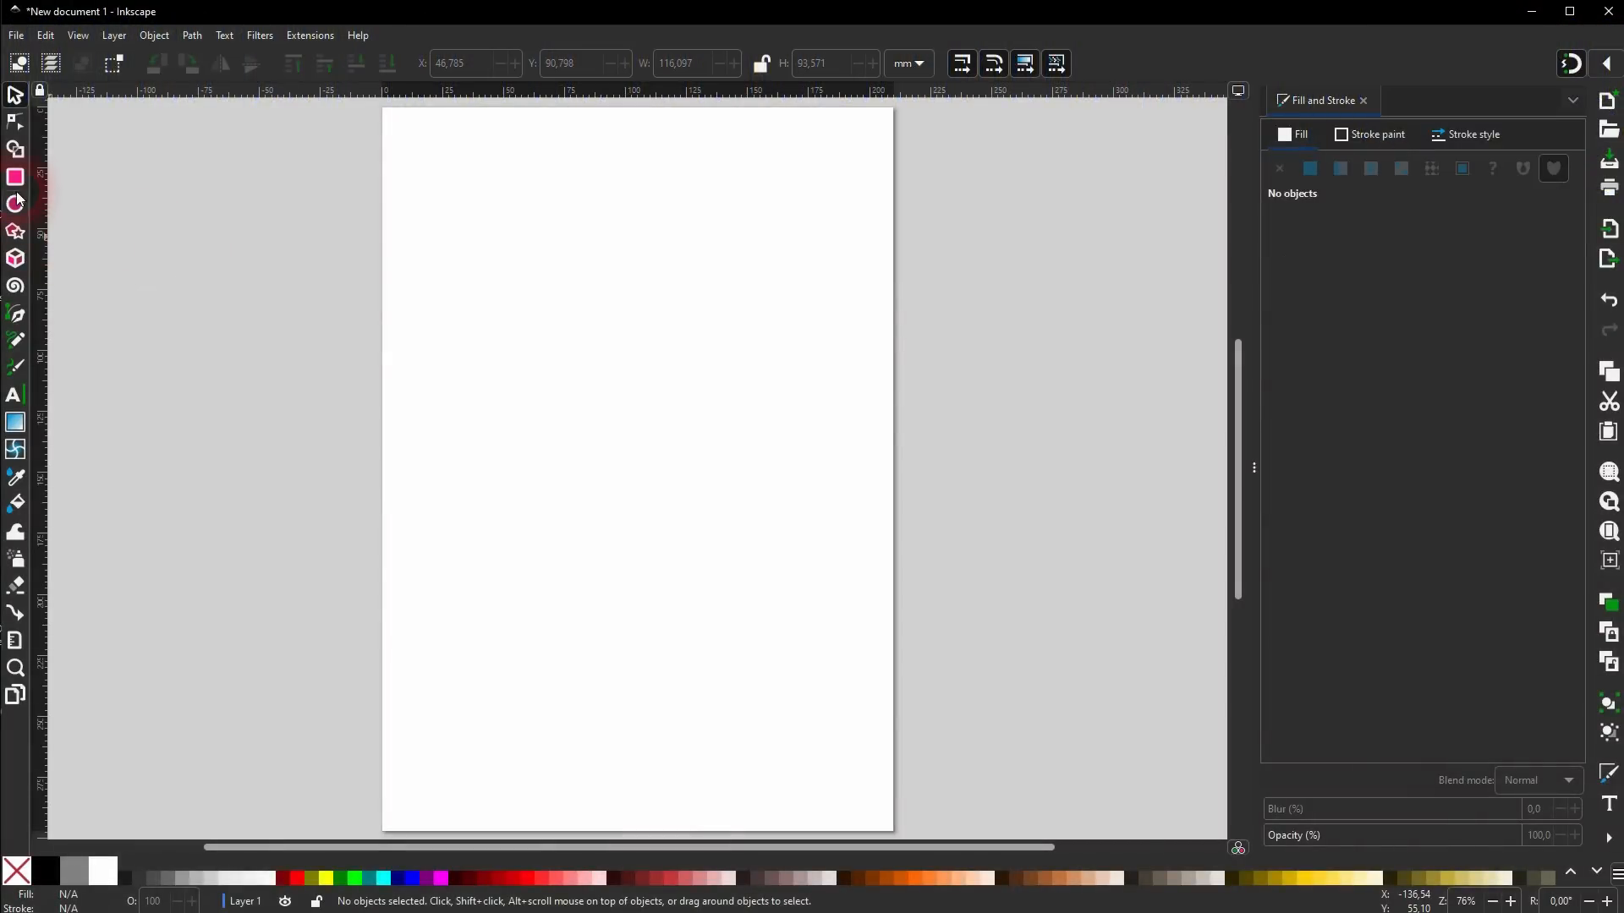
Draw a five-corner polygon about 98 by 93 mm and move it to about X 74, Y 111 mm.
click(15, 232)
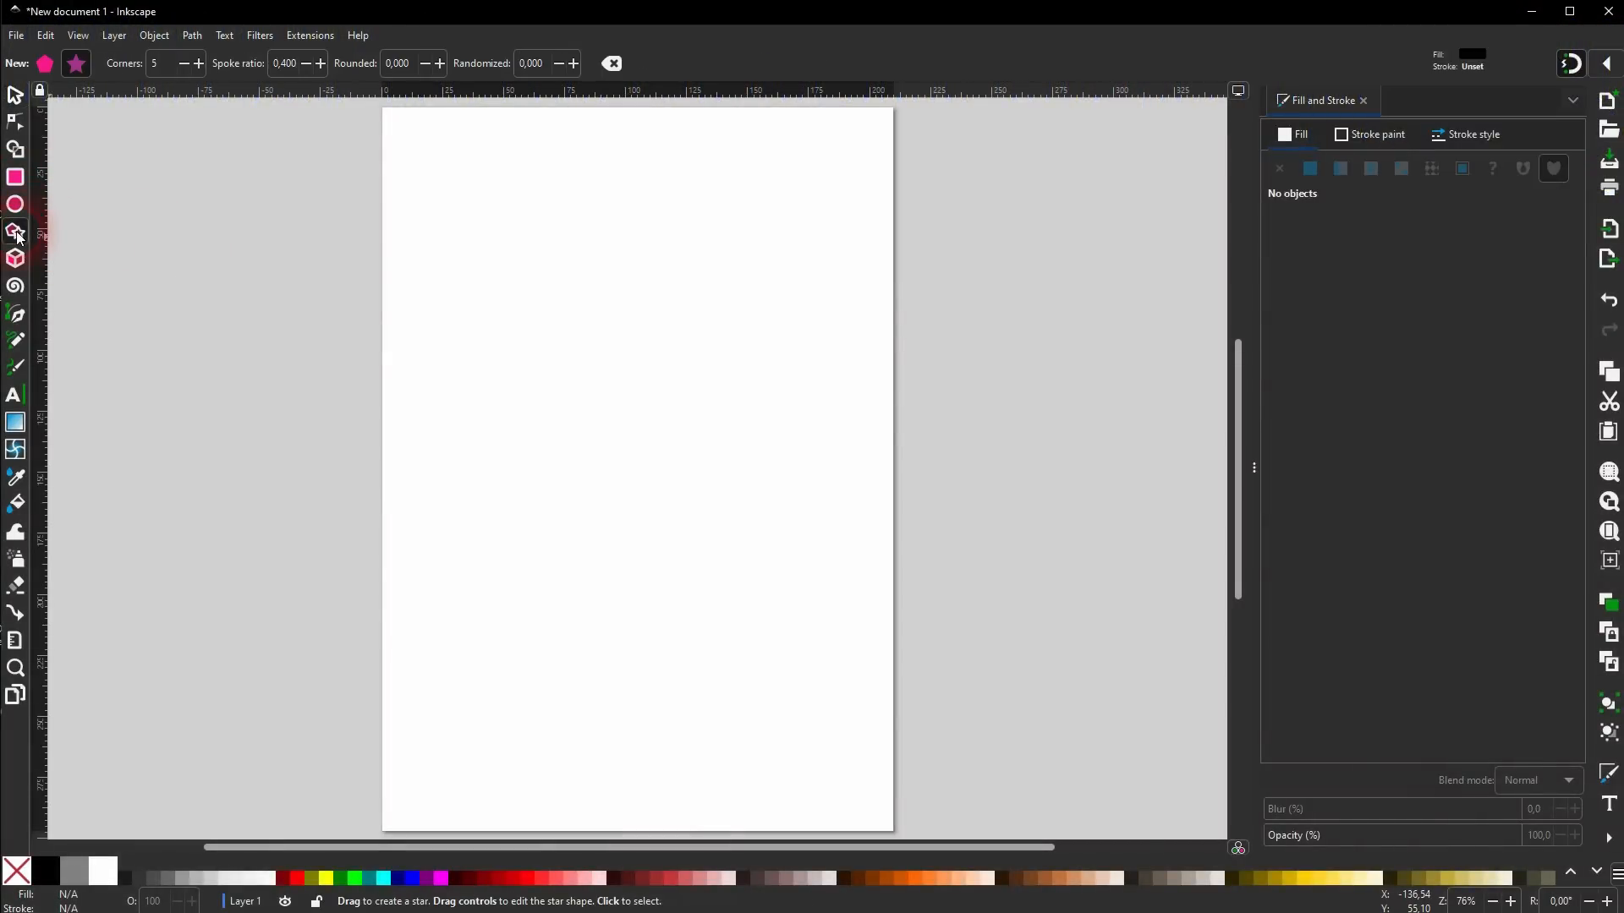
click(45, 63)
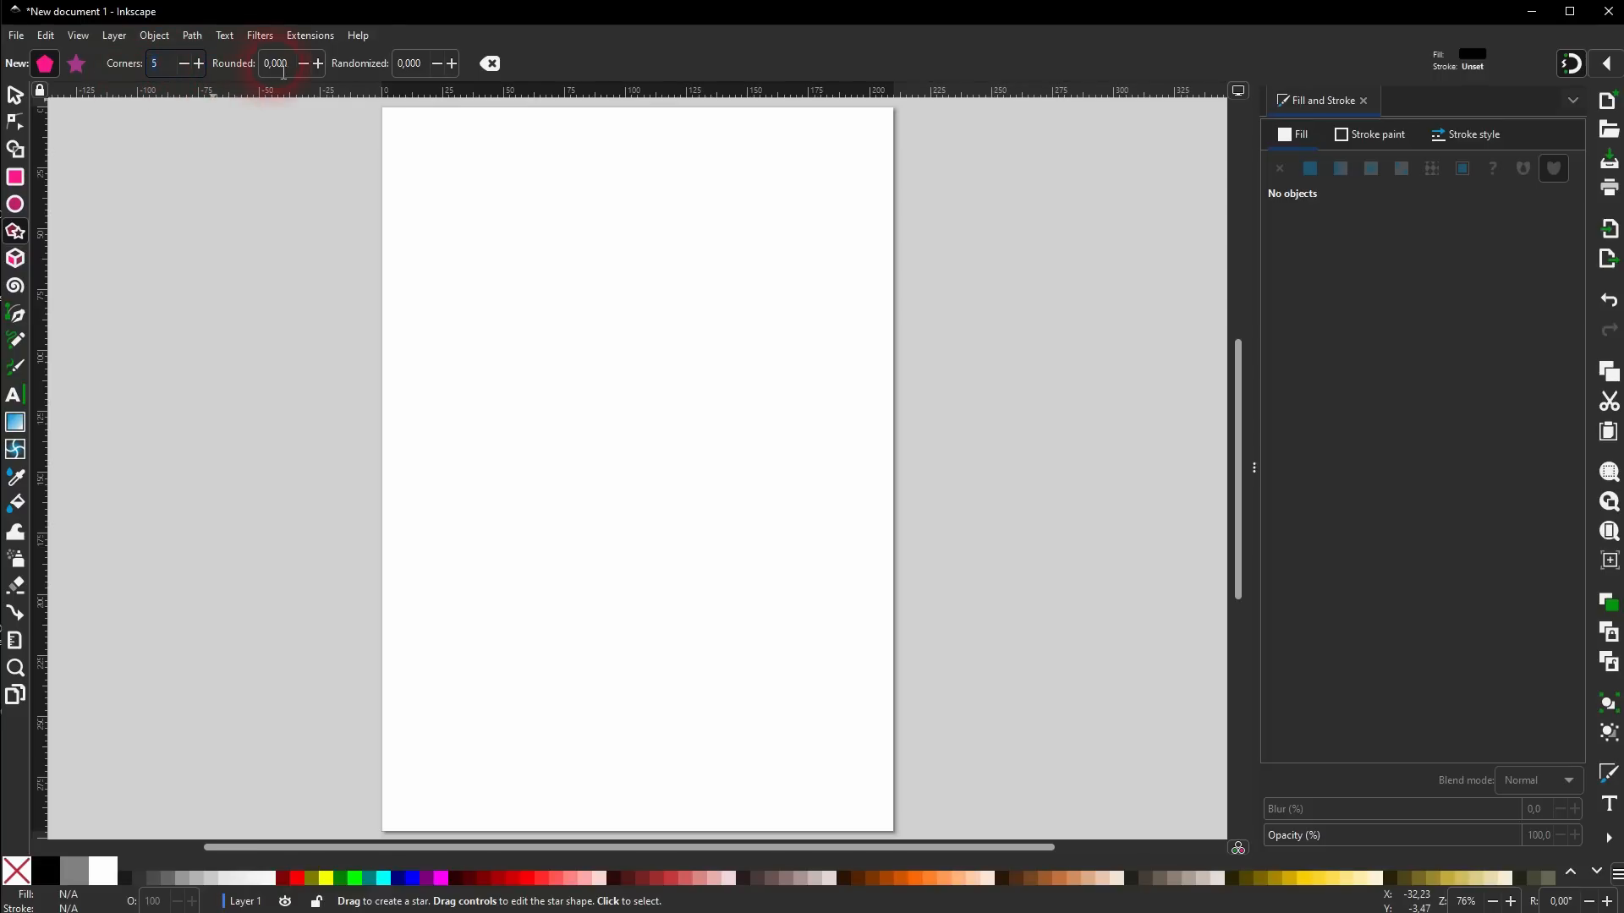
mouse_move(583, 359)
mouse_down()
mouse_move(659, 471)
mouse_move(690, 471)
mouse_move(674, 295)
mouse_move(584, 237)
mouse_up()
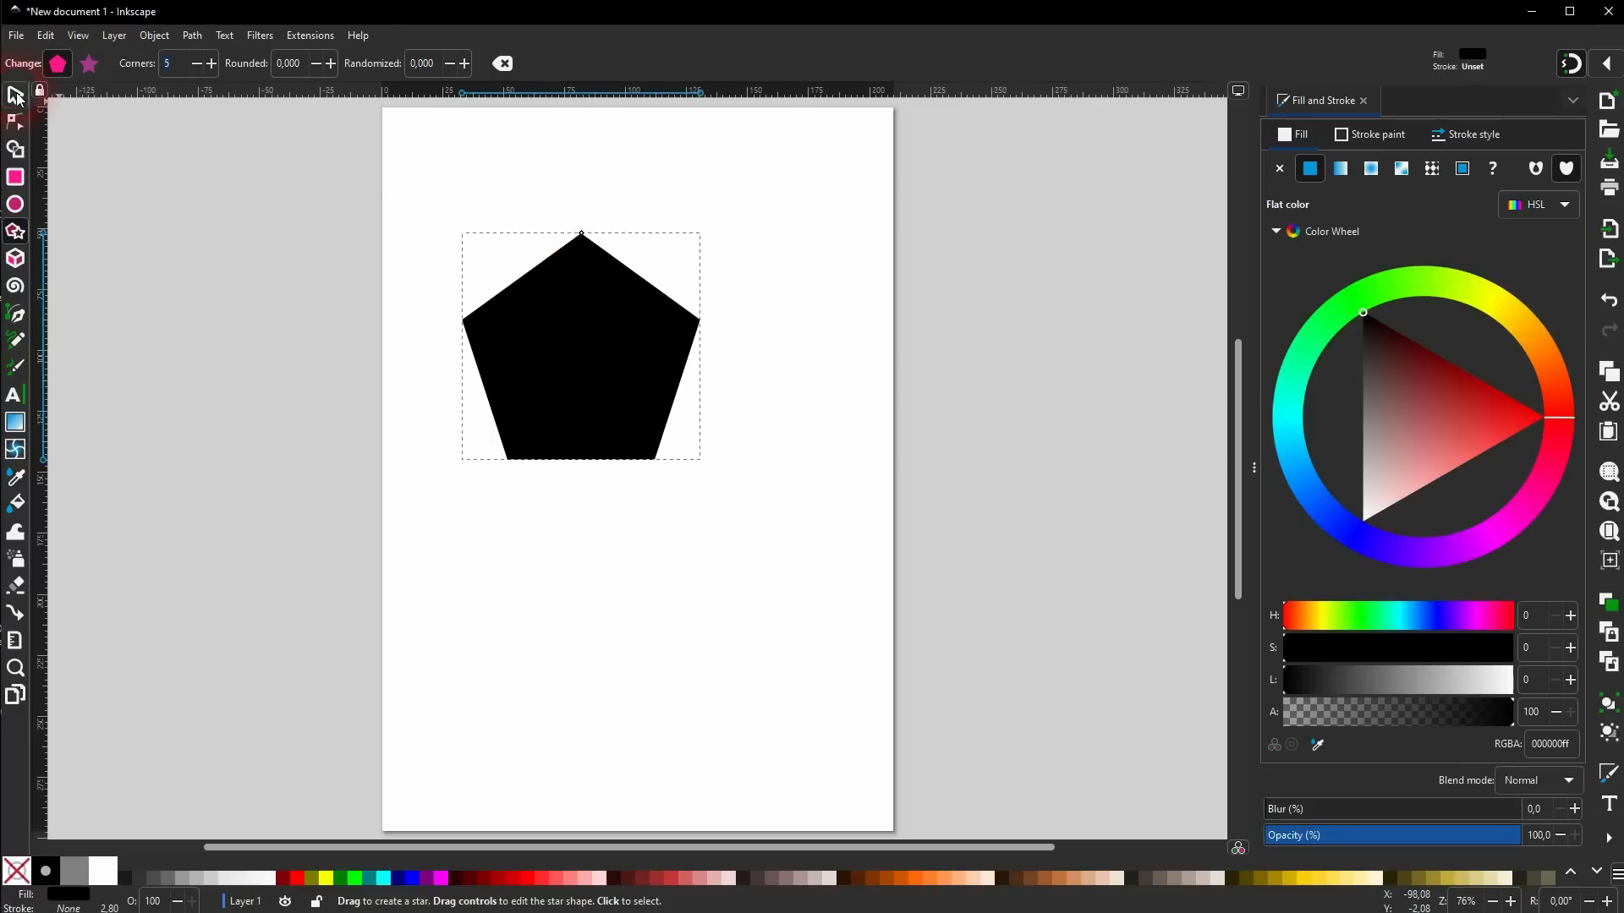
click(16, 96)
drag(576, 355, 677, 499)
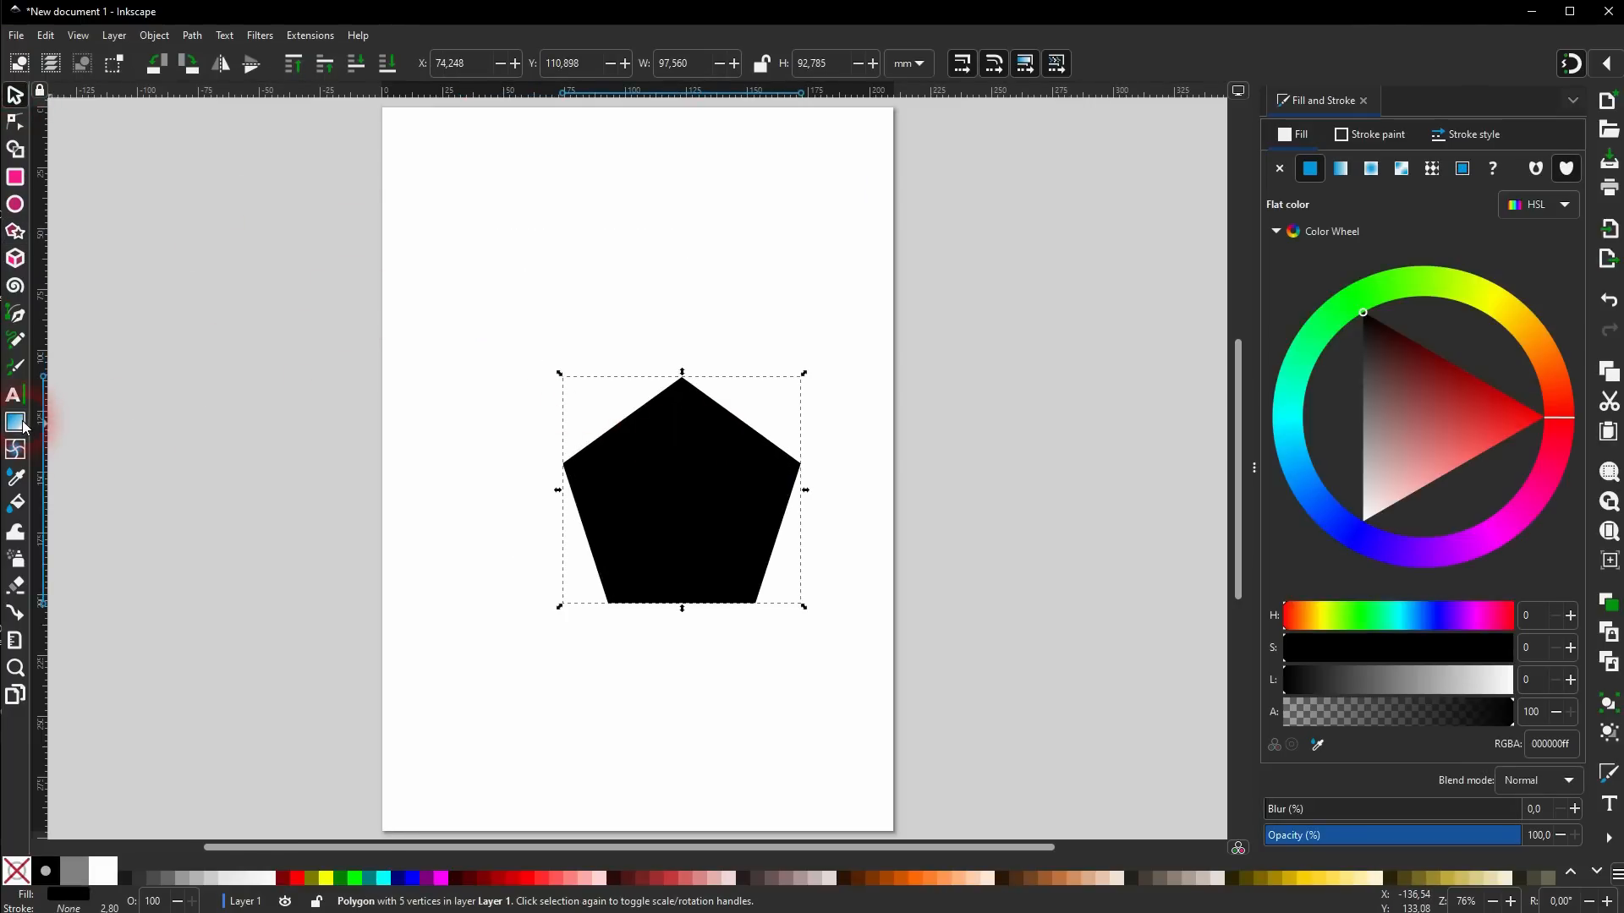
Apply a linear gradient fill to the pentagon and set its start stop to pure red, ff0000ff.
click(1341, 171)
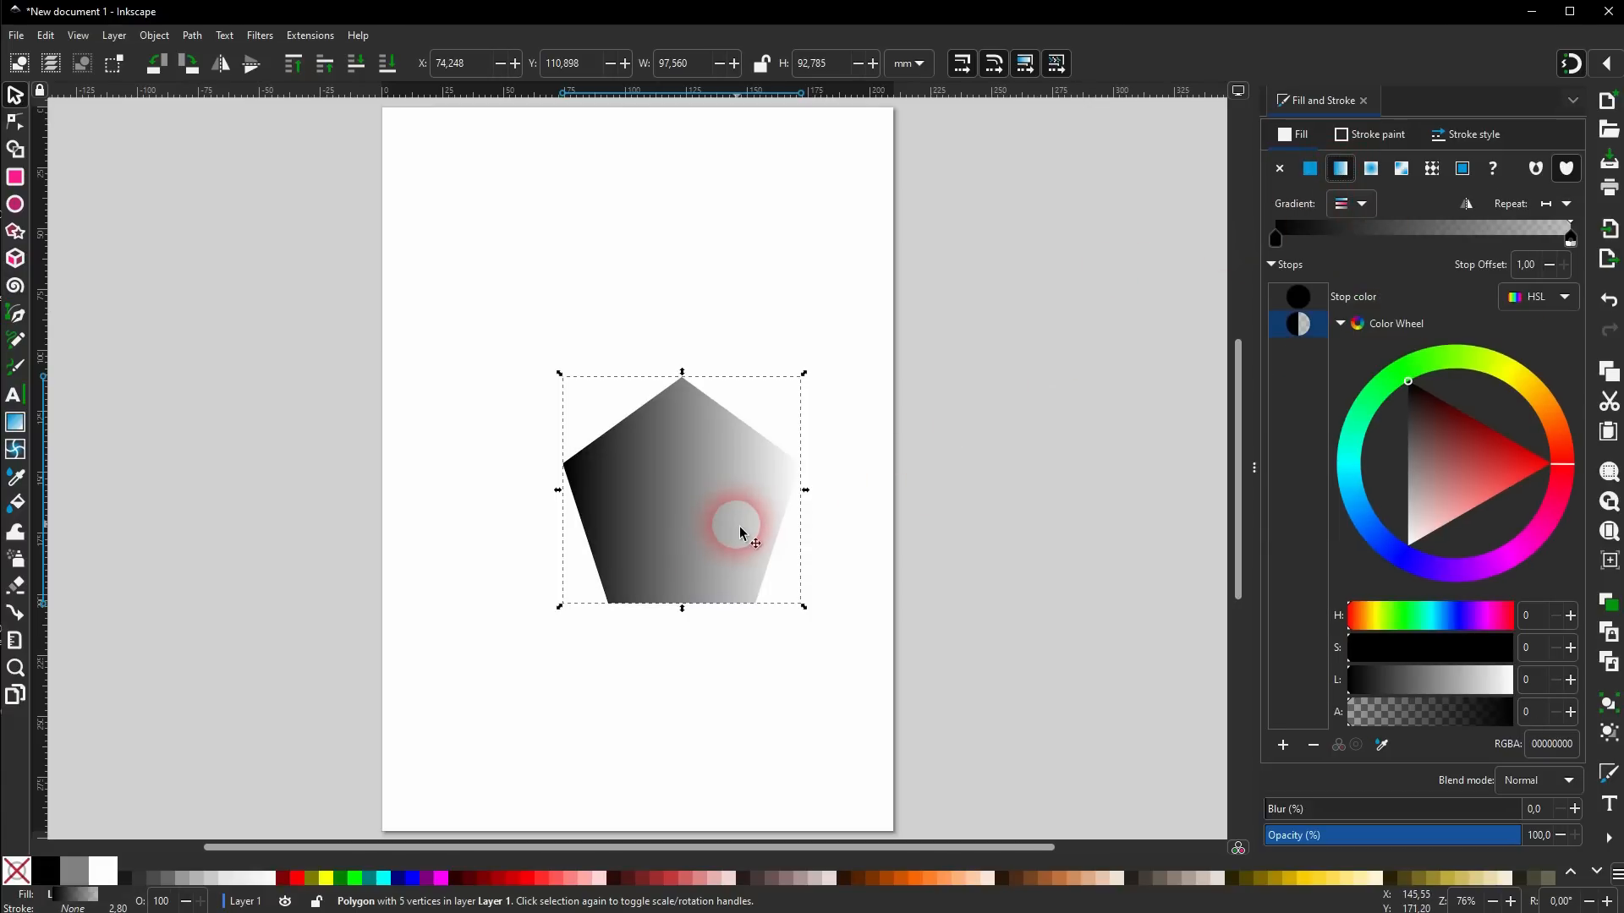
click(1308, 298)
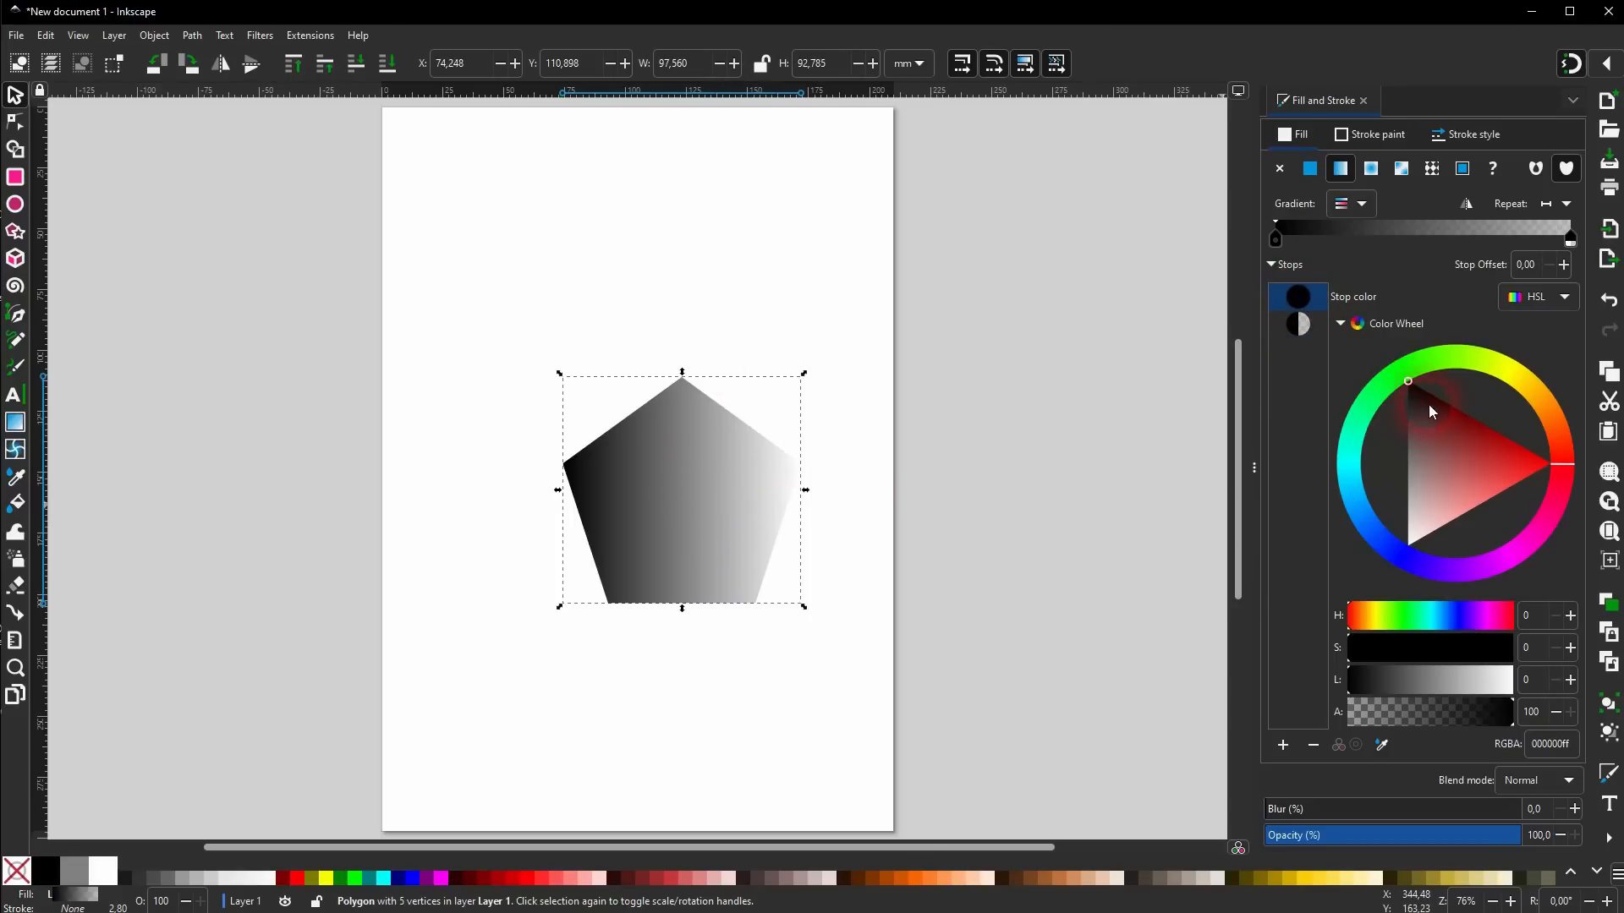
drag(1428, 412, 1597, 489)
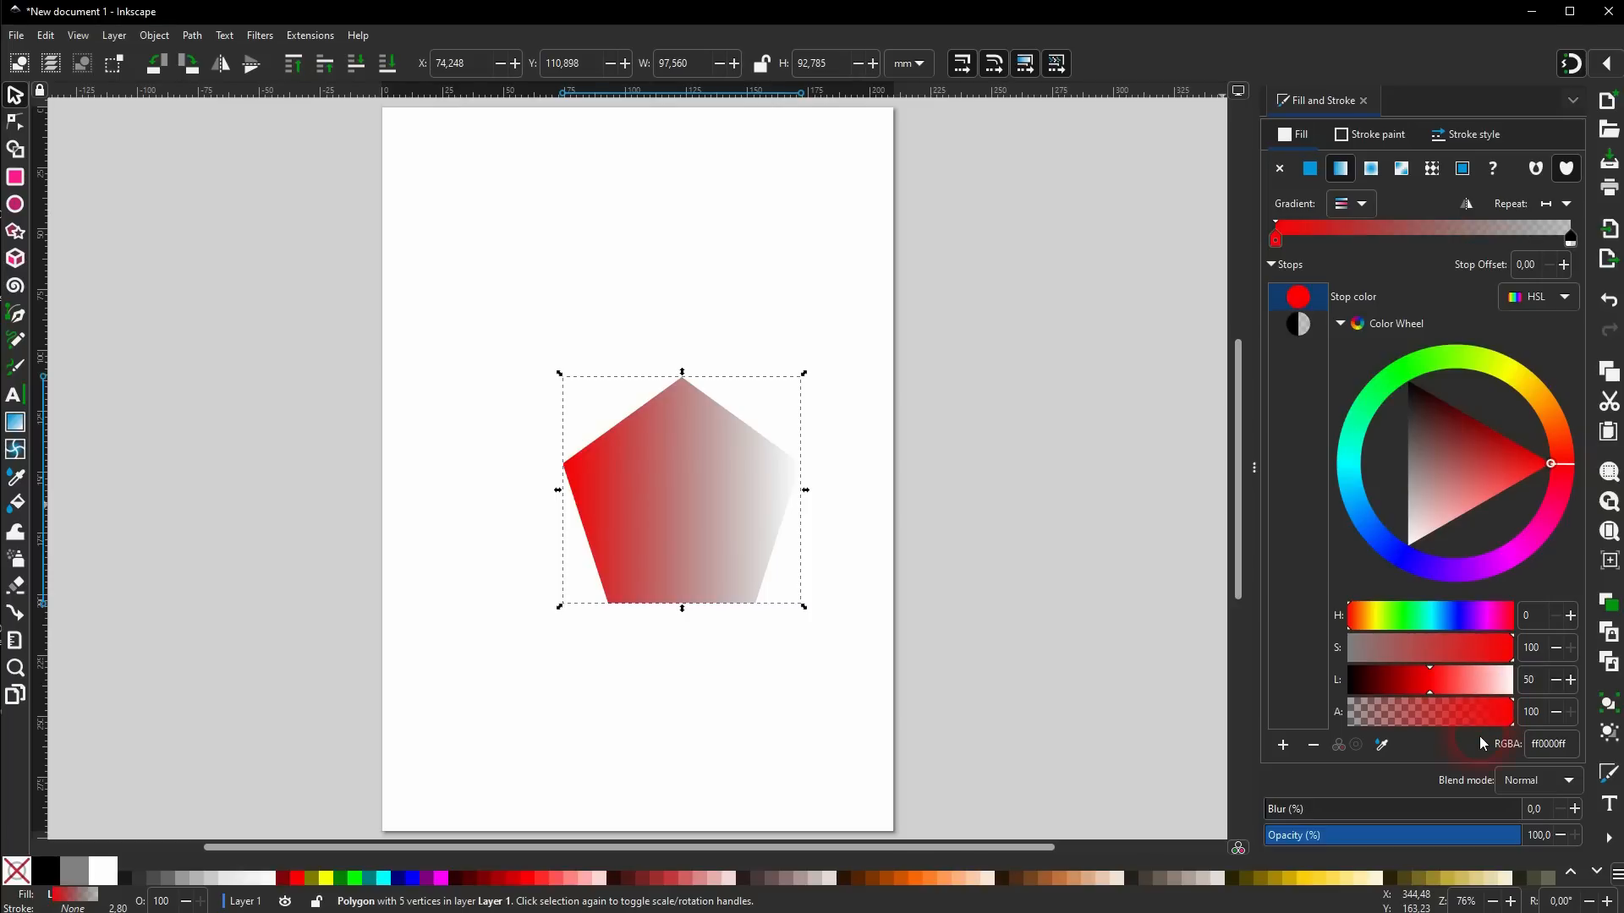
Set the pentagon gradient's end stop to bright green, 00ff10ff, with its alpha raised to 100.
click(1298, 326)
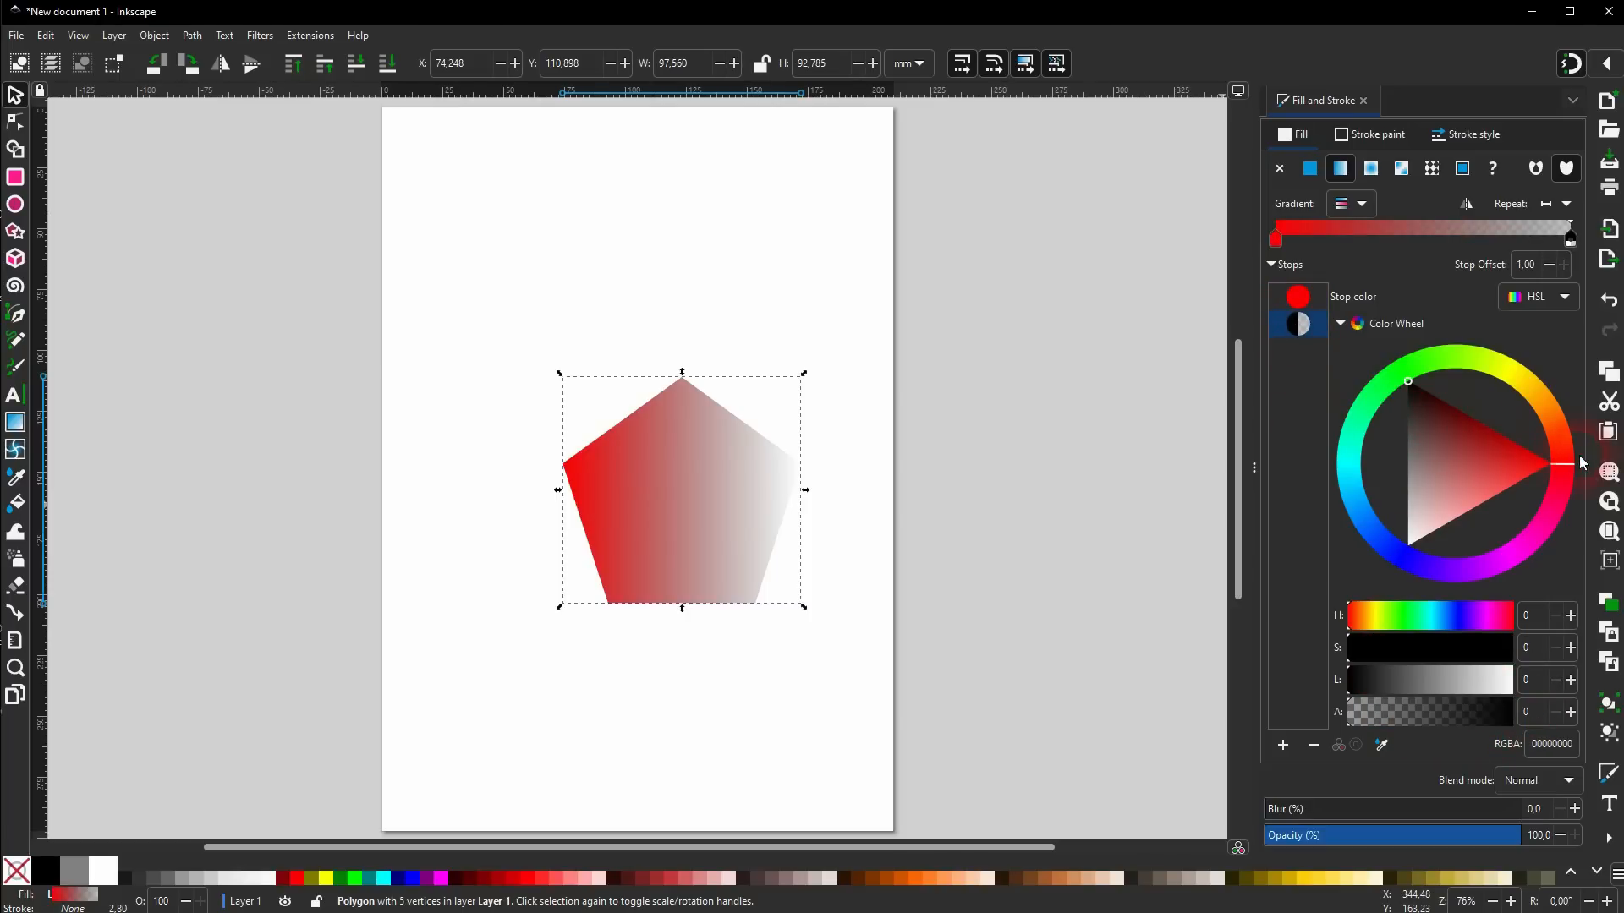
click(1396, 372)
drag(1429, 524, 1357, 376)
drag(1373, 714, 1516, 717)
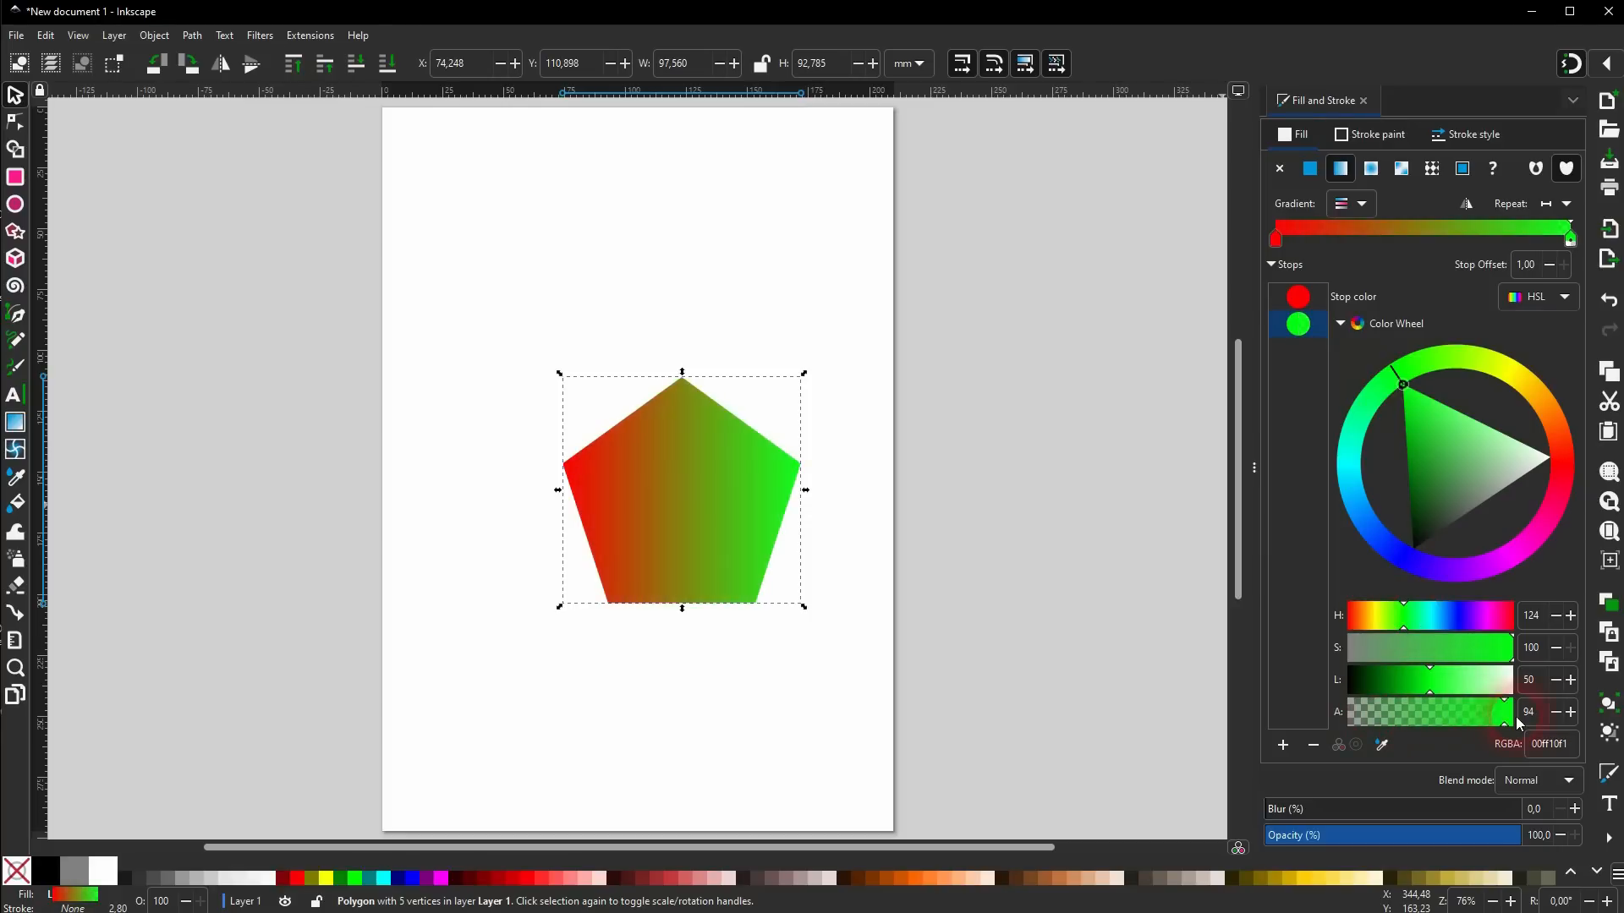
Snap the gradient's start handle to the pentagon's lower-left corner and its end handle to the right corner with the Gradient tool.
click(16, 422)
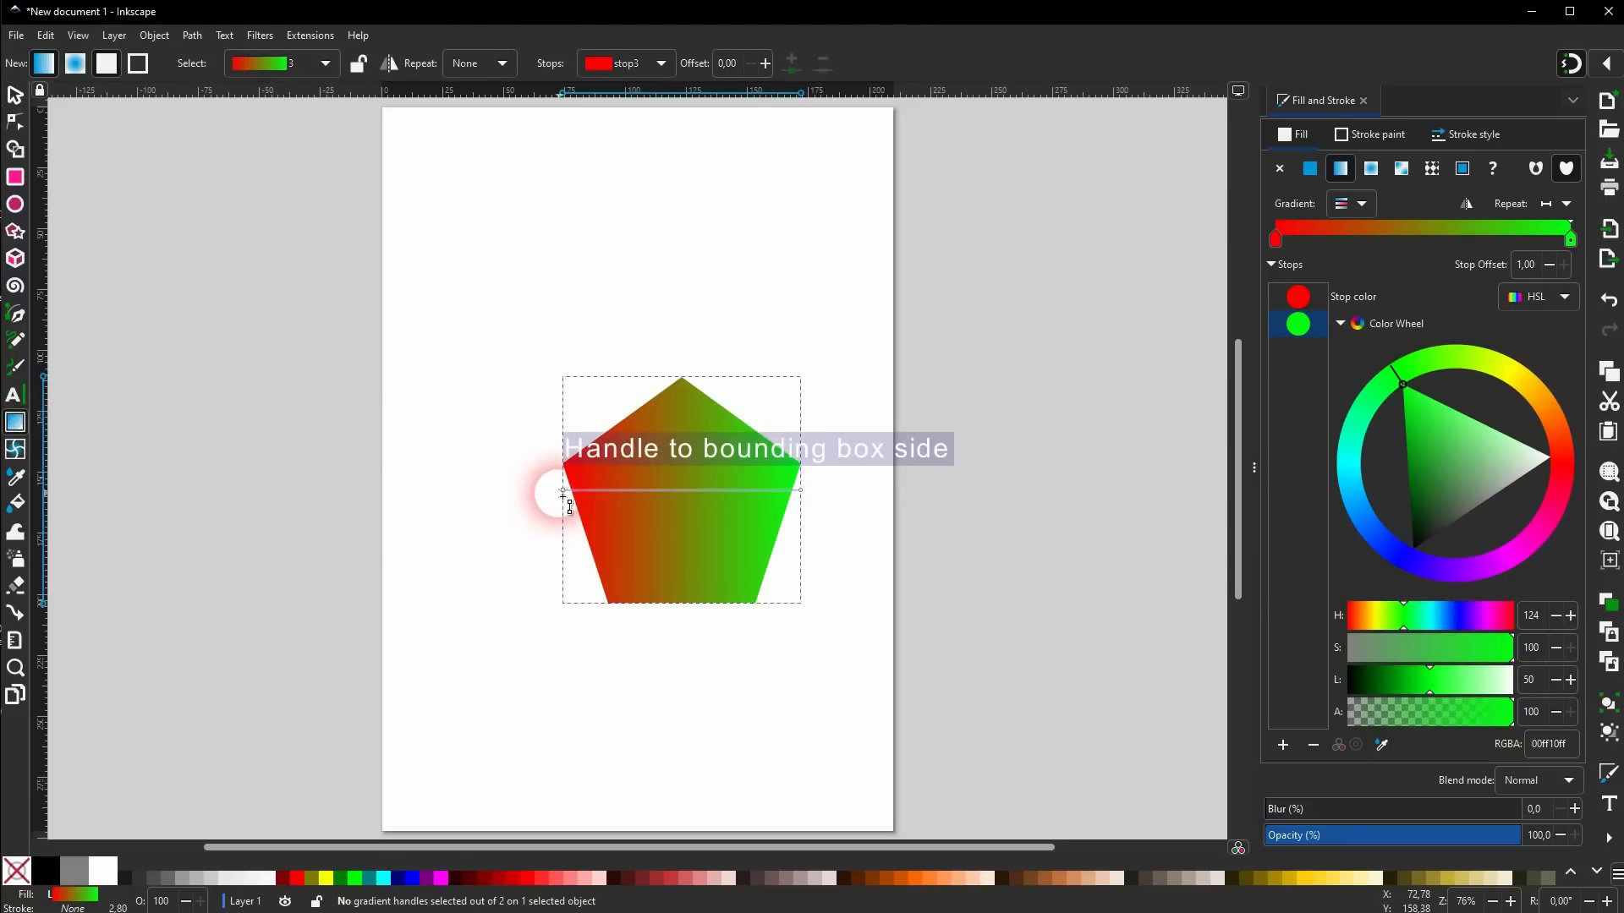
drag(564, 491, 601, 581)
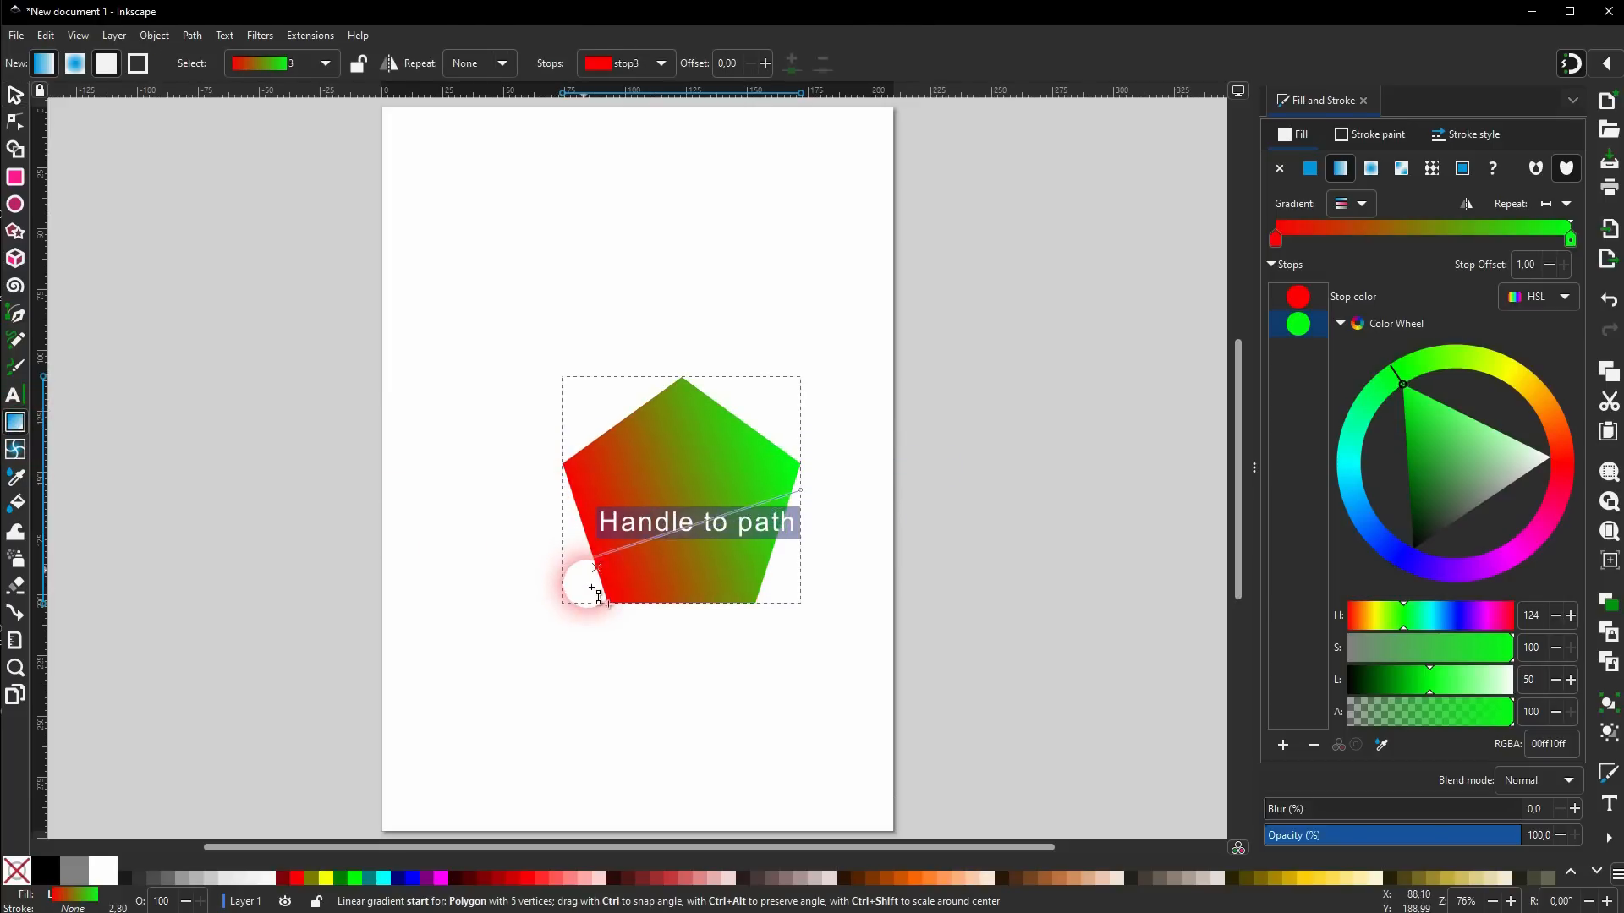
drag(800, 491, 795, 467)
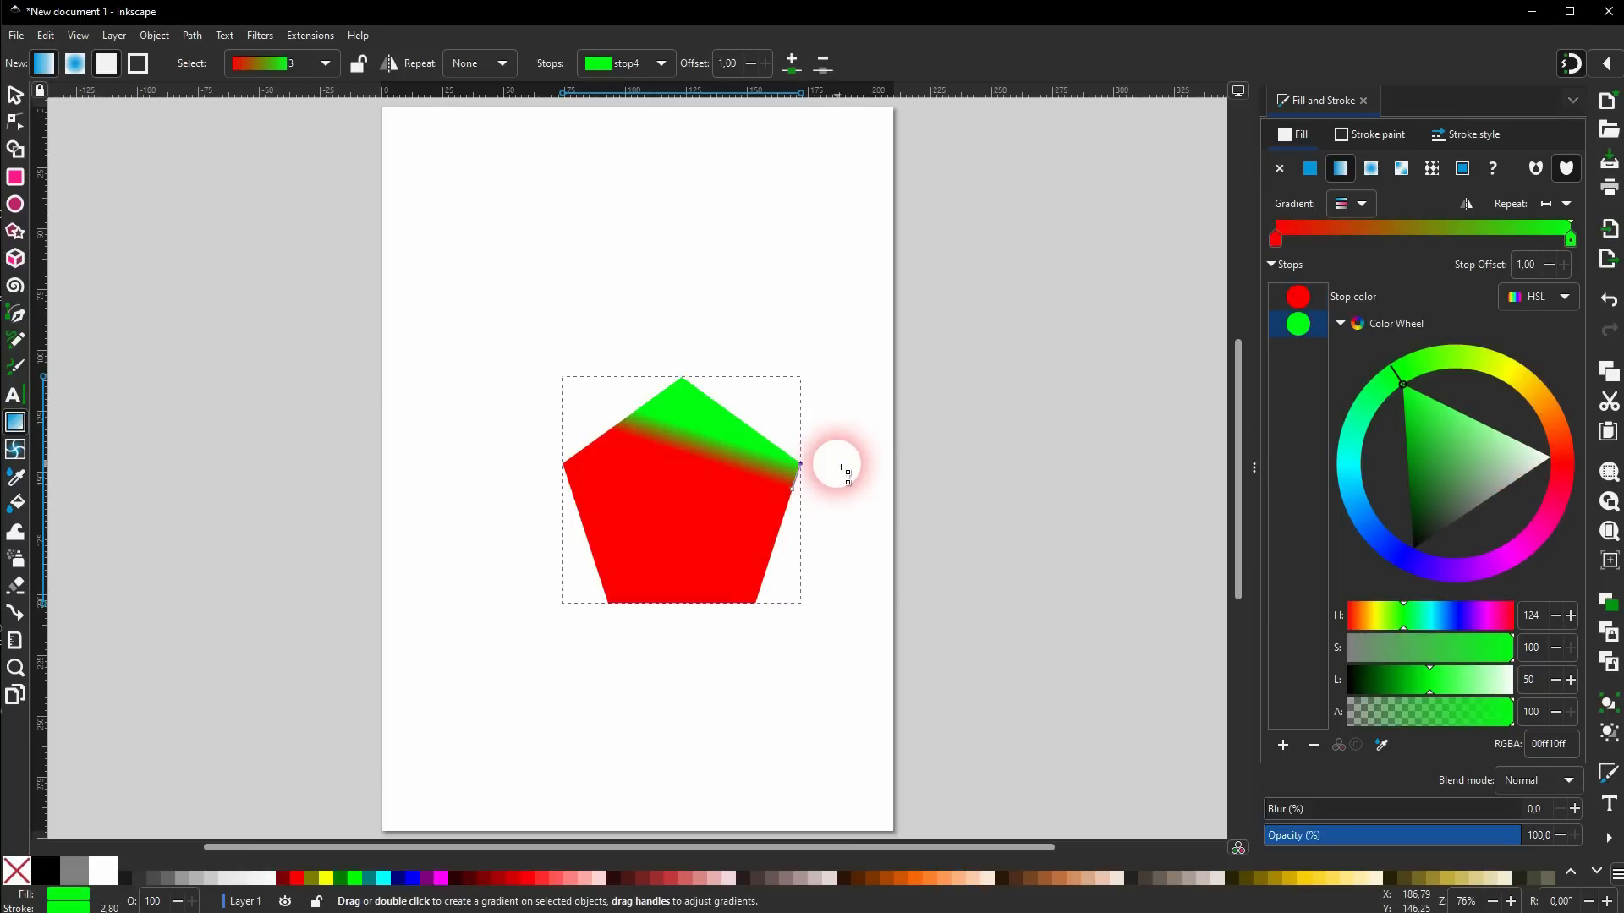
key(ctrl+z)
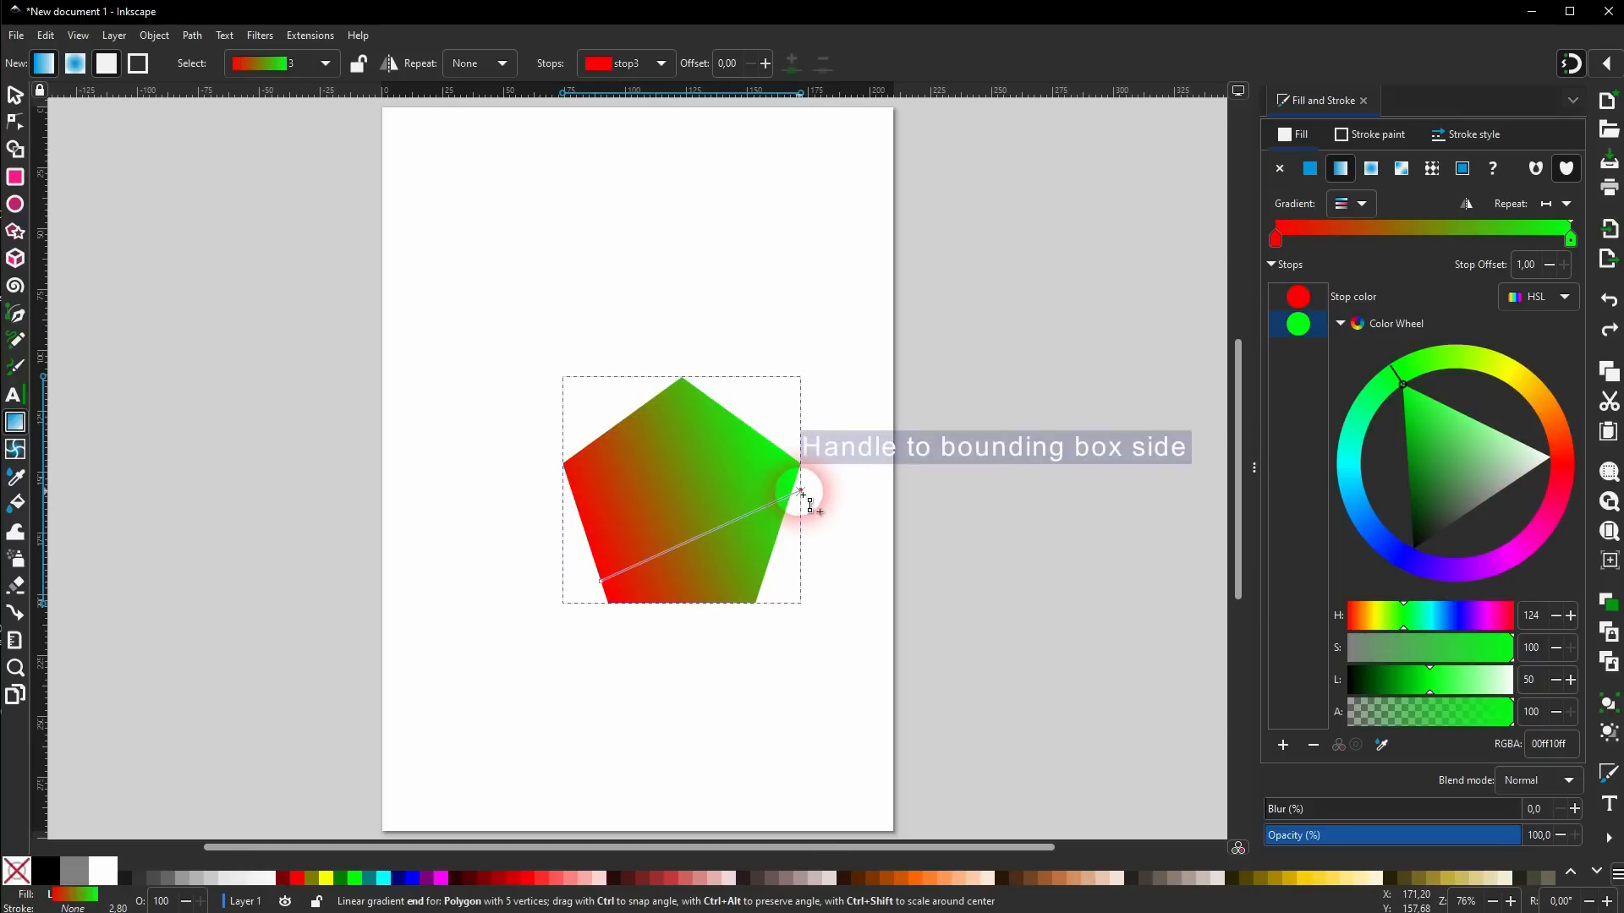
drag(803, 492, 795, 467)
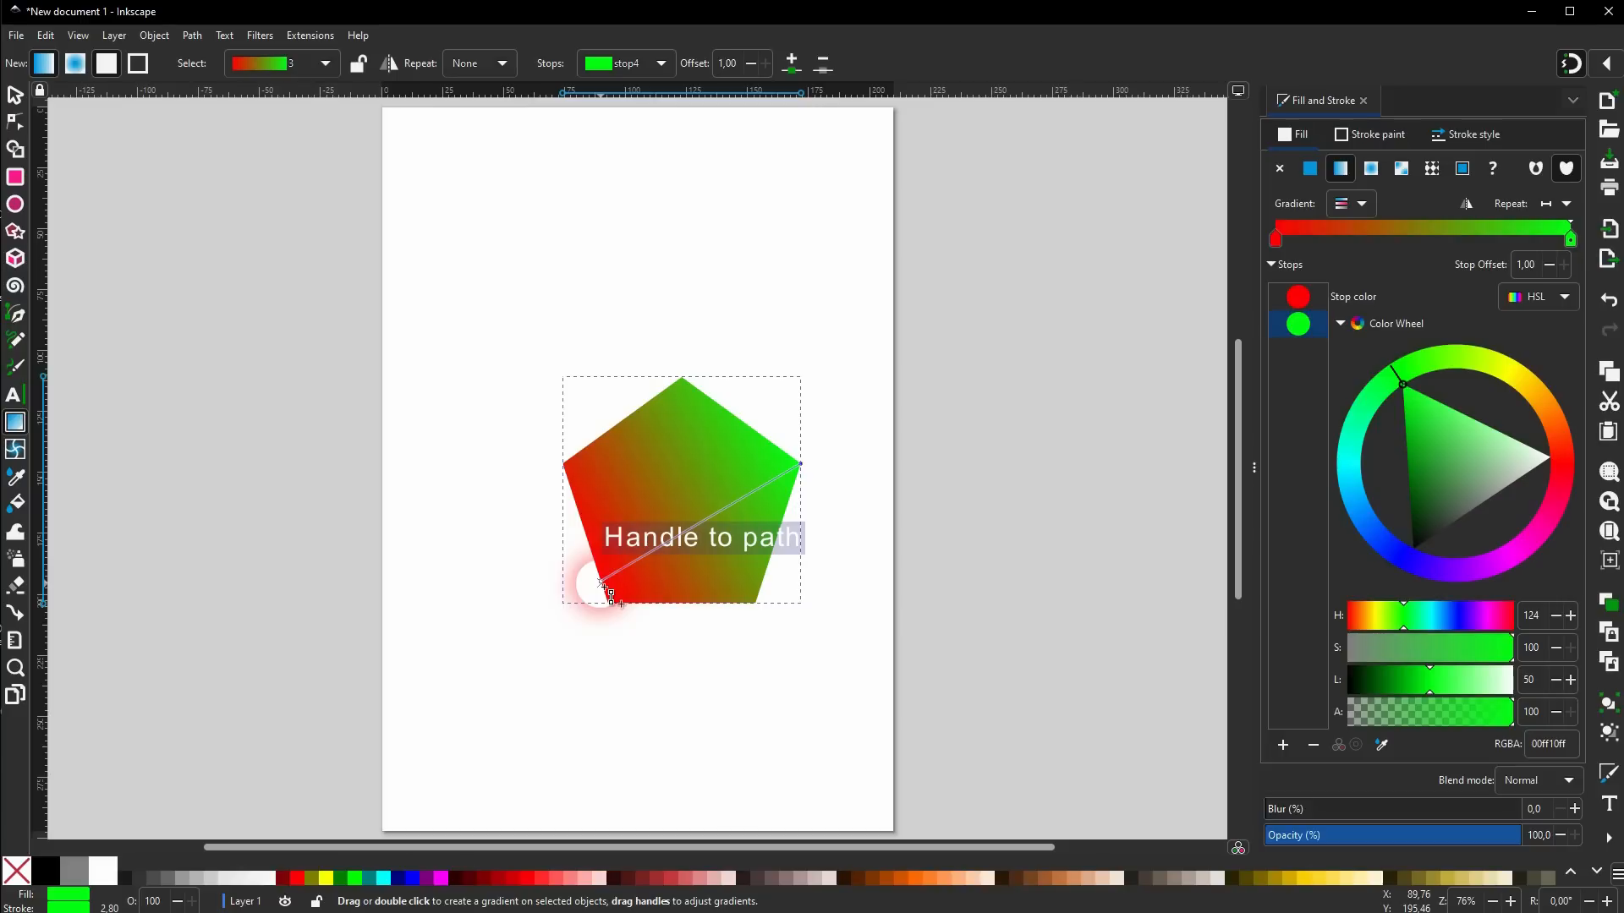
drag(601, 584, 609, 604)
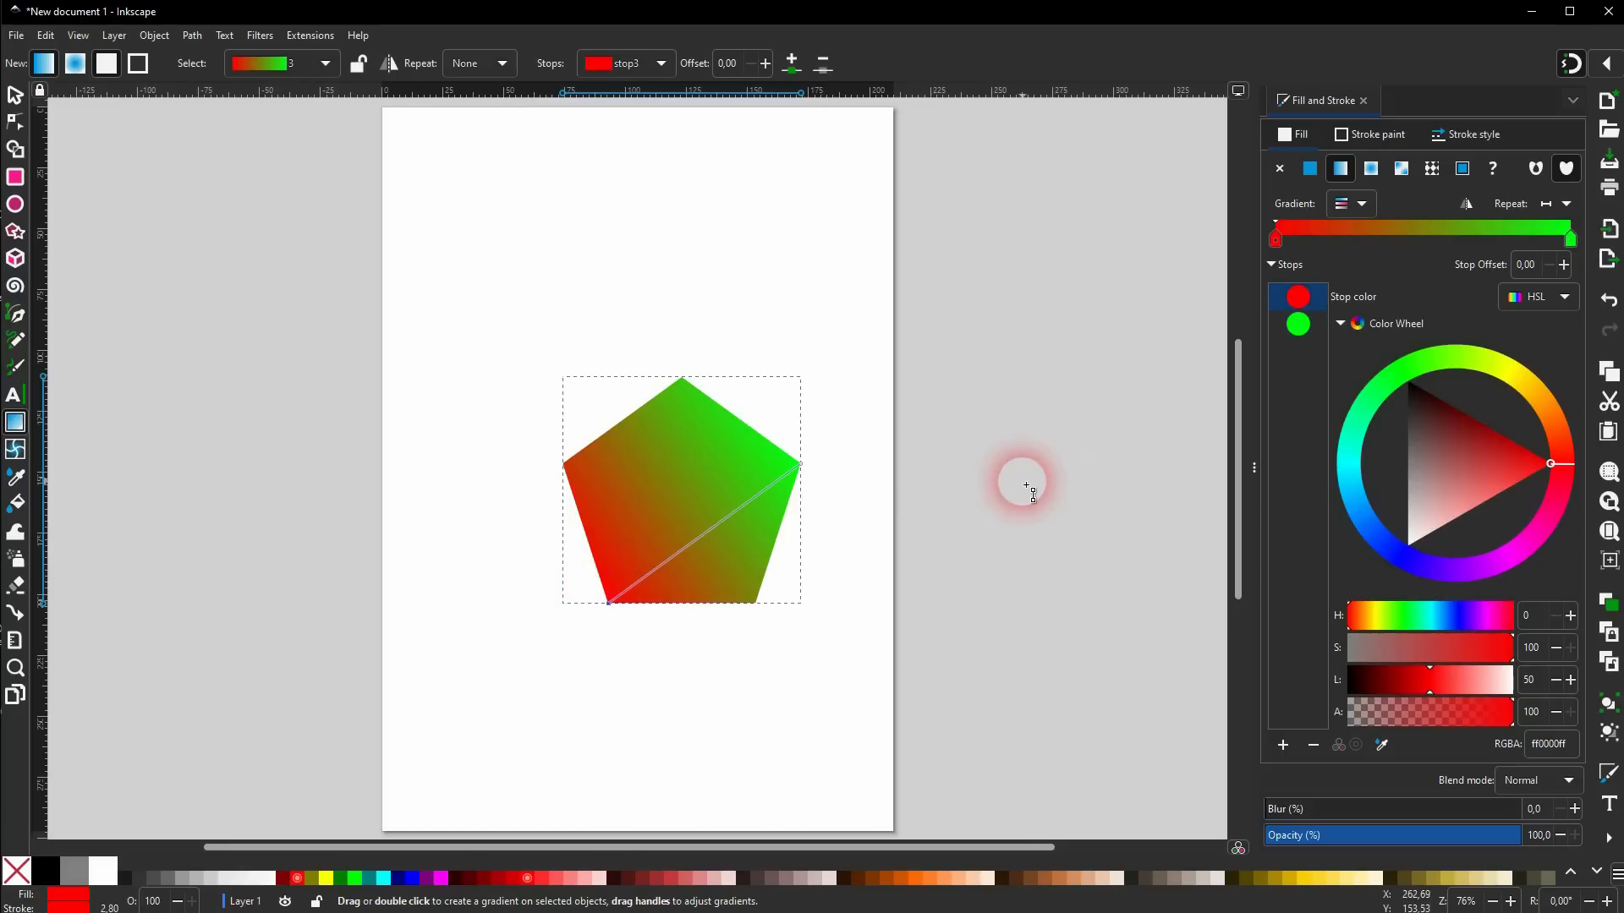
drag(793, 521, 804, 474)
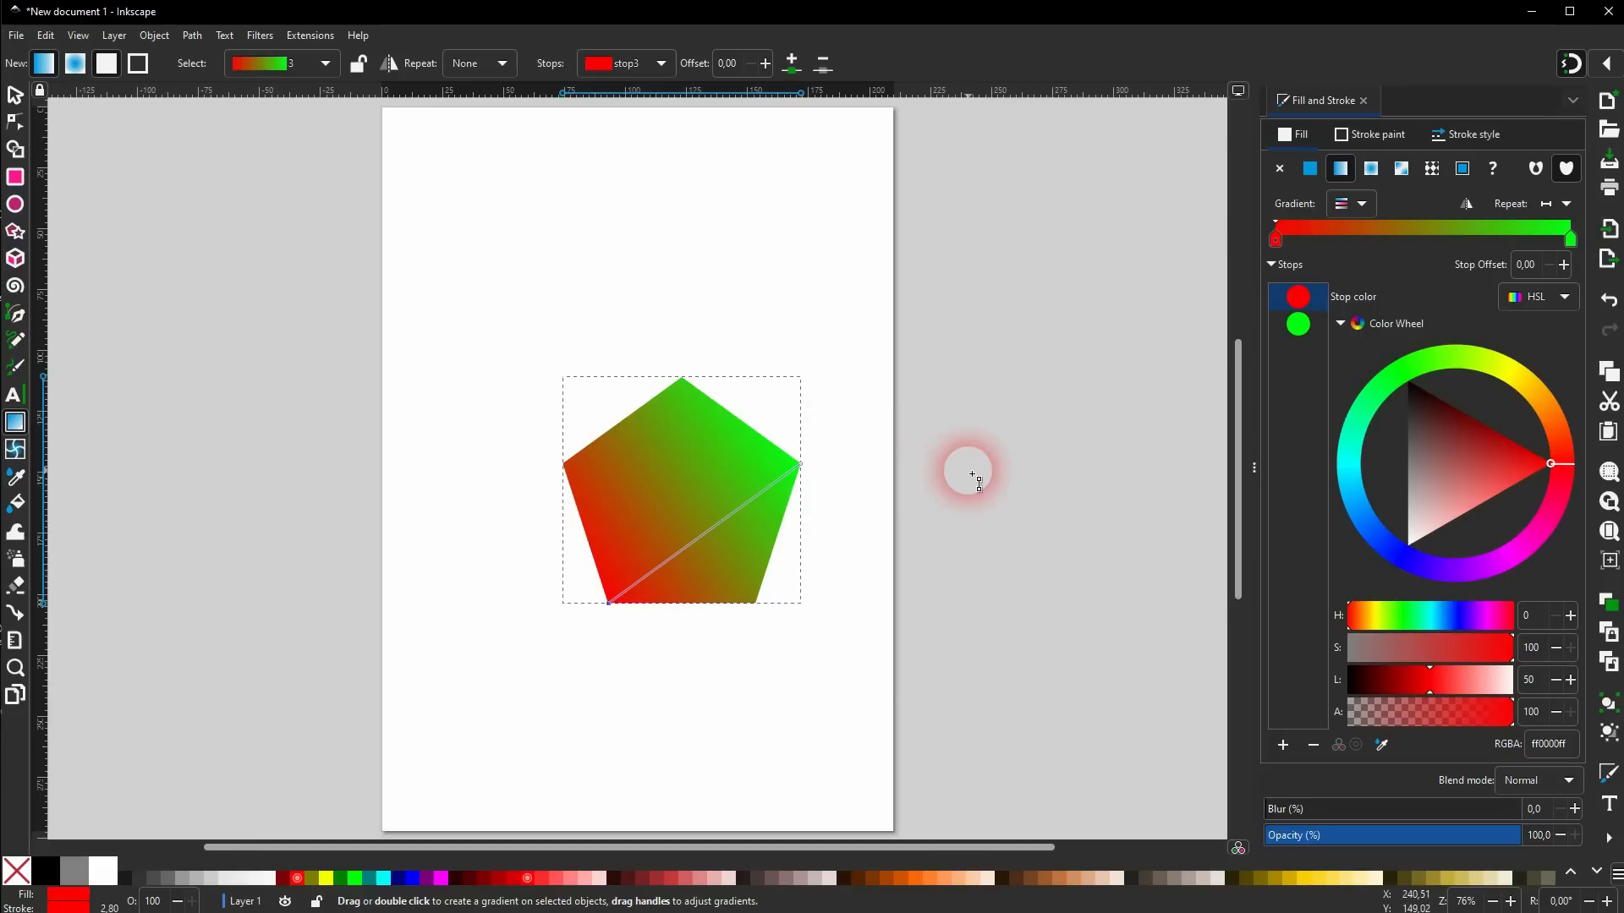
click(15, 93)
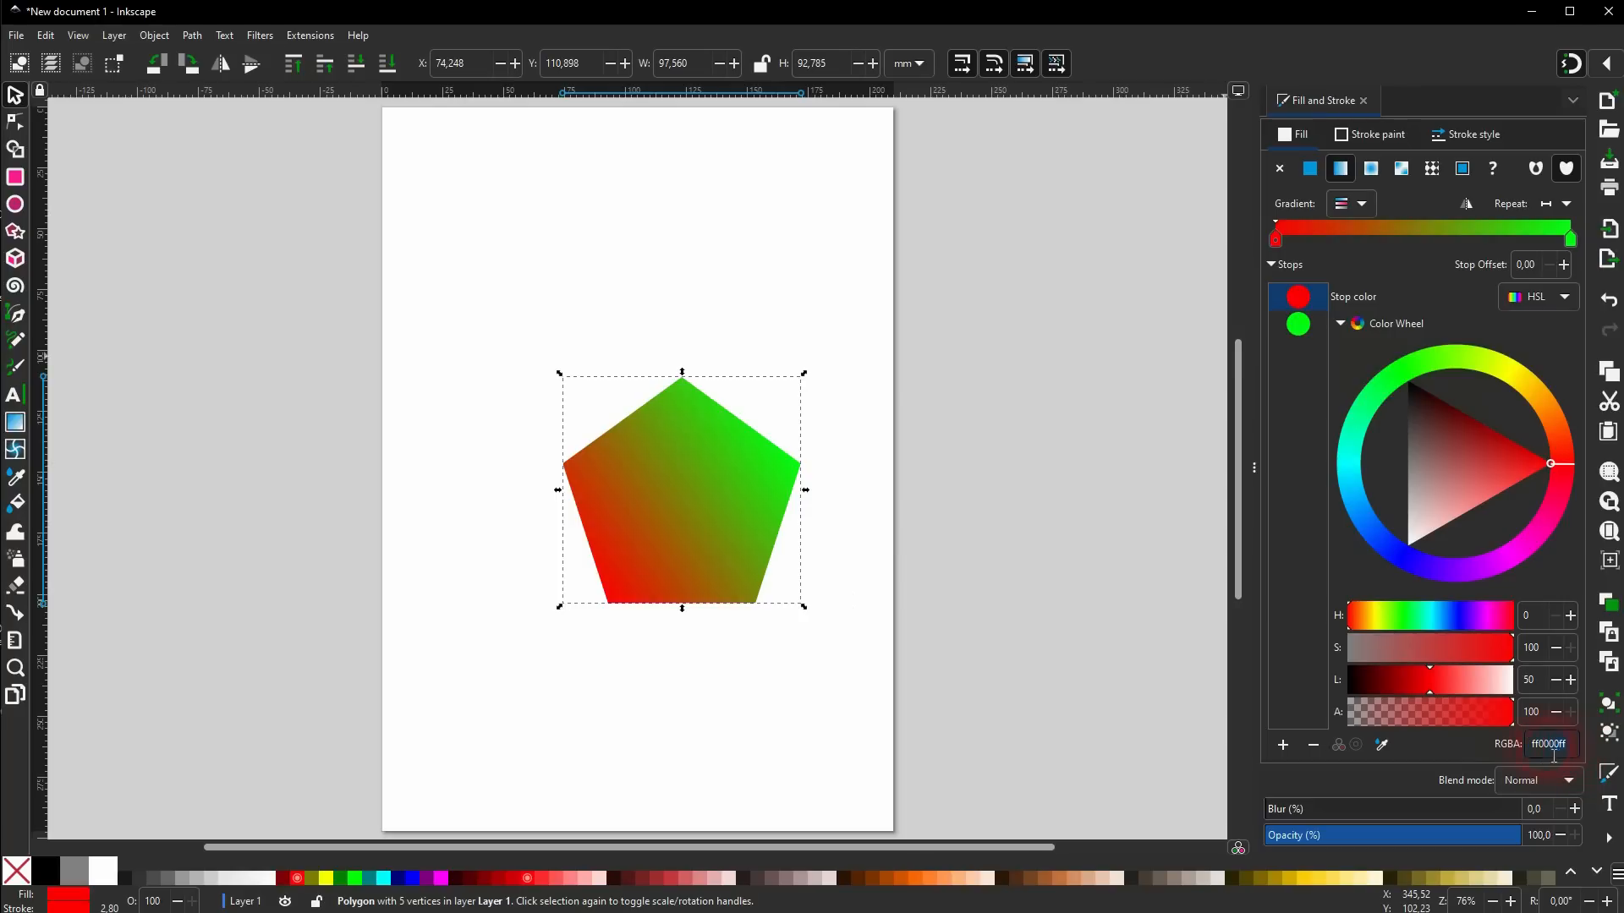
Check the RGBA code of the pentagon gradient's green end stop.
click(1292, 332)
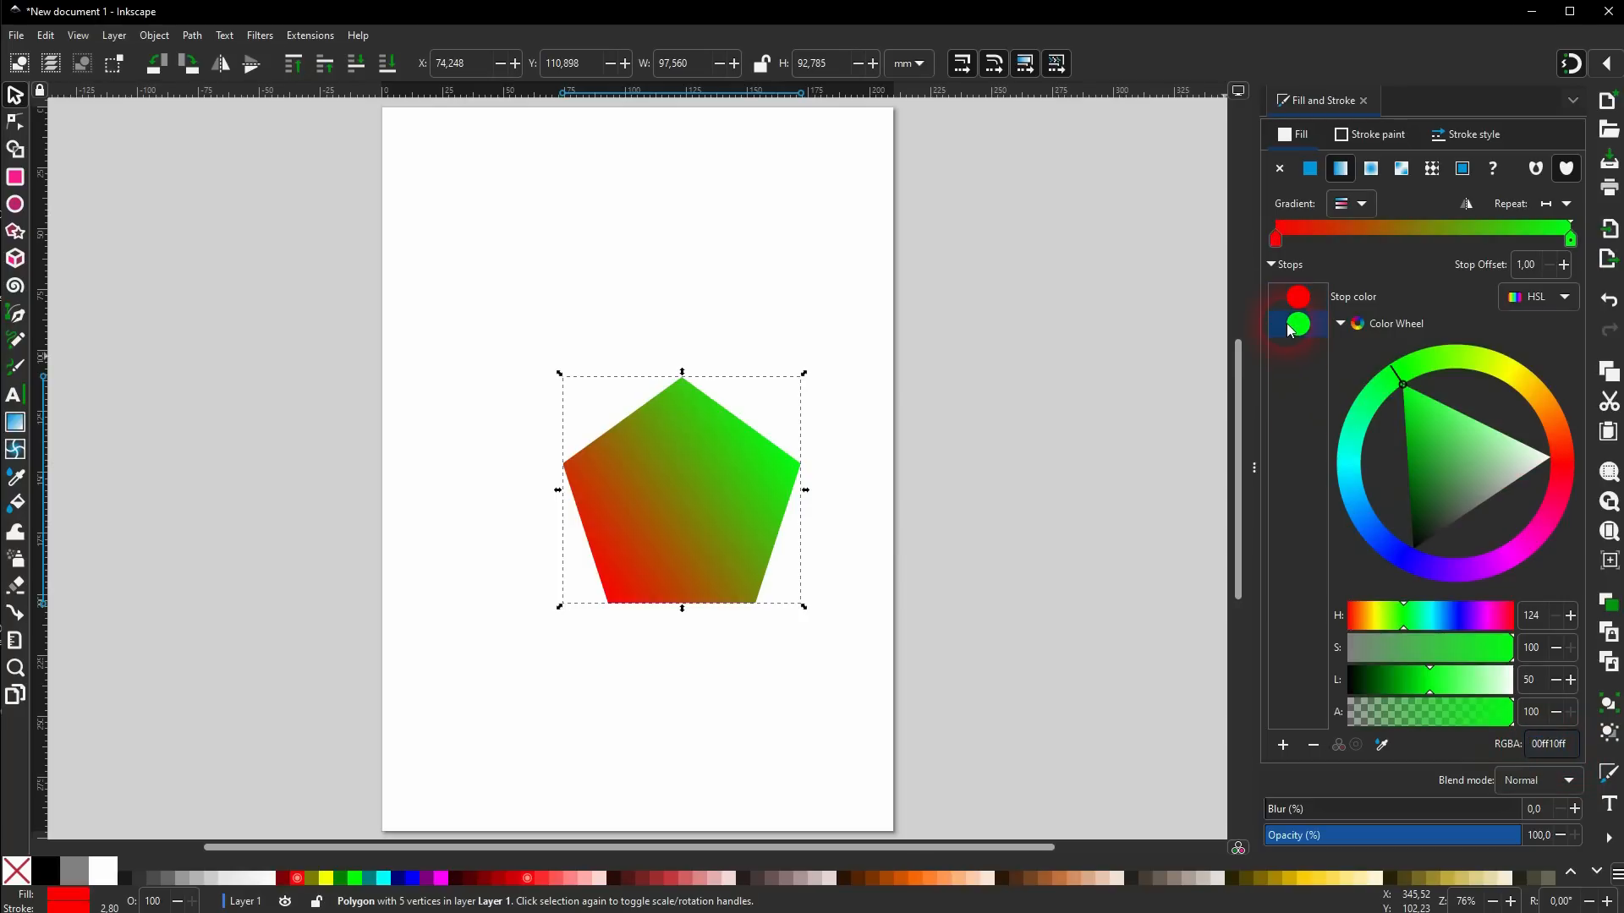
click(1576, 749)
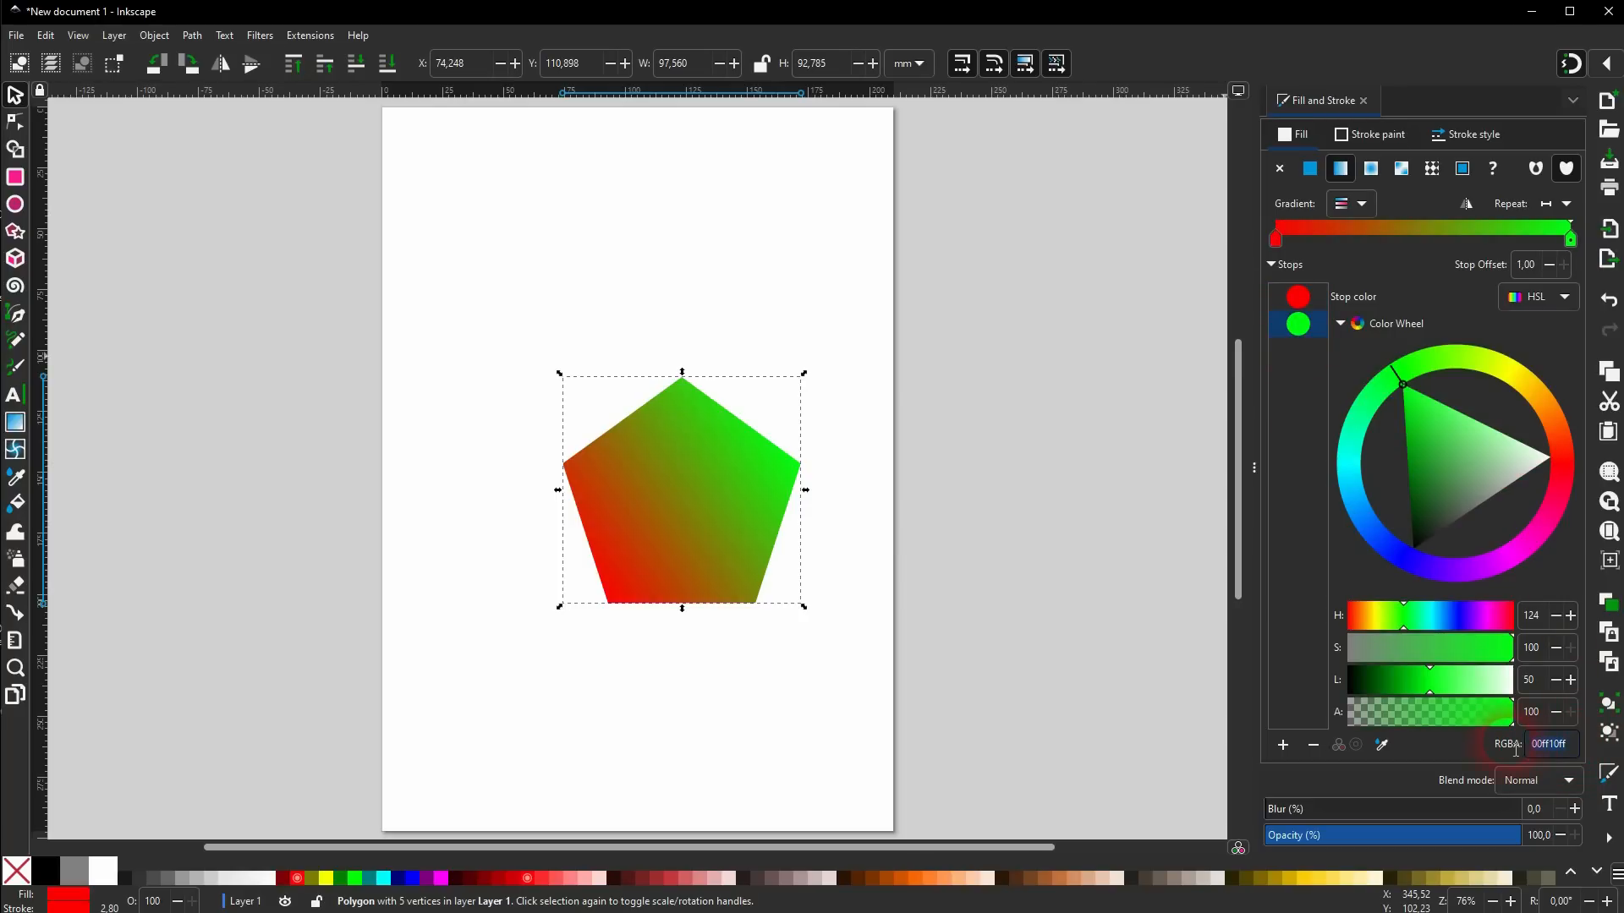
click(876, 513)
click(915, 458)
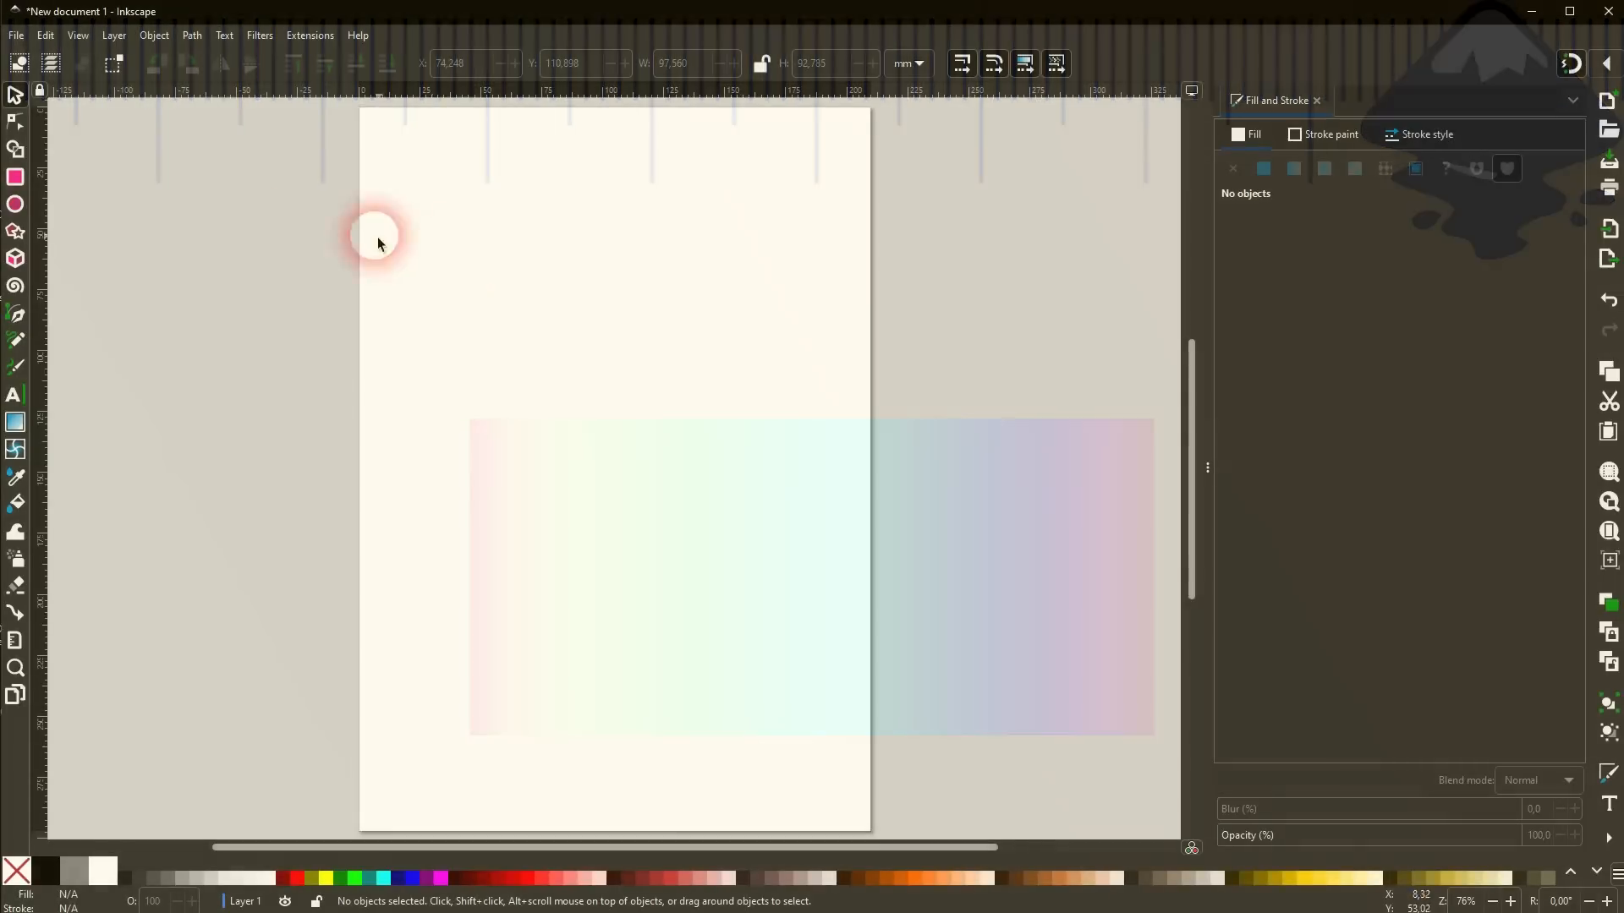
Draw a rectangle about 149 by 95 mm and apply a horizontal linear gradient across its full width.
click(17, 178)
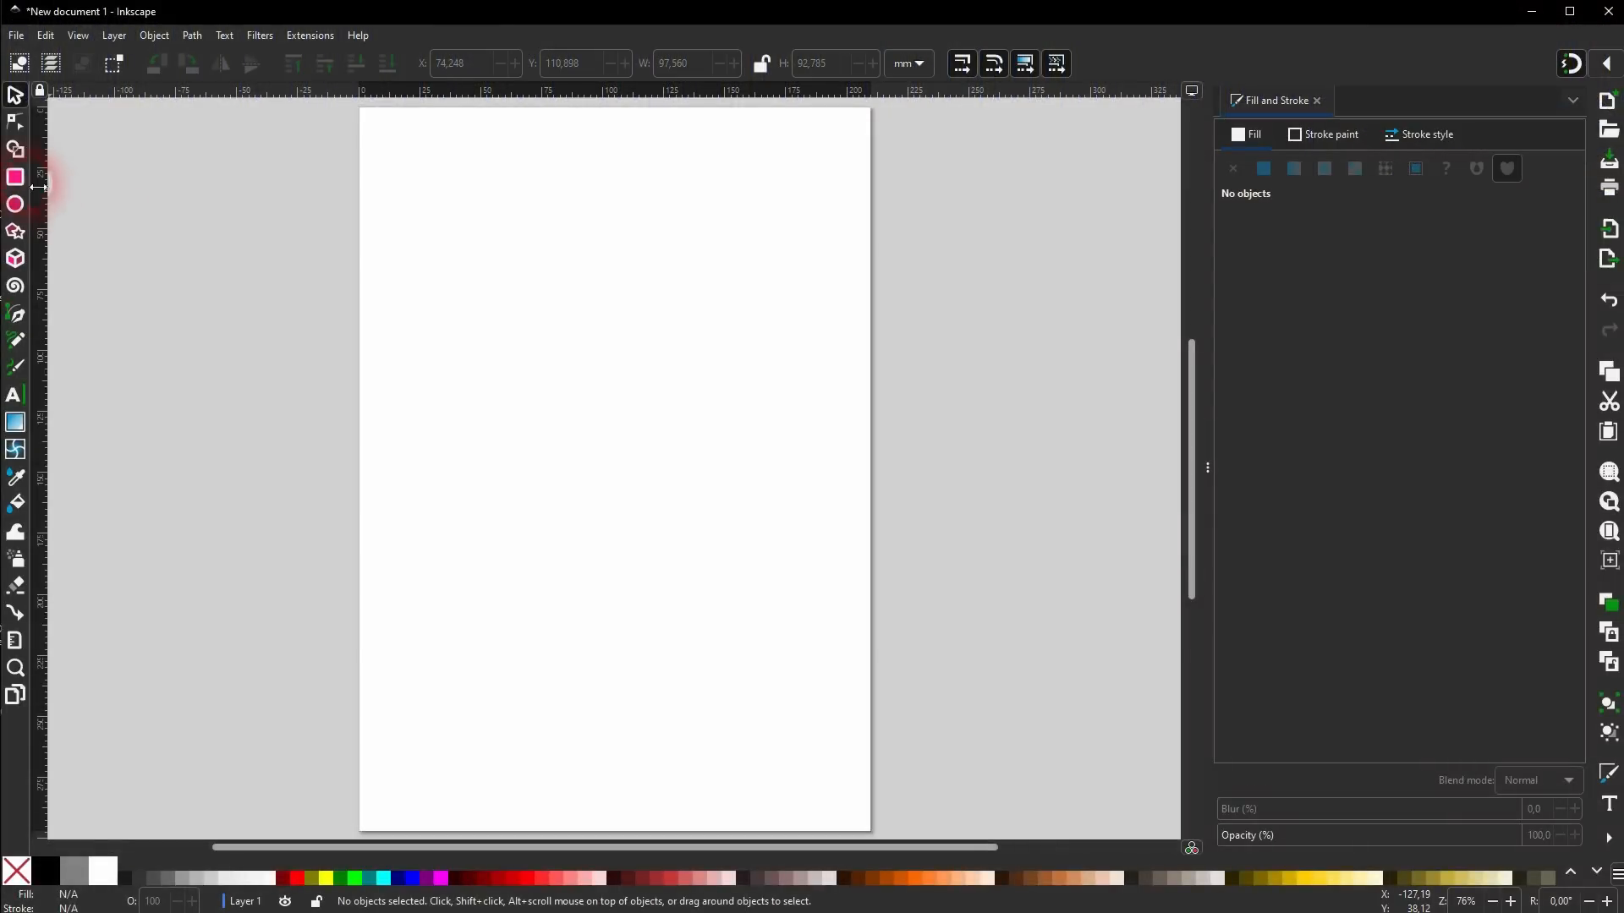
drag(444, 319, 810, 550)
click(15, 422)
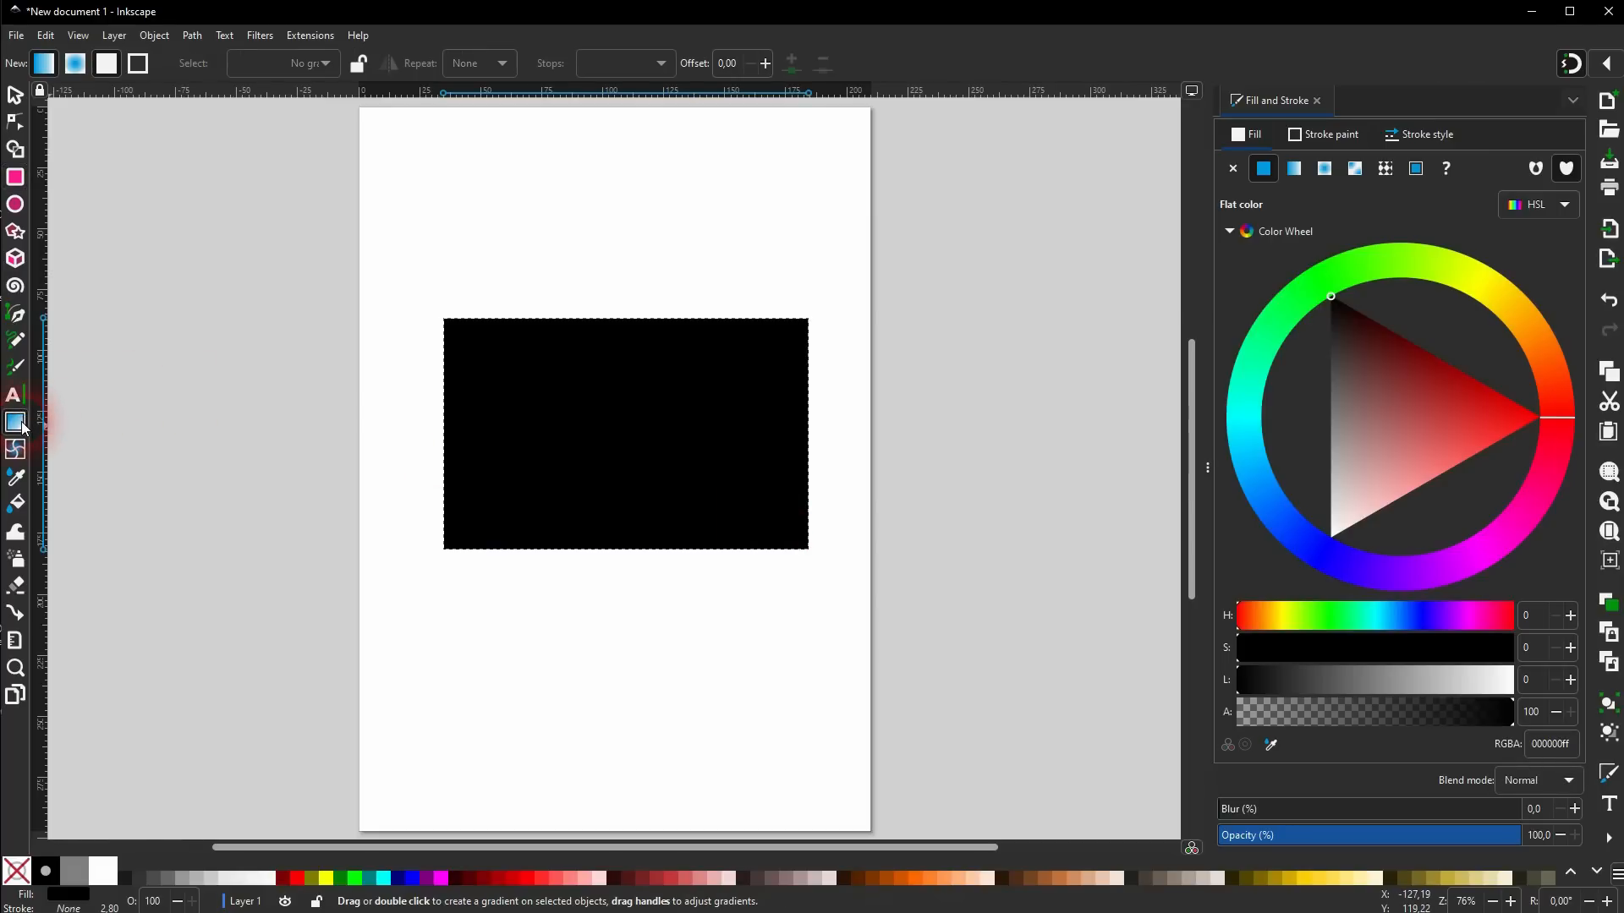
click(99, 69)
mouse_move(447, 435)
mouse_down()
mouse_move(805, 435)
mouse_move(703, 435)
mouse_move(570, 262)
mouse_move(646, 352)
mouse_move(652, 486)
mouse_move(591, 562)
mouse_move(693, 484)
mouse_move(721, 439)
mouse_move(808, 435)
mouse_up()
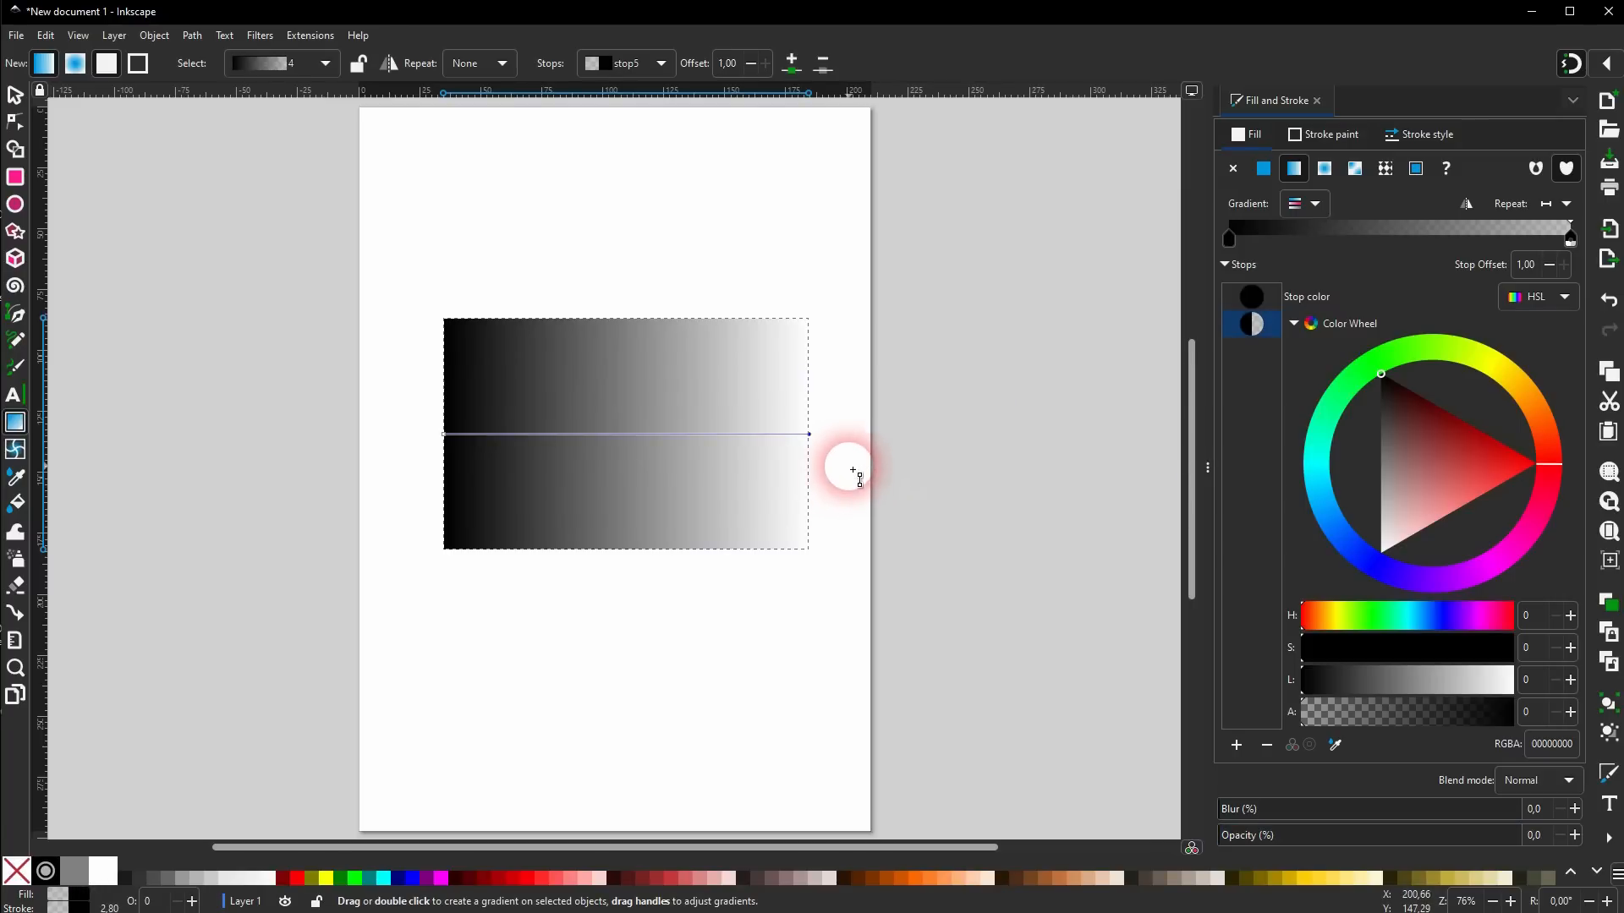
Set the gradient's end stop to fully opaque red, ff0000ff, and its start stop to blue, 1c00ffff.
drag(1327, 712, 1525, 714)
drag(1391, 404, 1572, 476)
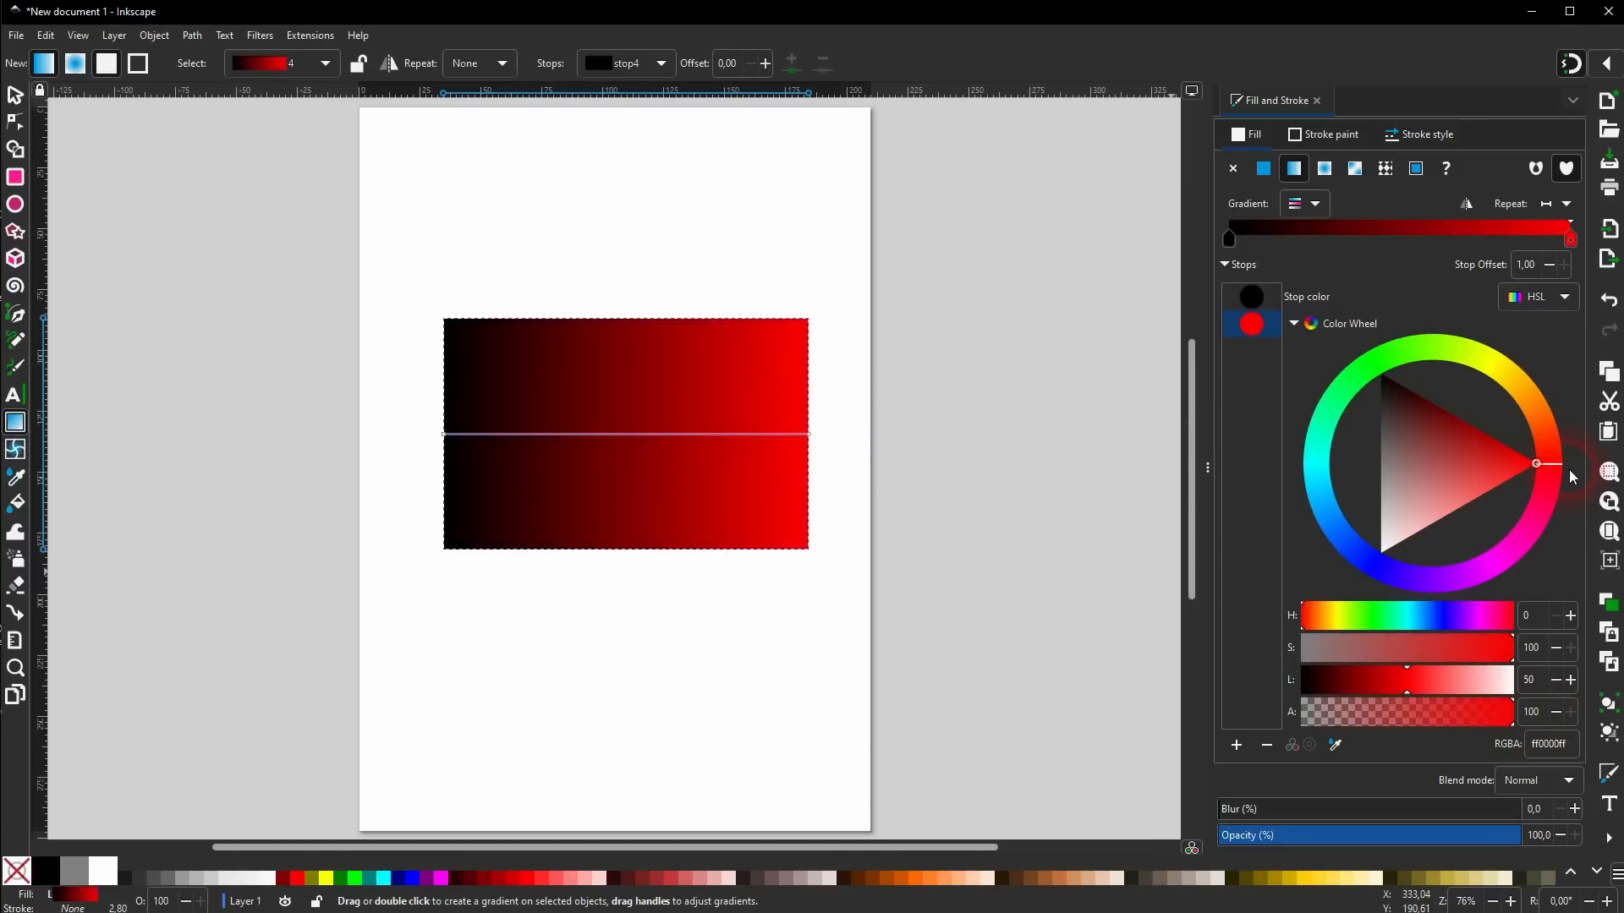
click(1254, 298)
mouse_move(1444, 431)
mouse_down()
mouse_move(1534, 472)
mouse_move(1539, 519)
mouse_move(1381, 581)
mouse_up()
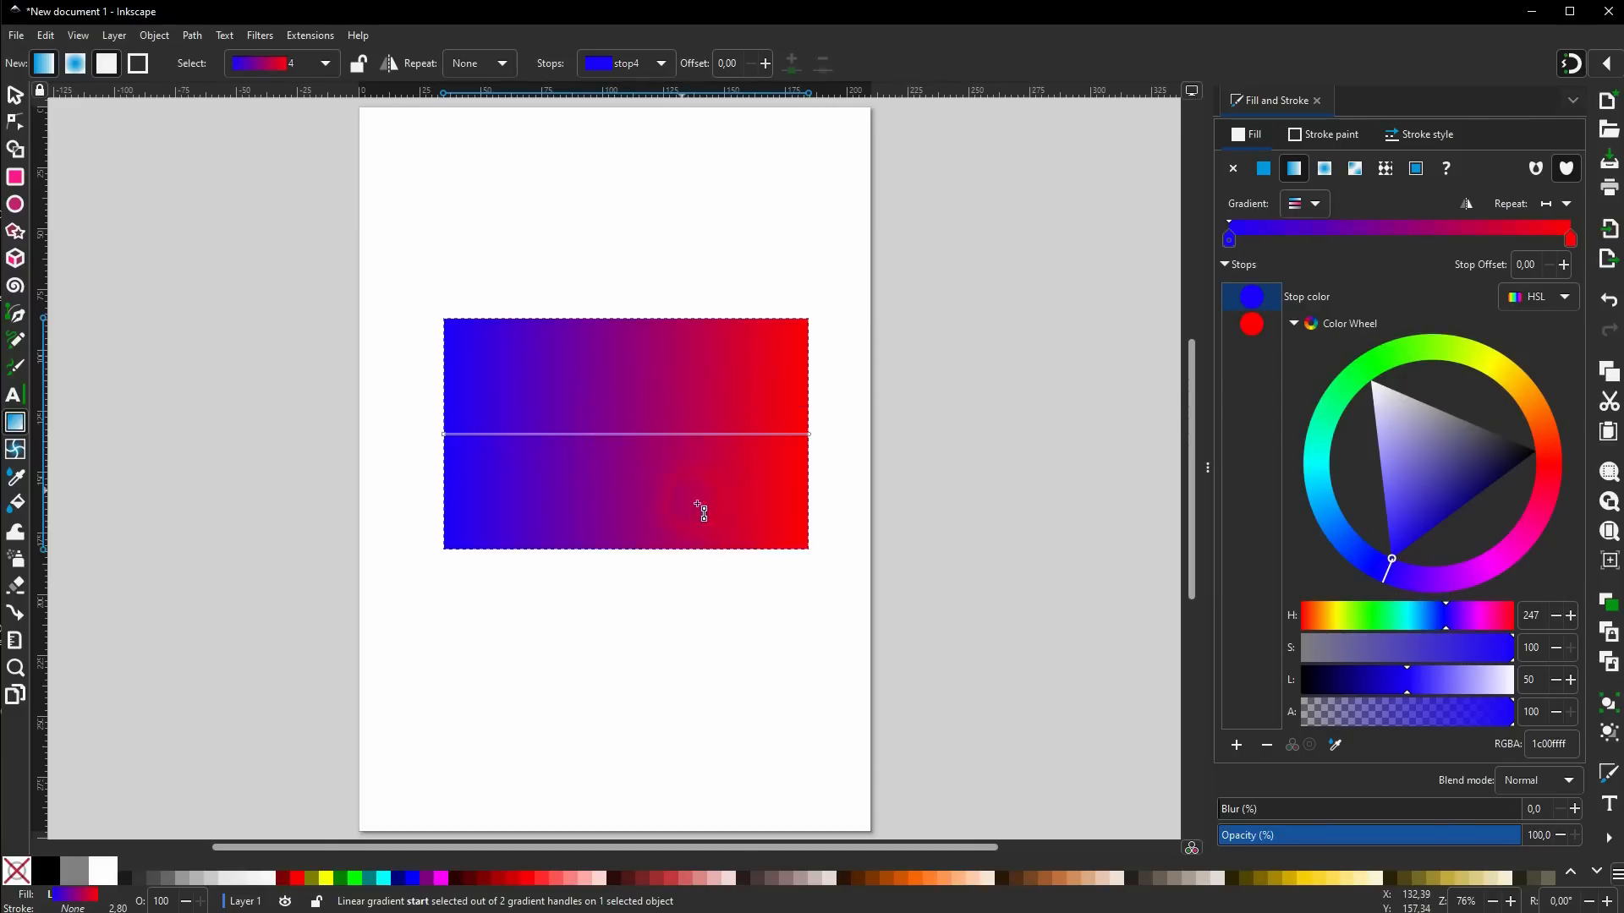
Add a middle stop on the gradient line at about offset 0.46 and colour it bright green, 00ff2dff.
double_click(613, 436)
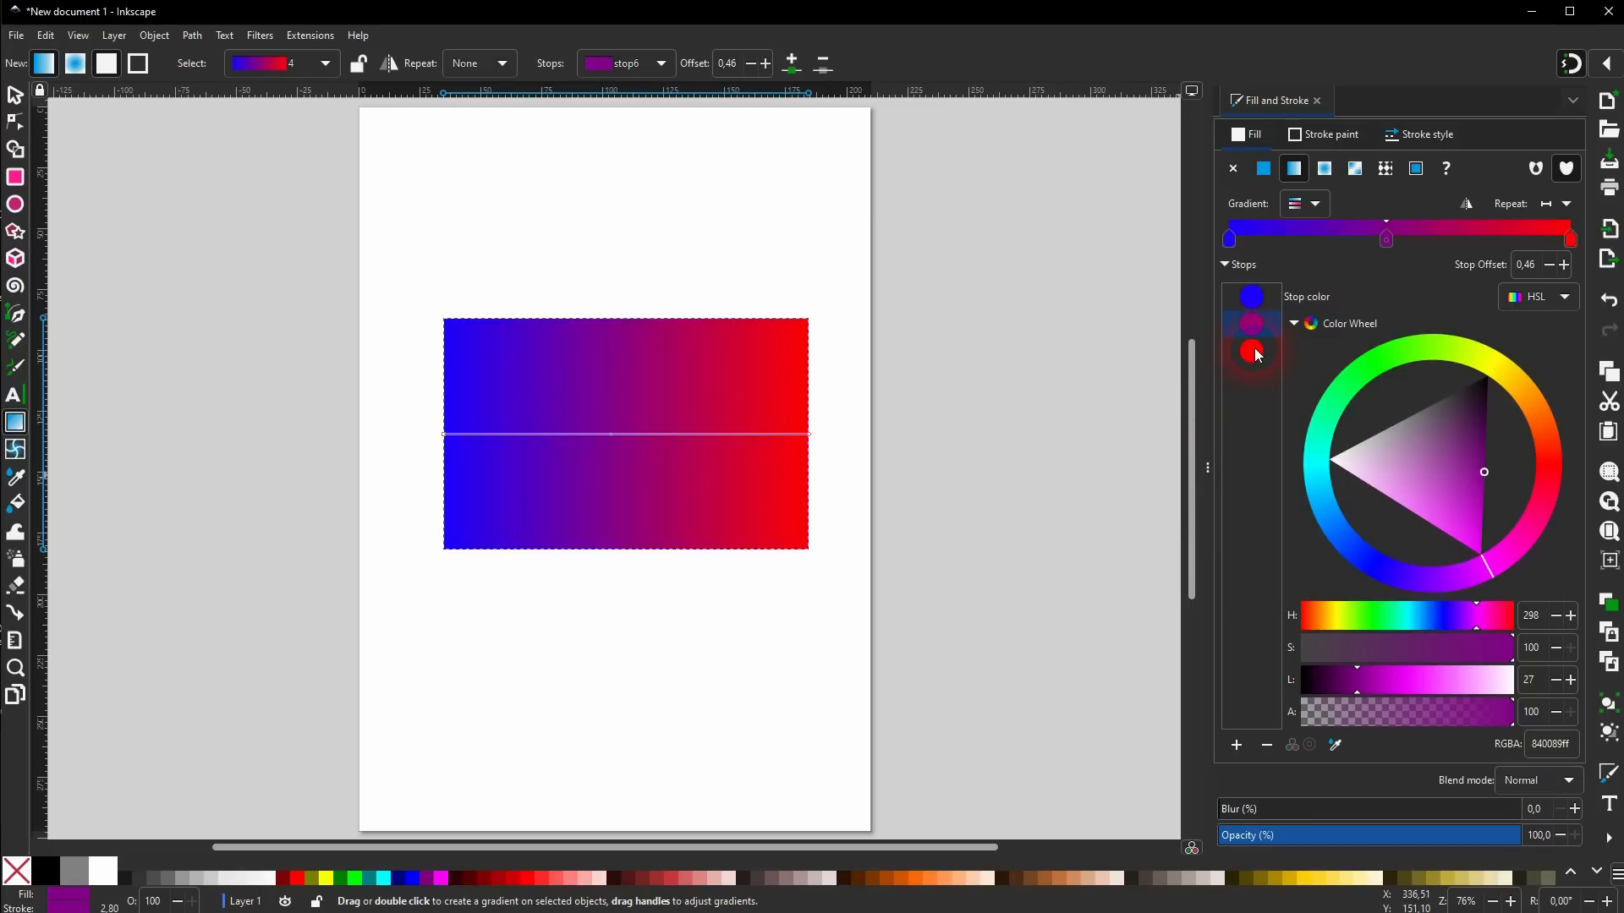
click(1254, 299)
click(1255, 327)
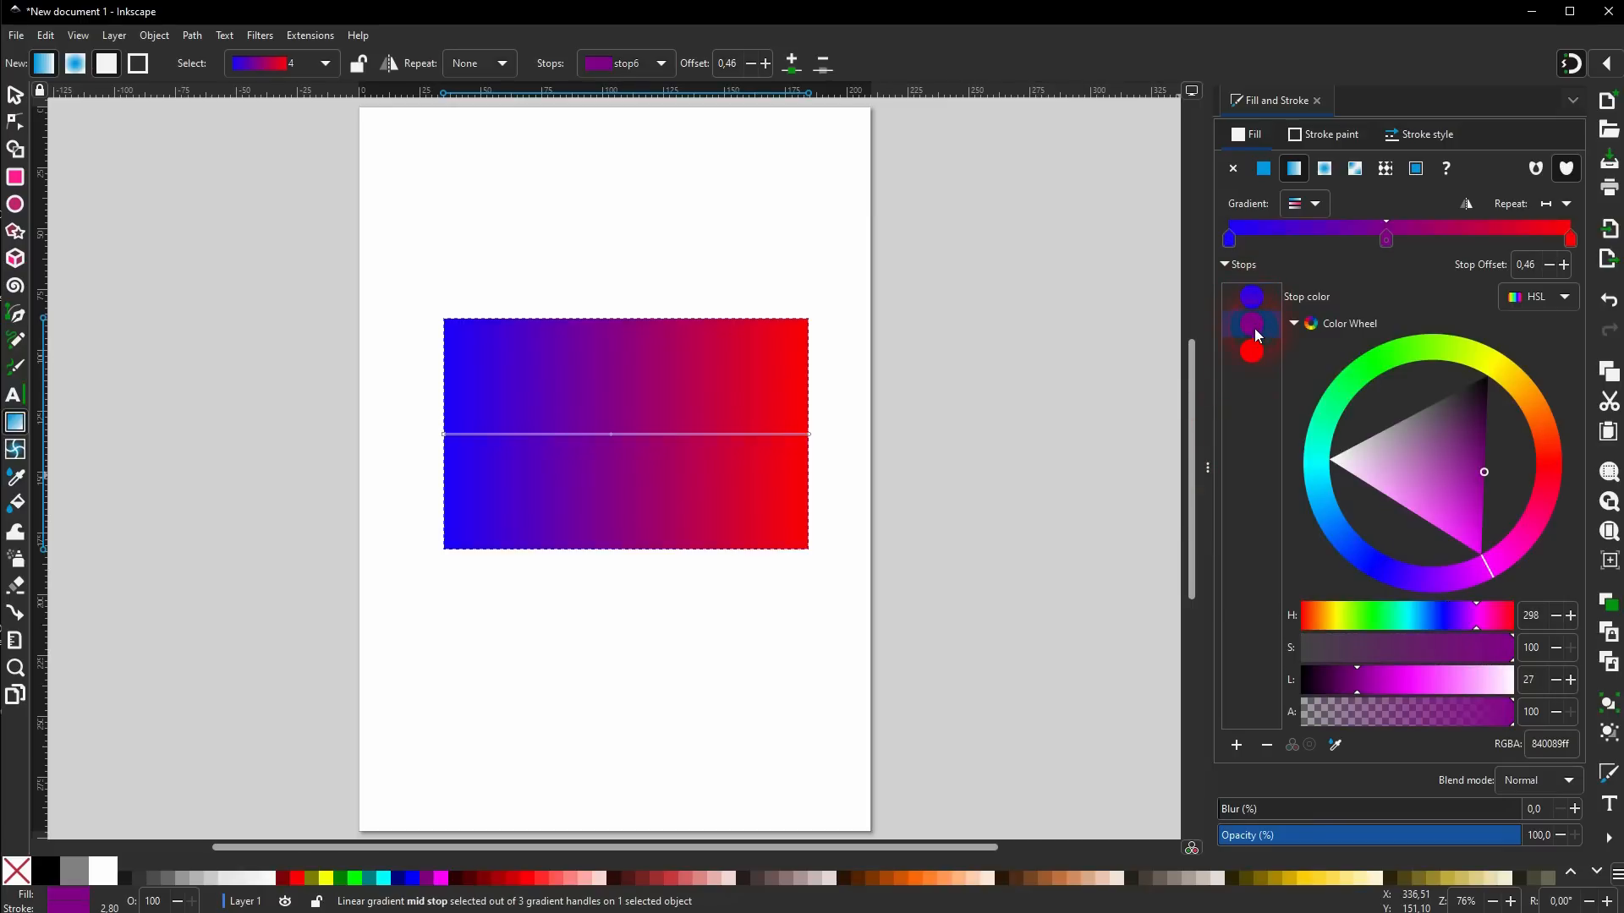
click(1257, 352)
click(1258, 332)
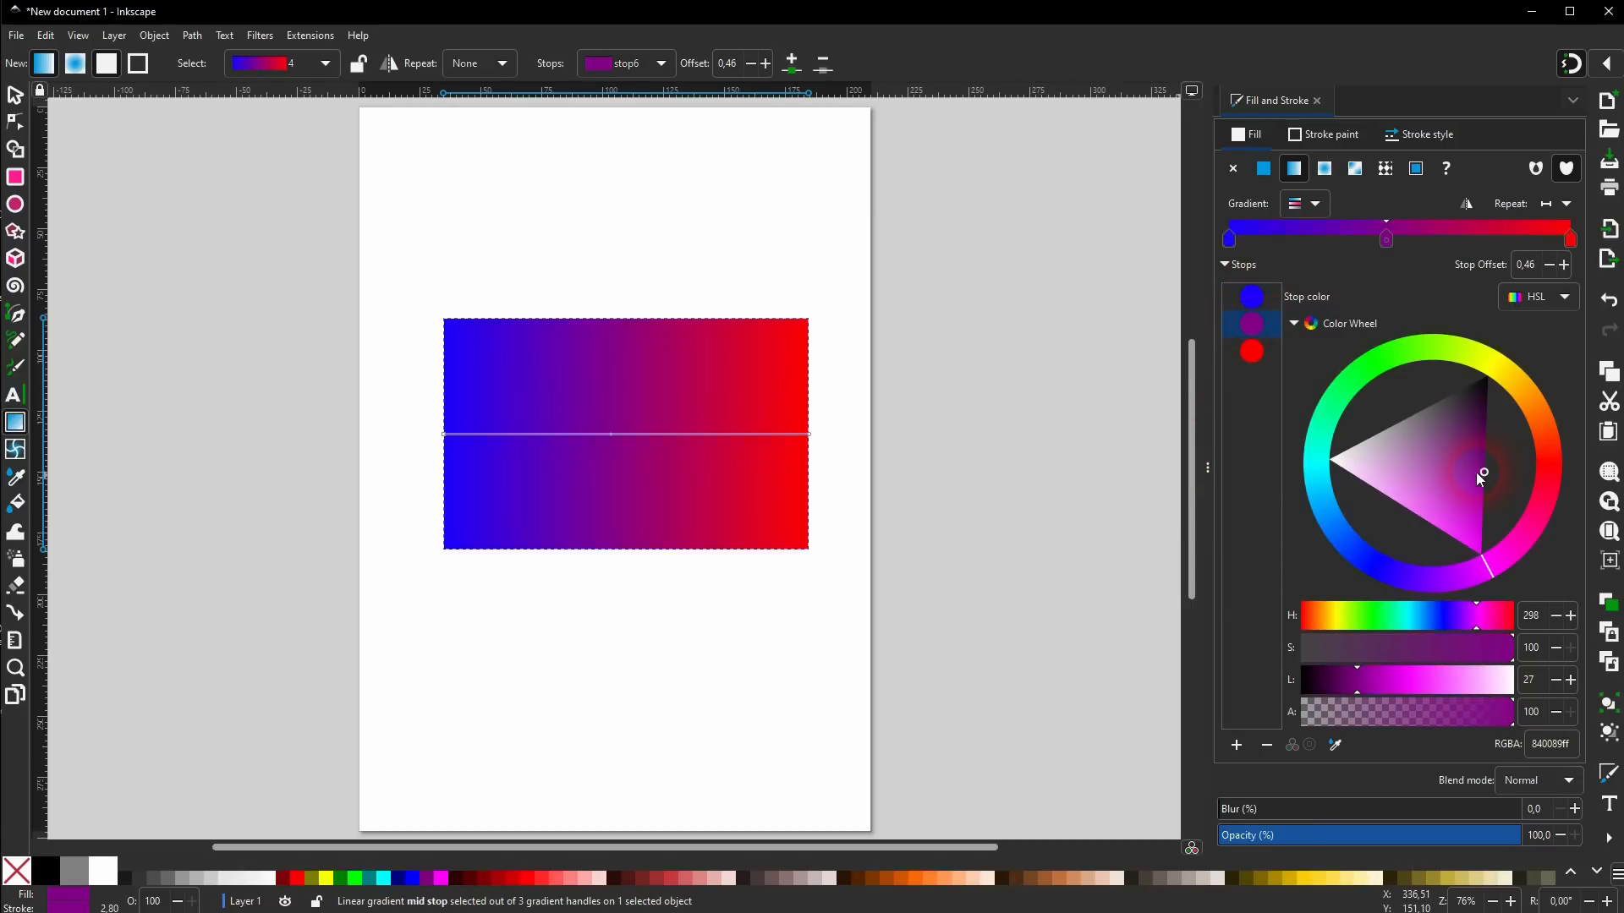
mouse_move(1490, 565)
mouse_down()
mouse_move(1556, 465)
mouse_move(1421, 369)
mouse_move(1360, 388)
mouse_up()
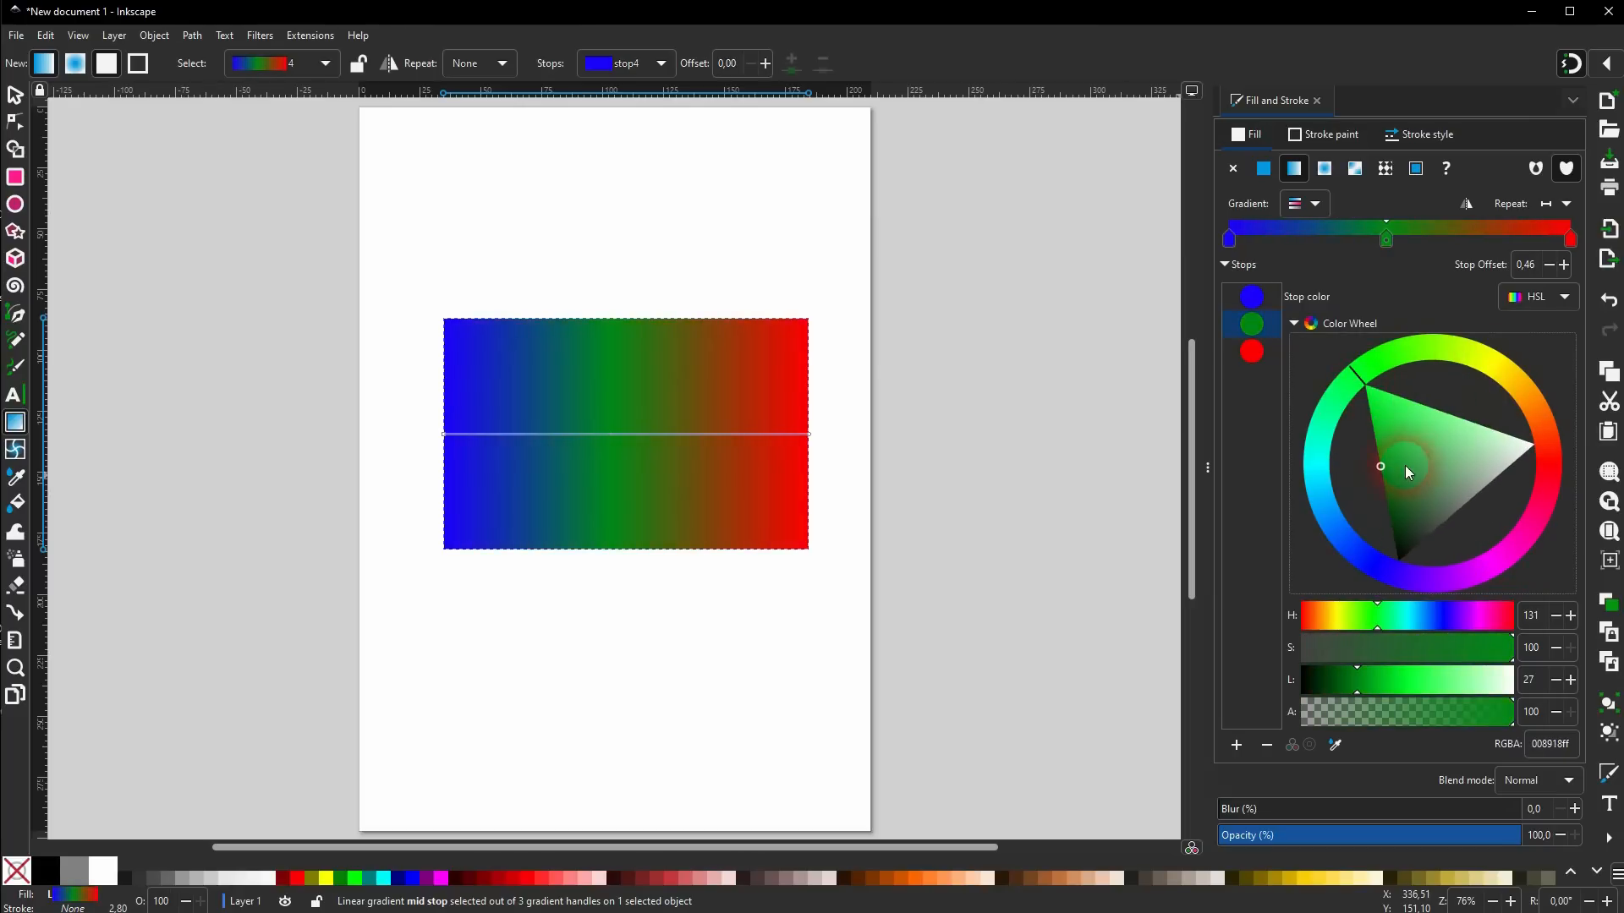
drag(1382, 450, 1366, 385)
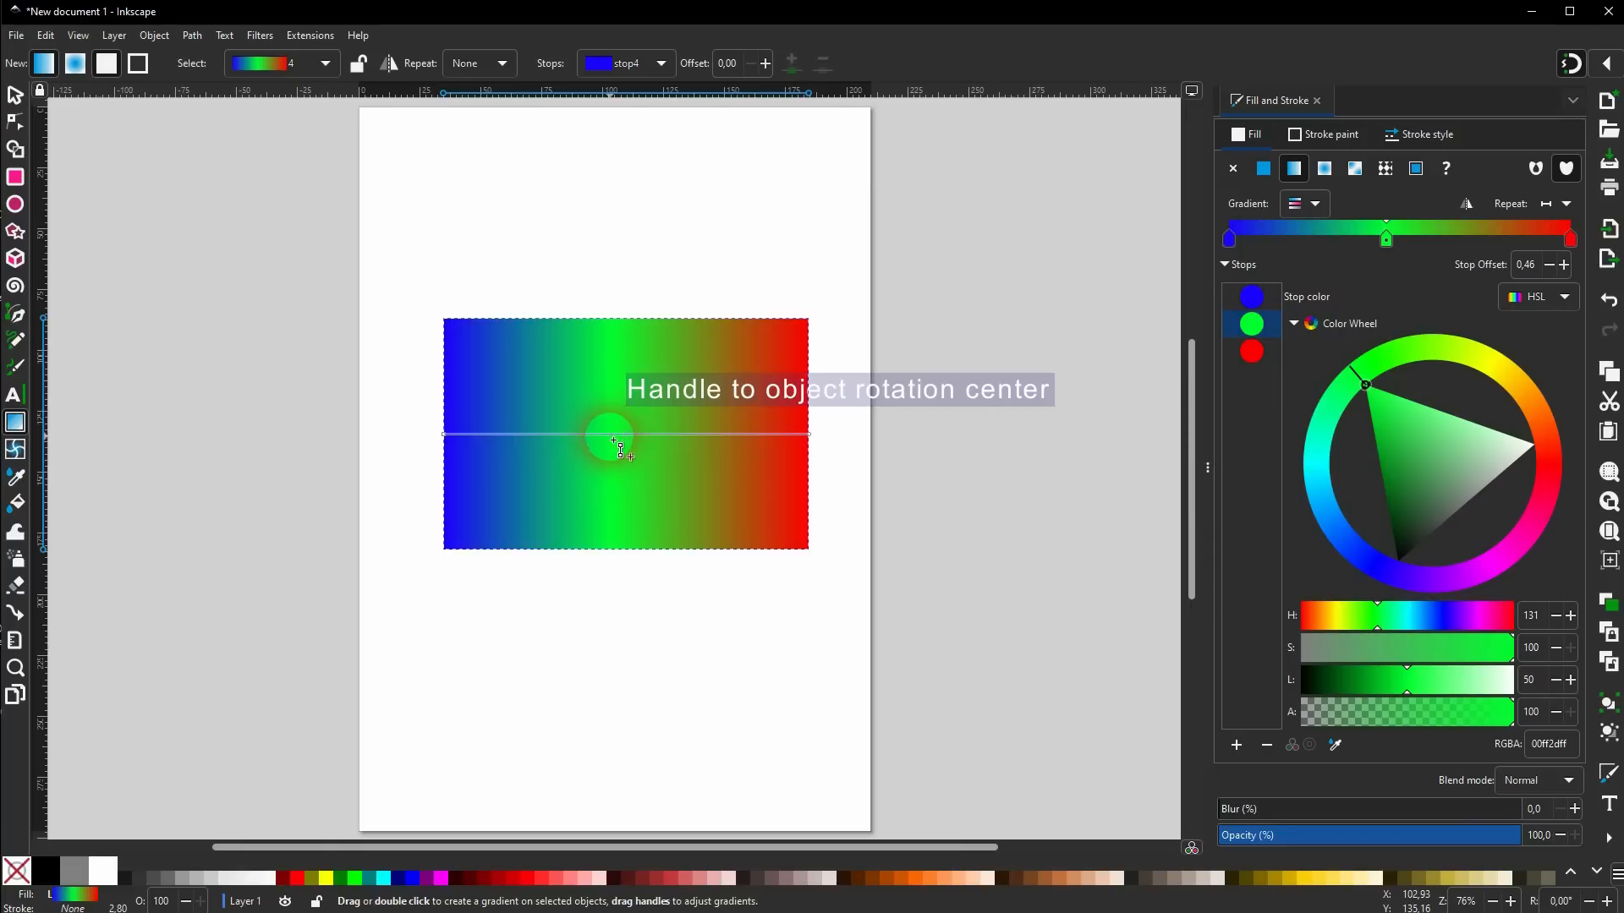
Move the green middle stop to offset 0.50, and reverse the gradient's direction twice.
mouse_move(1388, 241)
mouse_down()
mouse_move(1458, 247)
mouse_move(1402, 244)
mouse_up()
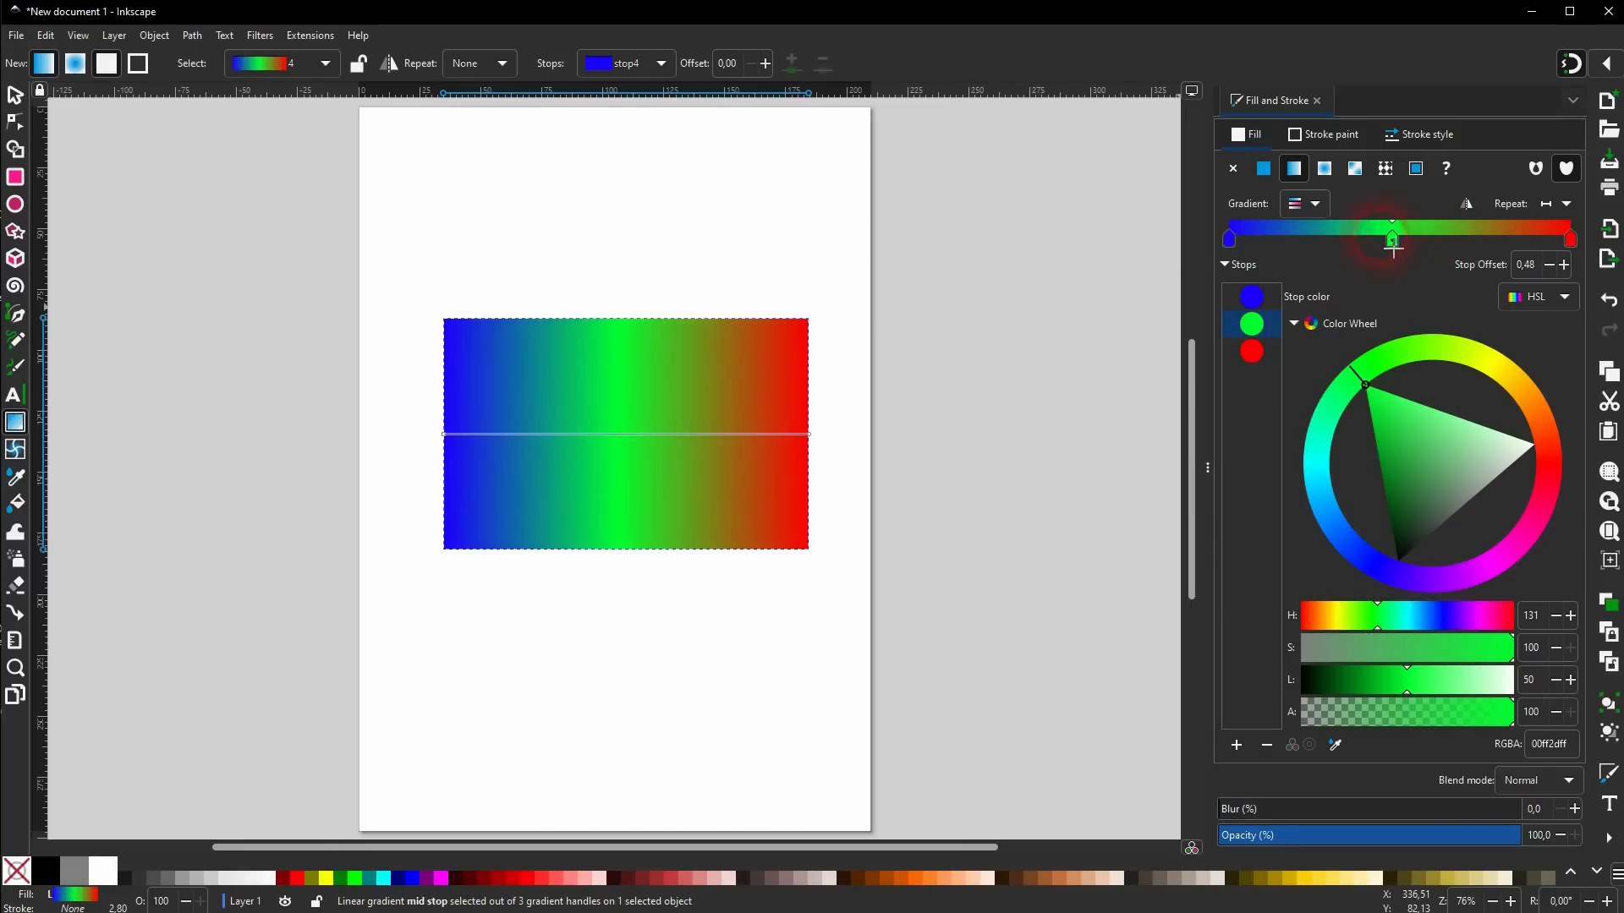
click(638, 64)
click(625, 91)
click(765, 64)
click(765, 64)
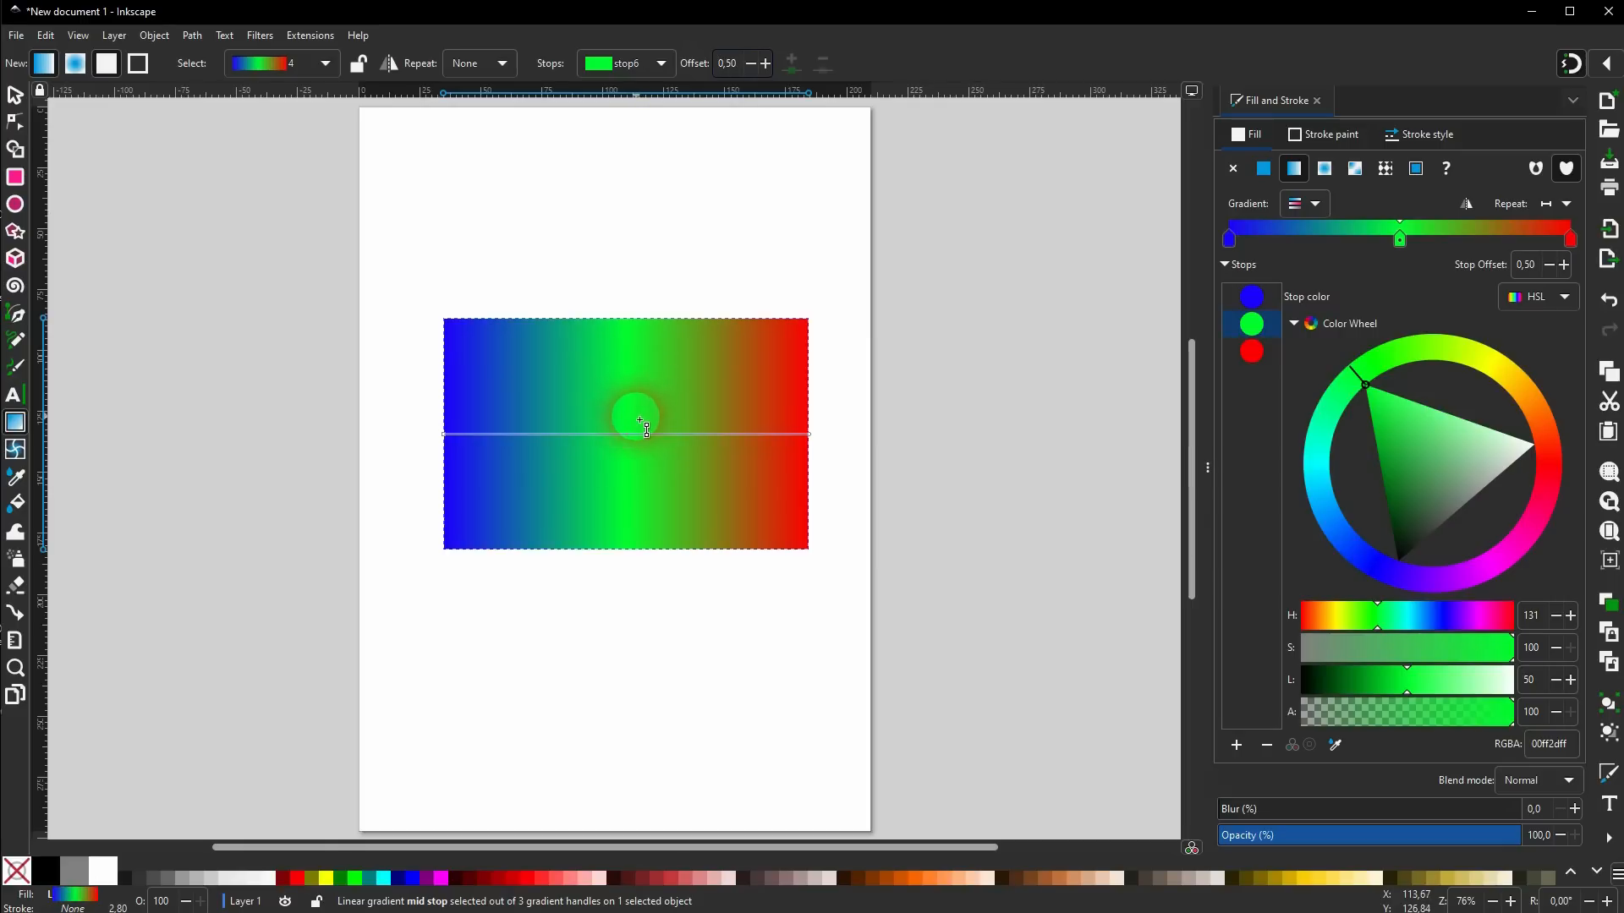
click(389, 65)
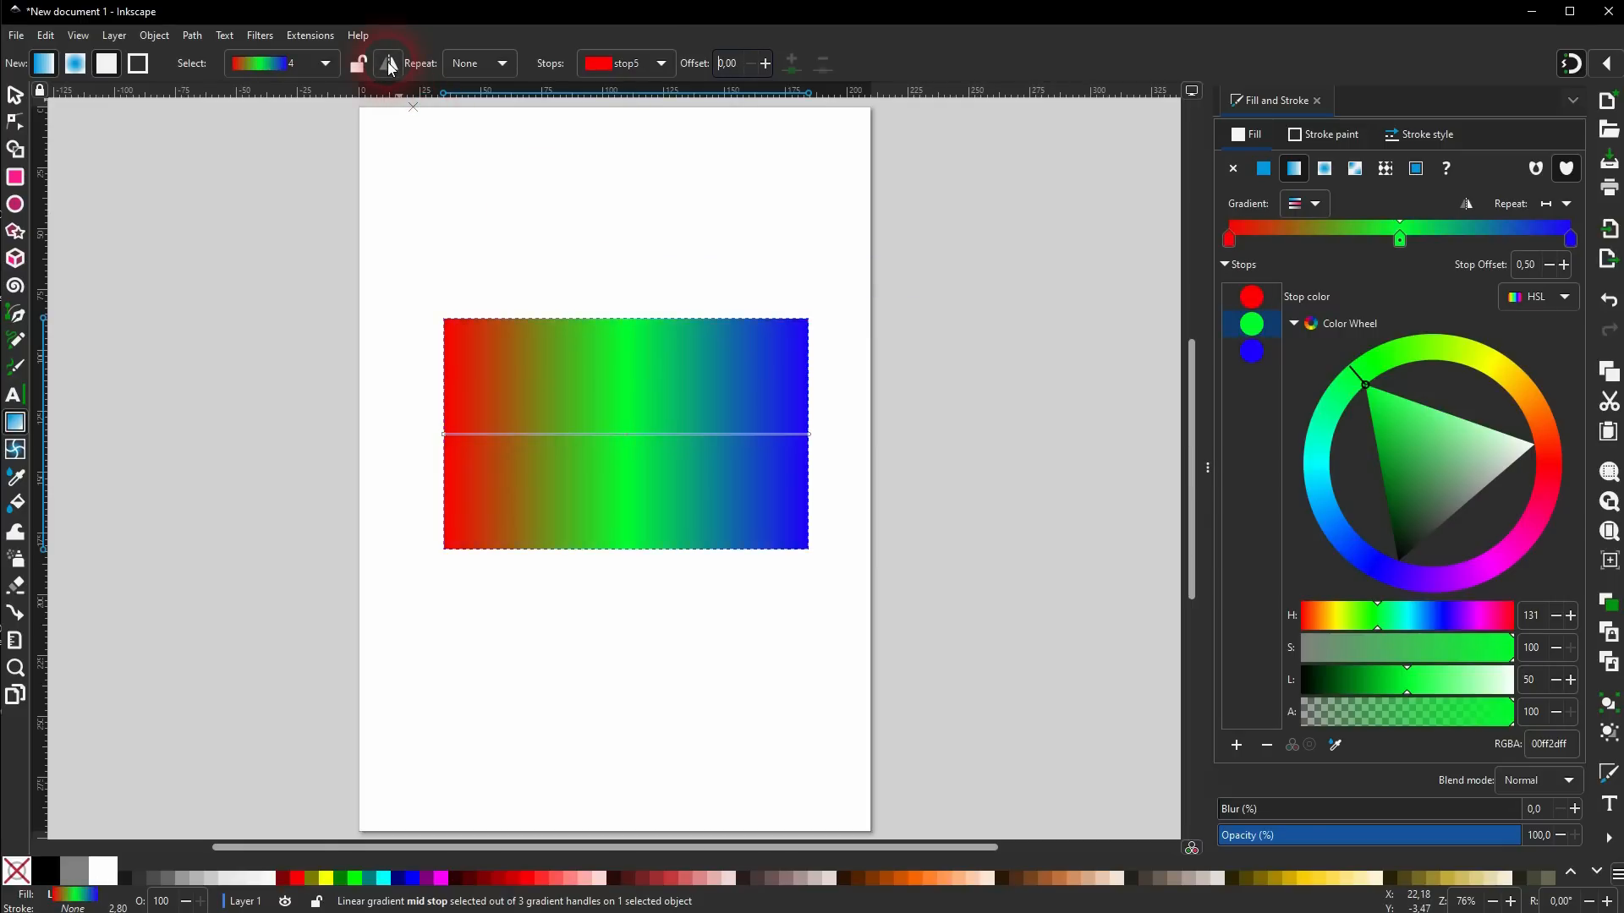
click(389, 64)
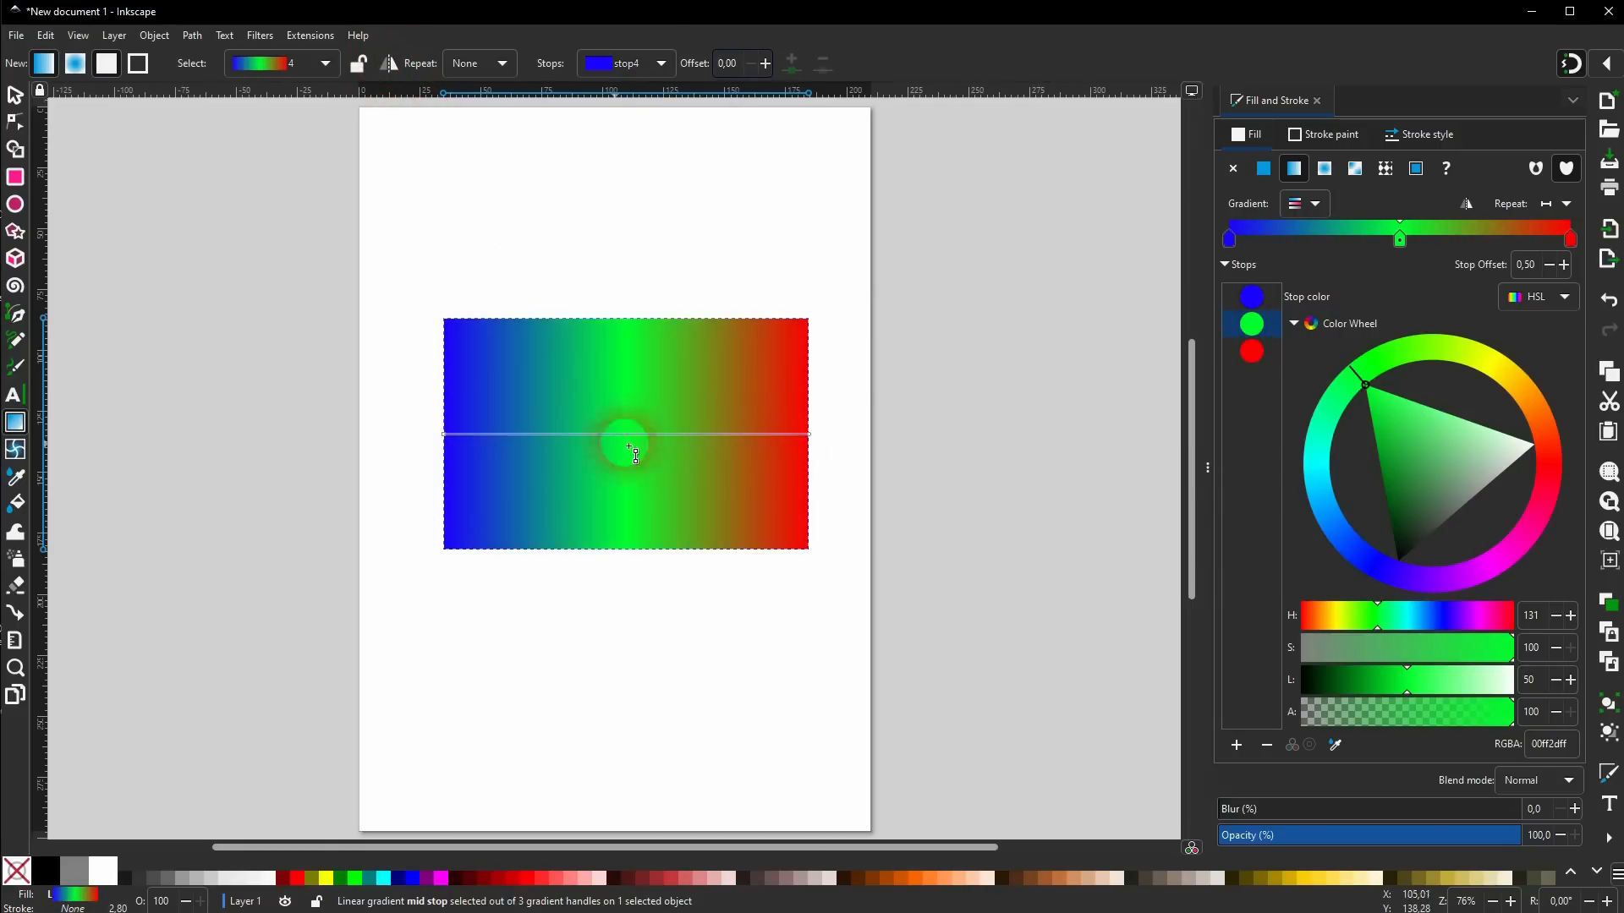
Delete the gradient rectangle and draw a wider one about 190 by 88 mm across the page.
click(785, 488)
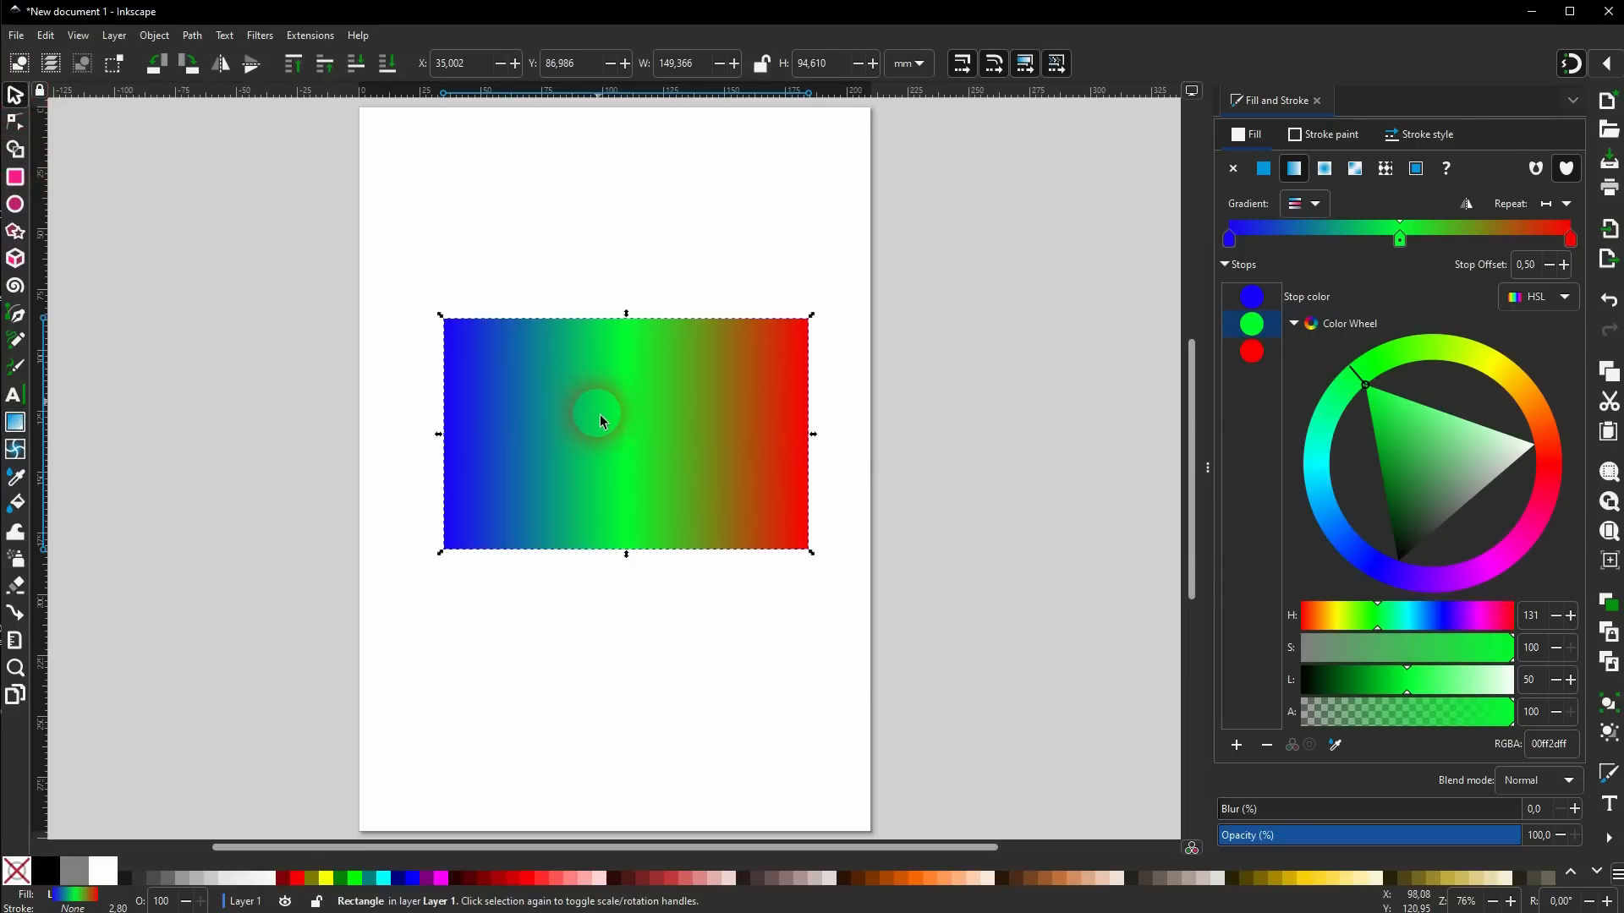
key(Delete)
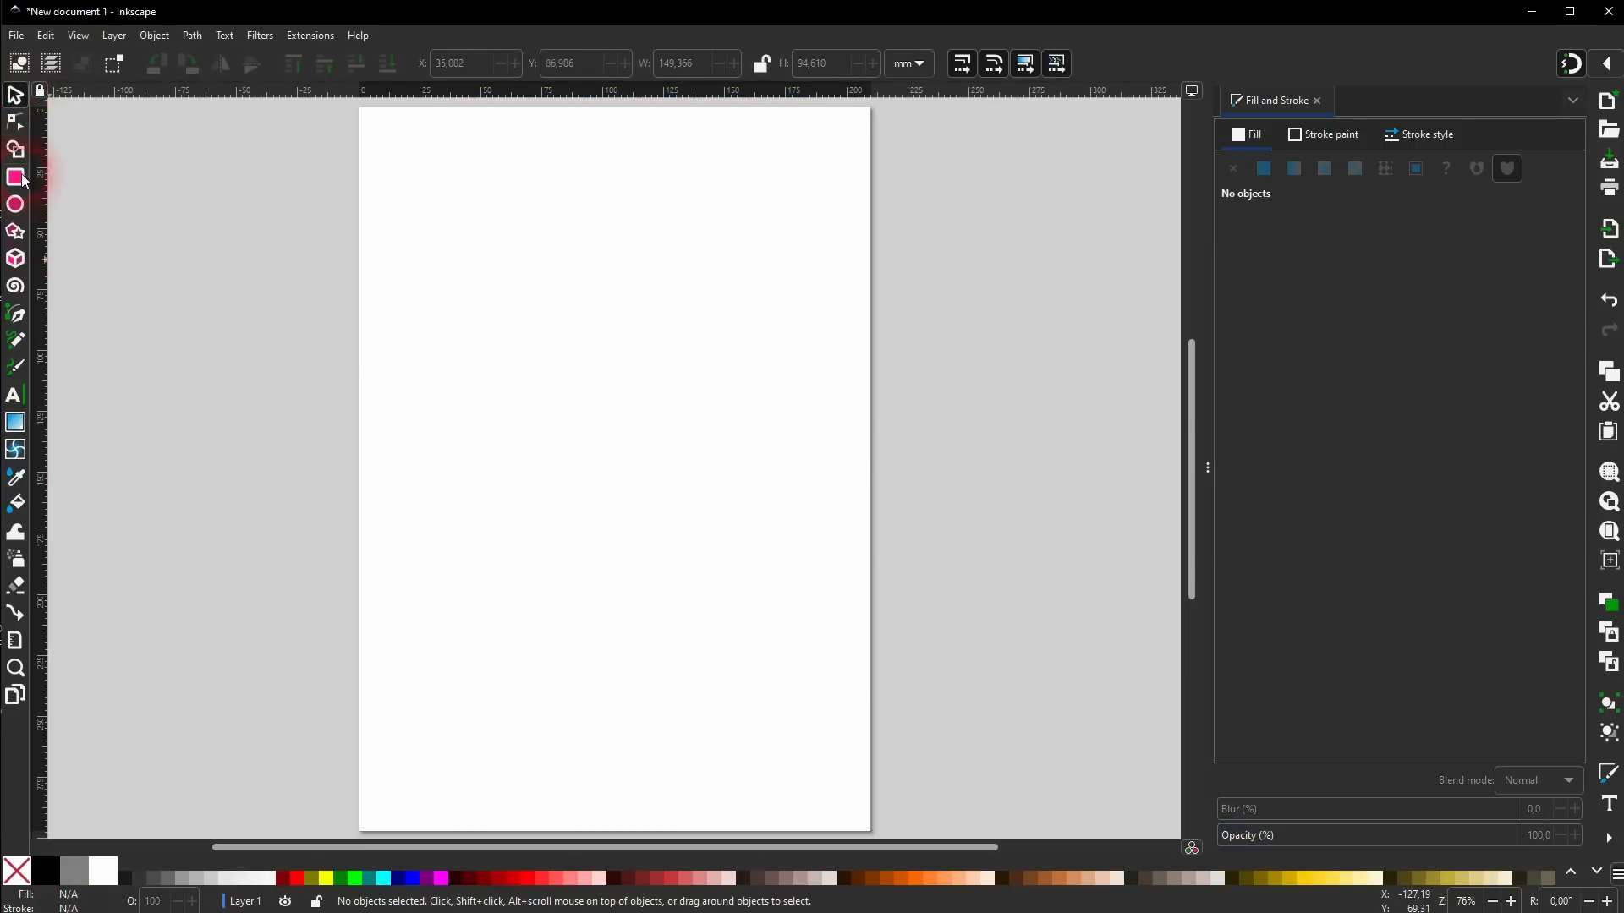
click(15, 177)
drag(380, 349, 848, 568)
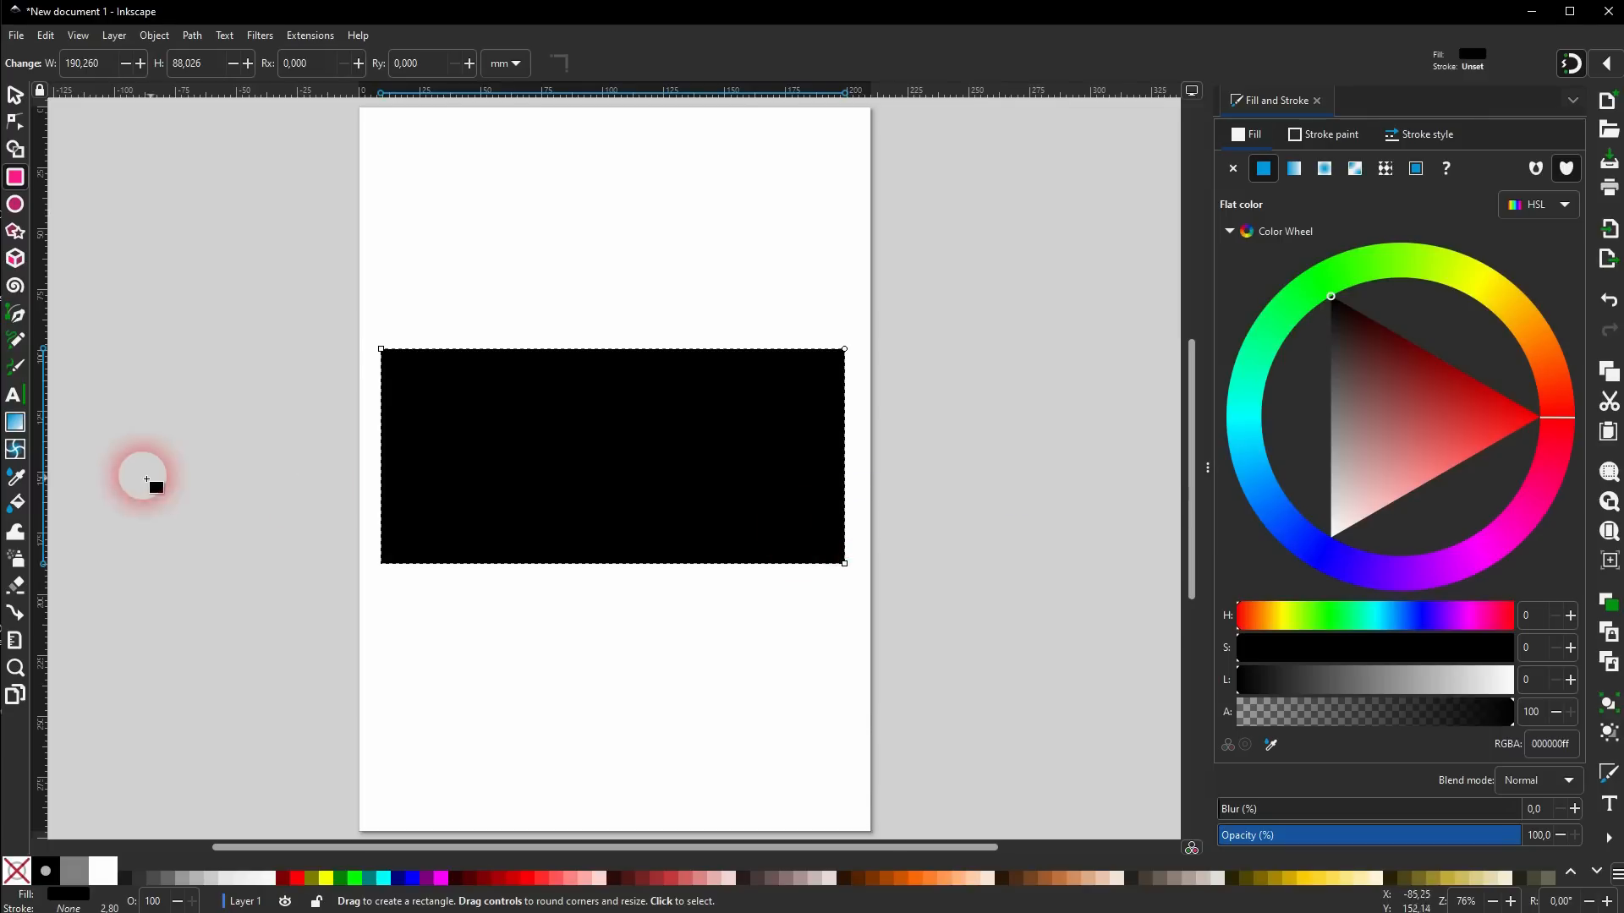
Apply a horizontal linear gradient across the new rectangle and set both its start and end stops to opaque red, ff0000ff.
click(15, 422)
drag(383, 461, 845, 455)
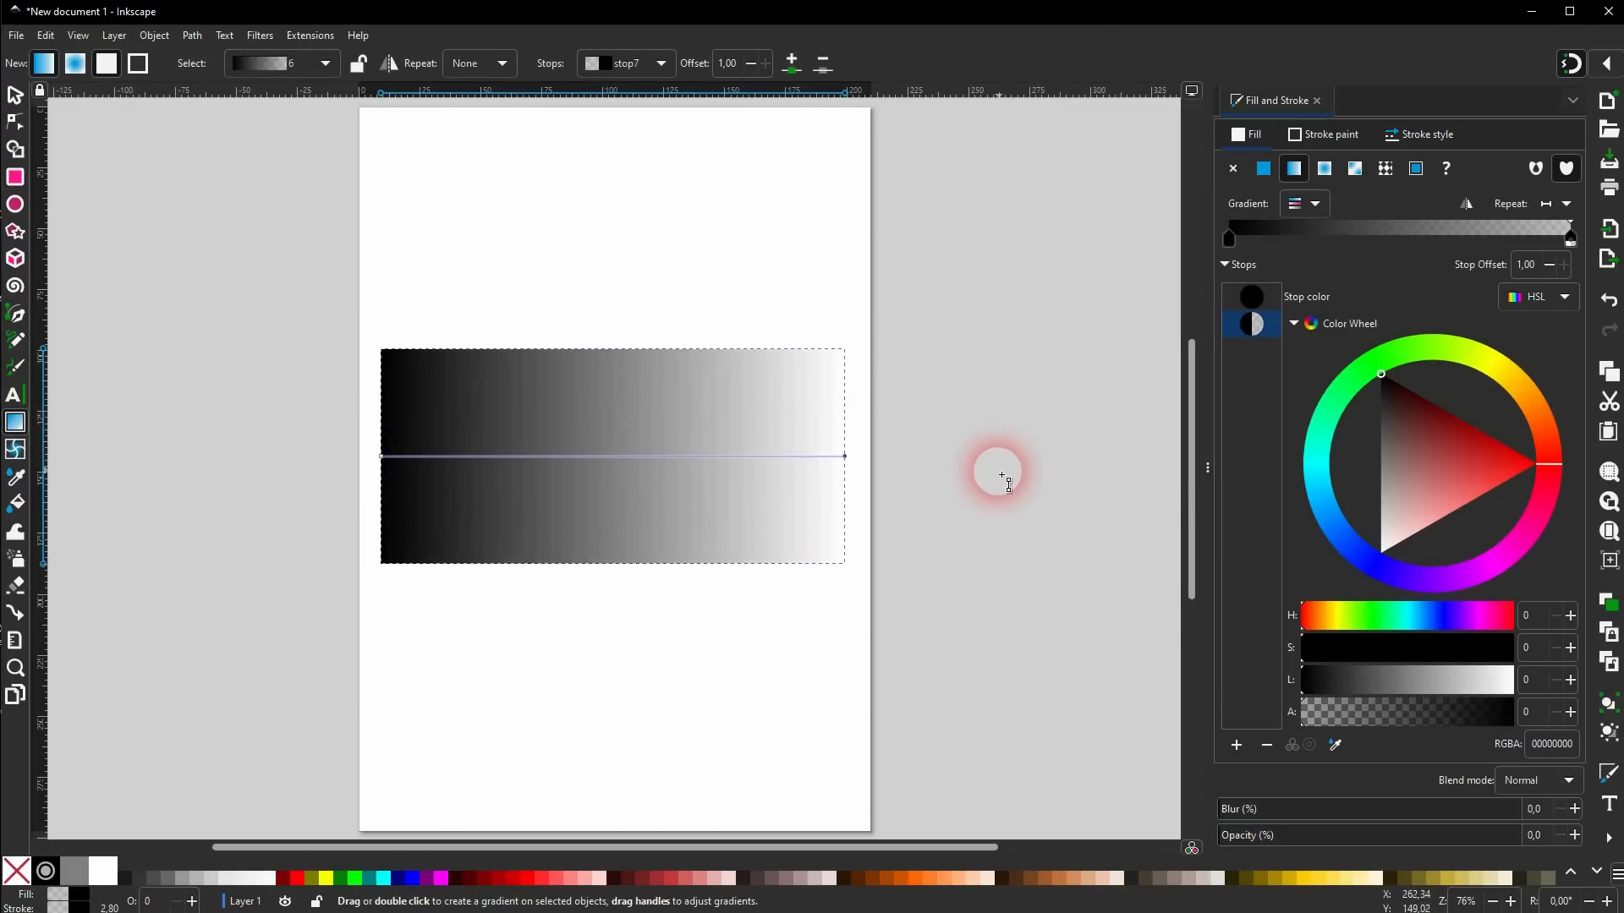
click(1252, 302)
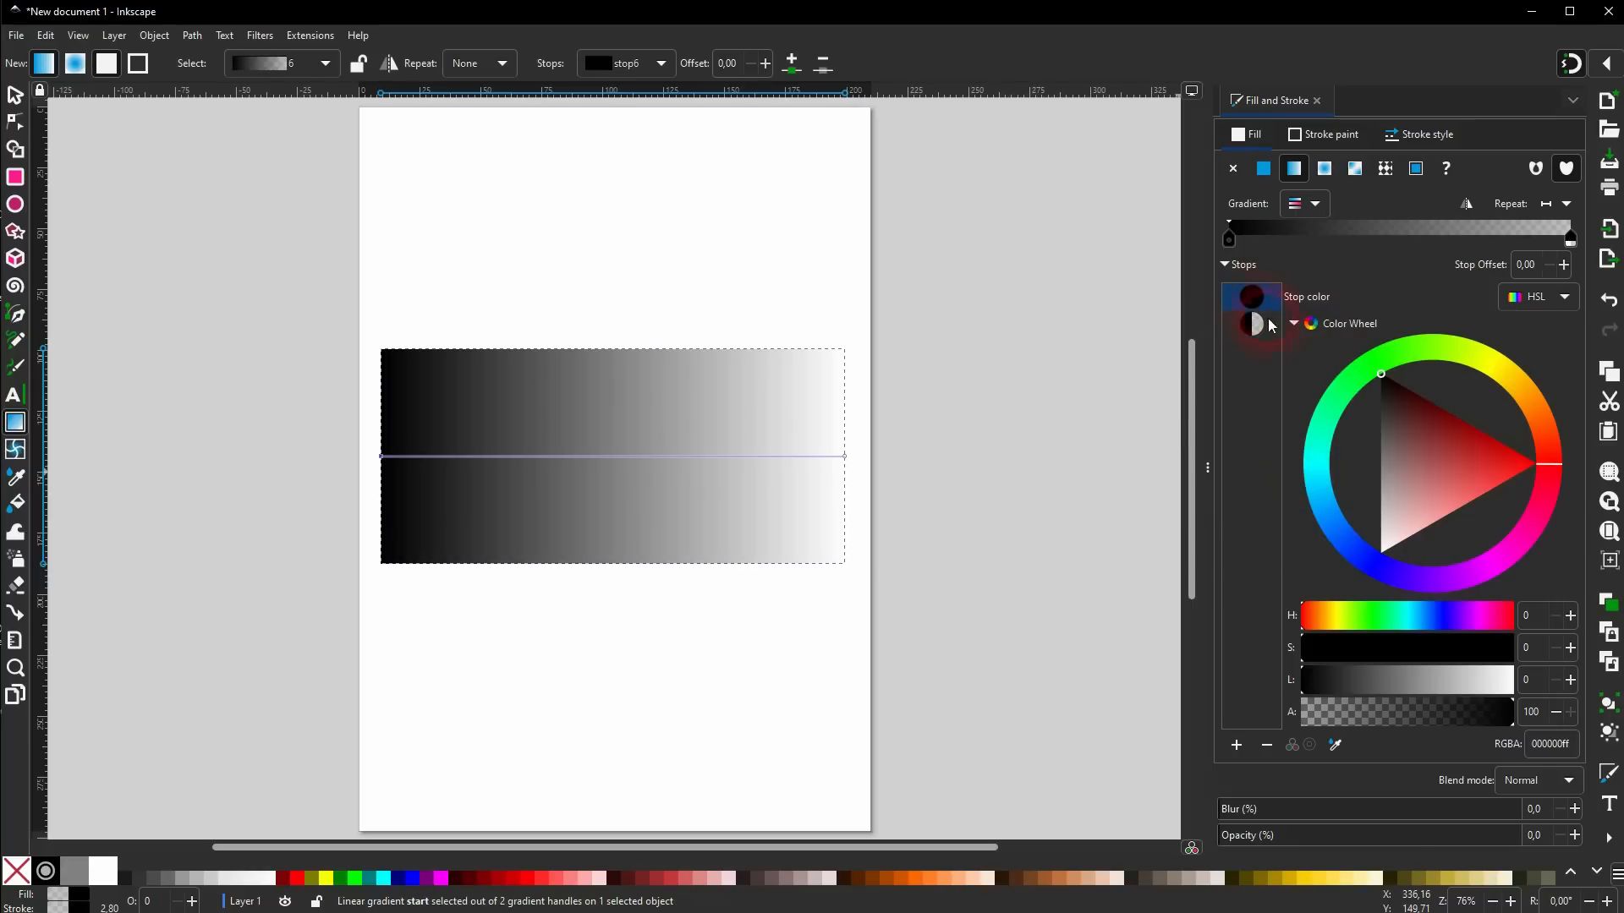
drag(1400, 392, 1590, 471)
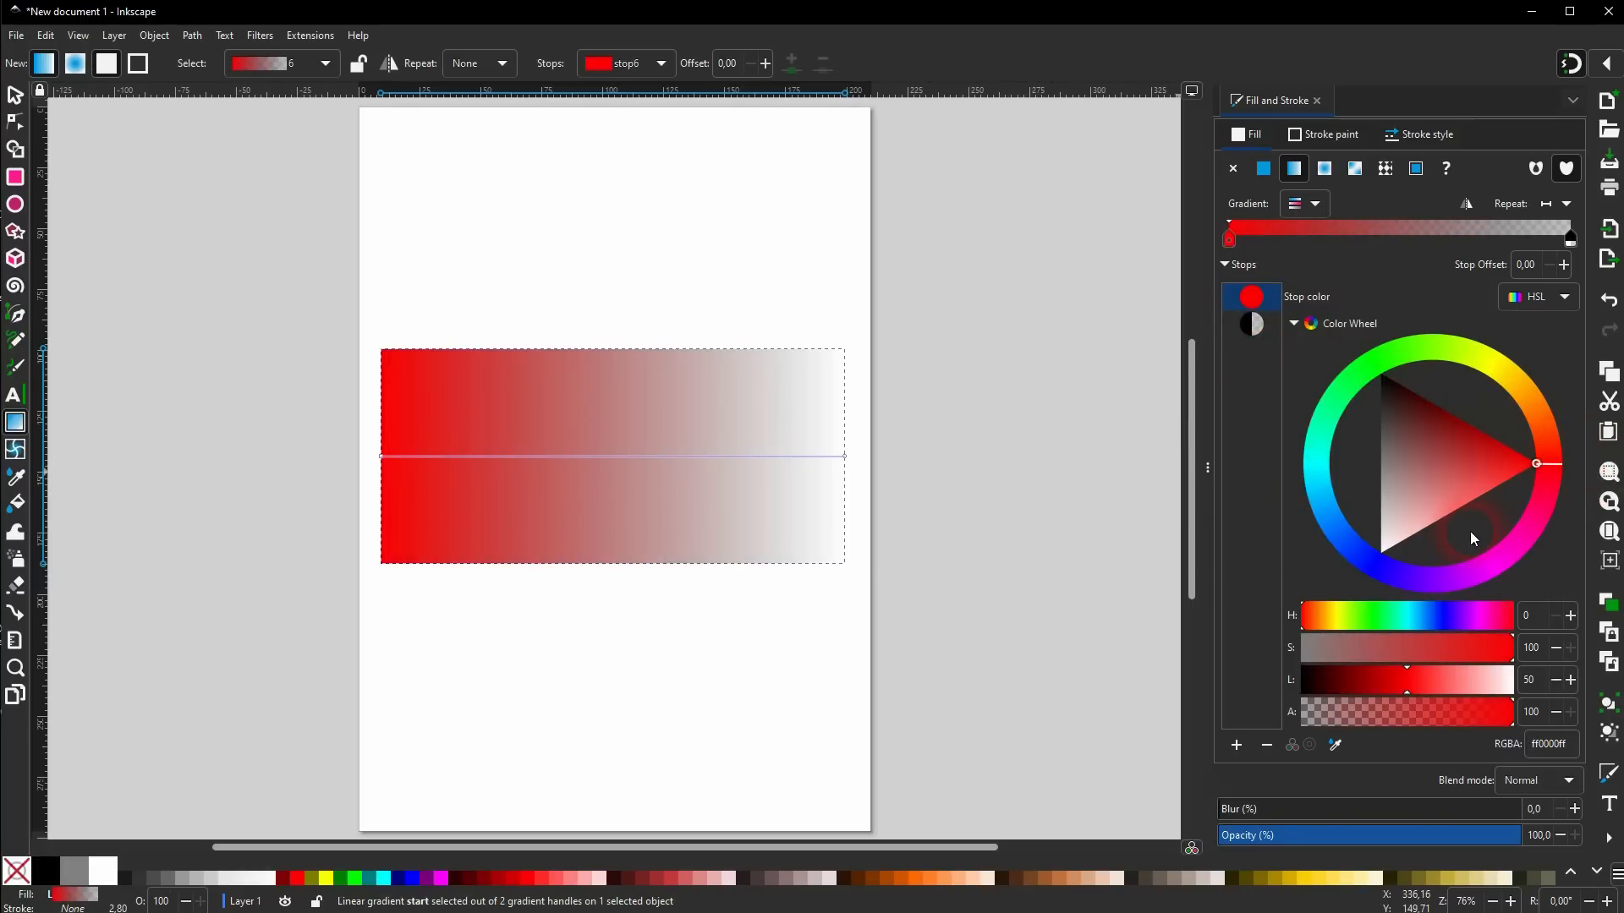
click(1252, 324)
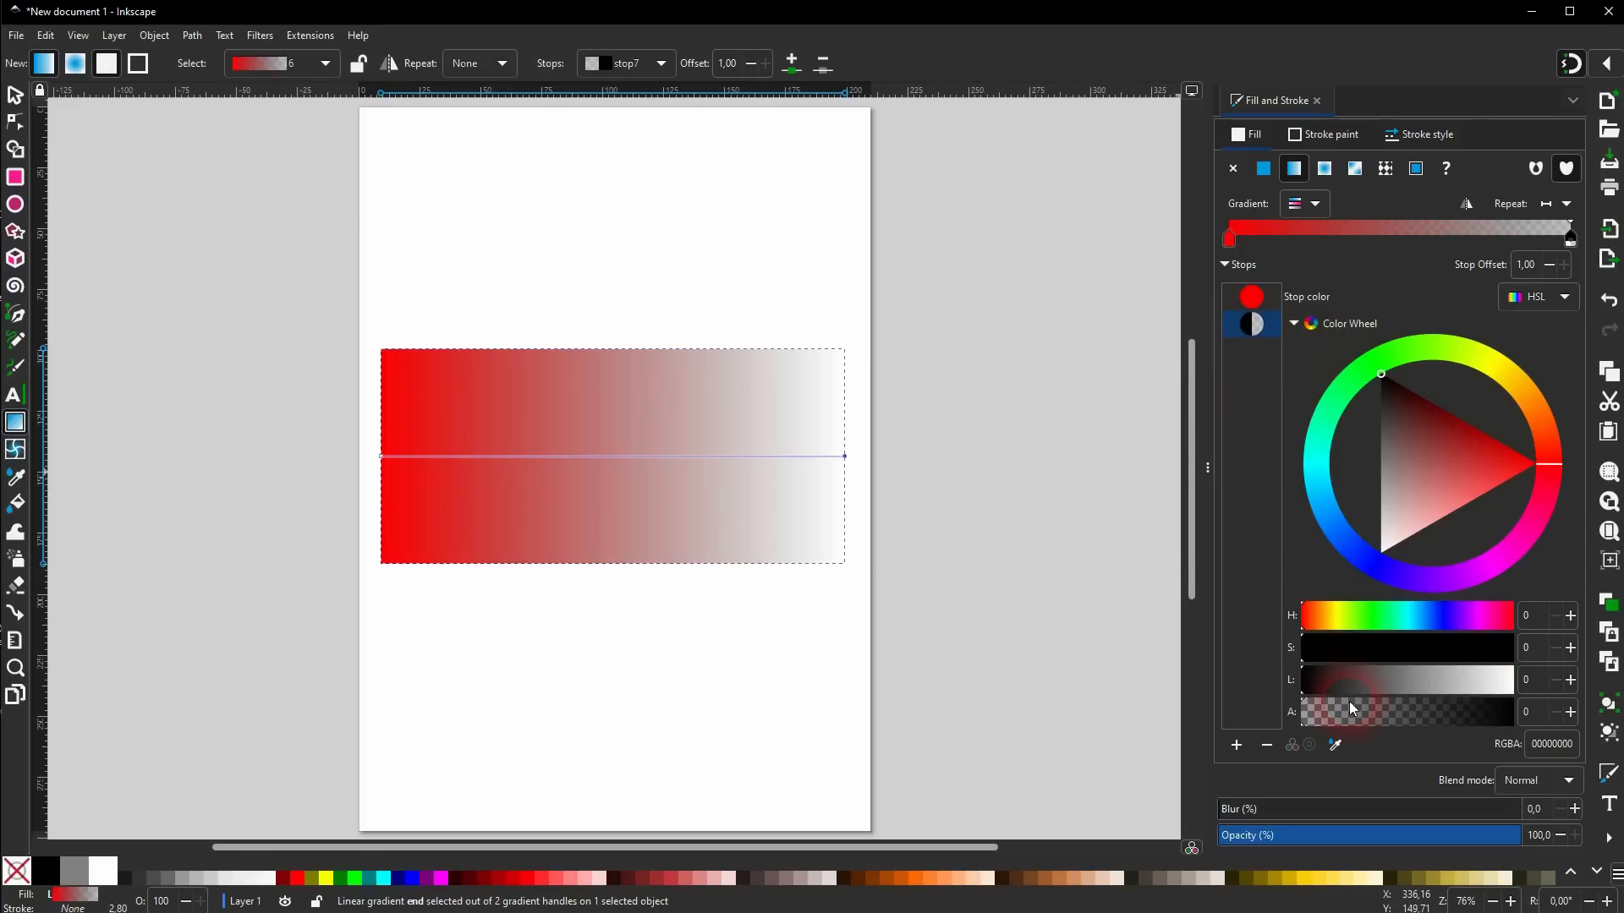
drag(1336, 710, 1563, 715)
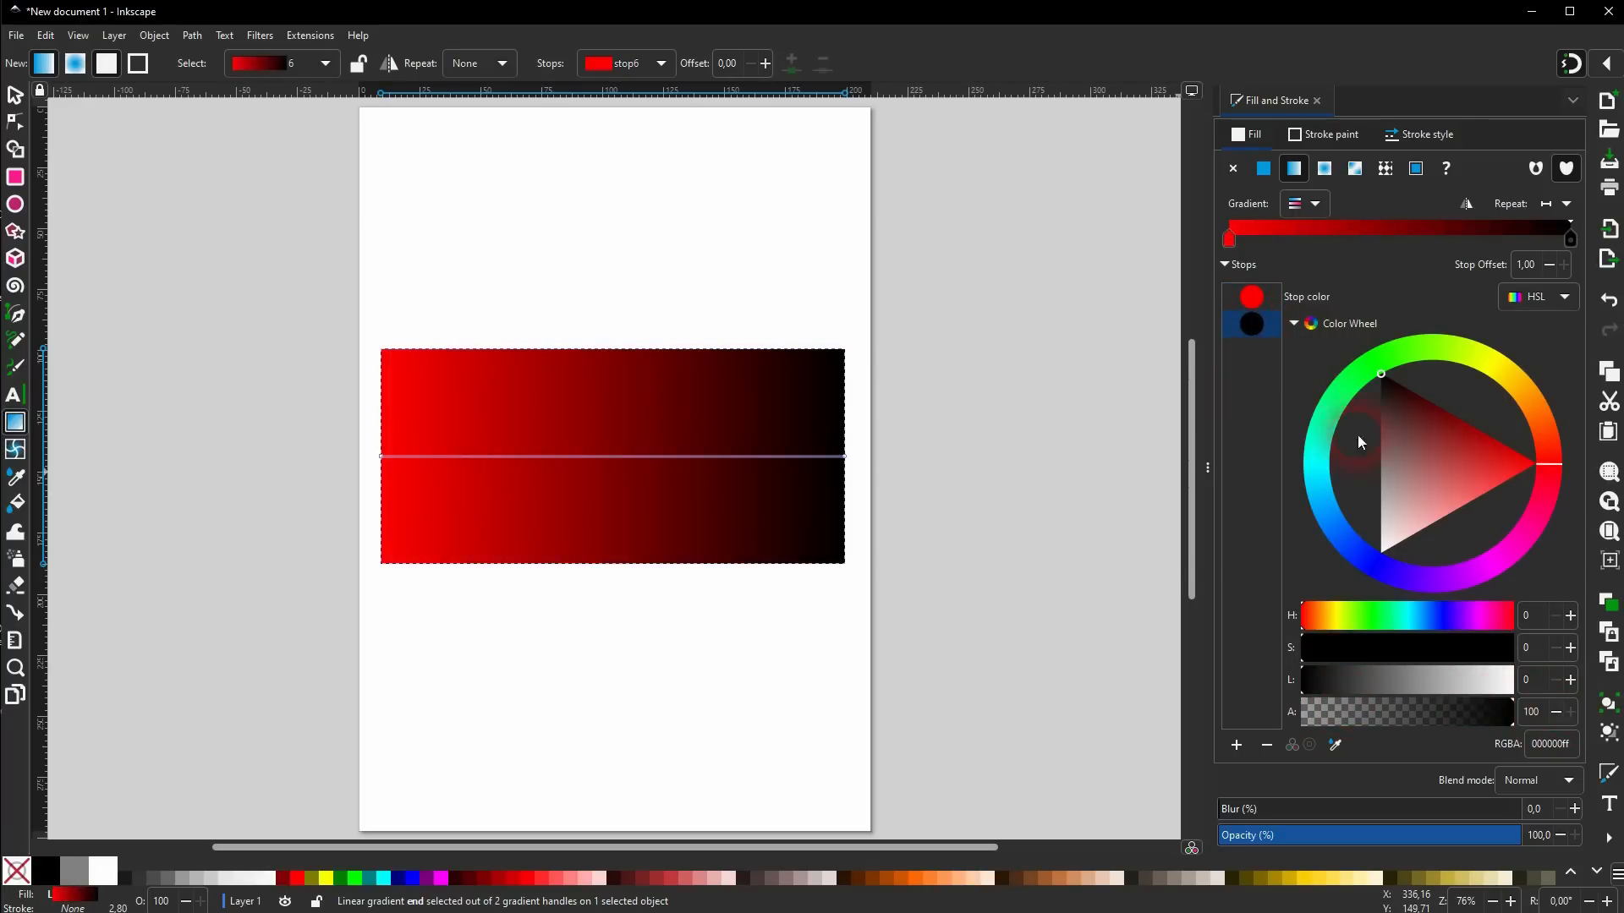
drag(1448, 425, 1575, 474)
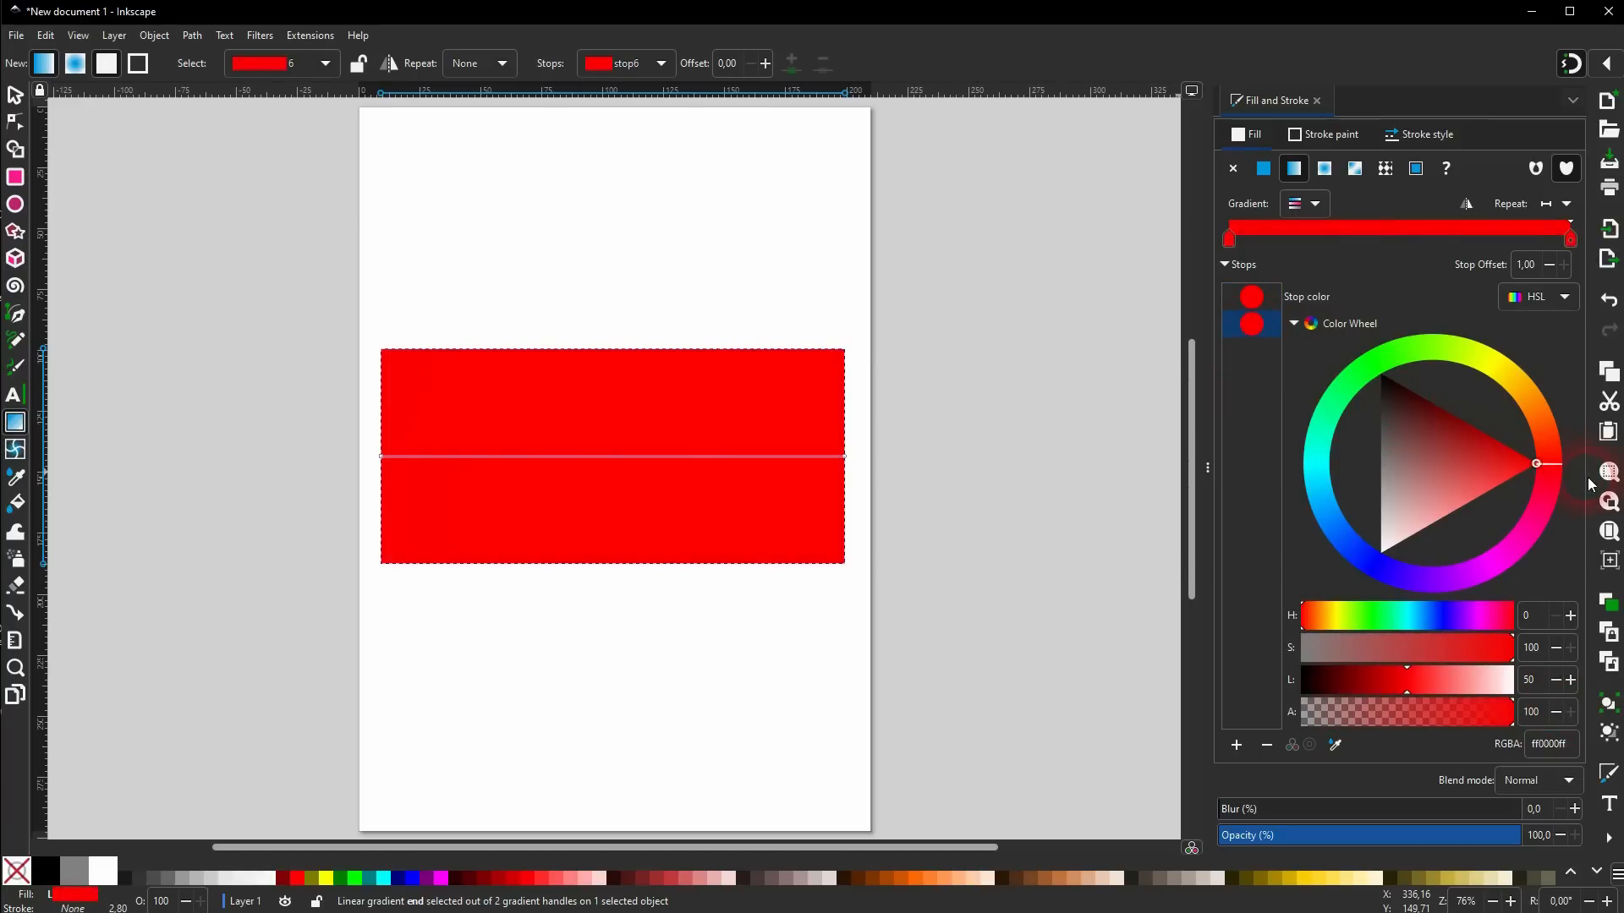
click(1255, 303)
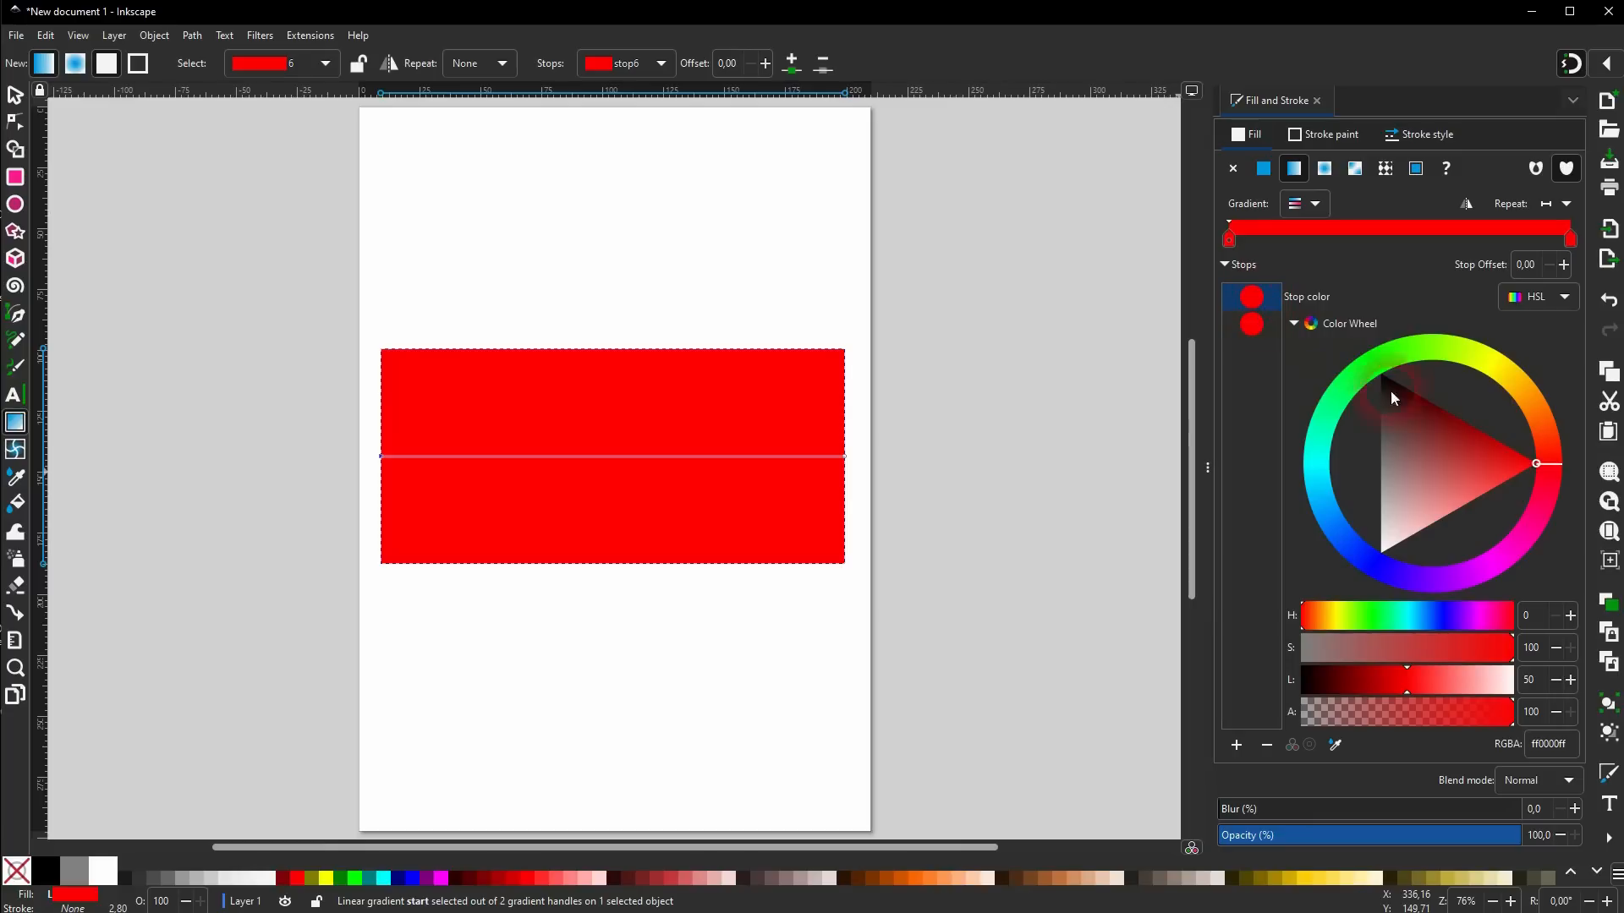
Add an orange stop, ffa100ff, at about offset 0.05 and a yellow-green stop a little further along the gradient.
double_click(408, 458)
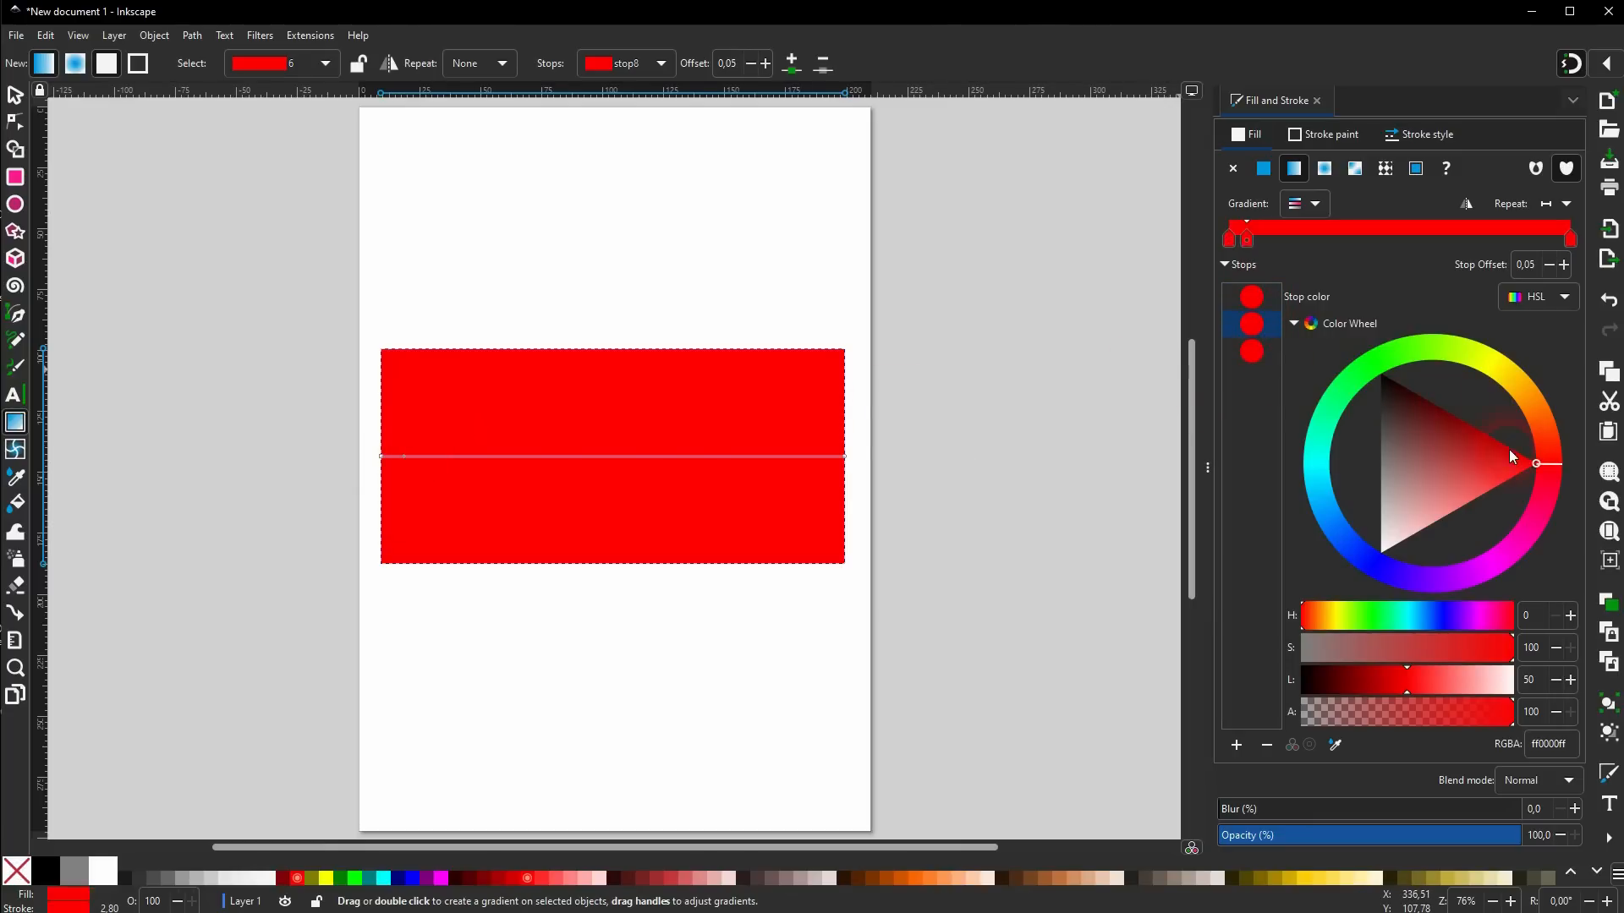
drag(1551, 464, 1514, 399)
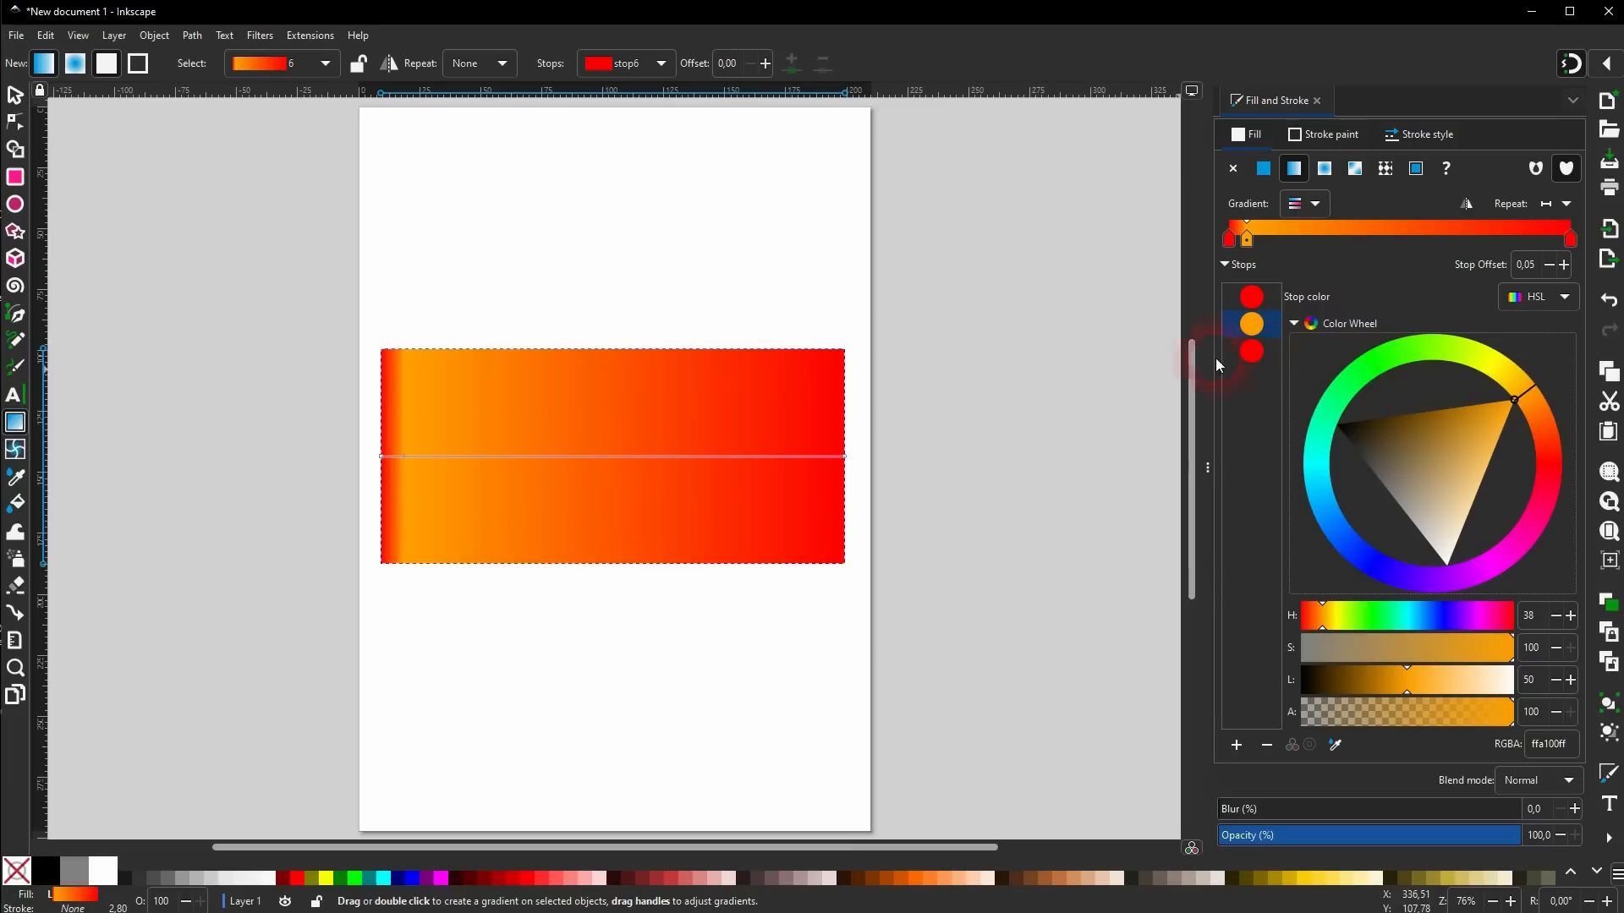
double_click(448, 457)
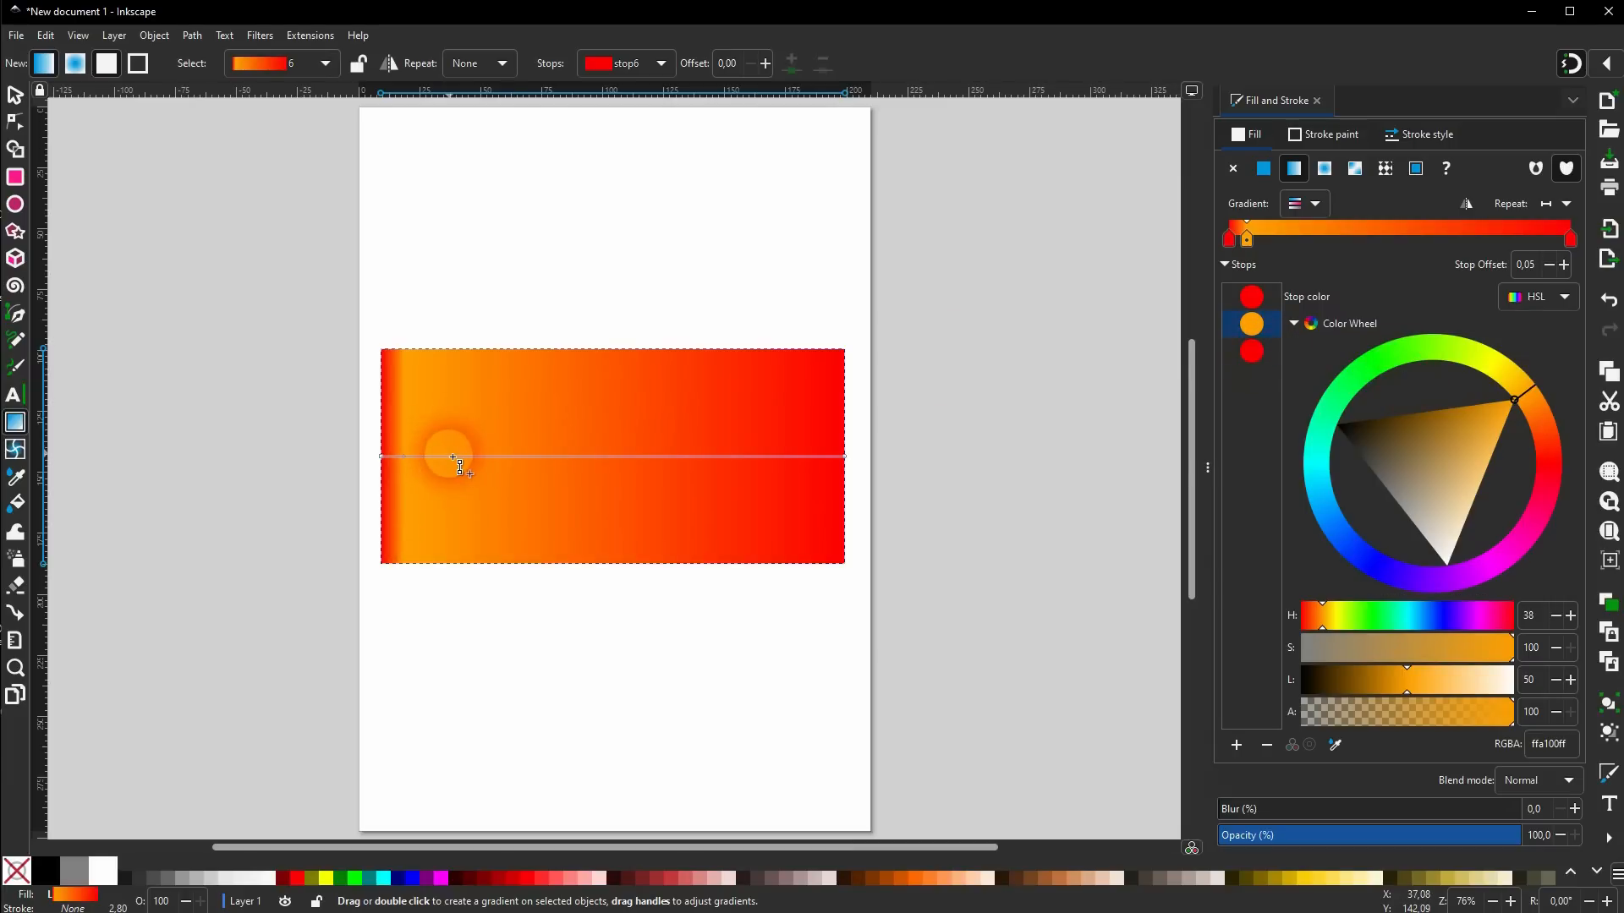
drag(1536, 404, 1461, 347)
Add a green stop, 24cc00ff, at about offset 0.32 and a teal-green stop, 009e51ff, at about offset 0.47.
double_click(527, 456)
click(1492, 364)
drag(1486, 359, 1390, 343)
click(613, 457)
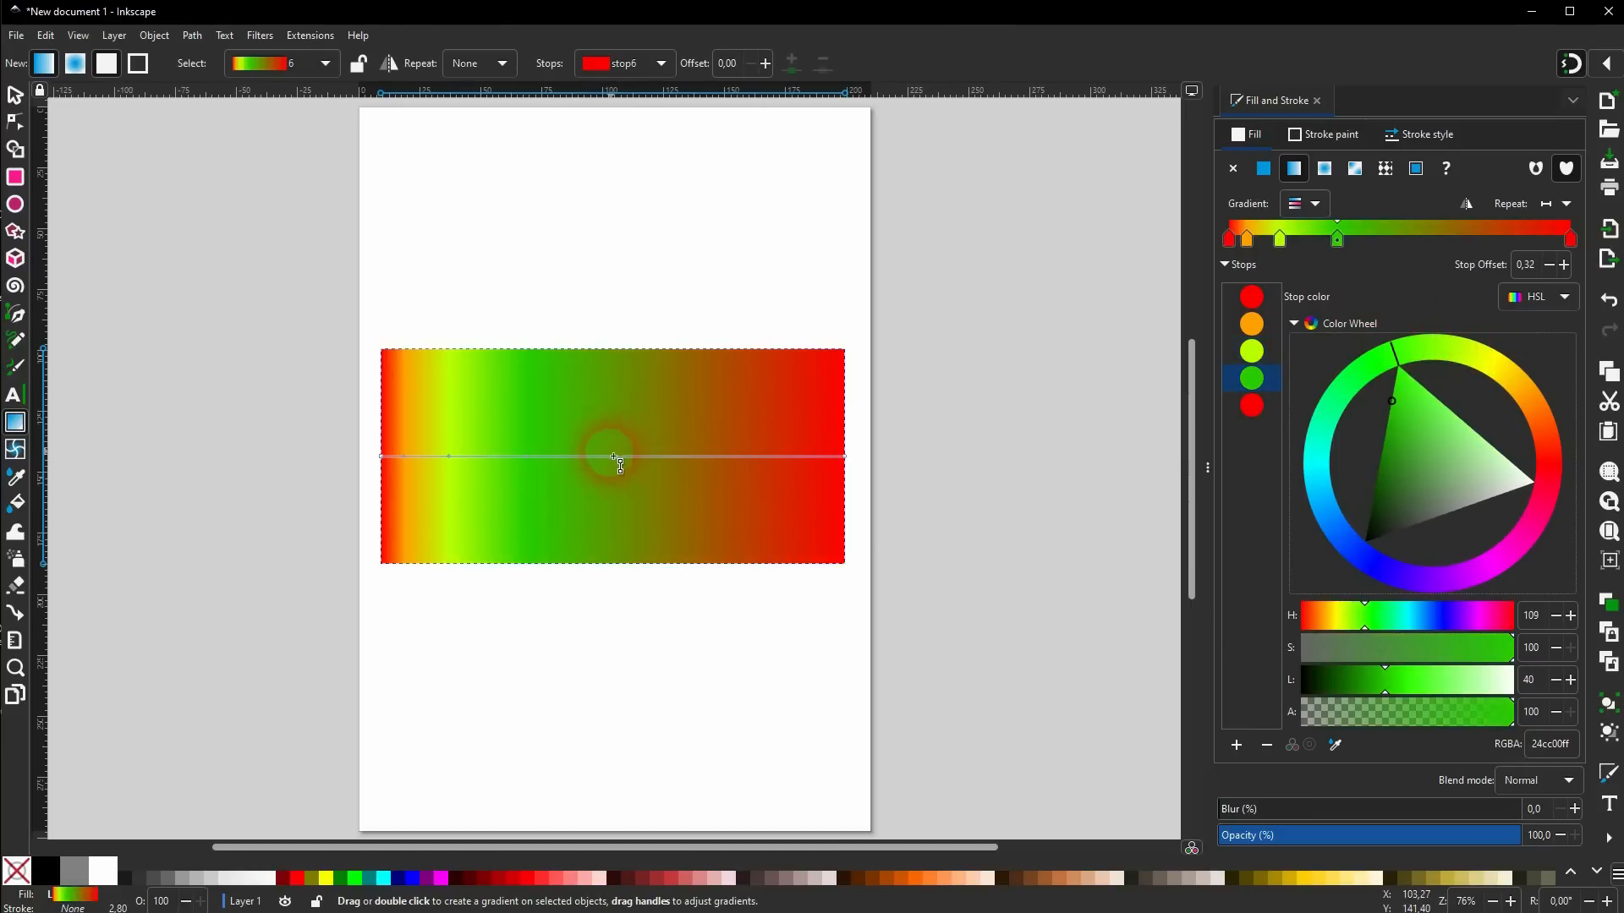
double_click(598, 457)
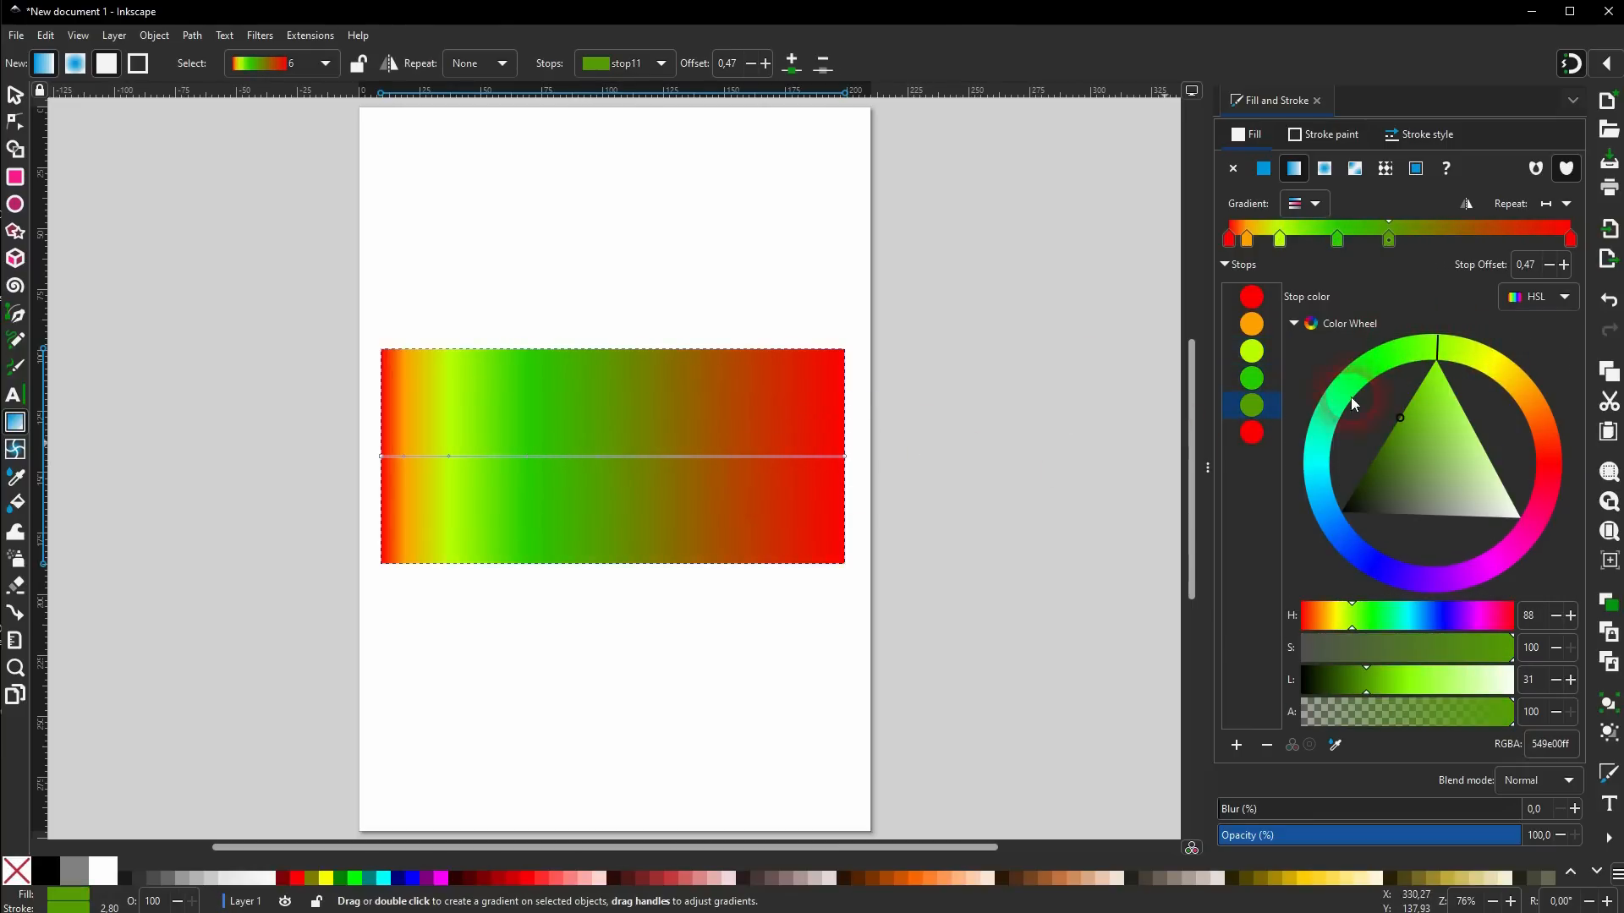
drag(1431, 351, 1330, 407)
click(665, 546)
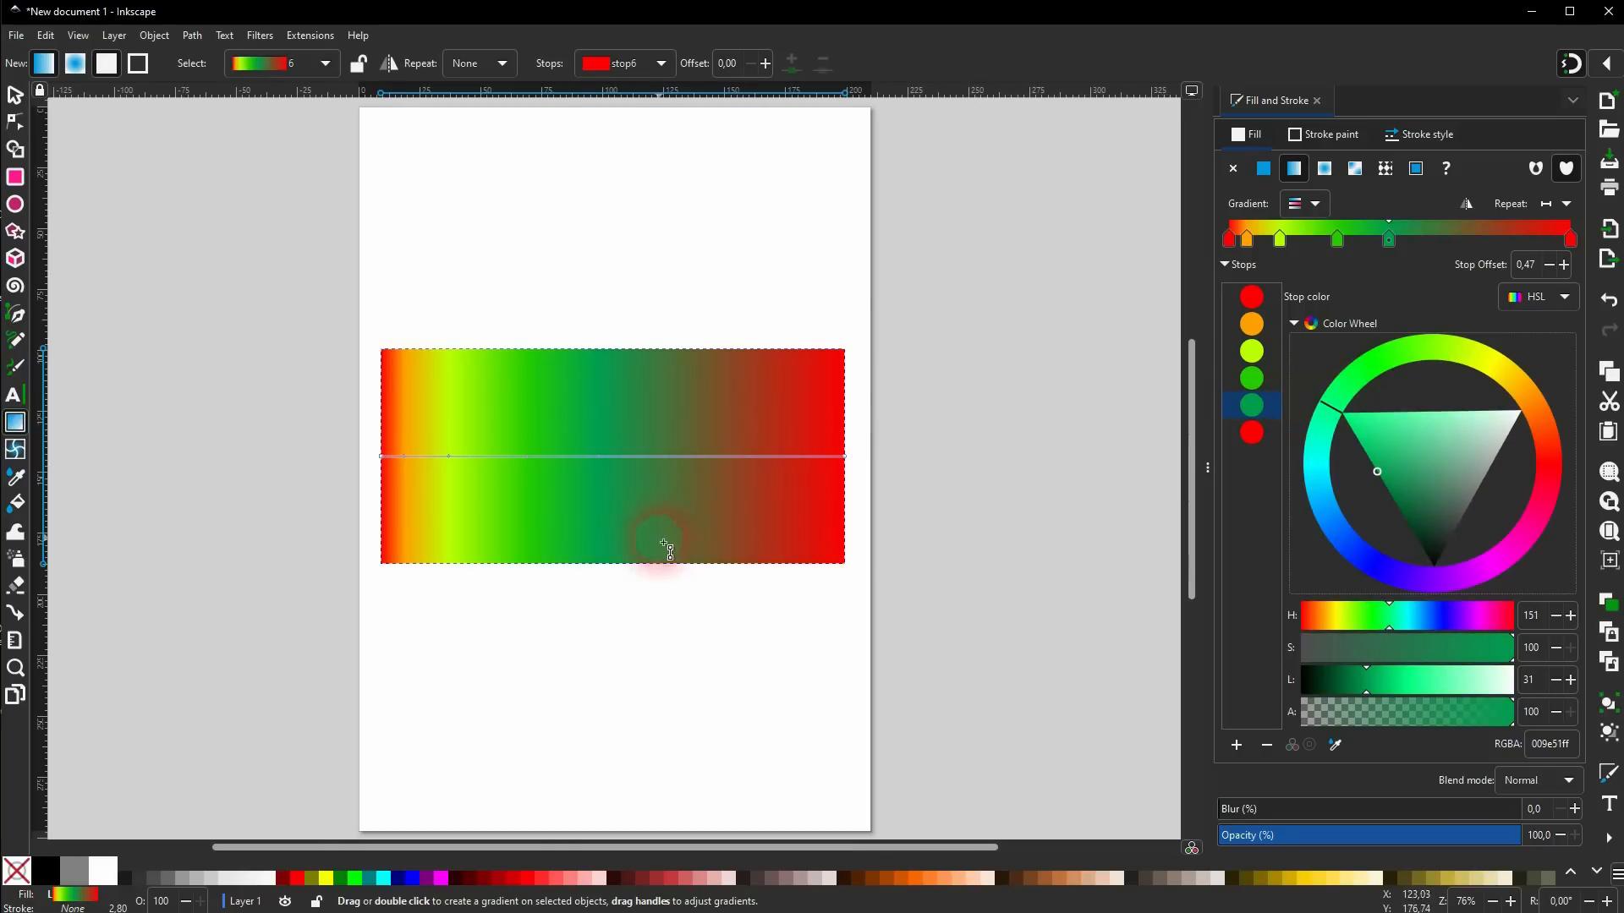
Add a grey-teal stop, 397165ff, at about offset 0.62 and a bright blue stop, 0069ffff, at about offset 0.74.
double_click(672, 458)
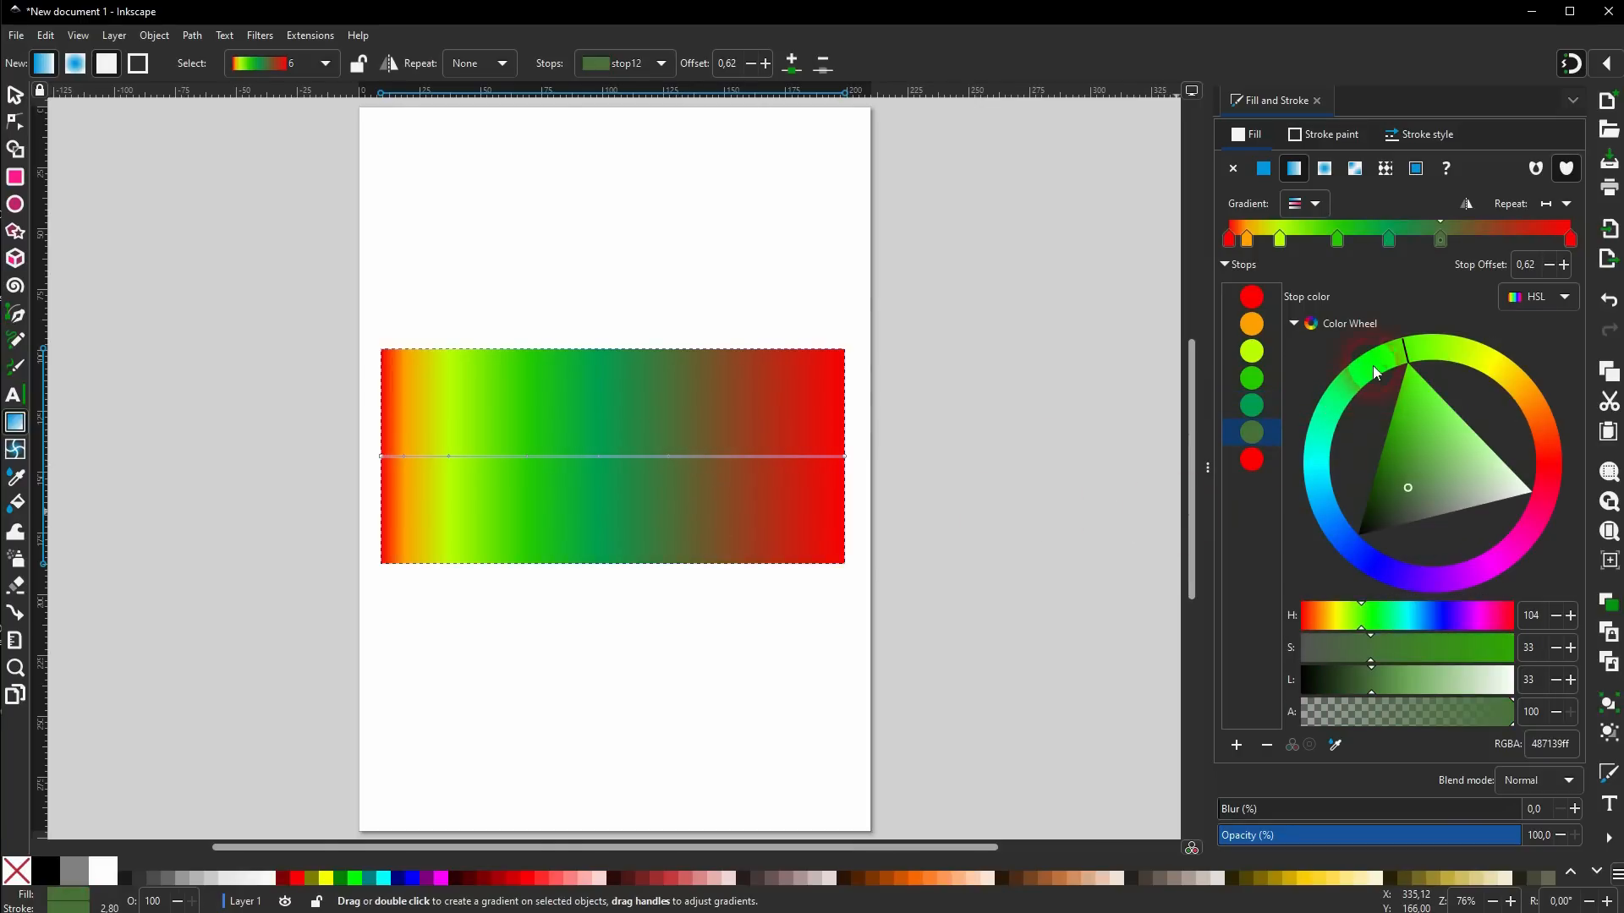
drag(1394, 360, 1309, 442)
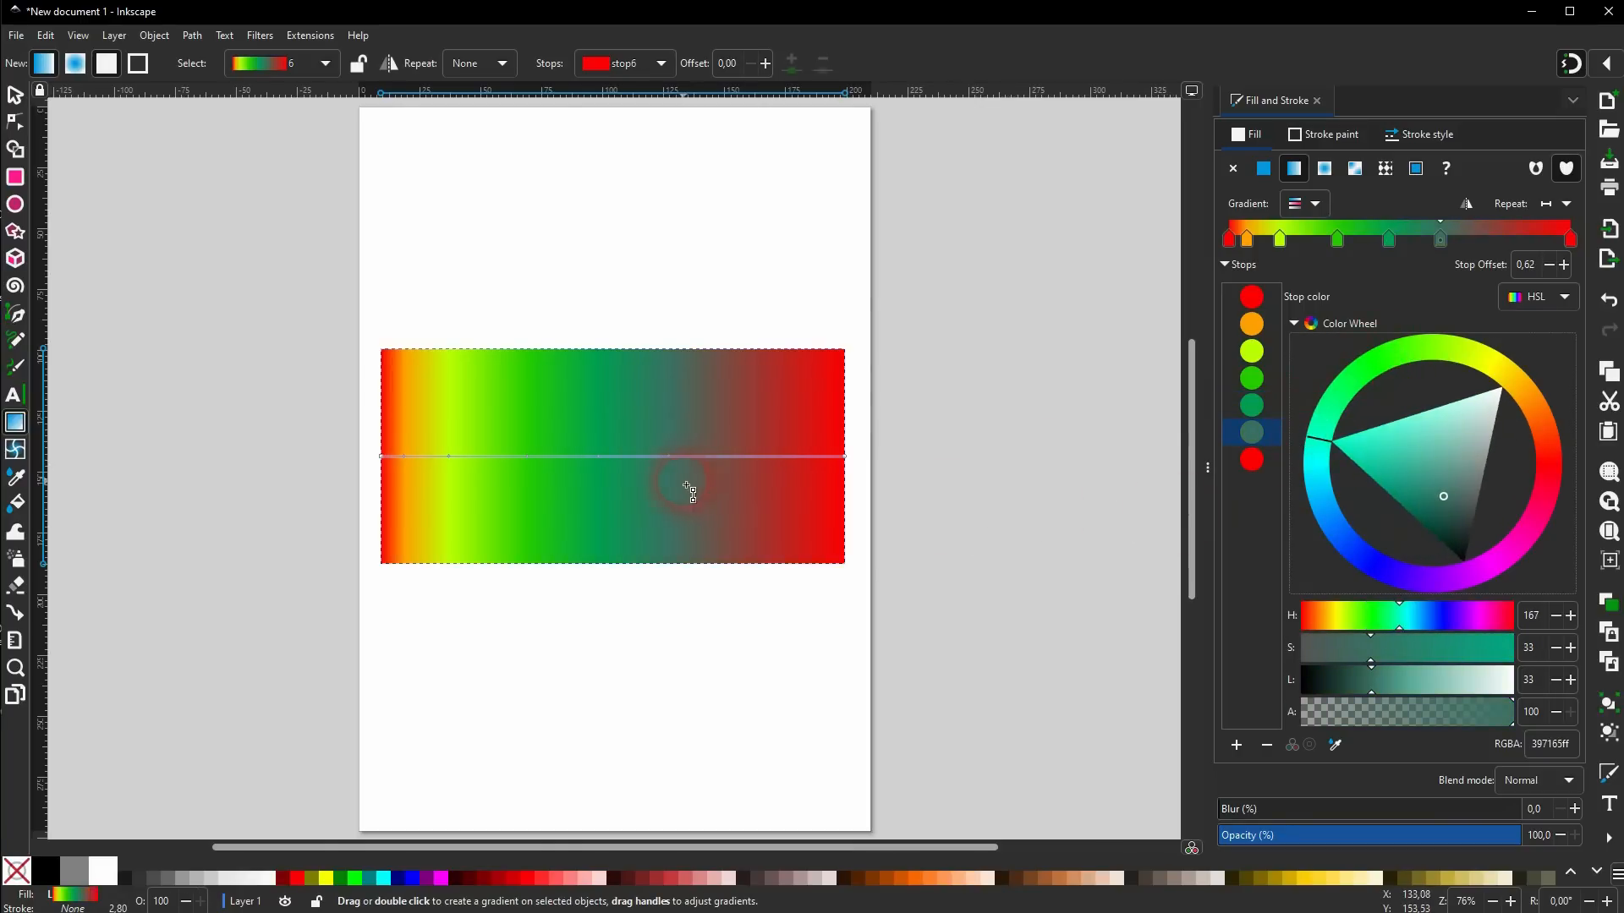
double_click(725, 457)
mouse_move(1540, 446)
mouse_down()
mouse_move(1384, 371)
mouse_move(1285, 489)
mouse_move(1331, 536)
mouse_up()
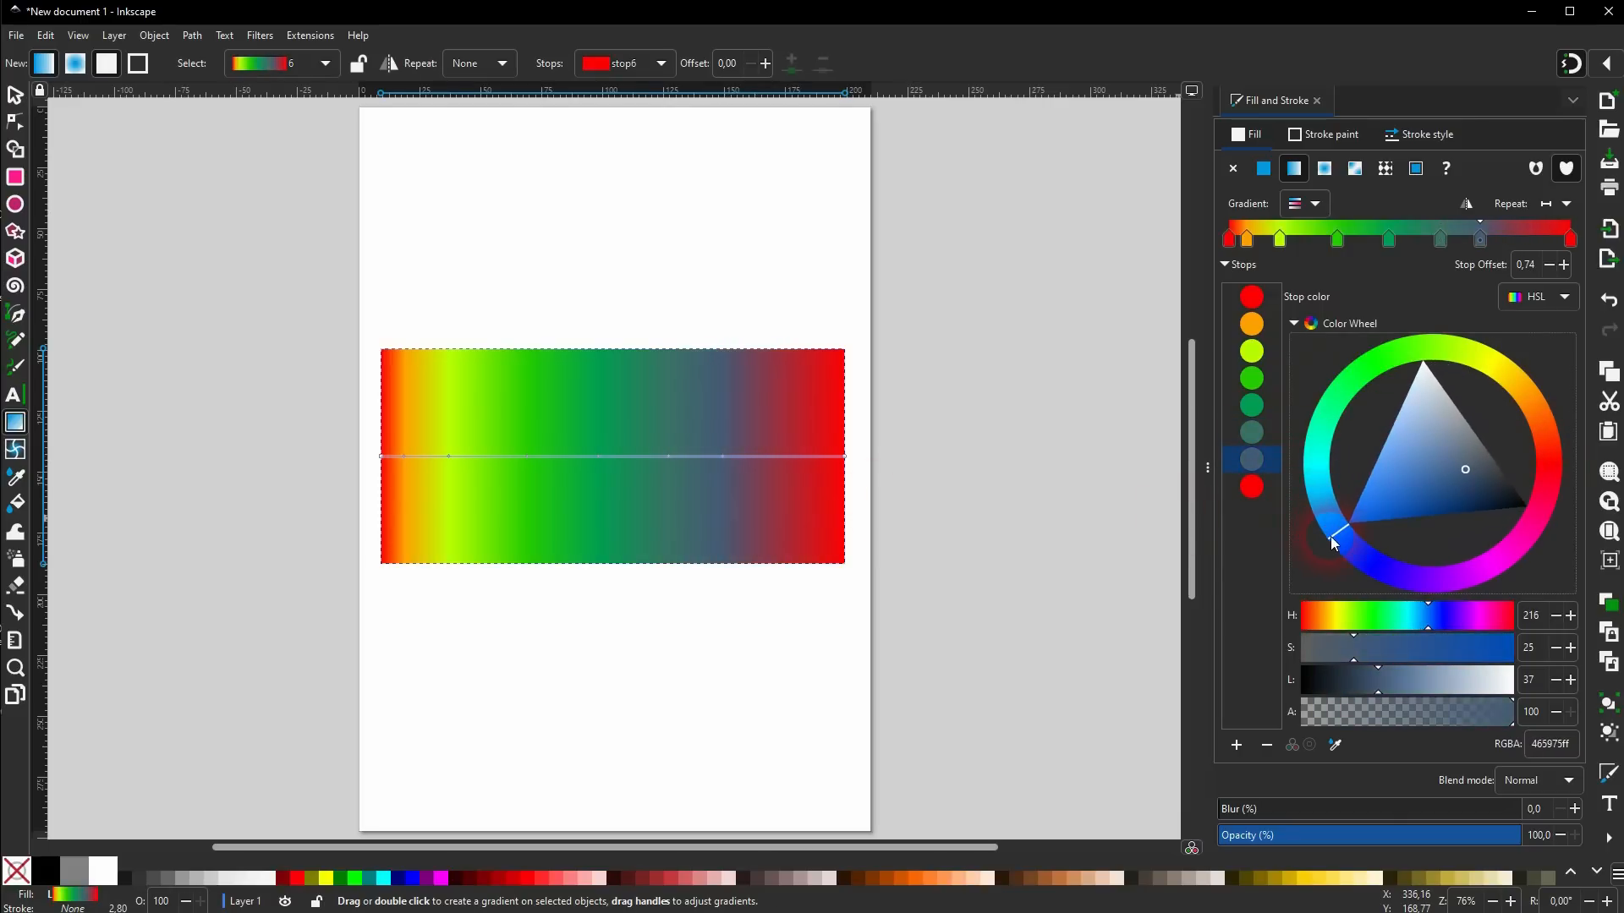
drag(1463, 469, 1326, 555)
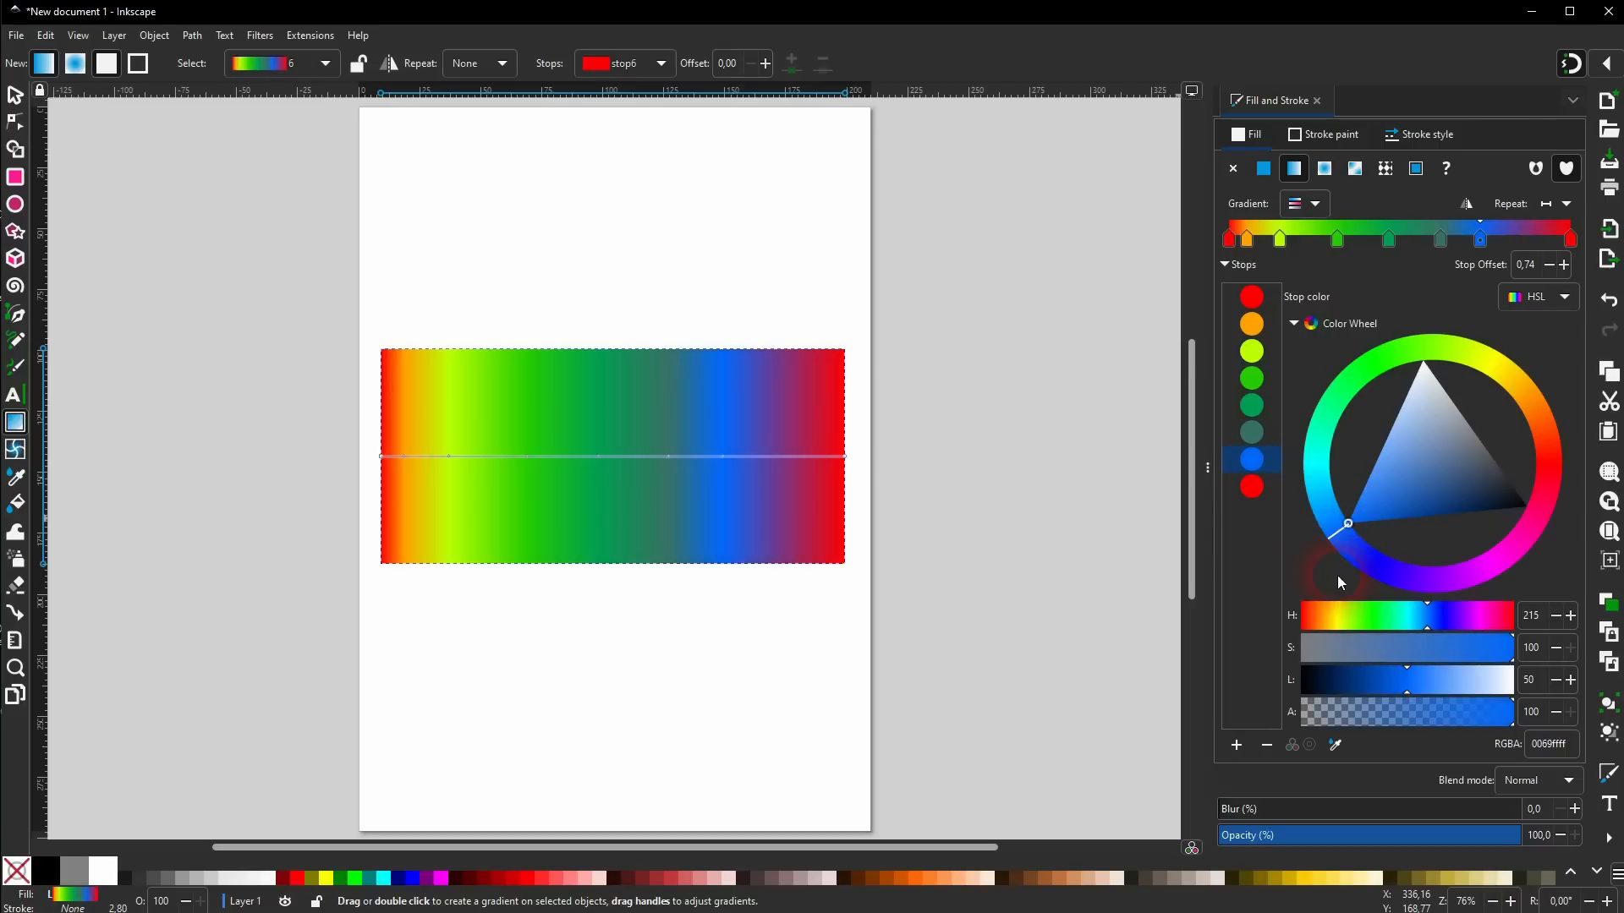
Add a stop at about offset 0.85 near the gradient's end and colour it violet, 6403fbff.
double_click(775, 458)
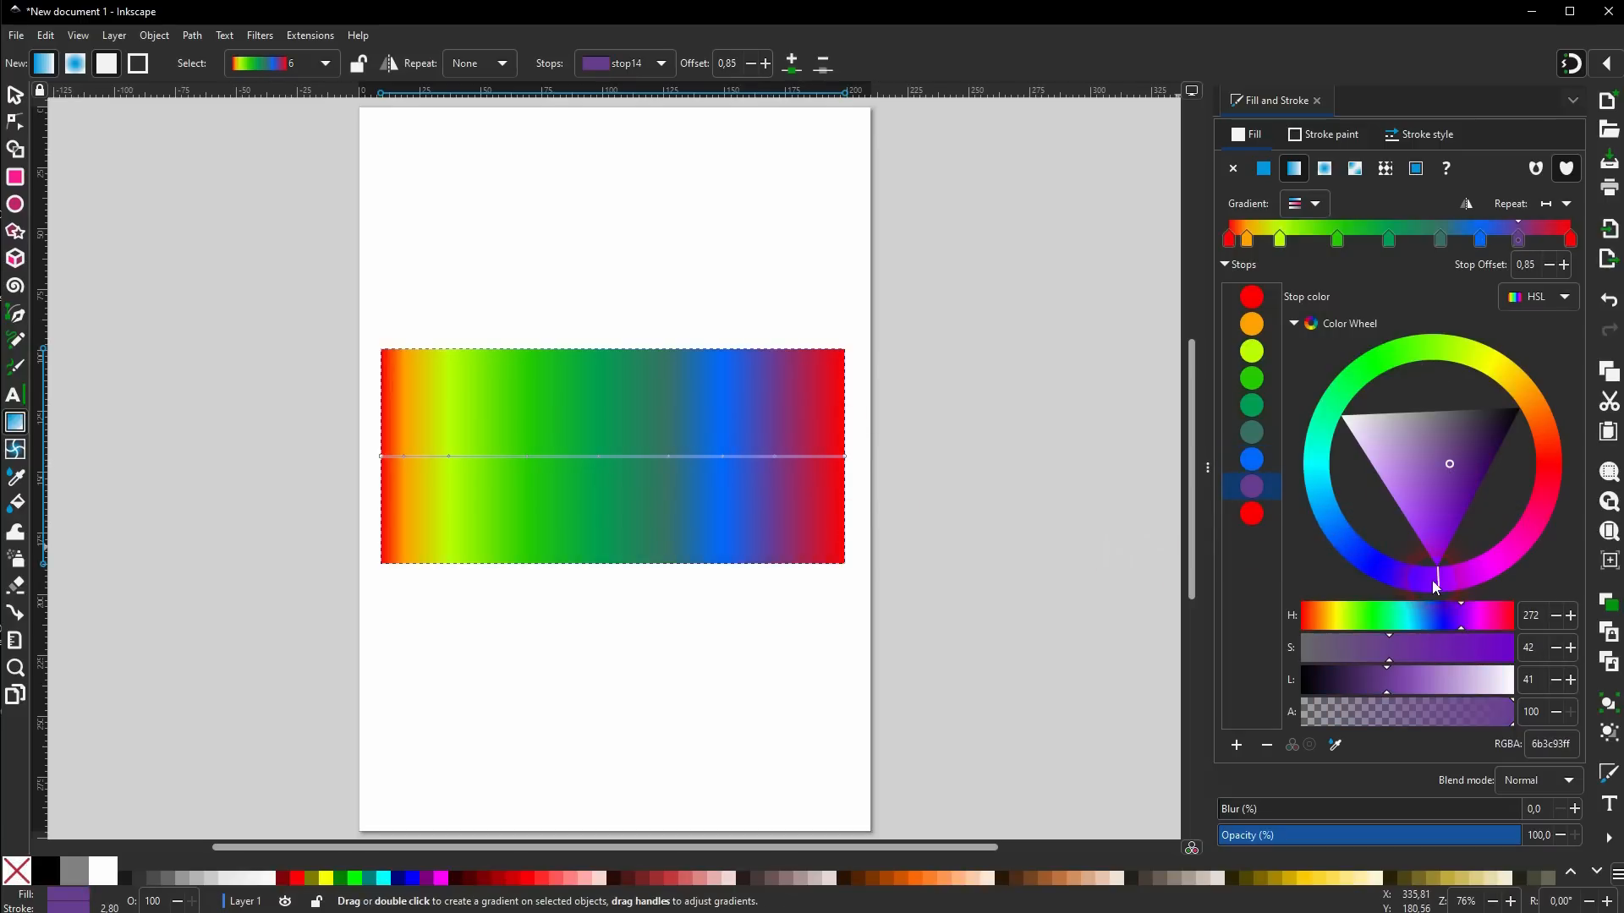
drag(1434, 580, 1370, 578)
mouse_move(1444, 472)
mouse_down()
mouse_move(1387, 553)
mouse_move(1389, 572)
mouse_move(1423, 576)
mouse_up()
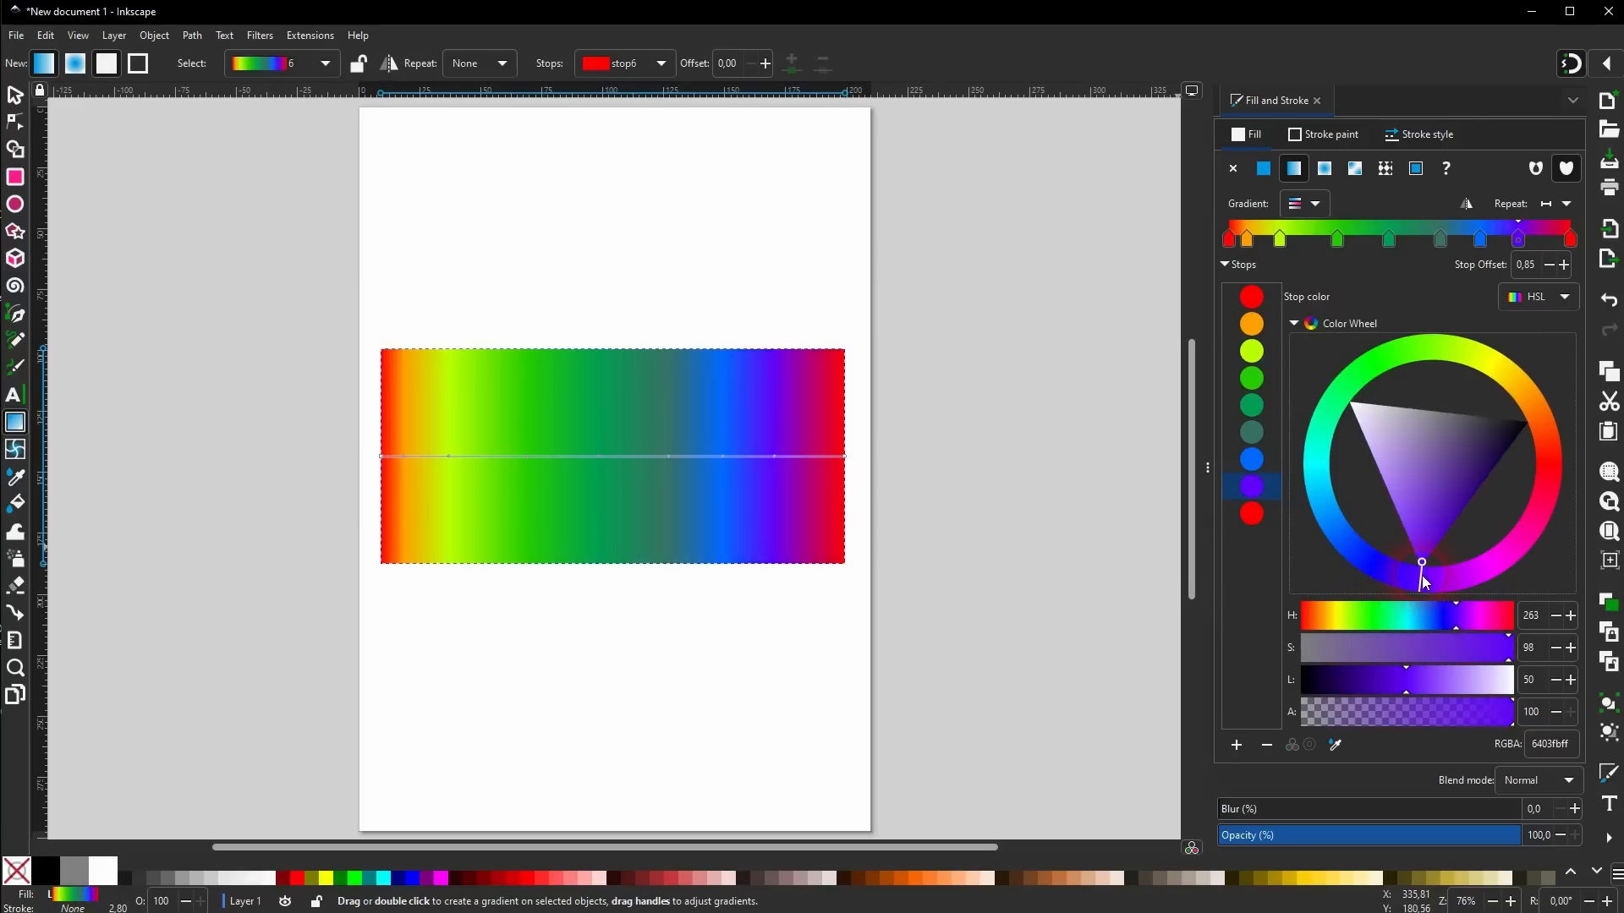
Add a gradient stop at offset 0.92 between violet and red on the rectangle, and colour it bright magenta (ff00cbff).
double_click(809, 458)
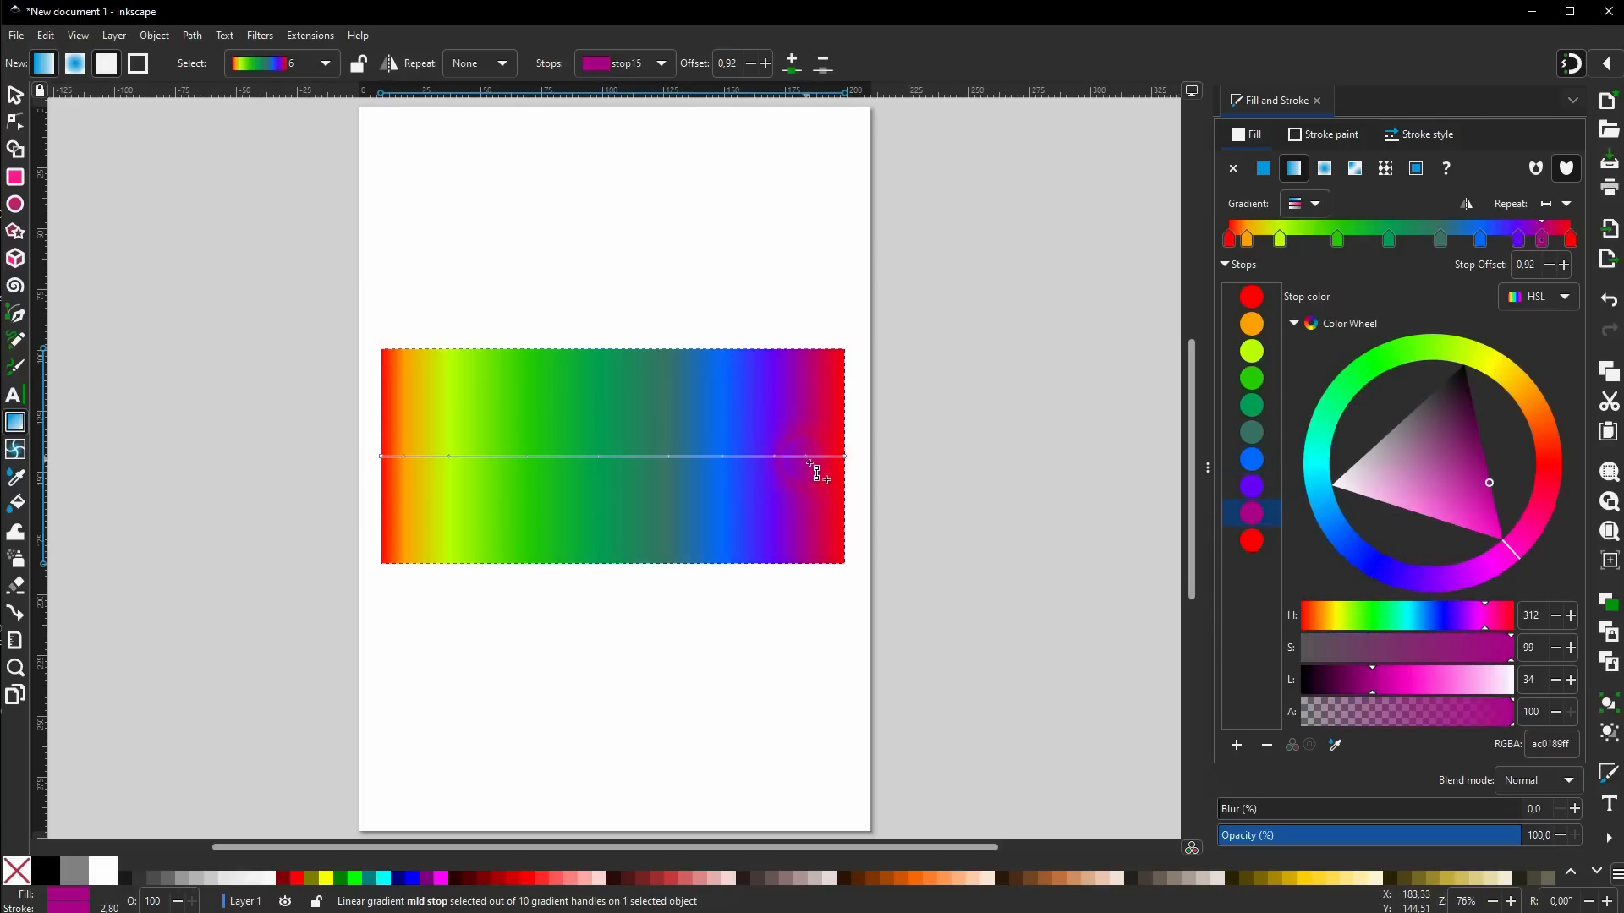
drag(1488, 500, 1543, 564)
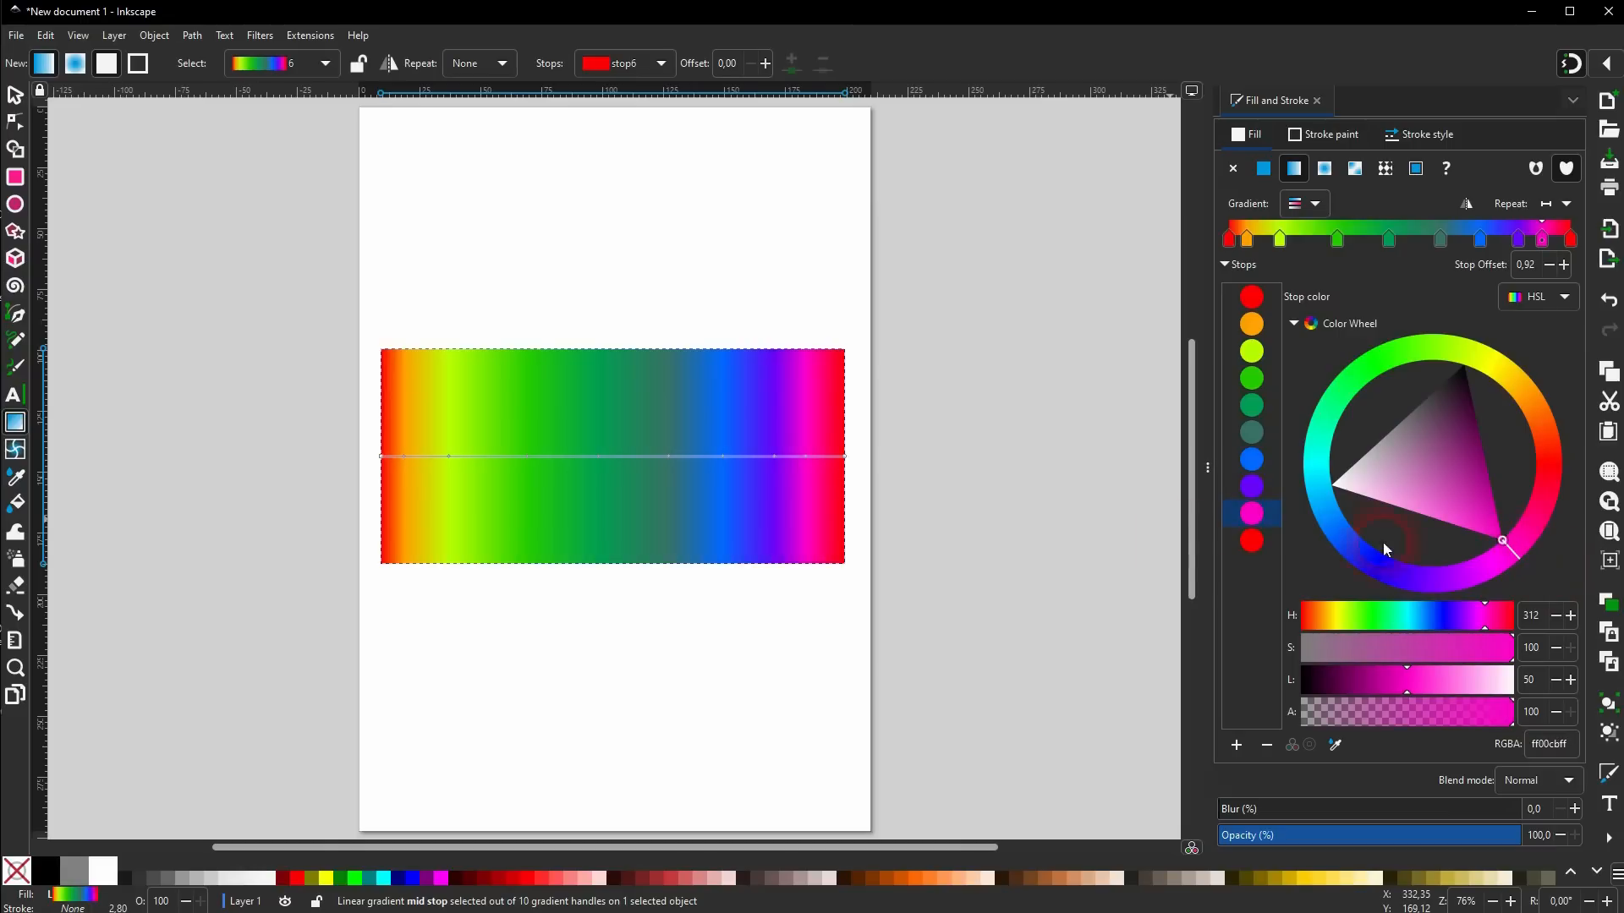
Brighten the dull gradient stops at offsets 0.32, 0.47 and 0.62 to vivid green, spring green and turquoise, checking the other stops.
click(1263, 305)
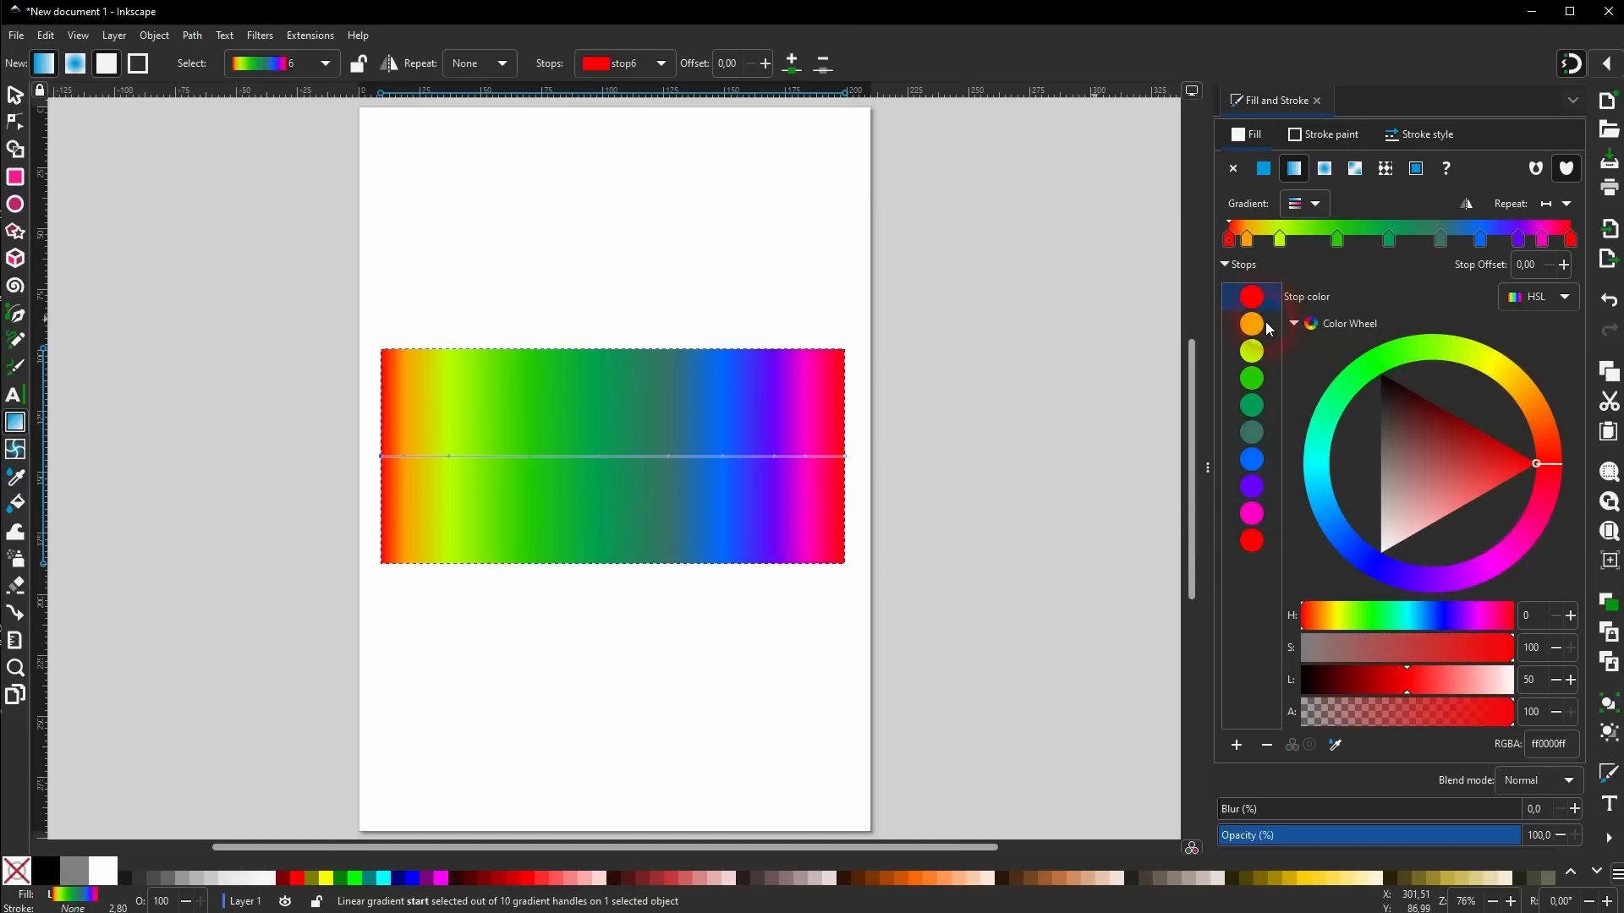
click(1266, 332)
click(1263, 352)
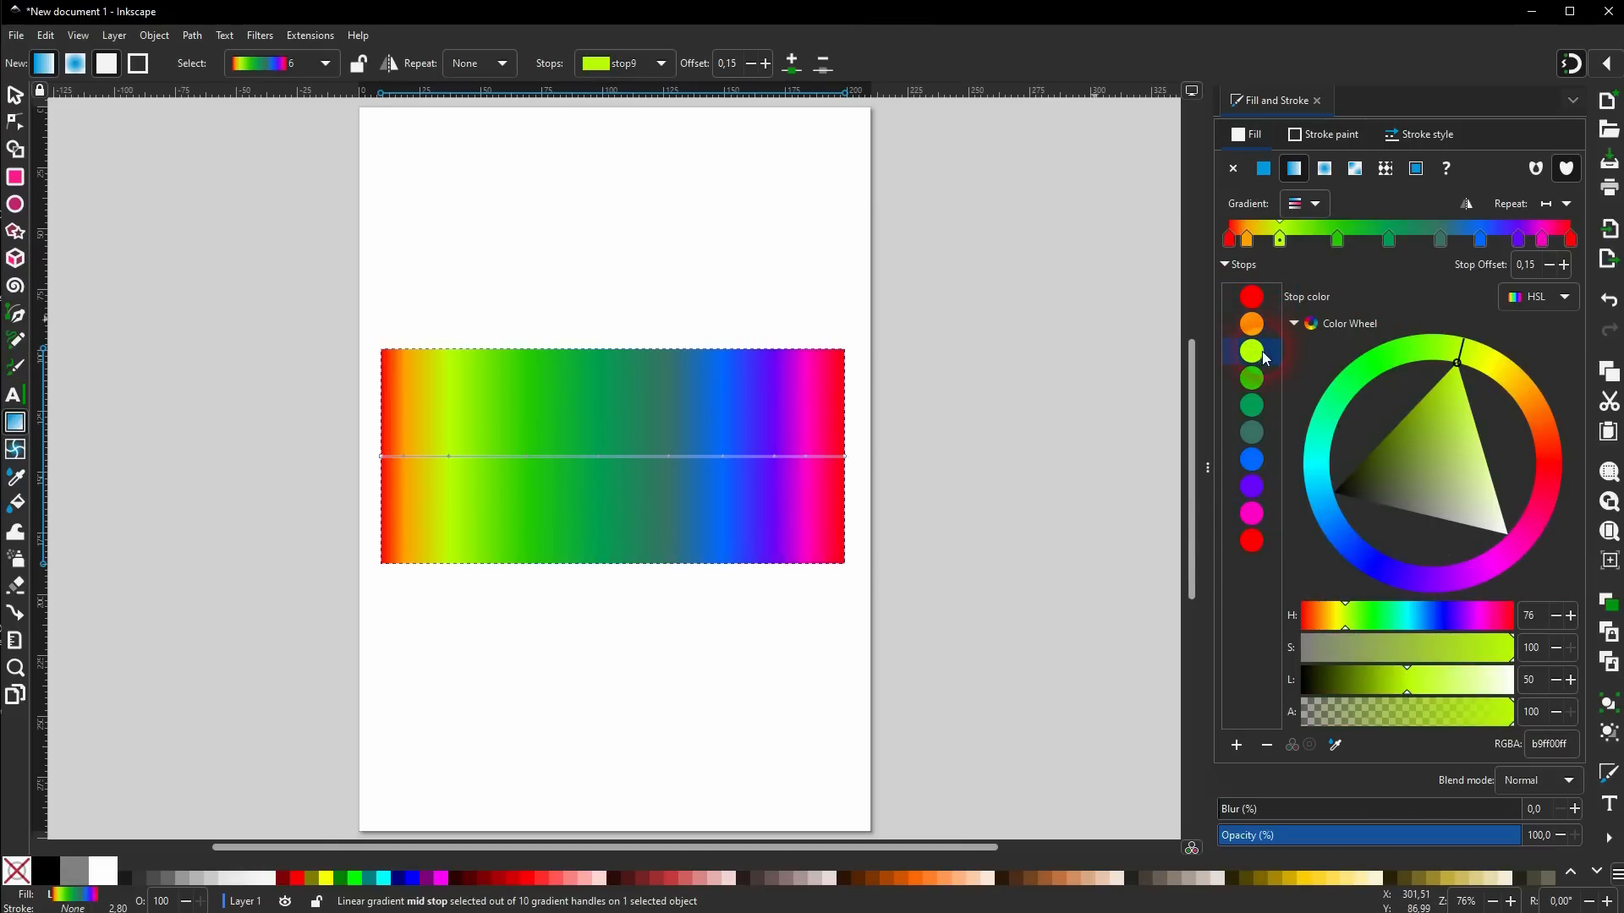
click(1263, 378)
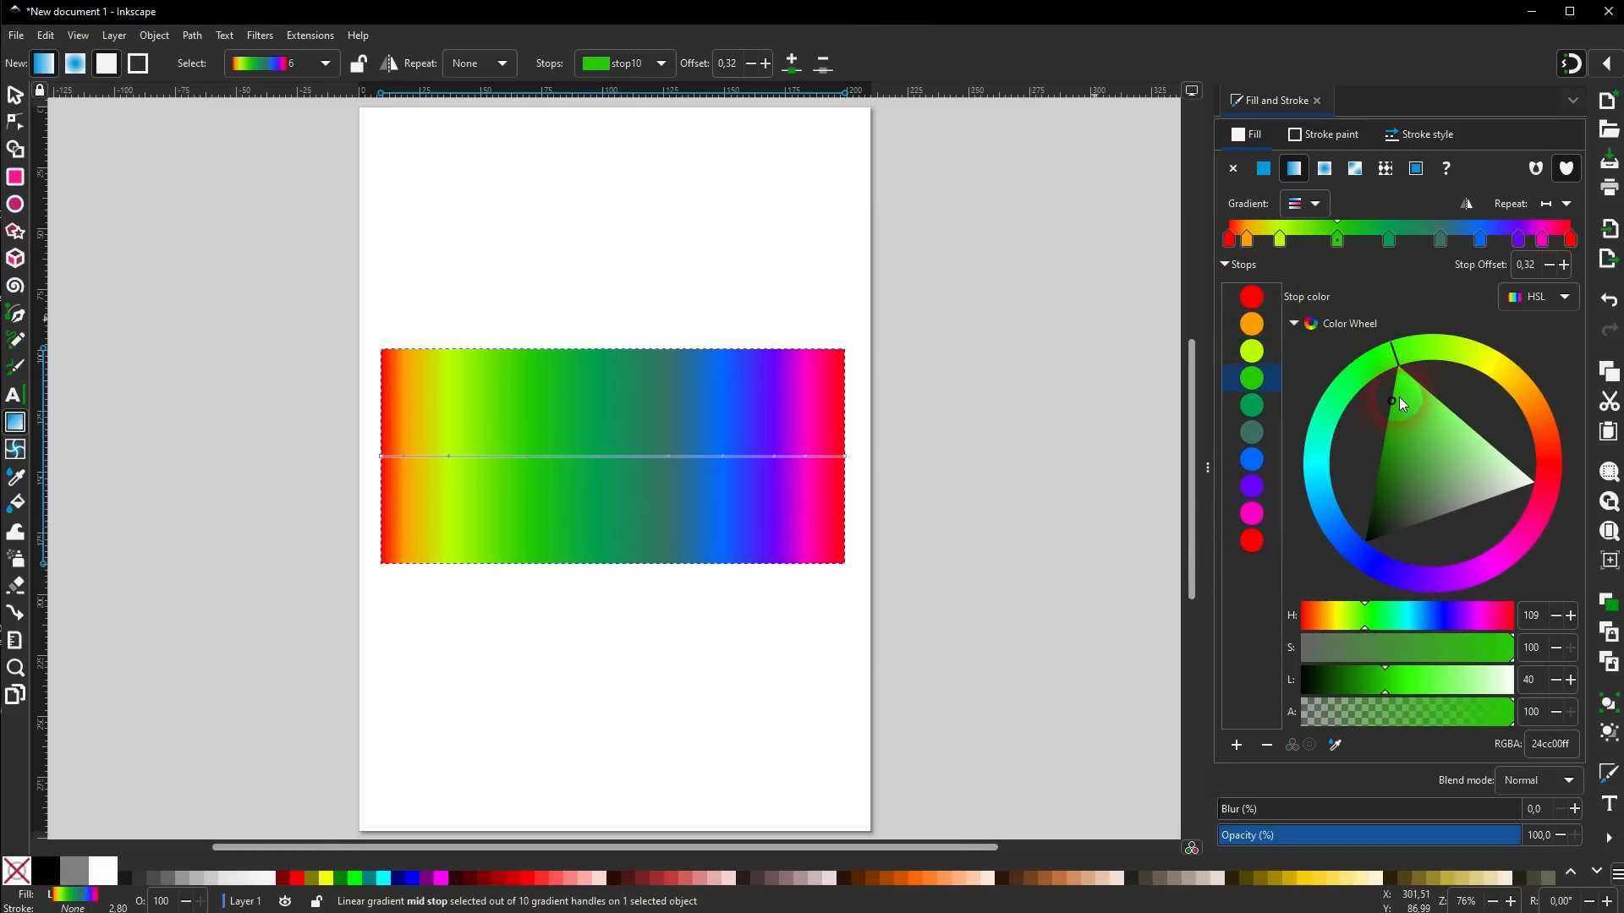
drag(1399, 398, 1396, 362)
click(1260, 407)
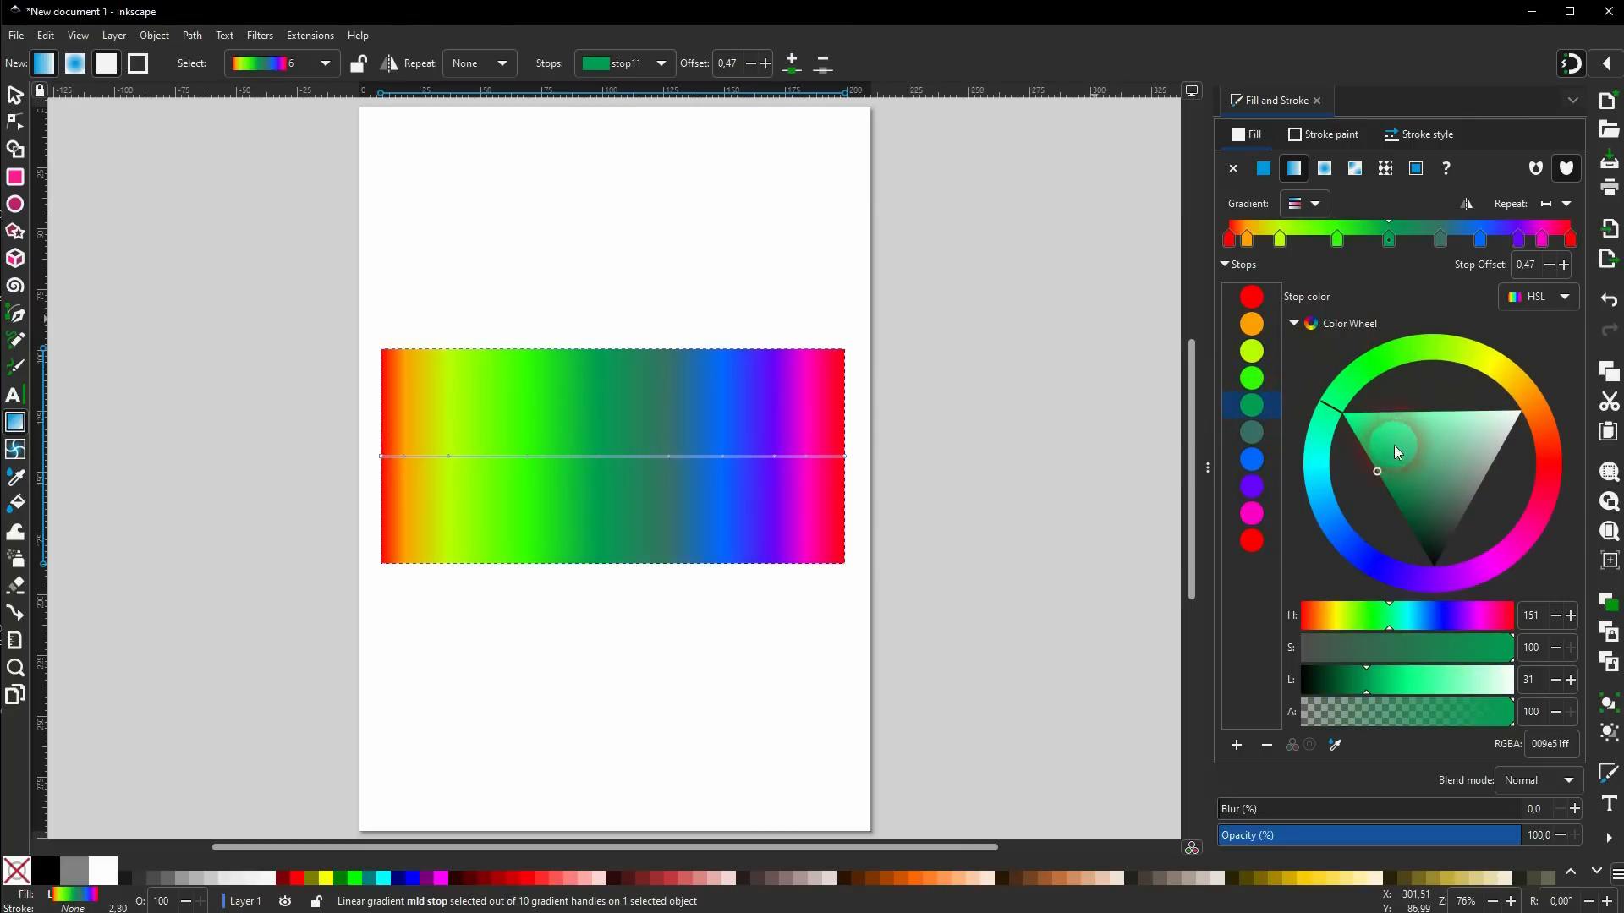
drag(1349, 437, 1316, 415)
click(1250, 433)
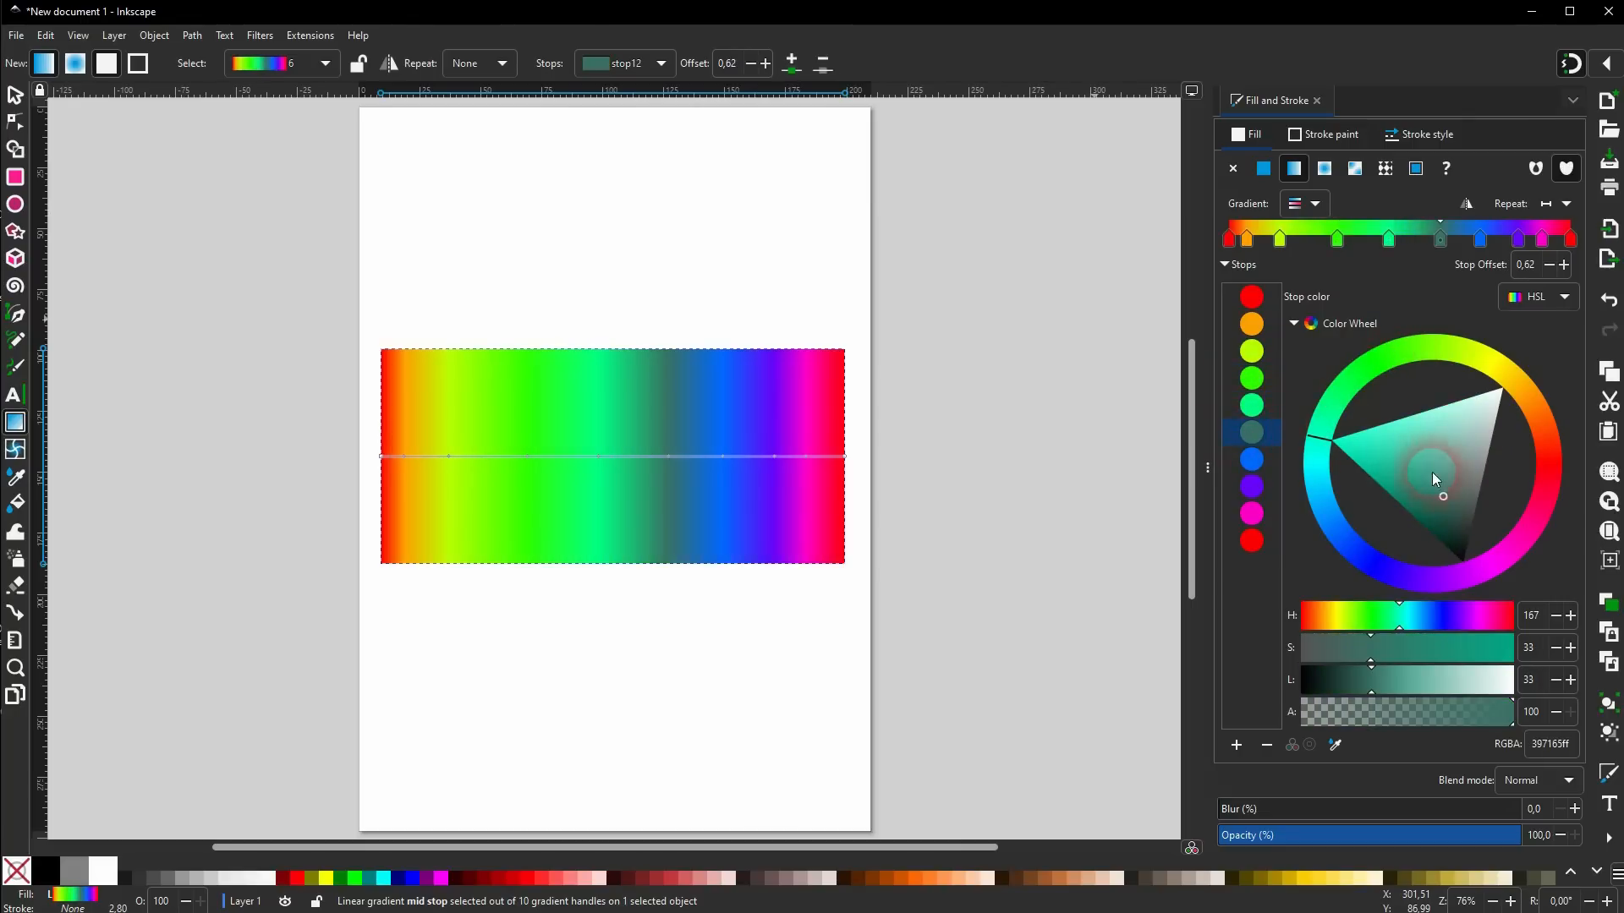
drag(1432, 494, 1307, 439)
click(1252, 461)
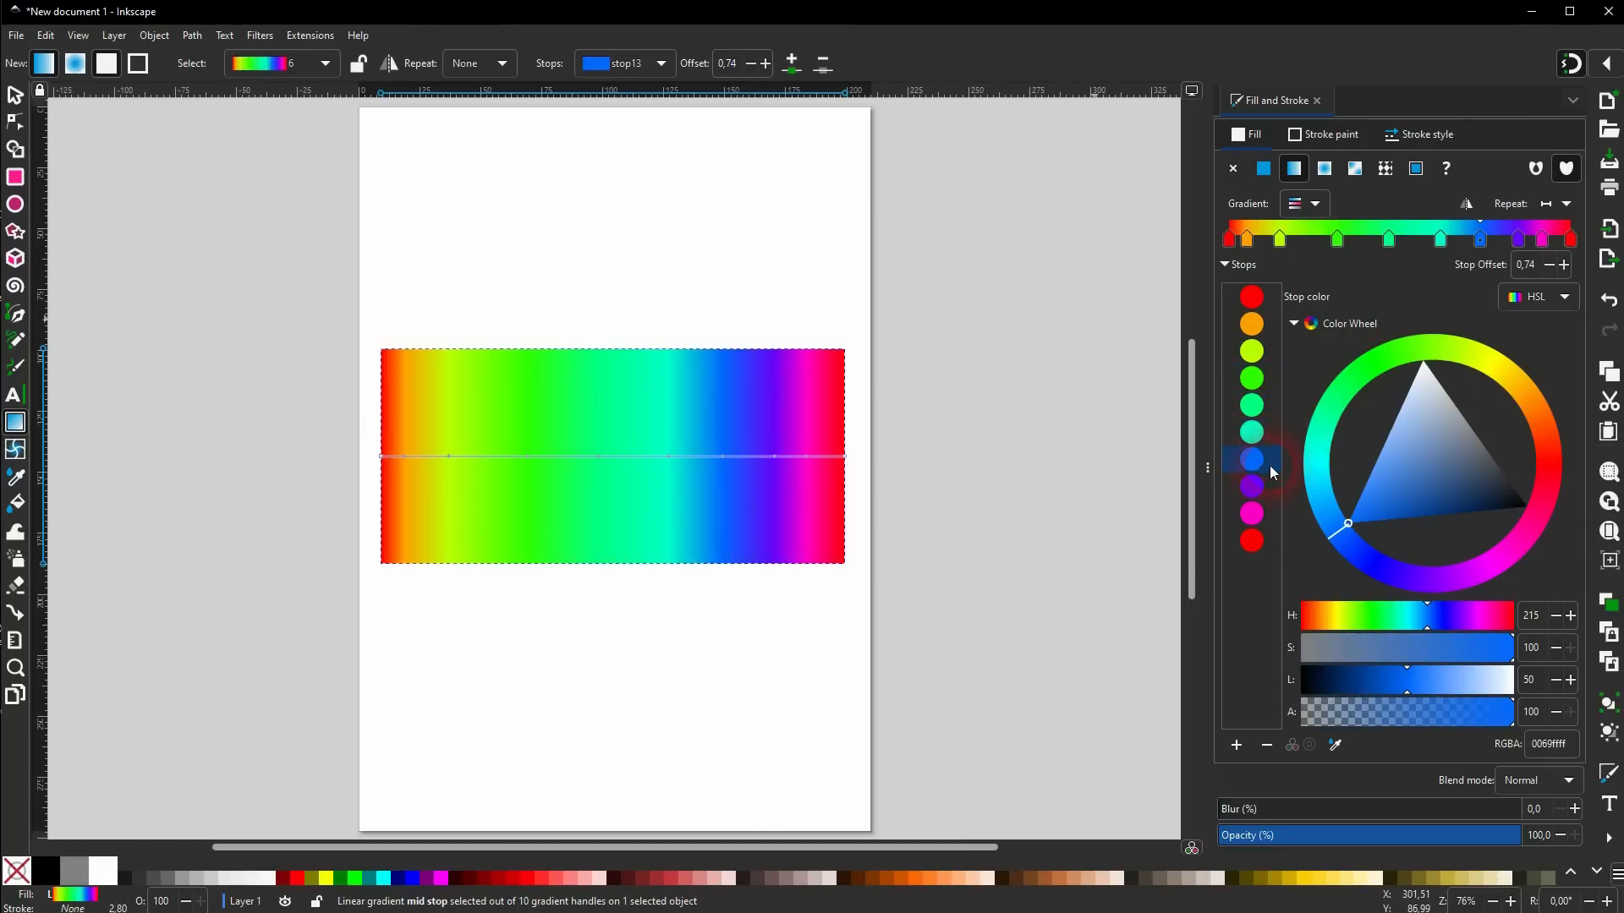
click(1252, 498)
click(1257, 517)
click(1258, 542)
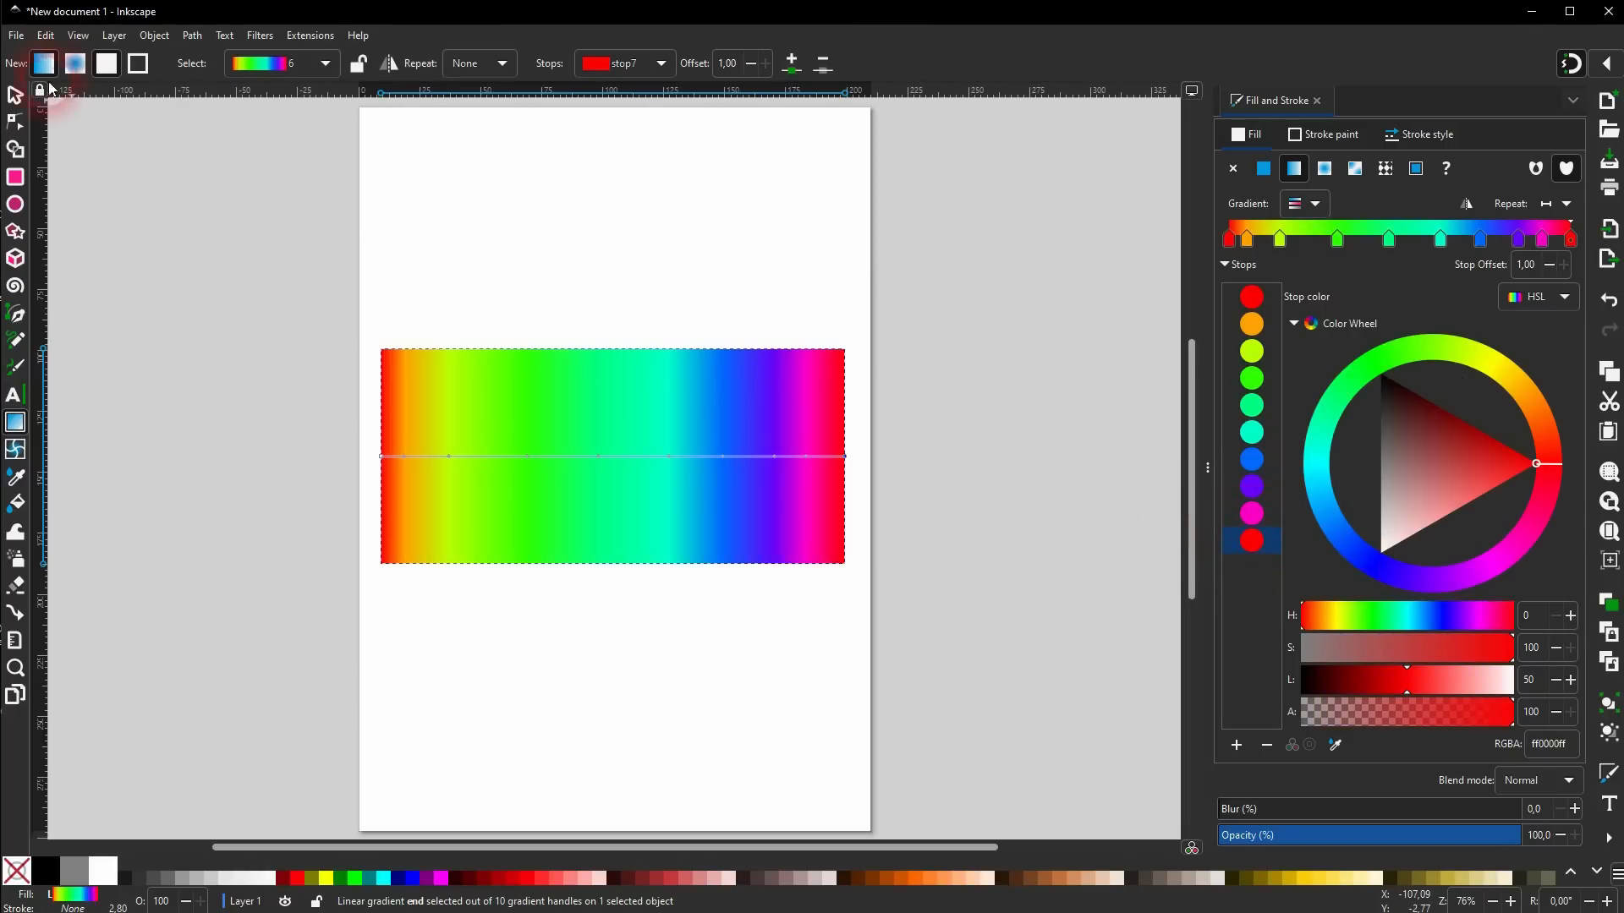
Select the rainbow-gradient rectangle and delete it from the page.
click(15, 95)
click(899, 360)
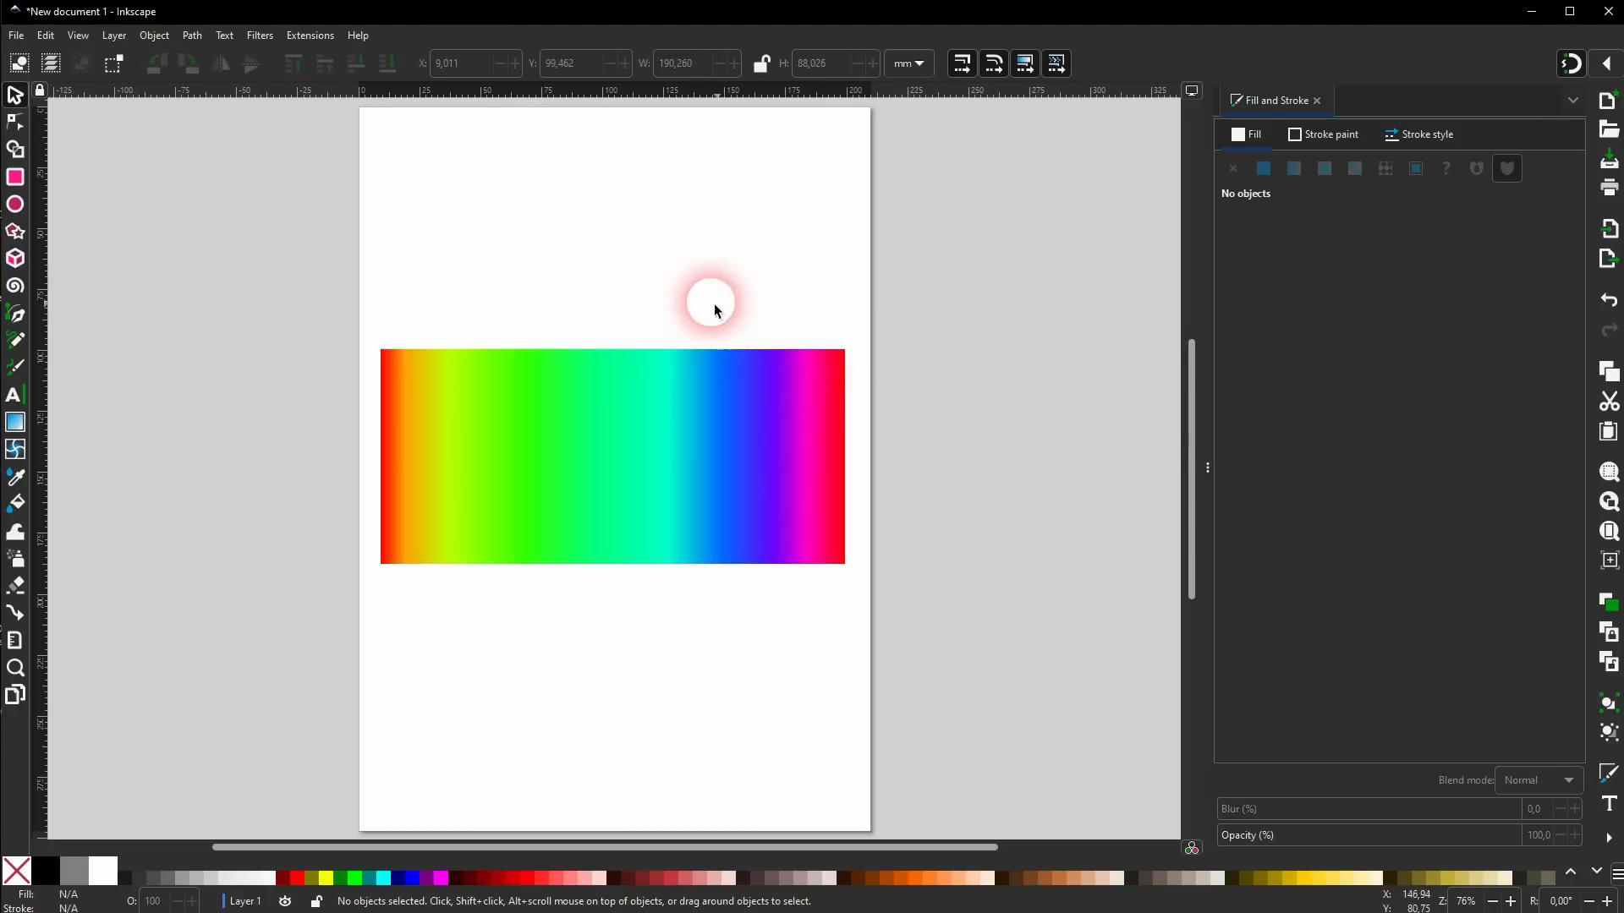
click(653, 463)
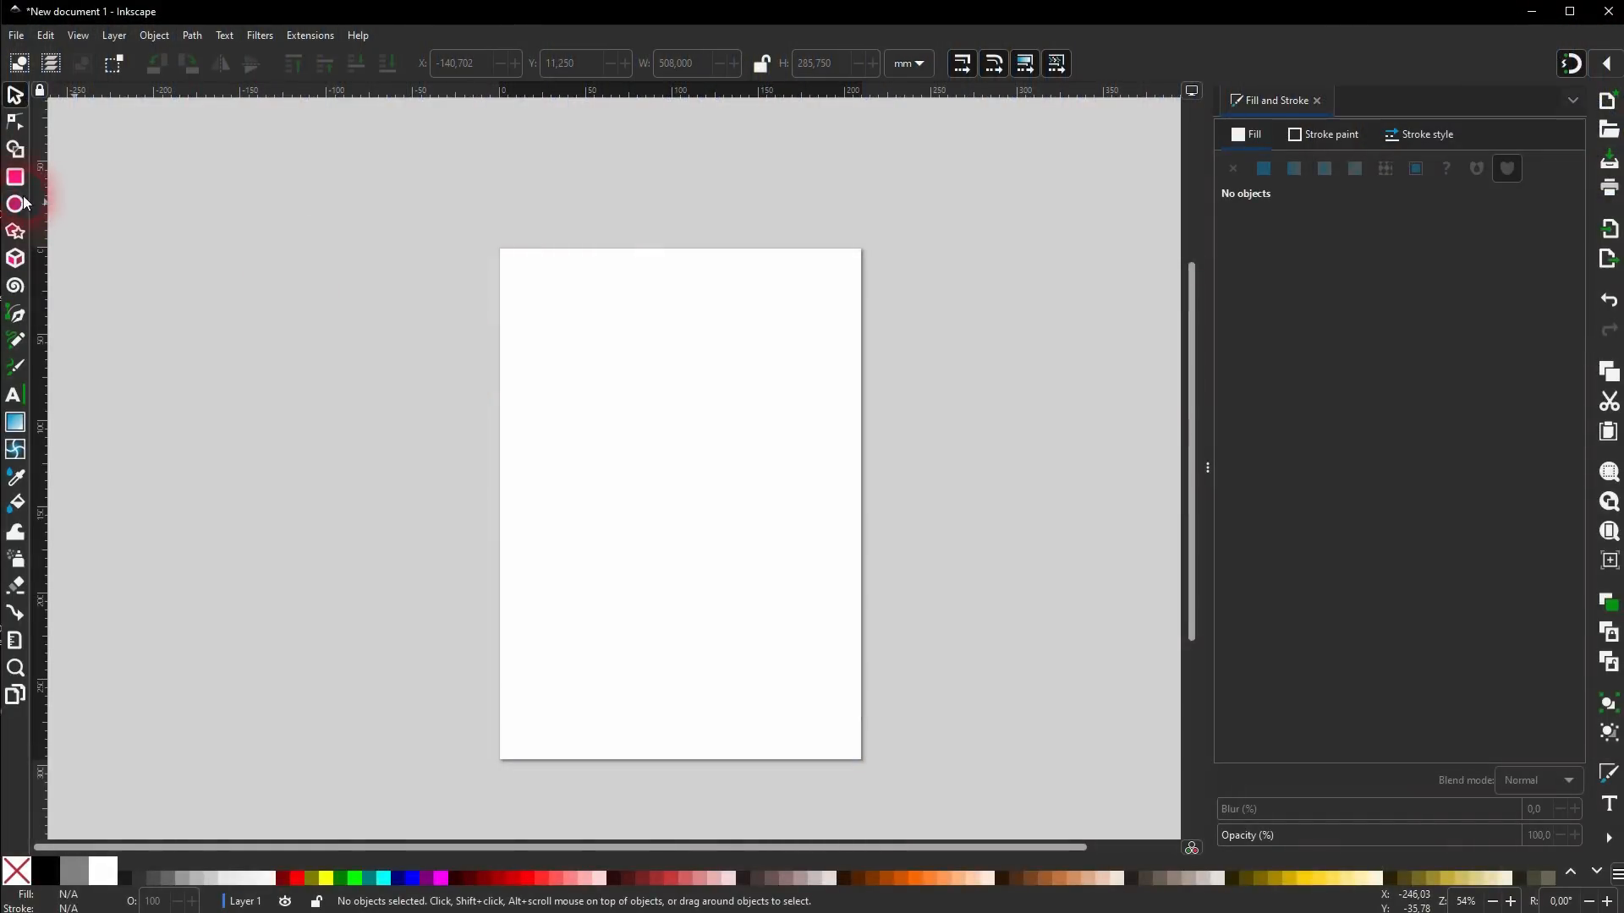
Draw a circle with a radius of about 78 mm near the middle of the page.
click(15, 180)
click(153, 245)
key(e)
drag(558, 370, 848, 644)
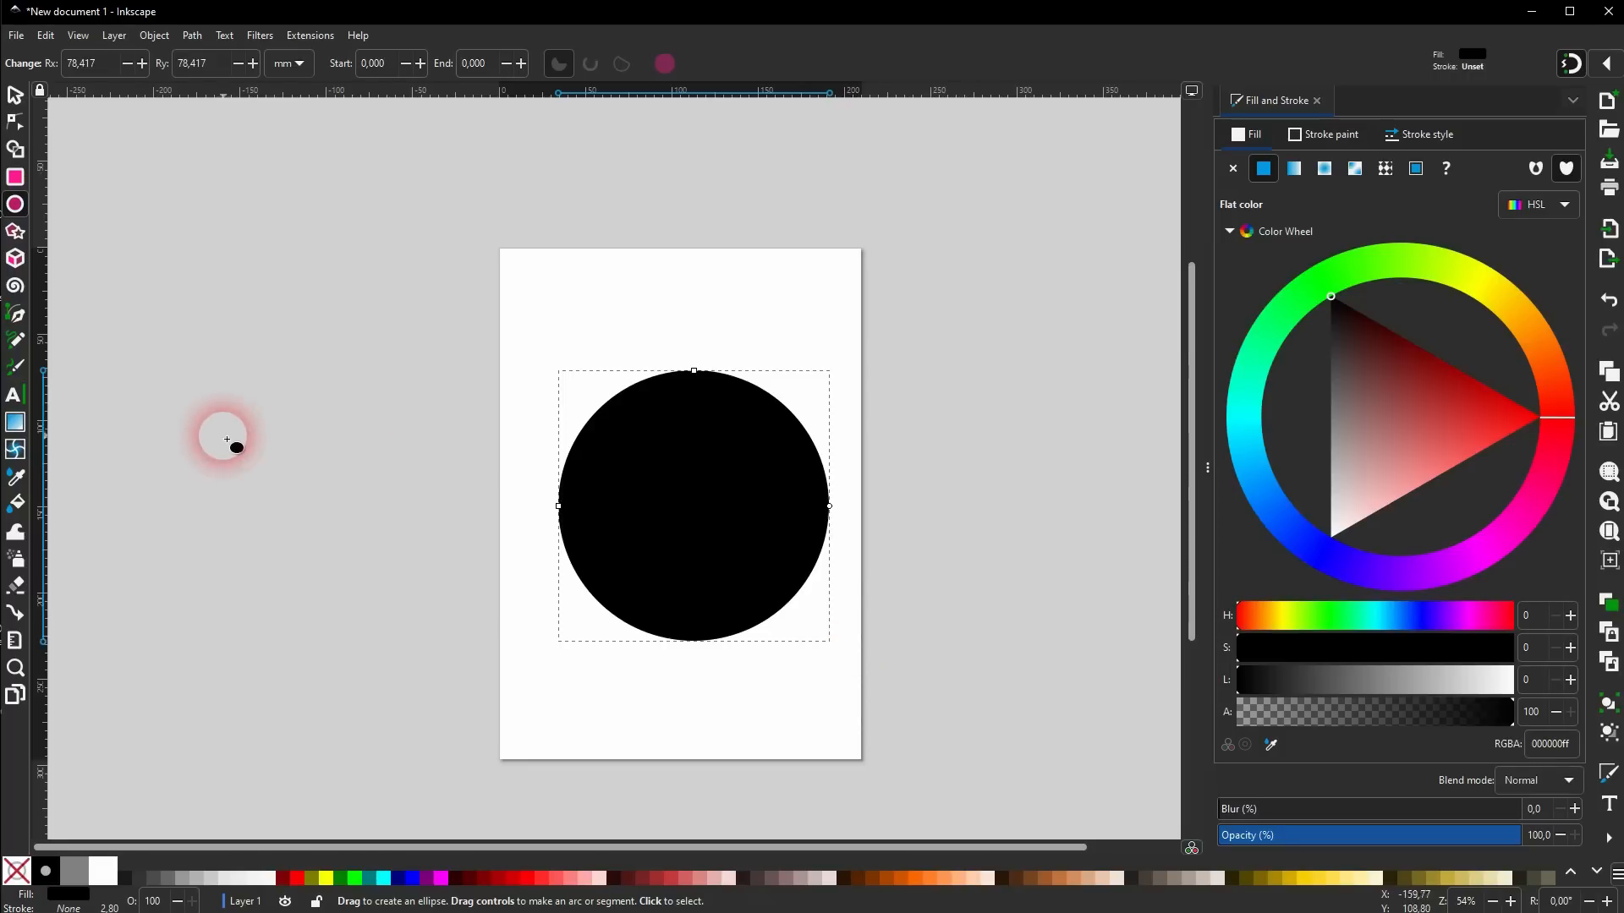
Give the circle a radial gradient from its centre, with one radius handle snapped to the upper-left corner of its bounding box.
click(28, 422)
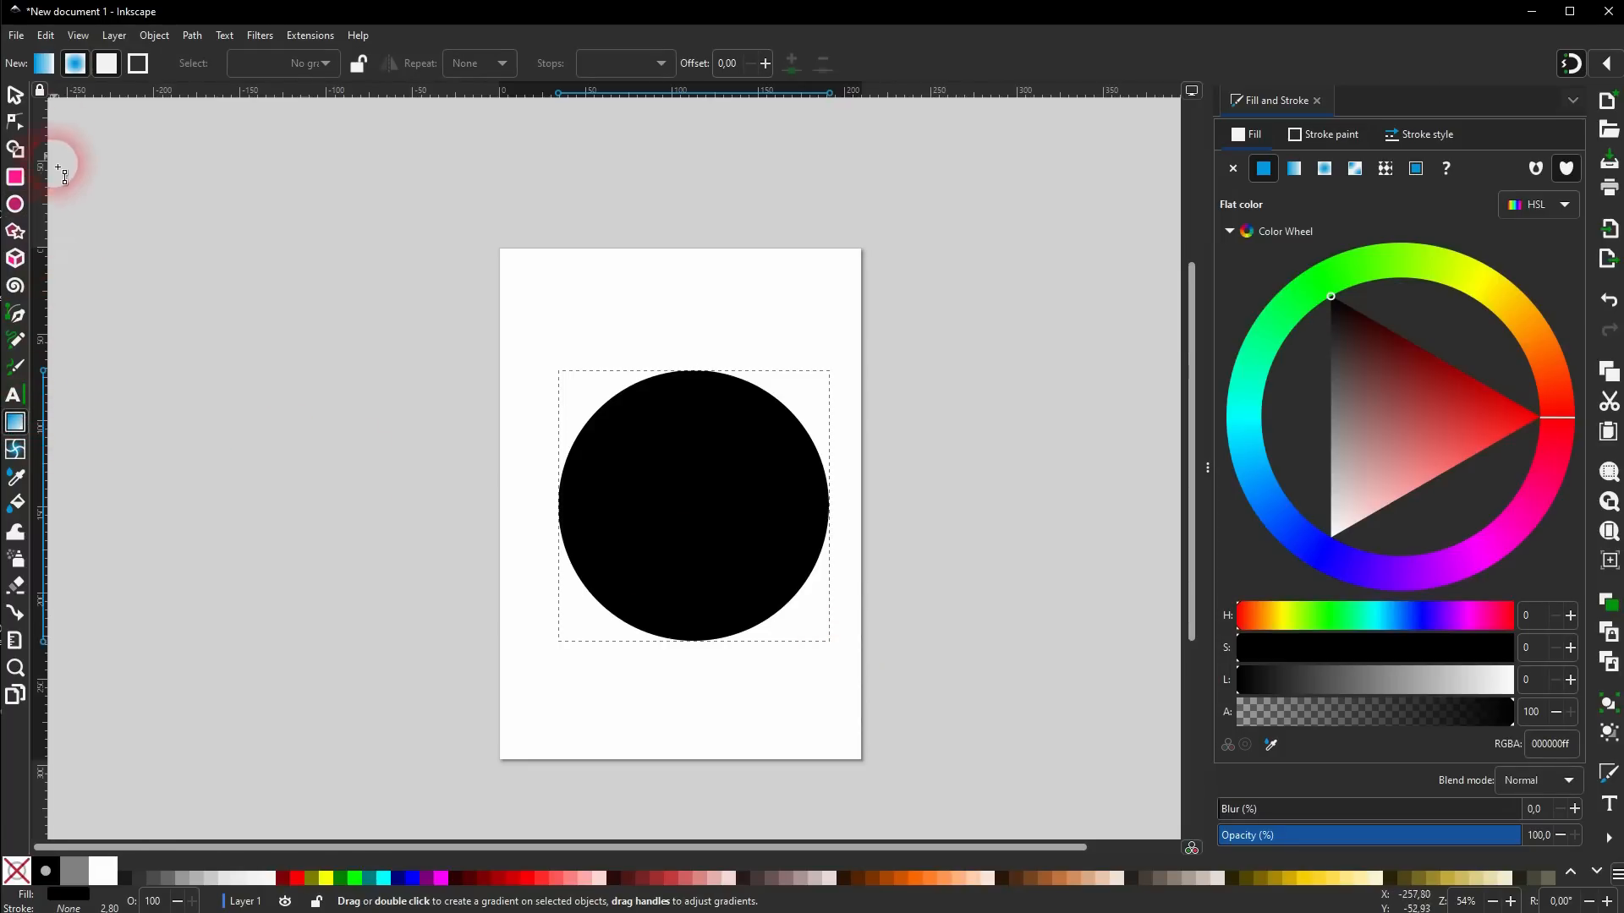
click(75, 65)
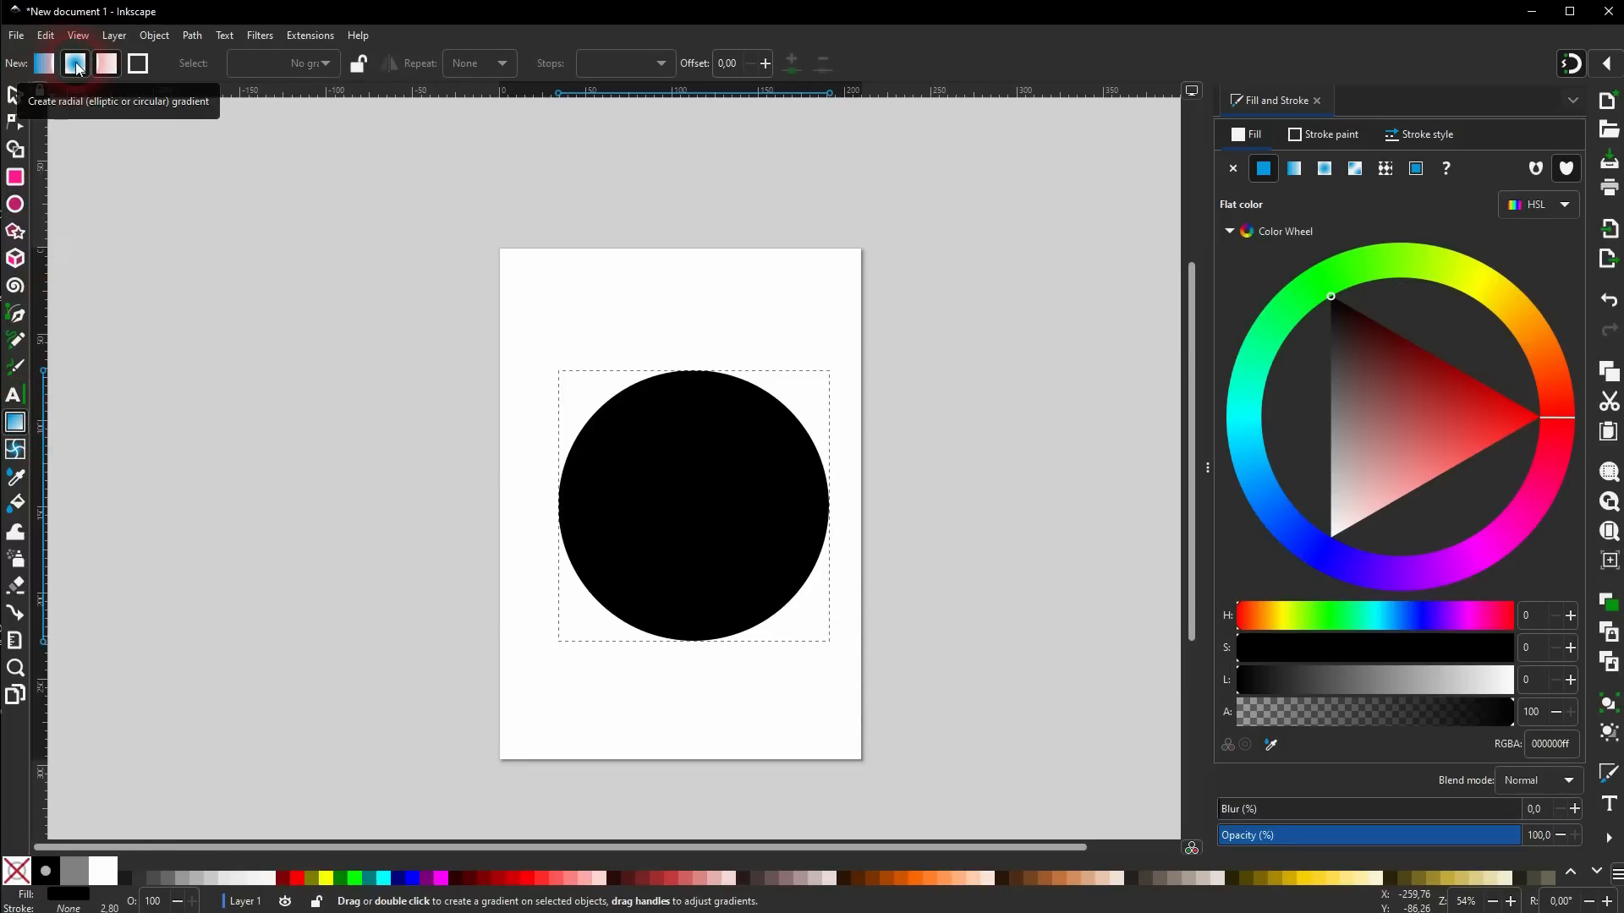
drag(679, 498, 904, 341)
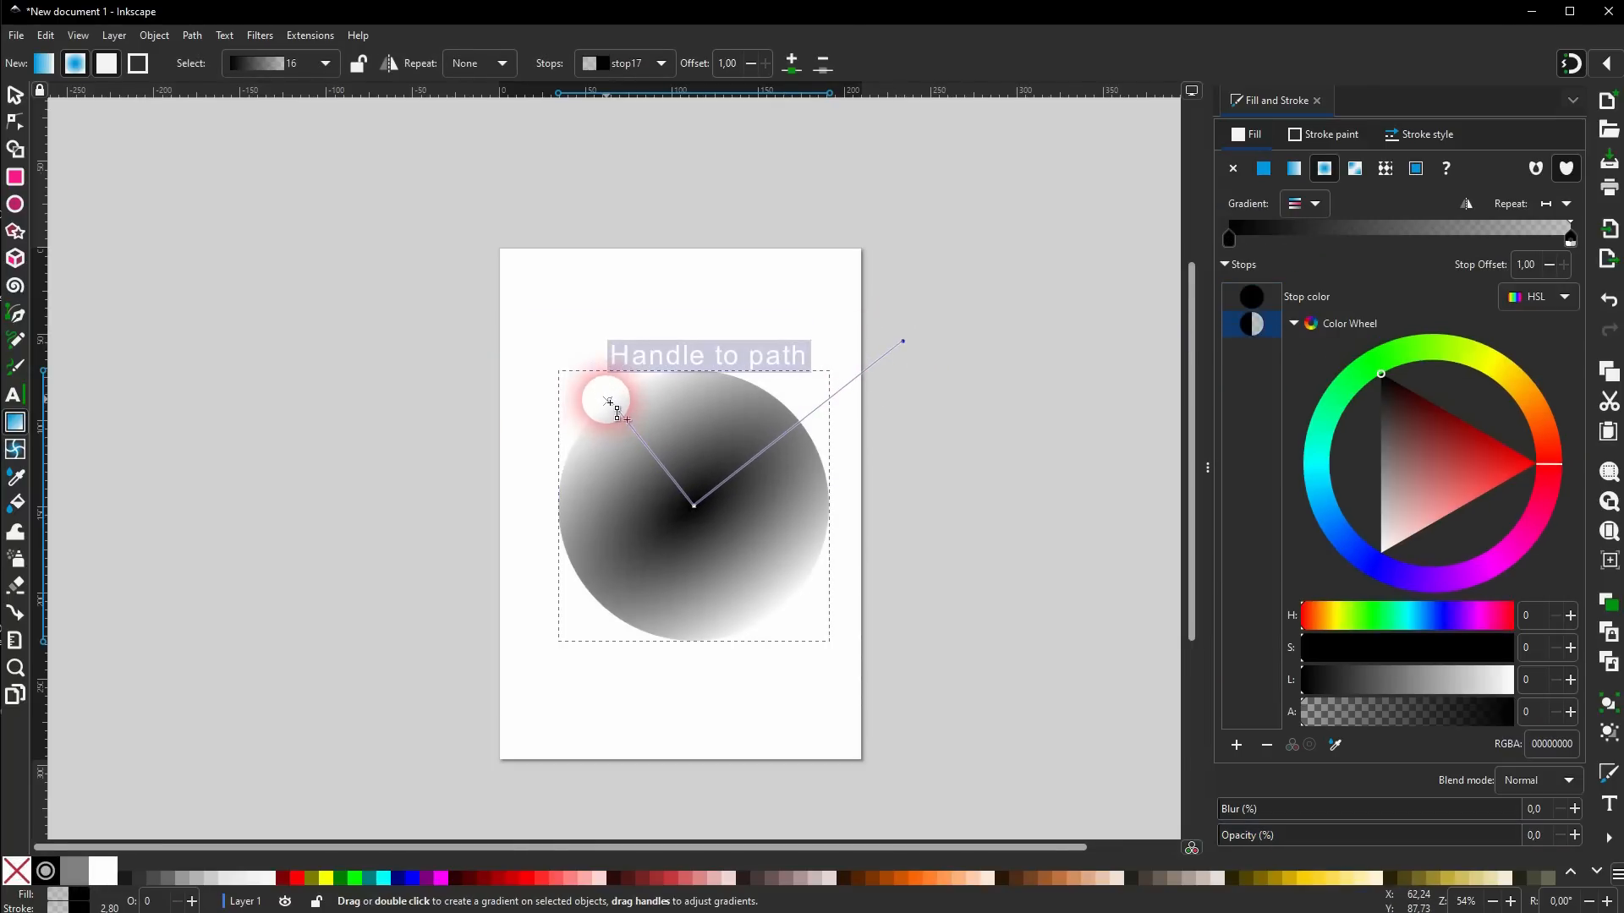
drag(621, 412, 565, 360)
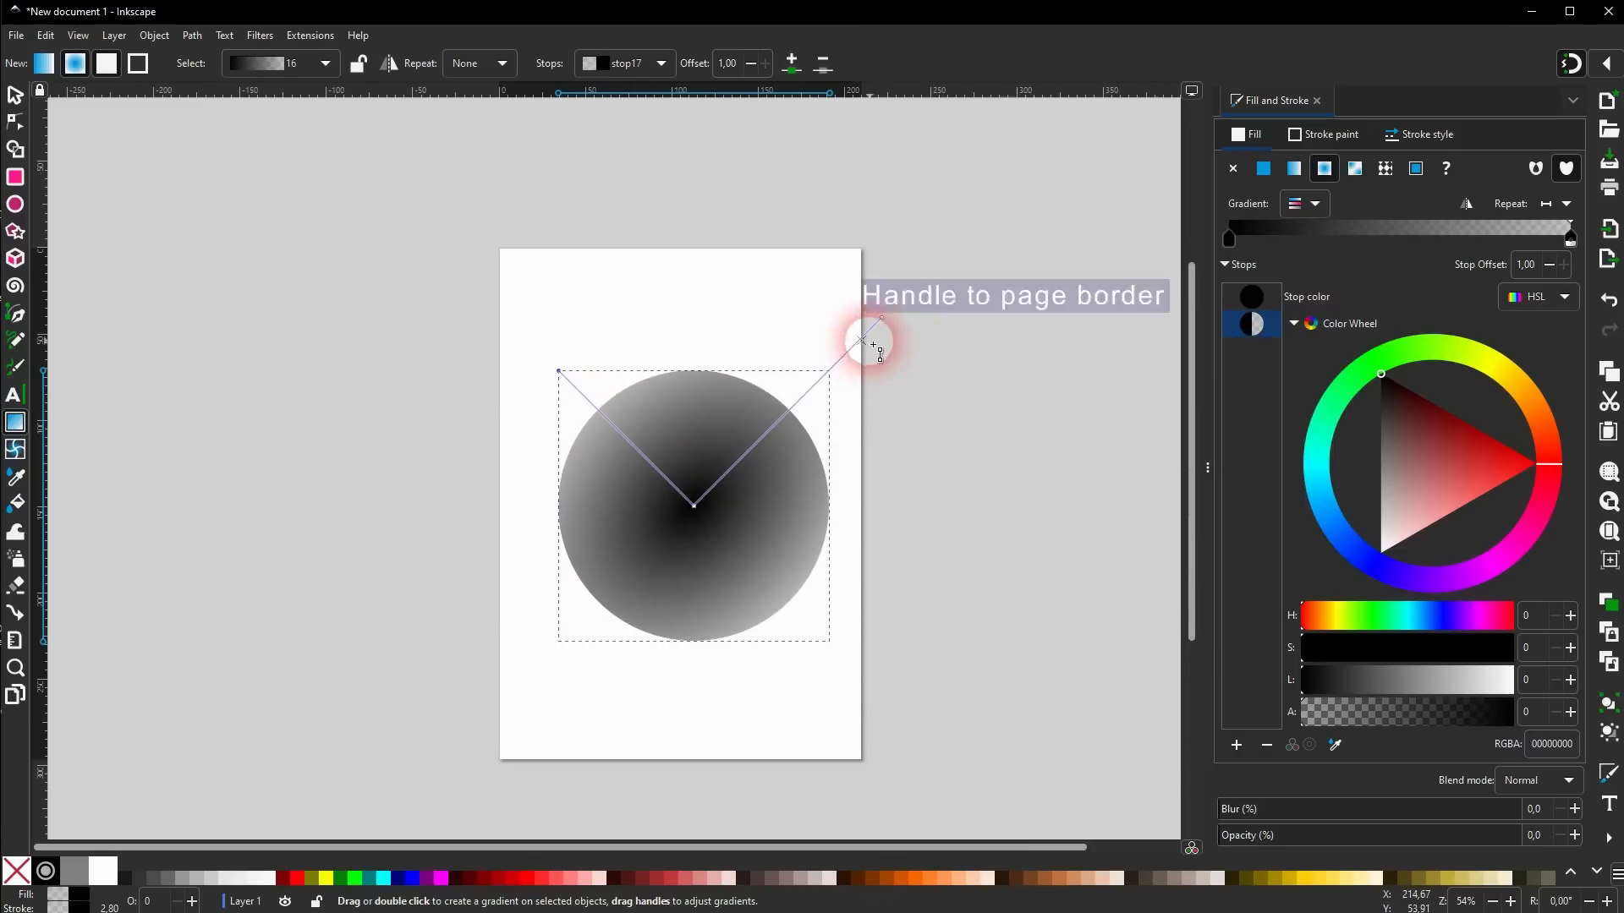
Snap the gradient's other radius handle, beyond the page border, to the upper-right corner of the circle's bounding box.
drag(889, 325, 926, 356)
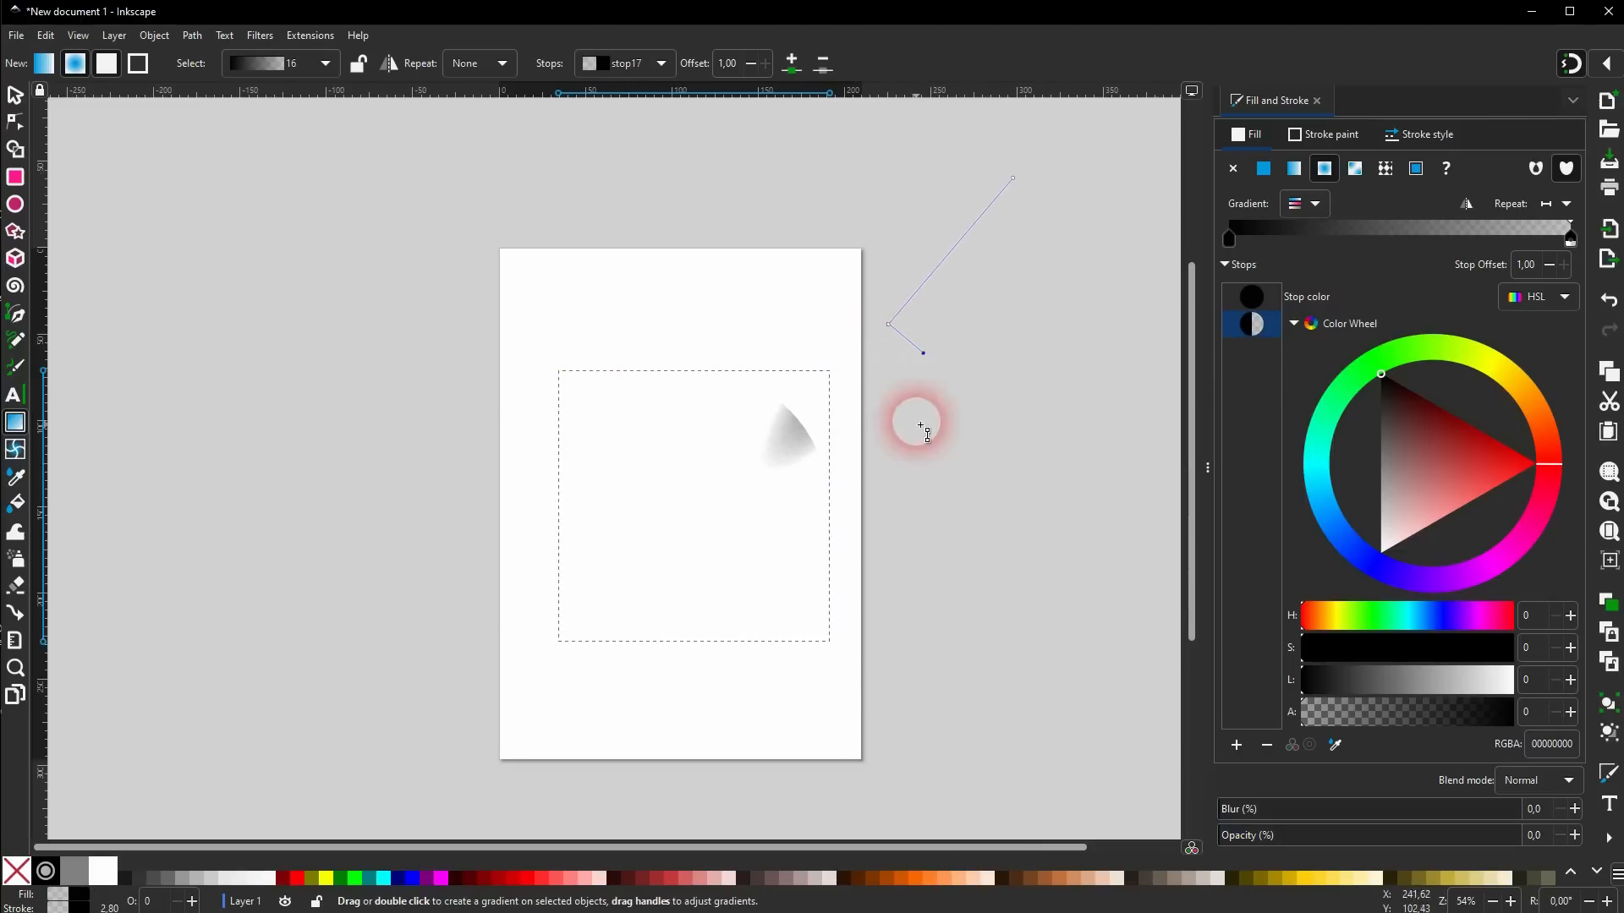
key(ctrl+z)
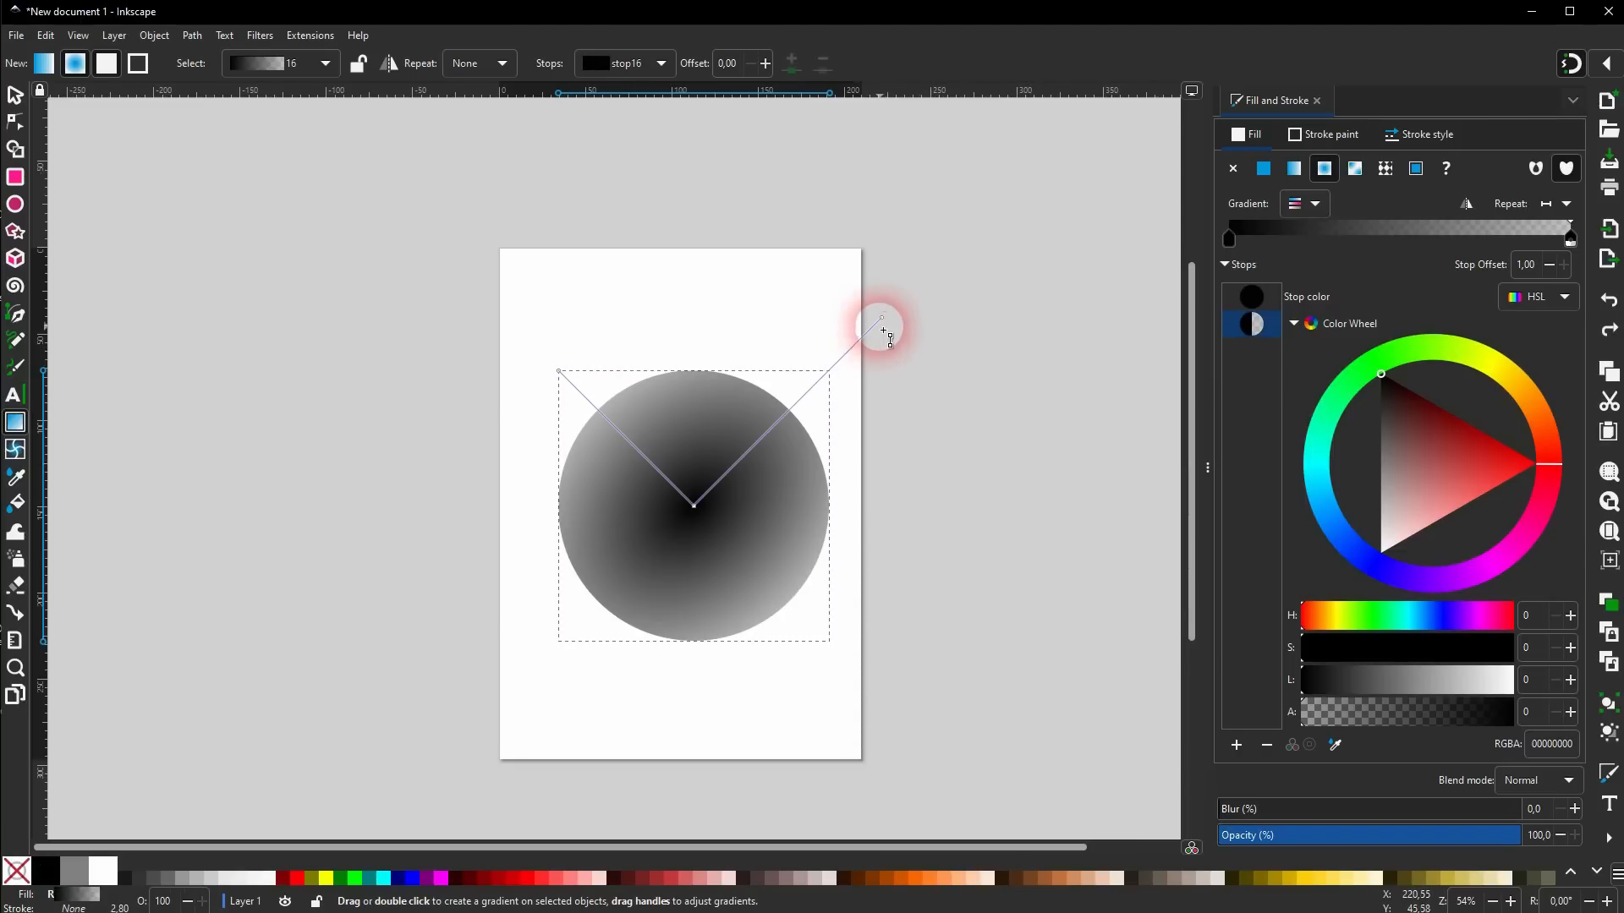
key(ctrl)
scroll(888, 325, up, 5)
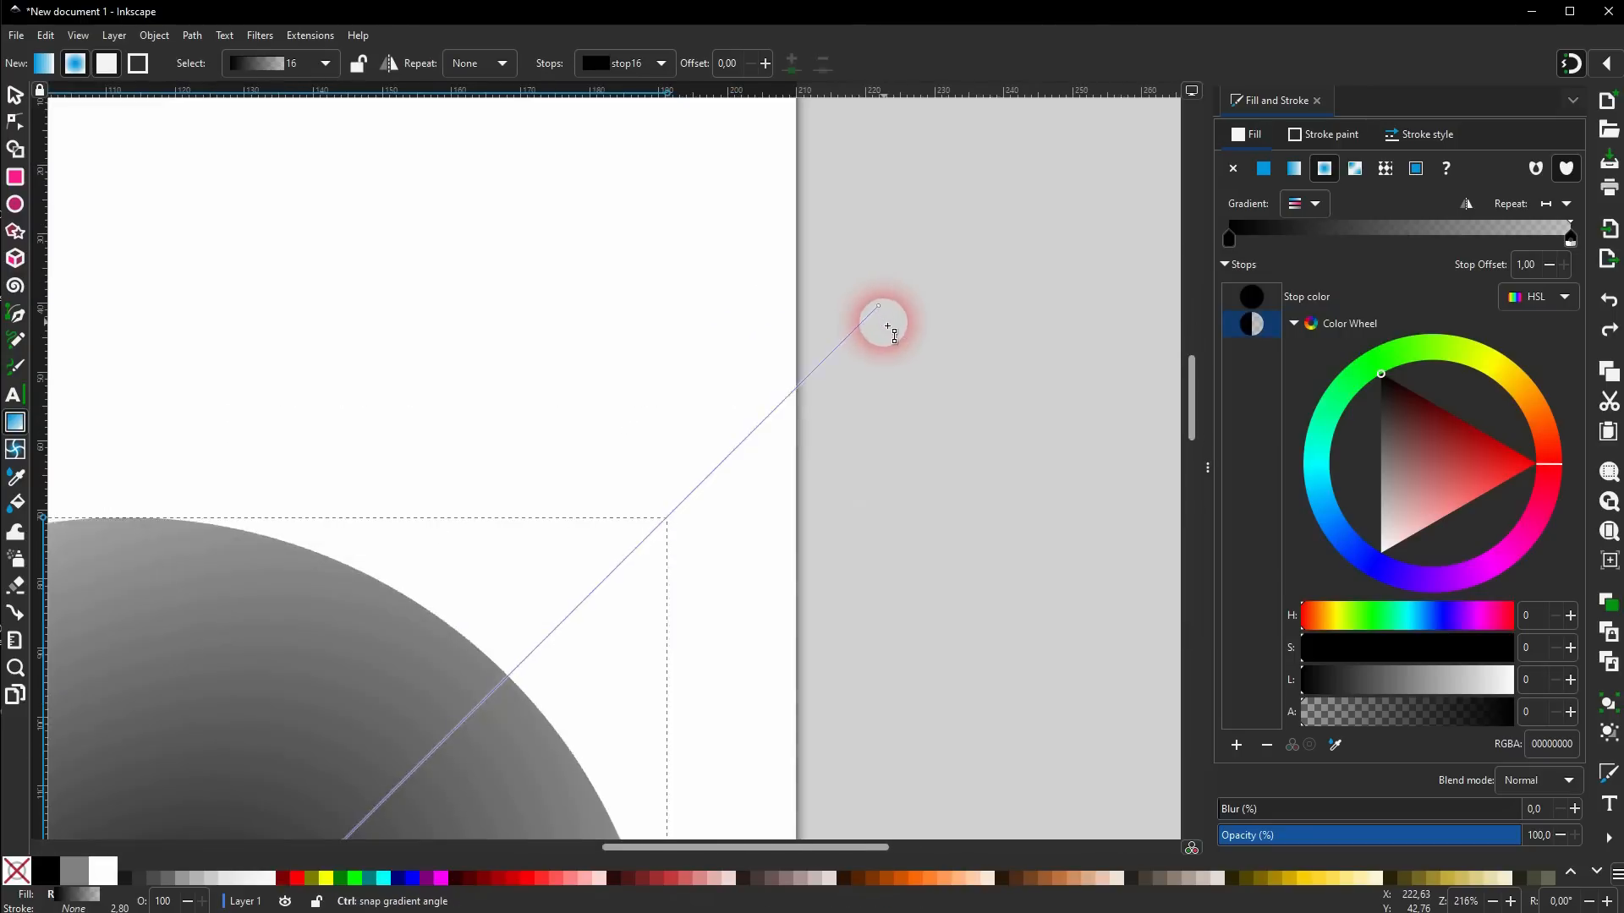
drag(880, 304, 587, 600)
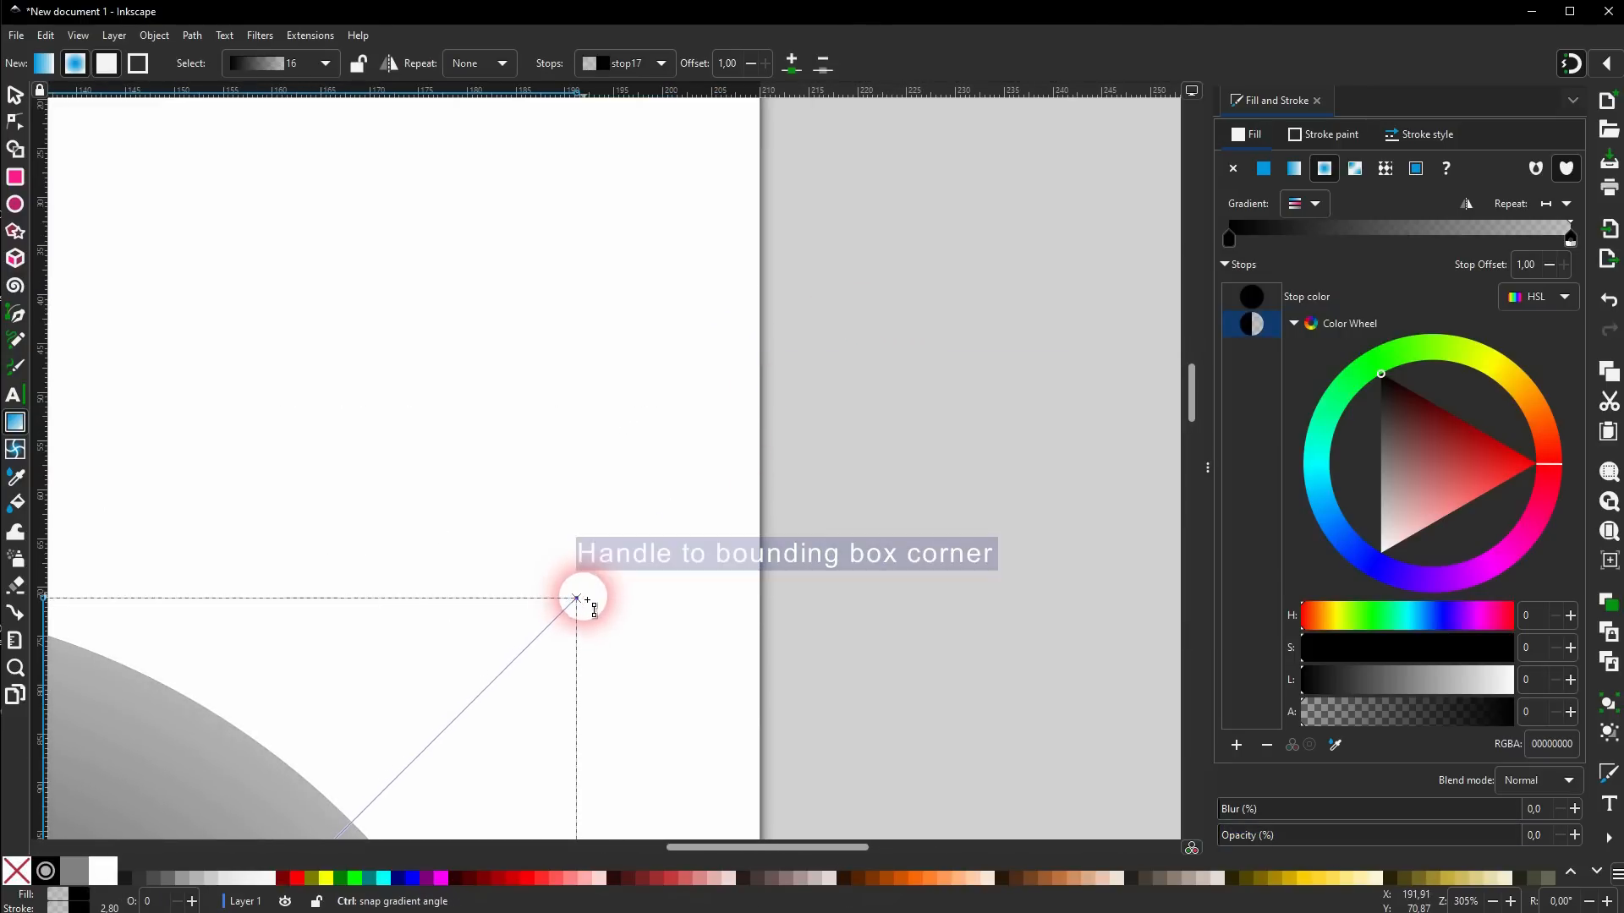
scroll(584, 596, down, 5)
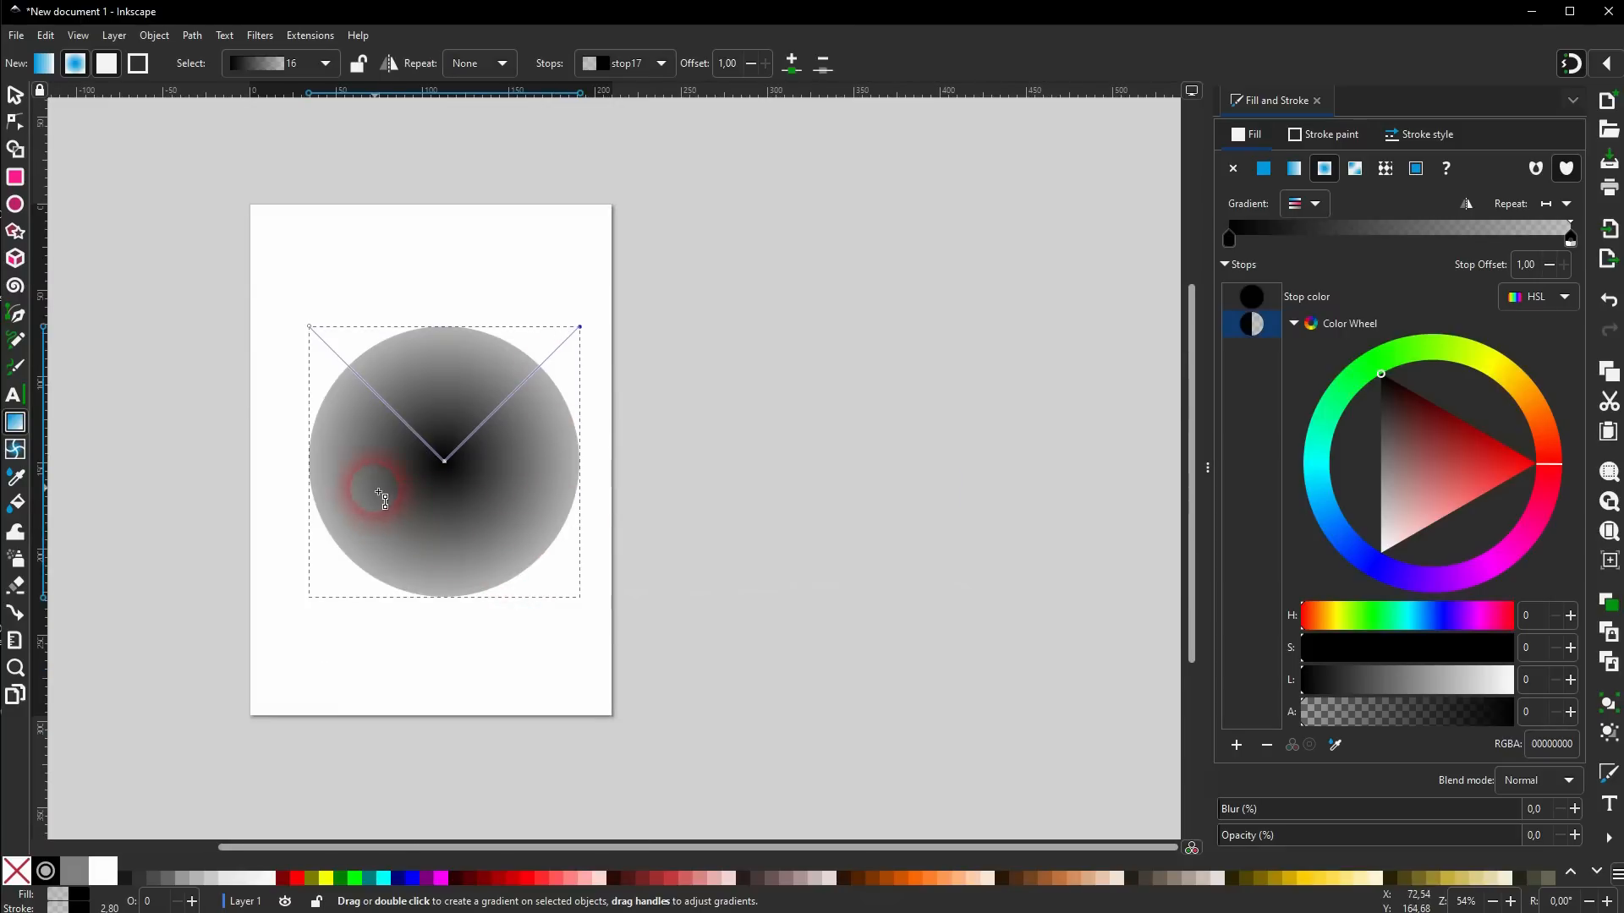
scroll(332, 487, up, 1)
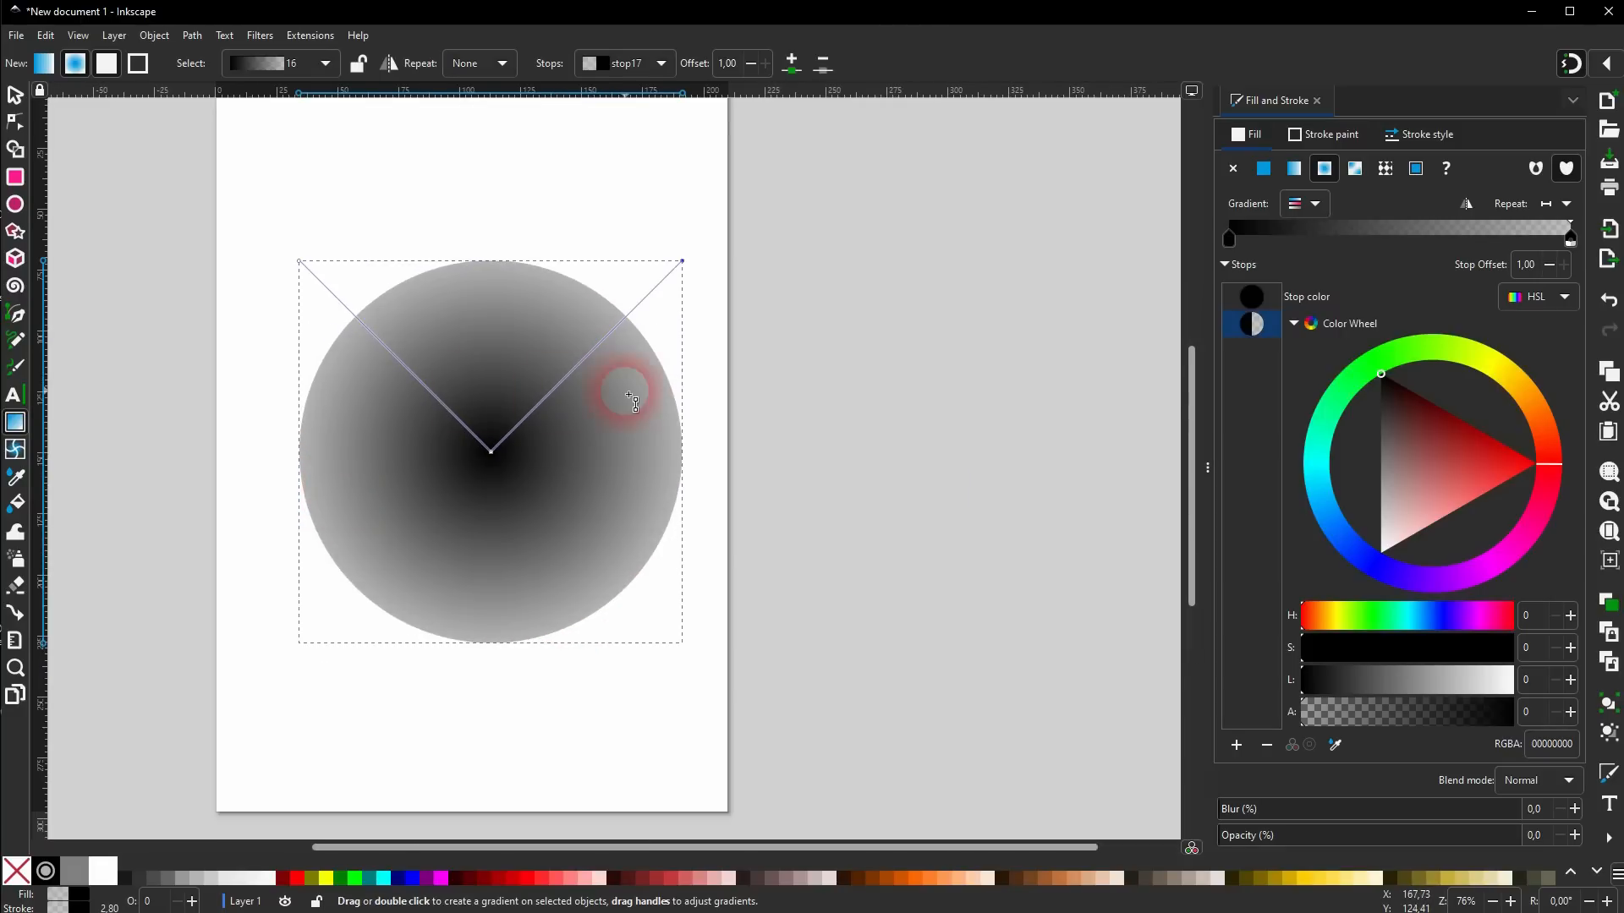
Reverse the radial gradient and set its outer stop to fully opaque red (ff0000ff).
click(388, 66)
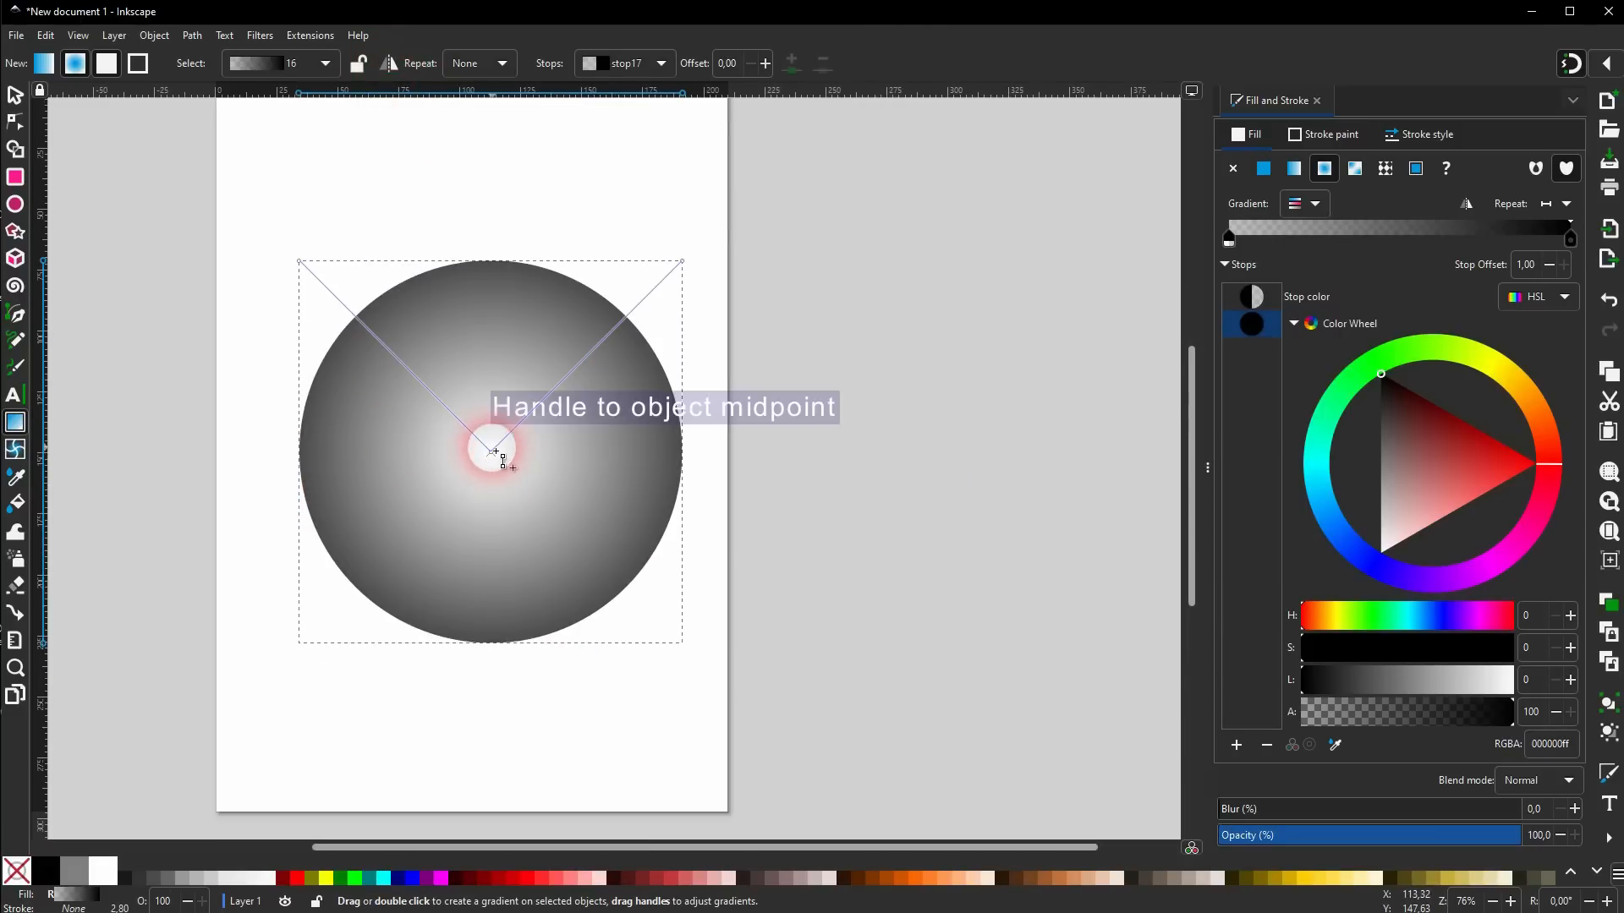
drag(1443, 453, 1570, 474)
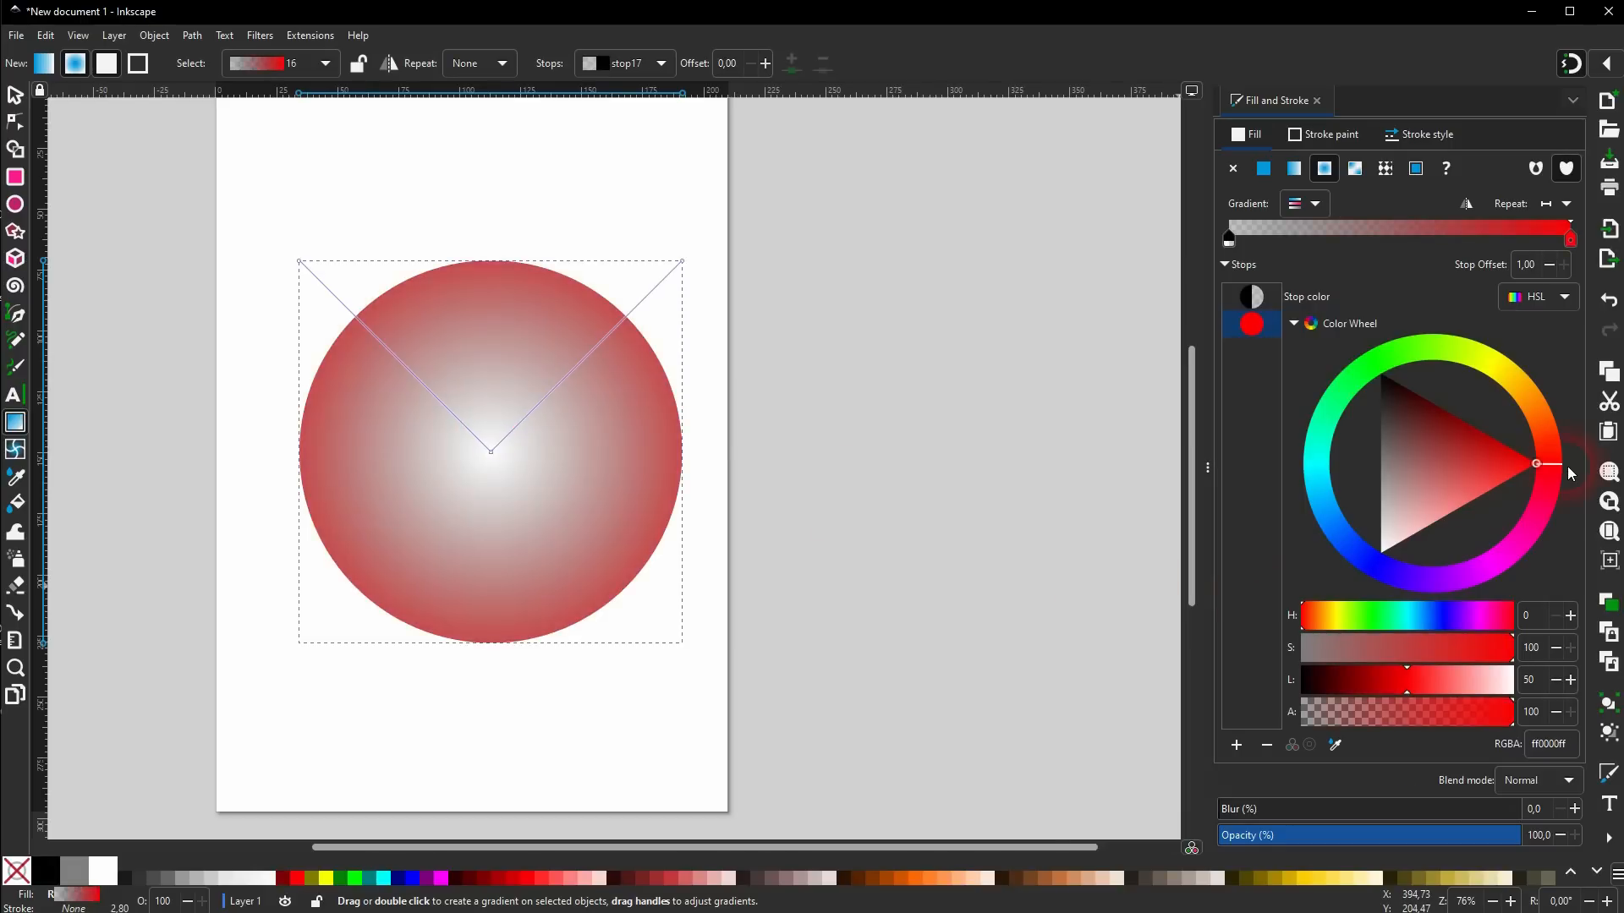
drag(1489, 715, 1578, 743)
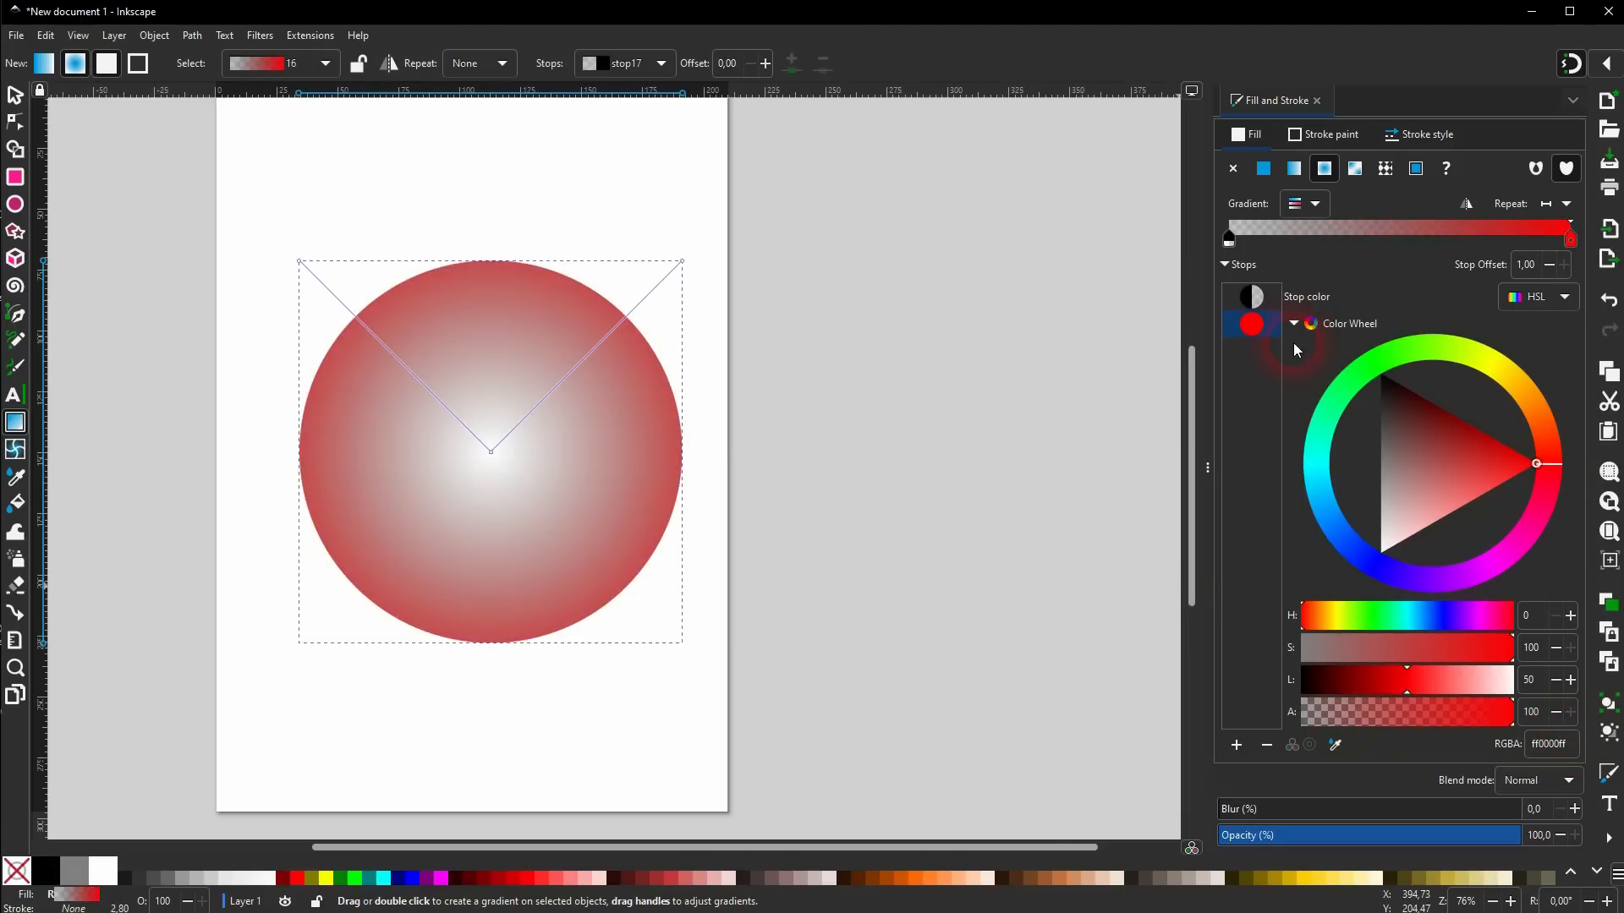
Make the transparent centre stop fully opaque black (000000ff) and reverse the gradient so red lies at the centre.
click(1255, 299)
drag(1423, 712, 1545, 714)
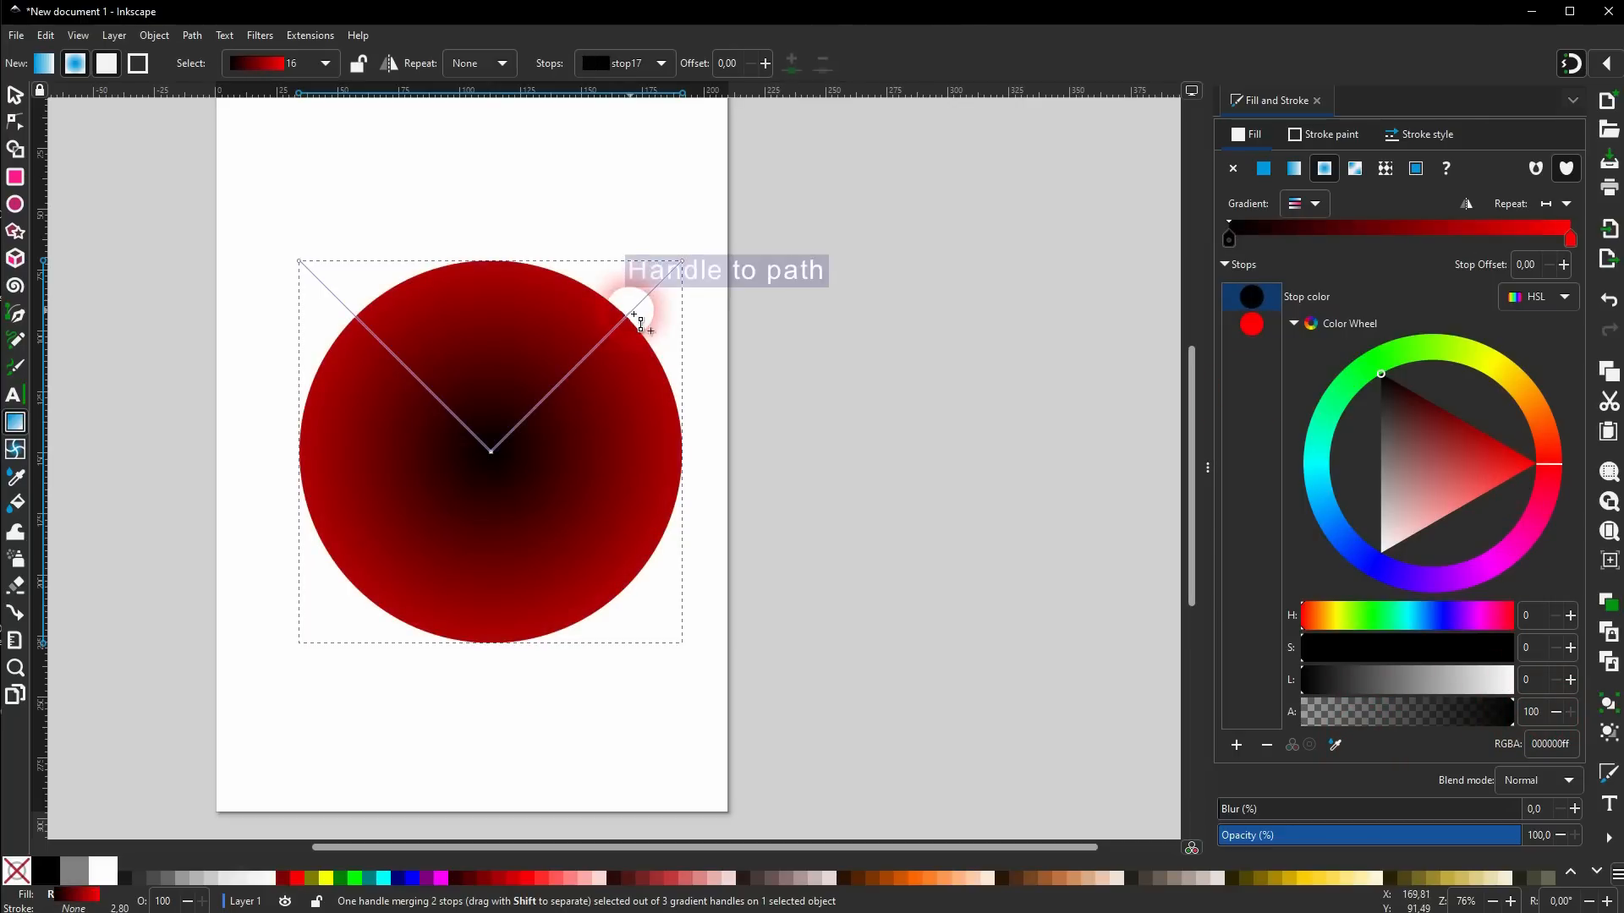
click(389, 63)
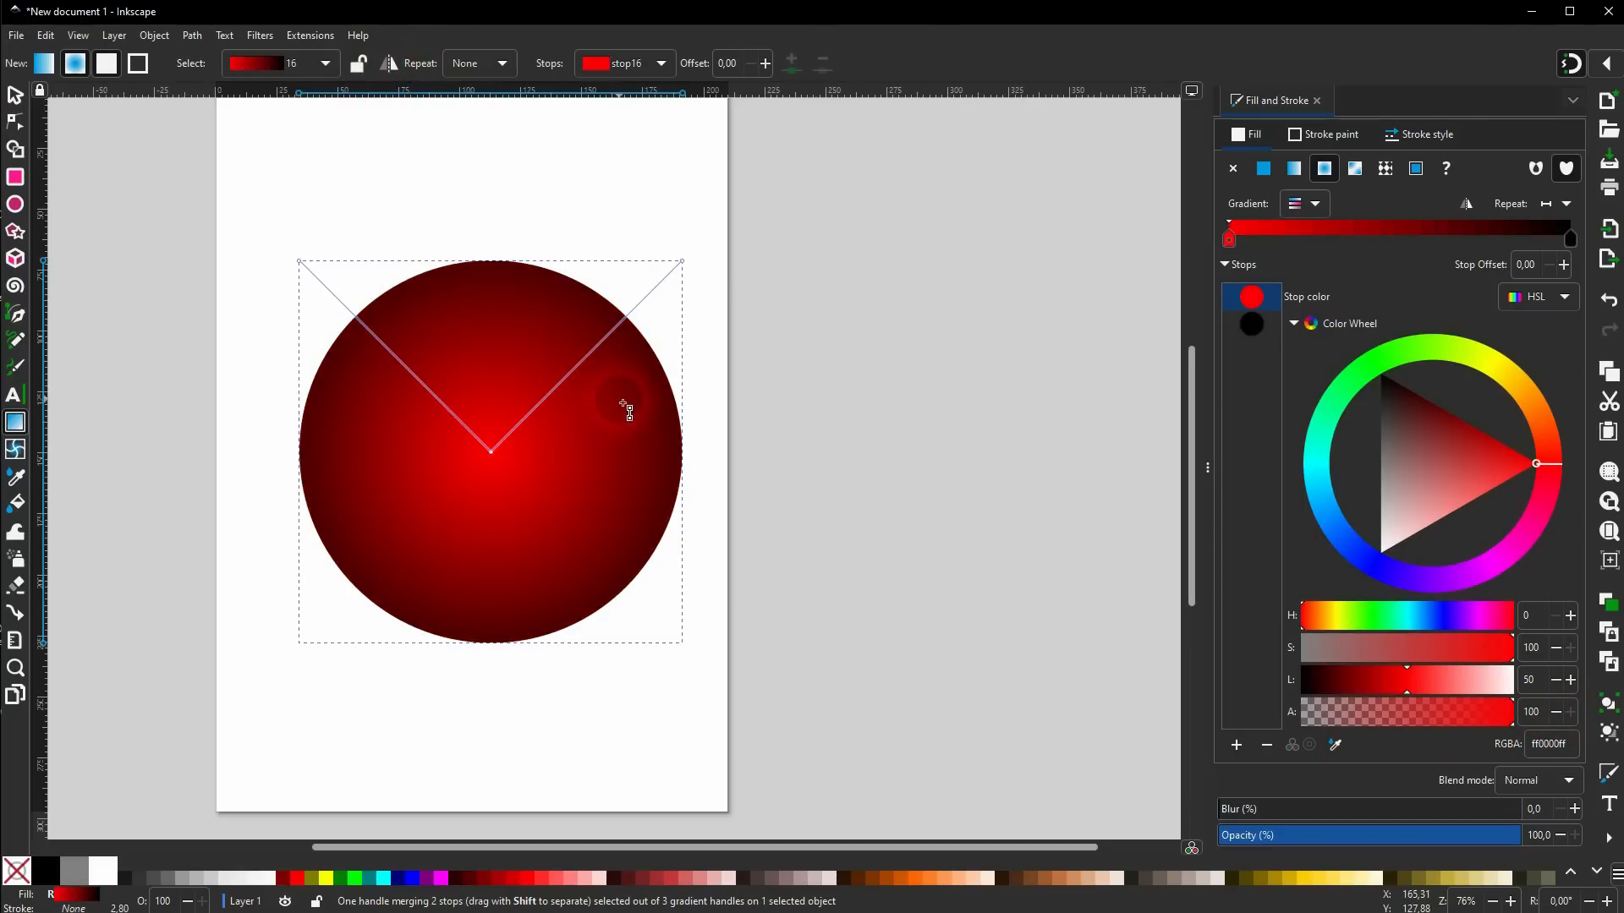
Add a middle stop at offset 0.46 to the radial gradient and colour it bright green (00ff28ff).
double_click(589, 378)
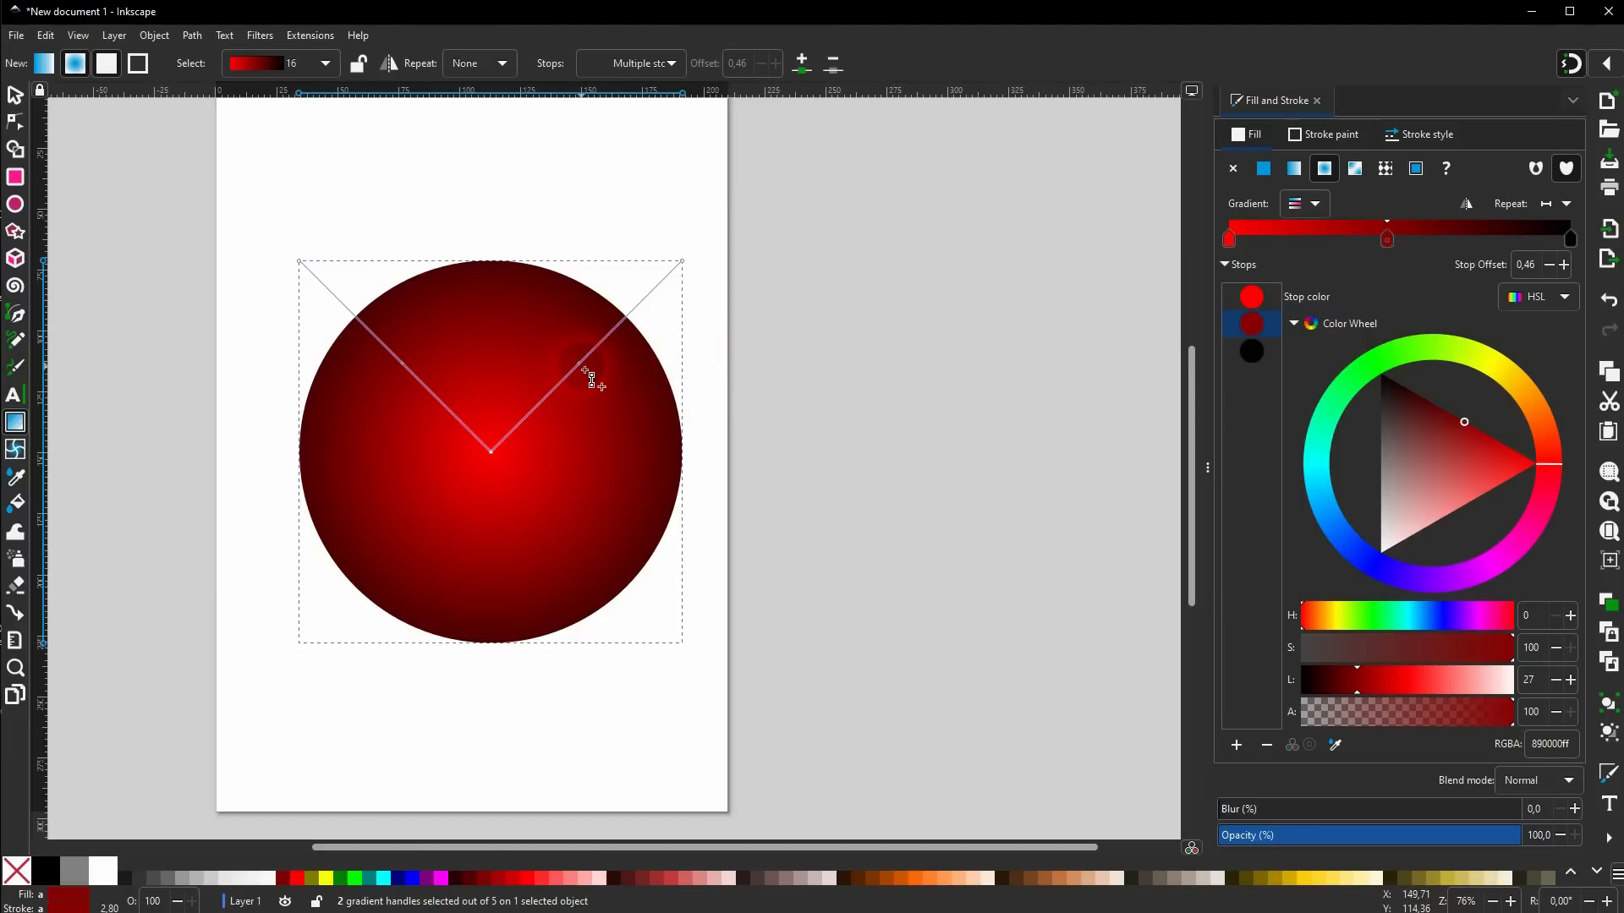
click(1249, 303)
click(1246, 319)
drag(1459, 431, 1554, 450)
click(1554, 450)
click(1368, 383)
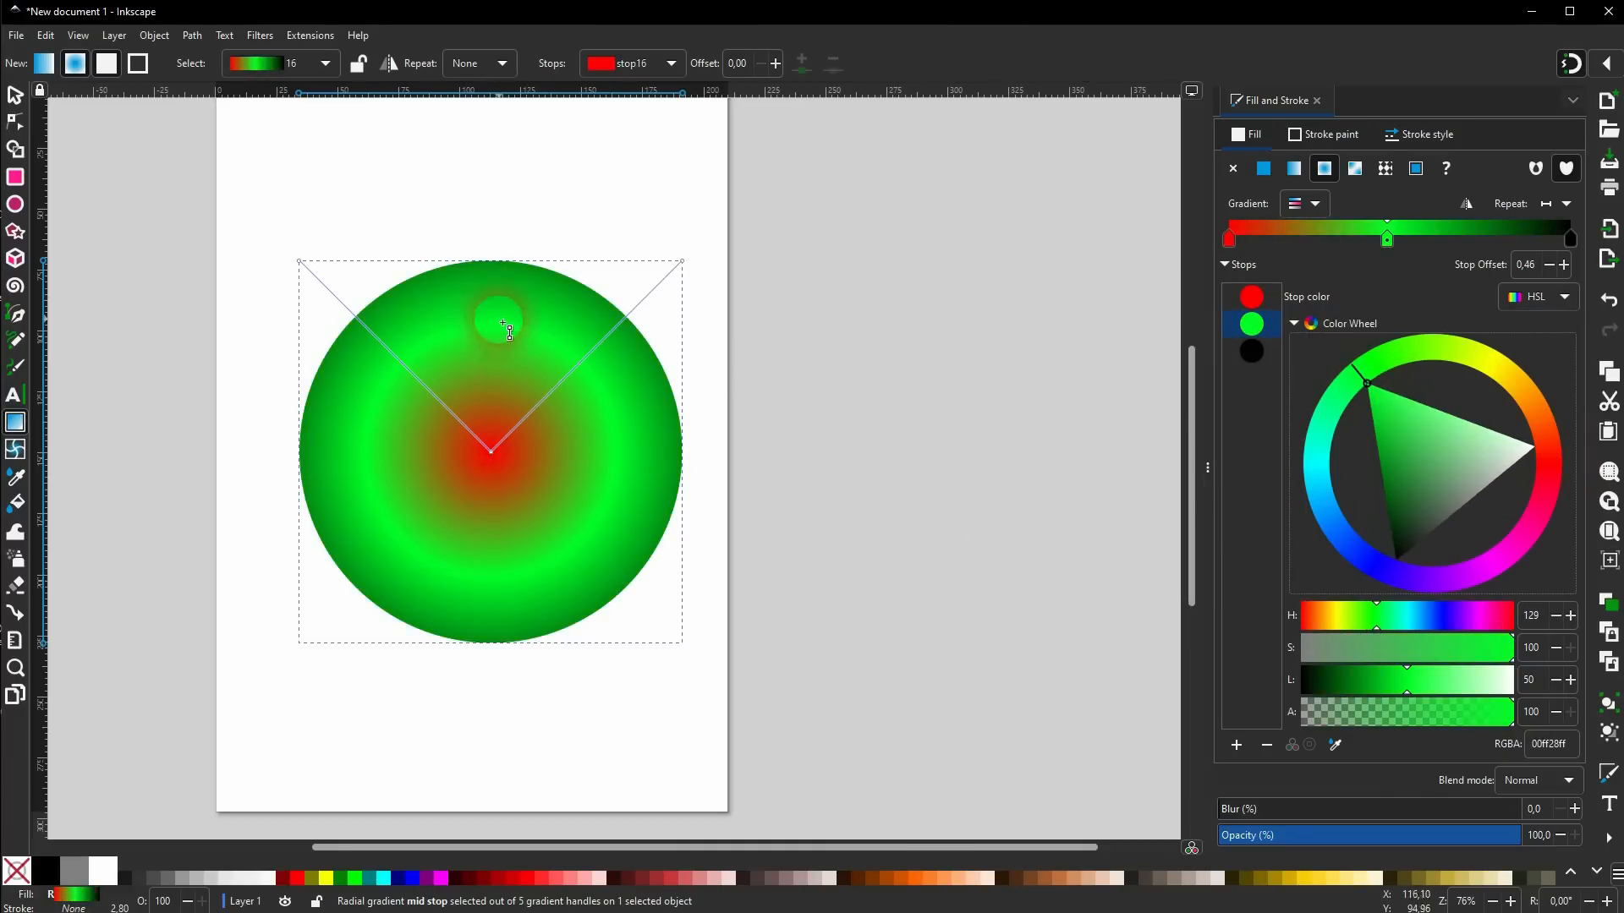
Pull both radius handles of the radial gradient inward from the bounding box corners to the circle's edge.
click(1254, 355)
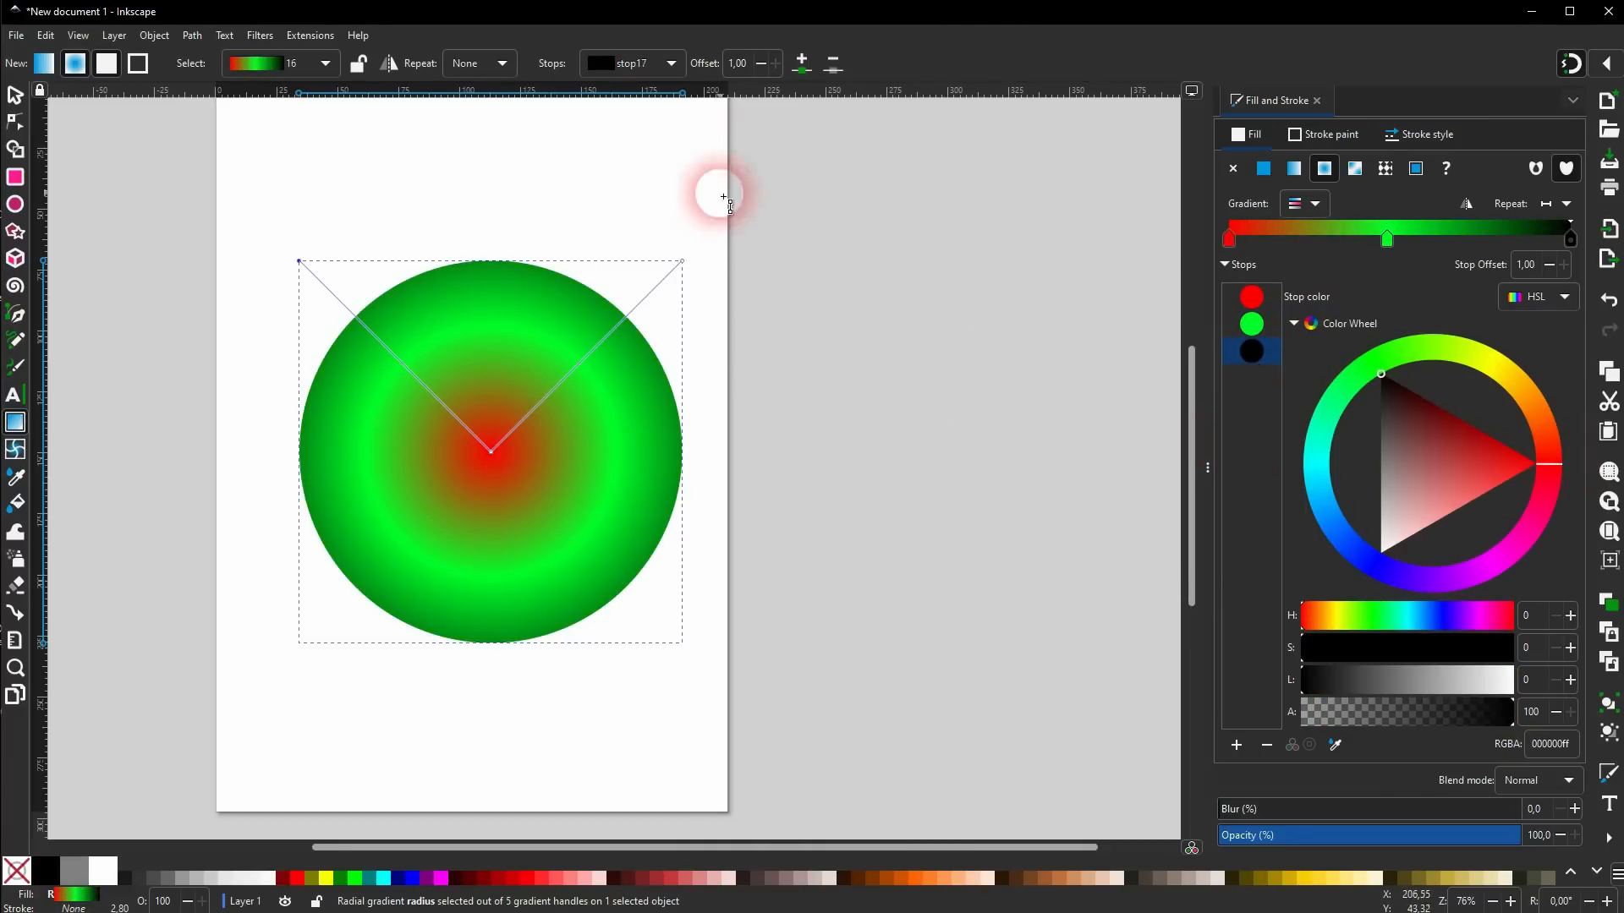
drag(684, 262, 630, 317)
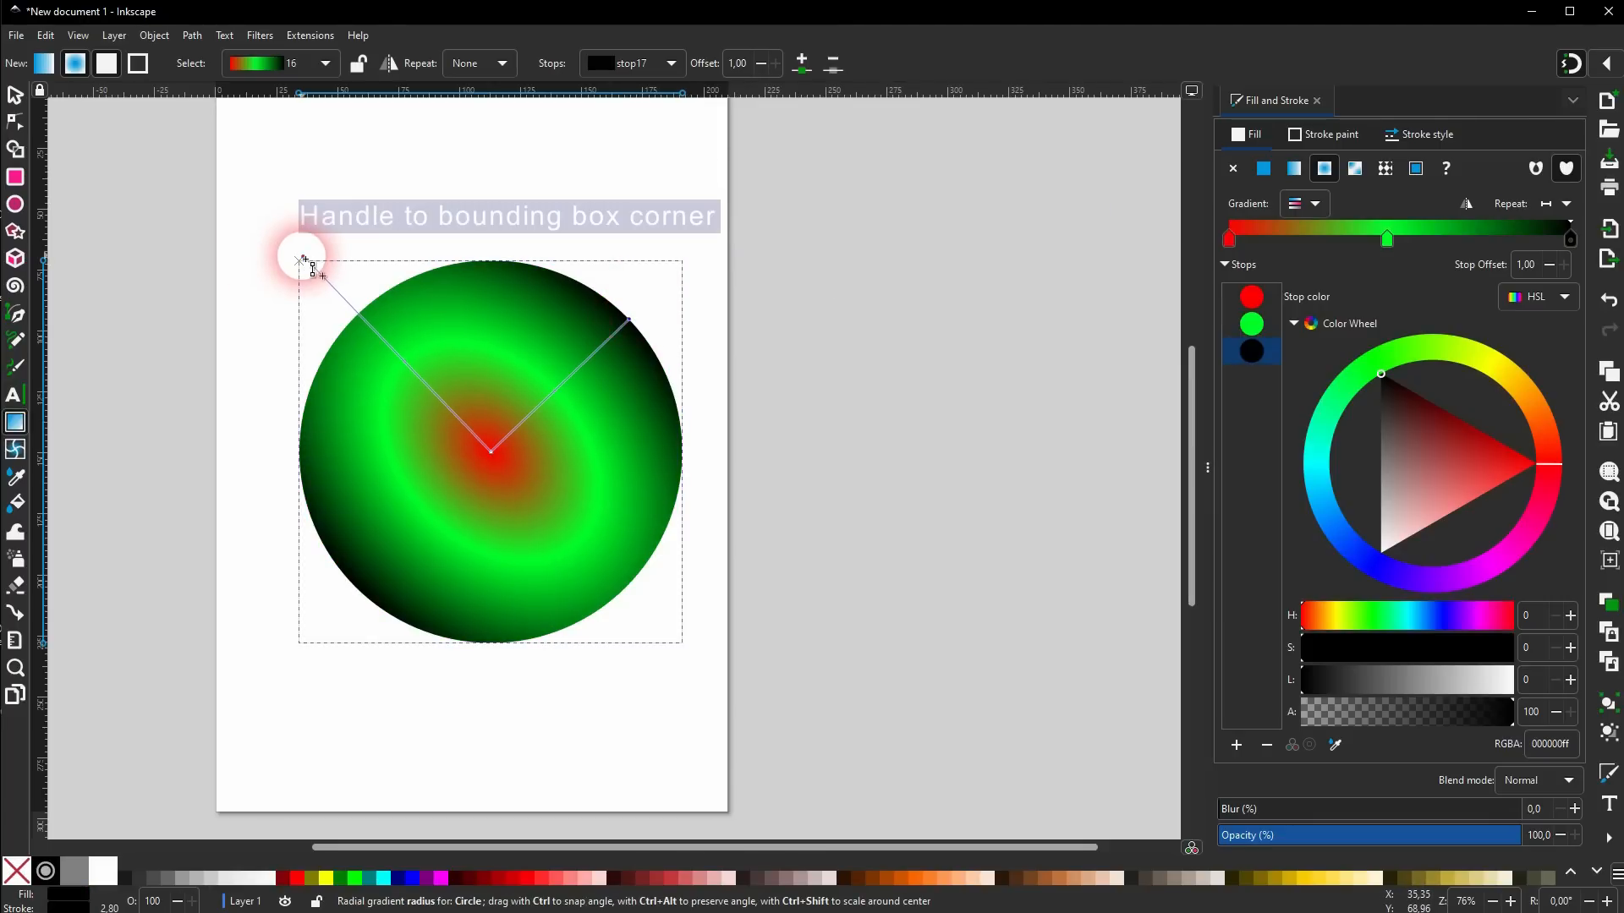
drag(307, 262, 356, 318)
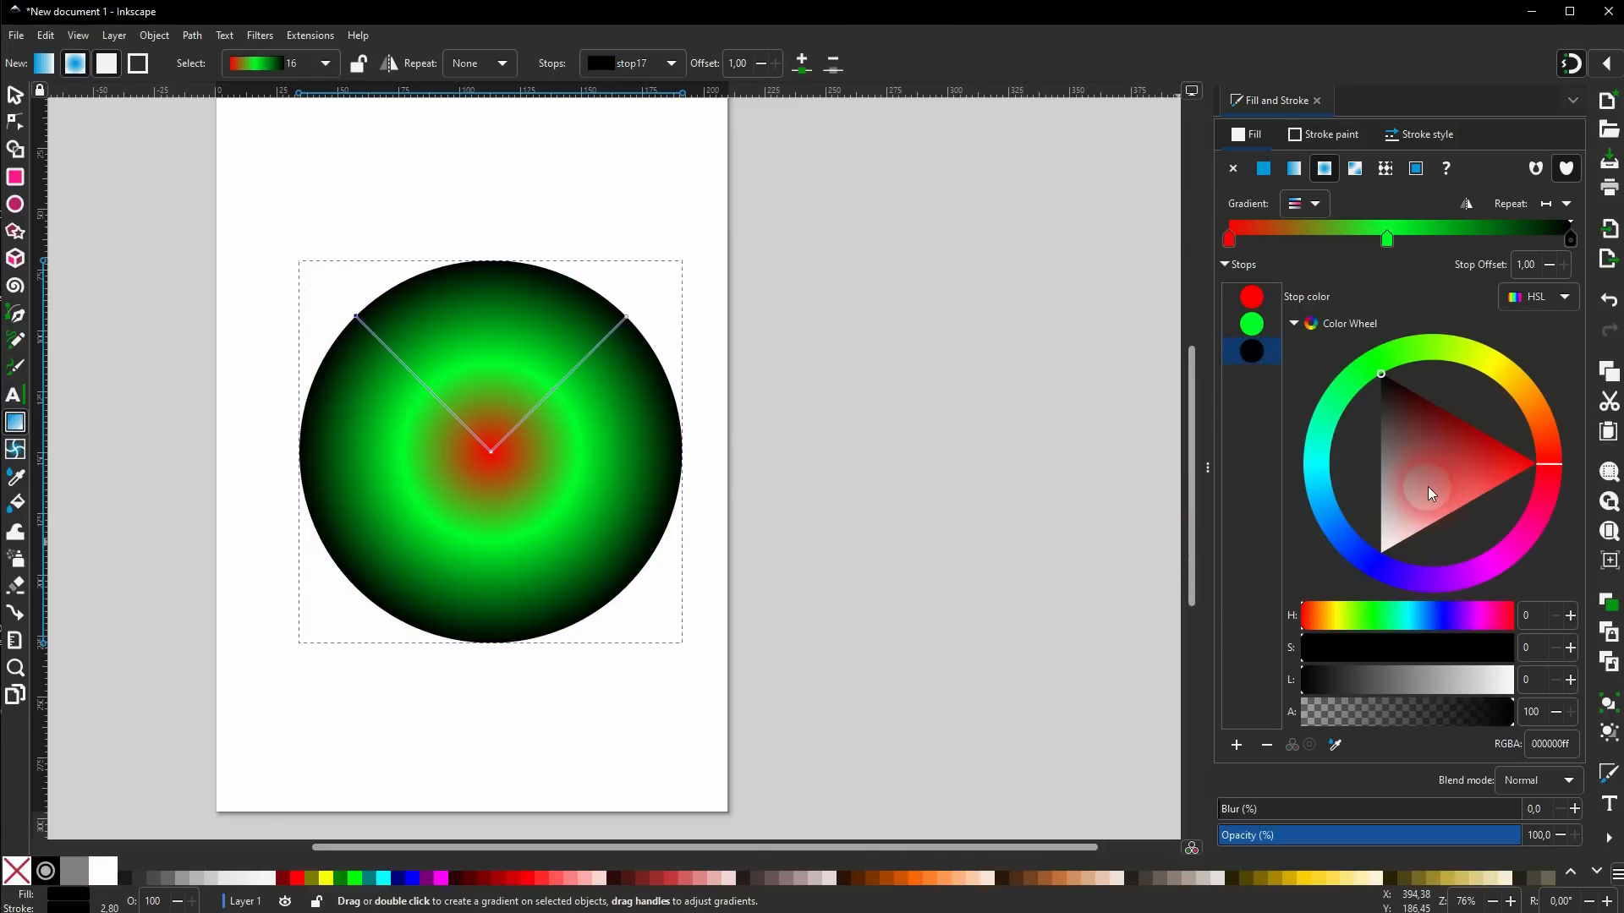
Delete the gradient circle and draw a rectangle about 101 by 62 mm on the empty page.
click(15, 95)
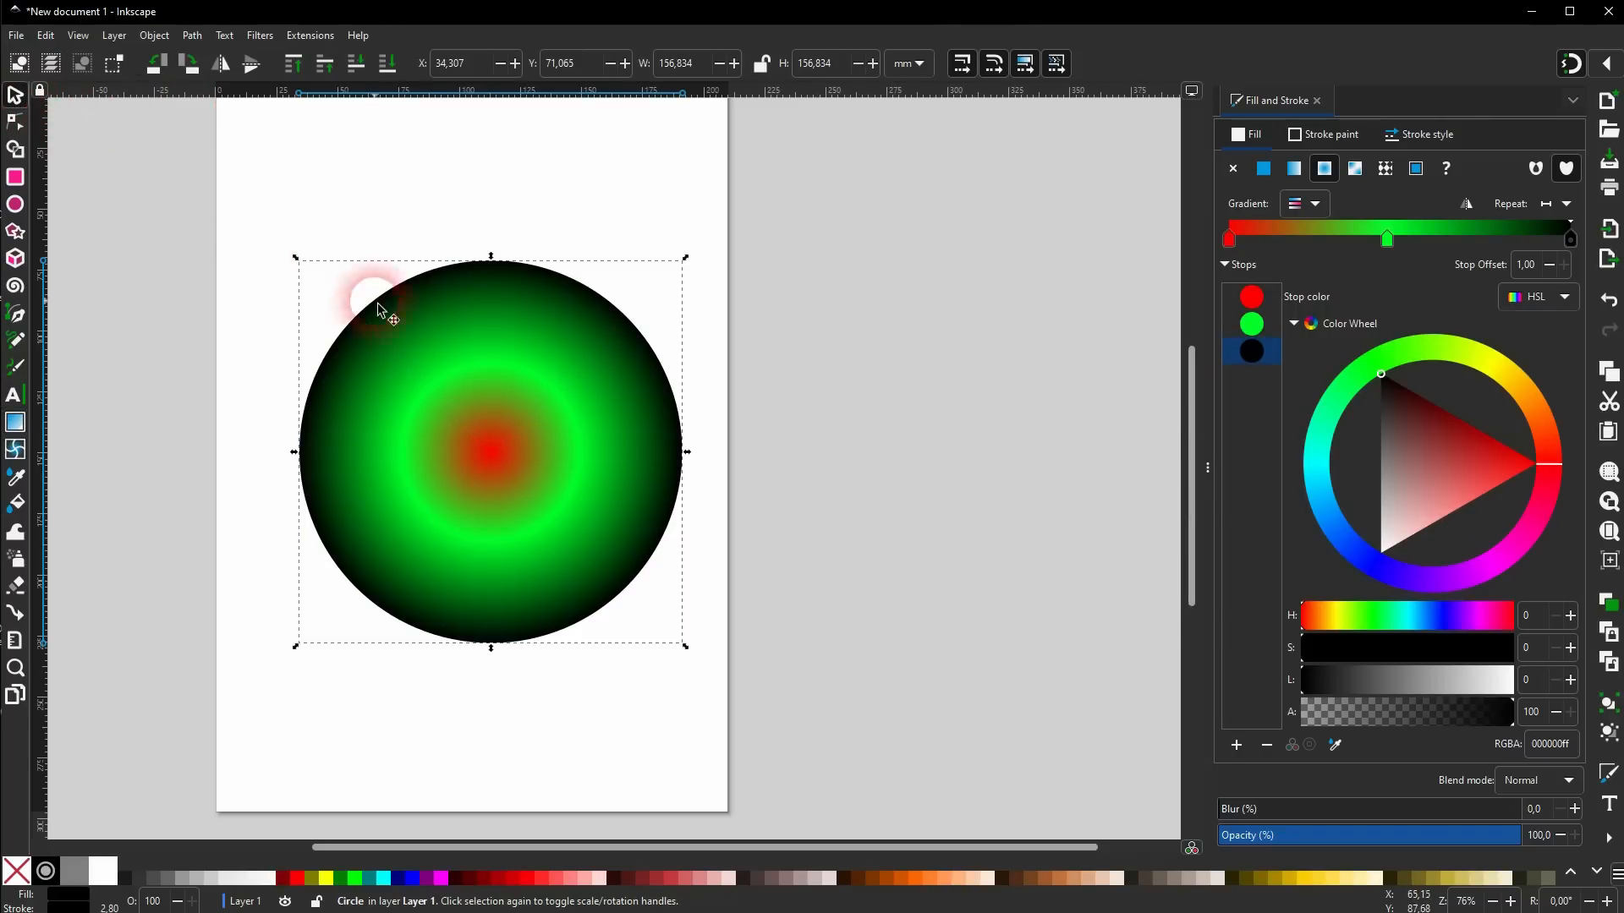
key(Delete)
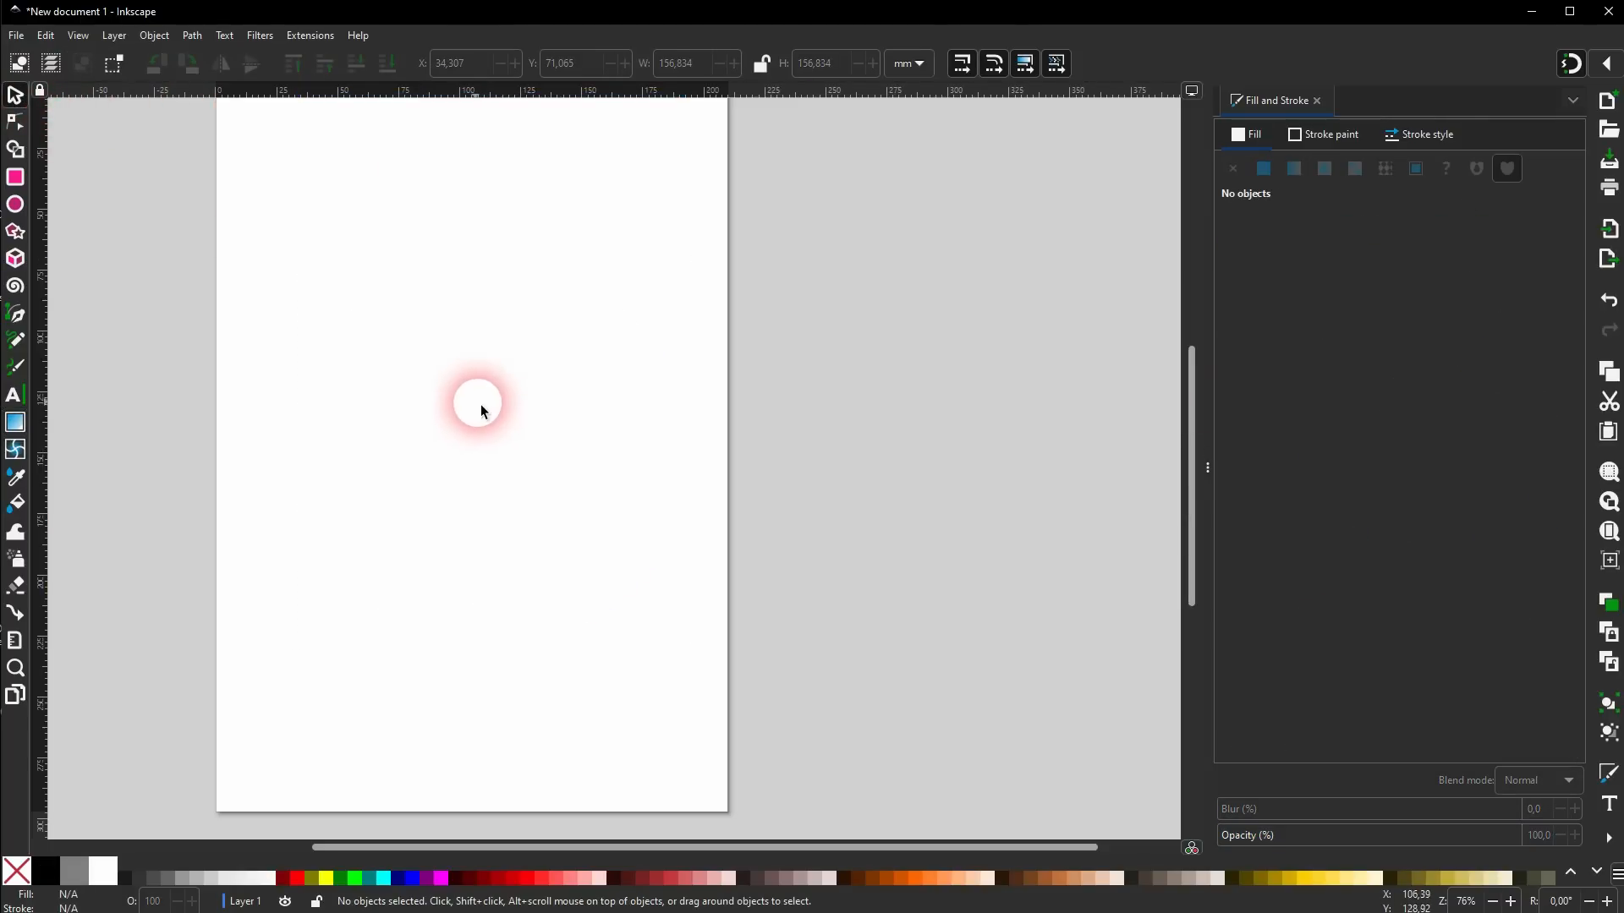
click(15, 178)
drag(324, 299, 571, 451)
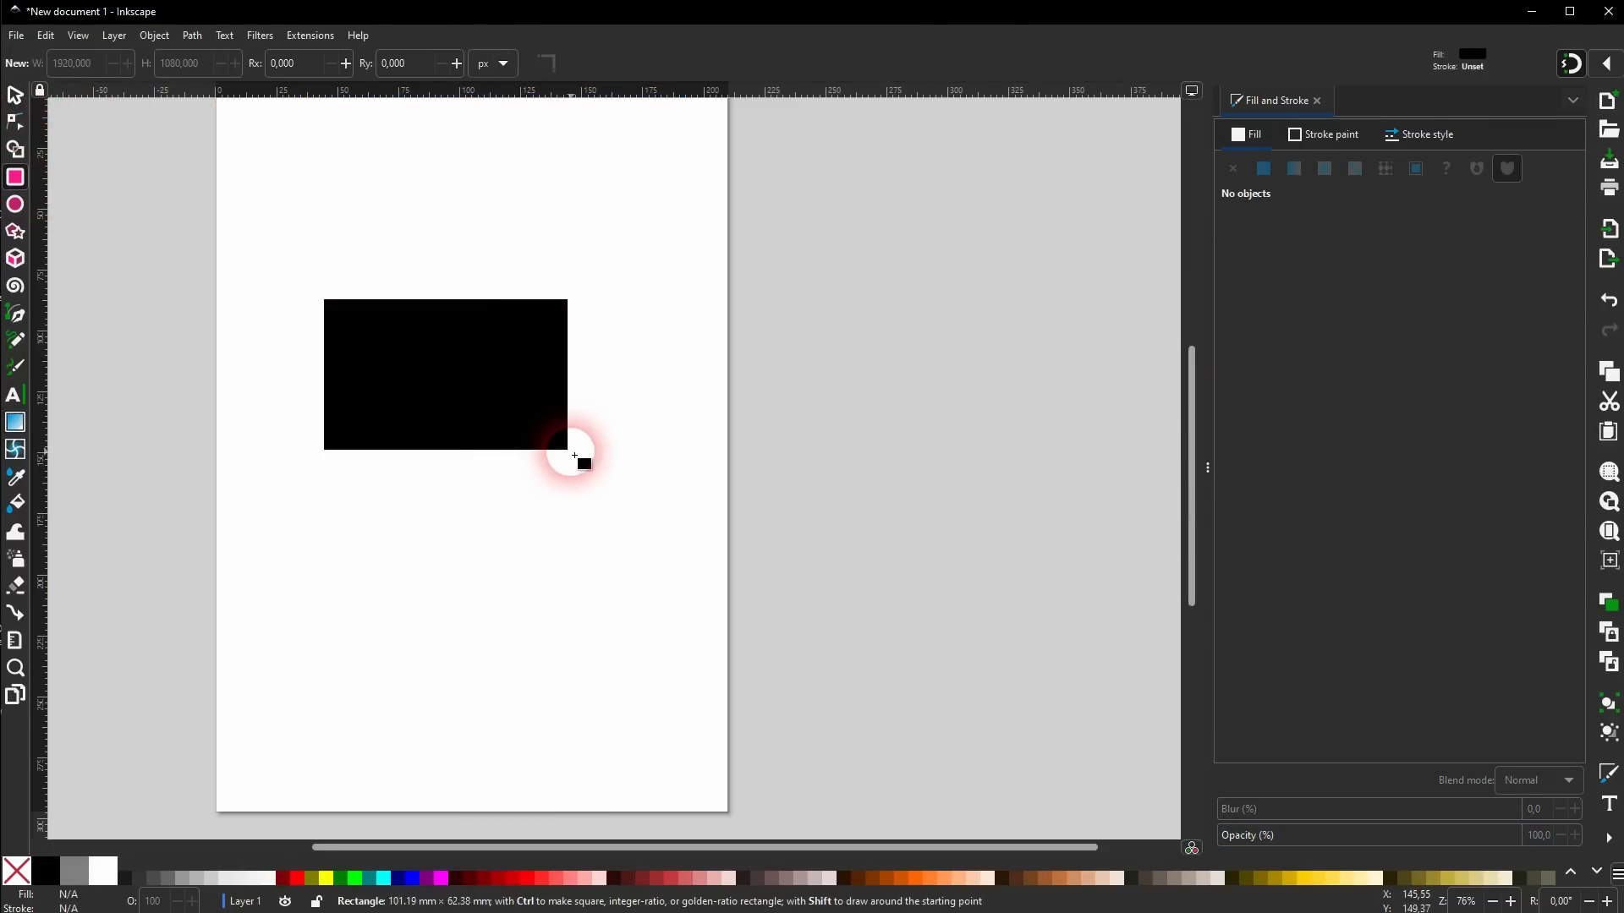
Set the black rectangle's width to 1920 px and its height to 1260 px.
click(511, 77)
click(499, 65)
drag(118, 71, 53, 73)
text(19)
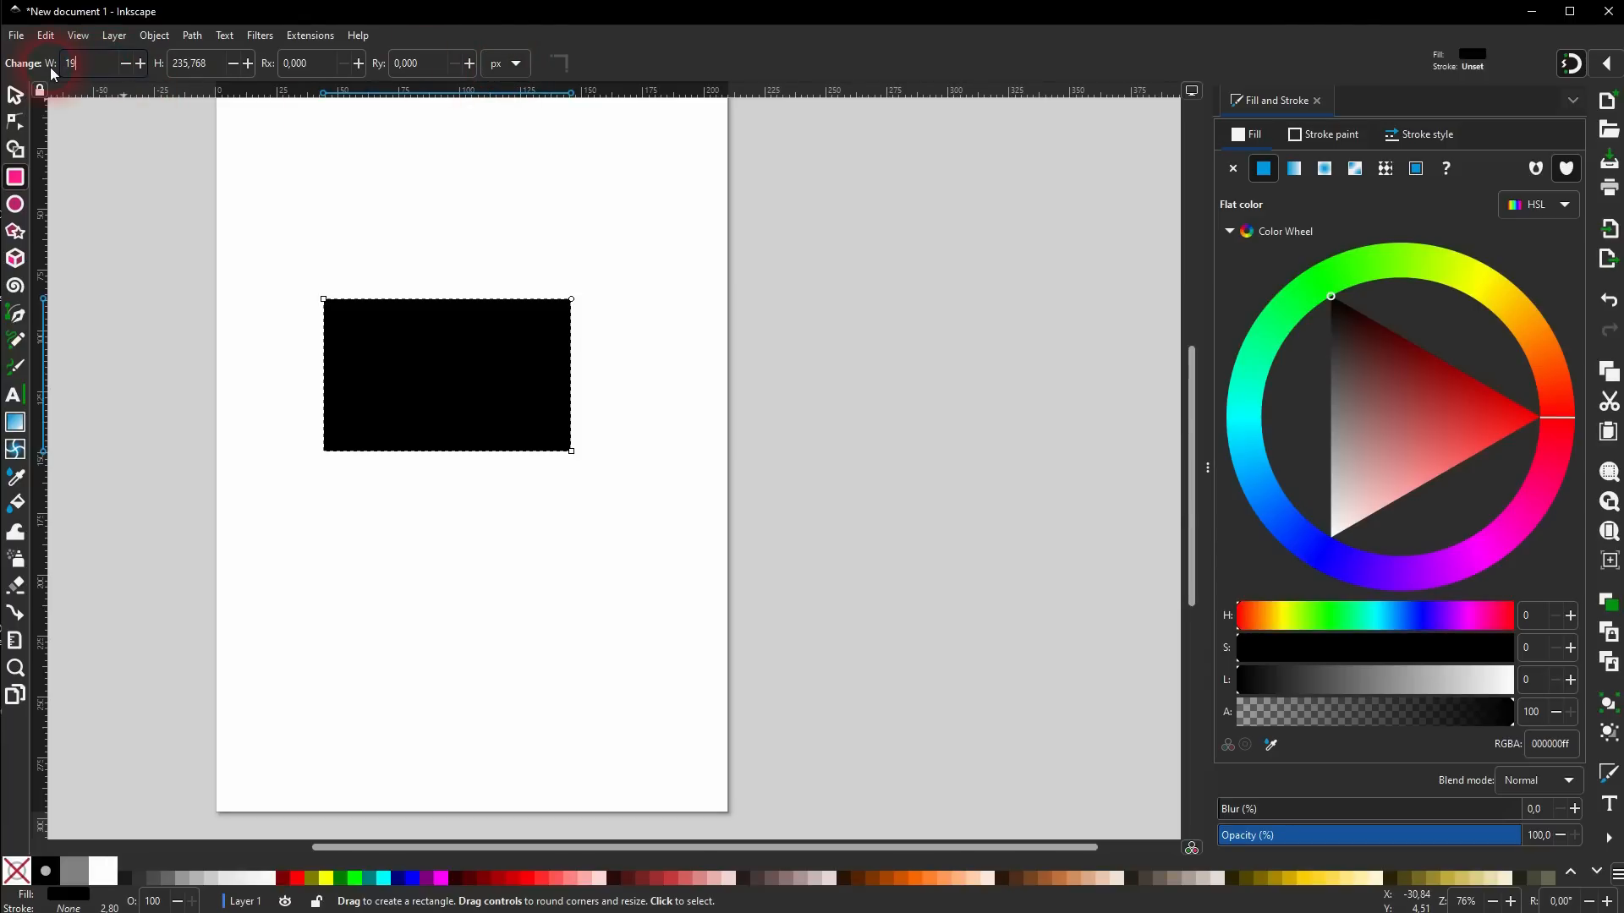
text(20)
key(Tab)
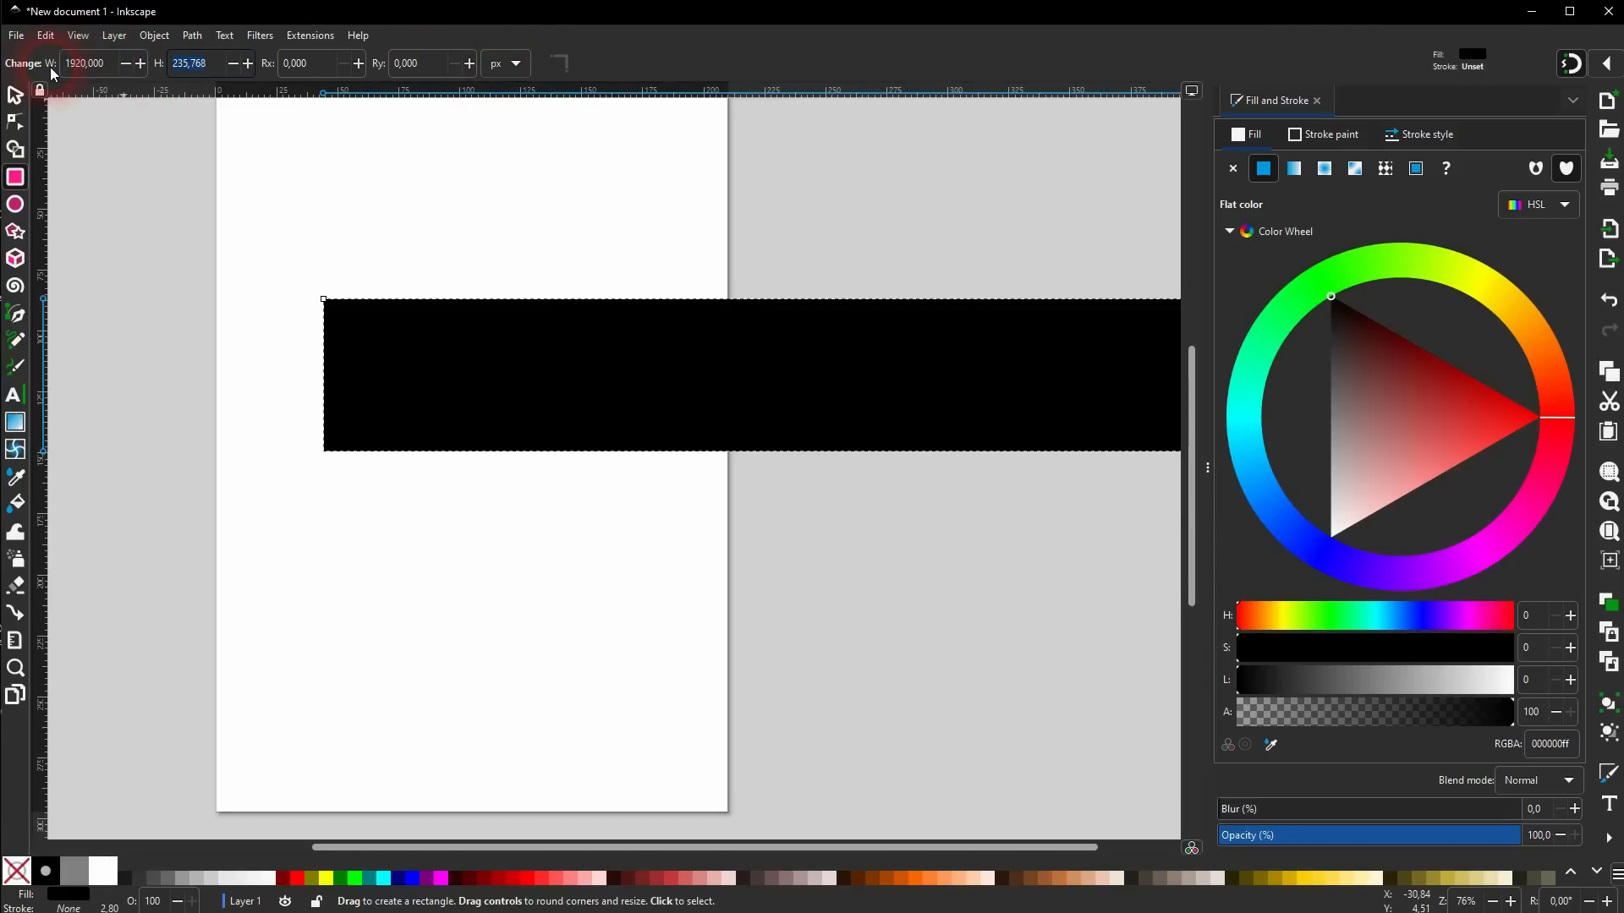
text(1260)
key(Return)
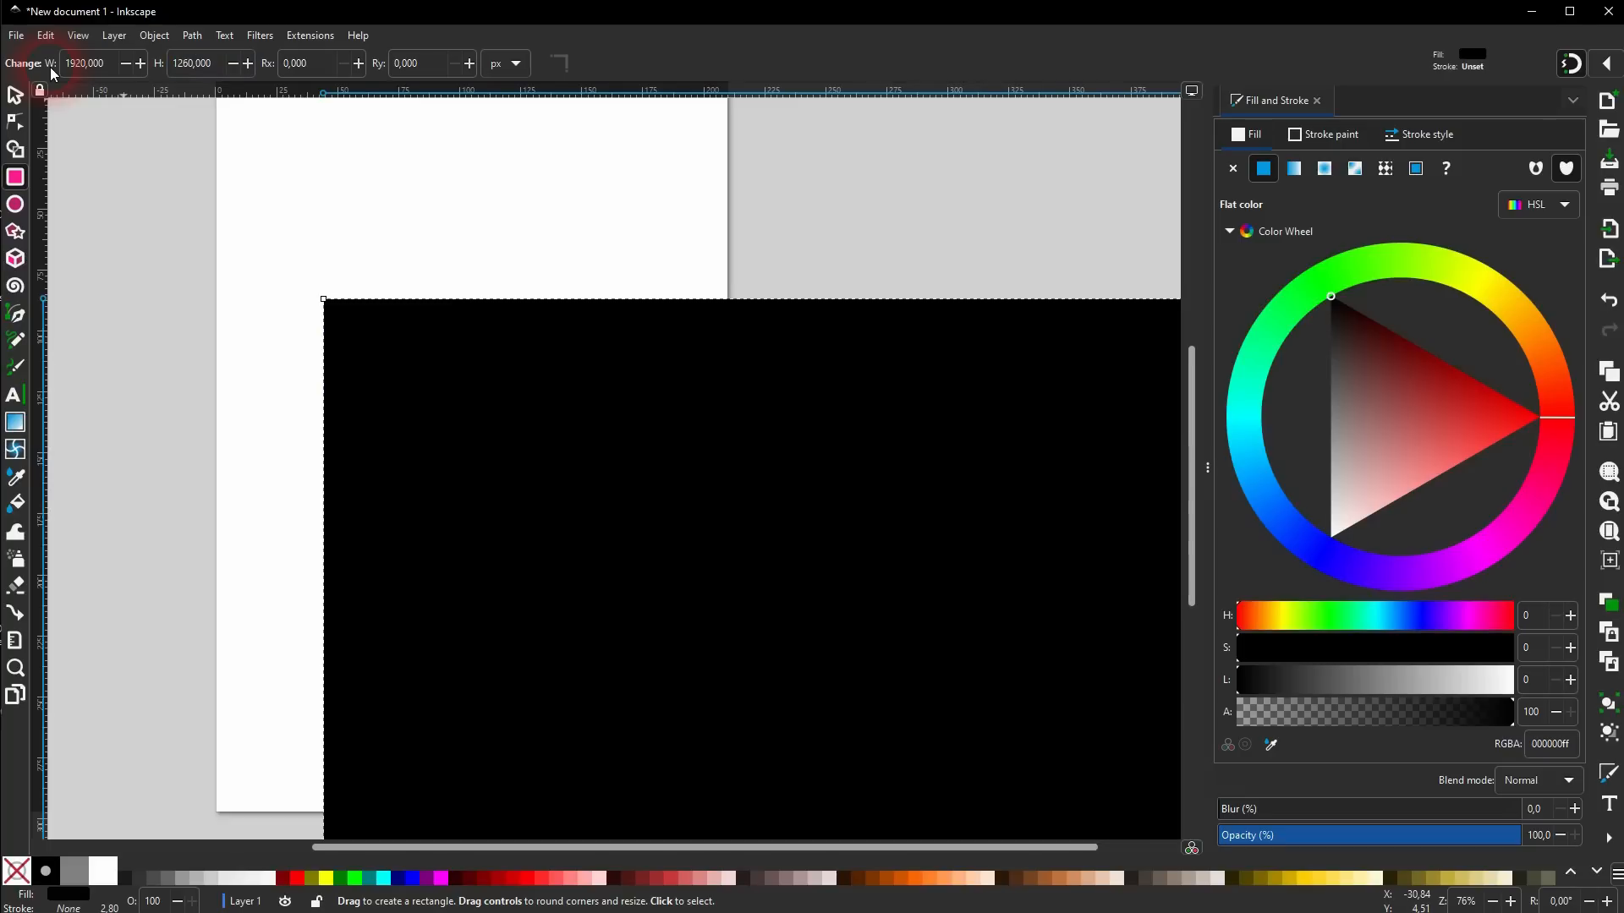
Move the rectangle over the page with its upper edge on the page's upper edge, and set its height to 1280 px.
key(s)
scroll(419, 482, down, 2)
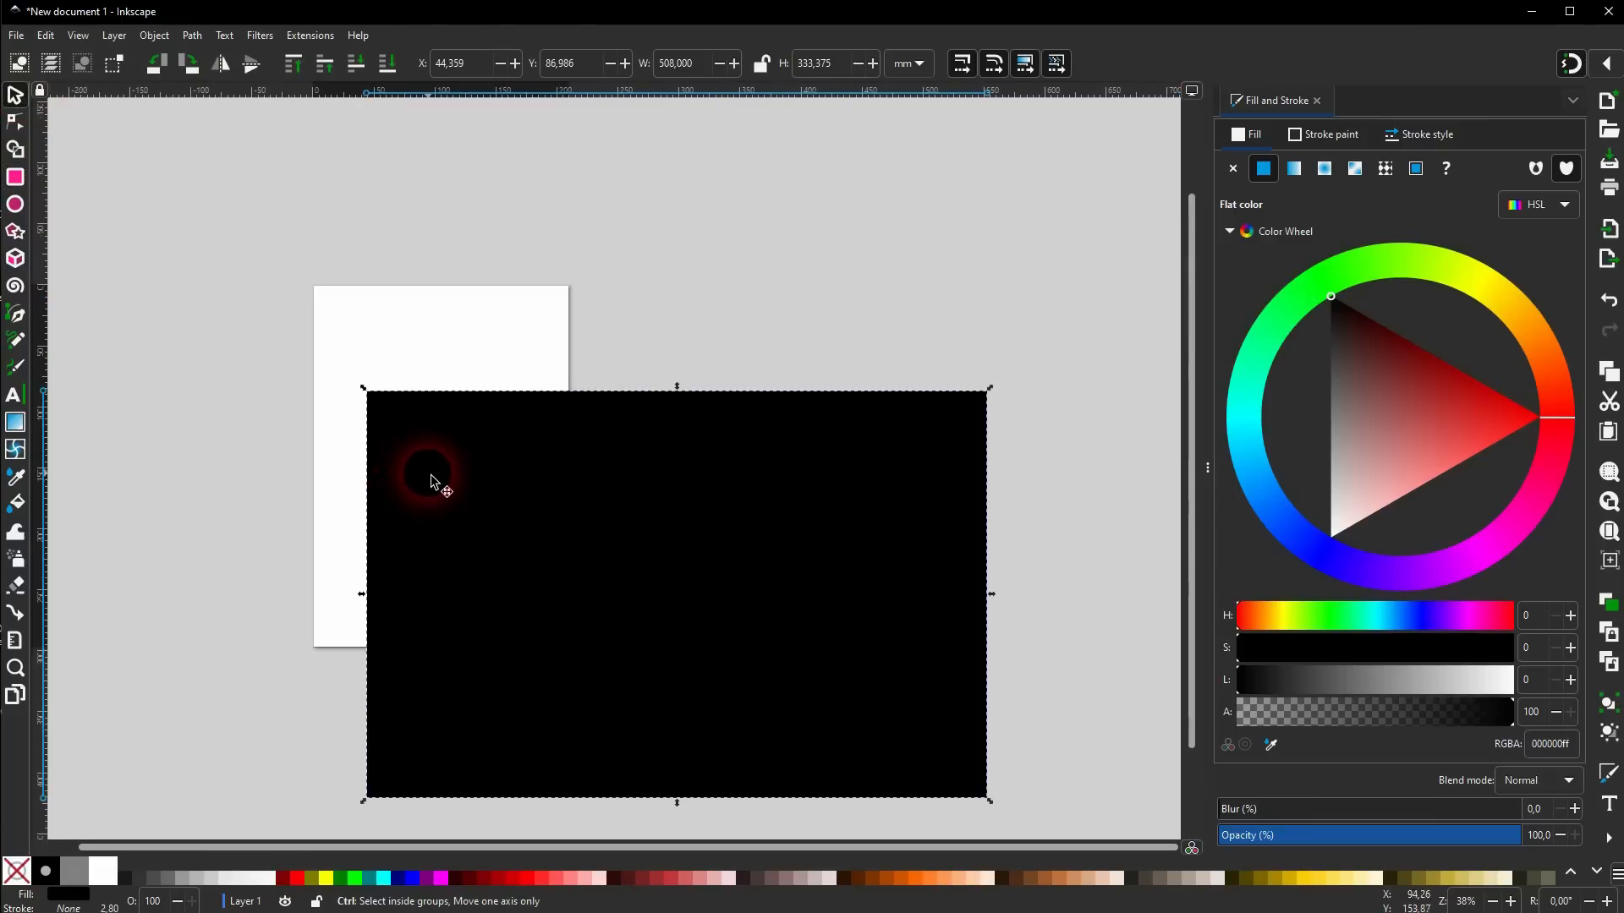
drag(447, 497, 275, 372)
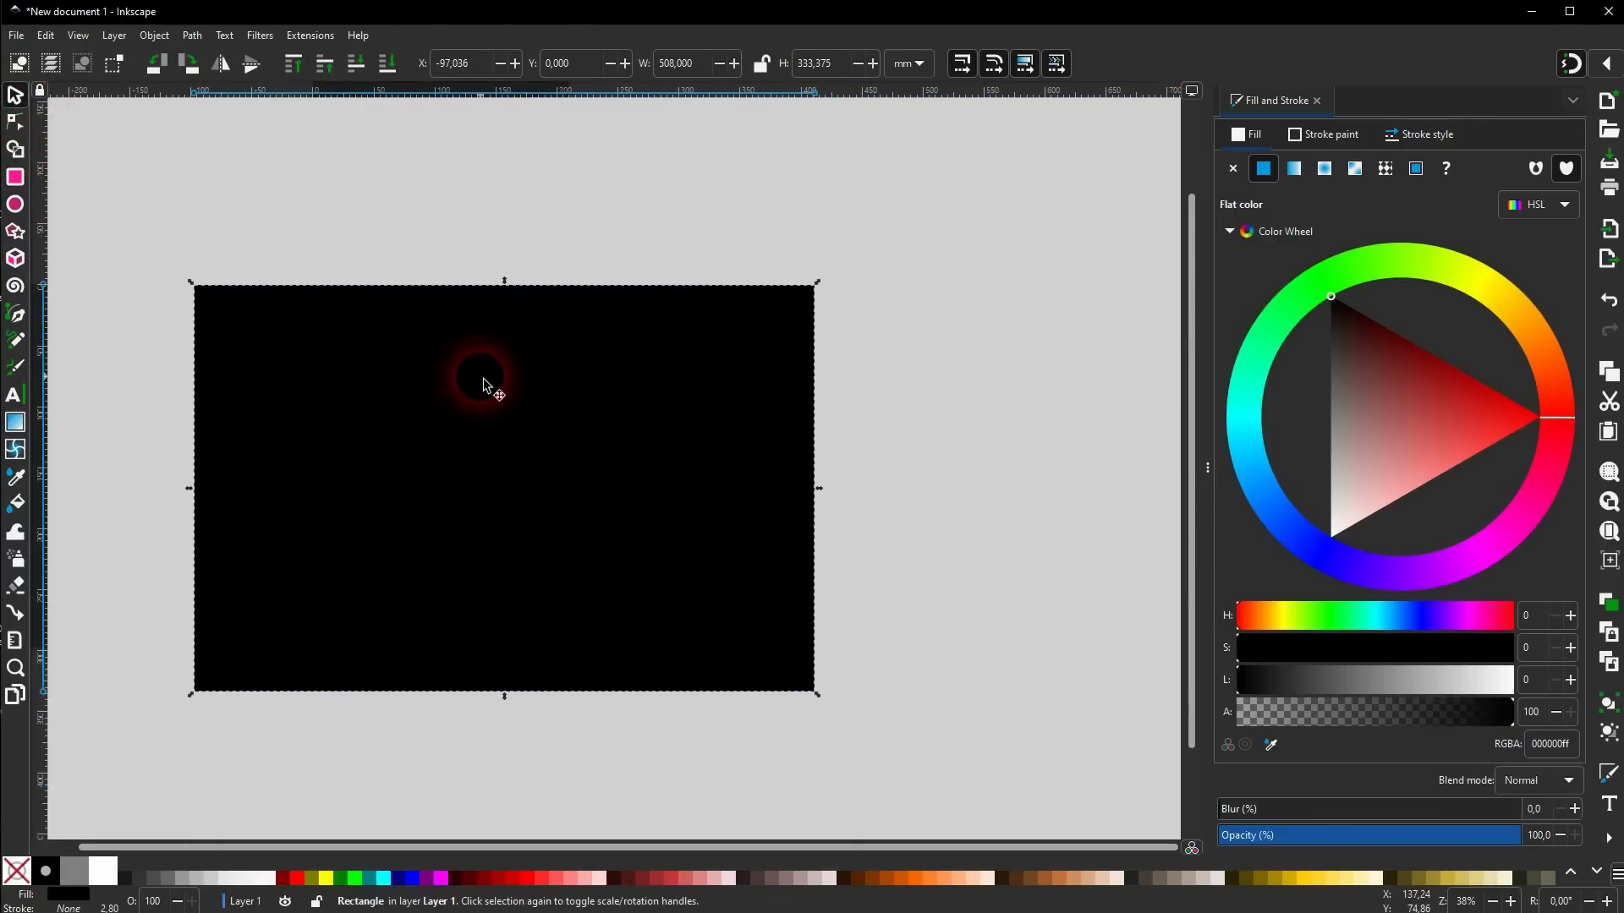
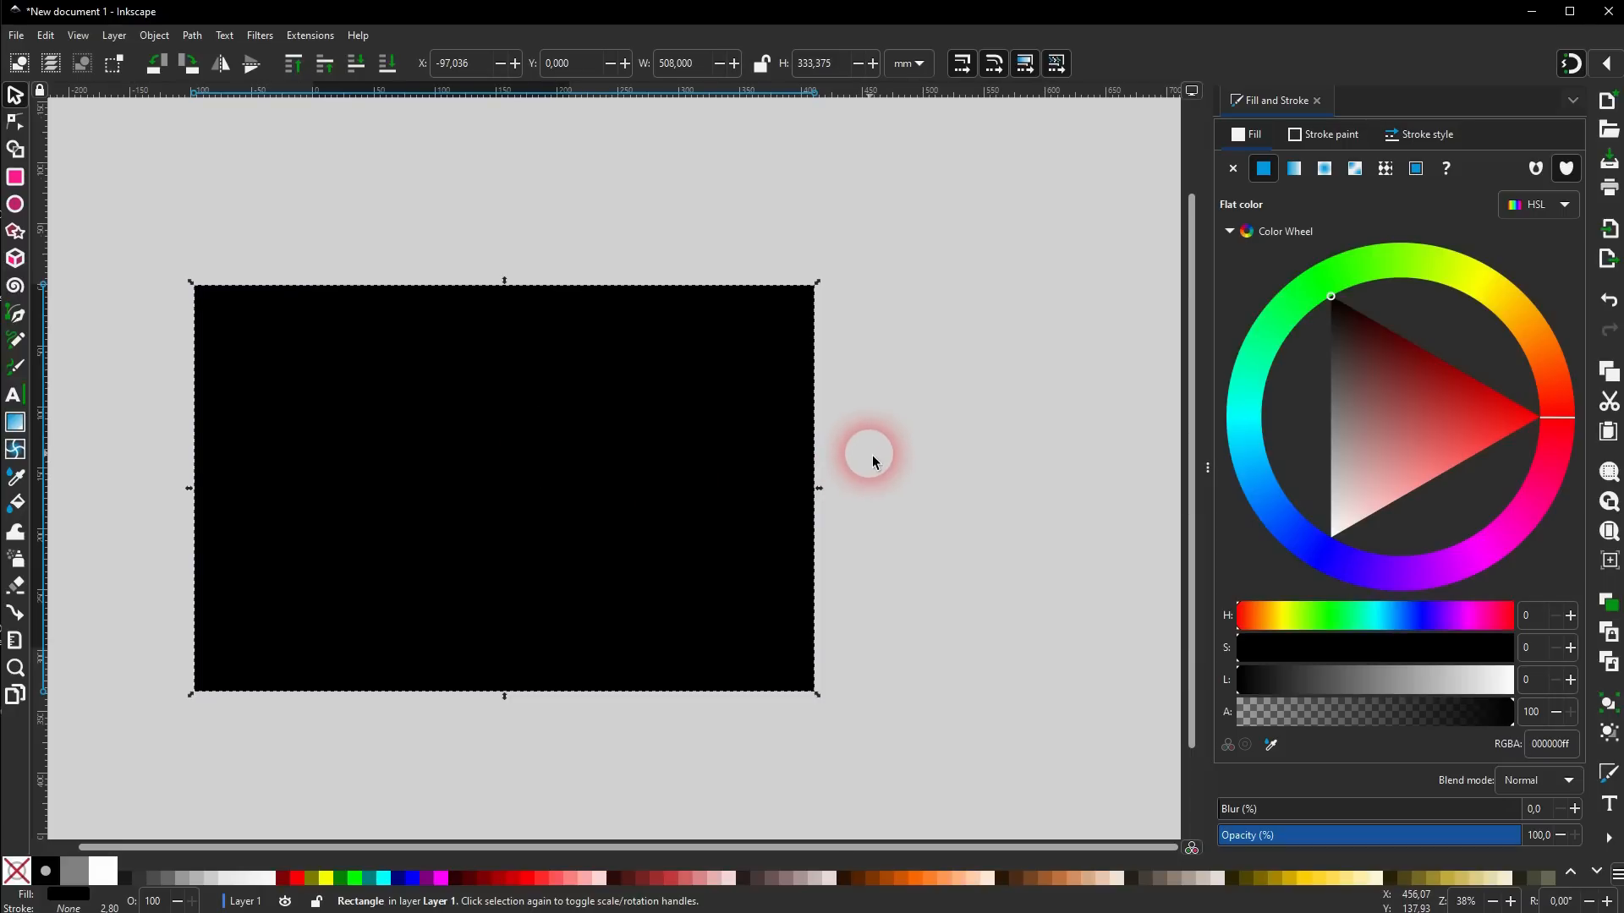
click(15, 175)
click(176, 68)
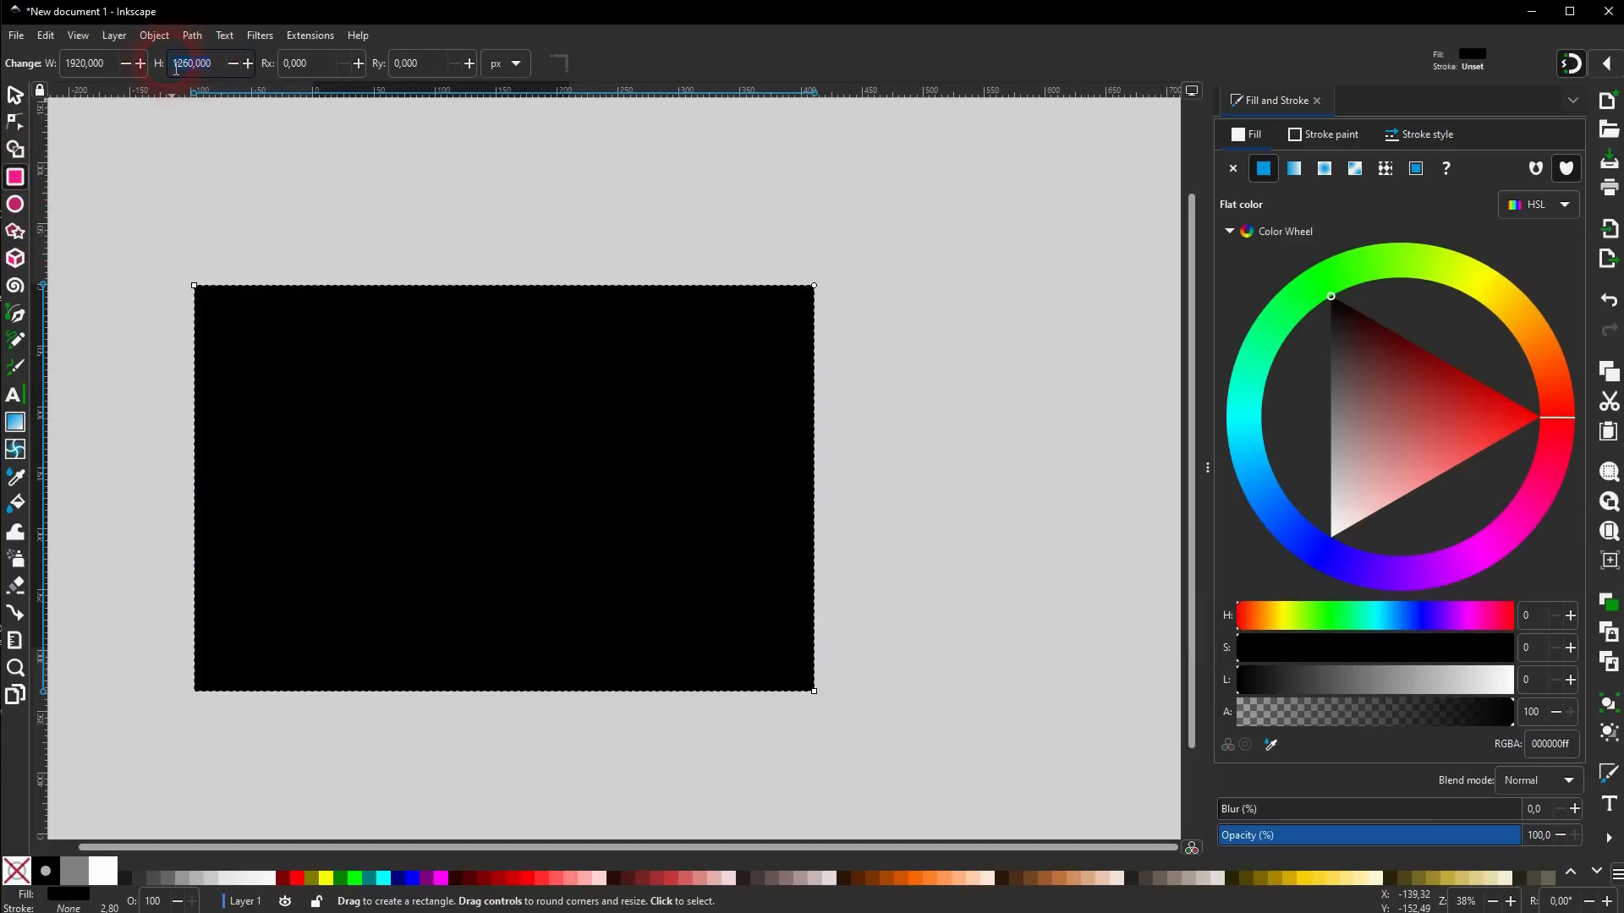
text(1280)
key(Return)
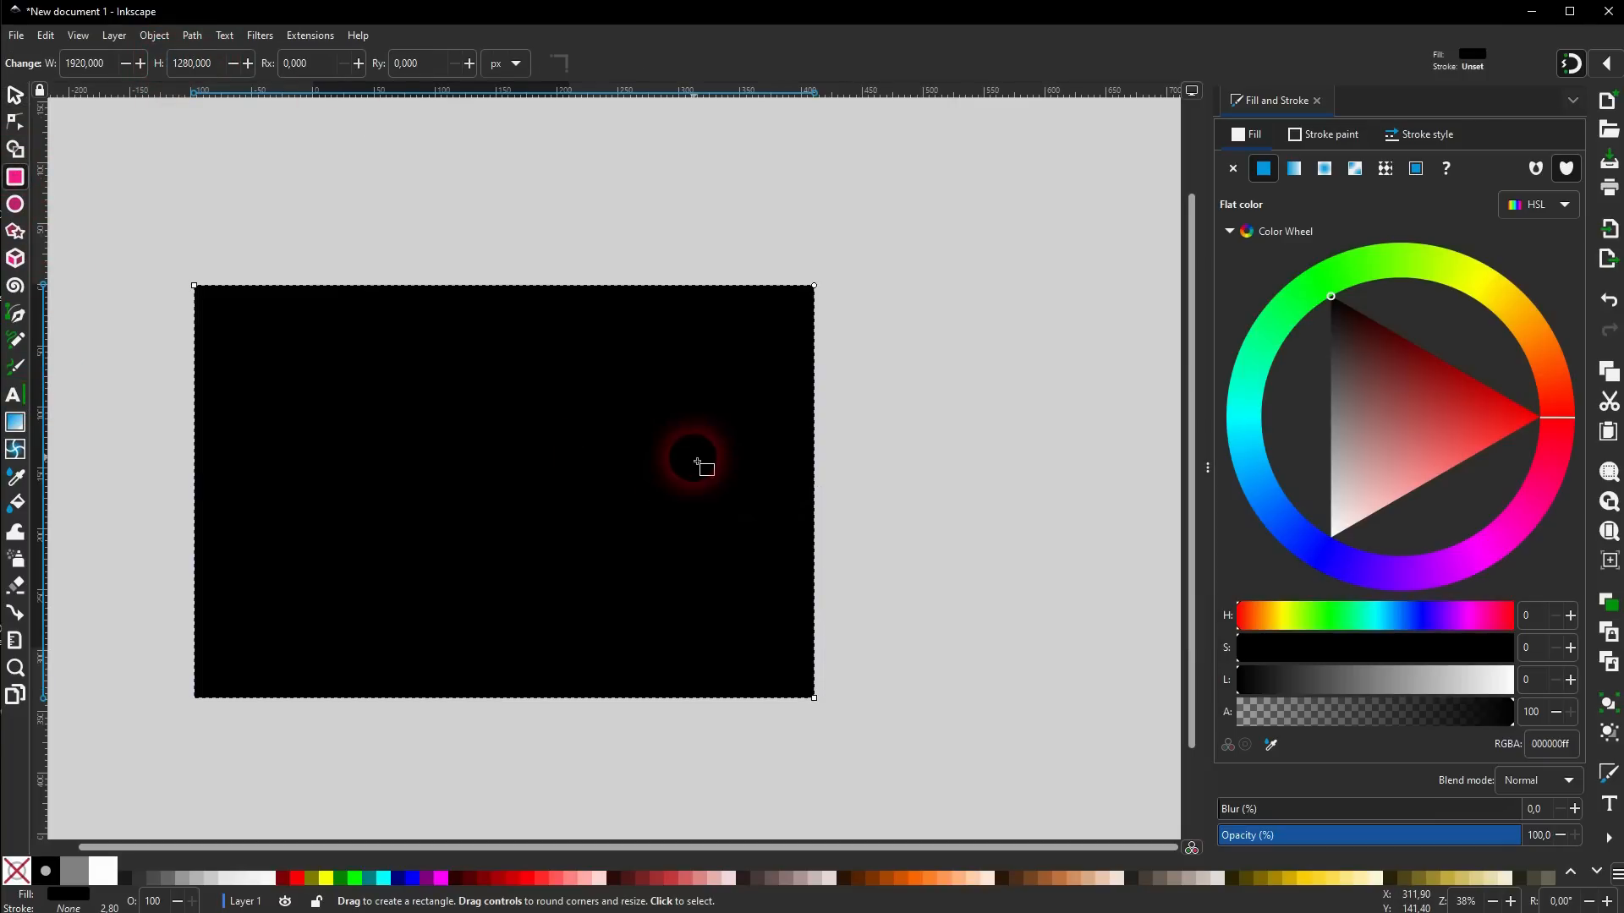
Apply a radial gradient to the rectangle's fill with a white centre stop (ffffffff) and an opaque black outer stop (000000ff).
click(15, 422)
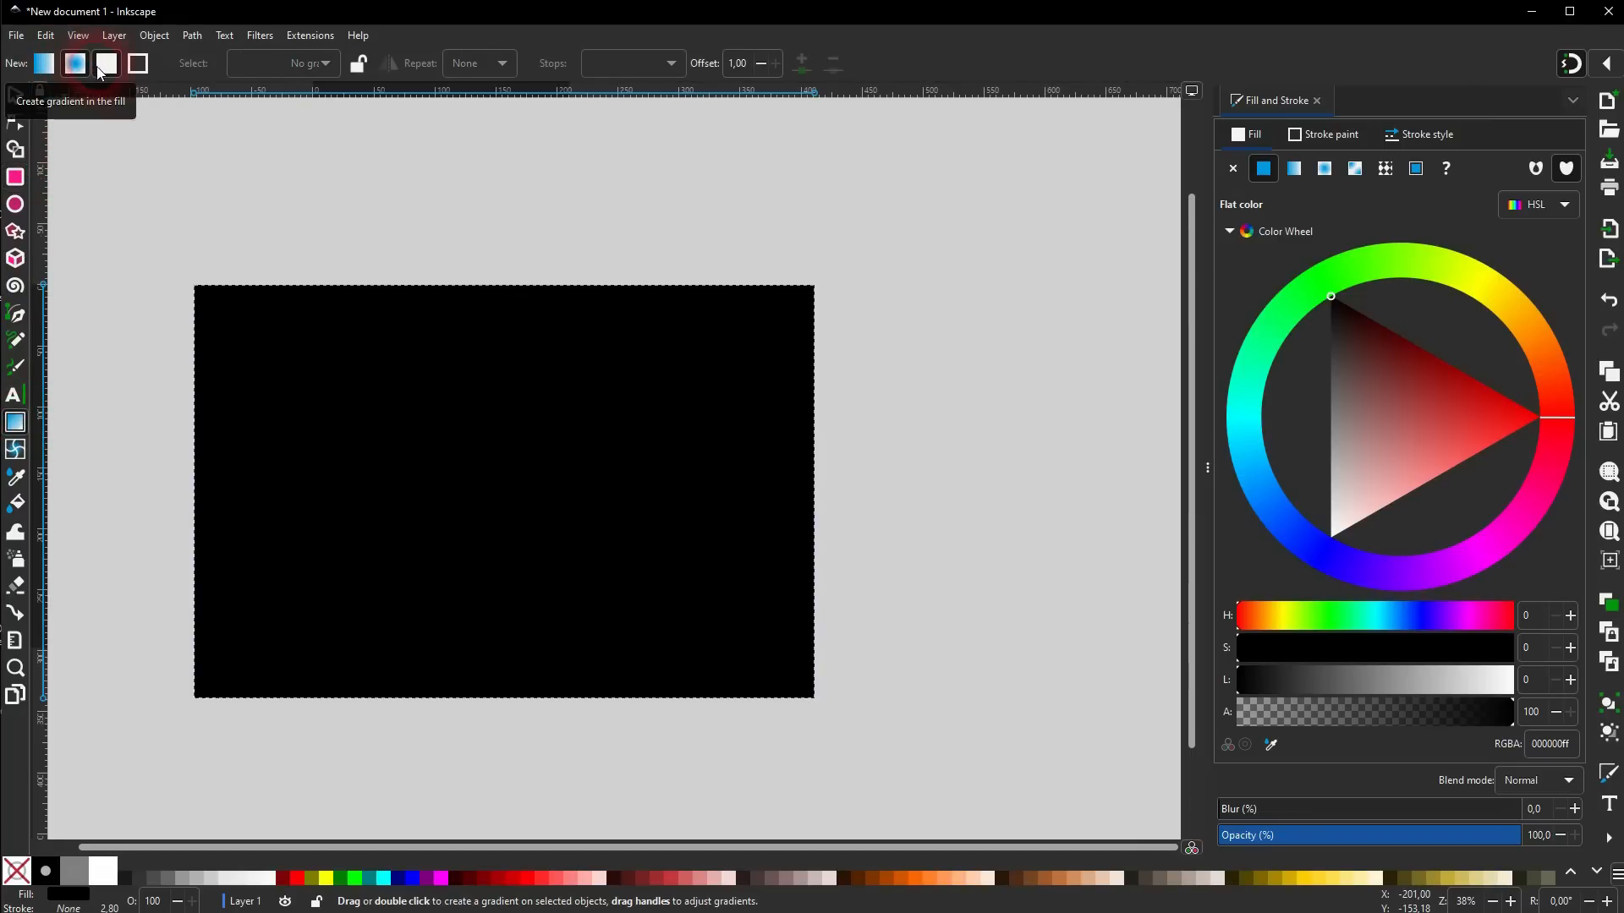
click(461, 505)
mouse_move(464, 509)
mouse_down()
mouse_move(515, 499)
mouse_move(656, 384)
mouse_move(745, 343)
mouse_up()
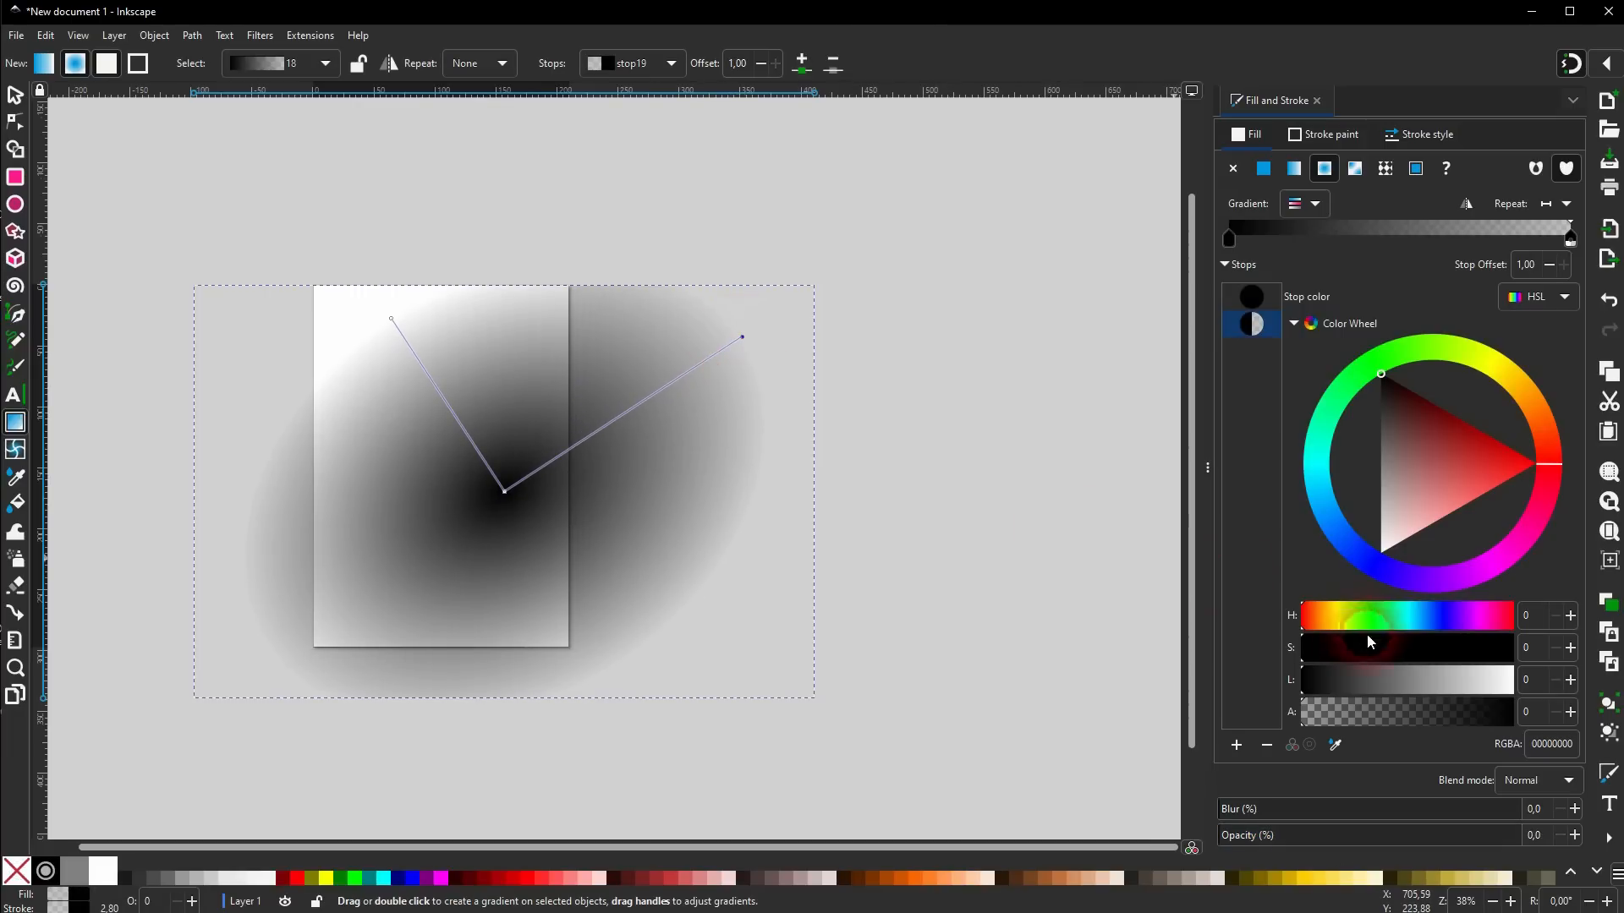
drag(1346, 712, 1541, 712)
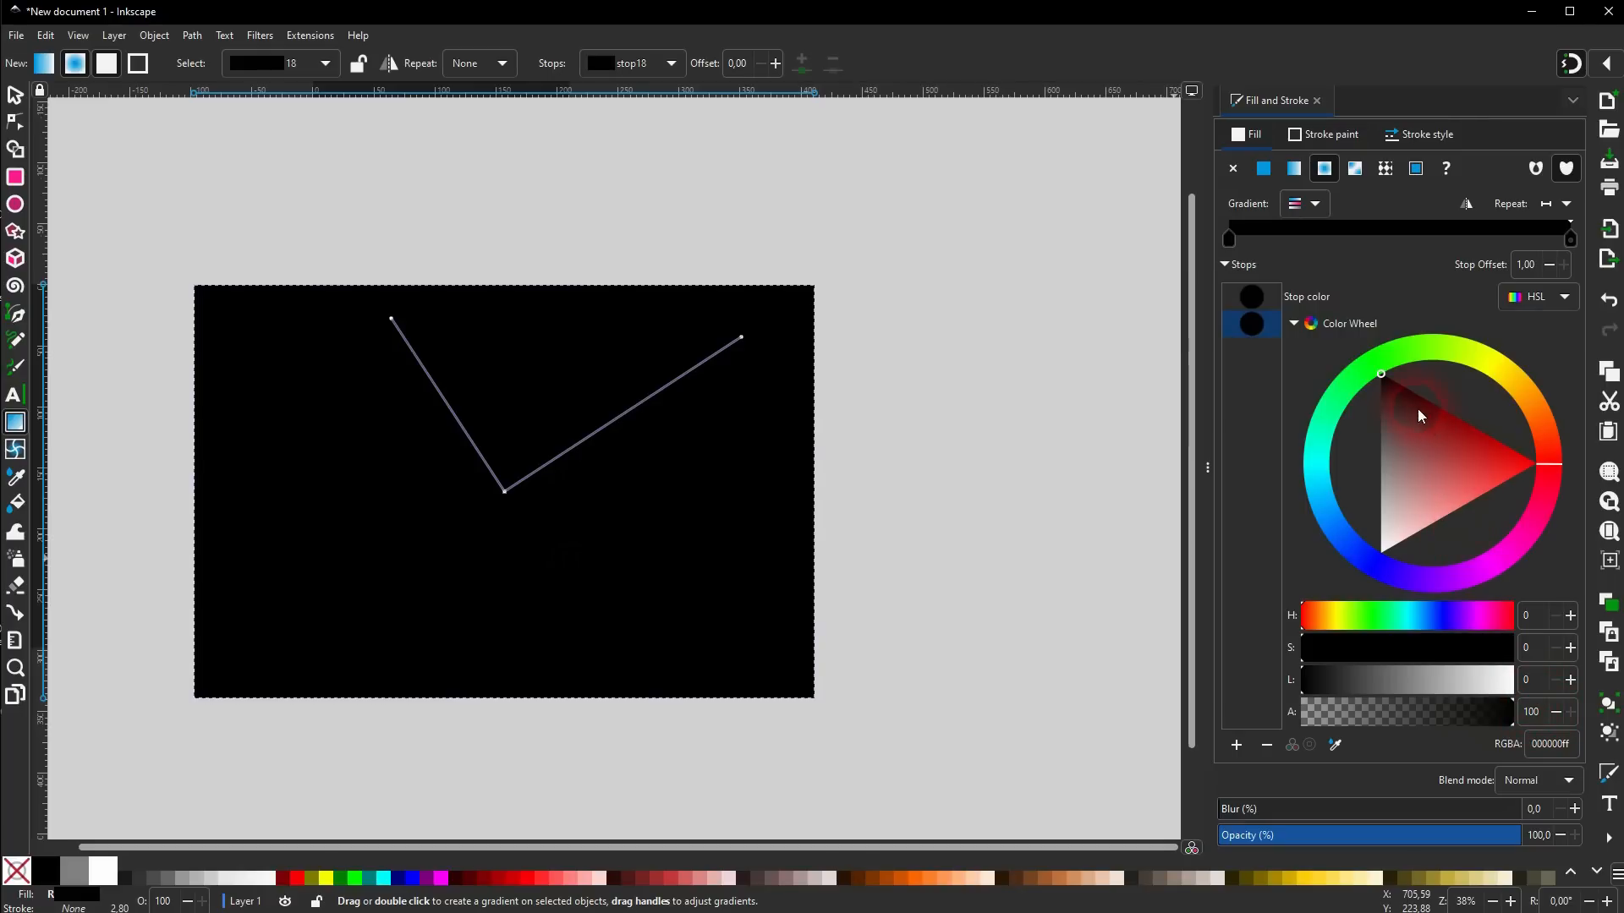
click(1261, 301)
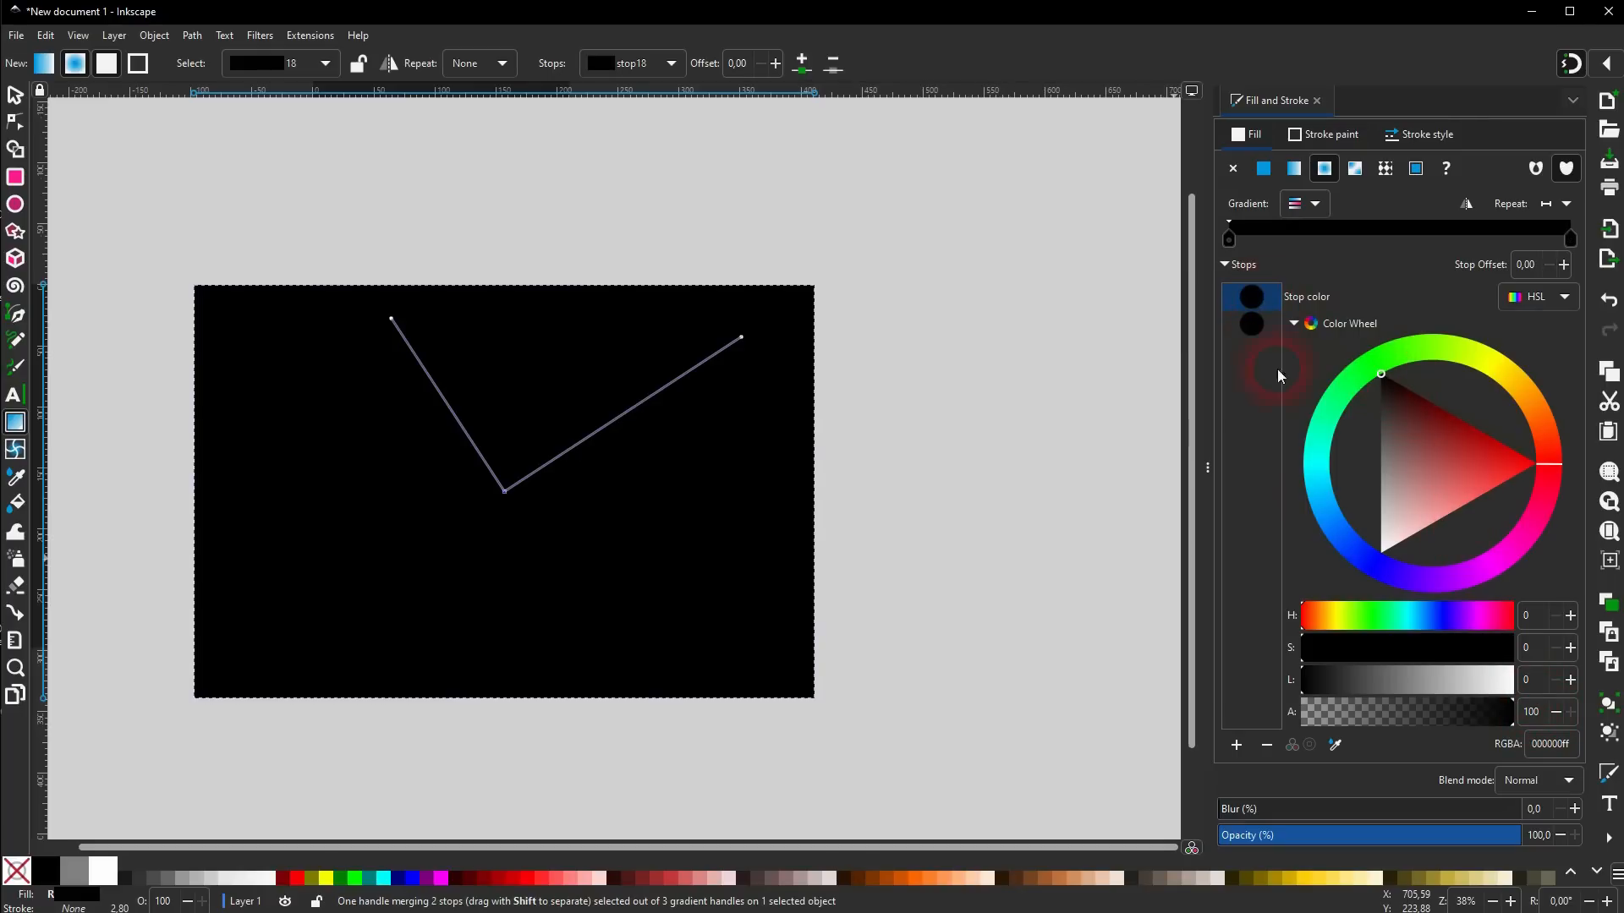
drag(1396, 440, 1335, 613)
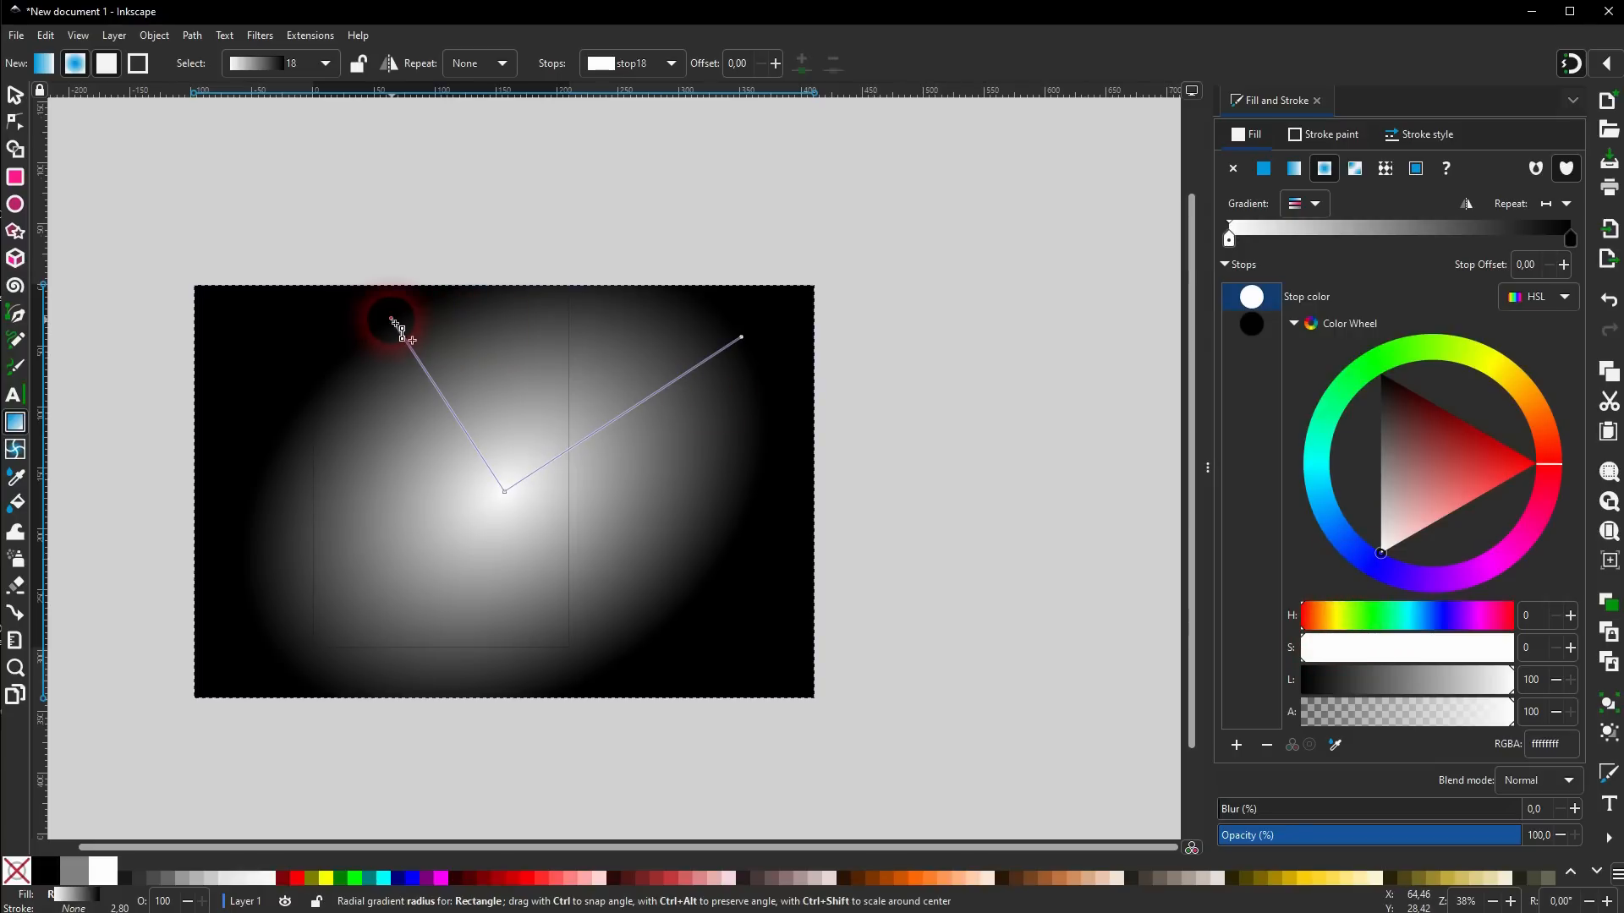
Pull both radius handles of the radial gradient outward beyond the rectangle's upper edge so the white glow widens toward the corners.
drag(393, 322, 195, 288)
click(662, 256)
drag(662, 258, 714, 218)
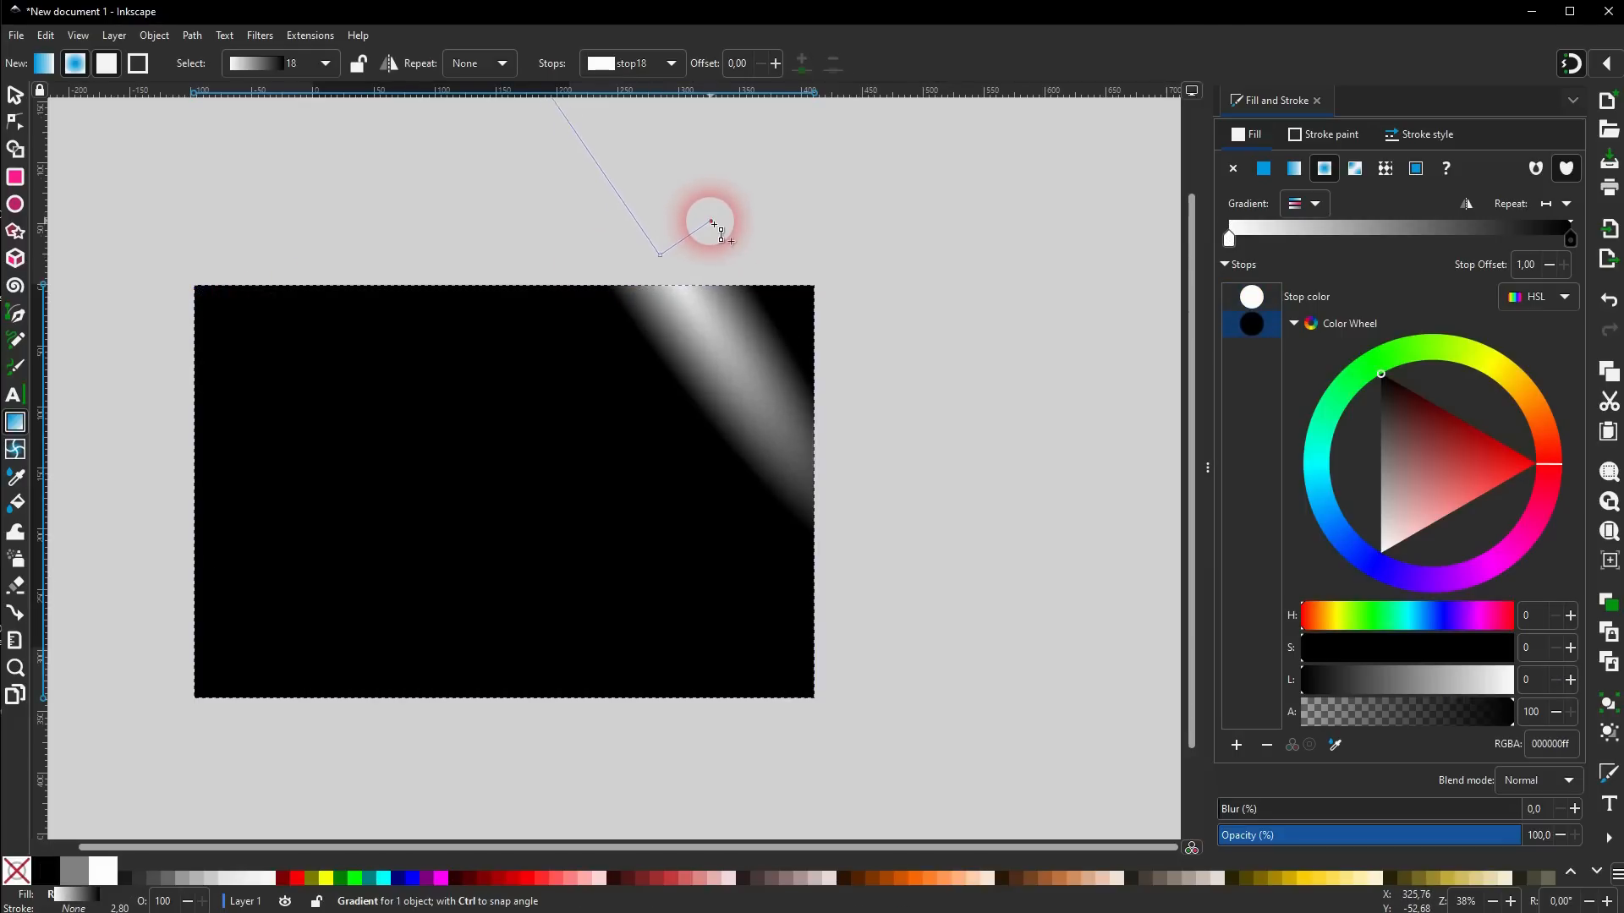
key(ctrl+z)
drag(668, 258, 766, 223)
click(239, 234)
drag(243, 236, 259, 246)
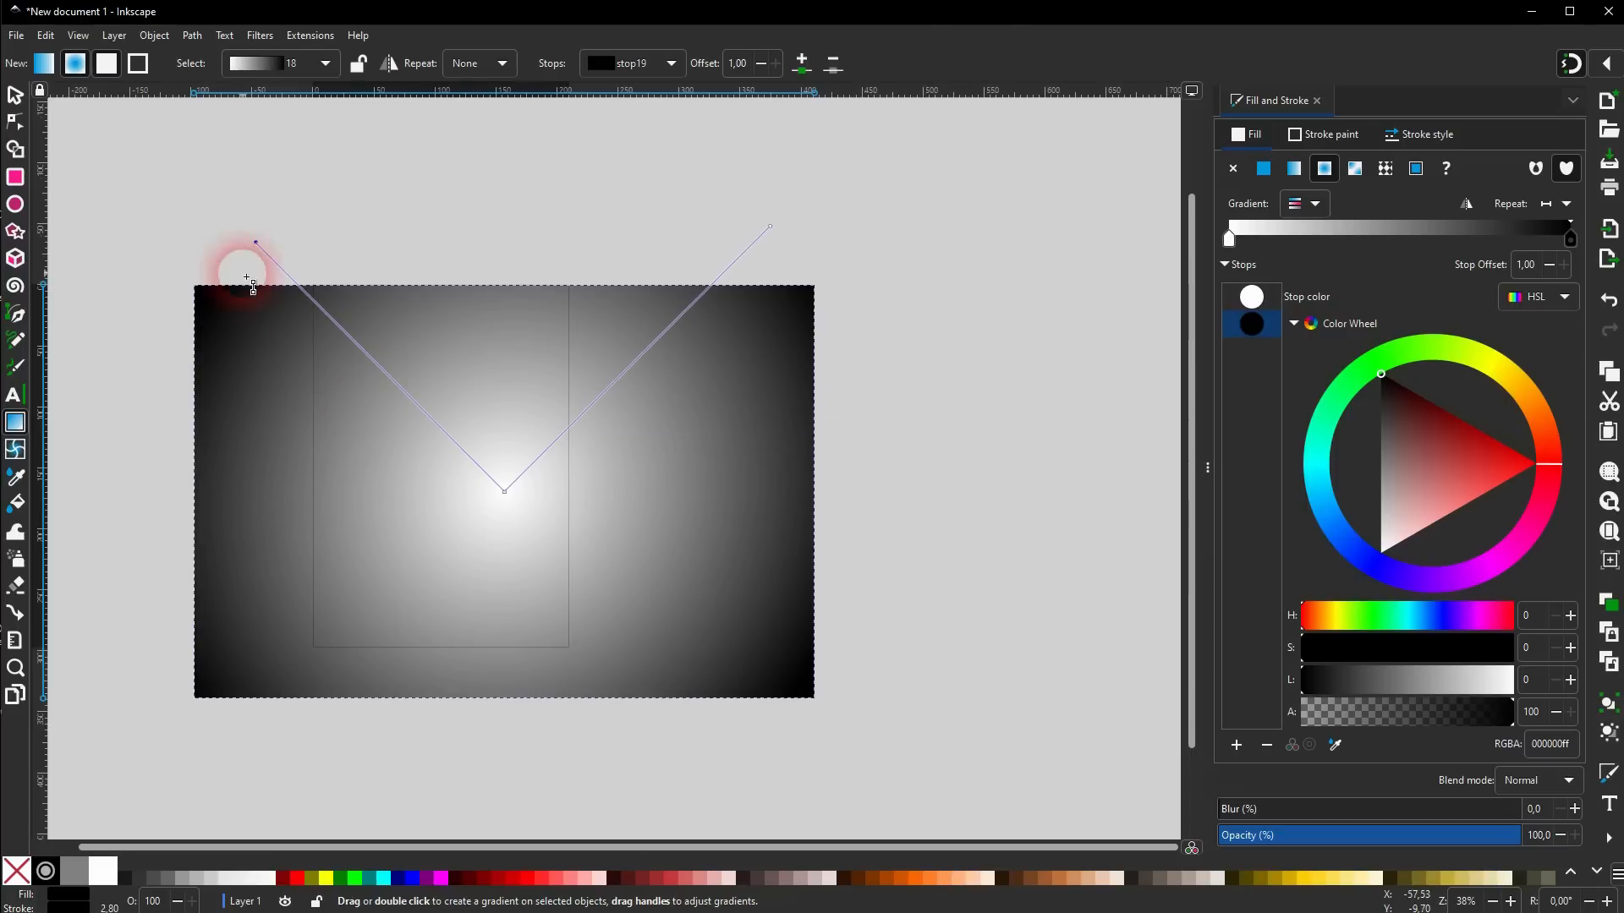
Delete the gradient rectangle and draw an upright rectangle about 443 by 552 px in the middle of the page.
click(14, 94)
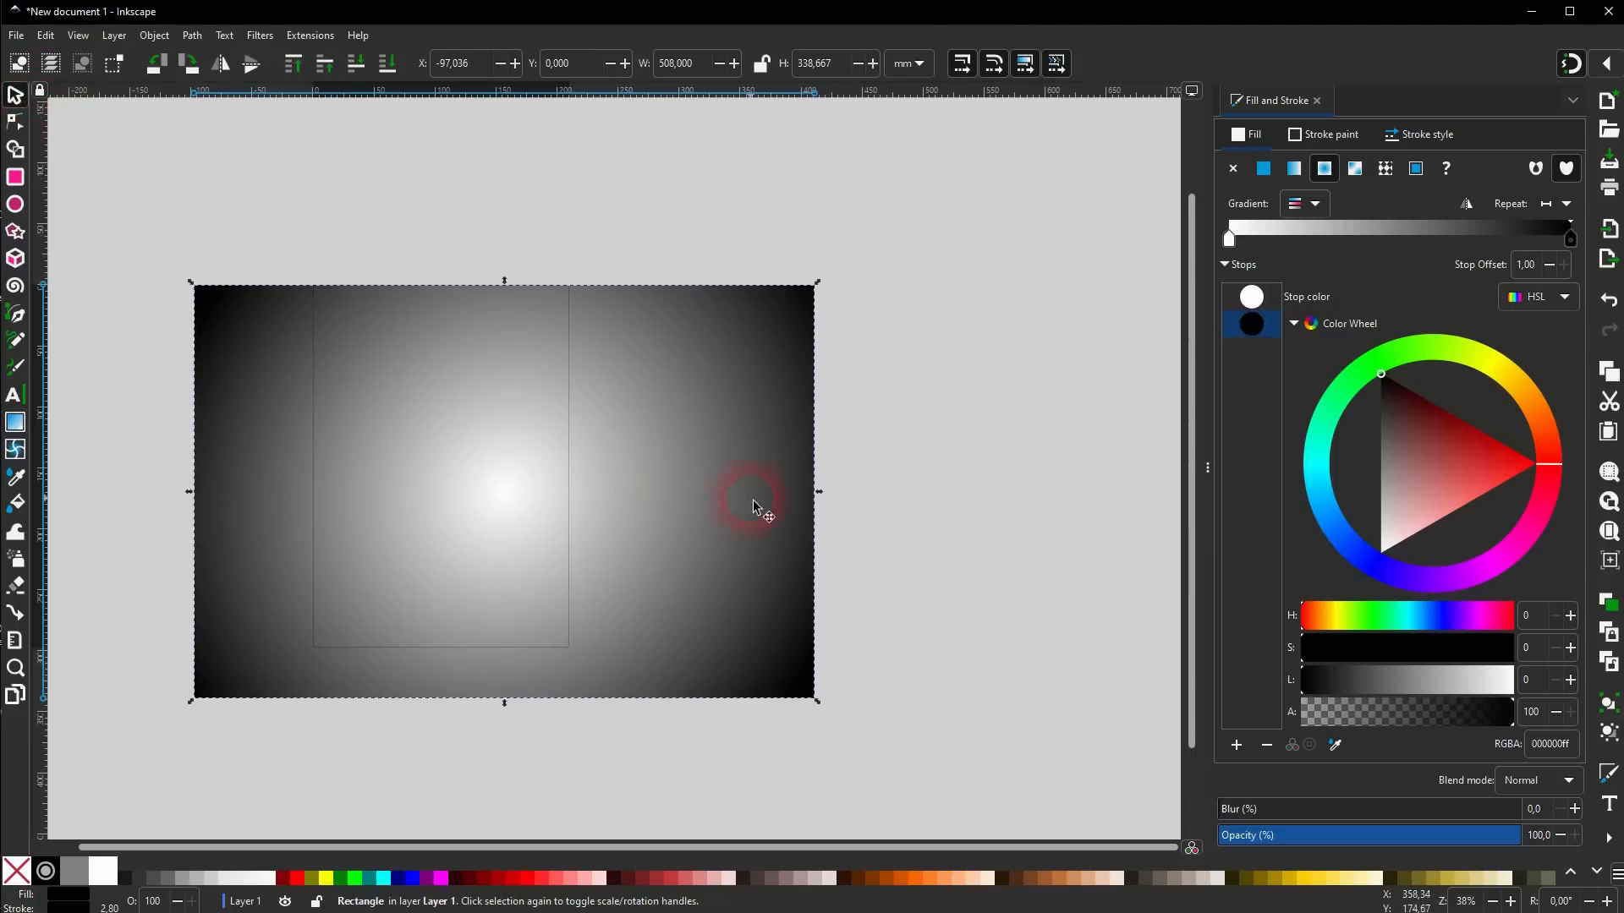
click(1000, 510)
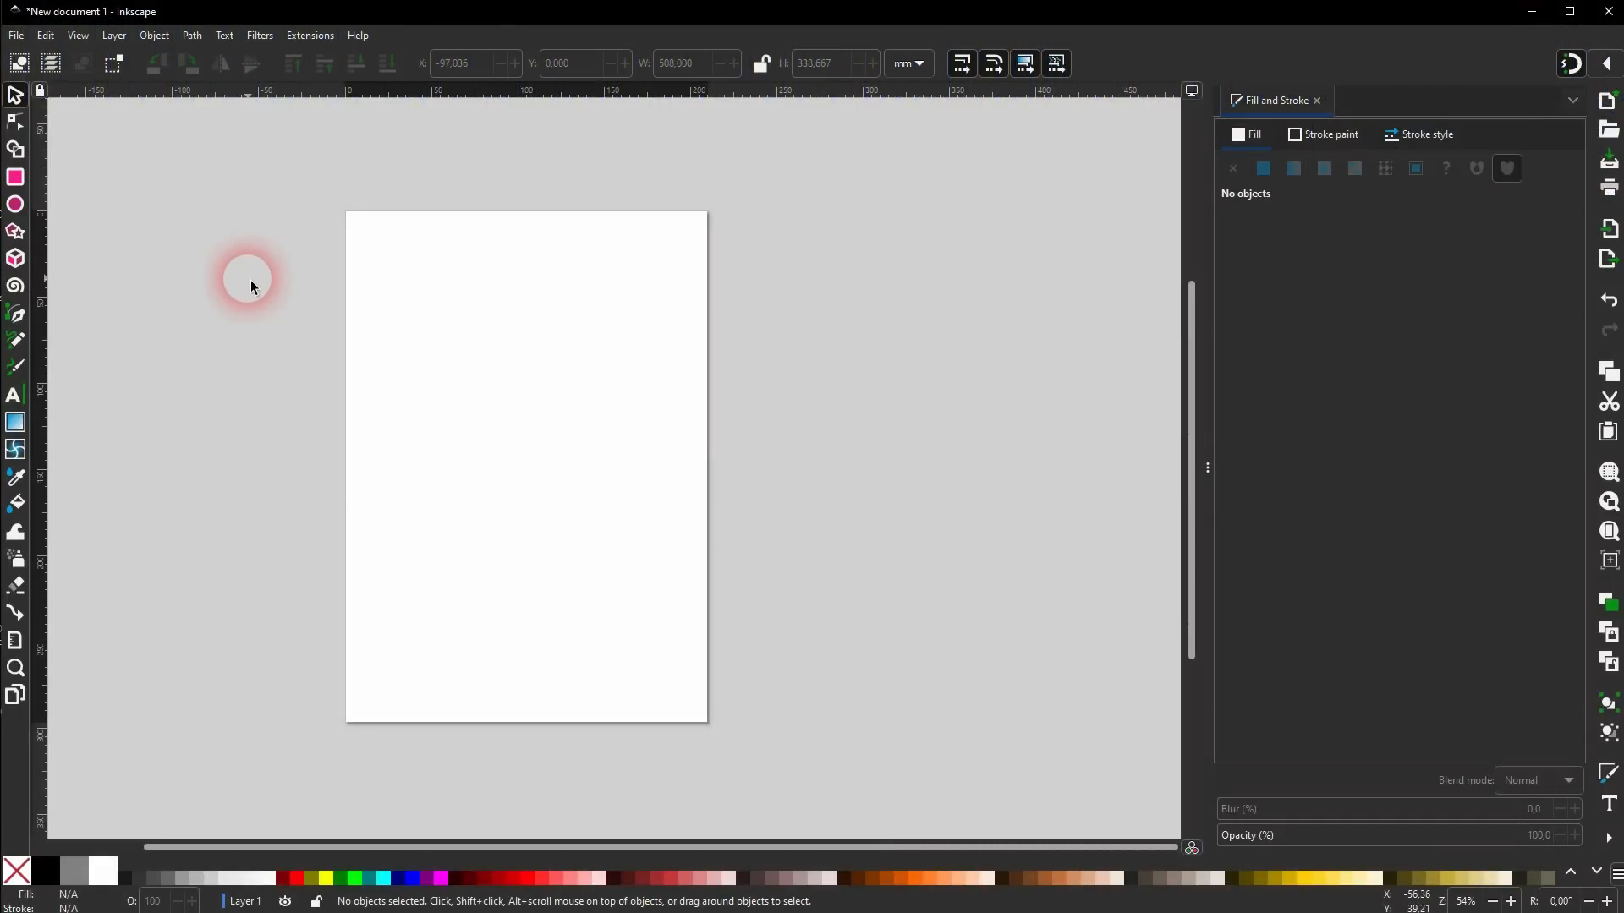
click(16, 177)
drag(438, 345, 636, 593)
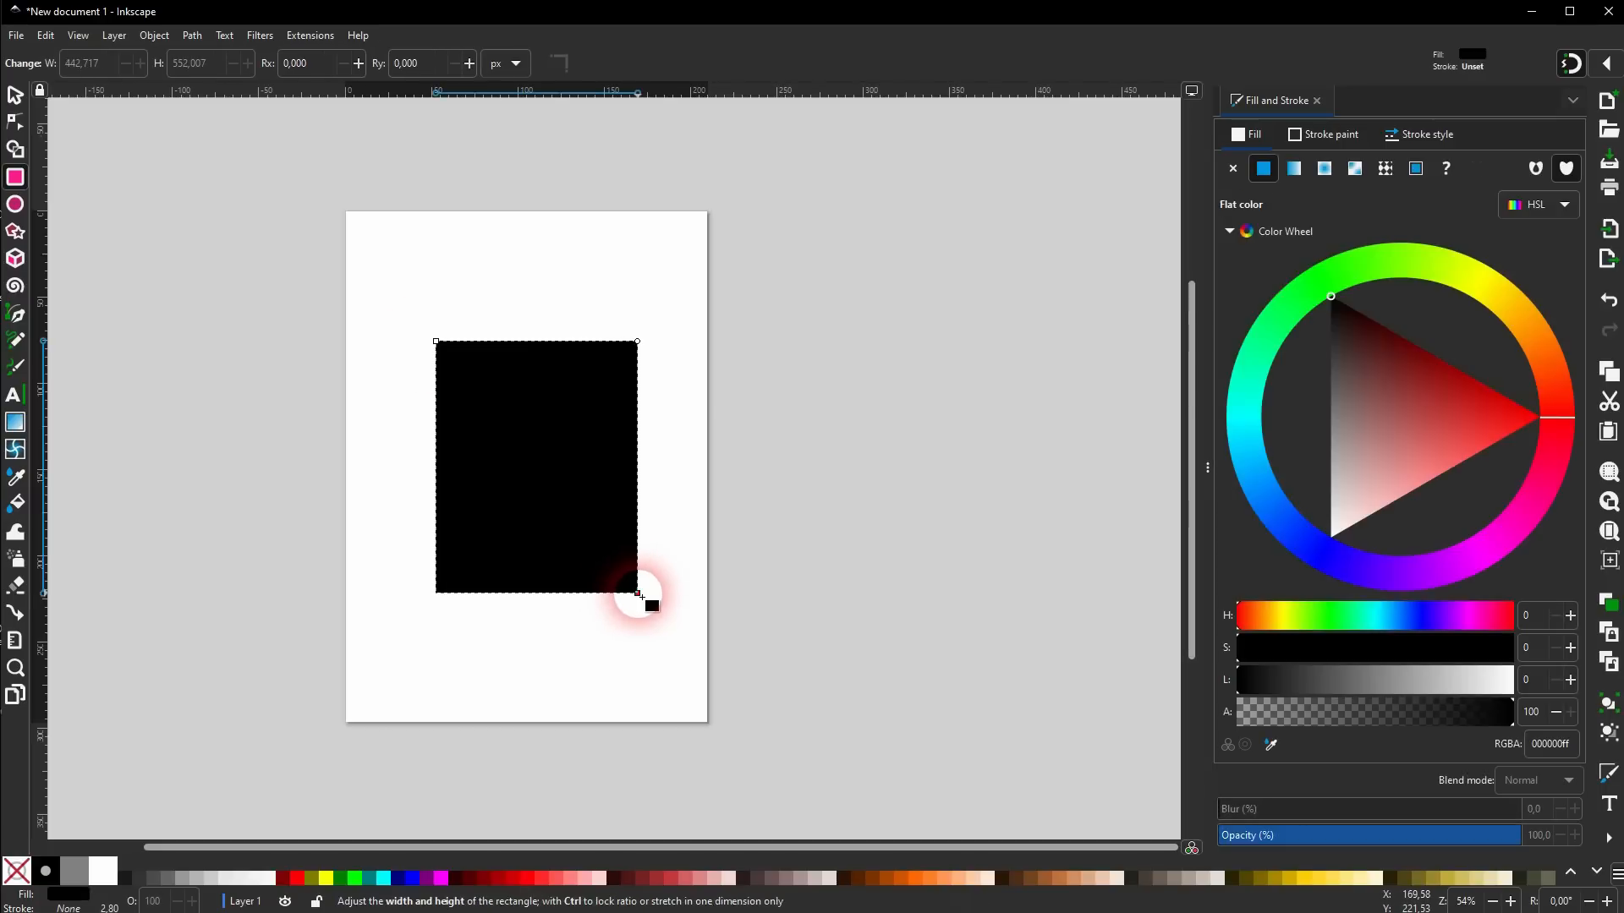
Create a horizontal linear gradient on the new rectangle's stroke and check its stroke paint and stroke style settings.
click(15, 422)
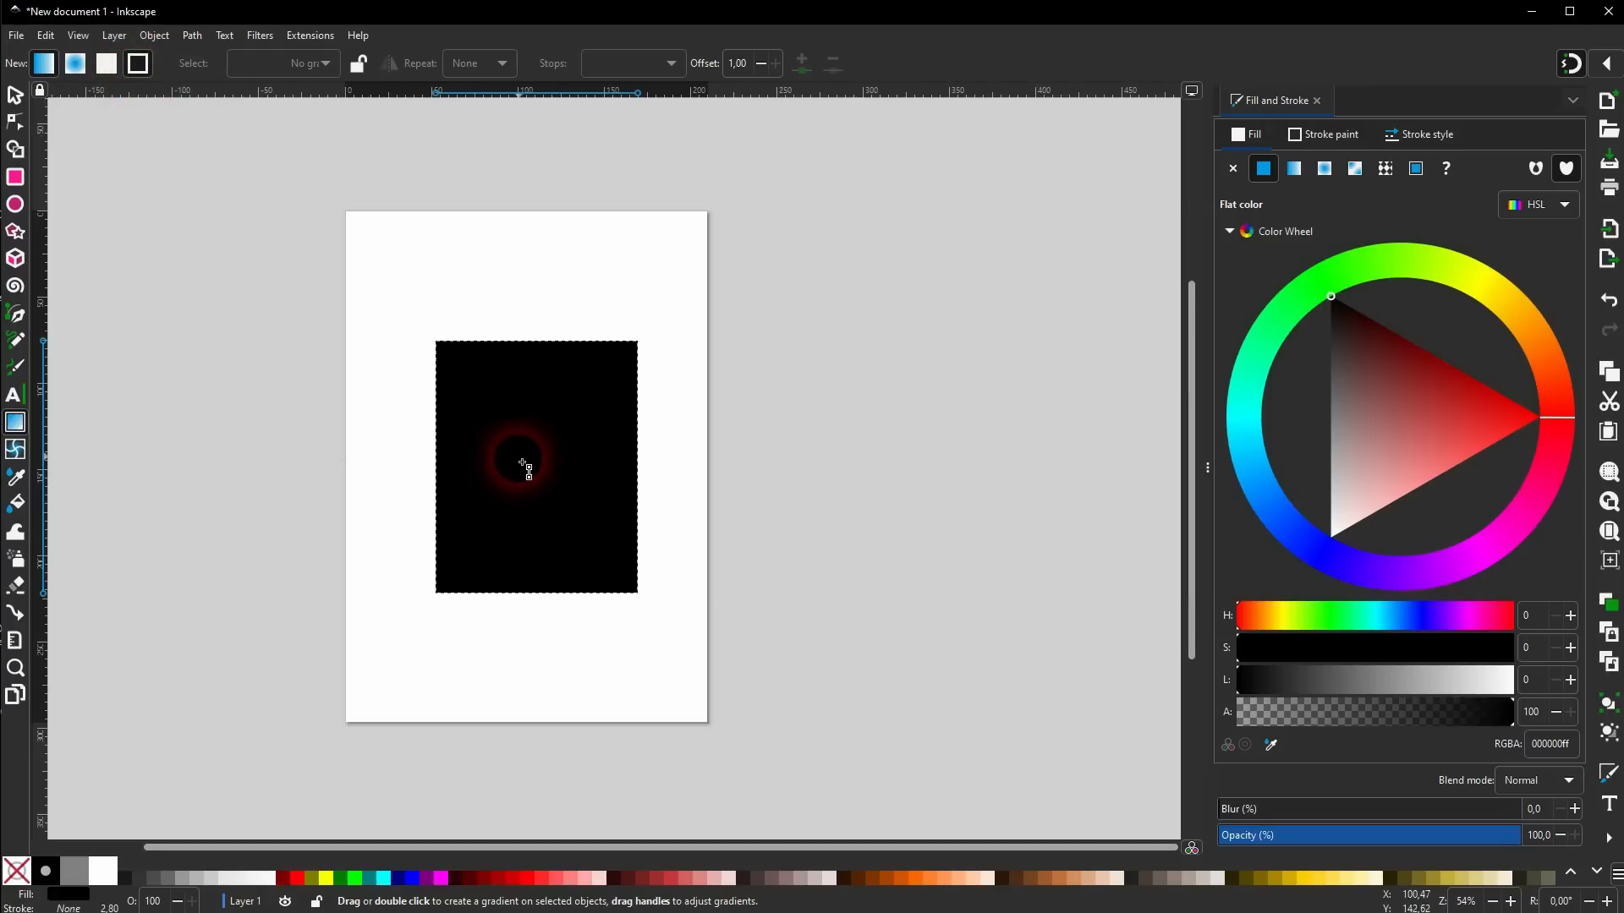
drag(417, 466, 664, 472)
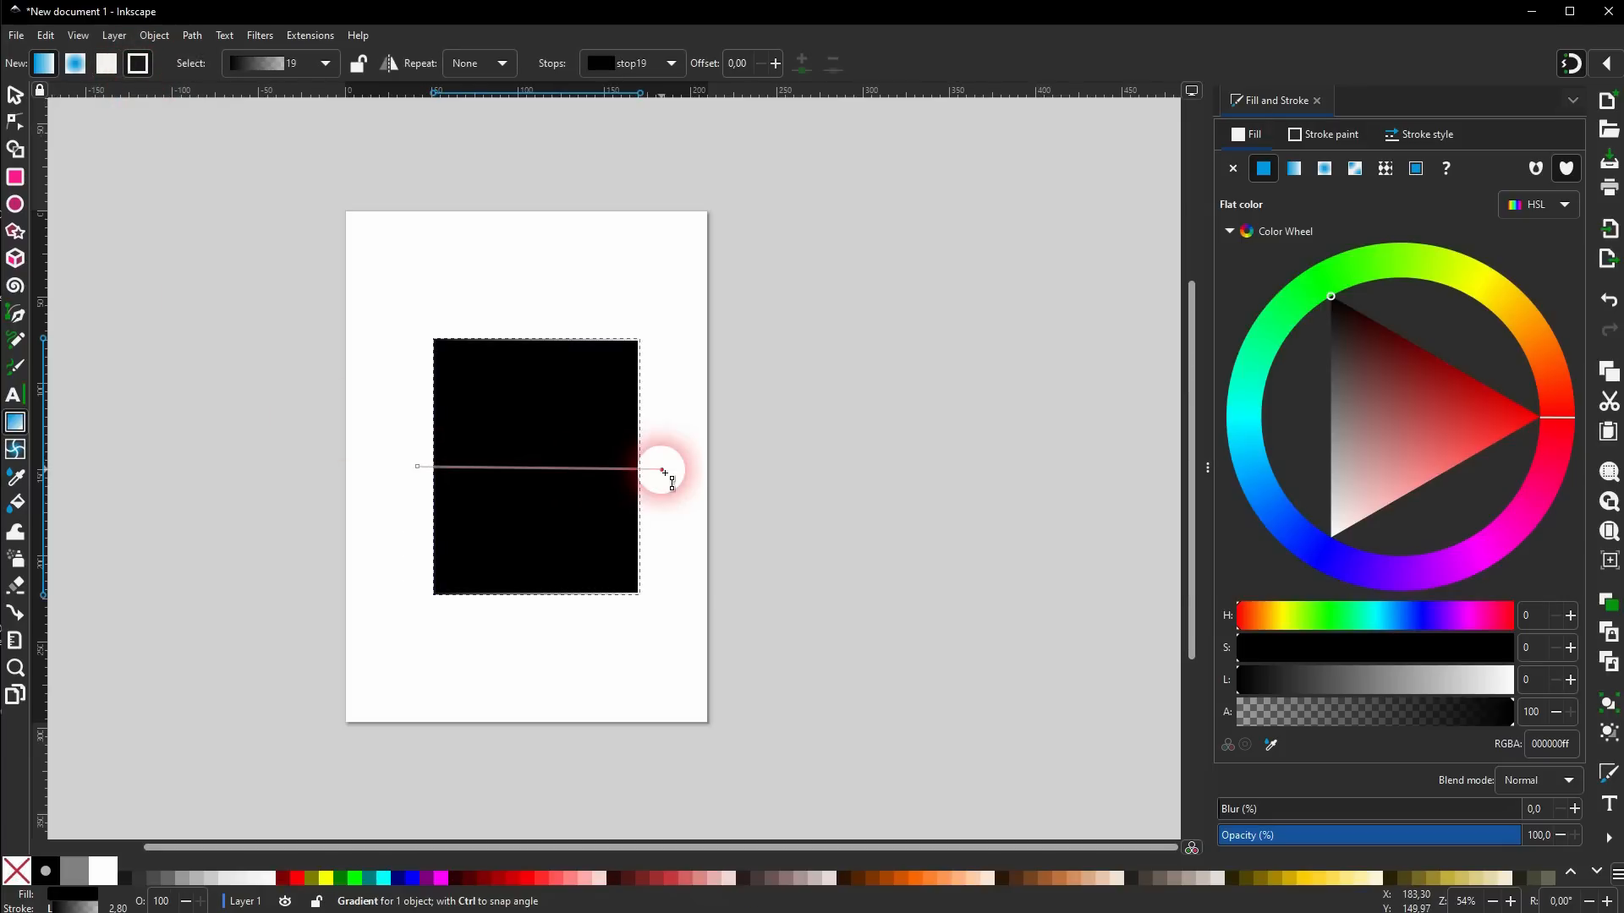
click(662, 470)
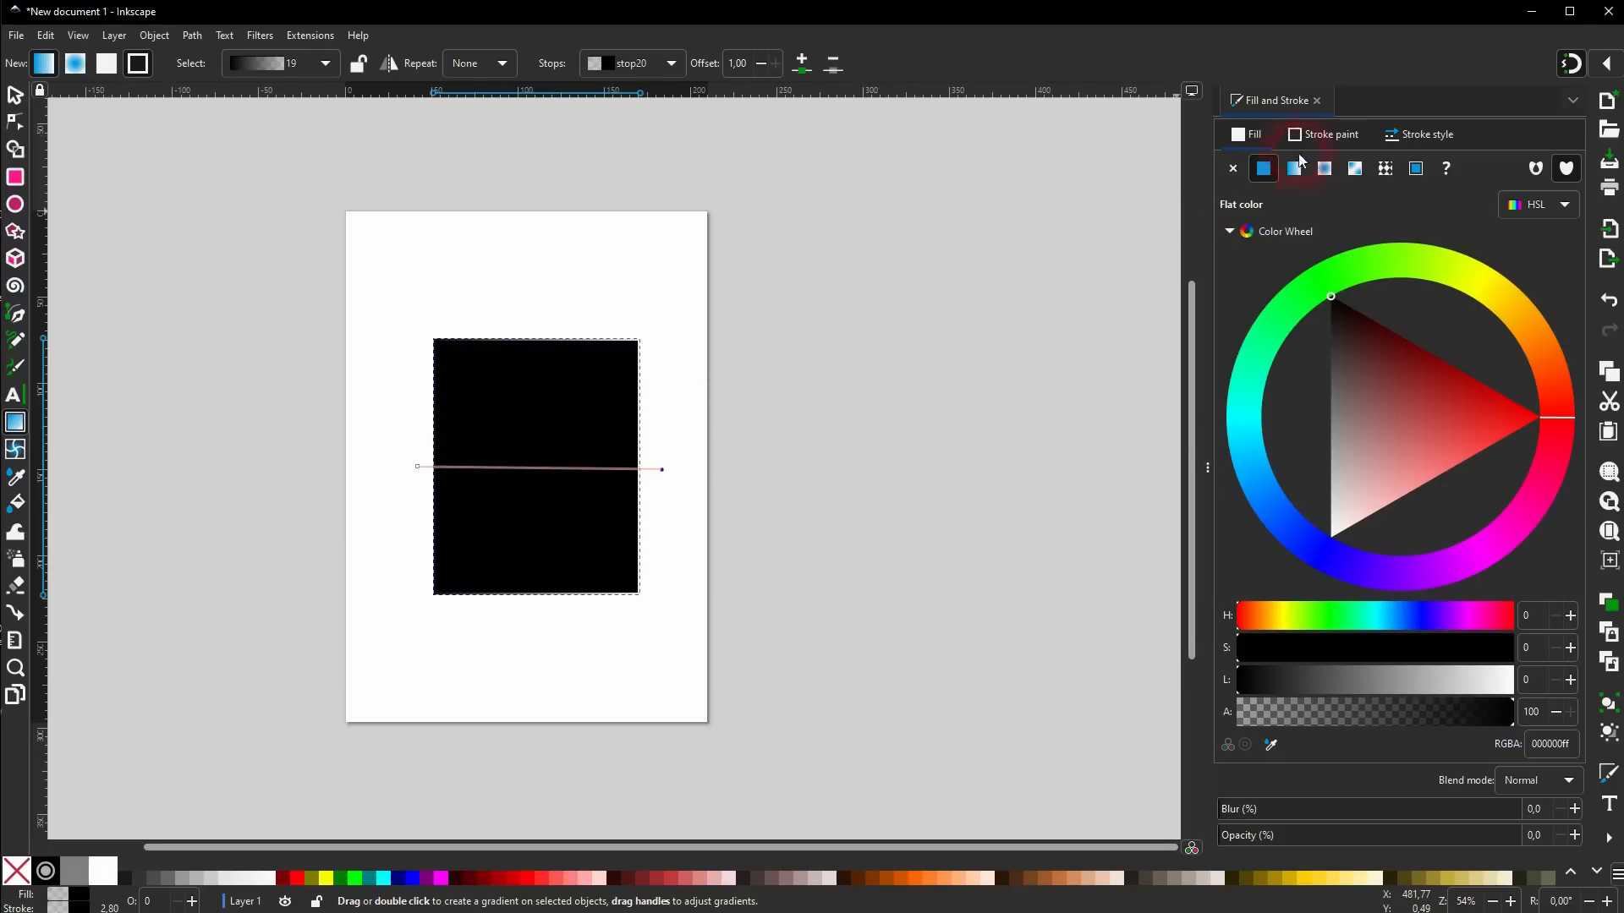
click(1326, 137)
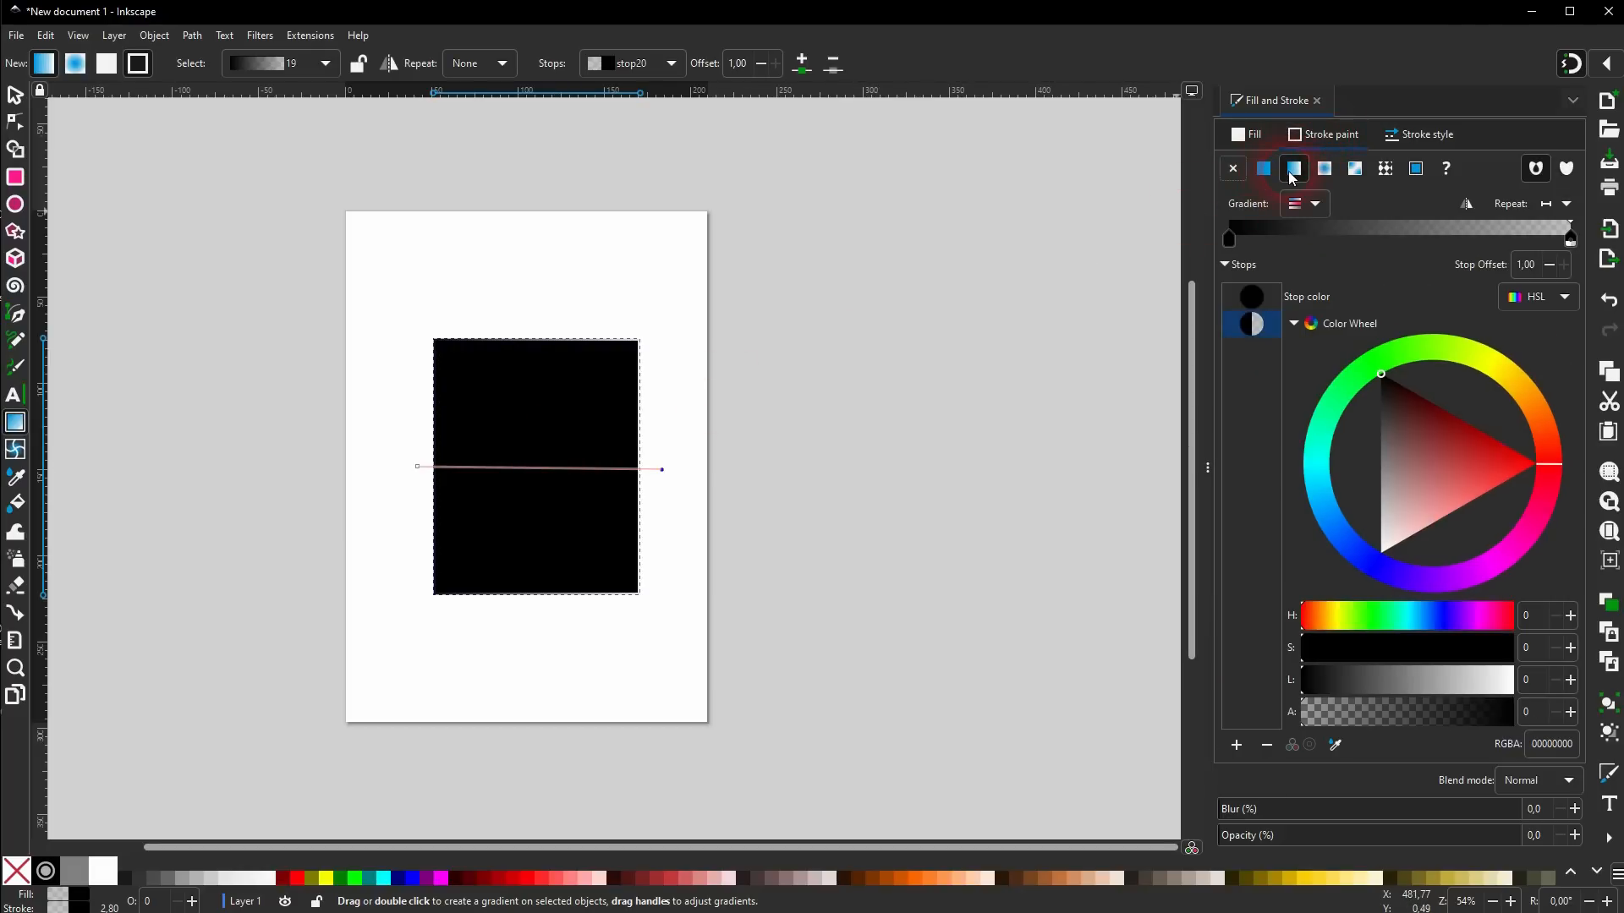
click(1425, 137)
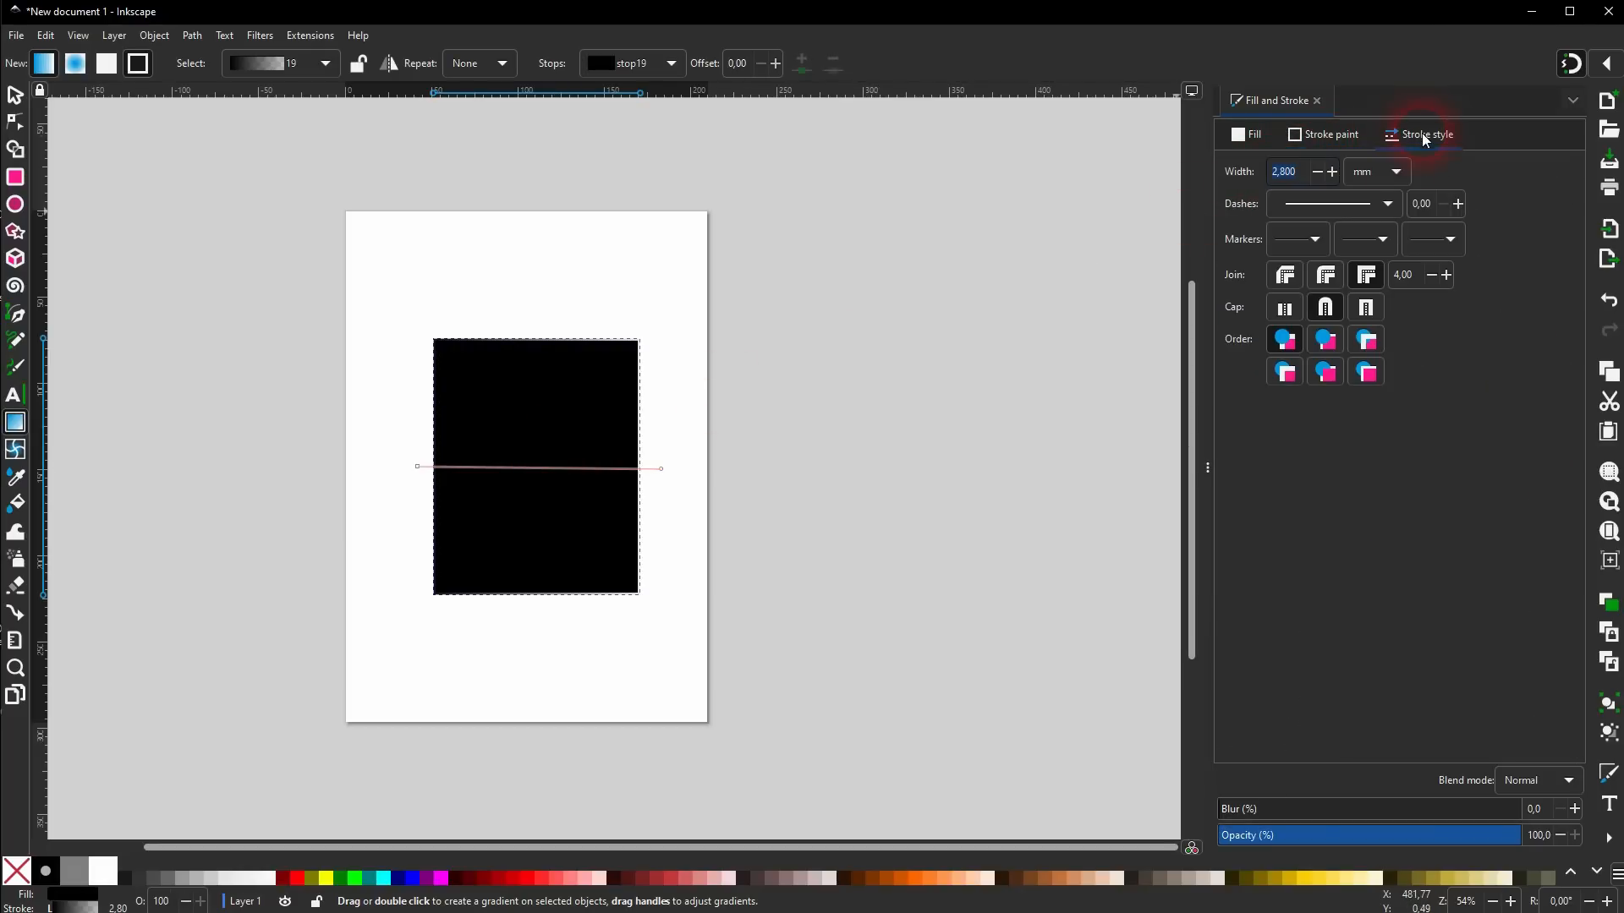
click(1329, 135)
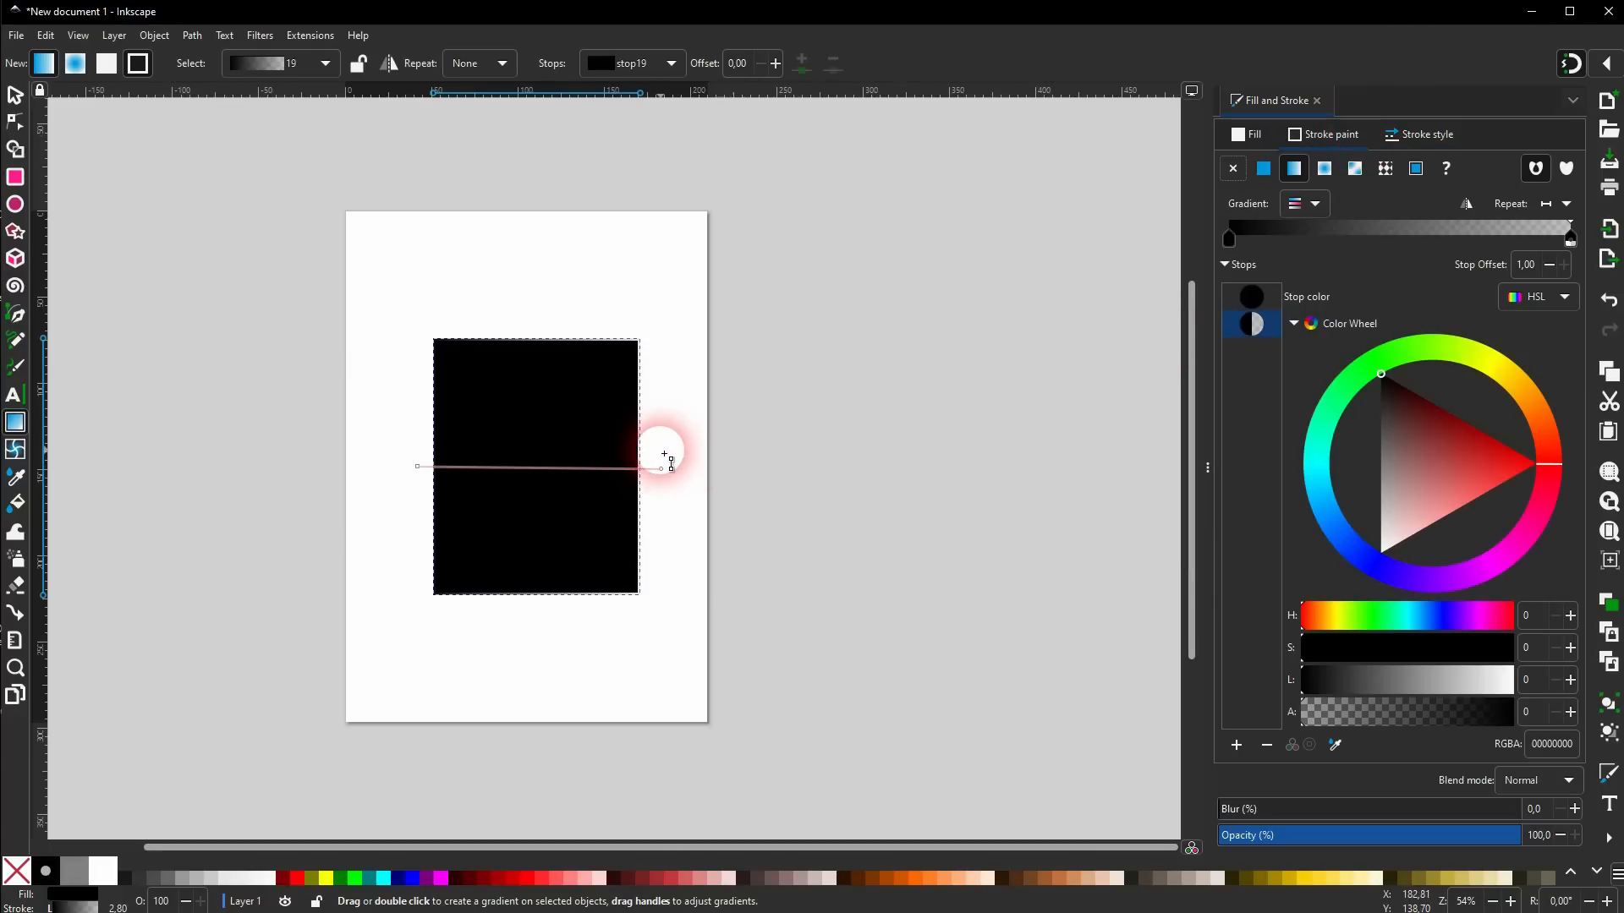
Give the rectangle a flat dark red stroke (800000ff) and set the stroke width to 10 mm.
shift+click(281, 888)
scroll(440, 518, up, 3)
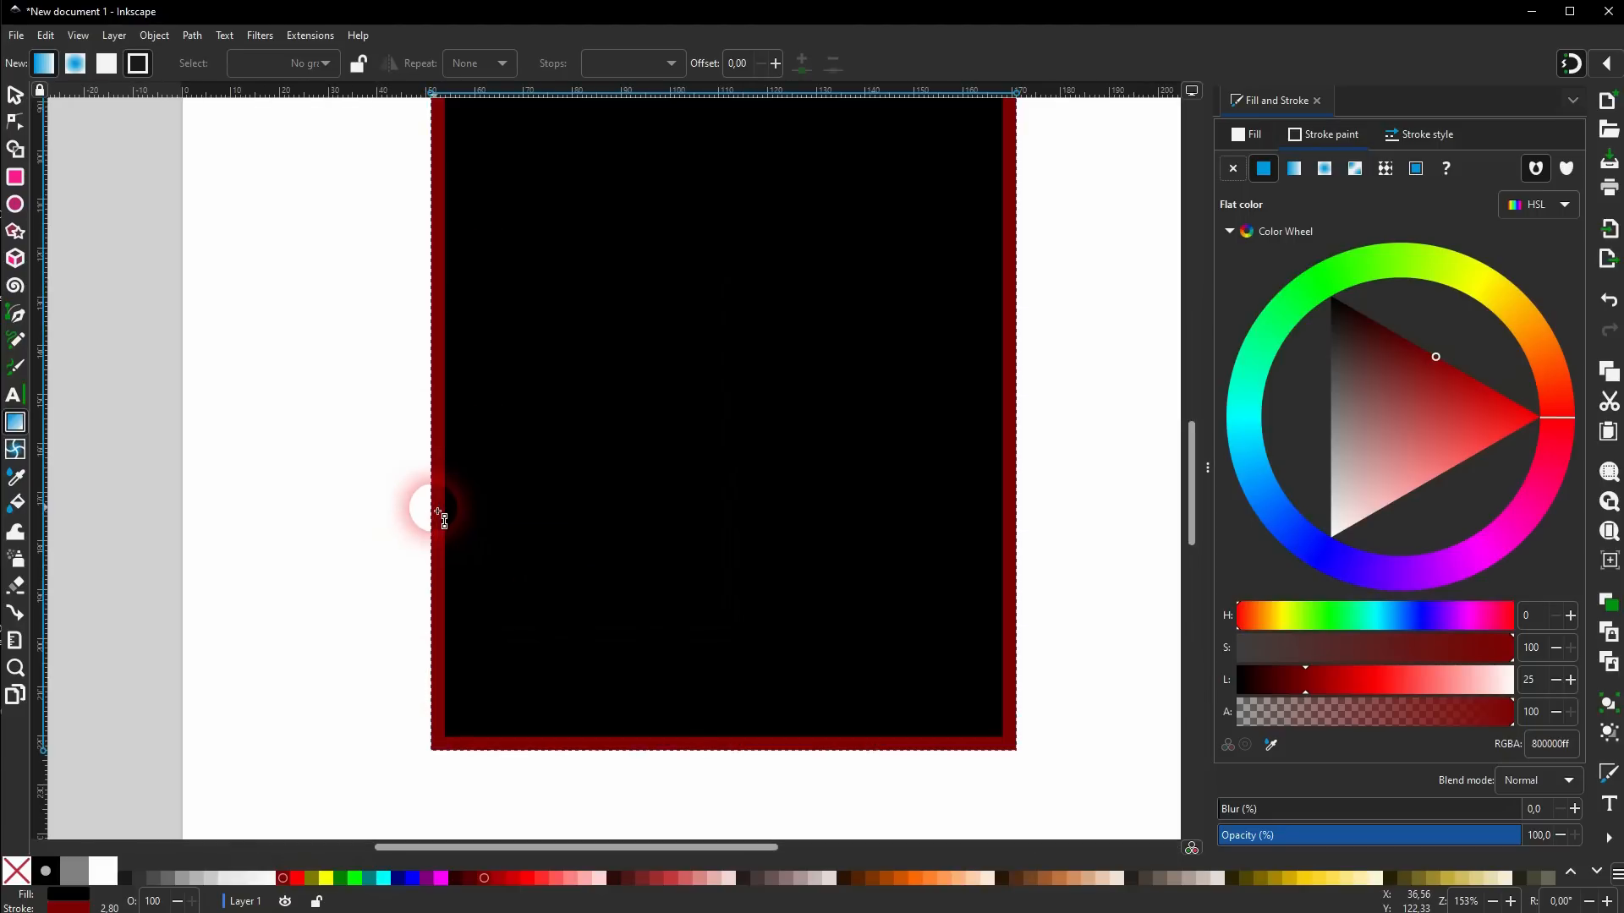
scroll(440, 518, down, 3)
click(1426, 135)
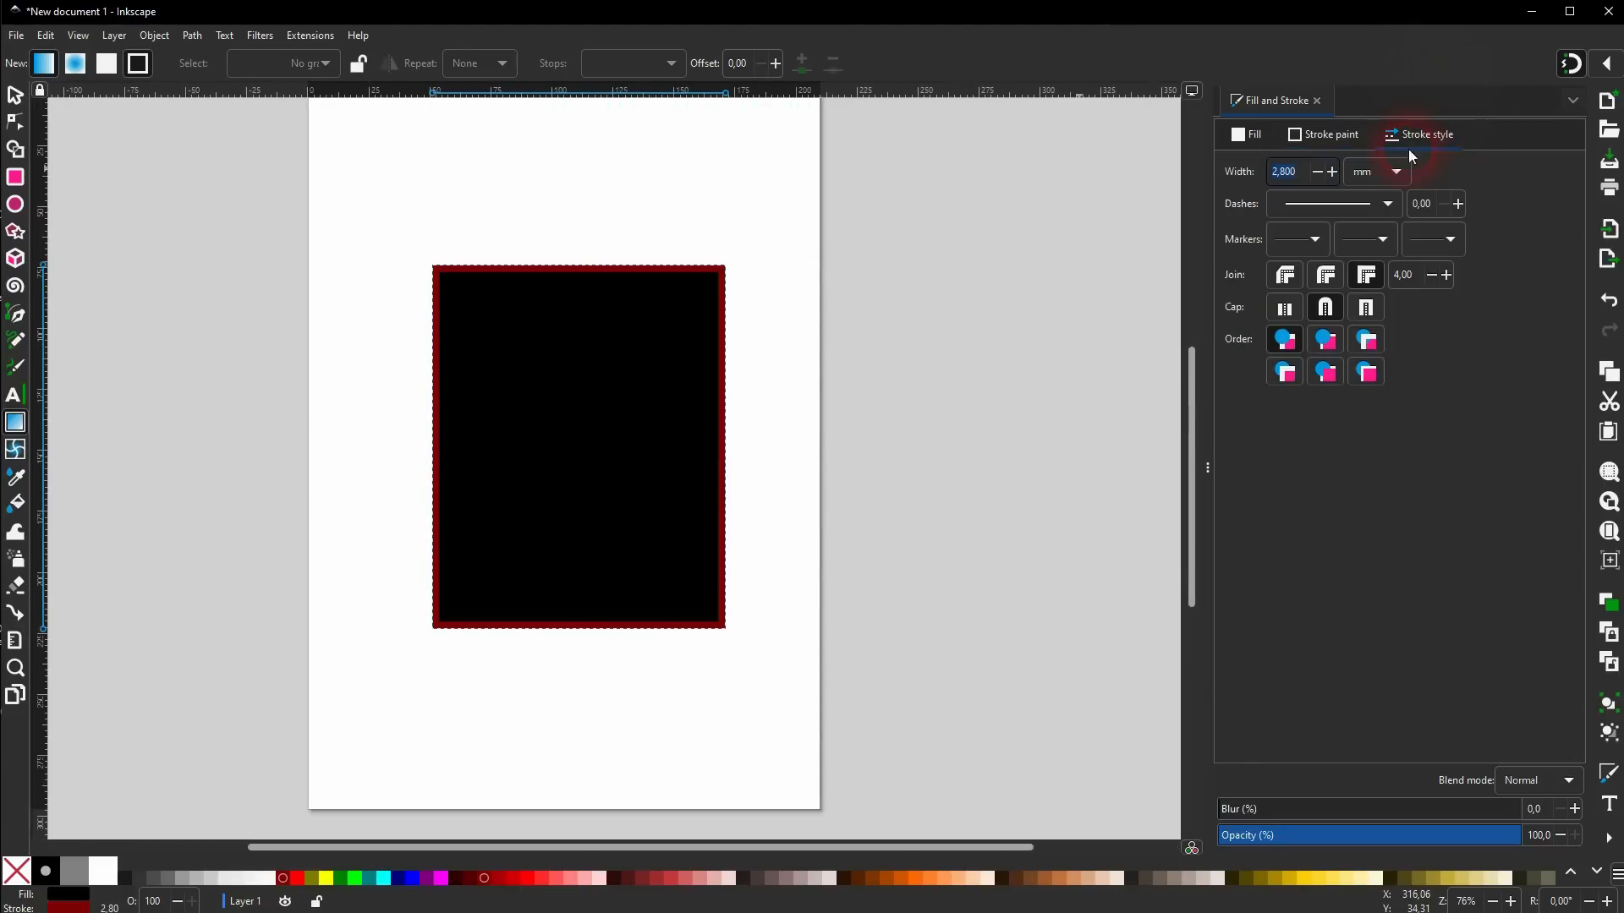
text(10)
key(Return)
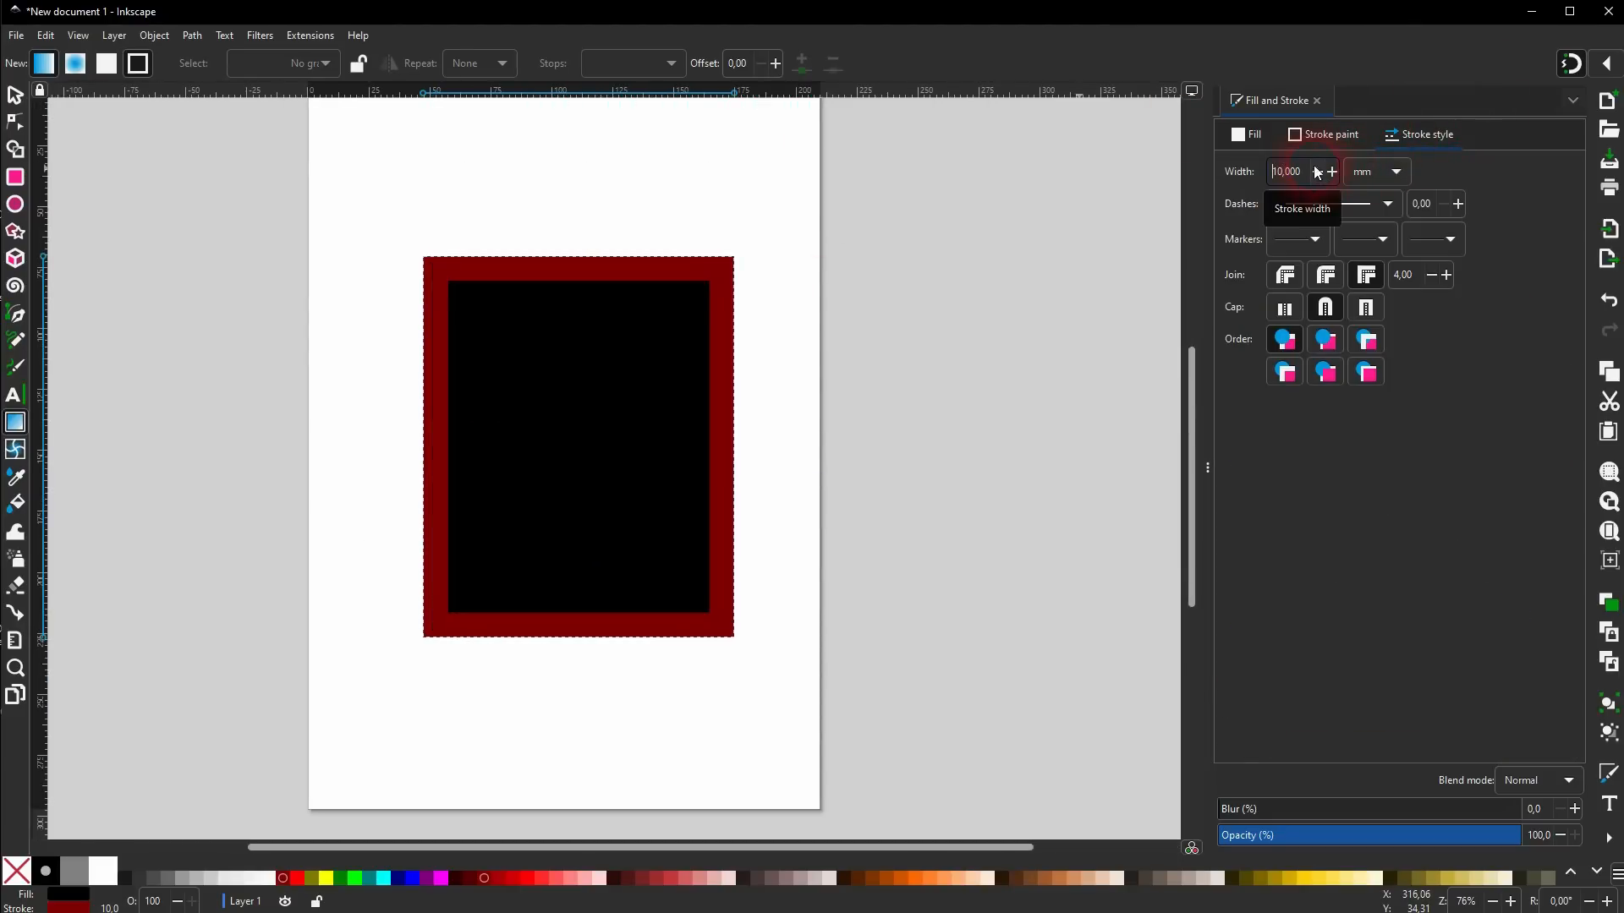
Change the rectangle's stroke paint to a linear gradient and colour its start stop pure red (ff0000ff).
click(1334, 137)
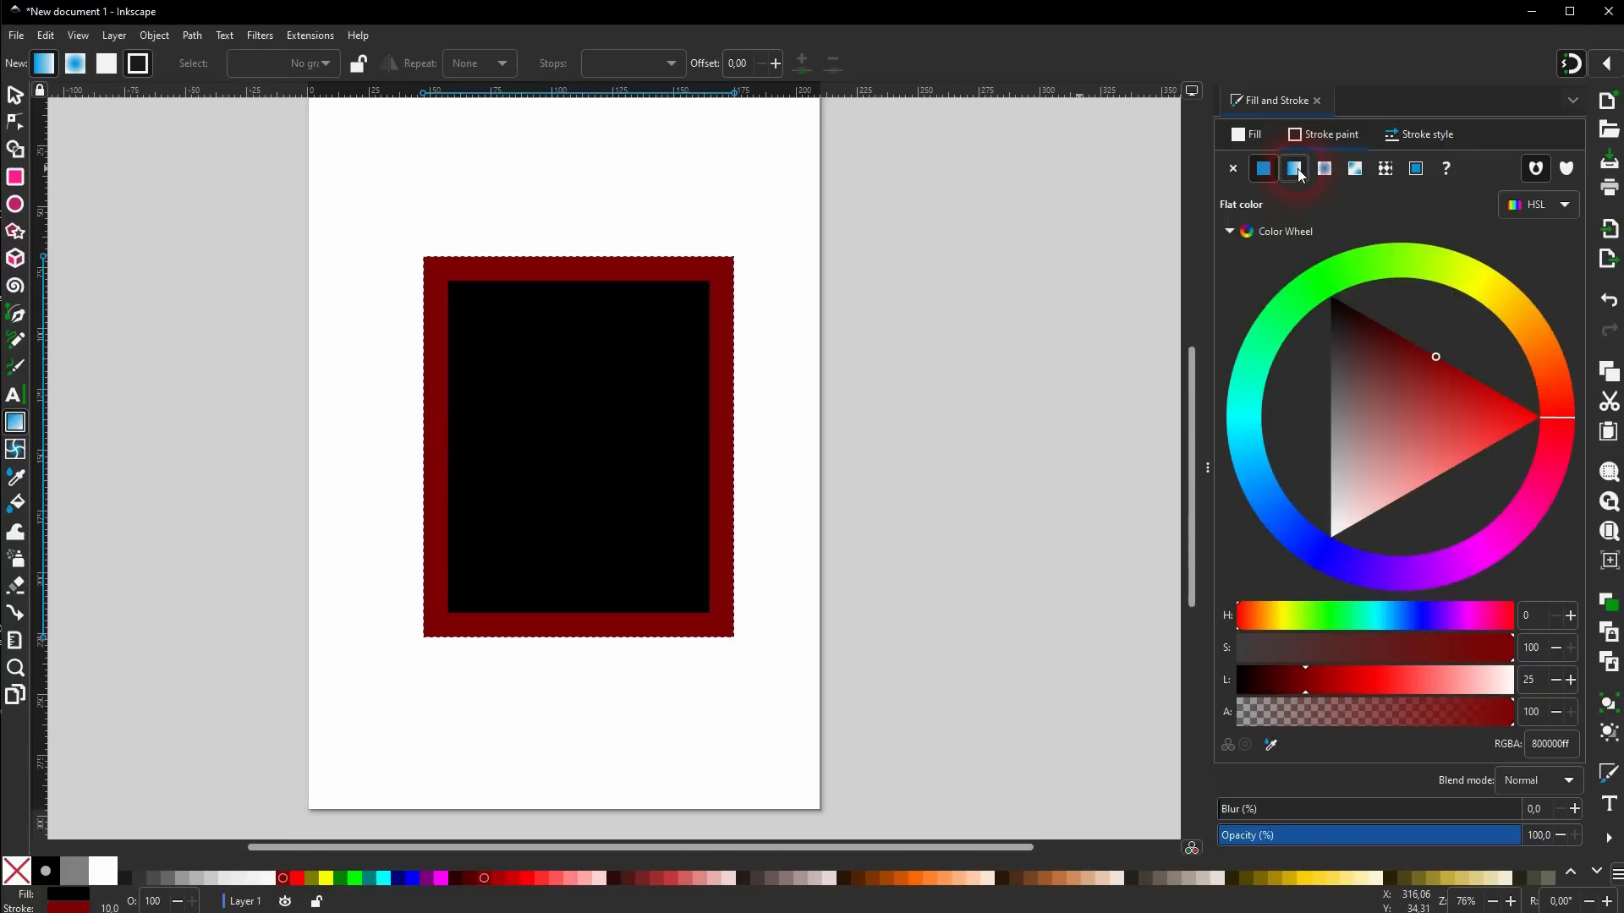
click(1296, 168)
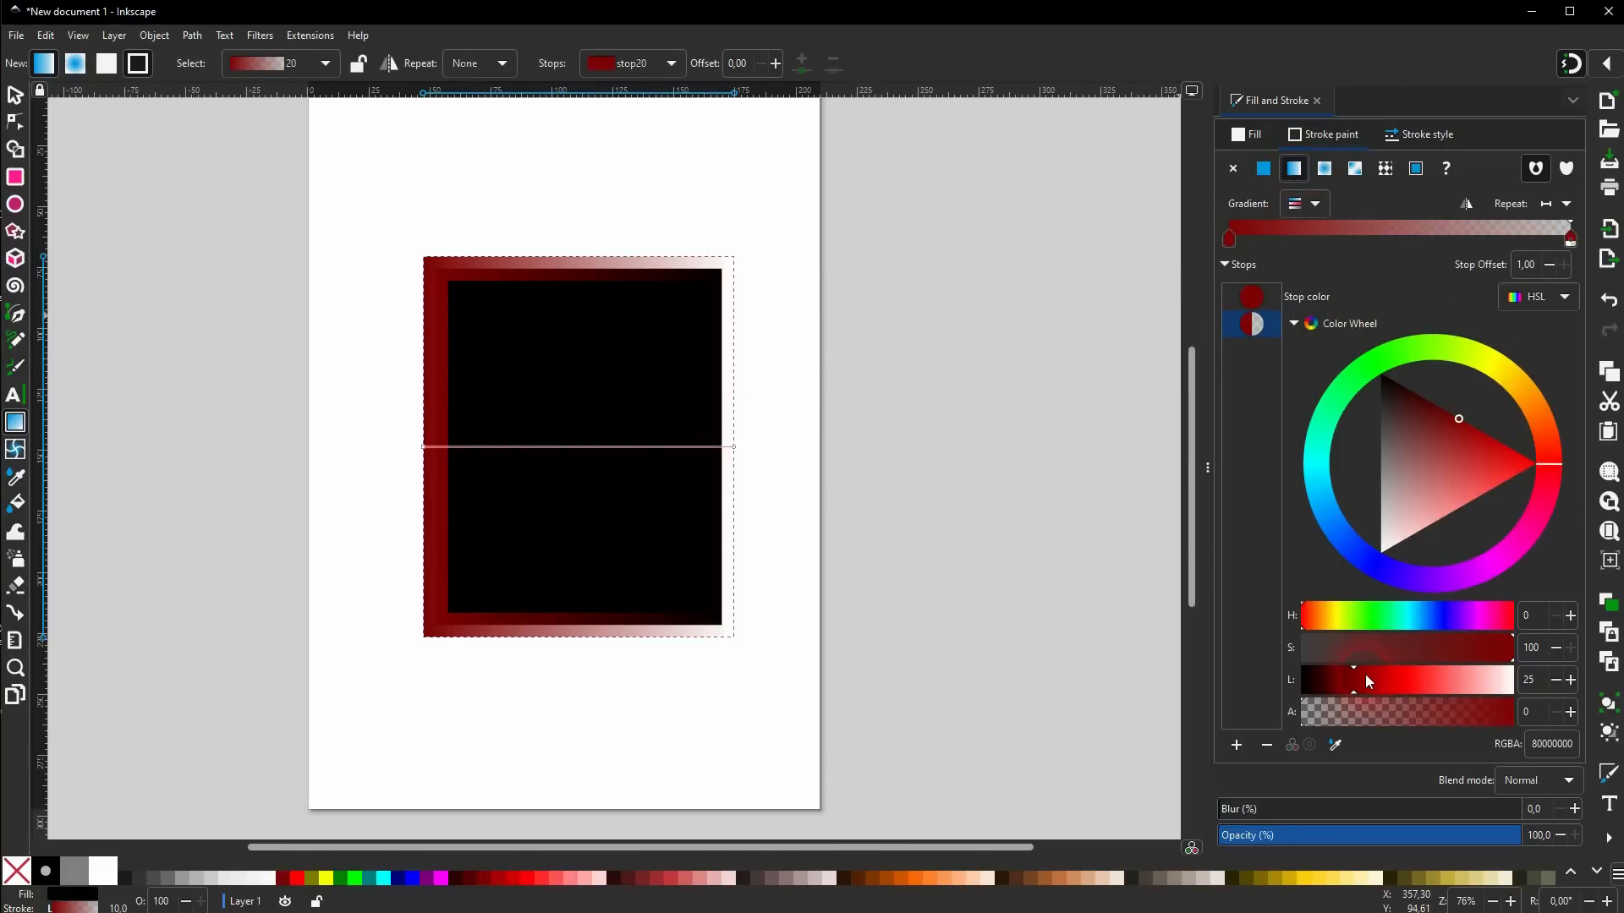
click(1247, 295)
drag(1477, 438, 1571, 482)
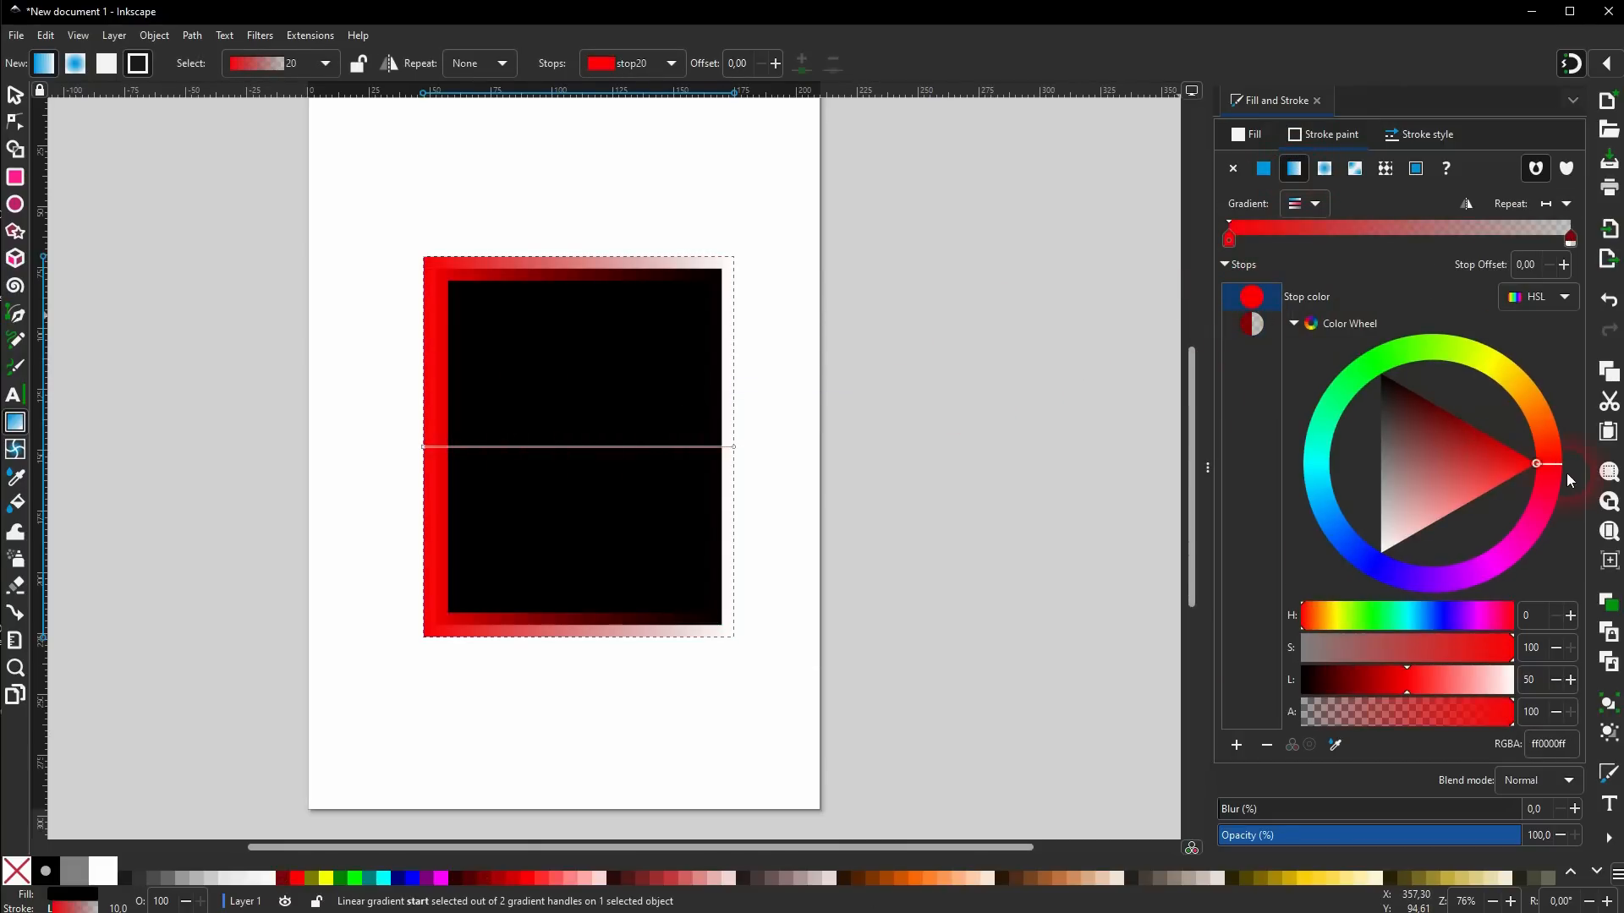
Make the stroke gradient's end stop fully opaque and colour it blue (1000ffff).
click(1253, 322)
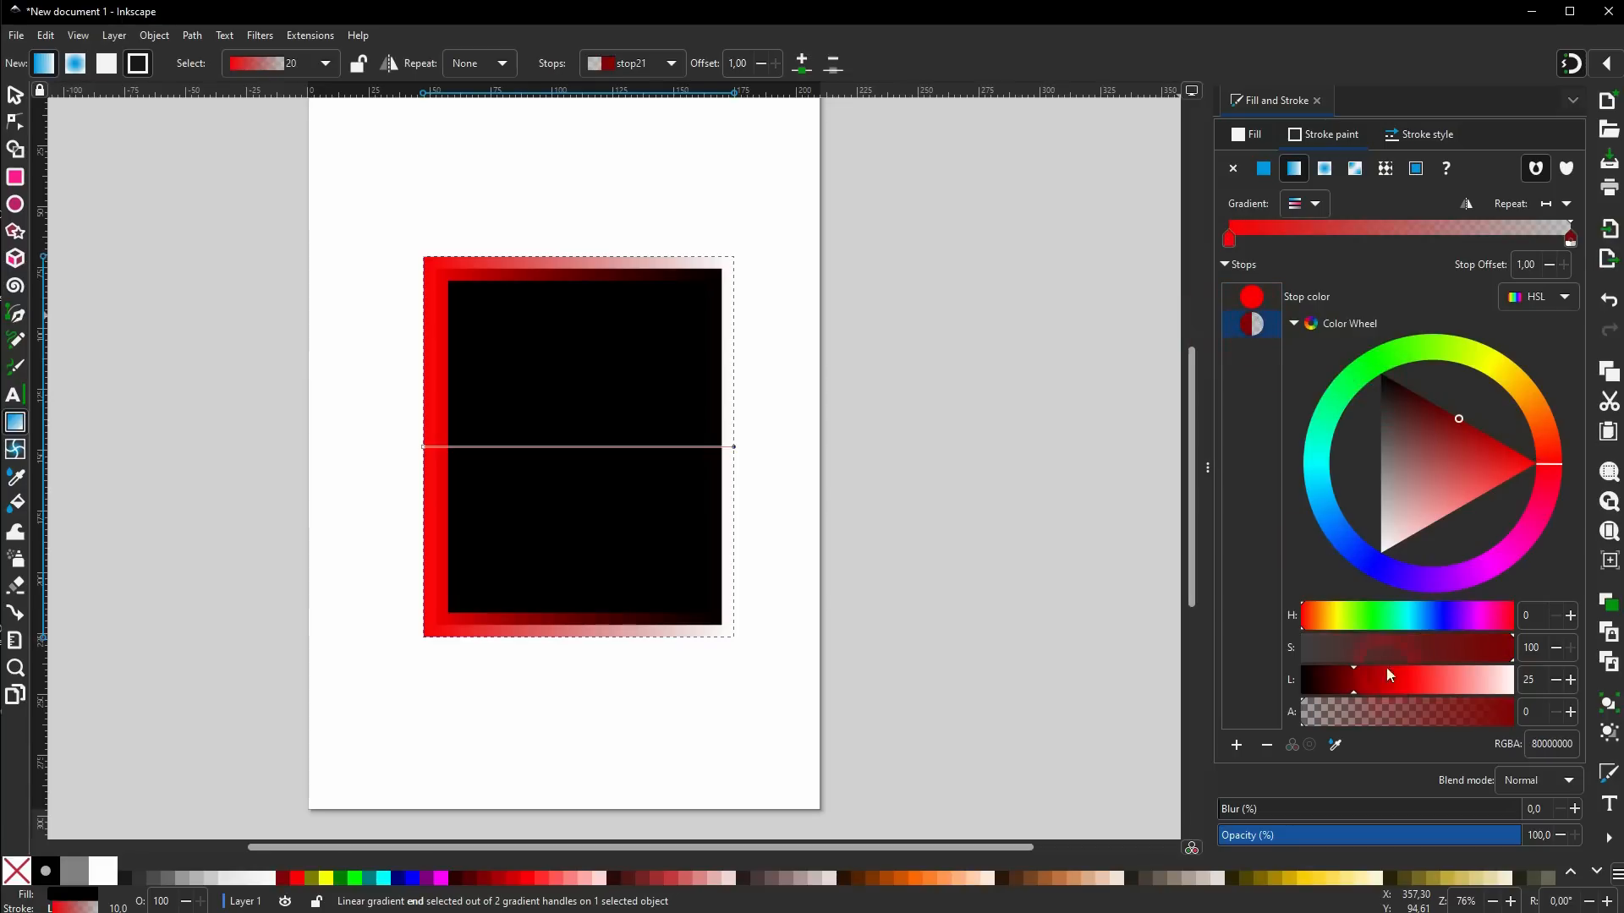
drag(1347, 710, 1521, 717)
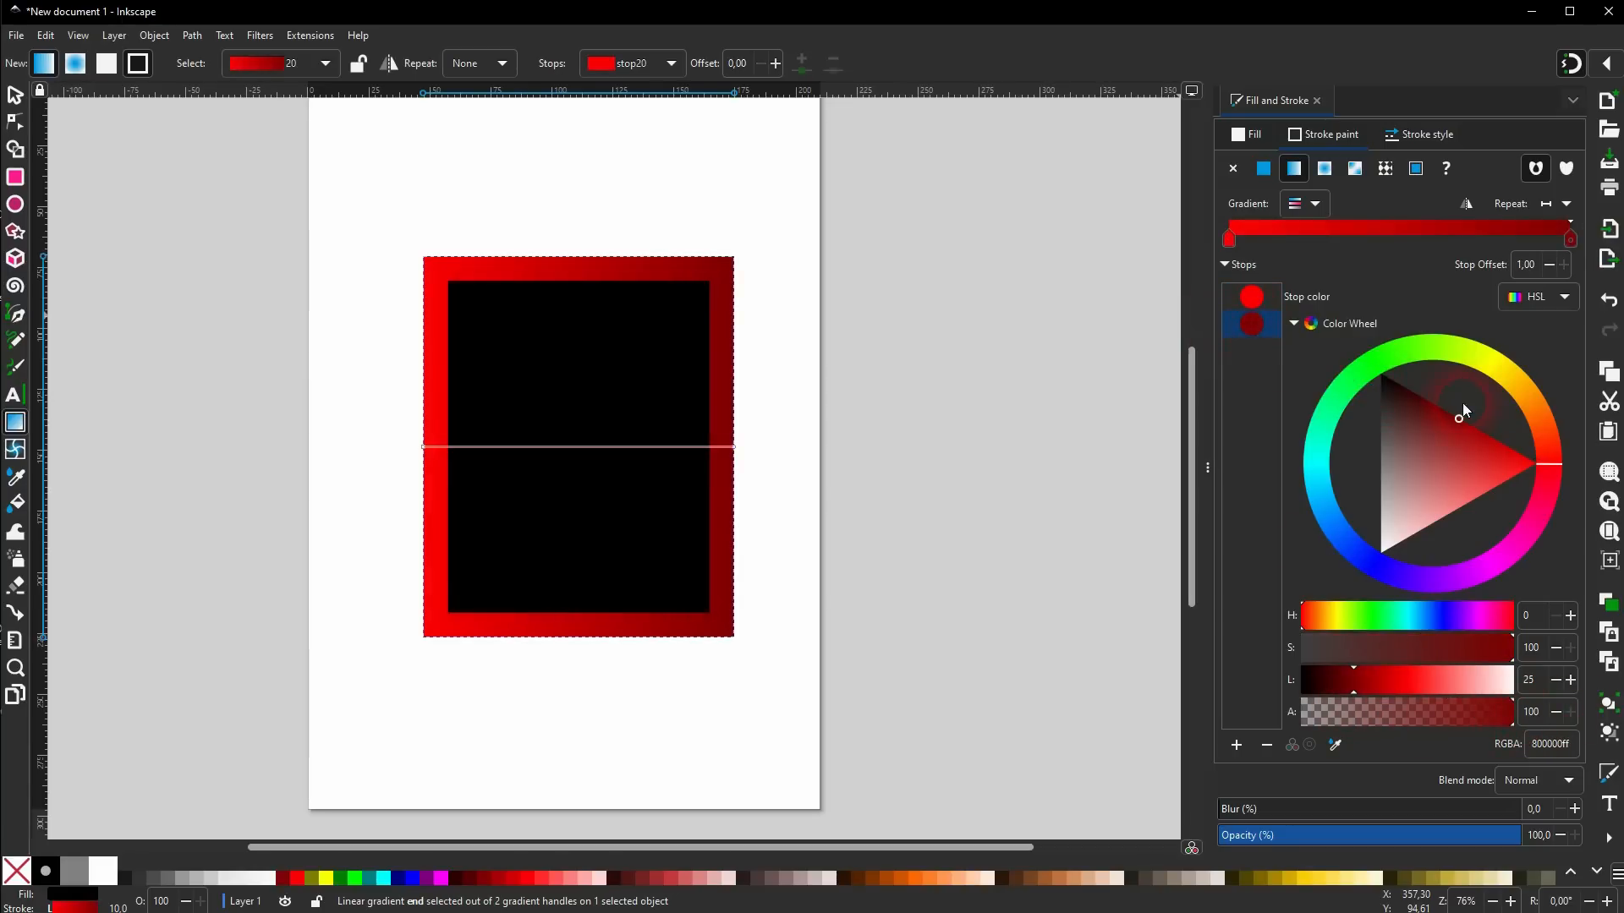
drag(1466, 448, 1369, 594)
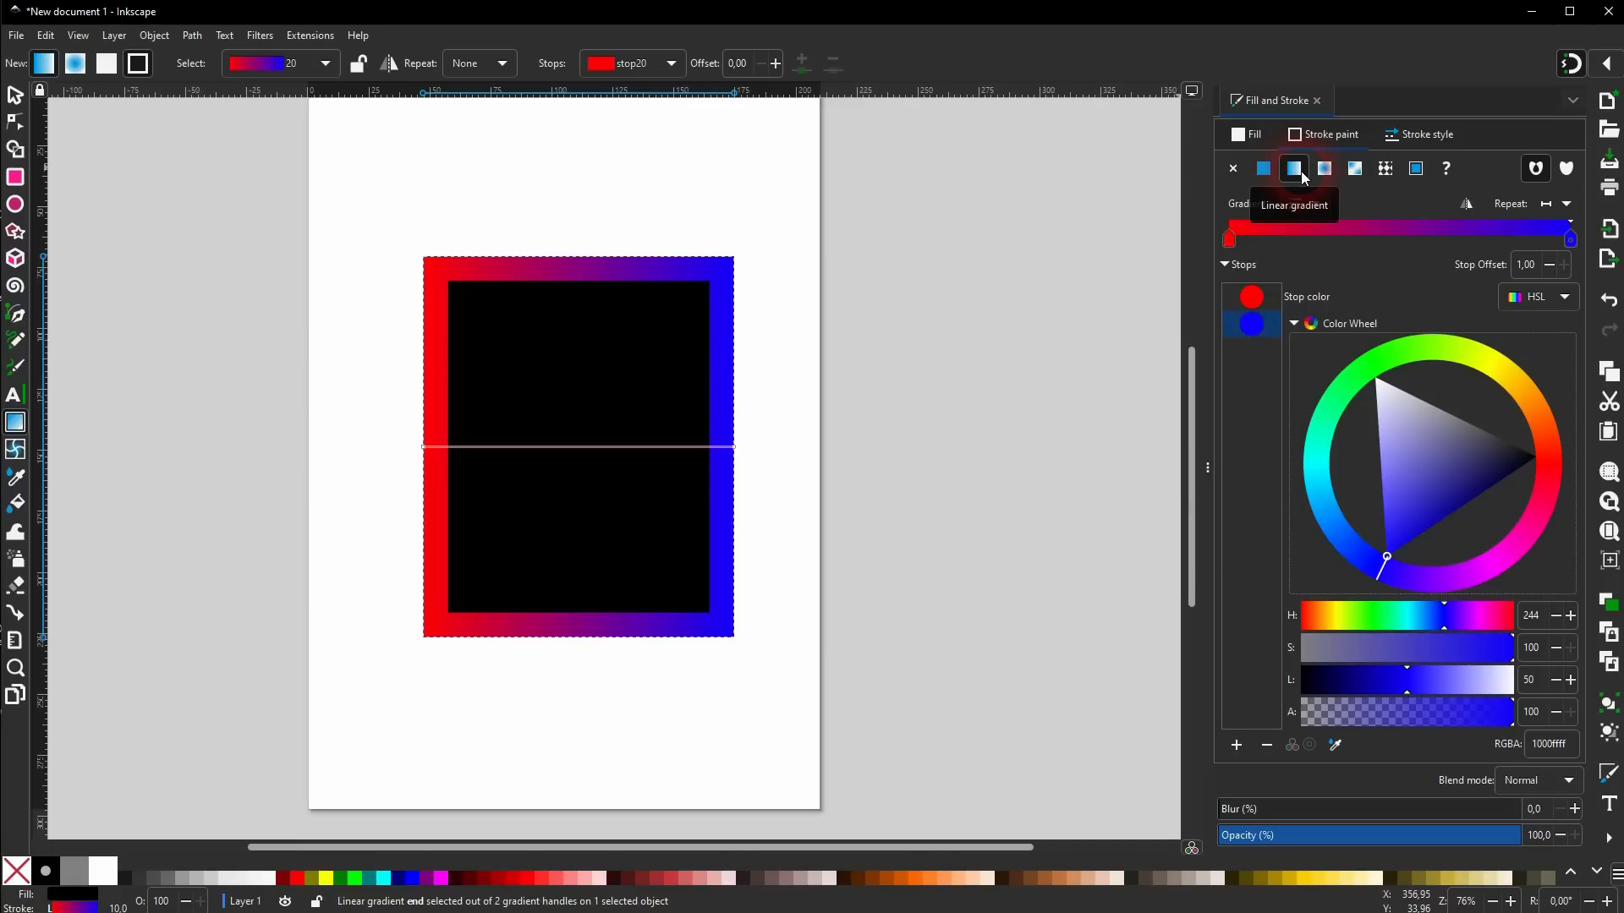
Try a radial gradient on the rectangle's stroke, and switch the stroke paint back to a linear gradient.
click(1327, 169)
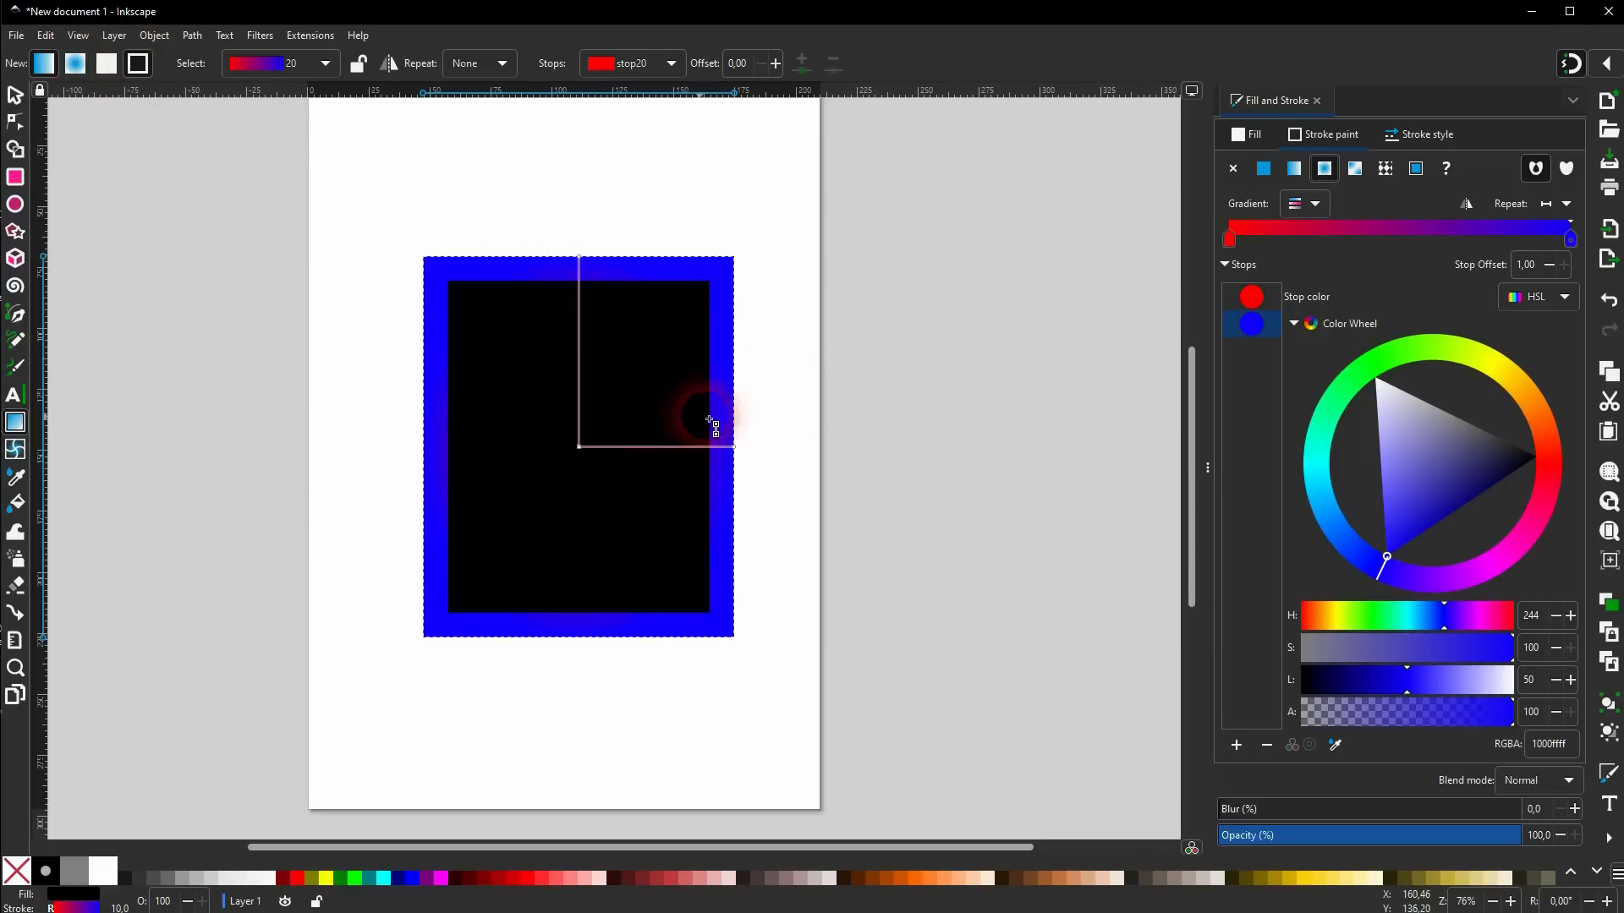
click(1290, 180)
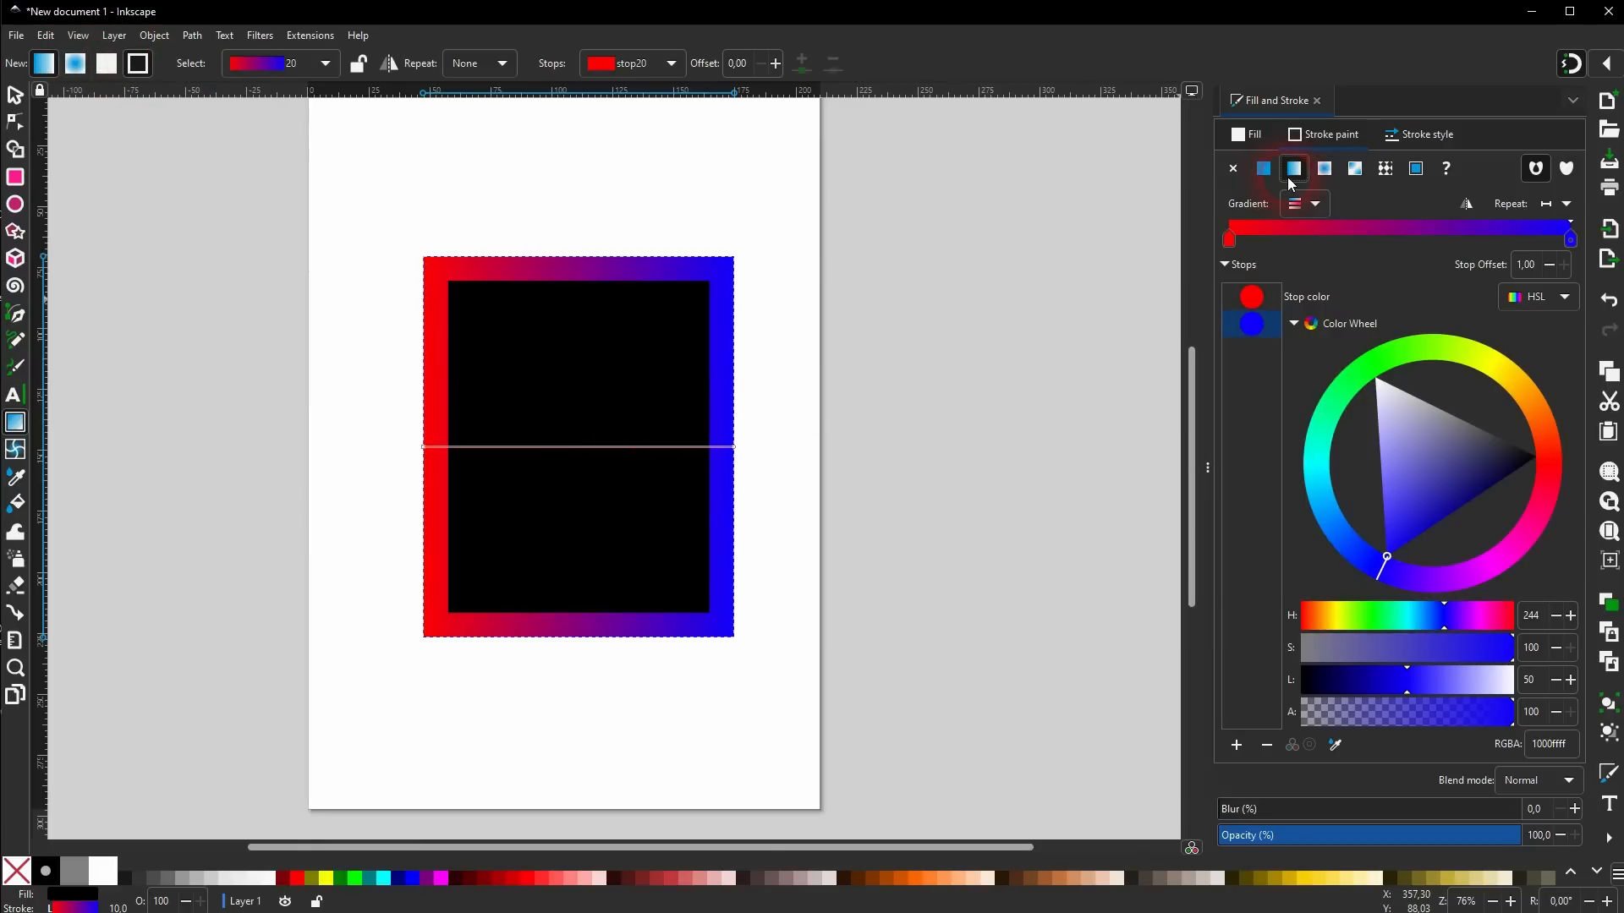
Add a stop at the middle of the rectangle's stroke gradient and colour it green (00ff06ff).
drag(751, 404, 586, 461)
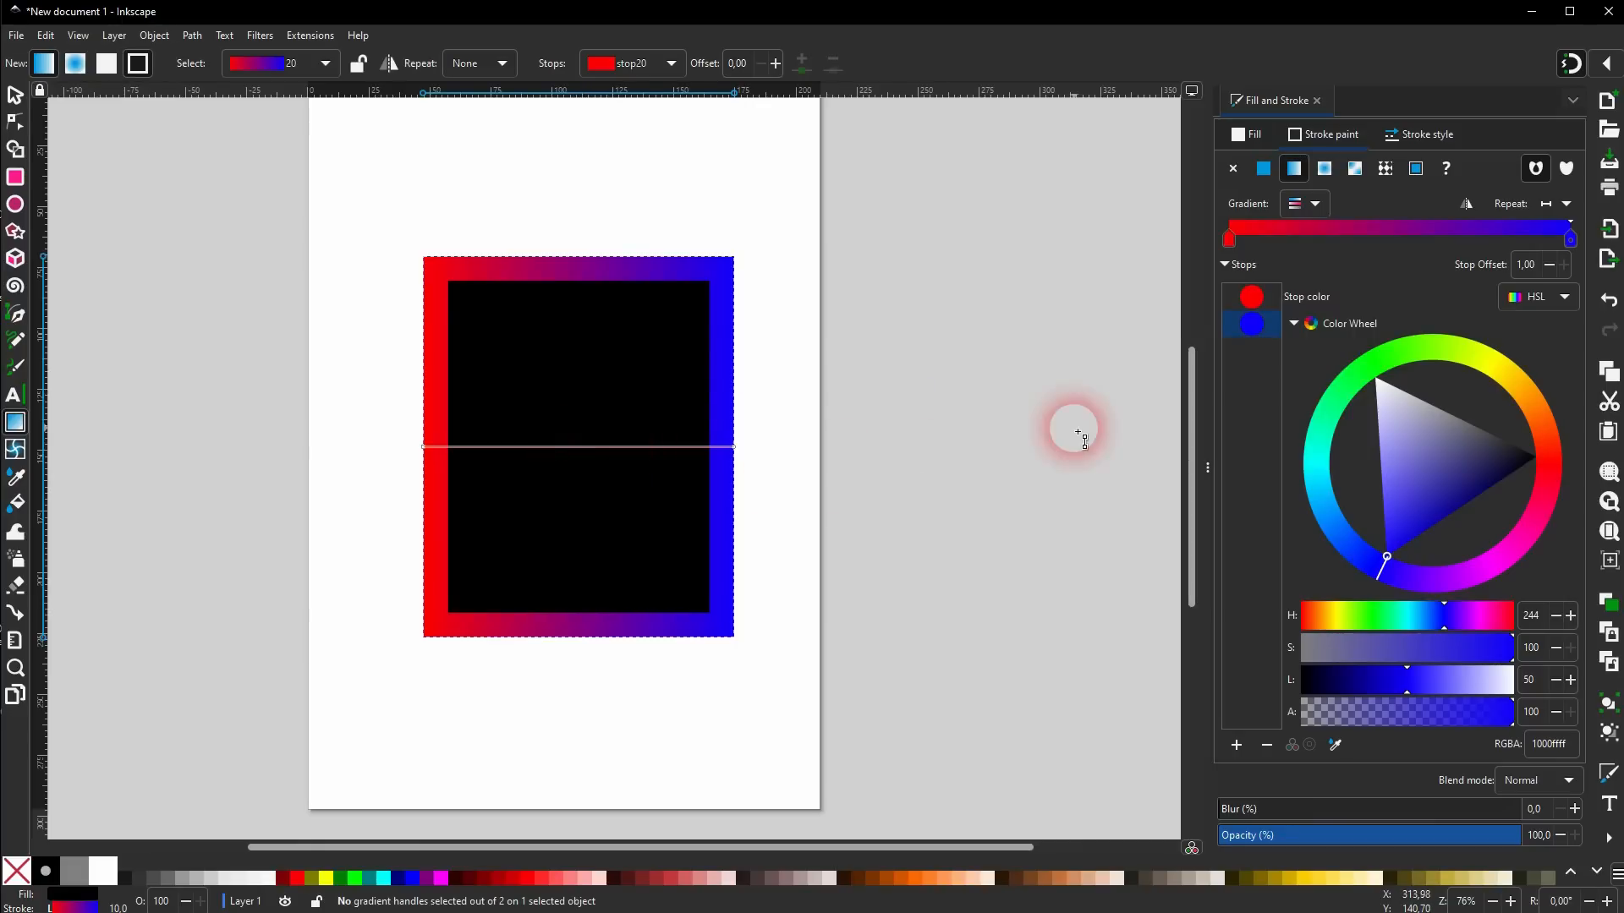
double_click(580, 448)
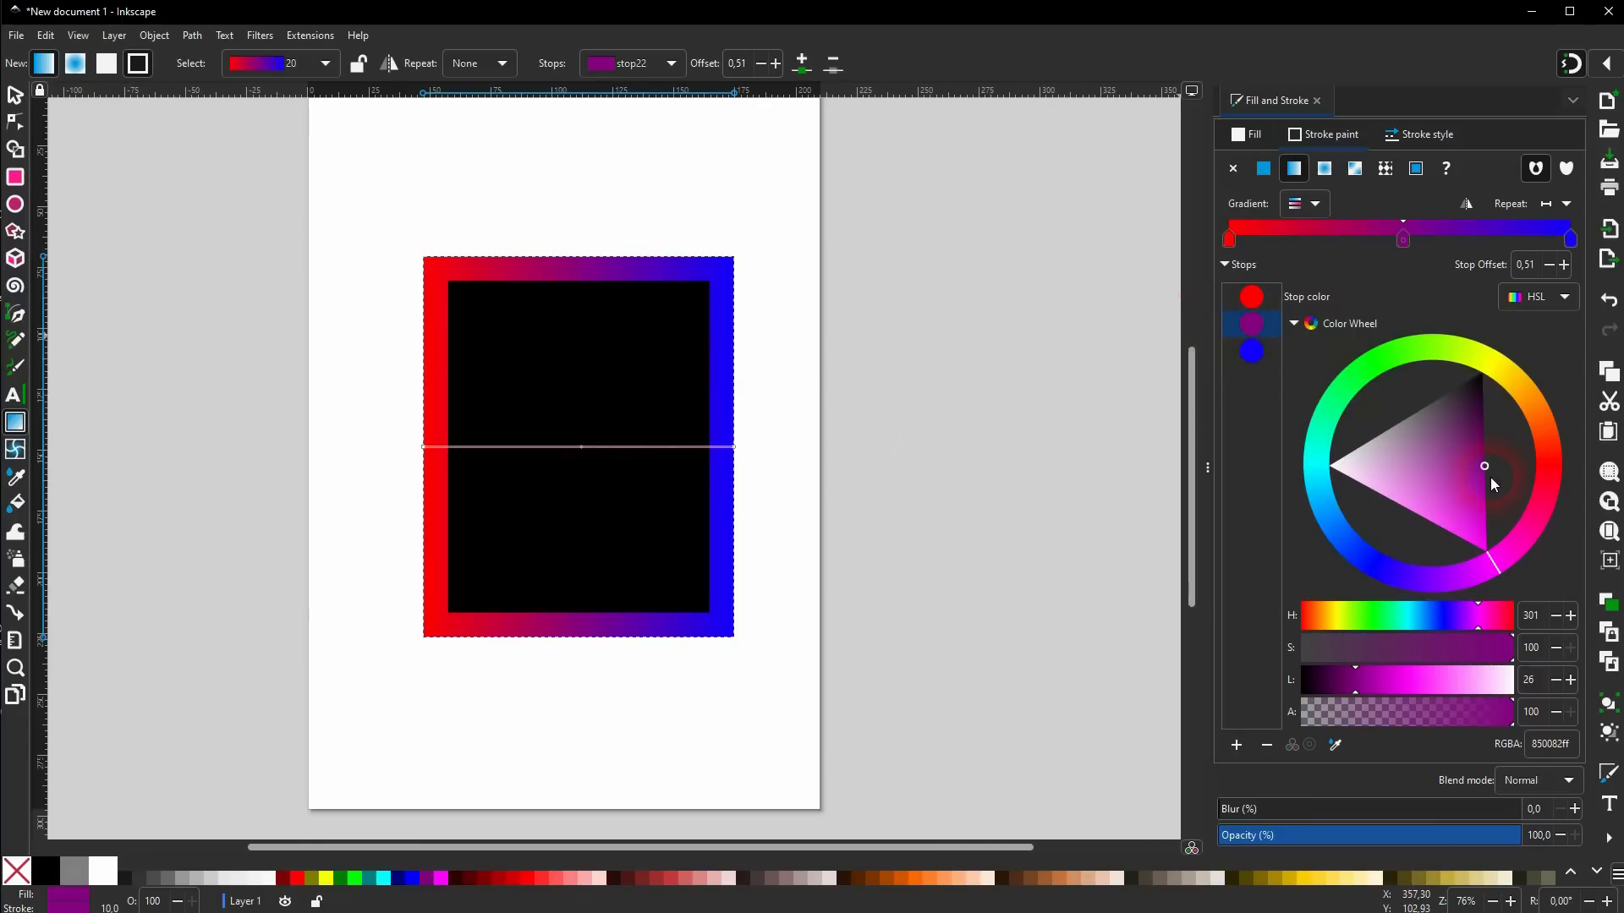
mouse_move(1473, 499)
mouse_down()
mouse_move(1506, 577)
mouse_move(1333, 499)
mouse_move(1316, 440)
mouse_move(1379, 376)
mouse_up()
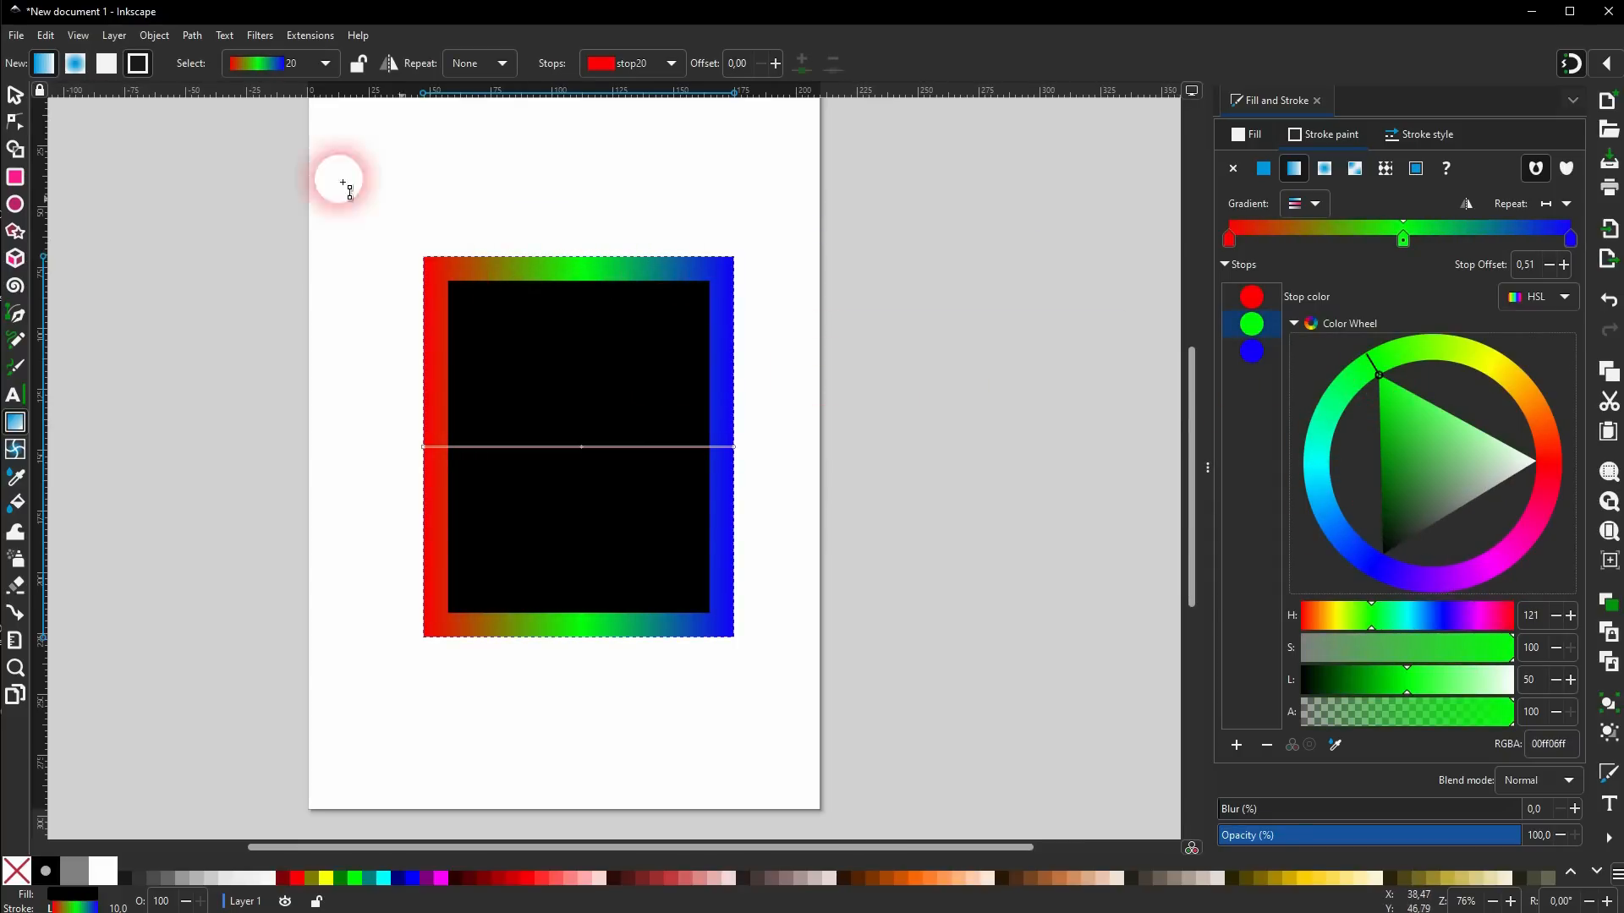
Set the rectangle's stroke width to 2.8 mm and deselect the rectangle.
click(14, 94)
click(1449, 132)
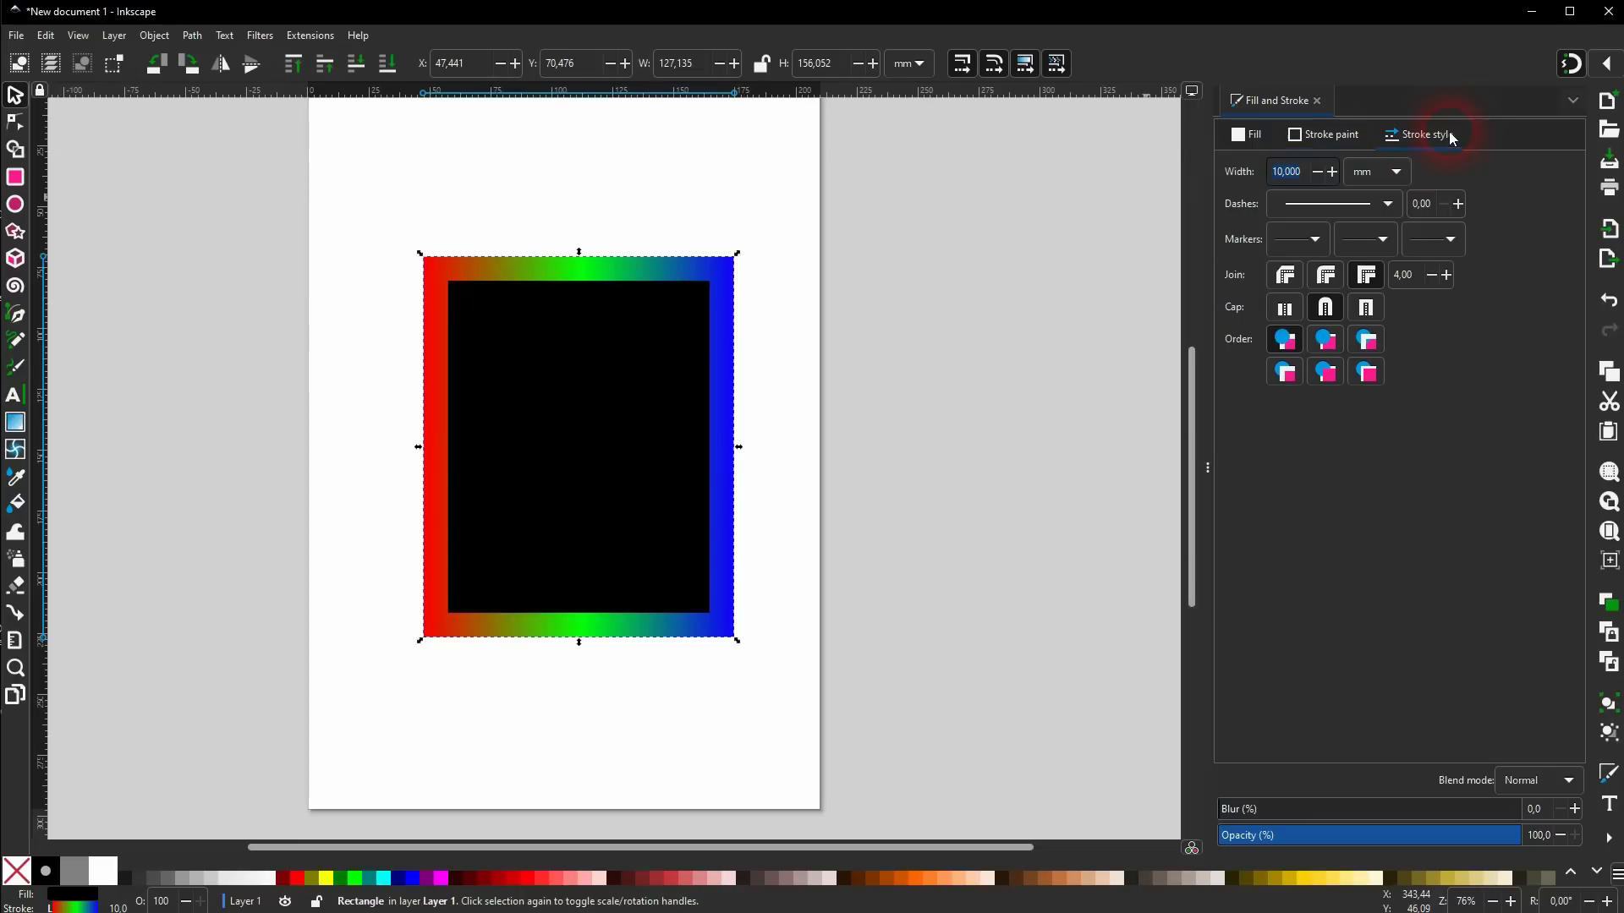
drag(1318, 170, 1317, 171)
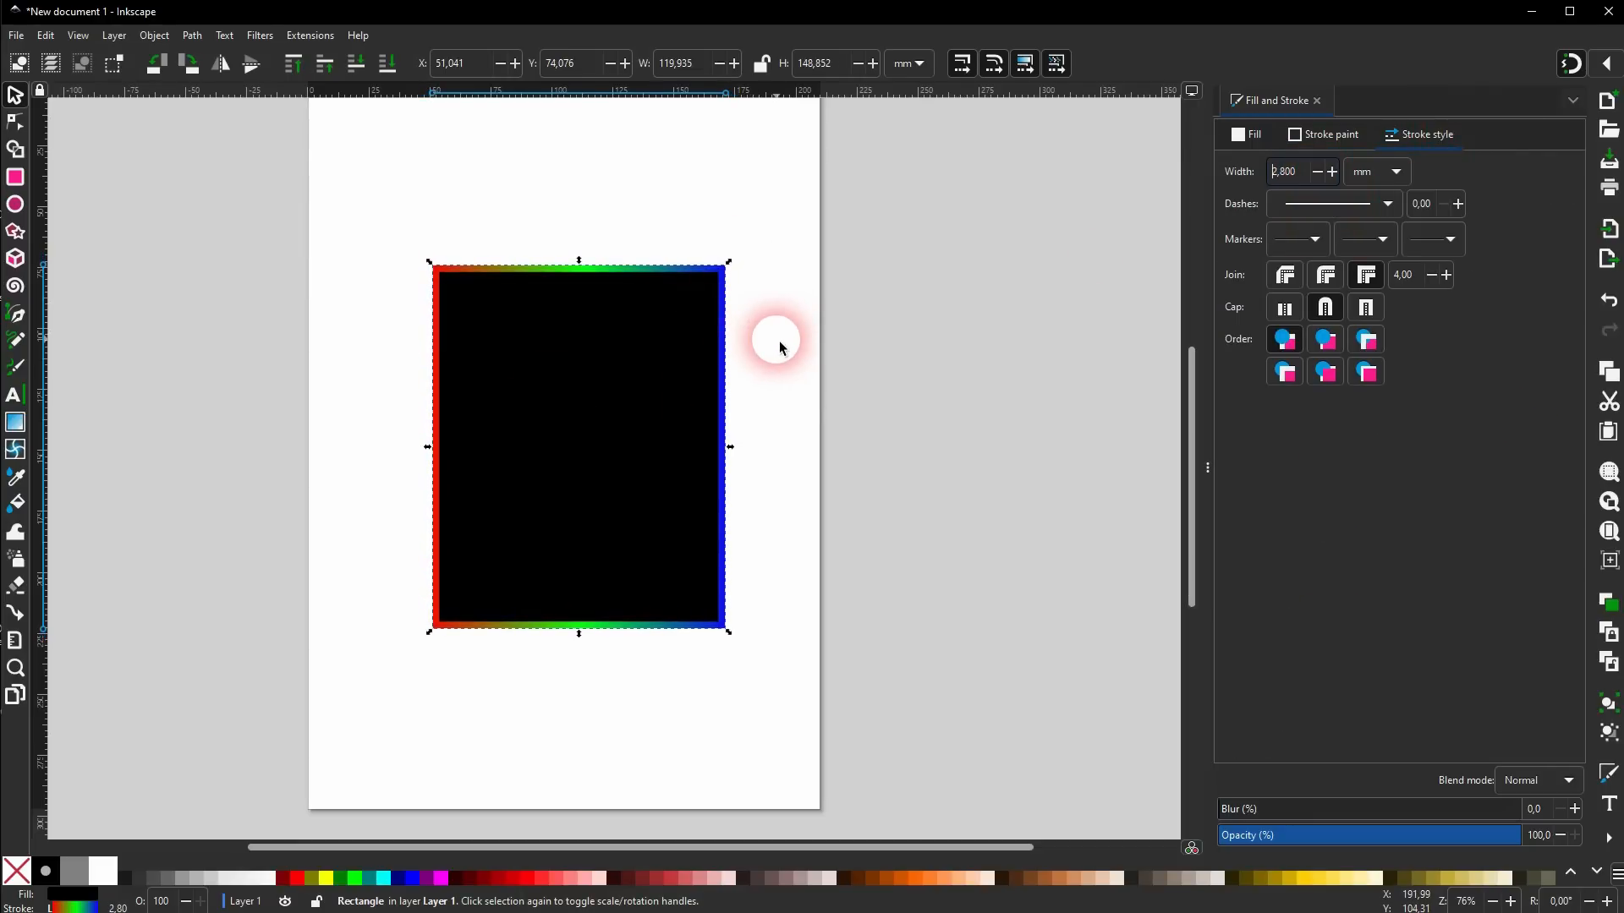
click(842, 478)
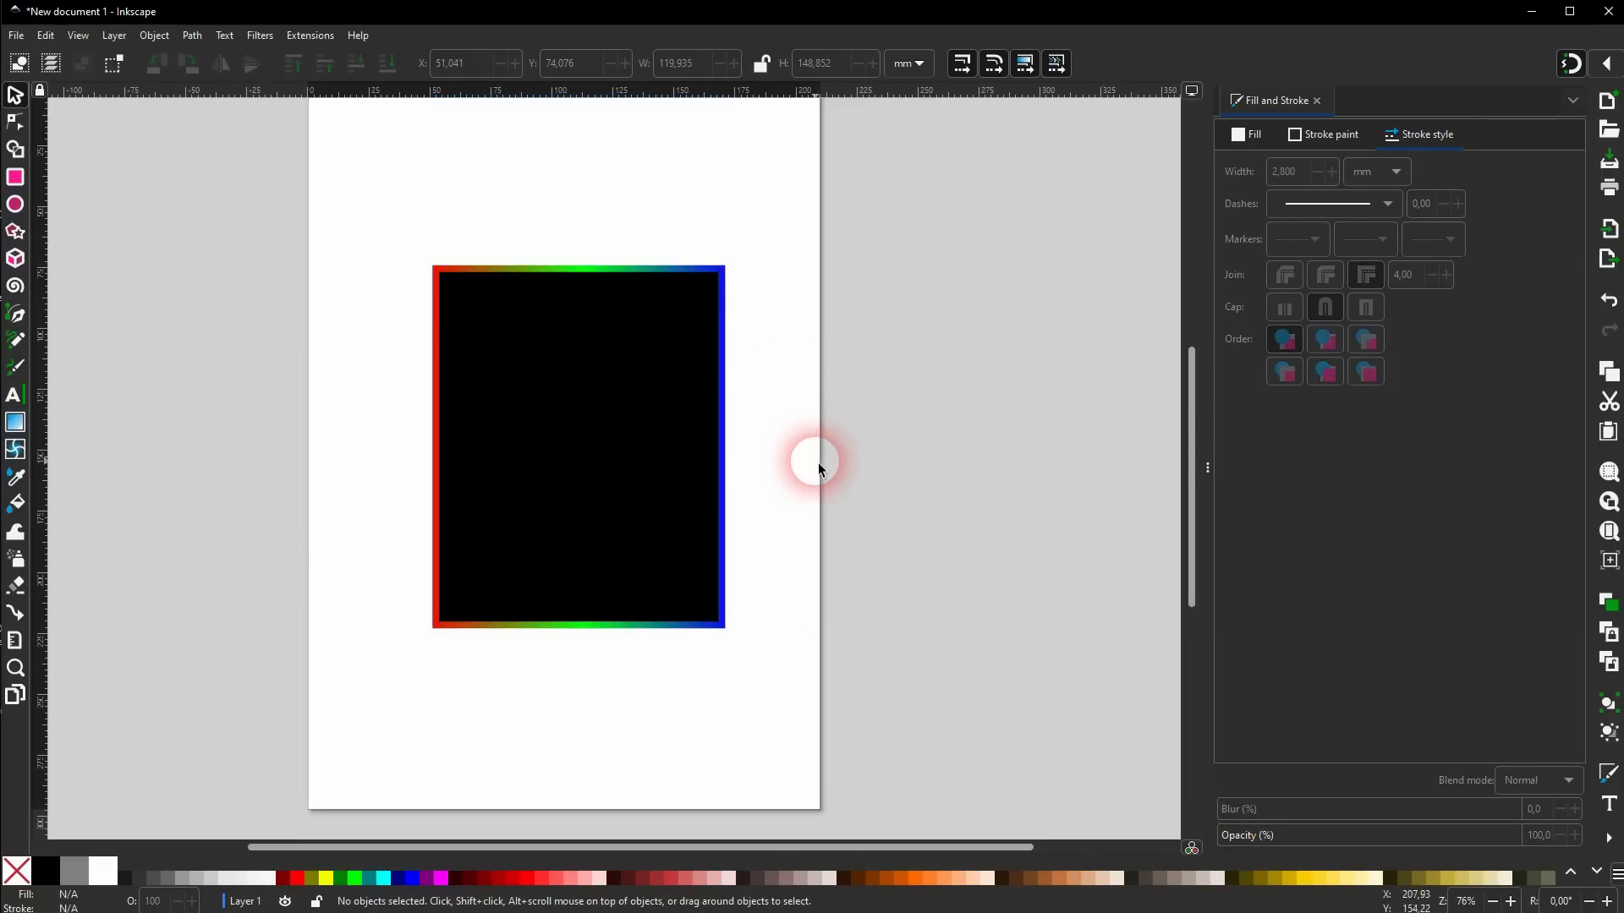
Delete the rectangle and draw a circle with a radius of about 50 mm in the middle of the page.
drag(314, 725, 905, 221)
key(Delete)
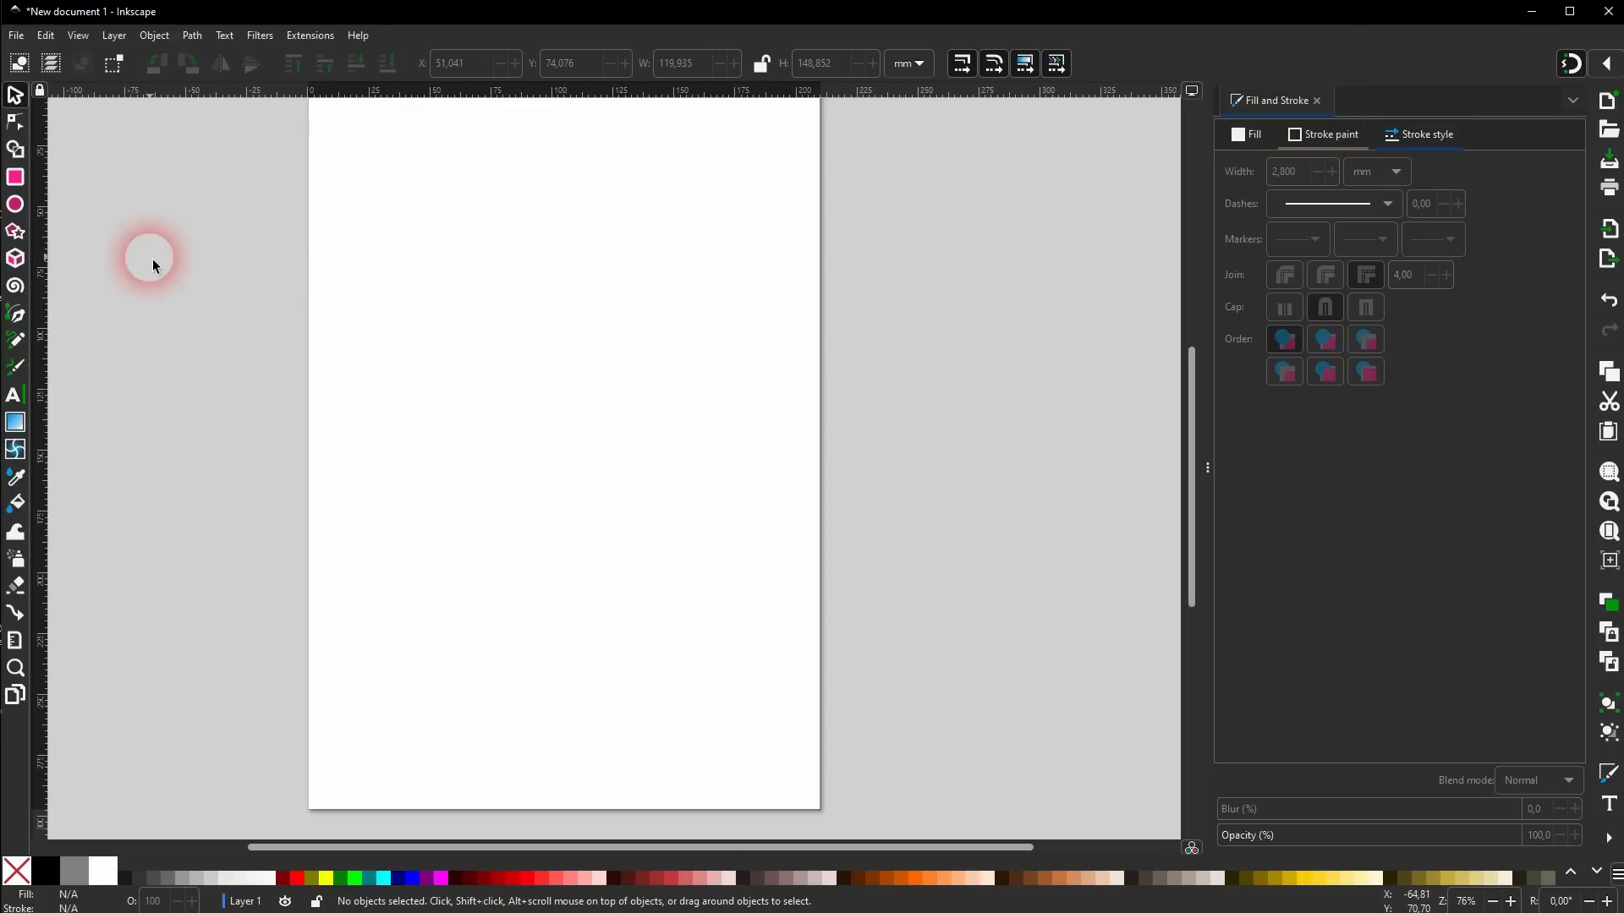
click(27, 212)
mouse_move(437, 323)
mouse_down()
mouse_move(638, 493)
mouse_move(687, 572)
mouse_up()
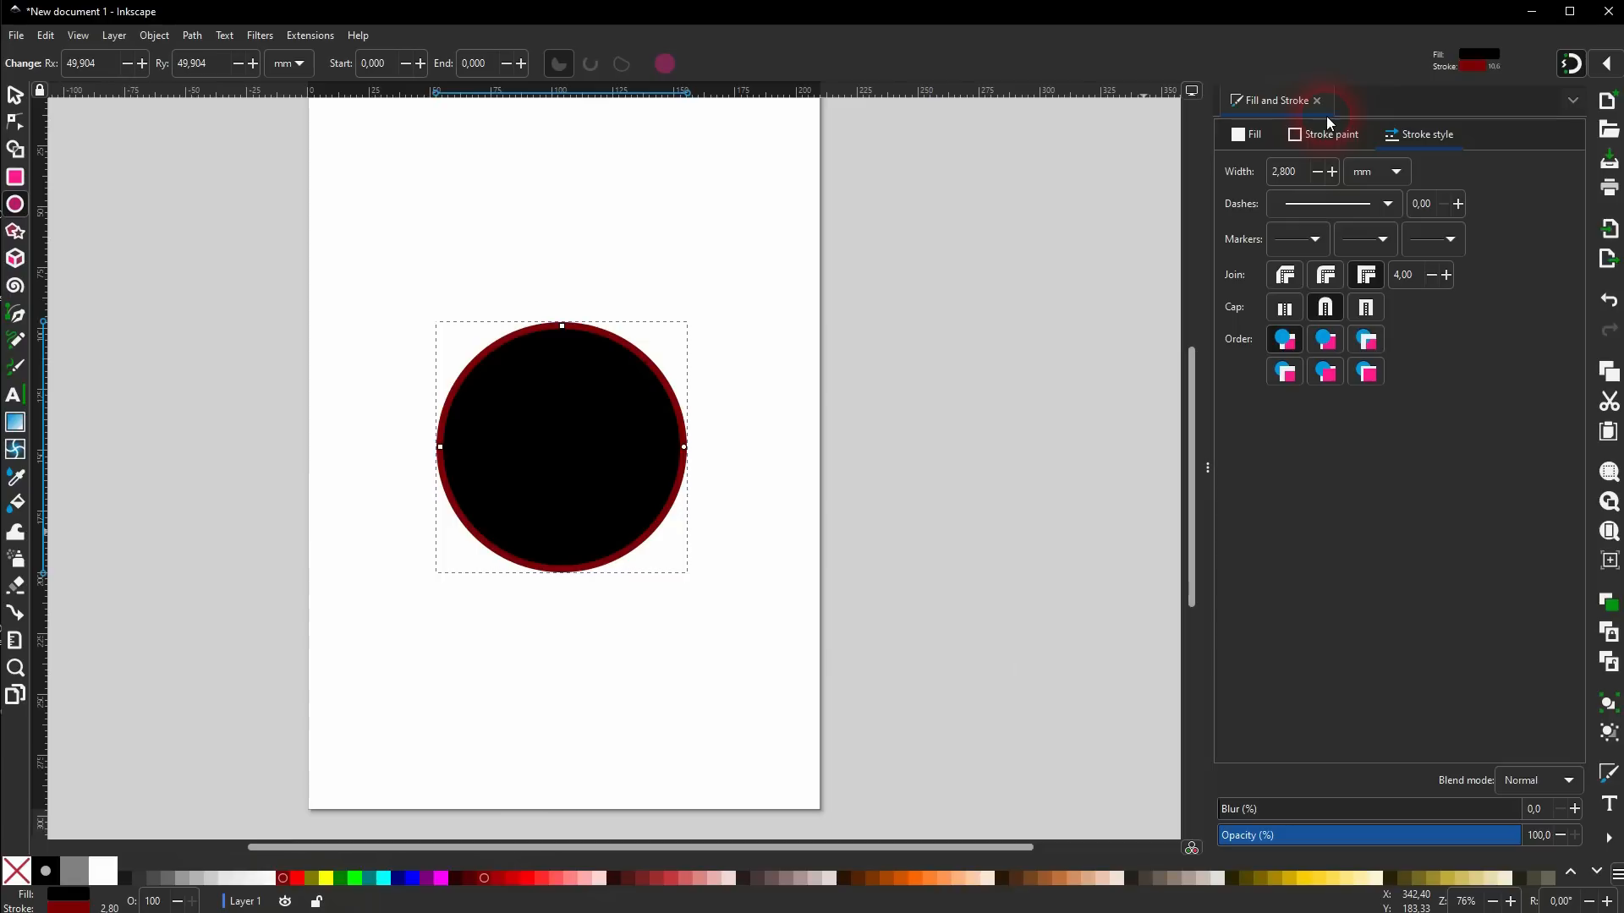
Set the circle's stroke width to 5 mm.
drag(1307, 183, 1250, 177)
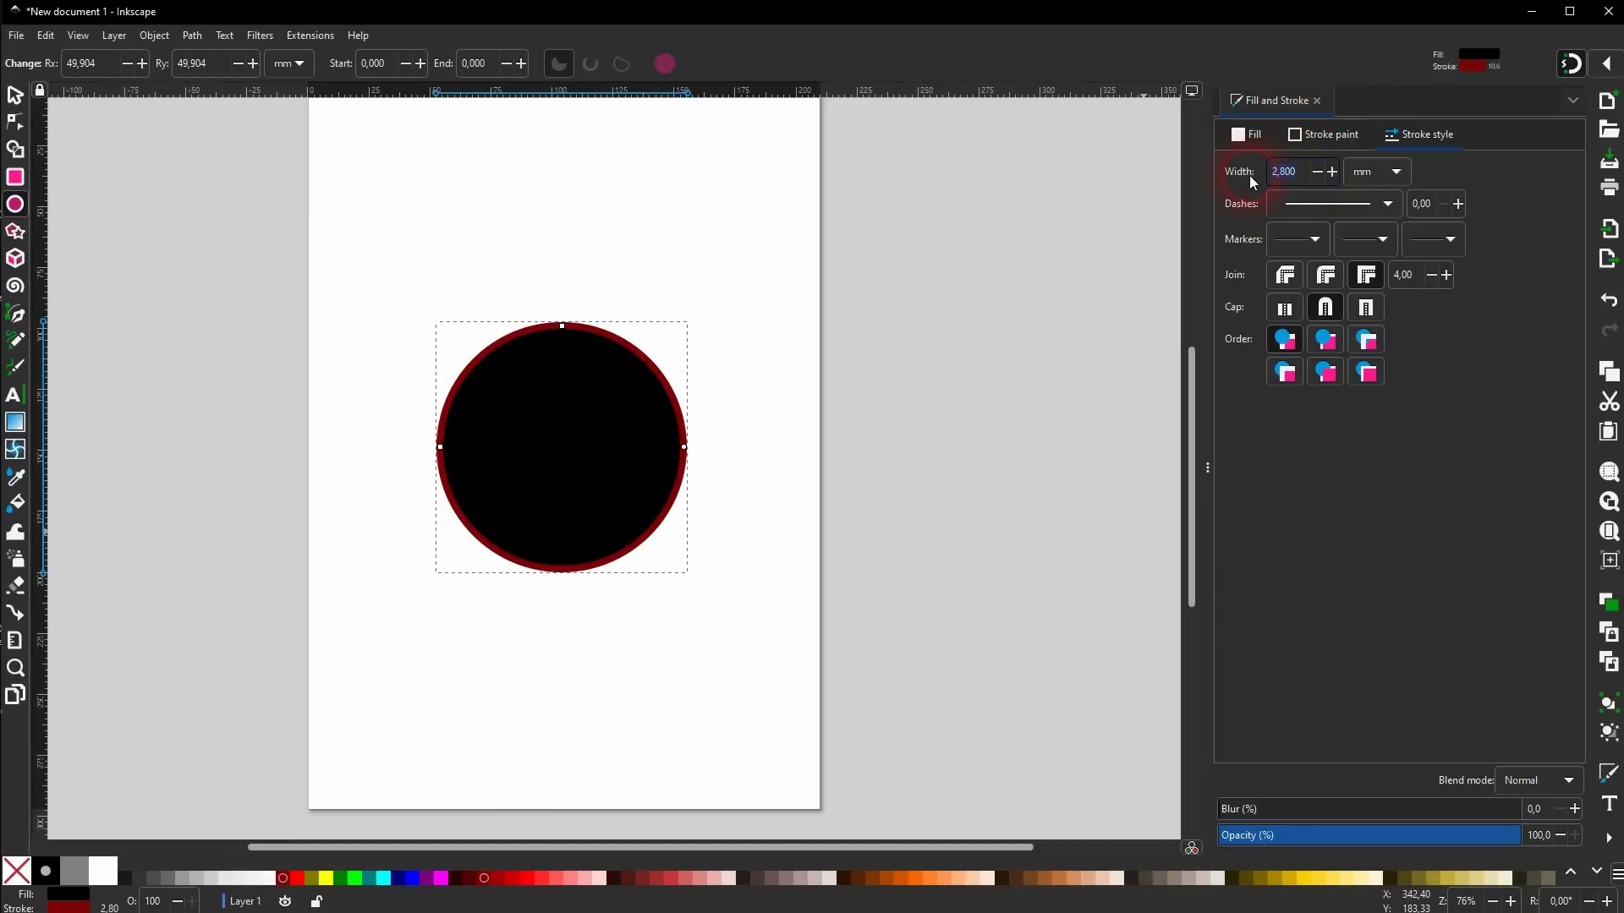
key(Return)
click(1368, 176)
click(1367, 169)
Create a linear gradient on the circle's stroke, running horizontally across its full width.
click(1325, 140)
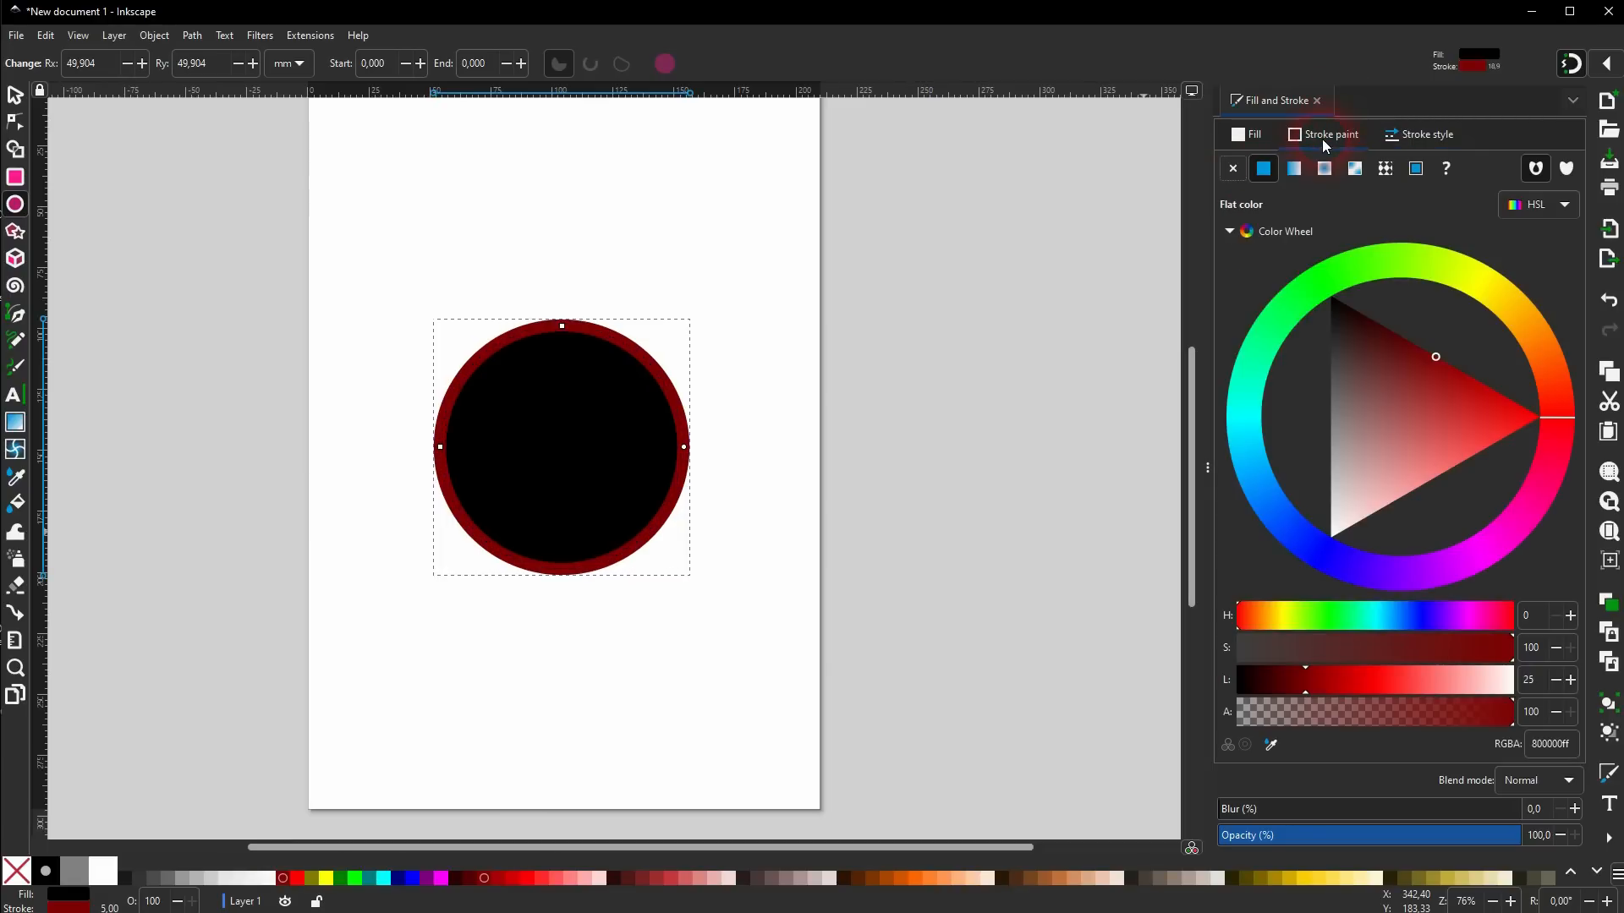
click(15, 422)
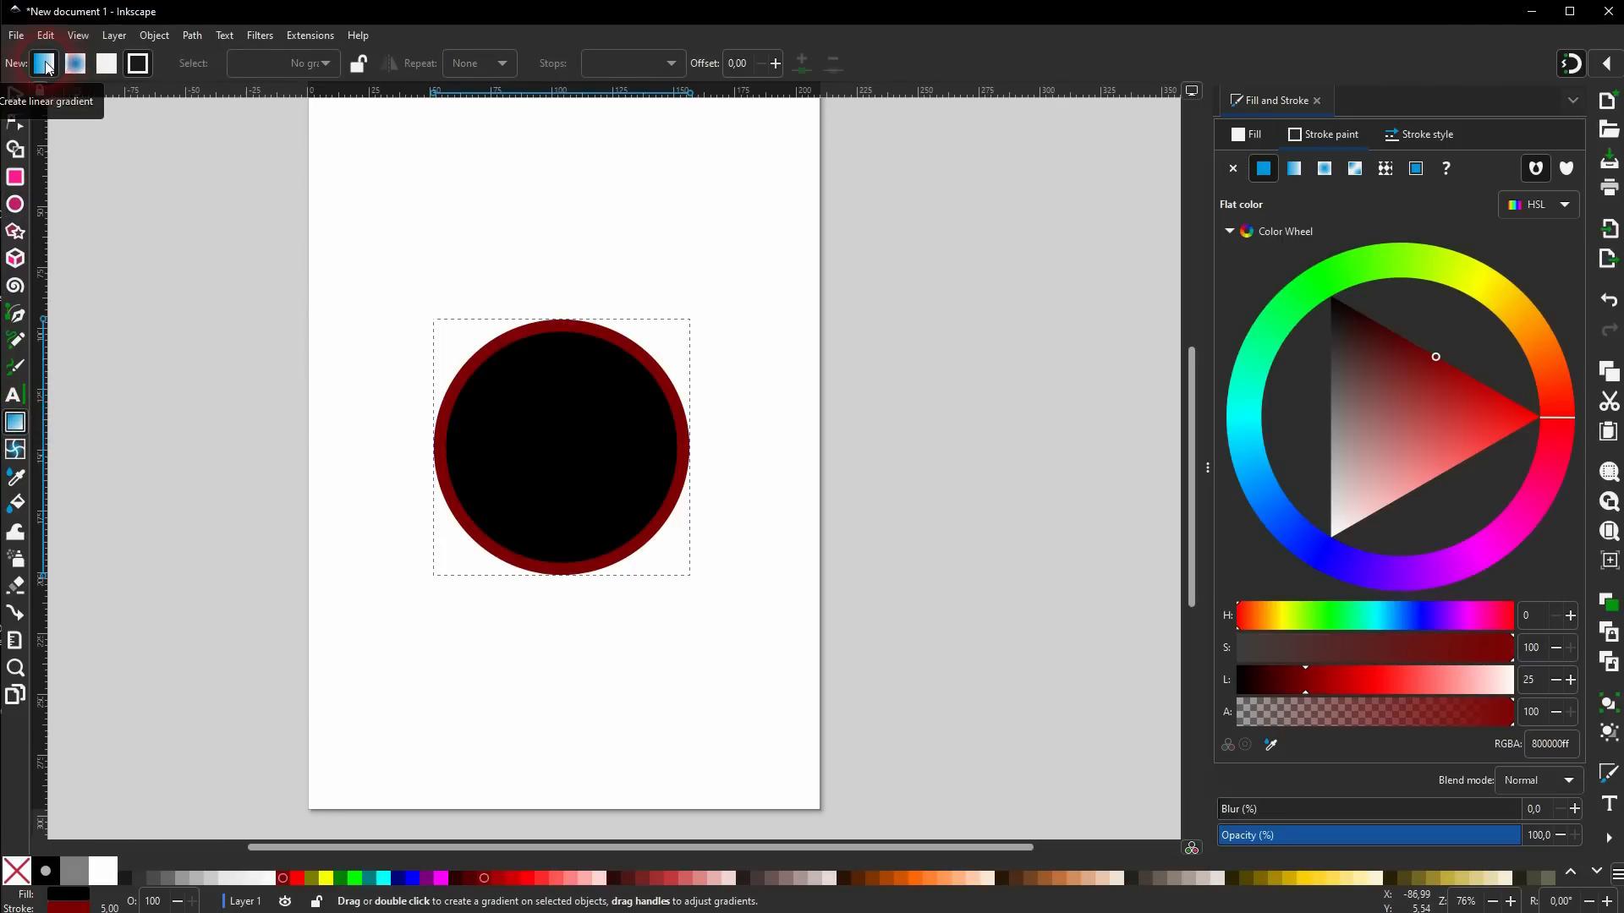
click(138, 65)
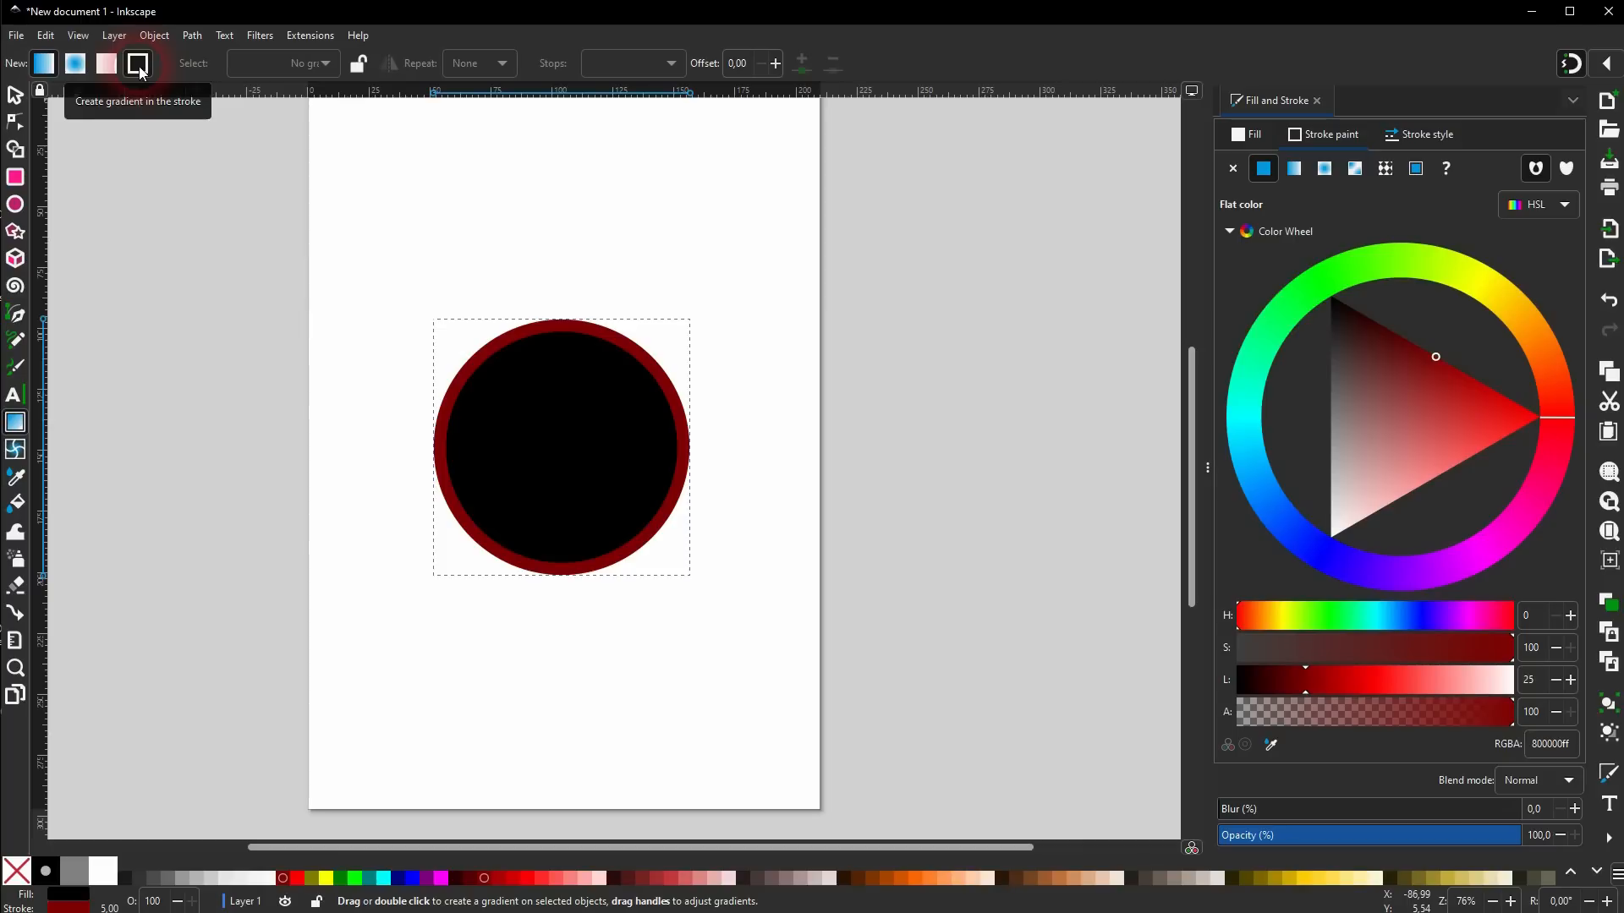
drag(440, 447, 700, 457)
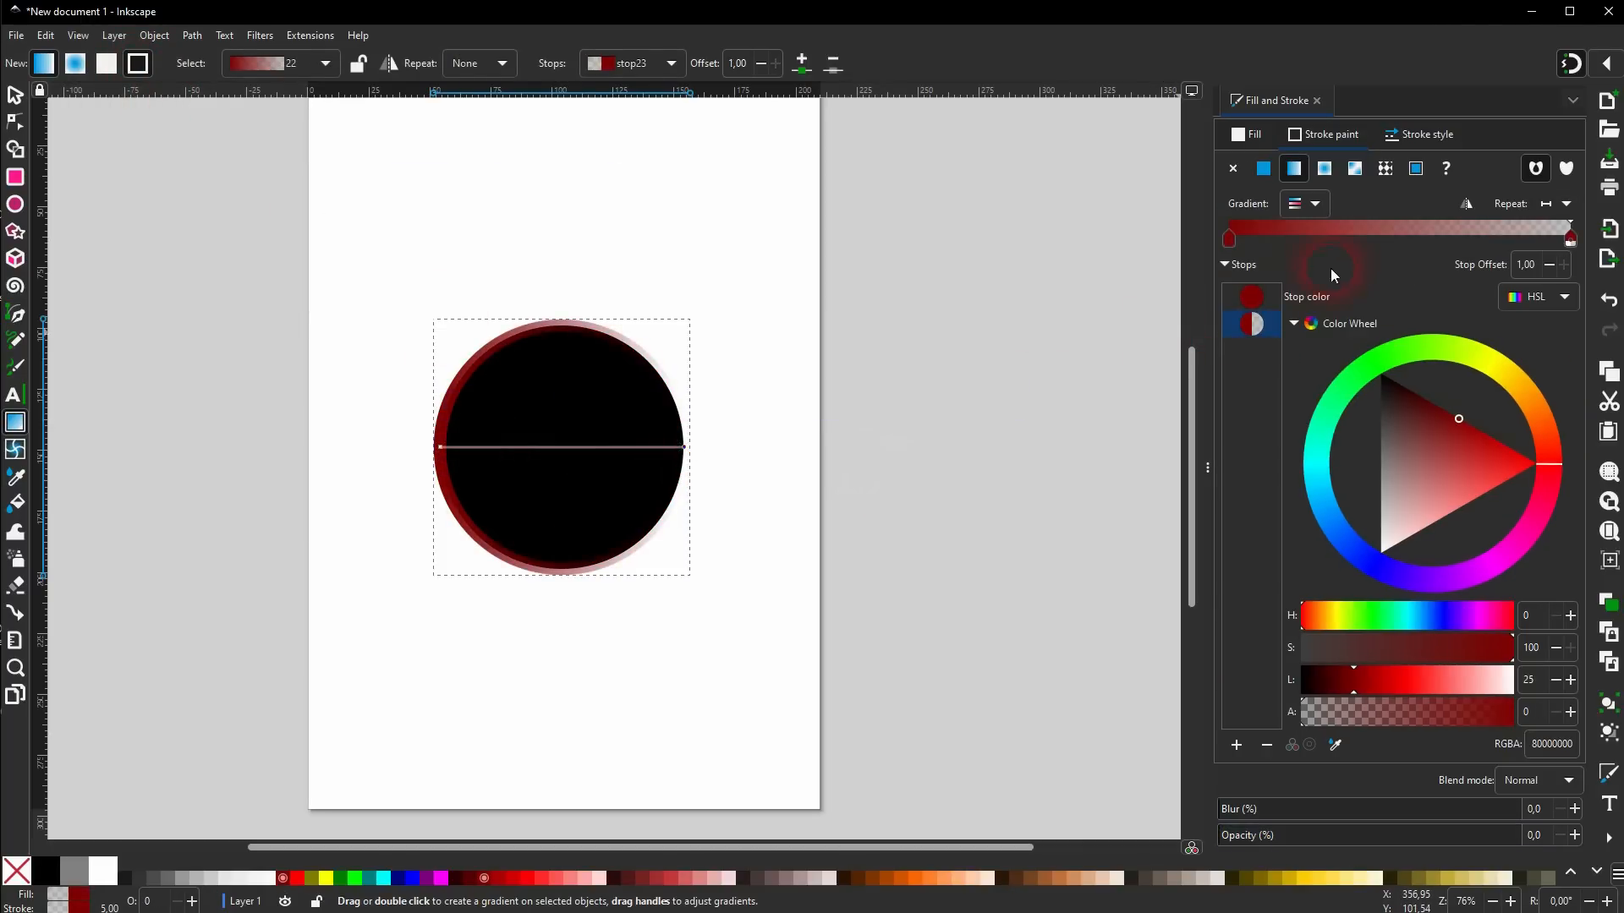
Colour the circle's stroke gradient blue (0012ffff) at the start stop and red with 50% alpha (ff00007e) at the end stop.
click(1265, 298)
drag(1476, 440, 1562, 465)
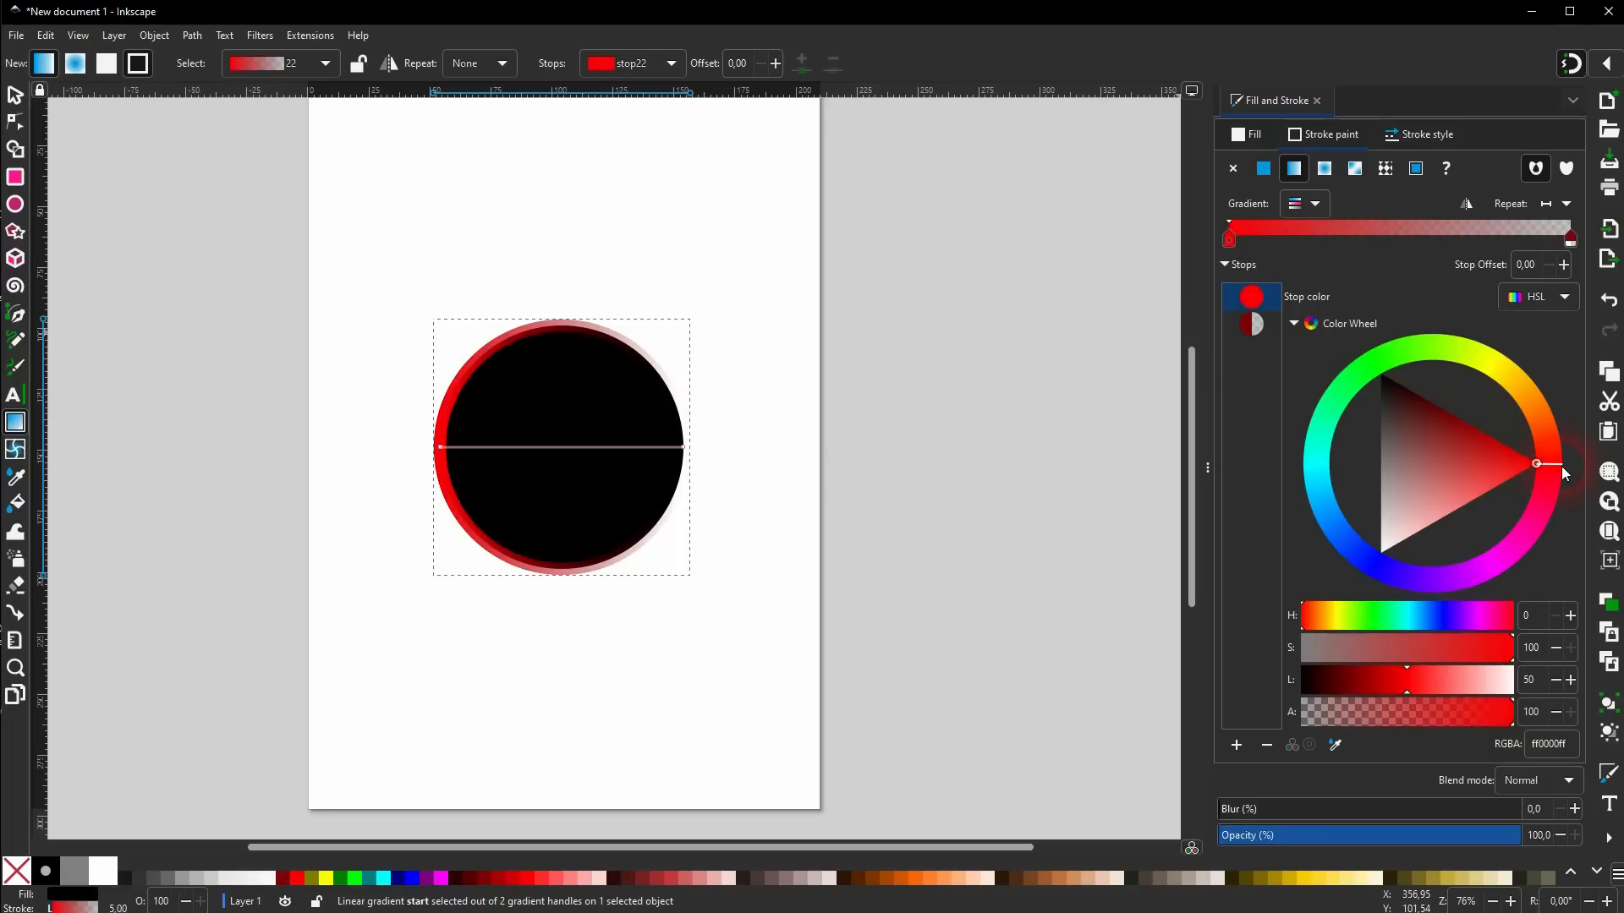
drag(1384, 560, 1368, 560)
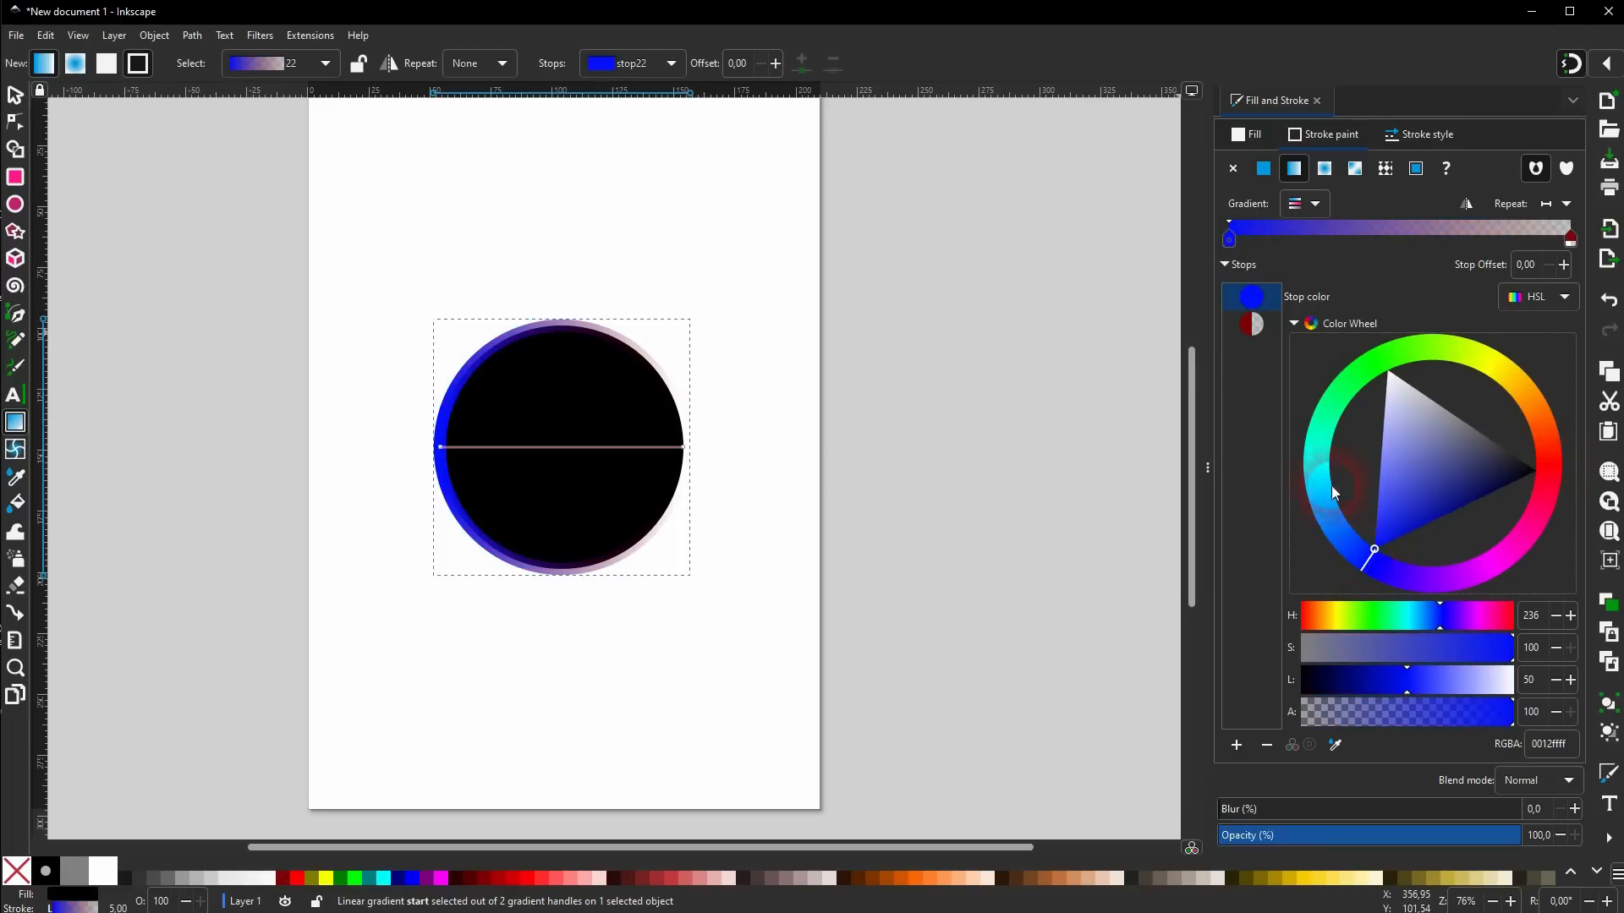
click(1251, 328)
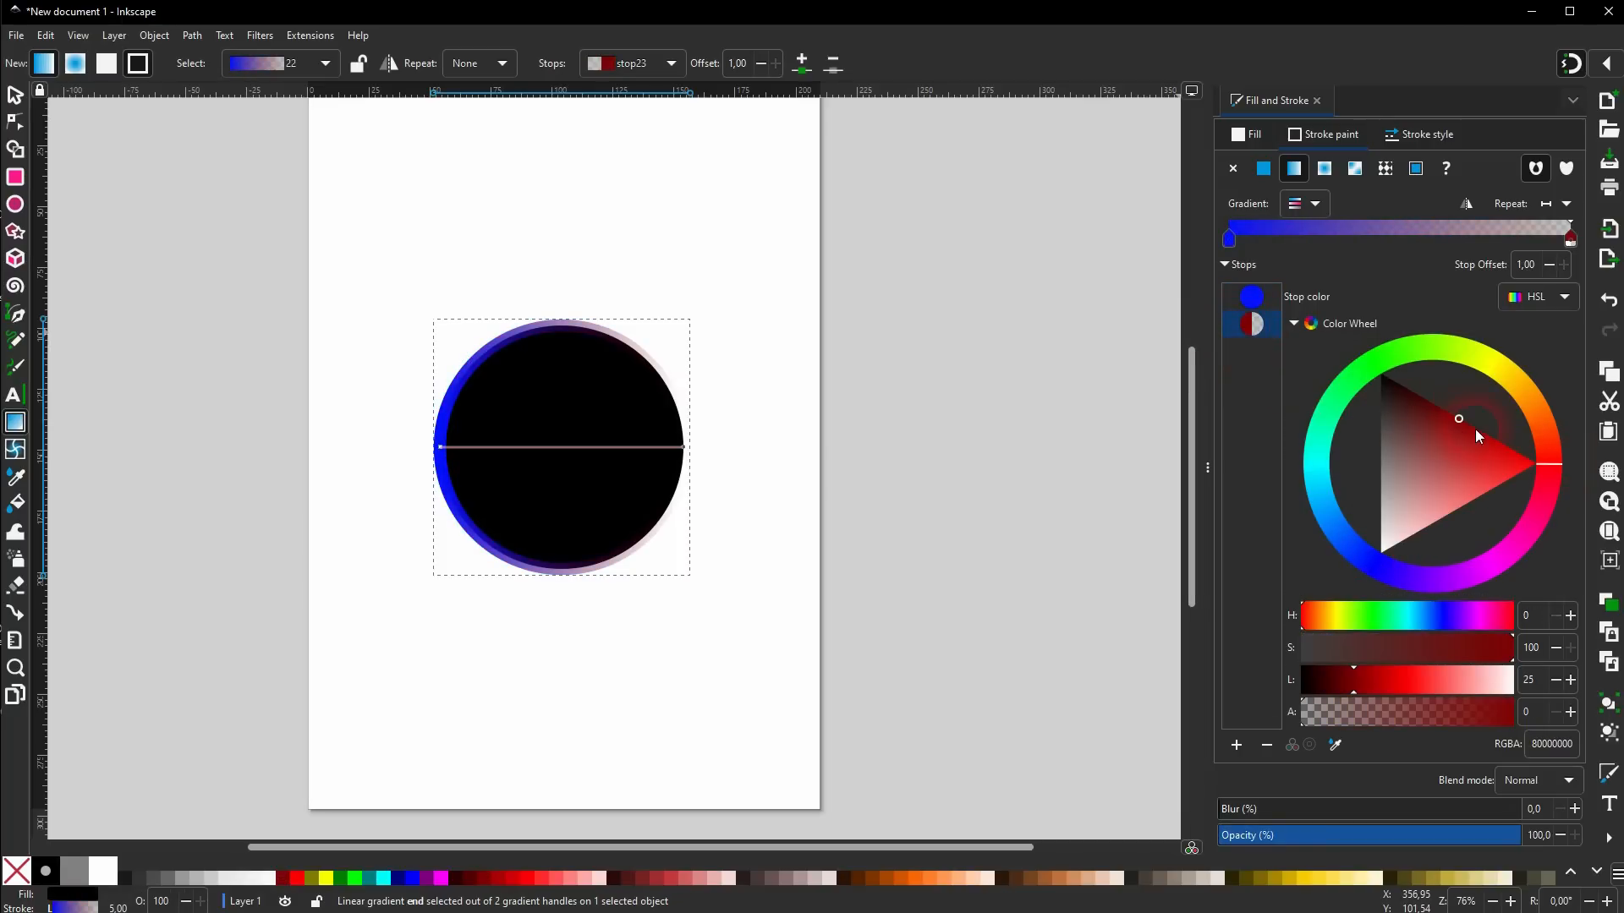
mouse_move(1467, 429)
mouse_down()
mouse_move(1485, 460)
mouse_move(1570, 469)
mouse_up()
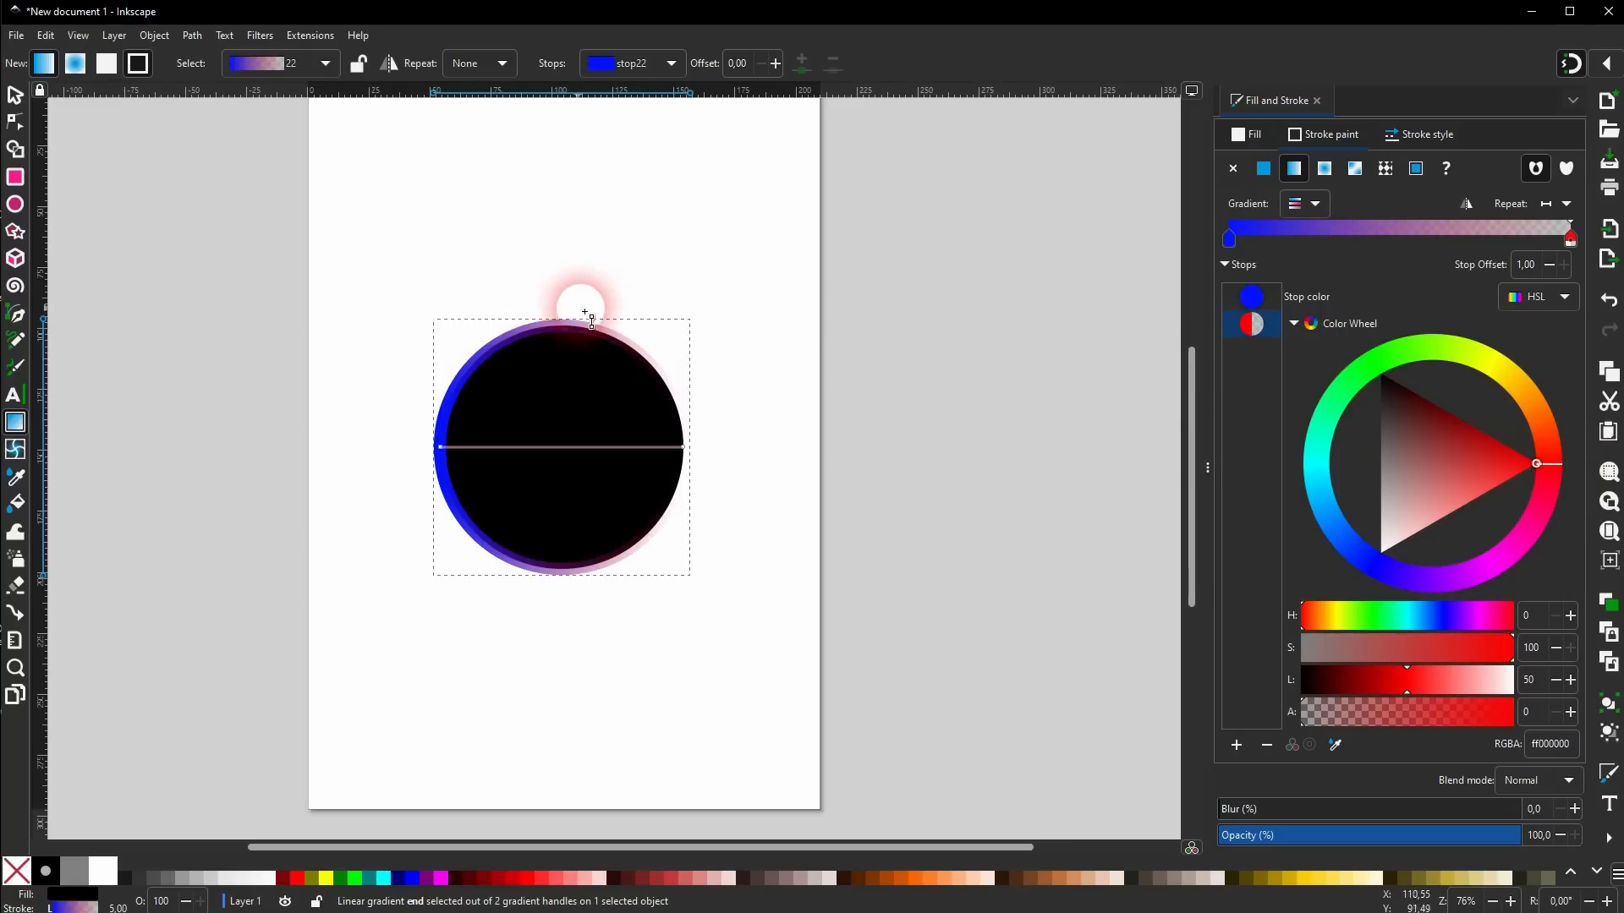
drag(1312, 712, 1406, 714)
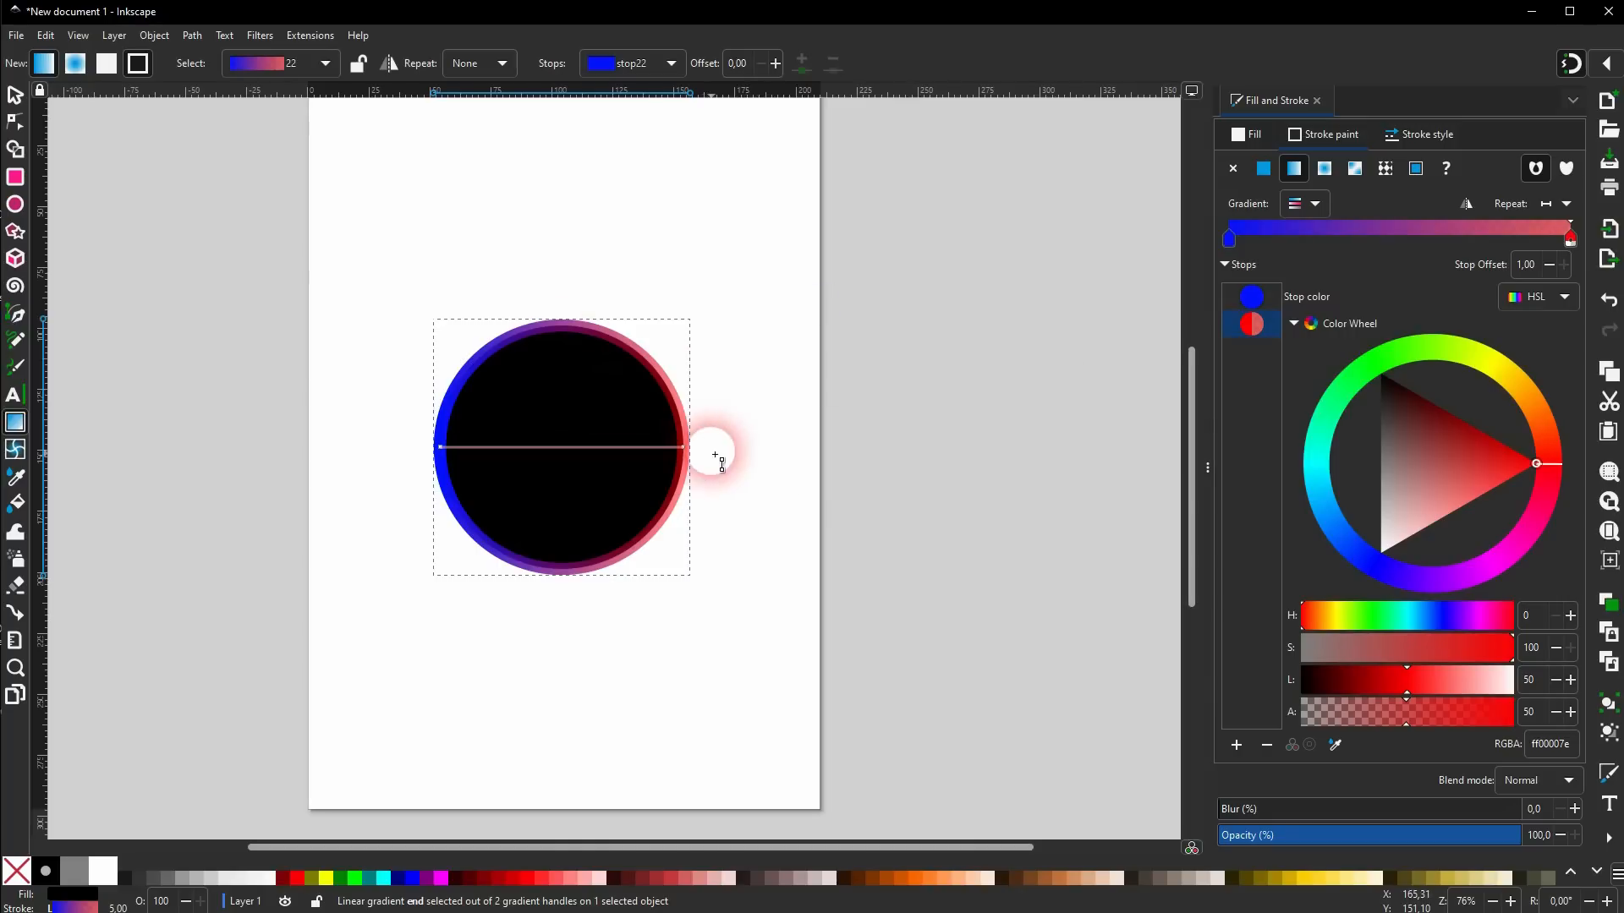
Inspect up close how the semi-transparent stroke overlaps the circle's fill, and delete the circle.
click(14, 95)
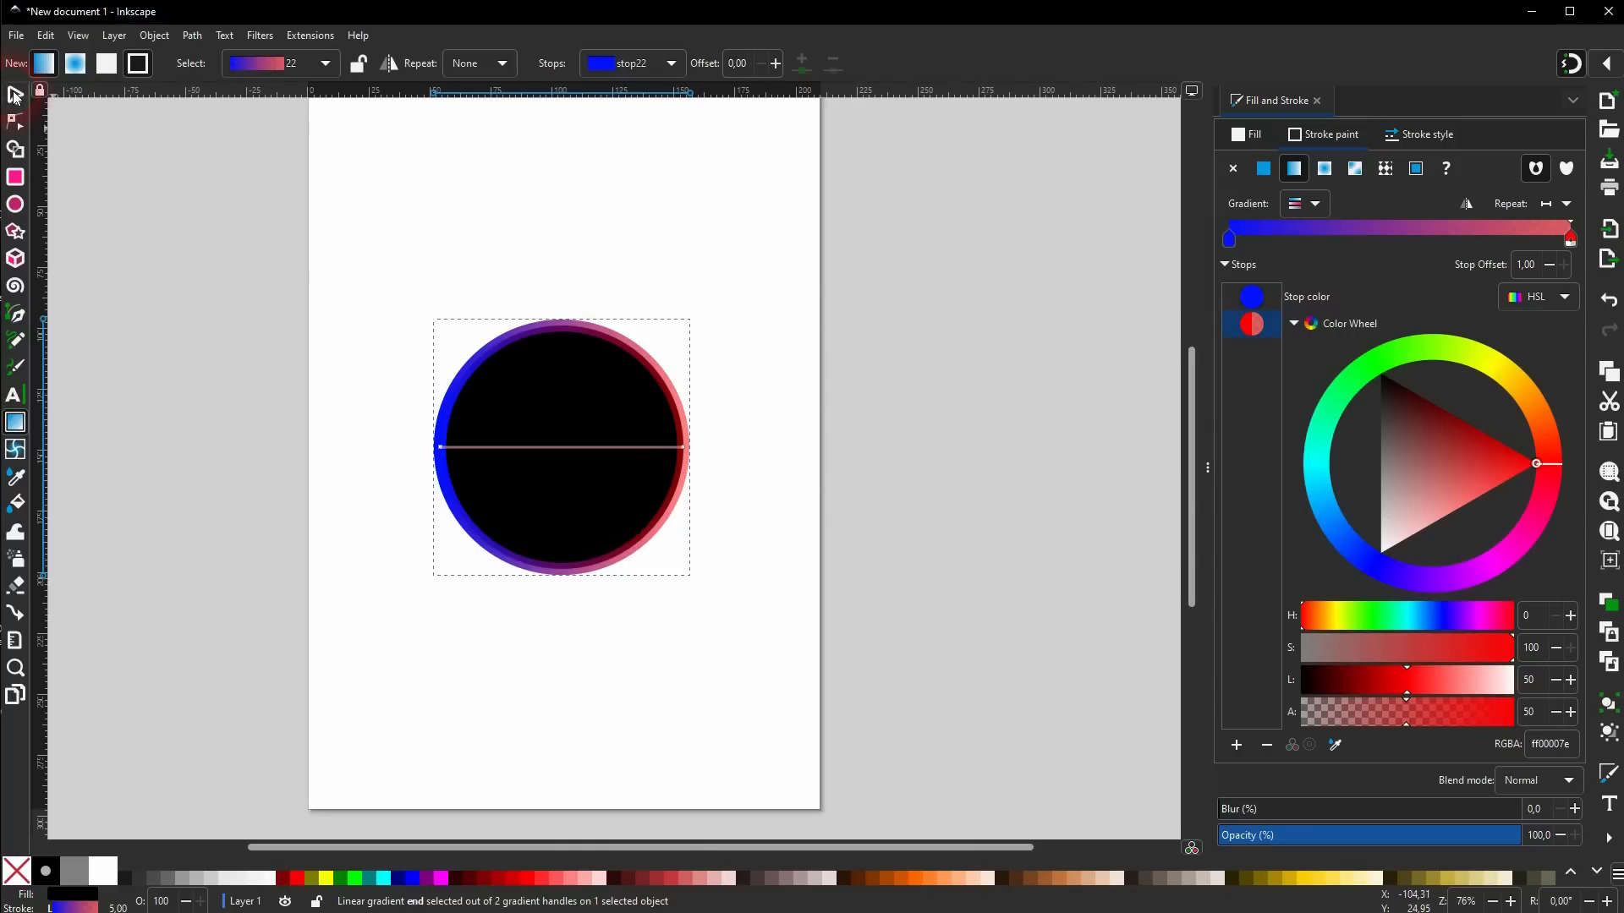
key(Escape)
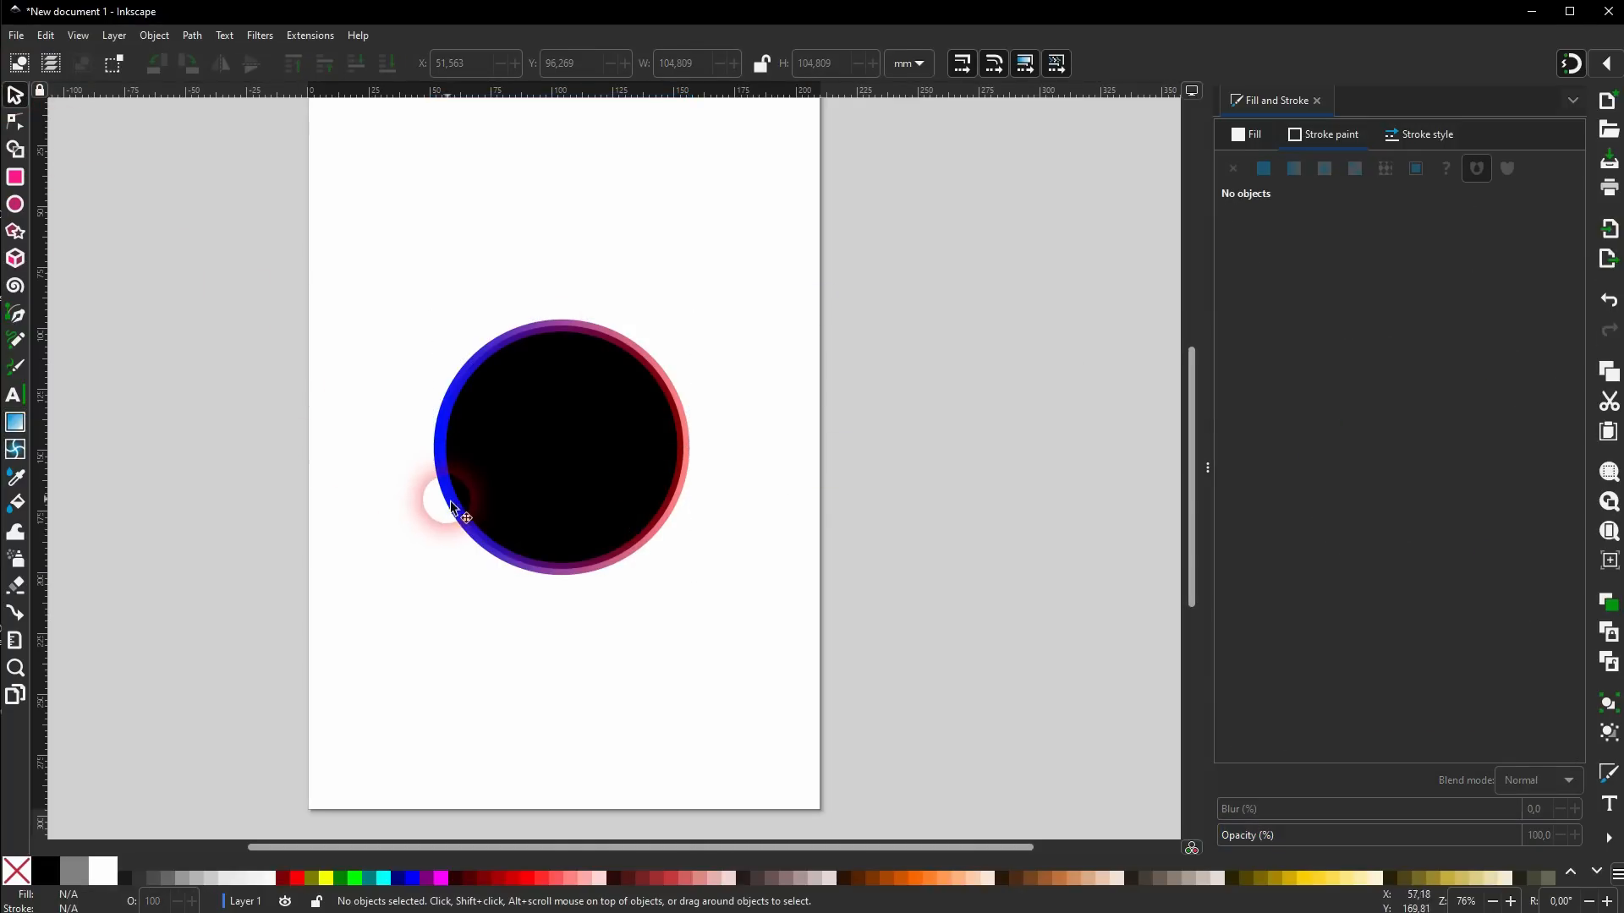
ctrl+scroll(457, 505, up, 3)
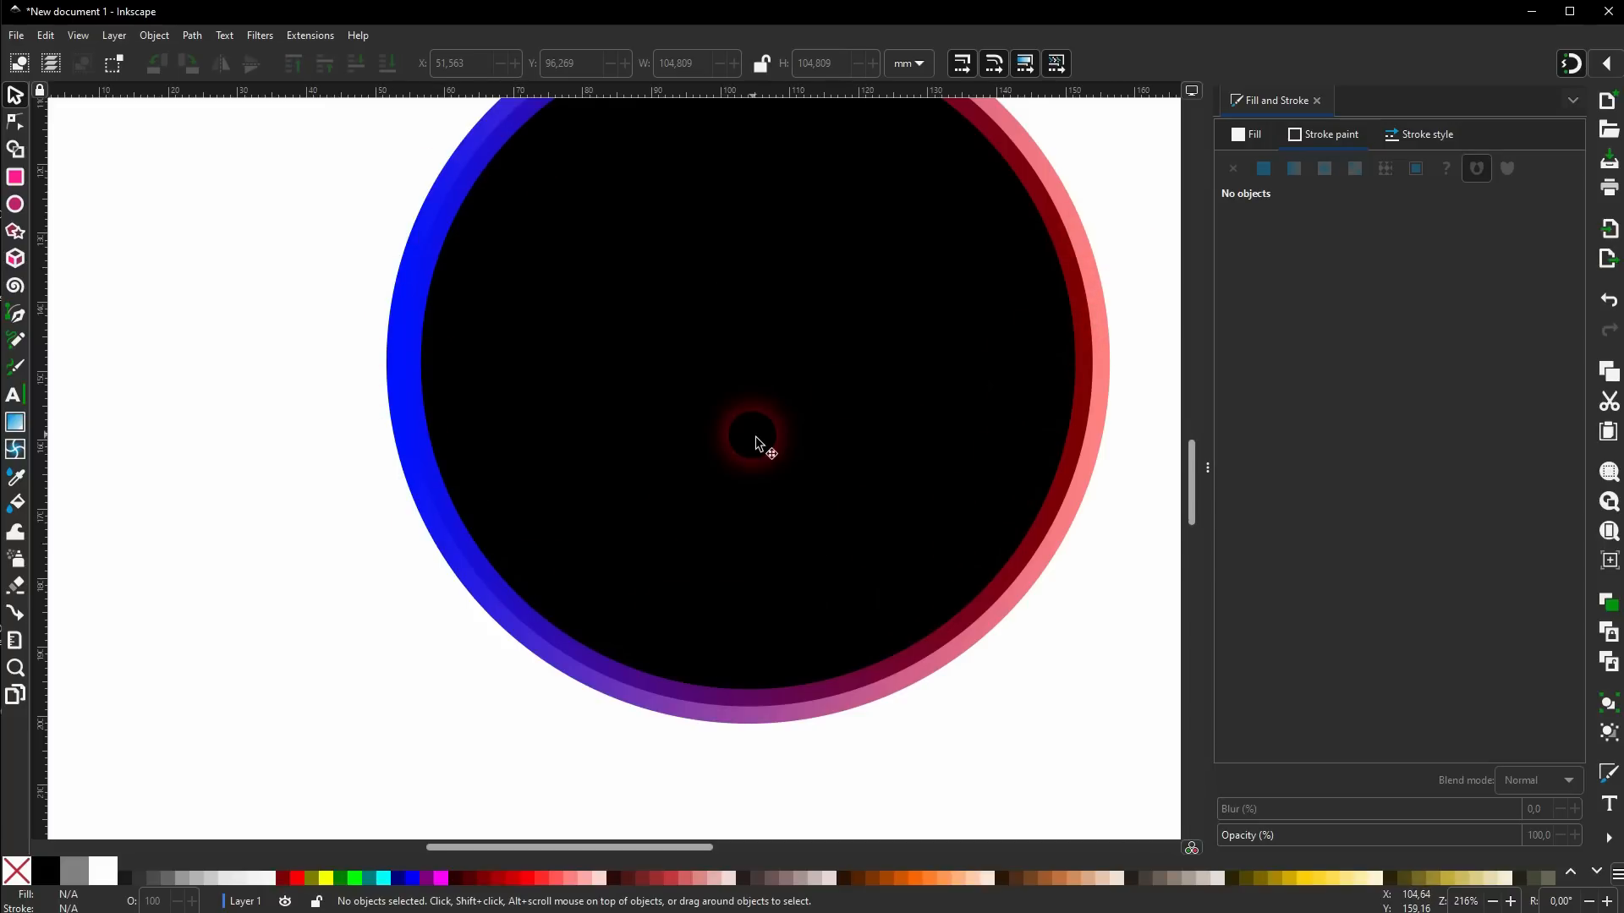
click(874, 422)
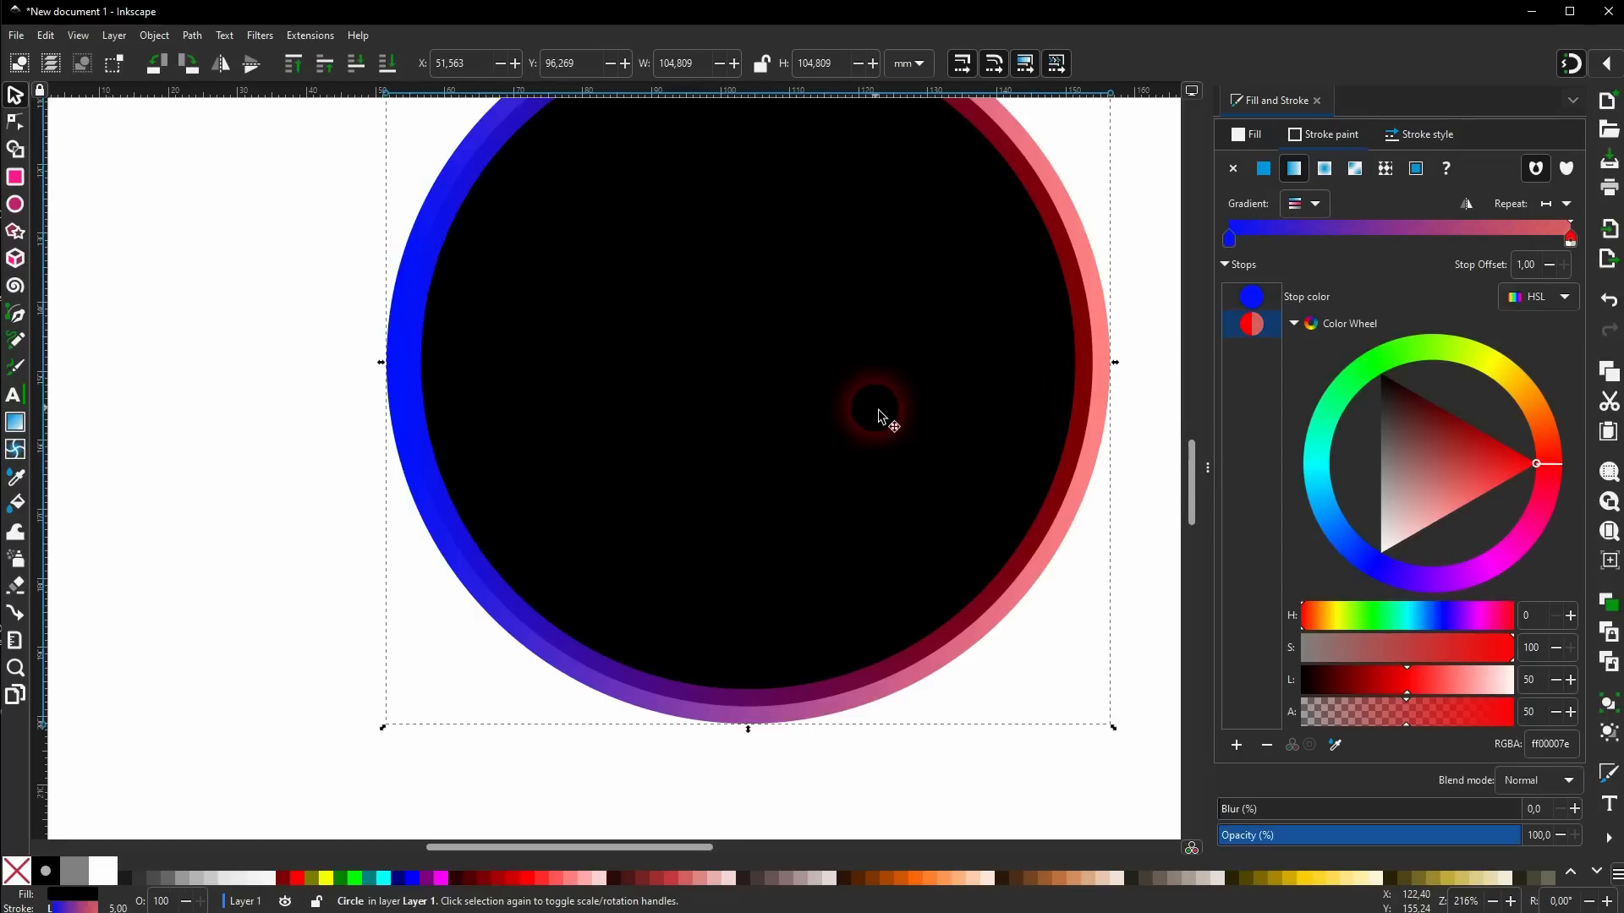
scroll(926, 409, down, 2)
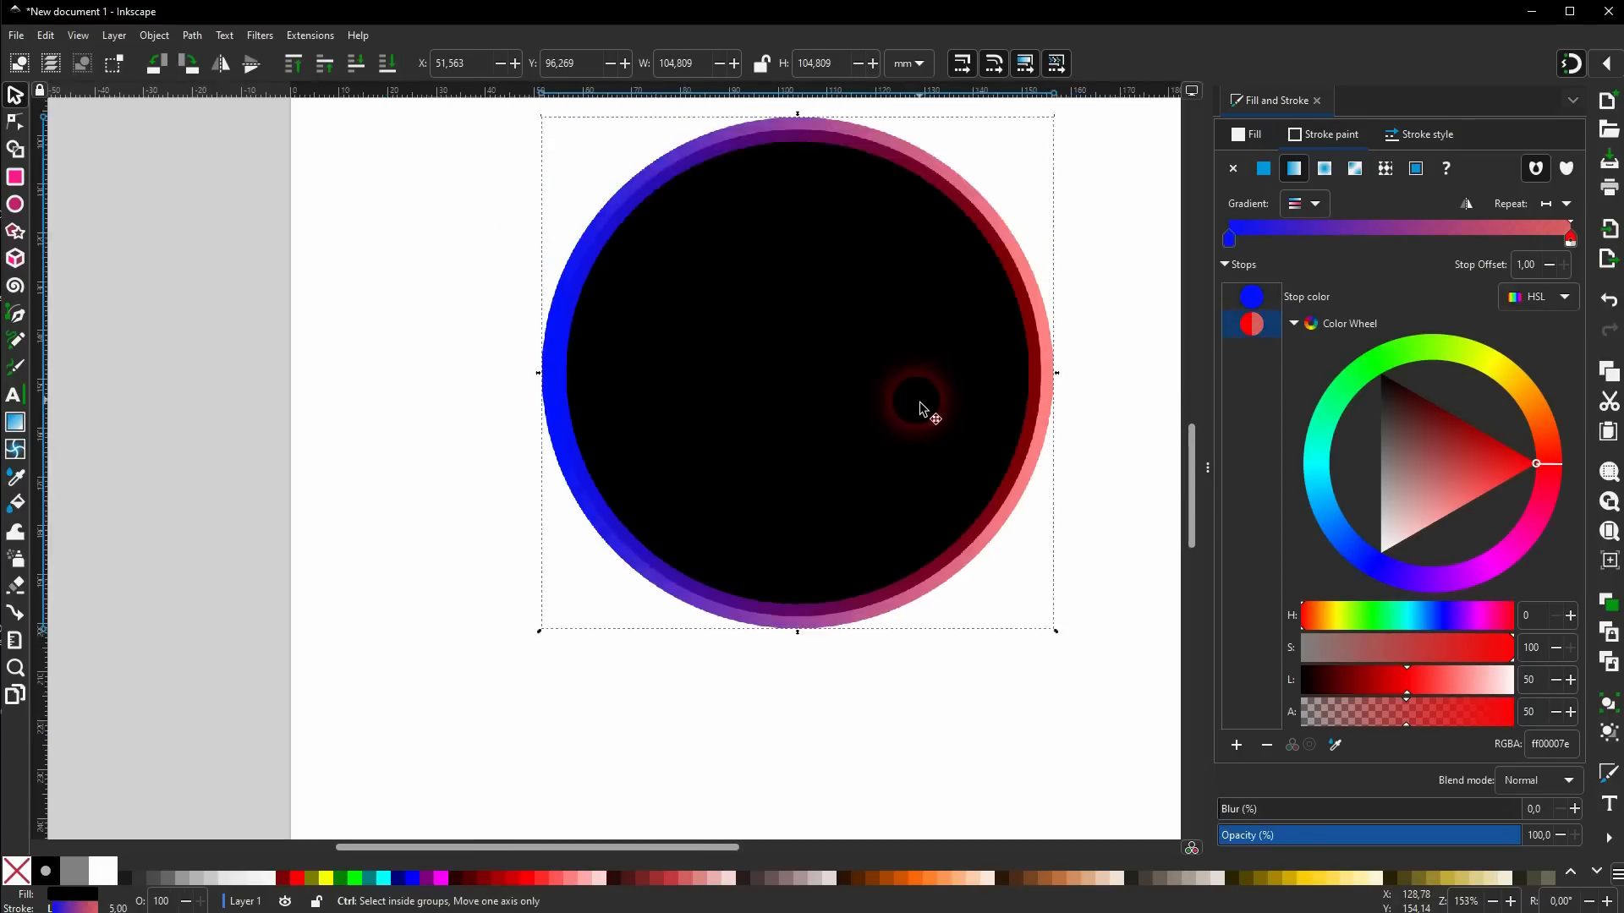
click(1088, 242)
click(909, 347)
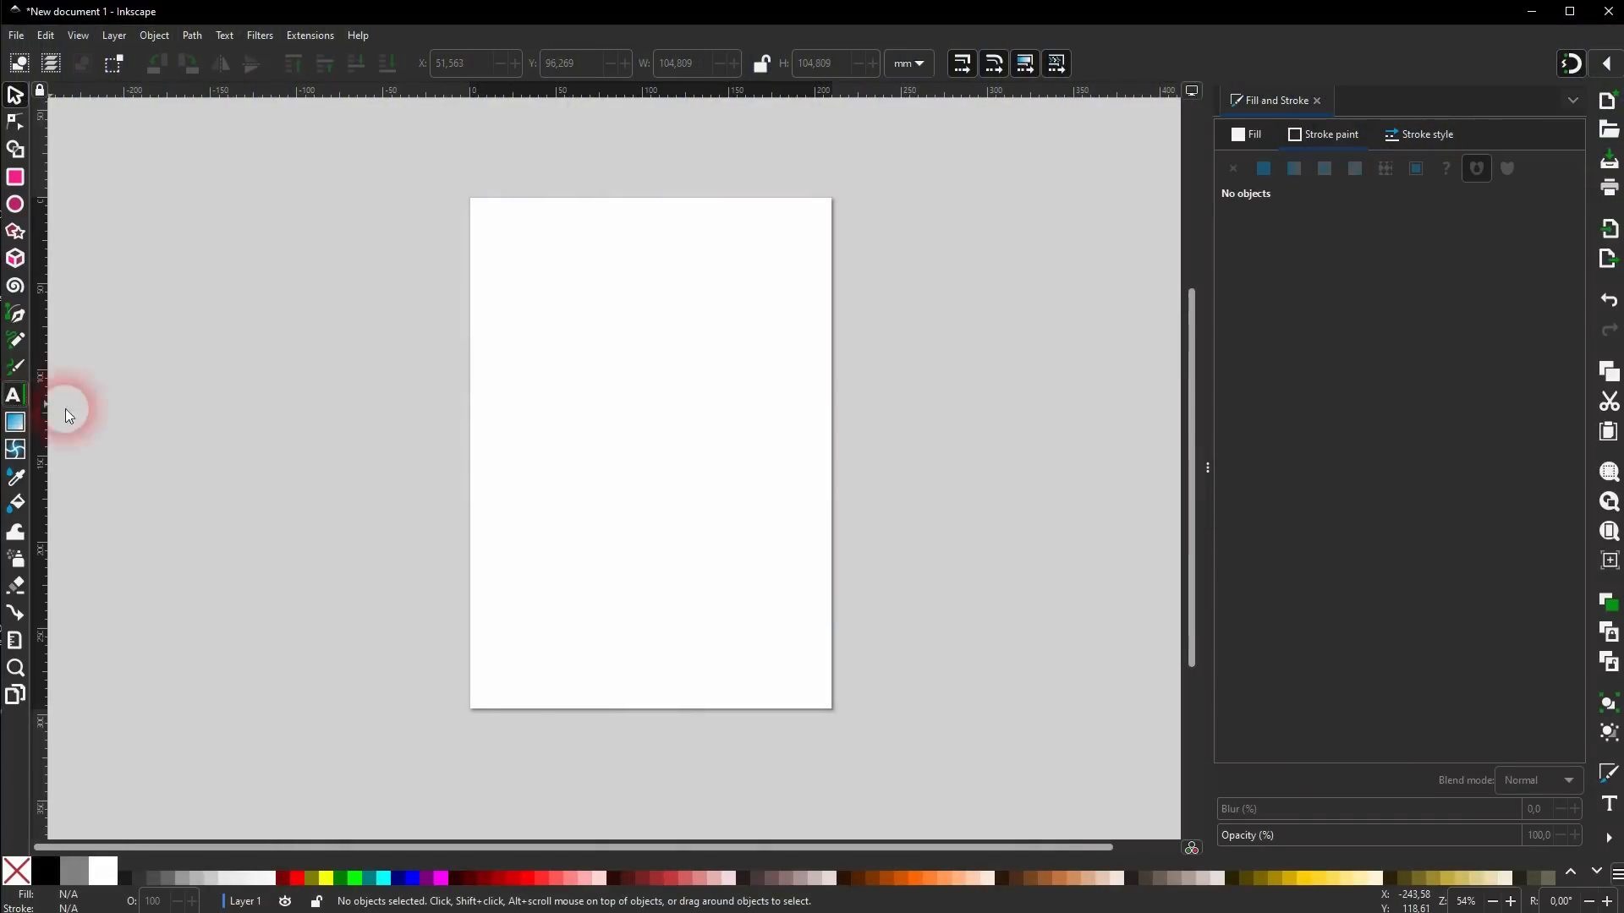
Add the text "GRADIENT" to the page, remove its stroke paint and show its fill settings.
click(13, 395)
click(581, 420)
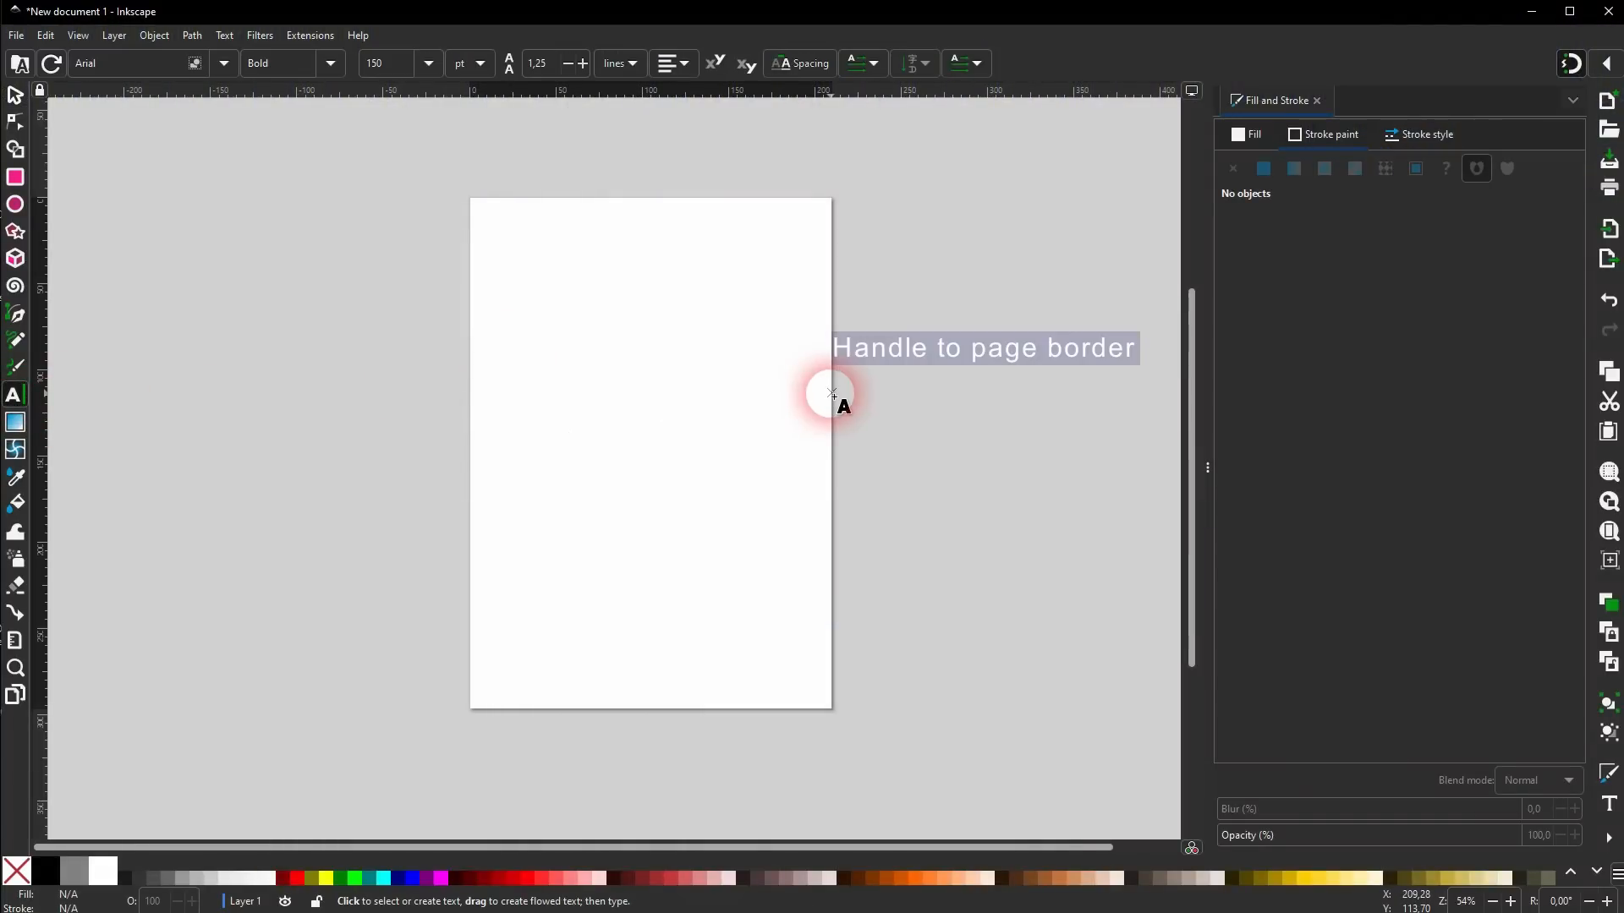
text(GRADIENT)
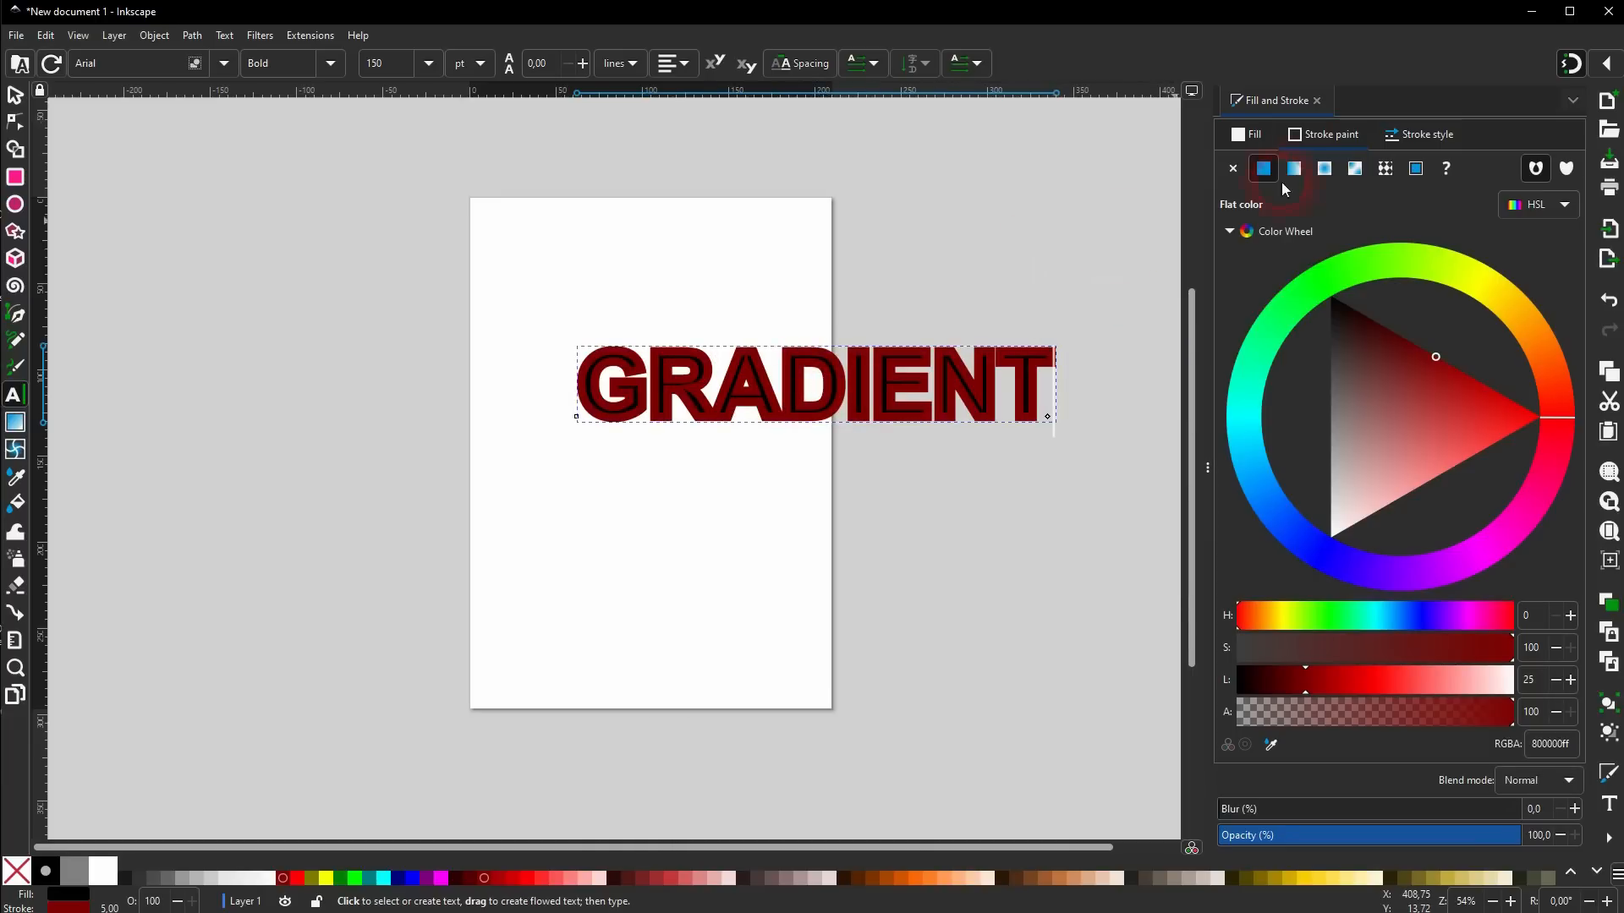
click(1234, 168)
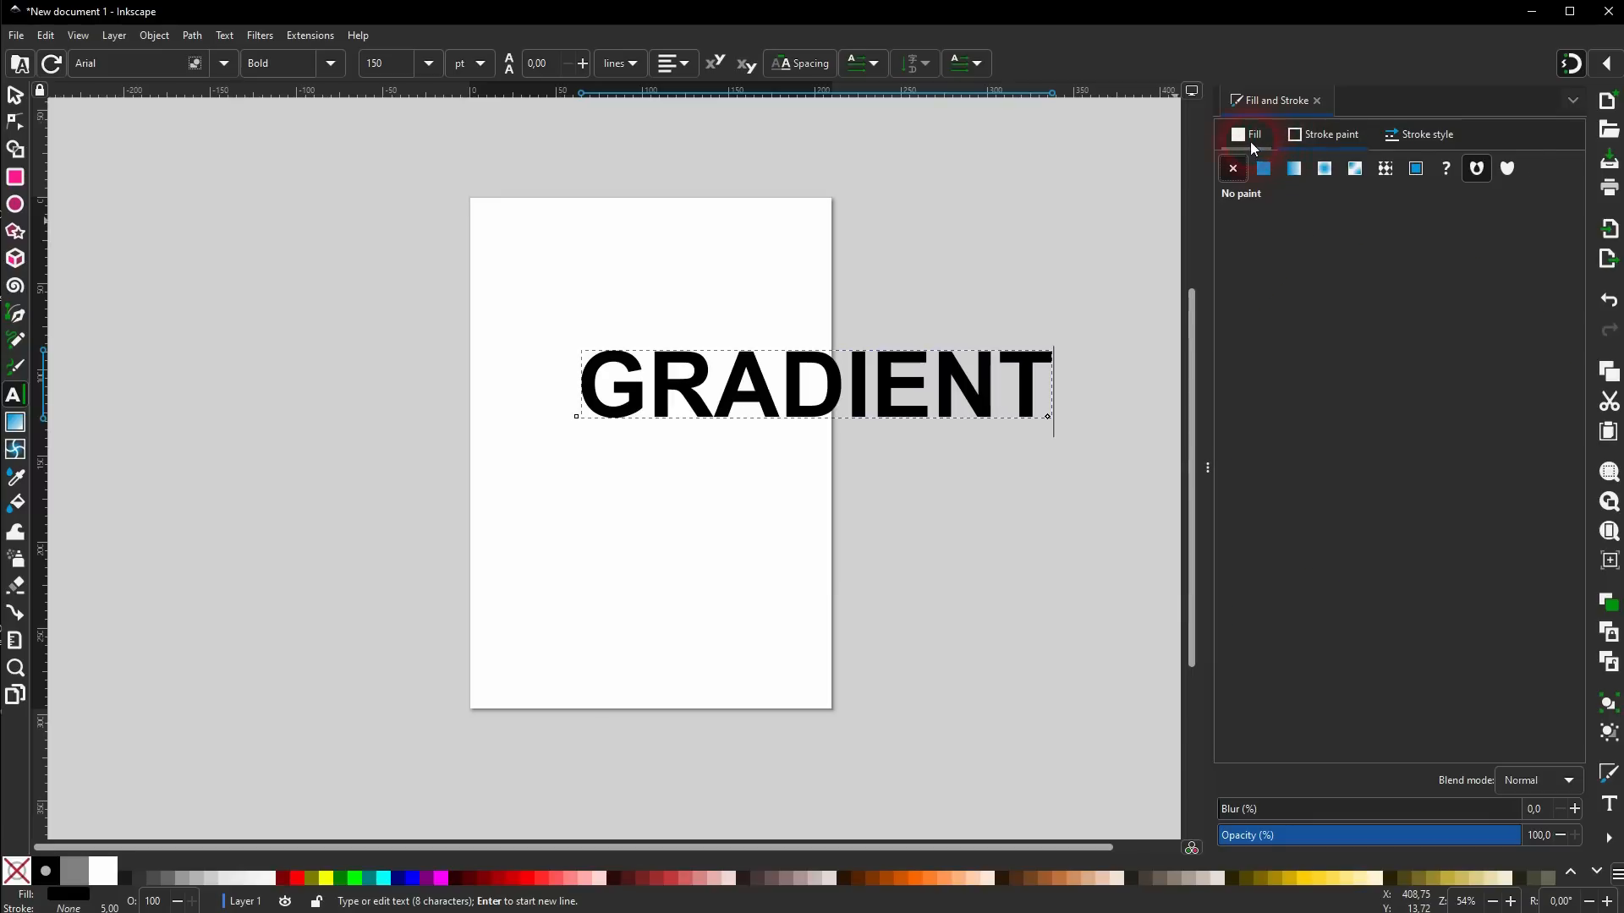
click(1248, 135)
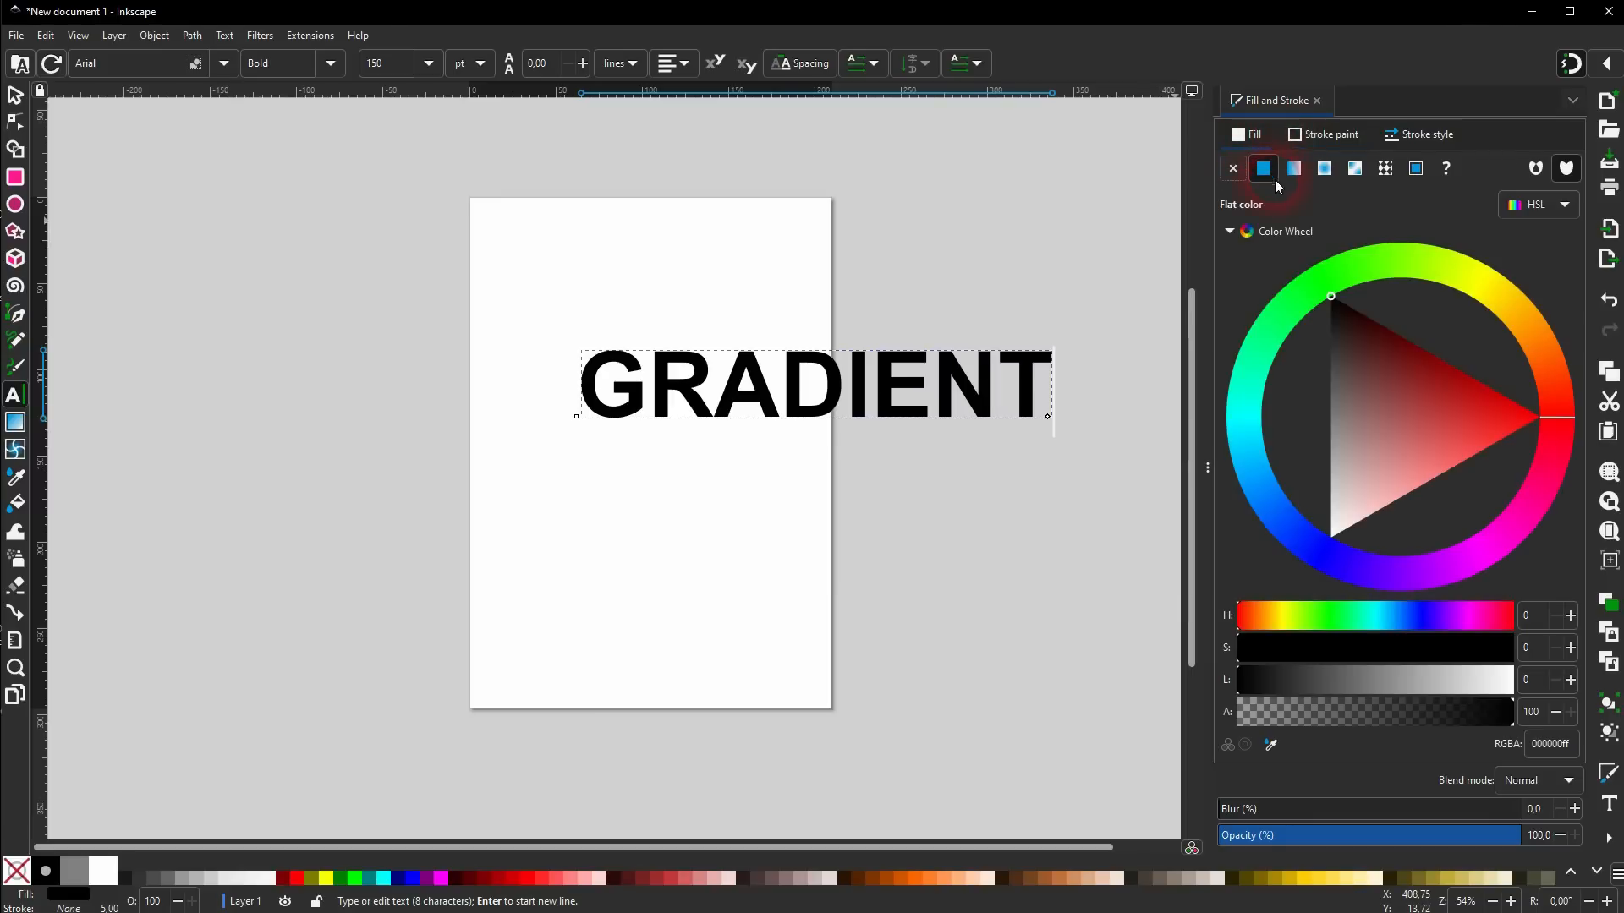
Scale the GRADIENT text down to about 145 mm wide and place it within the page.
click(14, 94)
drag(1059, 407, 680, 442)
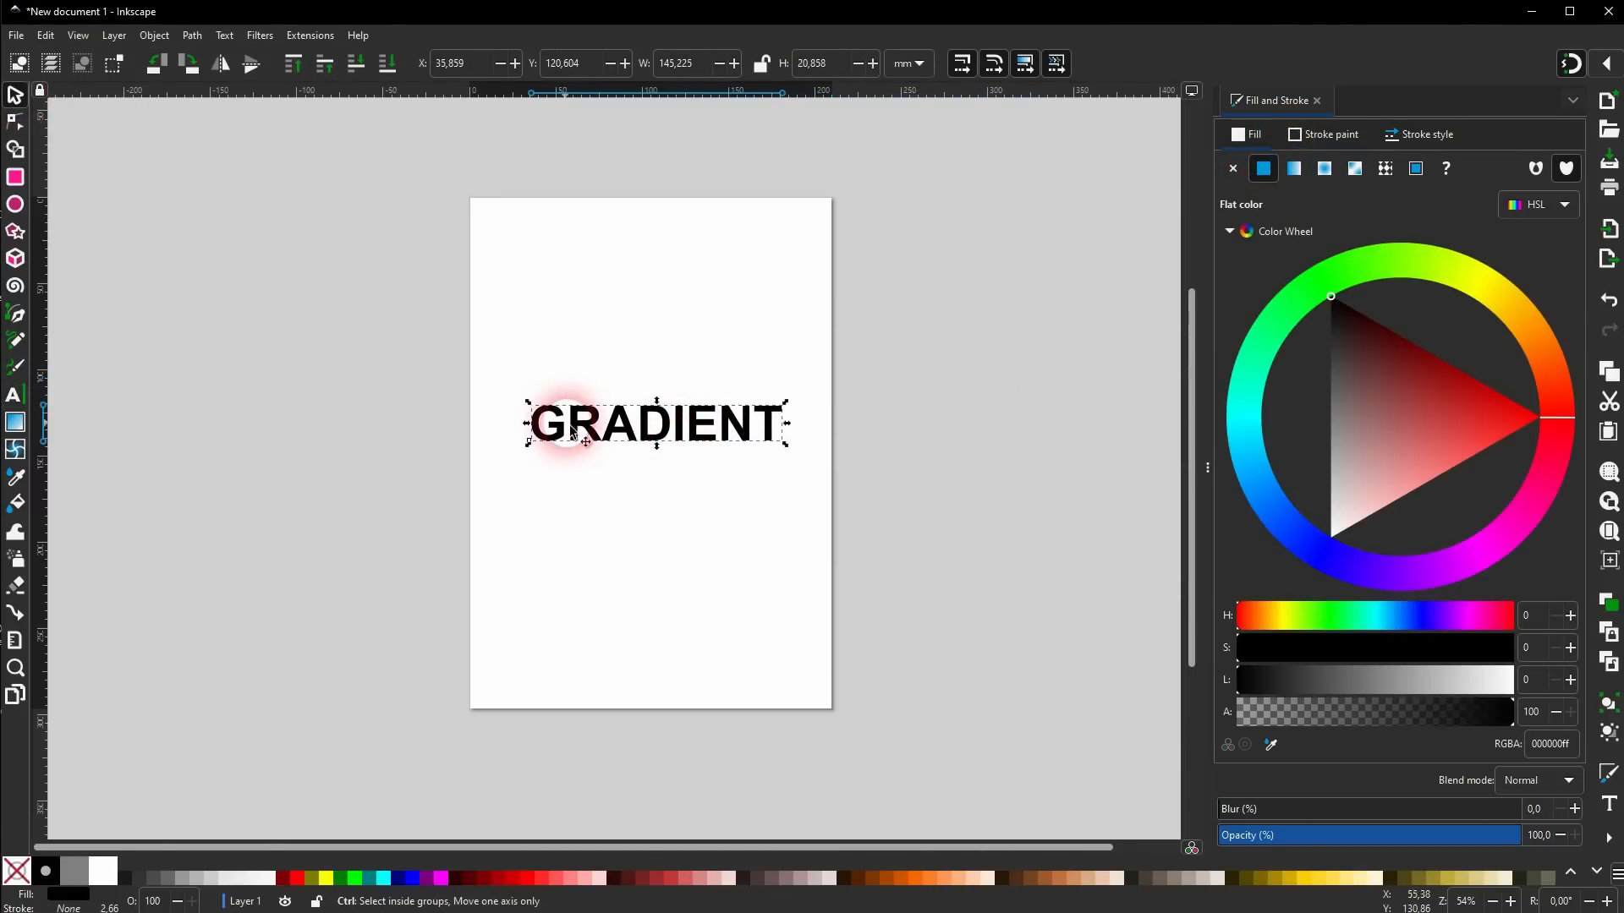
scroll(582, 431, up, 2)
scroll(724, 427, up, 1)
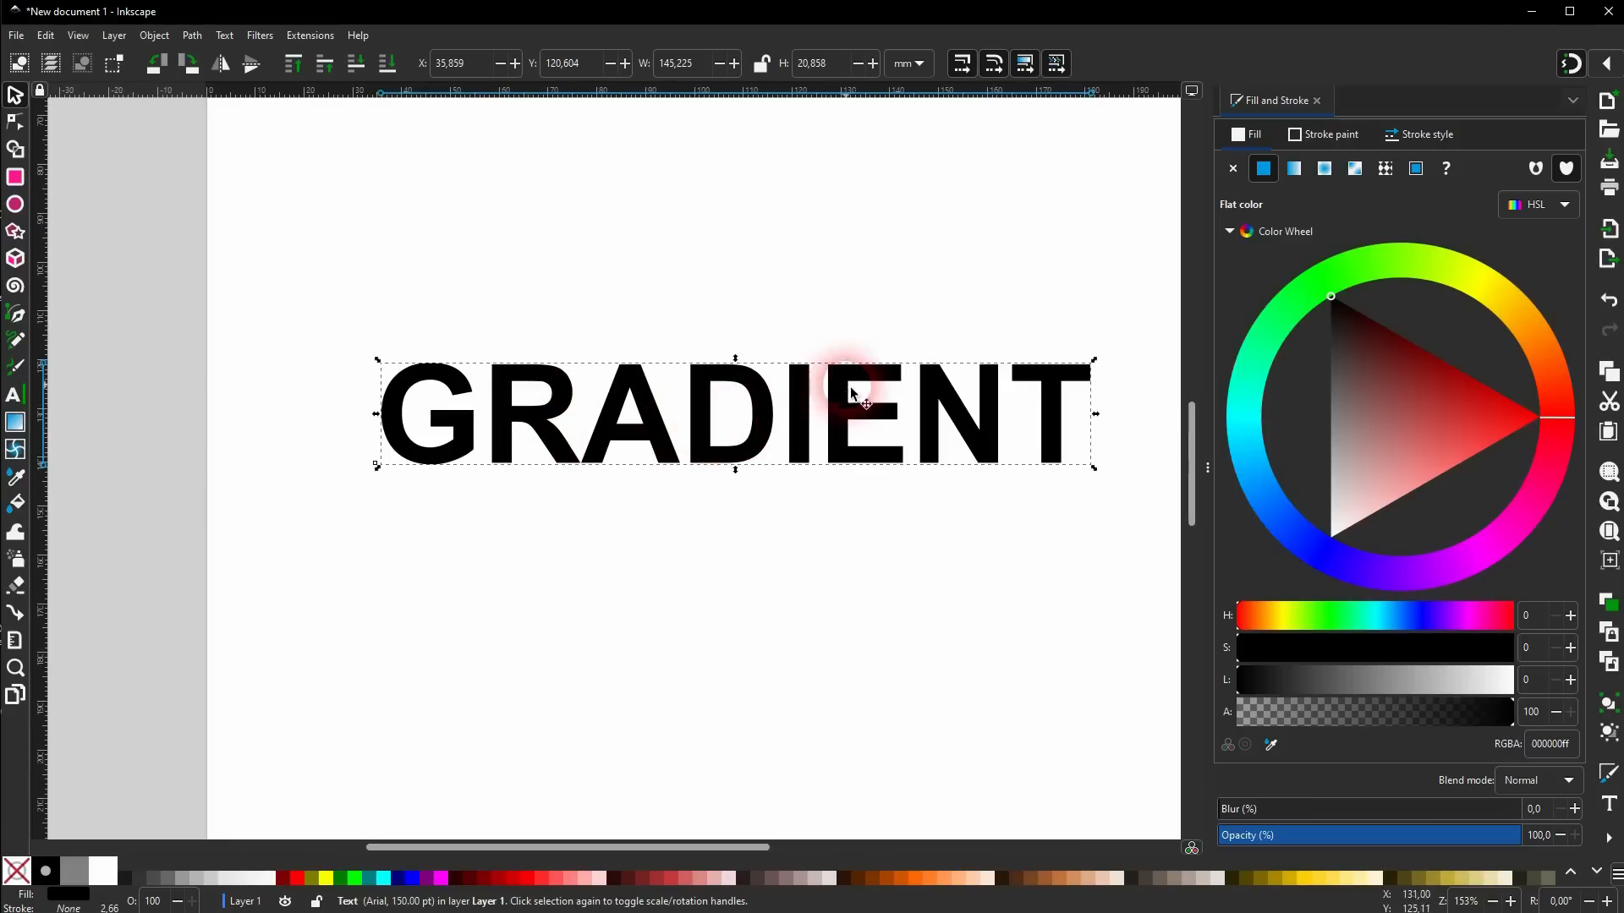
Create a horizontal linear gradient on the text's fill and make its end stop fully opaque pure red (ff0000ff).
click(15, 423)
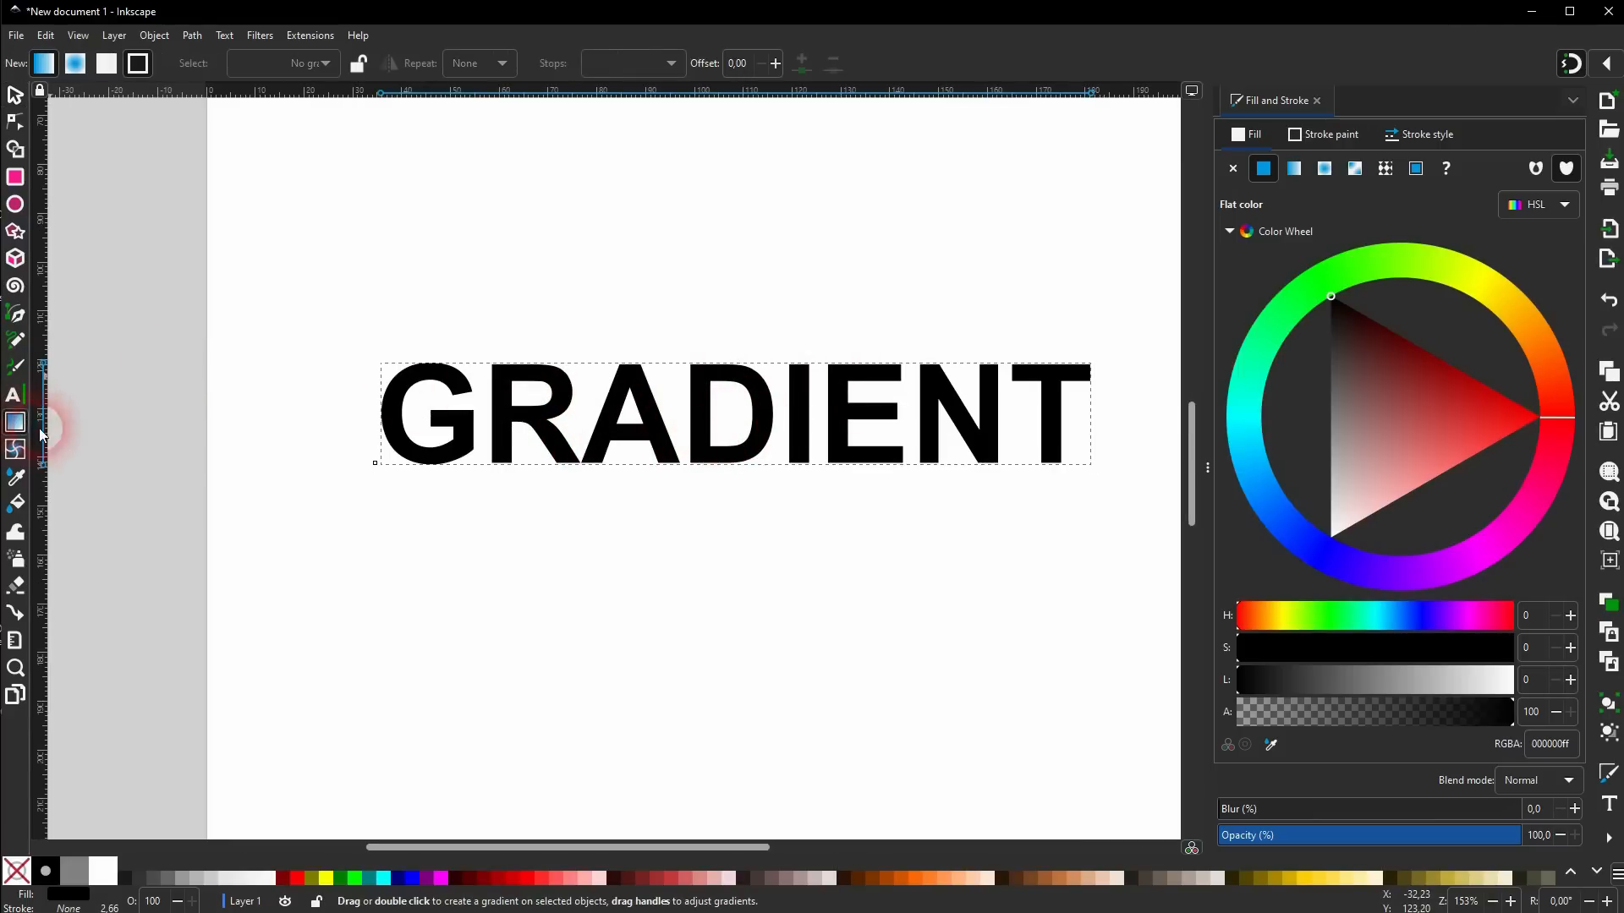
click(107, 67)
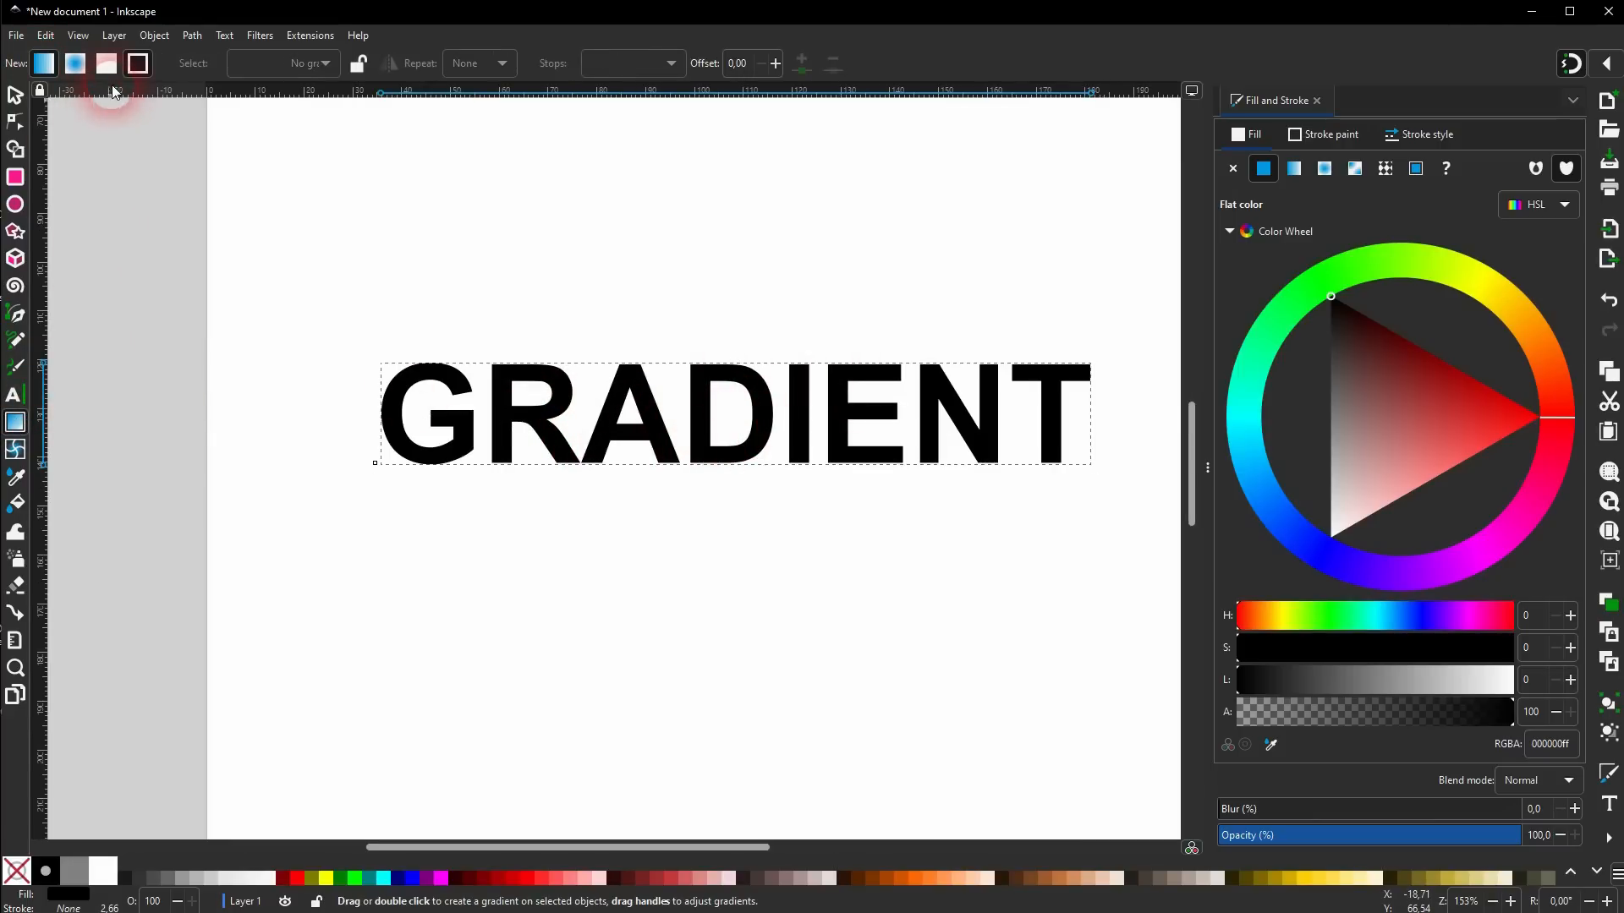
mouse_move(240, 319)
mouse_down()
mouse_move(372, 410)
mouse_move(1069, 424)
mouse_move(1091, 410)
mouse_up()
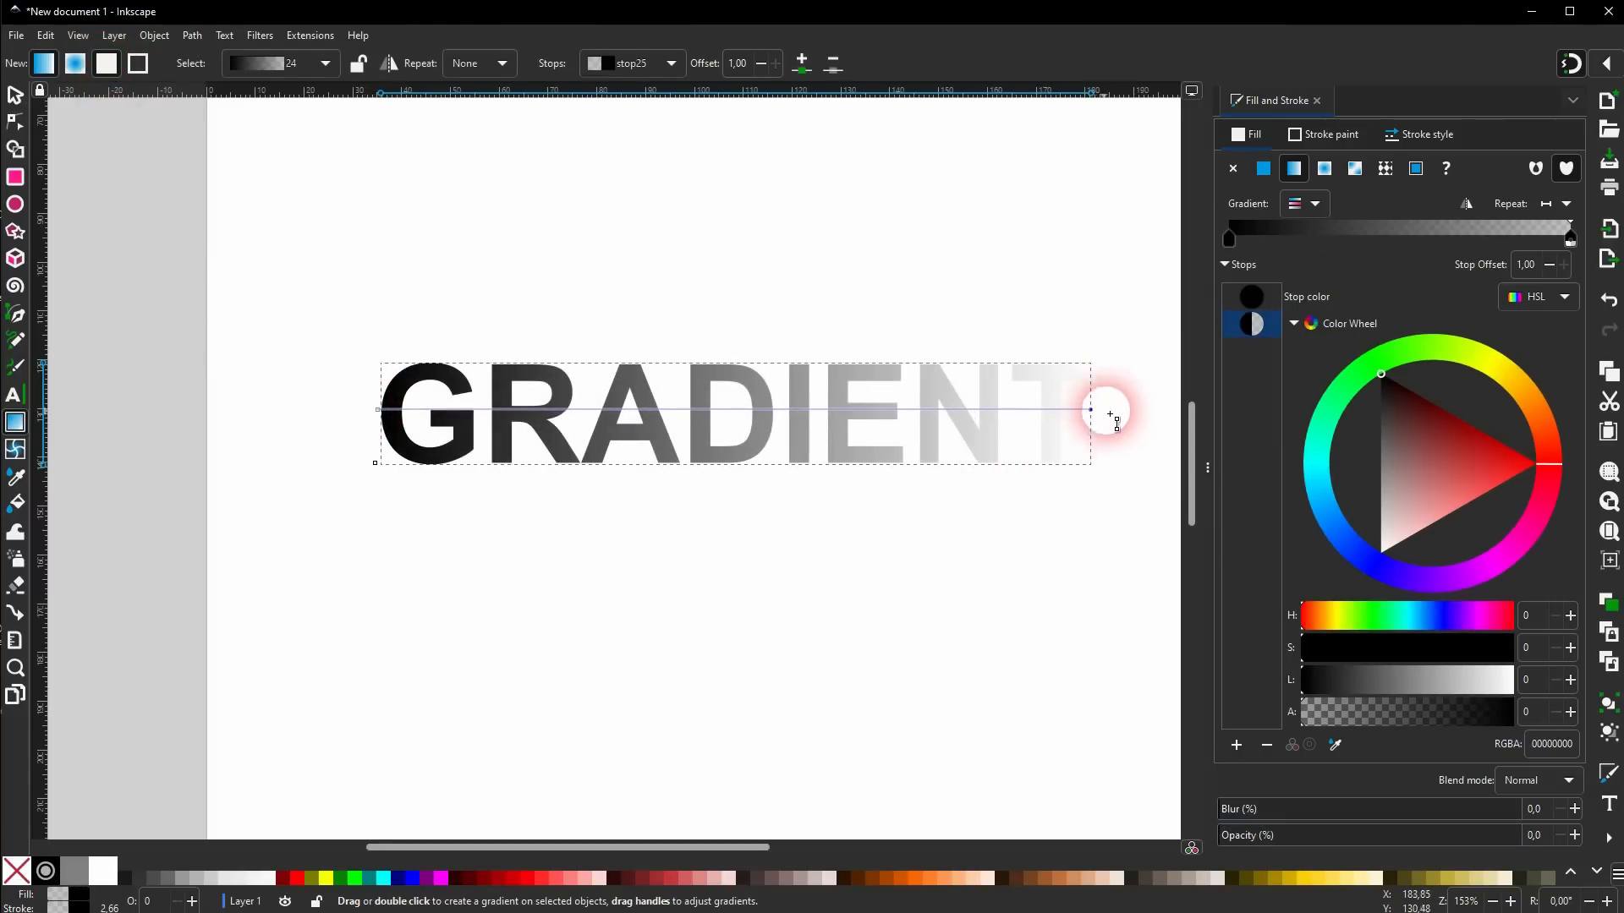
drag(1379, 692, 1550, 714)
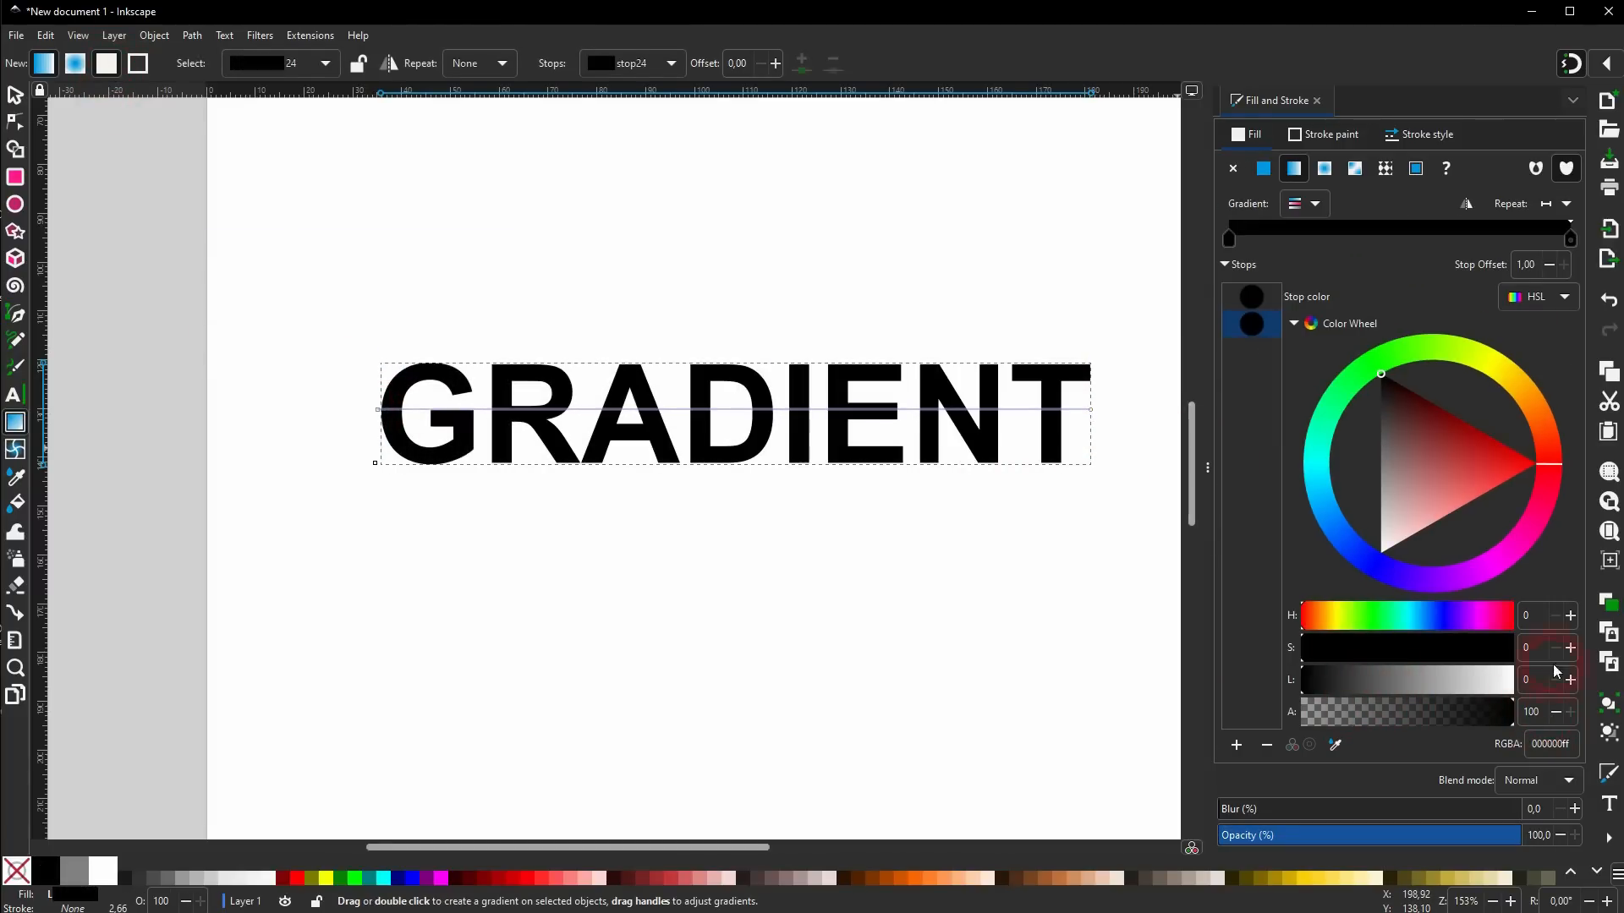
drag(1460, 443, 1567, 475)
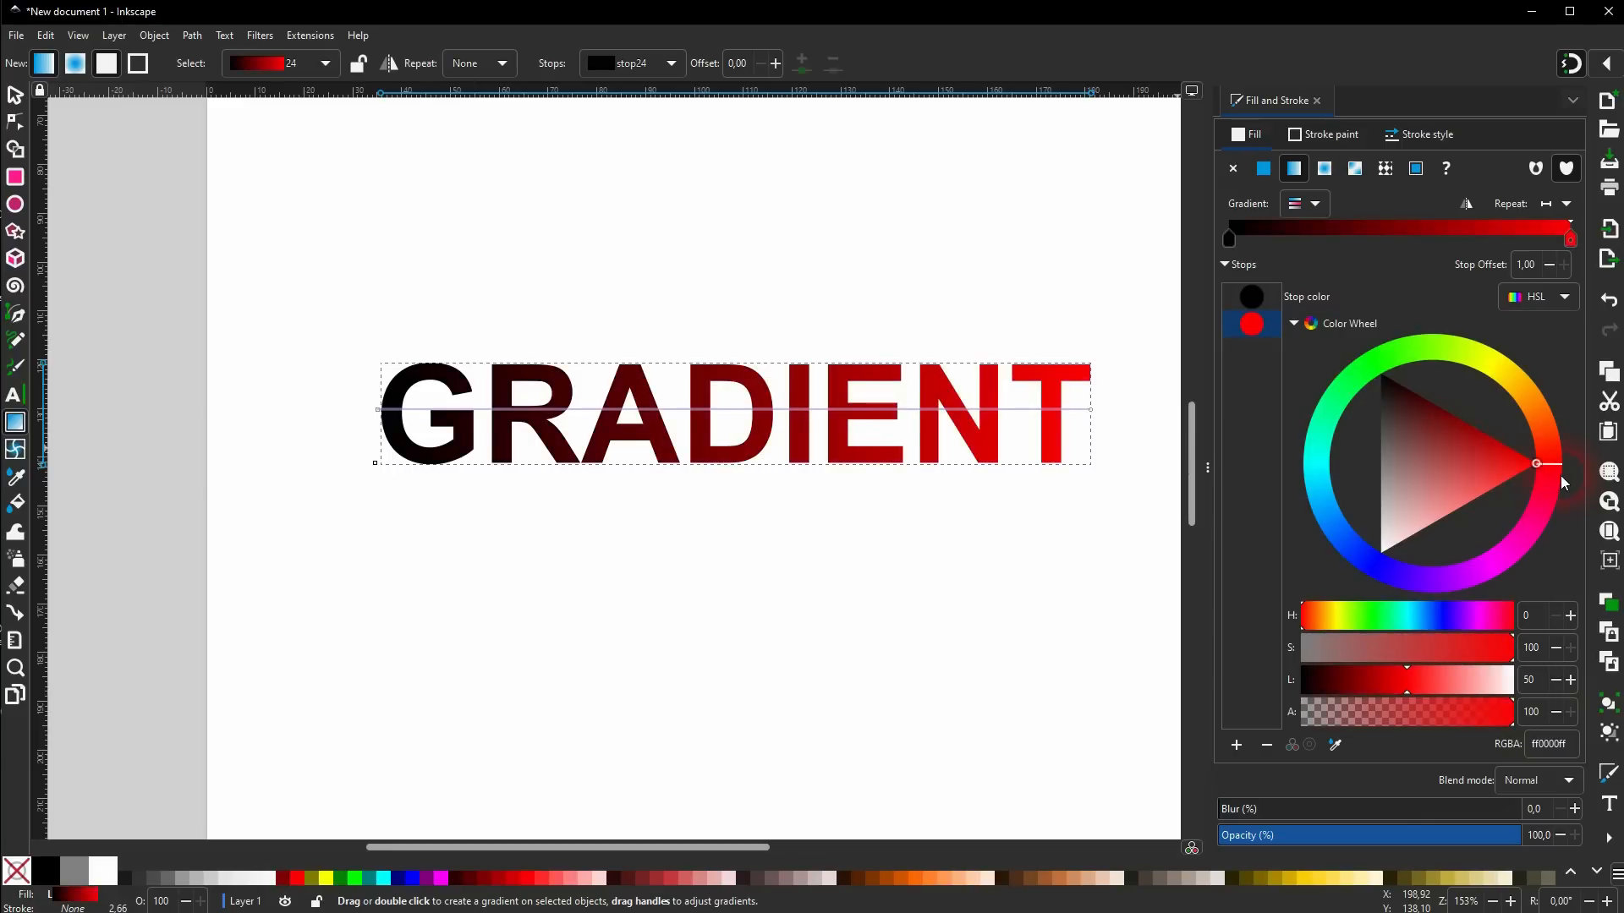
Set the start stop of the GRADIENT text's fill gradient to blue (0008ffff) and move the text slightly down and left on the page.
click(1255, 294)
drag(1386, 384, 1370, 570)
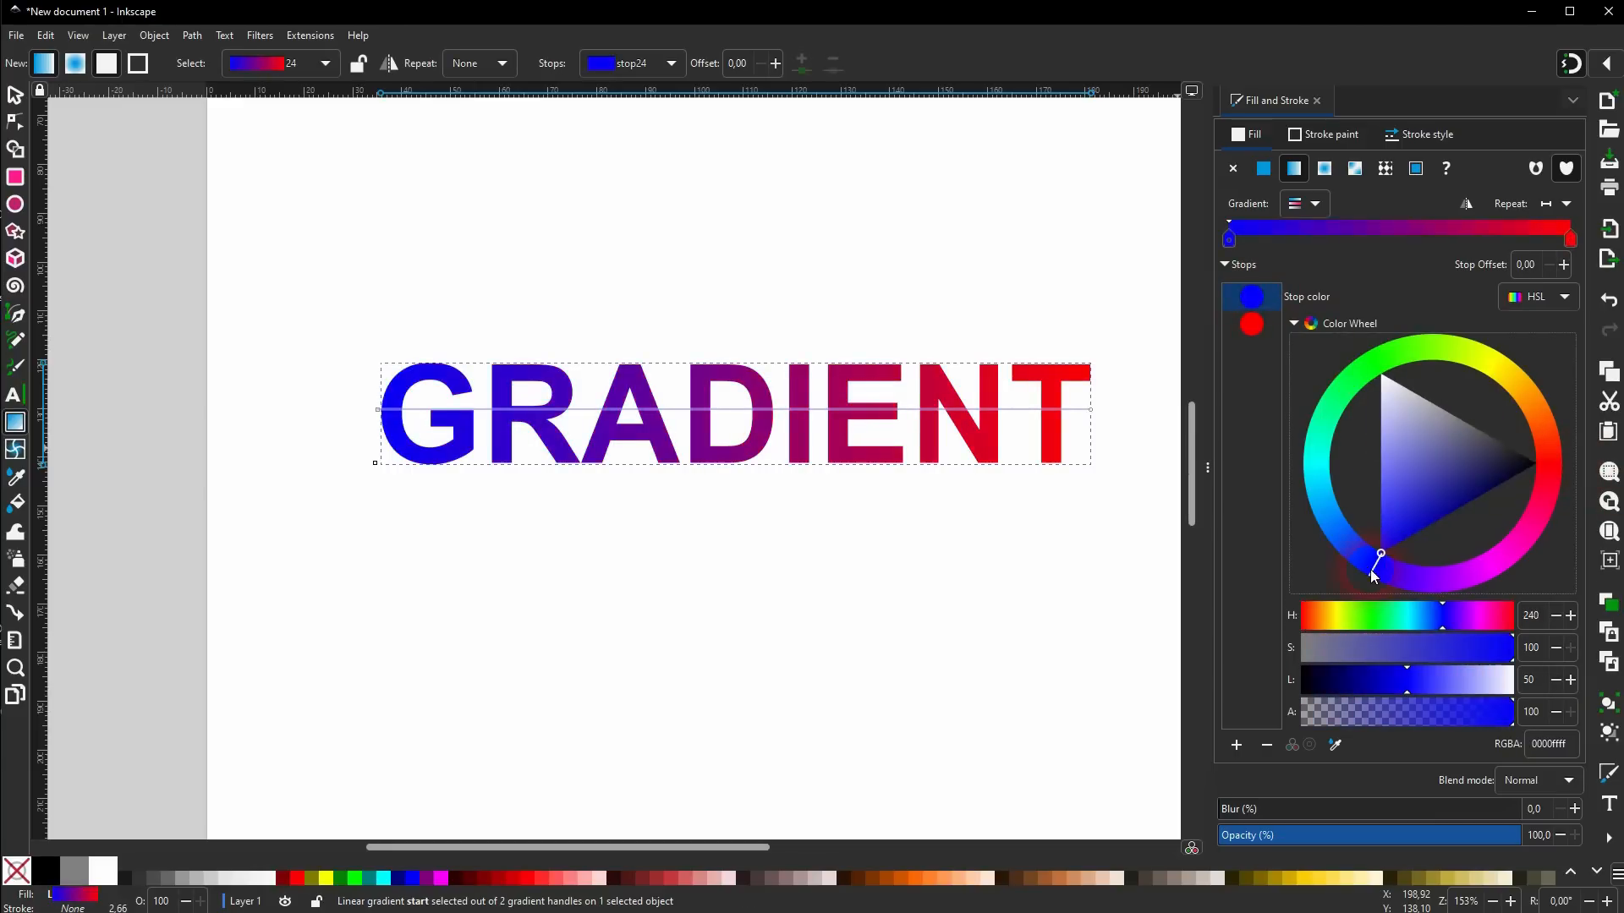
click(14, 95)
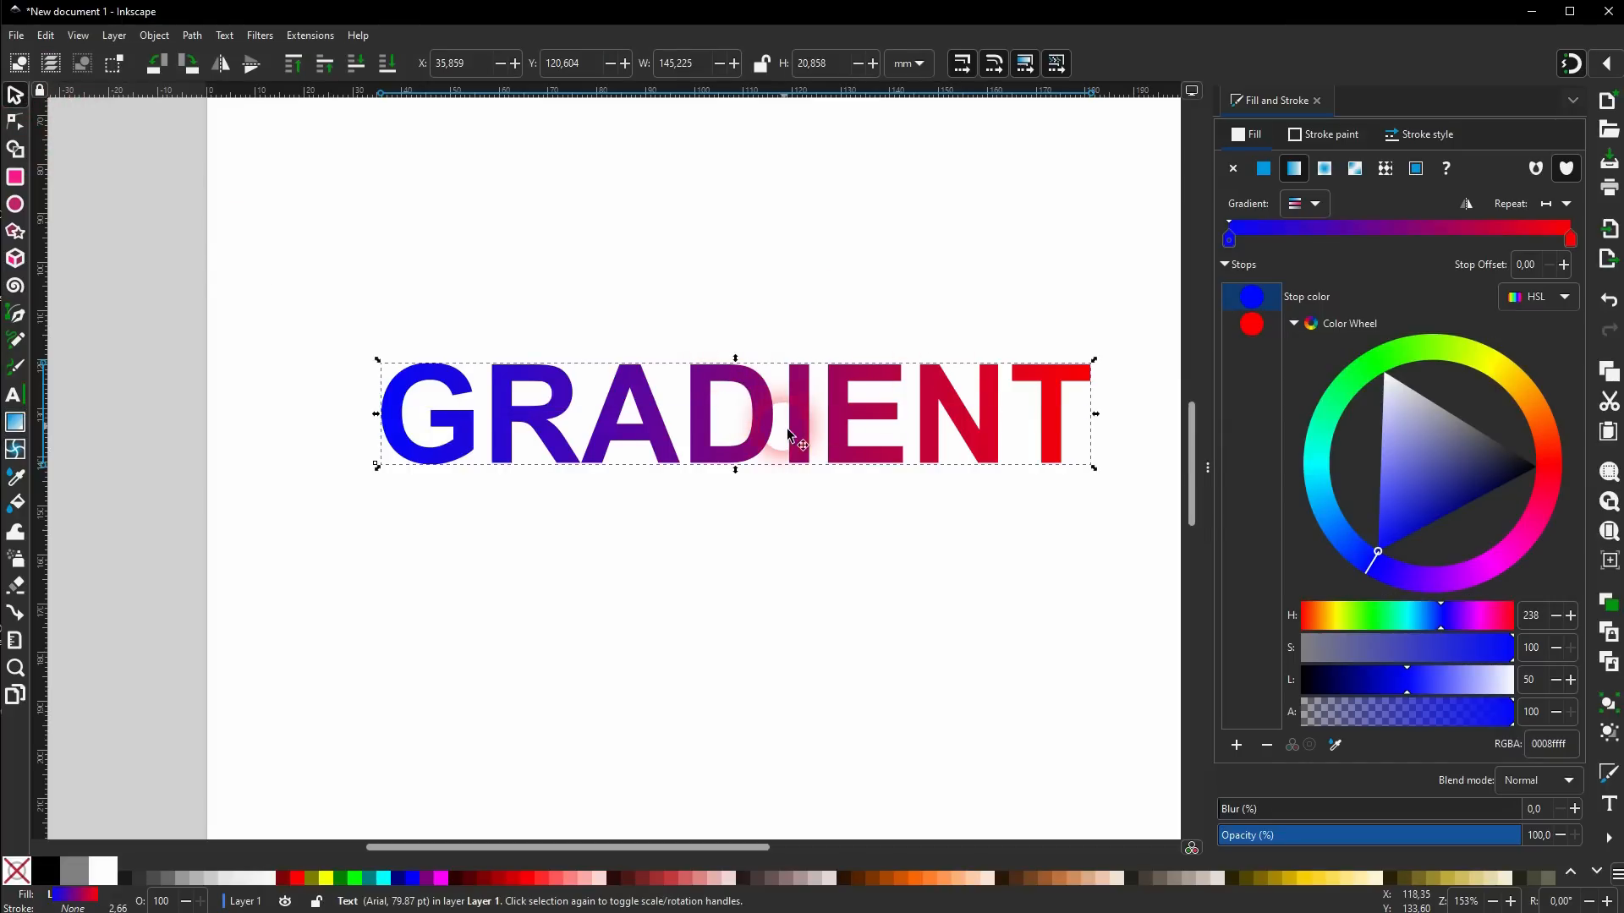
drag(773, 428, 726, 459)
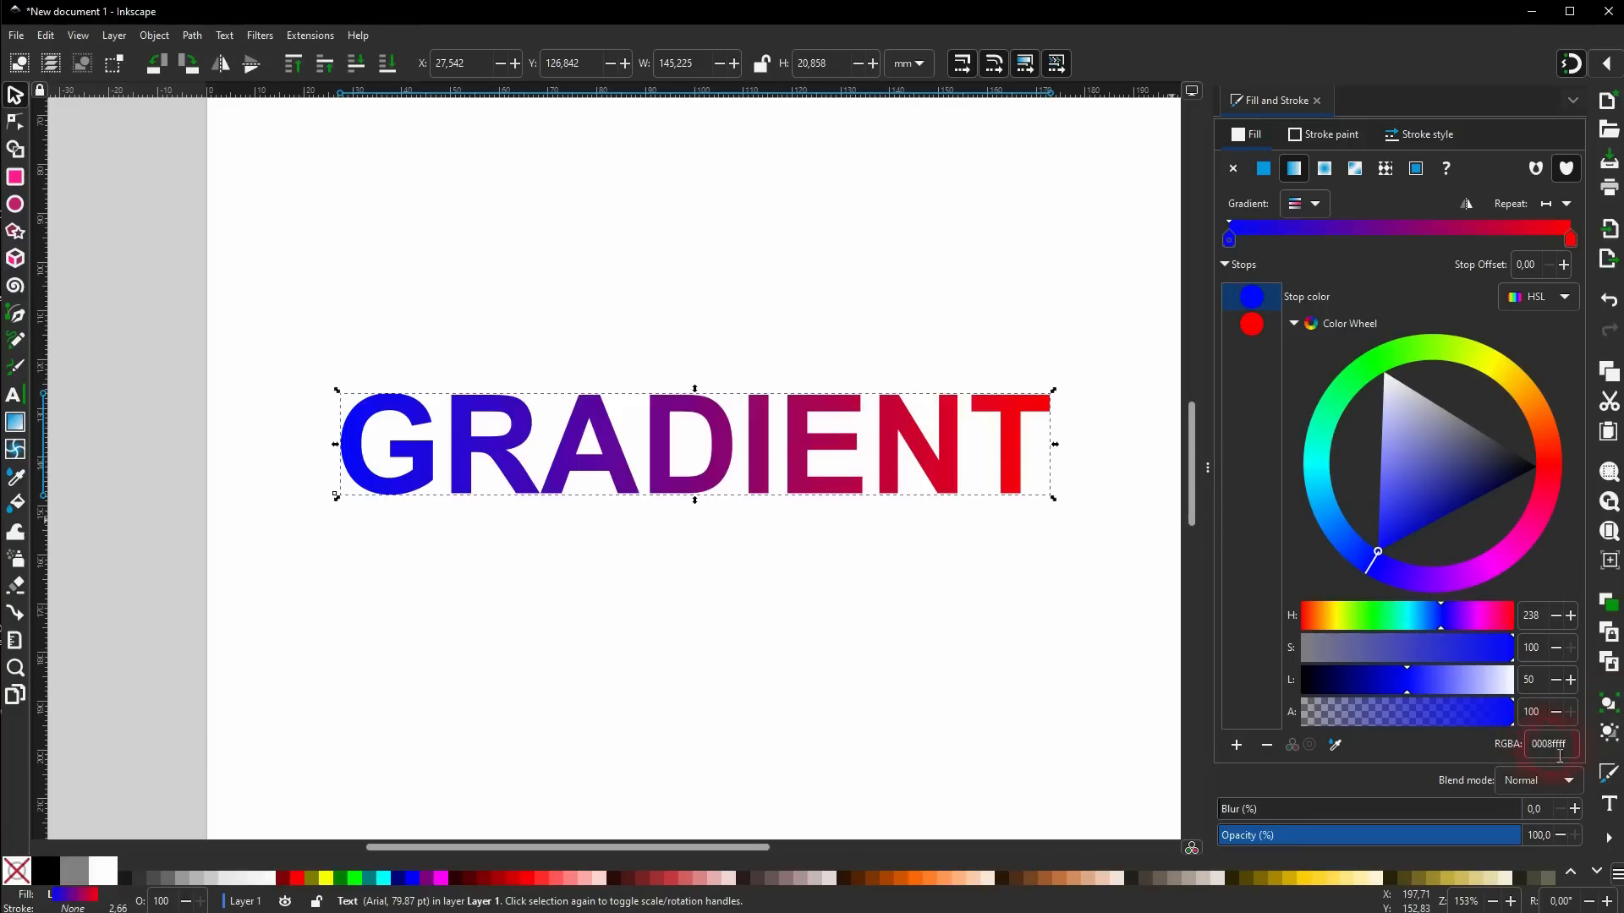
drag(1578, 753, 1531, 753)
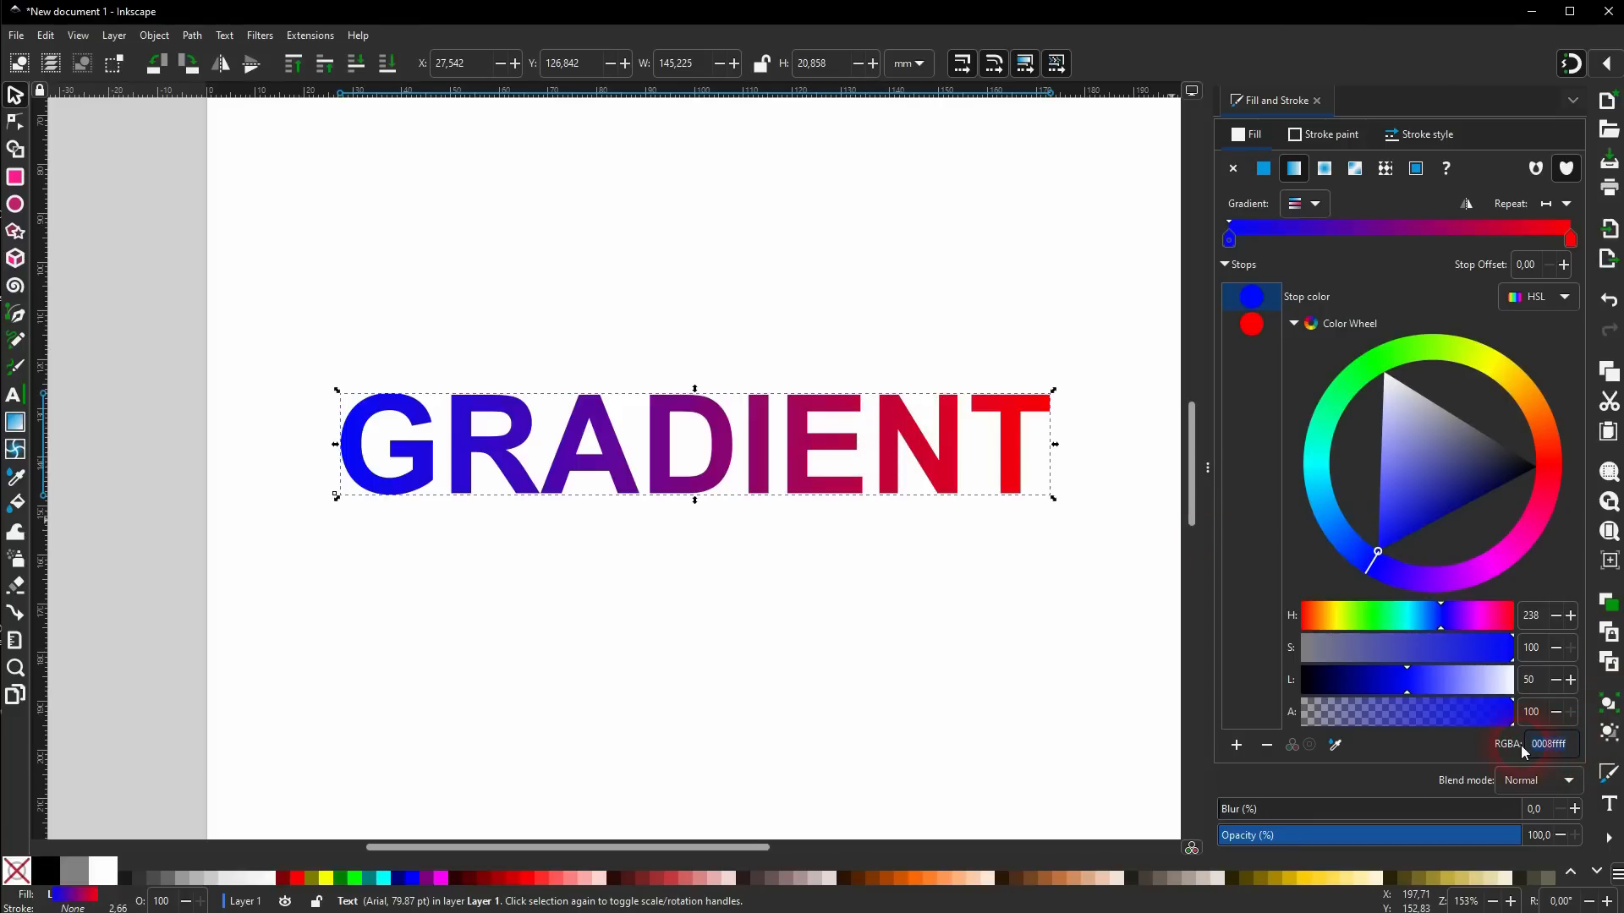
click(1255, 327)
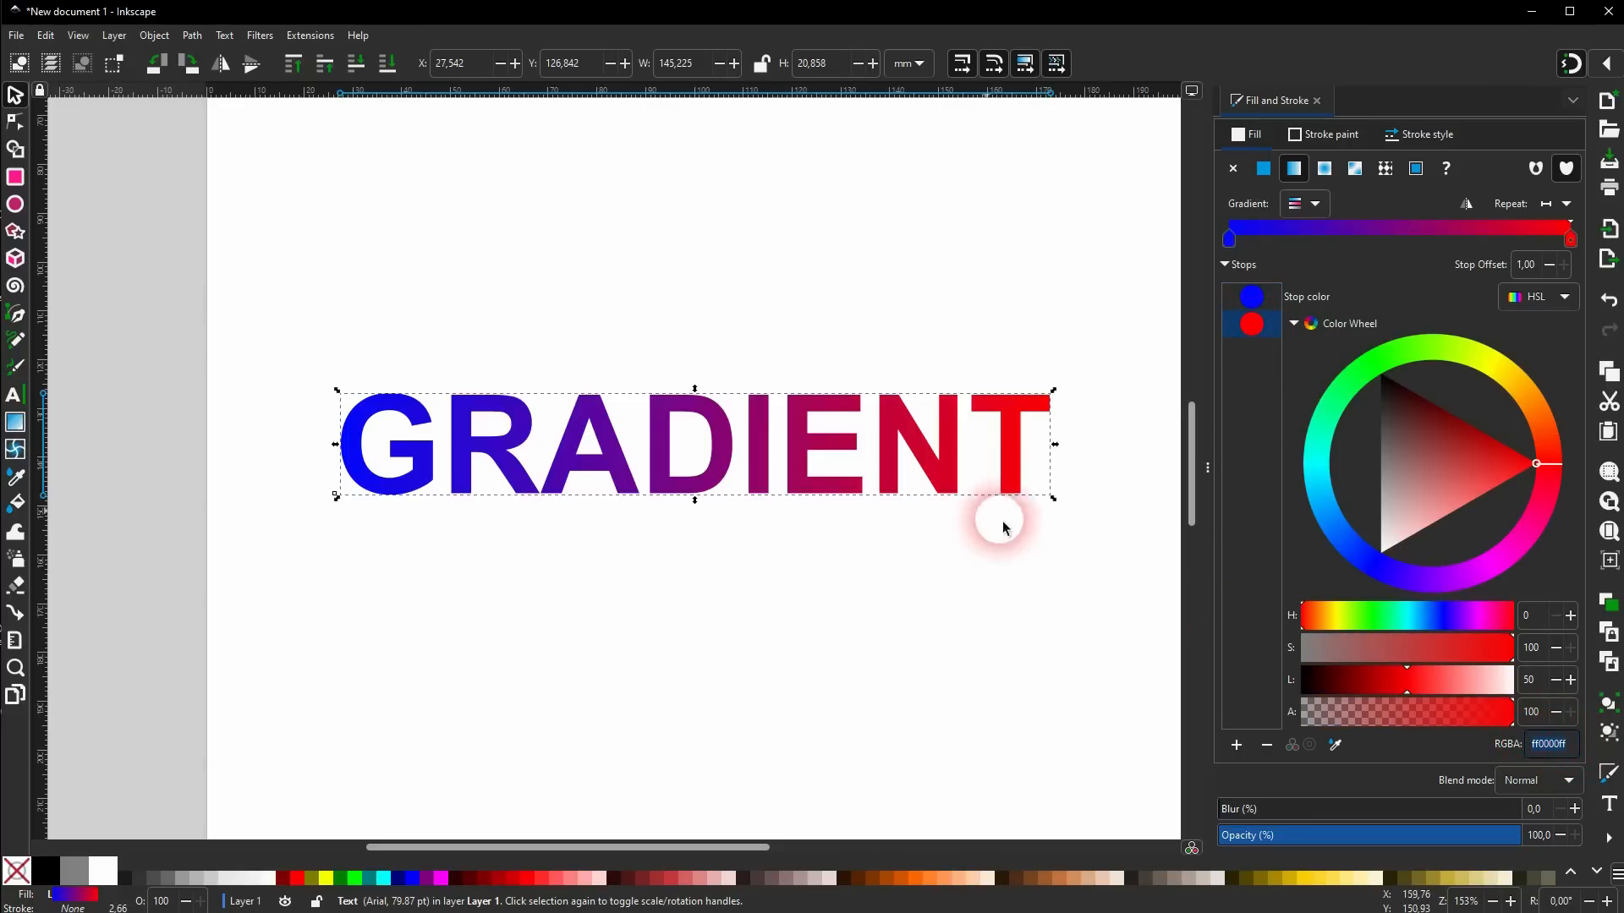
click(844, 362)
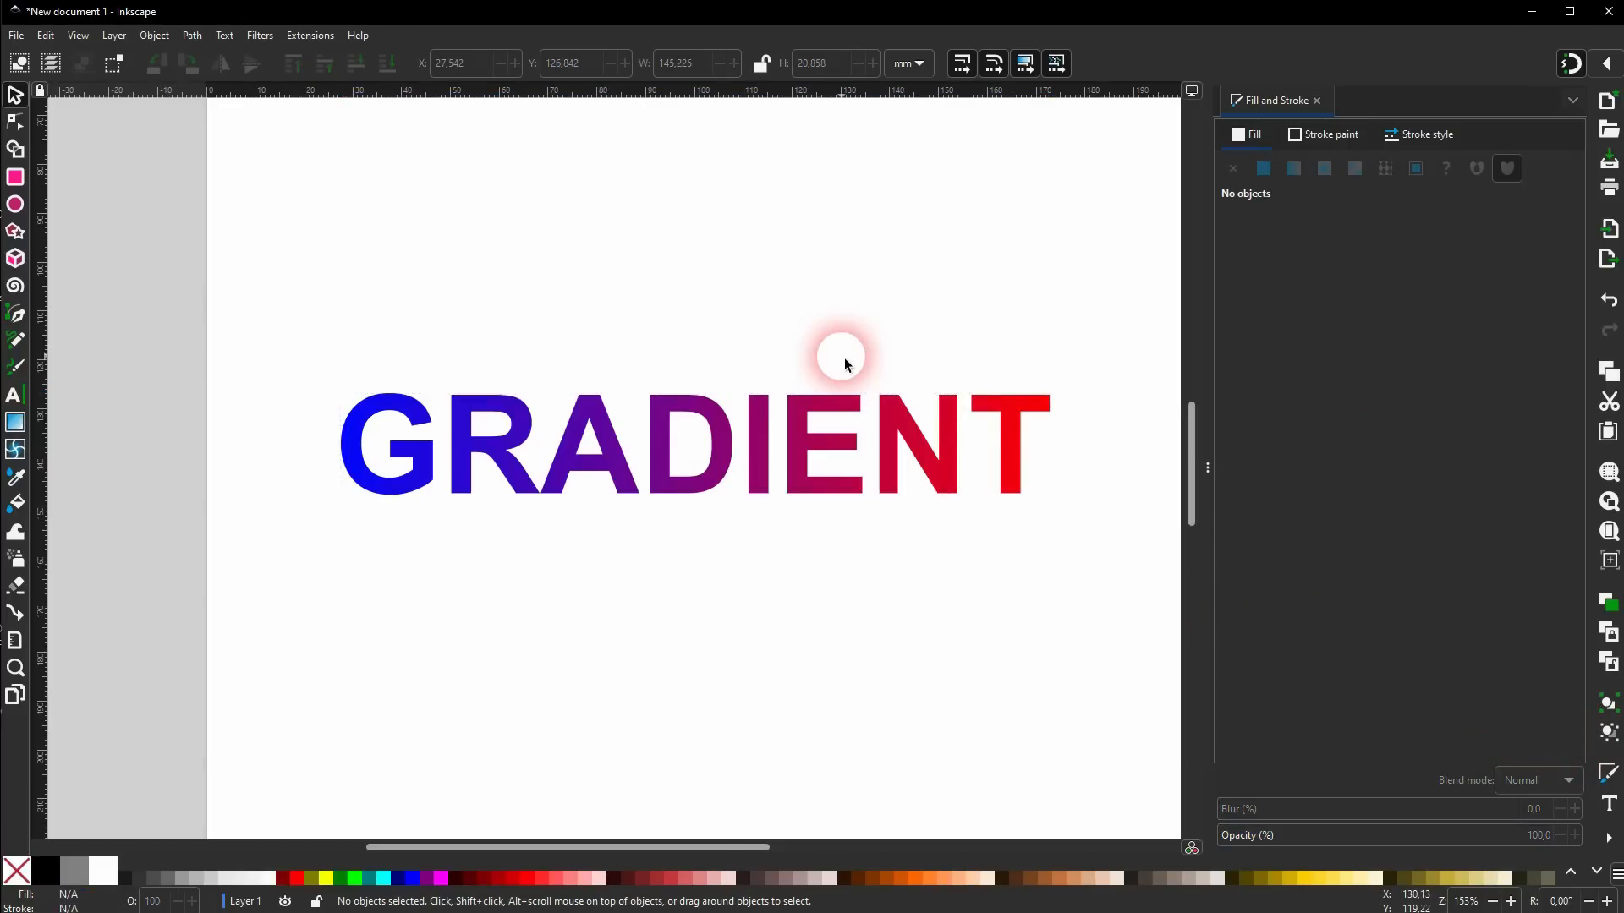
Apply a radial gradient to the GRADIENT text's stroke paint.
click(791, 441)
click(1338, 148)
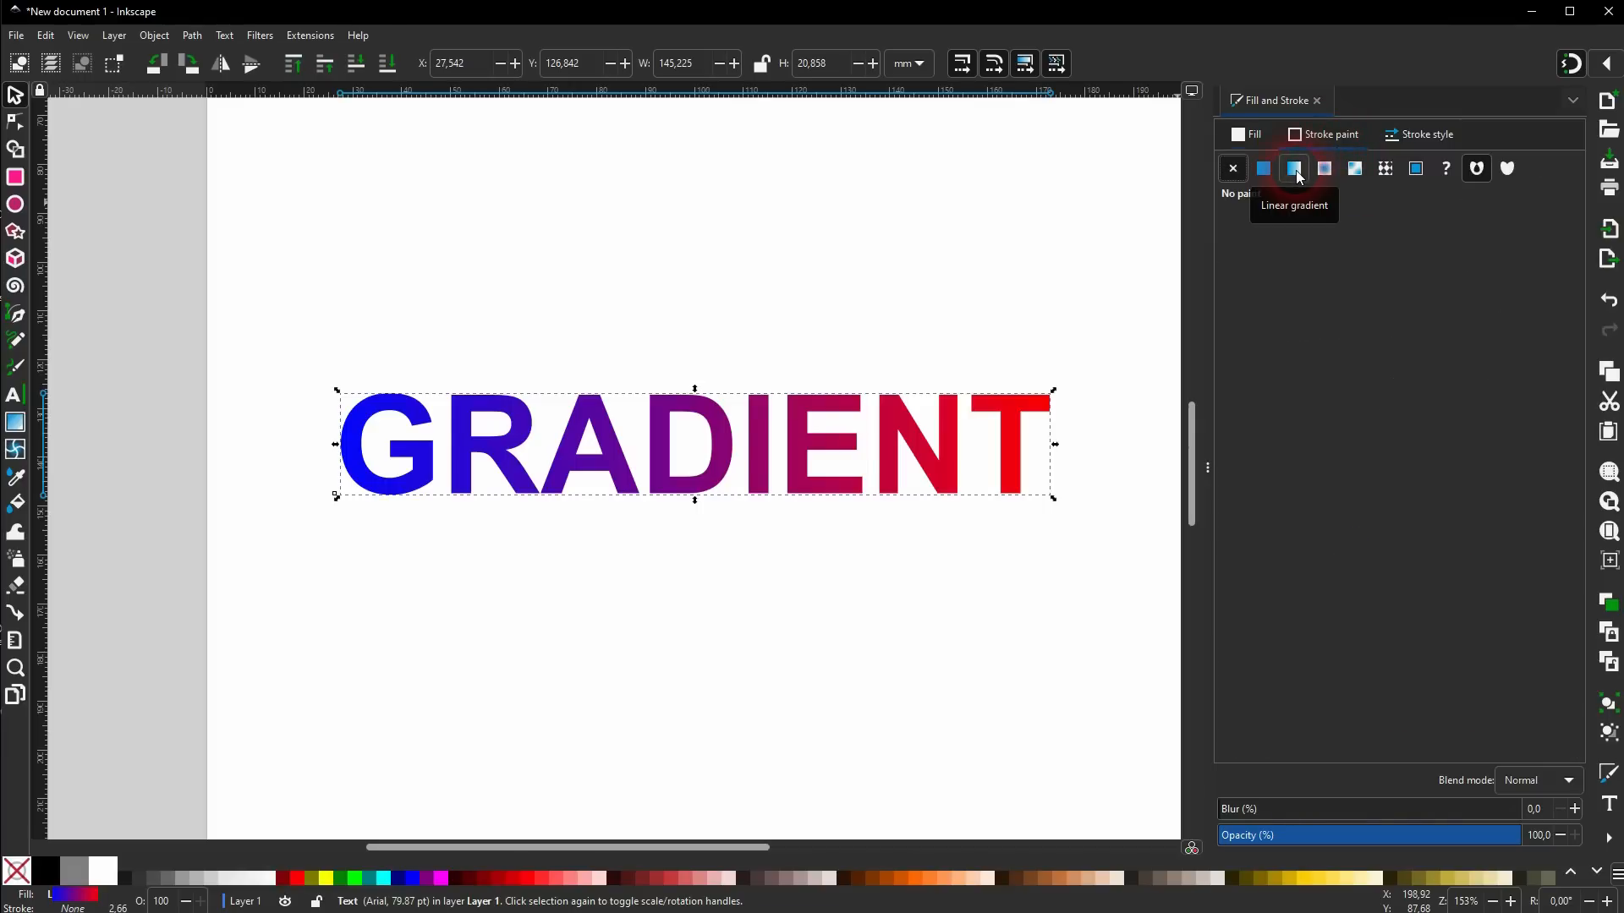
click(1323, 169)
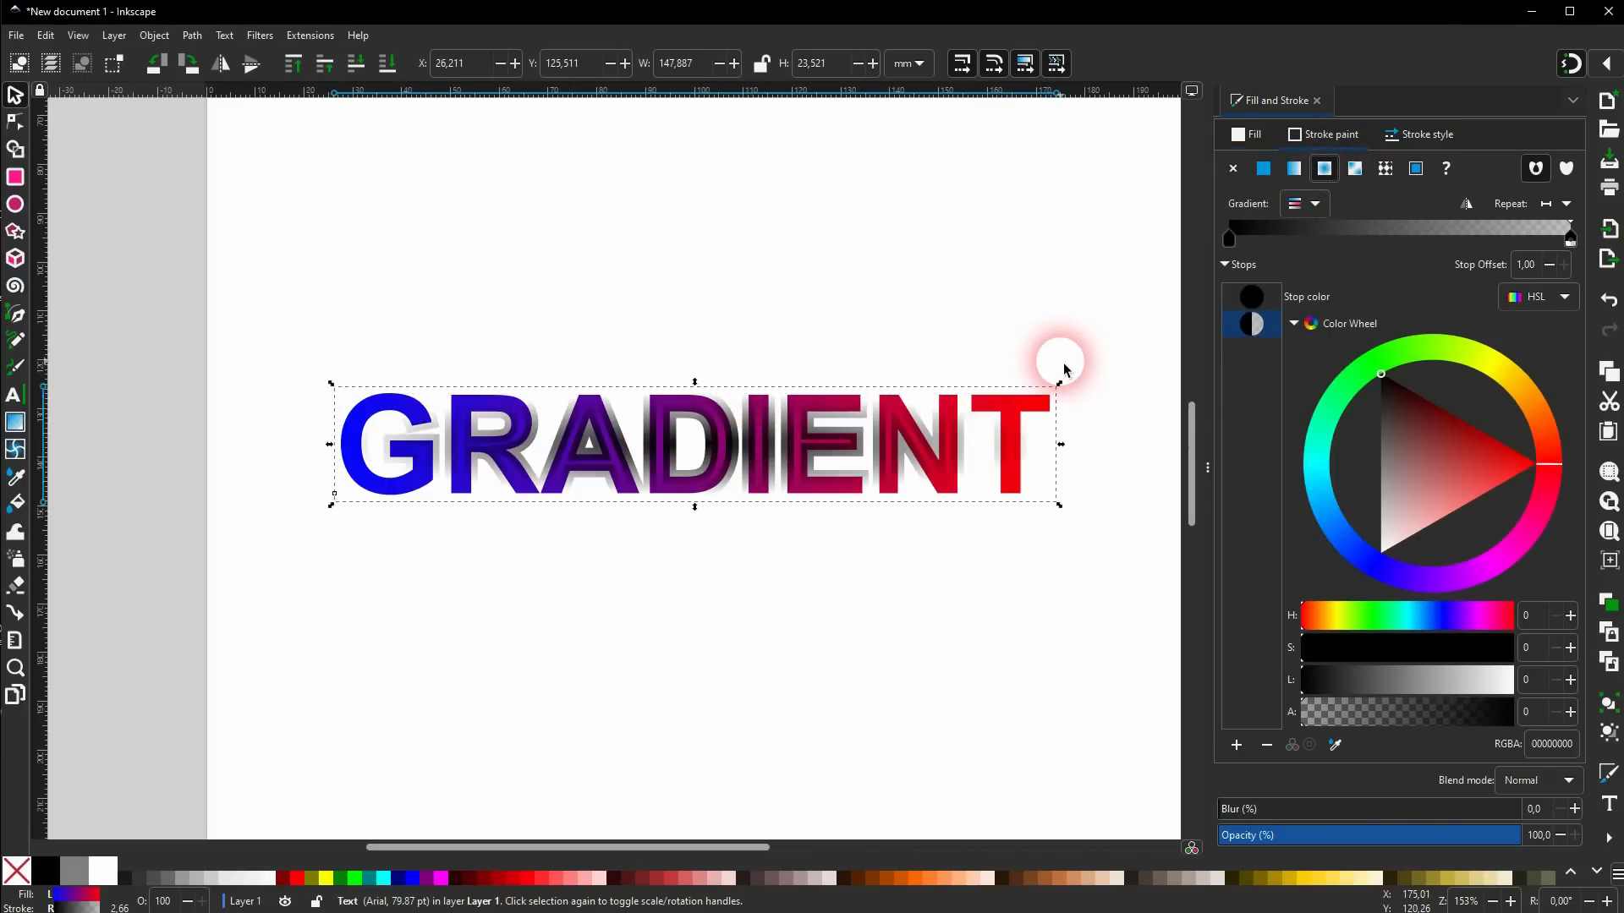
Try stroke widths of 10 mm and 5 mm on the GRADIENT text.
click(1429, 148)
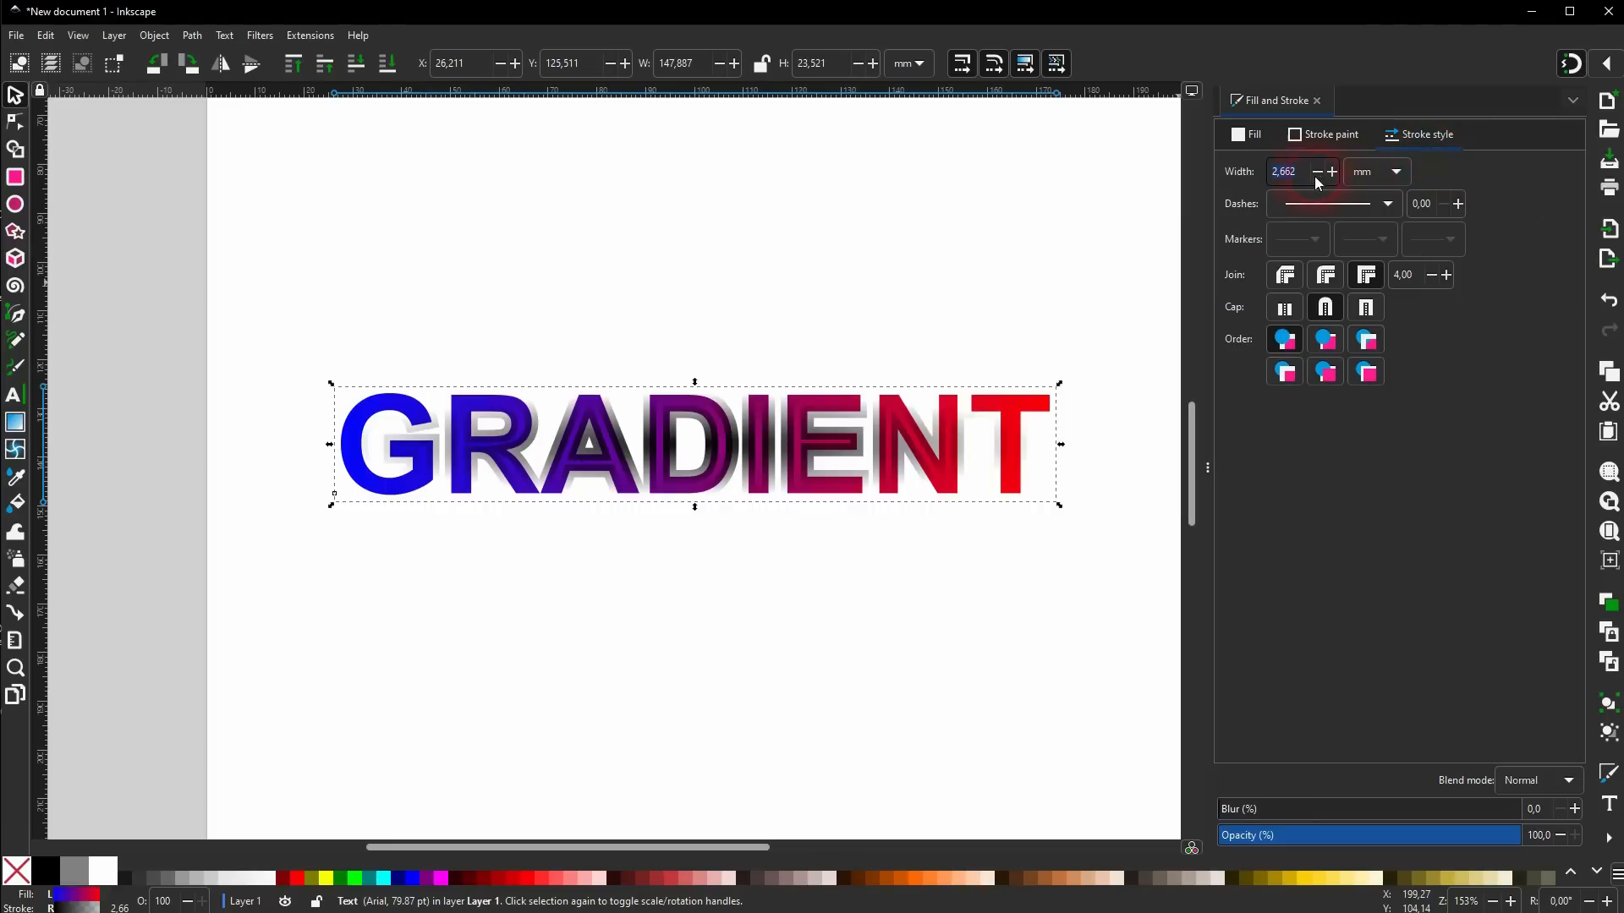
text(10)
key(Return)
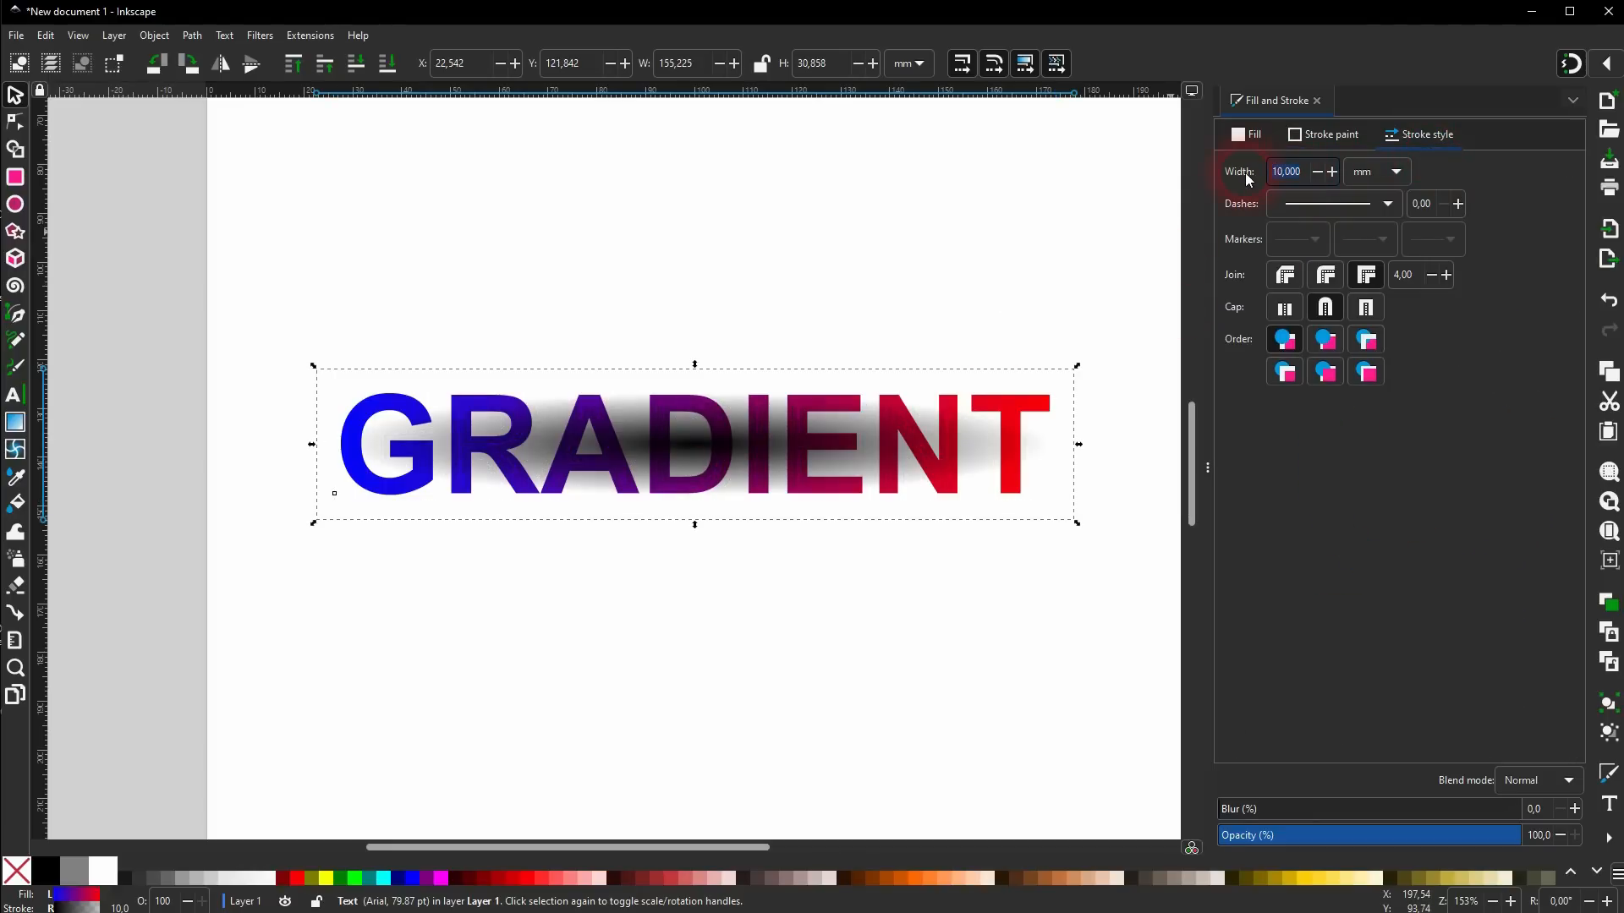
text(5)
key(Return)
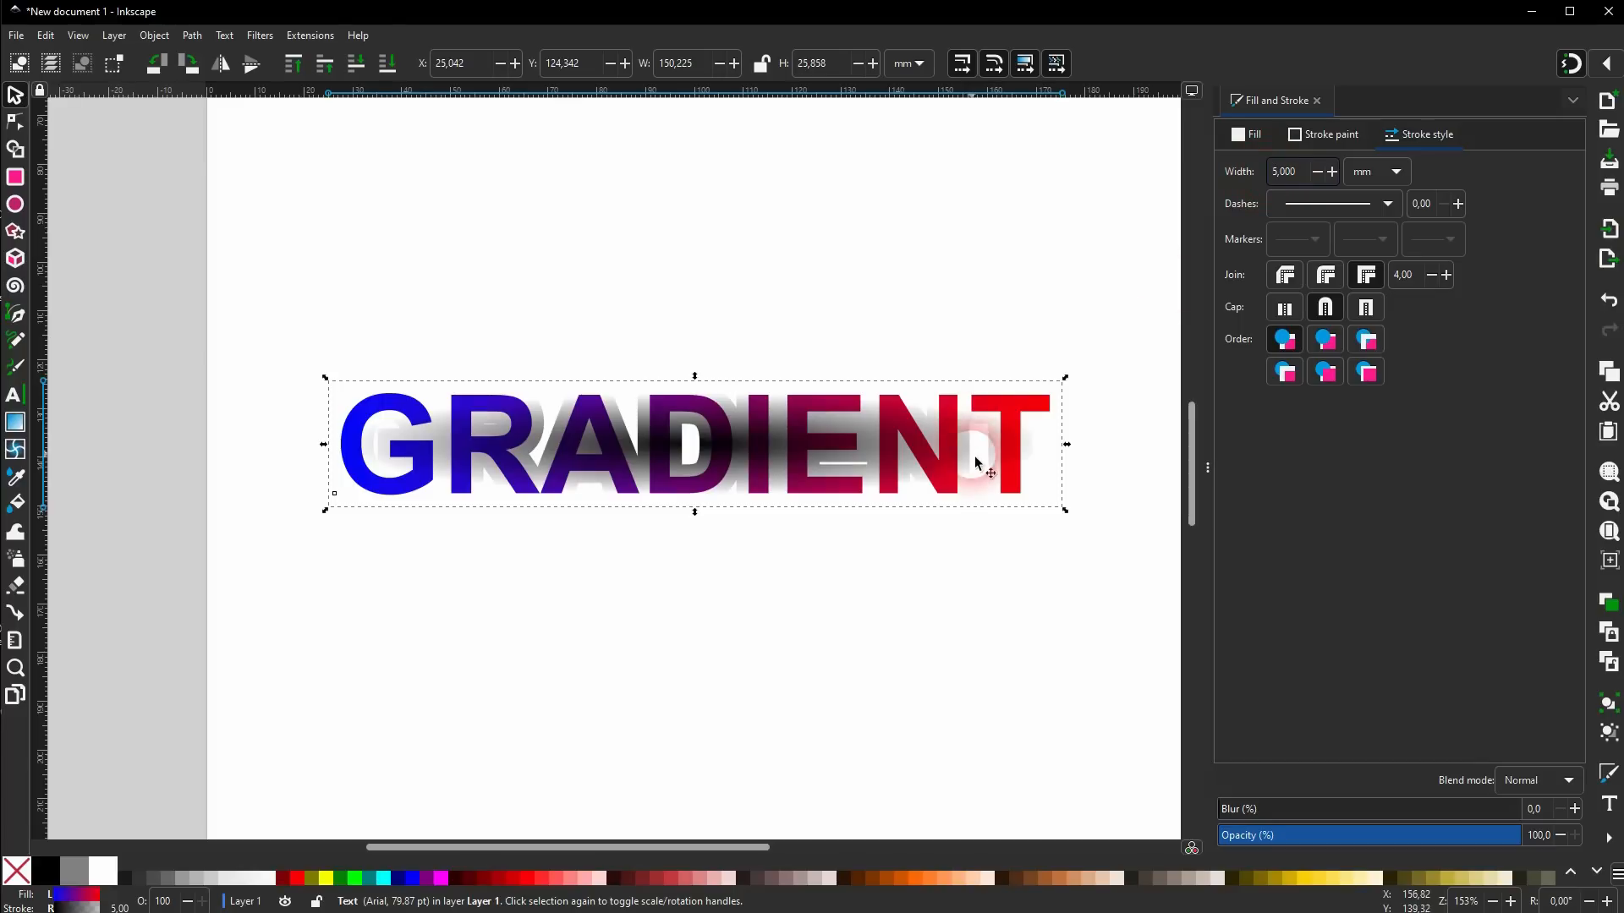
Reduce the GRADIENT text's stroke width to 3 mm.
click(1323, 179)
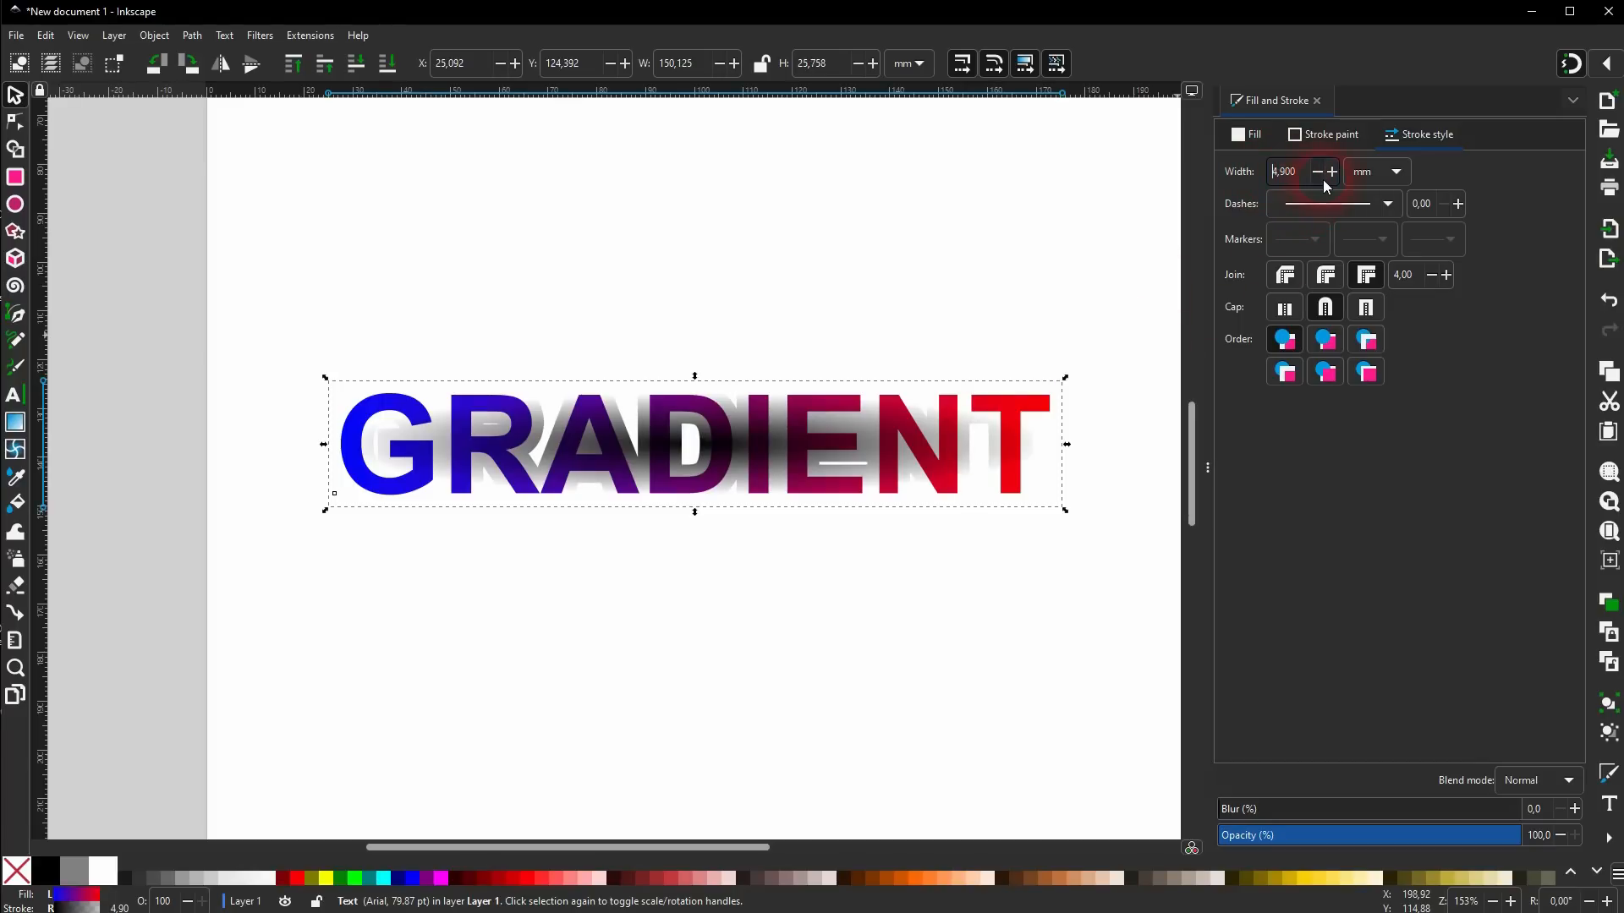
click(1322, 179)
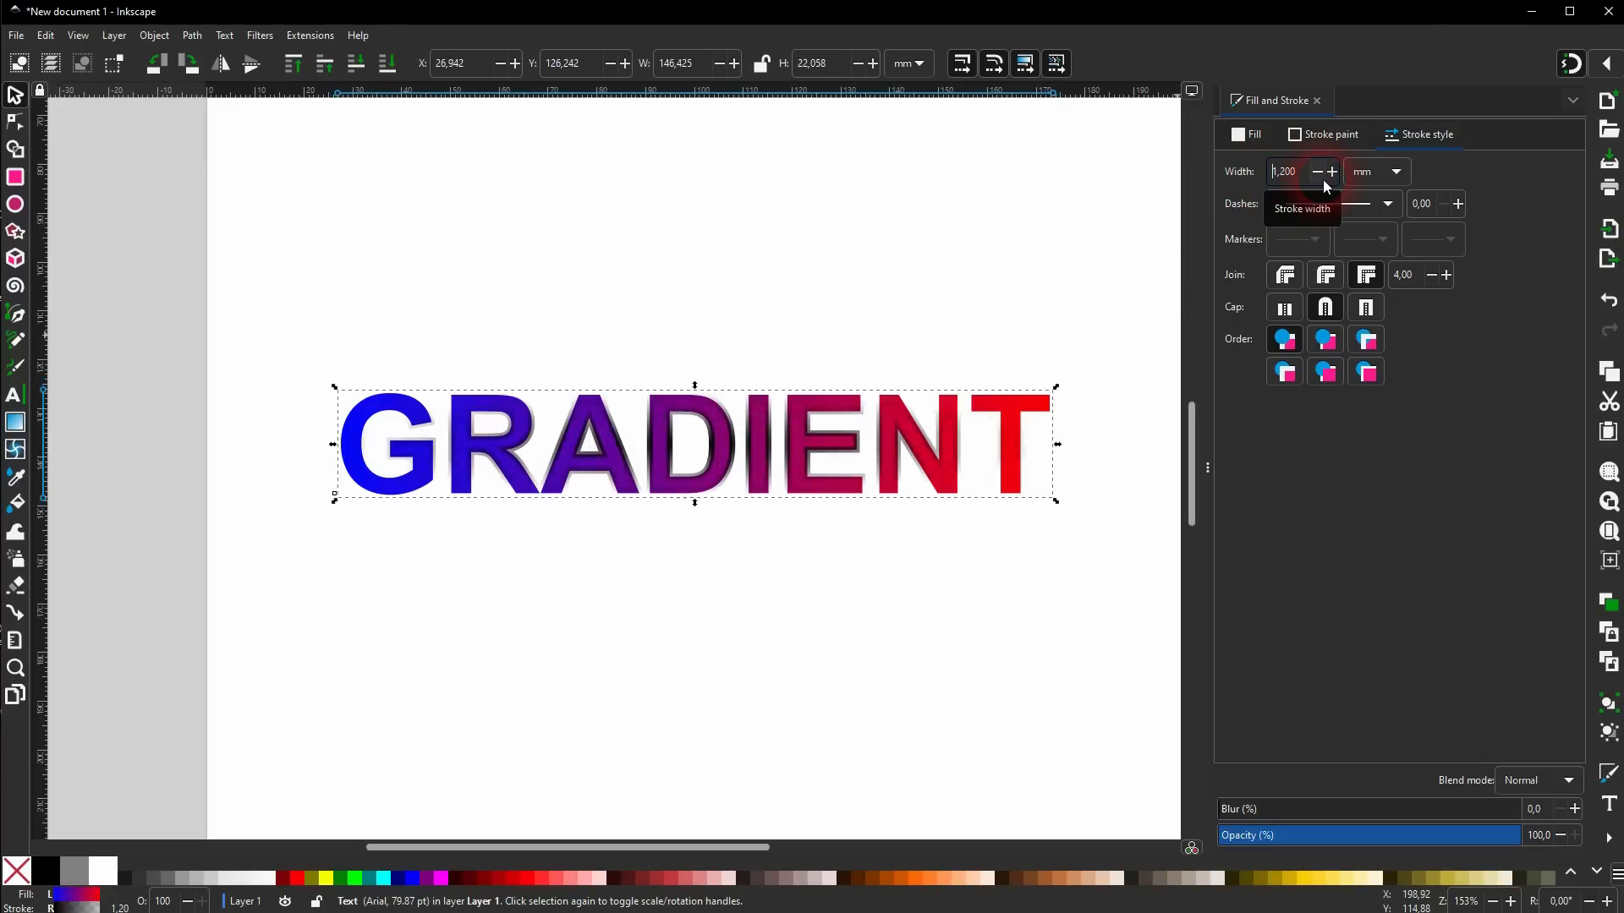
click(1328, 171)
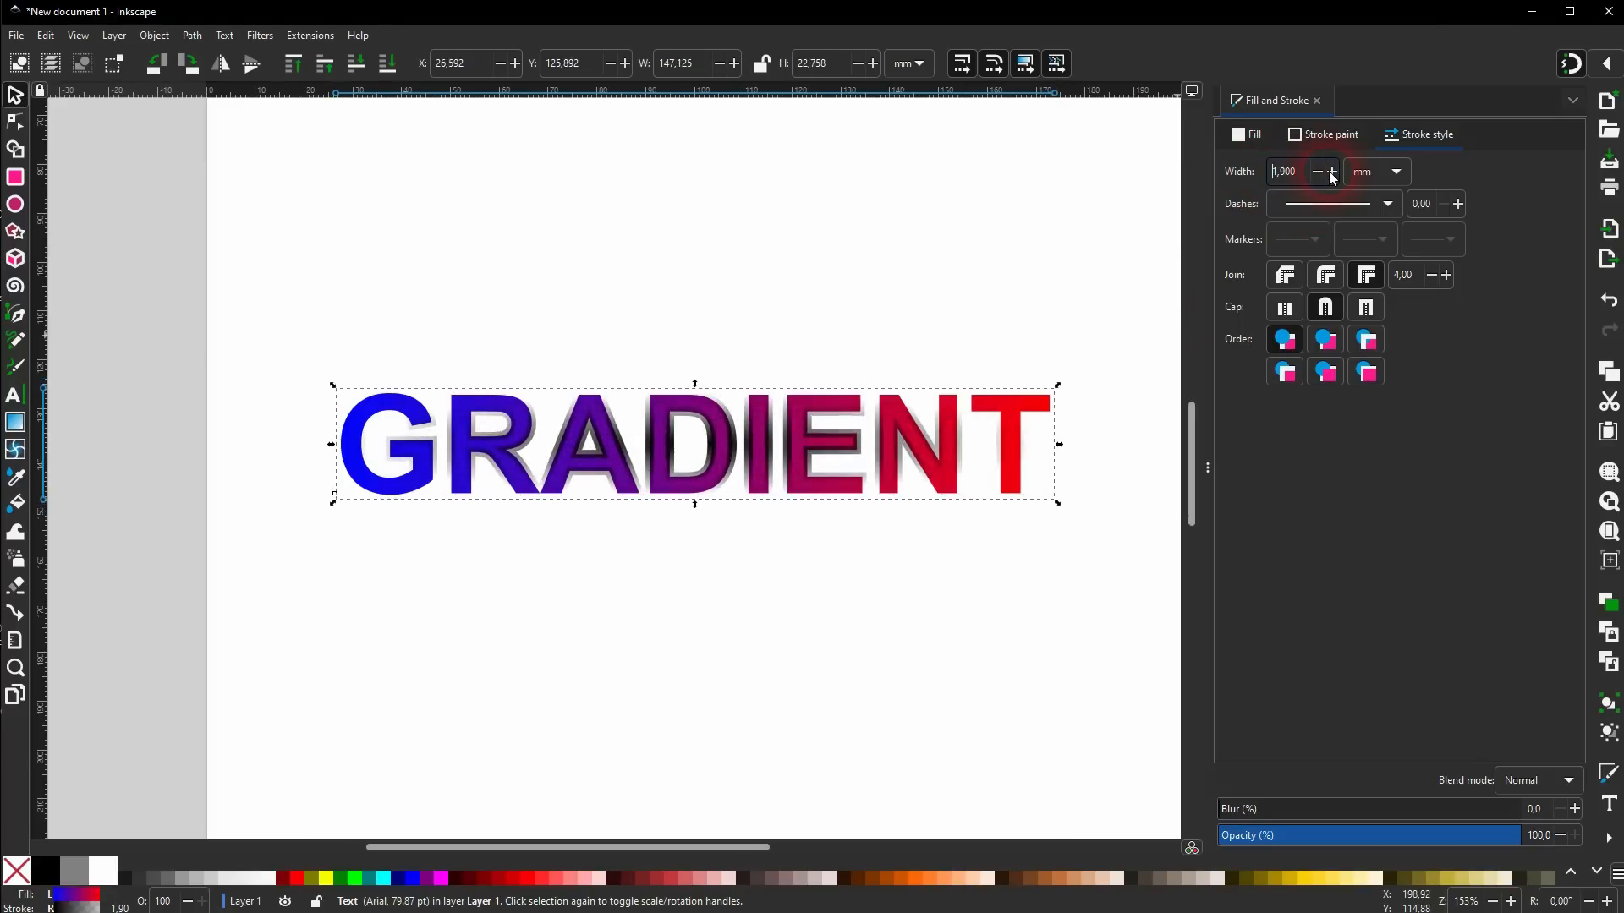
click(1328, 171)
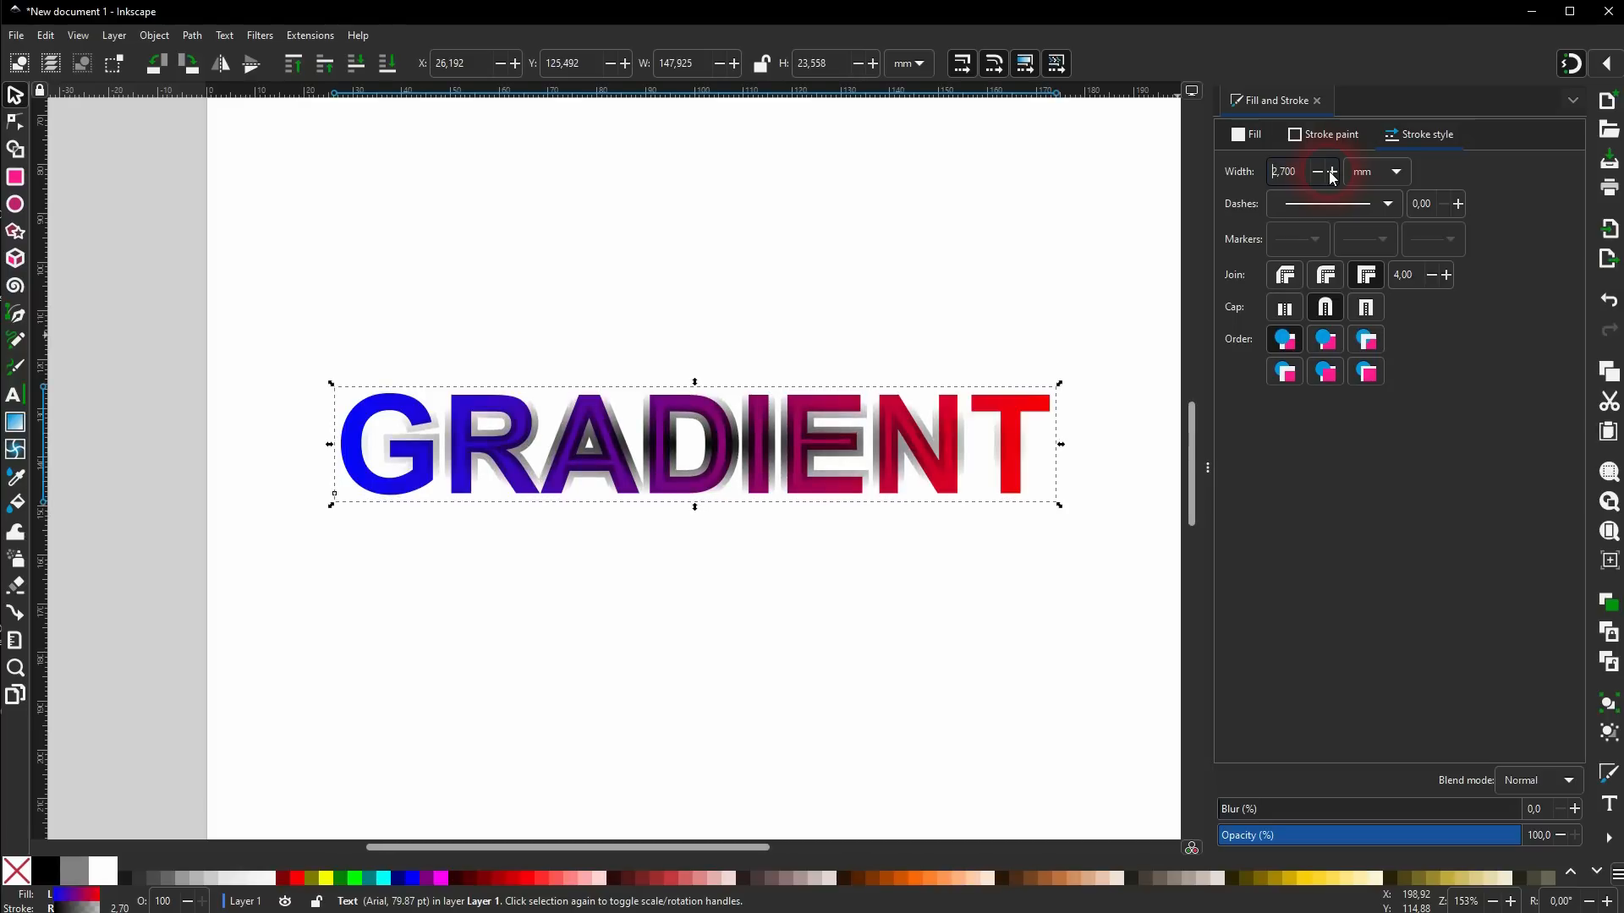
click(1331, 173)
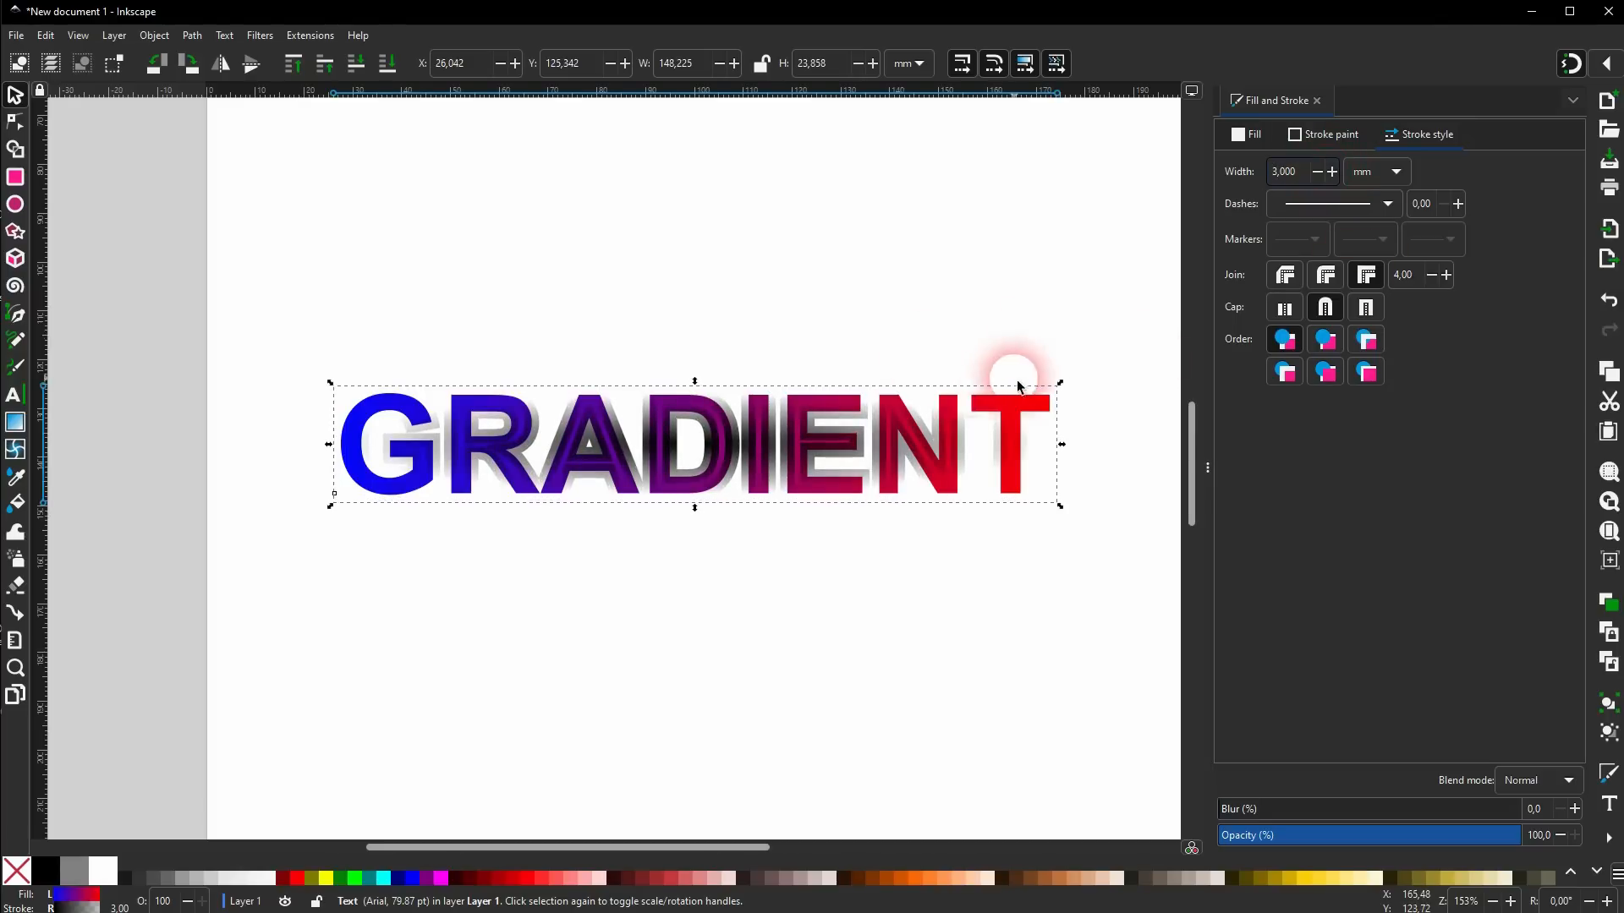
Try recolouring the text's radial stroke gradient with a transparent red outer stop (ff000000) and a blue centre stop (0c00ffff).
click(1335, 132)
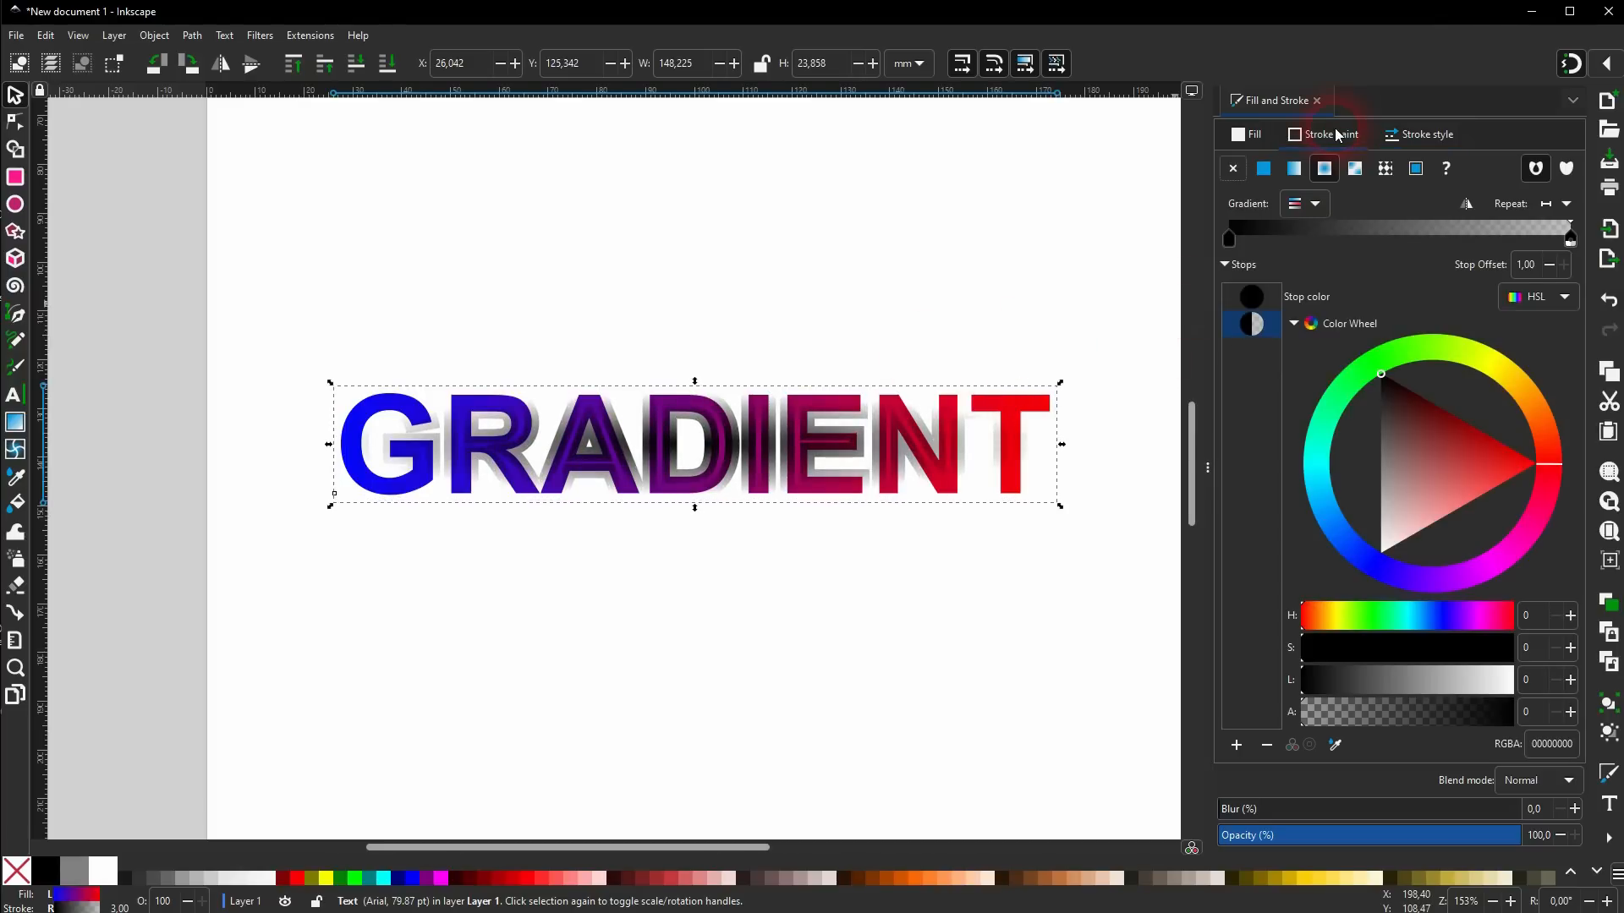
mouse_move(1389, 387)
mouse_down()
mouse_move(1451, 448)
mouse_move(1557, 473)
mouse_up()
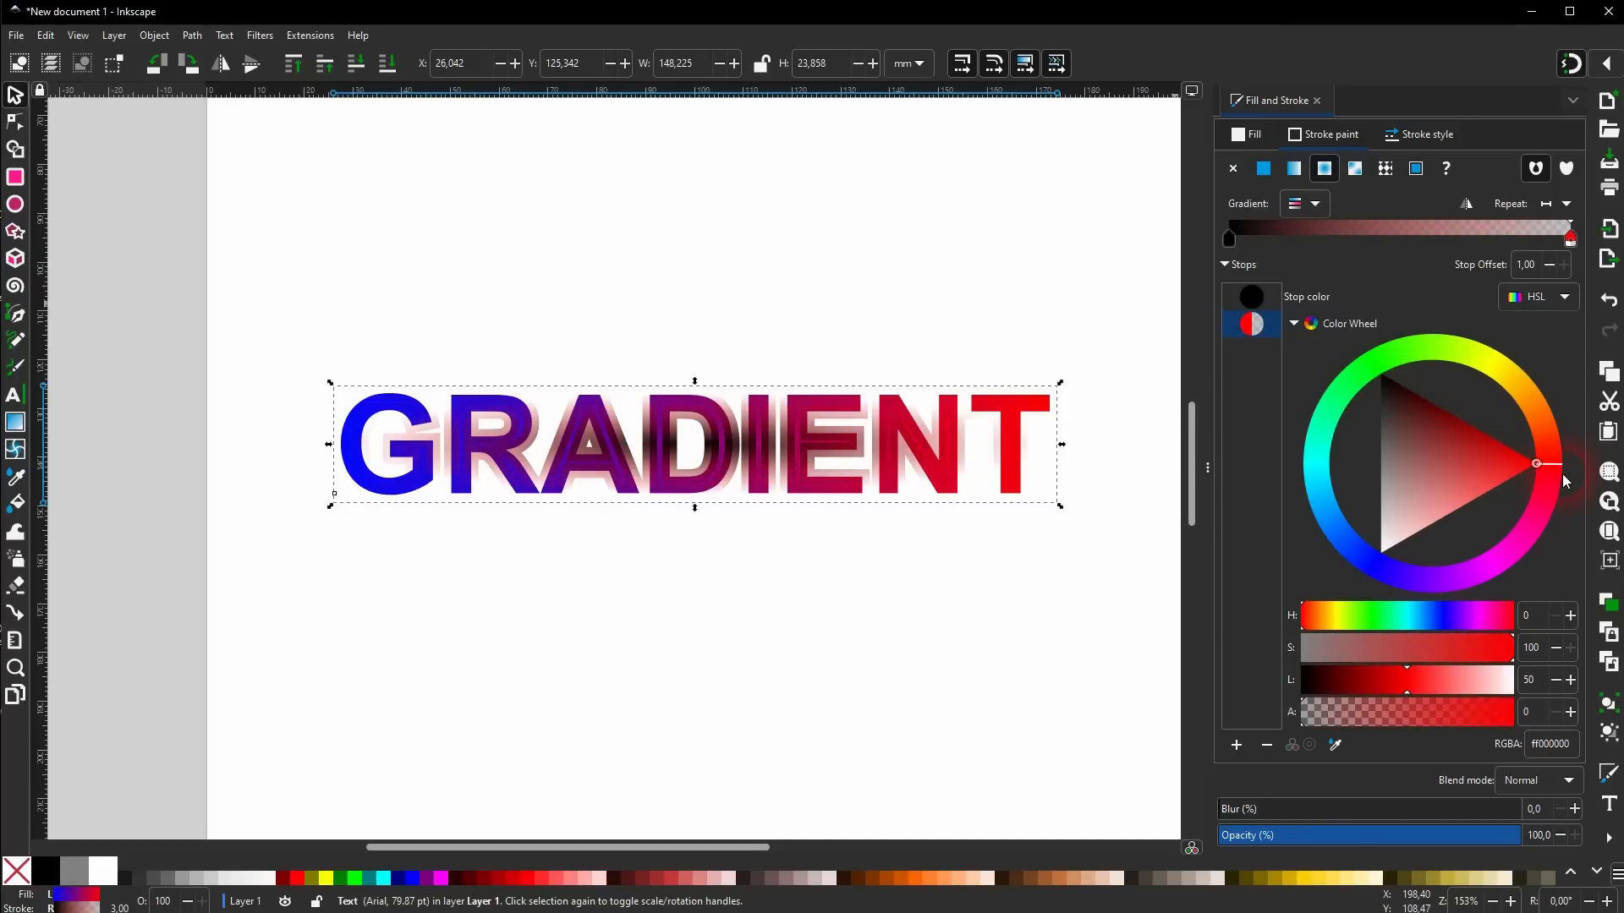
click(1251, 296)
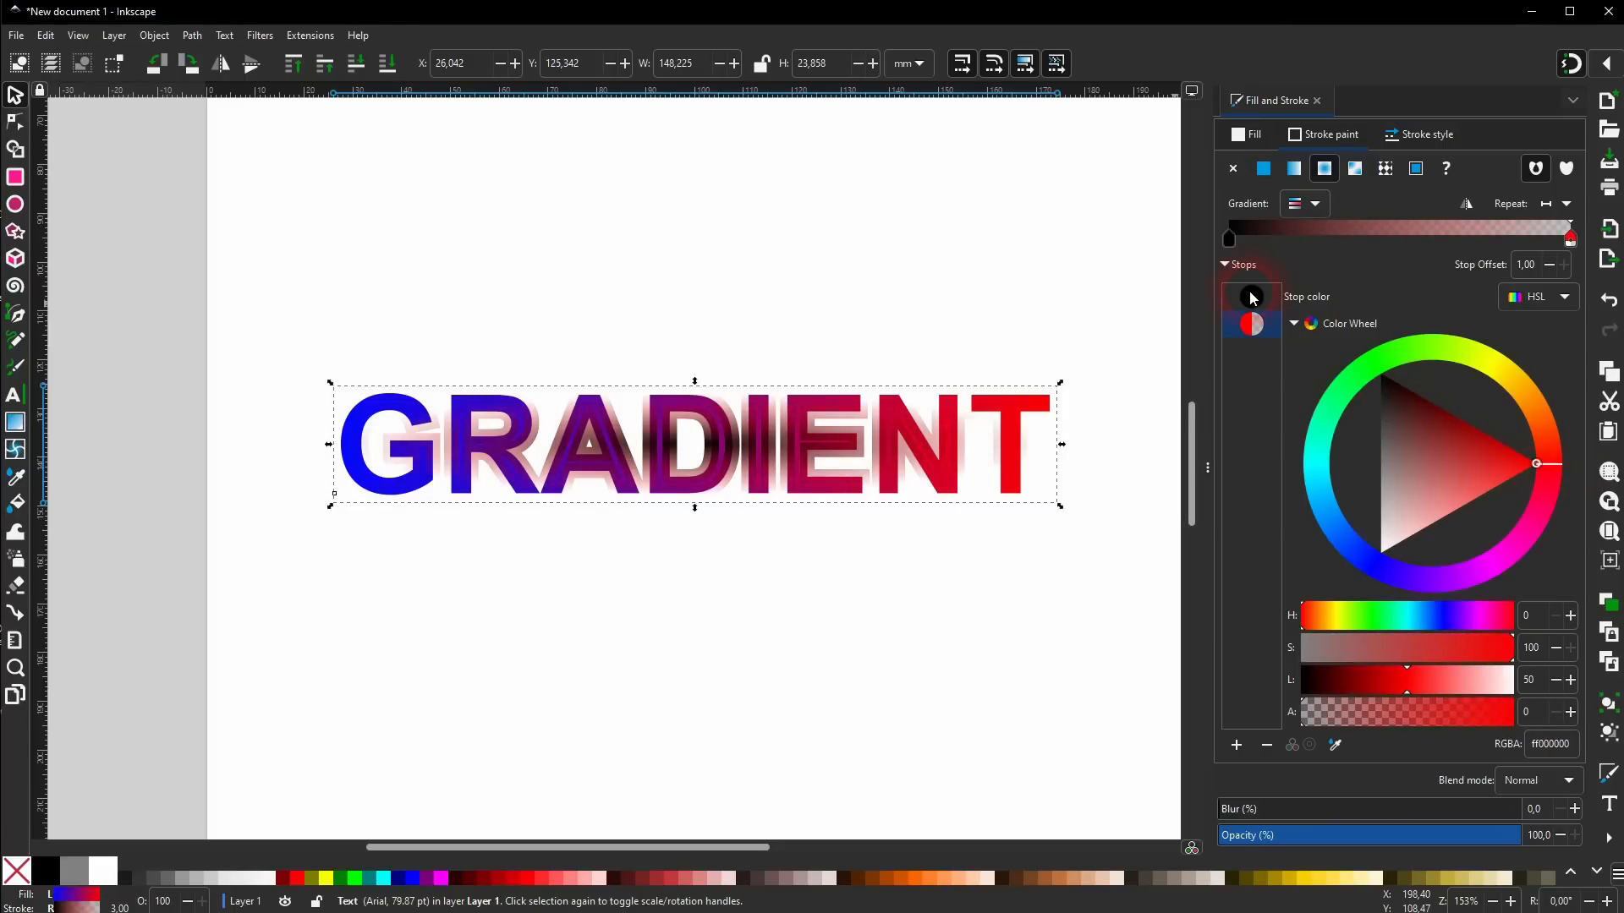
mouse_move(1417, 405)
mouse_down()
mouse_move(1545, 484)
mouse_move(1554, 463)
mouse_move(1501, 408)
mouse_move(1326, 489)
mouse_move(1341, 555)
mouse_move(1380, 581)
mouse_up()
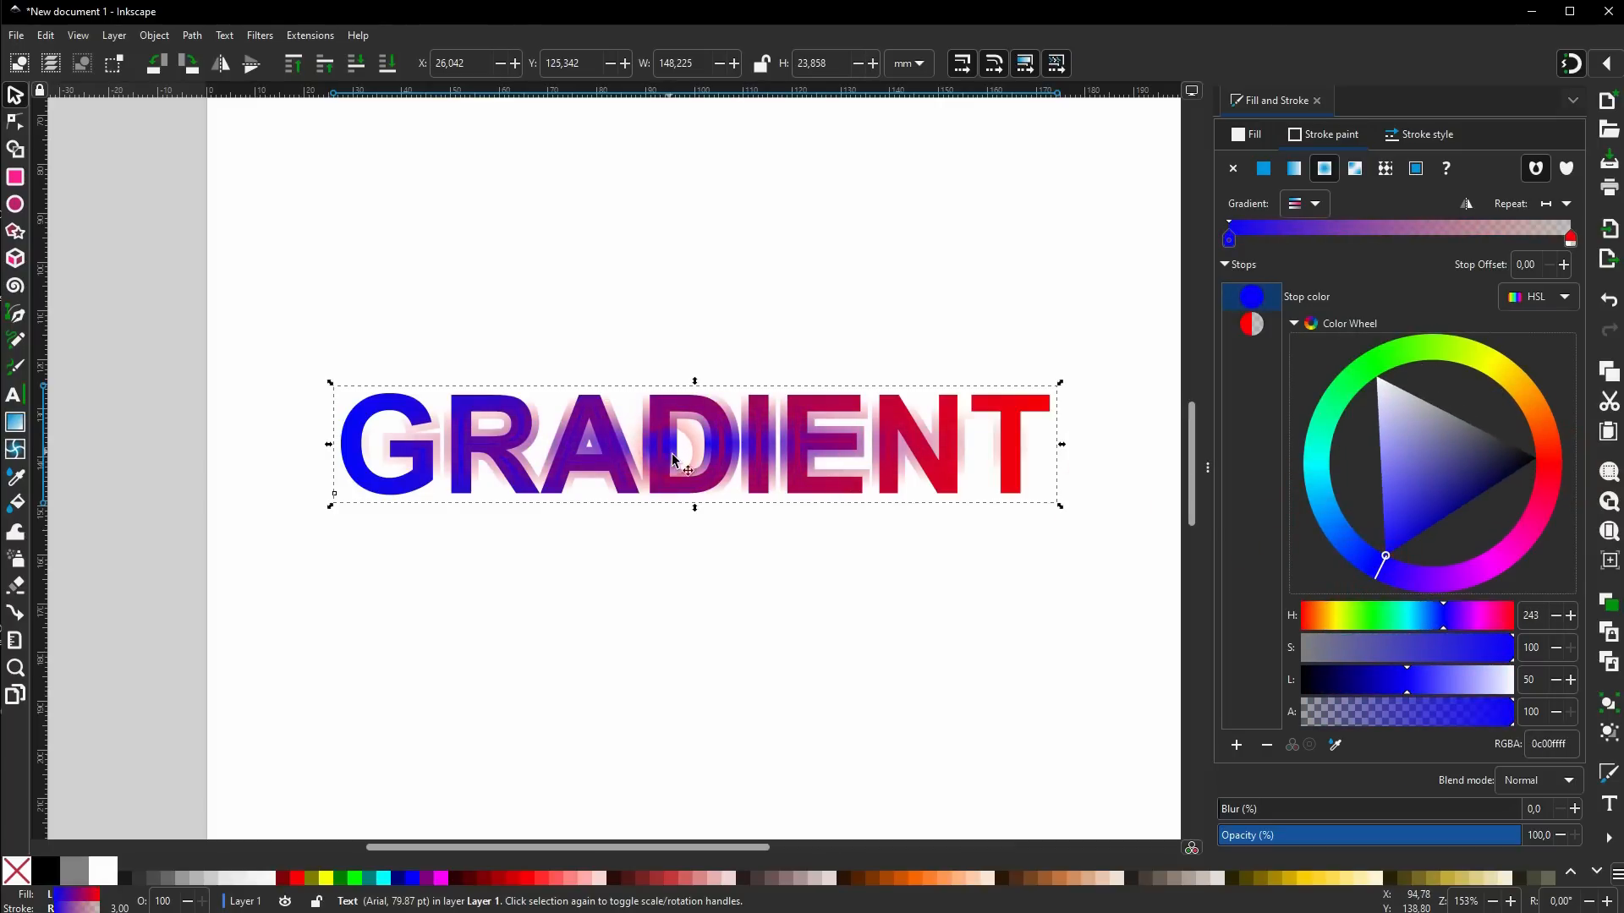
mouse_move(1408, 530)
mouse_down()
mouse_move(1563, 467)
mouse_move(1441, 450)
mouse_move(1352, 355)
mouse_up()
click(1257, 326)
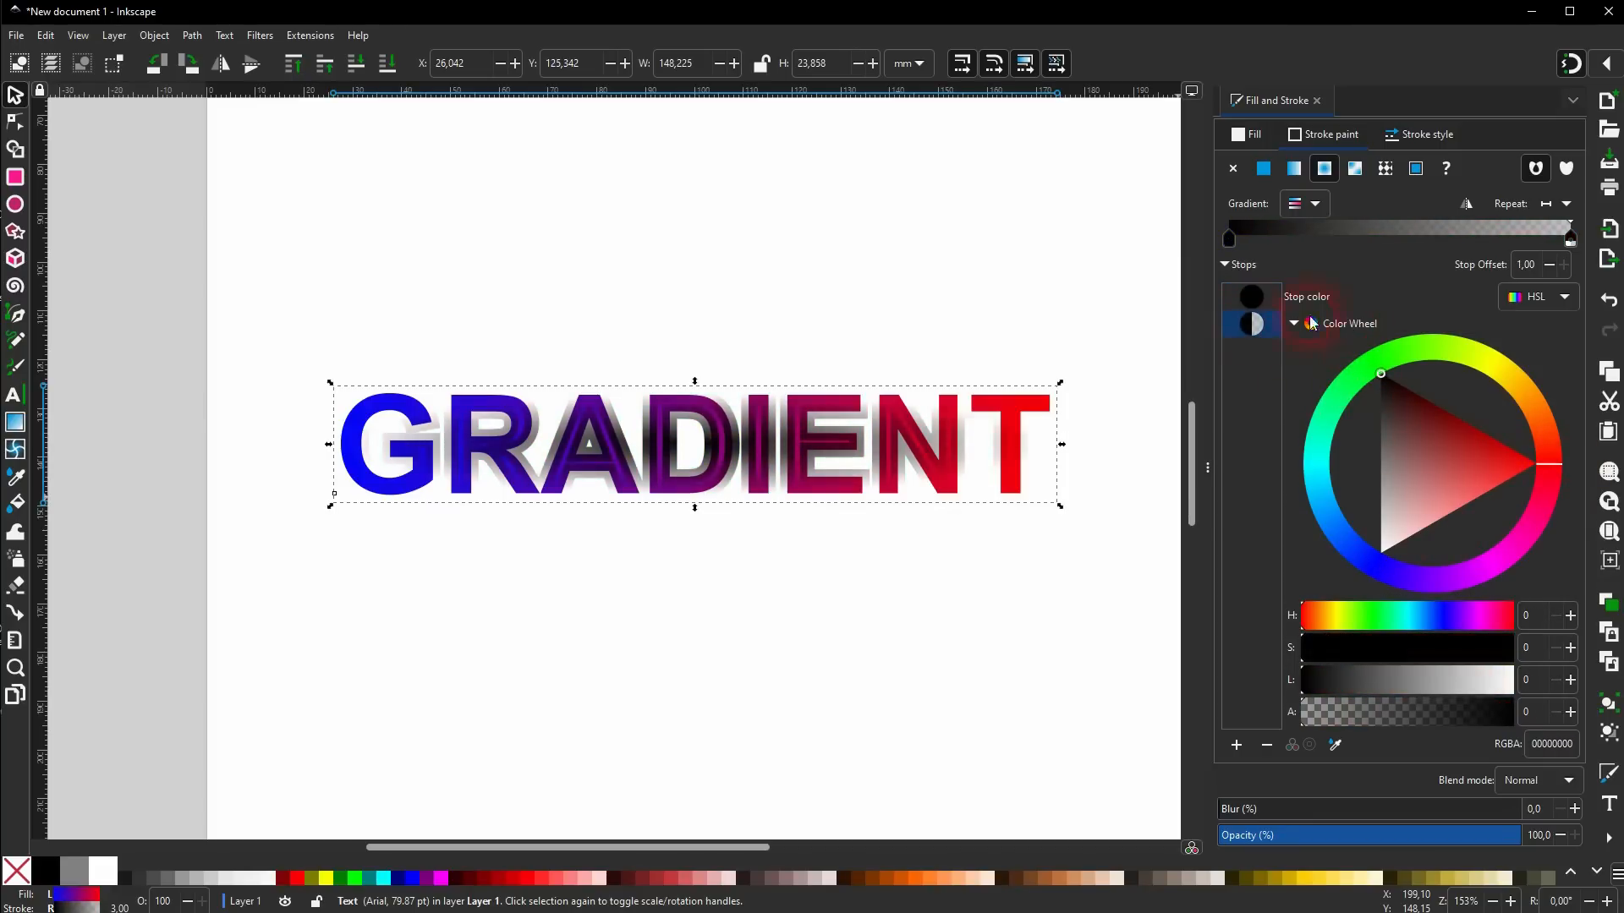
Delete the GRADIENT text from the page.
click(791, 545)
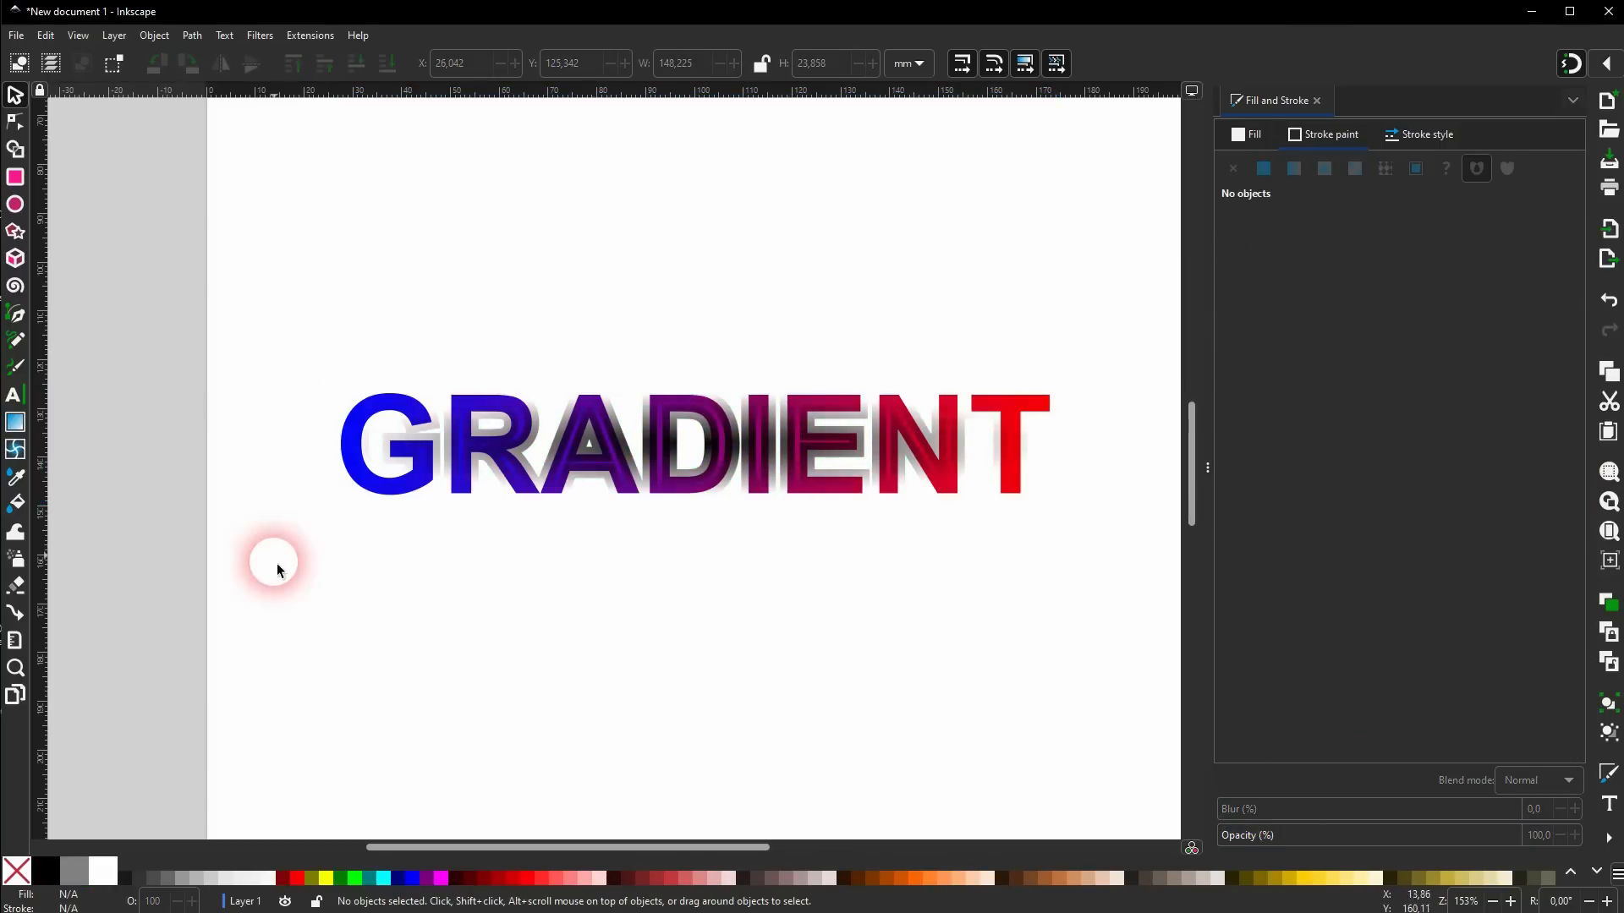
click(854, 455)
click(1317, 100)
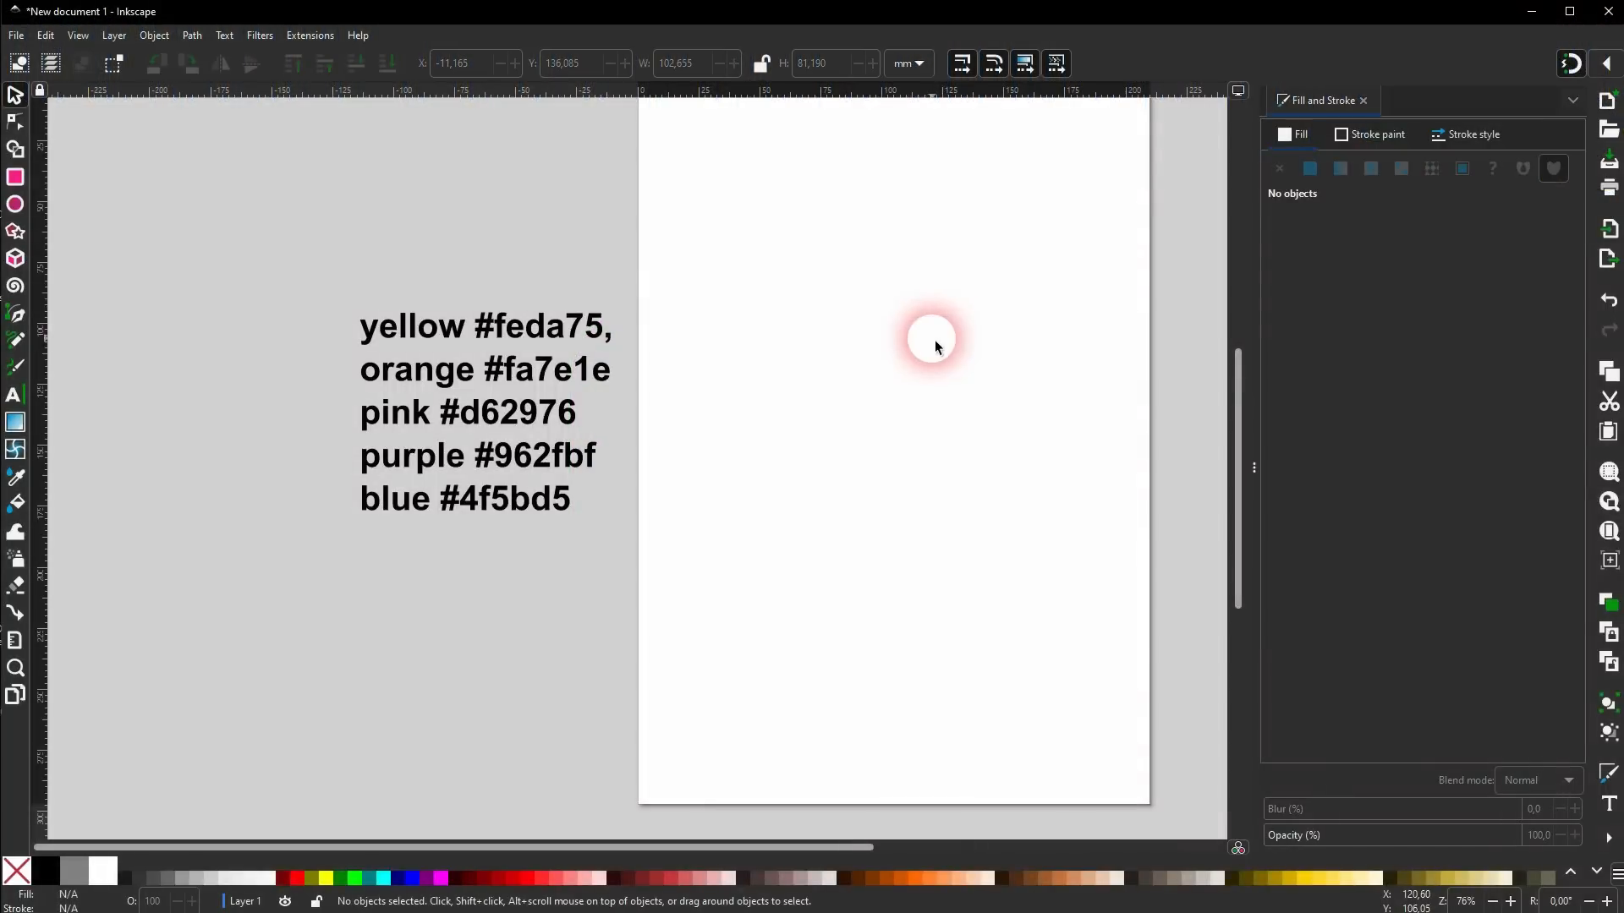
Draw a rectangle beside the list of colour codes and set its width and height to 600 px.
scroll(812, 565, right, 4)
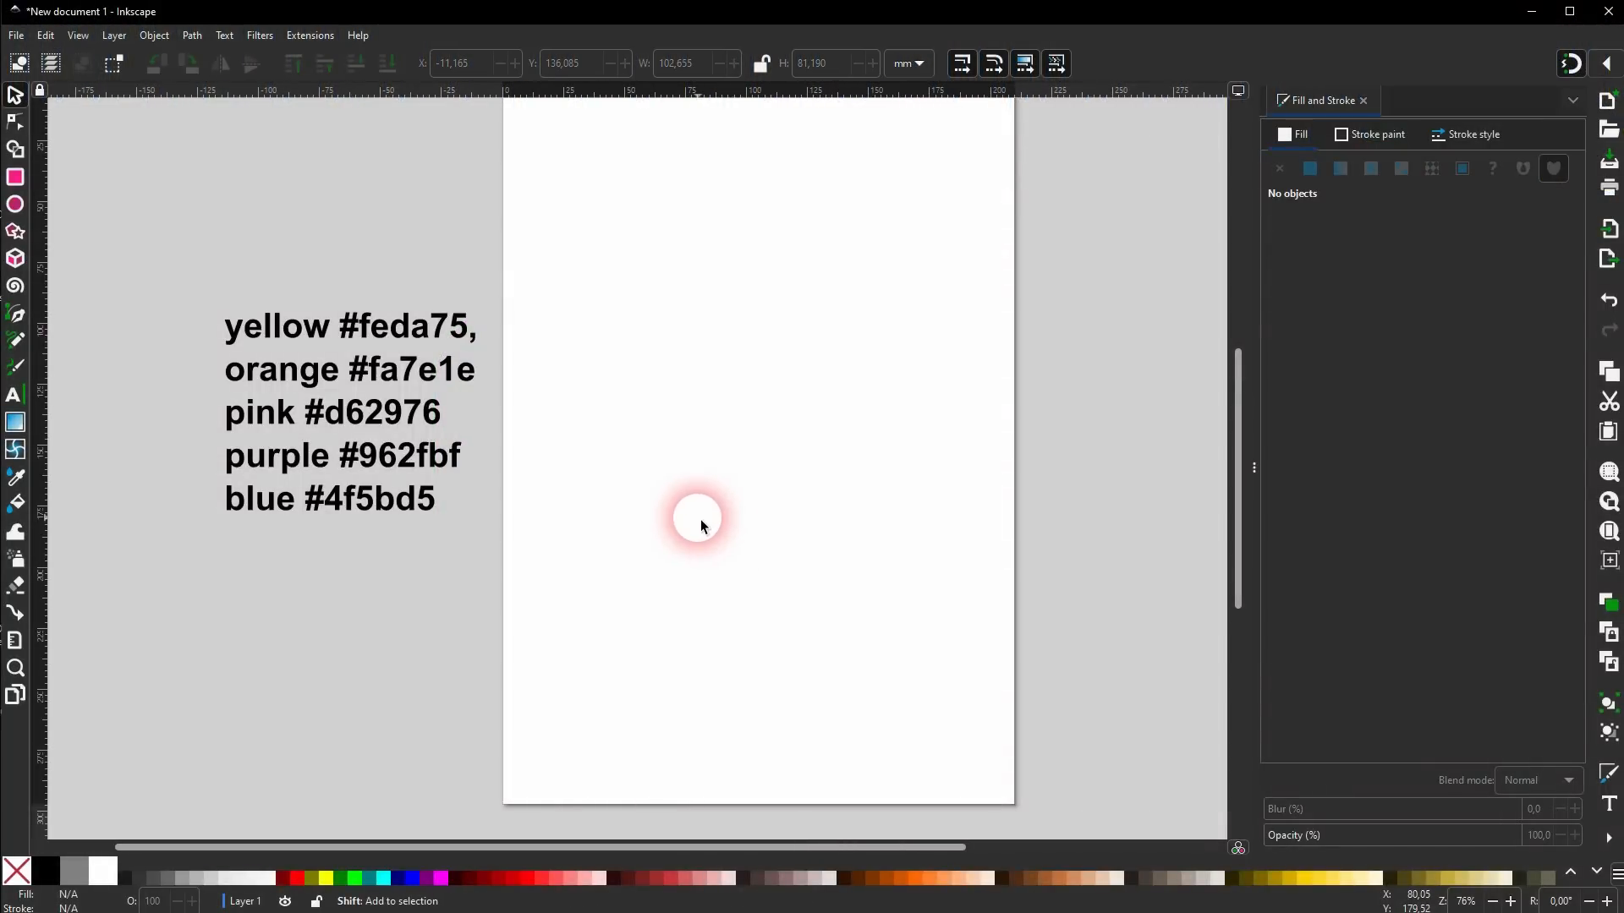
click(16, 176)
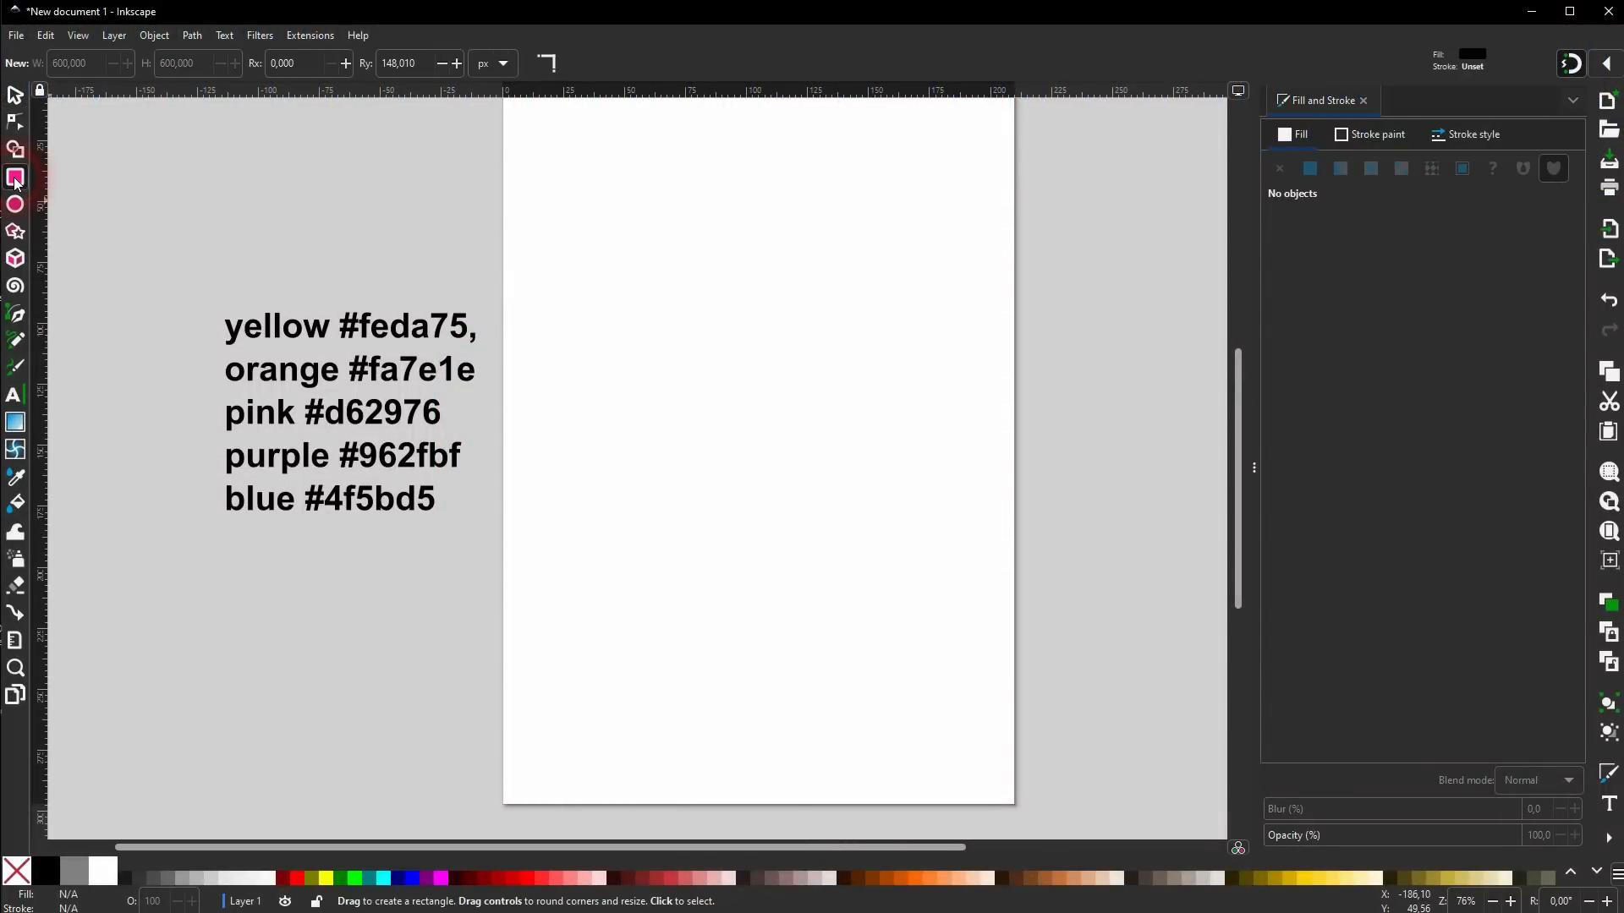
drag(680, 255, 934, 509)
drag(114, 64, 42, 65)
text(600)
key(Tab)
text(600)
click(113, 96)
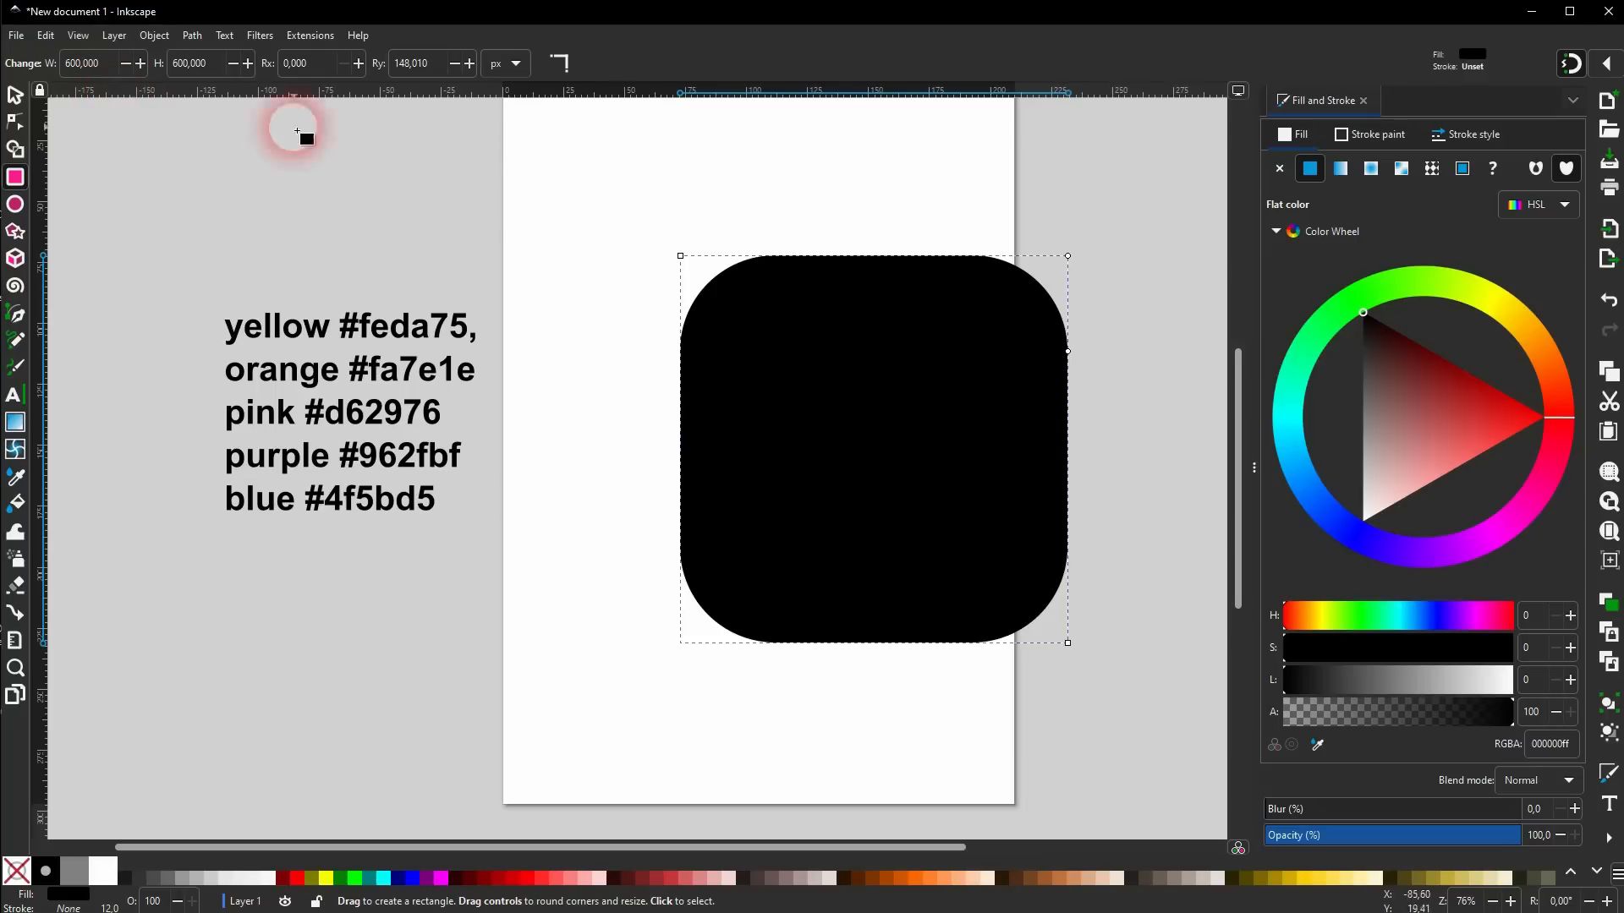
Round the square's corners with a vertical corner radius (Ry) of 115 px.
mouse_move(1079, 352)
mouse_down()
mouse_move(1079, 312)
mouse_move(1072, 334)
mouse_up()
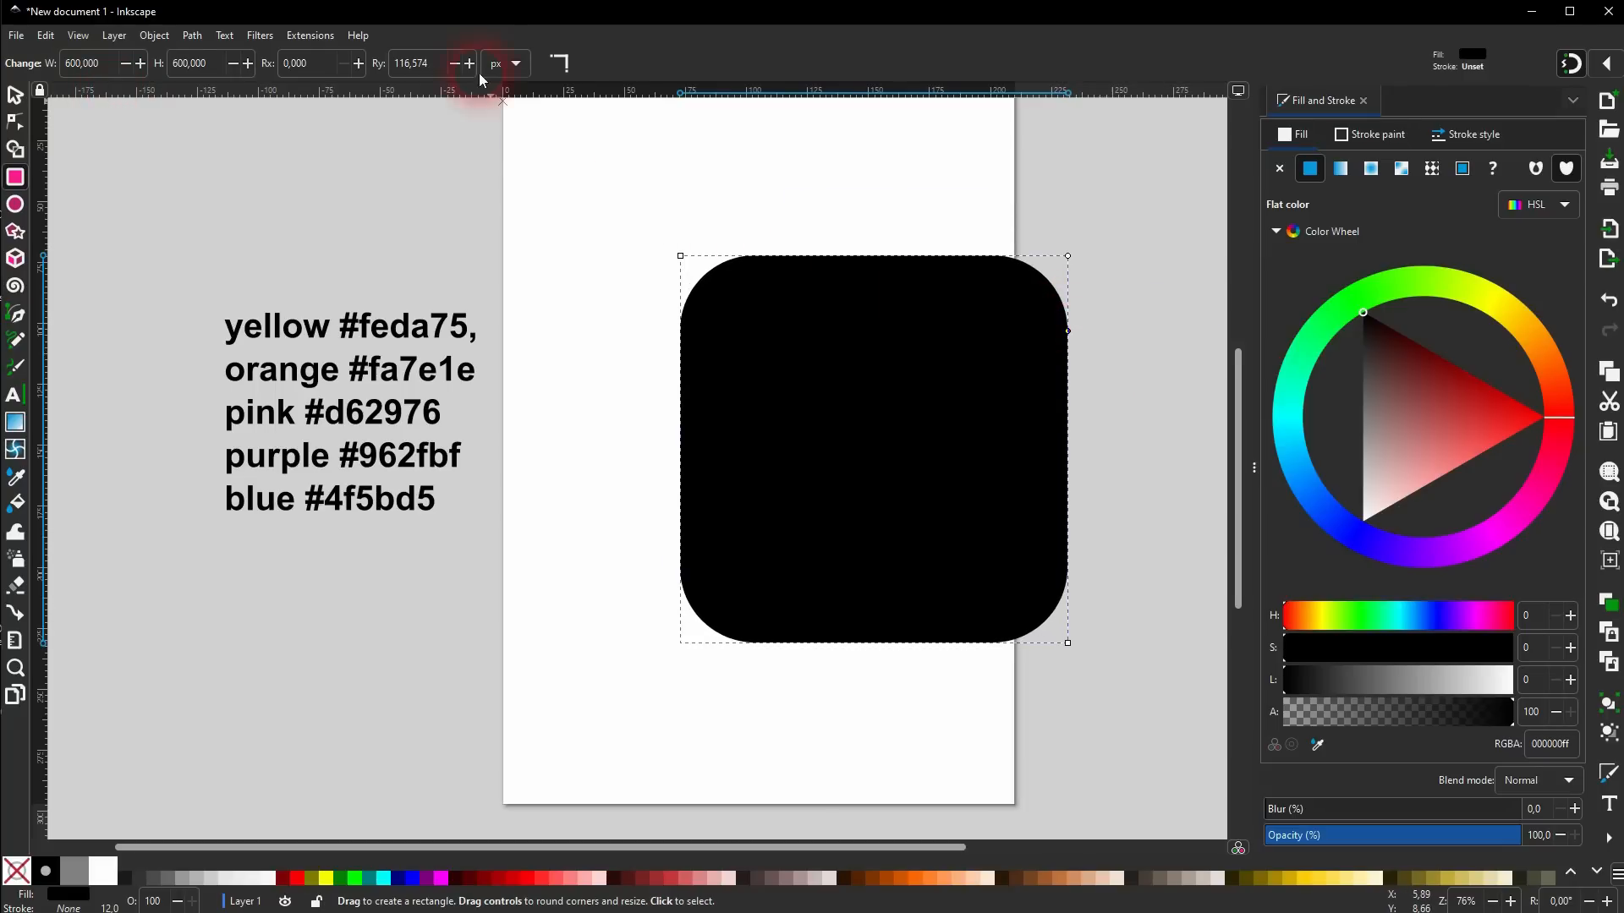
click(388, 69)
text(11)
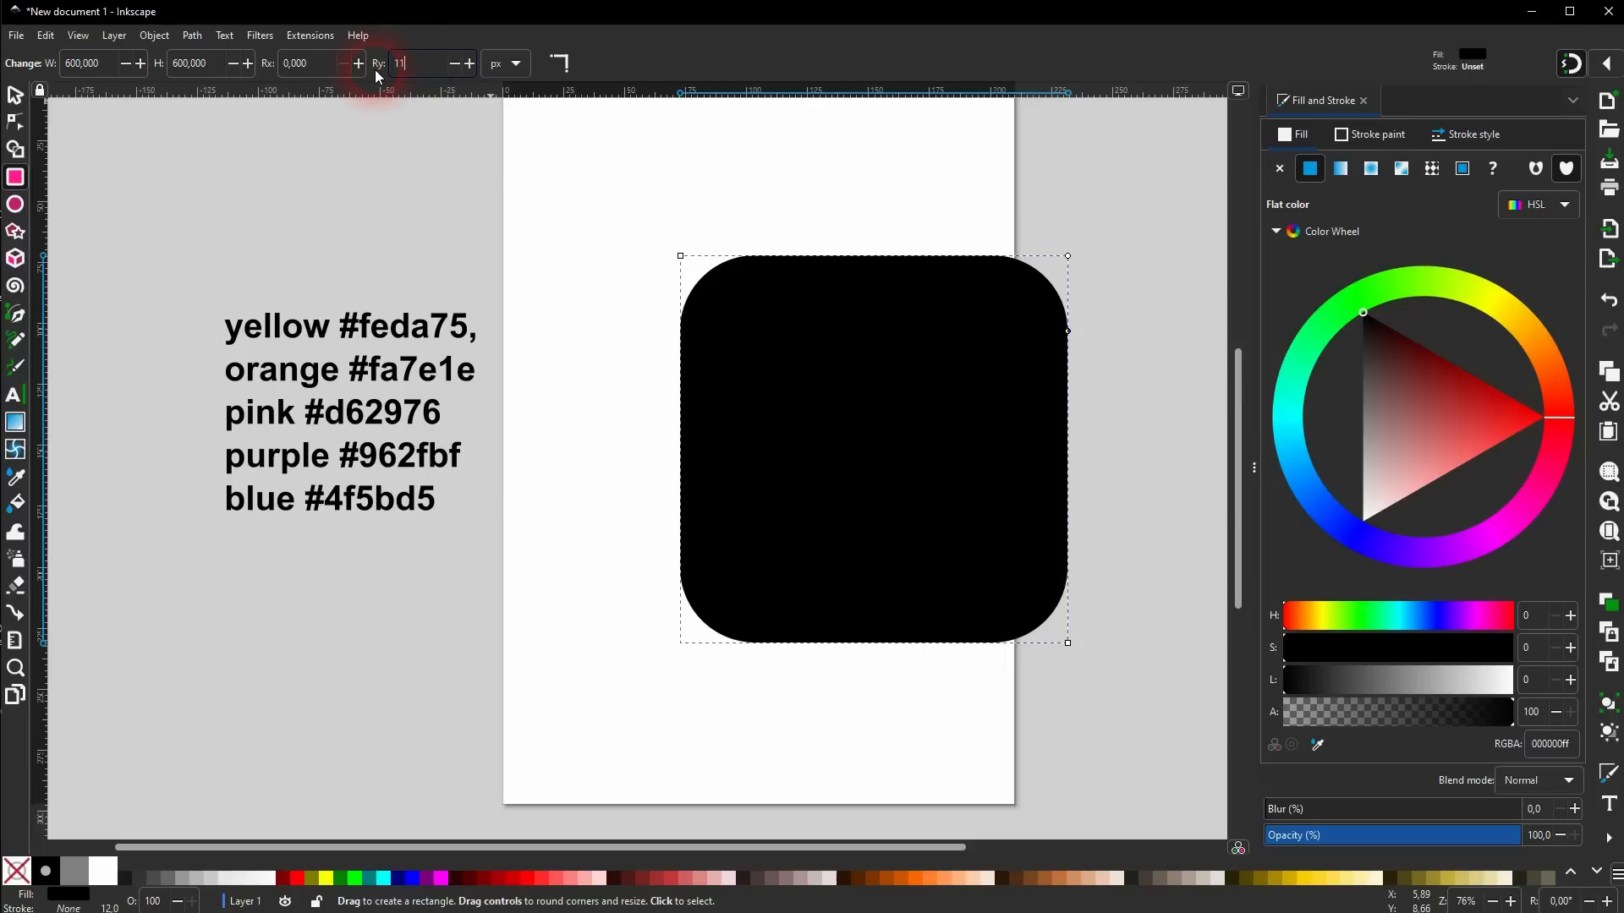
key(Return)
click(398, 69)
text(1)
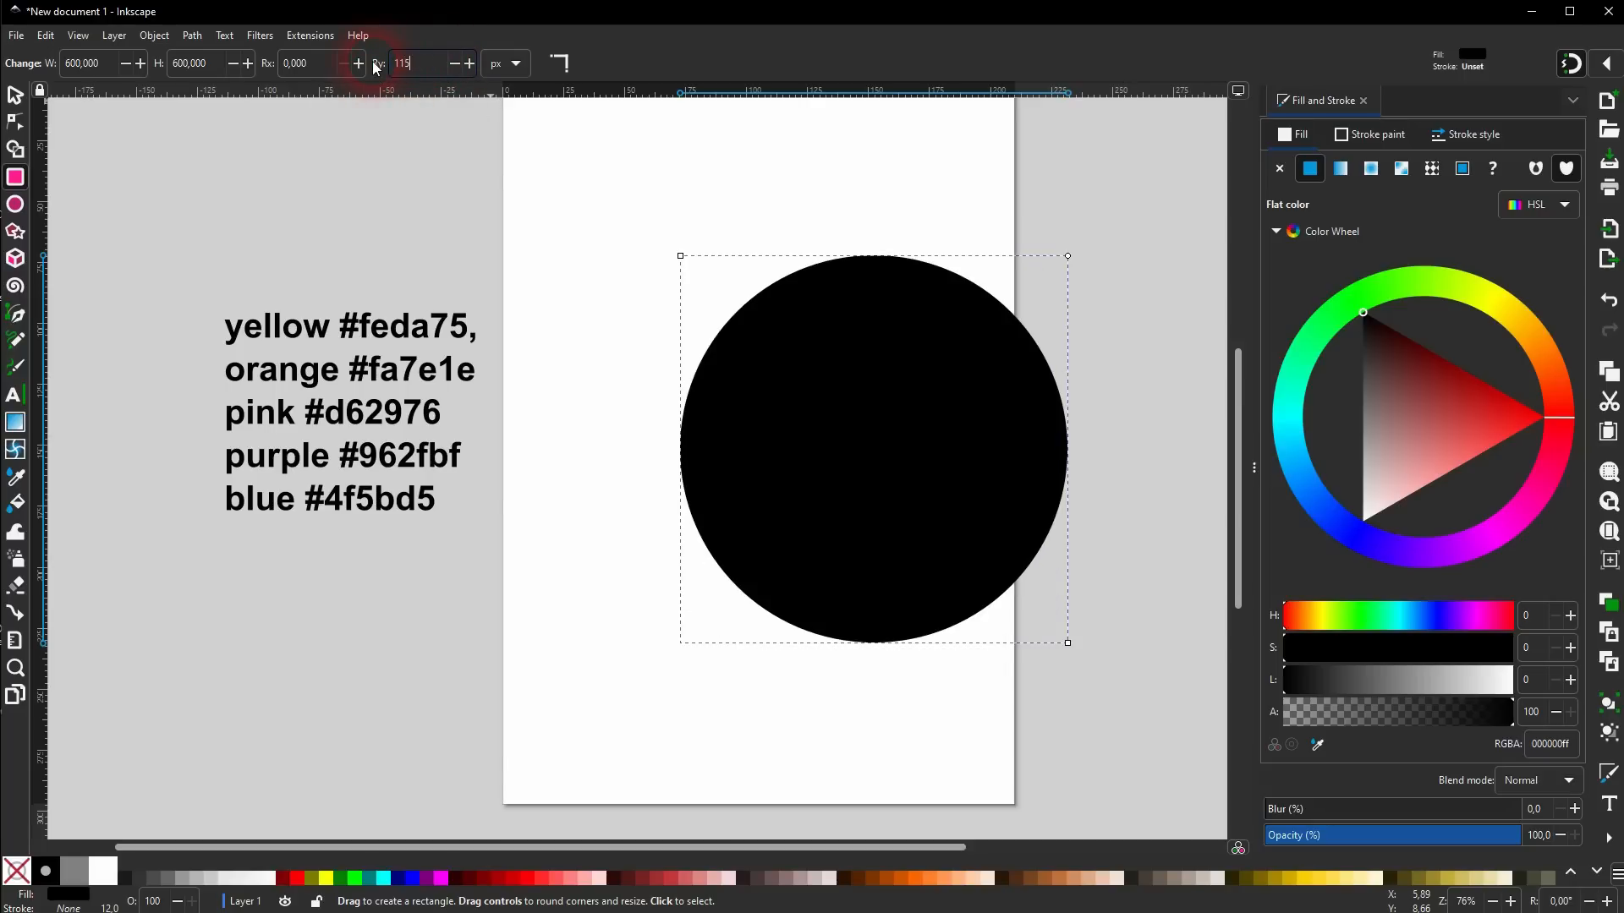
text(15)
key(Return)
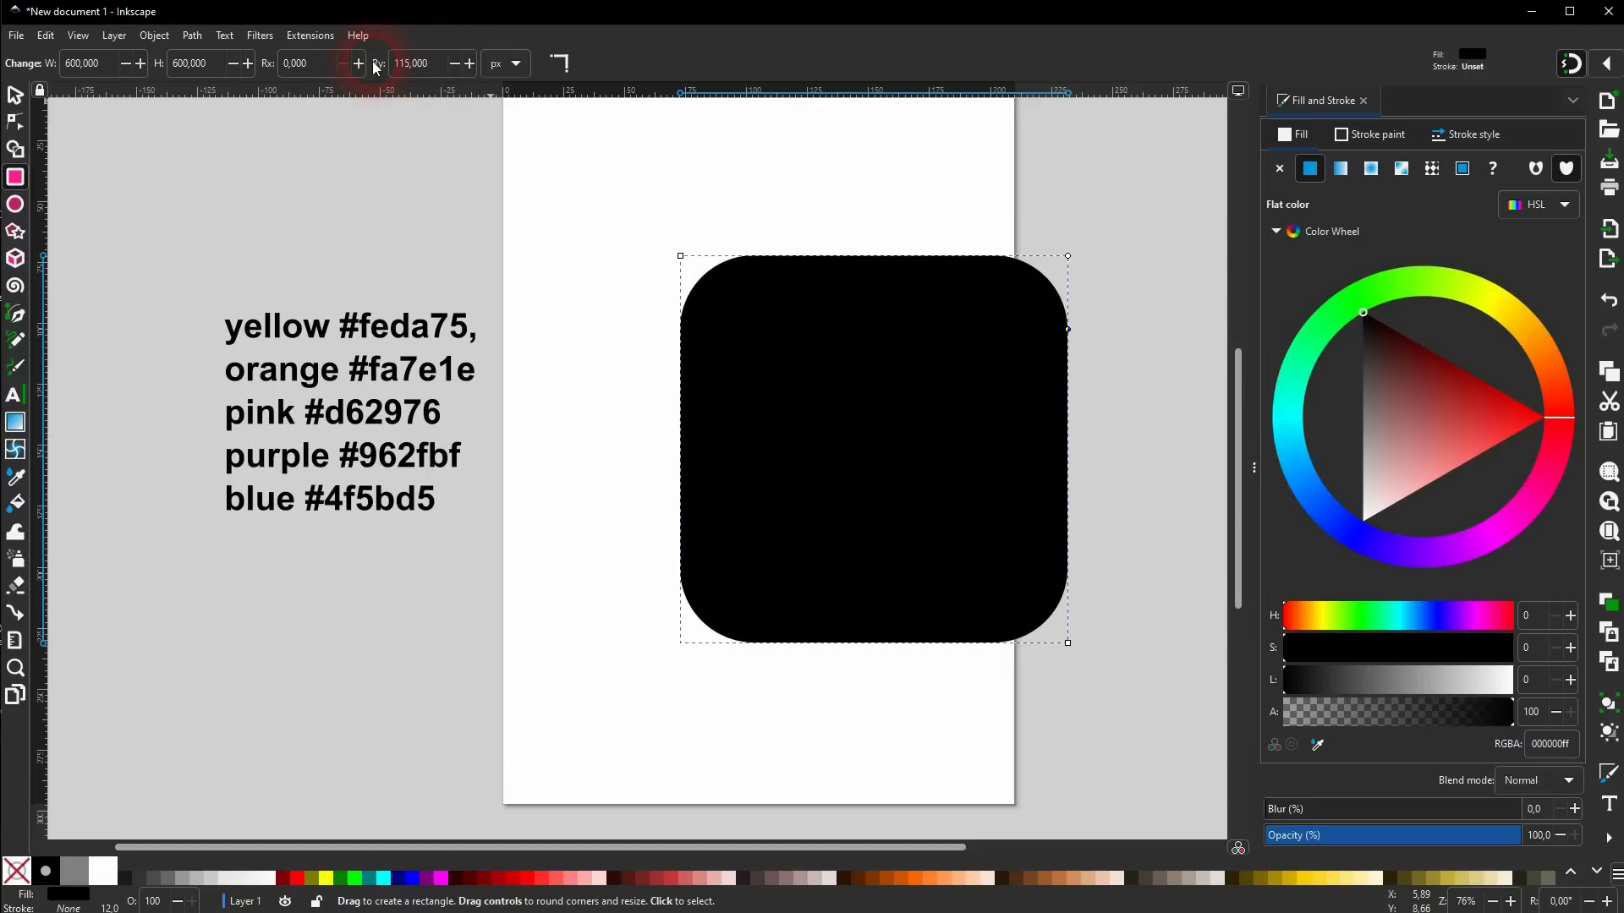
Move the rounded square fully onto the page and create a linear gradient on its fill from the lower-left to the upper-right corner.
click(15, 95)
drag(934, 405, 819, 430)
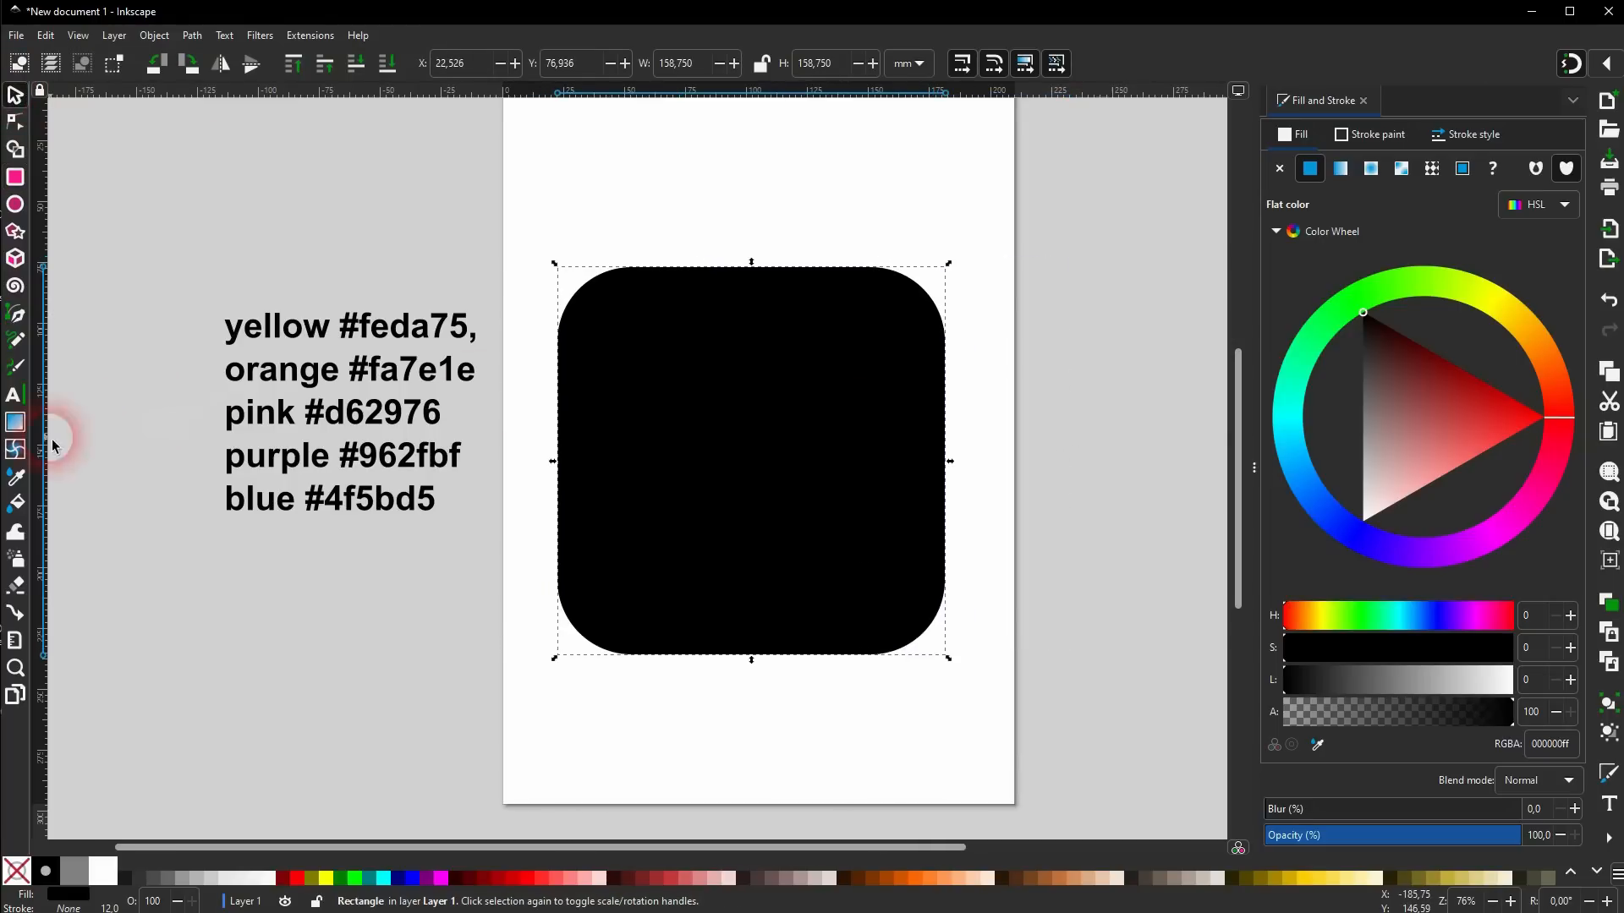
click(18, 427)
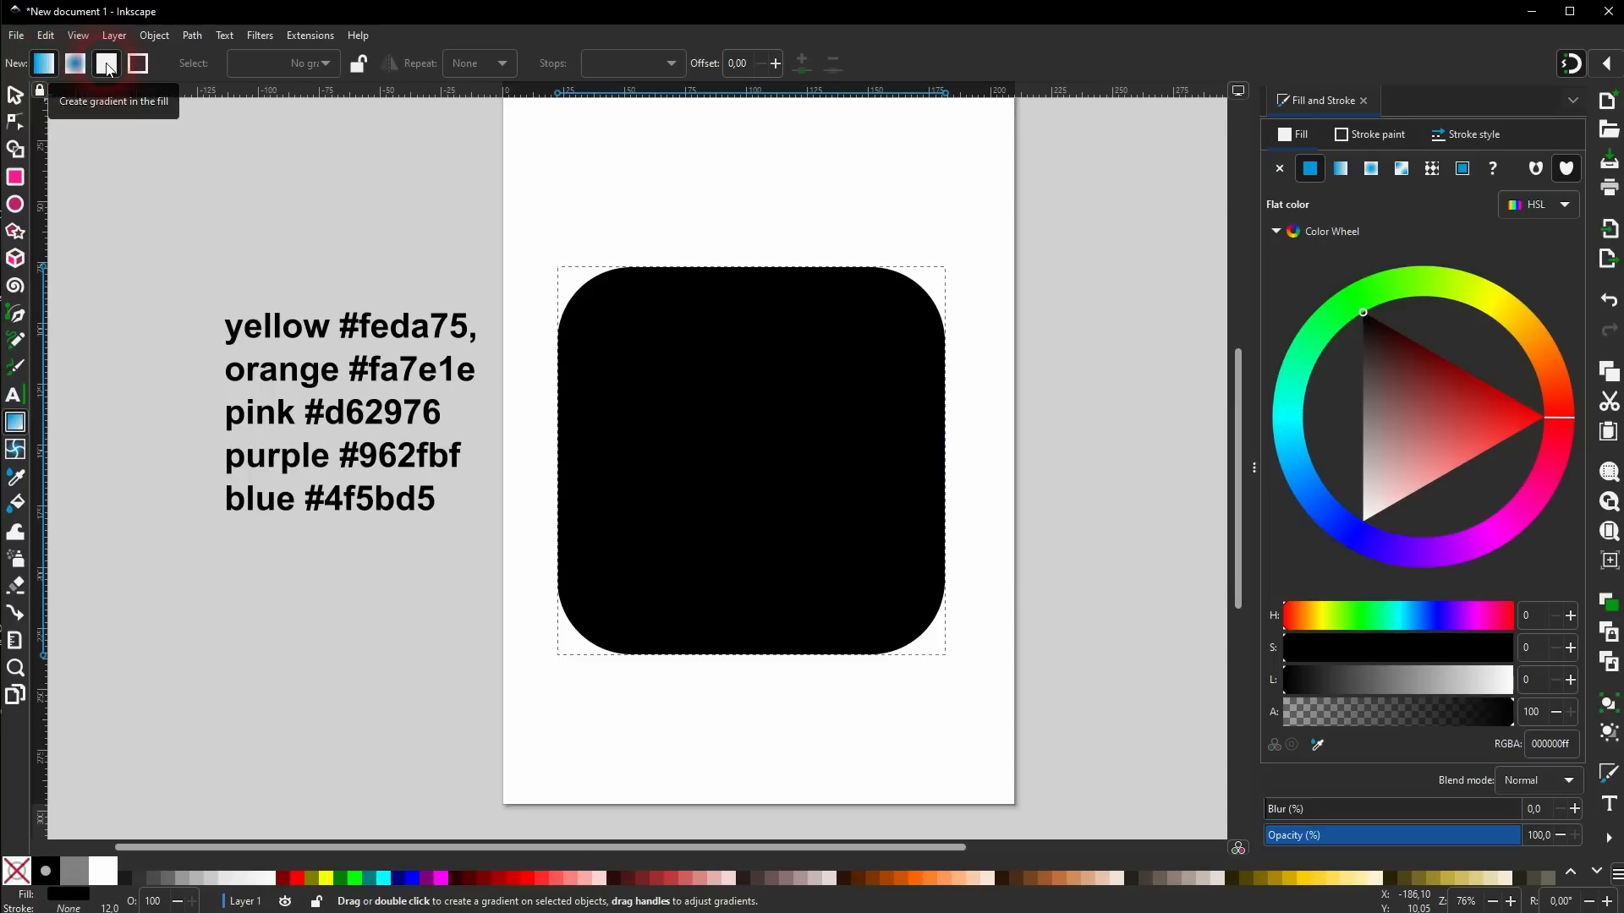
drag(556, 654, 945, 266)
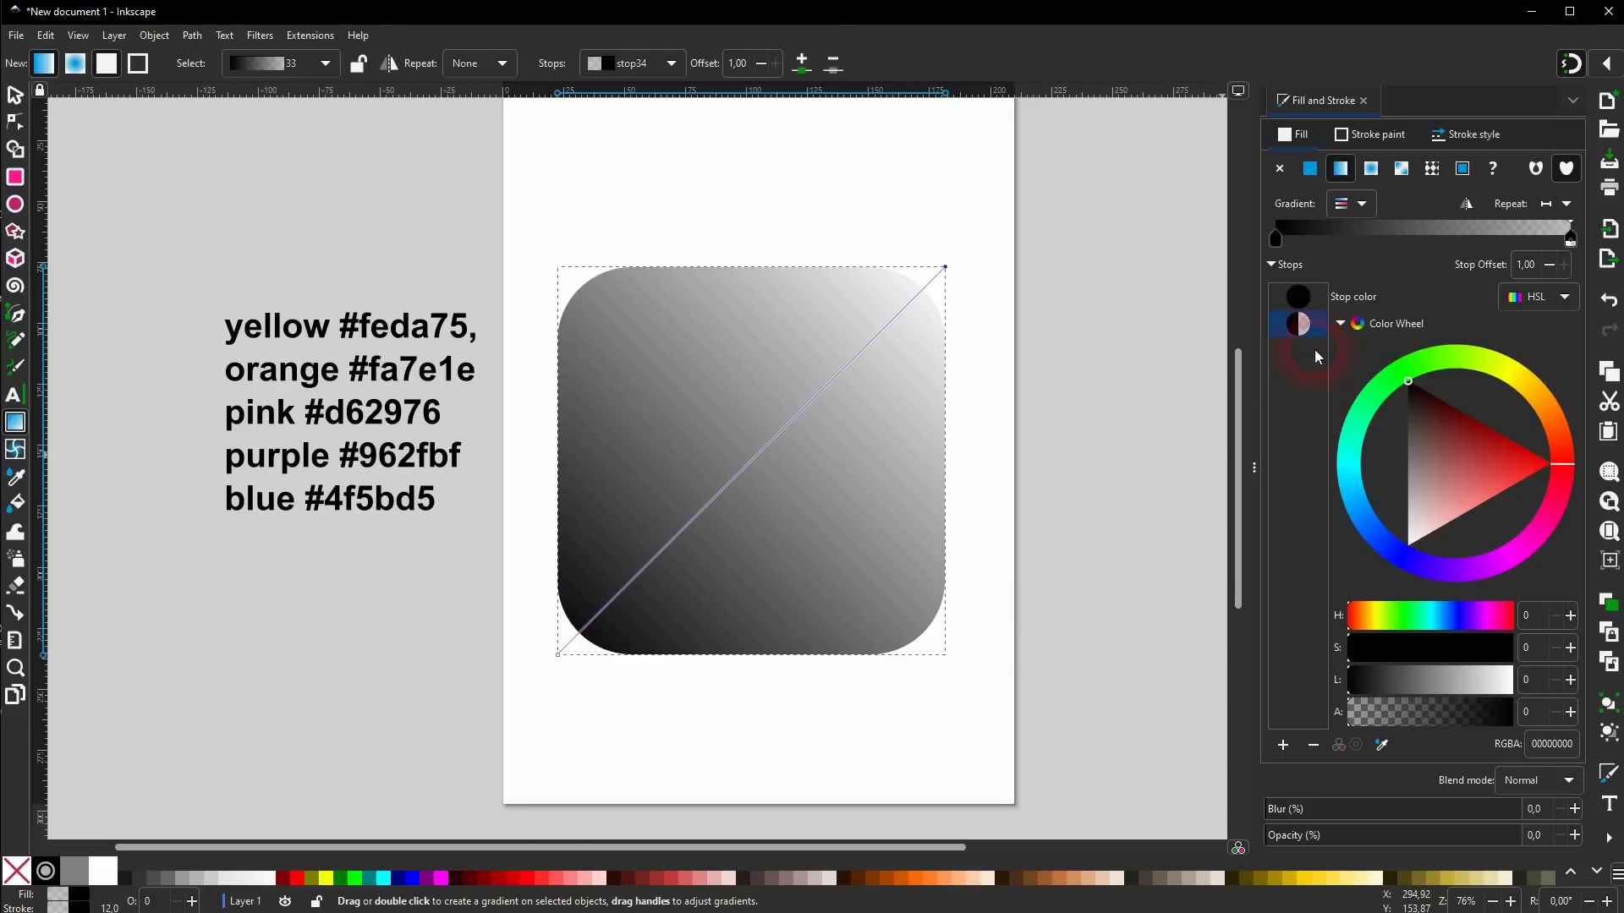
Set the start stop of the rounded square's gradient to yellow feda75.
click(1300, 297)
click(1579, 745)
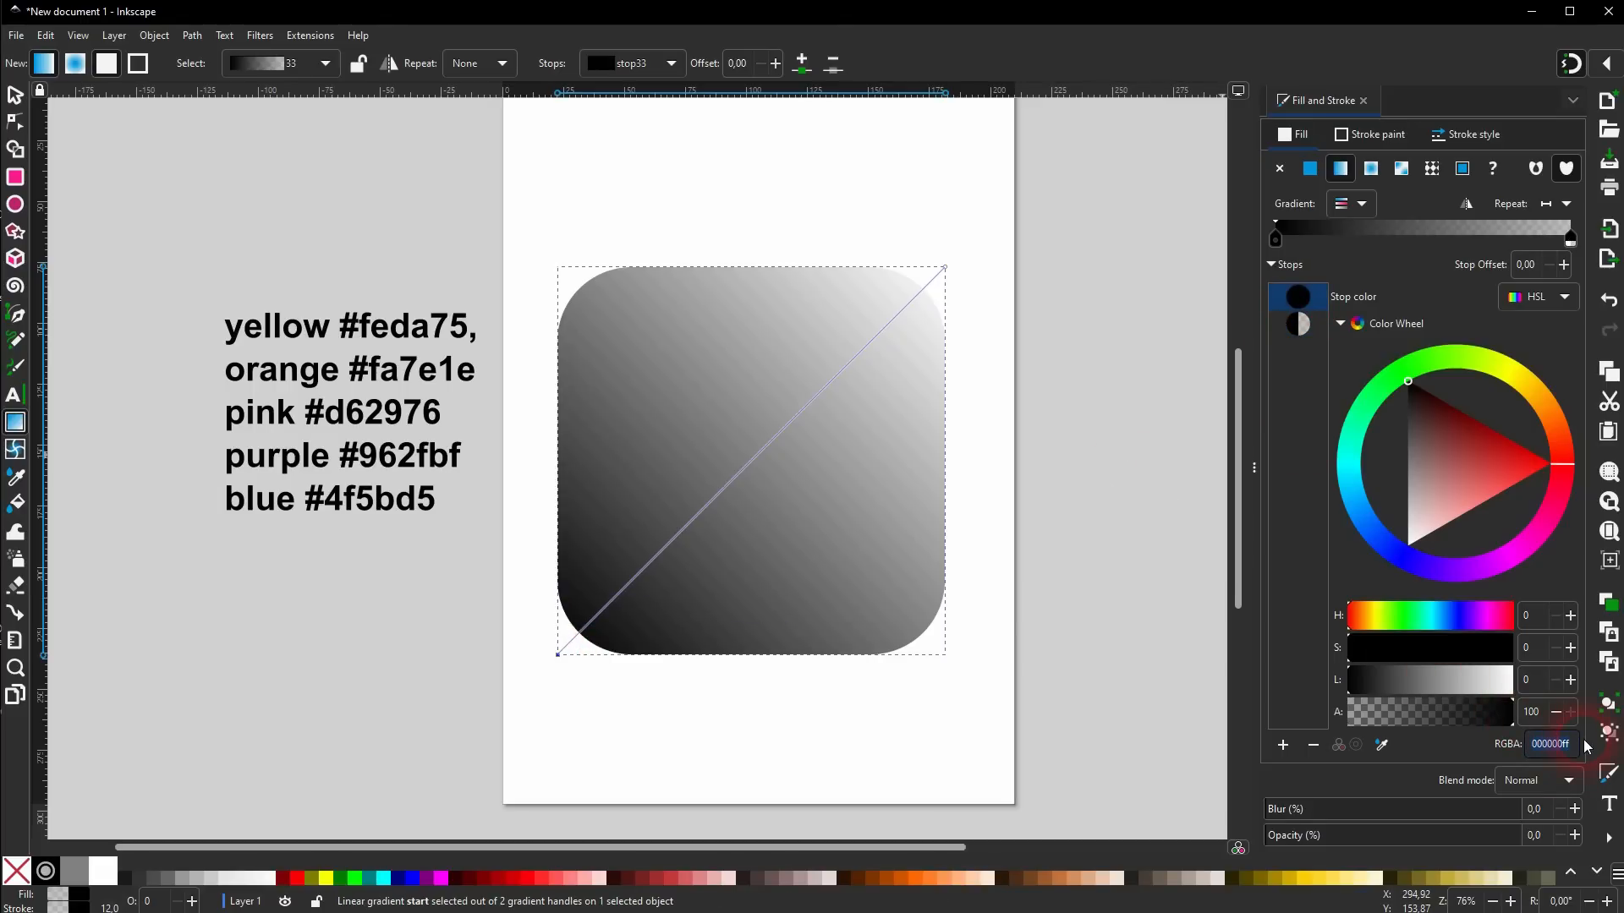
text(feda75)
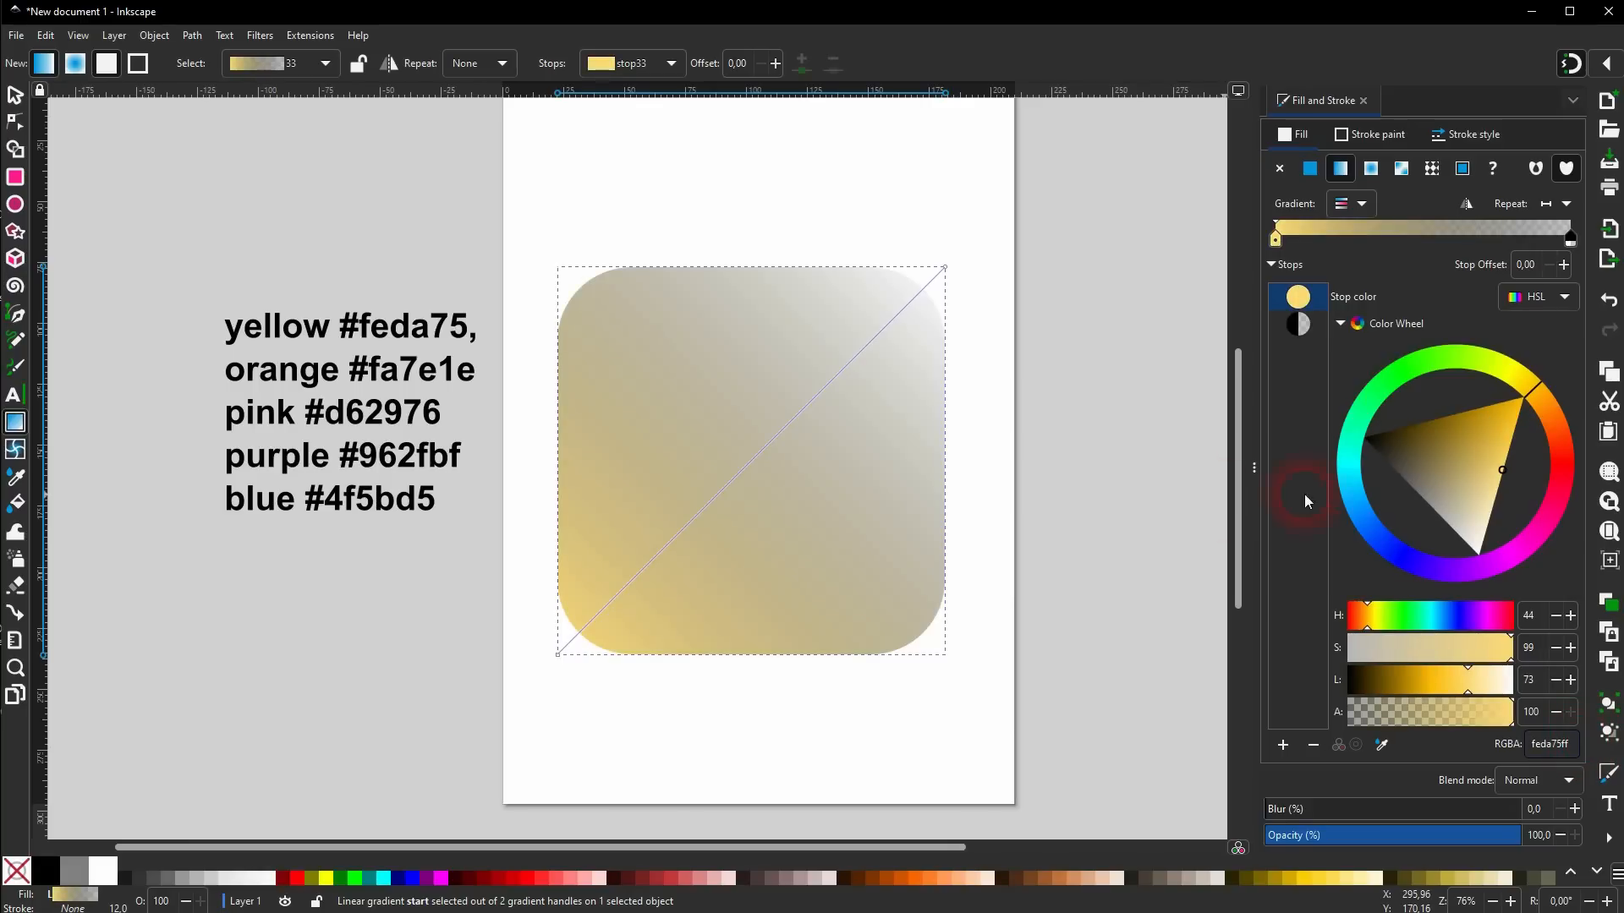
Make the end stop of the rounded square's gradient fully opaque and set its colour to blue 4f5bd5.
click(1308, 327)
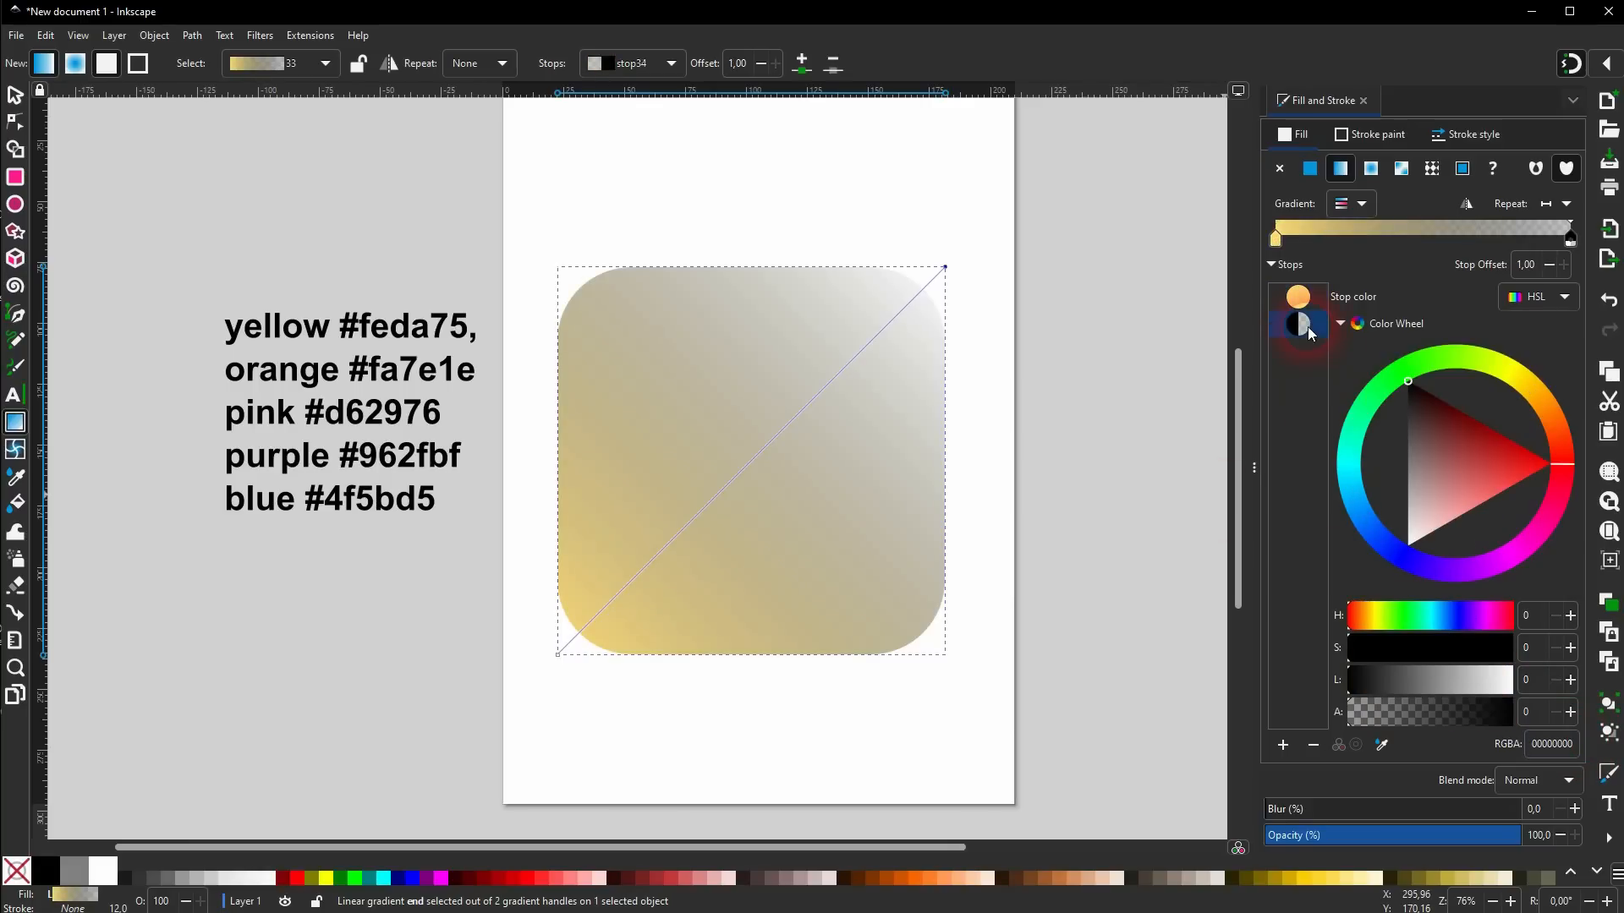
drag(1420, 719, 1564, 736)
double_click(1560, 752)
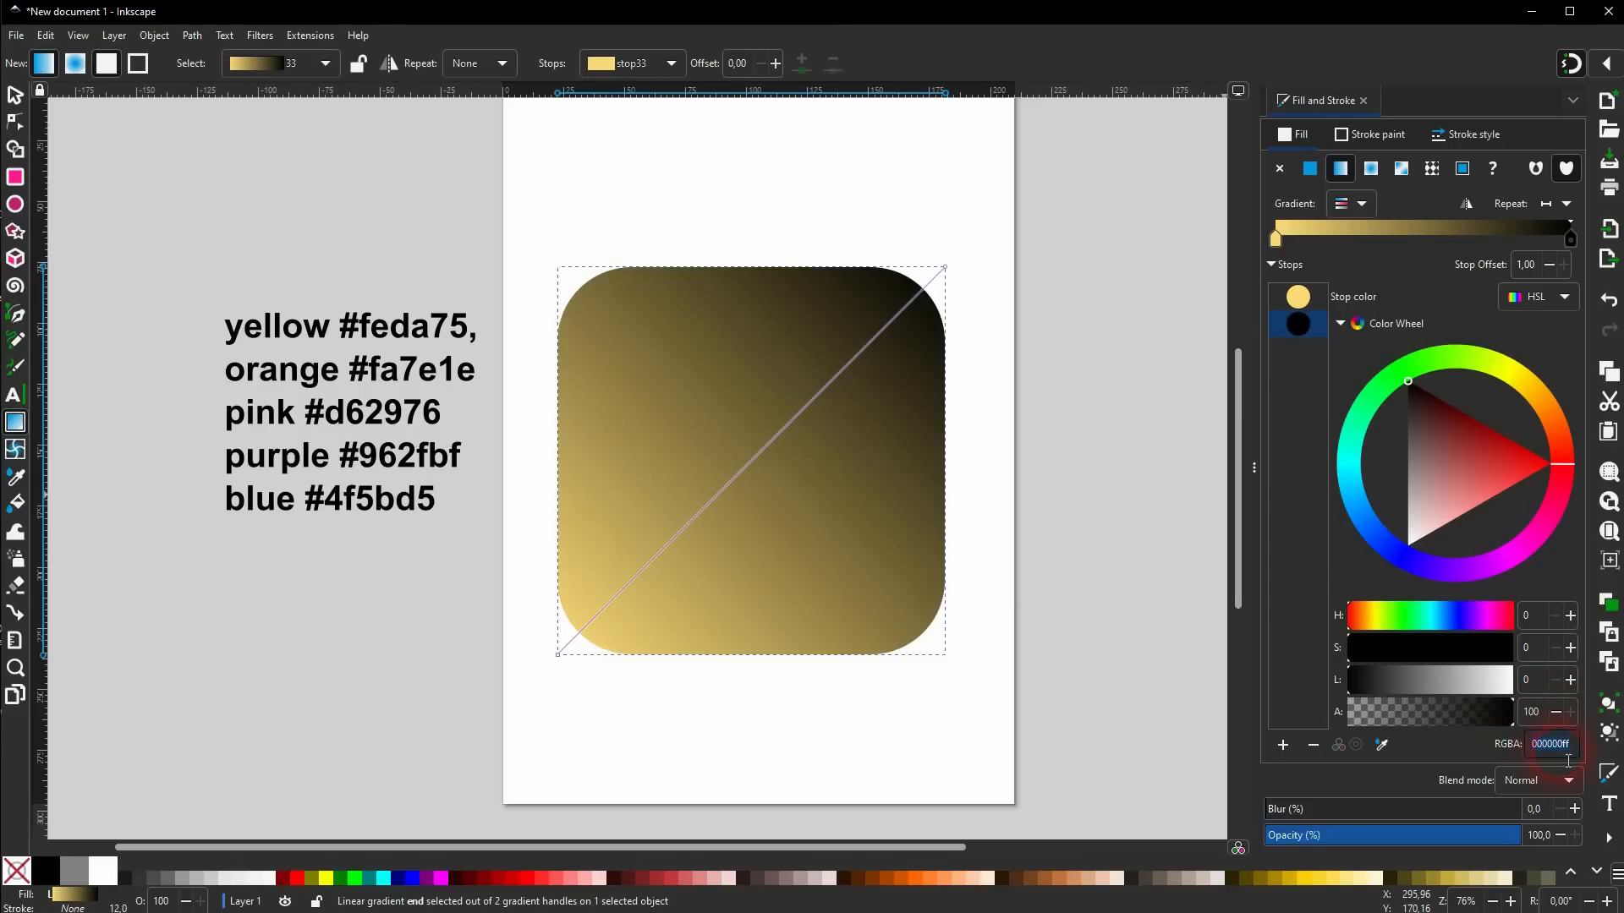
text(4f5)
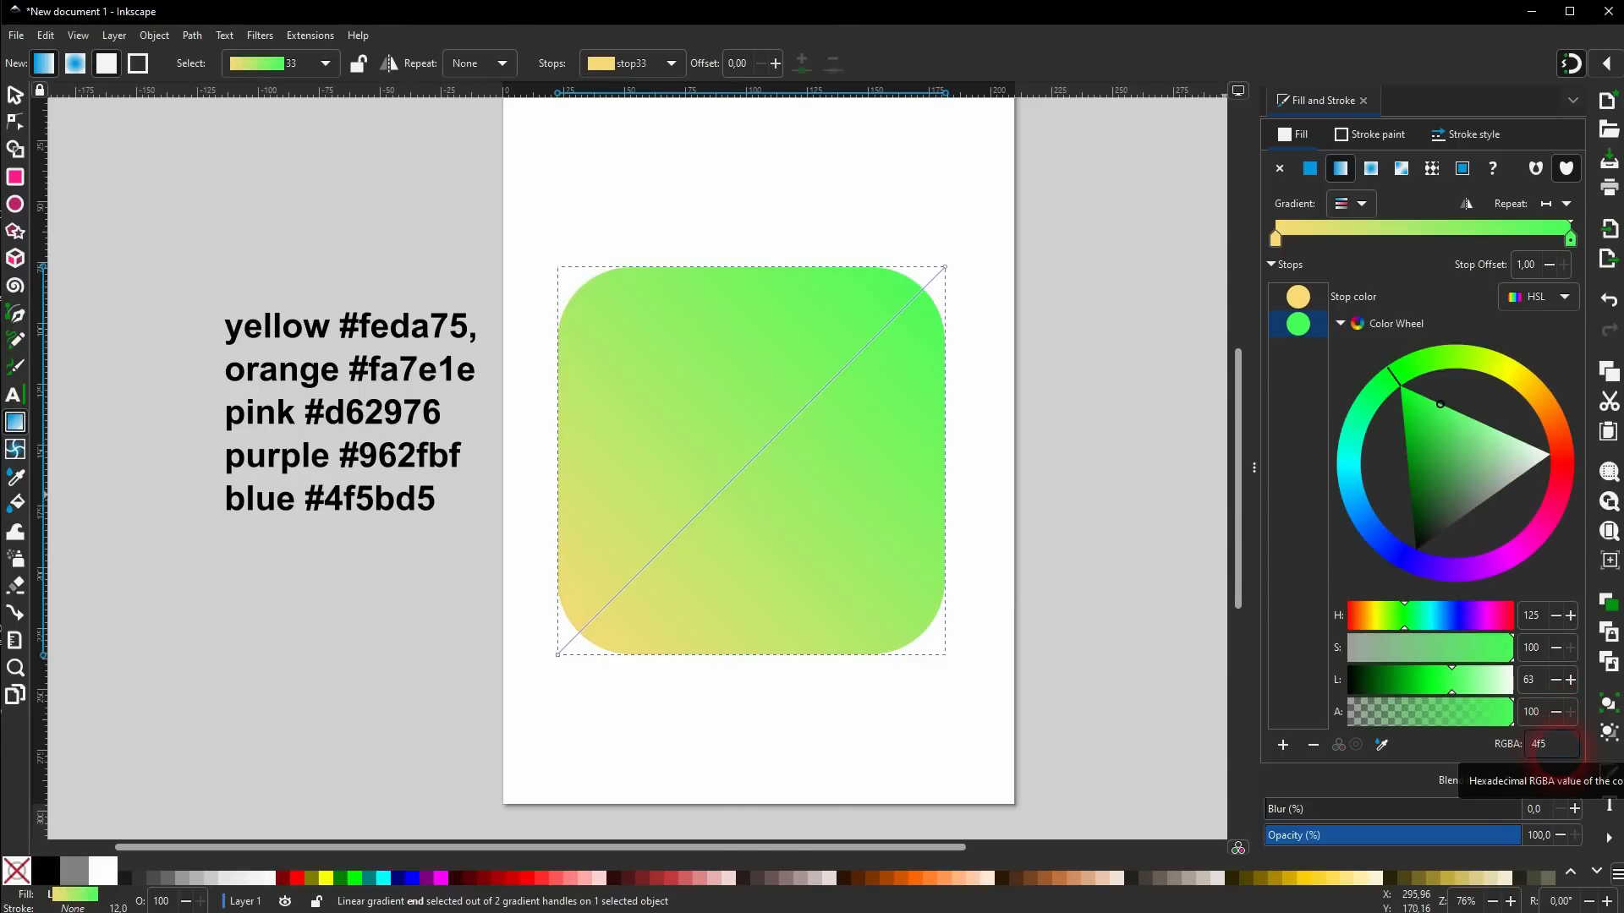
text(bd5)
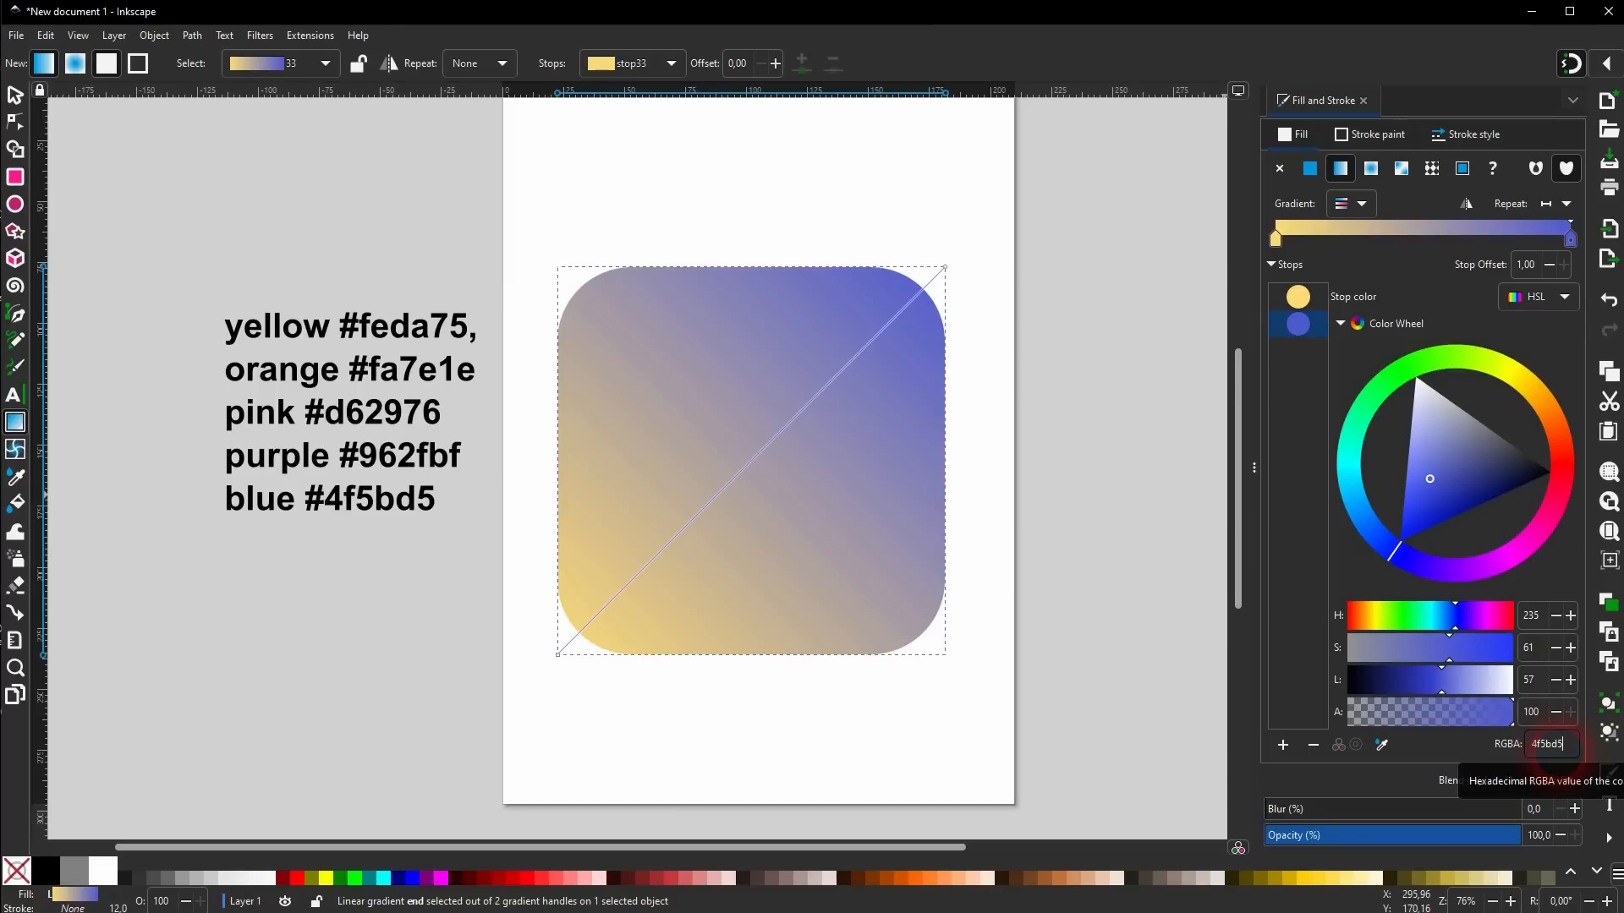
key(Return)
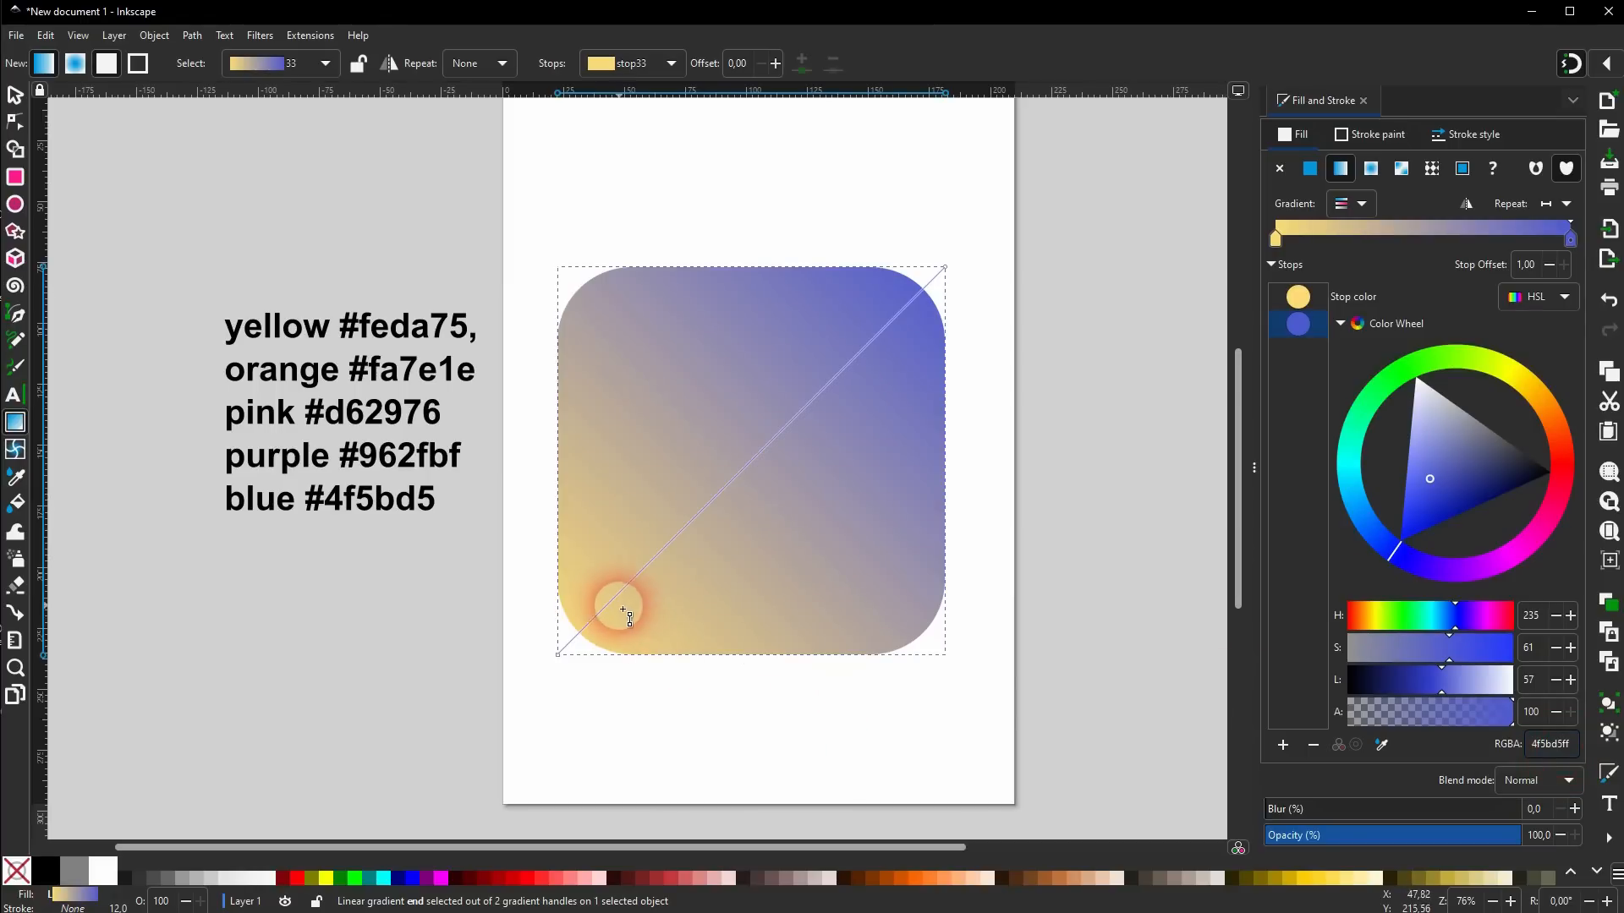
Add three intermediate stops along the gradient line at offsets of about 0.13, 0.38 and 0.61.
double_click(609, 604)
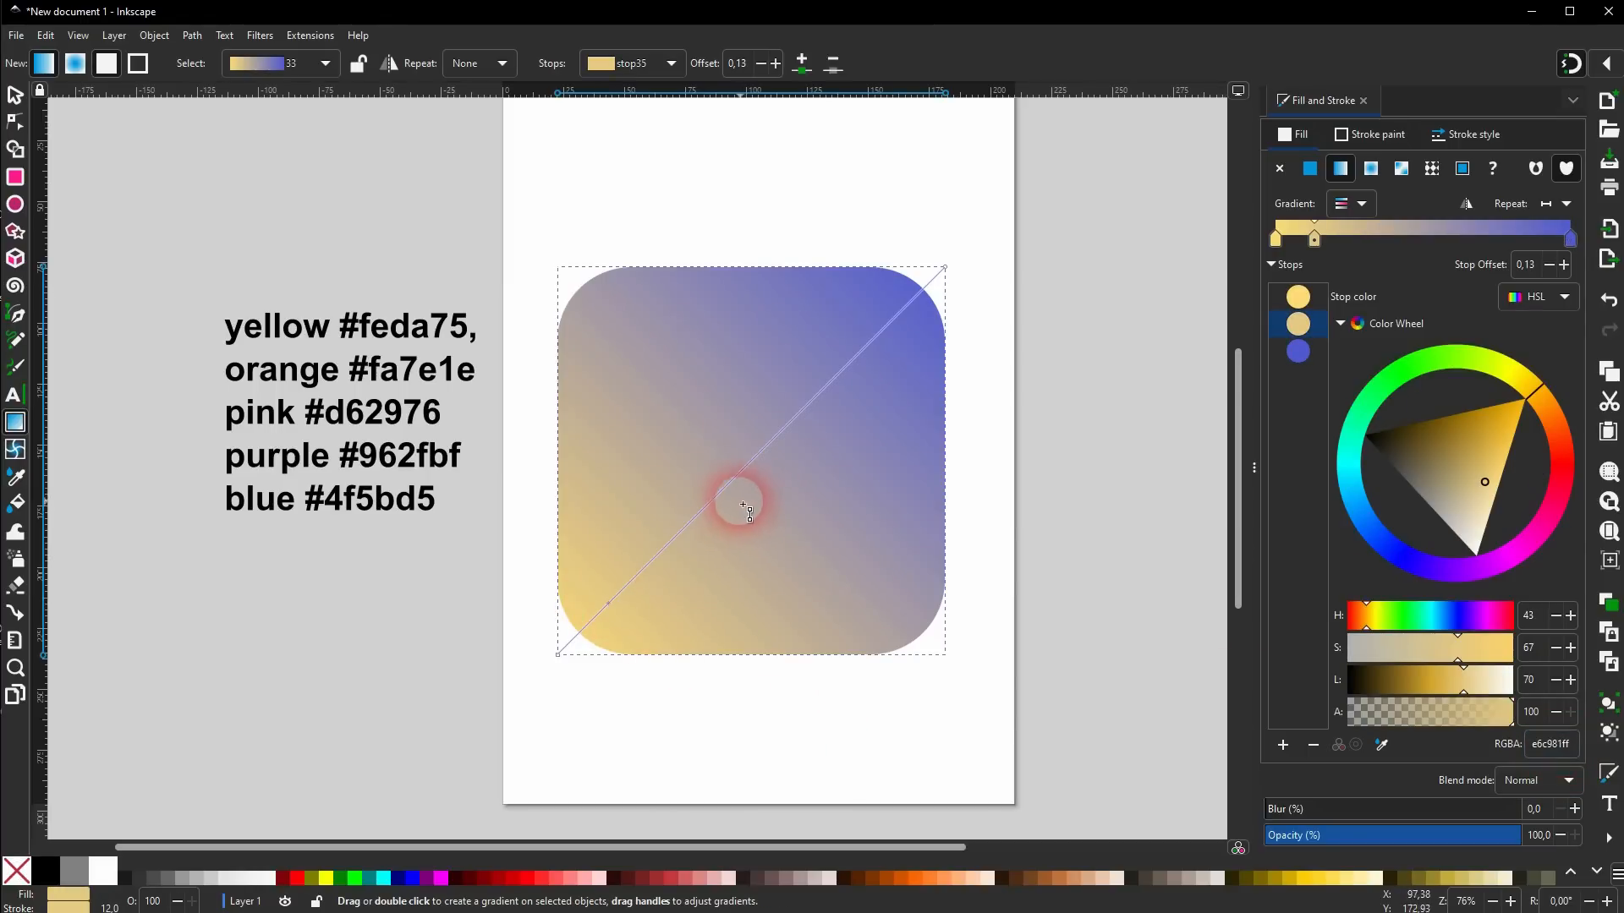
double_click(707, 510)
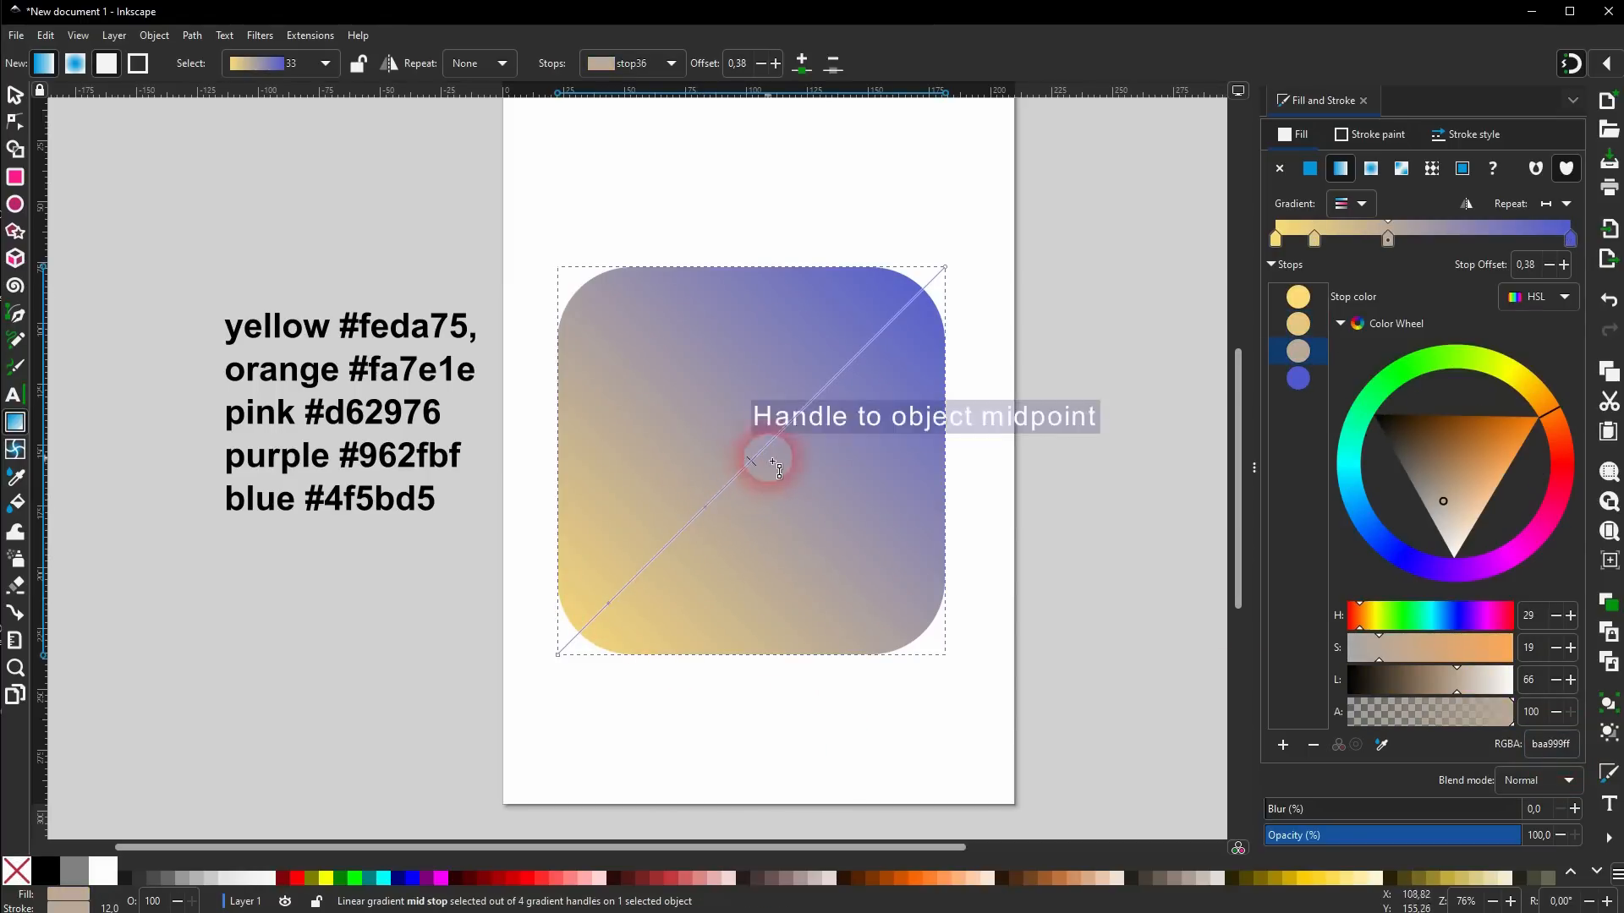
double_click(799, 421)
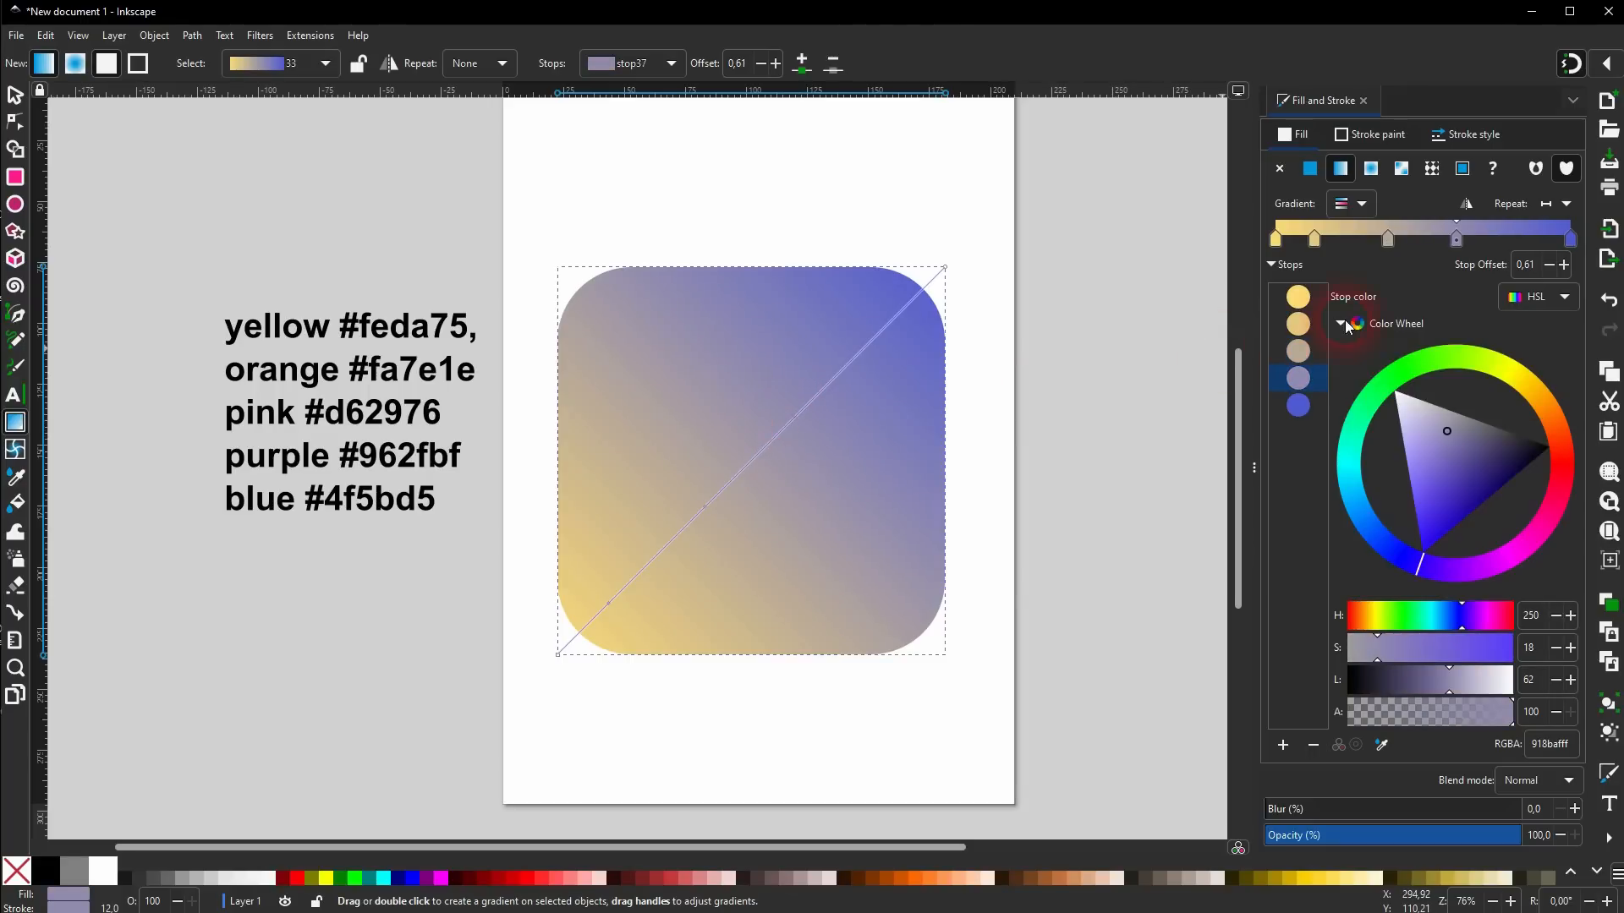
Set the first intermediate gradient stop, nearest the yellow end, to orange fa7e1e.
click(1300, 324)
click(1569, 749)
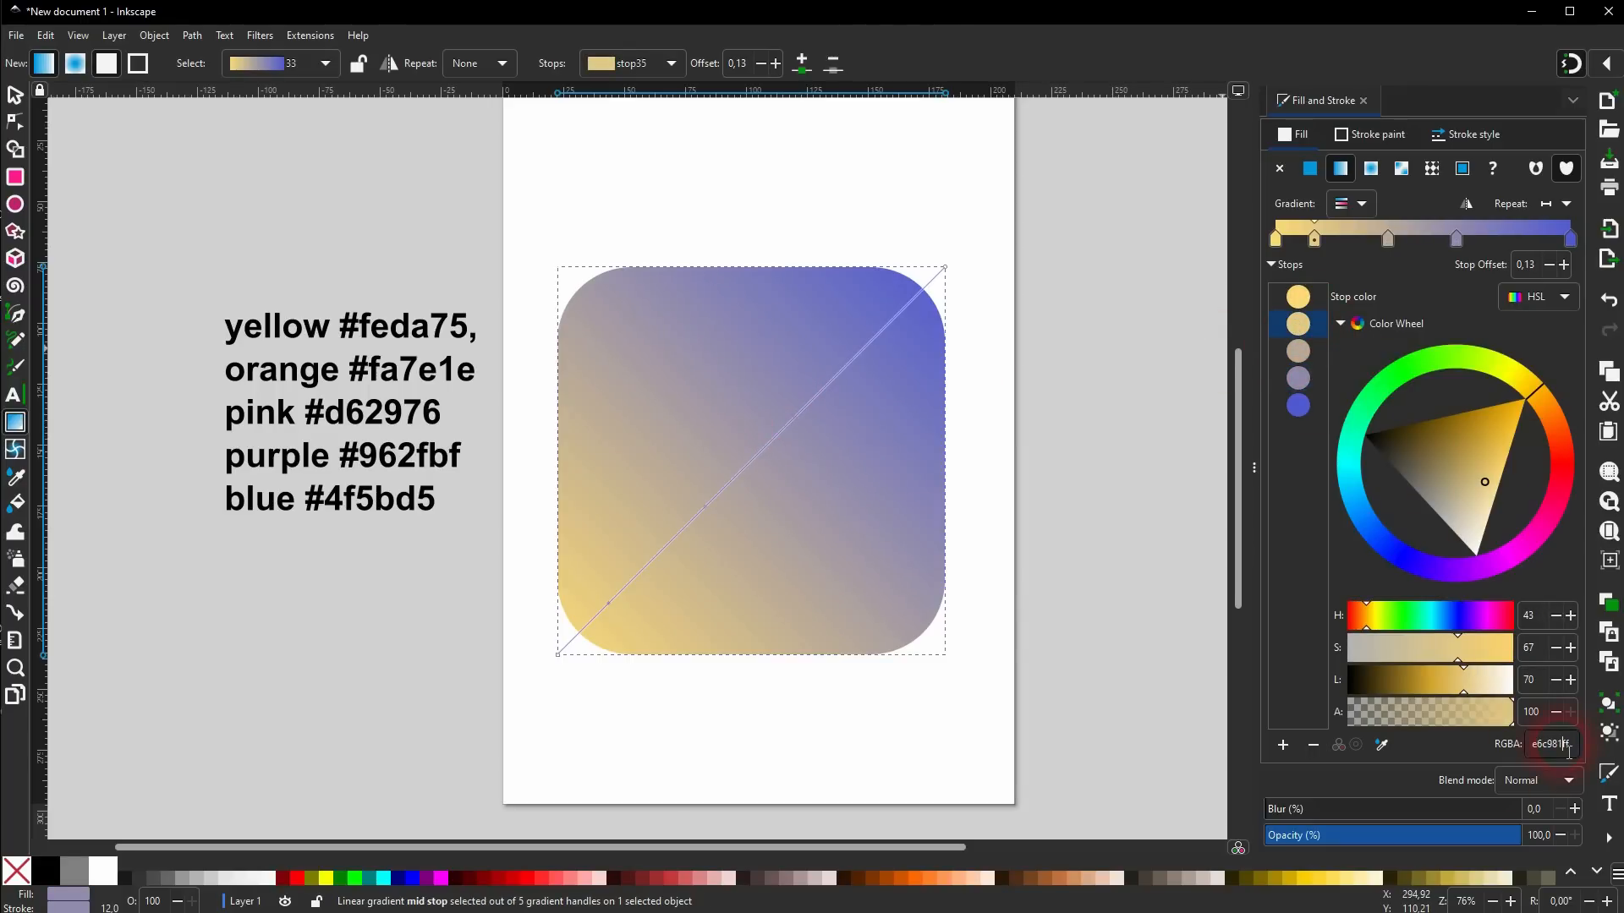
text(fa7e)
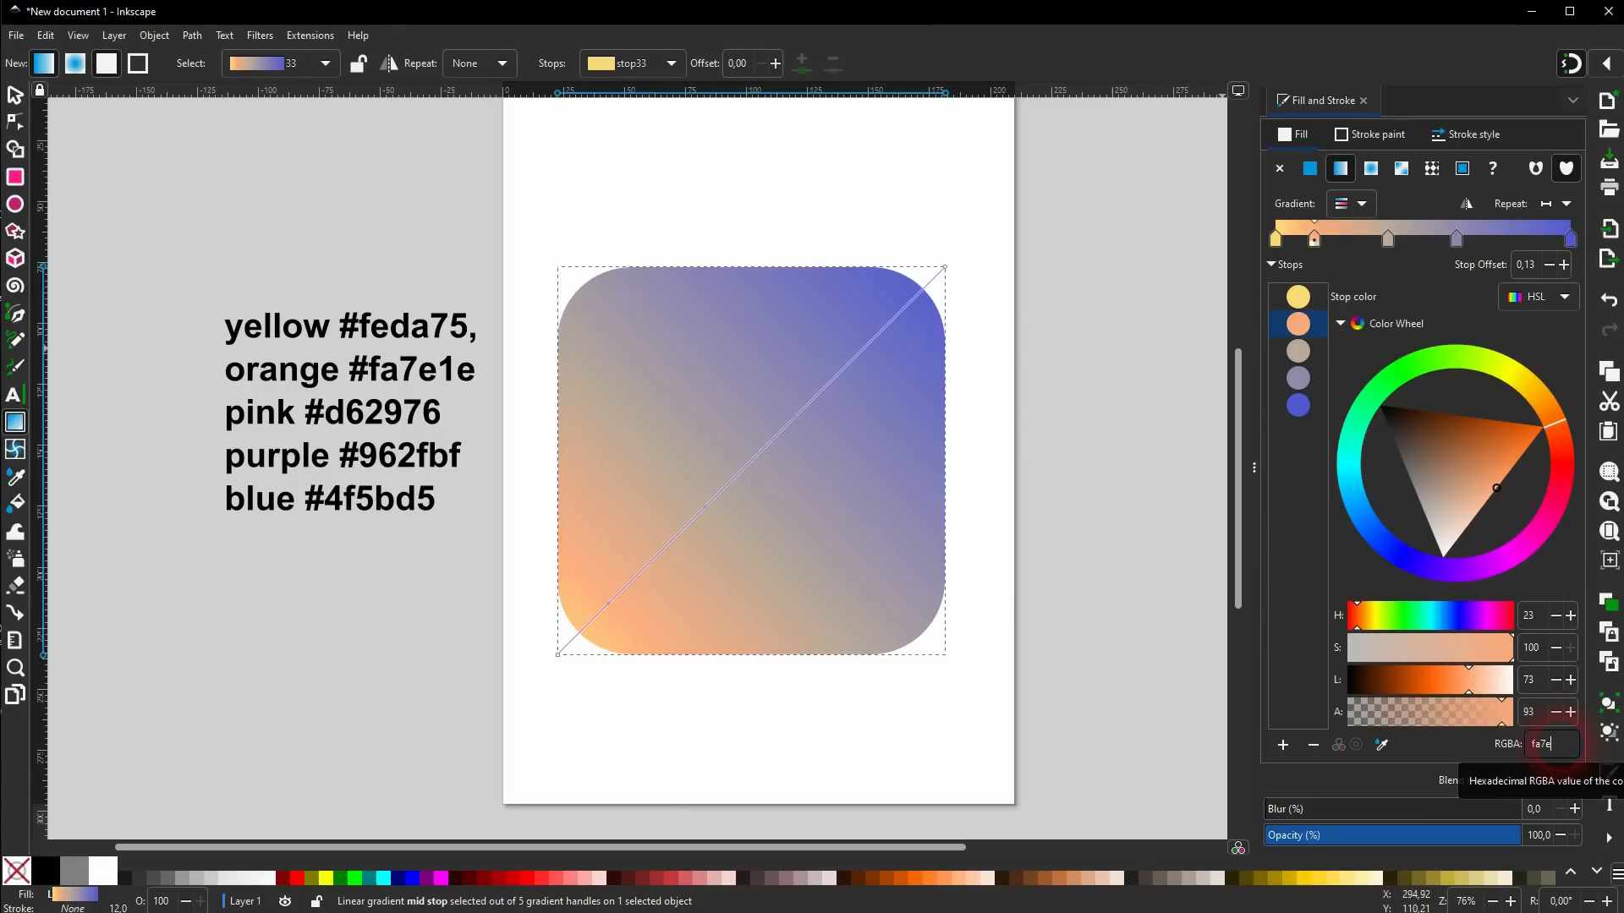
text(1e)
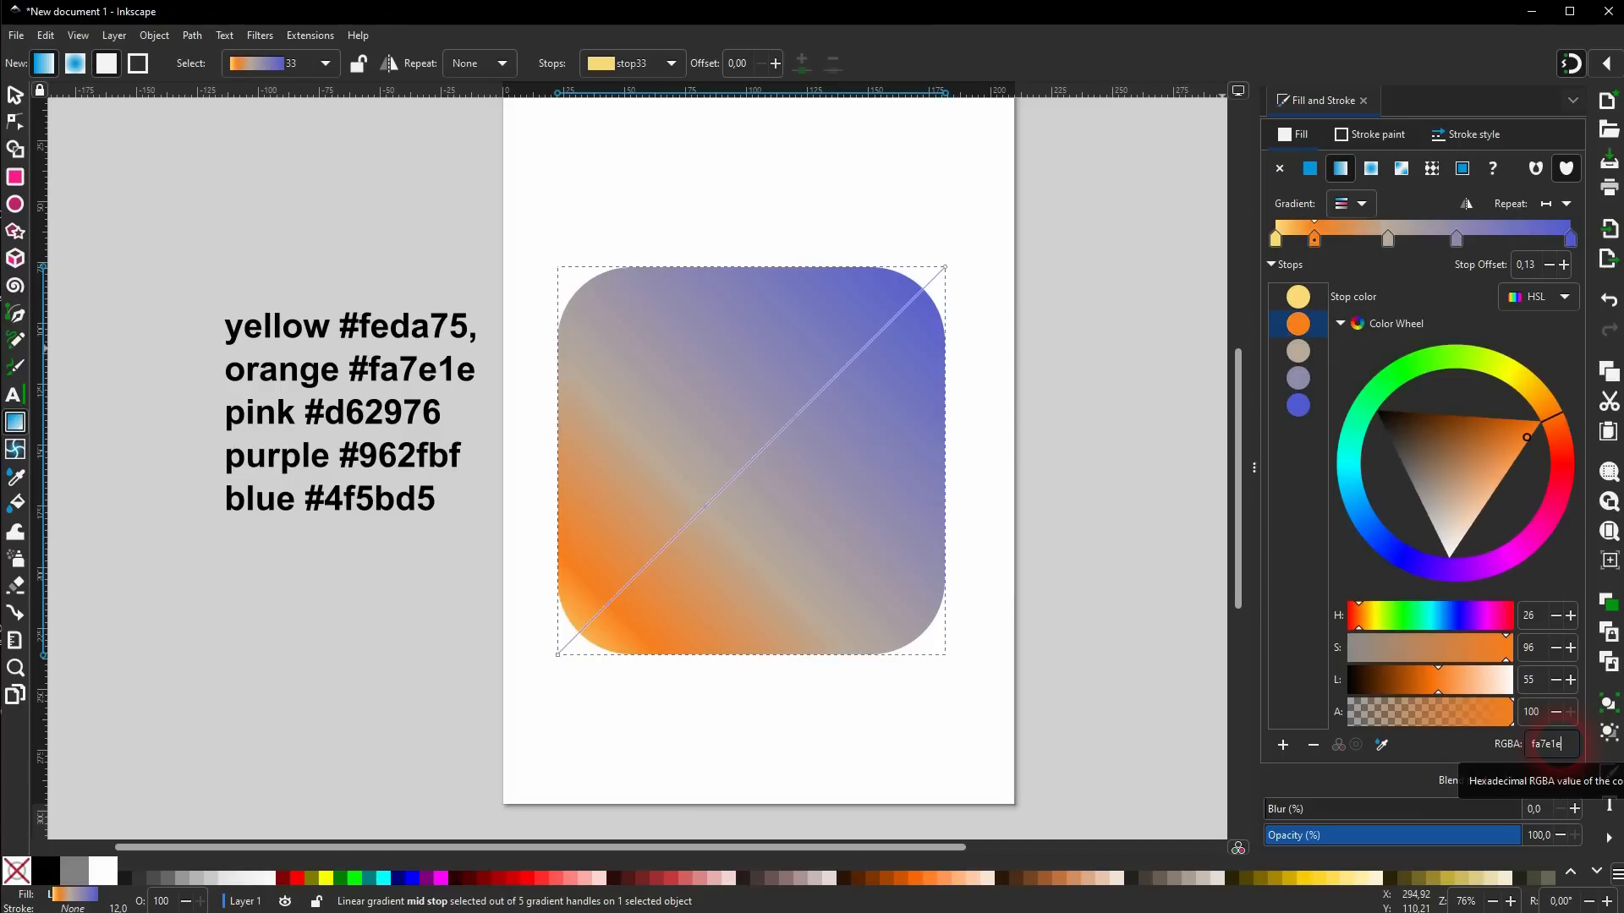
Set the middle stop of the gradient to pink d62976.
click(1307, 355)
click(1559, 749)
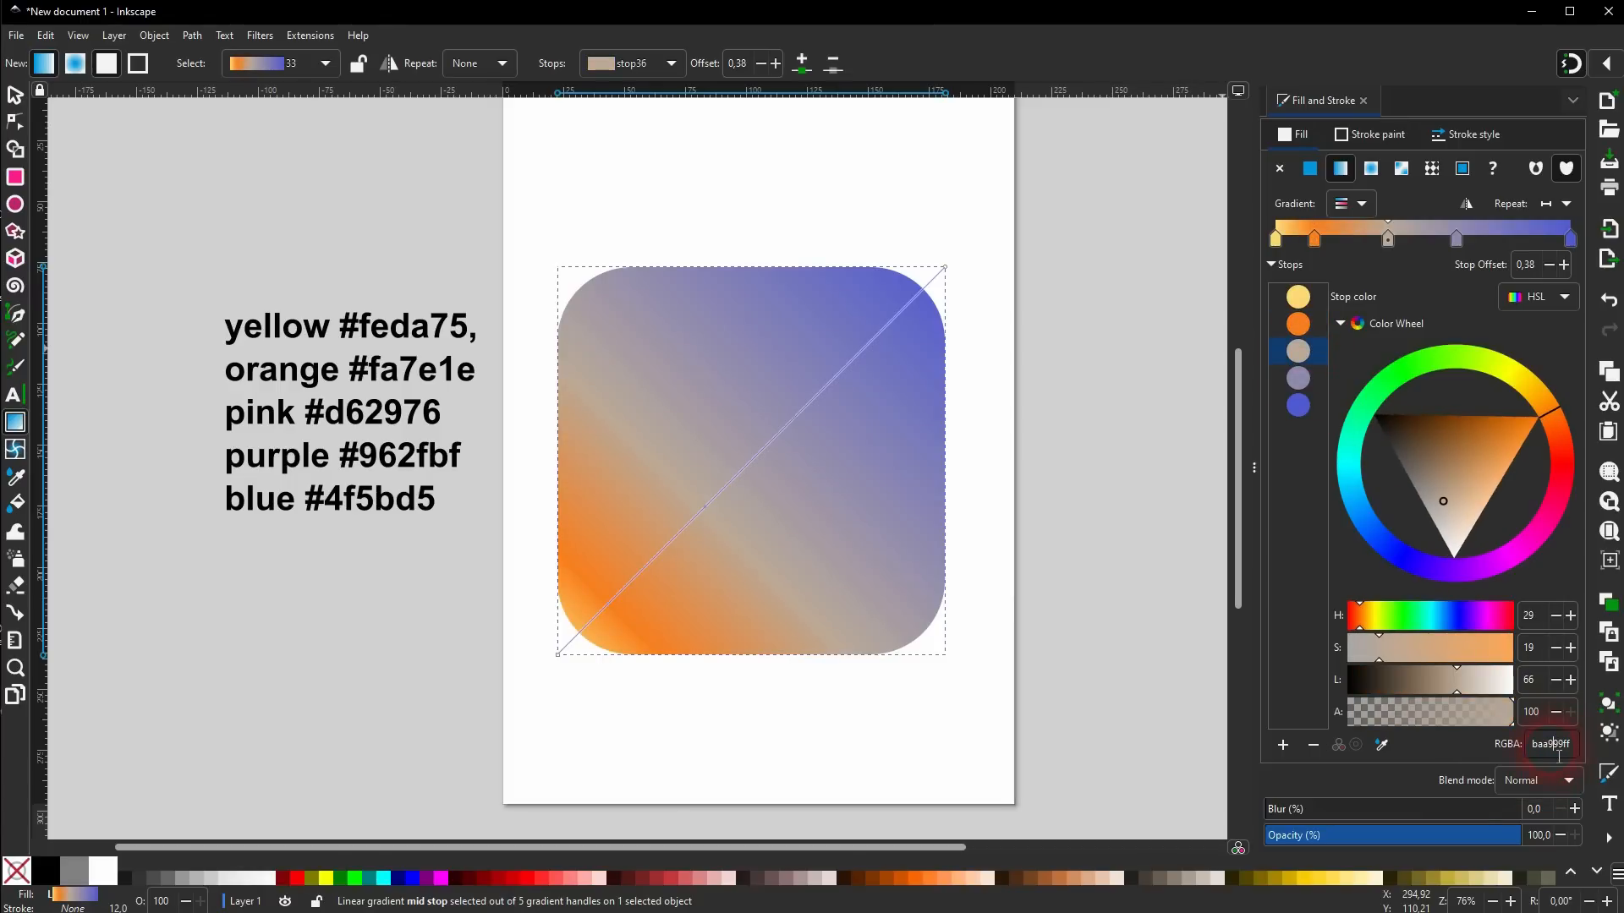
text(d6)
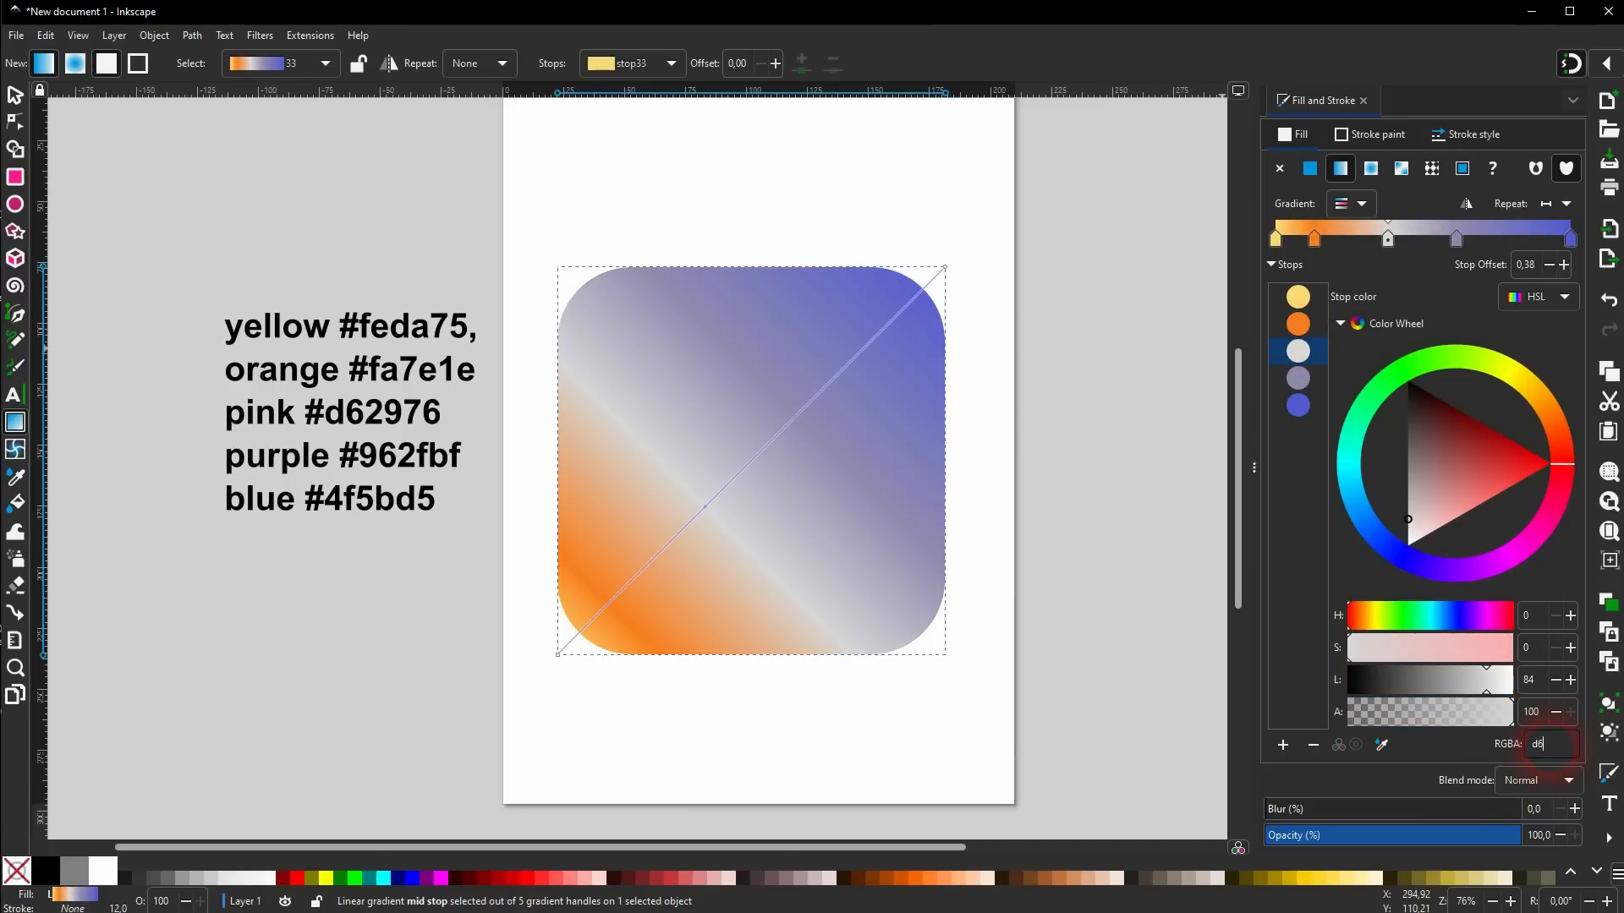
text(2976)
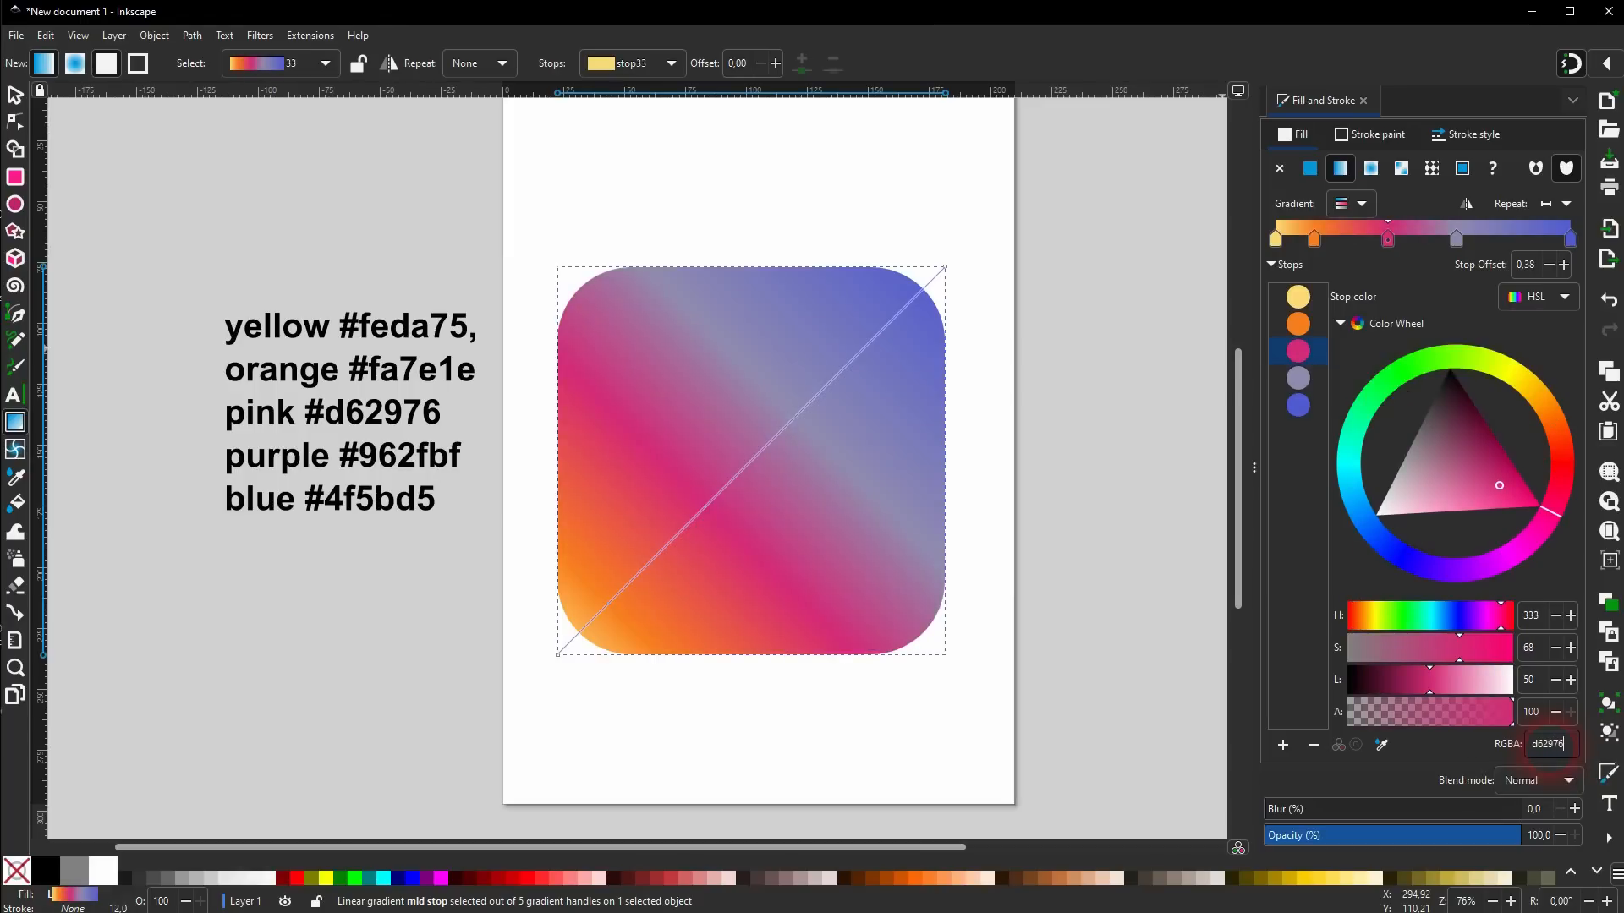
Set the last intermediate gradient stop, before the blue end, to purple 962fbf.
click(1308, 380)
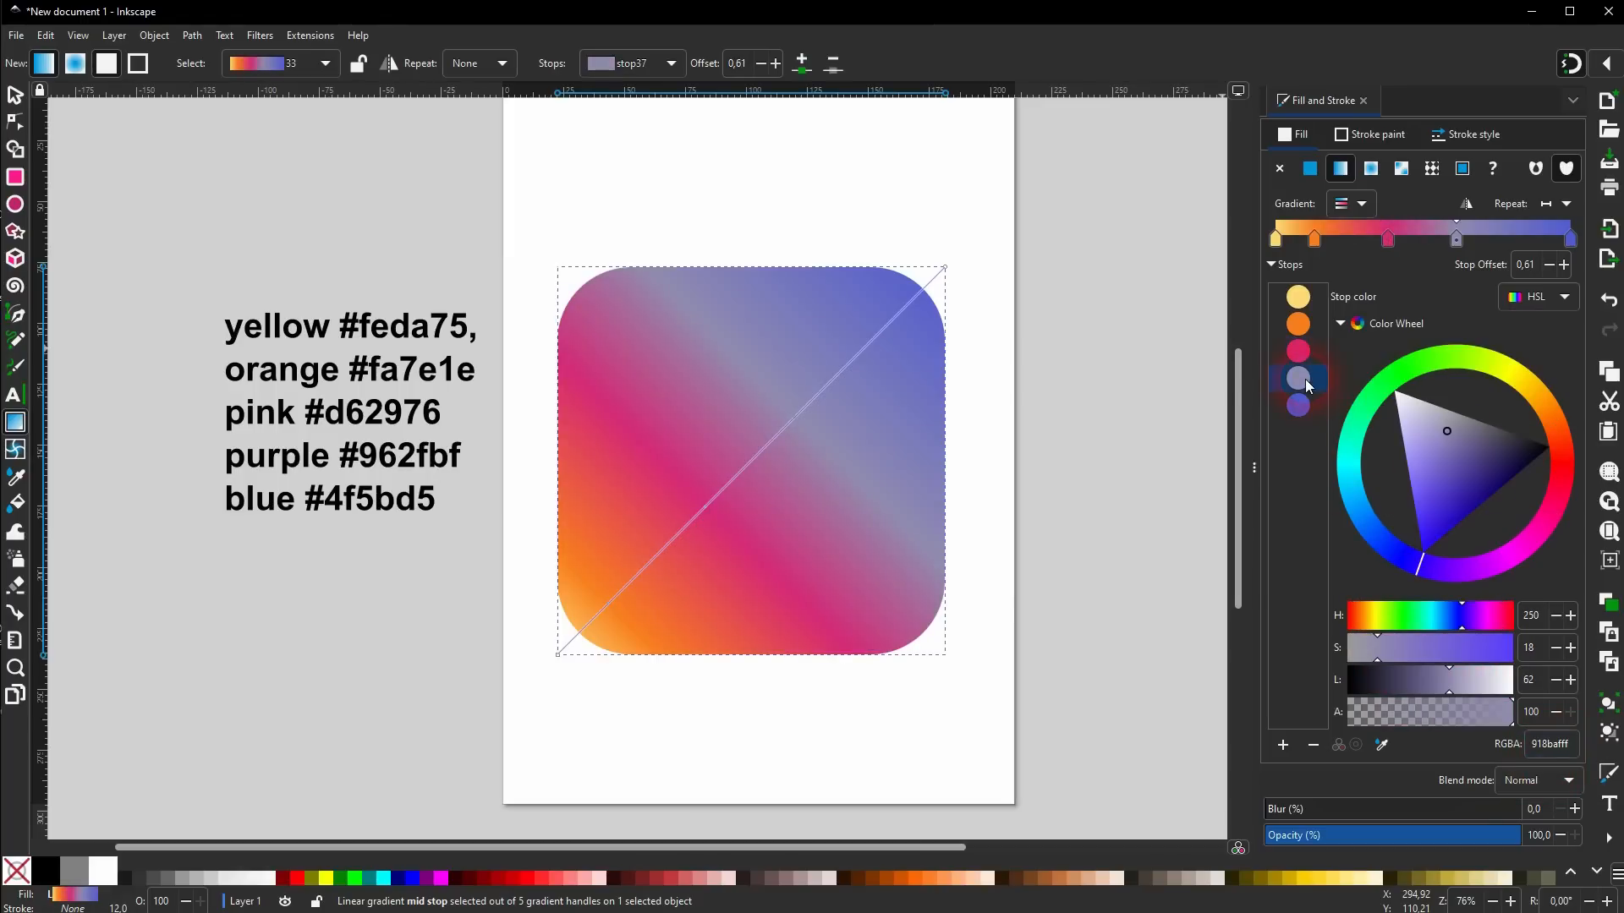
click(1546, 753)
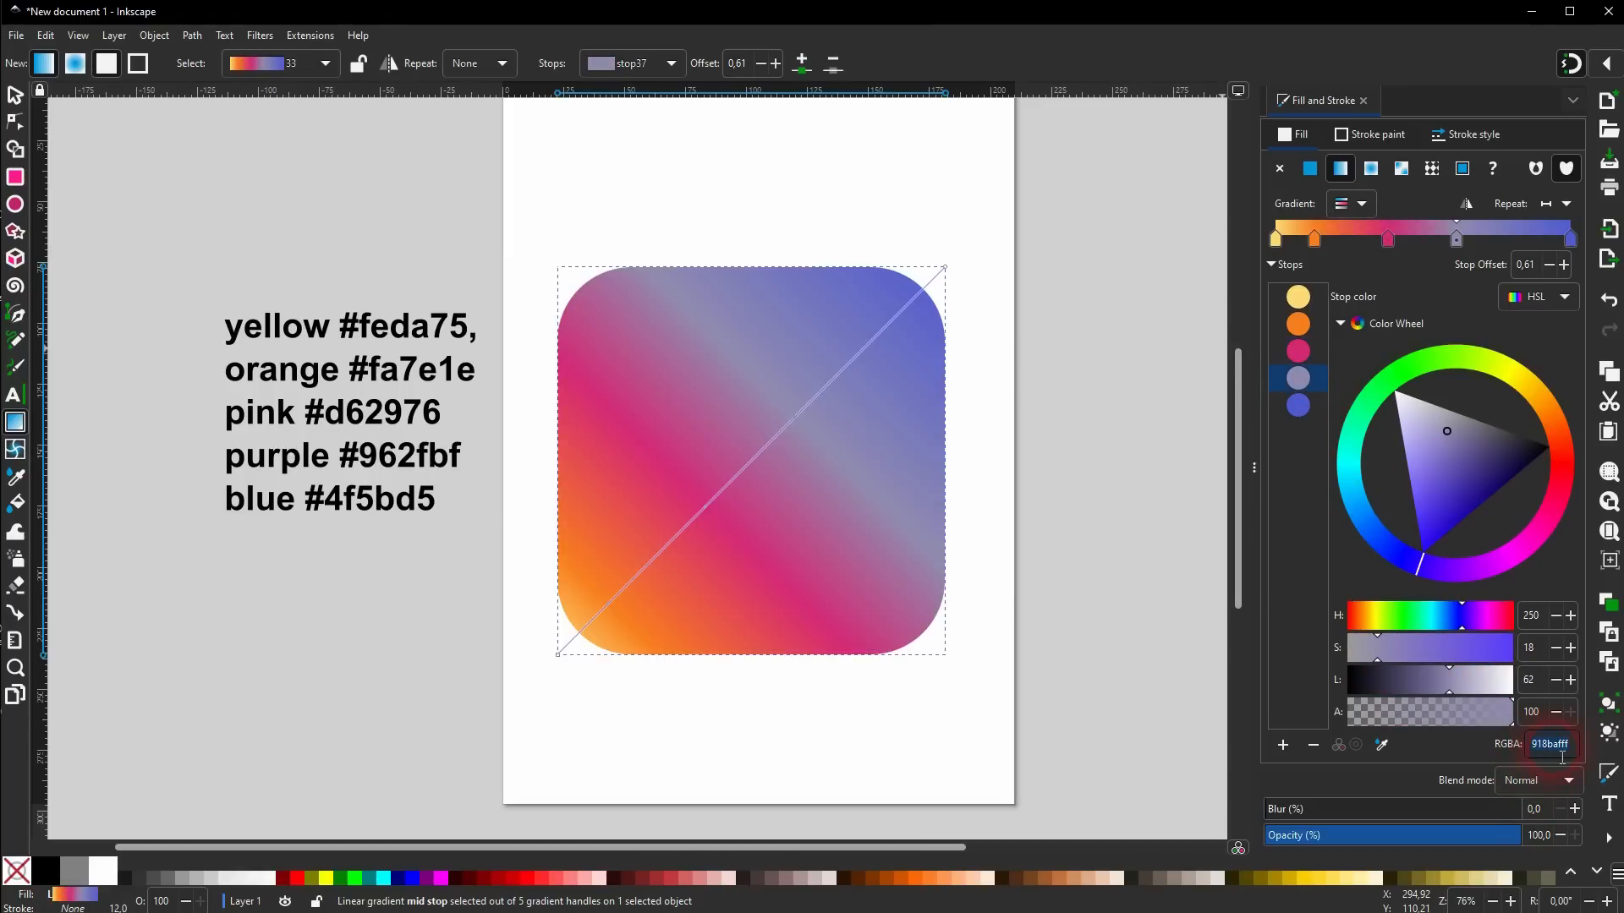
text(962)
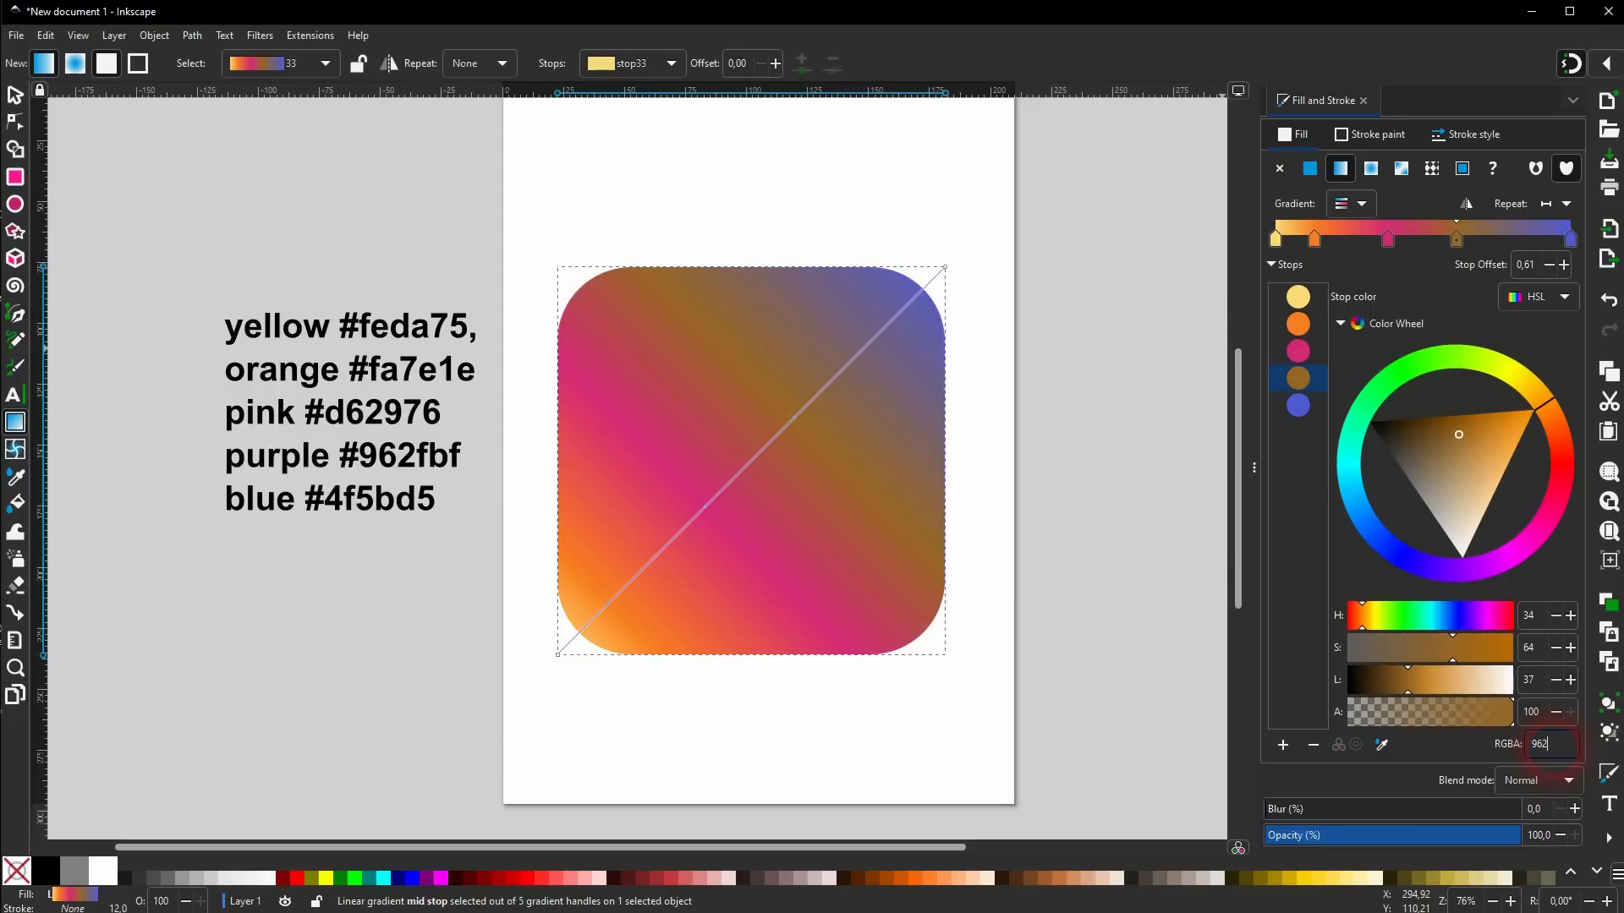
text(fbf)
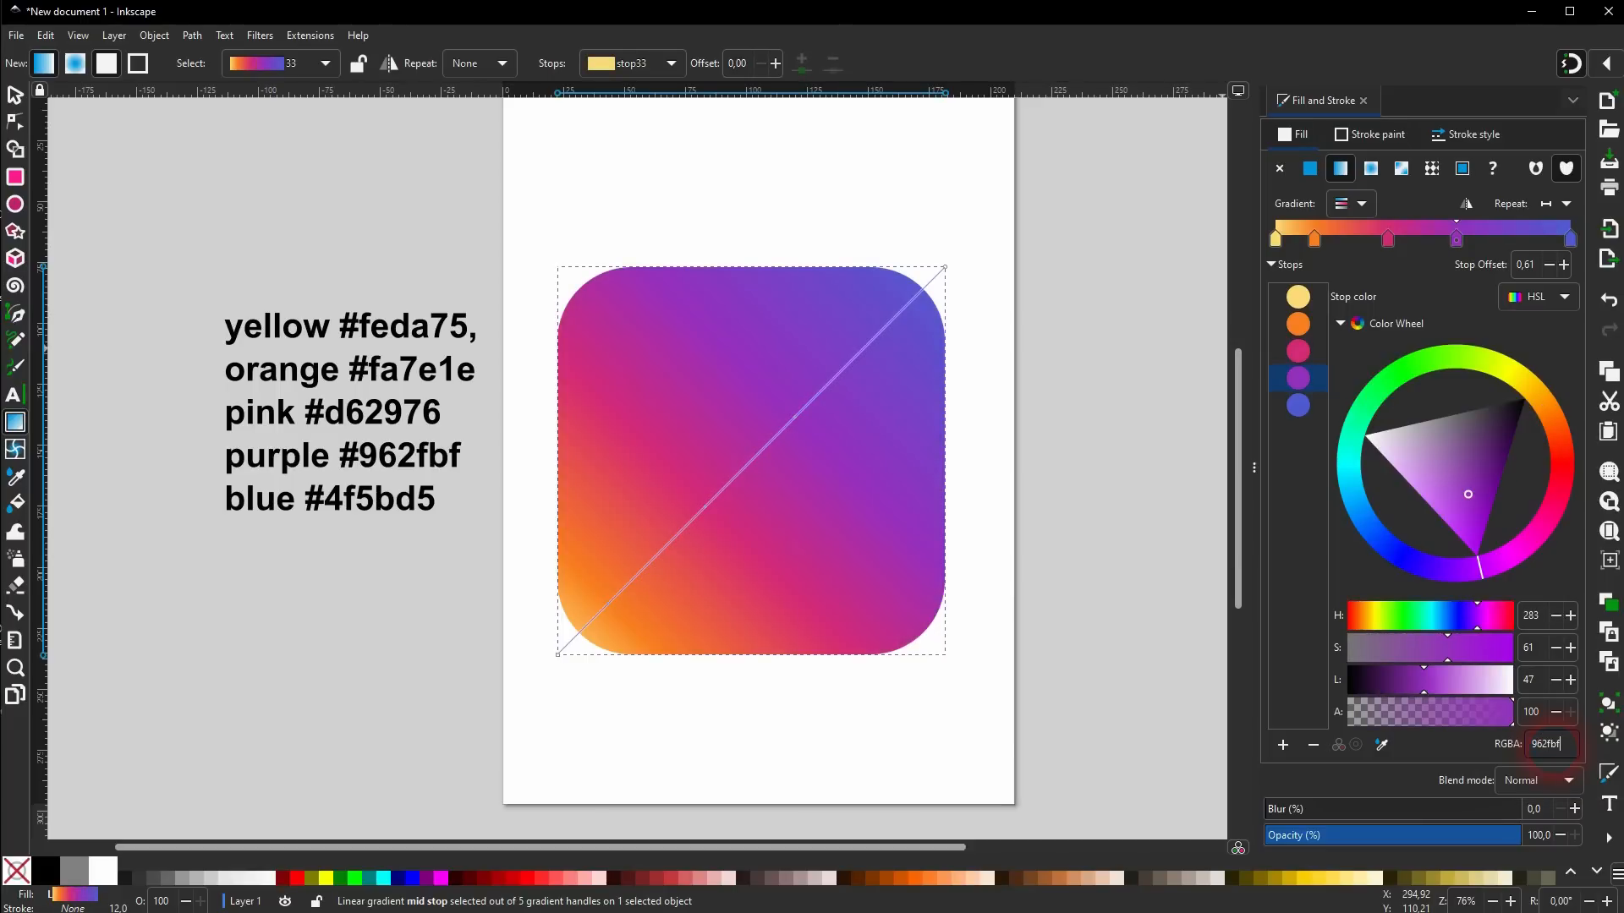
key(Return)
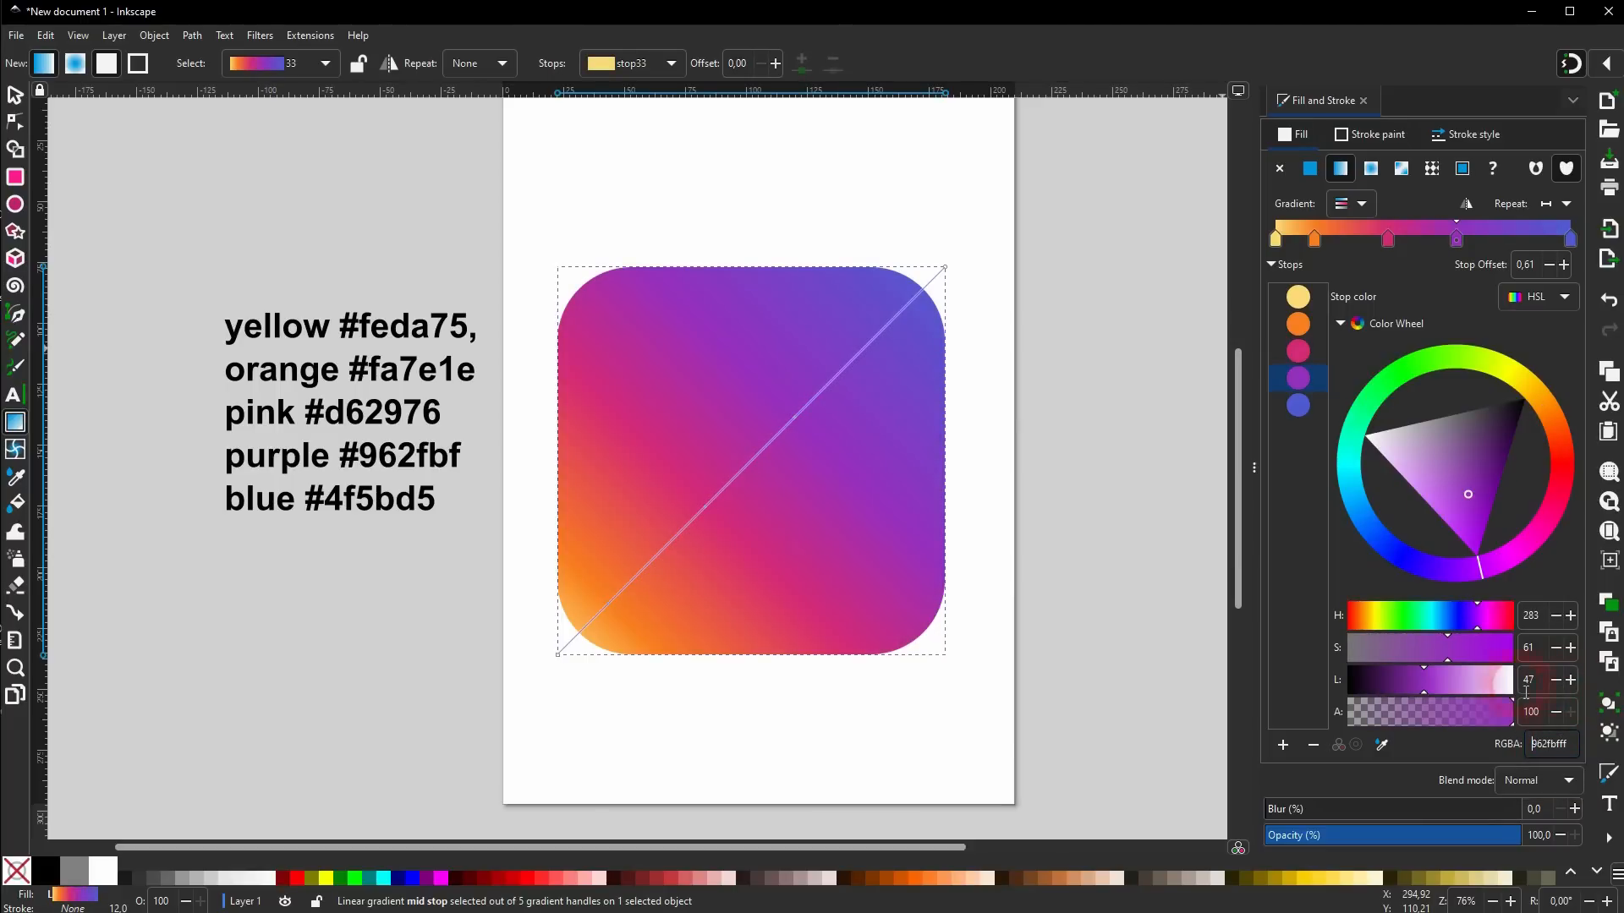
Pull both gradient ends slightly inward and space the stops evenly, with orange at 0.25, pink midway and purple at 0.75.
drag(945, 268, 925, 287)
drag(558, 653, 577, 633)
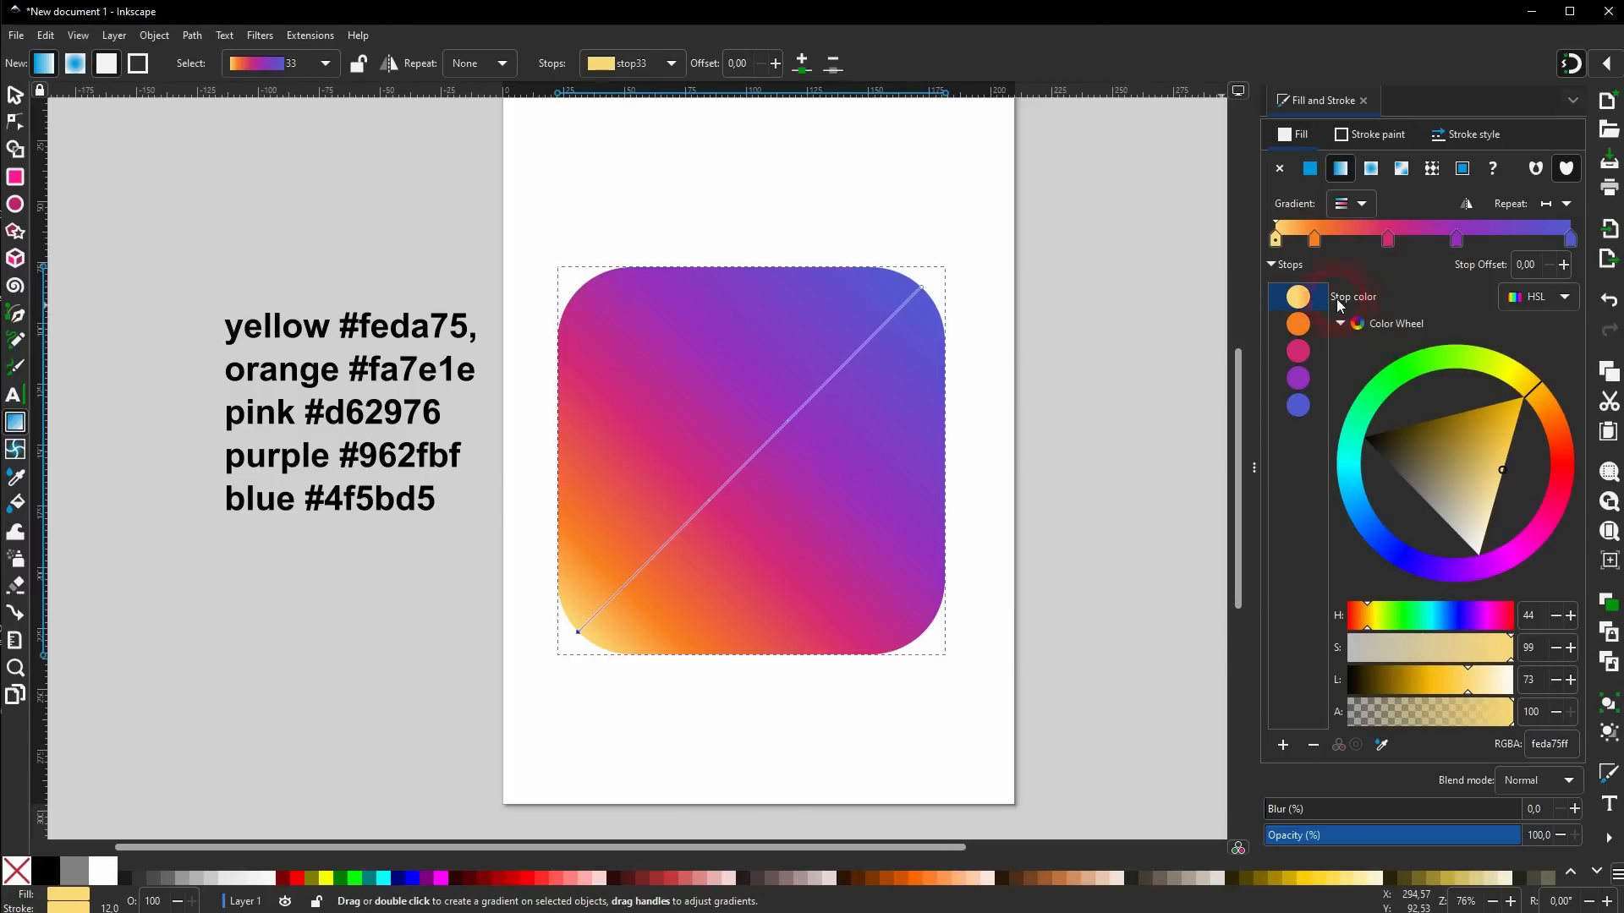
drag(1316, 244, 1340, 257)
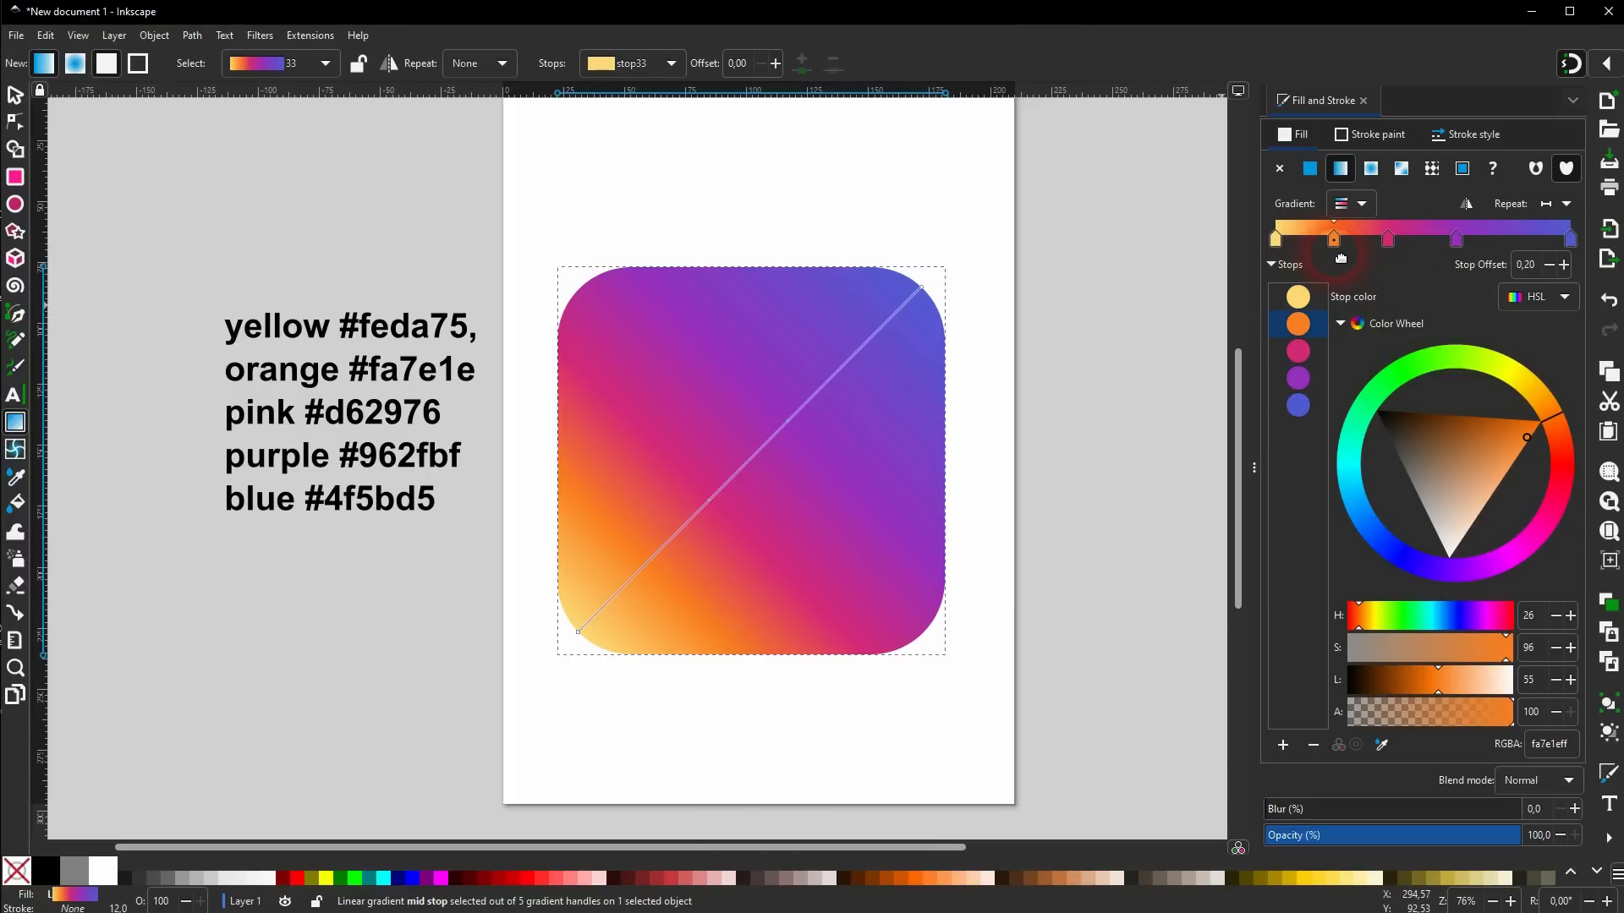
click(1403, 241)
drag(1457, 241, 1505, 247)
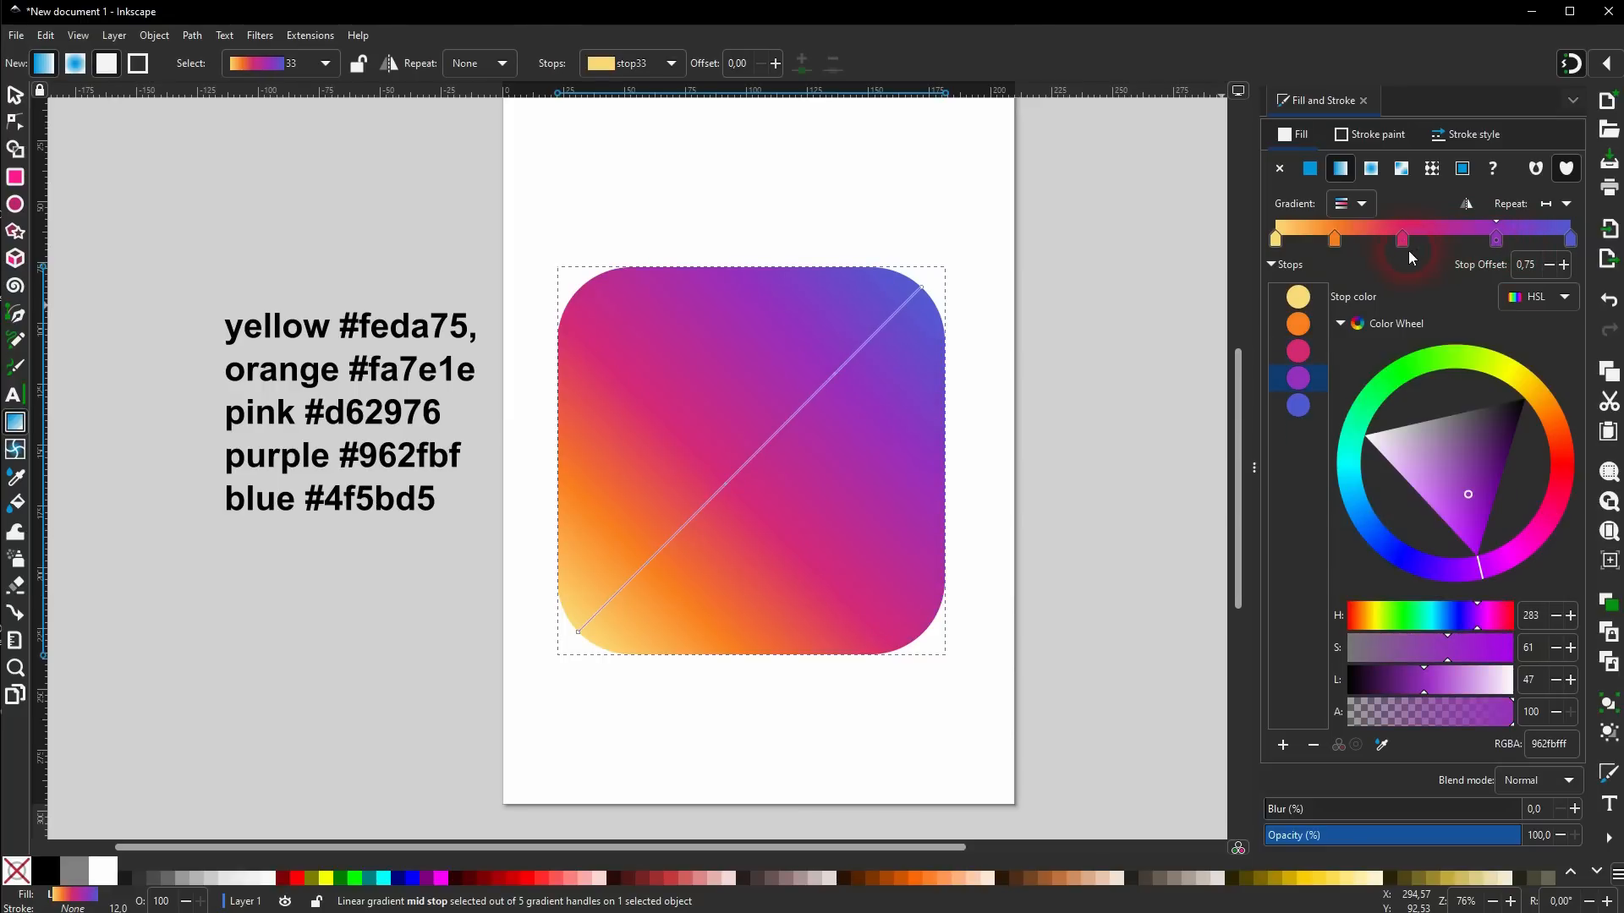
drag(1405, 249, 1356, 252)
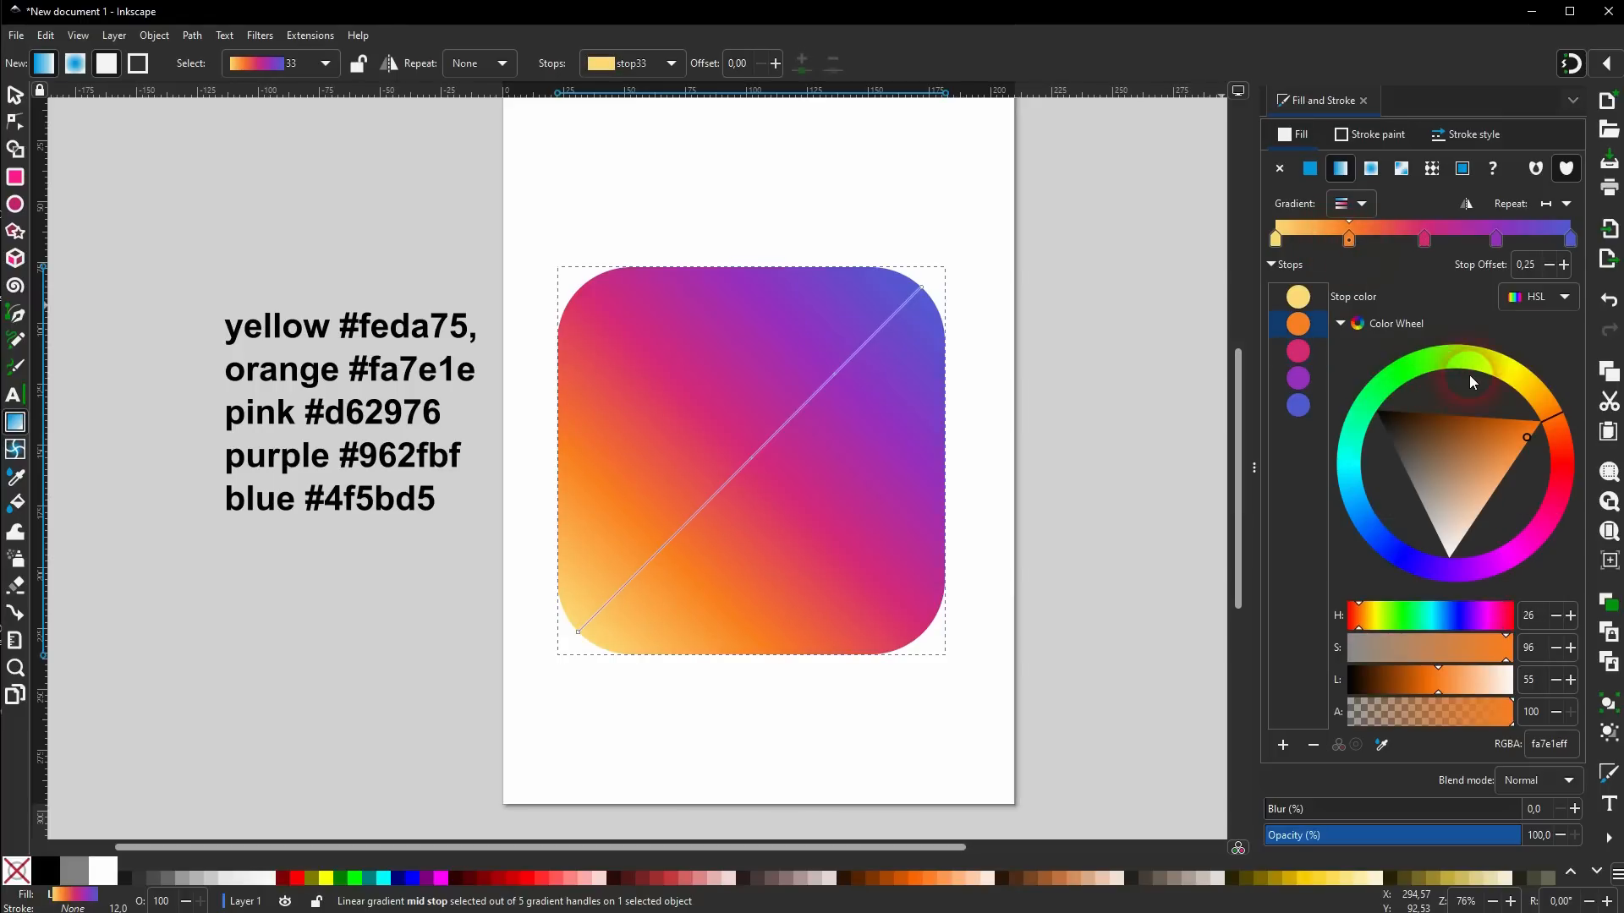
Check the offset of each of the five gradient stops in turn, and deselect the rounded square.
click(1276, 241)
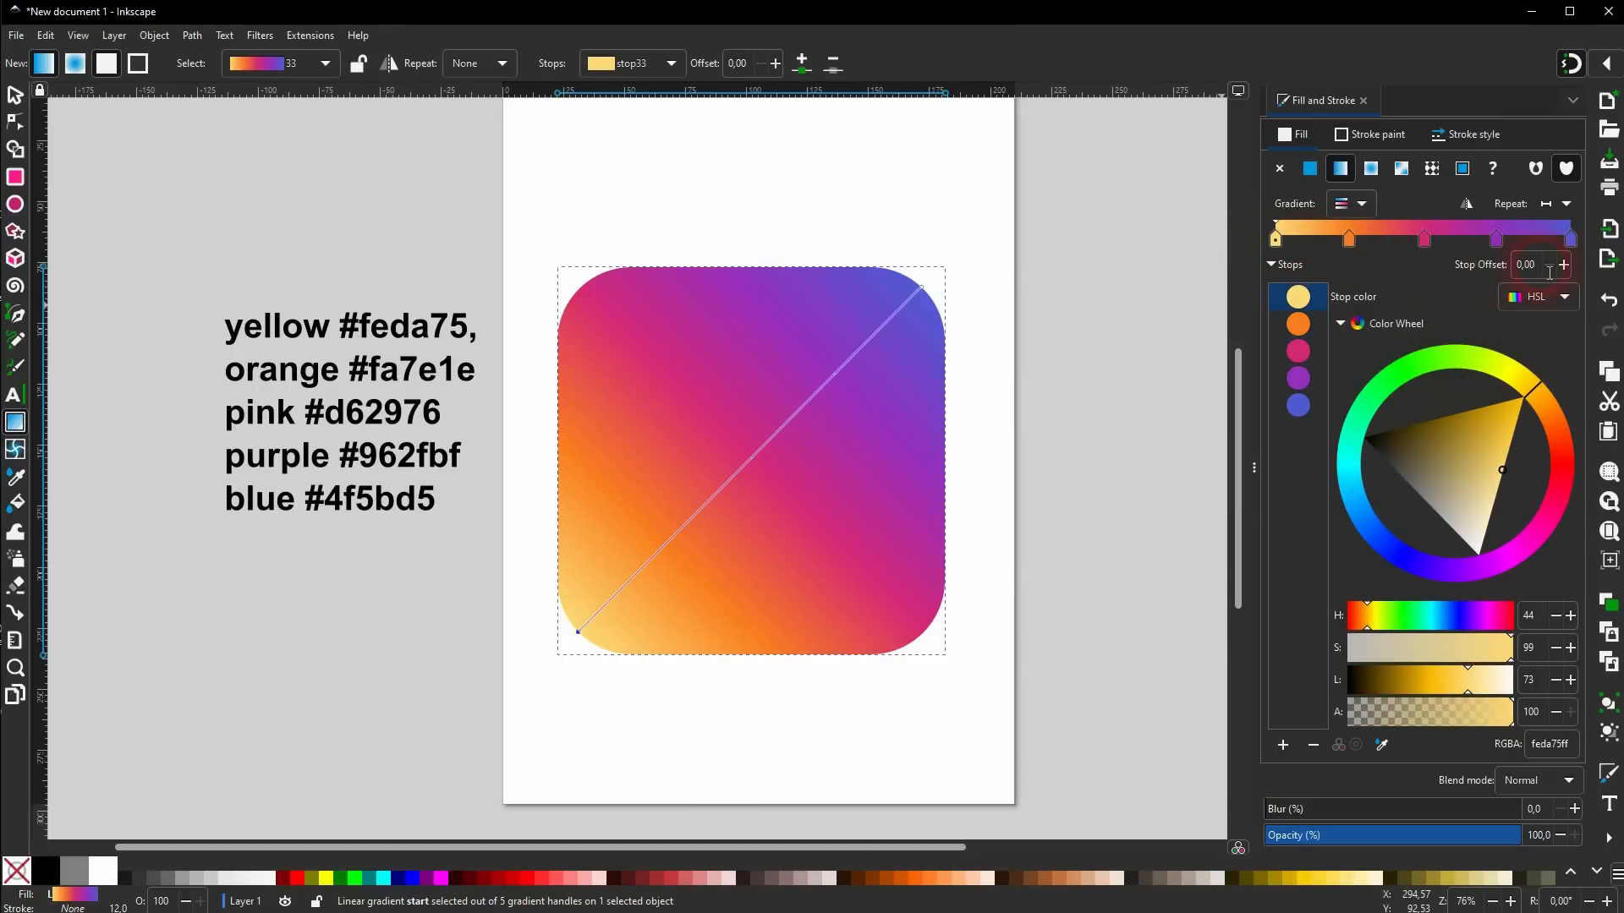
click(1350, 241)
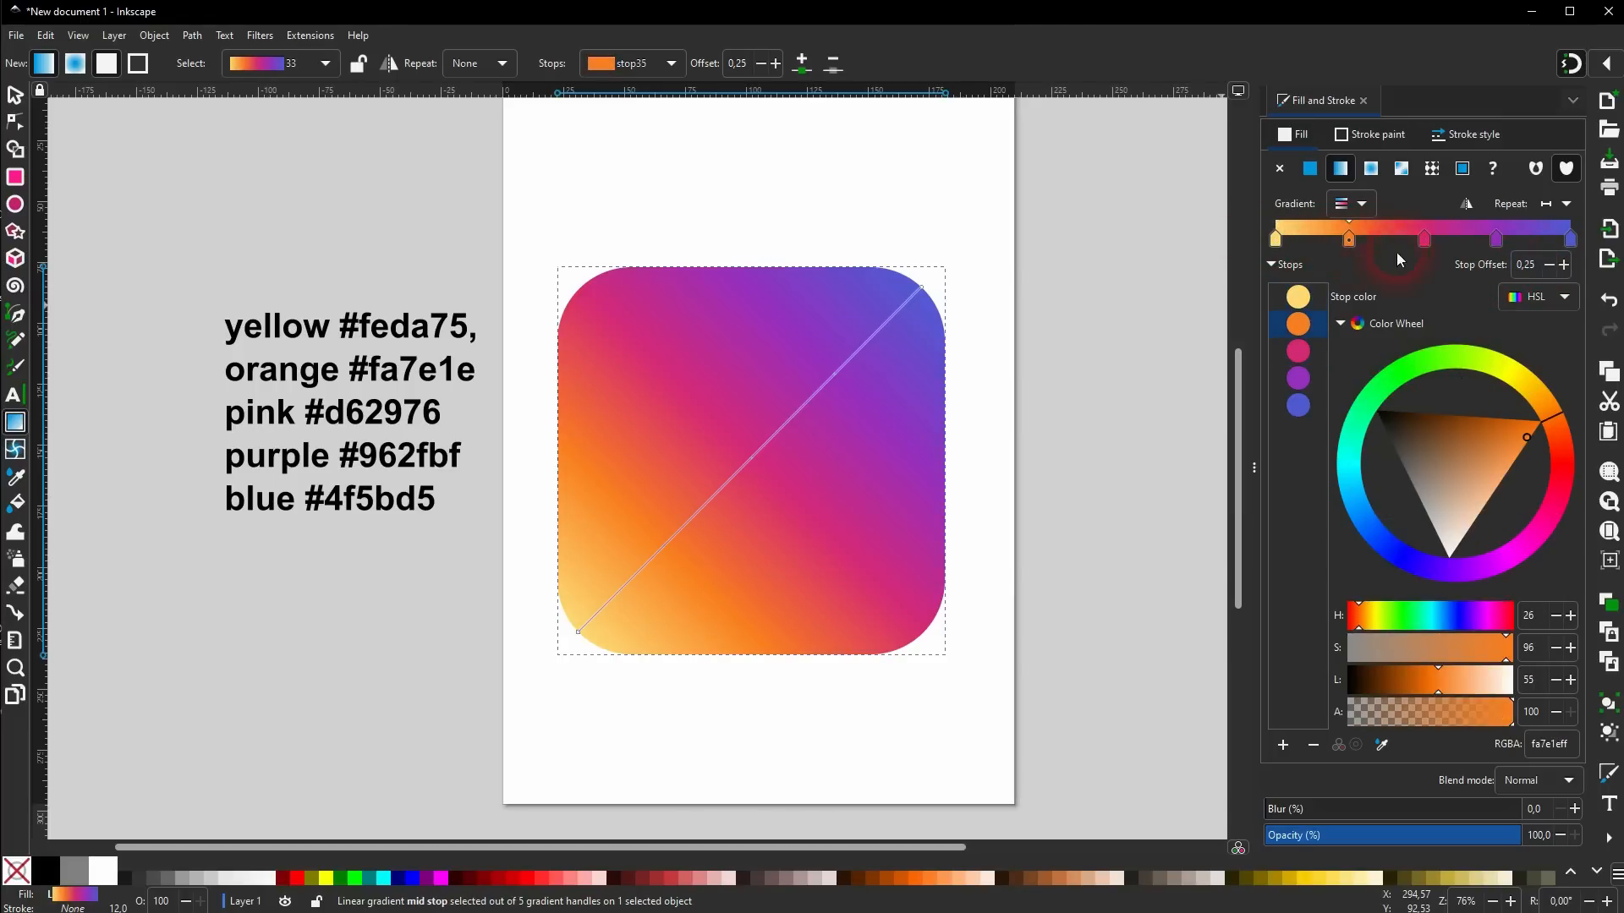
click(1425, 241)
click(1497, 241)
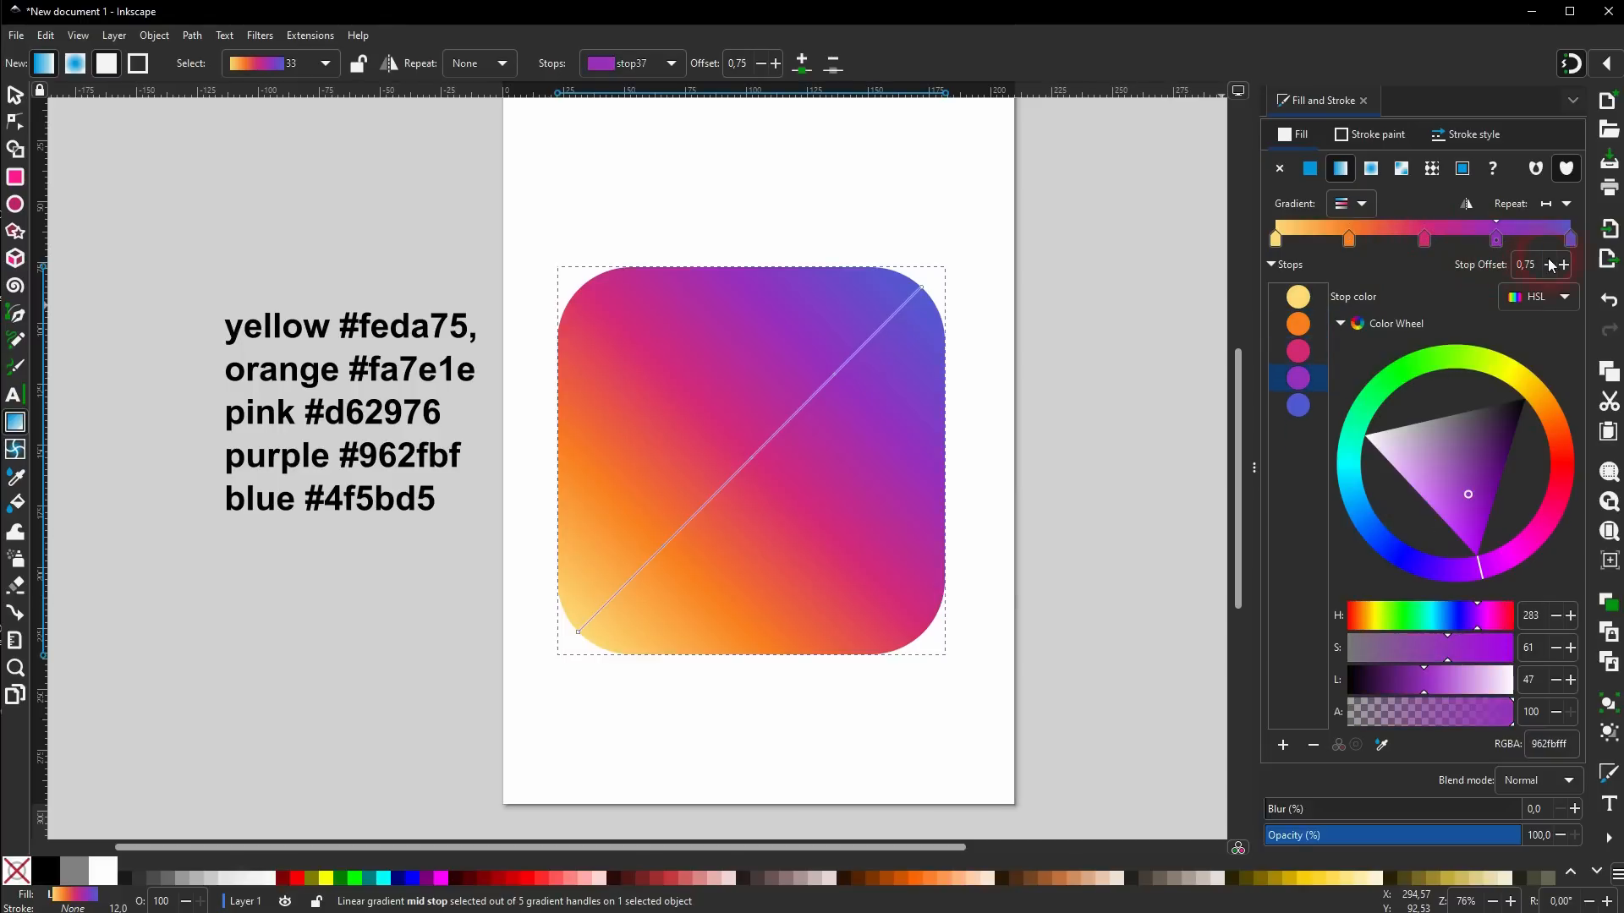
click(1579, 241)
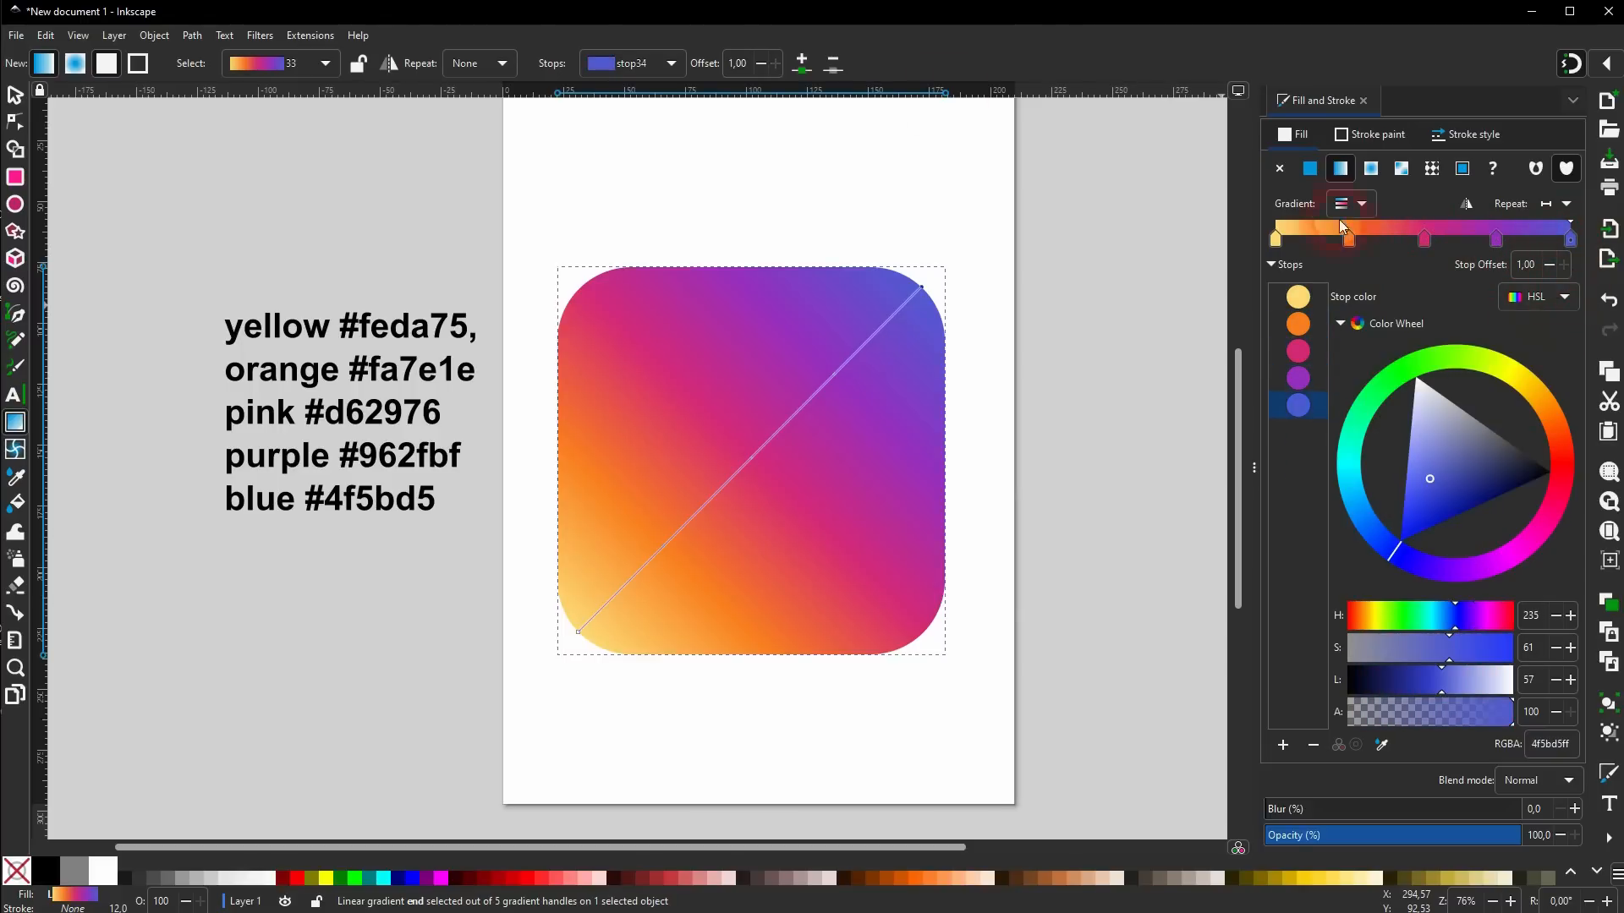
click(15, 95)
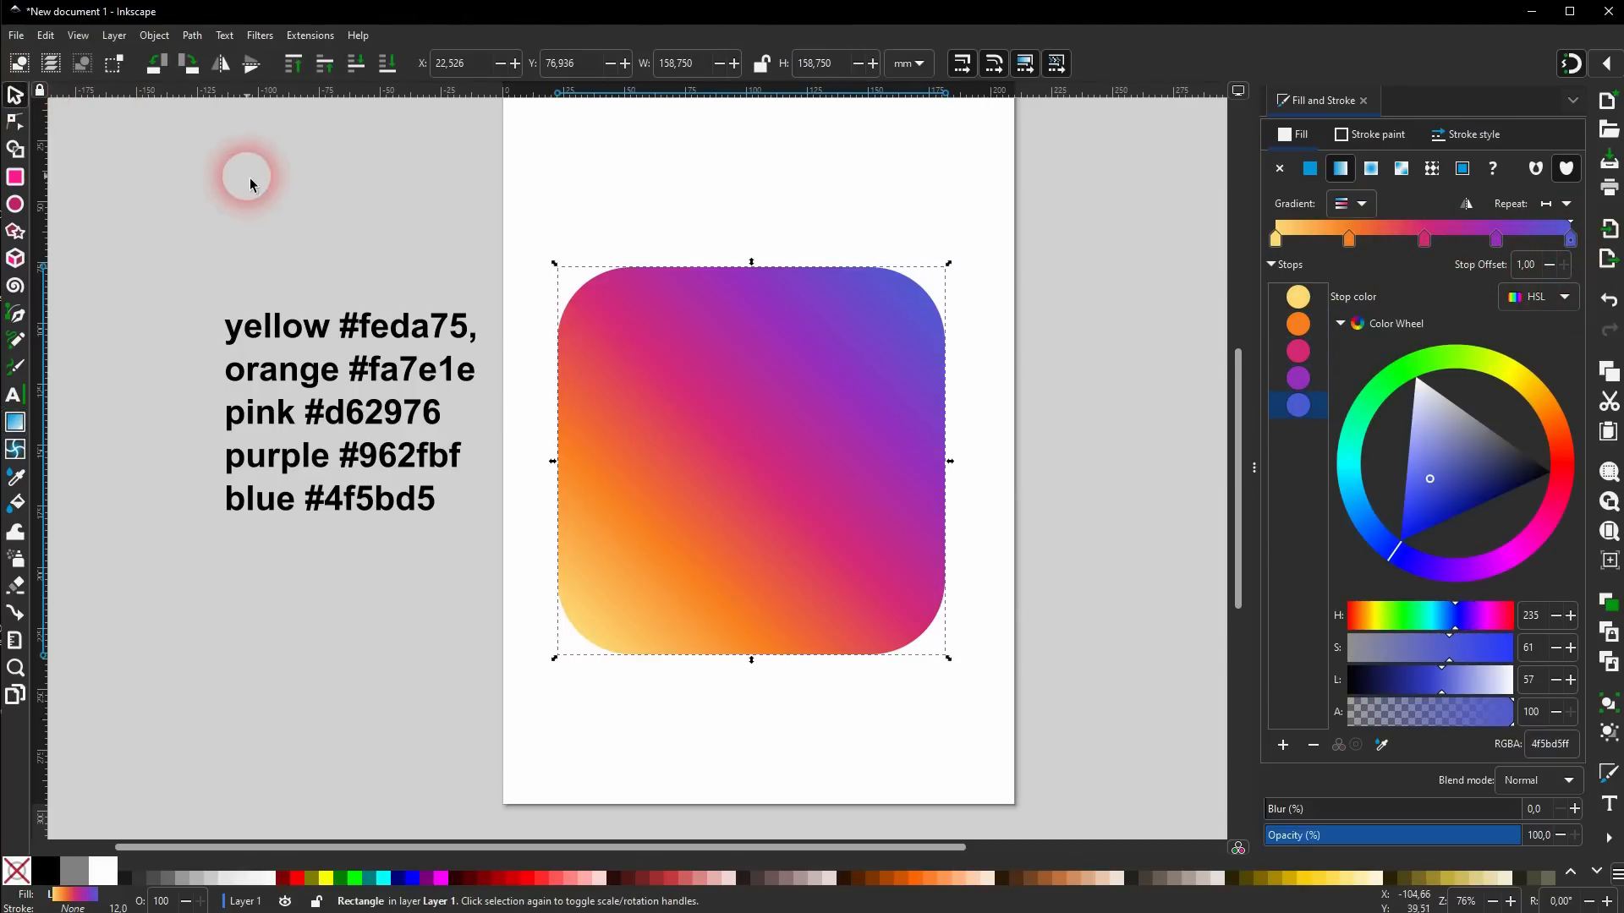
click(413, 211)
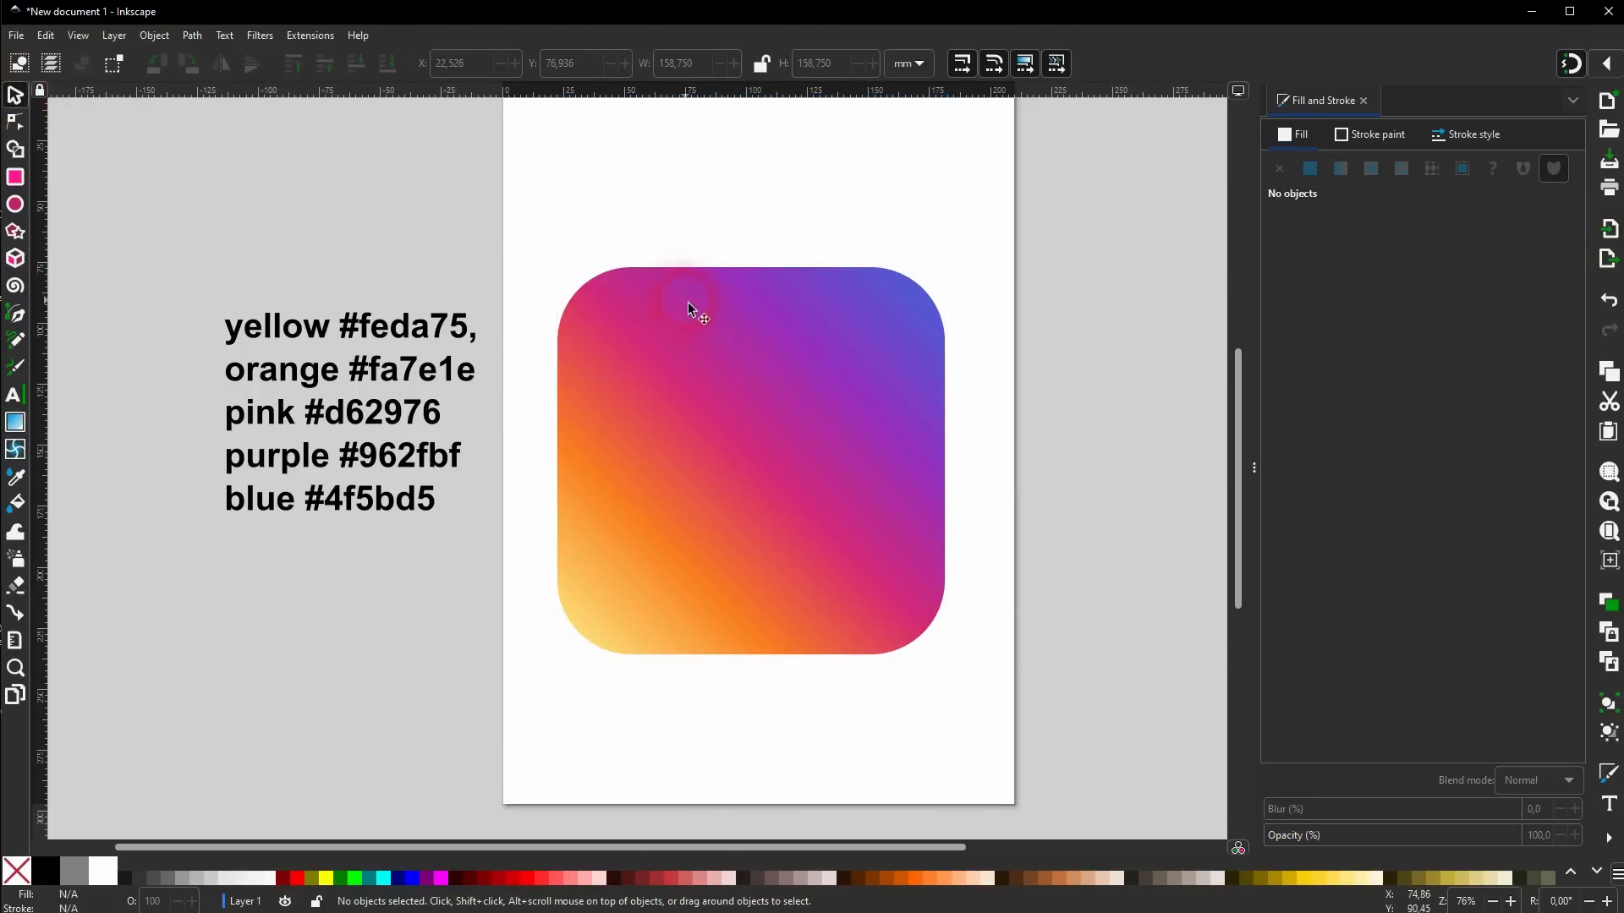
Draw a circle about 68 mm in diameter from the centre of the rounded square.
click(15, 204)
drag(752, 462, 847, 550)
key(s)
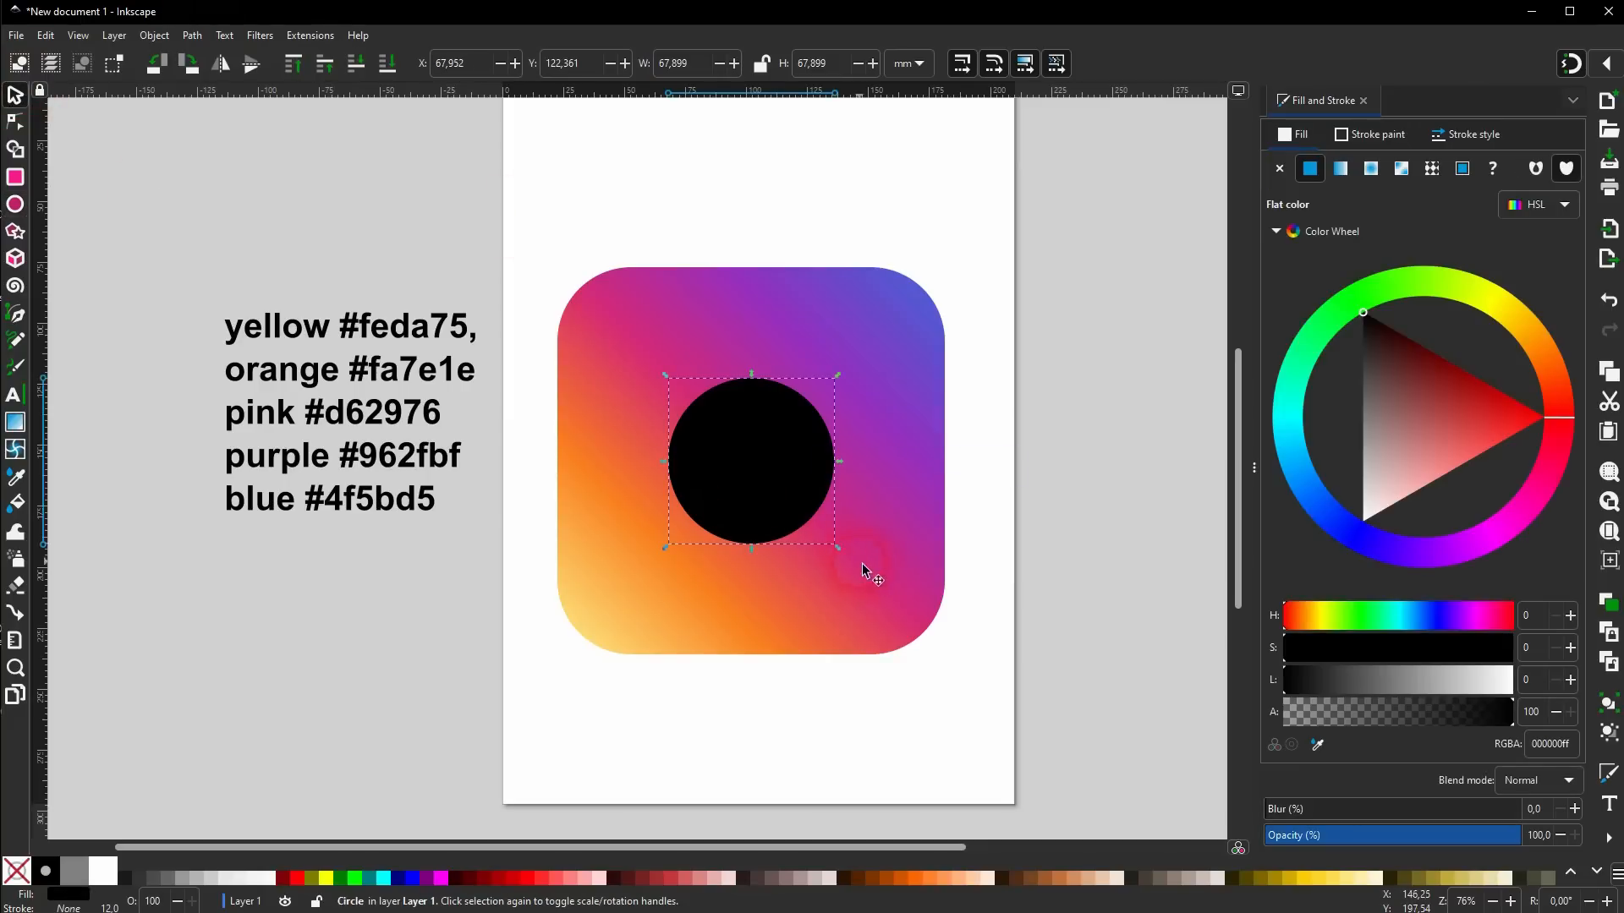
Move the circle straight down by about 9 mm in small nudges.
key(Down)
key(Down)
key(Down)
key(Down)
key(Down)
key(Down)
key(Down)
key(Down)
key(Down)
key(Down)
key(Down)
key(Down)
key(Down)
key(Down)
key(Down)
key(Down)
key(Down)
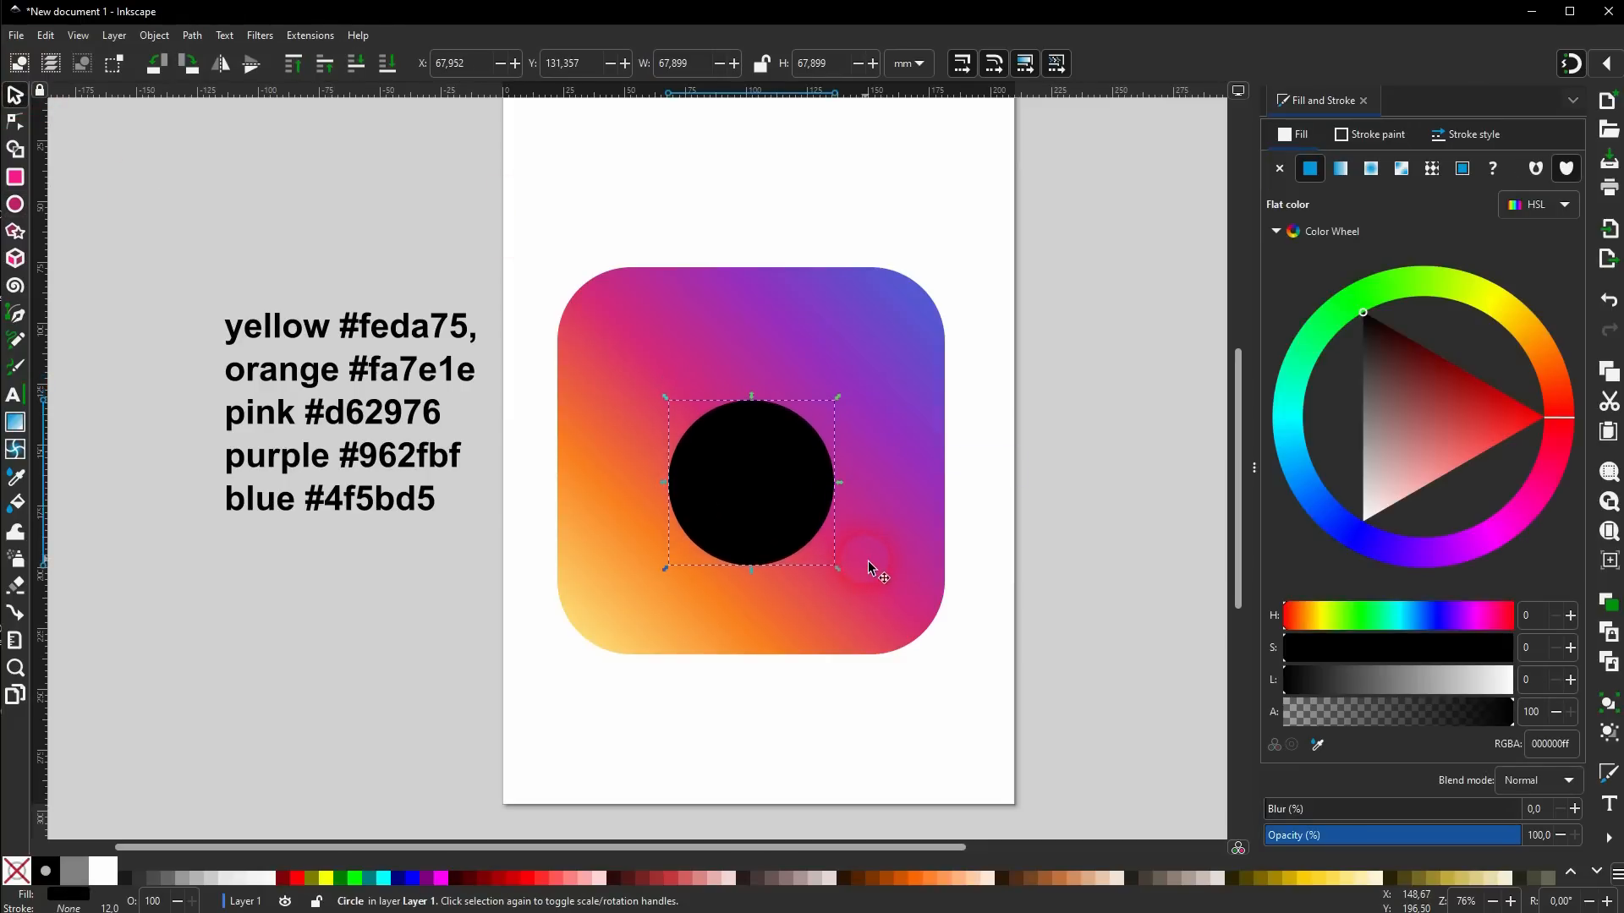
Remove the circle's fill and give it a white stroke.
click(16, 871)
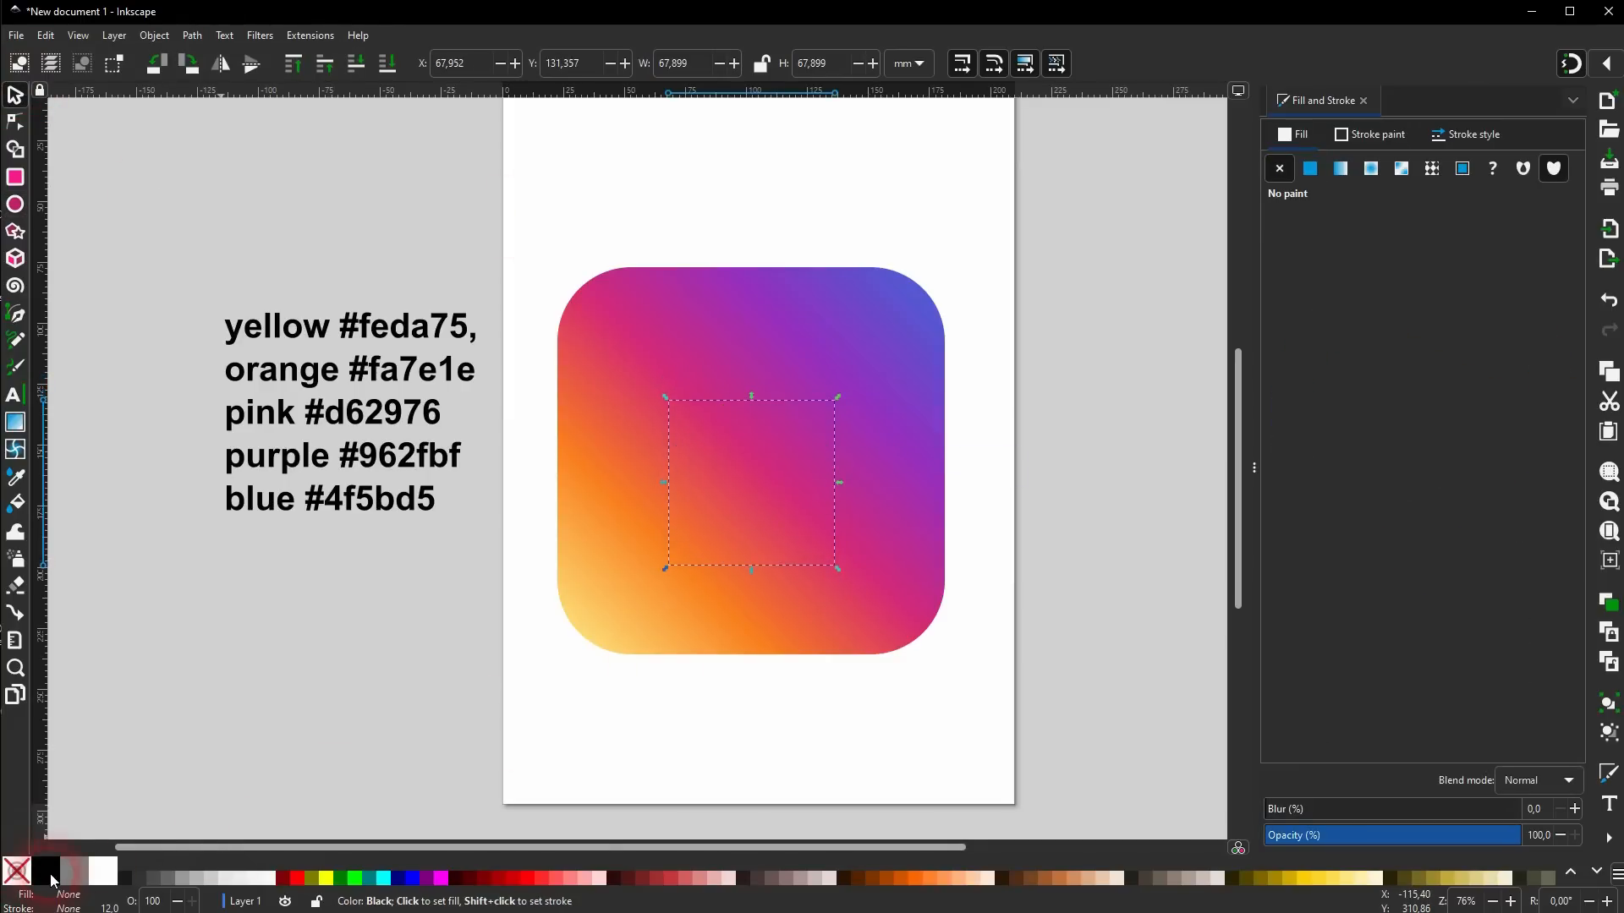
shift+click(49, 873)
shift+click(103, 871)
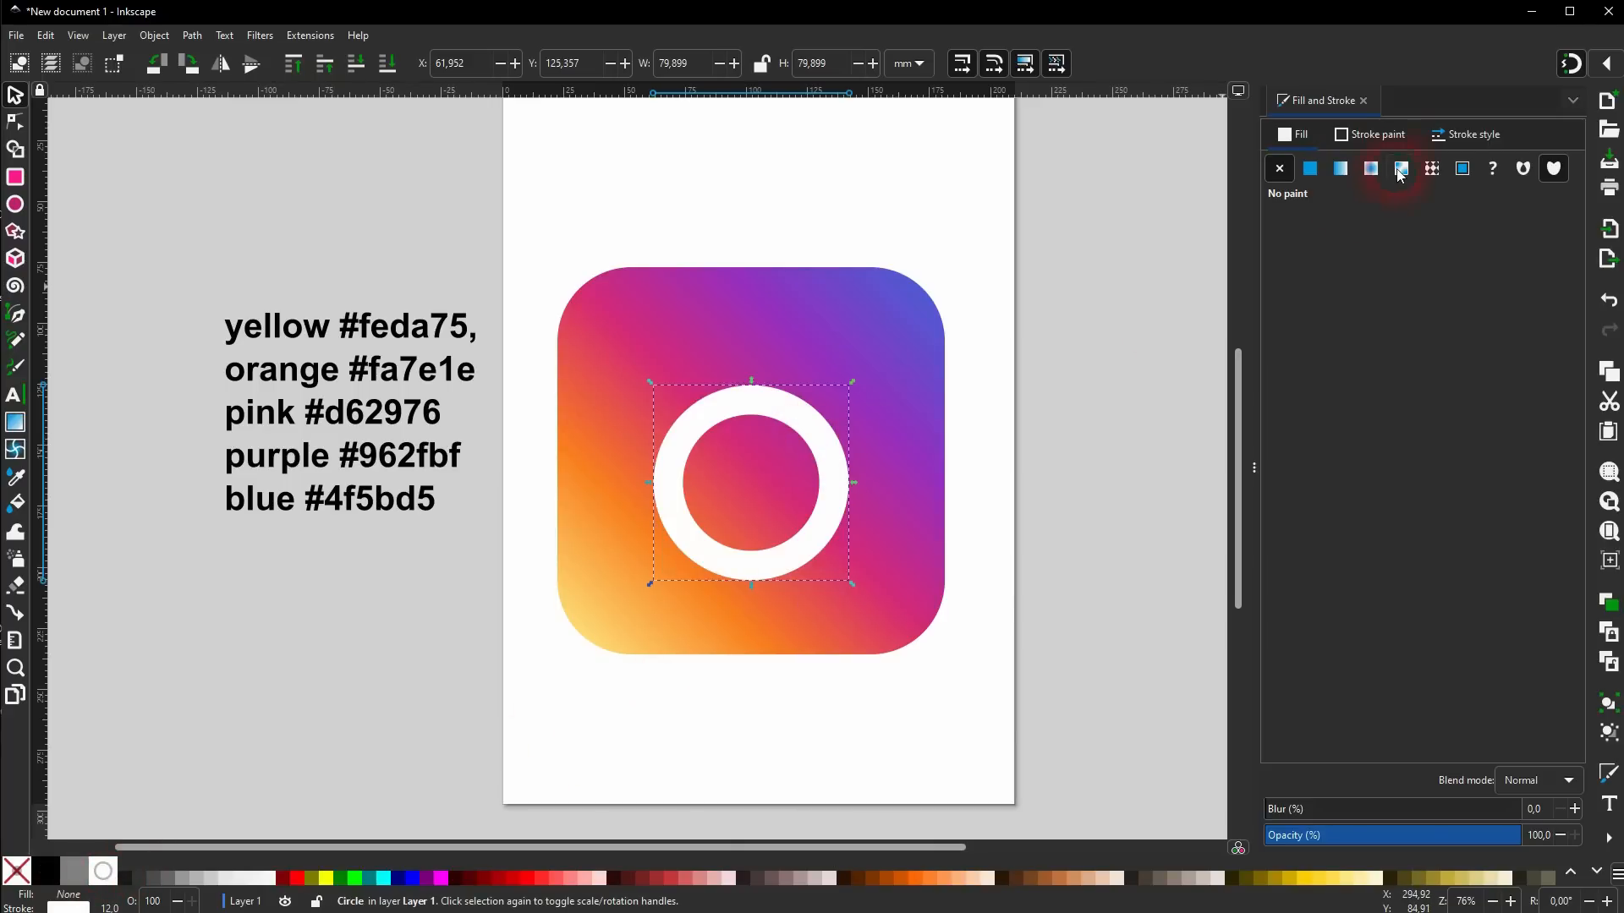
Set the stroke width of the circle to 8 mm.
click(1448, 139)
click(1364, 171)
click(1364, 171)
click(1363, 170)
click(1363, 171)
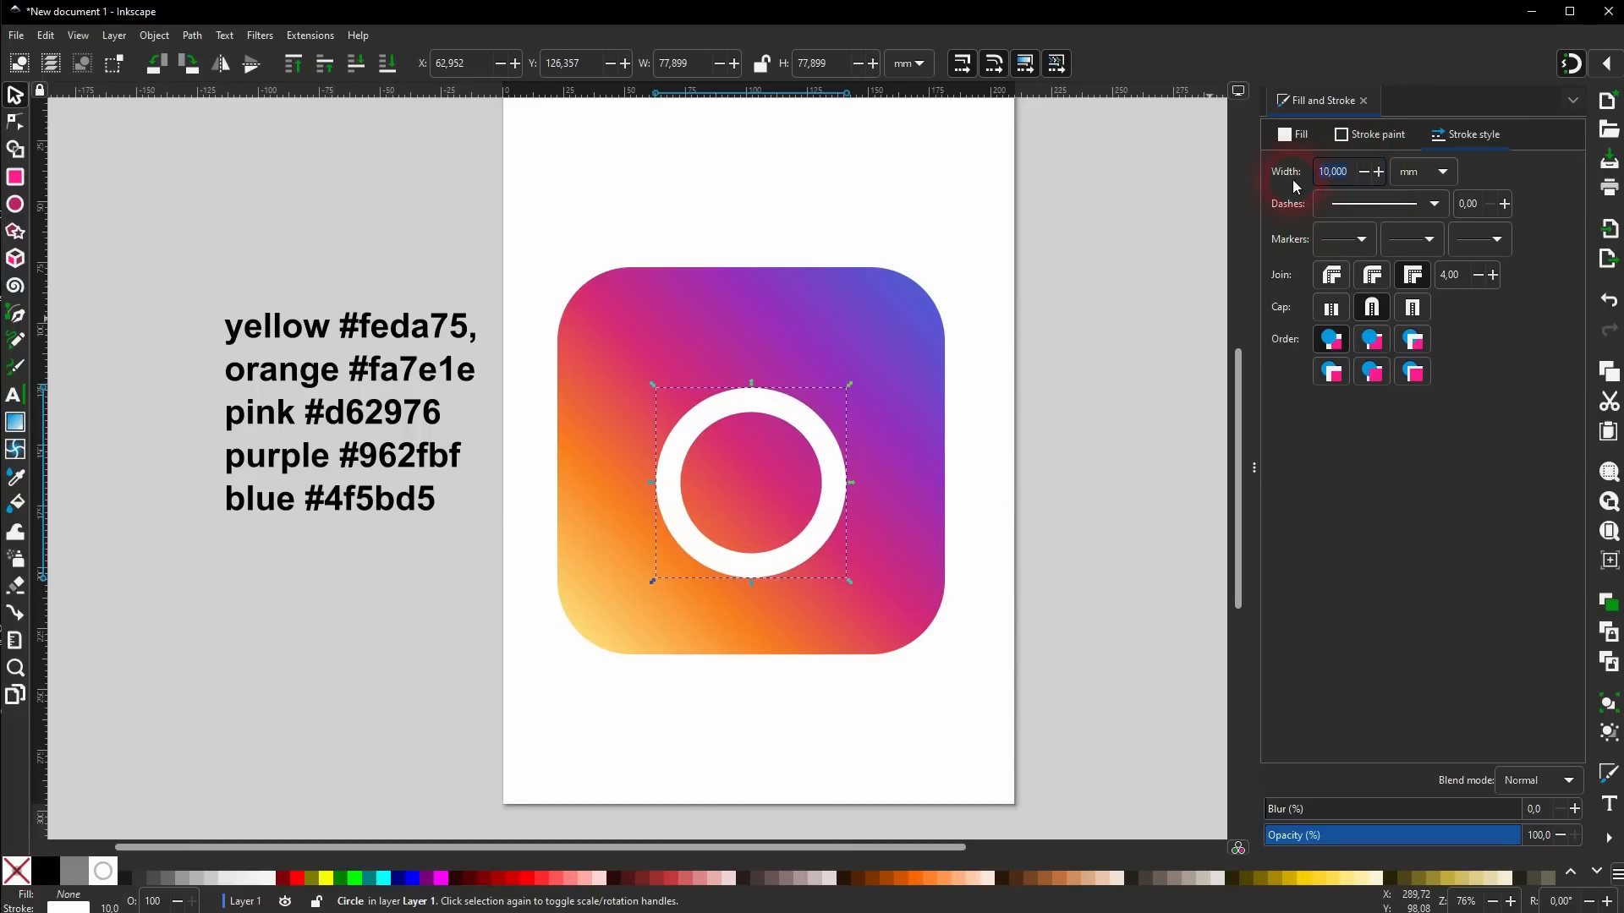
text(8)
key(Return)
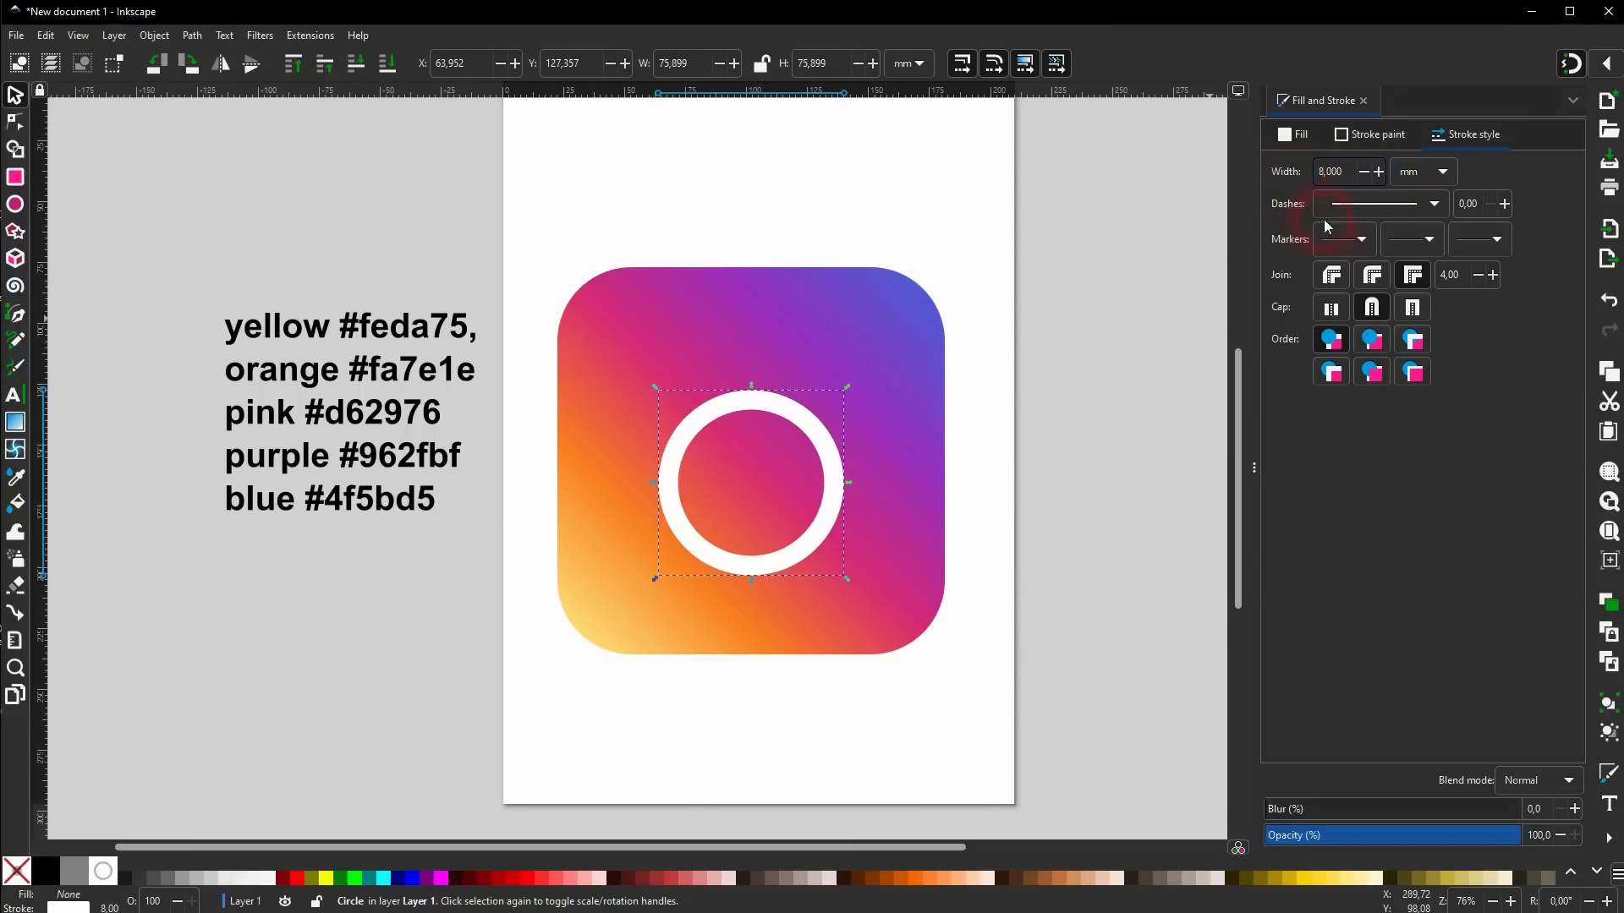
Set the stroke width of the circle to 7 mm.
text(7)
key(Return)
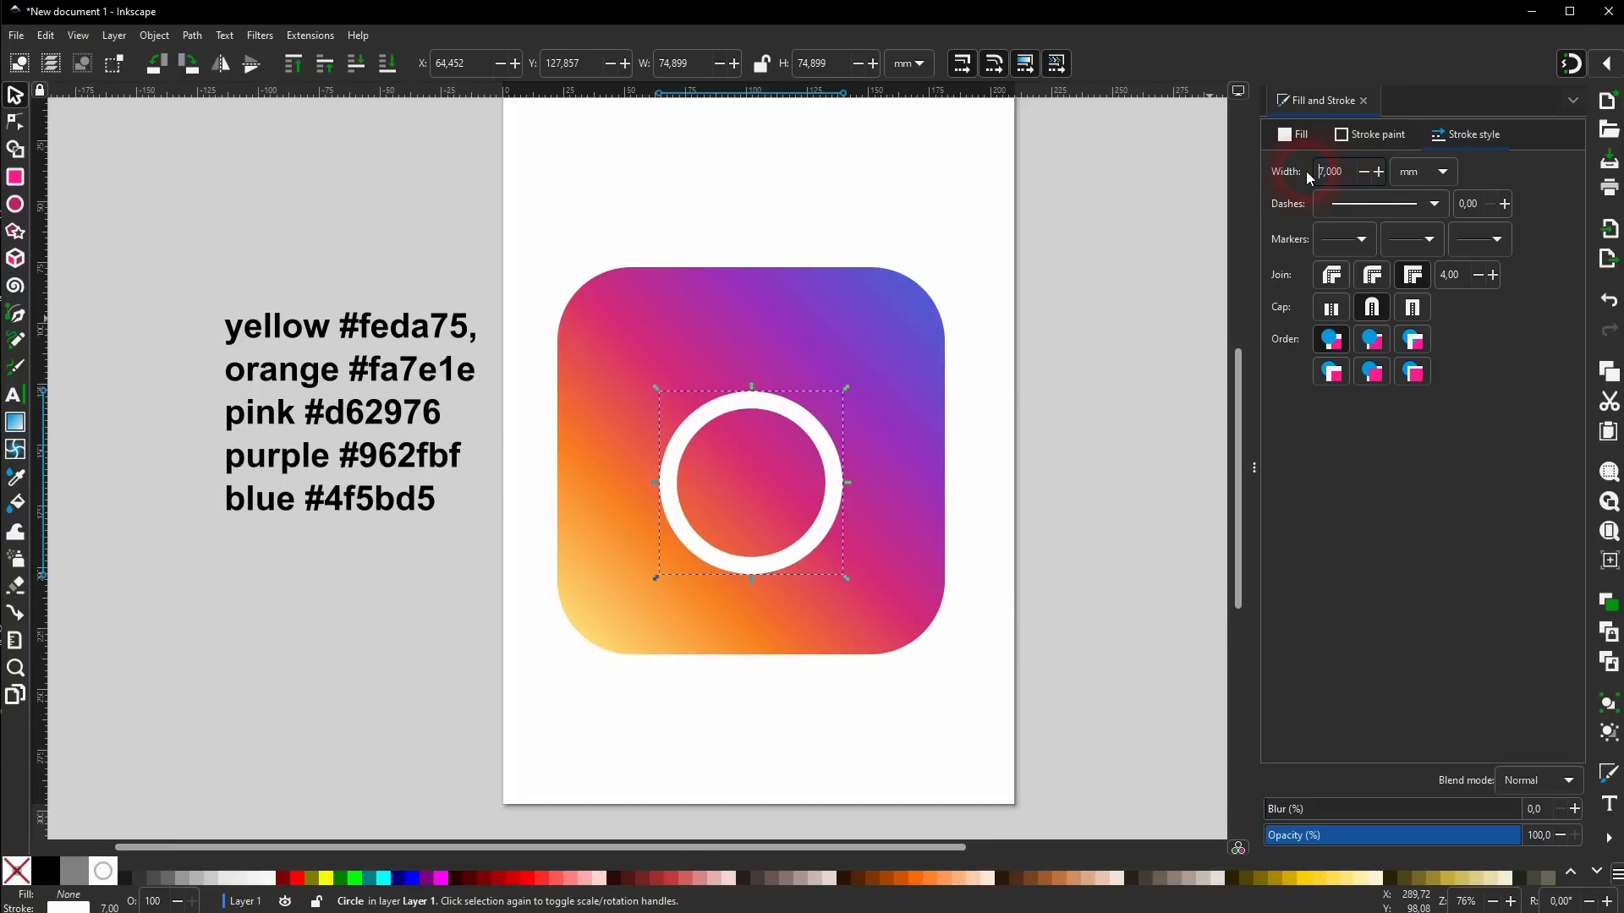
click(973, 404)
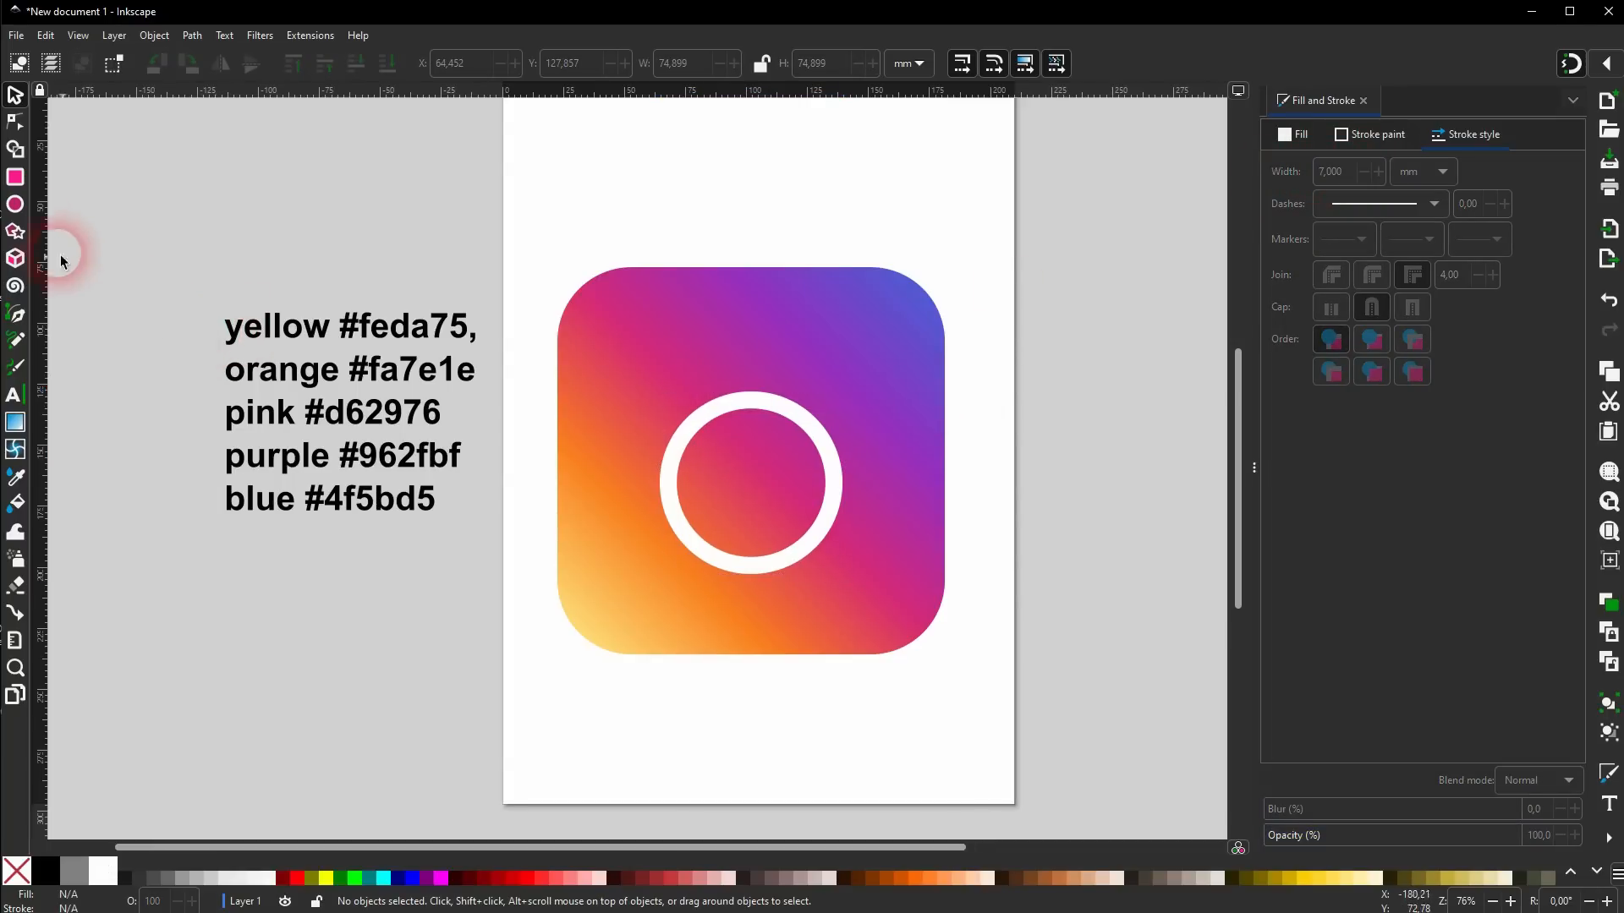
Draw a circle about 28 mm in diameter in the rounded square's upper-right corner, with a white fill and no stroke.
click(15, 204)
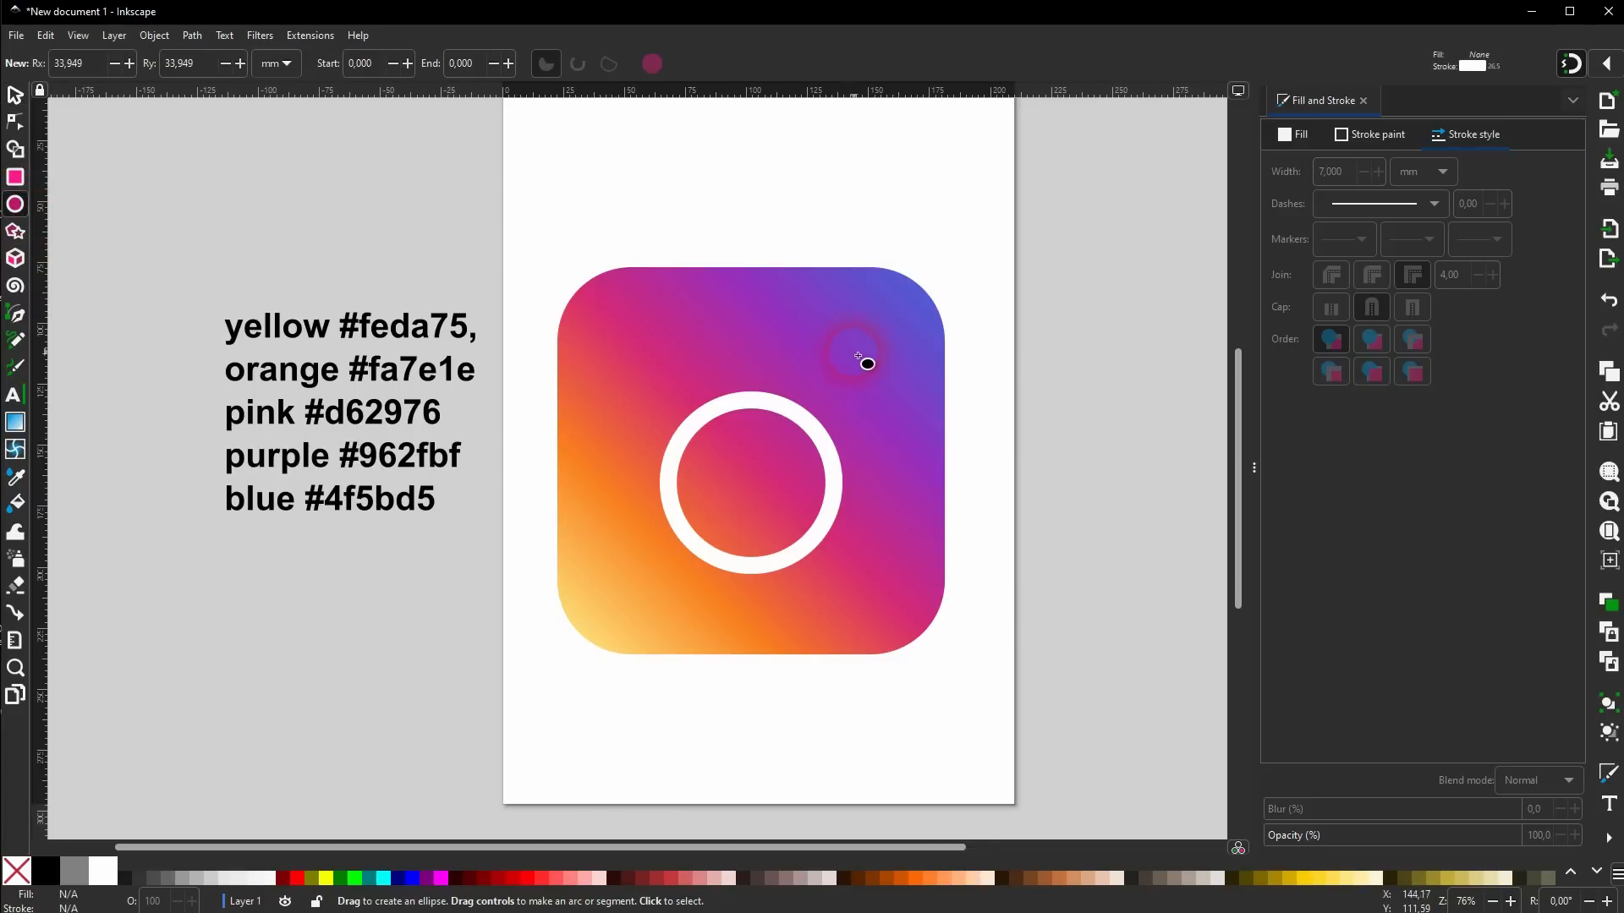
mouse_move(861, 359)
mouse_down()
mouse_move(921, 330)
mouse_move(898, 322)
mouse_up()
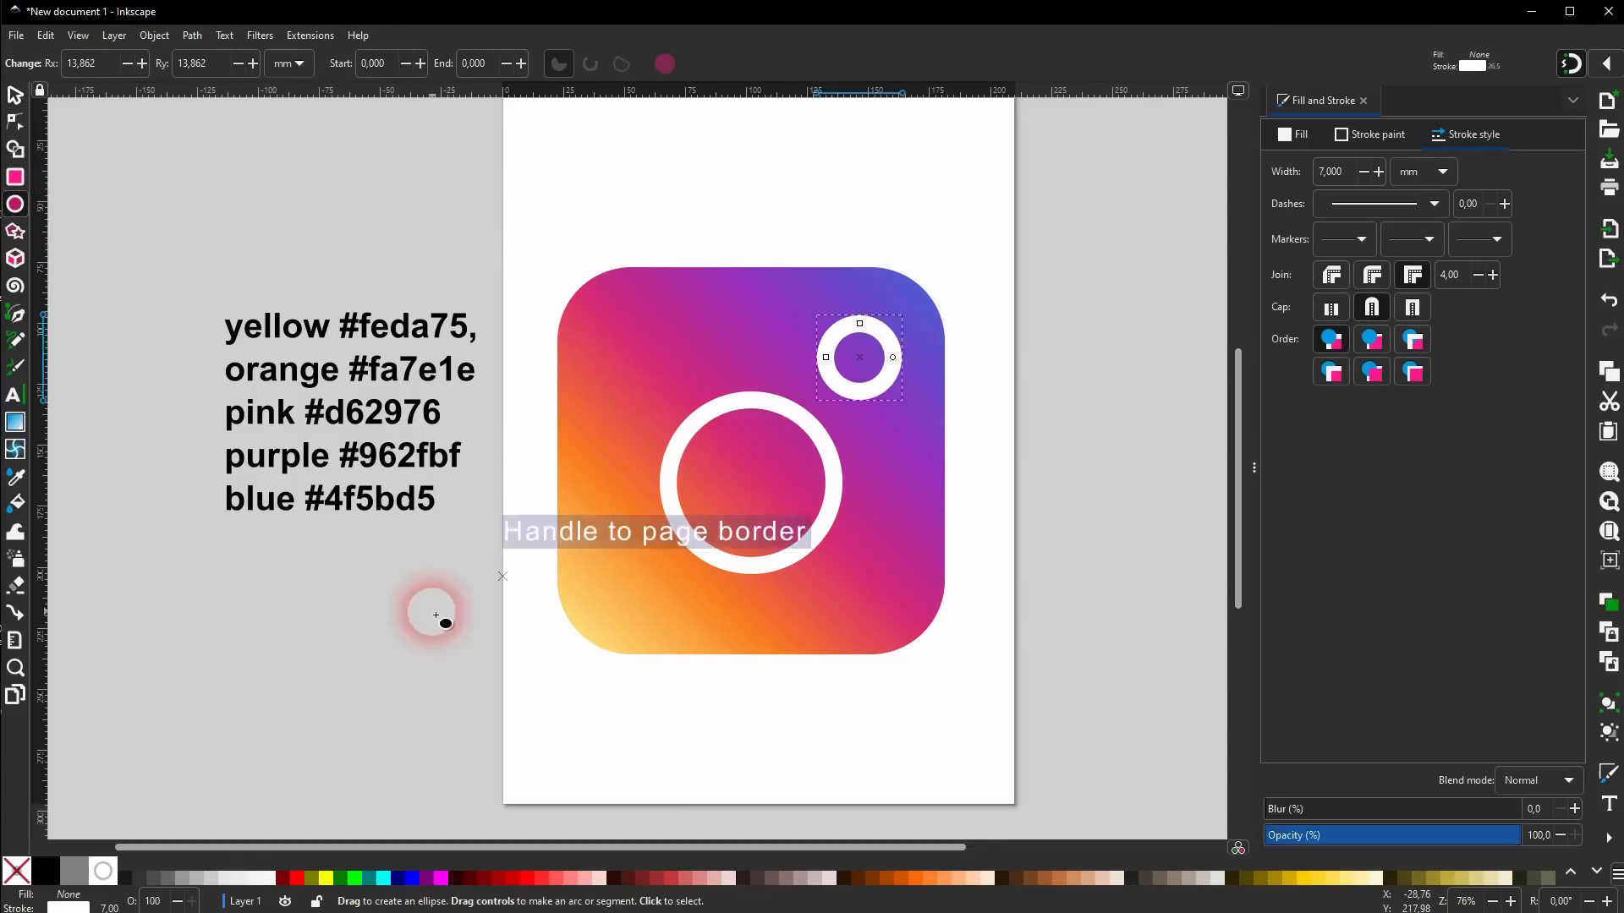
shift+click(17, 872)
click(104, 871)
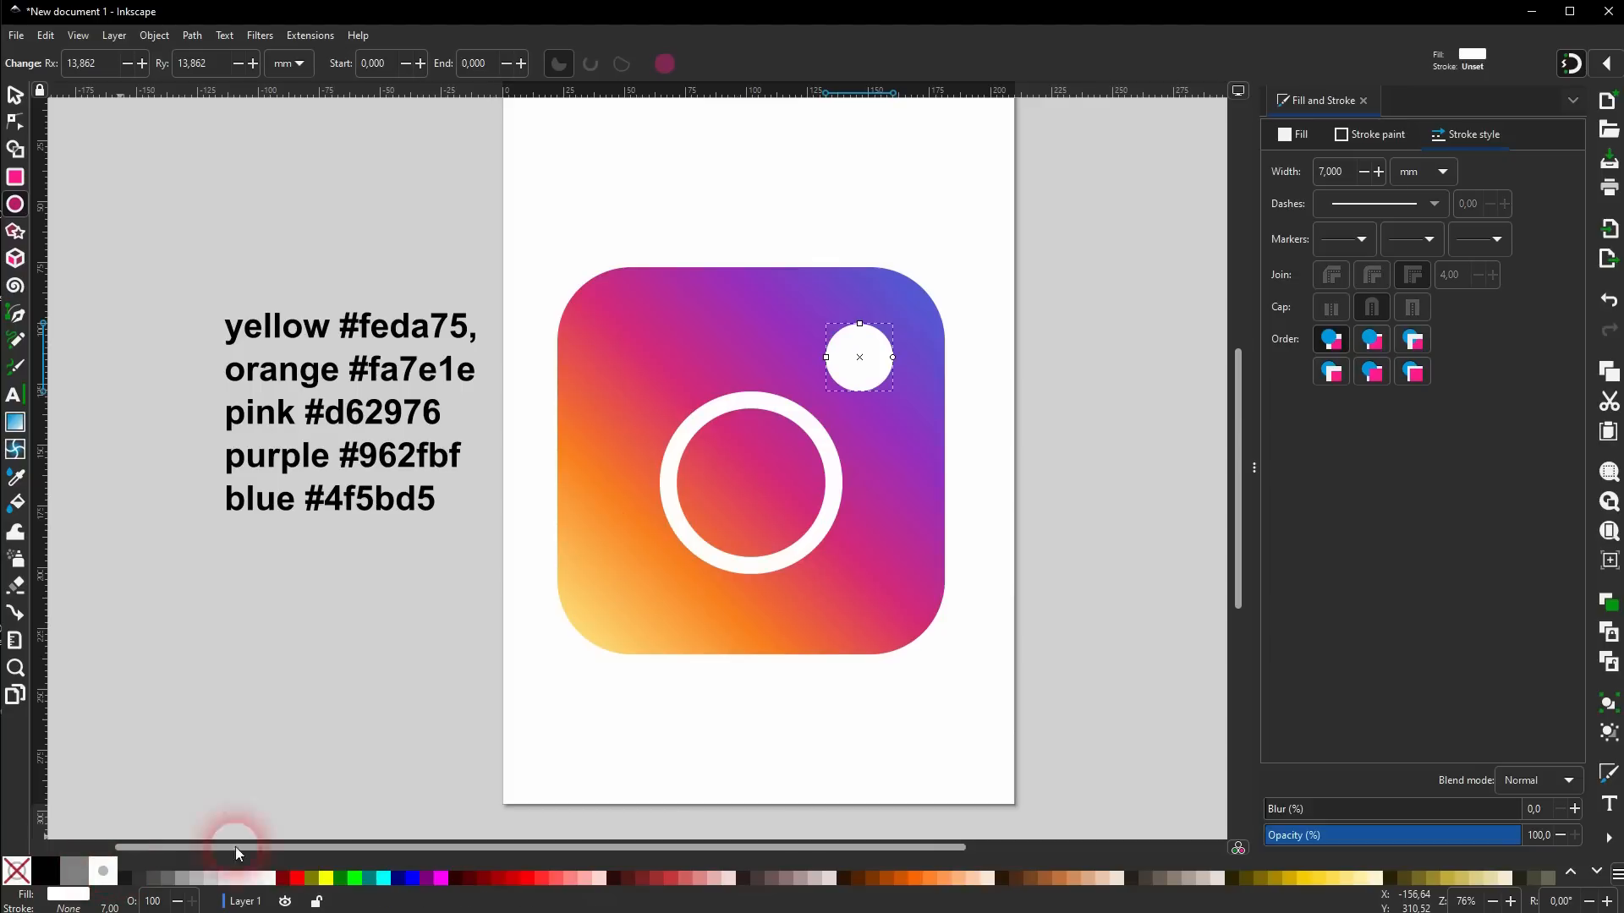
click(7, 102)
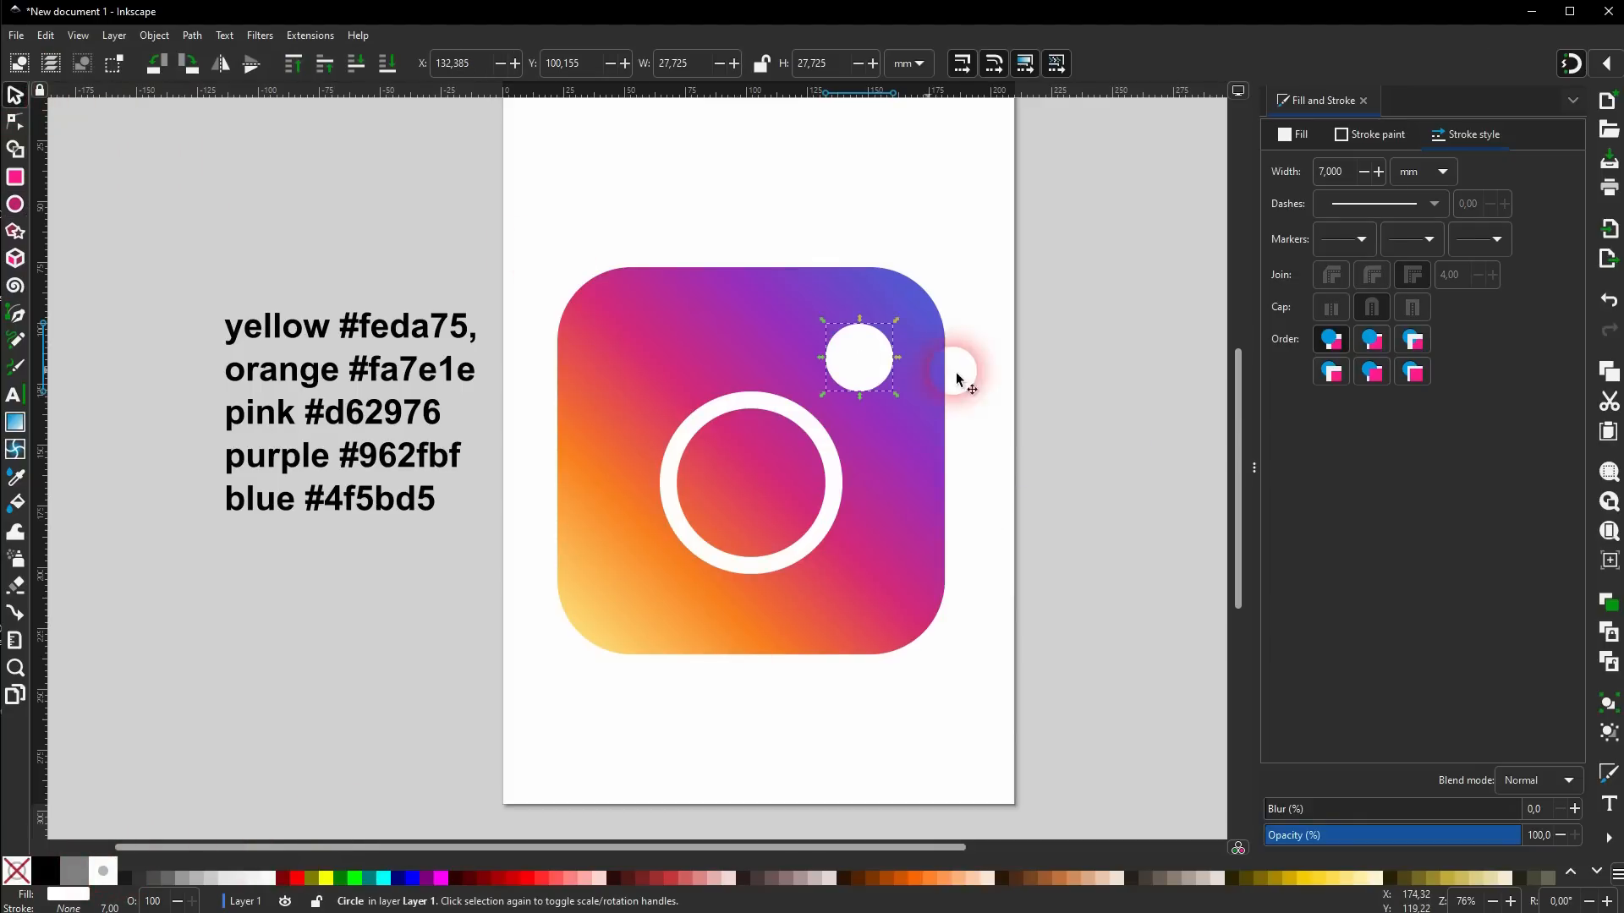
mouse_move(856, 356)
mouse_down()
mouse_move(874, 356)
mouse_move(859, 356)
mouse_up()
Set the large circle's stroke width to 20 mm.
click(827, 501)
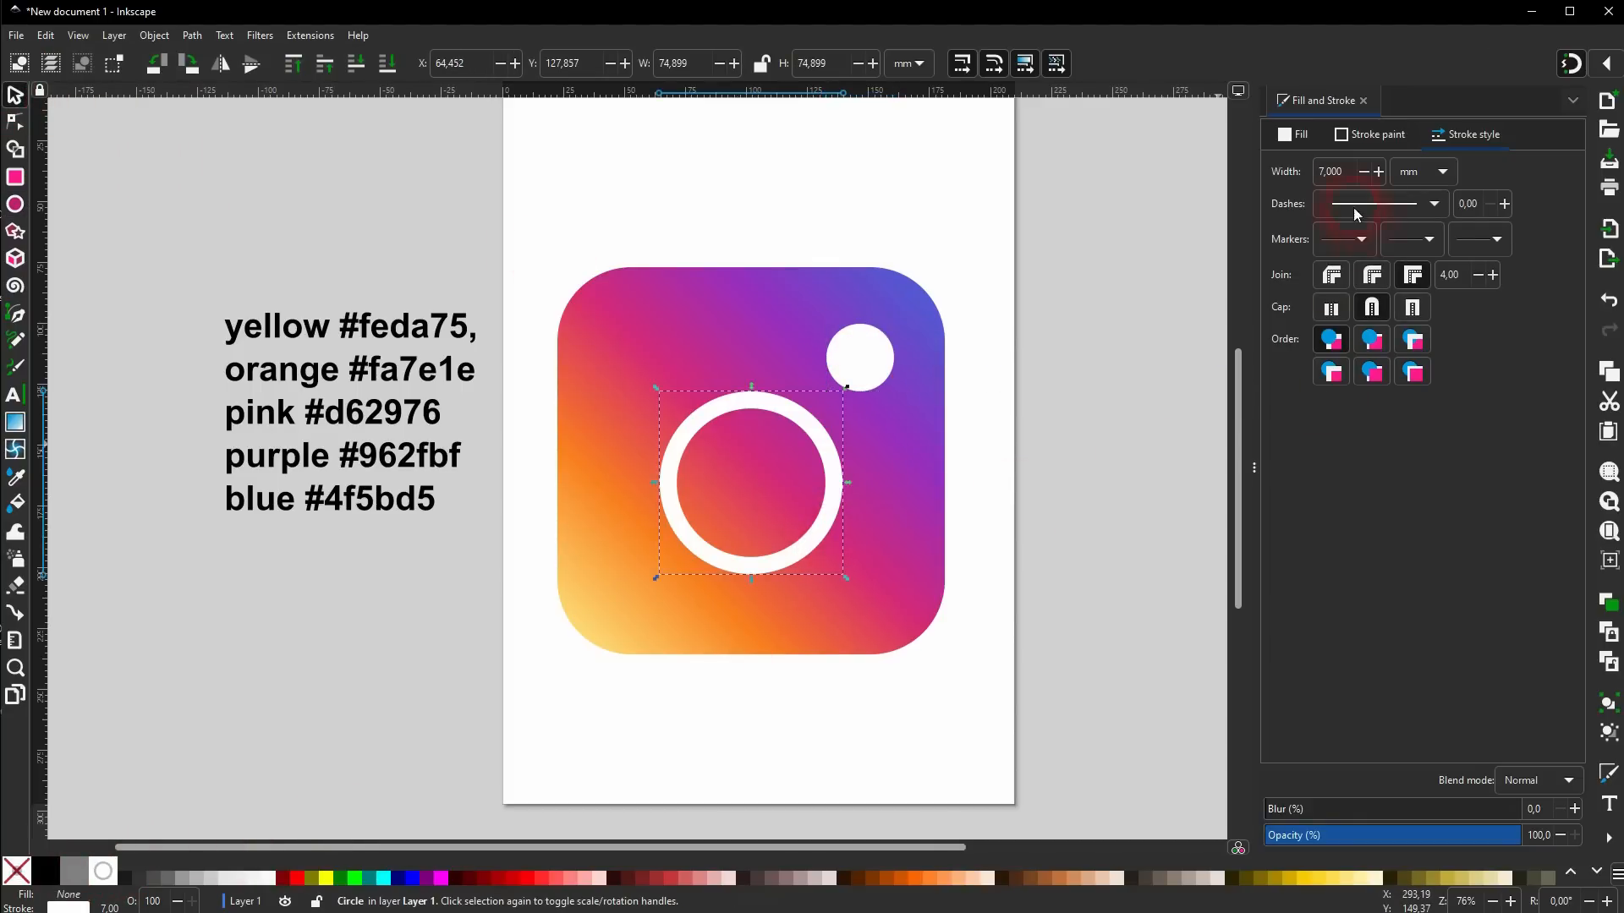
drag(1355, 181, 1317, 178)
text(20)
key(Return)
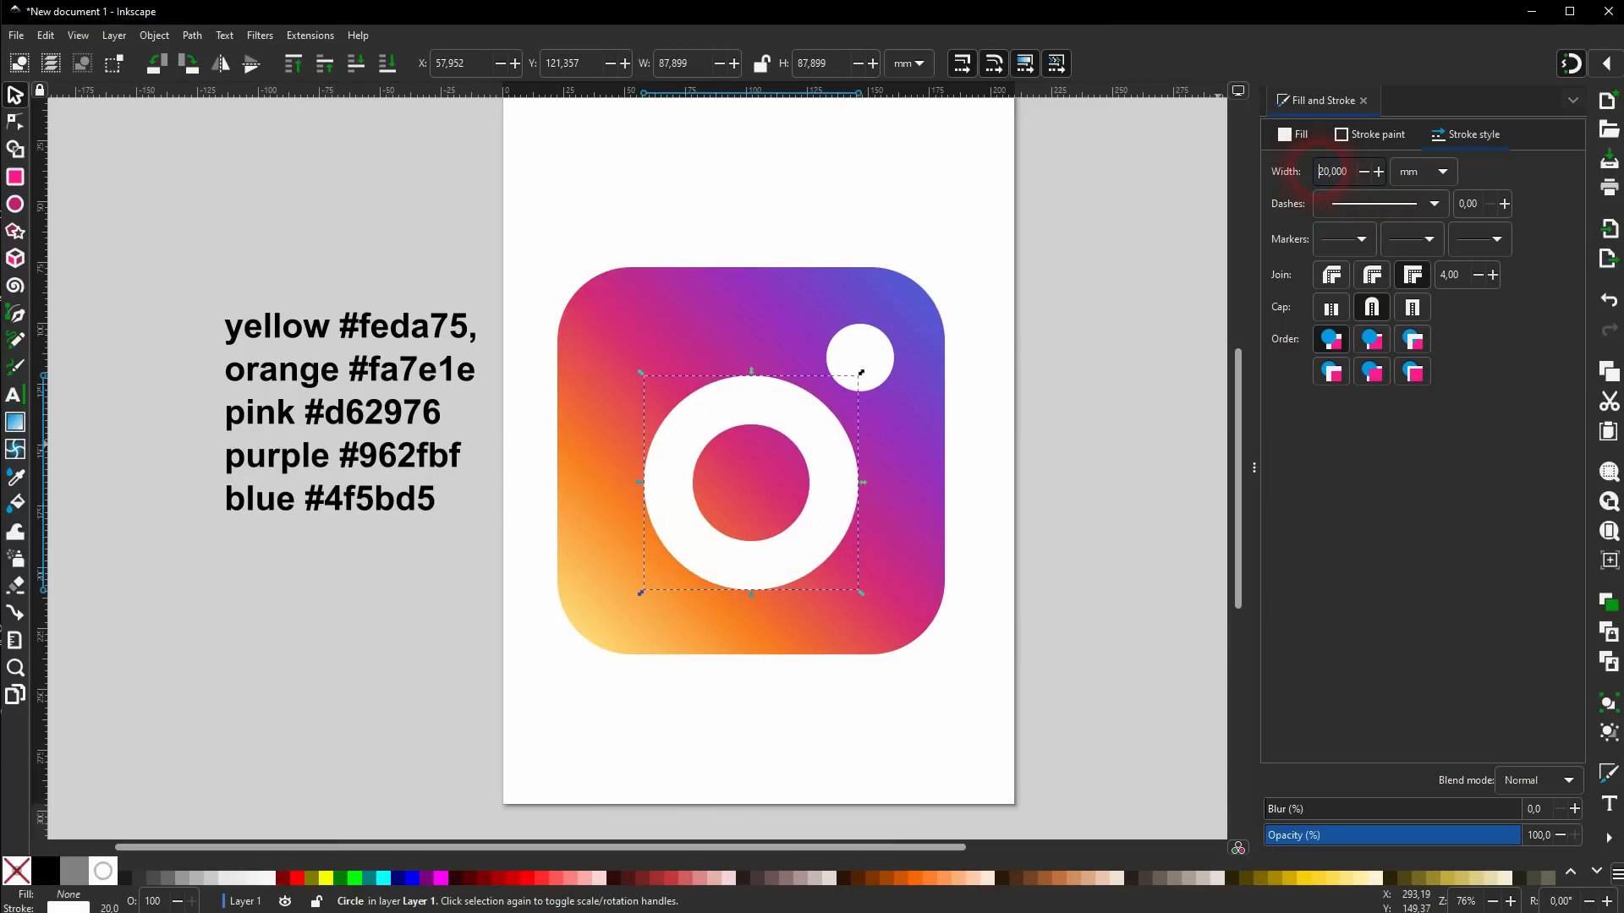
Set the large circle's stroke width to 12 mm.
drag(1357, 168, 1313, 175)
text(12)
key(Return)
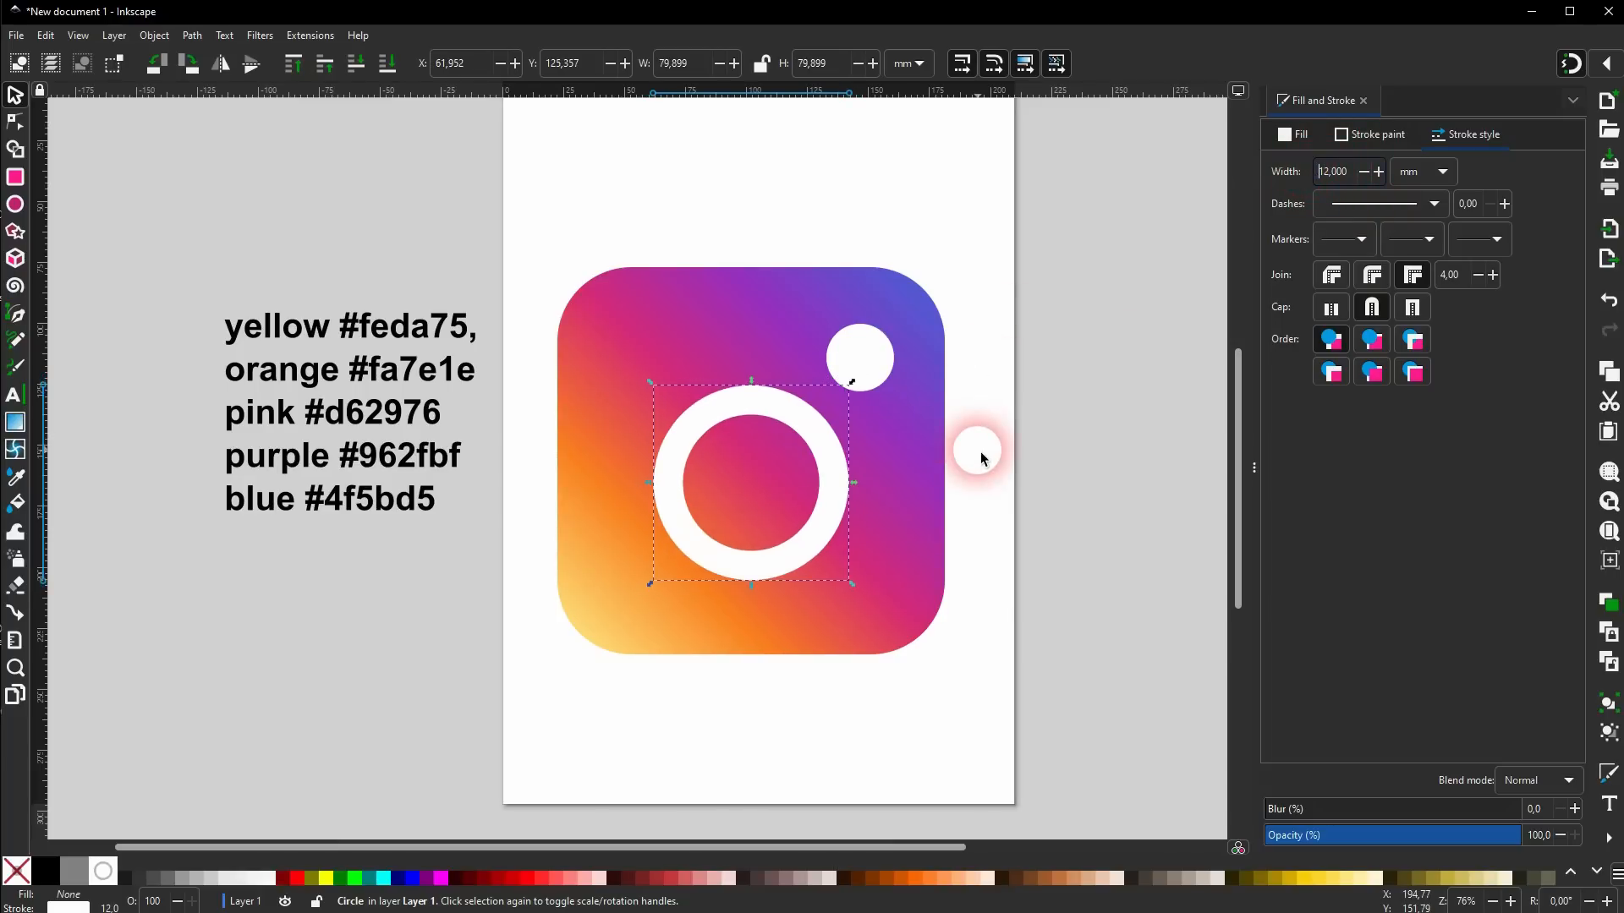
click(951, 428)
click(79, 224)
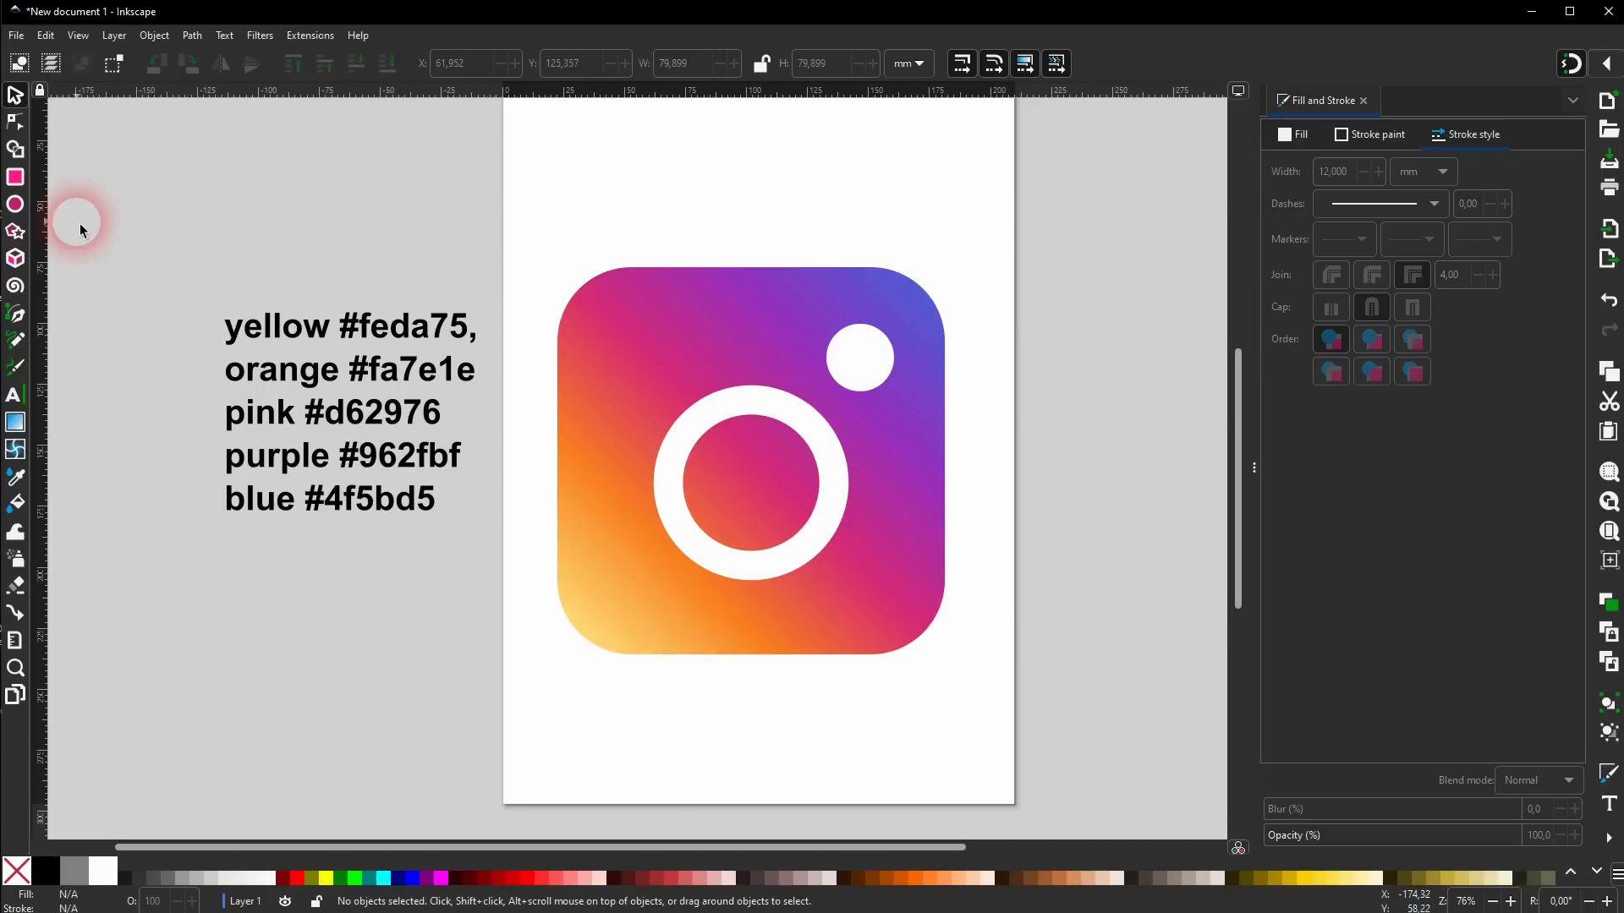
Draw a rounded rectangle about 531 by 519 px over the gradient square, with no fill and a white stroke.
click(22, 182)
drag(602, 321, 939, 671)
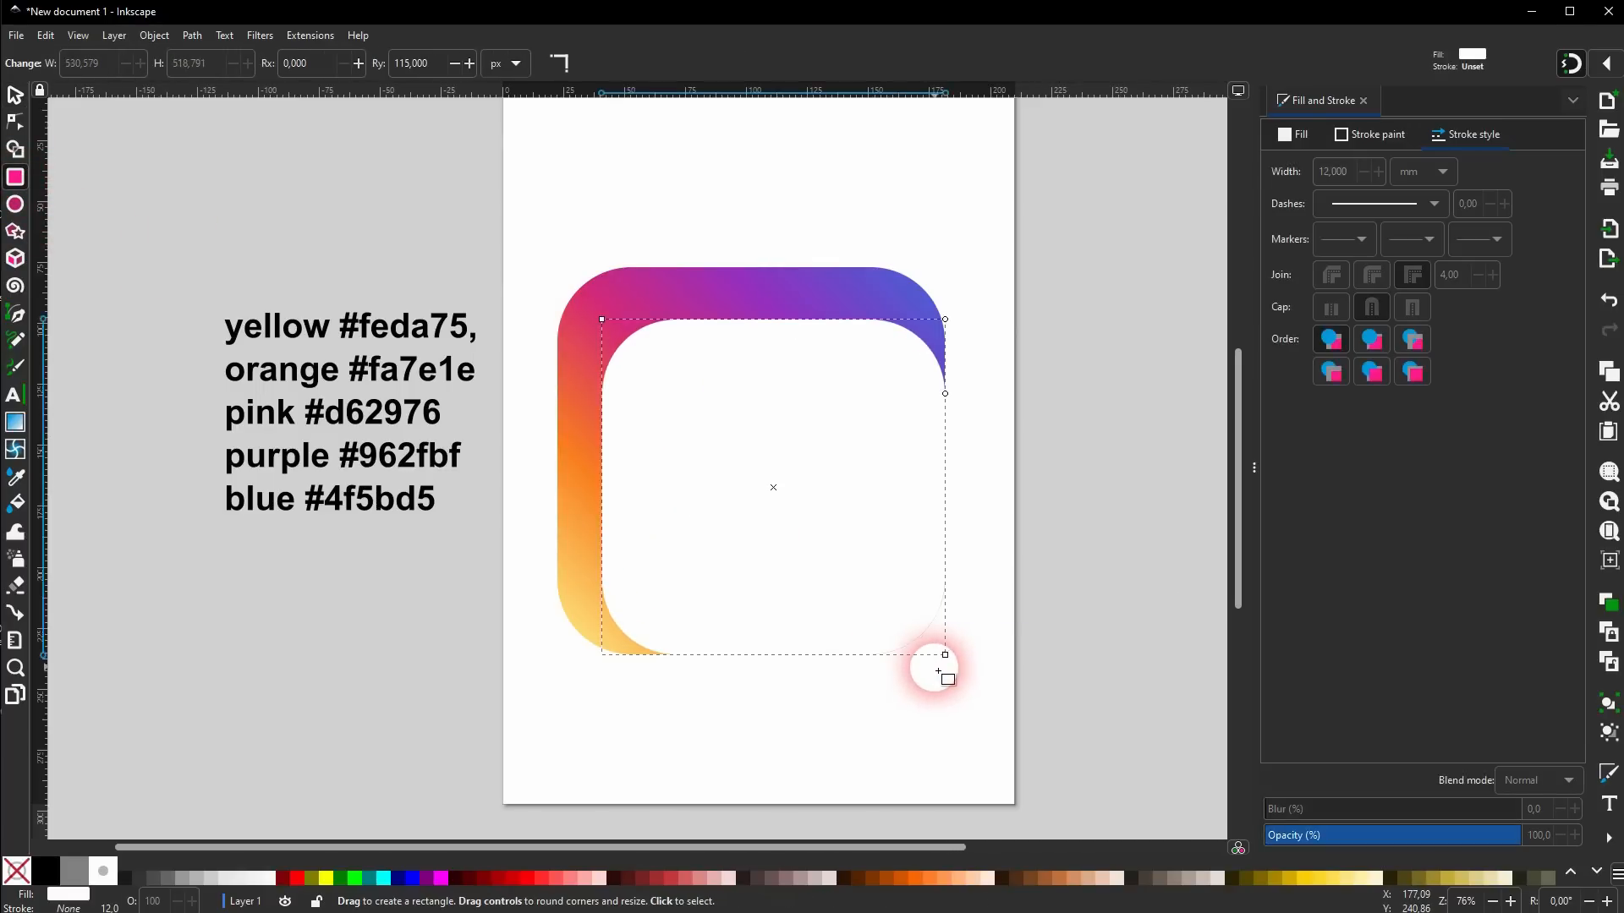
click(16, 870)
shift+click(103, 878)
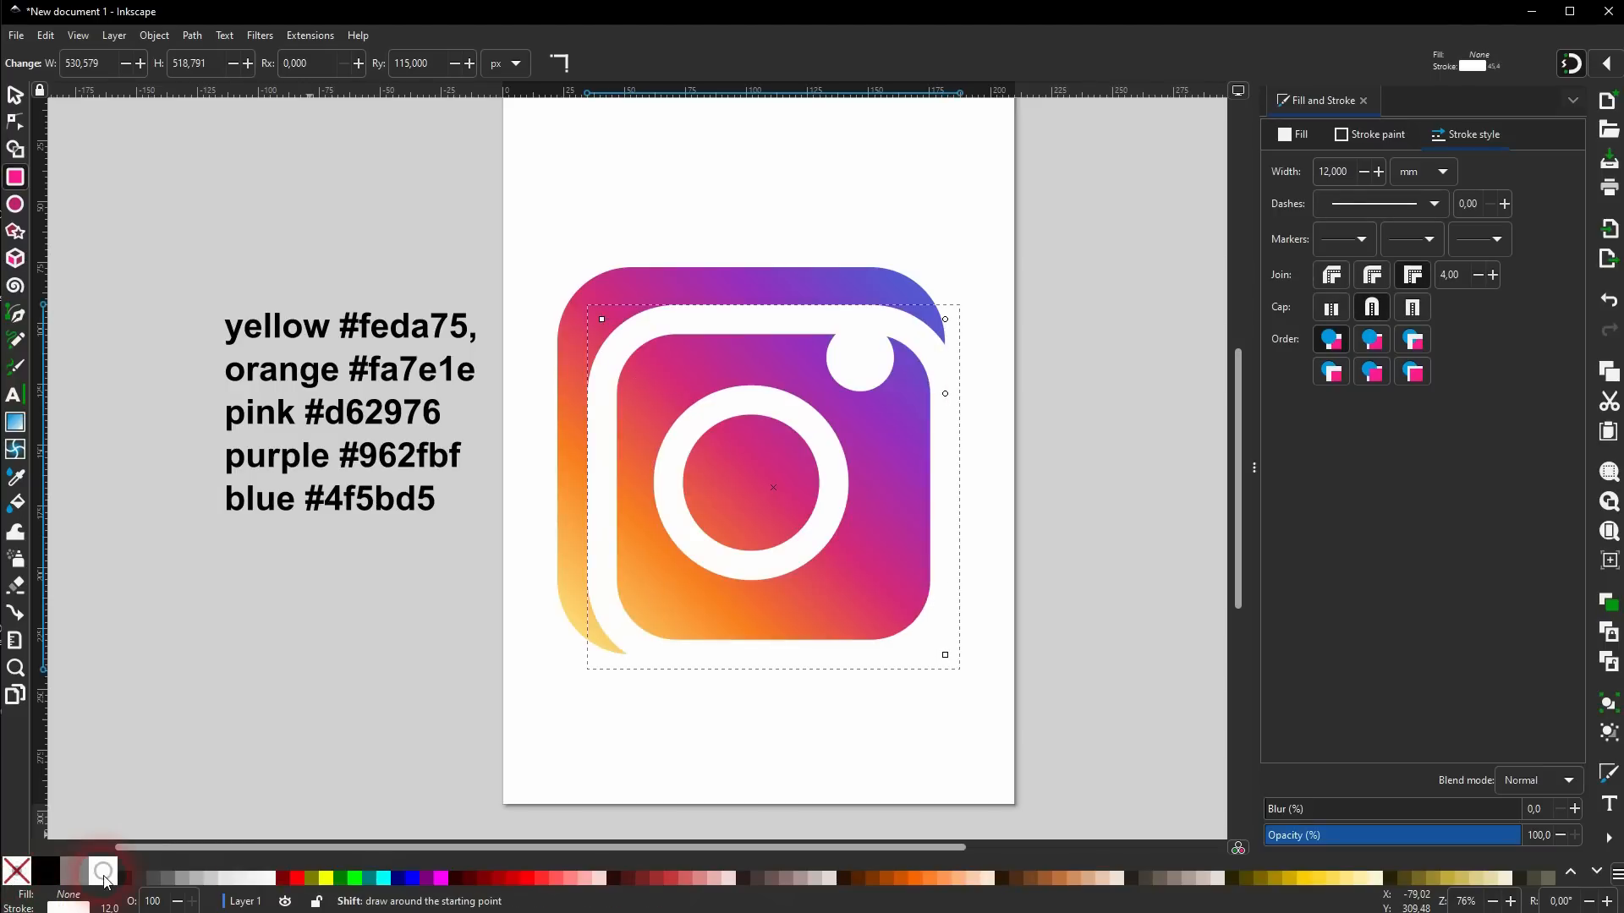
Move the white rounded outline up and left so it is centred over the gradient square.
click(15, 94)
click(709, 323)
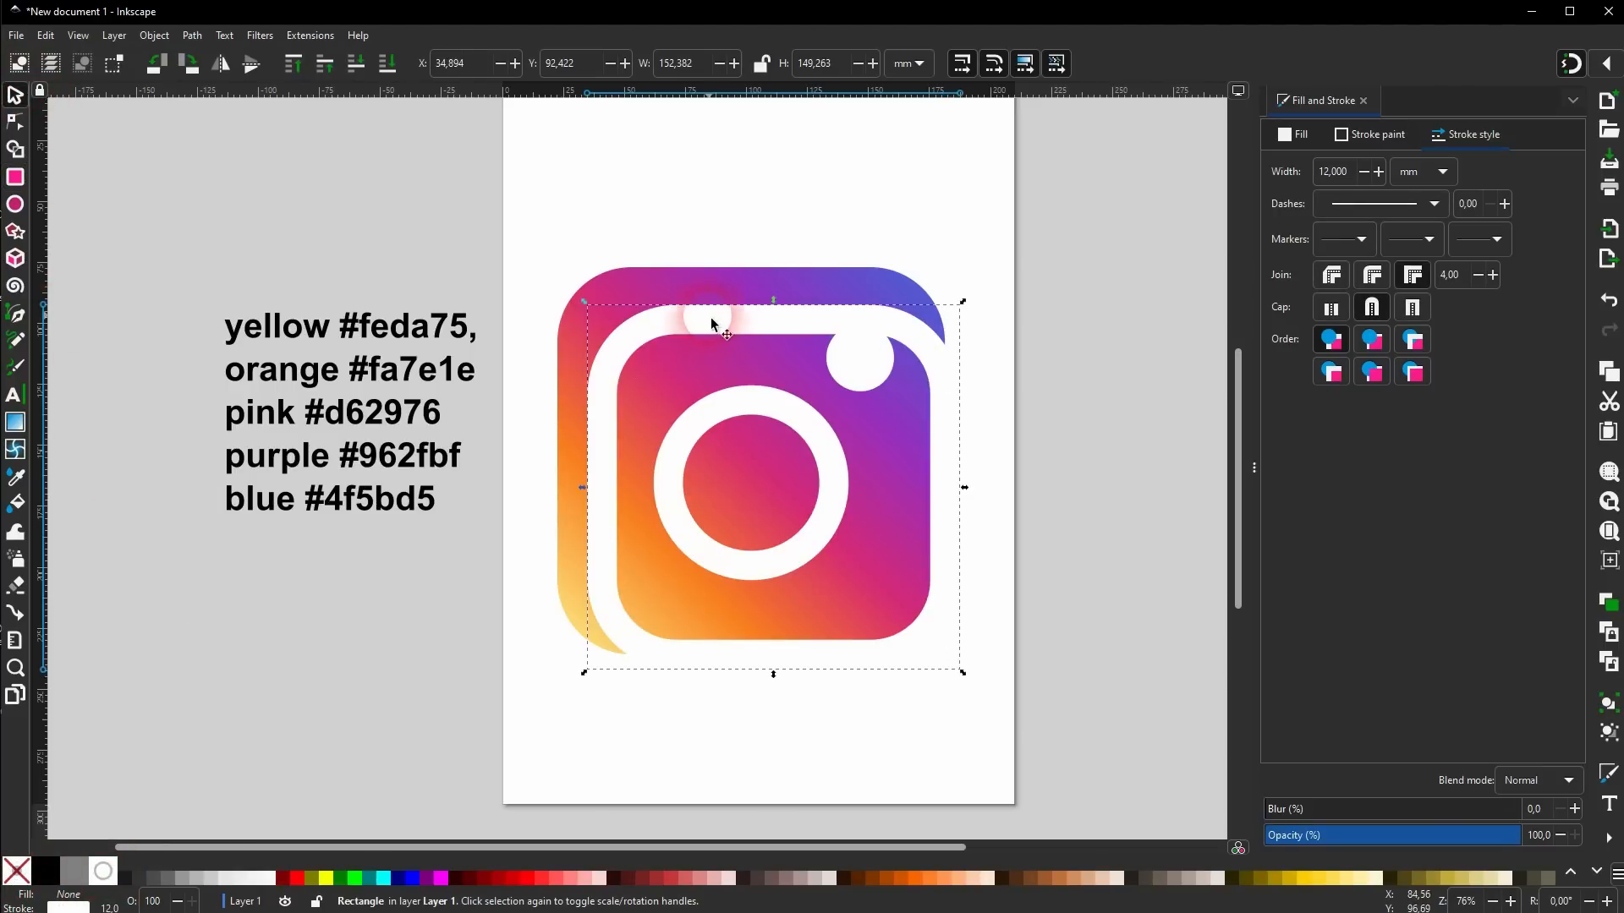
drag(717, 322, 705, 296)
click(983, 393)
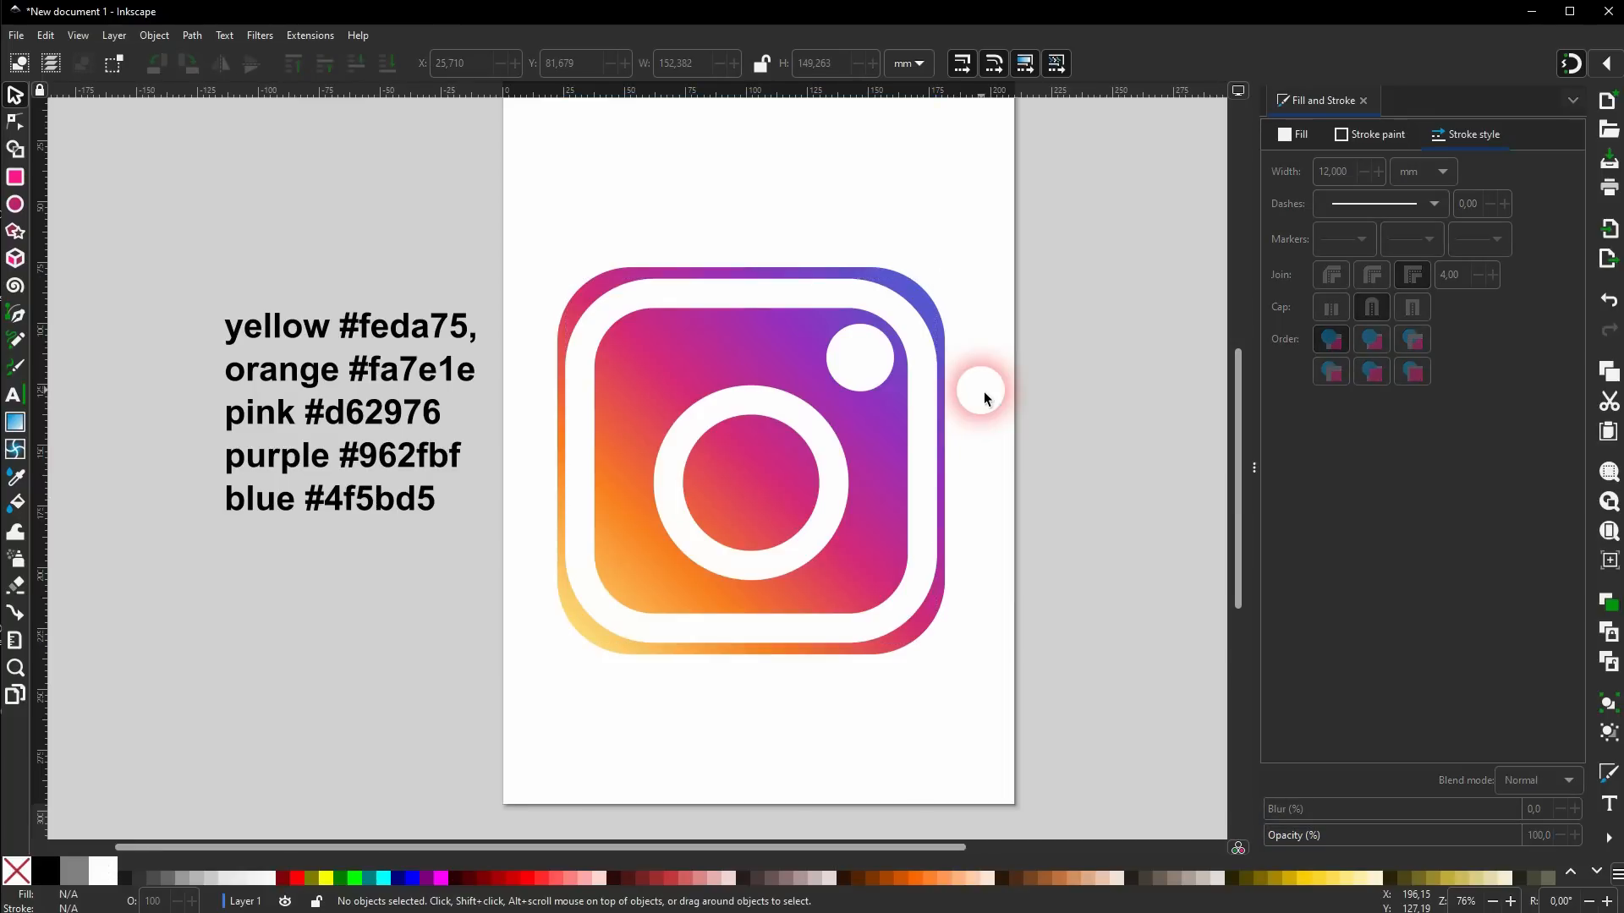
Set the white rounded outline's width and height to 500 px each.
click(920, 458)
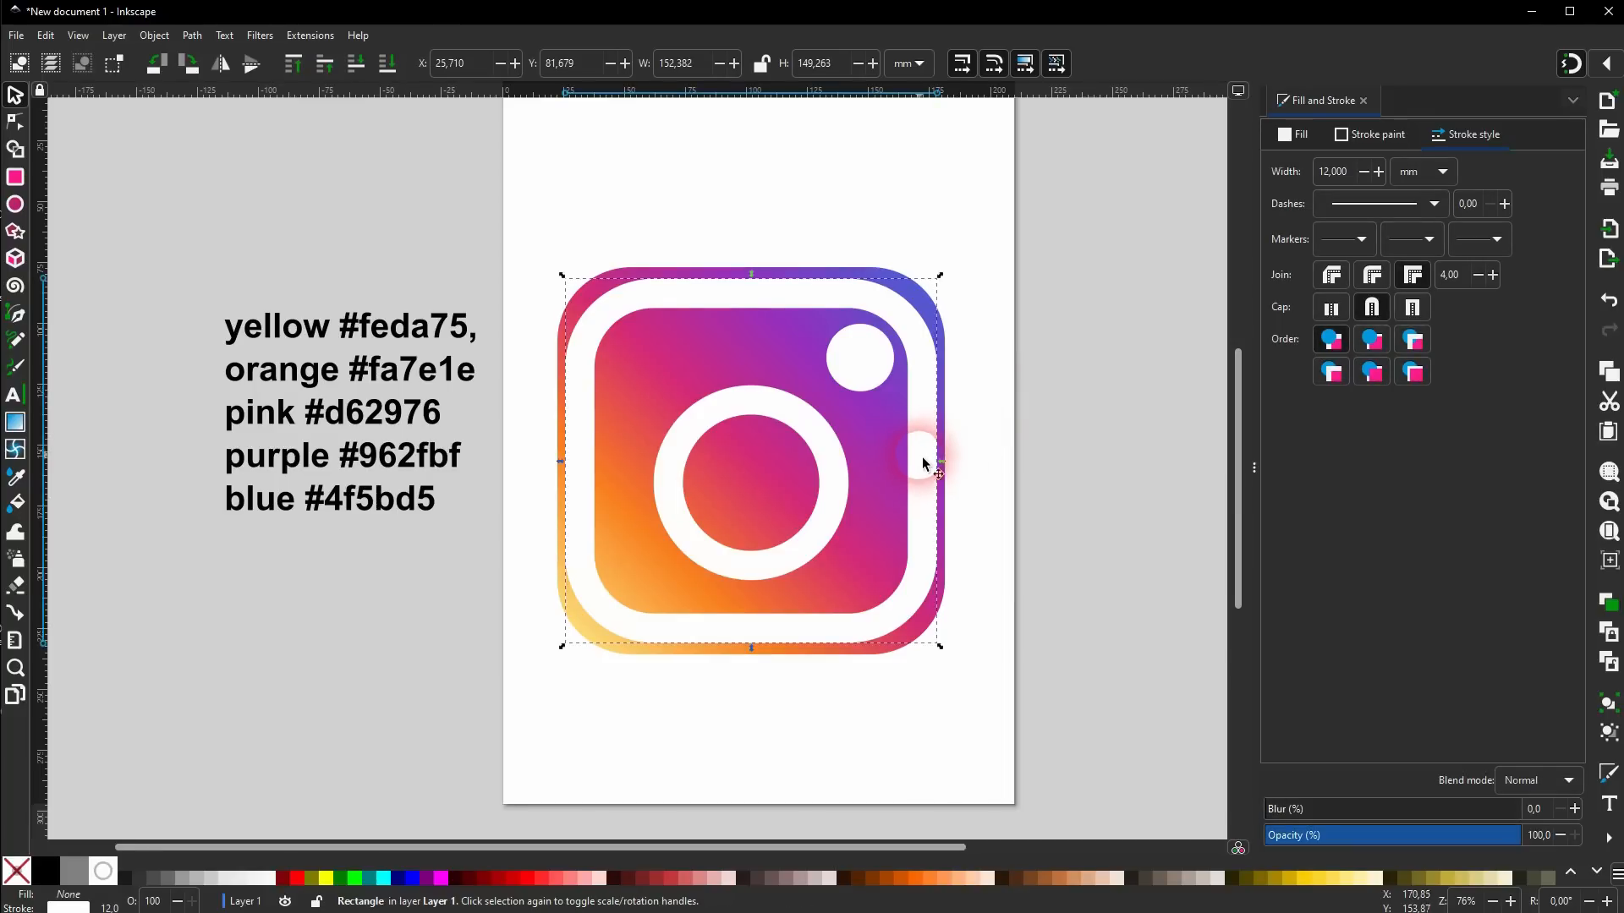
click(19, 422)
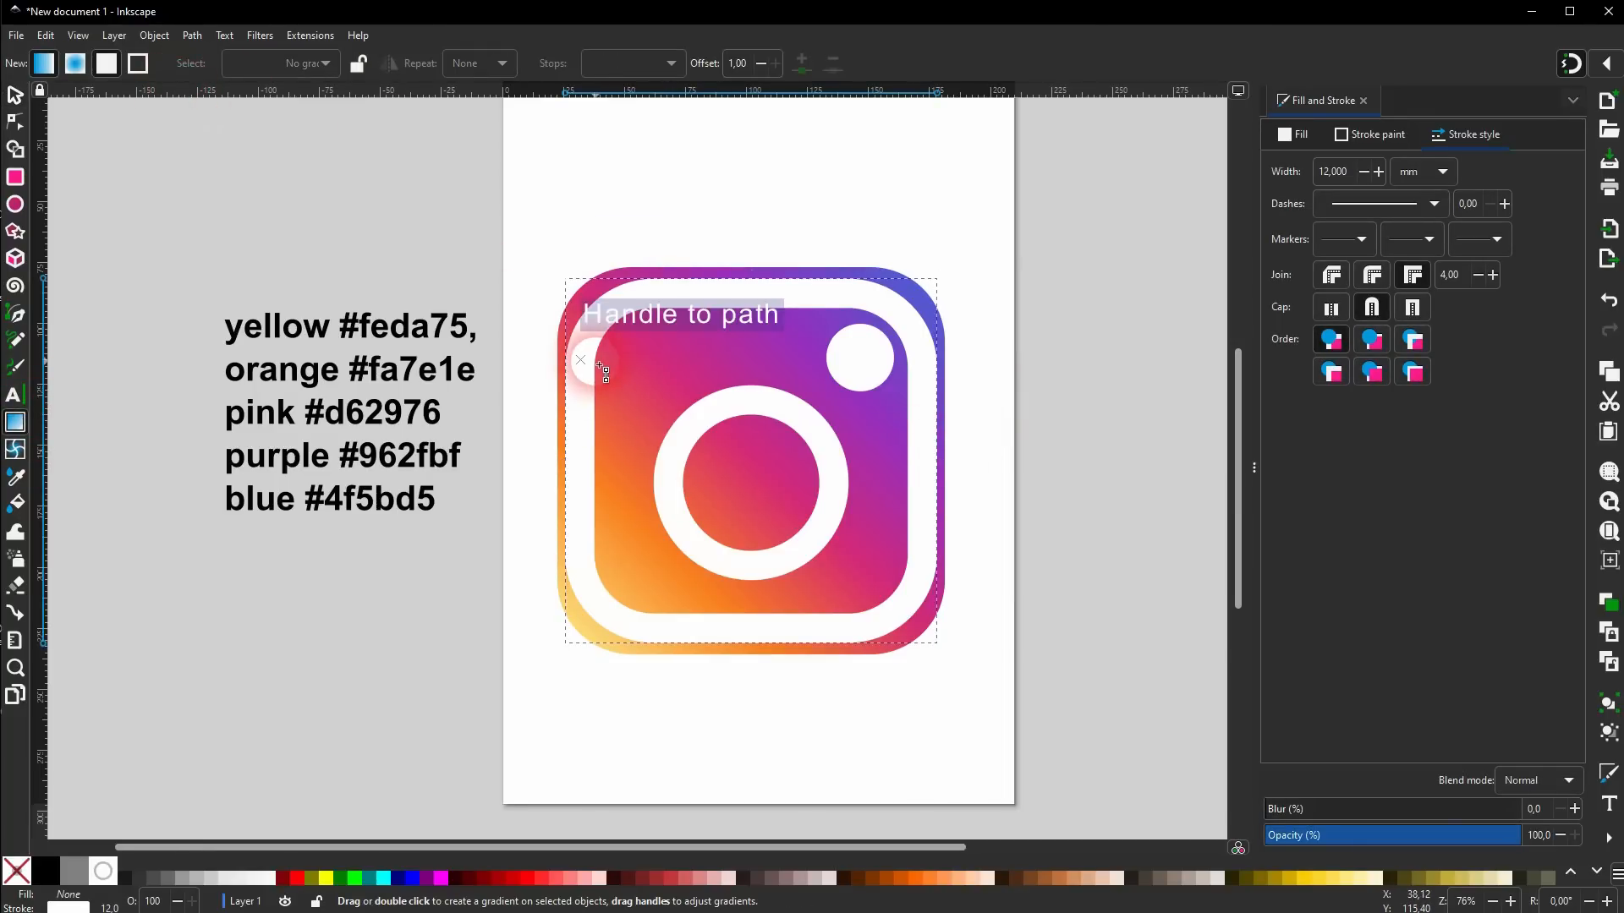
click(1477, 133)
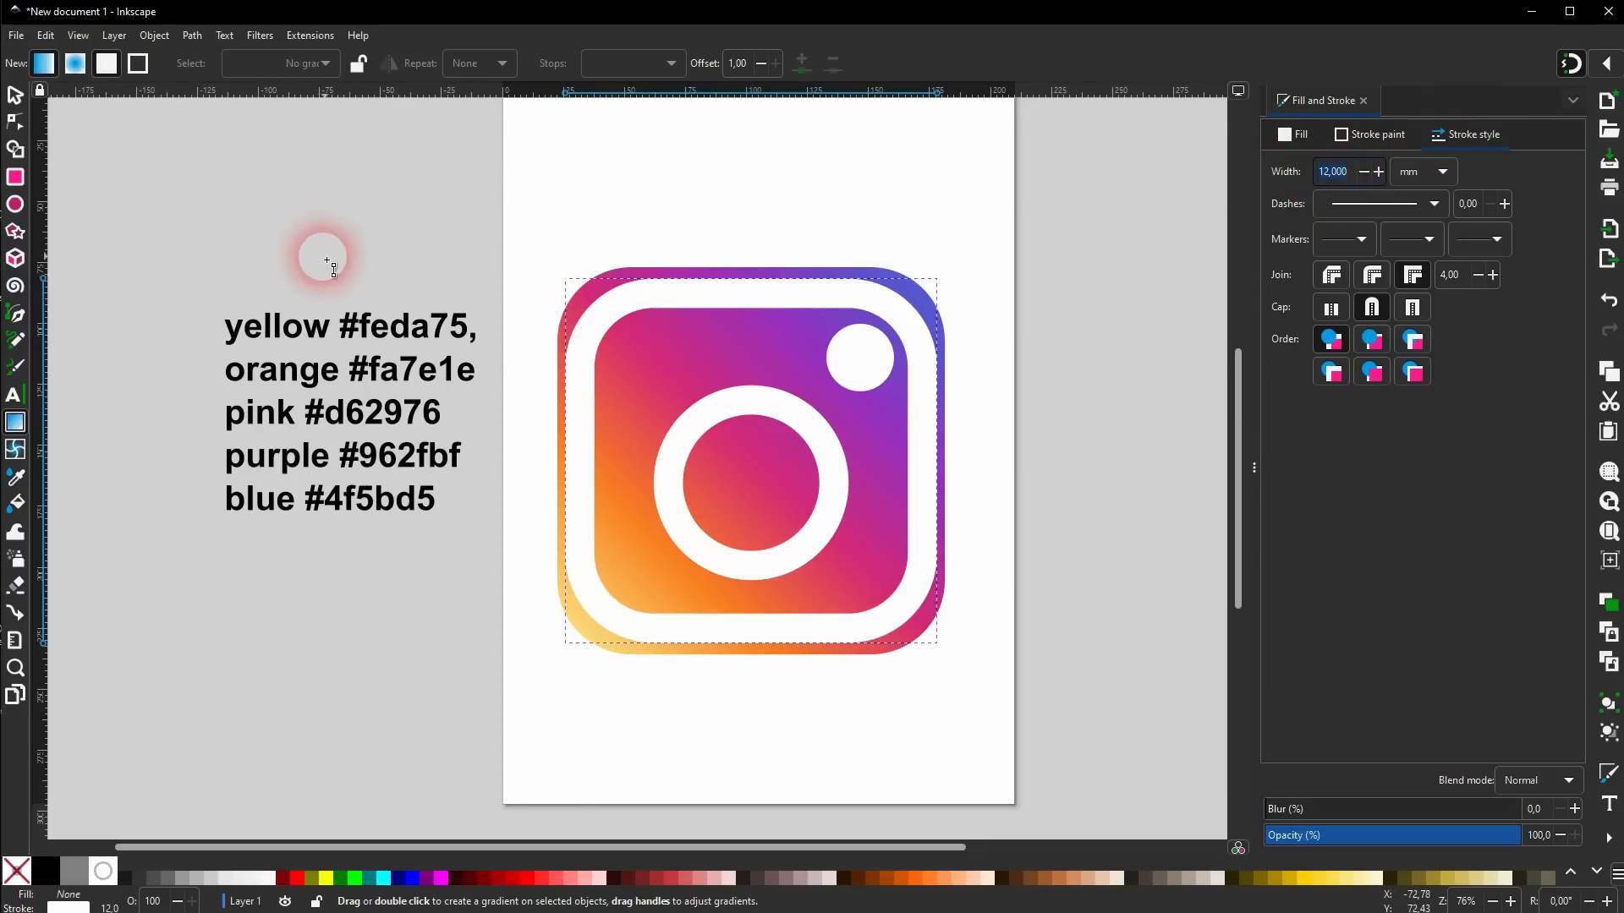
click(17, 179)
click(141, 64)
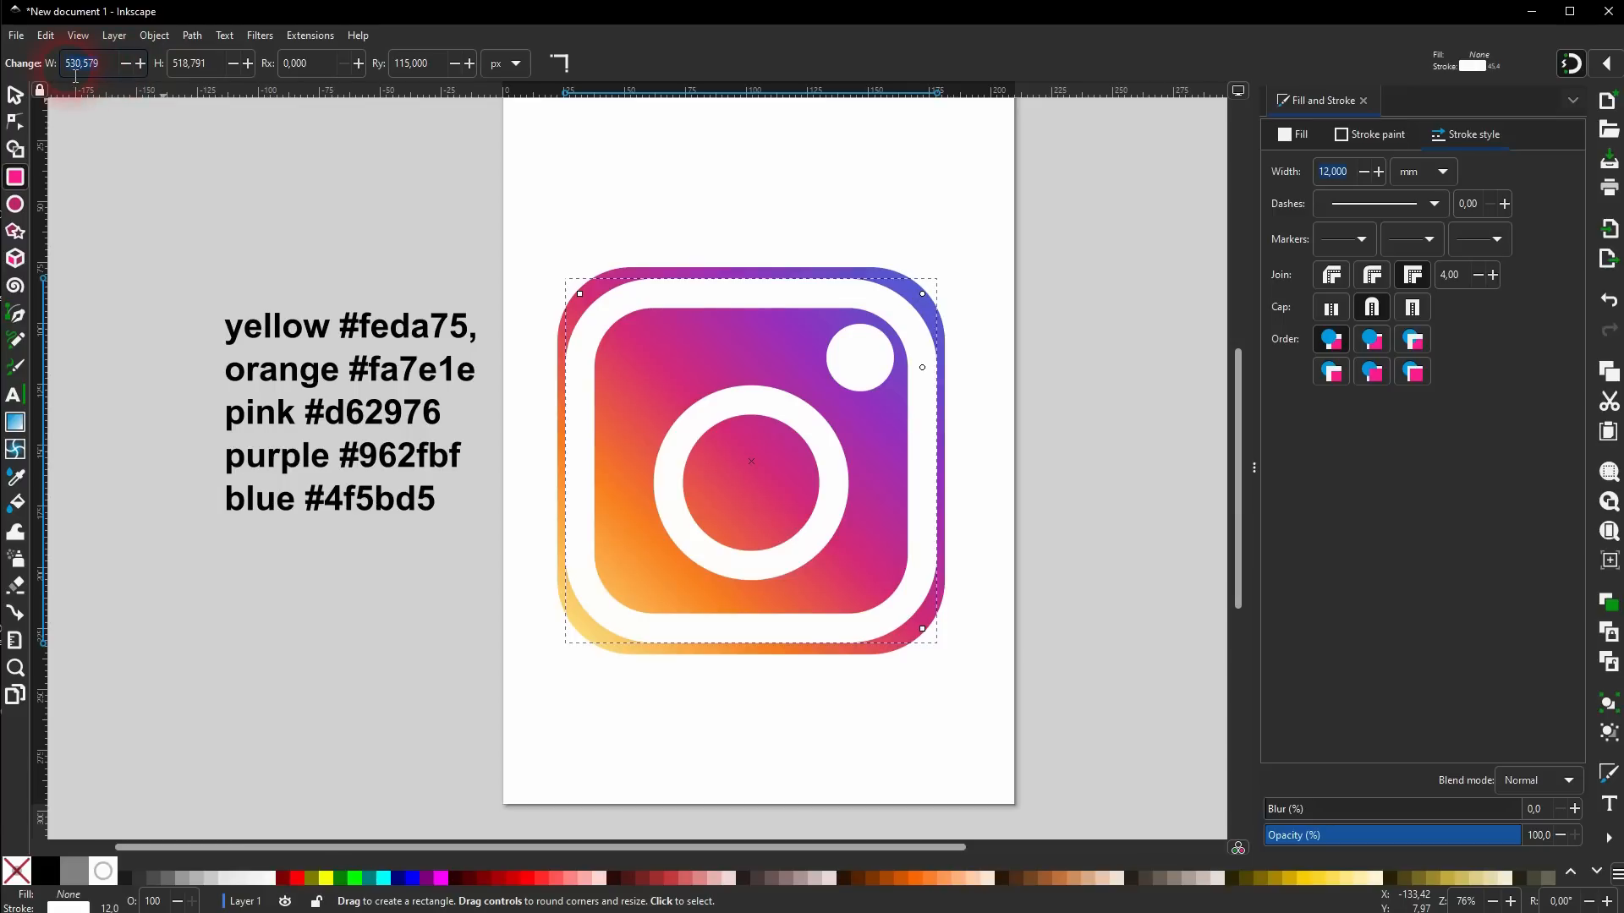
text(500)
key(Tab)
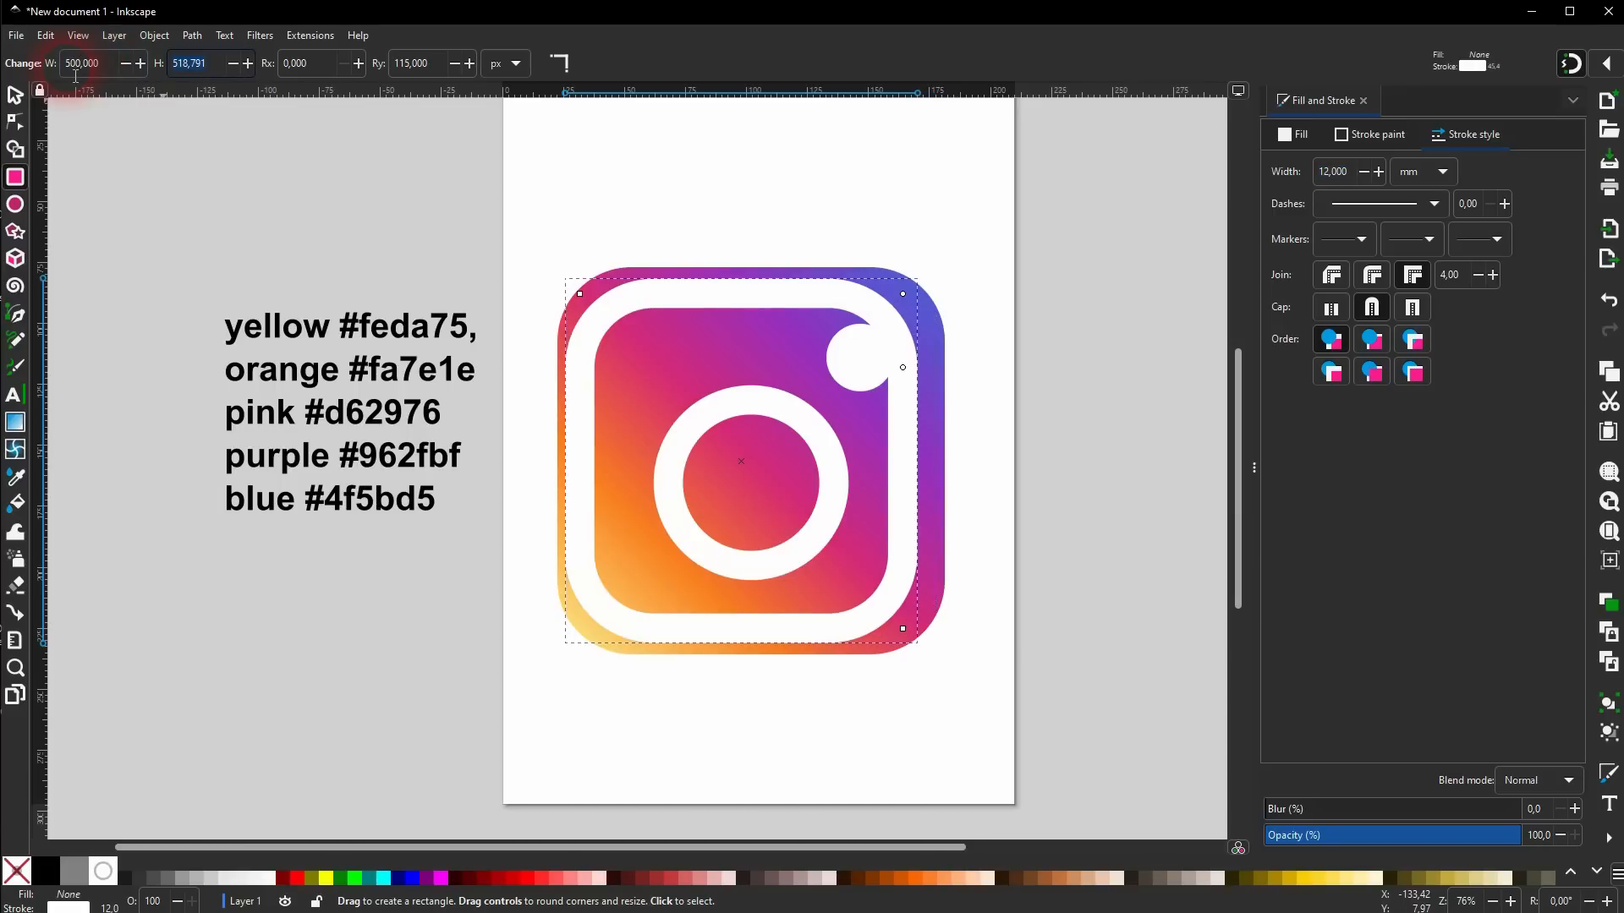
text(500)
key(Return)
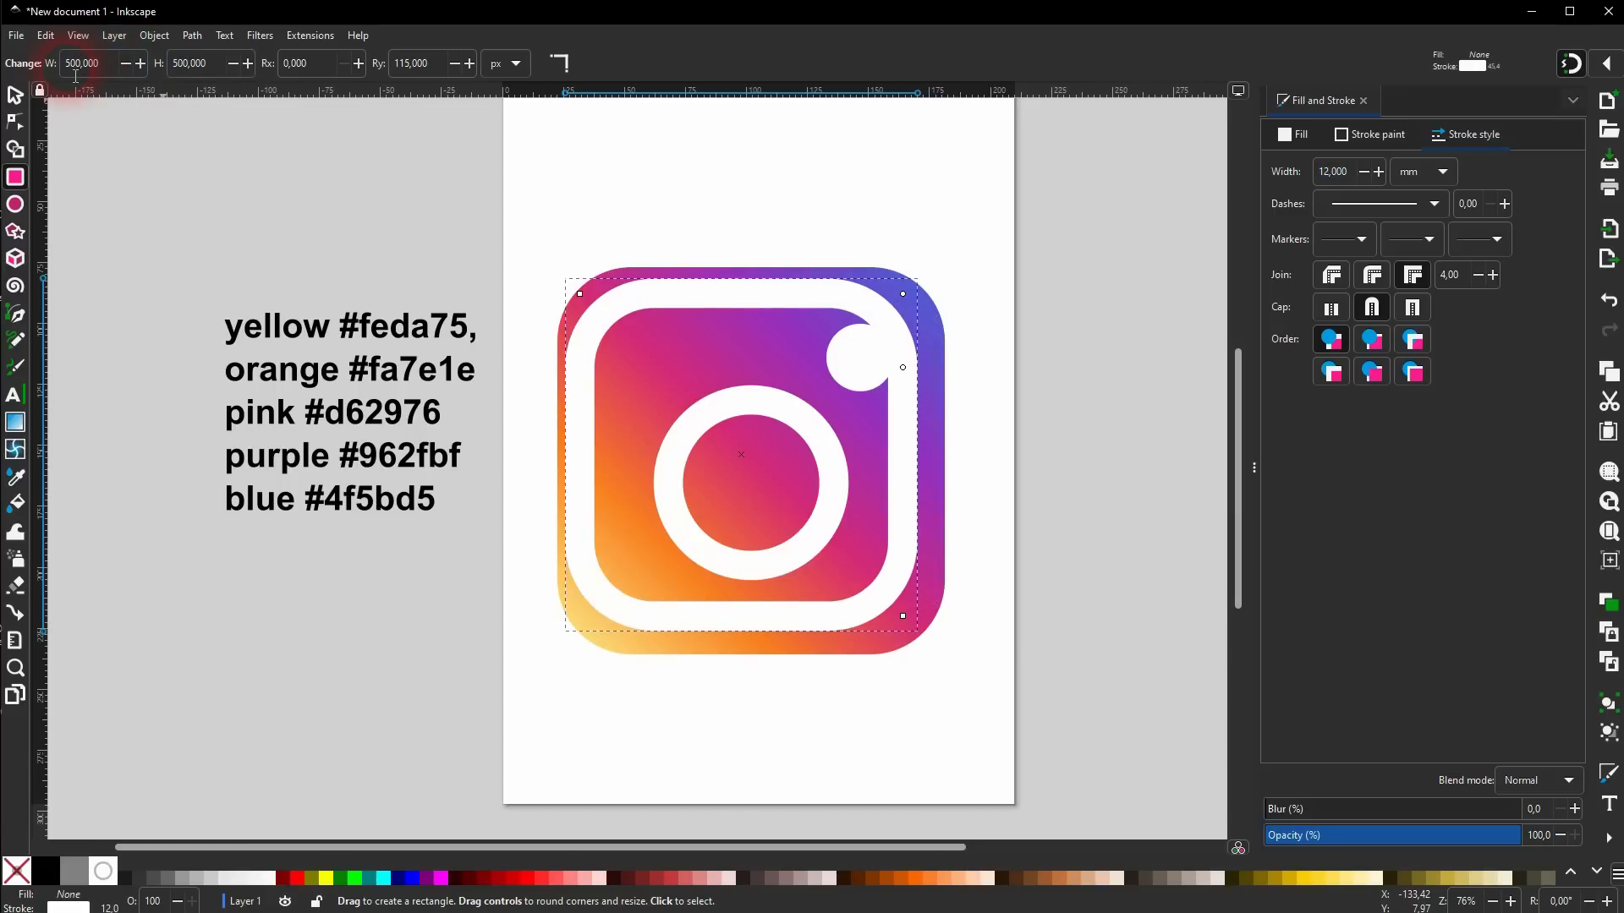
Re-centre the resized white outline on the gradient square.
click(14, 95)
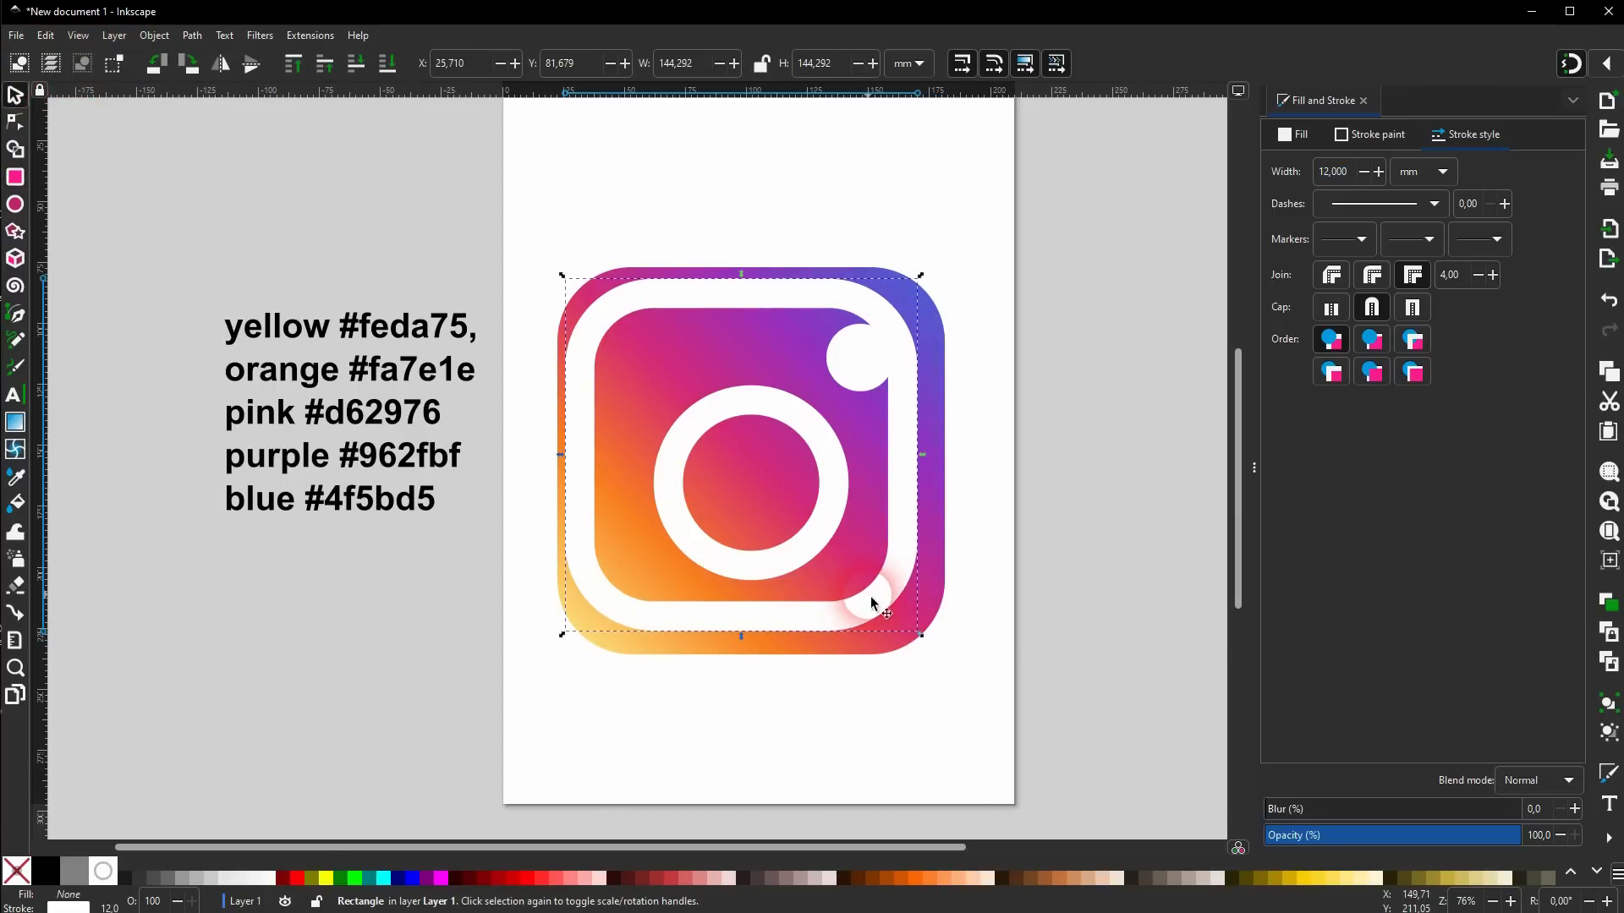
mouse_move(885, 602)
mouse_down()
mouse_move(910, 620)
mouse_move(901, 607)
mouse_up()
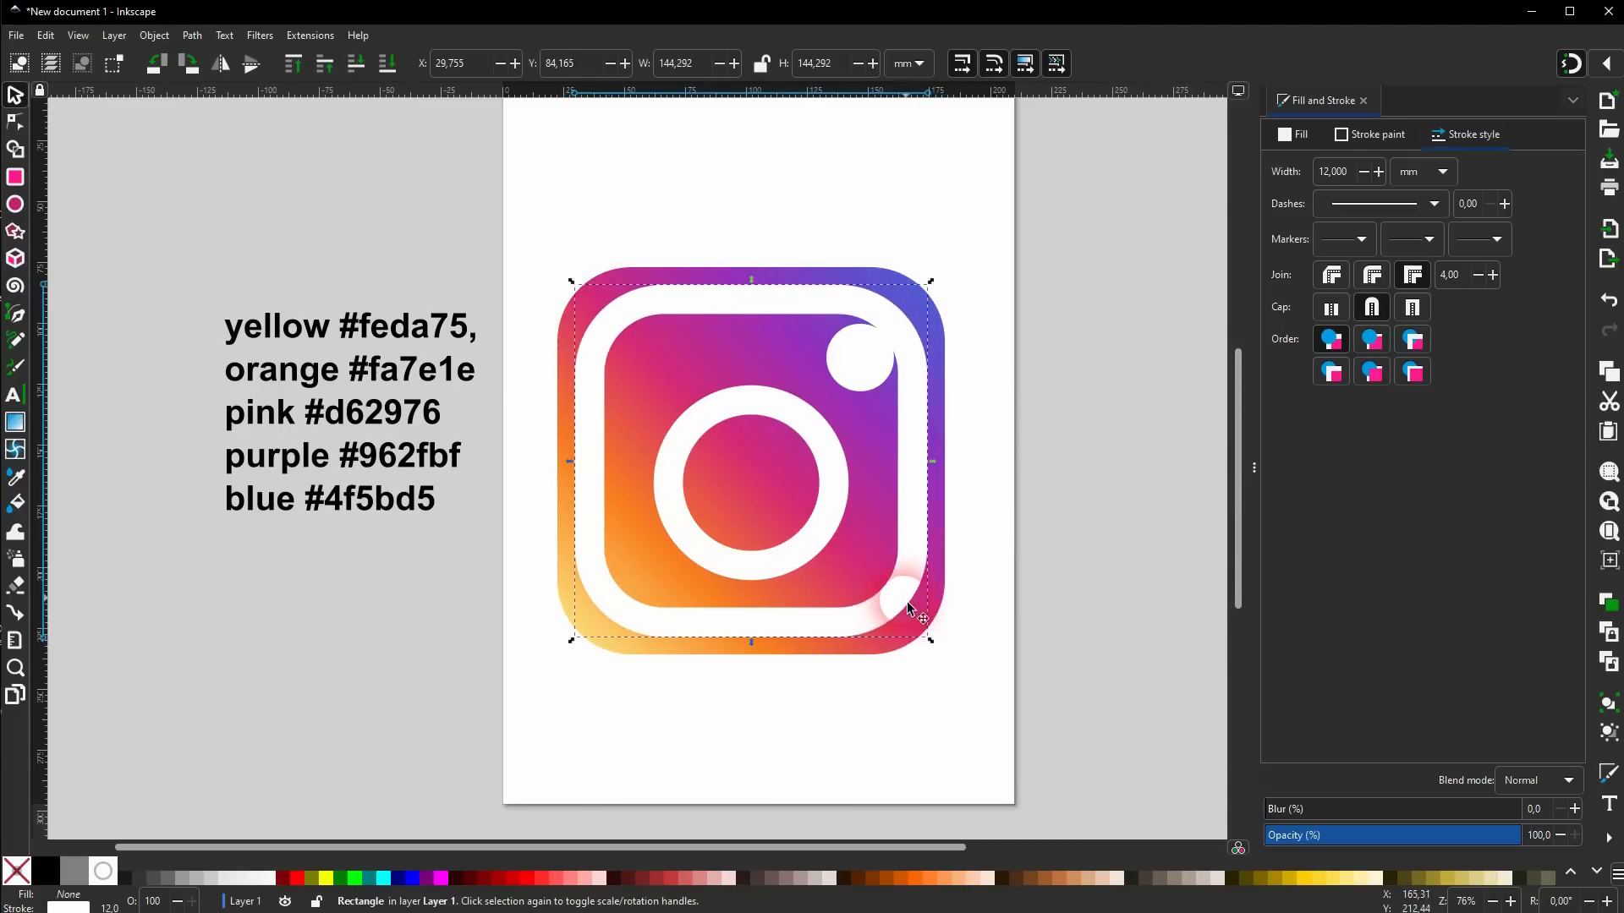
click(984, 423)
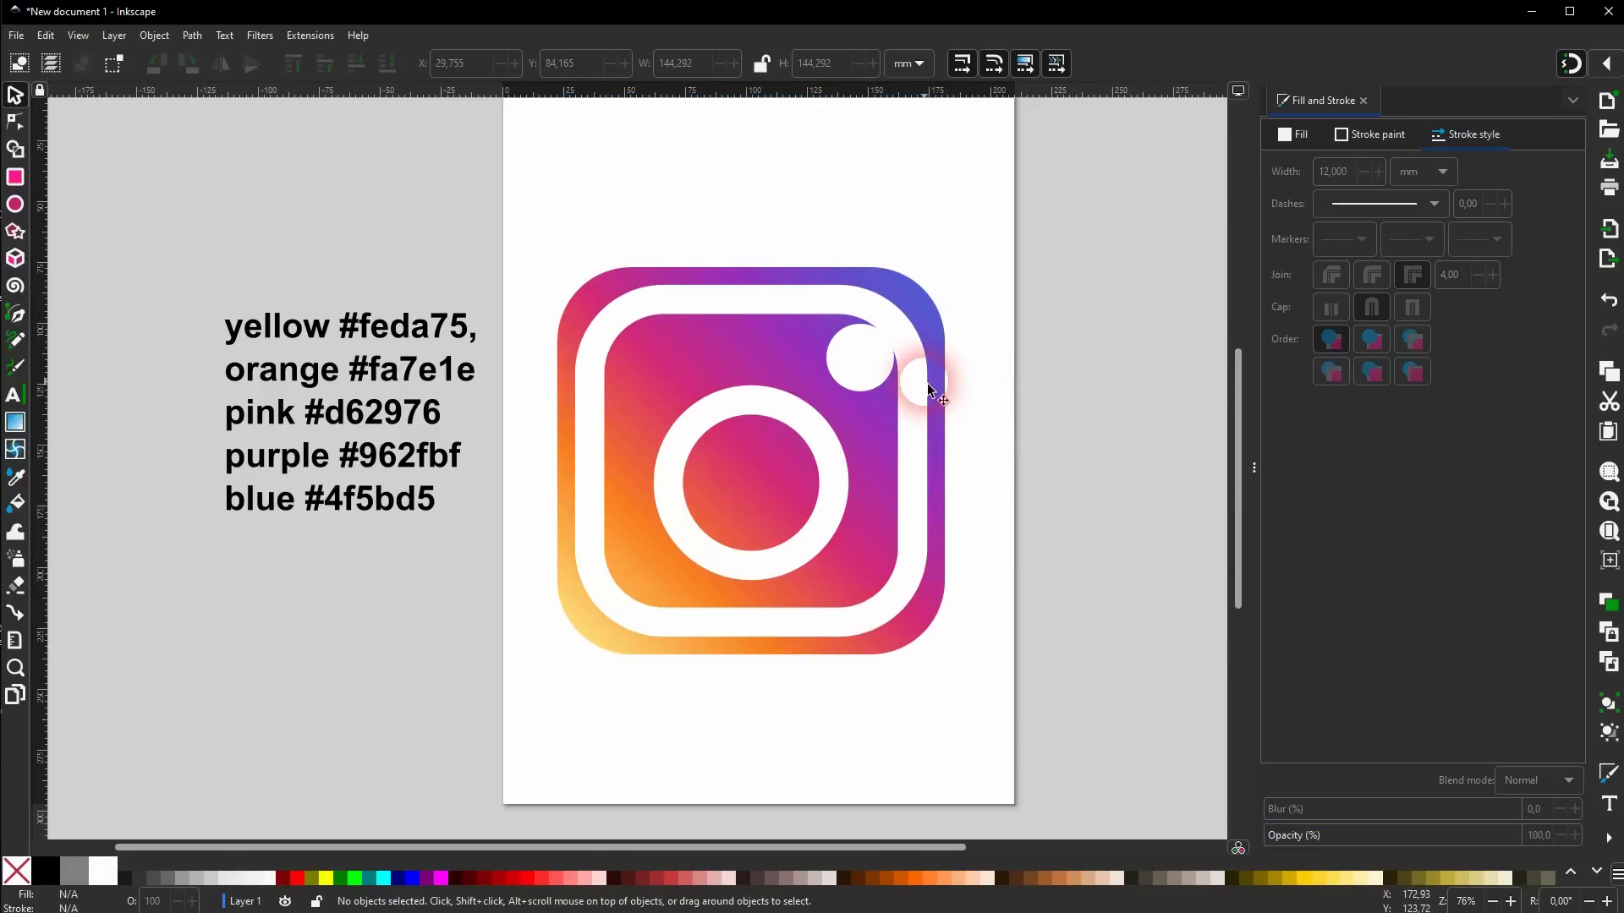
Shrink the small white circle to about 24 mm in diameter so it sits inside the rounded outline's corner.
click(863, 364)
drag(901, 318, 851, 362)
Disable snapping and shift the small white circle slightly down and left, away from the outline's corner.
click(1606, 66)
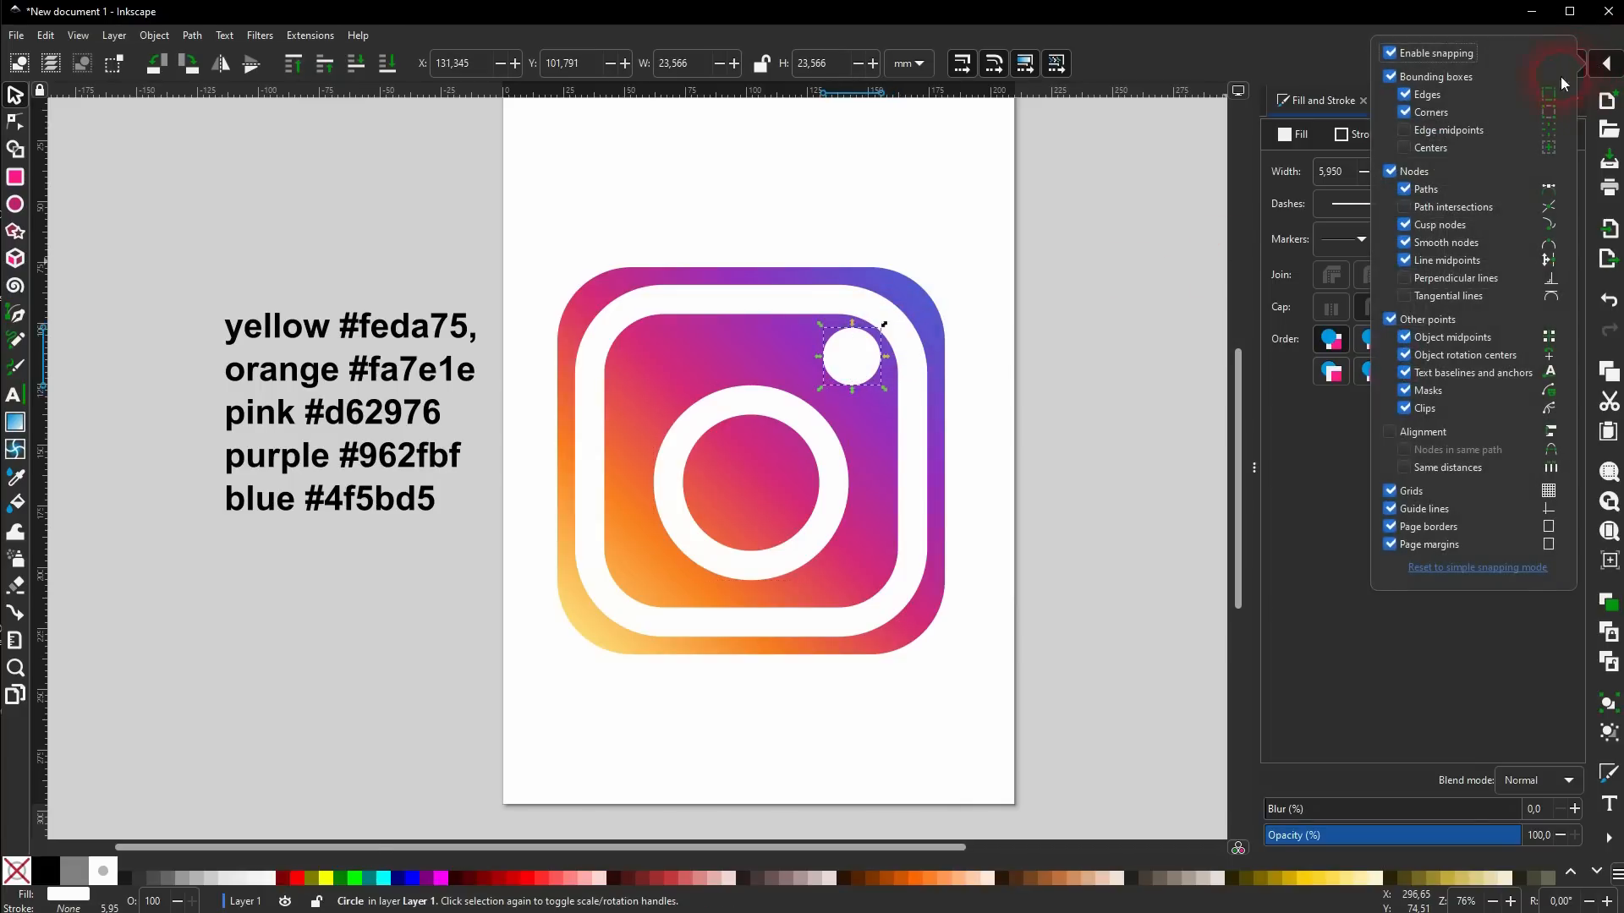
click(1470, 56)
click(1606, 66)
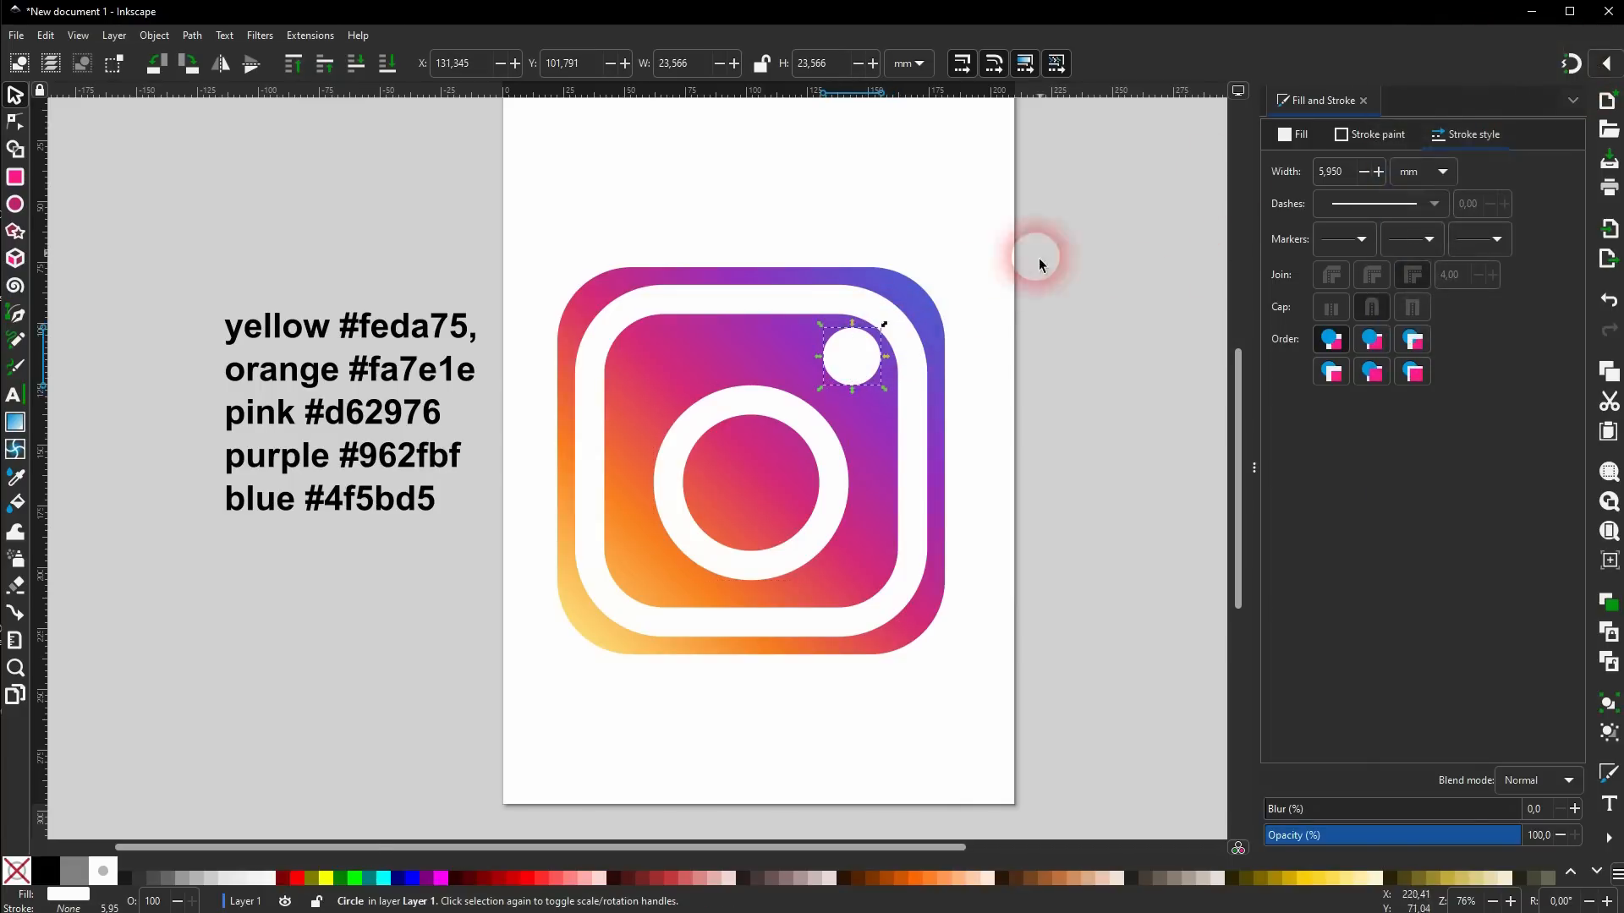
drag(857, 373, 853, 378)
Set the stroke width of both the large circle and the rounded outline to 11 mm.
click(768, 417)
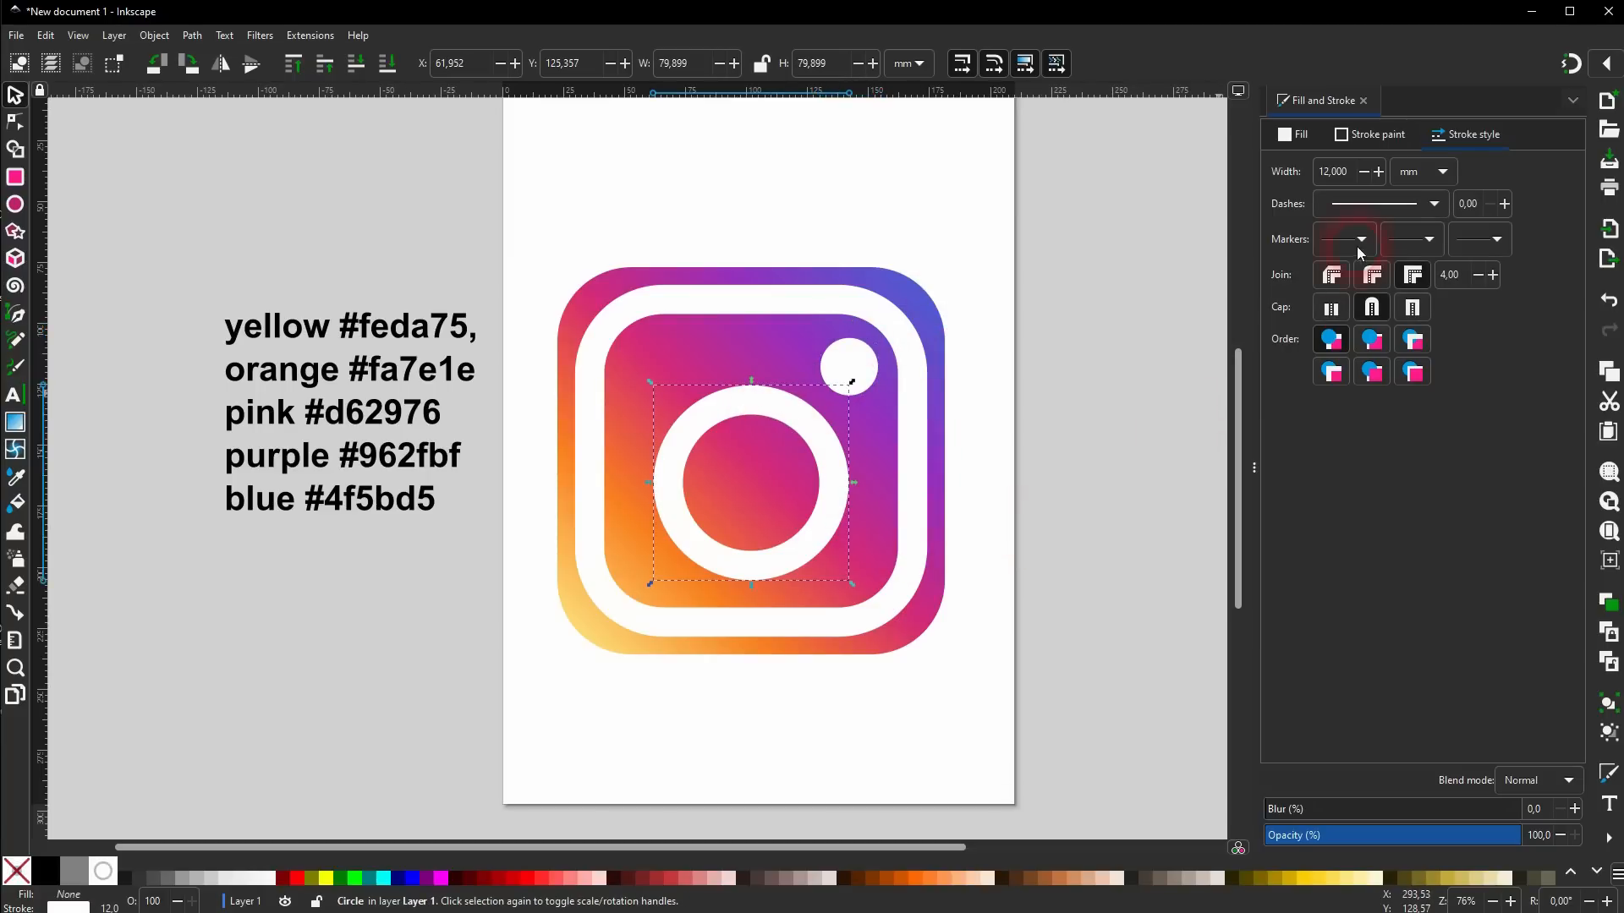
shift+click(913, 478)
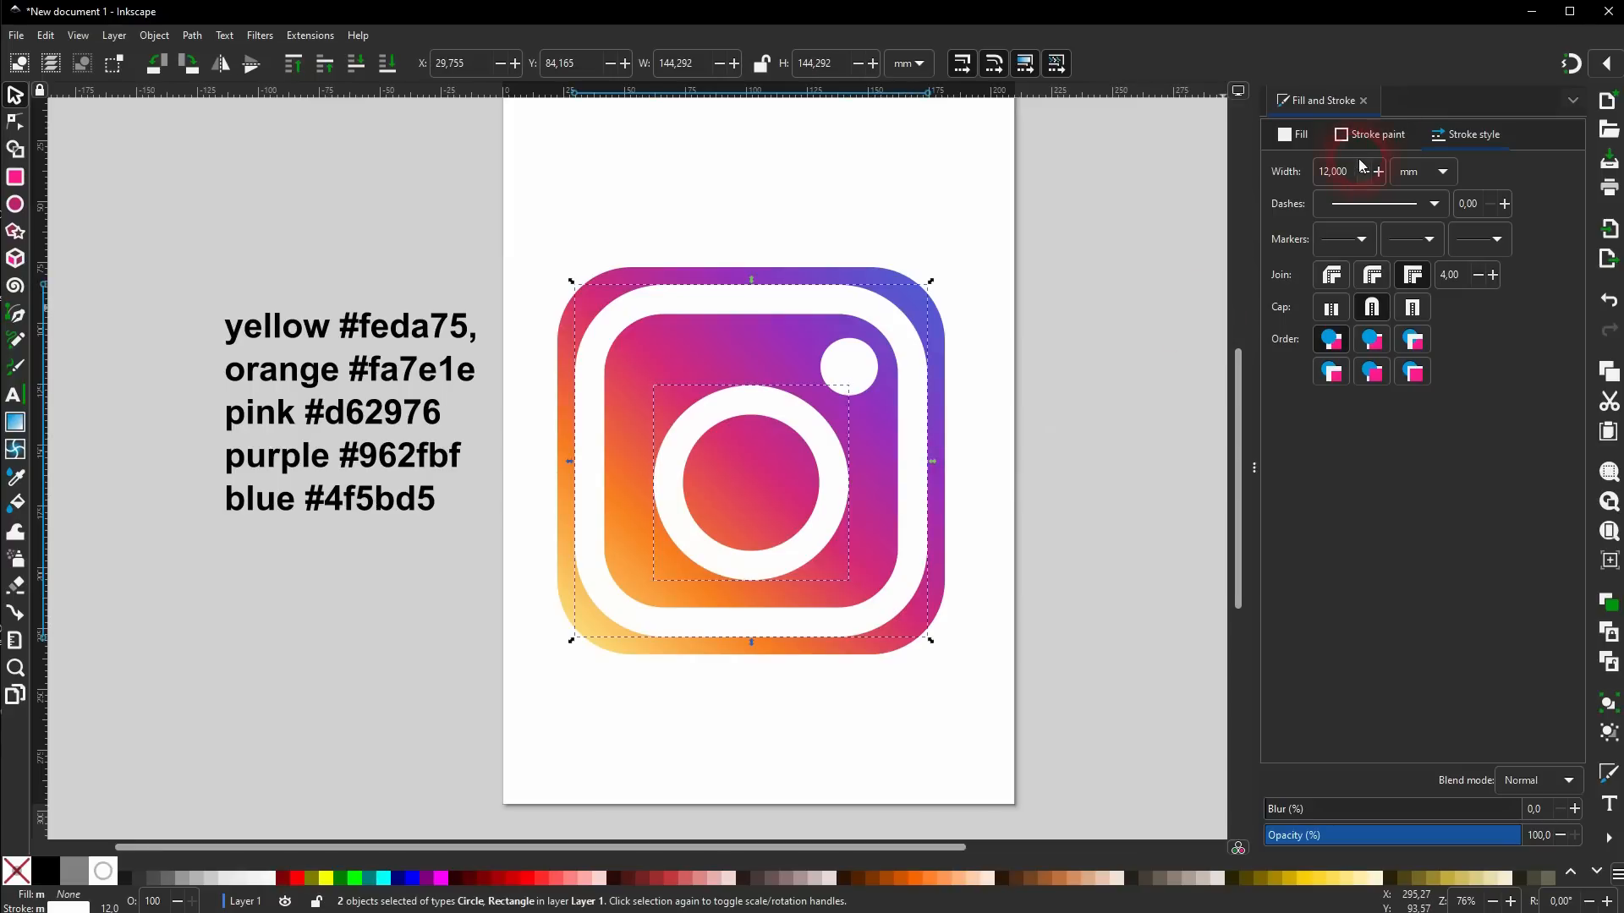
key(Return)
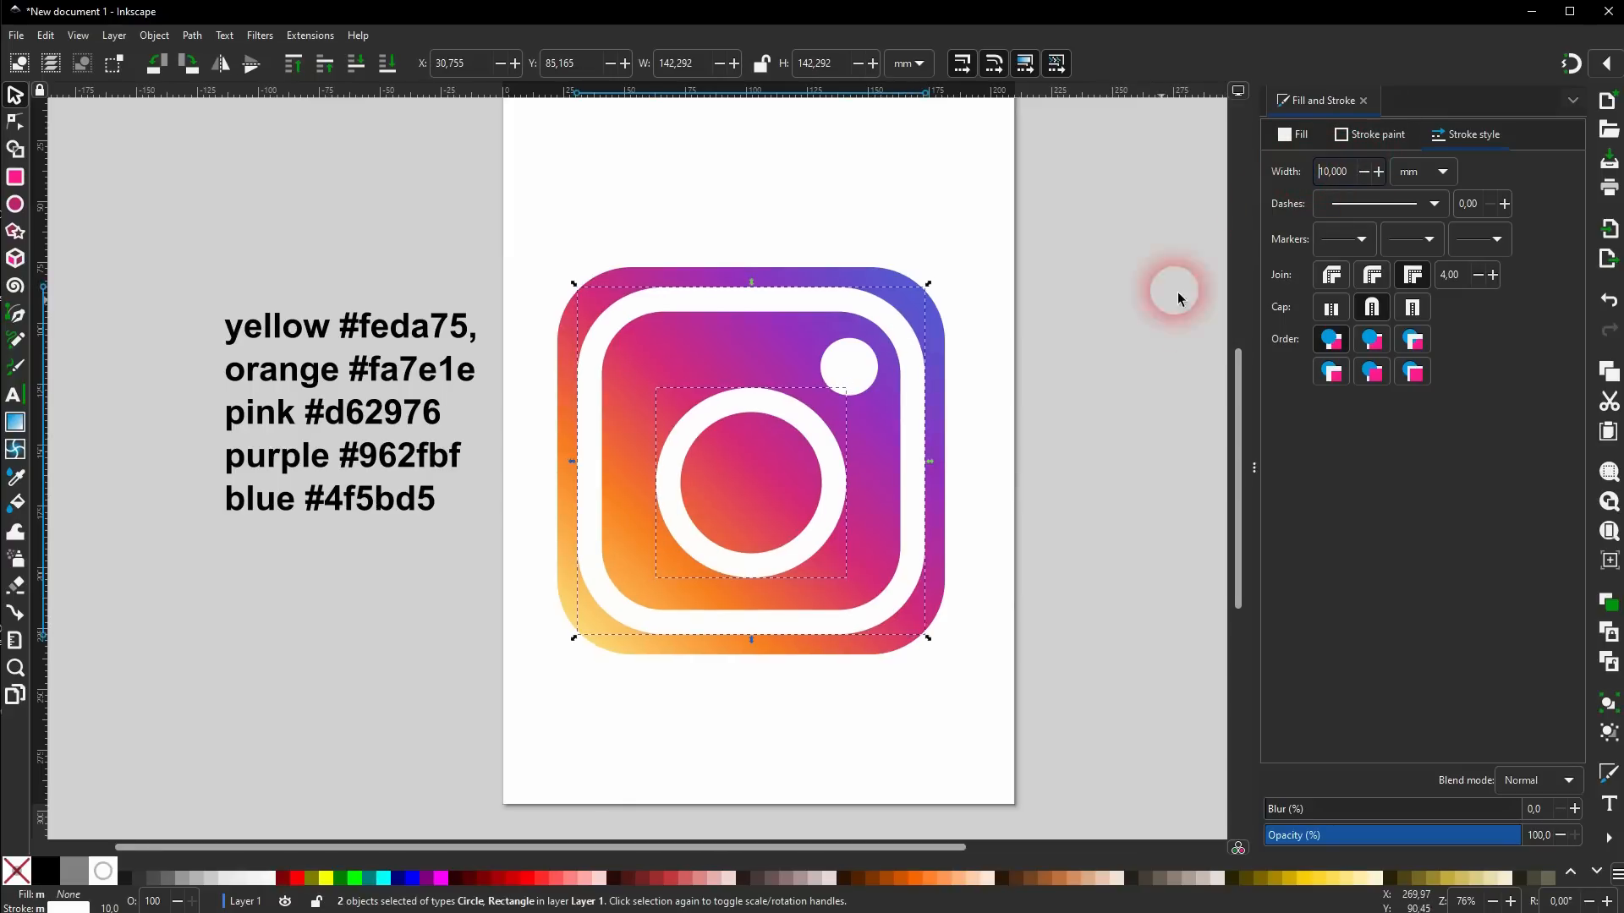
text(11)
key(Return)
click(1087, 393)
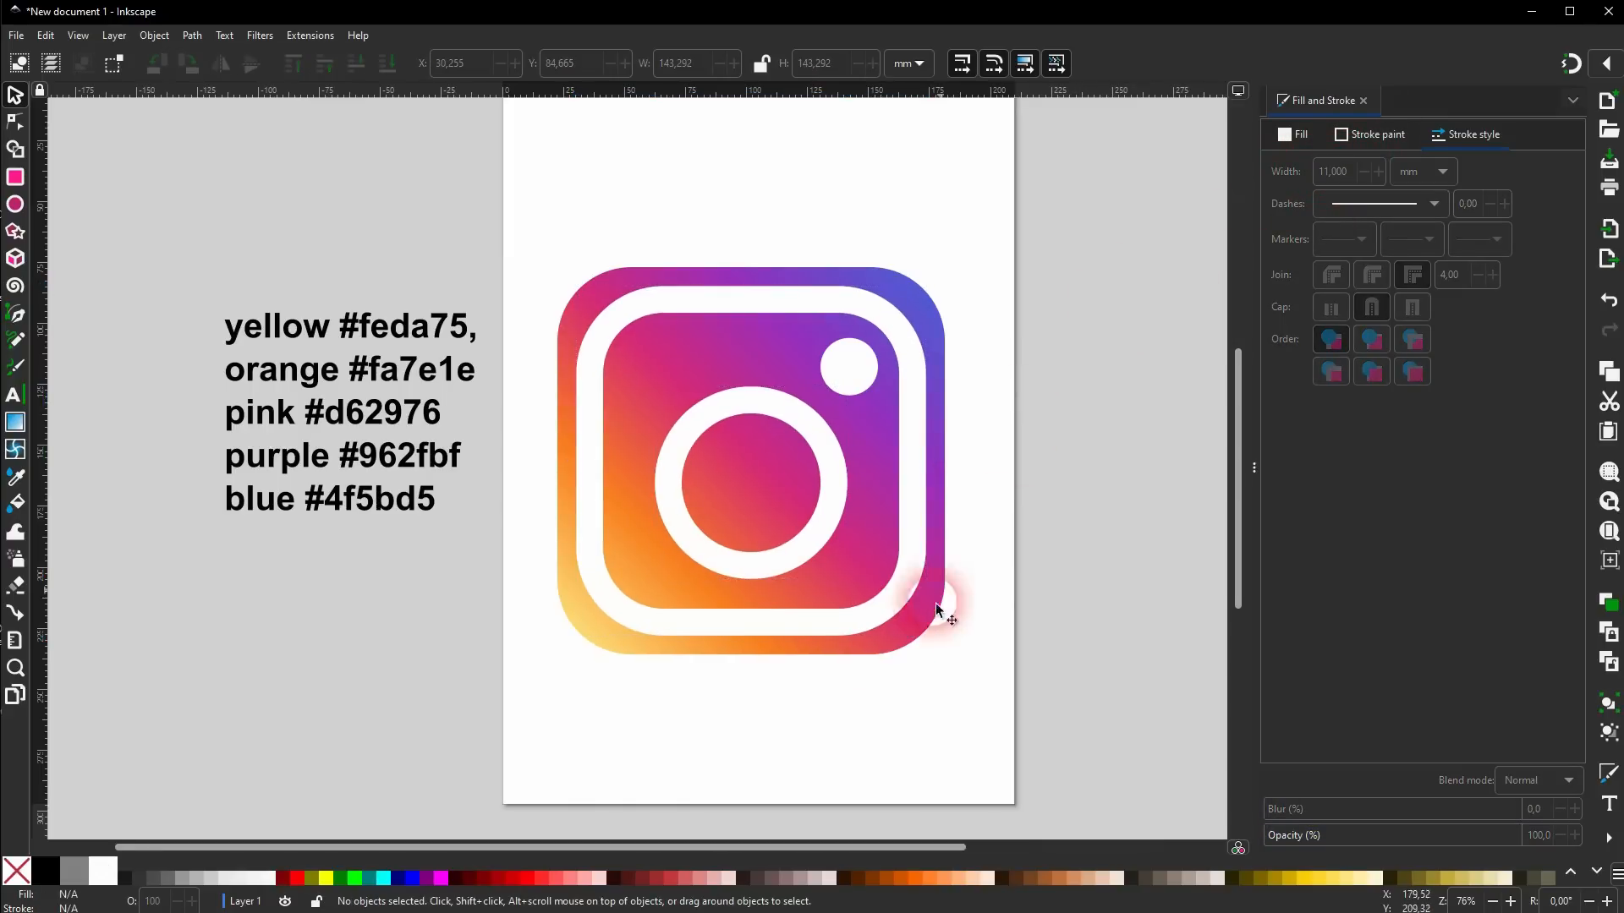
Group the gradient square with the three white shapes.
drag(514, 694, 1070, 157)
key(ctrl+g)
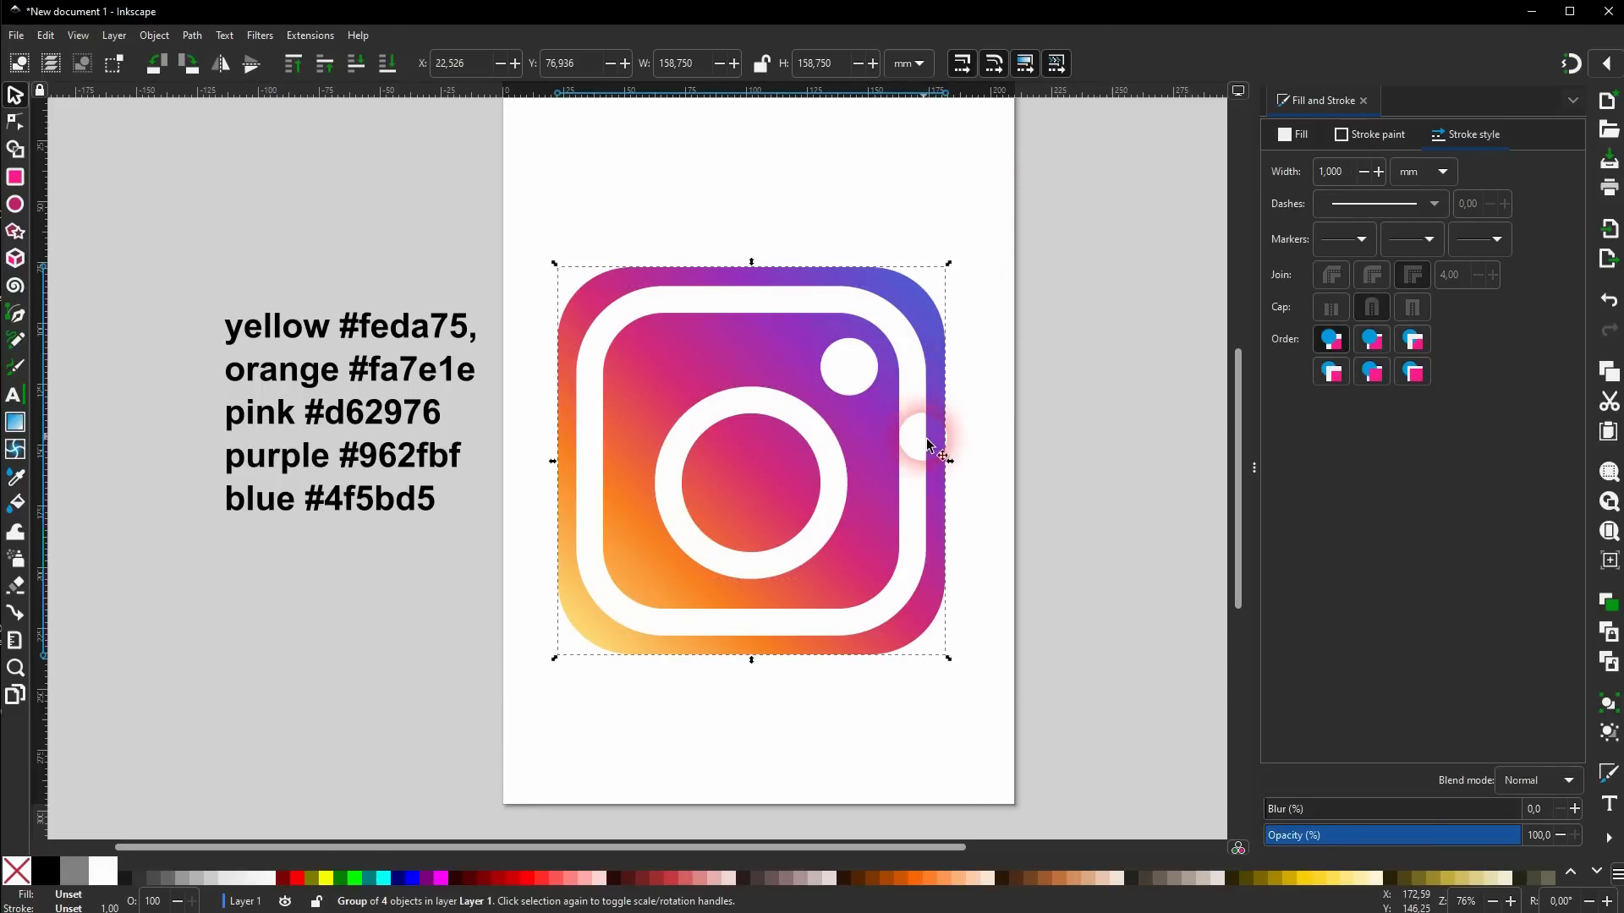
click(983, 423)
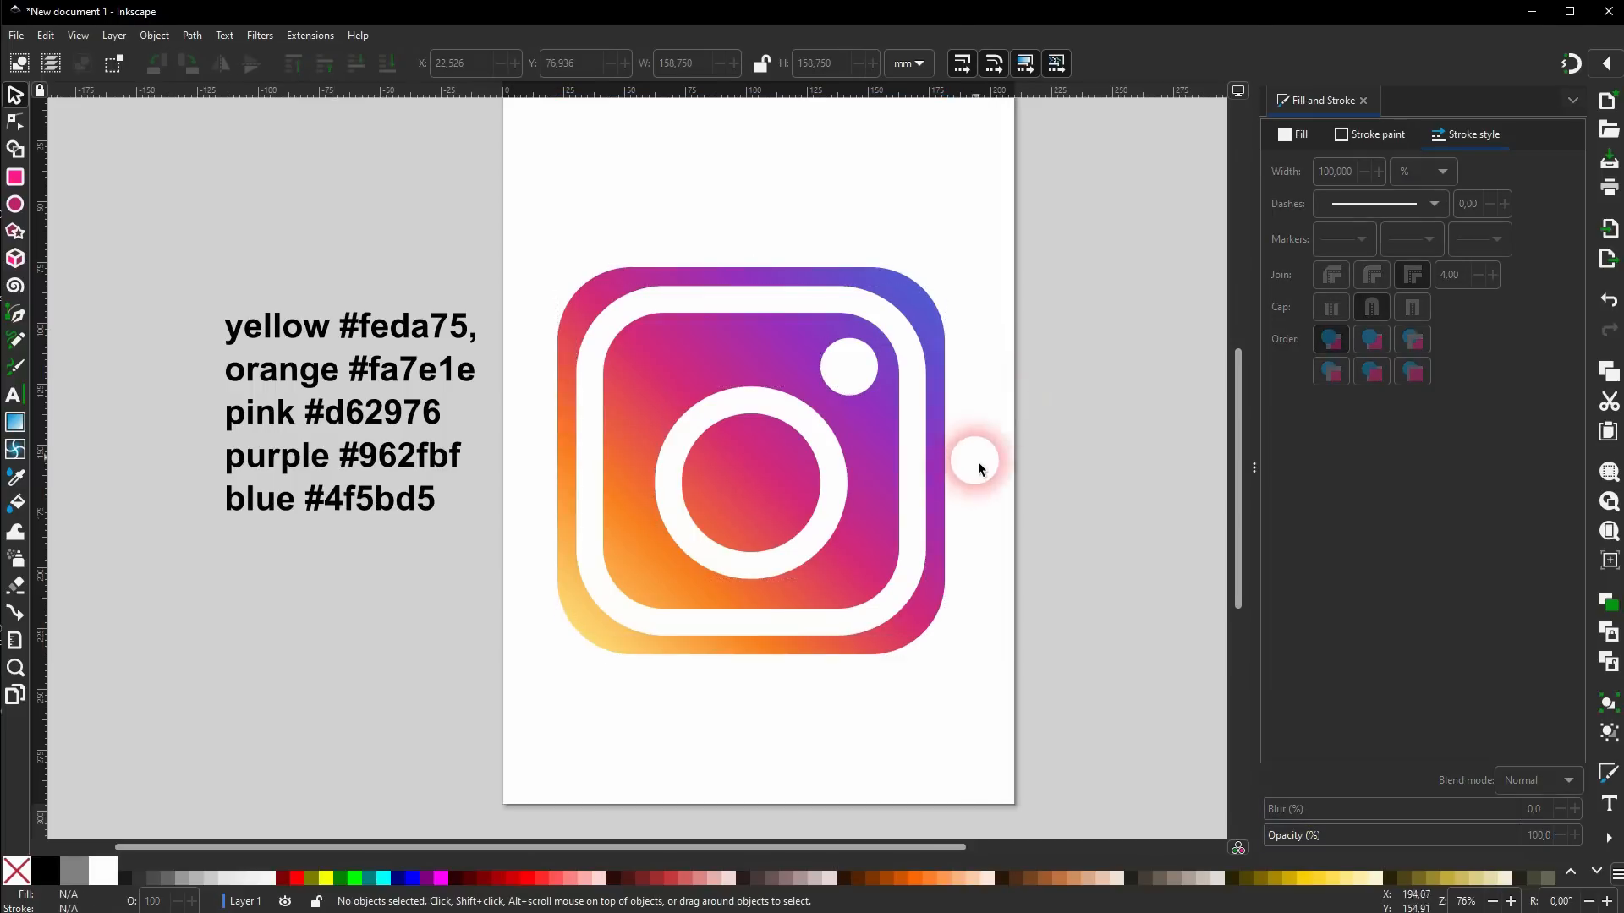
Enlarge only the gradient square about its centre to about 175 mm, keeping its proportions.
click(941, 466)
drag(959, 464, 973, 468)
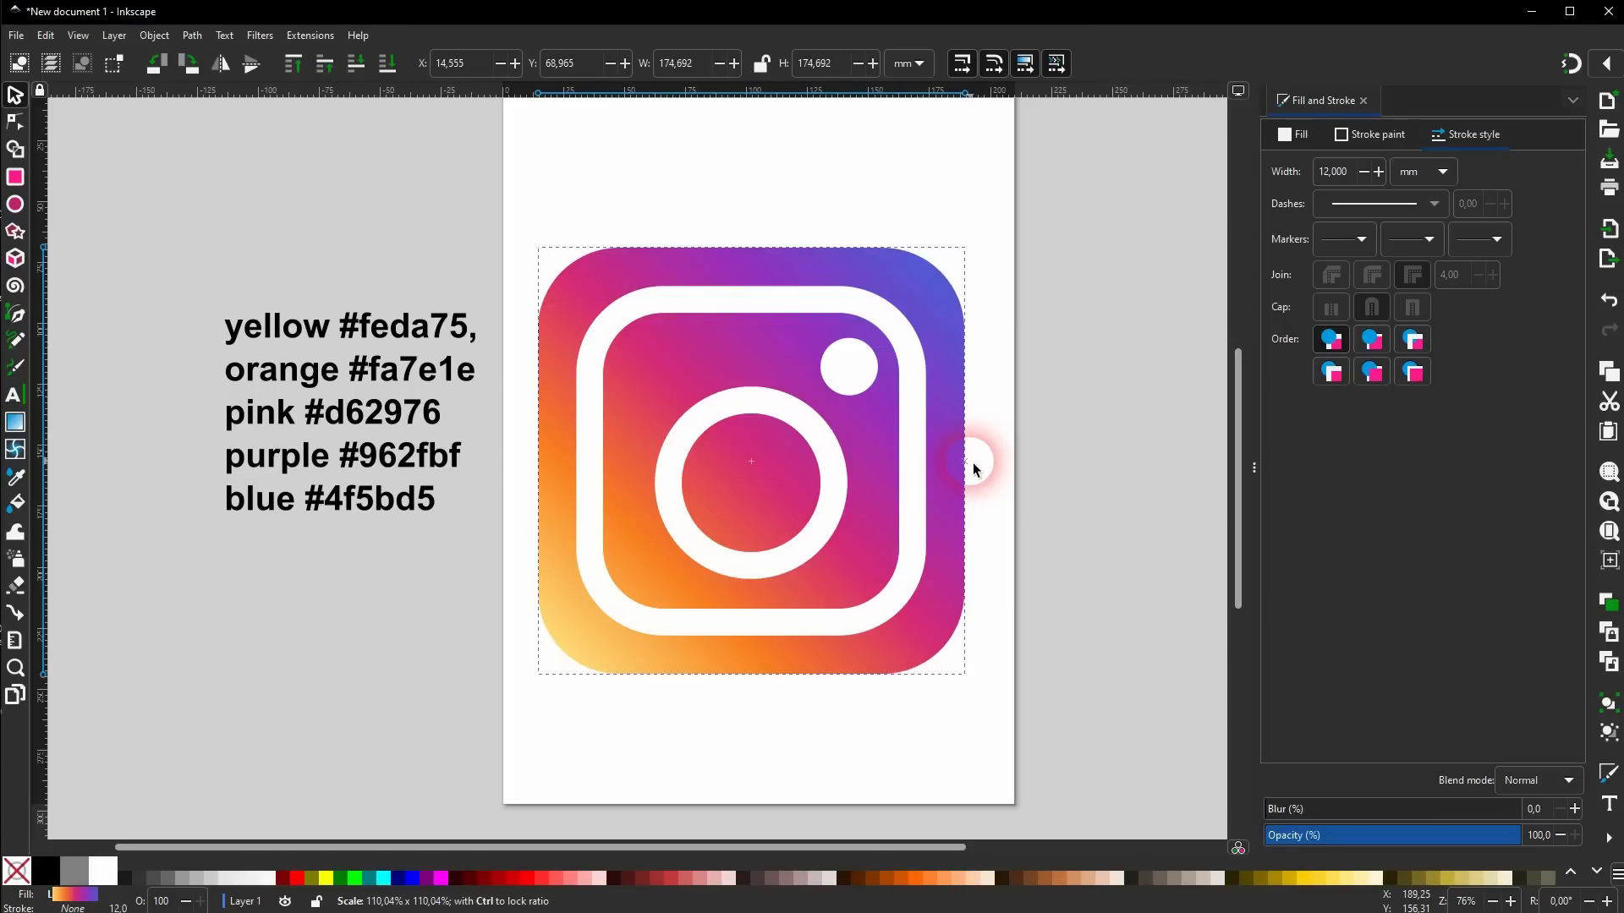
Group all four shapes of the icon into one object.
drag(505, 746, 1067, 171)
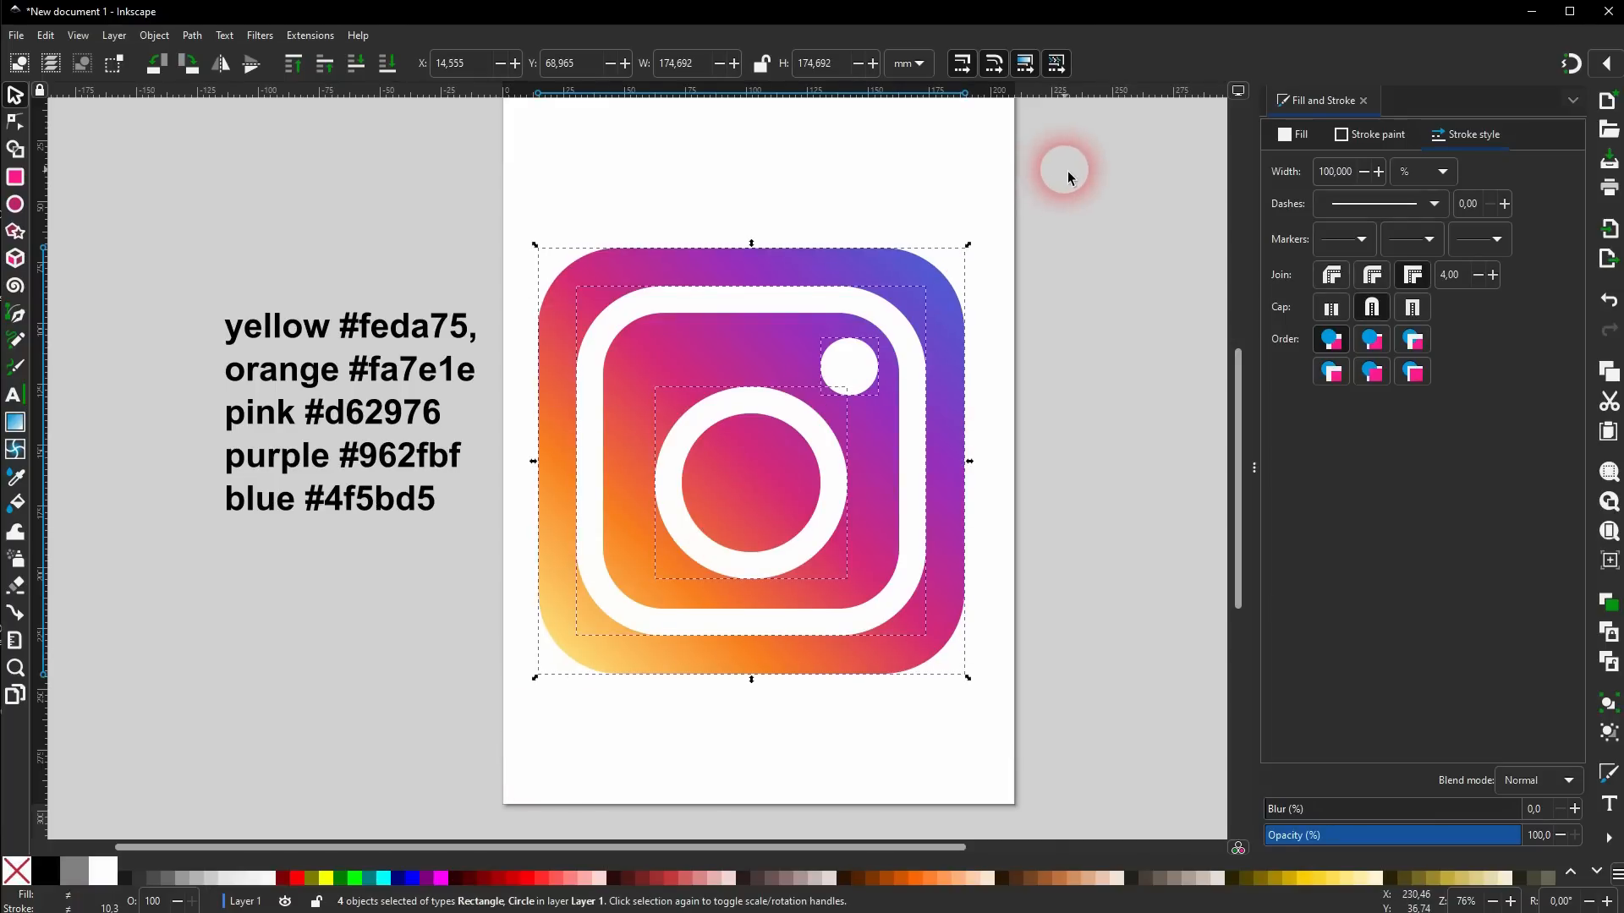
key(ctrl+g)
click(1034, 467)
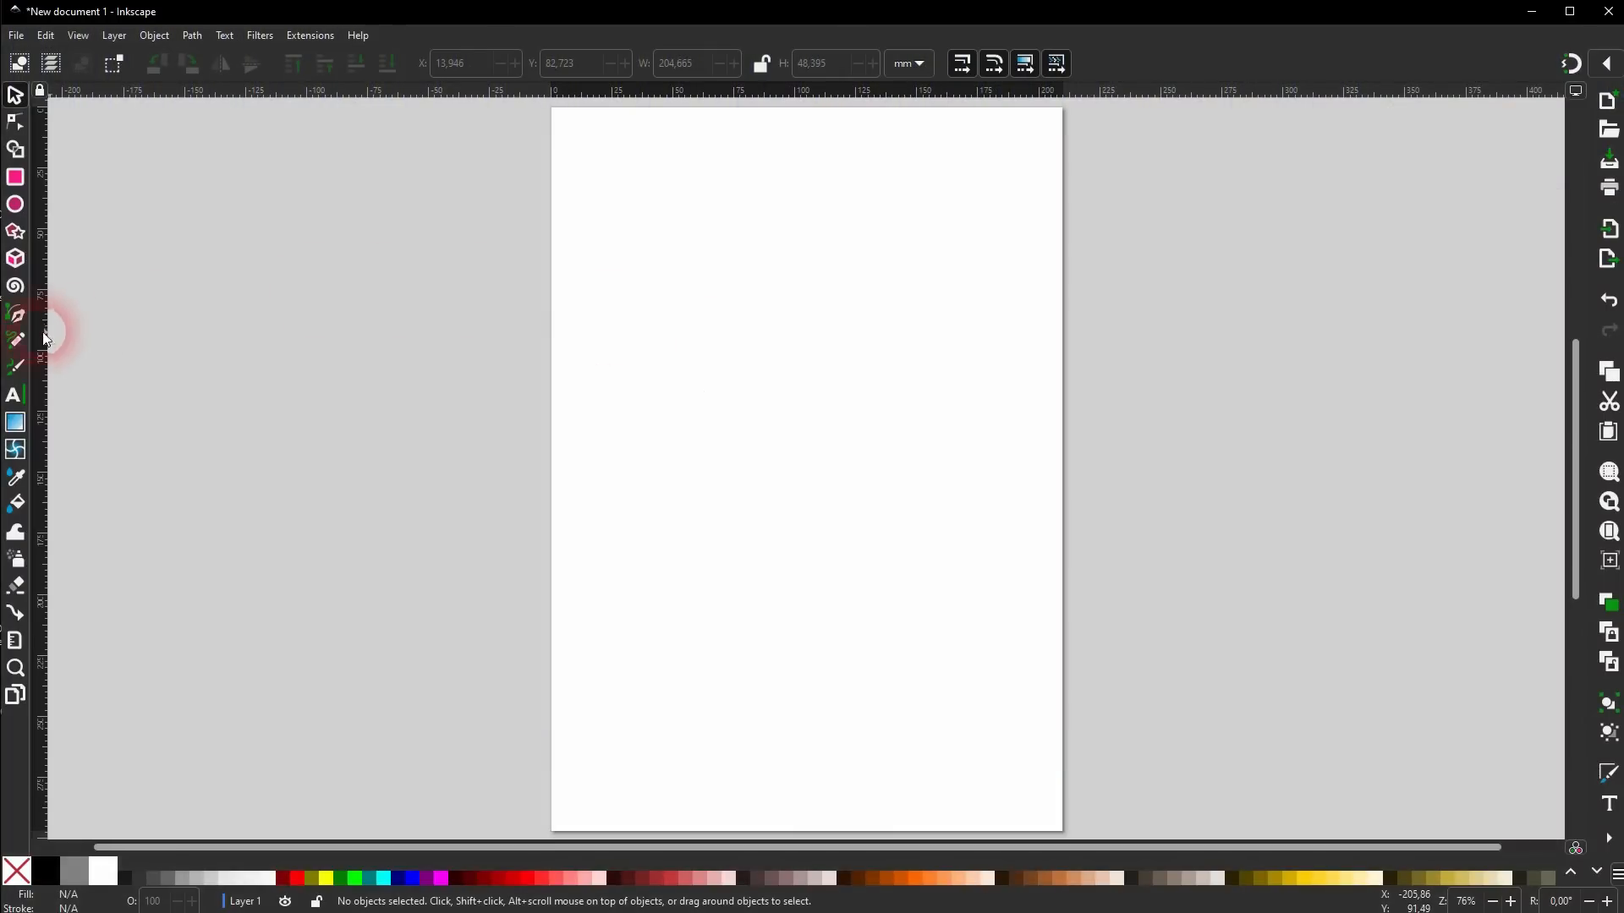
Draw a straight diagonal Pencil line across the upper part of the page with no fill and a red stroke.
click(19, 341)
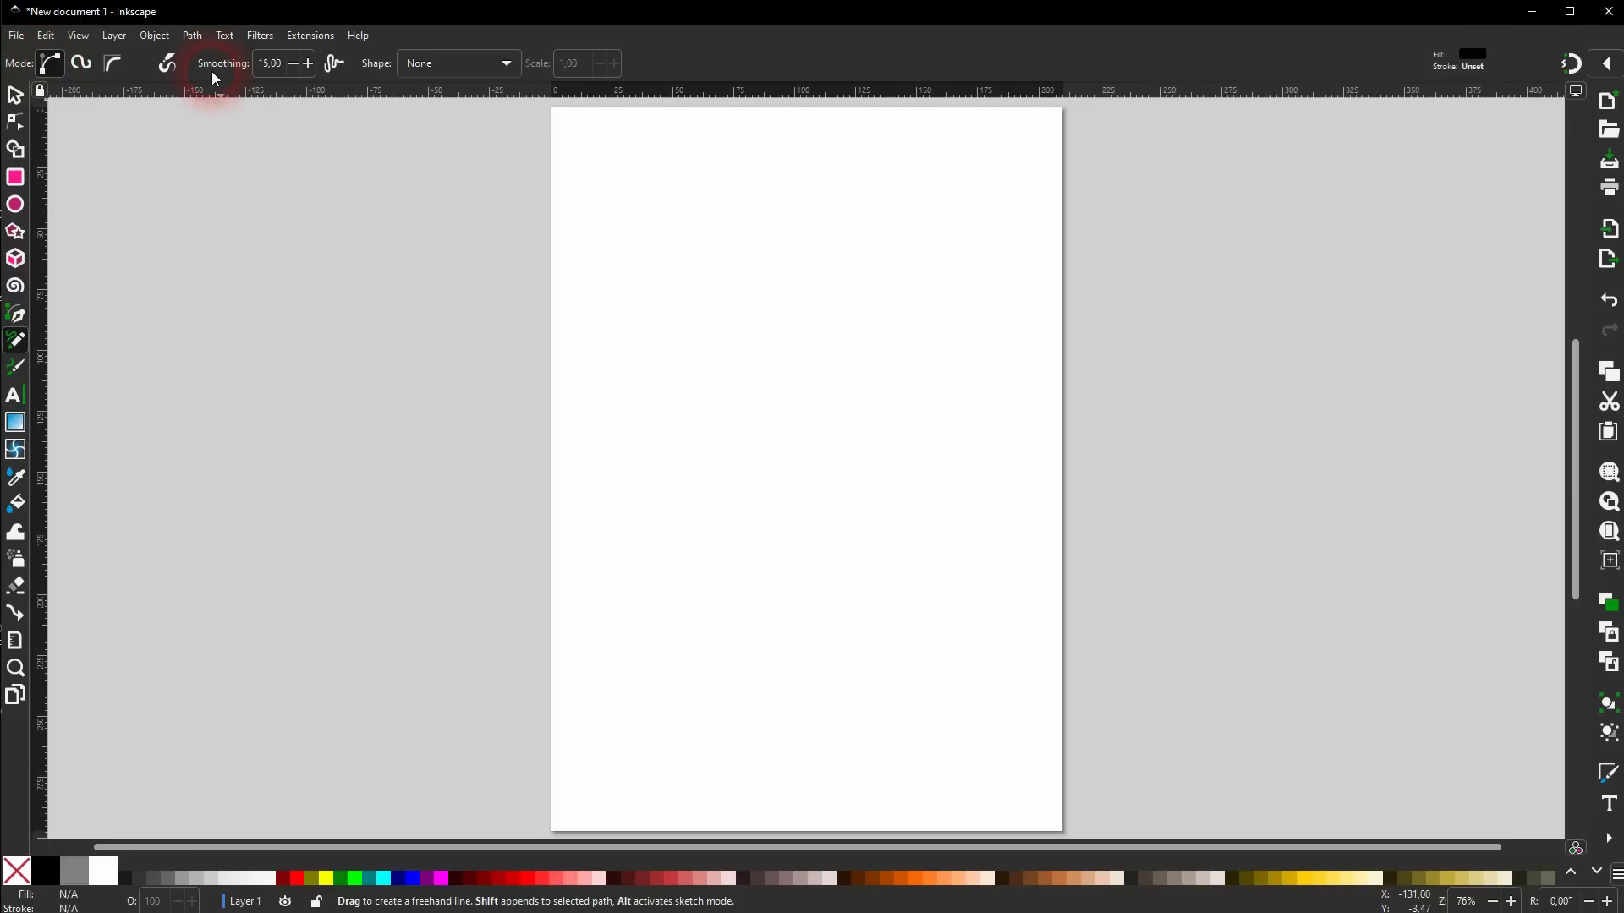
click(653, 396)
click(915, 218)
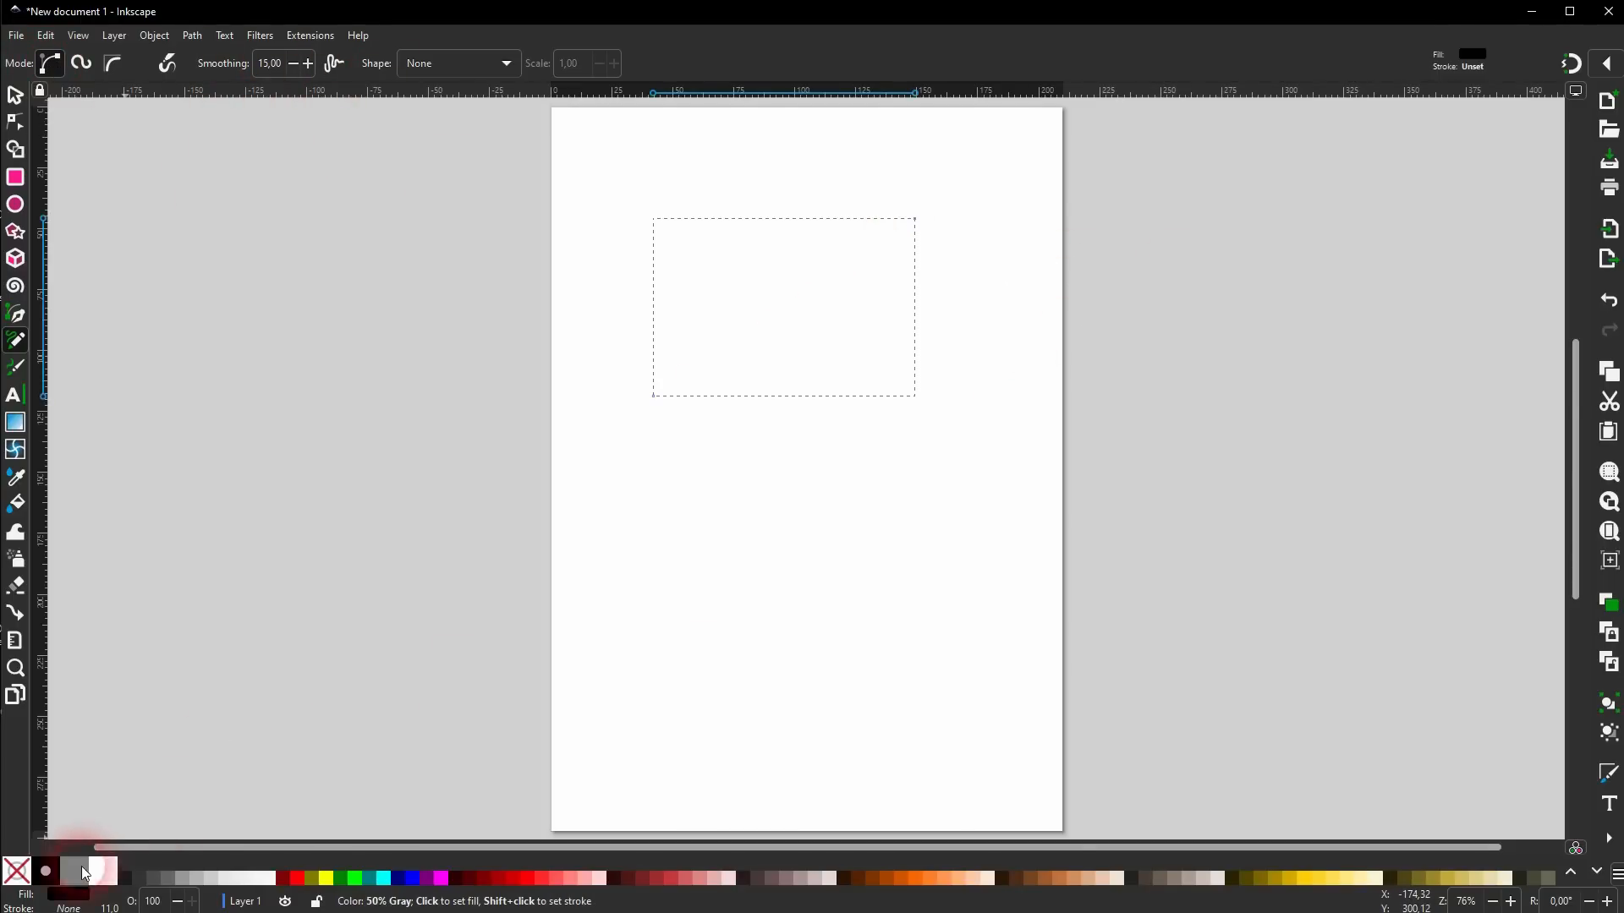
shift+click(41, 879)
click(15, 871)
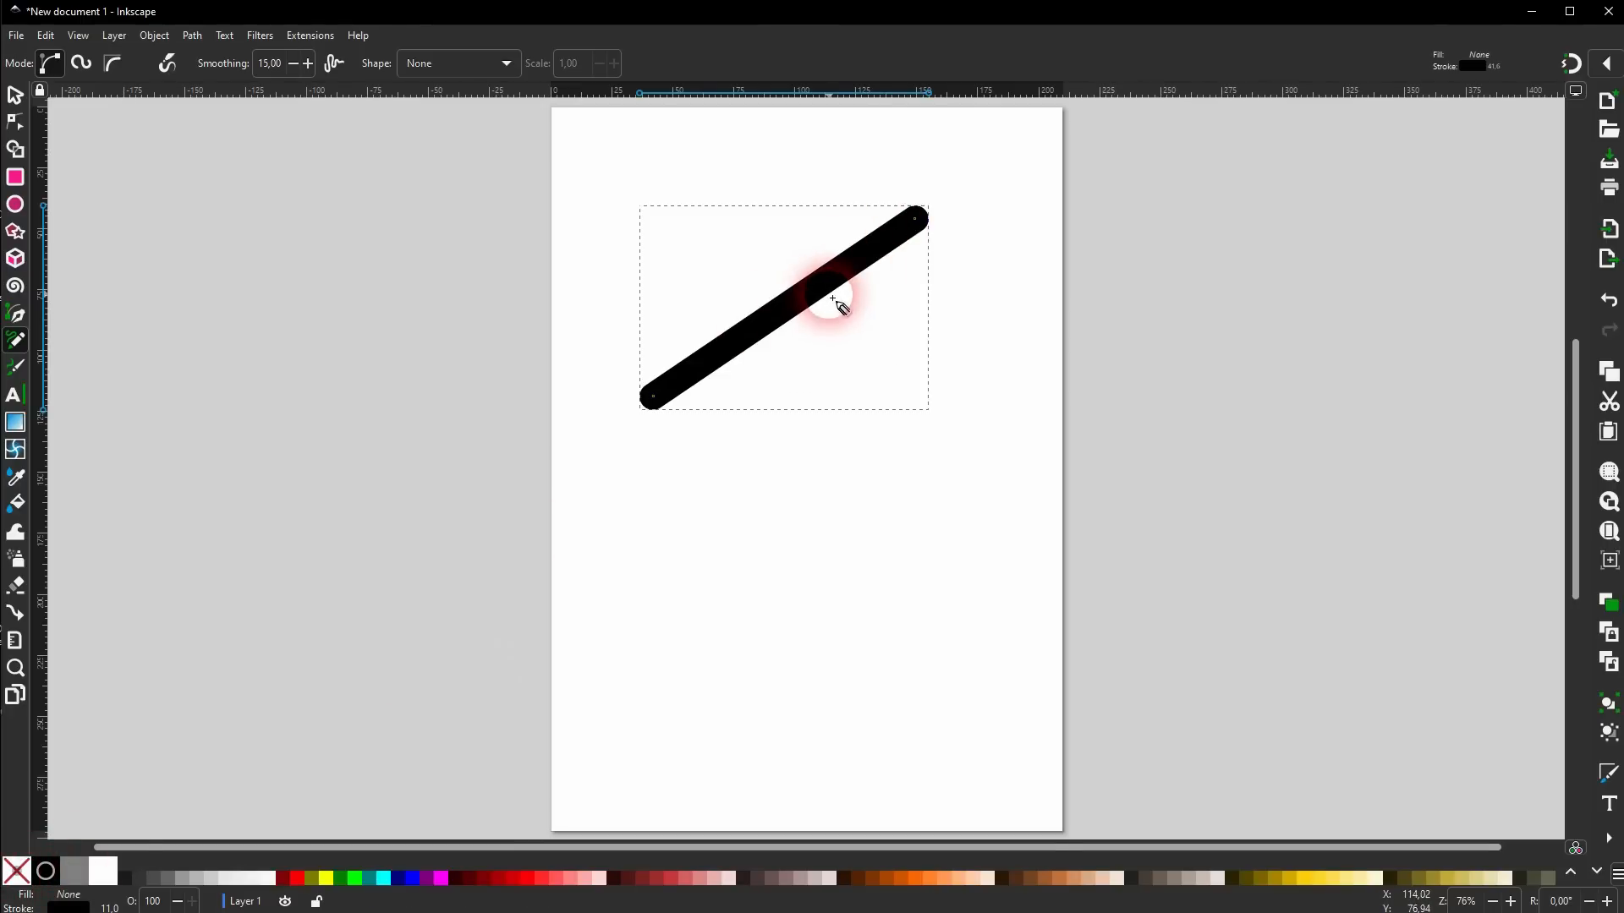
shift+click(27, 874)
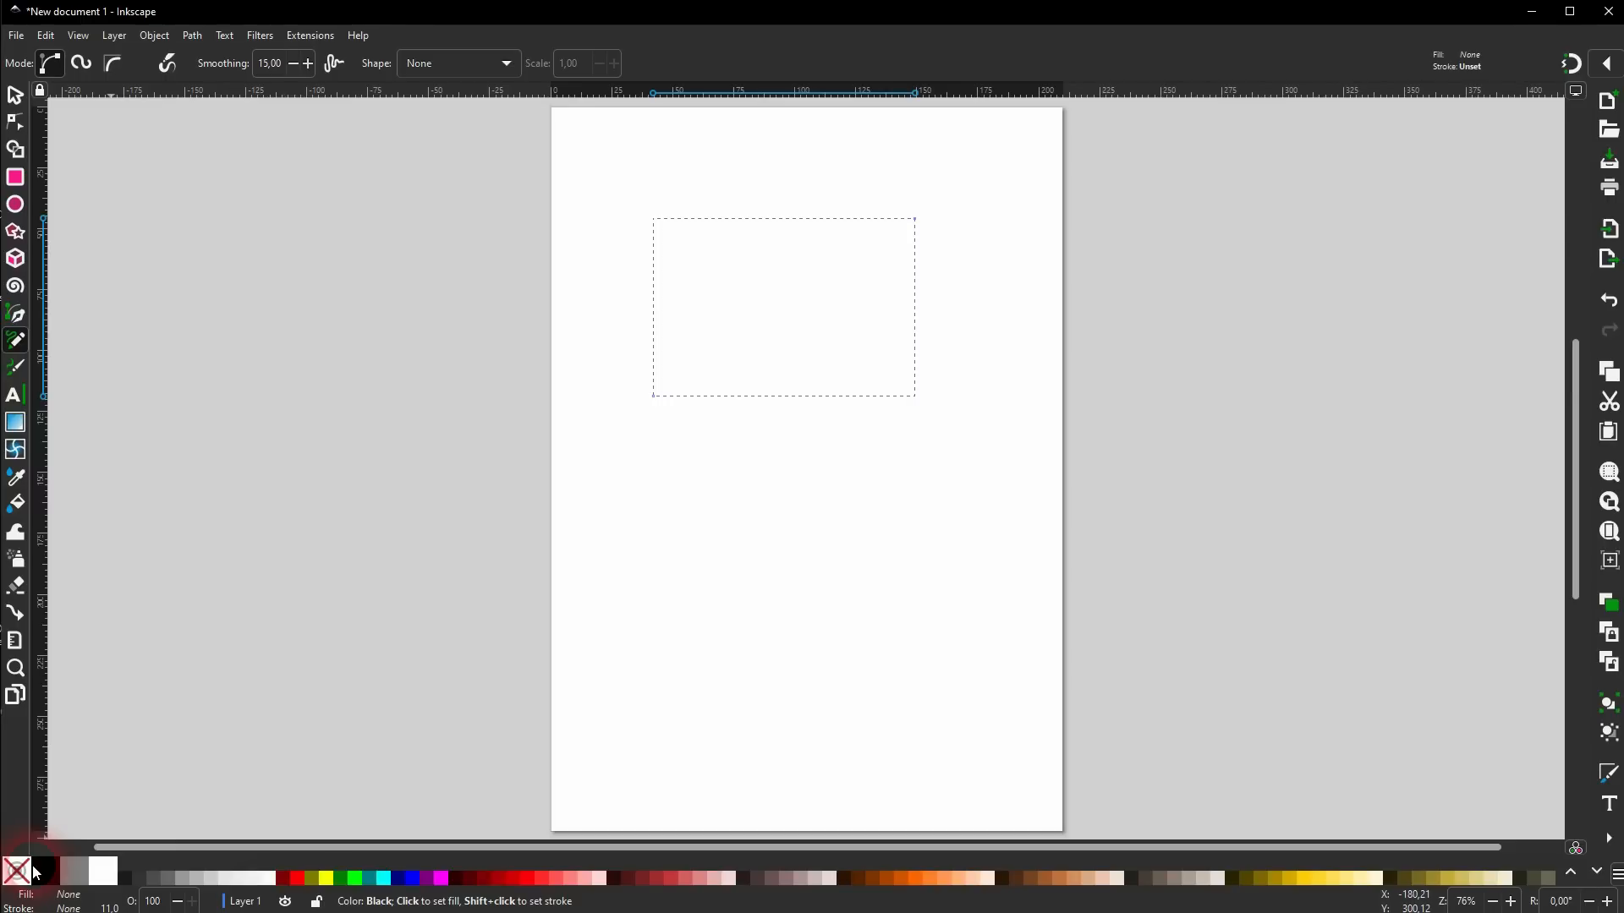
shift+click(302, 884)
Draw a second straight line and a wavy freehand stroke below the diagonal line, and delete all three.
click(682, 474)
double_click(973, 441)
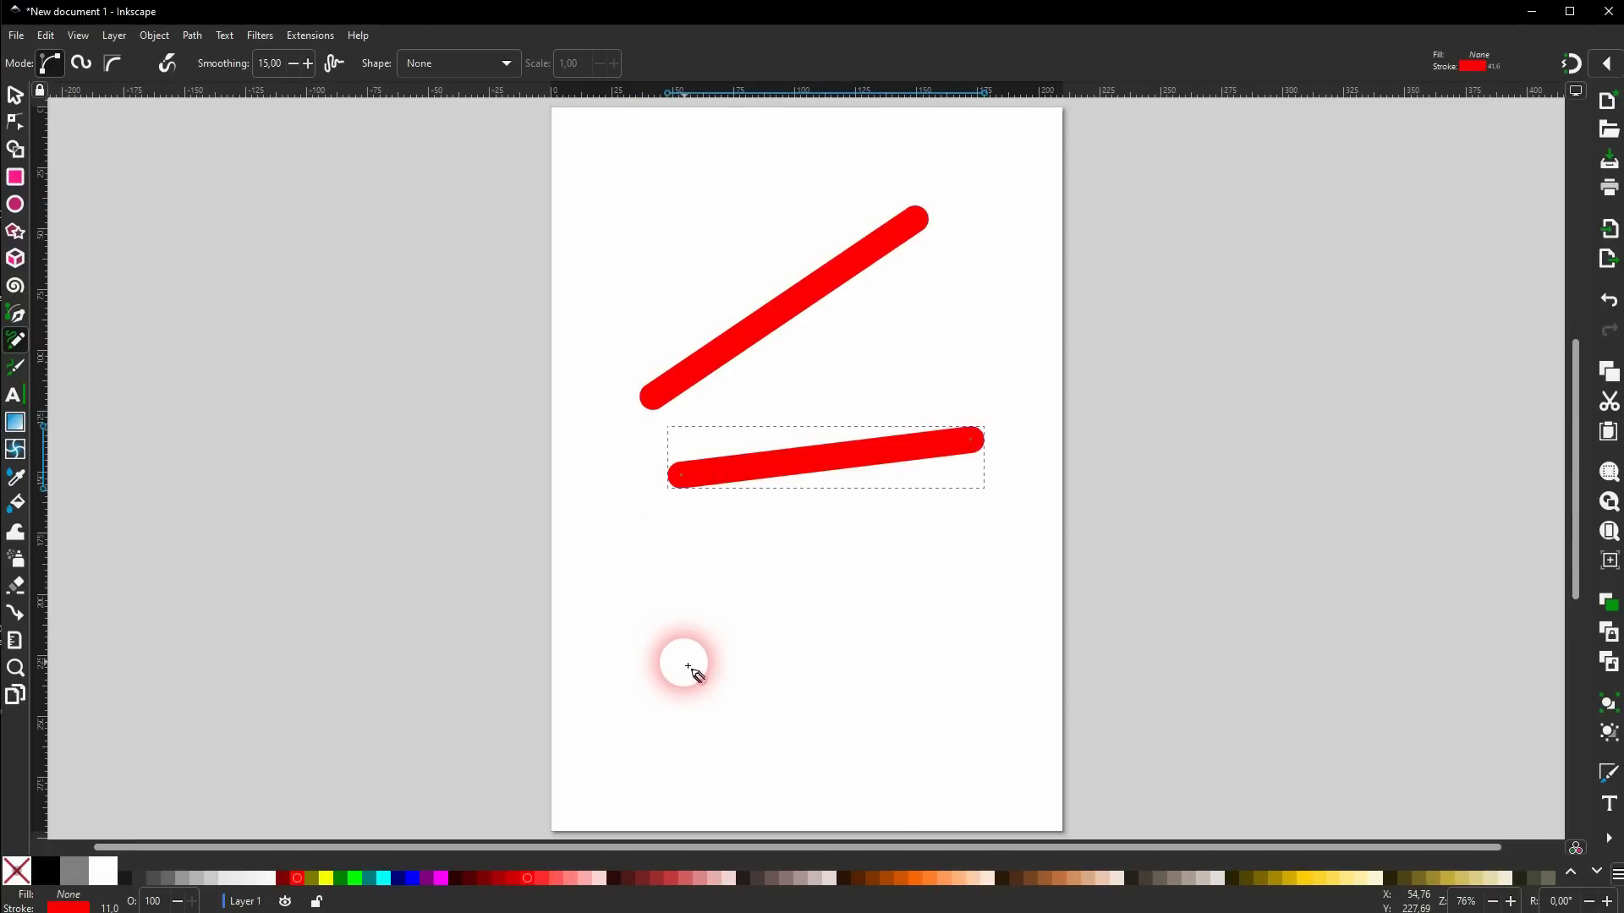
mouse_move(661, 545)
mouse_down()
mouse_move(702, 605)
mouse_move(796, 550)
mouse_move(848, 606)
mouse_move(1019, 505)
mouse_up()
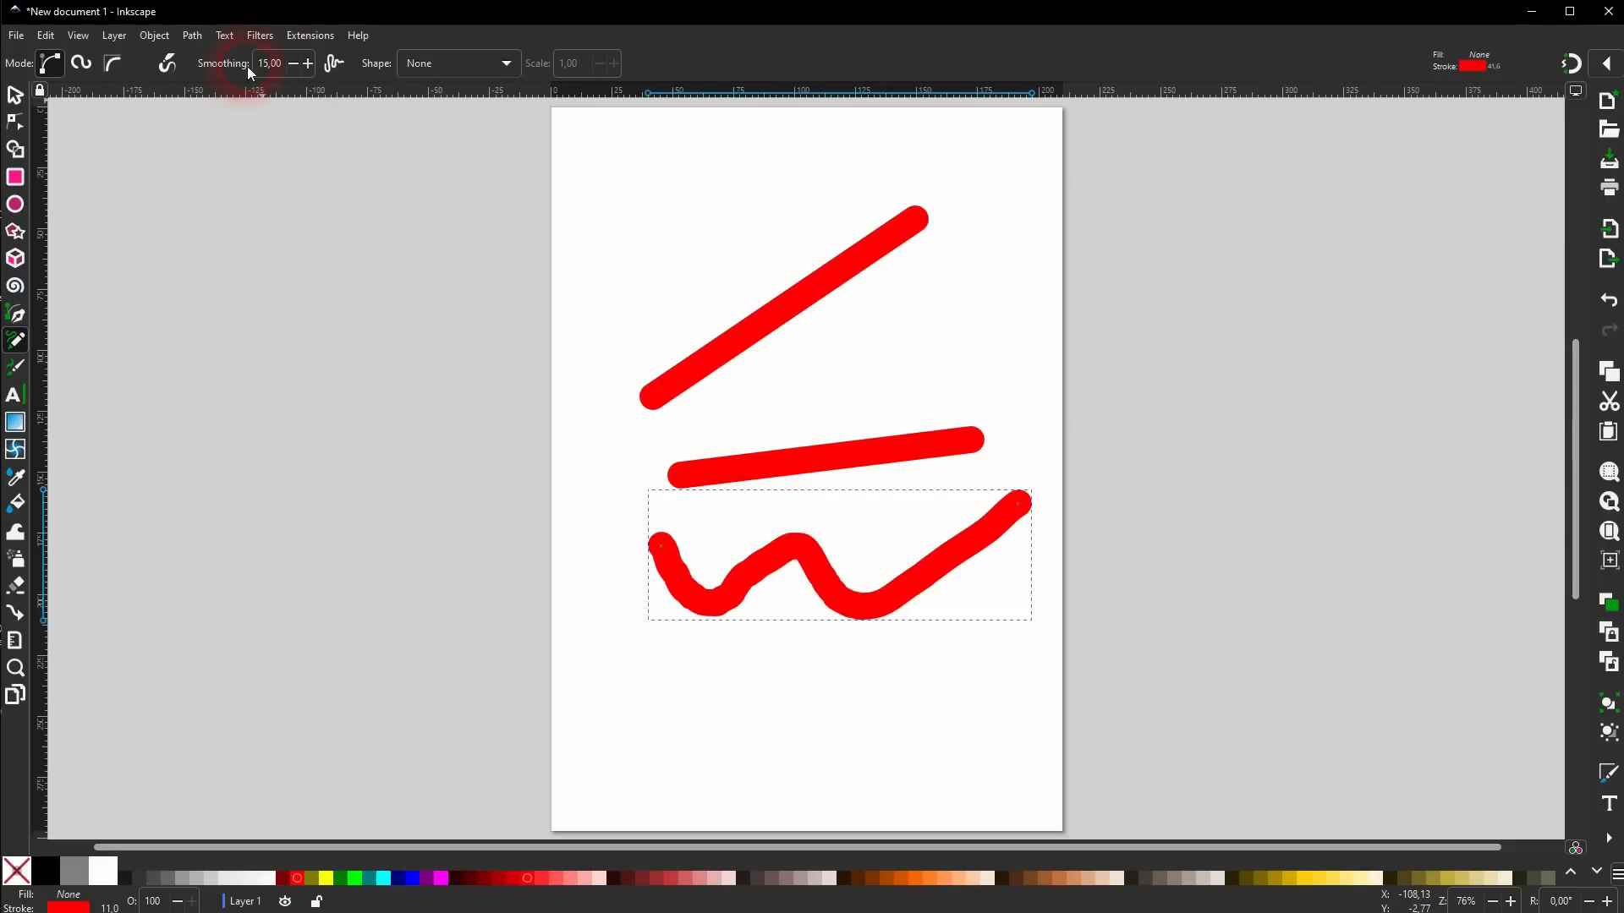
key(ctrl+a)
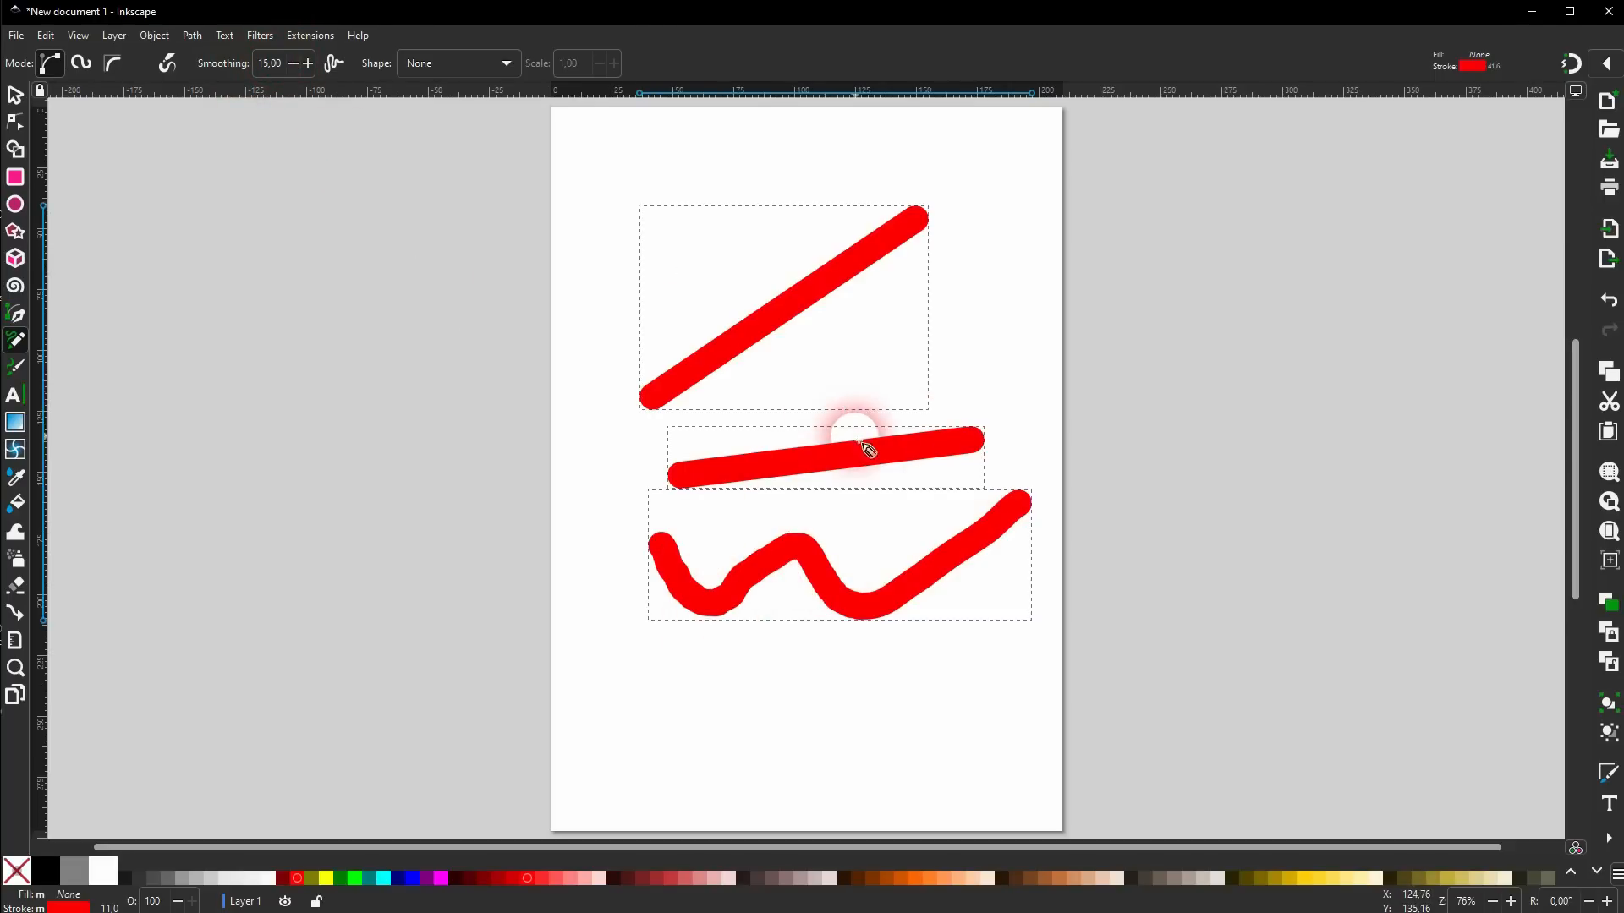
key(Delete)
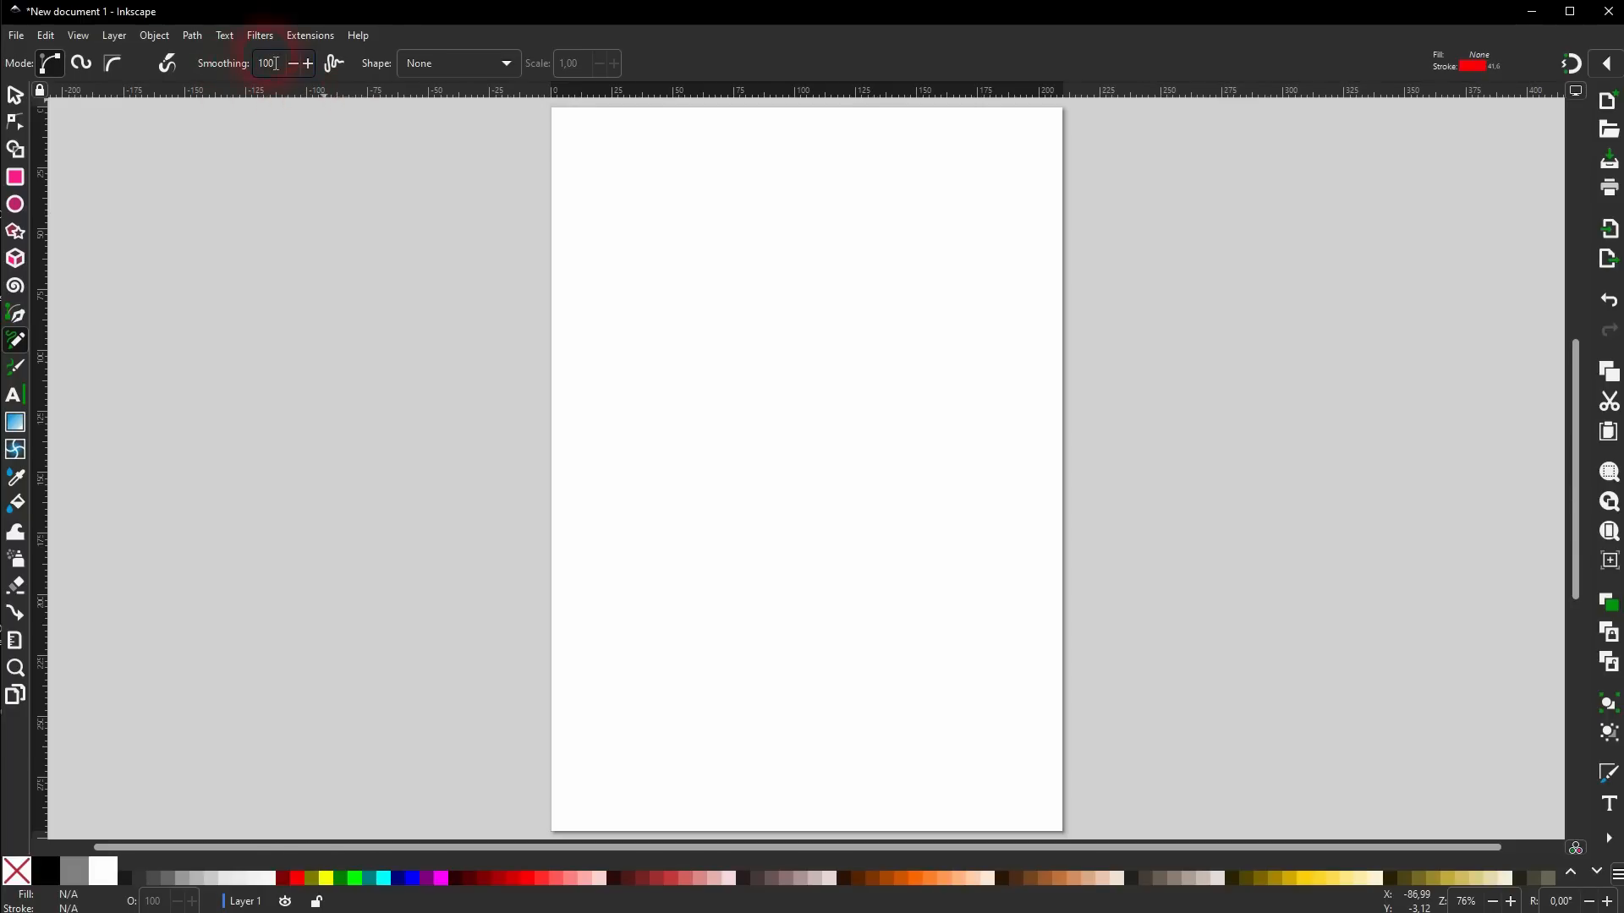
Draw a straight line and a freehand curve below it with Pencil smoothing set to 100, and delete both.
click(676, 293)
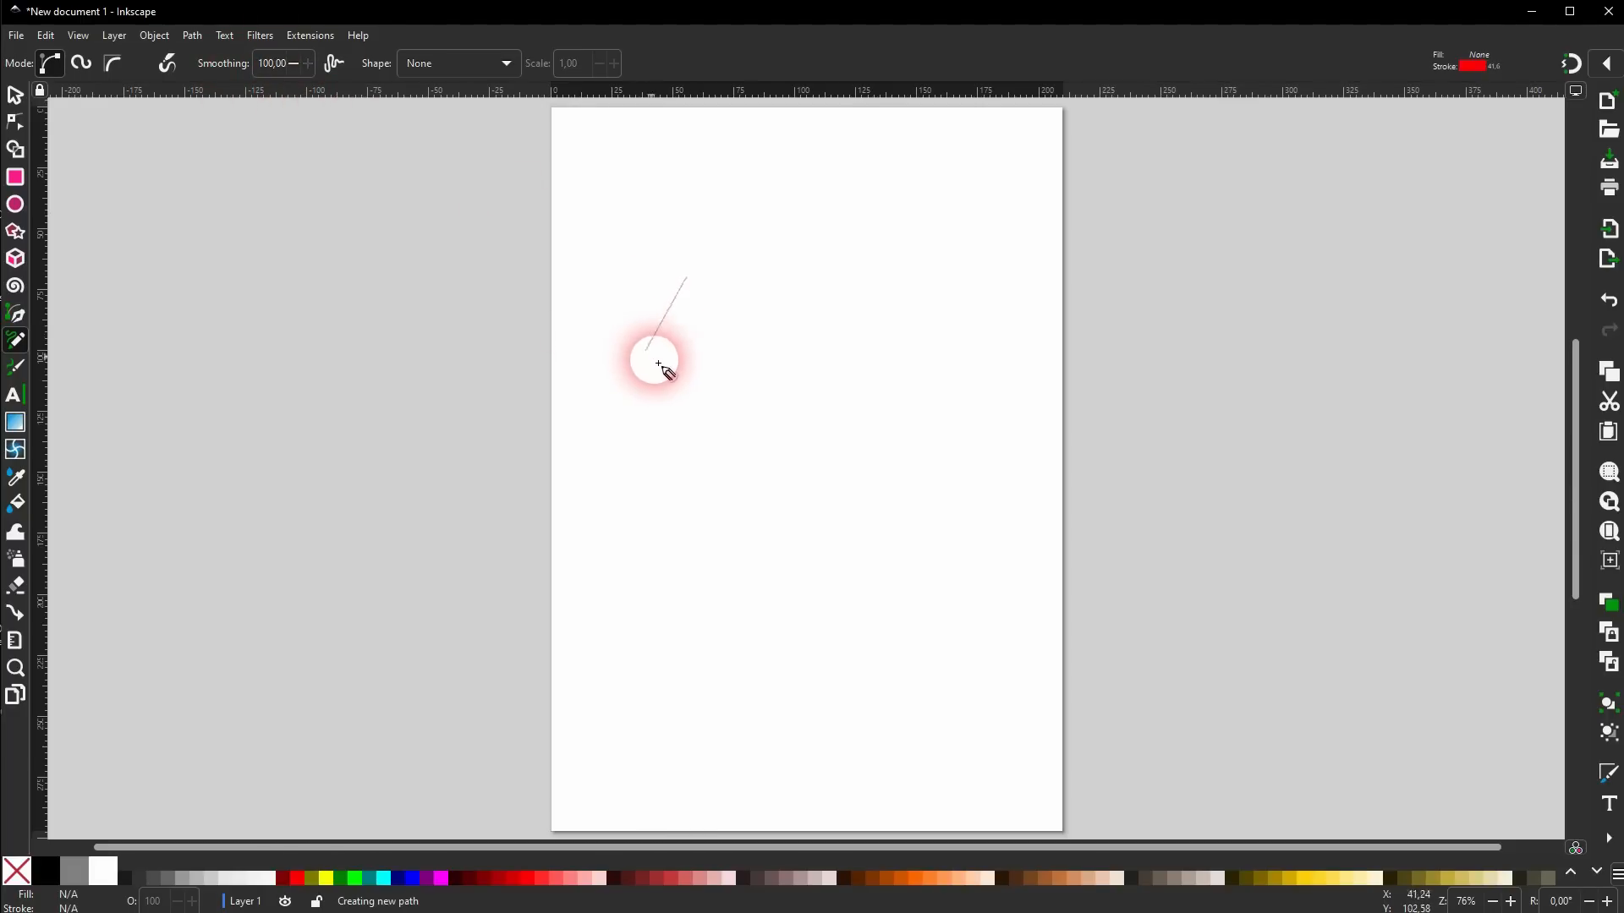
click(990, 379)
mouse_move(587, 554)
mouse_down()
mouse_move(620, 446)
mouse_move(798, 575)
mouse_move(1060, 435)
mouse_up()
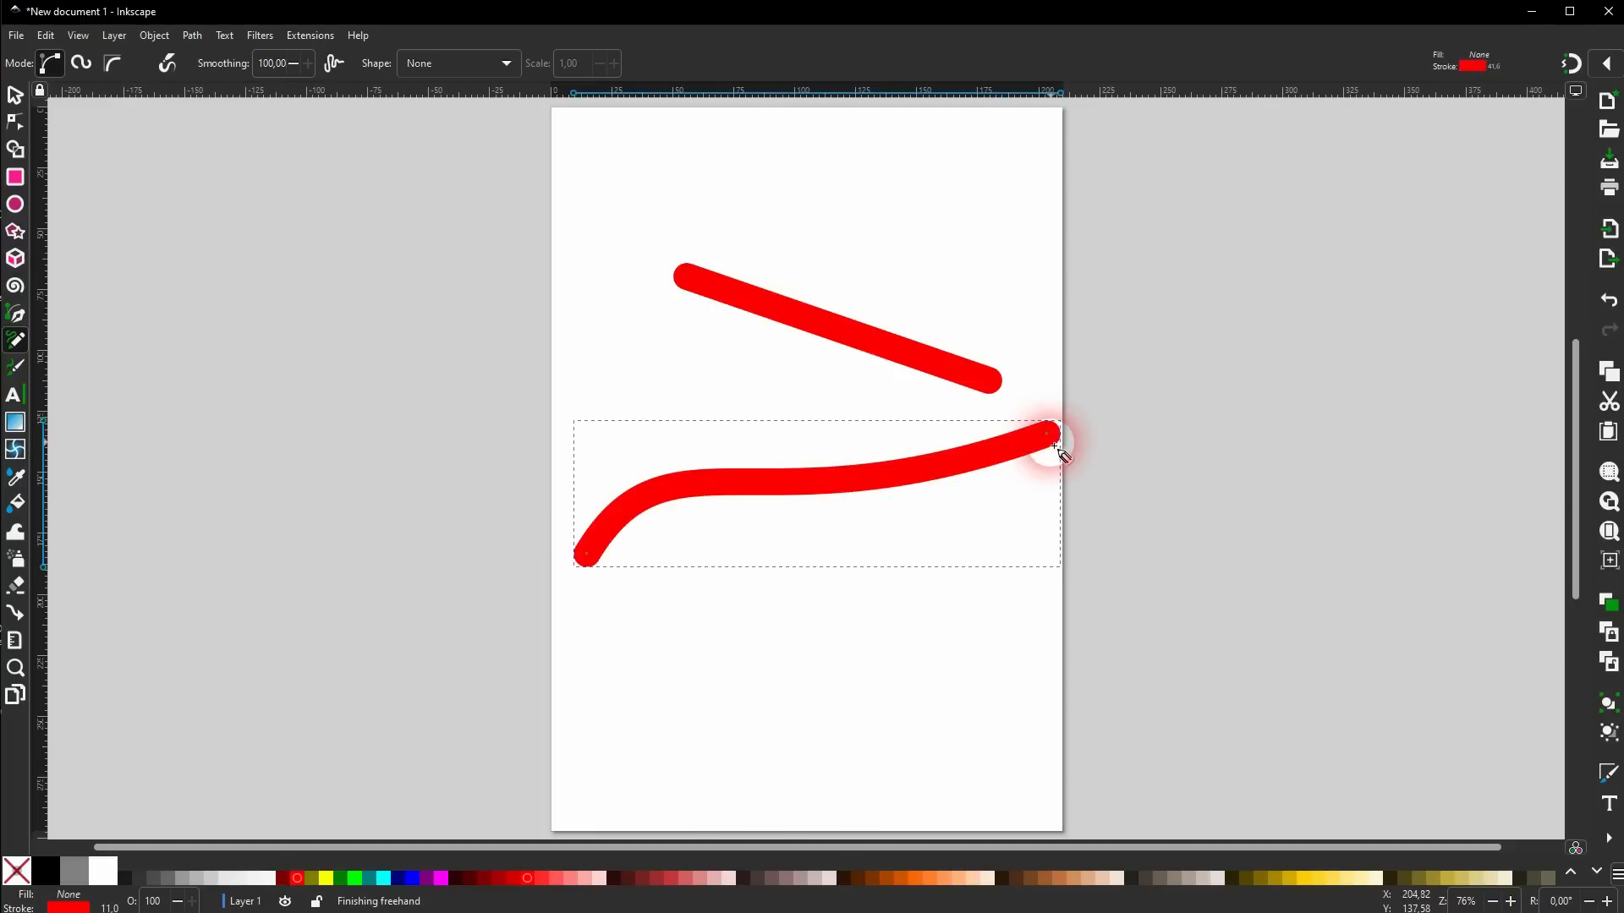
key(ctrl+a)
key(Delete)
Draw a large M-shaped freehand stroke and a flatter curve in turn, deleting each one from the page.
mouse_move(595, 640)
mouse_down()
mouse_move(654, 204)
mouse_move(790, 268)
mouse_move(818, 677)
mouse_move(919, 472)
mouse_move(995, 231)
mouse_move(1084, 580)
mouse_up()
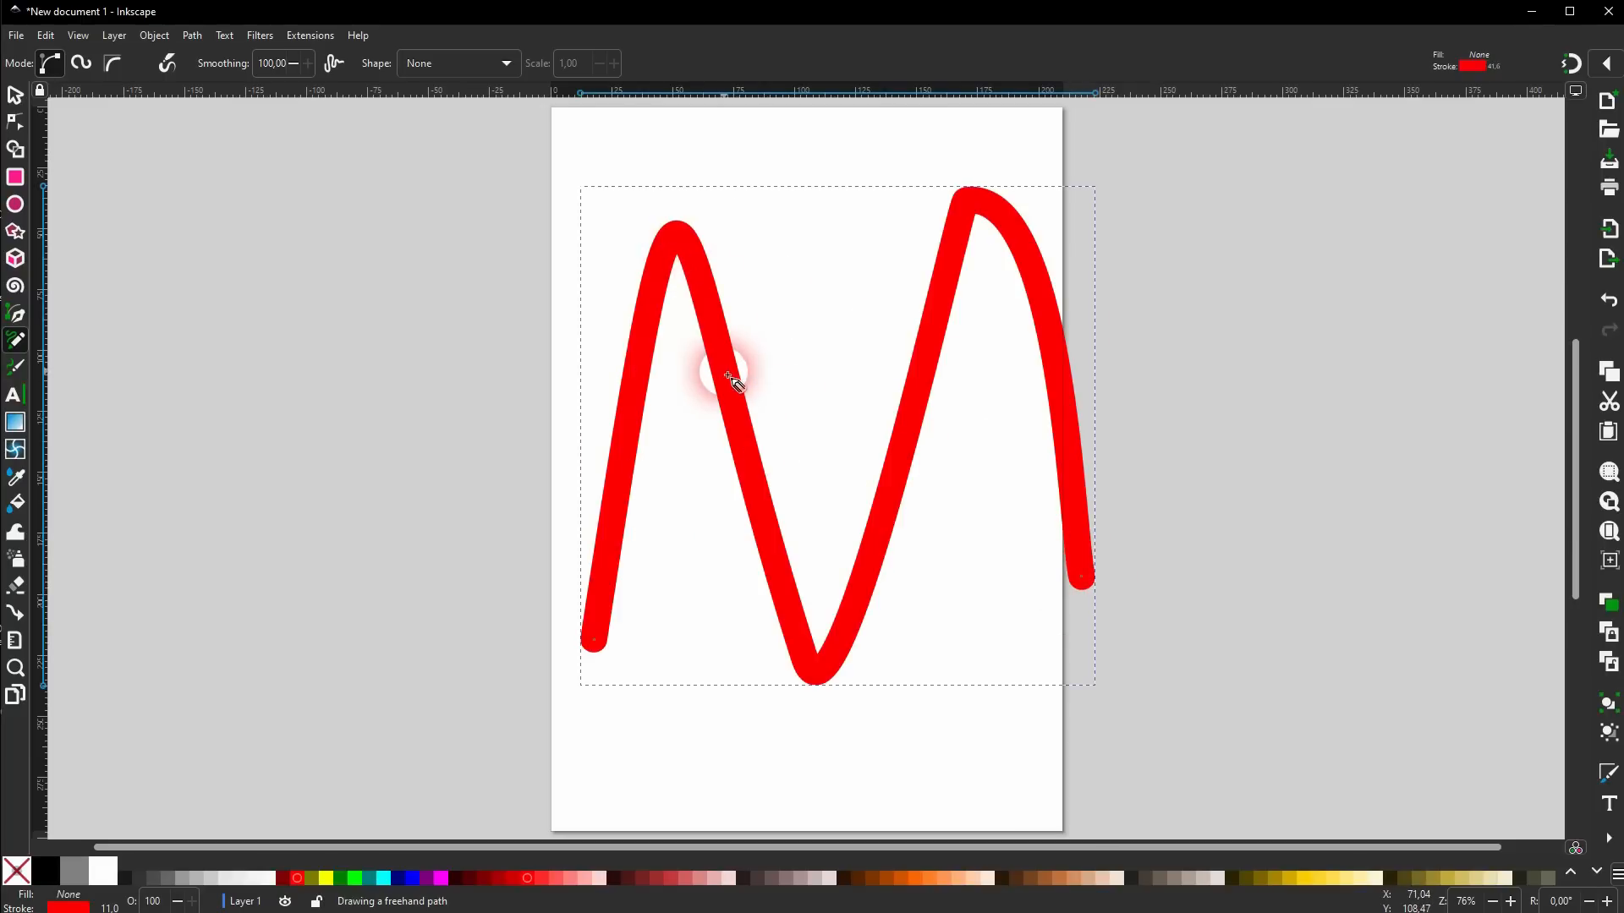
key(Delete)
mouse_move(625, 519)
mouse_down()
mouse_move(678, 431)
mouse_move(786, 513)
mouse_move(898, 430)
mouse_move(963, 485)
mouse_move(1049, 460)
mouse_up()
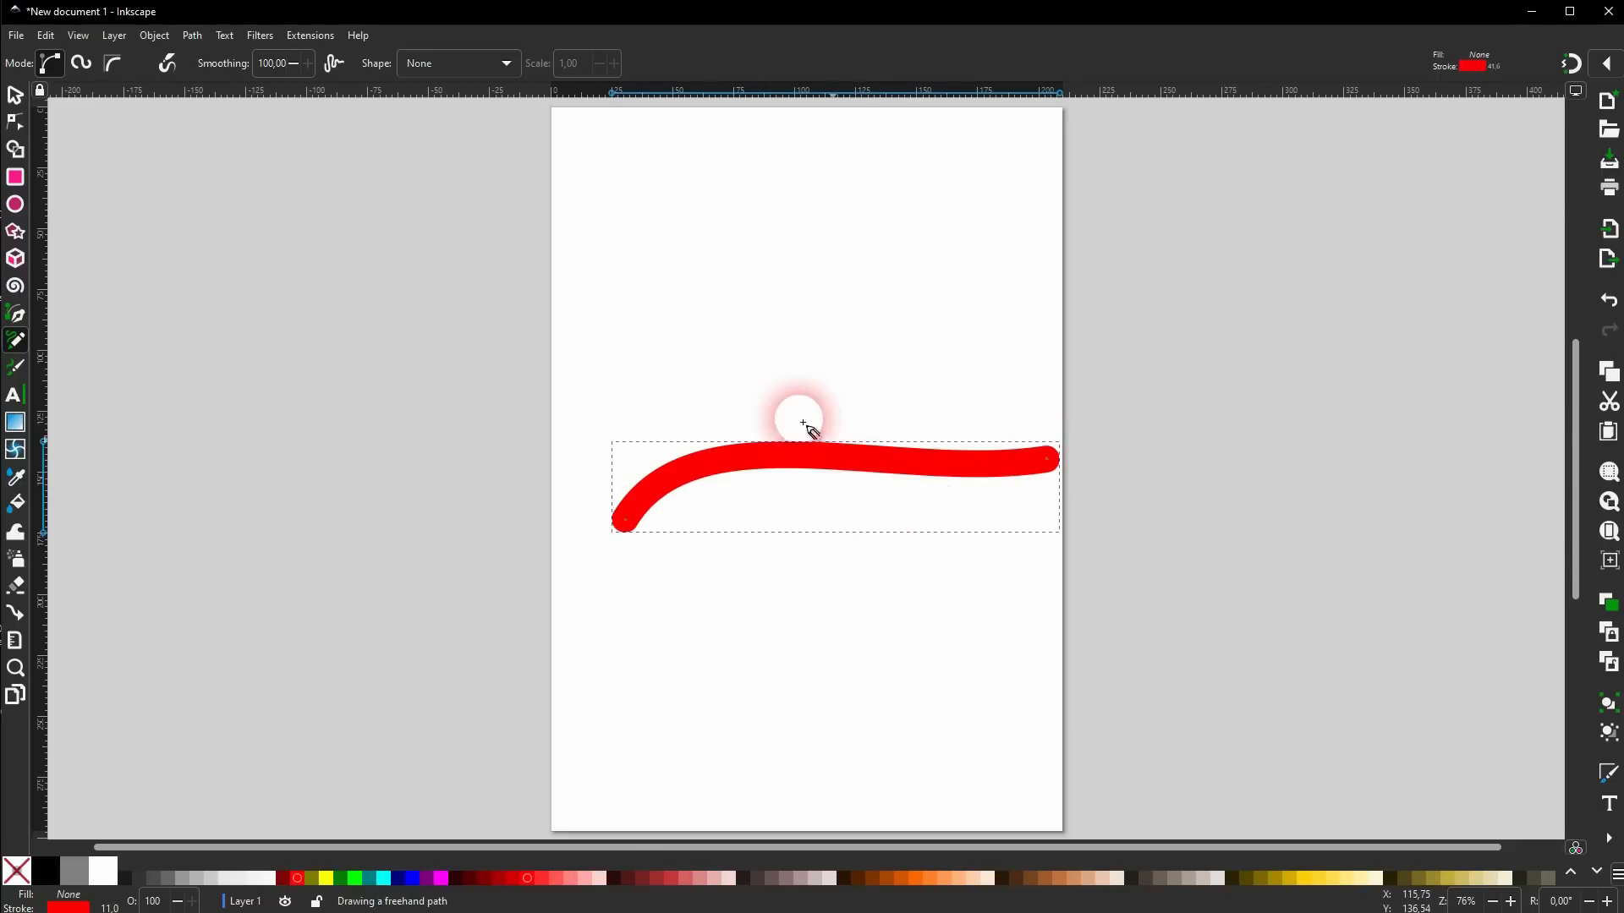
key(Delete)
Draw a wavy freehand stroke across the upper part of the page with Pencil smoothing set to 10.
double_click(280, 74)
text(10)
key(Return)
mouse_move(597, 363)
mouse_down()
mouse_move(631, 305)
mouse_move(687, 287)
mouse_move(741, 347)
mouse_move(842, 296)
mouse_move(878, 294)
mouse_move(942, 339)
mouse_move(1032, 292)
mouse_up()
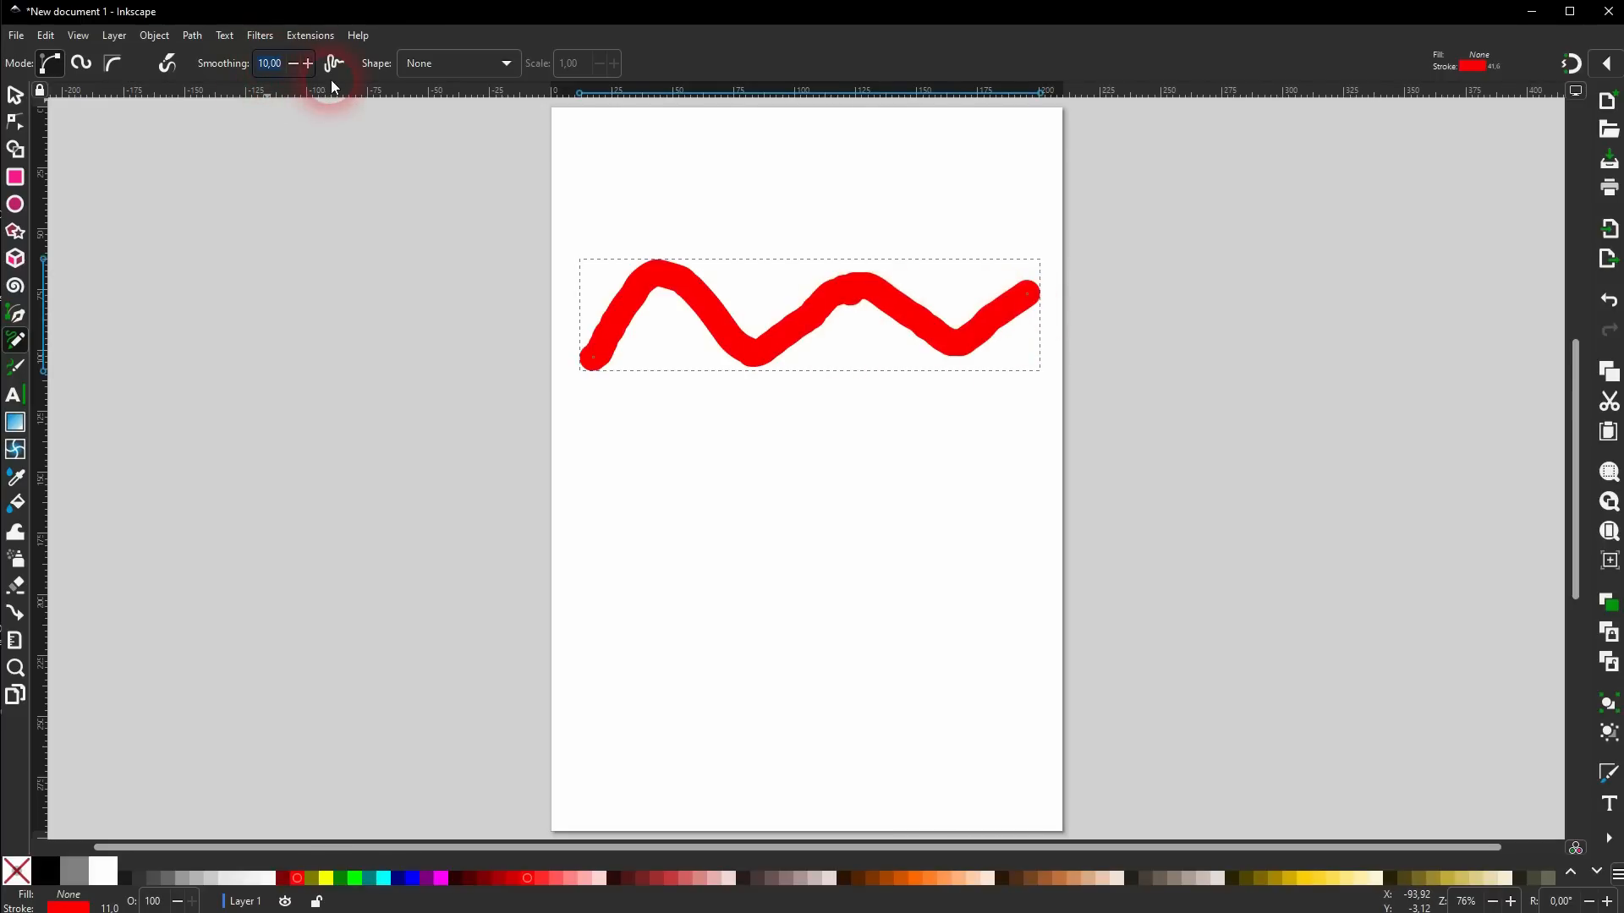
Draw another wavy stroke below the first with Pencil smoothing set to 50, and delete both strokes.
text(50)
key(Return)
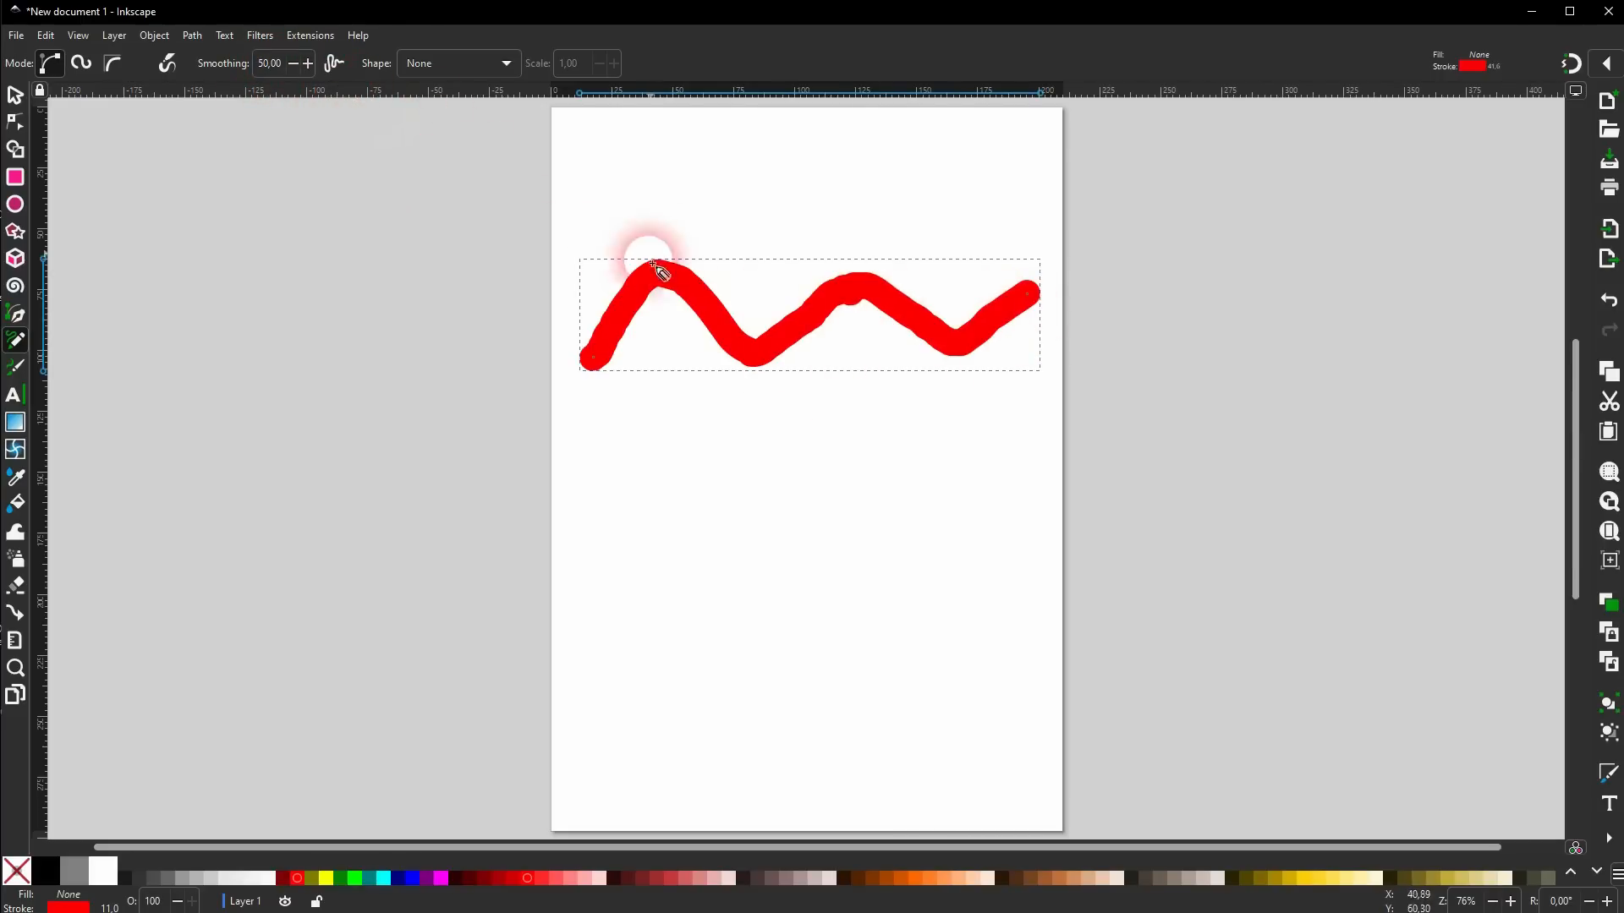
mouse_move(619, 525)
mouse_down()
mouse_move(680, 445)
mouse_move(742, 480)
mouse_move(847, 499)
mouse_move(898, 441)
mouse_move(949, 483)
mouse_move(1041, 457)
mouse_up()
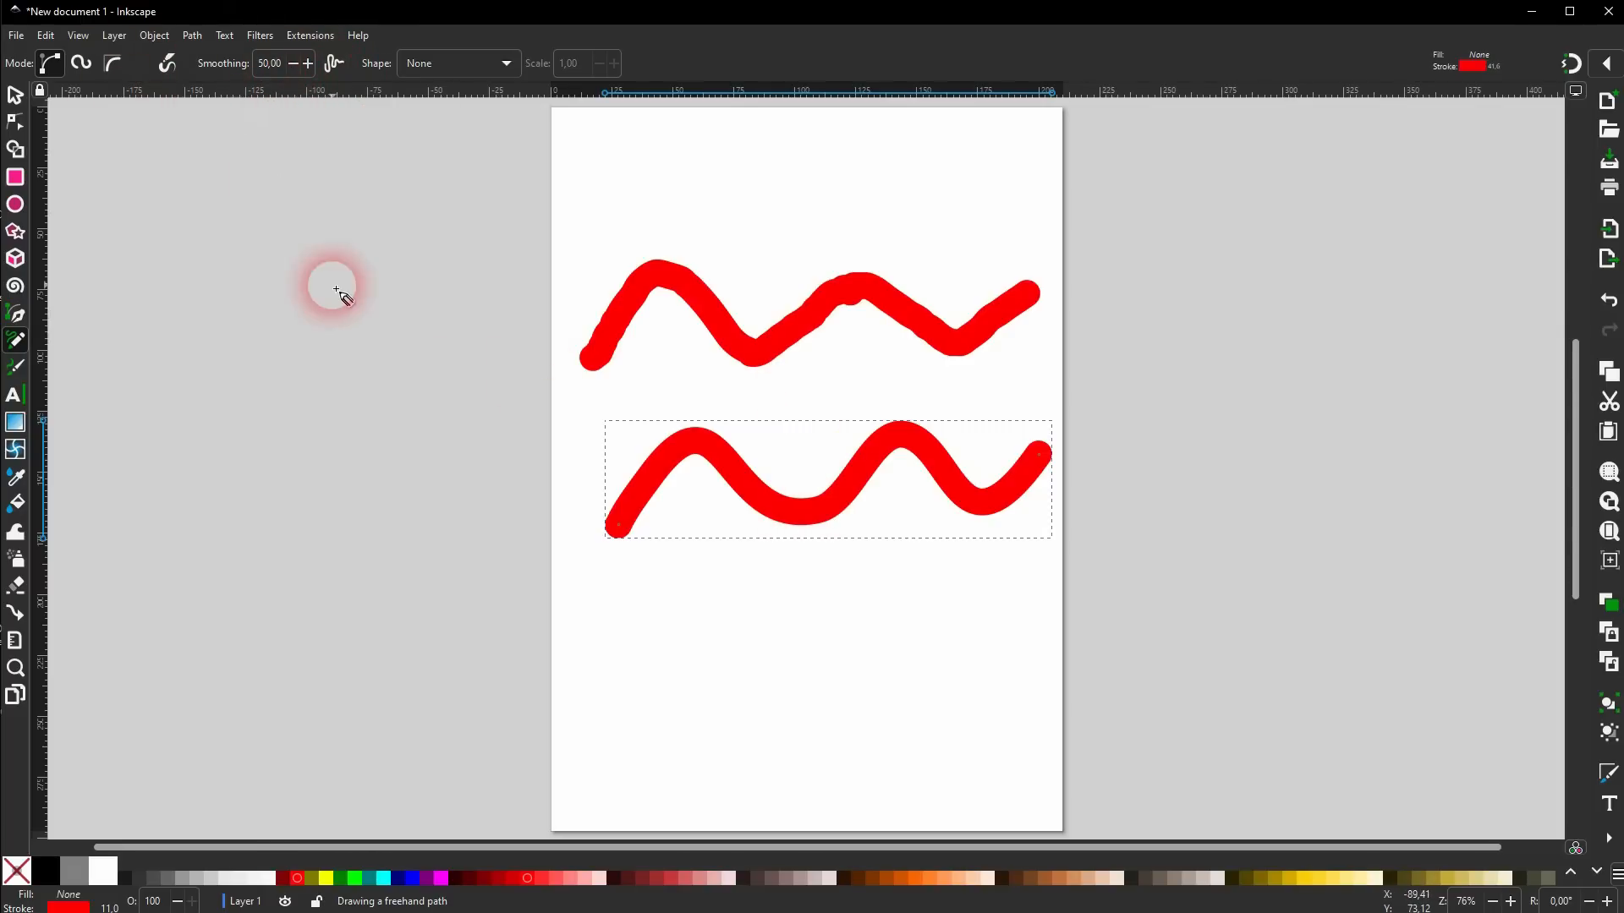
key(ctrl+a)
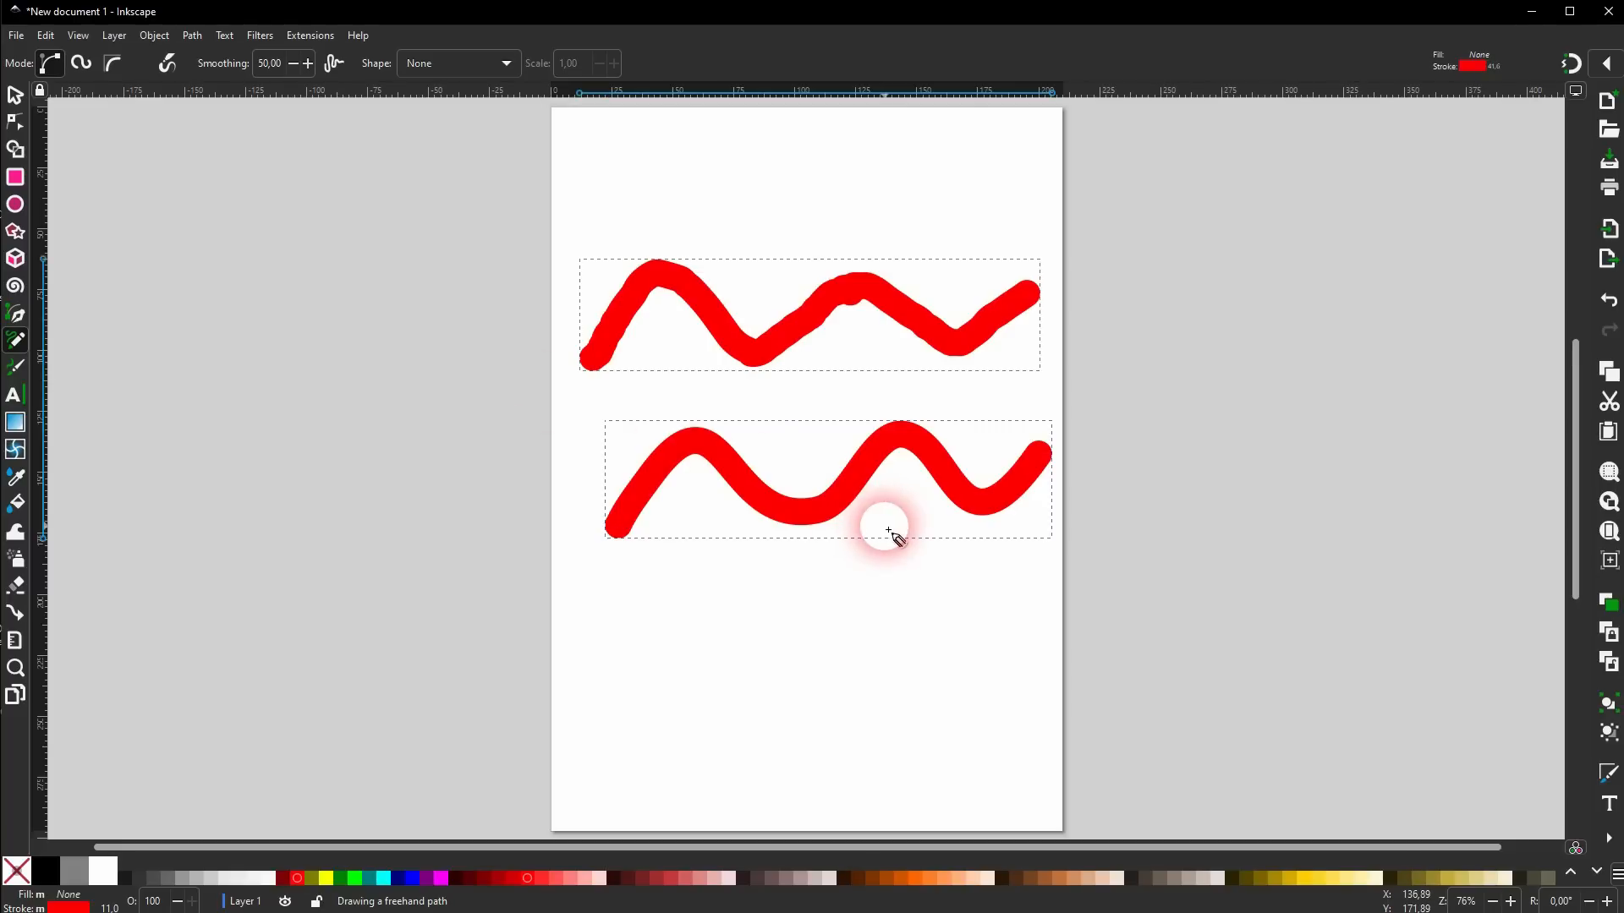
key(Delete)
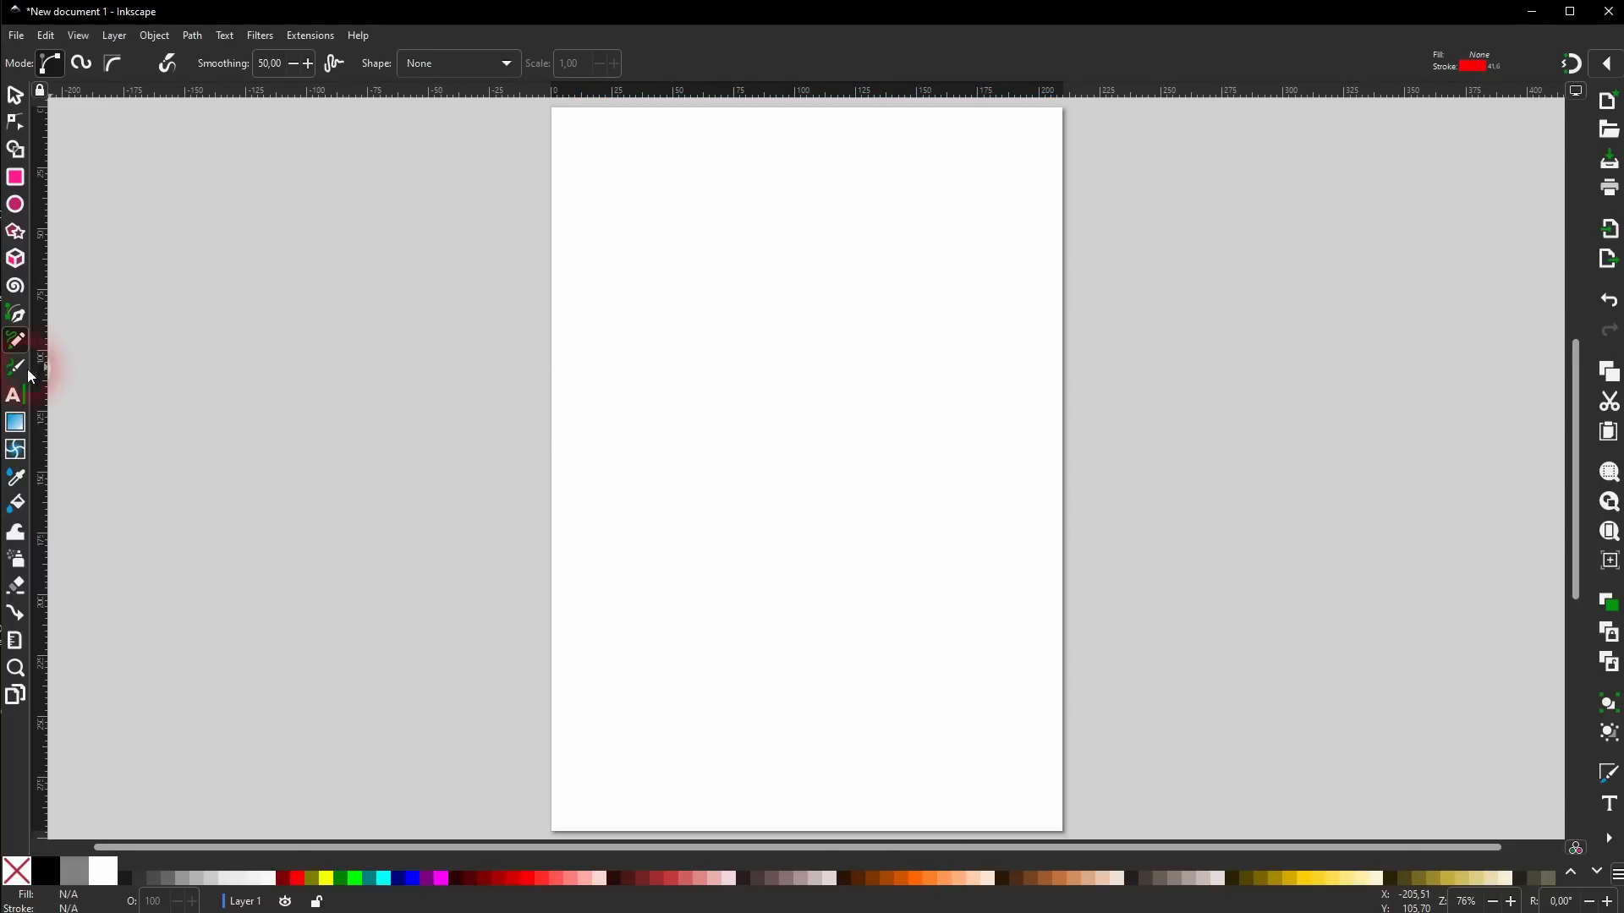
Draw two wavy Calligraphy strokes with the Dip pen preset and a third near the page's lower edge with the Wiggly preset.
click(17, 368)
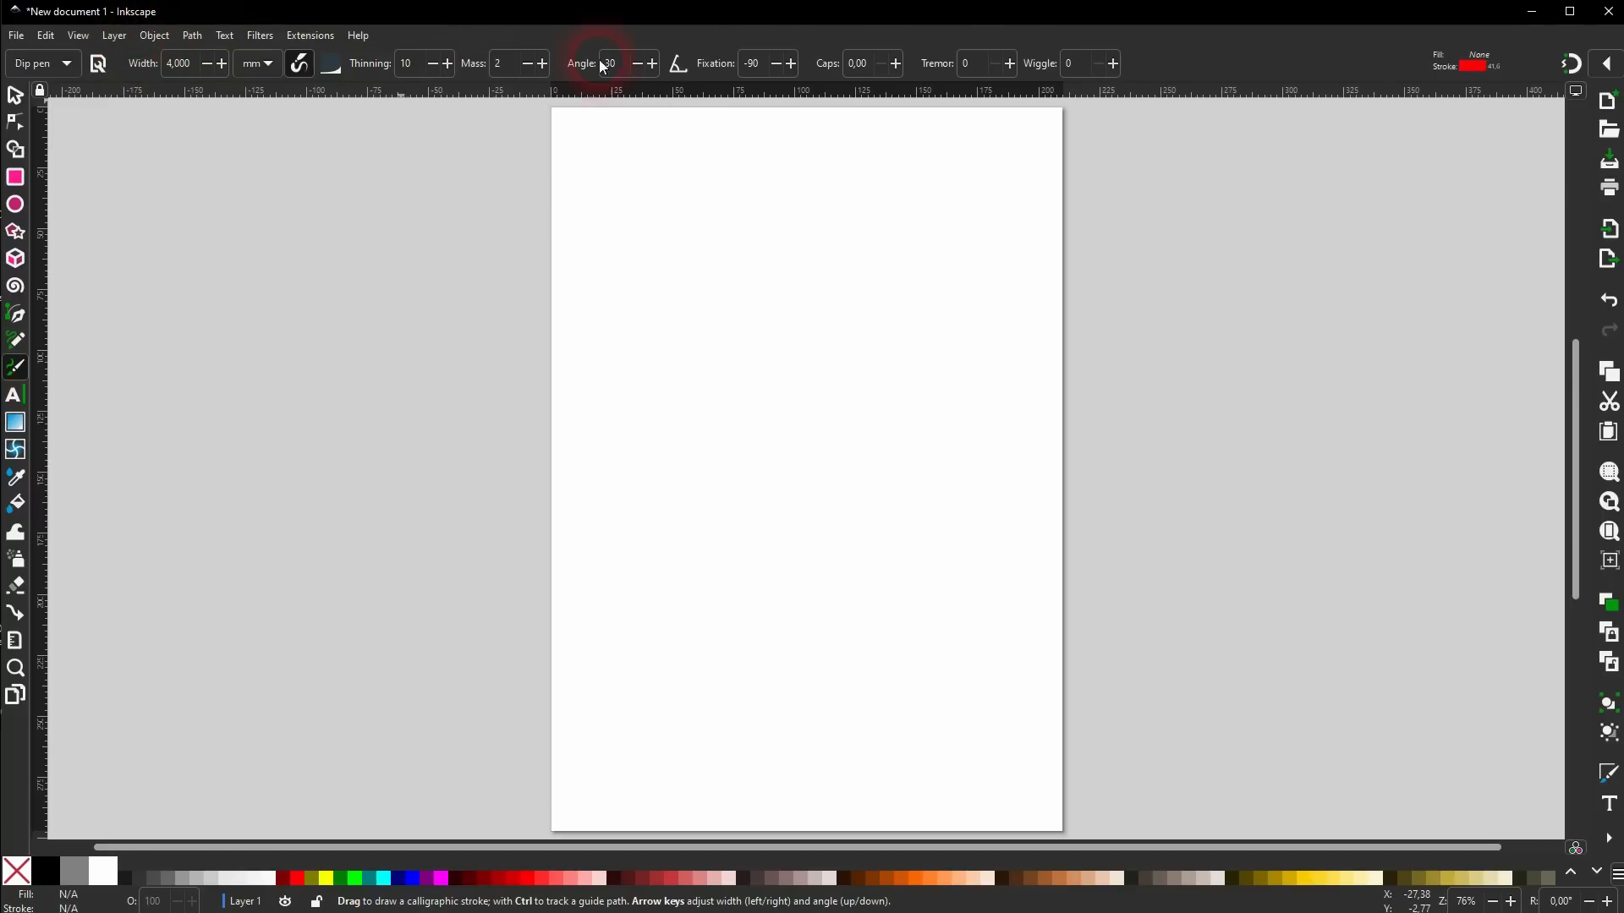
mouse_move(610, 338)
mouse_down()
mouse_move(720, 229)
mouse_move(777, 244)
mouse_move(842, 314)
mouse_move(937, 332)
mouse_move(1042, 208)
mouse_up()
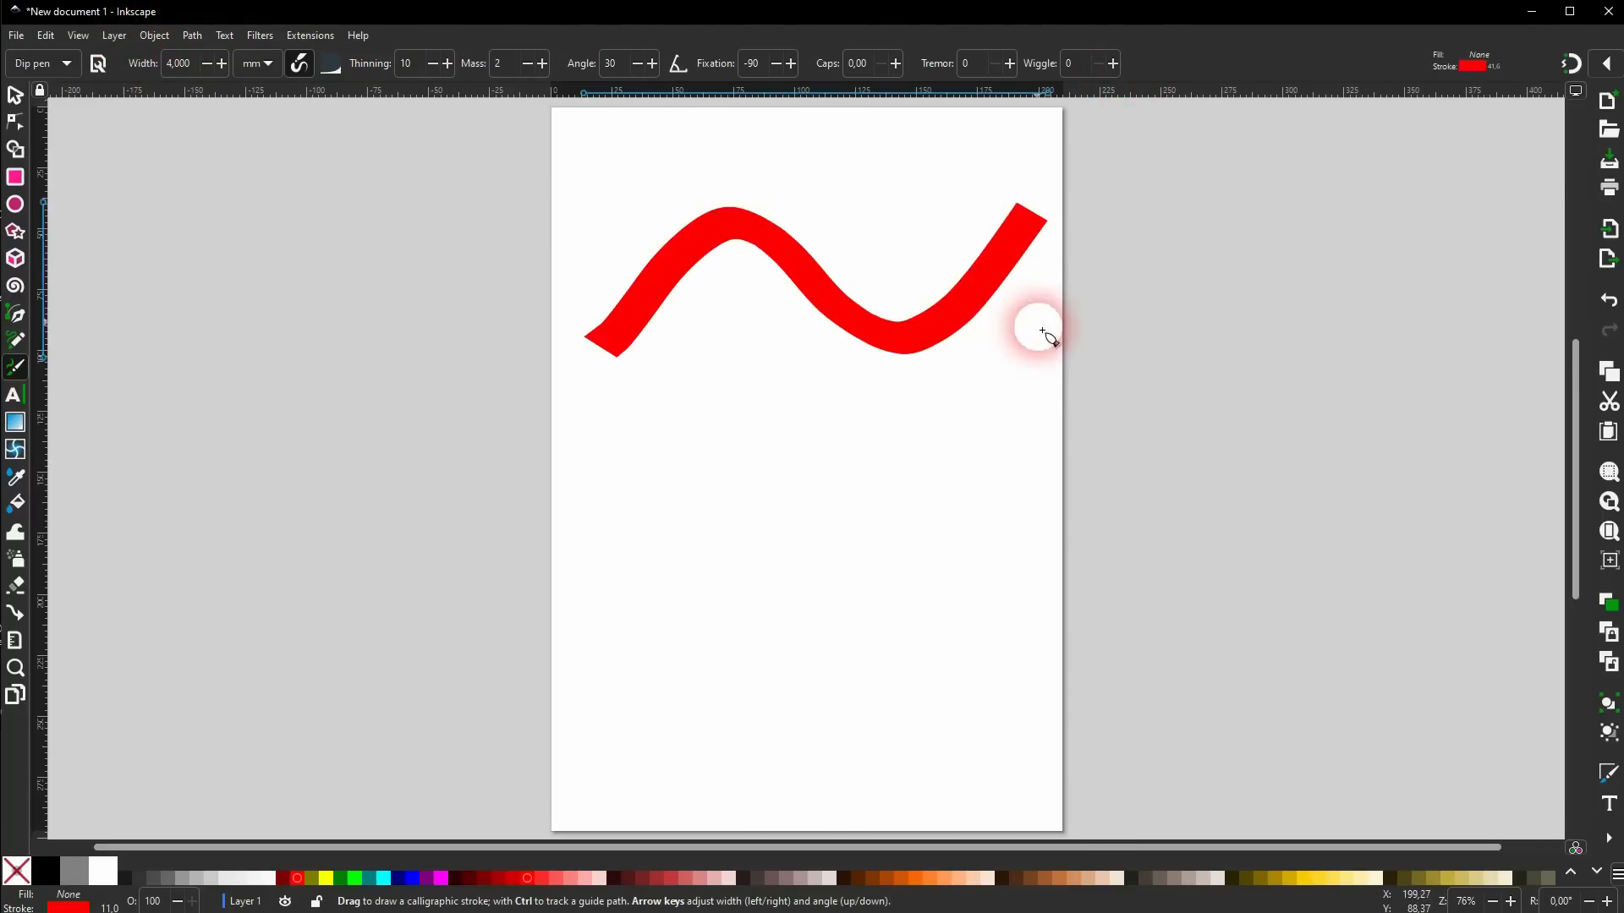
mouse_move(597, 528)
mouse_down()
mouse_move(710, 460)
mouse_move(1004, 439)
mouse_move(996, 453)
mouse_up()
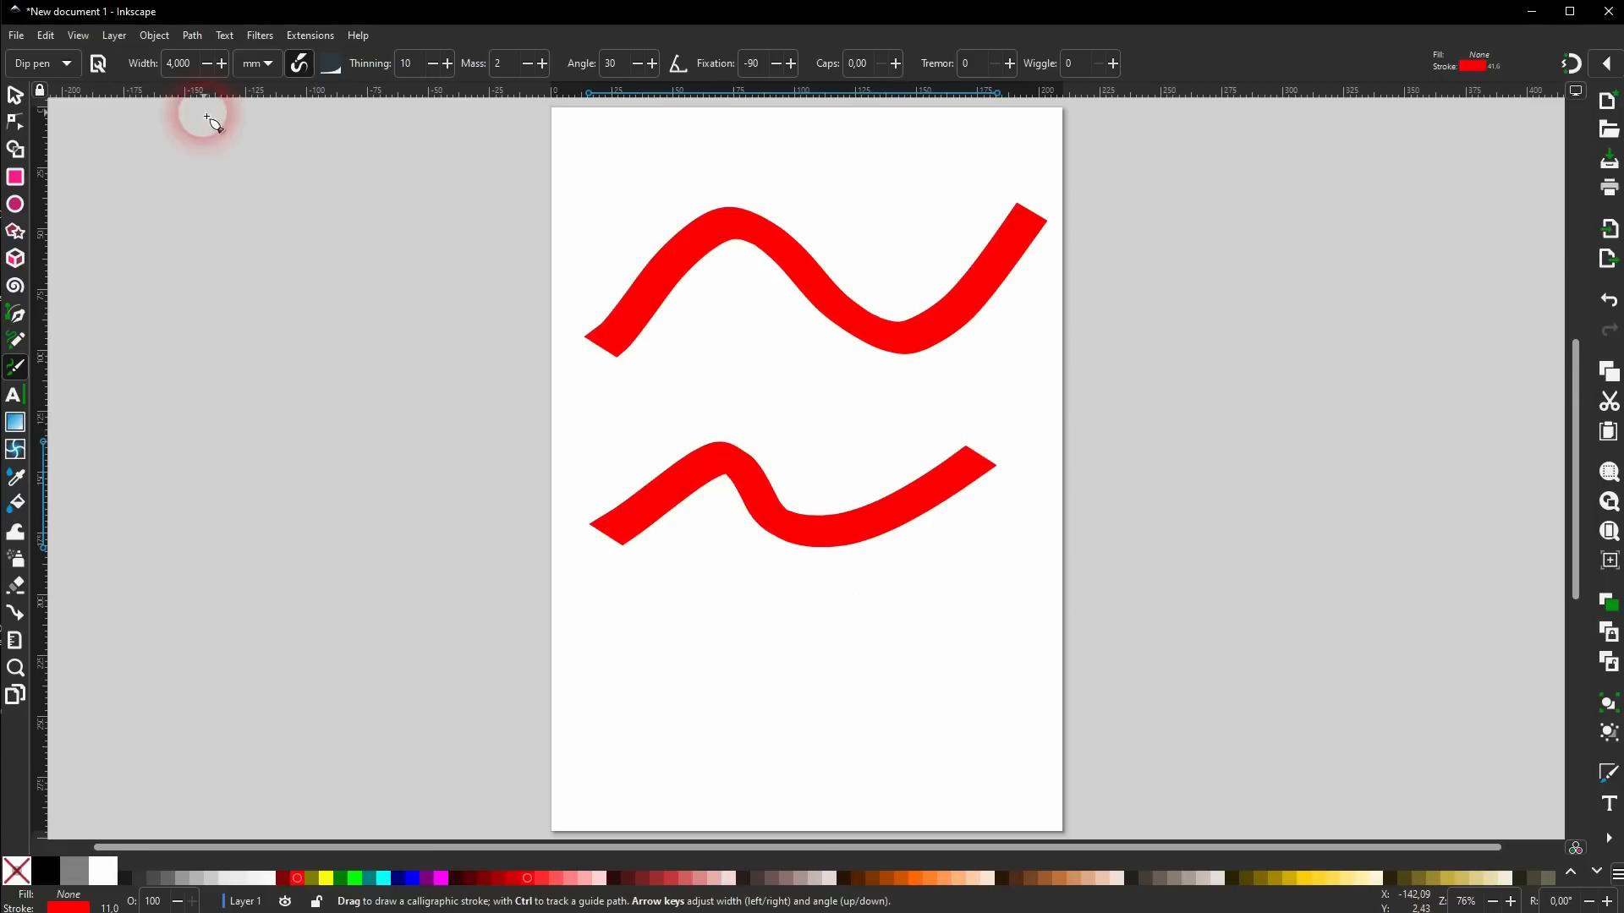
click(63, 68)
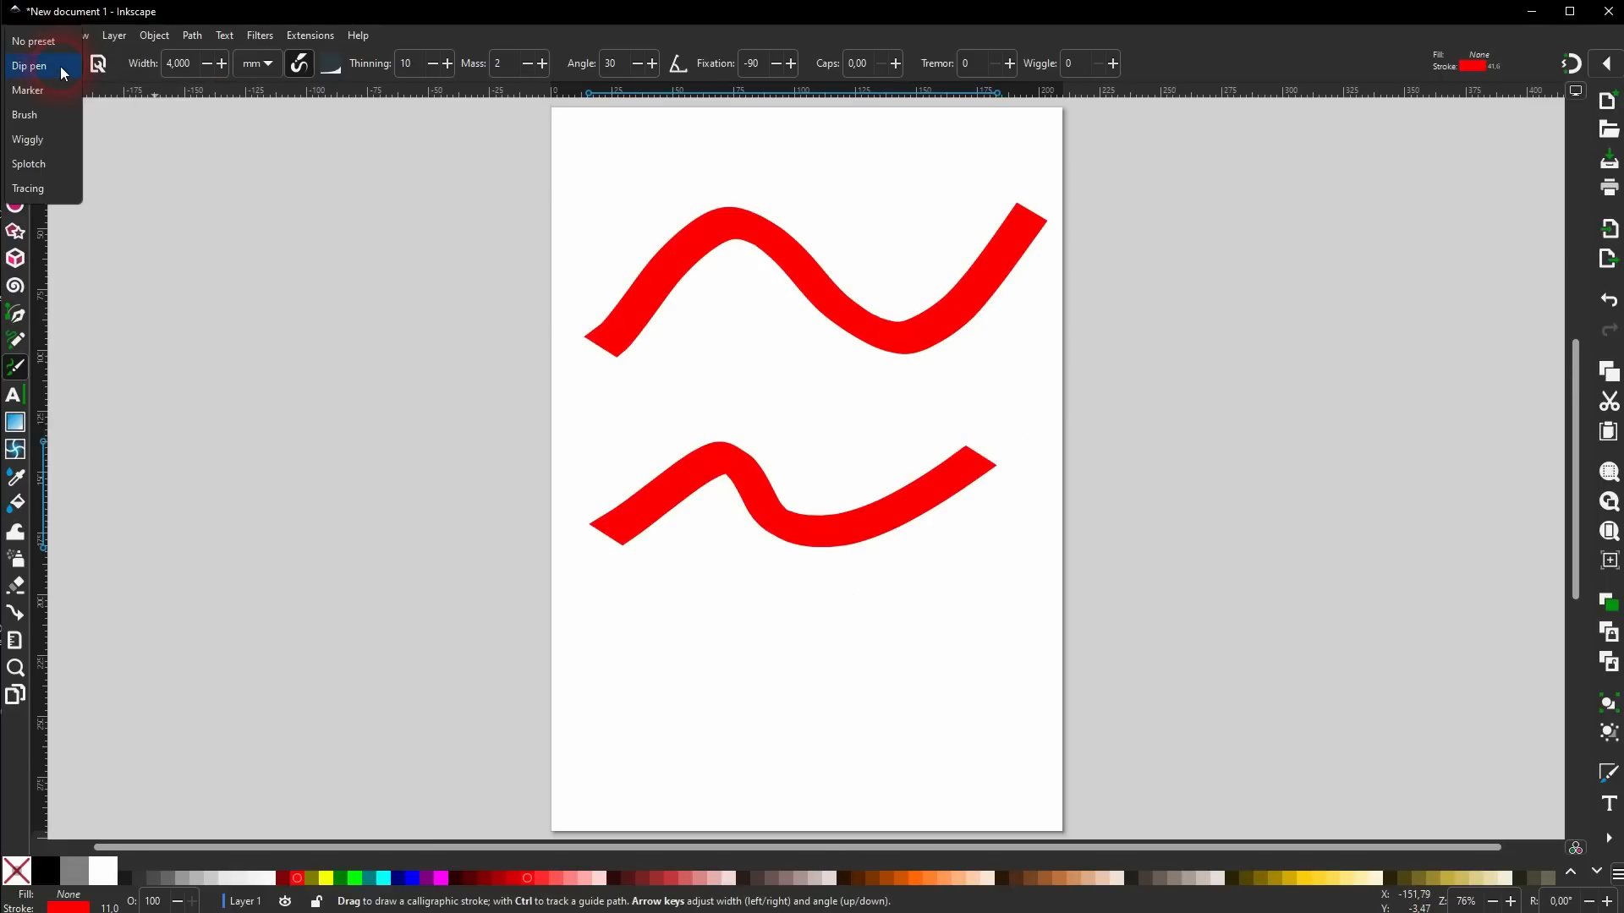
click(56, 144)
mouse_move(623, 698)
mouse_down()
mouse_move(694, 628)
mouse_move(752, 702)
mouse_move(983, 633)
mouse_move(1070, 706)
mouse_up()
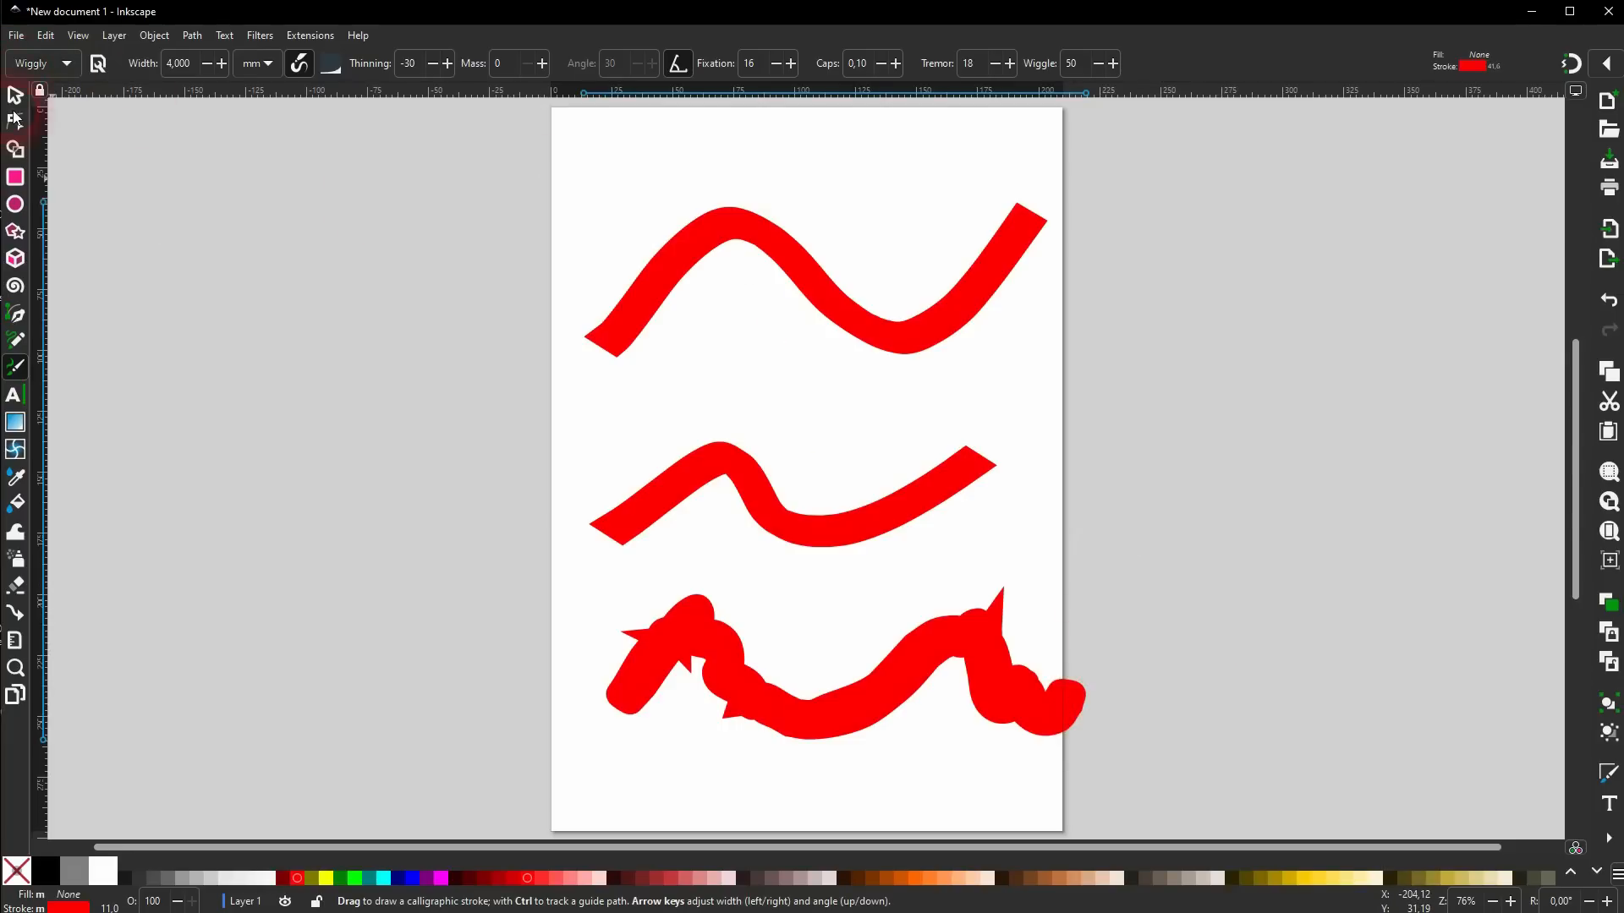
Delete all three calligraphy strokes from the page.
click(14, 95)
key(ctrl+a)
key(Delete)
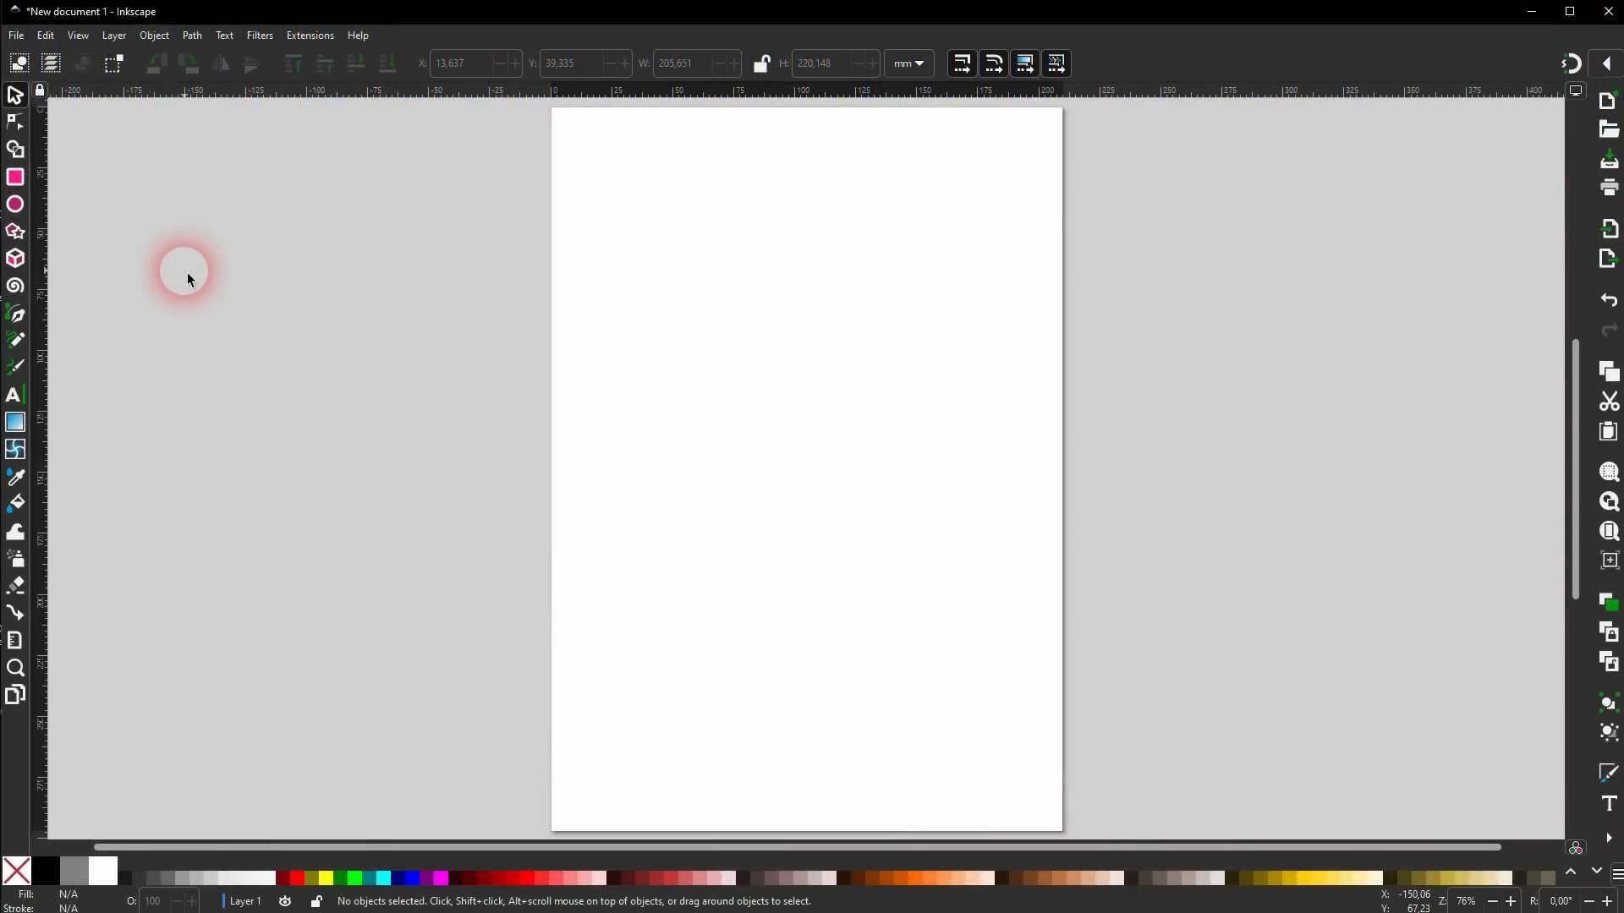
Add the text "Inkscape" in the middle of the page with a black fill and no stroke.
click(15, 396)
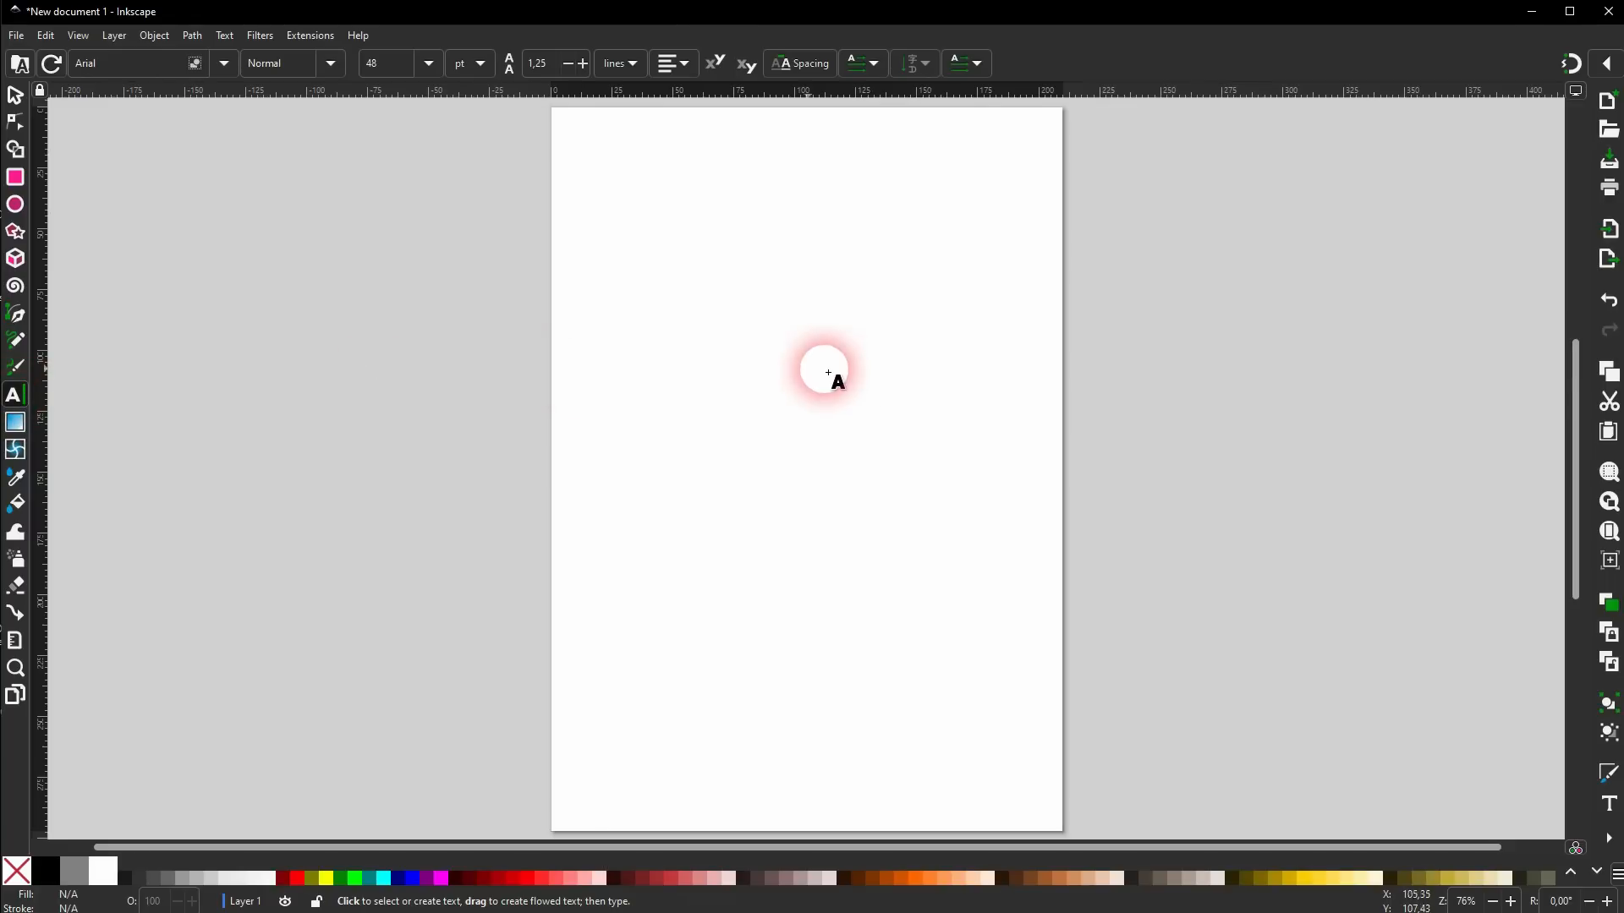
click(639, 407)
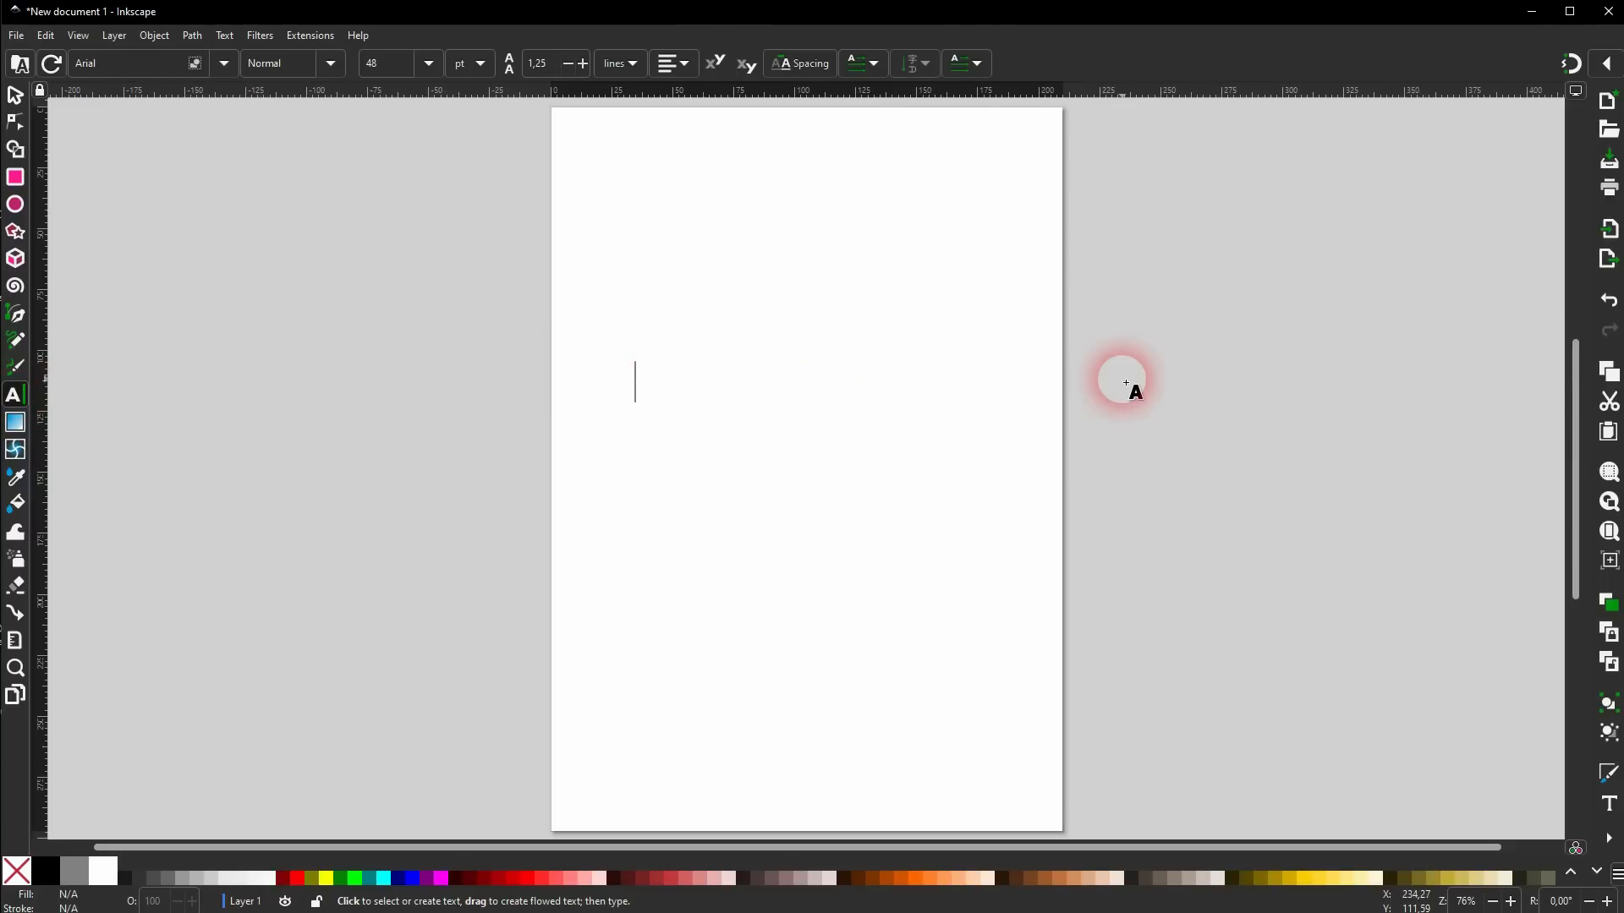
text(Inkscape)
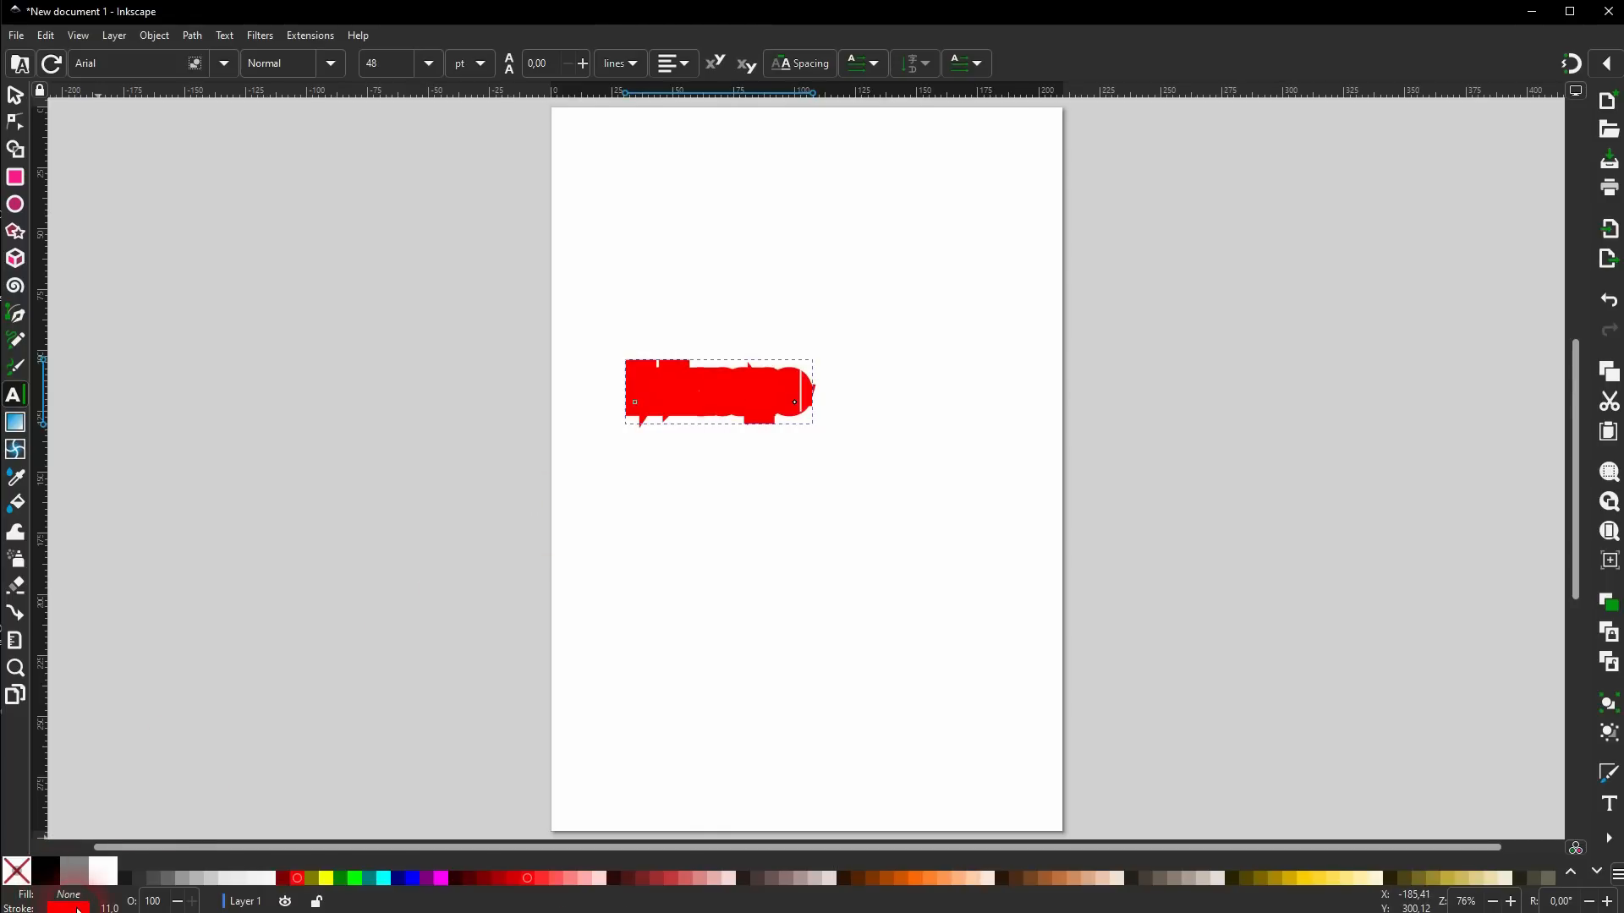
shift+click(15, 871)
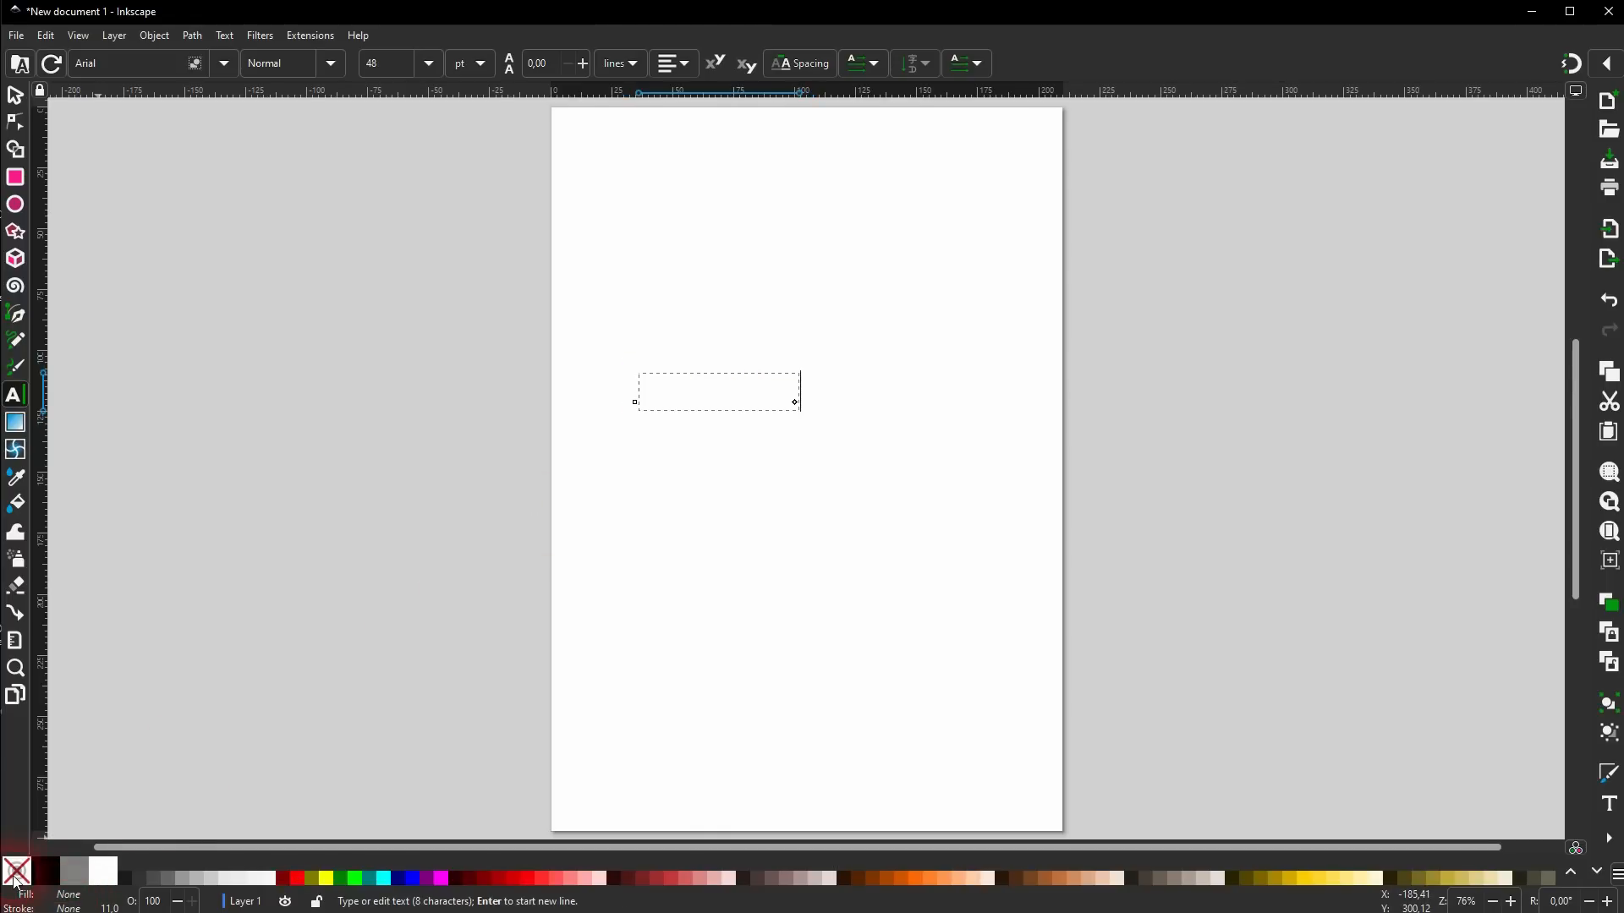
click(47, 873)
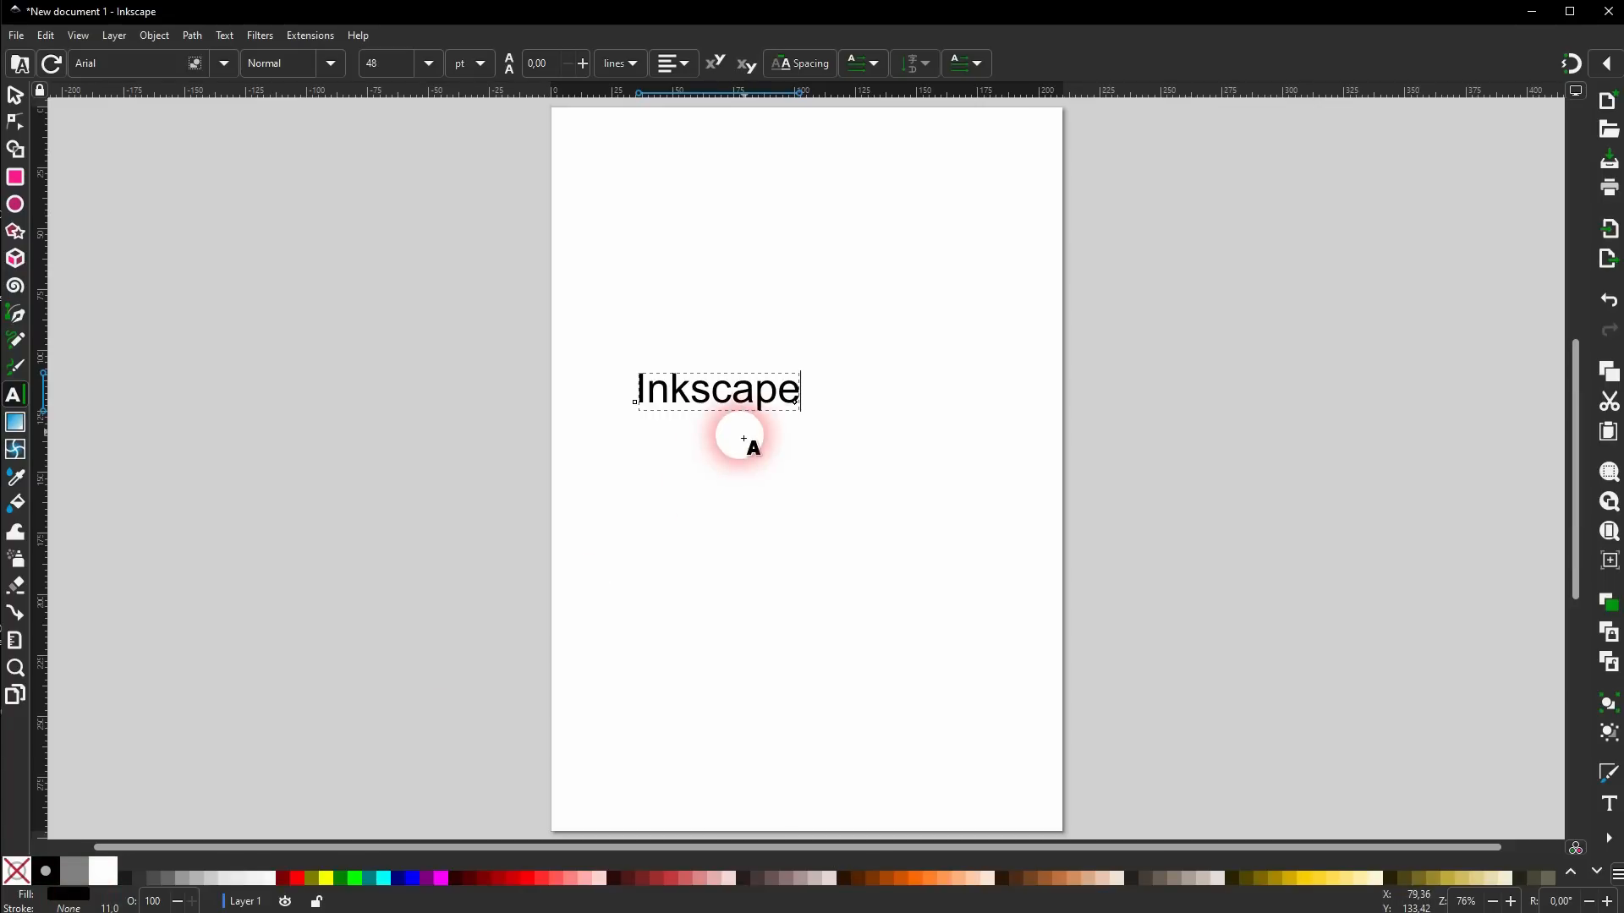
Try a red and a dark red fill on the text "Inkscape", and restore black.
click(297, 879)
click(283, 879)
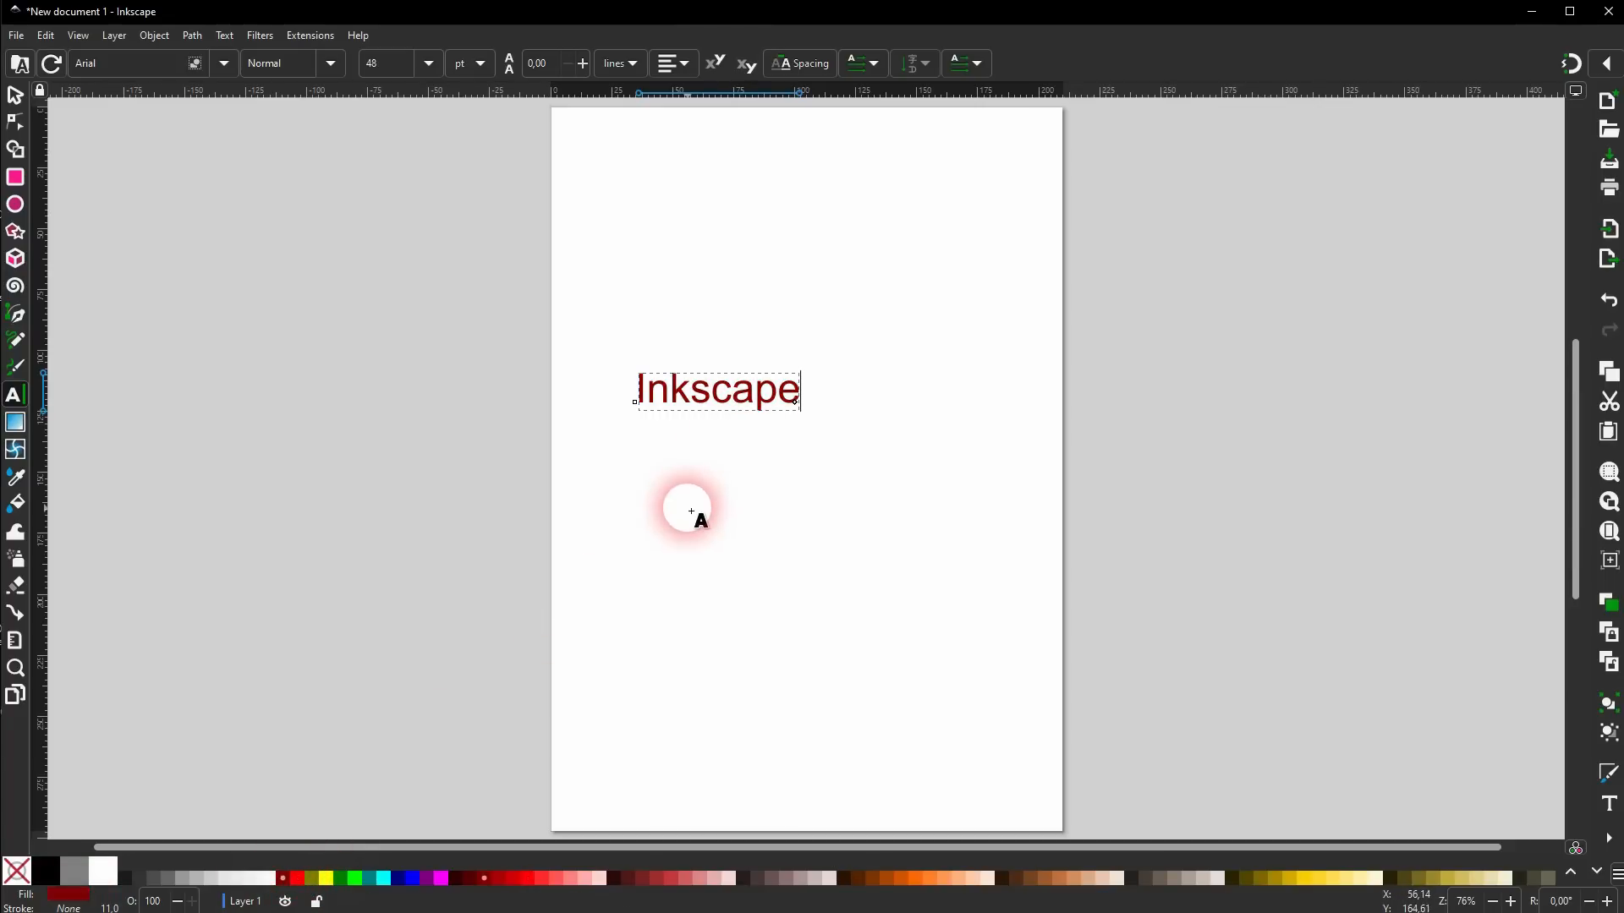
click(46, 870)
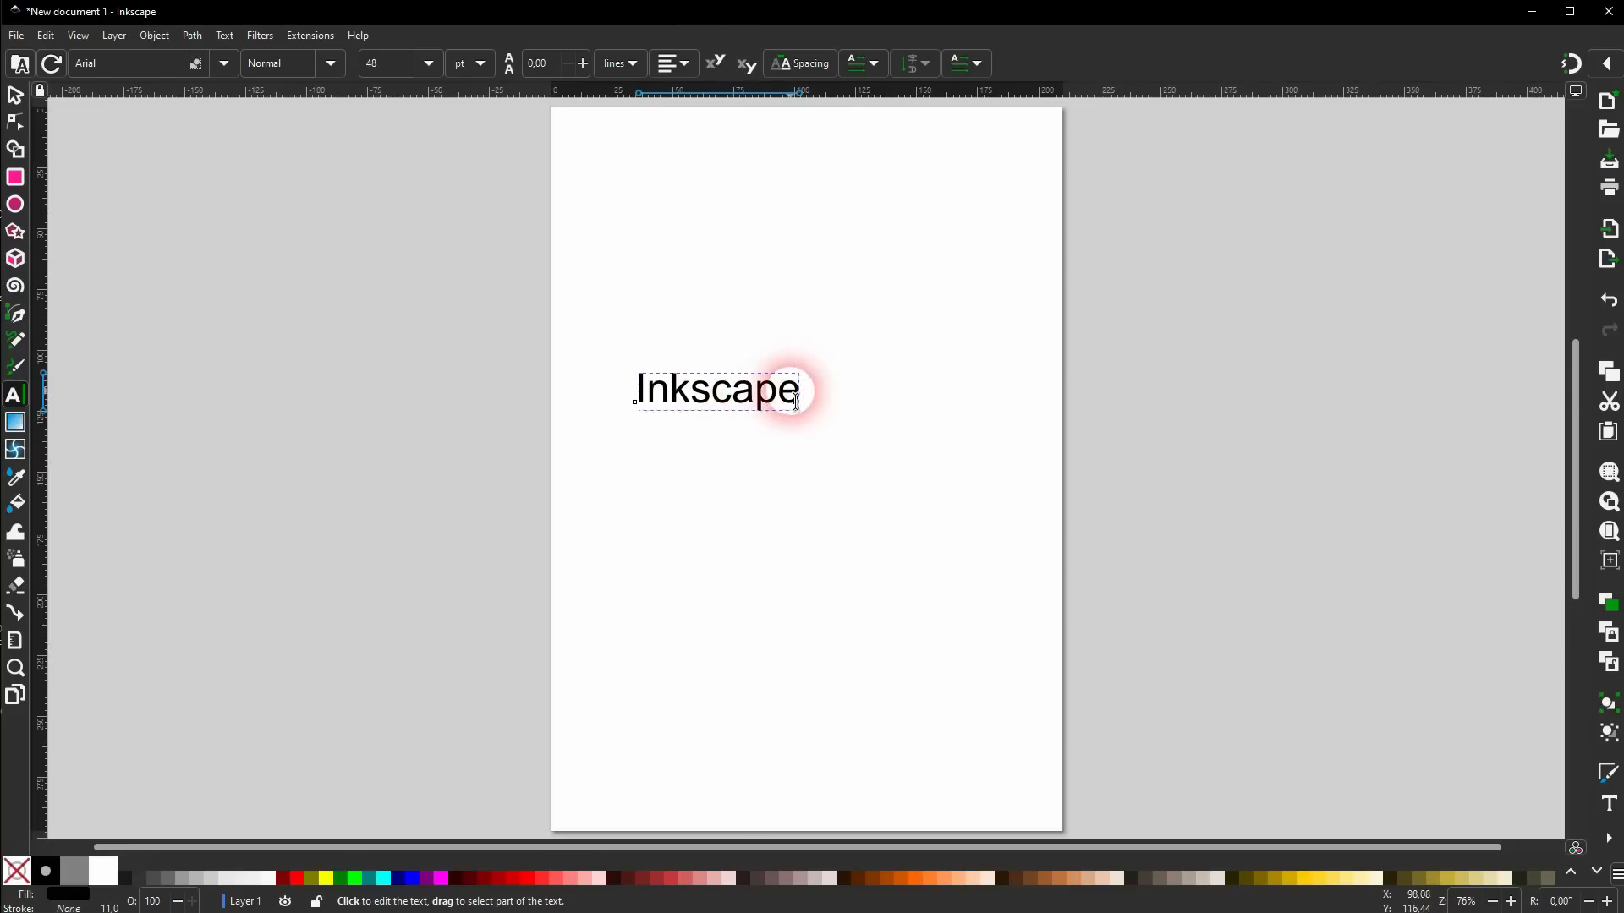
Enlarge the whole word "Inkscape" to a font size of 72 pt and finally to 144 pt.
double_click(743, 397)
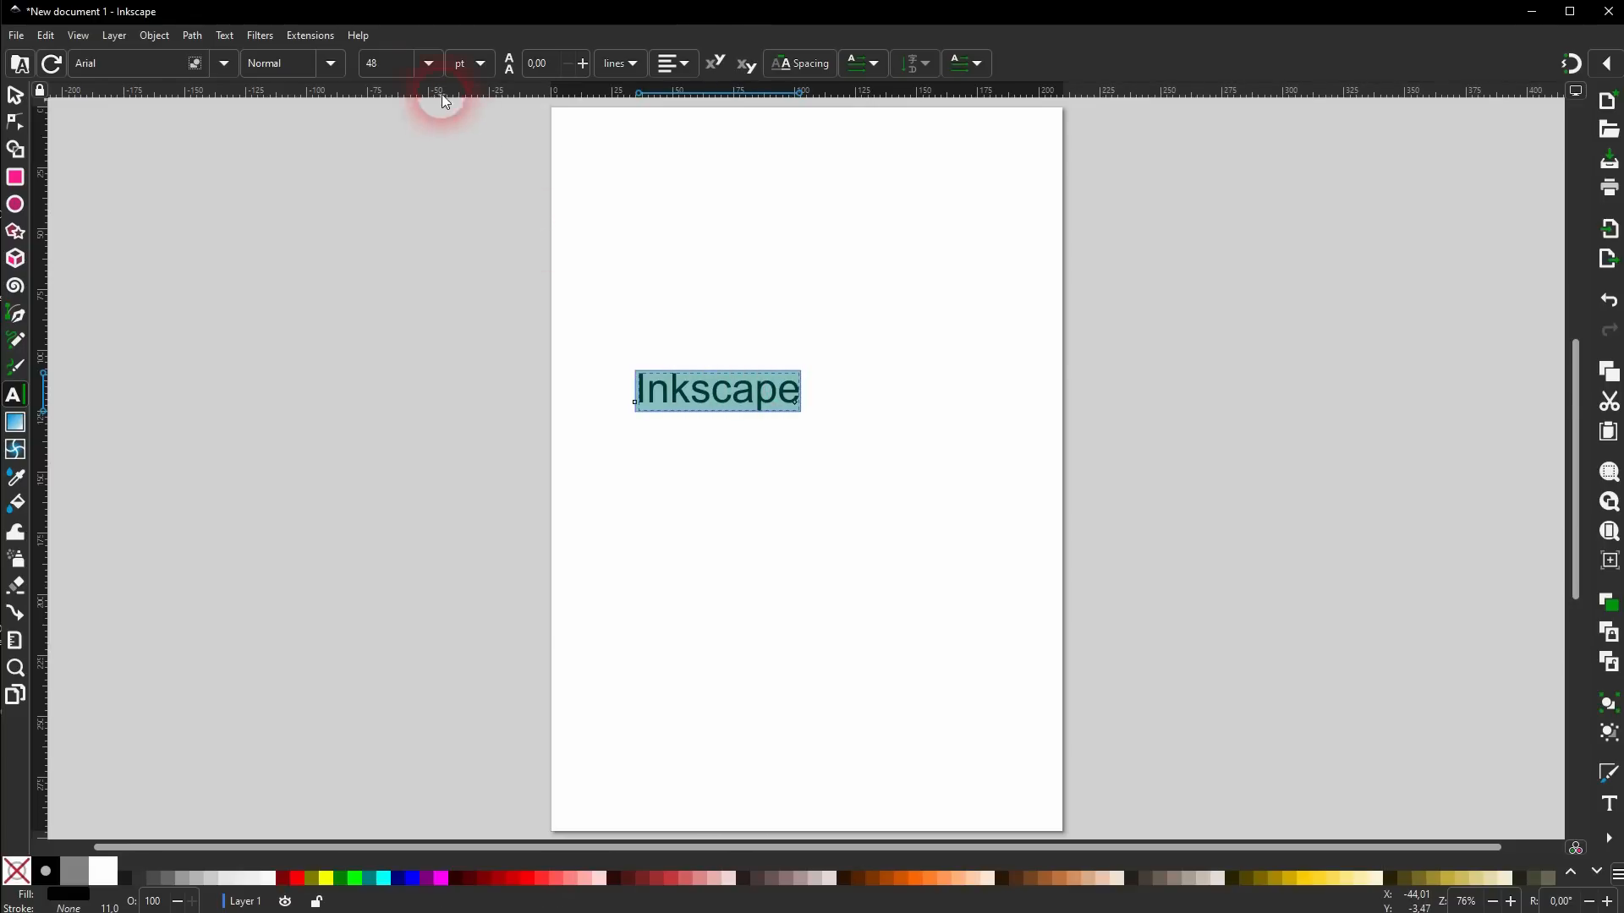
click(429, 63)
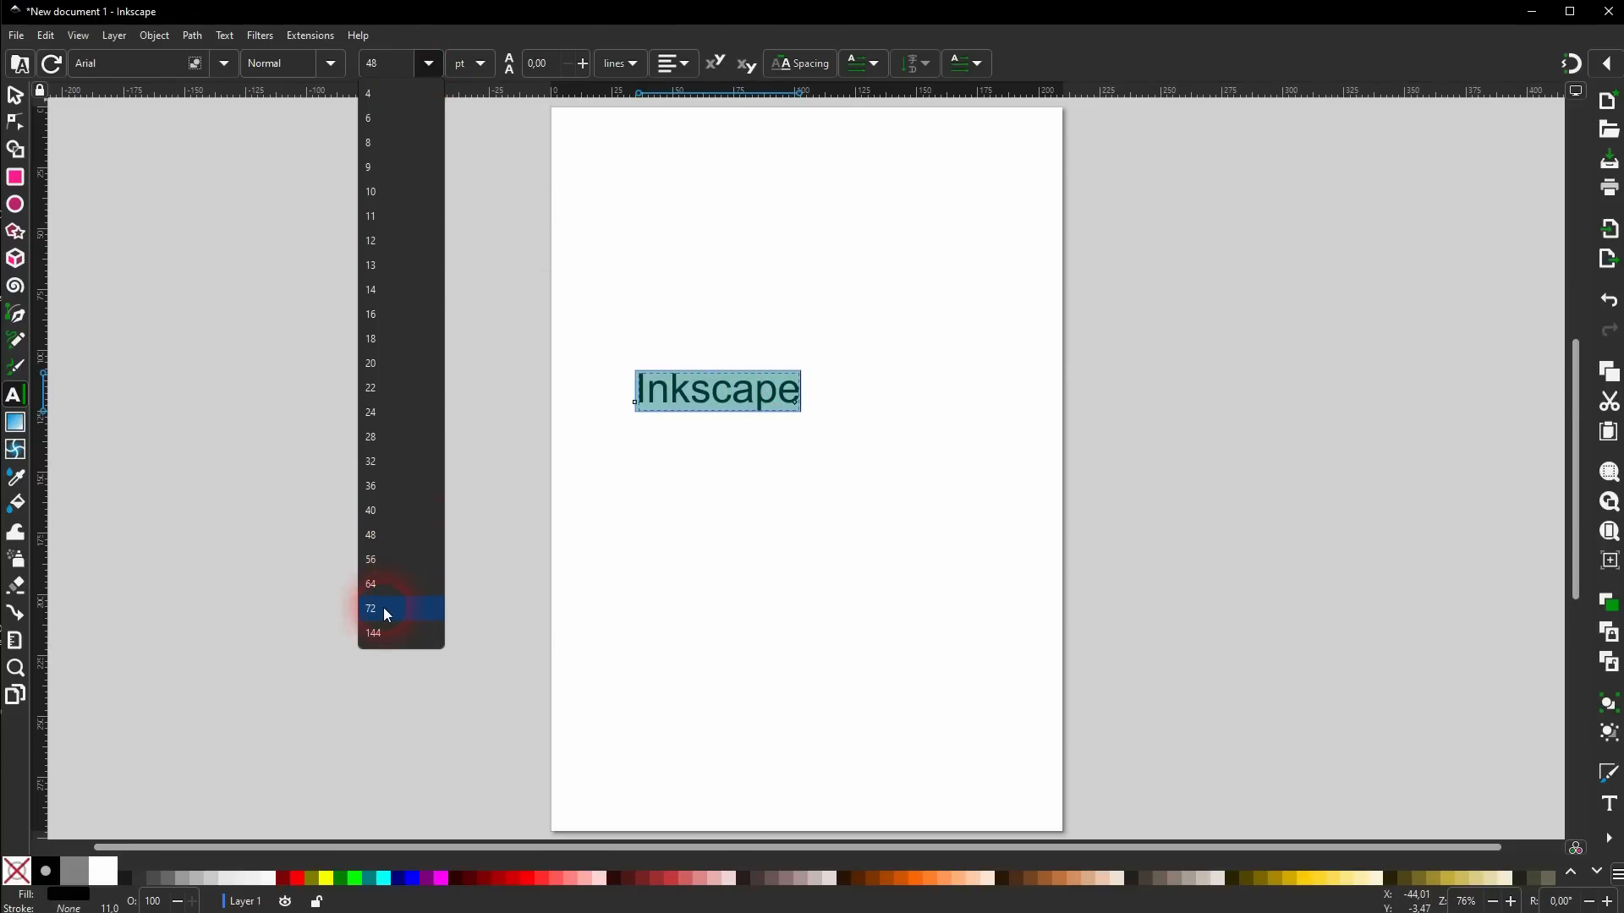
click(384, 607)
click(429, 64)
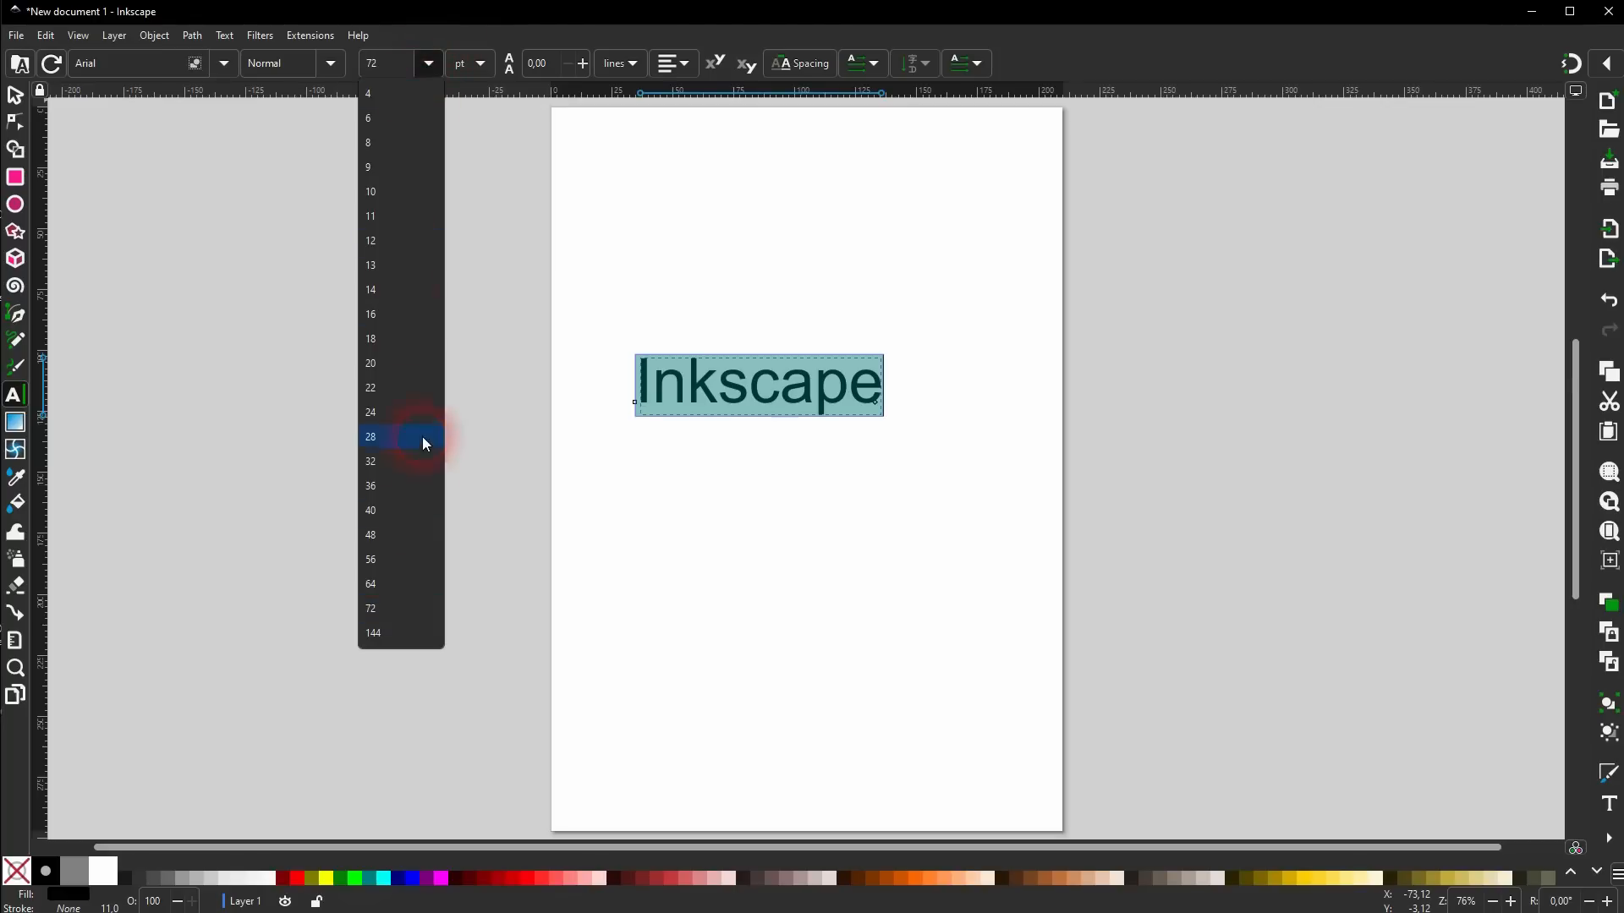
click(384, 634)
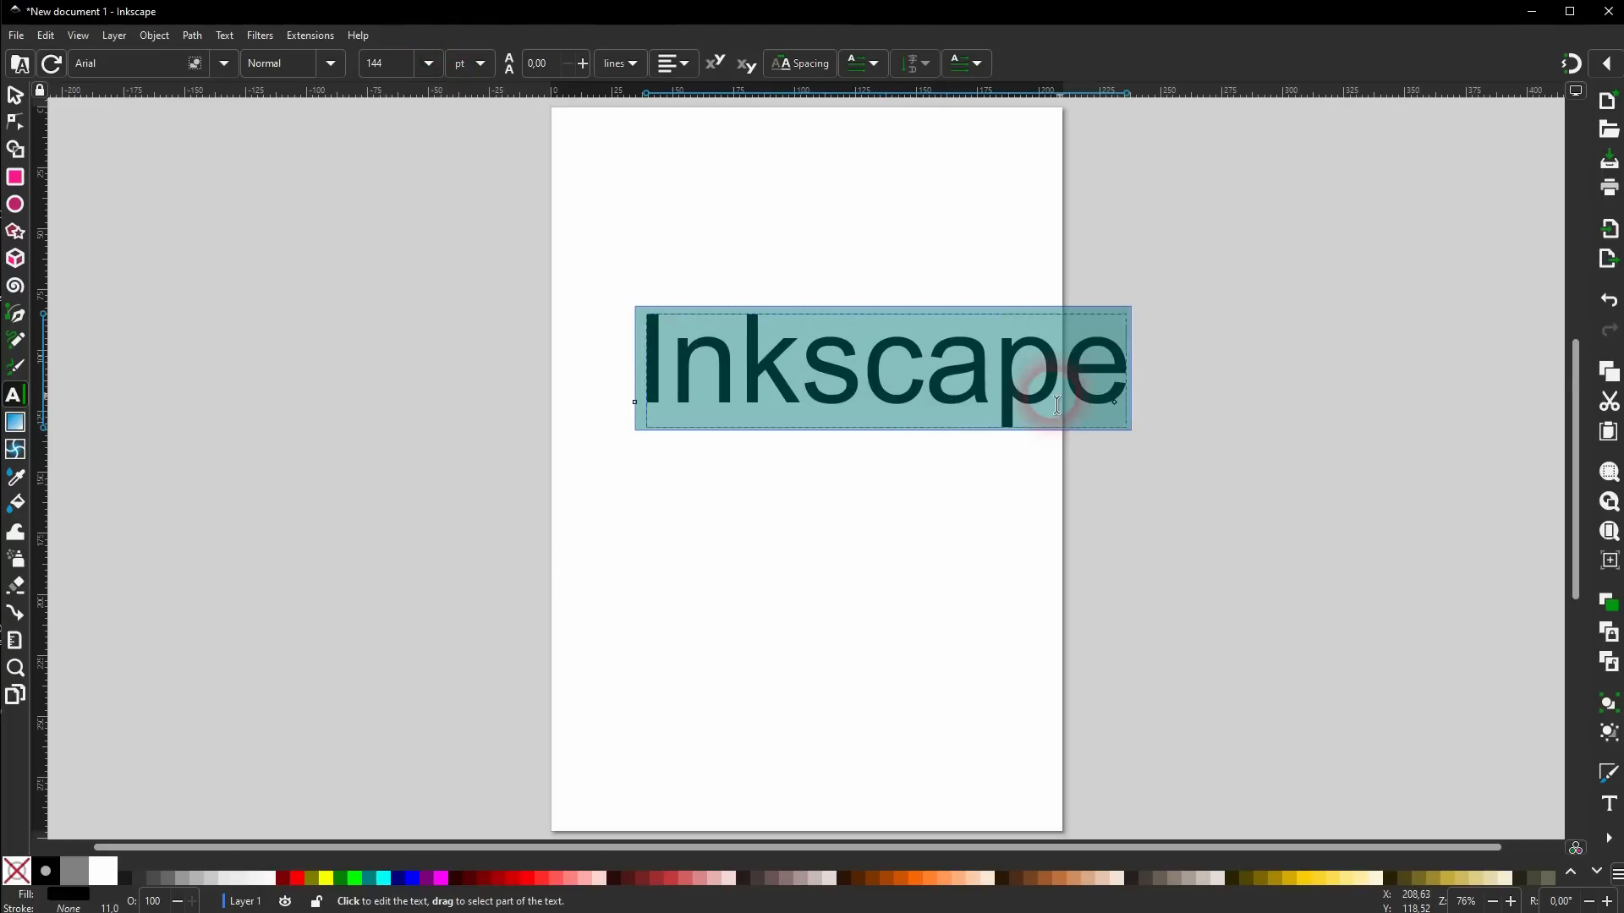
Try the Bold style of Arial and the Italic style of Carlito on the word "Inkscape".
click(332, 66)
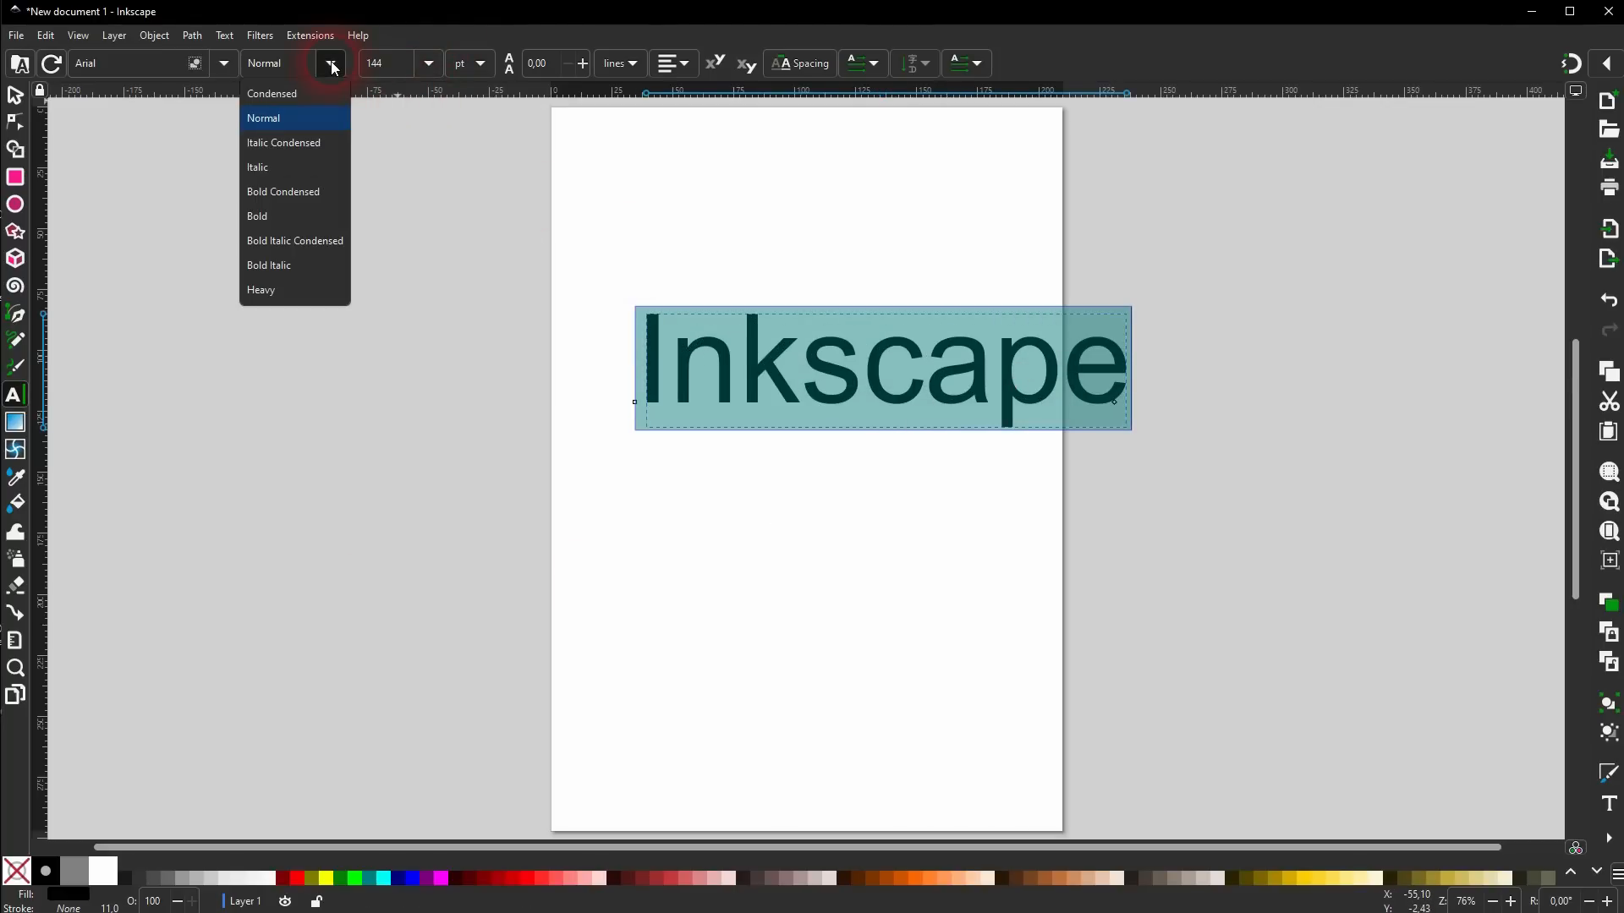
click(277, 223)
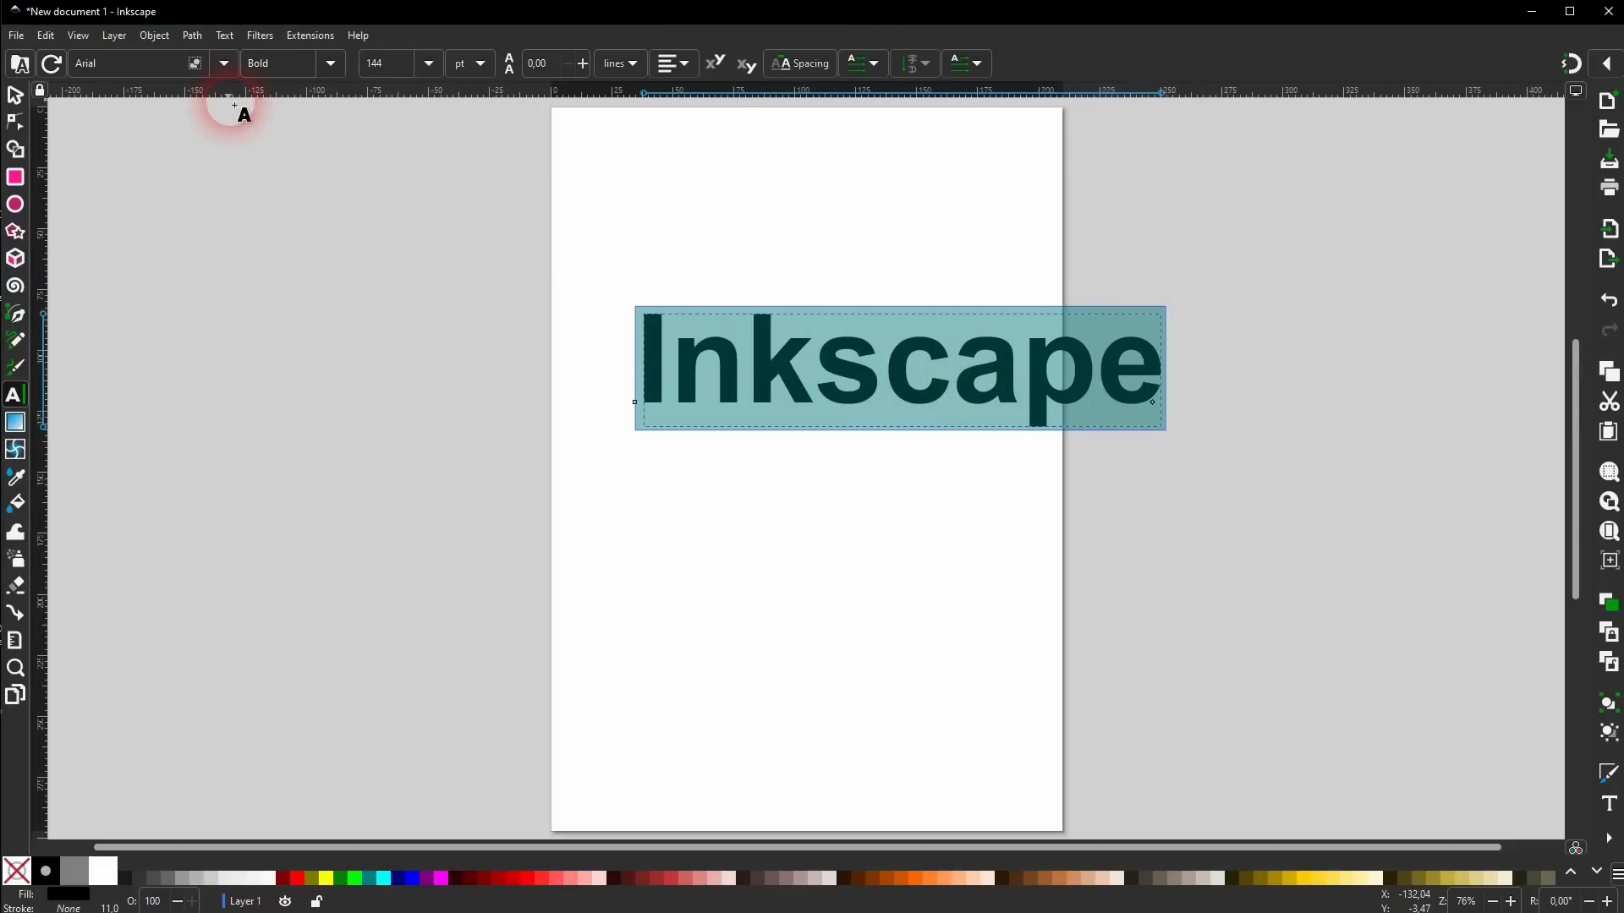
click(223, 65)
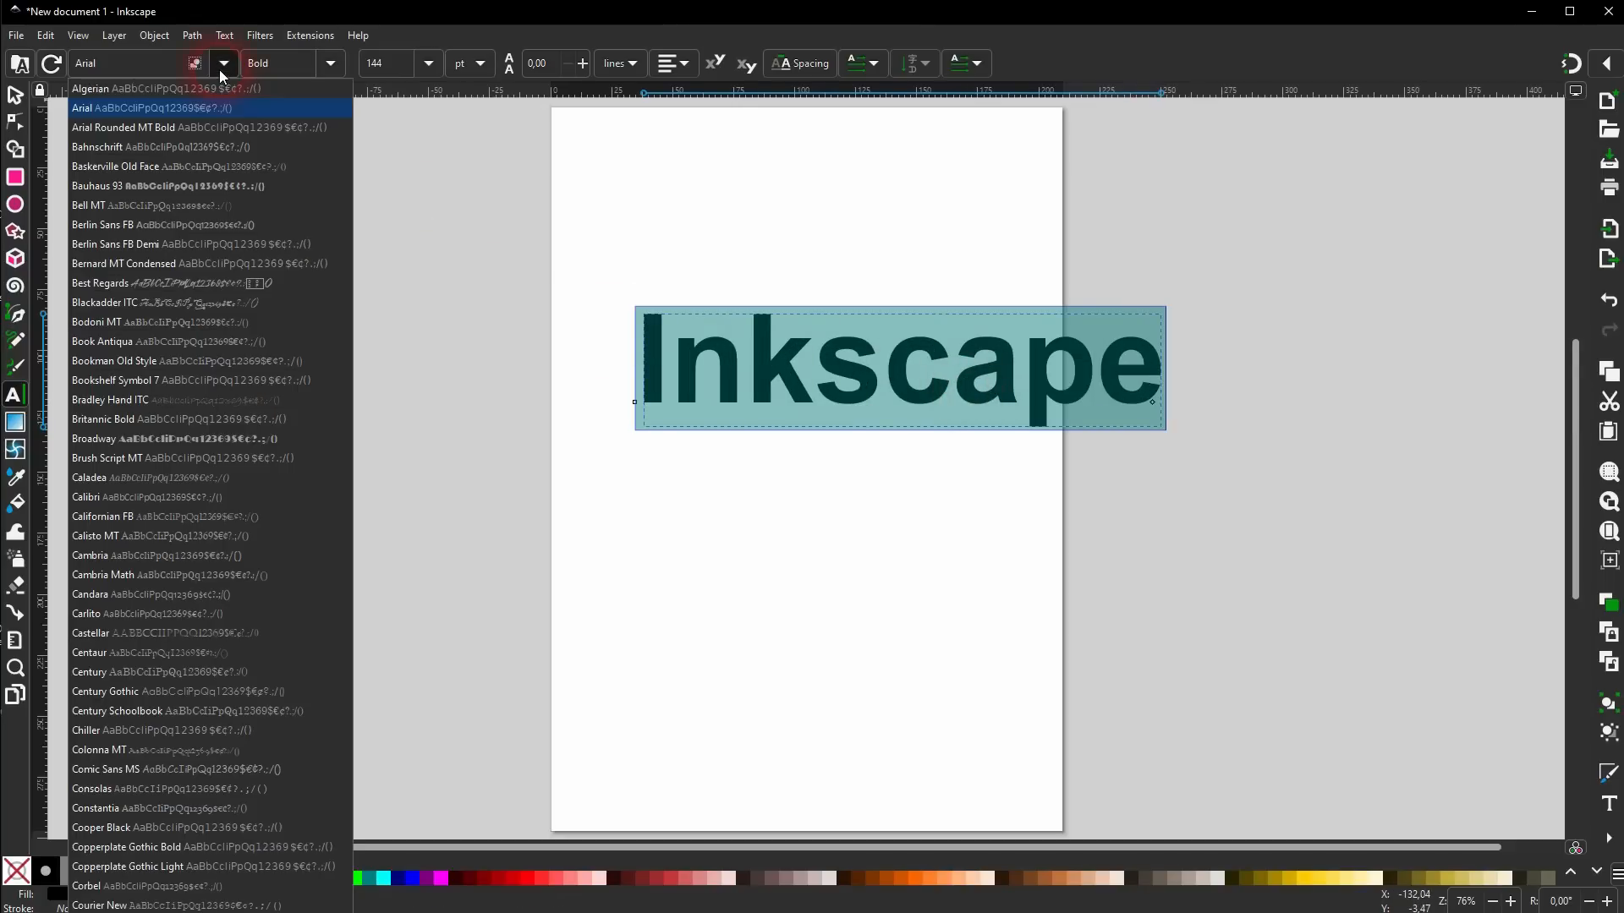
click(114, 614)
click(330, 67)
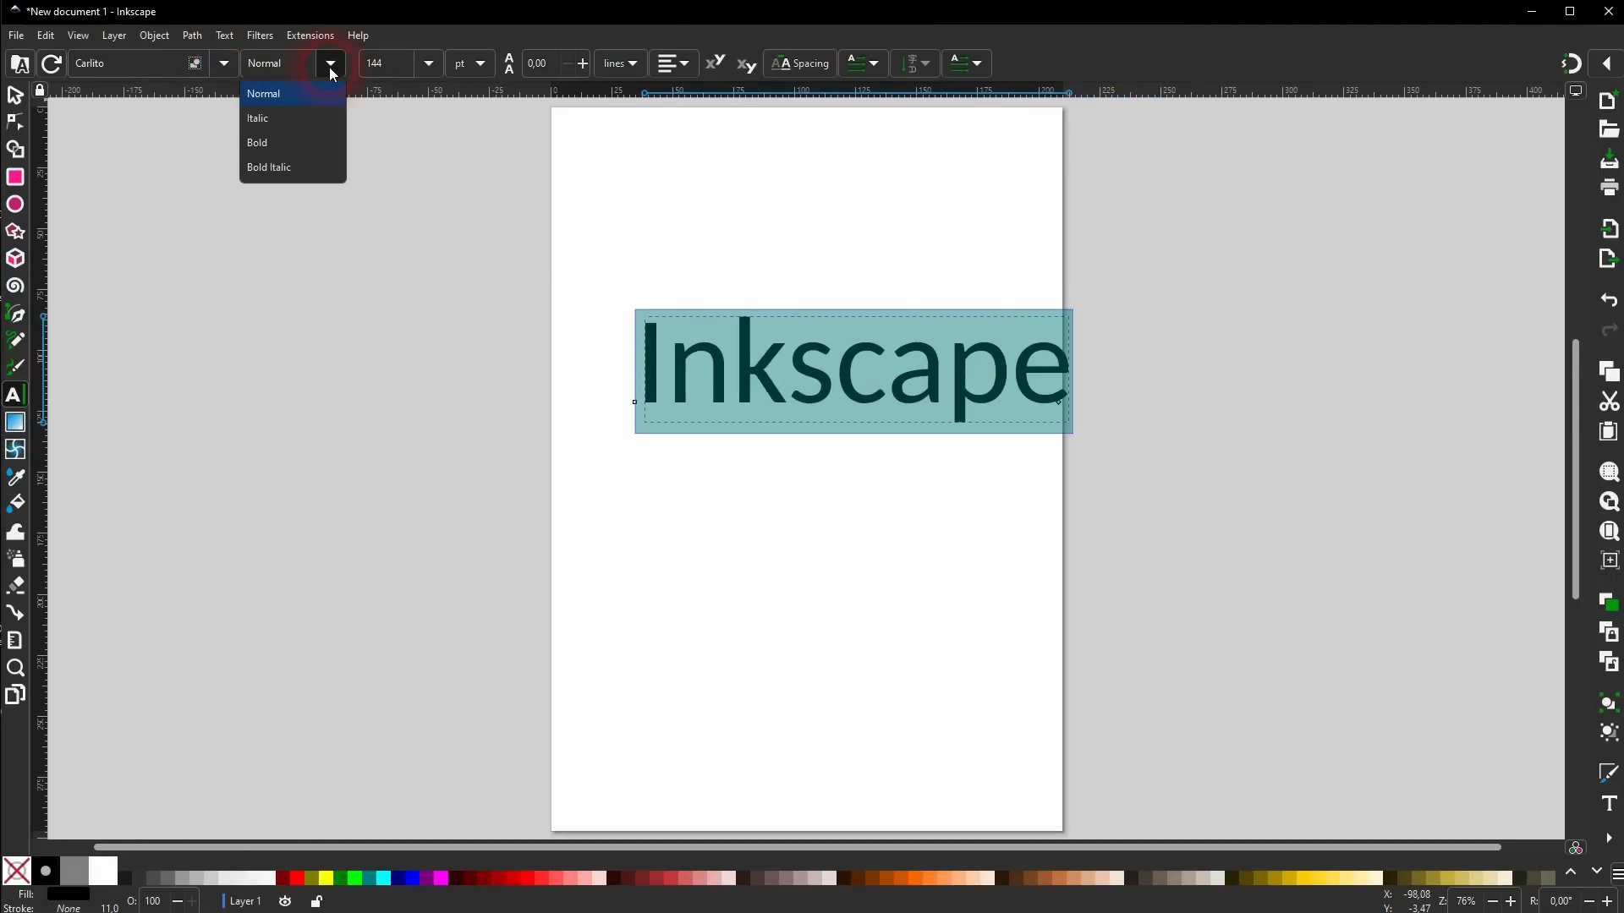
click(282, 127)
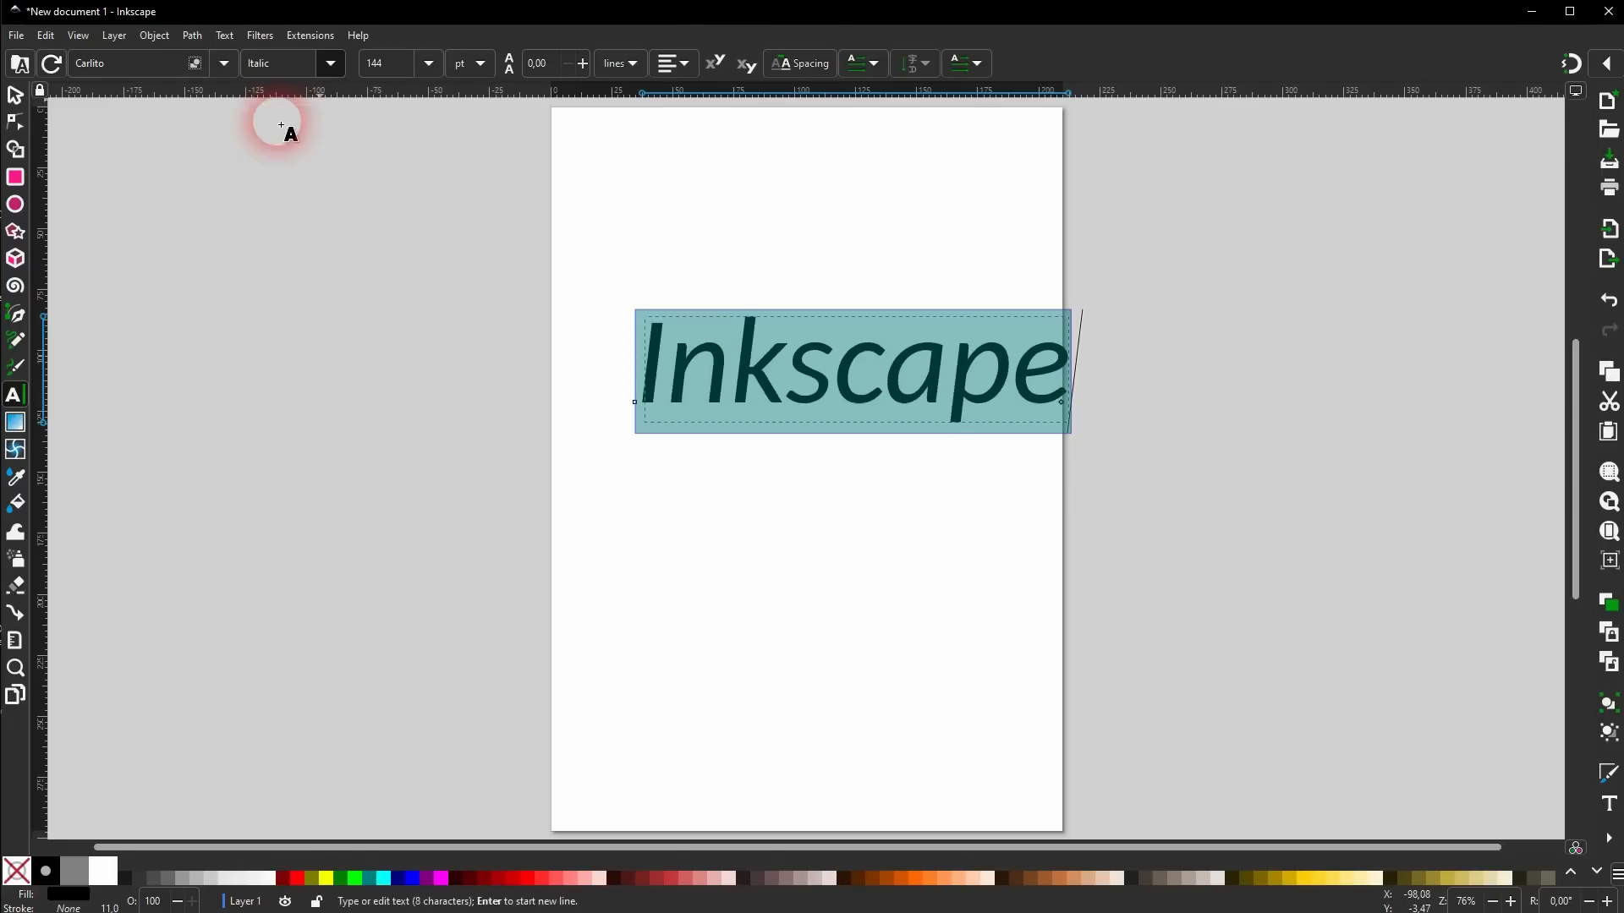
Set the word "Inkscape" in Arial with the Heavy style, keeping pt as the font size unit.
click(222, 65)
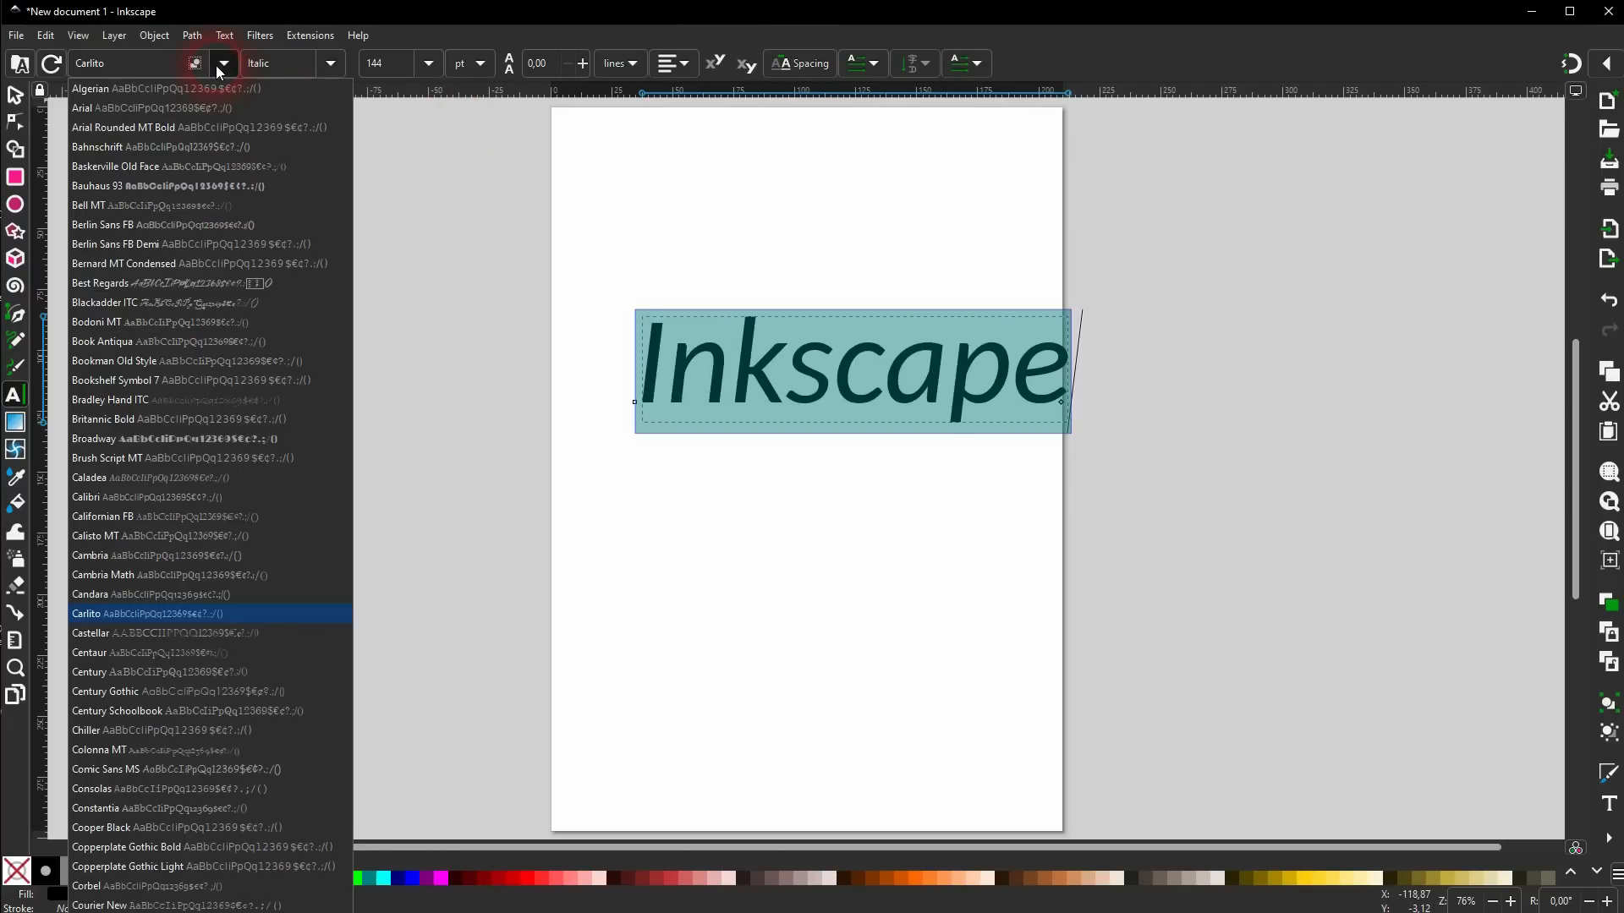
click(181, 107)
click(328, 65)
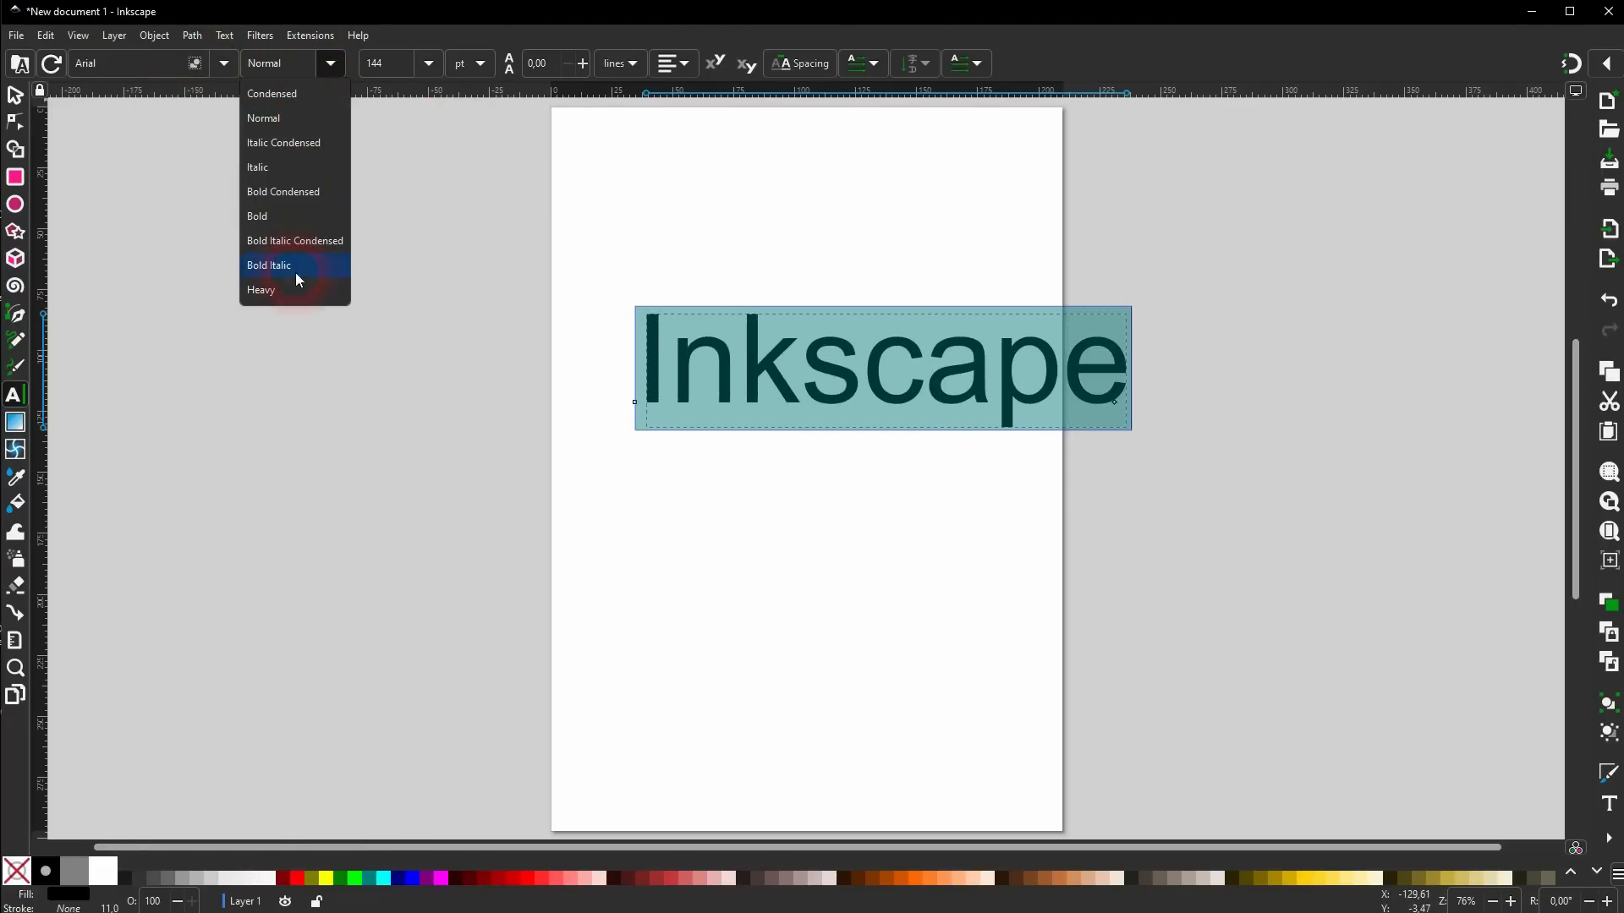
click(271, 290)
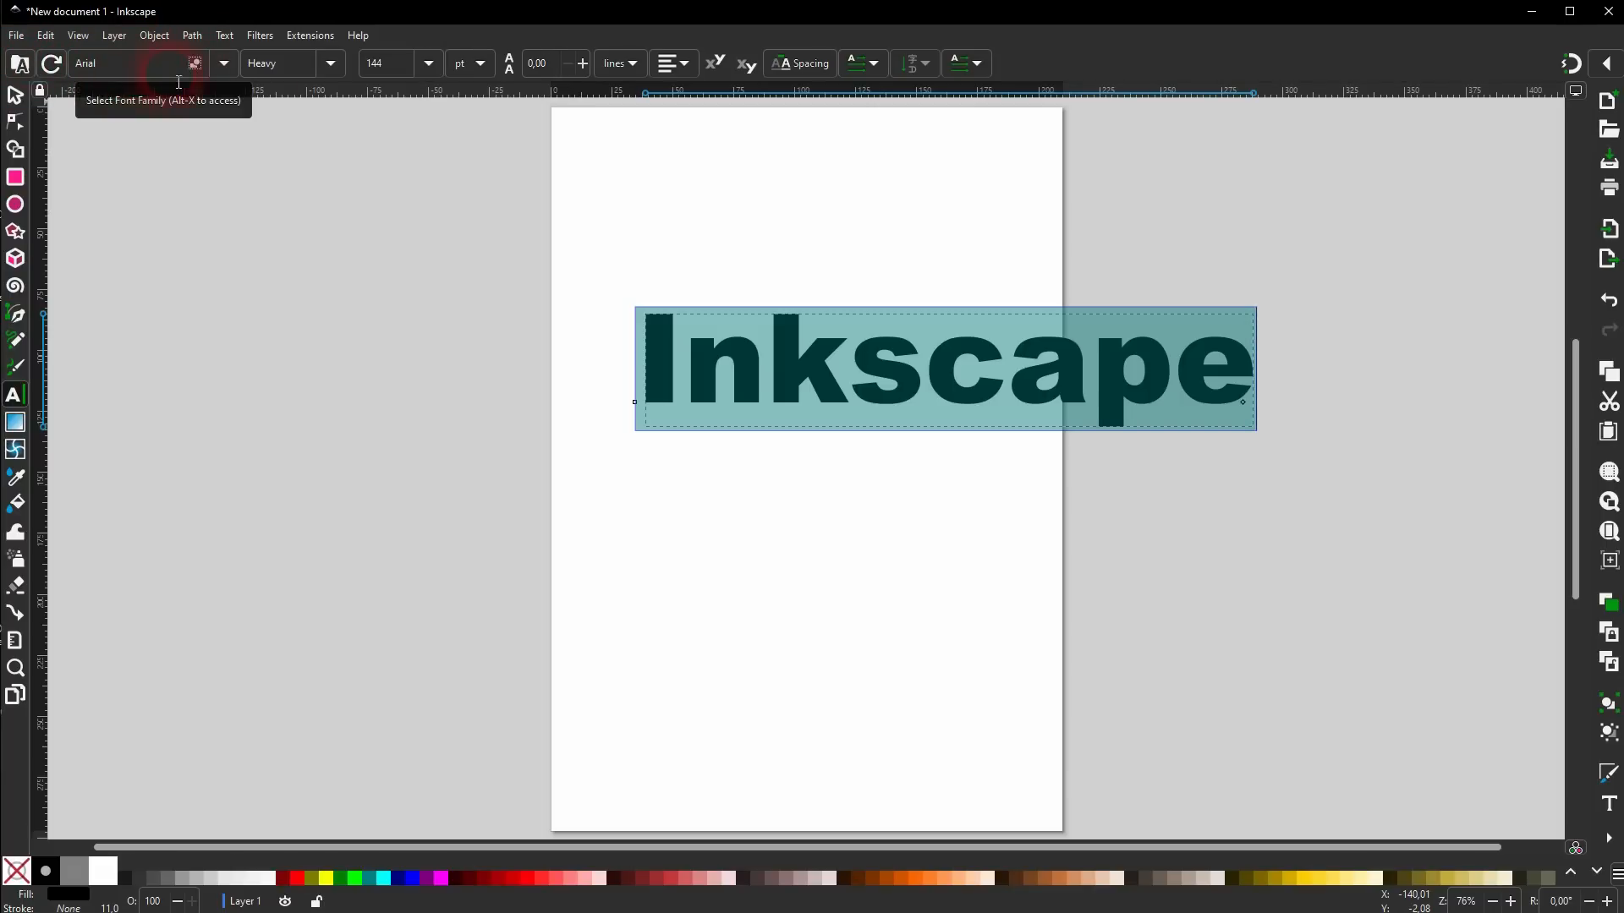
click(480, 65)
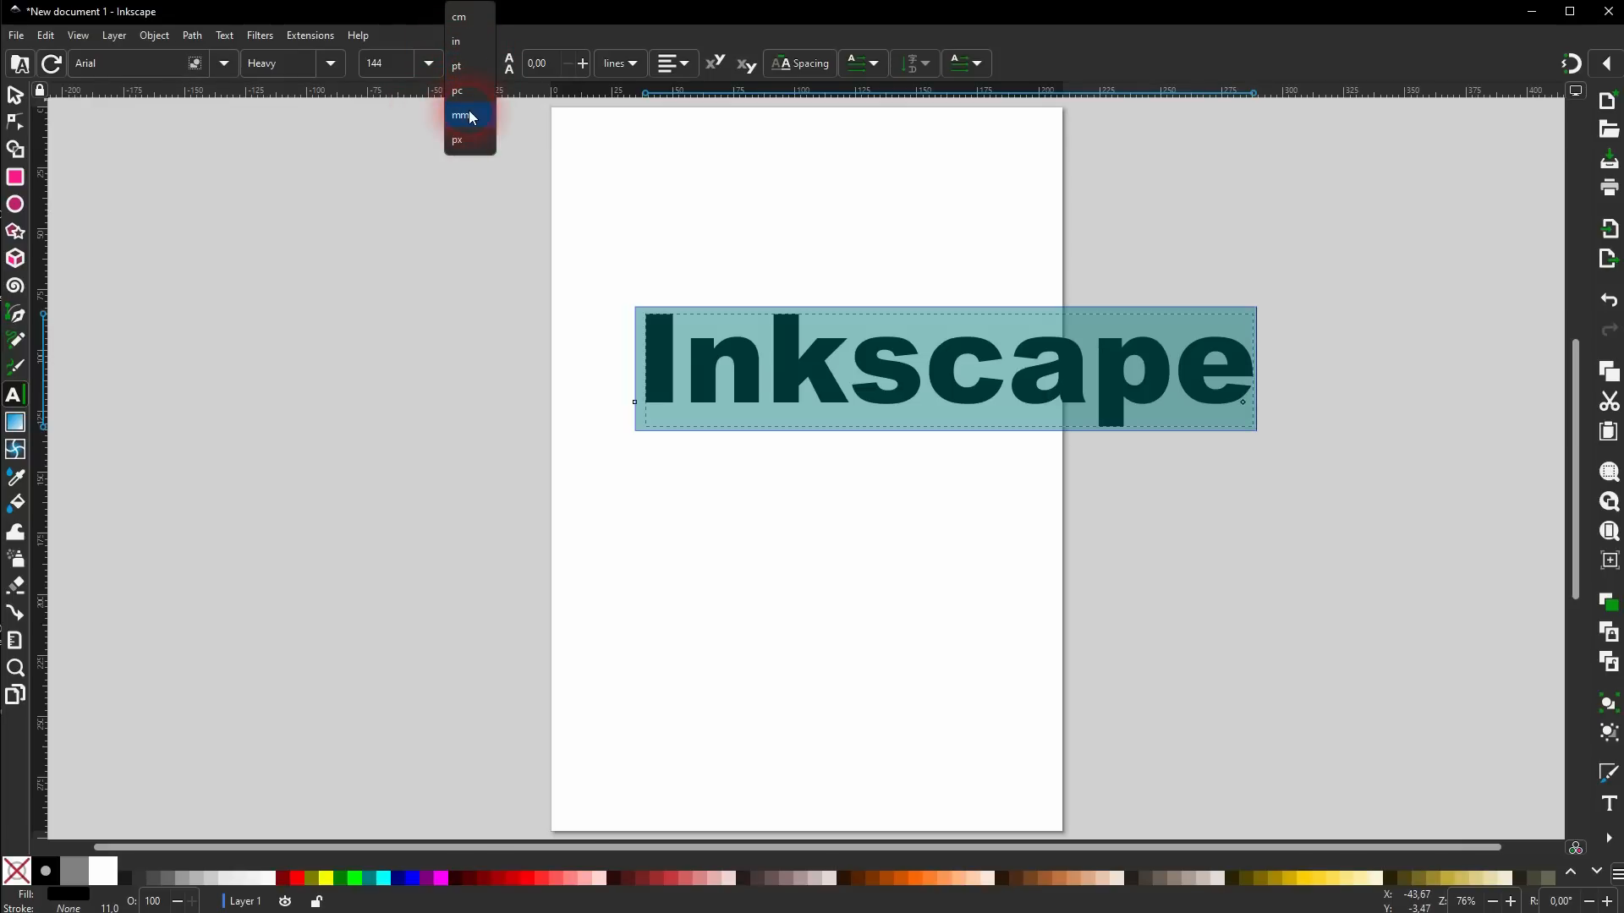
click(458, 68)
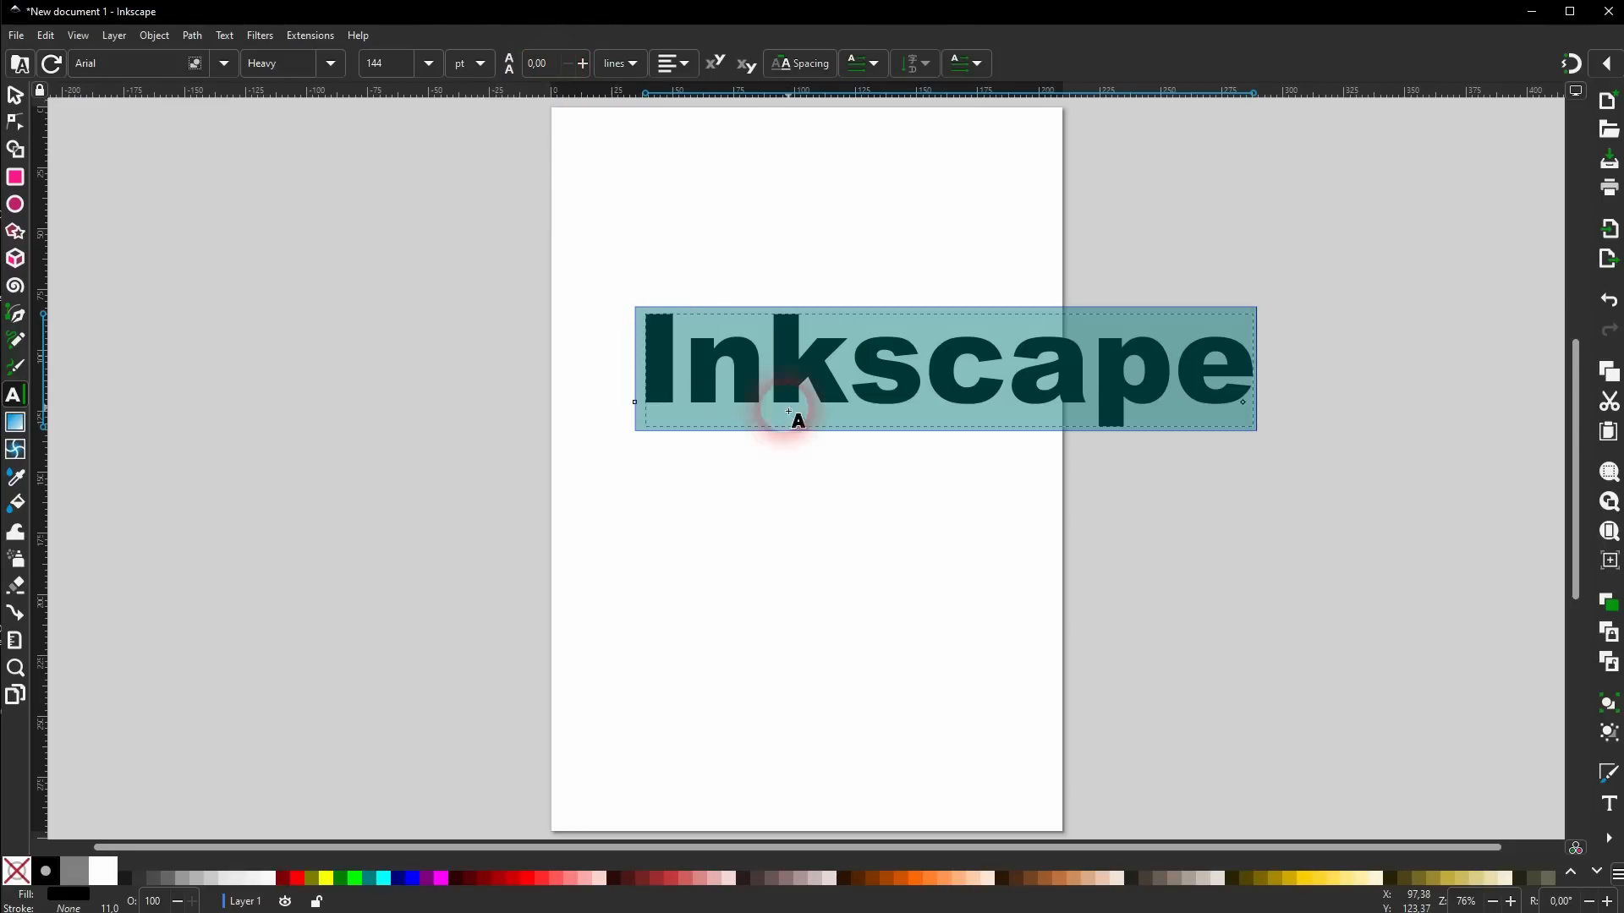
Move the text "Inkscape" up and across the page and scale it down to about 169 mm wide.
click(15, 96)
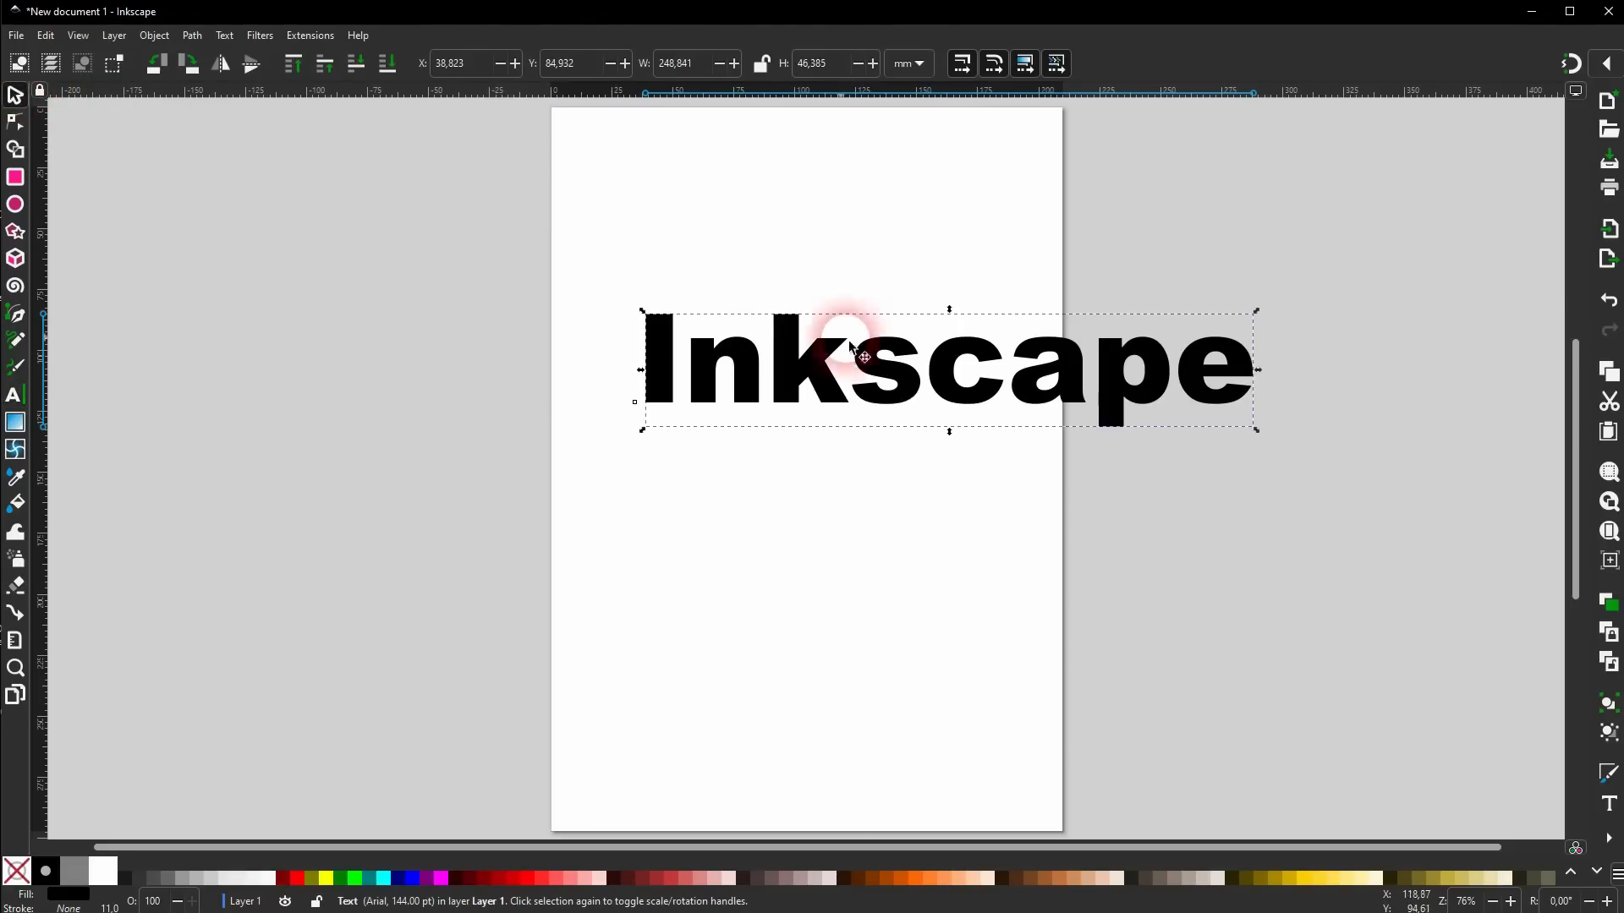
drag(822, 369, 705, 323)
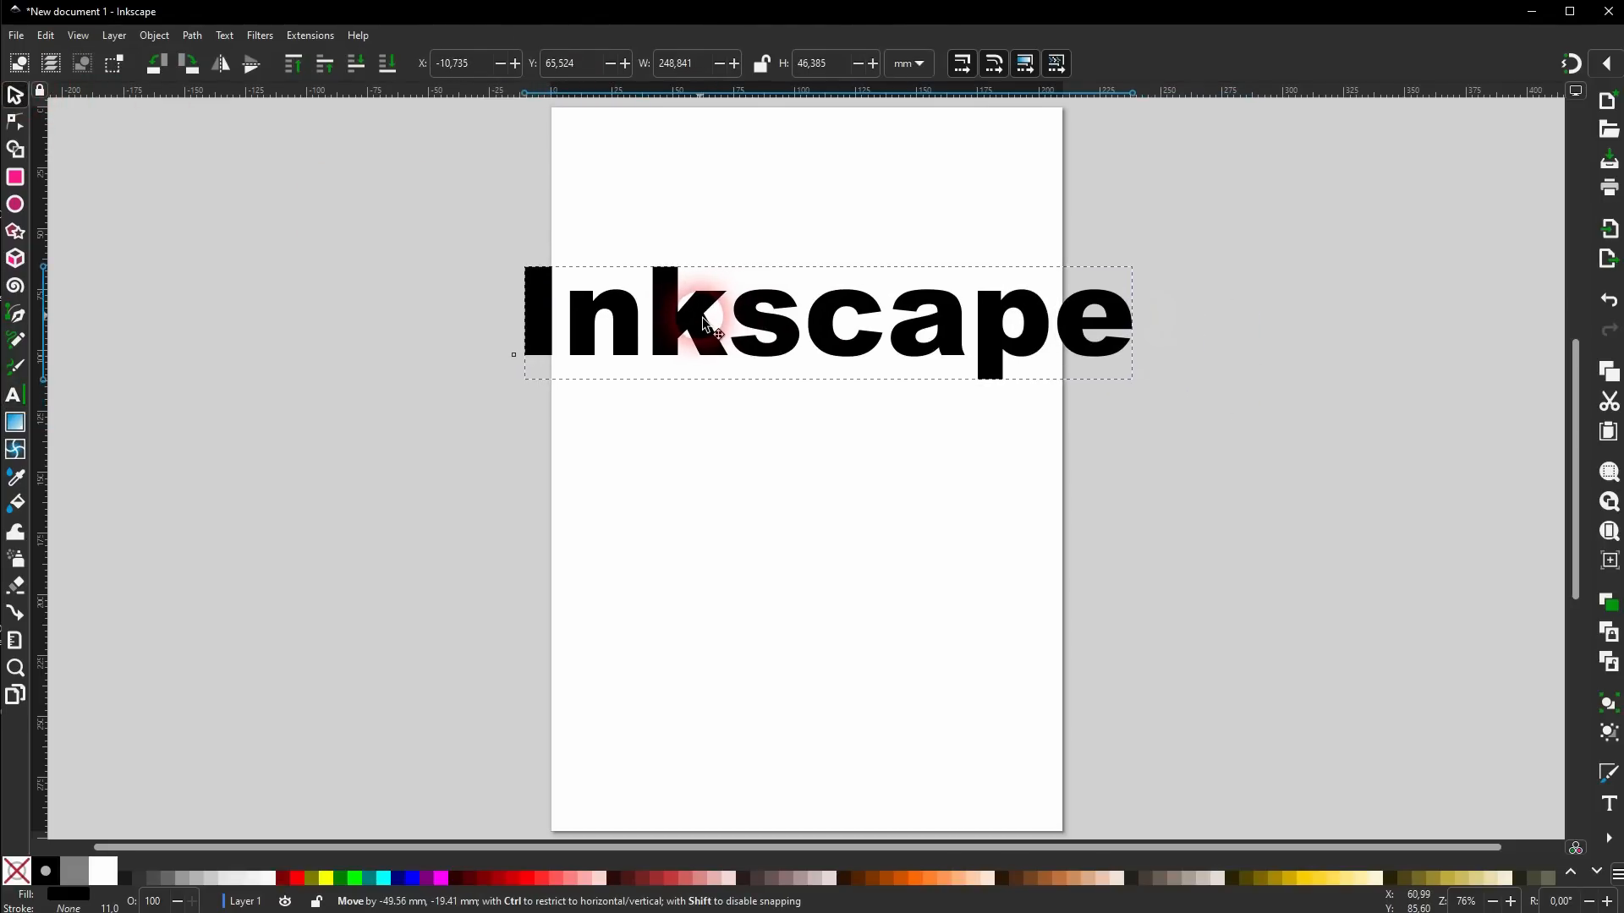
drag(1134, 328, 939, 334)
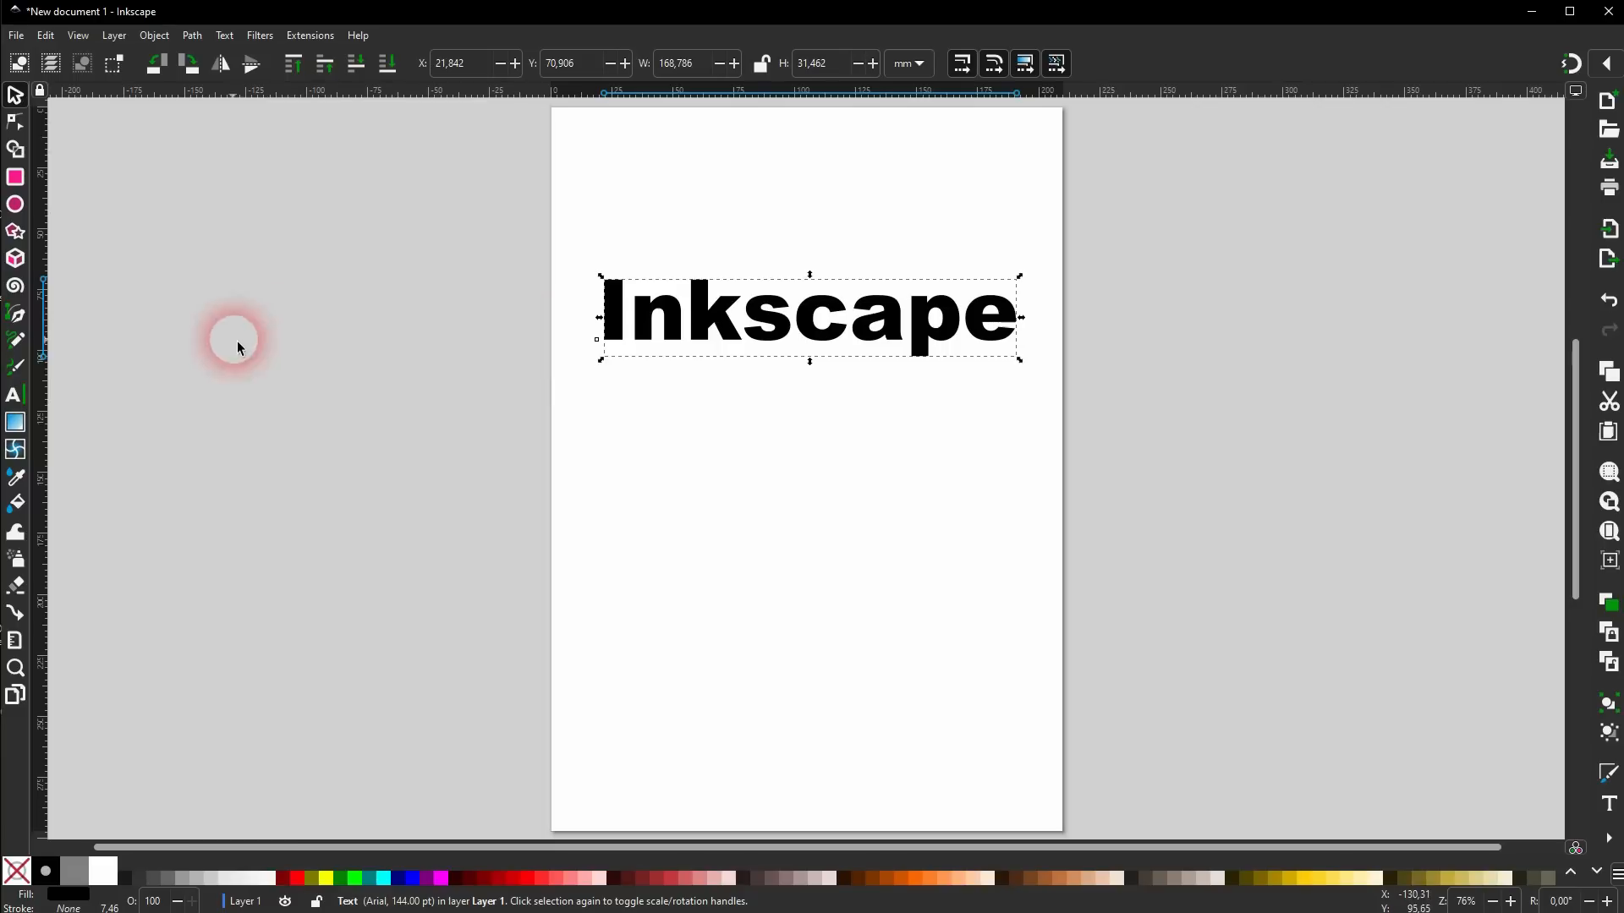
Copy the word "Inkscape" and paste it twice on new lines below within the same text object.
click(14, 395)
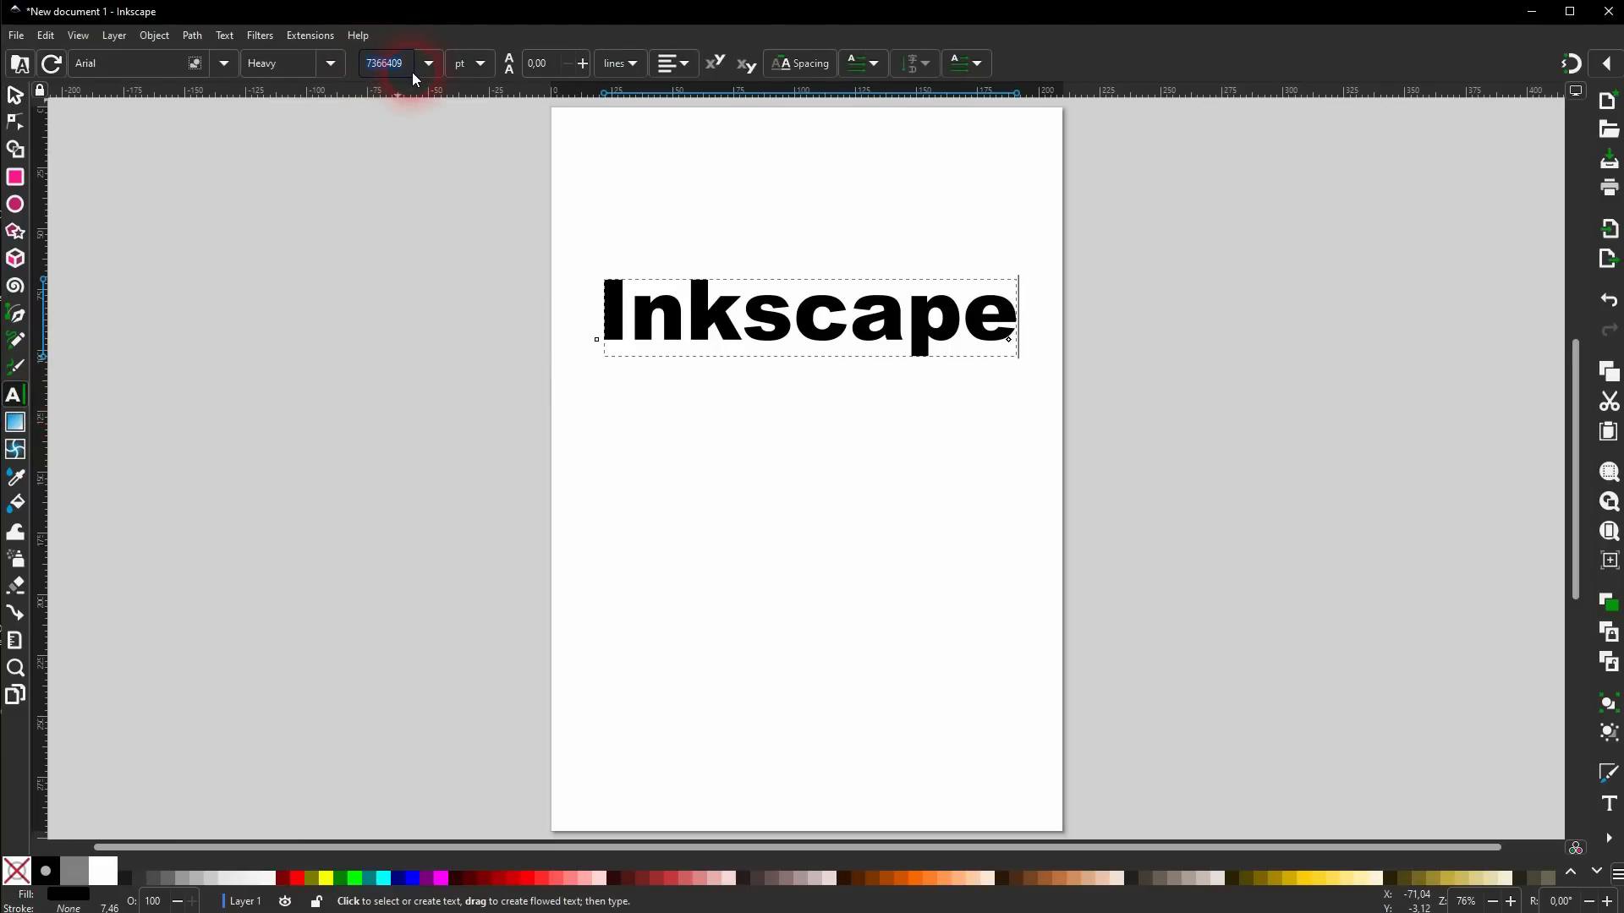
click(877, 342)
key(ctrl+a)
key(ctrl+c)
click(877, 341)
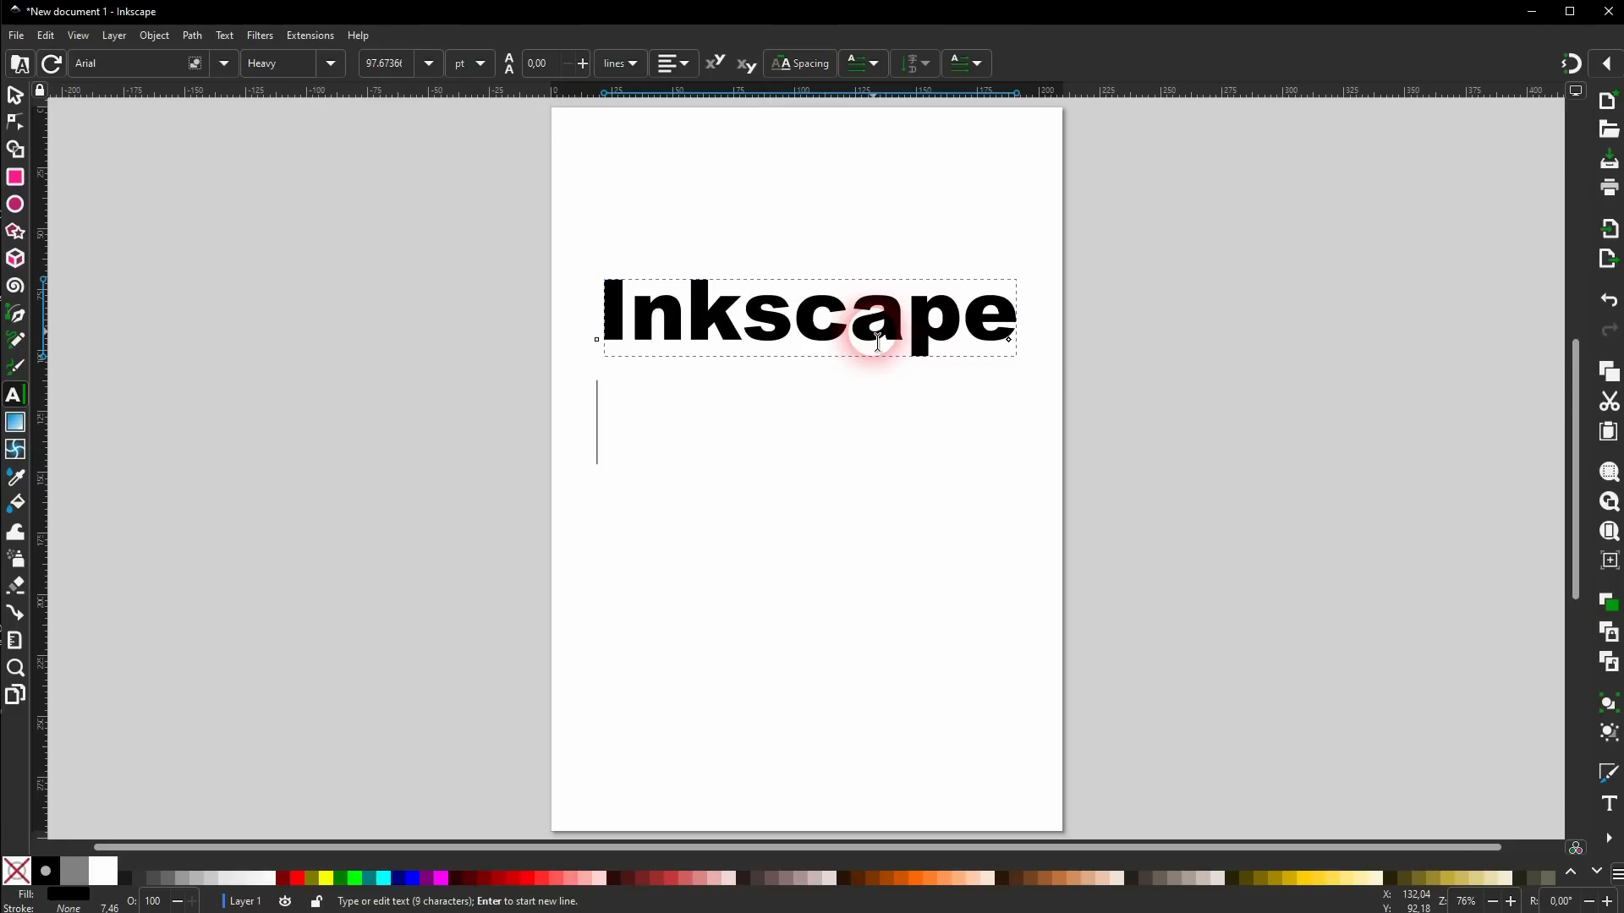
key(ctrl+v)
key(ctrl+v)
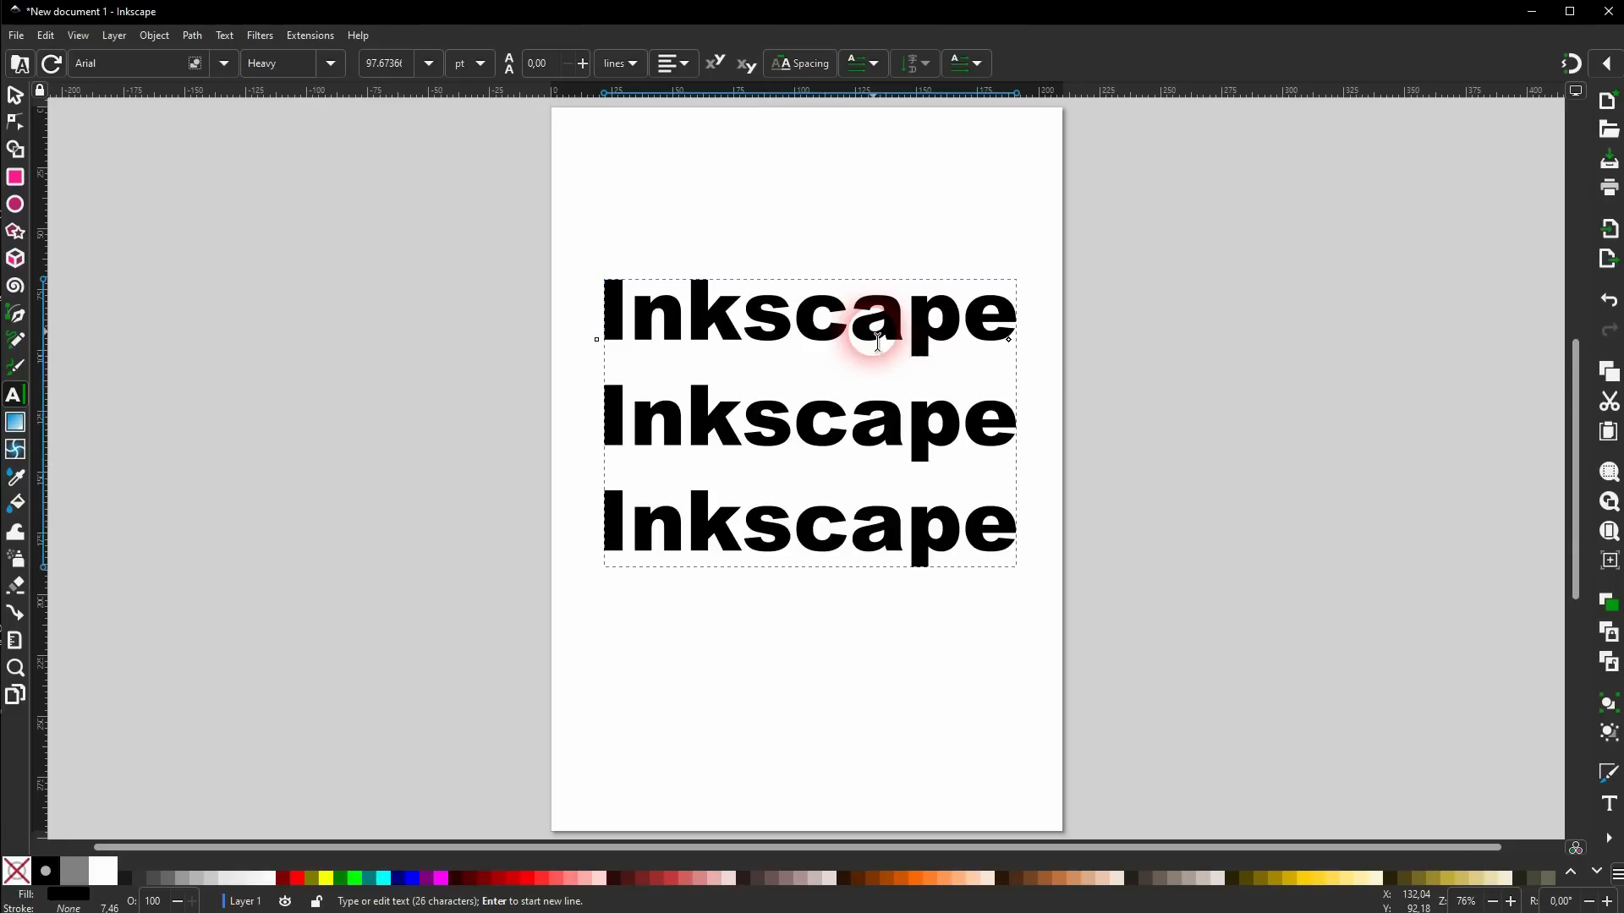
Try a spacing of 2.60 lines between the baselines of all three lines, and reduce it to 1.00 lines.
key(ctrl+a)
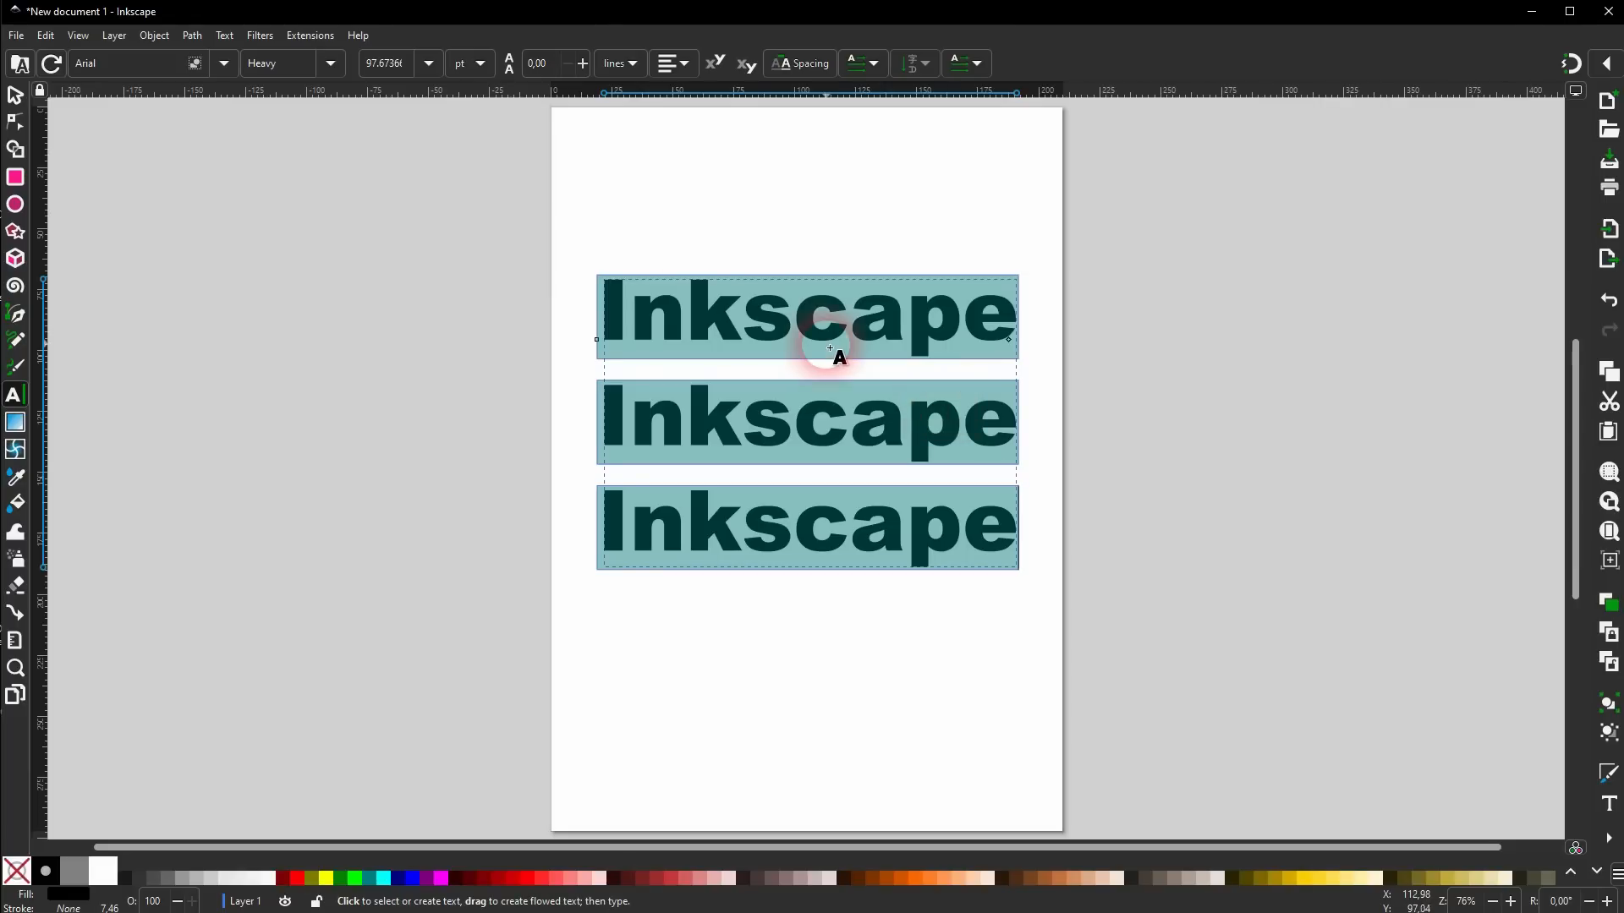
click(585, 63)
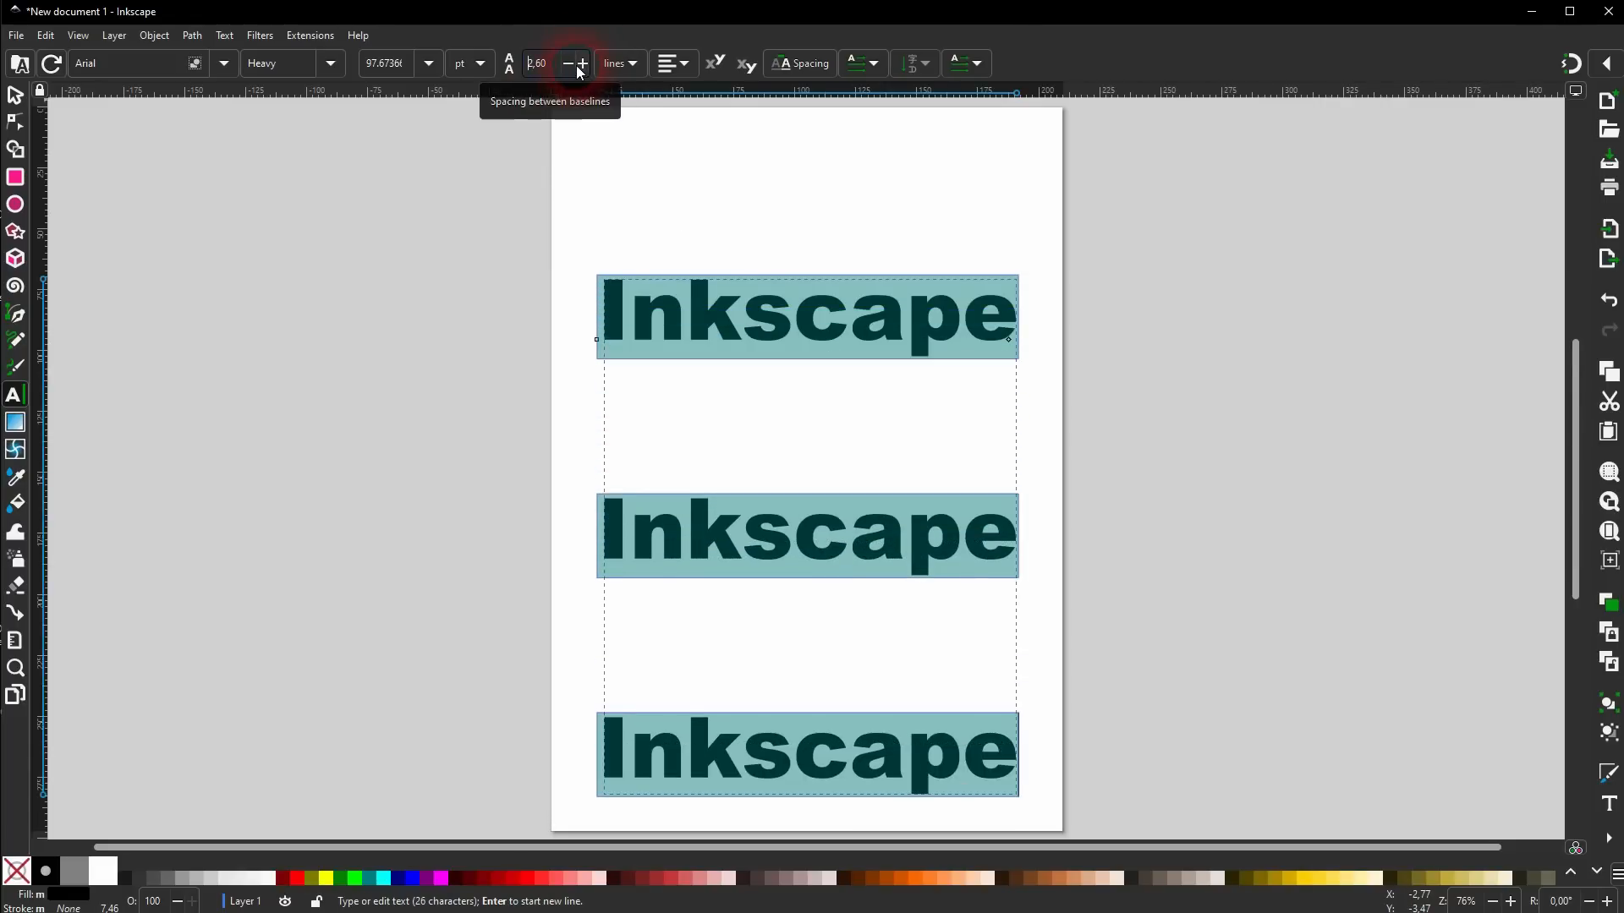
click(567, 64)
click(567, 65)
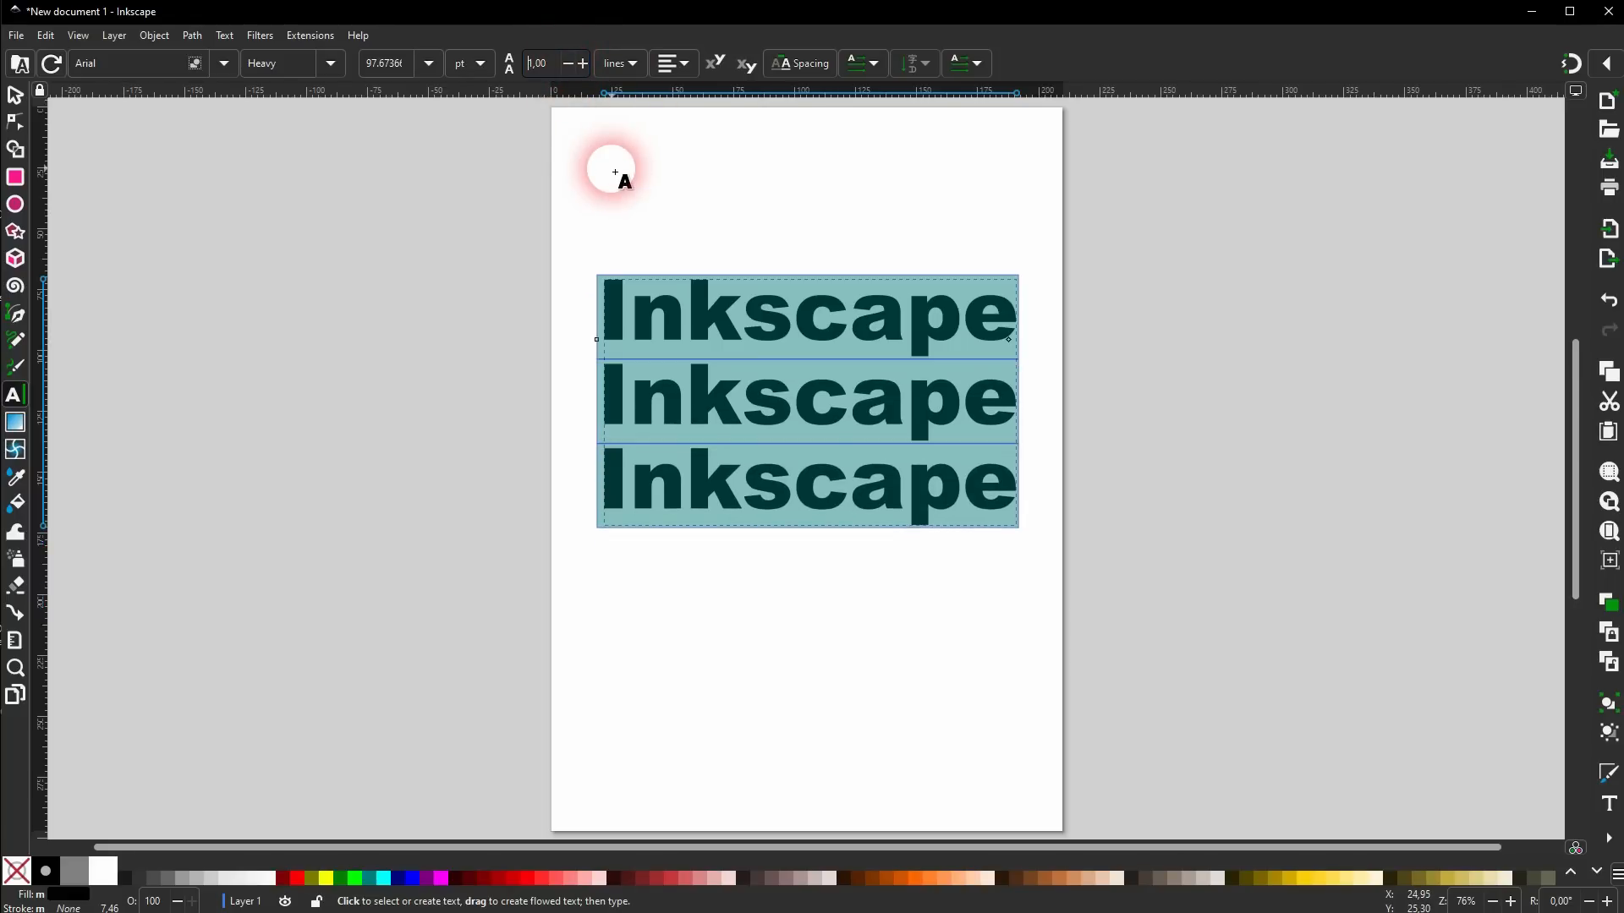
click(553, 74)
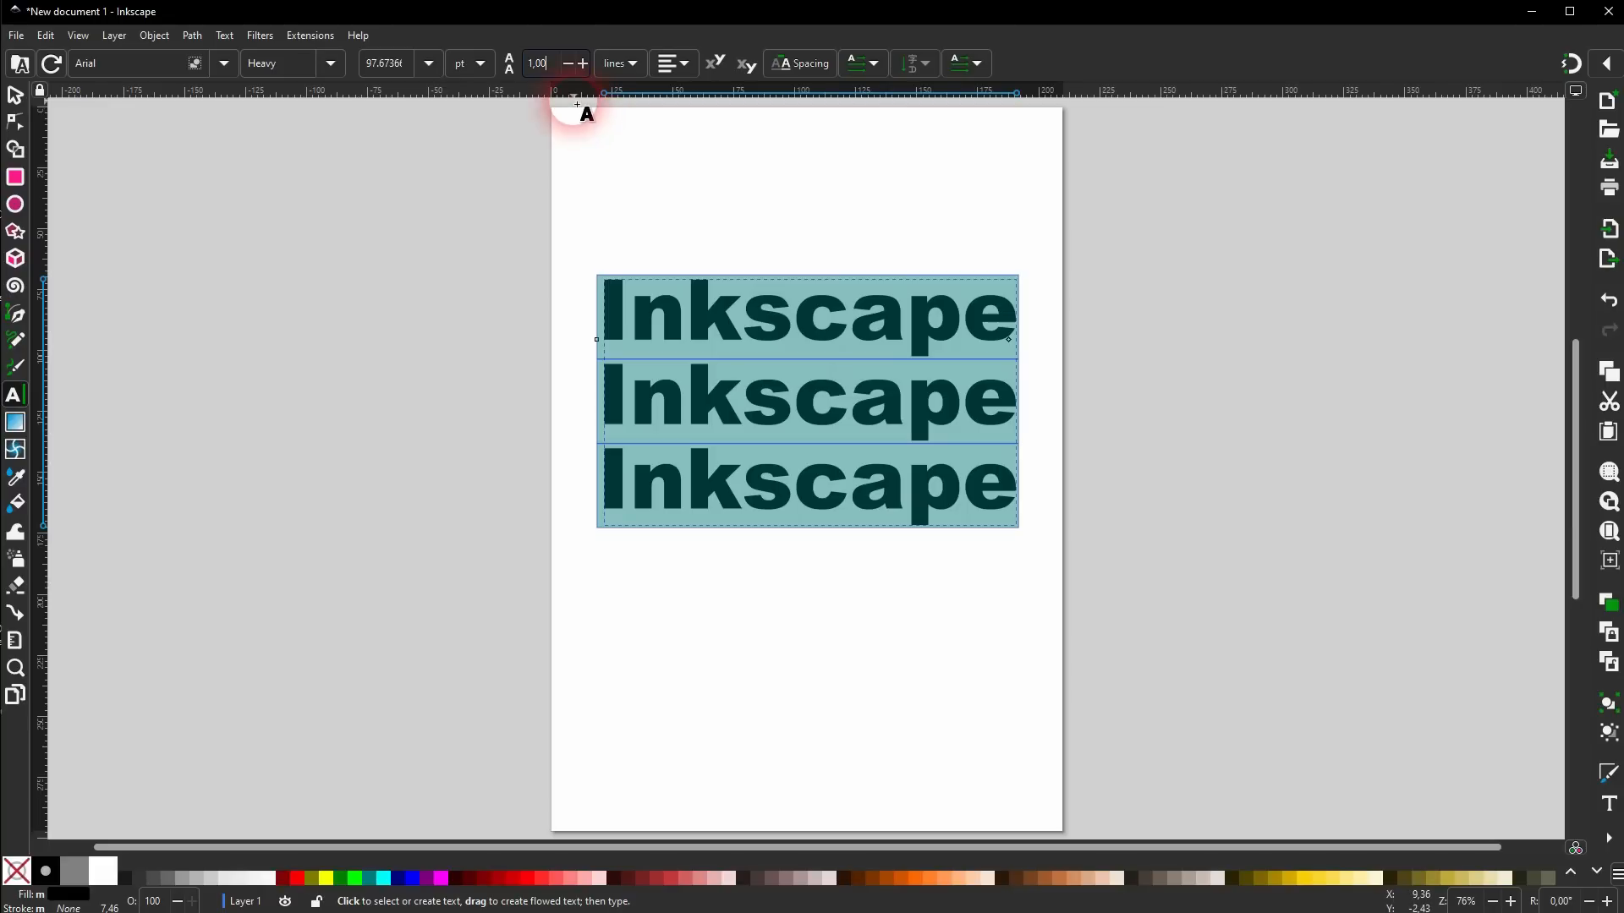
click(618, 65)
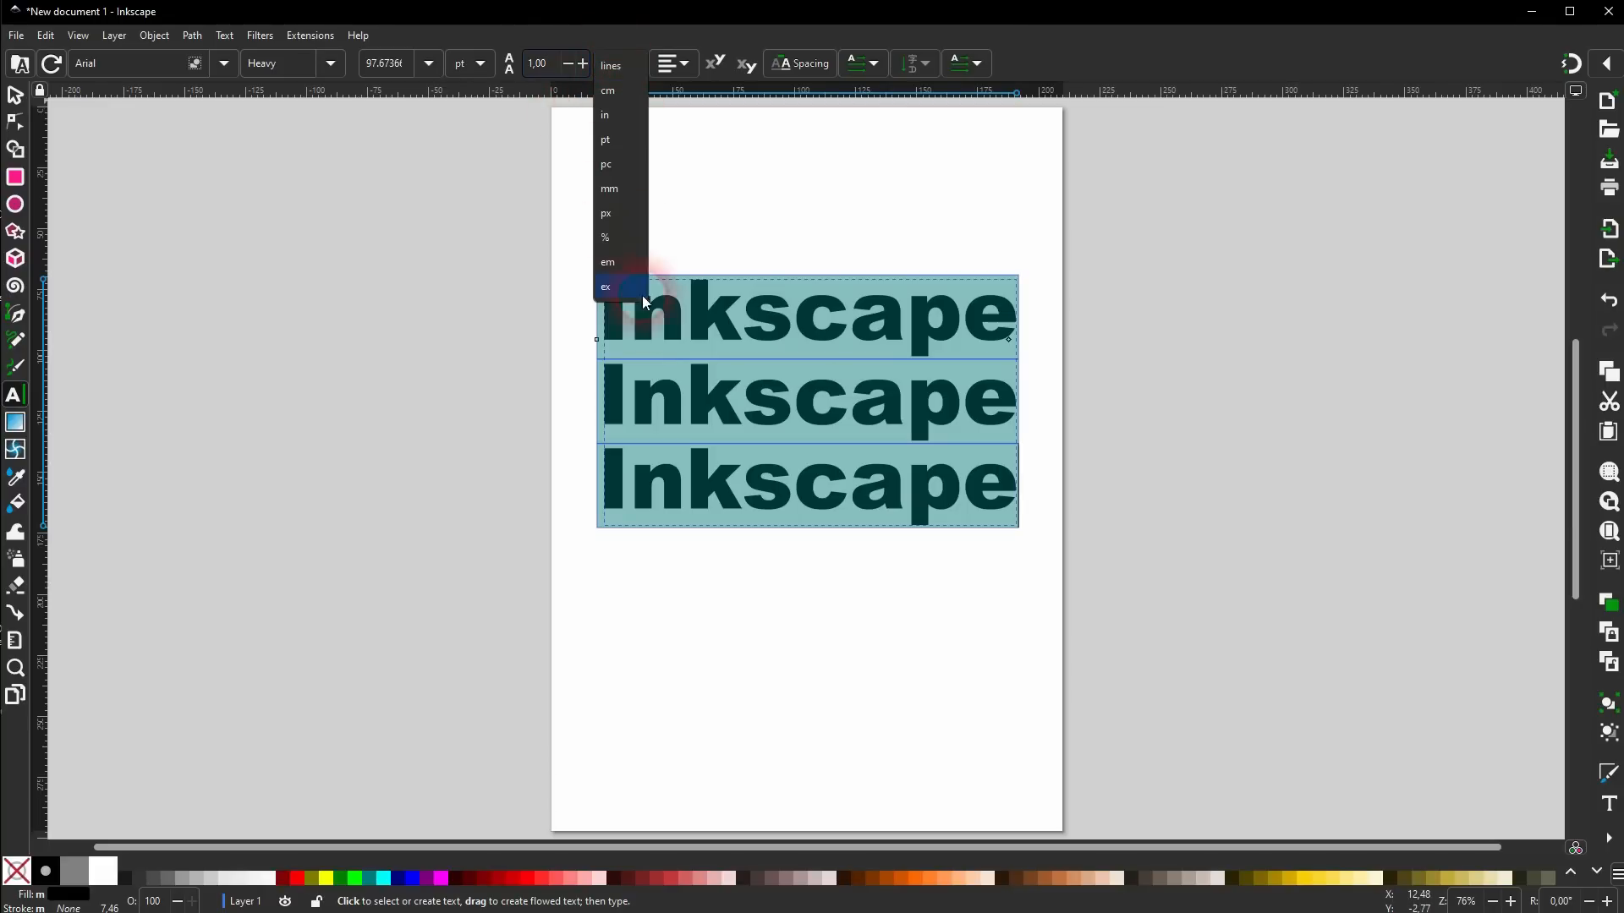
click(637, 67)
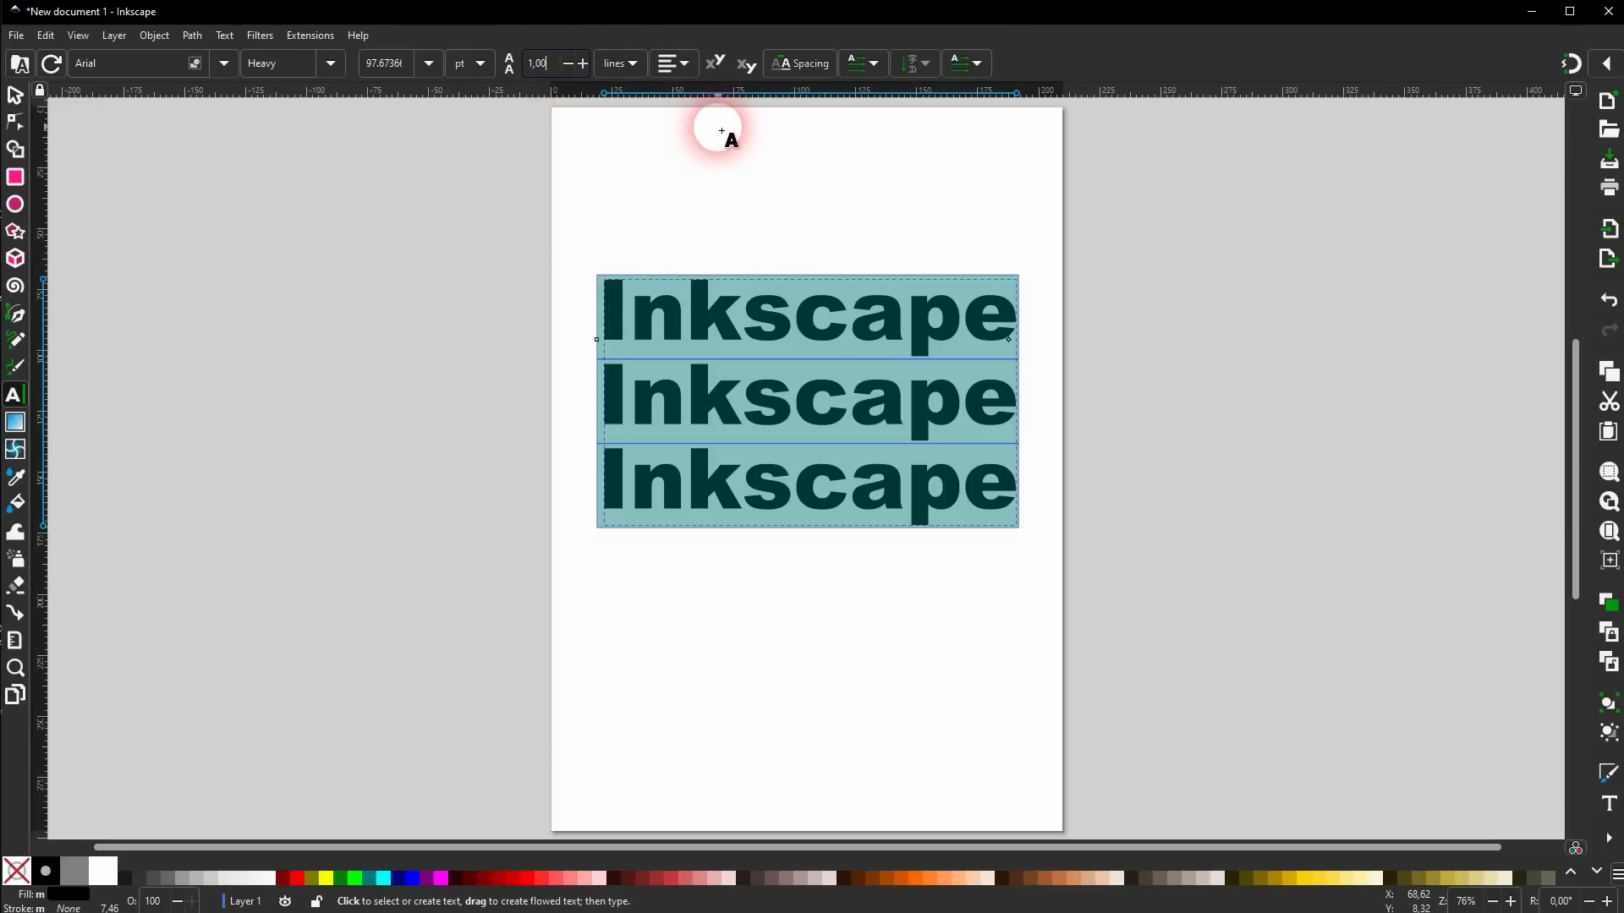
Delete the second and third lines of the text, leaving only the first "Inkscape".
click(14, 95)
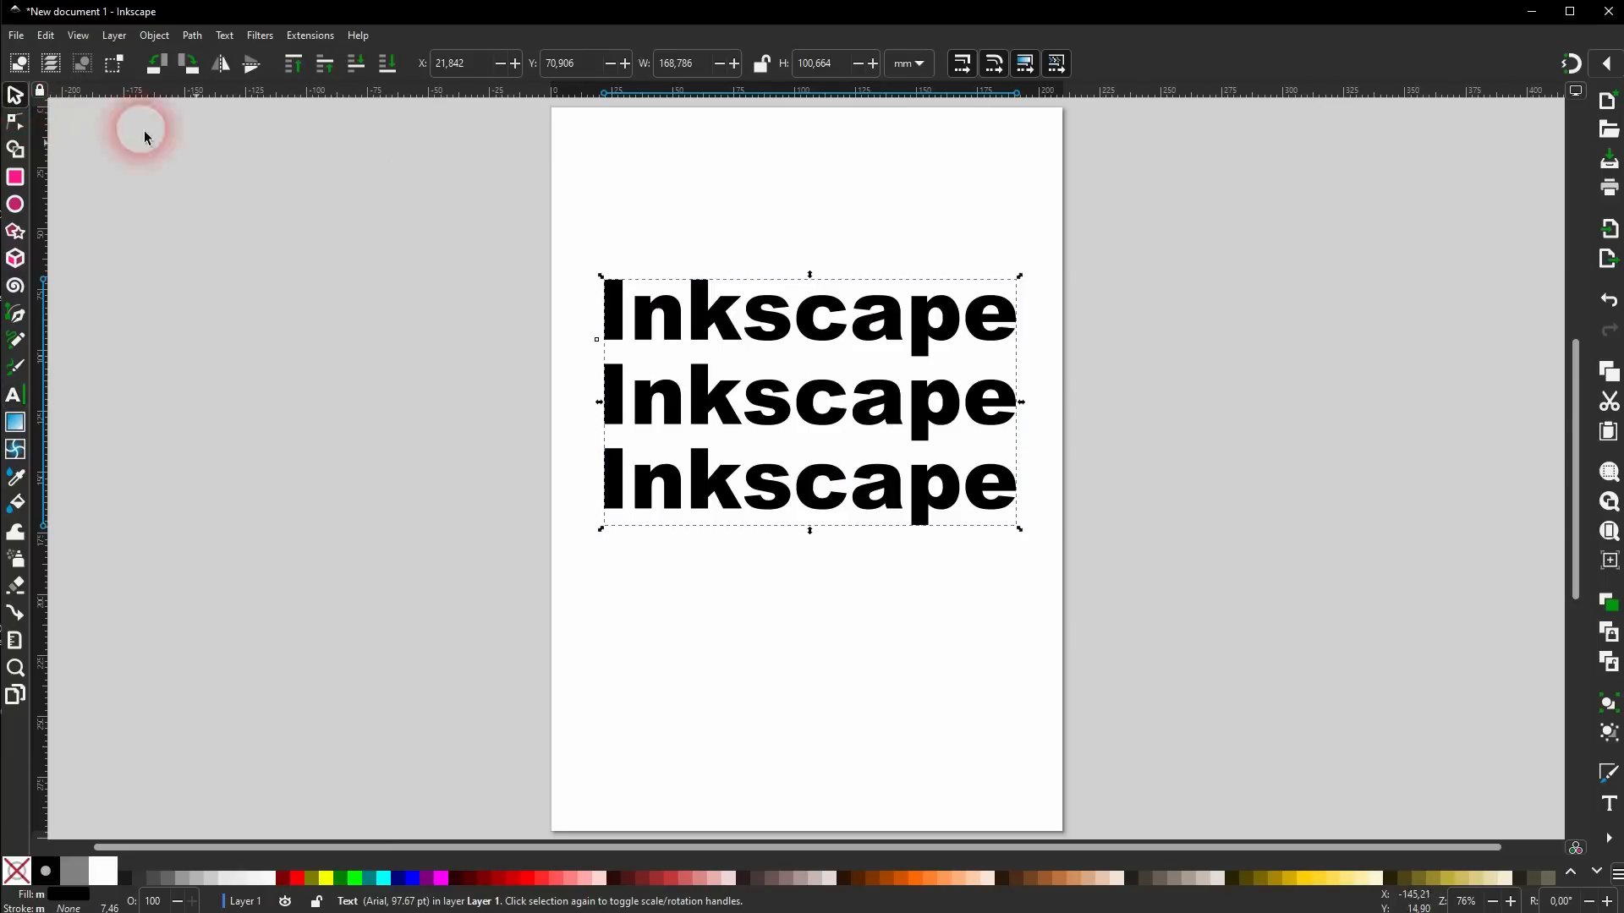
double_click(895, 412)
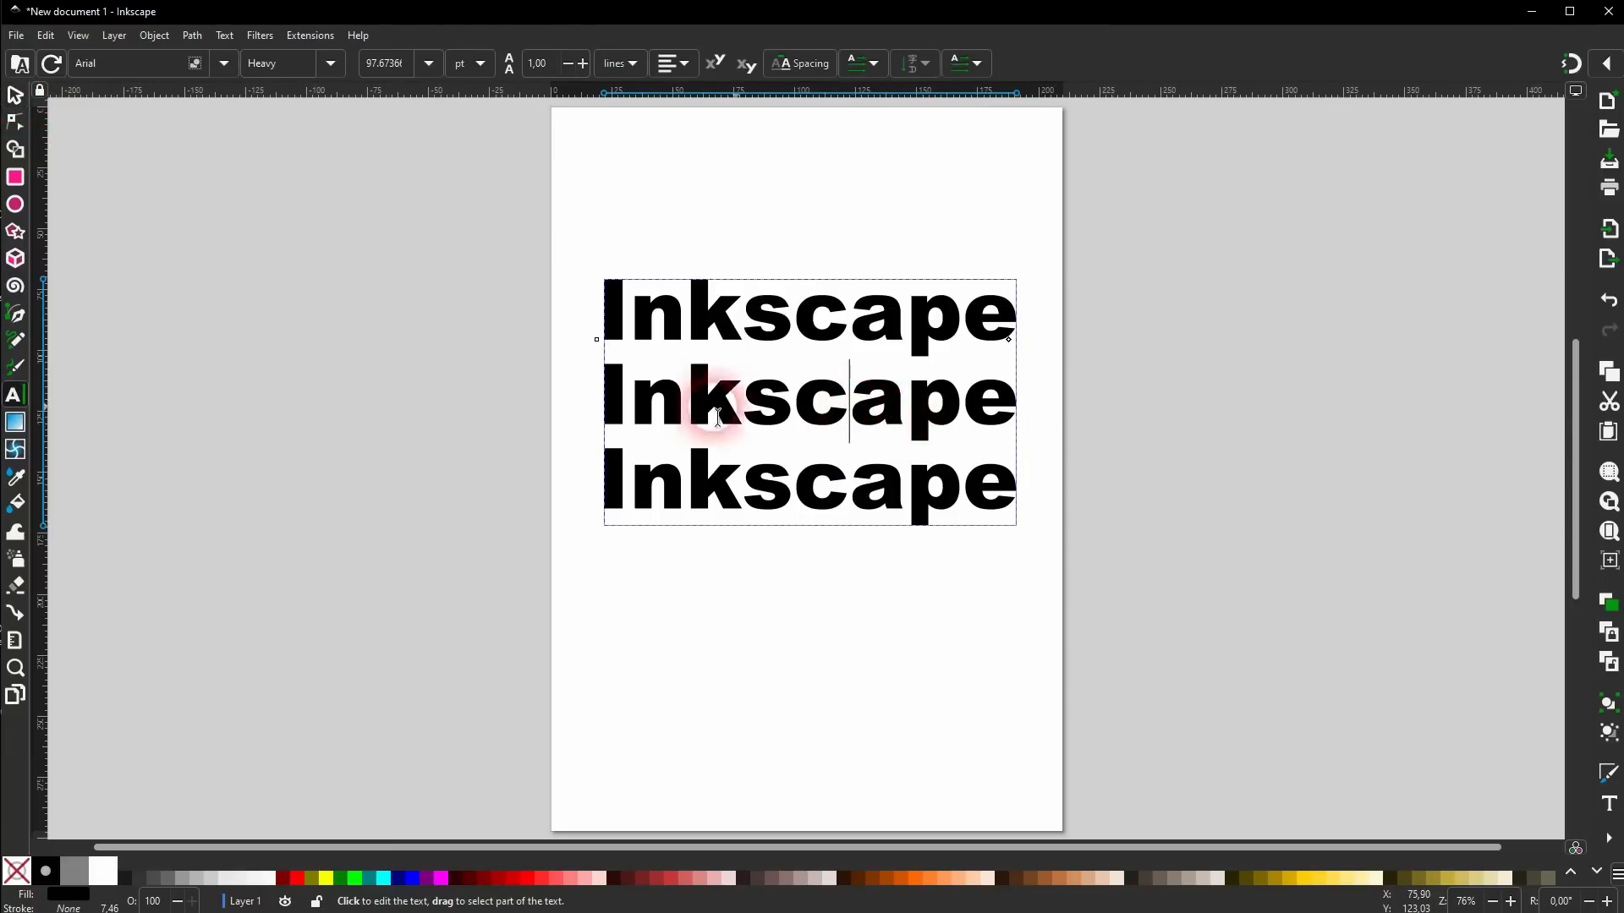
click(628, 410)
drag(628, 410, 1024, 518)
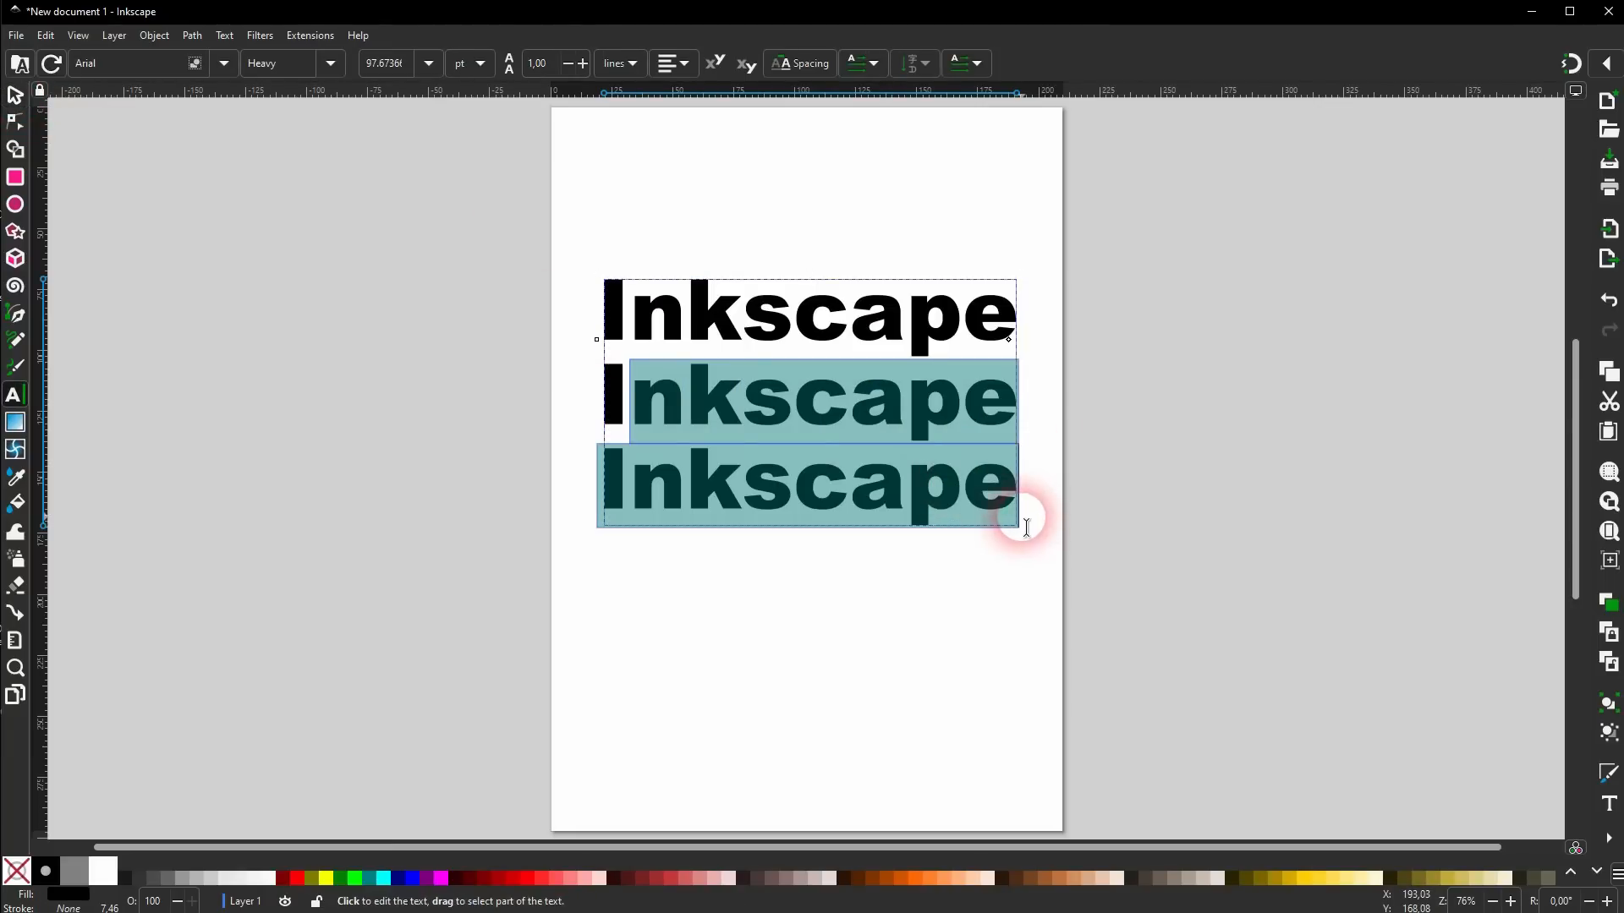
key(BackSpace)
key(BackSpace)
key(BackSpace)
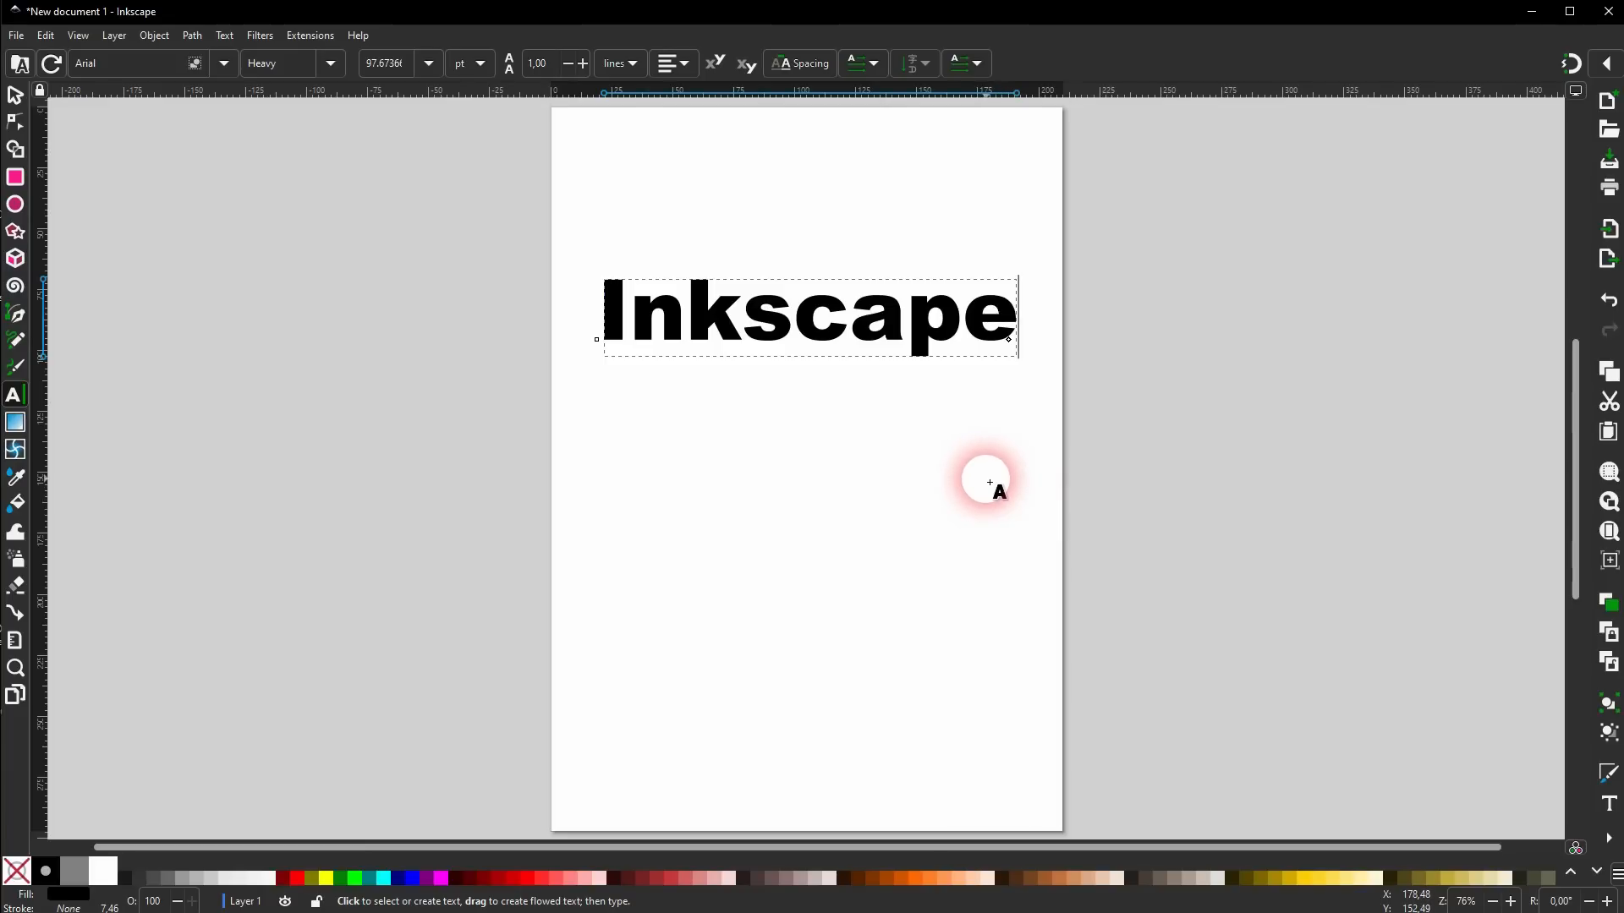
Extend the text to three lines reading "Inkscape and some text", "over multiple lines" and "with many words.".
text(and some tex)
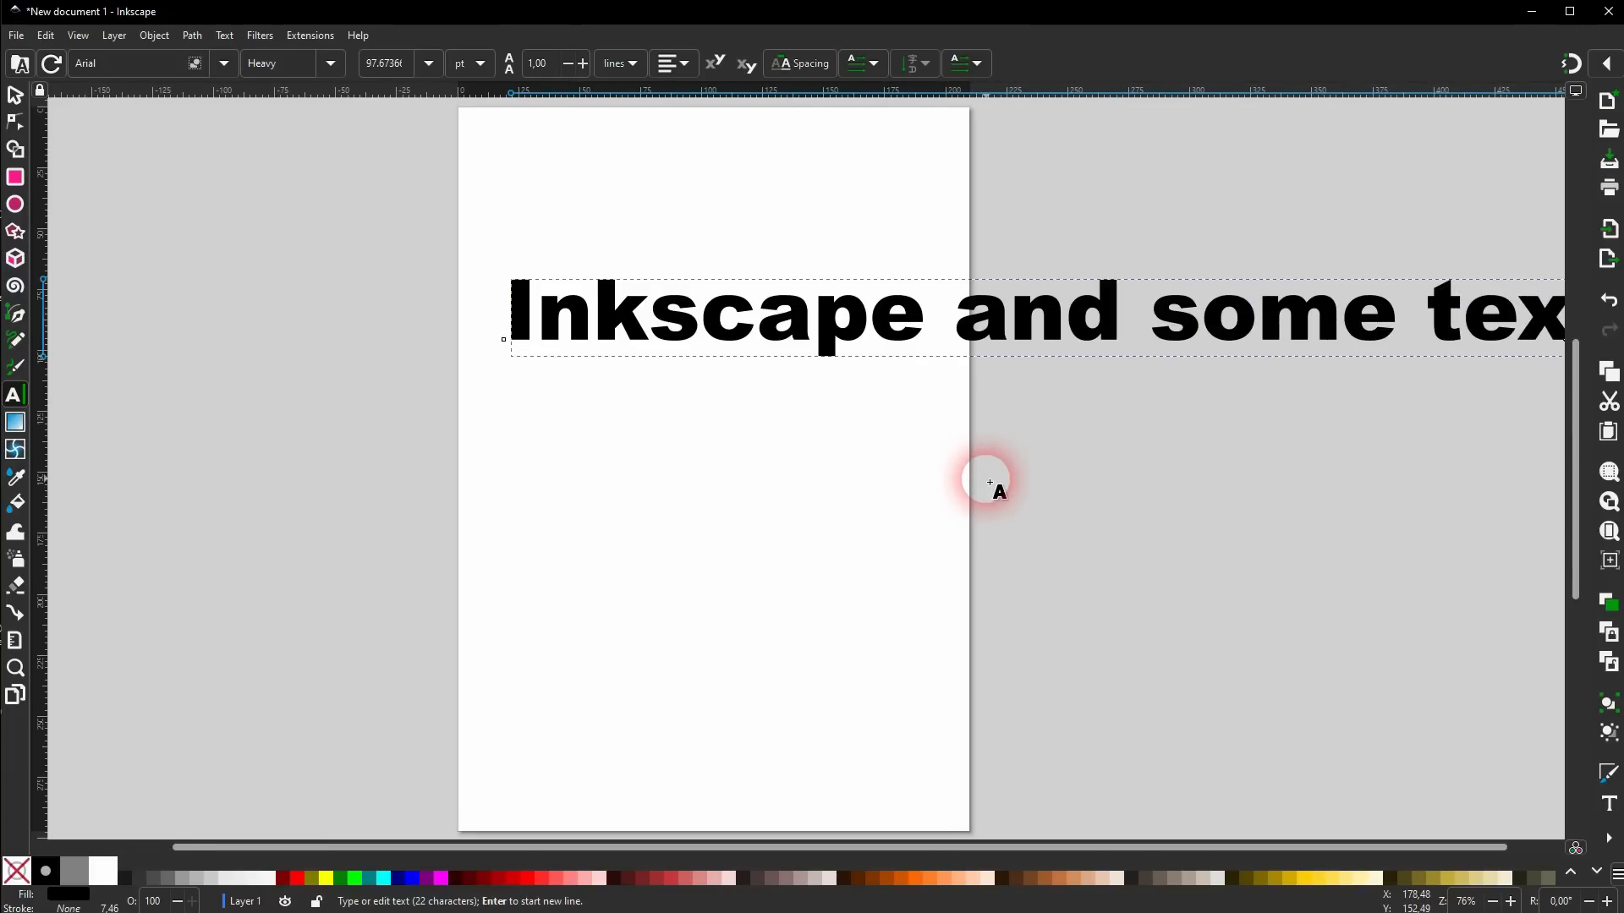
text(t)
key(Return)
text(over m)
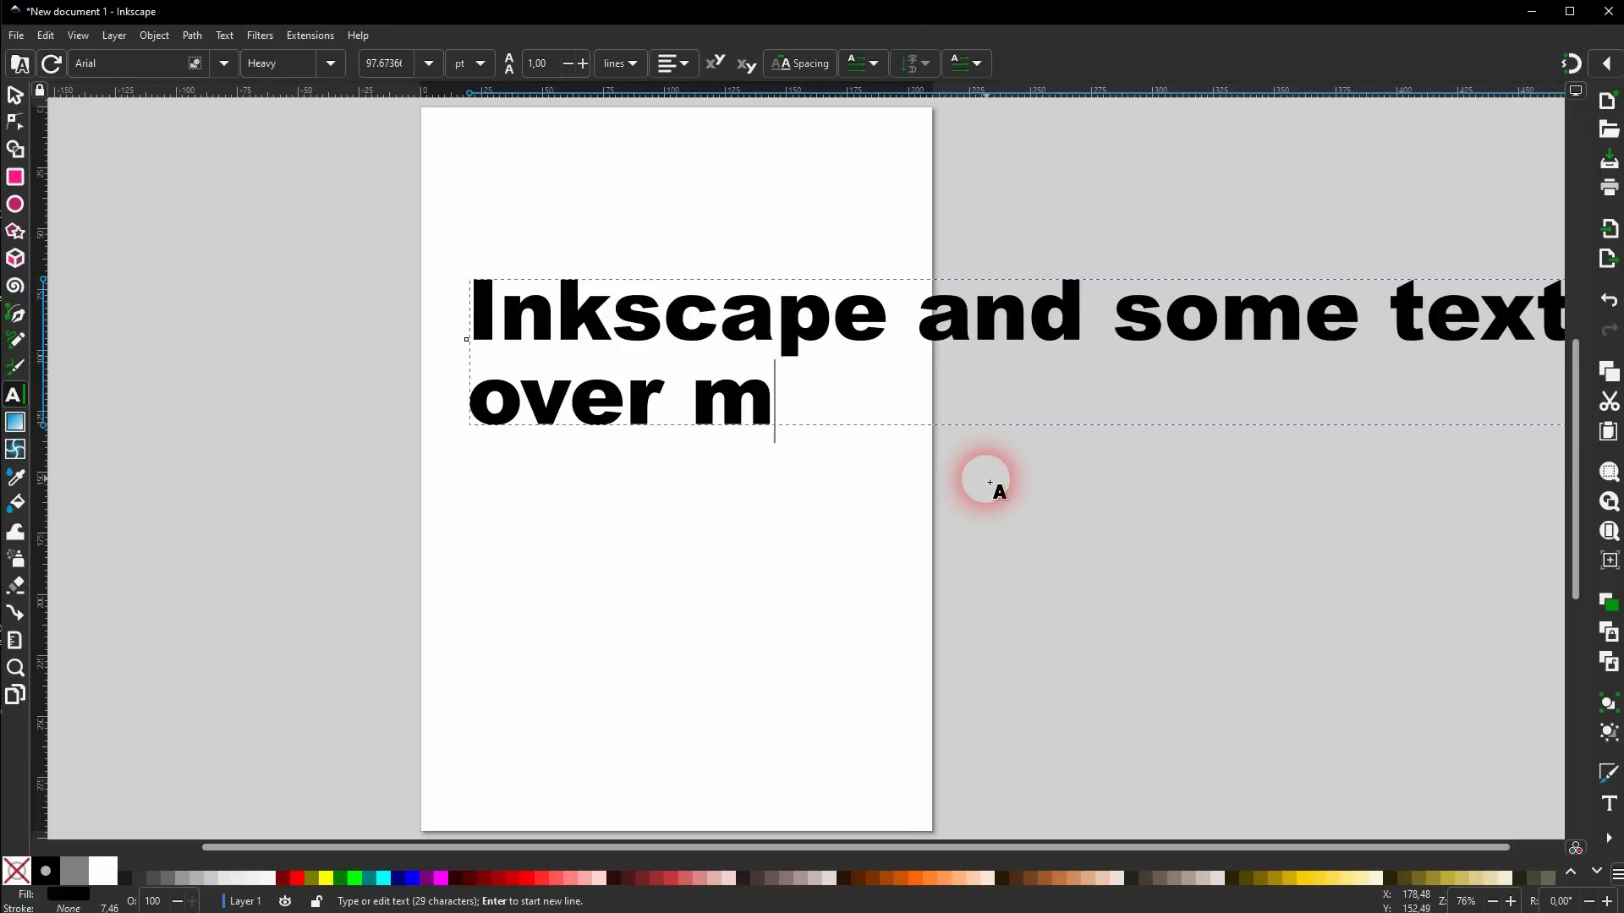
text(ultiple l)
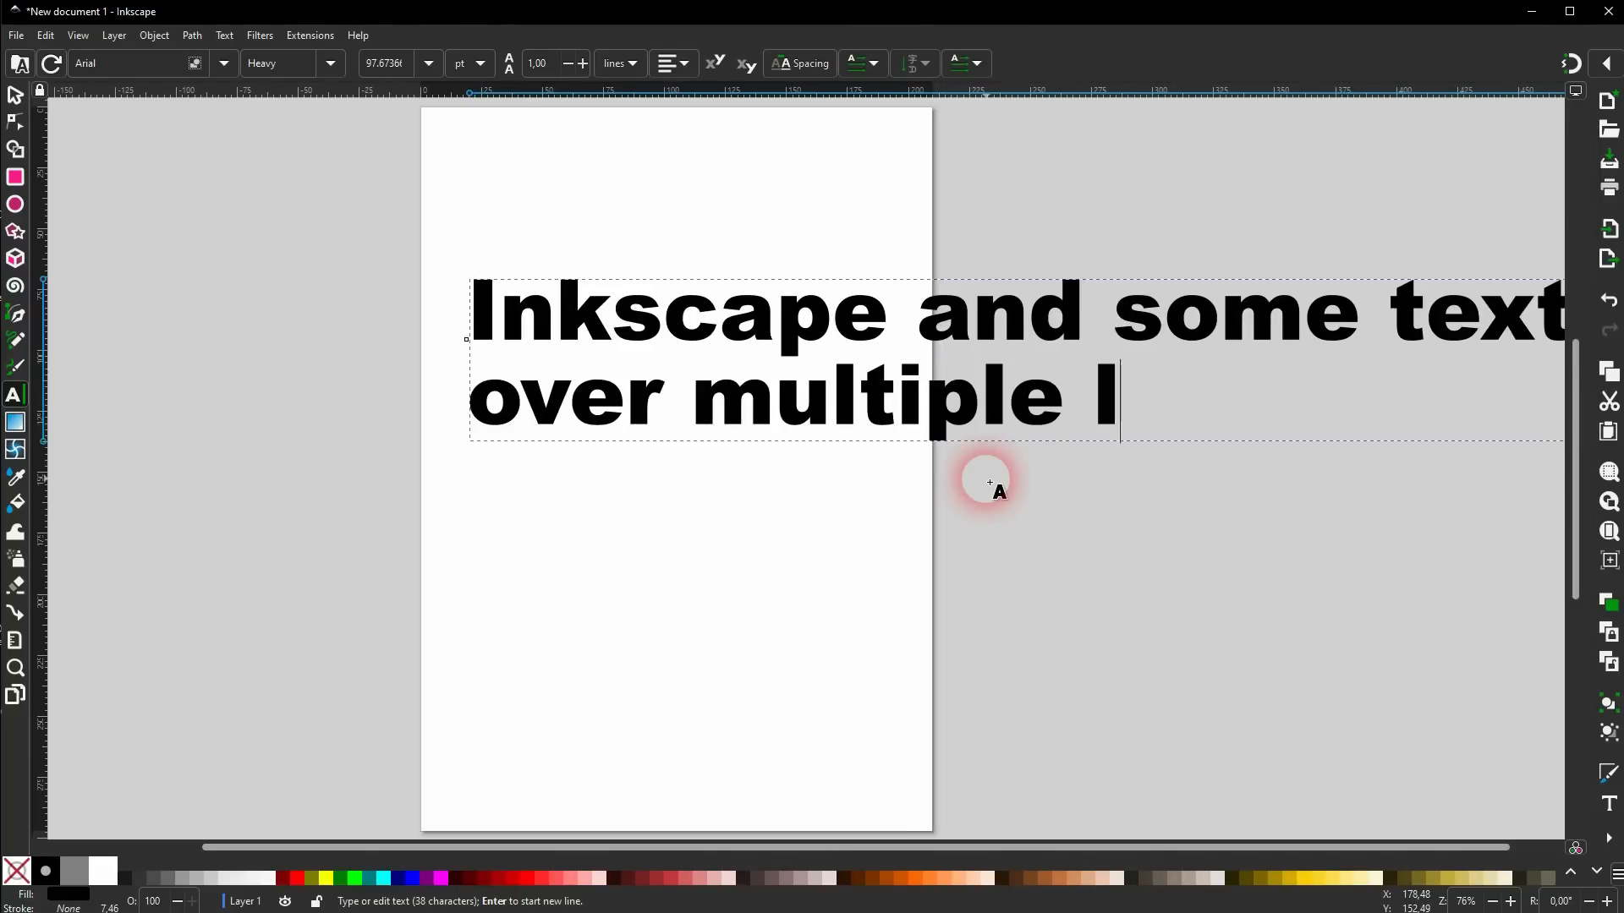
text(ines with many words.)
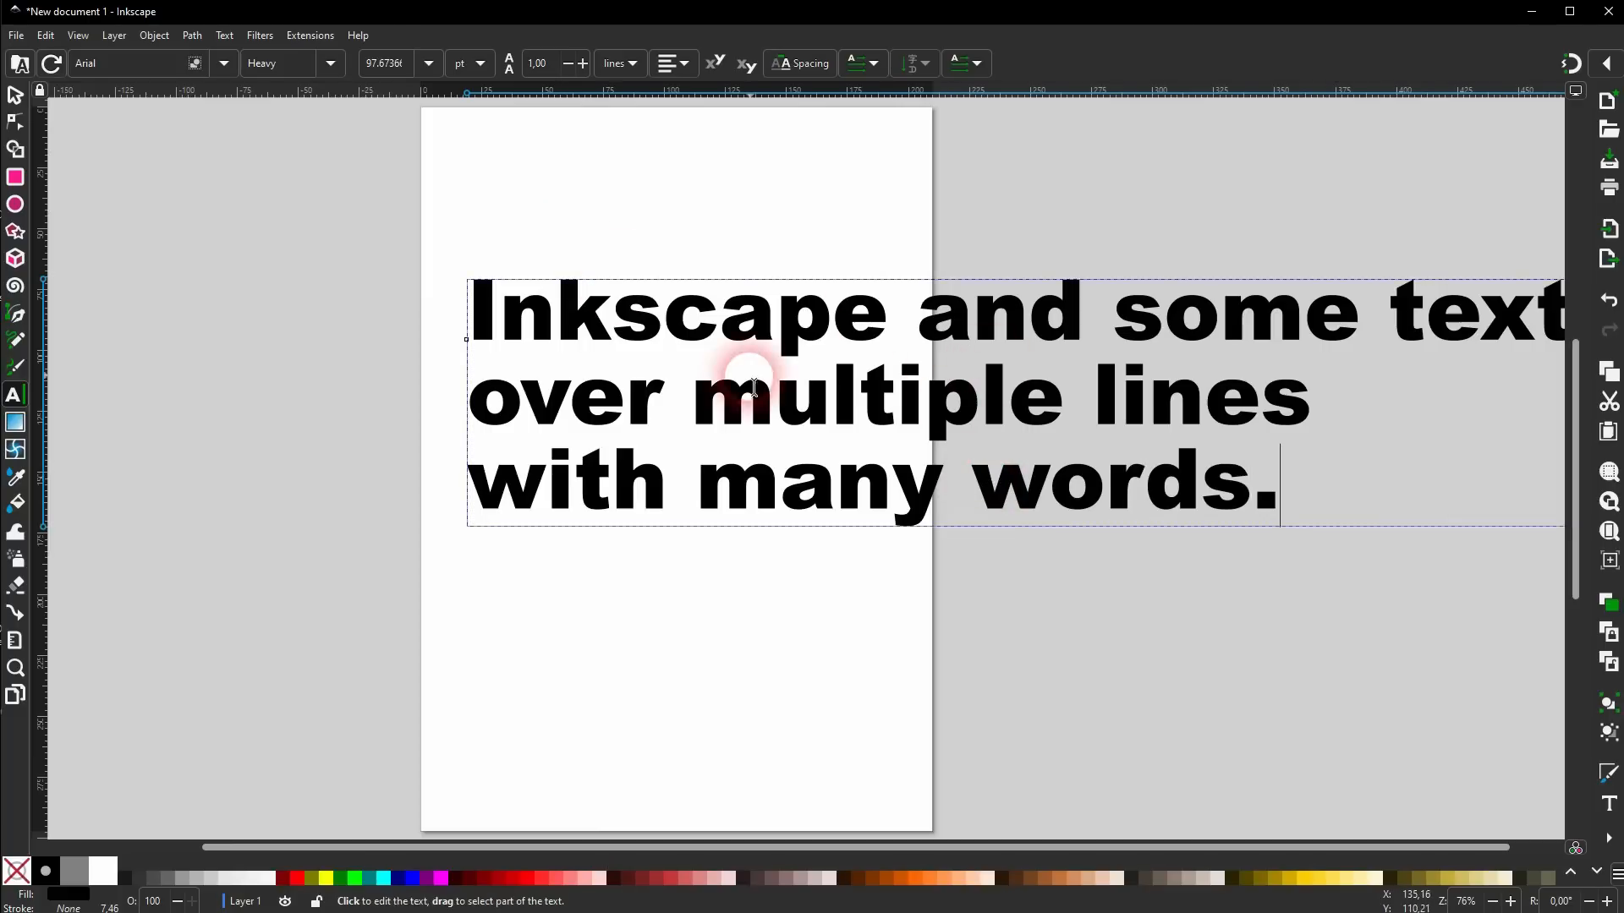
Reduce the whole three-line text to a font size of 64 pt and finally to 40 pt.
key(ctrl+a)
click(428, 64)
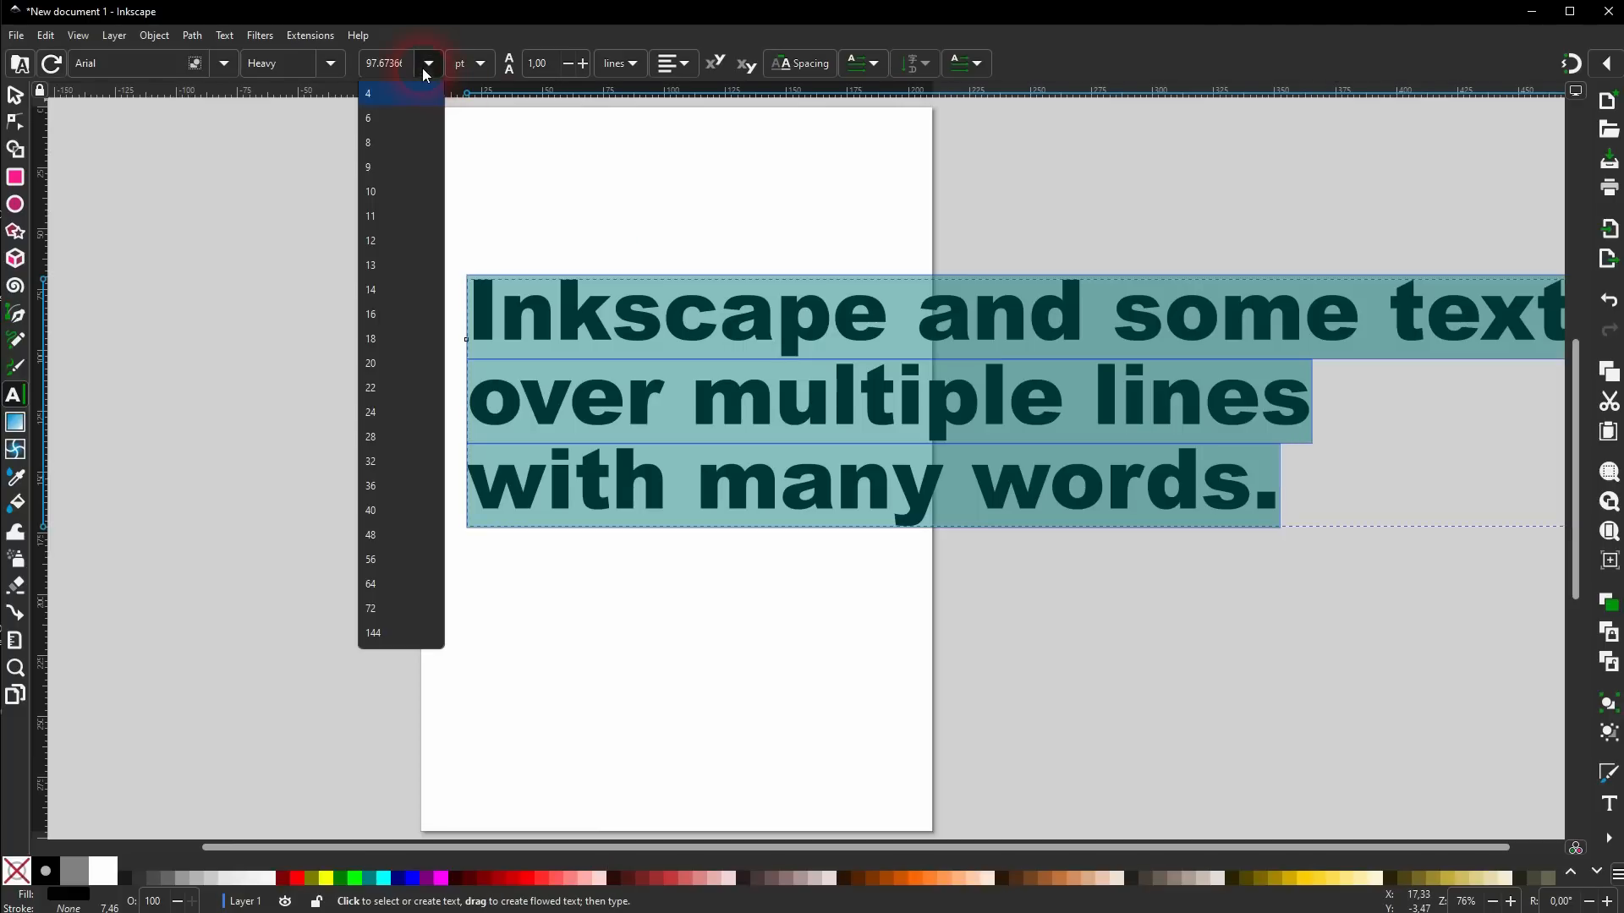
click(376, 587)
click(426, 62)
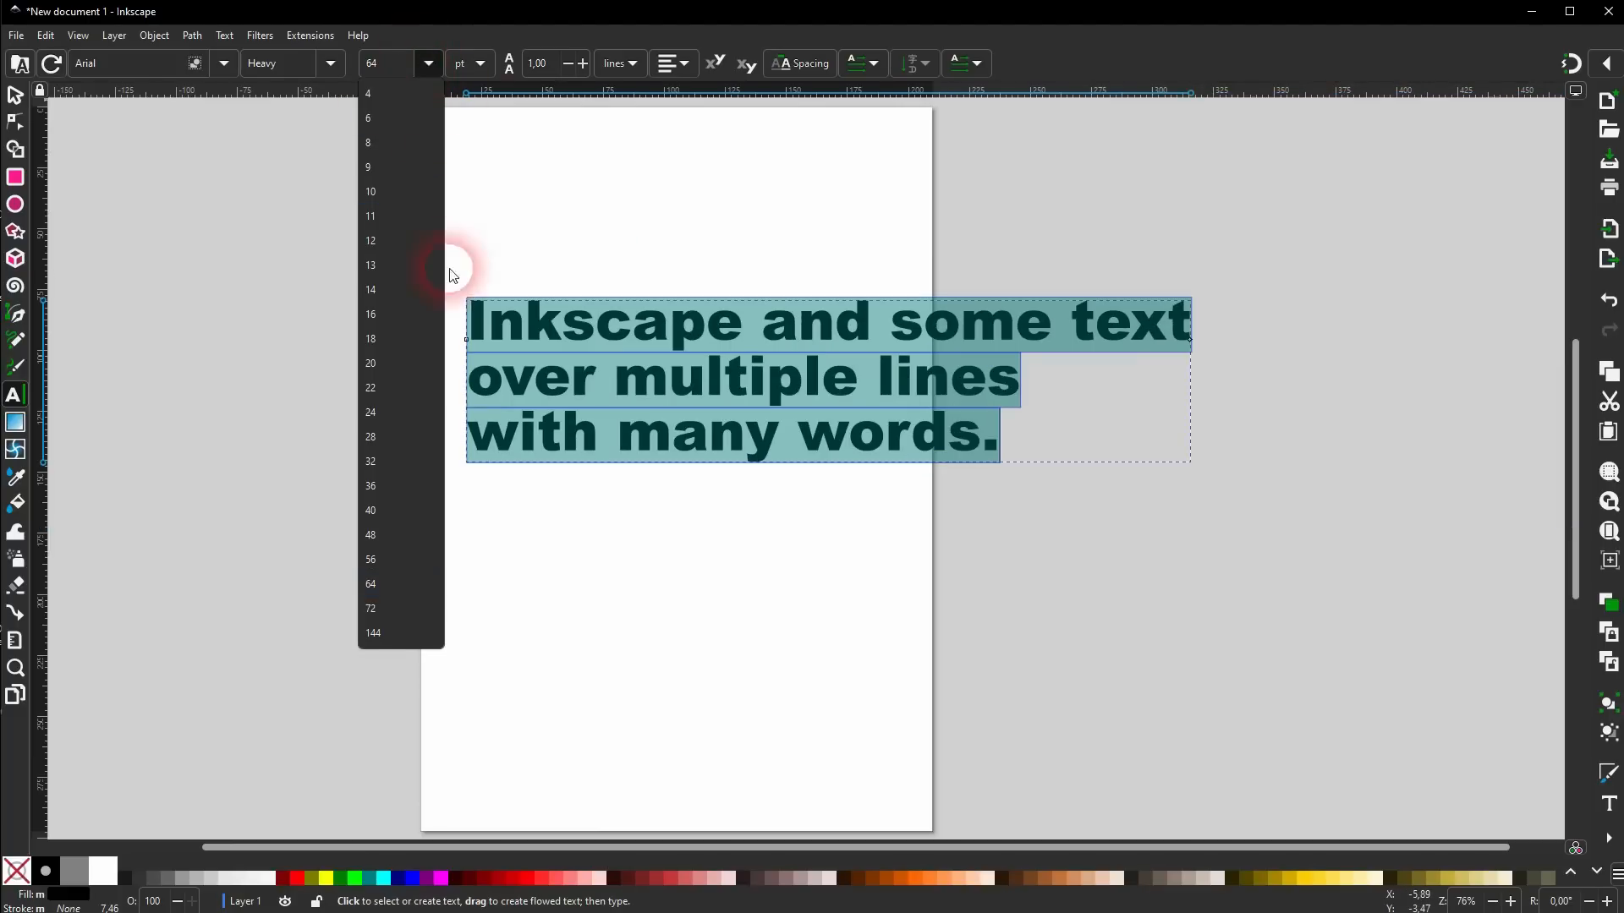
click(408, 512)
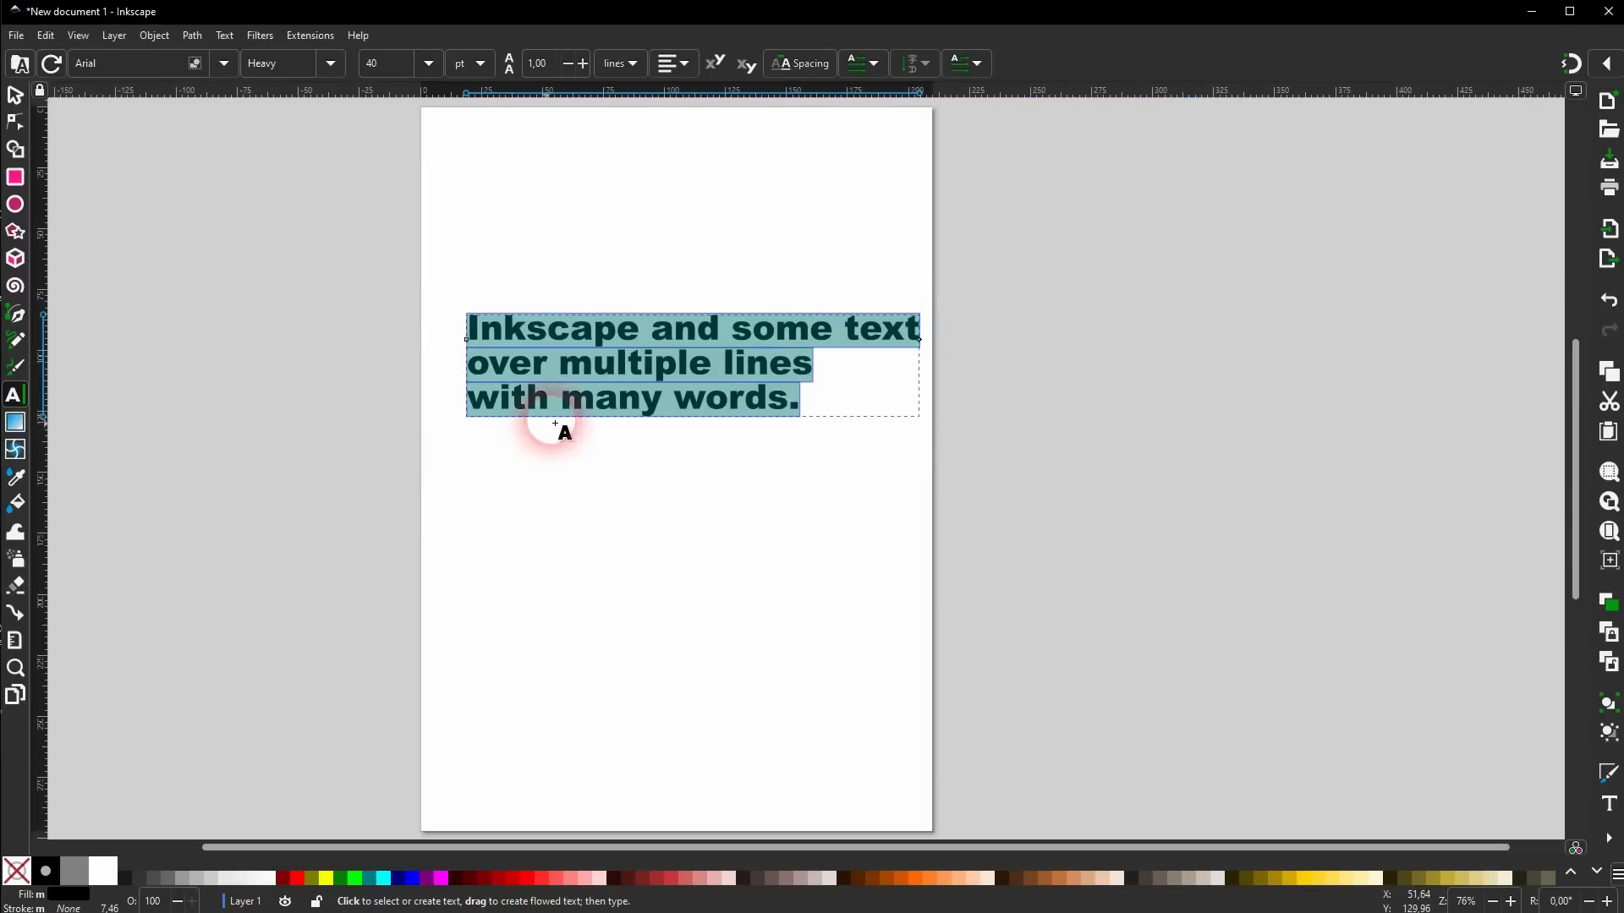
Try centre alignment on the three lines of text, and finally align them right.
click(677, 63)
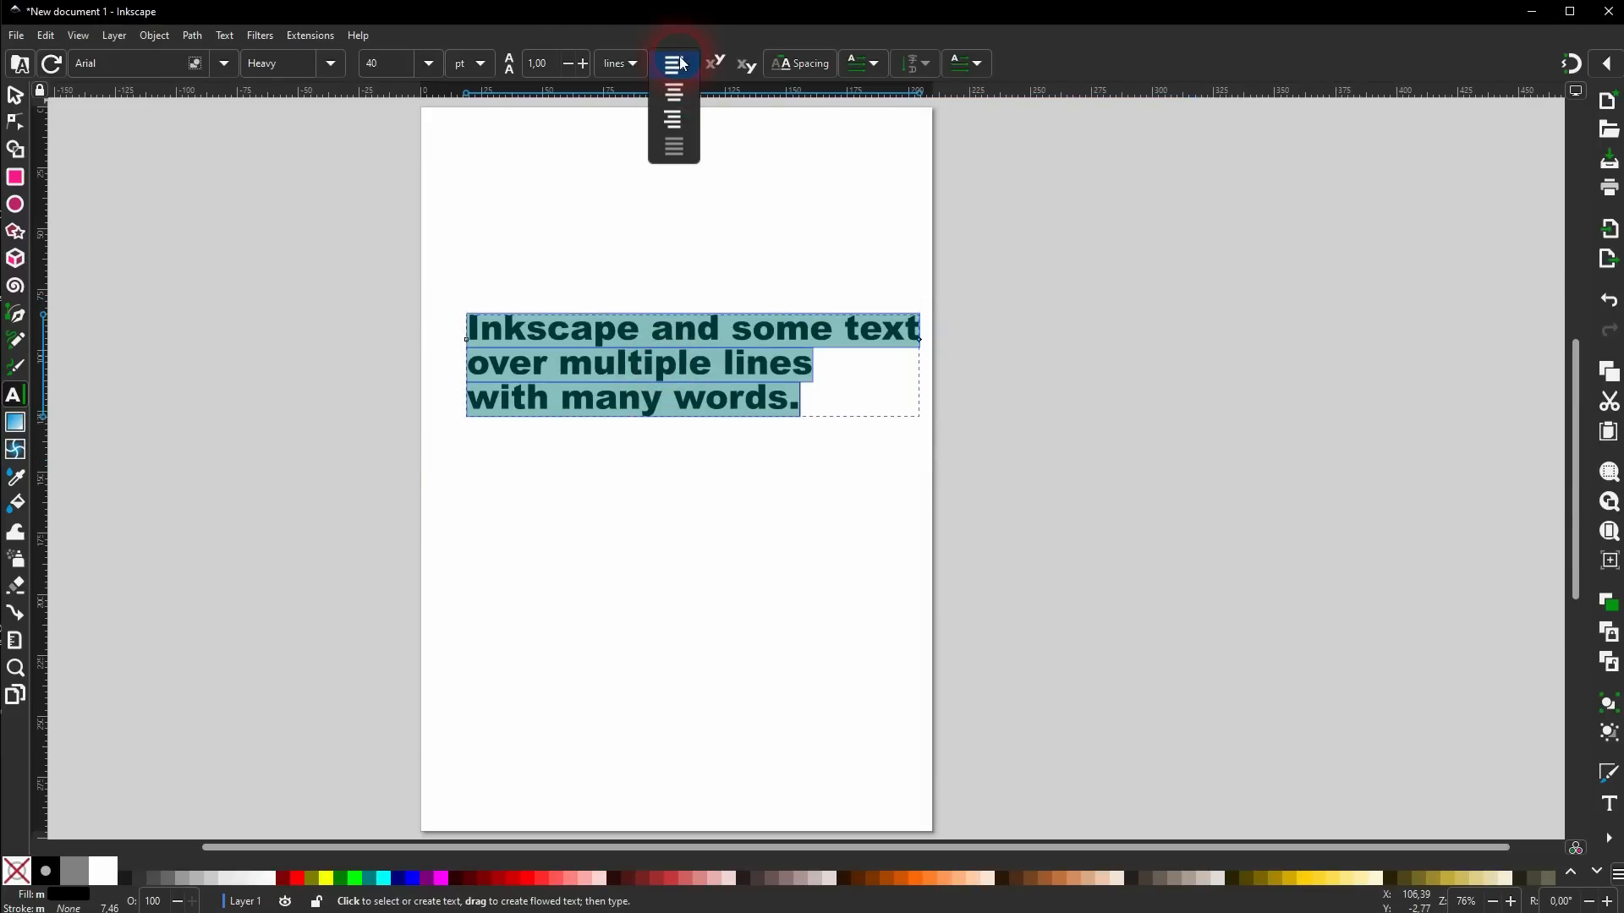
click(685, 90)
click(672, 65)
click(685, 121)
click(675, 63)
click(685, 121)
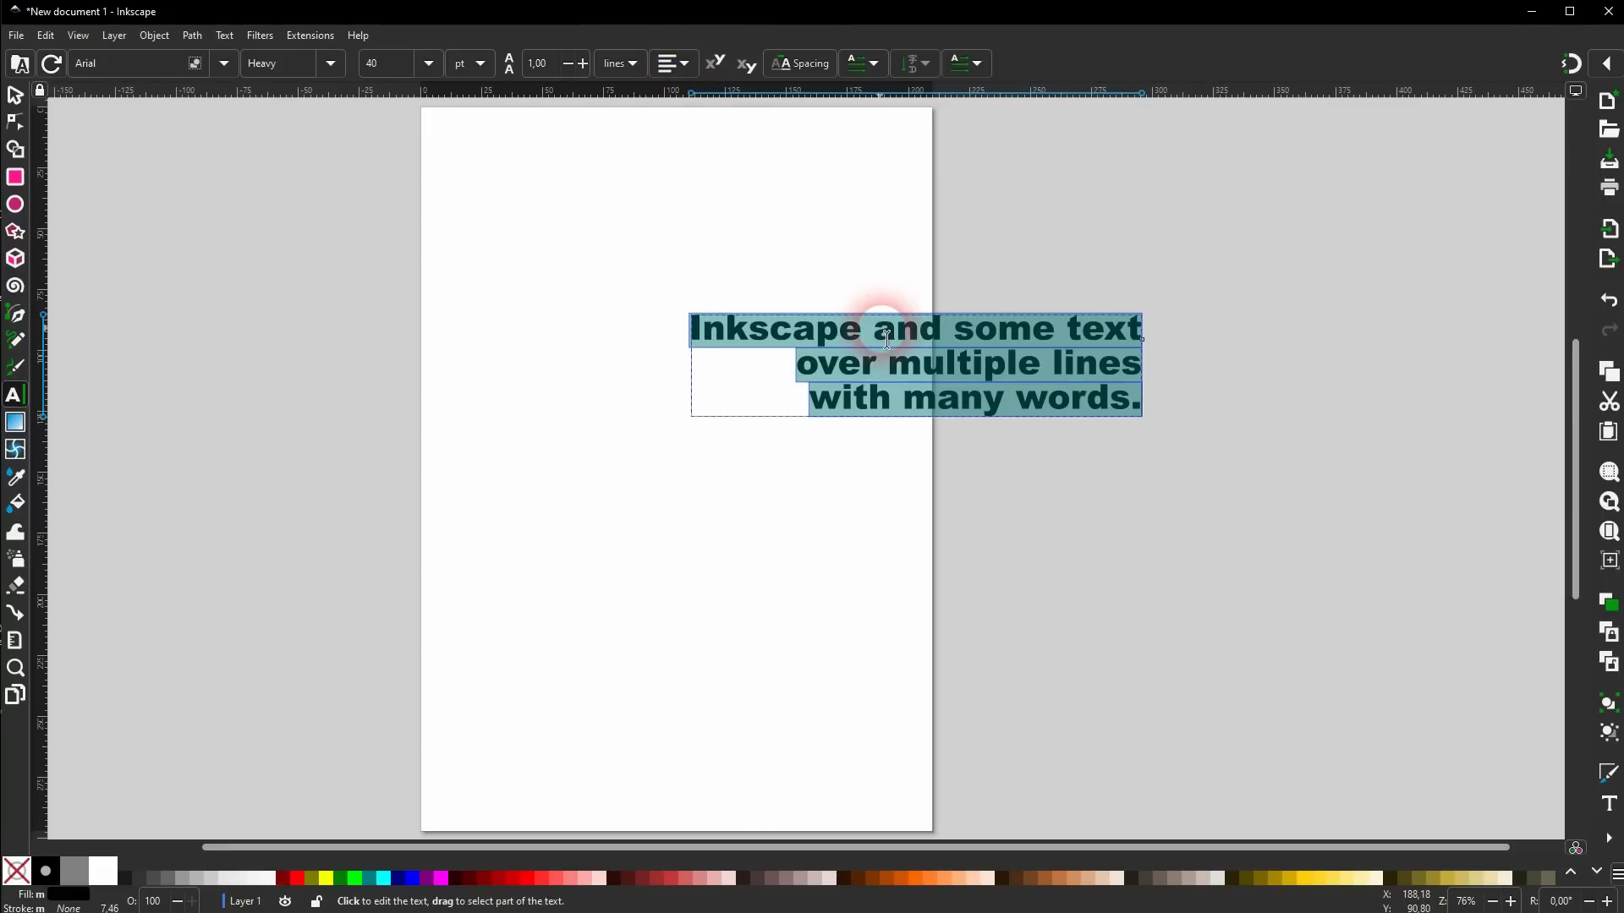
Centre-align the three lines of text and move the block, slightly enlarged to about 186 mm wide, onto the page.
click(674, 65)
click(682, 95)
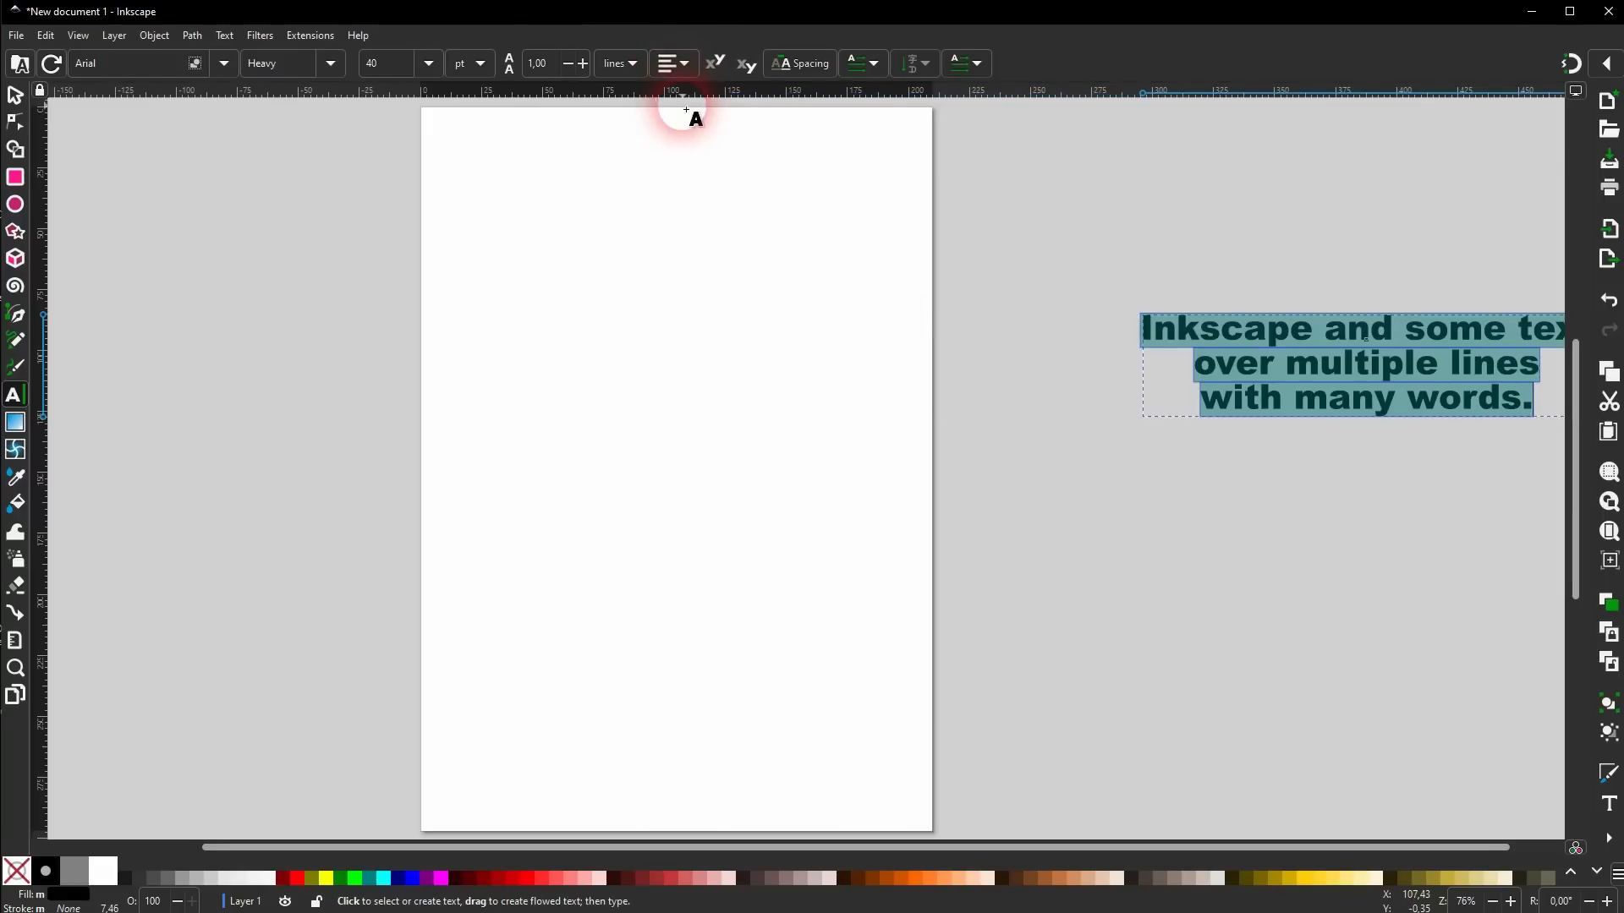
click(16, 100)
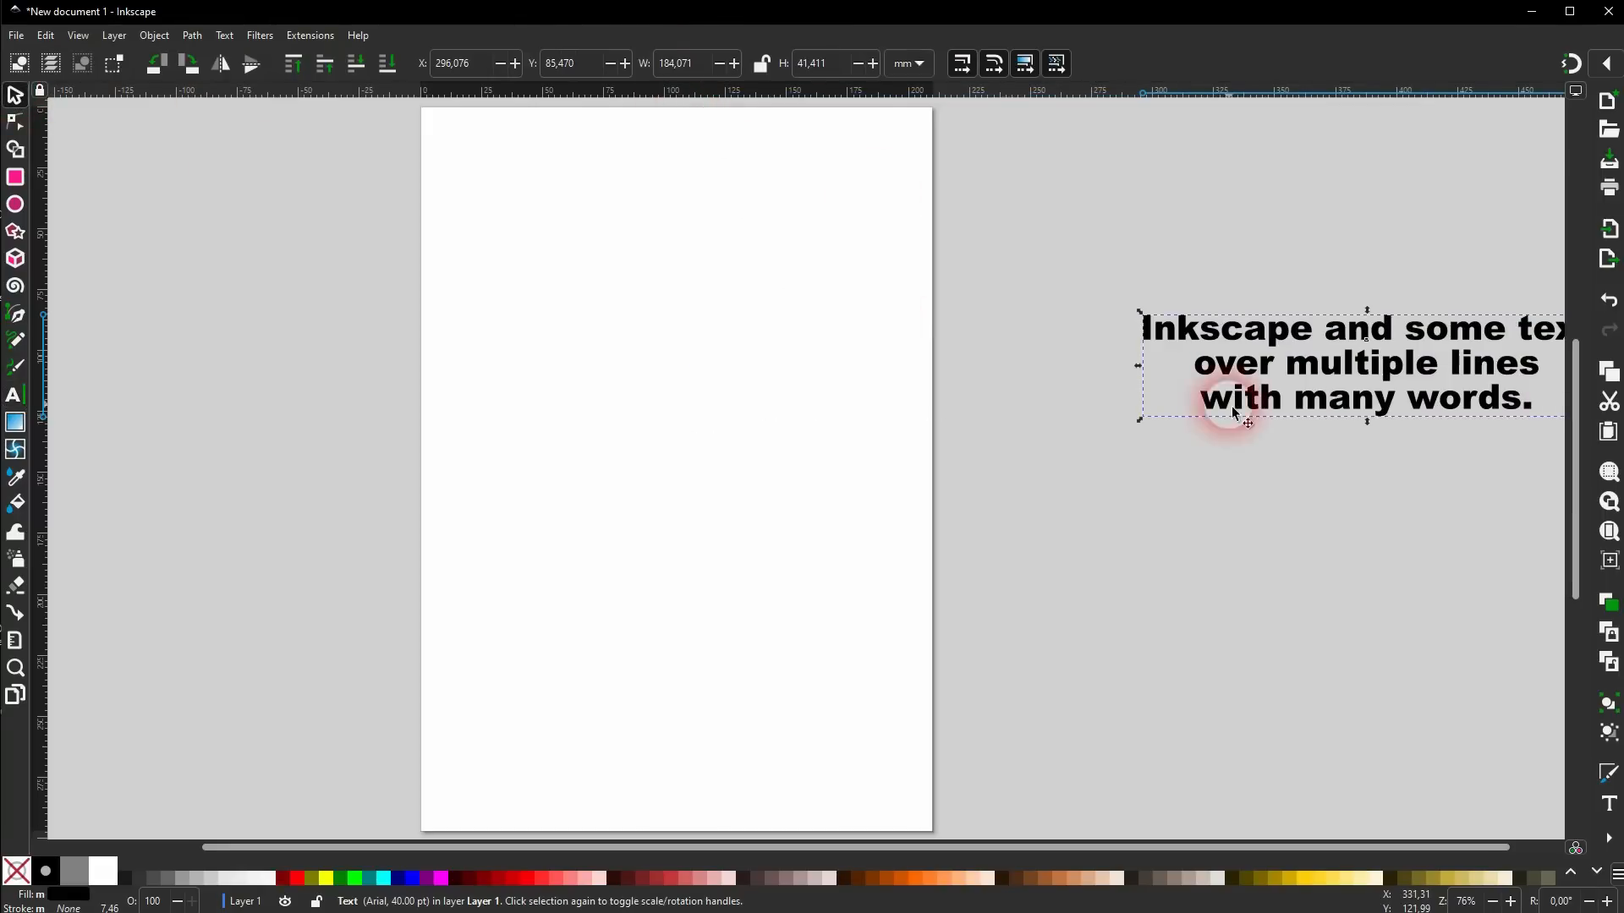
drag(1344, 364, 658, 398)
mouse_move(677, 452)
mouse_down()
mouse_move(685, 488)
mouse_move(685, 461)
mouse_up()
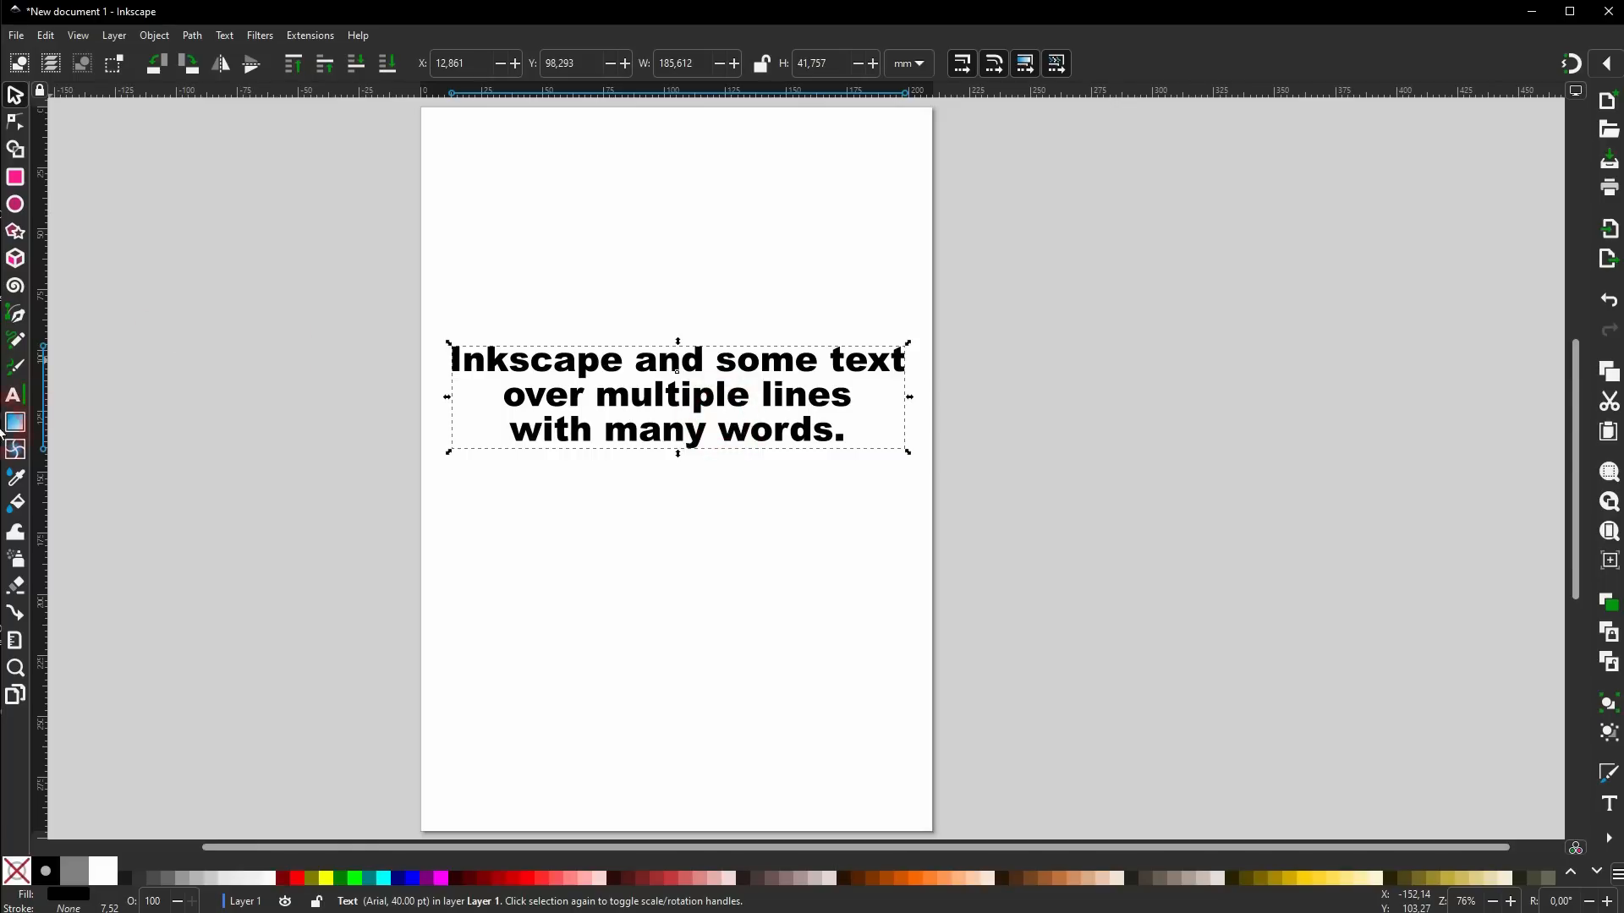
Delete the entire three-line text and get ready to place a fresh text object.
click(16, 397)
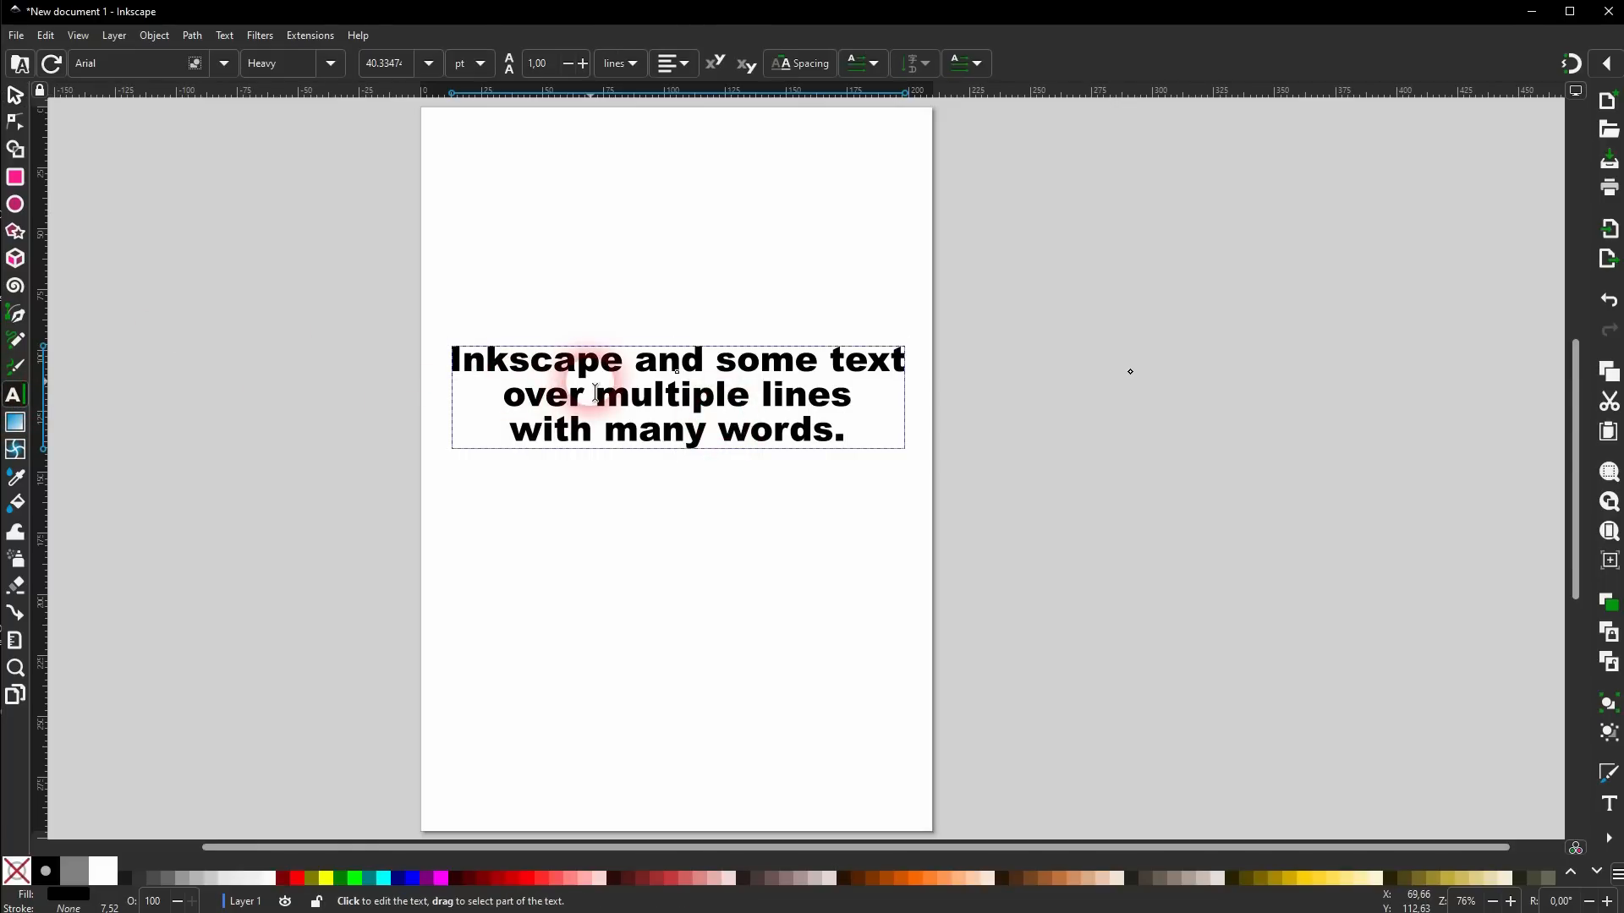
key(ctrl+a)
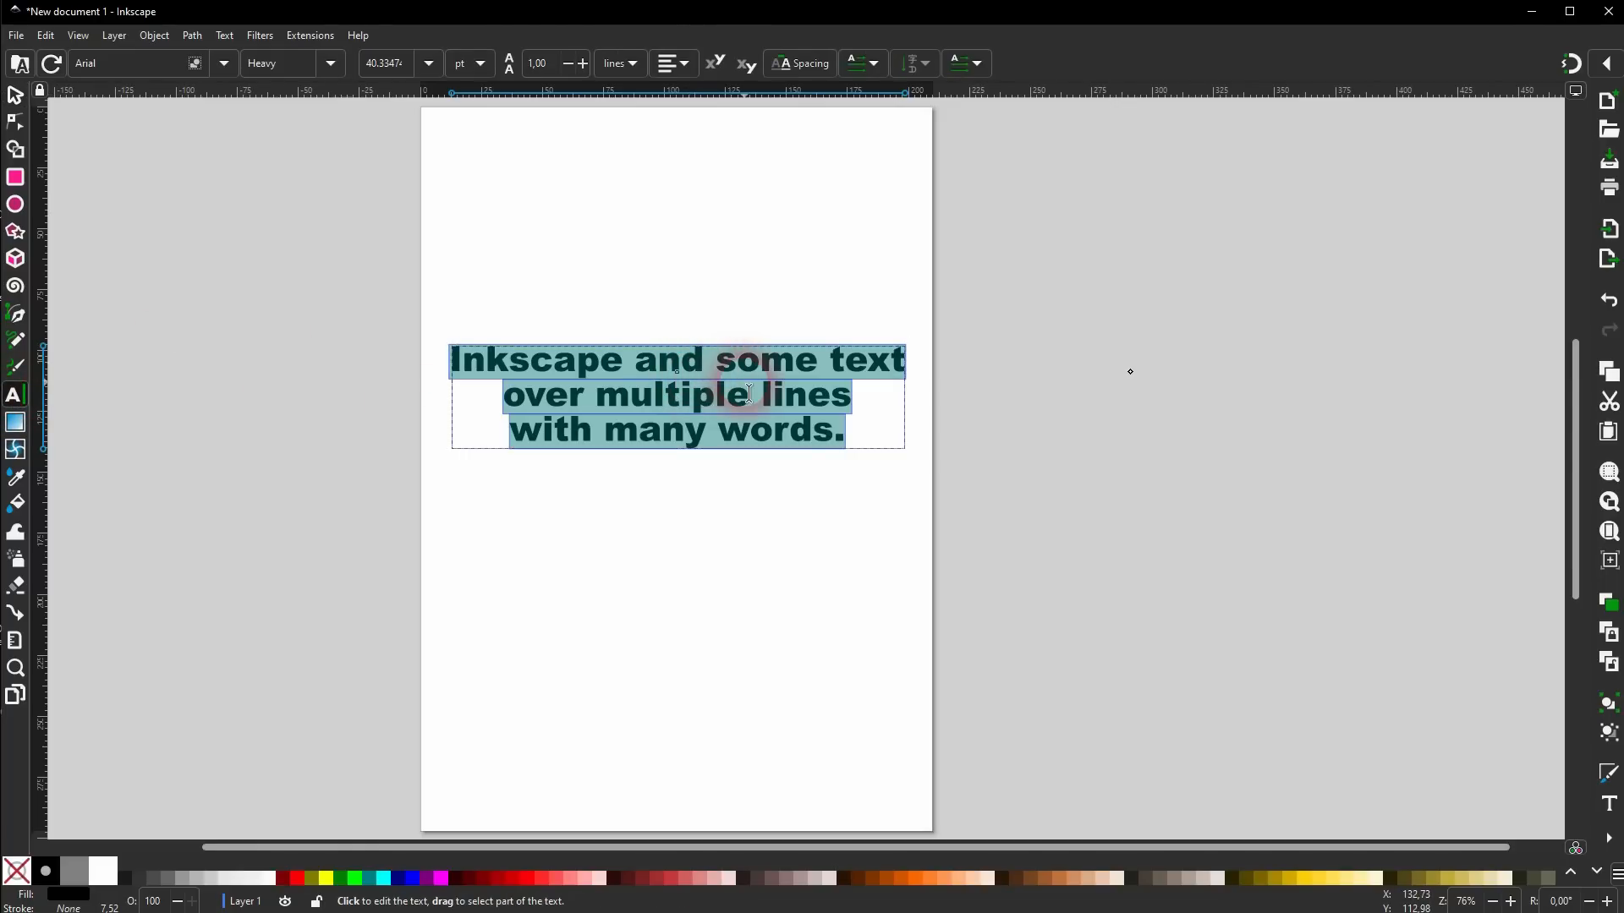
key(Delete)
click(21, 97)
click(15, 395)
Add a two-line text reading "test" and "testetsetes" in the upper part of the page and align it left.
click(583, 281)
text(test testetsetes)
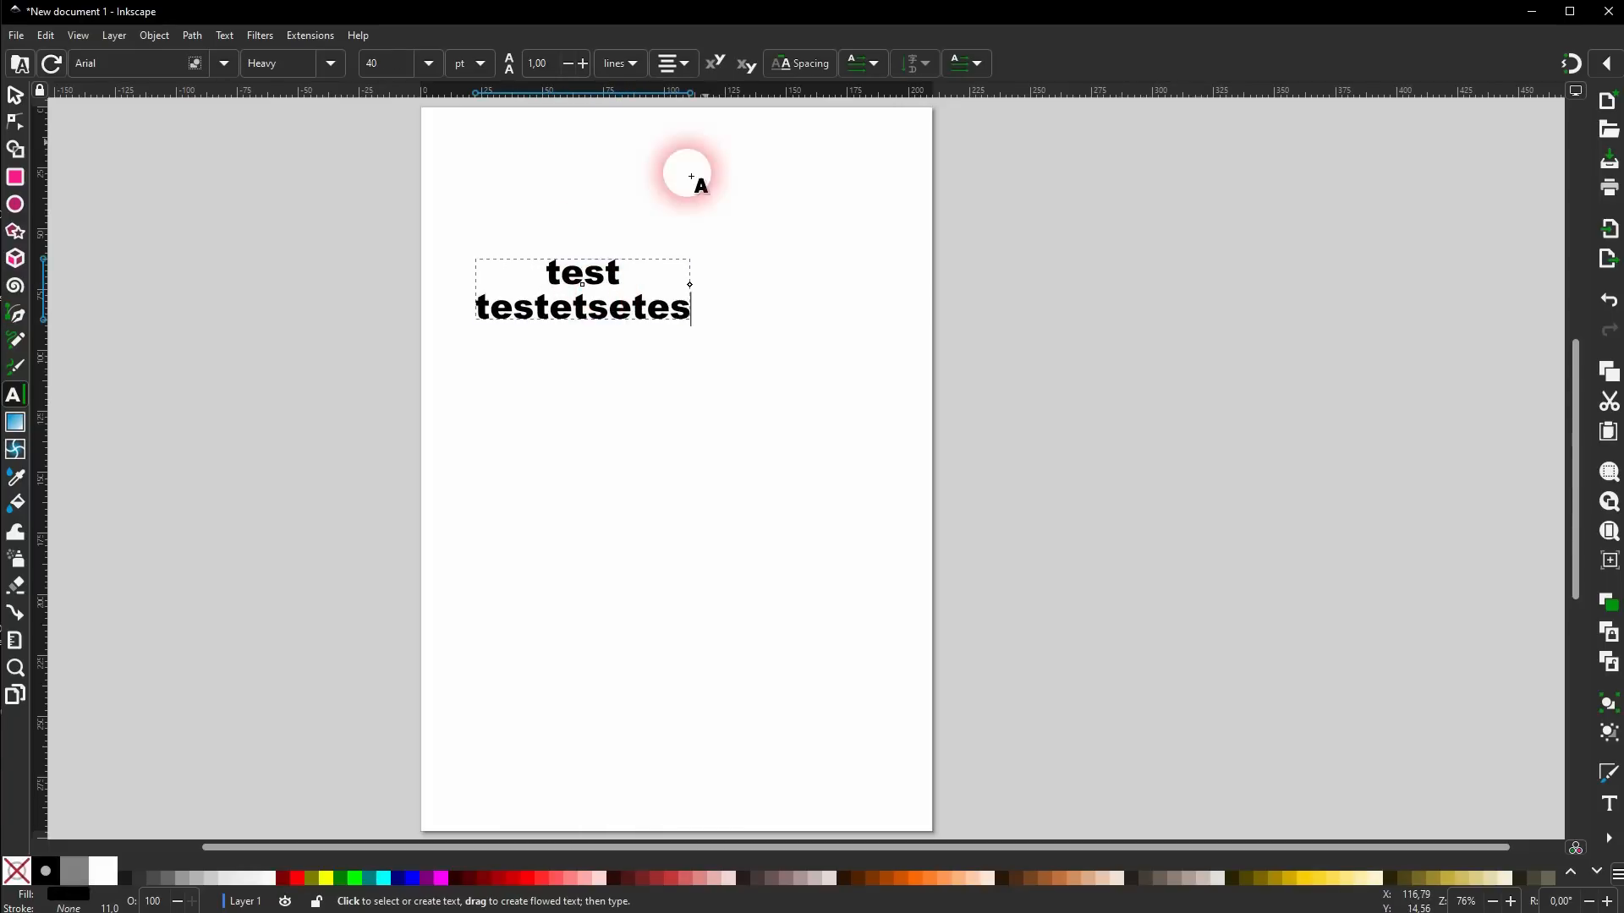
key(ctrl+a)
click(670, 64)
click(675, 43)
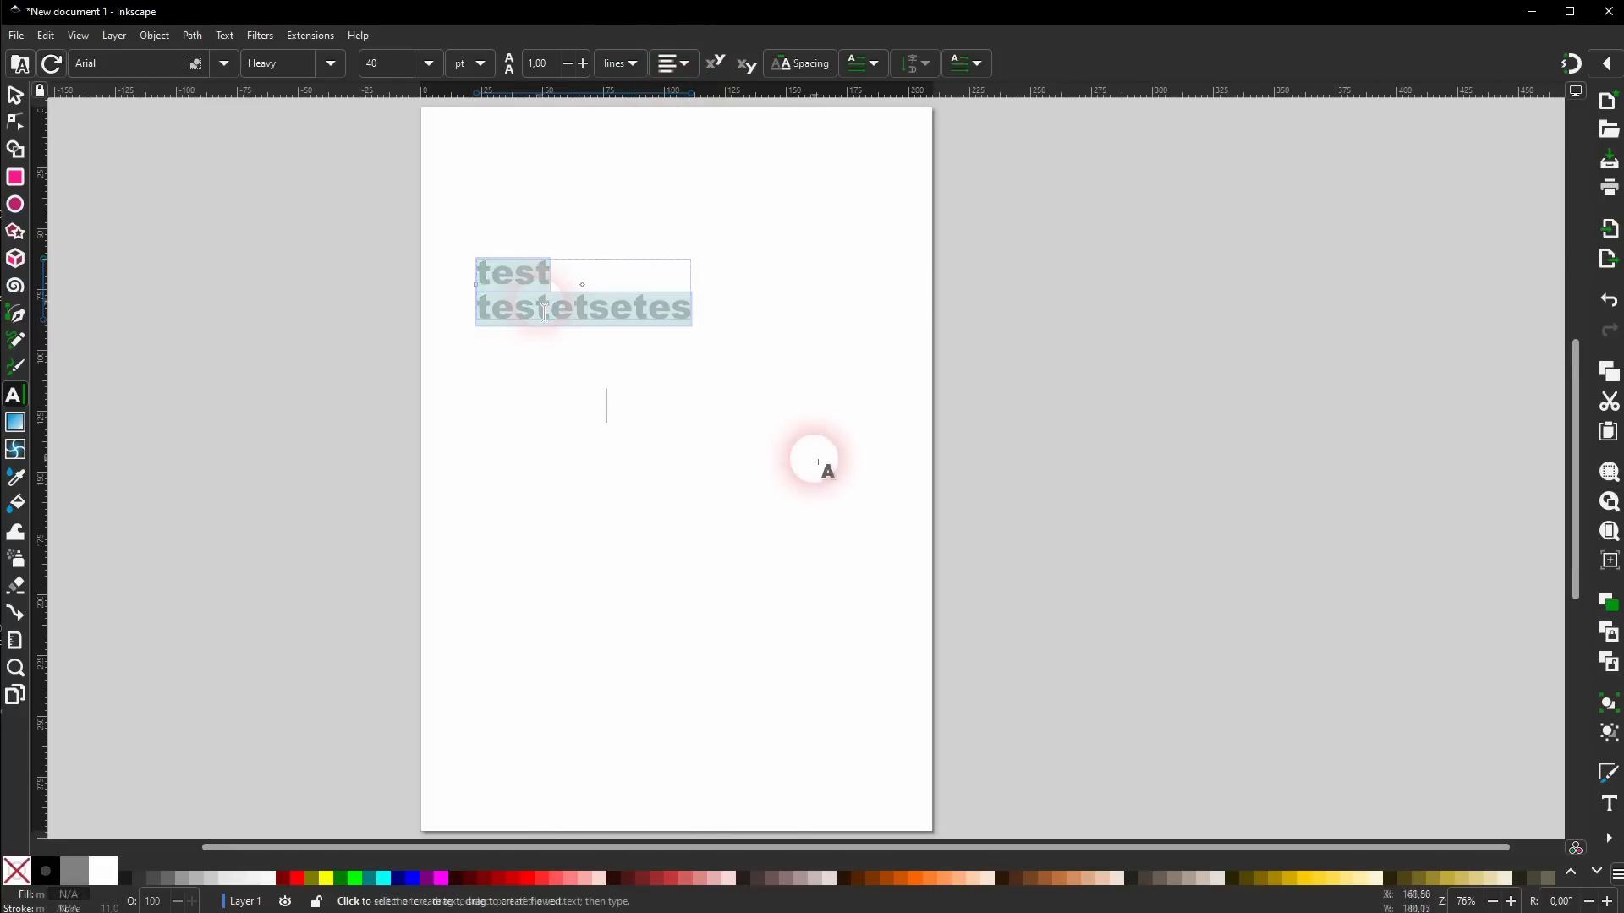
Add the text "Some Text" in place of the test text, set its font size to 64 pt and move it towards mid-page.
text(Some Text)
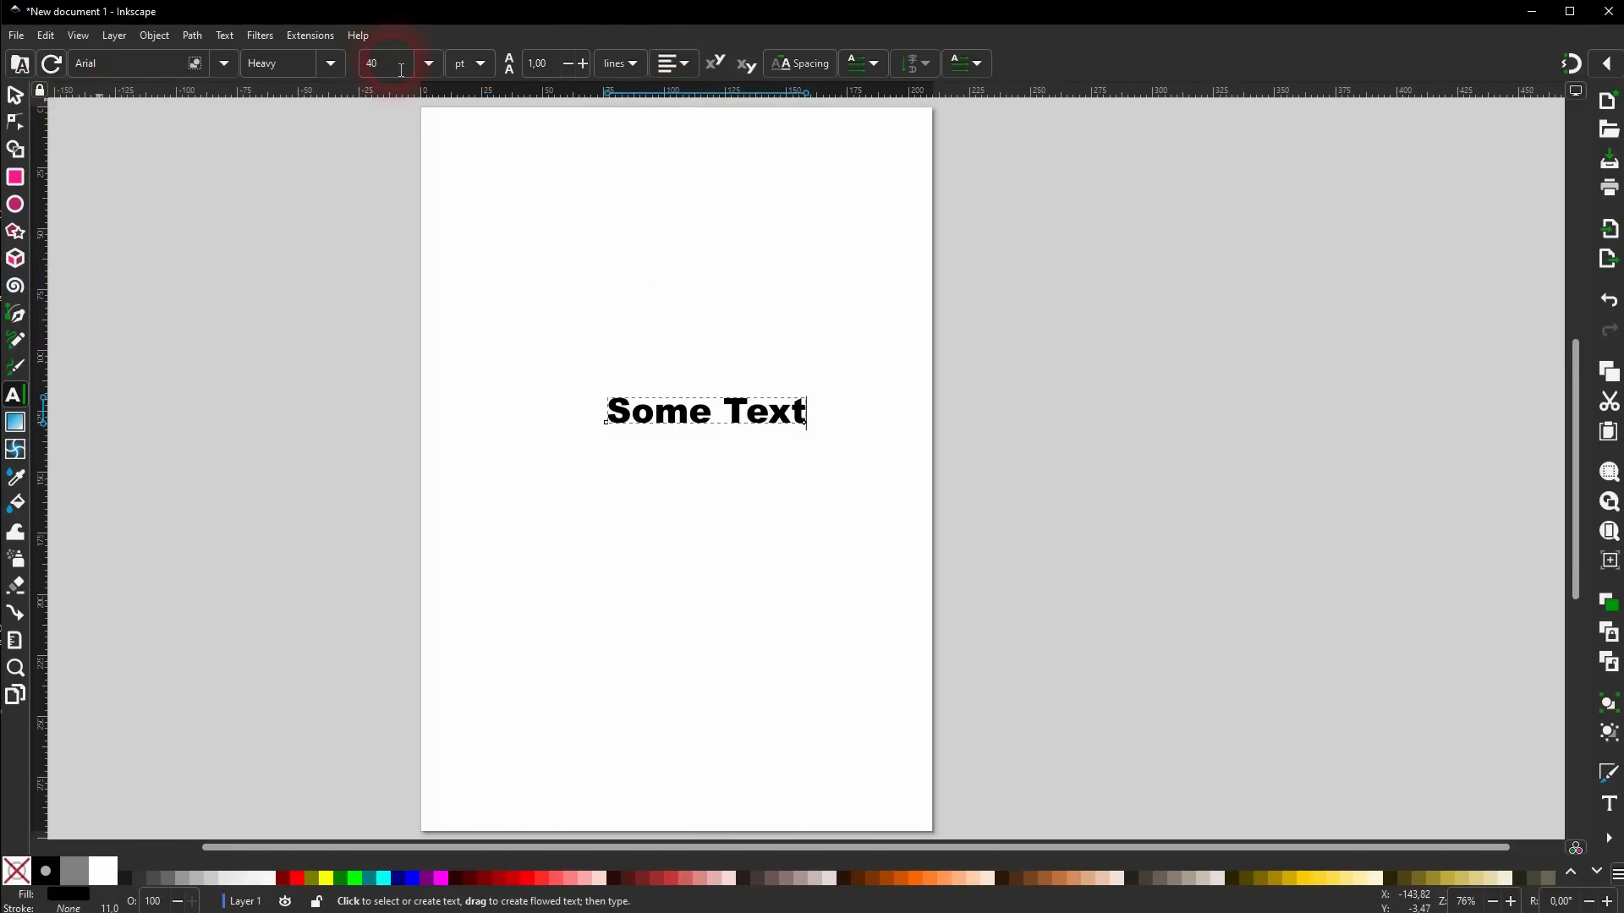
key(ctrl+a)
click(429, 64)
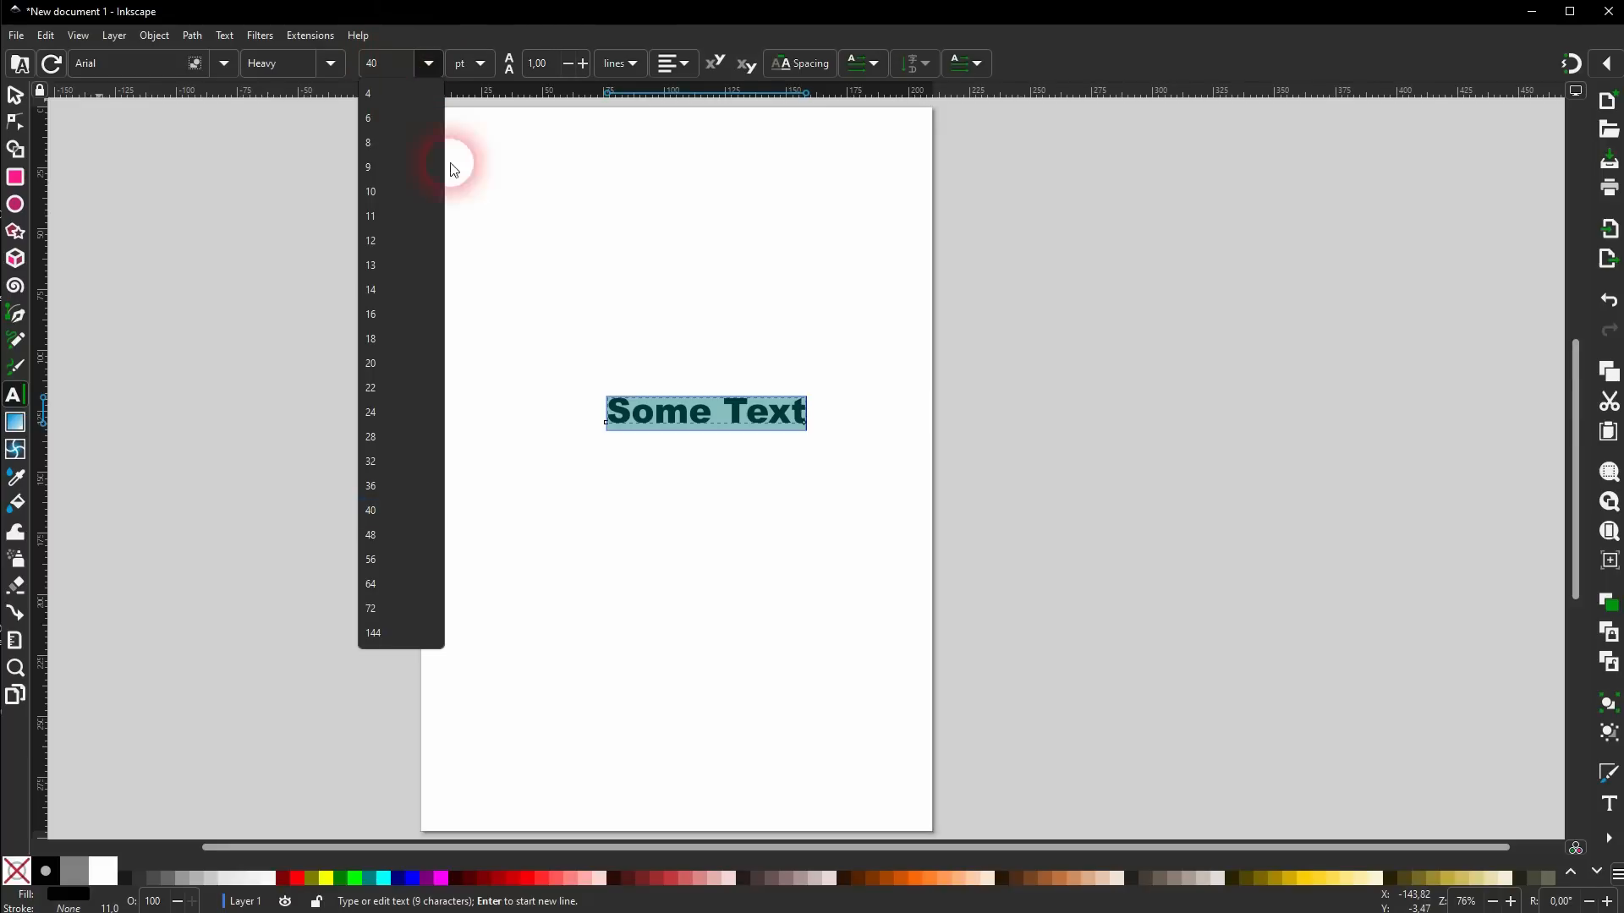
click(399, 586)
click(23, 101)
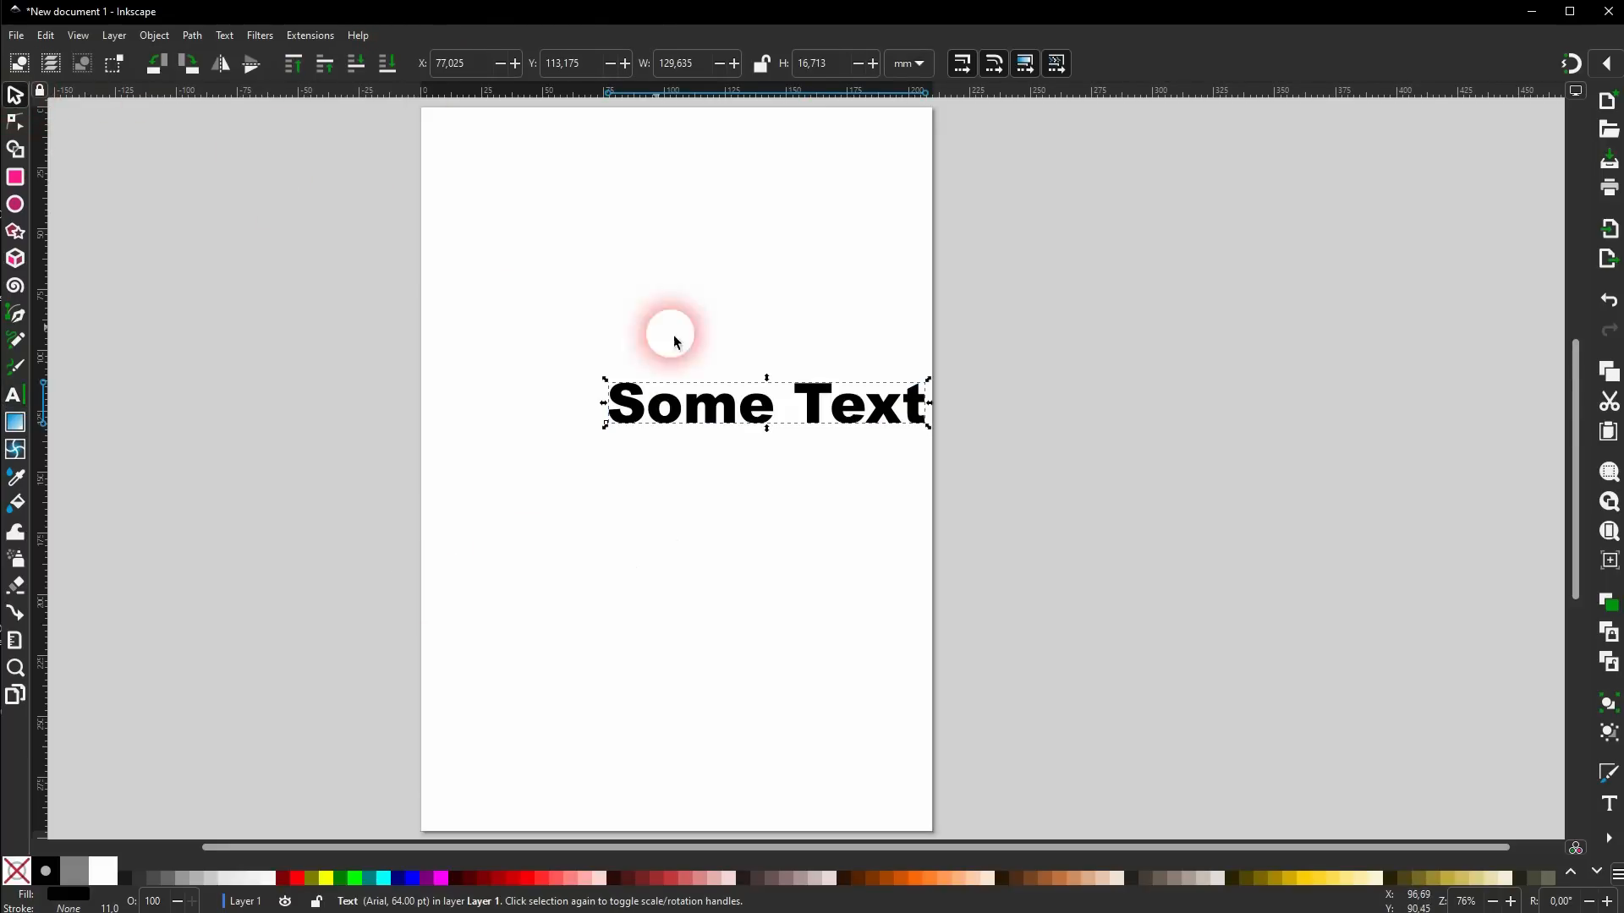
drag(756, 404, 666, 393)
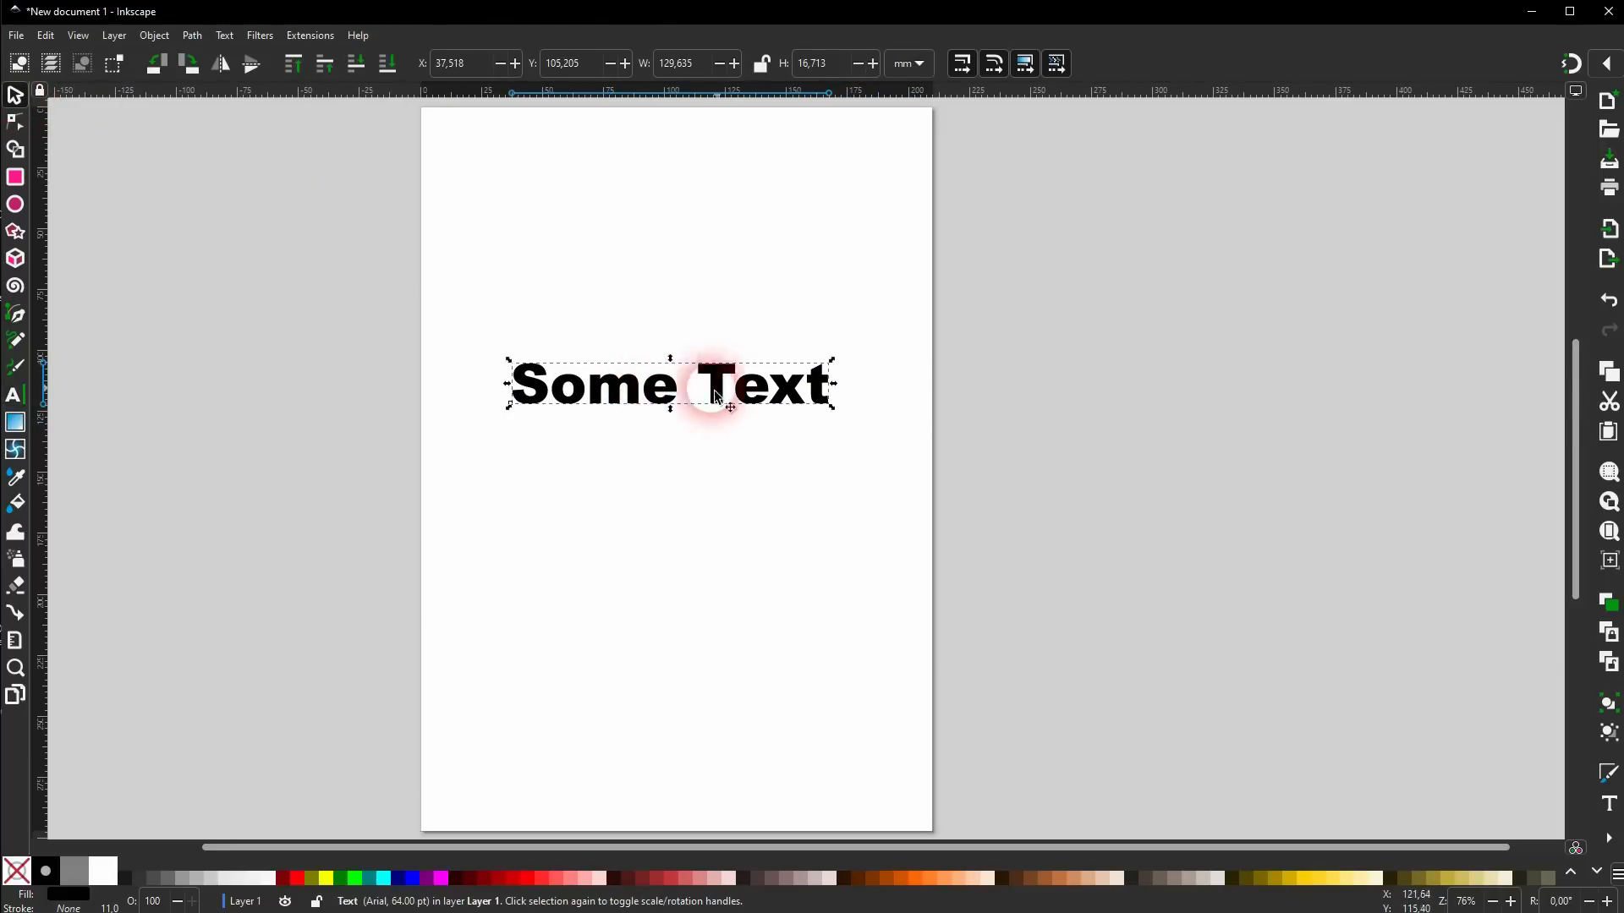
Duplicate "Some Text" and place the copies one above the other on the page.
key(ctrl+d)
drag(652, 399, 645, 577)
click(635, 398)
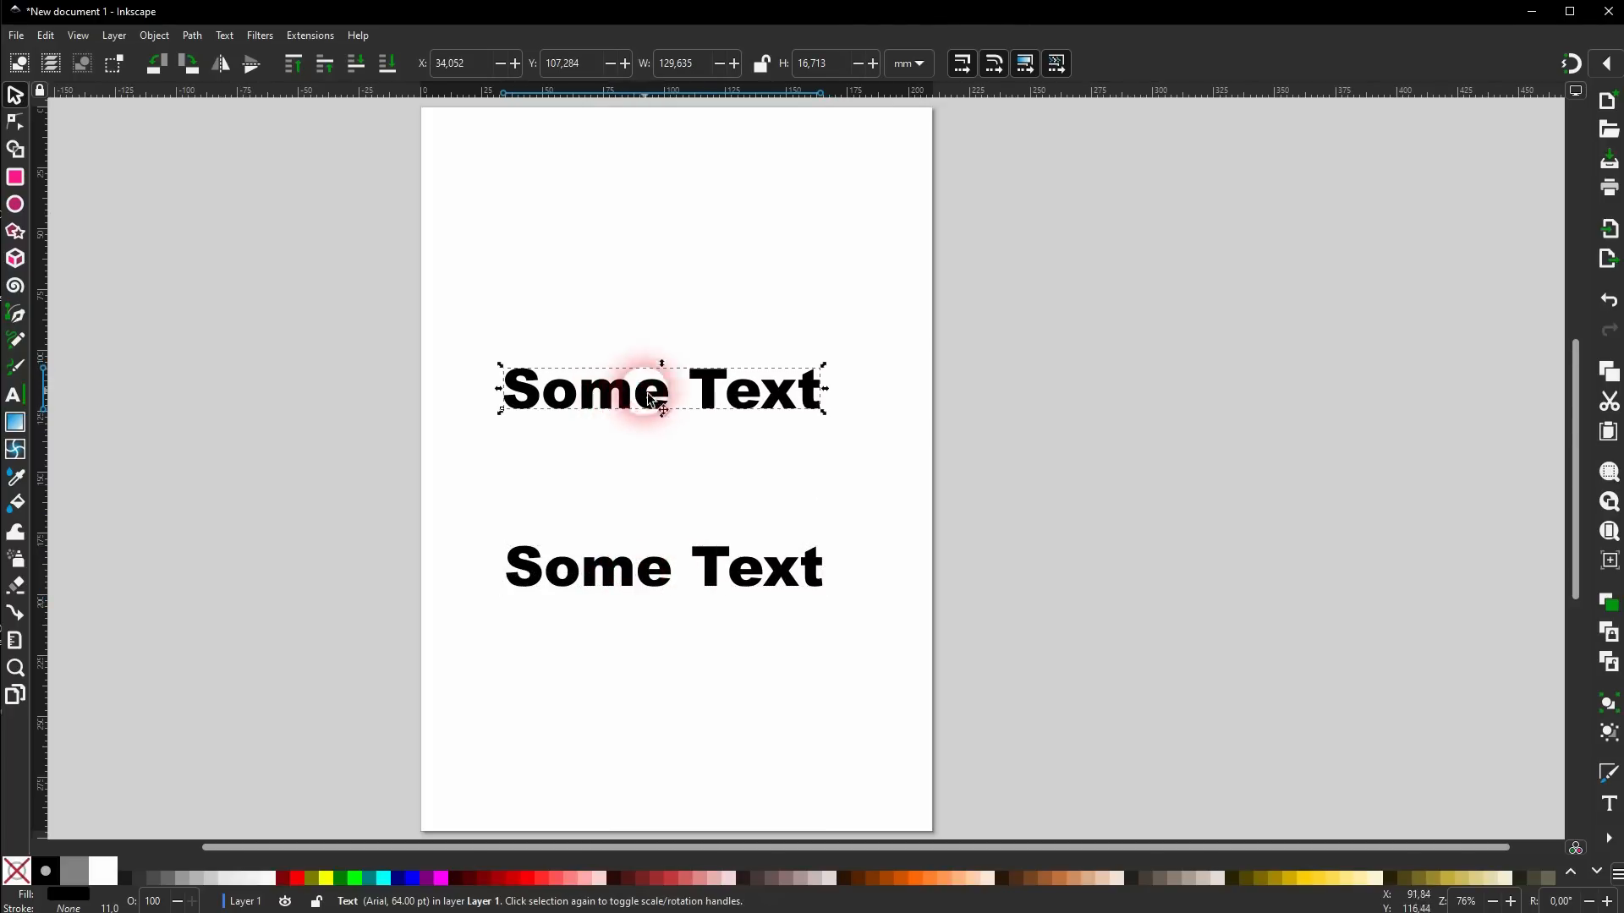
Remove one copy of "Some Text", enlarge the remaining one to about 186 mm wide and place it mid-page.
drag(665, 358, 659, 317)
click(676, 575)
click(673, 396)
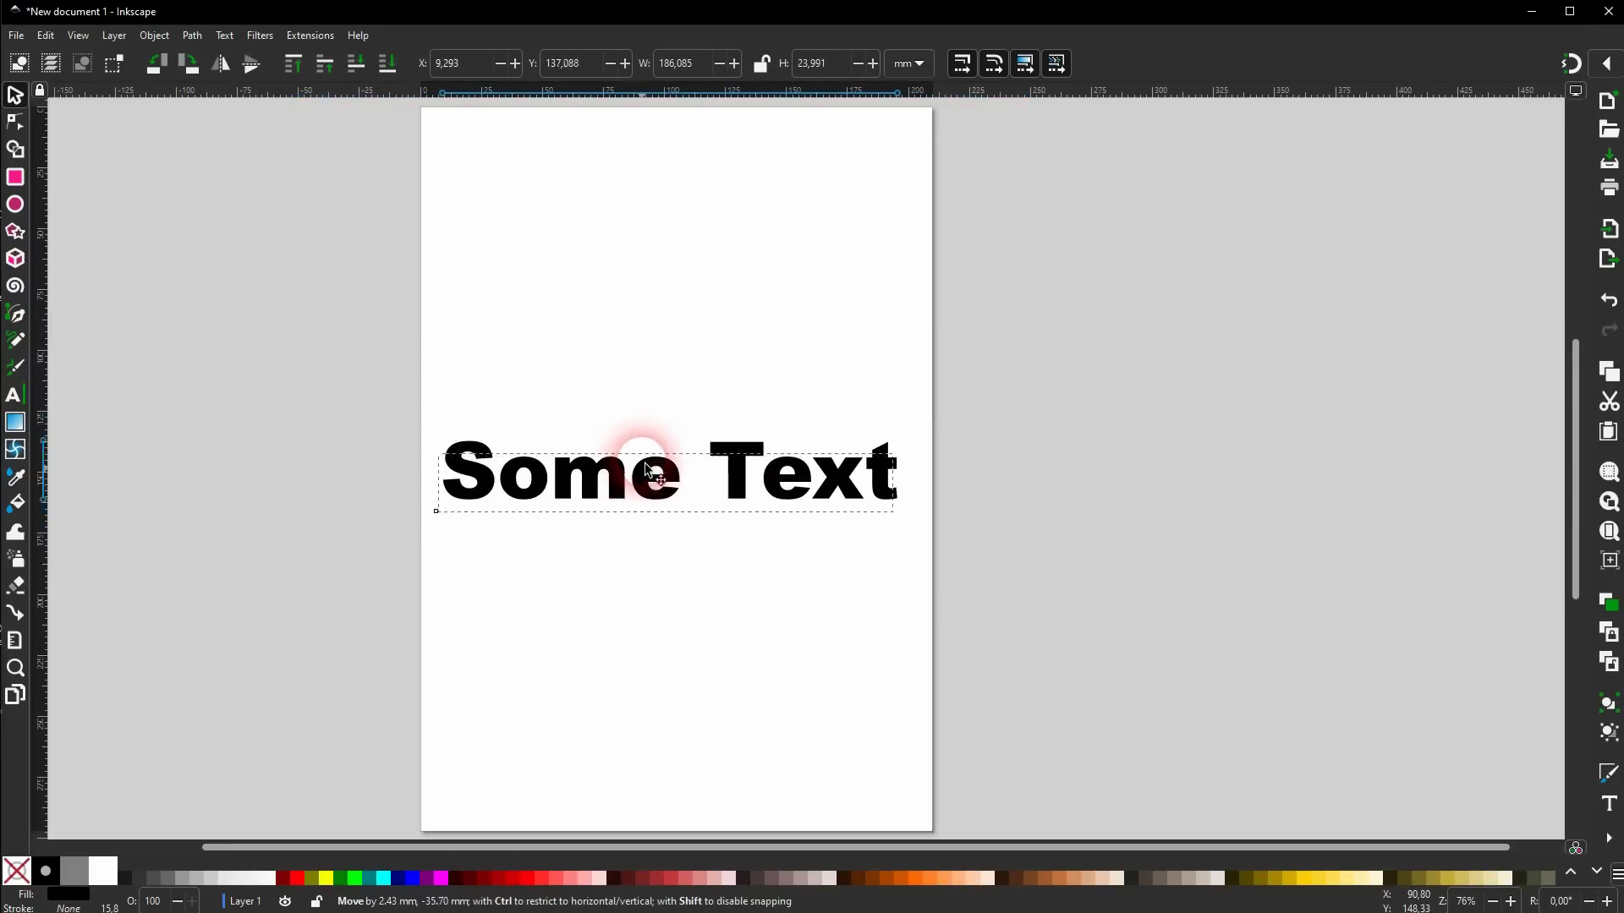
click(651, 446)
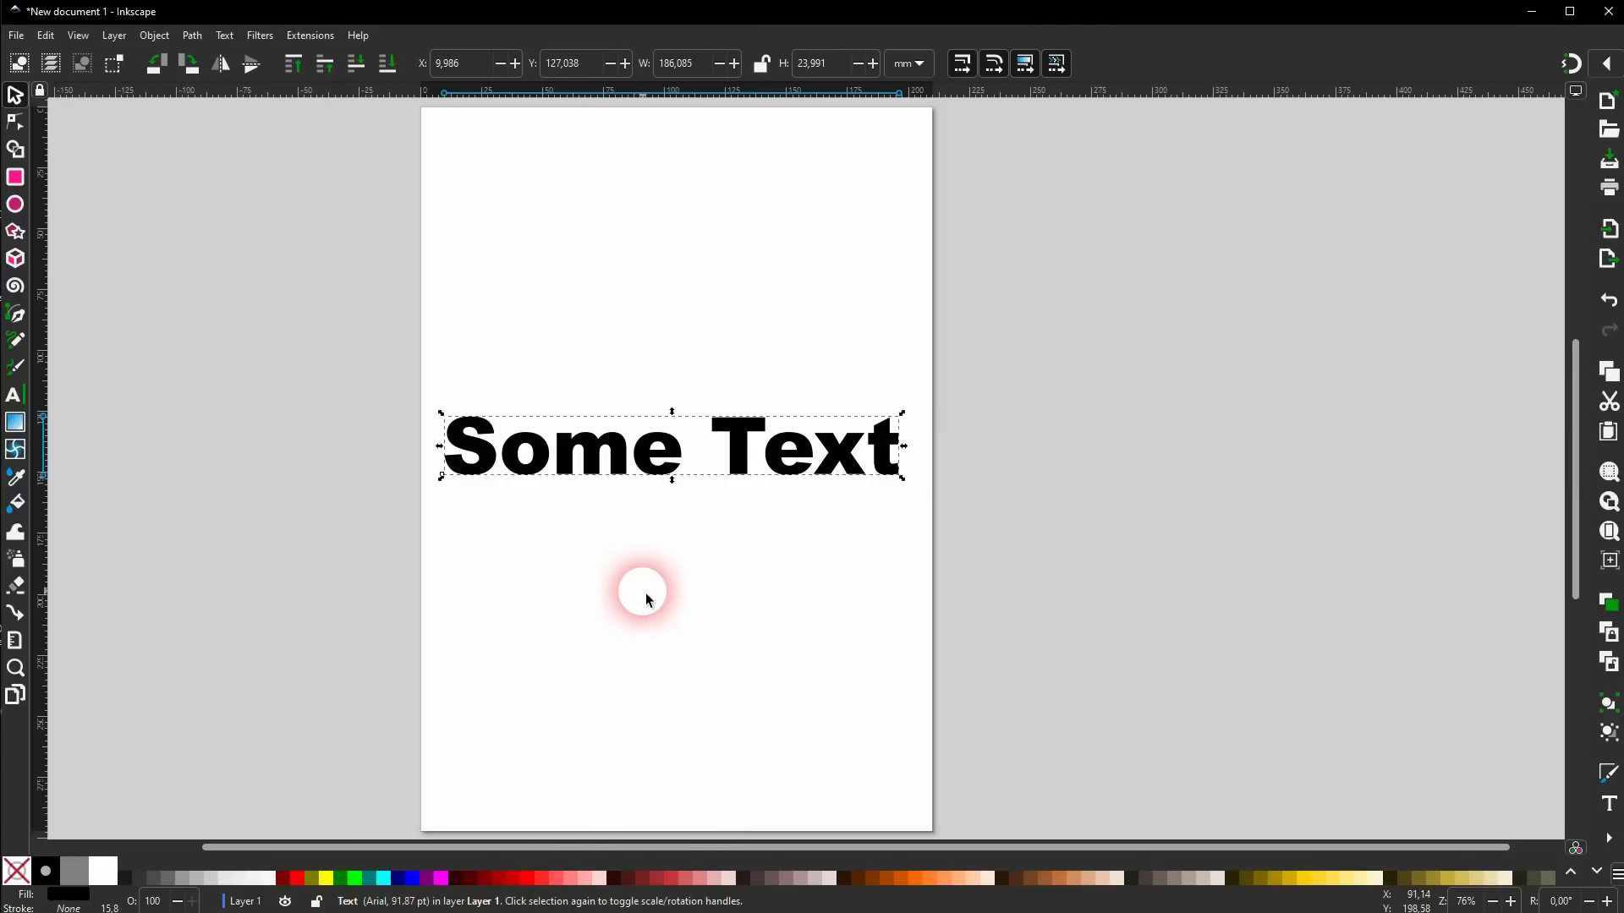
Try a letter spacing of 2.83 px on the whole "Some Text" and reset it to 0.
click(17, 404)
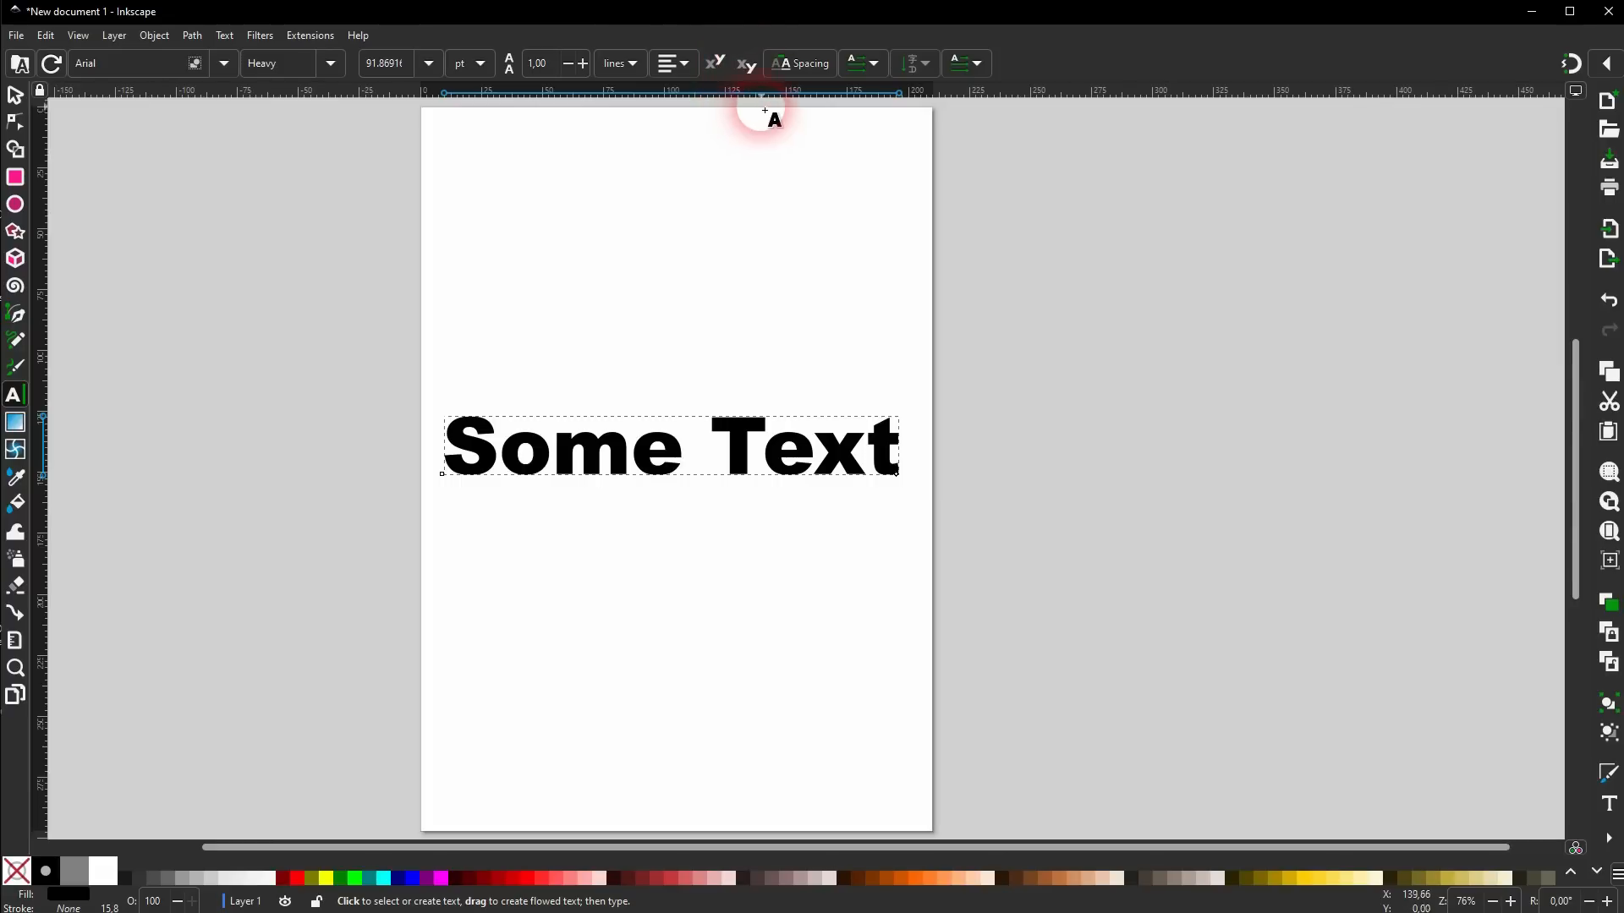
click(813, 64)
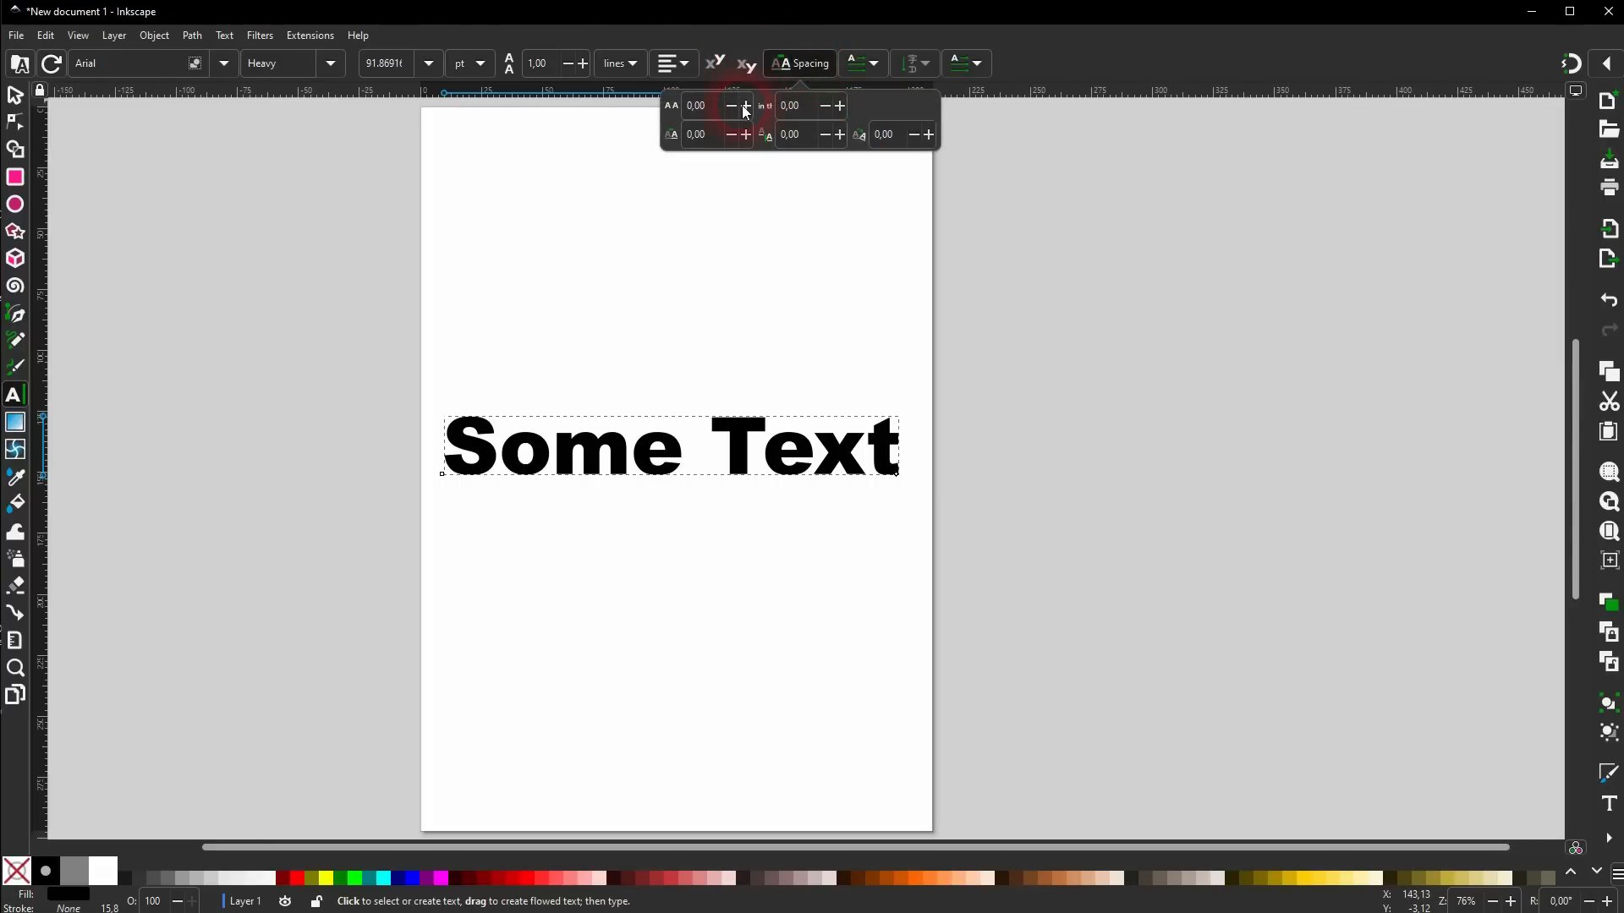
triple_click(856, 467)
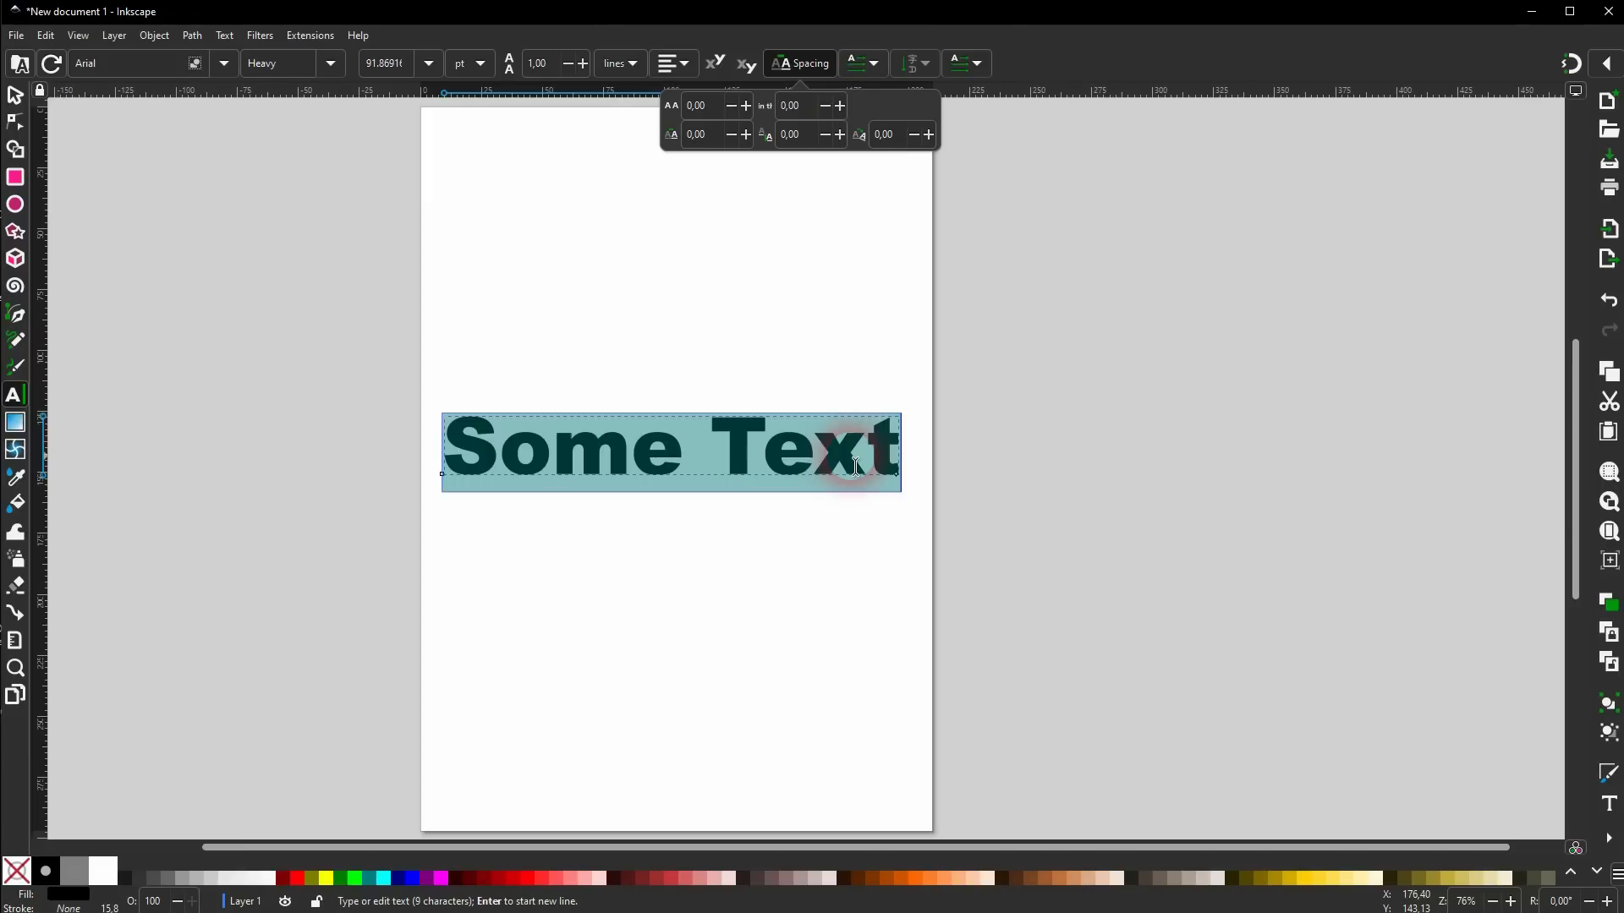
click(750, 106)
drag(750, 105, 749, 106)
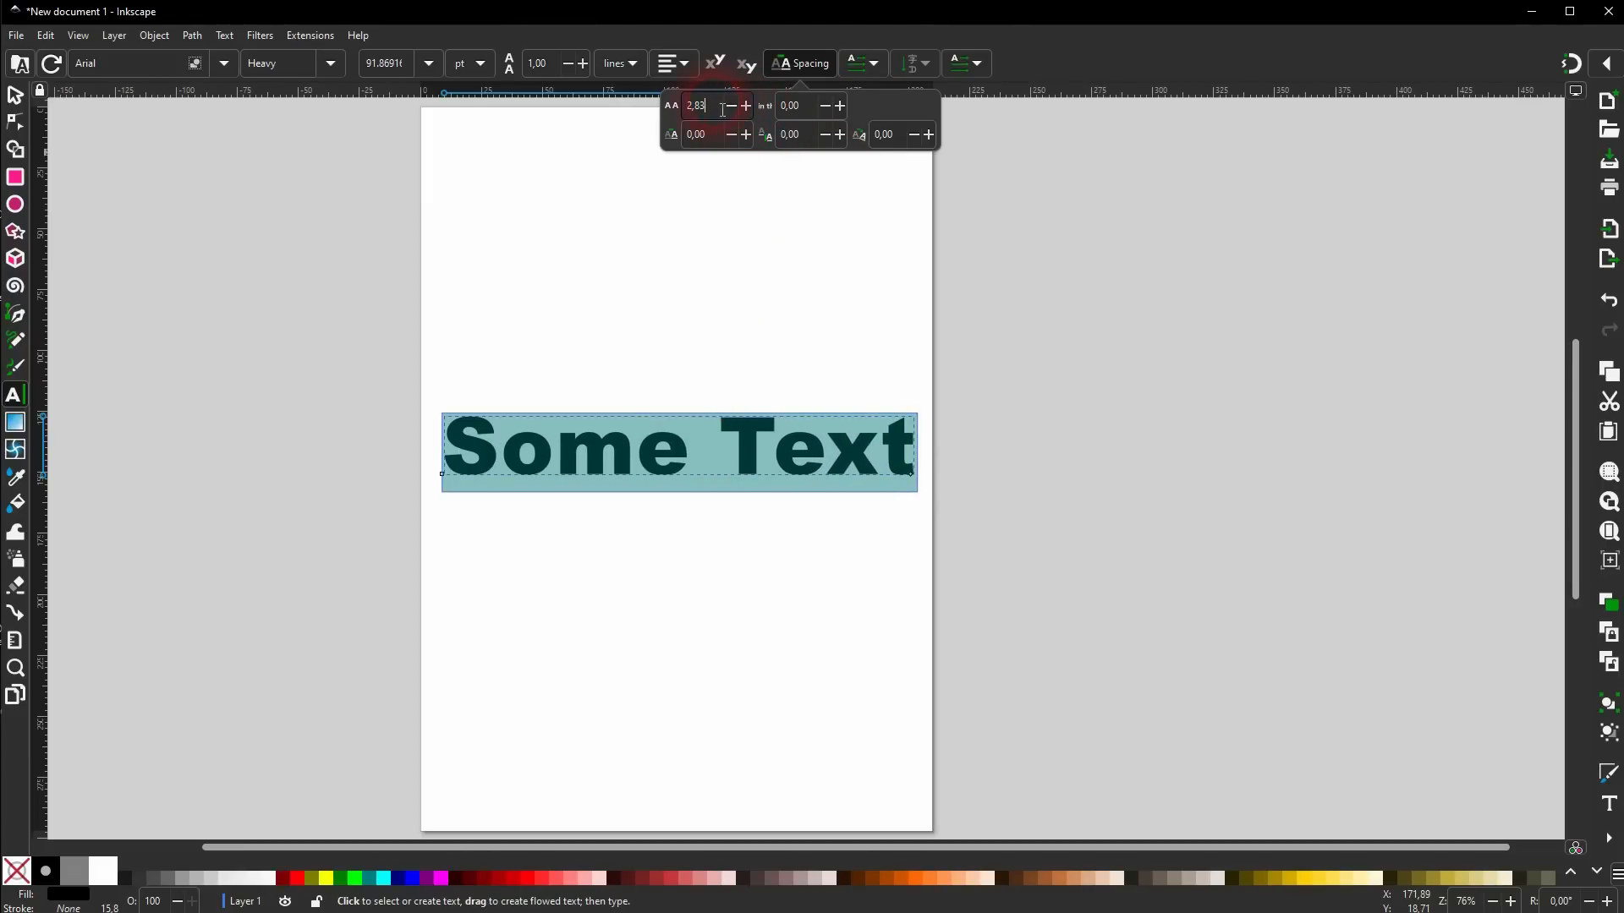
key(BackSpace)
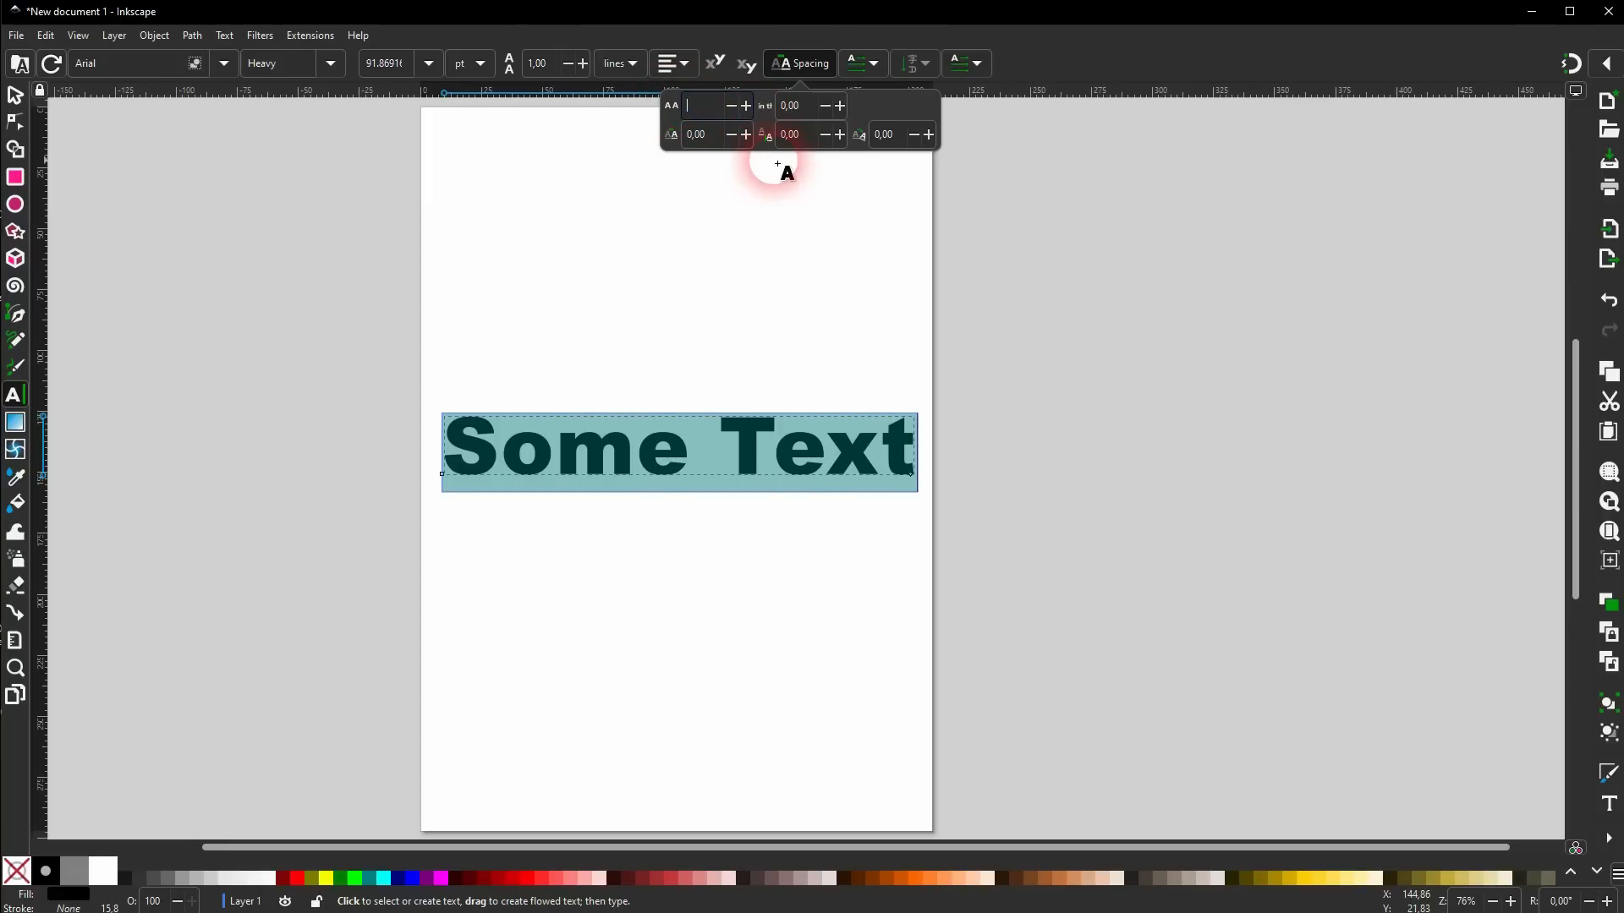
click(817, 108)
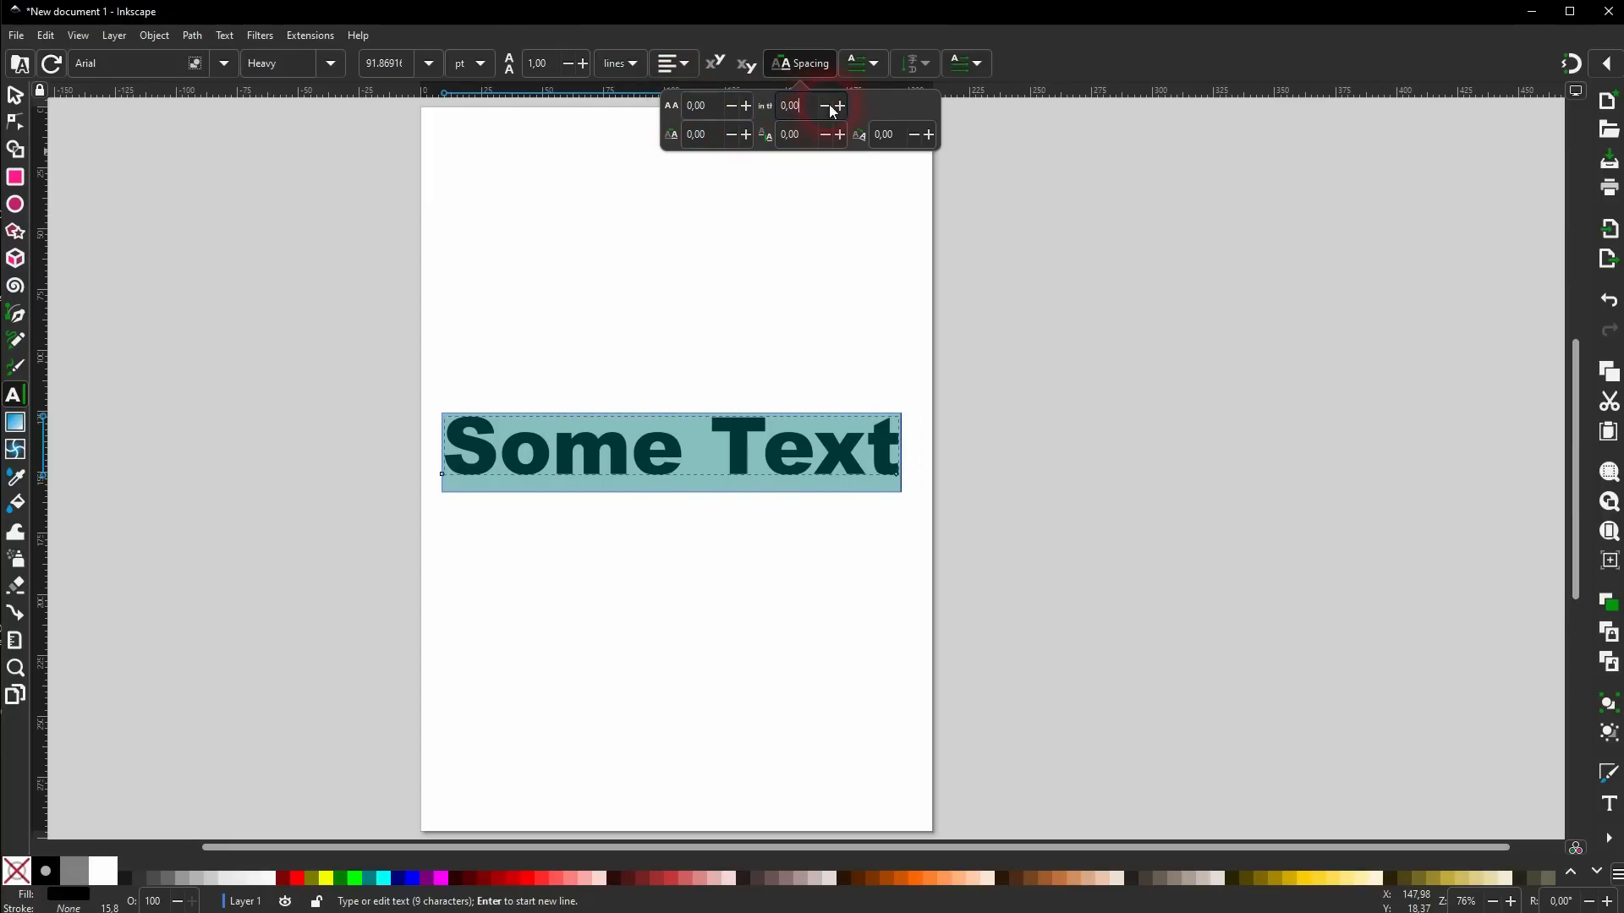
Try increasing the spacing between words to 5.14 px and reset it to 0.
click(840, 106)
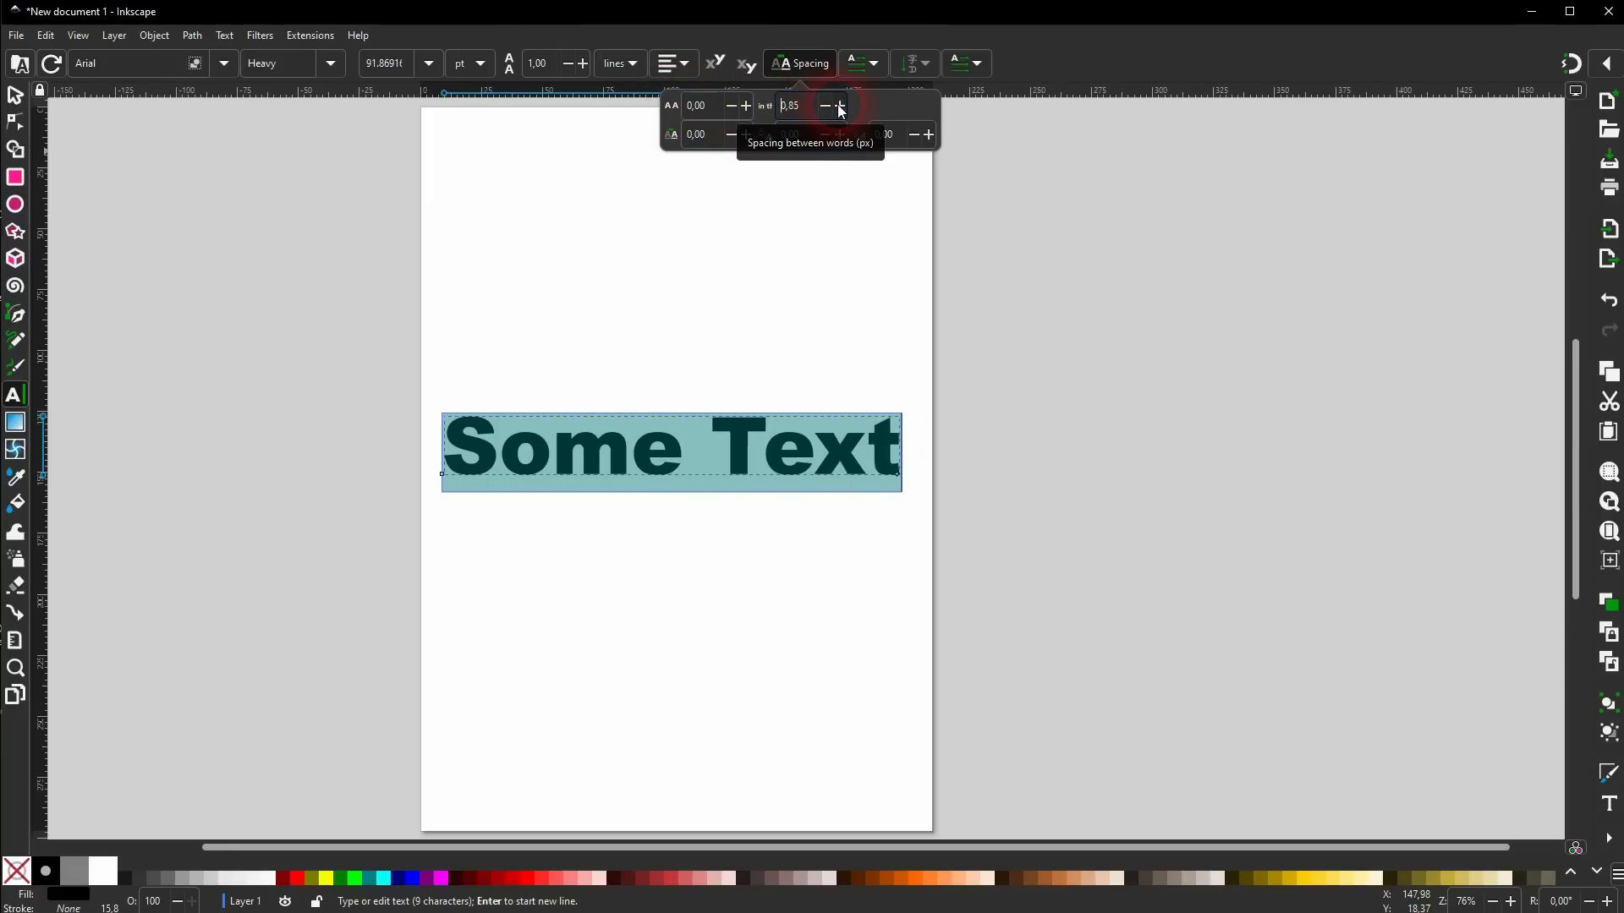
click(840, 107)
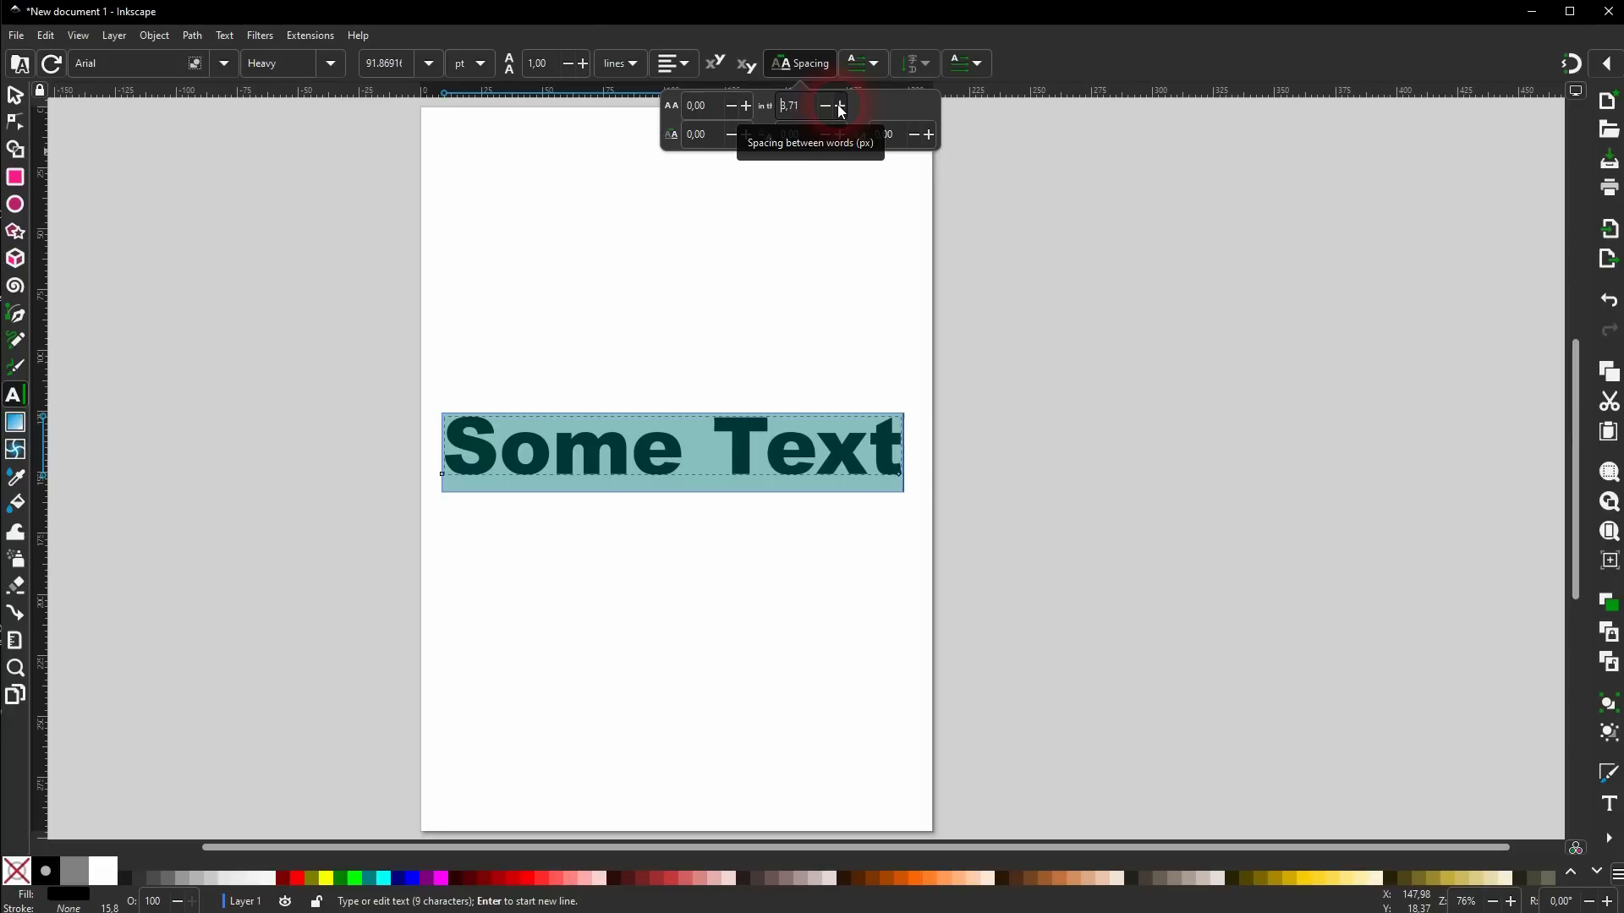
click(840, 107)
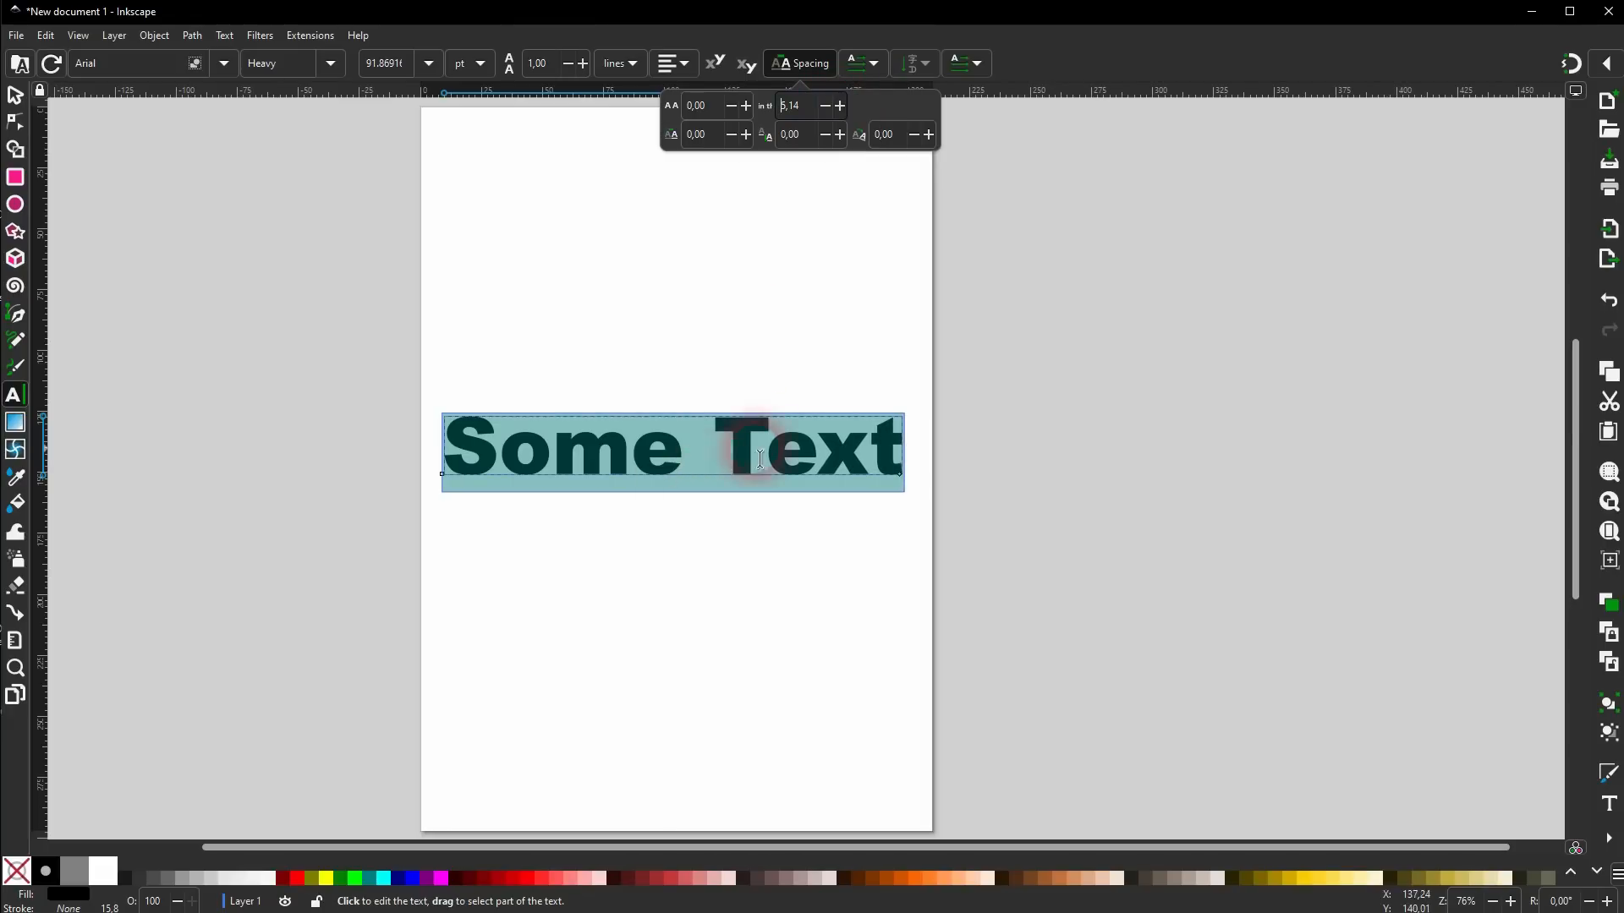
double_click(818, 106)
text(0)
key(Return)
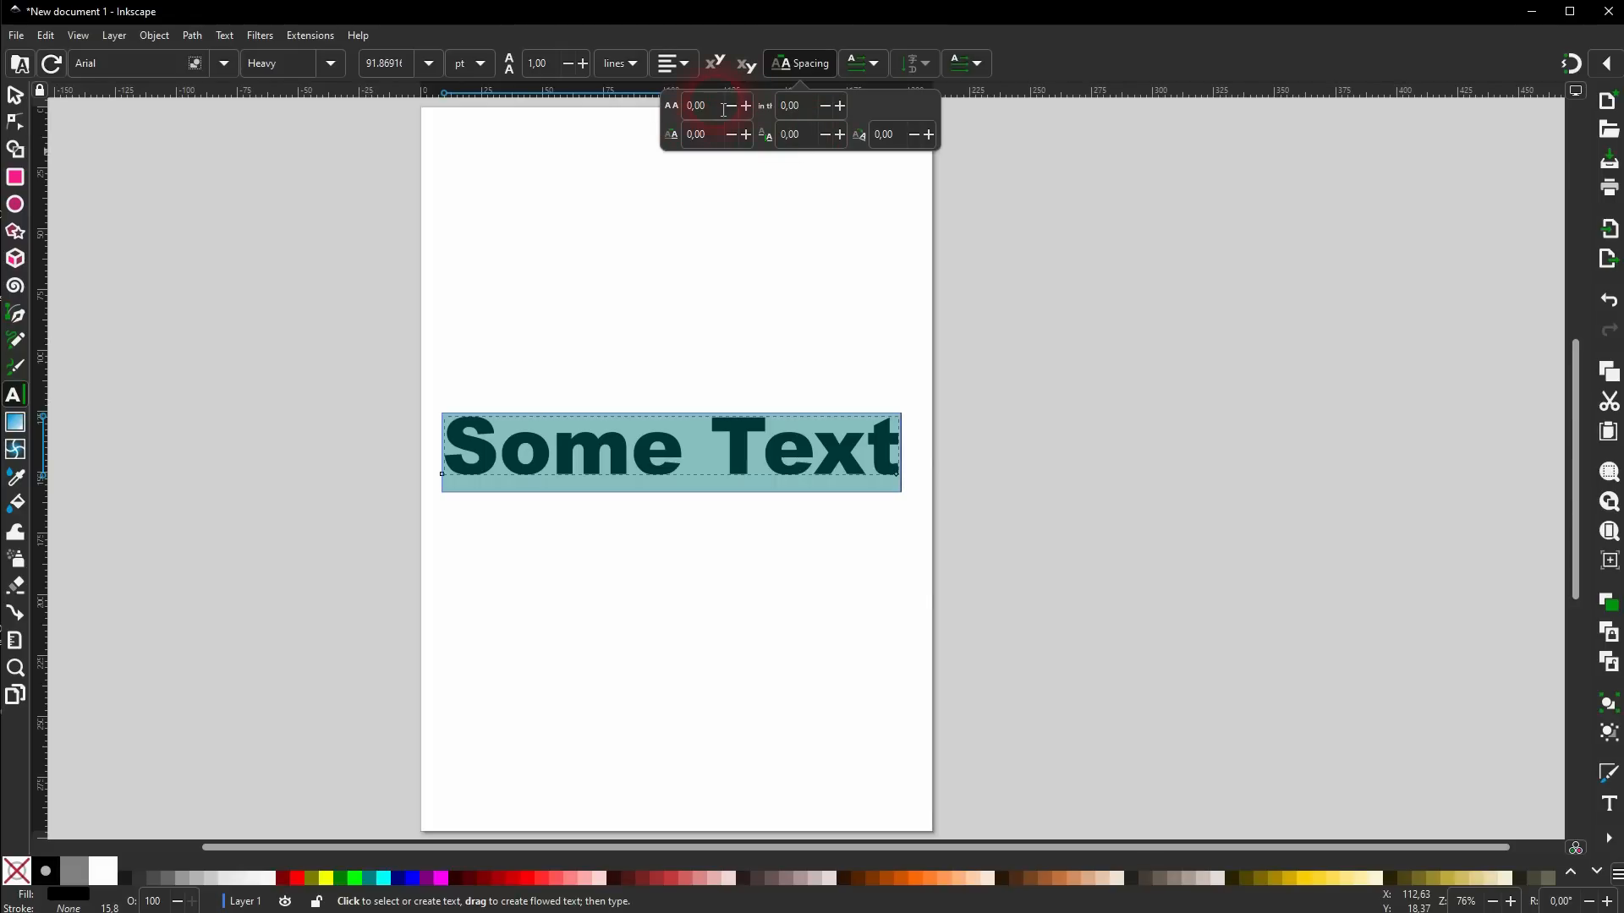
Try a horizontal kerning of 3.71 px and a character rotation of 6.20 on the text, and reset both to 0.
click(746, 136)
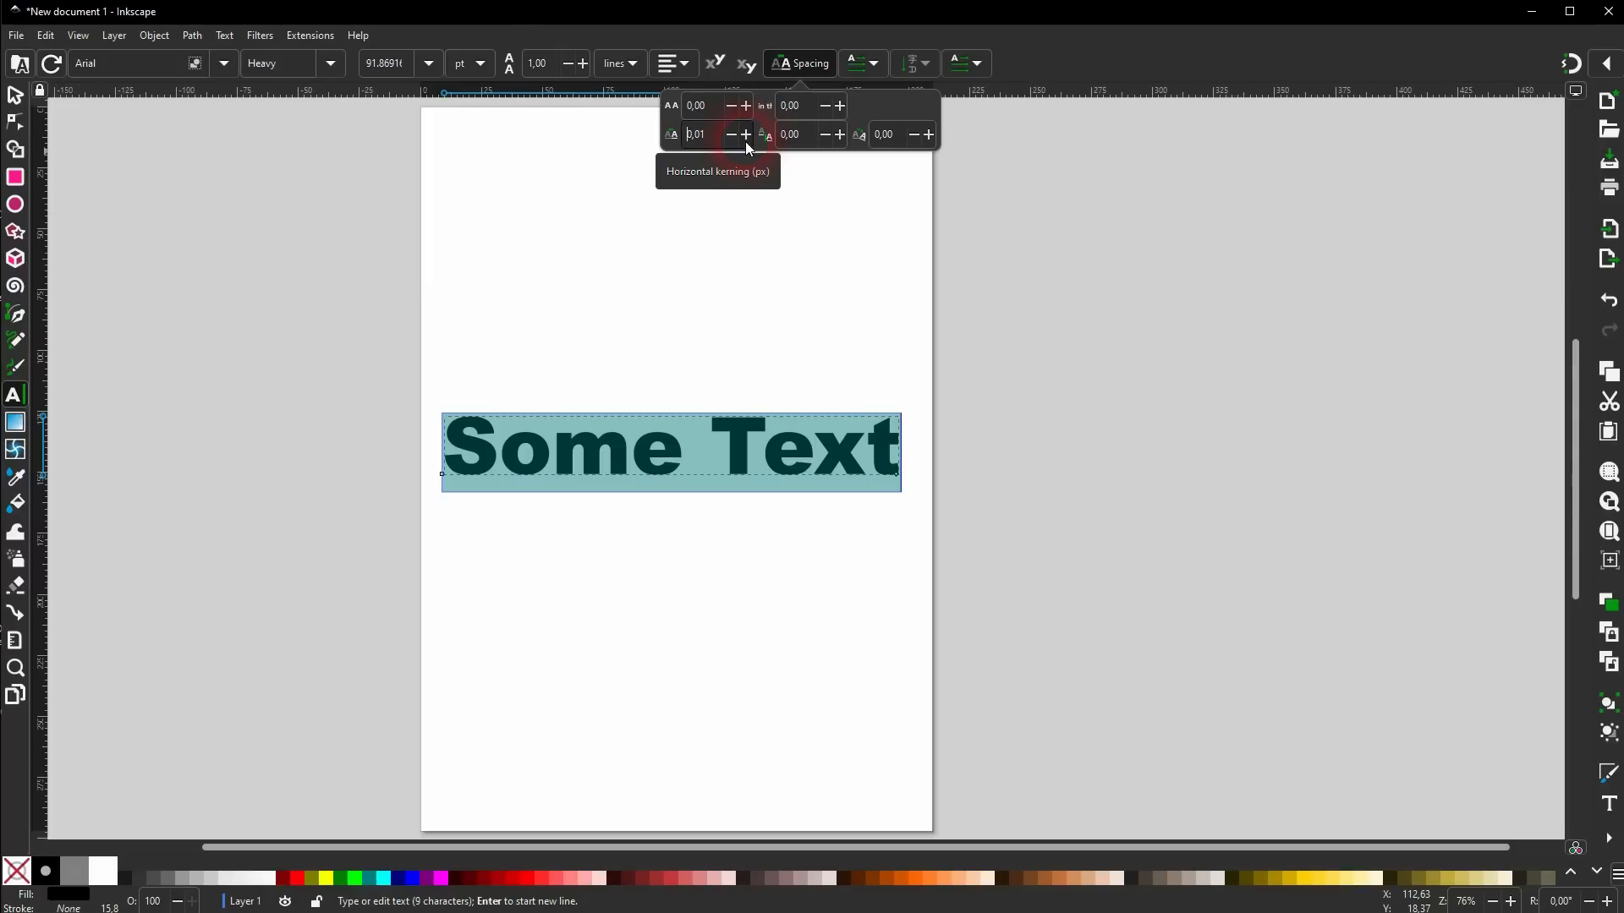
drag(747, 143, 747, 144)
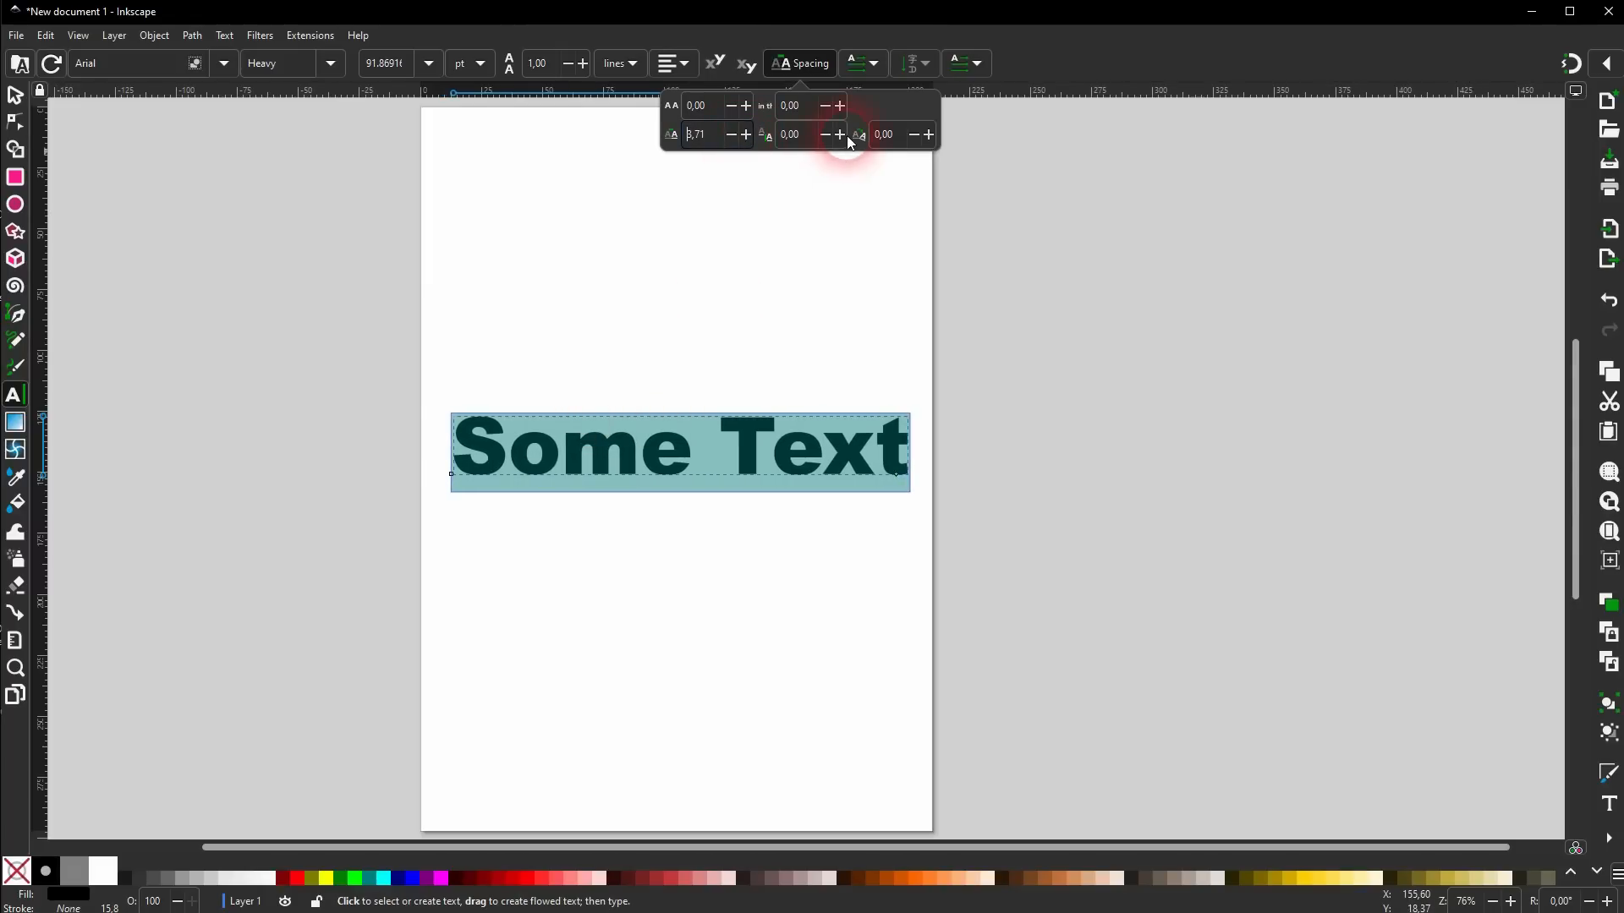
click(929, 135)
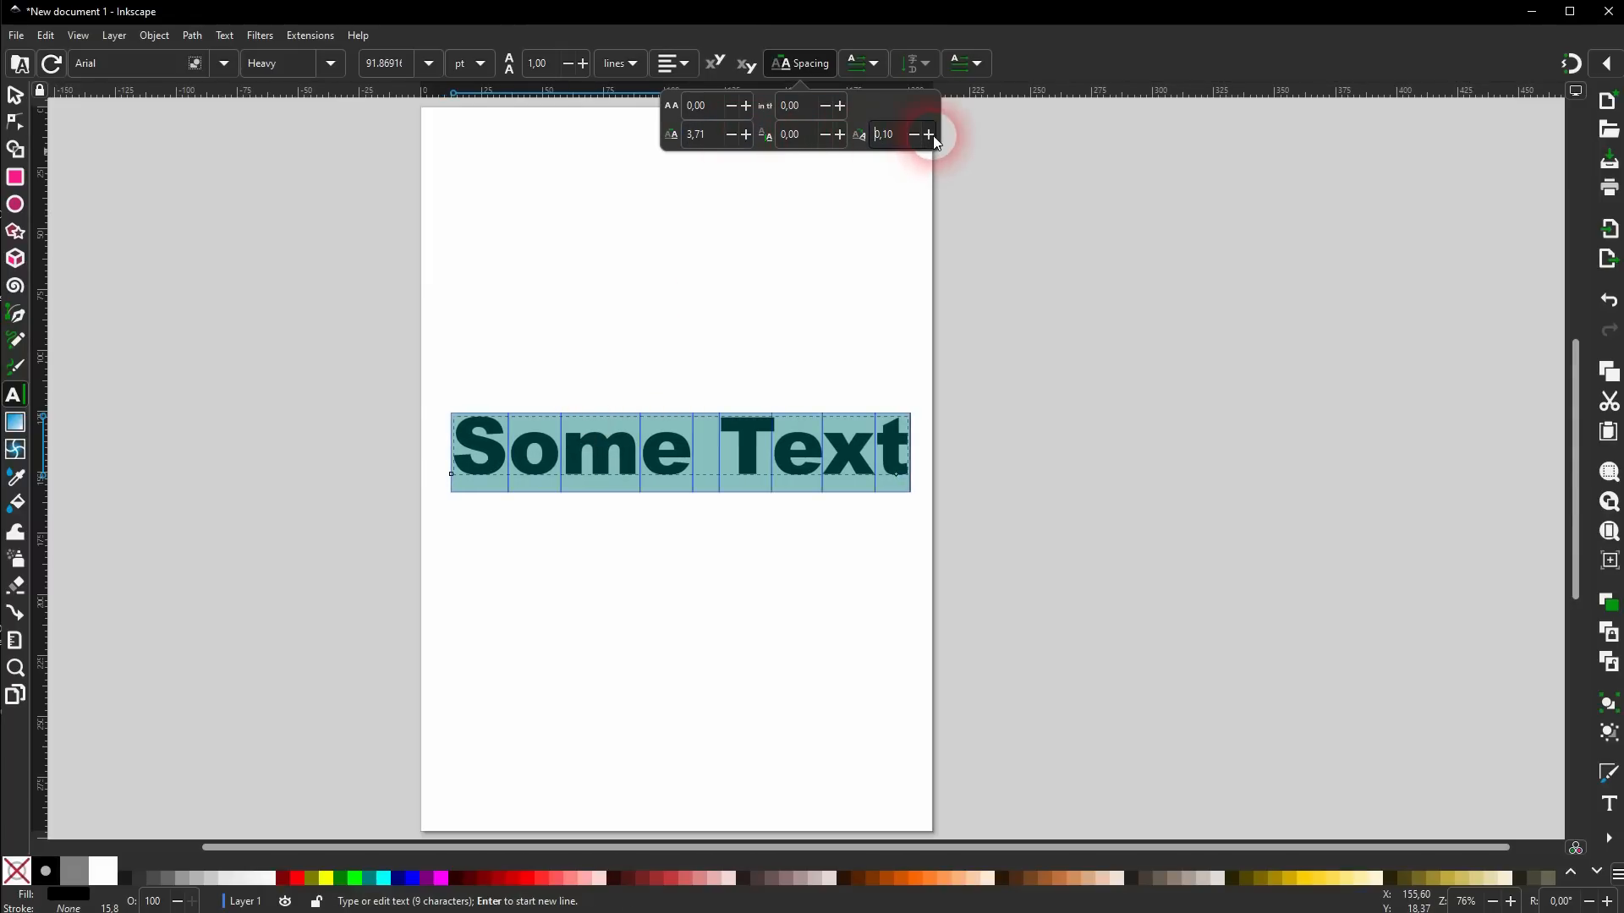
drag(934, 141, 932, 150)
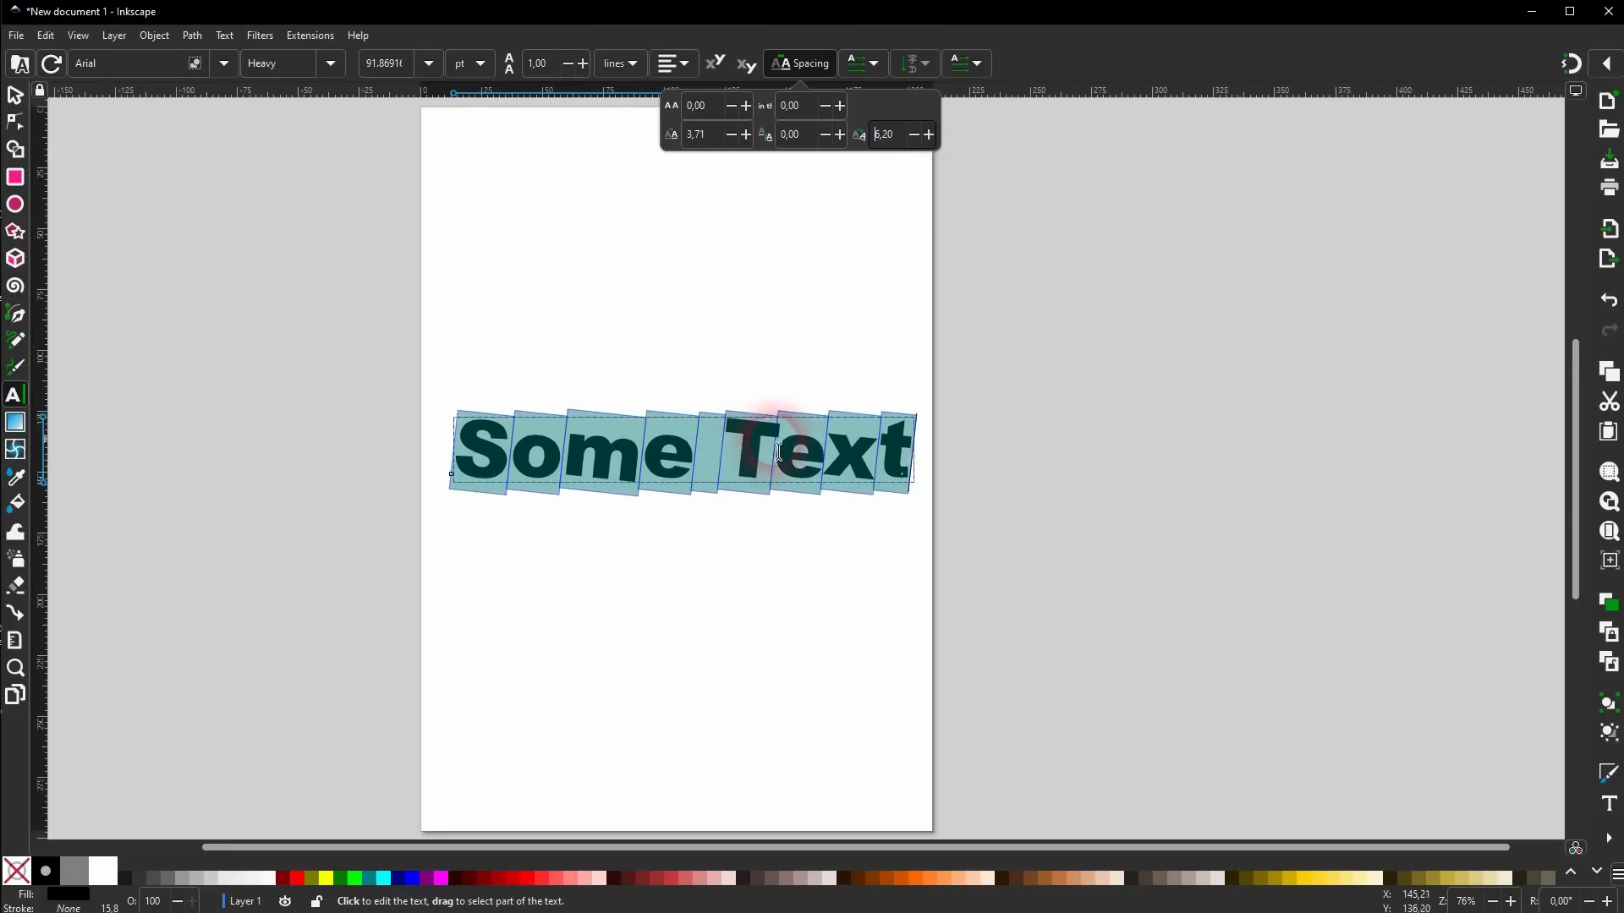
click(707, 135)
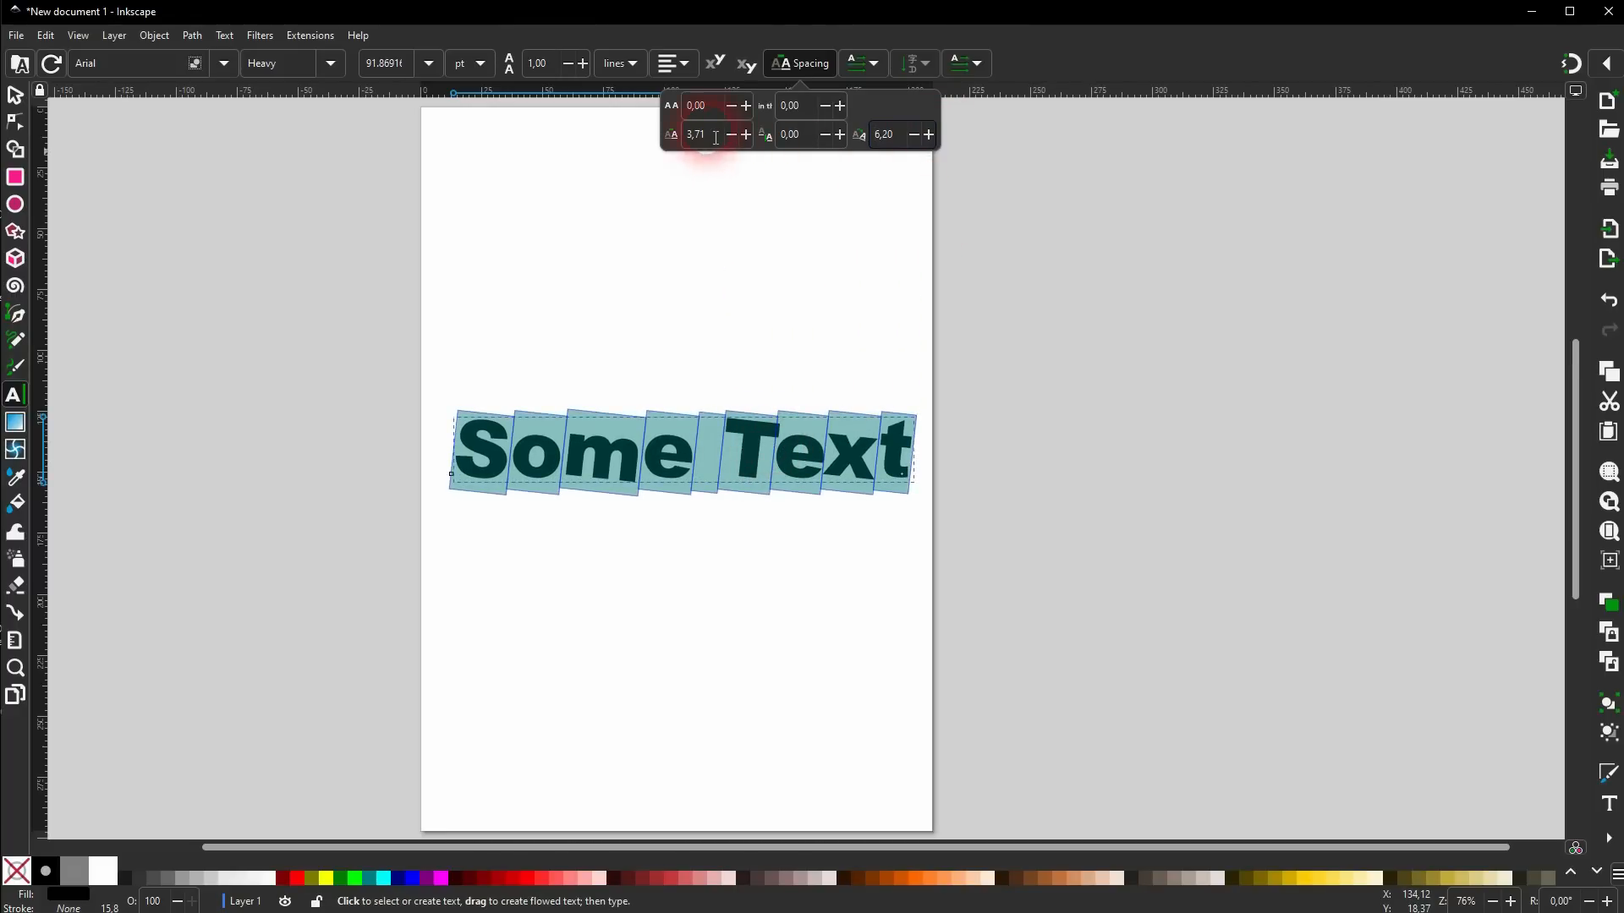
key(Tab)
key(Tab)
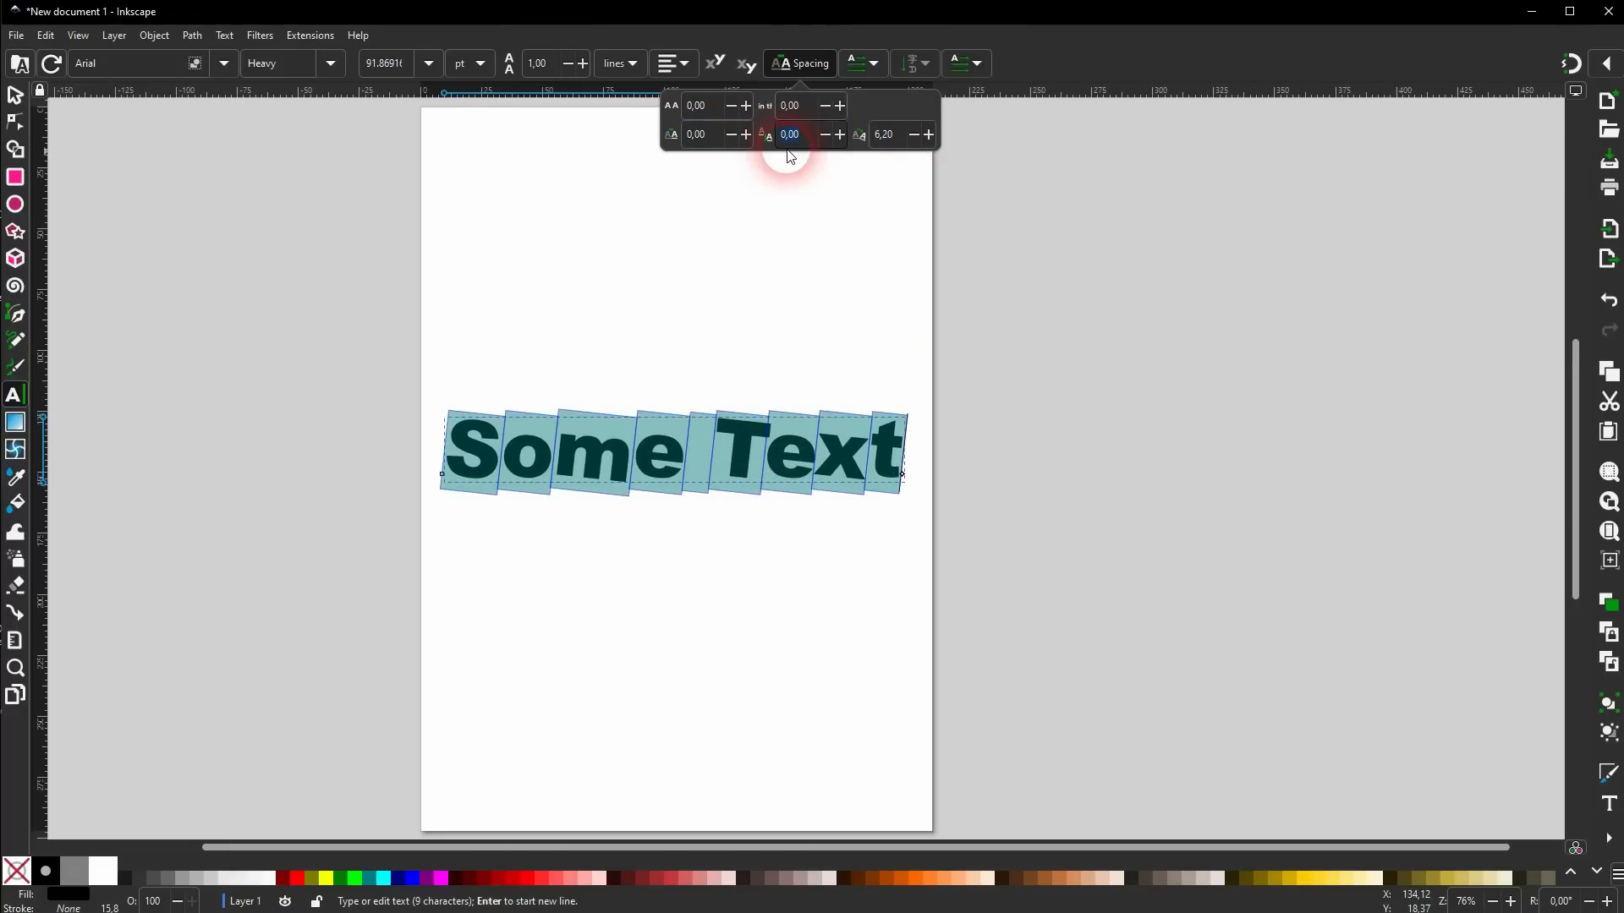
text(0)
key(Return)
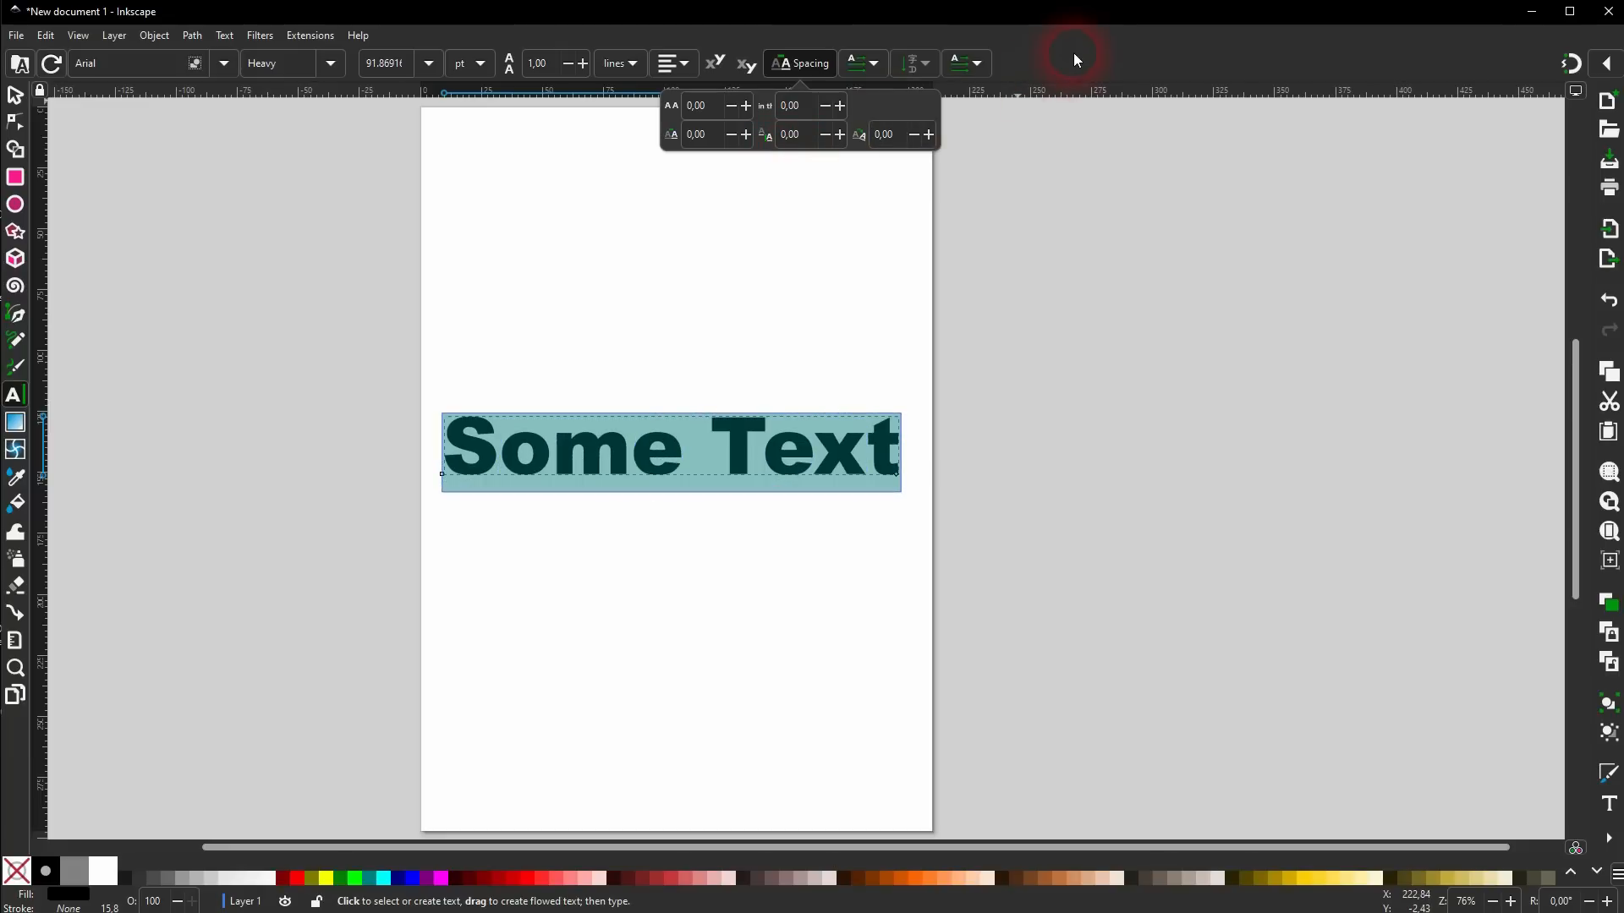
Try both vertical writing directions on "Some Text" and return it to horizontal.
click(808, 68)
click(878, 66)
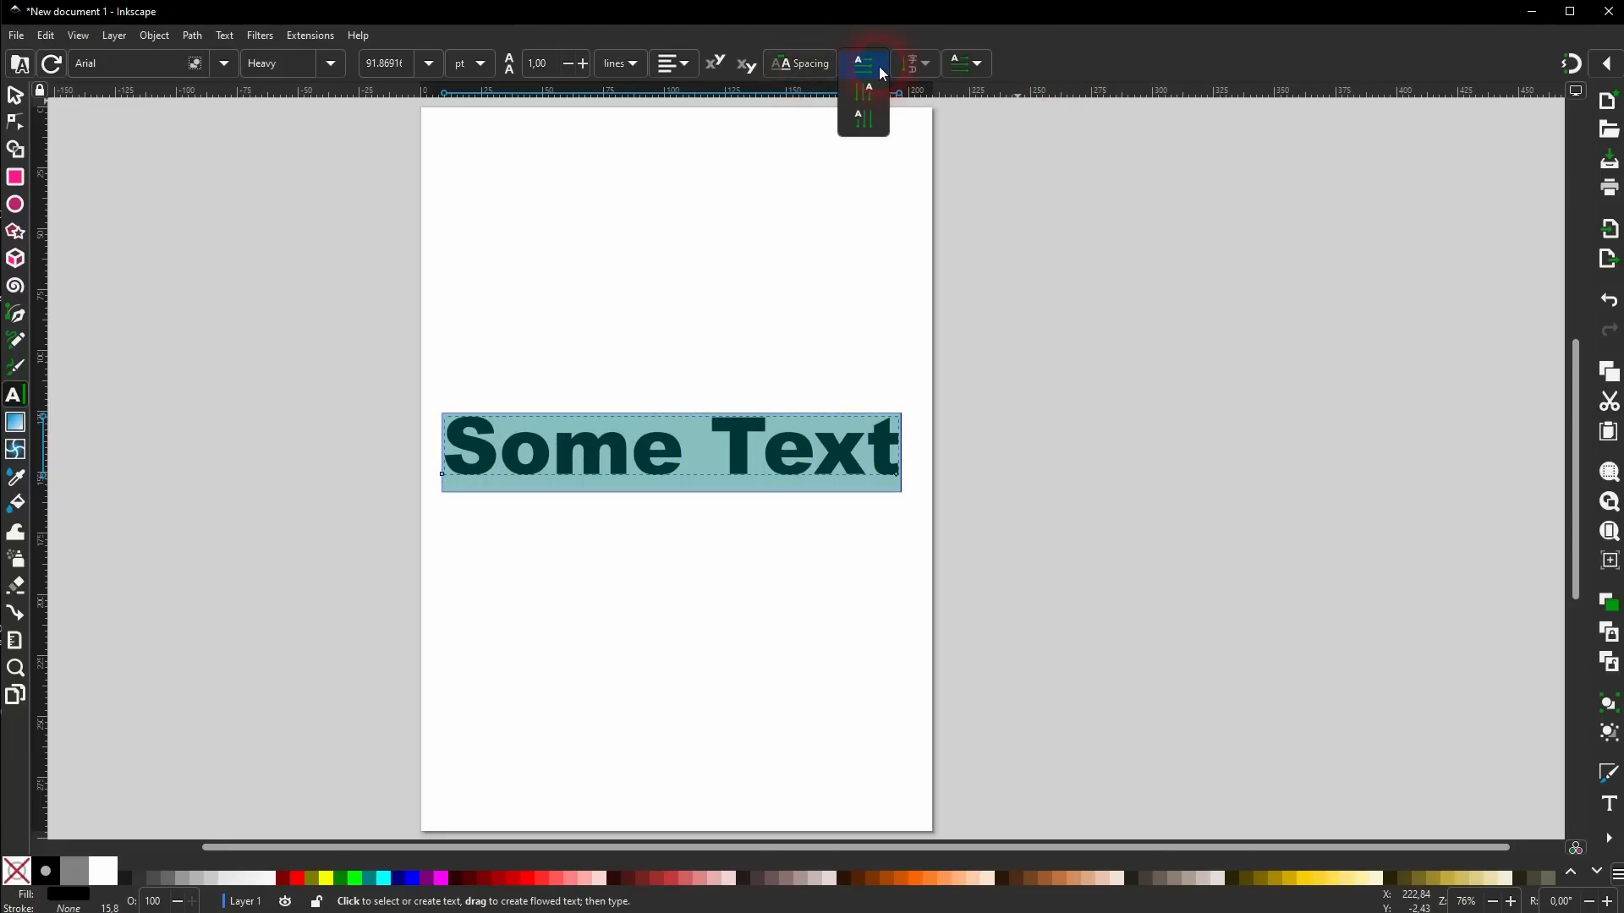
click(871, 88)
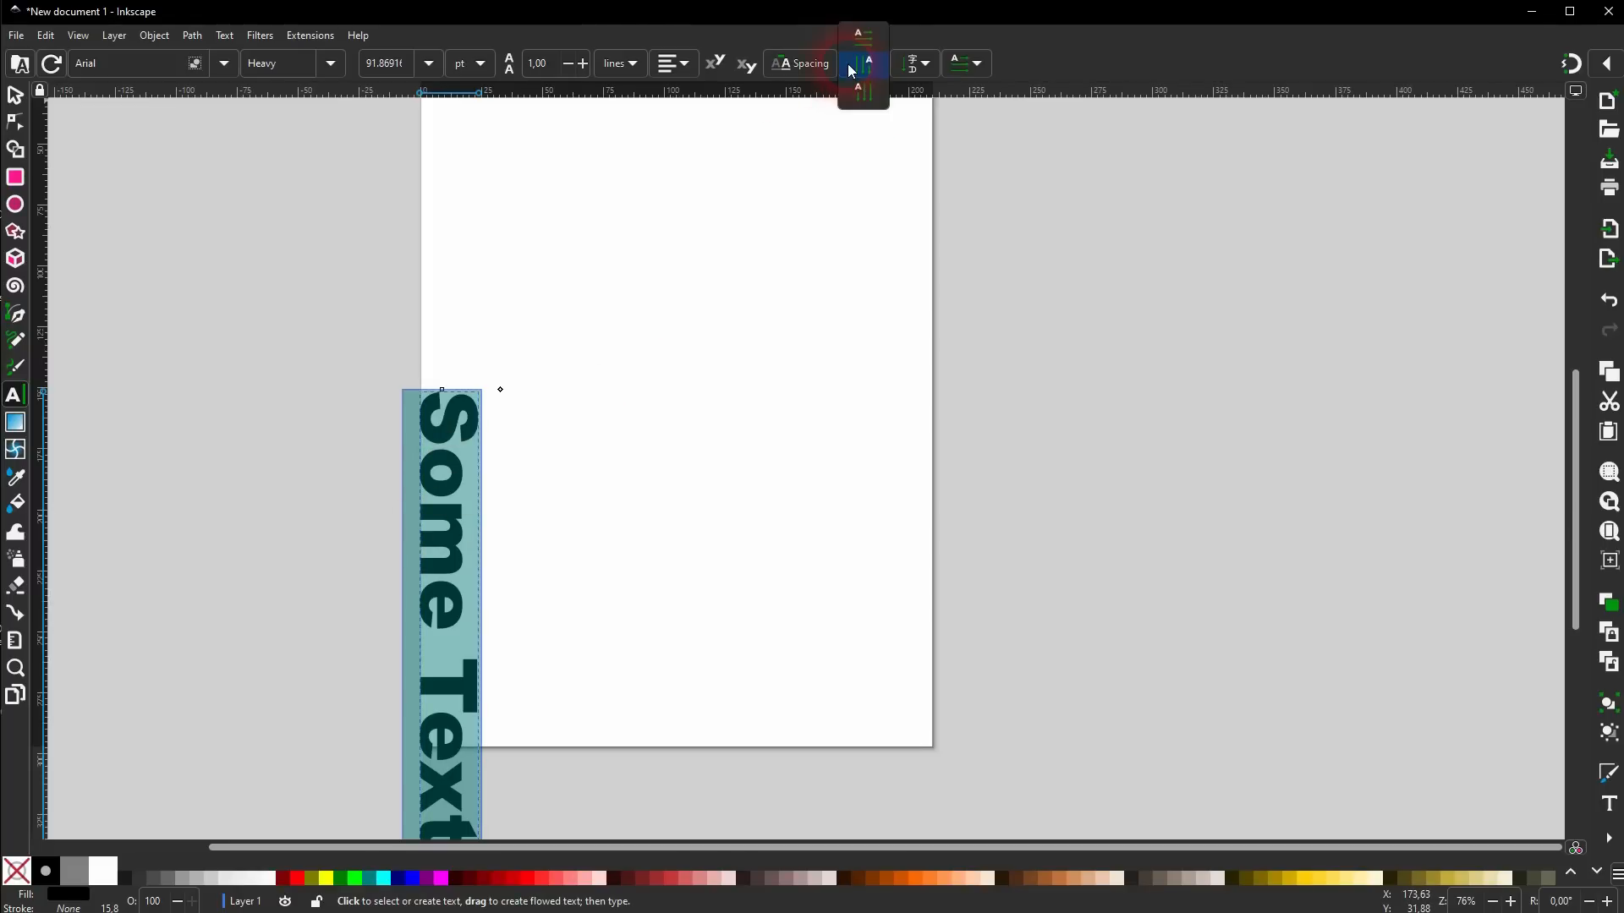
click(869, 91)
click(871, 64)
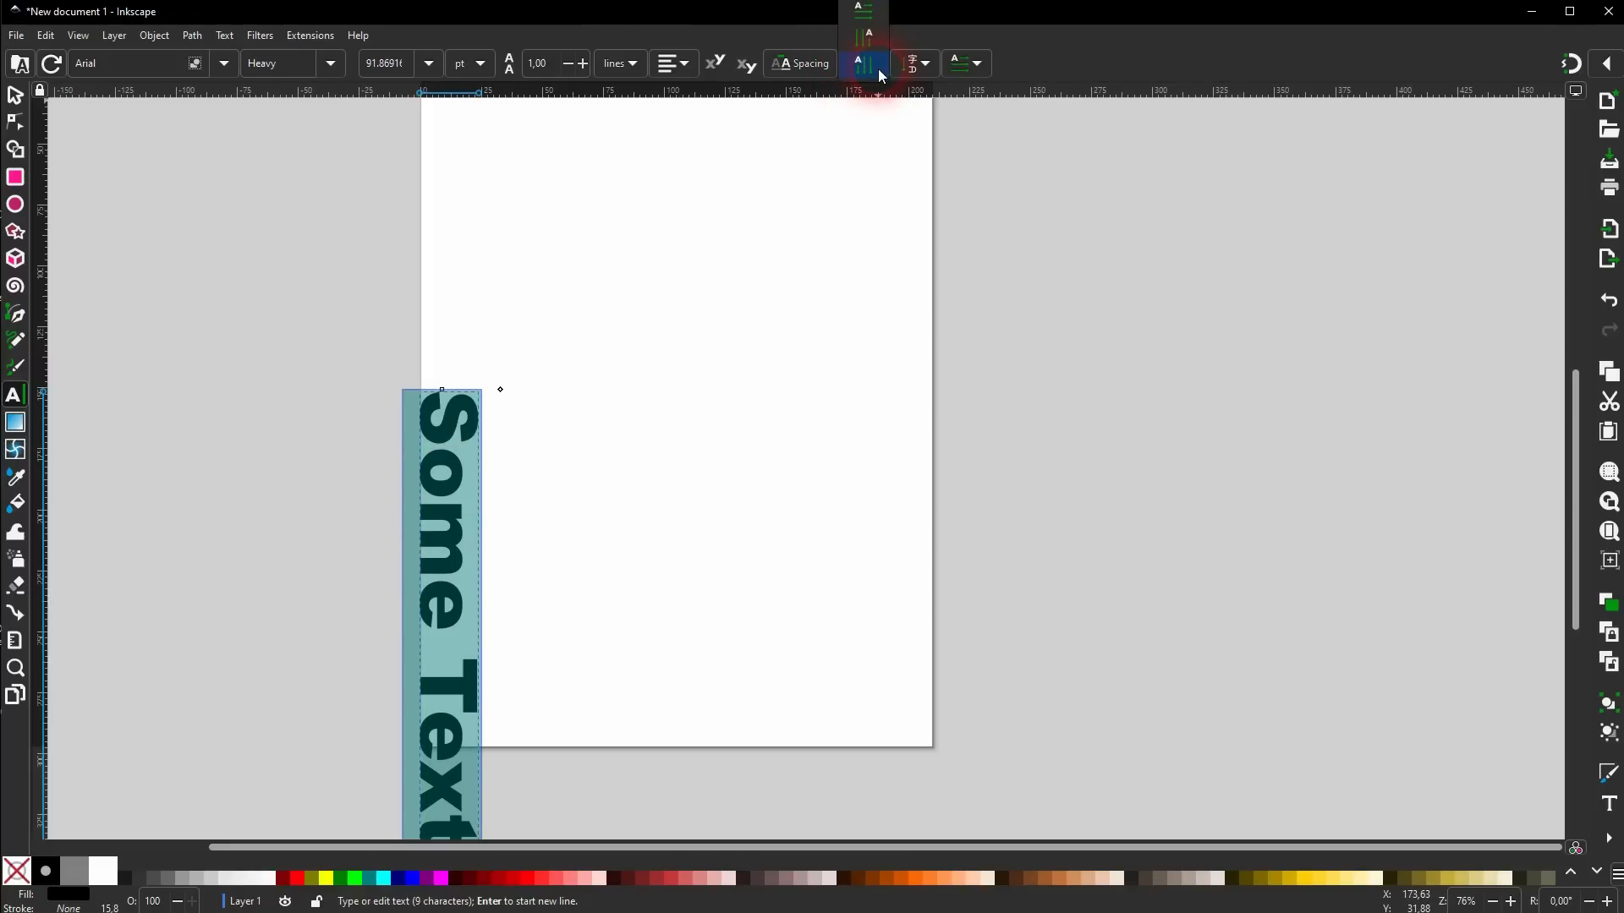
click(874, 19)
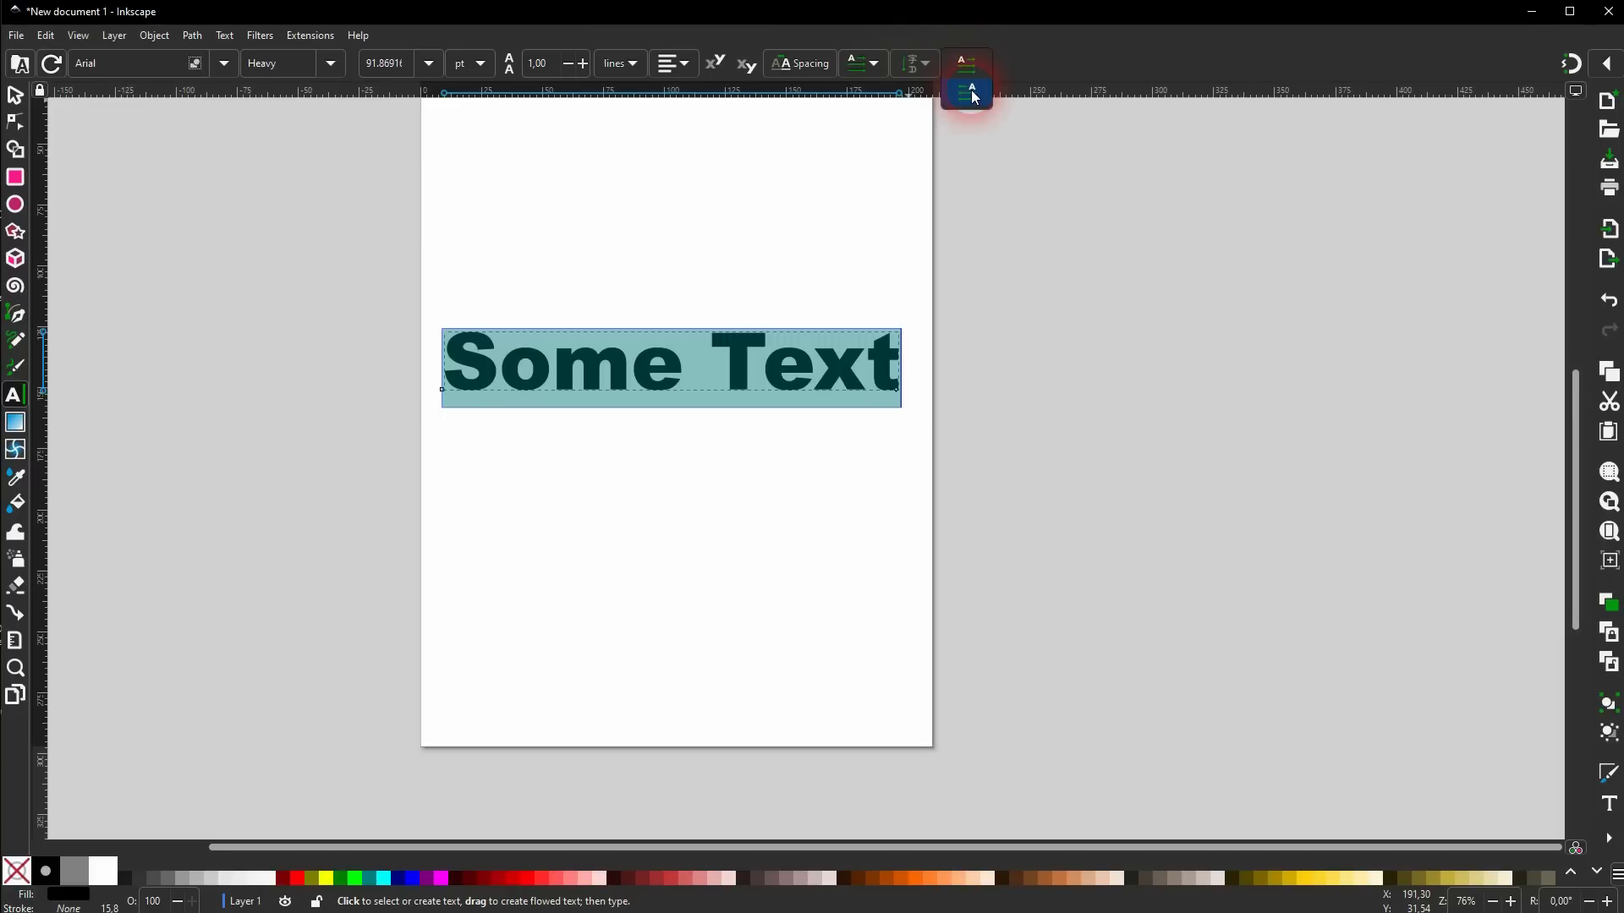
Try the right-to-left direction on "Some Text" and return it to left-to-right.
click(970, 90)
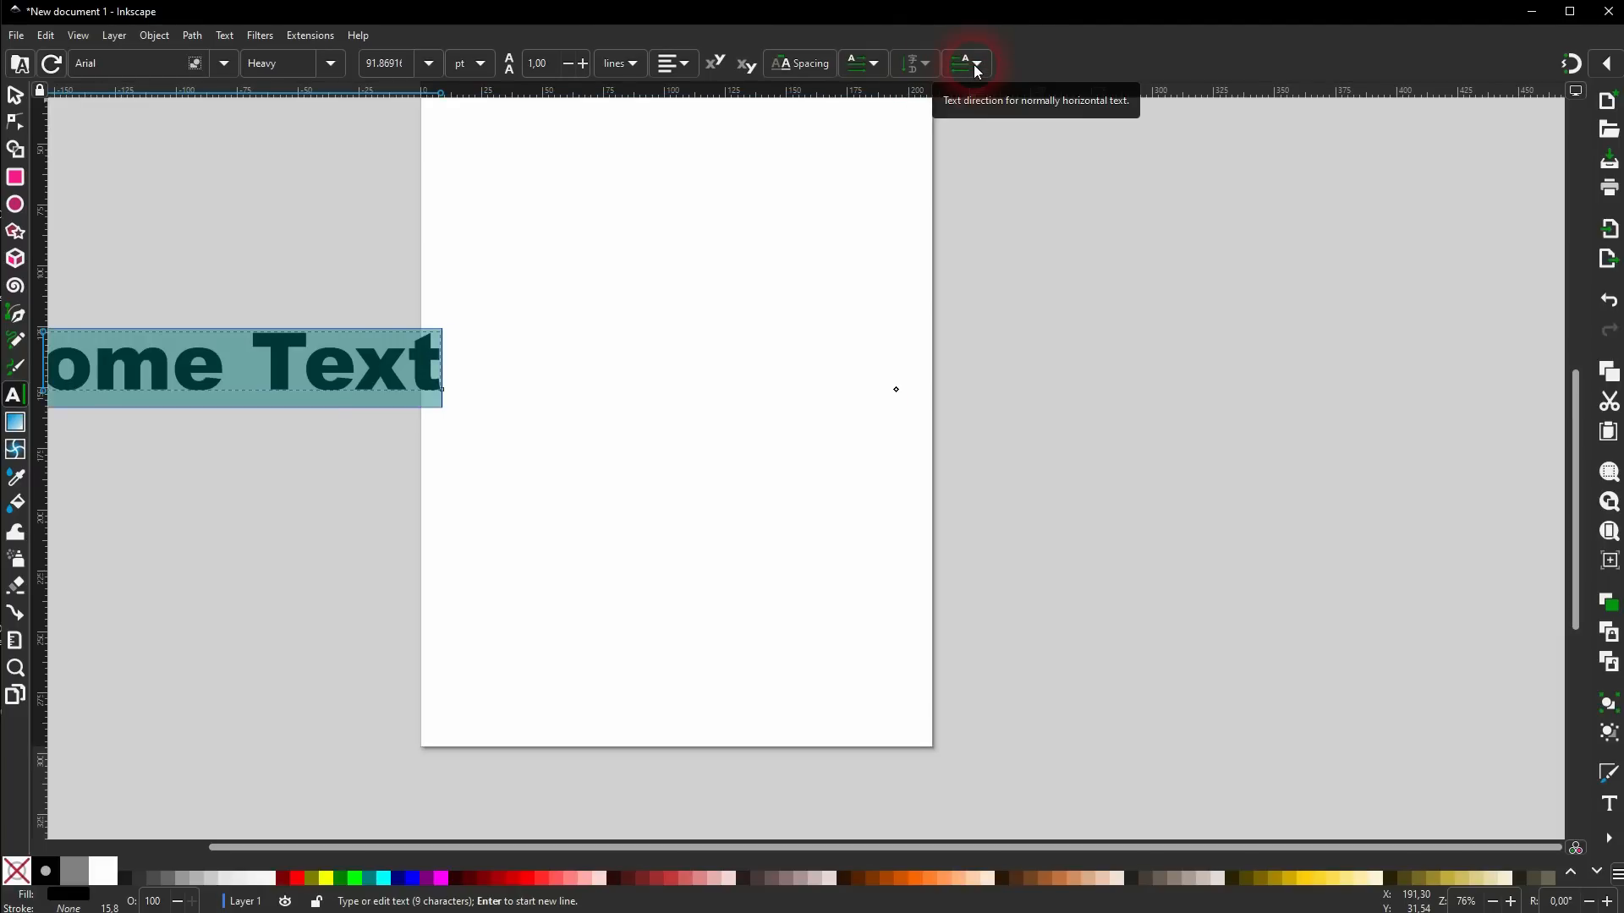
click(973, 64)
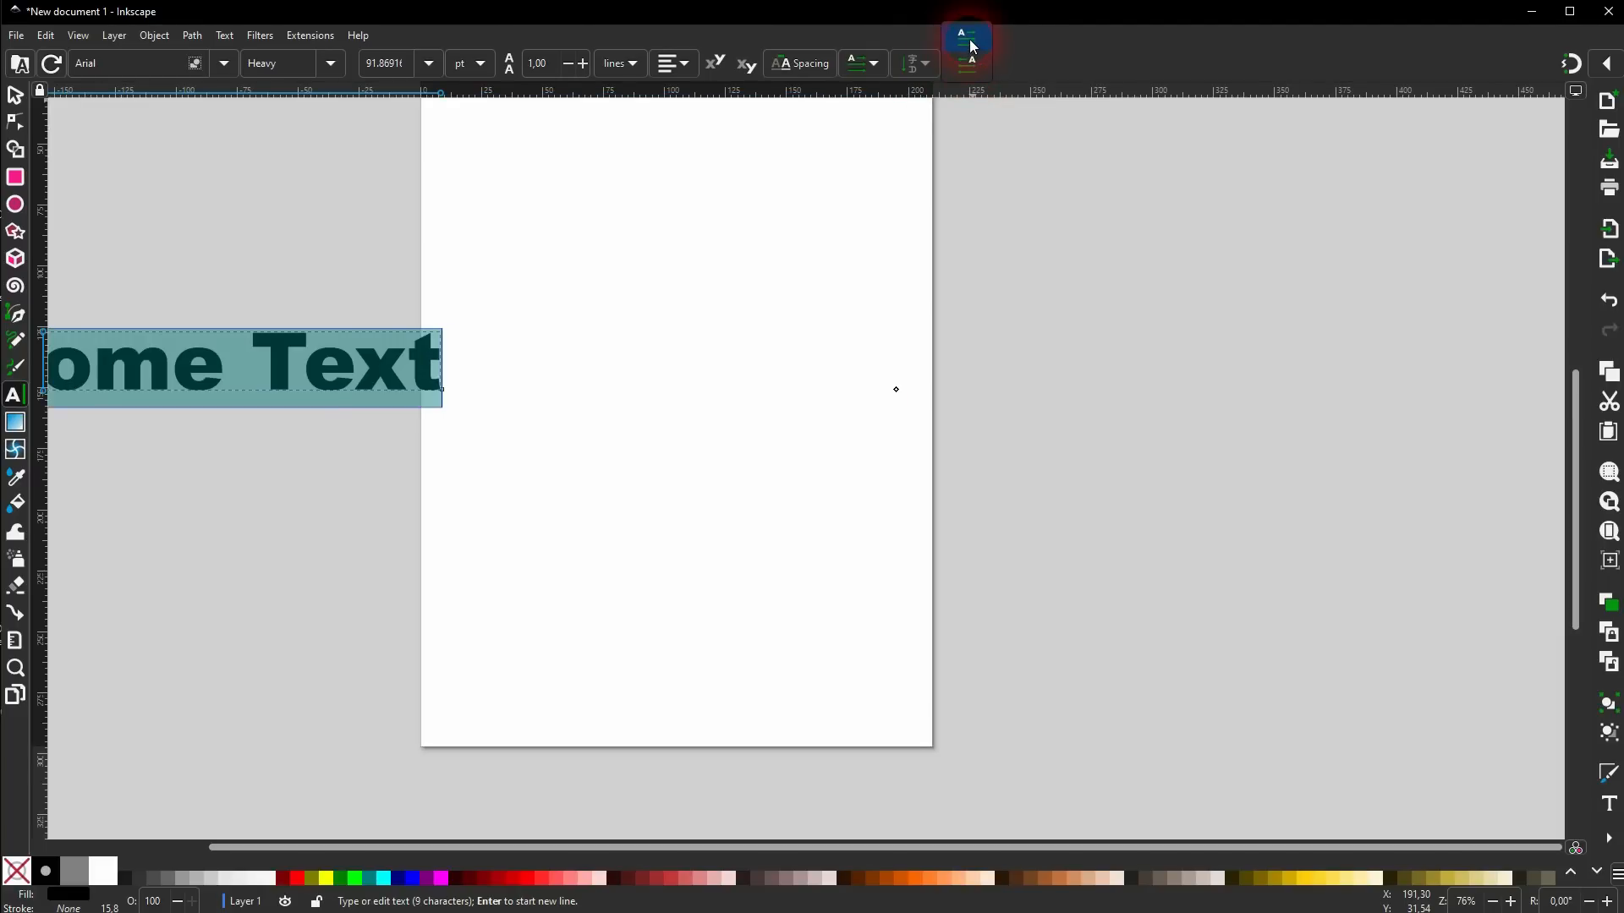
click(972, 47)
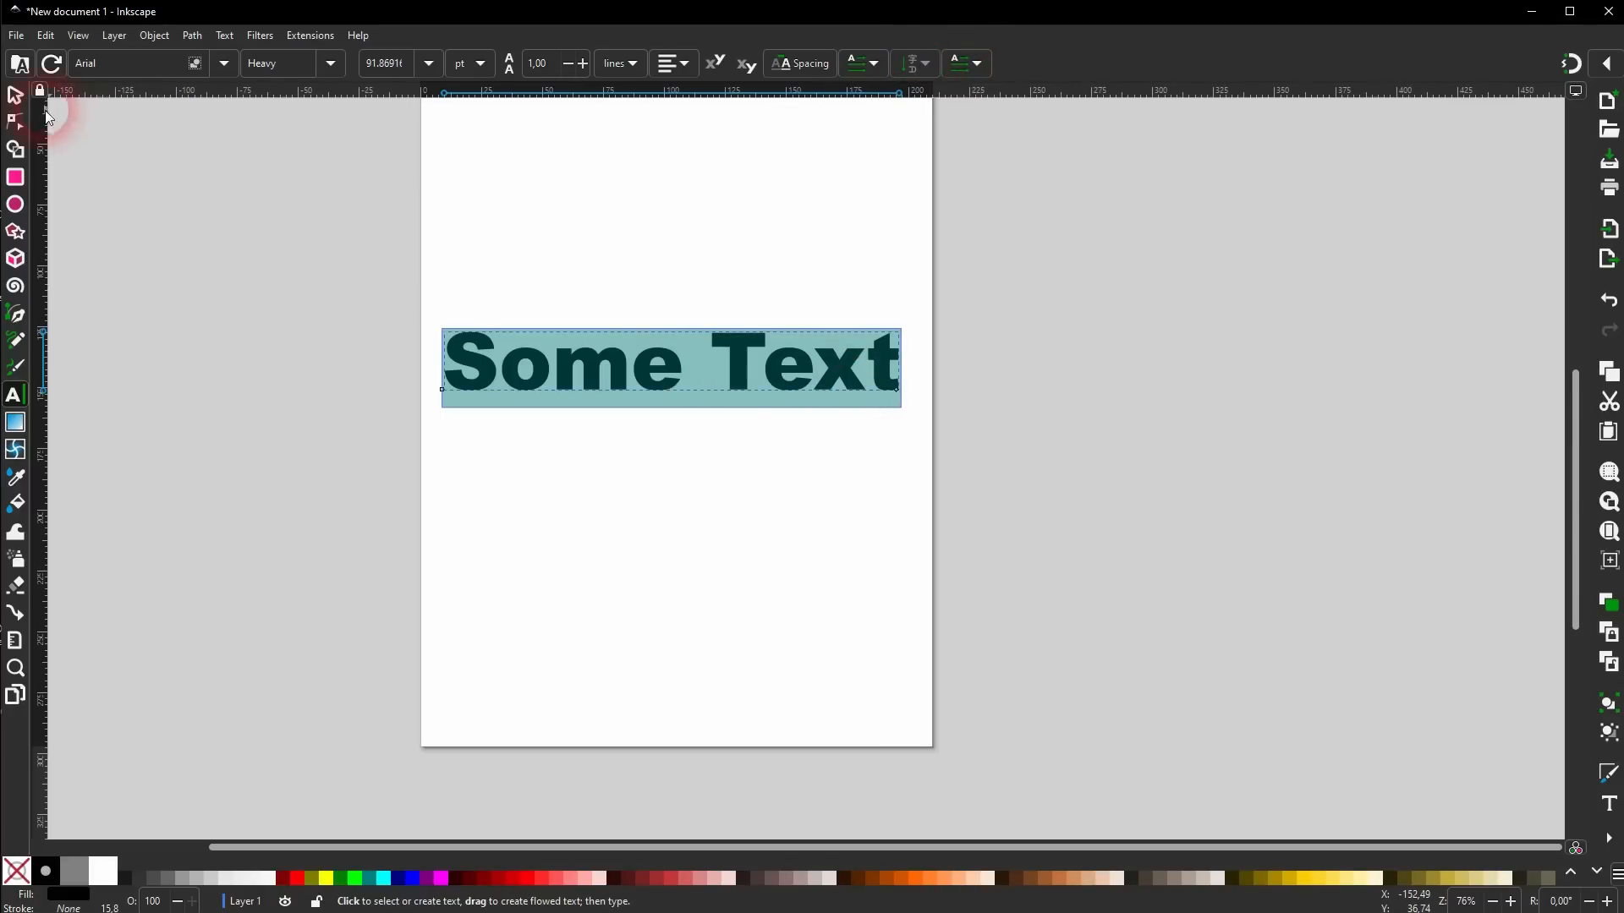
click(16, 96)
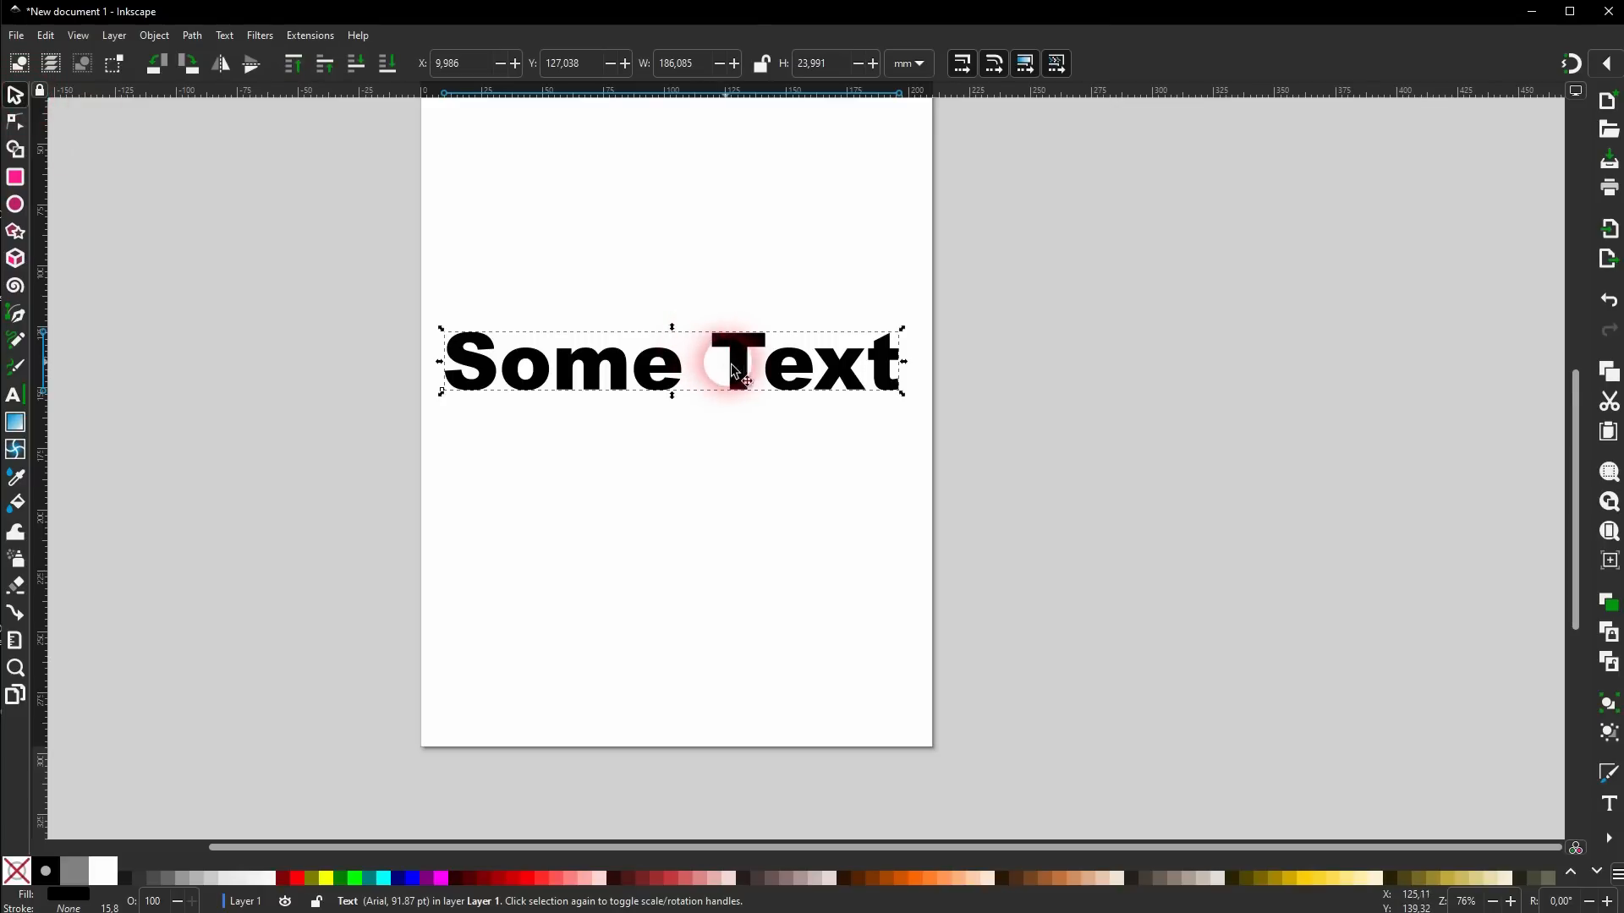
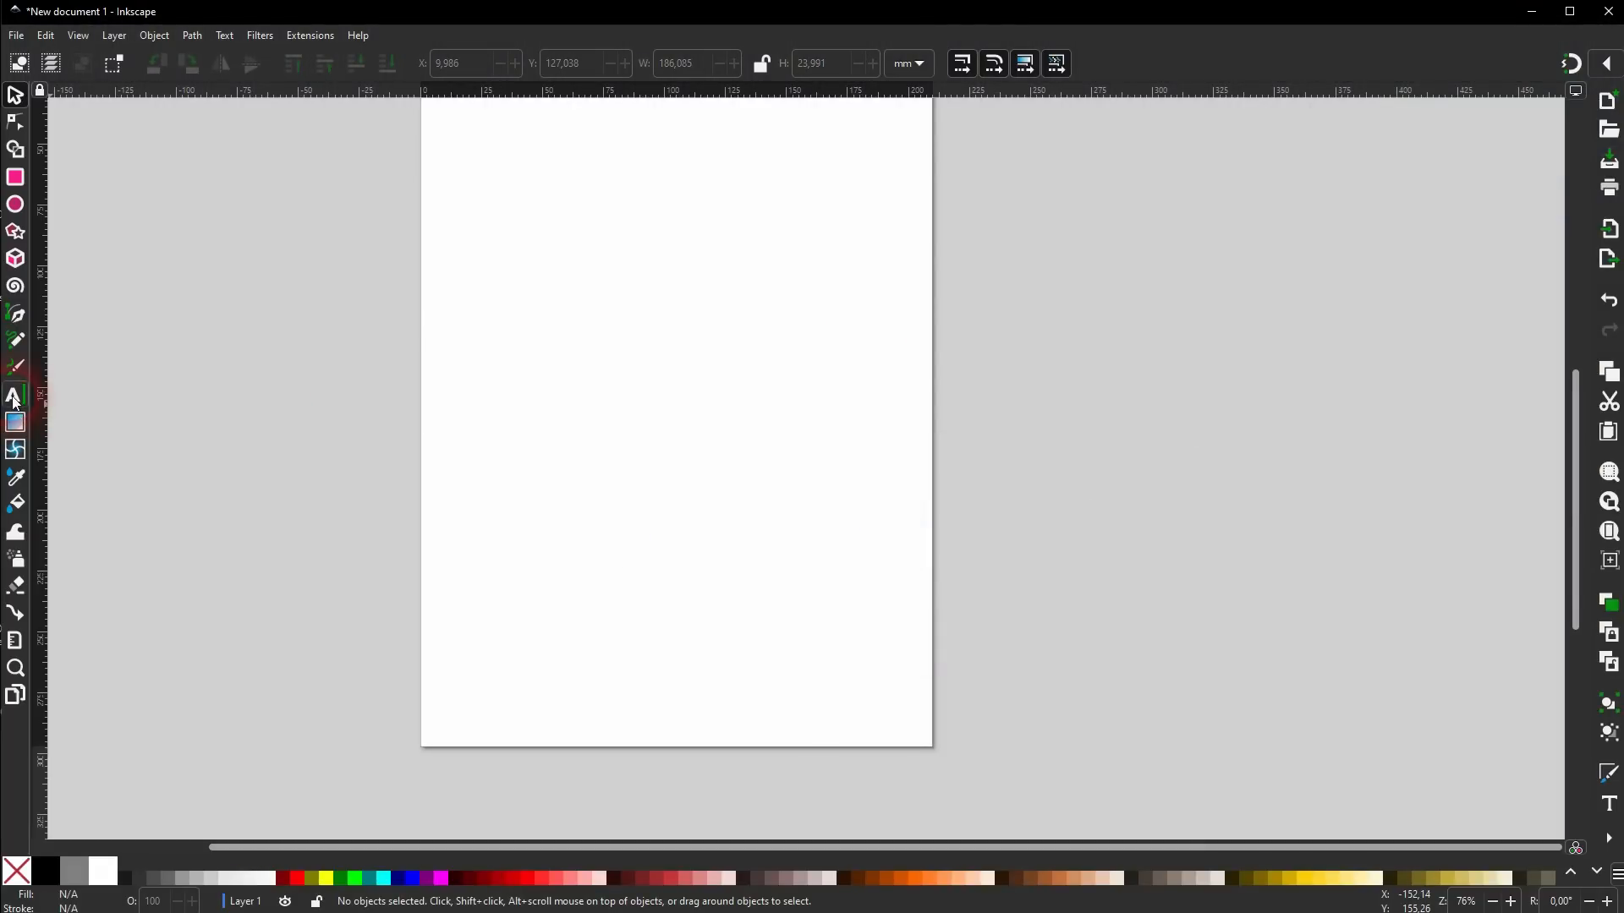
Create a three-line text on the upper page reading "This is my first", "text project in" and "Inkscape.".
click(15, 400)
click(552, 280)
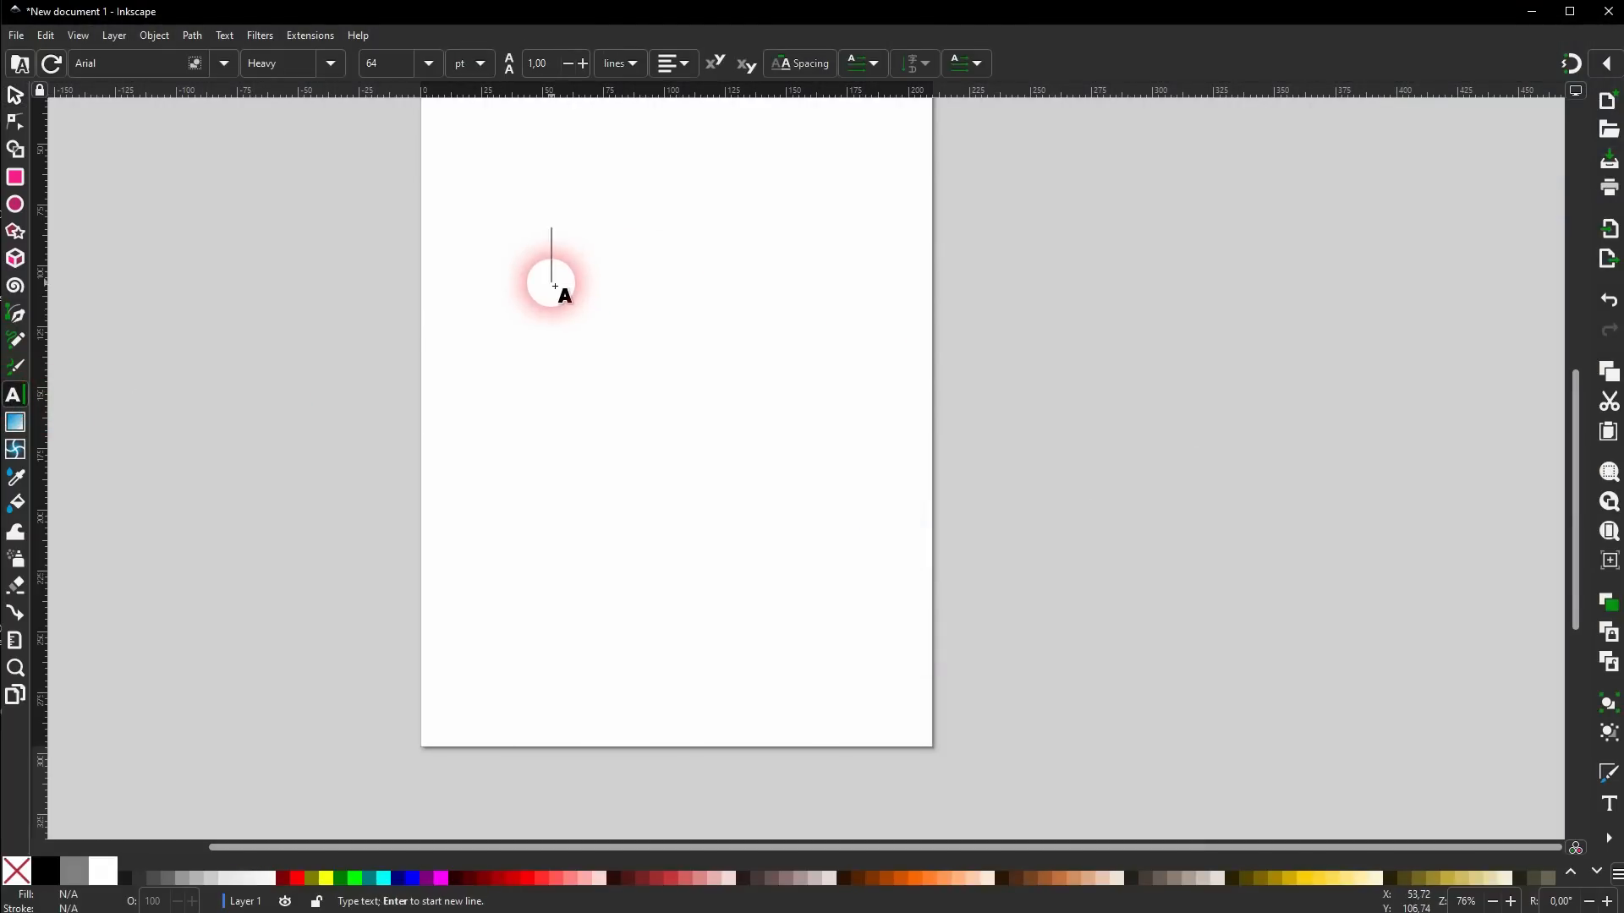
text(This is )
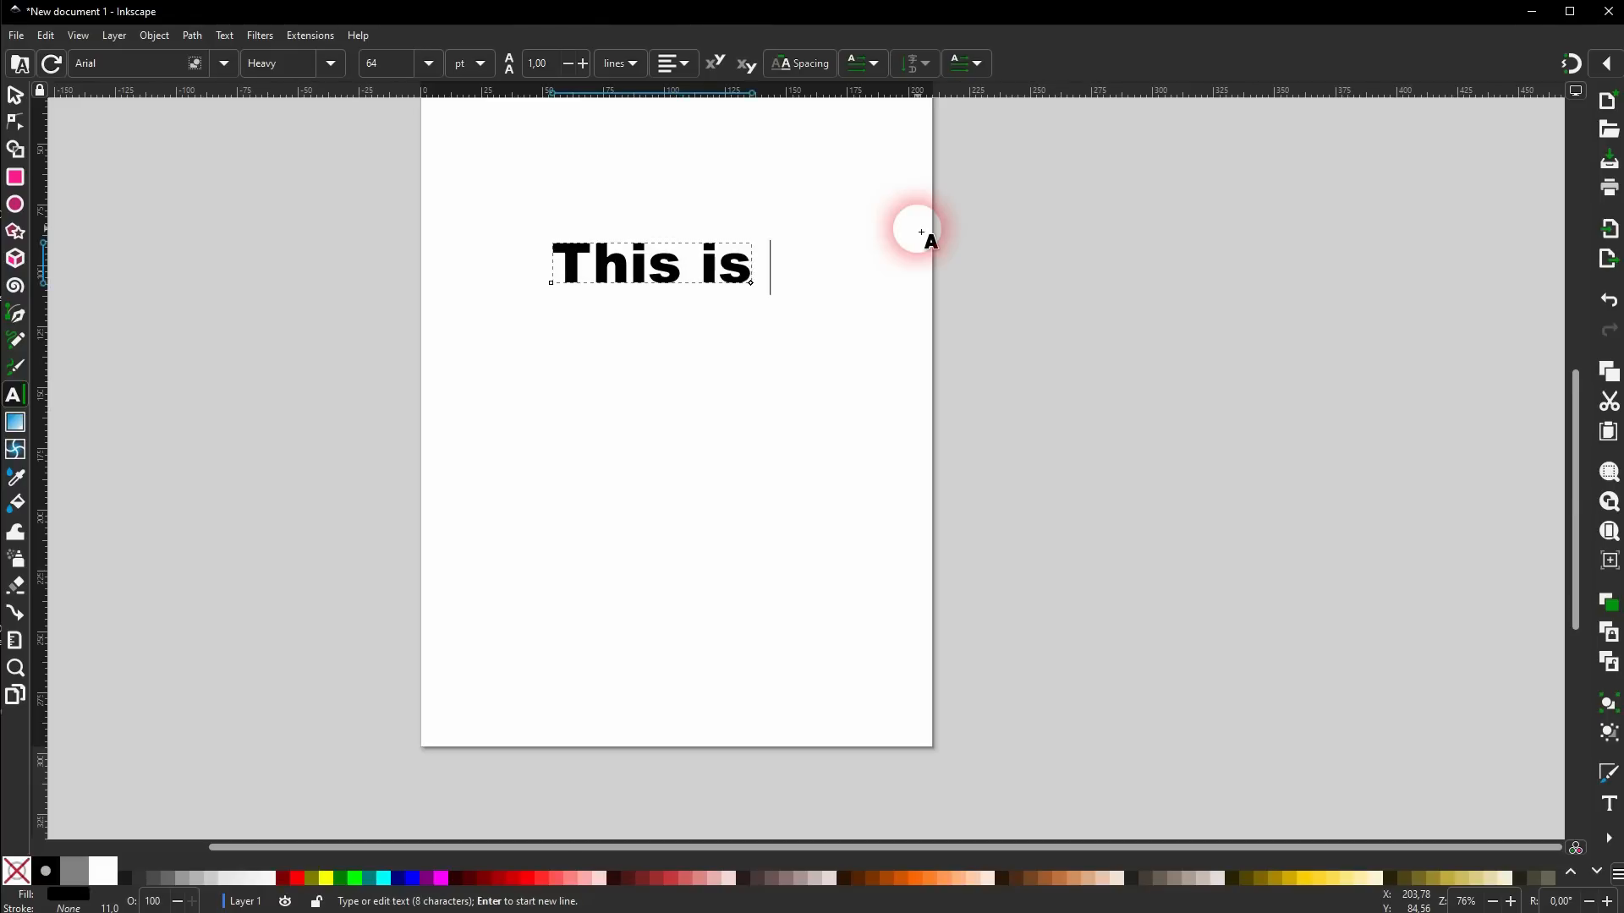
text(my first )
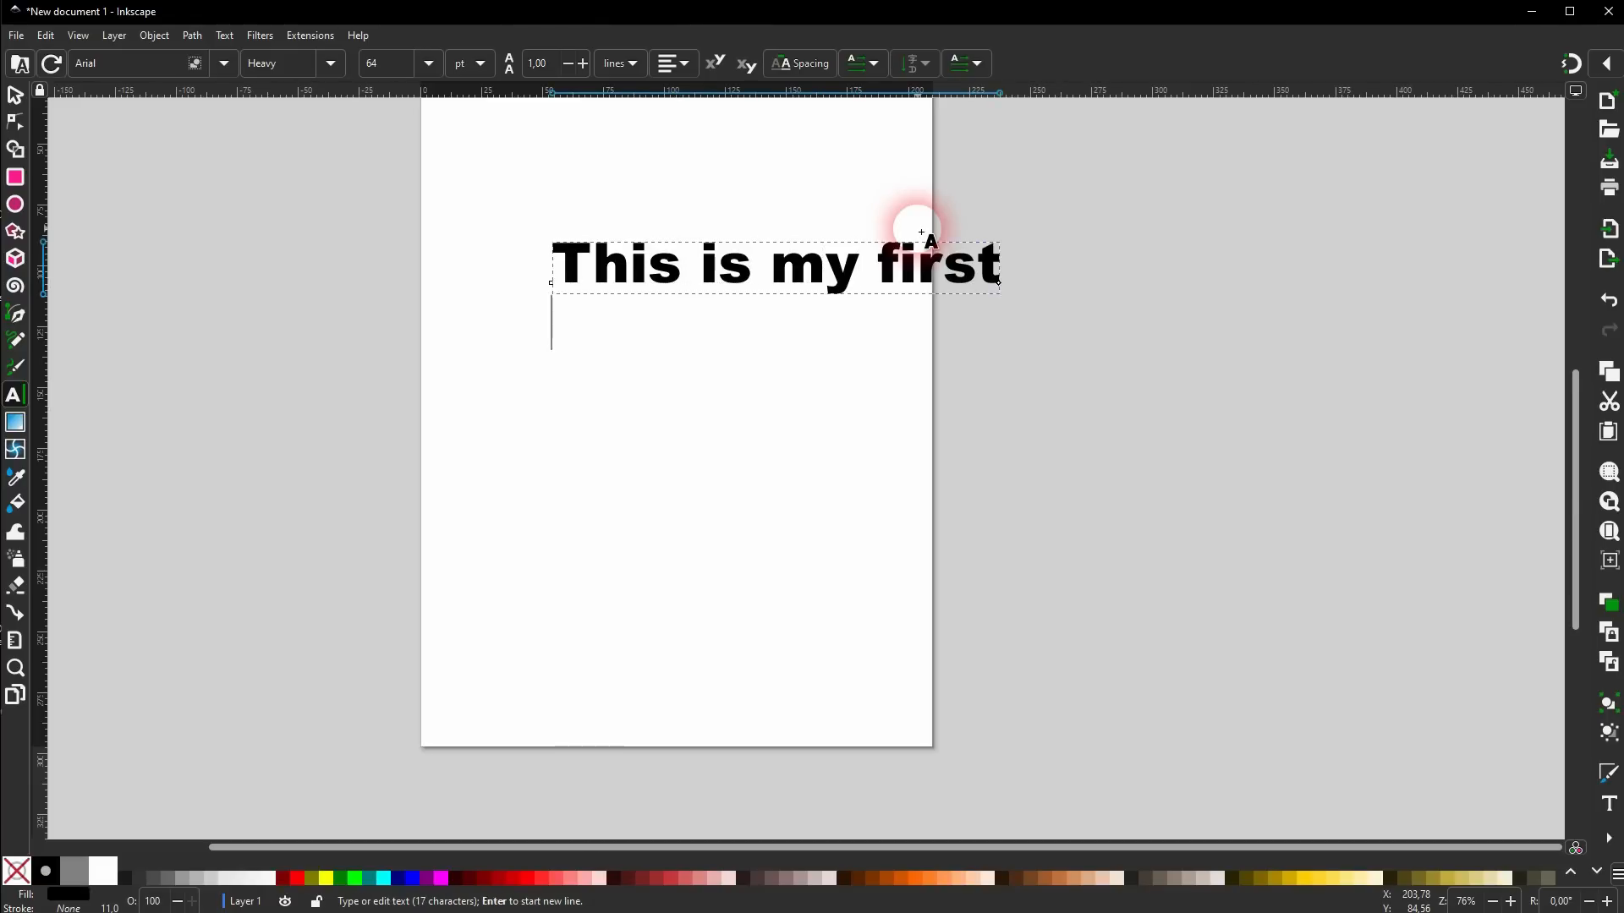
text(tex)
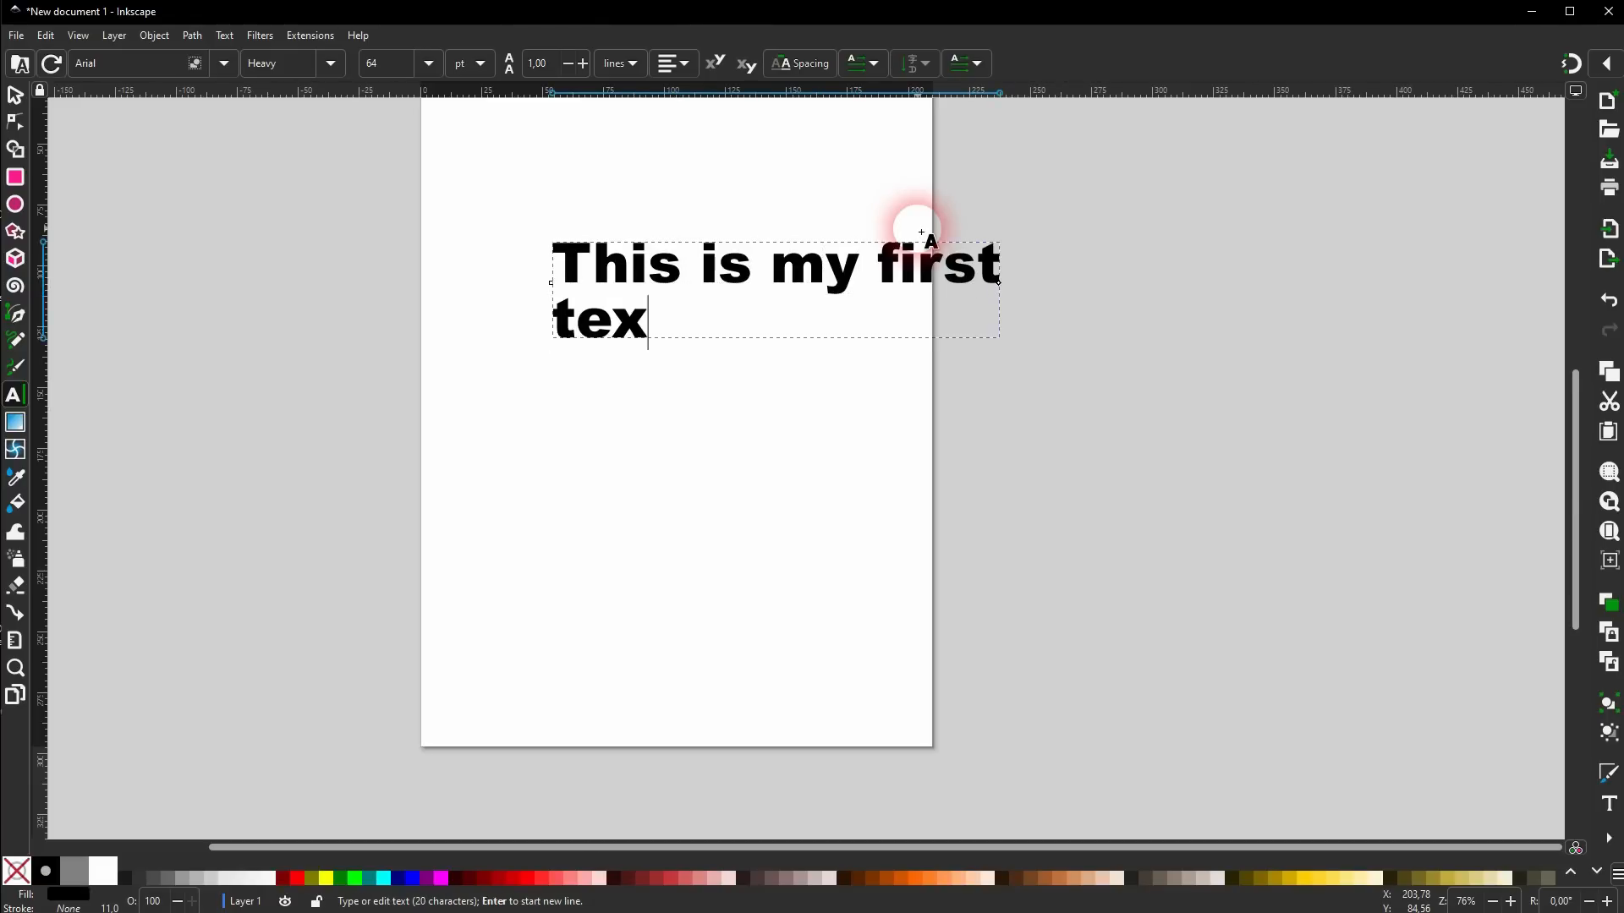
text(t project in)
key(Return)
text(In)
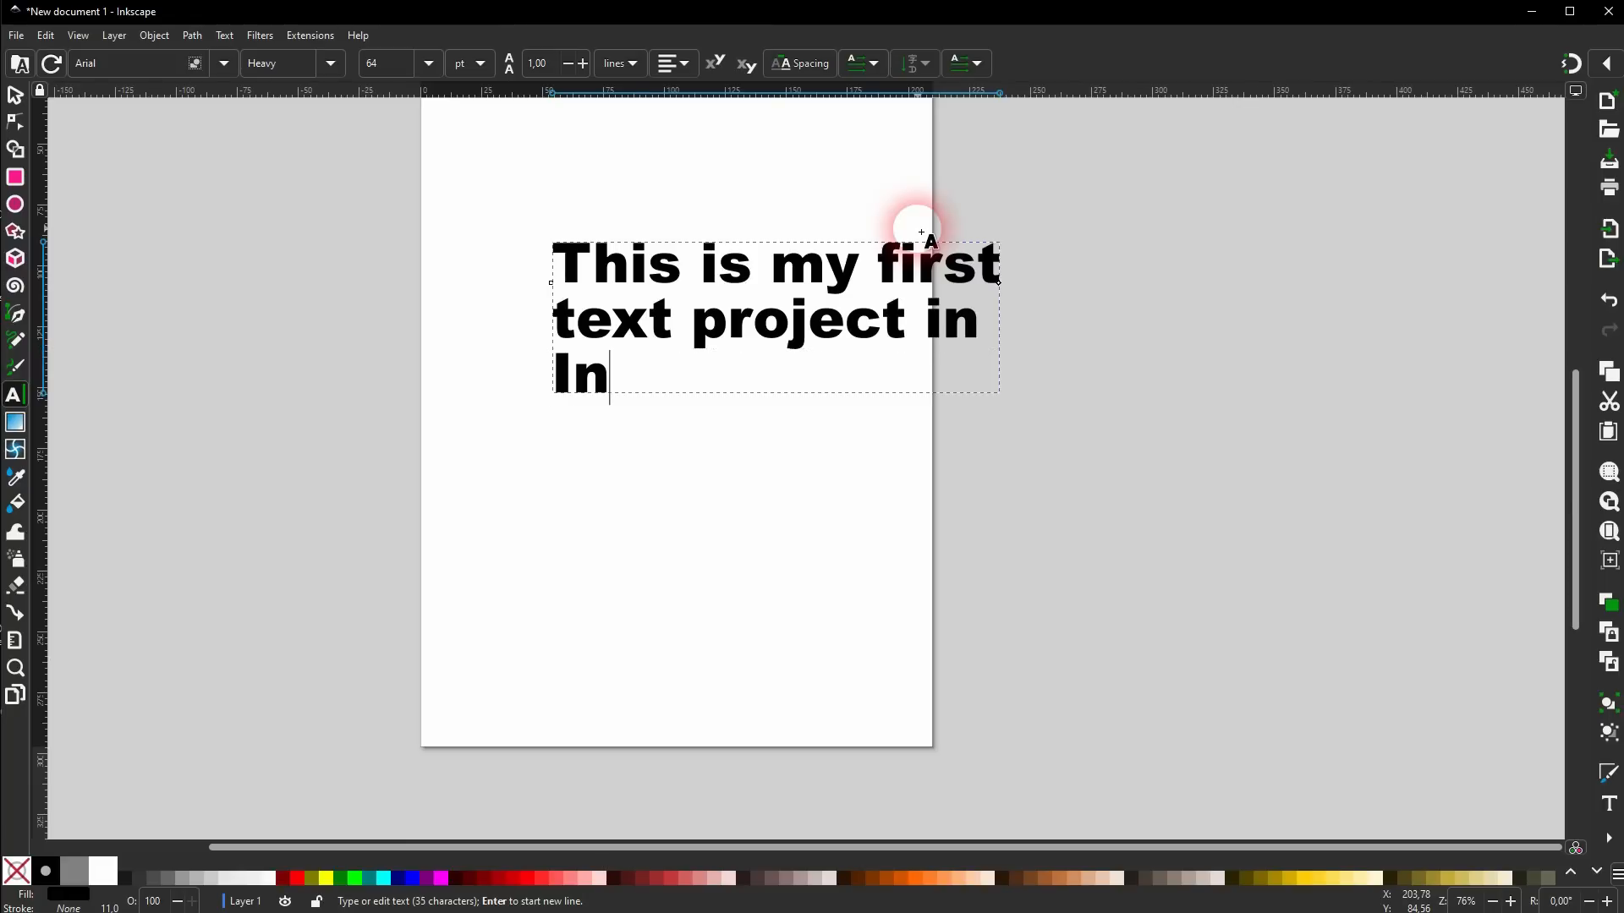
text(kscape.)
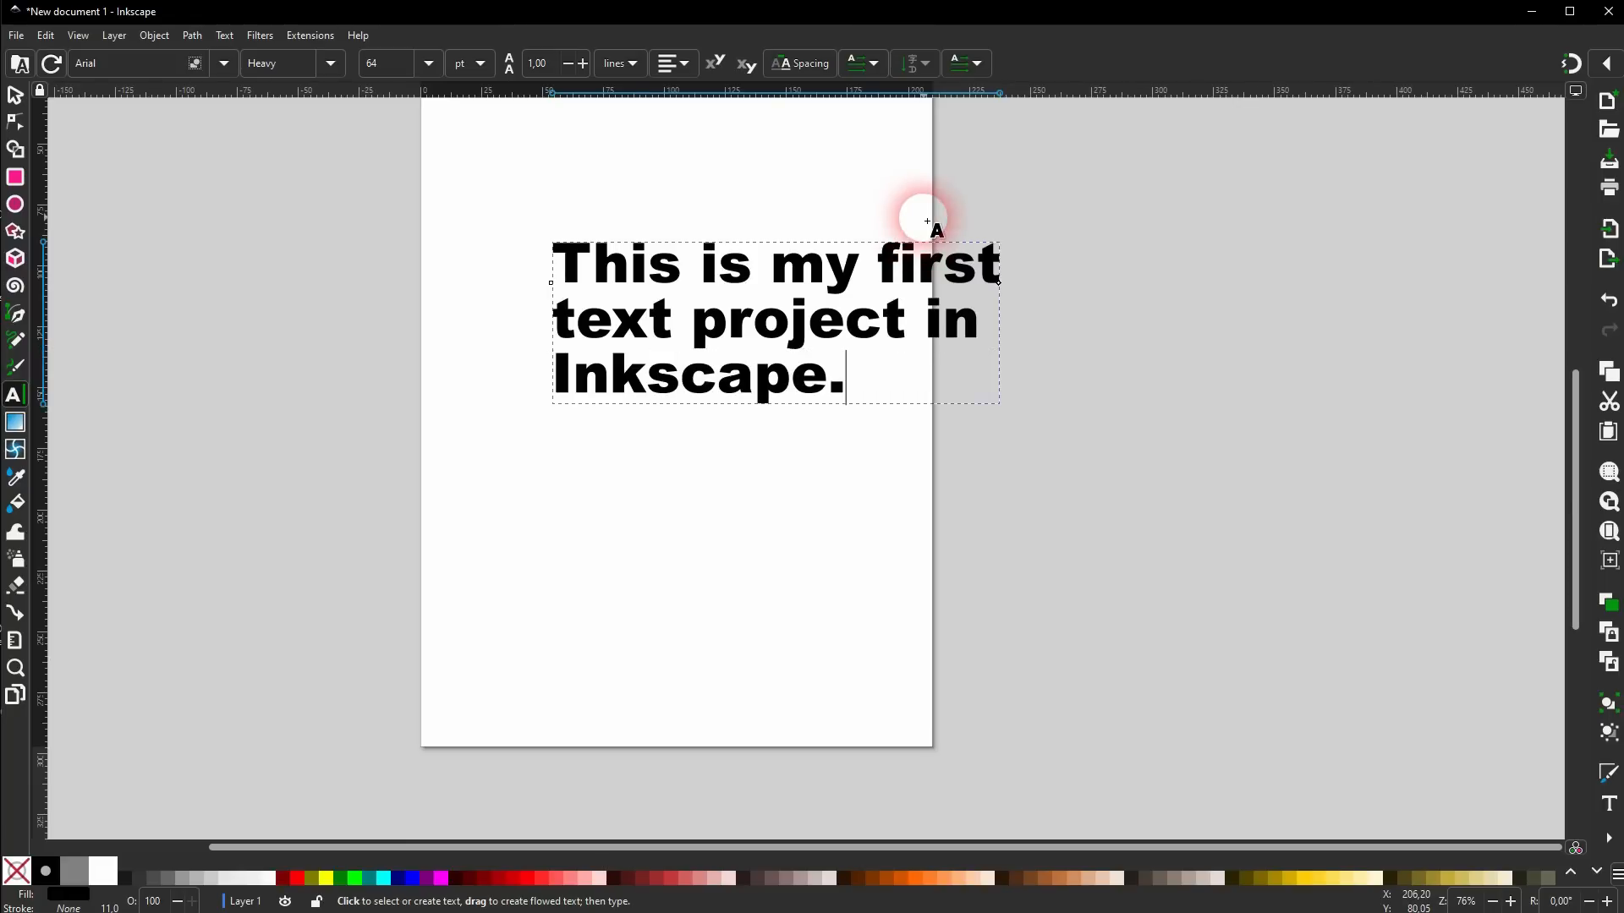
Format the whole three-line text in Arial Heavy at 72 pt.
key(ctrl+a)
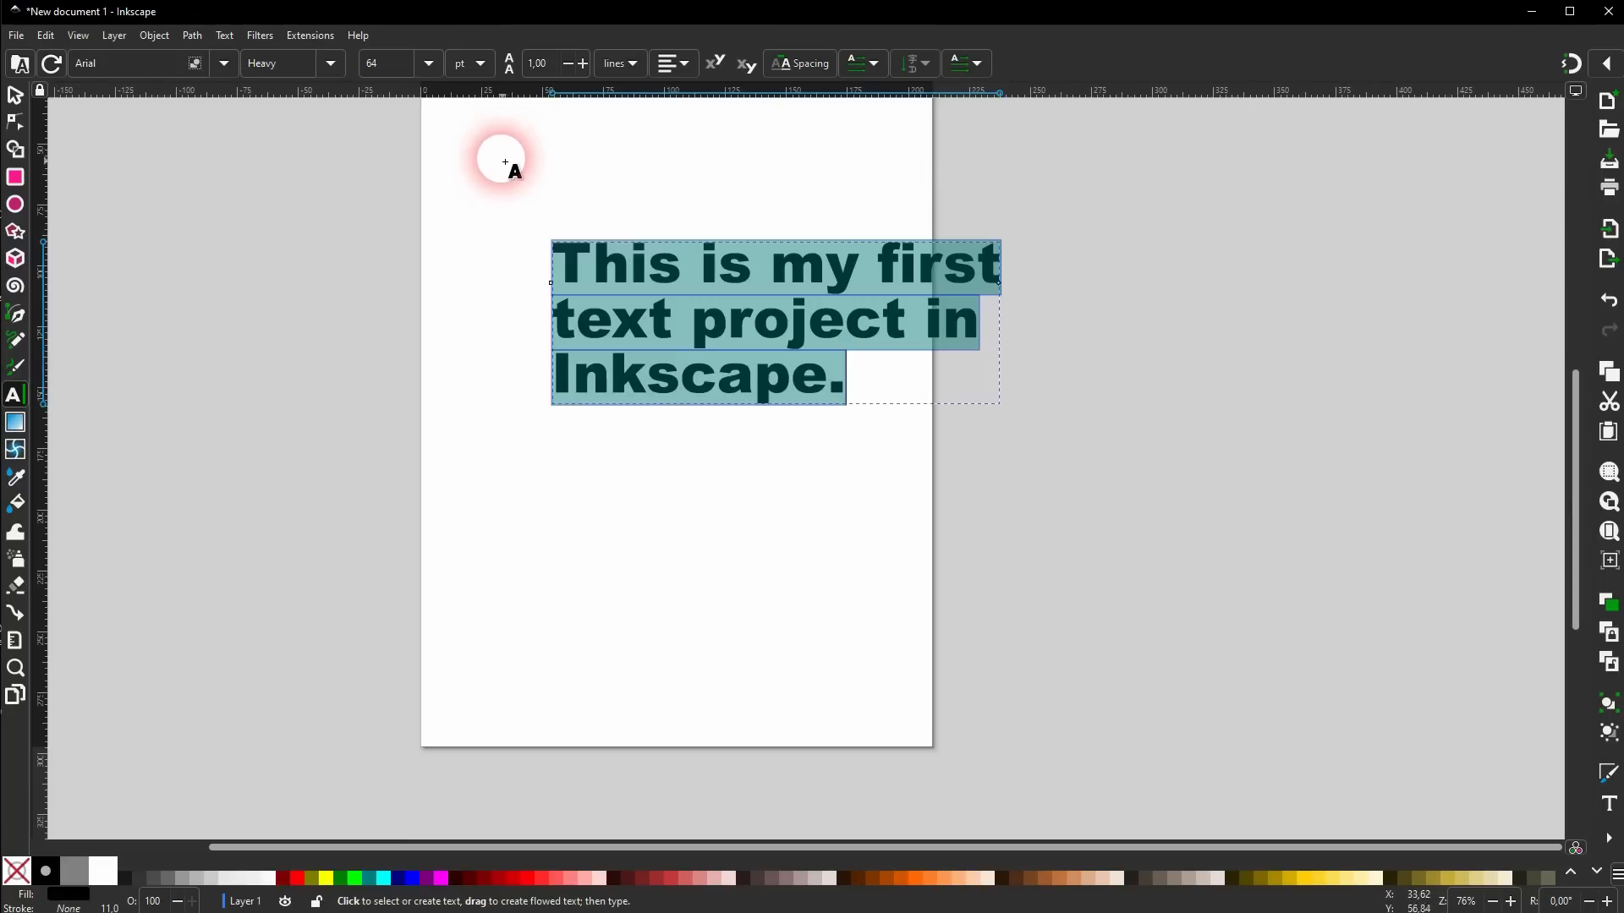
click(428, 65)
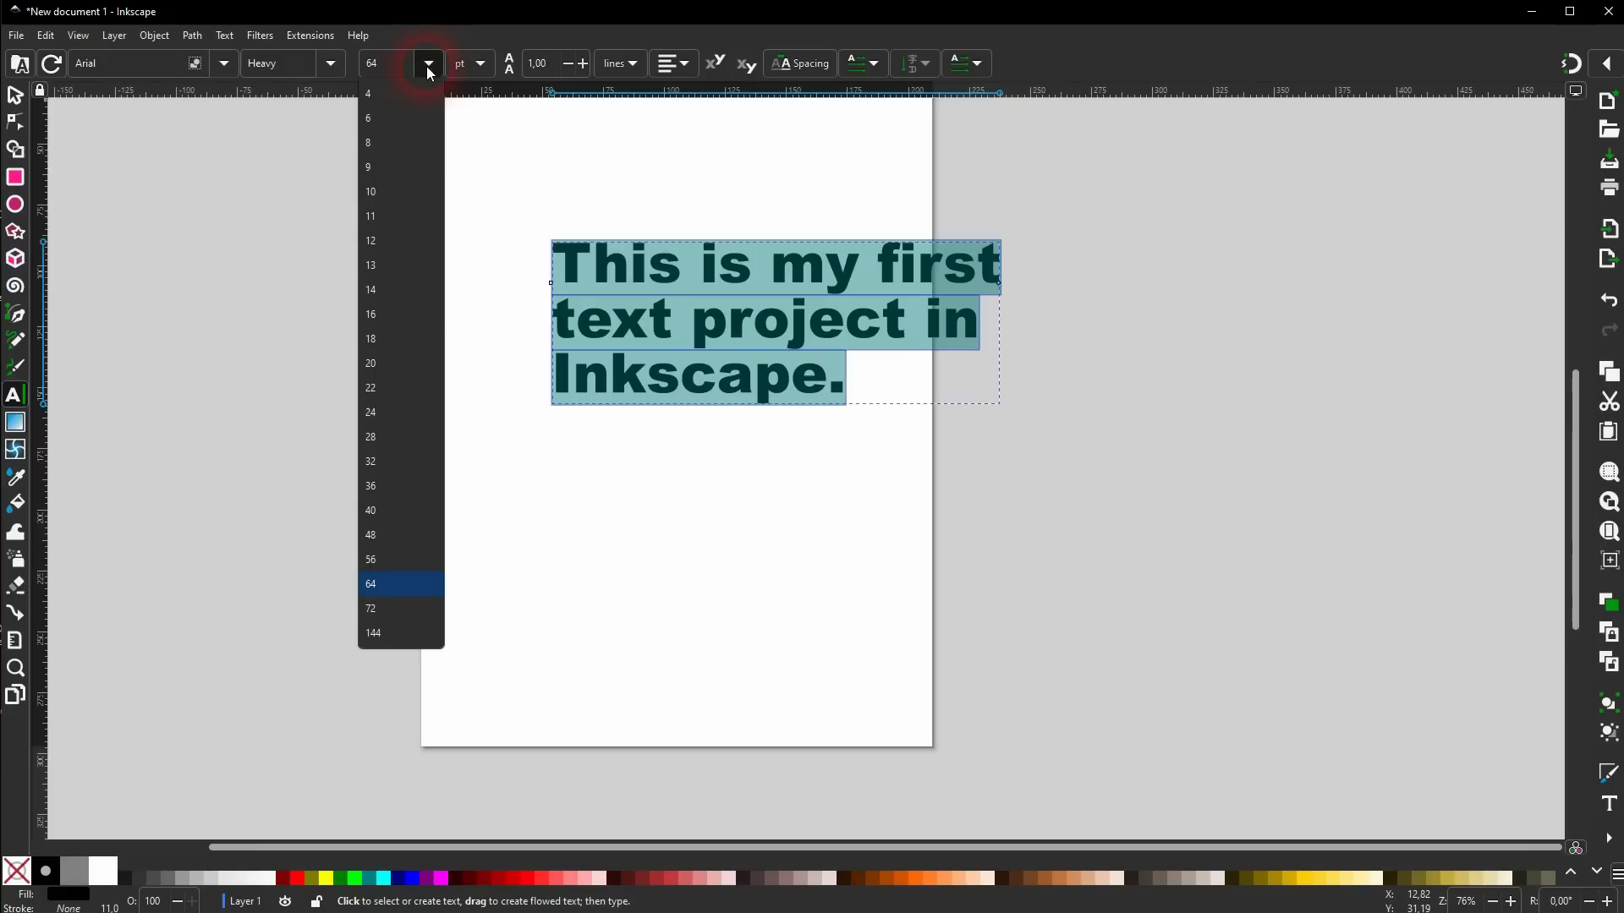
click(397, 608)
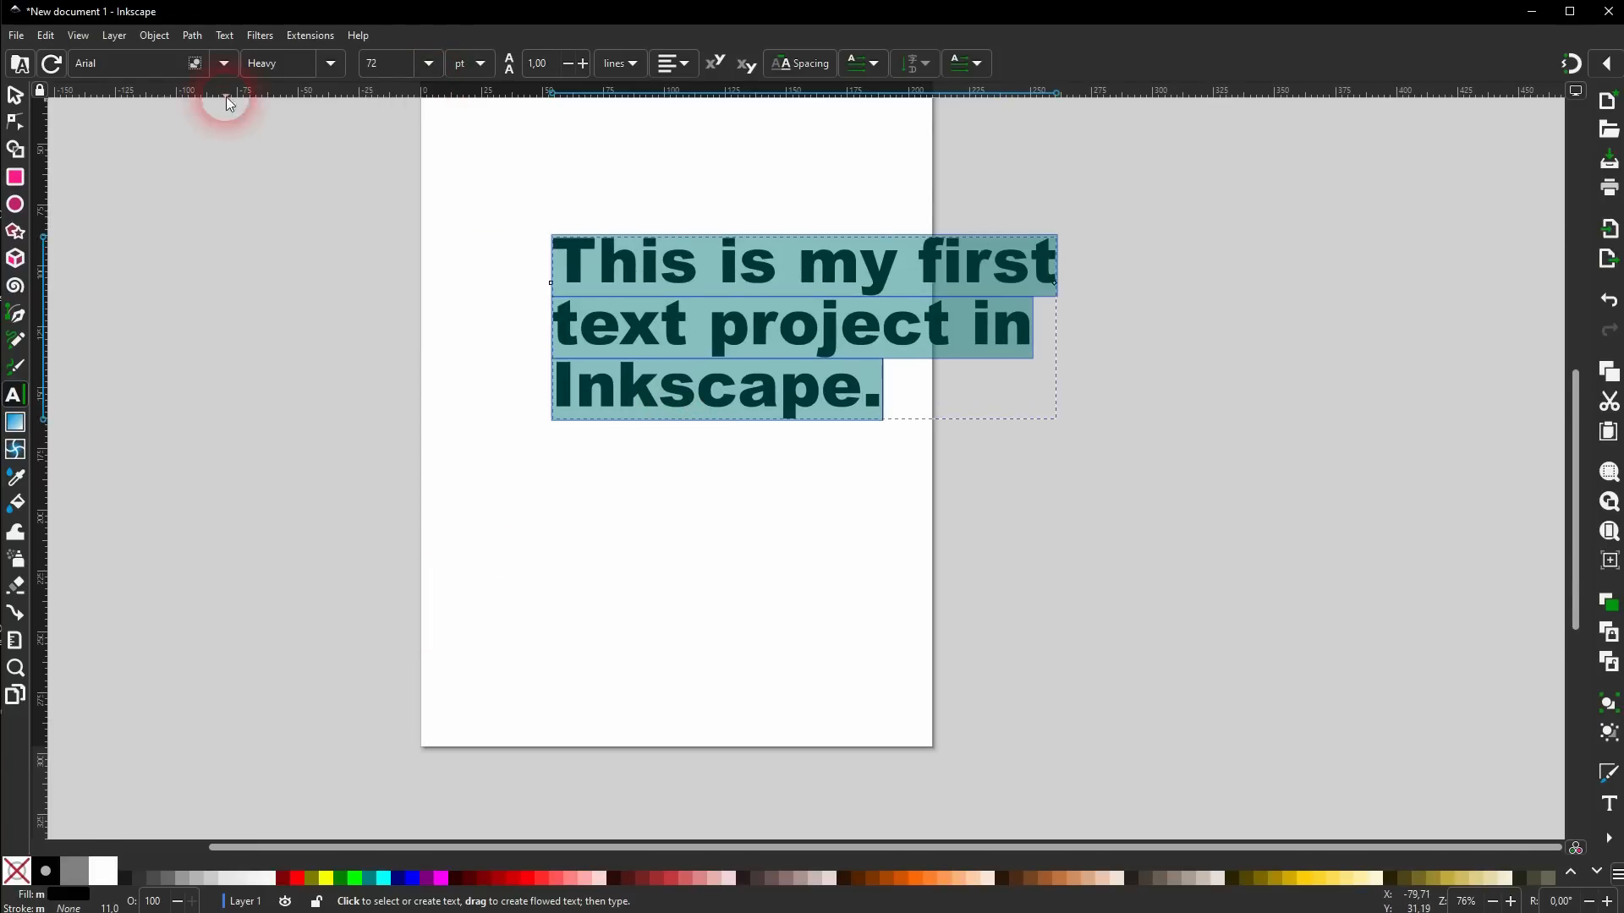
click(222, 63)
click(172, 113)
click(328, 68)
click(277, 290)
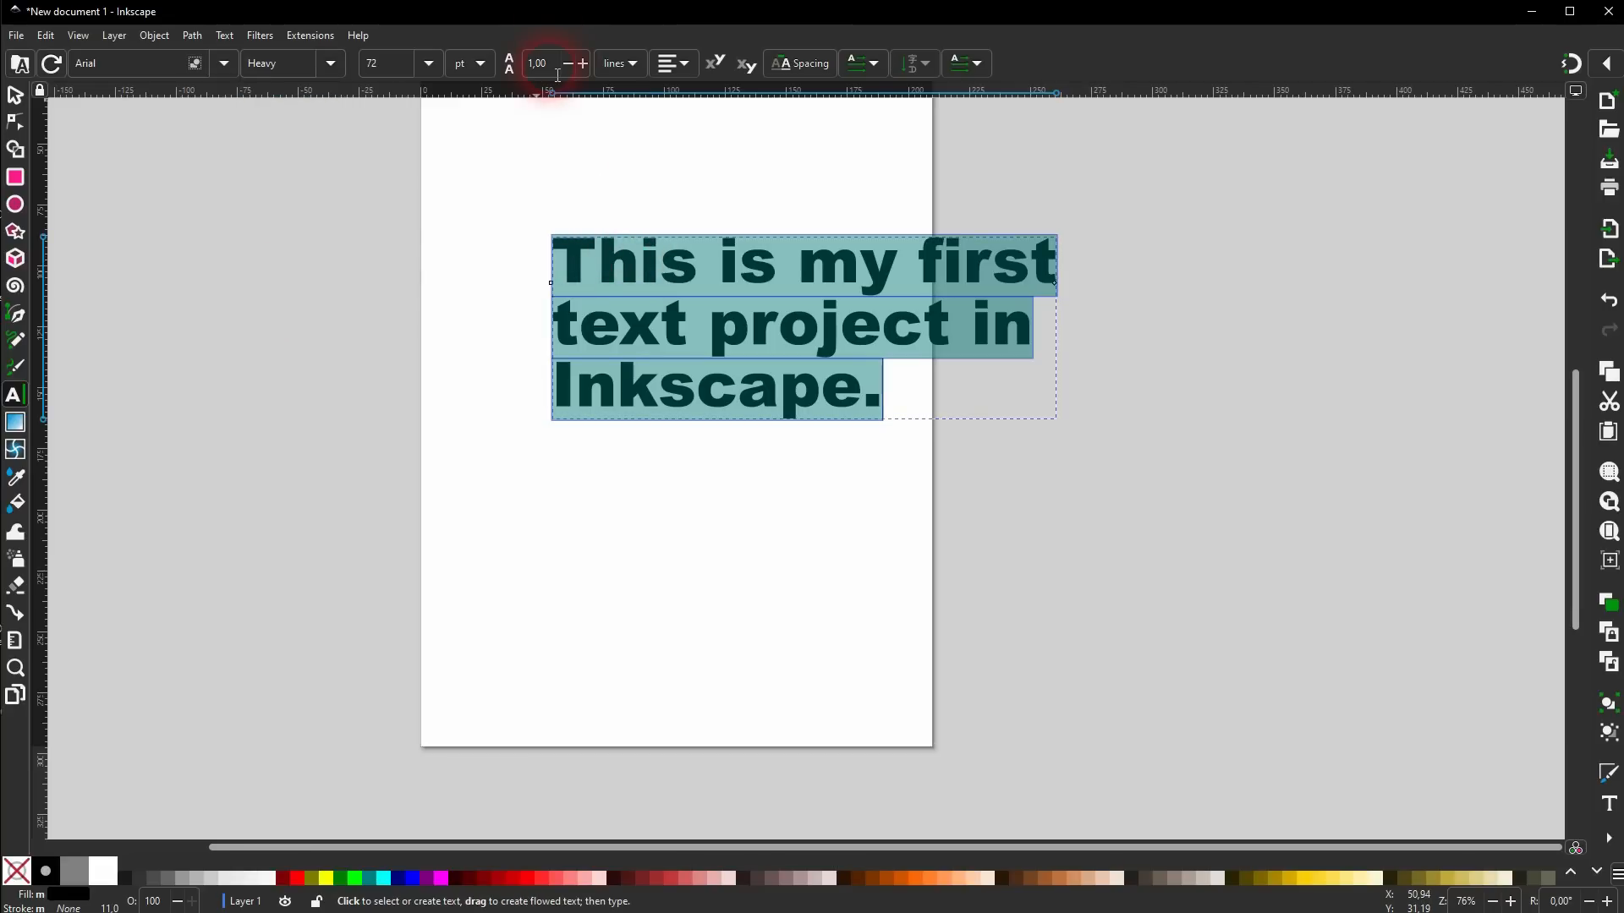
Try a line spacing of 2 on the three-line text and reset it to 1.
drag(559, 74, 524, 64)
text(2)
key(Return)
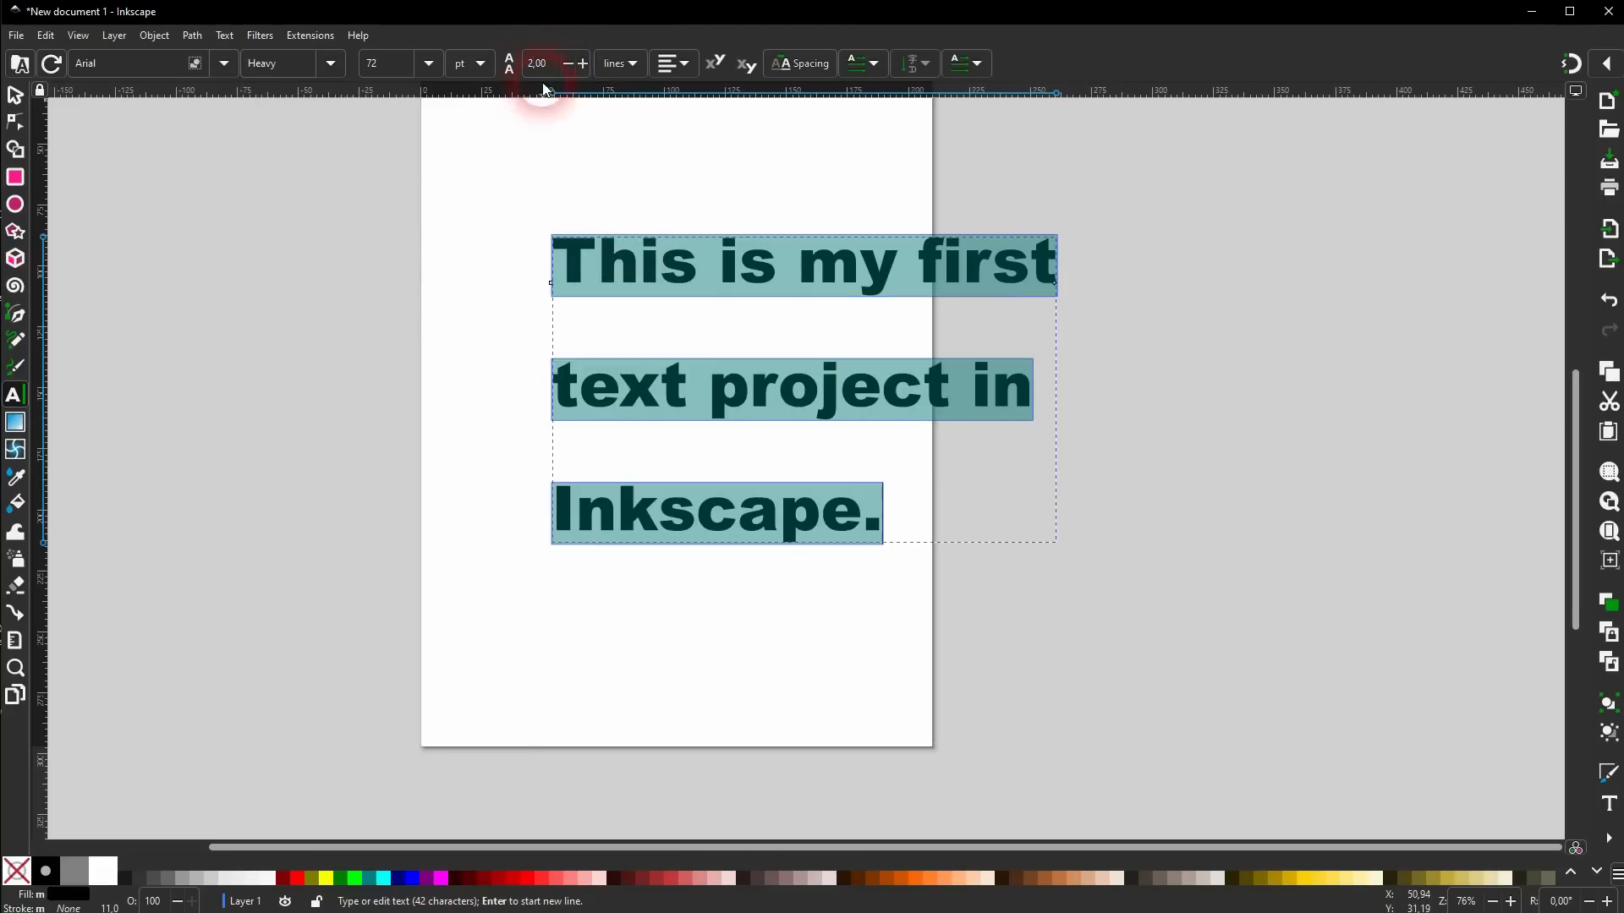
click(558, 64)
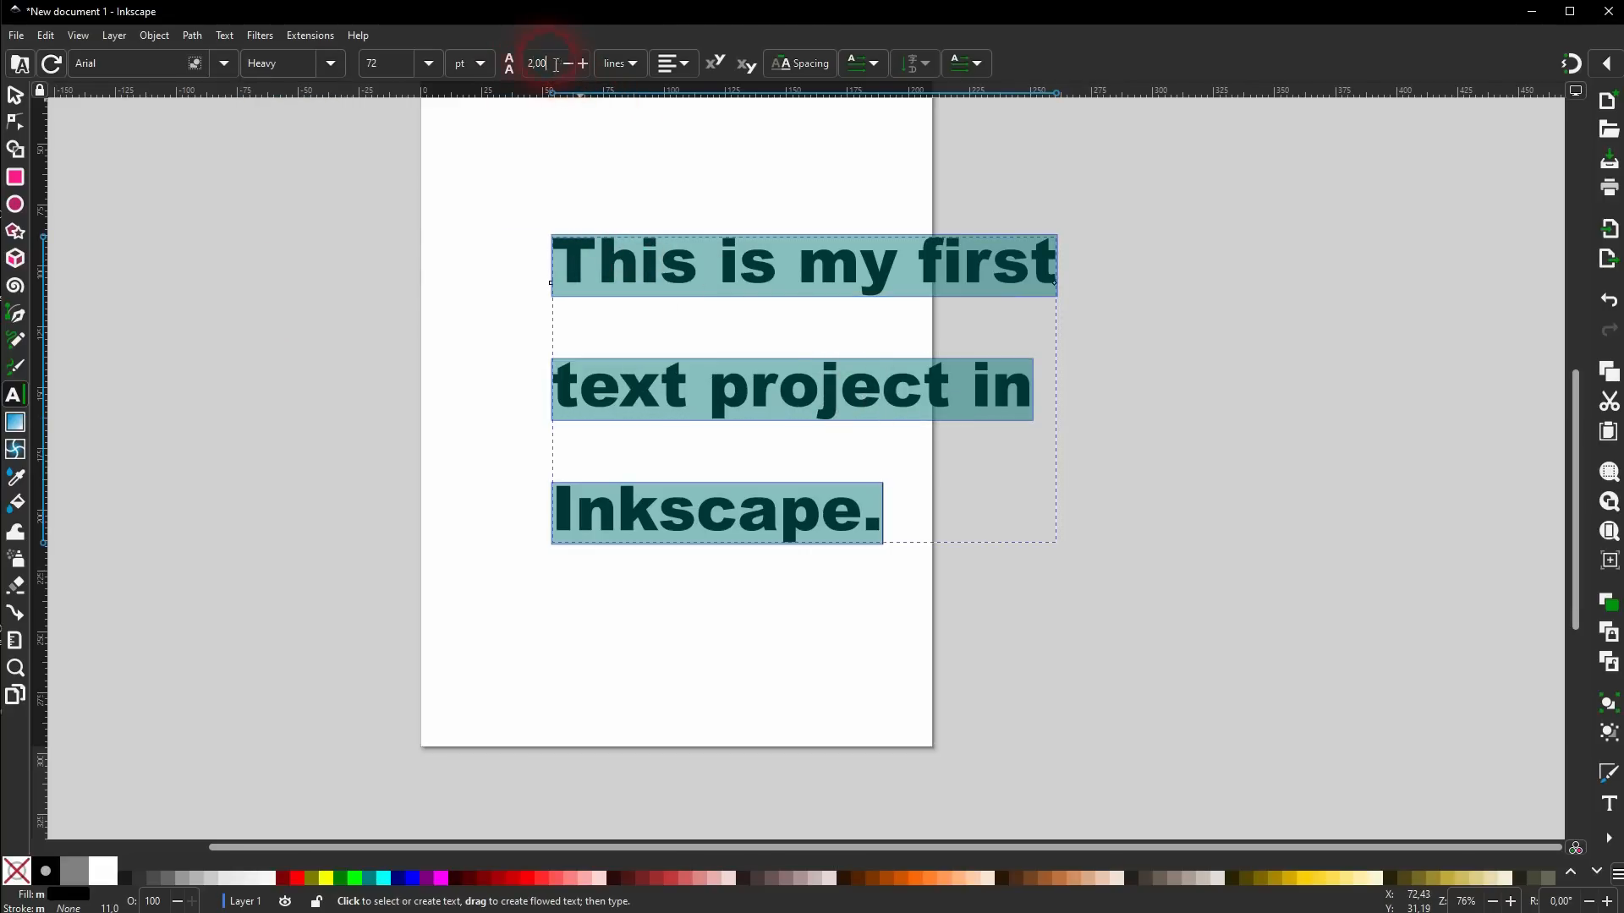
text(1)
key(Return)
click(629, 64)
click(617, 69)
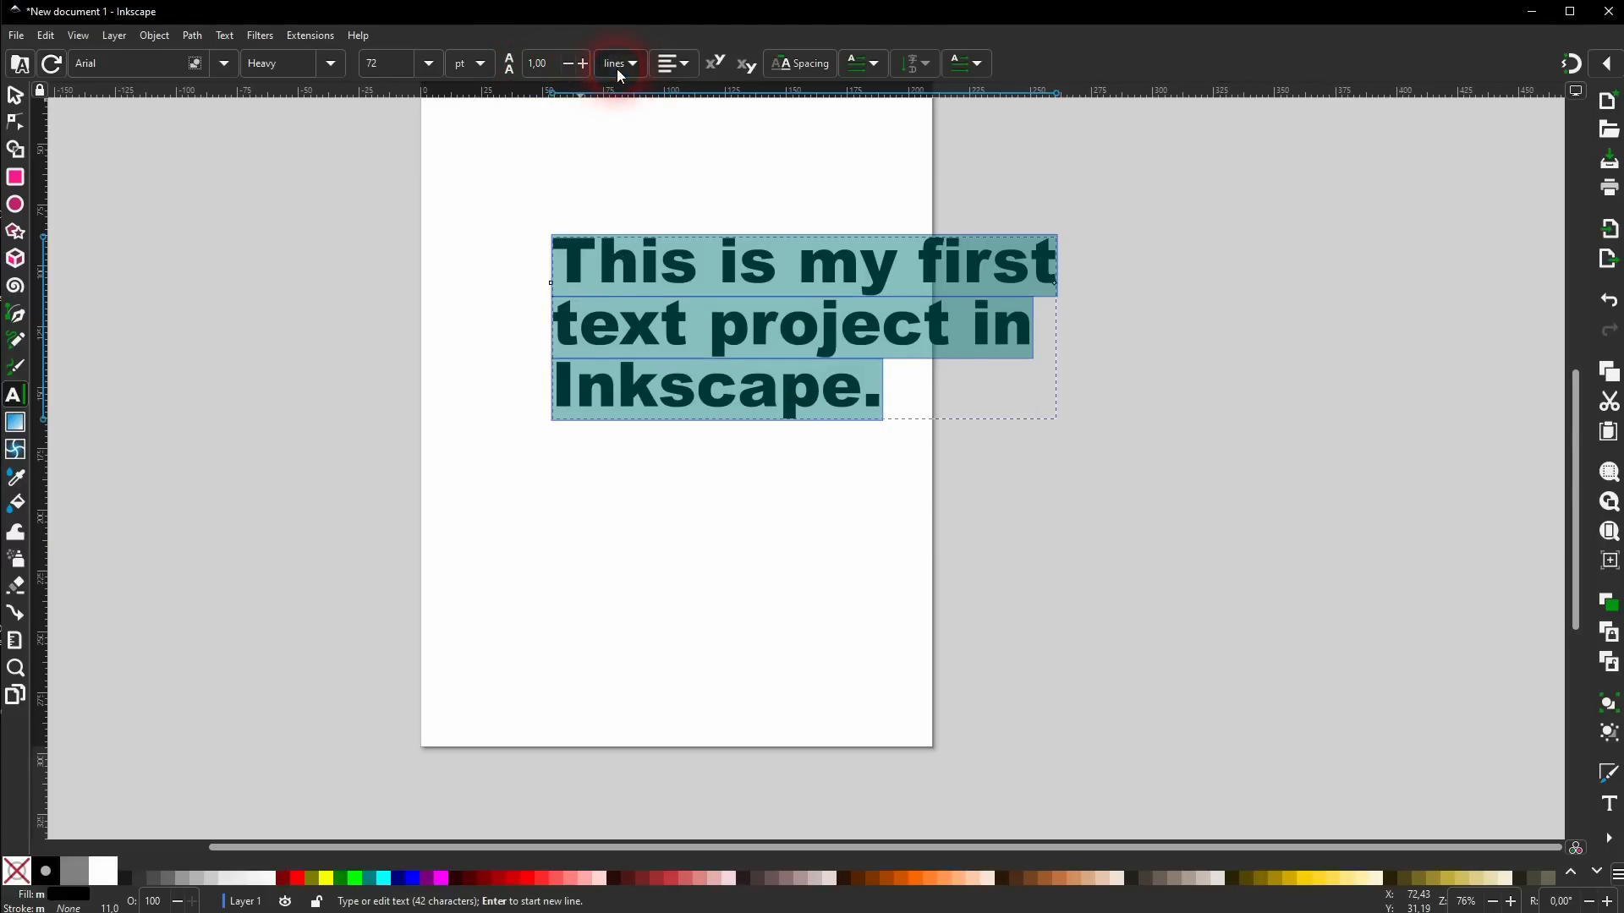
Center-align the three lines of text and set their letter spacing to 2.
click(674, 74)
click(670, 98)
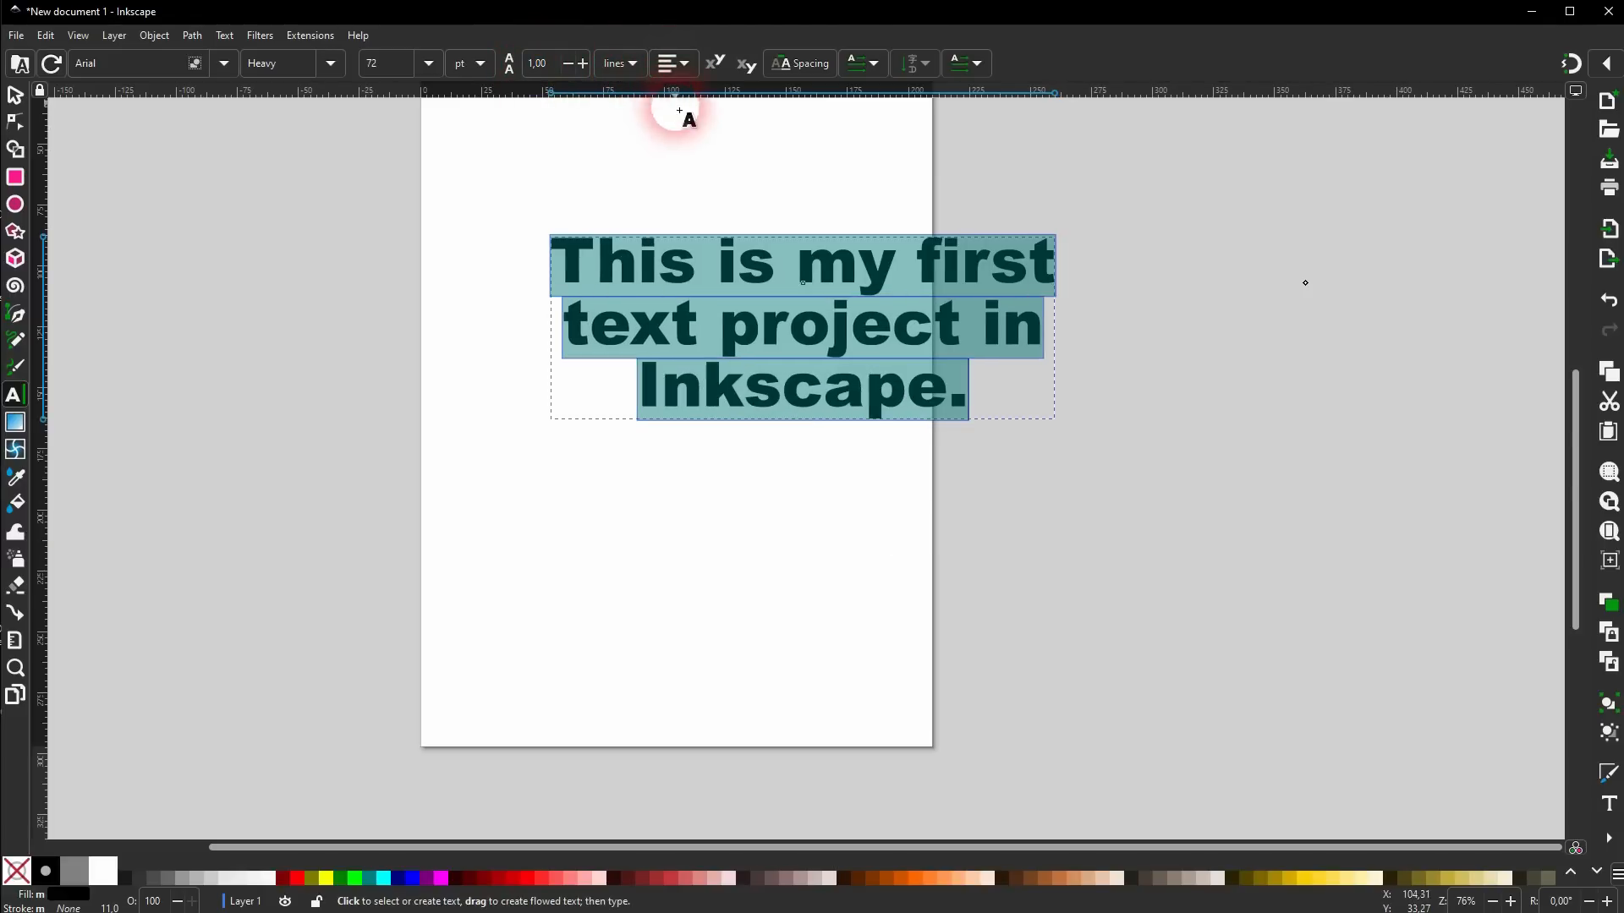
click(795, 65)
drag(711, 112, 677, 105)
text(2)
key(Return)
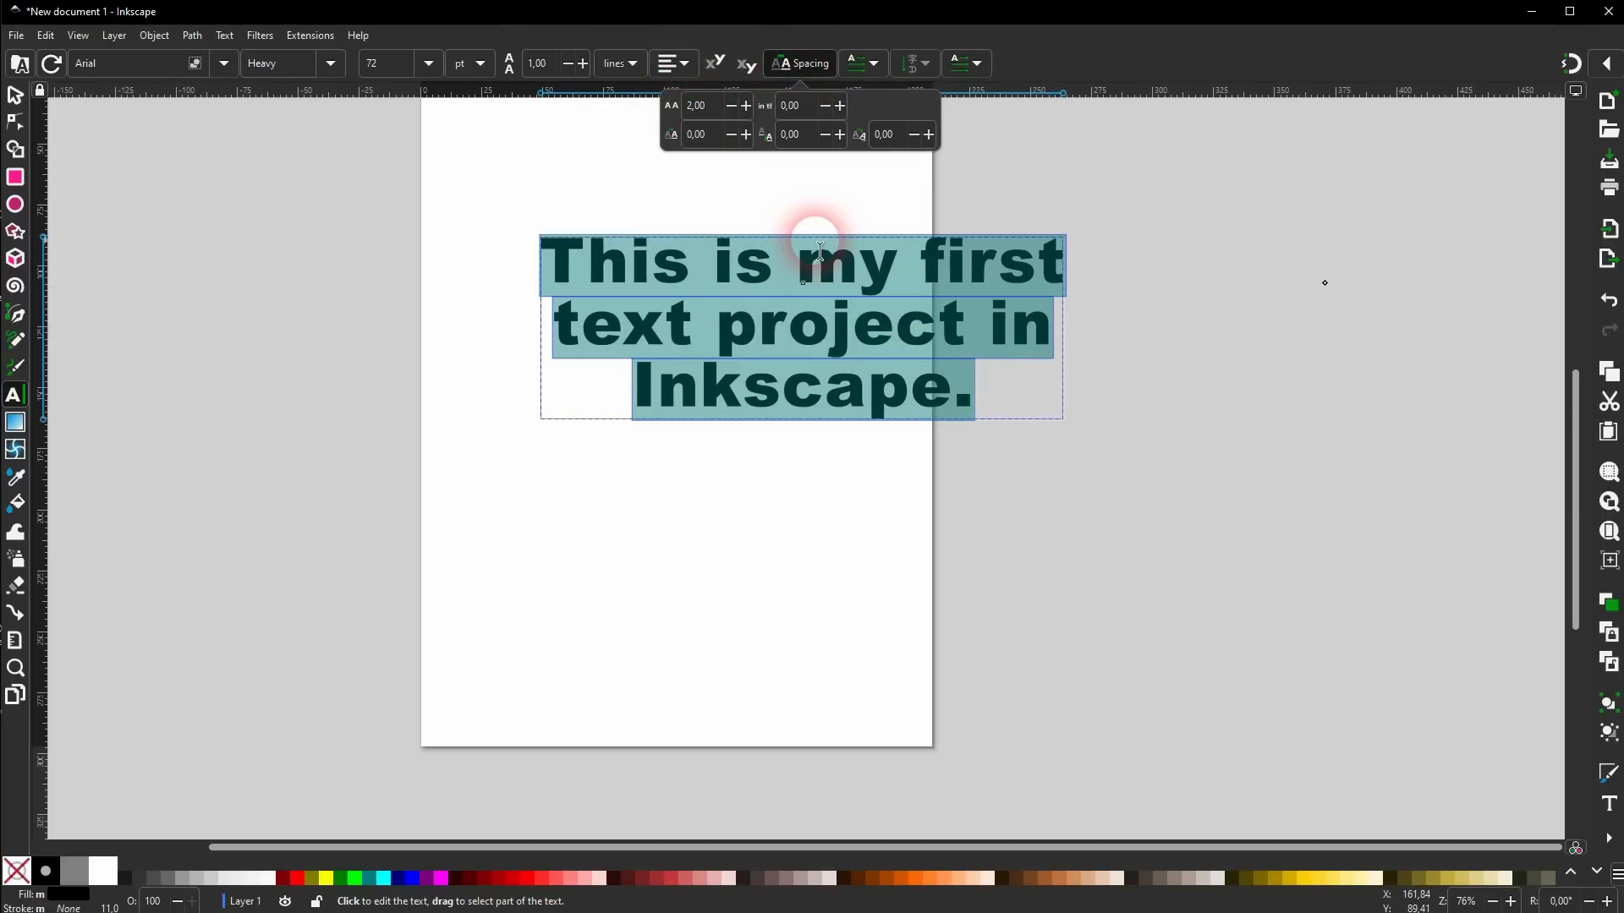
click(809, 62)
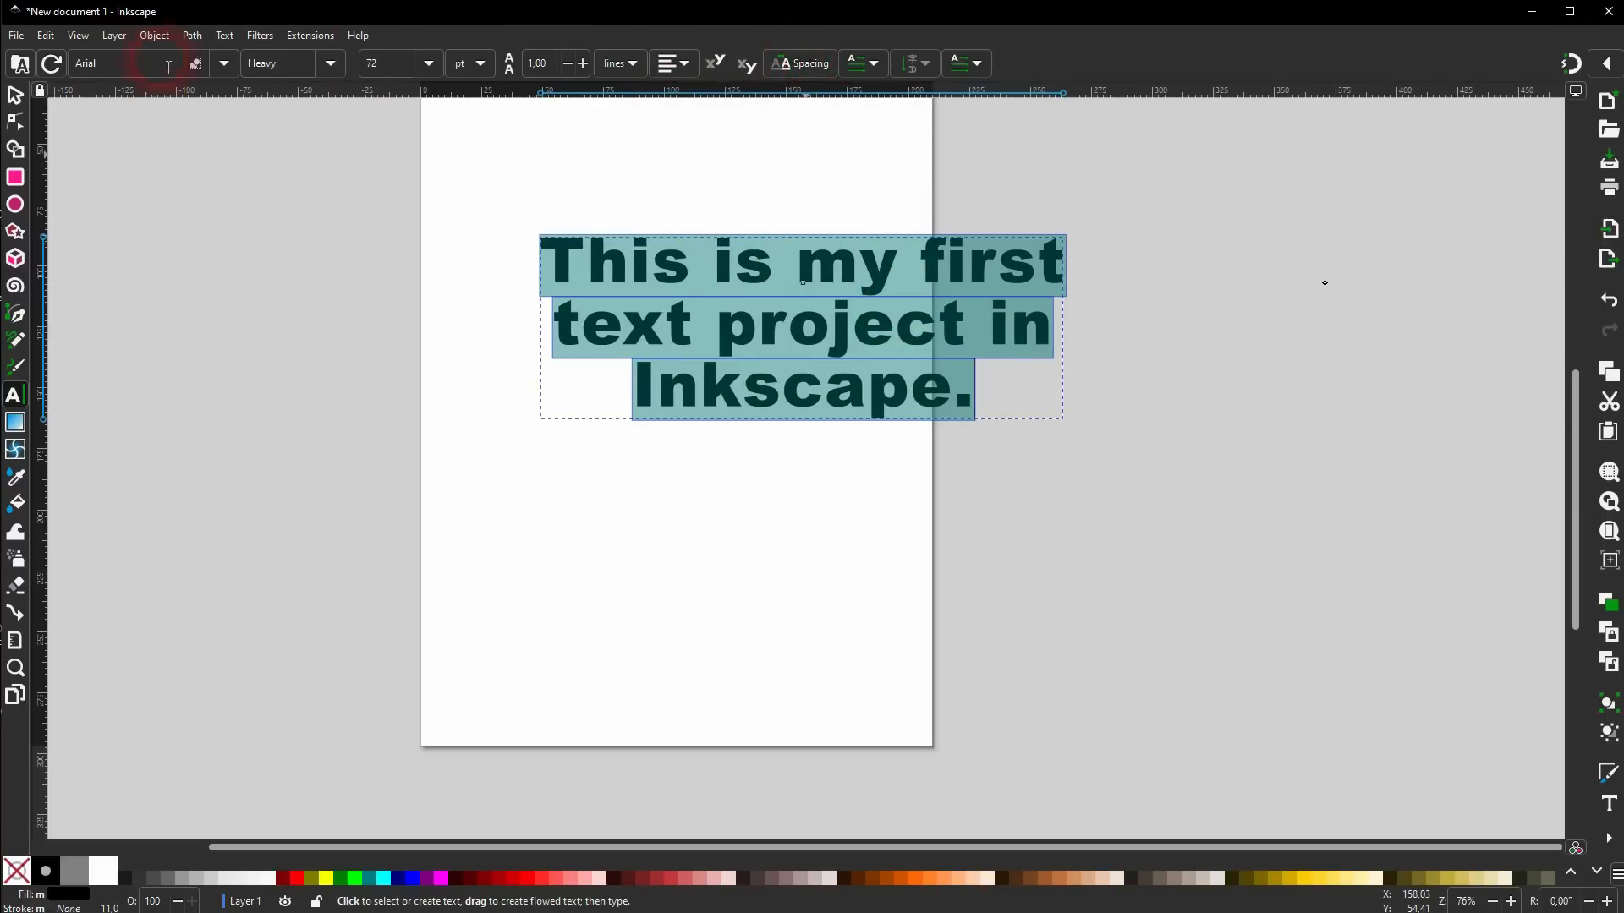
Move the text block to about X 0.6 mm, Y 108 mm and colour the word "Inkscape" dark red.
click(16, 94)
drag(787, 339, 658, 387)
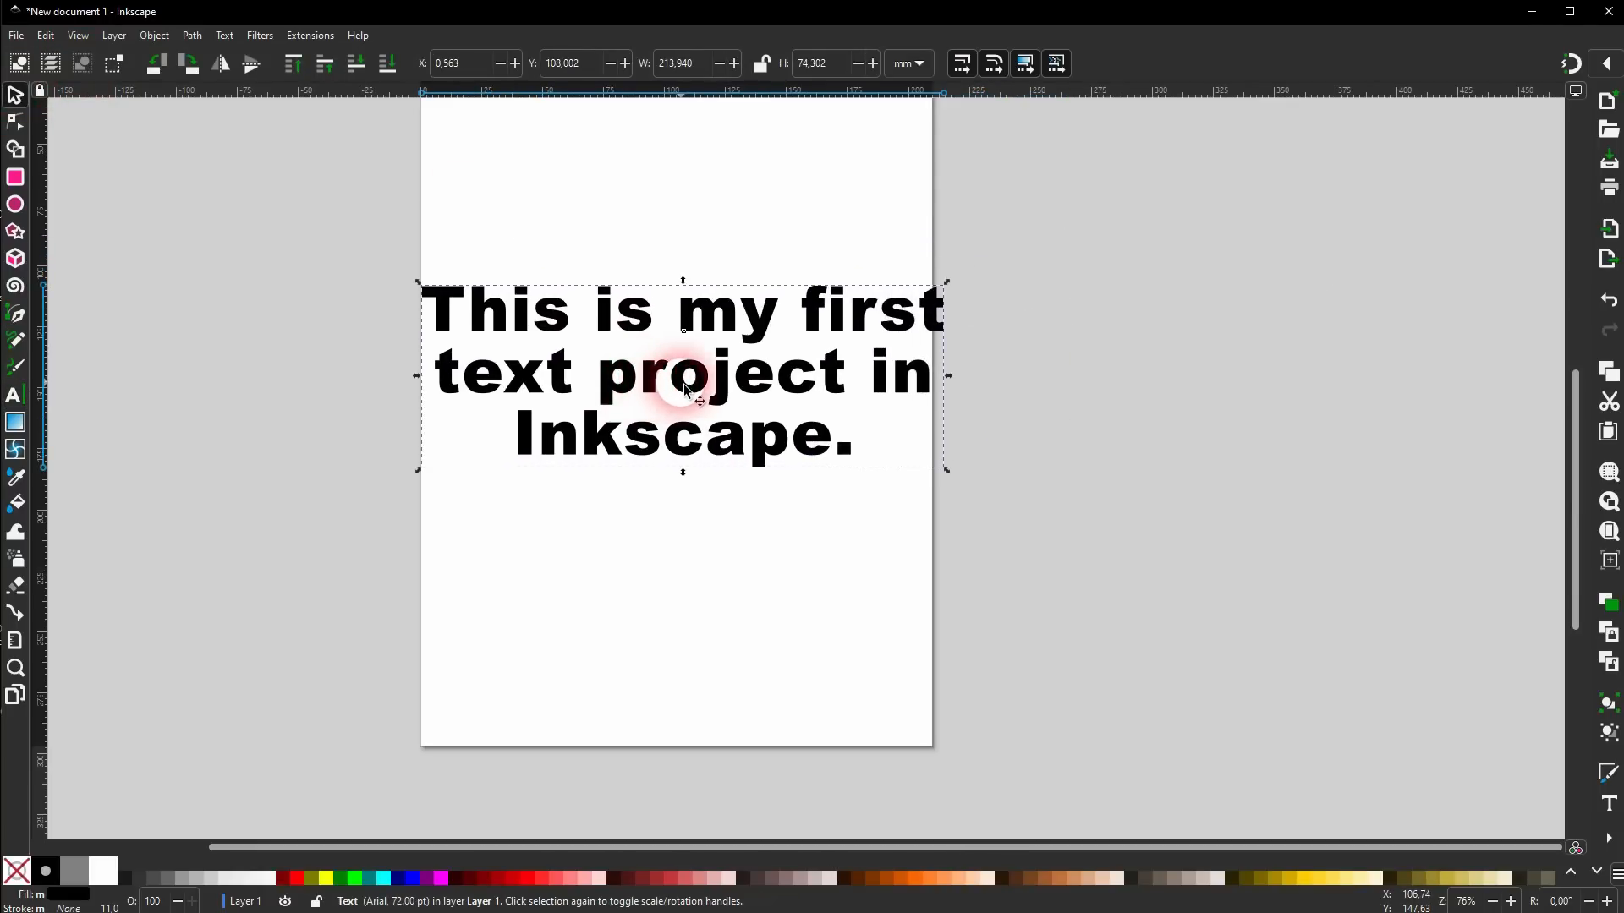
double_click(551, 455)
drag(518, 435, 816, 457)
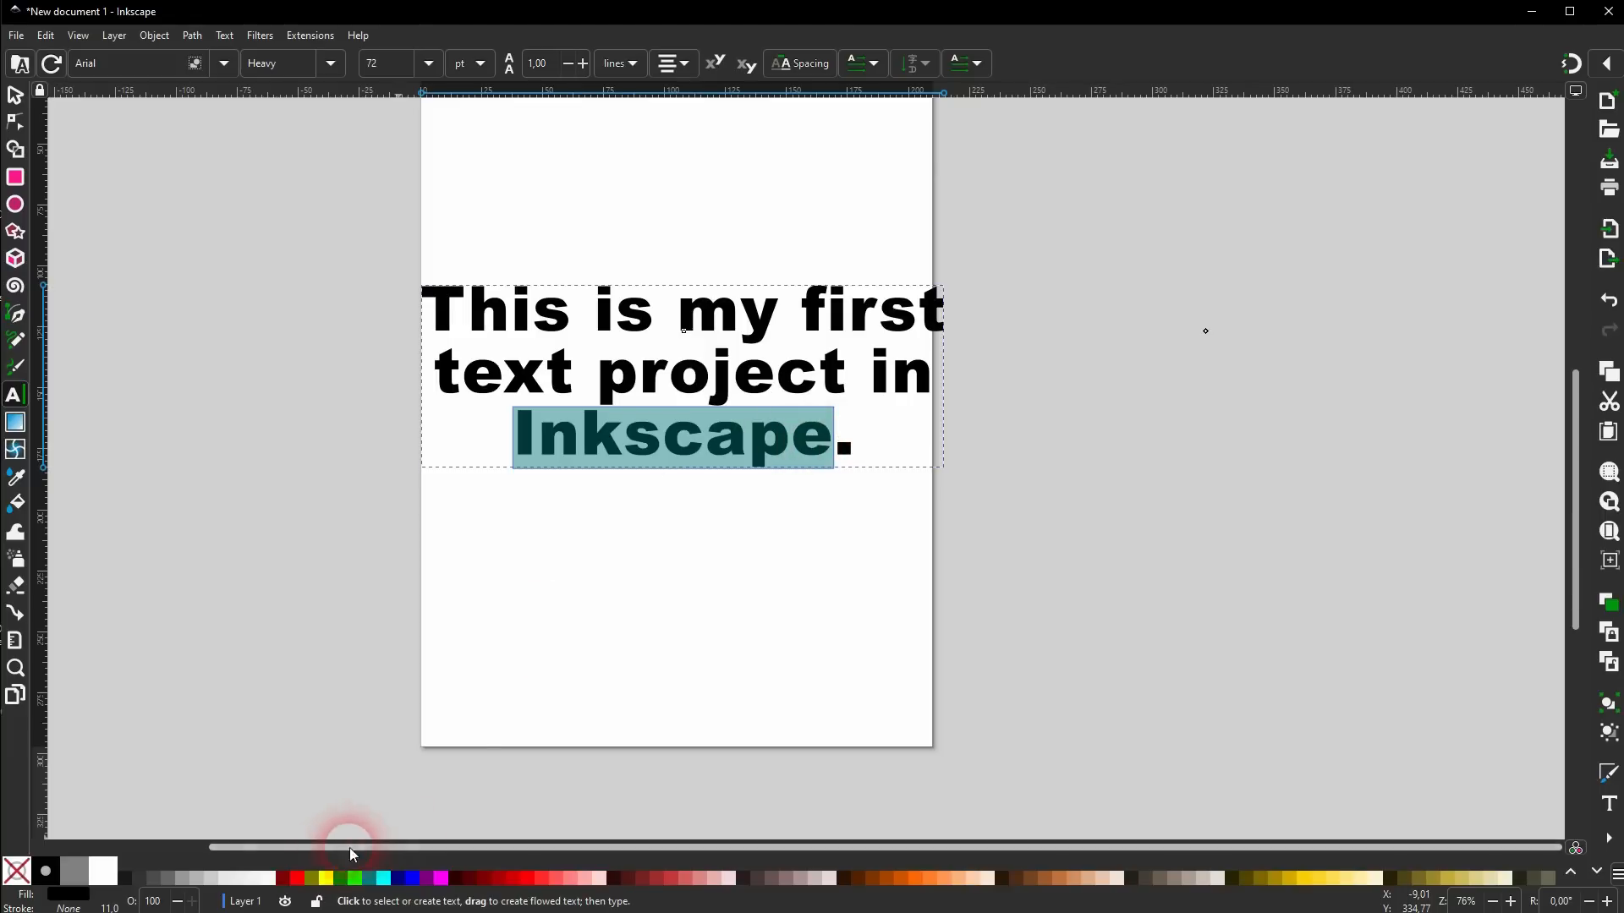
click(285, 880)
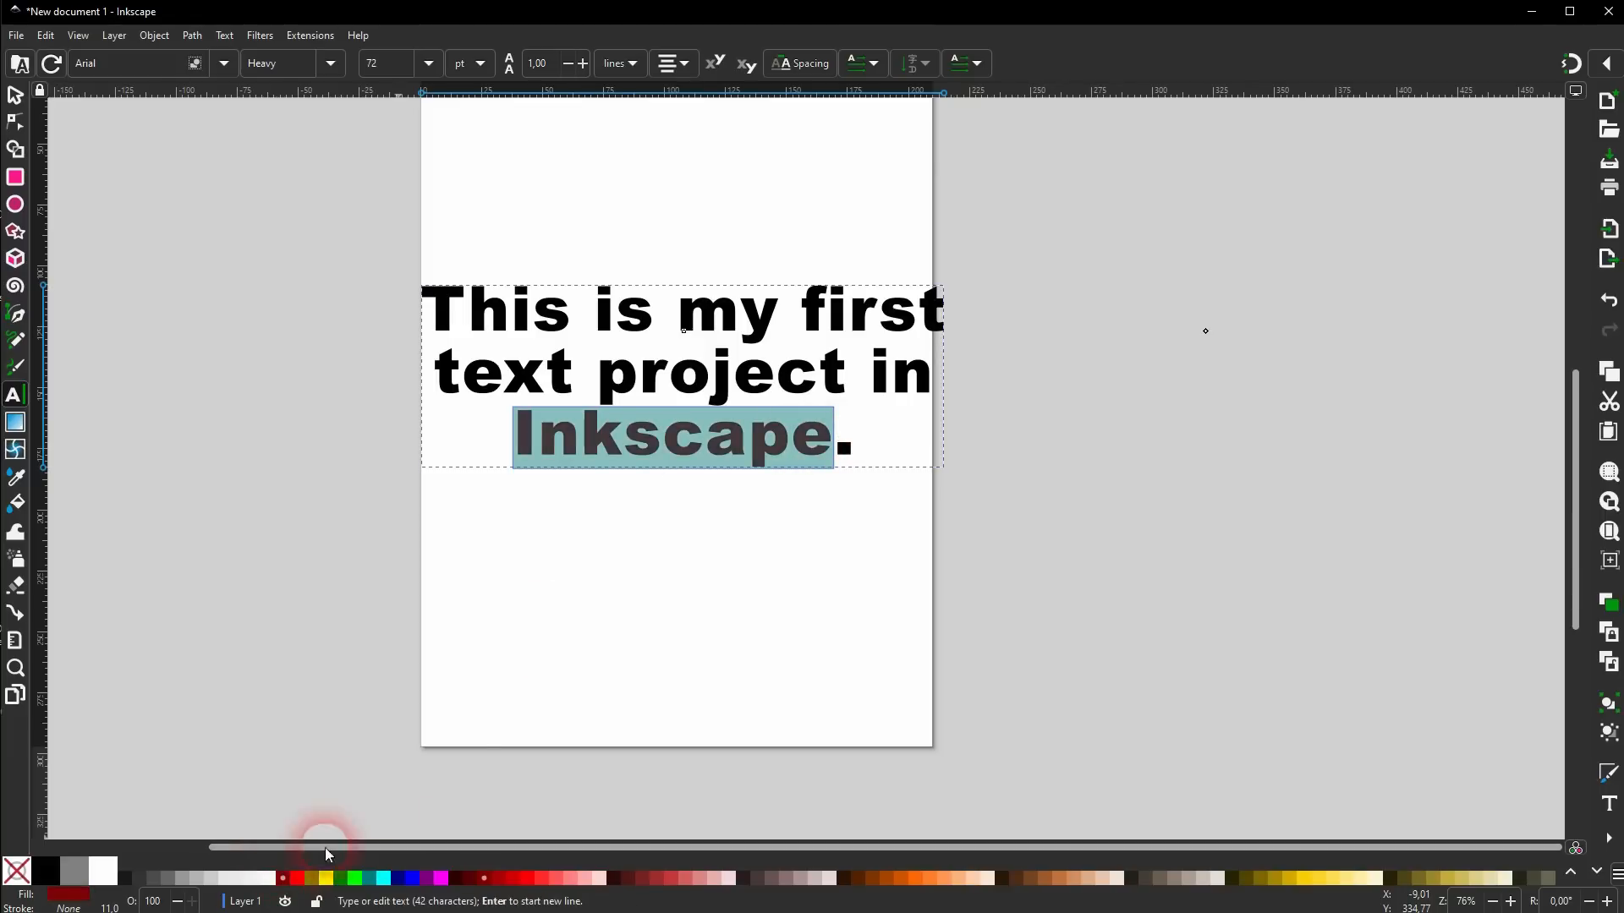
Colour the word "project" teal and the word "my" purple, and deselect the text.
click(649, 380)
drag(596, 380, 835, 384)
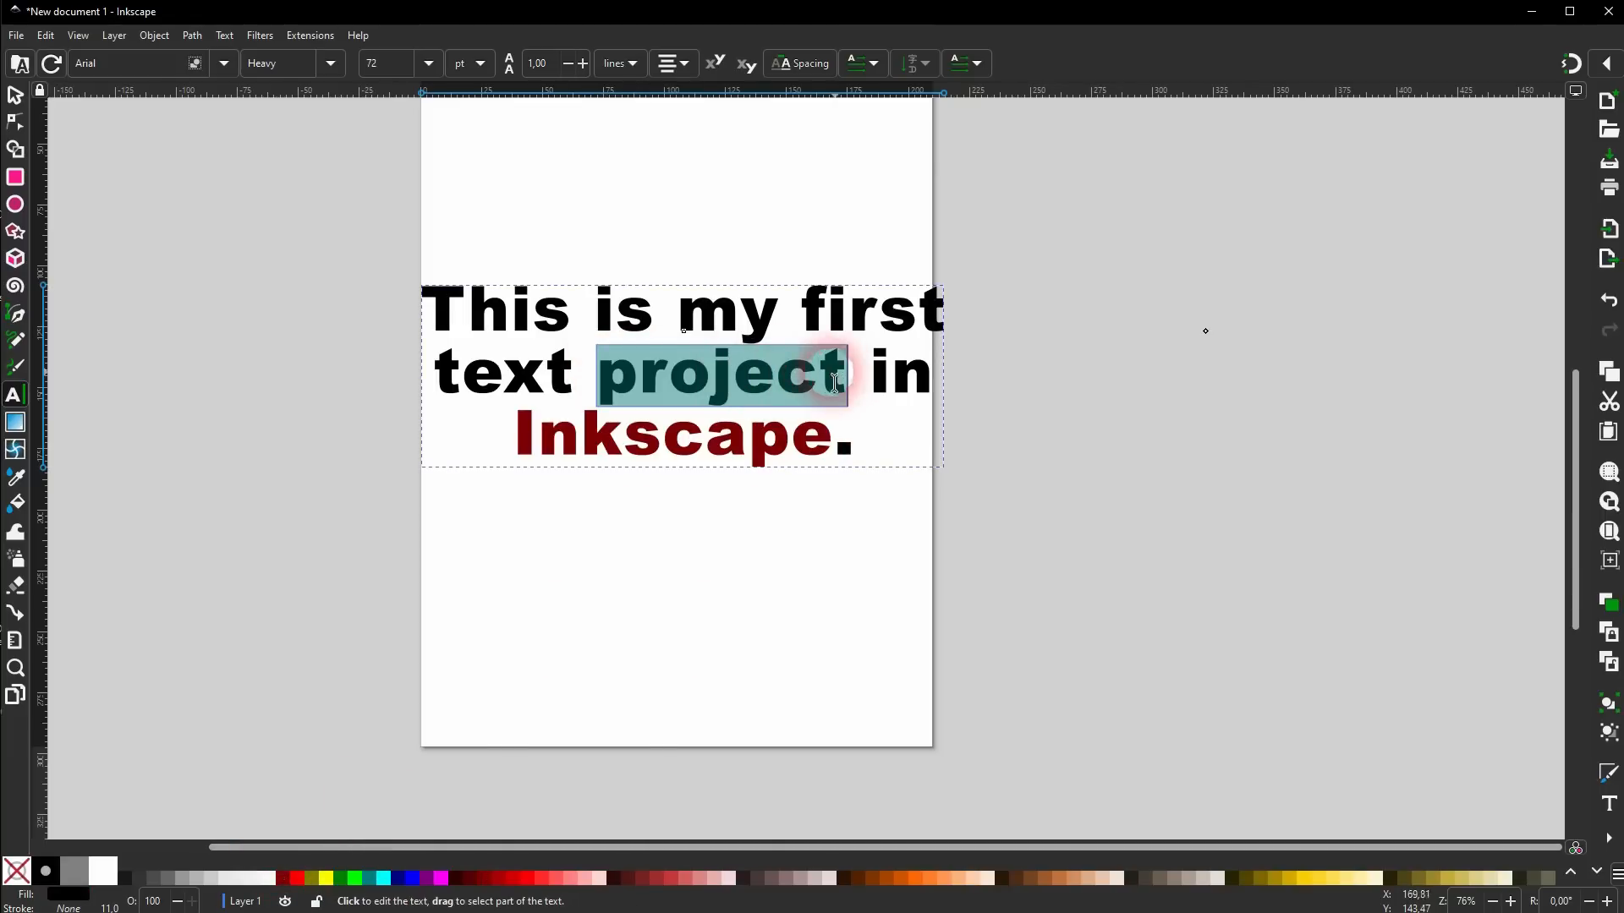
click(370, 879)
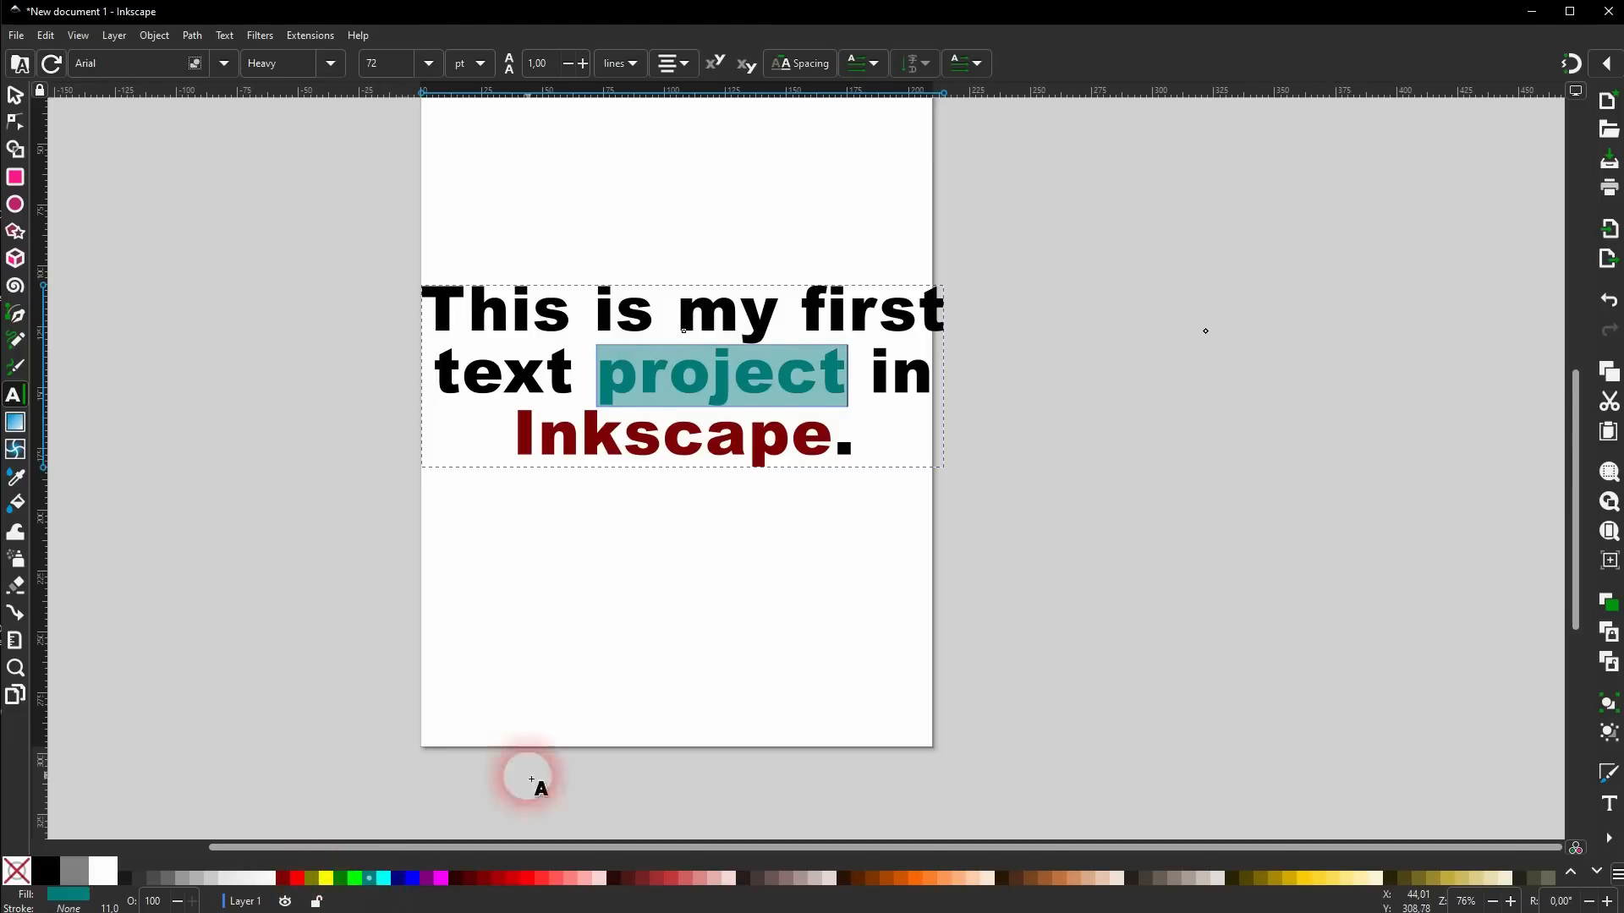
drag(677, 323, 766, 319)
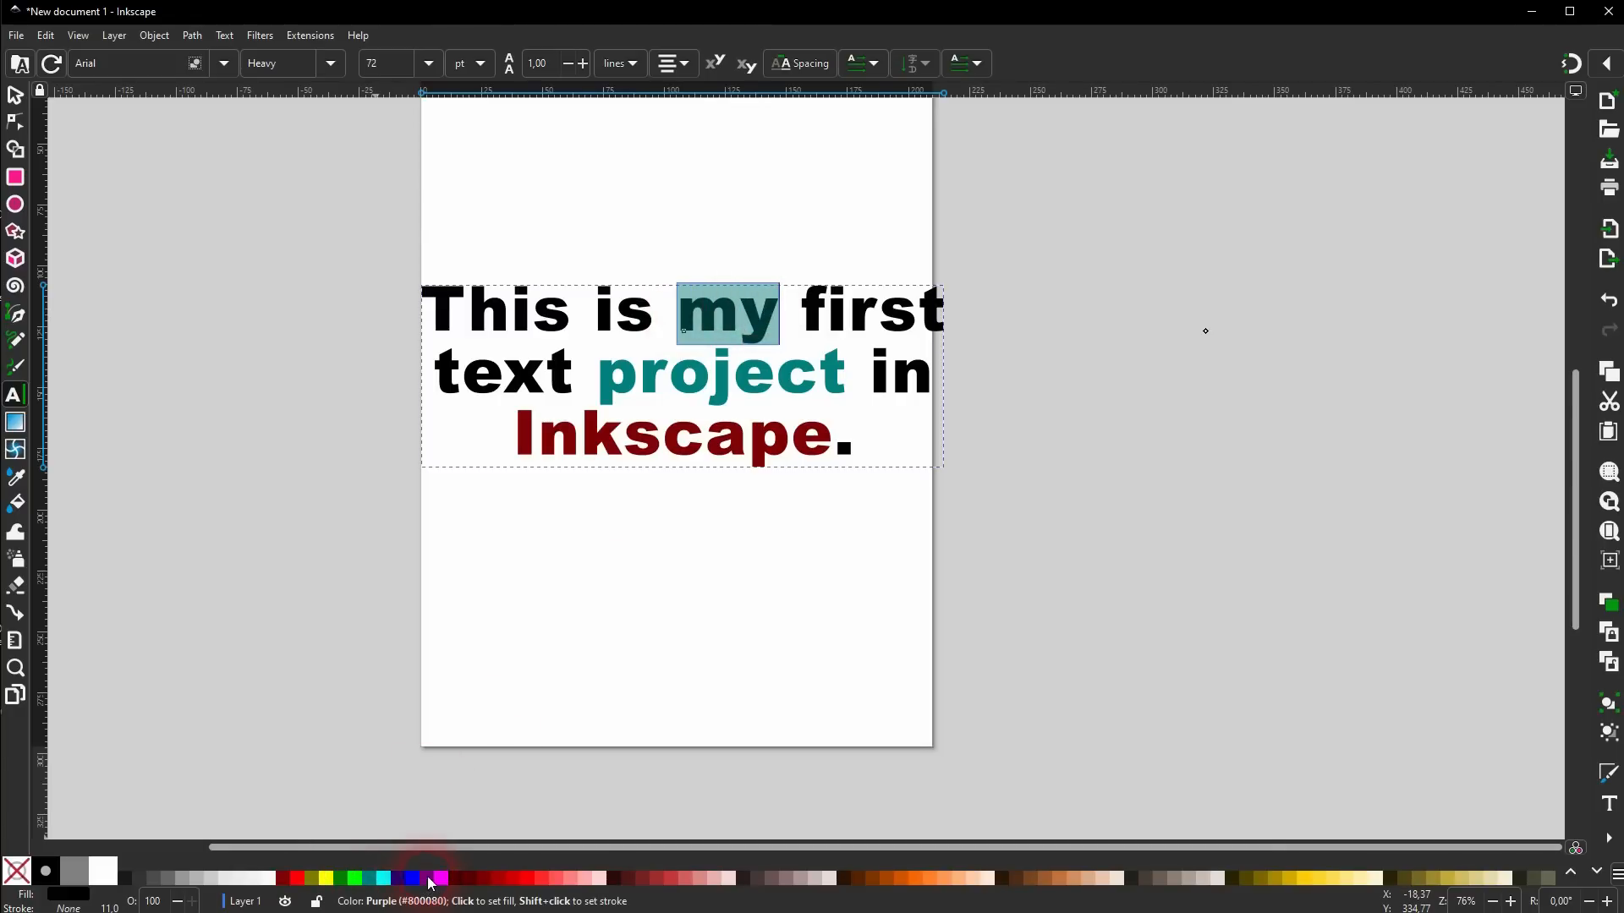
click(431, 883)
click(15, 94)
click(288, 420)
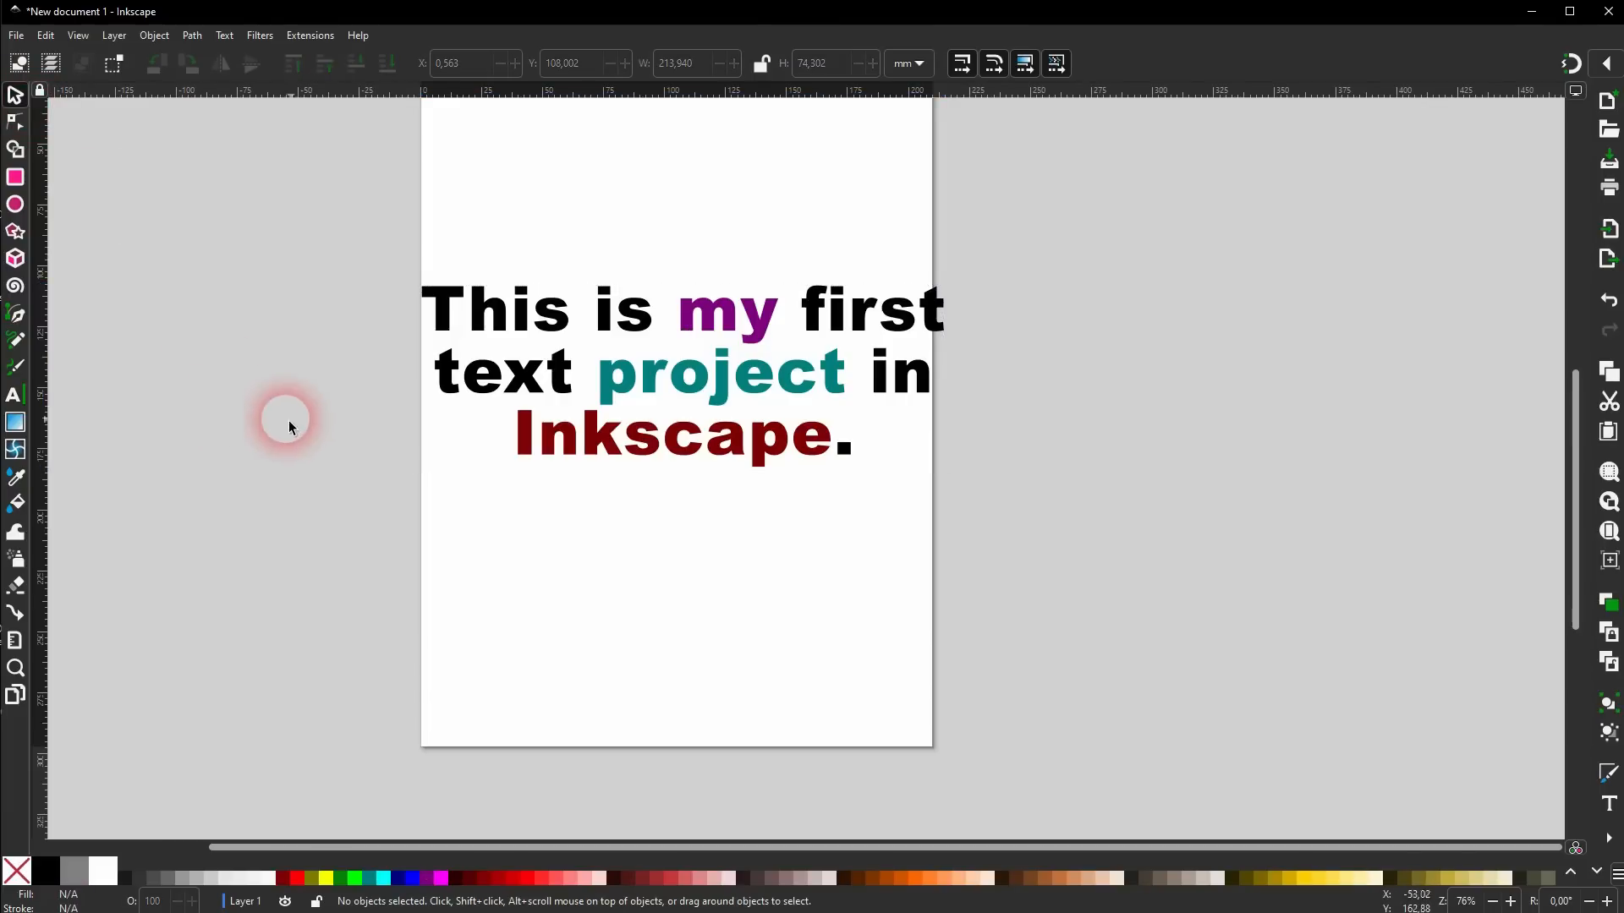
click(725, 377)
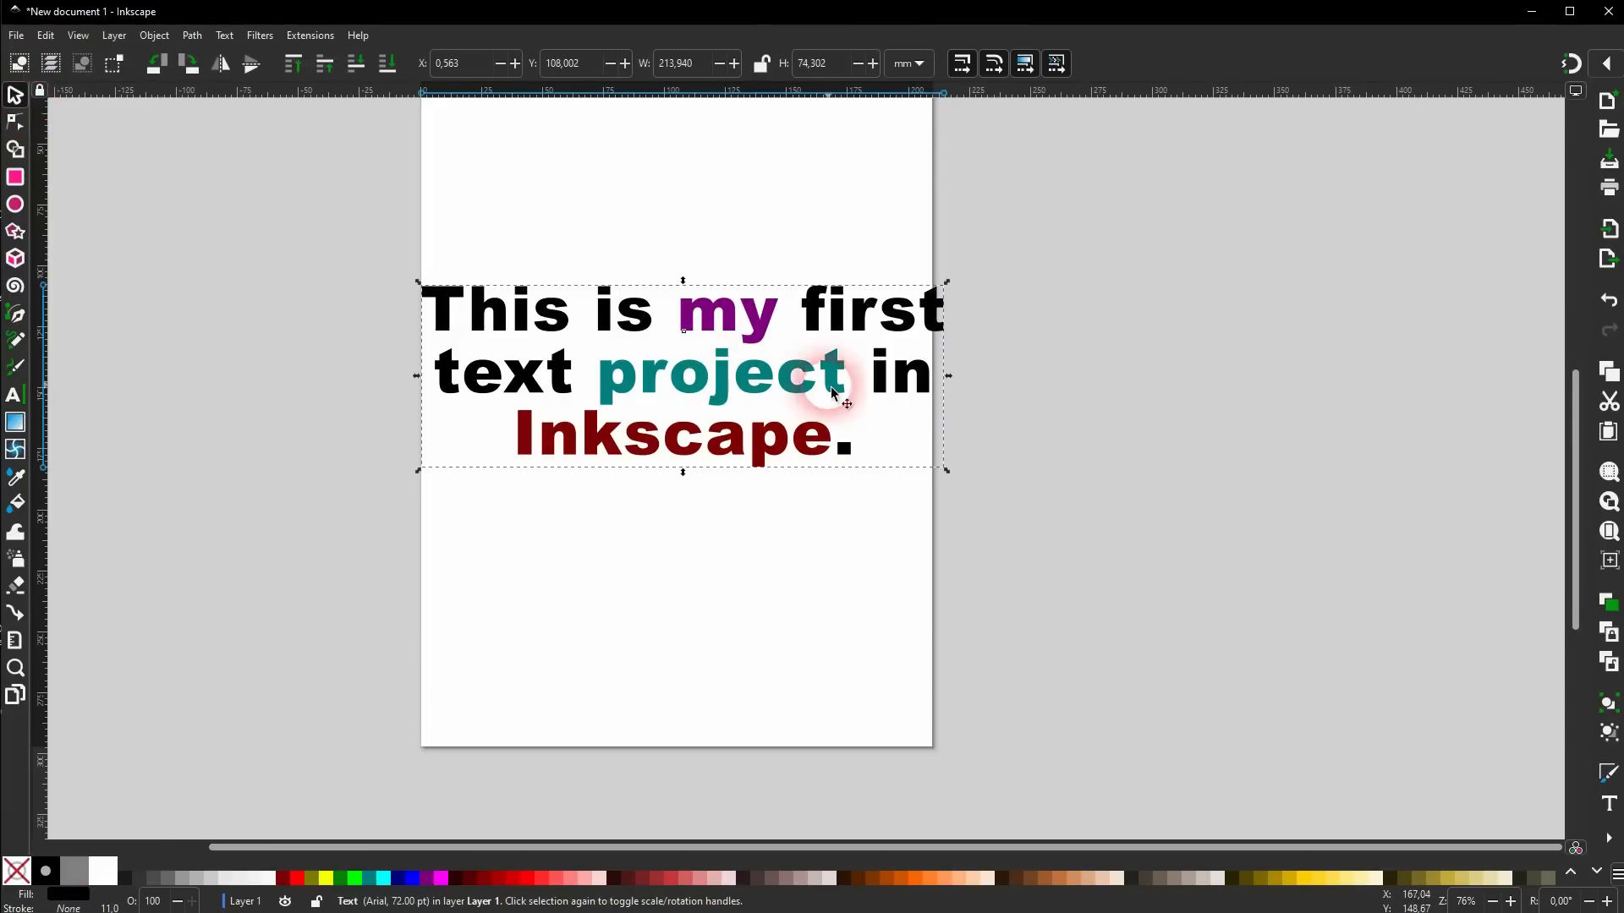
click(1094, 397)
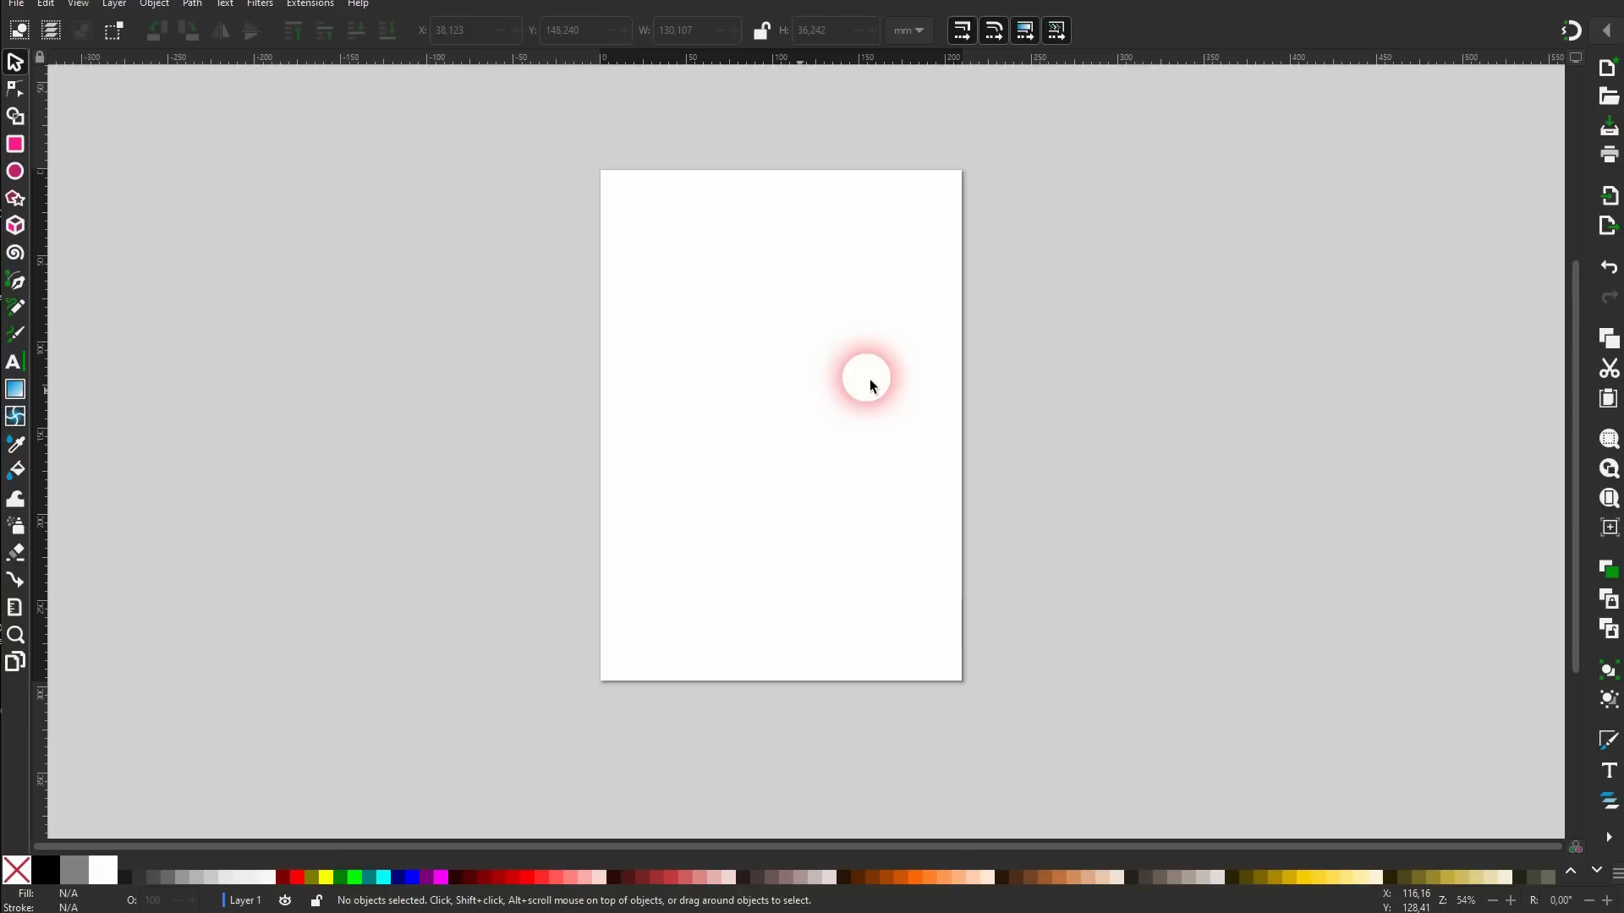
Create the text "BOLD" on the empty page and set its font size to 144 pt.
click(14, 362)
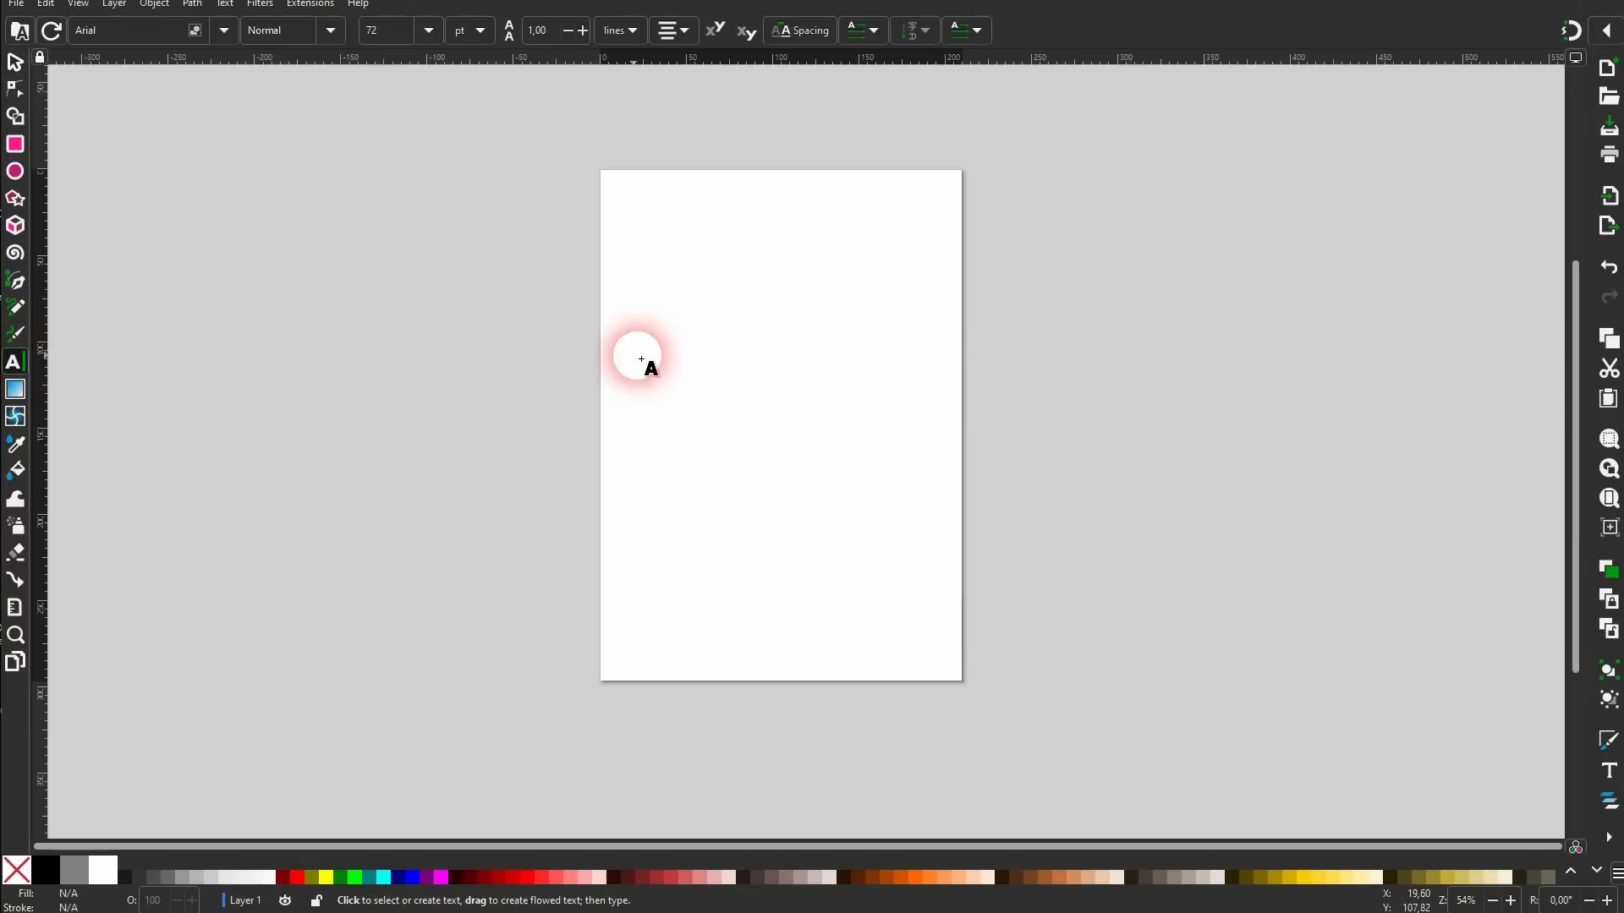
click(718, 384)
text(BOLD)
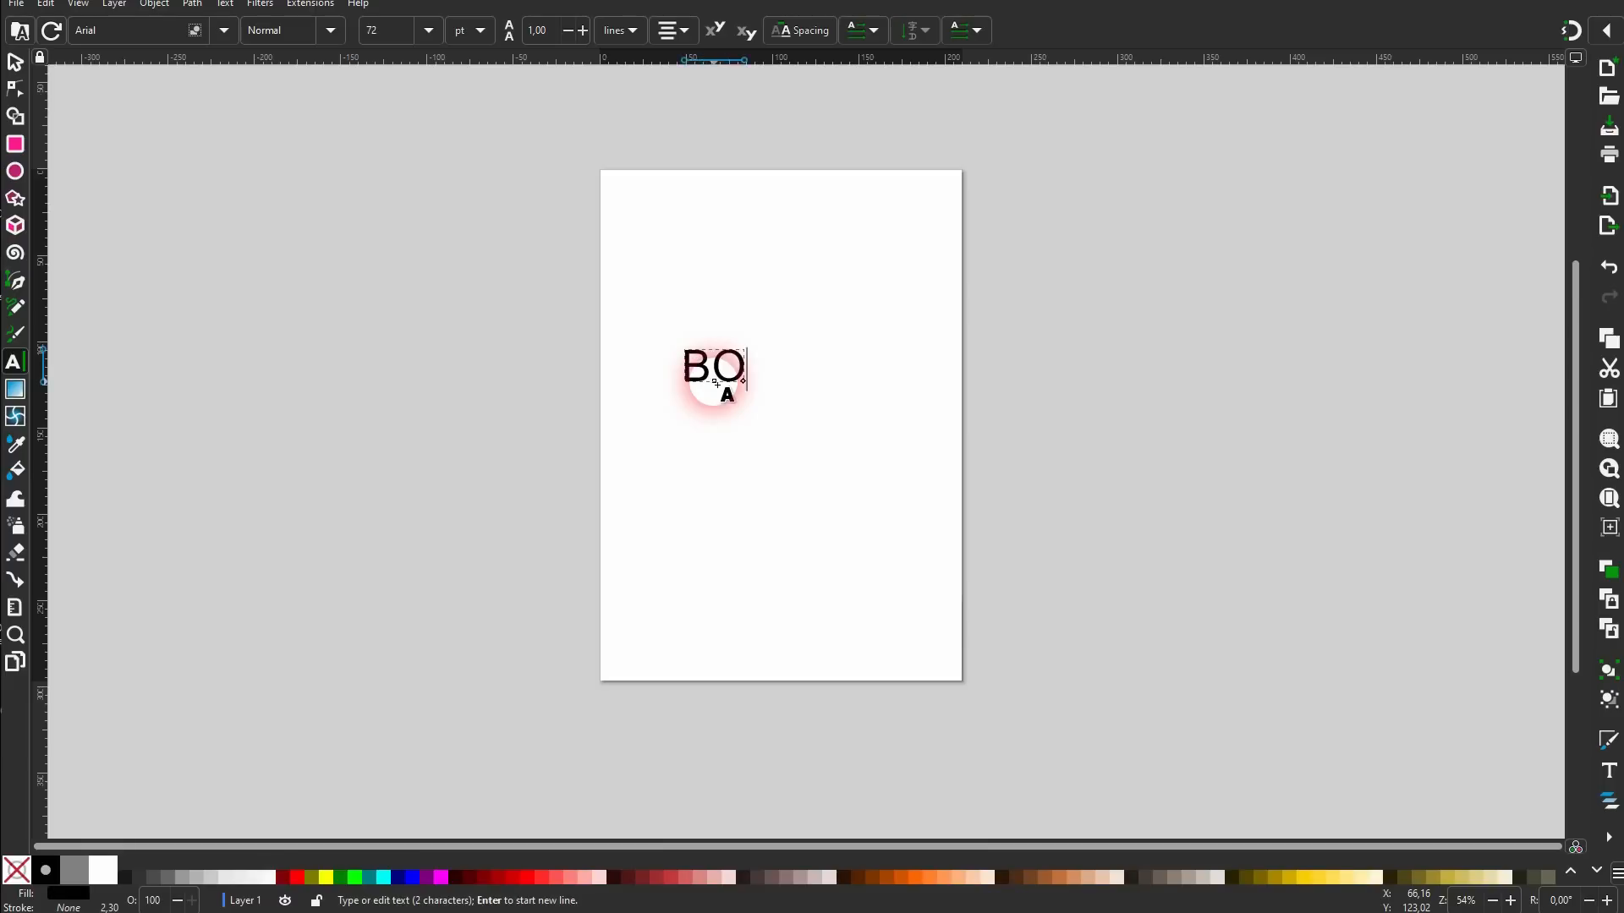
key(ctrl+a)
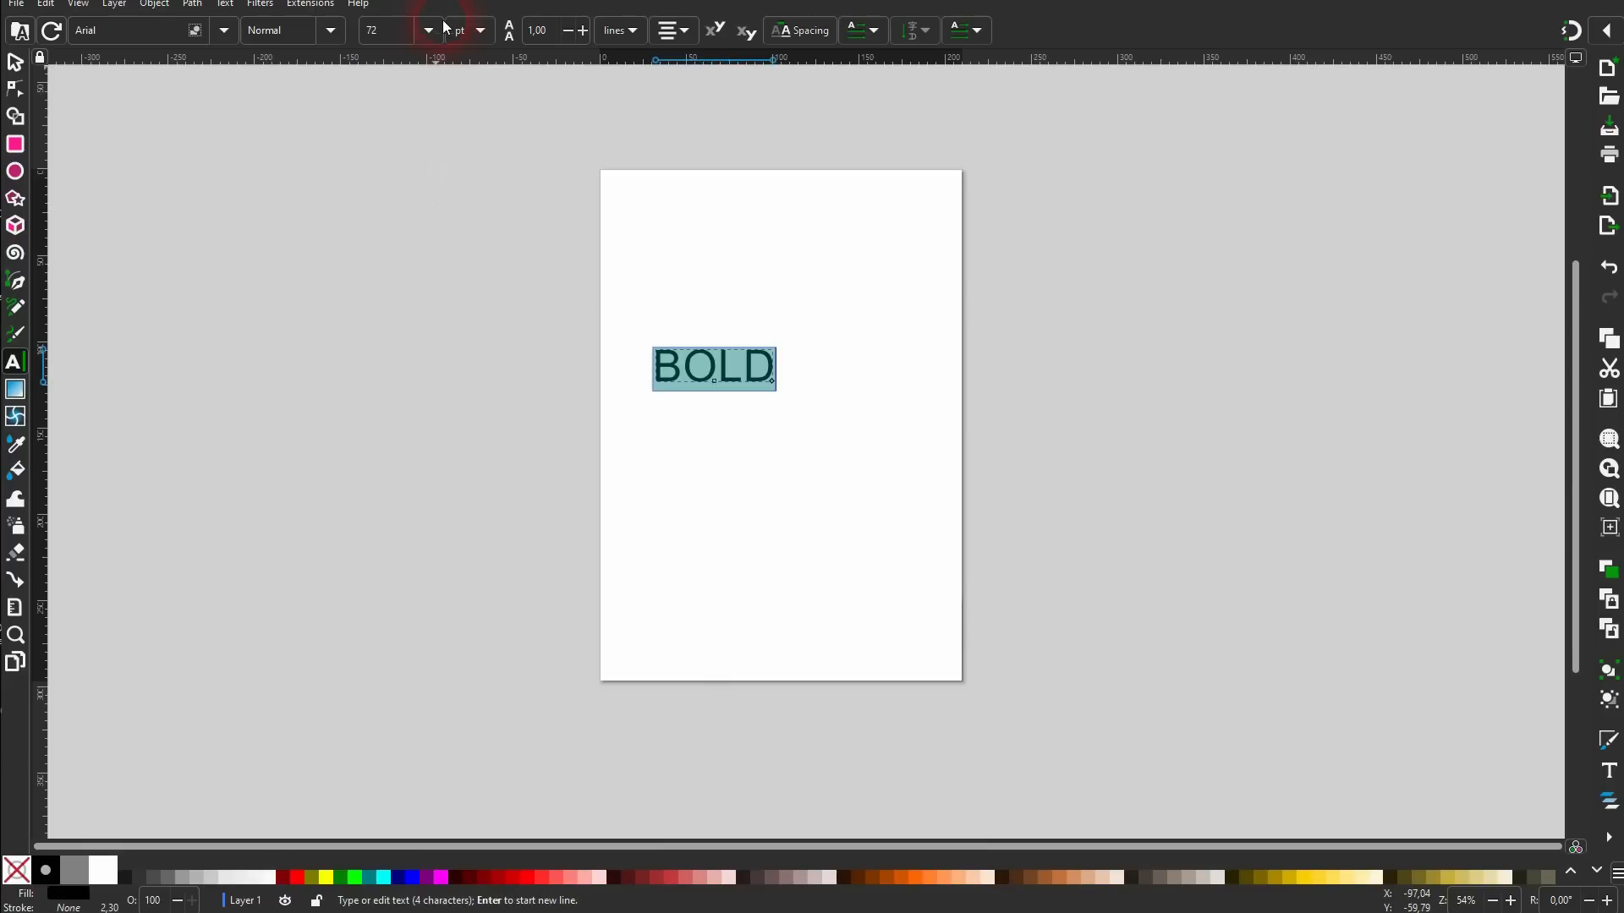
click(429, 30)
click(400, 600)
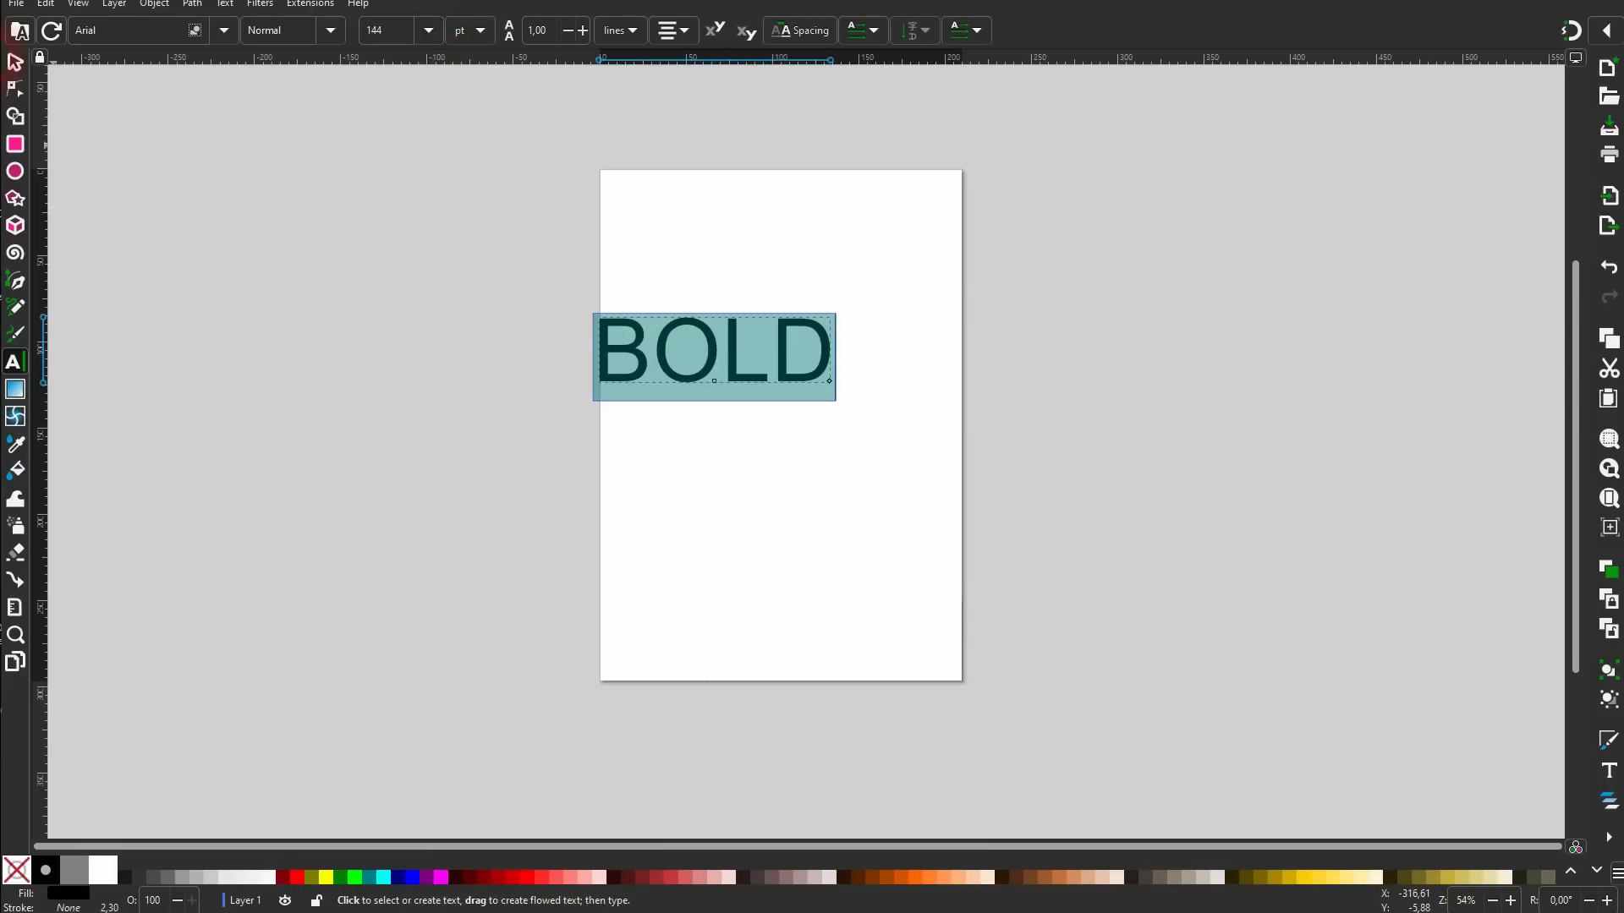
Place a duplicate of the "BOLD" text directly below the original and open the copy for text editing.
click(15, 63)
drag(732, 379, 808, 488)
key(ctrl+d)
click(14, 362)
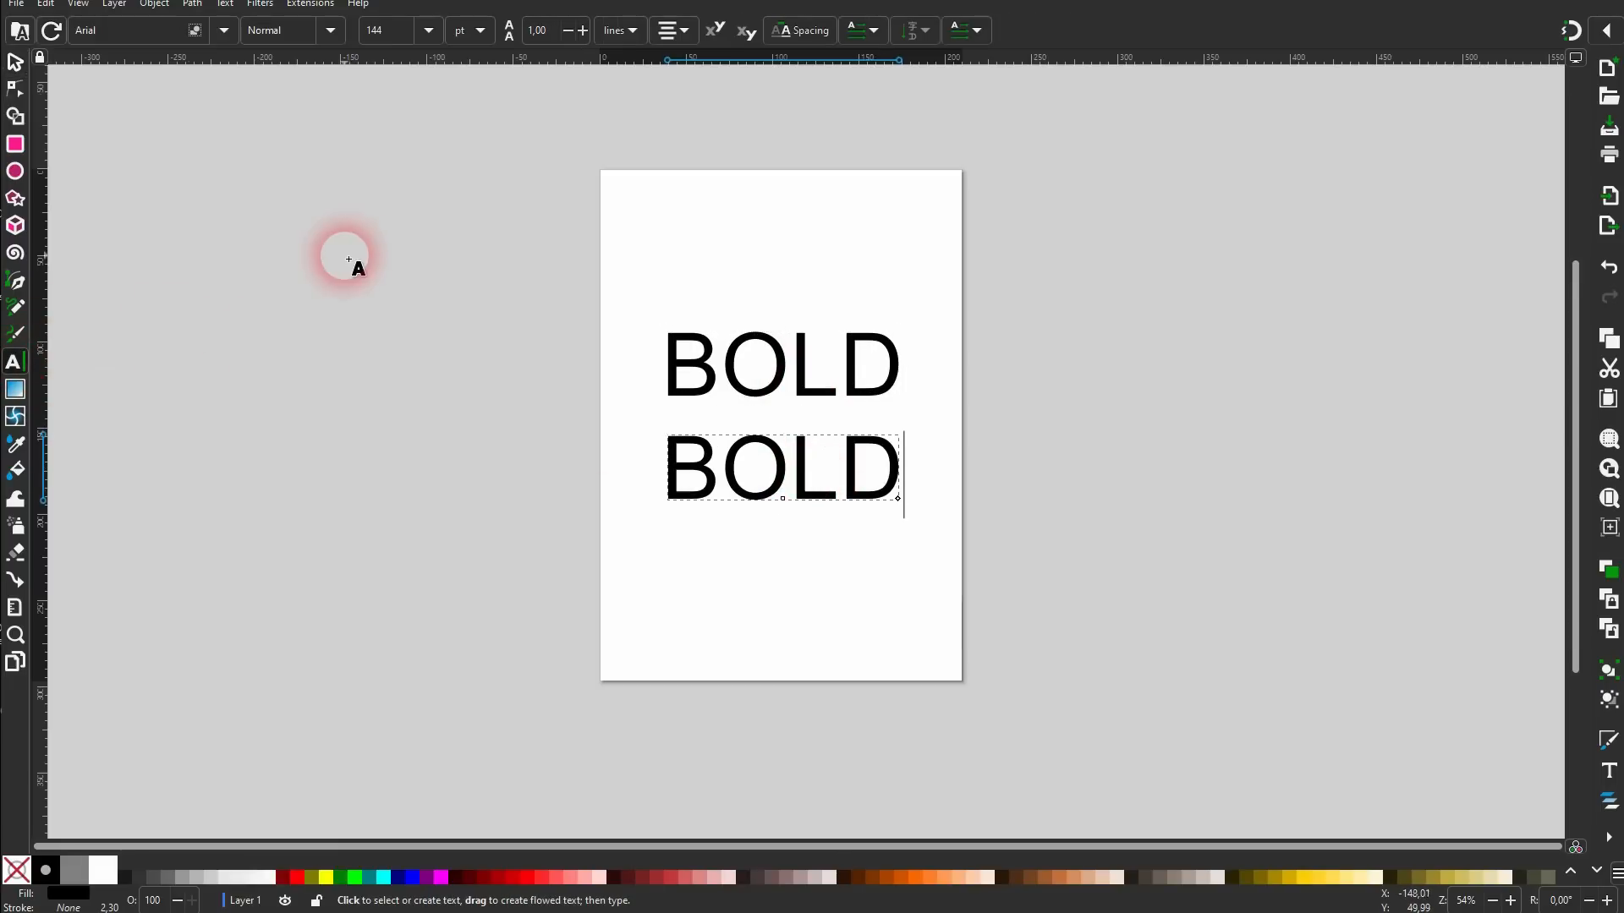
Apply the Arial Bold style to the lower "BOLD" copy, followed by the Heavy style for comparison.
click(224, 30)
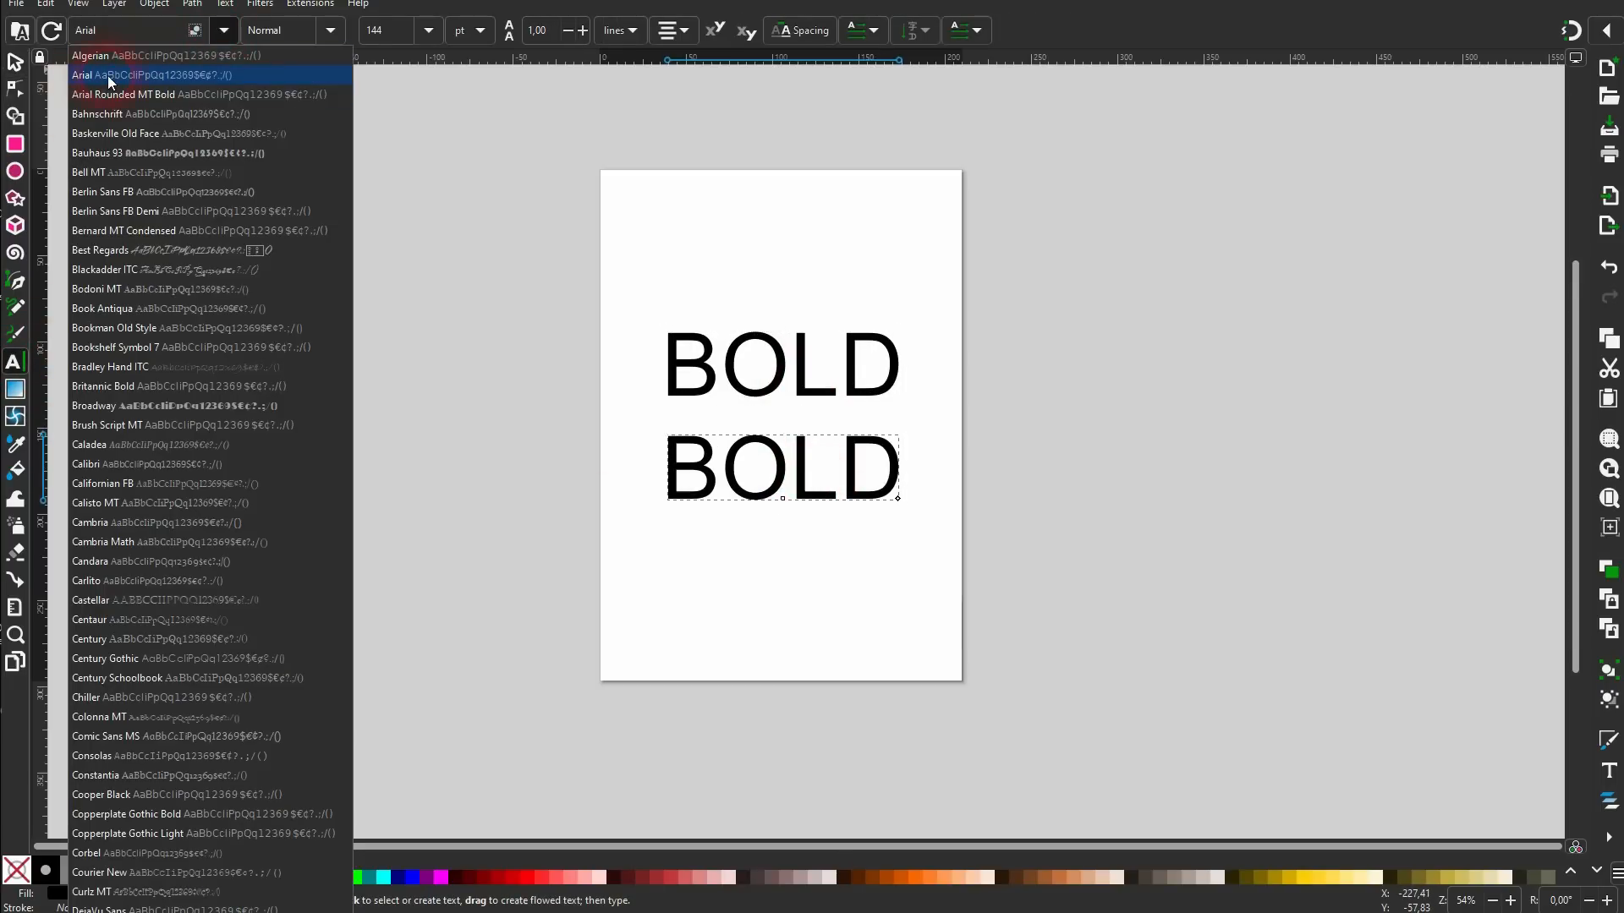
click(132, 83)
click(329, 32)
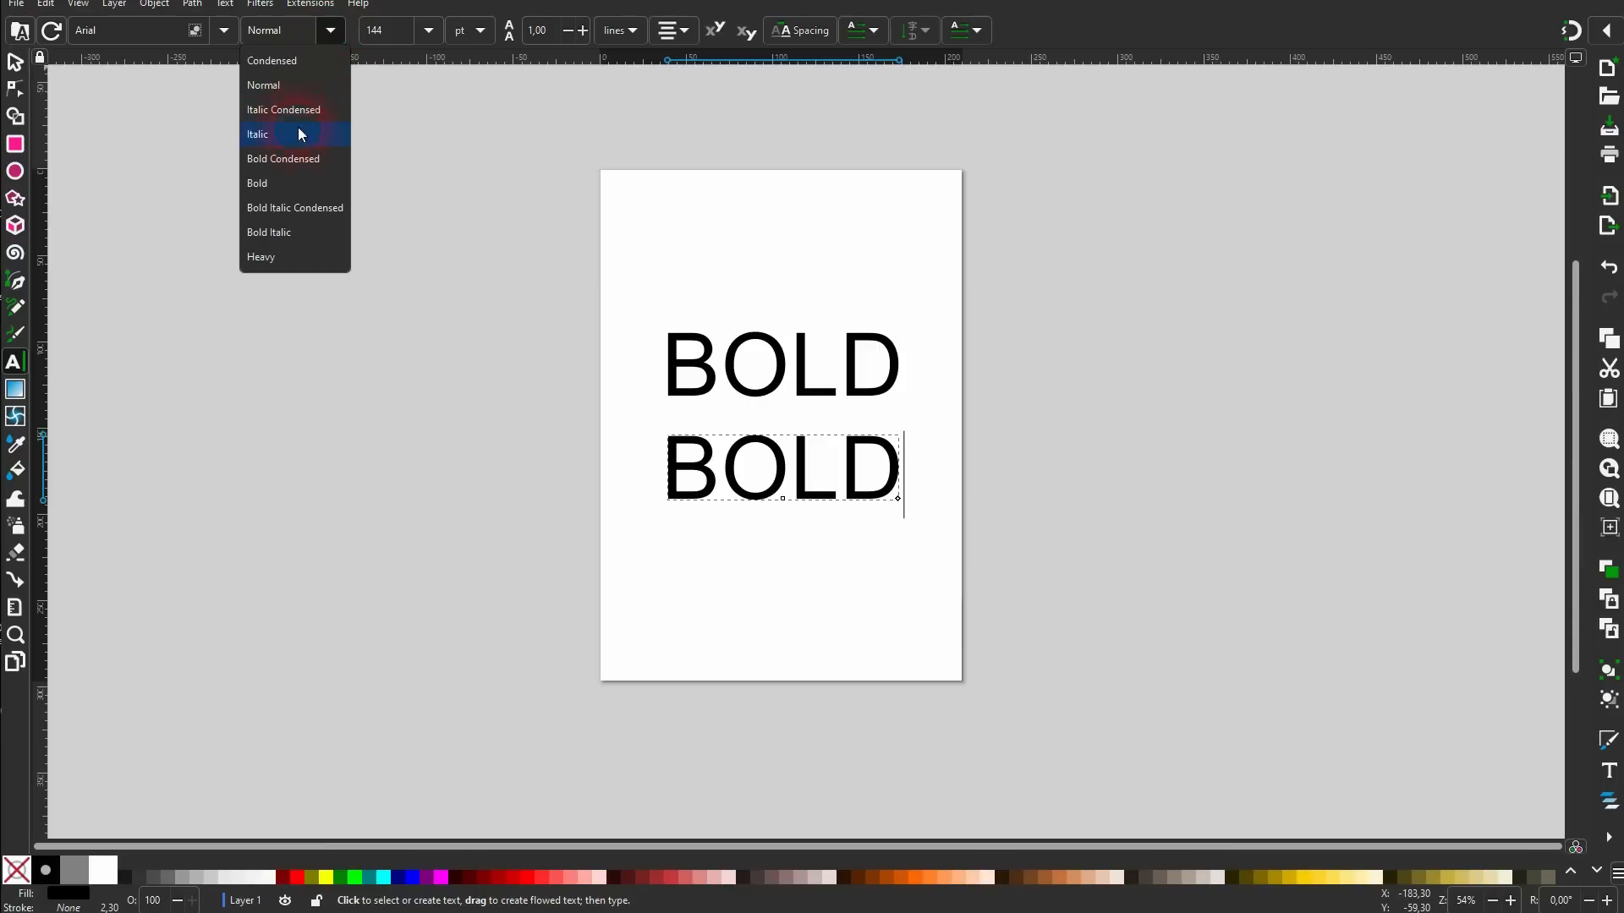
click(297, 183)
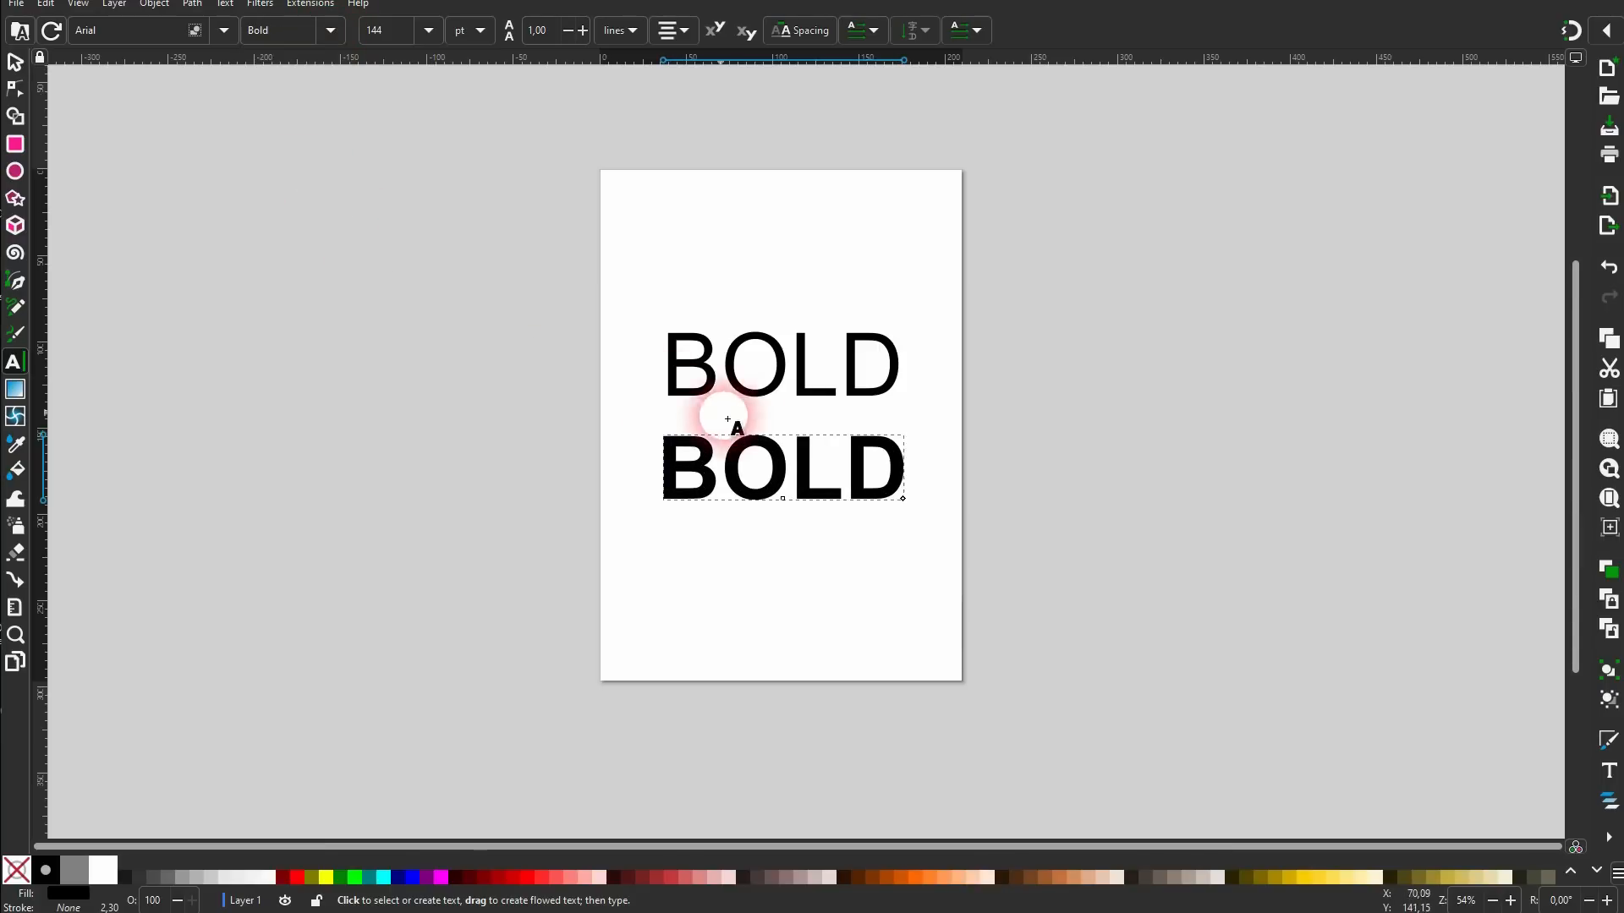
click(331, 32)
click(290, 256)
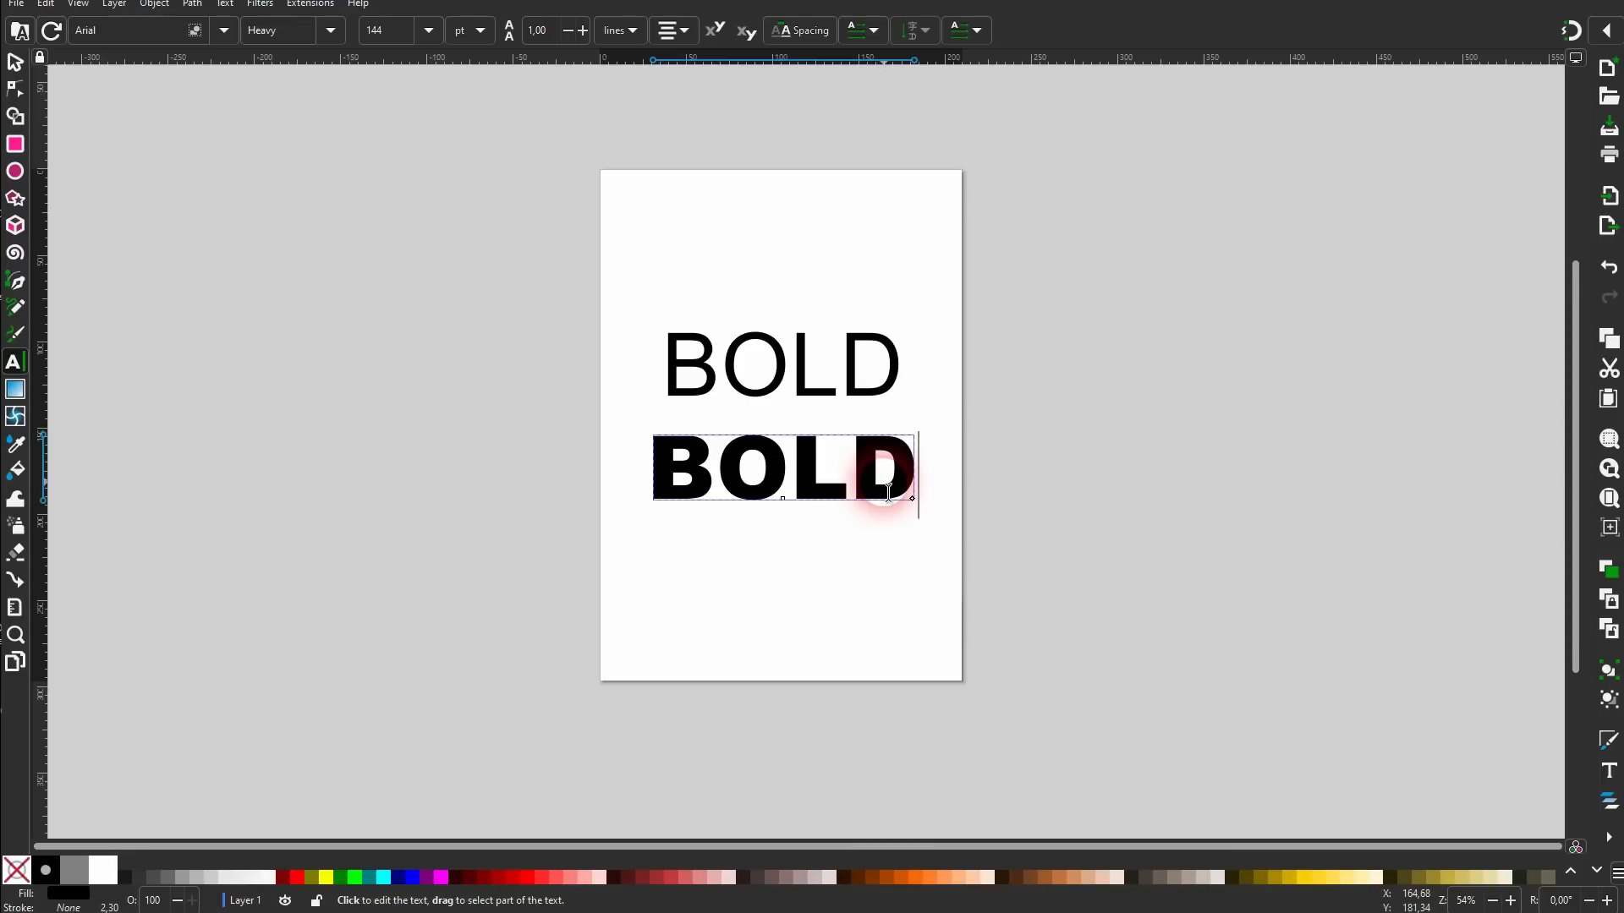
Delete the lower copy of the "BOLD" text, keeping the regular one above it.
click(15, 63)
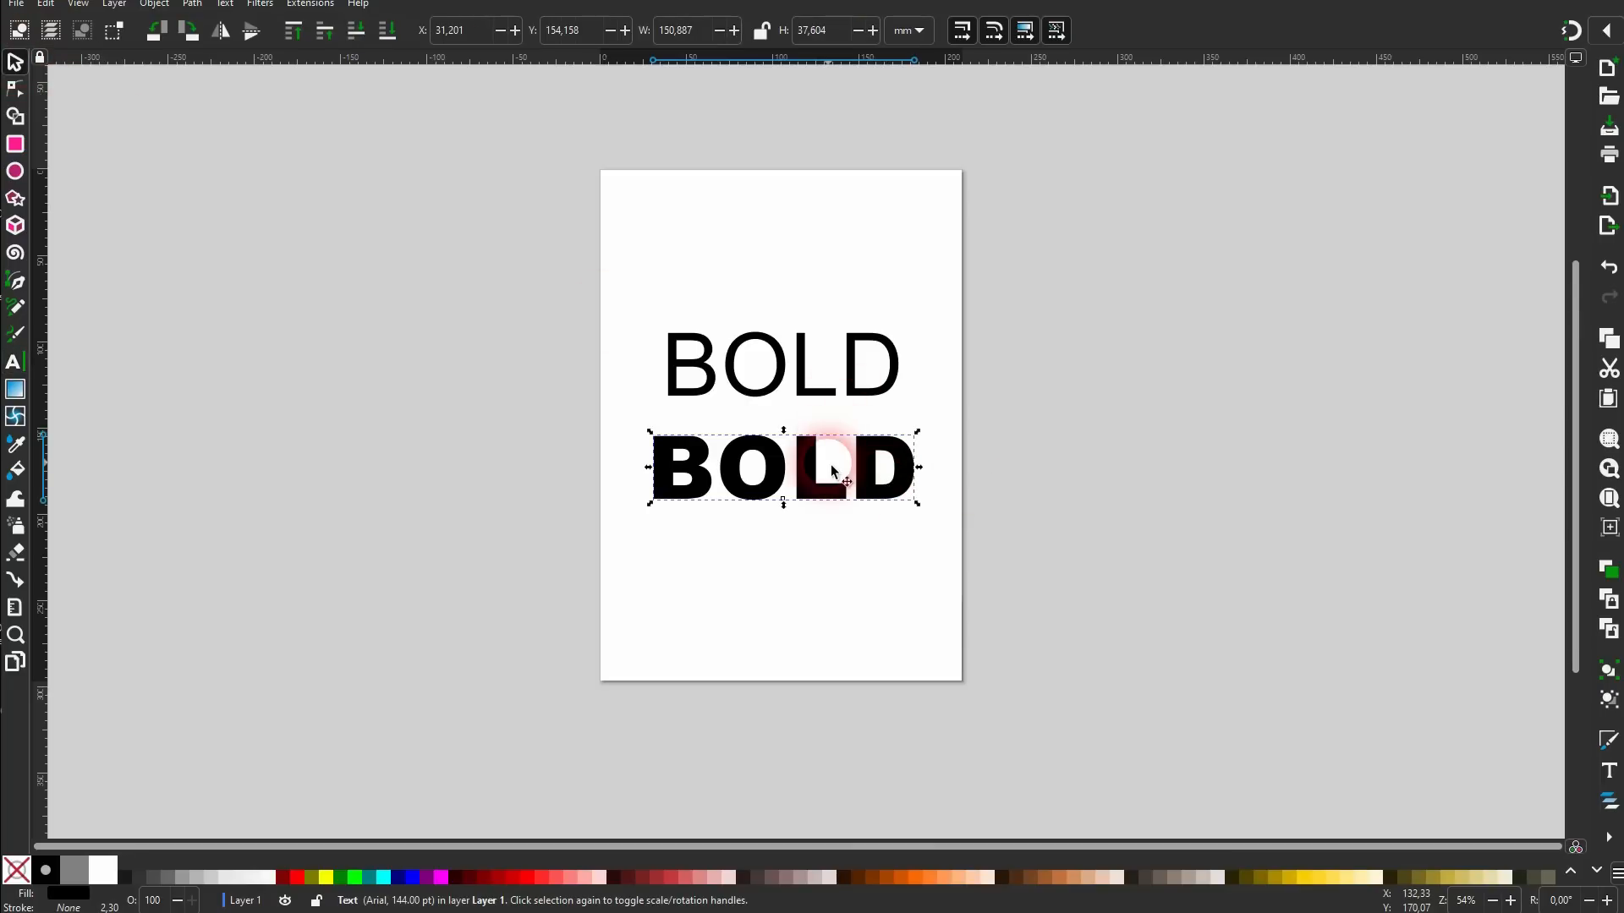
drag(562, 573, 1003, 408)
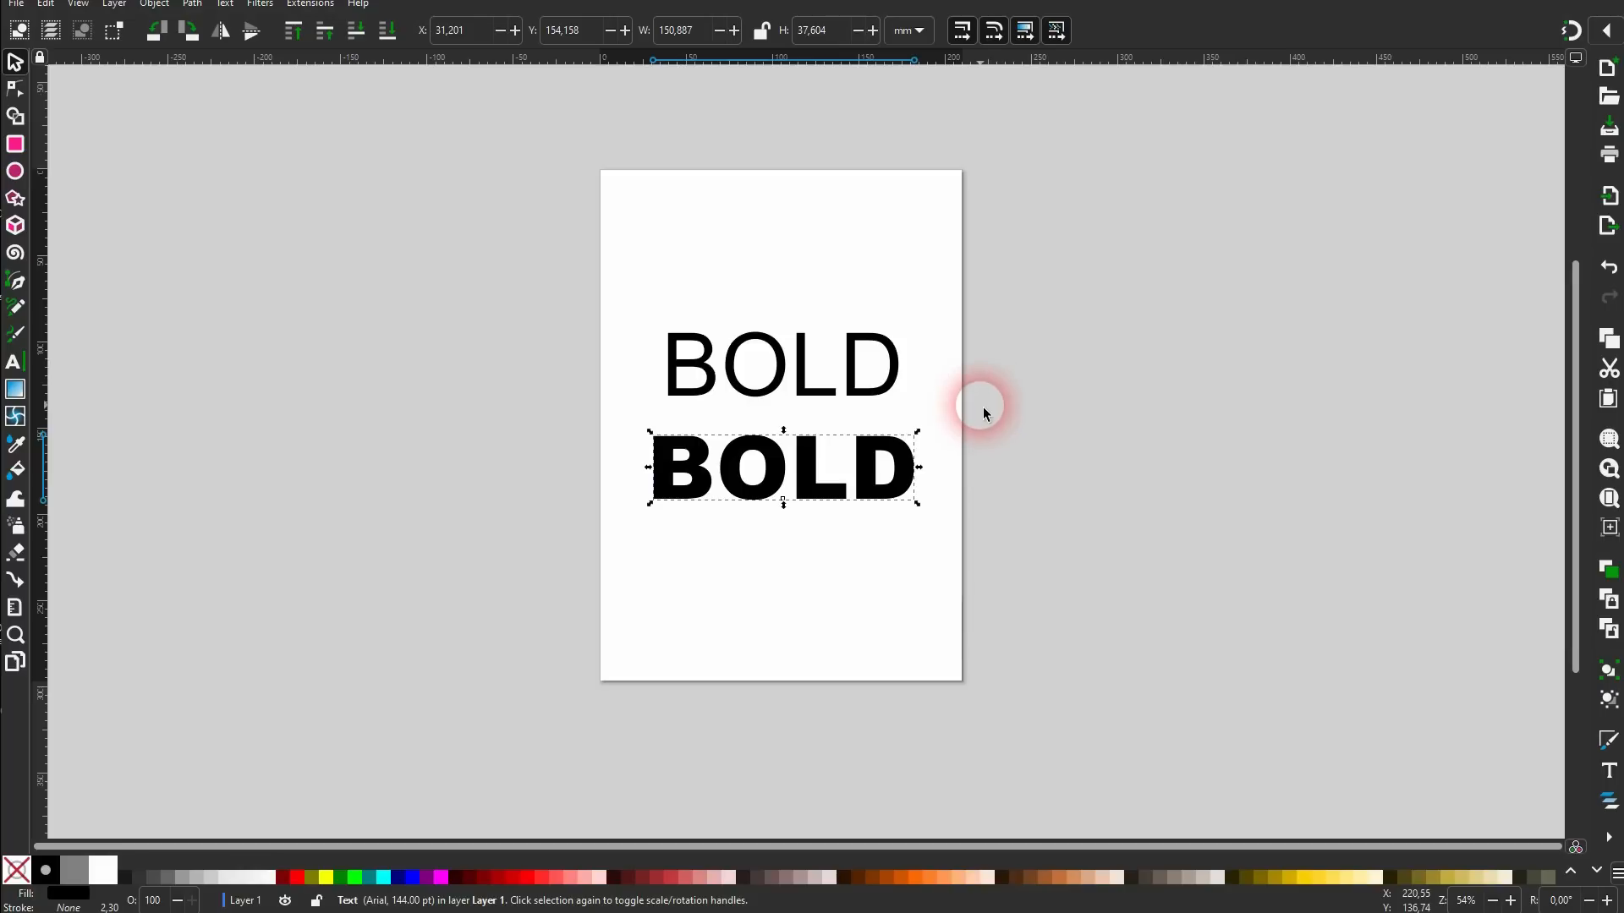
key(Delete)
Set the remaining "BOLD" text in the Bradley Hand ITC font with the Normal style.
click(860, 391)
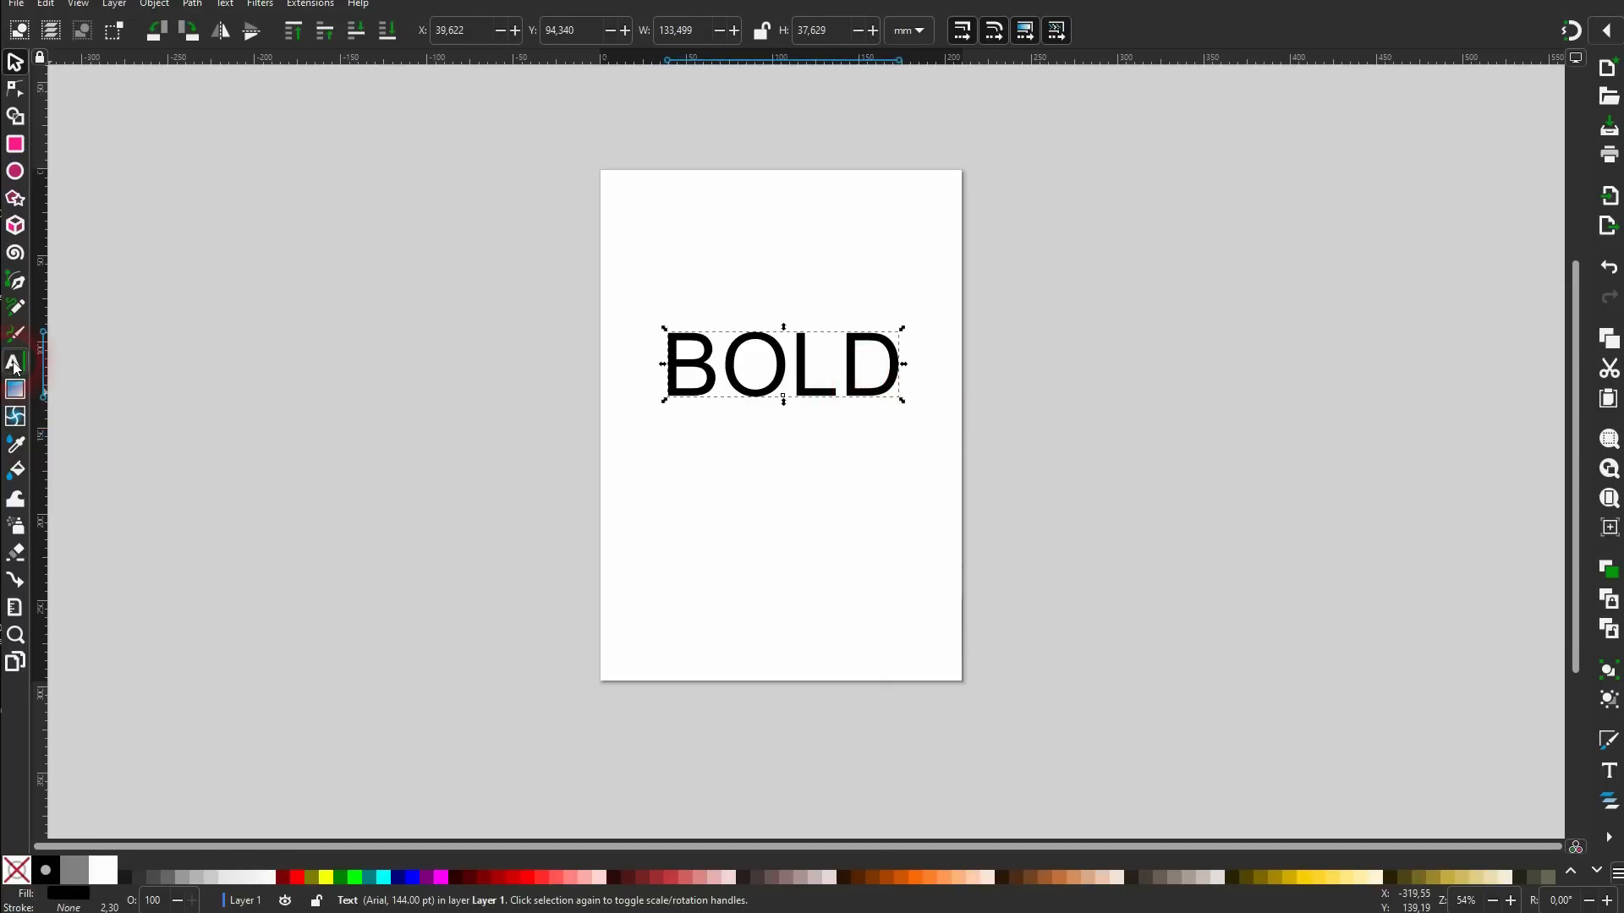
click(15, 364)
click(225, 32)
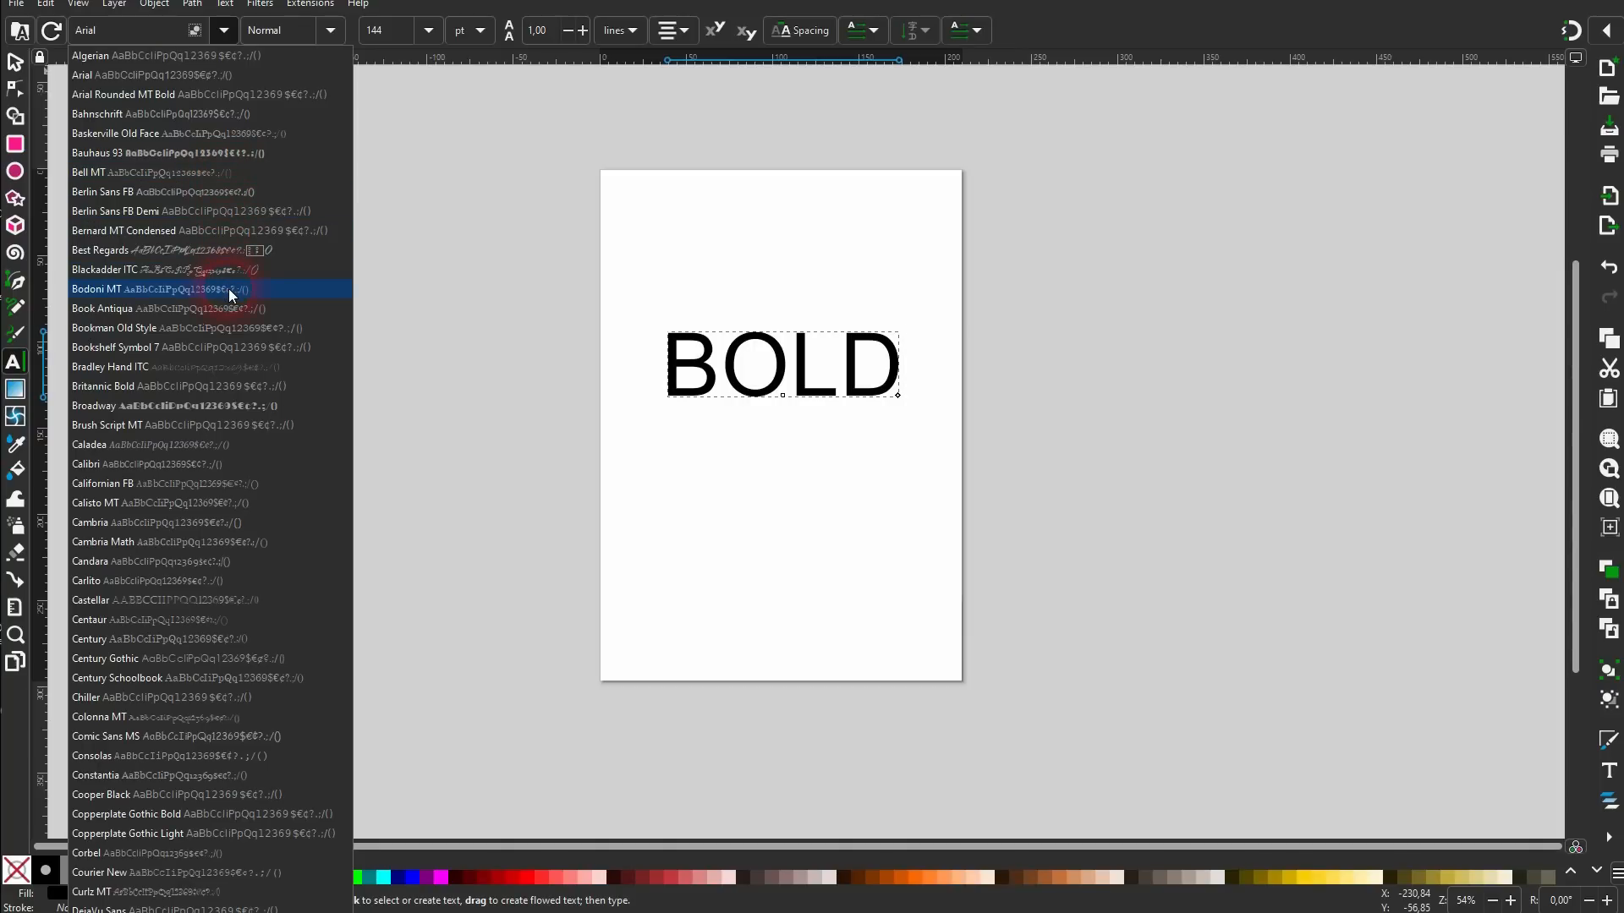
click(227, 364)
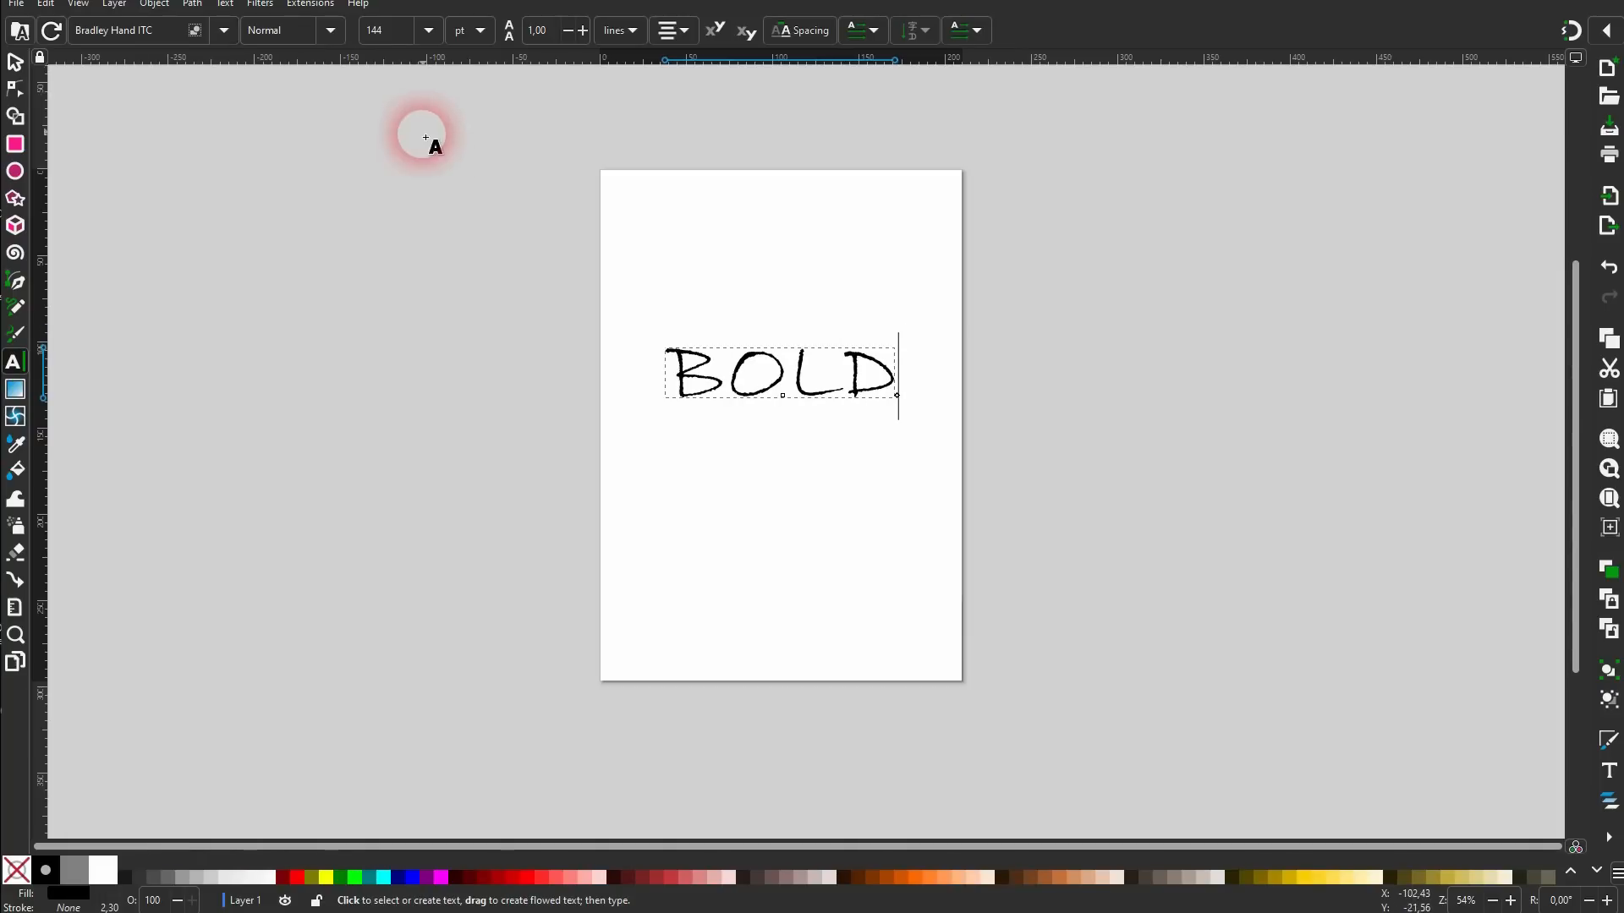
click(329, 30)
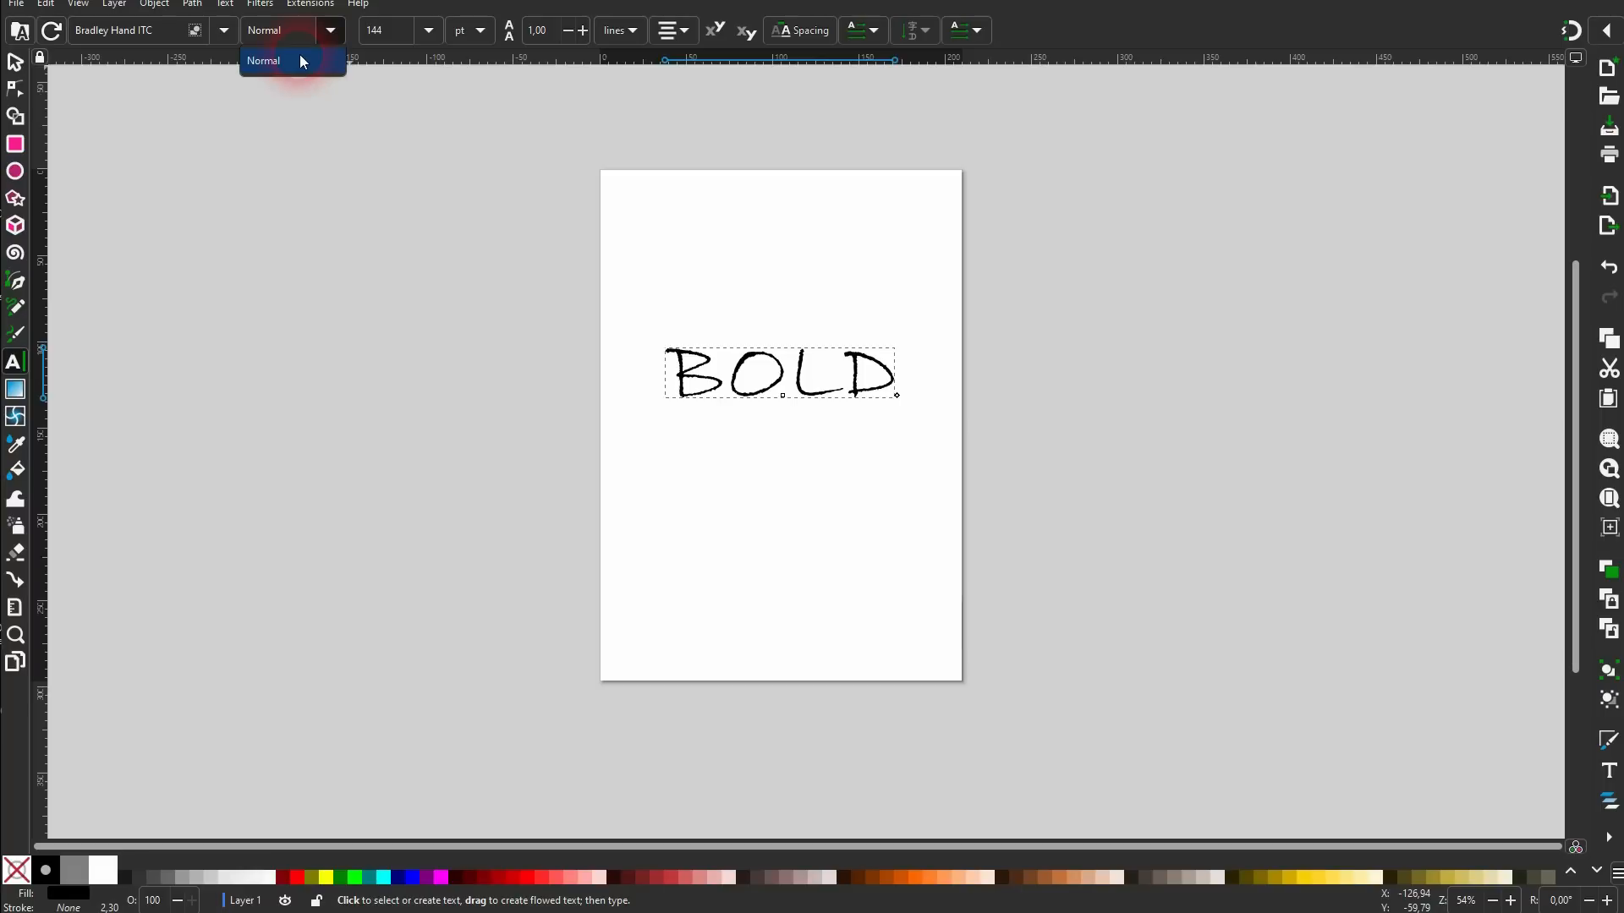
click(299, 56)
Open the Fill and Stroke settings for the "BOLD" text and give it a black flat-colour stroke.
click(19, 66)
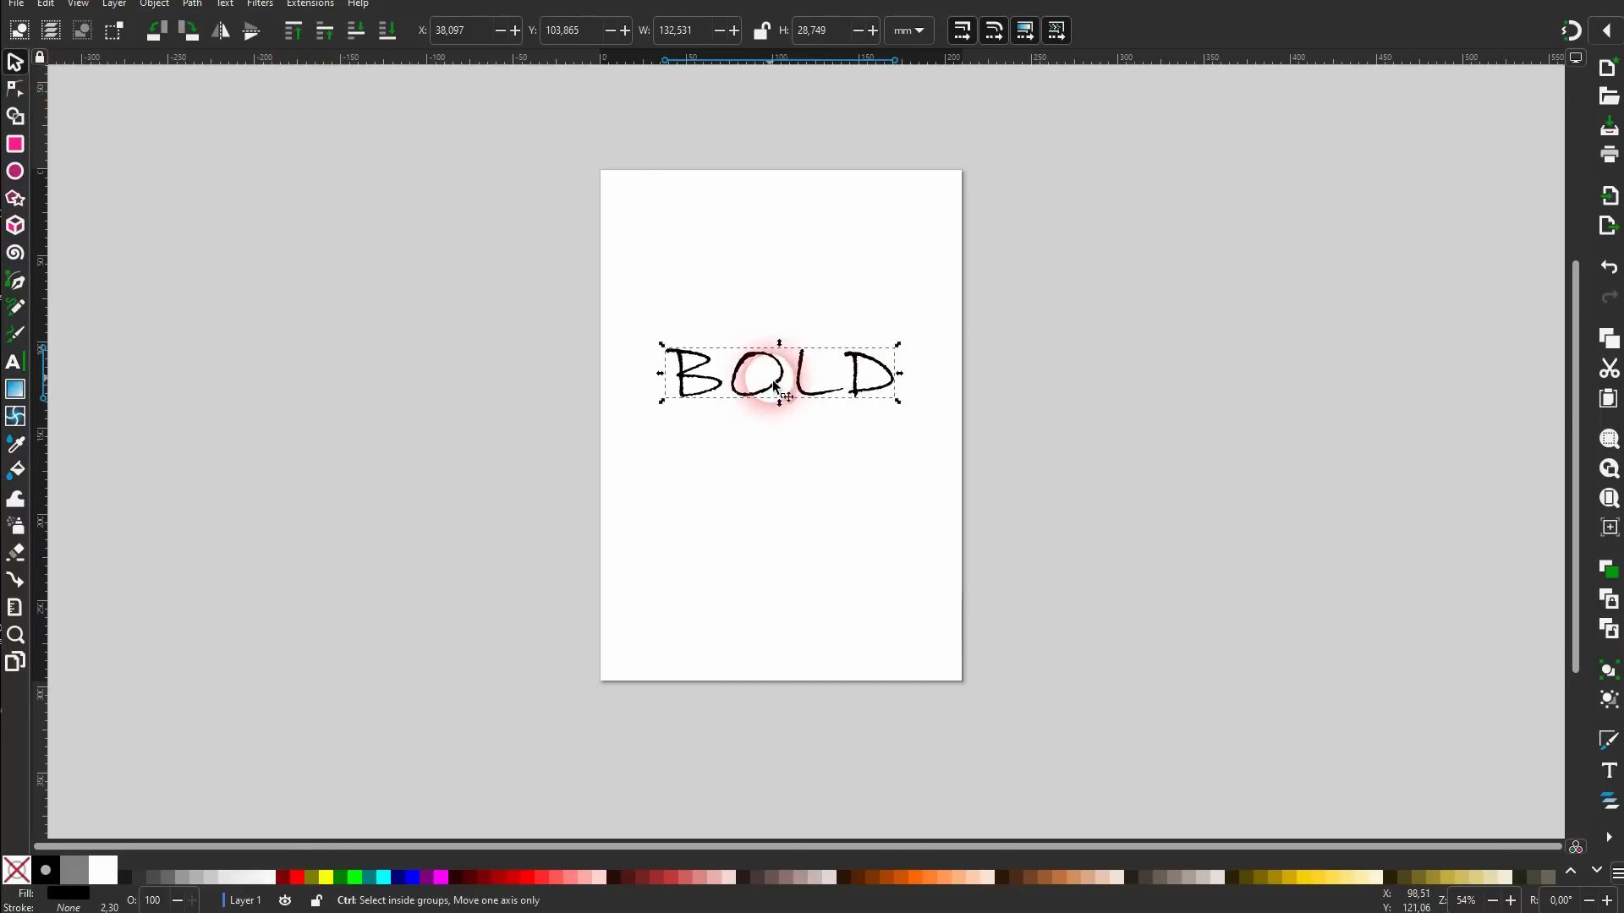
scroll(765, 374, up, 4)
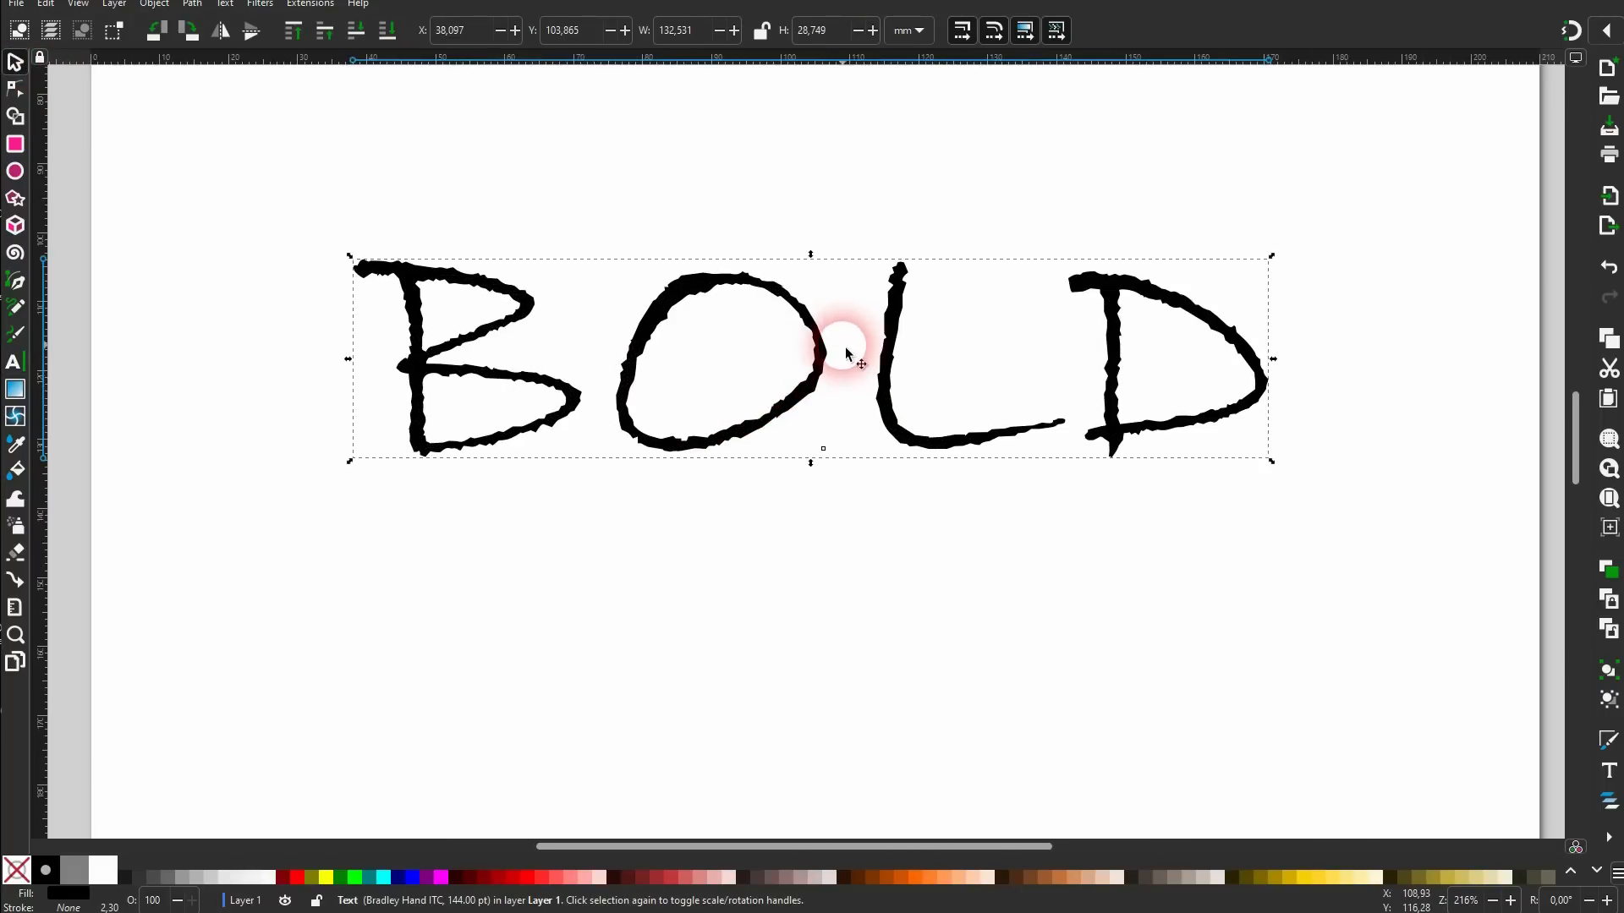
click(164, 7)
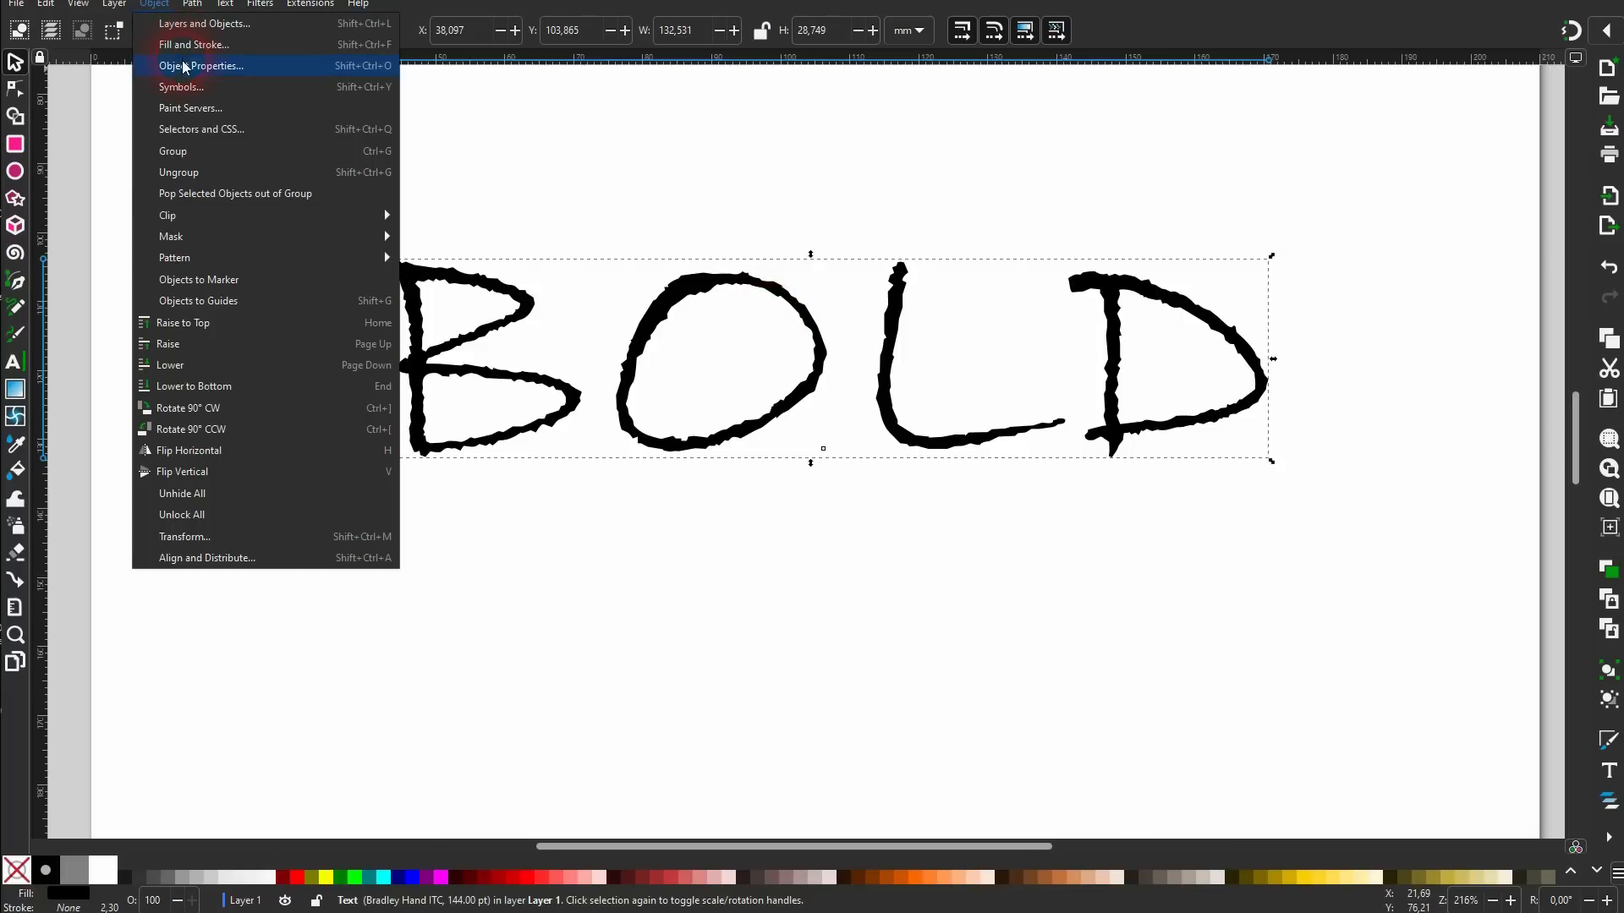
click(1142, 315)
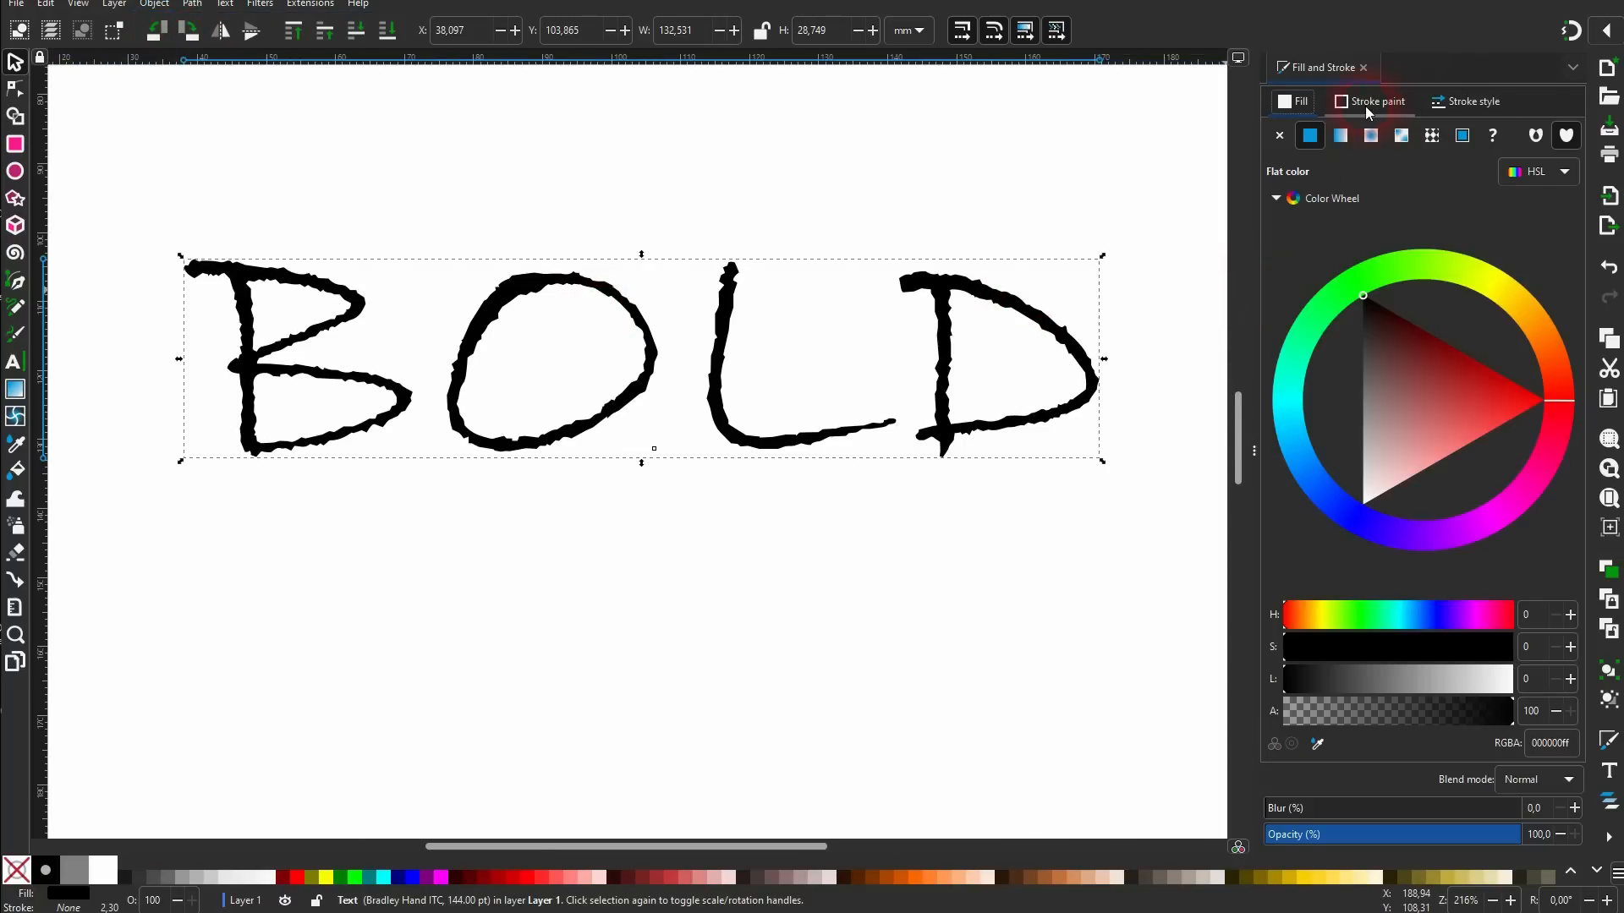
click(1370, 104)
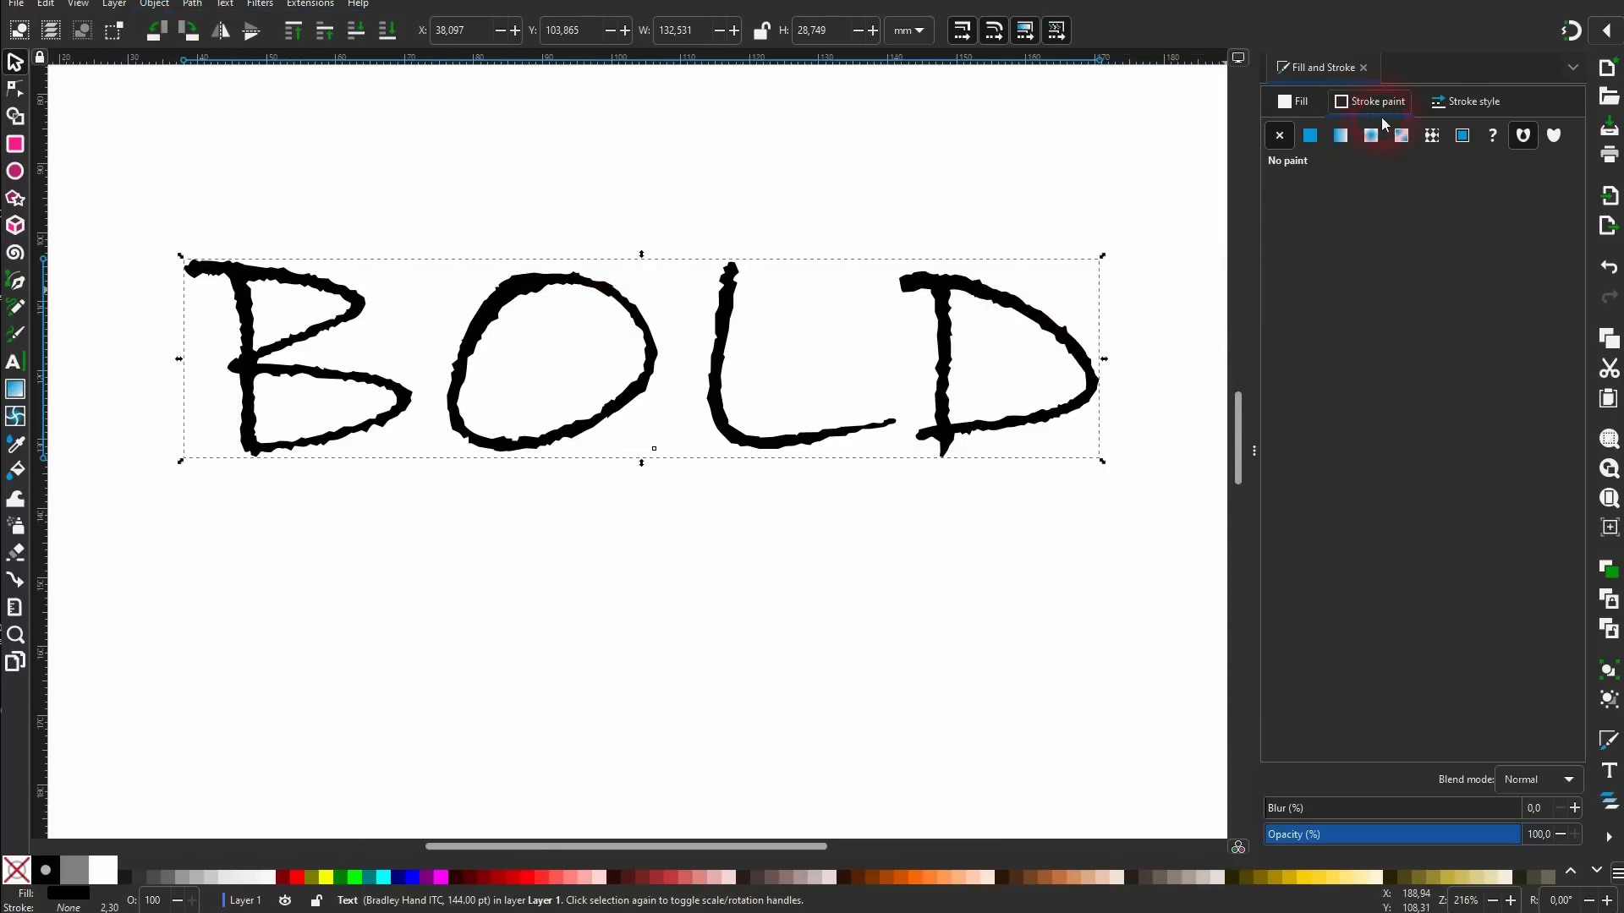
click(1309, 135)
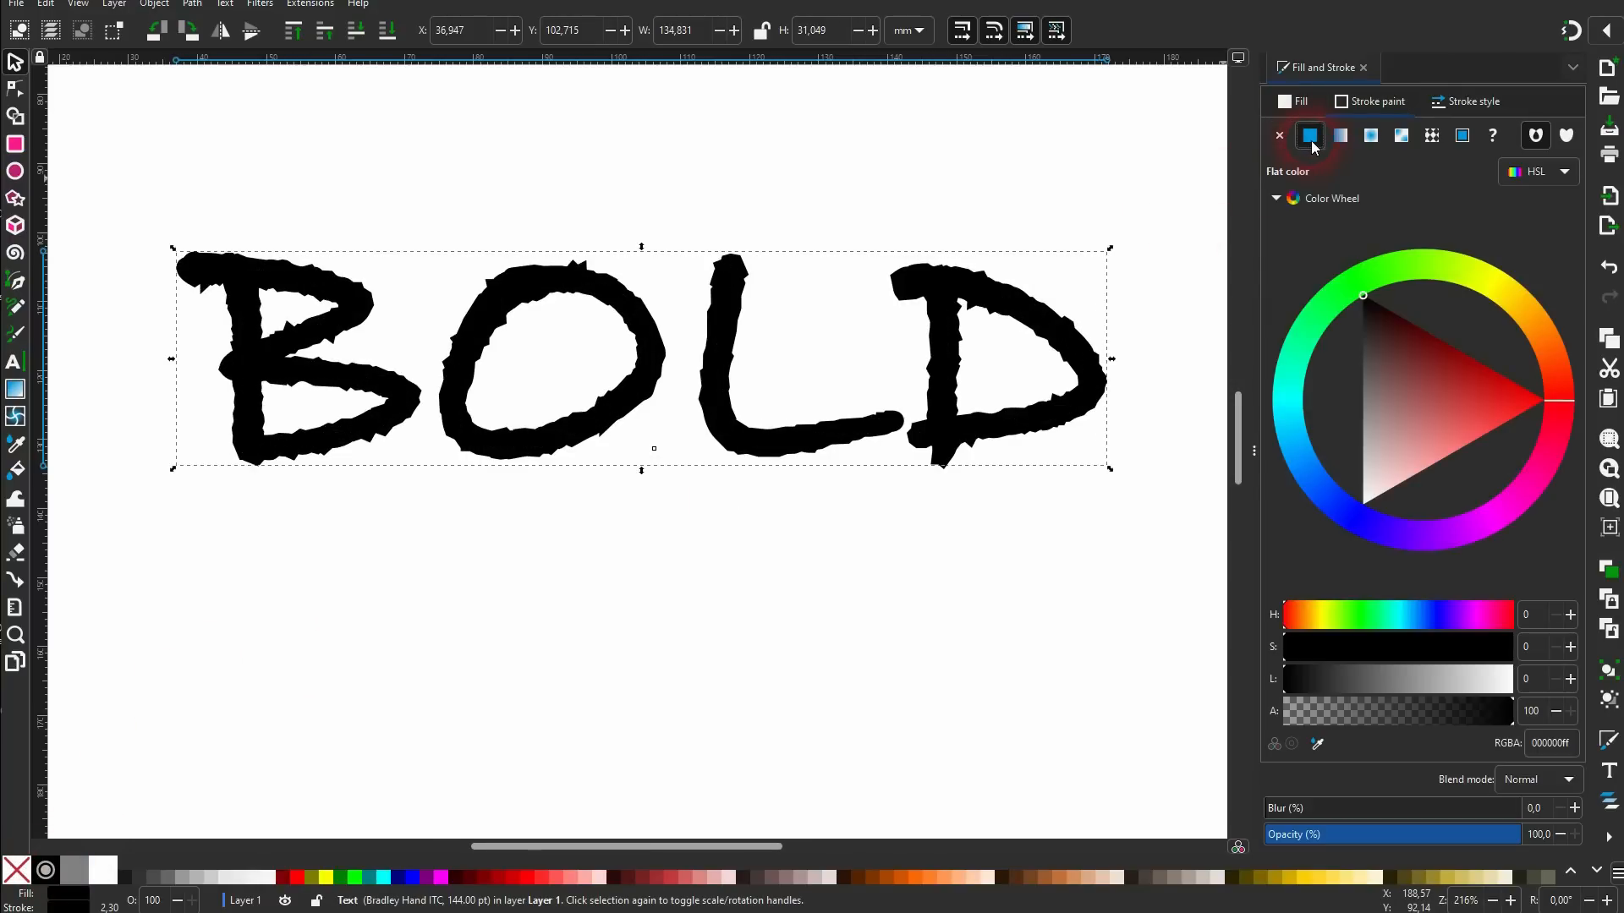
Try out stroke widths on the "BOLD" text, starting at 0 mm and raising the width gradually to 17.6 mm.
click(1460, 103)
click(1365, 143)
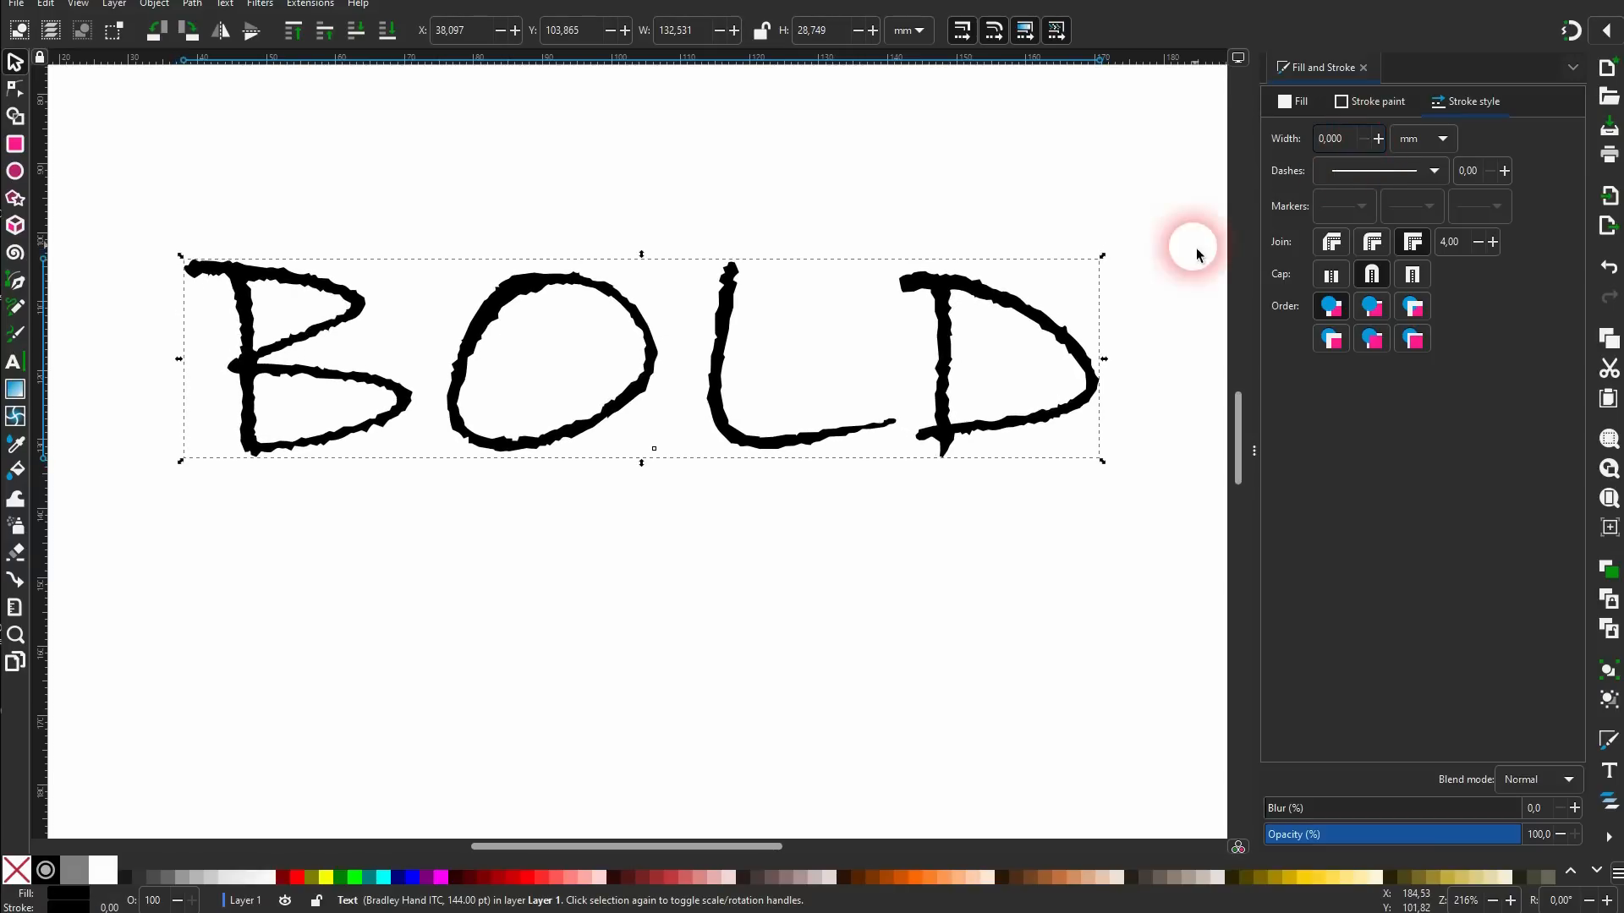
key(Up)
key(Up)
key(Up)
key(Up)
key(Up)
key(Up)
key(Up)
key(Up)
key(Up)
key(Up)
key(Up)
key(Up)
key(Up)
key(Up)
key(Up)
key(Up)
key(Up)
key(Up)
key(Up)
key(Up)
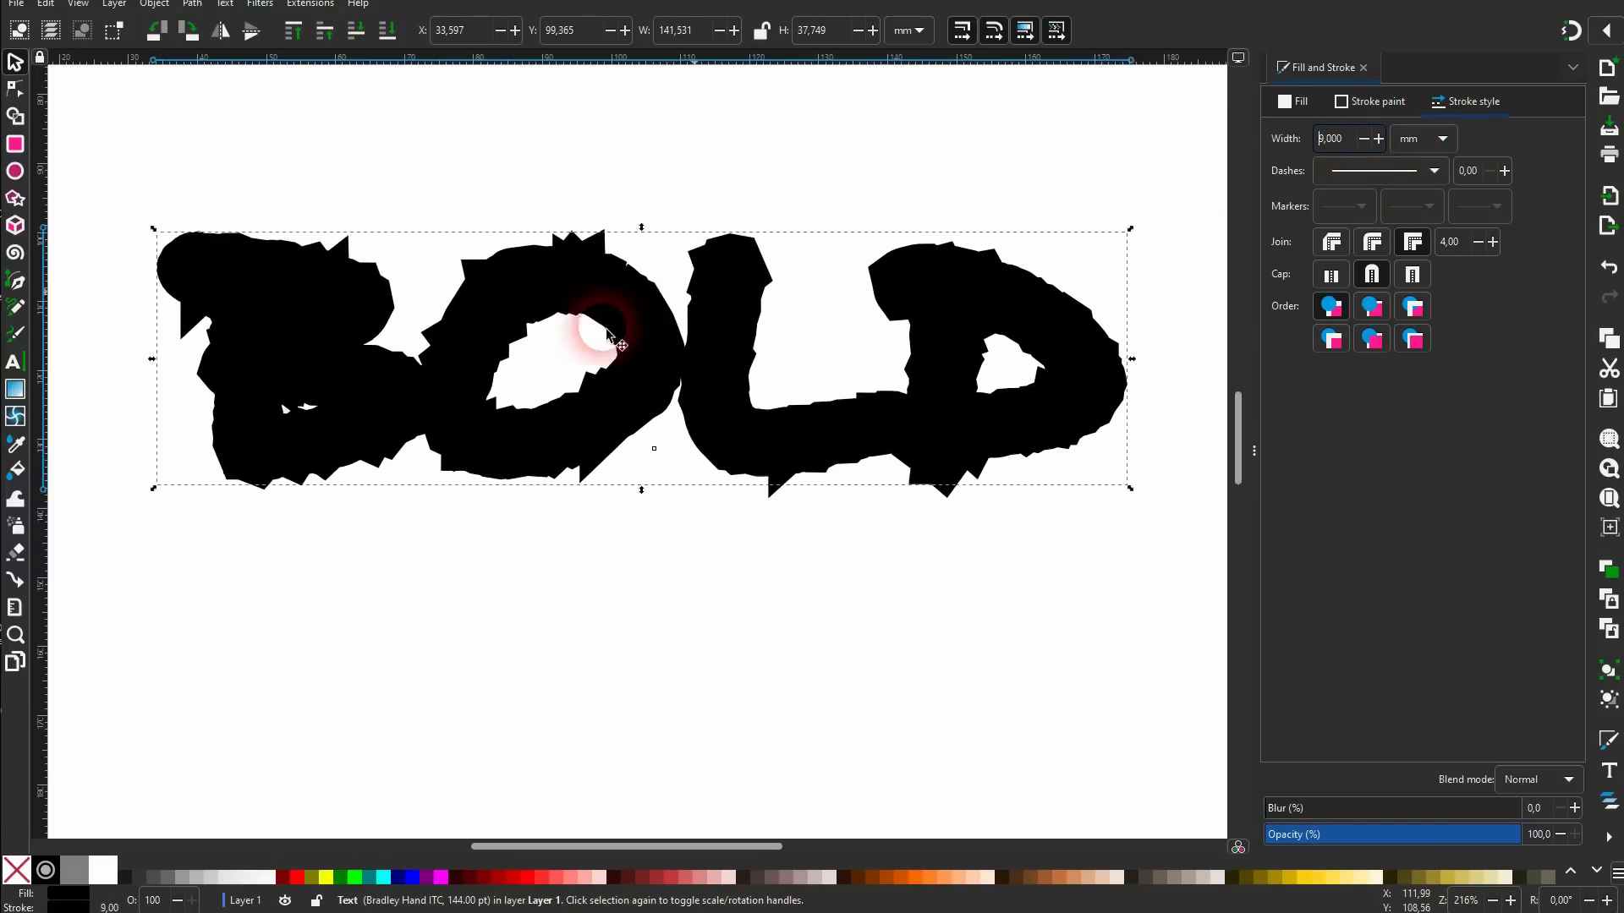
key(Up)
key(Up)
key(Up)
key(Up)
key(Up)
key(Up)
key(Up)
key(Up)
key(Up)
key(Up)
key(Up)
key(Up)
key(Up)
key(Up)
key(Up)
key(Up)
key(Up)
key(Up)
key(Up)
key(Up)
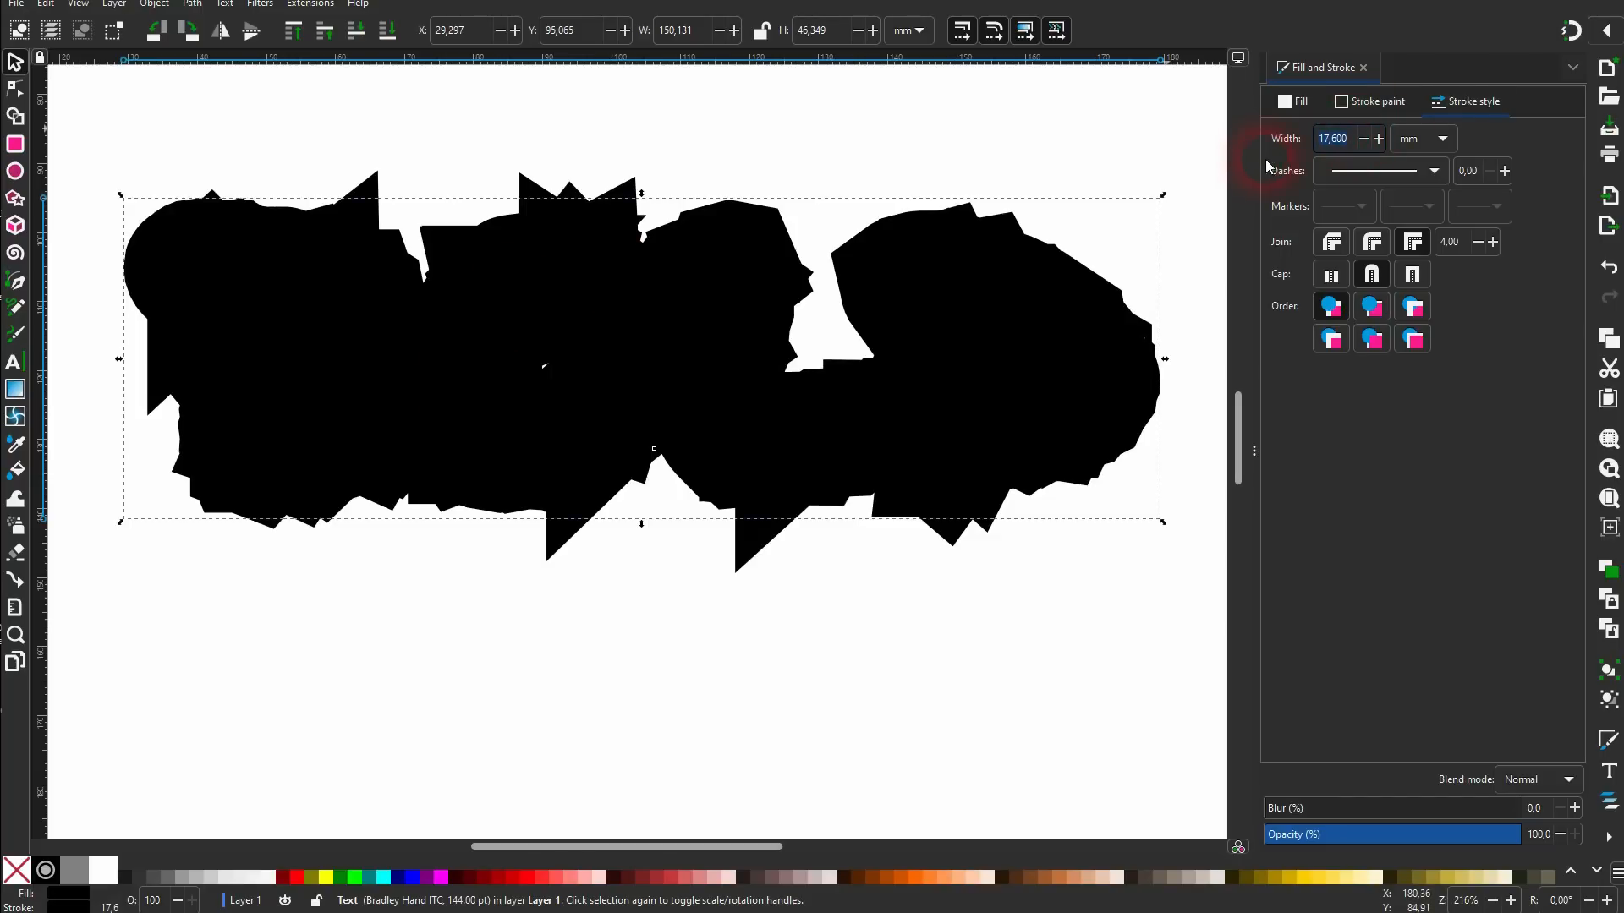
Set the "BOLD" text's stroke width to 5 mm and reduce it gradually to 3 mm.
text(5)
key(Return)
key(Down)
key(Down)
key(Down)
key(Down)
key(Down)
key(Down)
key(Down)
key(Down)
key(Down)
key(Down)
key(Down)
key(Down)
key(Down)
key(Down)
key(Down)
key(Down)
key(Down)
key(Down)
key(Down)
key(Down)
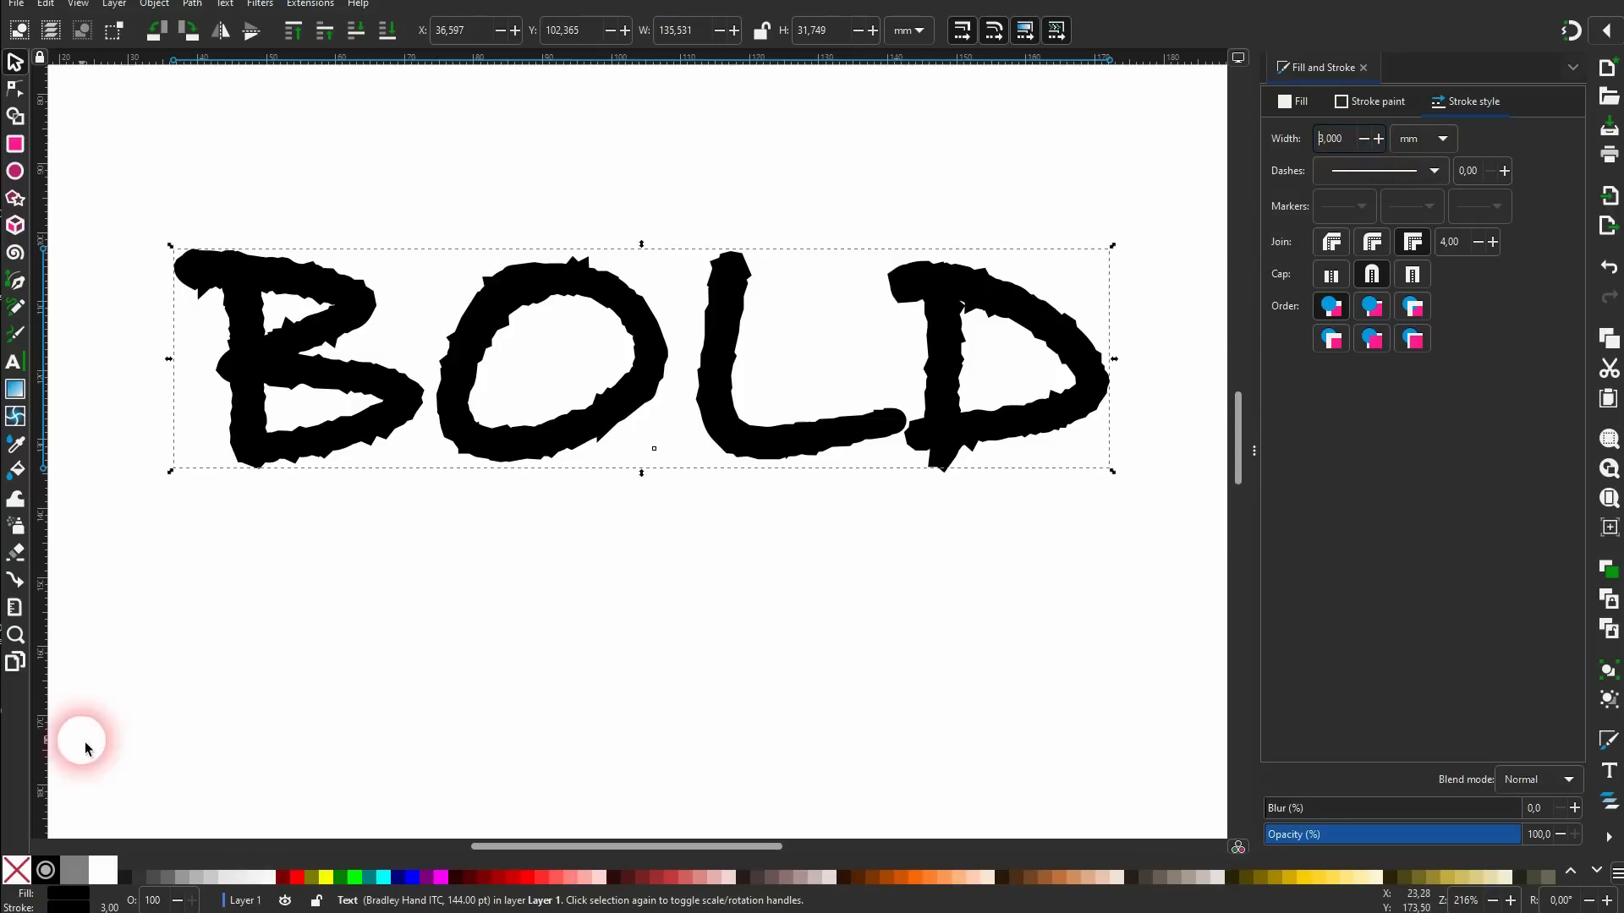
Remove the stroke from the "BOLD" text and place a duplicate directly below it at about Y 148.5 mm.
shift+click(19, 871)
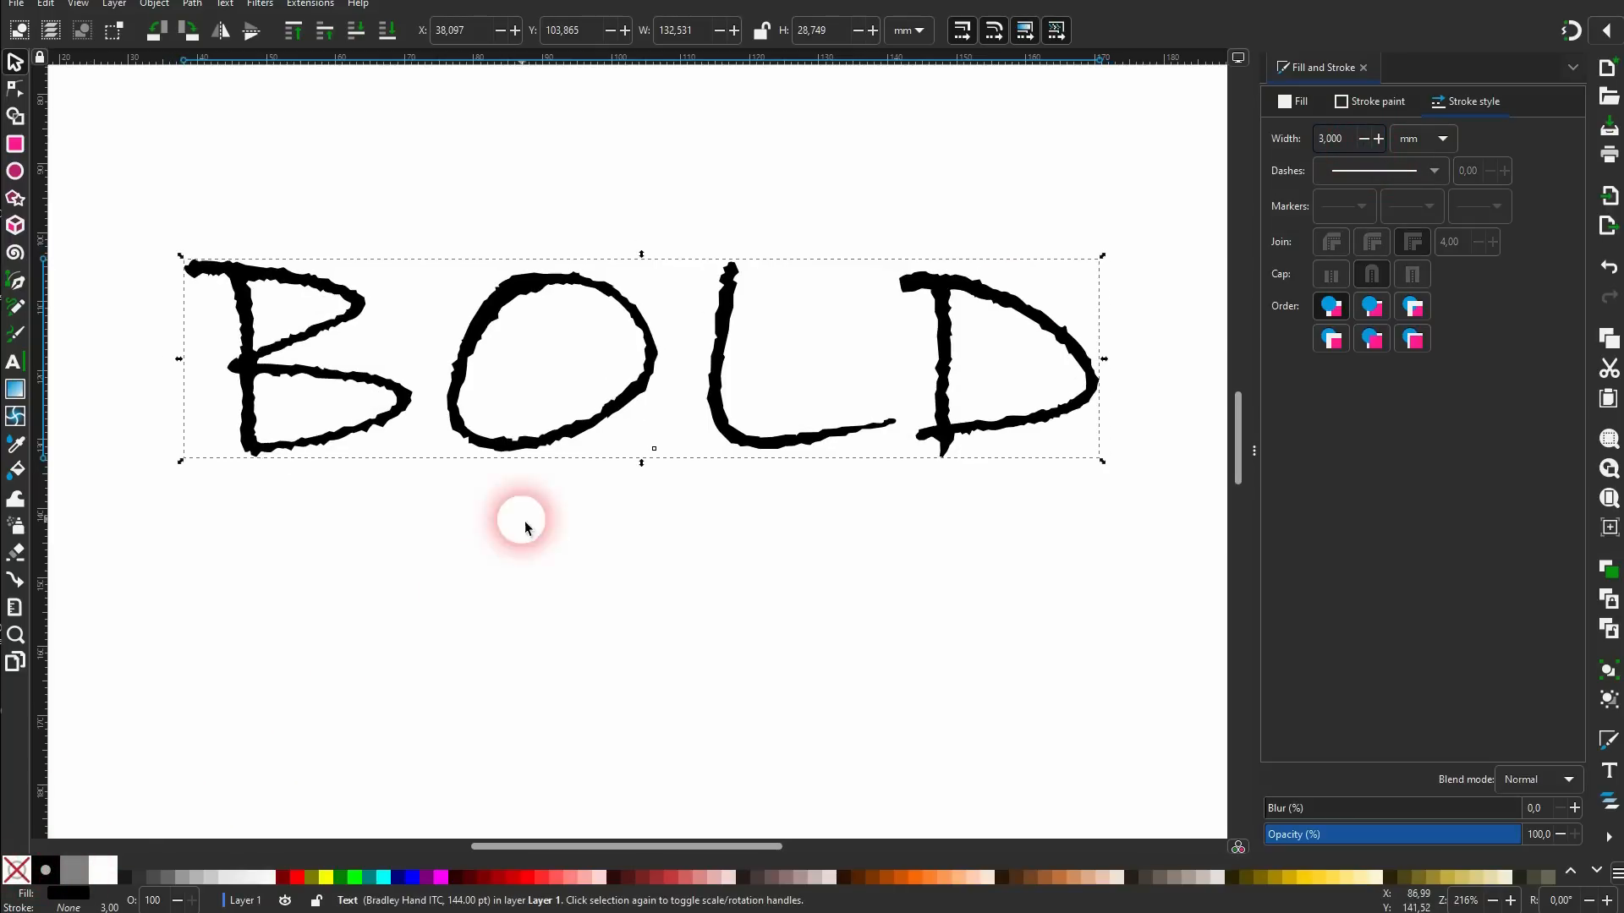
key(ctrl+d)
drag(461, 369, 471, 663)
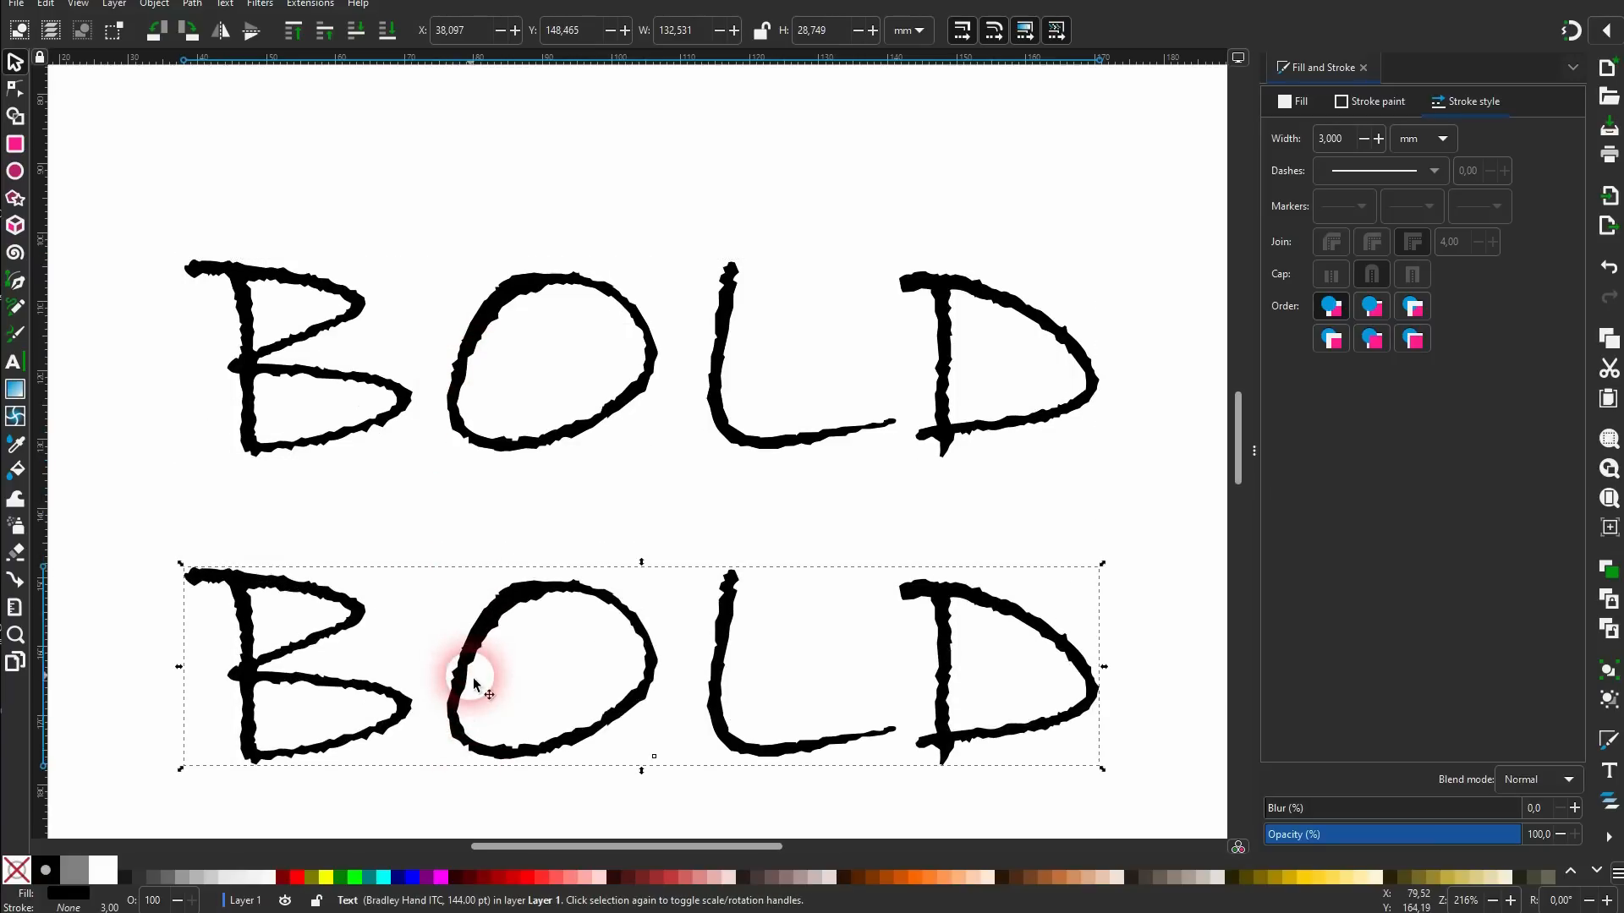
Give the lower "BOLD" copy a black stroke, select the thin original for comparison and deselect everything.
shift+click(41, 873)
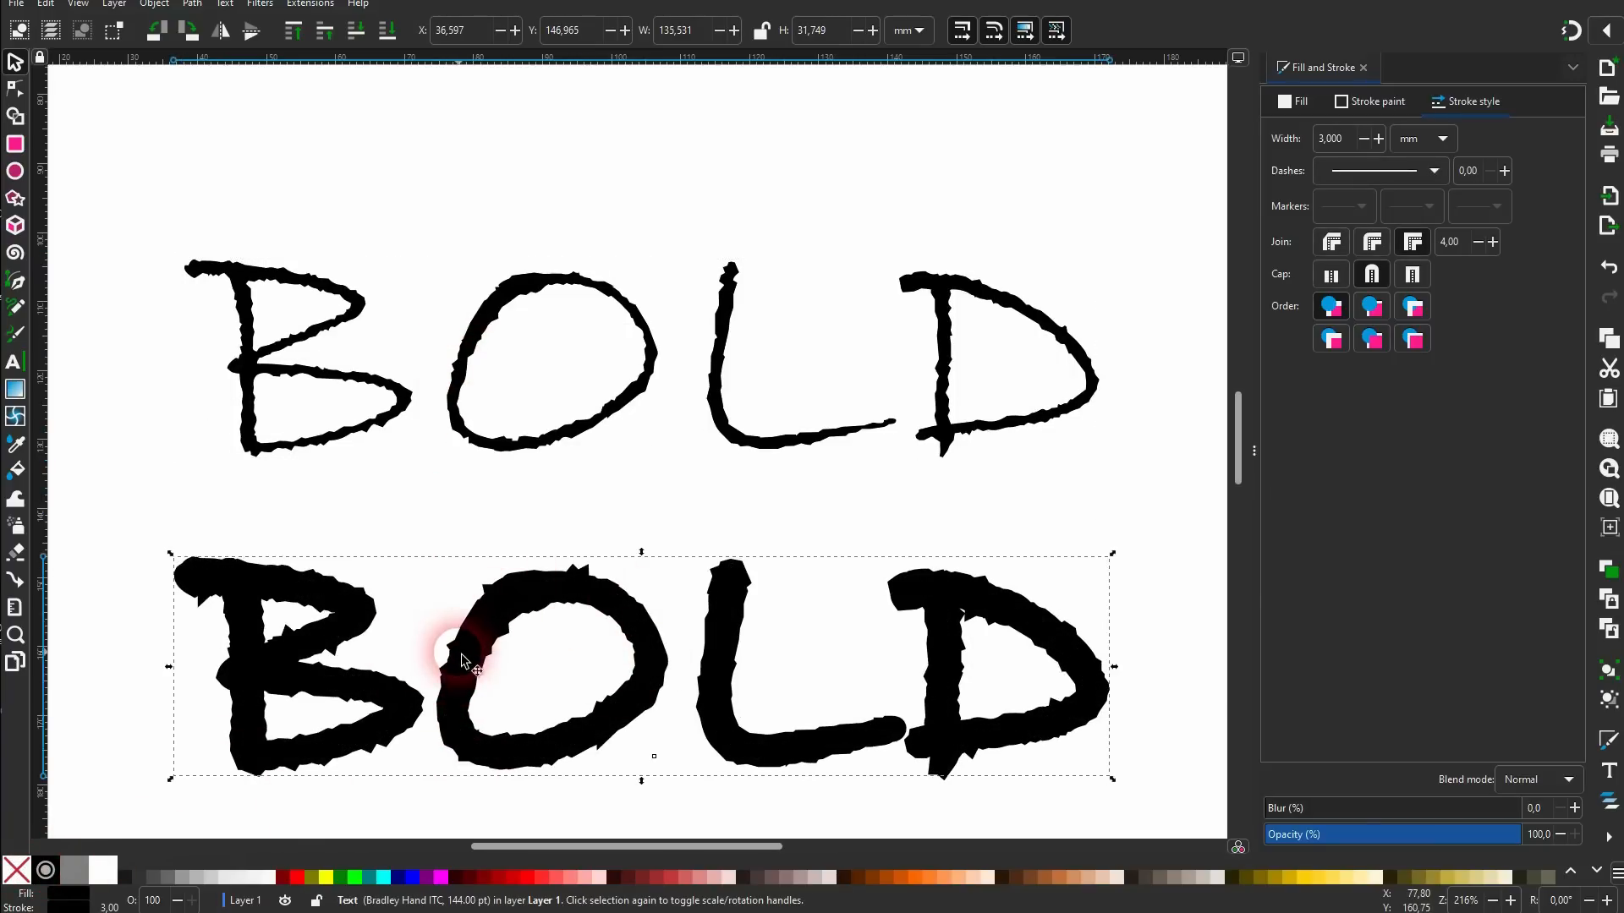
click(954, 425)
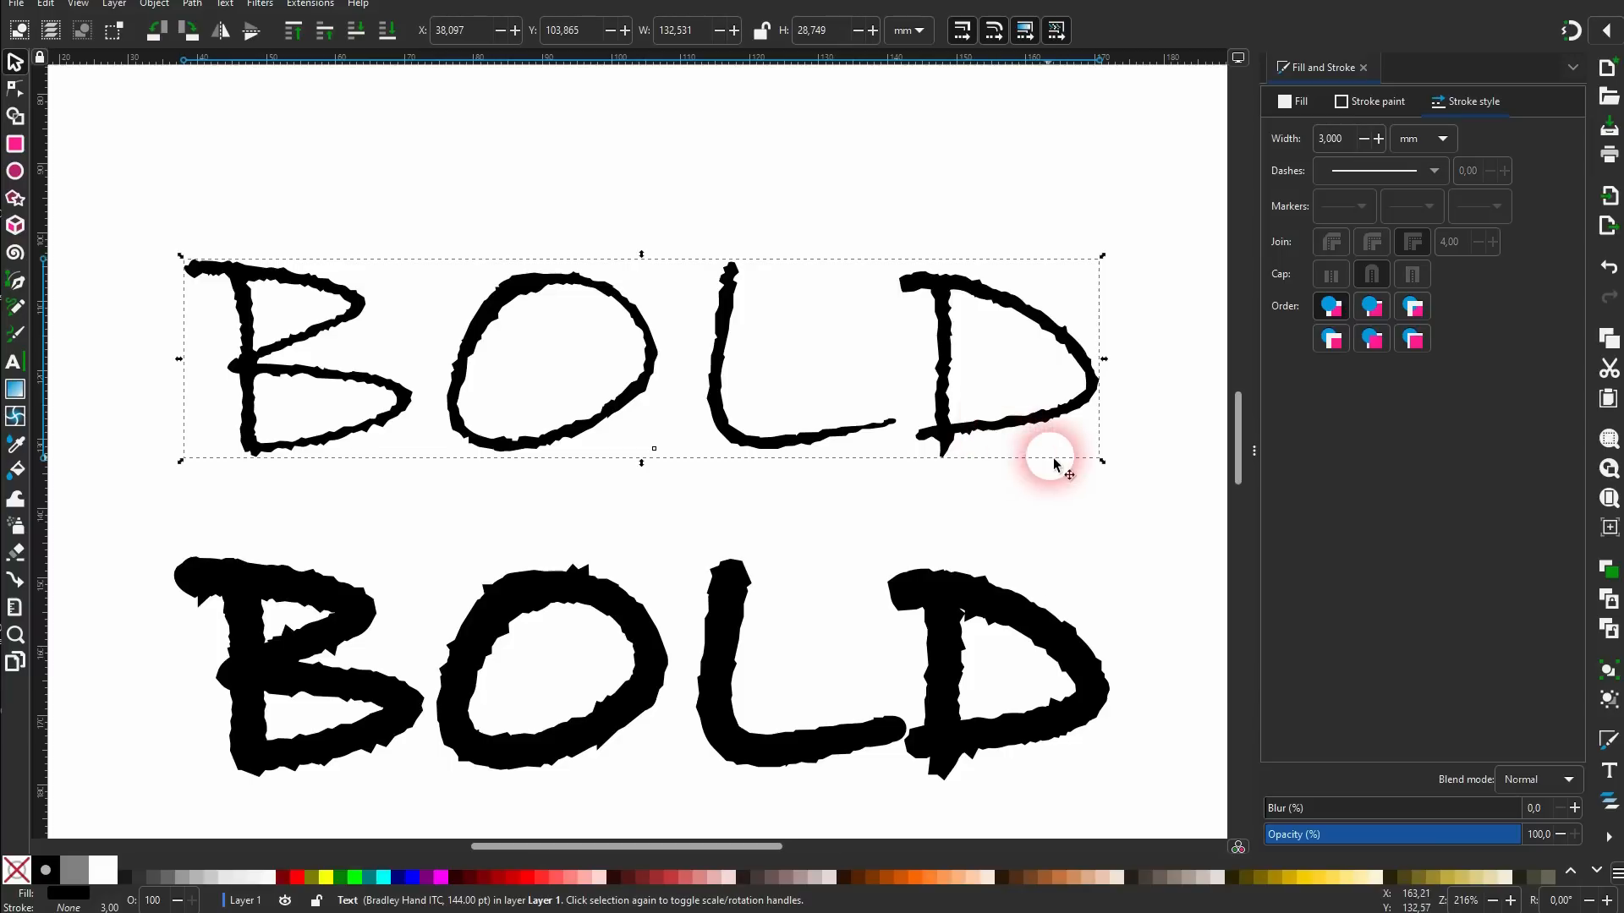
click(1150, 516)
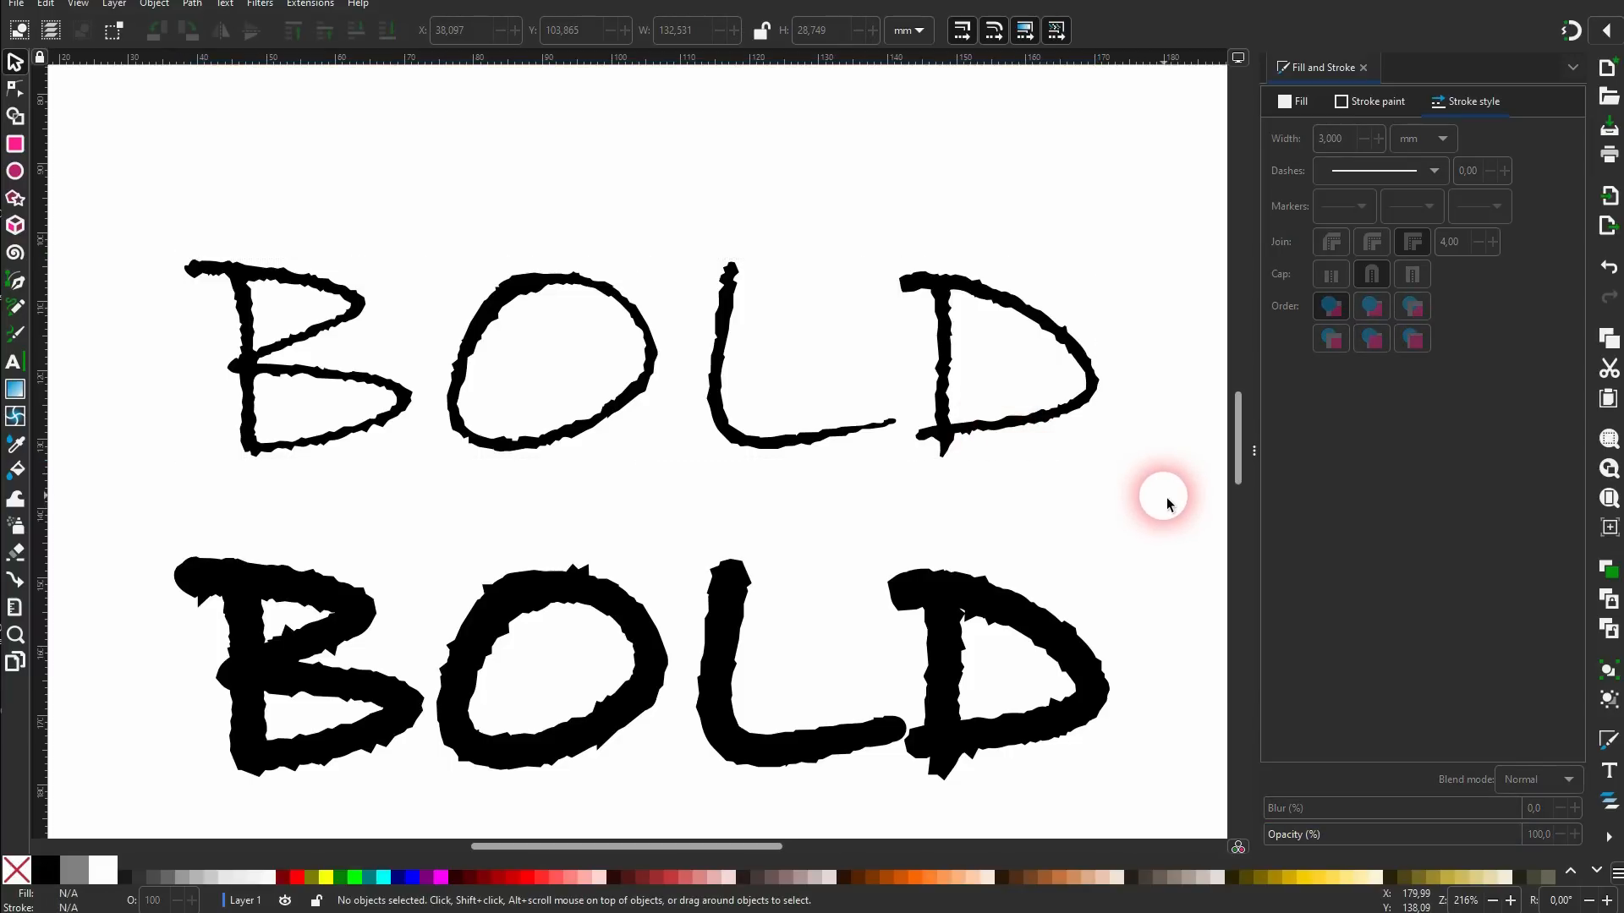
Create the text "Reflection" on the empty page.
scroll(1042, 482, down, 2)
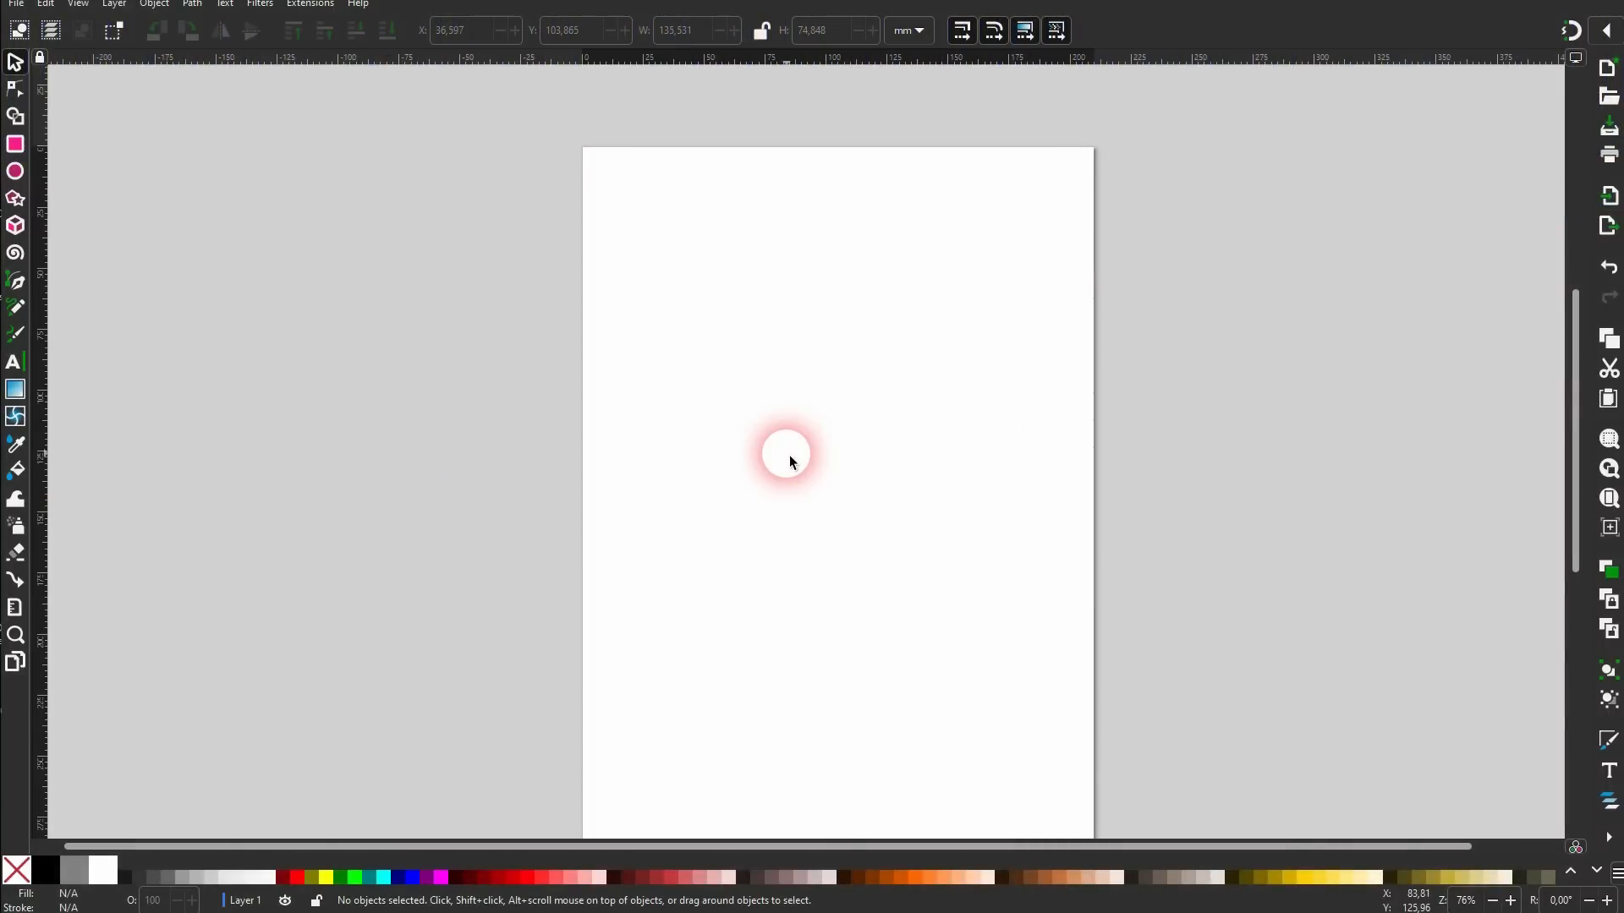
scroll(789, 455, down, 2)
click(14, 362)
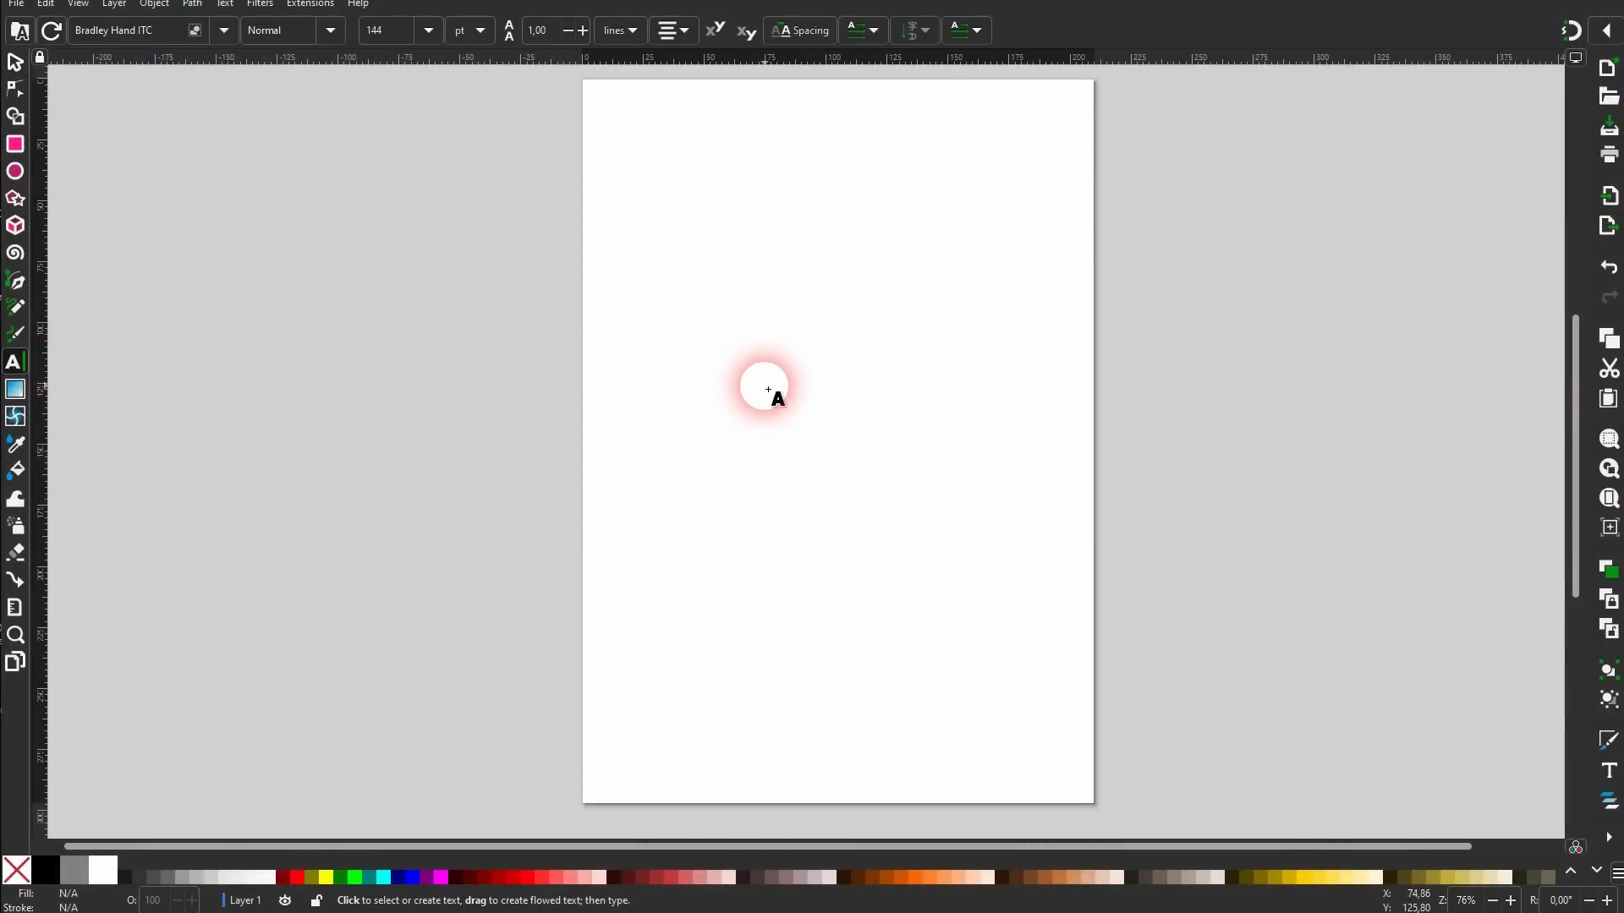
click(768, 390)
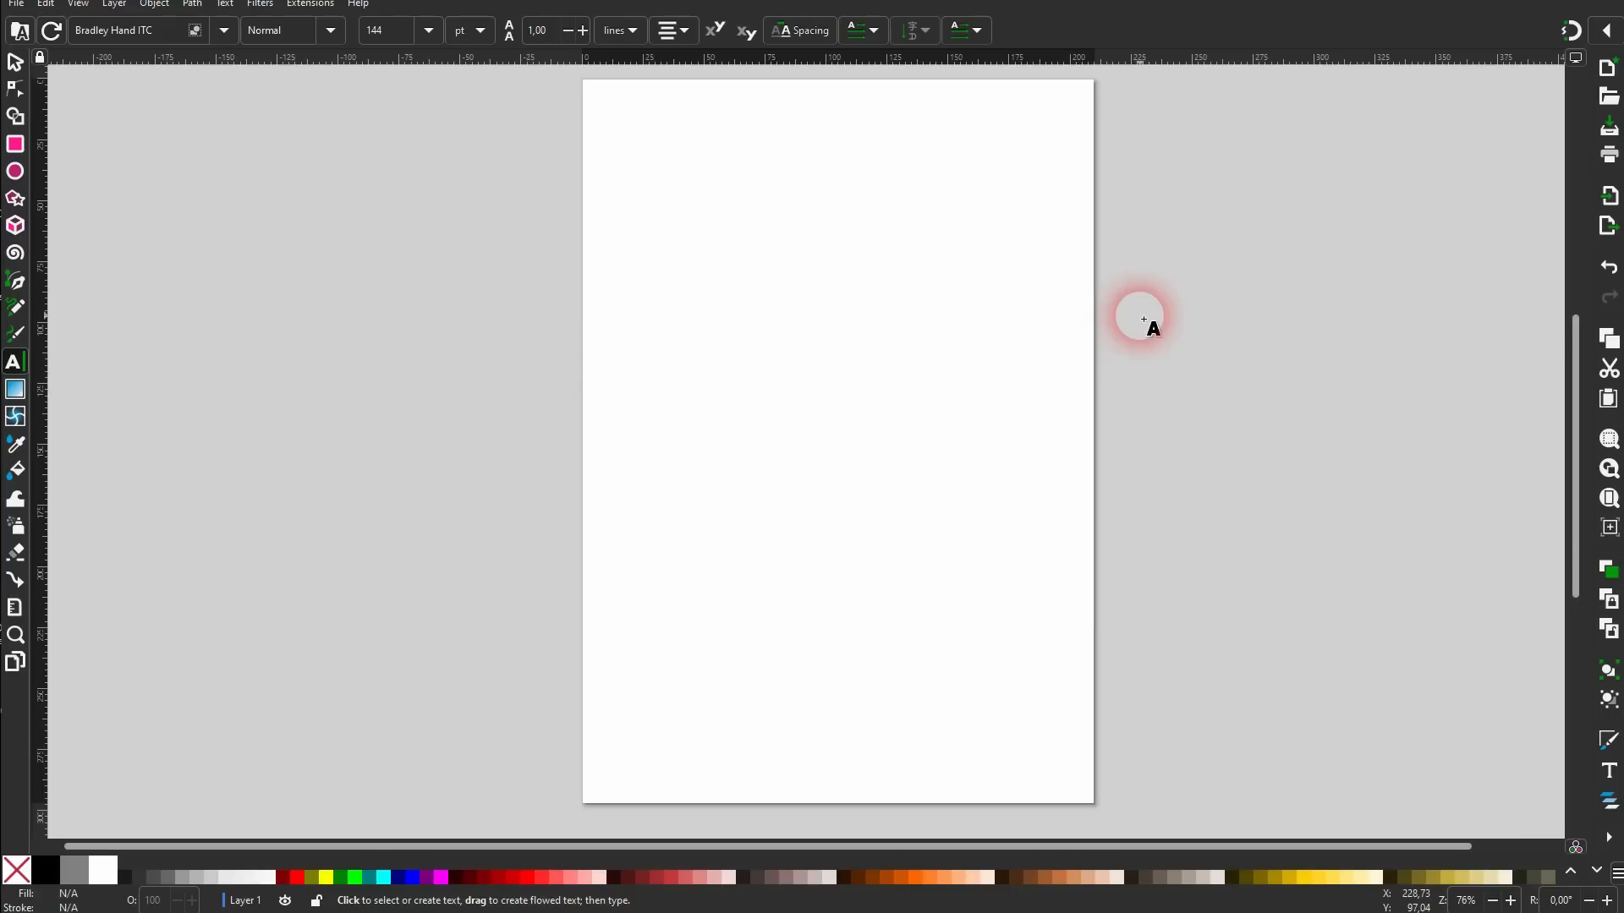
text(Re)
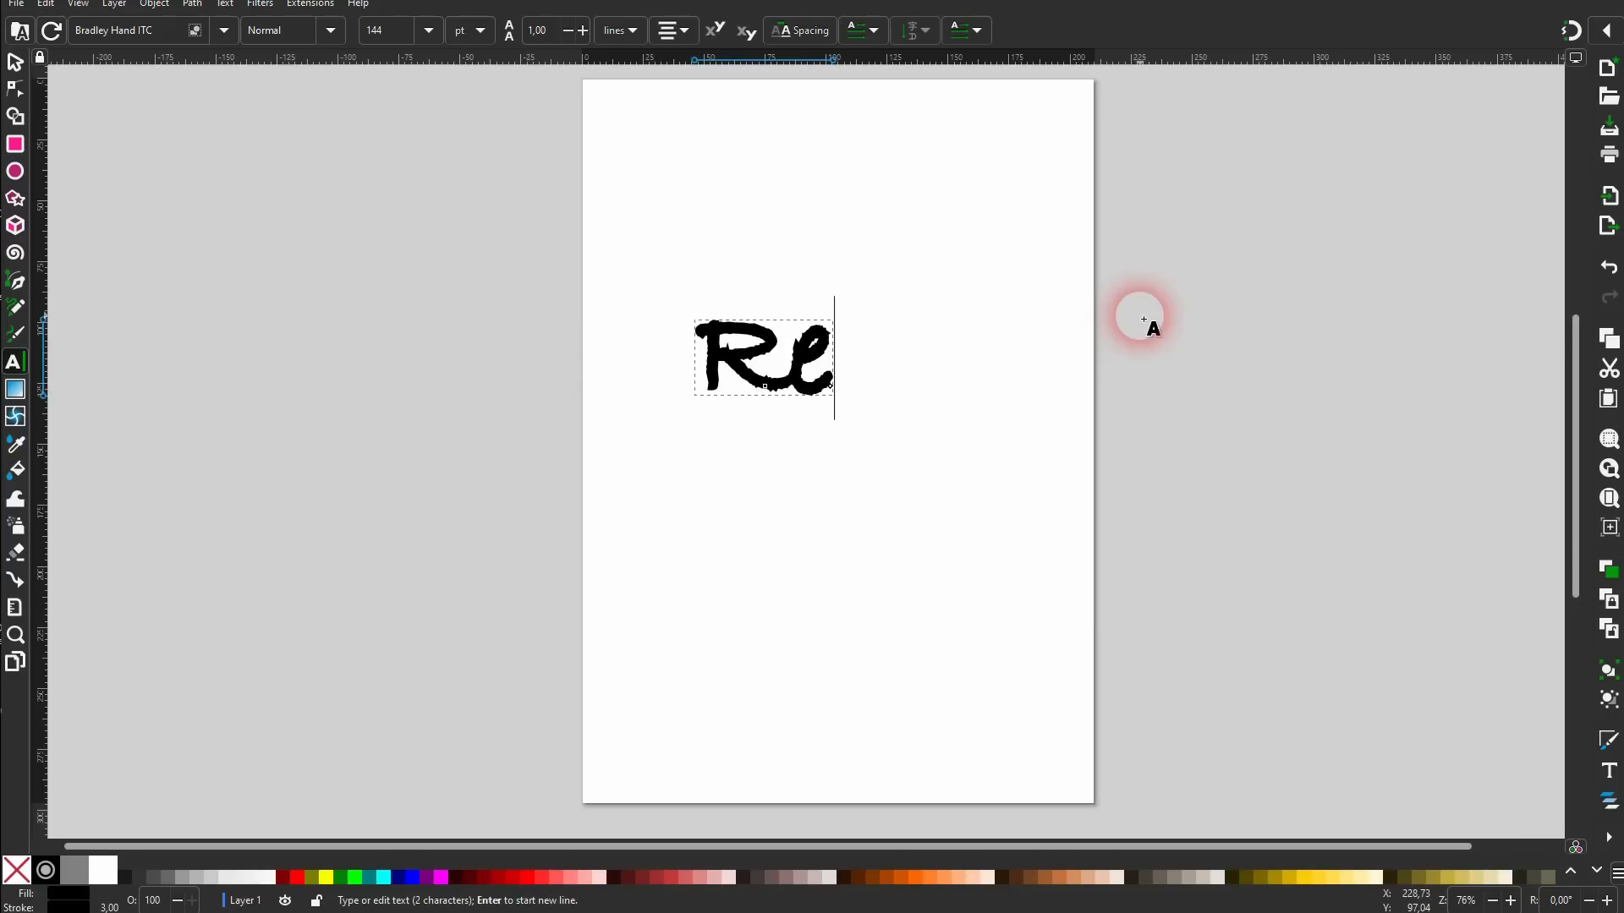
text(flection)
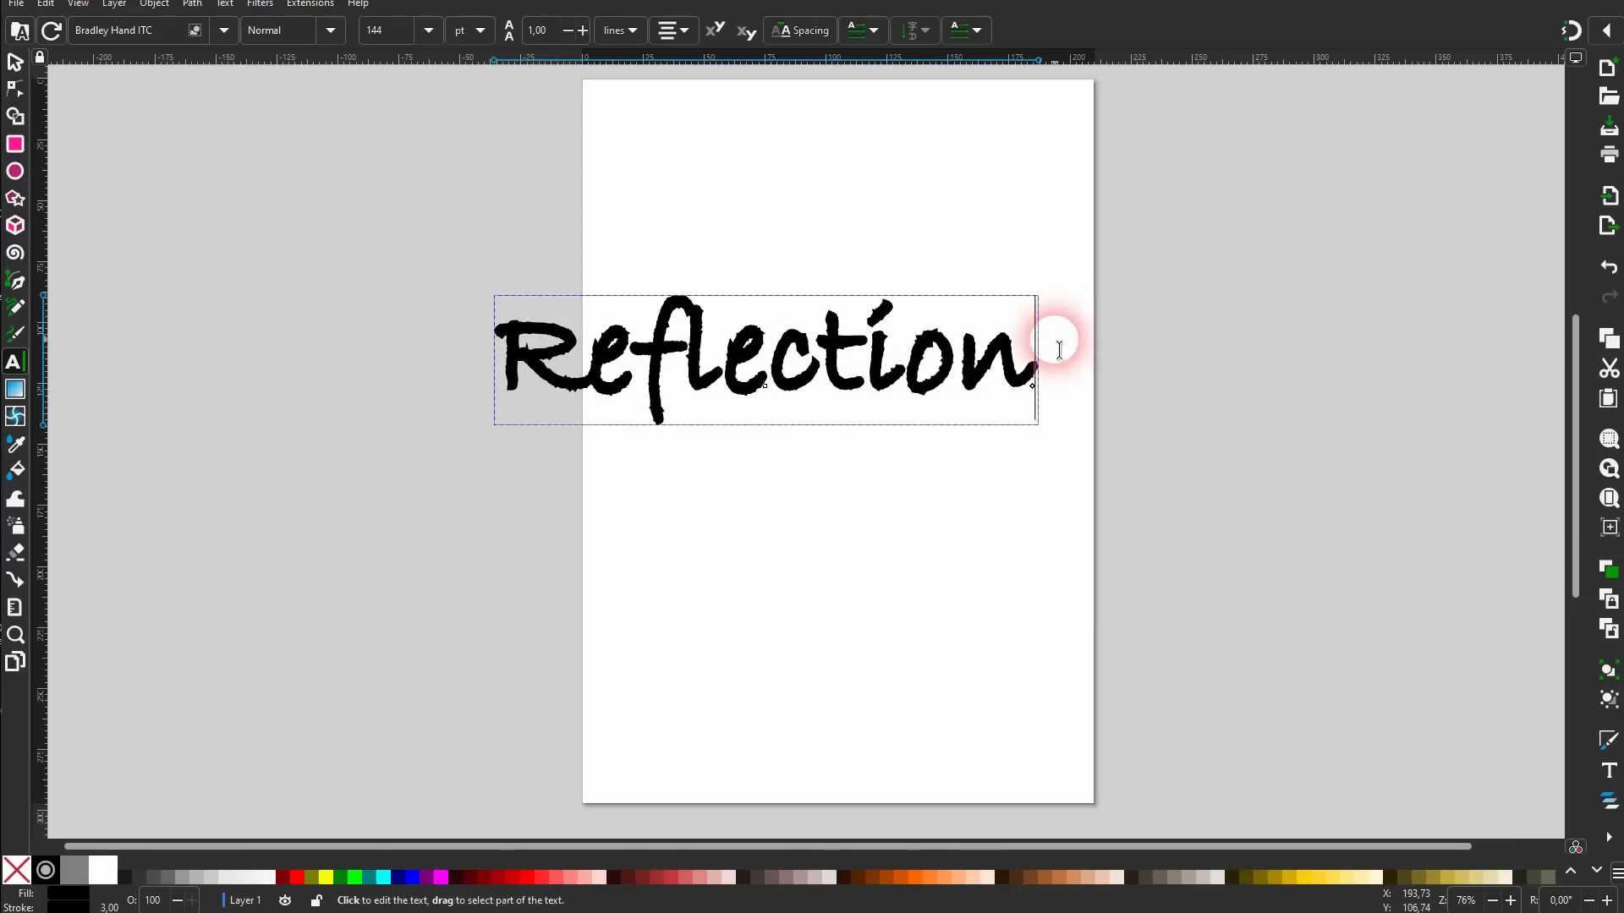
Change the "Reflection" text to the Arial font at 72 pt.
click(224, 35)
click(296, 62)
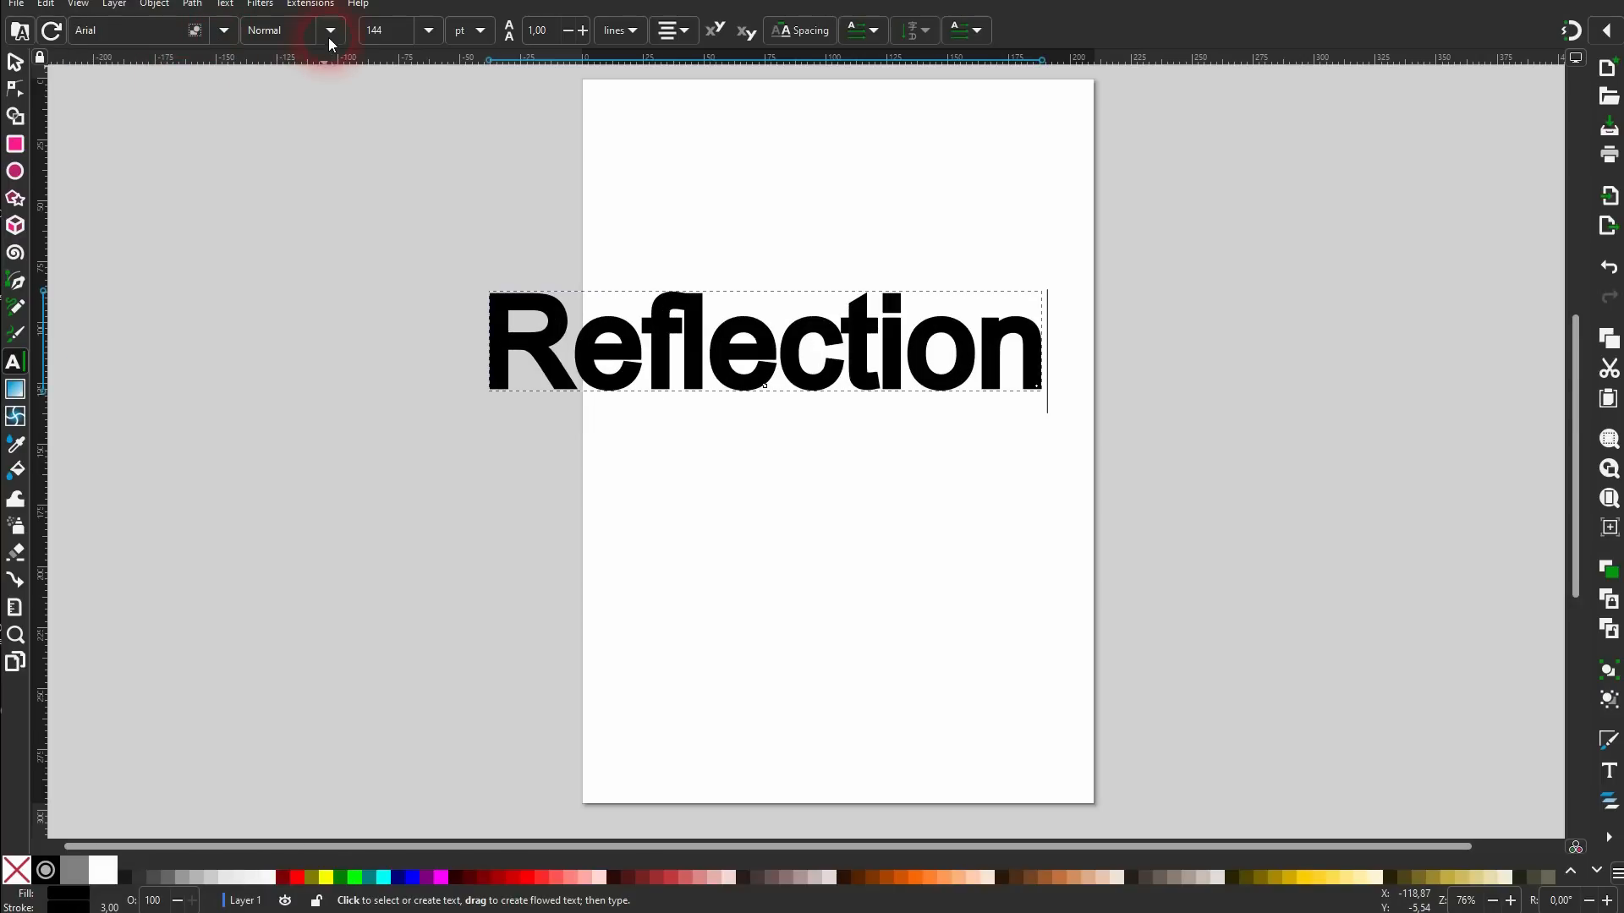
click(430, 32)
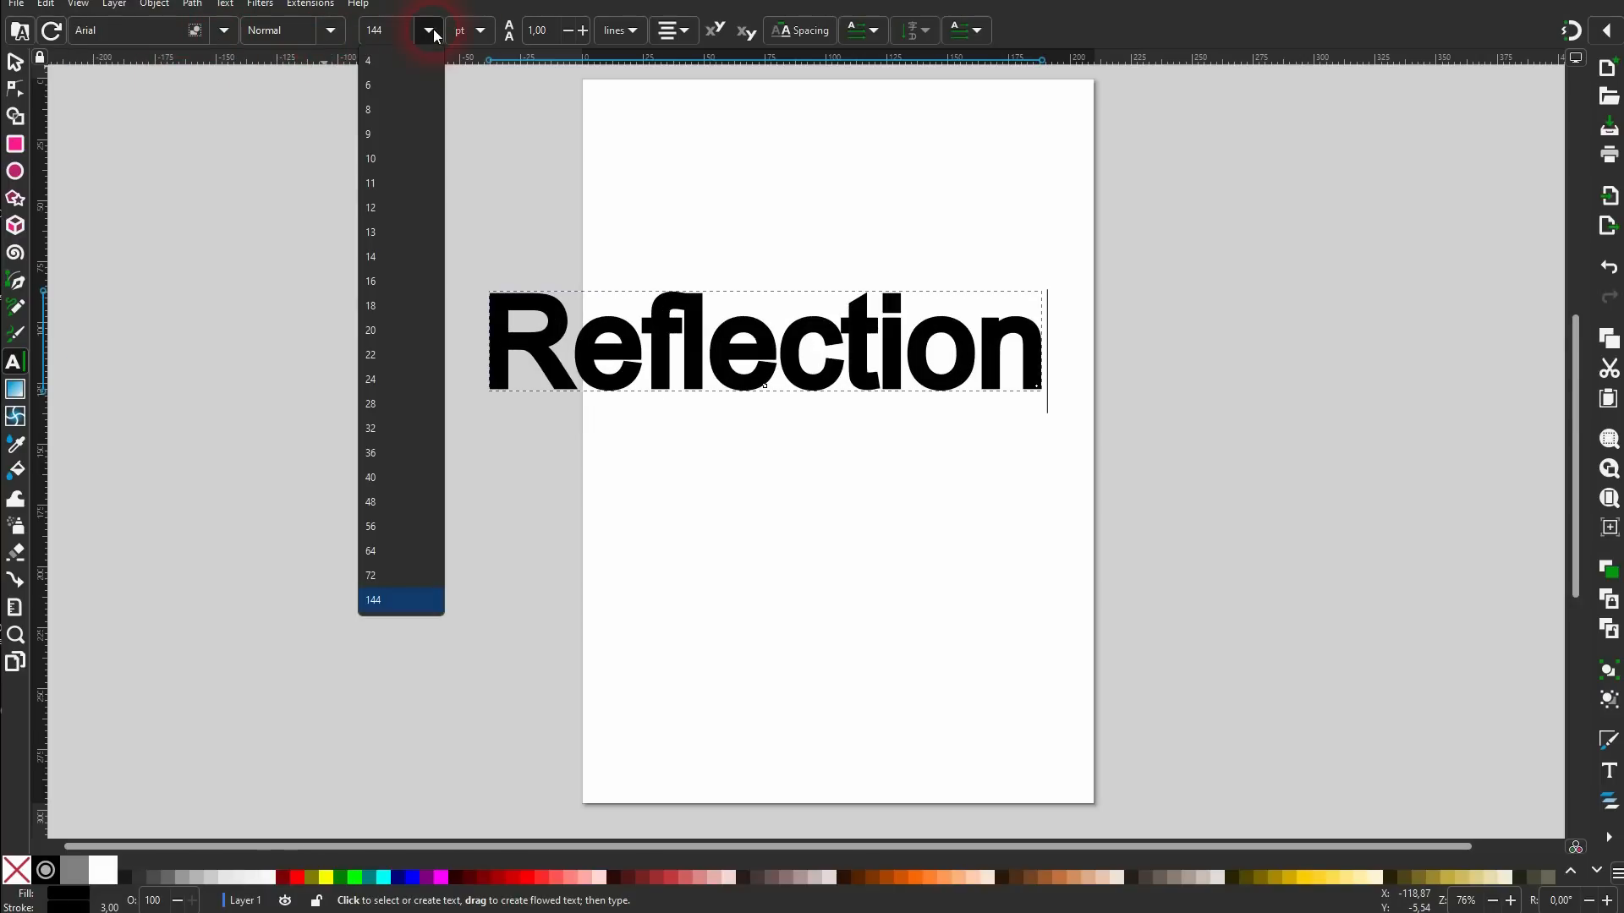
click(406, 575)
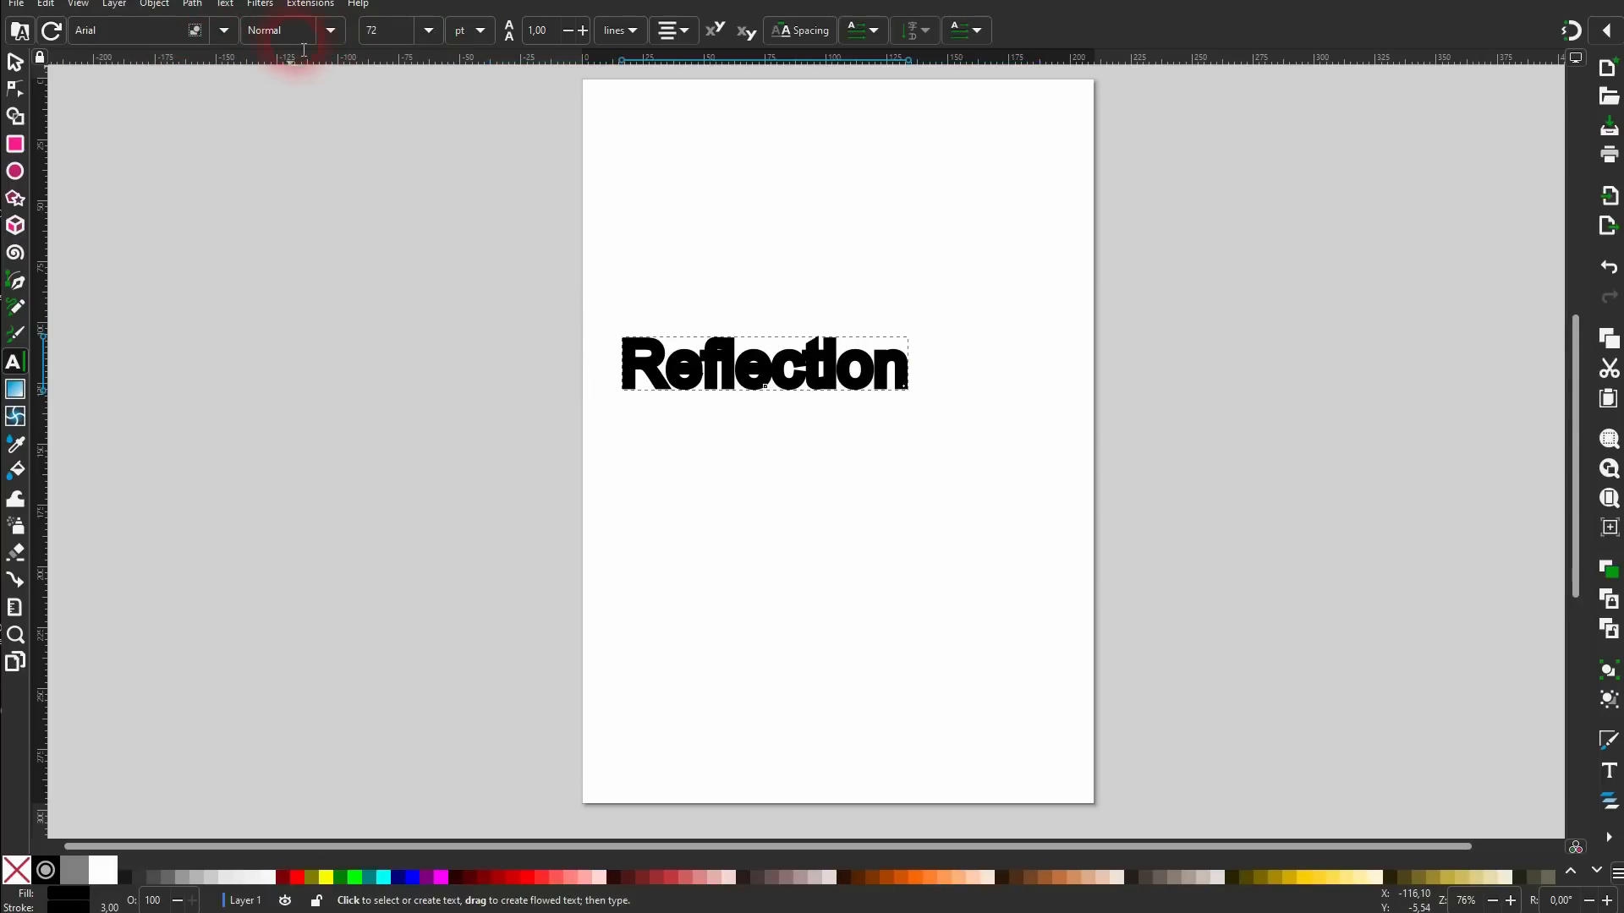
Remove the stroke from the "Reflection" text and open its font style choices.
shift+click(15, 871)
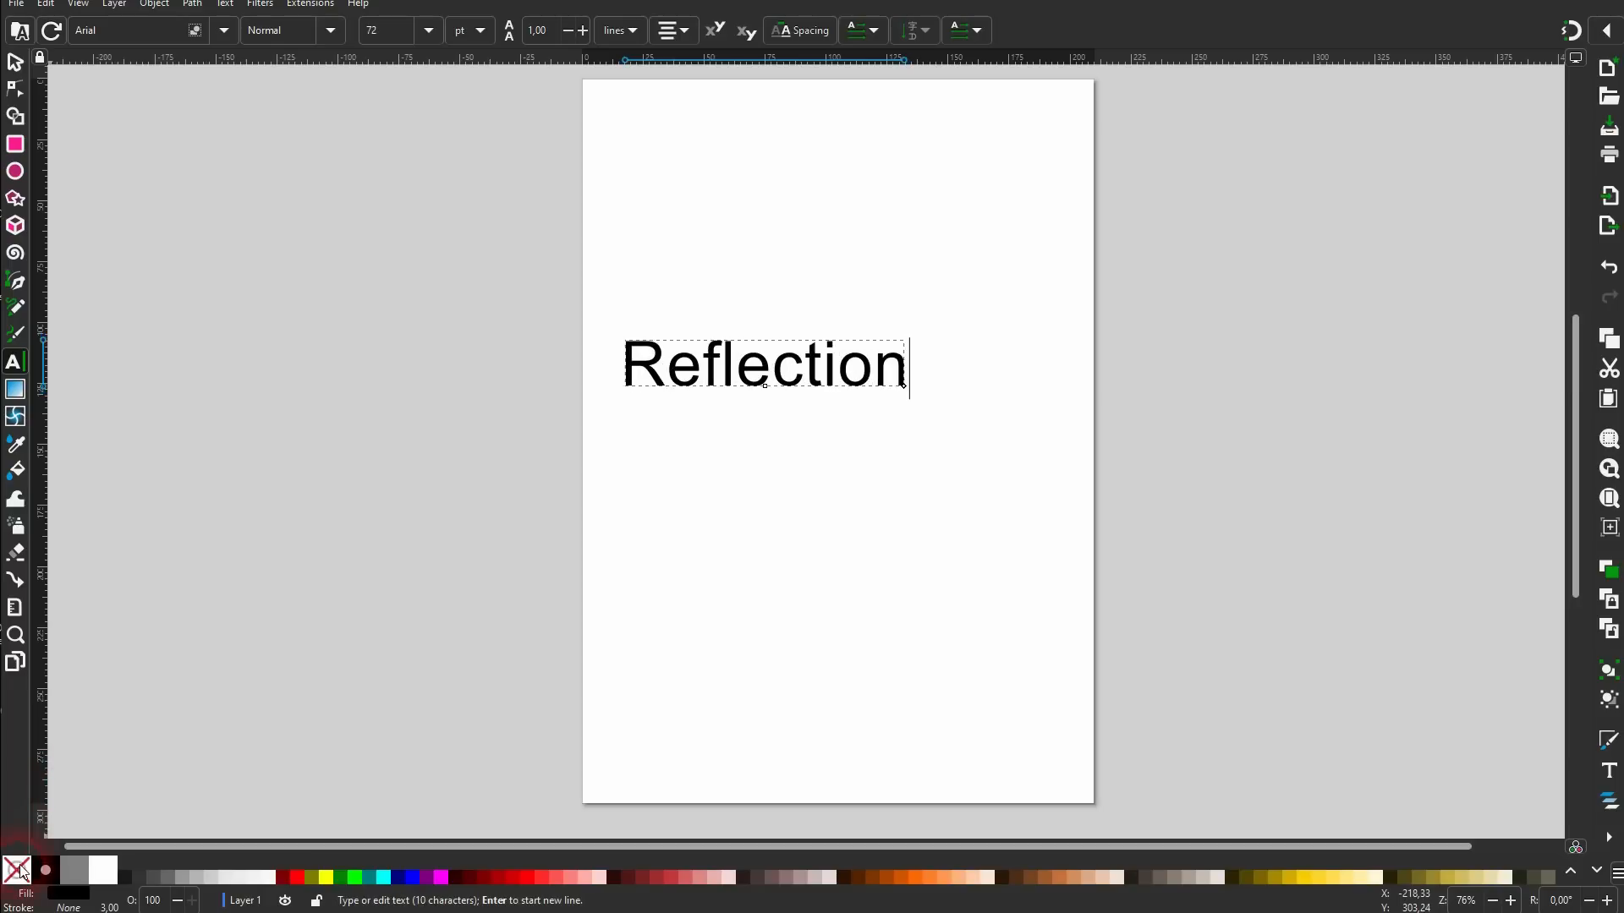
click(330, 31)
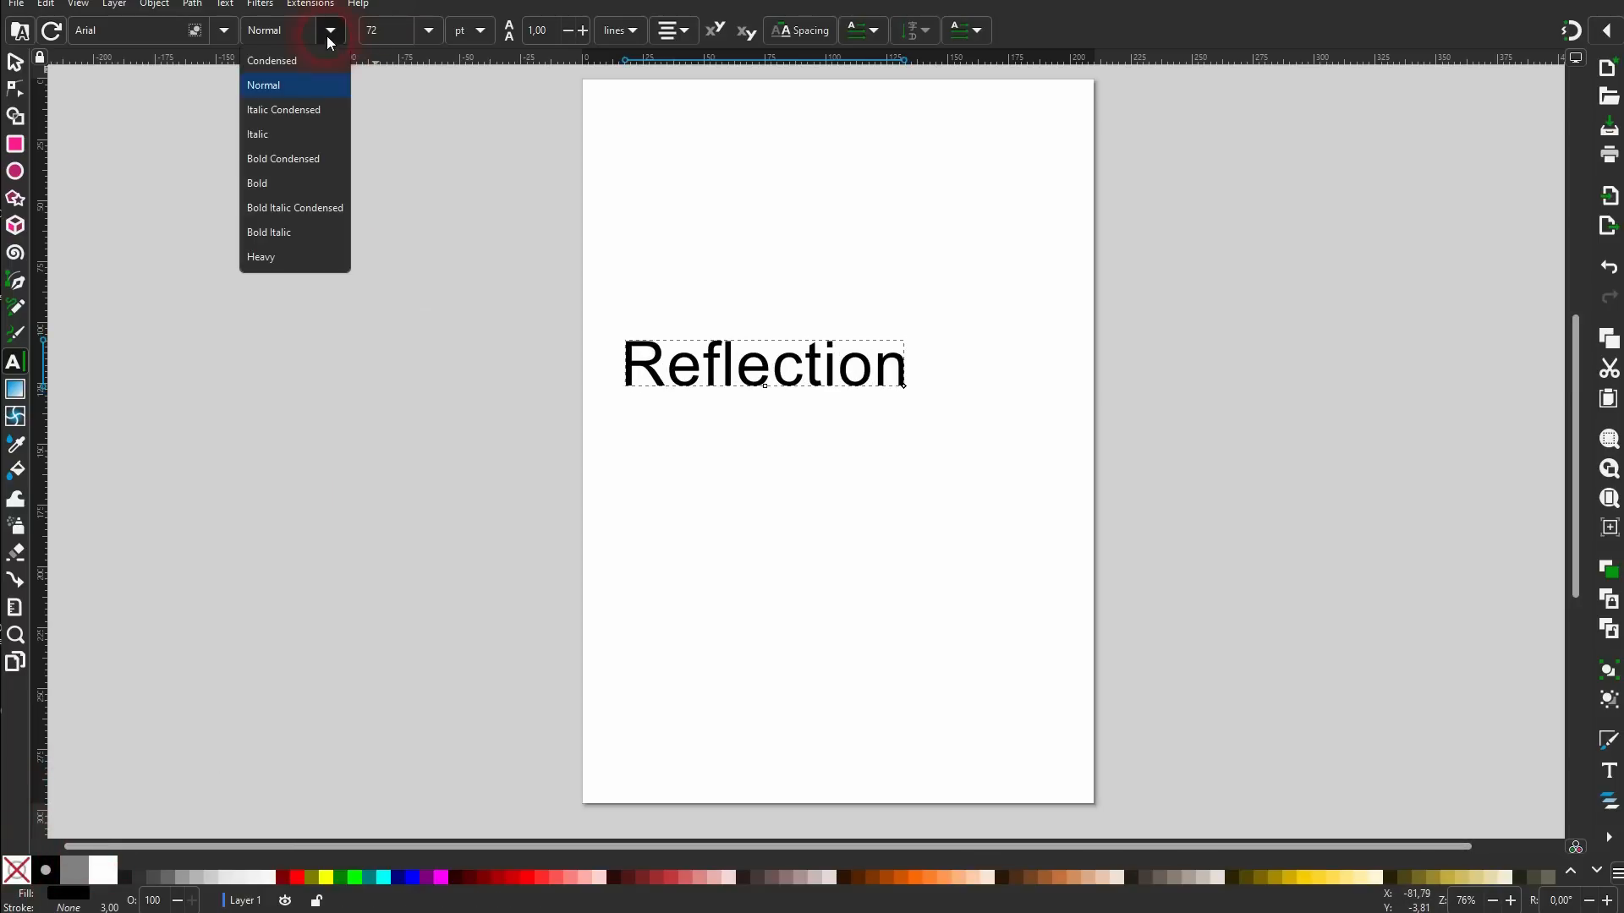
Set the Reflection text to Bold and move it toward the horizontal centre of the page.
click(312, 184)
click(15, 62)
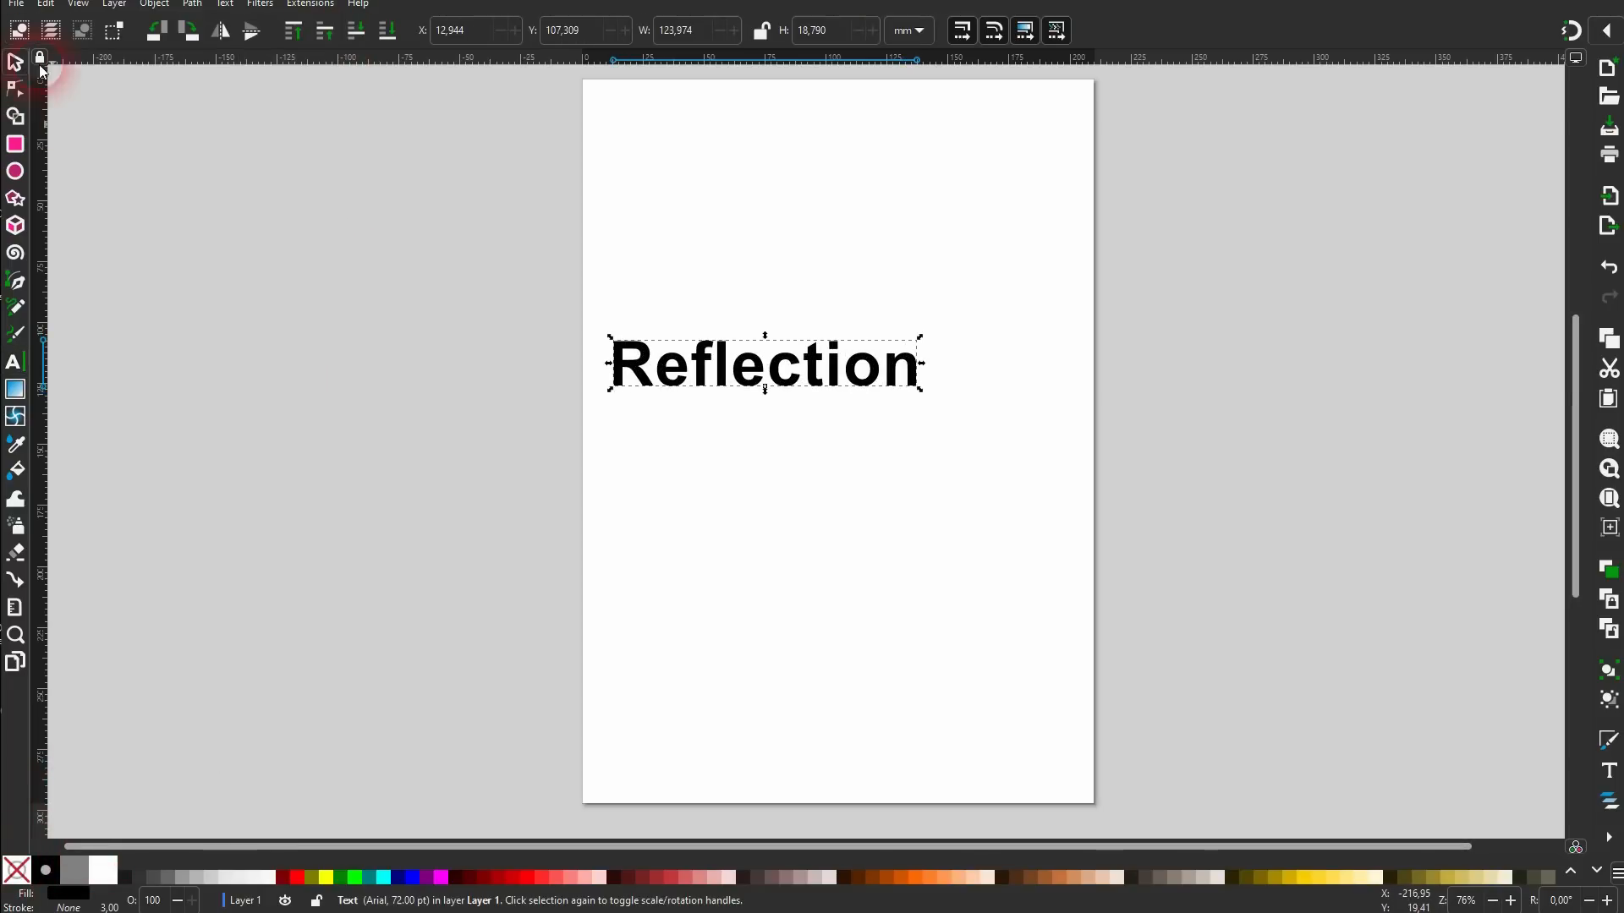
drag(837, 379, 916, 372)
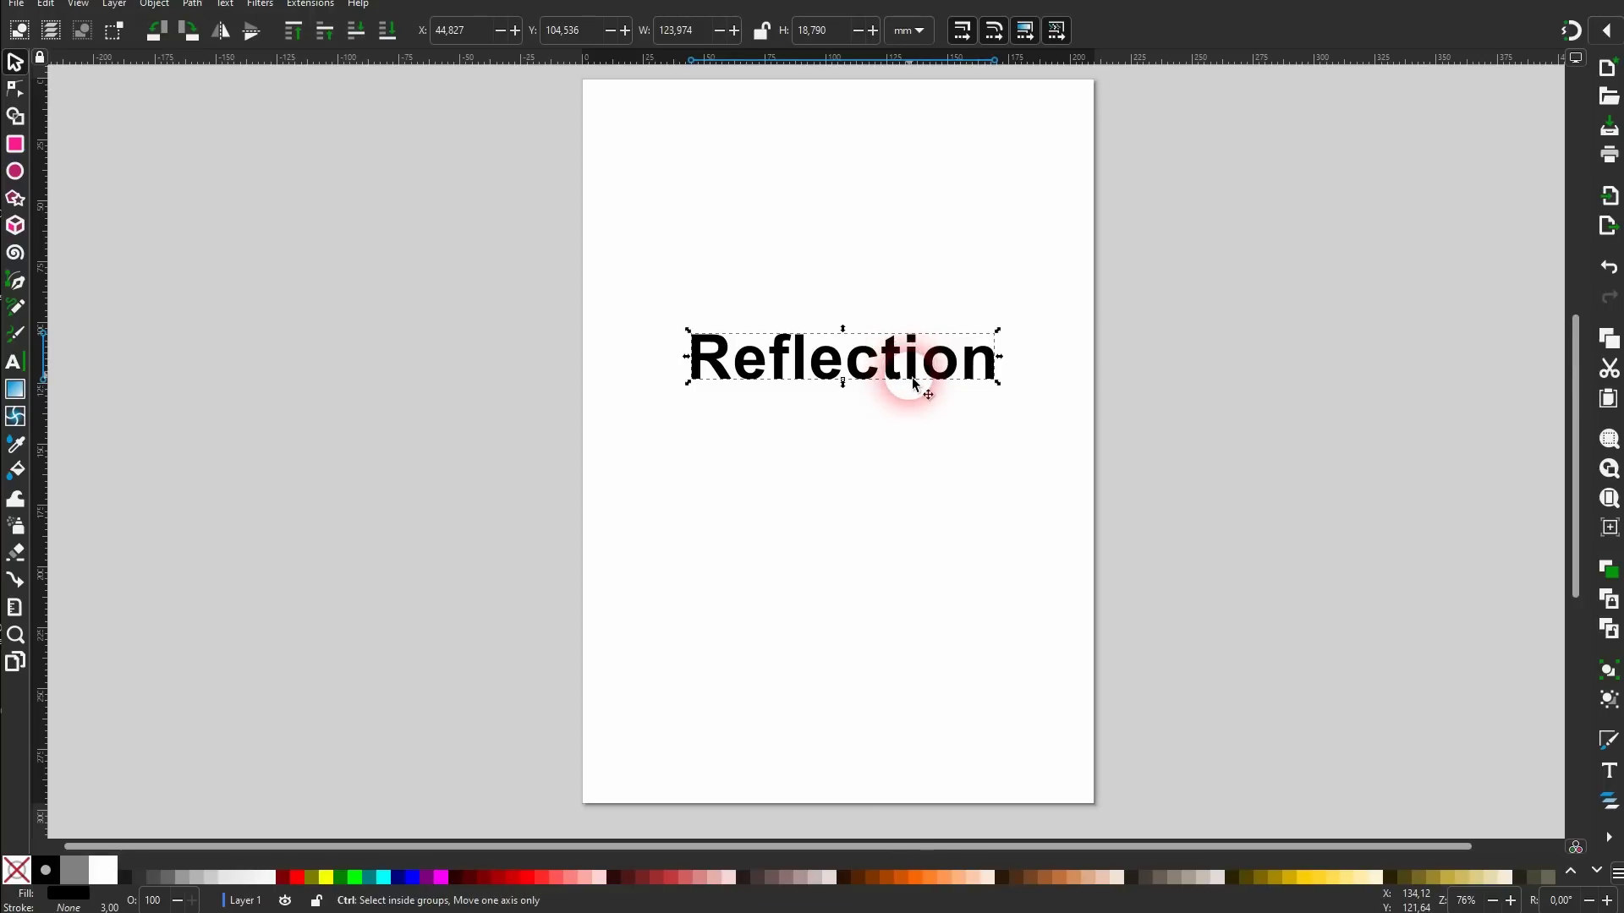
Duplicate the Reflection text, place the copy directly below the original and flip it vertically.
key(ctrl+d)
drag(902, 369, 924, 440)
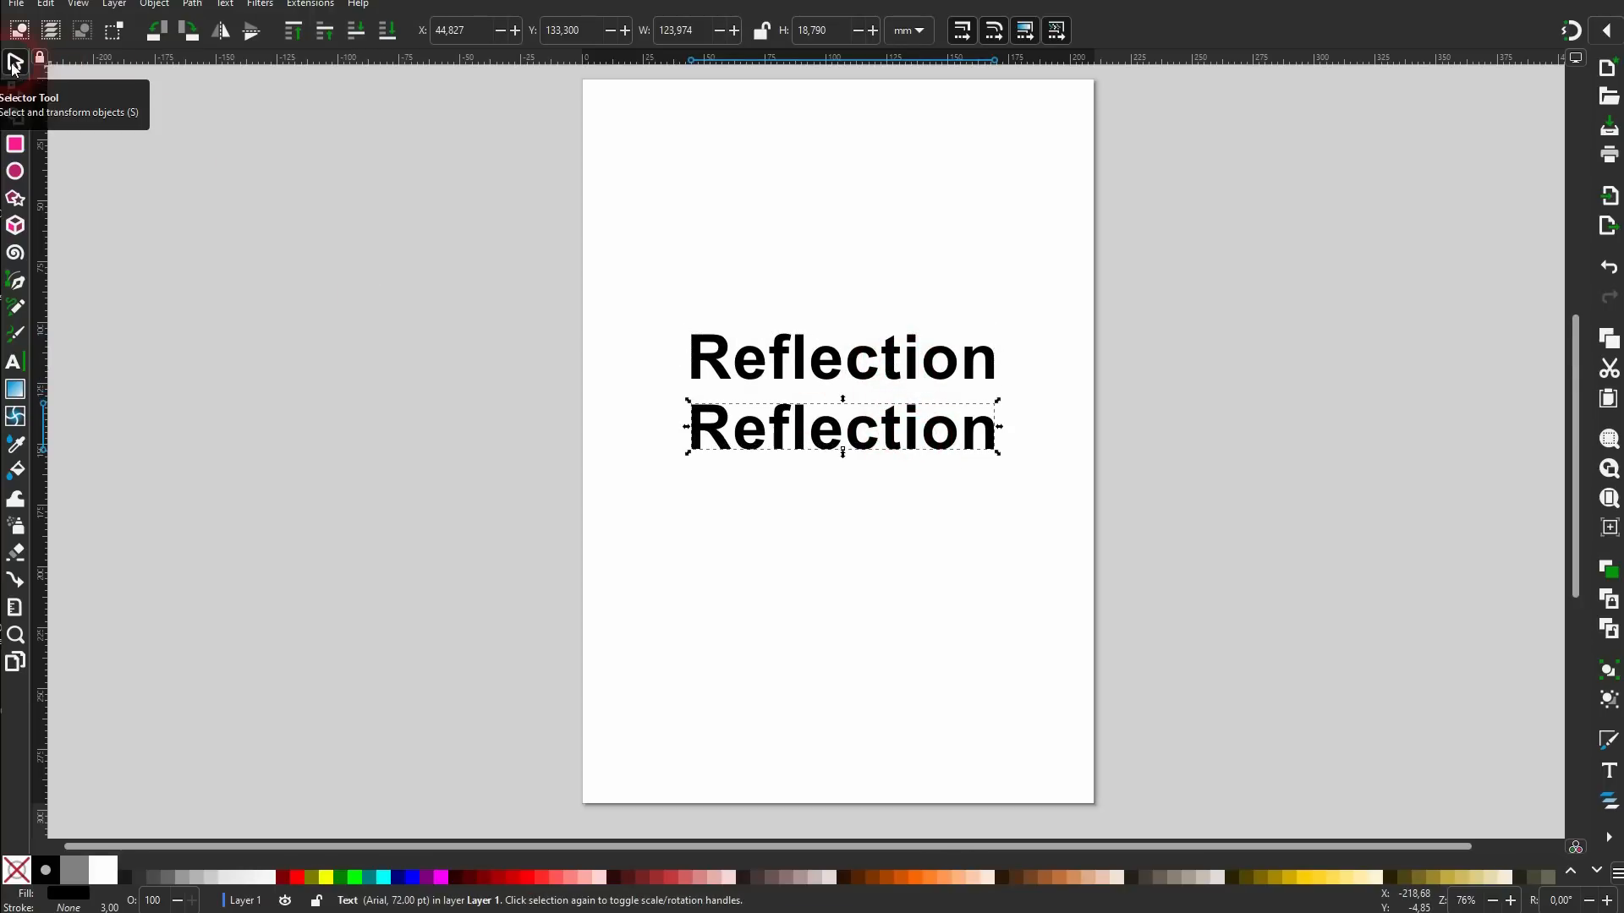
click(253, 31)
Move the flipped copy up until it meets the base of the original text.
mouse_move(800, 430)
mouse_down()
mouse_move(800, 386)
mouse_move(802, 404)
mouse_up()
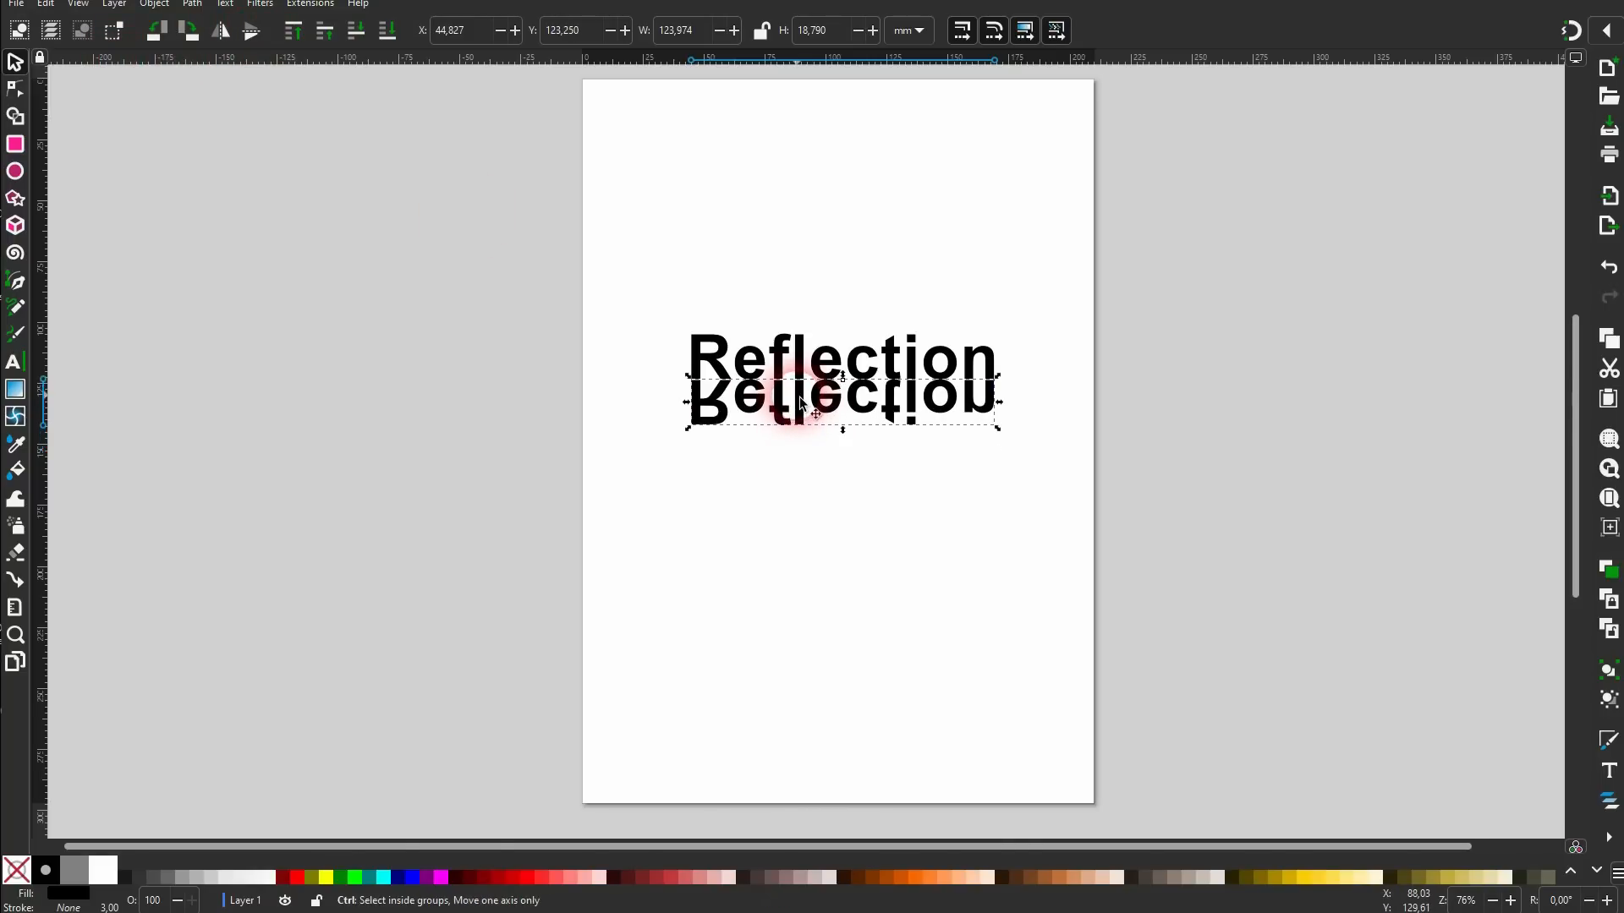
scroll(801, 404, up, 5)
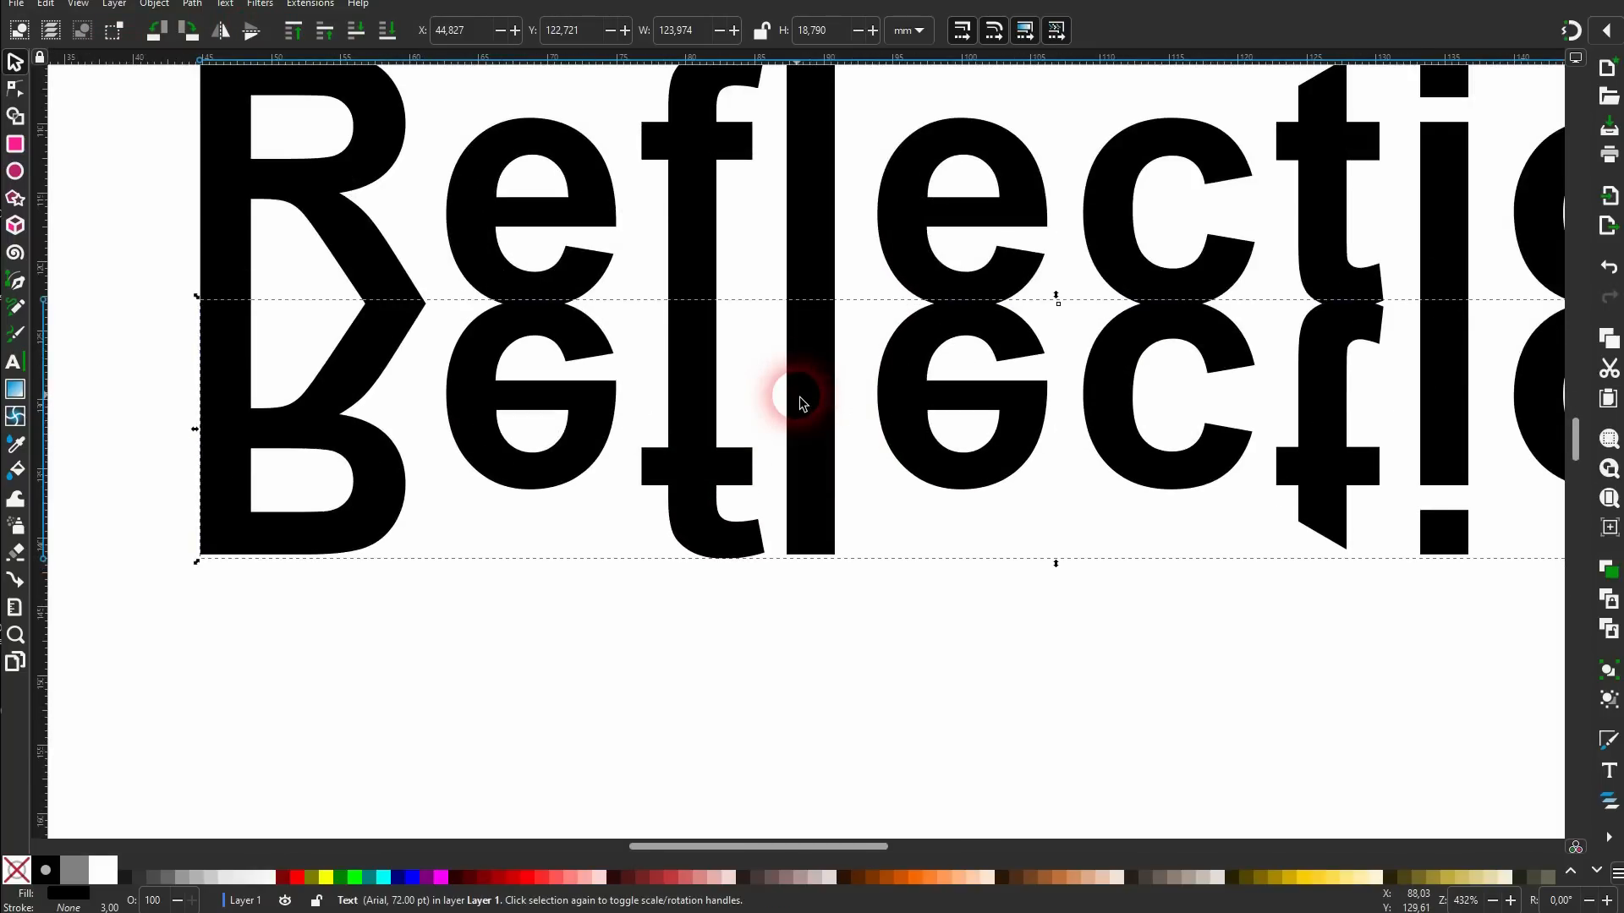
click(810, 721)
scroll(821, 662, down, 1)
scroll(822, 661, down, 2)
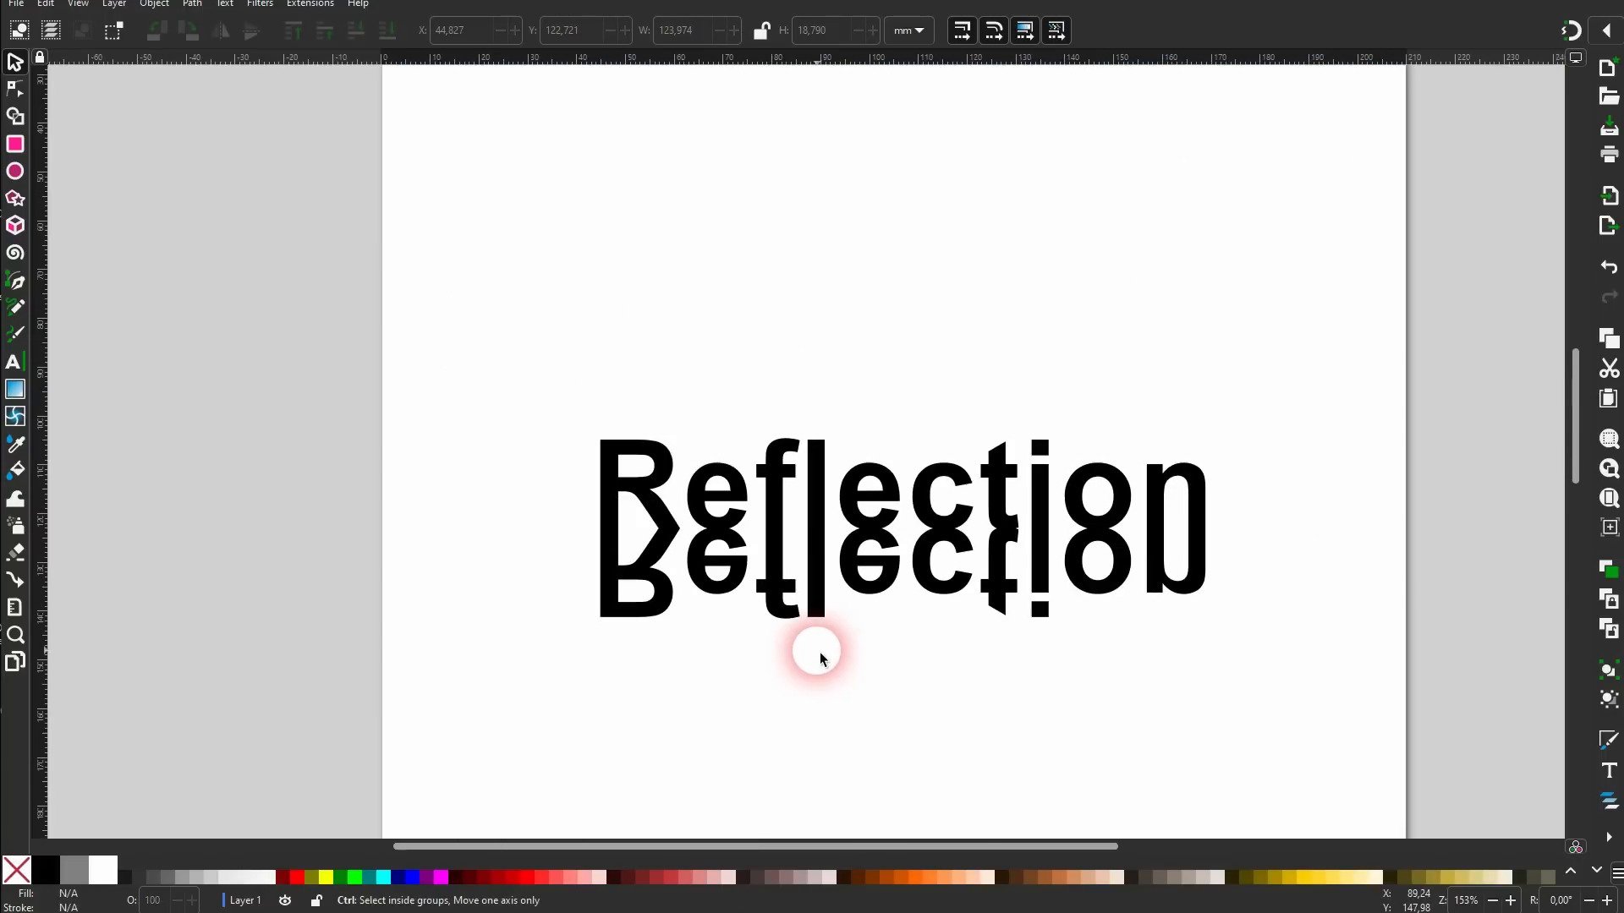
Lower the opacity of the flipped Reflection text to about 50%.
click(825, 516)
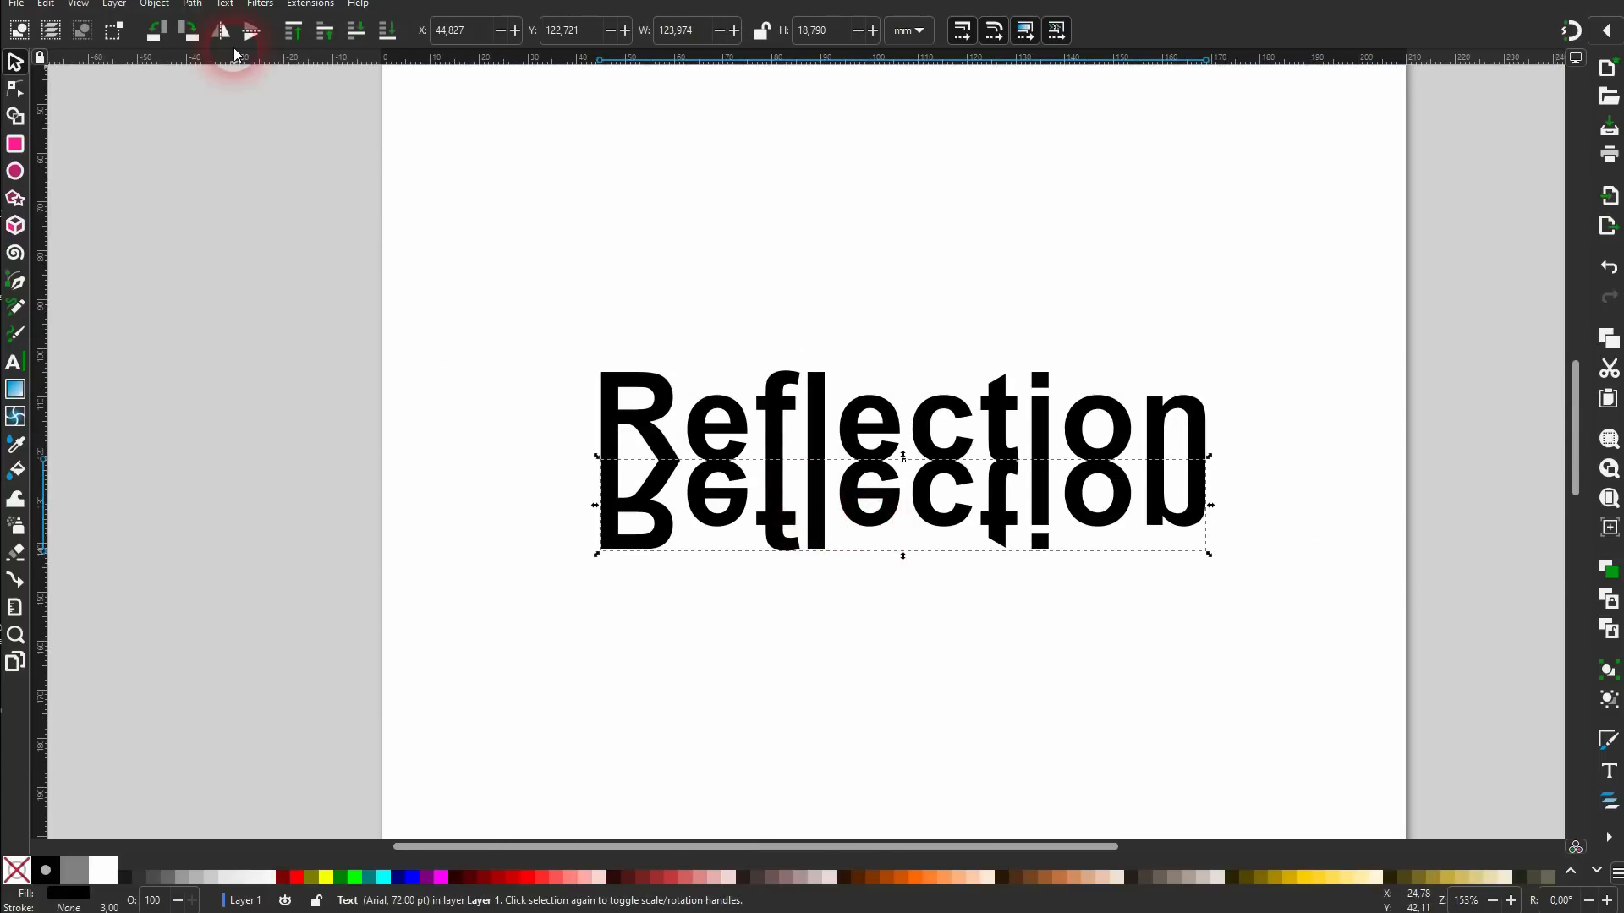
click(154, 4)
click(194, 45)
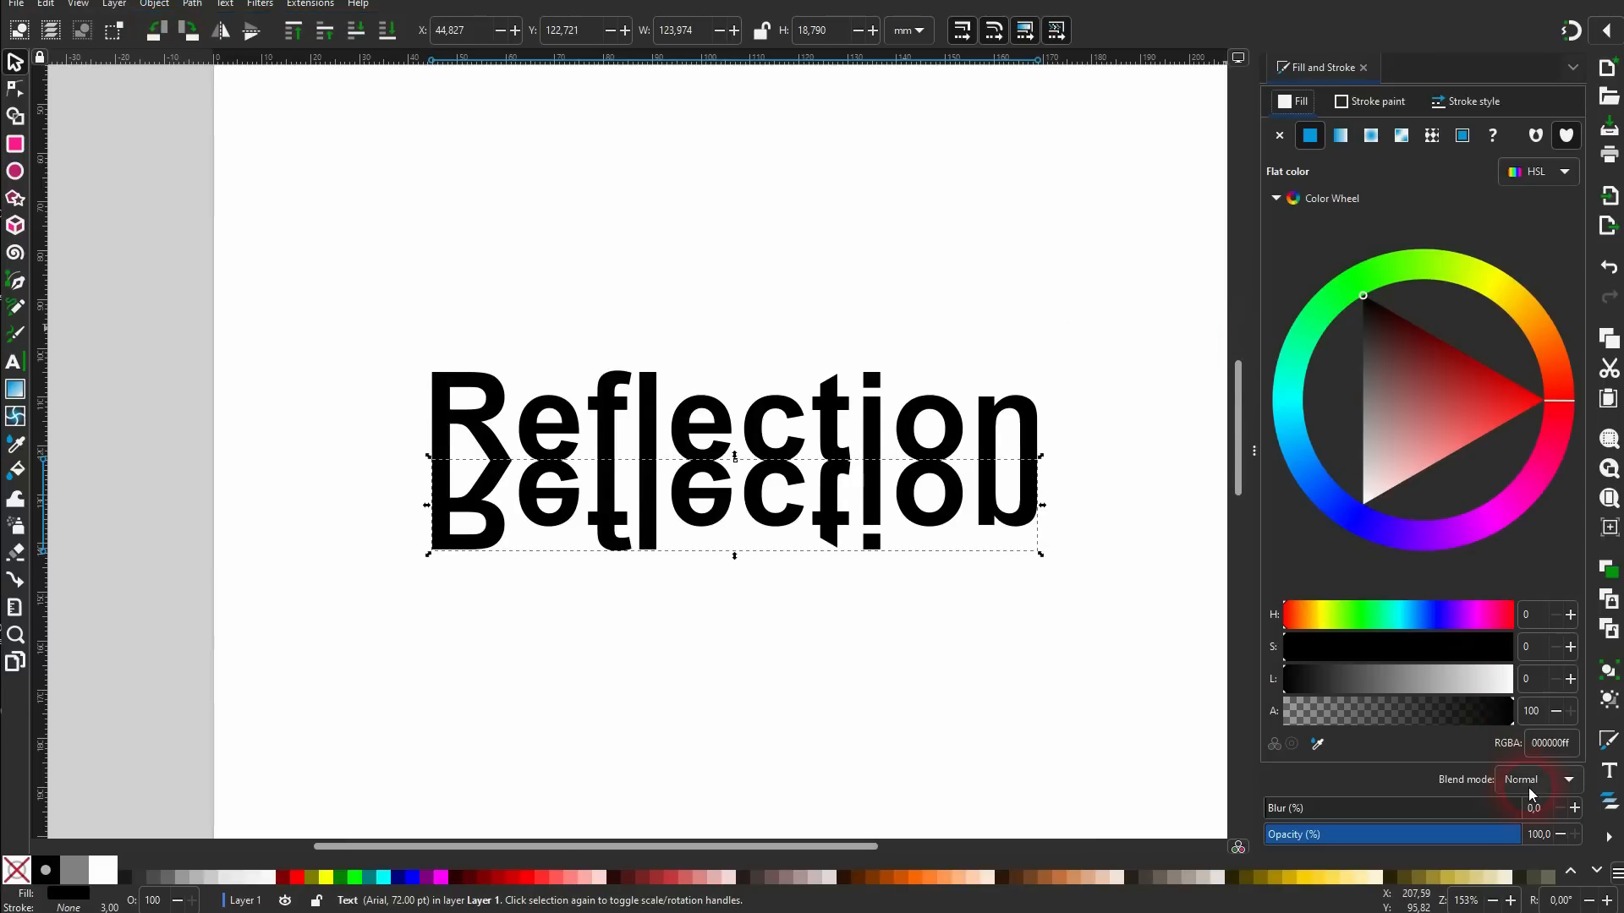
drag(1518, 835, 1395, 843)
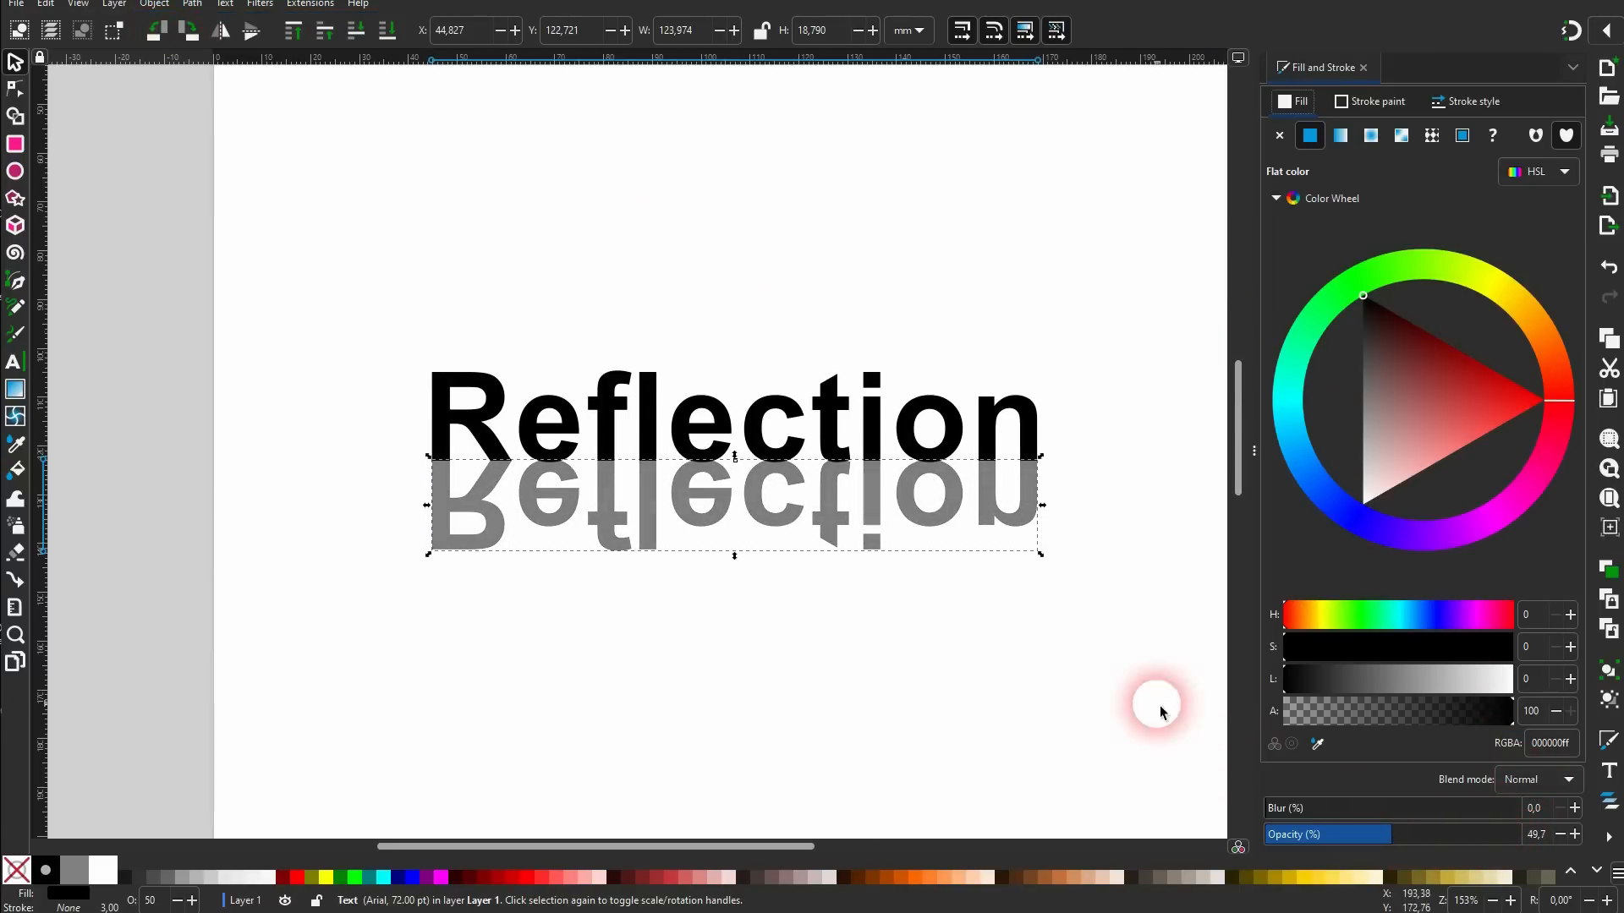
click(1102, 678)
Draw a rounded rectangle about 182 × 78 mm over both texts and give it a dark red 800000 fill at 100% opacity.
click(15, 144)
mouse_move(271, 249)
mouse_down()
mouse_move(841, 508)
mouse_move(1160, 628)
mouse_up()
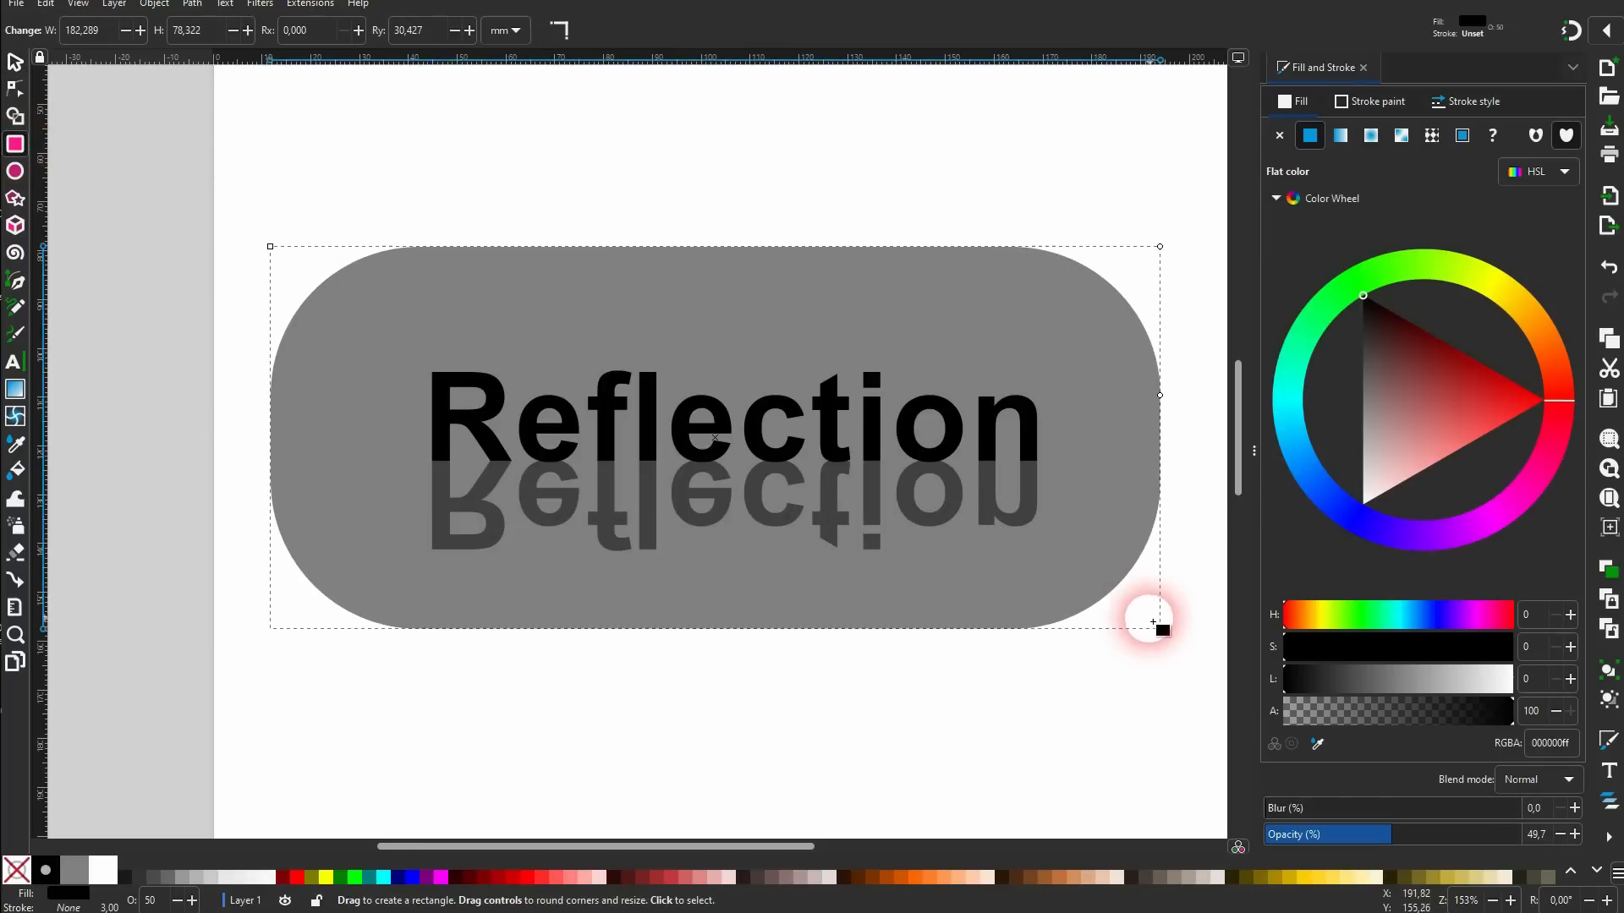
click(287, 880)
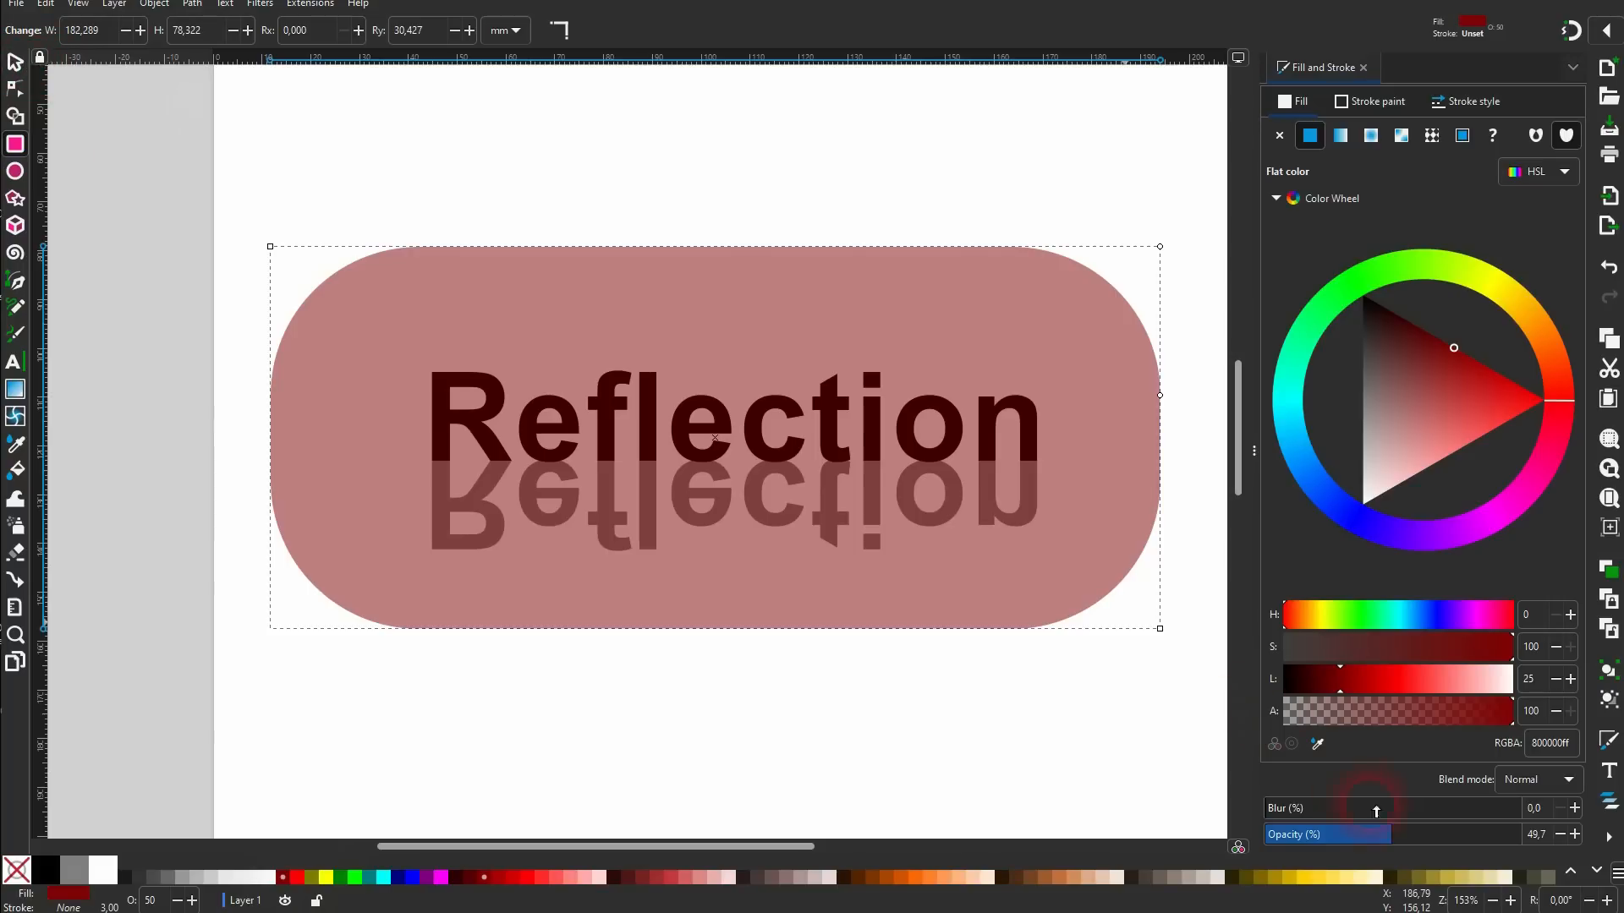
drag(1409, 850, 1578, 846)
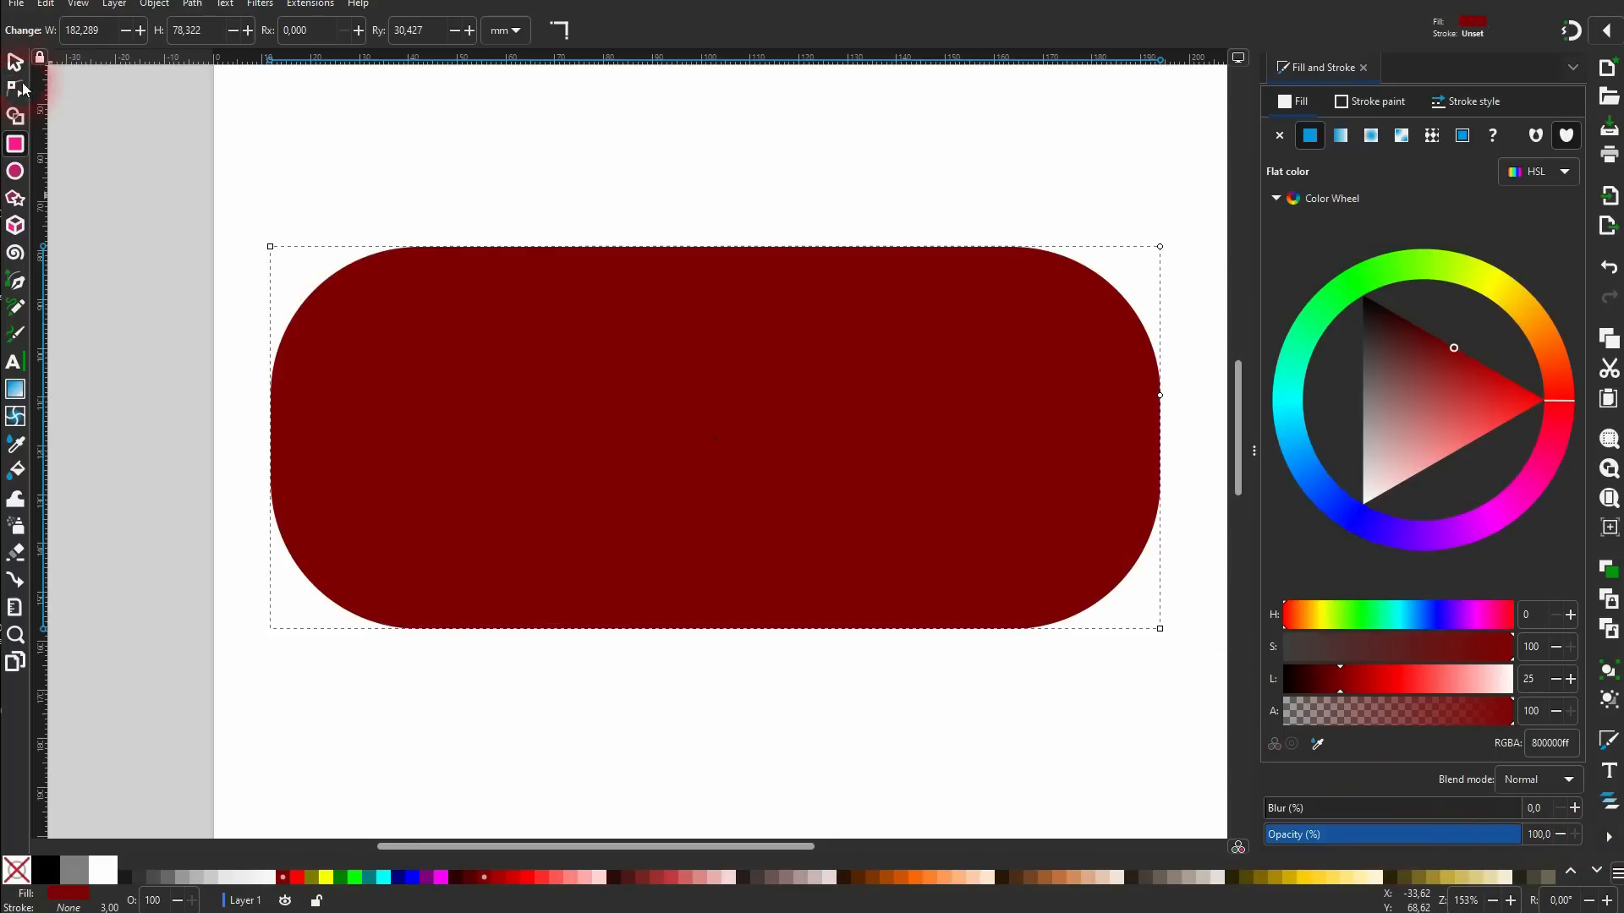
Lower the dark red rectangle to the bottom of the stack, behind both texts.
click(20, 59)
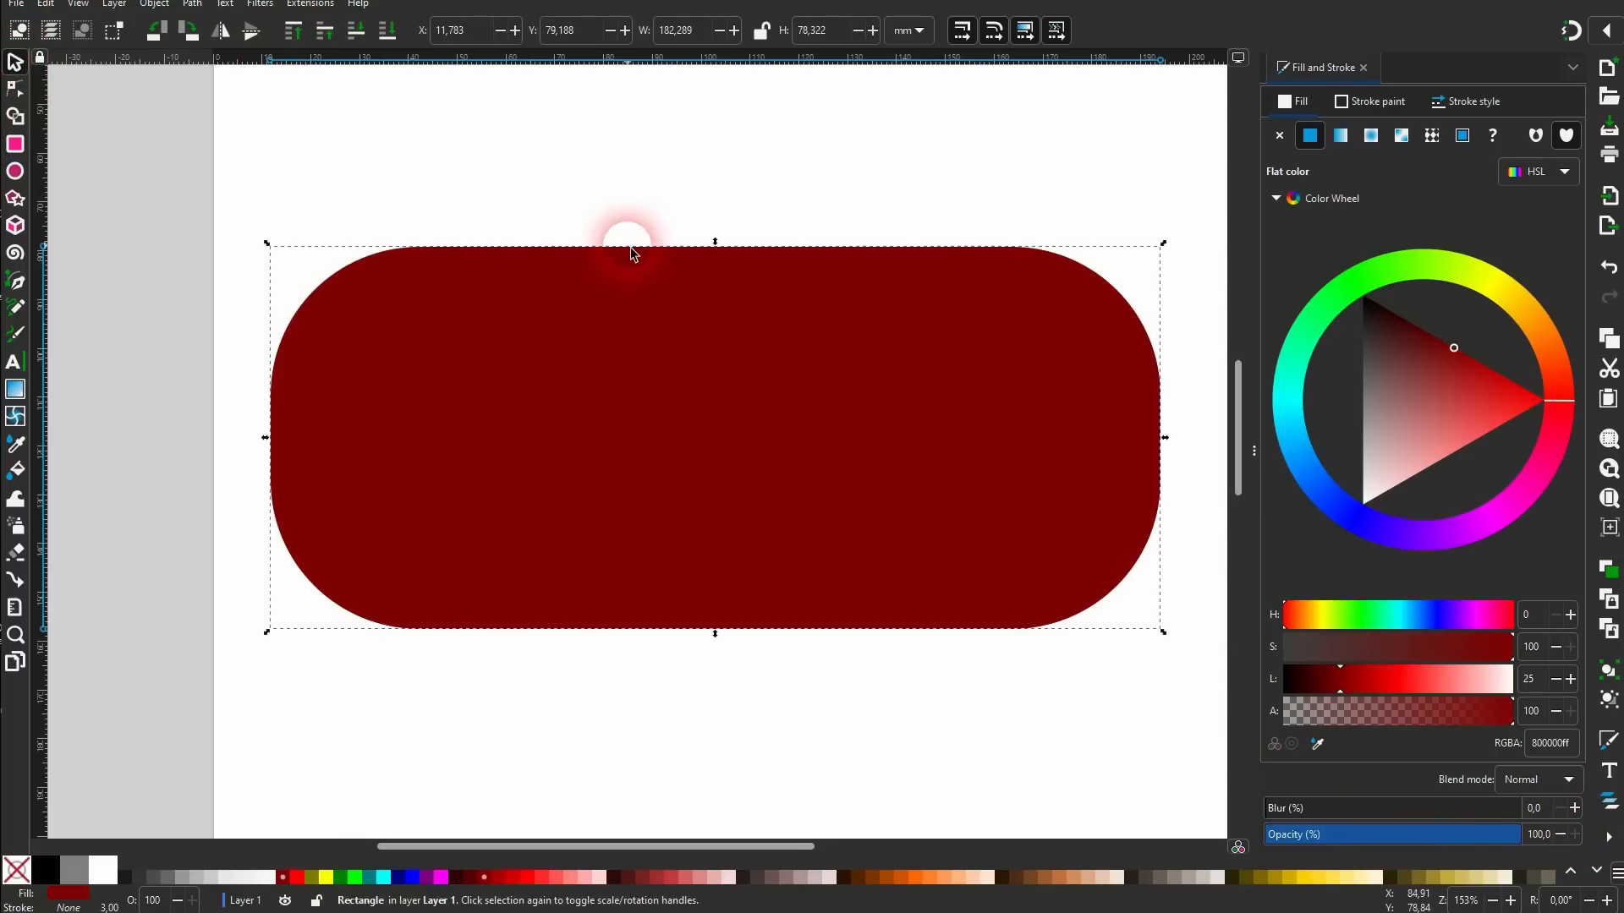
click(388, 31)
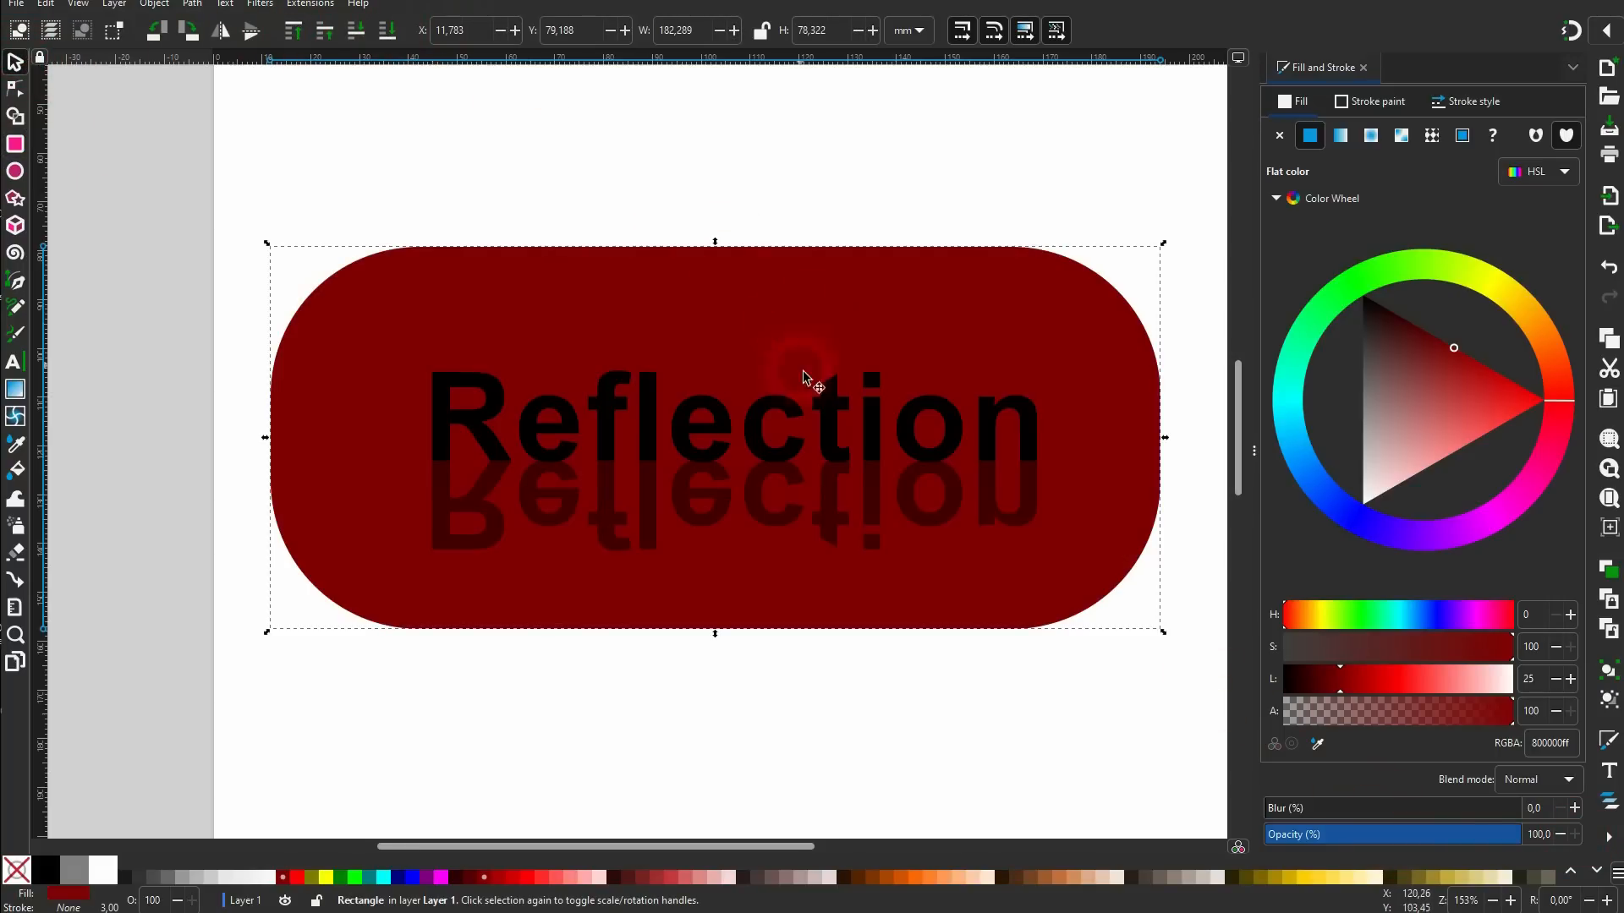
click(736, 725)
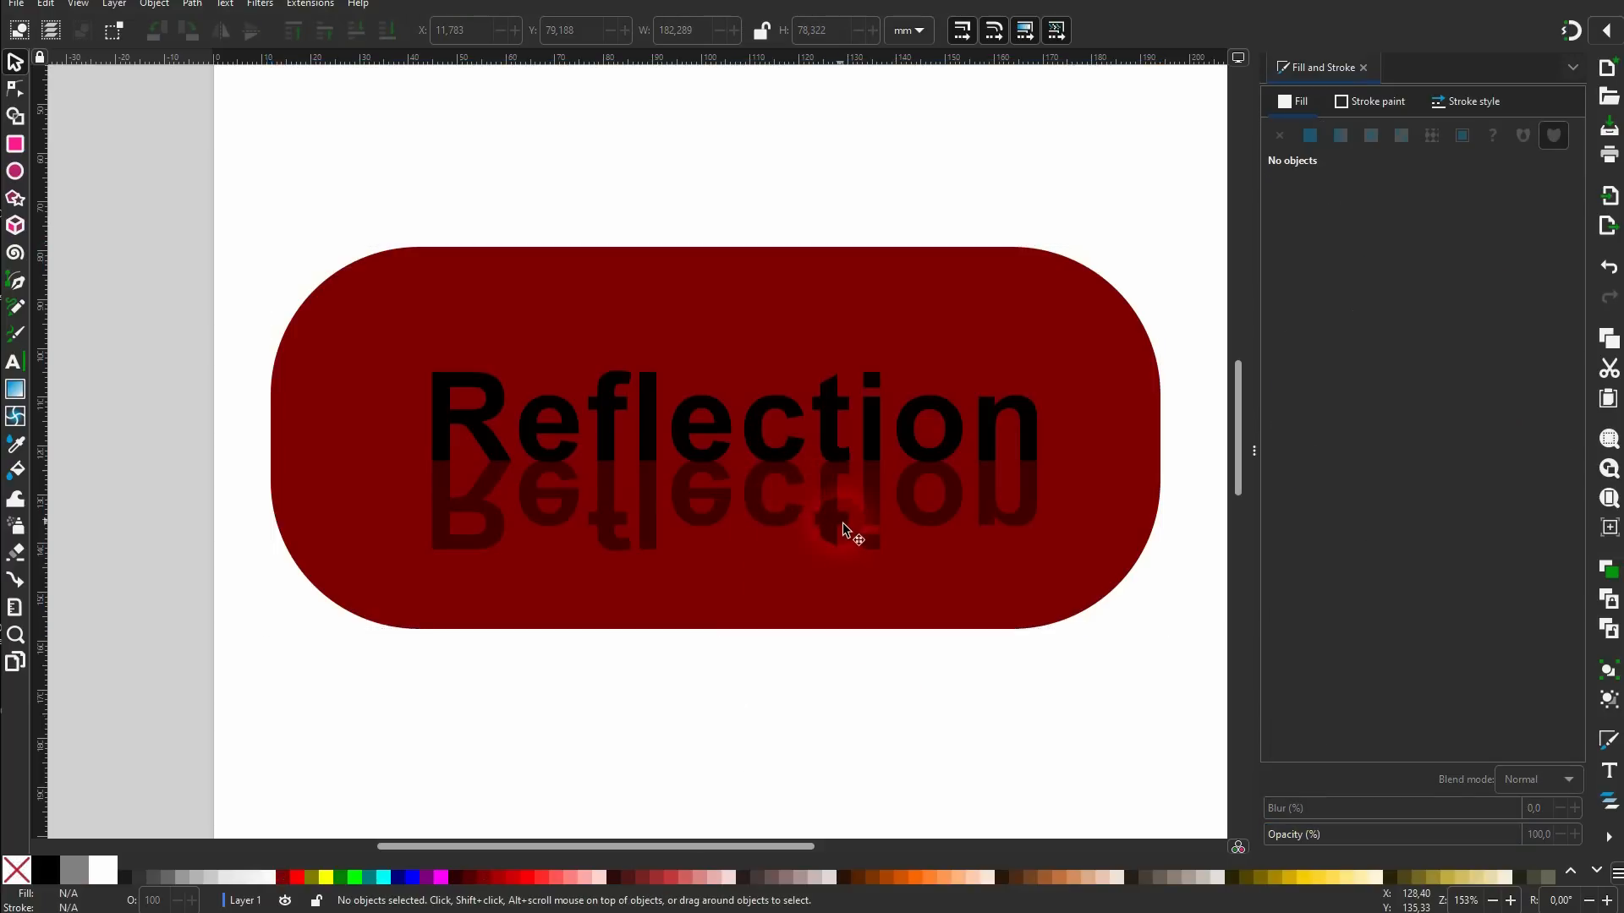
click(844, 577)
click(803, 736)
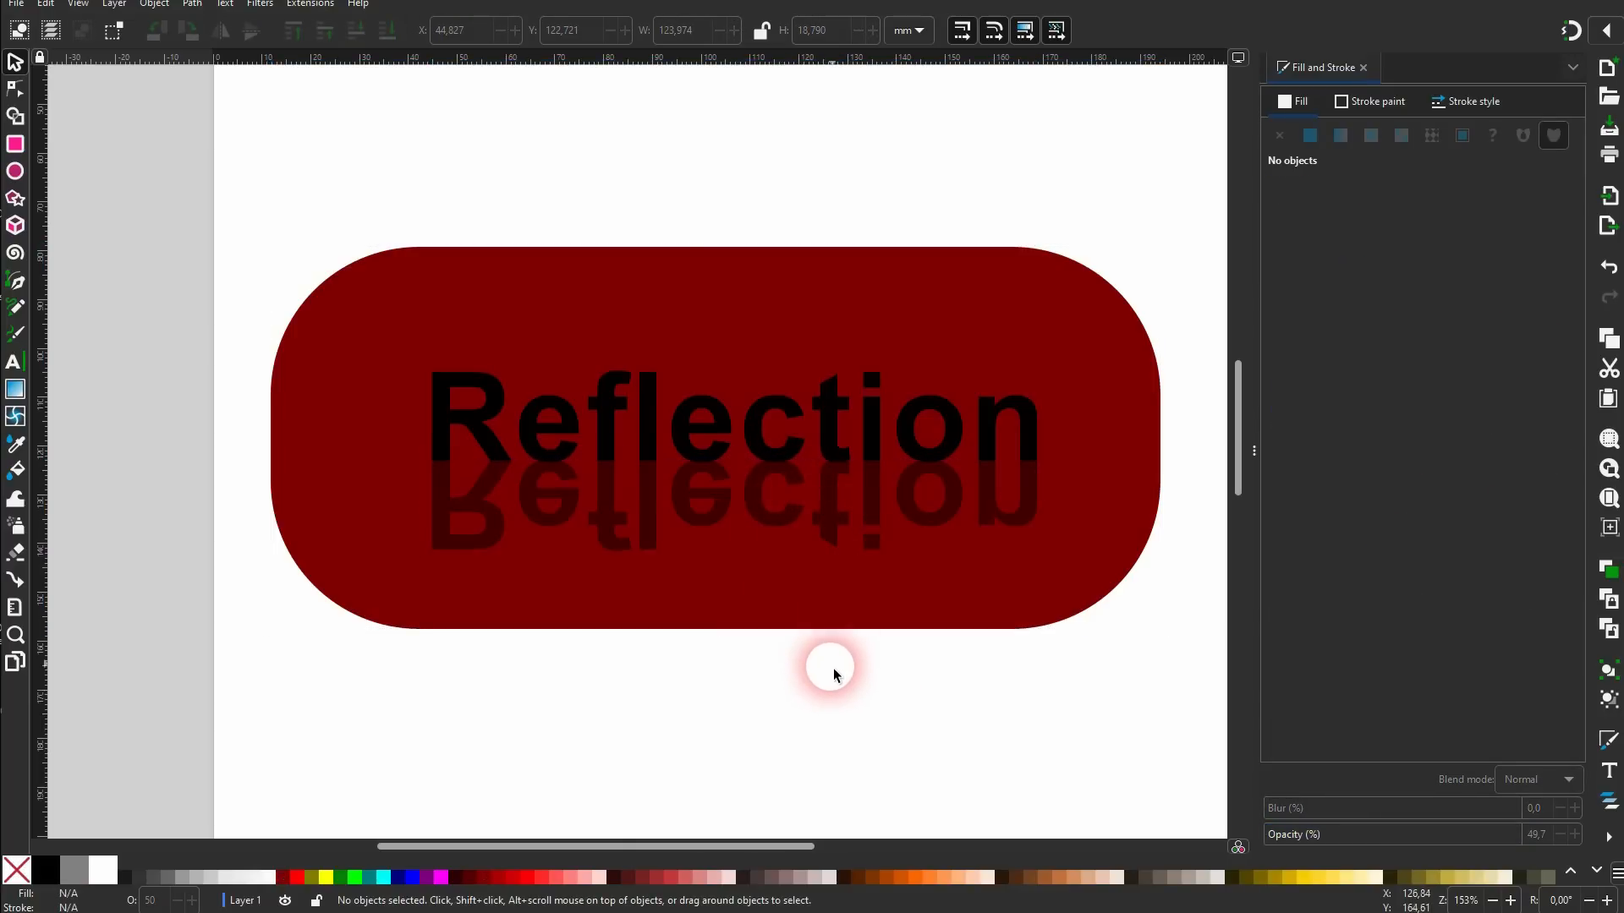
Apply a vertical linear gradient to the flipped text and reverse its direction so the reflection fades out downward.
click(839, 538)
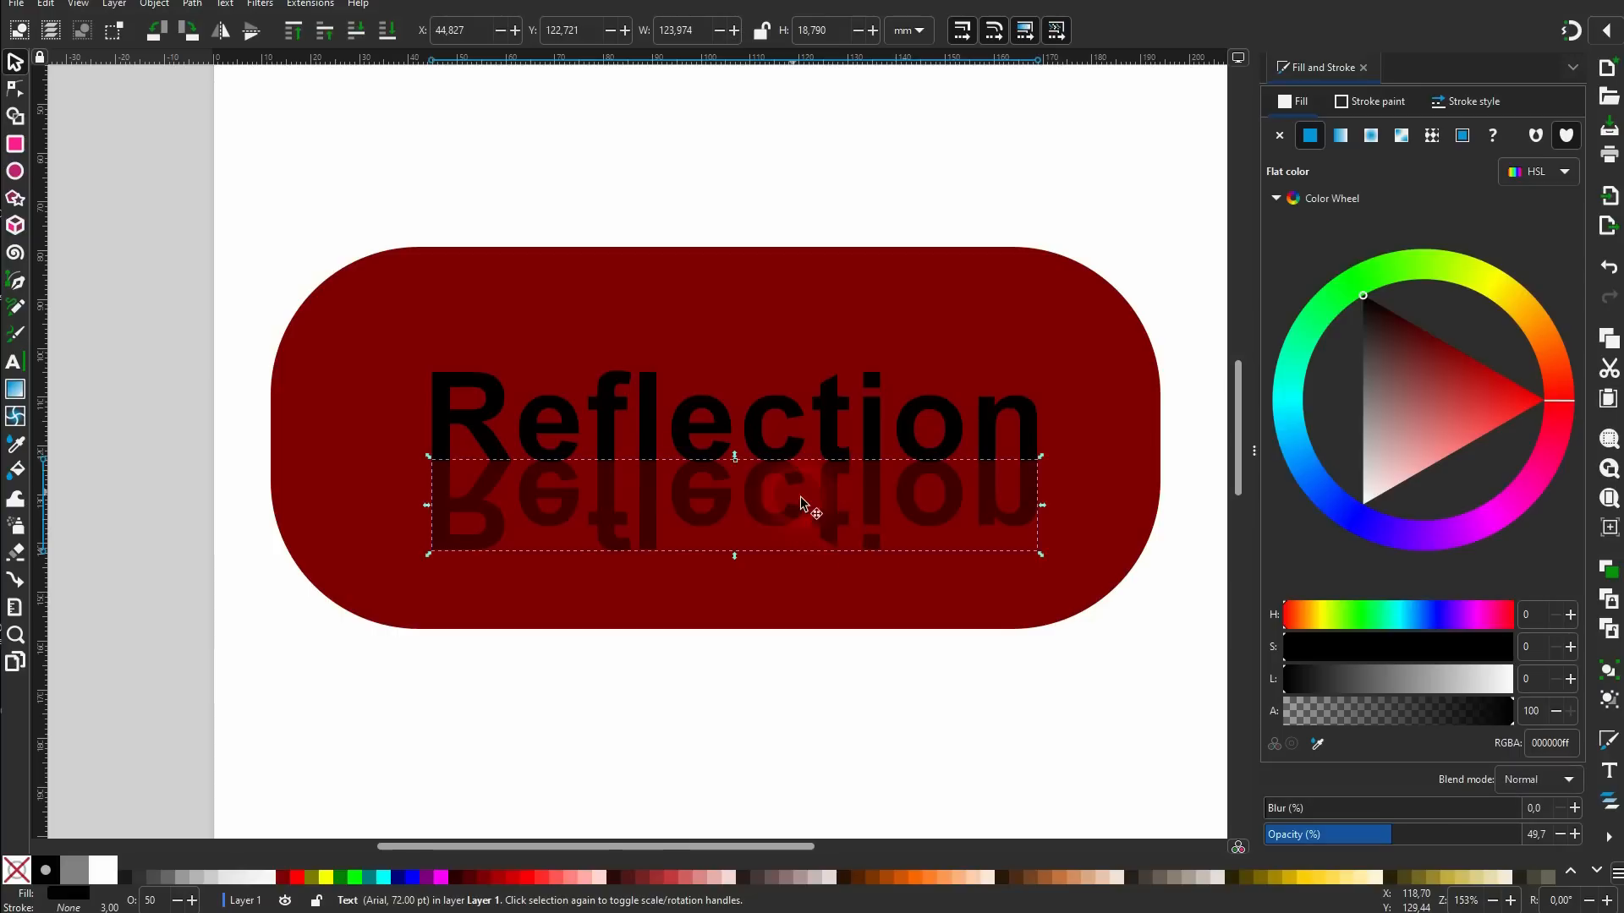
click(15, 389)
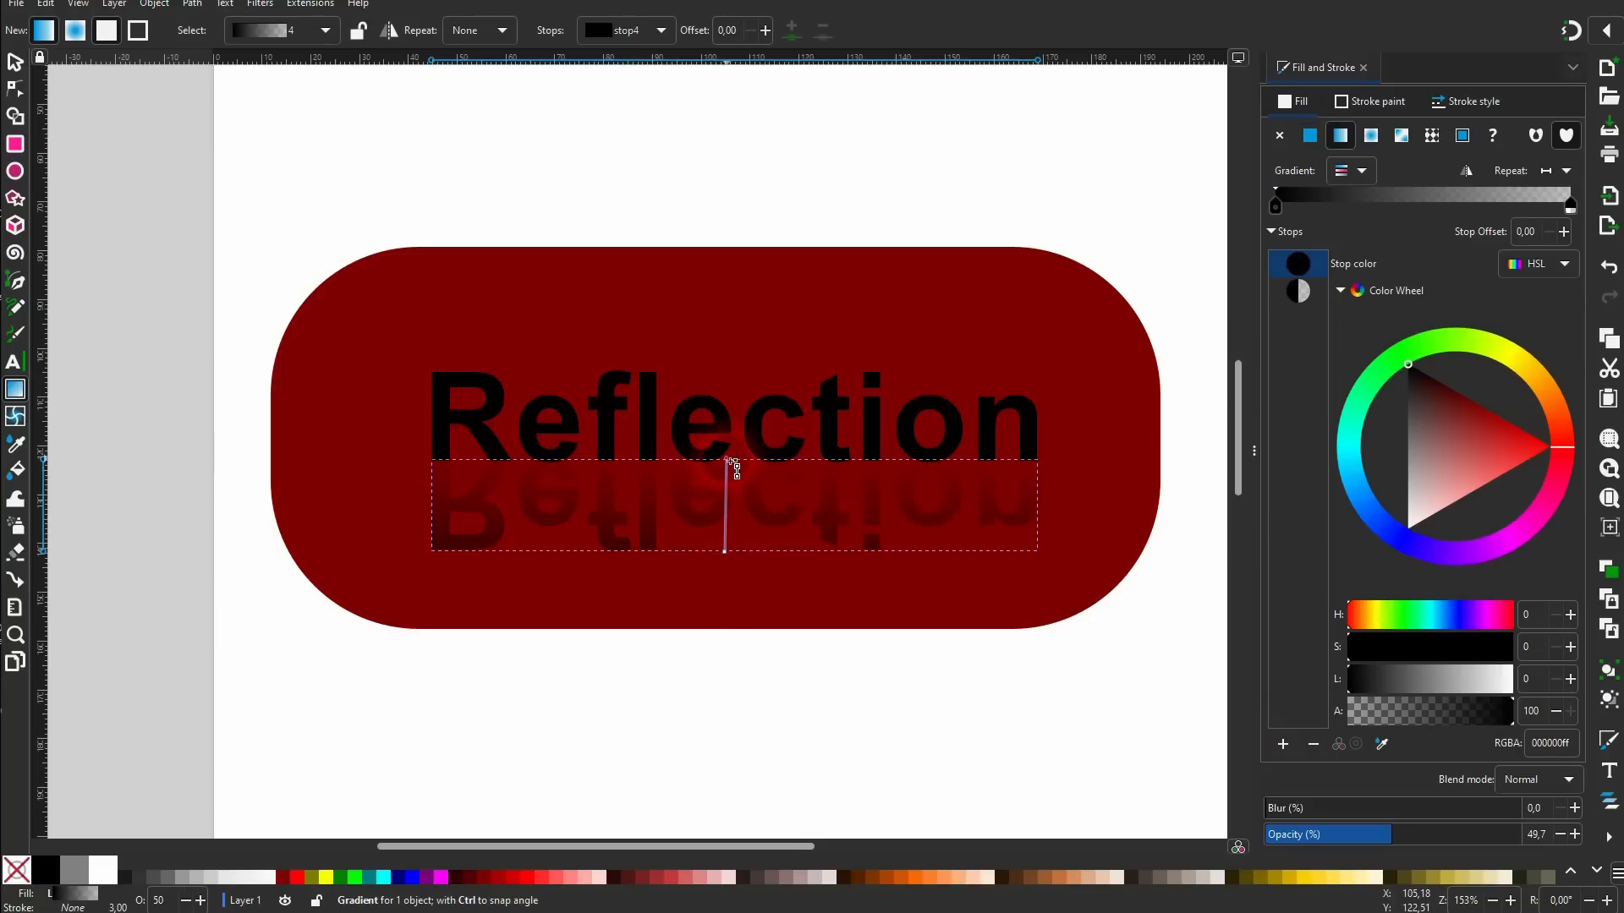
mouse_move(734, 468)
mouse_down()
mouse_move(664, 536)
mouse_move(743, 598)
mouse_move(731, 608)
mouse_move(732, 464)
mouse_up()
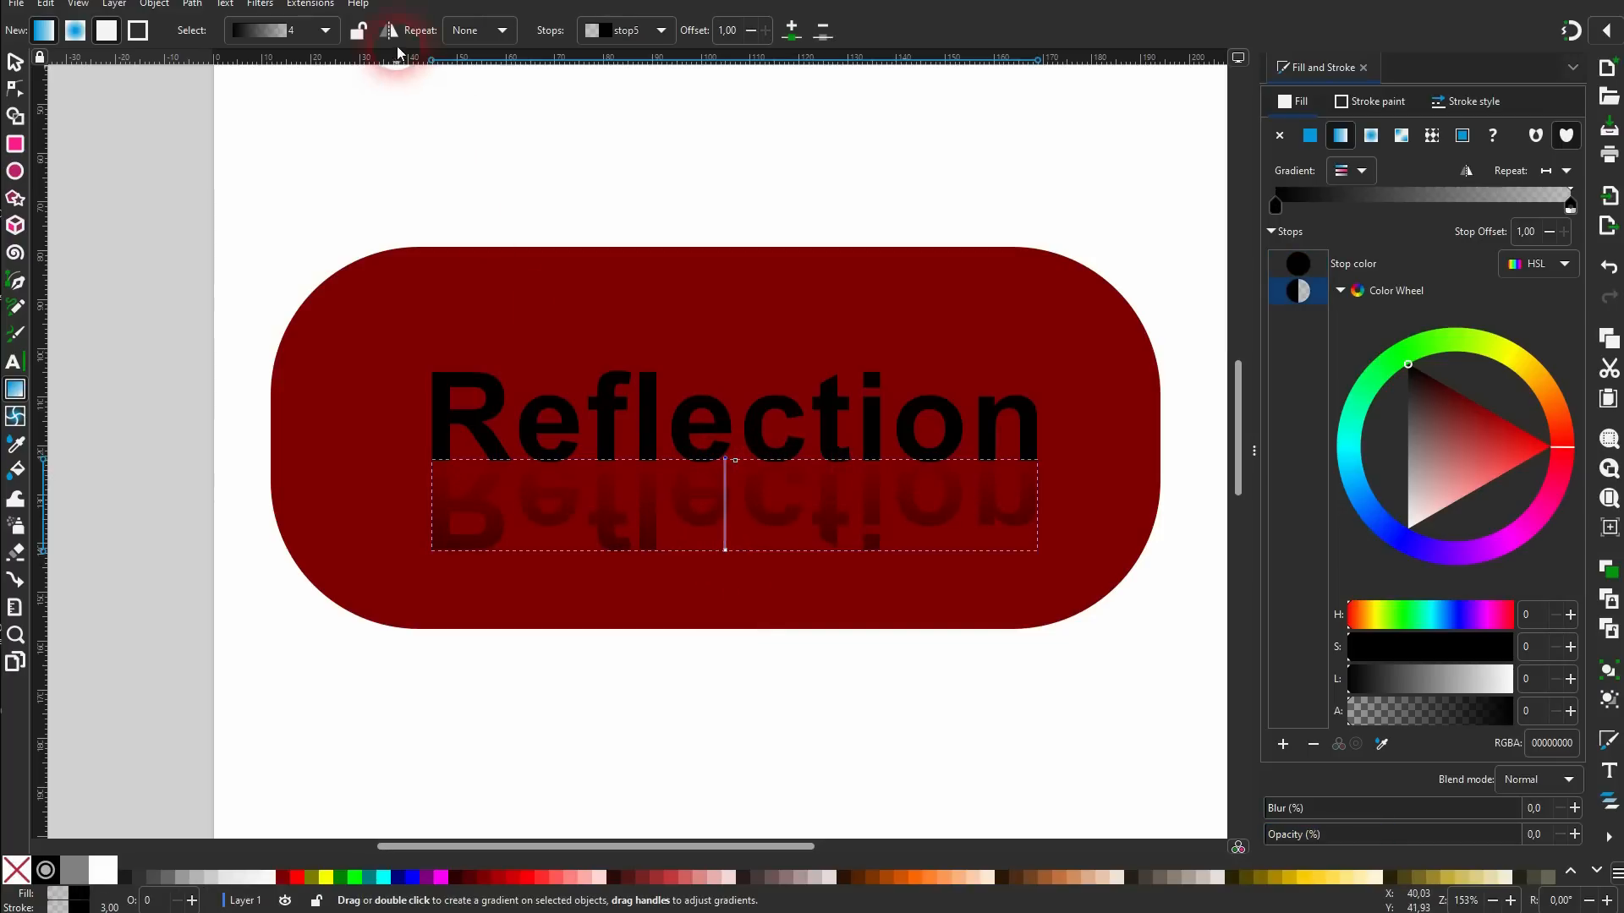
click(389, 31)
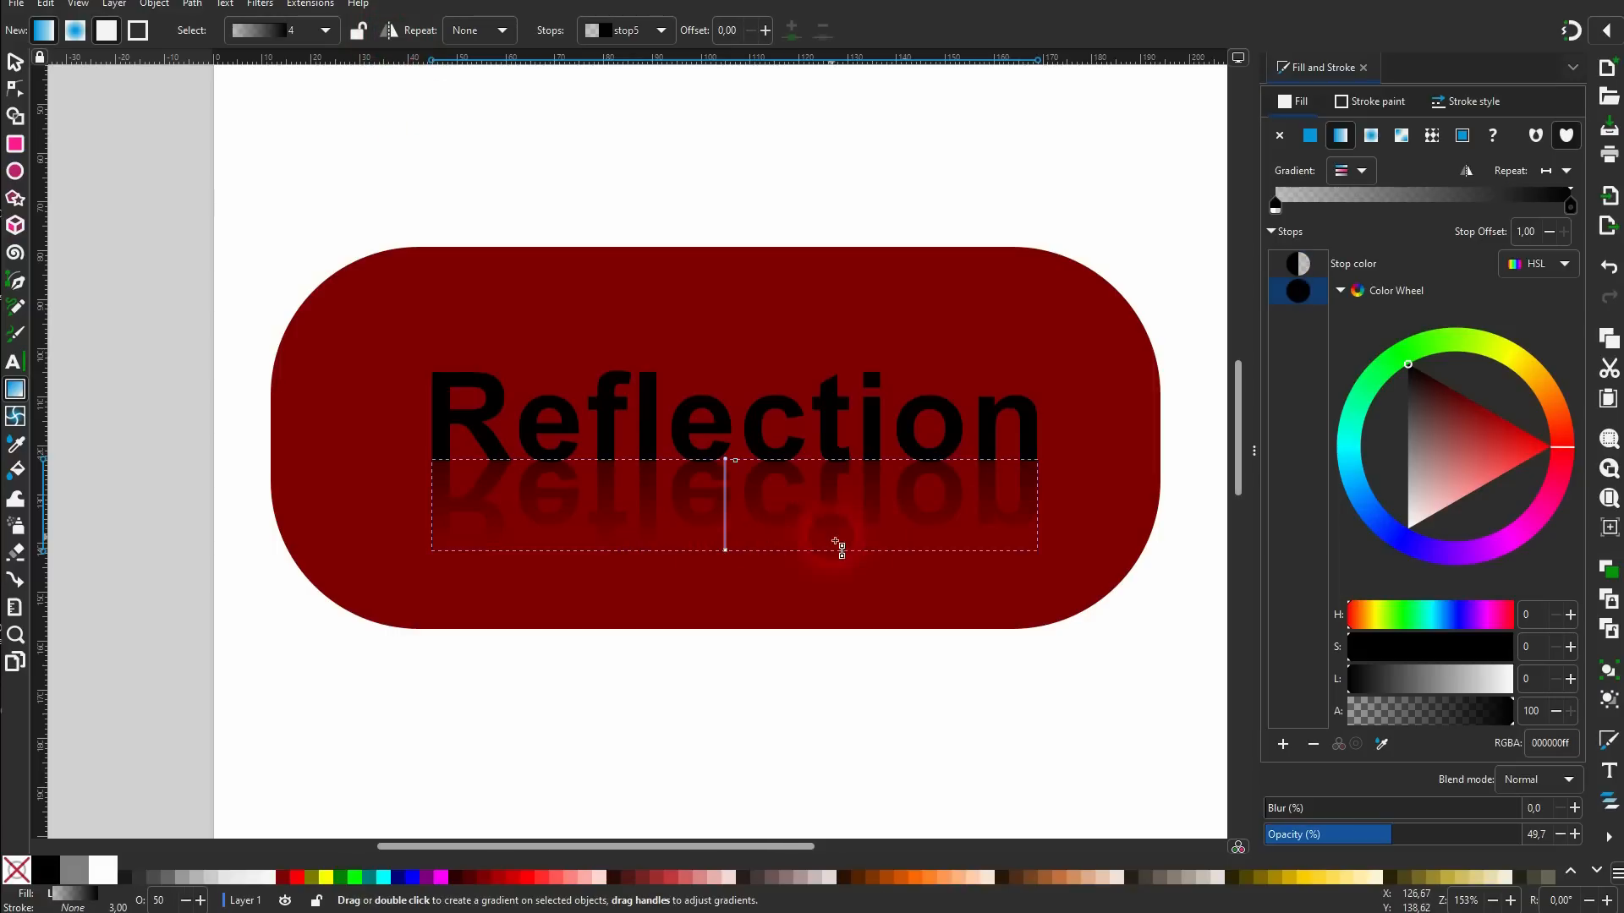
Keep the gradient's transparent stop at alpha 0 and set its offset to about 0.31, shortening the reflection's fade.
click(1303, 266)
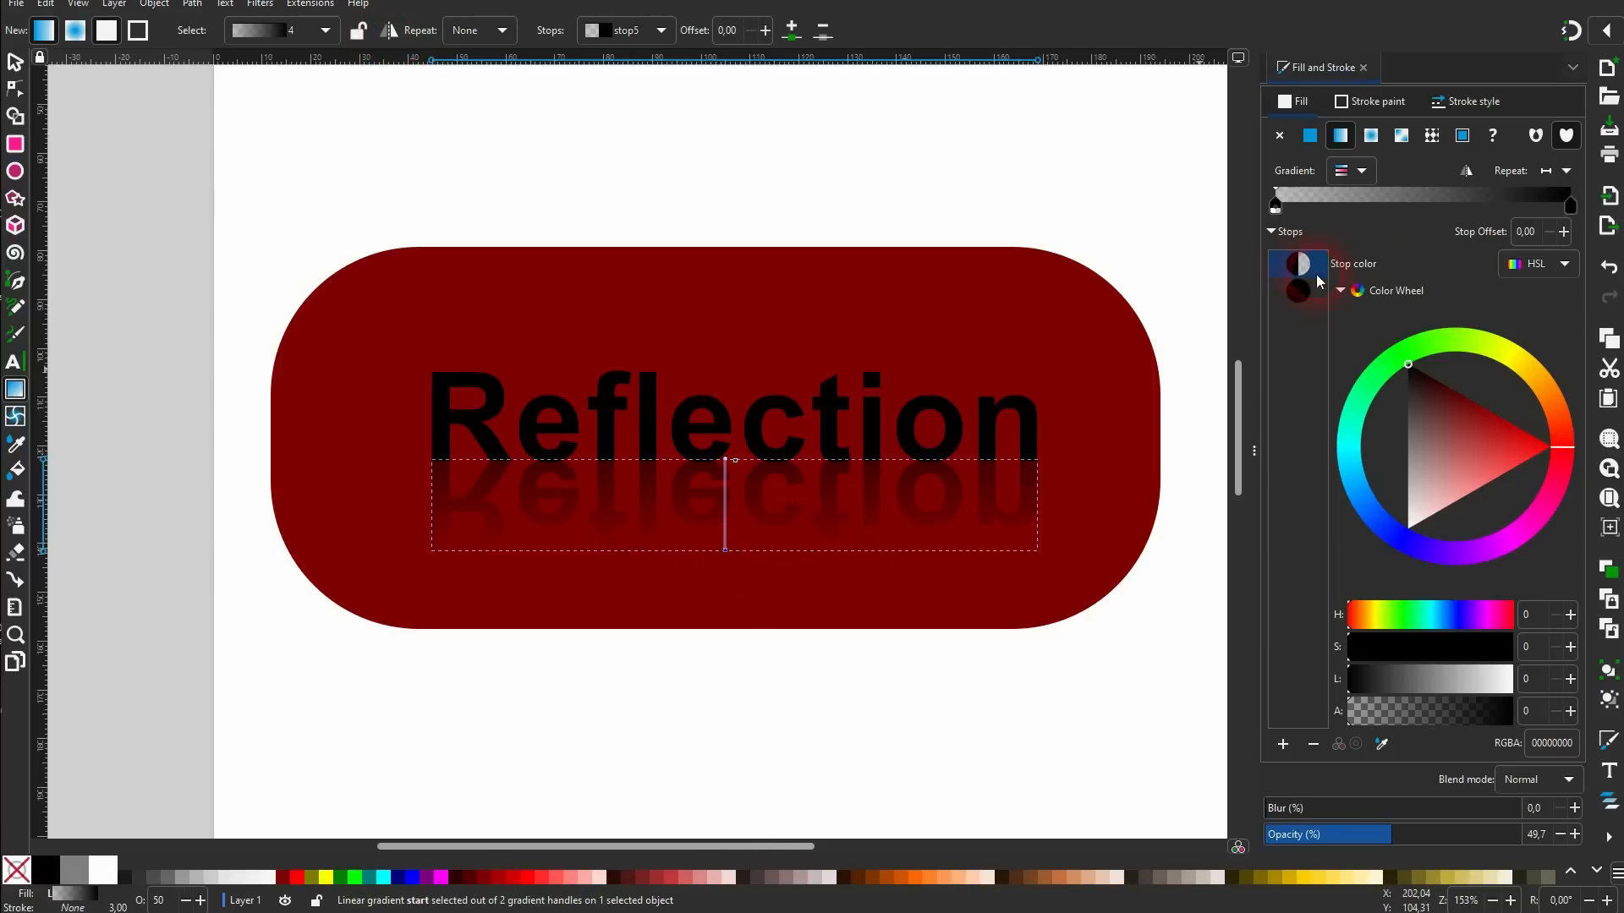
drag(1424, 720, 1264, 719)
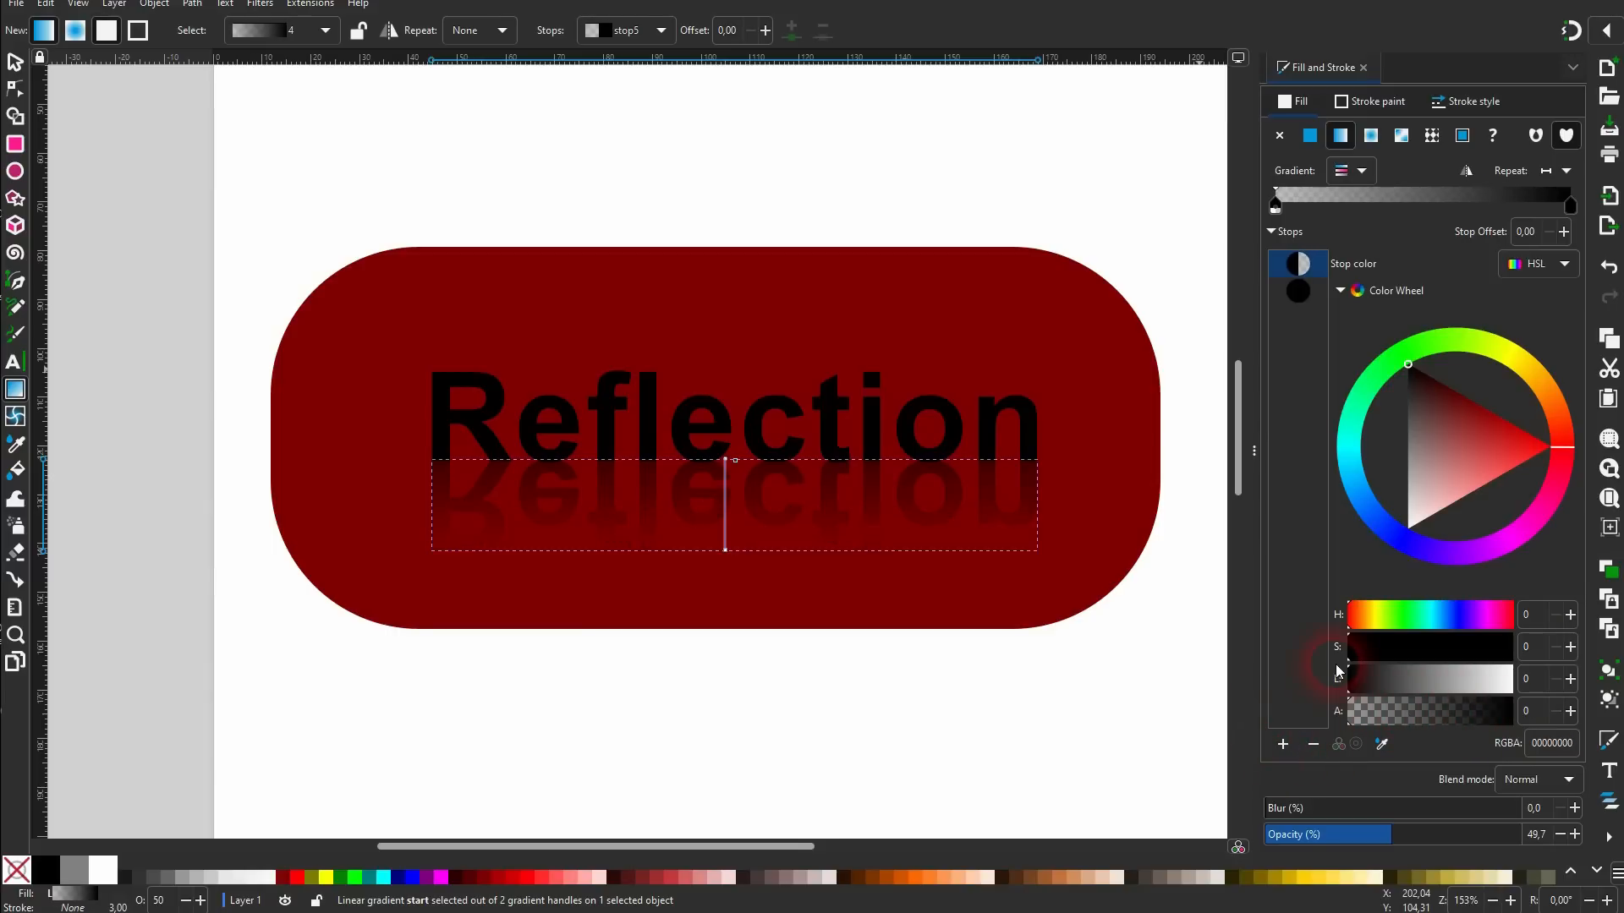
drag(1276, 203, 1375, 222)
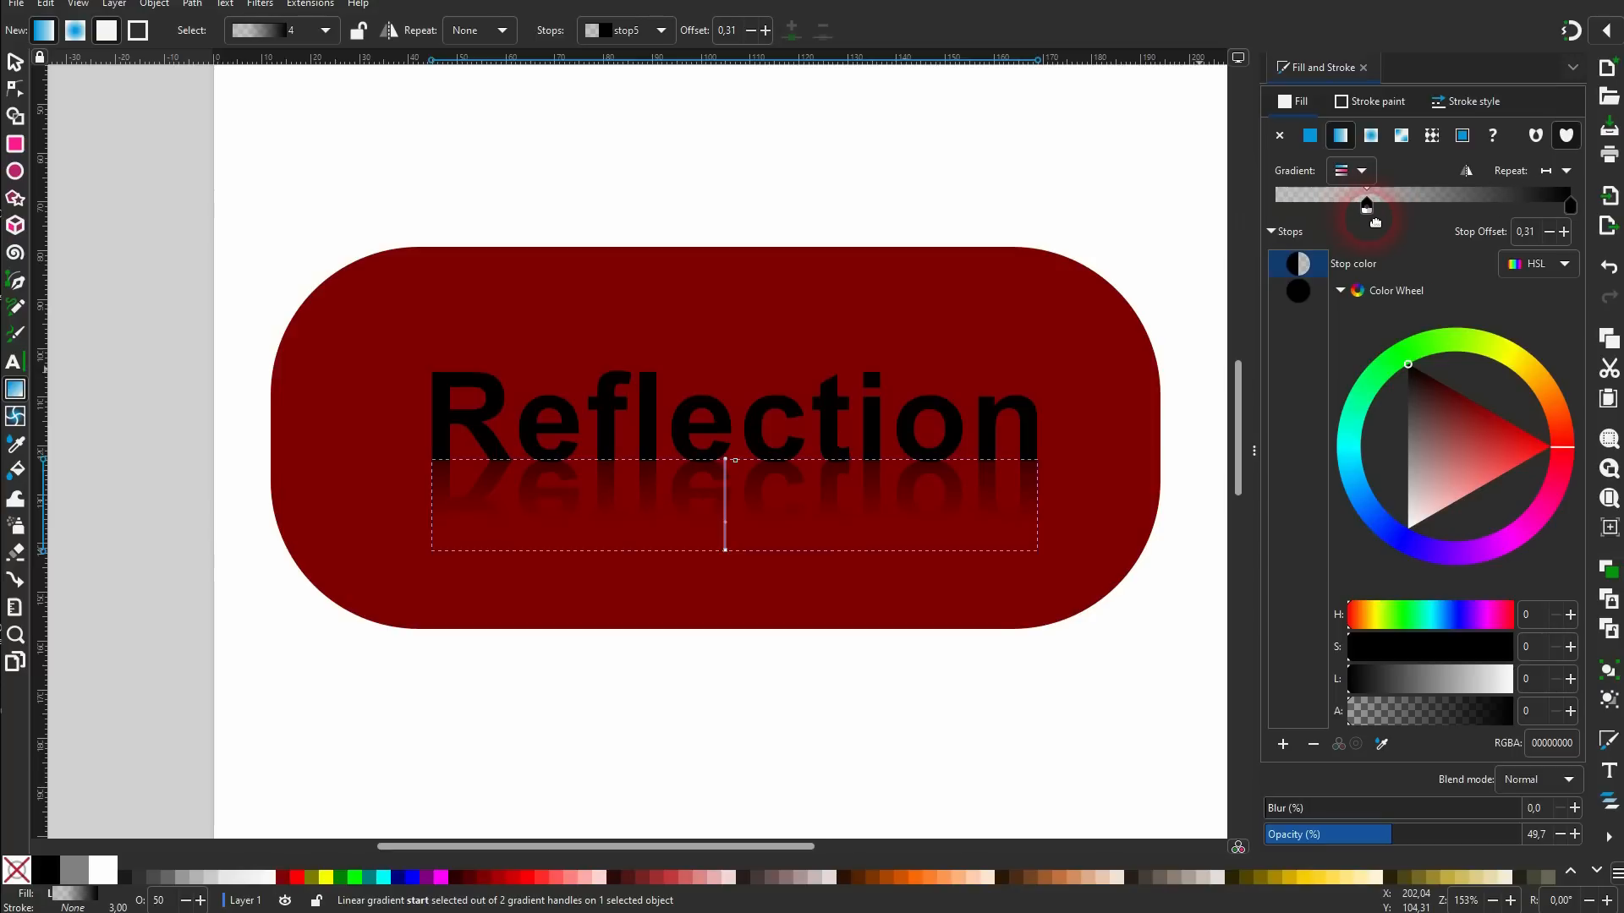
click(14, 62)
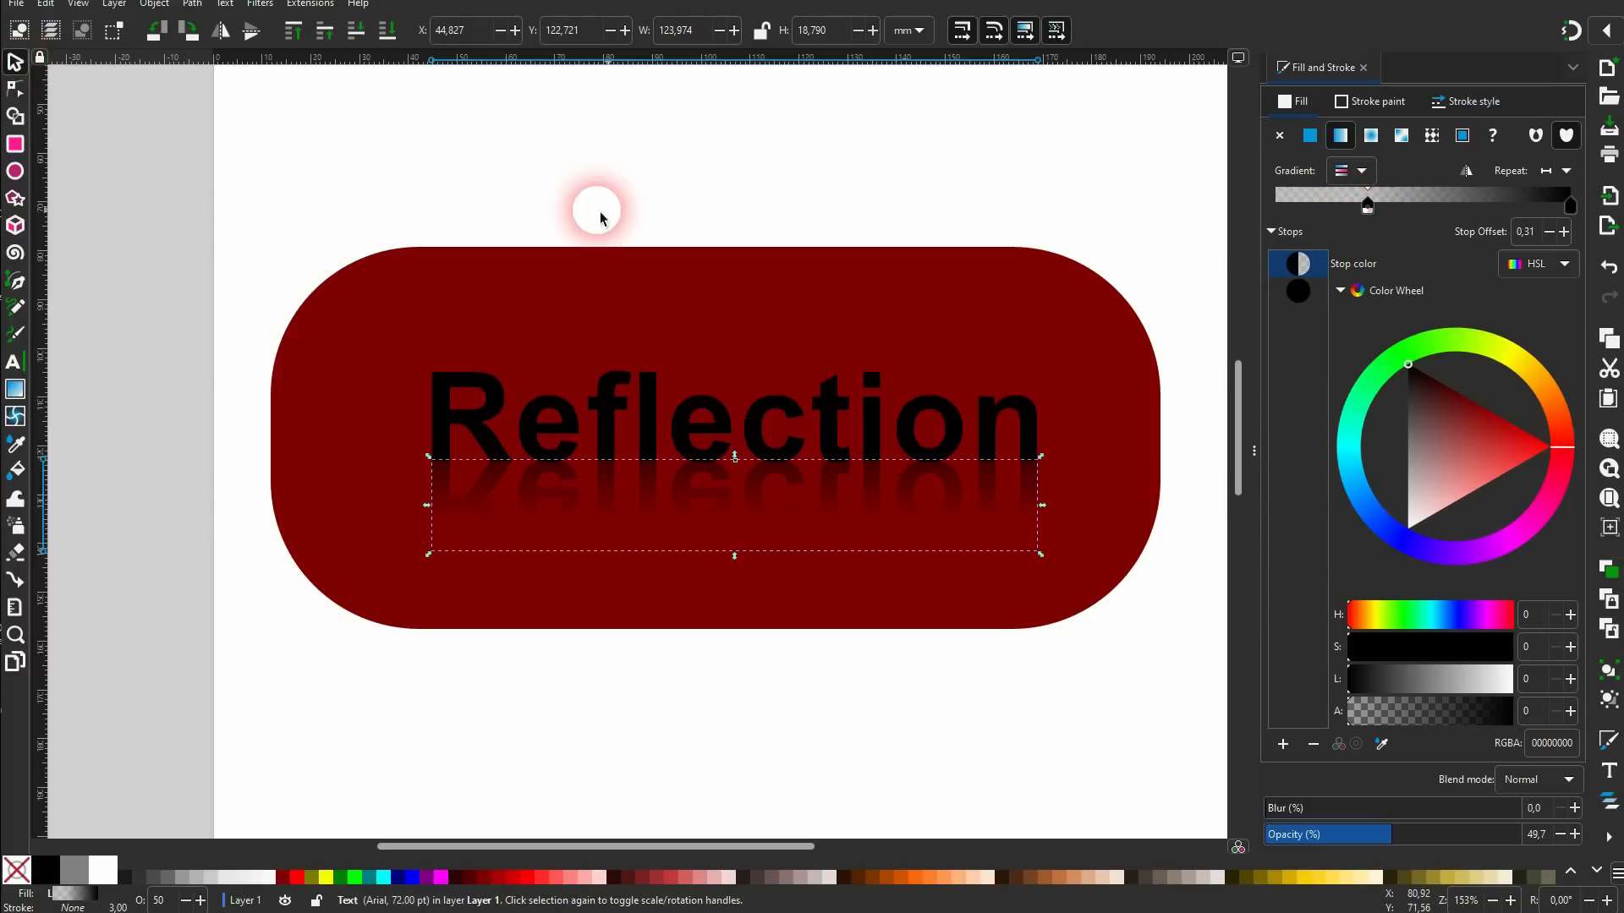
click(668, 213)
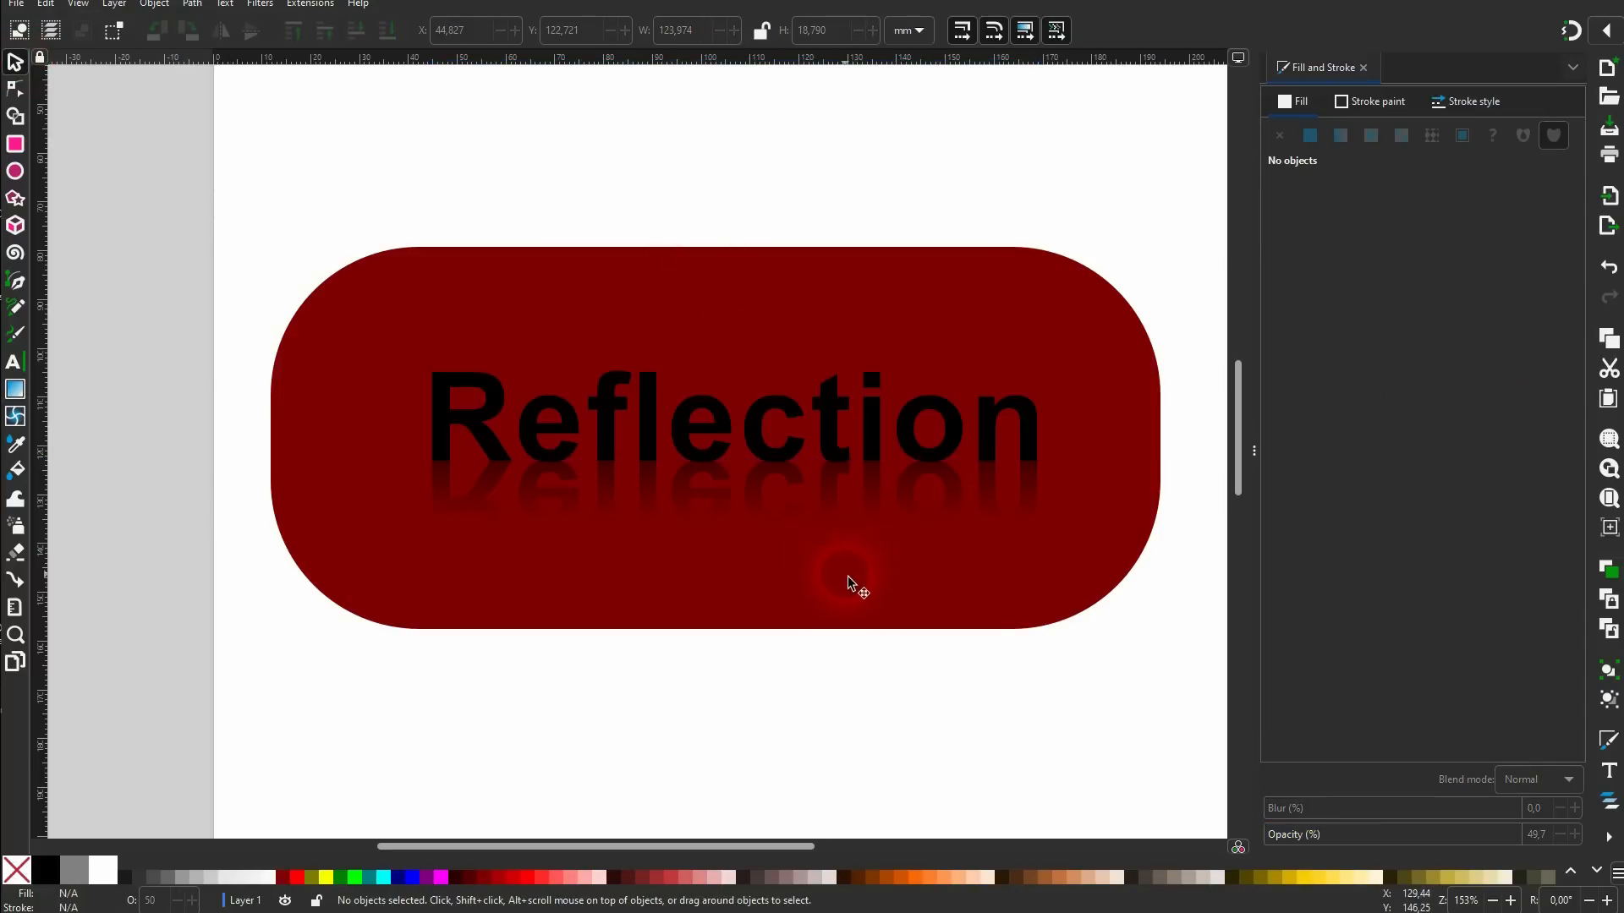
Clear the reflection artwork from the page and add the text "Shadow" near the middle.
click(849, 604)
key(Delete)
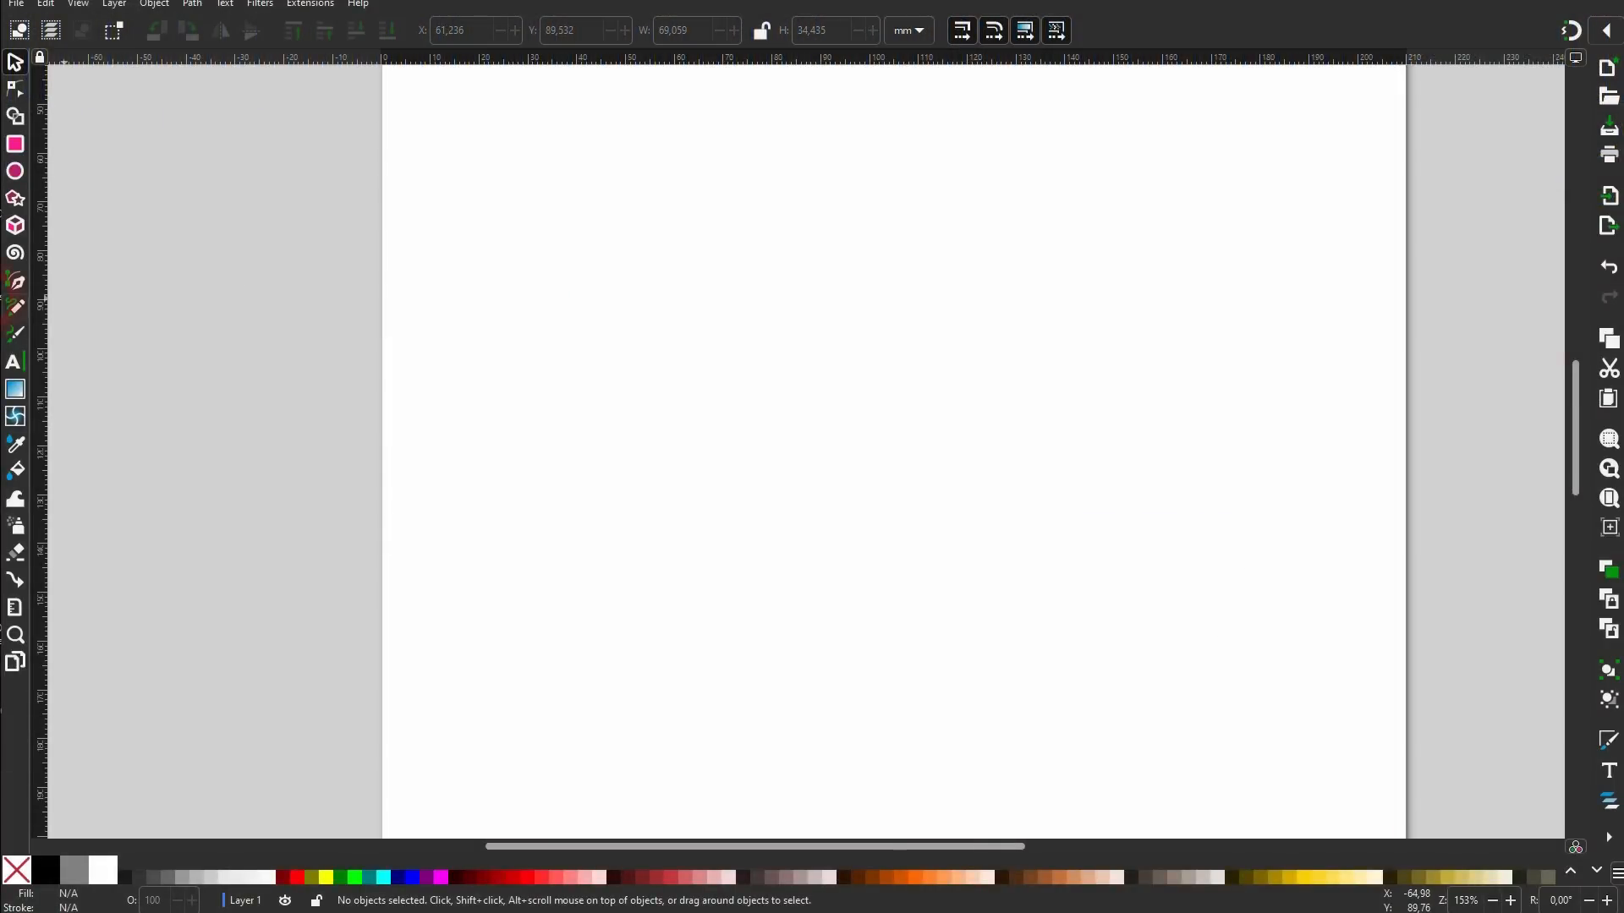
click(13, 366)
click(847, 510)
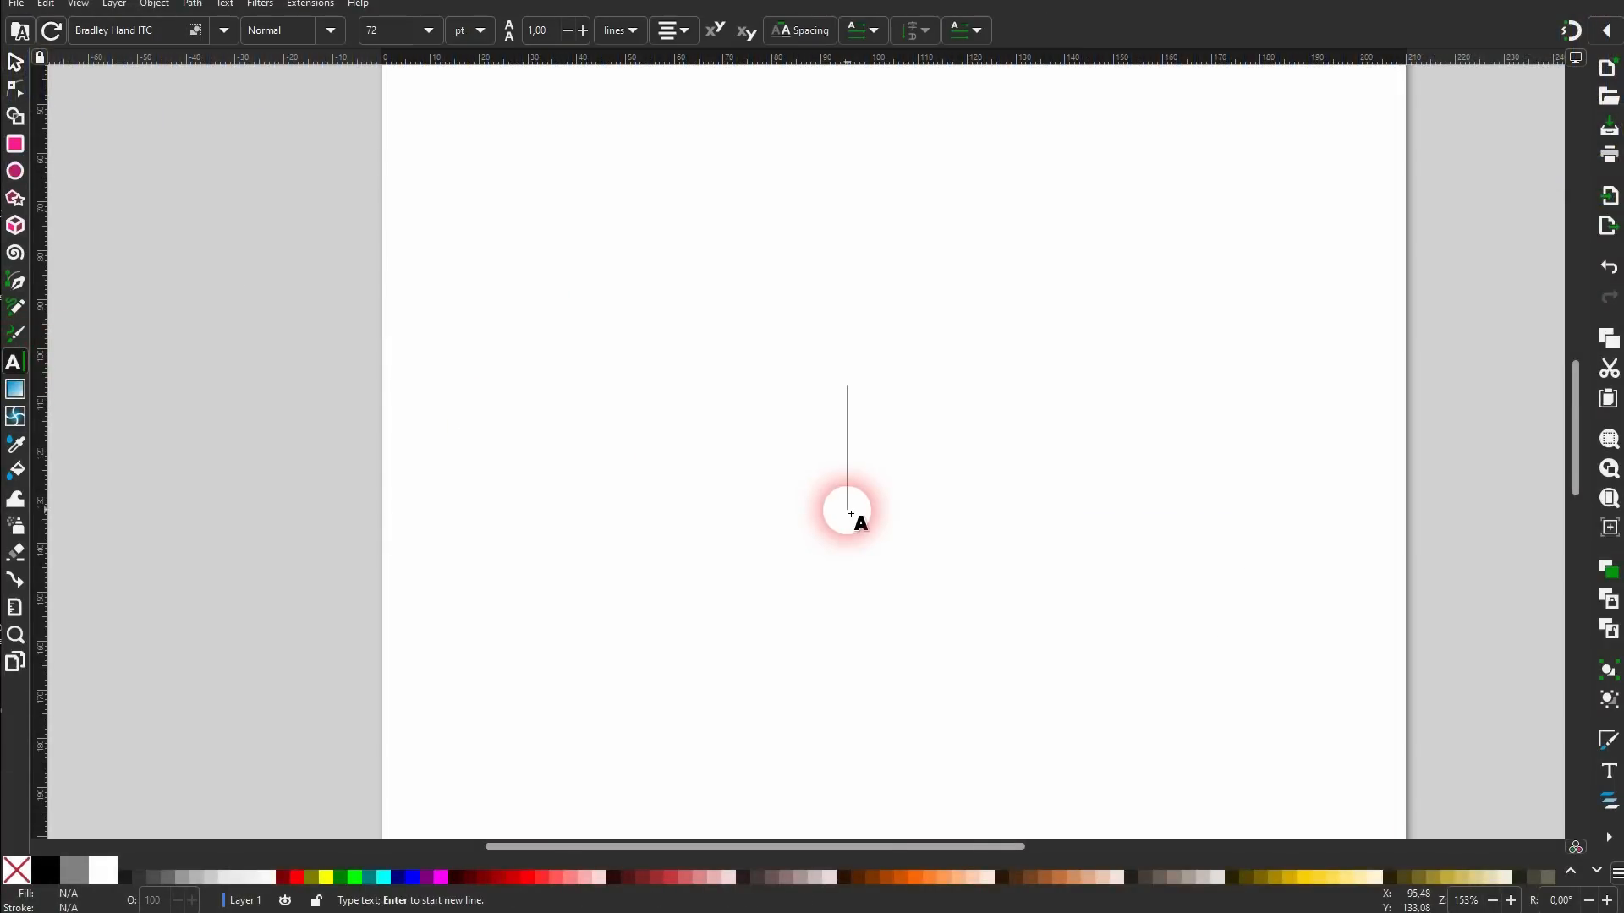
key(Escape)
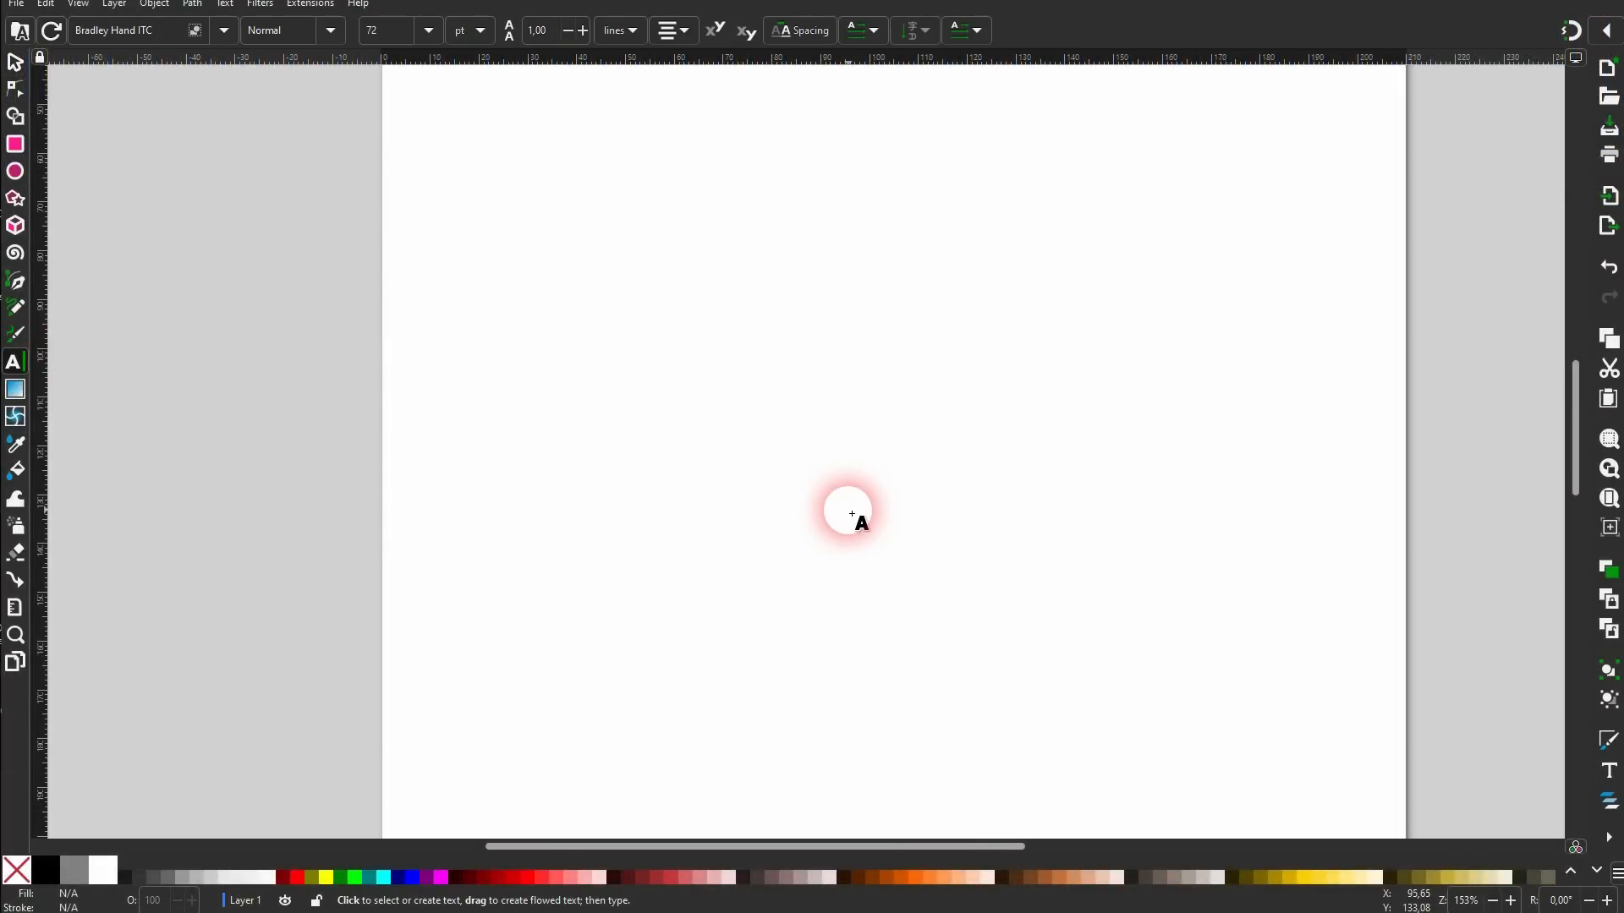
text(Shad)
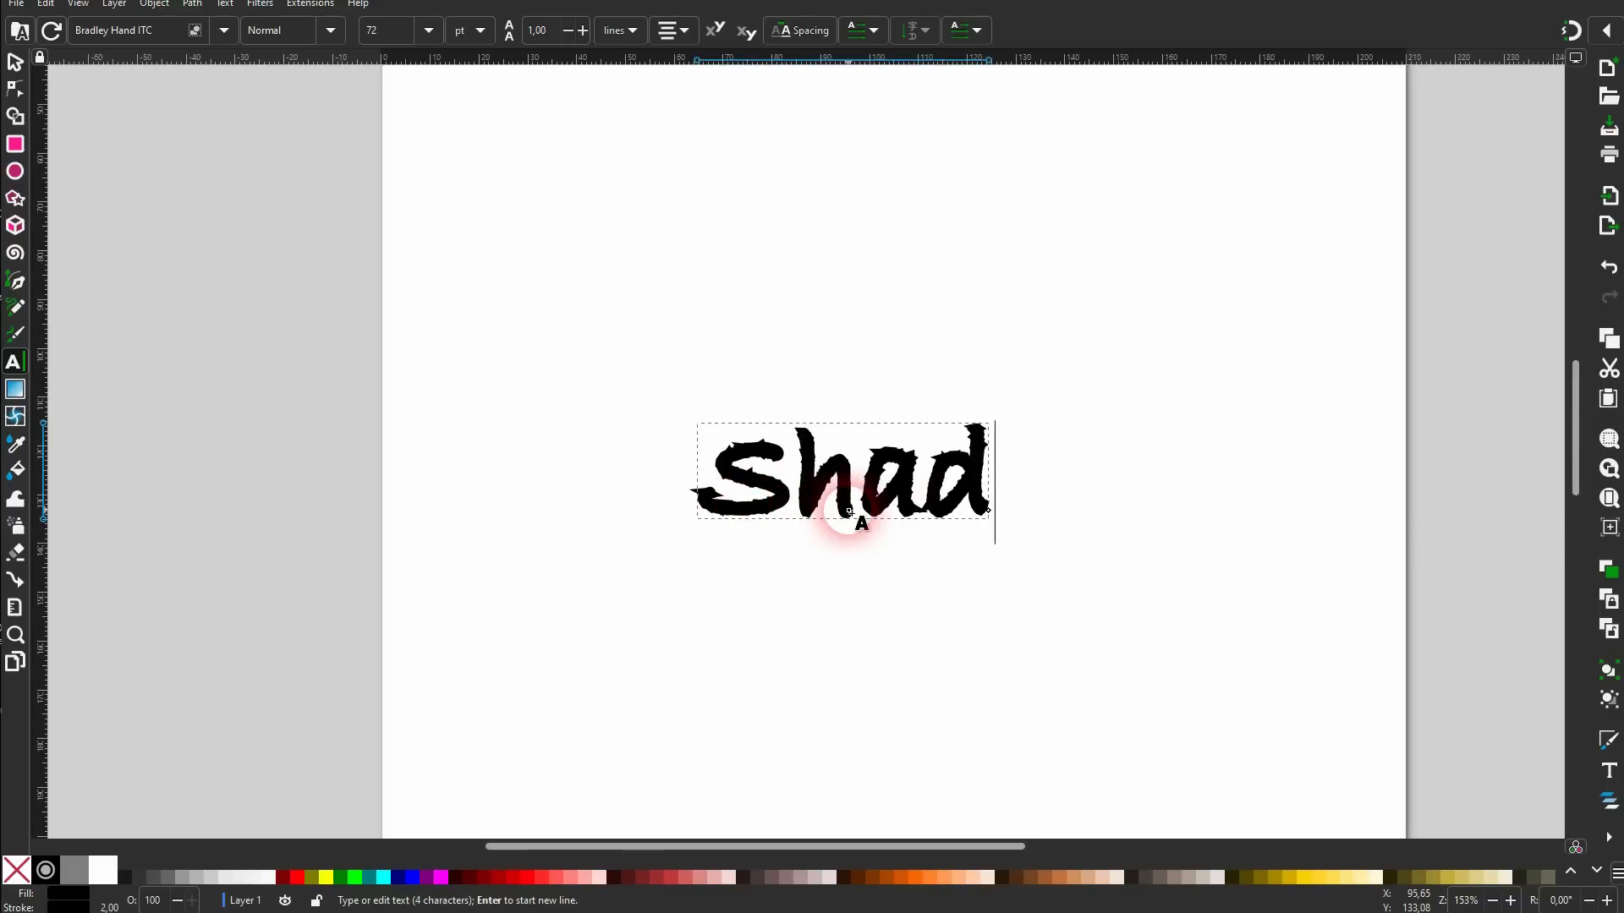
text(ow)
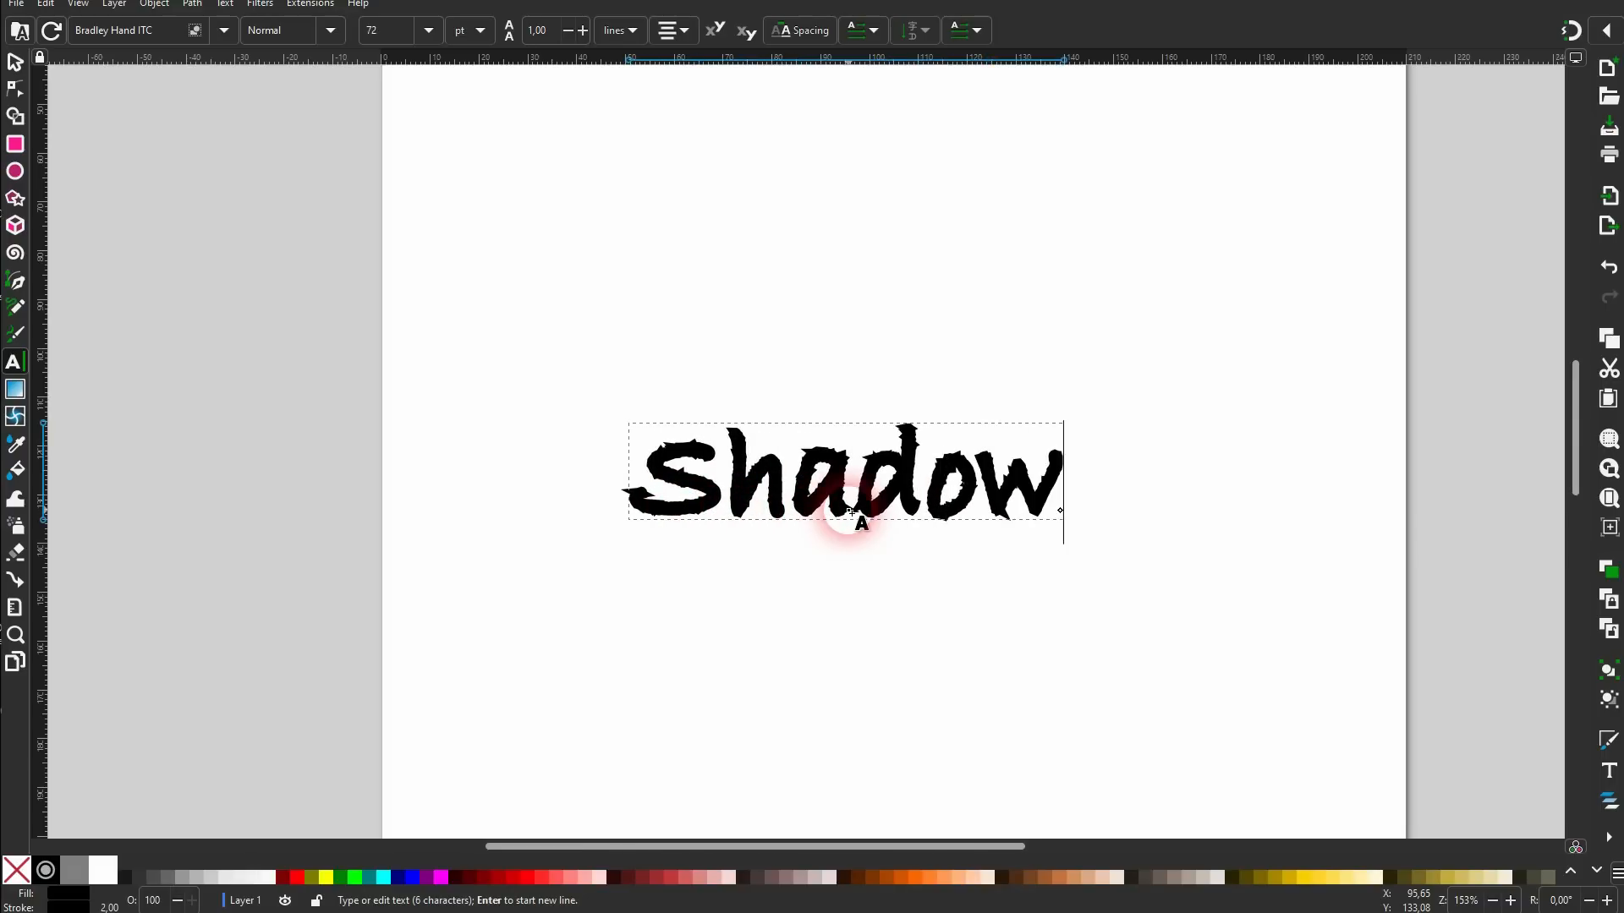
Format the Shadow text in Arial Bold and remove its stroke.
click(222, 30)
click(129, 76)
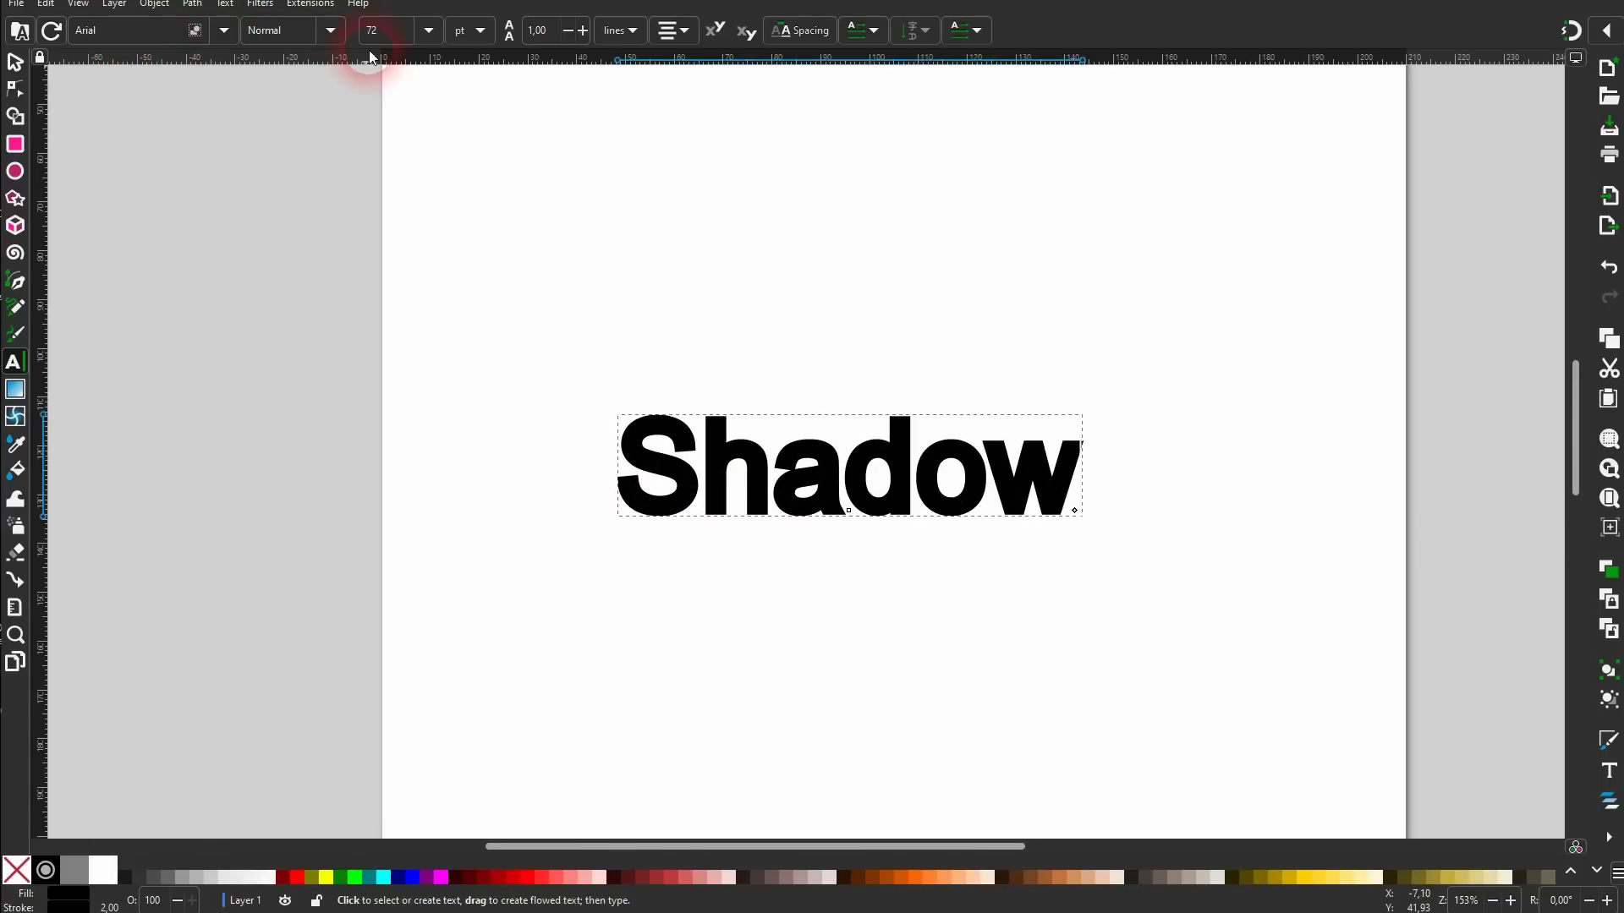
click(329, 34)
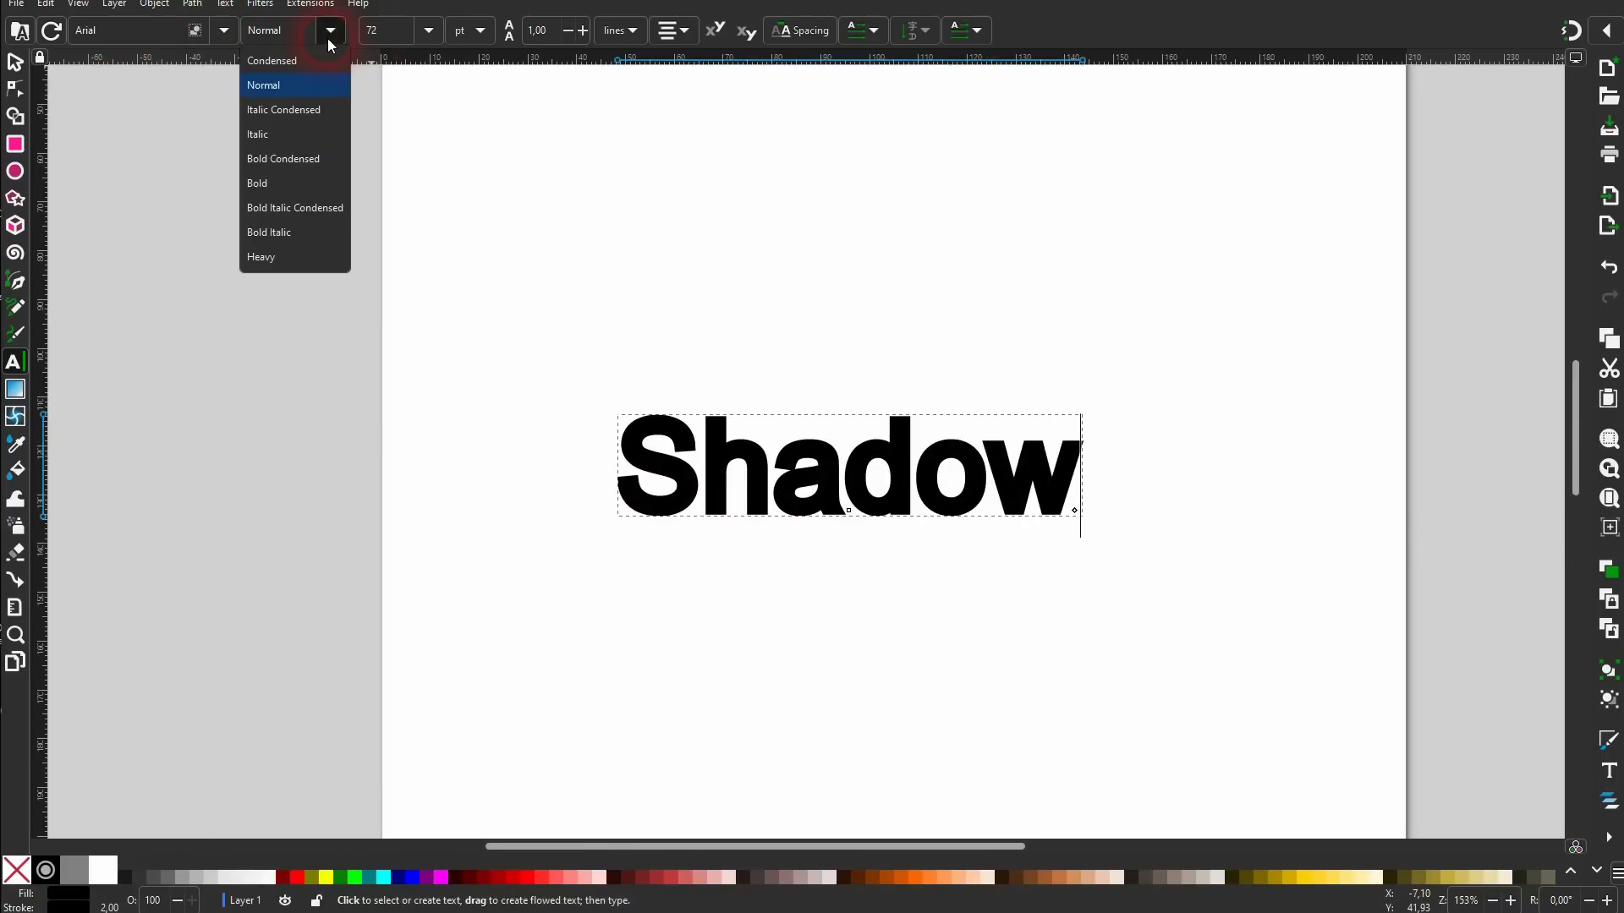
click(308, 84)
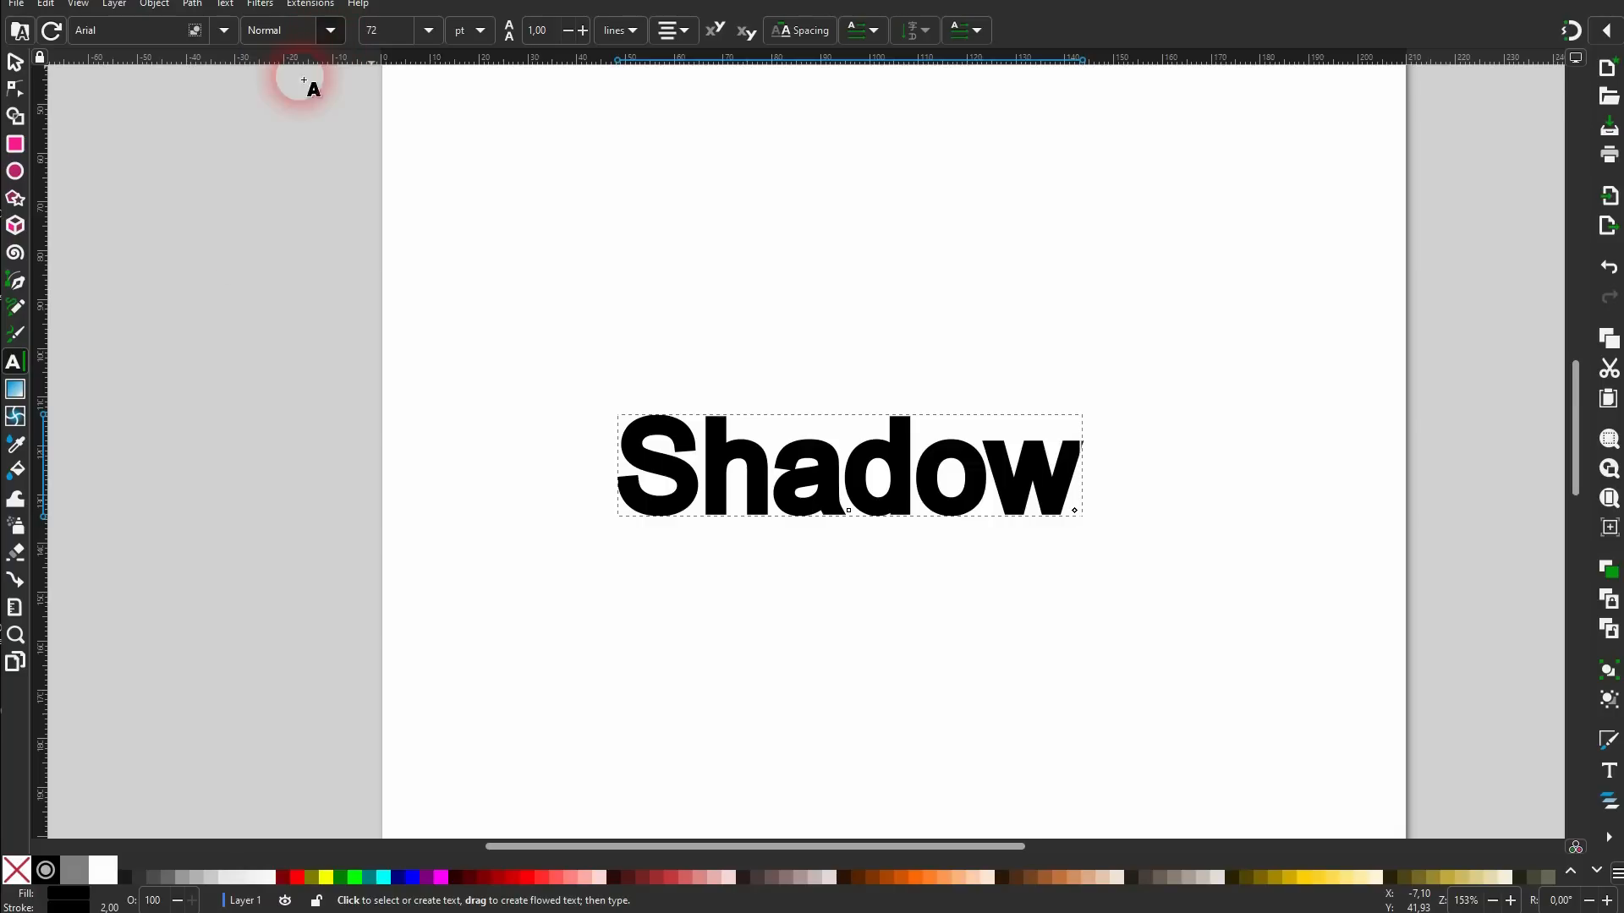
shift+click(18, 875)
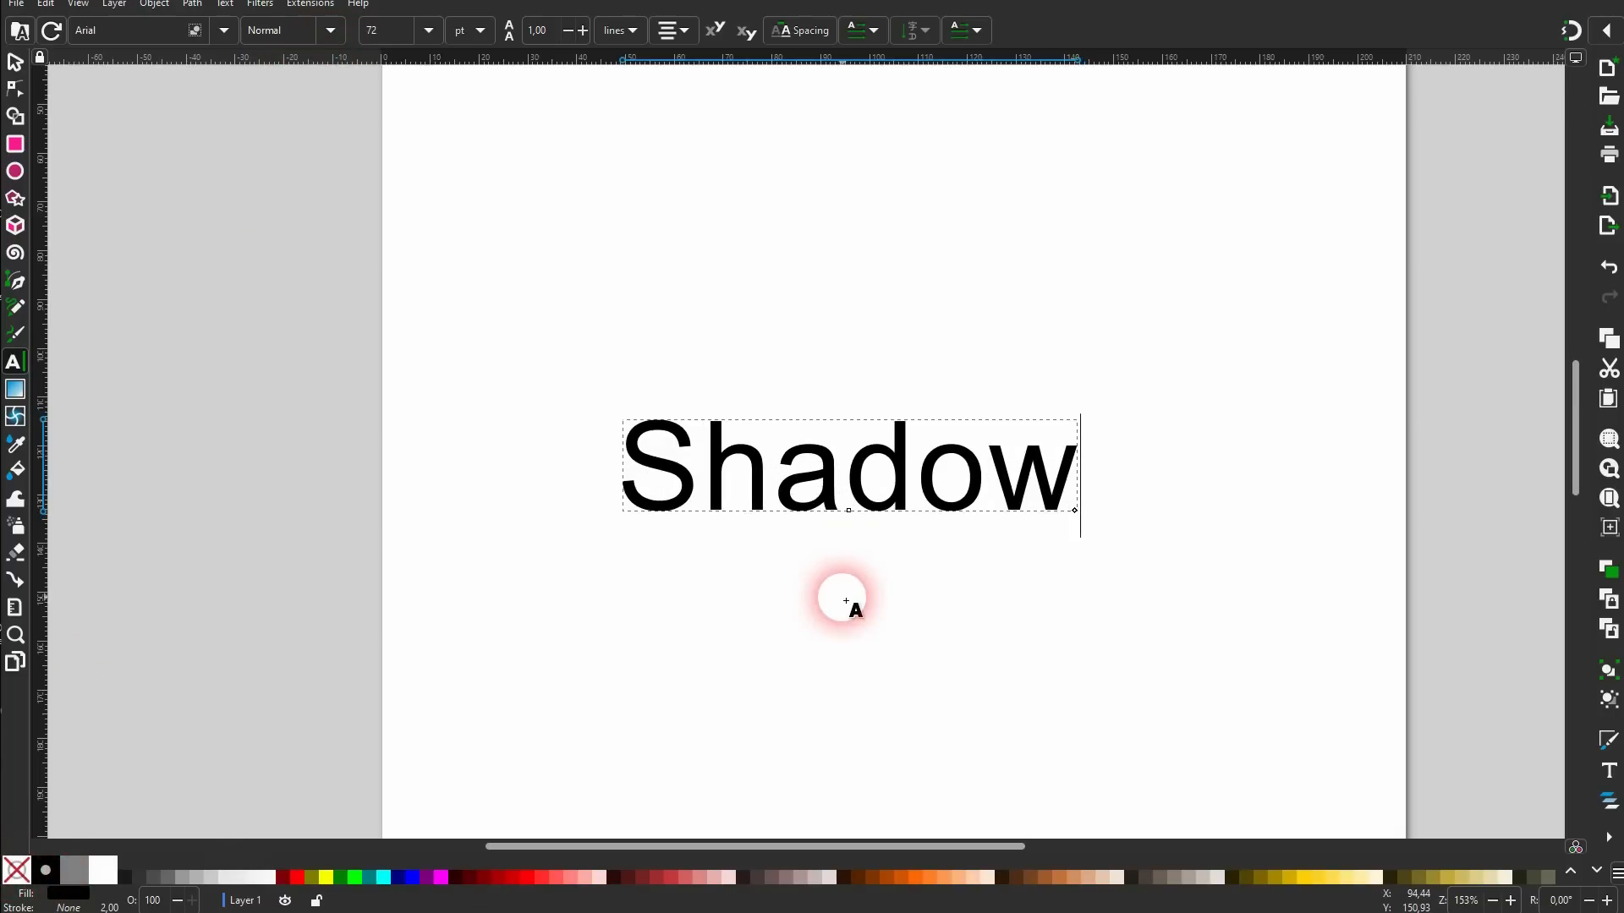
click(331, 34)
click(297, 186)
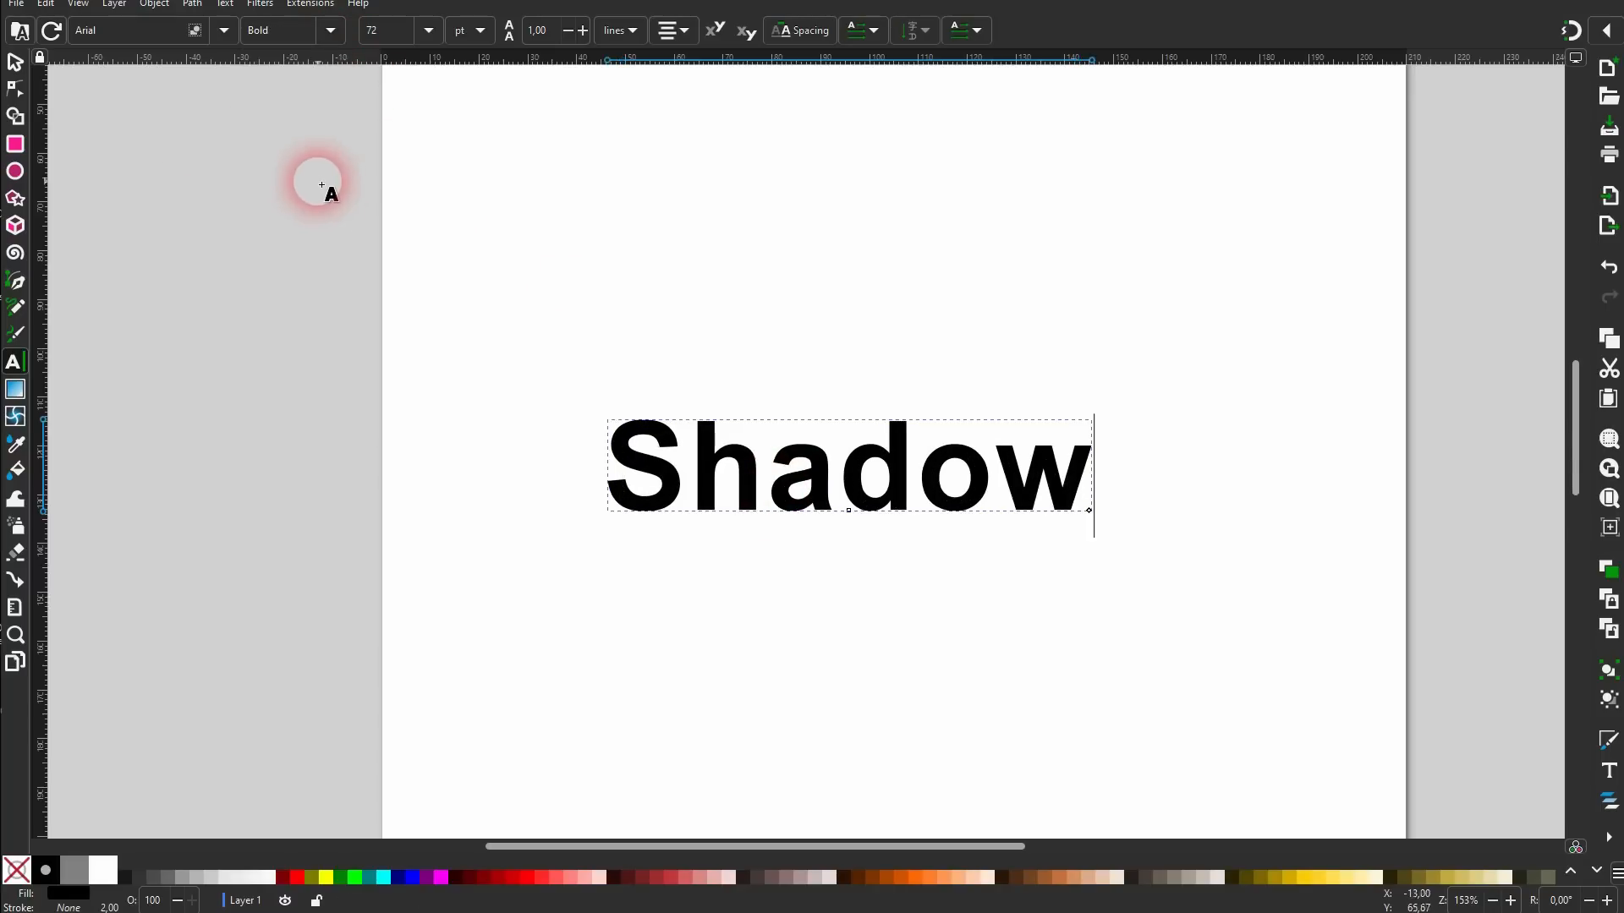
Move the Shadow text slightly up, duplicate it, fill the copy dark red, and offset it slightly up and left of the black original.
click(14, 62)
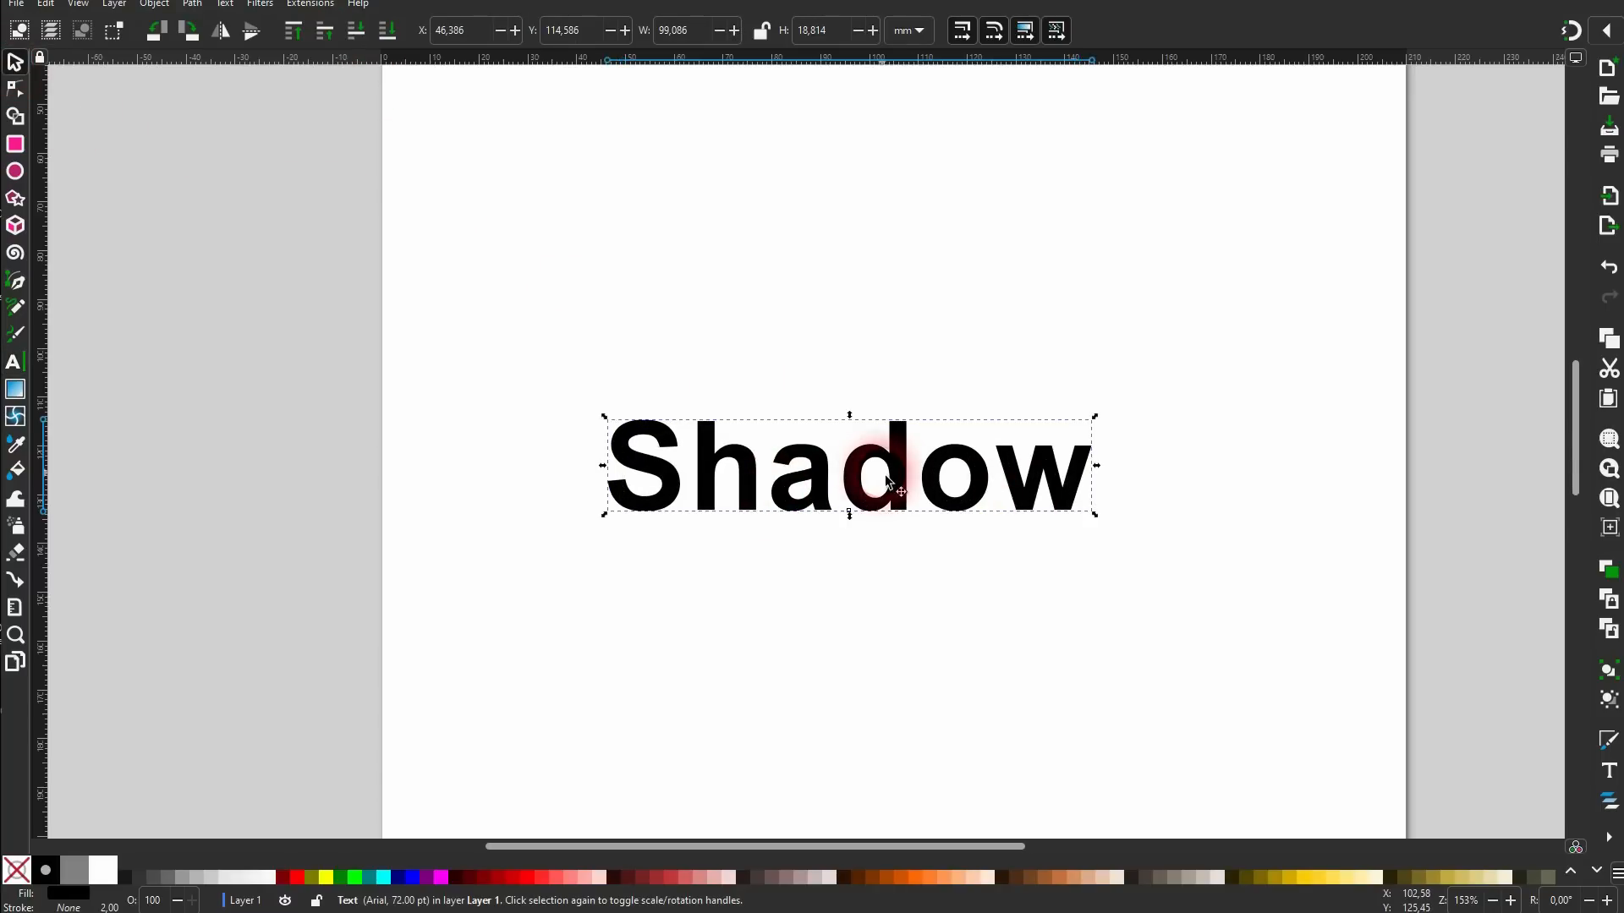
drag(871, 478, 872, 464)
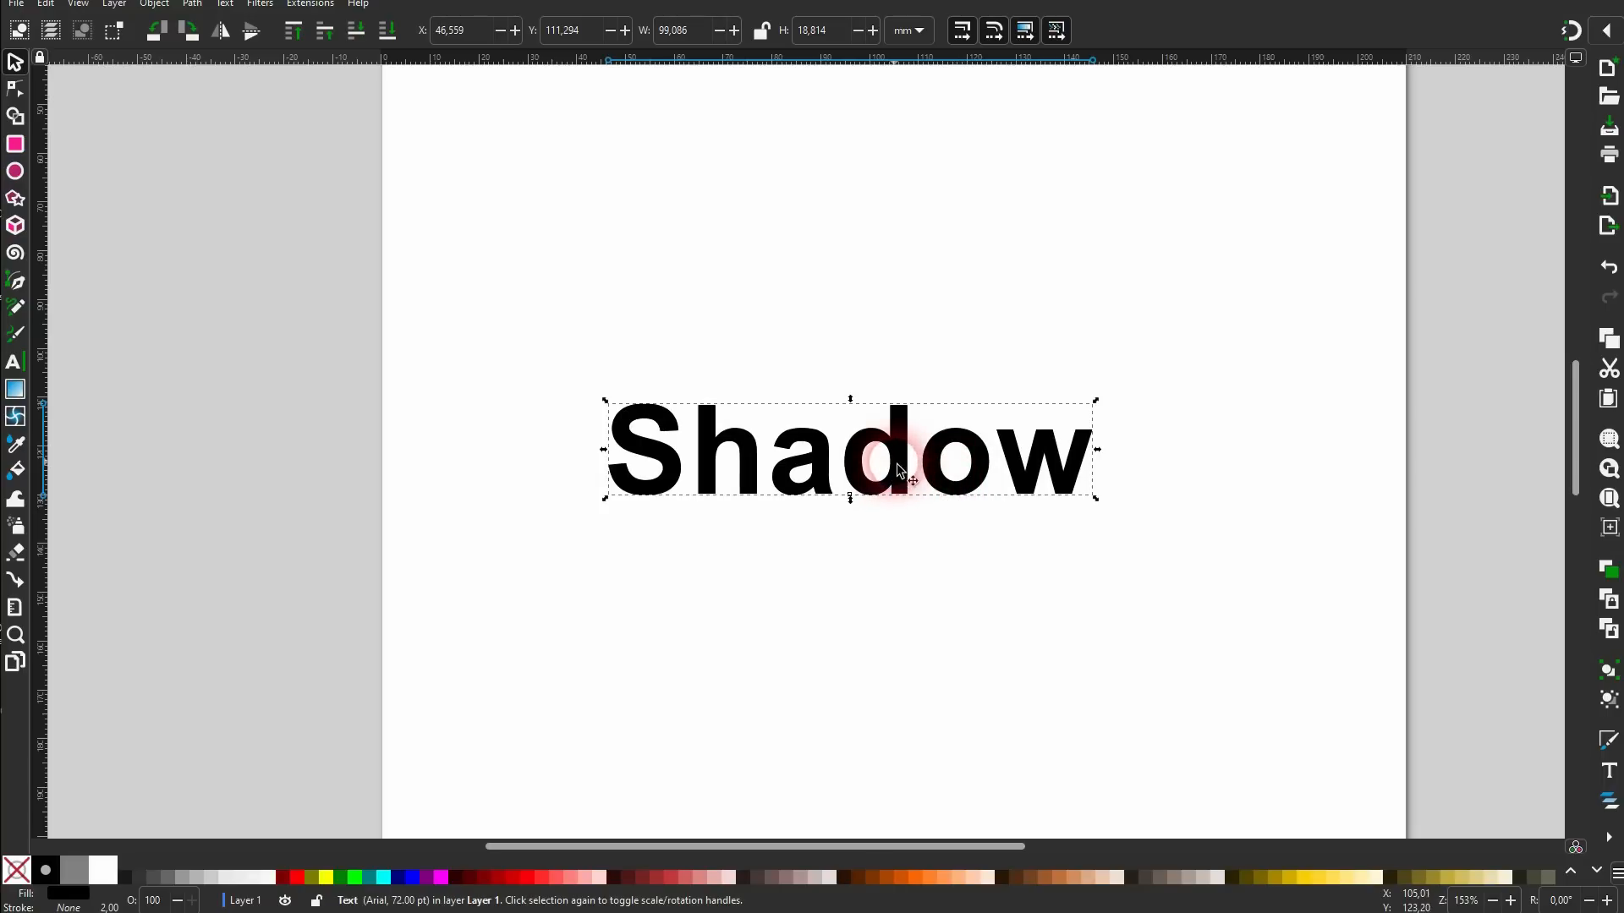
click(283, 877)
mouse_move(901, 461)
mouse_down()
mouse_move(835, 560)
mouse_move(888, 455)
mouse_up()
click(1101, 535)
click(1072, 492)
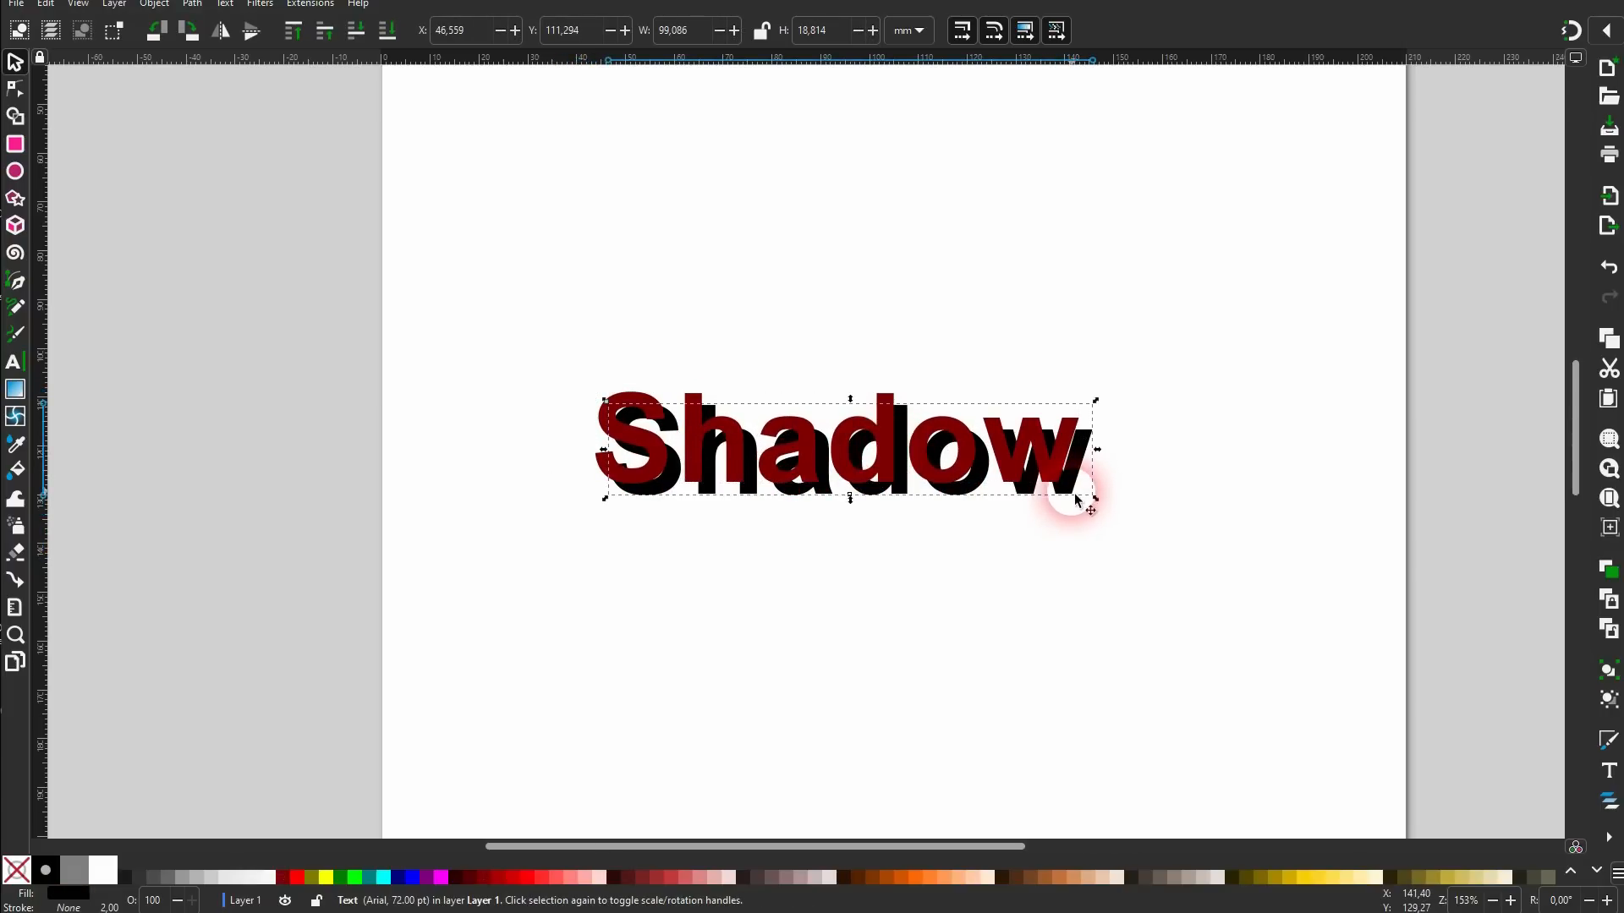
Try moving the black Shadow text and raising it to the top, returning it to the bottom beneath the red copy.
drag(1081, 497, 1202, 652)
key(ctrl+z)
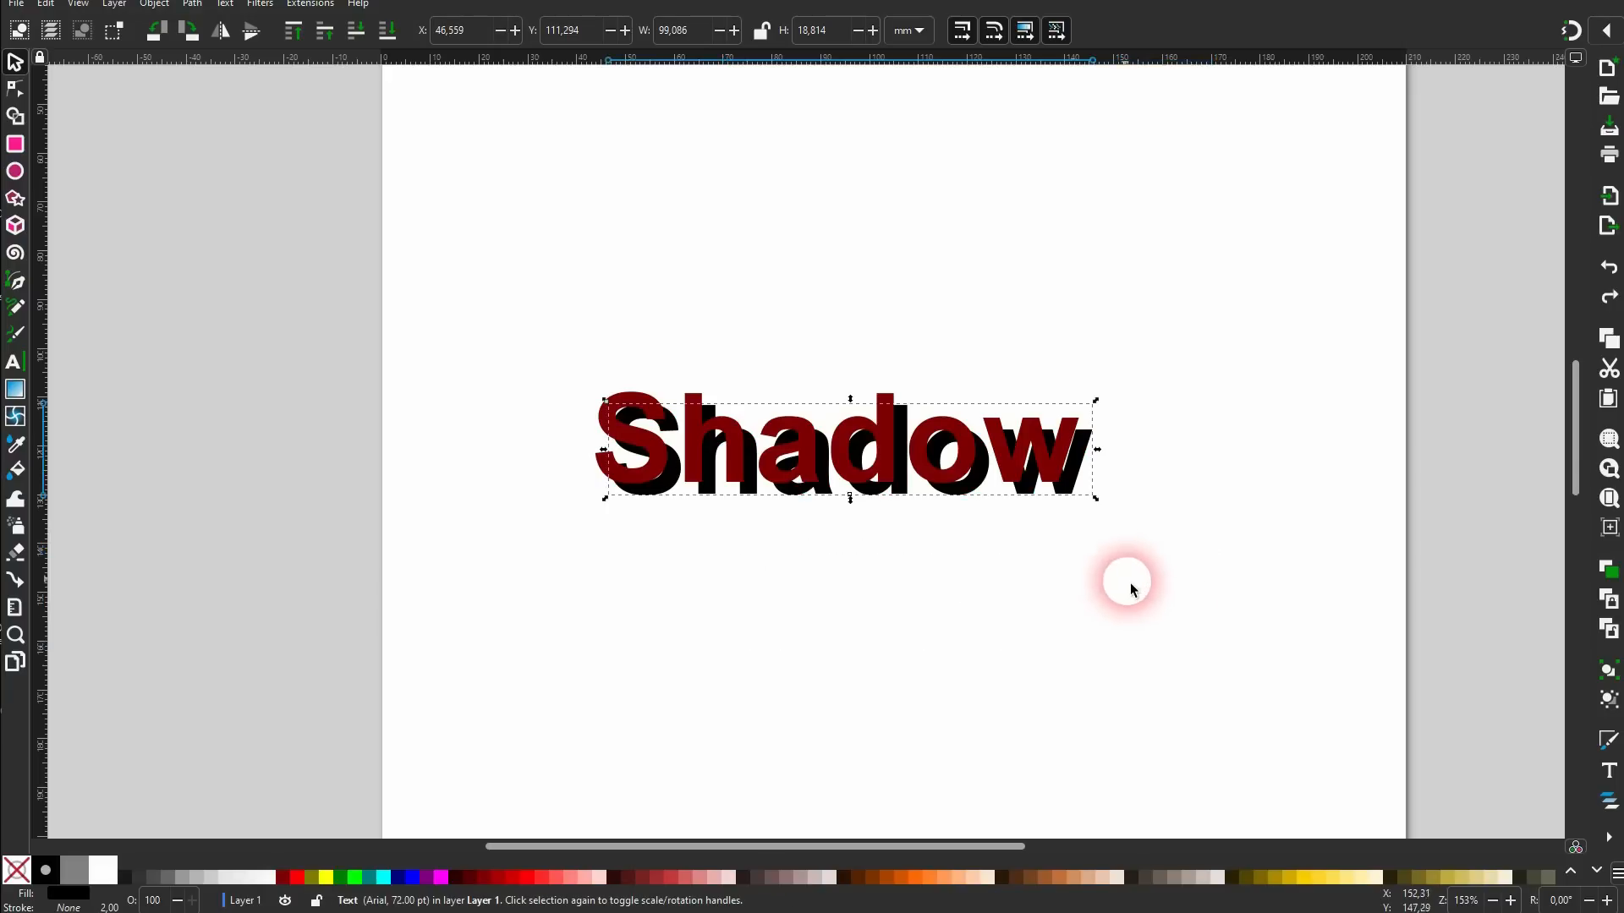
click(293, 34)
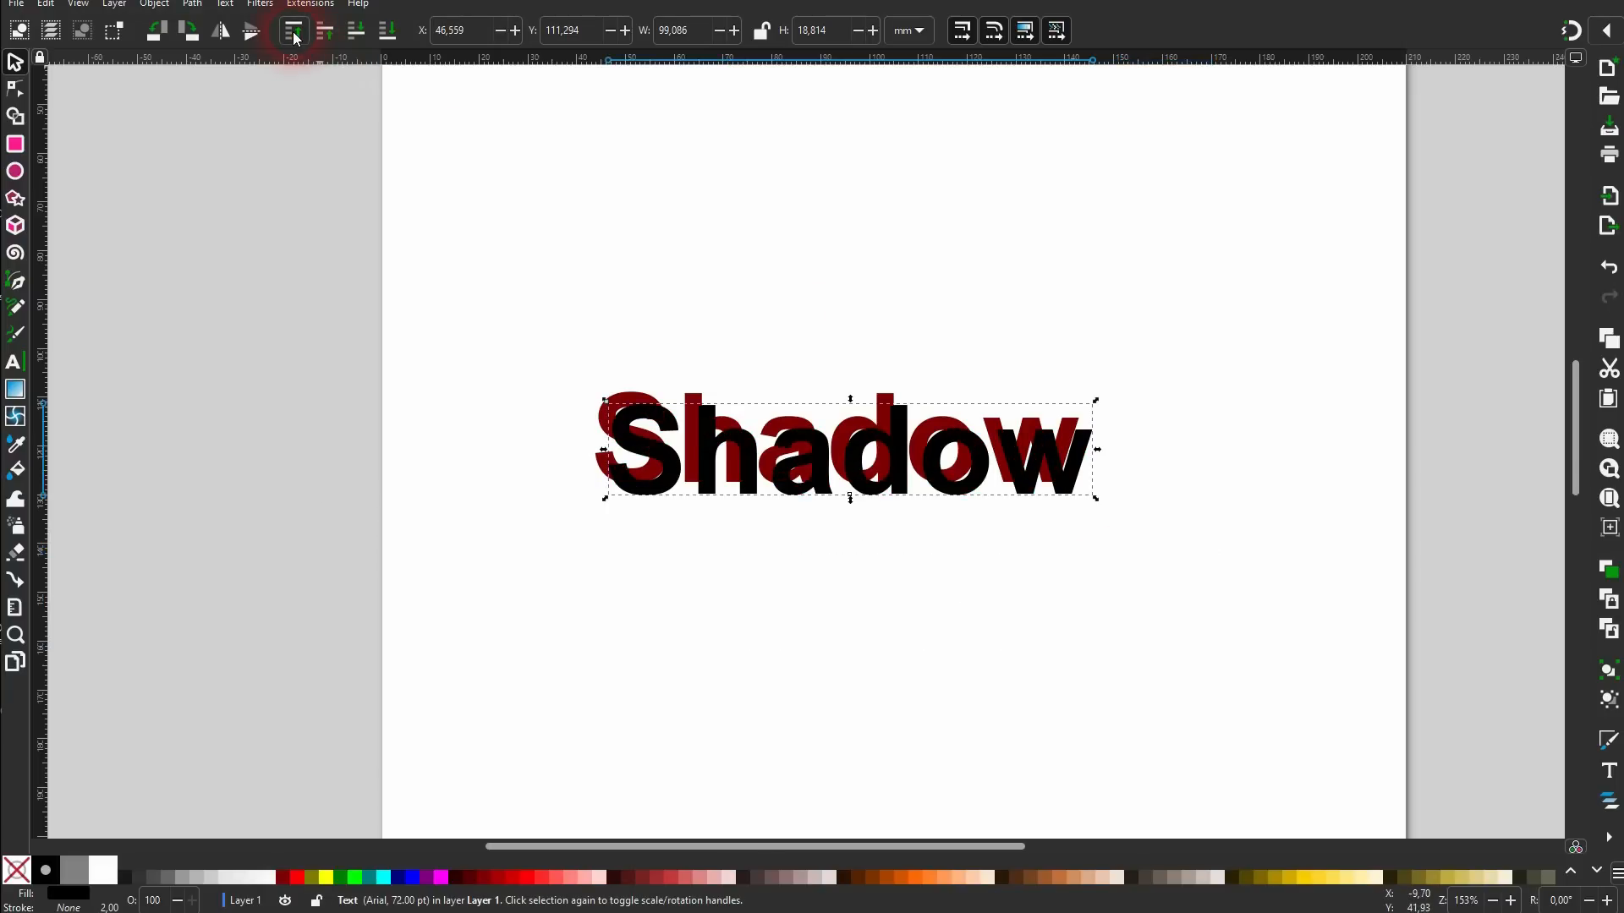
click(390, 35)
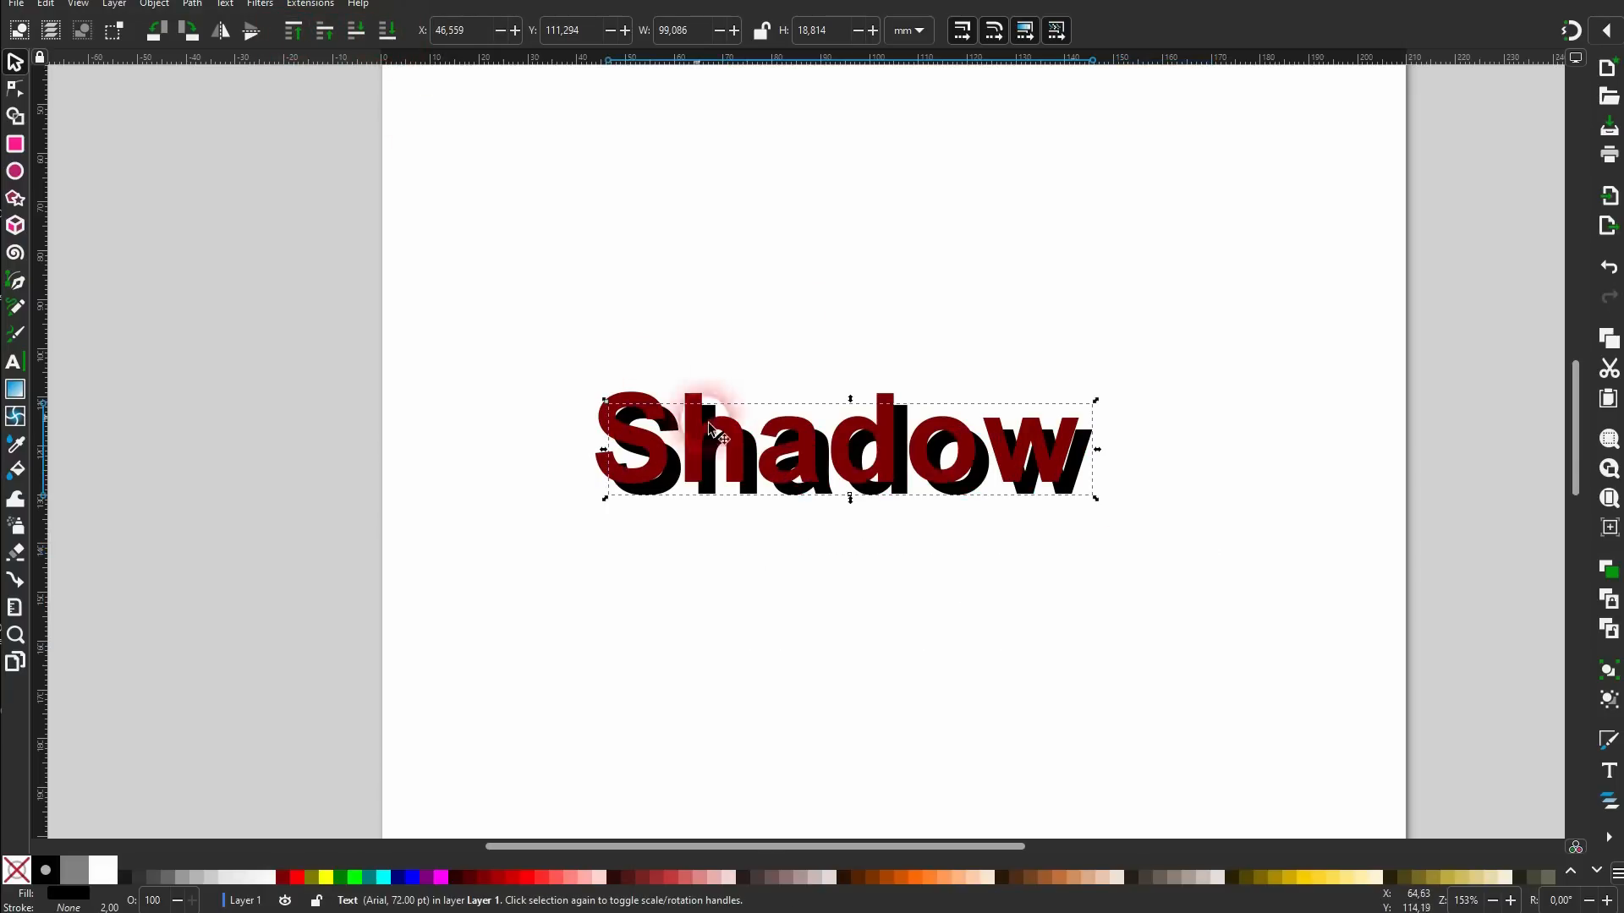
Set the black Shadow text's blur to about 20.9% and its opacity to about 66.7%.
click(154, 5)
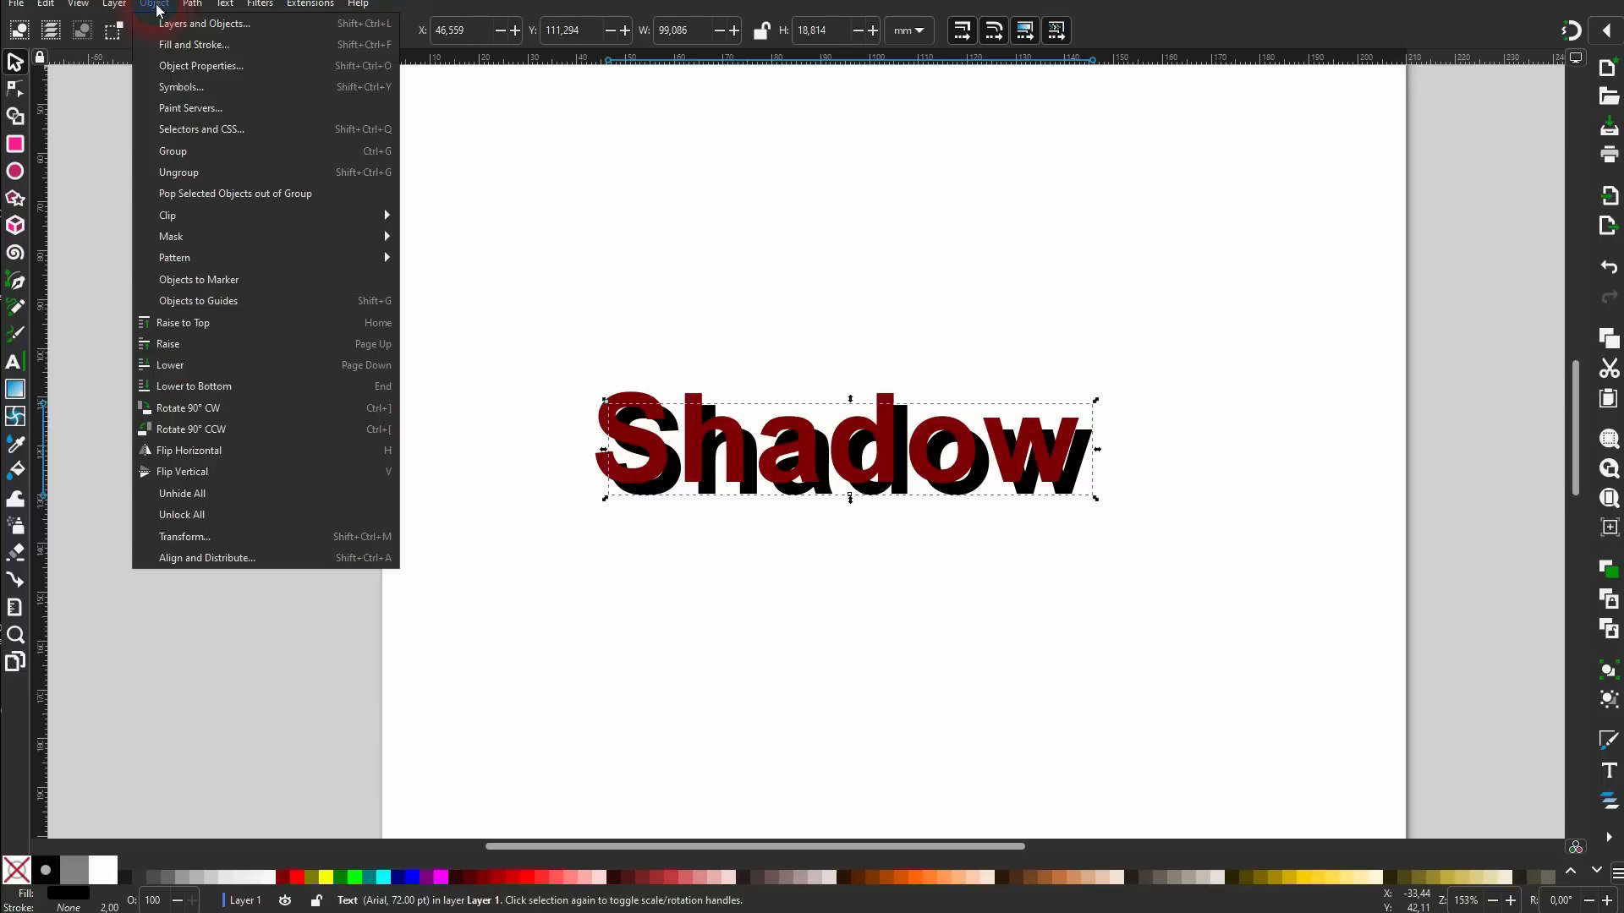
click(188, 48)
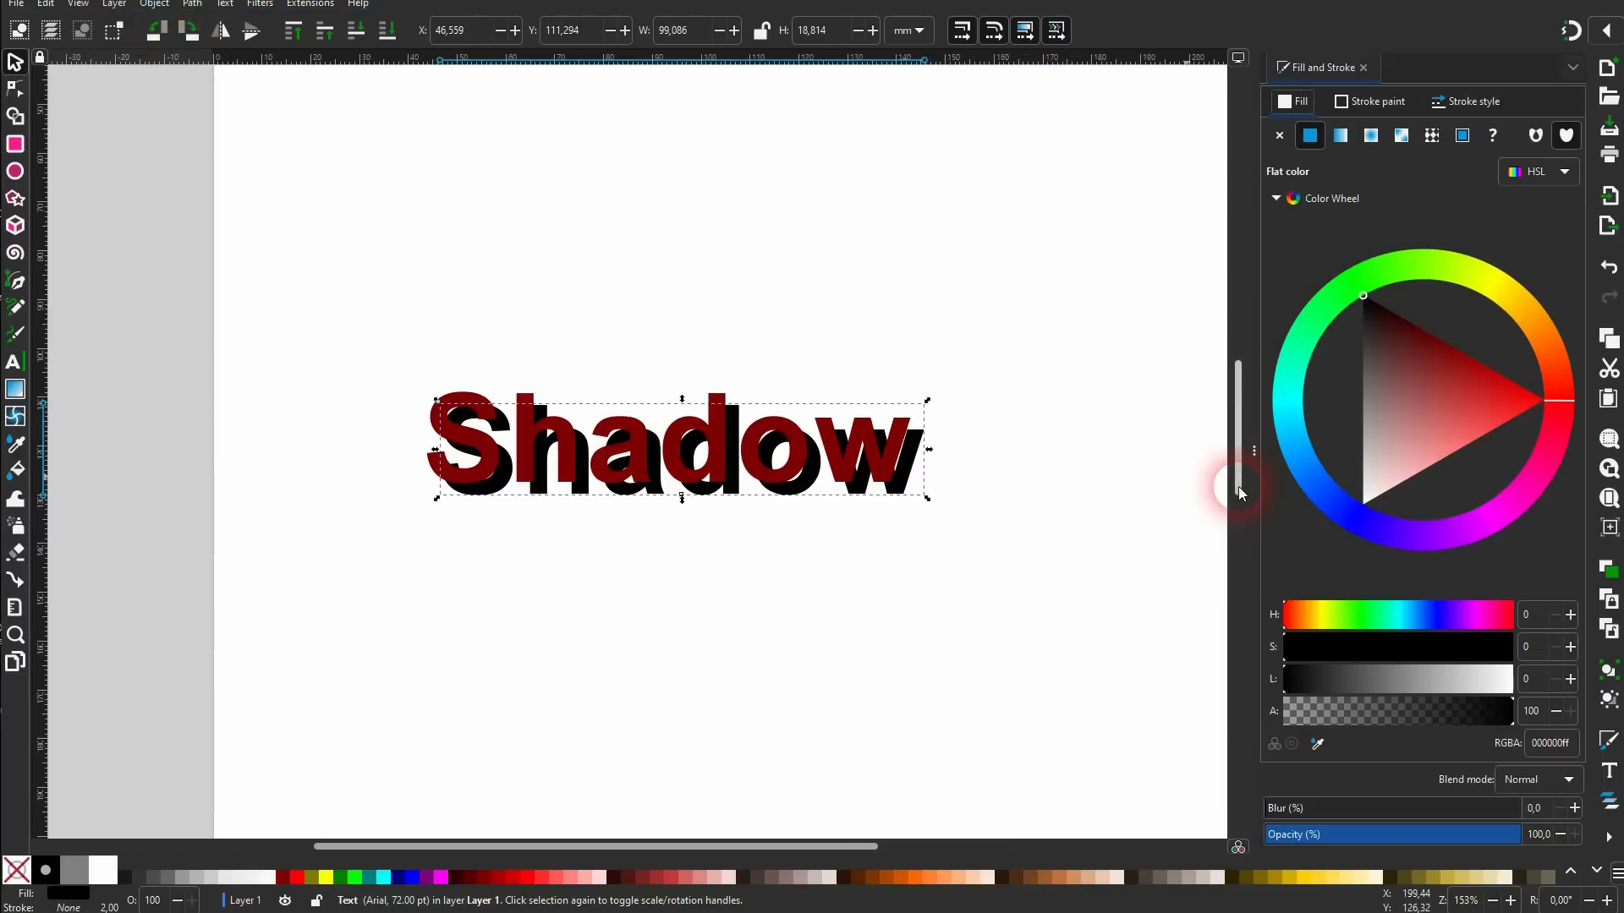
drag(1288, 817, 1323, 814)
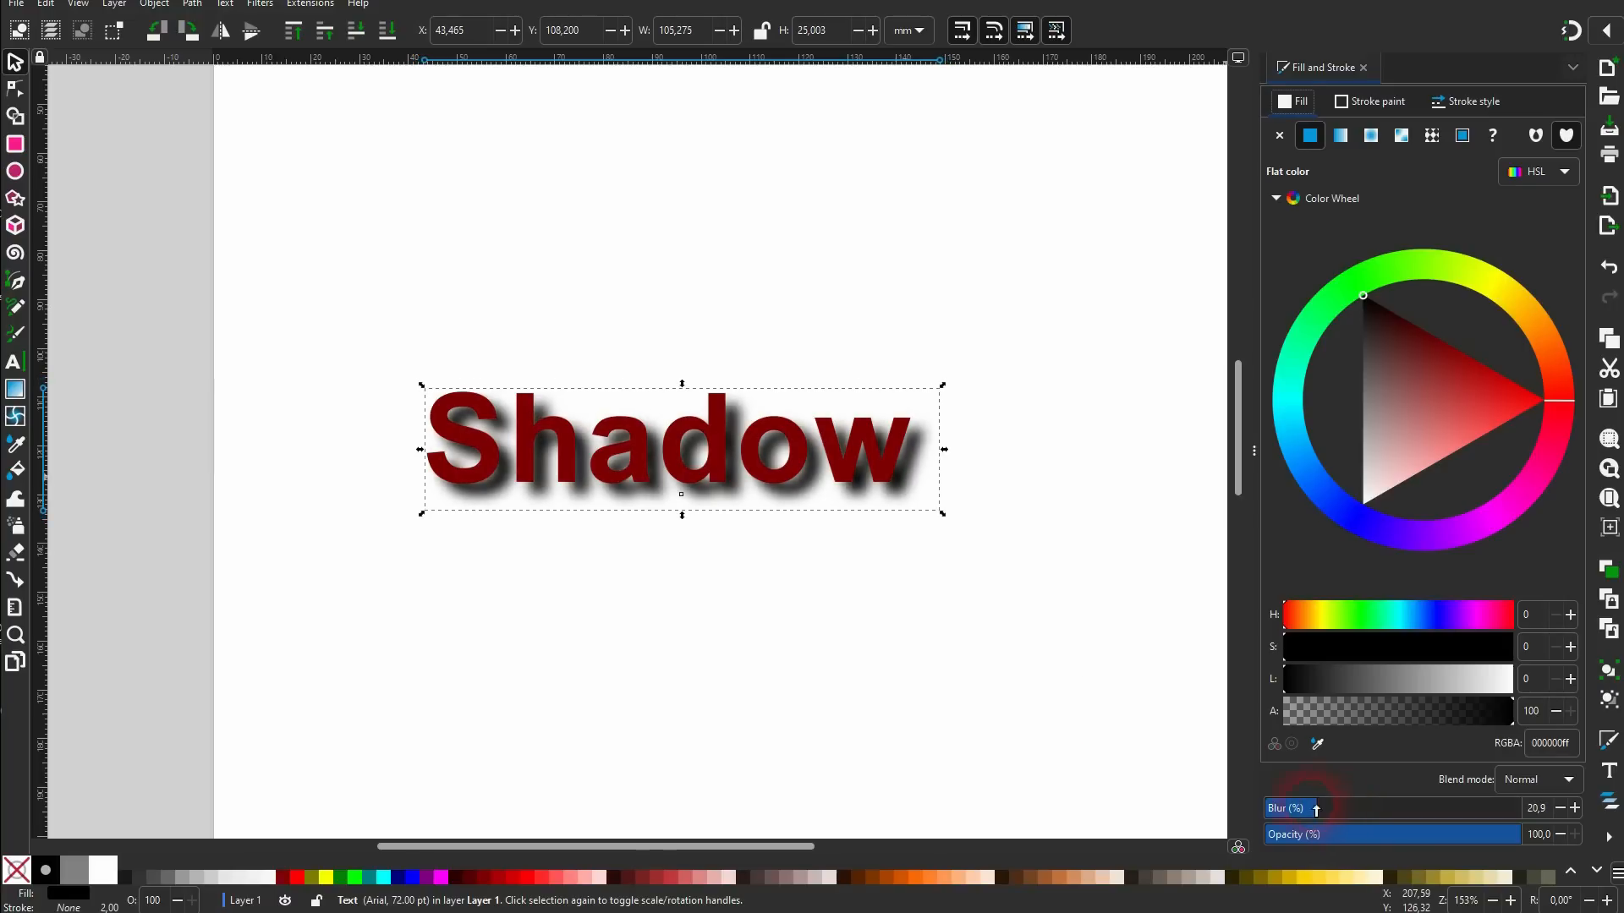
drag(1502, 844, 1434, 855)
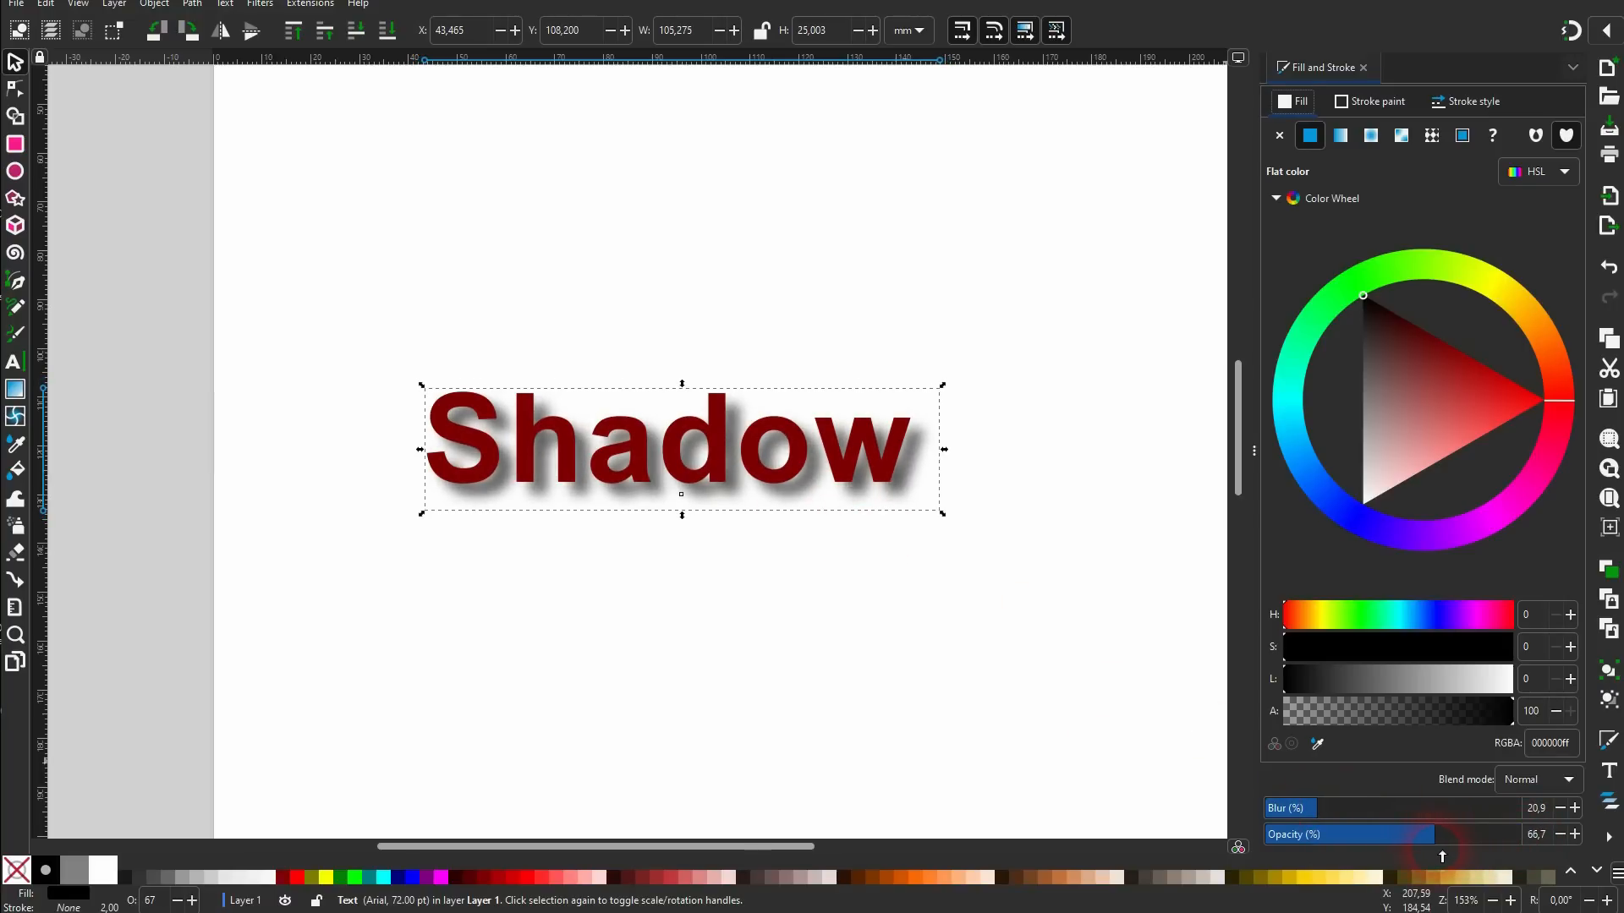
click(871, 556)
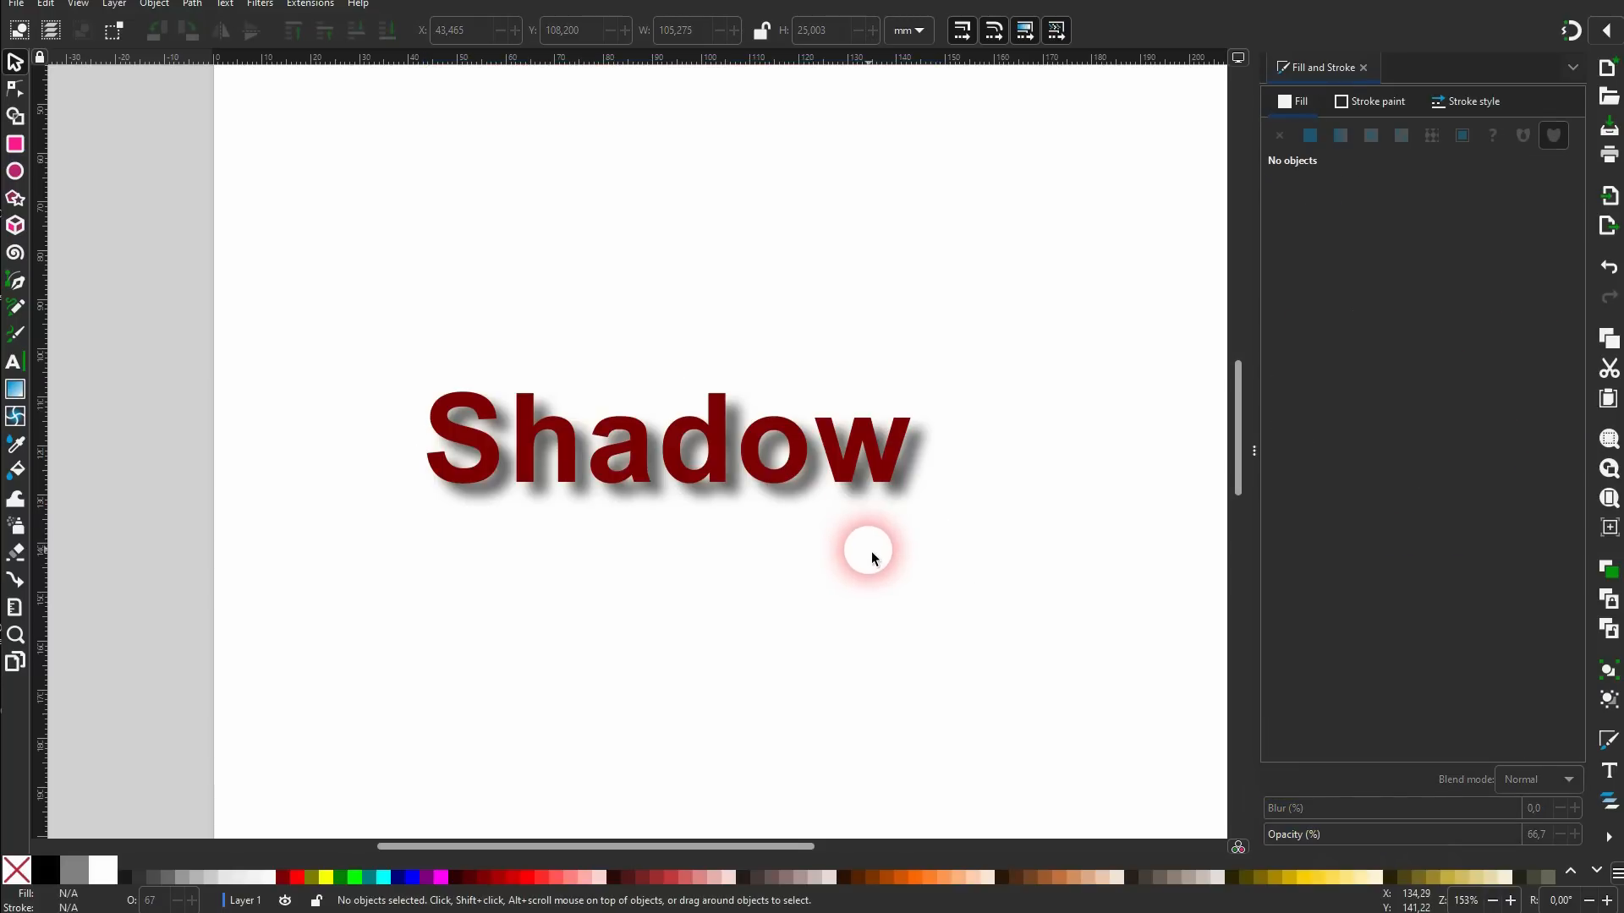
Recolor the front Shadow text, trying black before giving it the near-white fill f9f9f9.
click(494, 460)
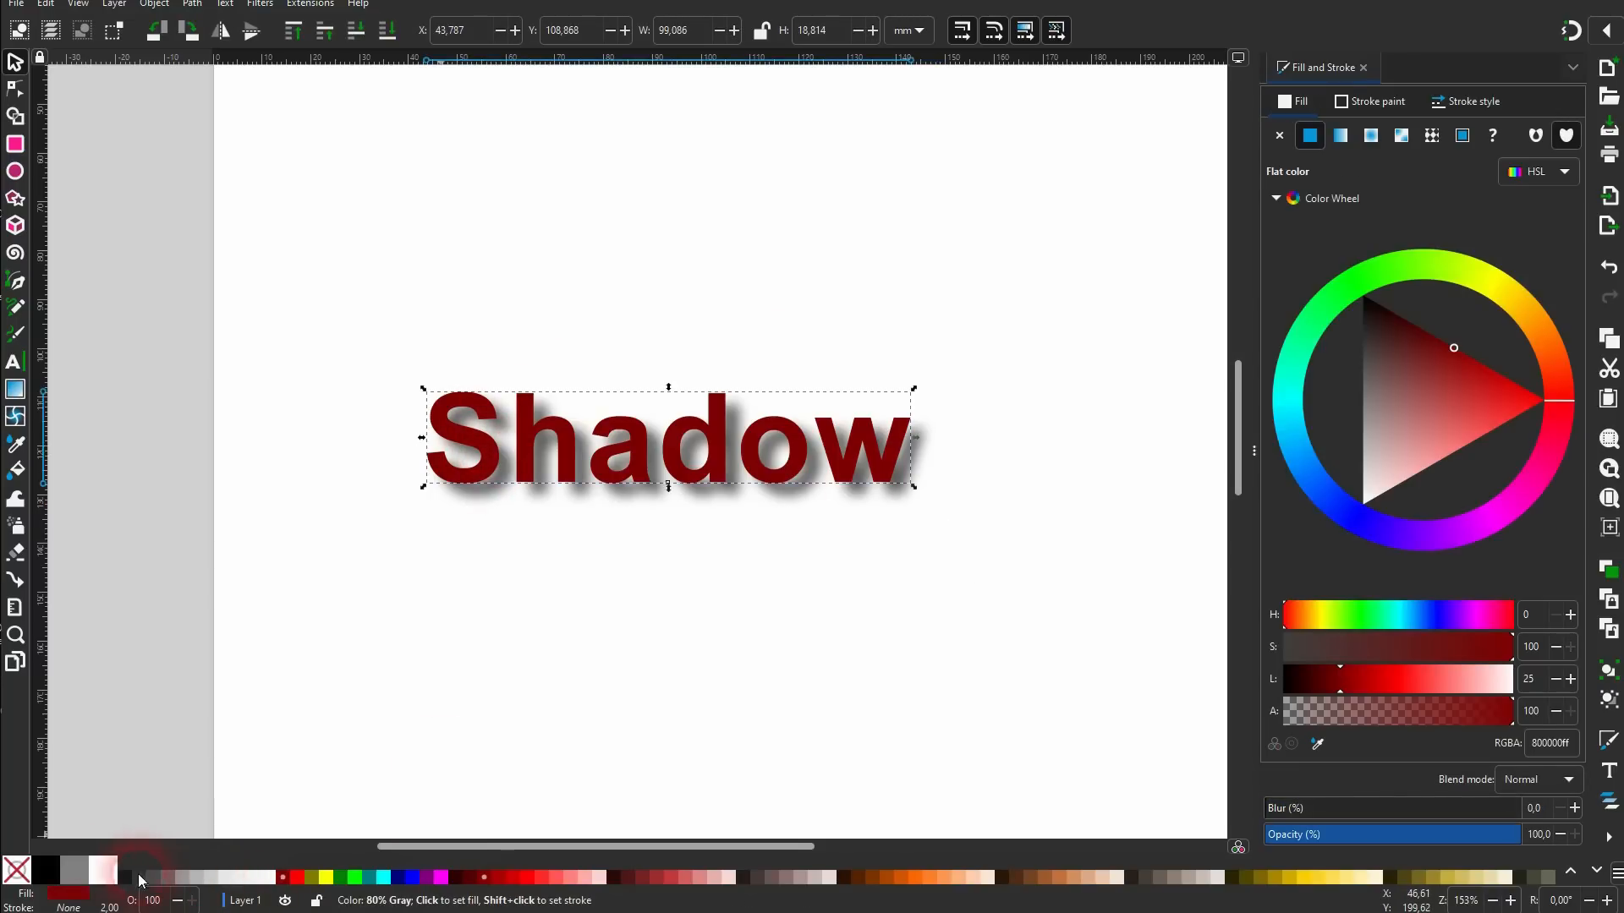
click(48, 874)
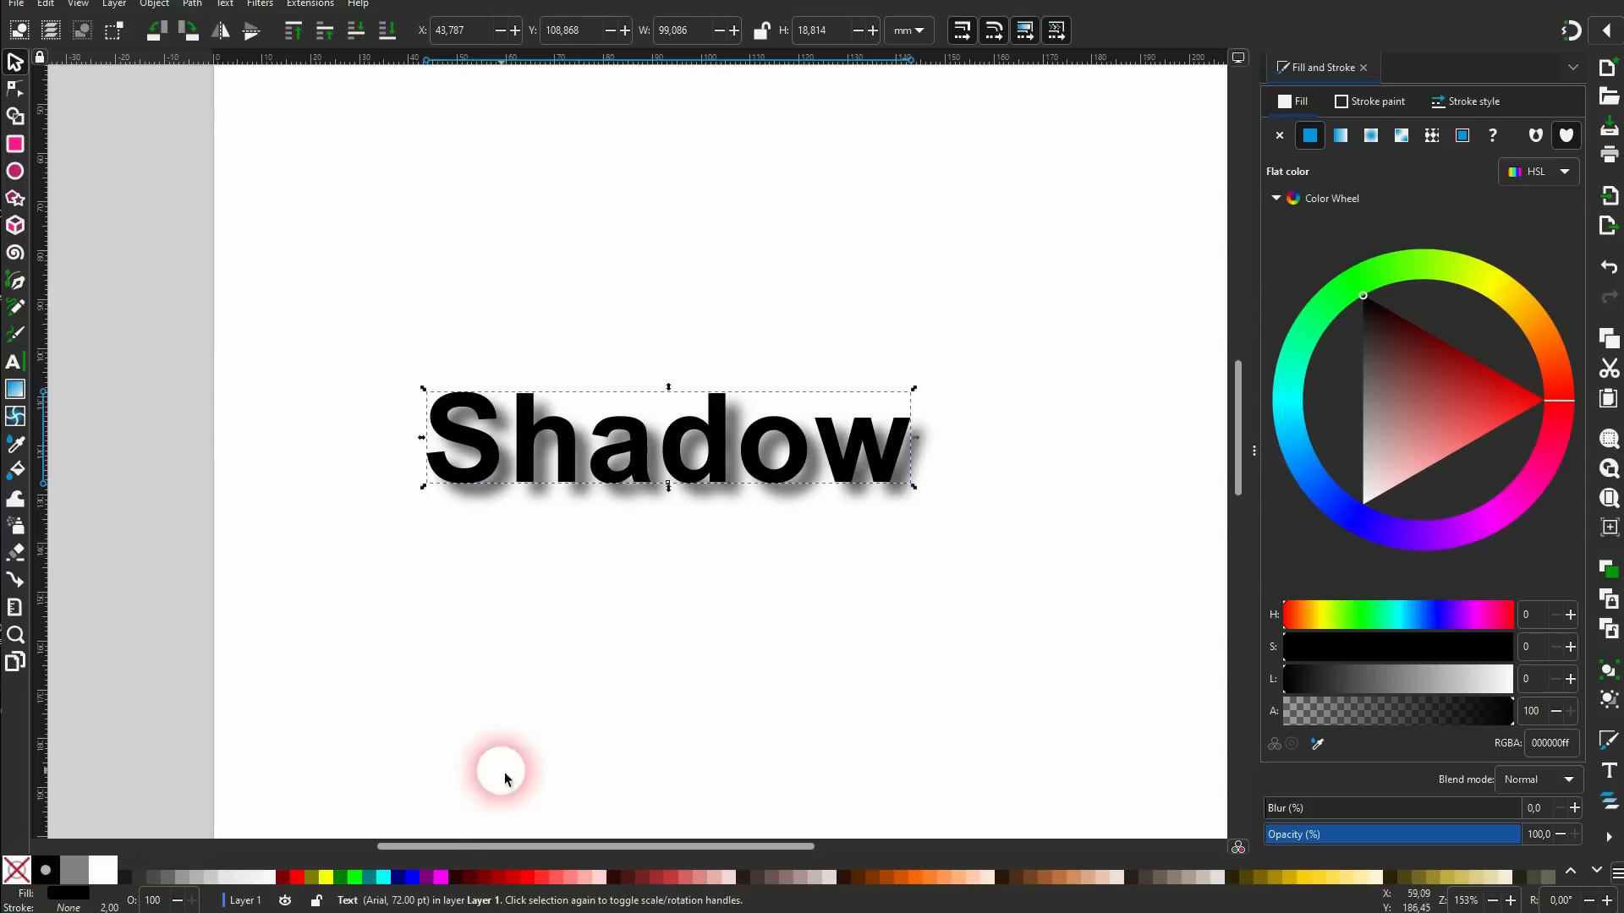
click(268, 877)
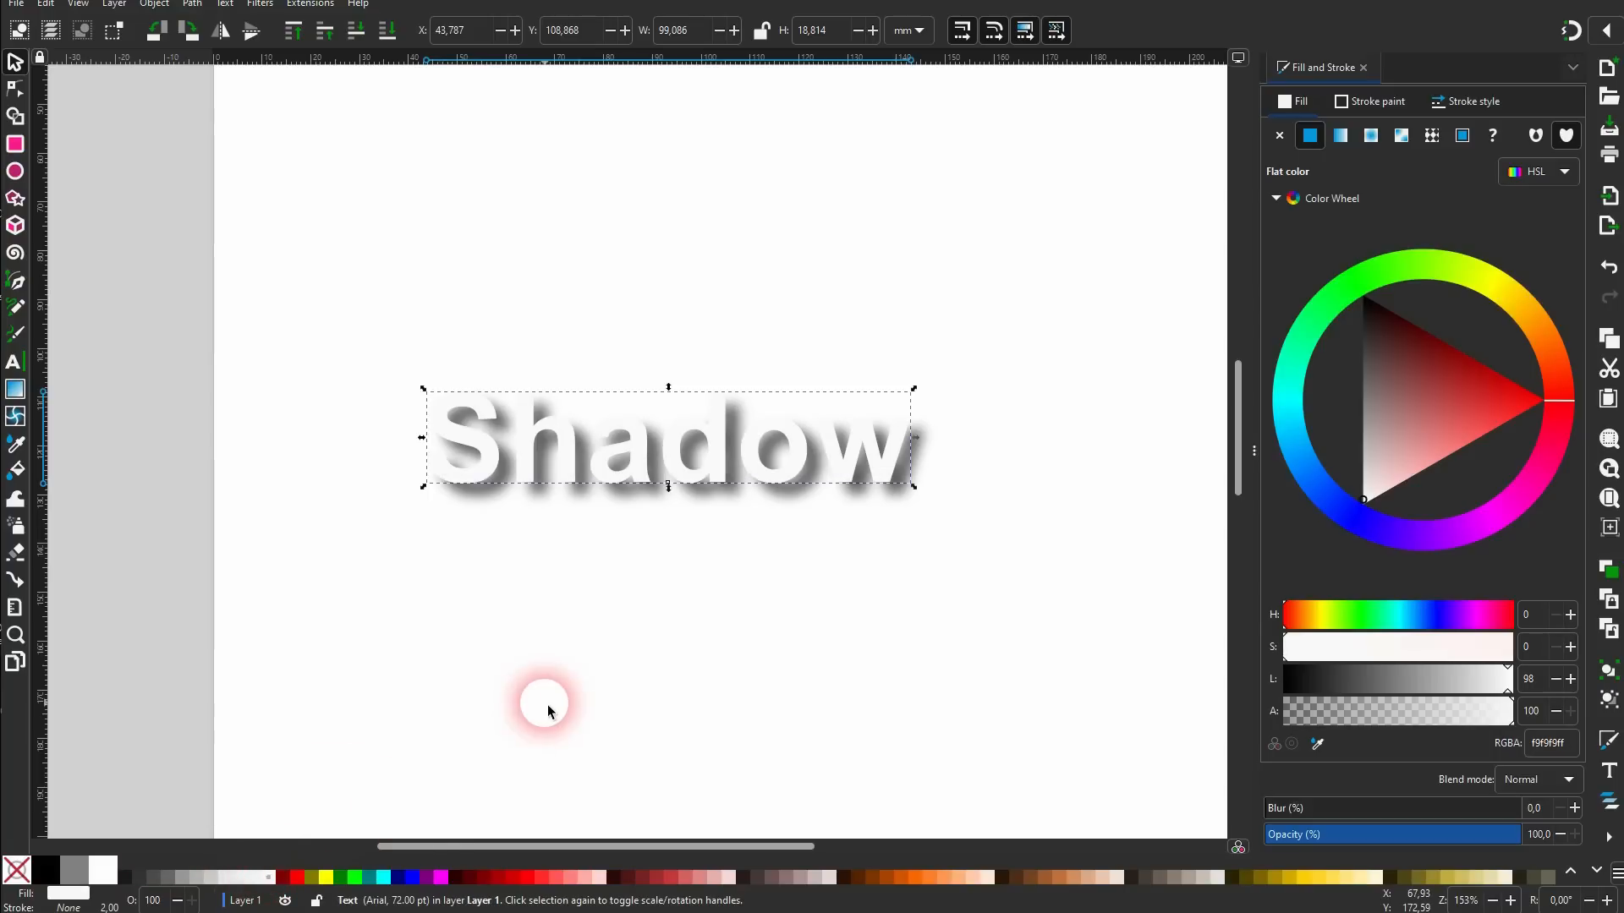
click(585, 700)
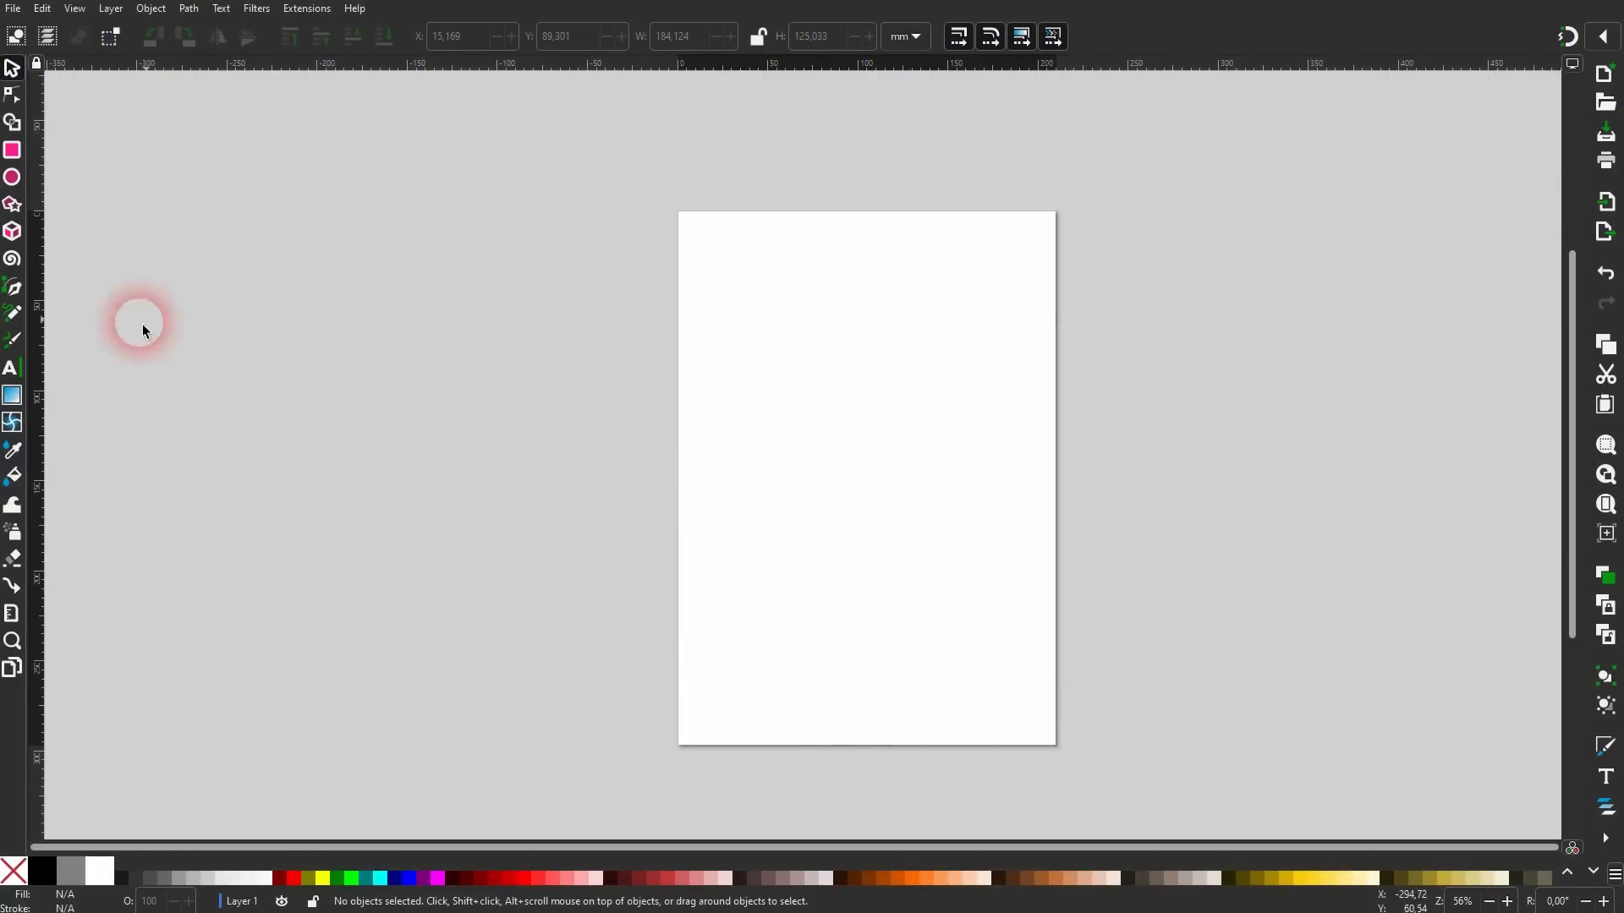
Add the text "OUTLINE" on the blank page and enlarge it to about 216 mm wide across the page.
click(12, 367)
click(736, 480)
text(OUTLINE)
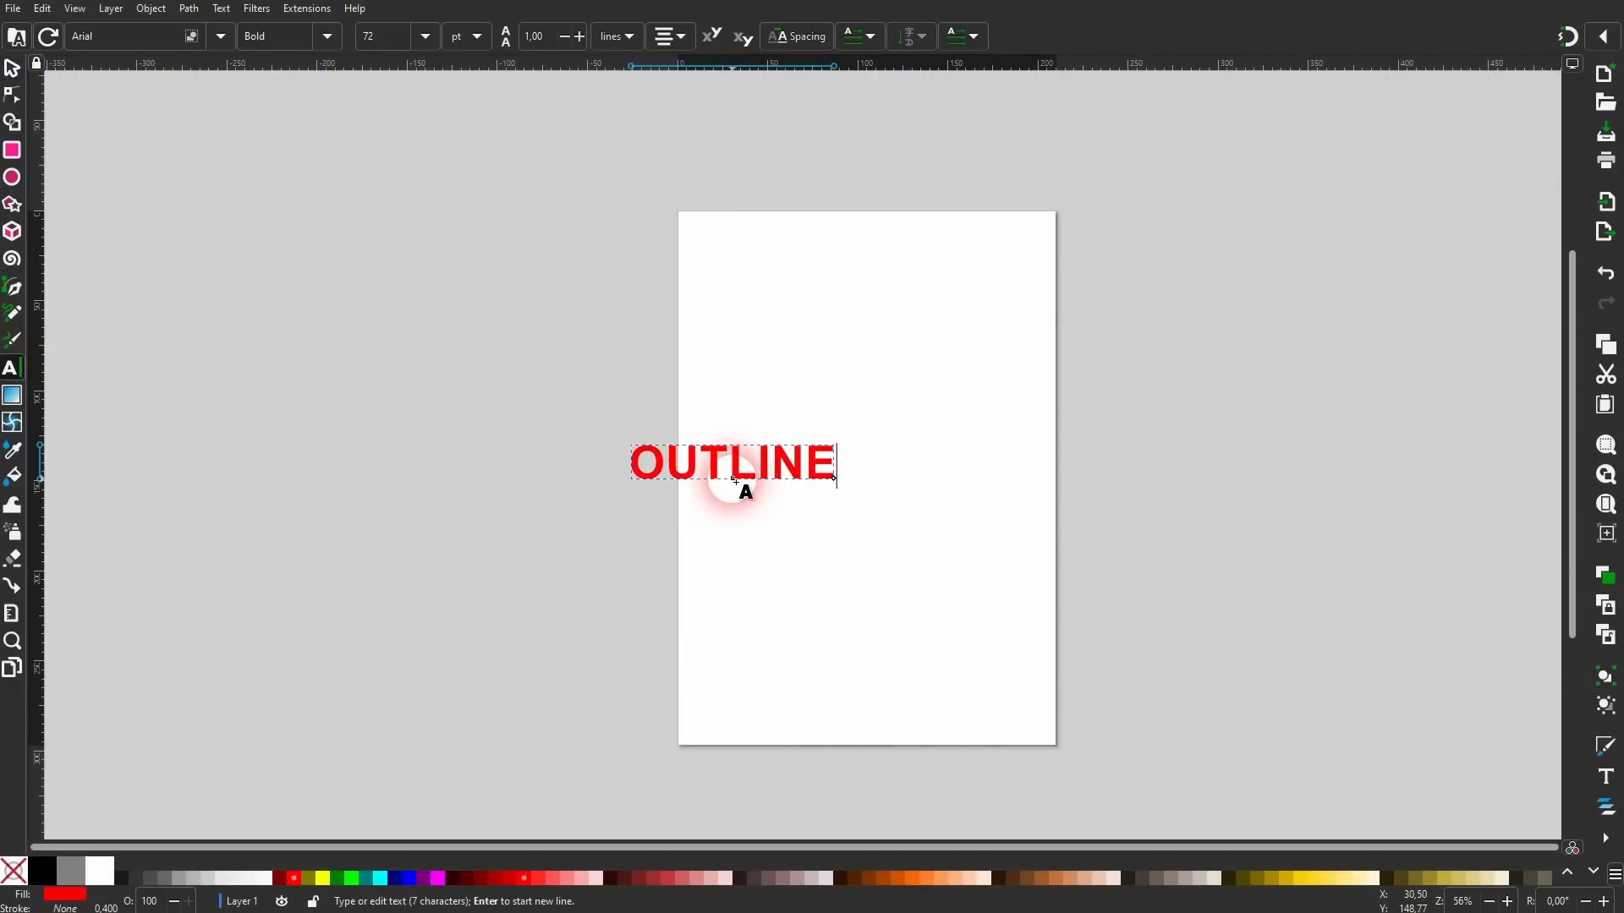
click(12, 68)
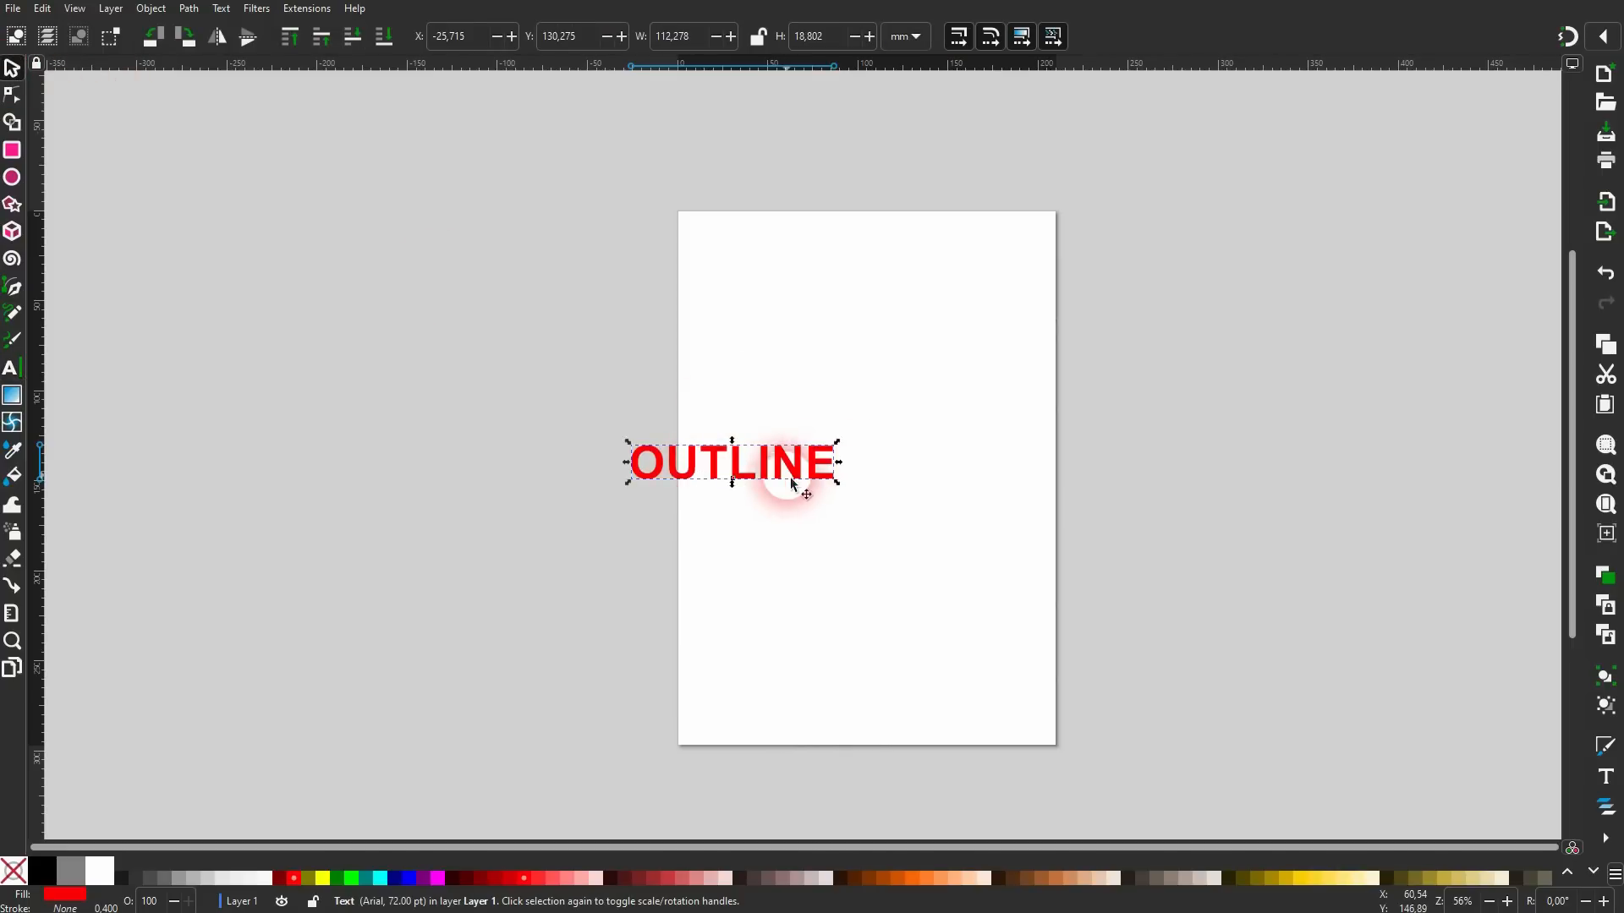
drag(790, 475, 1001, 479)
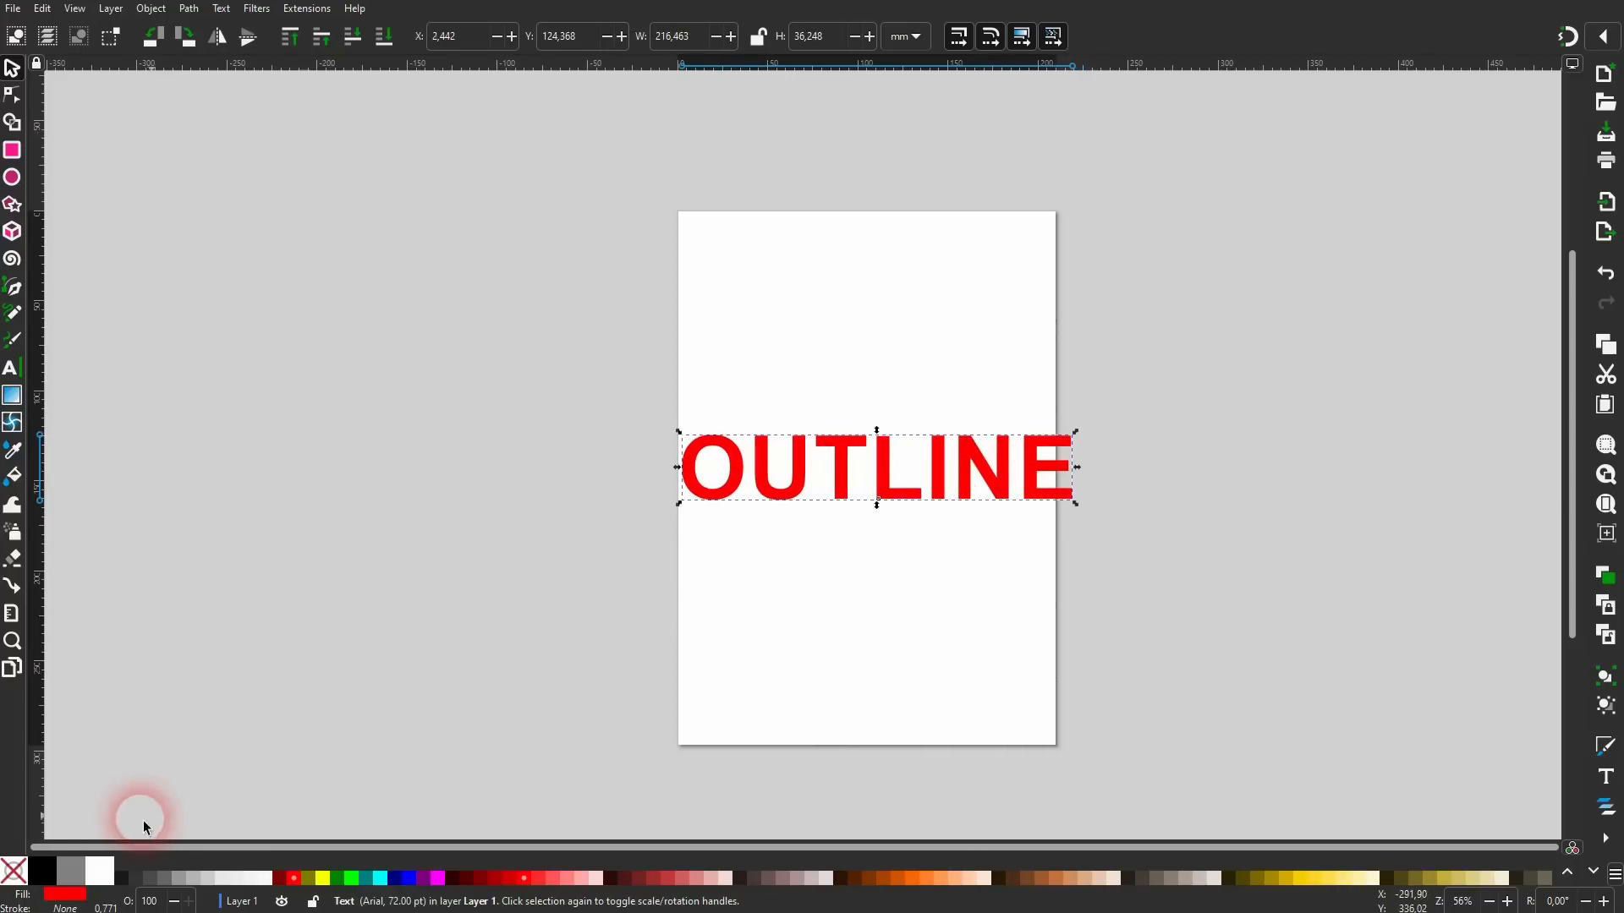
Fill the OUTLINE text black and give it a flat red stroke, ff0000.
click(40, 871)
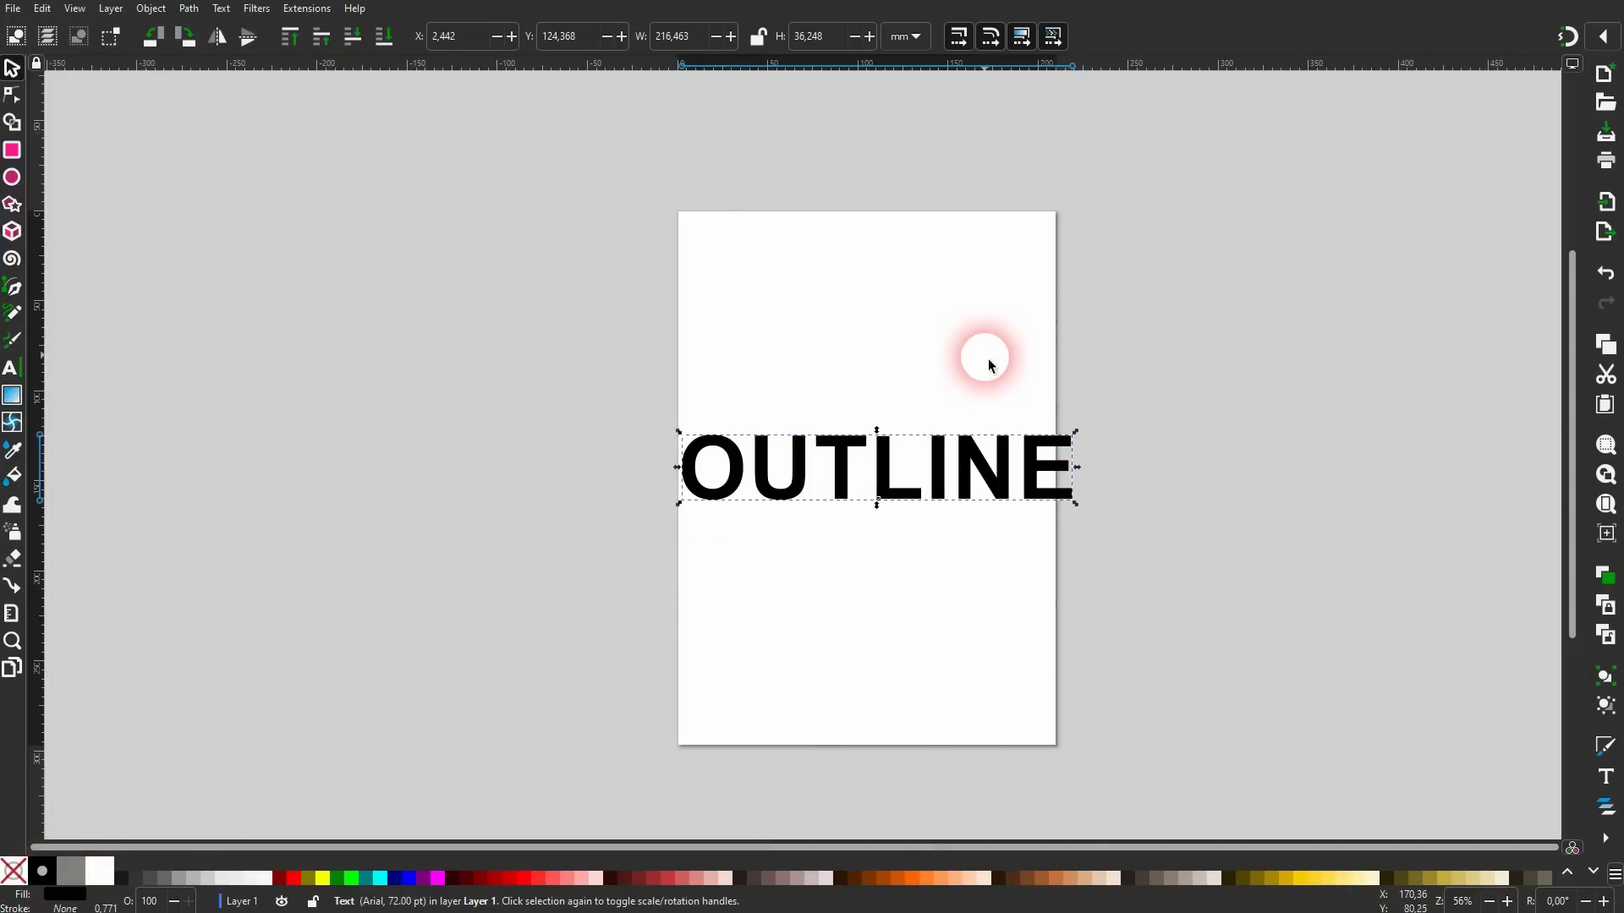
click(151, 9)
click(177, 51)
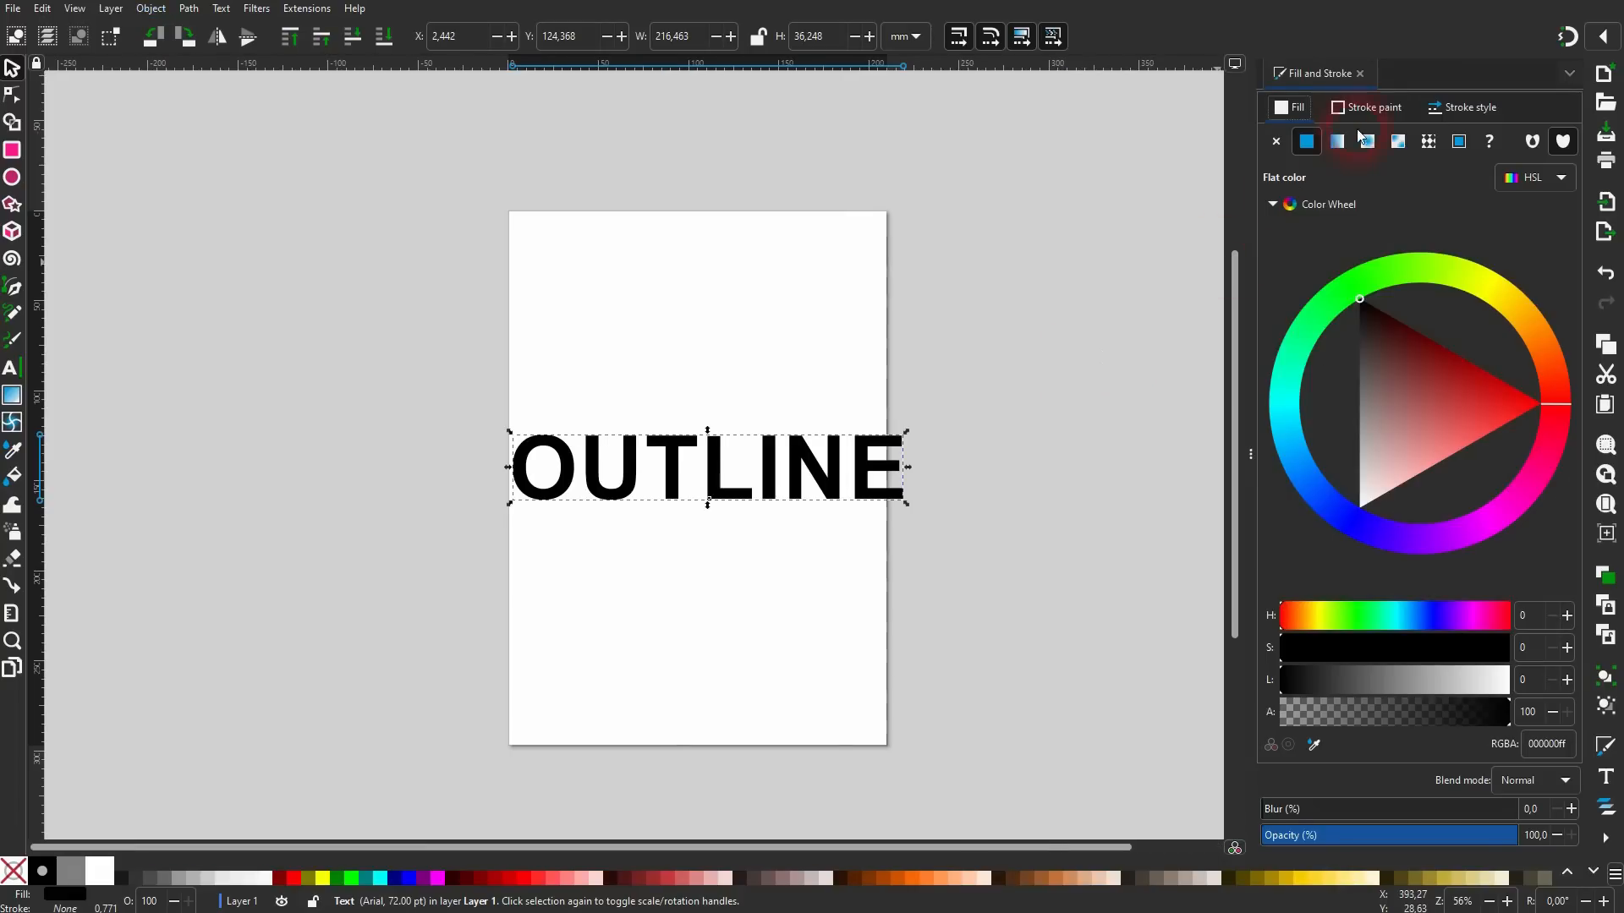
click(1372, 103)
click(1307, 142)
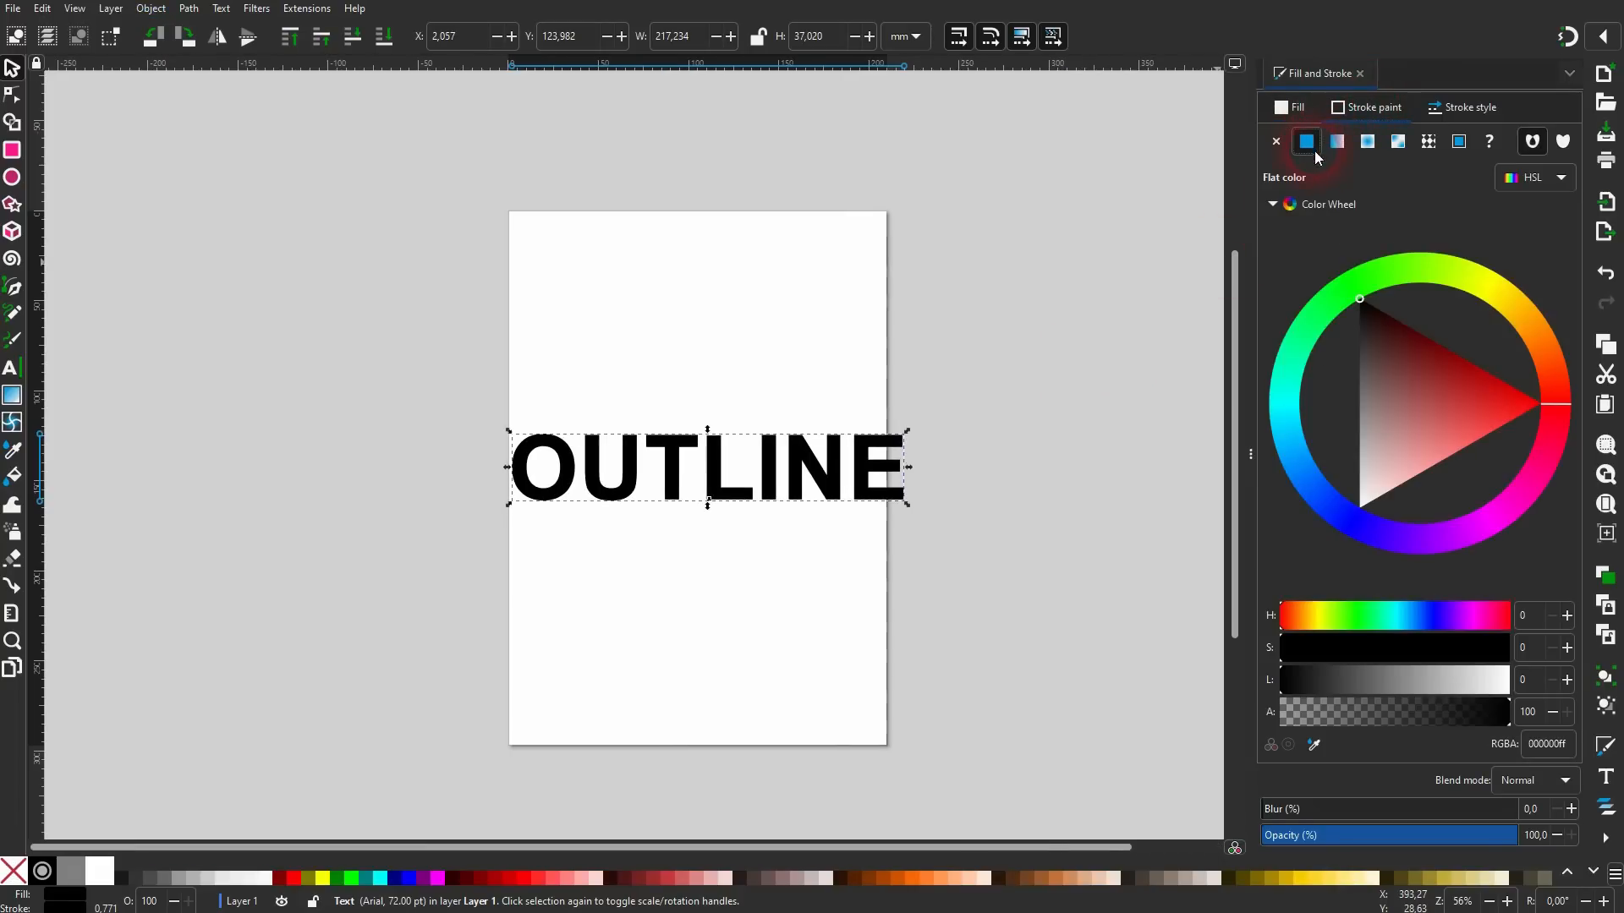
mouse_move(1444, 355)
mouse_down()
mouse_move(1486, 420)
mouse_move(1541, 403)
mouse_up()
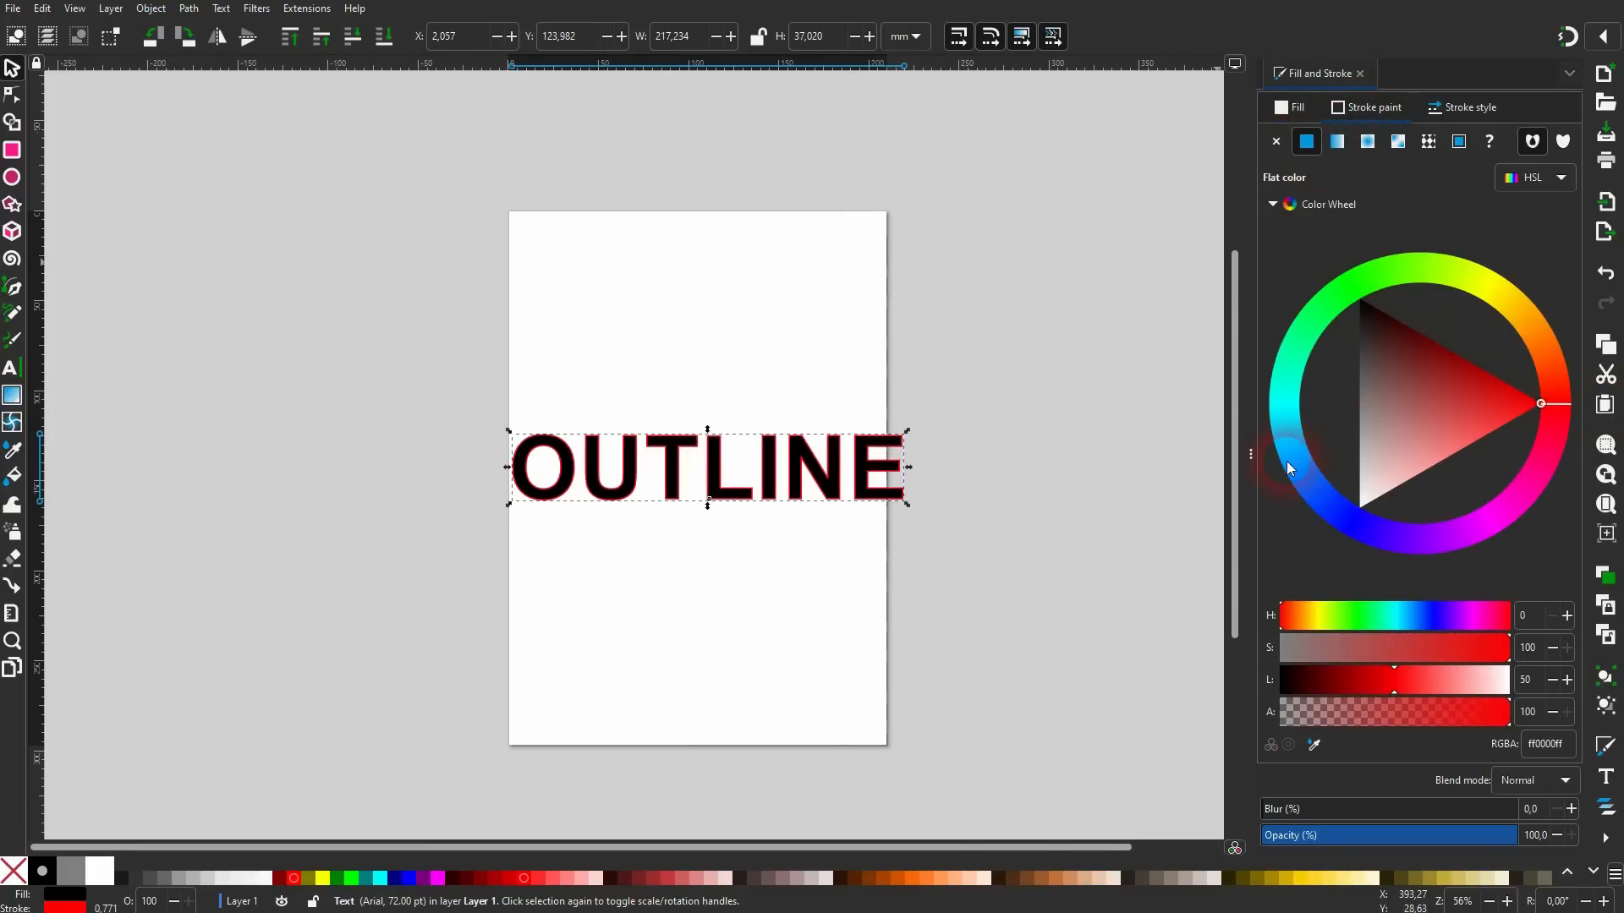
Set the OUTLINE text's stroke width to 2 mm and deselect the text.
click(1458, 107)
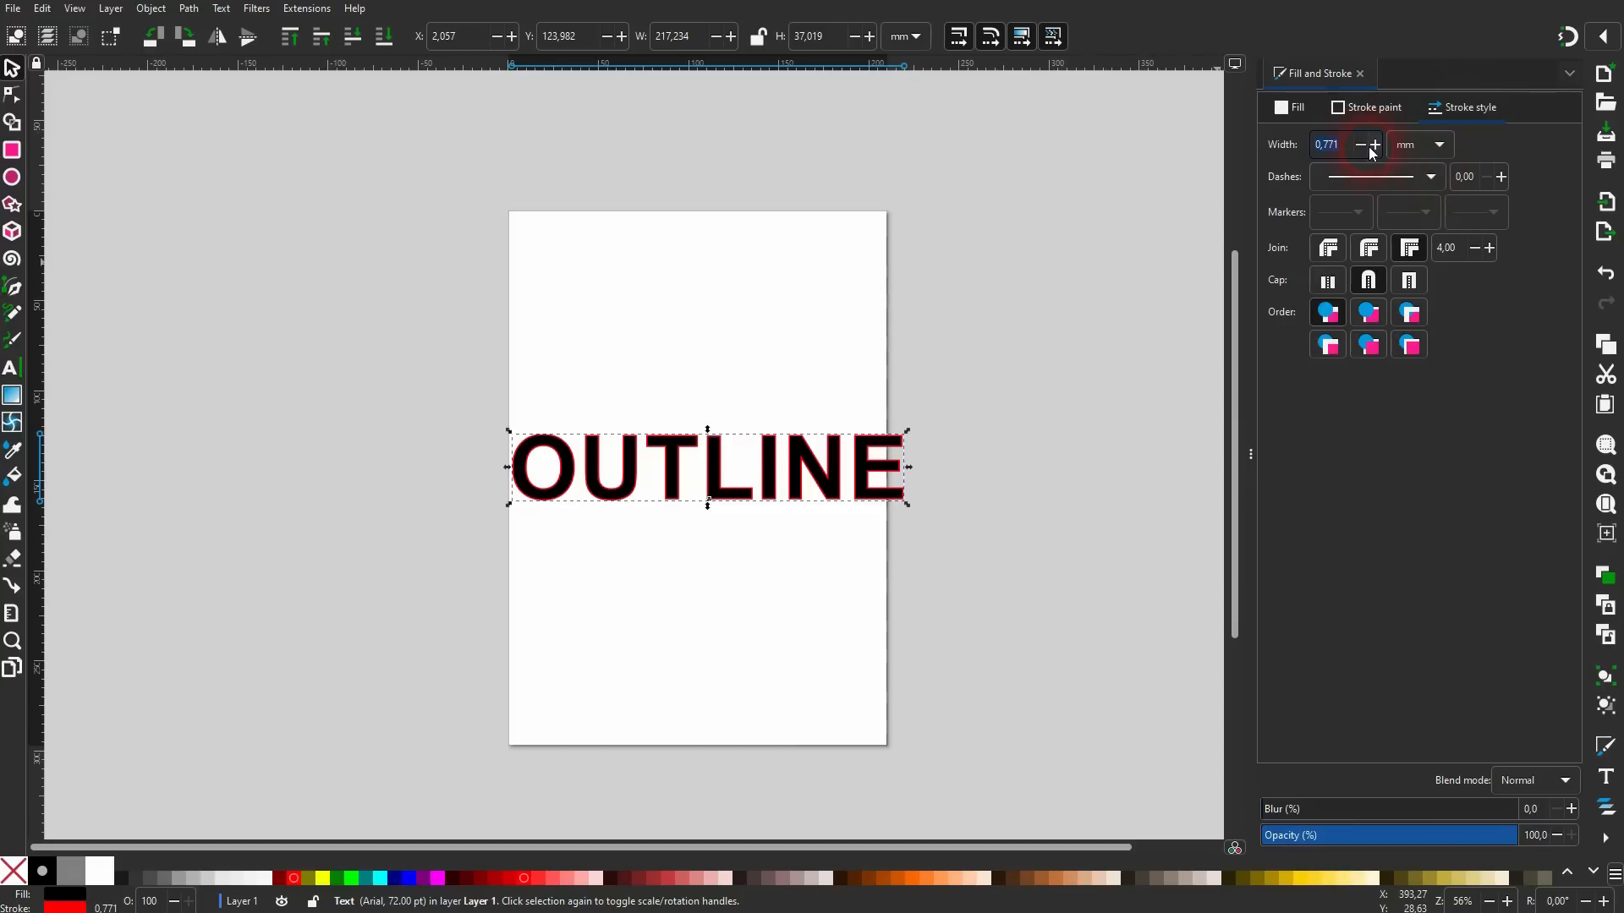
text(2)
key(Return)
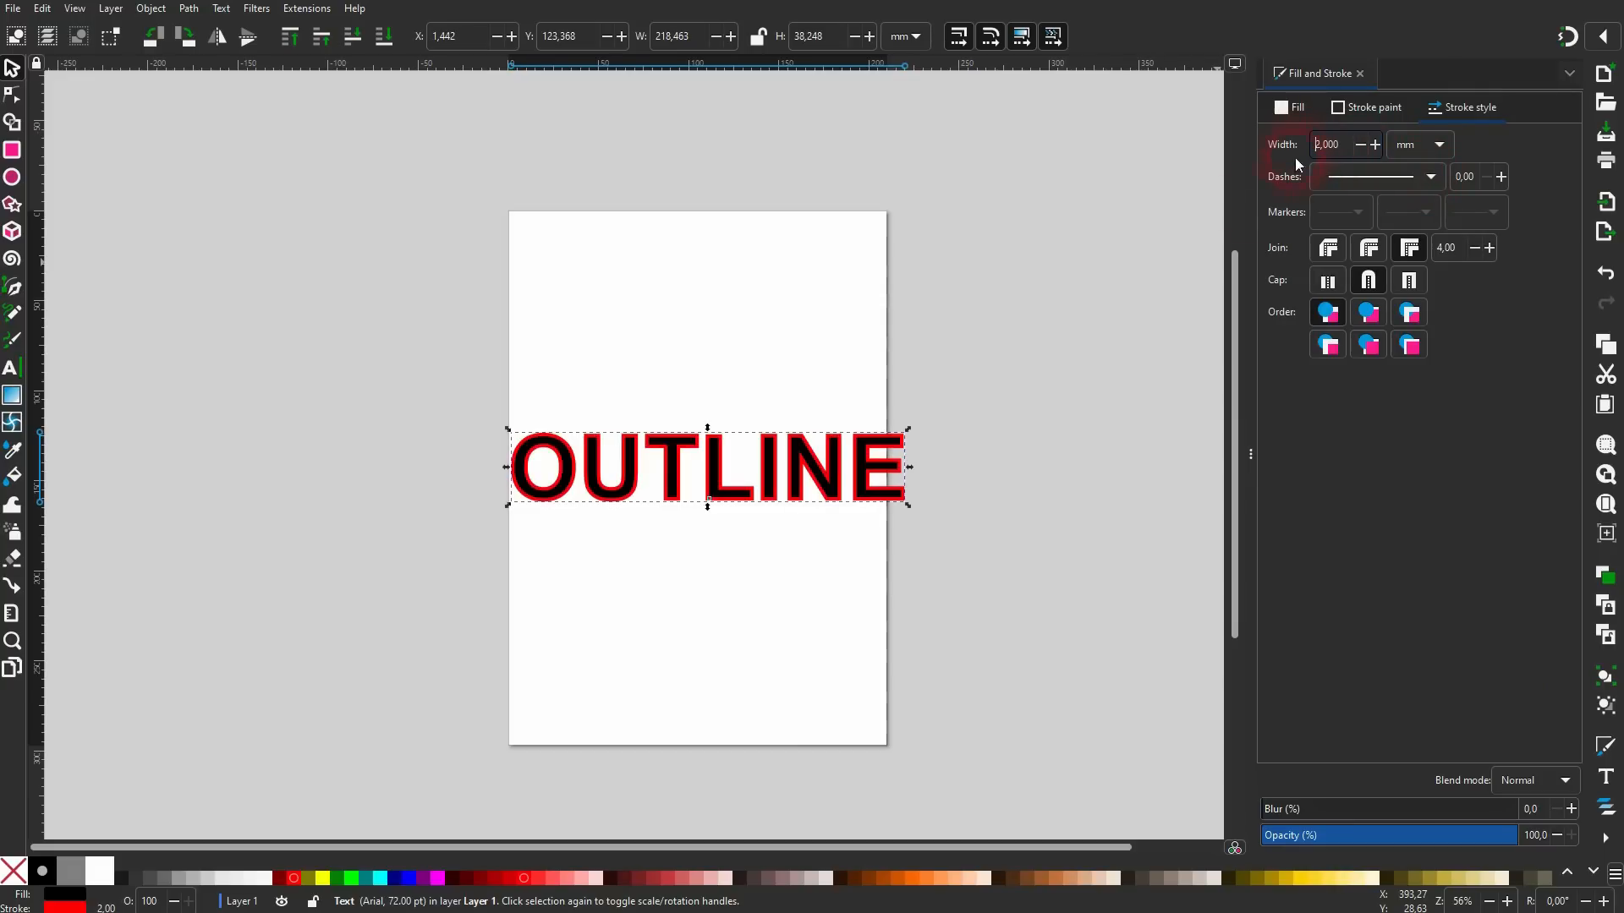
click(707, 533)
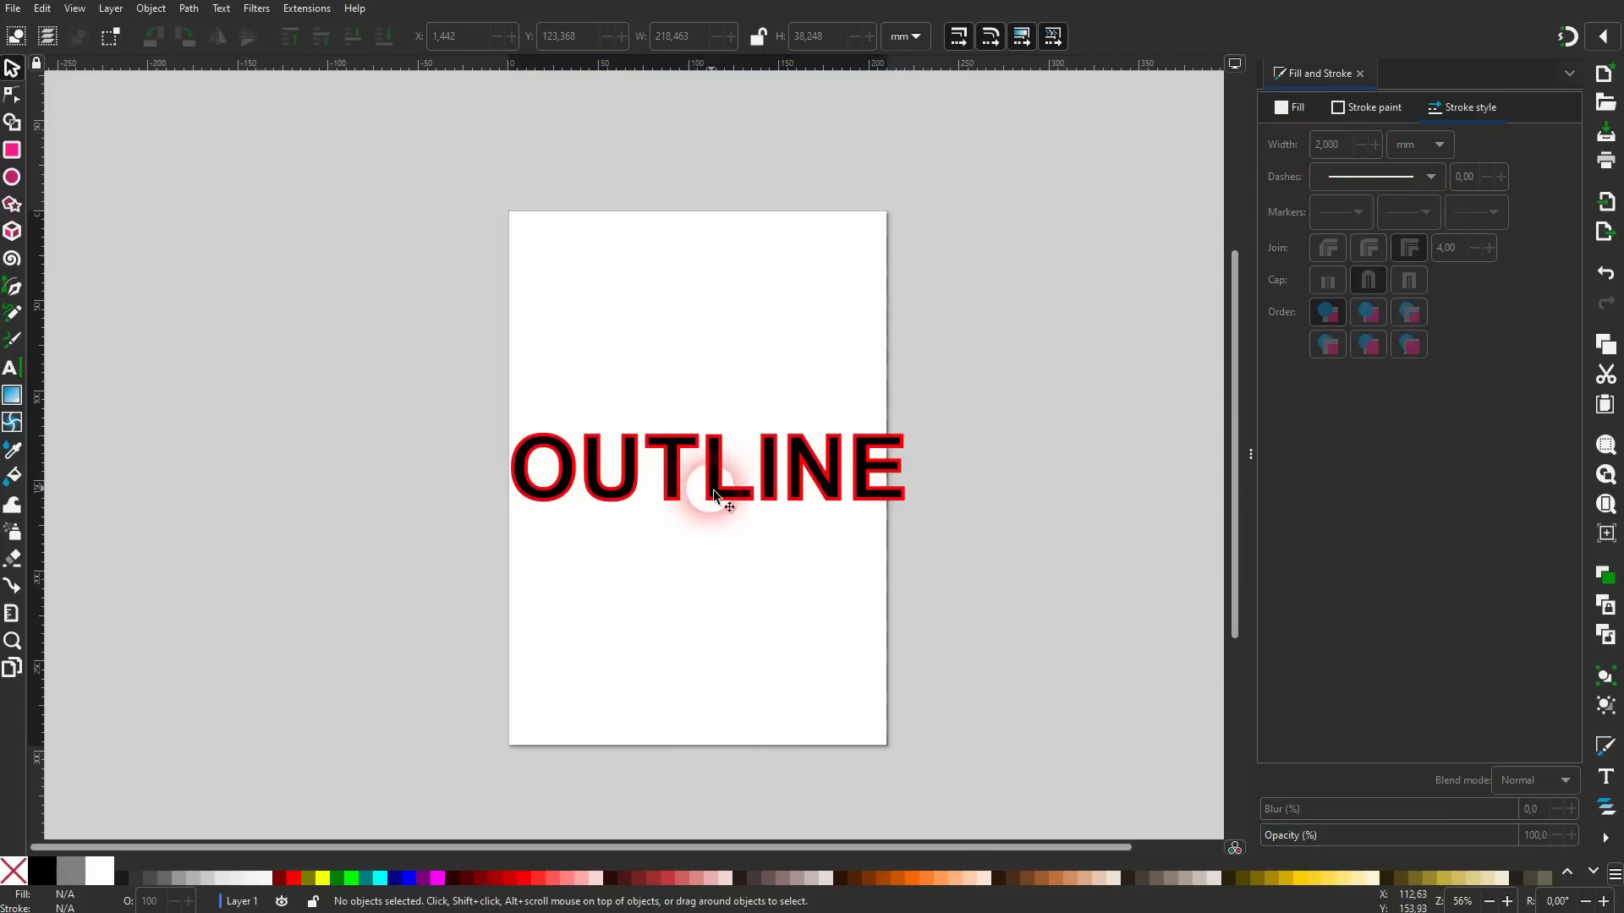
Convert the OUTLINE text's stroke to a path and ungroup the outline from the black letters.
click(674, 471)
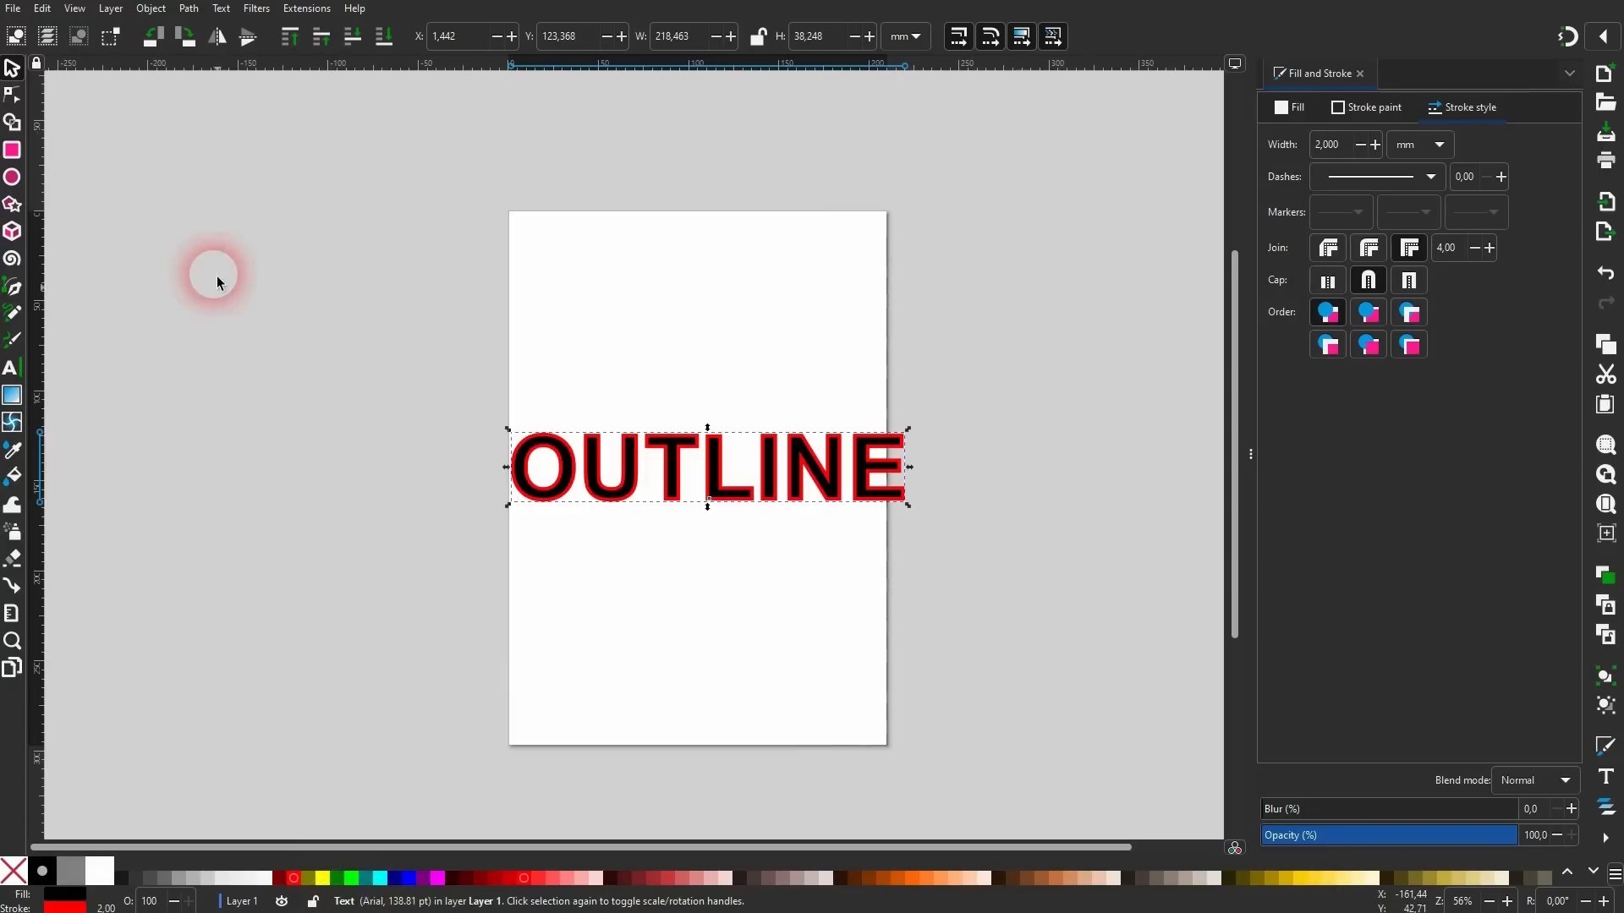
click(191, 10)
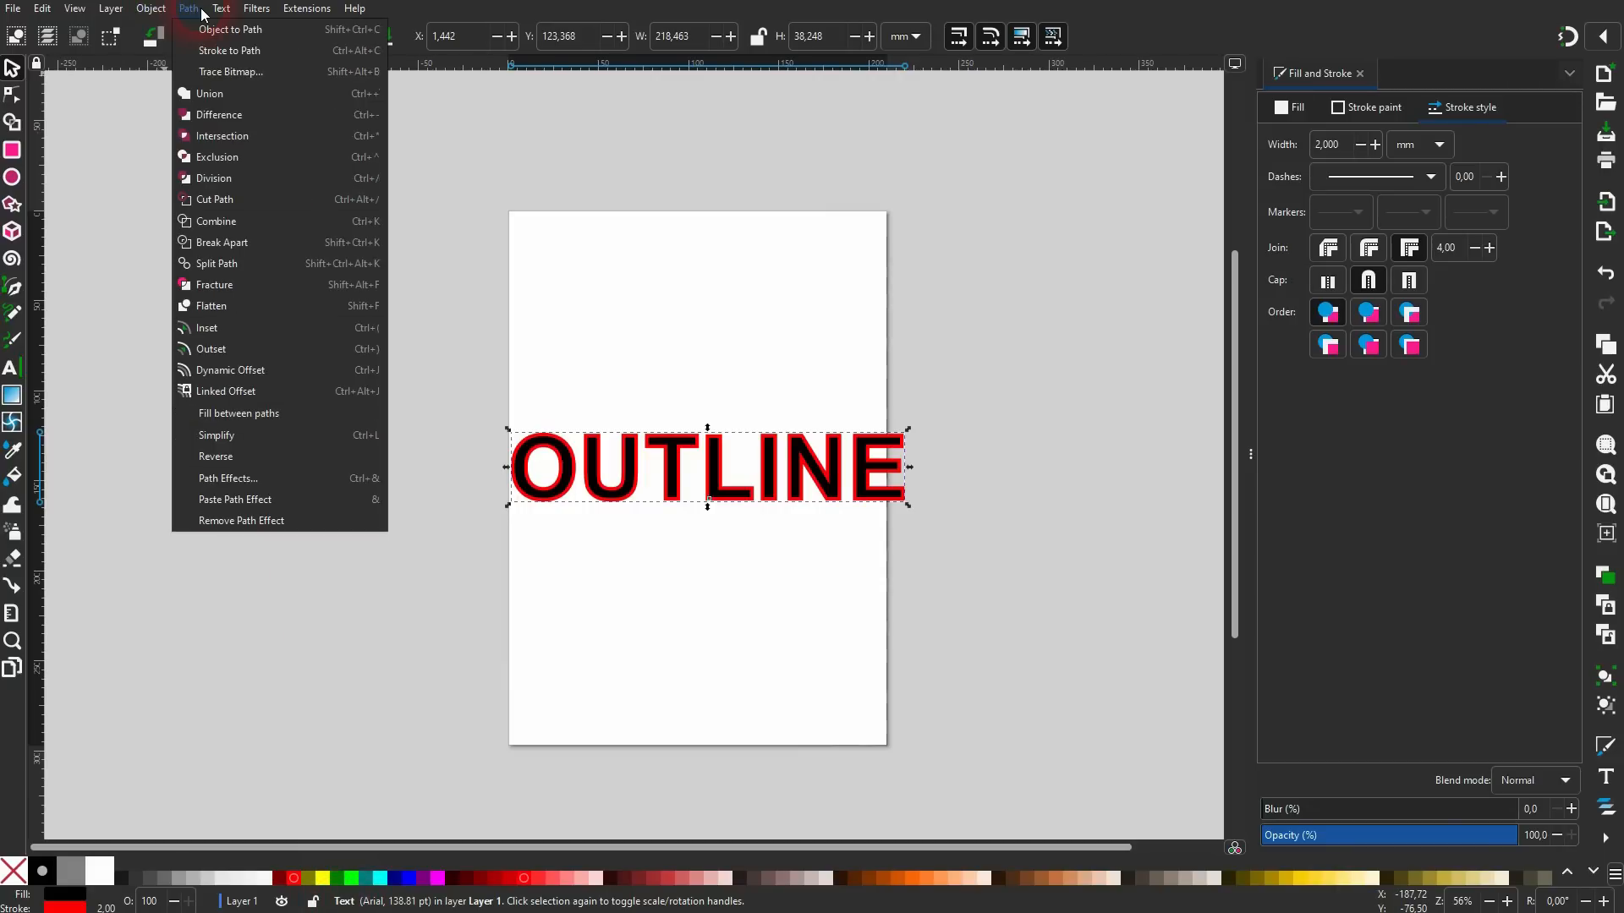
click(212, 54)
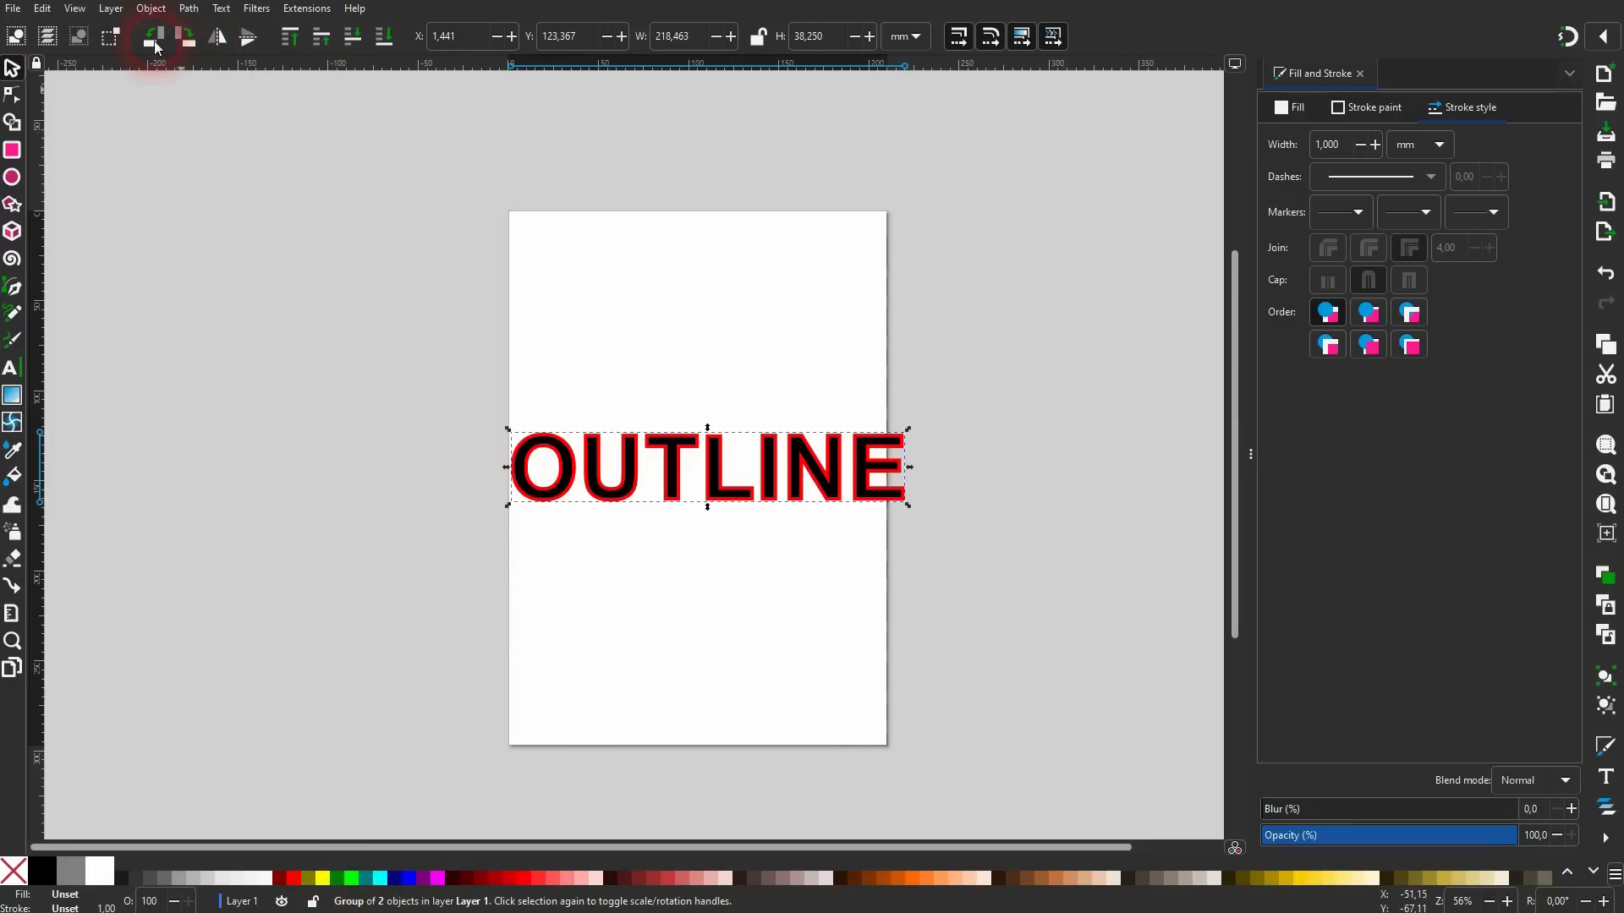
key(ctrl+shift+g)
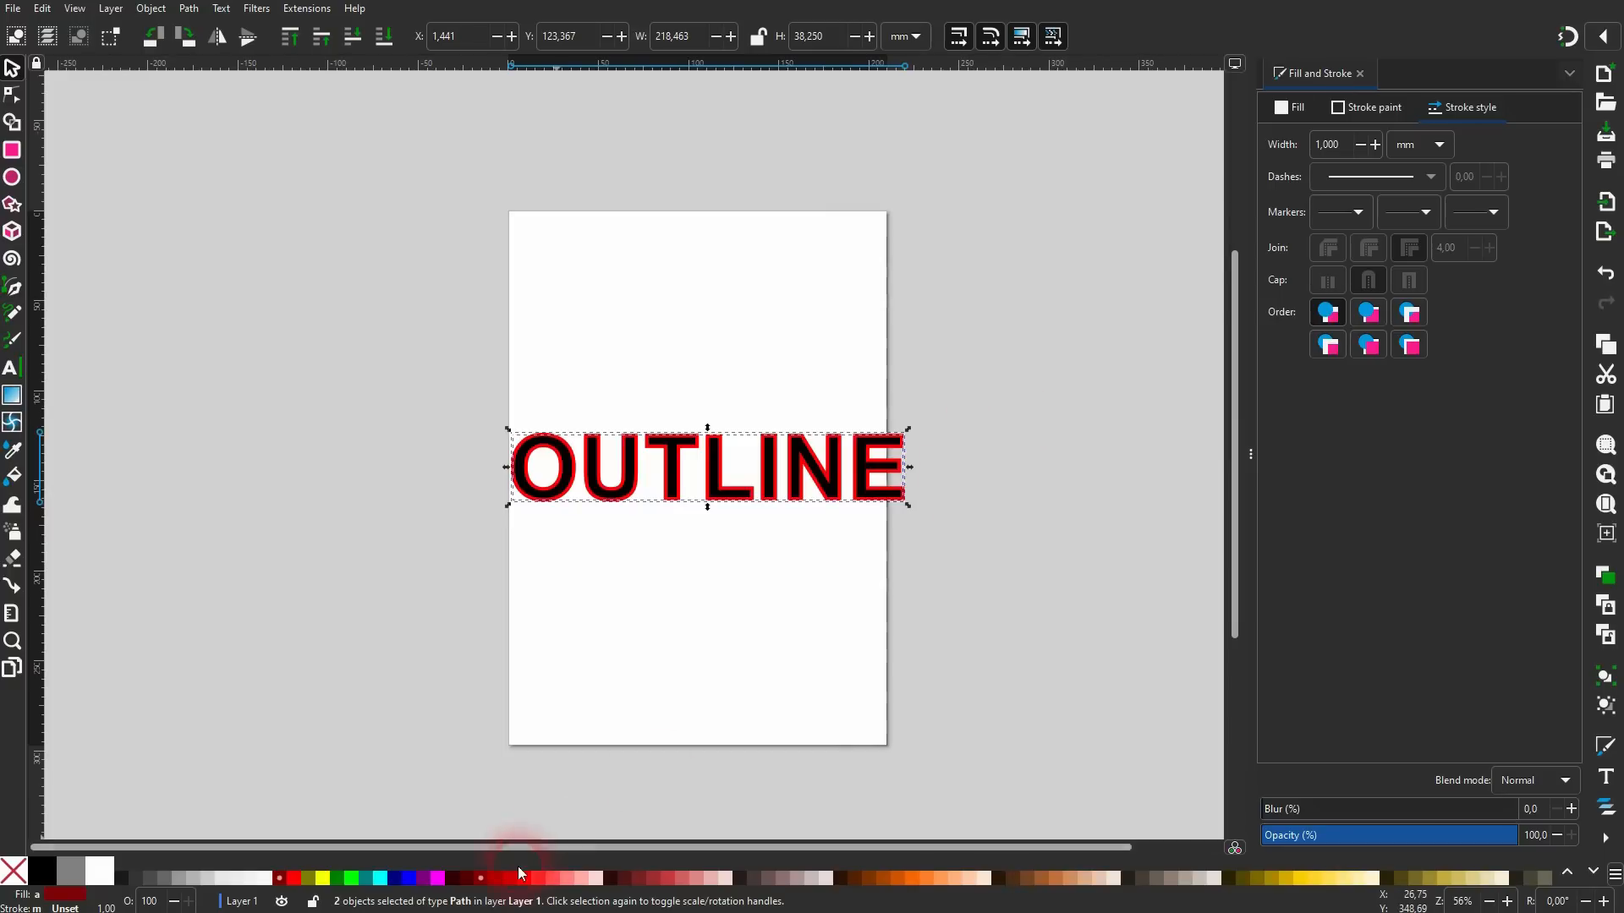
Move the red outline path straight up off the black letters, to about Y 70 mm.
click(602, 476)
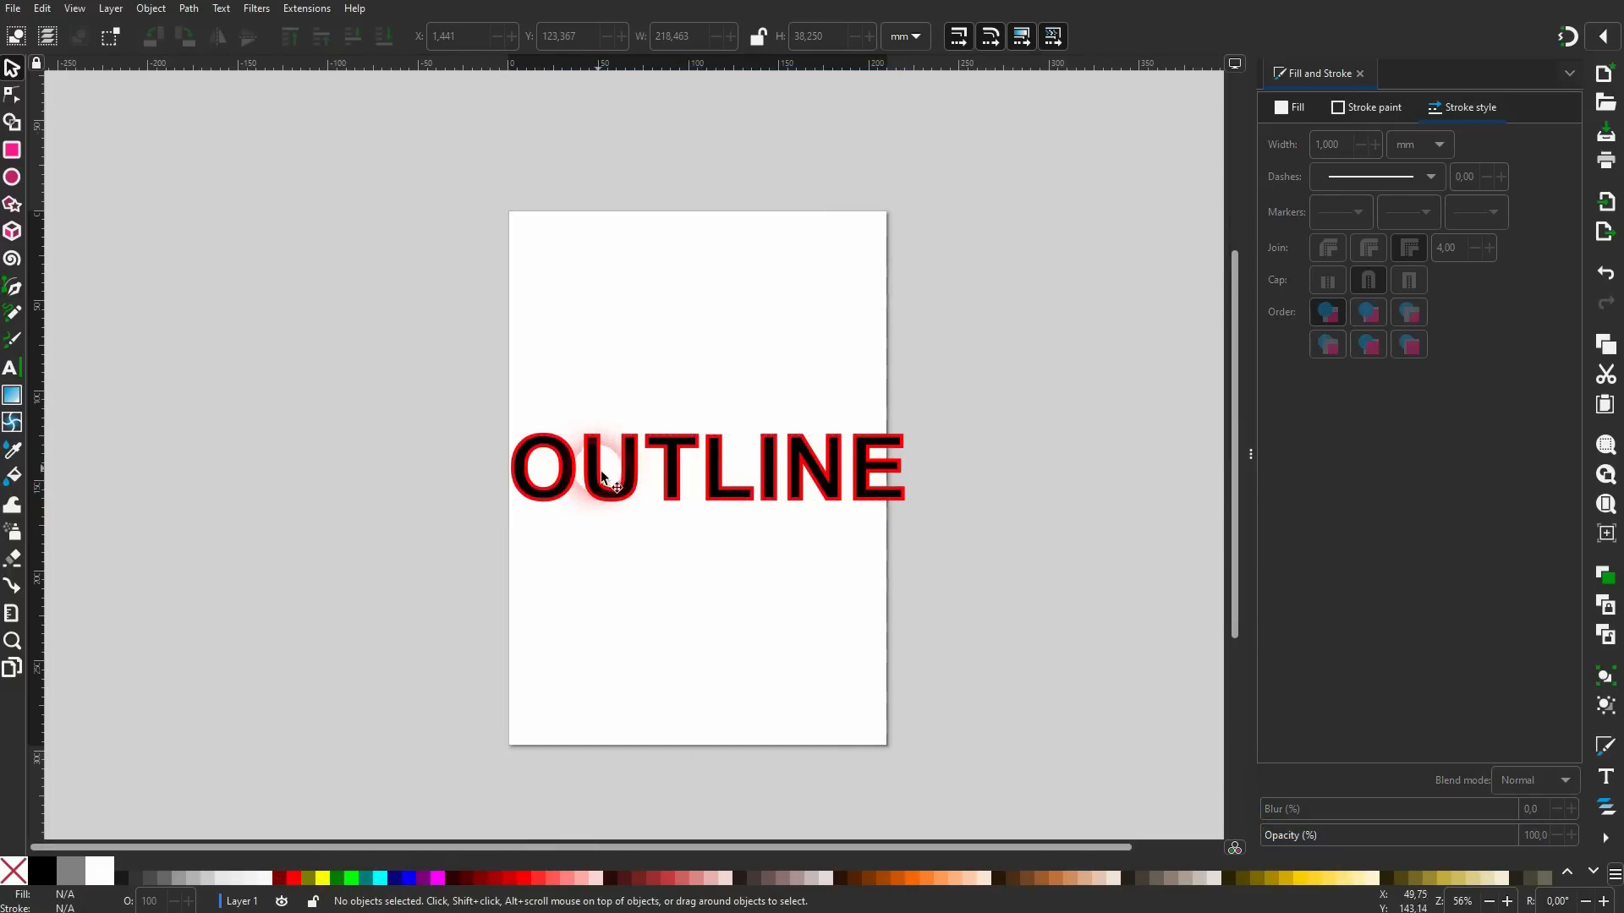
drag(596, 476, 595, 376)
click(750, 474)
click(676, 579)
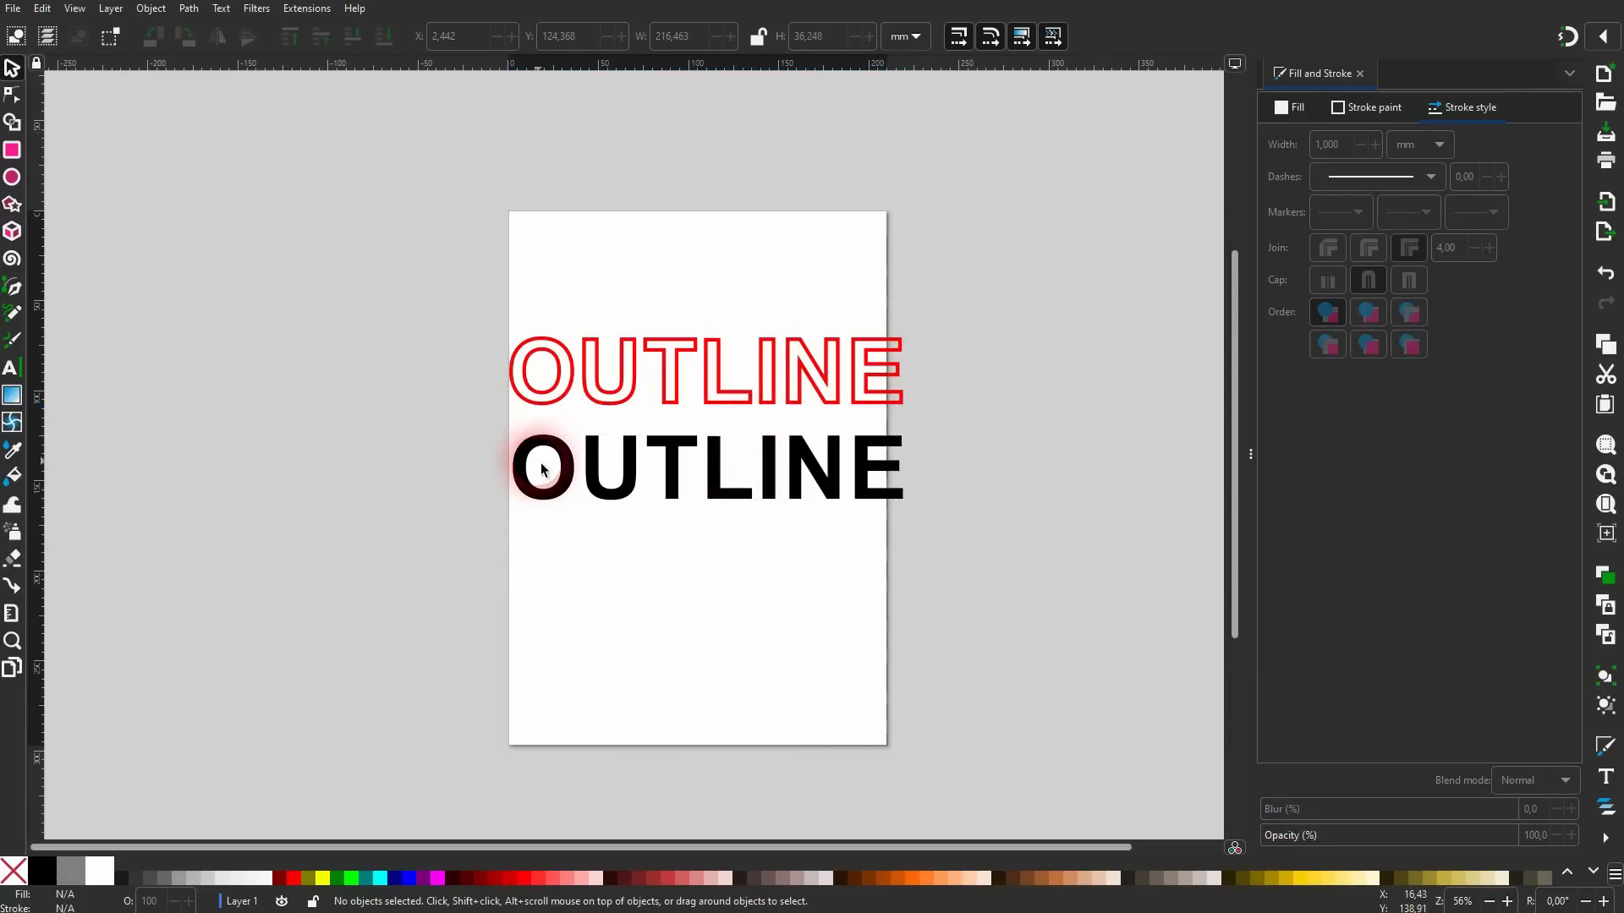
click(151, 9)
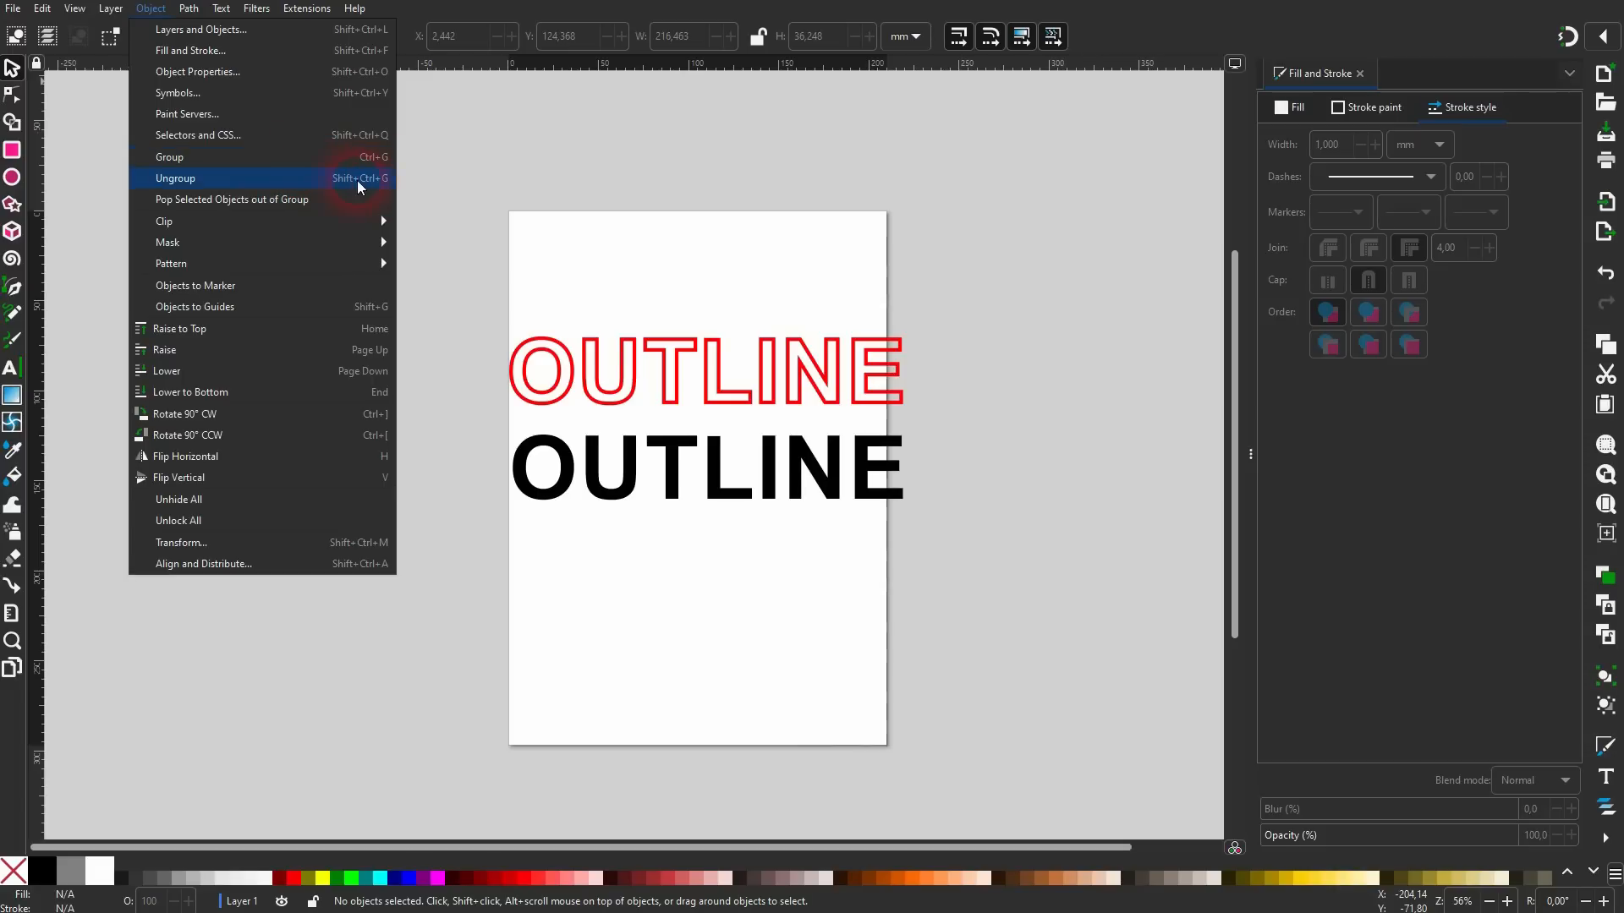
click(751, 265)
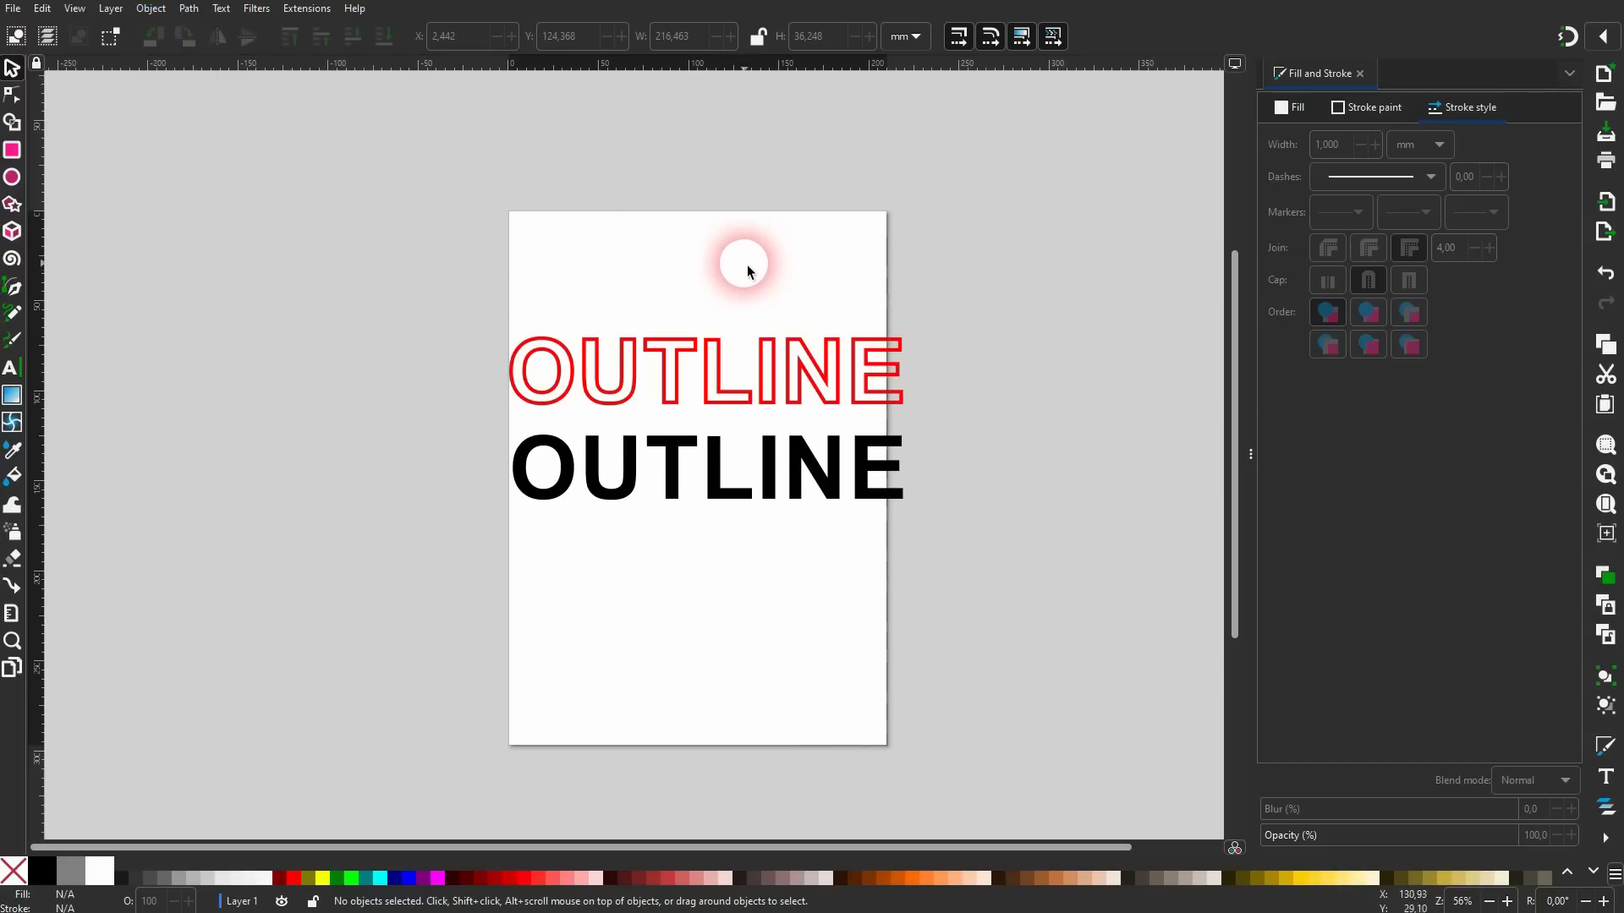
Change the fill of the separated OUTLINE outline path from red to bright green.
click(634, 385)
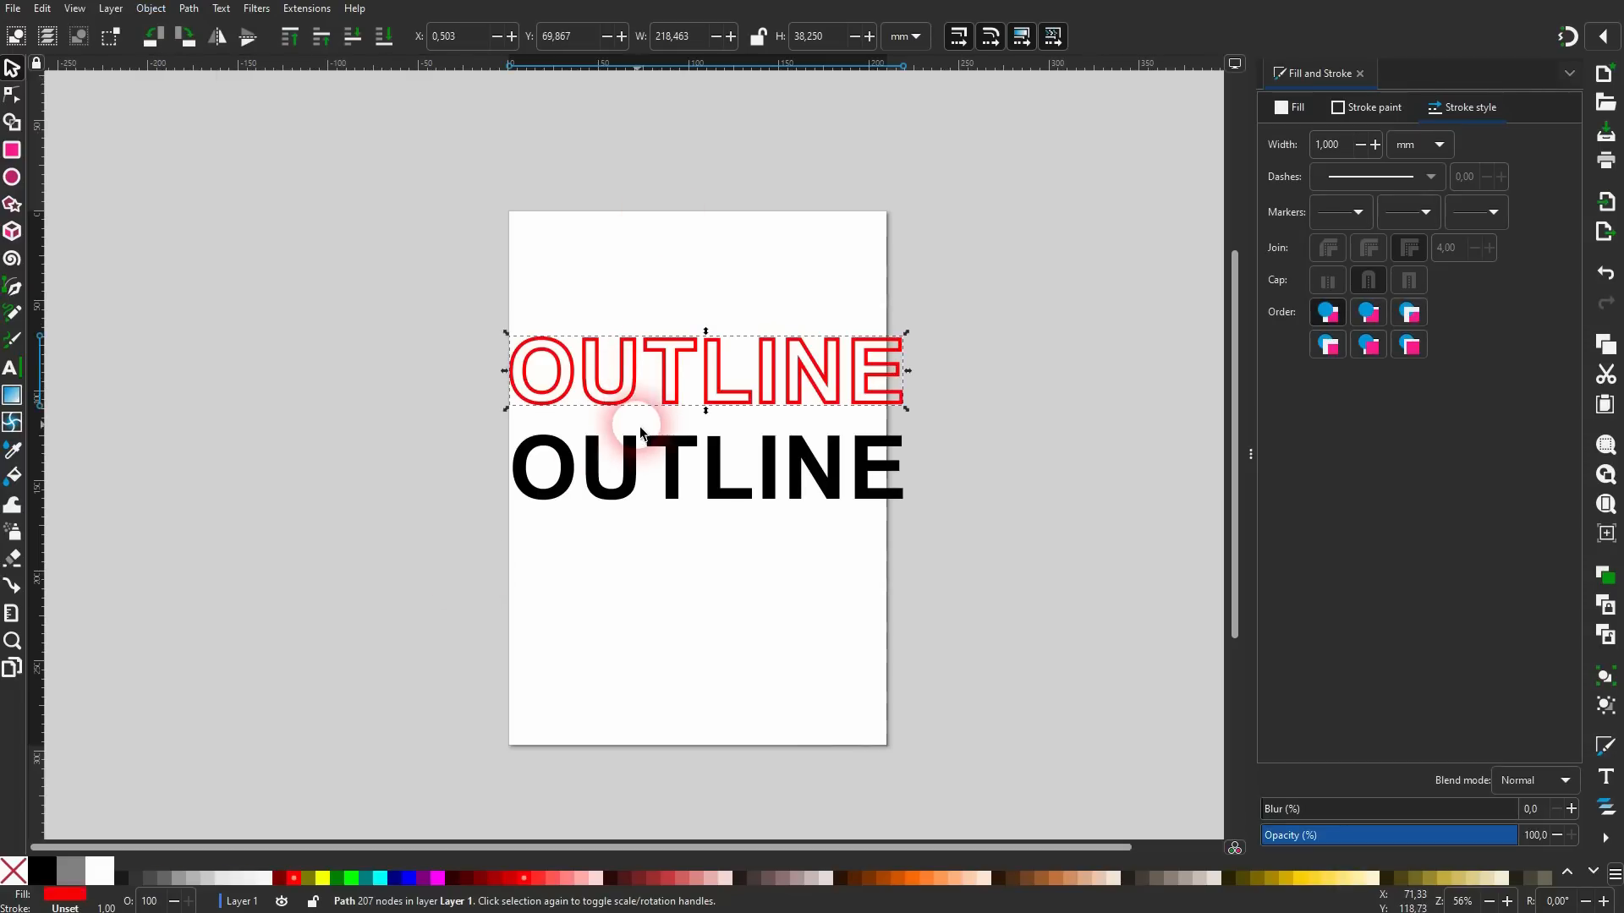
click(337, 878)
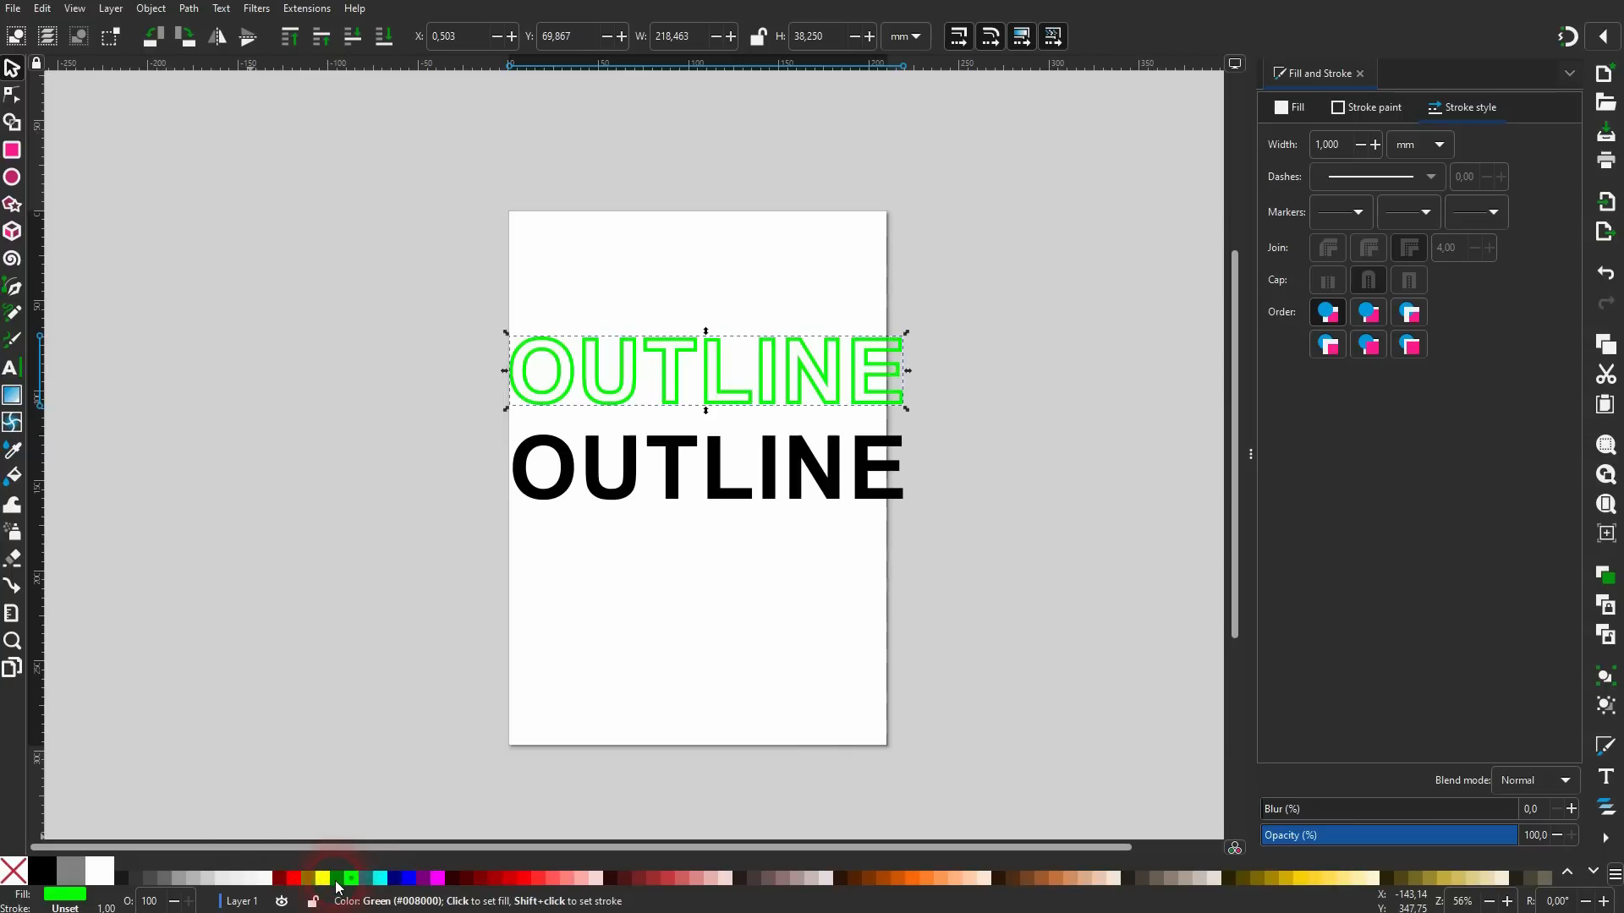
Fill the separated outline path with black, deselect it, and move it down below the solid OUTLINE letters.
click(42, 872)
click(683, 589)
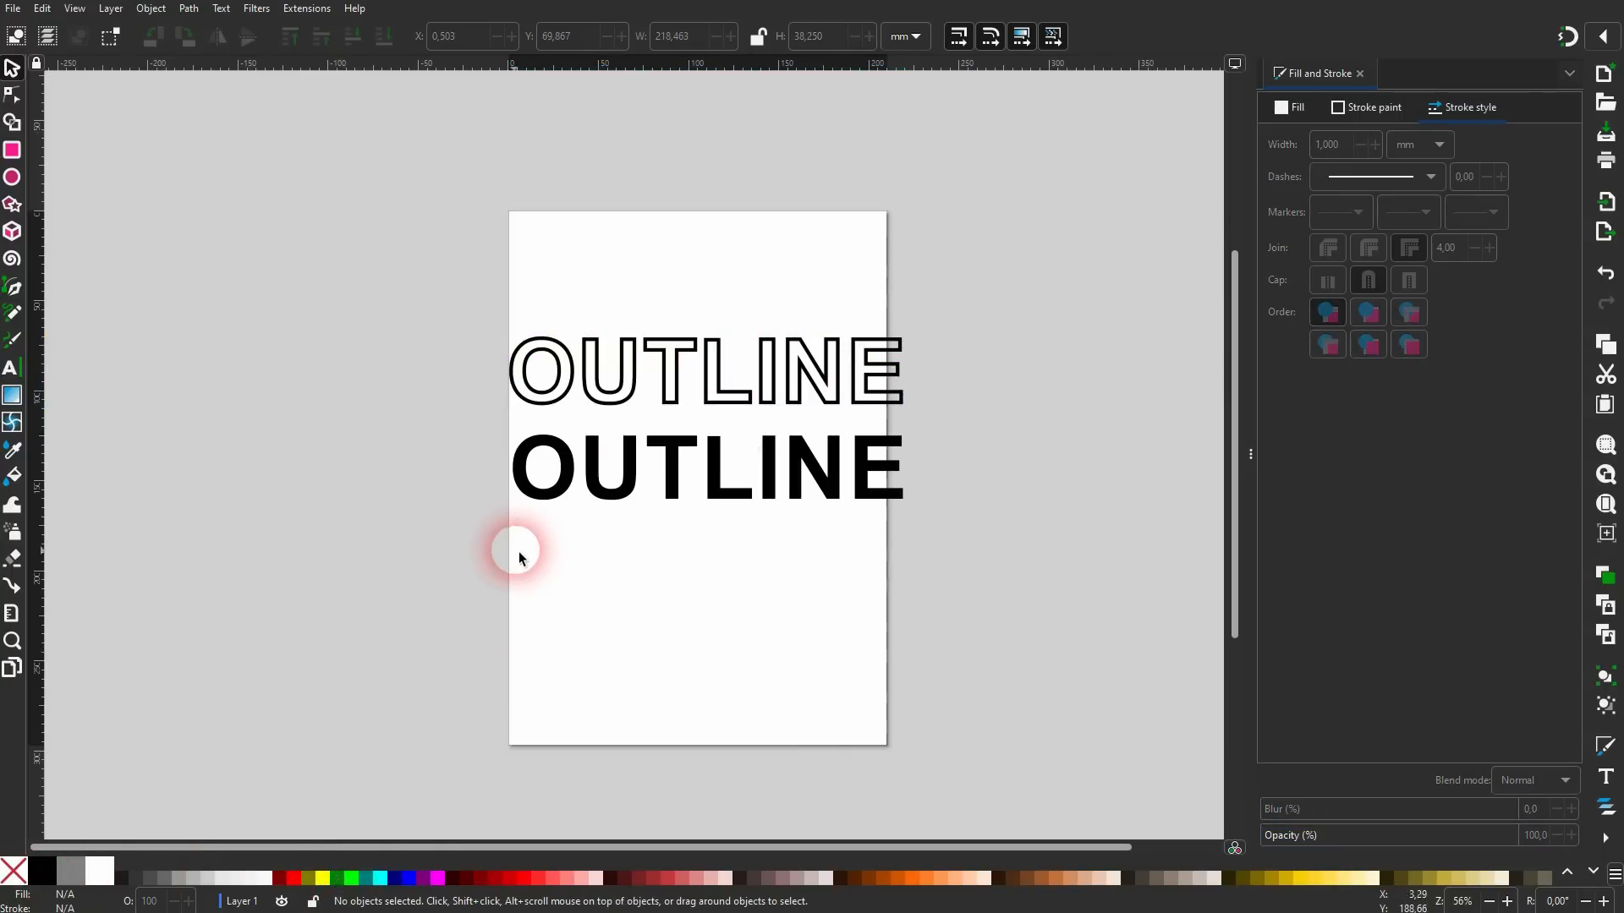
drag(631, 394, 635, 565)
drag(631, 566, 636, 565)
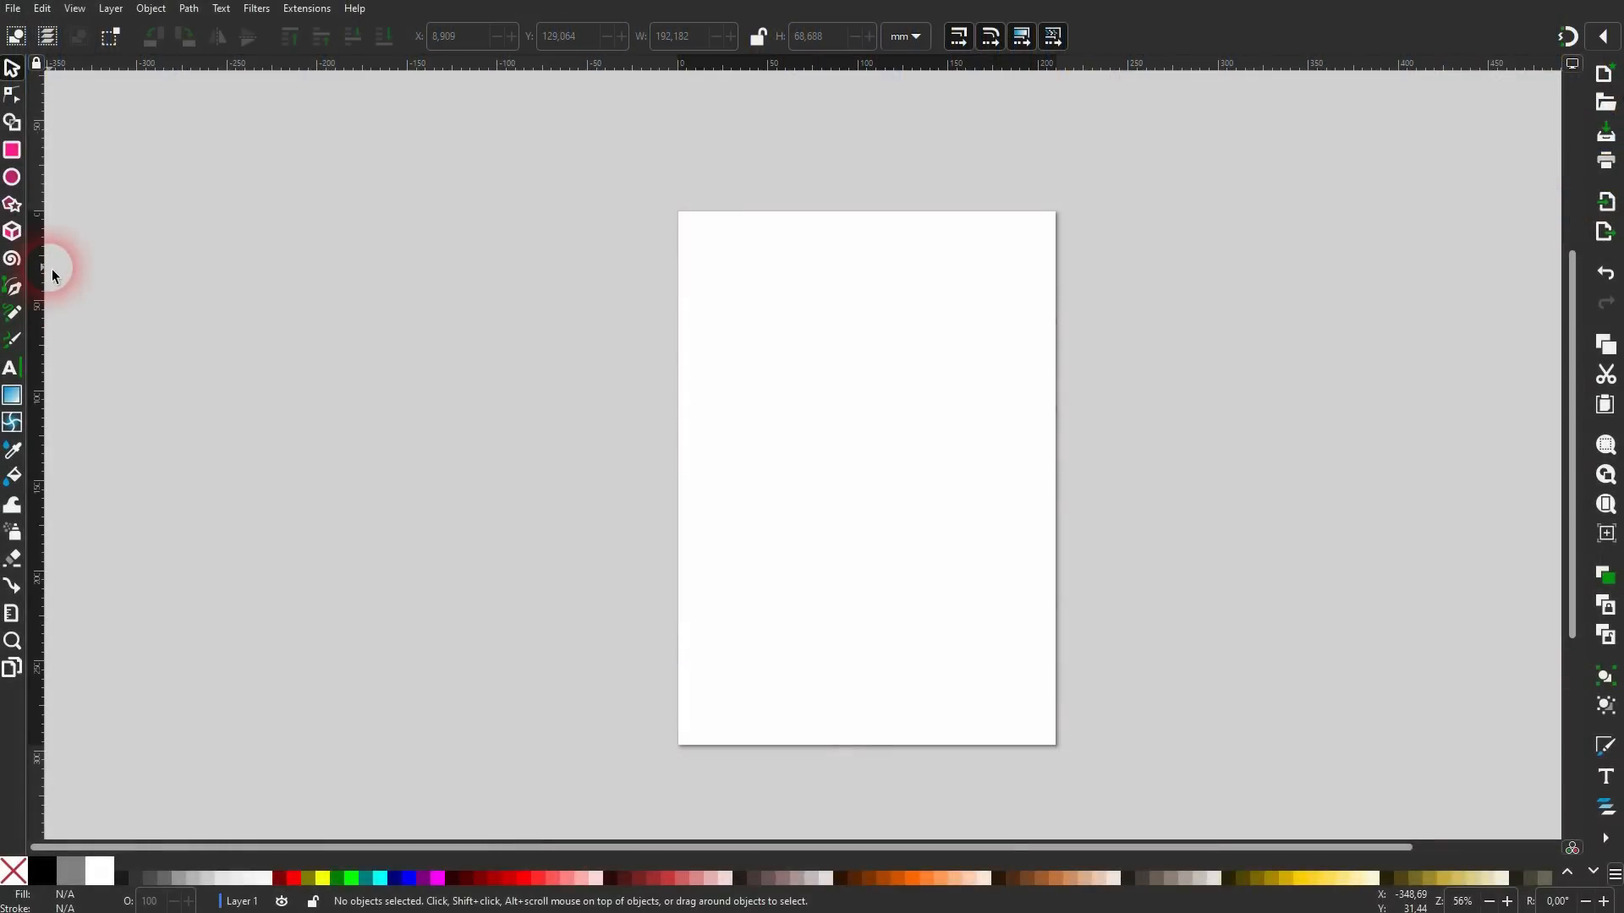
Add the text SLICED in bold Arial on the page and enlarge it proportionally to about 209 mm wide.
click(12, 368)
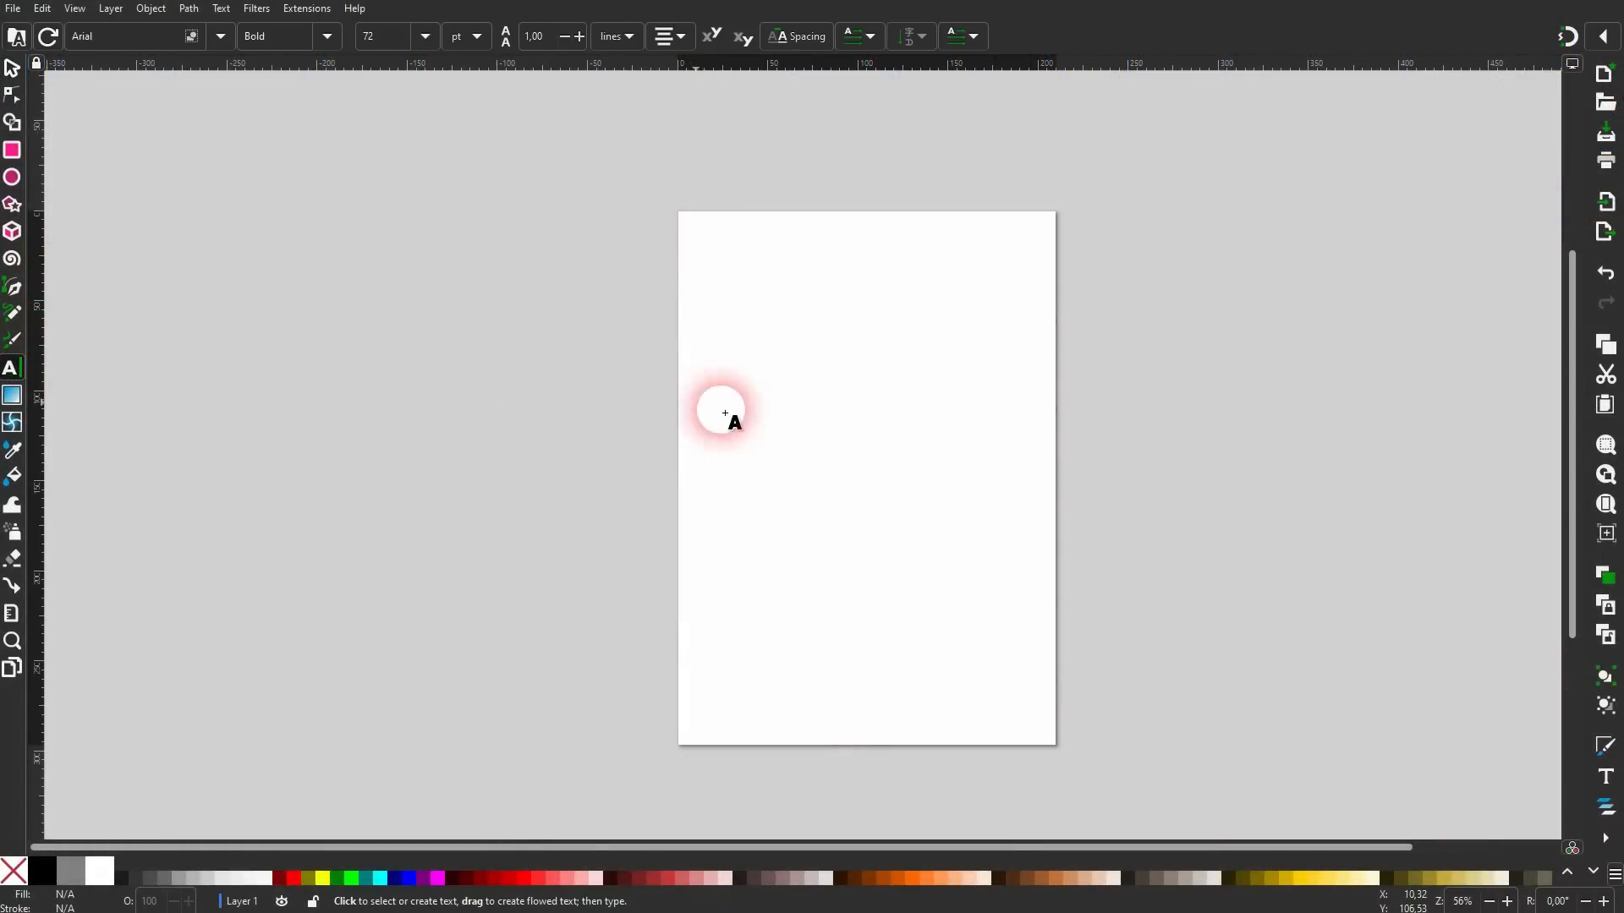
text(SLICED)
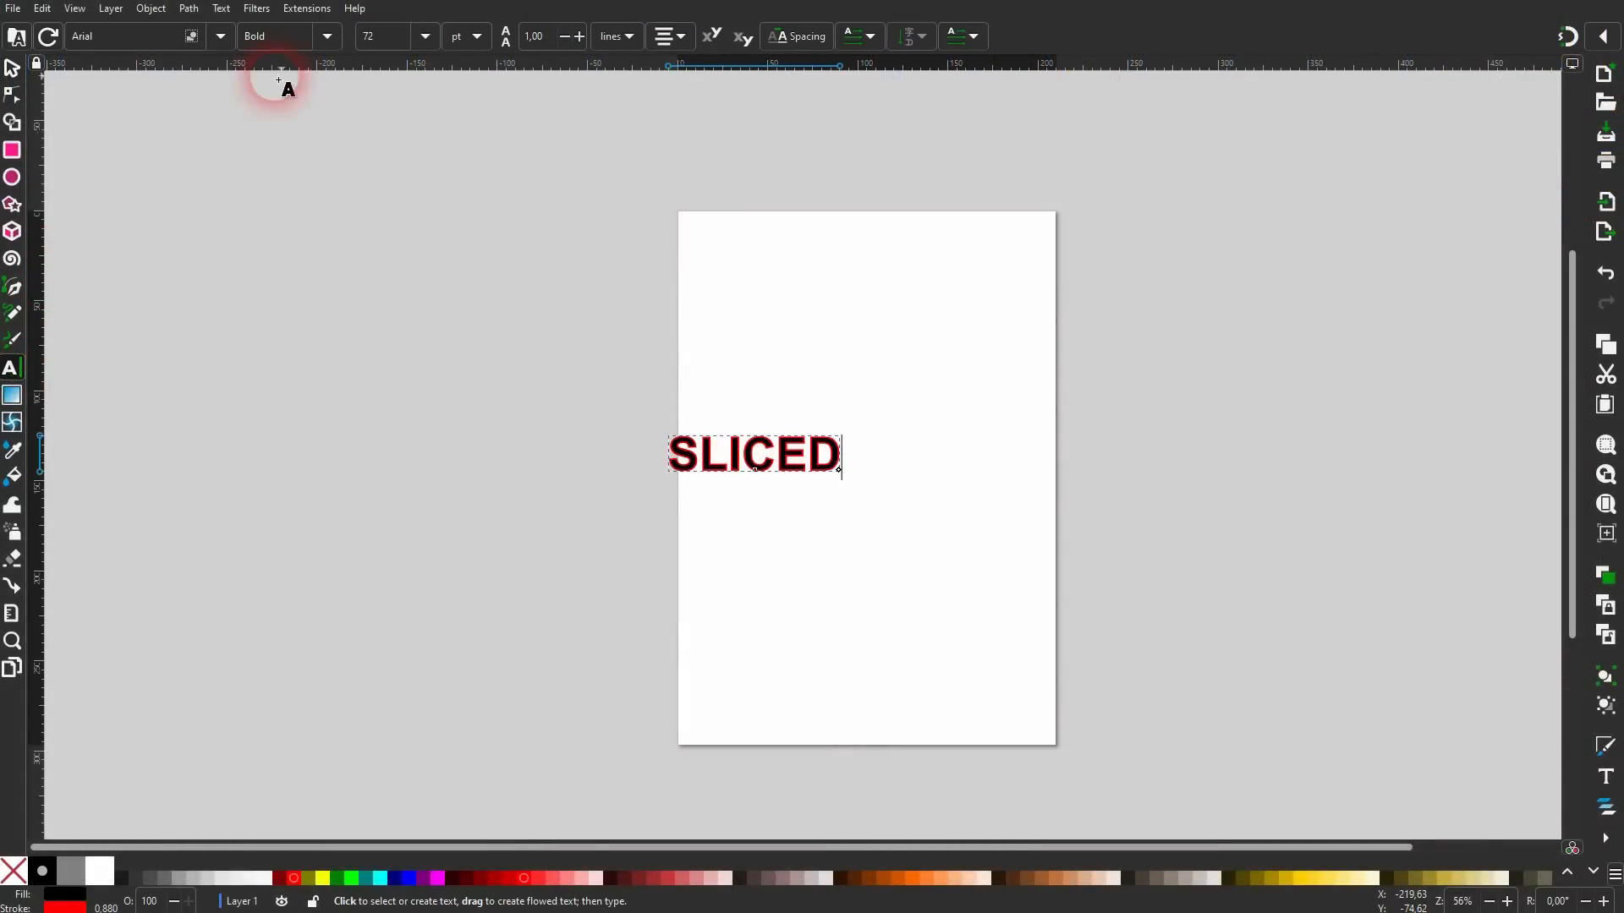
click(12, 68)
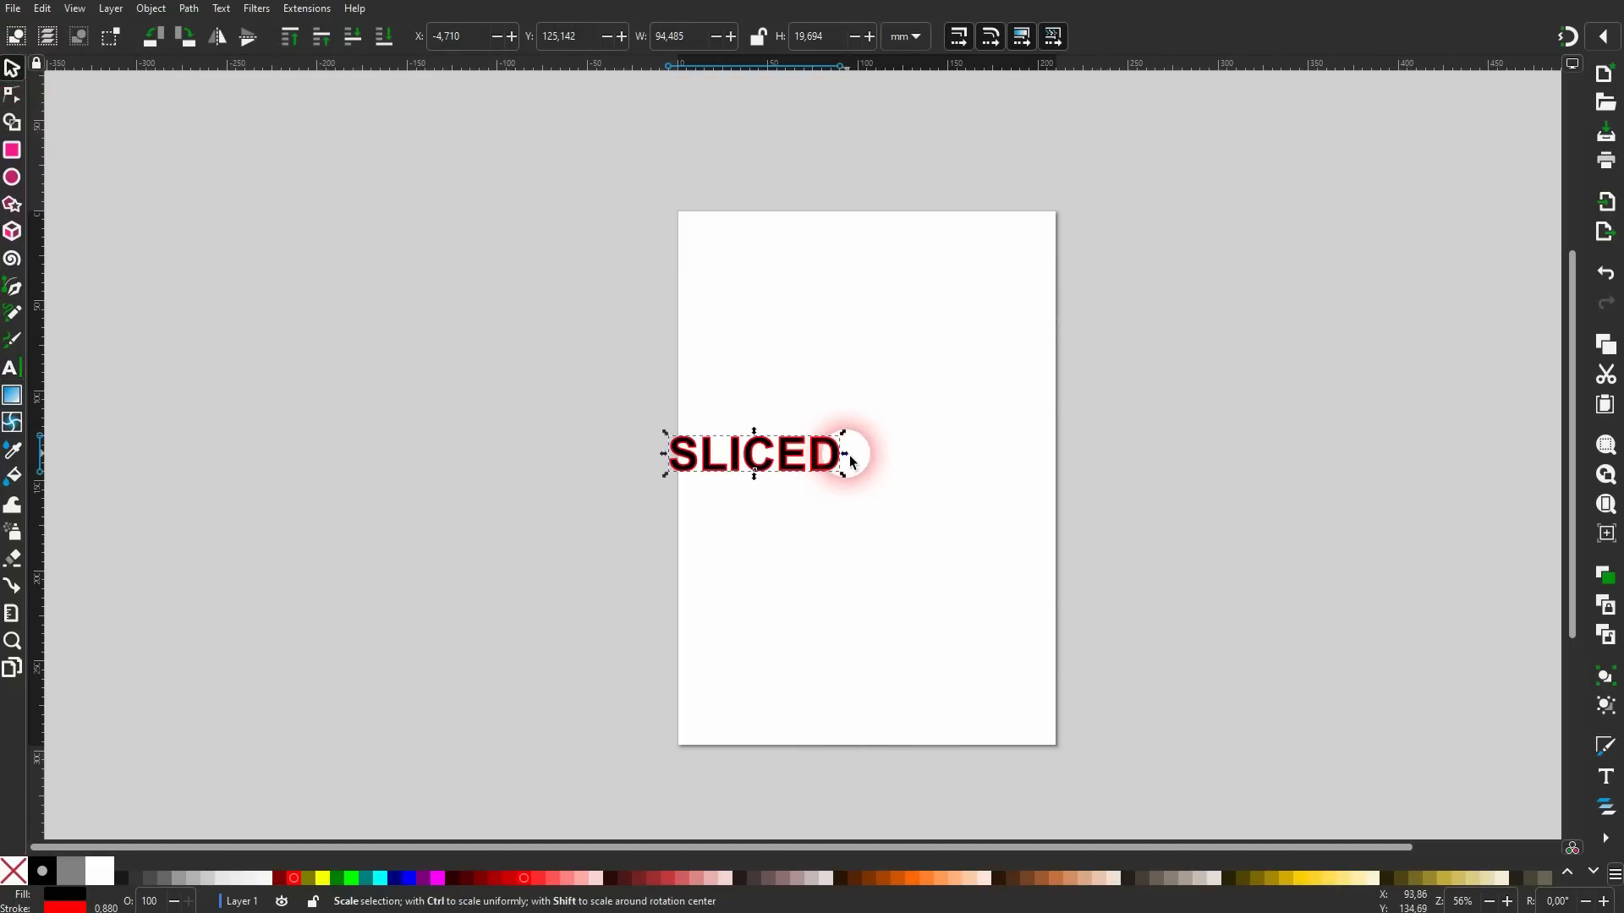
drag(849, 458, 1057, 466)
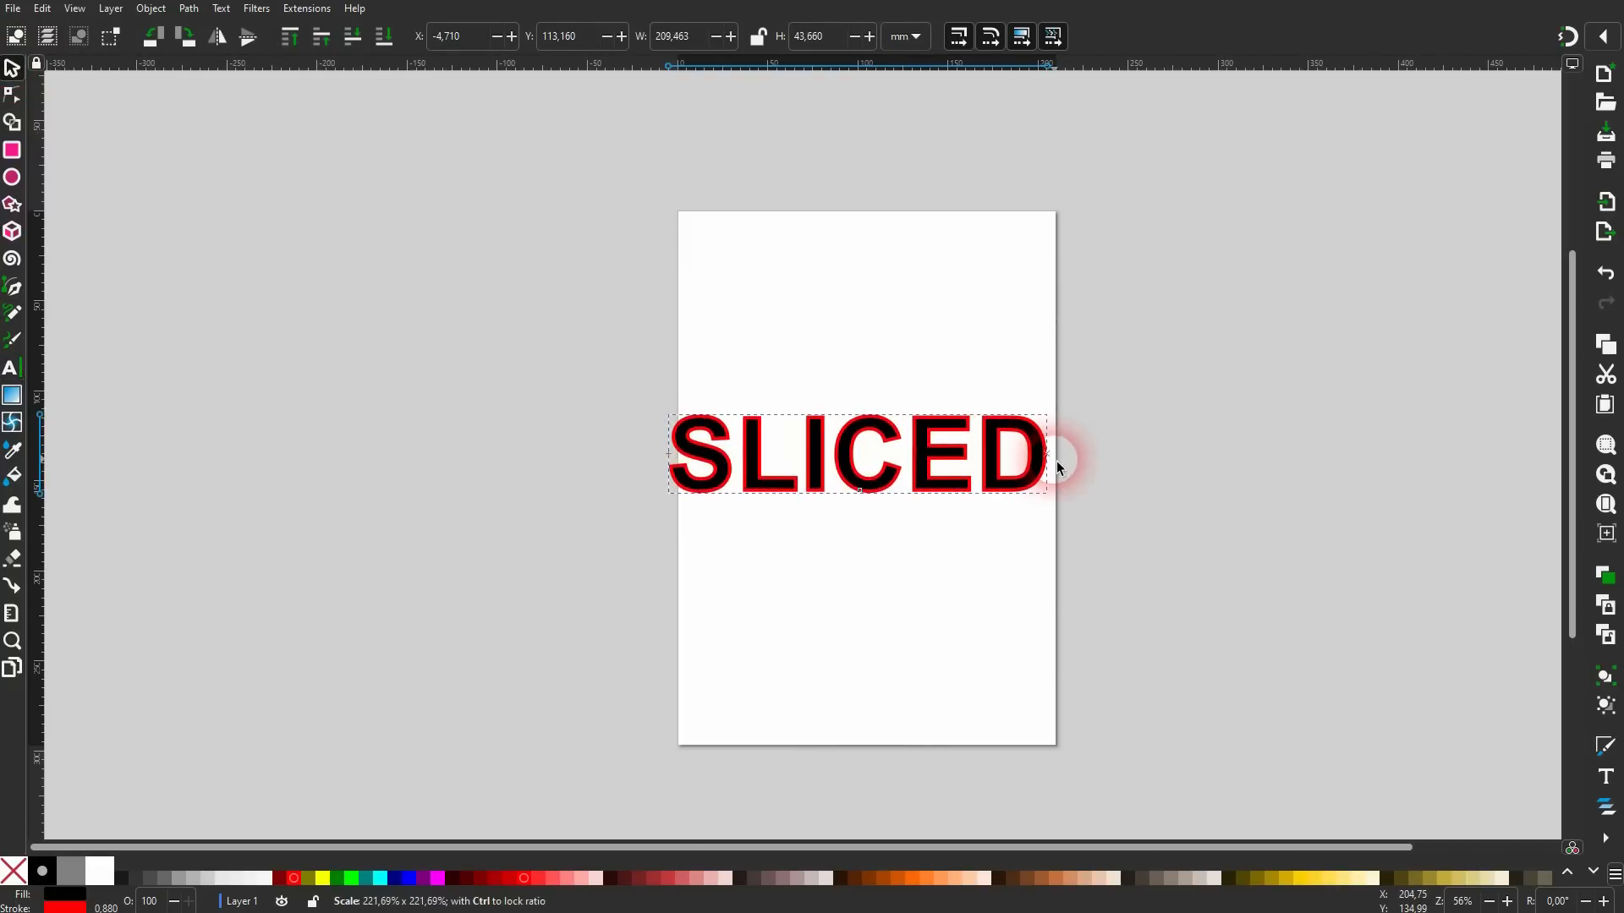
Move the SLICED text slightly to fit within the page width, remove its red stroke, and deselect it.
drag(942, 478, 948, 488)
shift+click(14, 871)
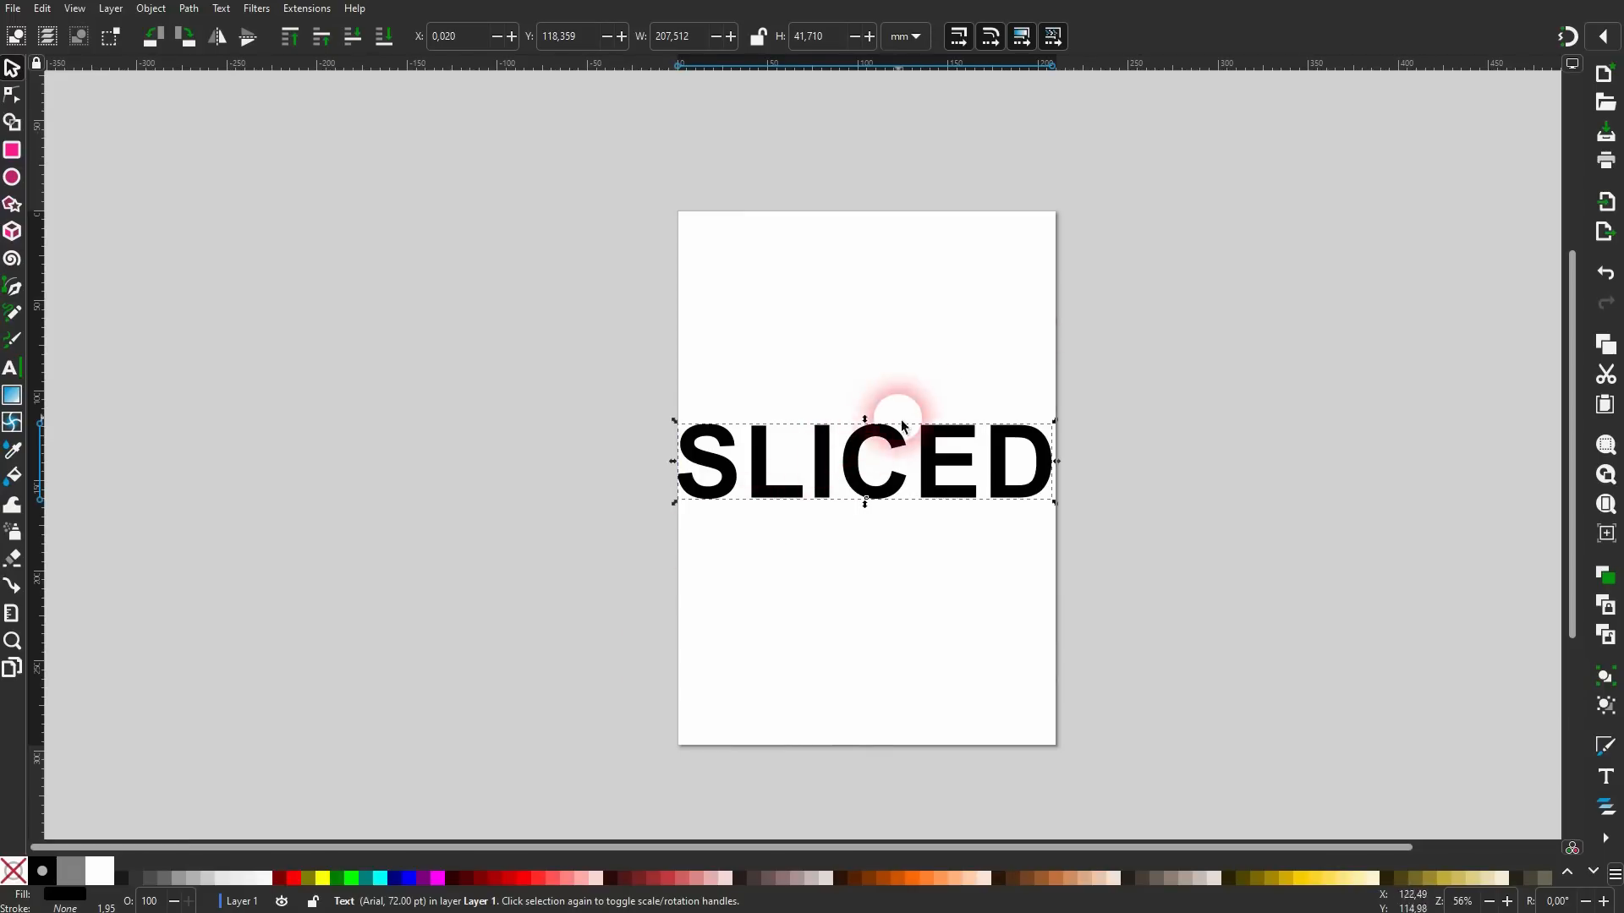
click(841, 277)
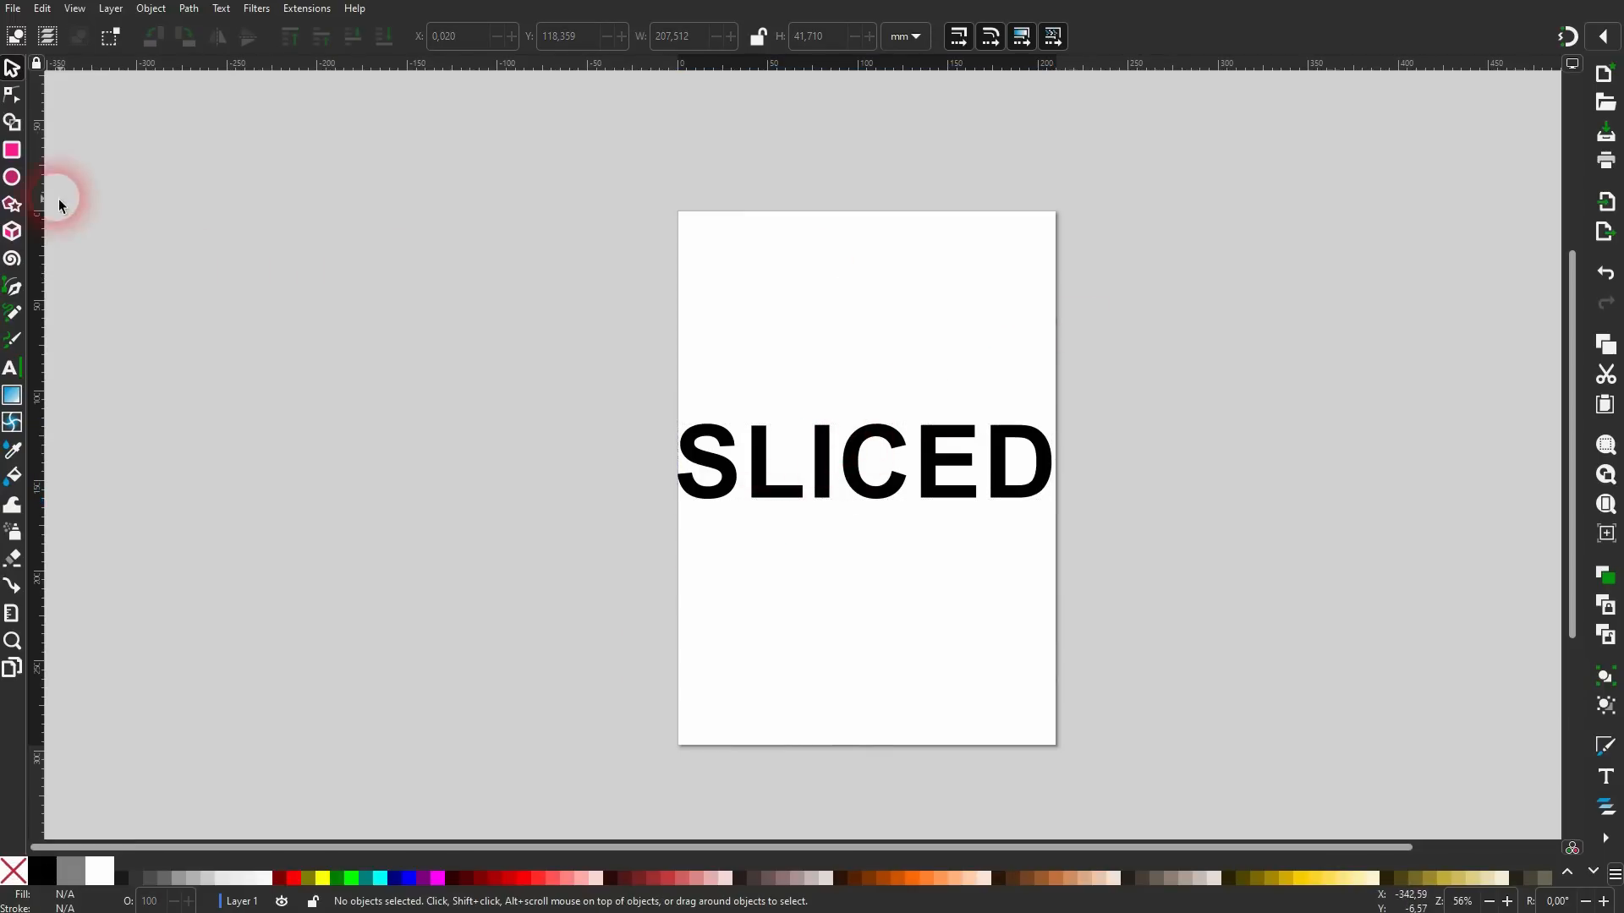
click(13, 289)
click(747, 549)
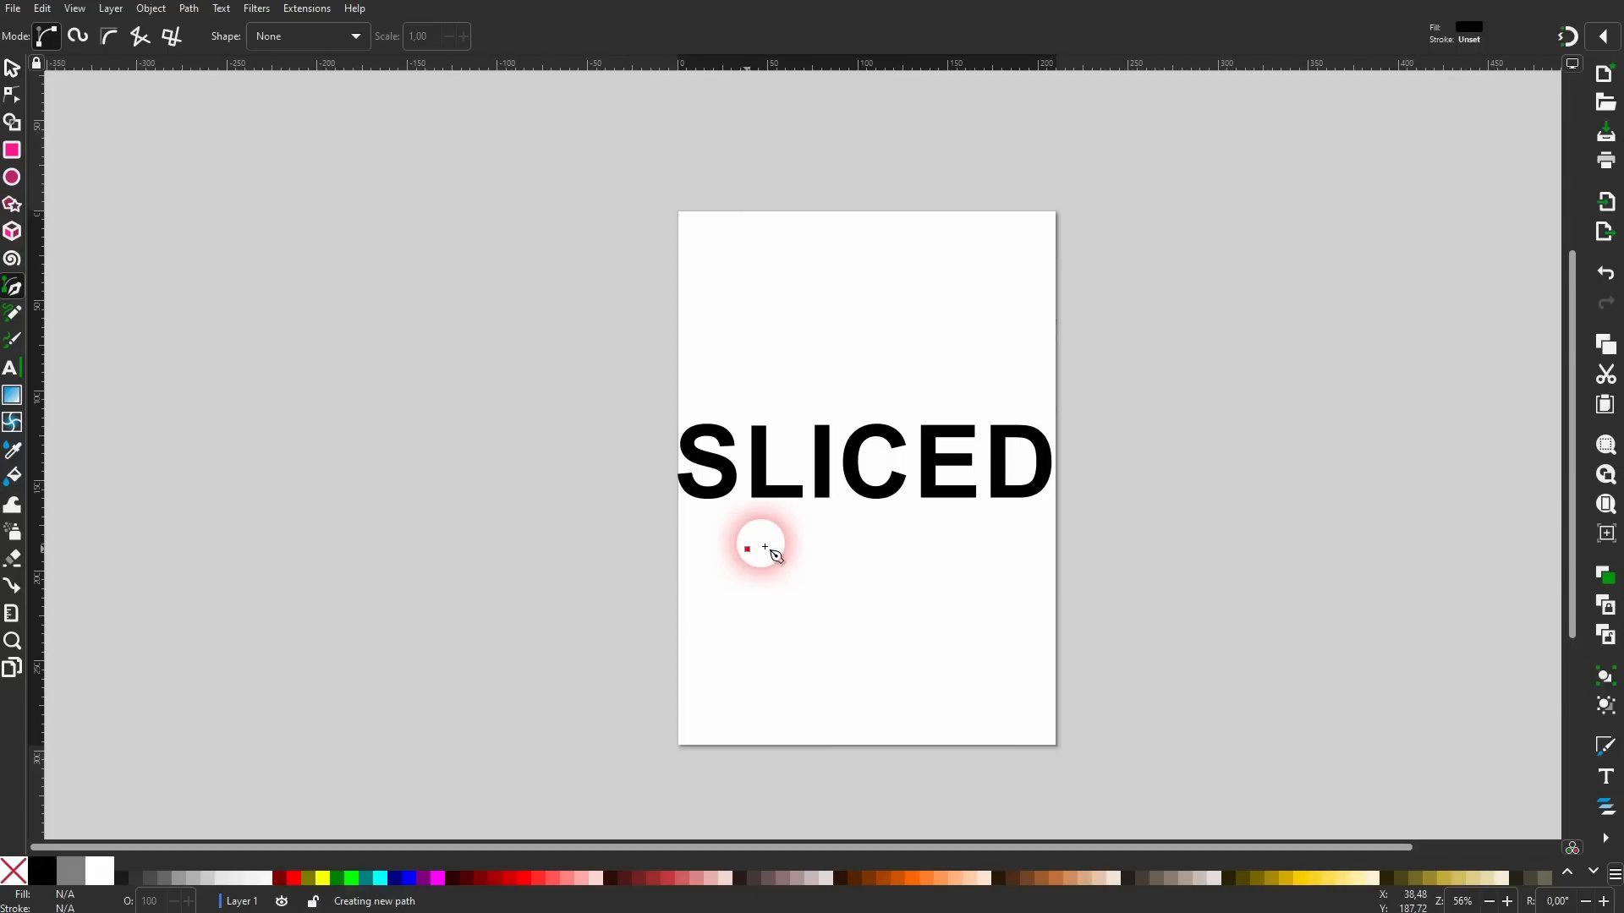
click(1022, 343)
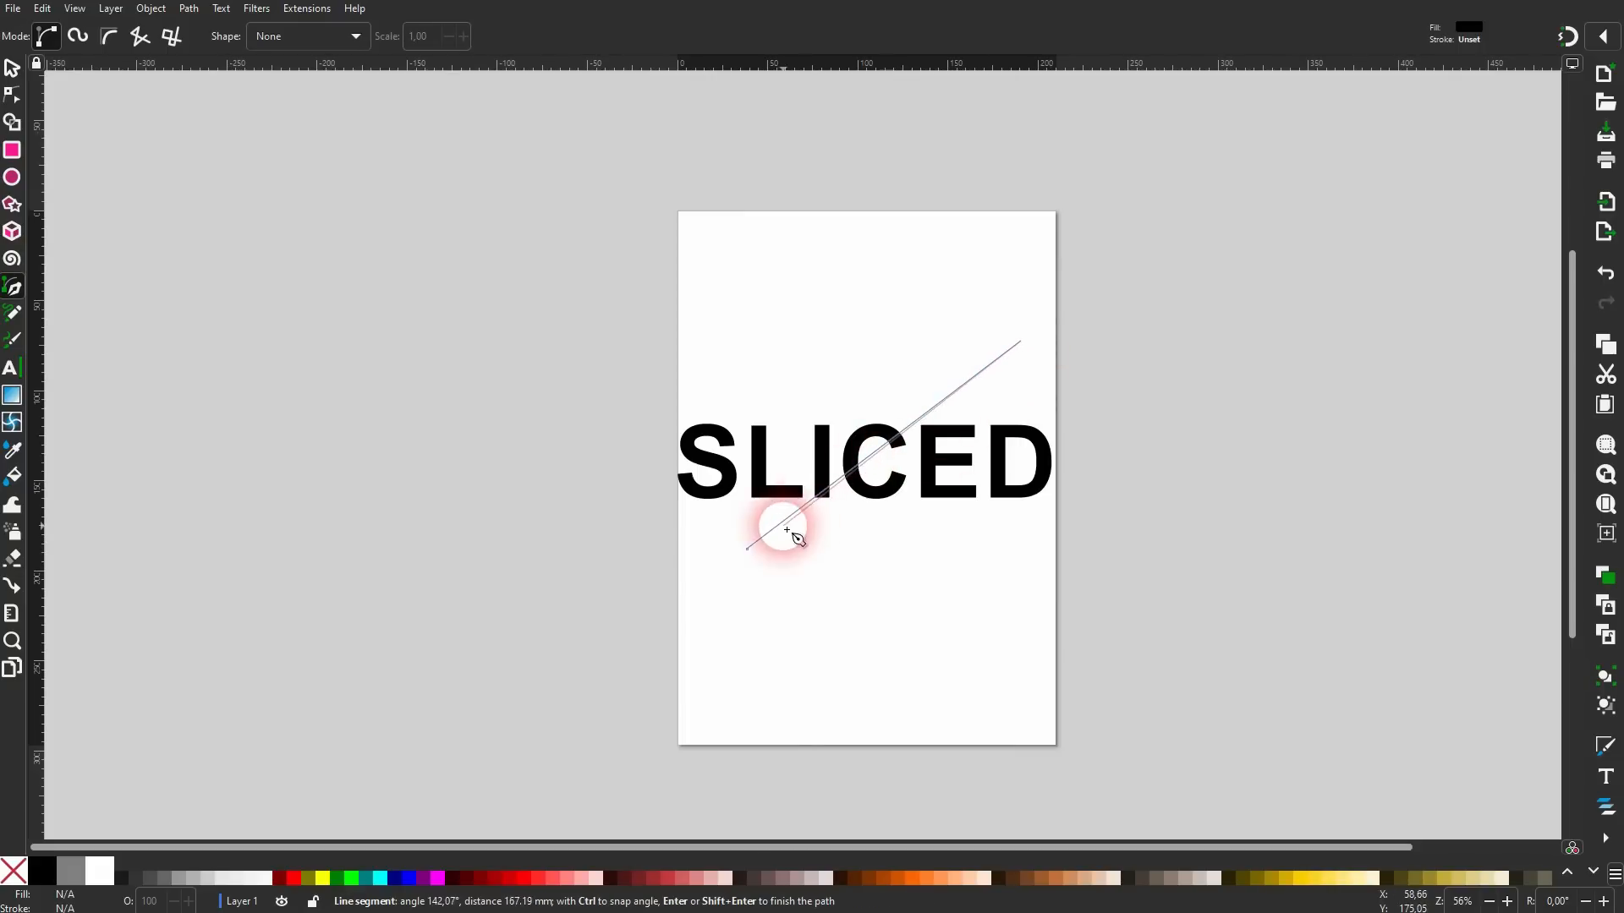
key(BackSpace)
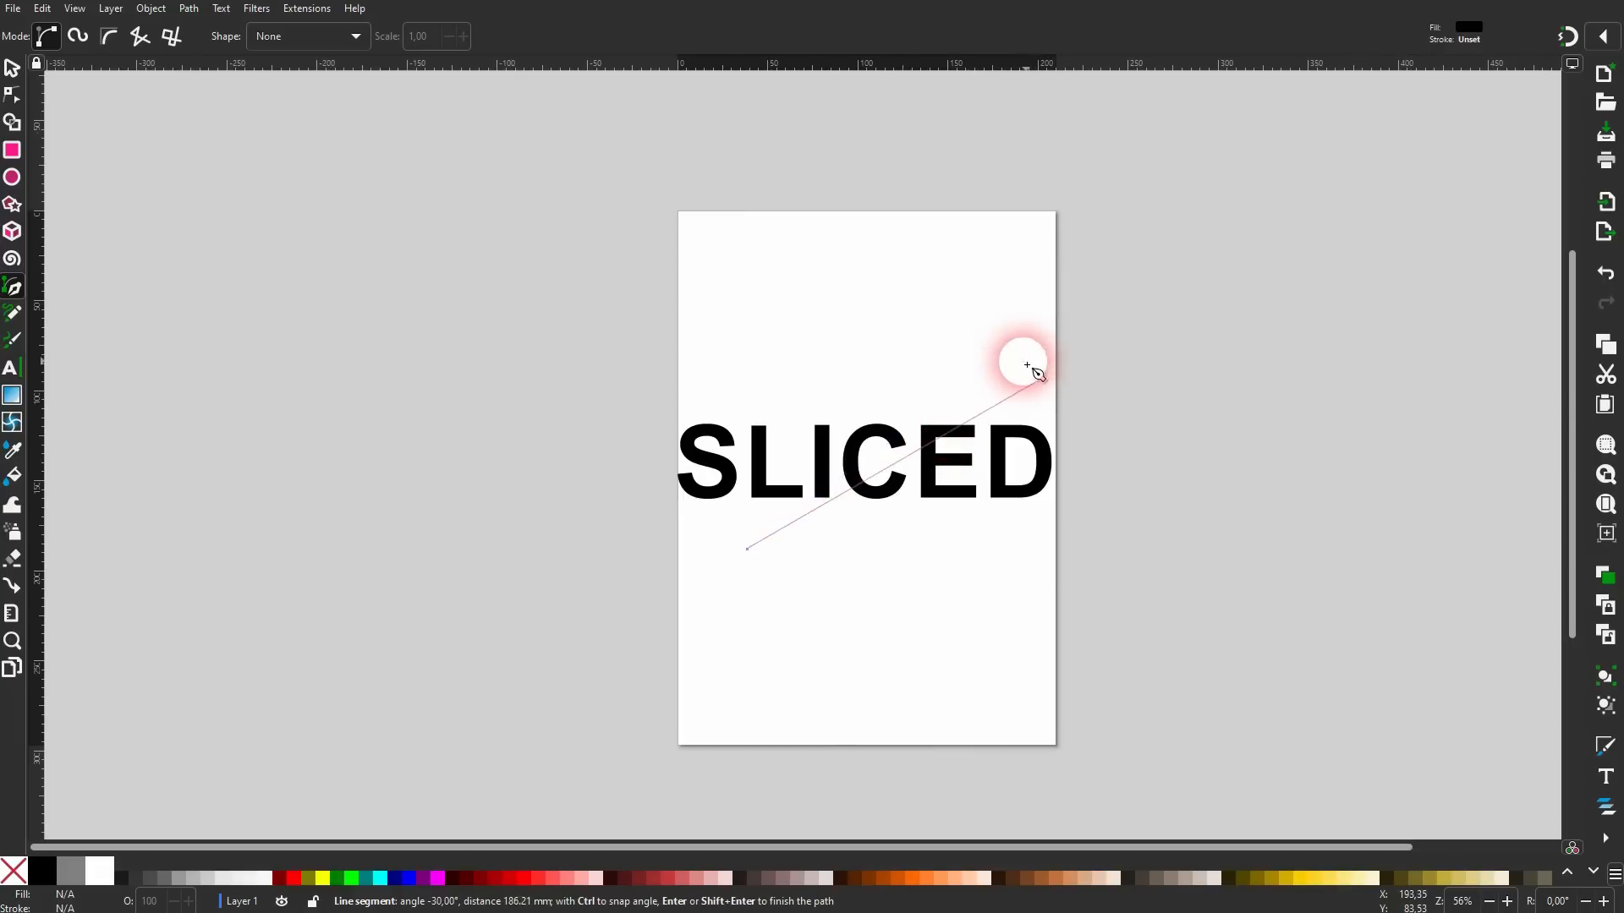
key(Escape)
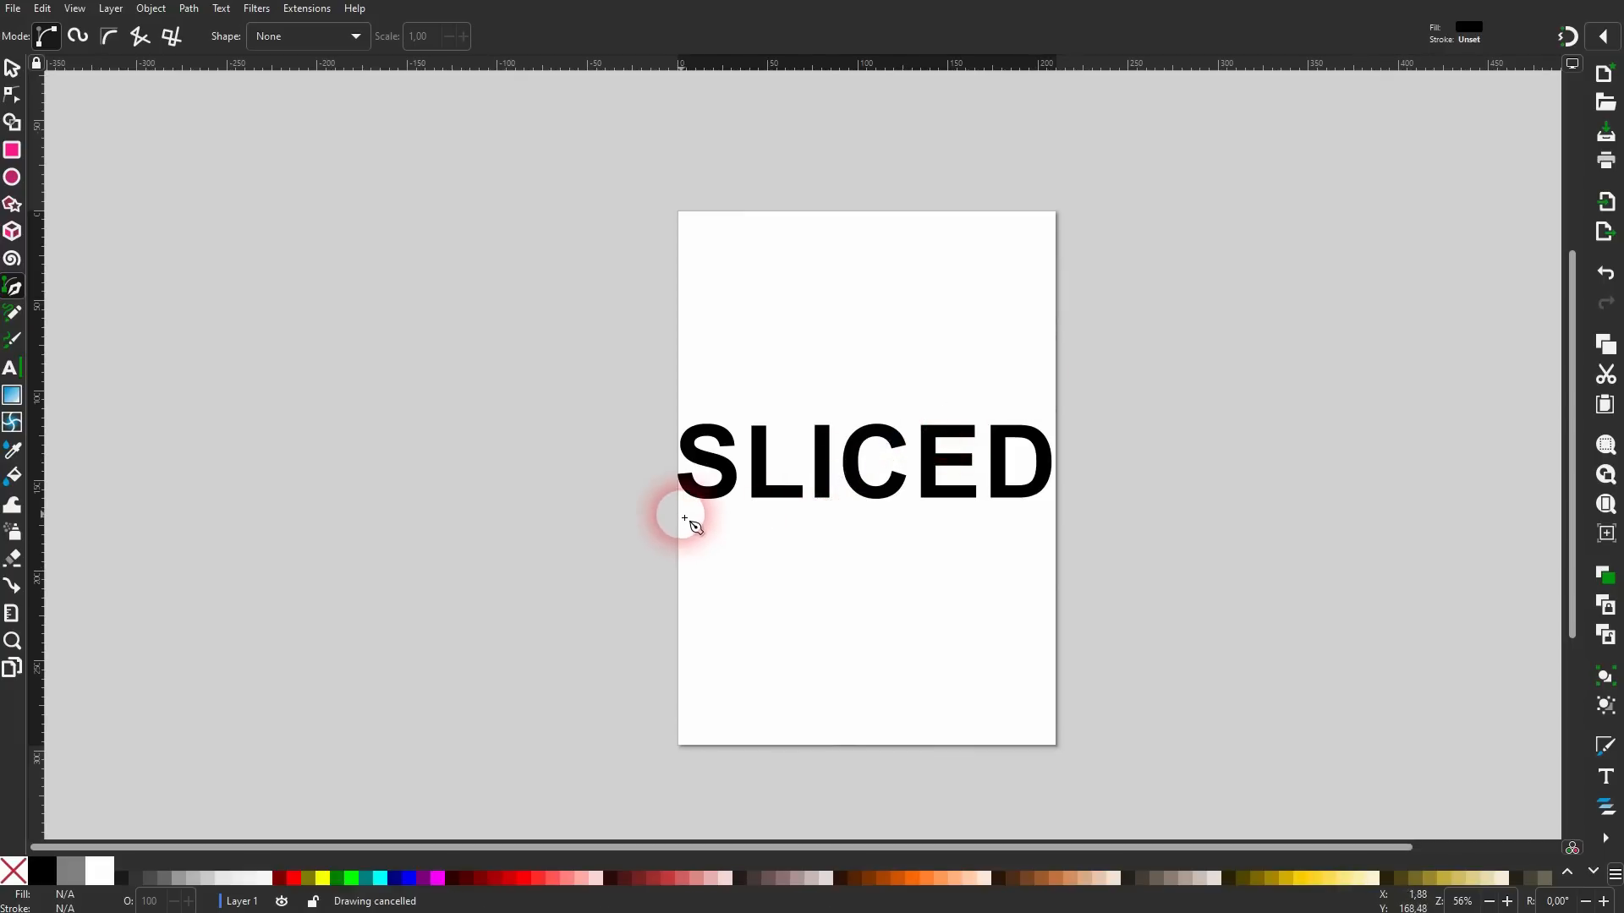
click(626, 528)
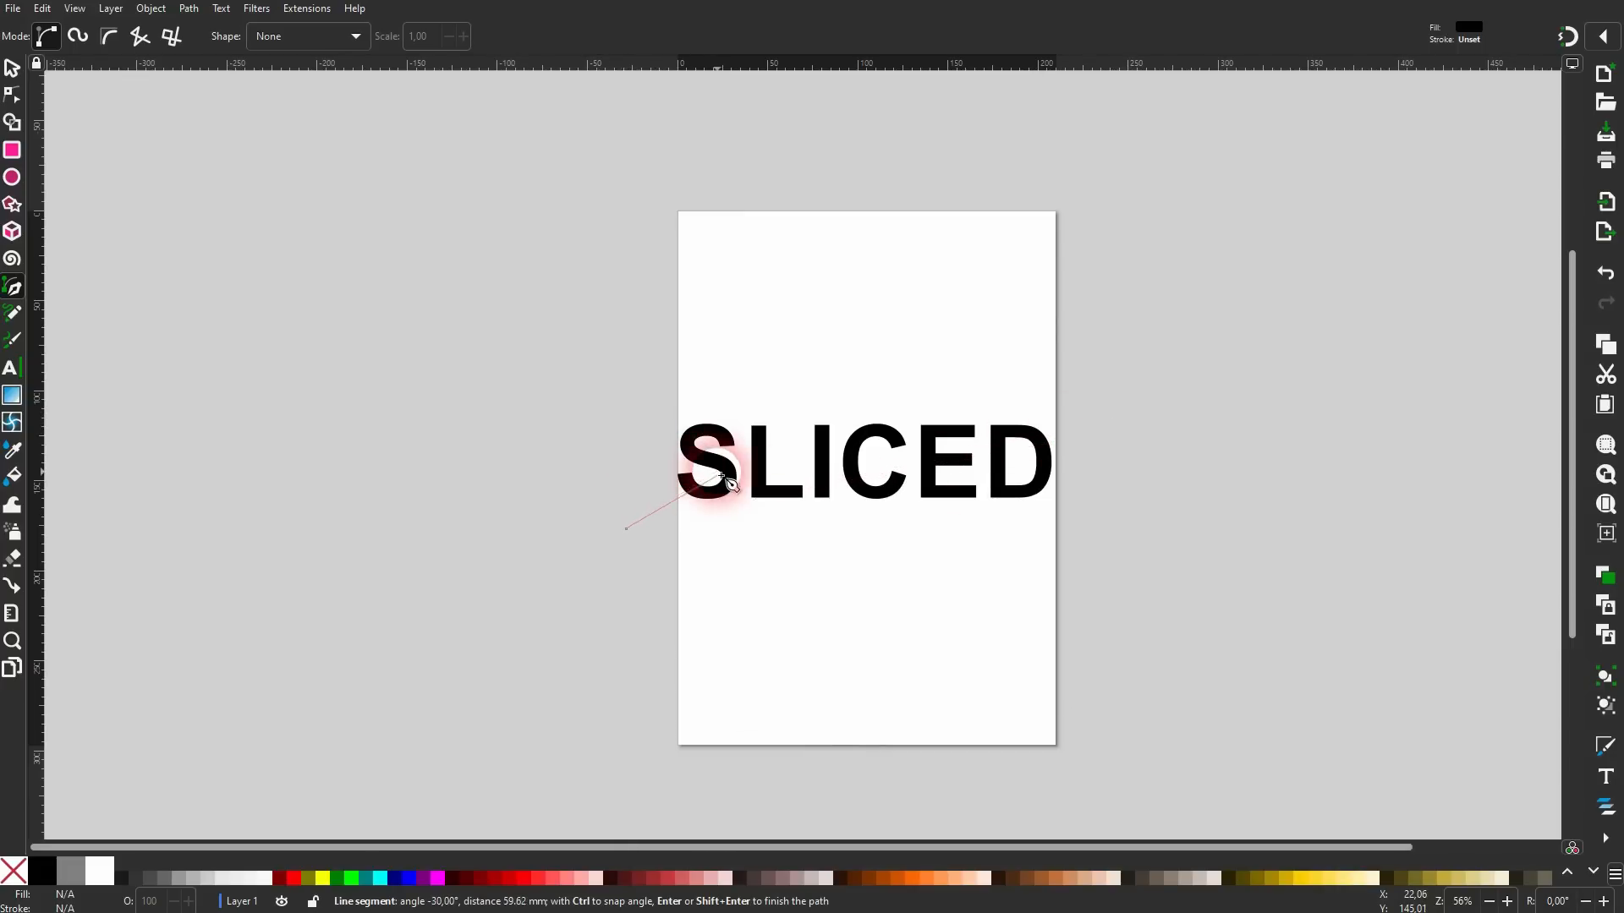
key(Escape)
Draw a closed Pen-tool triangle with its upper edge rising diagonally across SLICED, covering the letters' lower part, and fill it with red.
click(631, 502)
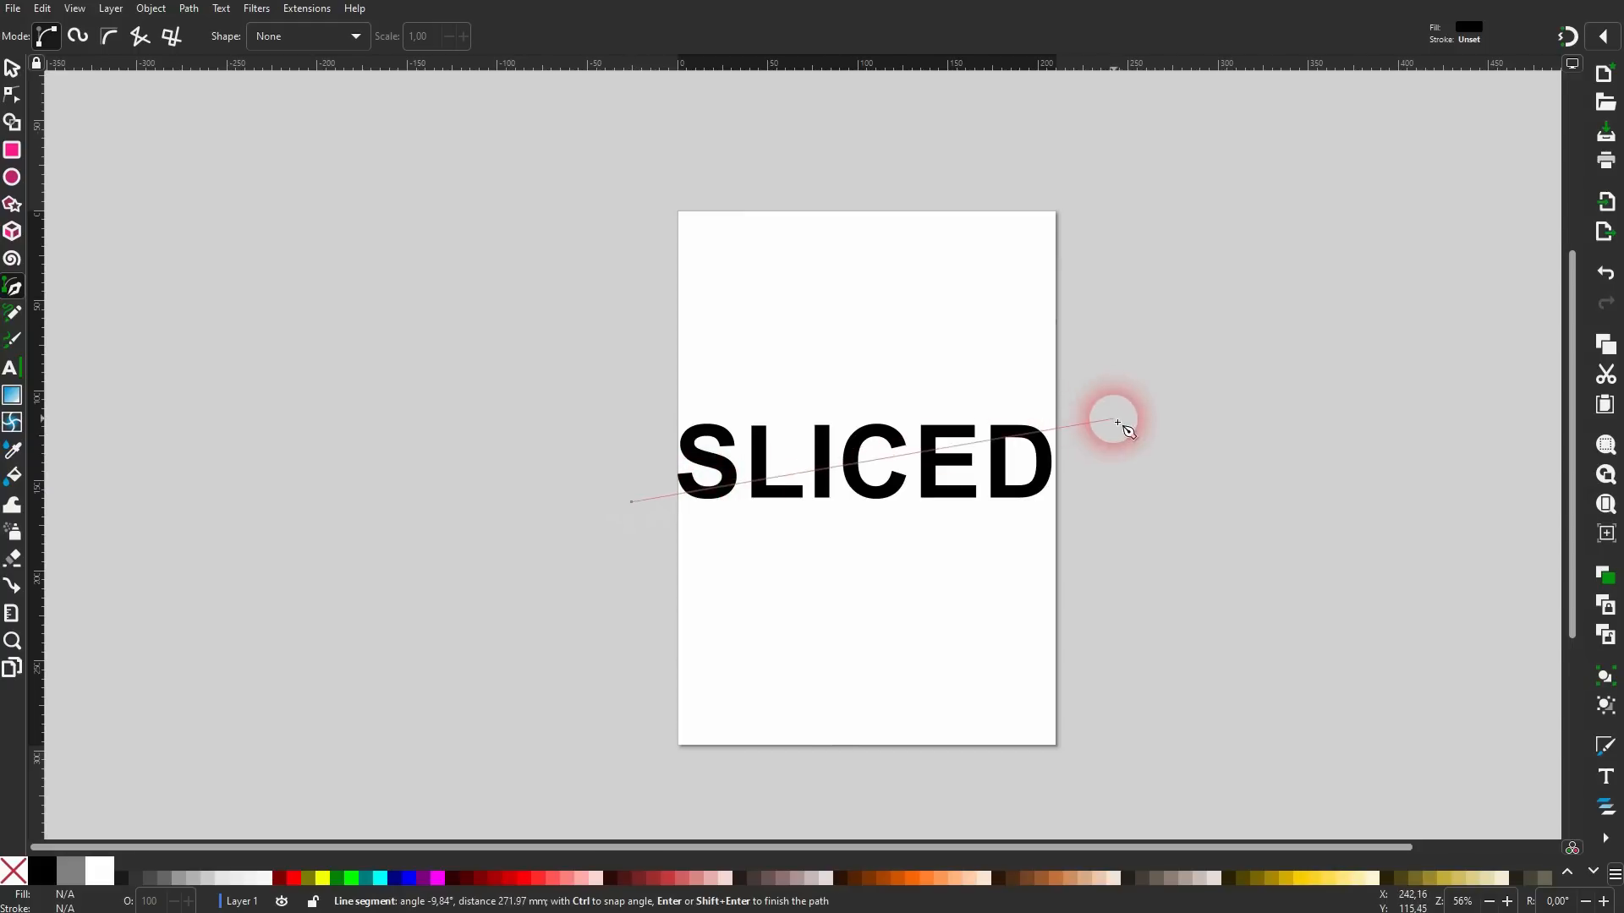
click(1156, 420)
click(1140, 580)
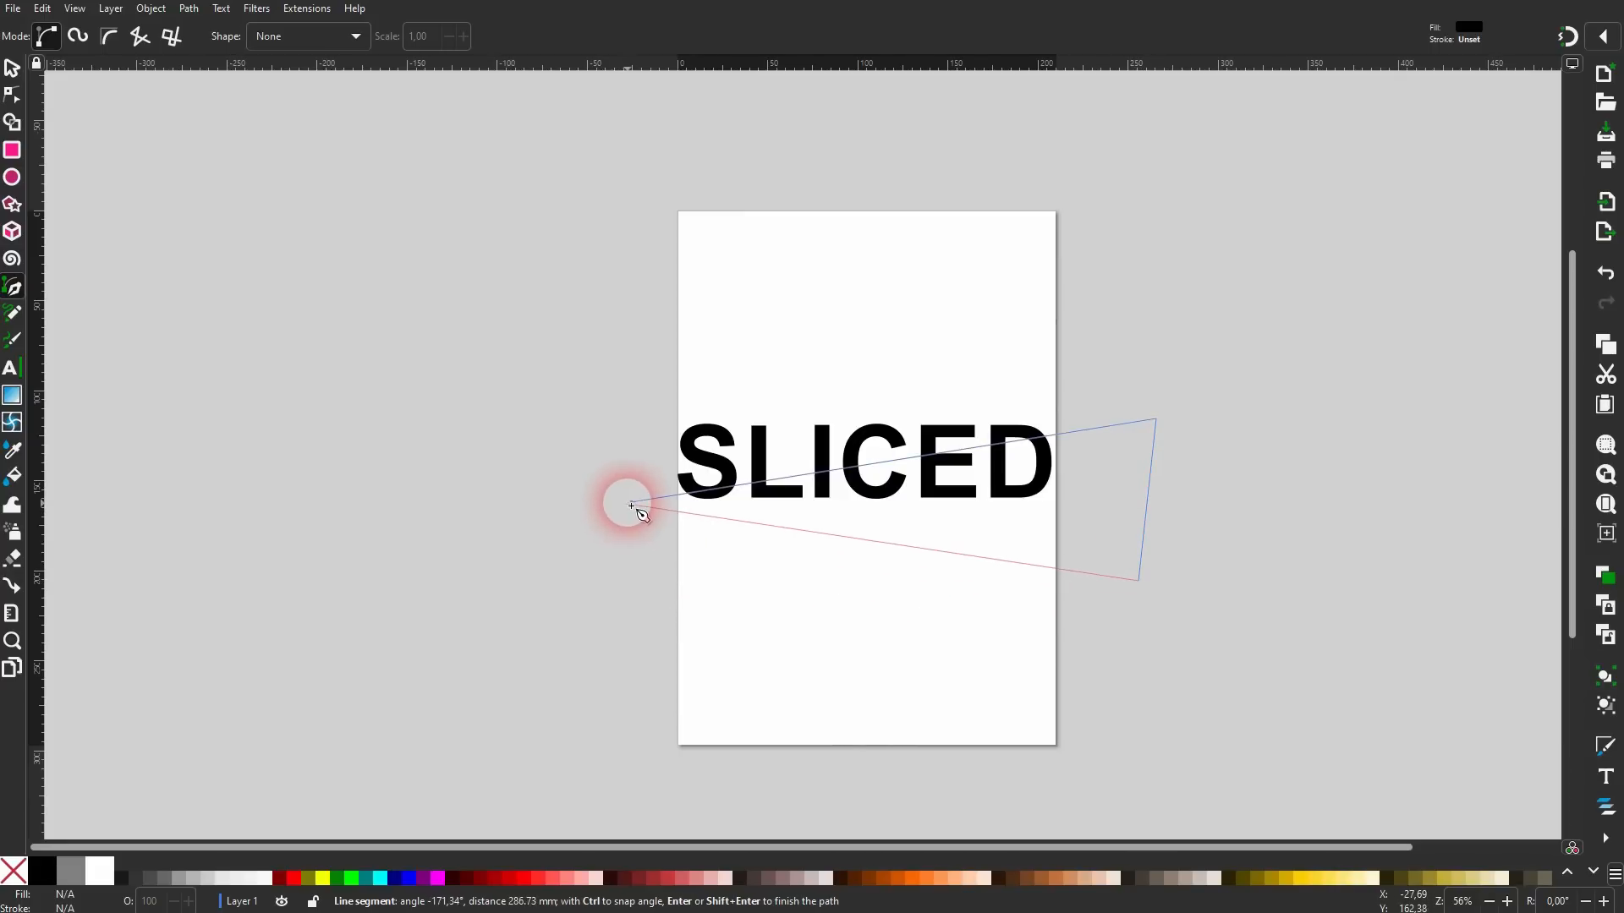
scroll(634, 513, up, 4)
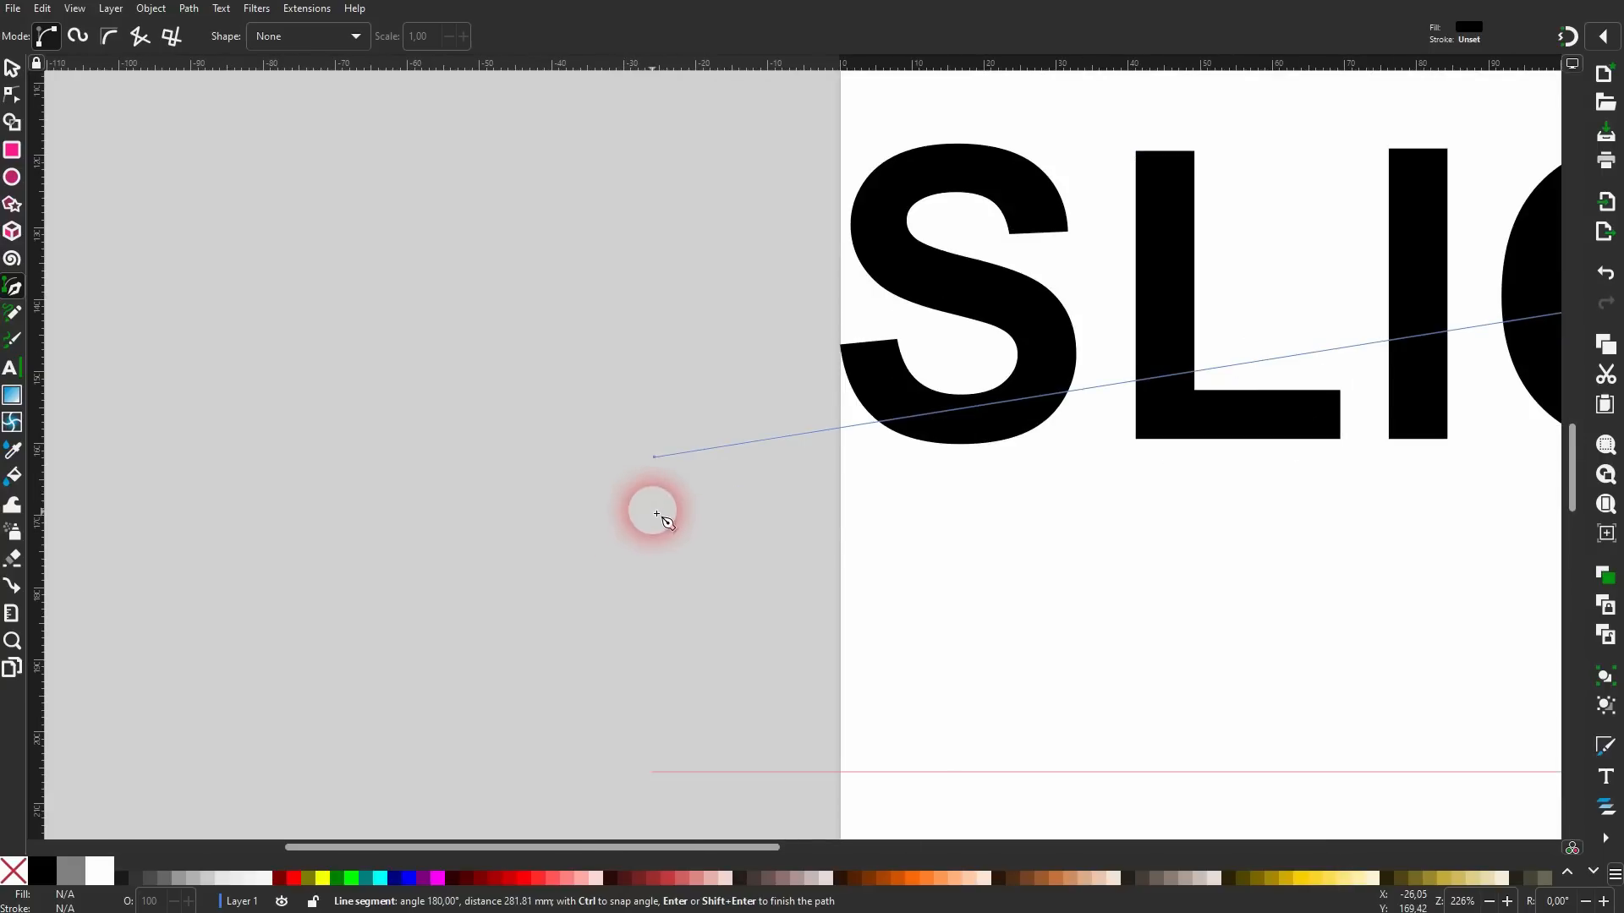
click(655, 457)
scroll(783, 499, down, 3)
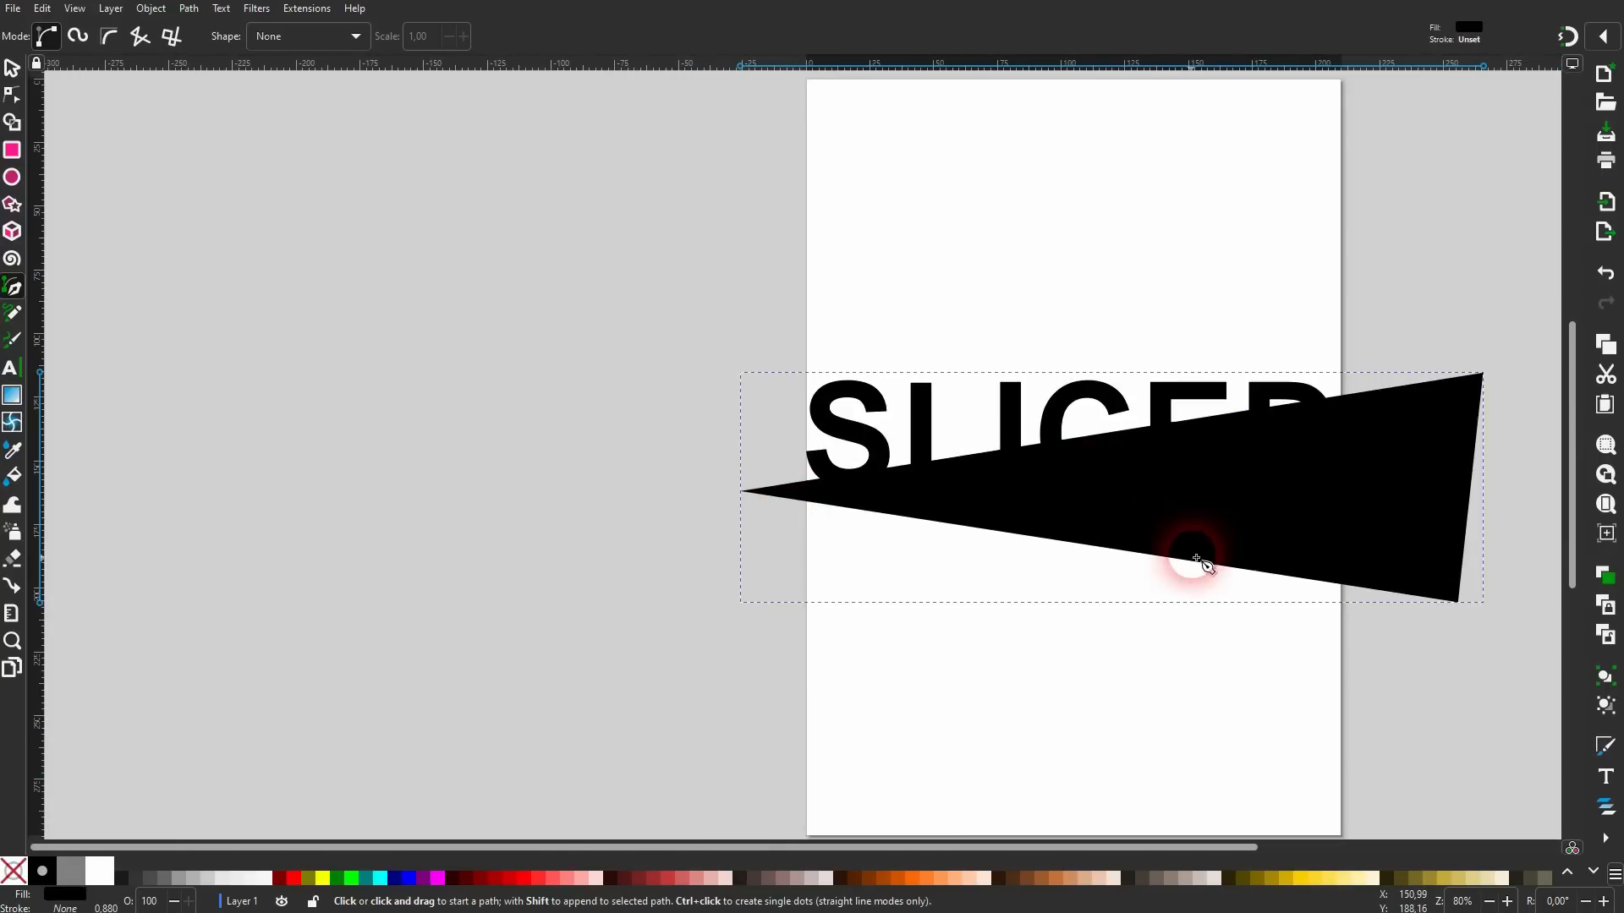
click(534, 877)
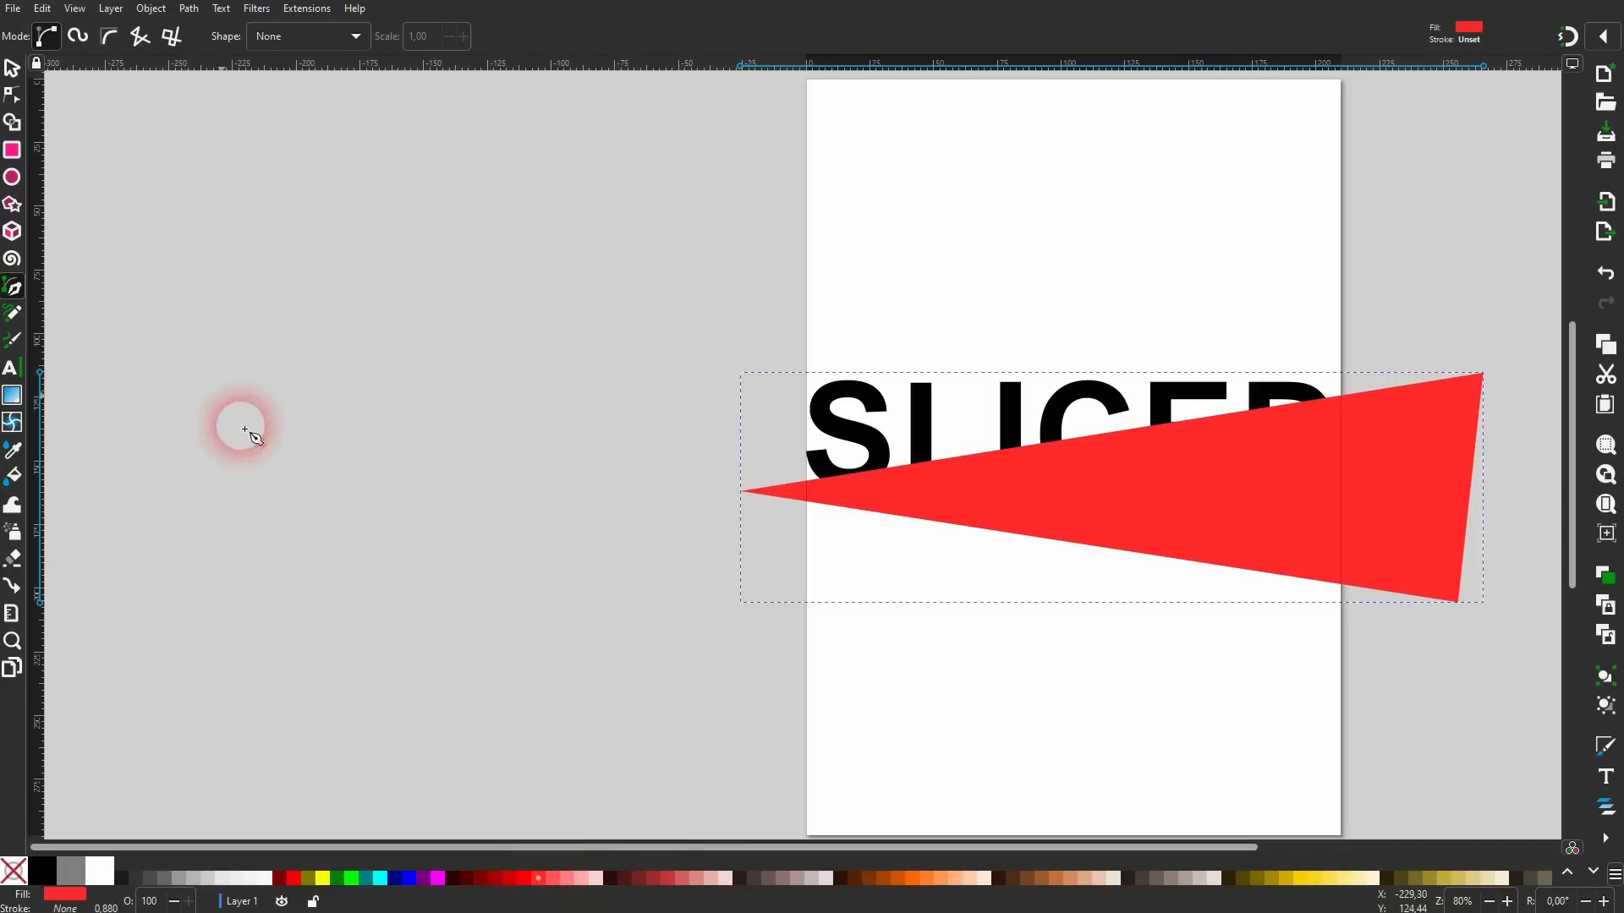
Duplicate the red triangle in place and fill the duplicate with cyan.
click(12, 67)
scroll(1273, 704, down, 1)
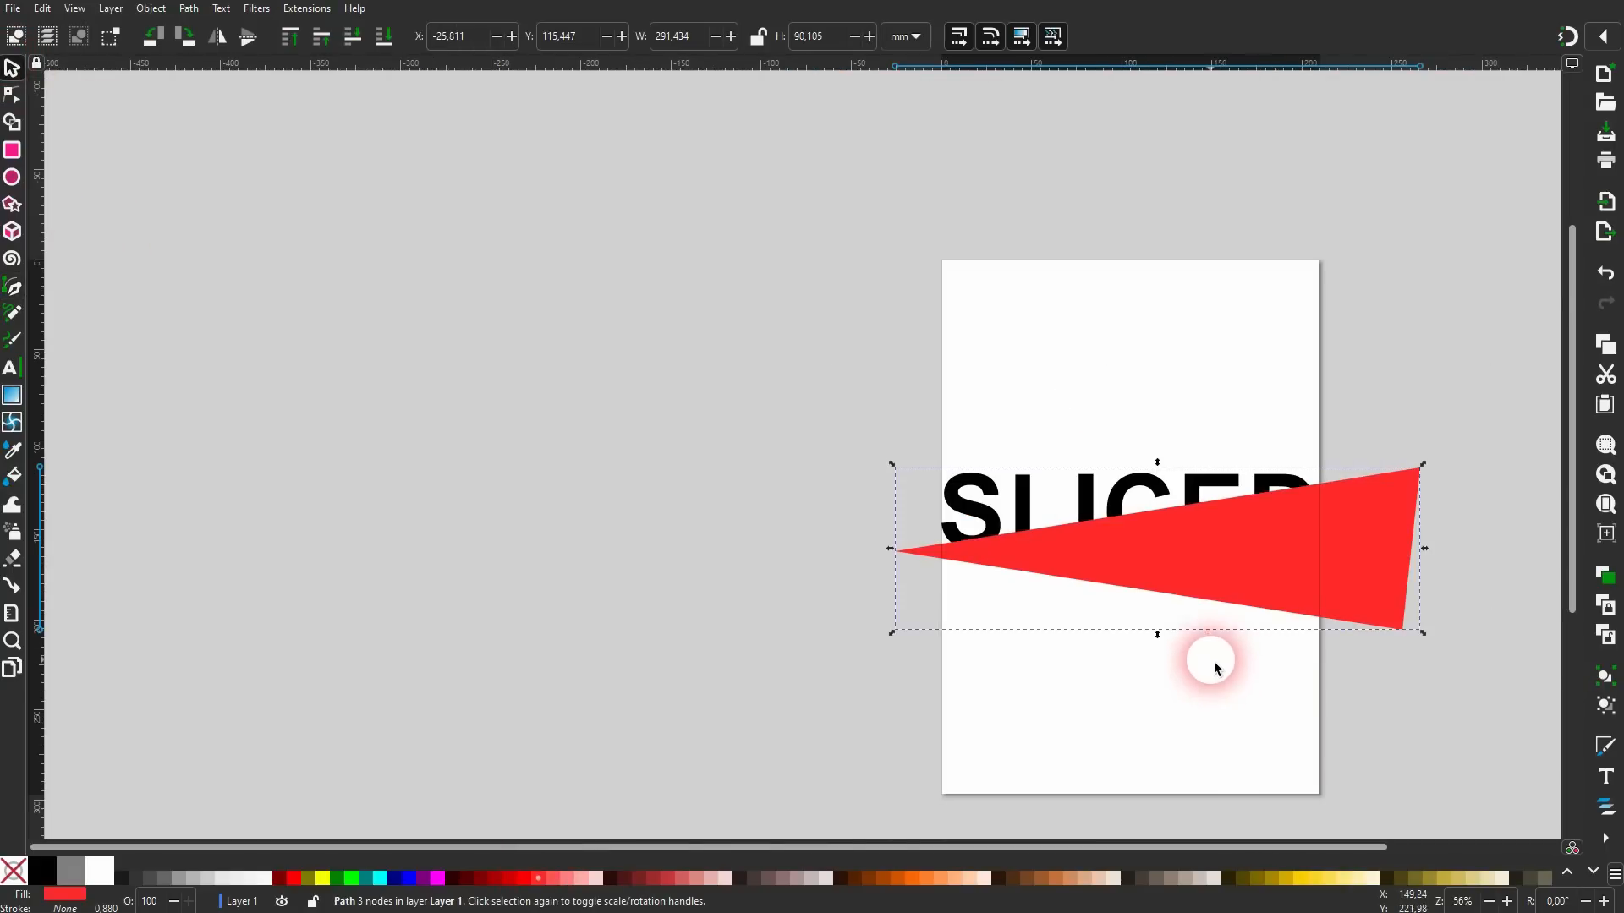
scroll(1207, 657, down, 2)
scroll(1207, 602, right, 5)
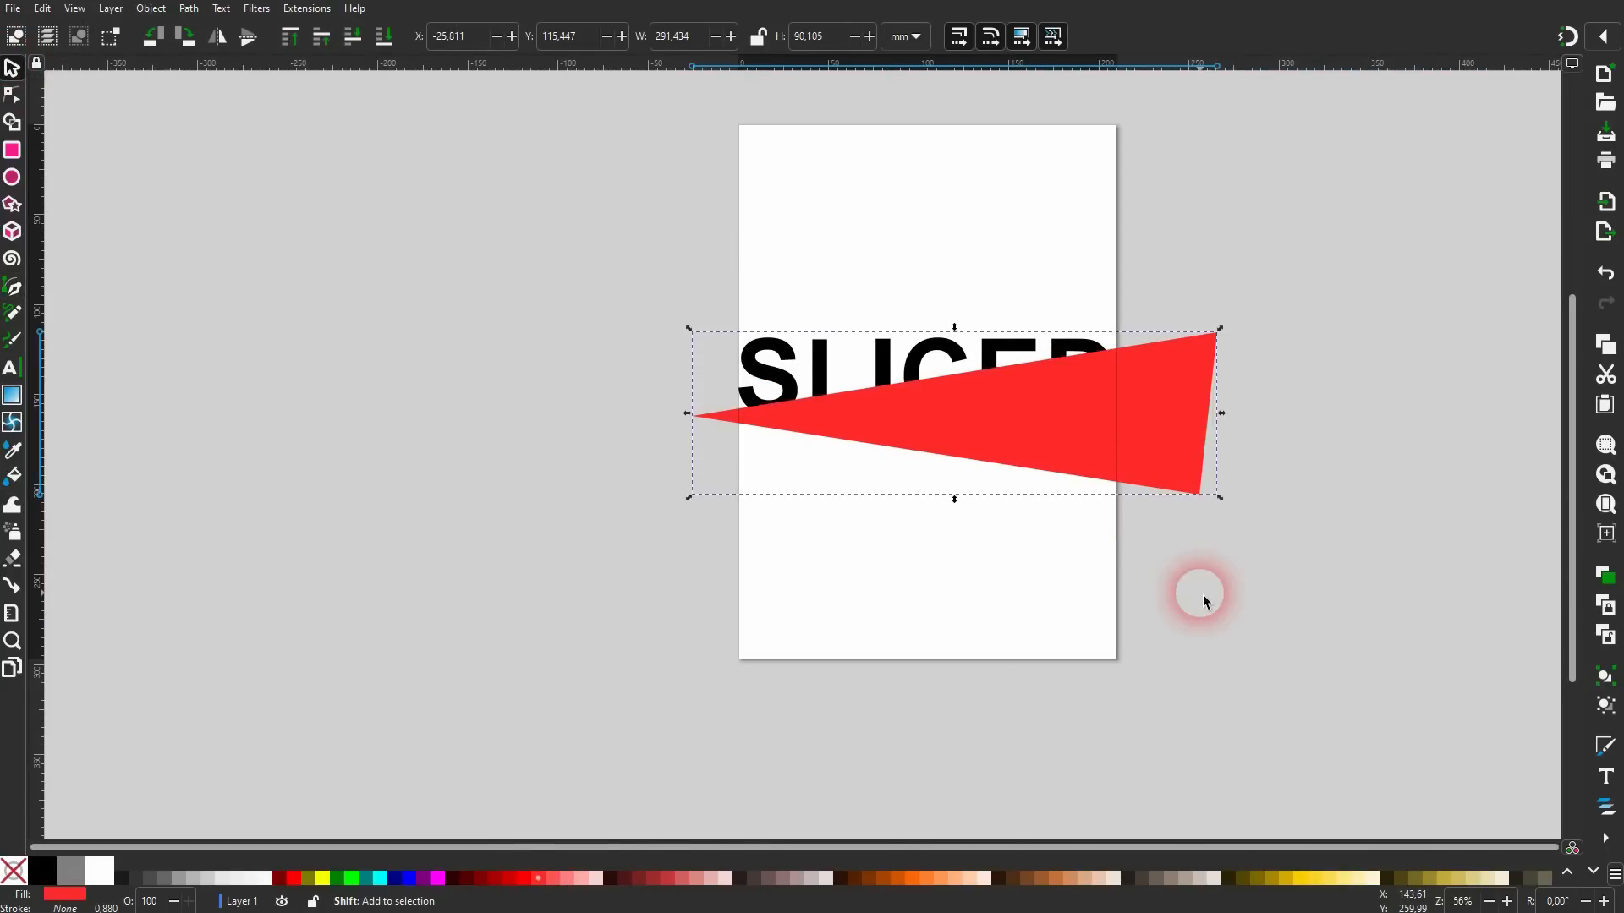
click(1028, 602)
drag(1026, 414, 1088, 604)
key(ctrl+z)
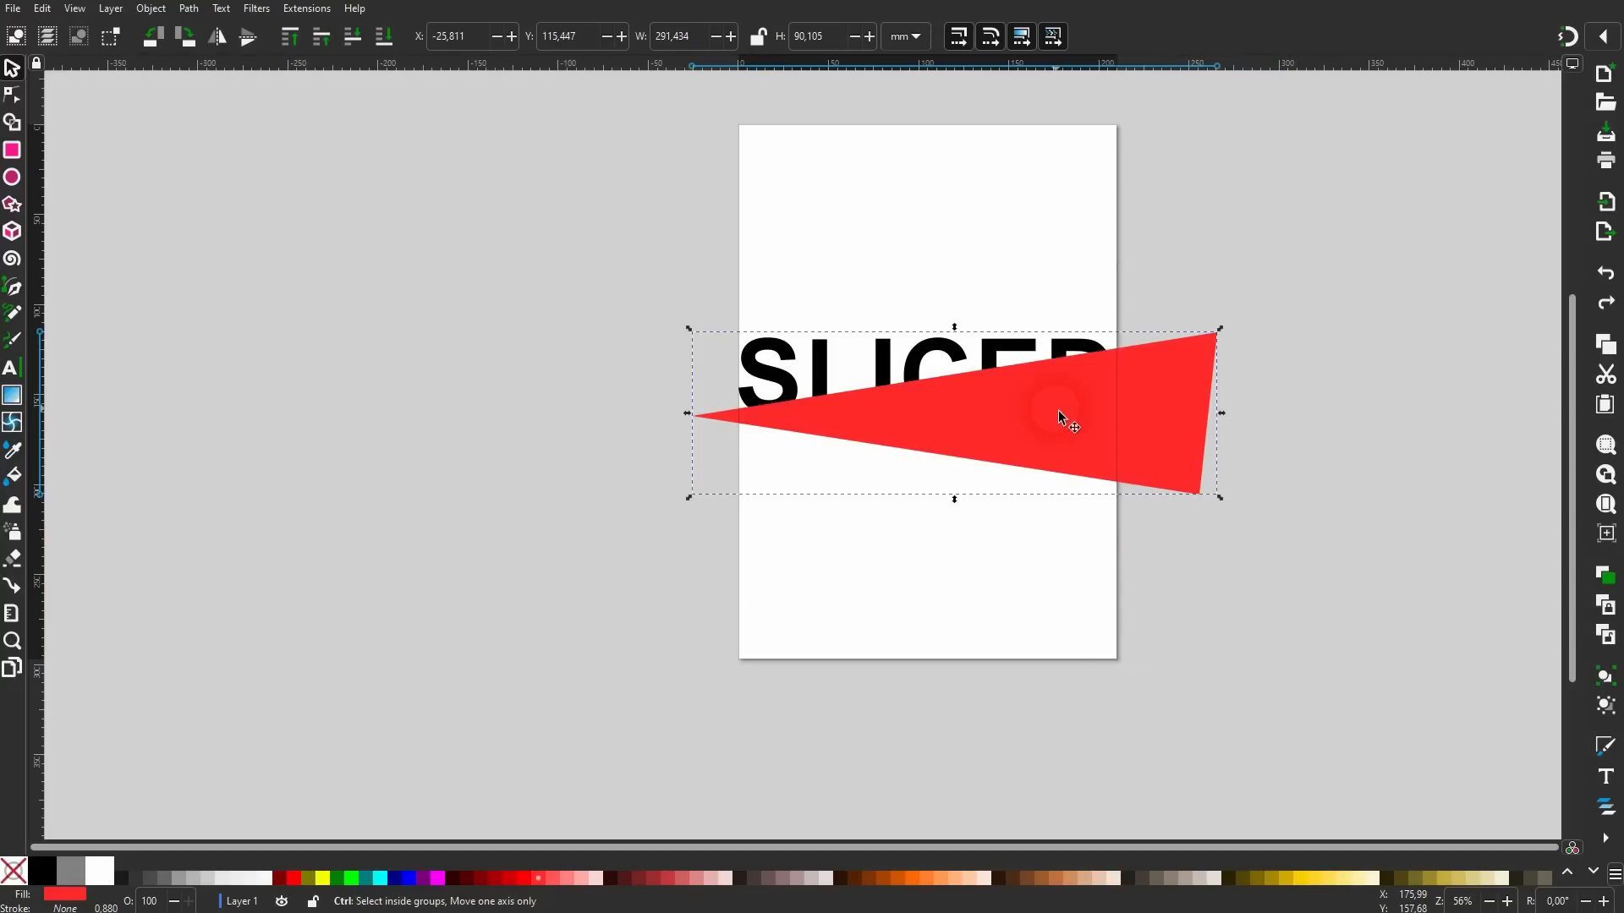
click(380, 880)
drag(1119, 434, 1186, 564)
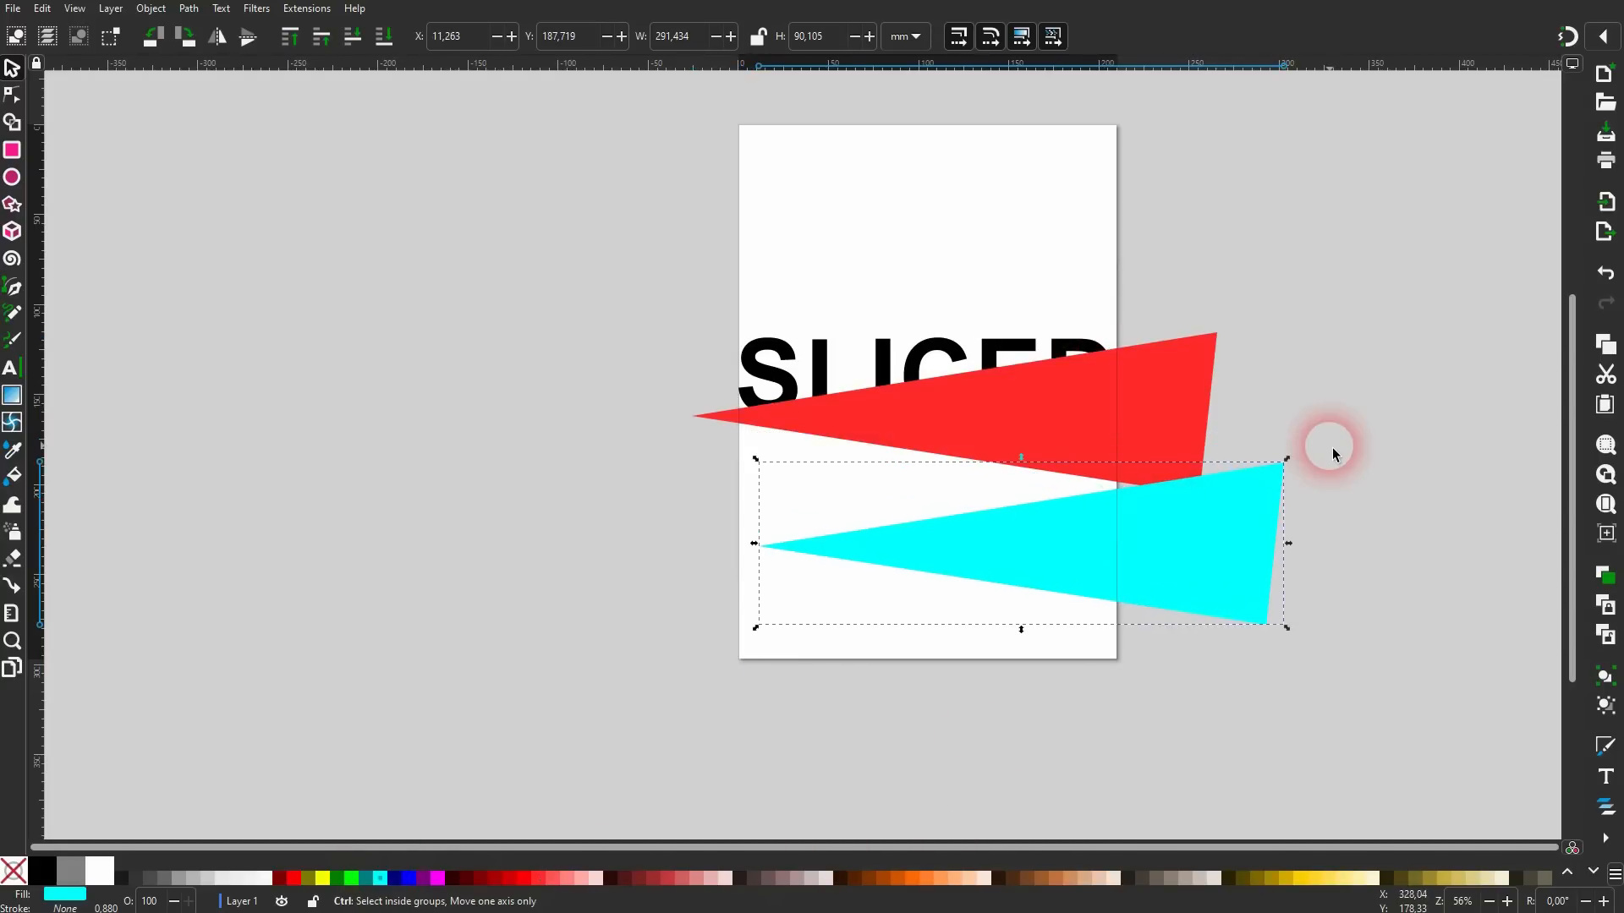
key(ctrl+z)
Duplicate the SLICED text in place, raise the duplicate to the top of the stack, and fill it with olive.
click(848, 259)
click(757, 364)
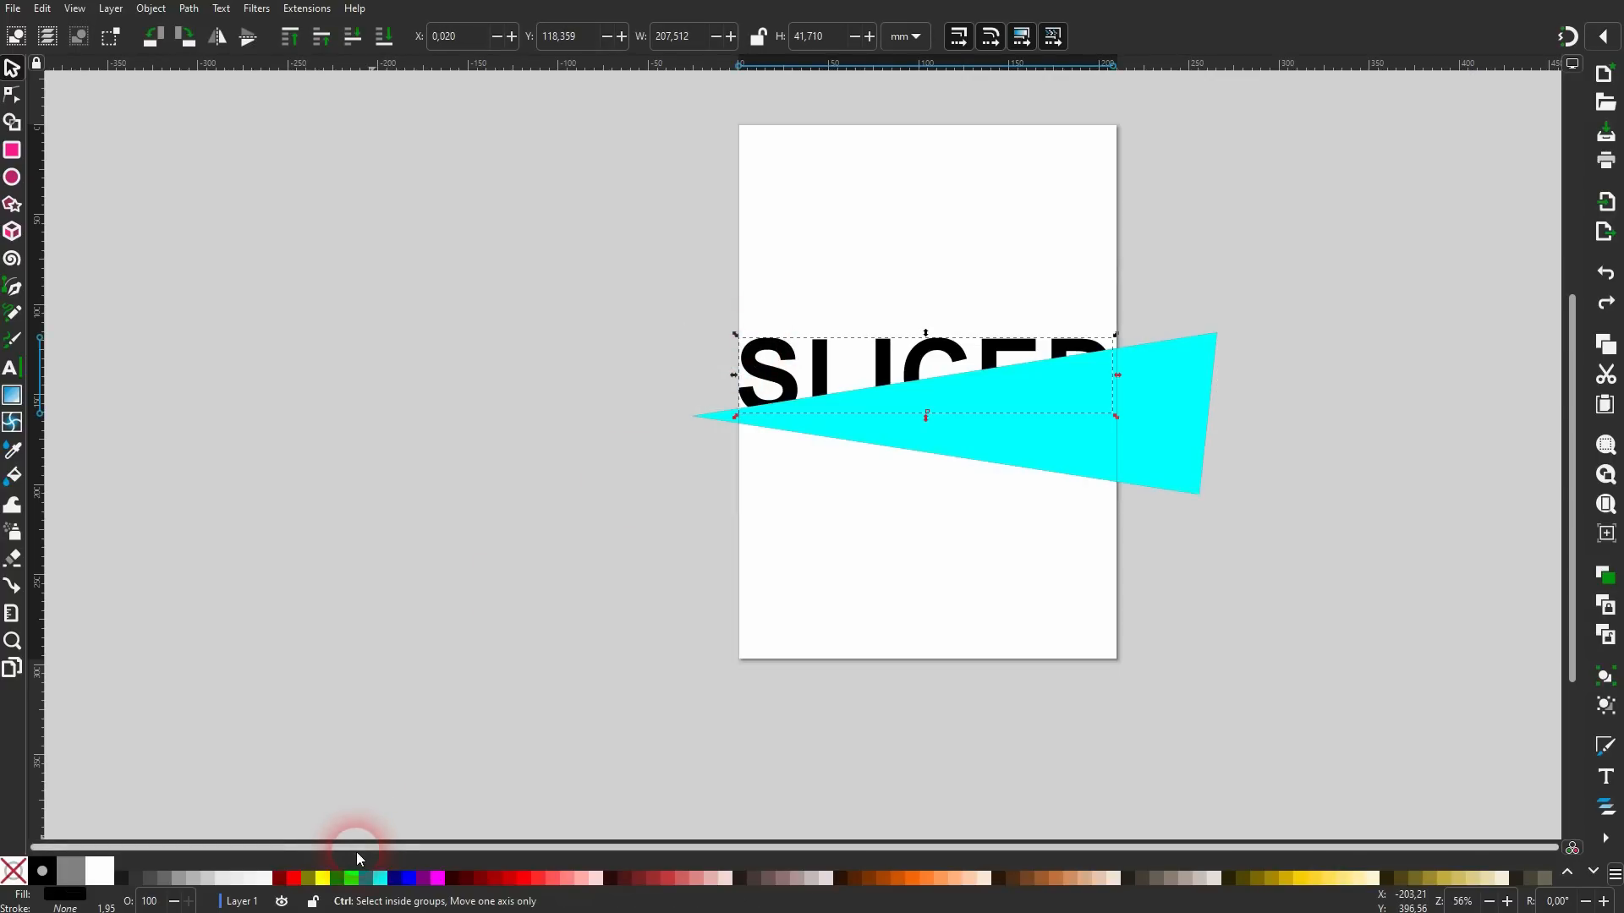
key(Home)
click(307, 879)
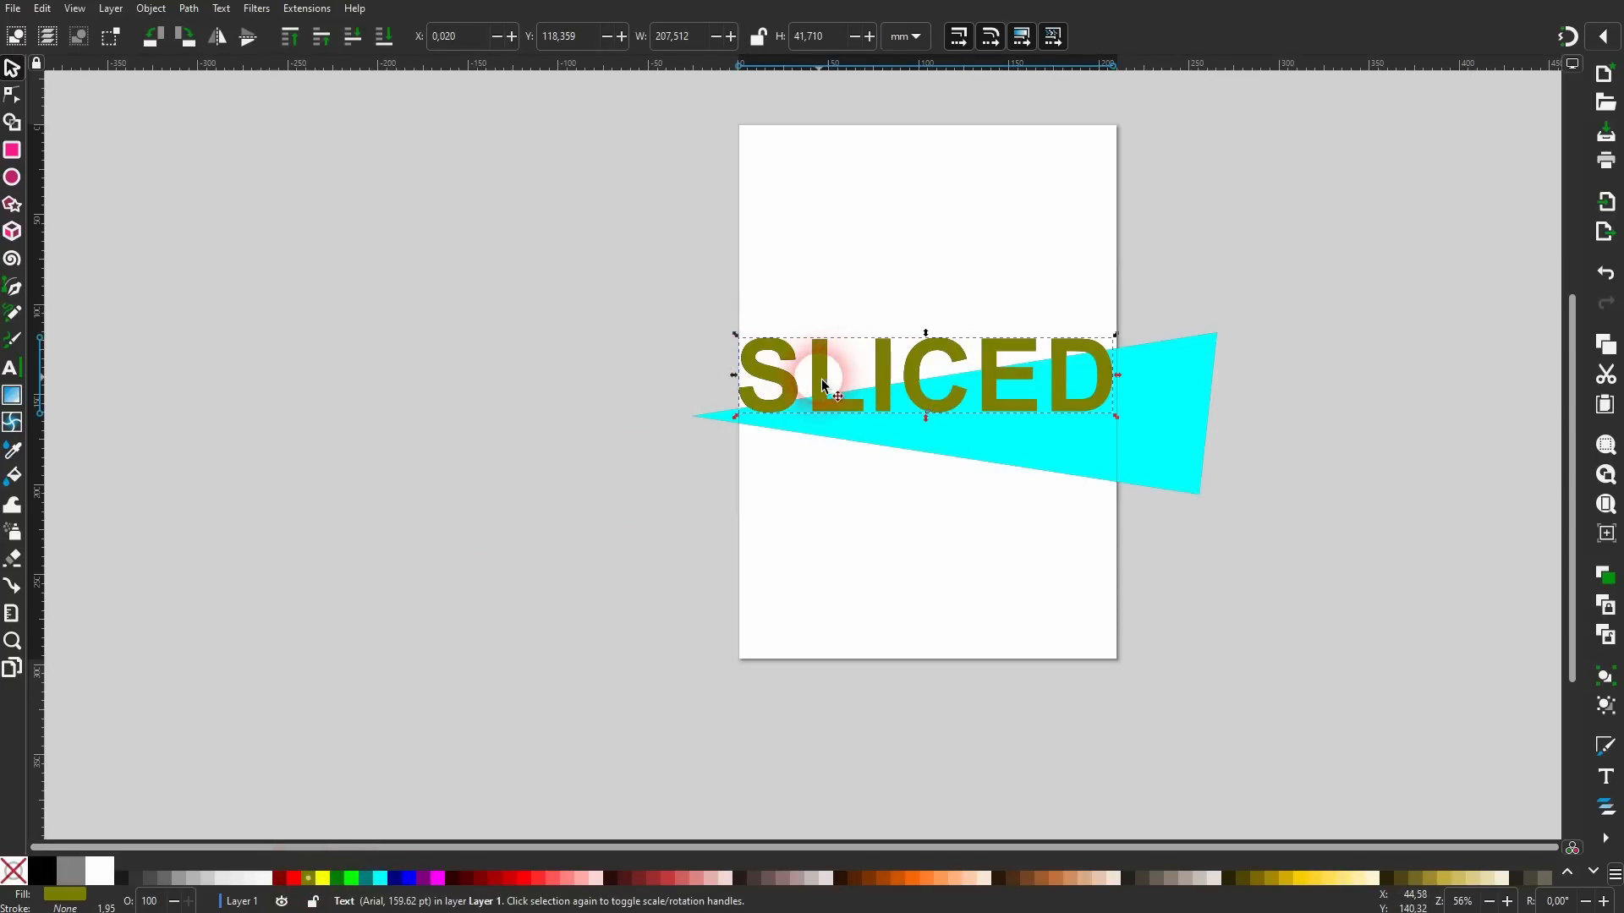
drag(820, 385, 851, 232)
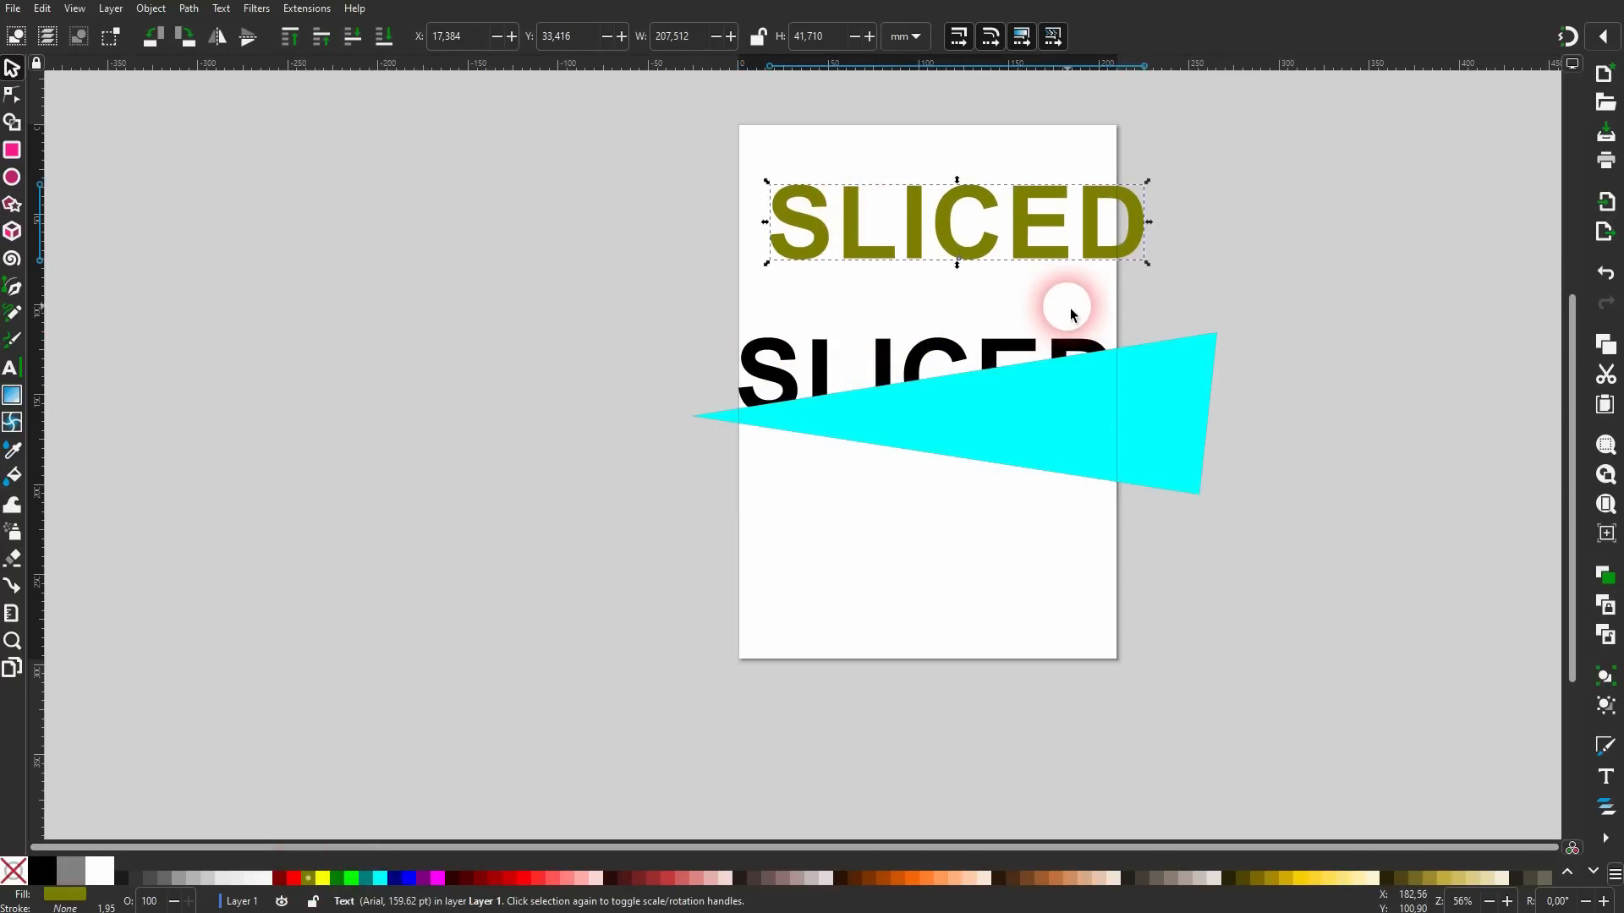
key(ctrl+z)
Move the olive SLICED text and the cyan triangle together straight down, to about Y 234 mm, and deselect them.
shift+click(1148, 464)
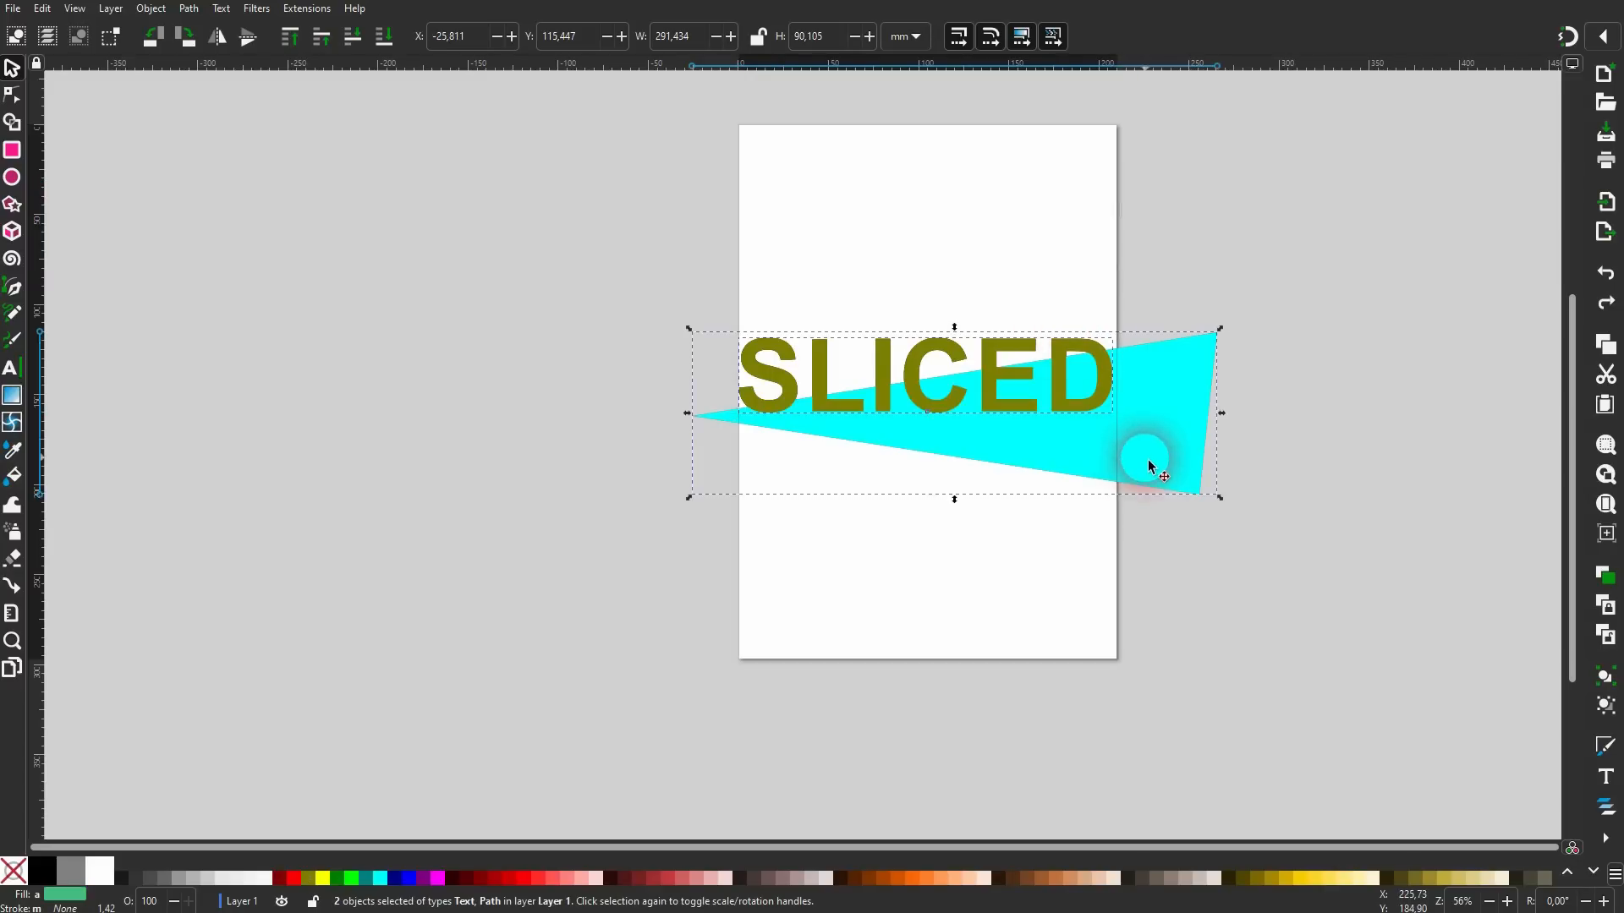
drag(997, 382, 991, 601)
click(1307, 508)
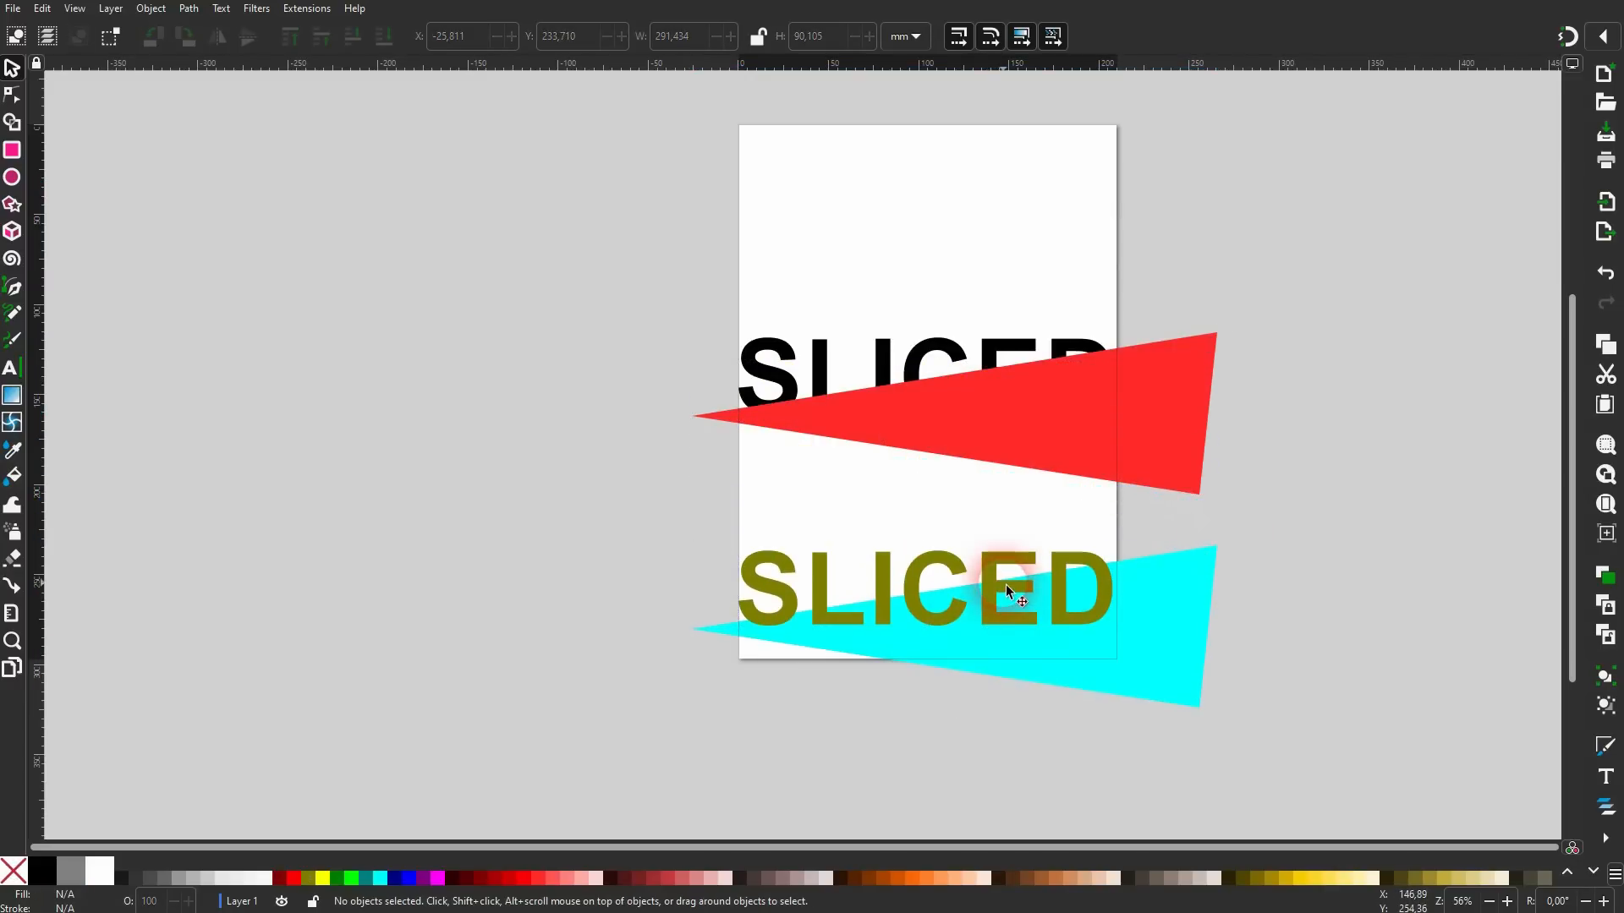
Lower the olive SLICED text to the bottom of the stack, behind the cyan triangle, and deselect it.
click(1006, 585)
click(384, 38)
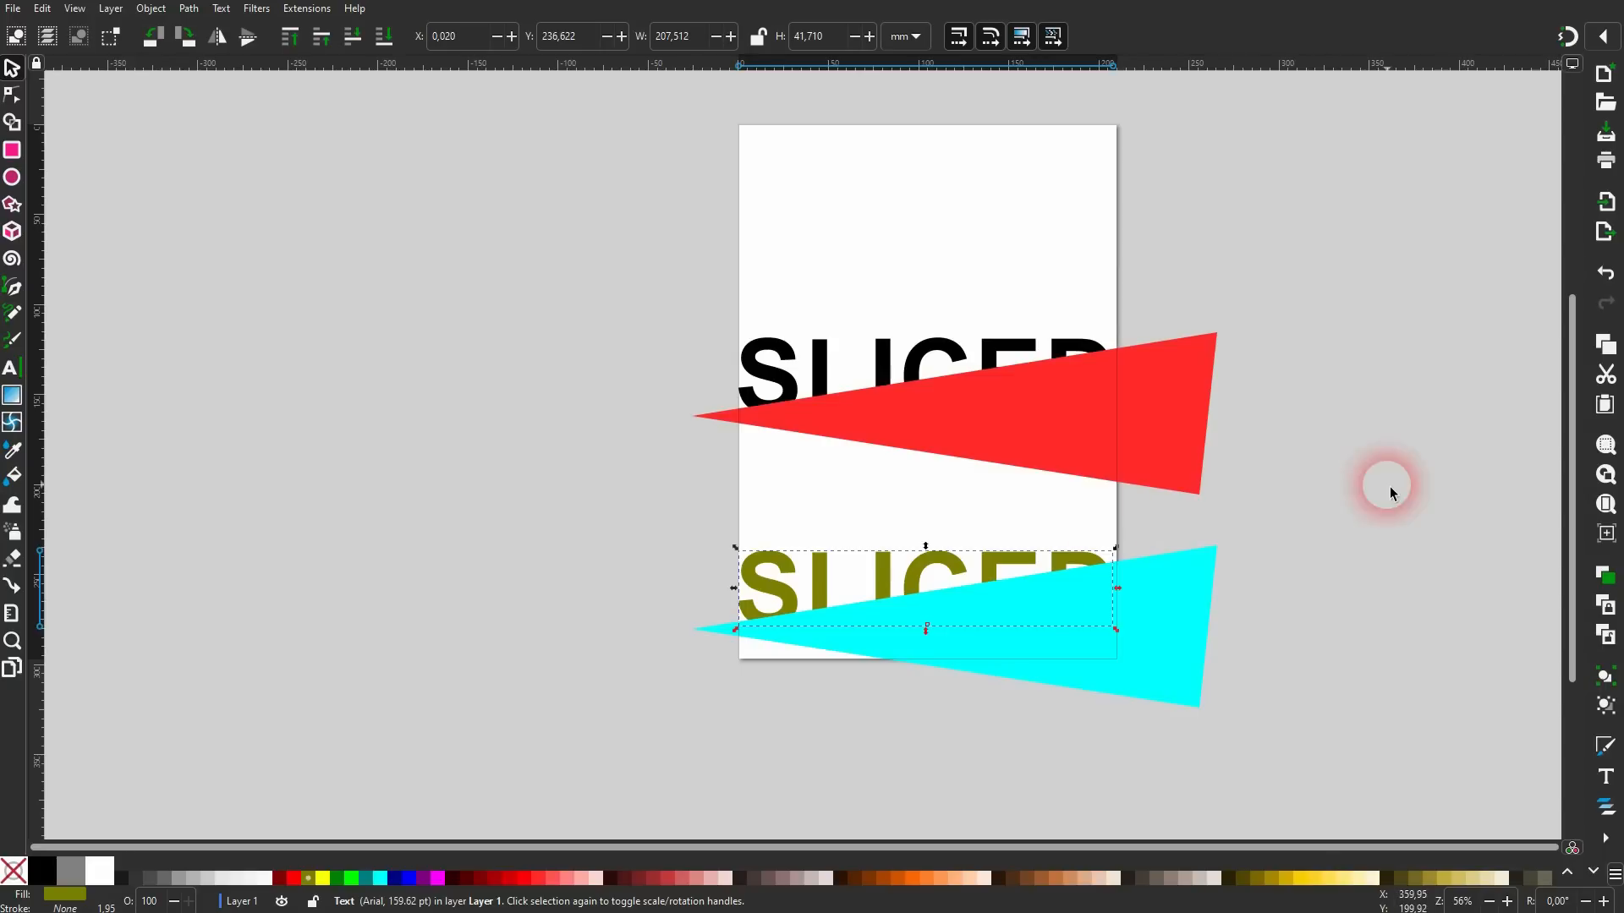
click(1418, 502)
Cut the red triangle out of the black SLICED text with the Difference path operation.
drag(608, 222, 1307, 521)
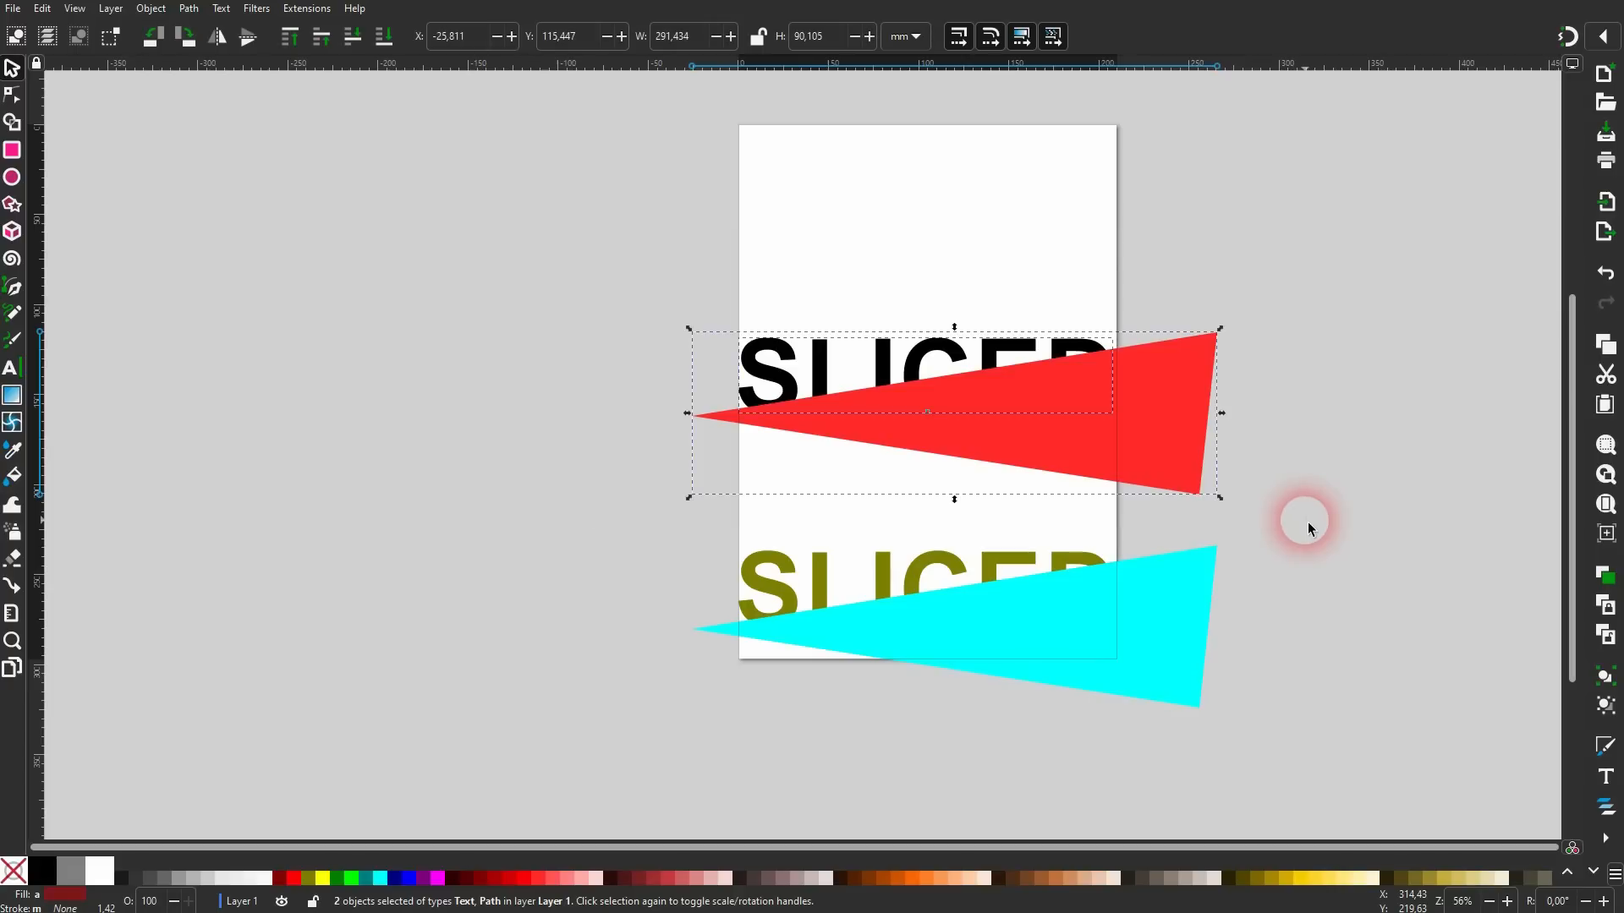
click(186, 10)
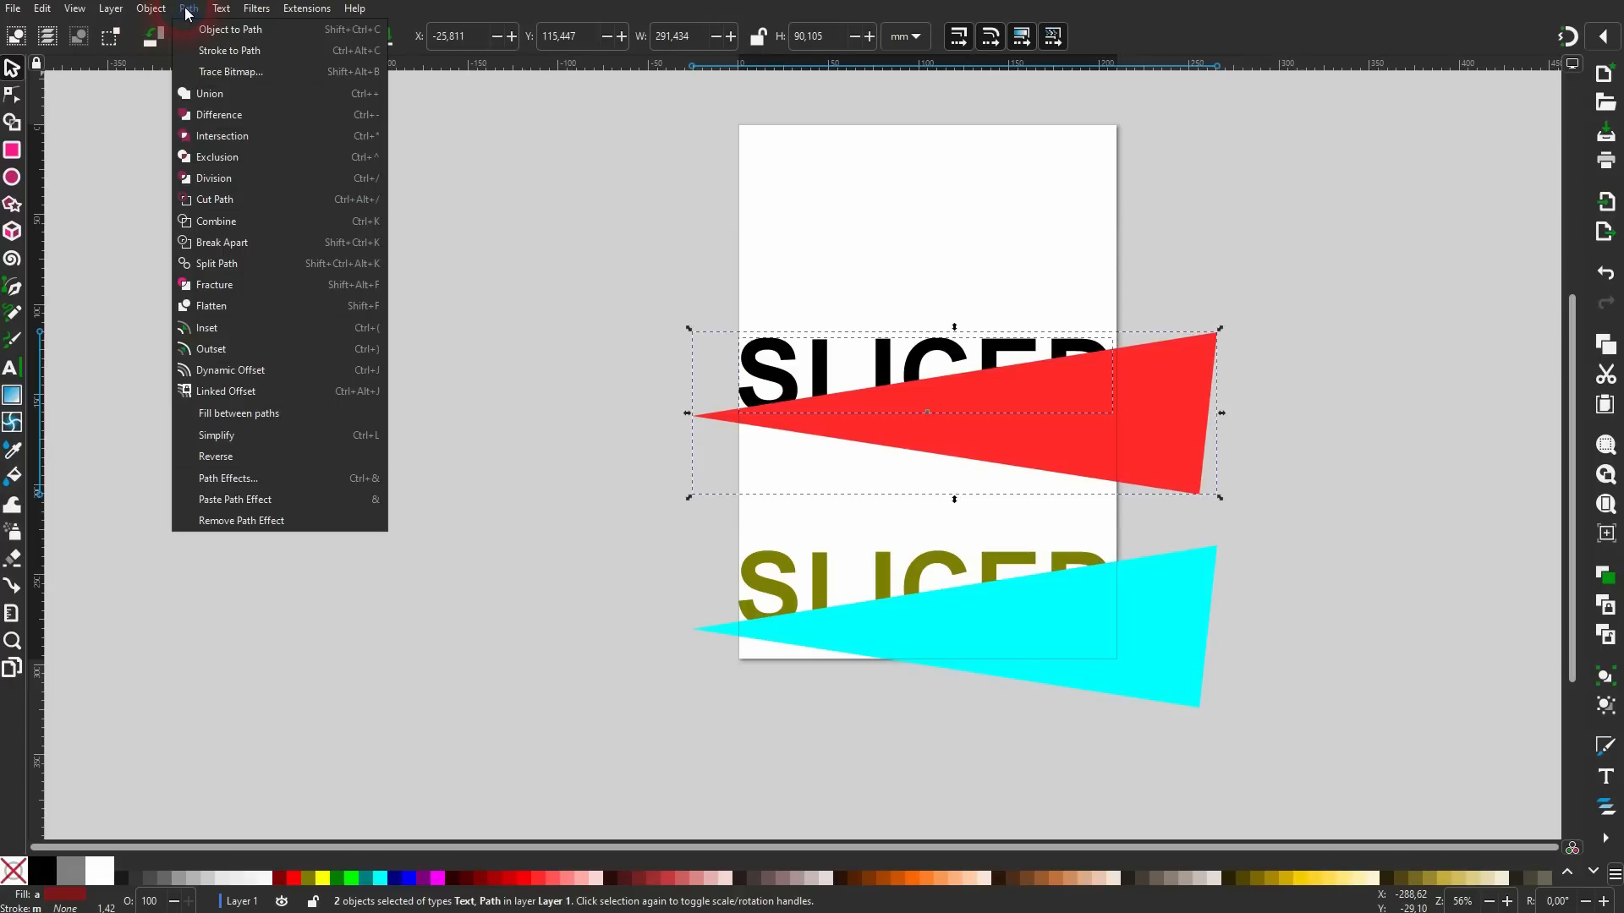
click(239, 121)
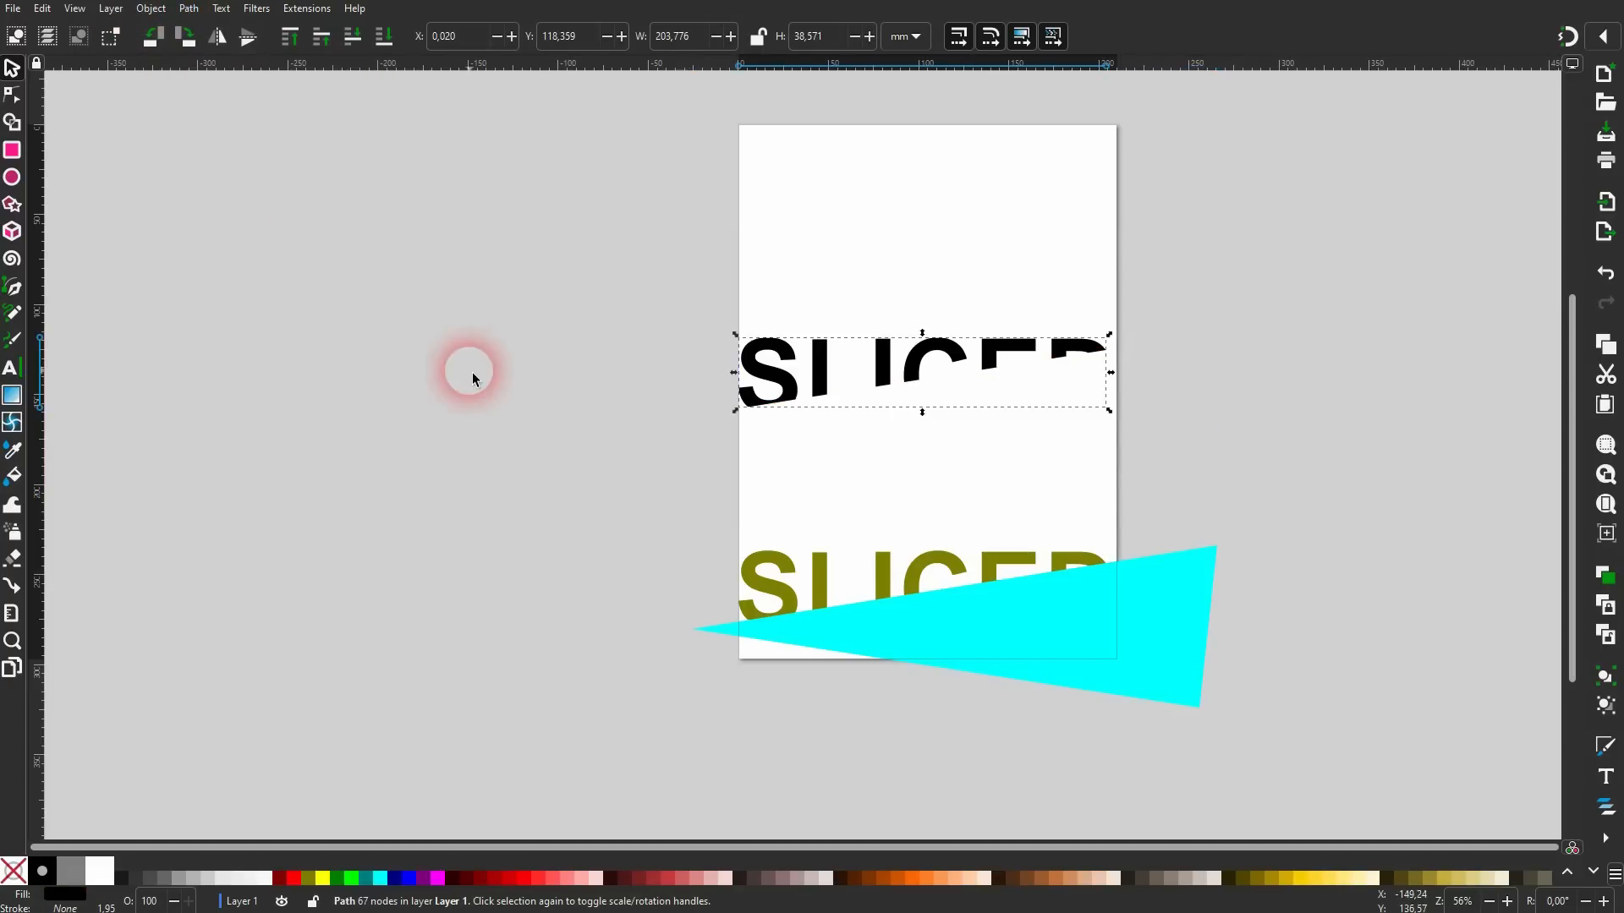
Apply the Intersection path operation to the olive SLICED text and the cyan triangle.
click(503, 419)
drag(674, 485, 1305, 750)
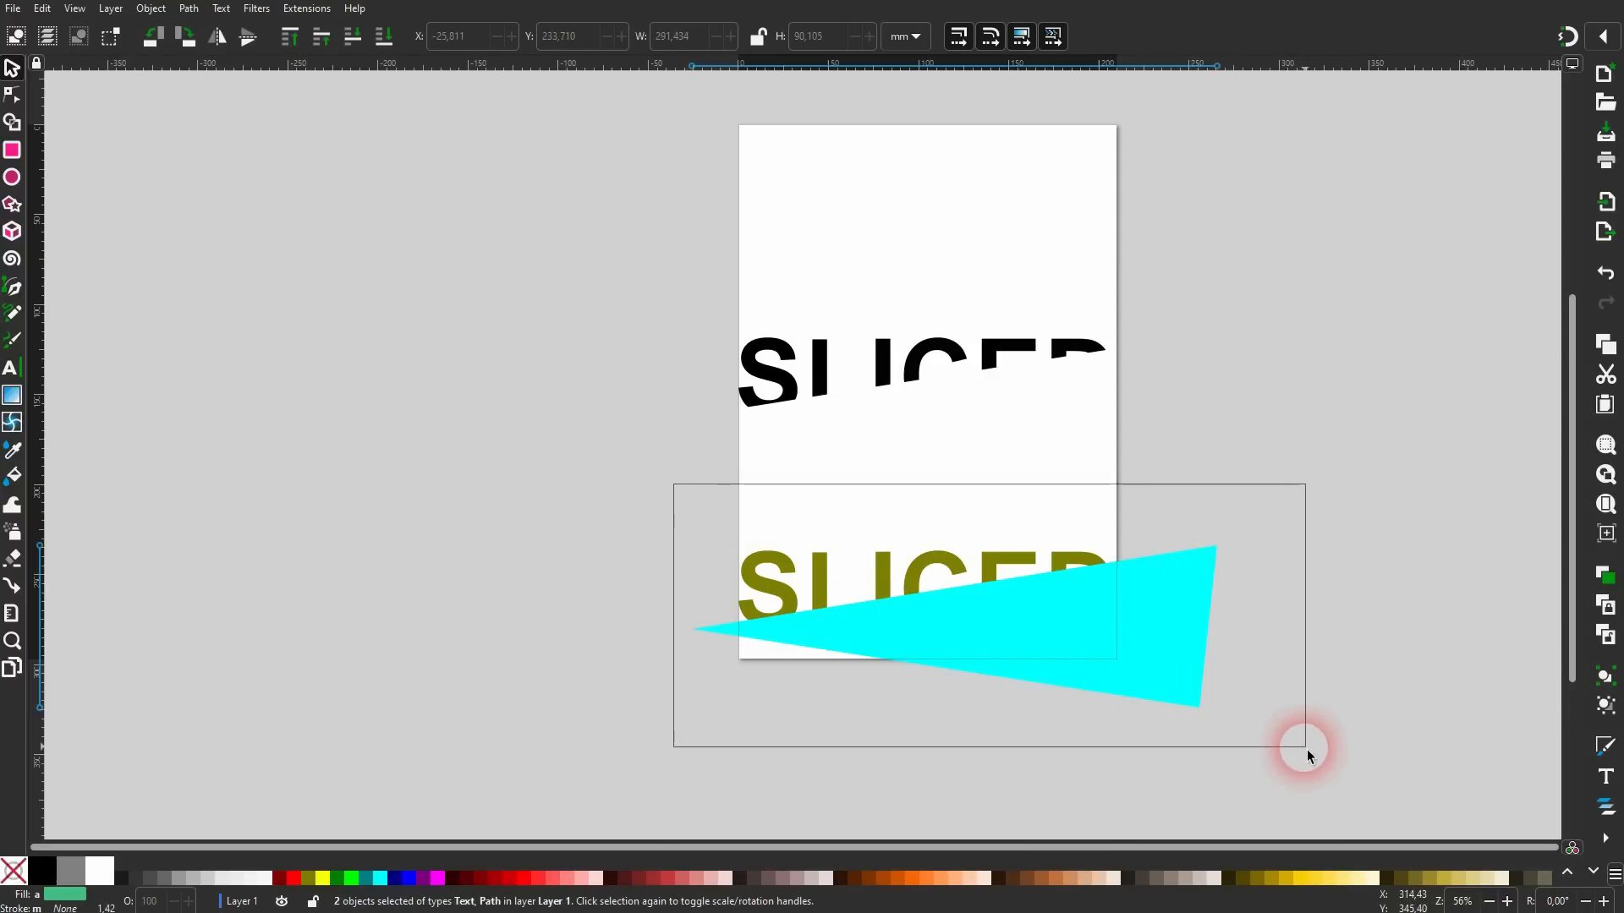
click(189, 9)
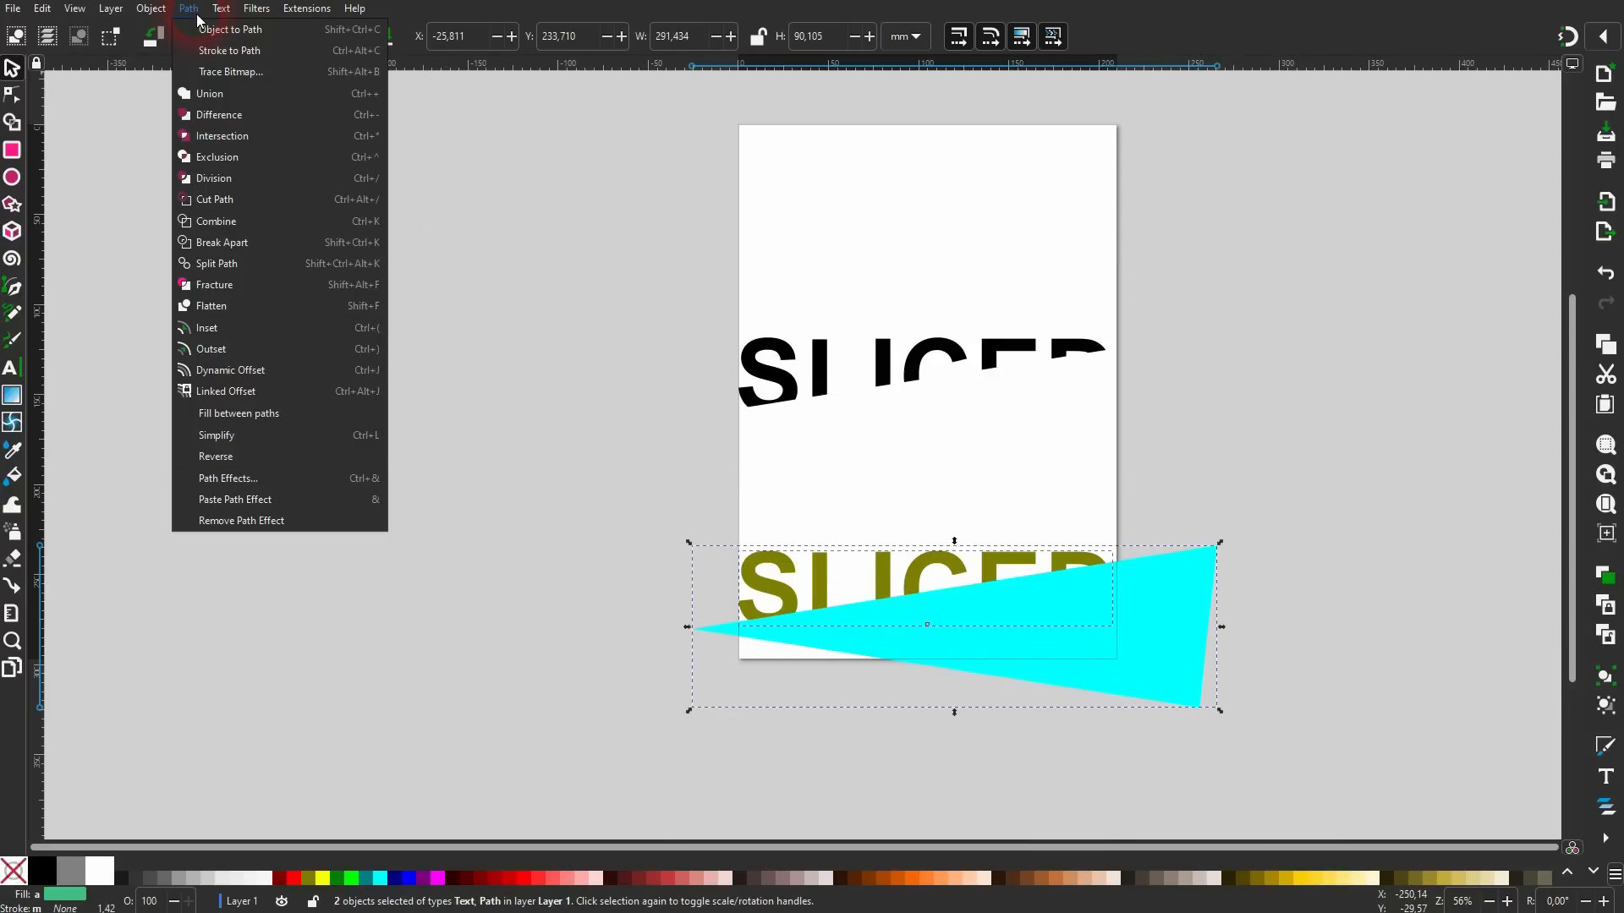
click(226, 136)
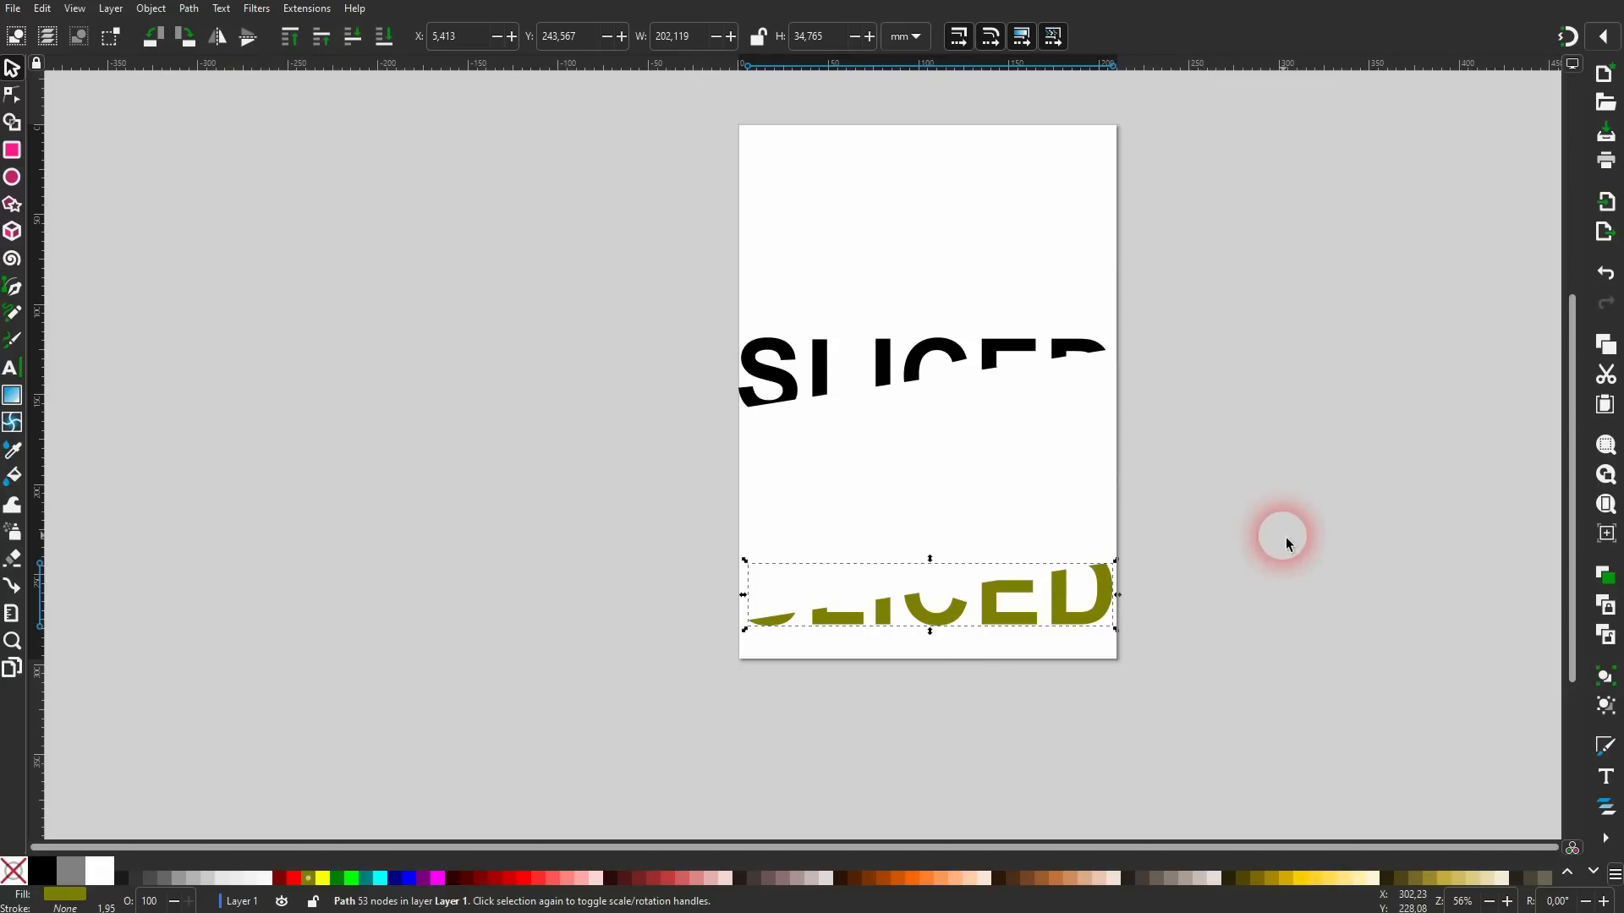
Move the olive lower part of the letters up against the cut edge of the black upper part to complete SLICED.
drag(948, 616, 945, 404)
scroll(945, 404, up, 4)
drag(815, 387, 835, 345)
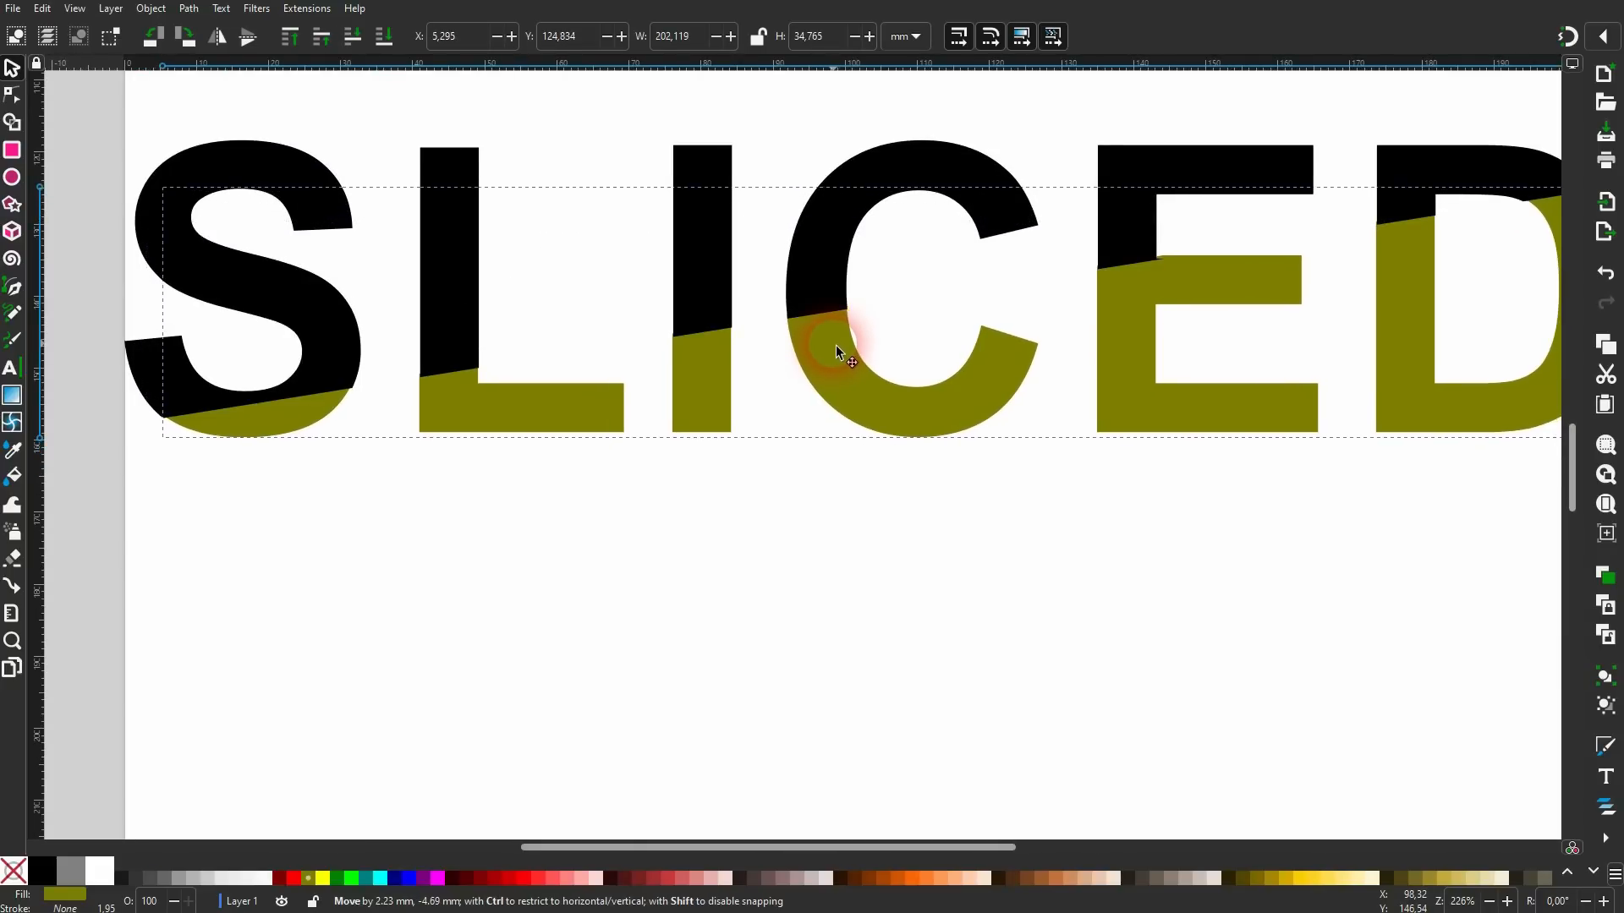
Nudge the olive lower part of SLICED four steps right and four steps down, away from the black upper part.
scroll(879, 369, down, 3)
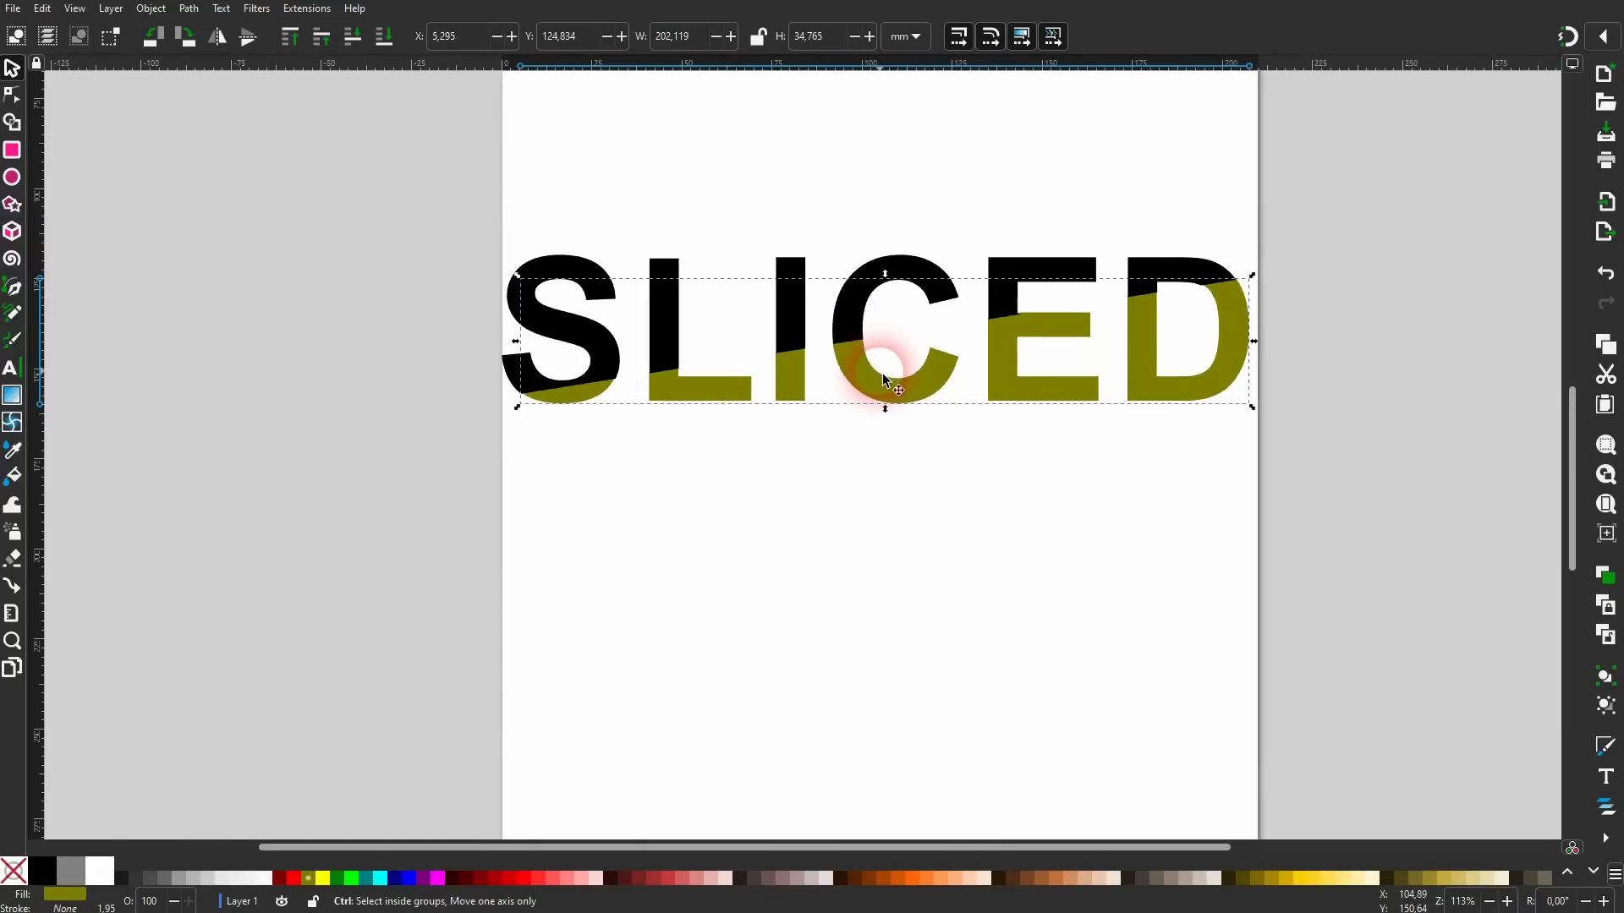
key(Right)
key(Right)
key(Right)
key(Right)
key(Down)
key(Down)
key(Down)
key(Down)
Nudge the black upper part of SLICED one step down and two steps left, and deselect it.
click(816, 319)
click(829, 347)
key(Down)
key(Left)
key(Left)
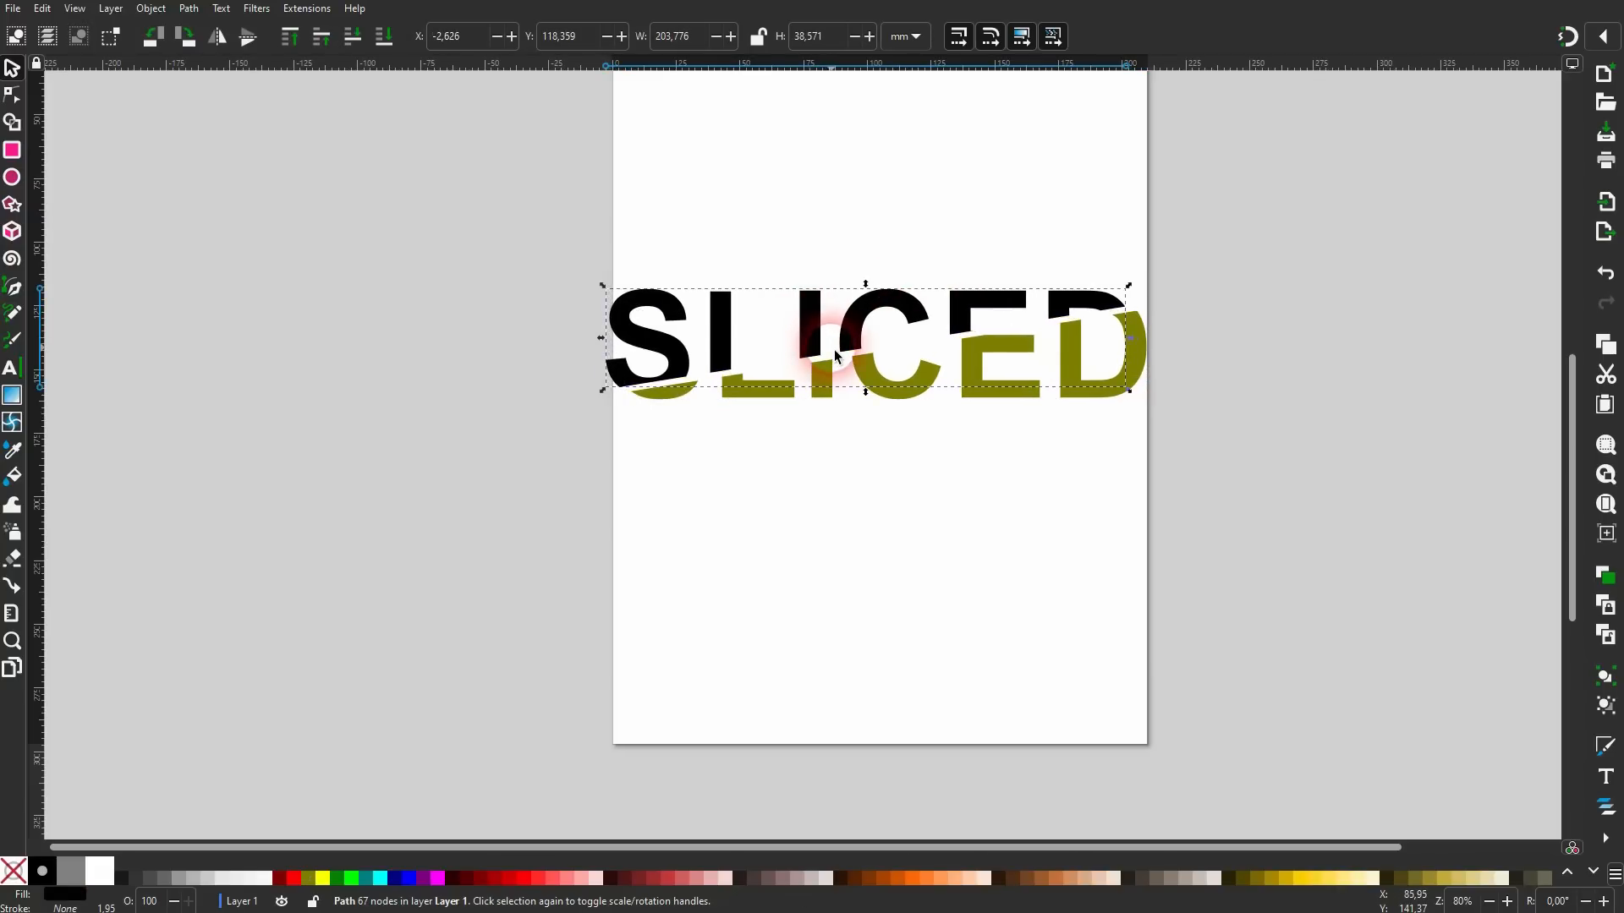
click(886, 530)
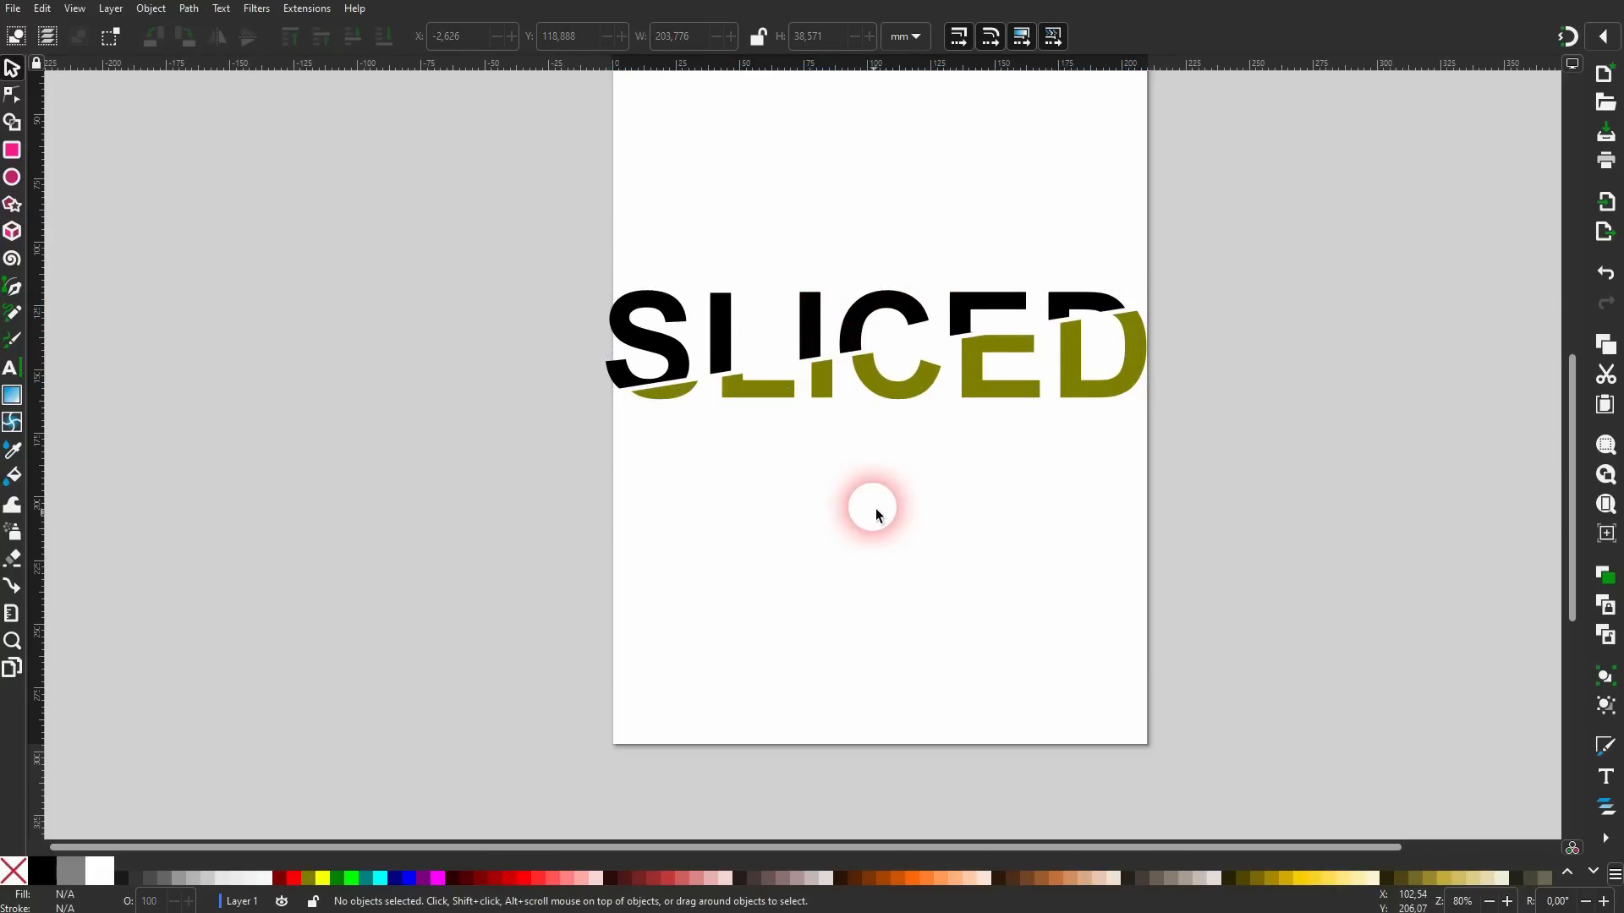
Recolour the lower part of SLICED light red and the upper part dark red.
click(893, 395)
click(566, 878)
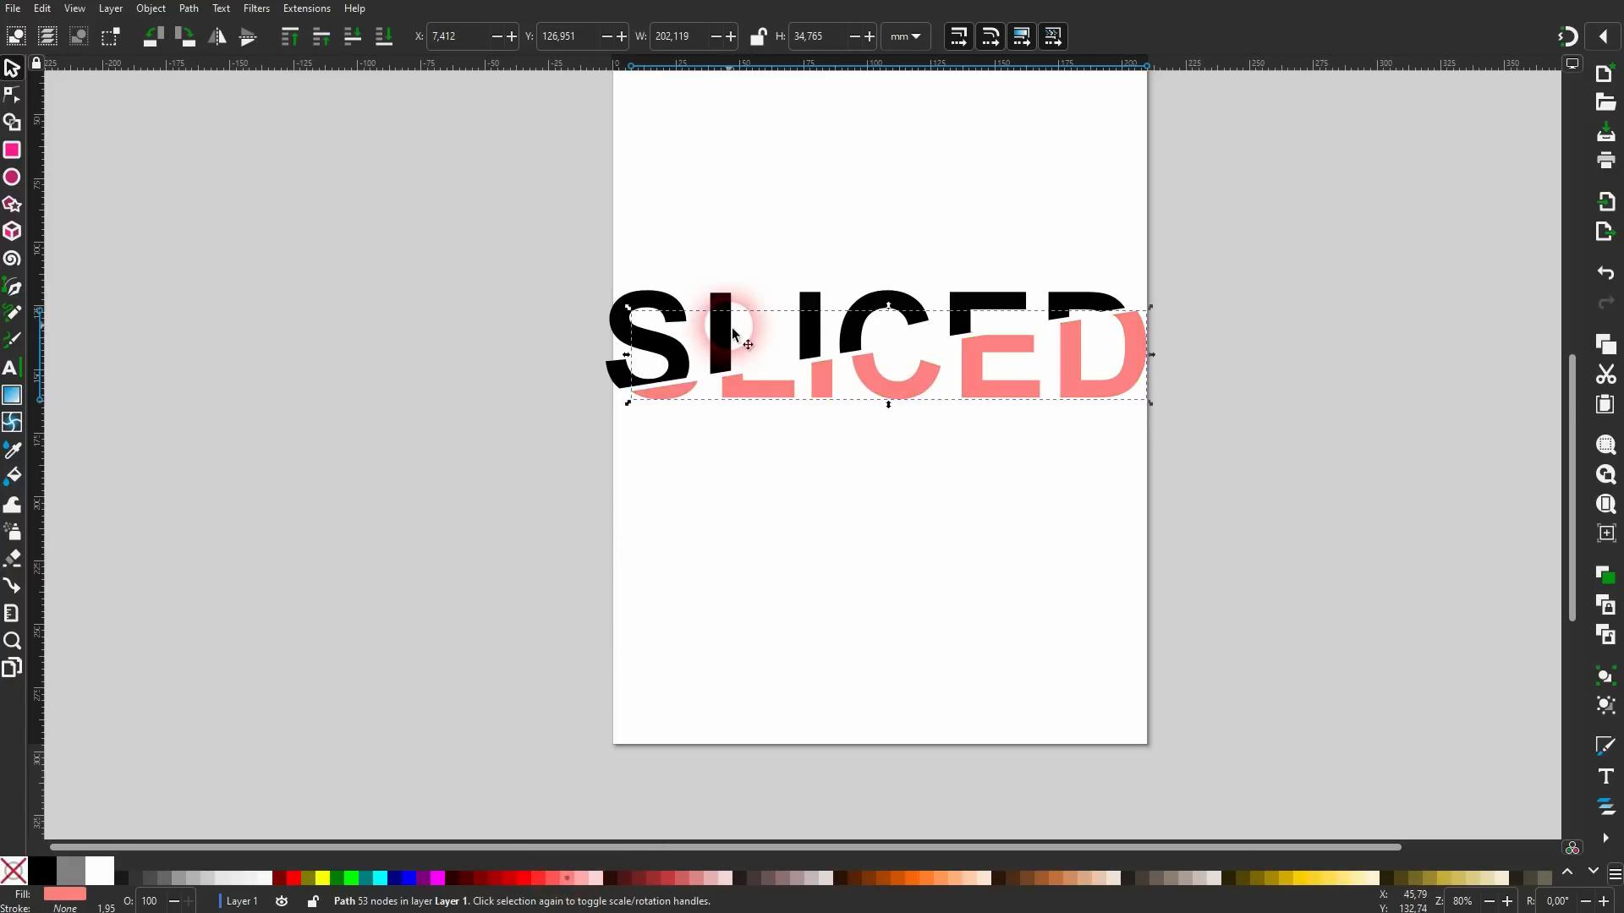
click(729, 338)
click(539, 877)
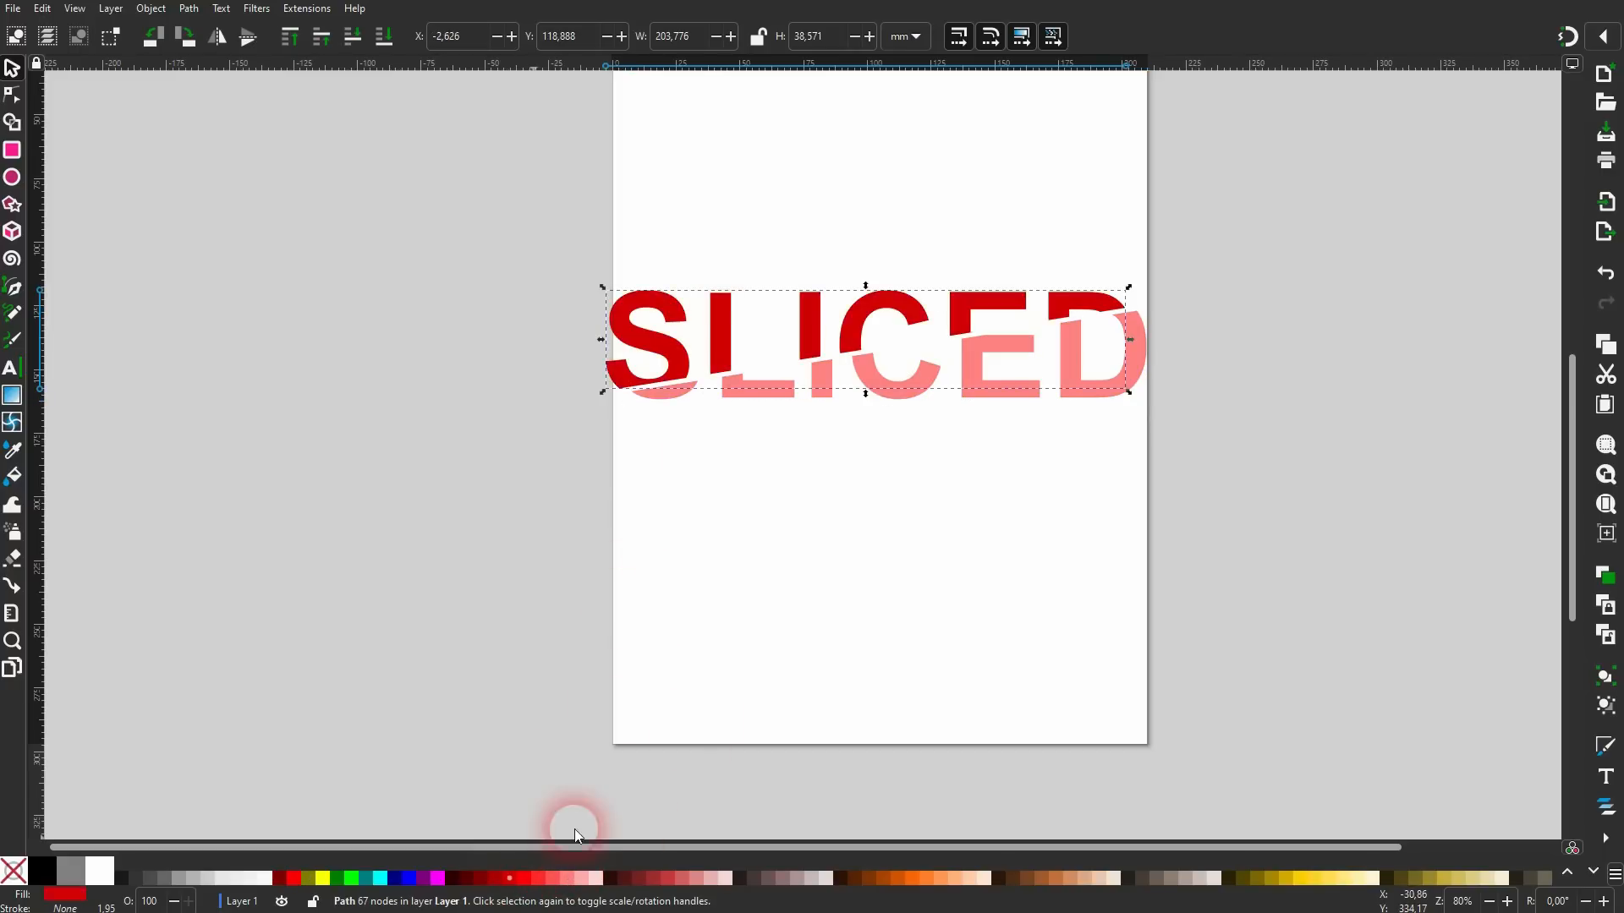
click(815, 596)
Group the two parts of SLICED and rotate the group slightly counter-clockwise.
scroll(782, 450, down, 1)
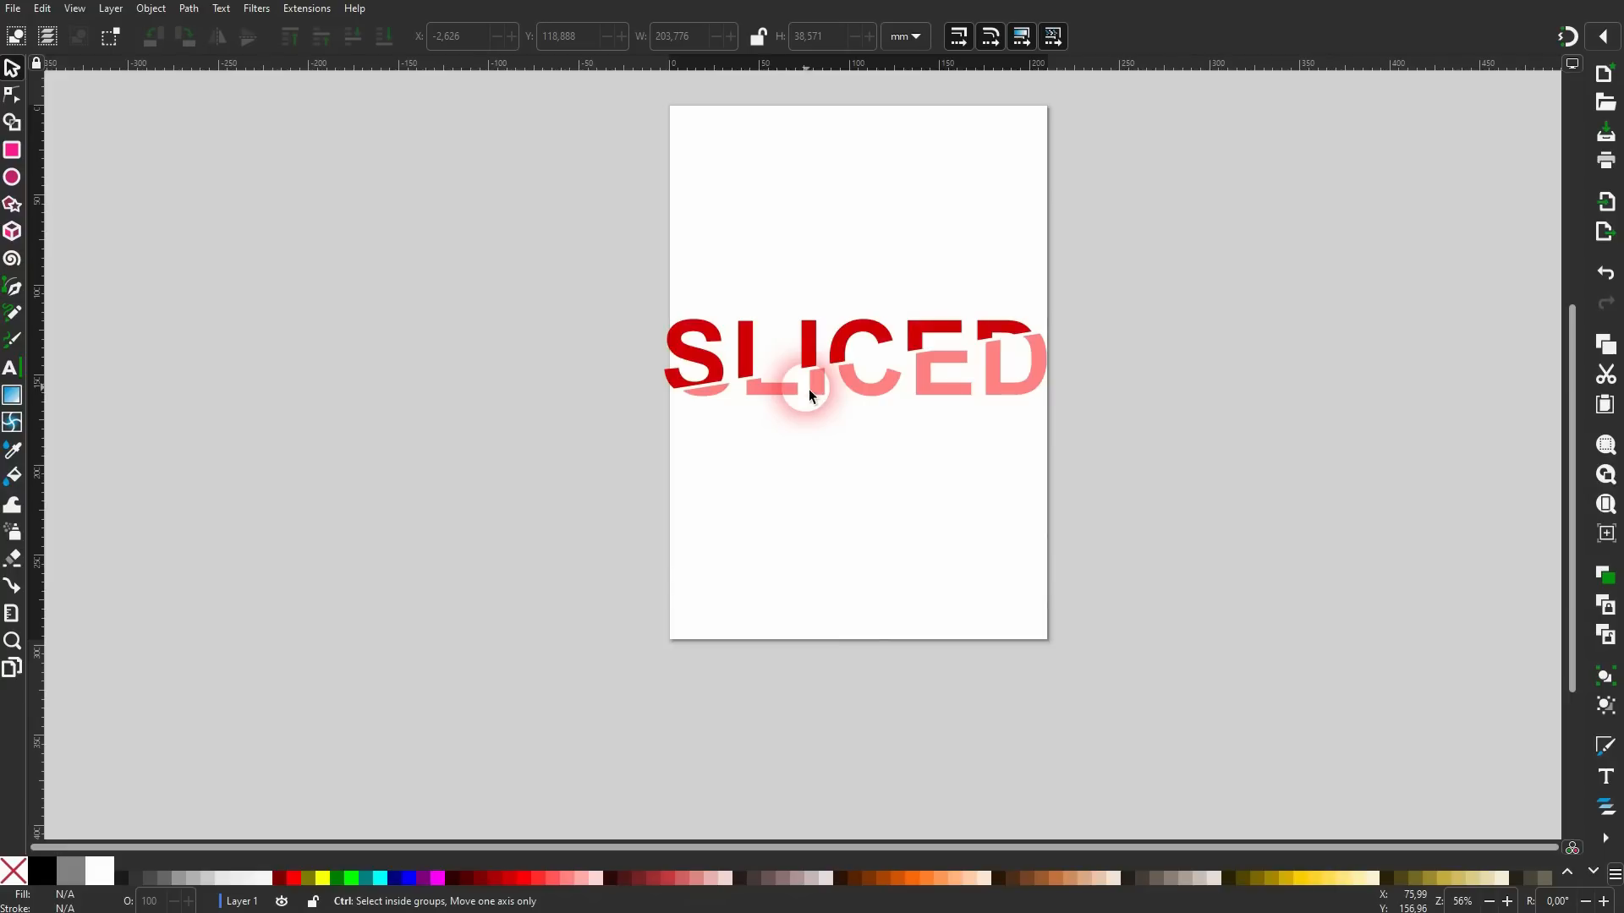
drag(1111, 298, 1194, 260)
key(ctrl+g)
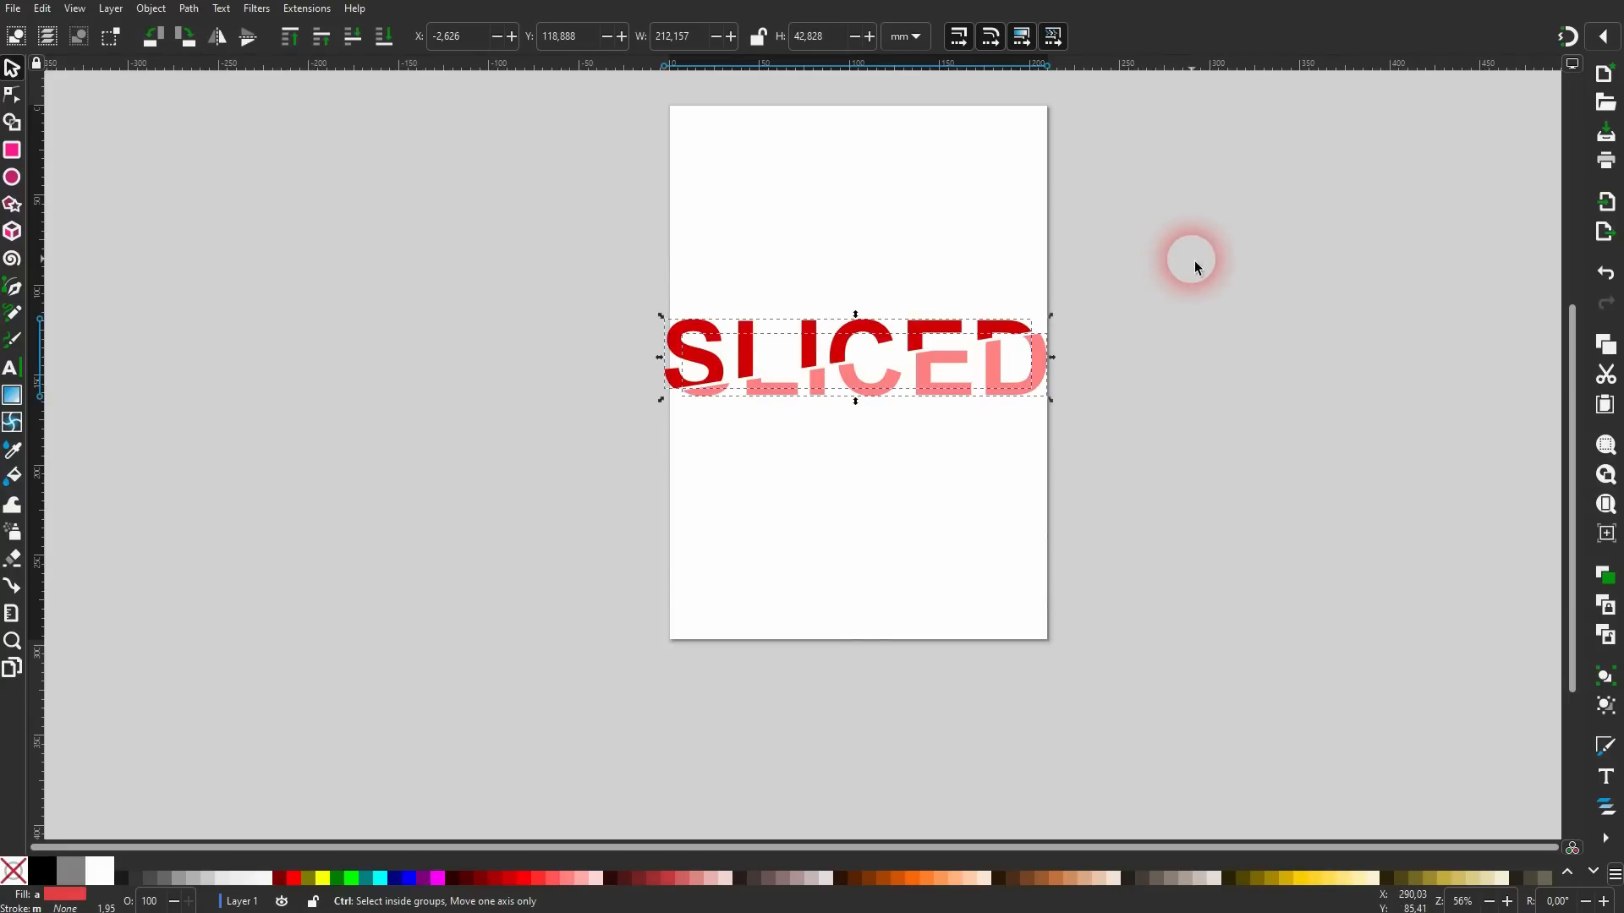
click(948, 362)
drag(1054, 320, 1044, 302)
click(1164, 316)
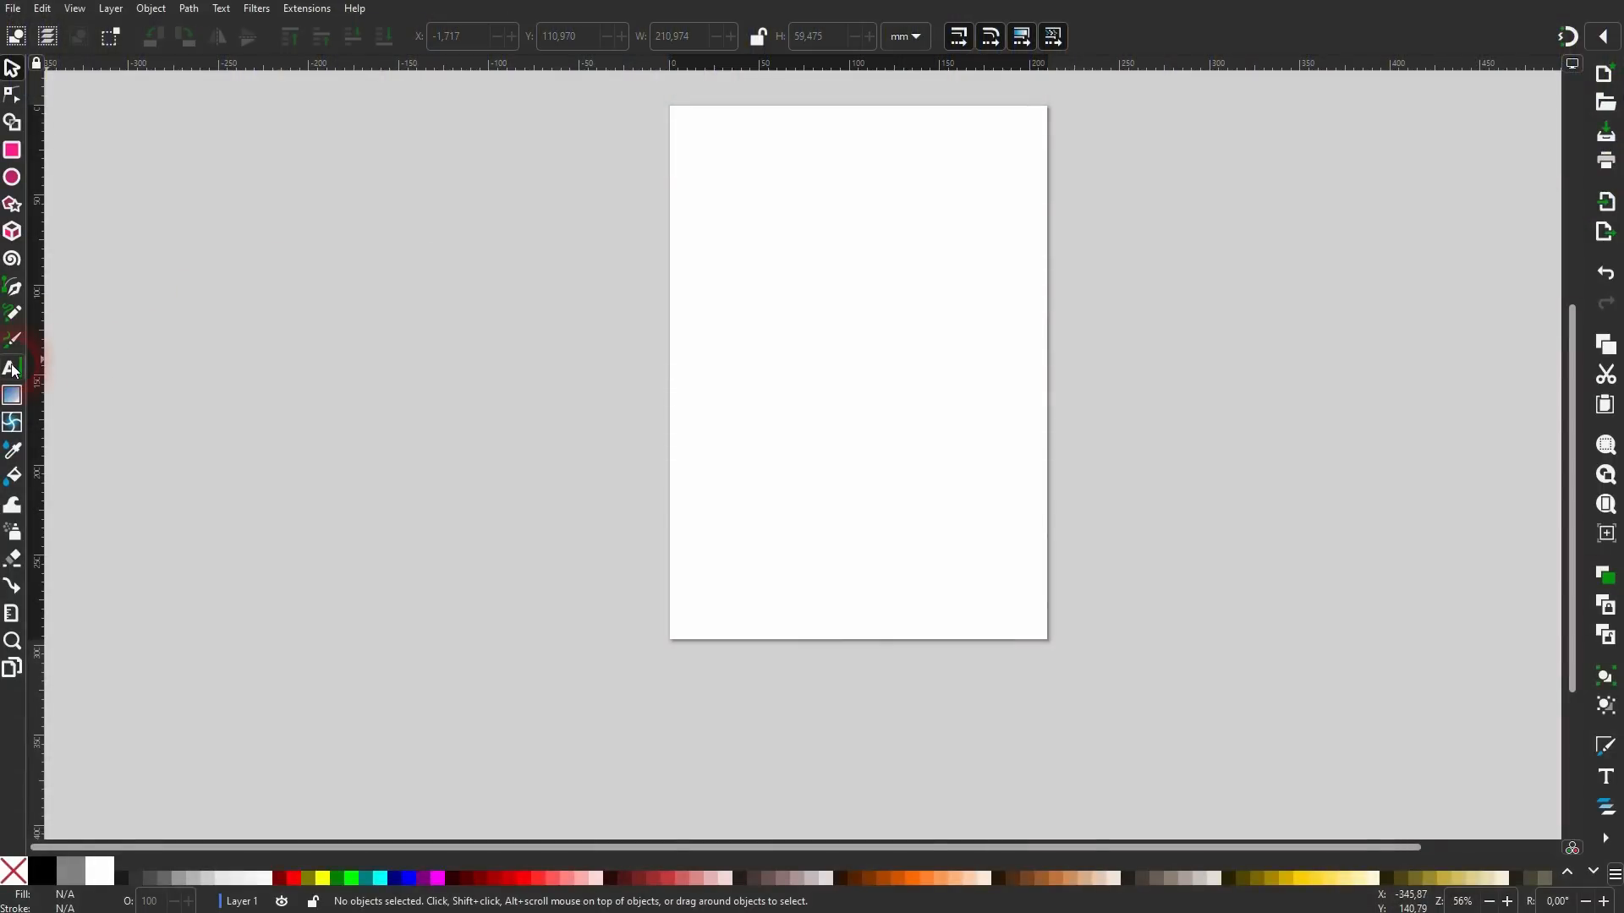
Add the text KNOCKOUT in Arial Bold, 72 pt, on the empty page.
click(12, 369)
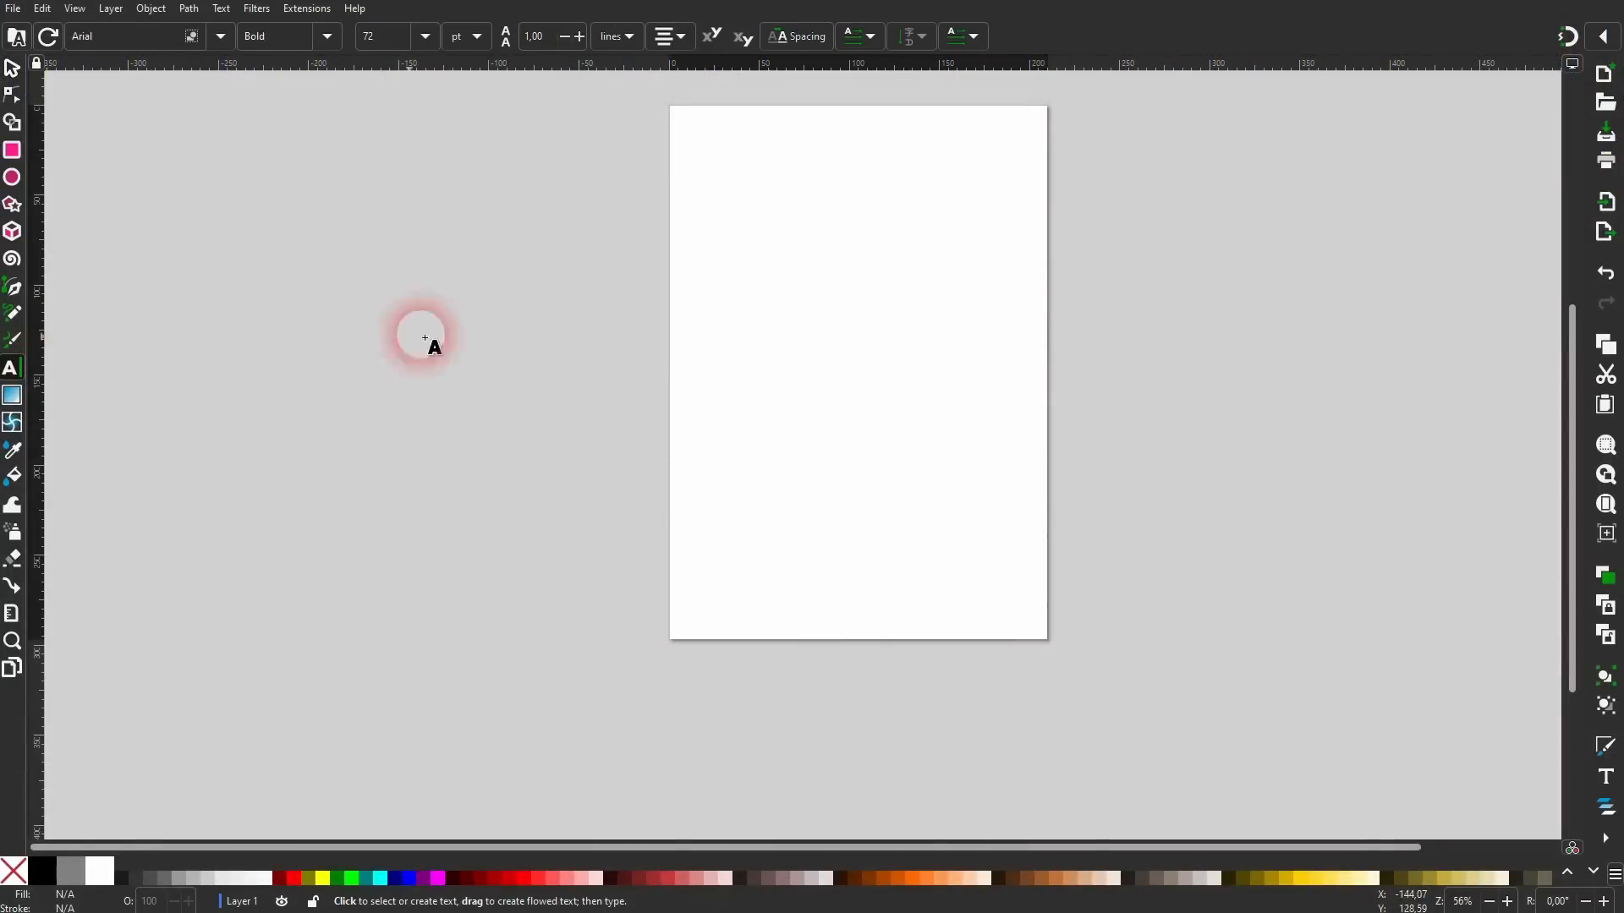
click(732, 355)
text(KNOCKO)
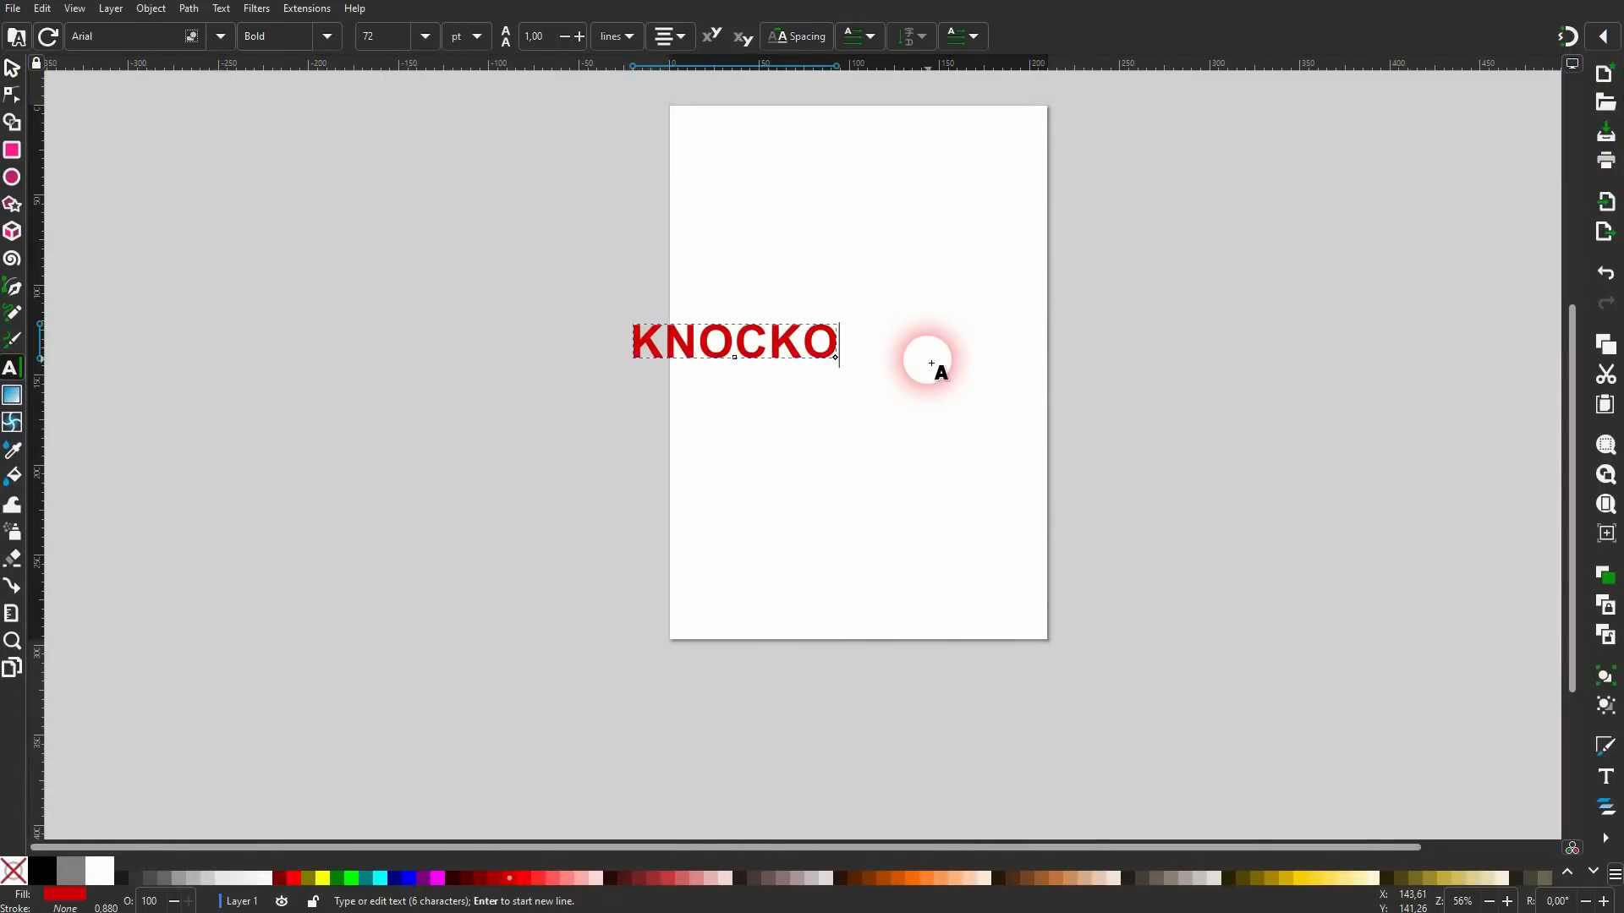
text(UT)
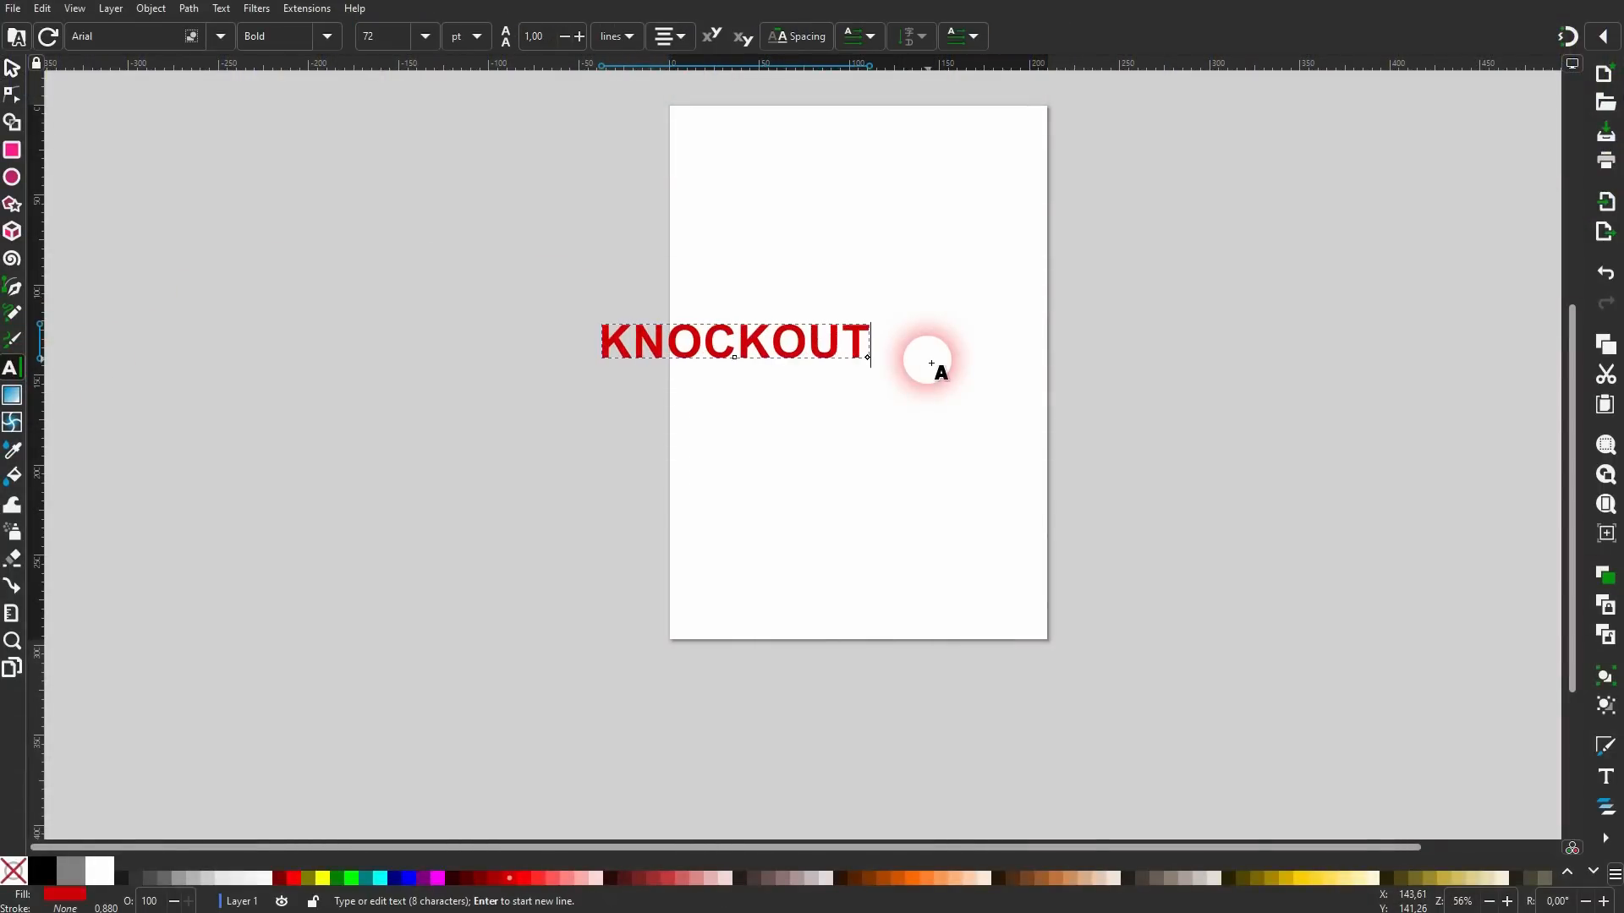
Fill the KNOCKOUT text black, move it onto the page and enlarge it to about 188 mm wide.
click(14, 71)
click(41, 872)
drag(748, 351, 869, 361)
drag(993, 350, 1035, 356)
click(1066, 338)
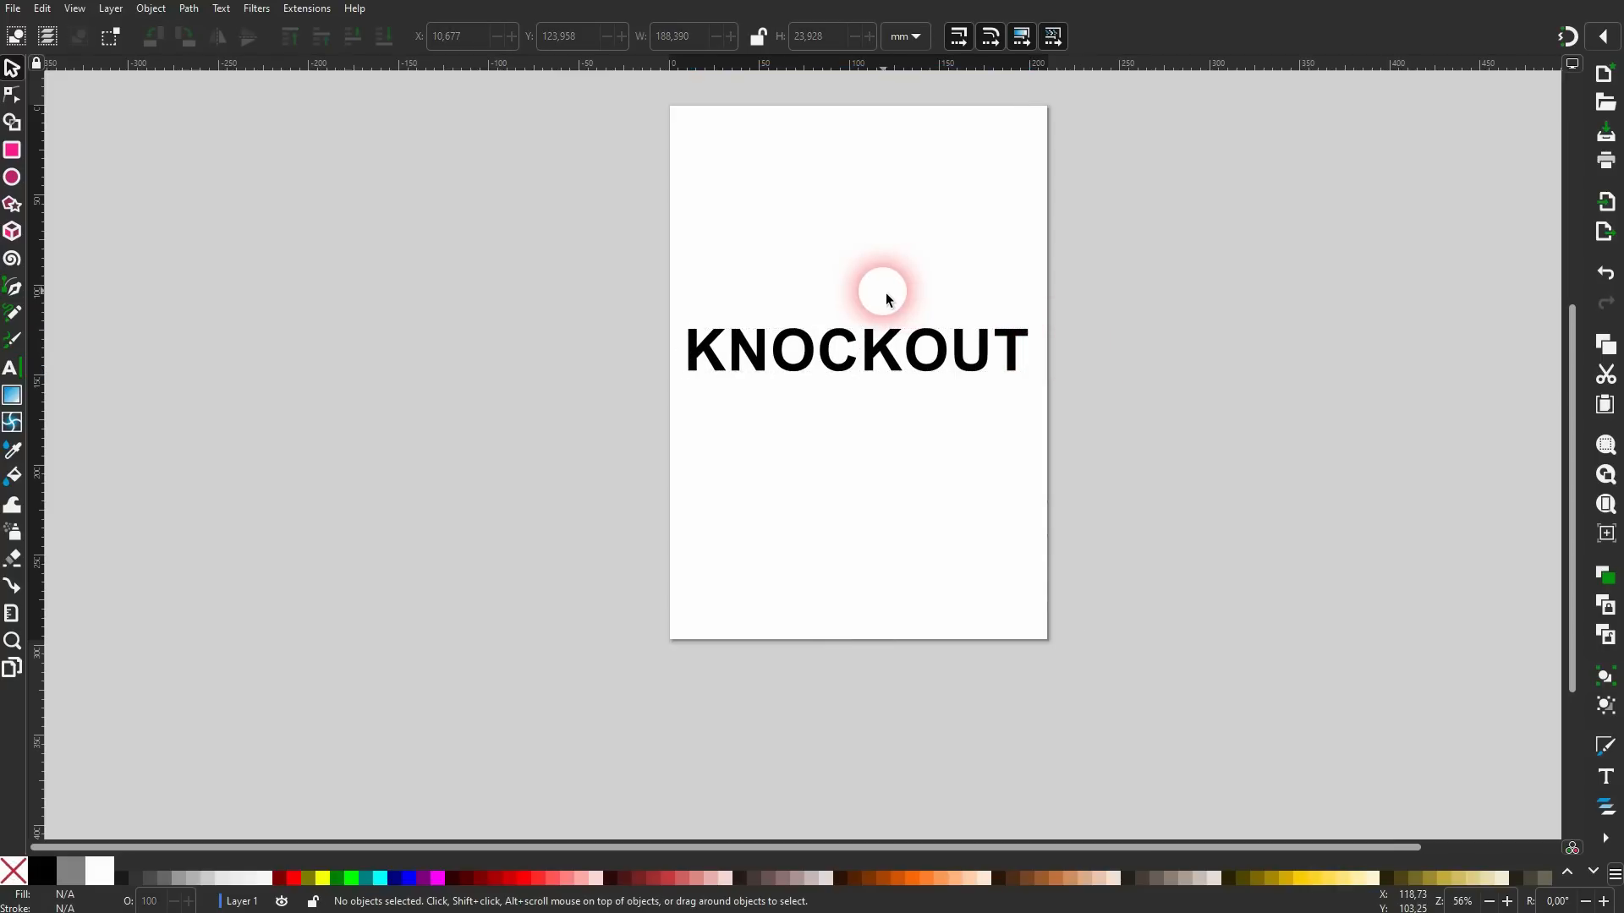
Draw a rectangle about 252 by 71 mm over the KNOCKOUT text and remove its corner rounding.
ctrl+scroll(885, 308, up, 1)
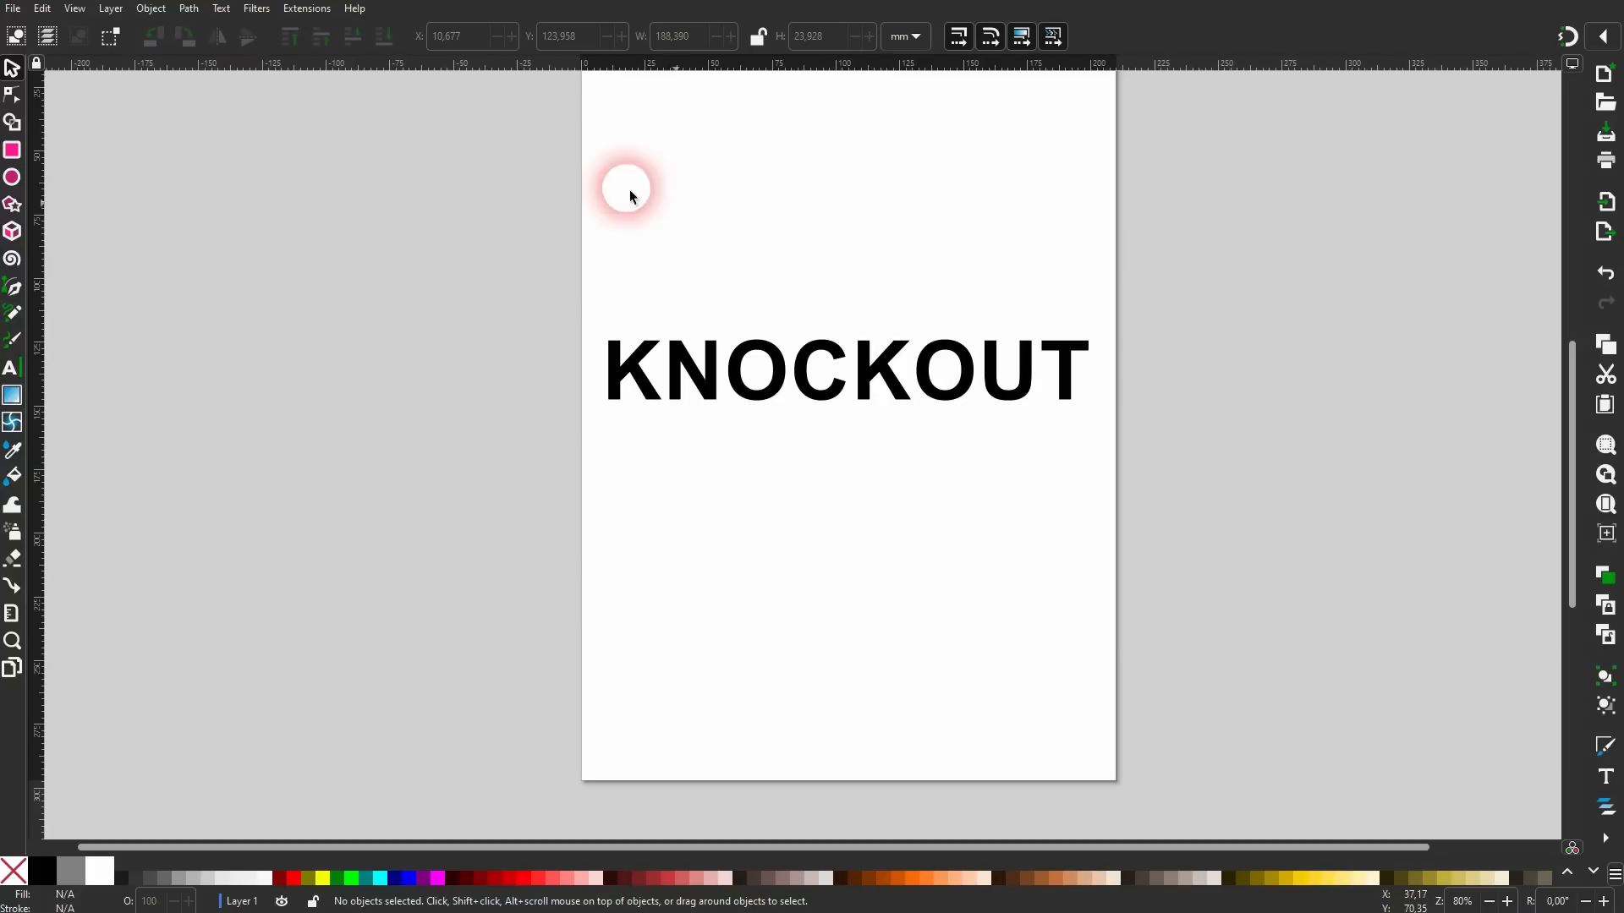
click(11, 151)
drag(518, 267, 1164, 452)
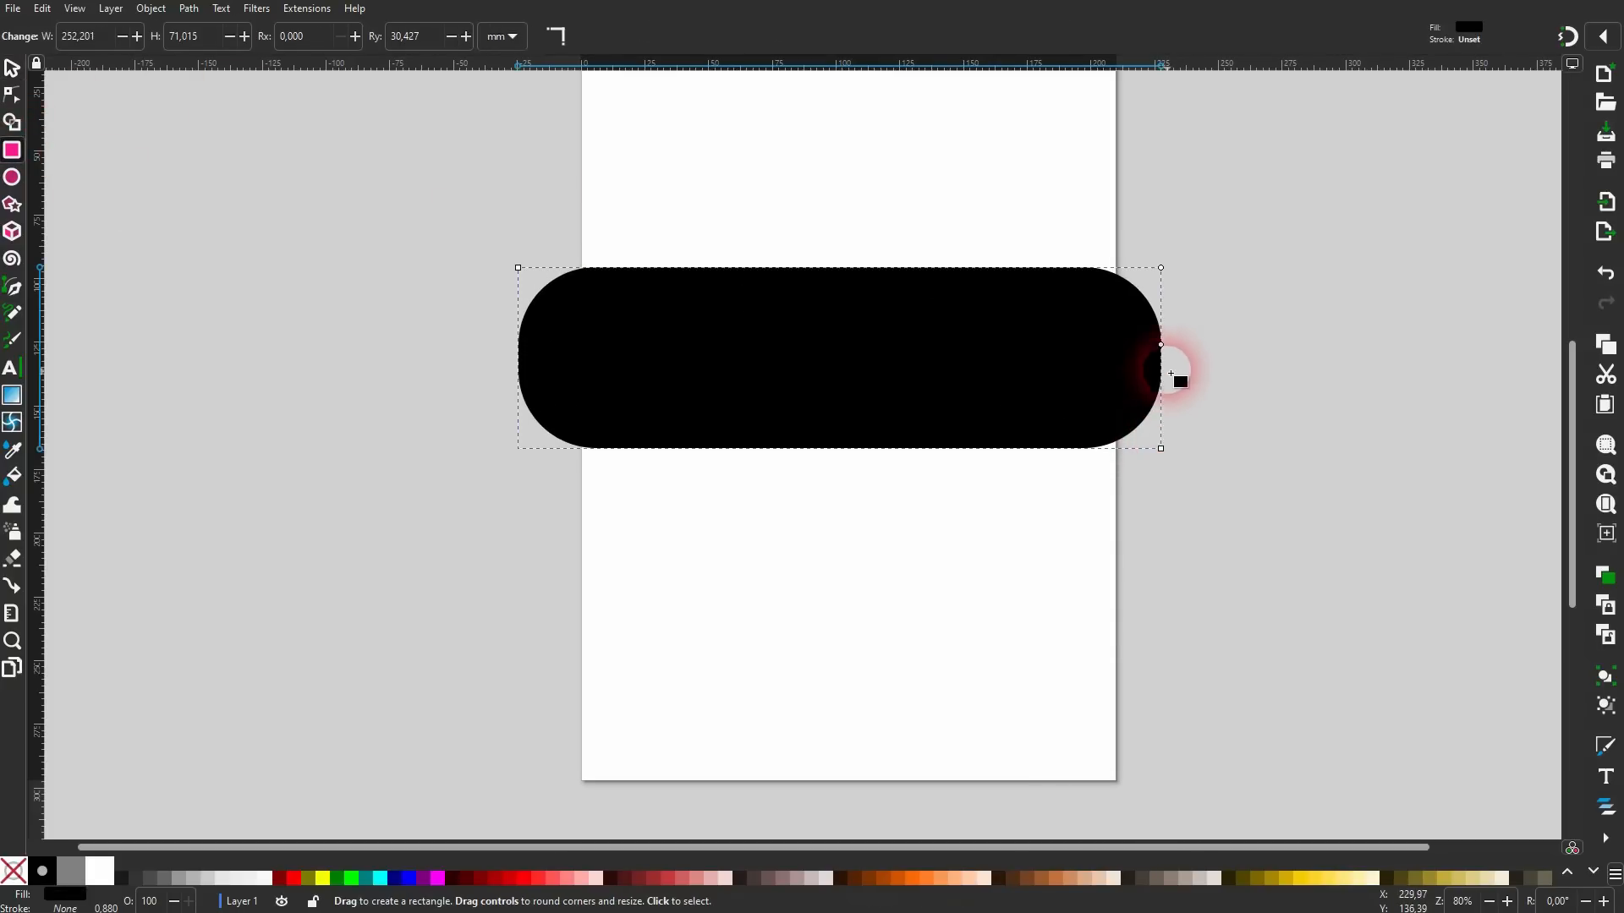
drag(1166, 354, 1187, 263)
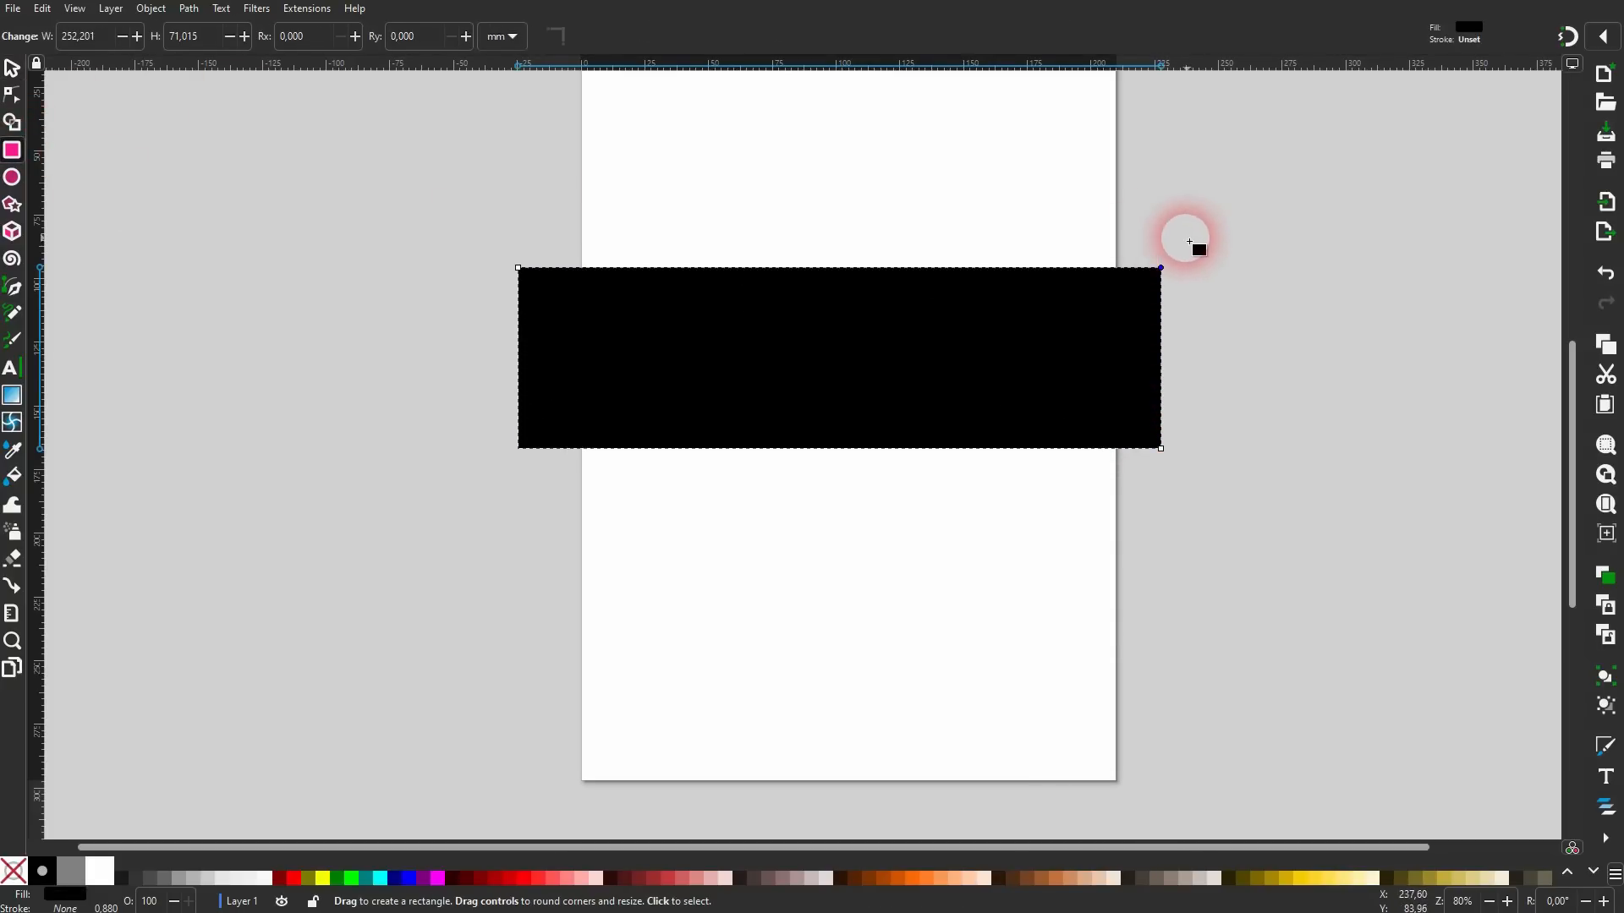
click(12, 73)
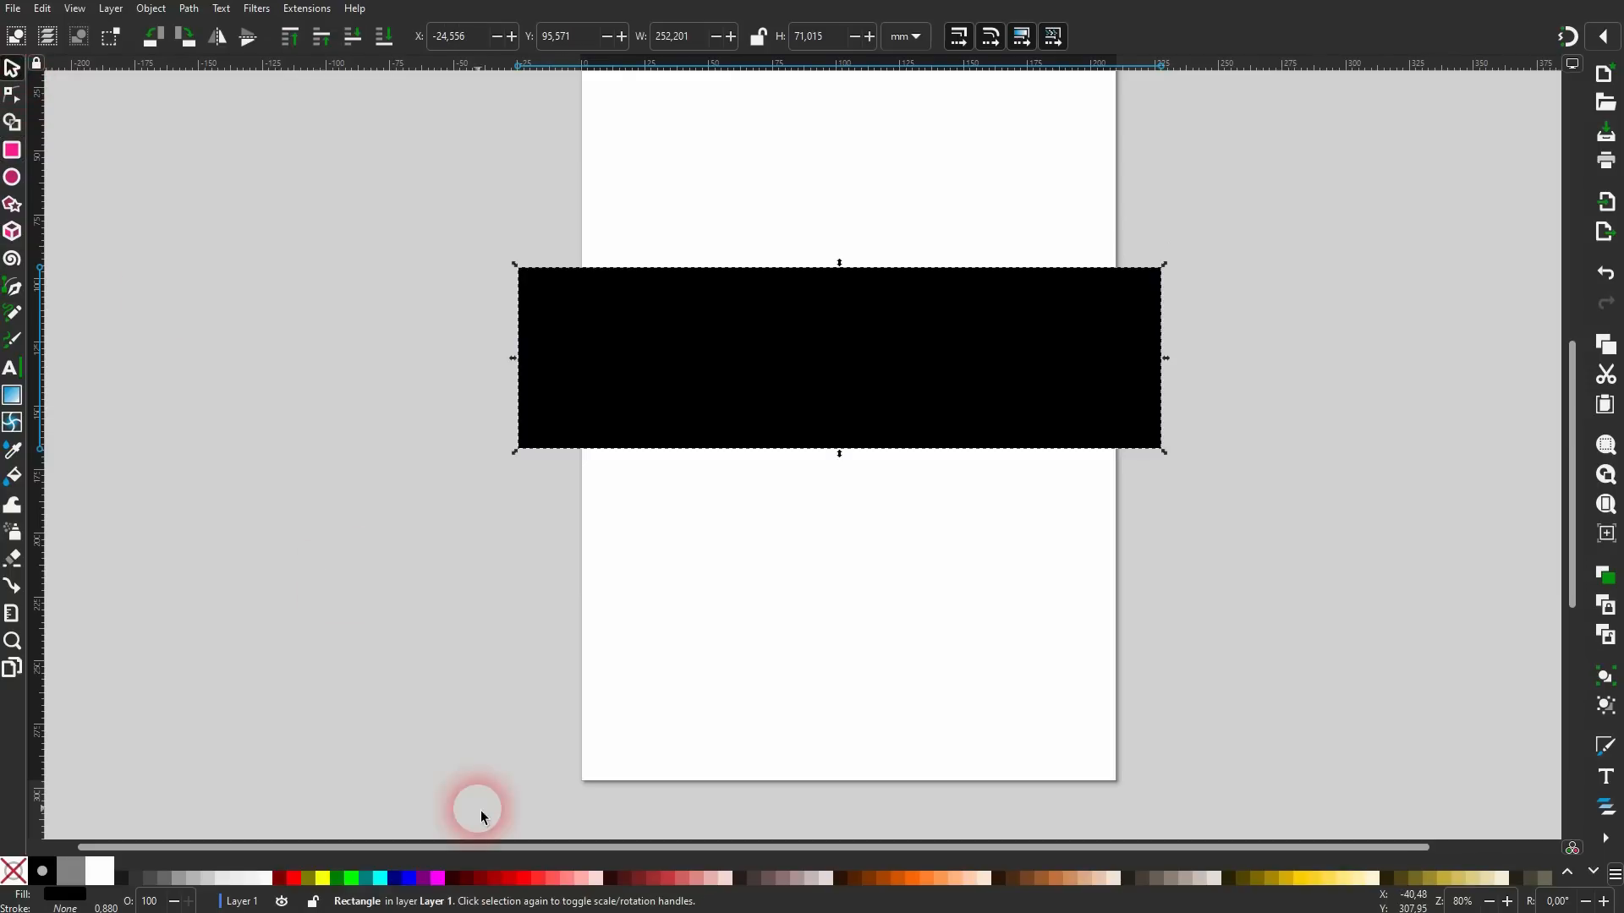
Fill the rectangle light red and lower it to the bottom, behind the KNOCKOUT text.
click(569, 880)
click(384, 36)
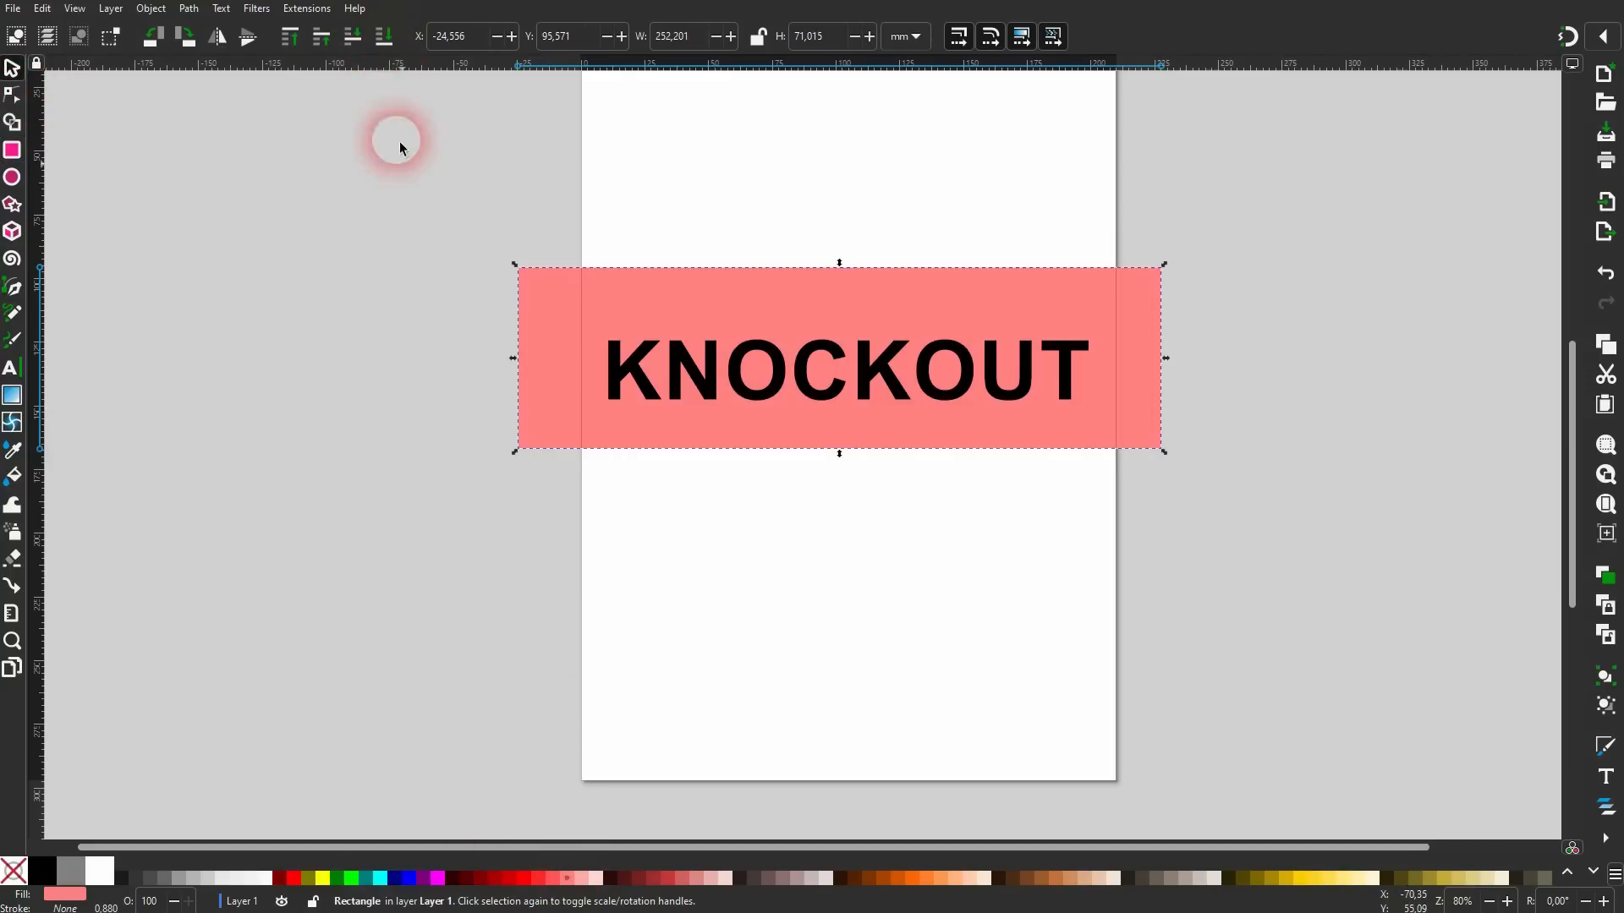
click(474, 507)
Shrink the light red rectangle around the KNOCKOUT text to about 220 by 44 mm.
click(831, 295)
drag(842, 267, 844, 315)
drag(844, 463, 844, 443)
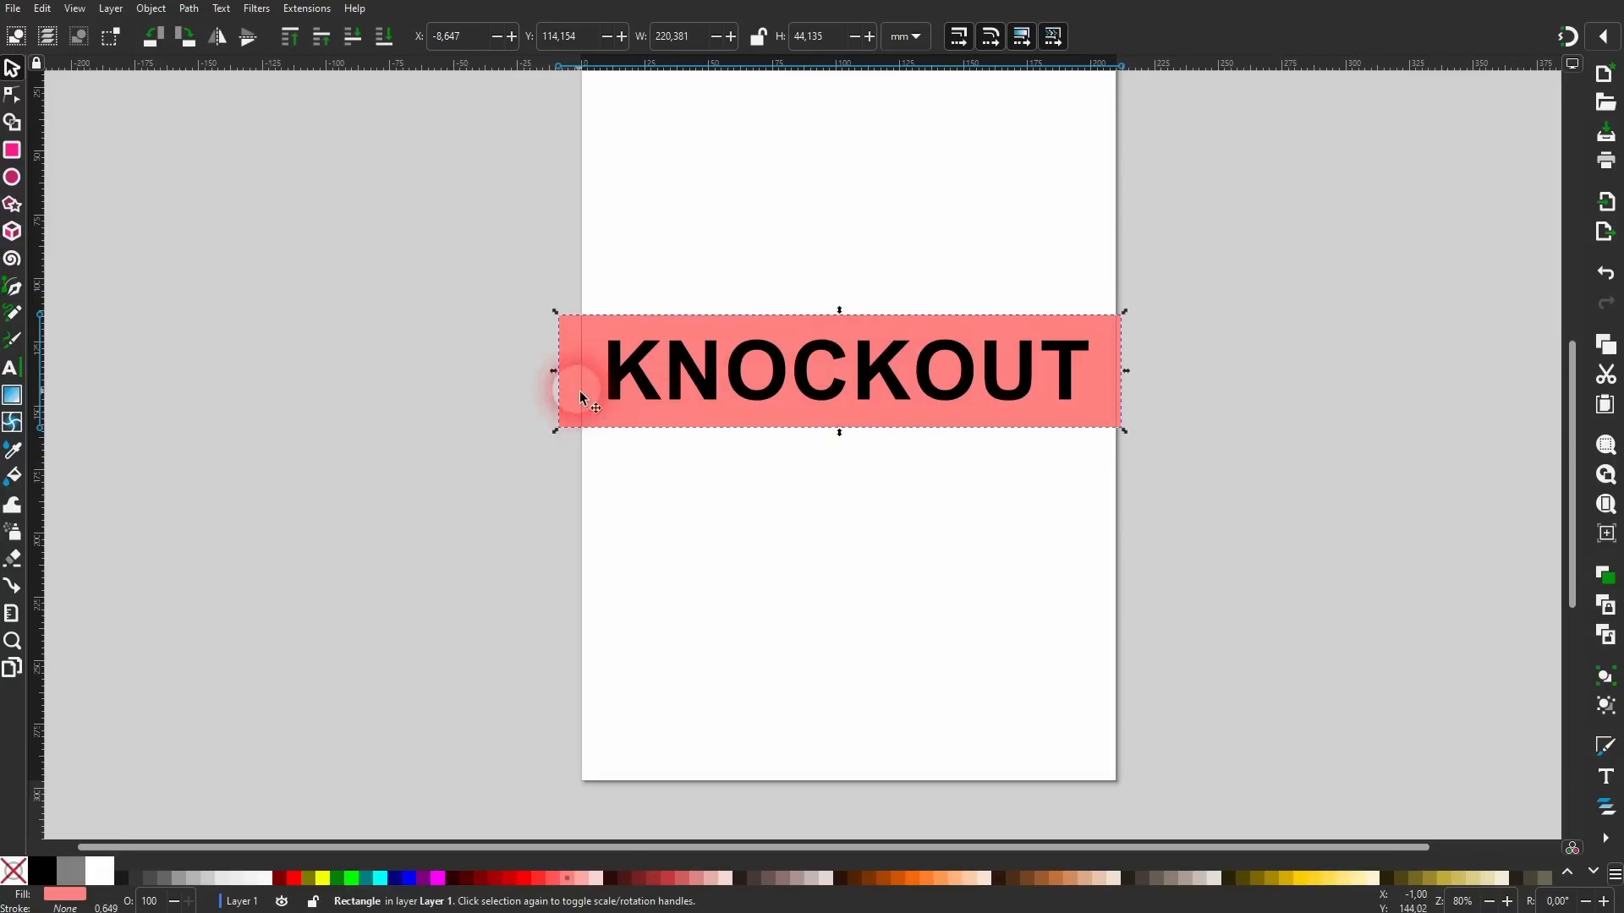
Centre the KNOCKOUT text and the light red rectangle horizontally and vertically relative to the page.
drag(363, 572, 1287, 226)
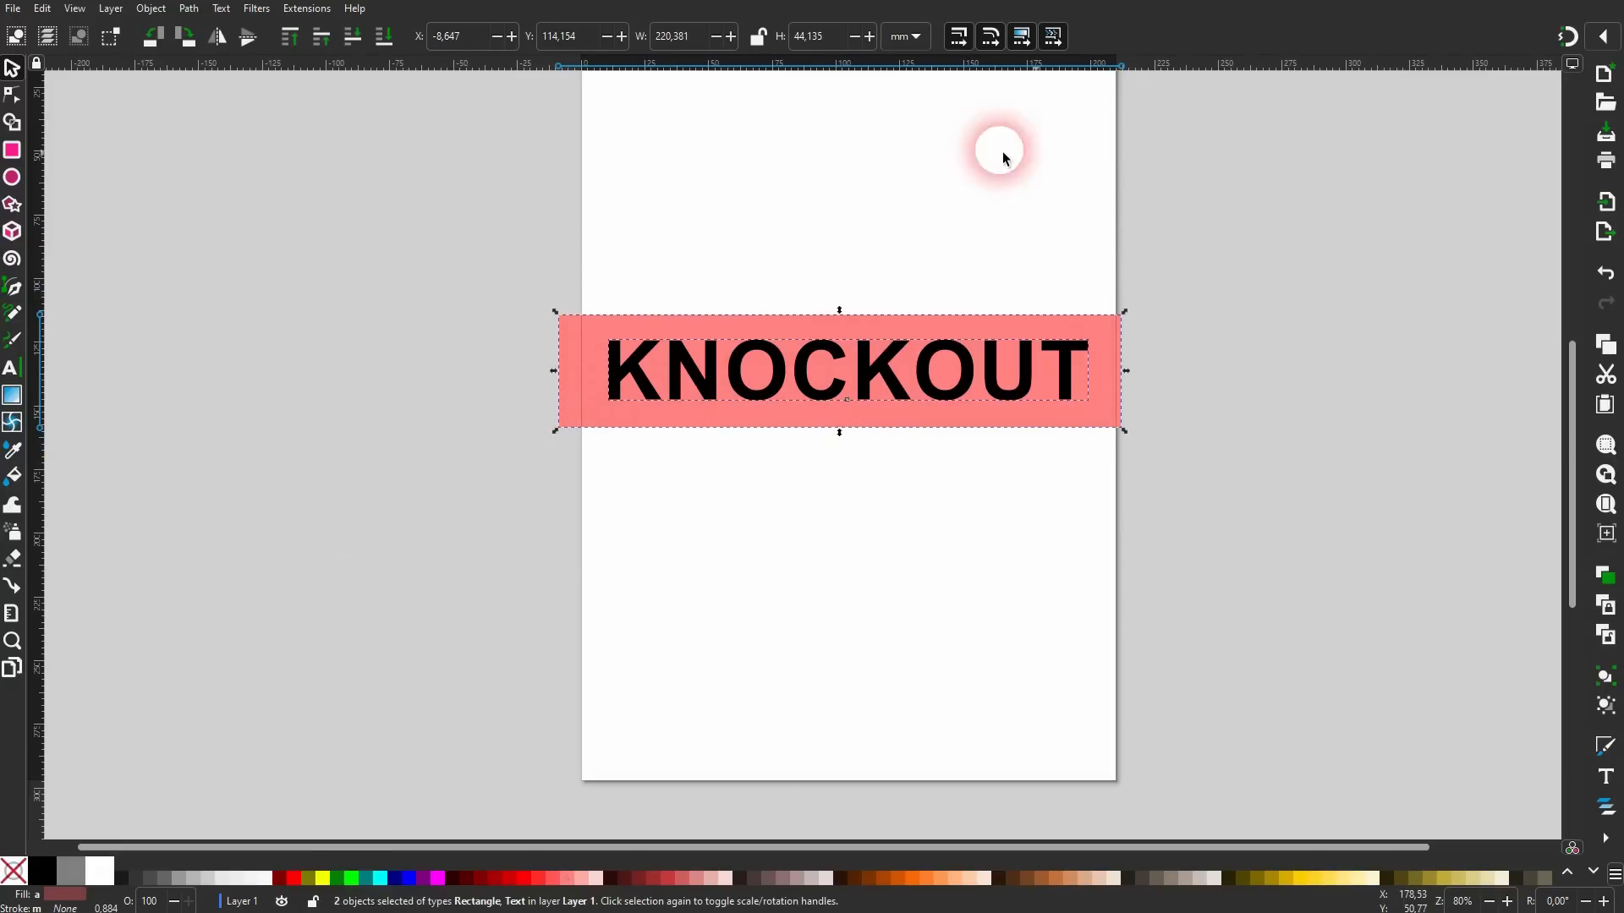
click(136, 9)
click(225, 561)
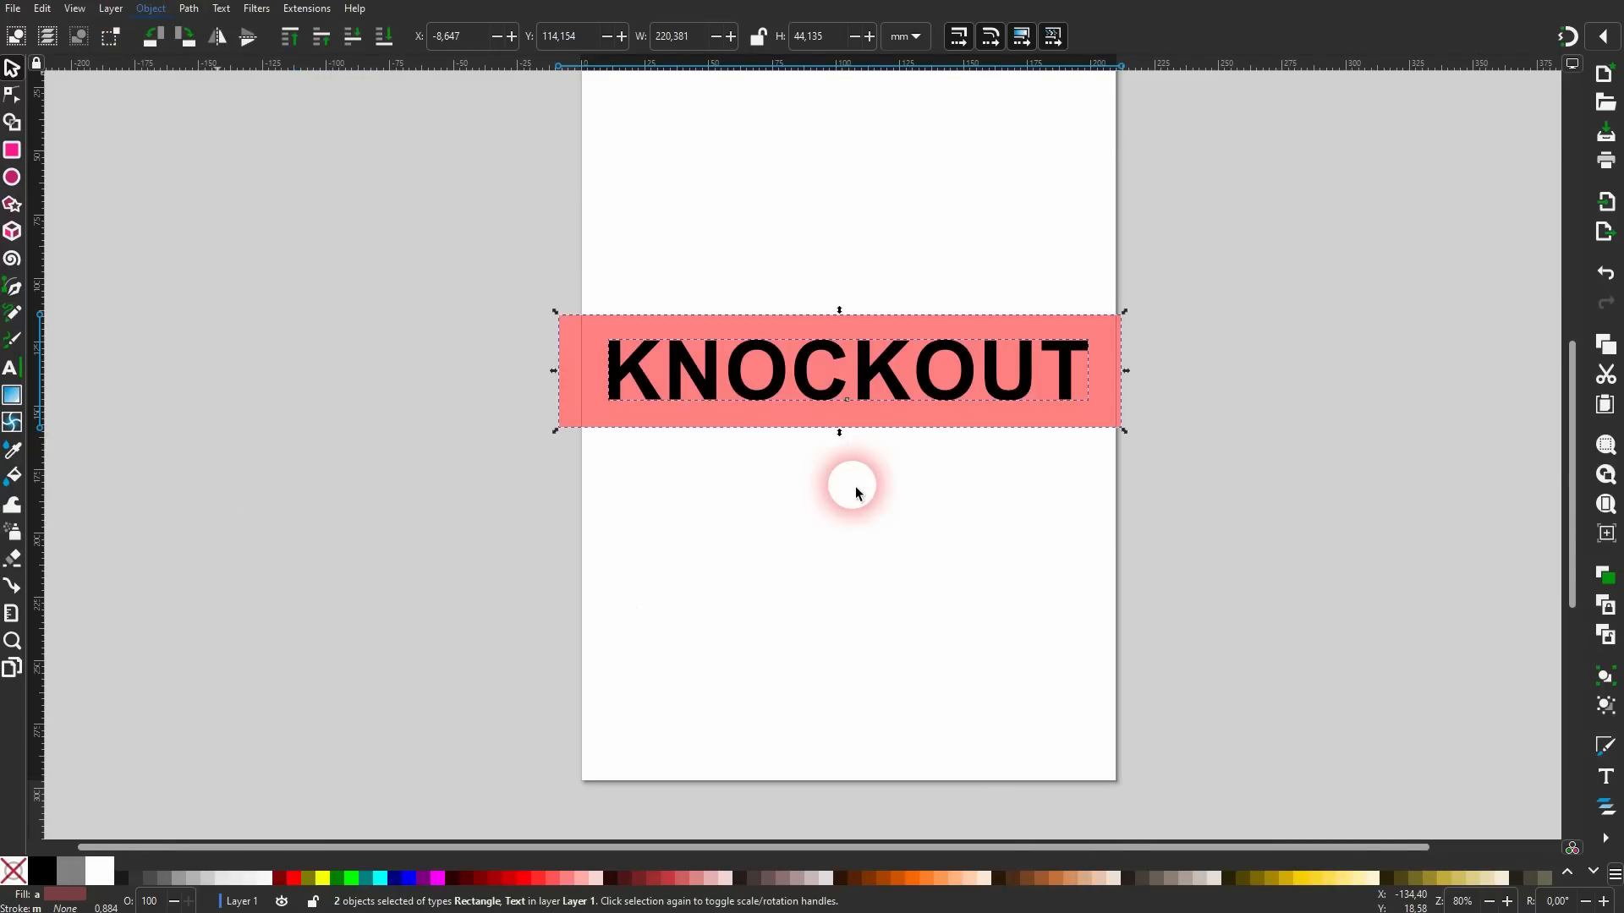
click(1446, 245)
click(1446, 269)
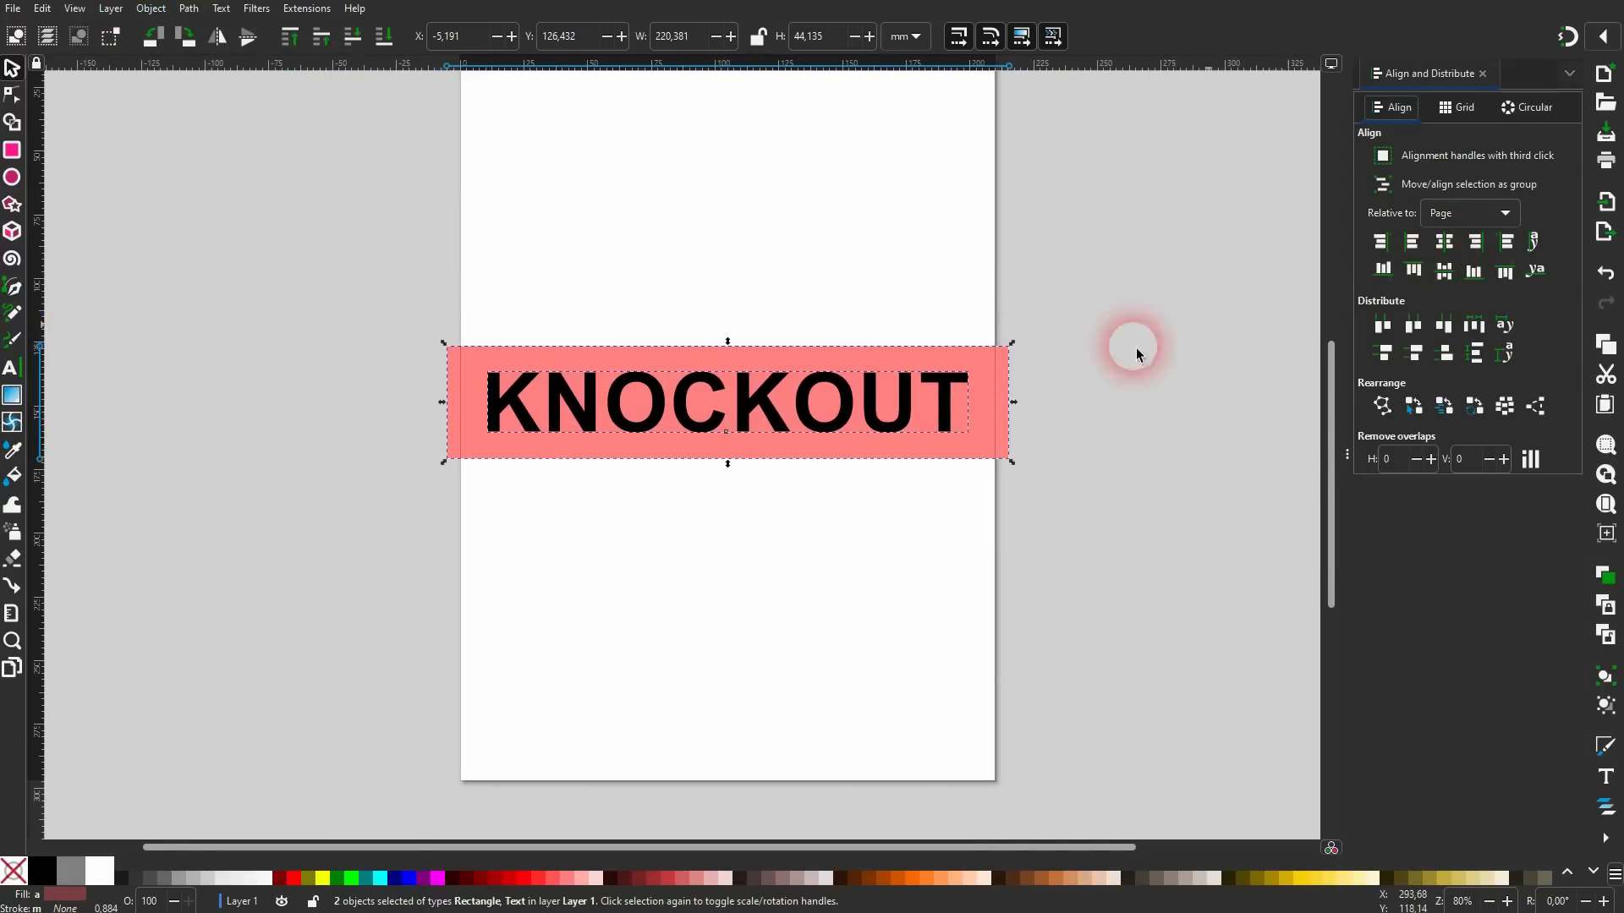
click(1482, 74)
click(1267, 428)
Cut the KNOCKOUT text out of the light red rectangle with the Difference path operation.
drag(371, 562, 1262, 297)
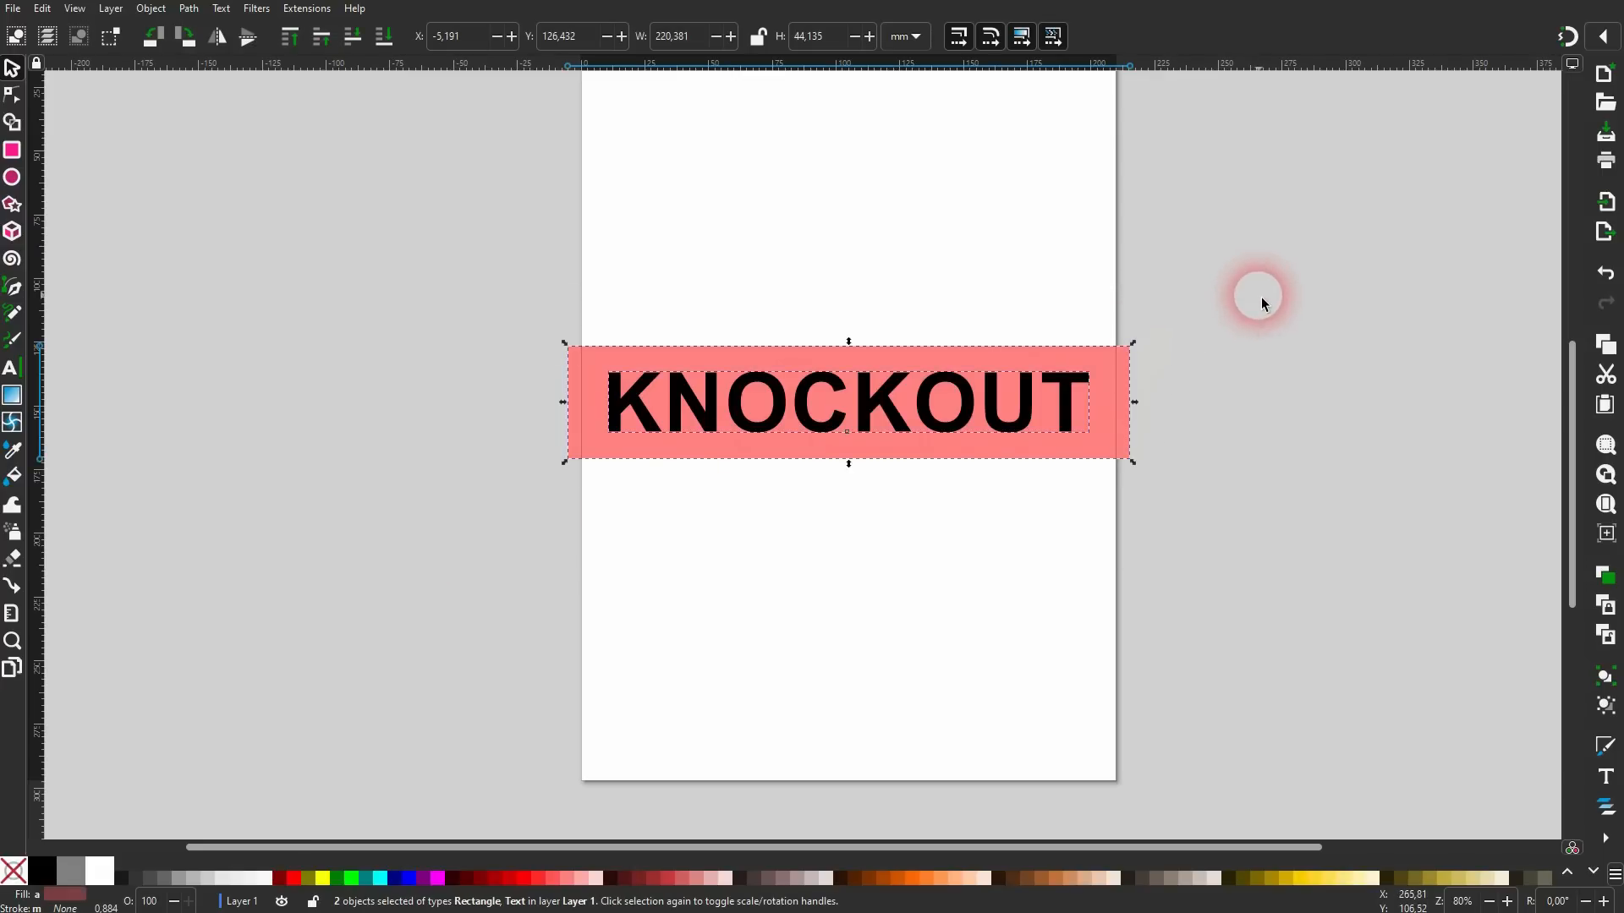
click(186, 9)
click(207, 119)
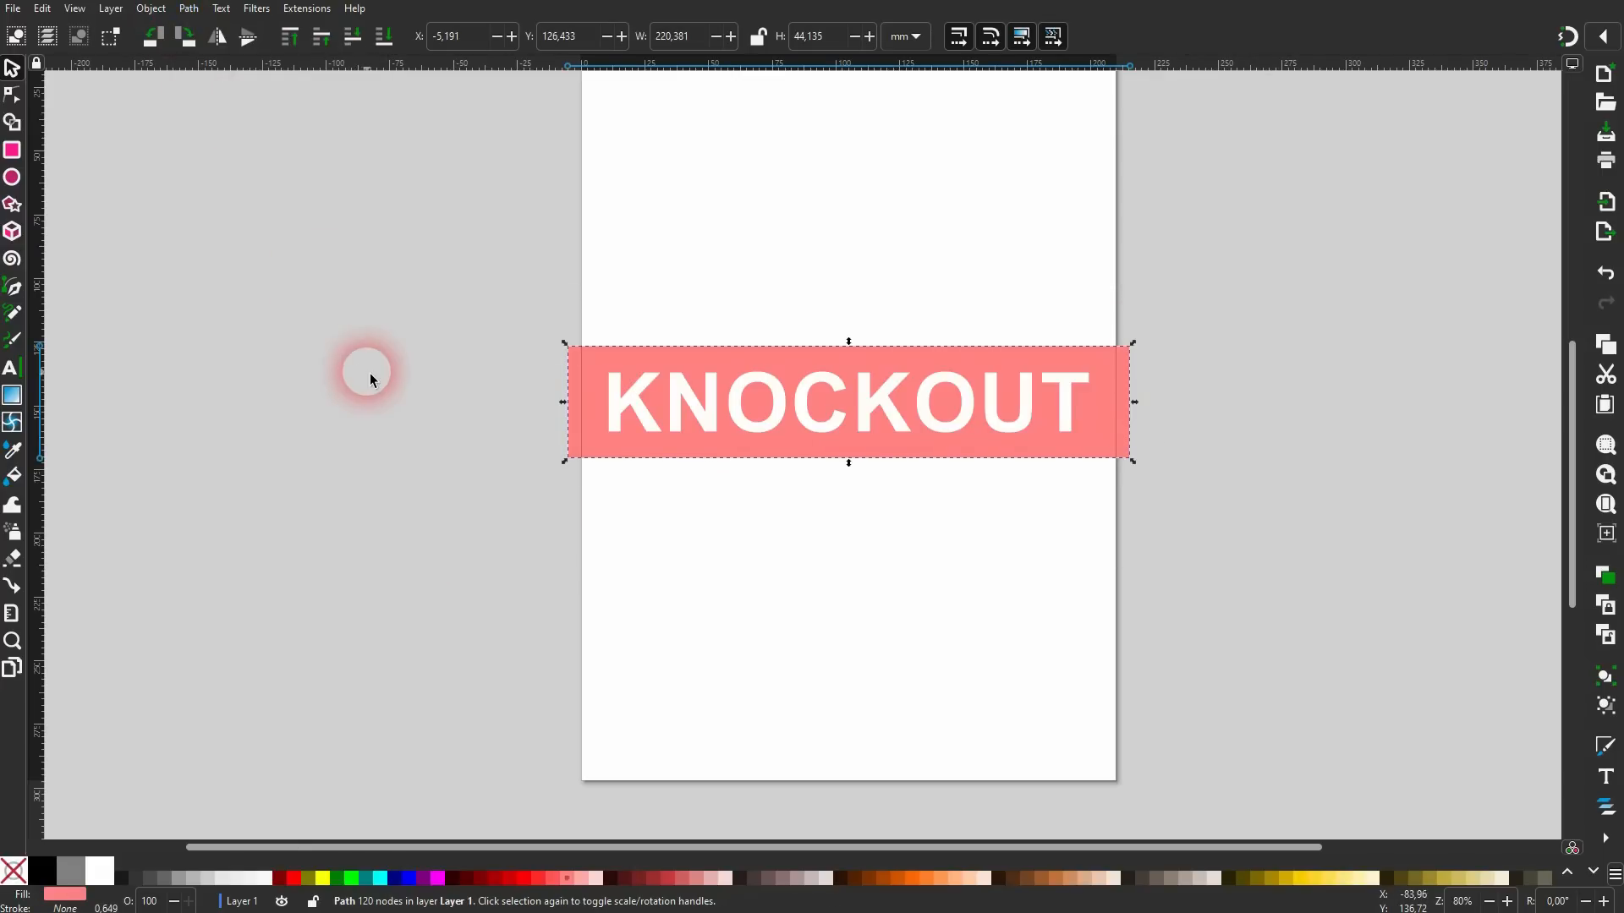
Try an olive rectangle about 69 by 102 mm beside the KNOCKOUT banner and delete it.
key(r)
drag(286, 195, 460, 455)
click(309, 878)
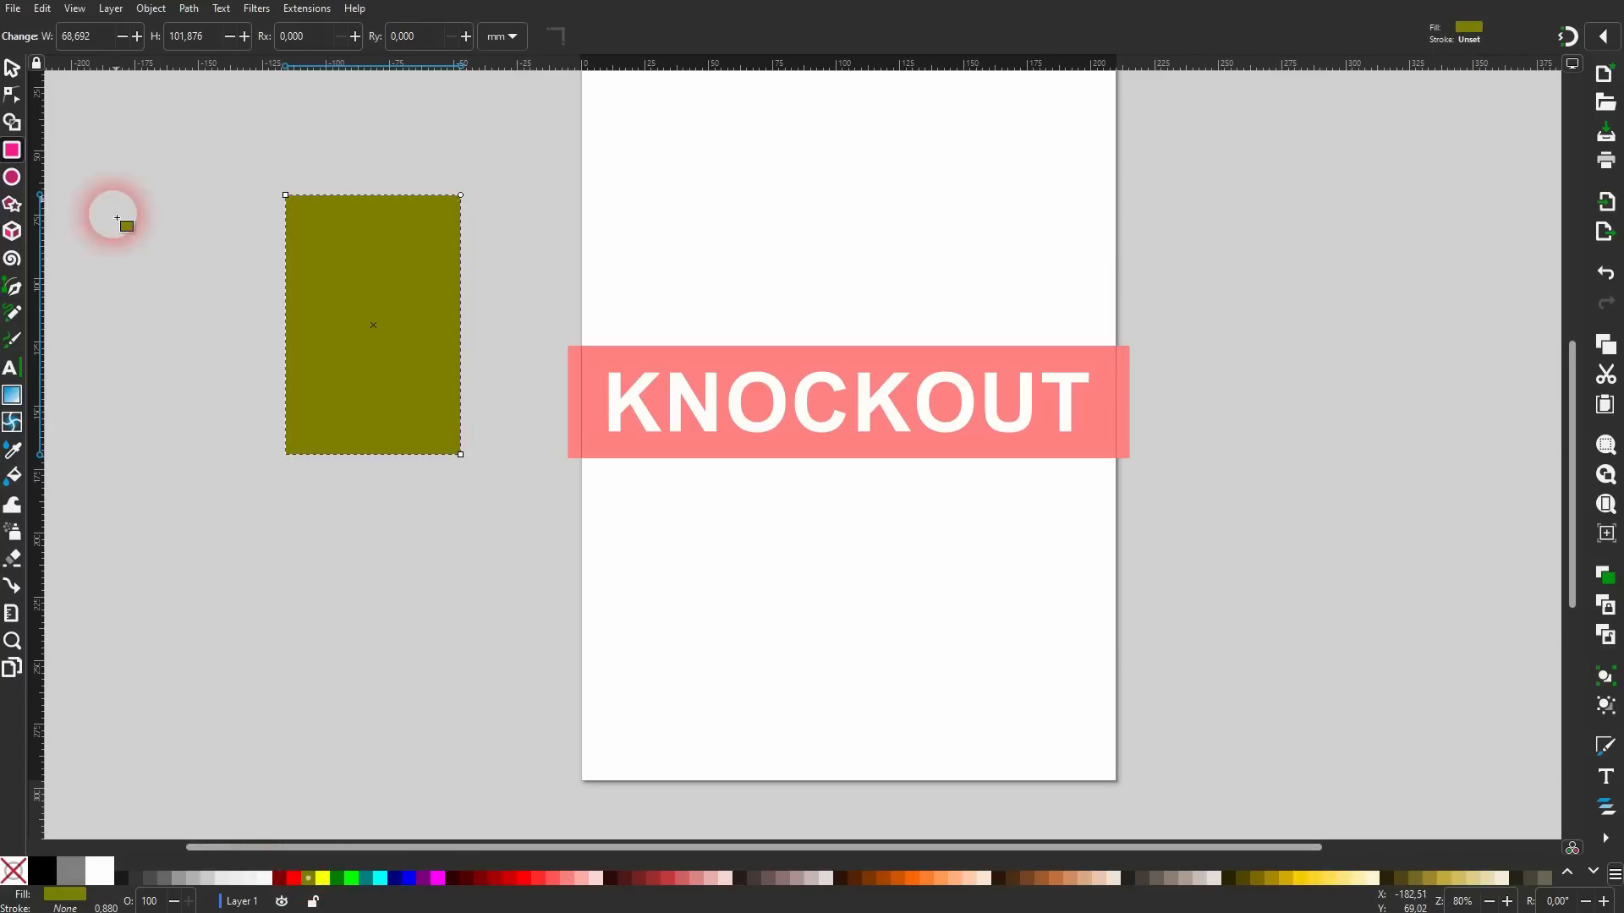
click(14, 71)
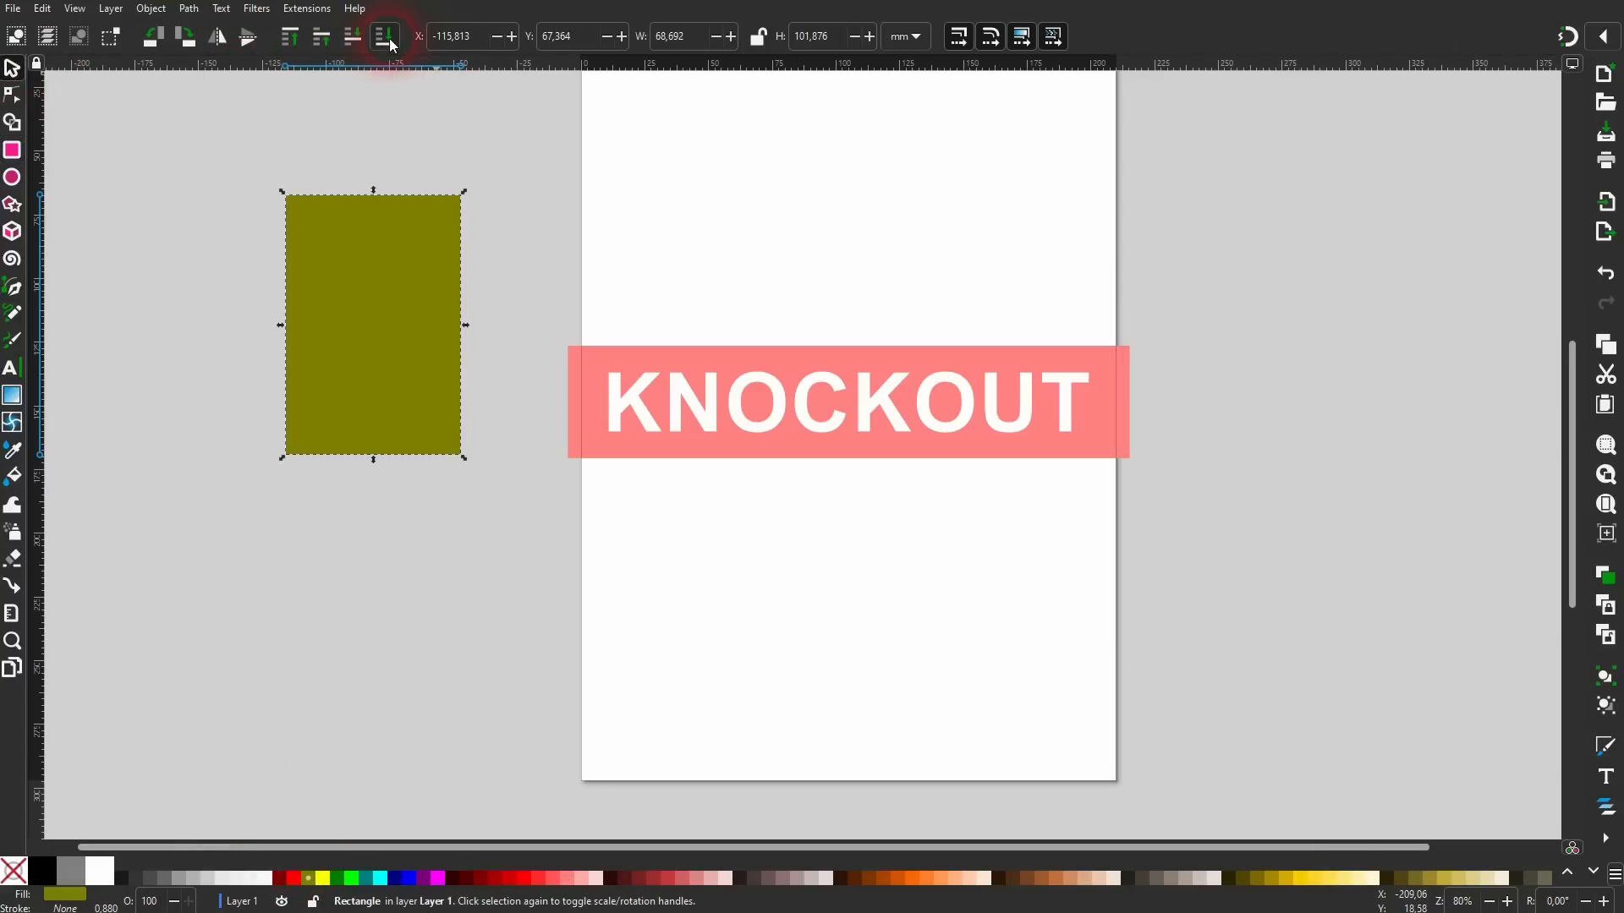
drag(353, 304, 395, 347)
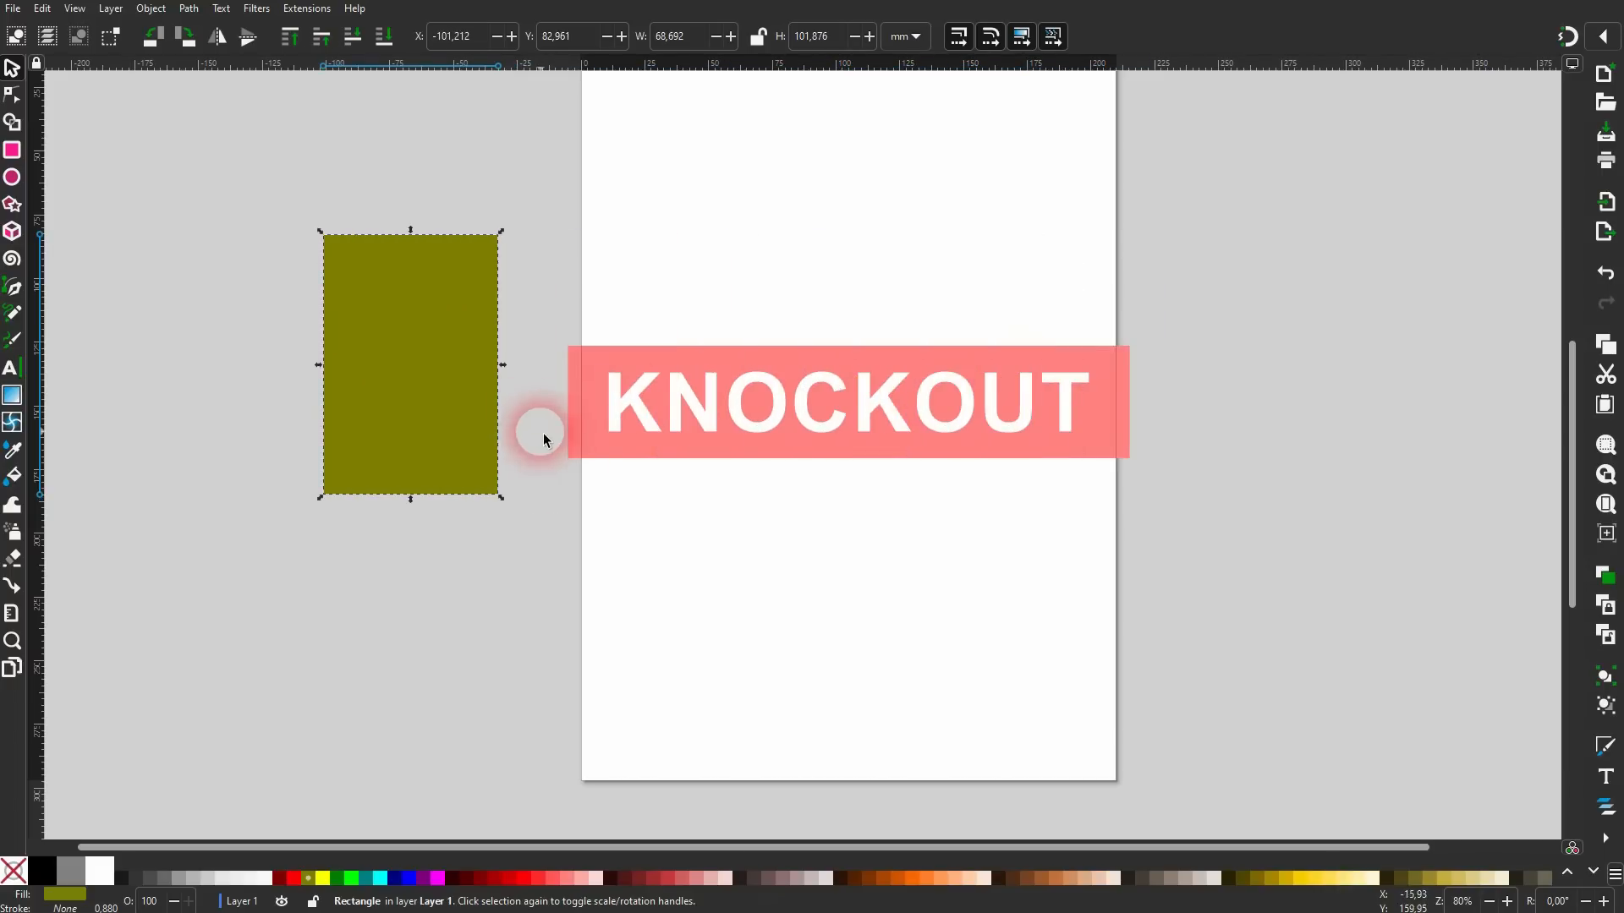
key(Delete)
Recolour the KNOCKOUT banner dark red.
click(608, 434)
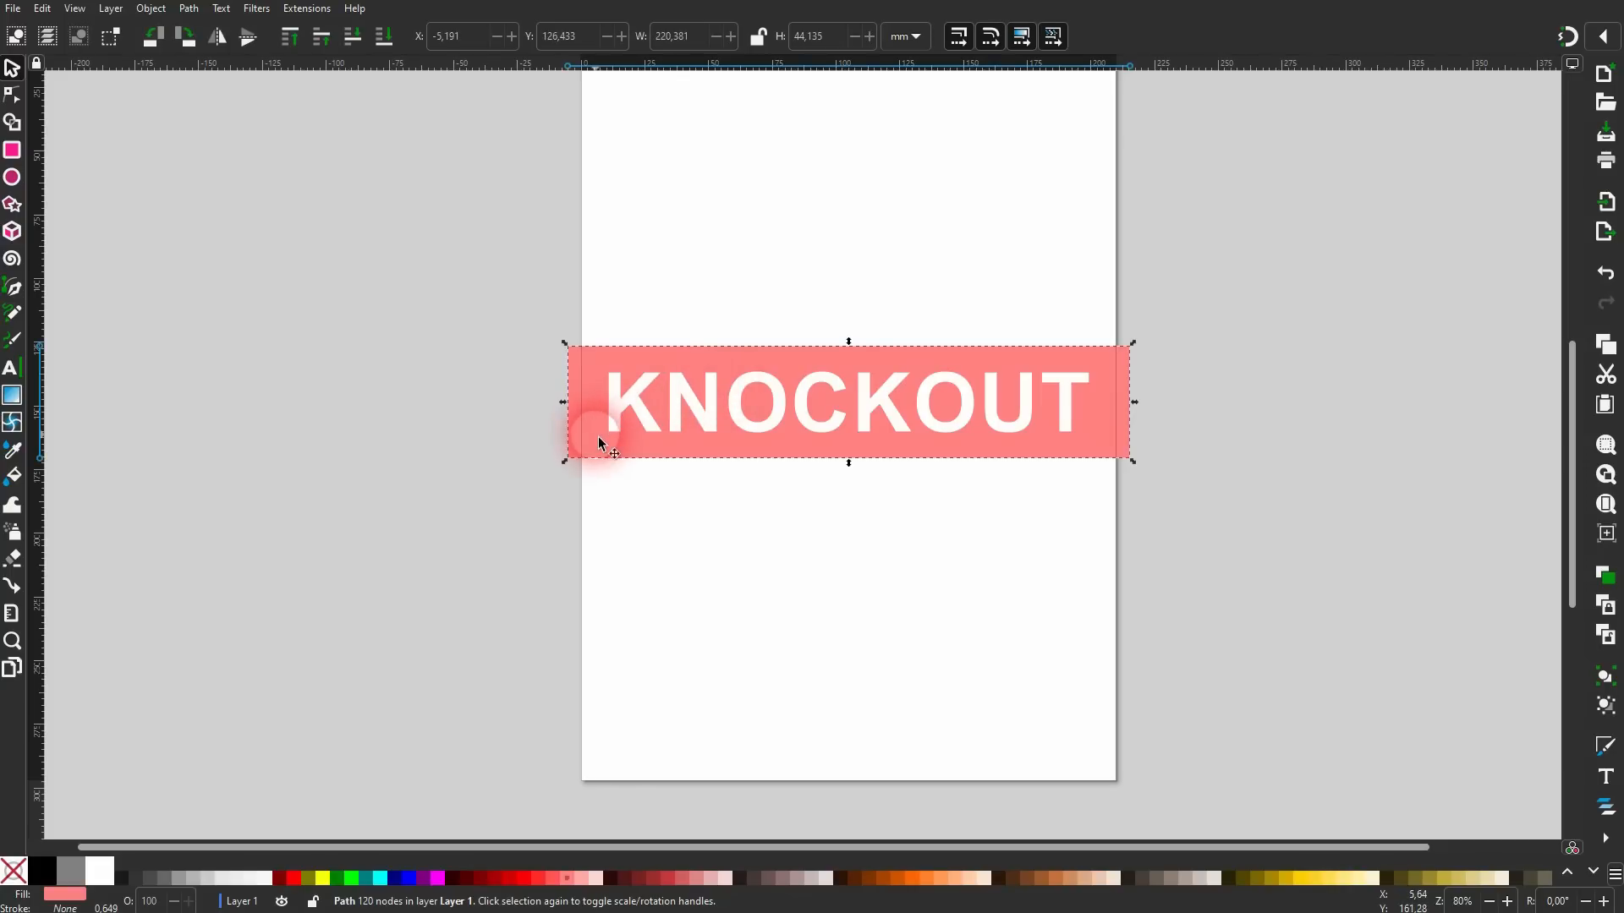
click(509, 878)
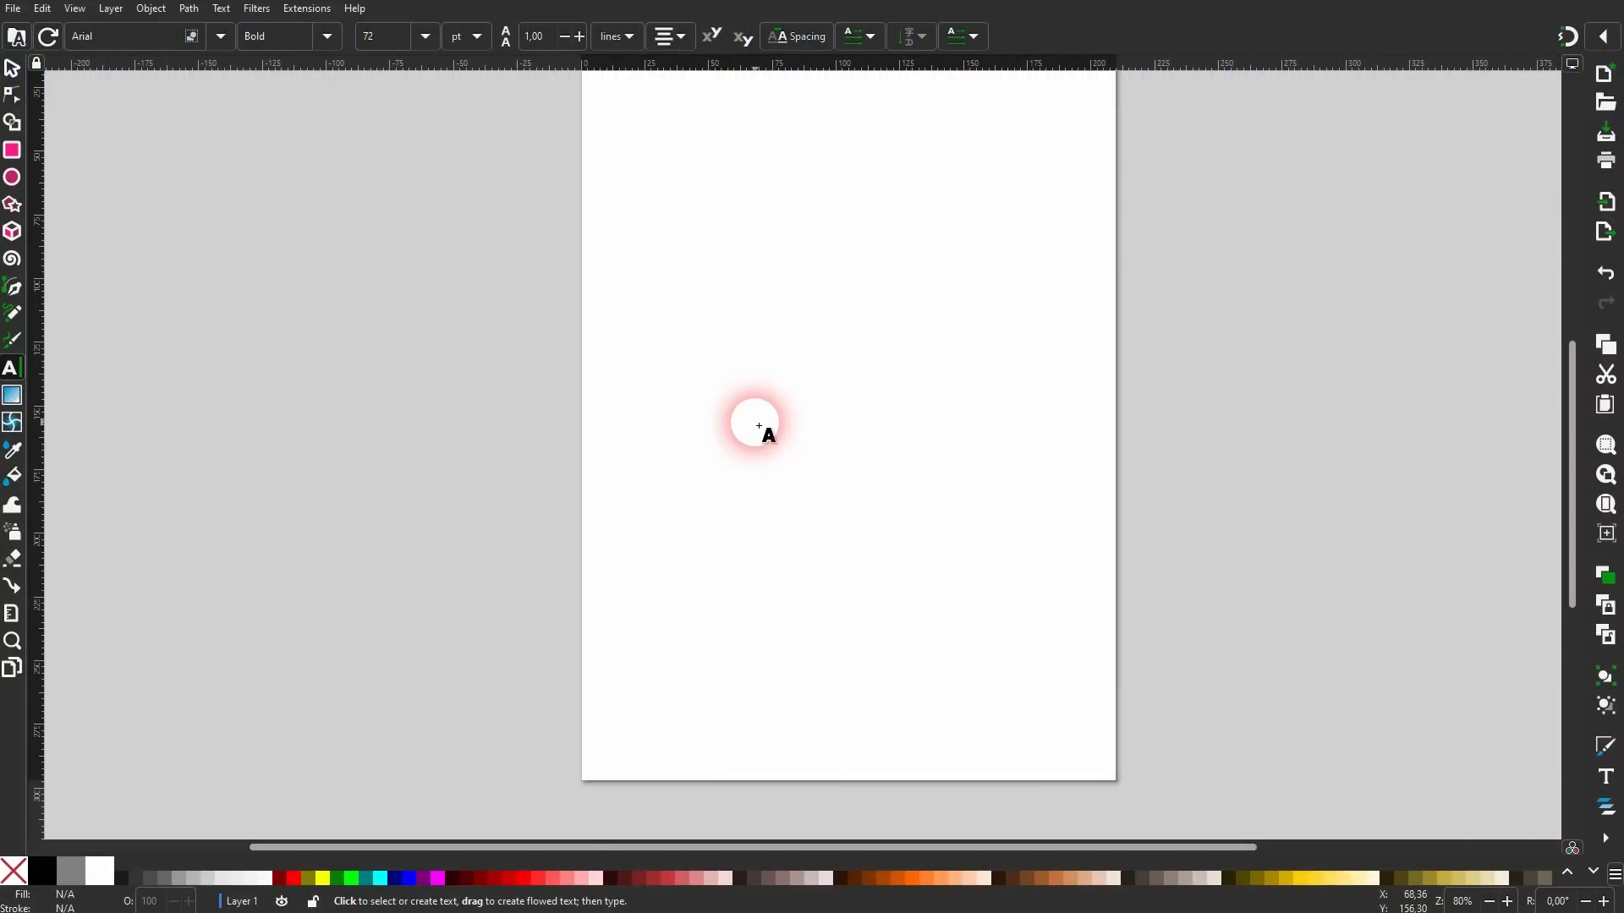
Add the text OFFSET in Arial Bold, 72 pt, on the empty page.
click(759, 426)
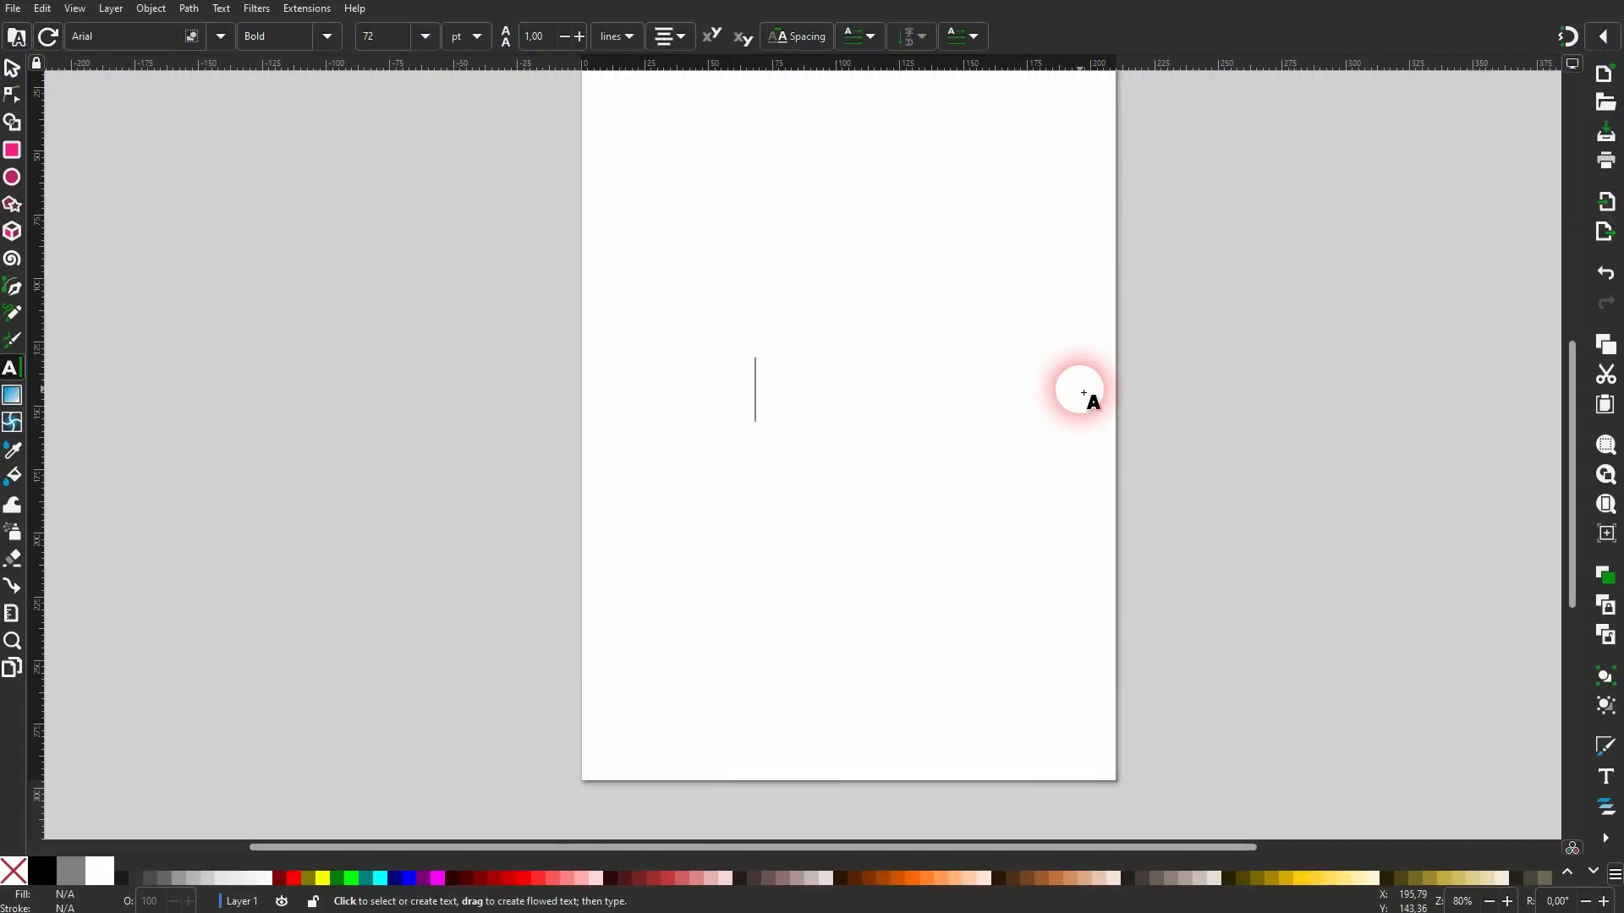
text(Offs)
key(ctrl+a)
text(OFFSET)
click(1083, 394)
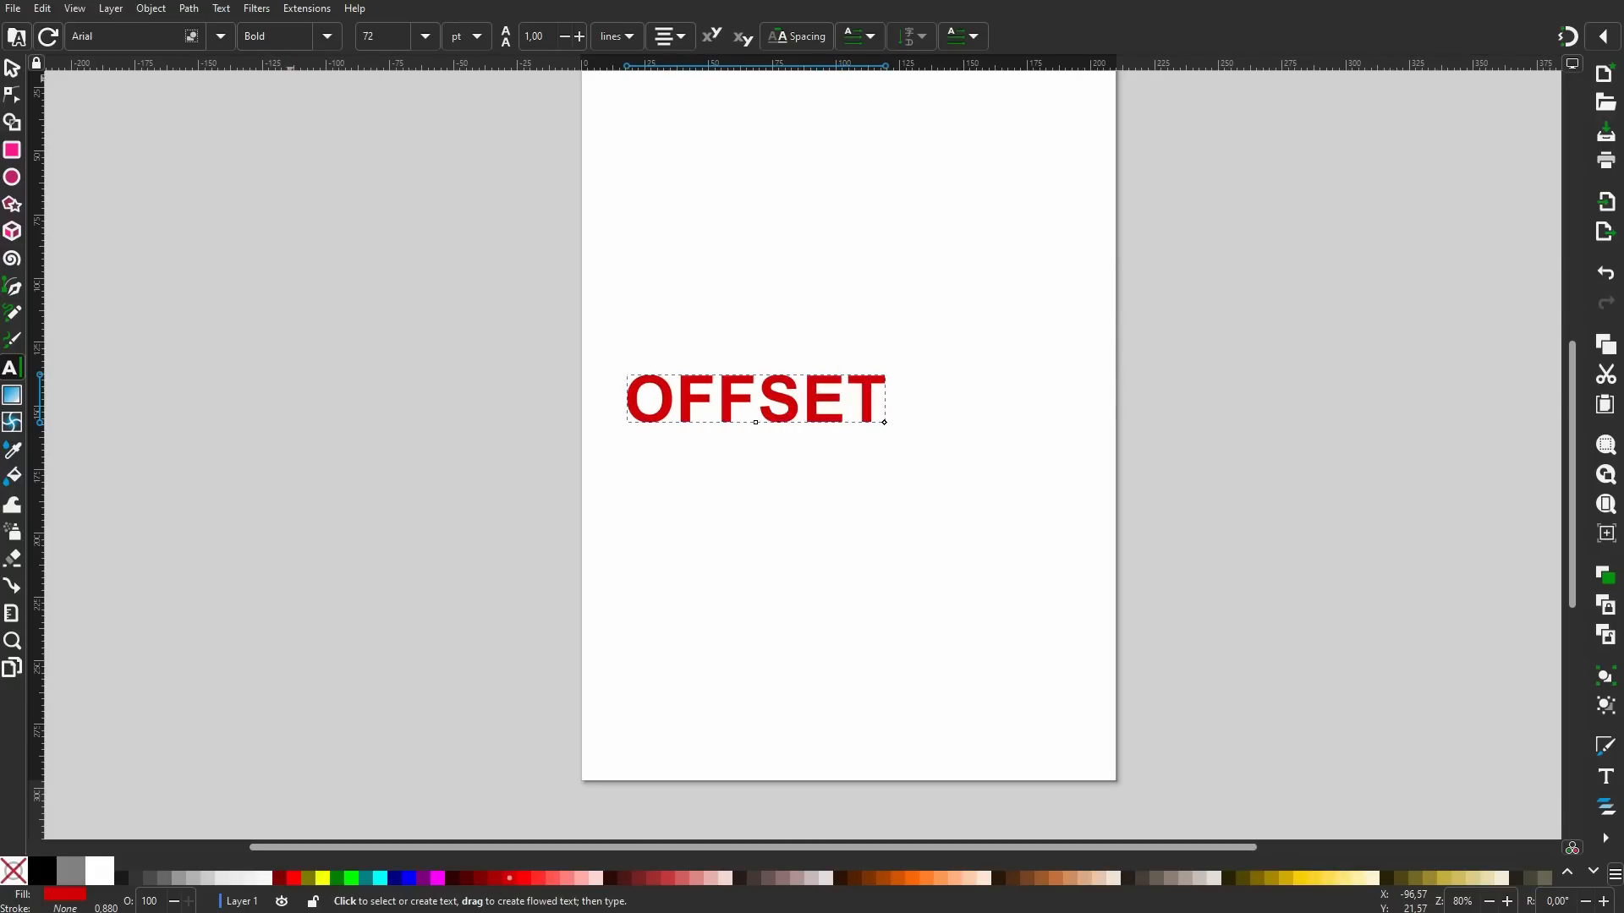
Enlarge the OFFSET text to about 179 mm wide and fill it black.
click(12, 67)
drag(891, 398, 1099, 413)
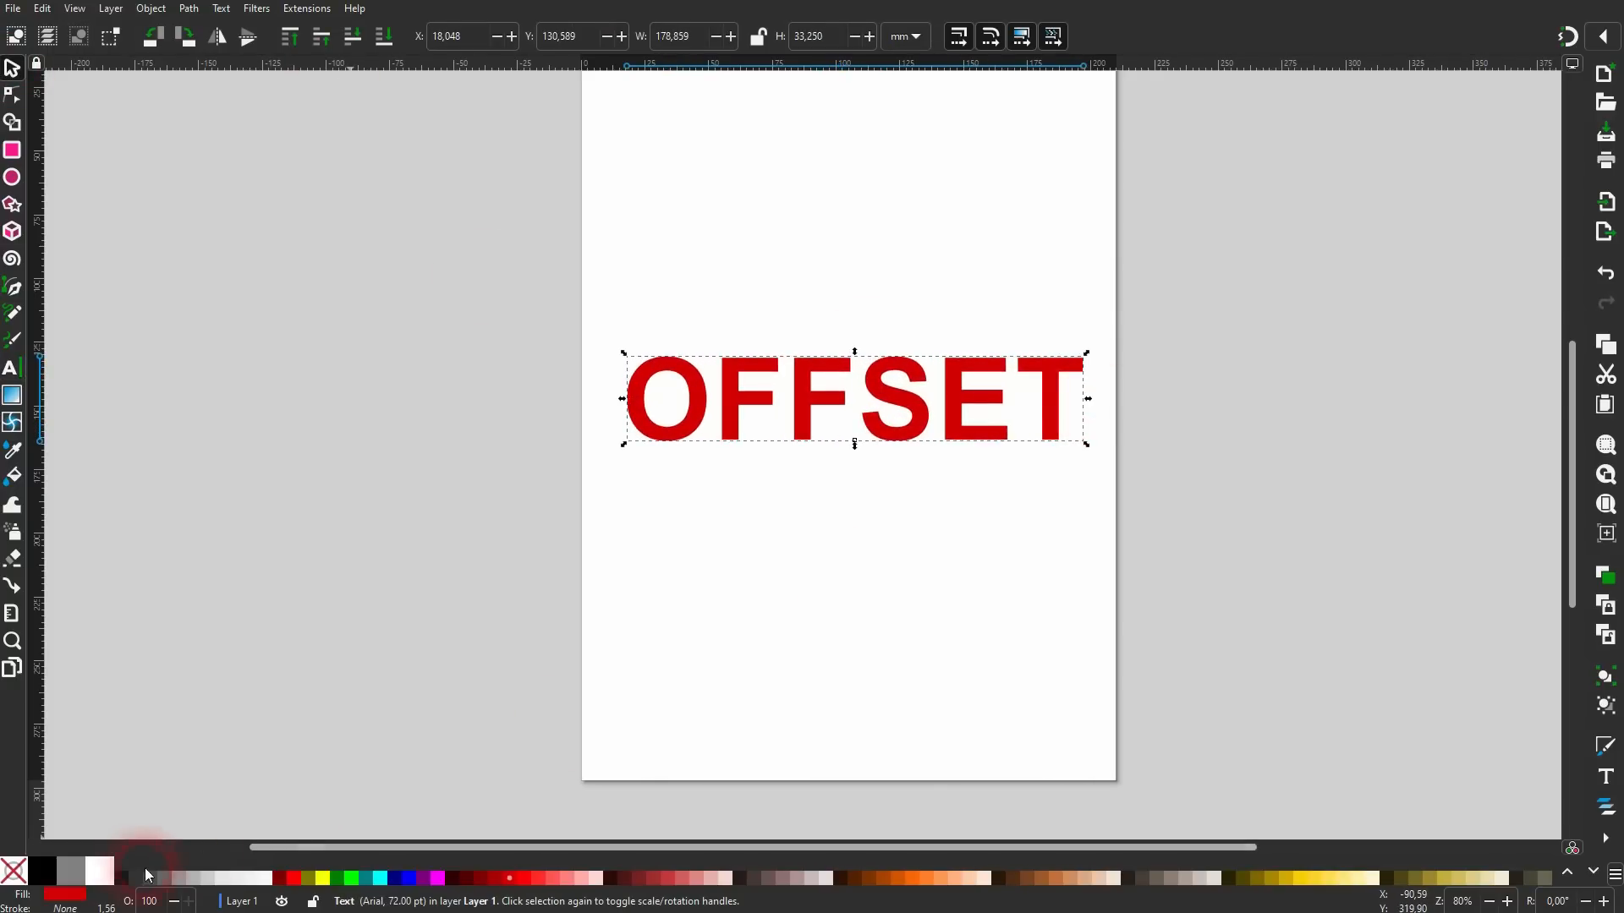
click(51, 867)
click(954, 555)
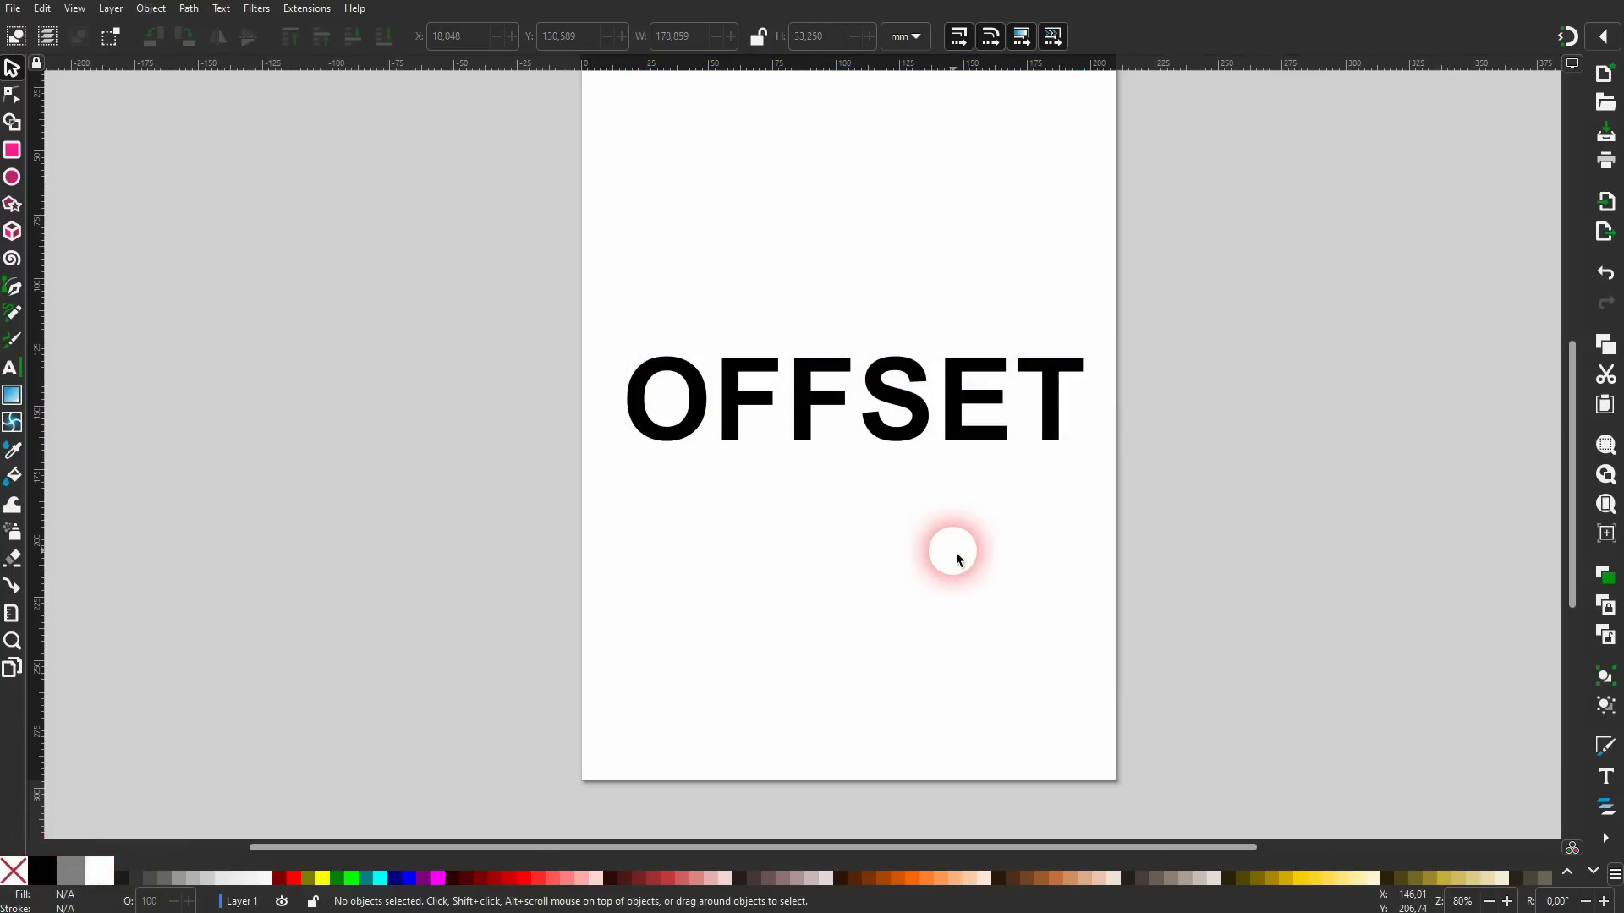
Reposition the OFFSET text on the page and duplicate it, placing the copy slightly up and left of the original.
click(810, 412)
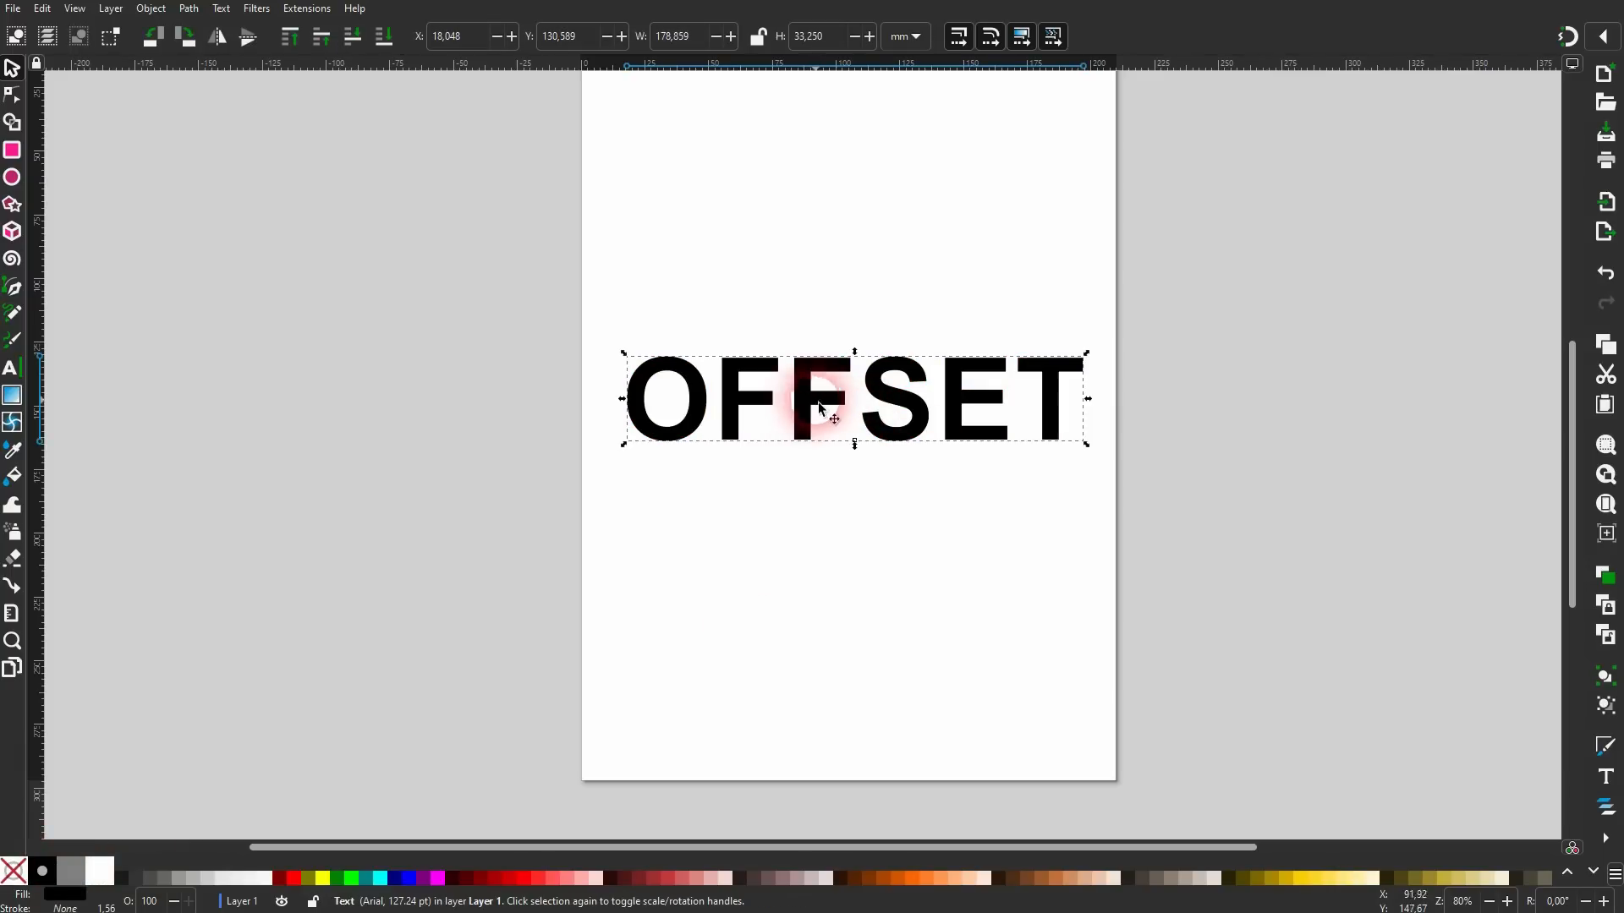
drag(806, 398, 797, 389)
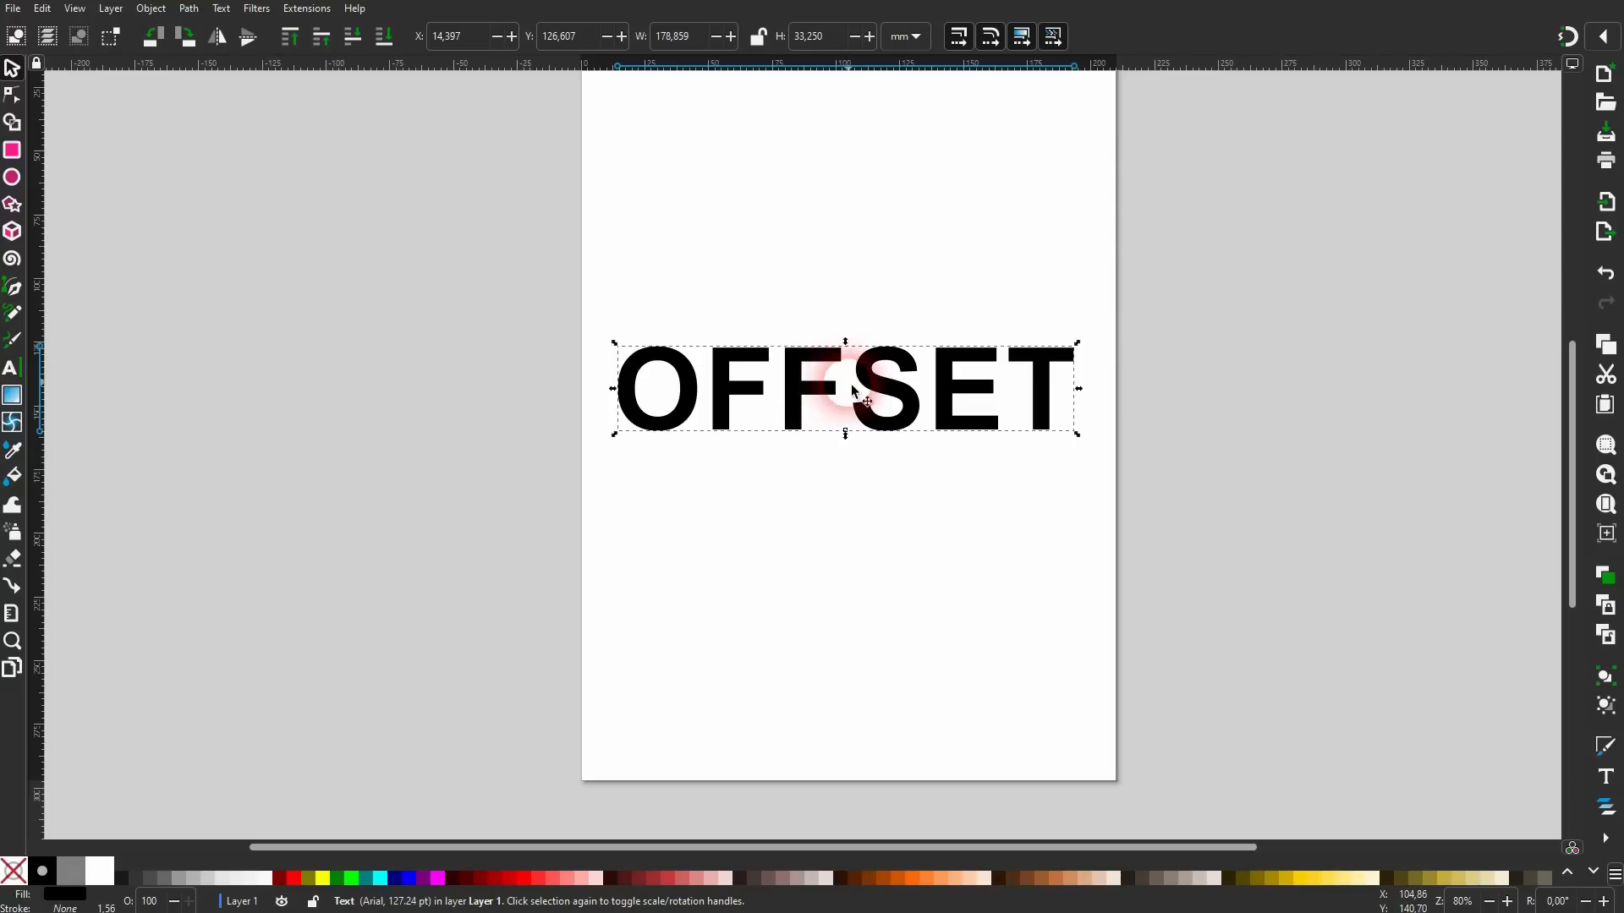
drag(815, 389, 833, 428)
key(ctrl+d)
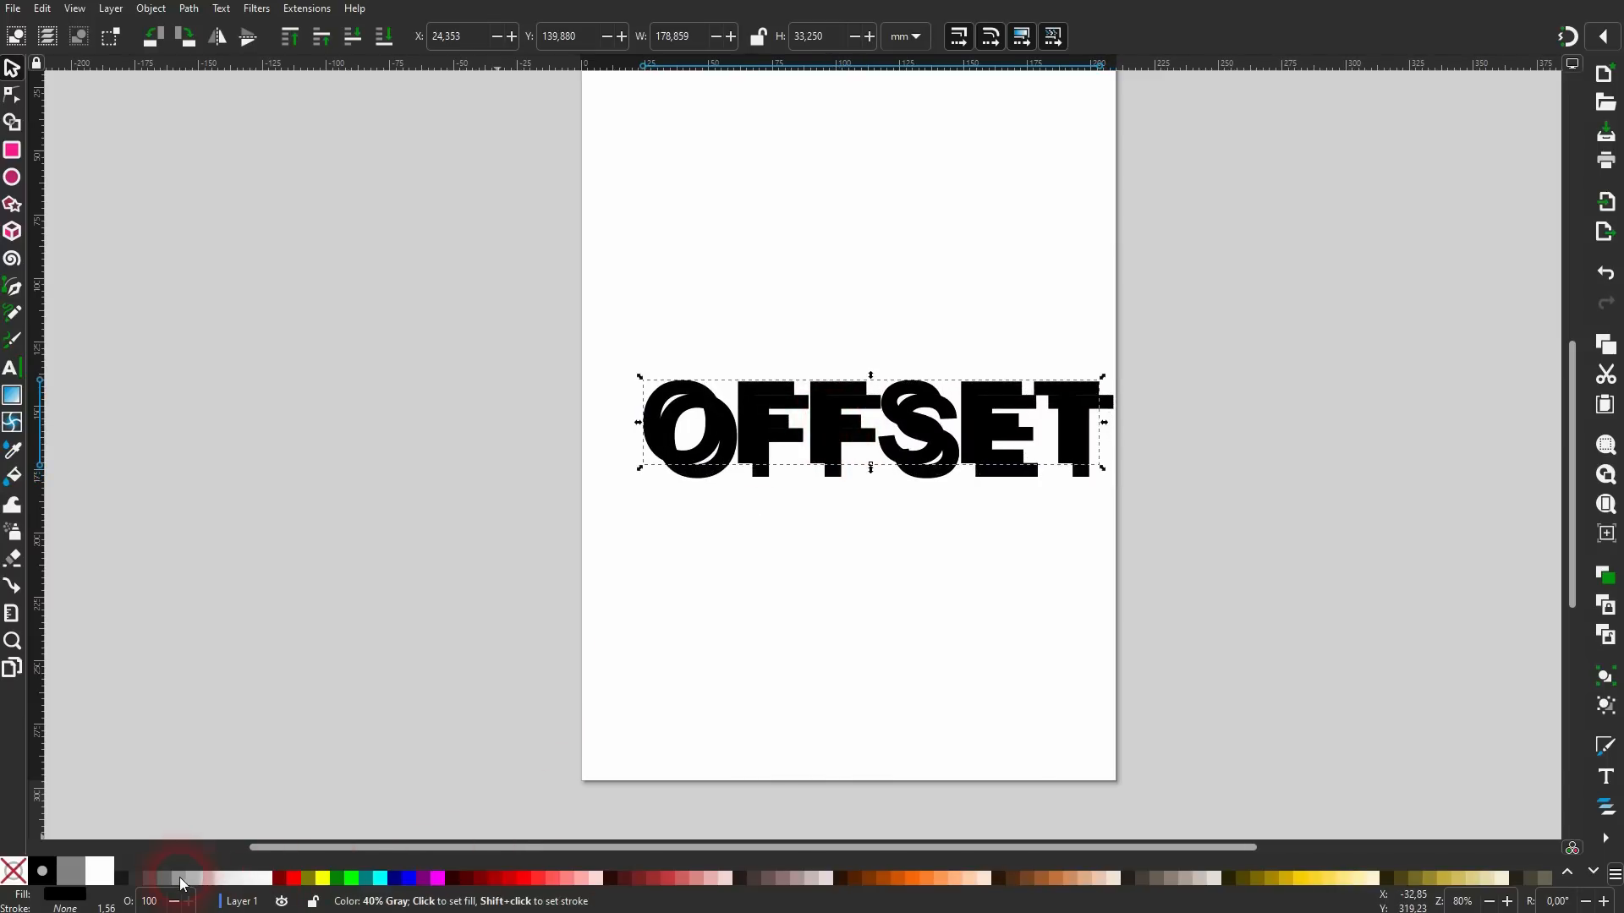
Fill both OFFSET texts light gray and make the front copy a slightly darker gray.
drag(573, 584, 1287, 283)
click(207, 880)
click(557, 601)
click(649, 440)
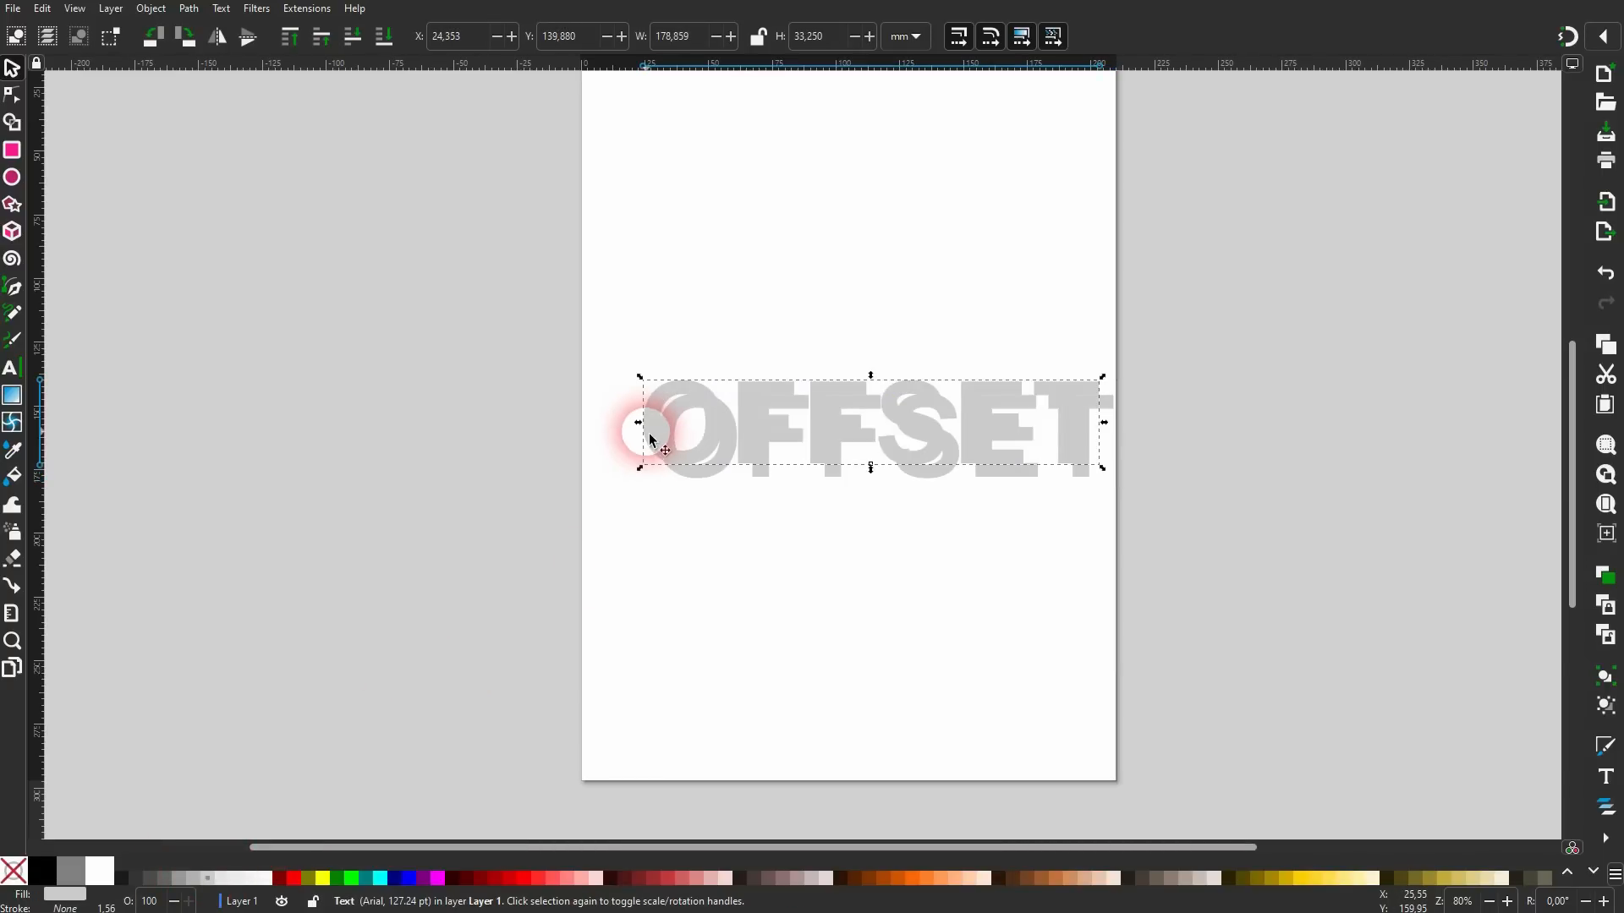
click(189, 881)
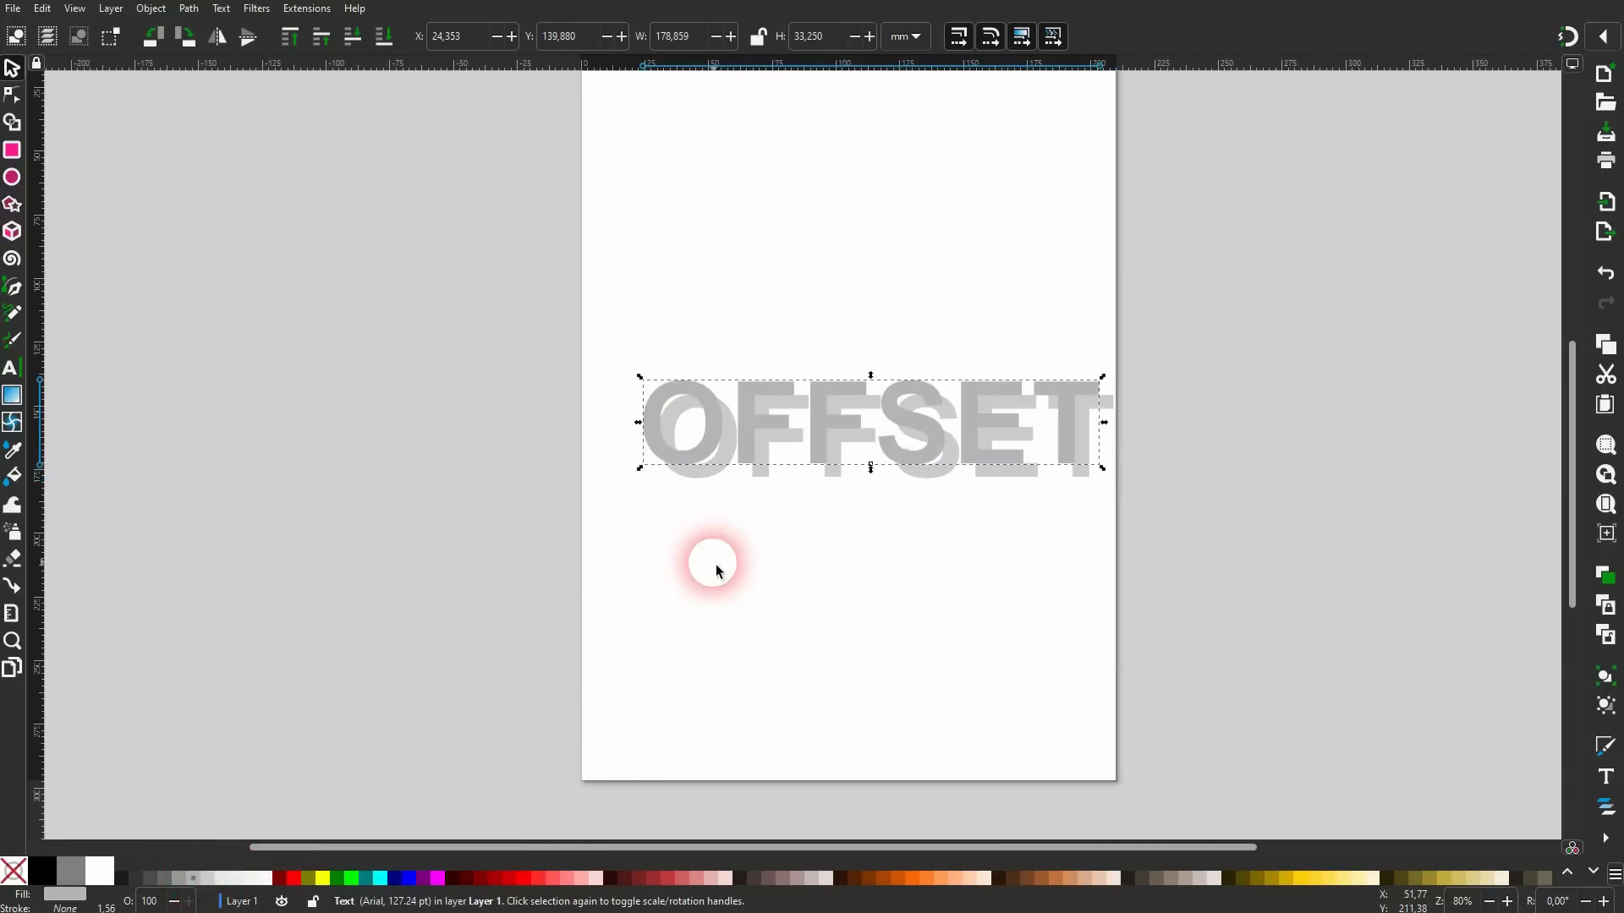
Add three more OFFSET copies, each shifted further up and left and filled progressively darker, from 40% Gray to 70% Gray.
drag(654, 429, 638, 411)
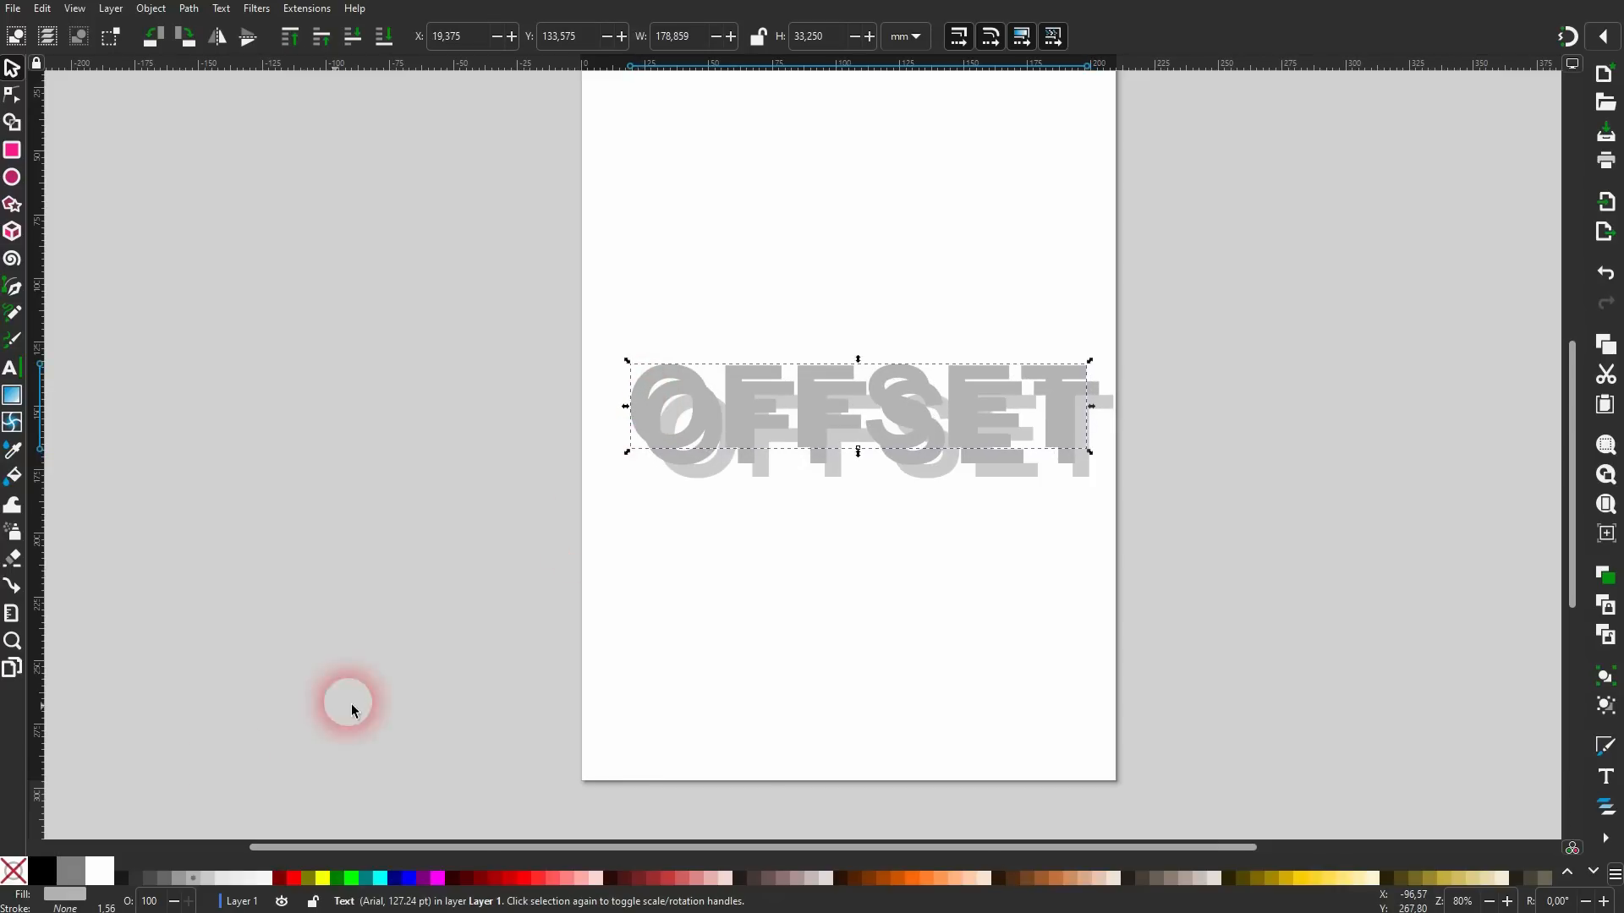
click(179, 878)
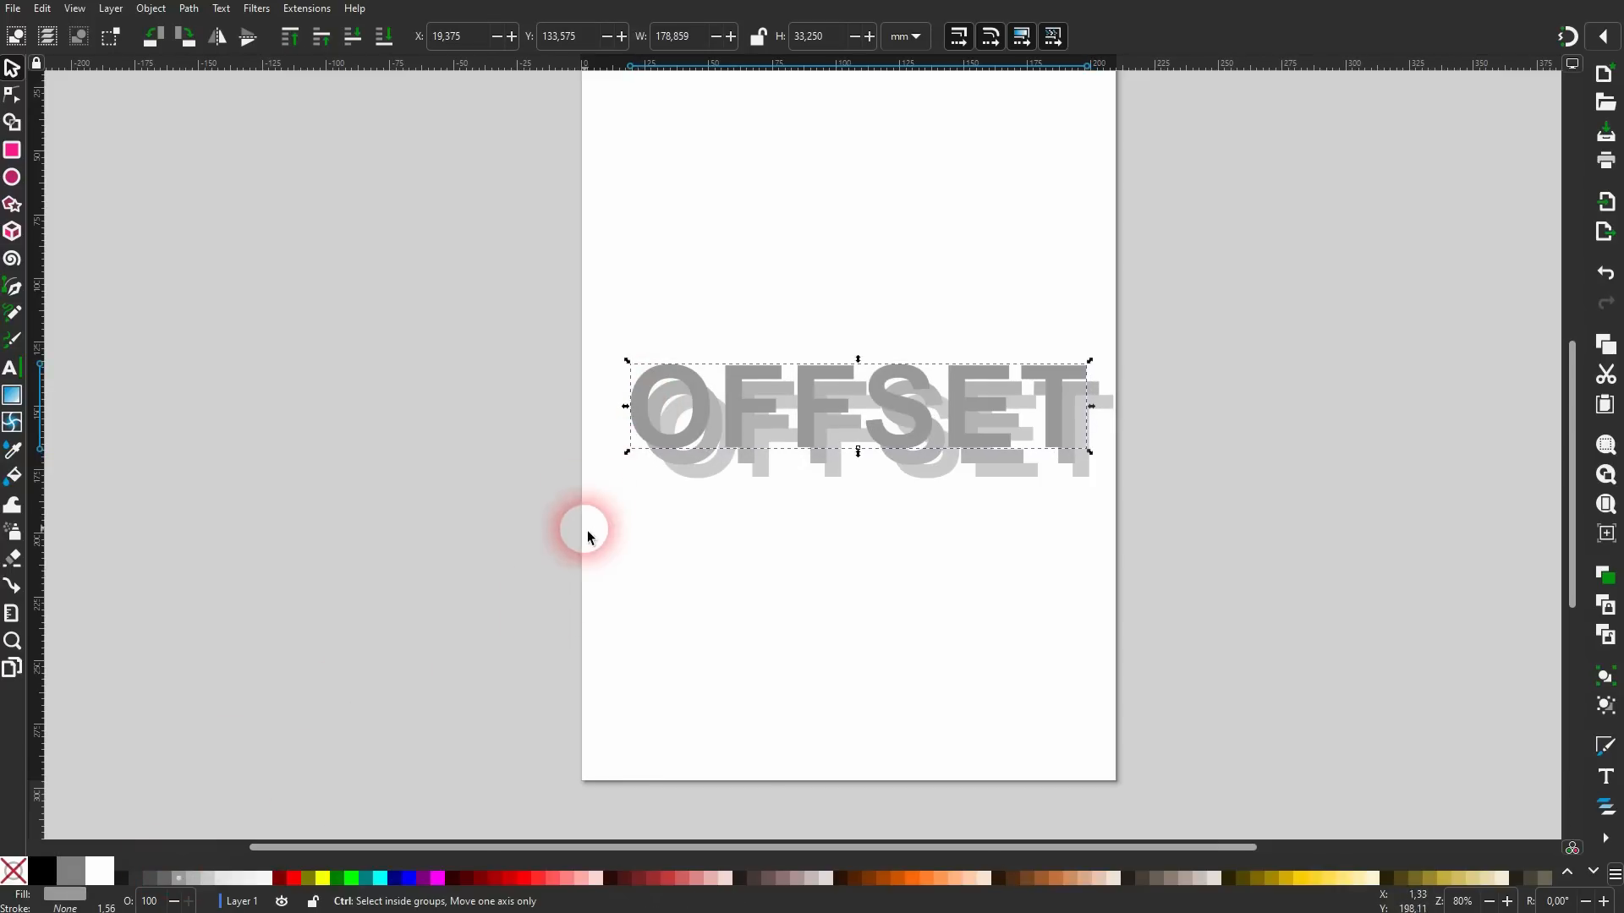
drag(641, 423, 623, 392)
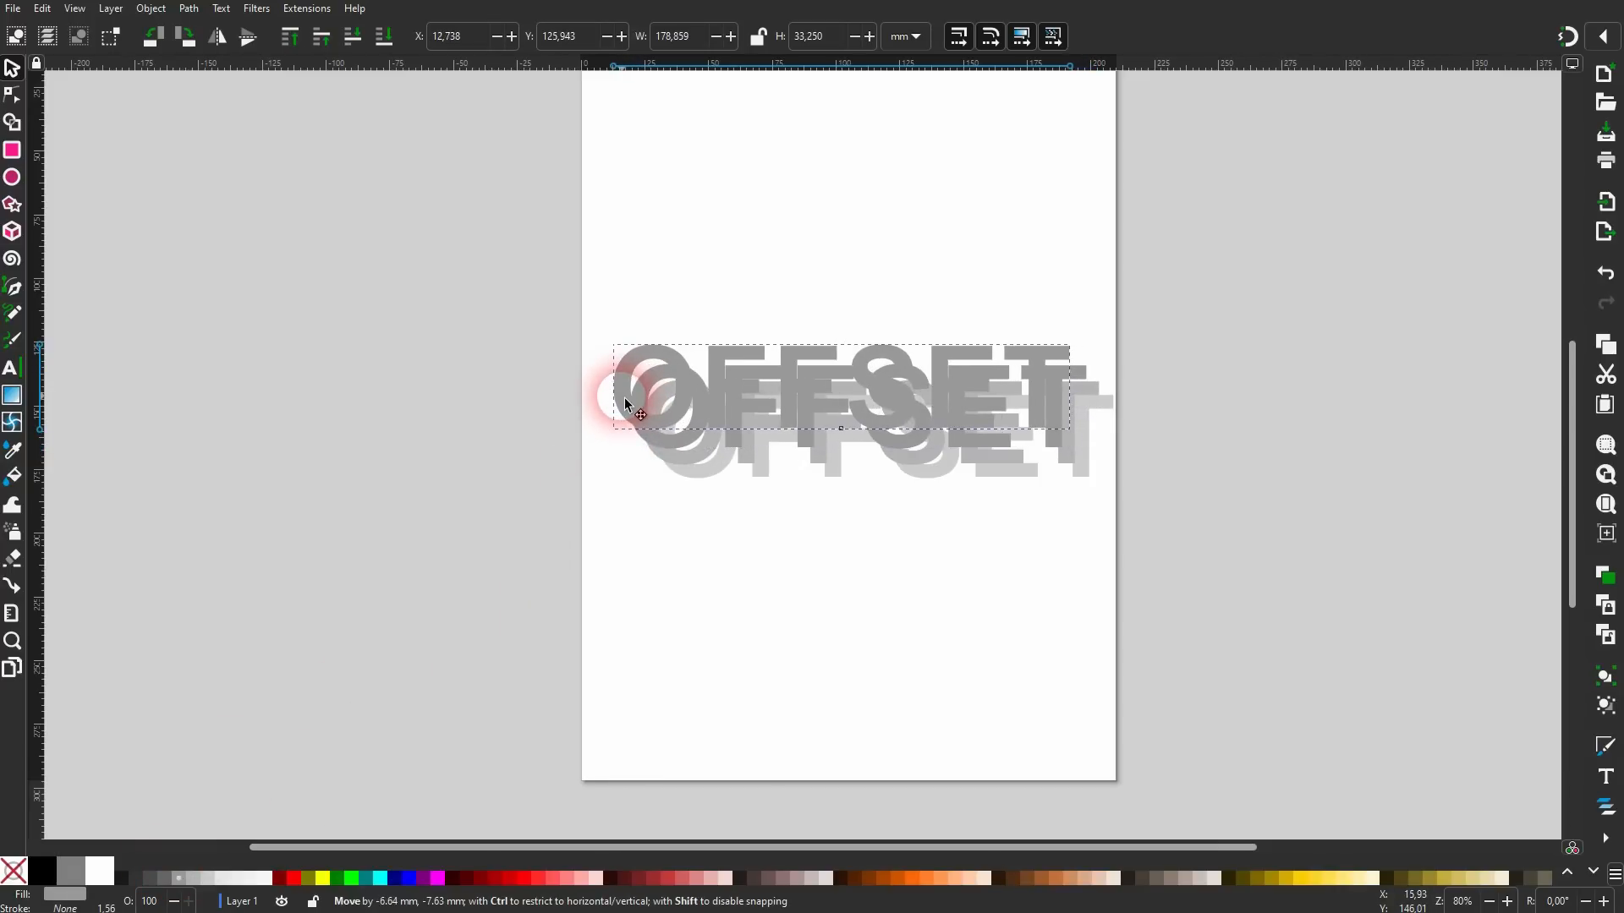
click(166, 880)
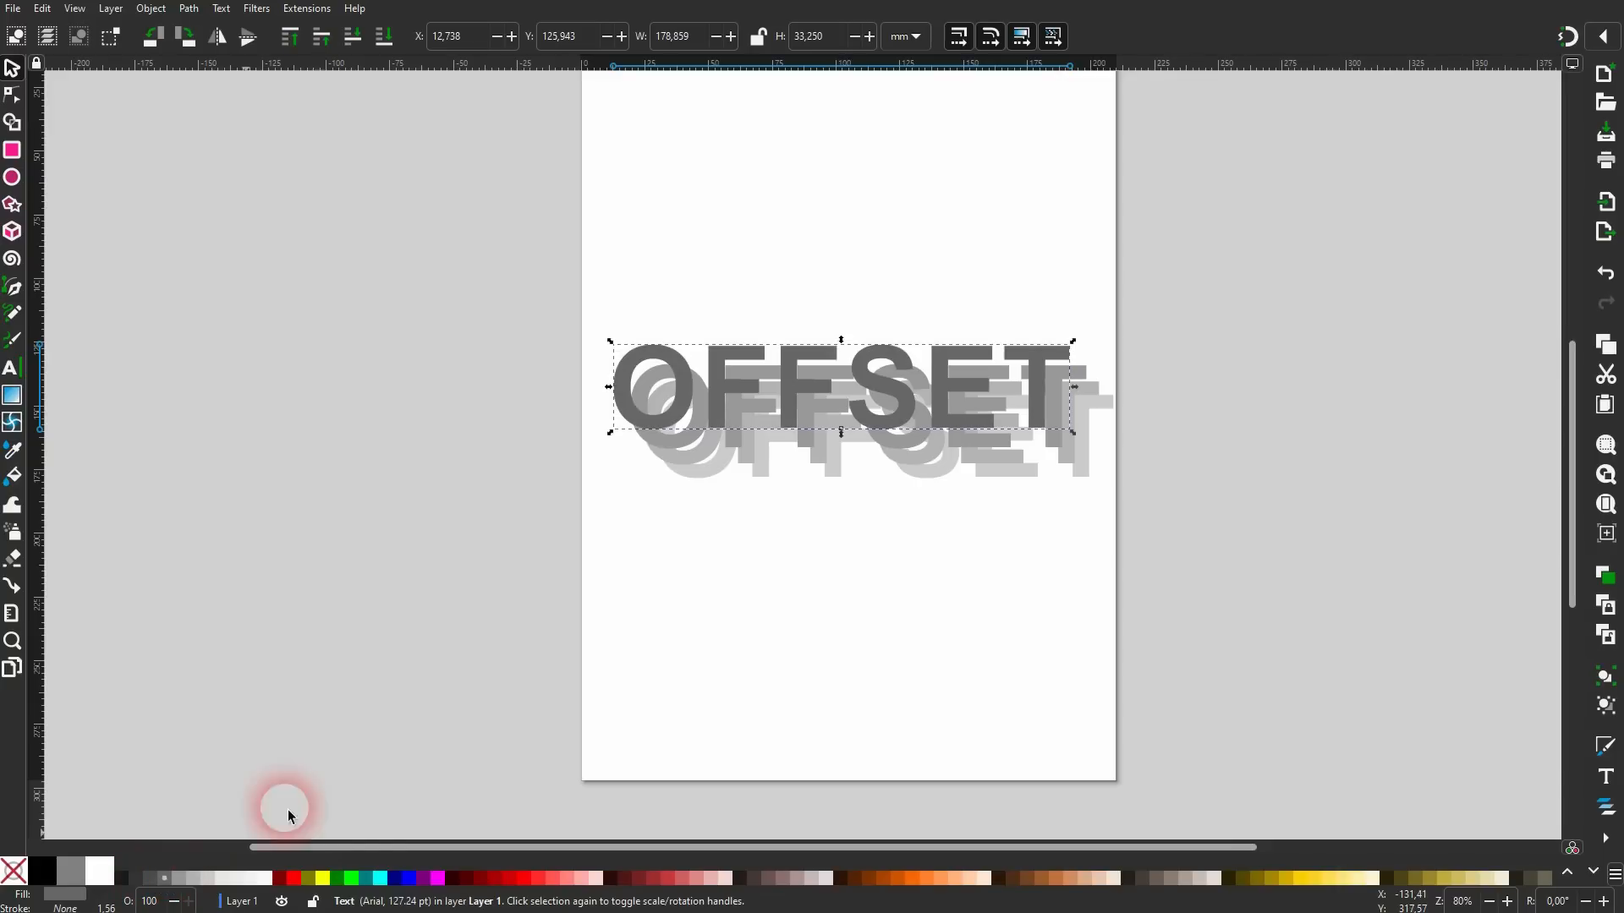
drag(630, 395, 611, 367)
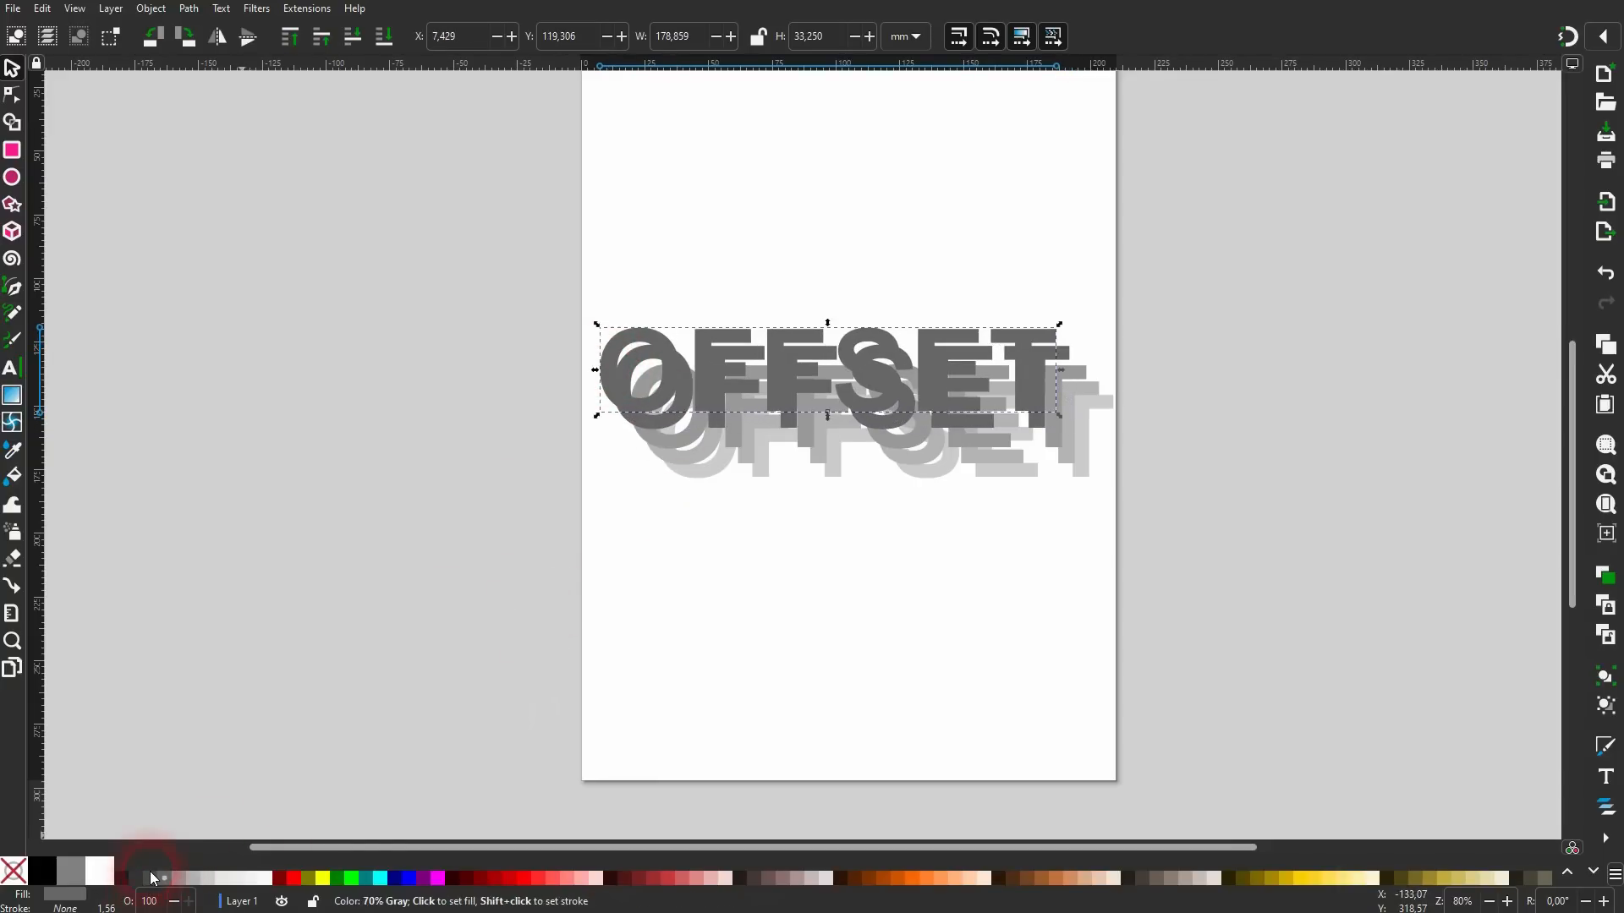
click(152, 882)
click(660, 543)
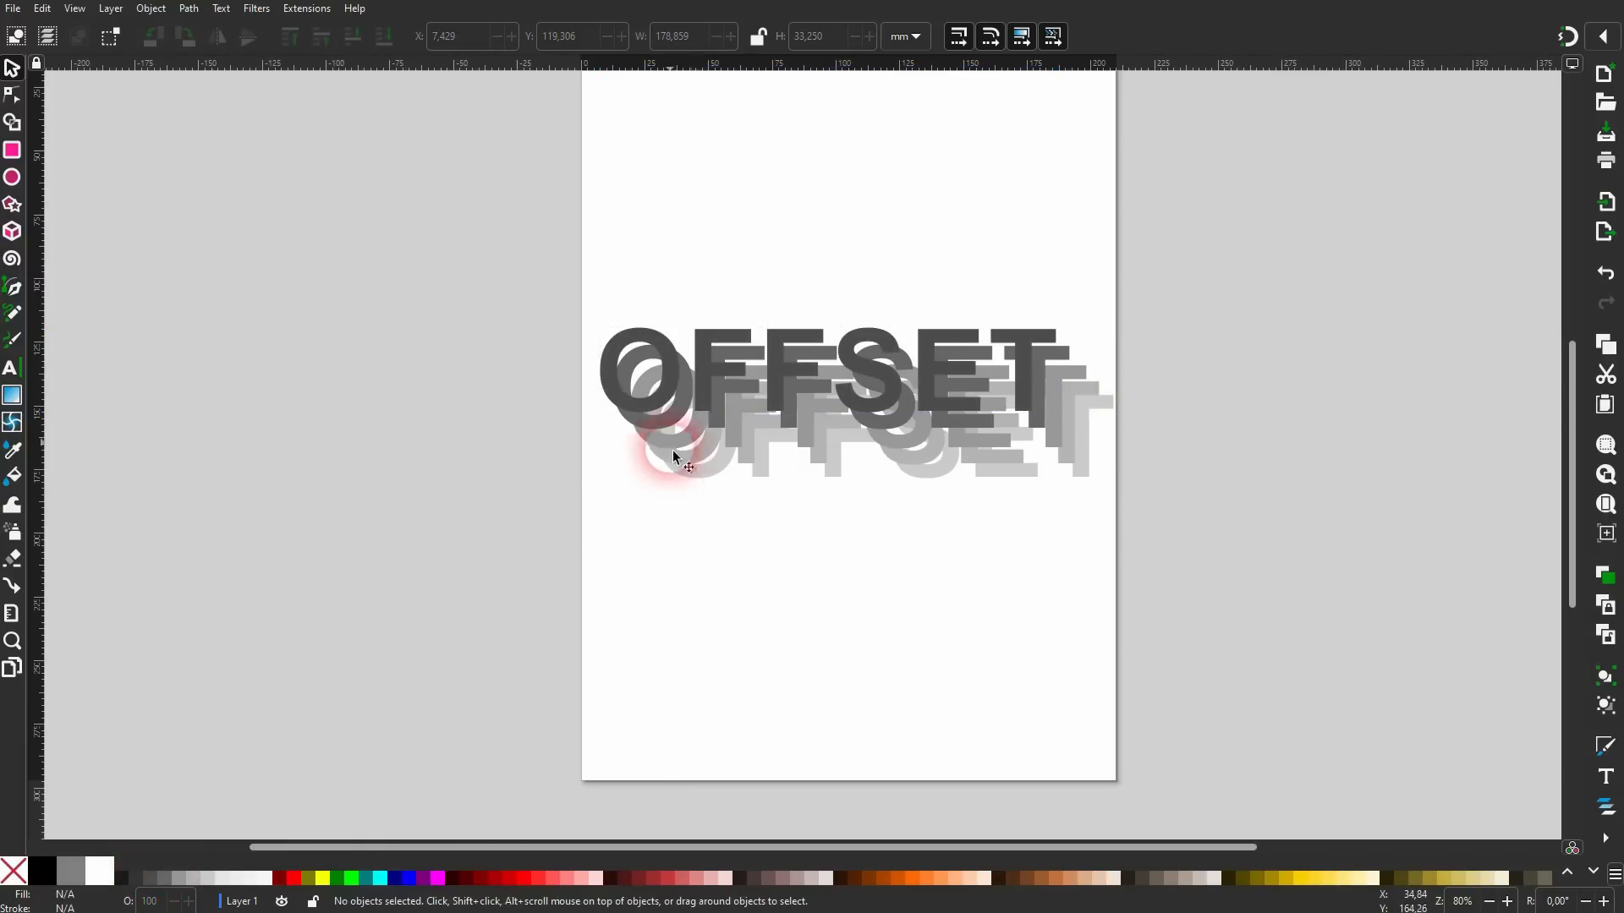
Darken the frontmost OFFSET copy to 80% Gray.
click(665, 397)
click(146, 871)
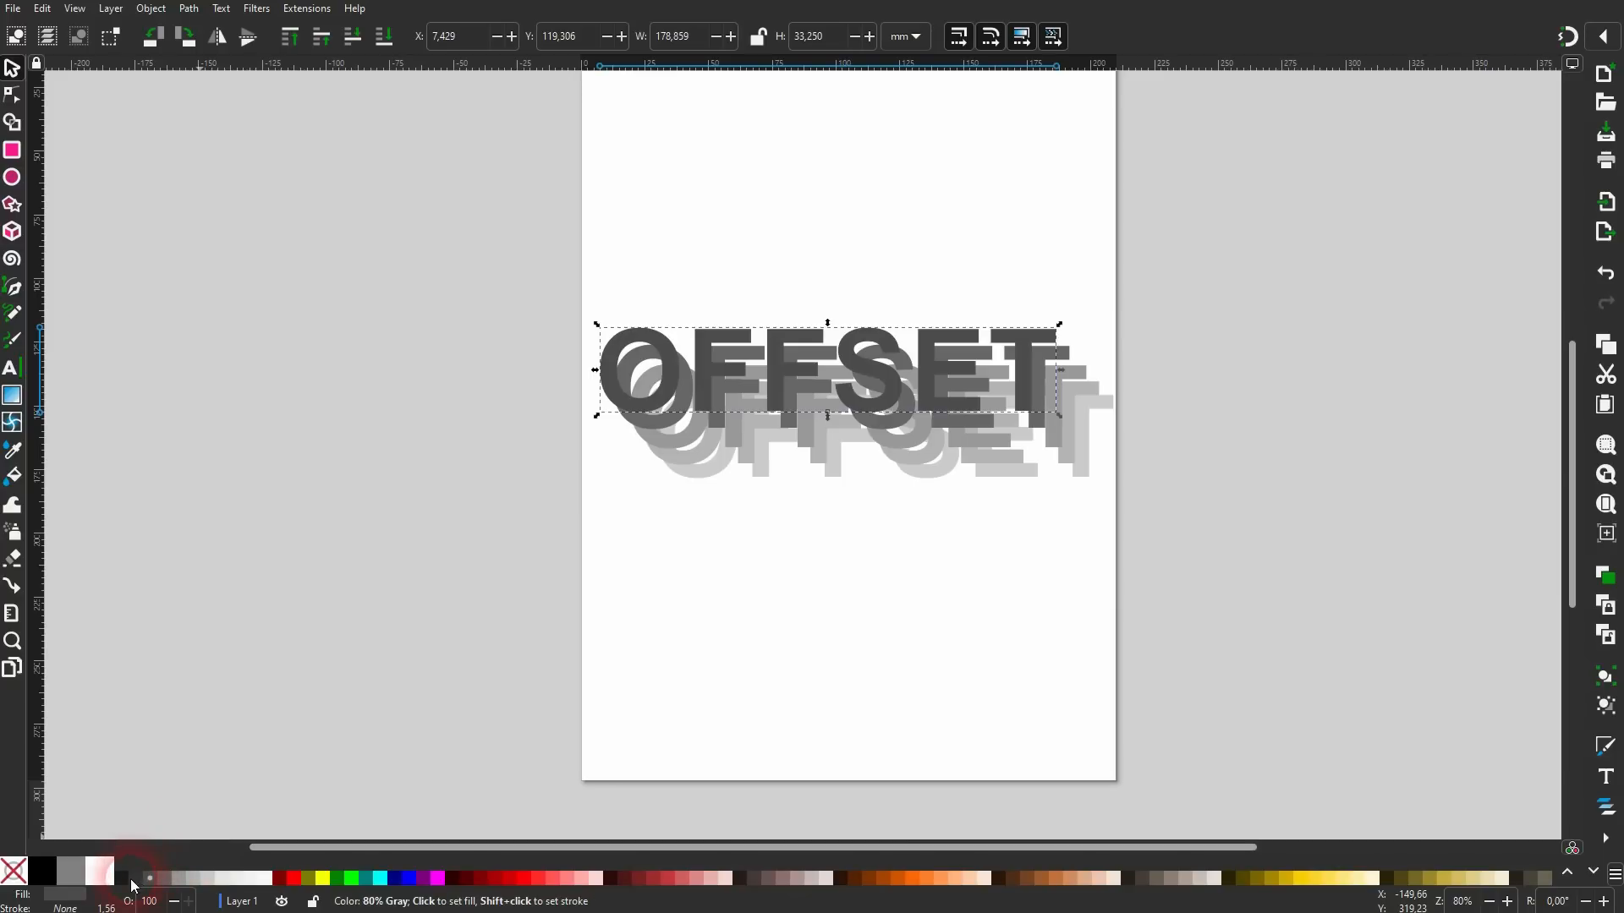
click(130, 880)
click(124, 880)
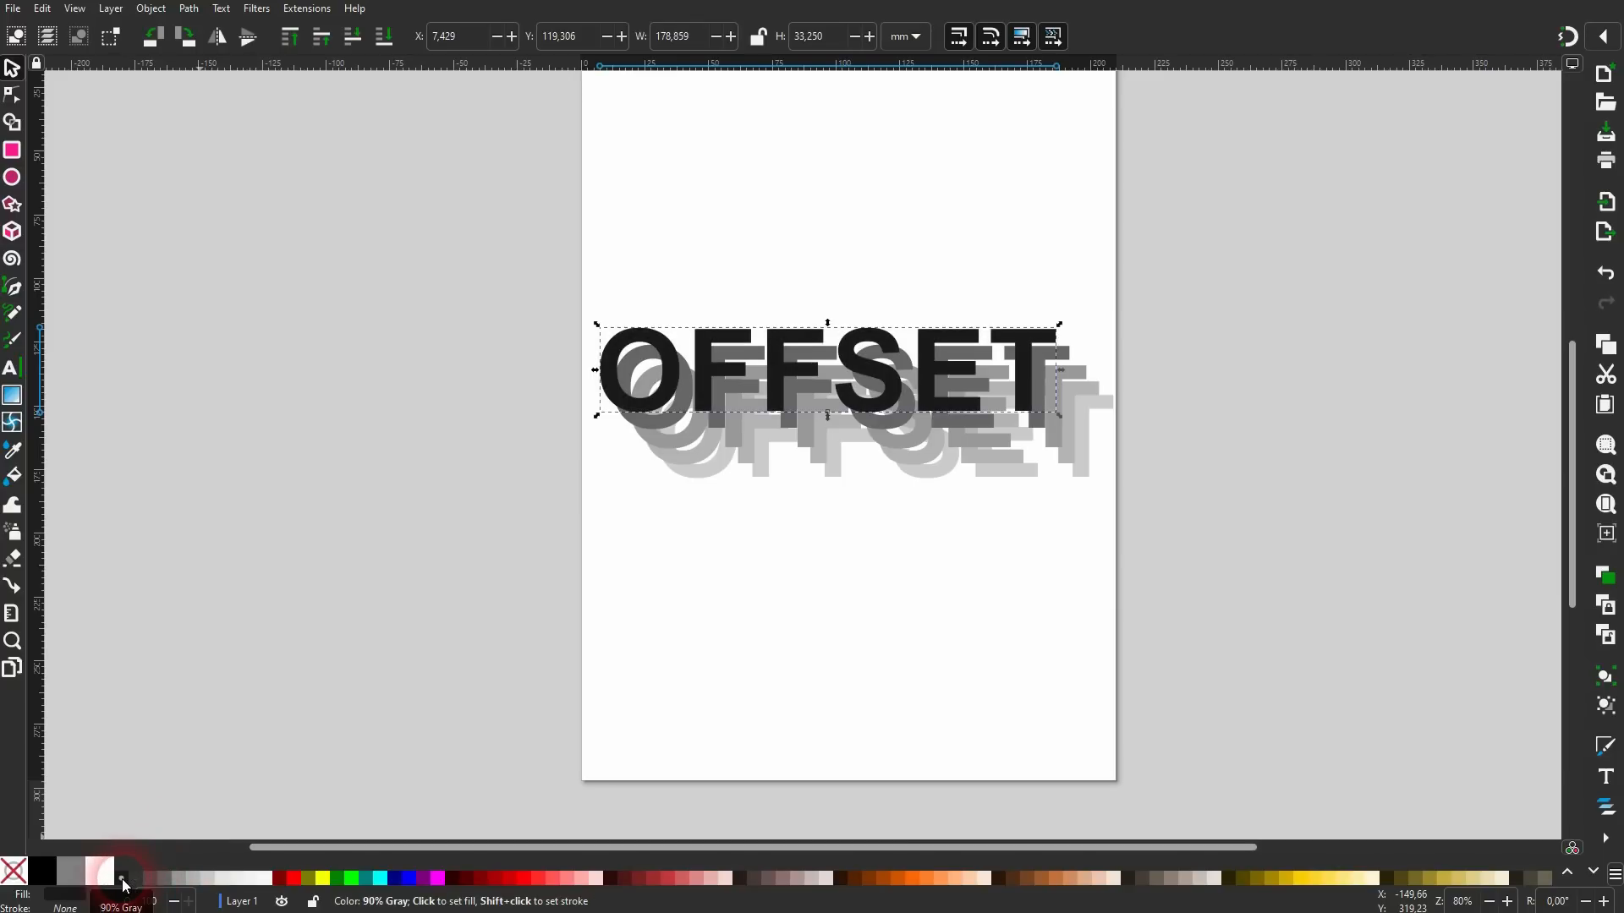
click(133, 879)
click(763, 597)
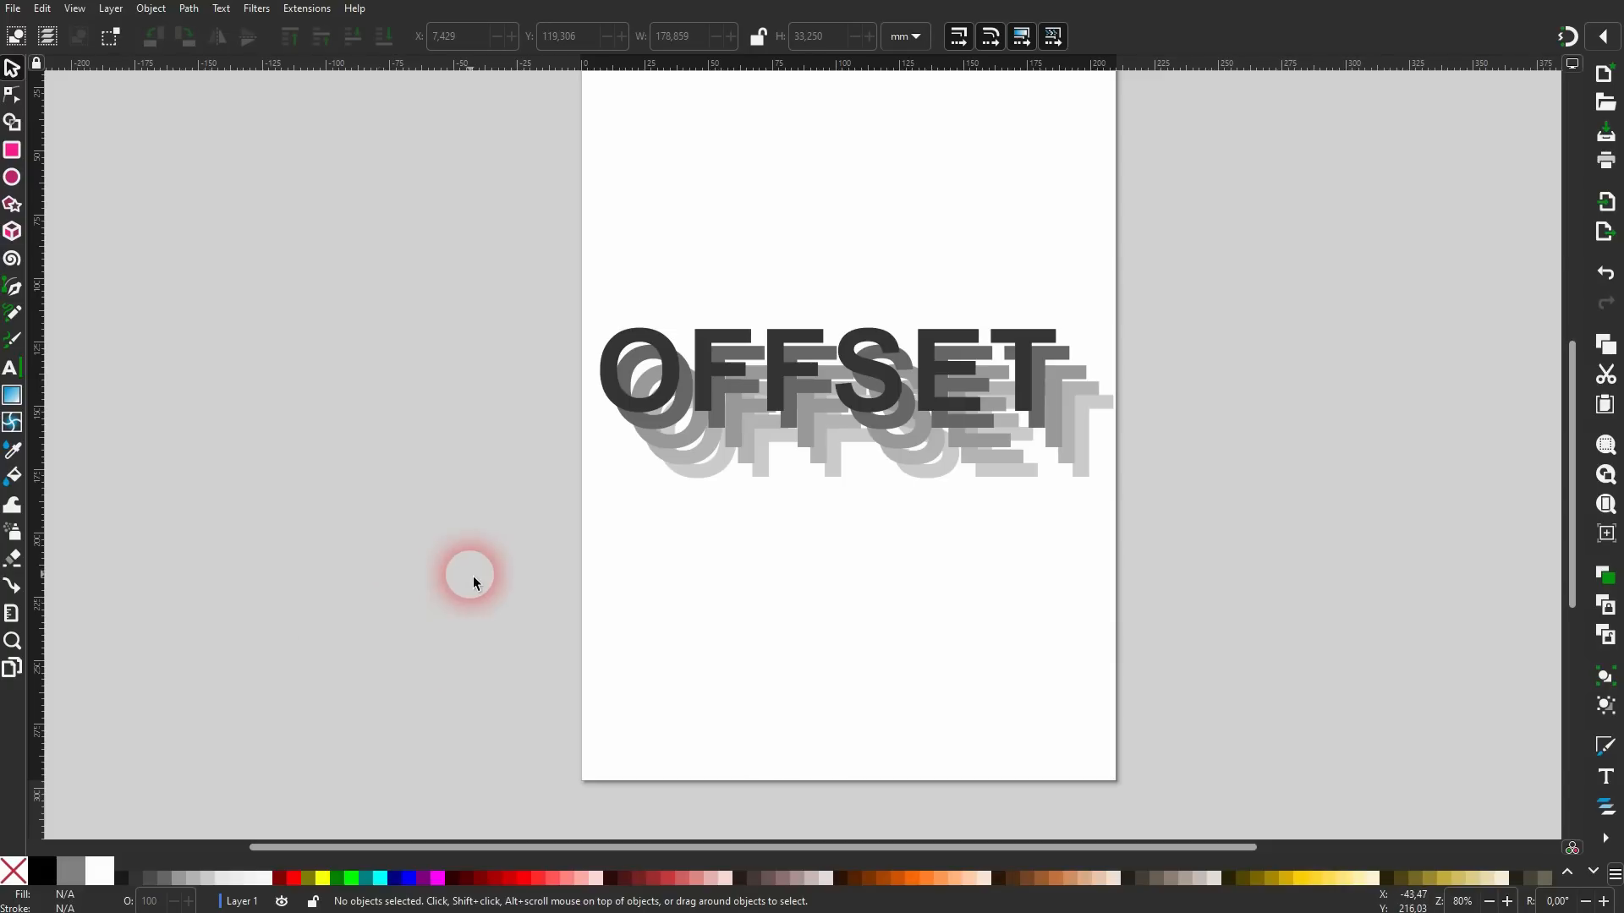
Delete the whole stack of OFFSET copies and add a new OFFSET text in Arial Bold, 72 pt.
drag(473, 576, 1196, 291)
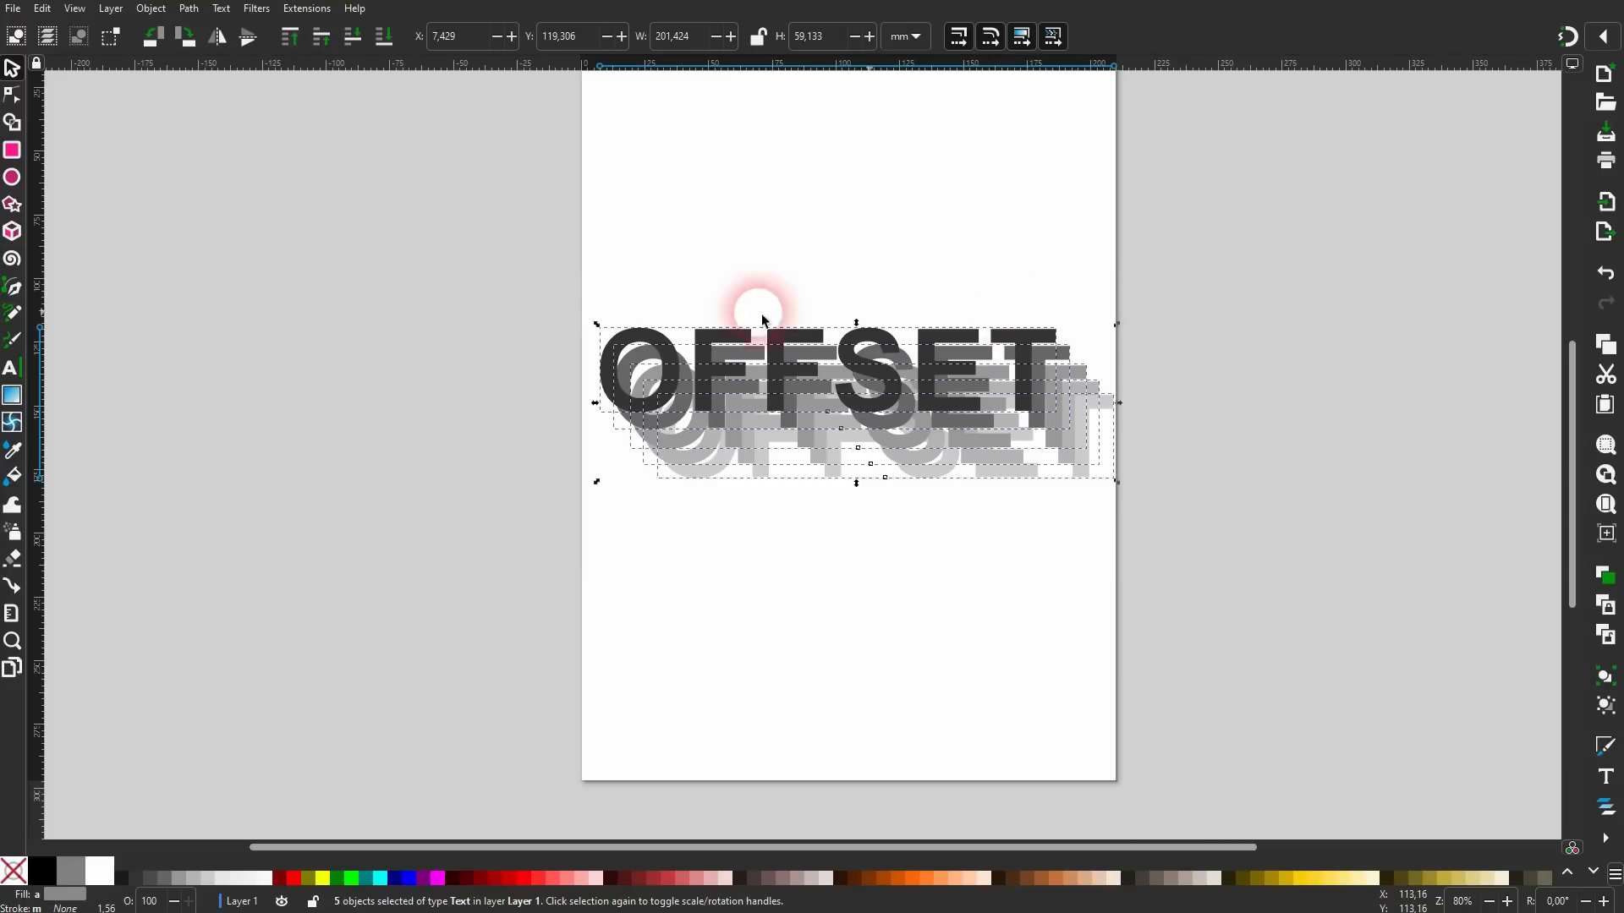
key(Delete)
click(17, 372)
click(781, 468)
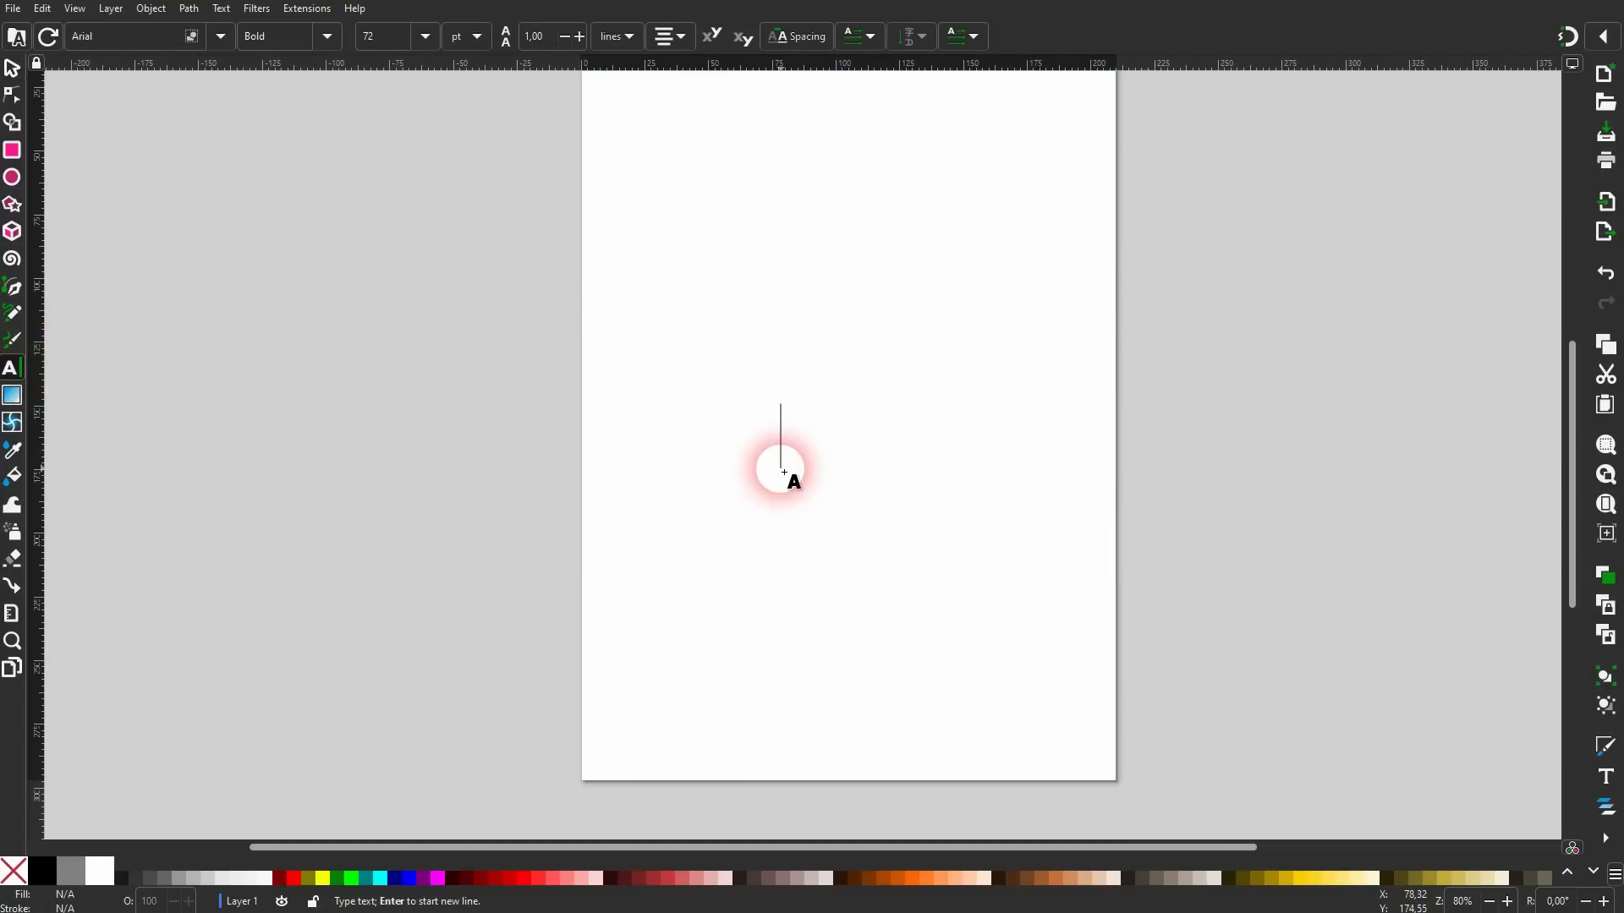
text(OFFSET)
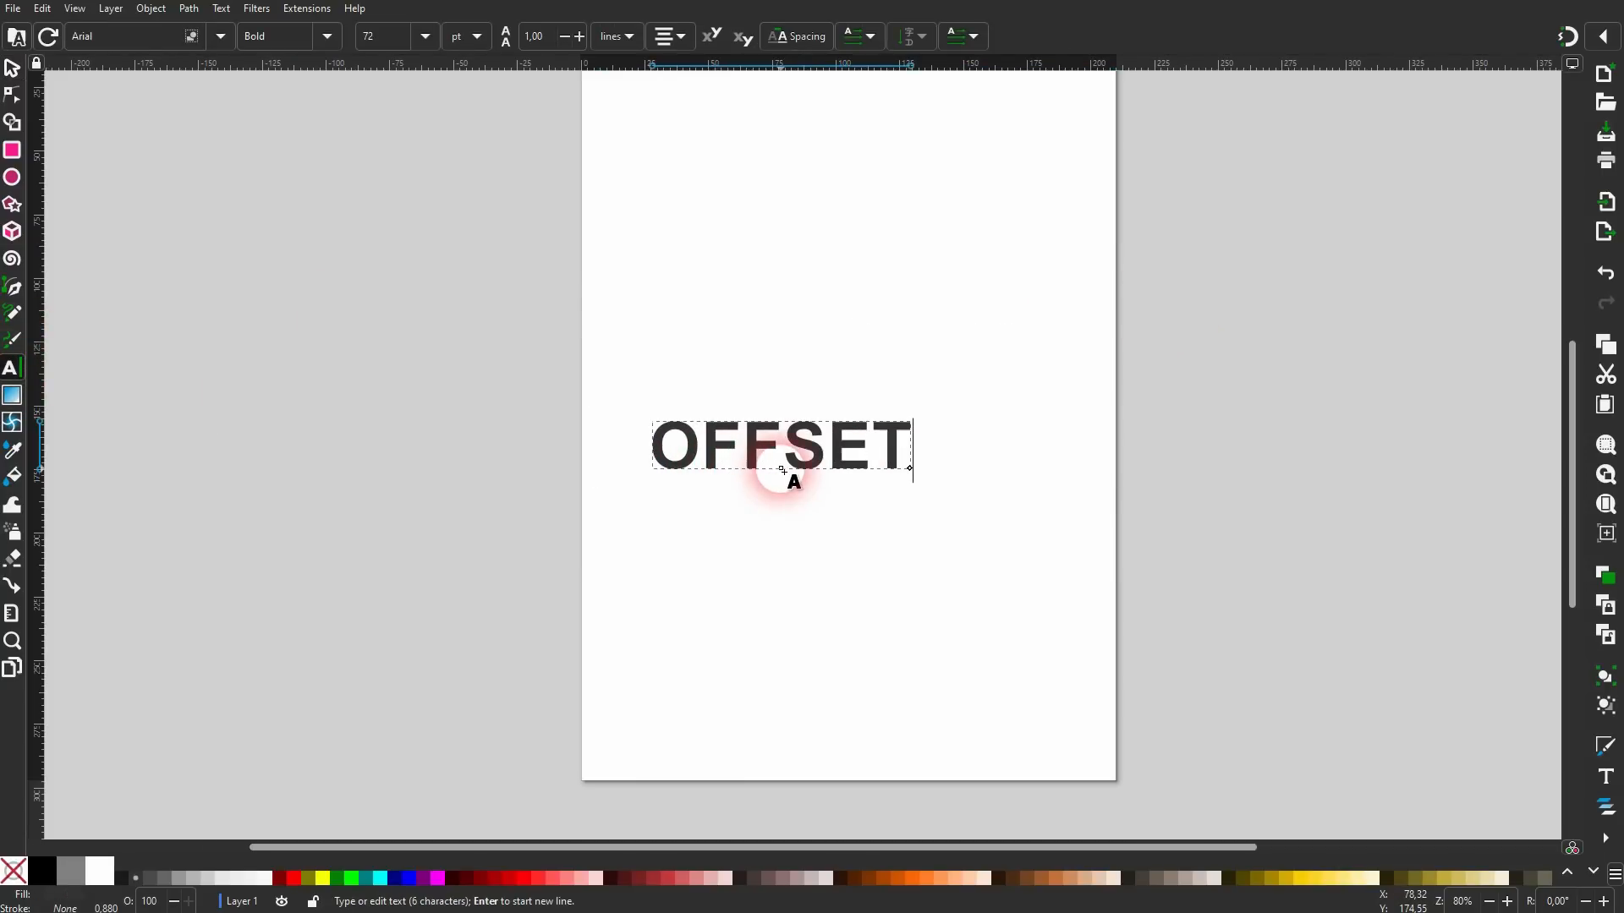
click(12, 67)
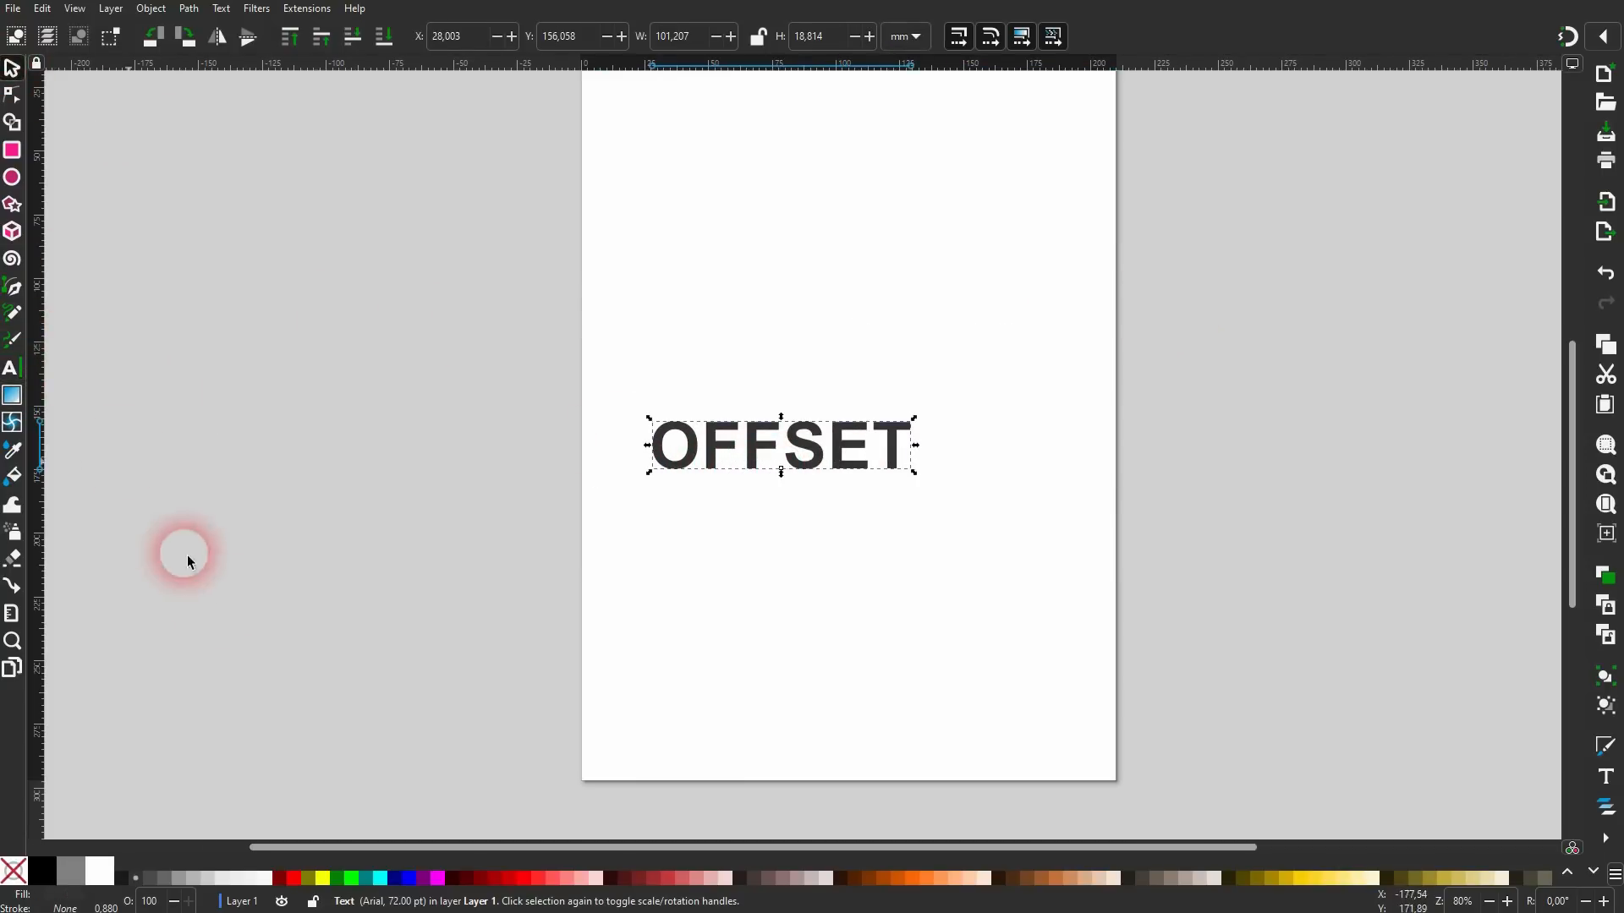
Fill the new OFFSET text light gray, enlarge it to about 120 mm wide and place it at the page's right edge.
click(203, 878)
drag(752, 445, 808, 428)
drag(971, 429, 1024, 428)
drag(930, 449, 1032, 512)
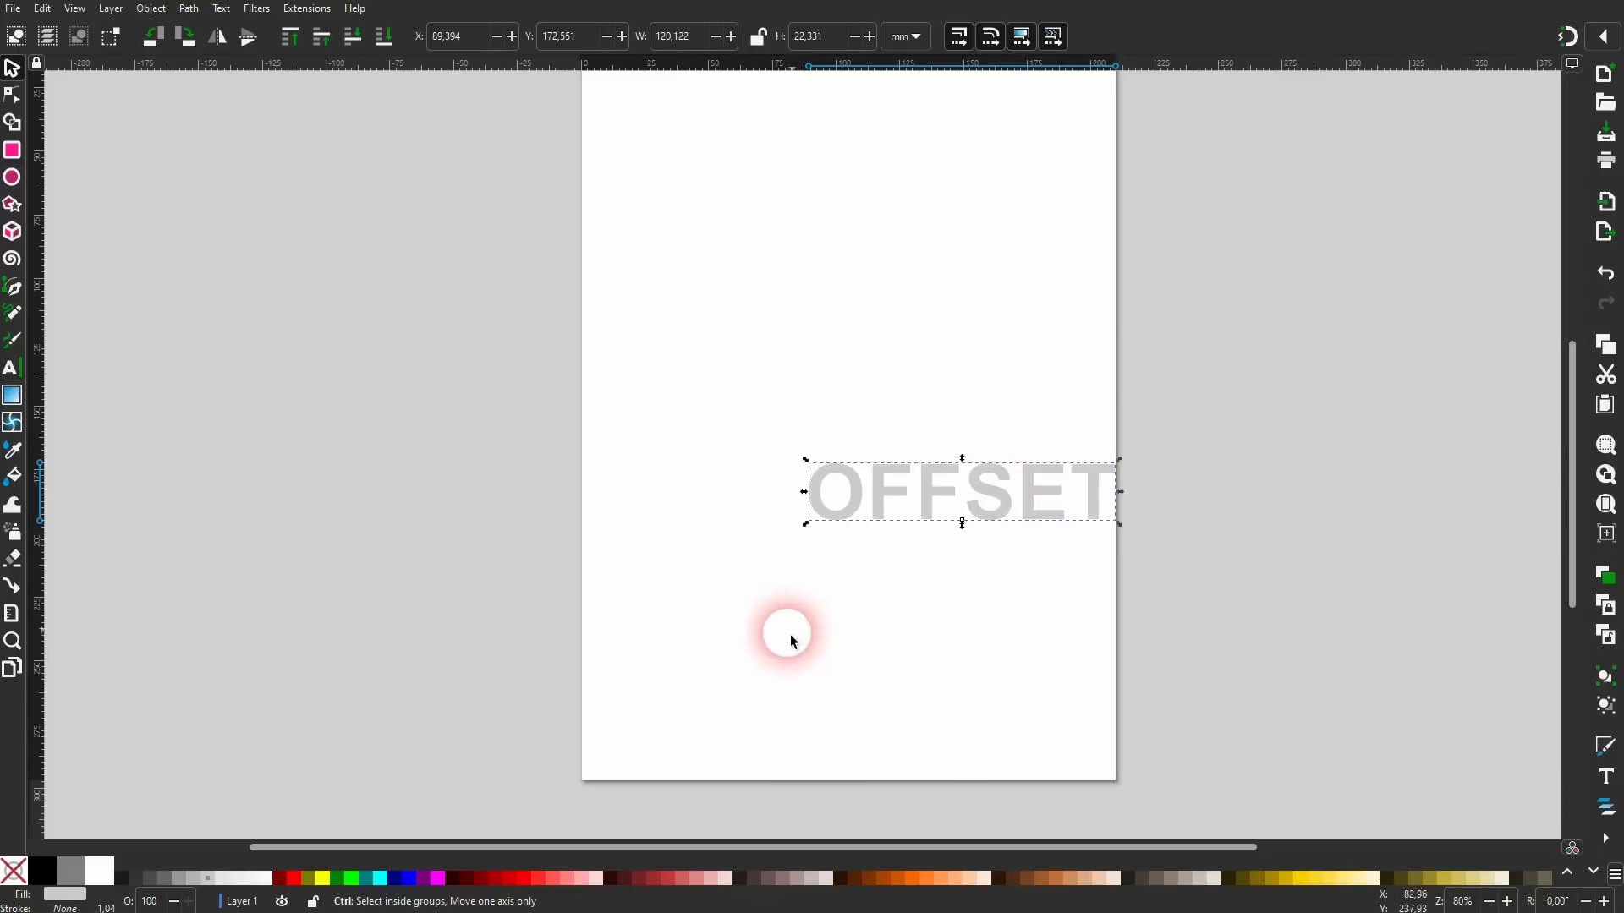
Duplicate the OFFSET text, fill the copy a slightly darker gray and nudge it about 2.6 mm left and up.
click(206, 877)
key(Left)
key(Left)
key(Left)
key(Left)
key(Left)
key(Up)
key(Up)
key(Up)
key(Up)
key(Up)
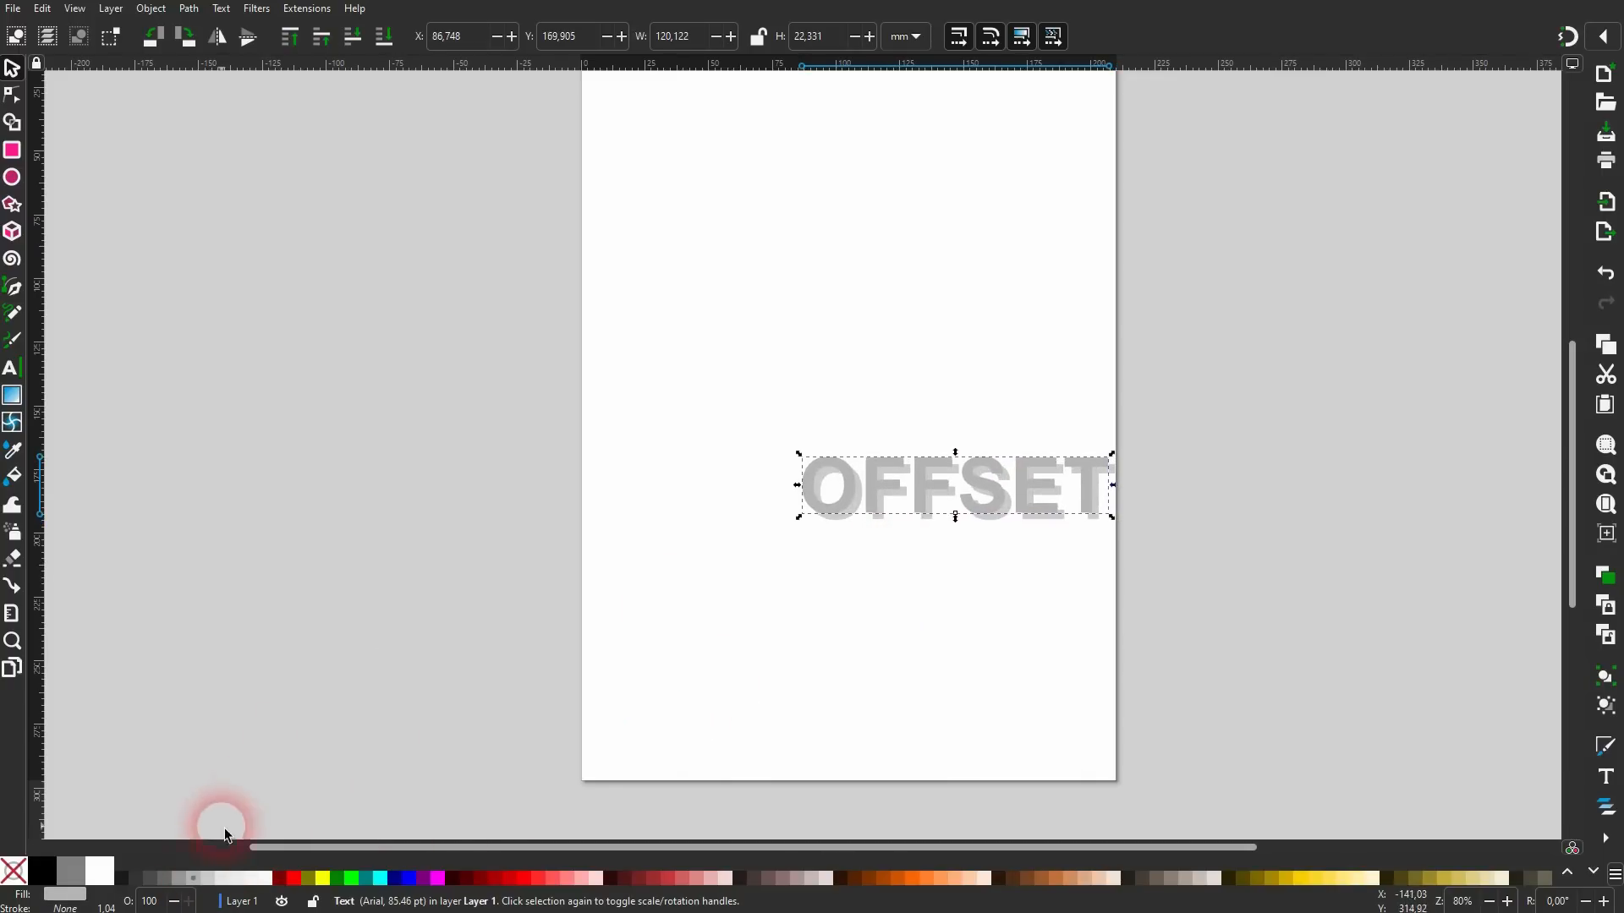
Duplicate the front OFFSET copy, fill this third layer 40% Gray and nudge it about 2.6 mm left and up.
click(195, 880)
key(Left)
key(Left)
key(Left)
key(Left)
key(Left)
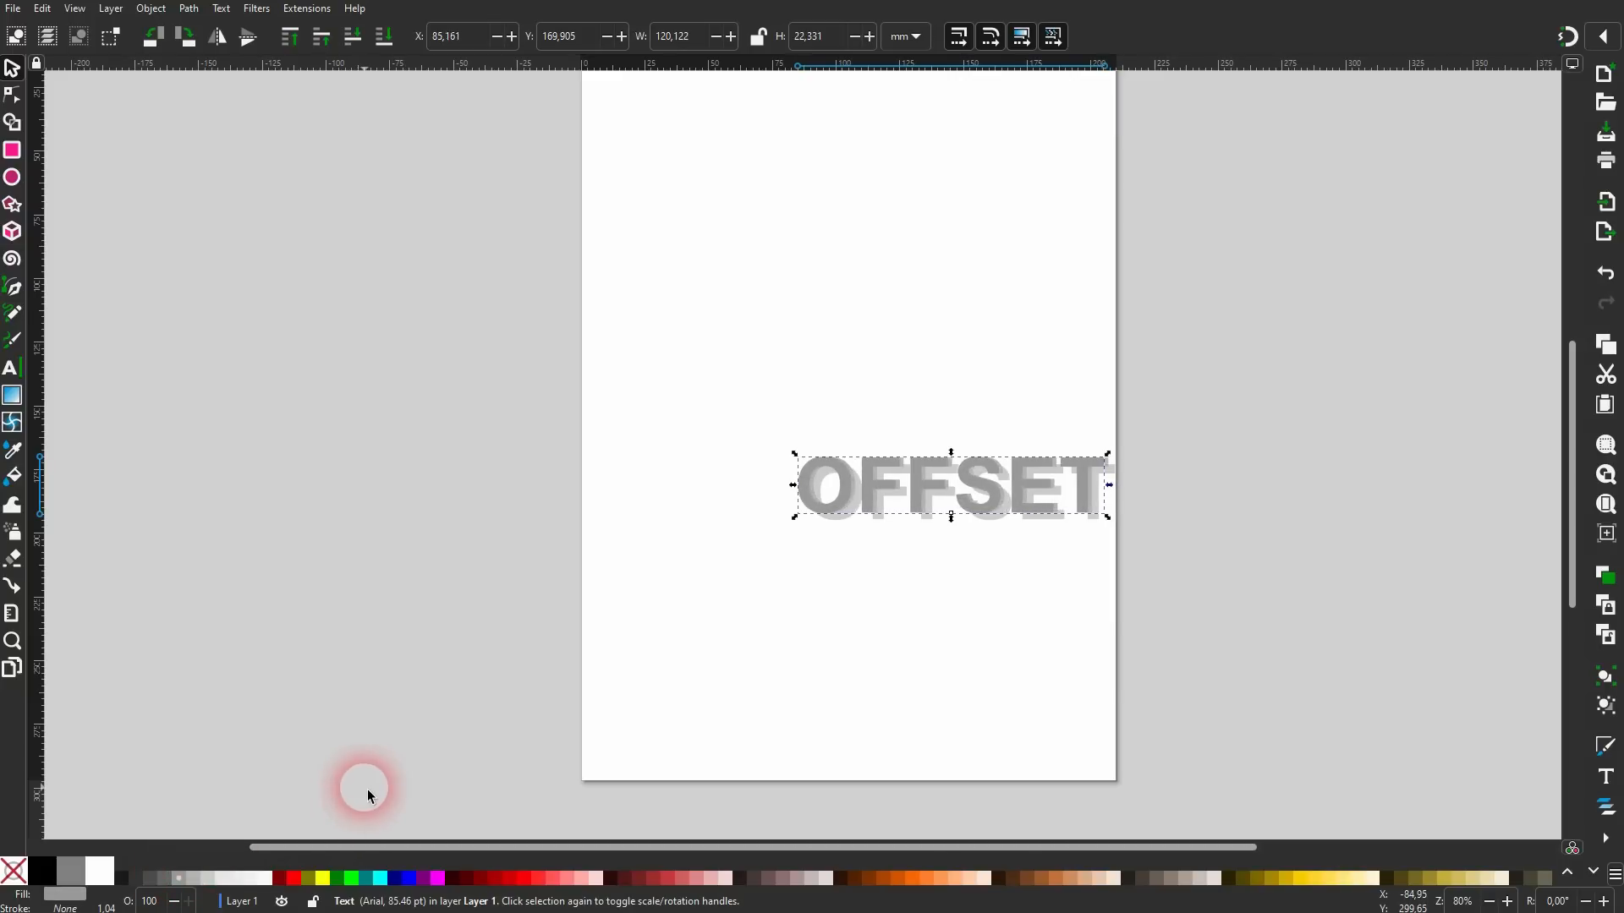
key(Up)
key(Up)
key(Up)
key(Up)
key(Up)
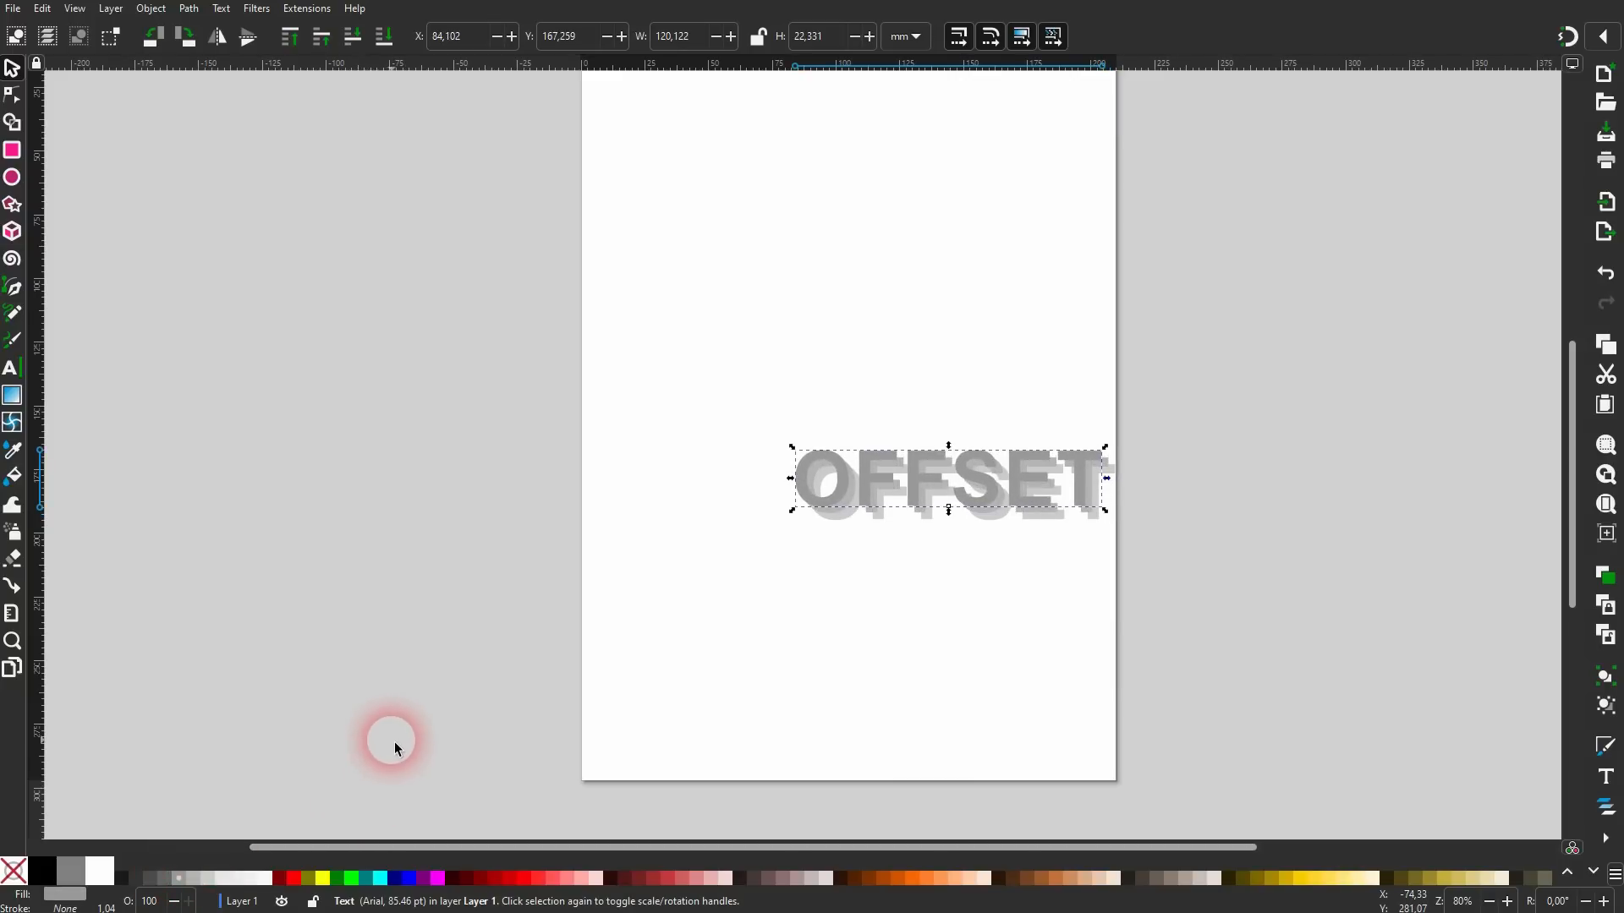
Add a fourth OFFSET layer in a darker gray, nudged about 2.6 mm further left and up.
click(164, 877)
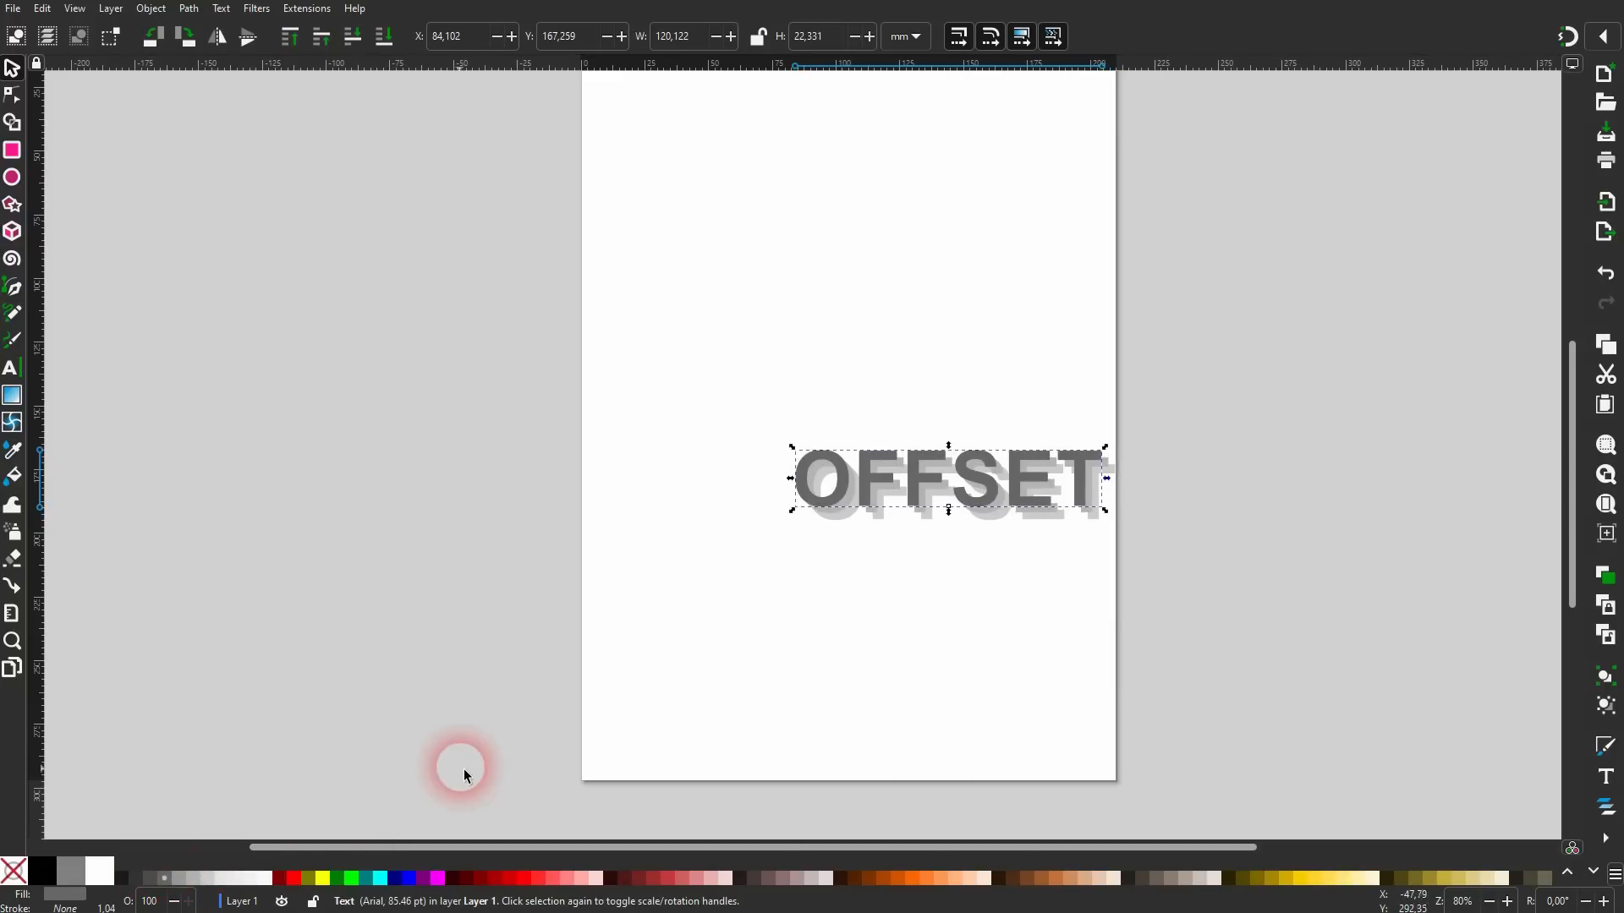
key(Left)
key(Left)
key(Left)
key(Left)
key(Left)
key(Up)
key(Up)
key(Up)
key(Up)
key(Up)
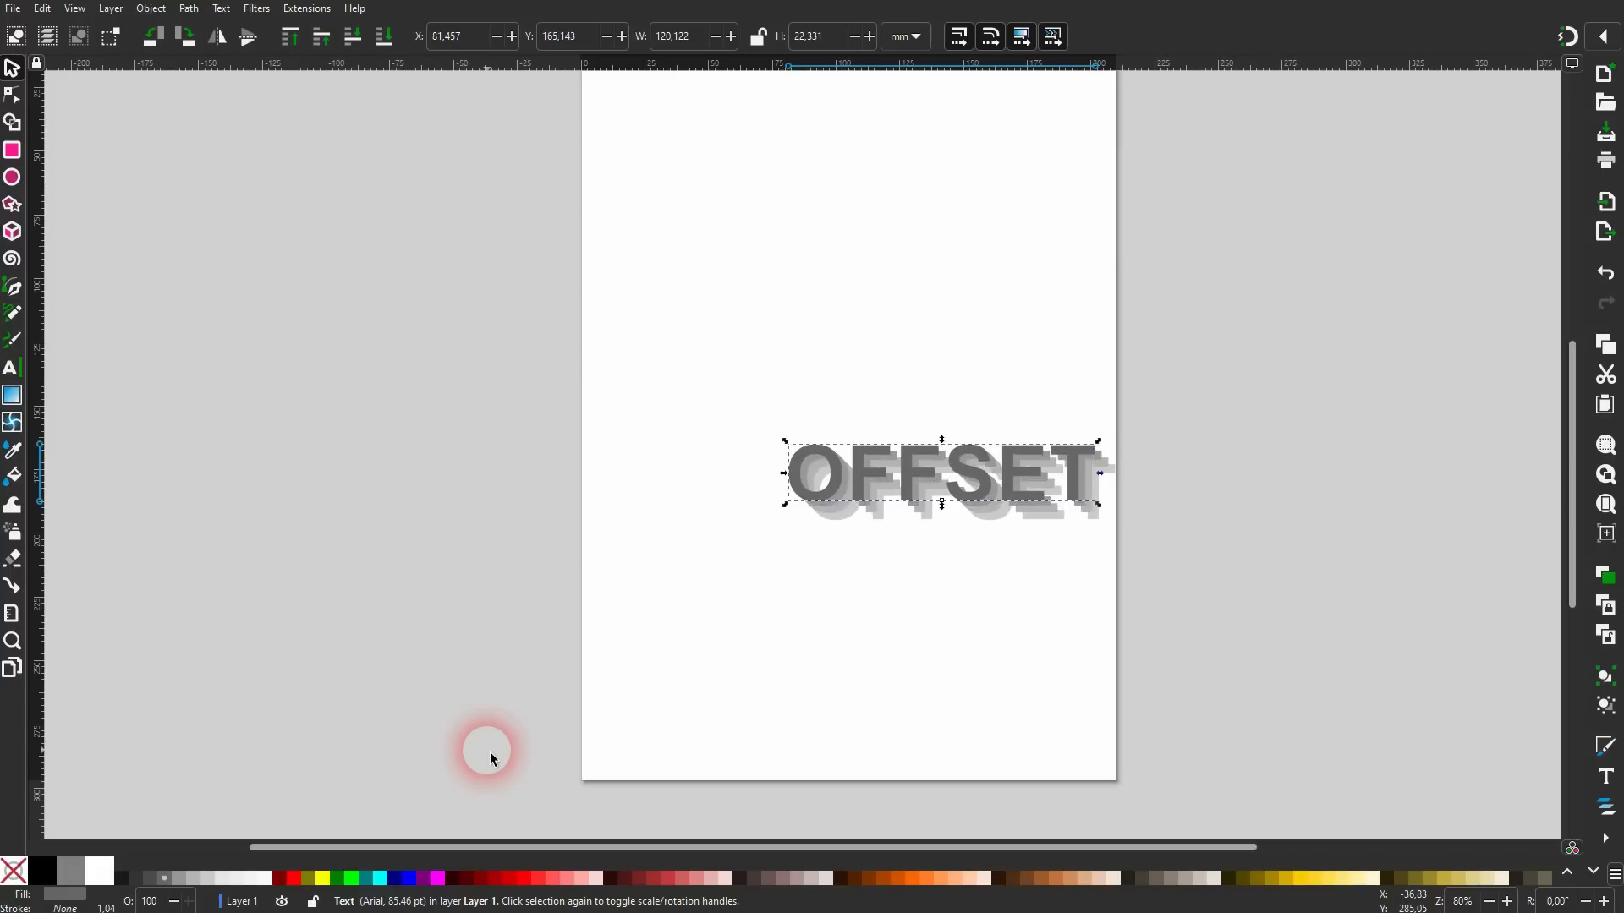
Add a fifth OFFSET layer filled 70% Gray, nudged about 2.6 mm further left and up.
click(148, 878)
key(Left)
key(Left)
key(Left)
key(Left)
key(Left)
key(Up)
key(Up)
key(Up)
key(Up)
key(Up)
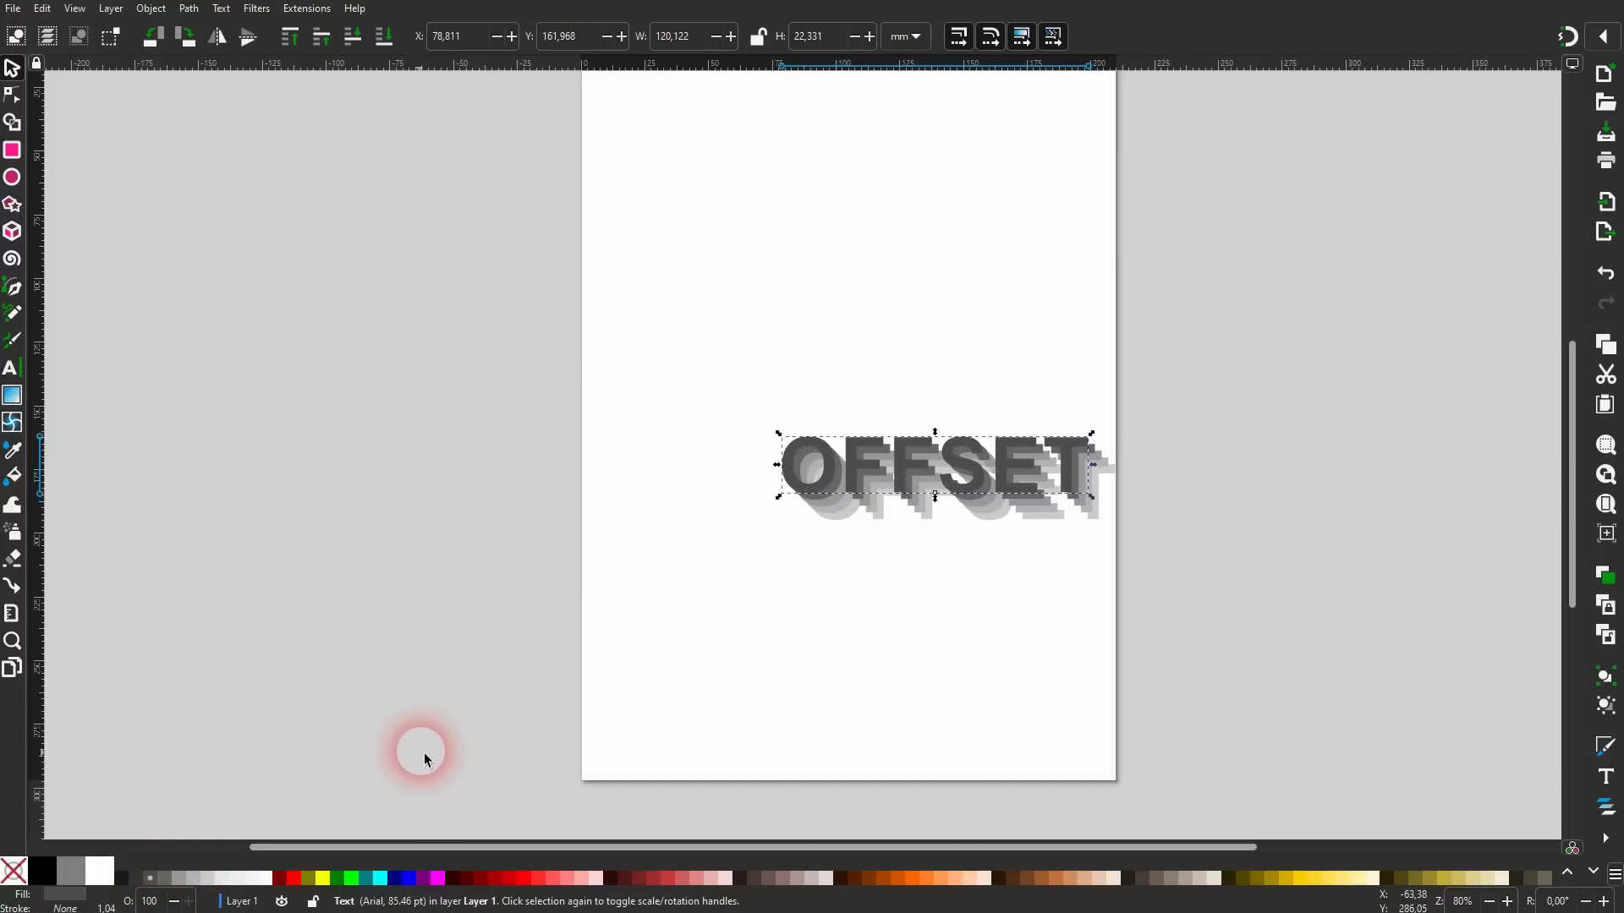
Add a sixth, frontmost OFFSET layer filled 80% Gray, nudged about 2.6 mm further left and up.
click(136, 880)
key(Left)
key(Left)
key(Left)
key(Left)
key(Left)
key(Up)
key(Up)
key(Up)
key(Up)
key(Up)
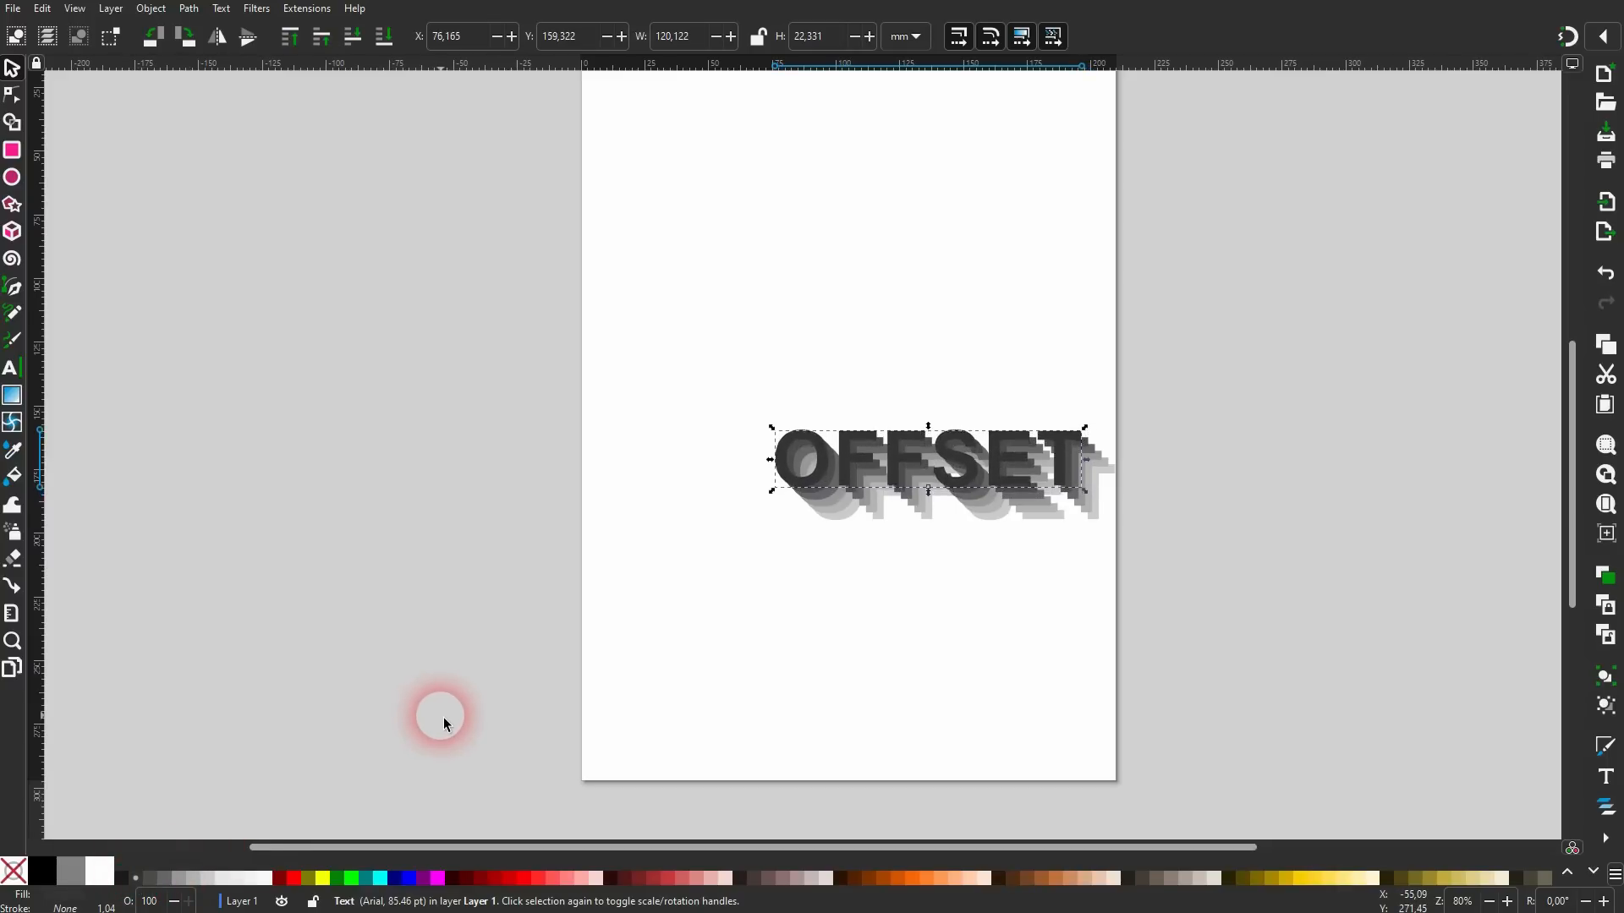
Group the six OFFSET layers and enlarge the group to about 255 mm wide, centred across the page.
drag(665, 579, 1215, 349)
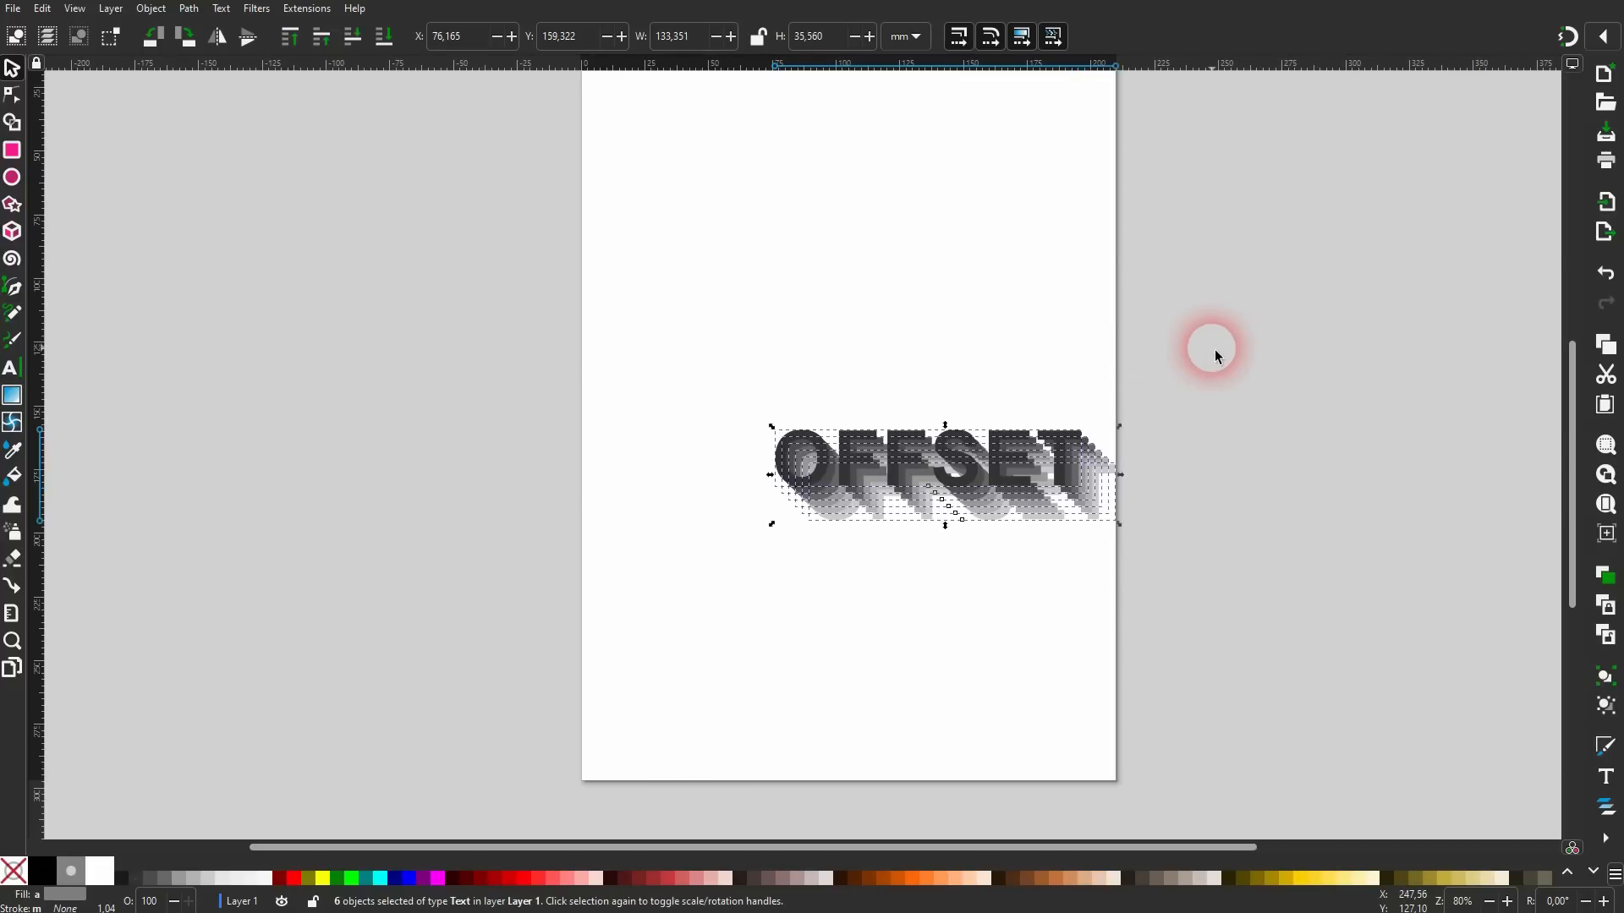
drag(969, 479, 917, 449)
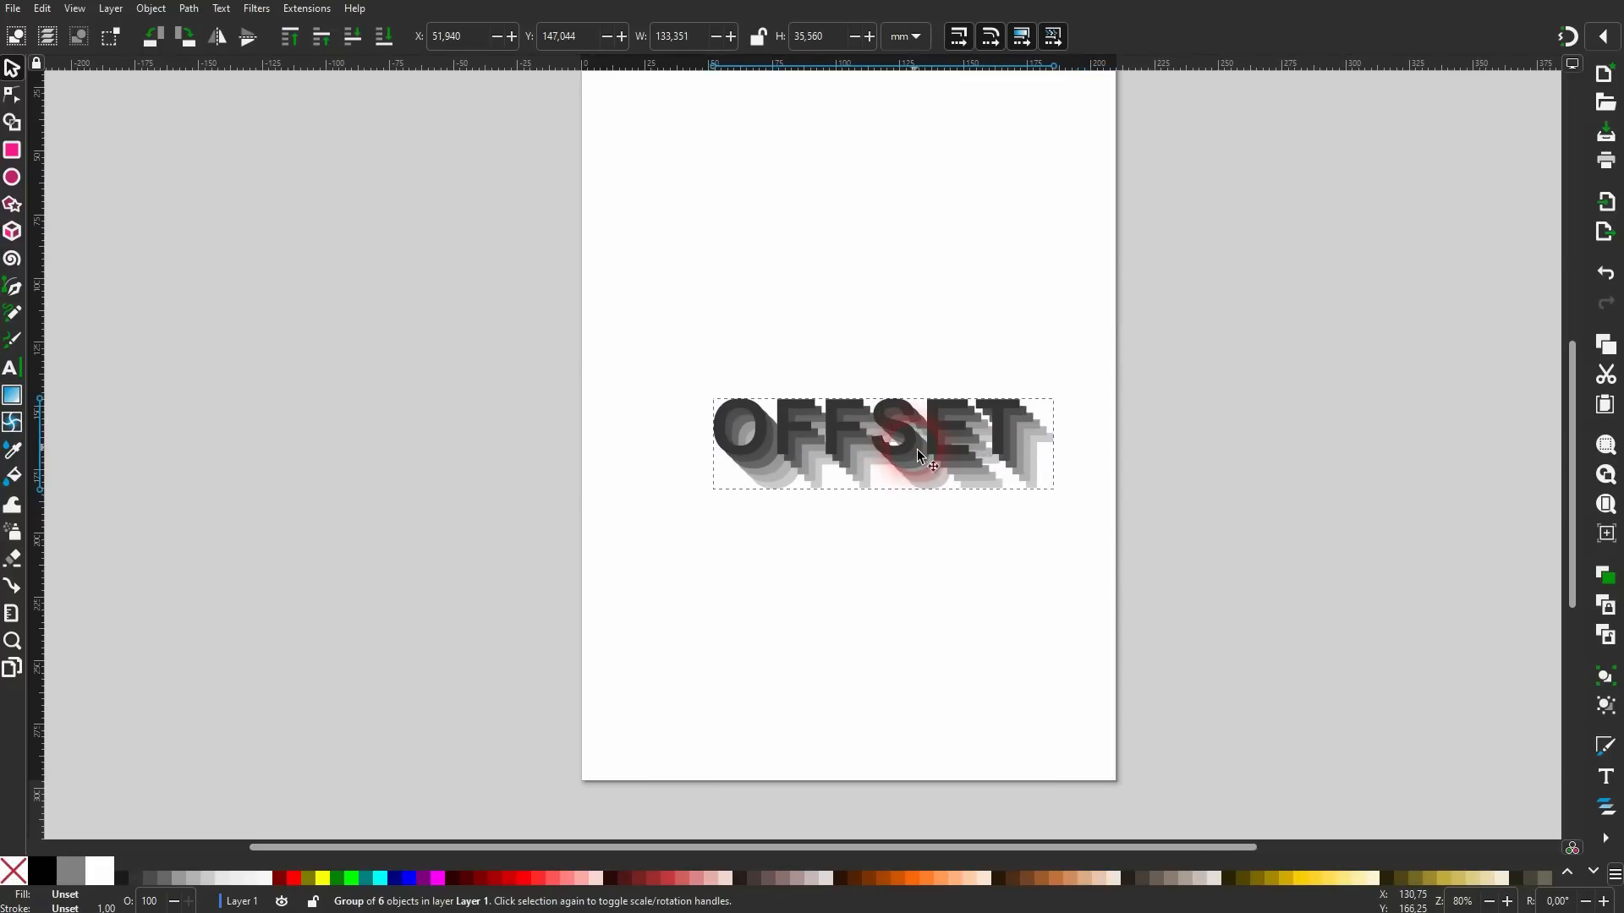
drag(1053, 442, 1215, 447)
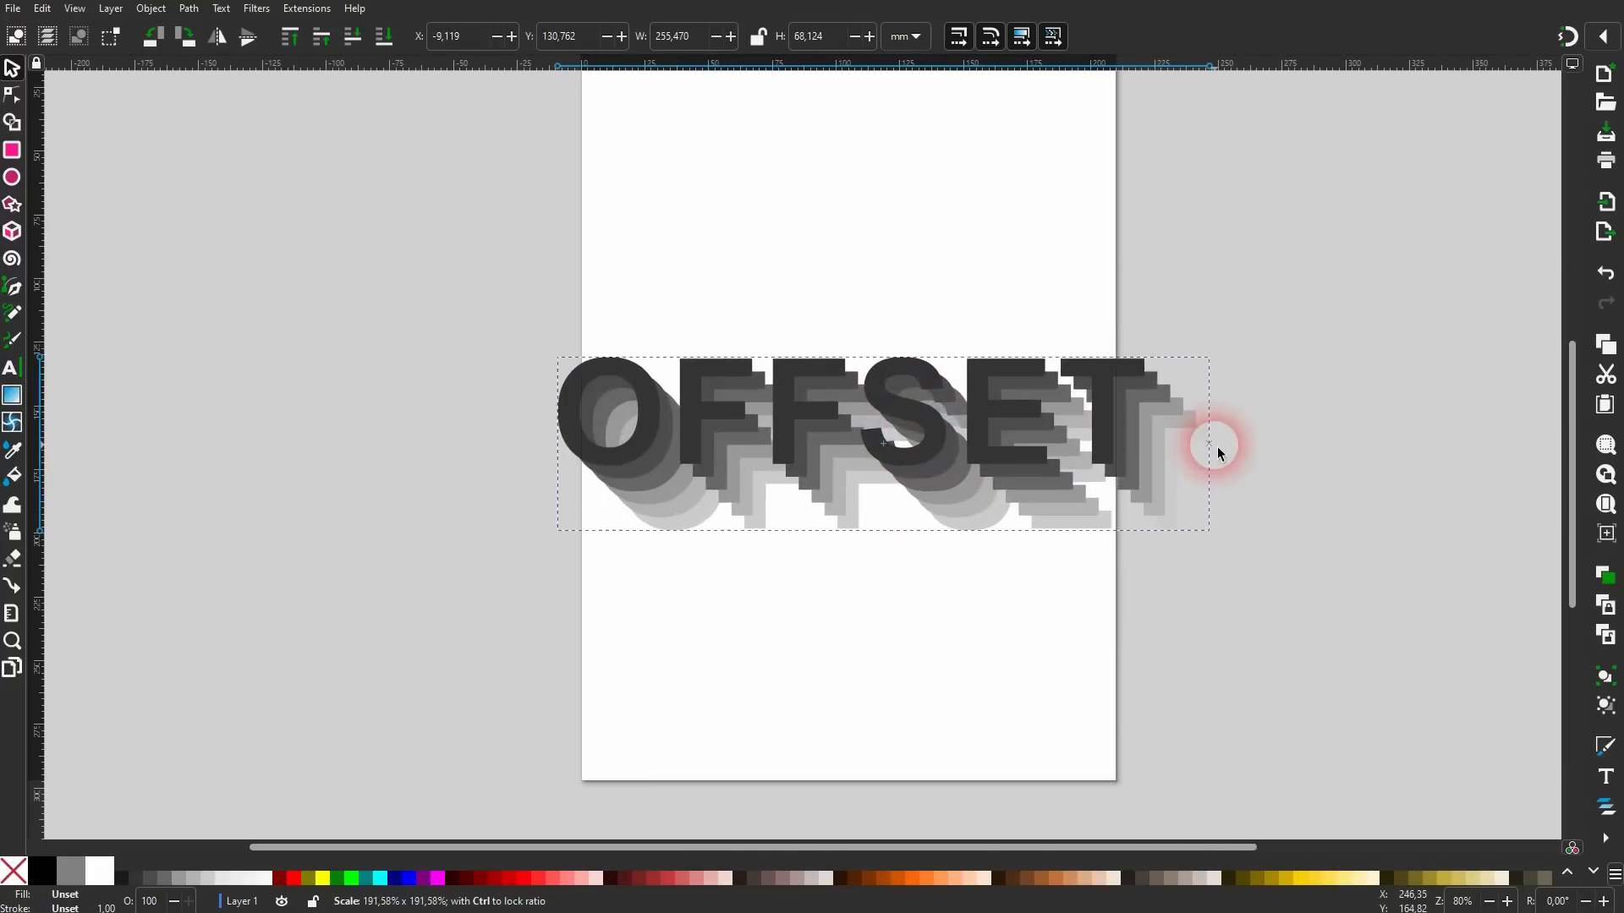
click(1015, 237)
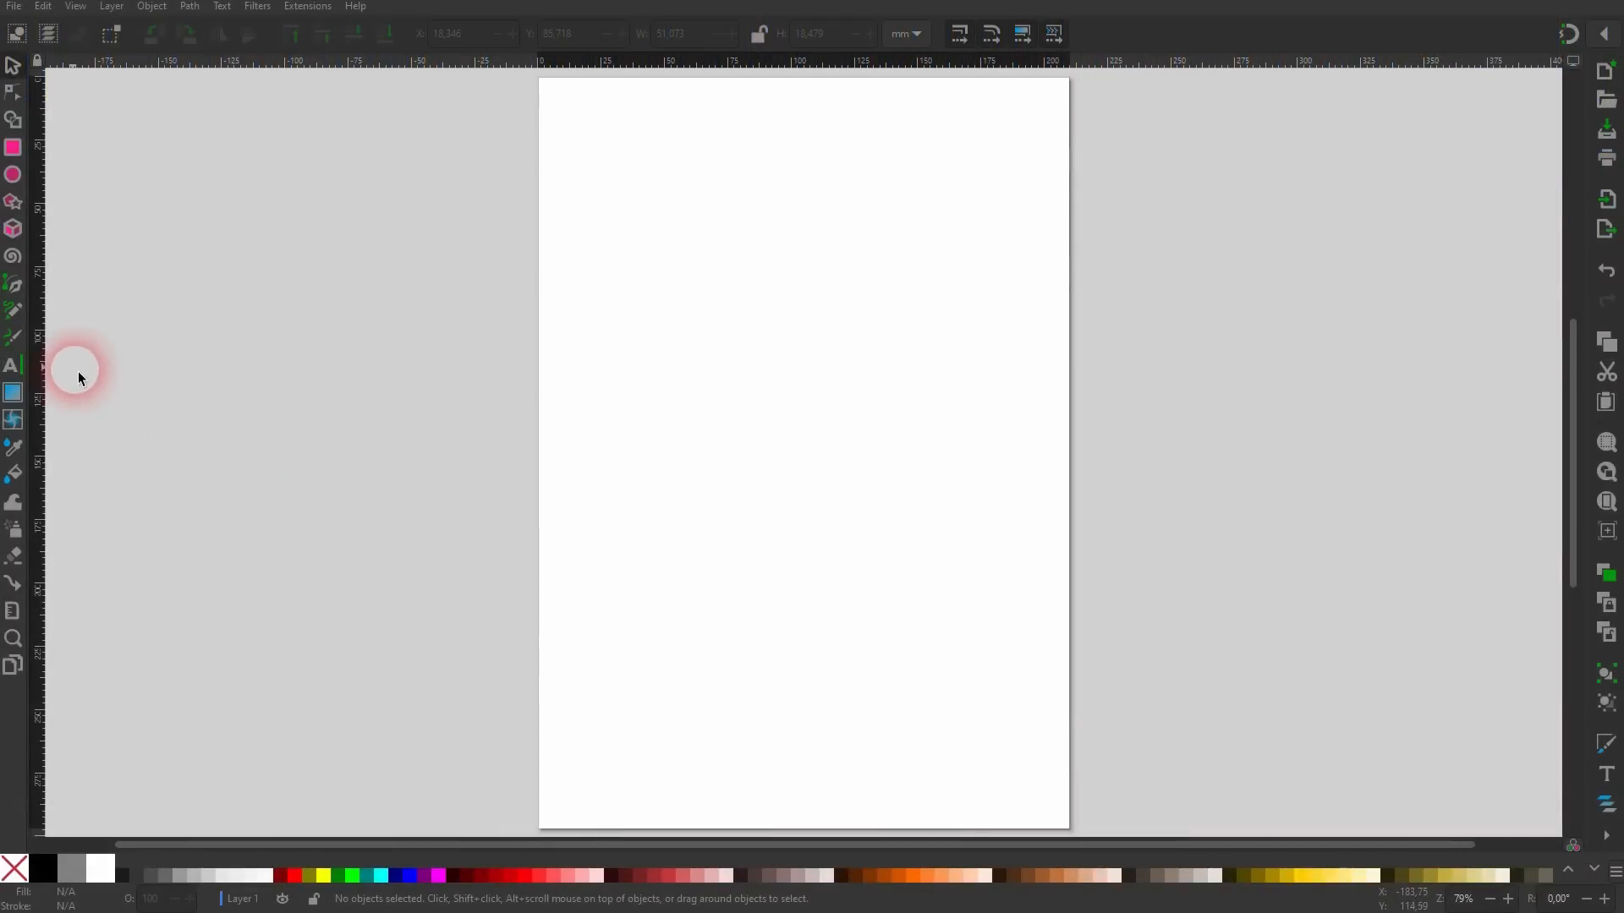
Add the text "Text on a path" in Arial Bold, 72 pt, and move it within the upper half of the page.
click(14, 366)
click(644, 228)
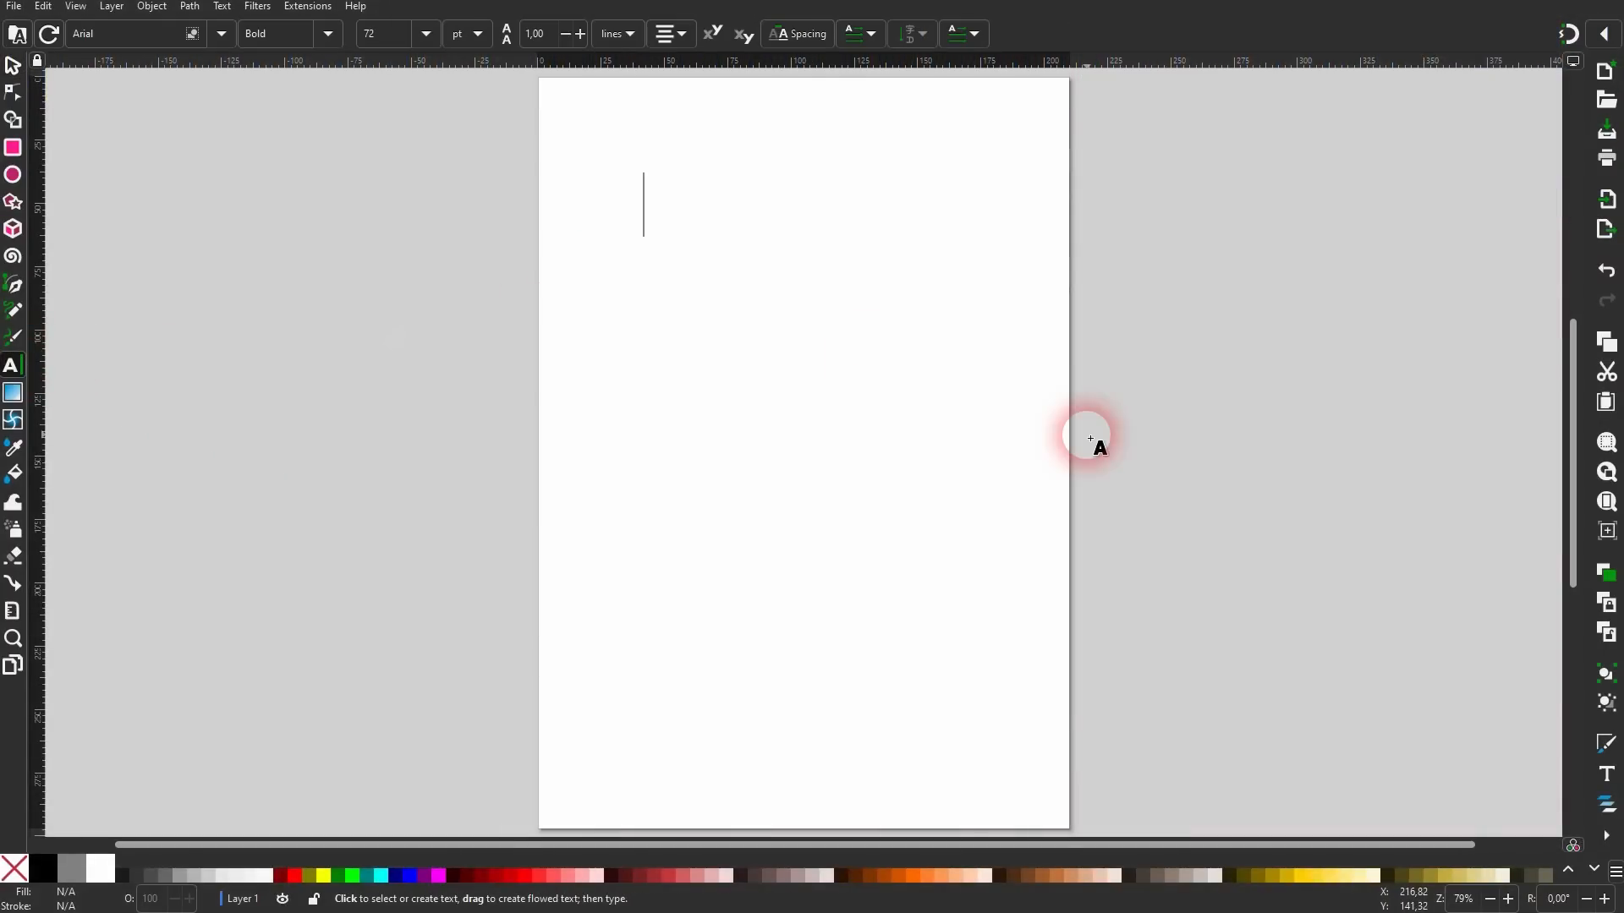
text(Text o)
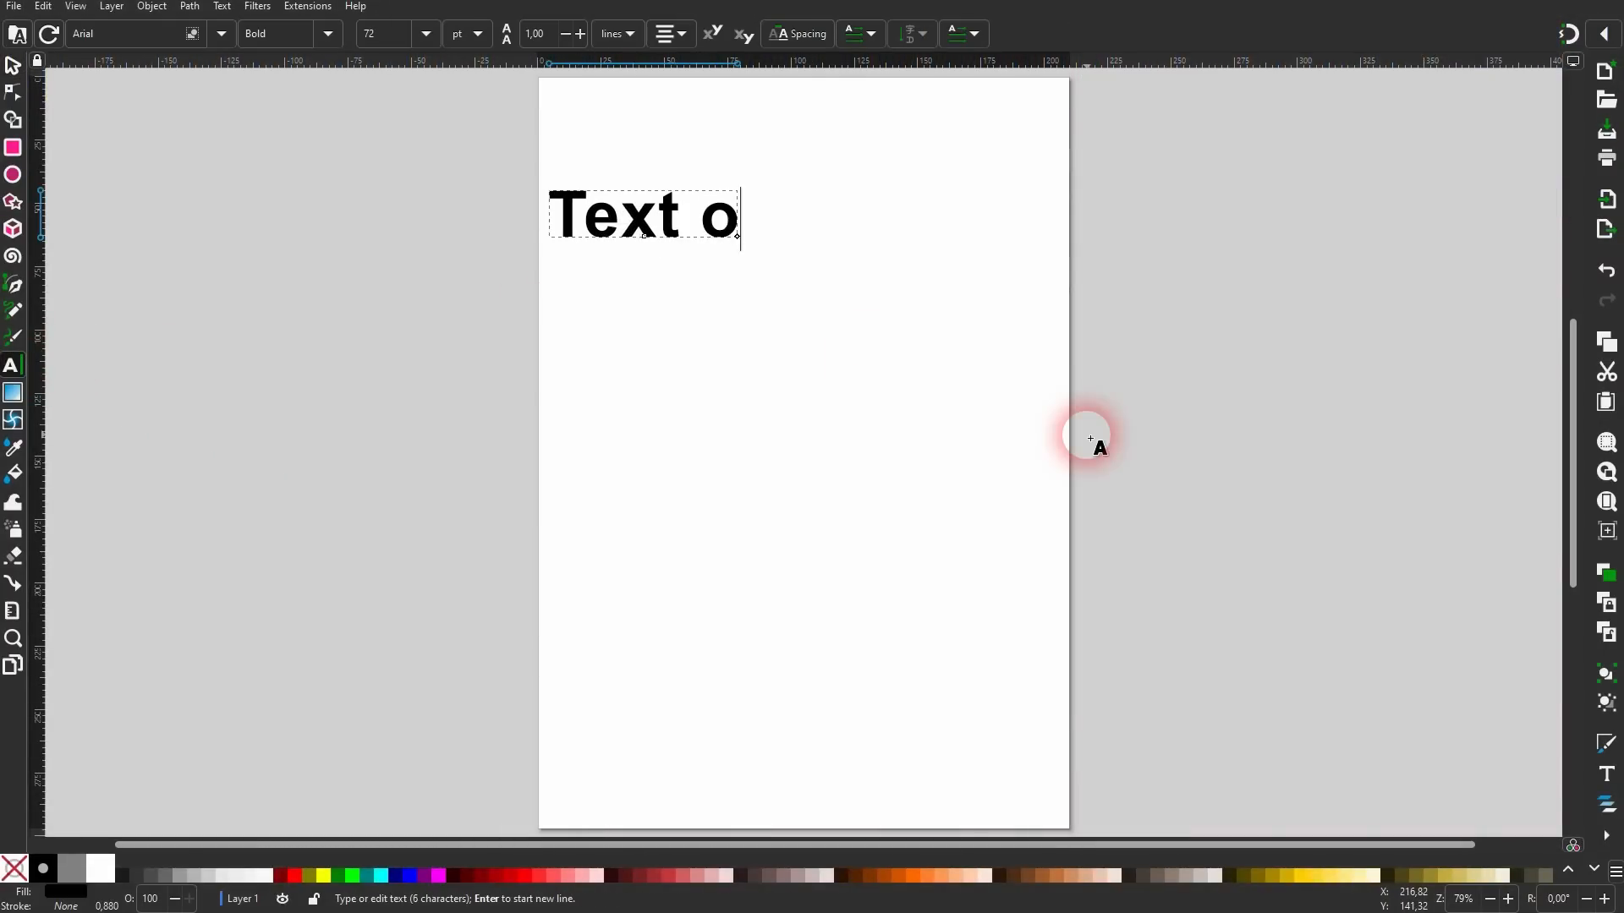
text(n a path)
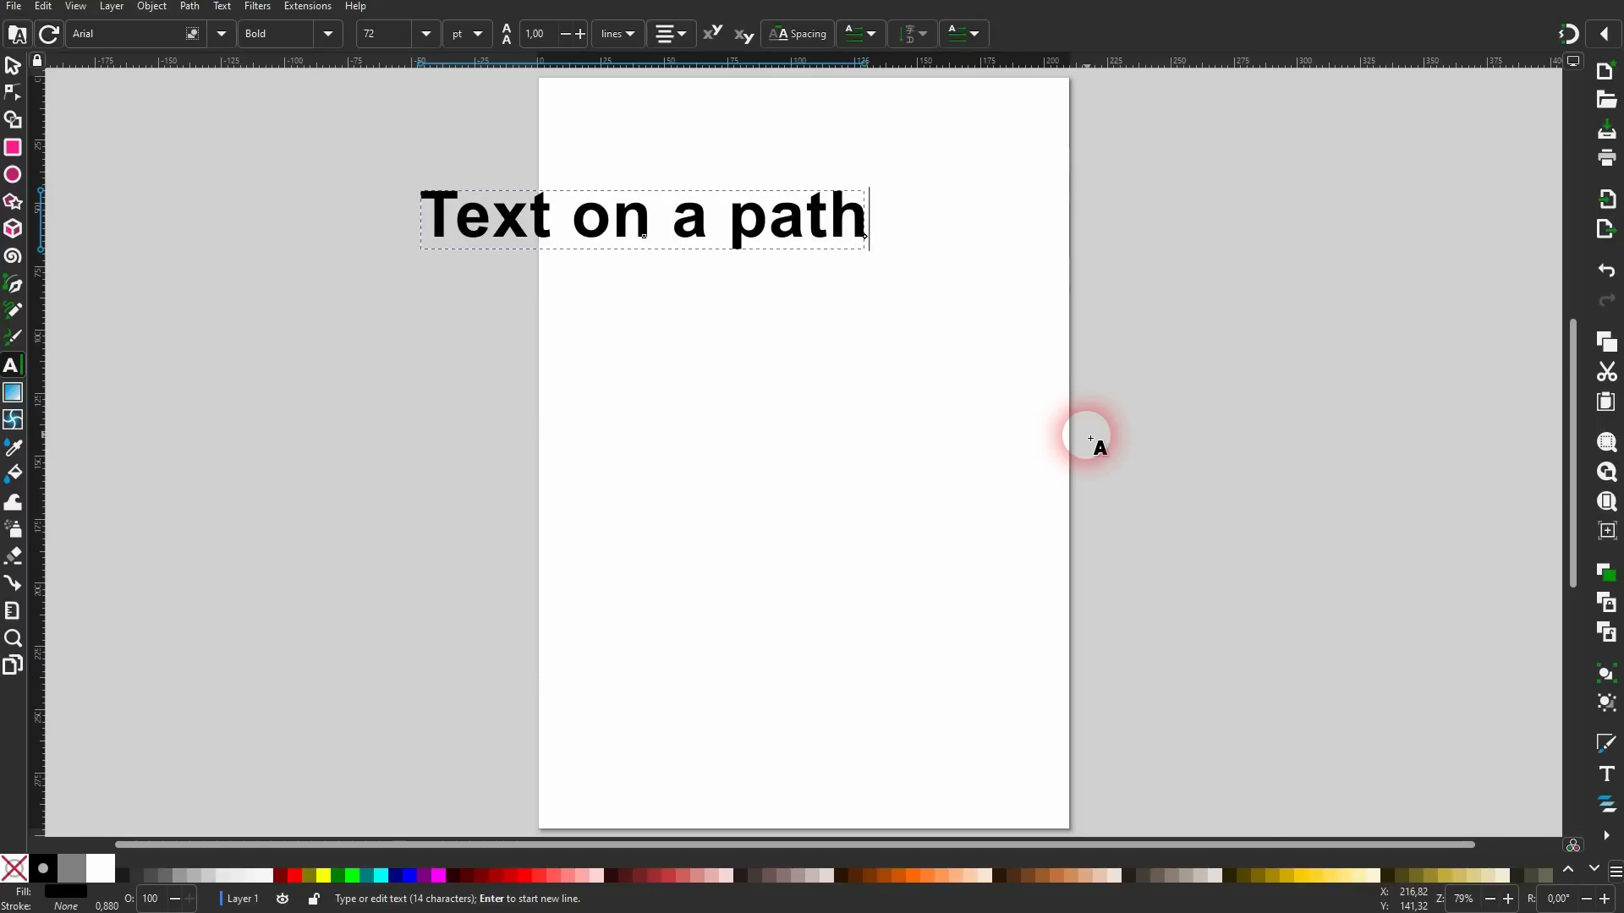
click(1090, 439)
click(12, 66)
click(482, 181)
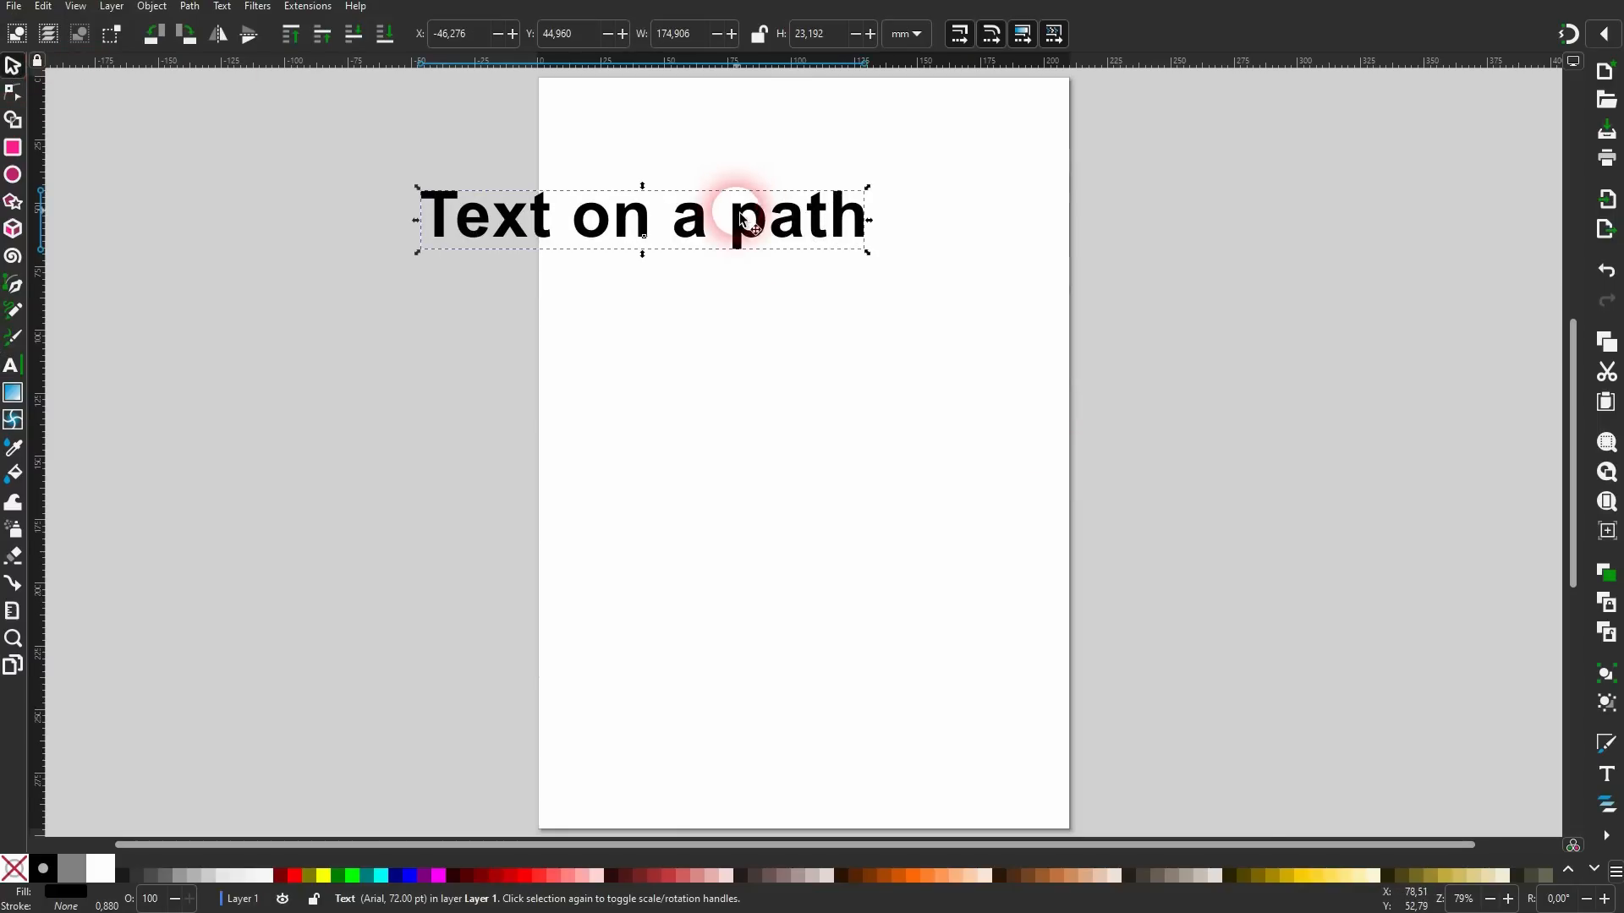
drag(735, 210, 890, 307)
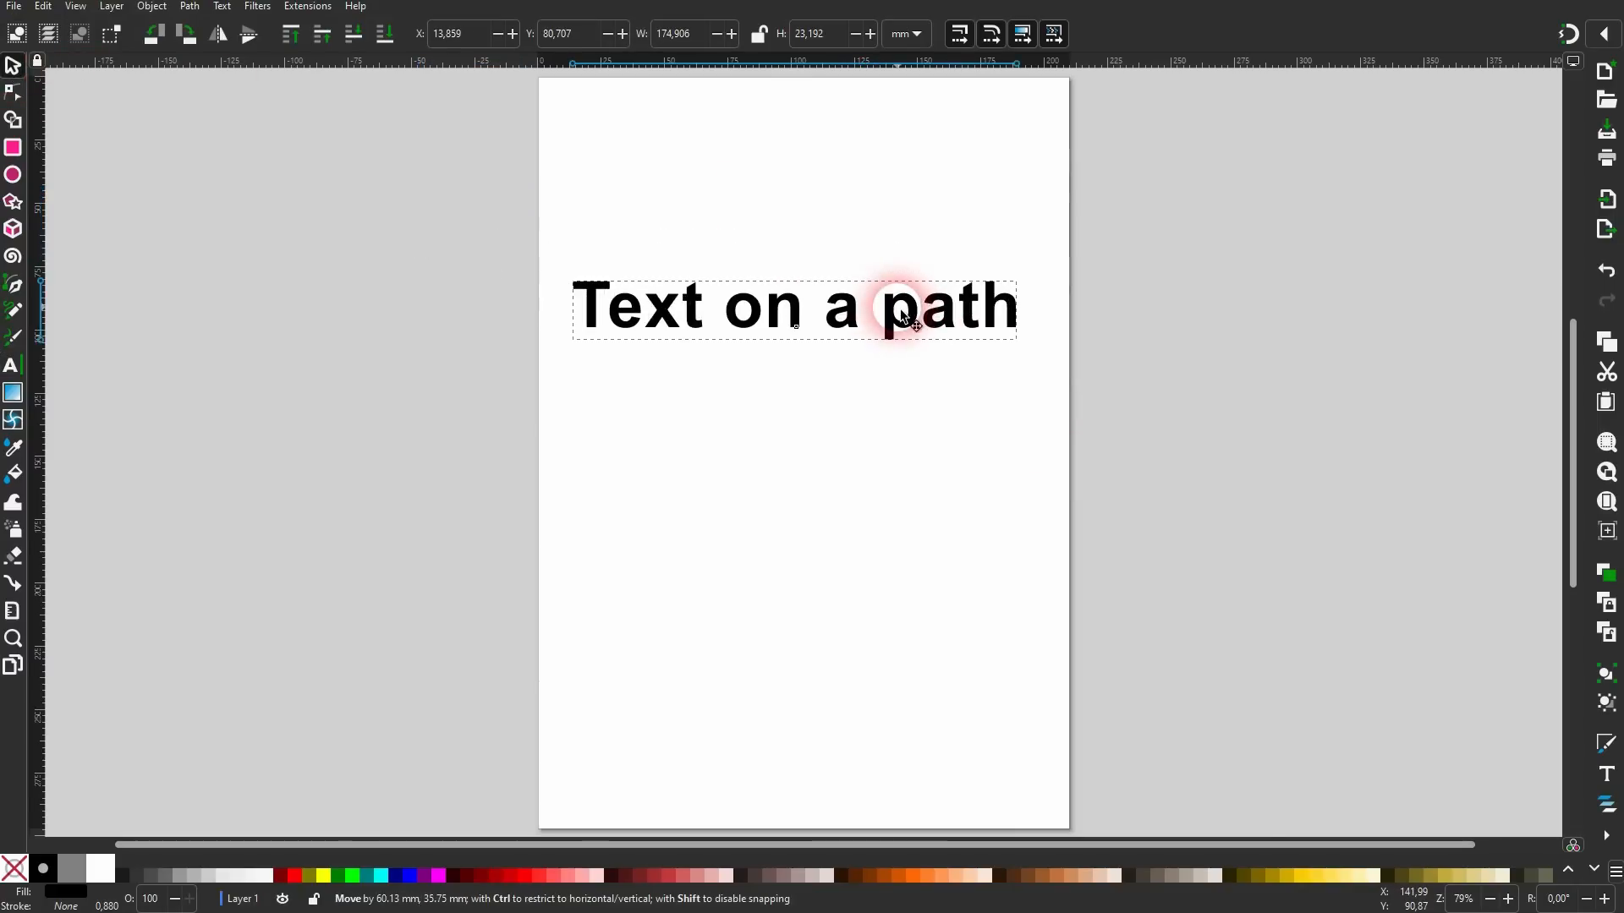
Draw an open five-node wavy path about 178 mm wide and 65 mm high below the text with the Pen tool.
click(13, 285)
click(565, 528)
drag(668, 435, 707, 482)
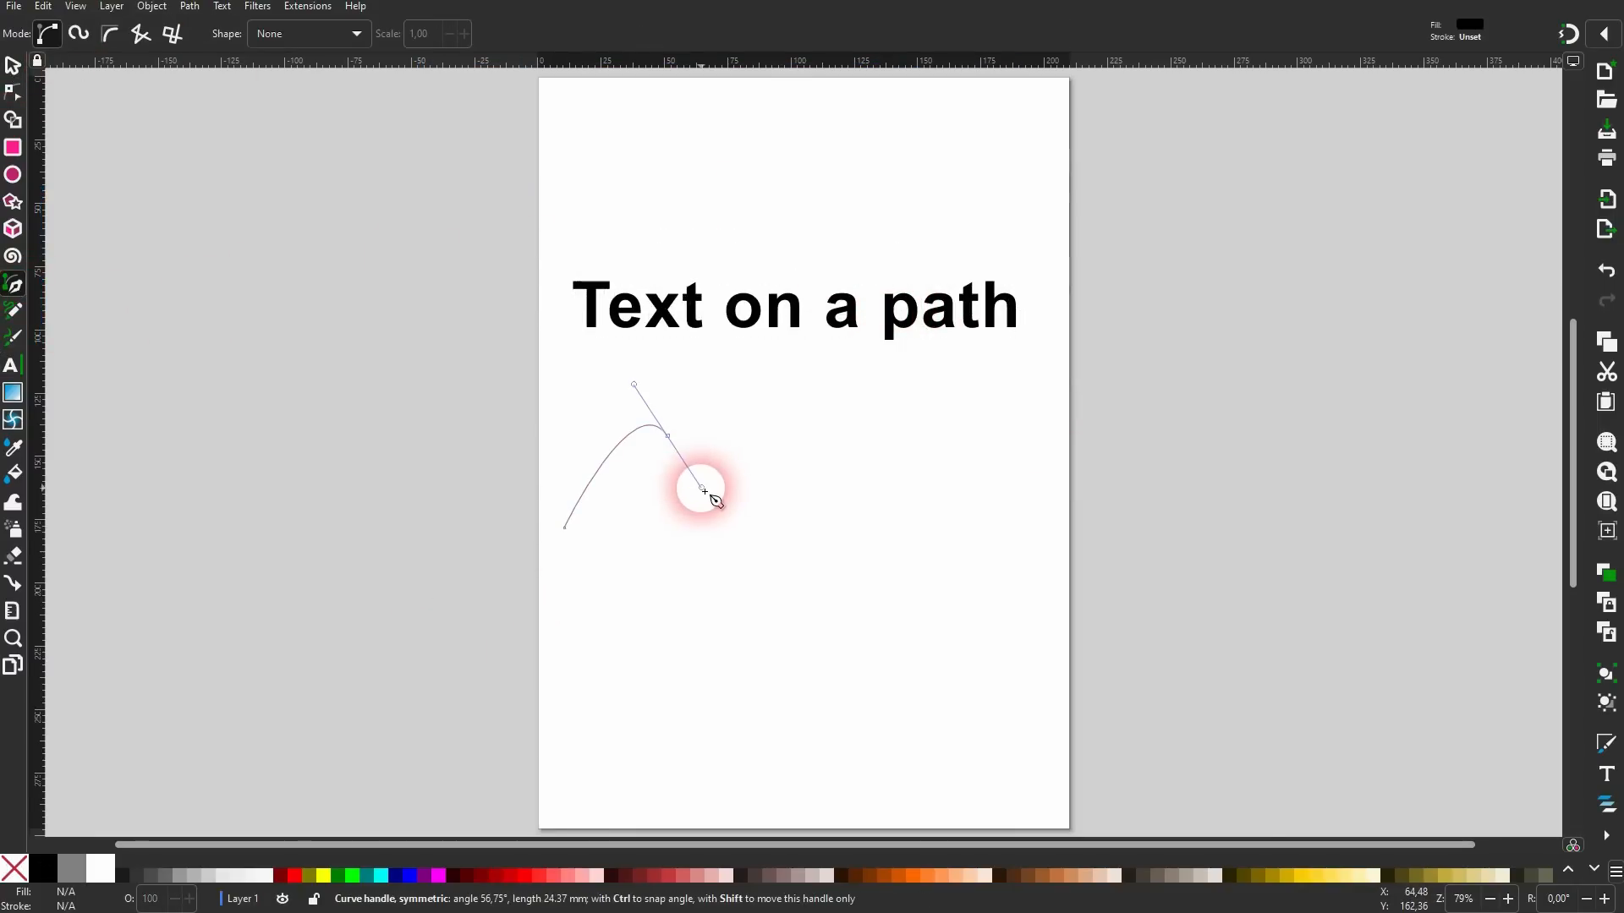
drag(842, 452, 857, 406)
click(980, 574)
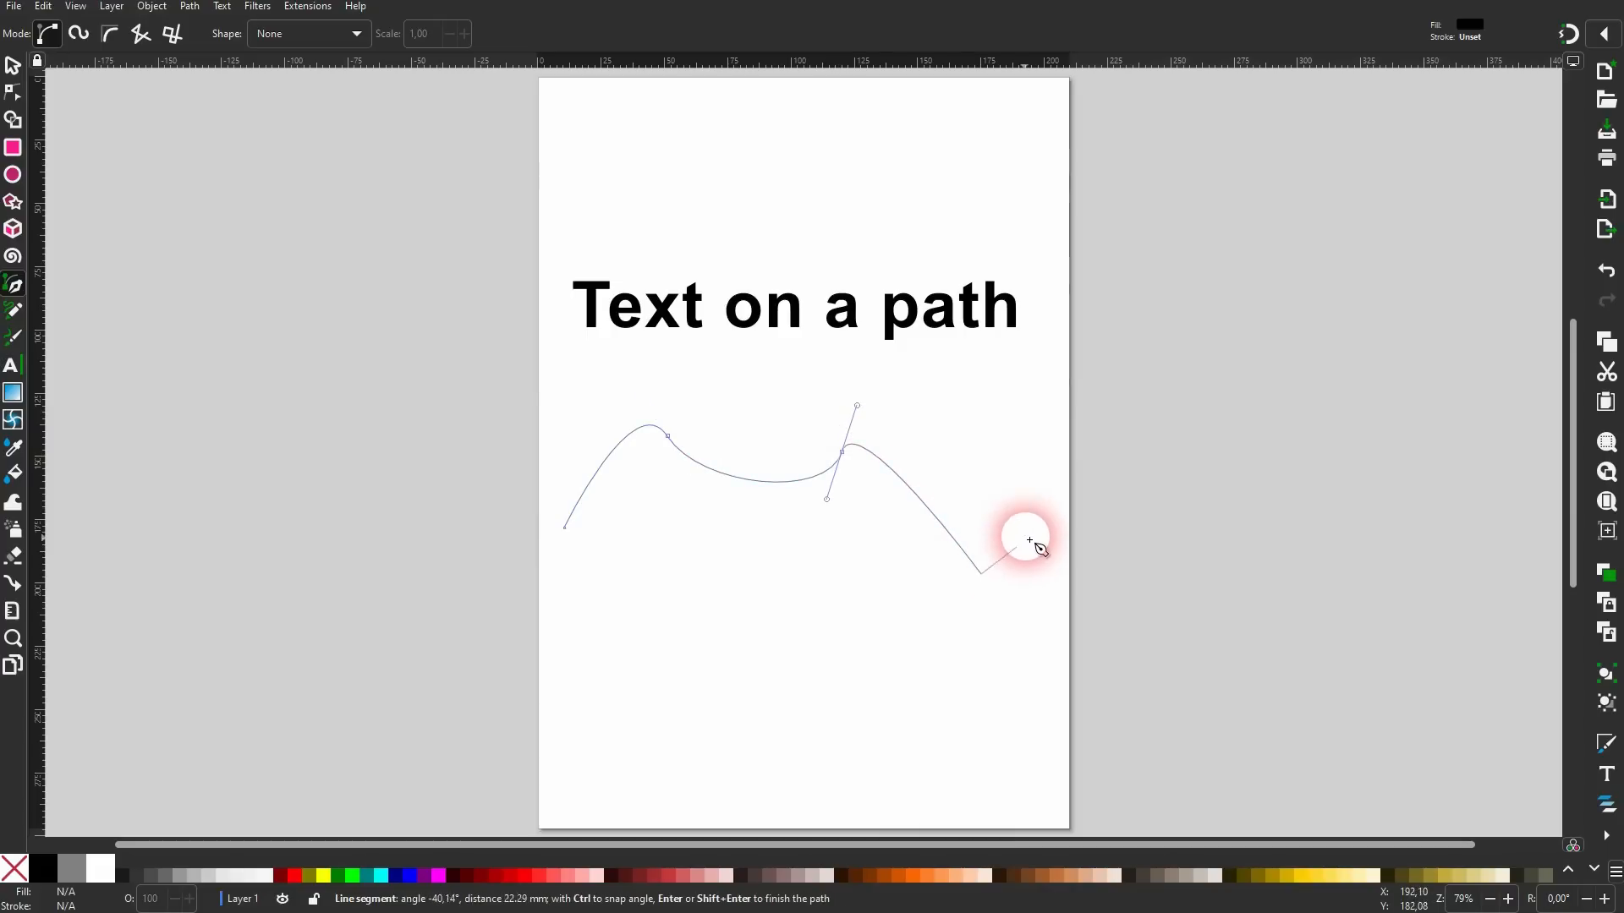
drag(1013, 413, 1046, 446)
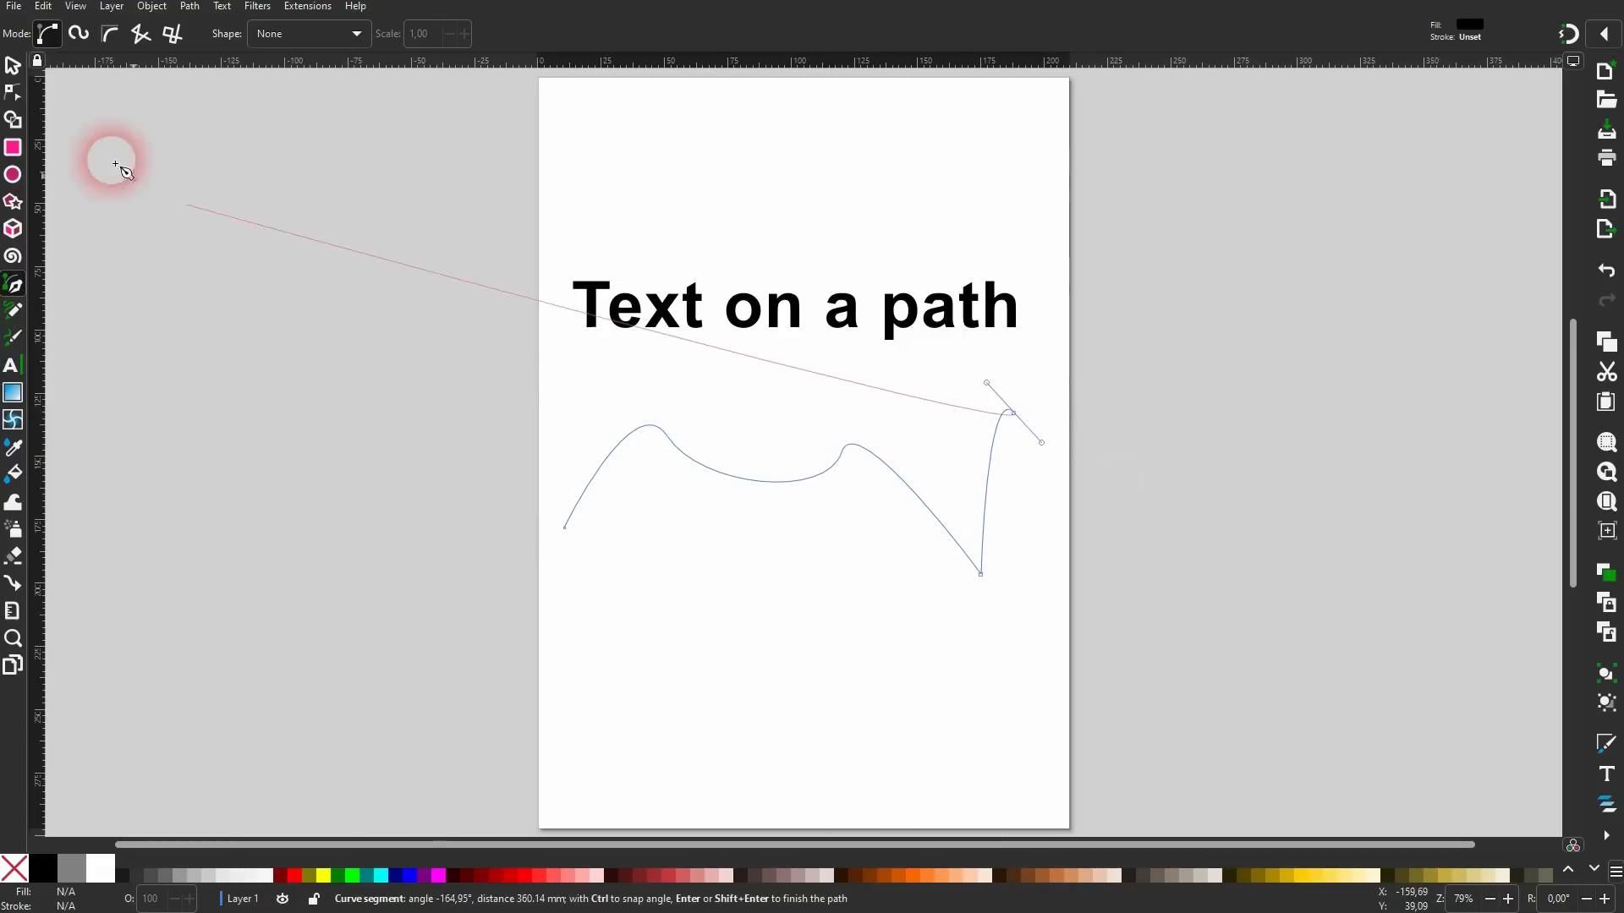
click(19, 66)
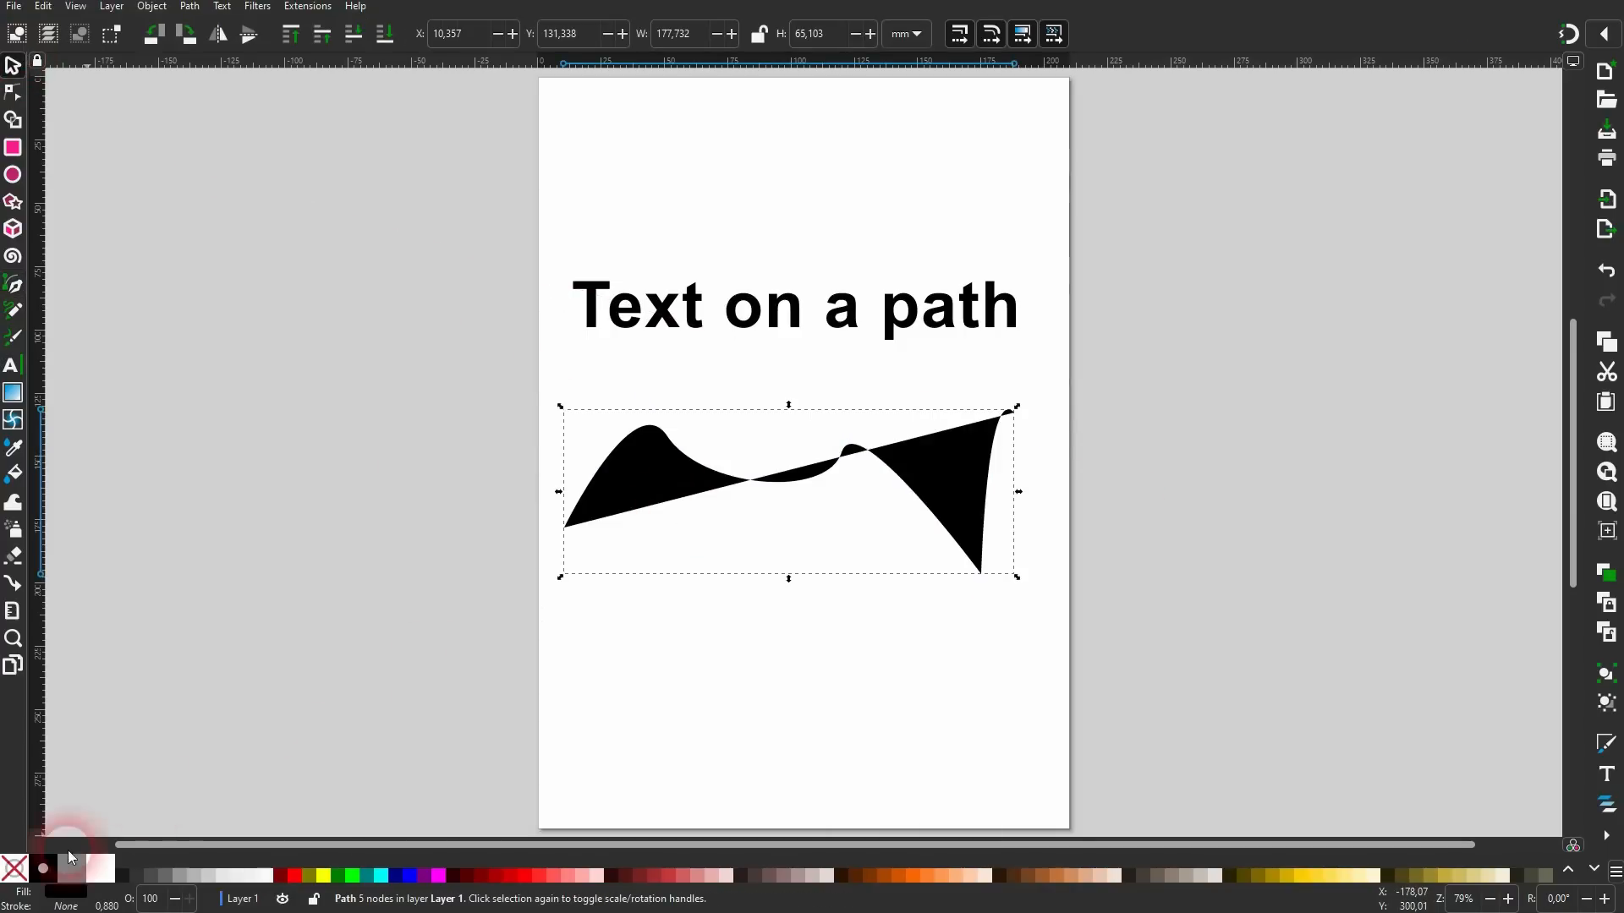
Remove the wavy path's fill and give it a red stroke.
click(23, 876)
shift+click(42, 868)
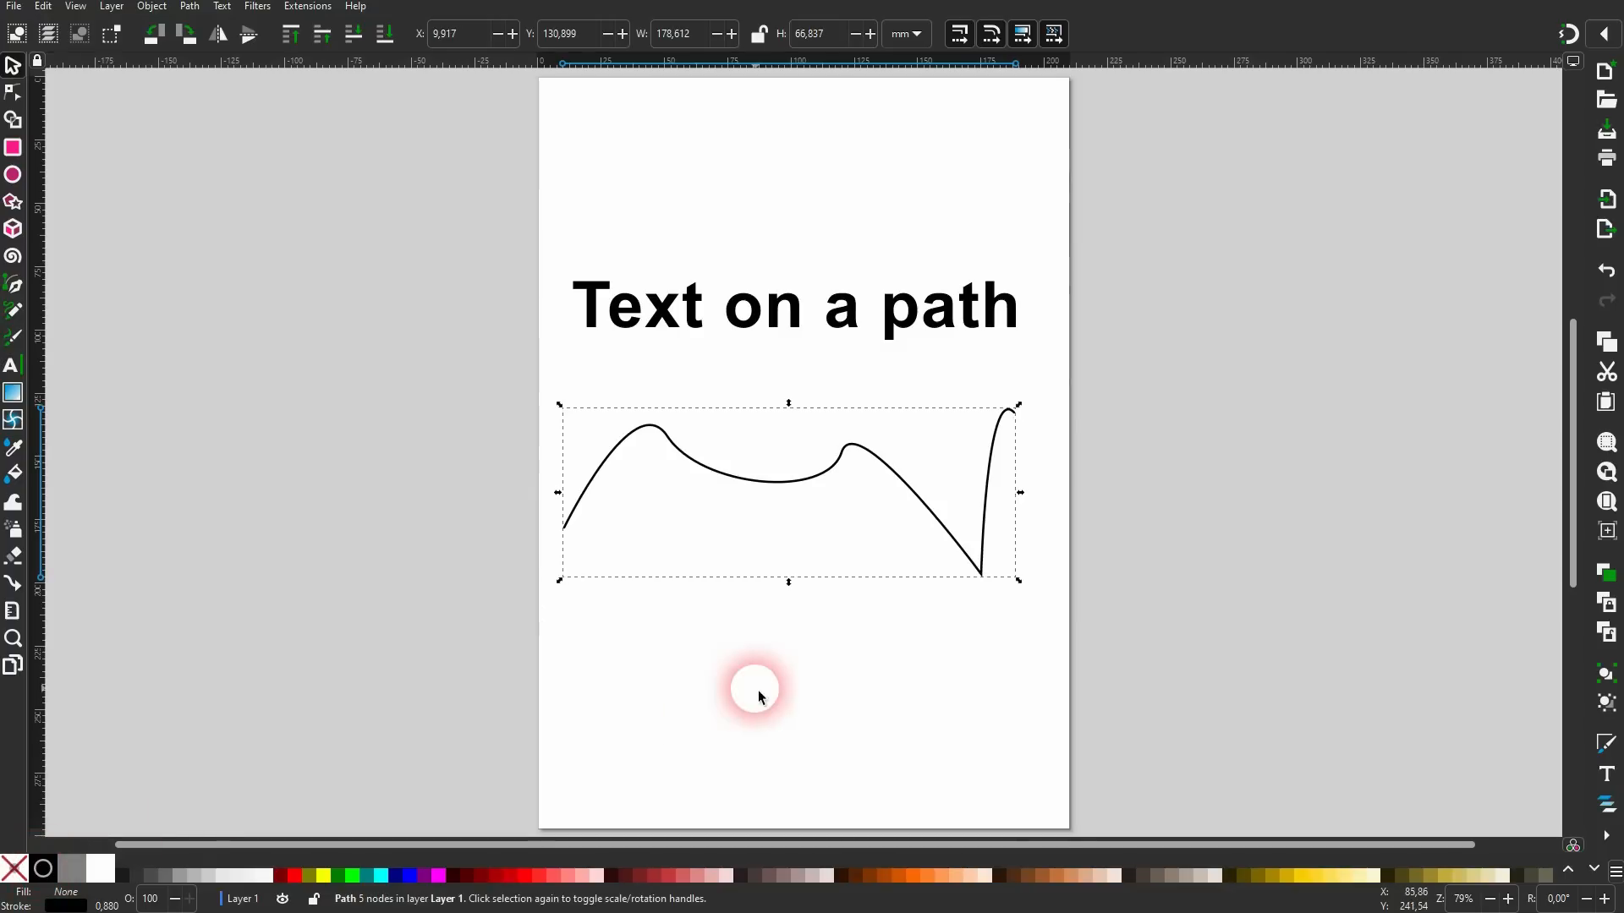
click(778, 664)
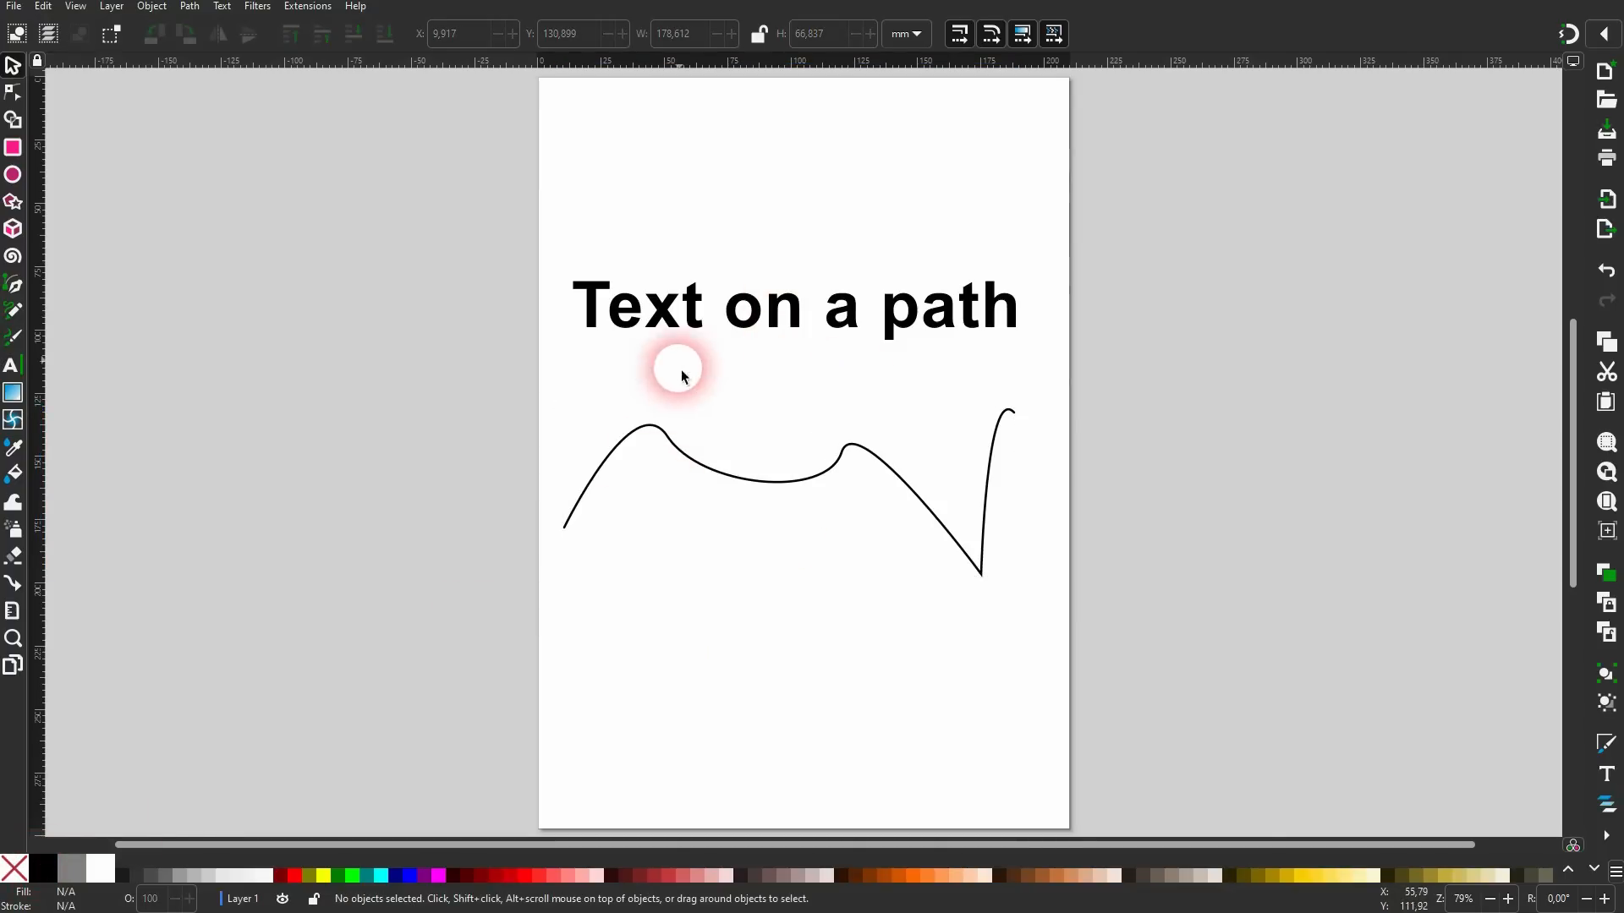
click(653, 436)
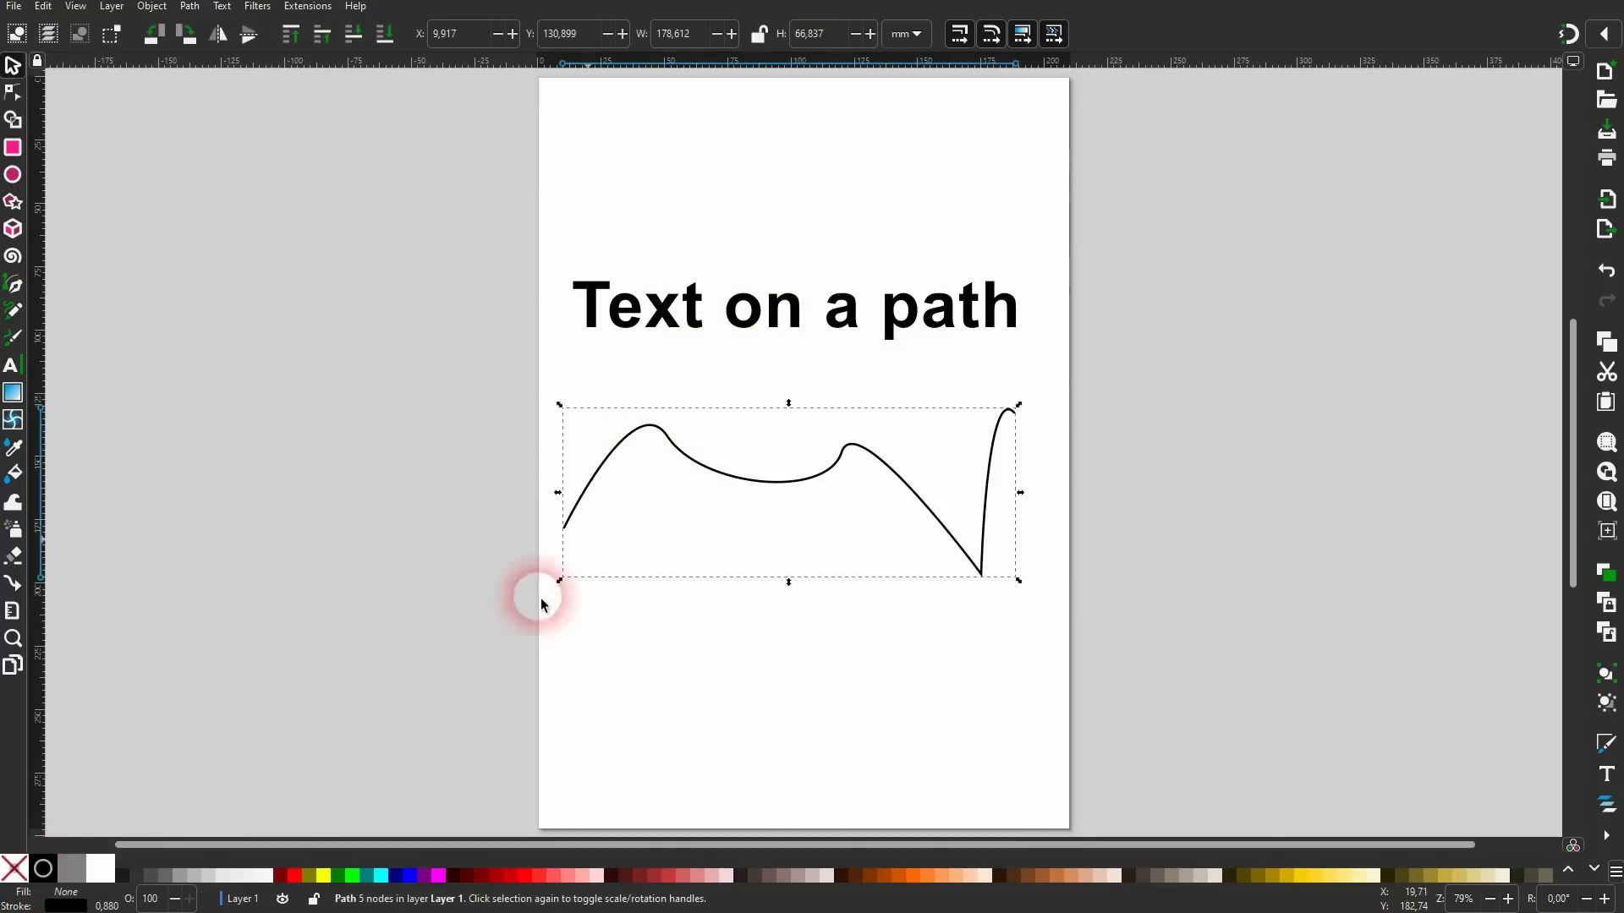
shift+click(294, 876)
Move the red curve over the text, and move it back below the text.
drag(736, 454, 727, 321)
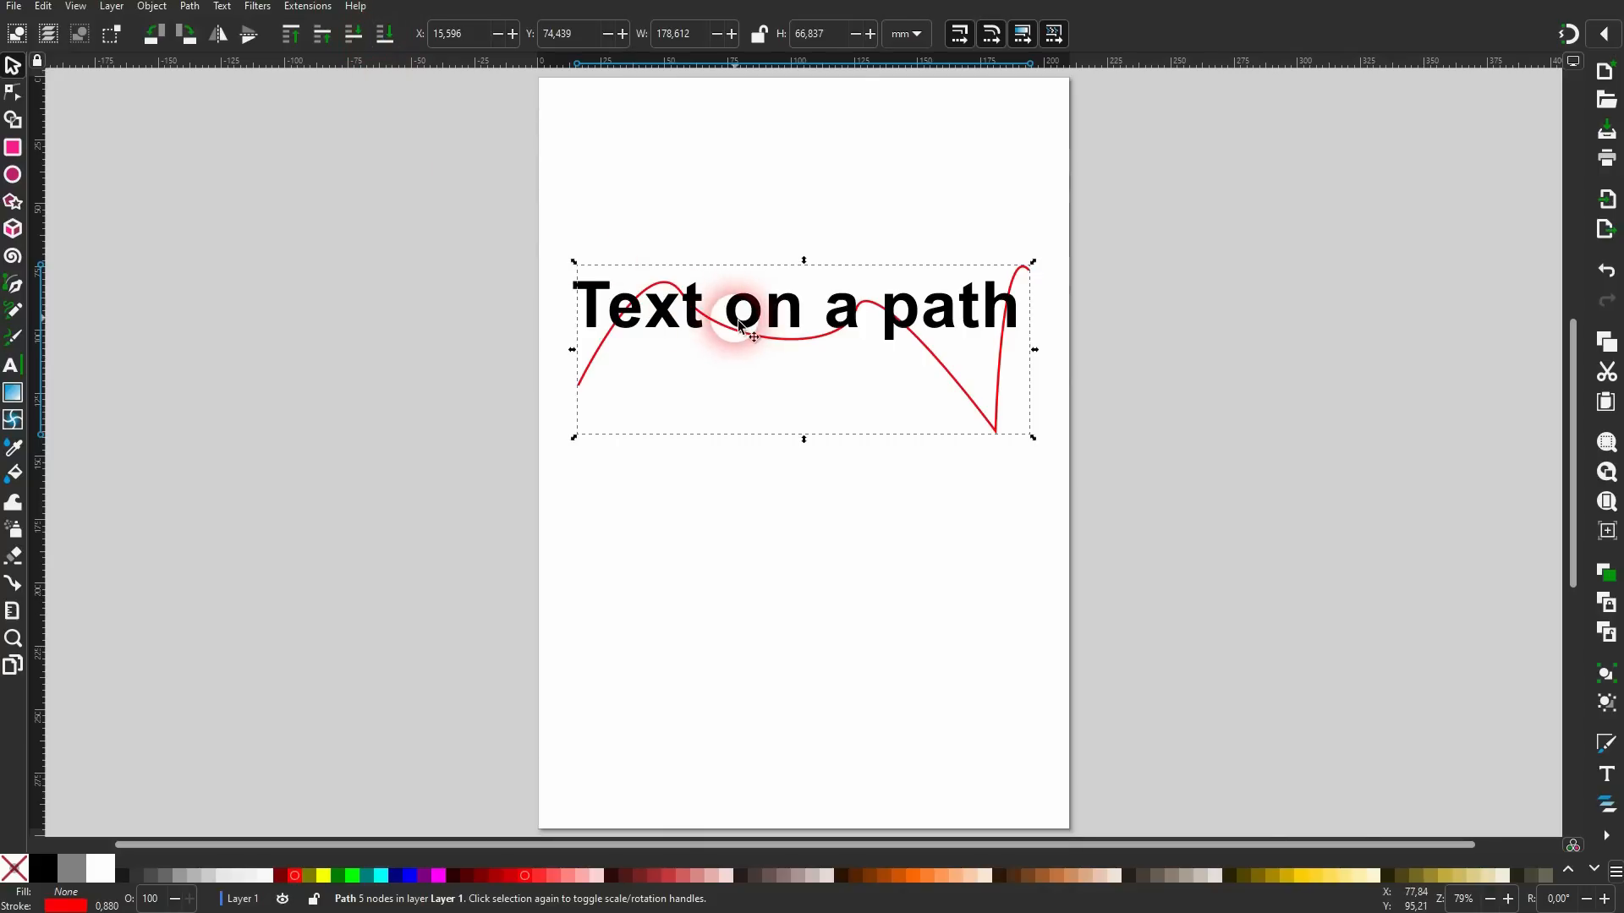
click(429, 517)
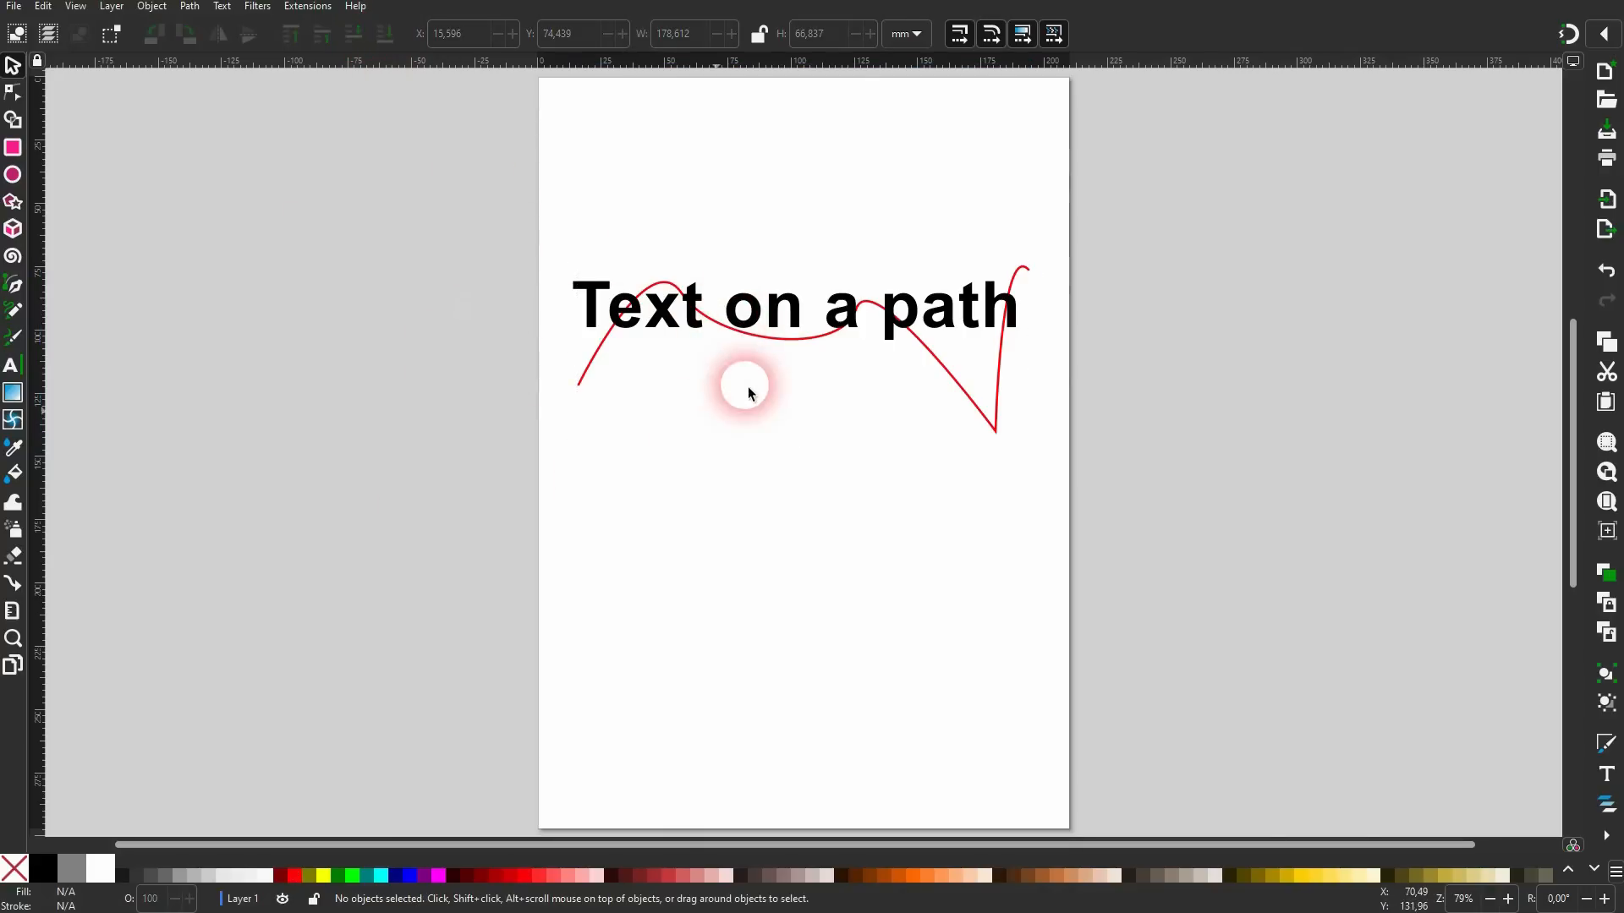
drag(770, 338, 762, 476)
Try to put "Text on a path" on the red curve.
drag(441, 711, 1182, 154)
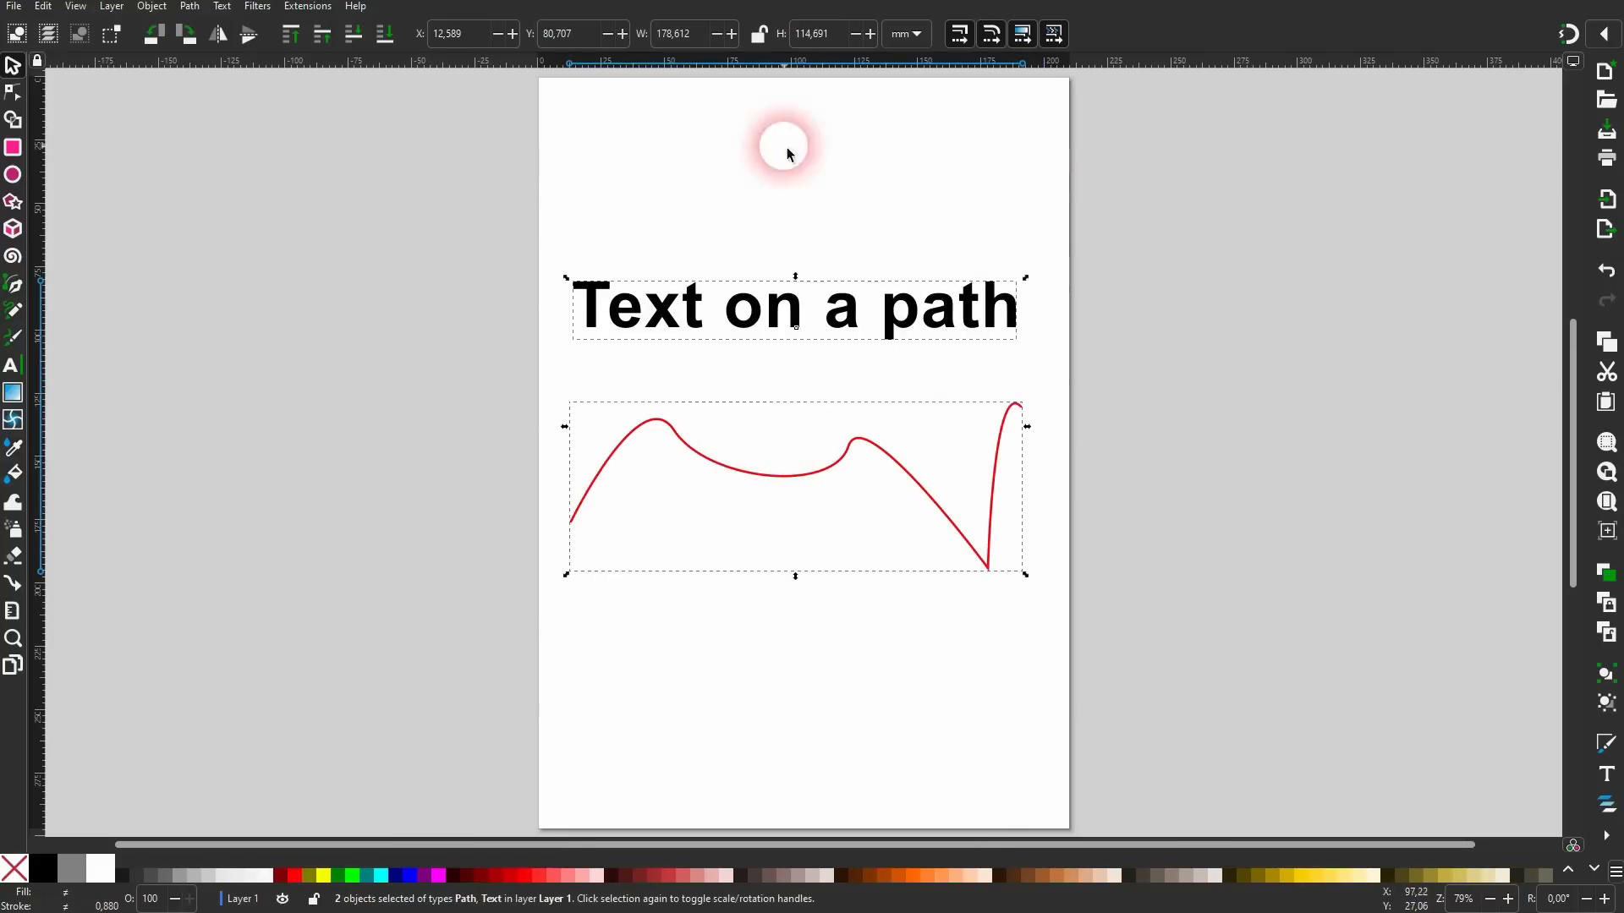
click(222, 7)
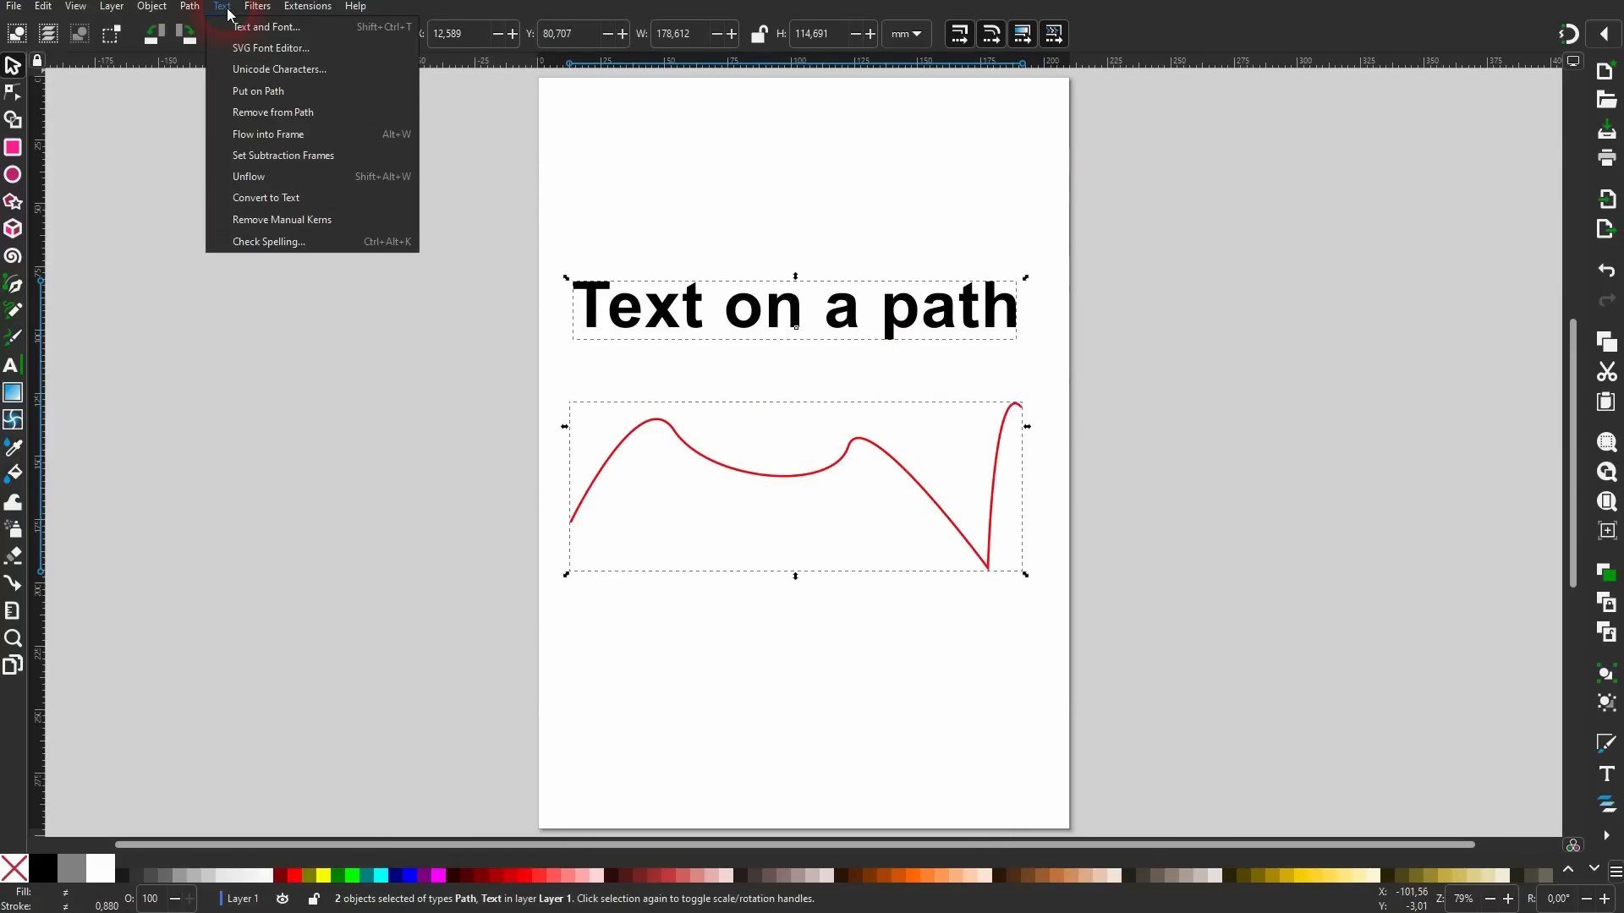
click(261, 92)
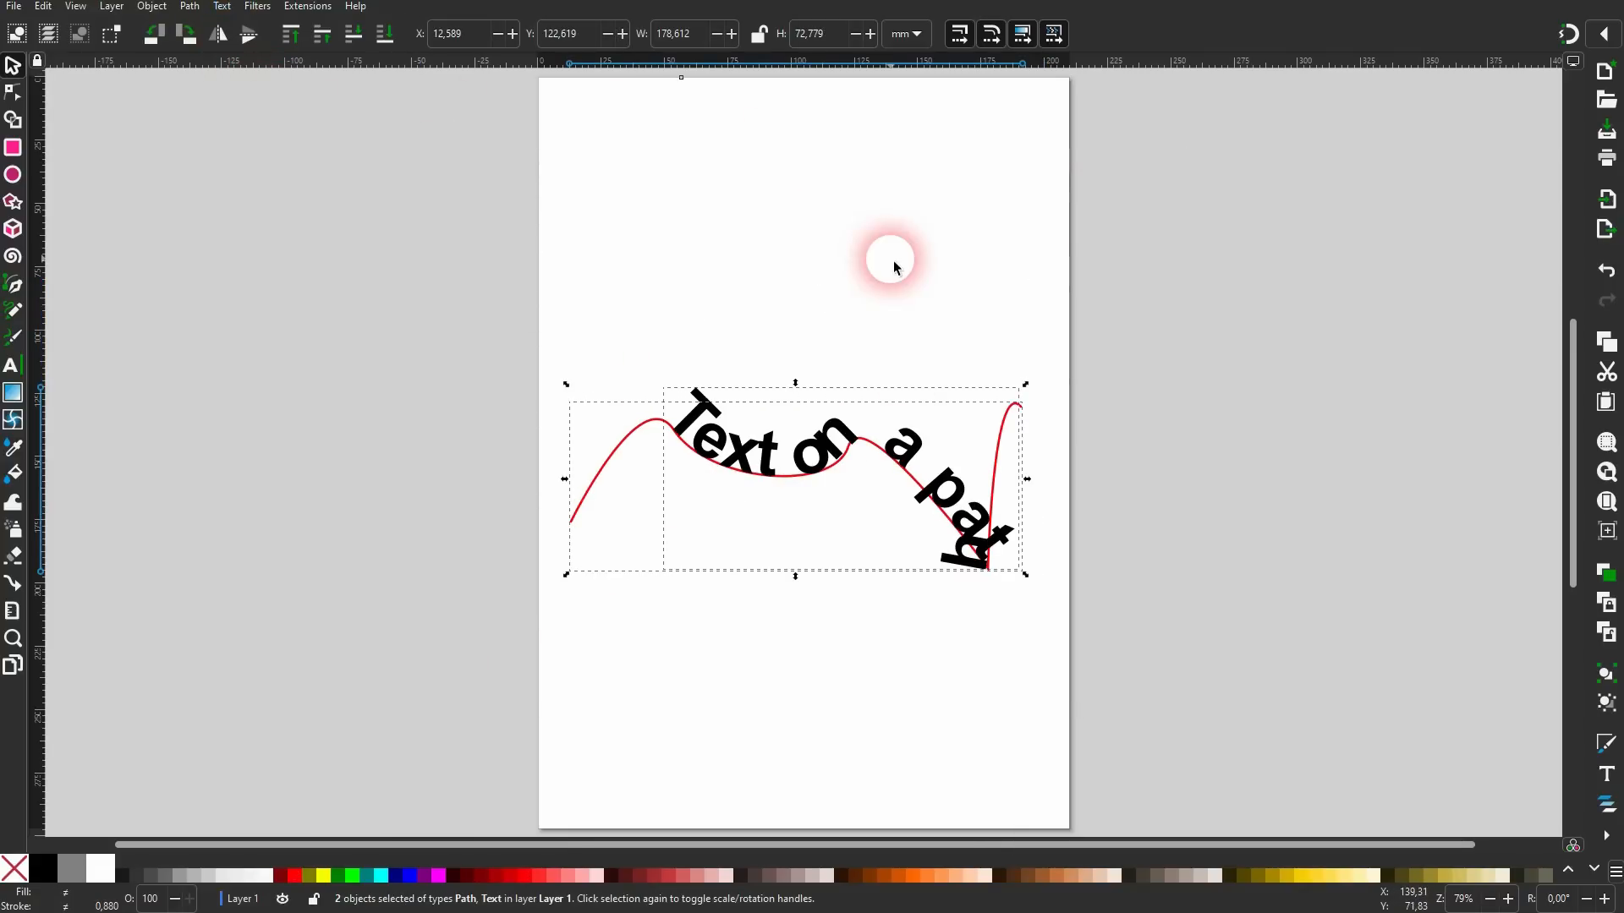
Move the curved text off and back onto the curve, and undo the moves and the path placement.
click(722, 451)
drag(722, 451, 757, 418)
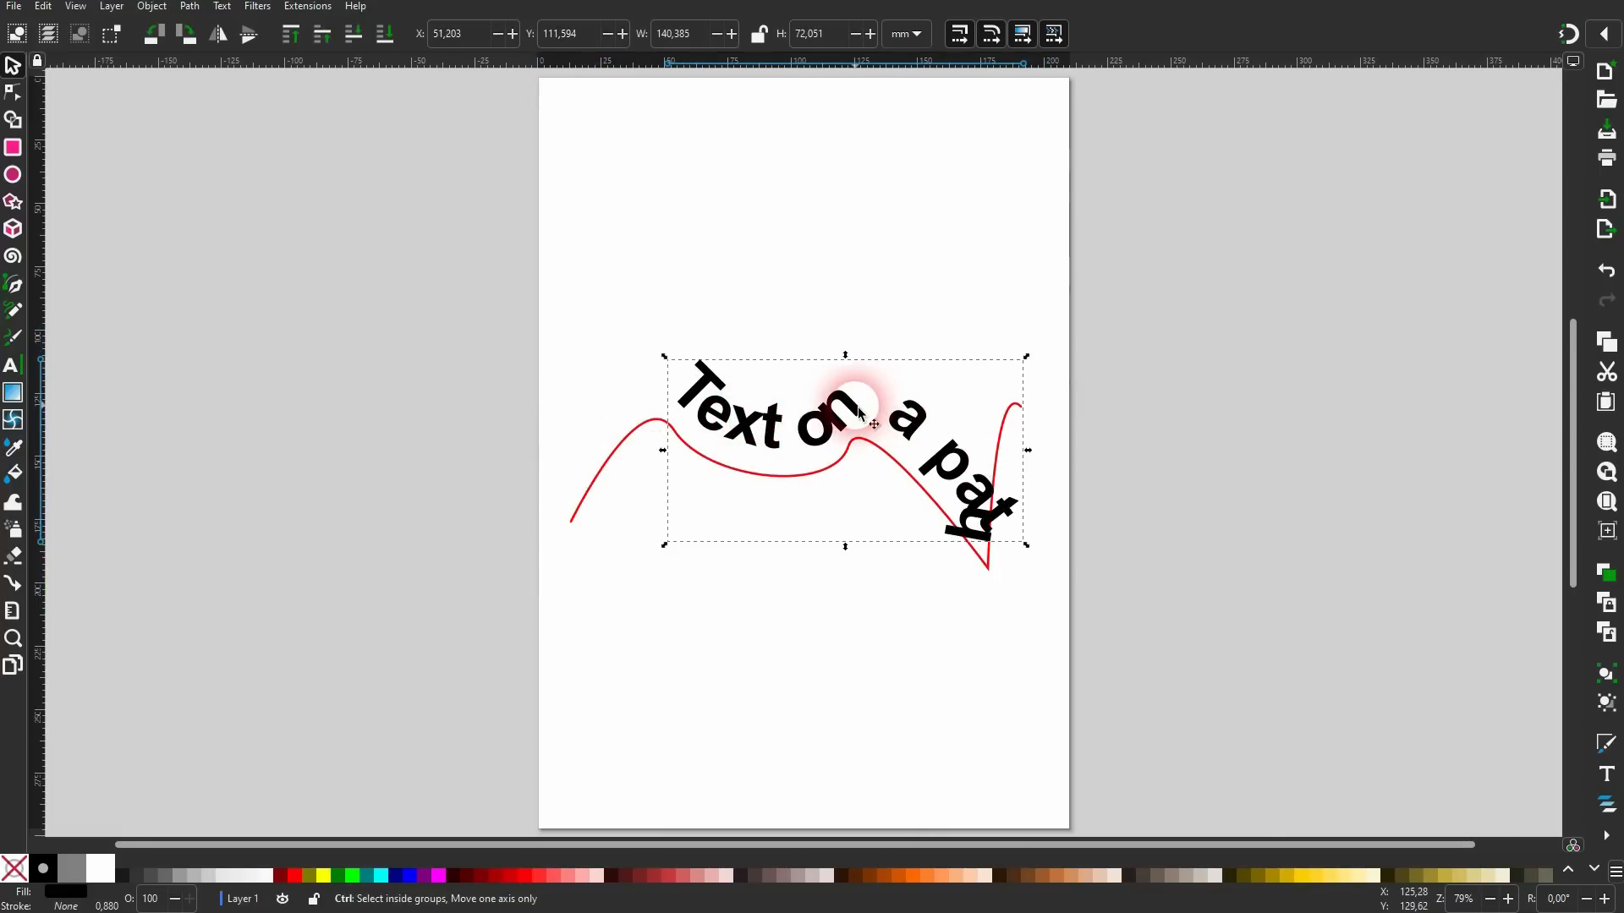
drag(858, 412, 864, 477)
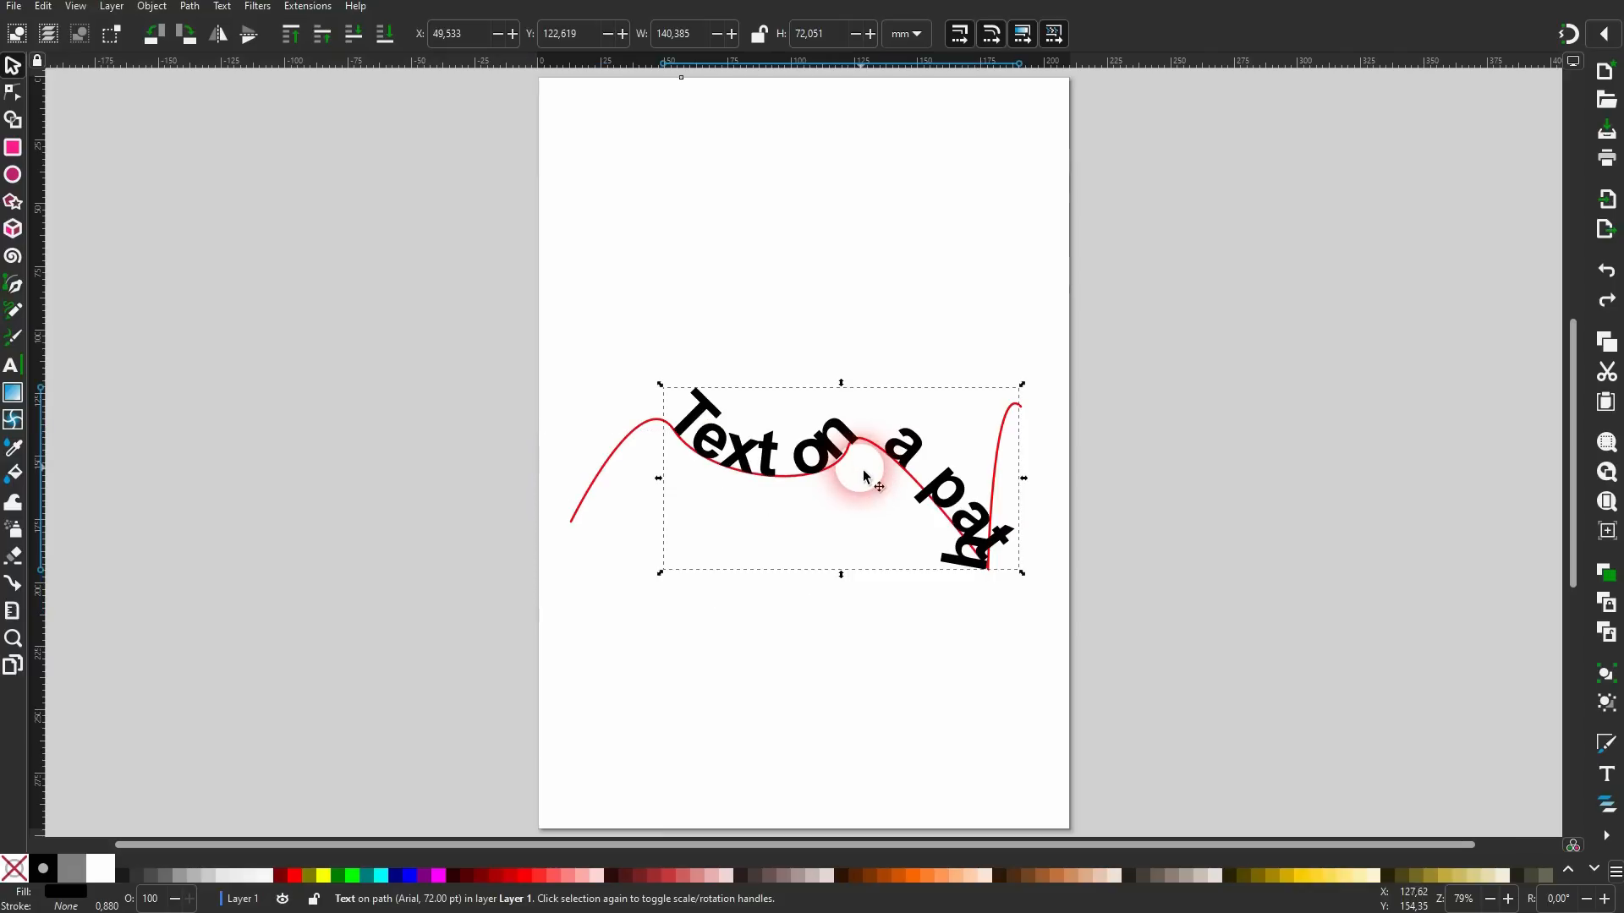
key(ctrl+z)
key(ctrl+z)
key(ctrl+z)
key(ctrl+z)
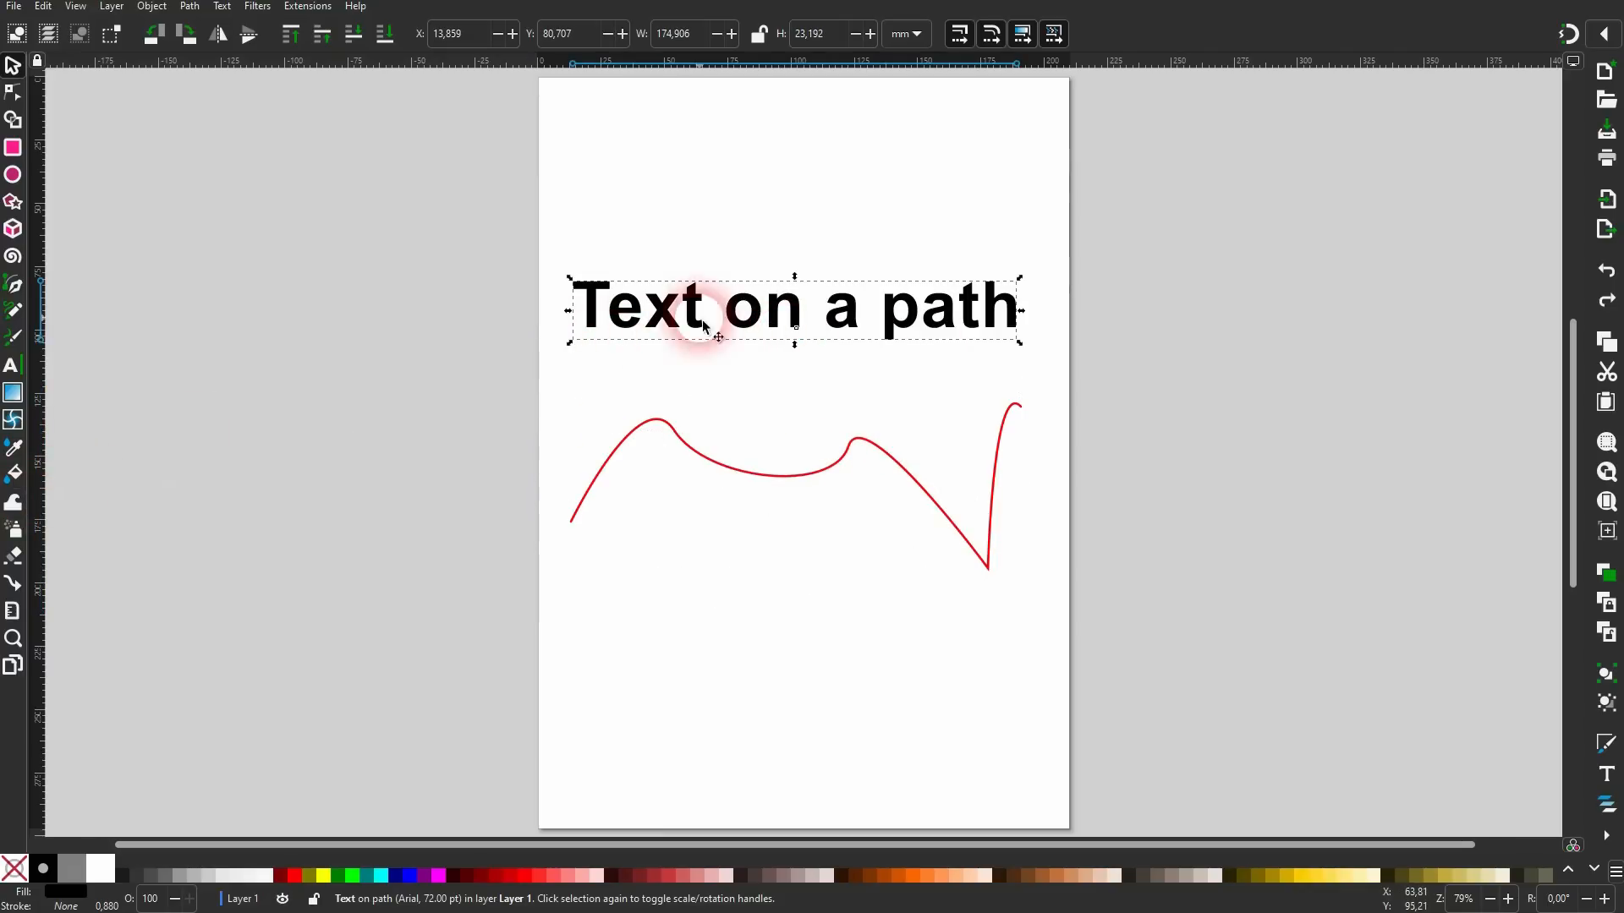
Append trailing spaces to the end of "Text on a path".
double_click(676, 330)
click(1028, 314)
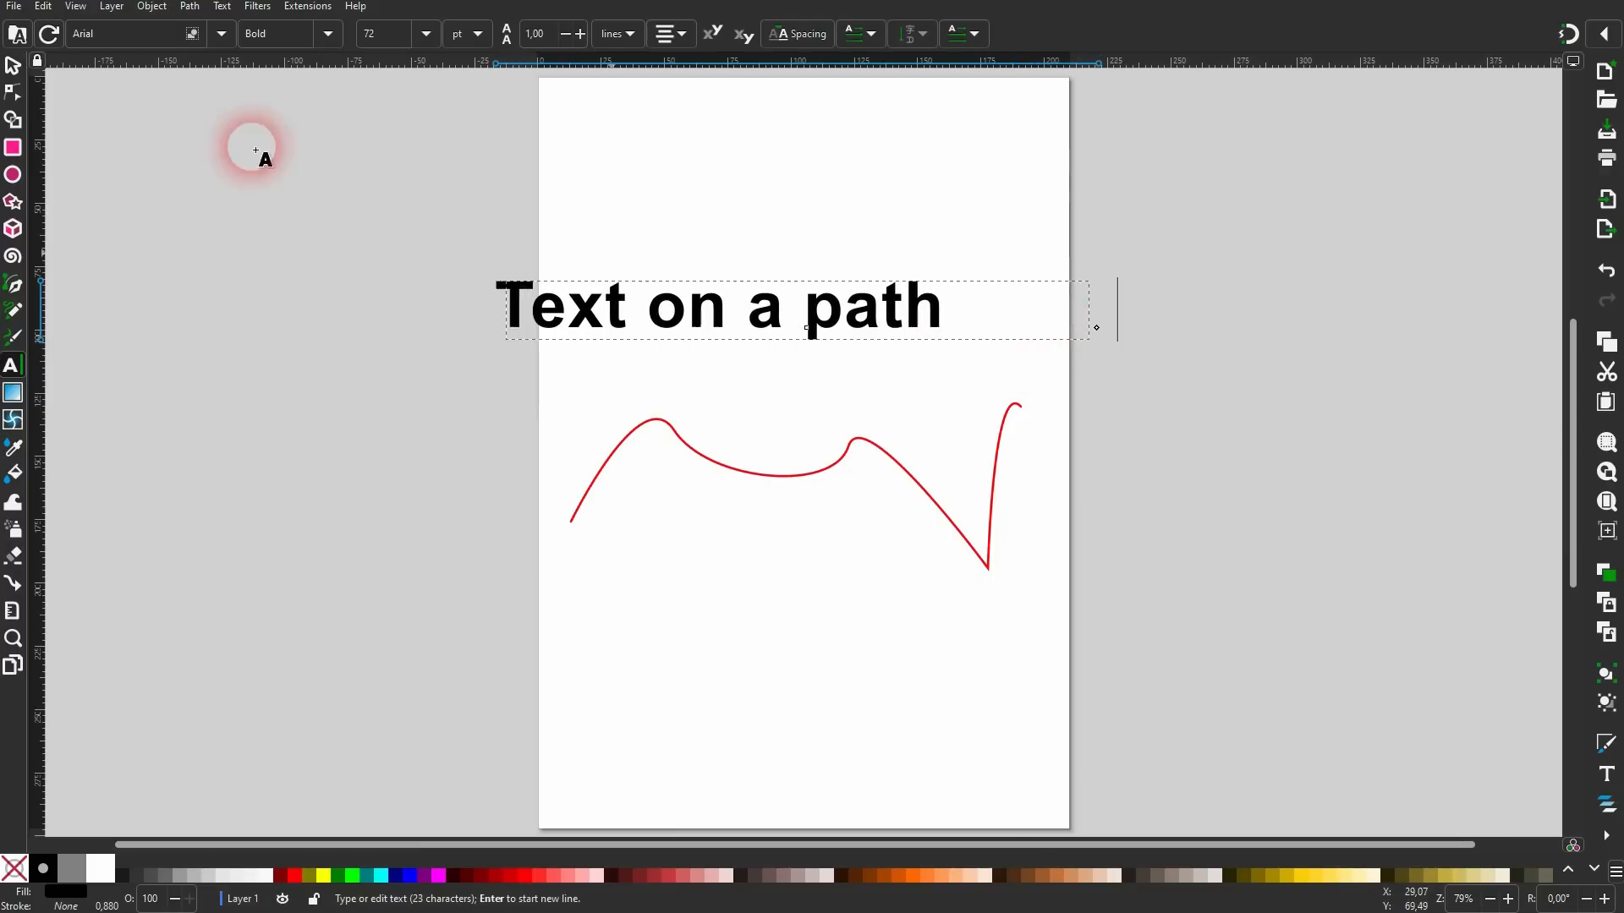
click(13, 66)
Put the text with its trailing spaces on the red curve.
drag(328, 202, 1312, 678)
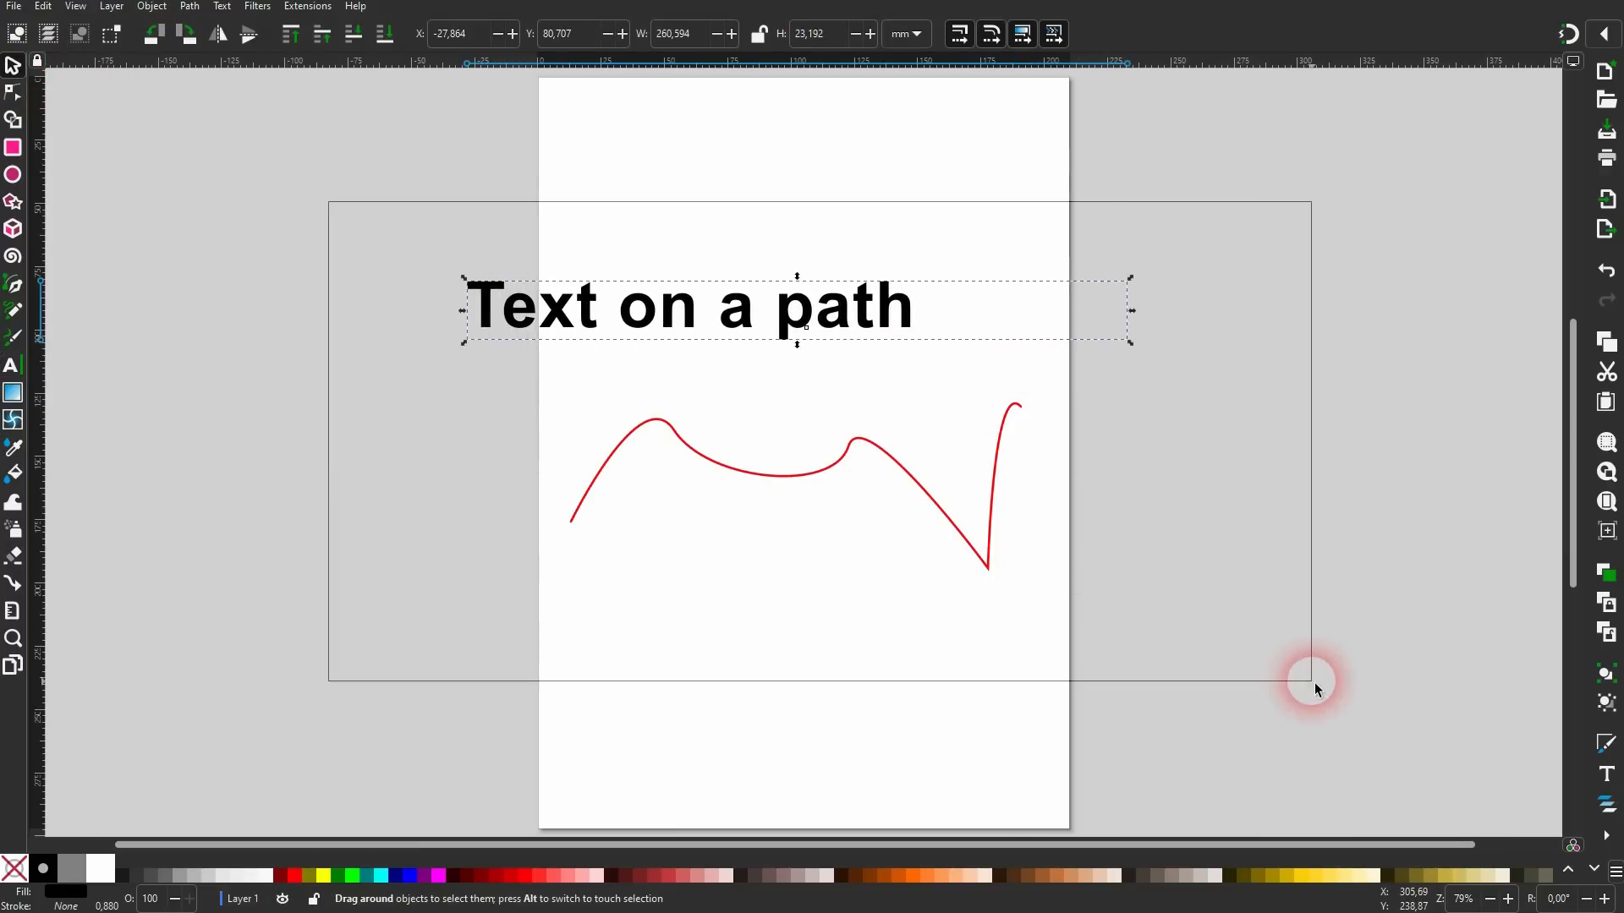
click(223, 7)
click(275, 93)
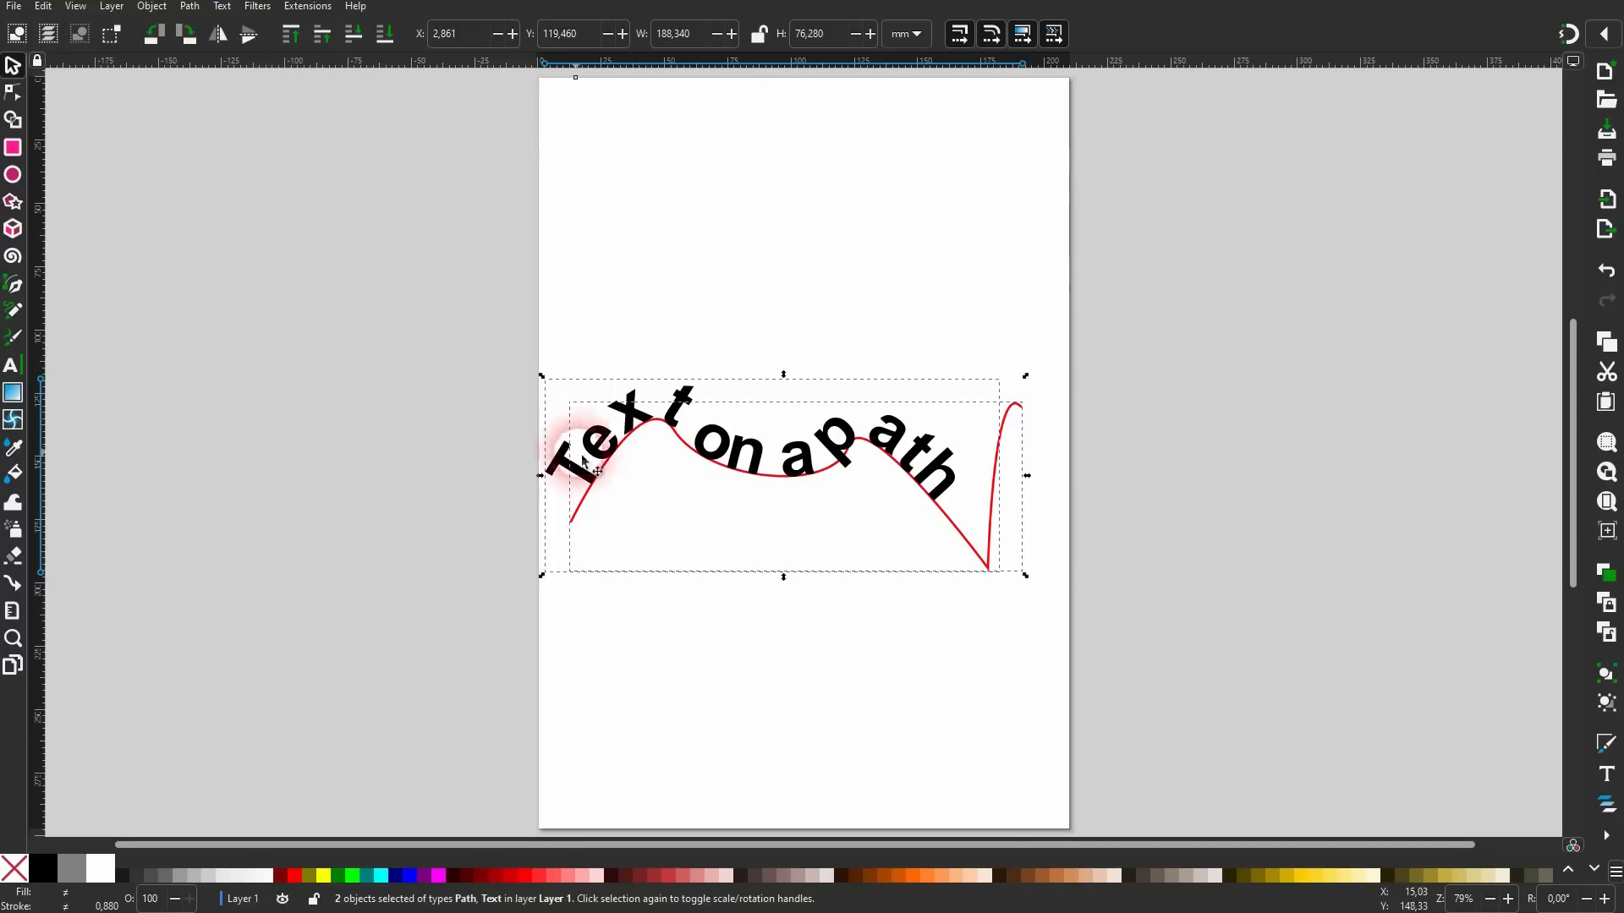
click(1115, 513)
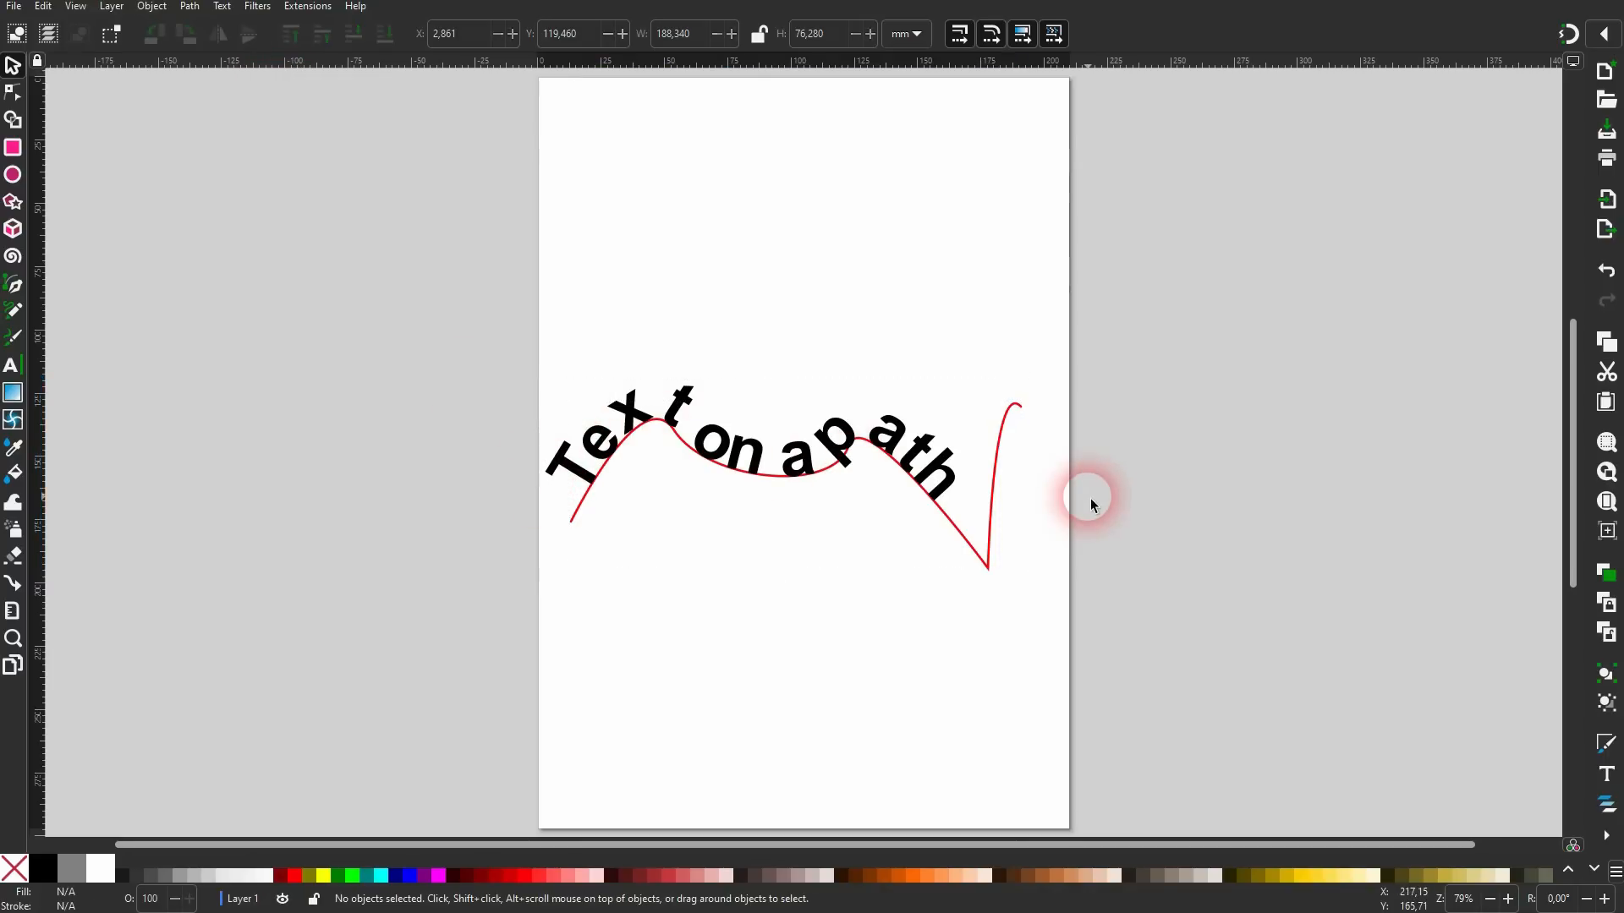
Reposition the red curve so it lies clear below the curved text in the middle of the page.
click(991, 571)
drag(988, 573, 956, 373)
click(971, 543)
mouse_move(971, 543)
mouse_down()
mouse_move(950, 519)
mouse_move(1045, 549)
mouse_move(972, 617)
mouse_move(965, 547)
mouse_up()
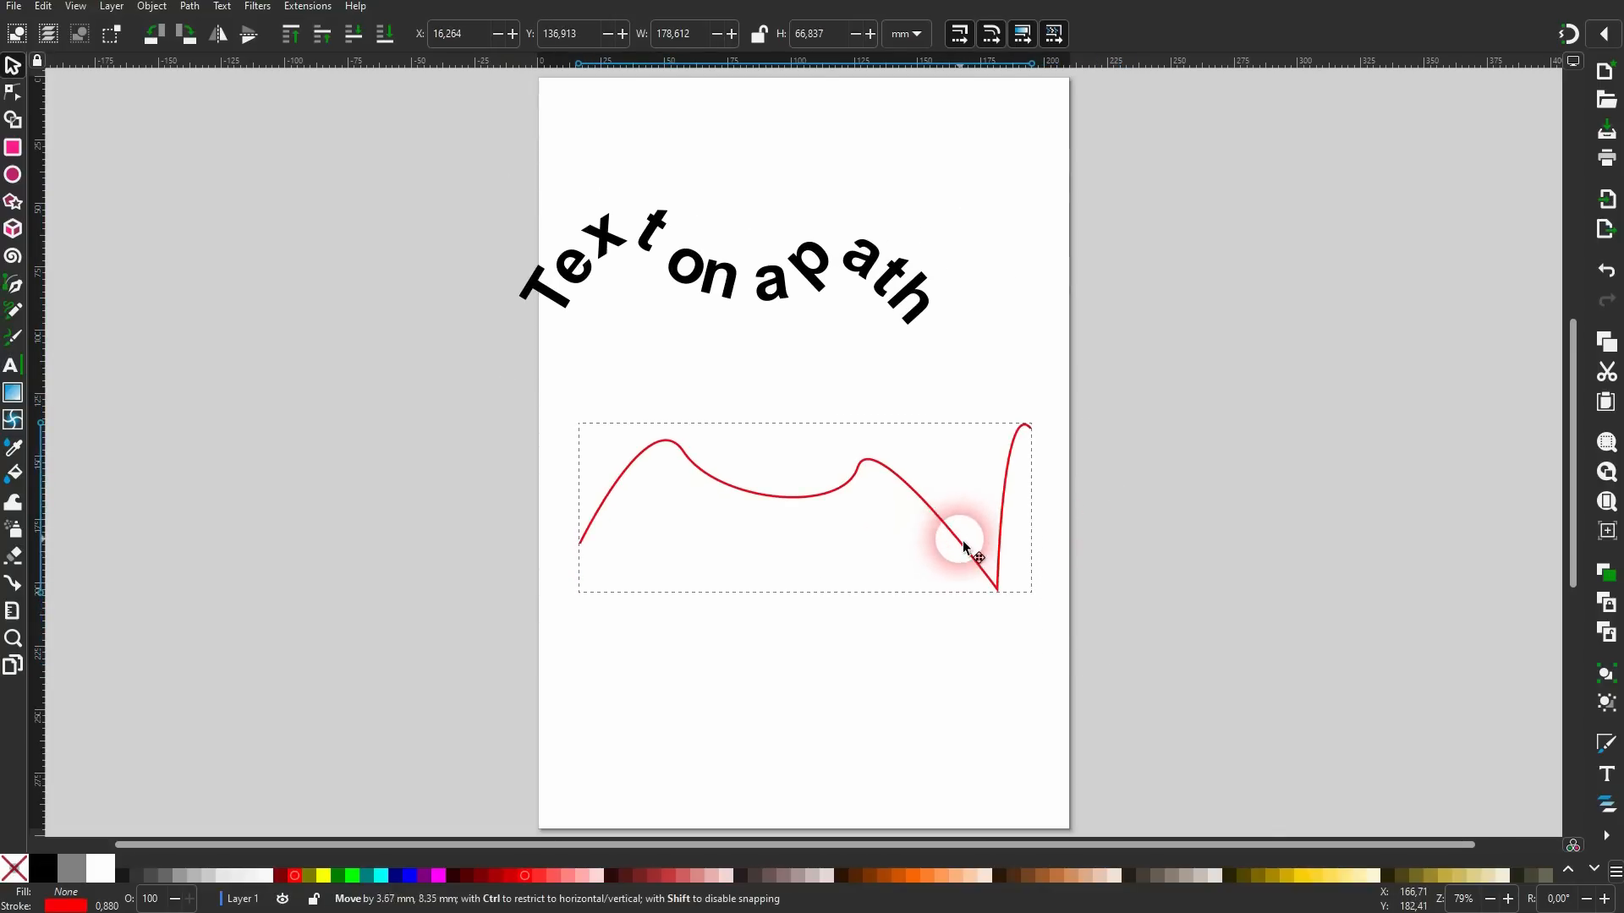
Convert the curved text and the red curve to paths with Object to Path.
click(834, 262)
drag(395, 685, 1195, 167)
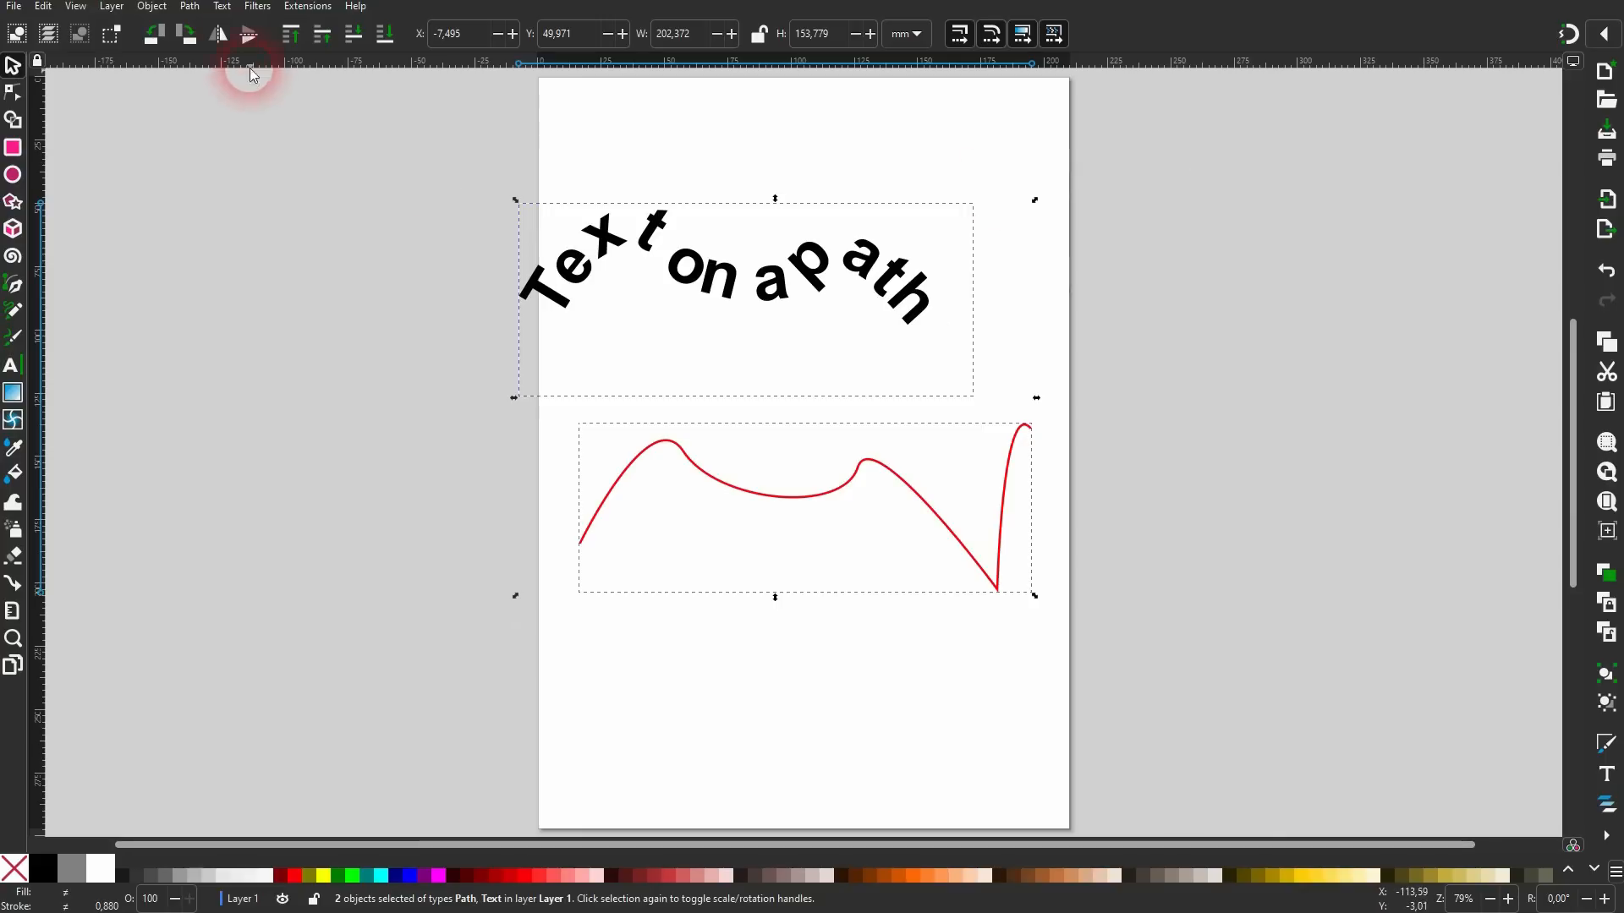
click(193, 10)
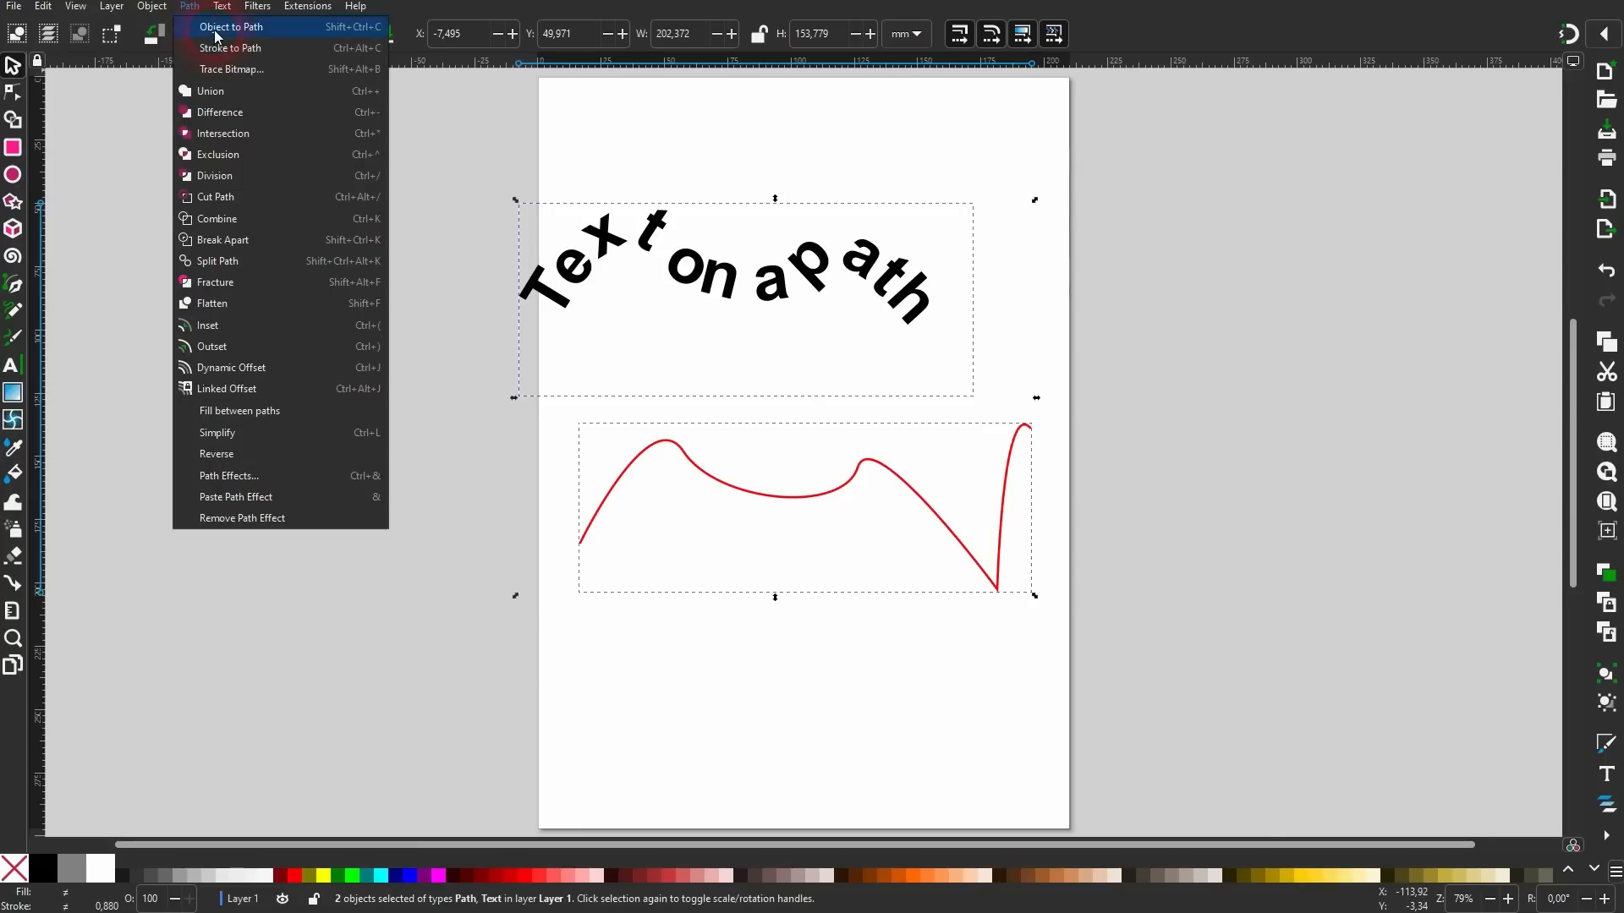
click(217, 28)
Delete the red curve and the converted curved text from the page.
click(697, 332)
drag(874, 465, 831, 467)
key(Delete)
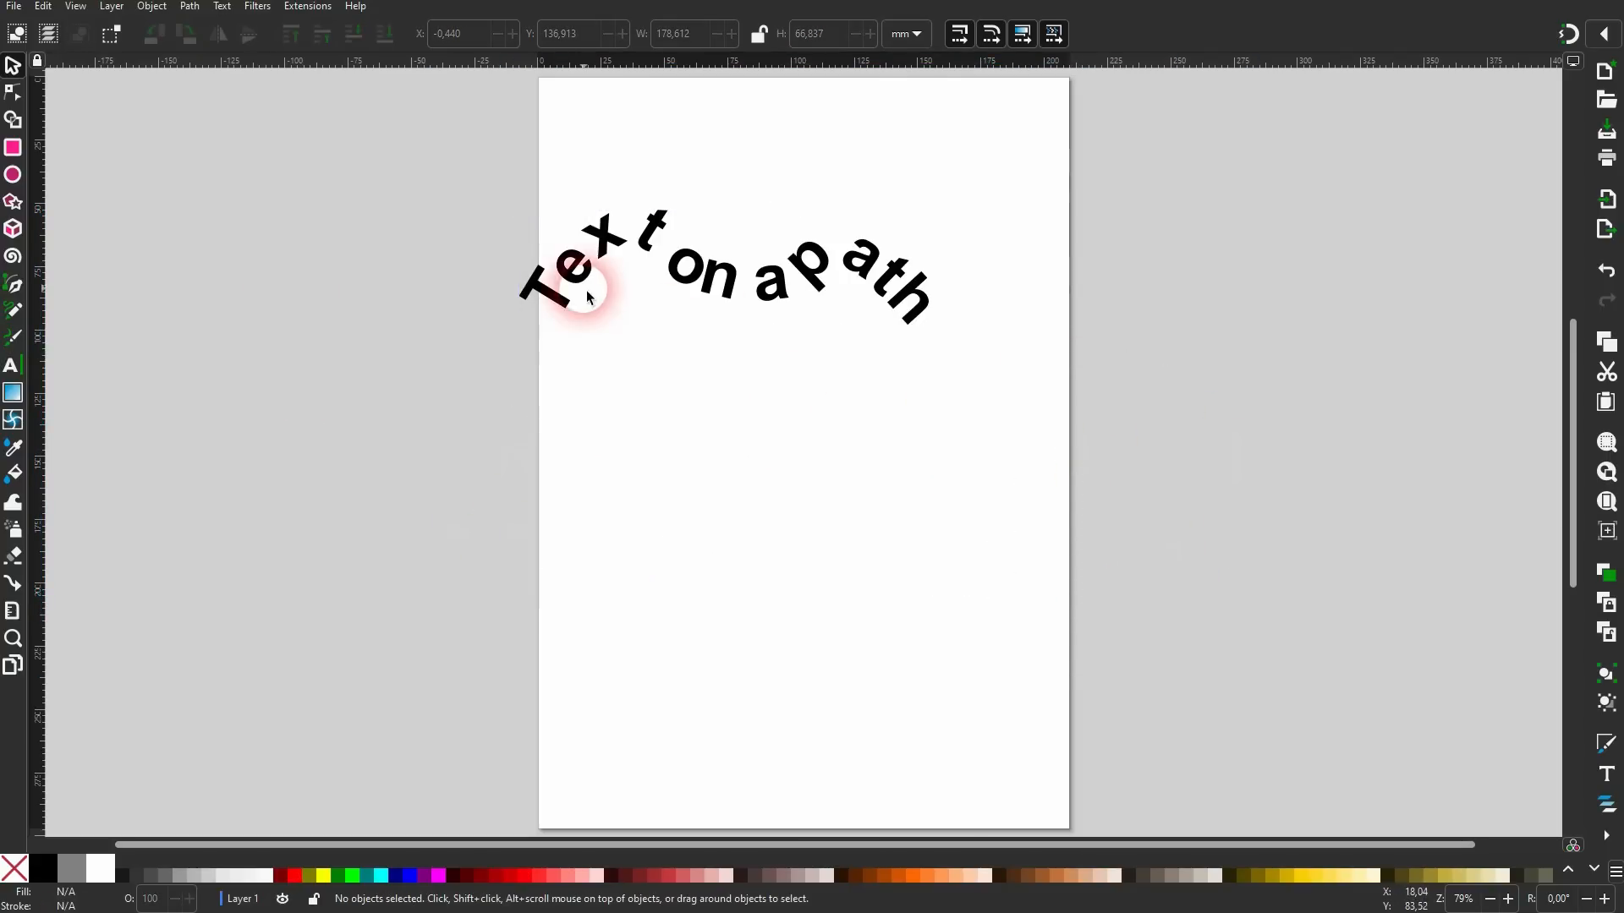
drag(669, 278, 741, 360)
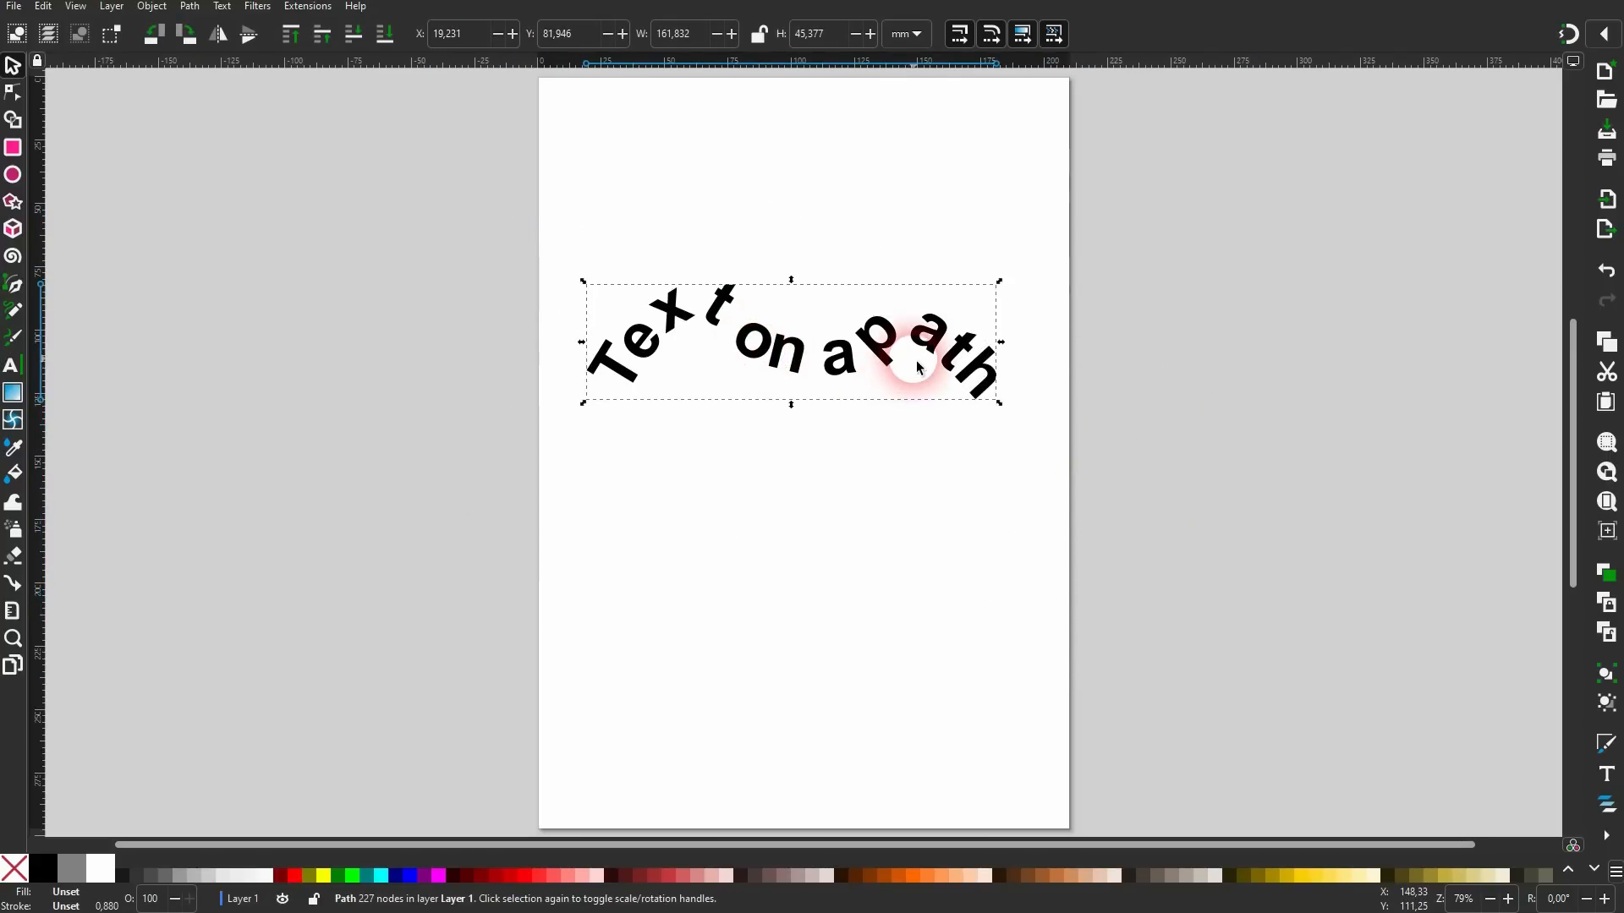
key(Delete)
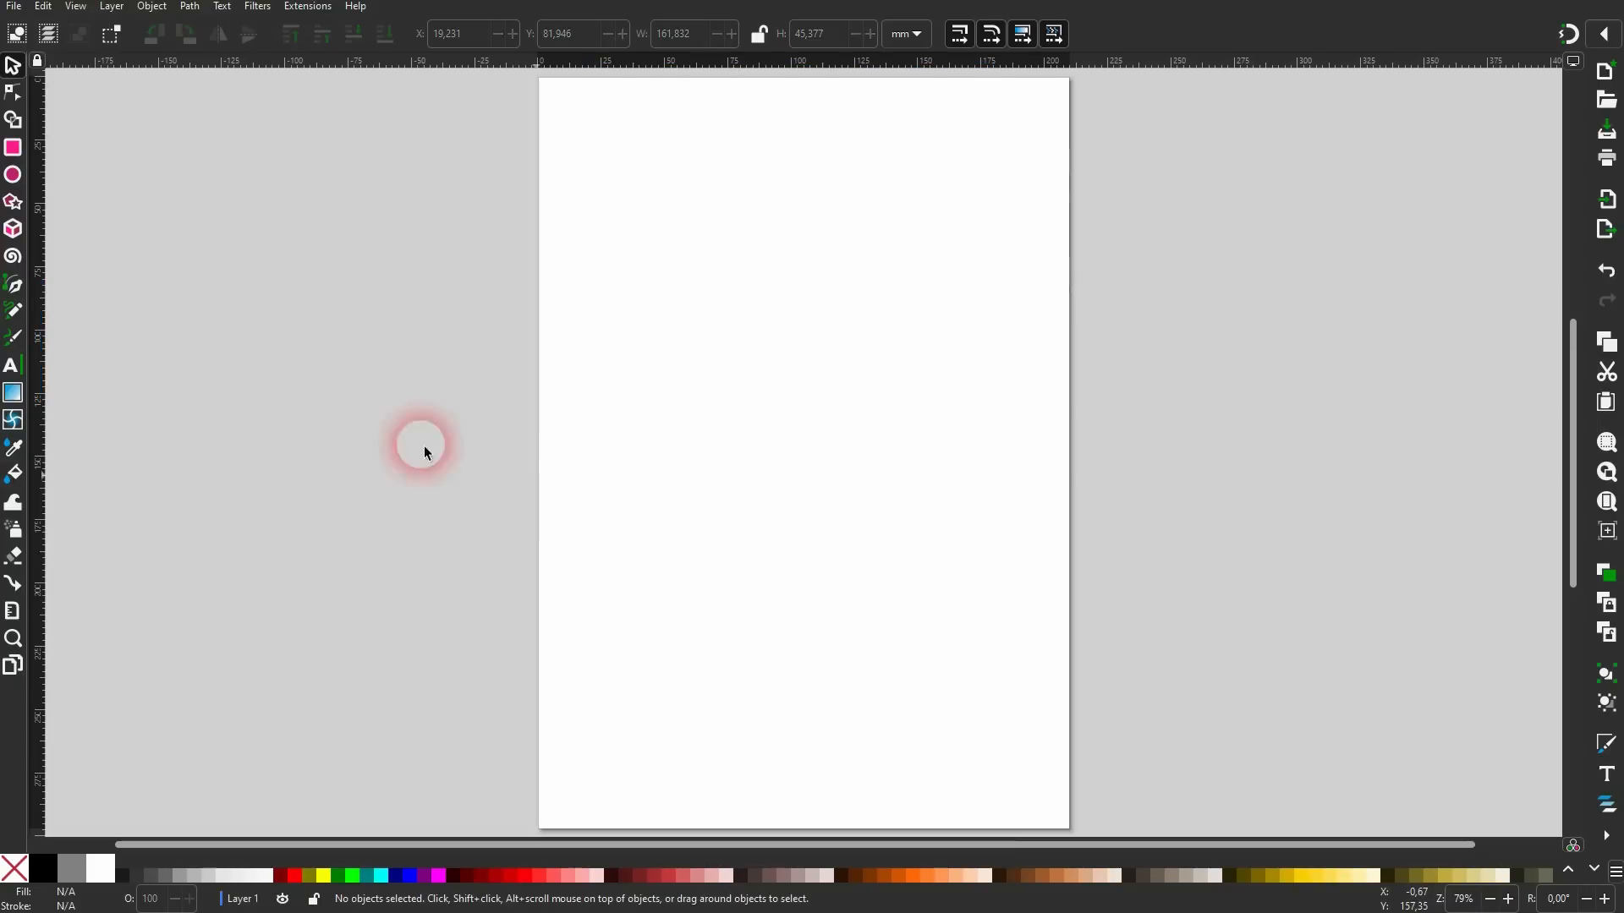
Add the text "Text on path" in Arial Bold, 72 pt.
click(11, 366)
click(634, 379)
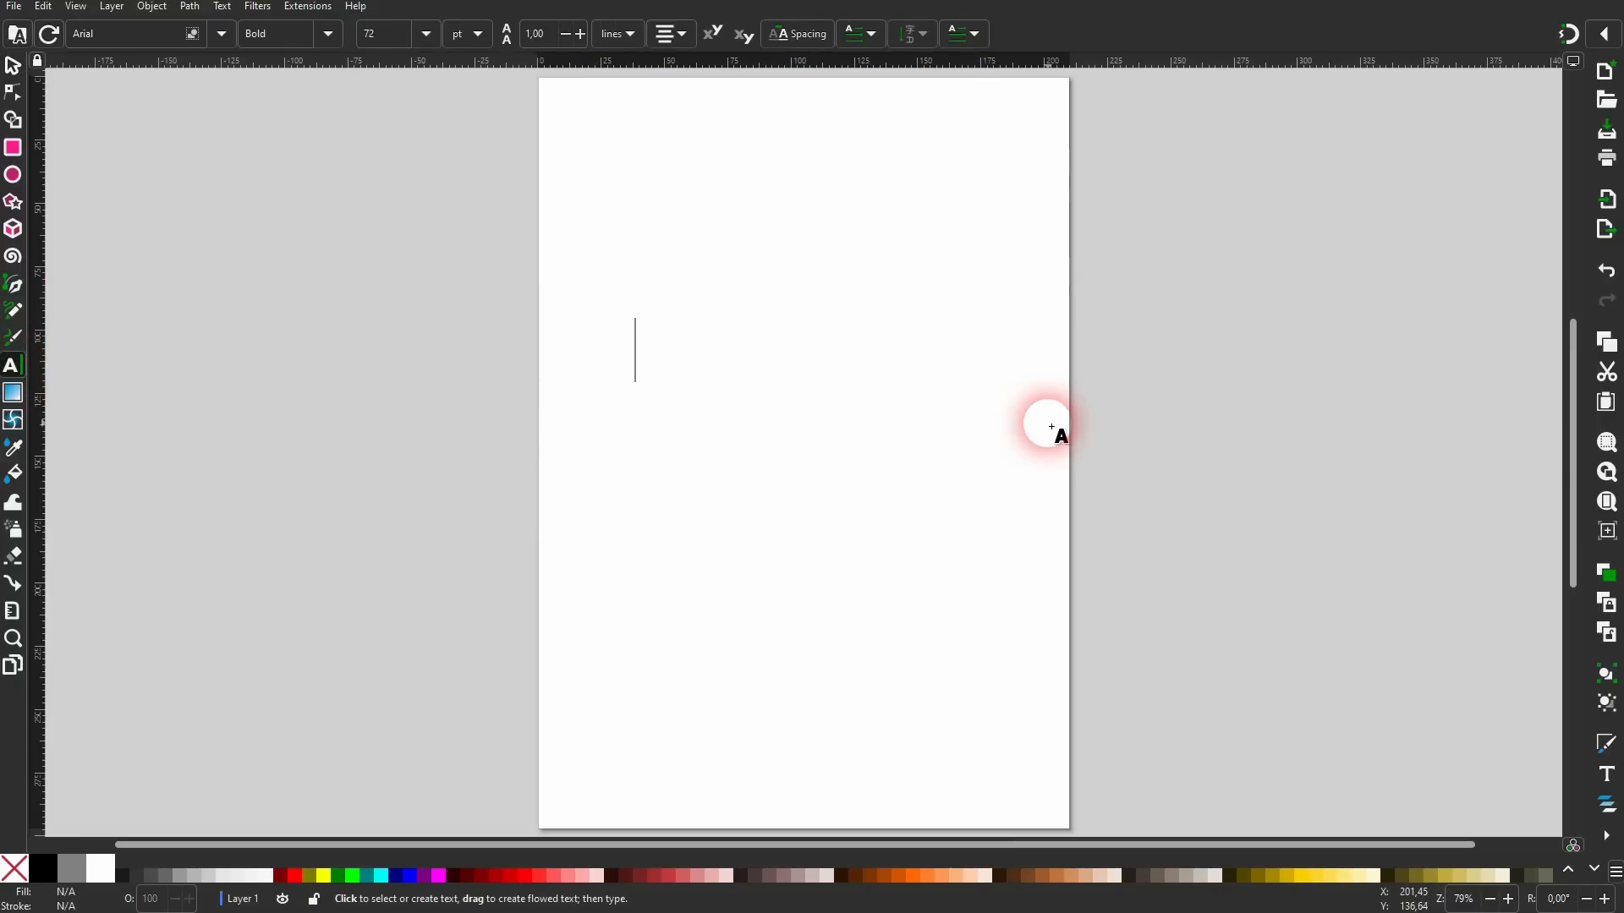
text(Te)
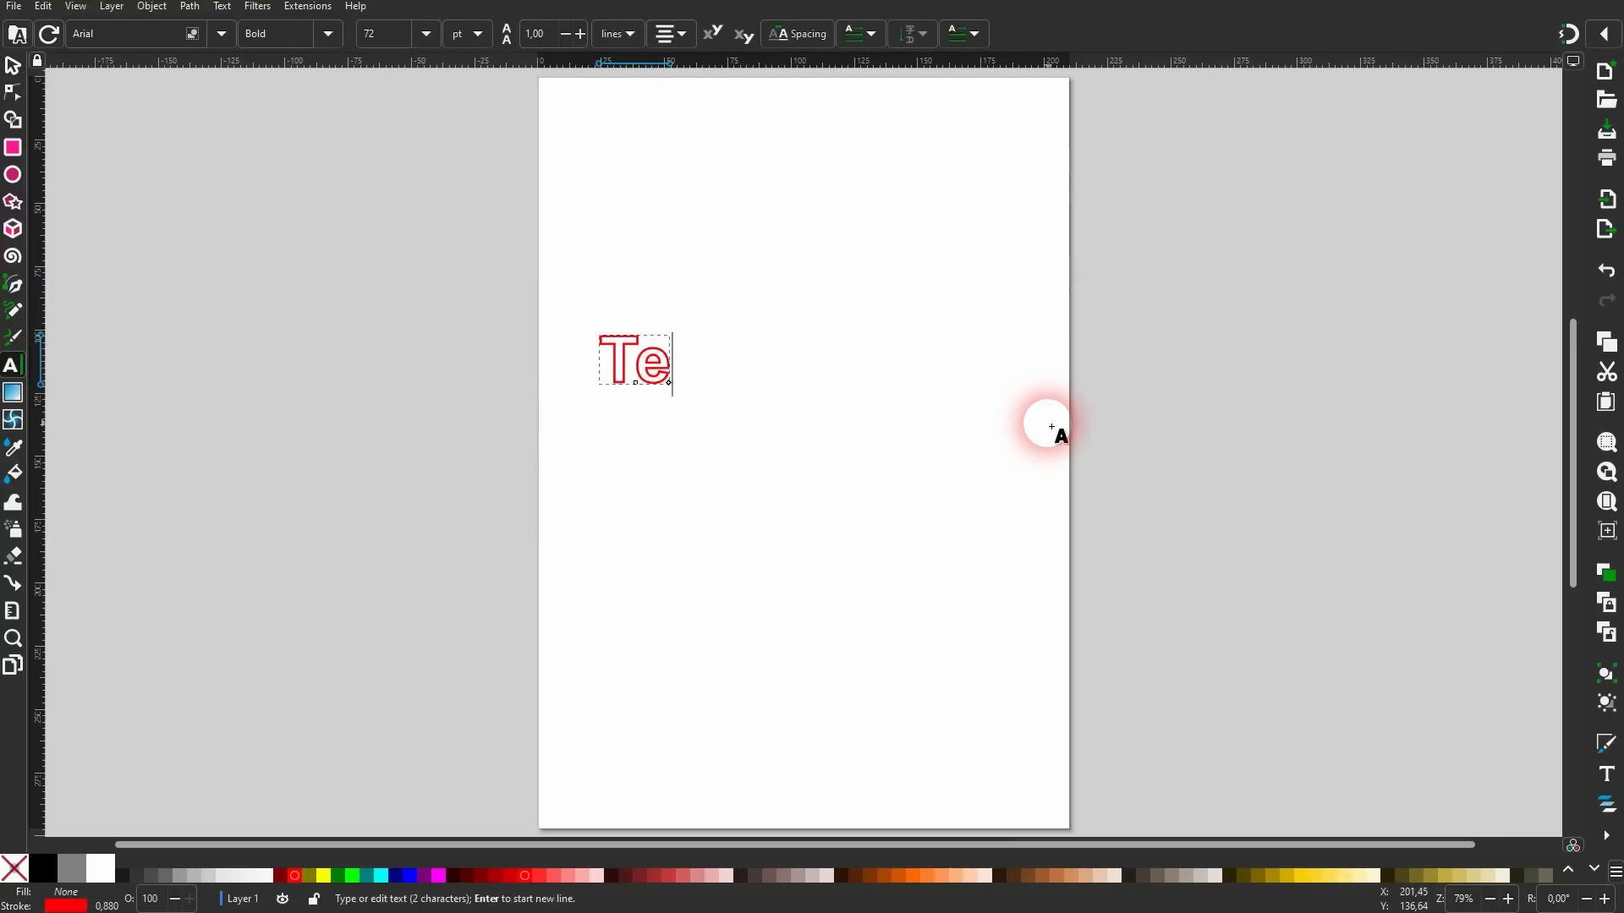
text(xt on path)
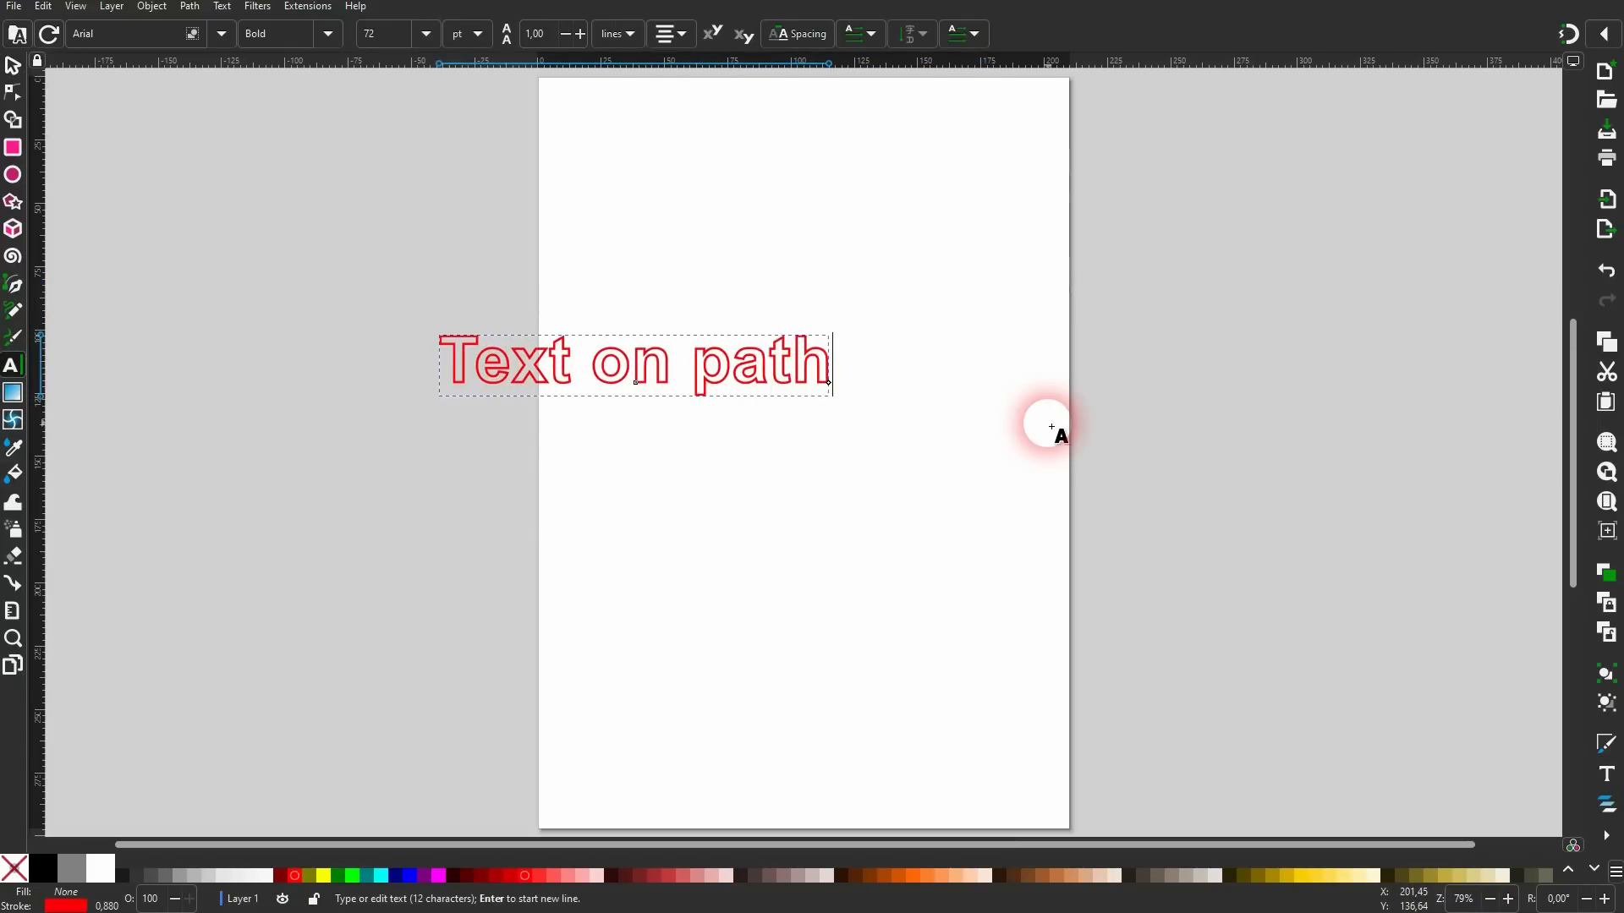
Fill the text black, remove its stroke, and move it to the upper part of the page.
click(42, 869)
shift+click(21, 880)
click(11, 68)
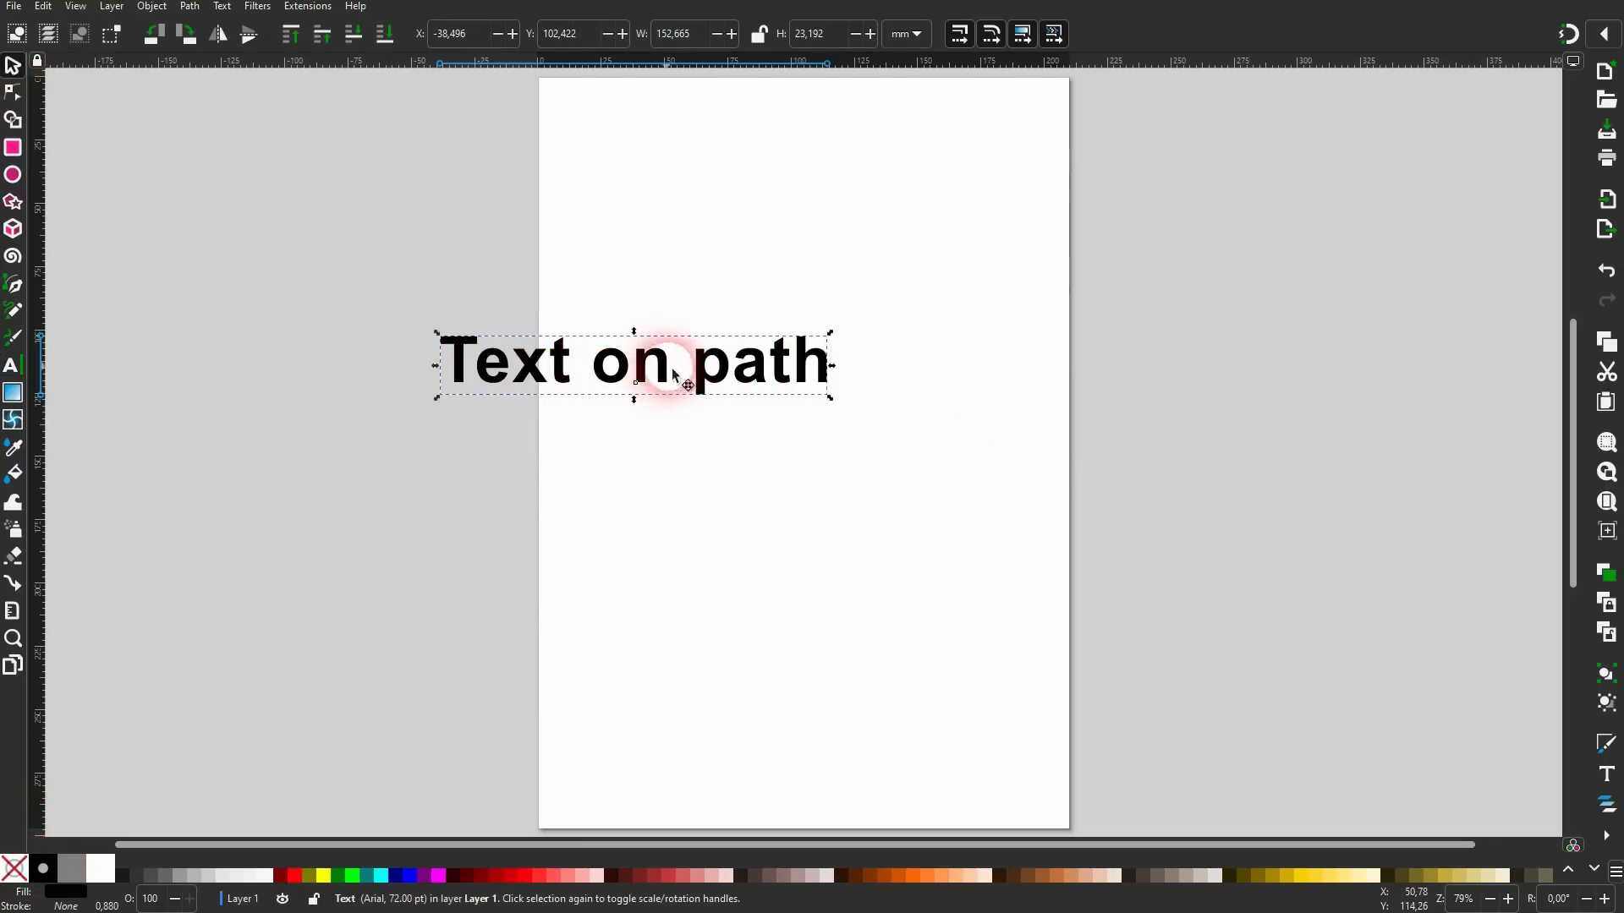
drag(659, 373, 818, 267)
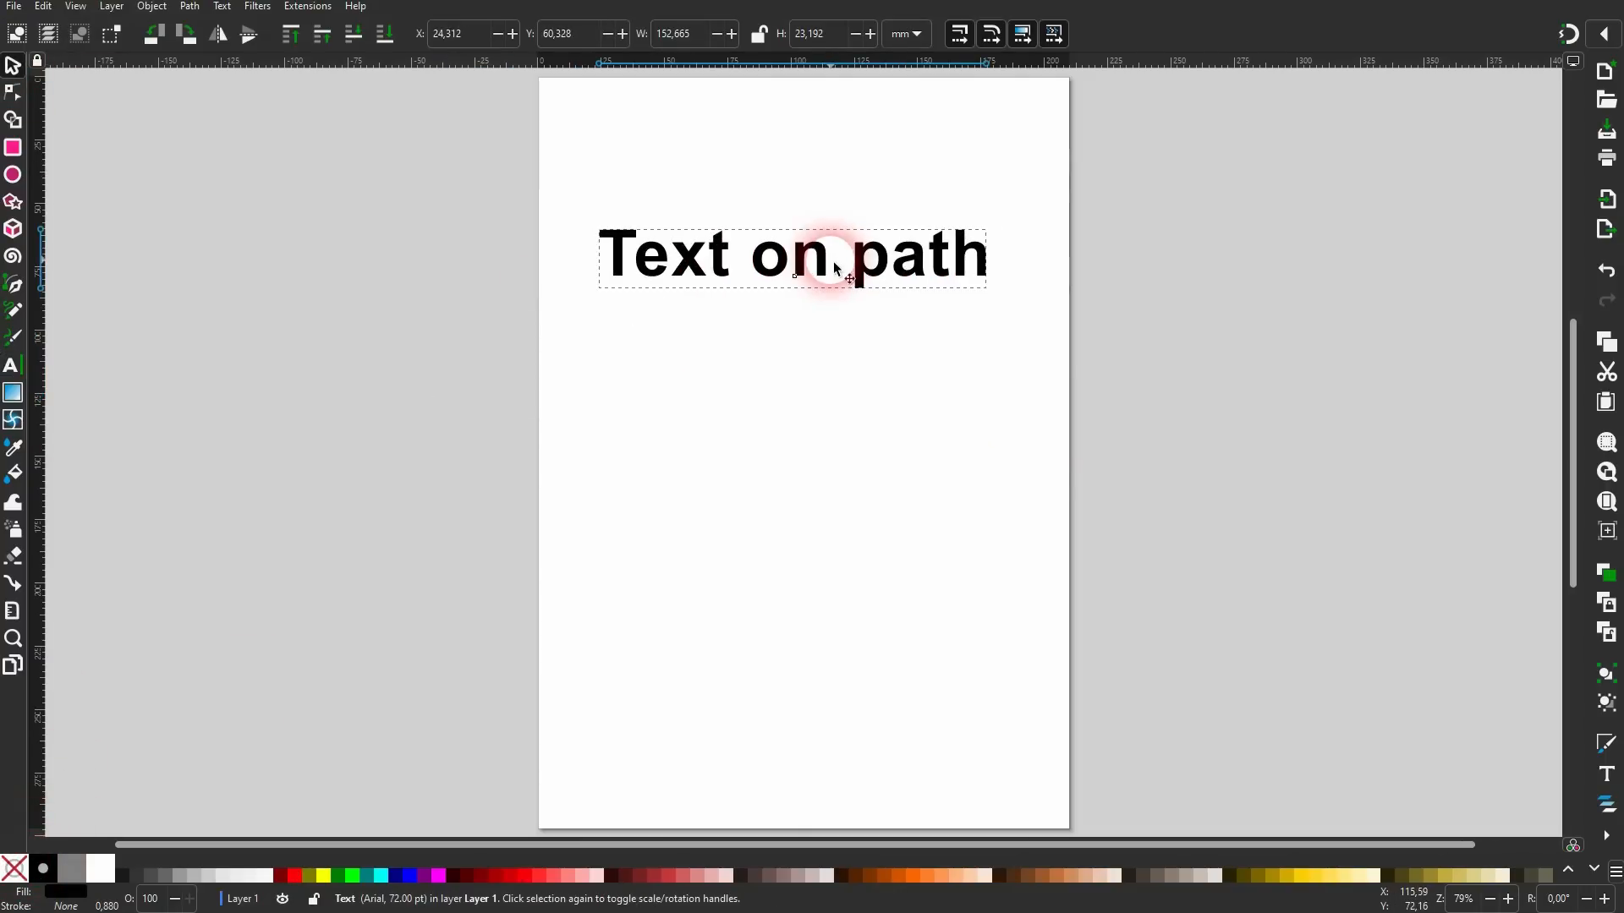
Draw an open three-node wavy path about 167 mm wide and 74 mm high below the text, with a red stroke and no fill.
click(21, 289)
click(575, 494)
drag(787, 359, 882, 401)
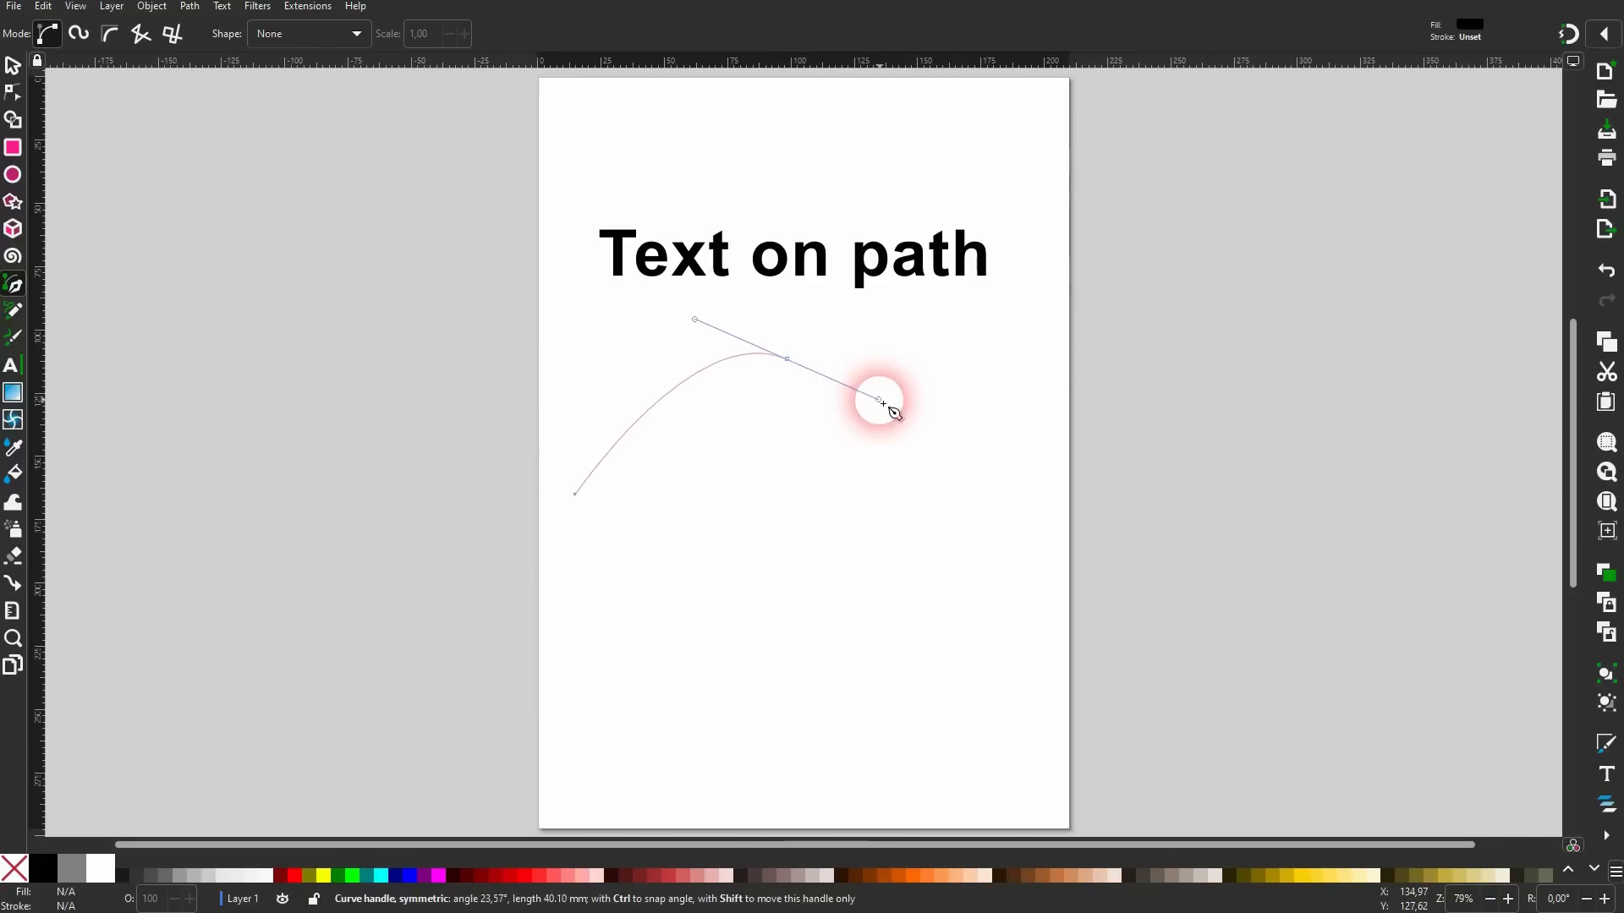
drag(998, 537, 1095, 501)
click(12, 66)
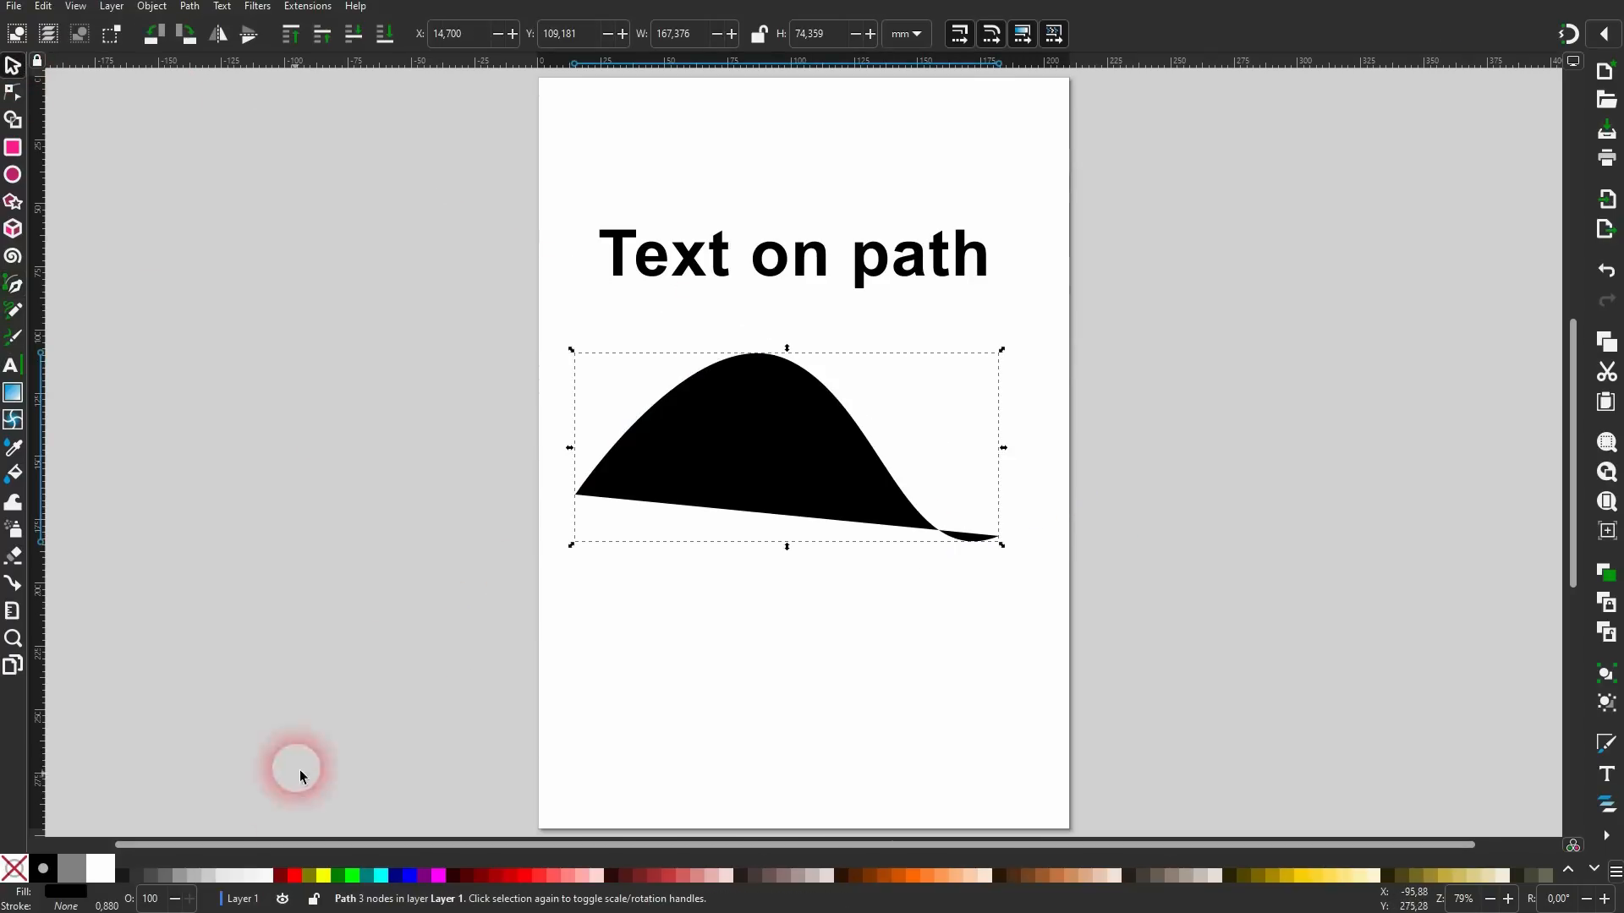
shift+click(295, 876)
click(13, 871)
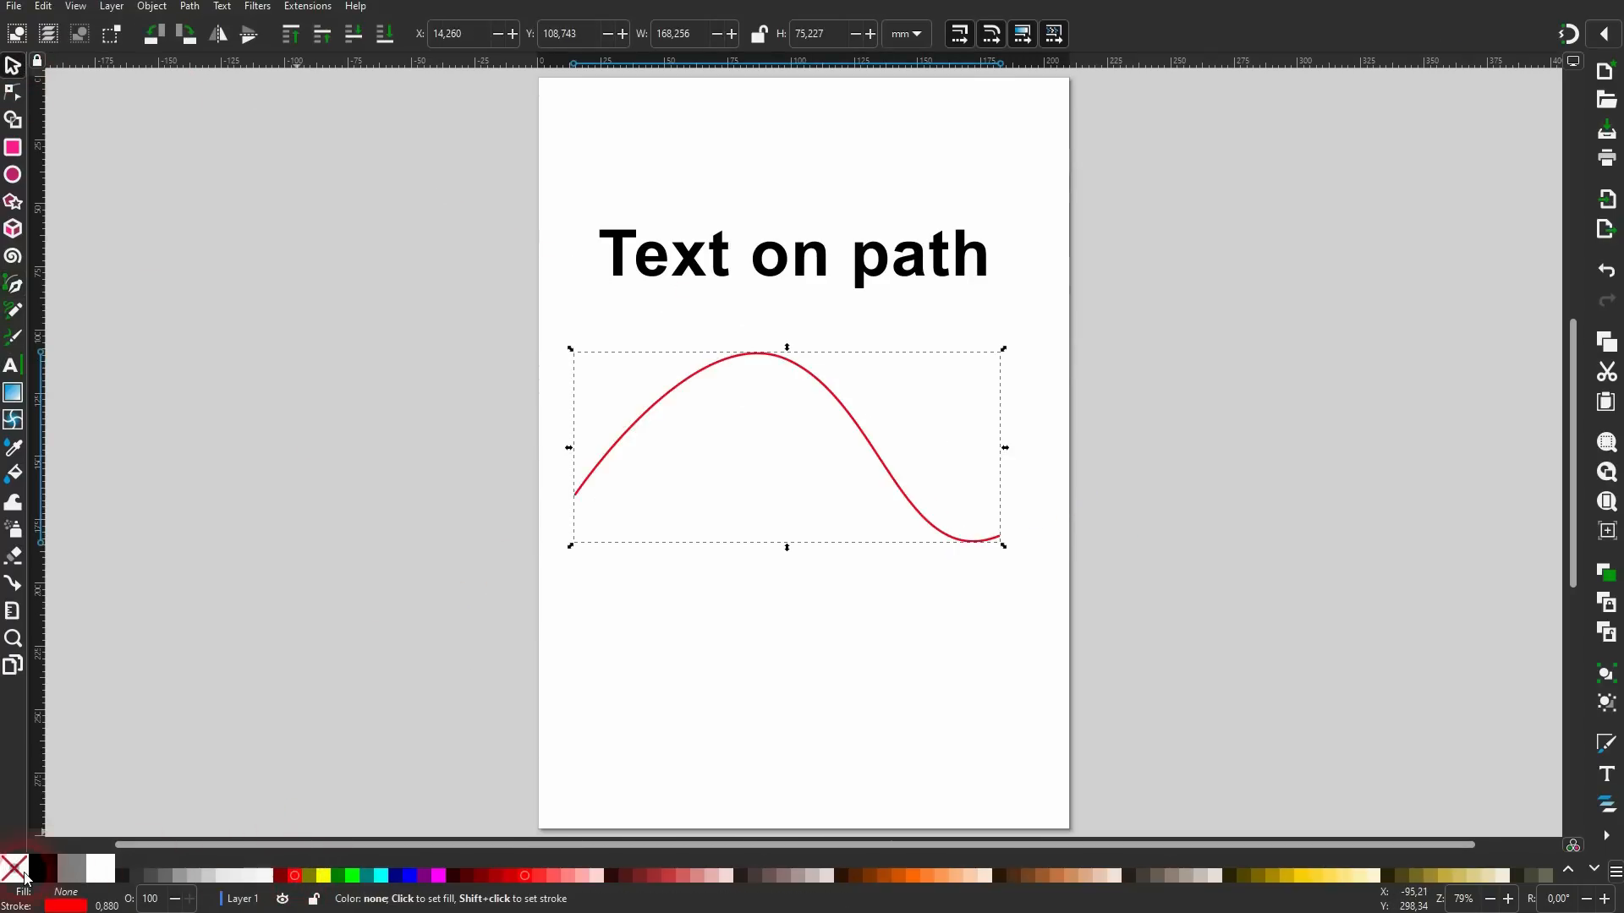
Put the text "Text on path" onto the red wavy path.
mouse_move(374, 712)
mouse_down()
mouse_move(993, 217)
mouse_move(1172, 94)
mouse_up()
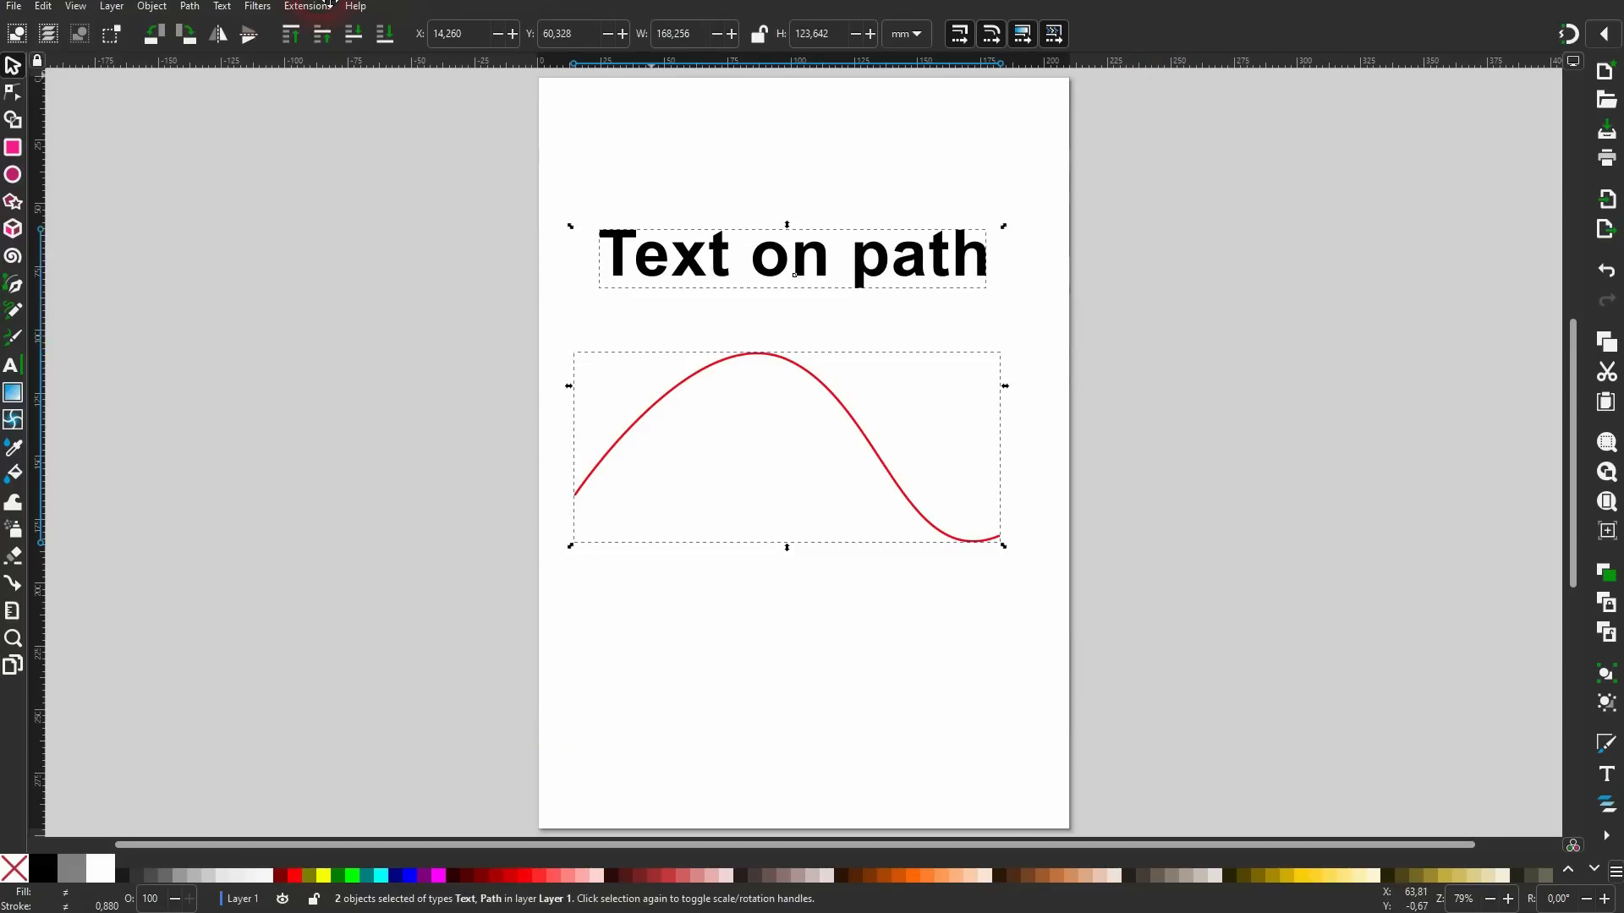
click(221, 10)
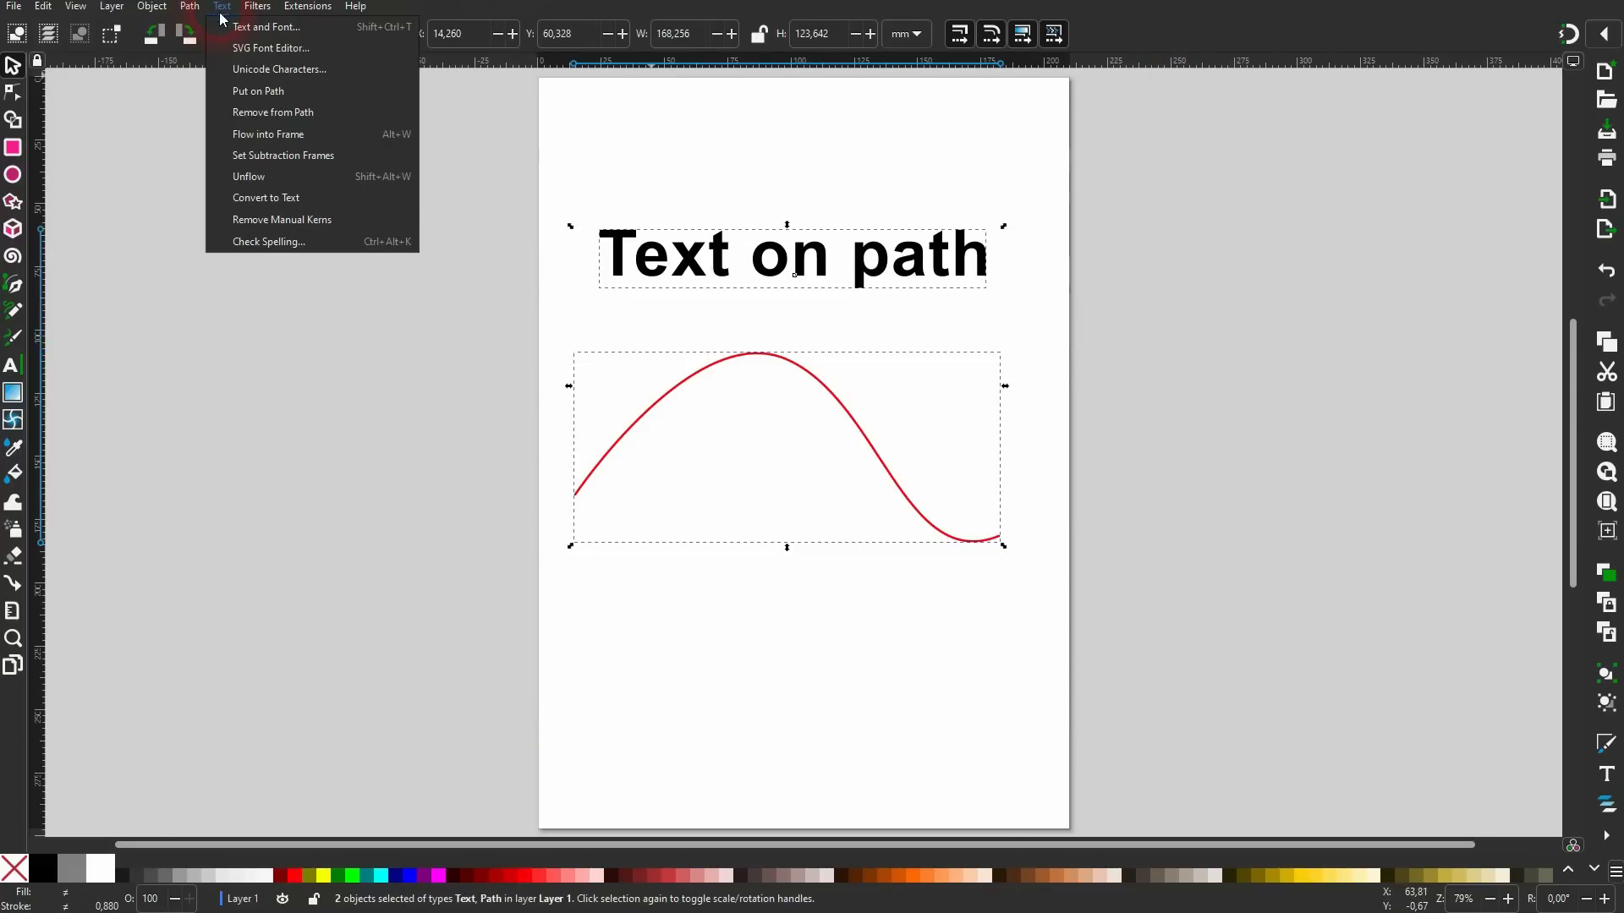
click(273, 93)
click(1019, 206)
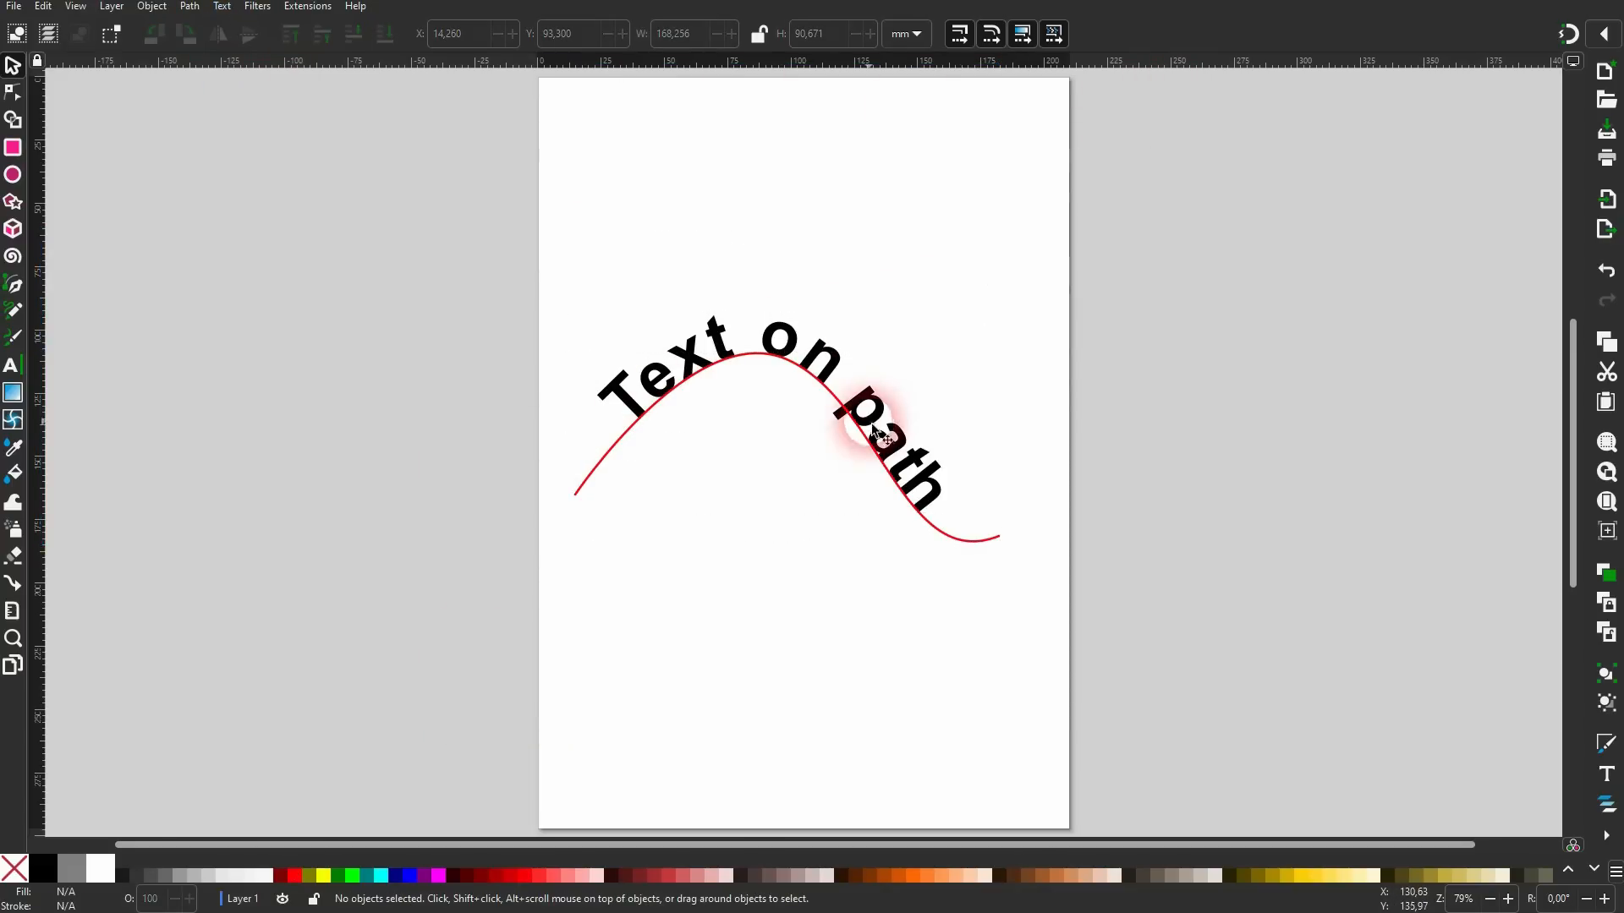
Move the curved text off the red path to the upper part of the page.
click(986, 539)
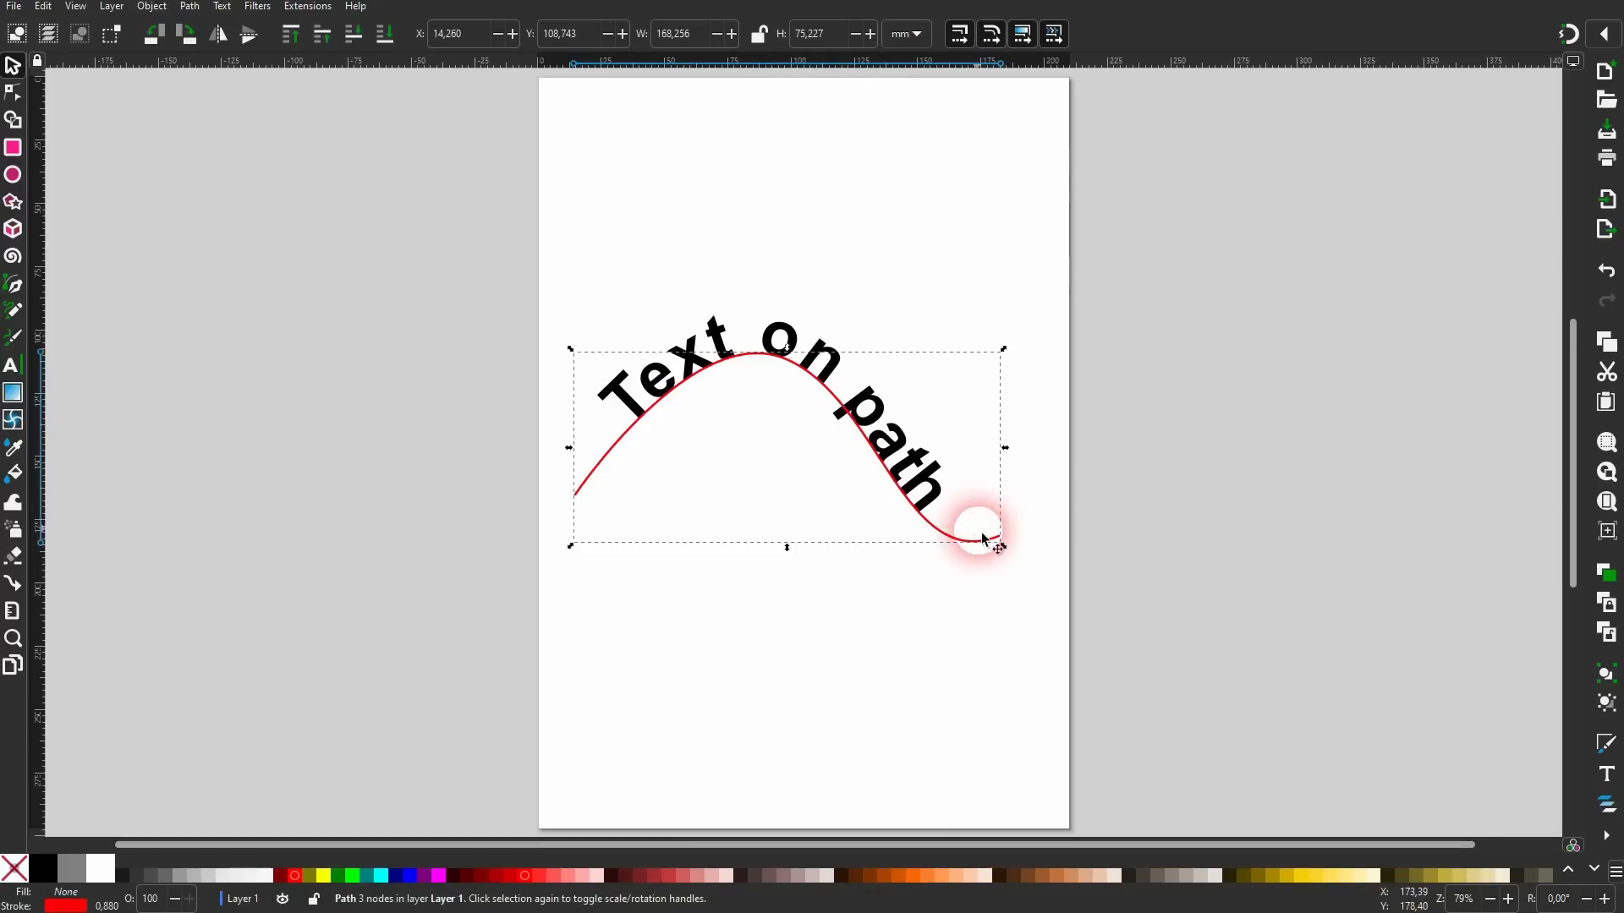
click(862, 254)
drag(713, 334, 711, 139)
Delete the red path and undo the deletion.
click(953, 526)
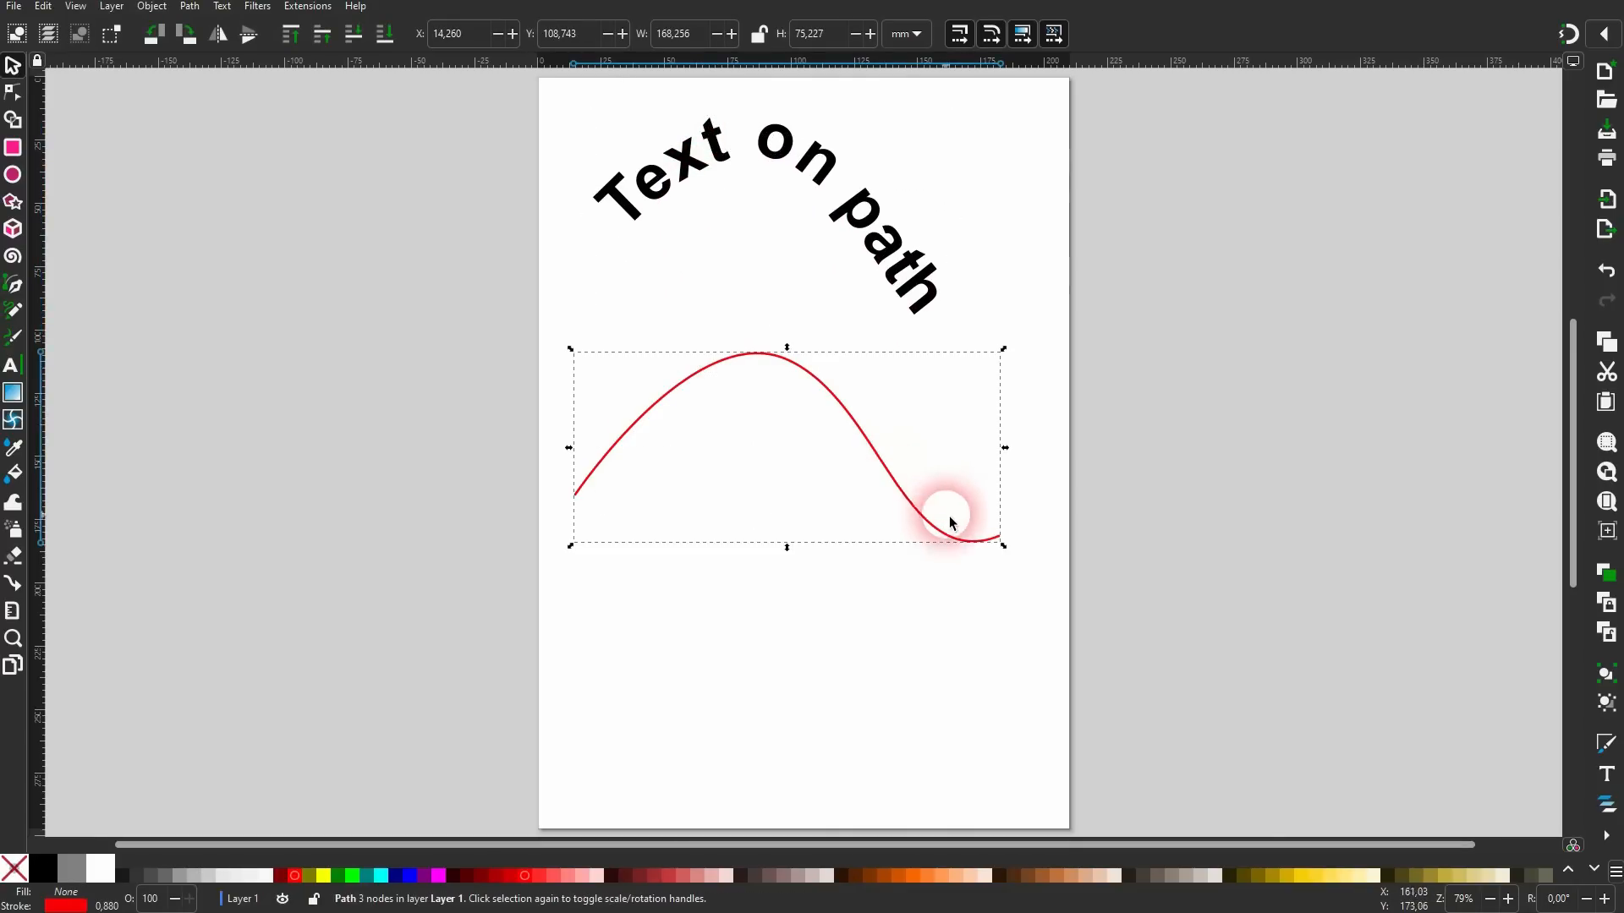
key(Delete)
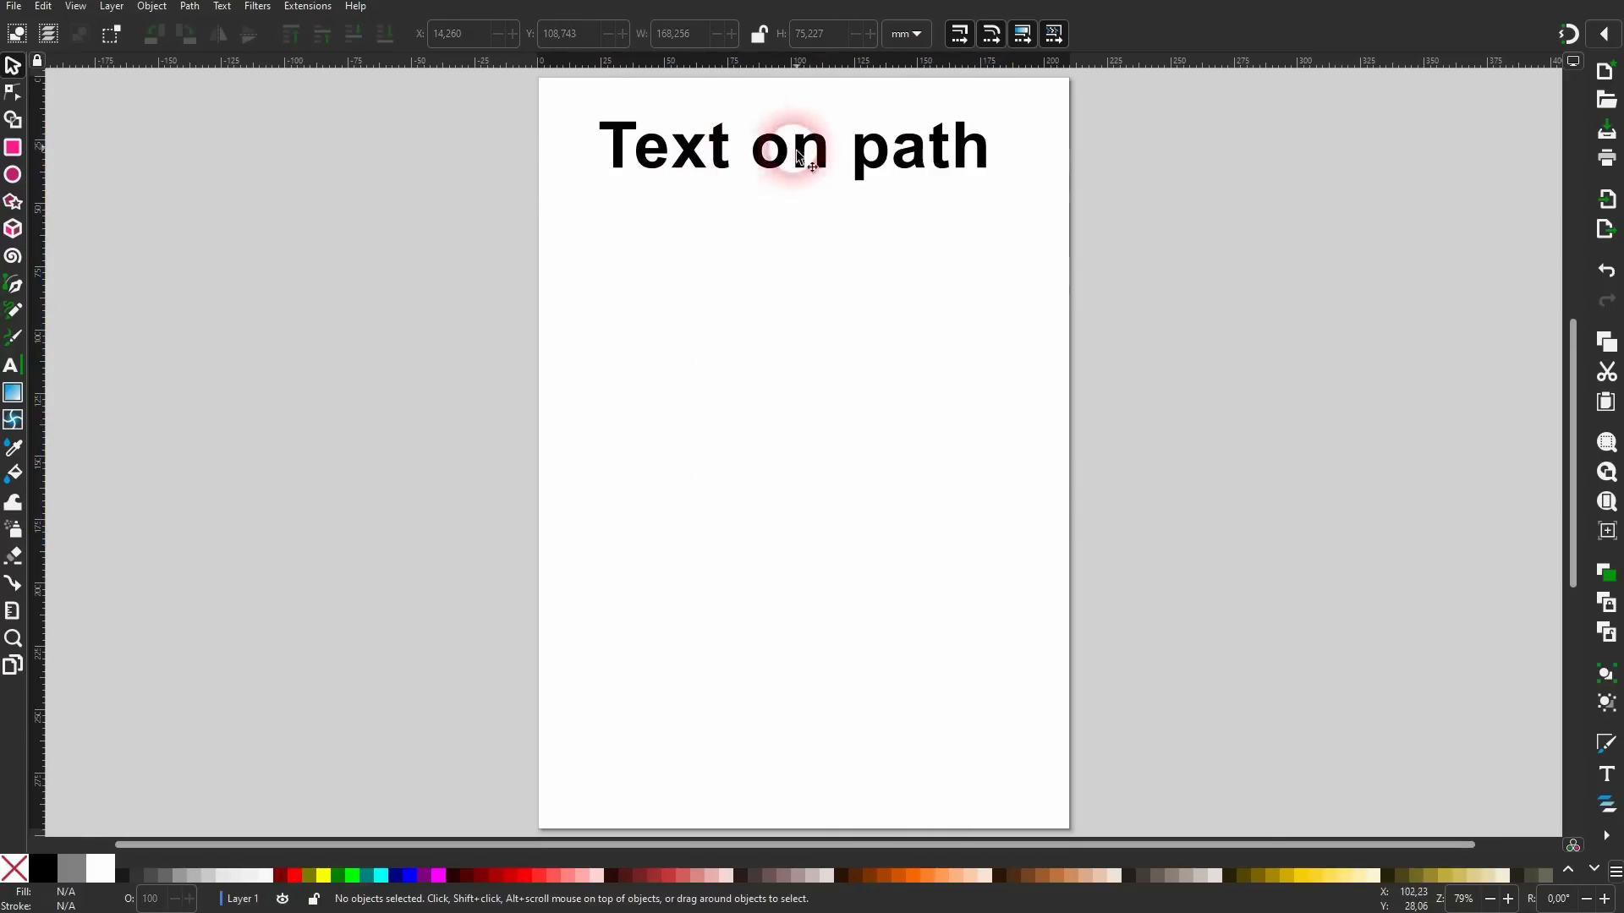
key(ctrl+z)
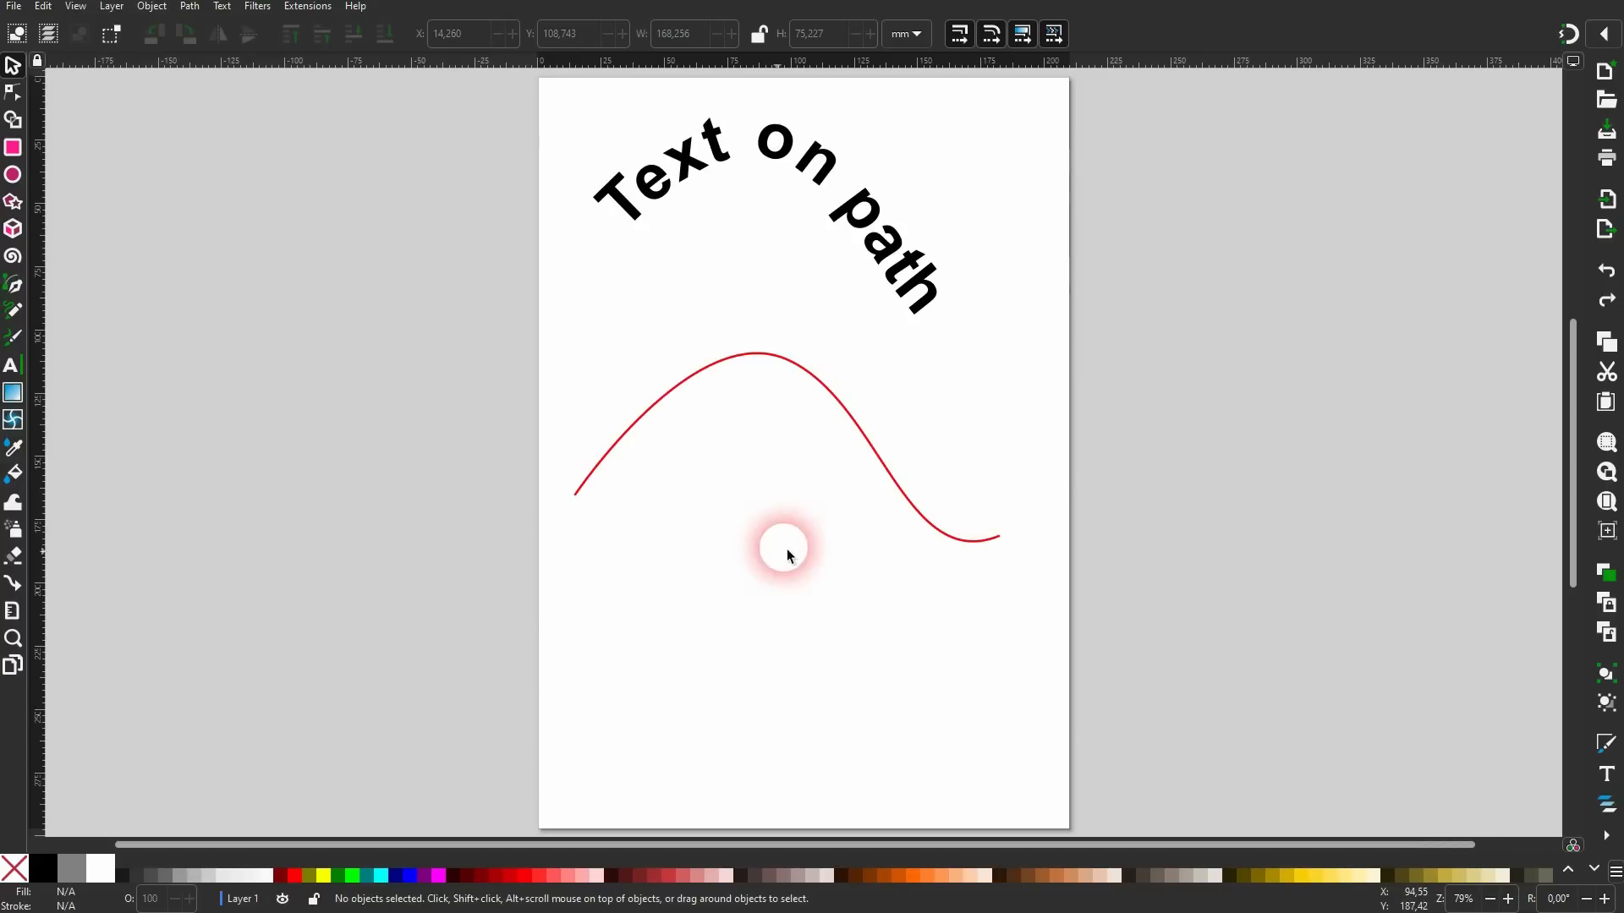
Convert the curved text and the red curve to plain paths.
drag(444, 677, 1155, 84)
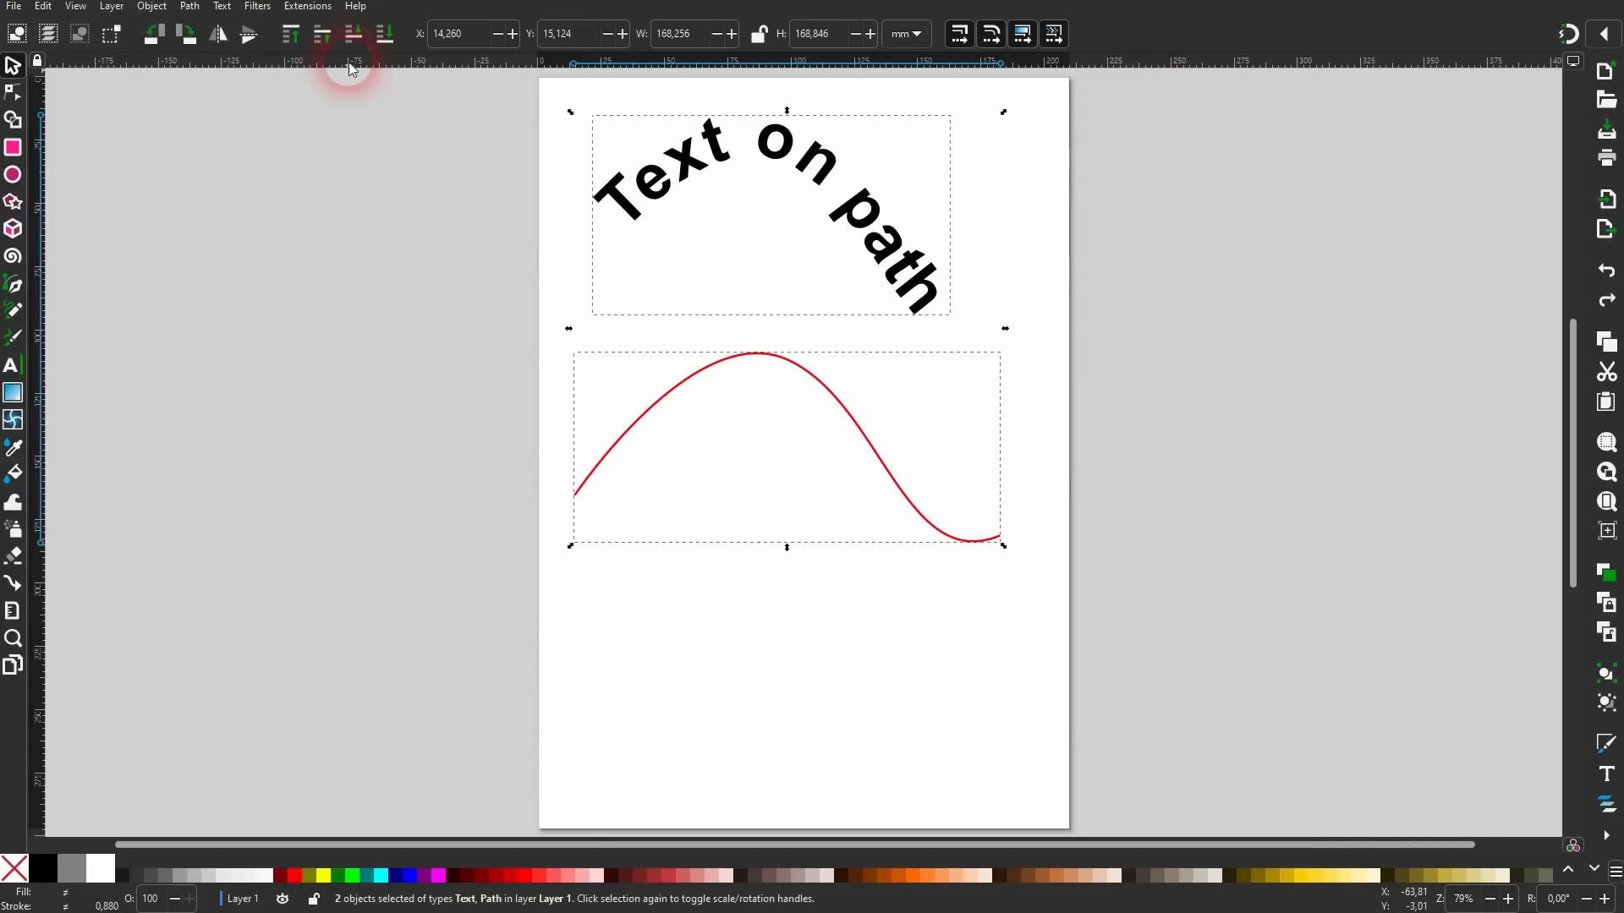
click(191, 9)
click(204, 28)
click(538, 391)
Delete the red curve, and move the converted text to the middle of the page before deleting it too.
click(646, 423)
key(Delete)
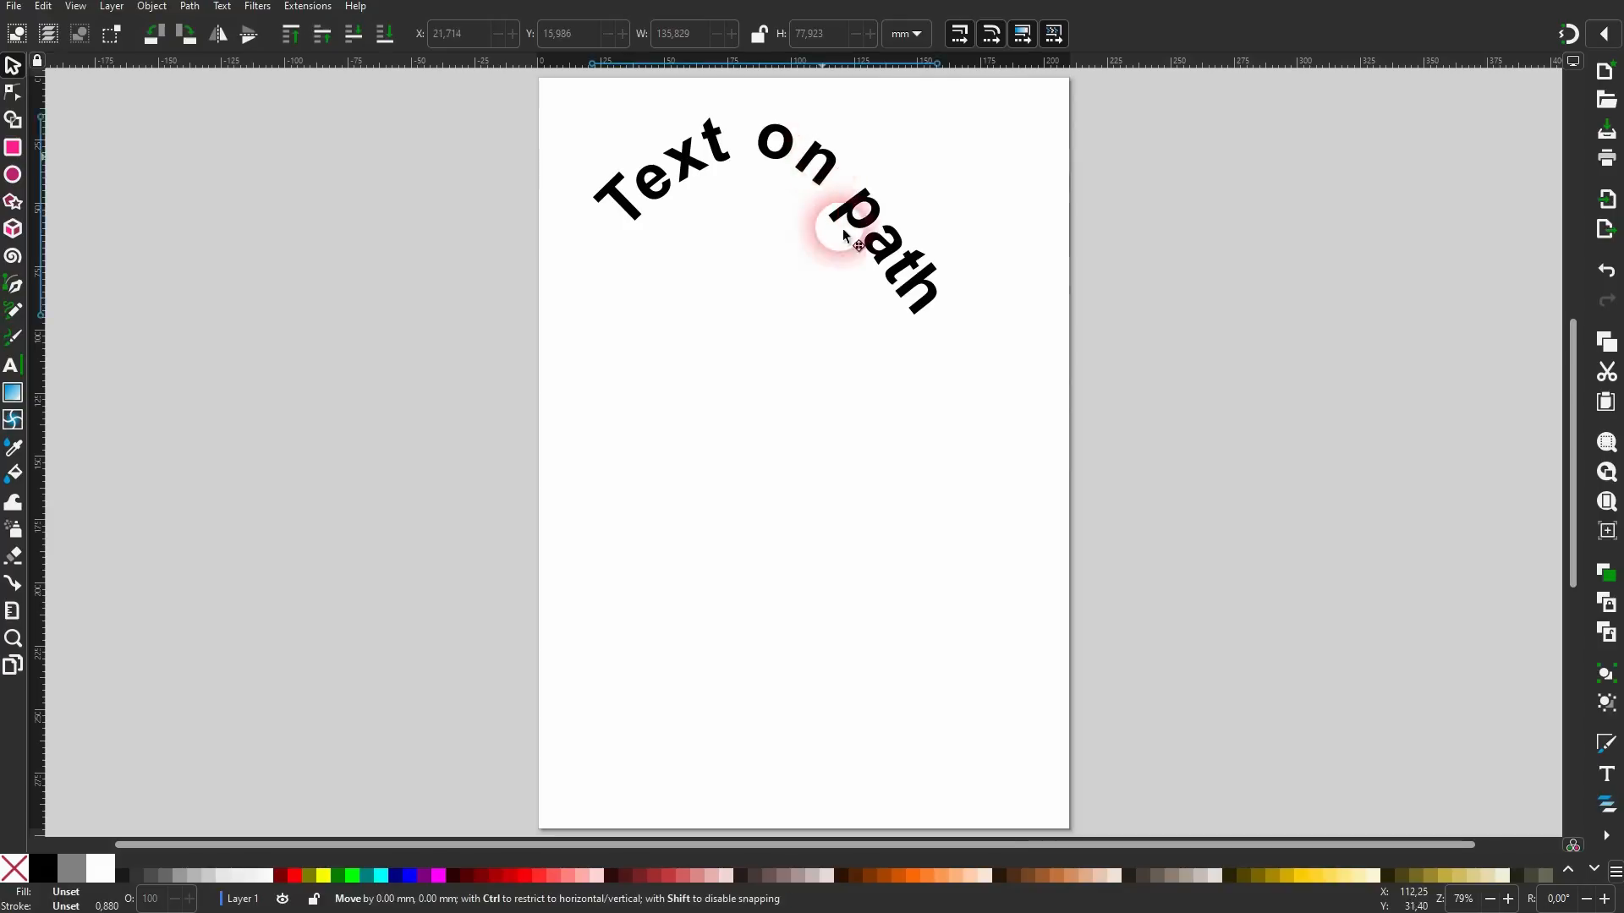
drag(841, 225, 859, 388)
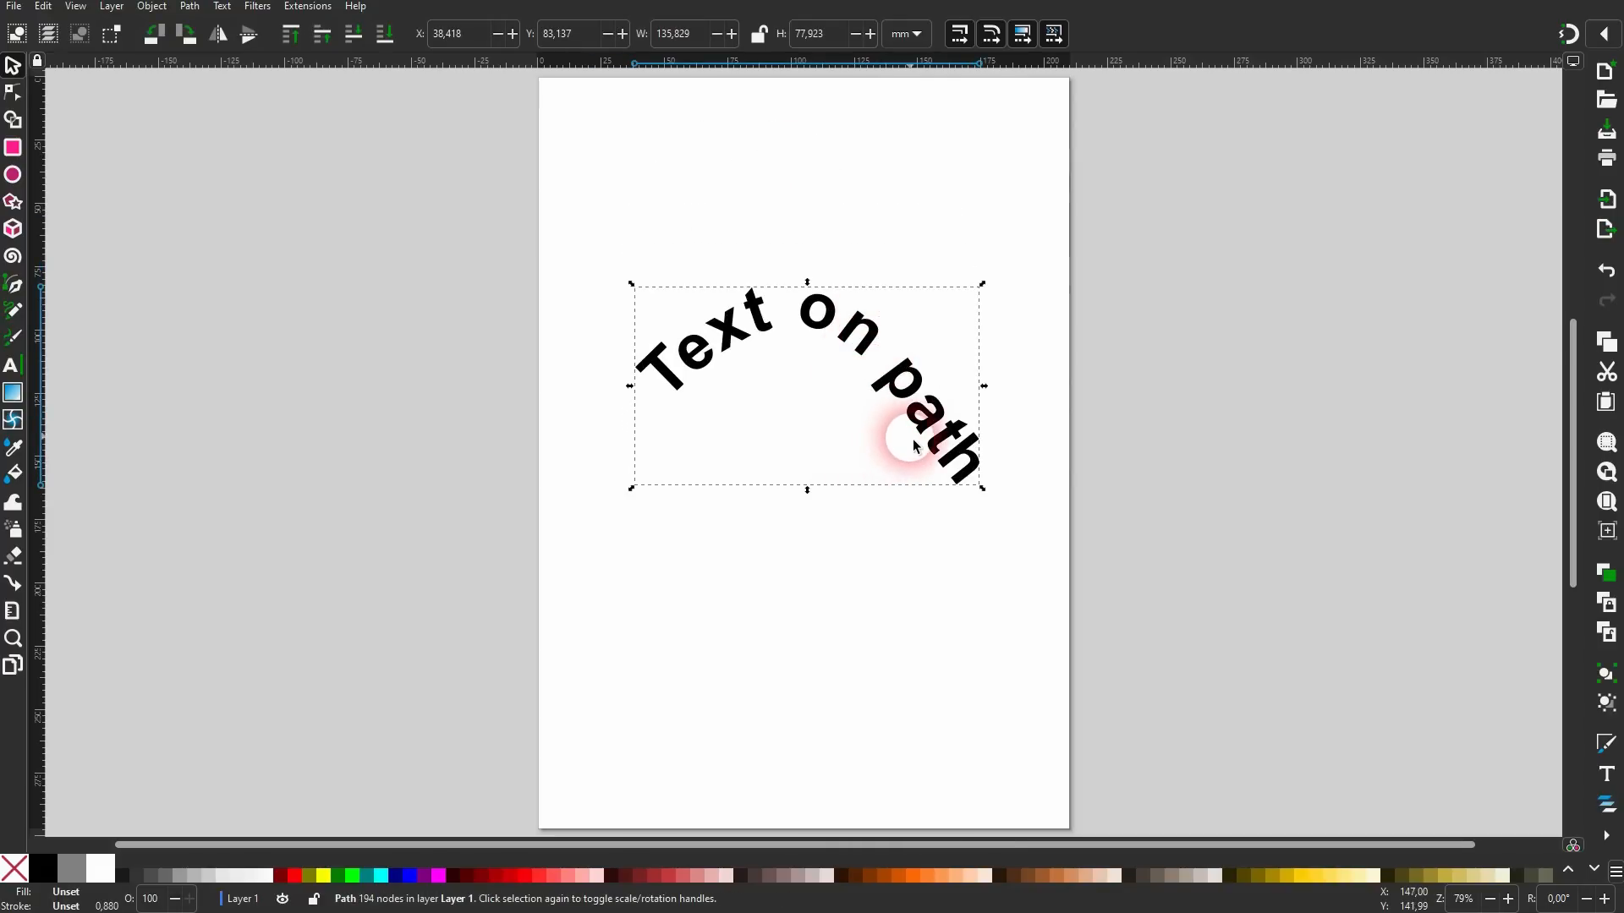
key(Delete)
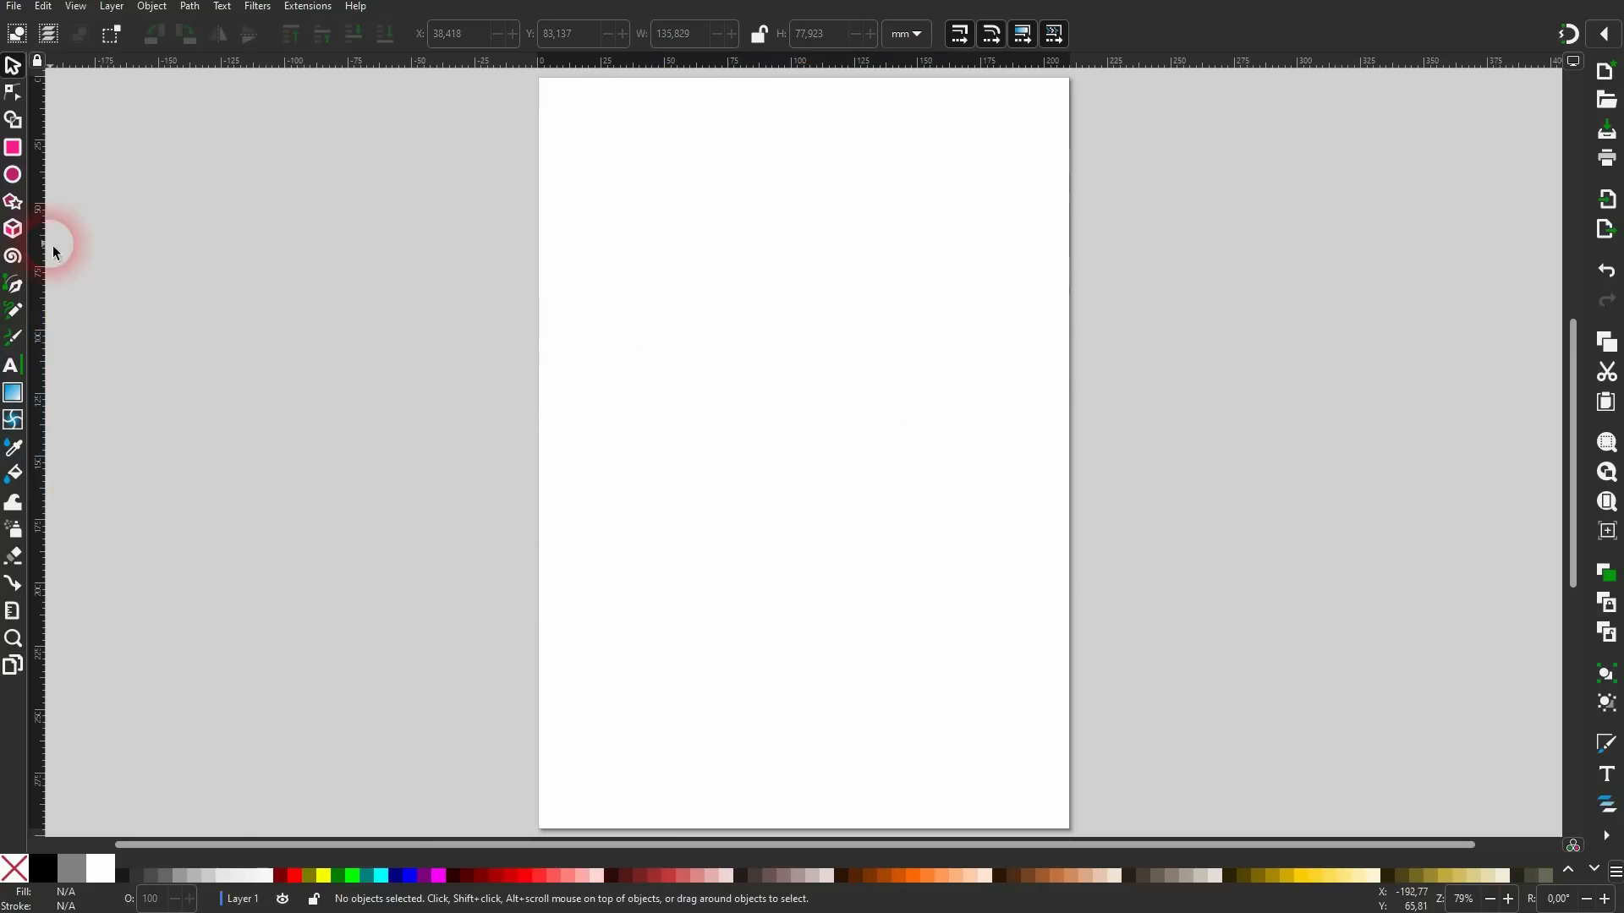
Add the text "Here is some text put on a path in Inkscape" in Arial Bold, 72 pt.
click(12, 368)
click(618, 320)
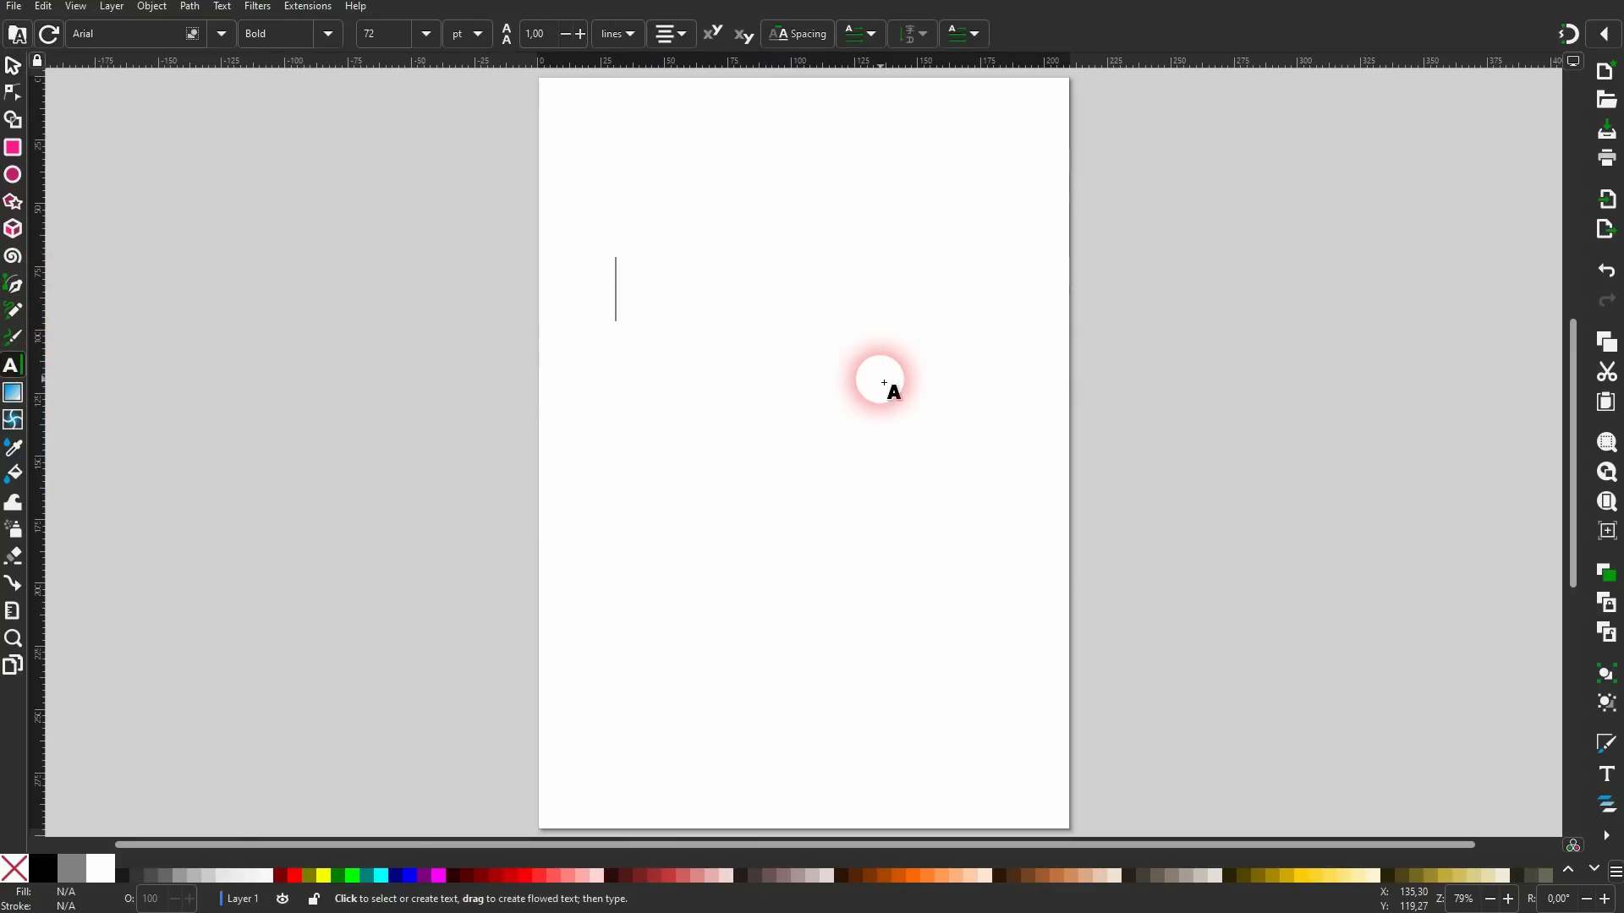
text(Here is )
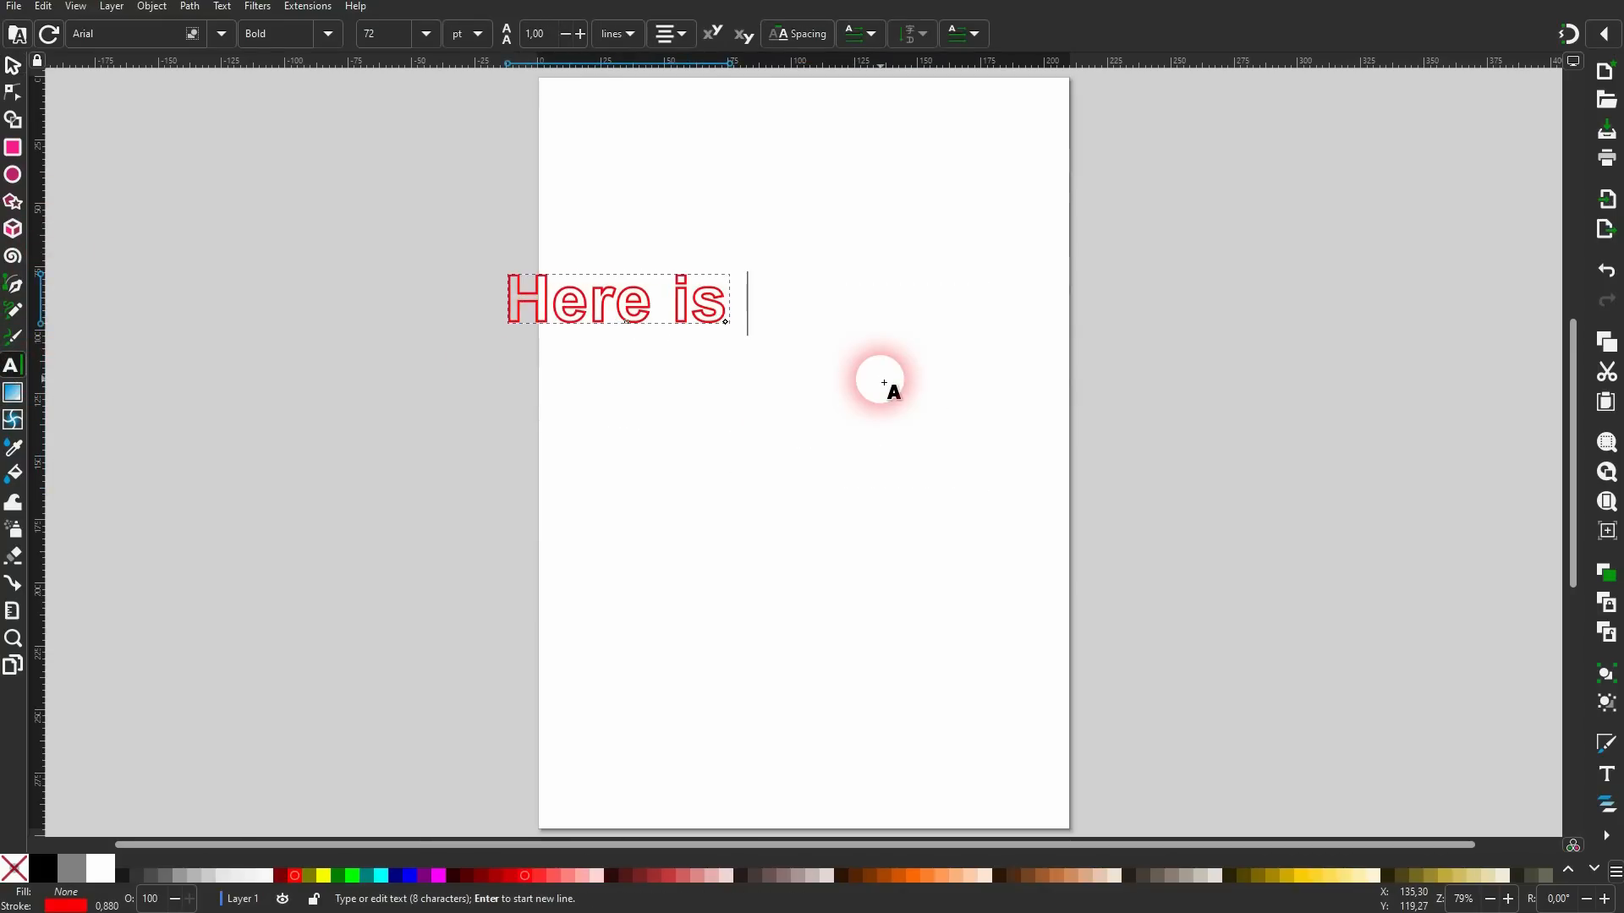
text(some text p)
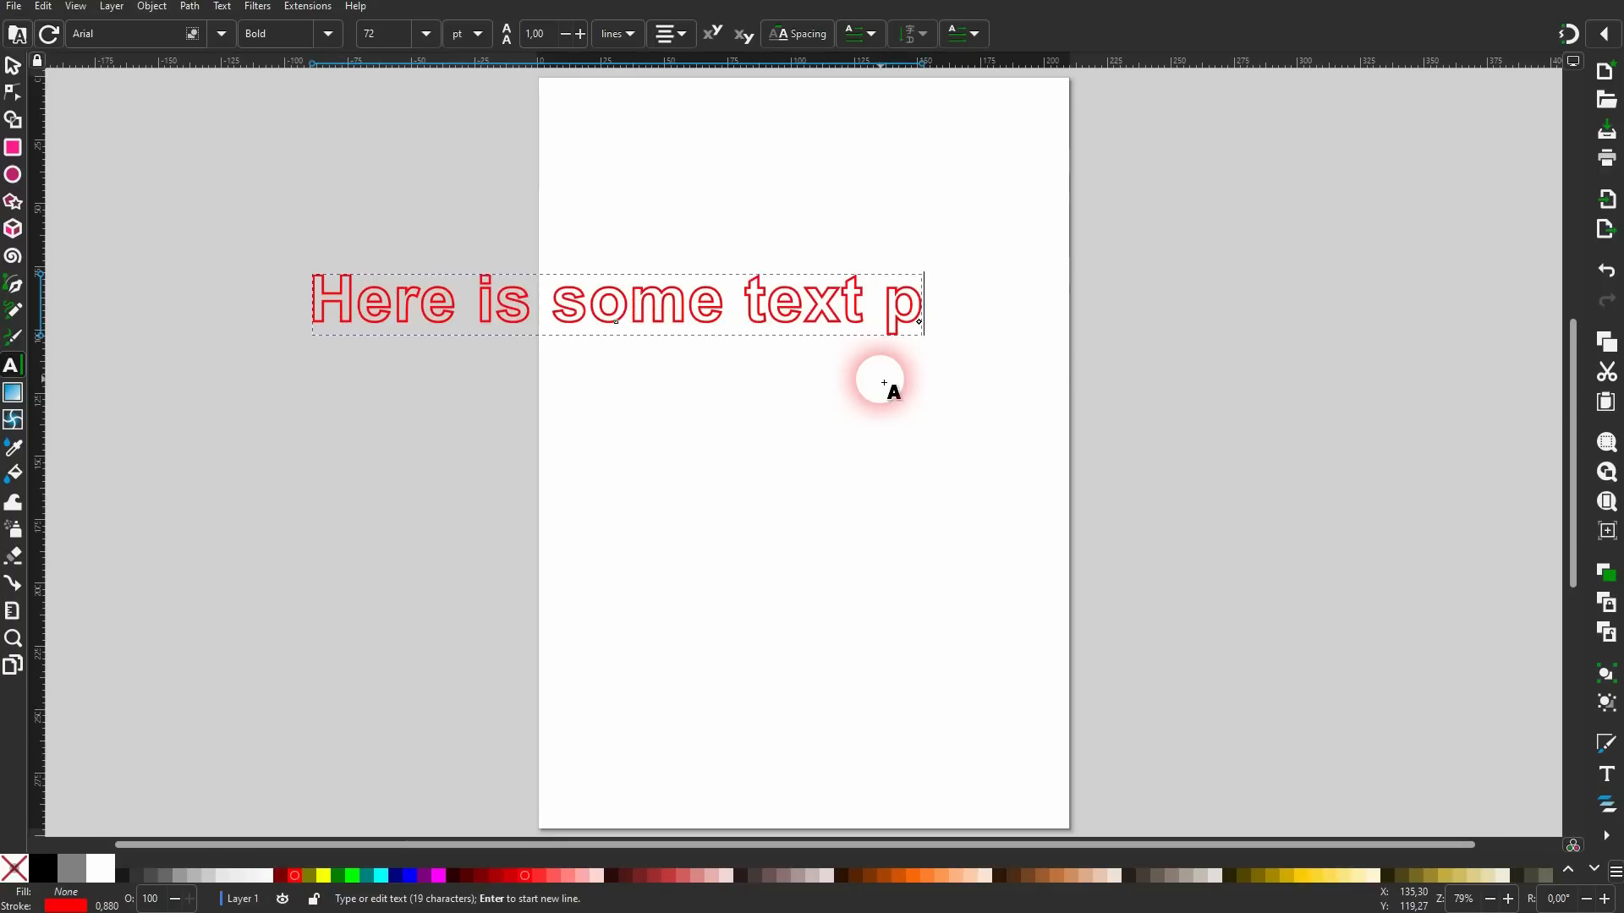
text(ut on a )
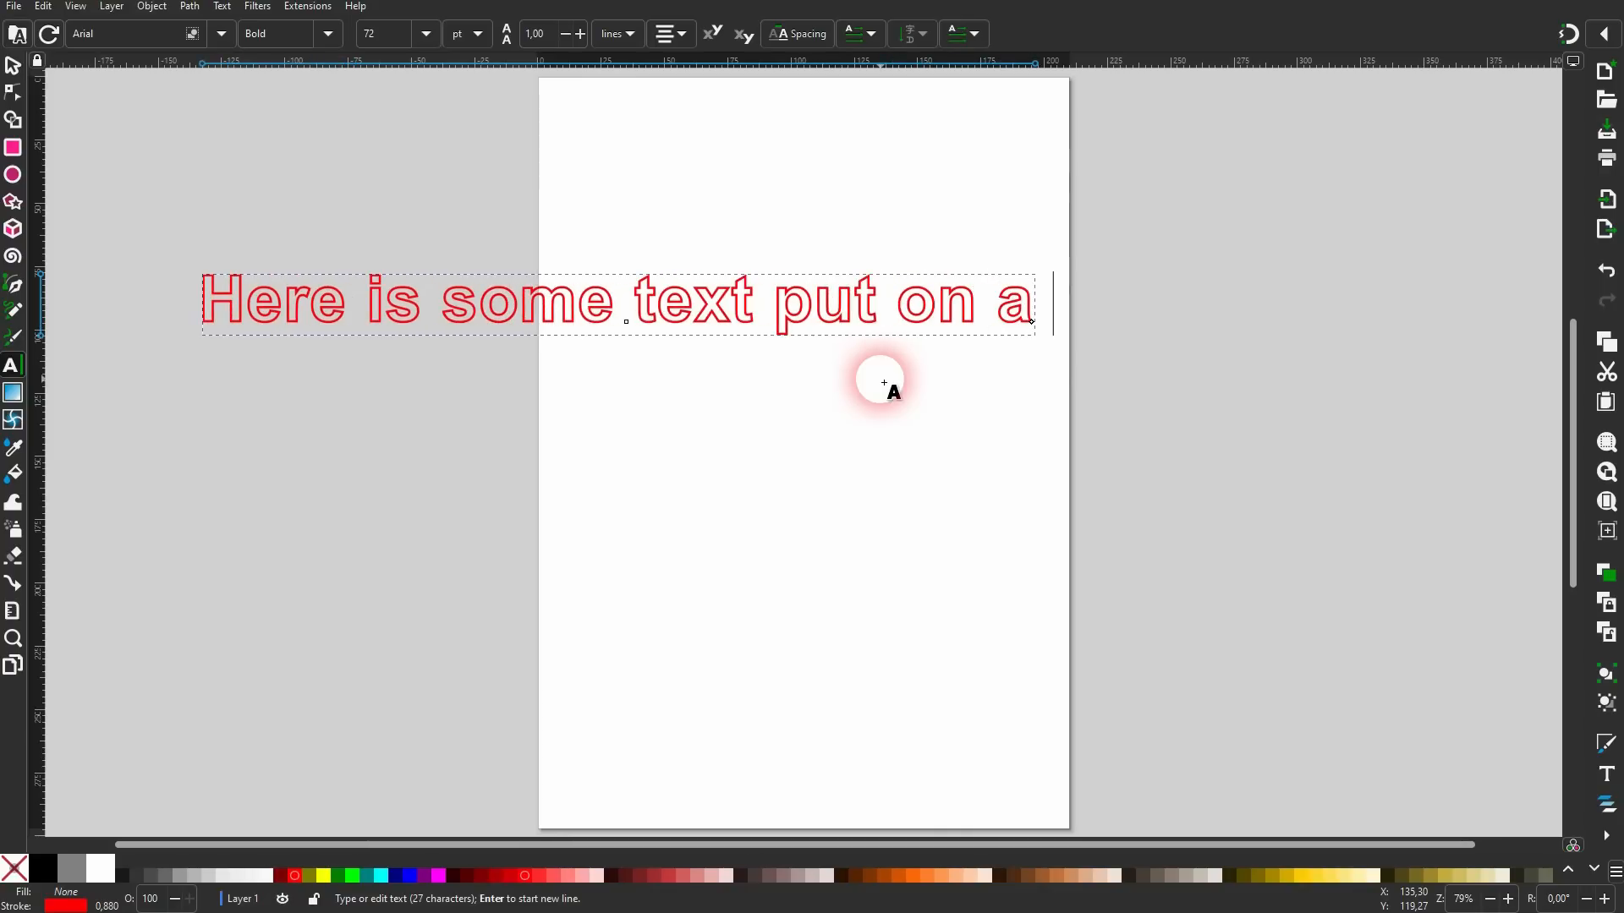
text(path in Inkscape)
Fill the whole text black, remove its stroke, and set its font size to 22 pt.
key(ctrl+a)
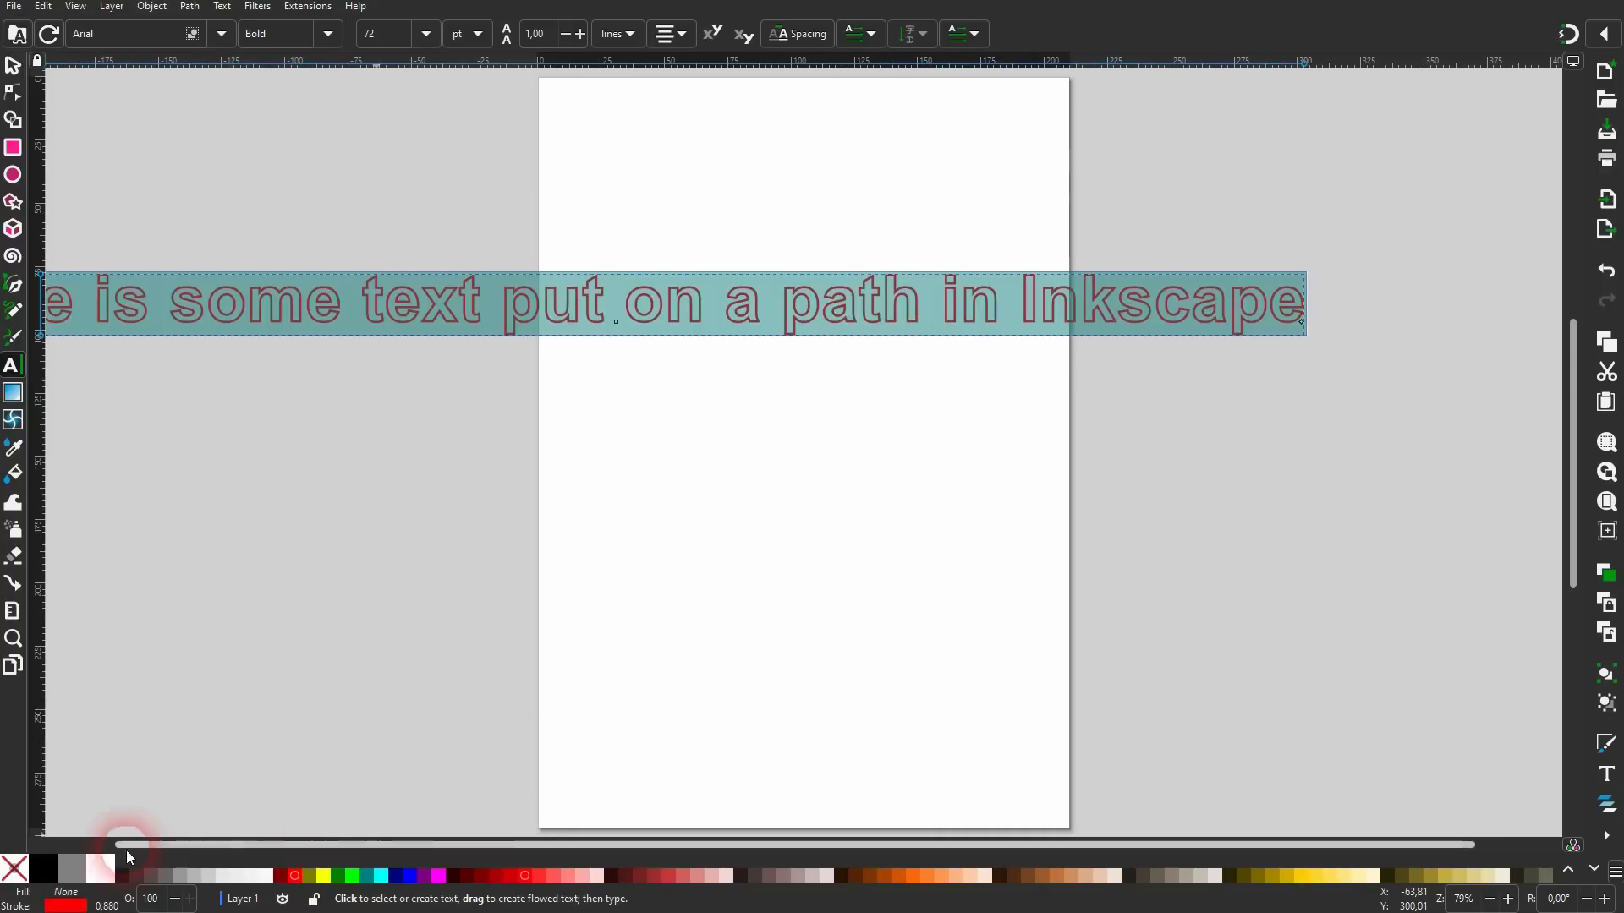
click(38, 869)
shift+click(8, 882)
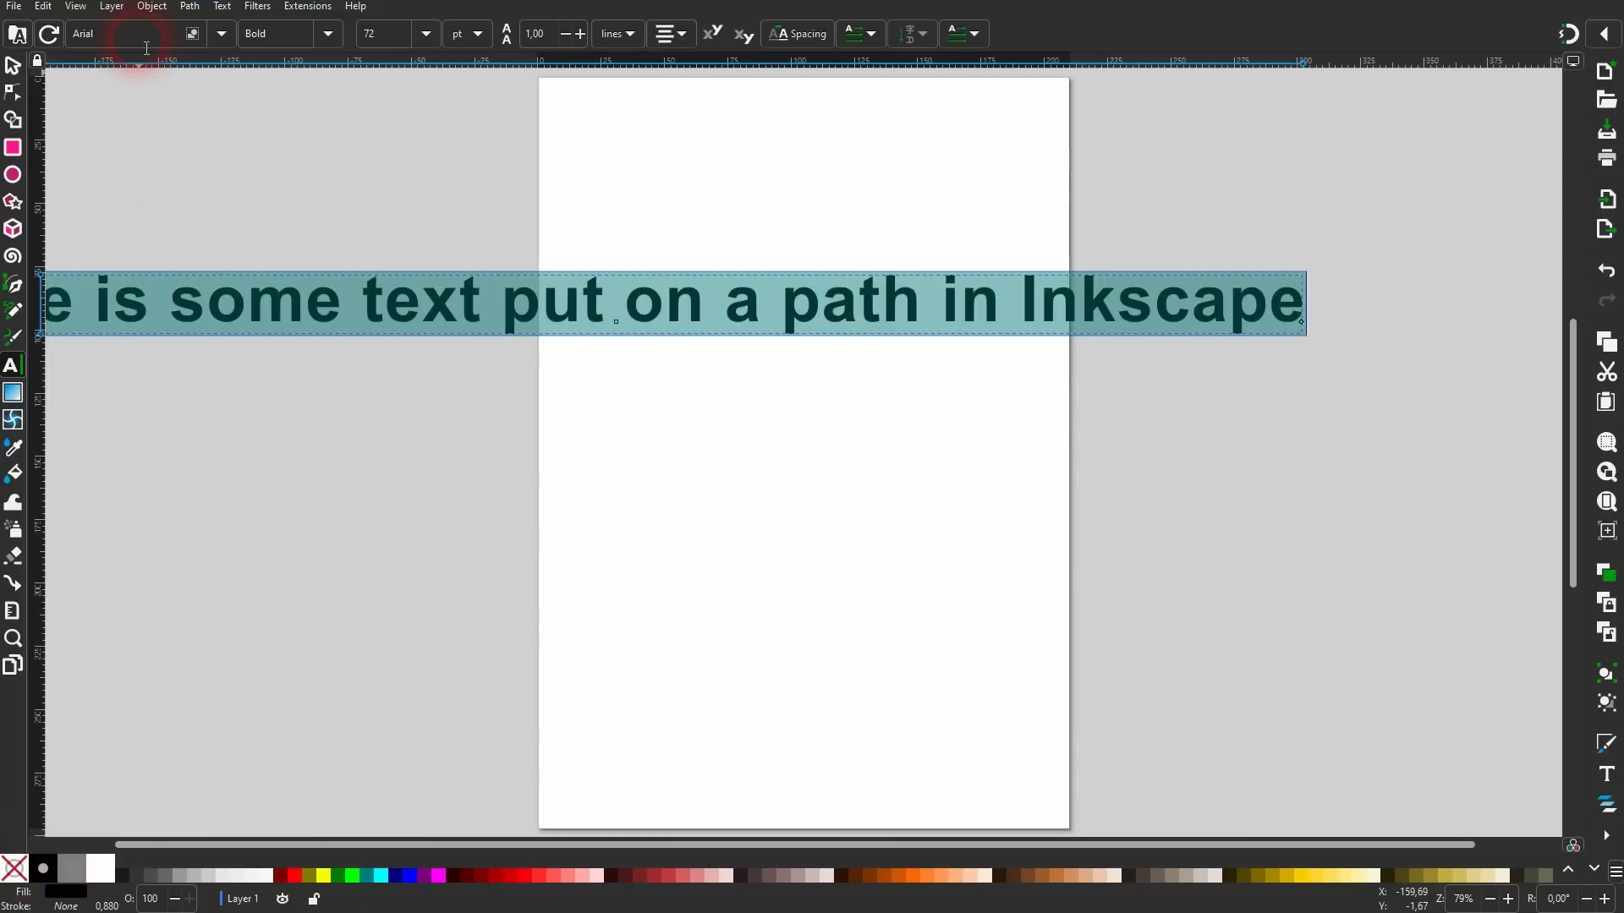
click(428, 35)
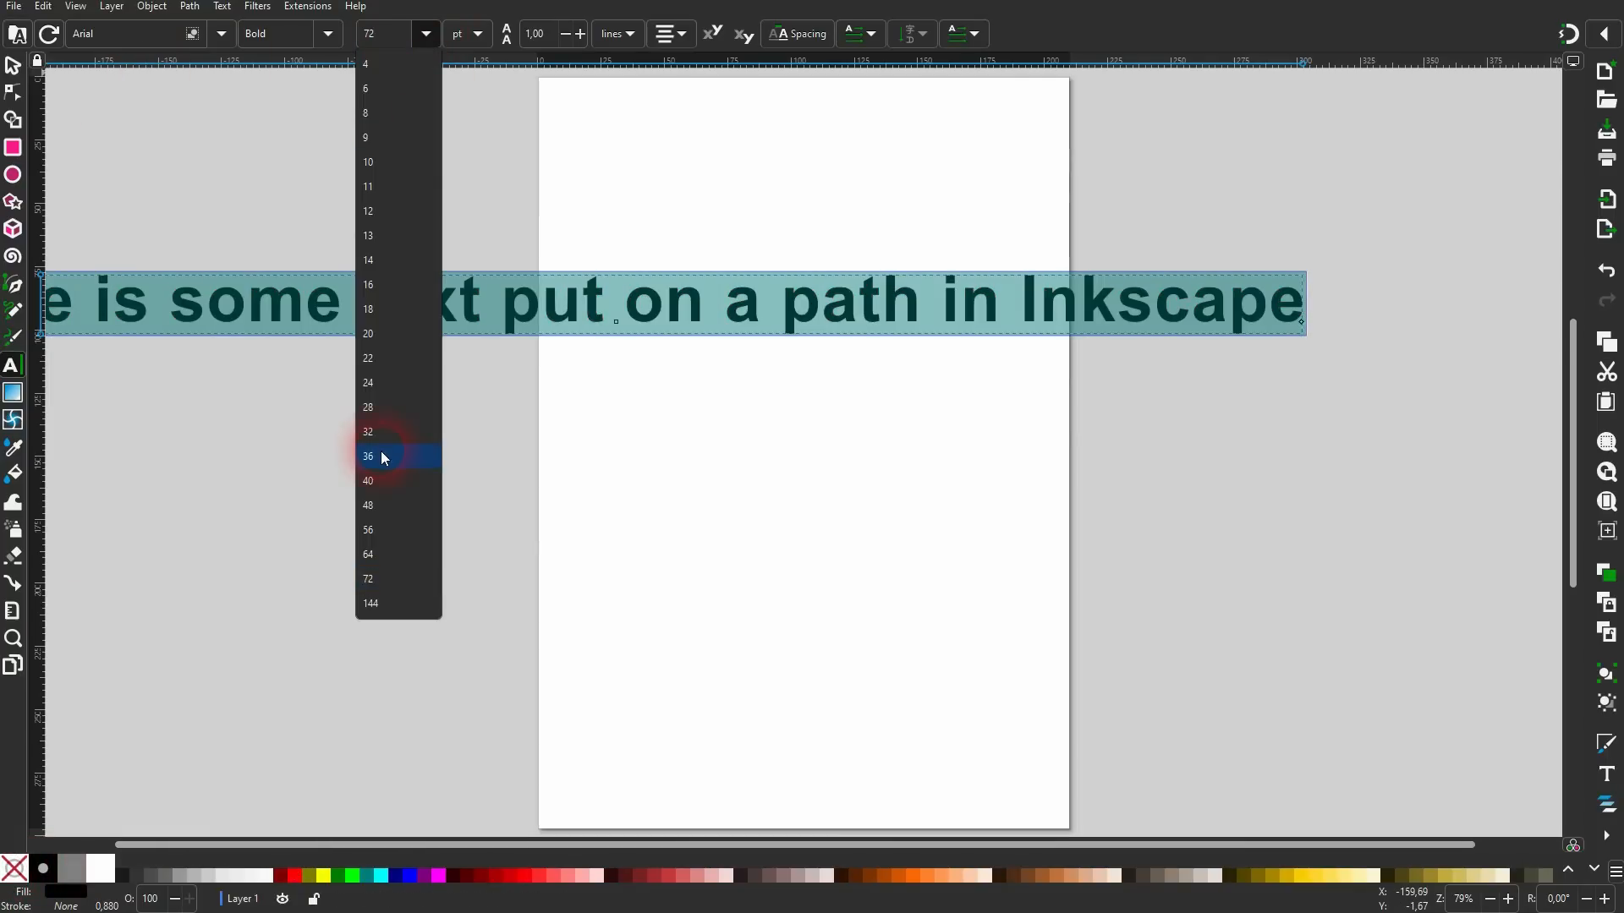
click(390, 406)
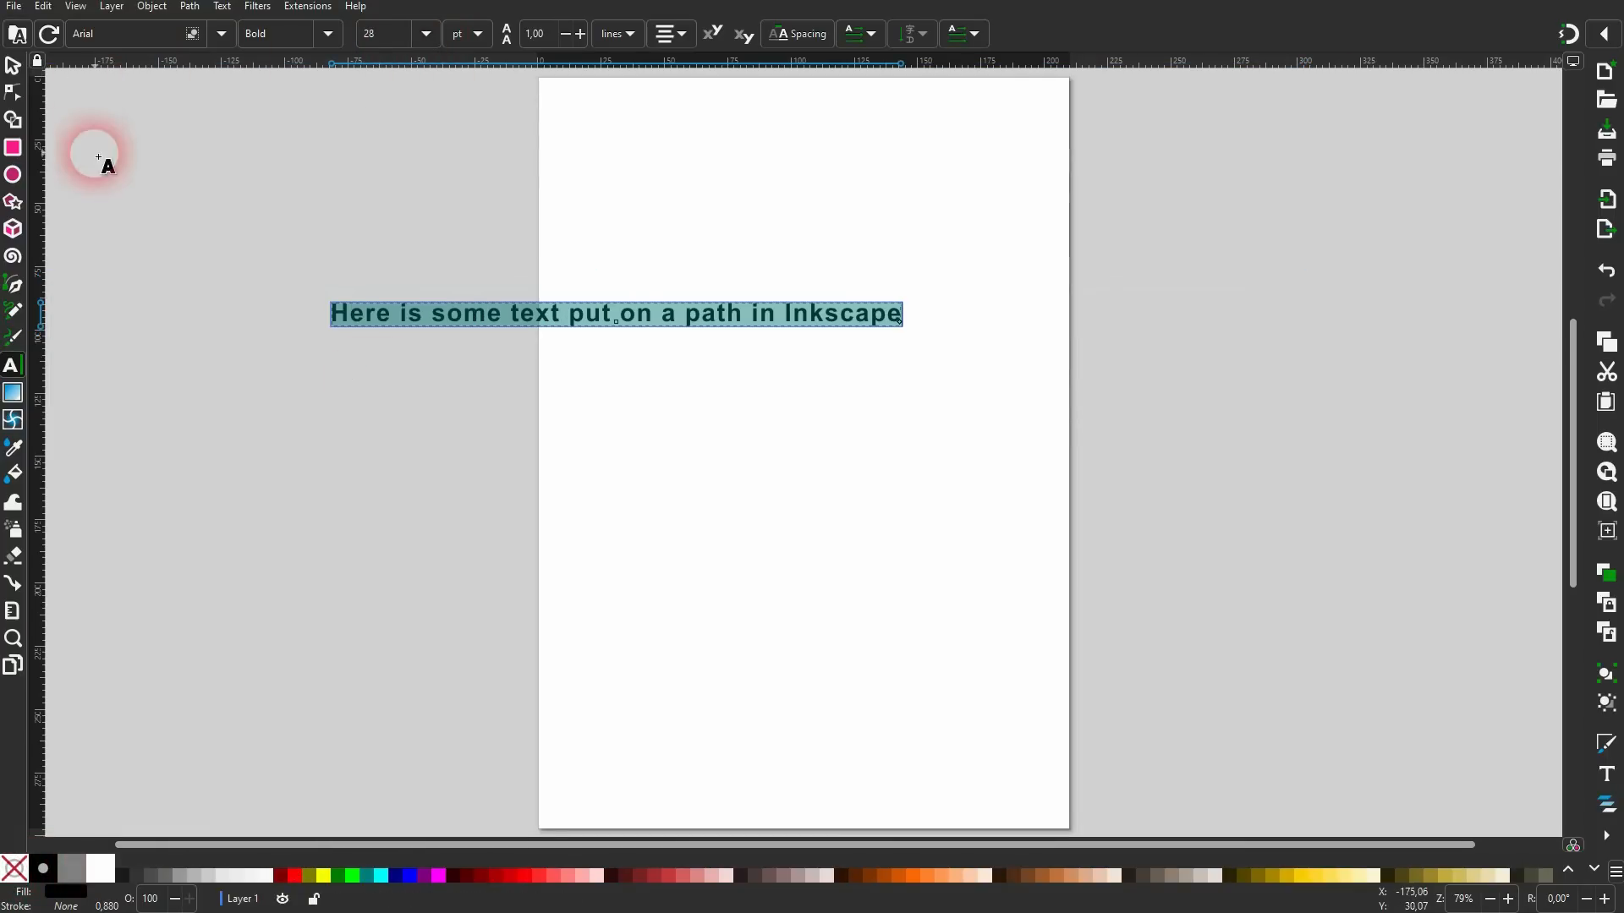
click(428, 34)
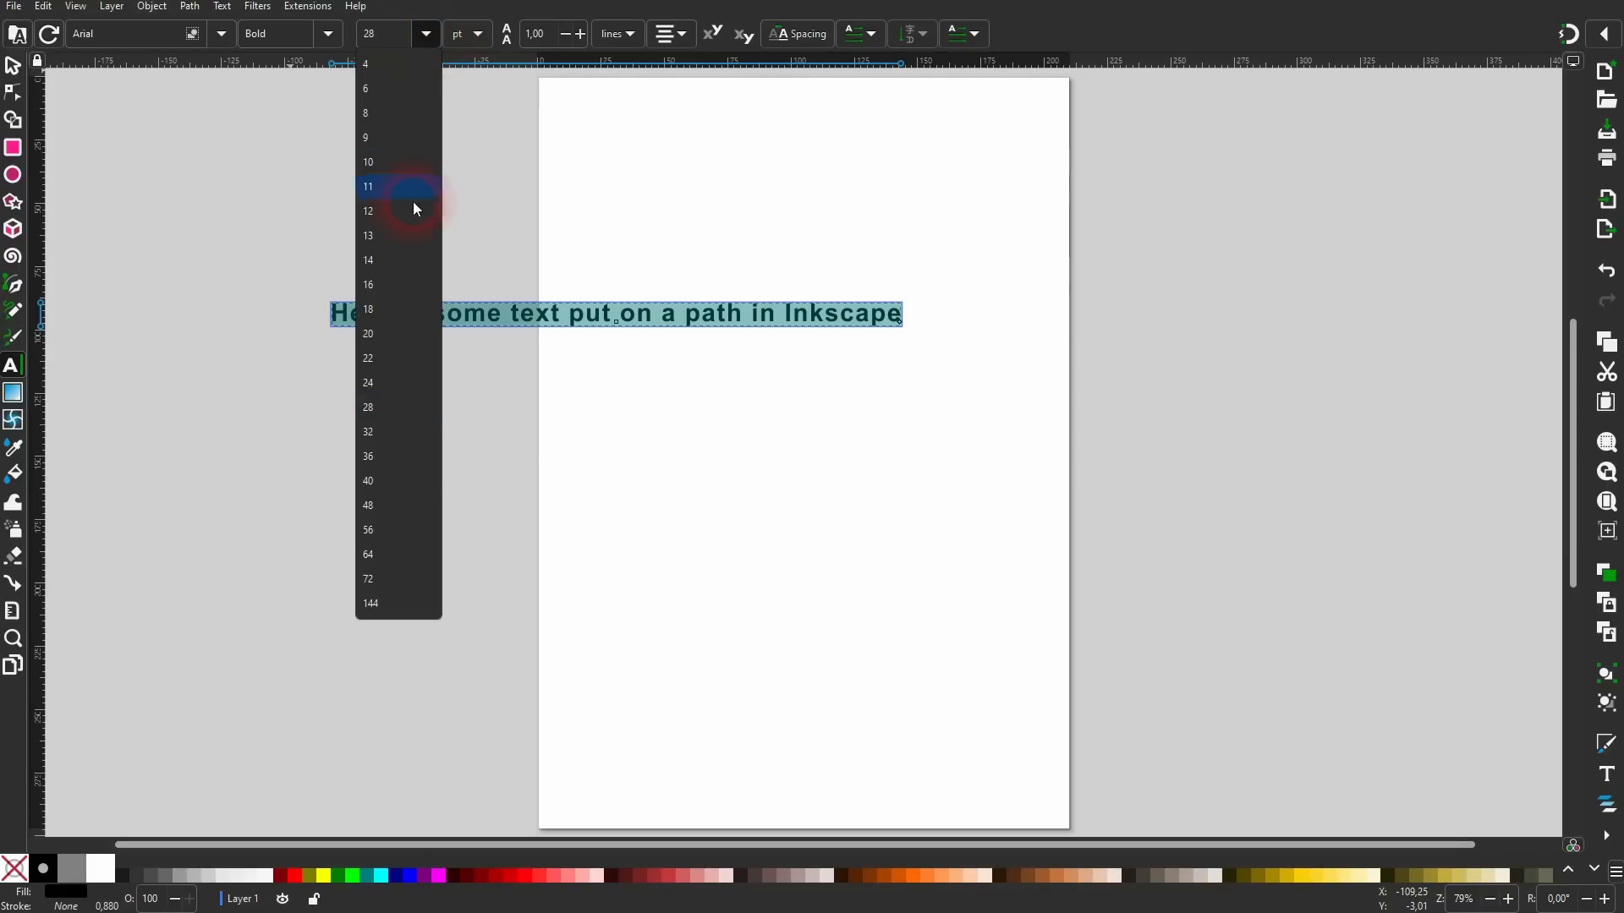
click(396, 362)
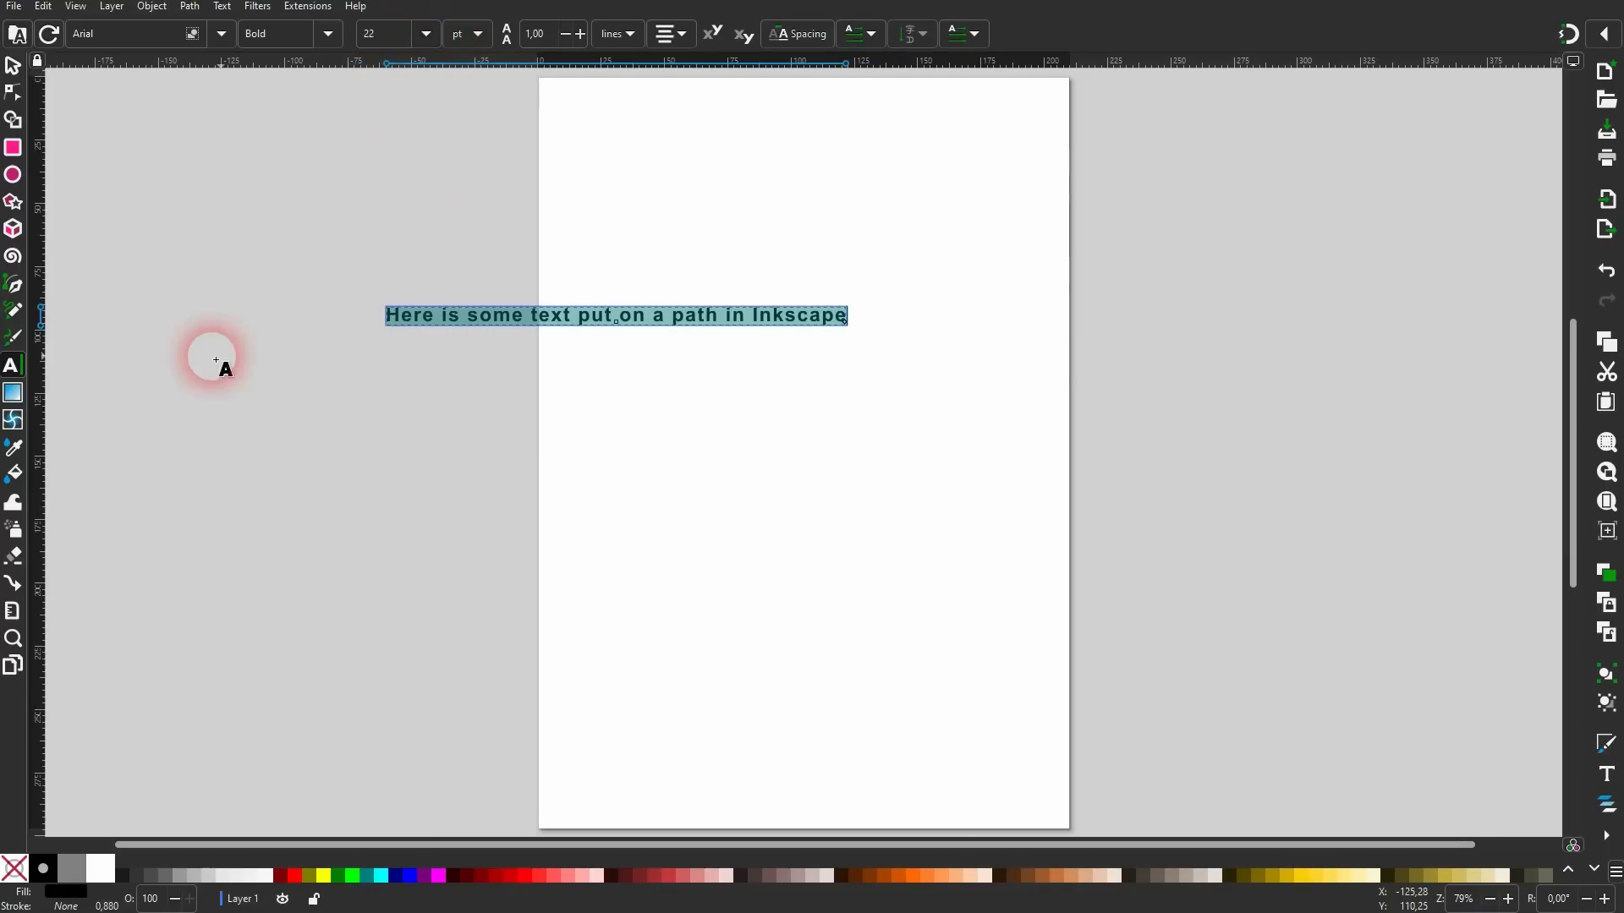
Draw an open four-node wavy path about 184 mm wide and 35 mm high below the text, with a black stroke and no fill.
click(15, 287)
click(579, 454)
drag(729, 371, 821, 367)
drag(900, 461, 977, 462)
drag(1049, 384, 1081, 379)
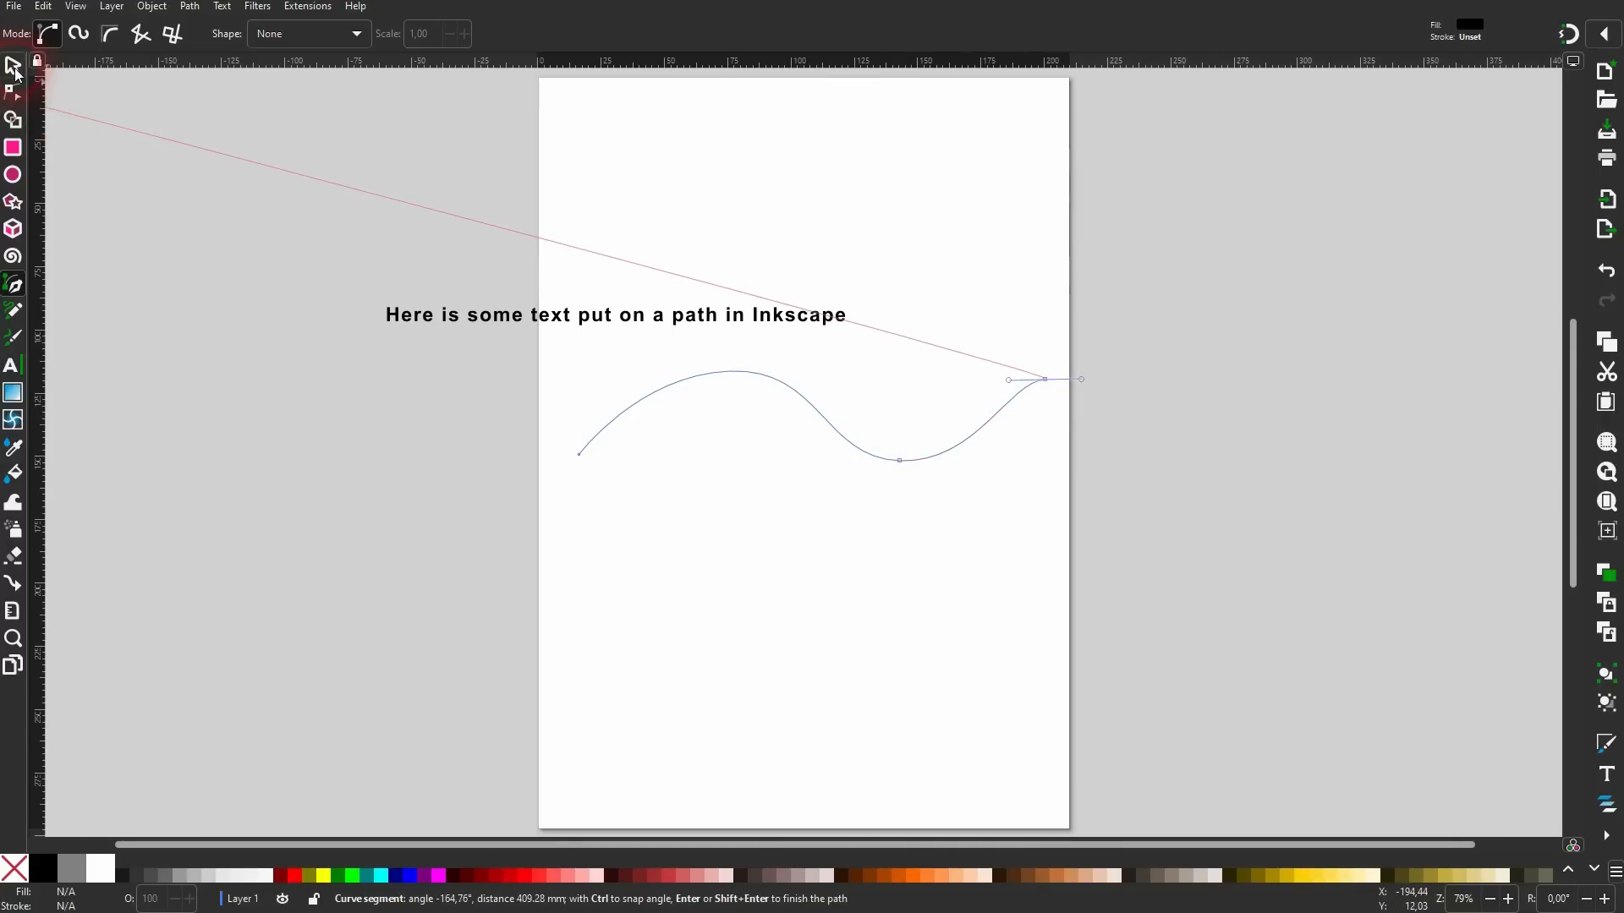
click(16, 68)
click(25, 868)
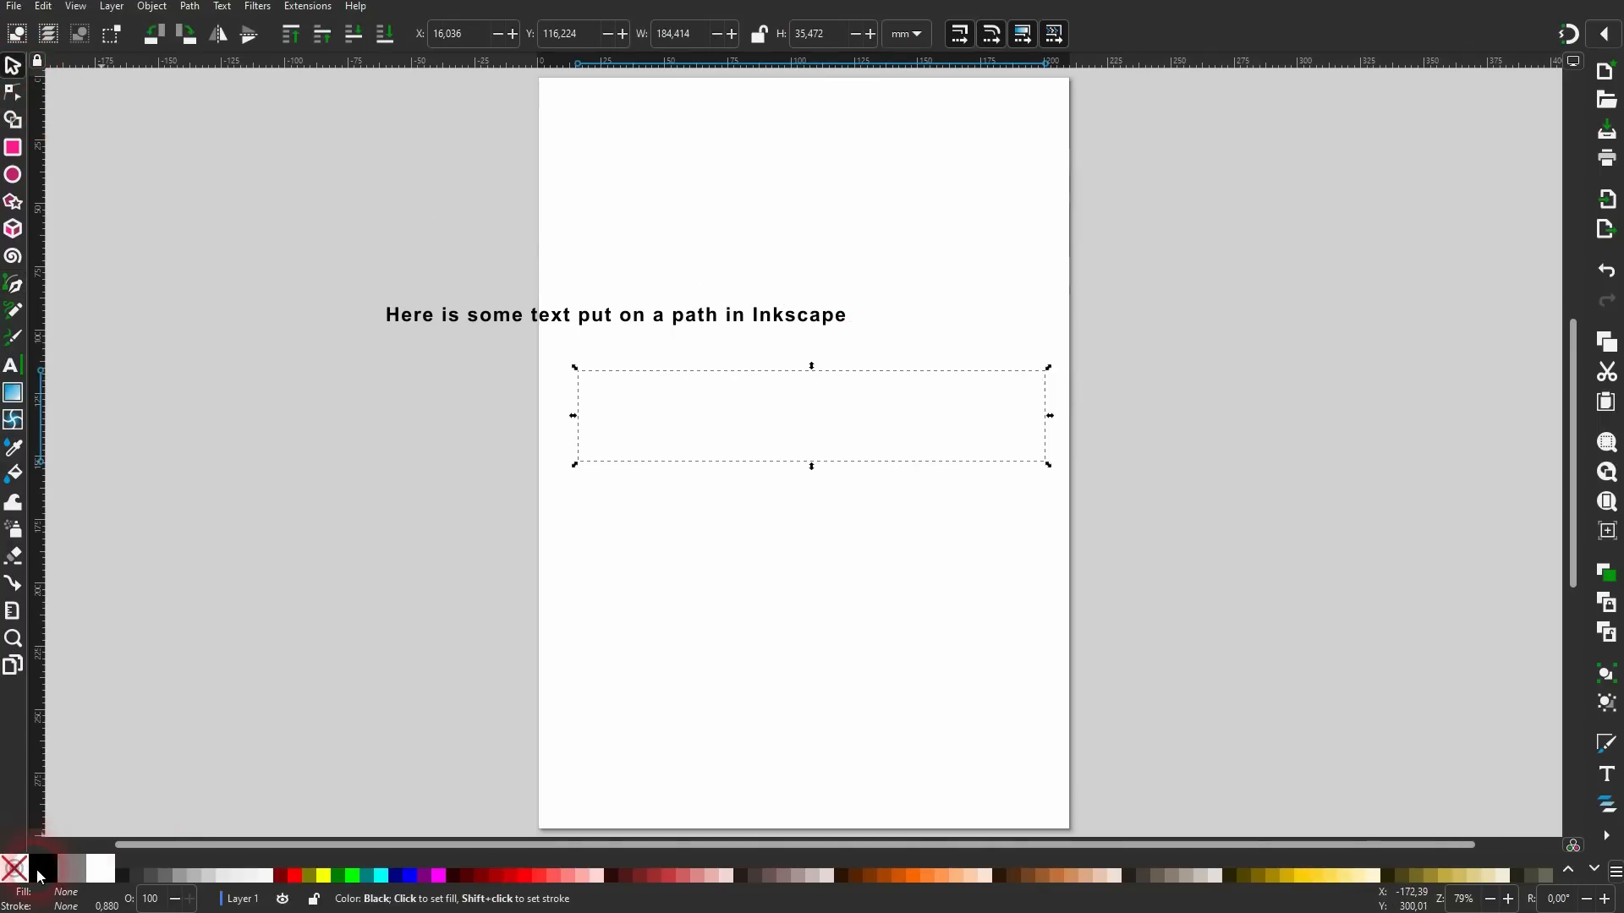
shift+click(53, 860)
Put the 22 pt text onto the black wavy path.
mouse_move(247, 624)
mouse_down()
mouse_move(860, 272)
mouse_move(1318, 128)
mouse_up()
click(220, 7)
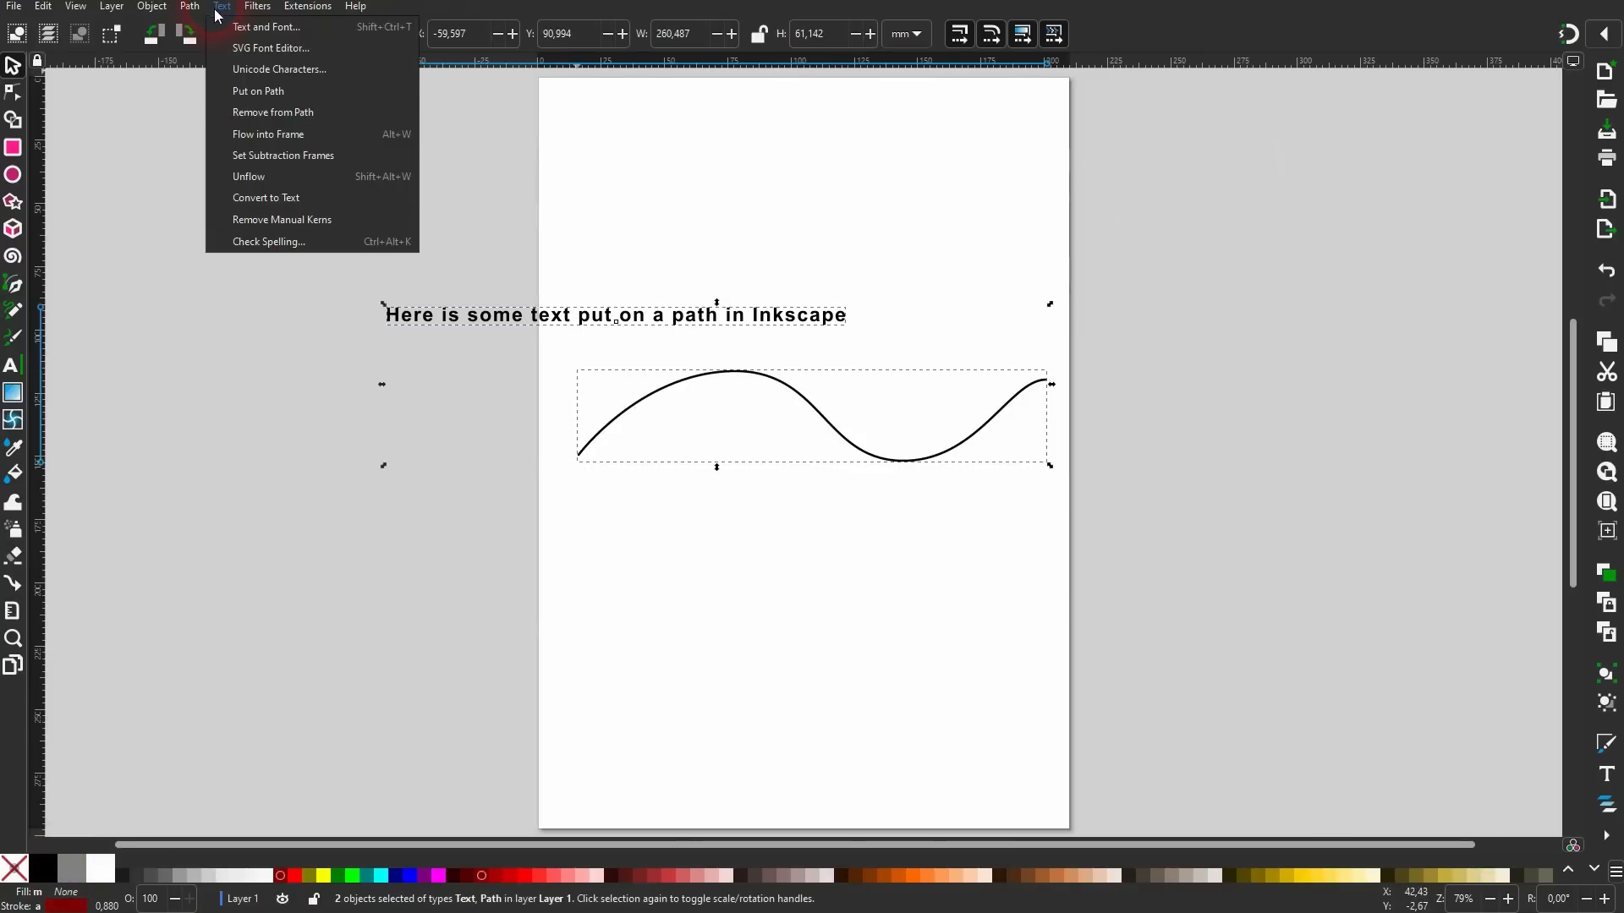
click(350, 92)
click(760, 628)
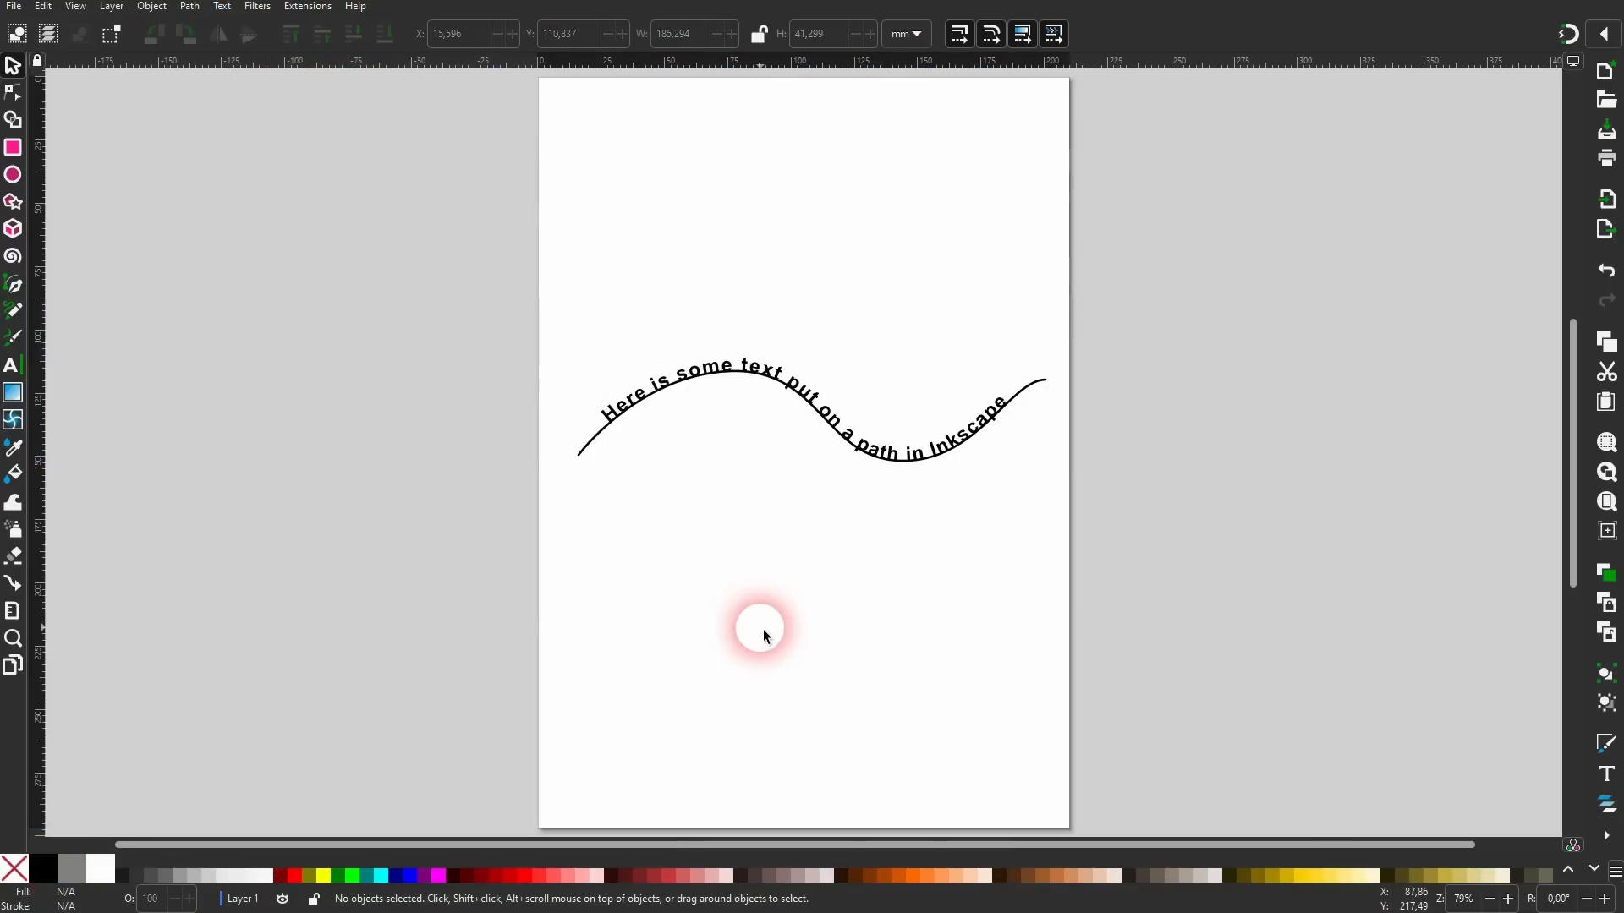
Convert the curved 22 pt text and the black wavy curve to plain paths.
drag(776, 430, 1165, 245)
click(192, 16)
click(326, 367)
click(1083, 503)
Delete the black wavy curve and the converted text from the page.
click(1037, 383)
key(Delete)
click(944, 533)
drag(447, 622, 1143, 257)
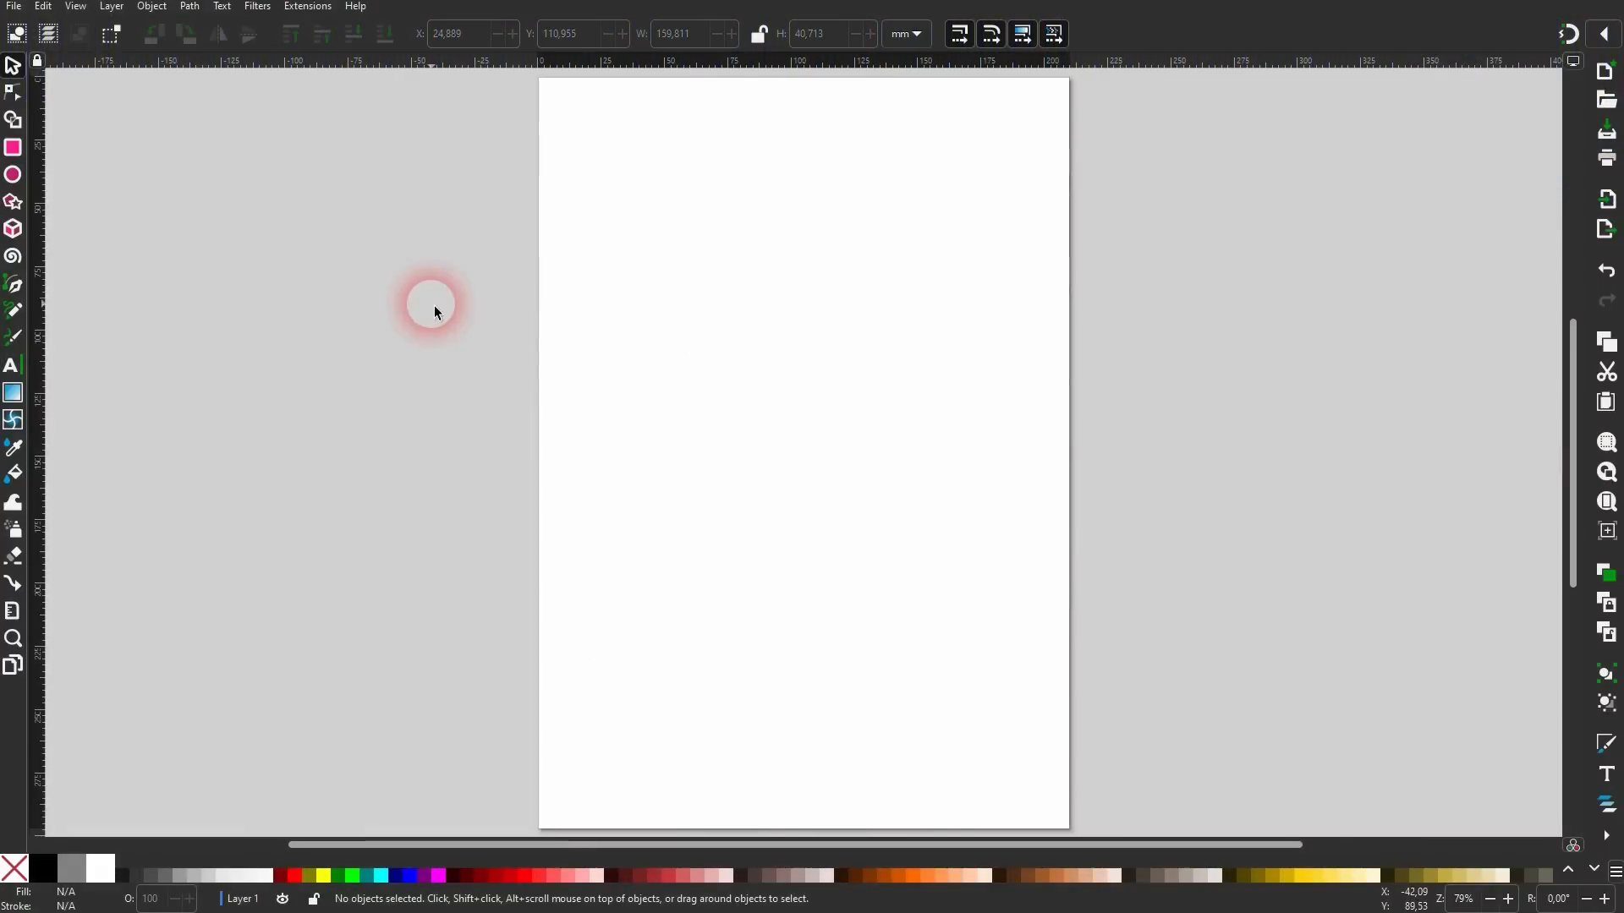
Add the text "Text around a circle" in Arial Bold, 22 pt, with a black fill and no stroke.
click(18, 366)
click(620, 217)
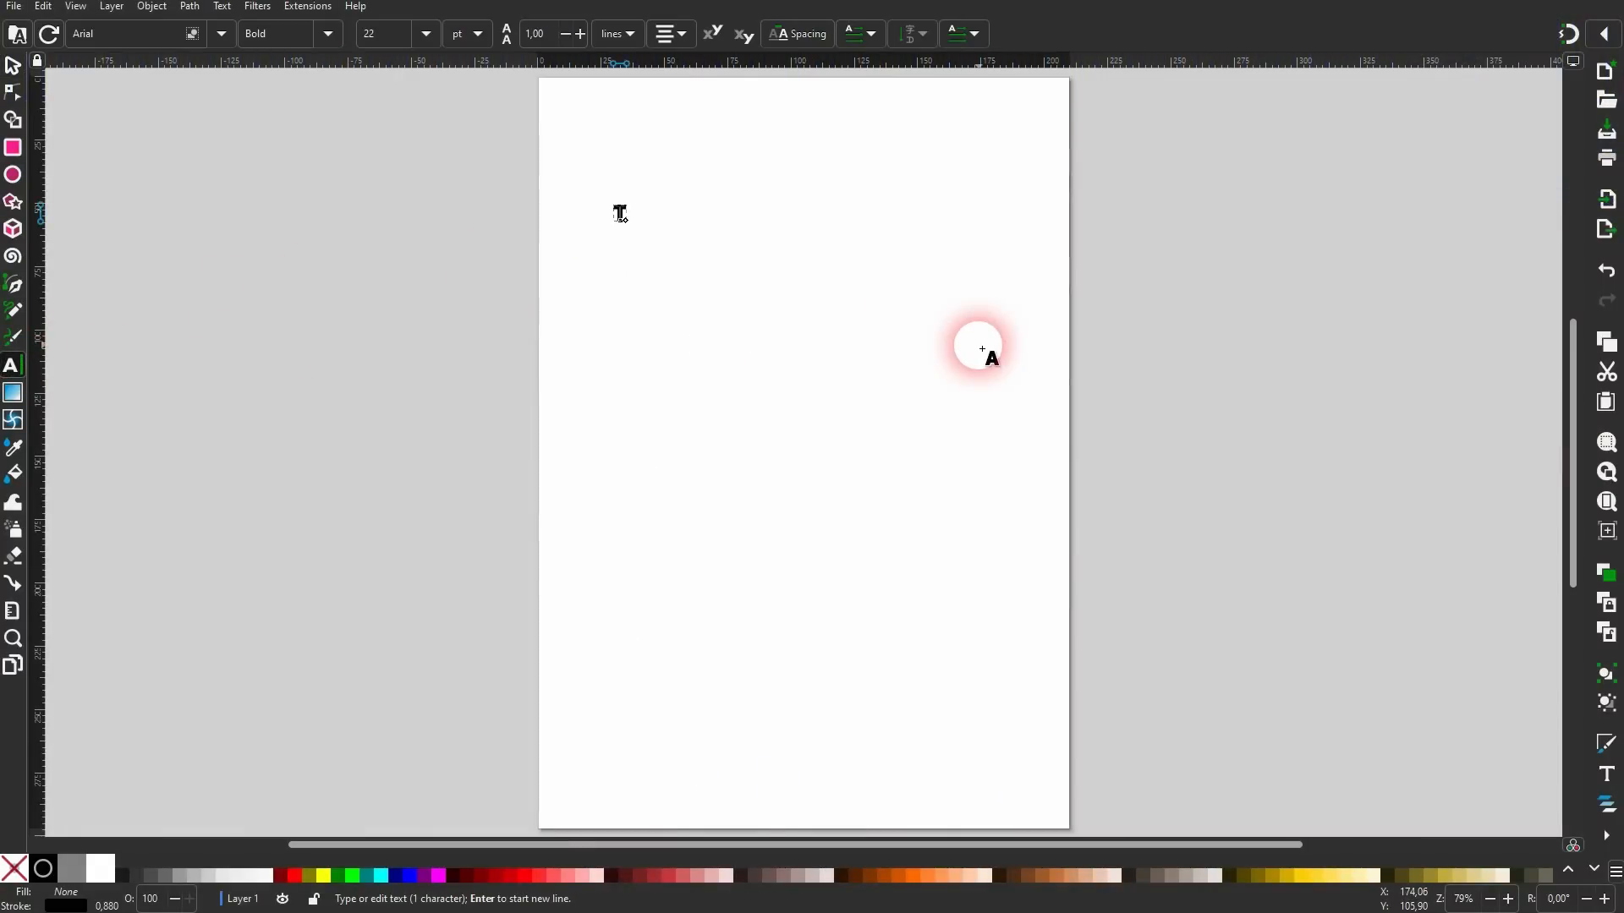
text(Text around a circle)
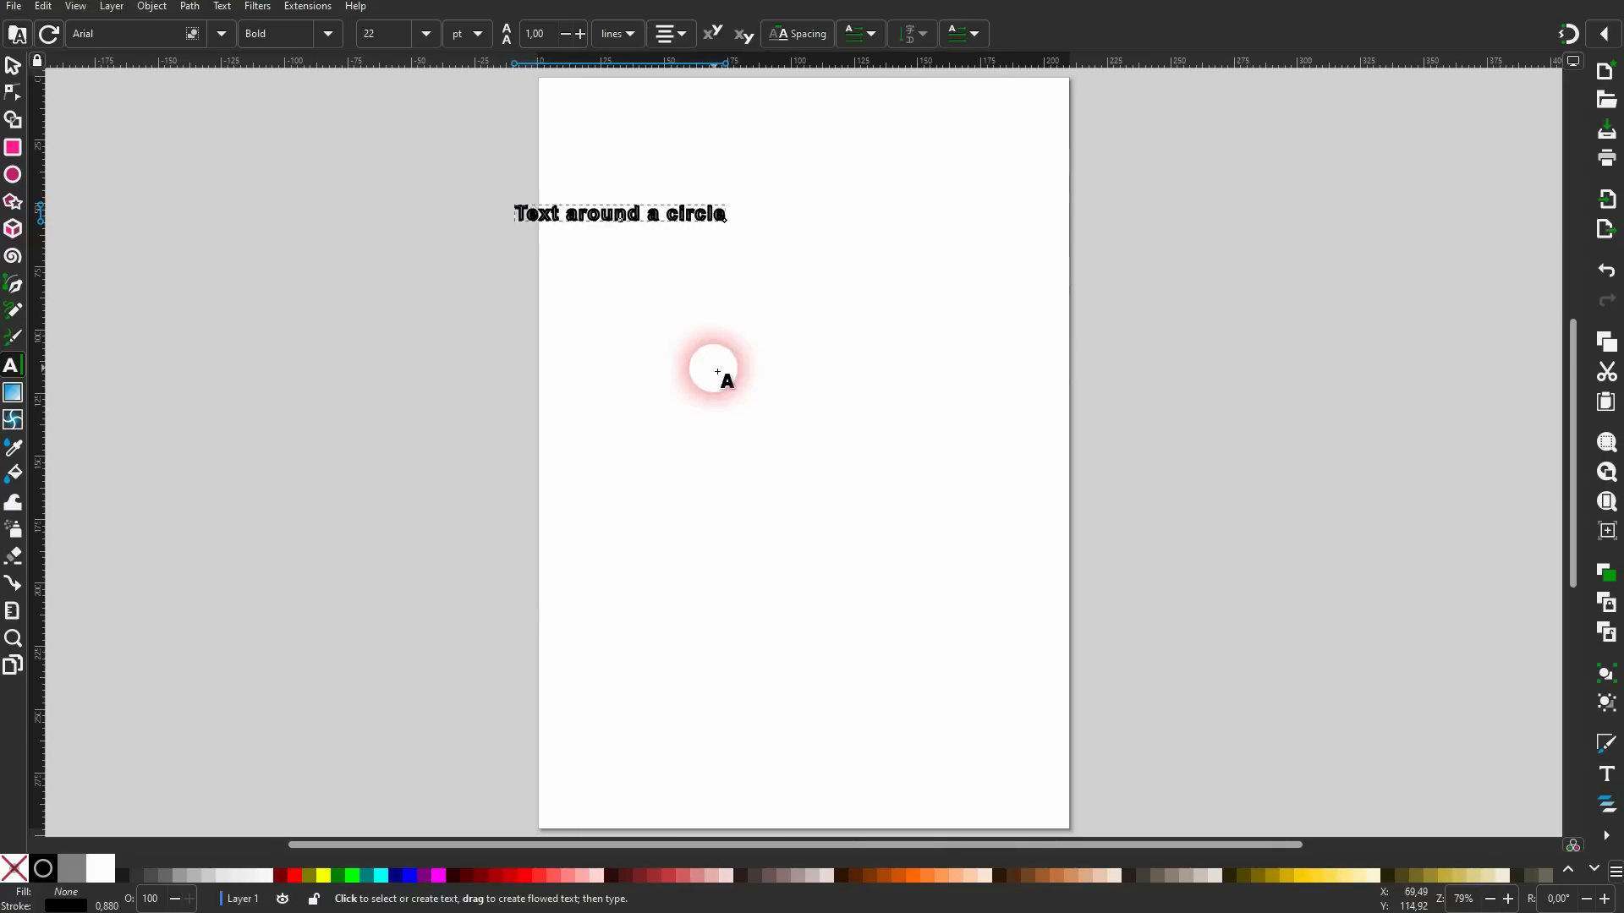
key(ctrl+a)
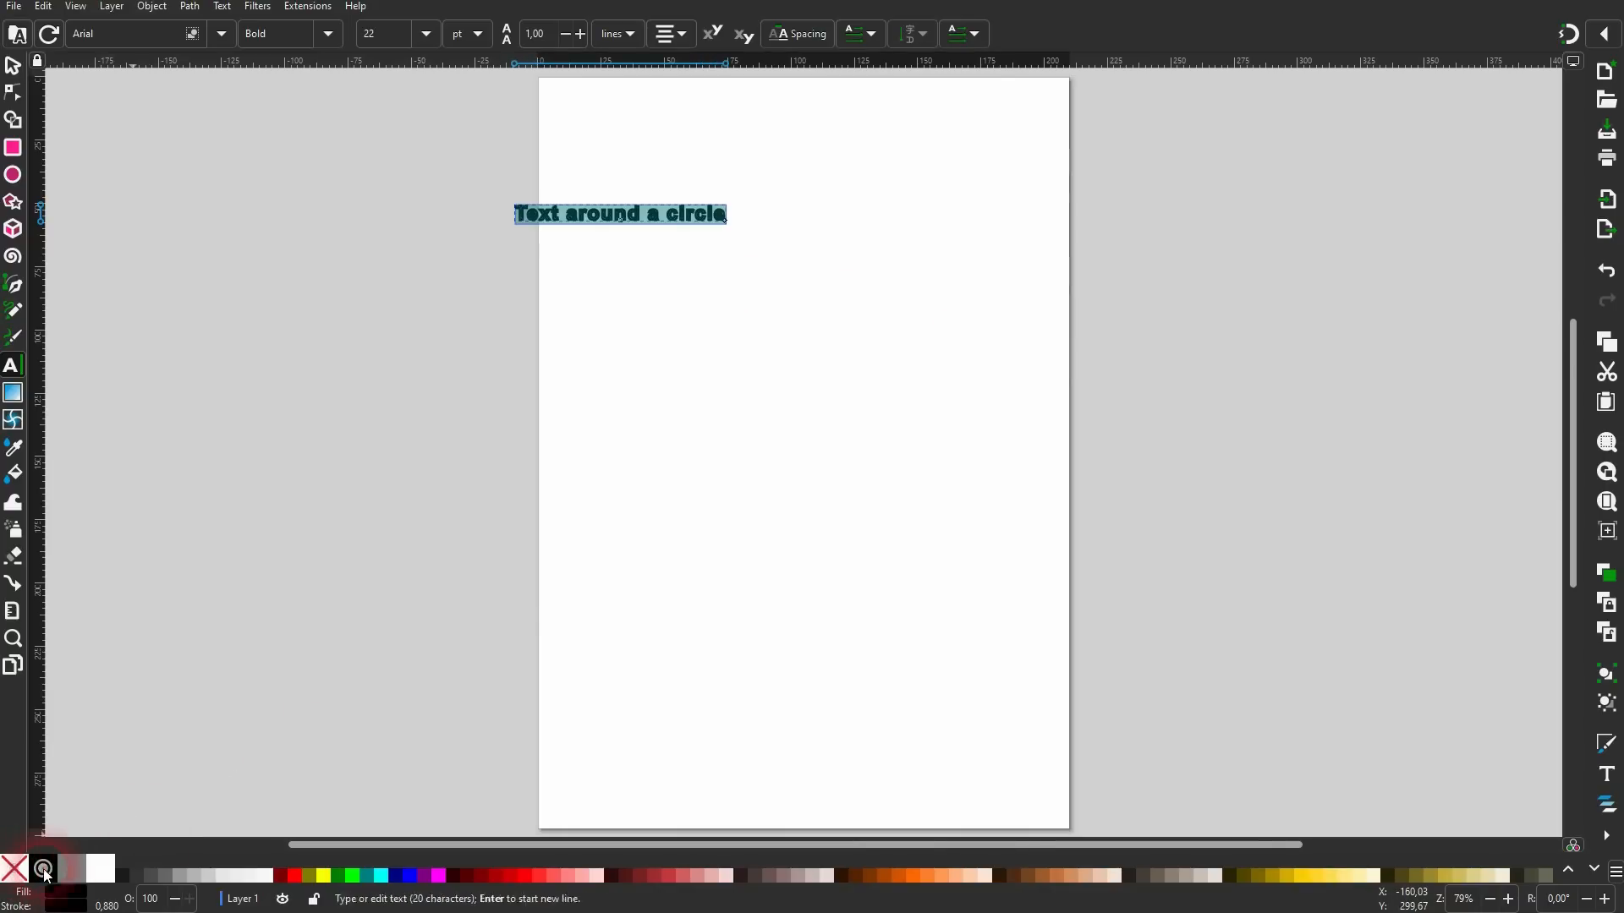
shift+click(15, 872)
Enlarge the text to about 174 mm wide and 12 mm high, and place it across the upper half of the page.
click(14, 66)
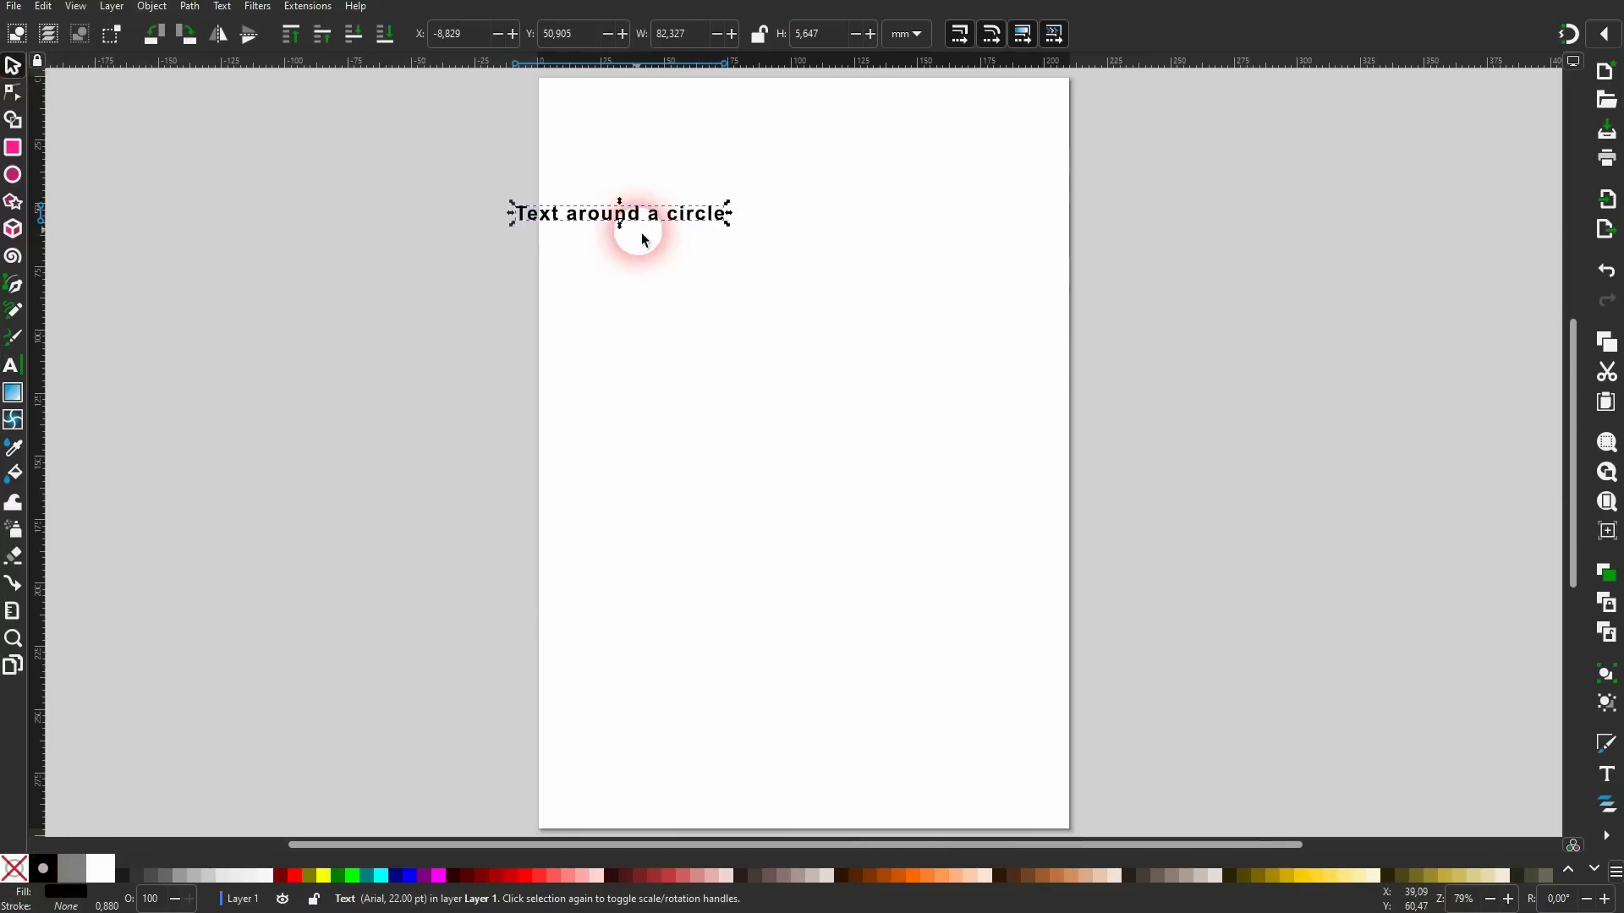
drag(636, 222, 1015, 309)
click(800, 387)
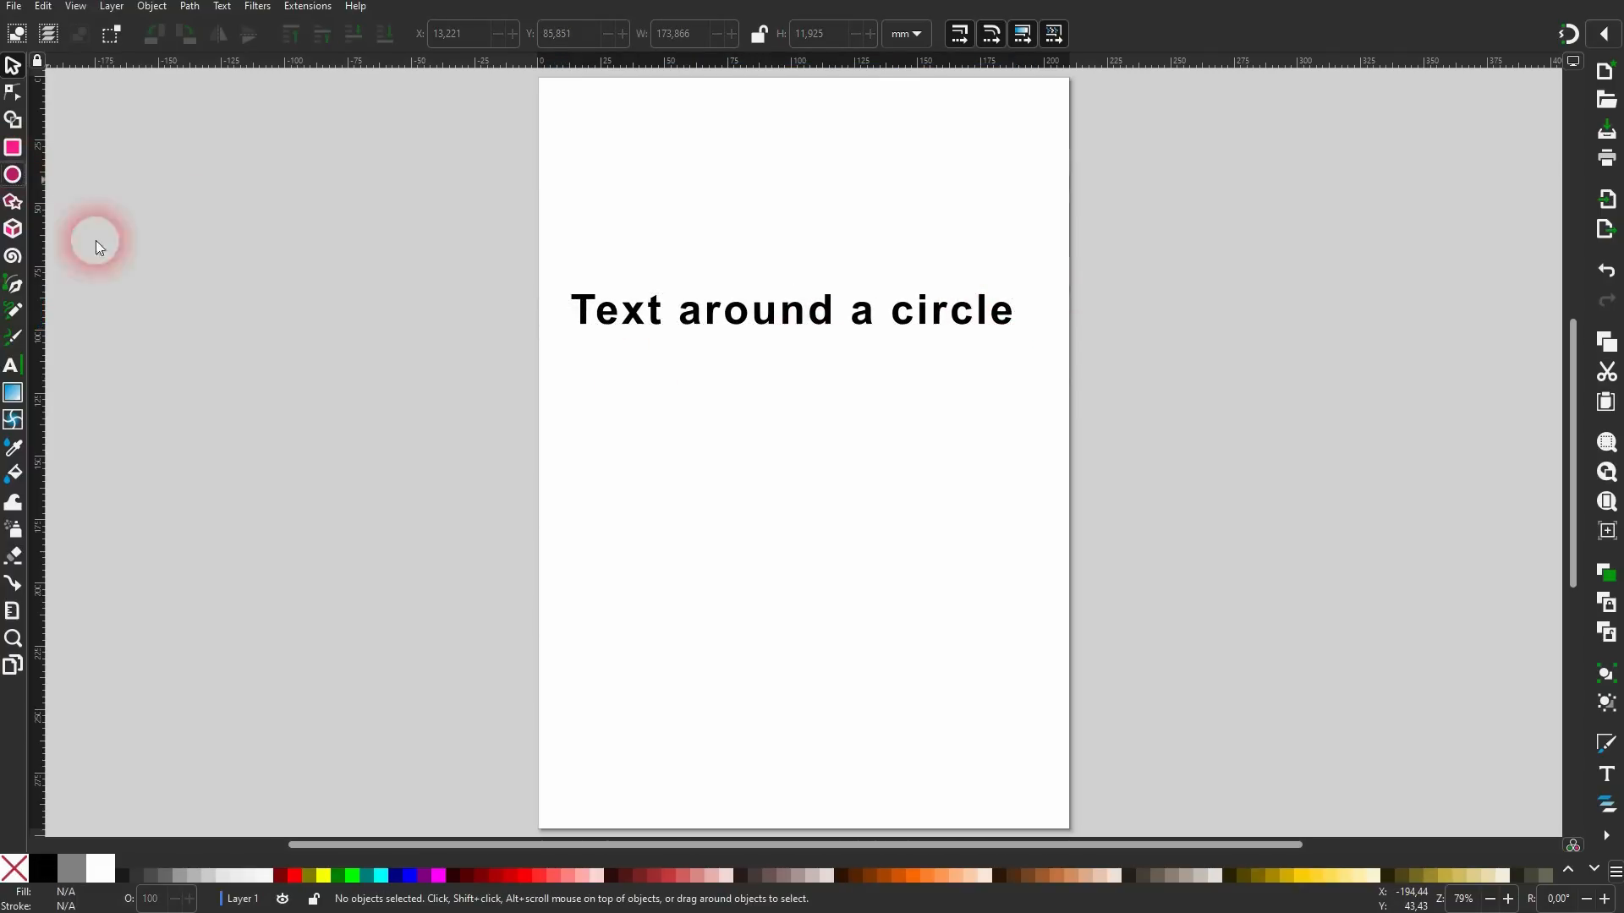
Draw a black circle with a radius of about 54.8 mm below the text.
key(e)
drag(700, 417, 997, 700)
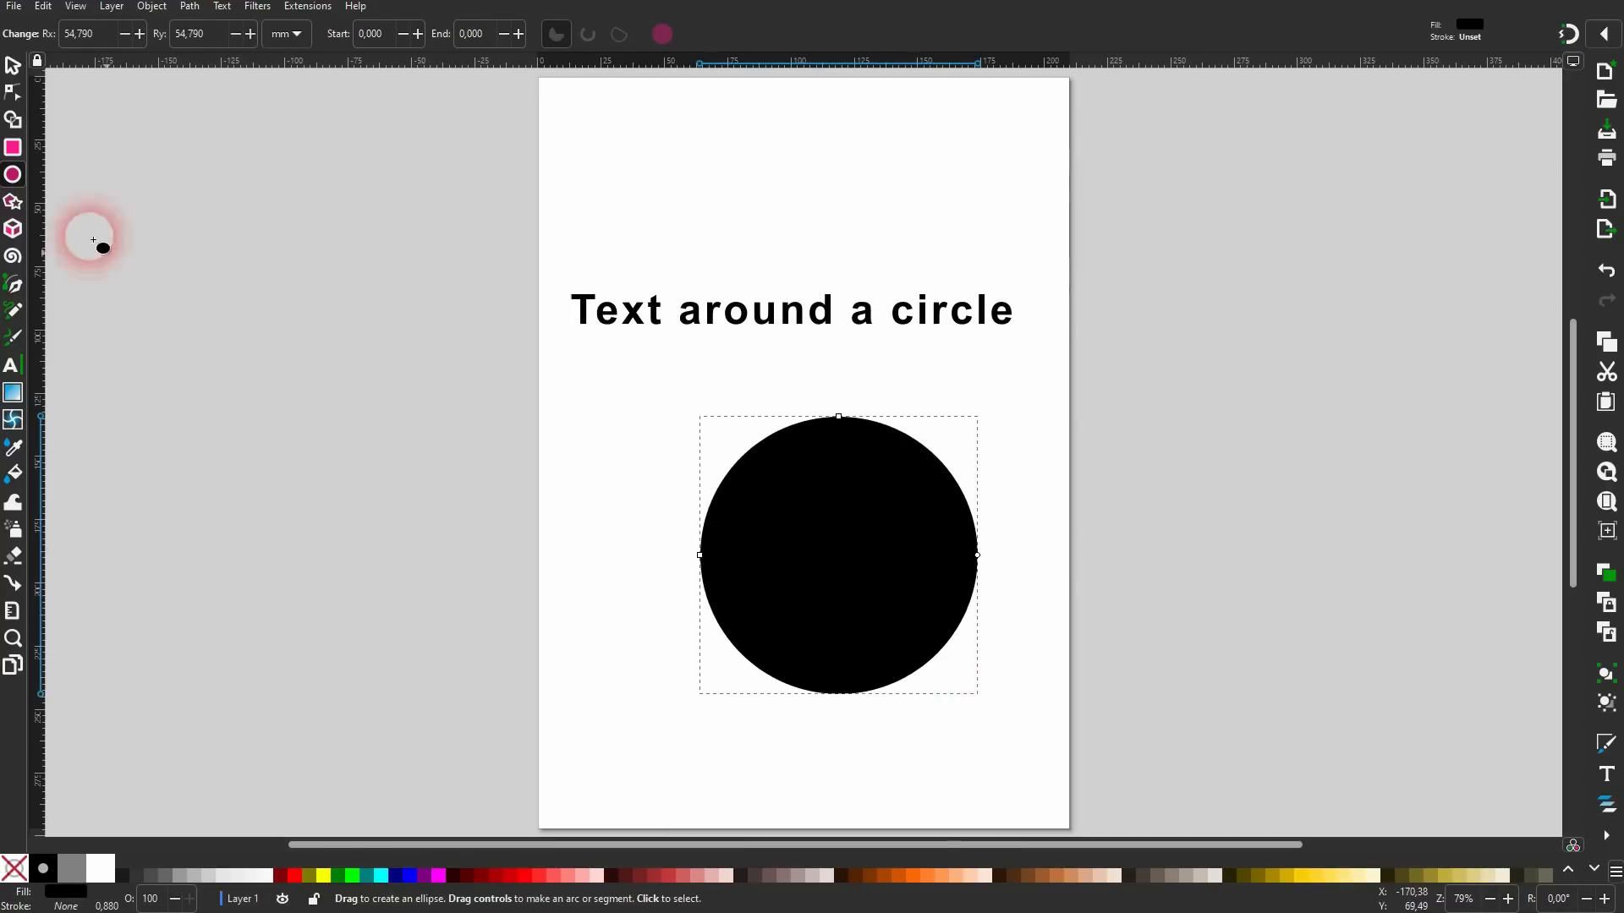
click(12, 67)
Put the text "Text around a circle" onto the black circle.
drag(403, 193, 1130, 755)
click(222, 7)
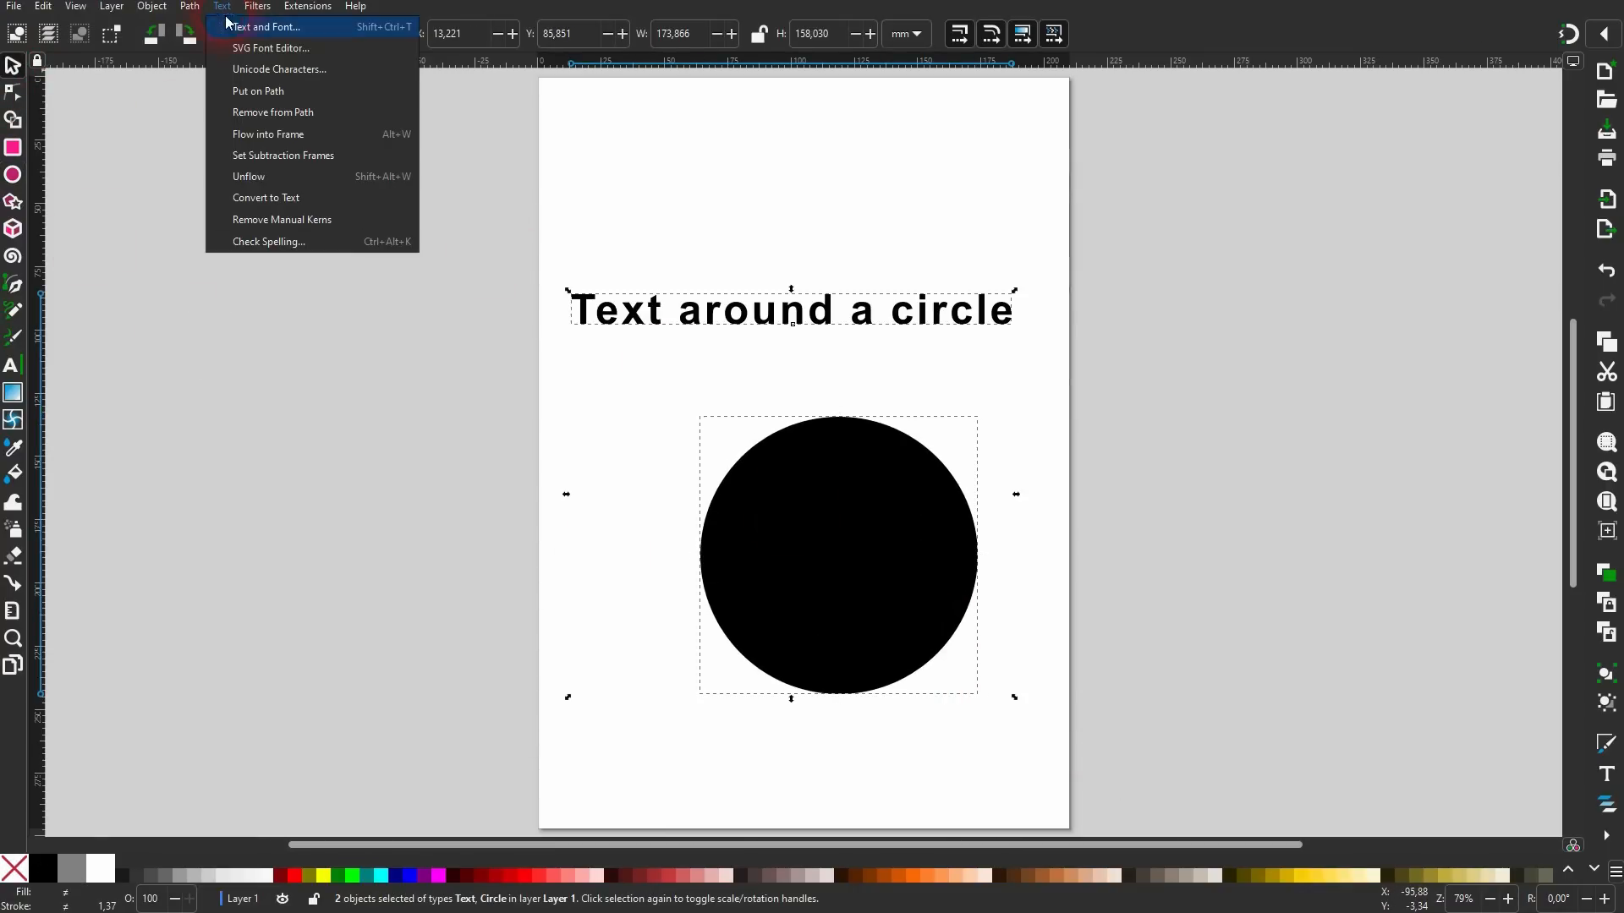
click(284, 91)
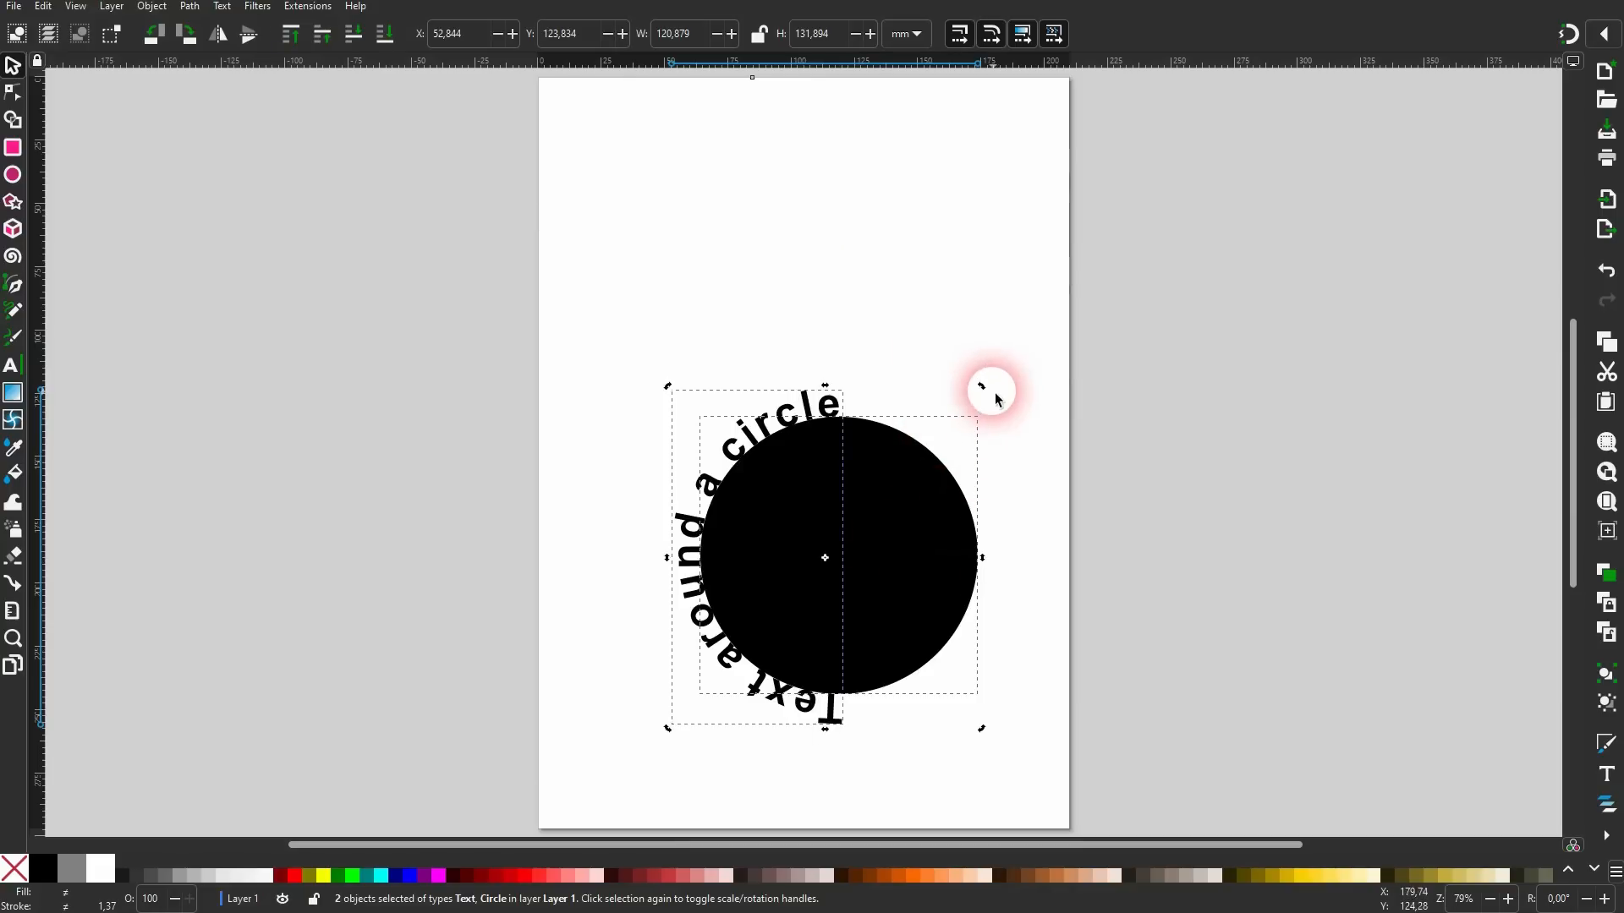
Rotate the circle and its text together about 90° clockwise so the text arches over the top, and select only the circle.
drag(987, 390, 953, 678)
click(977, 332)
click(843, 642)
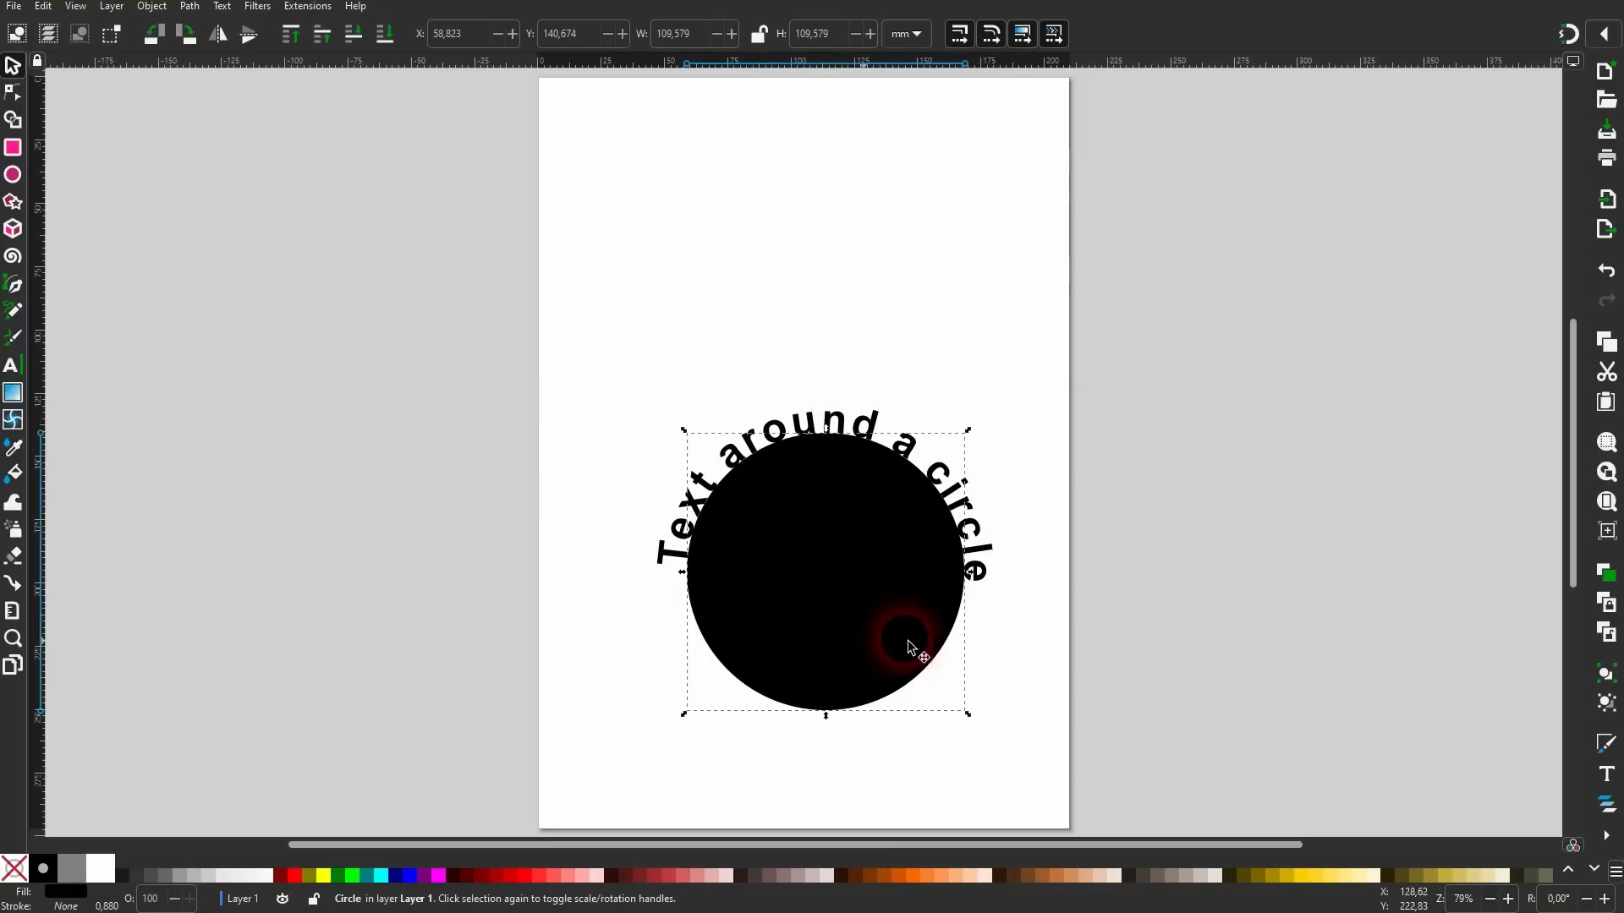
Try deleting the circle beneath the curved text, and undo the deletion.
key(Delete)
click(674, 455)
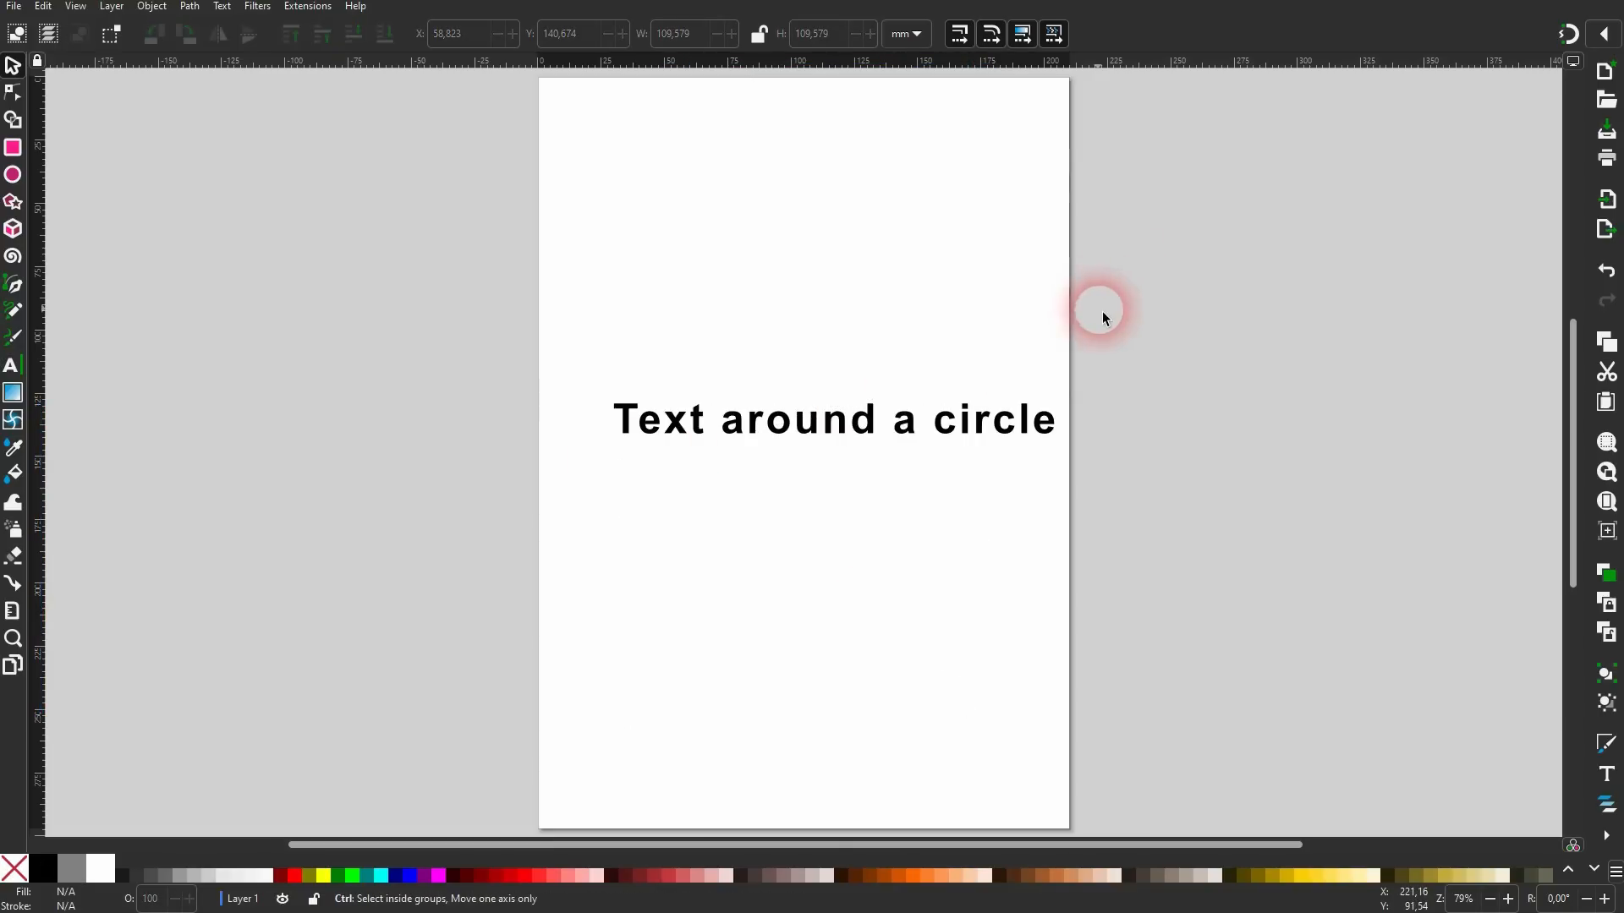
key(ctrl+z)
Convert the arched text and its circle to paths, and move the text to the upper part of the page.
drag(566, 755, 1116, 224)
click(189, 7)
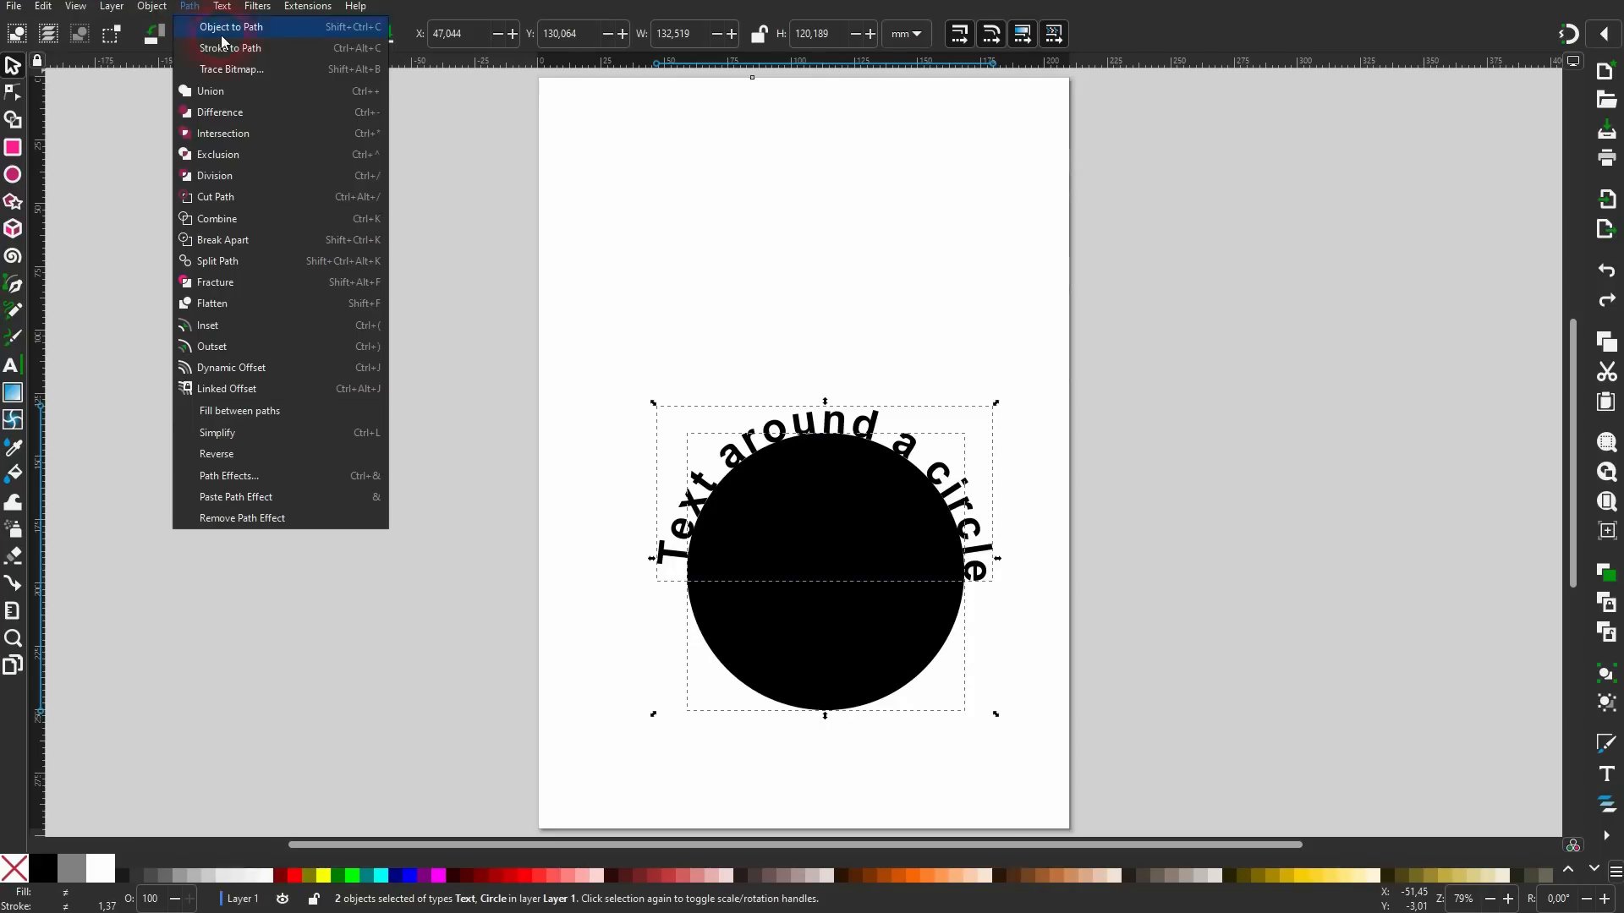
click(224, 27)
key(Escape)
drag(819, 420, 791, 193)
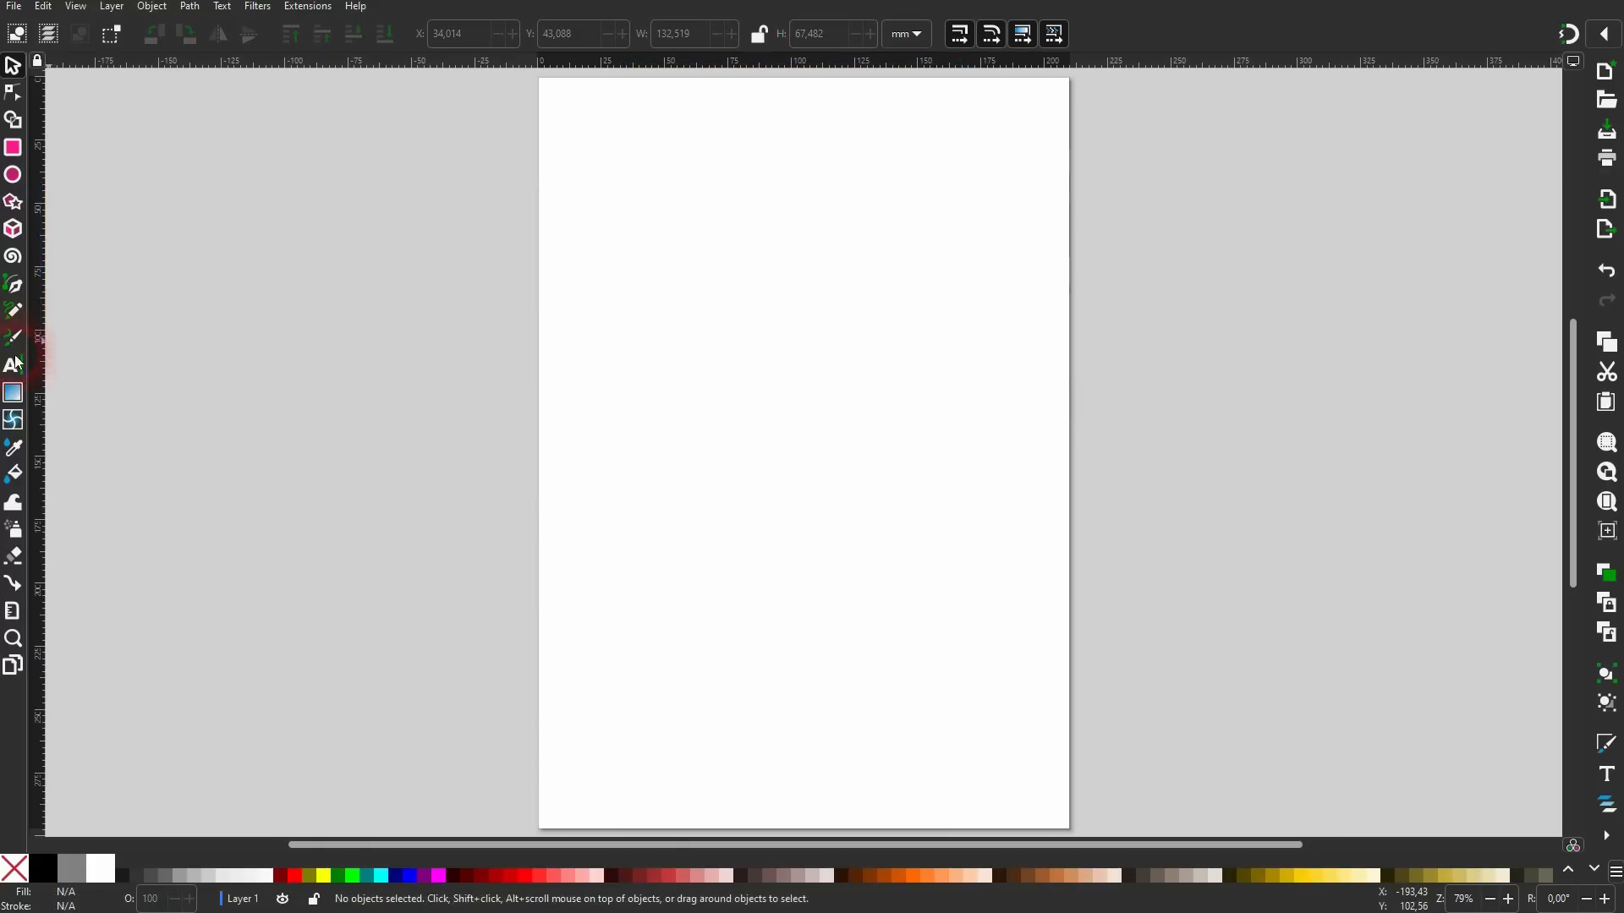
Add the text "Text on a circle" in the upper half of the cleared page.
click(16, 364)
click(626, 294)
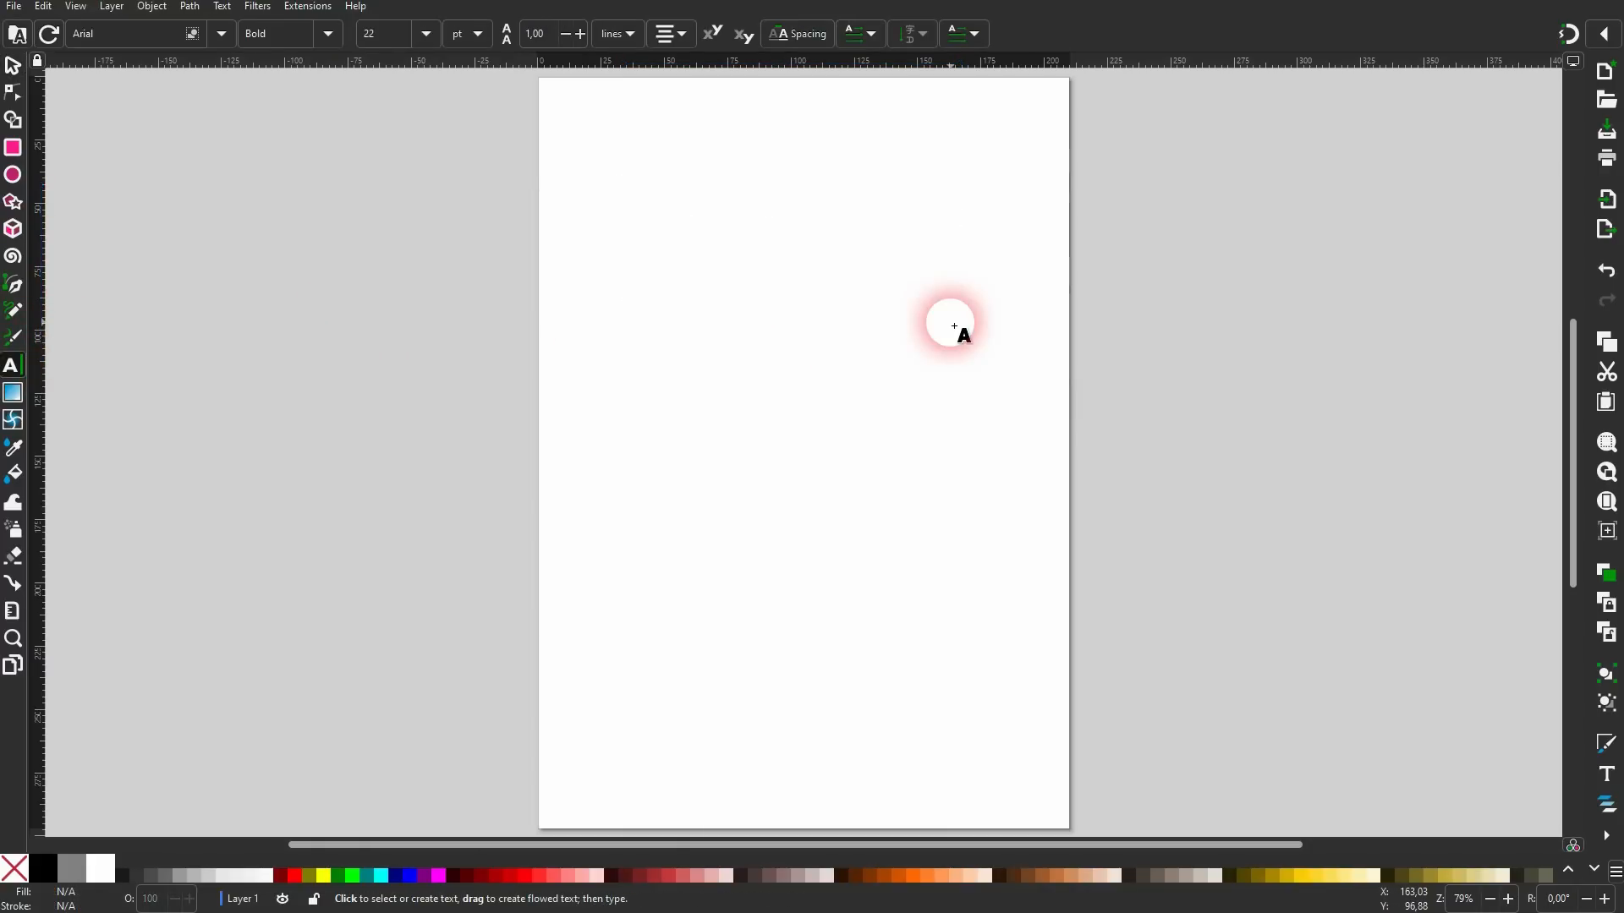
text(Text on a circle)
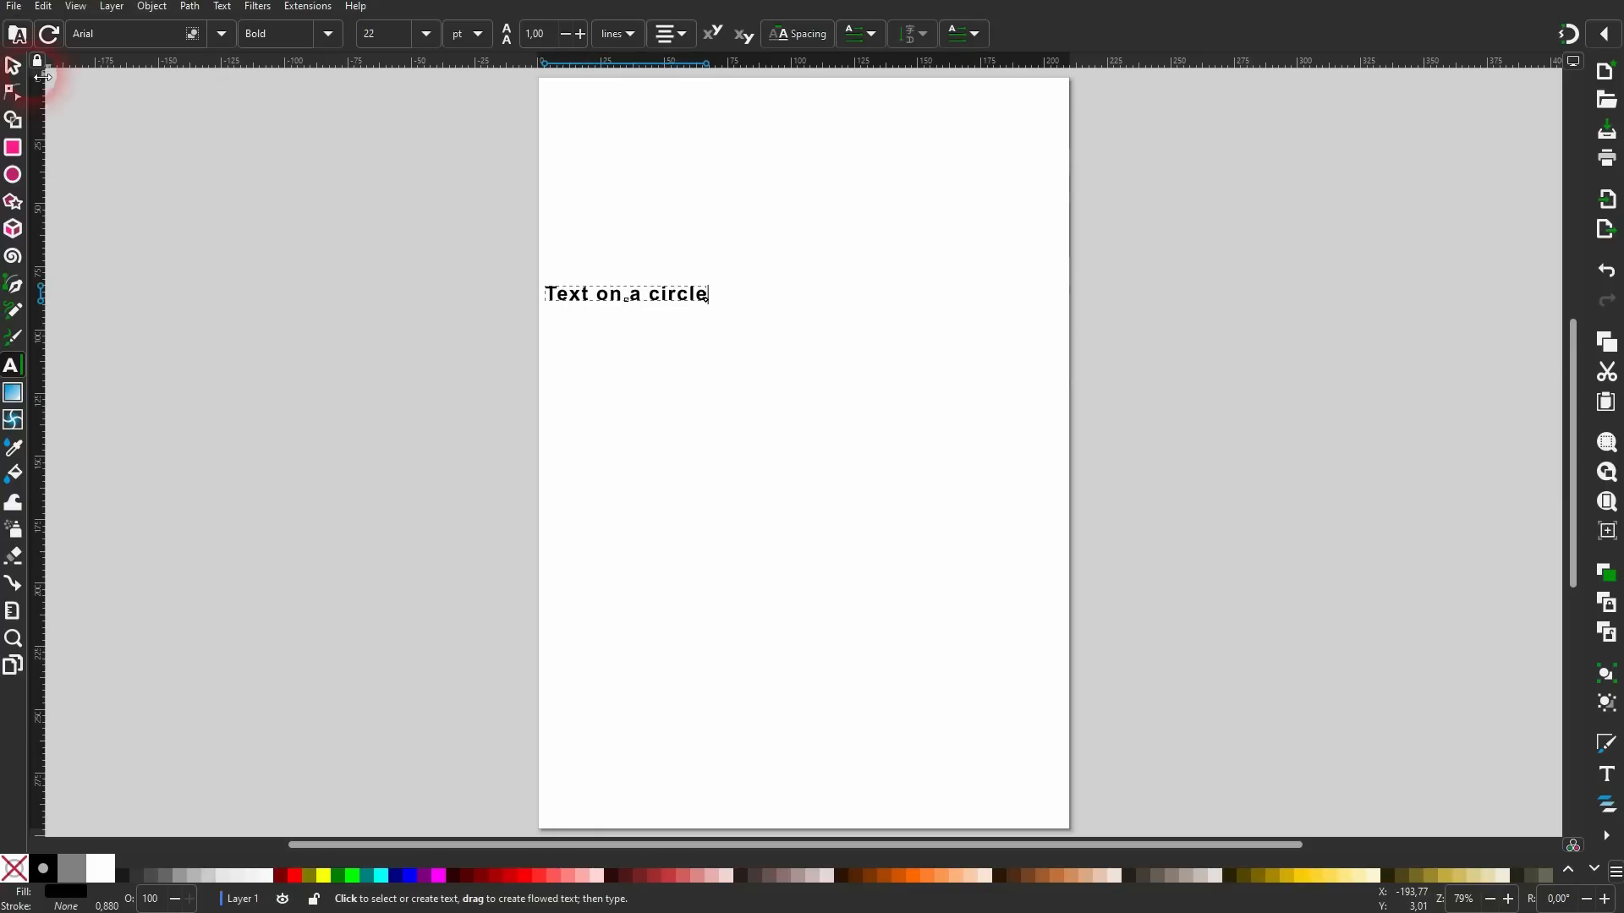
Enlarge the text to about 174 mm wide and place a duplicate directly below it.
click(12, 65)
drag(710, 307, 988, 315)
key(ctrl+d)
drag(773, 307, 779, 390)
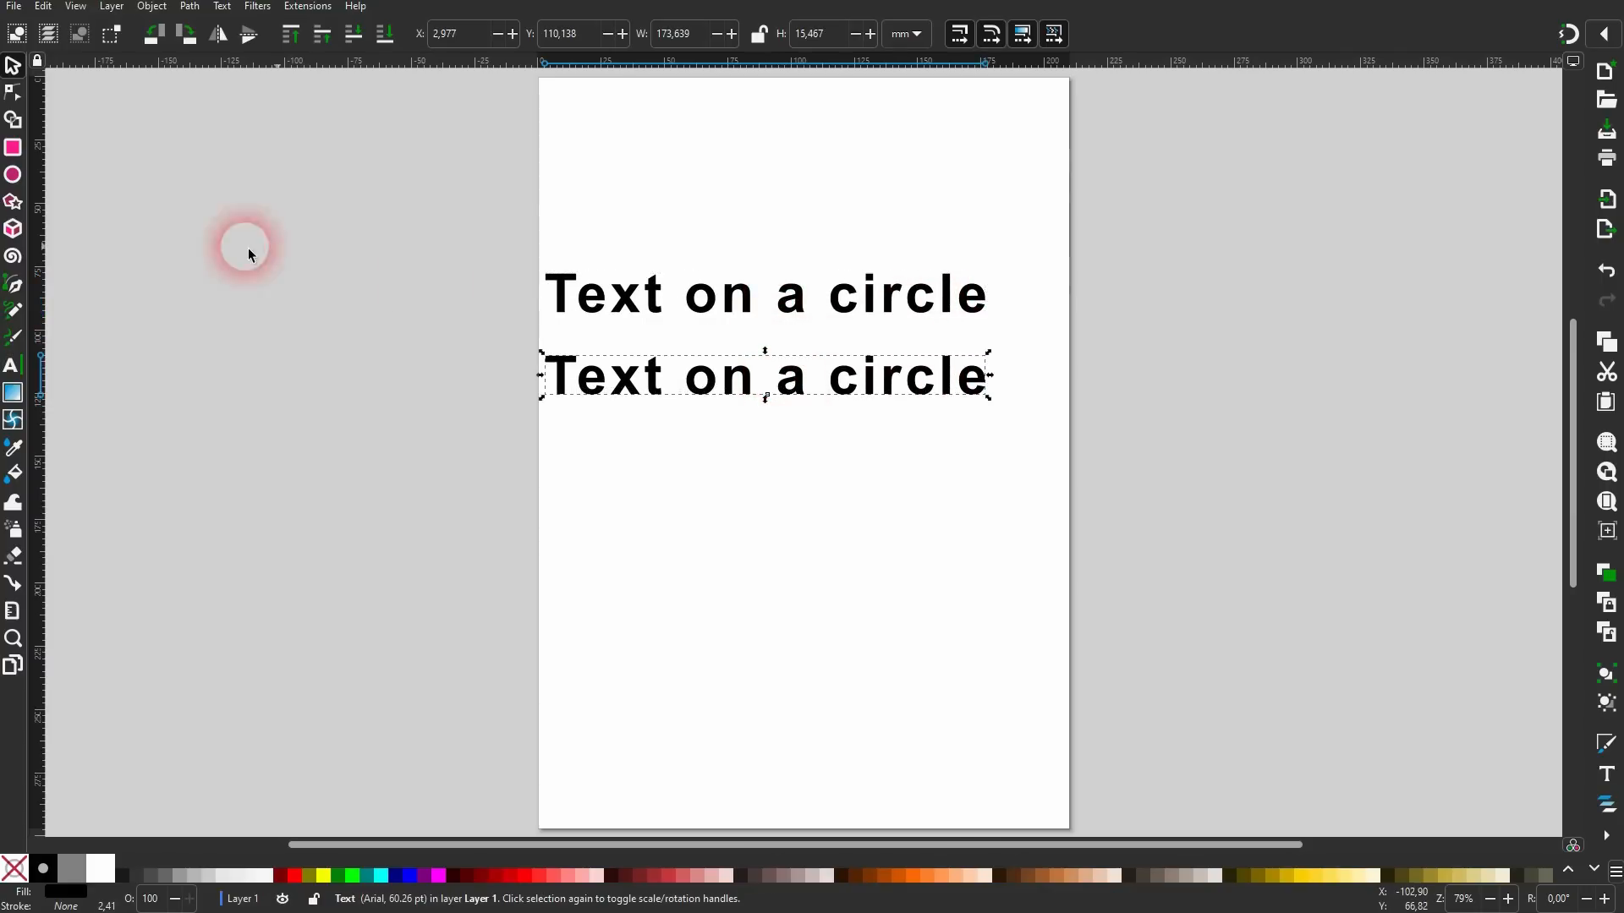
Draw a black circle with a radius of about 57.8 mm and place it below the two texts.
click(23, 180)
drag(764, 533, 906, 681)
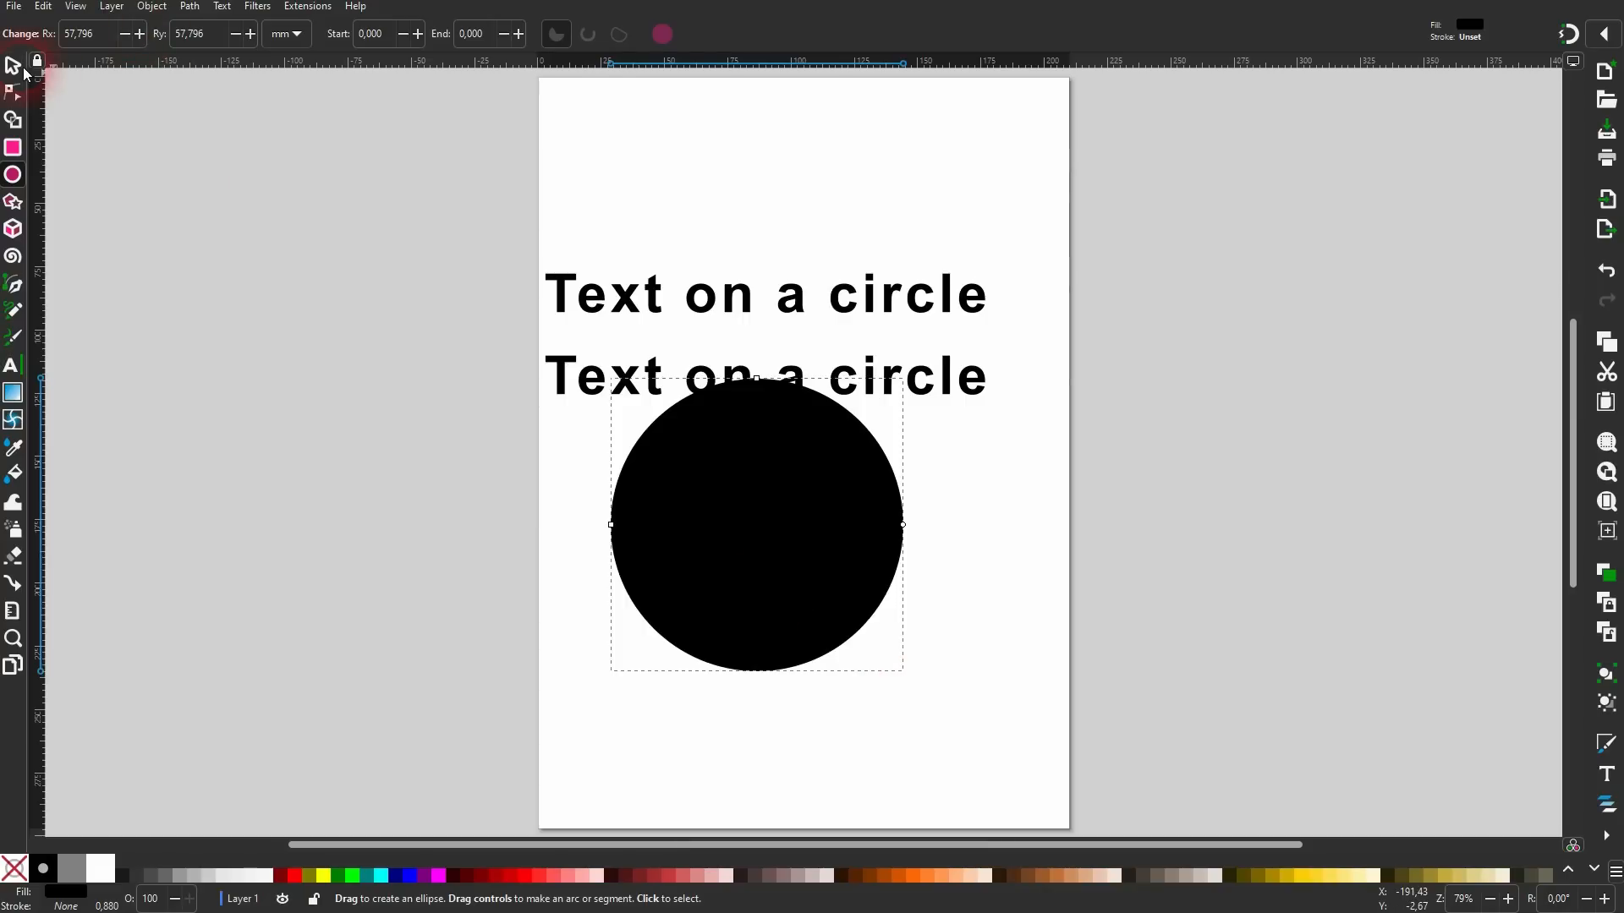
click(13, 65)
drag(809, 521, 853, 585)
Duplicate the black circle in place and fill the upper copy red.
drag(489, 333, 1114, 799)
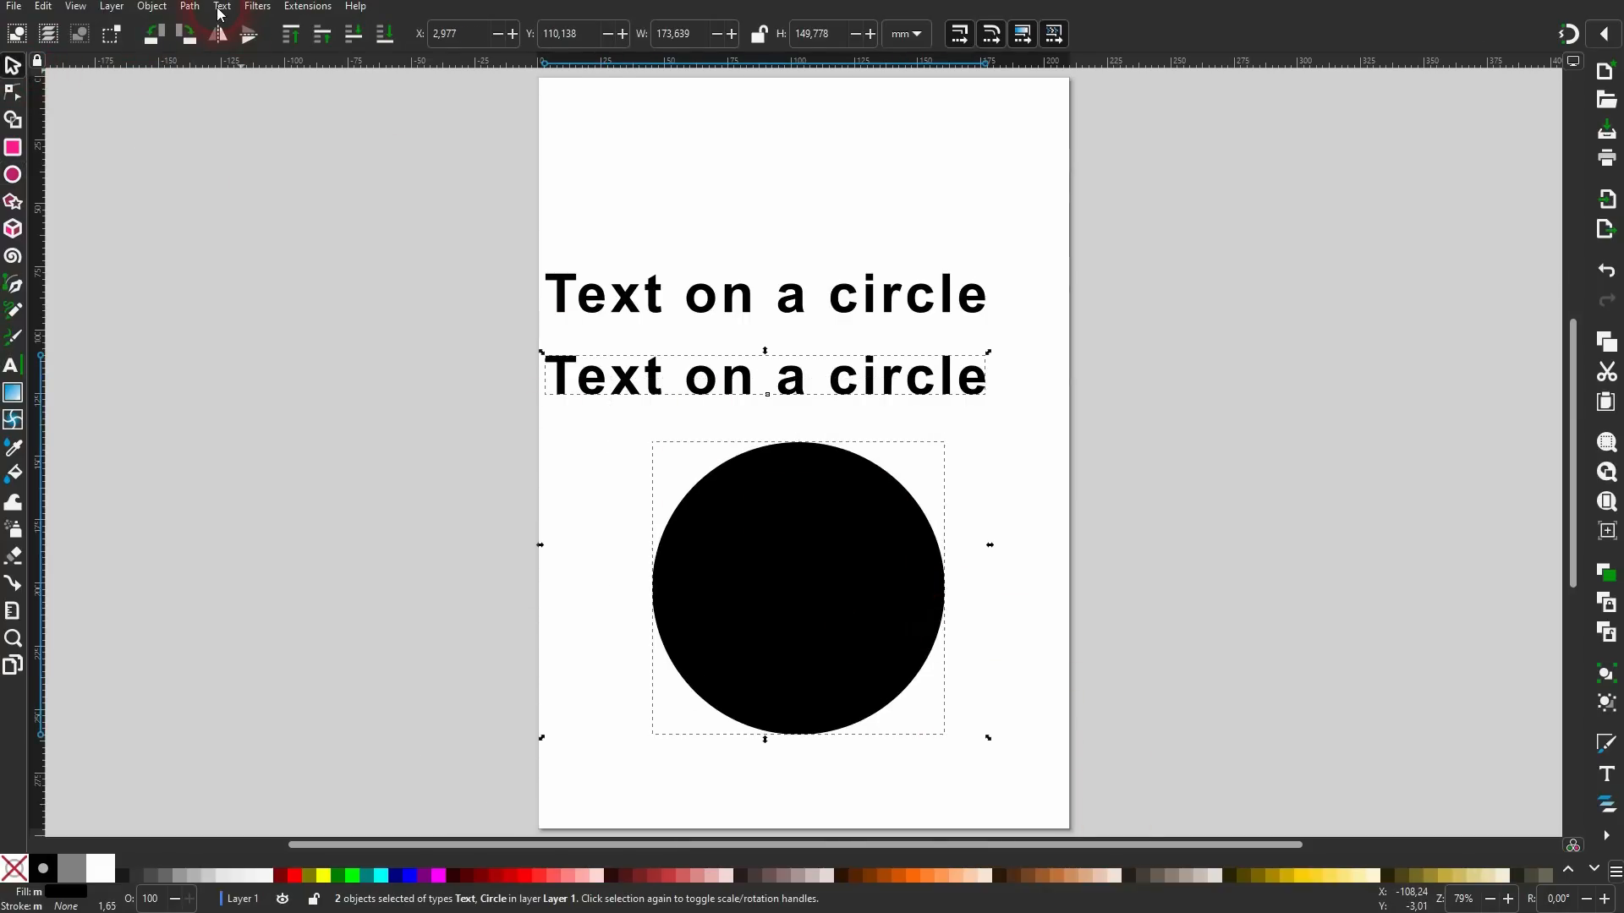
click(816, 579)
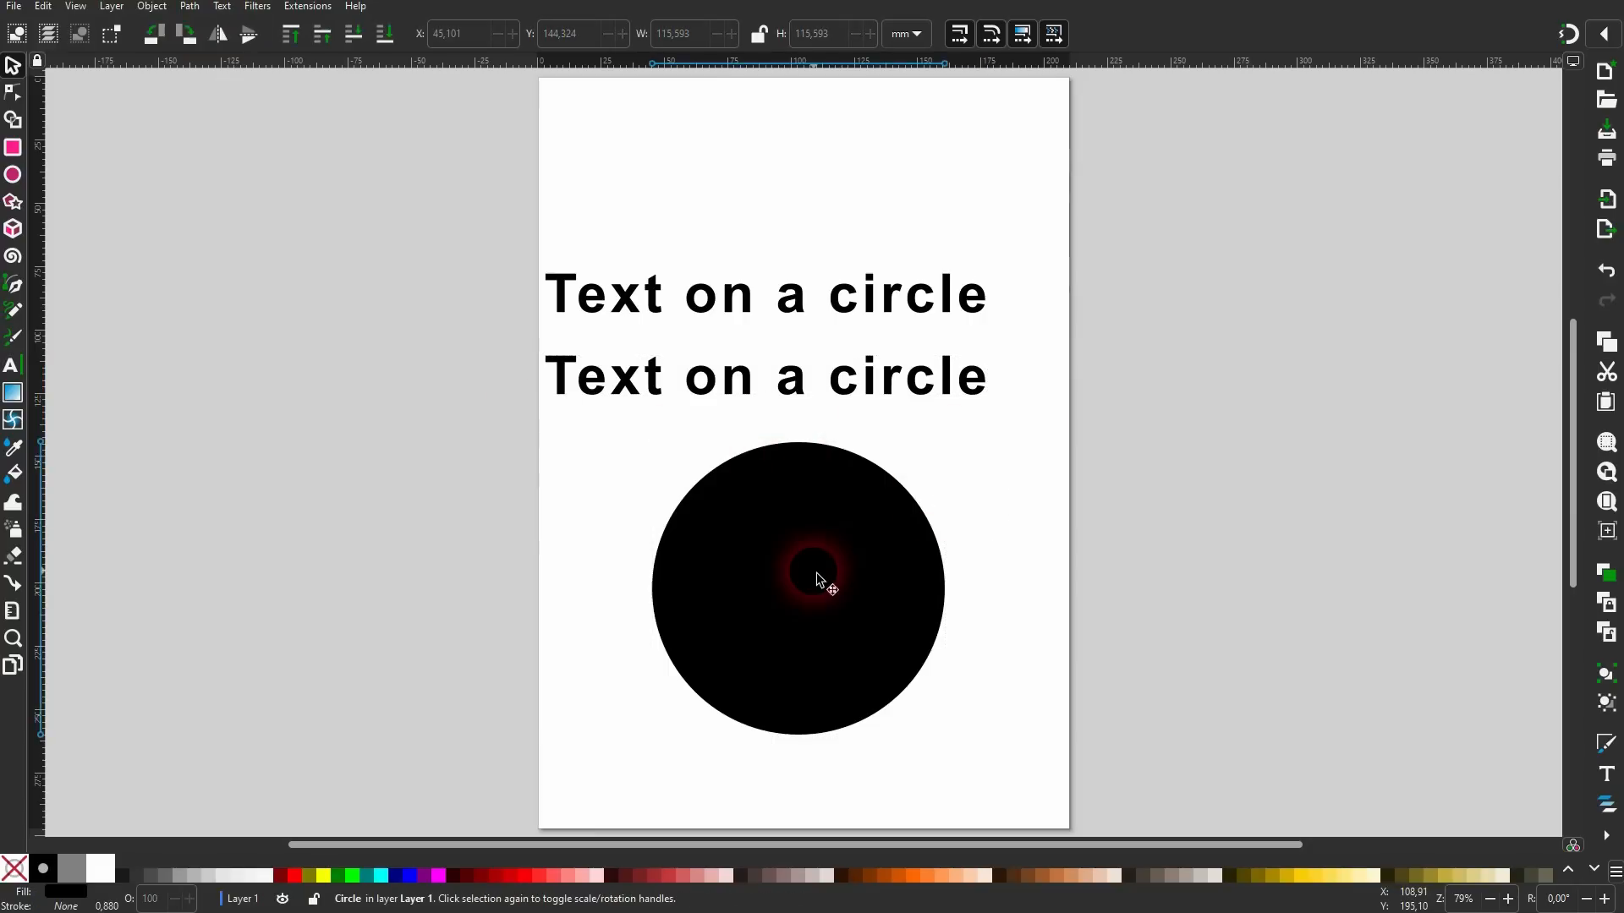
click(508, 886)
drag(748, 645, 993, 616)
key(ctrl+z)
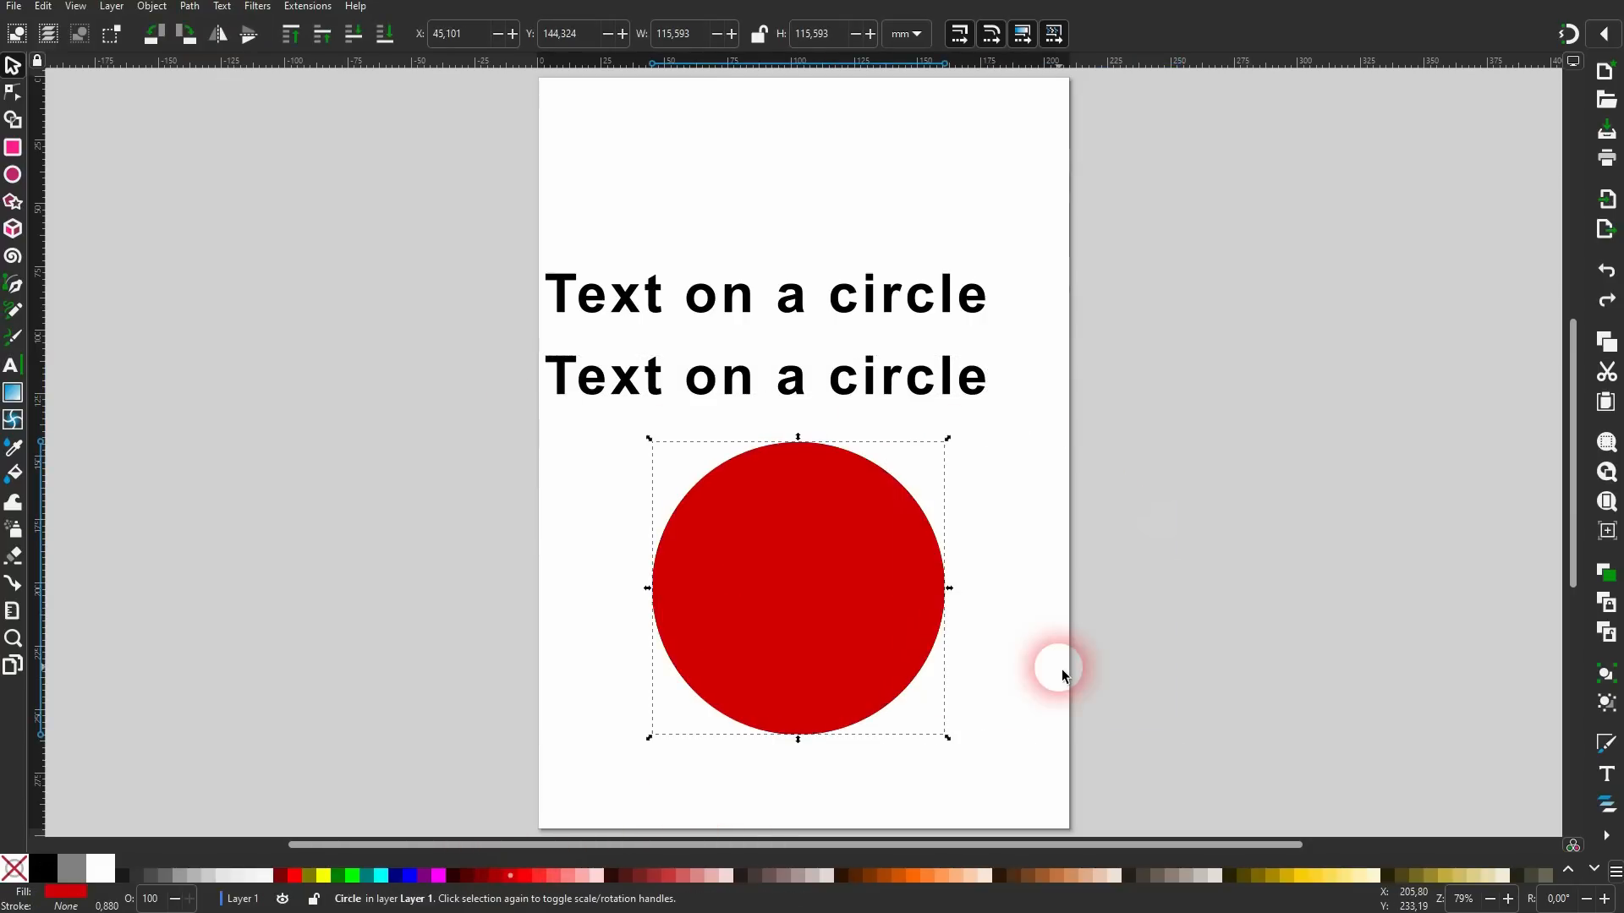
Put the lower "Text on a circle" text onto the red circle.
shift+click(737, 381)
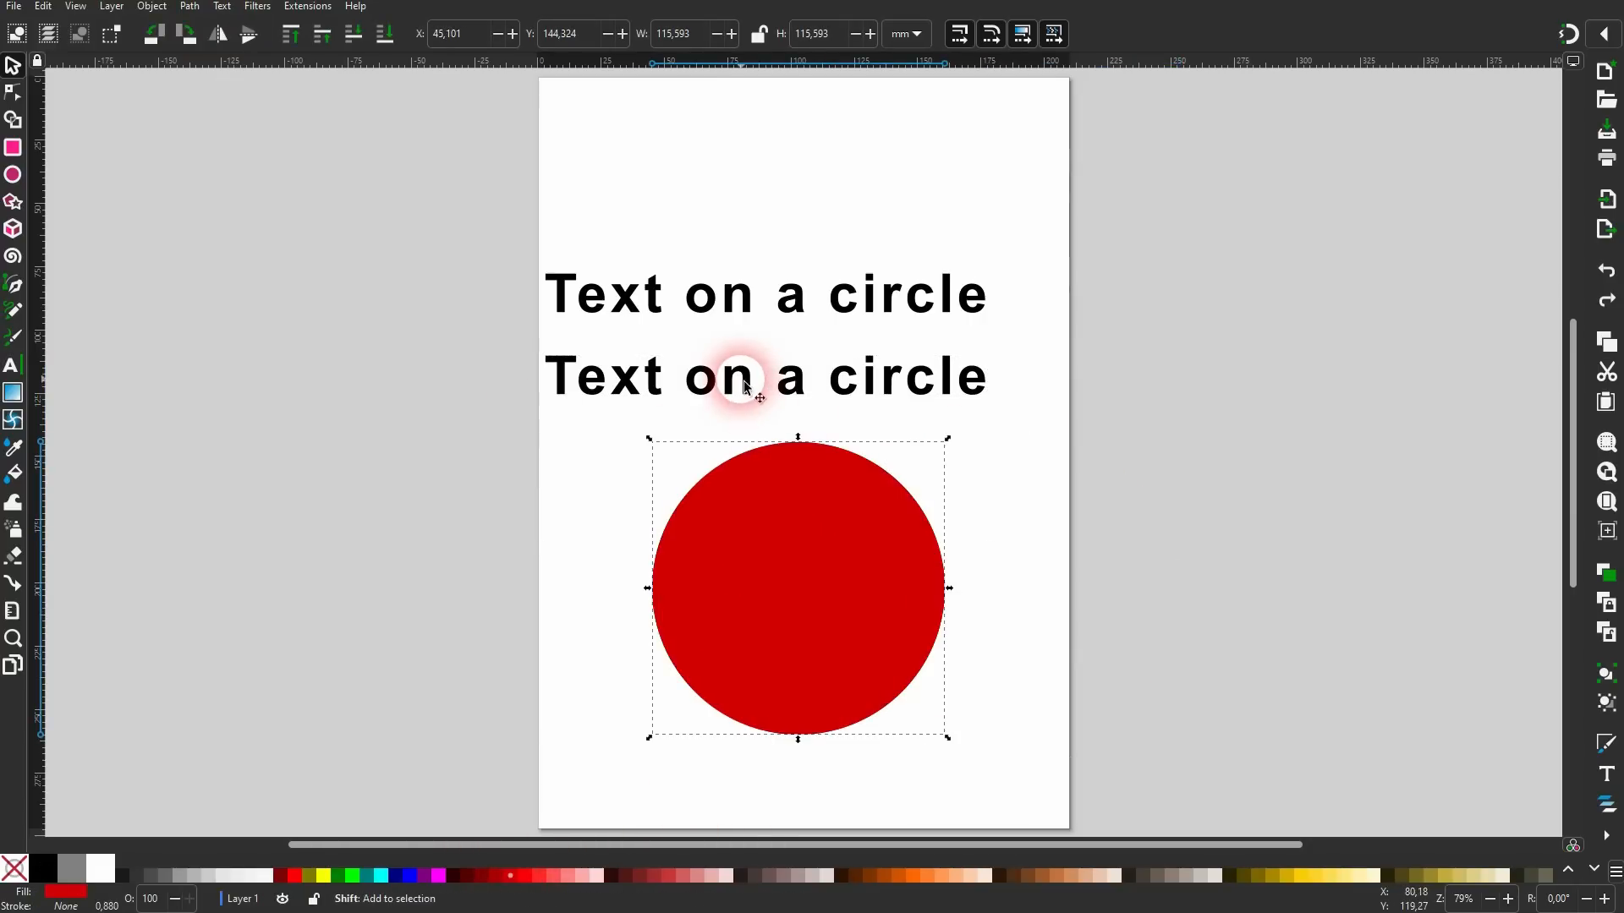
click(224, 6)
click(273, 92)
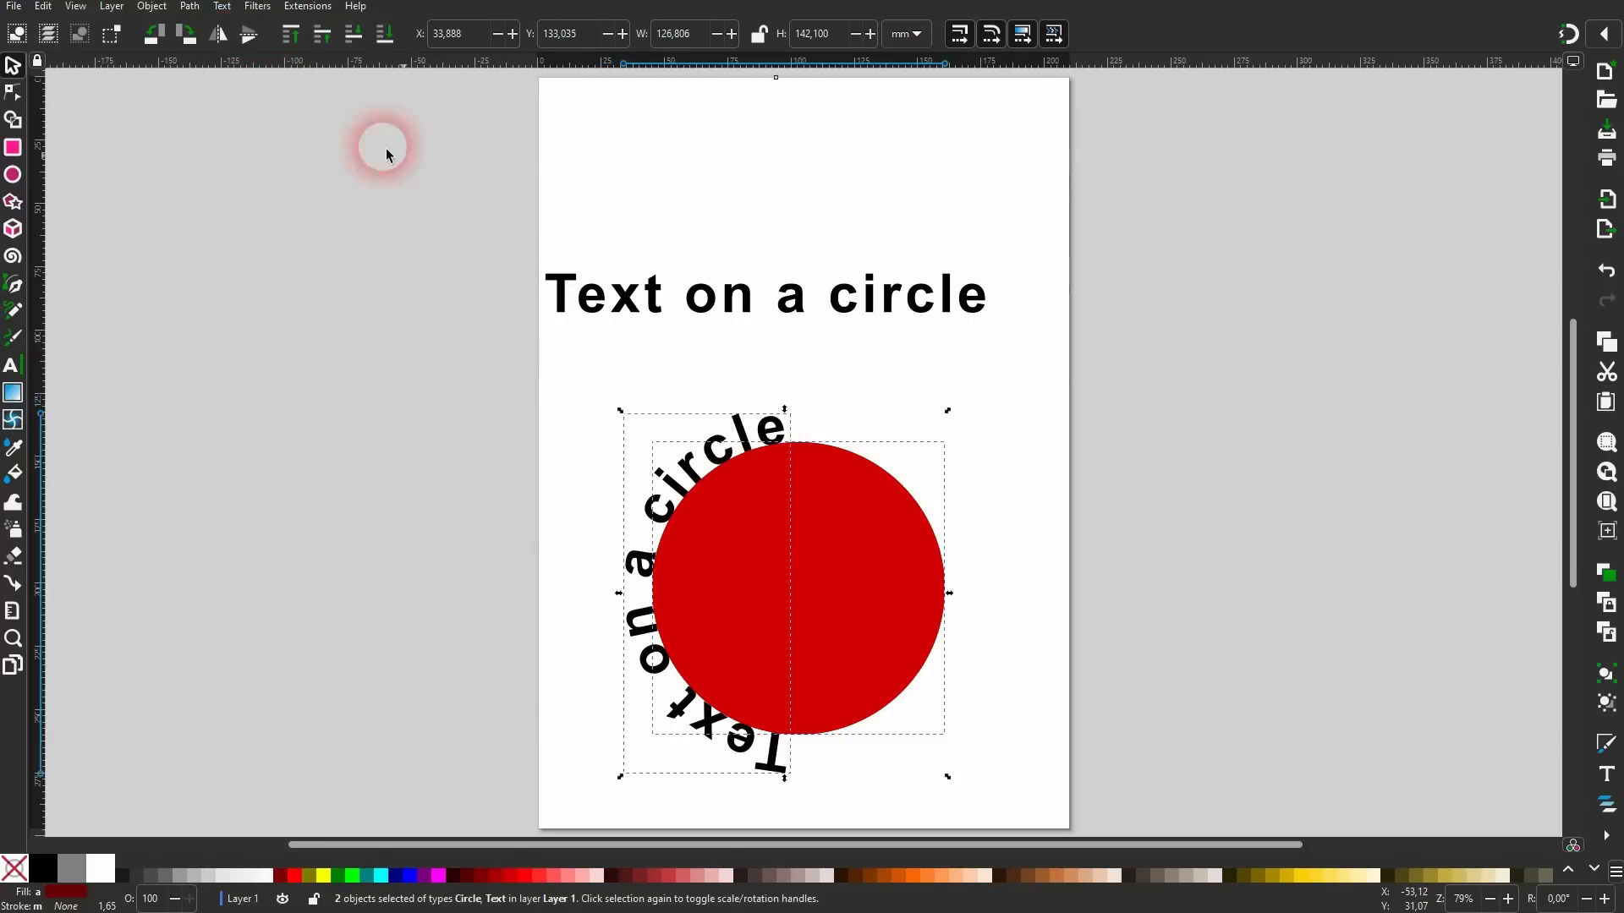
click(998, 478)
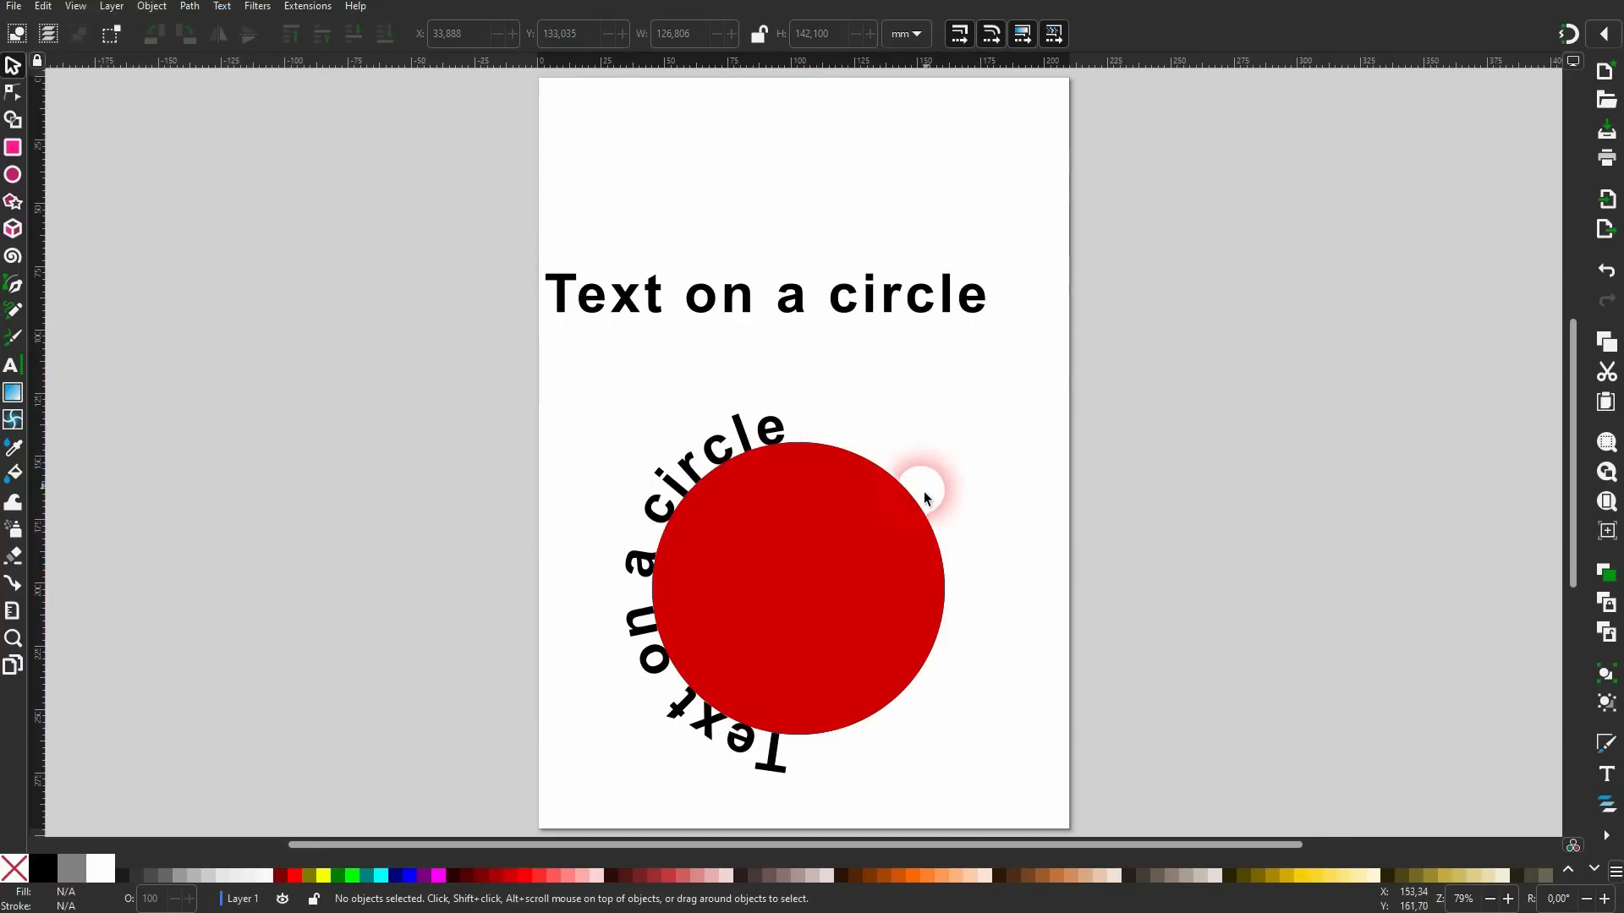
Rotate the red circle about 90° clockwise so its text arches over the top.
click(841, 566)
click(836, 558)
drag(949, 437, 912, 696)
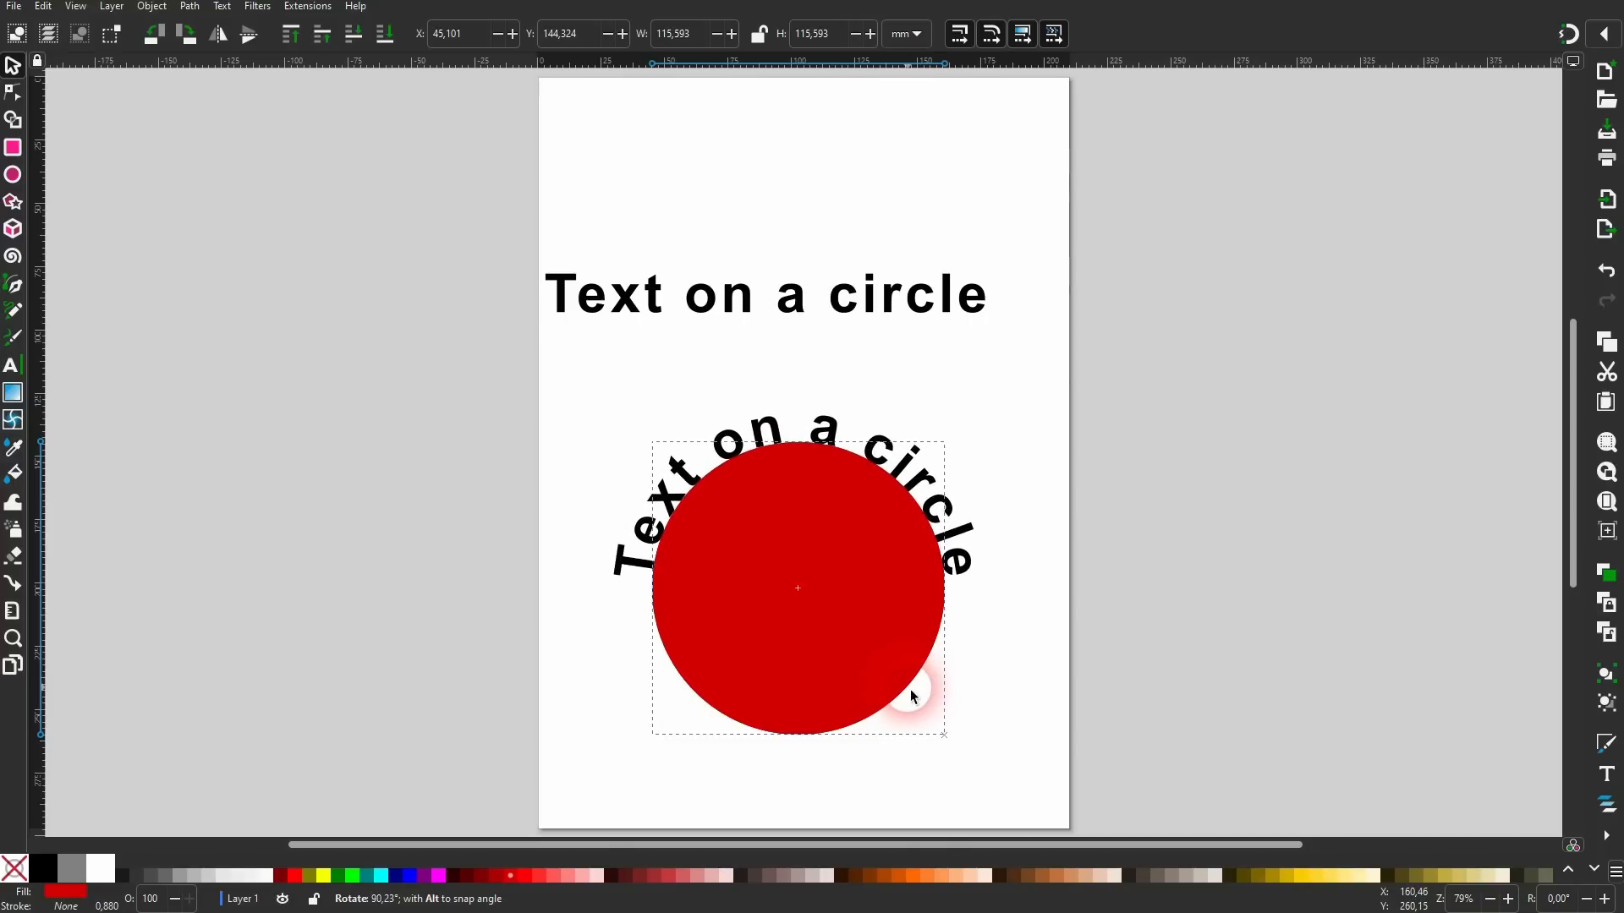
click(1003, 440)
Convert the red circle and its arched text to paths, and delete the red circle.
click(800, 440)
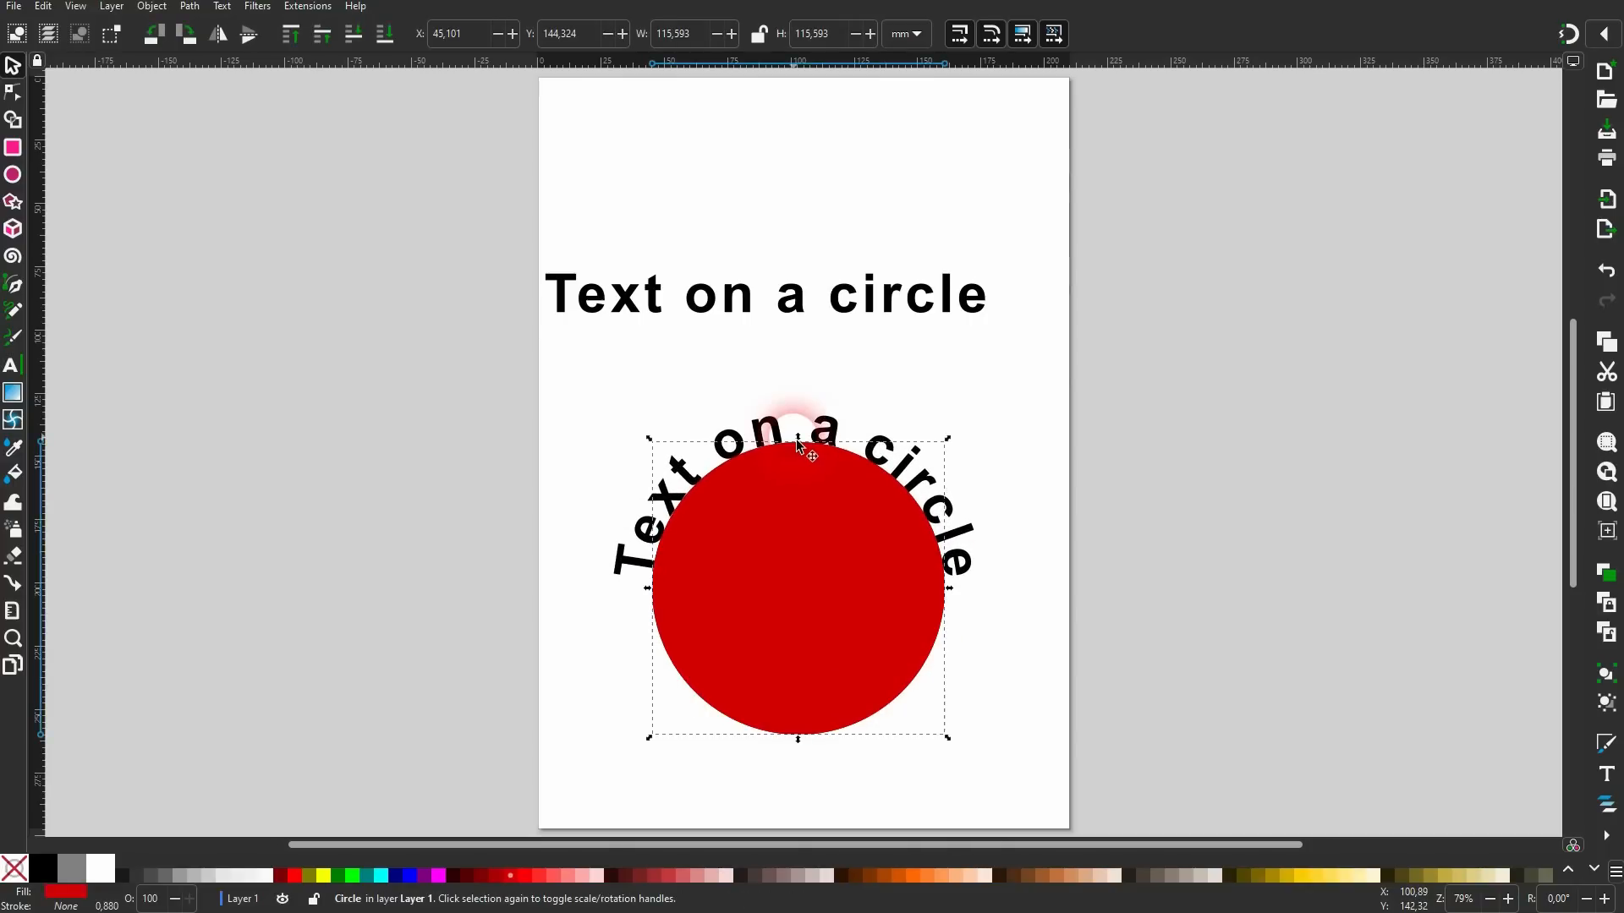
shift+click(748, 427)
click(189, 6)
click(205, 29)
click(1046, 411)
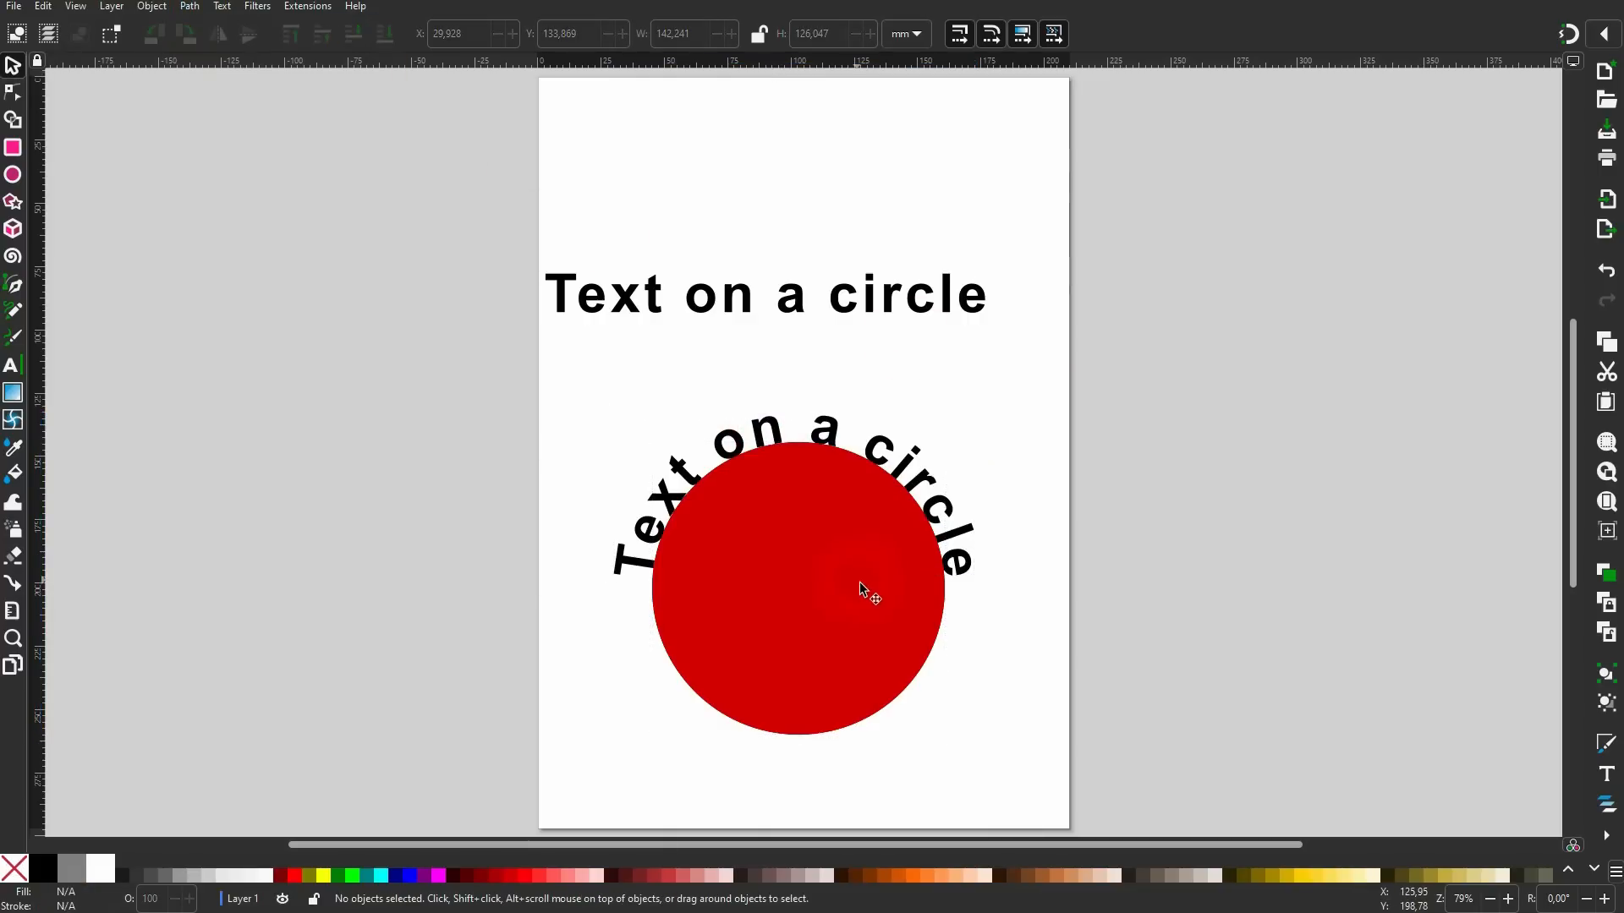
click(862, 585)
key(Delete)
Put the remaining straight "Text on a circle" text onto the black circle.
click(825, 625)
shift+click(772, 296)
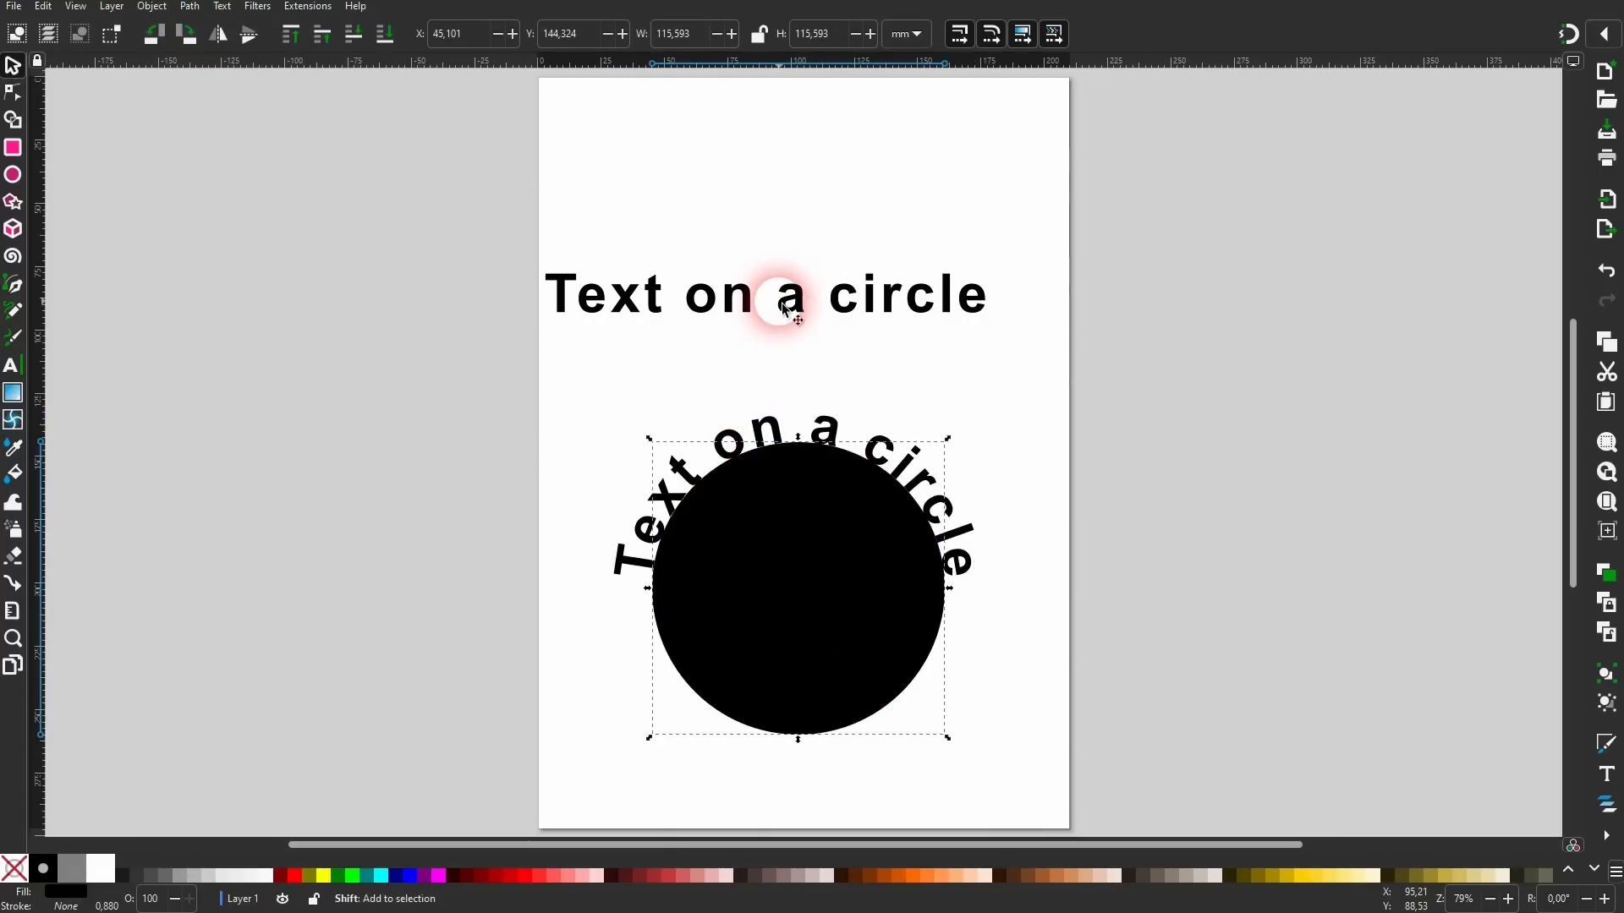
click(220, 6)
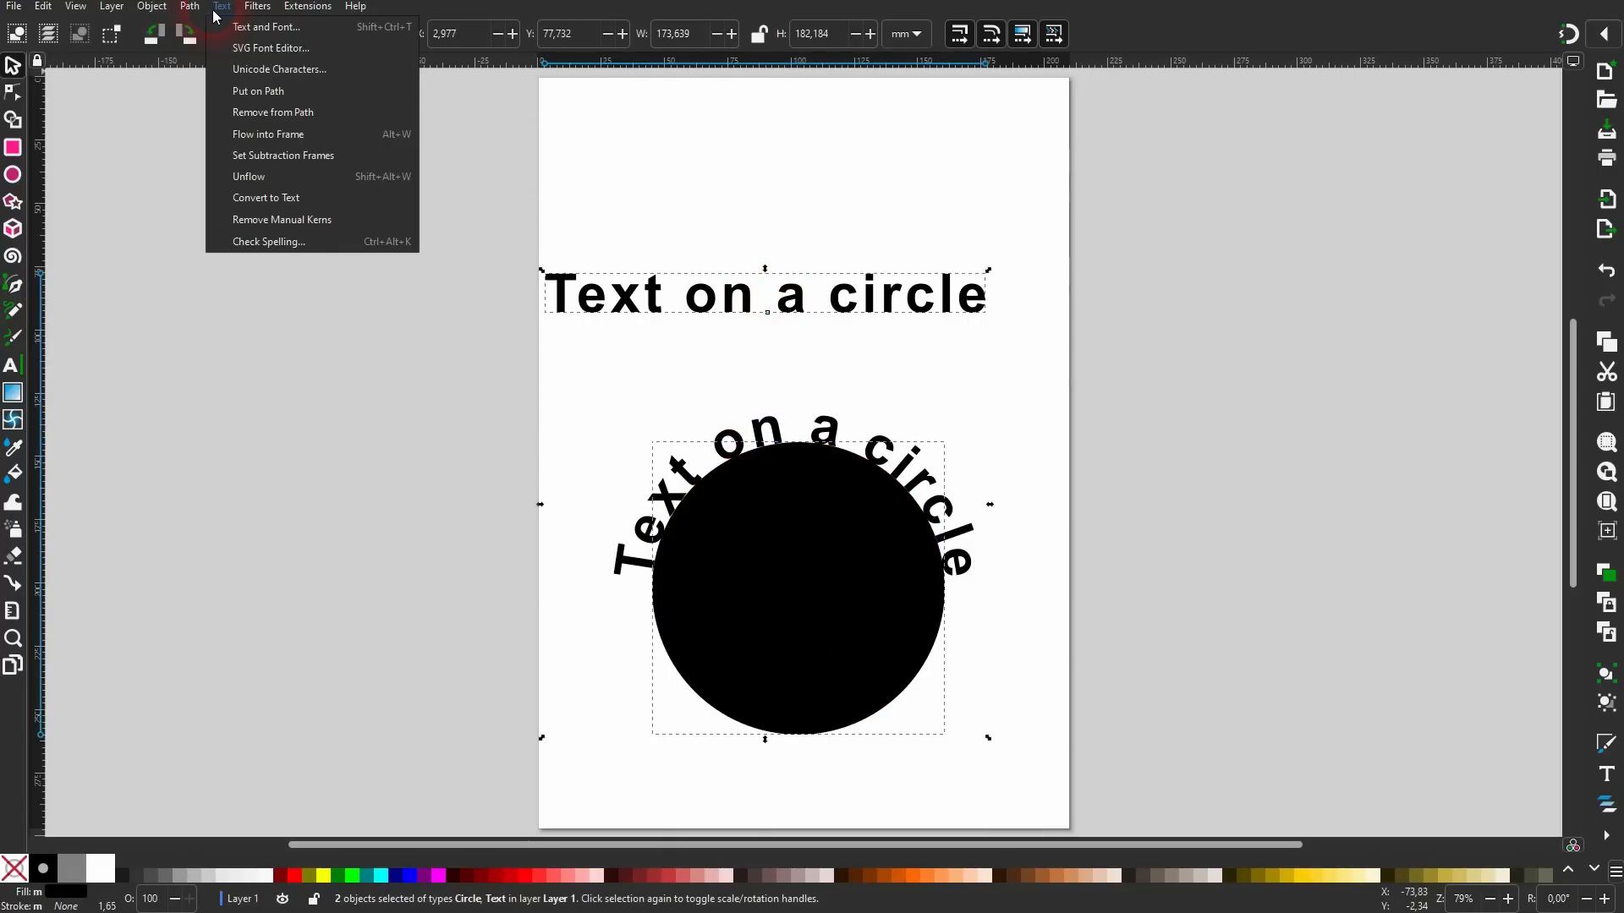
click(251, 92)
Rotate the black circle and its text about 90° counterclockwise and nudge them so both texts form an evenly spaced ring.
click(855, 587)
drag(949, 412, 561, 409)
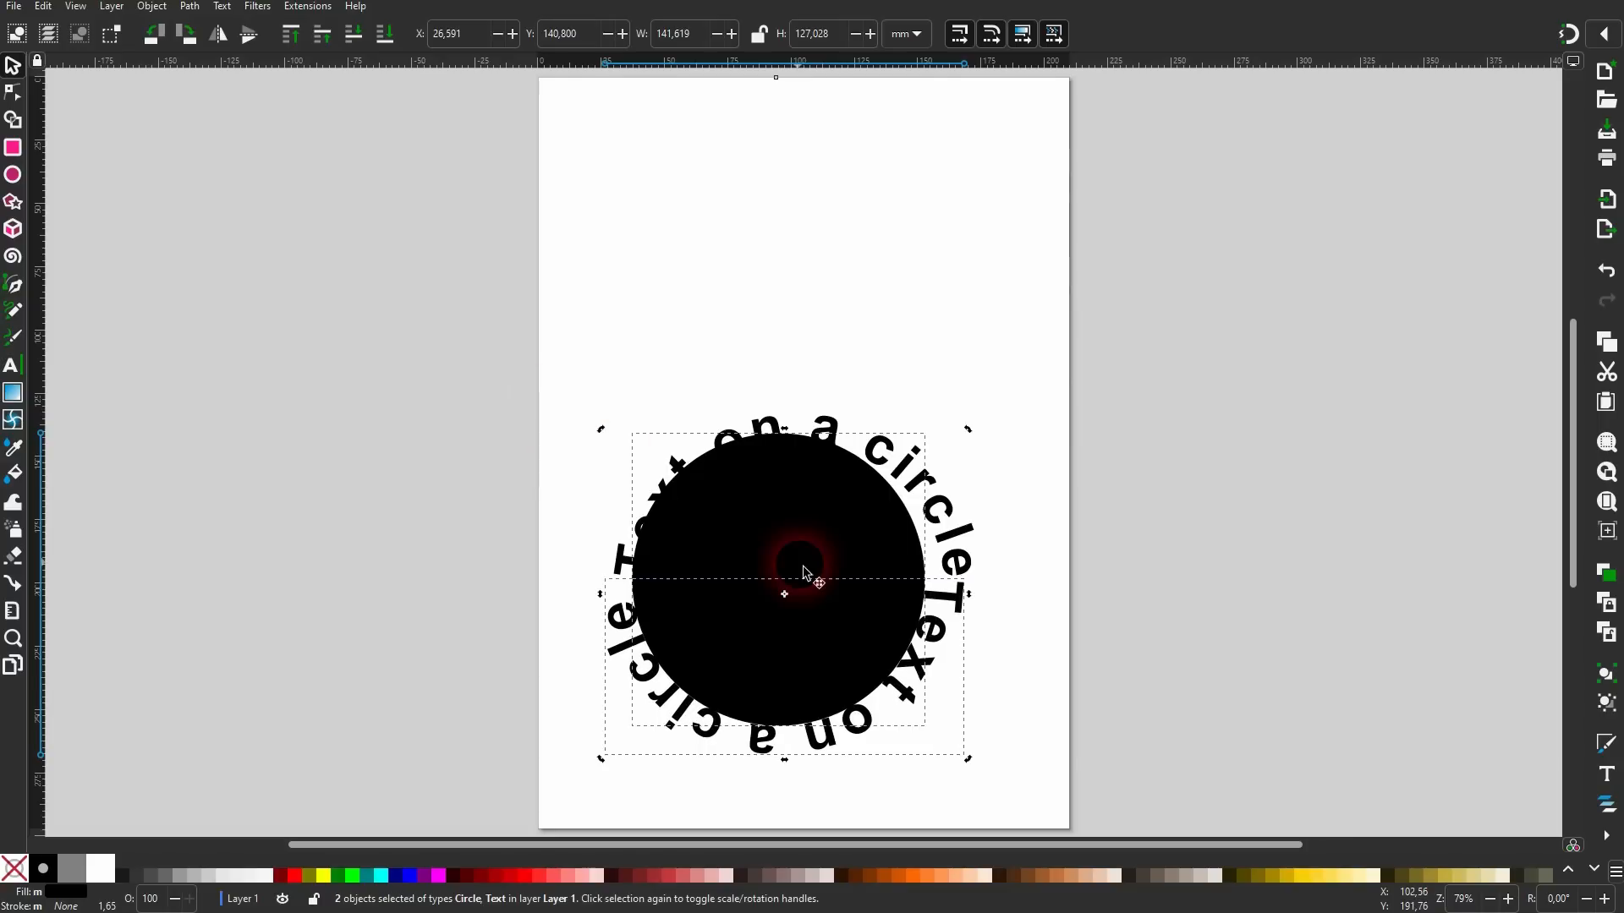
drag(805, 535, 832, 557)
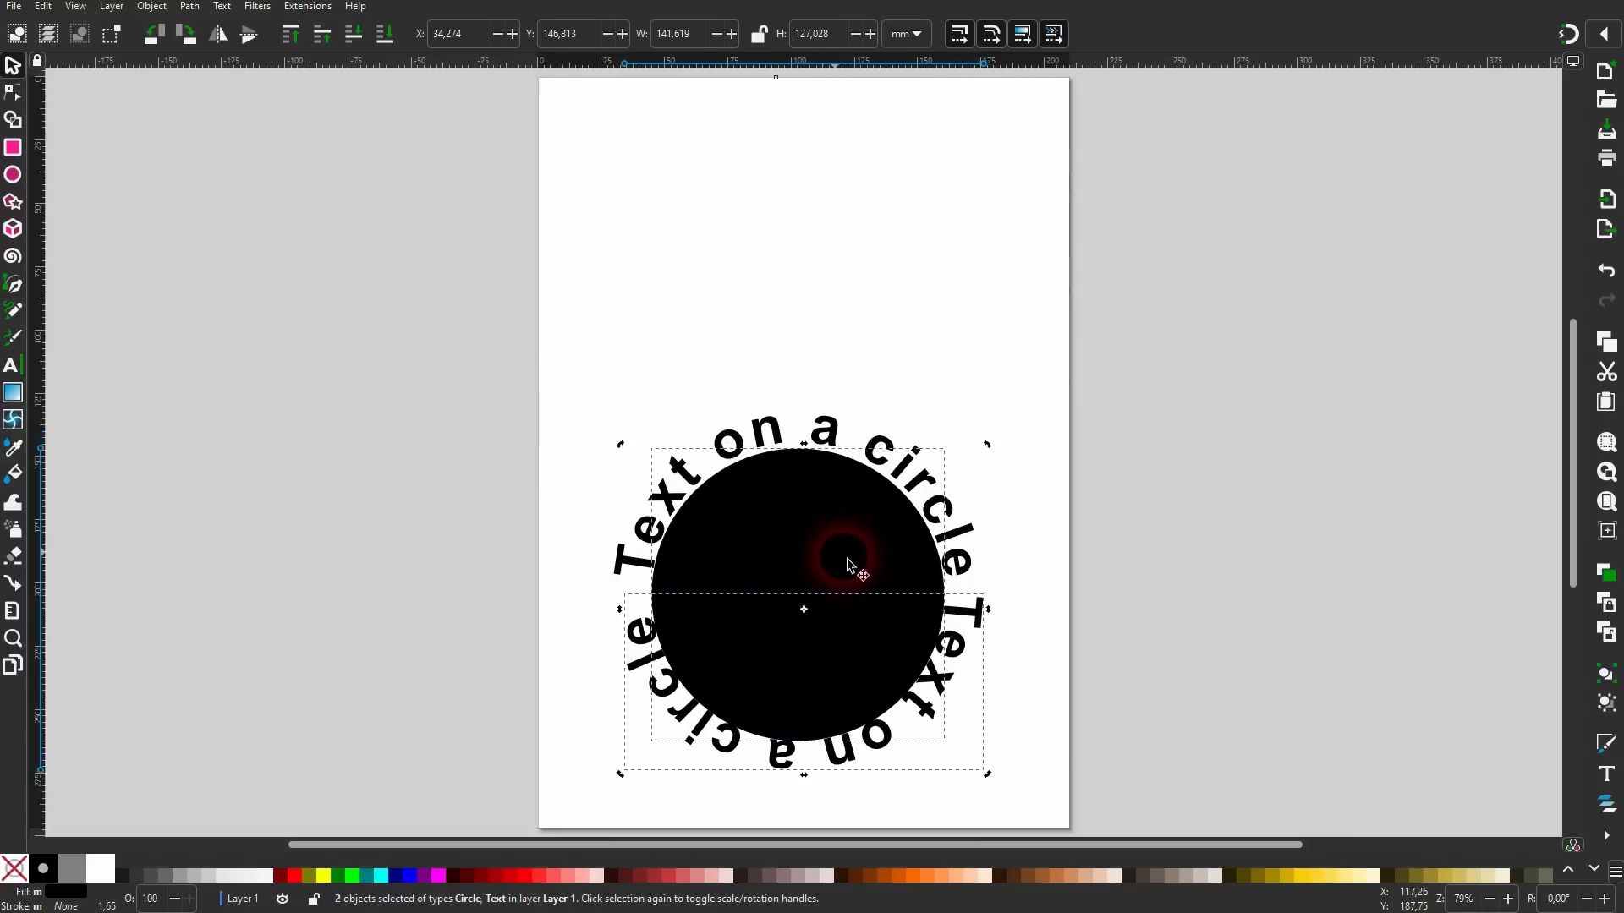
drag(995, 778, 981, 791)
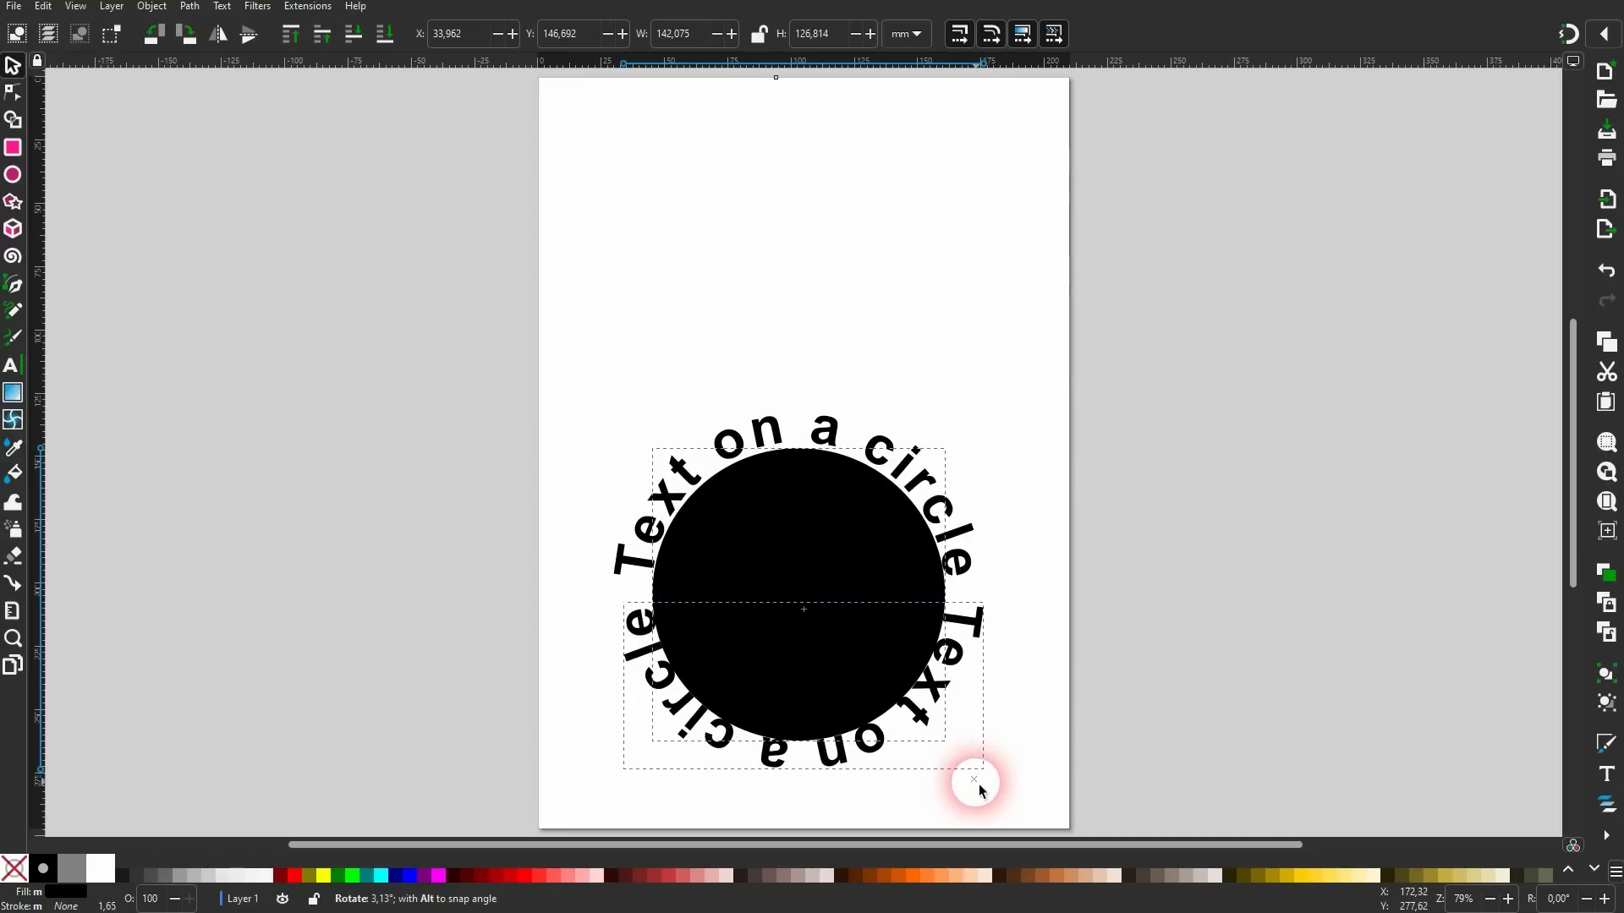
click(826, 546)
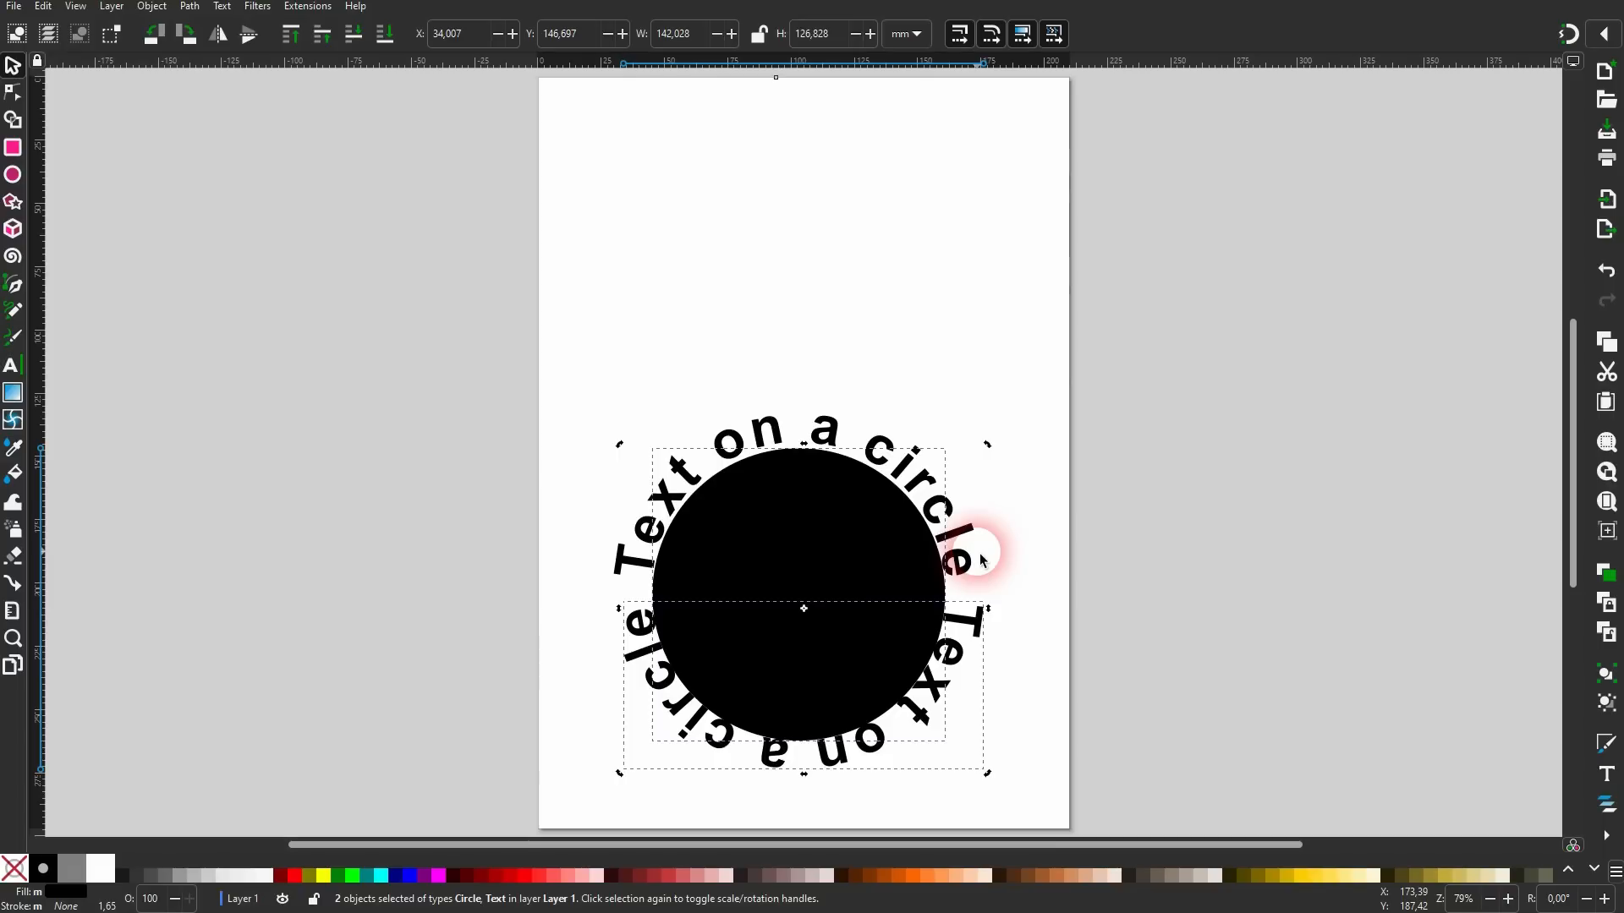
click(968, 312)
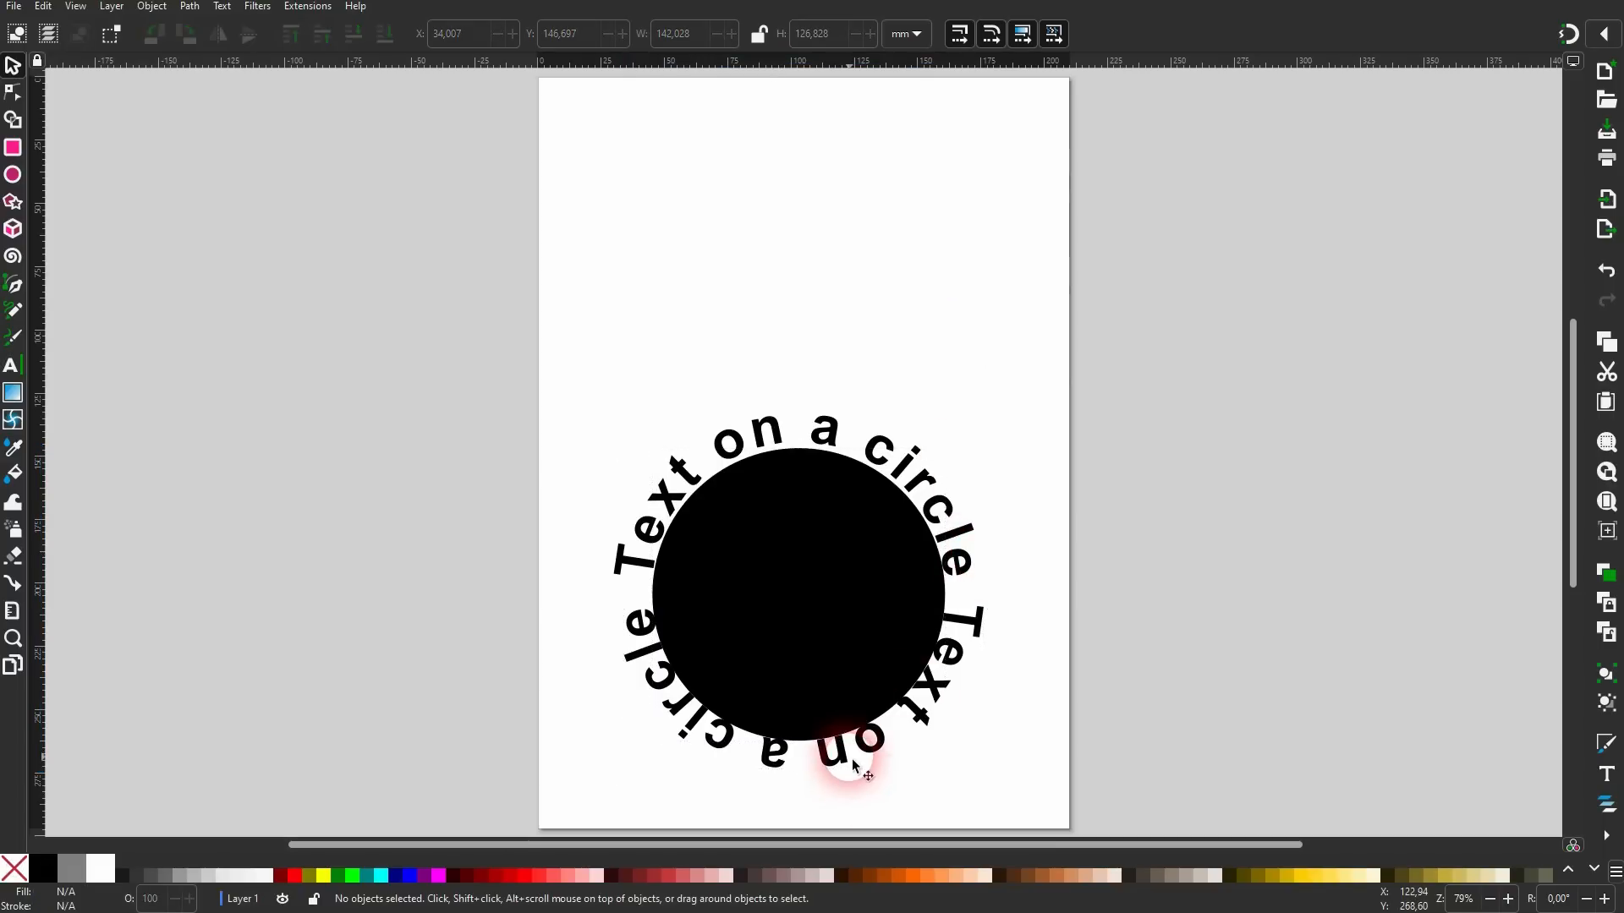
Convert the lower text and the black circle to paths, and delete the circle.
click(846, 759)
shift+click(785, 532)
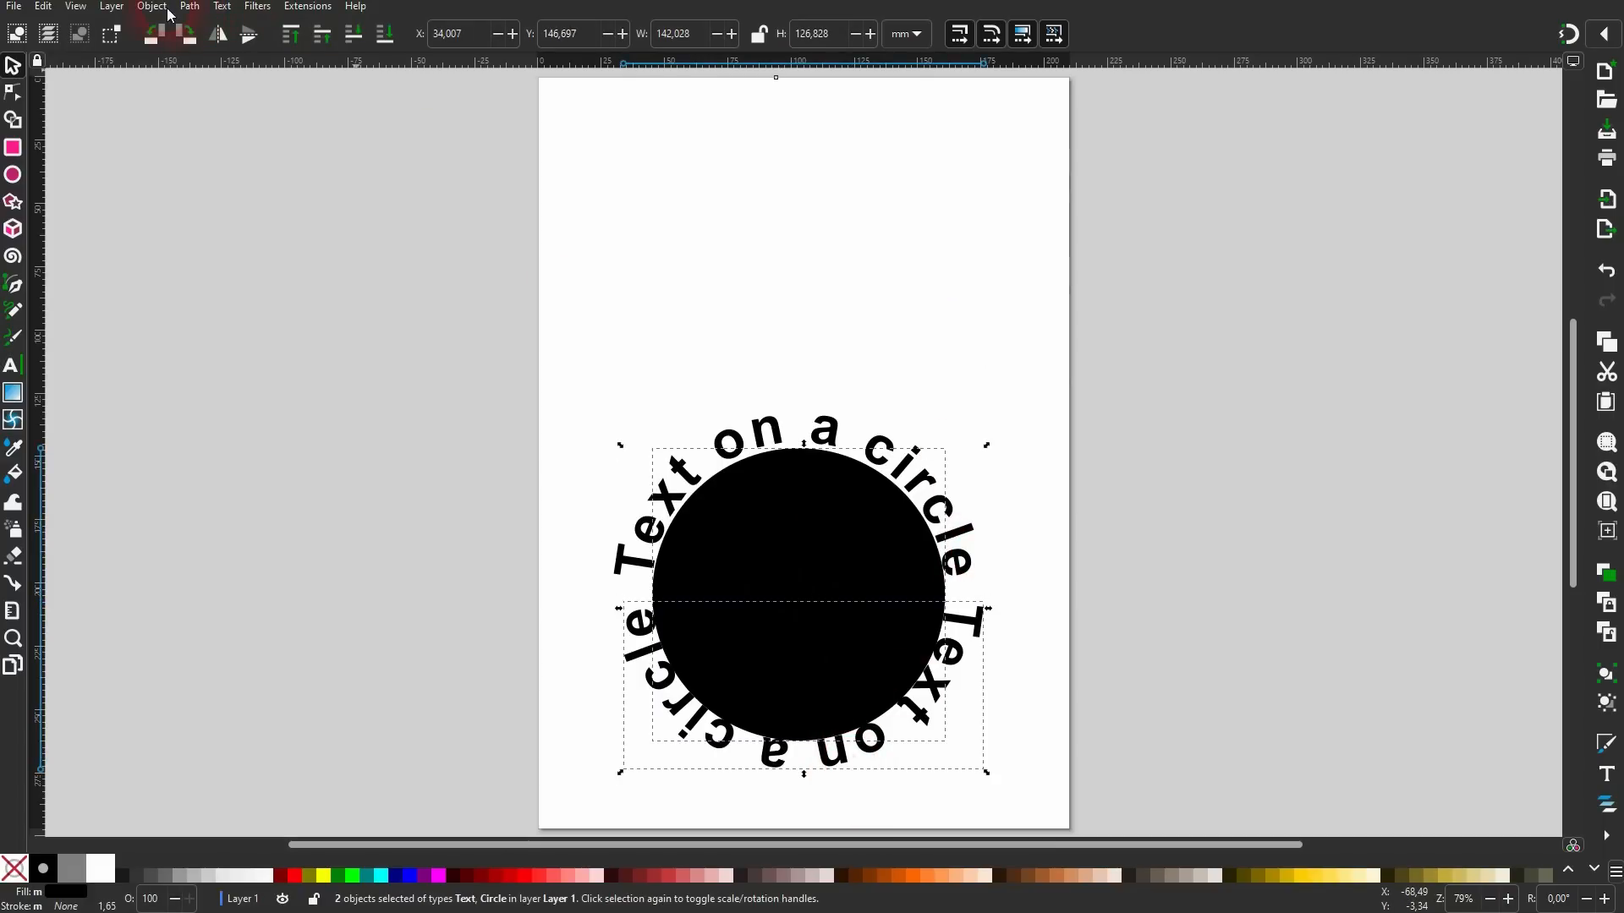
click(193, 12)
click(598, 272)
click(841, 607)
key(Delete)
Move the two text arcs together to the upper half of the page, and clear them from the page.
drag(531, 794, 1075, 347)
drag(917, 460, 918, 290)
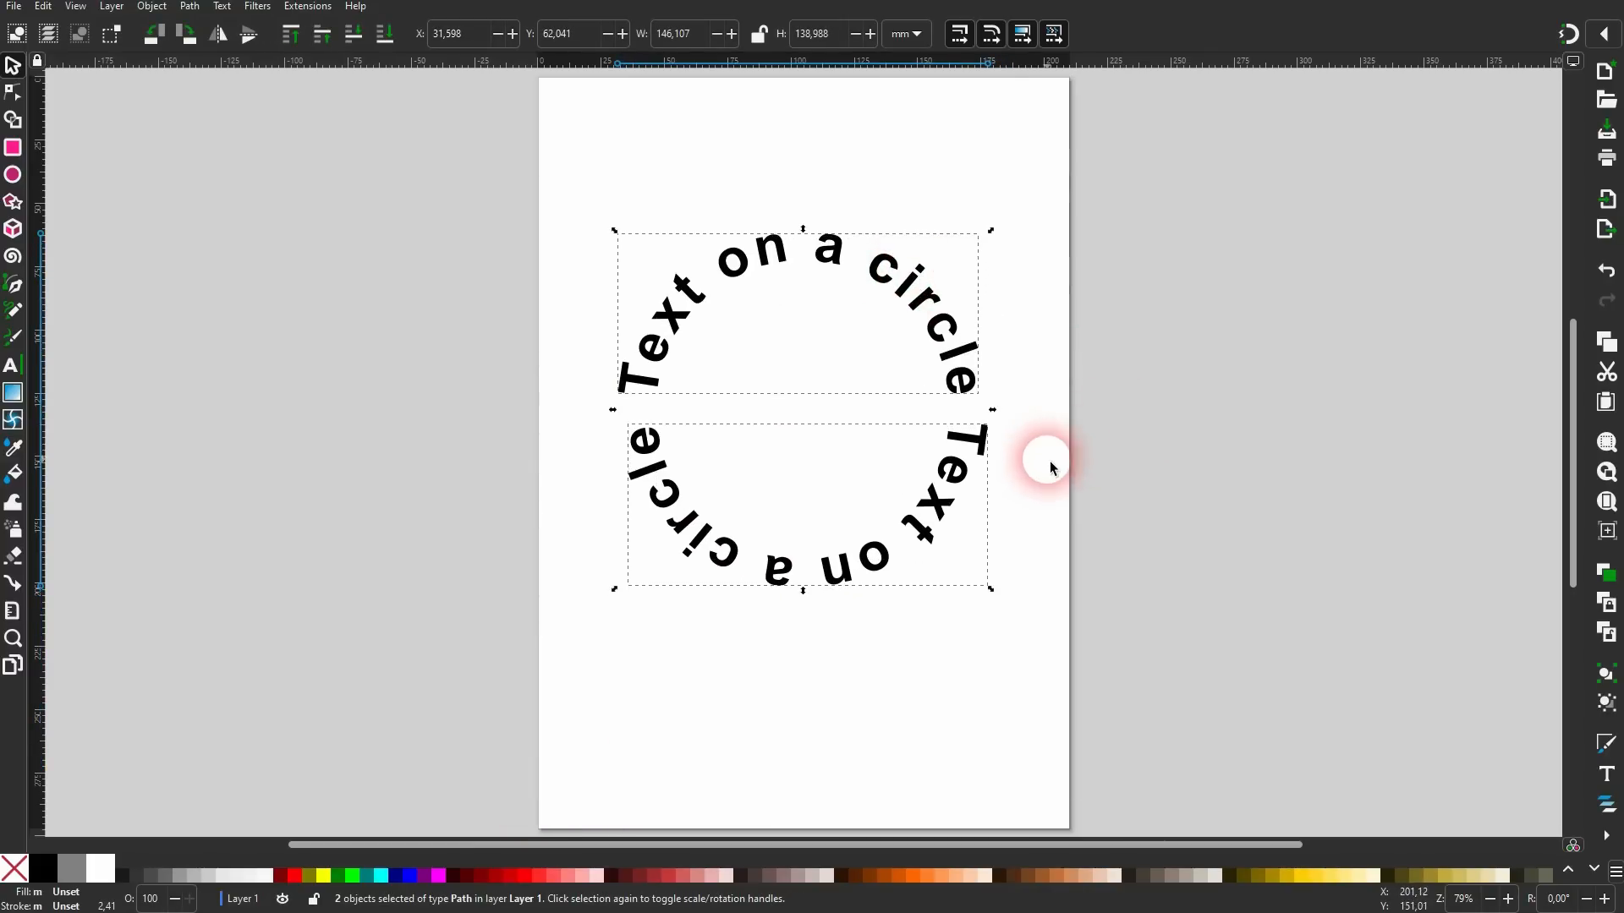
click(1073, 470)
drag(443, 682, 611, 555)
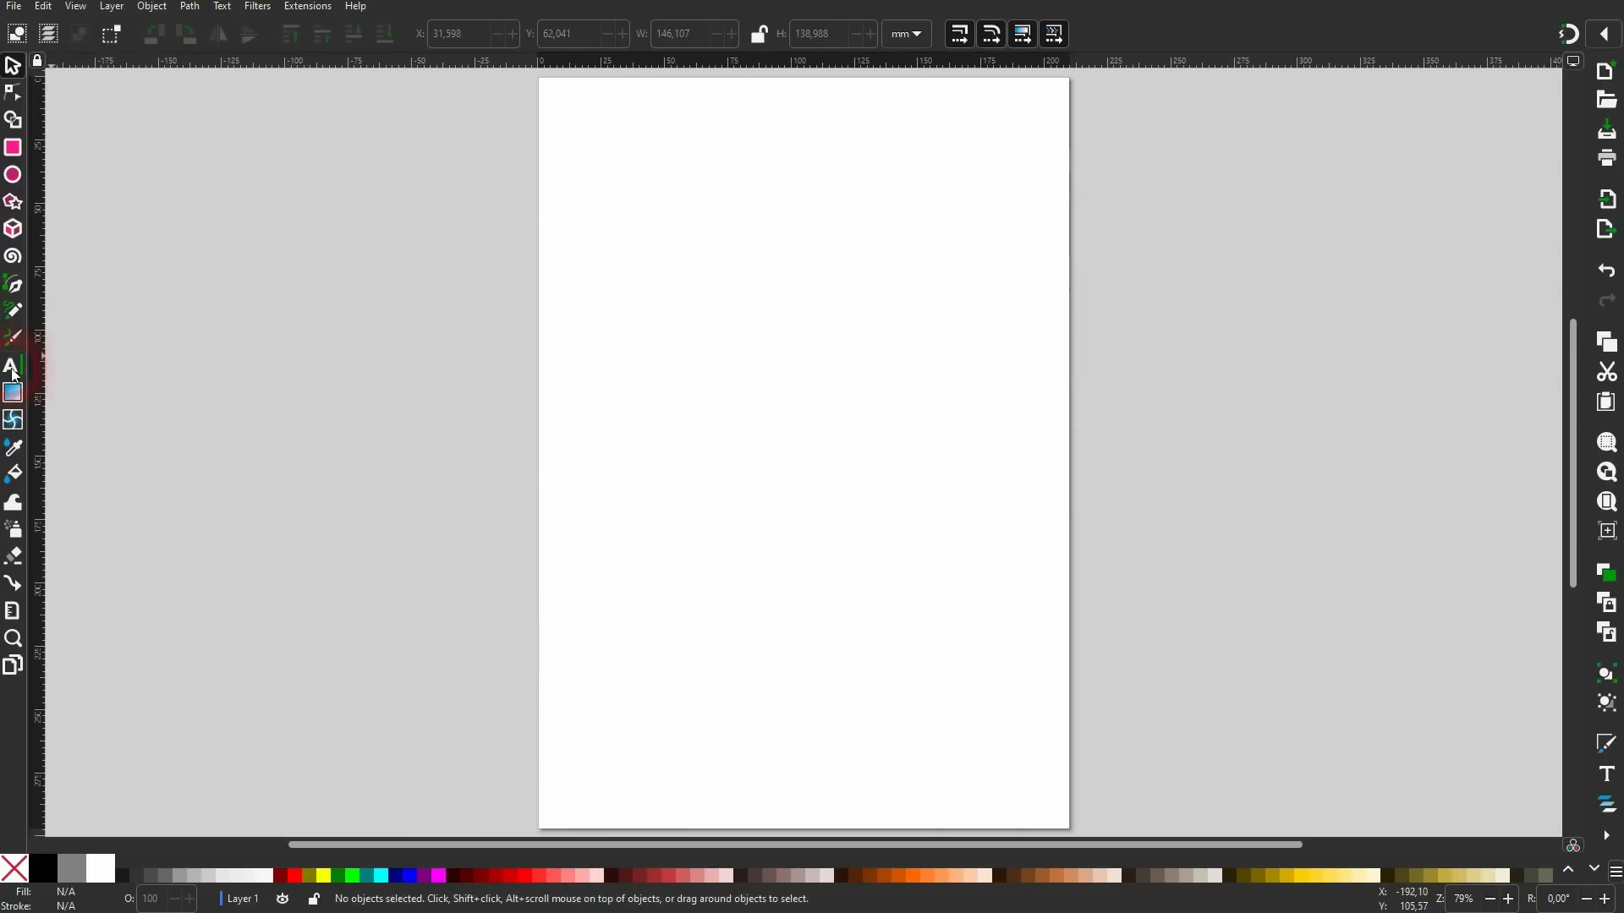
Add the red text "Text around rectangle or any other shape" and enlarge it to about 204 mm across the page width.
click(11, 369)
click(698, 302)
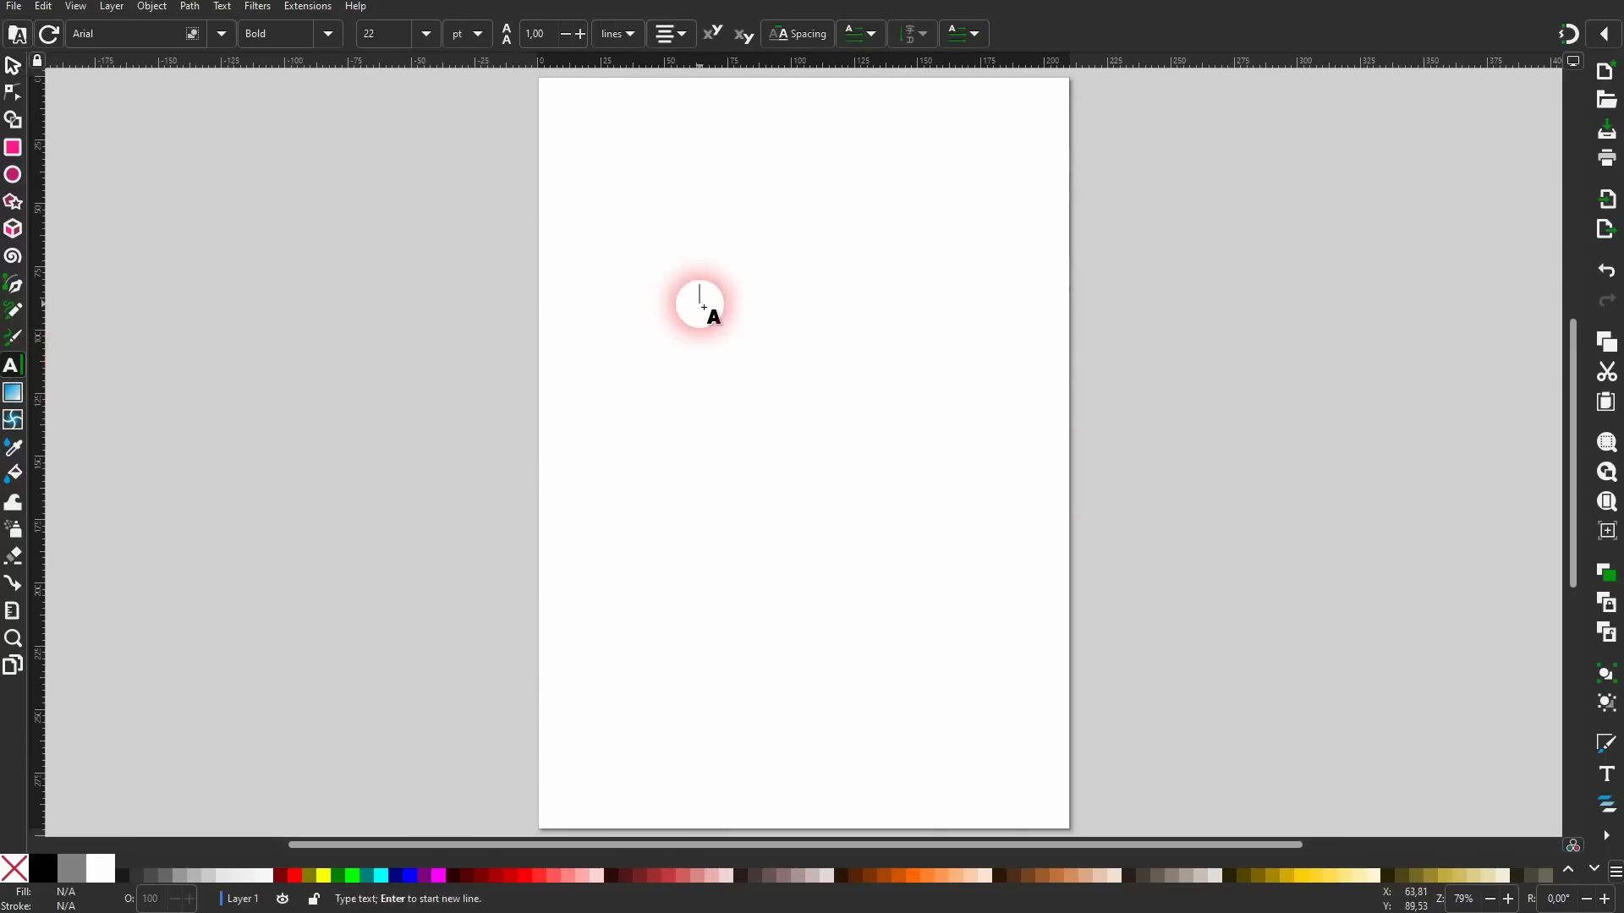
text(Te)
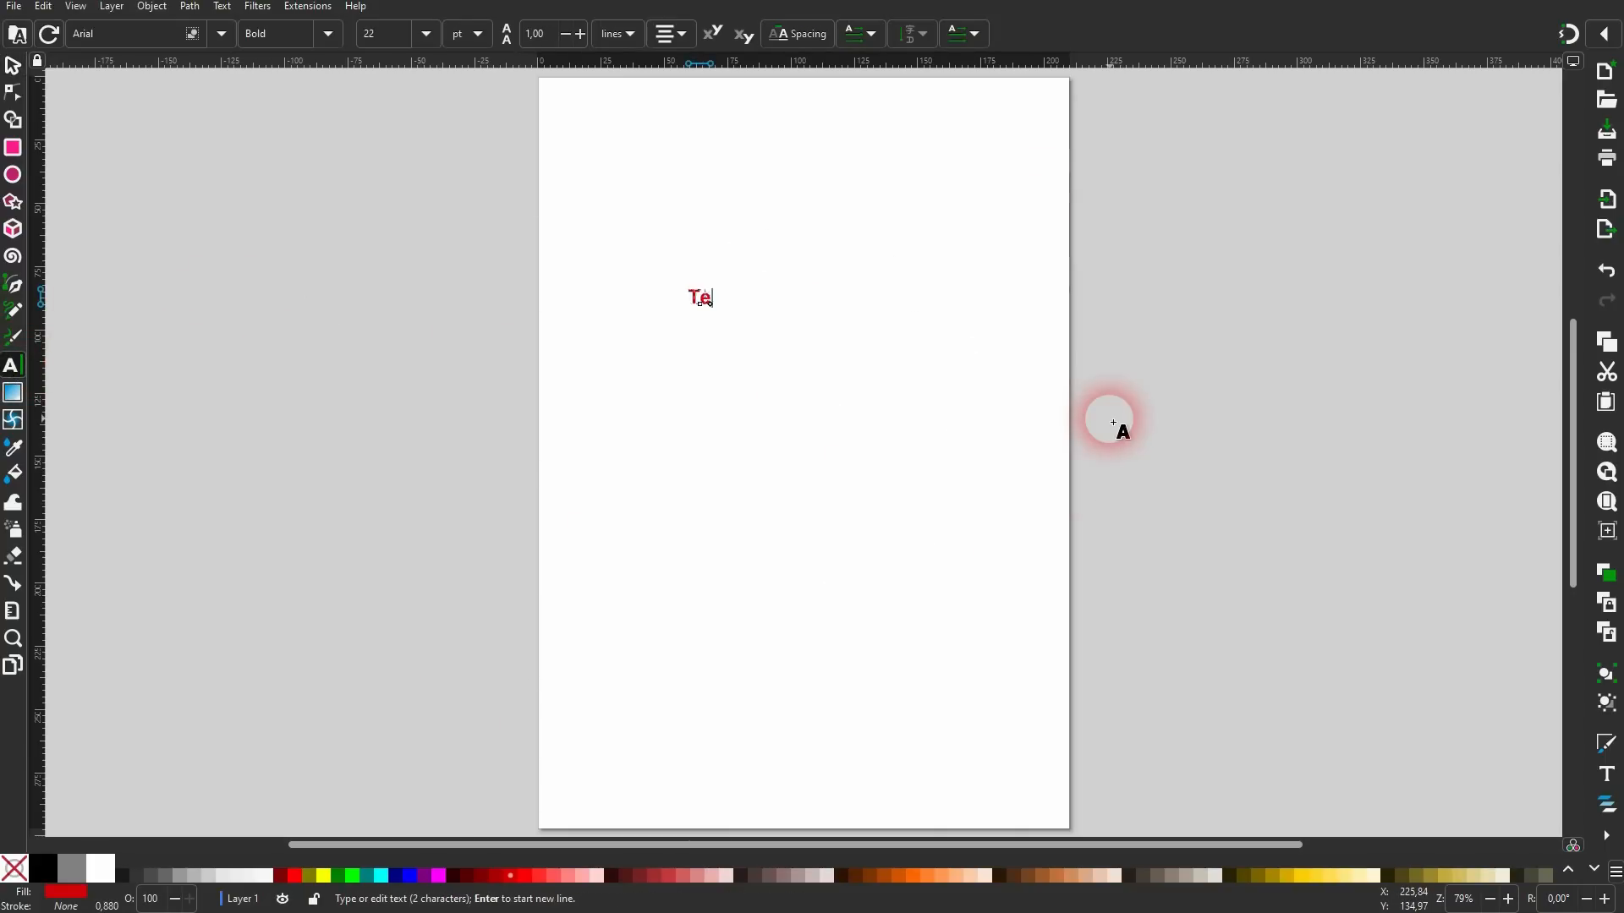
text(xt around rectangle)
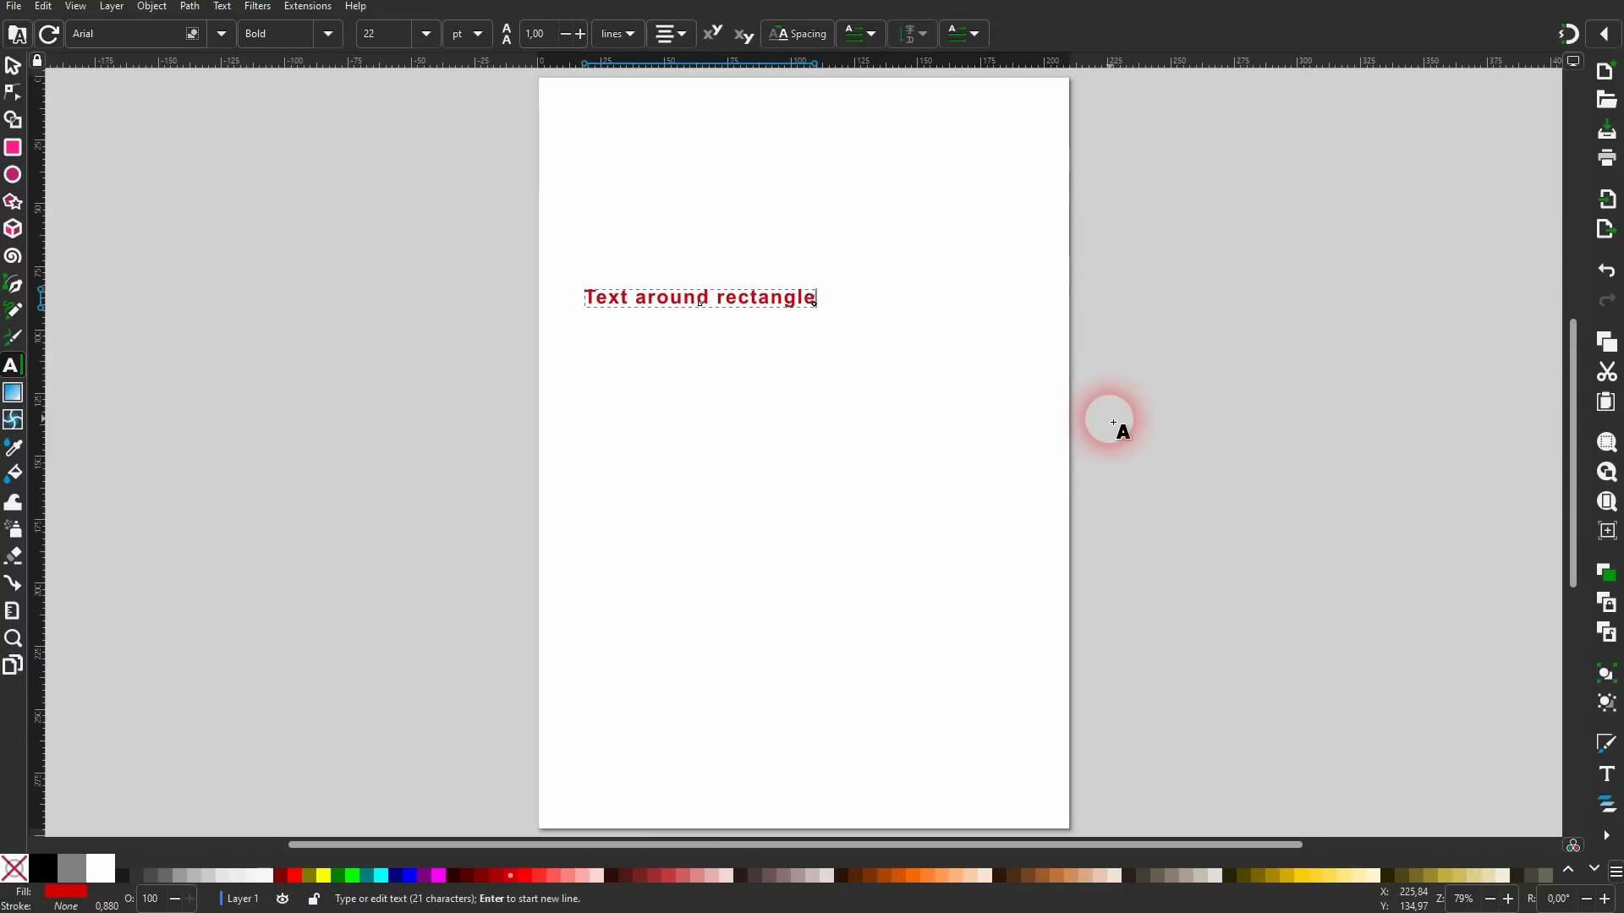
text( or any other shape)
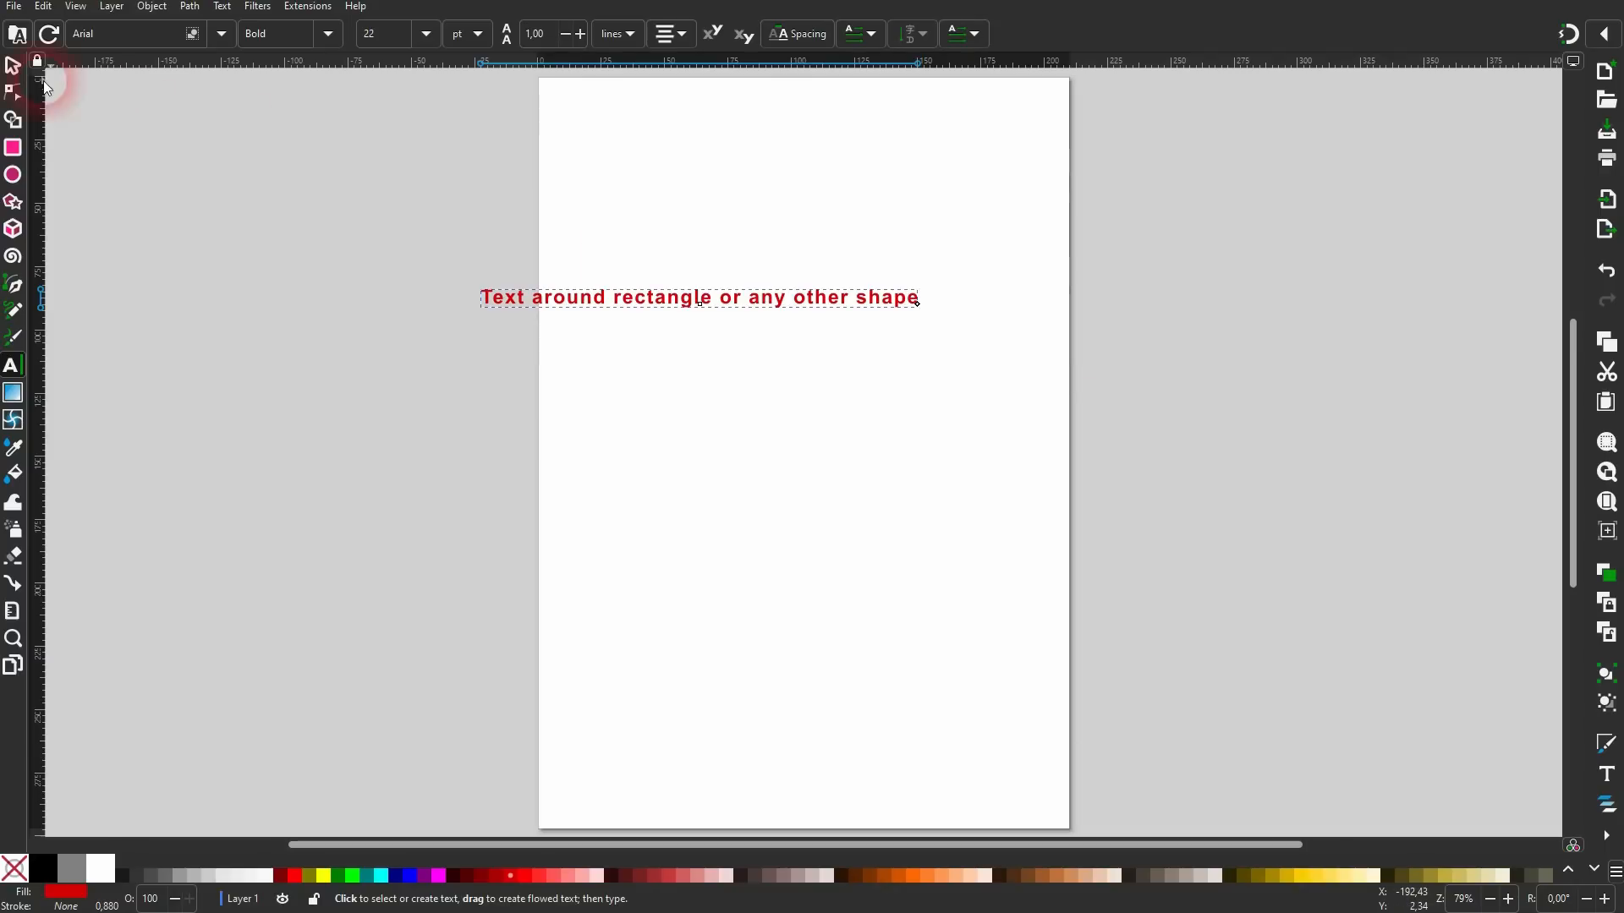
click(15, 67)
mouse_move(925, 301)
mouse_down()
mouse_move(1010, 306)
mouse_move(941, 305)
mouse_up()
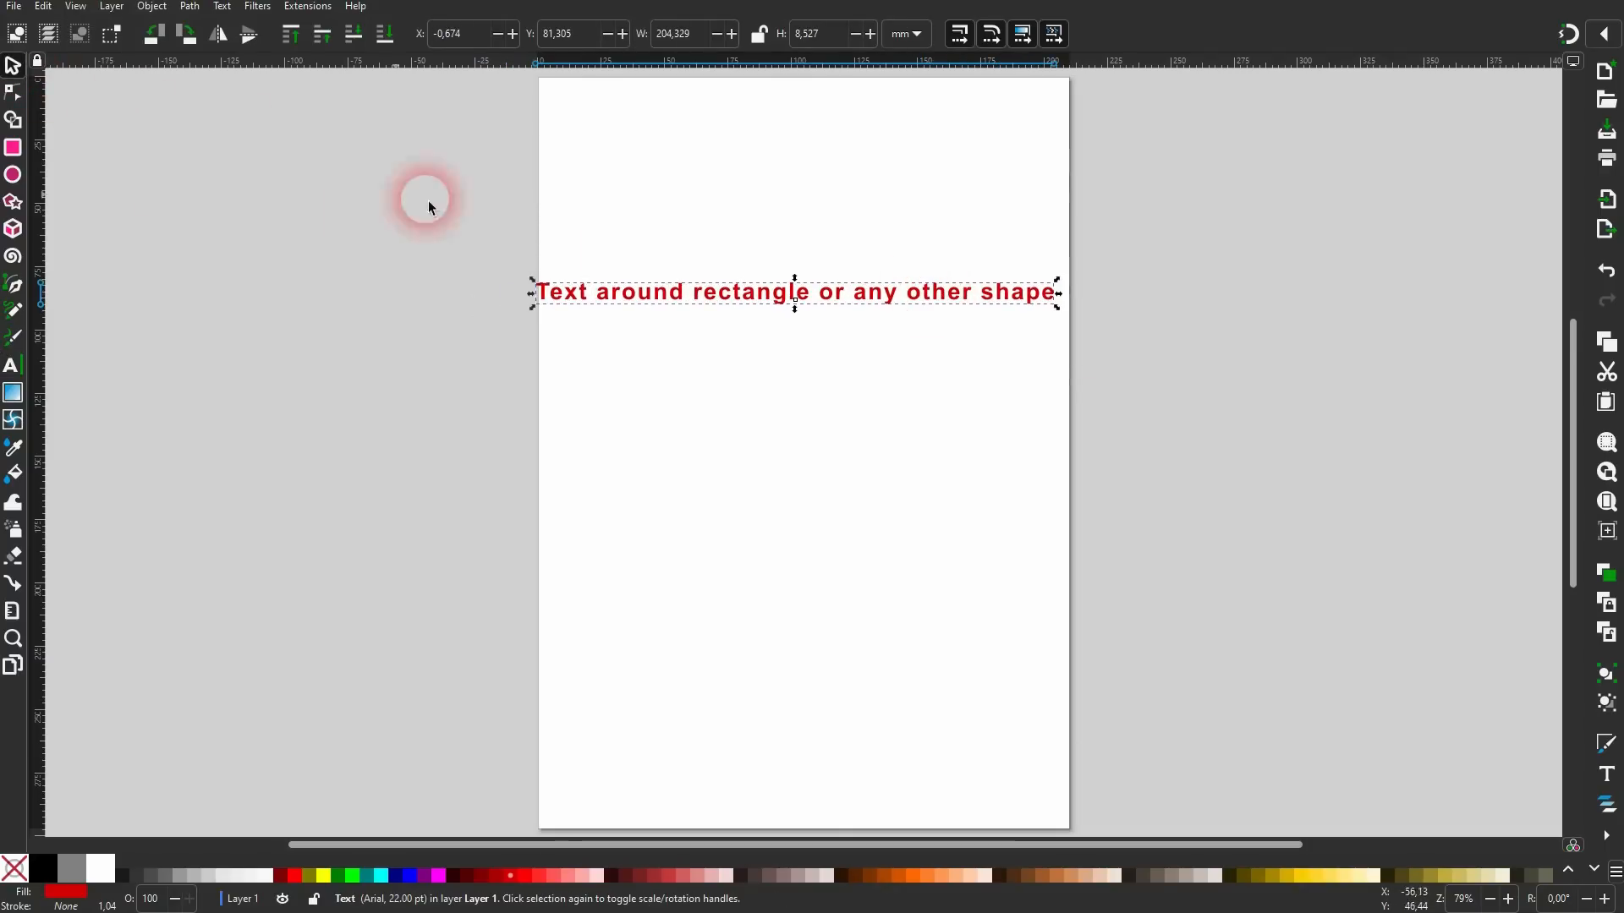
Draw a rectangle about 118 × 89 mm below the text and fill it black.
click(12, 147)
drag(619, 401, 919, 624)
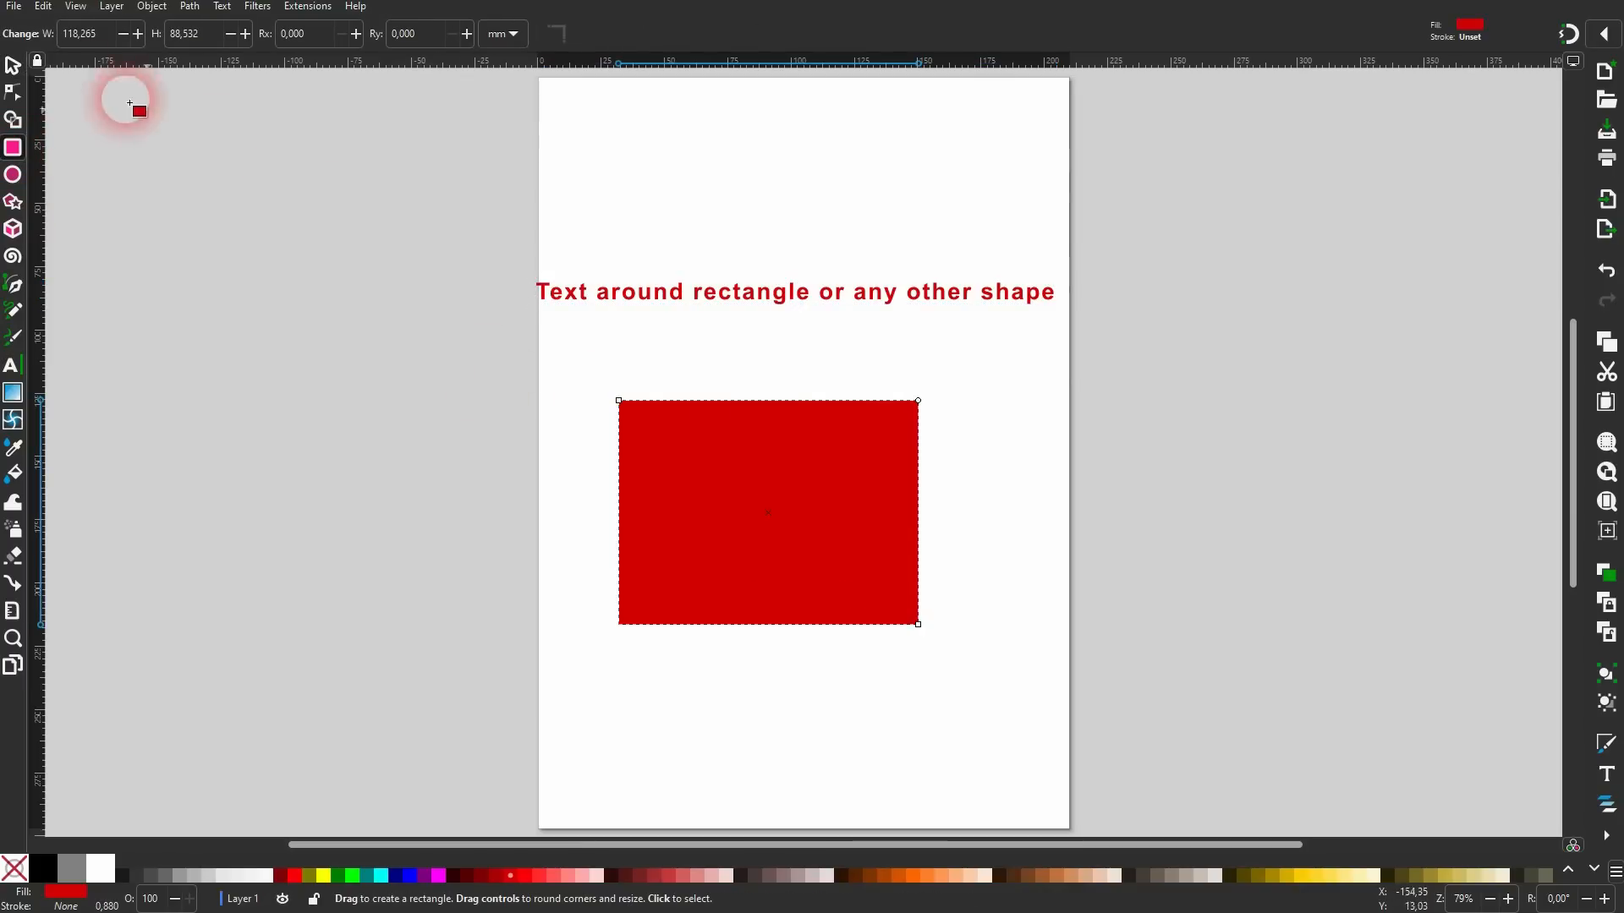
click(12, 65)
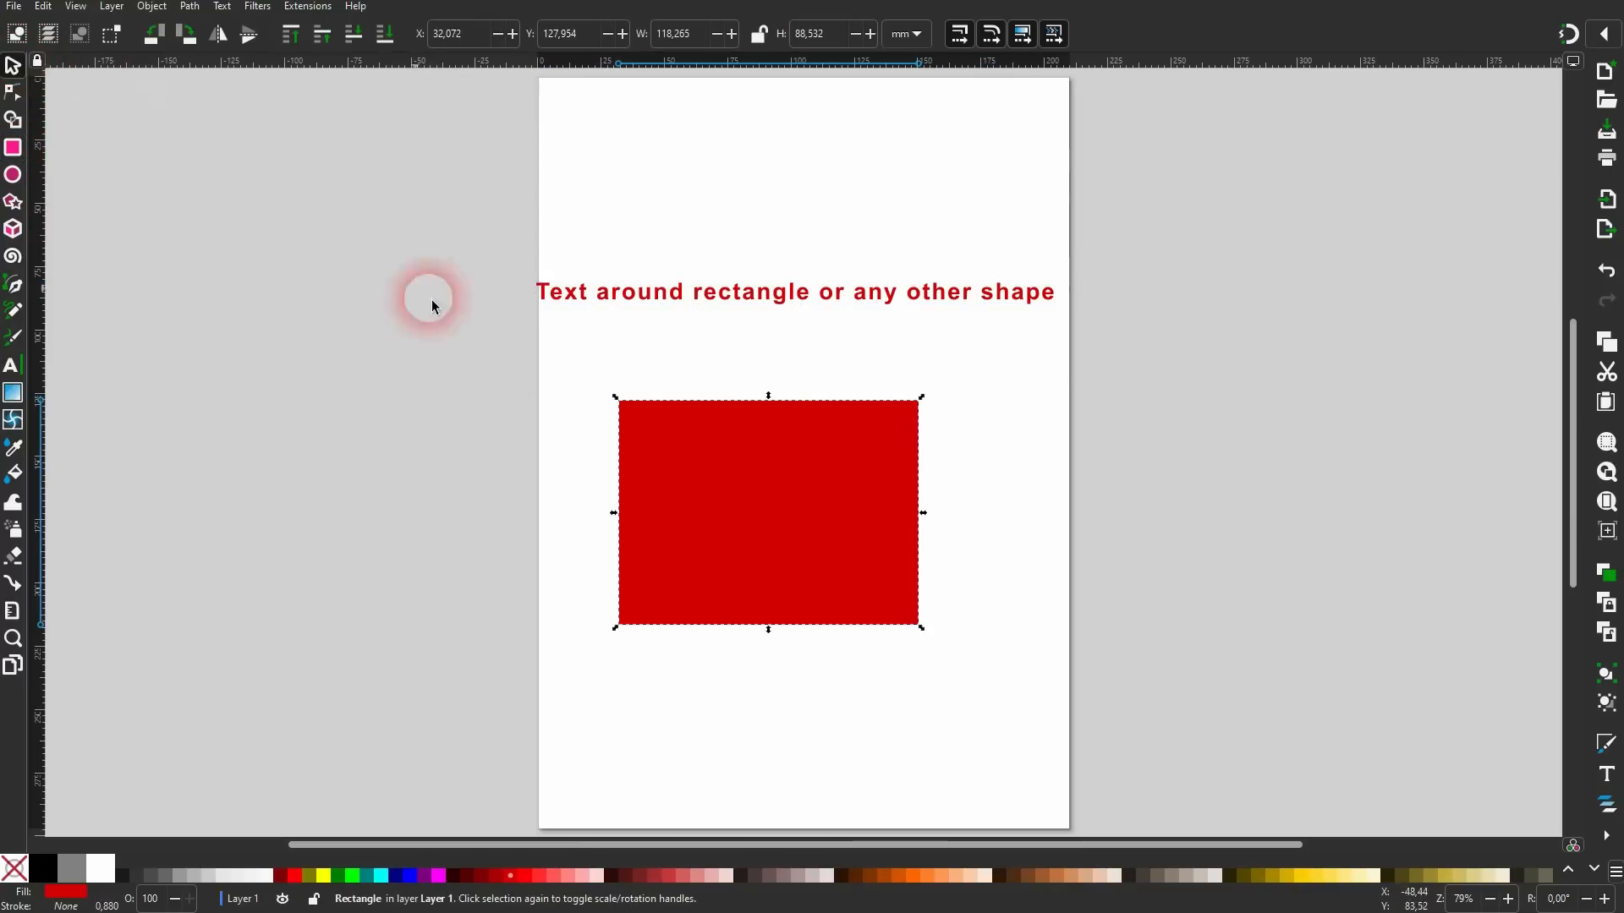
click(43, 868)
Try to put the red text onto the black rectangle.
drag(441, 220, 1210, 676)
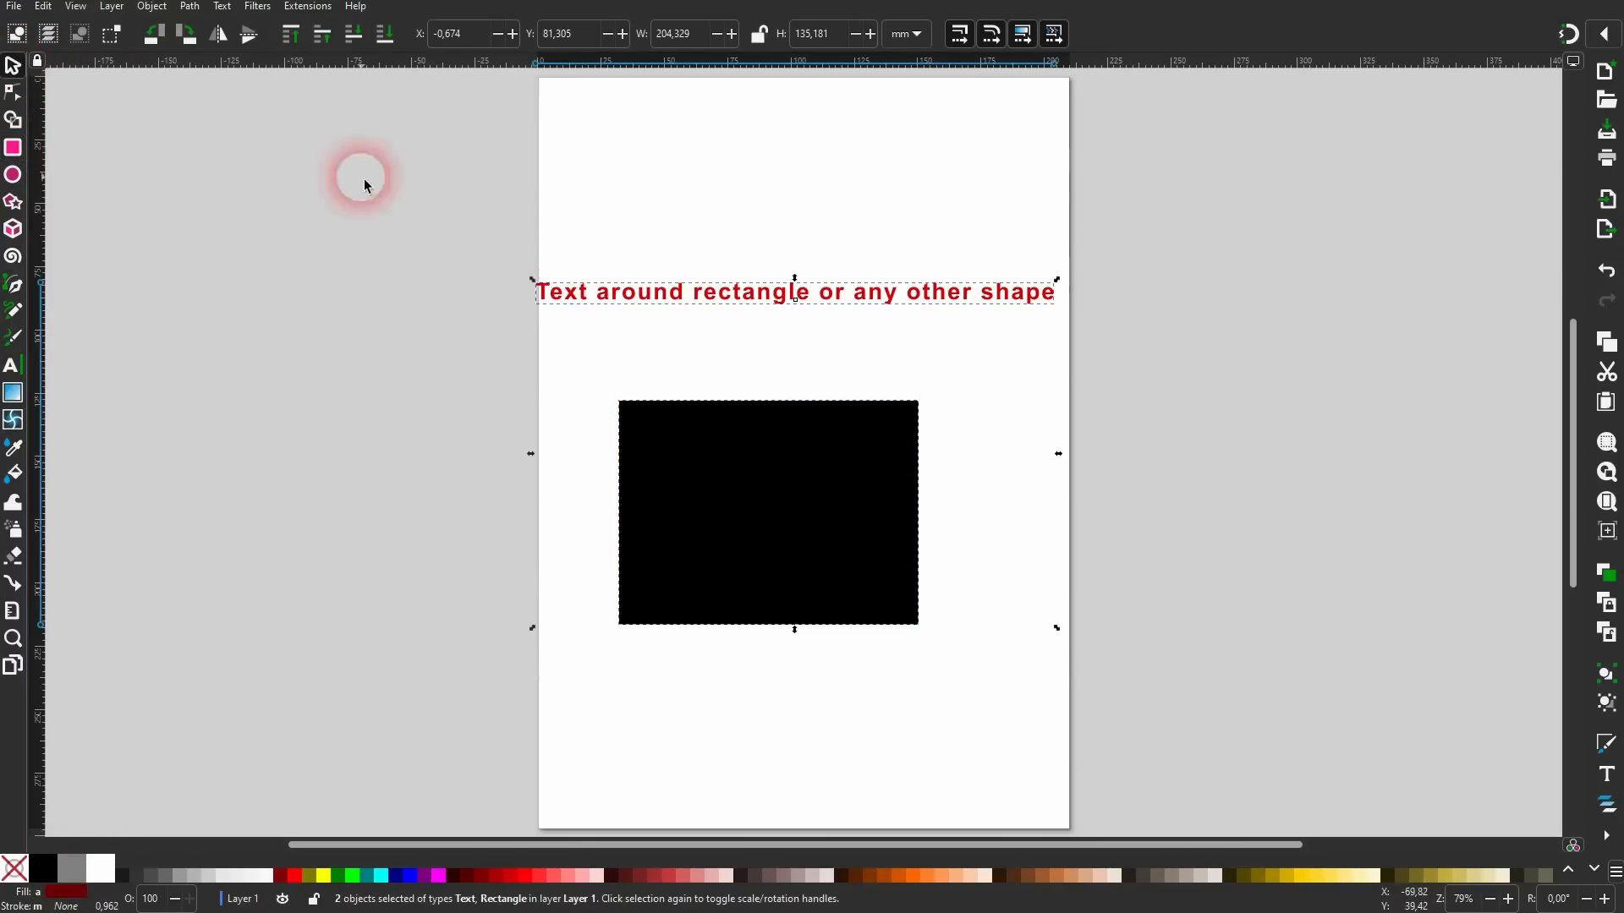
click(225, 7)
click(275, 88)
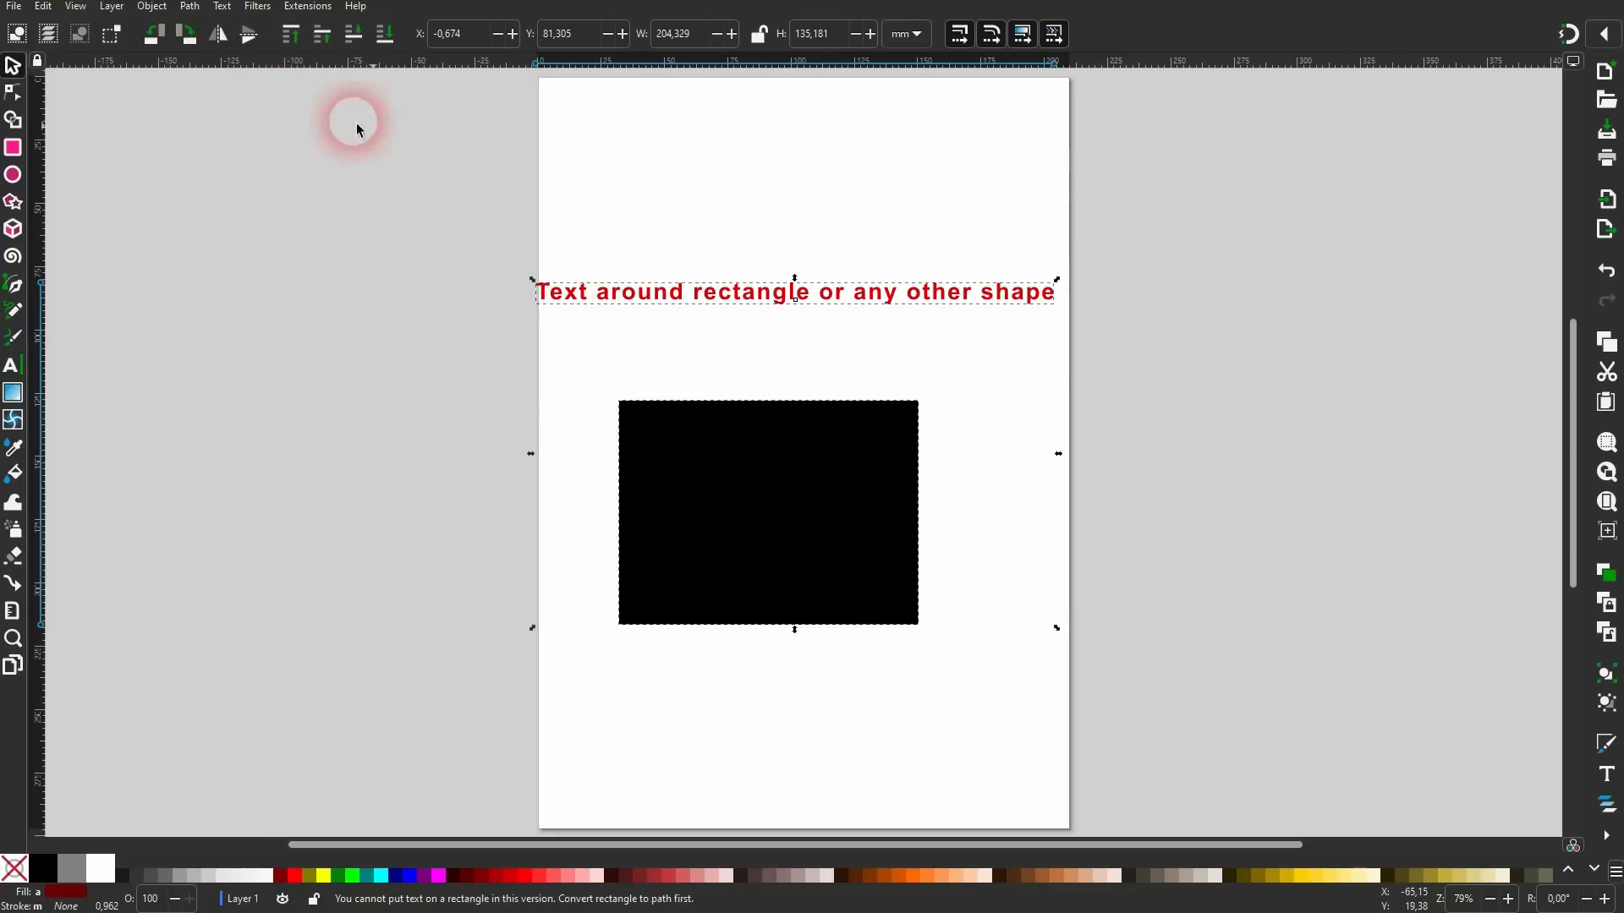
Reselect the red text together with the black rectangle and try Put on Path again.
click(956, 454)
click(761, 543)
drag(377, 681, 1320, 173)
click(702, 292)
drag(474, 201, 1188, 703)
click(222, 7)
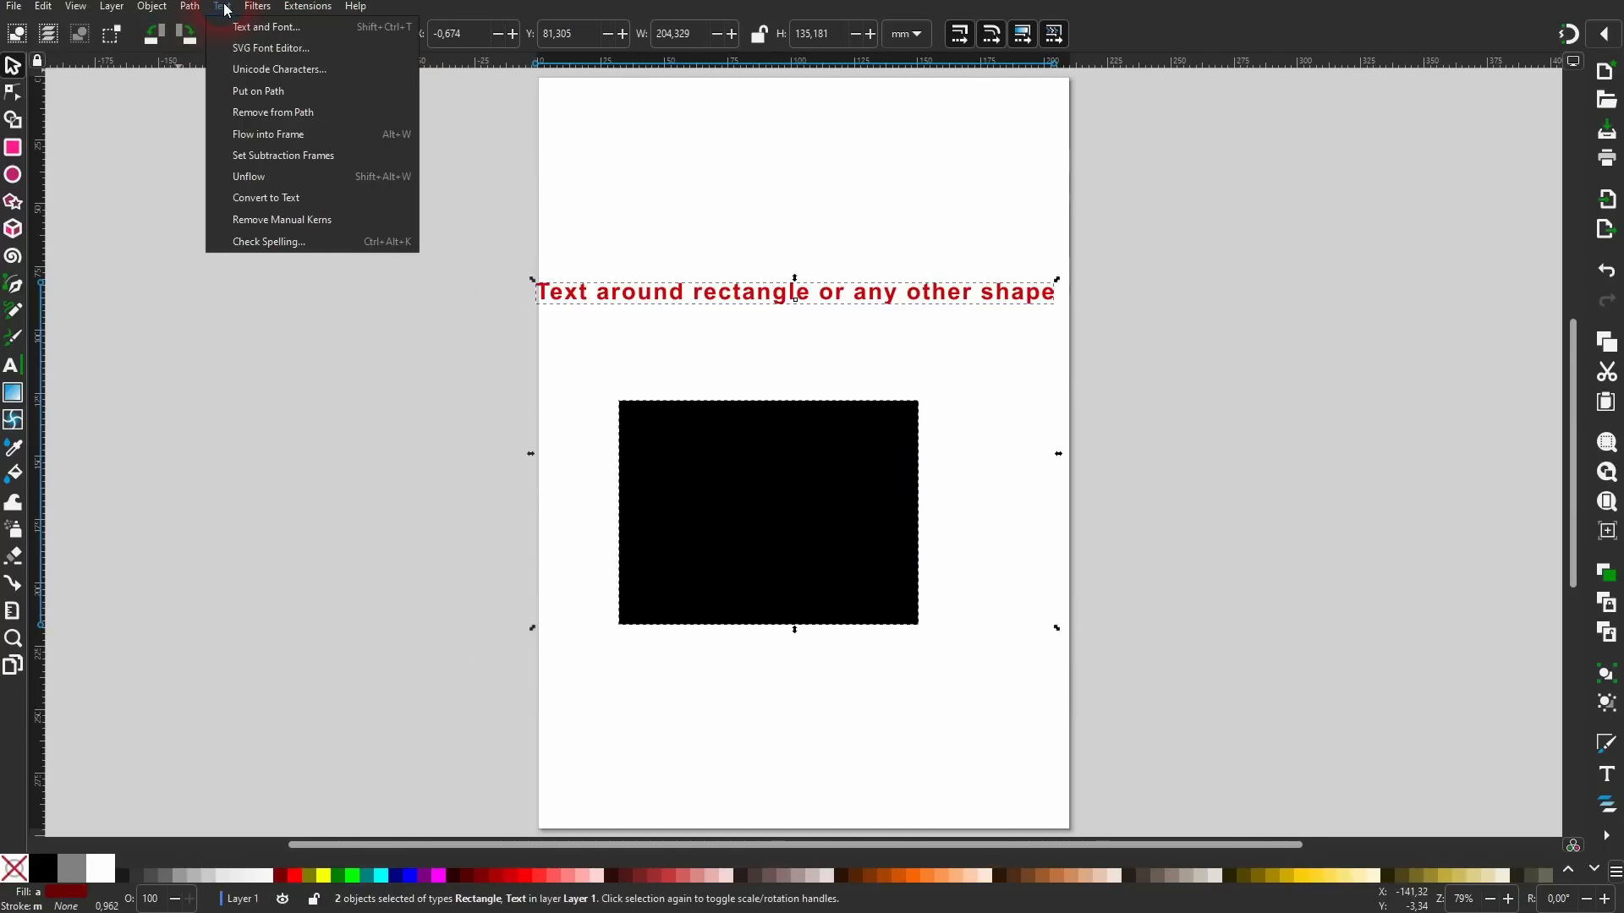
click(280, 93)
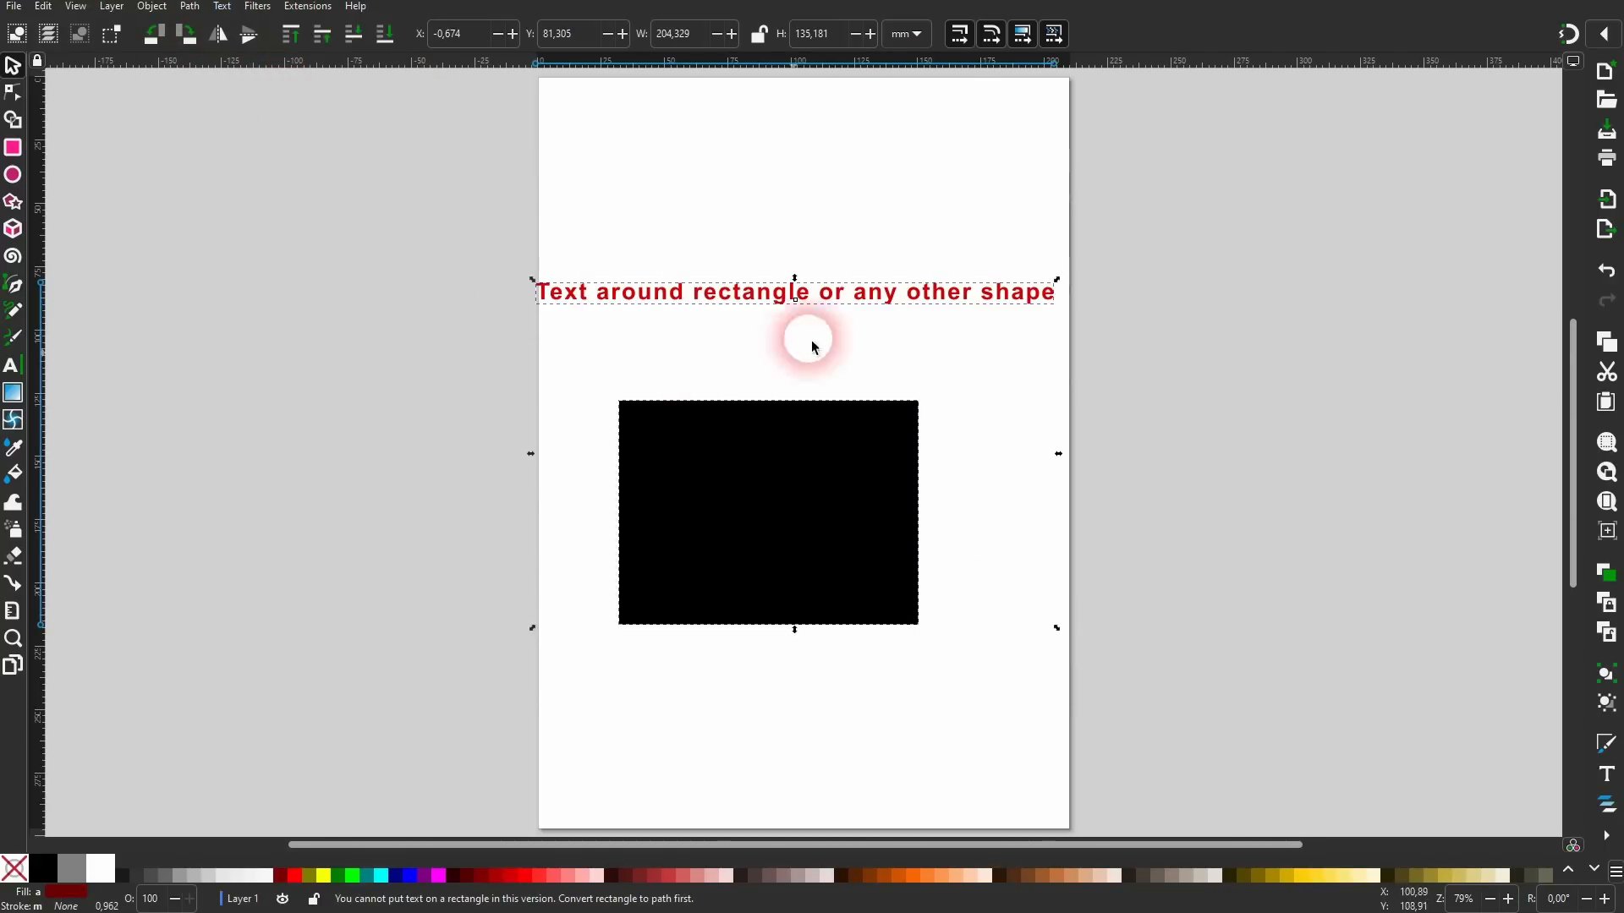
click(1138, 336)
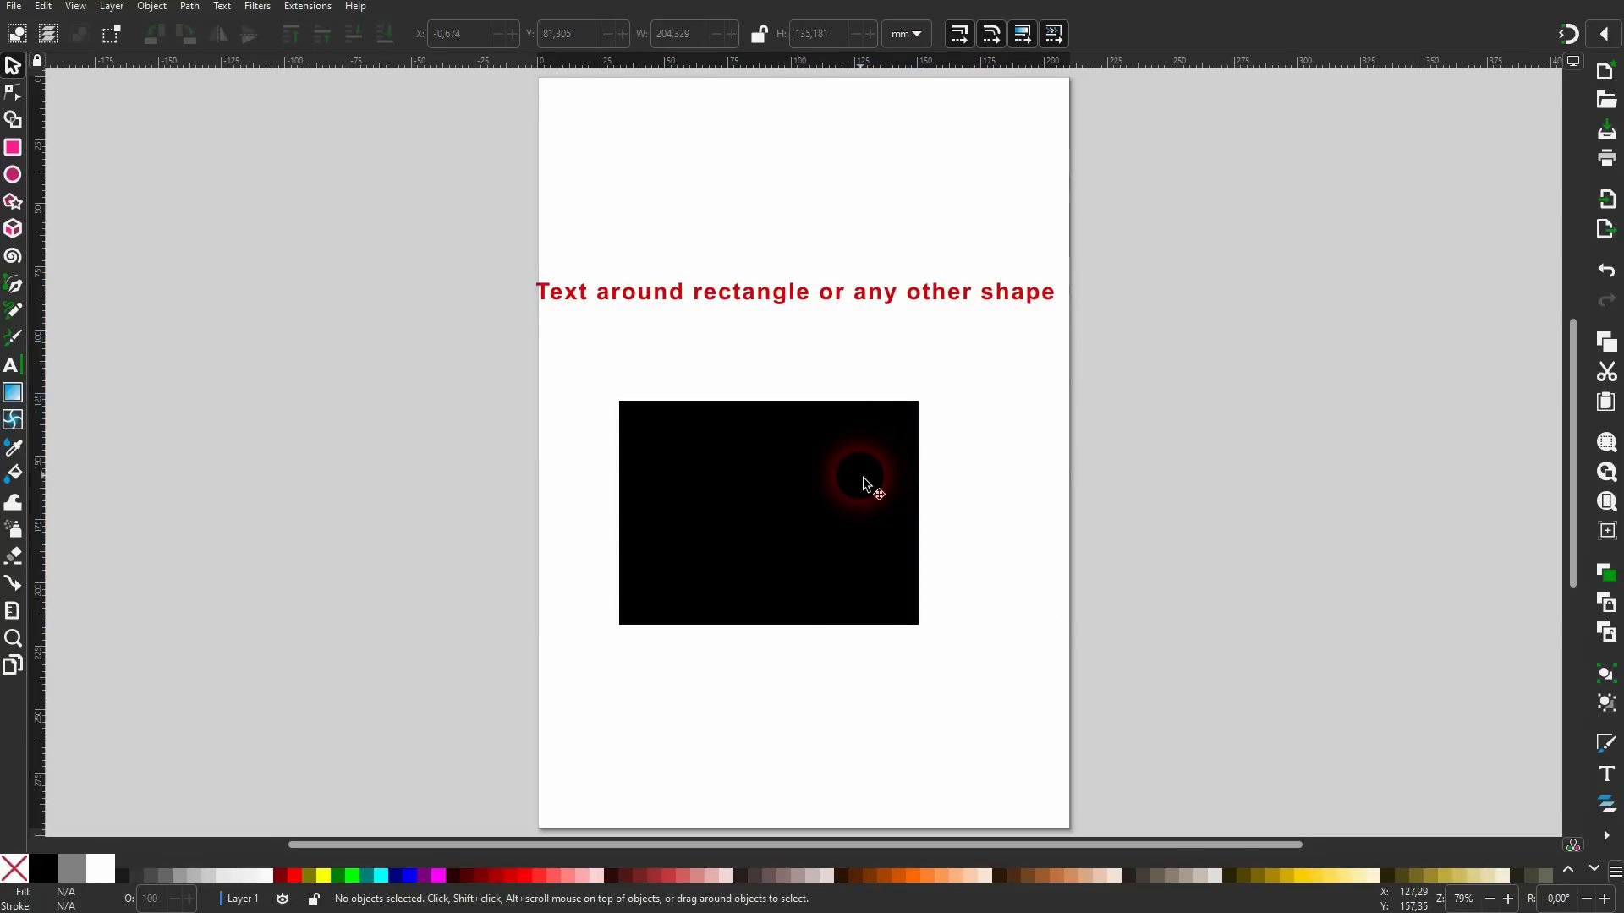
Enable snapping for drawing with the Pen tool.
click(19, 294)
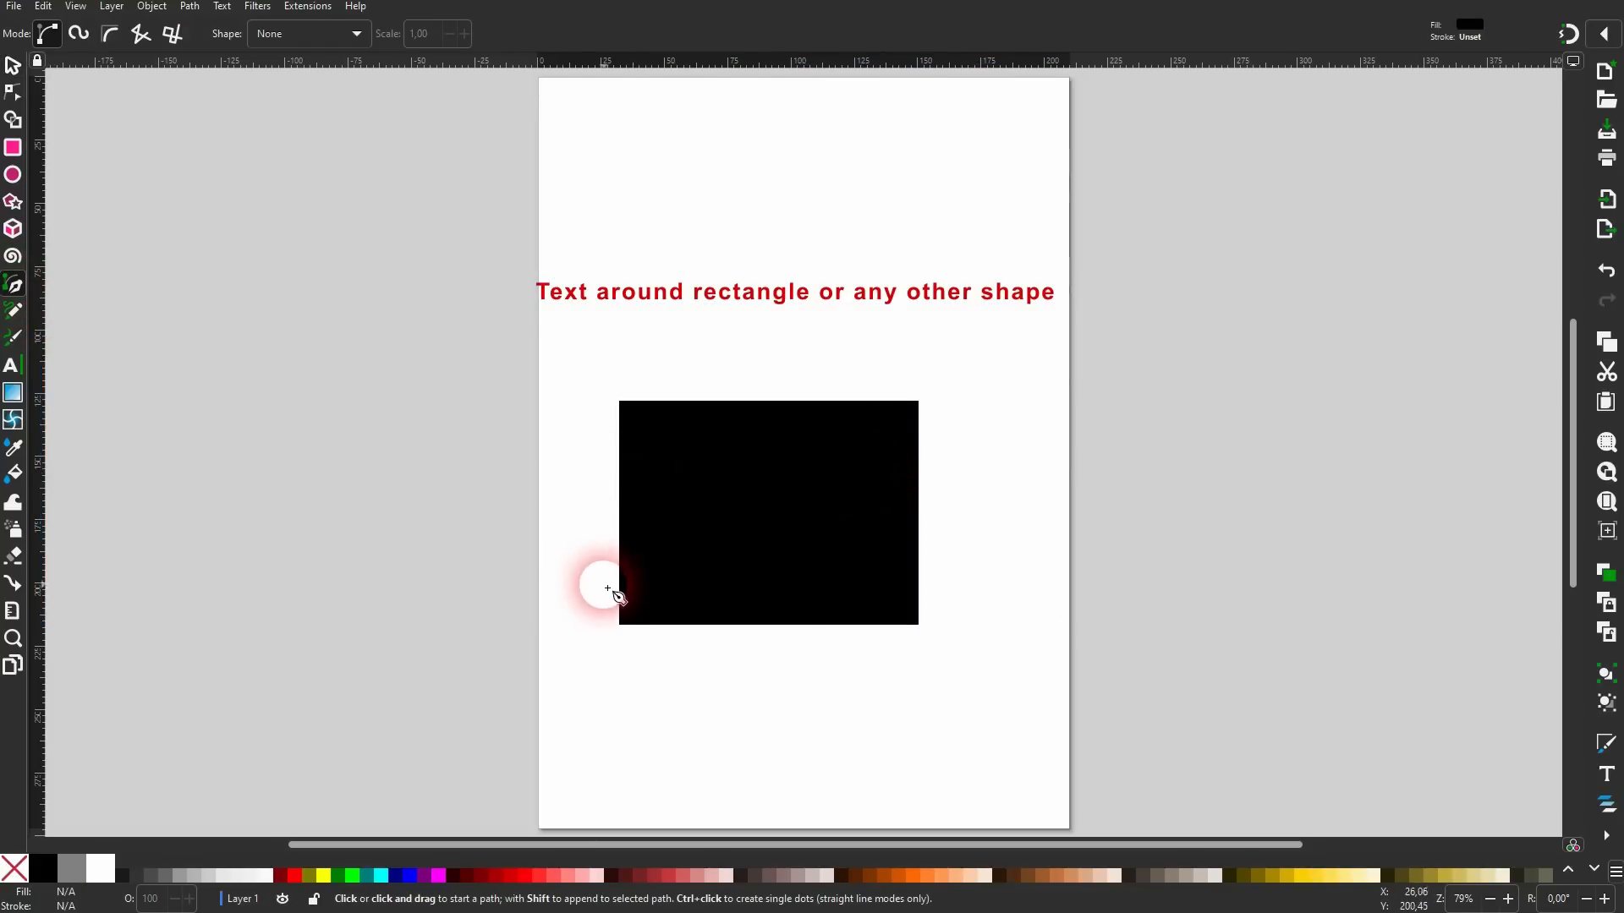
click(1578, 43)
click(1438, 26)
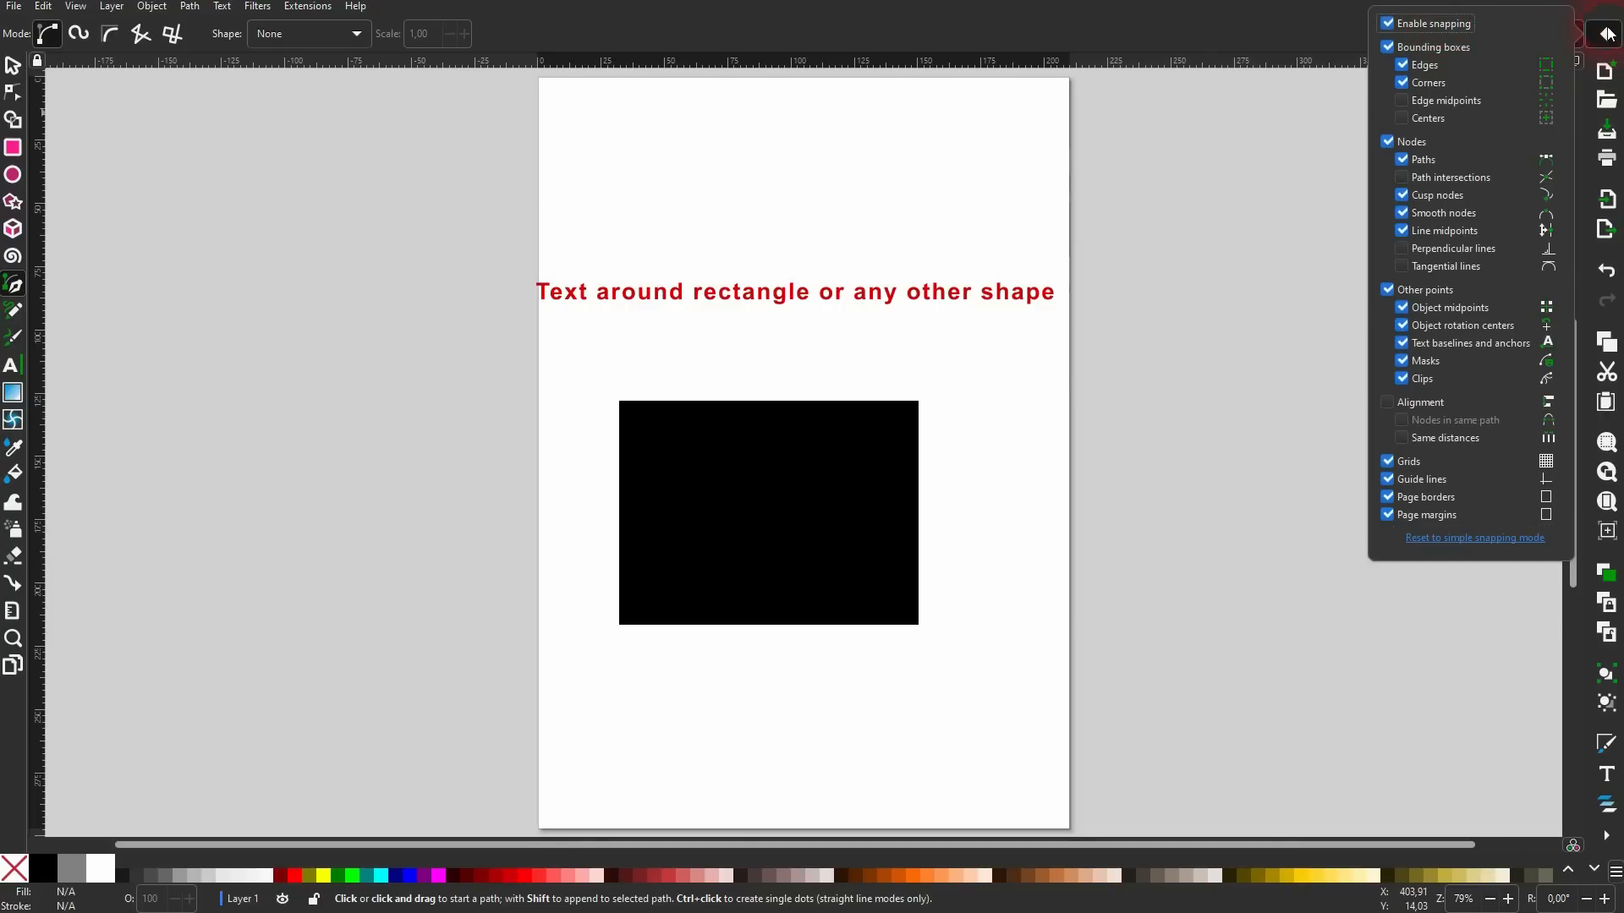
click(1605, 34)
Trace a closed path through the four corners of the black rectangle with the Pen tool.
click(627, 631)
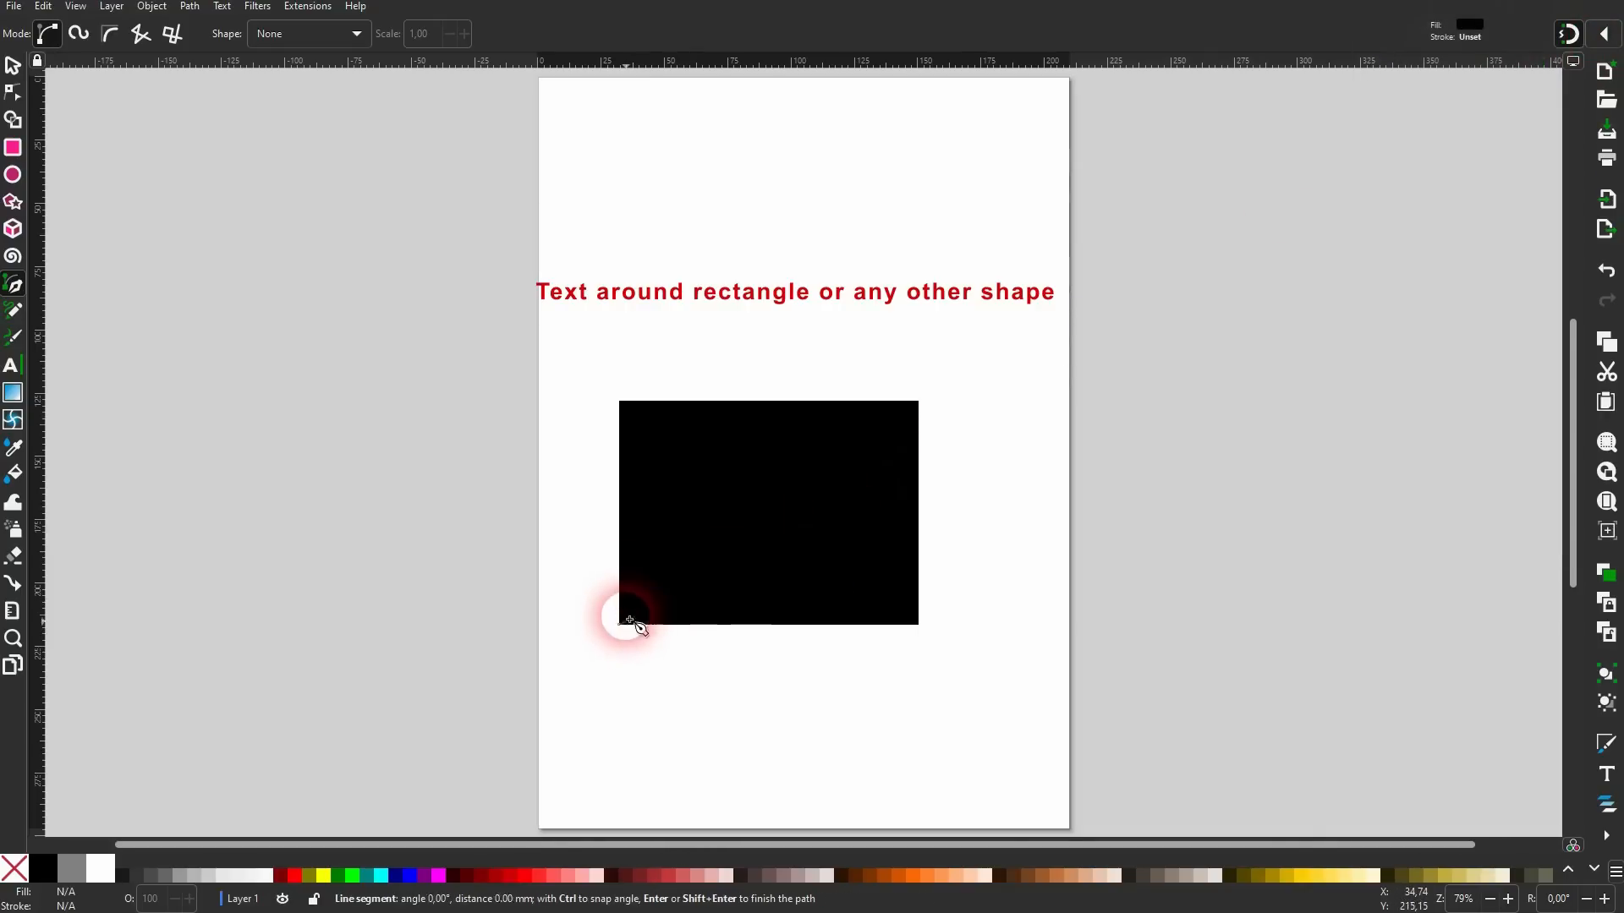
click(621, 404)
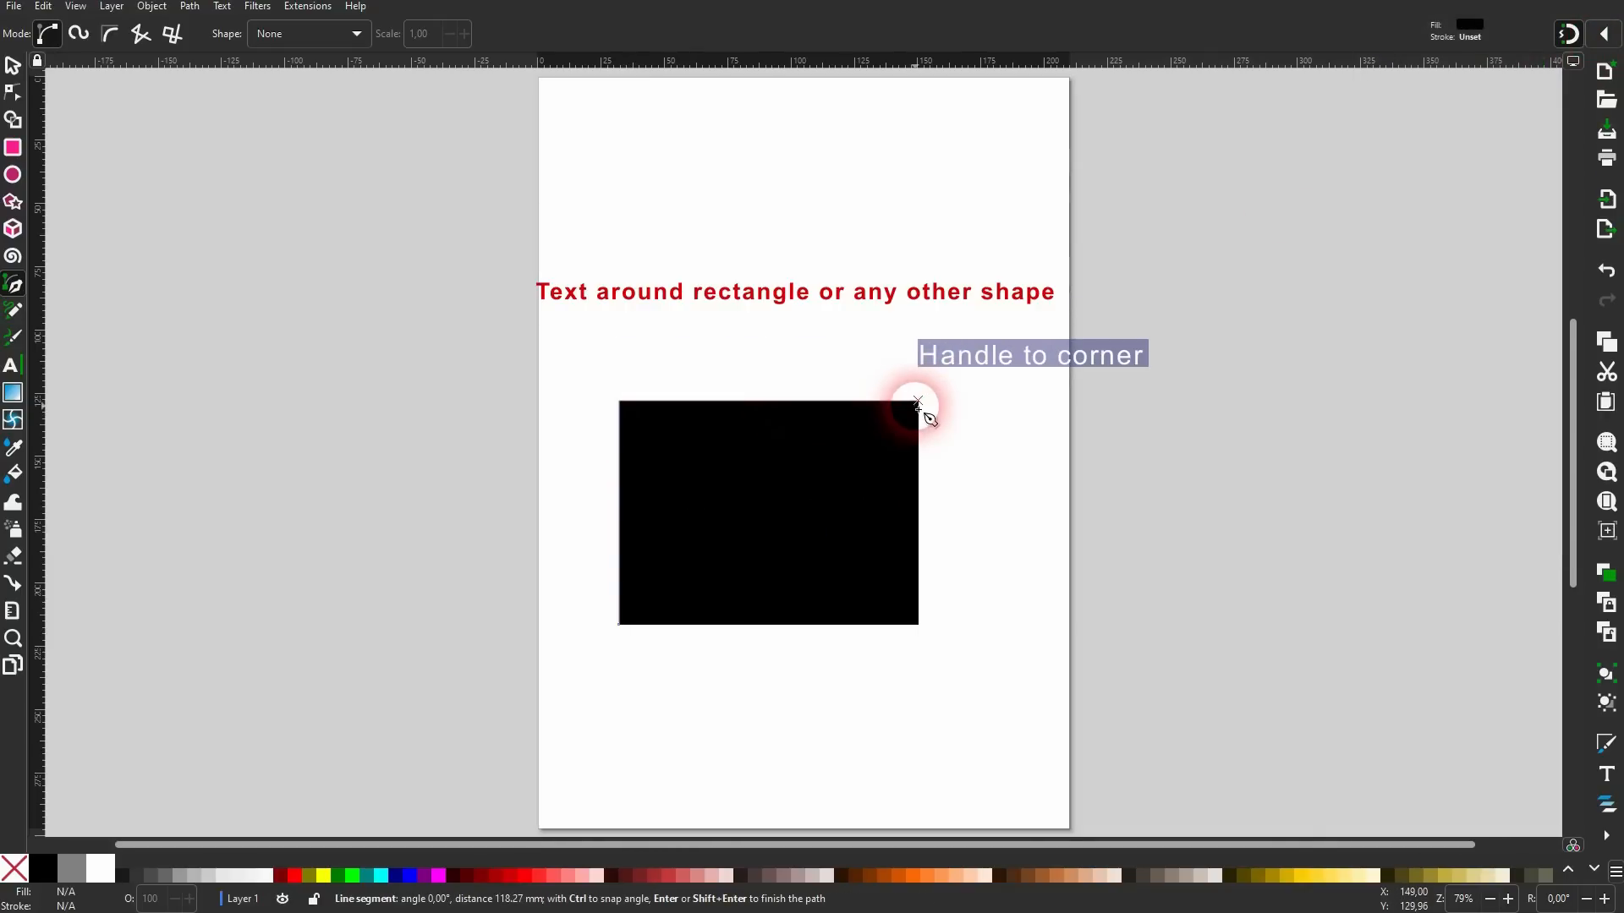
click(918, 404)
click(918, 624)
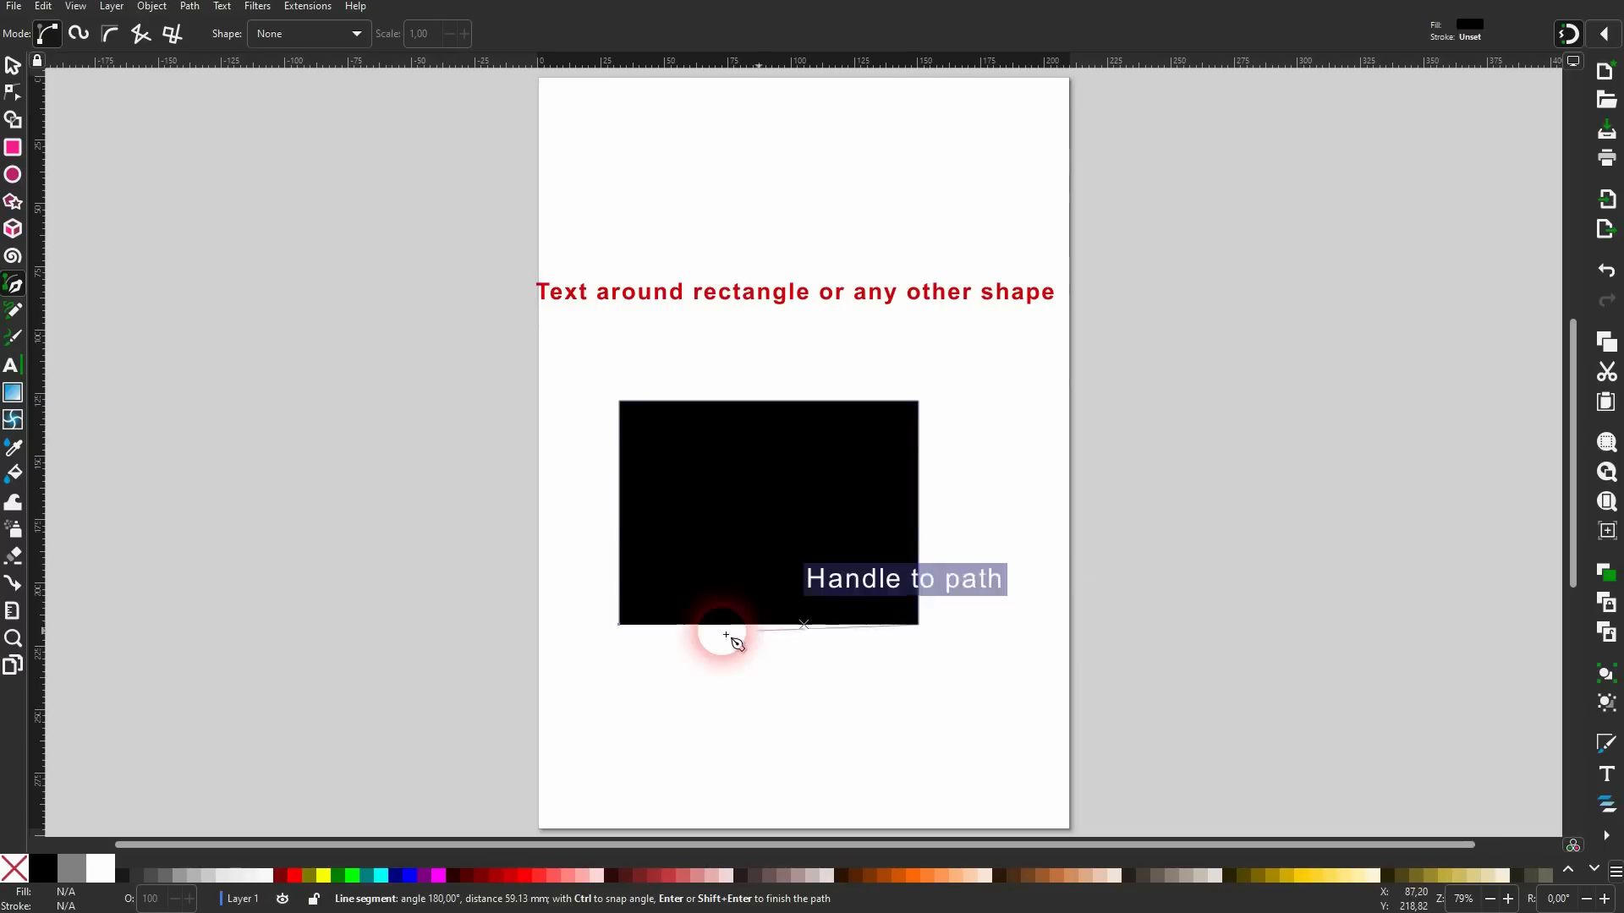
click(623, 628)
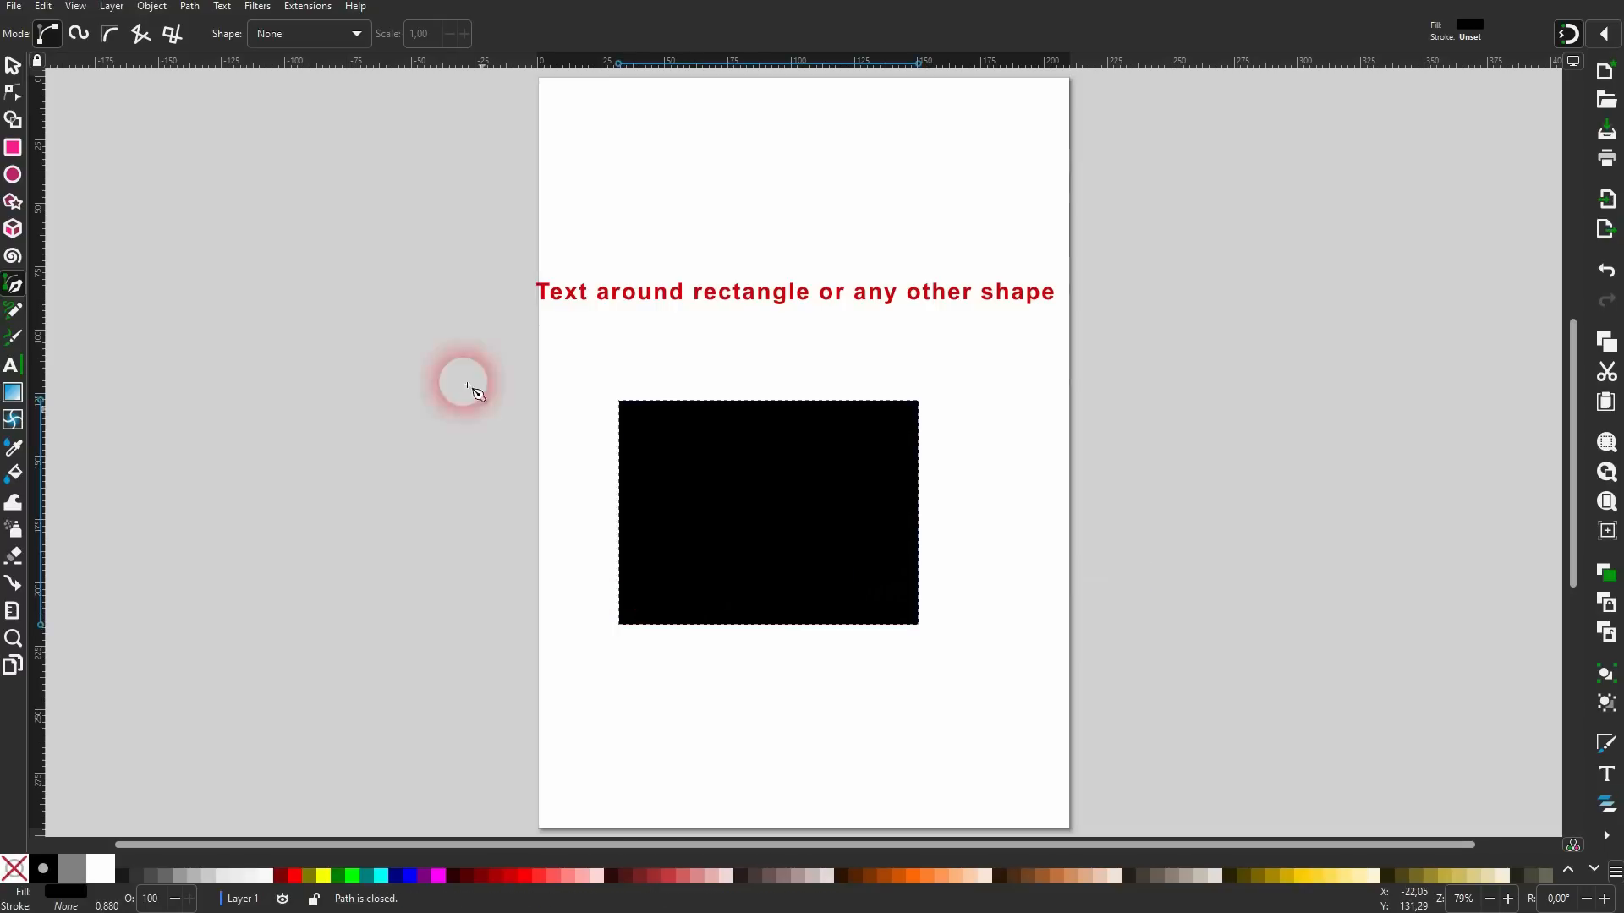
Move the traced path off the page beside the original rectangle and put the red text on it.
click(12, 66)
drag(805, 486, 1247, 464)
click(796, 538)
click(1228, 584)
shift+click(889, 306)
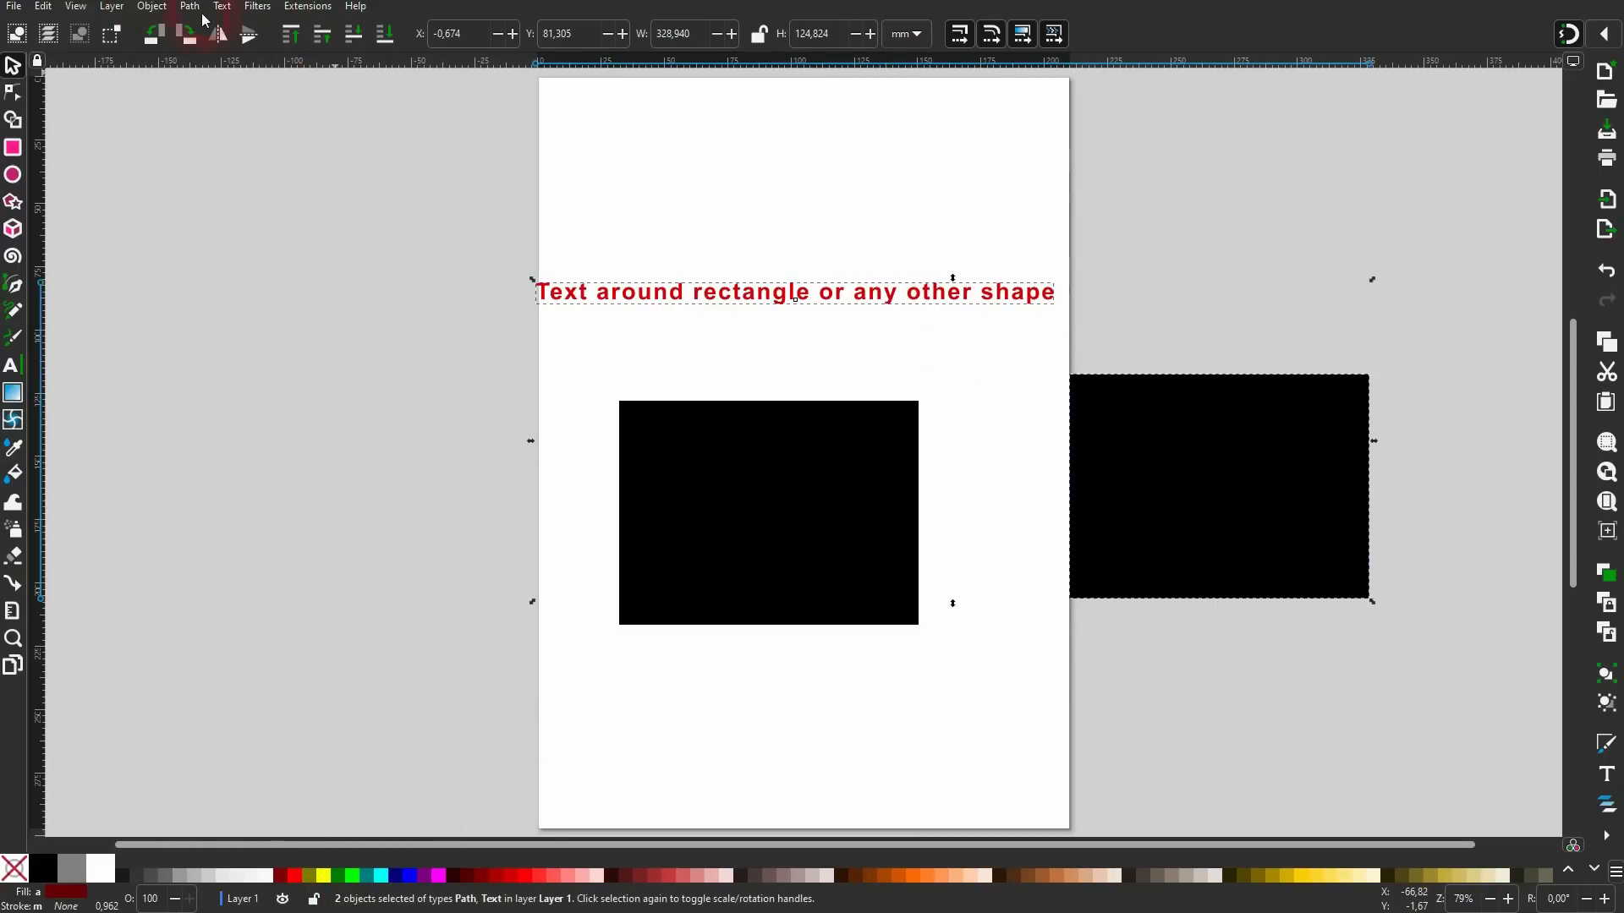
click(224, 14)
click(304, 96)
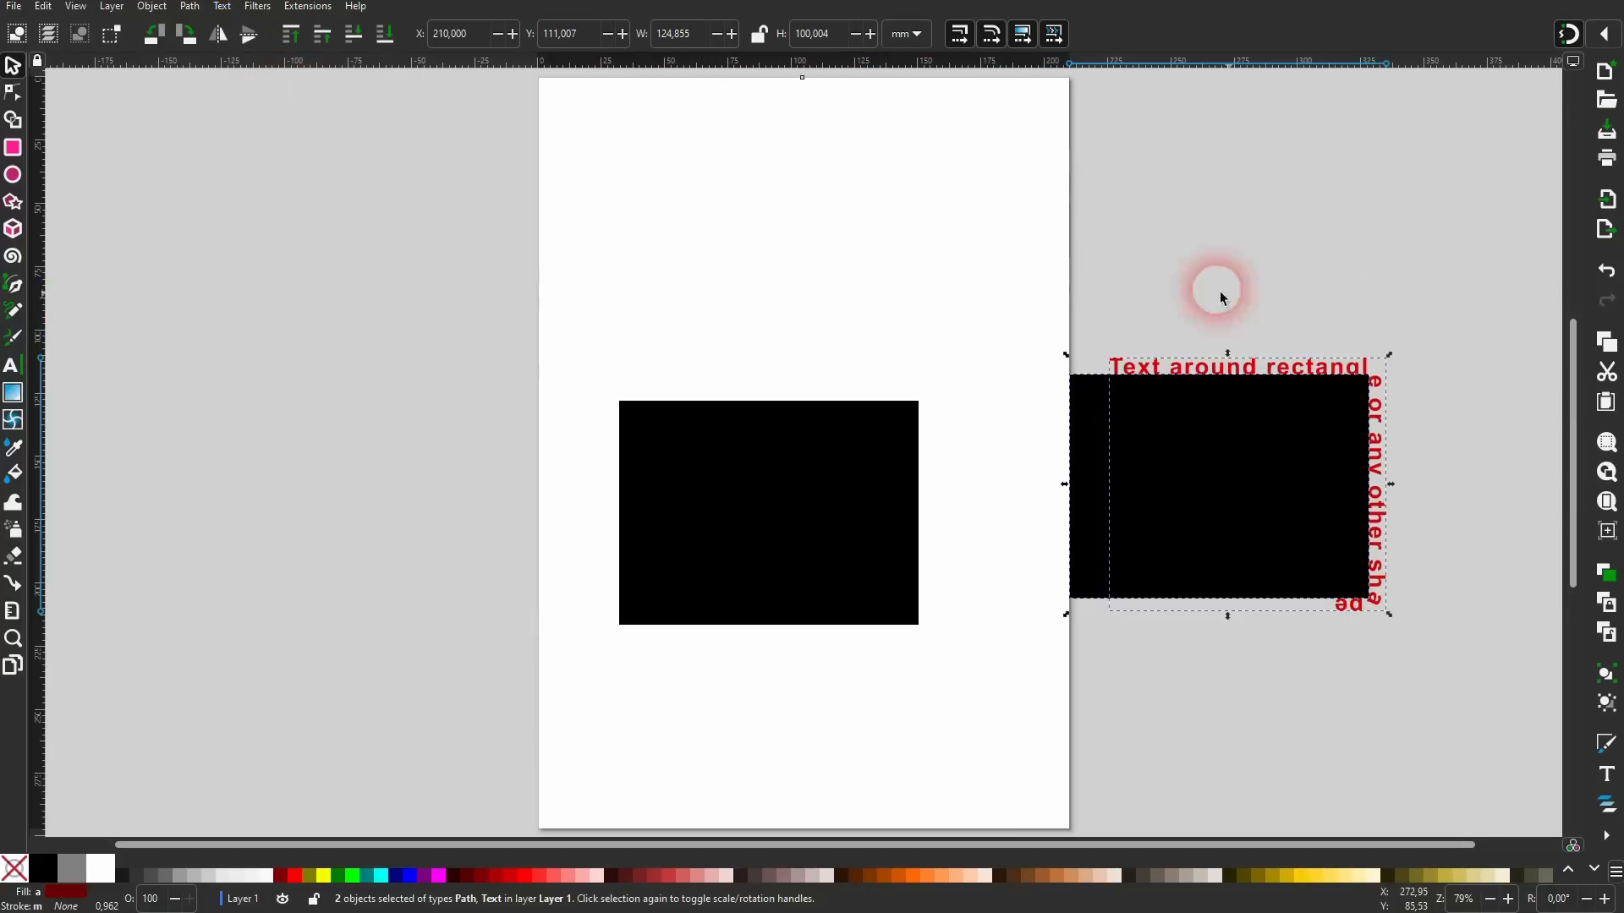
Undo putting the text on the traced path and delete that traced rectangle.
key(ctrl+z)
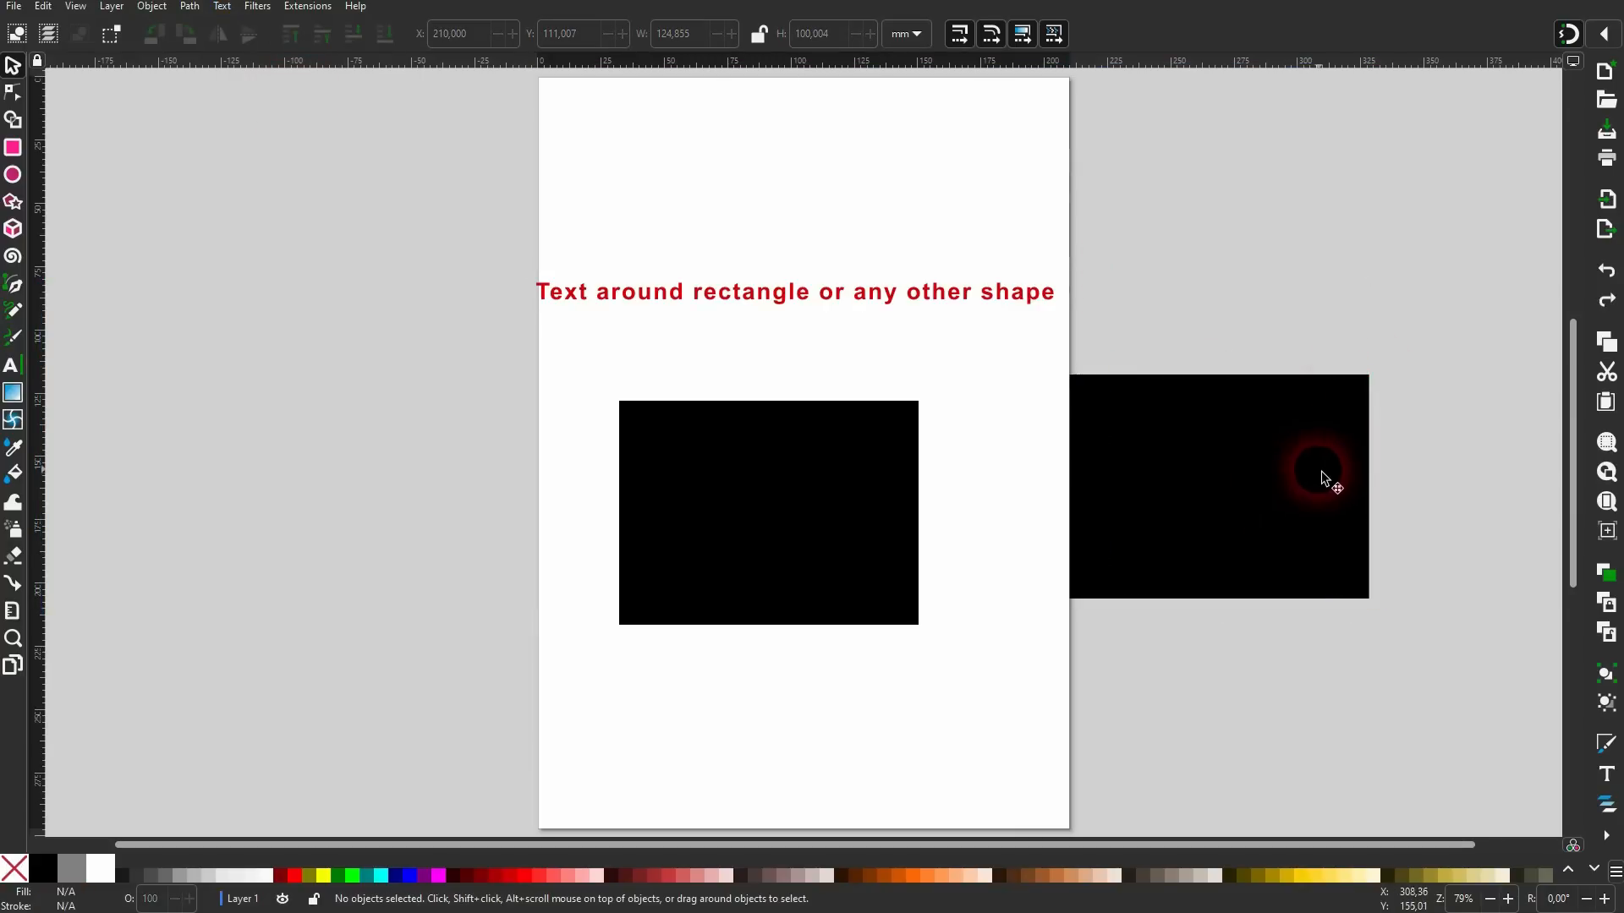
click(1277, 480)
key(Delete)
Convert the black rectangle to a path and put the red text on it.
click(792, 592)
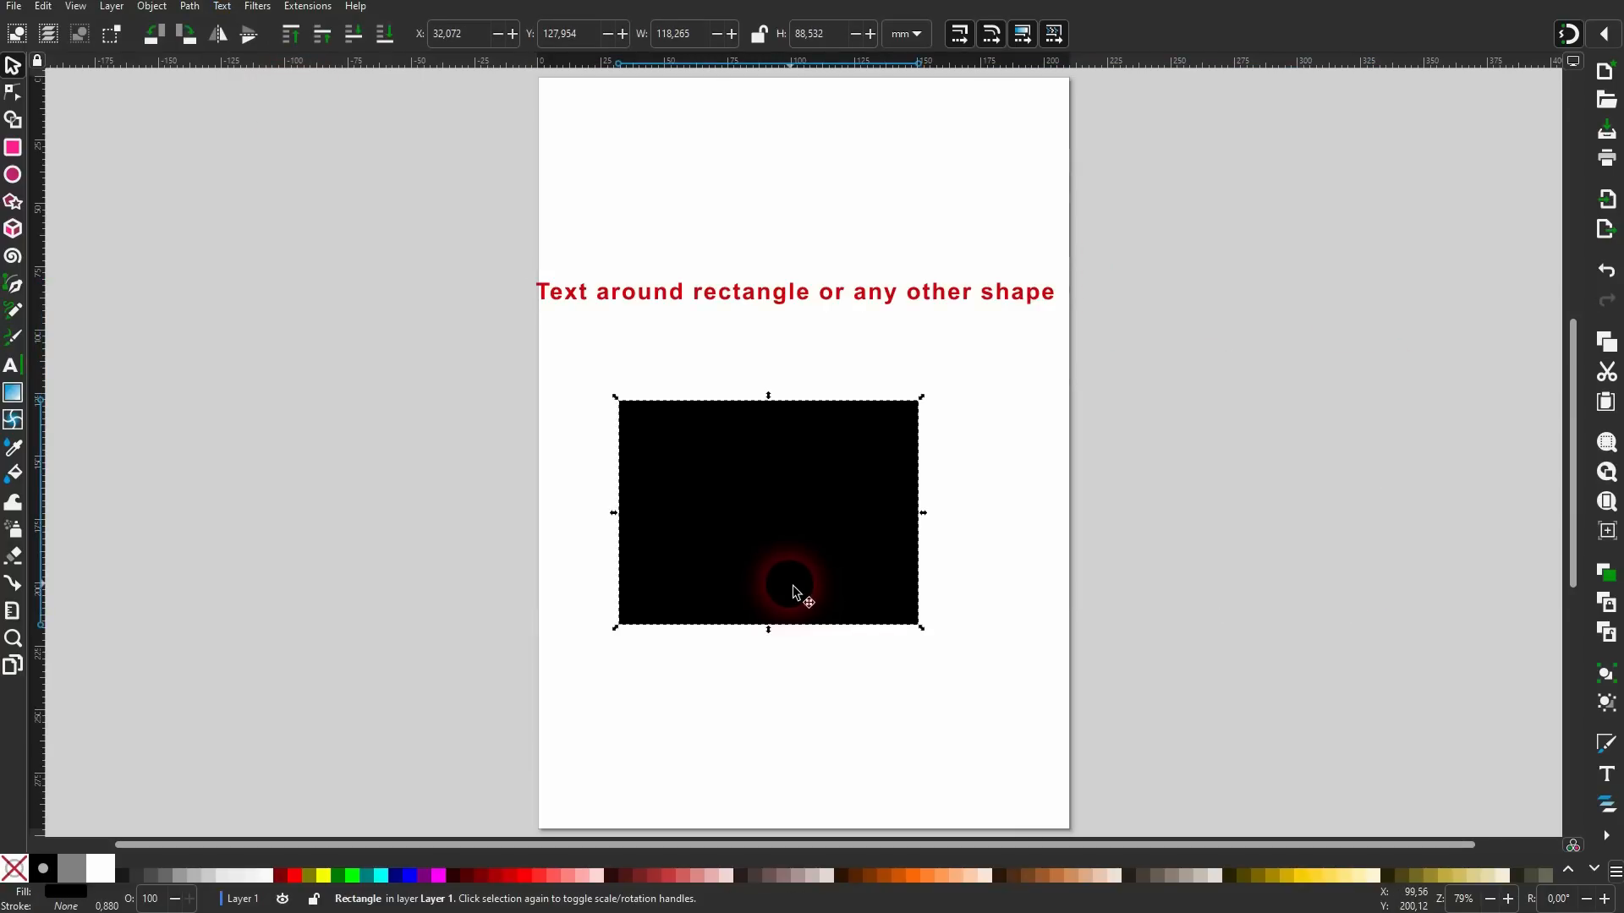
click(194, 7)
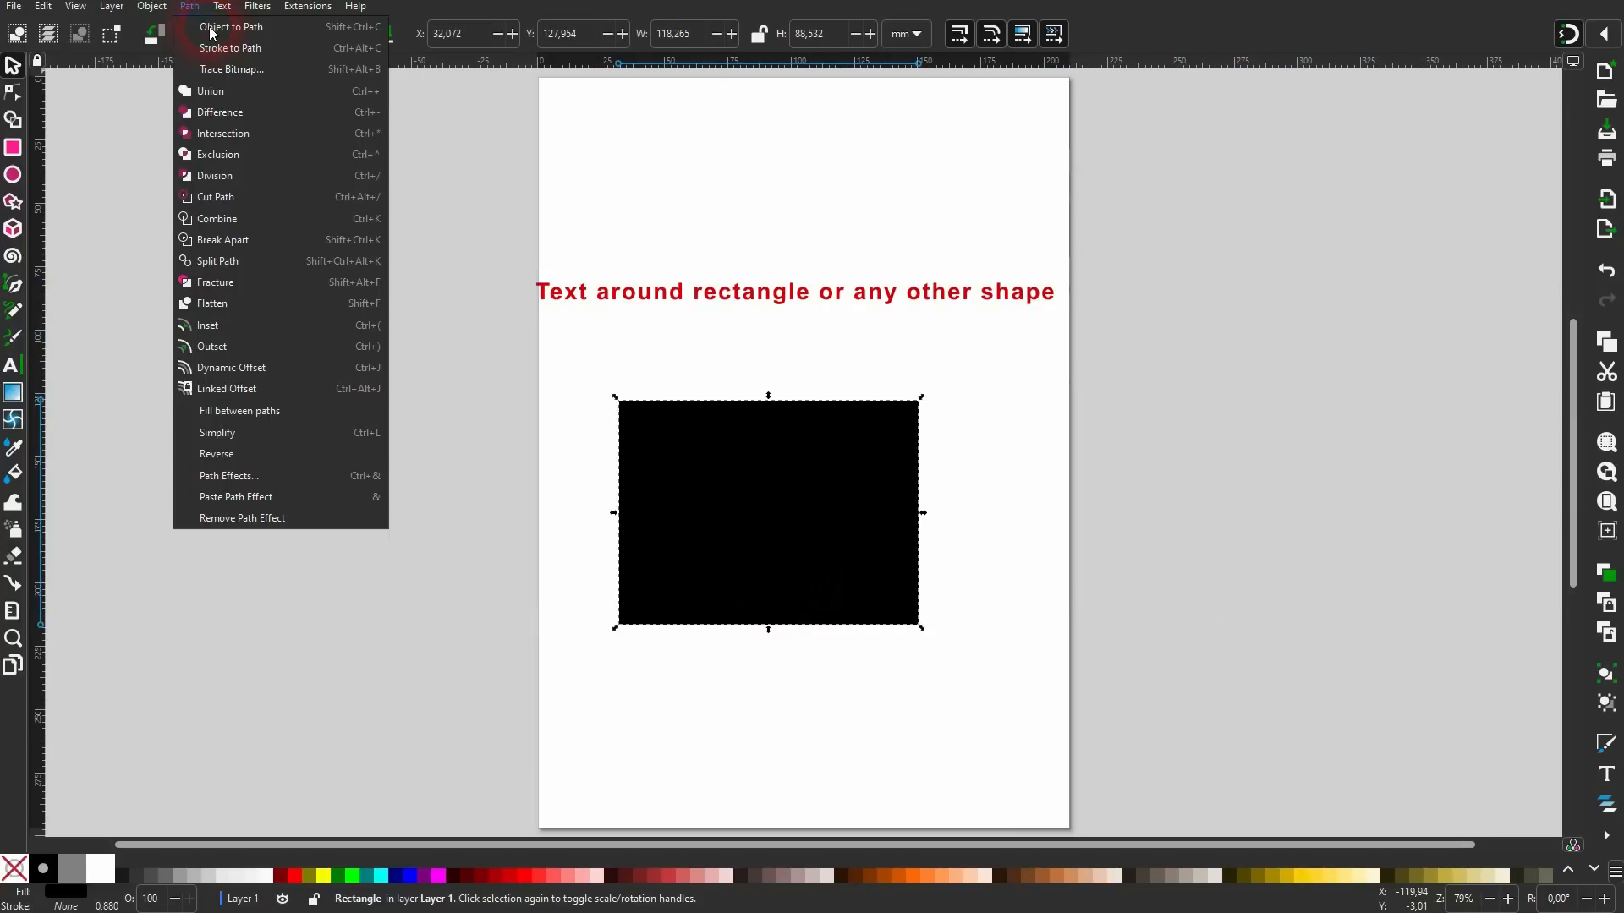
click(212, 28)
drag(423, 721, 1195, 203)
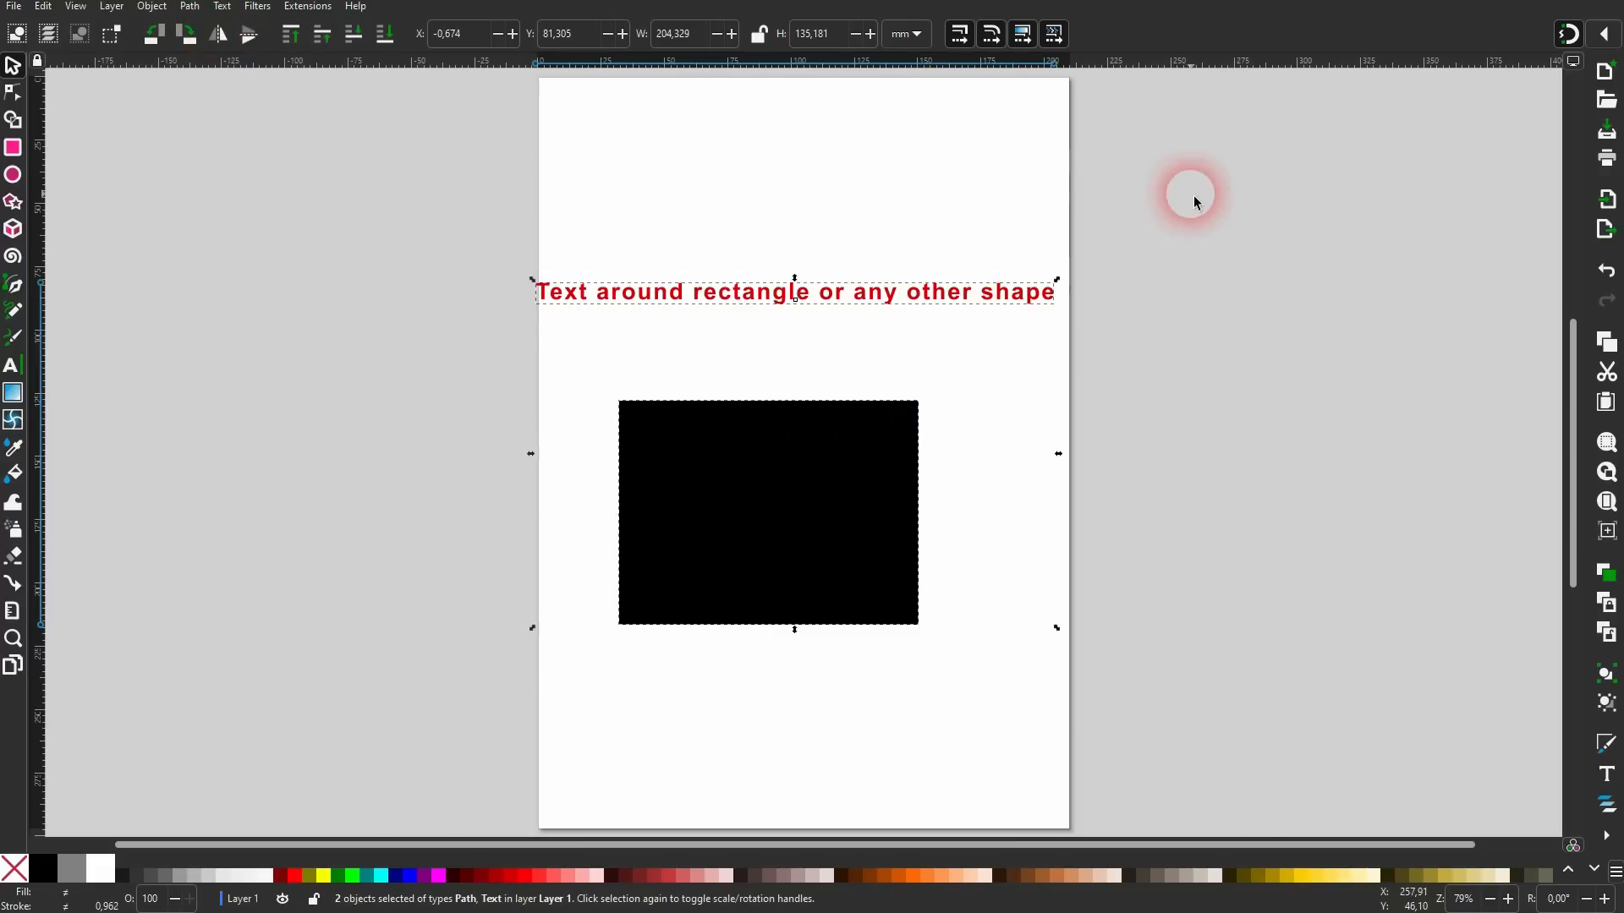
click(223, 7)
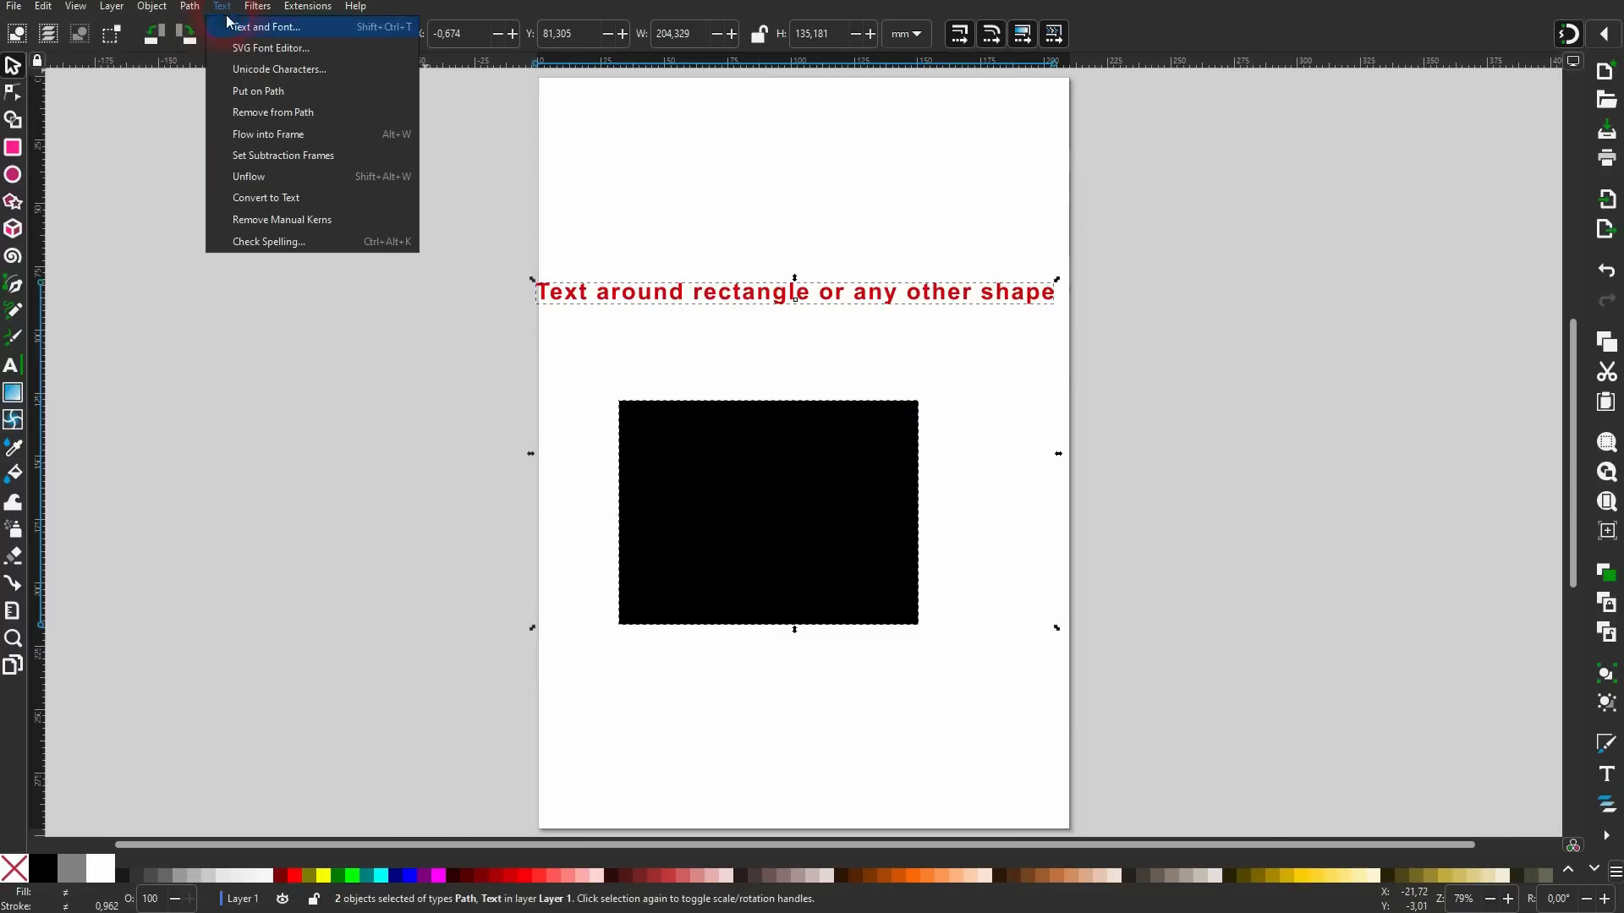
click(281, 92)
key(Escape)
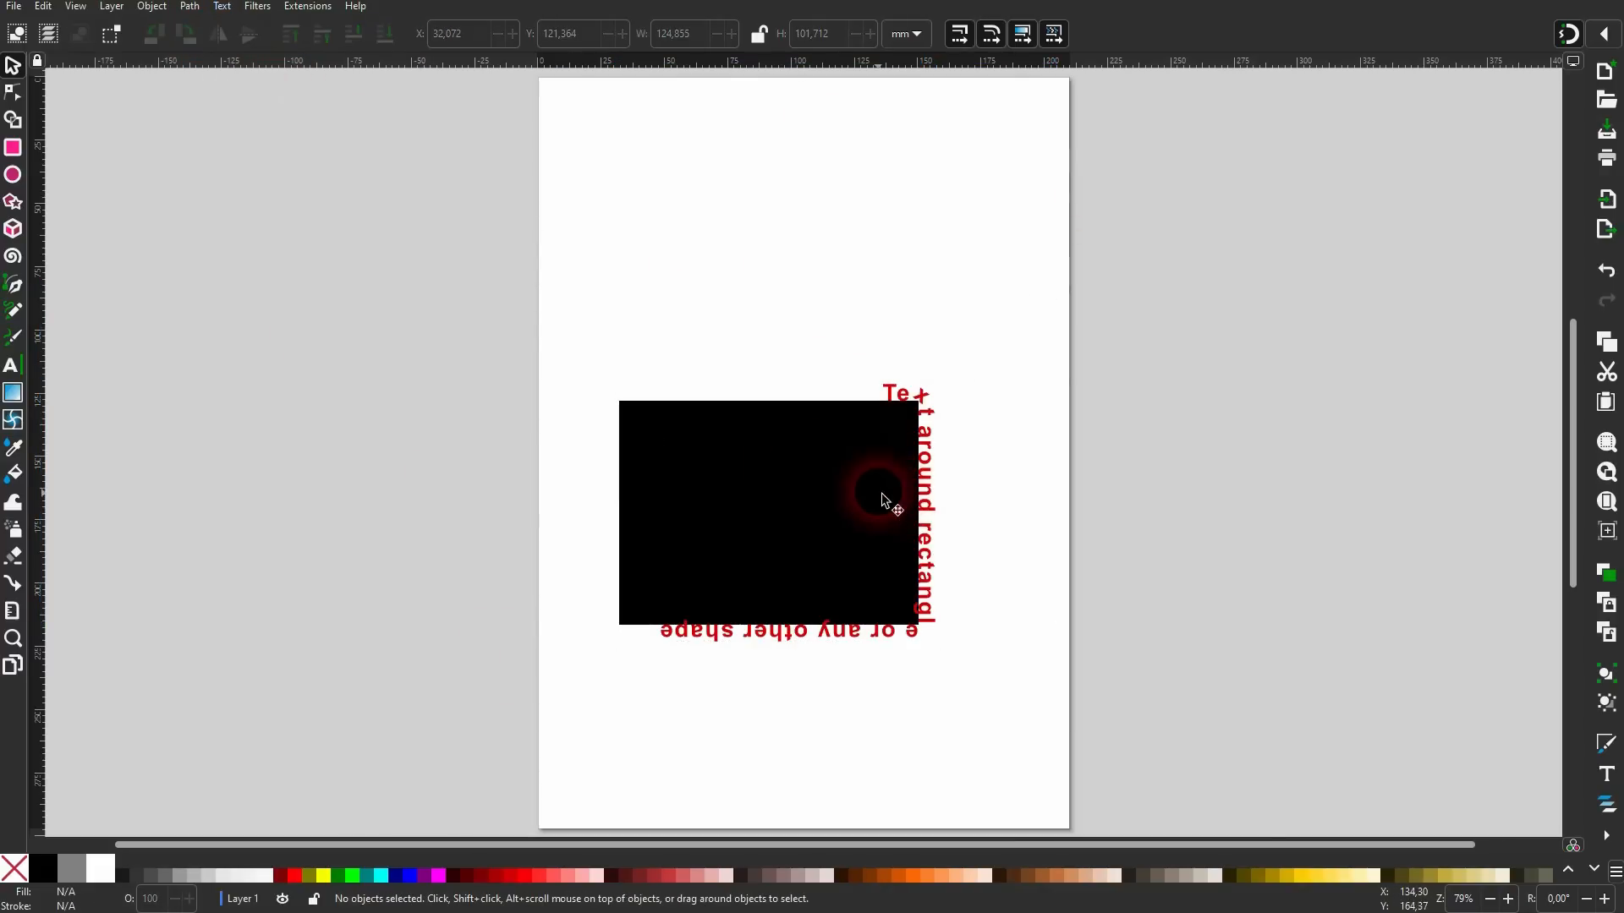
Remove the red text from the rectangle's path and move it back above the rectangle.
click(856, 507)
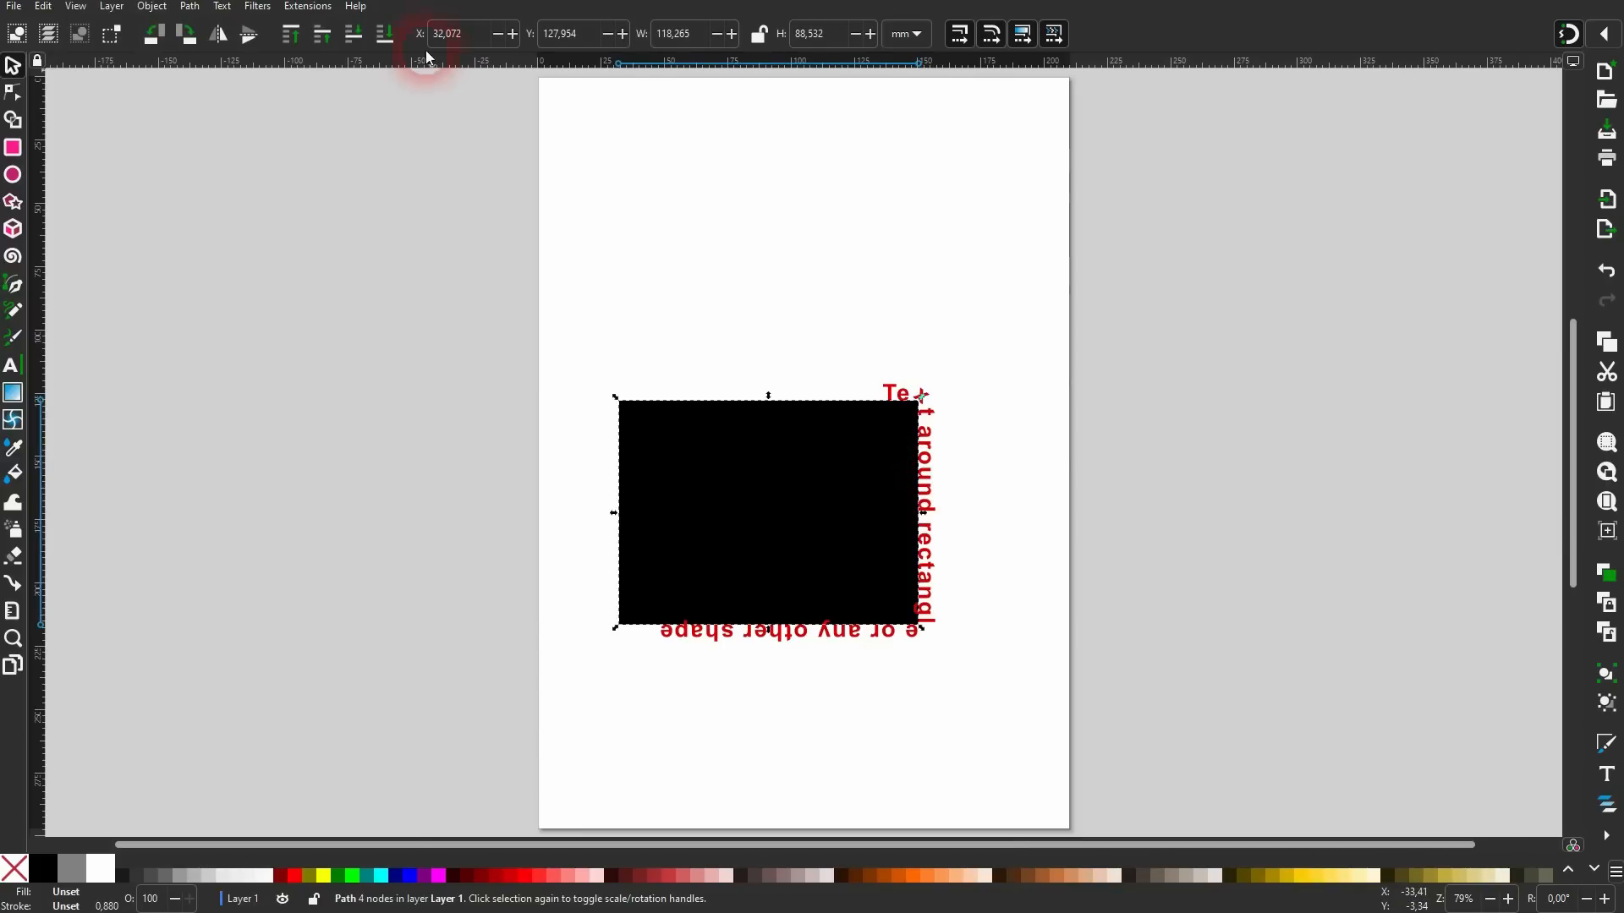
click(223, 7)
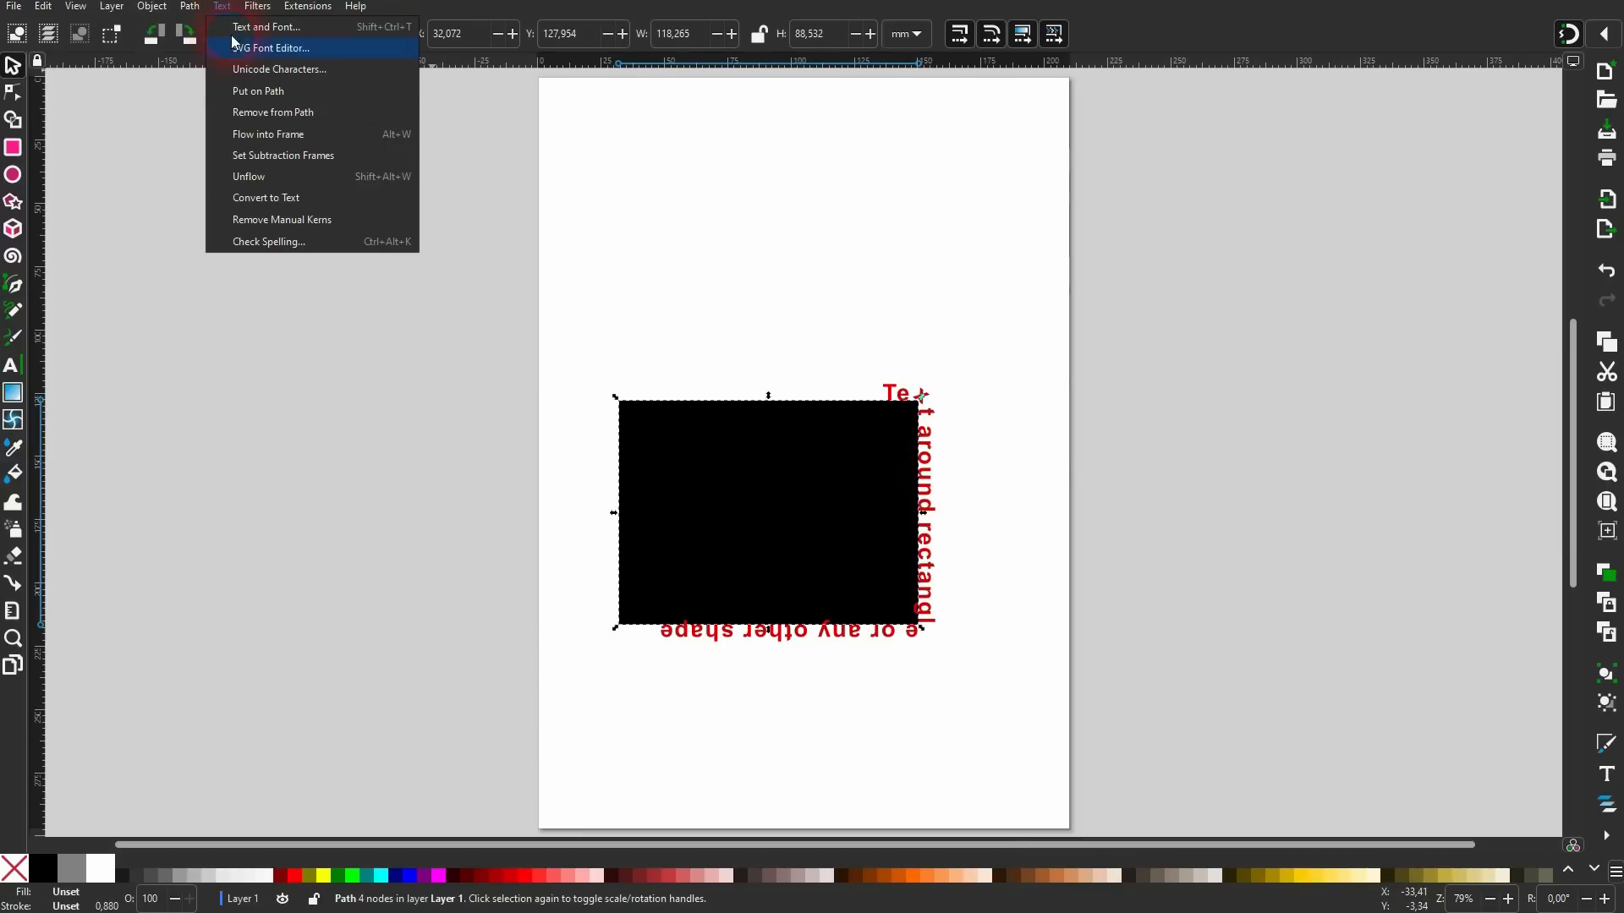
click(326, 113)
drag(550, 677, 1040, 308)
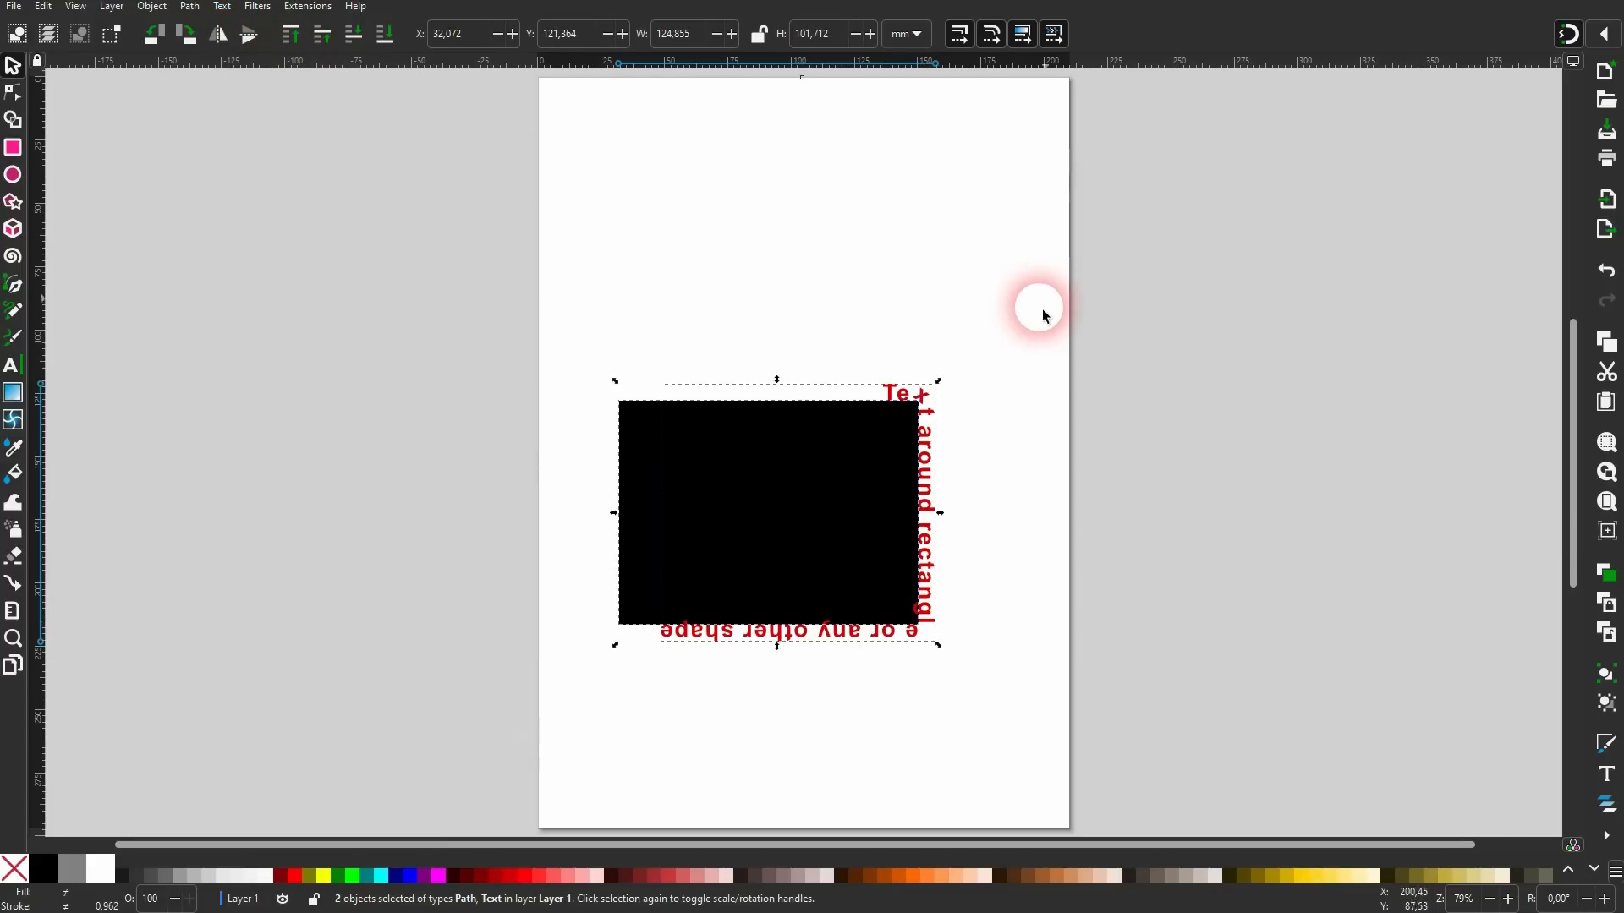
click(224, 7)
click(303, 112)
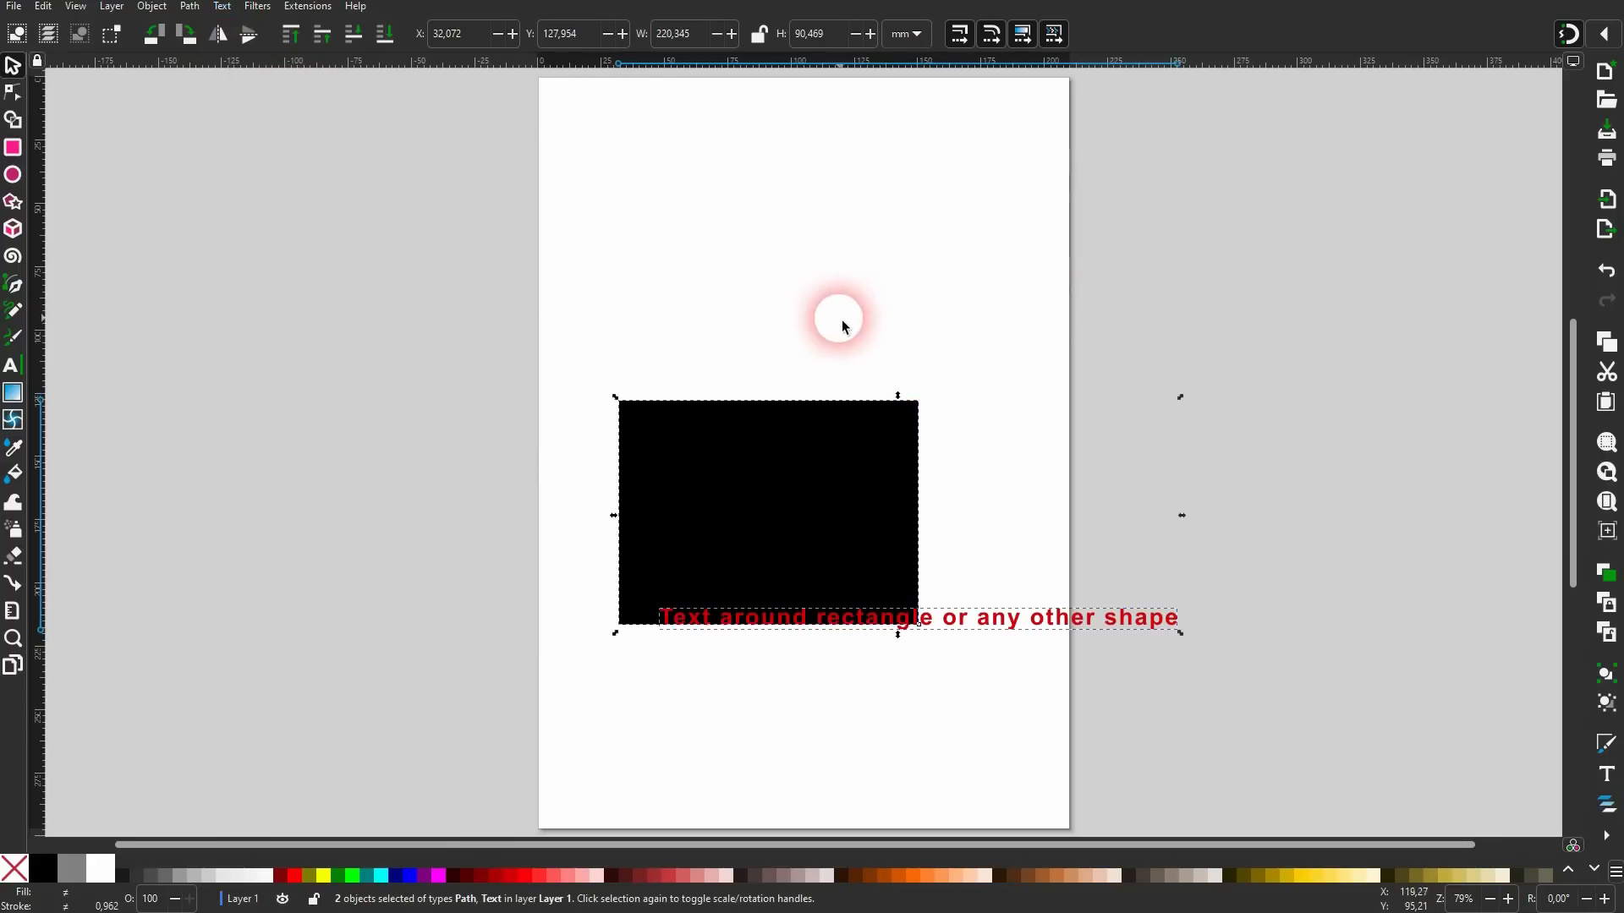
click(956, 590)
drag(966, 620, 844, 251)
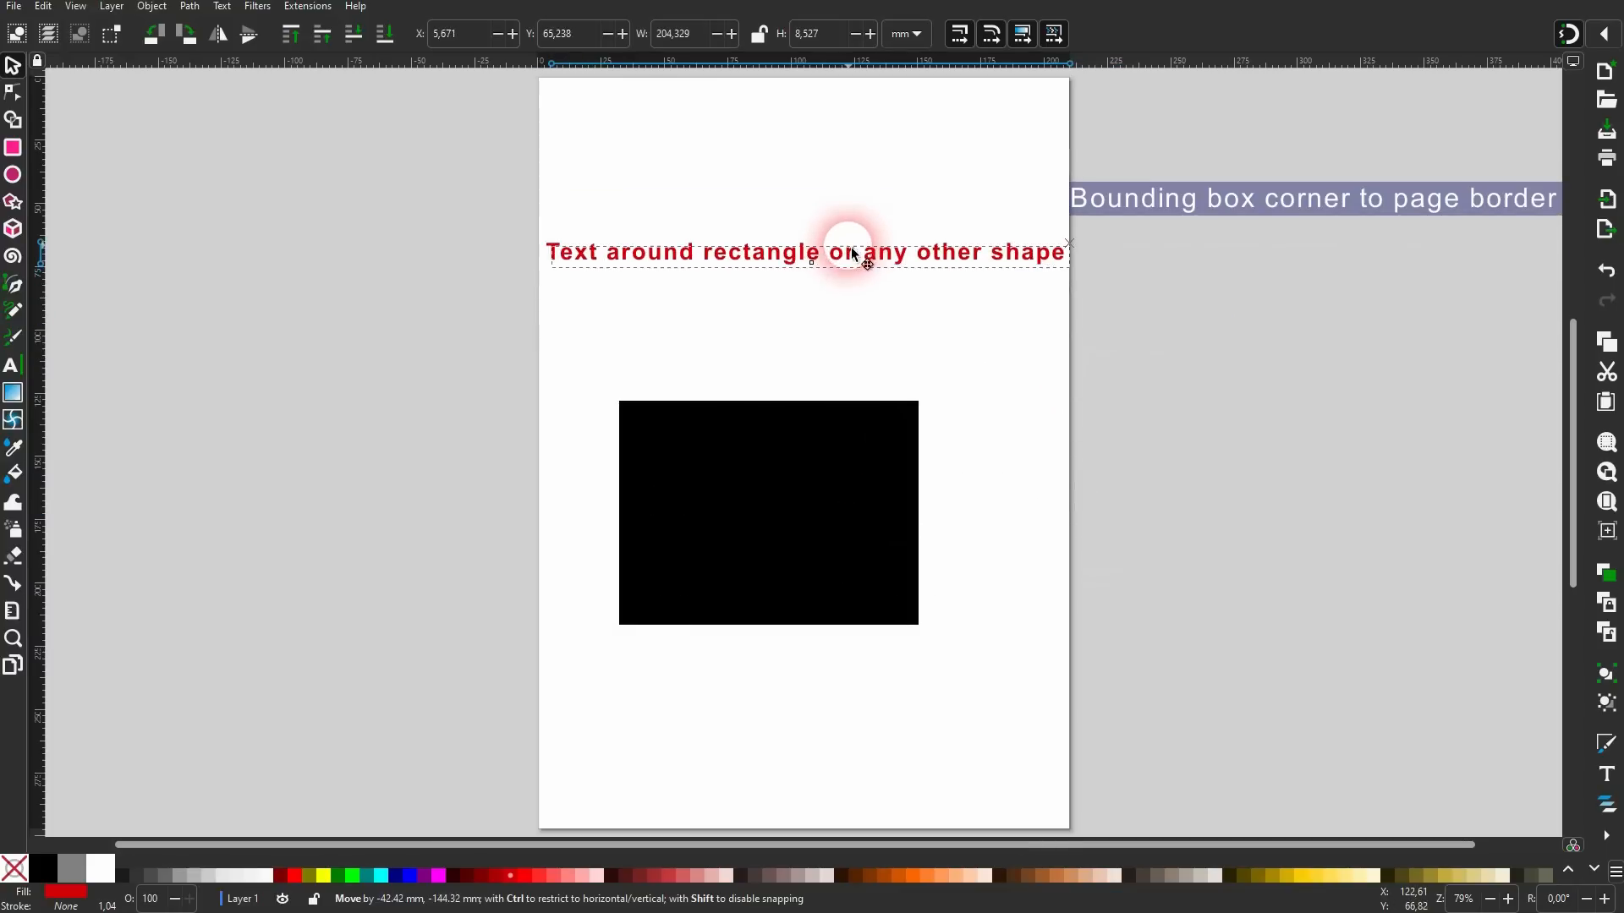
Delete the black rectangle, keeping the red text on the page.
click(780, 493)
key(Delete)
click(112, 243)
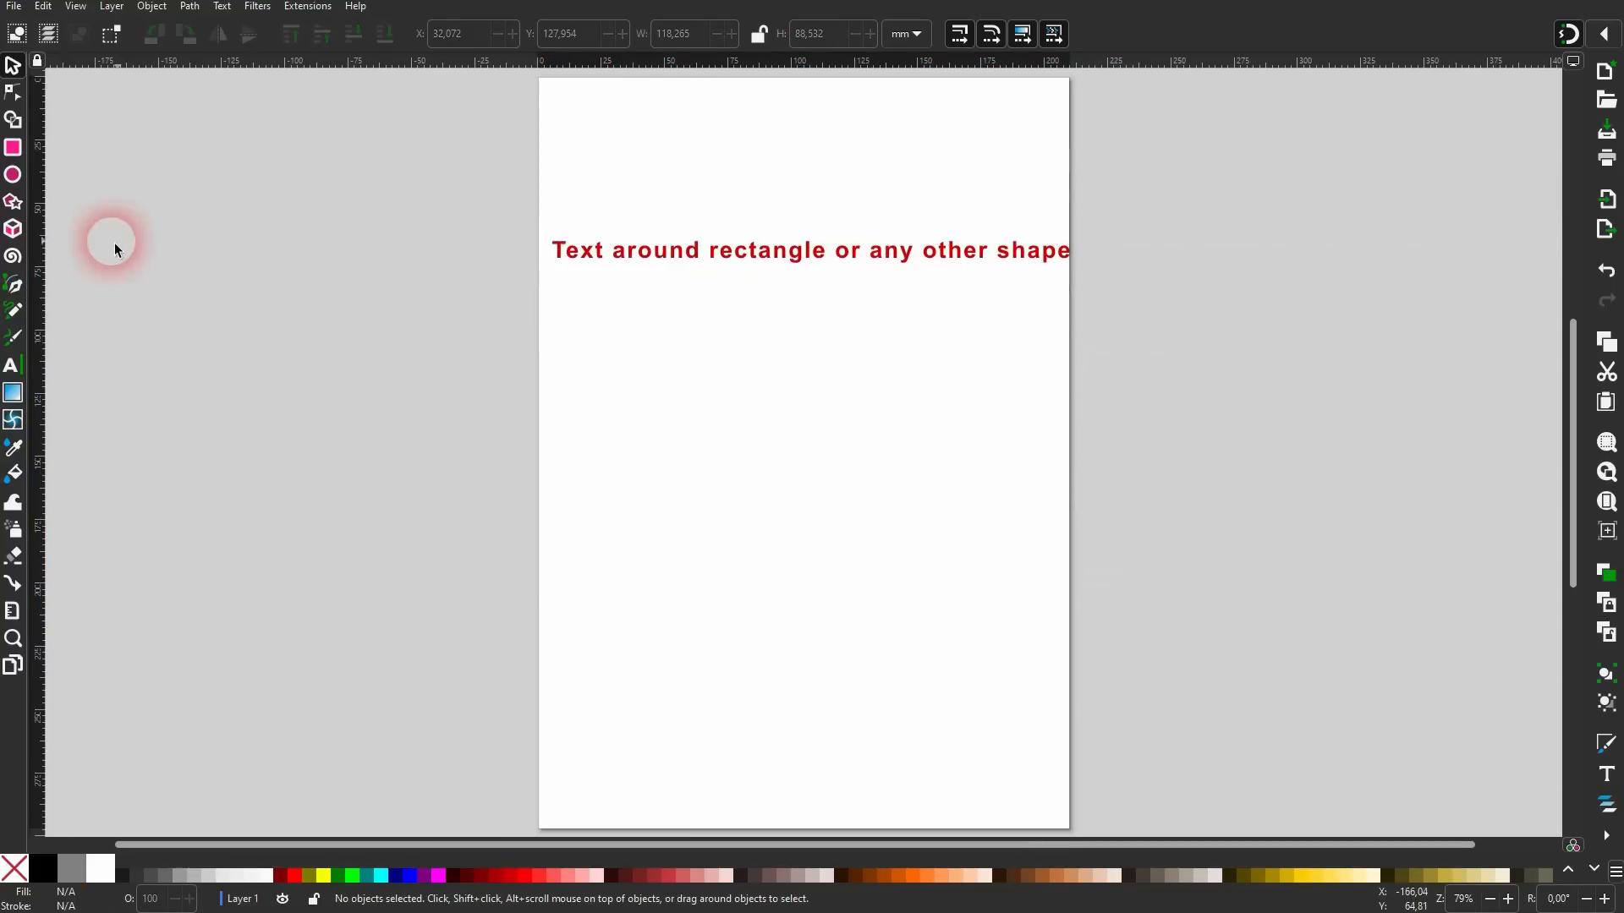
Draw a black 3-corner polygon about 105 × 91 mm and centre it below the red text.
click(15, 209)
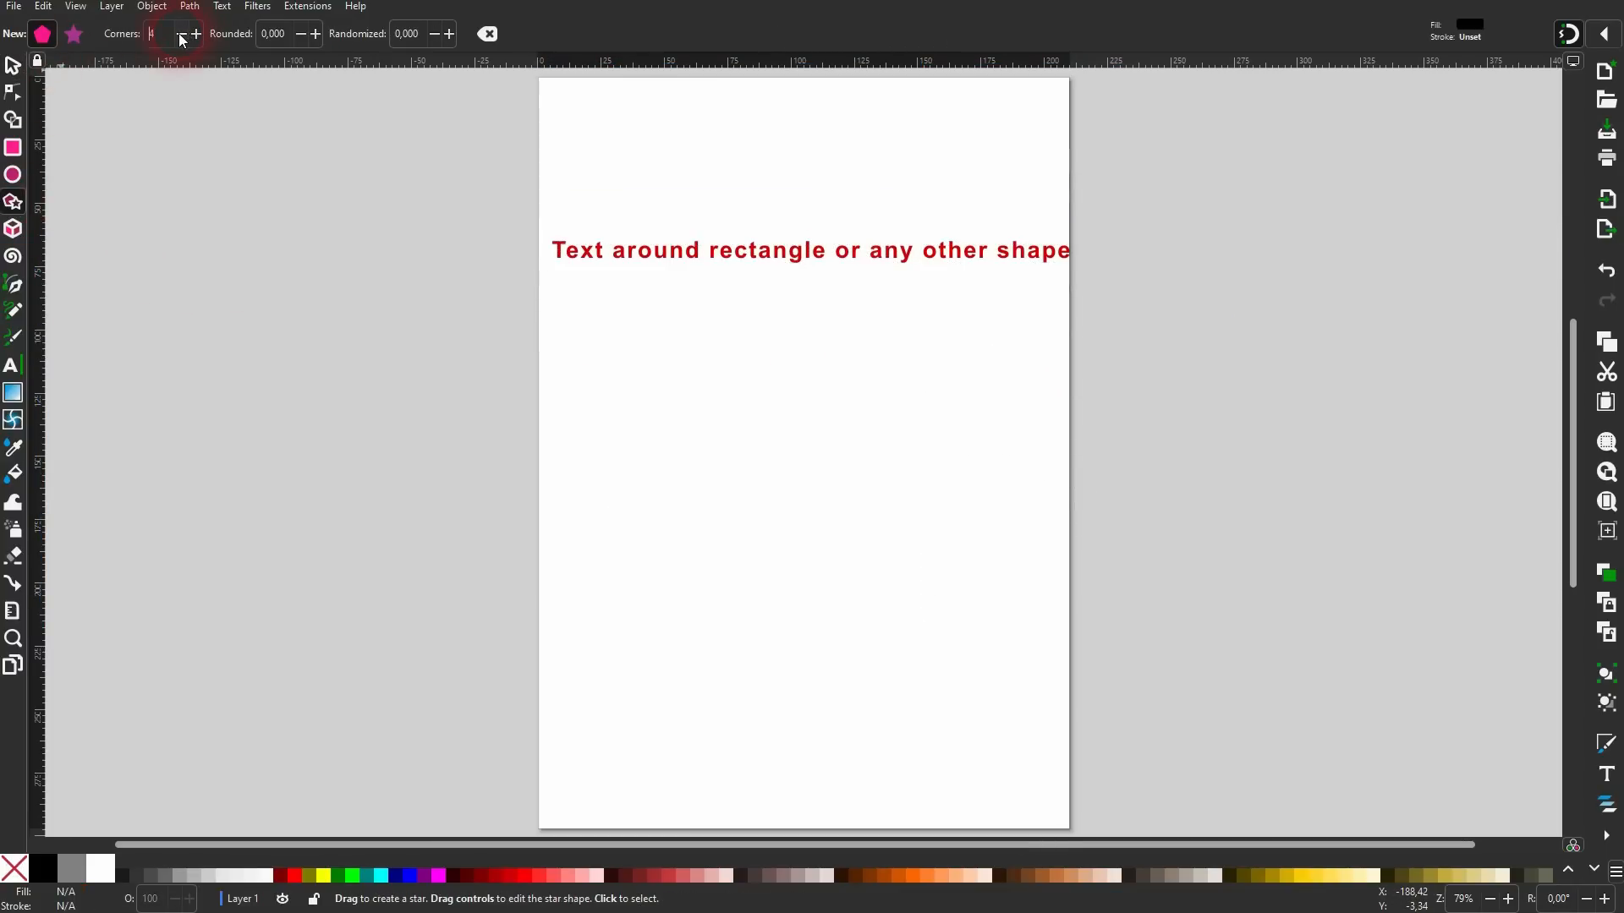
drag(818, 412, 817, 259)
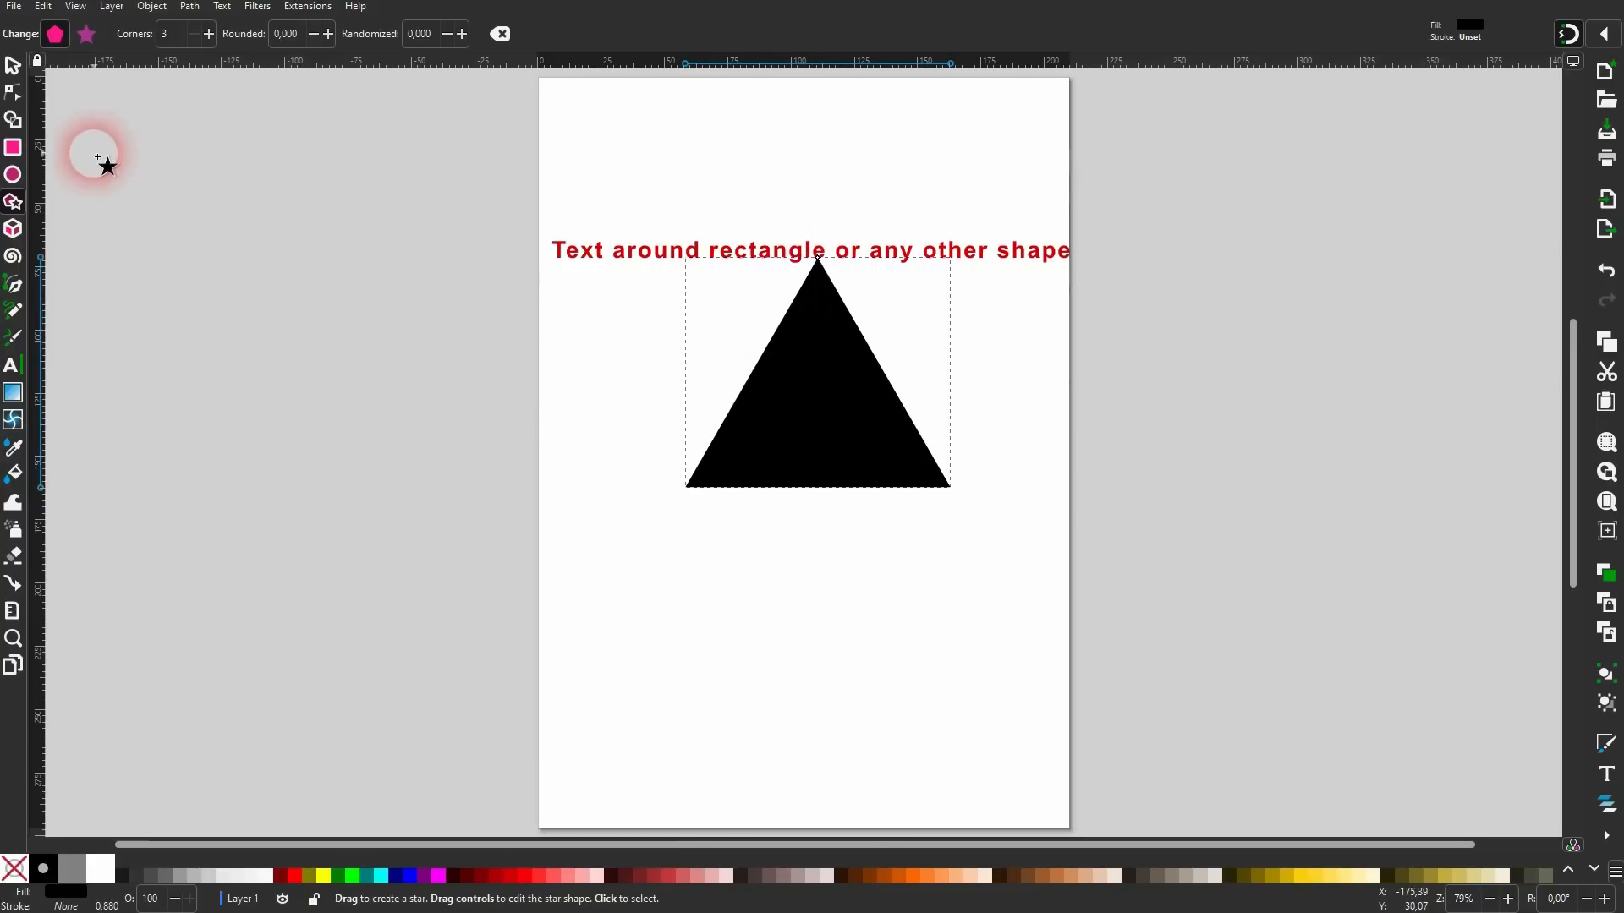
click(13, 65)
drag(823, 403, 798, 474)
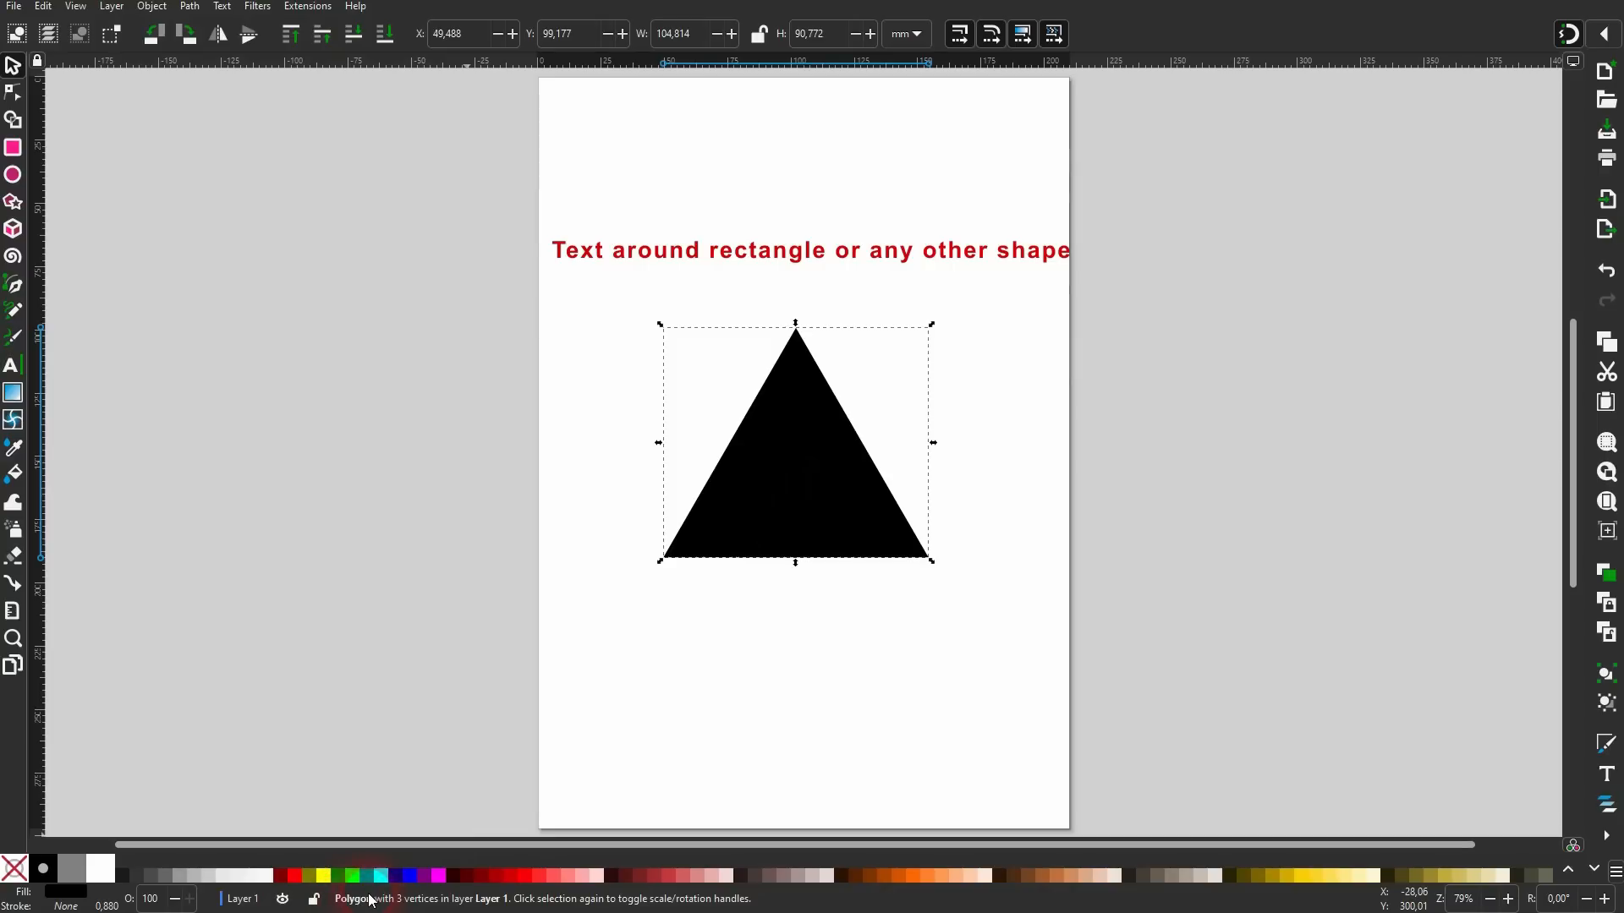
Convert the triangle to a path and put the red text around it.
click(193, 8)
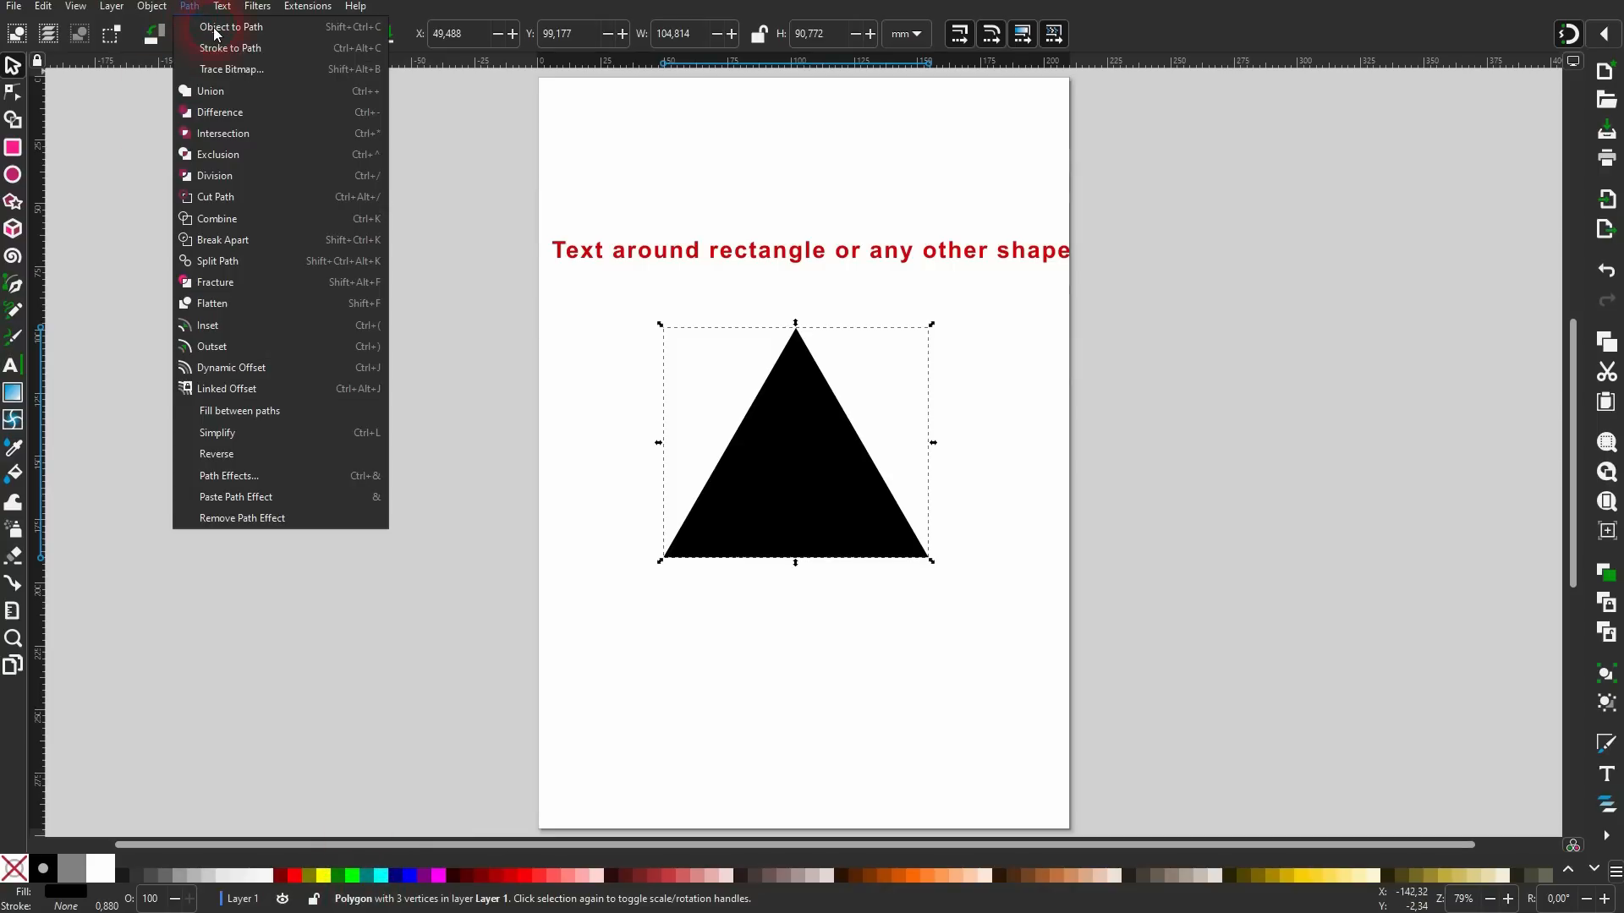
click(216, 30)
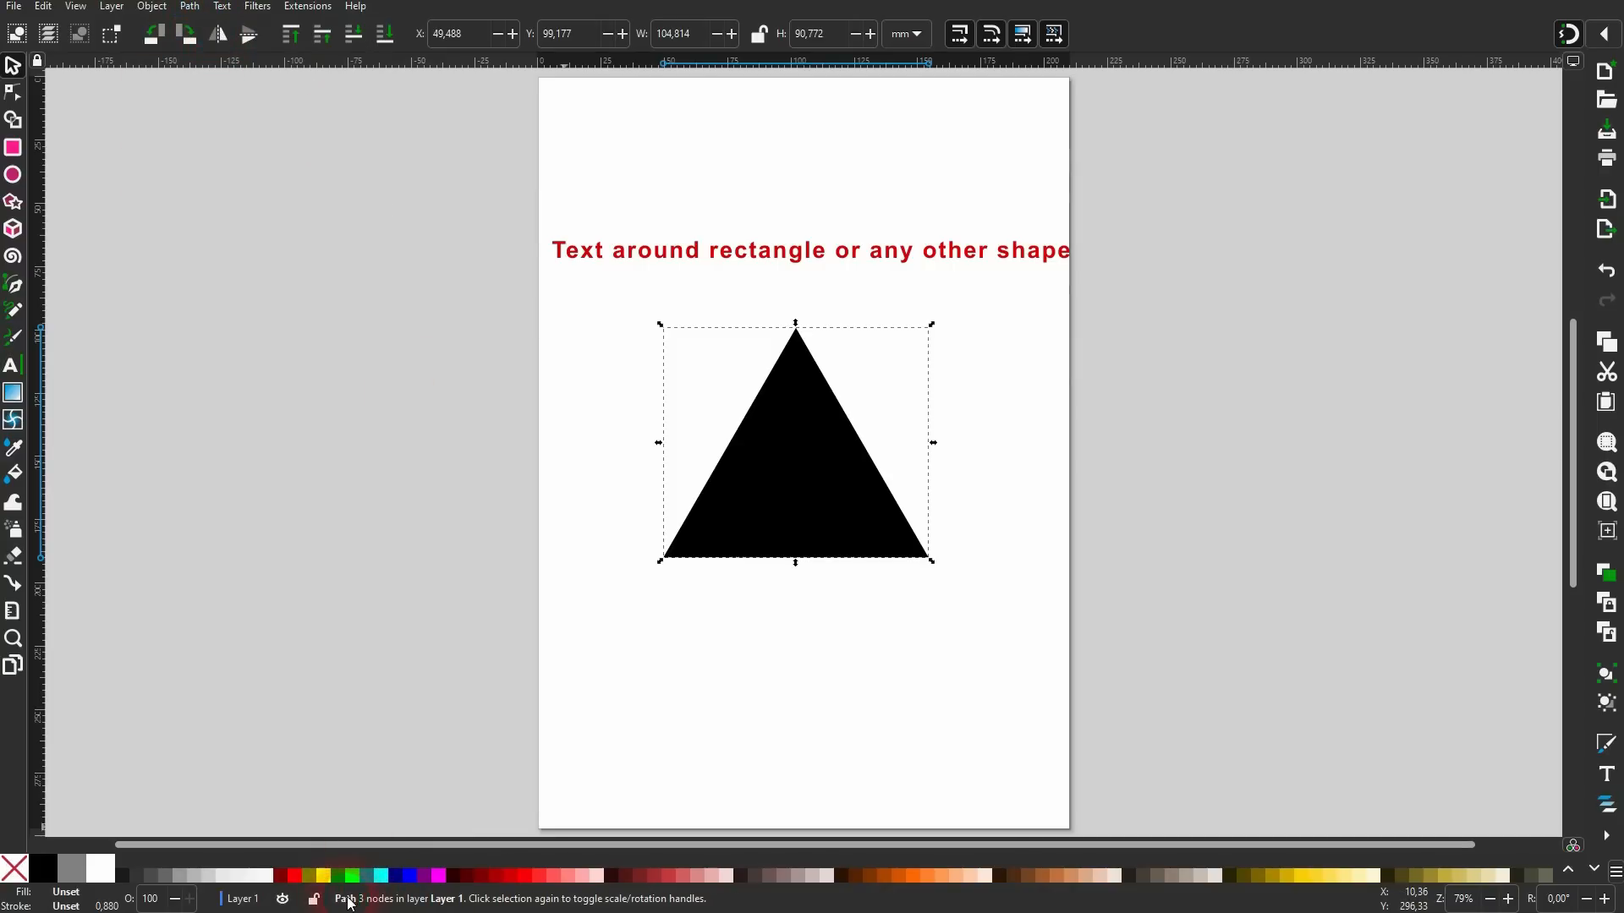
drag(478, 172, 1149, 623)
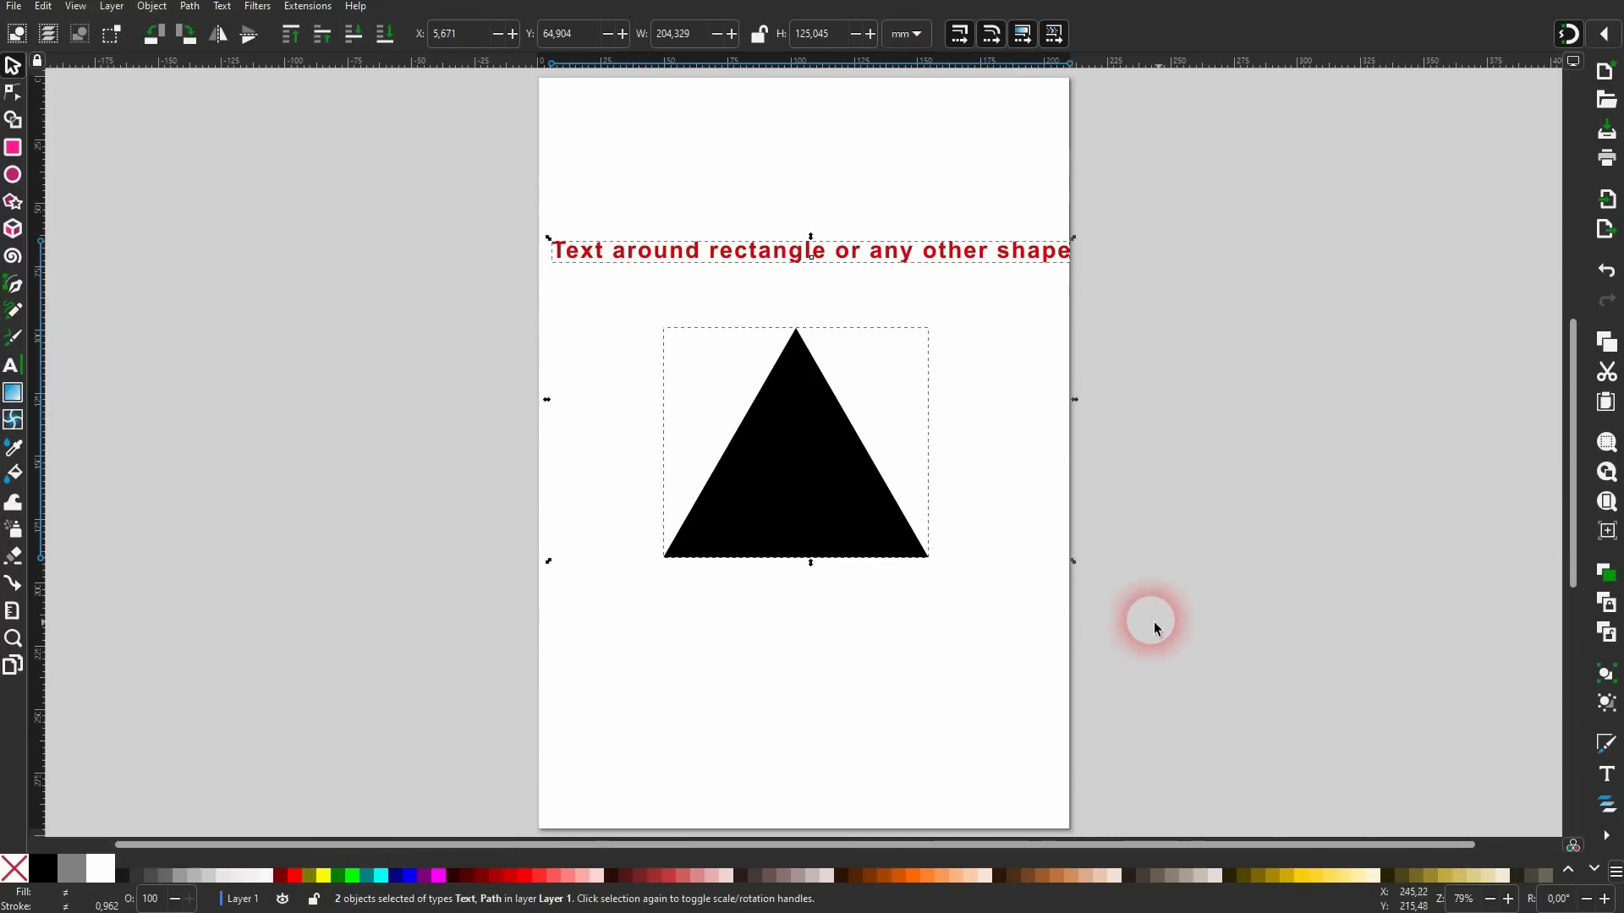
click(225, 7)
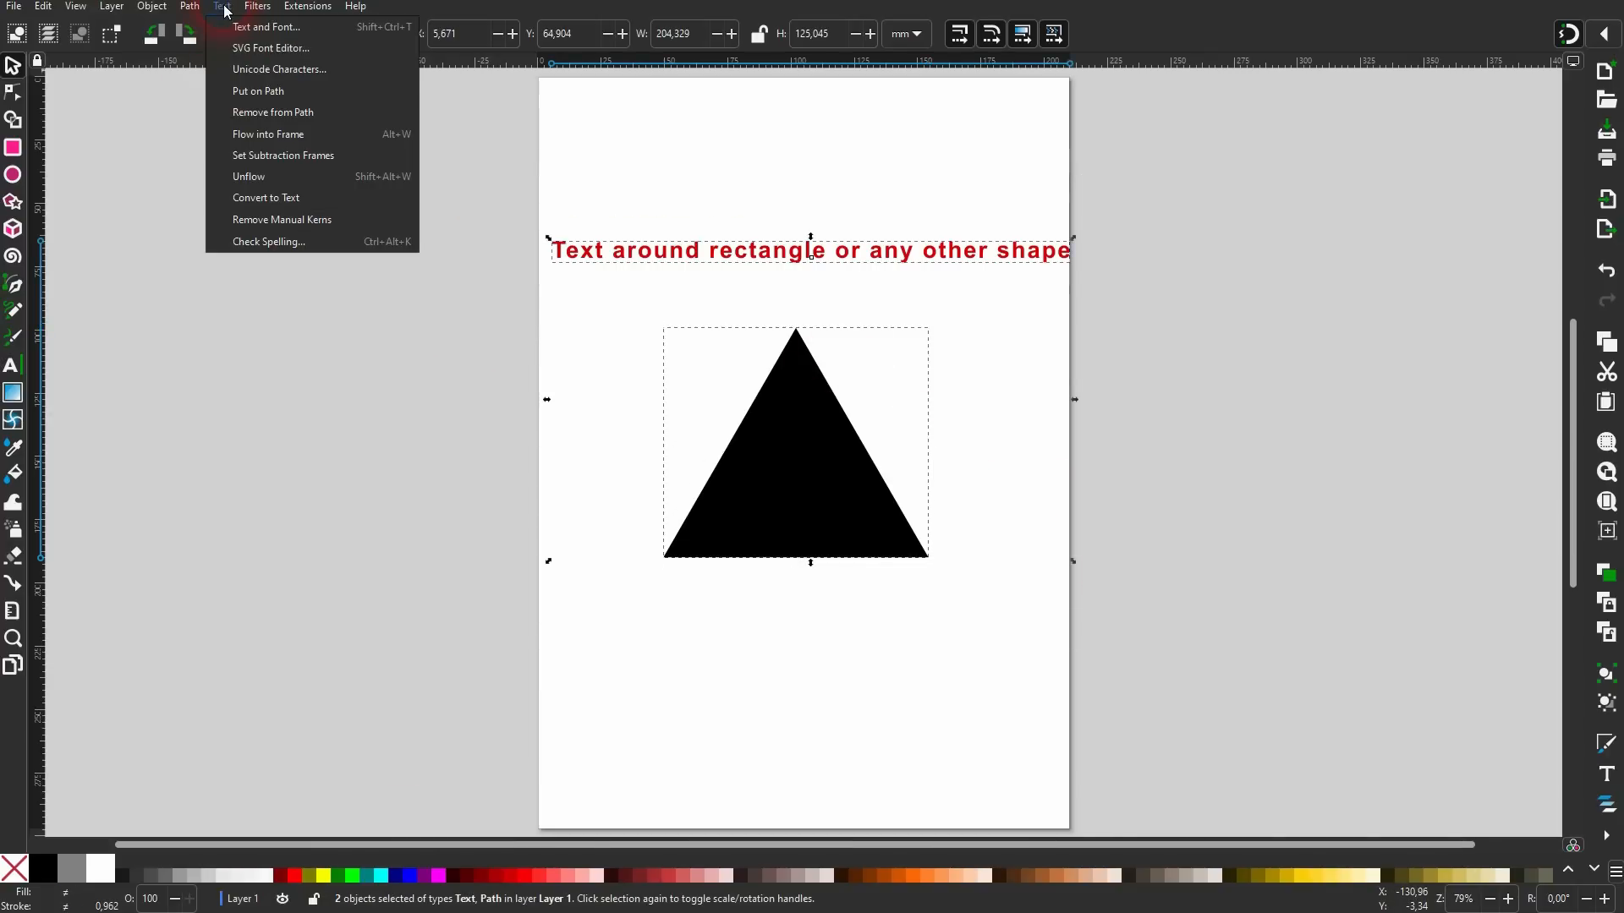
click(280, 93)
click(981, 419)
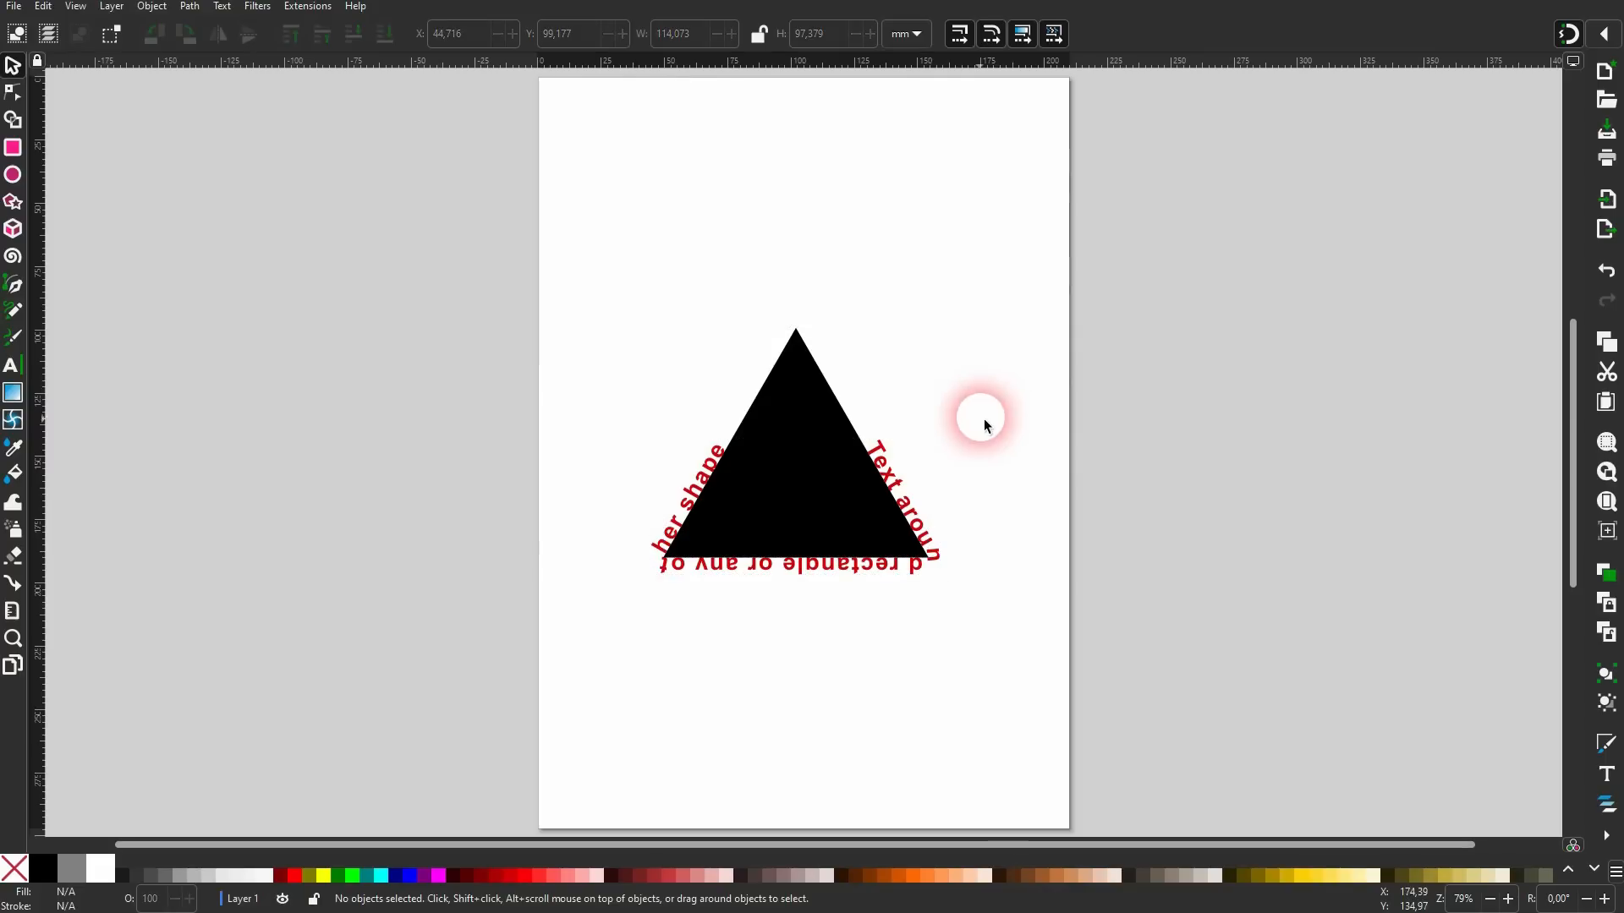
Delete the black triangle and keep the red text that runs around it.
drag(602, 632, 1088, 185)
click(152, 7)
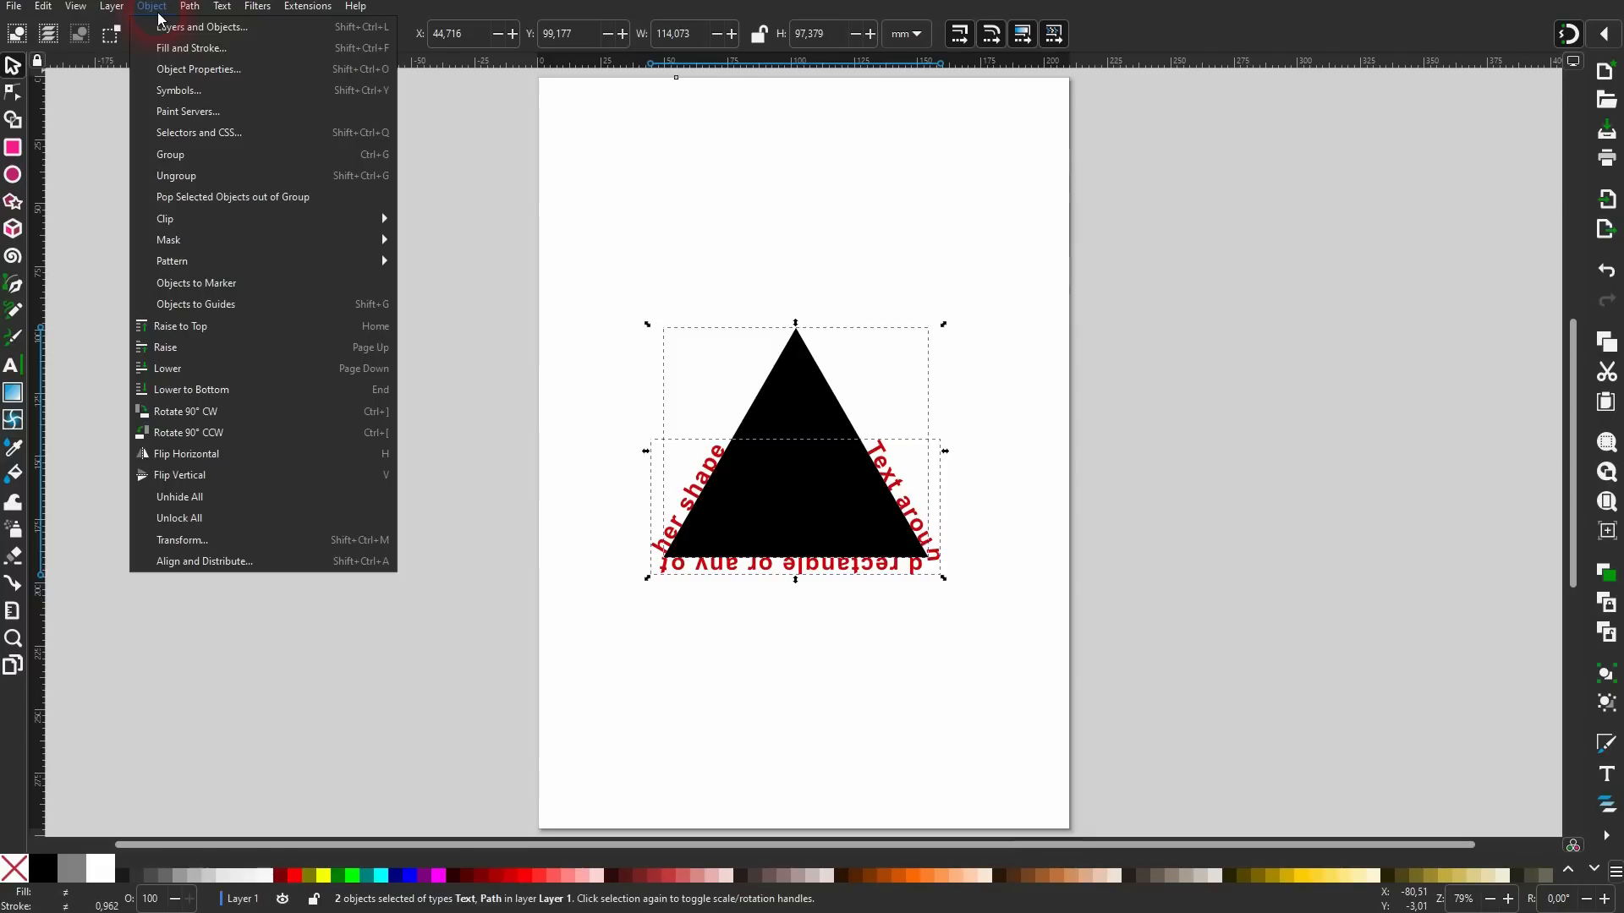
click(211, 36)
click(936, 254)
click(827, 465)
key(Delete)
drag(572, 645, 1045, 330)
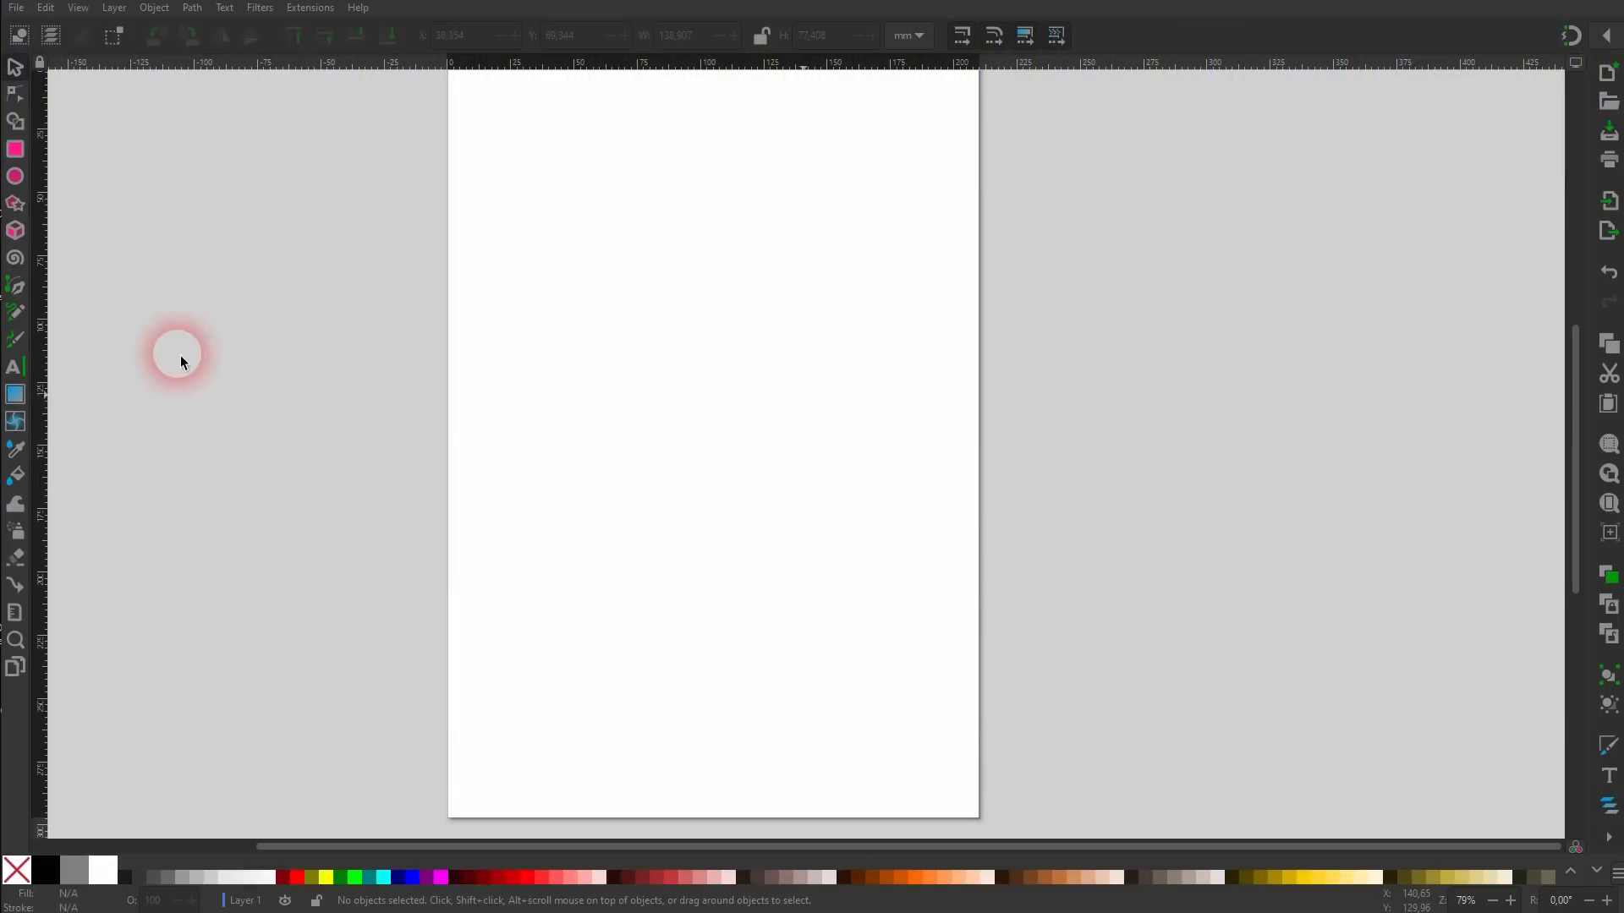
Add the text "Outline" in 22 pt Arial Bold near the middle of the empty page and select it as an object.
click(15, 366)
click(668, 396)
text(OOL)
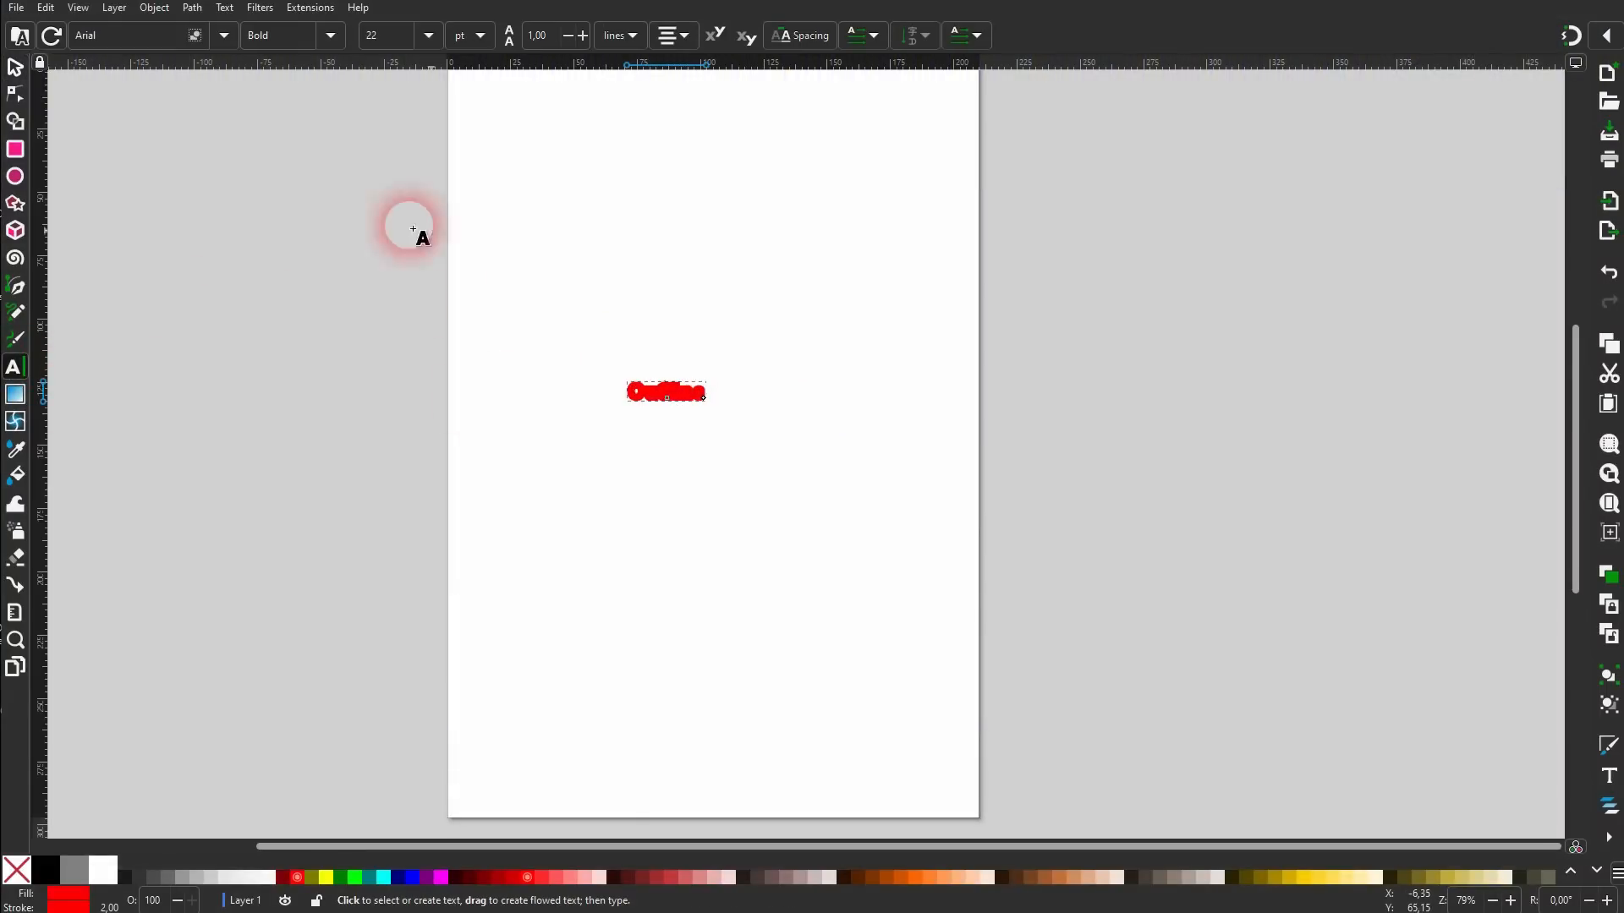
click(15, 68)
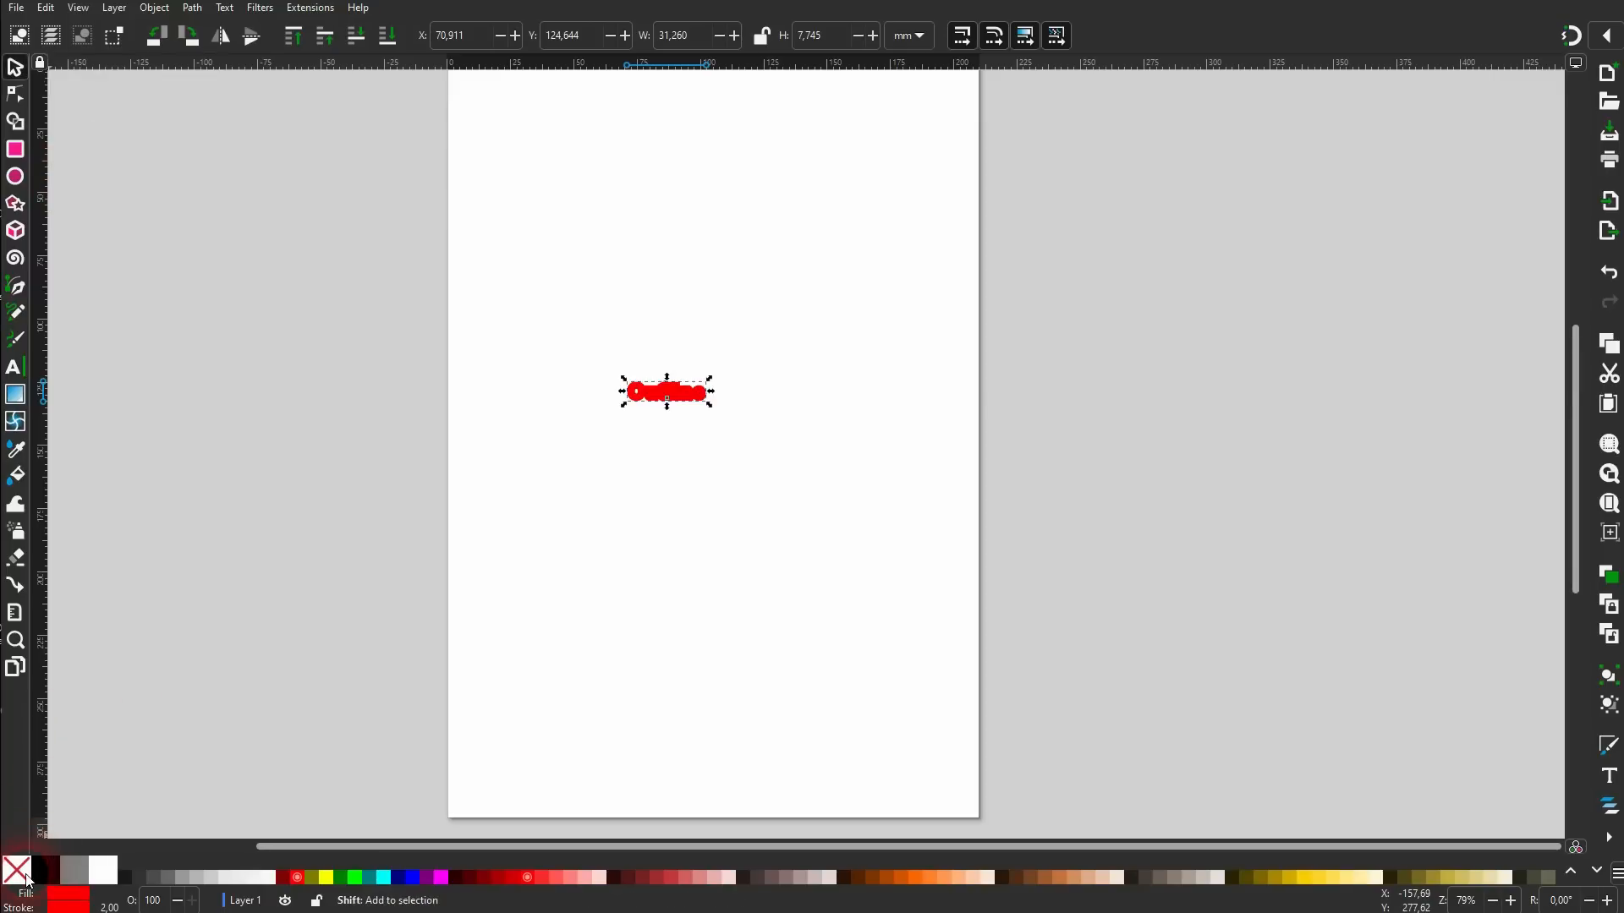
Remove the stroke from the "Outline" text, fill it black, enlarge it to about 189 × 37 mm and spread it across the page.
shift+click(16, 870)
click(47, 881)
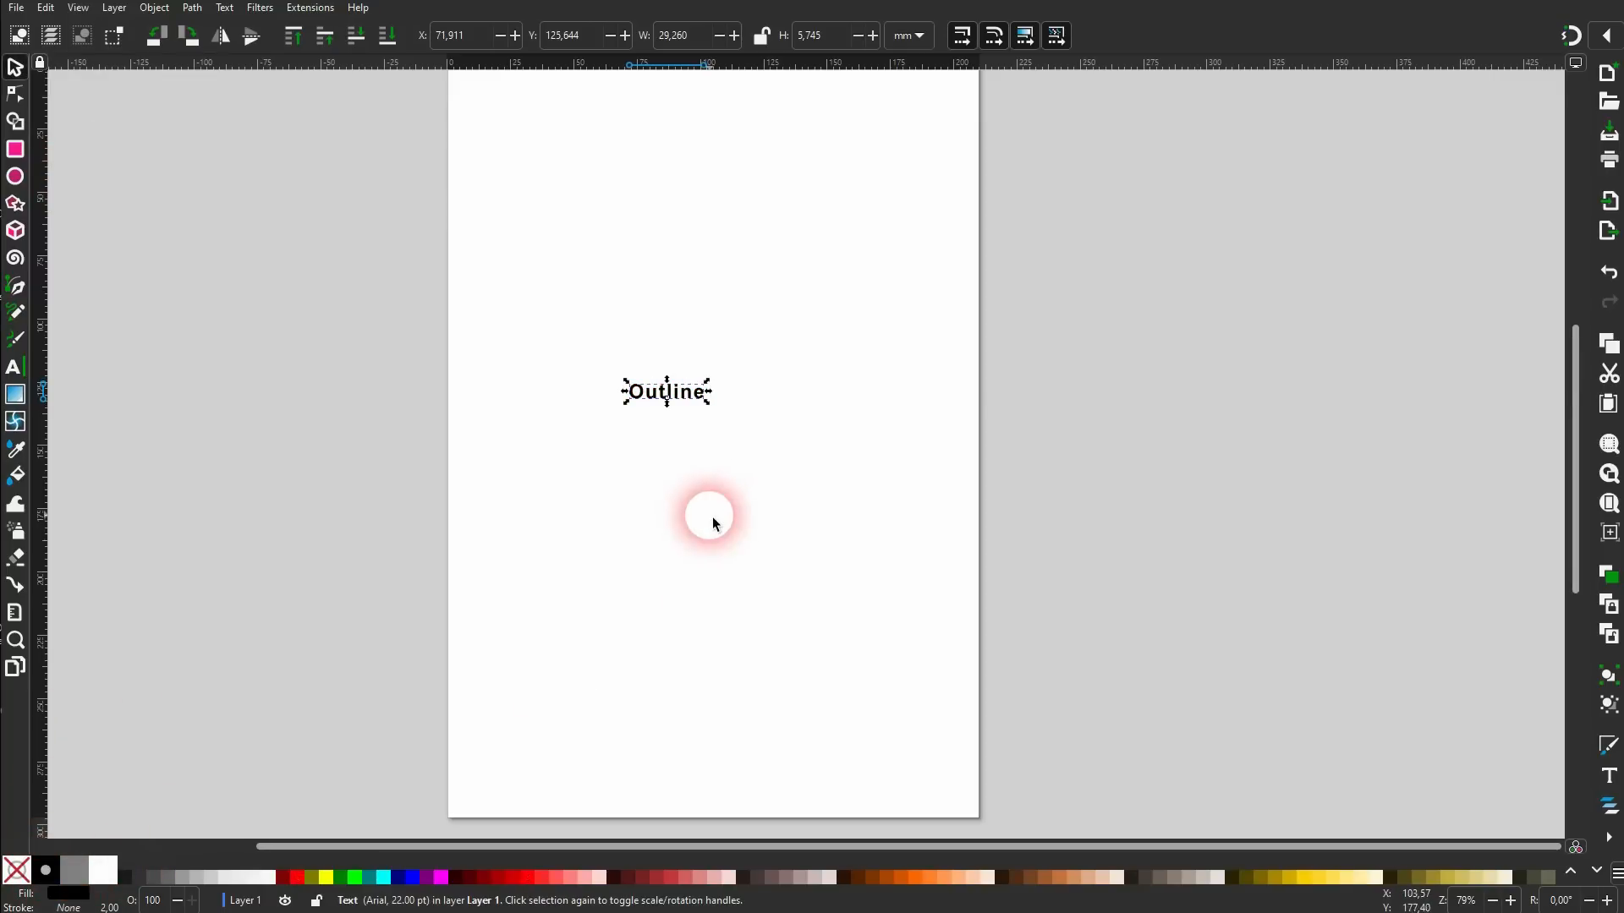
drag(710, 402, 1011, 394)
drag(896, 419, 816, 457)
mouse_move(937, 439)
mouse_down()
mouse_move(961, 435)
mouse_move(902, 451)
mouse_move(950, 439)
mouse_up()
drag(724, 444, 741, 466)
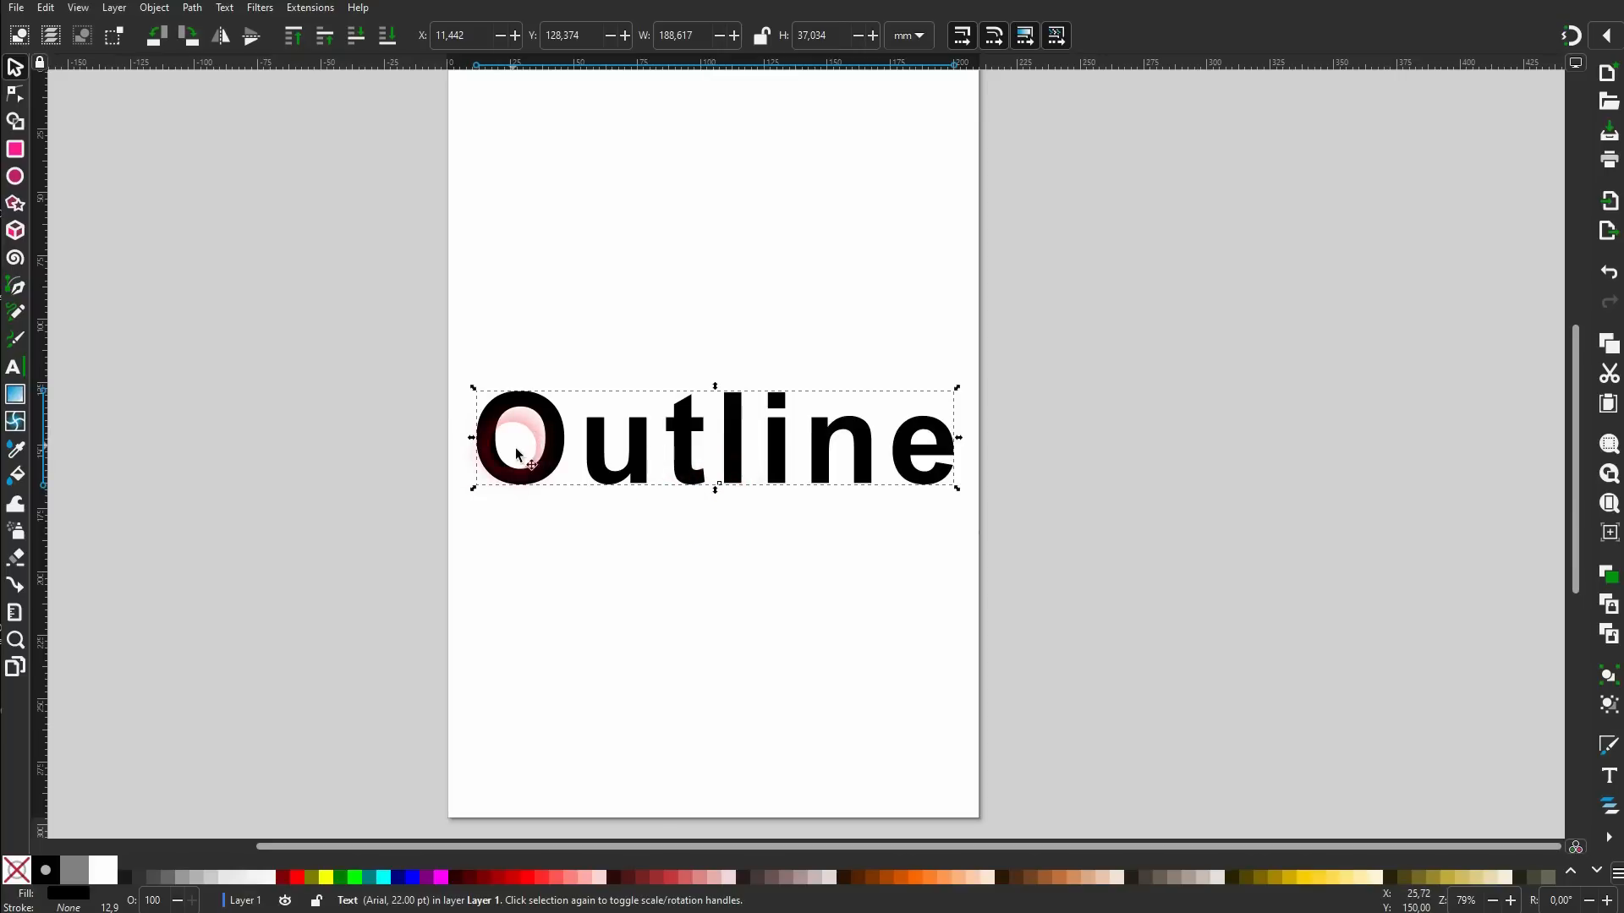
Give the "Outline" text a red stroke 2 mm wide.
shift+click(296, 878)
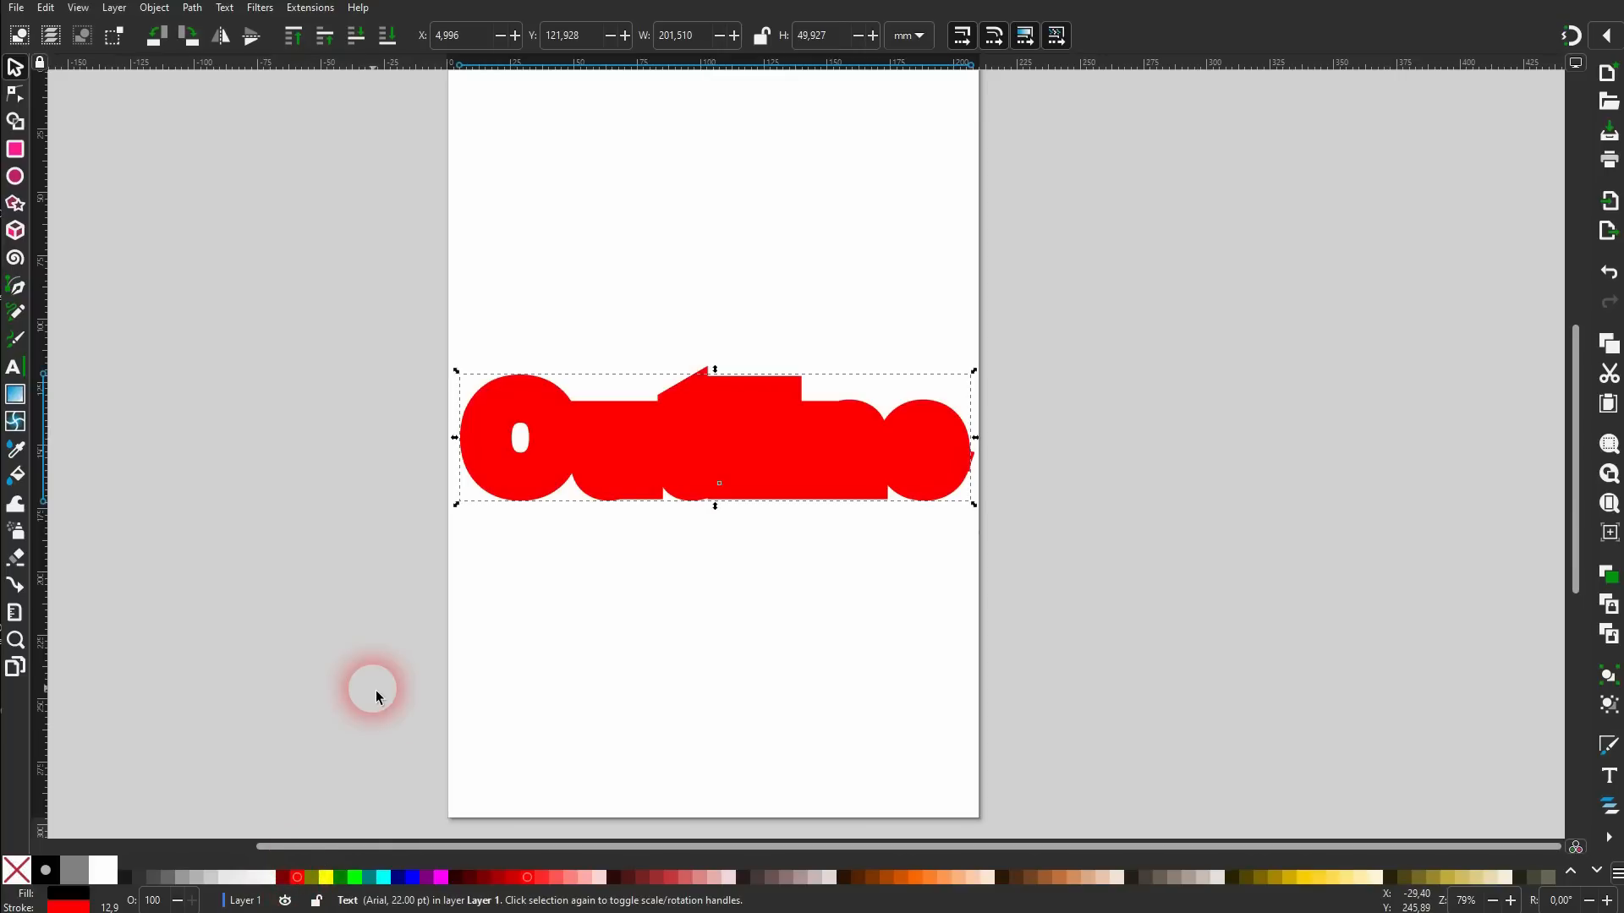
click(153, 7)
click(167, 48)
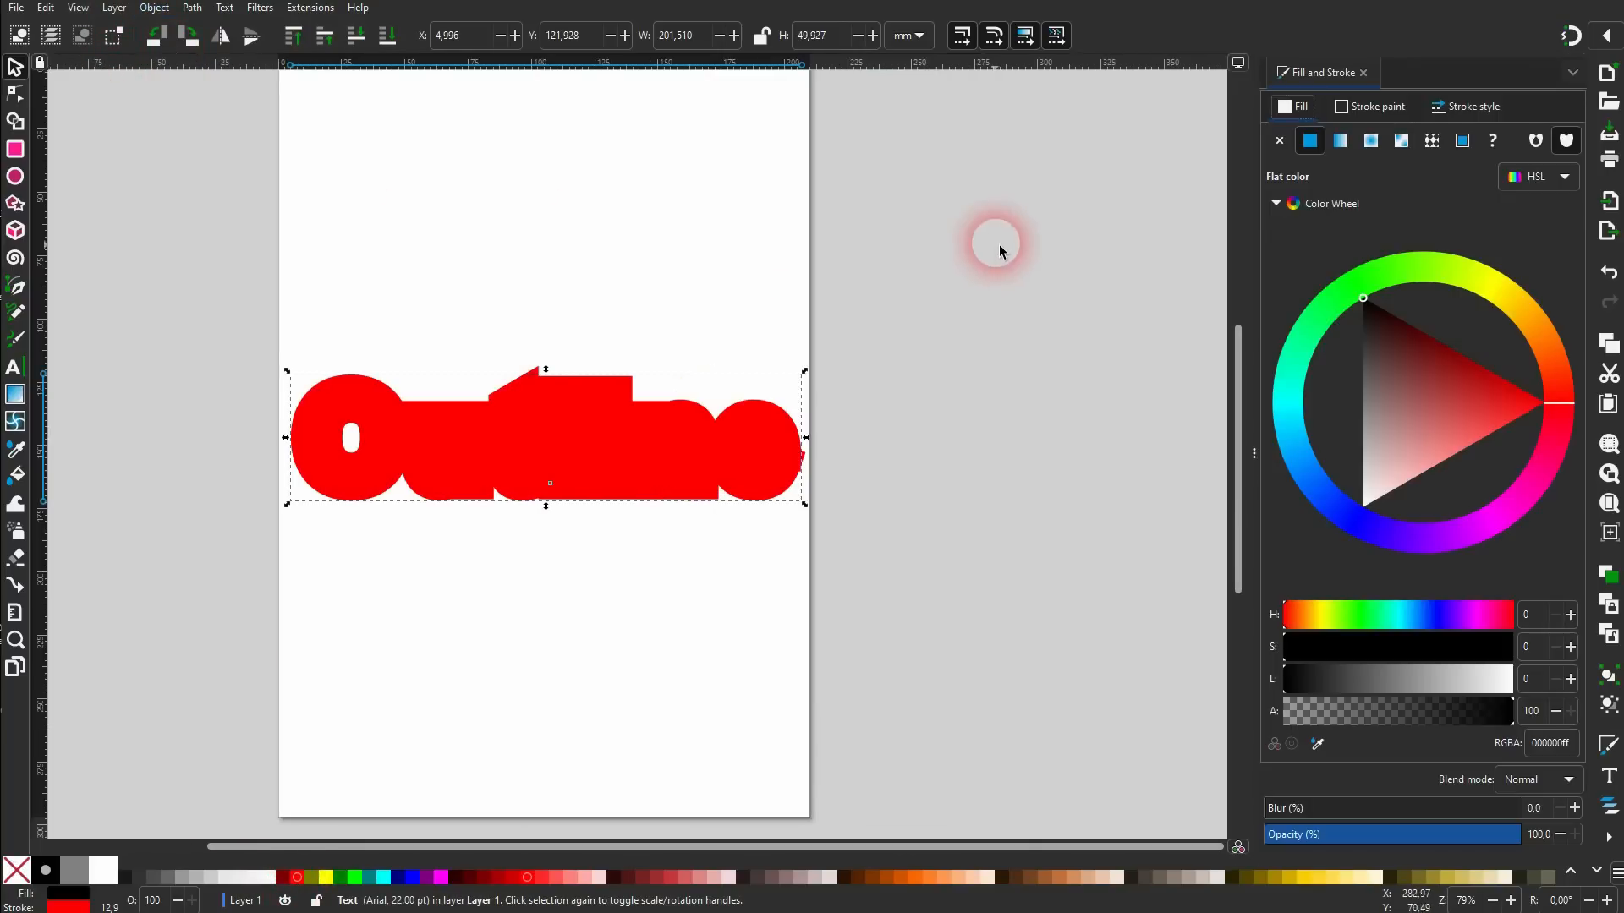
click(1471, 106)
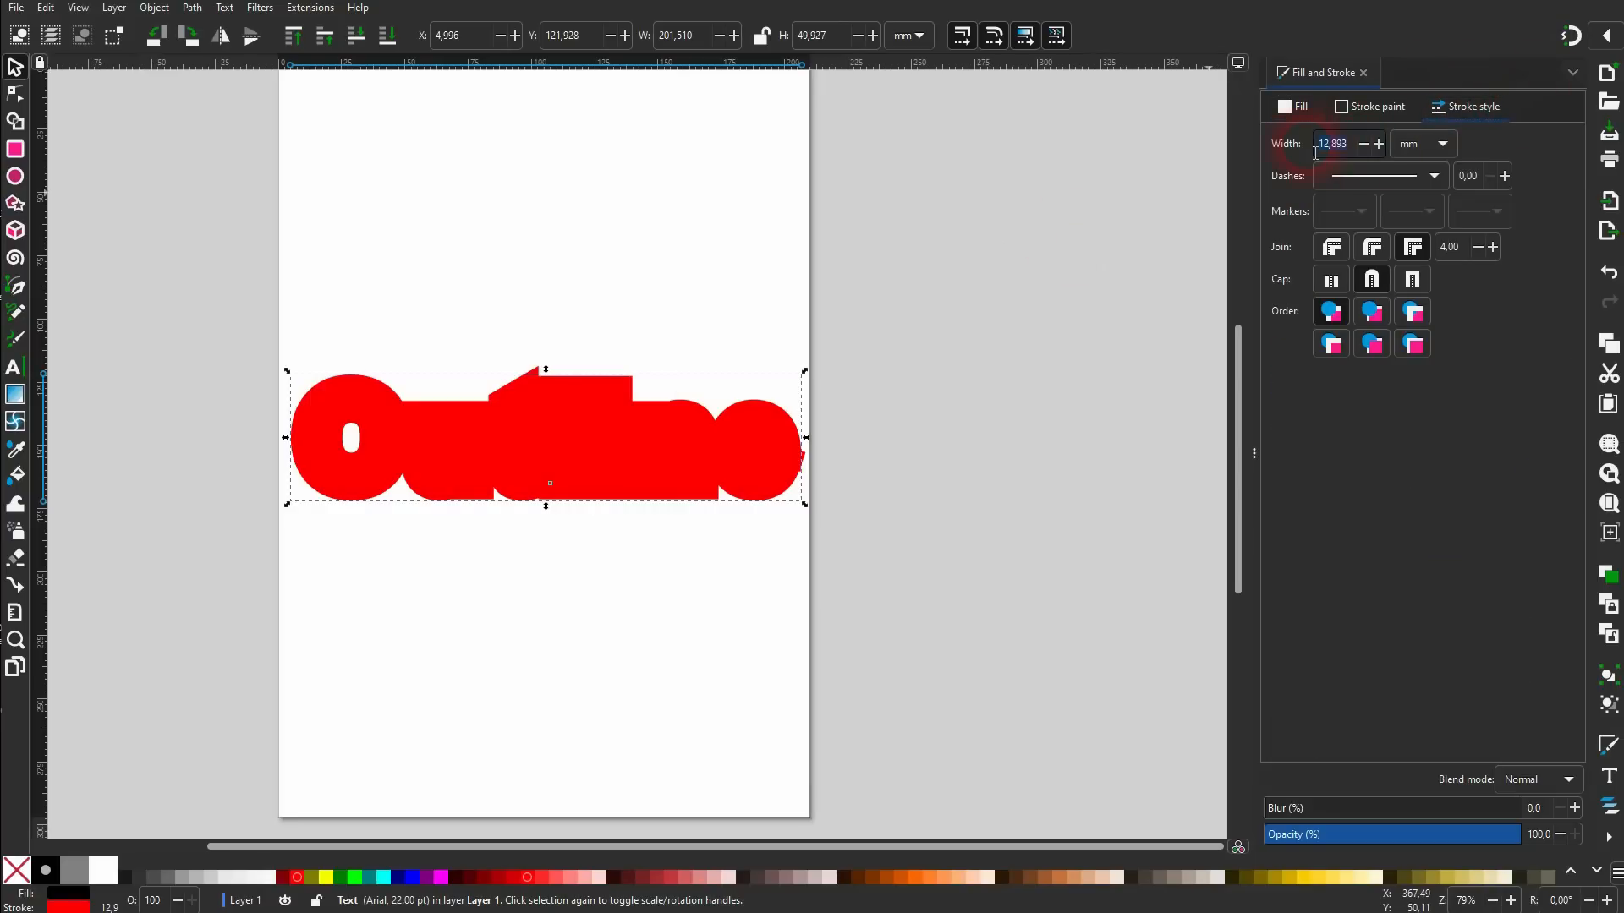
key(Return)
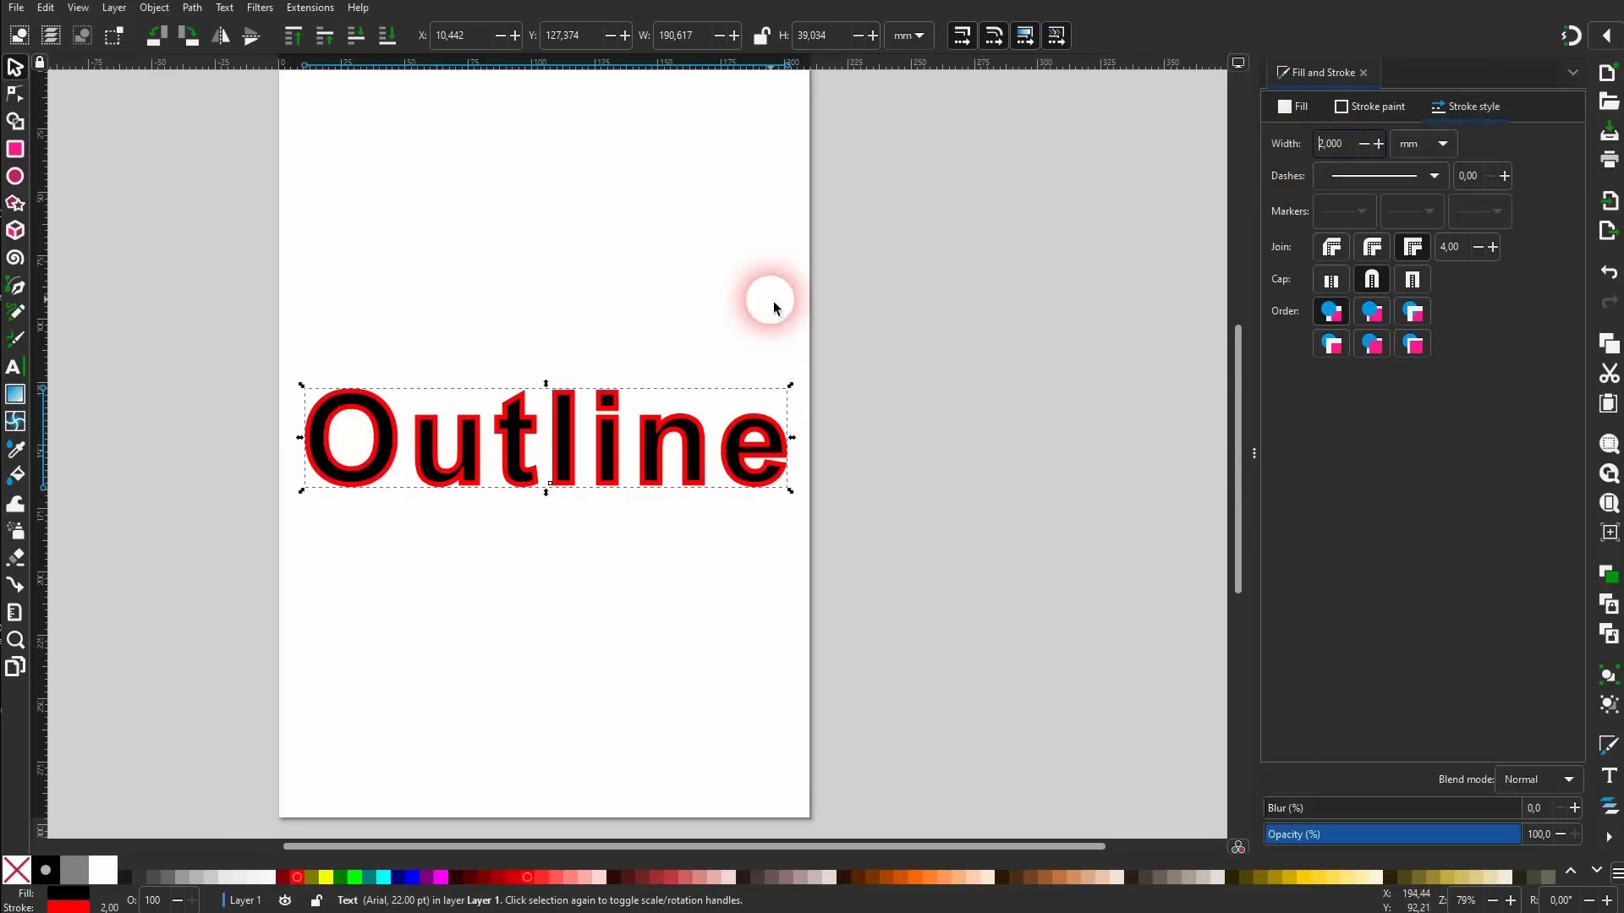
click(490, 510)
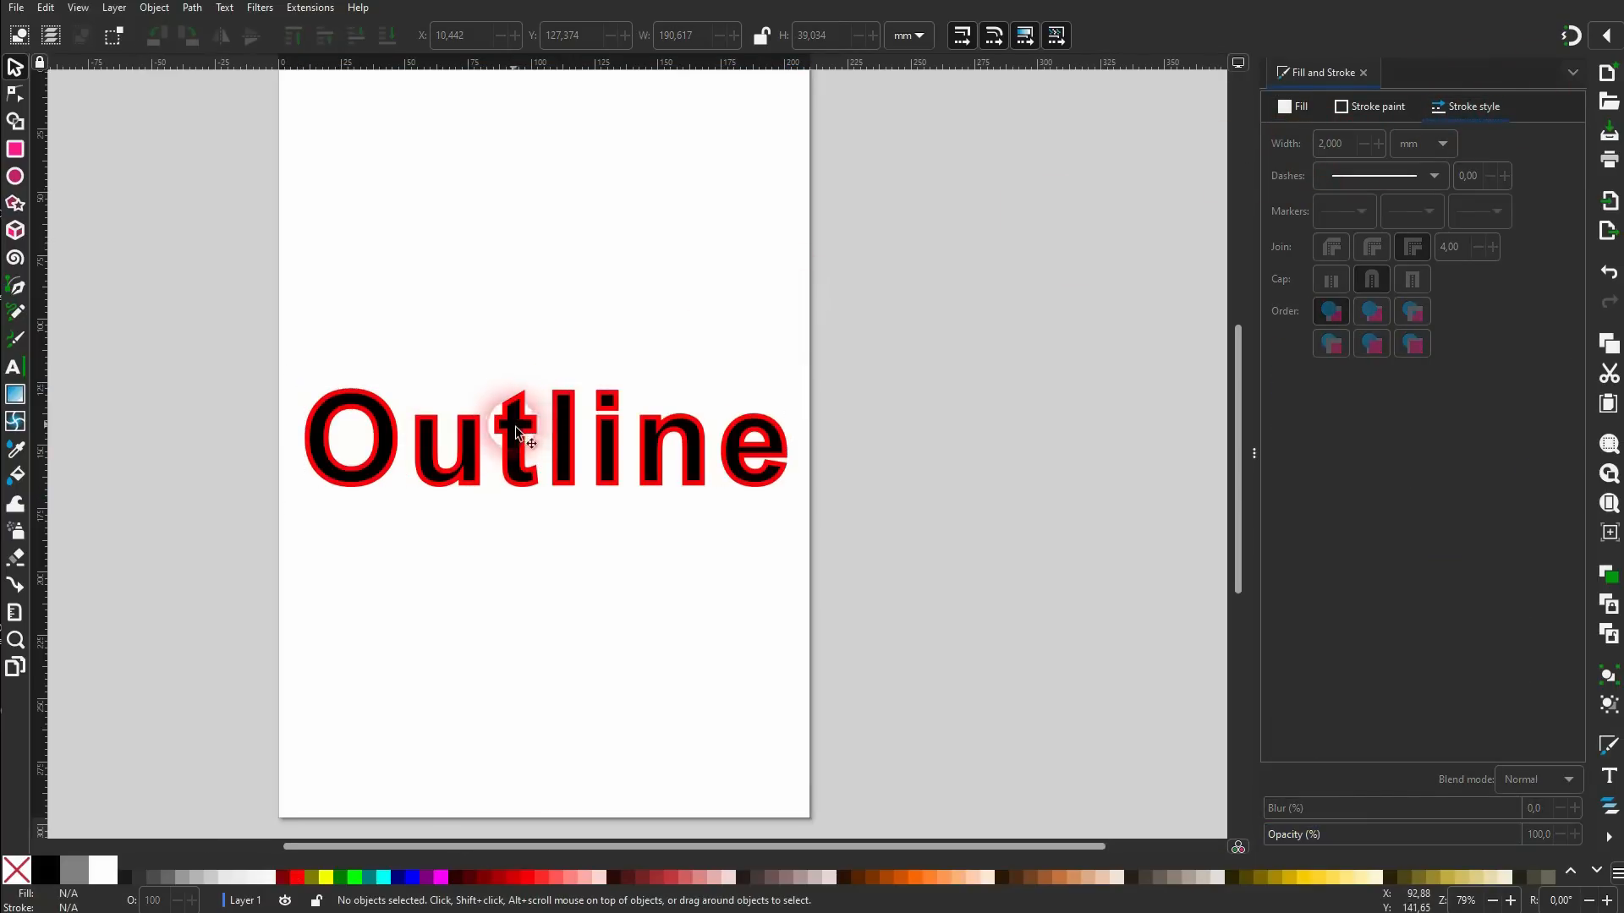
Convert the text's red stroke to a path and separate it from the black letters, testing the separation with an undone move.
click(398, 430)
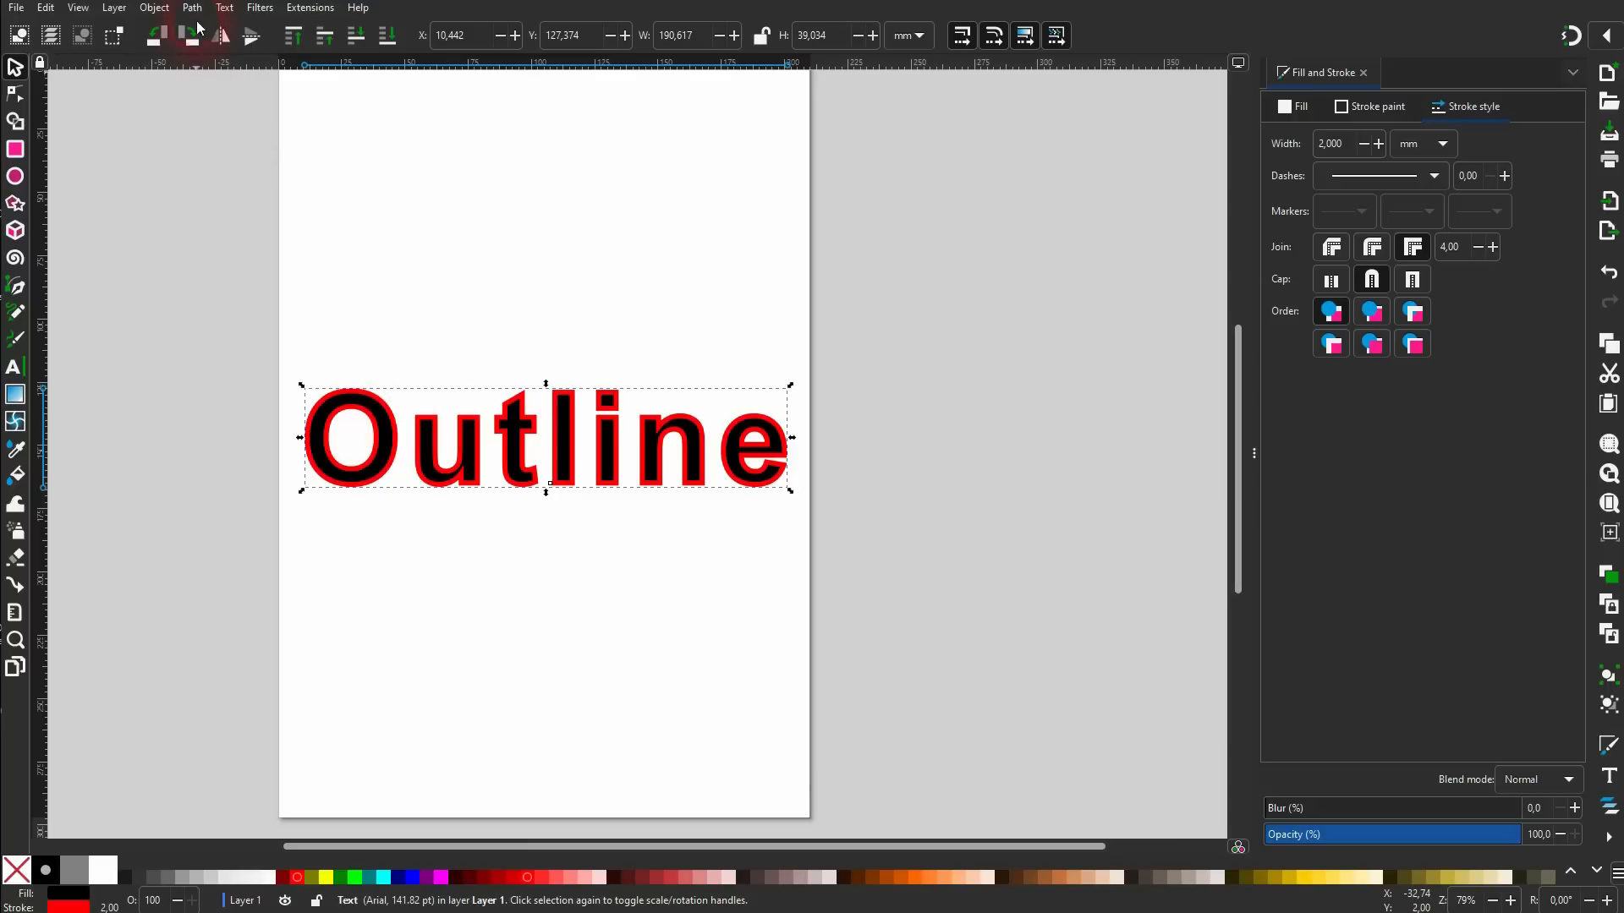
click(191, 8)
click(216, 52)
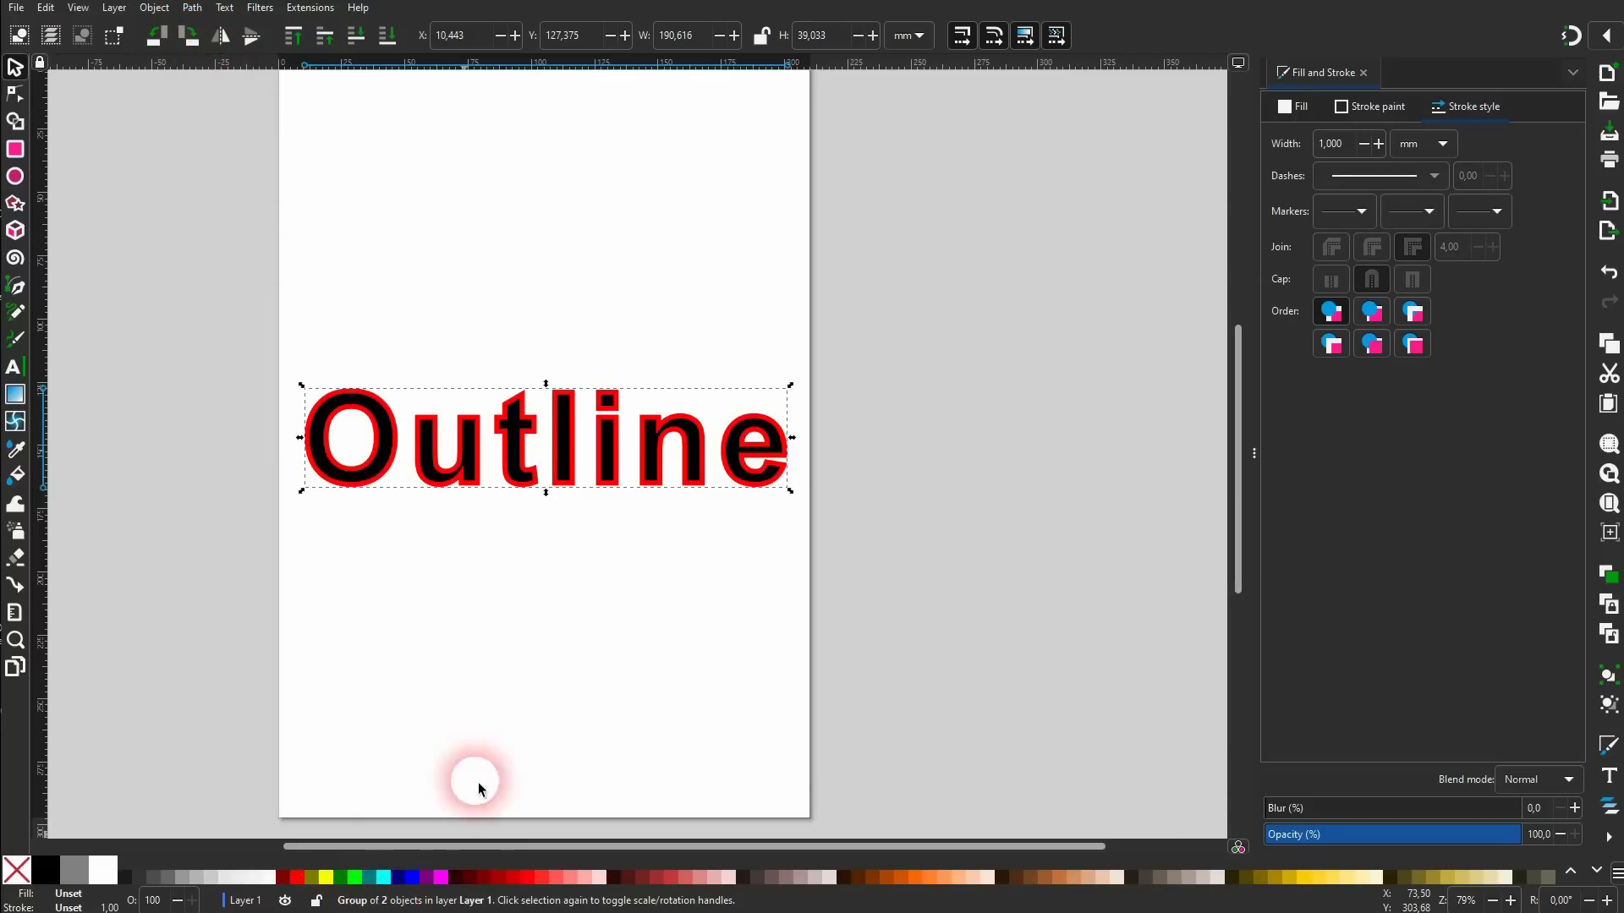
click(399, 508)
drag(387, 476, 427, 584)
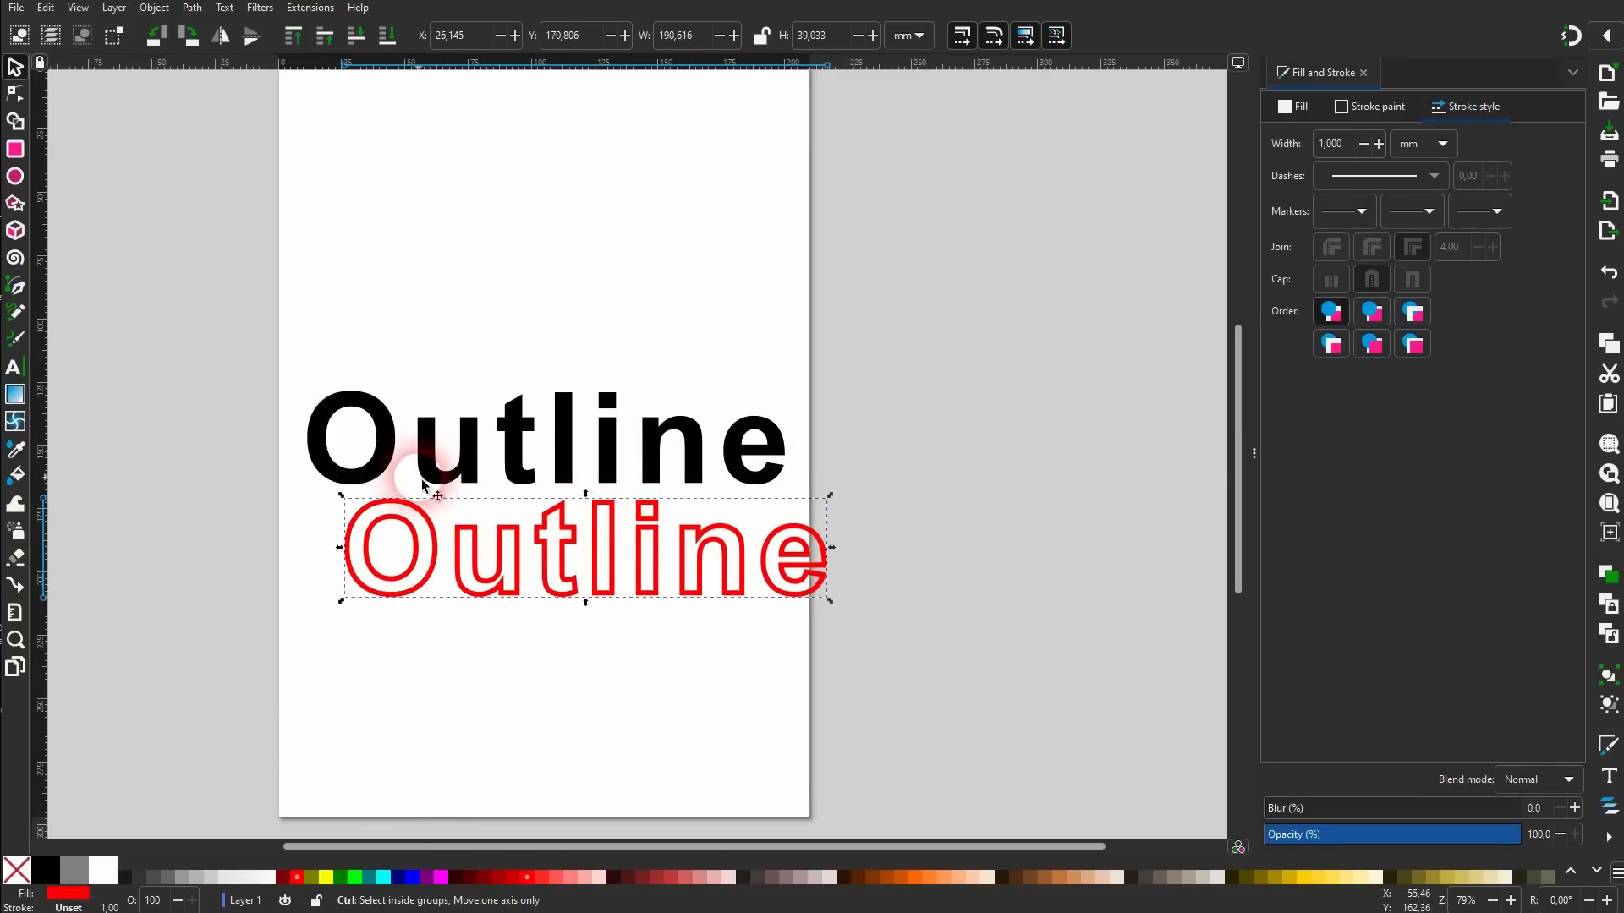
key(ctrl+z)
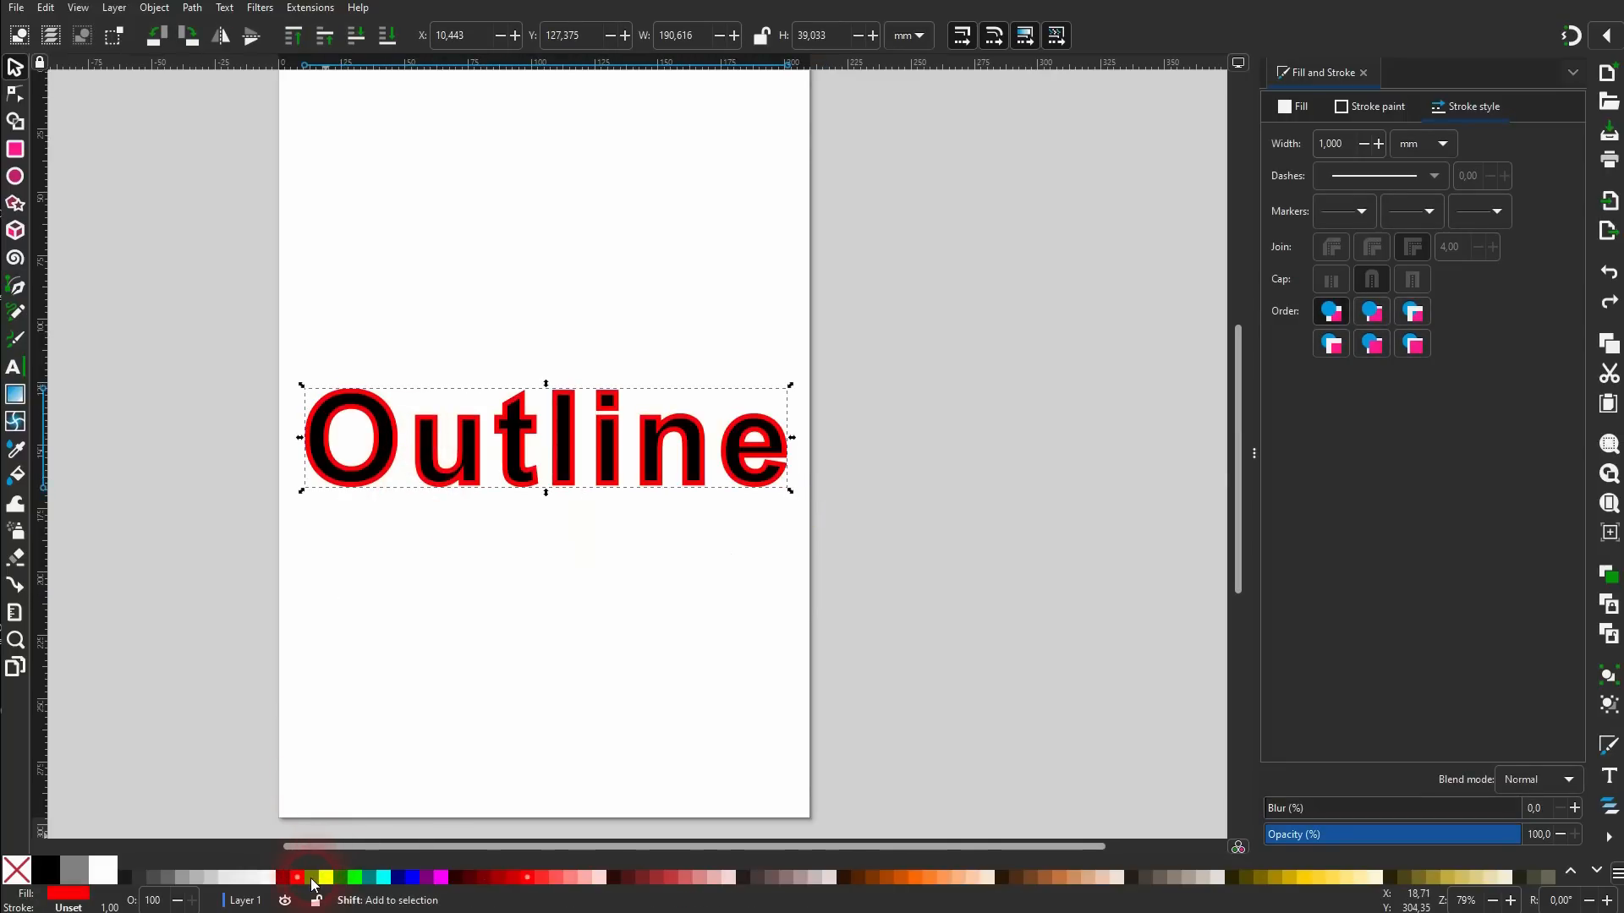
Add an olive stroke to the red outline, convert that stroke to a path and ungroup it, testing the separation with an undone move.
shift+click(312, 877)
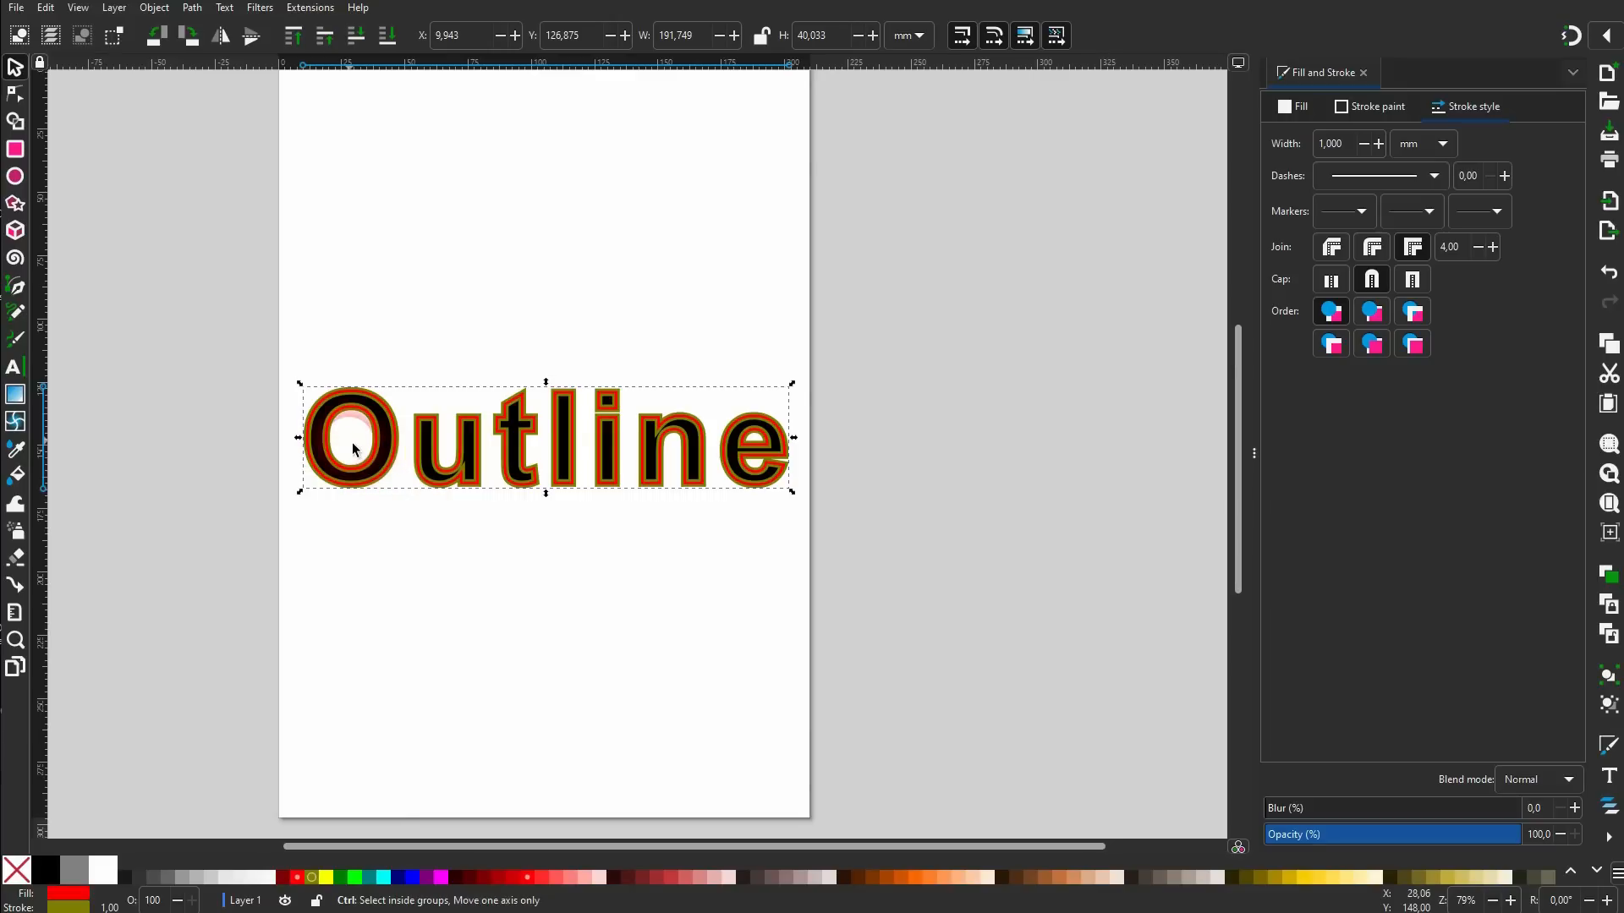
scroll(353, 449, up, 3)
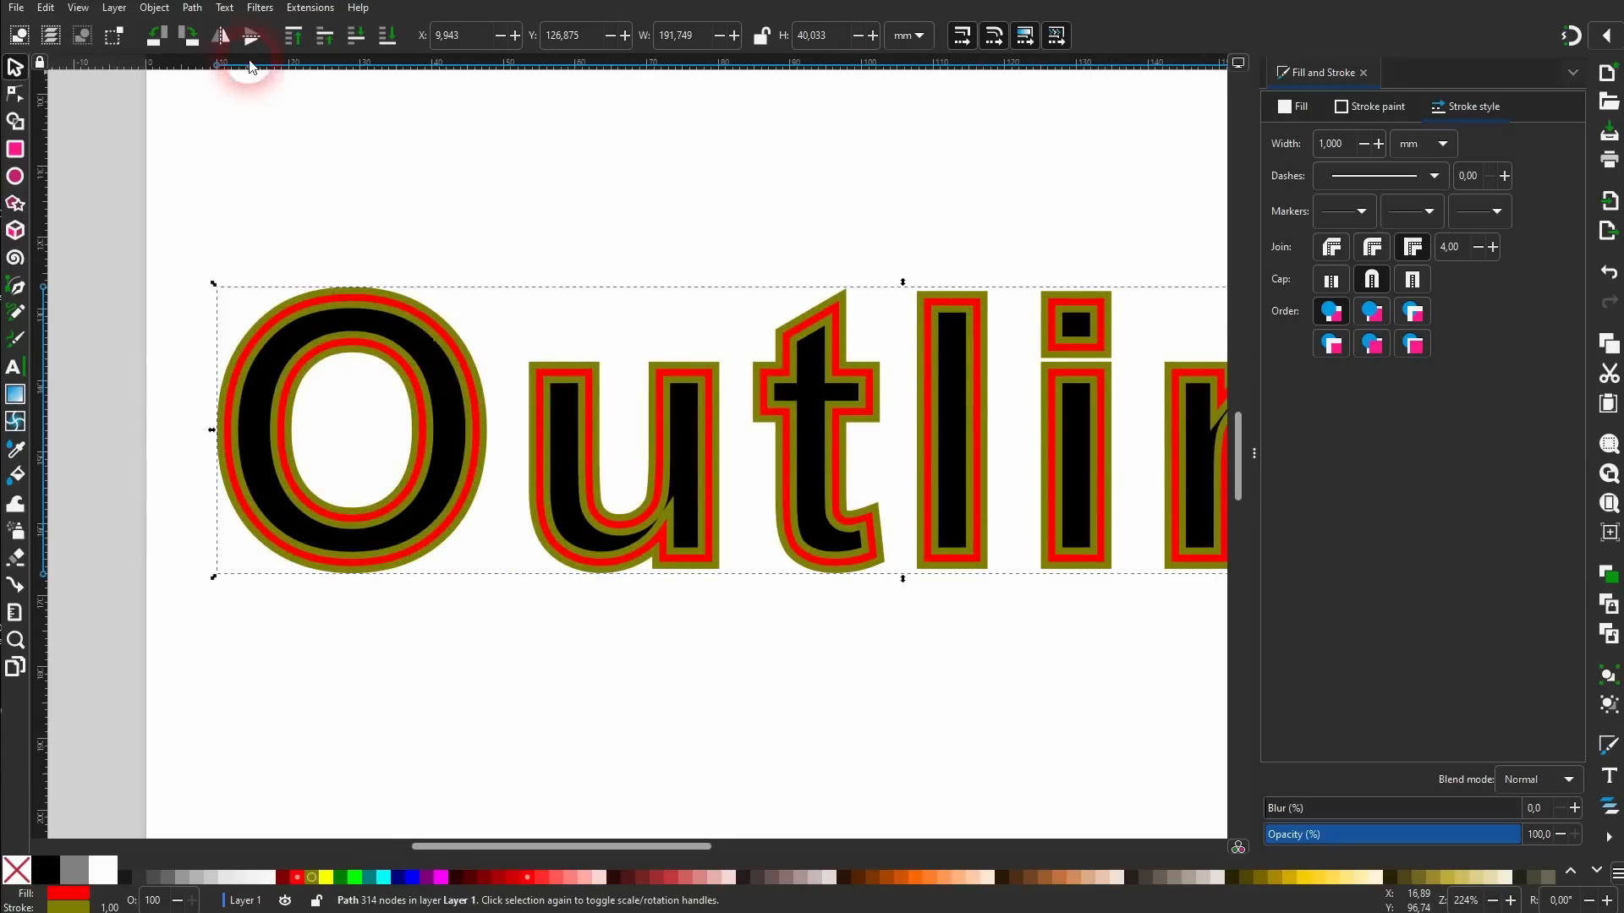
click(193, 7)
click(226, 51)
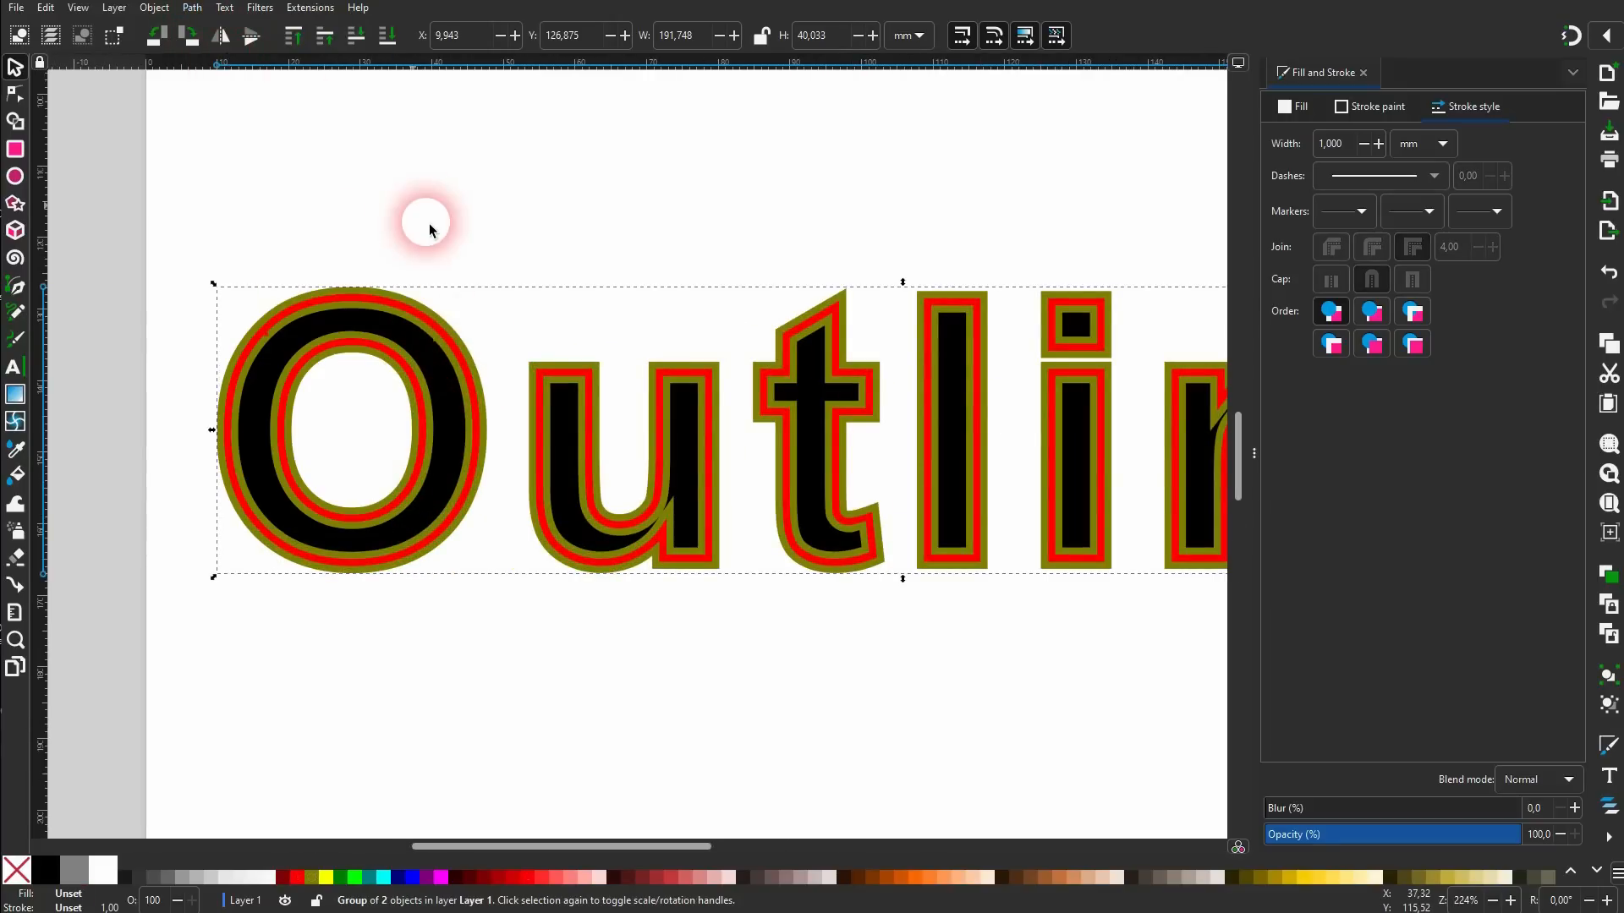
key(ctrl+shift+g)
click(521, 642)
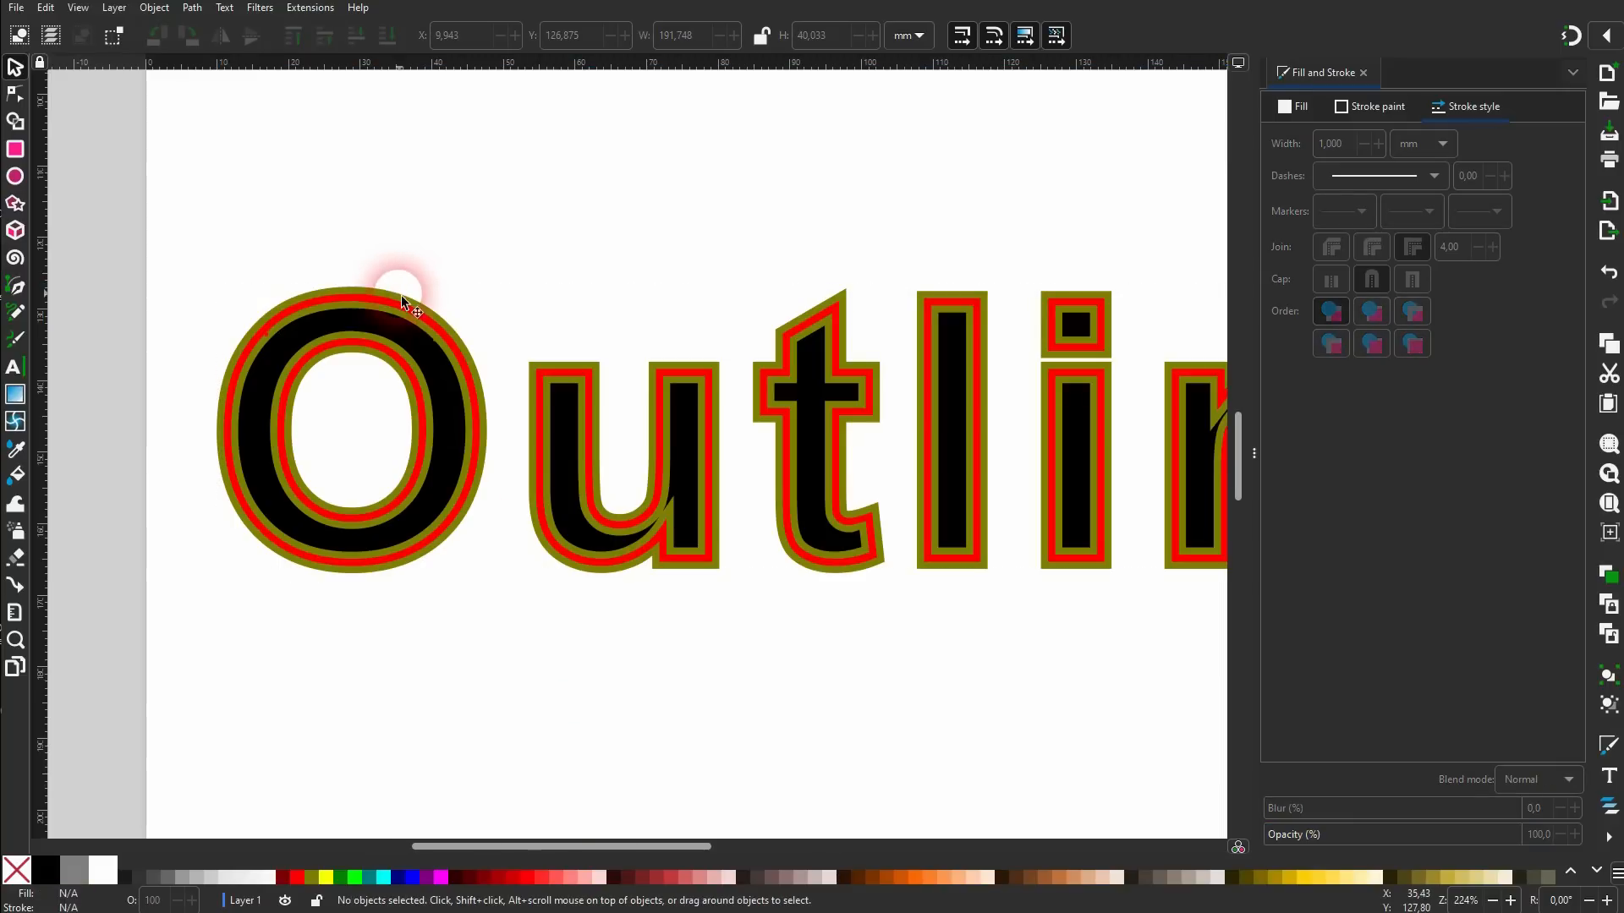
drag(383, 291, 440, 223)
key(ctrl+z)
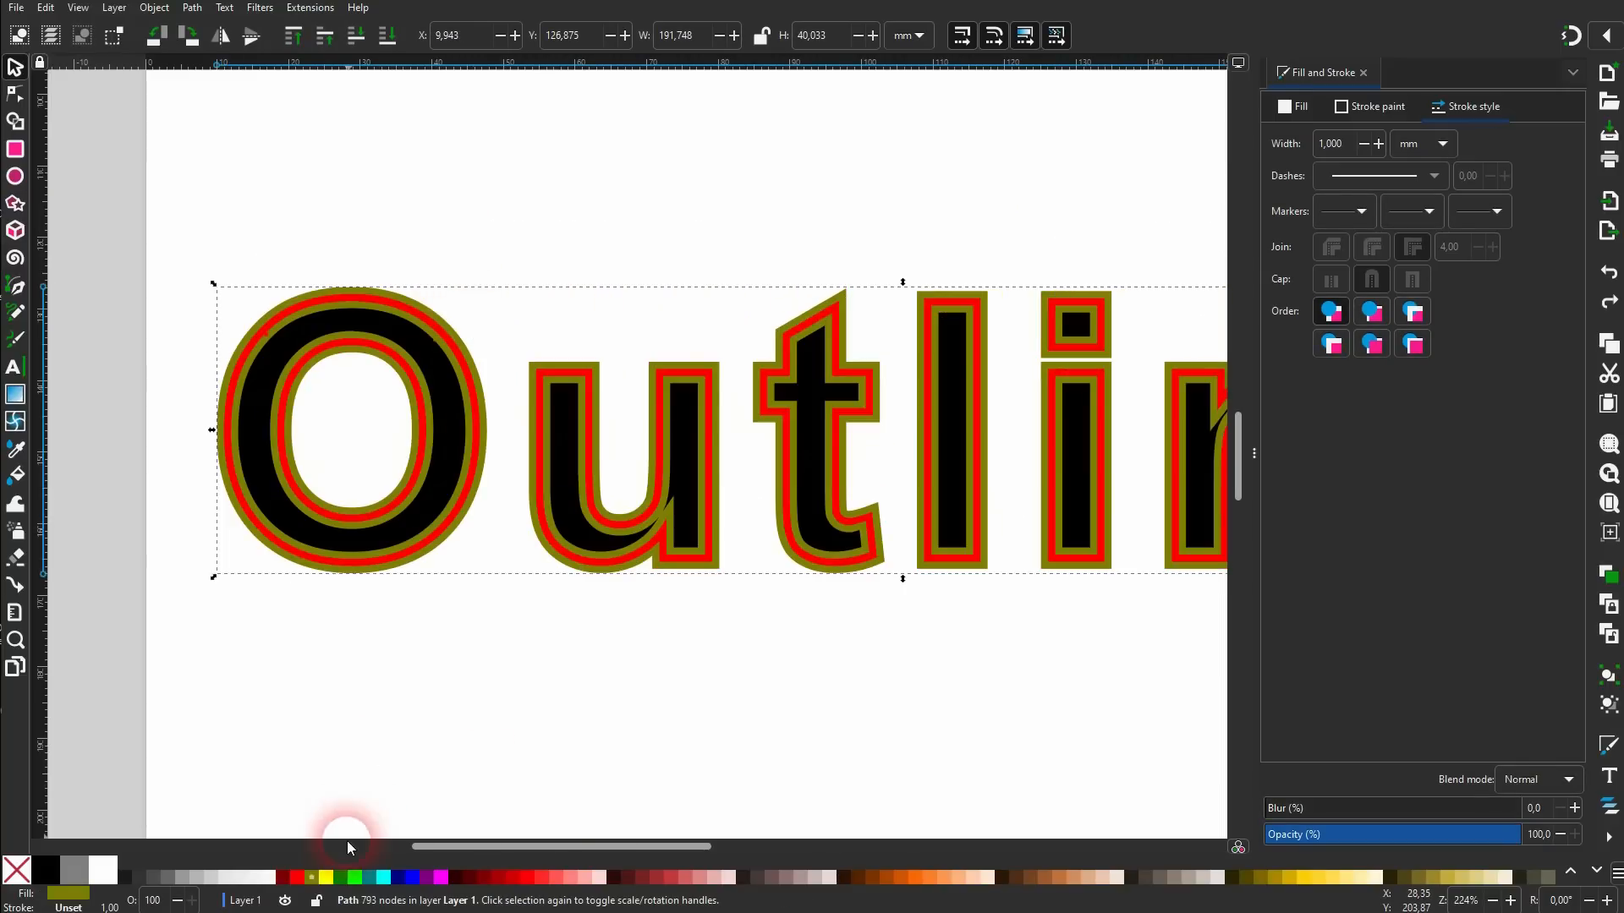
Add a yellow stroke to the olive outline and lower that outline to the bottom, behind the red and black letters.
shift+click(322, 878)
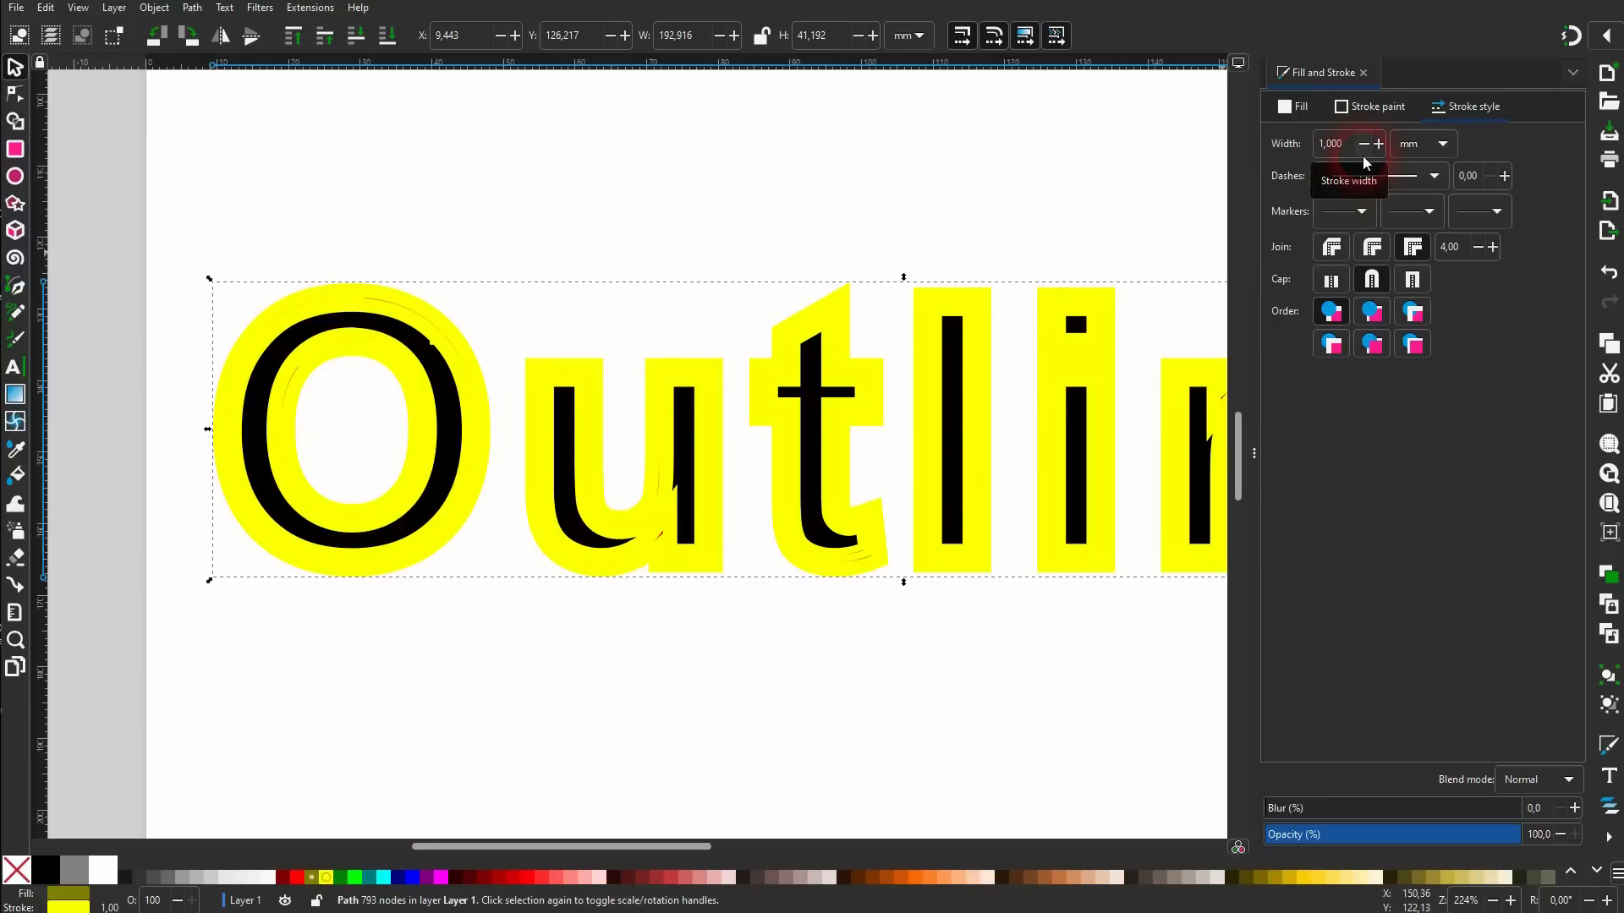
click(193, 9)
click(222, 49)
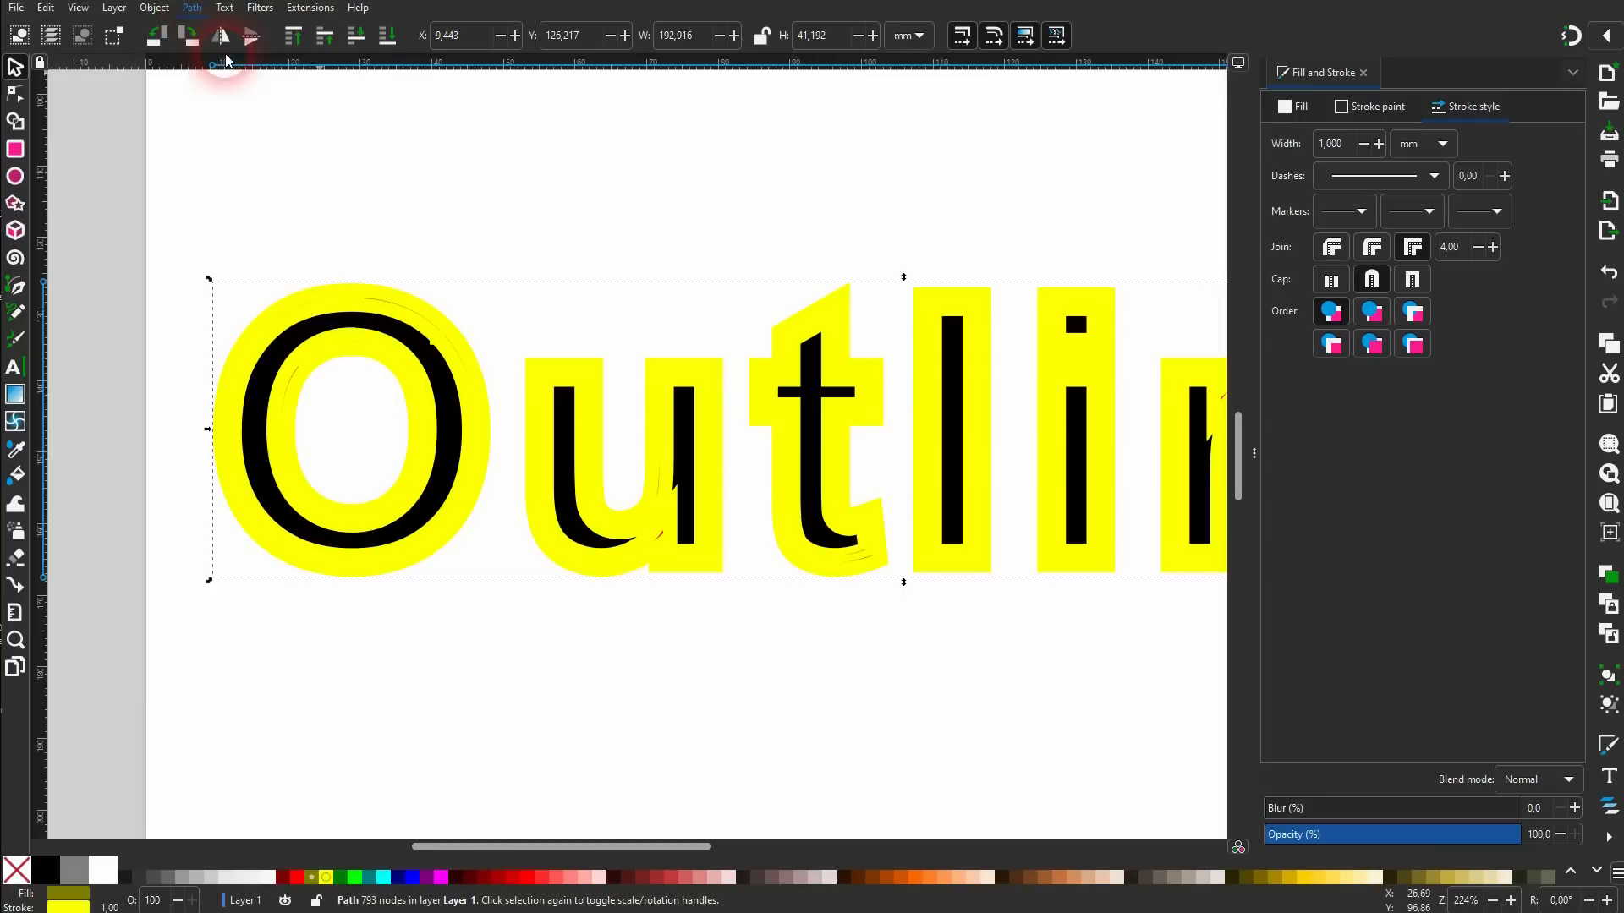
click(387, 39)
click(474, 297)
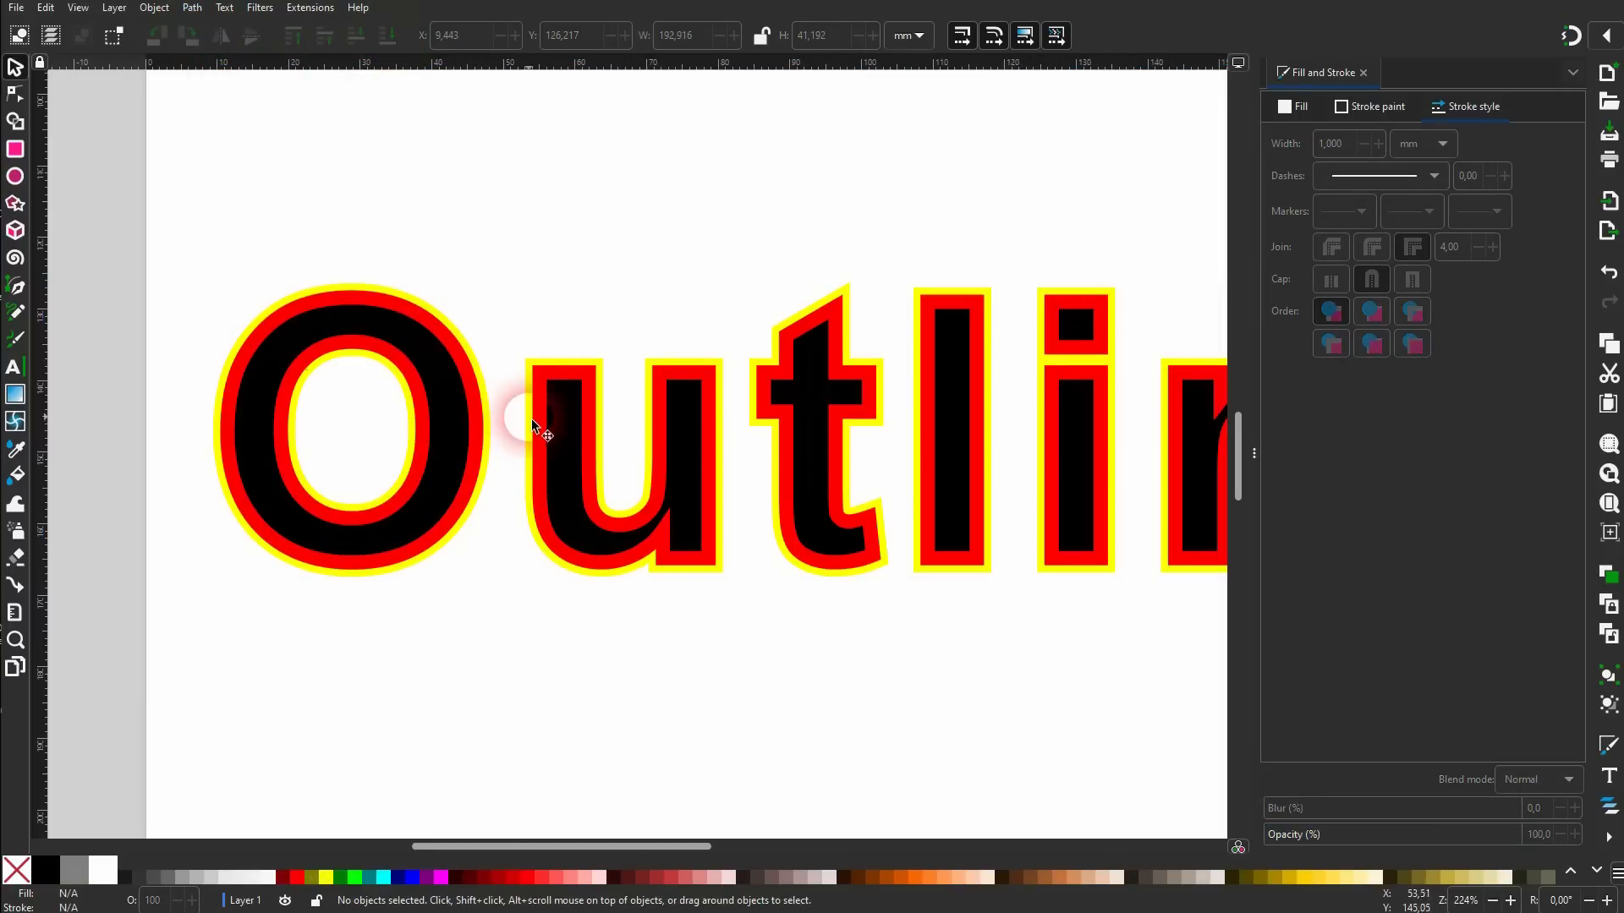
Examine the layered outlines up close around the letter "e" and across the whole word.
scroll(1007, 508, down, 6)
scroll(1068, 495, up, 10)
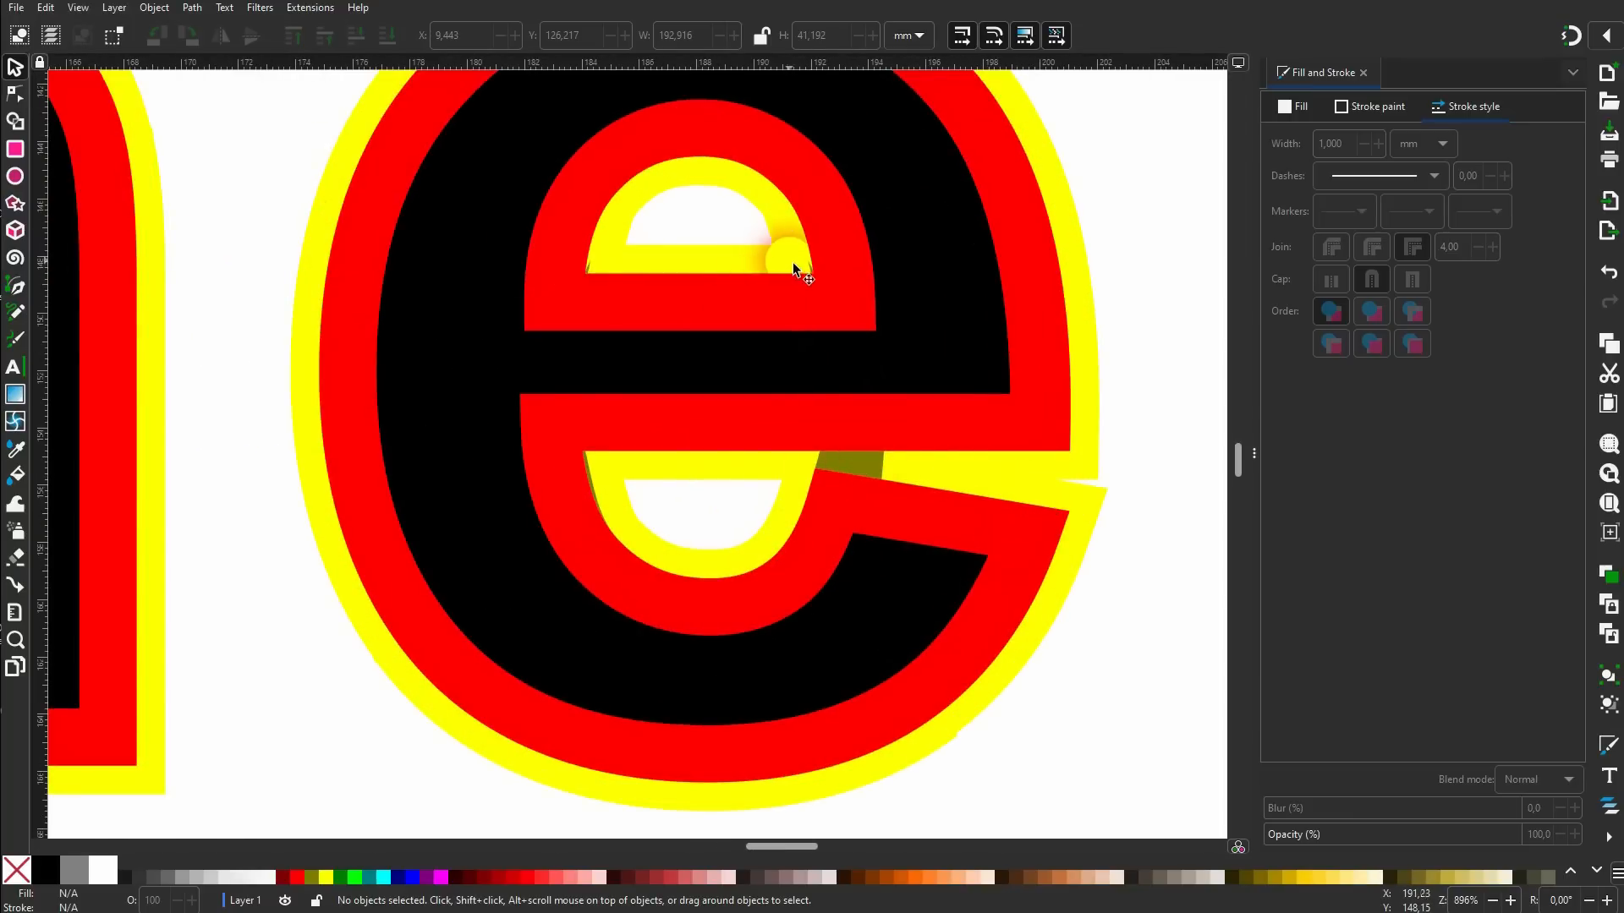
scroll(804, 262, up, 3)
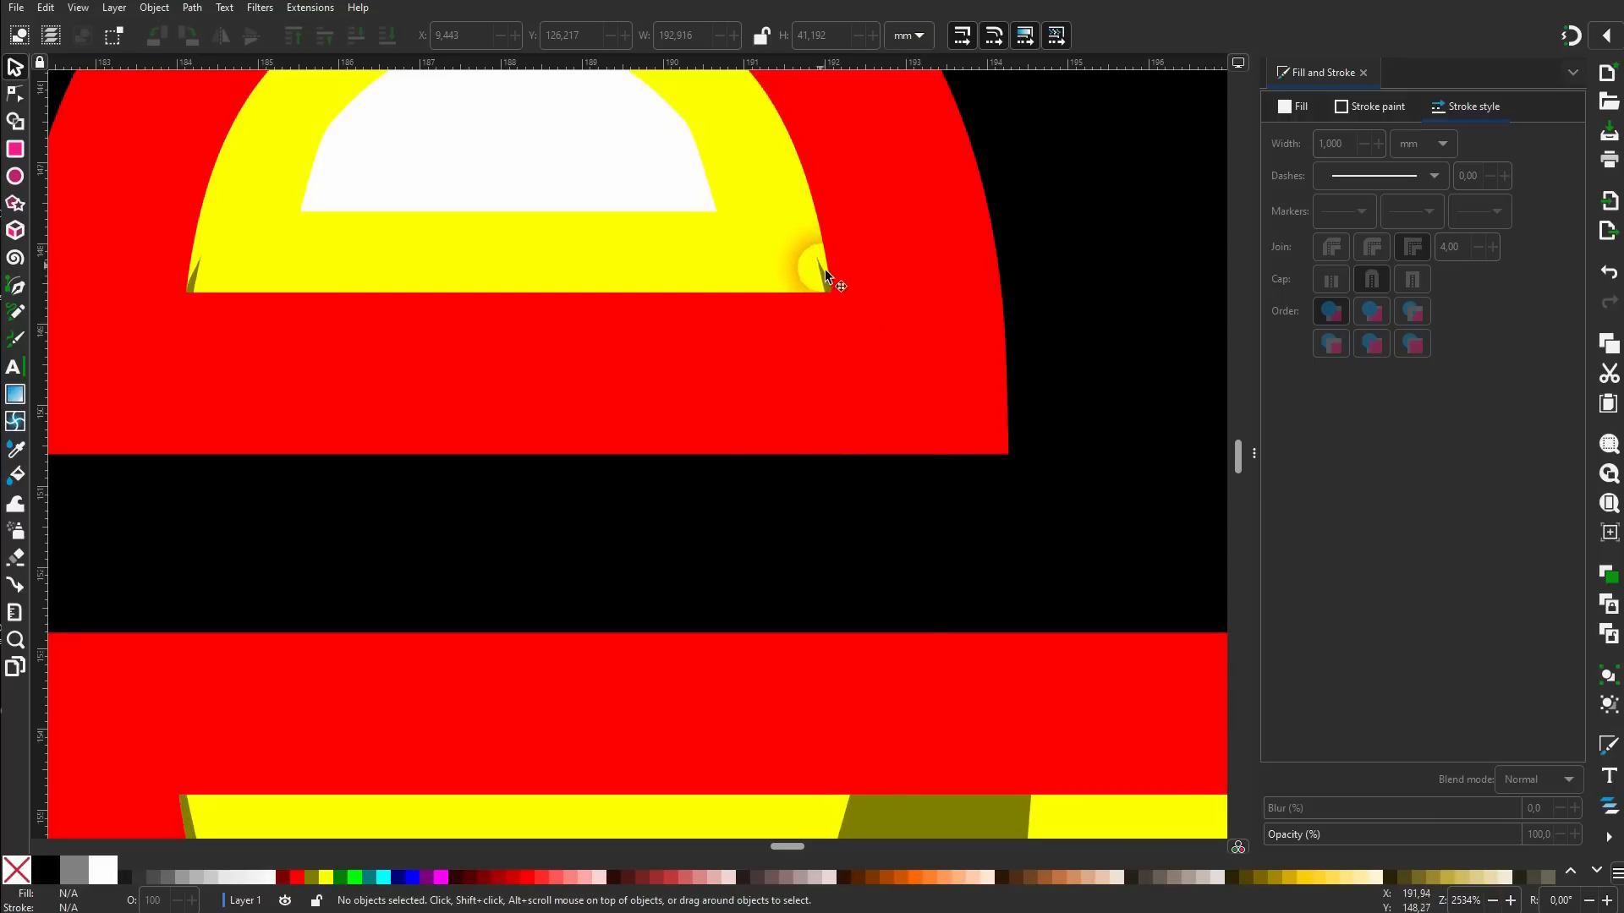
scroll(844, 306, down, 8)
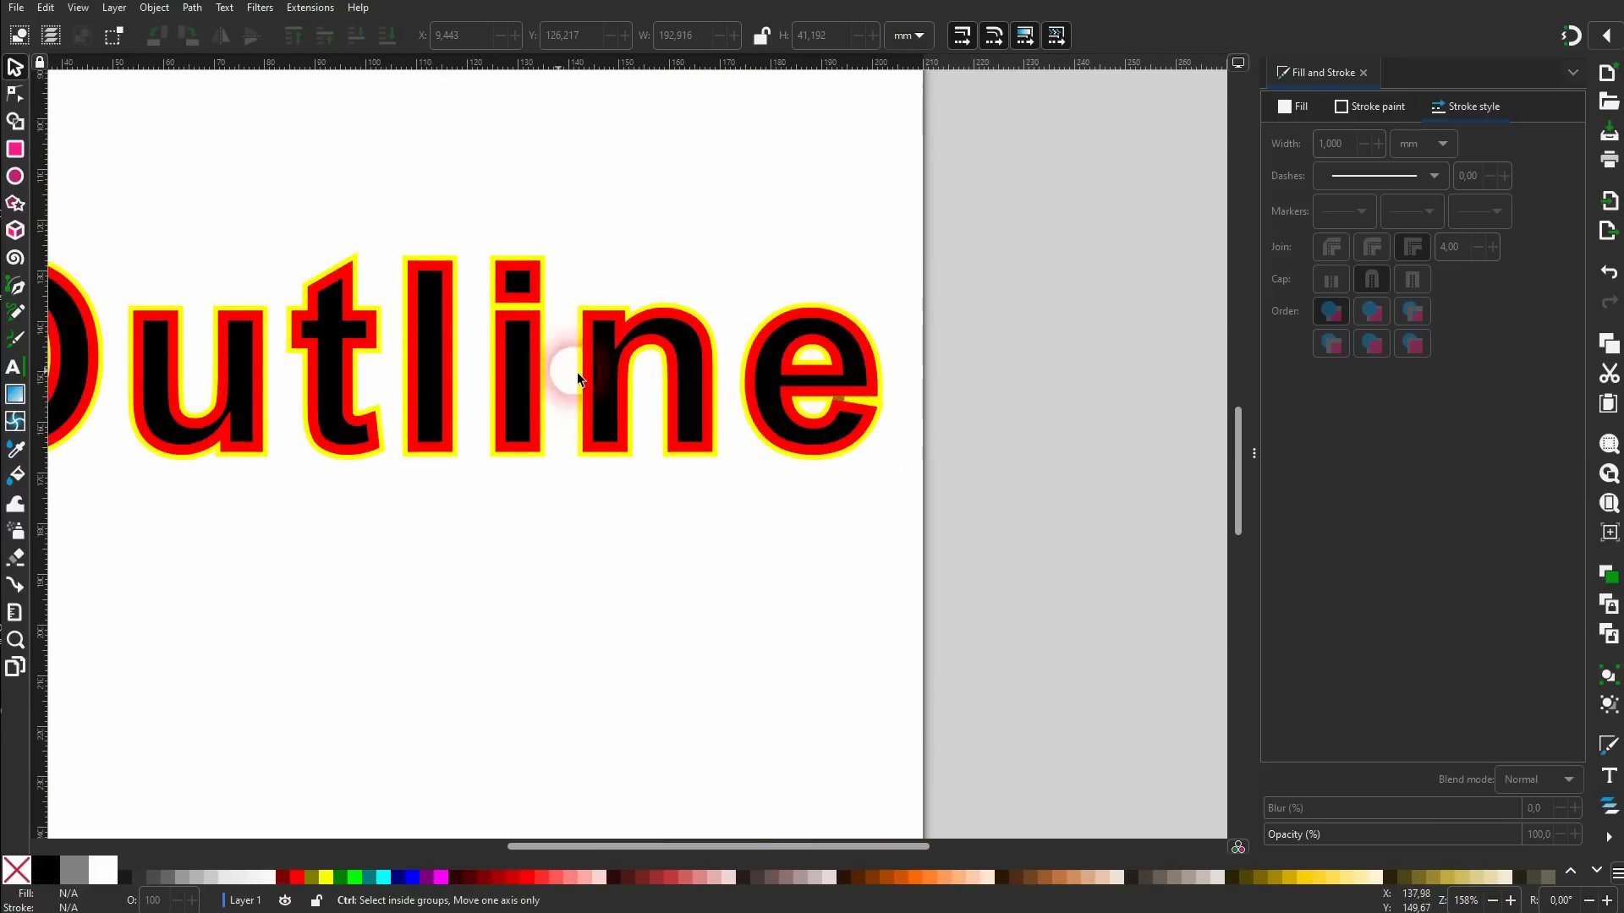
scroll(344, 362, down, 2)
scroll(355, 452, up, 3)
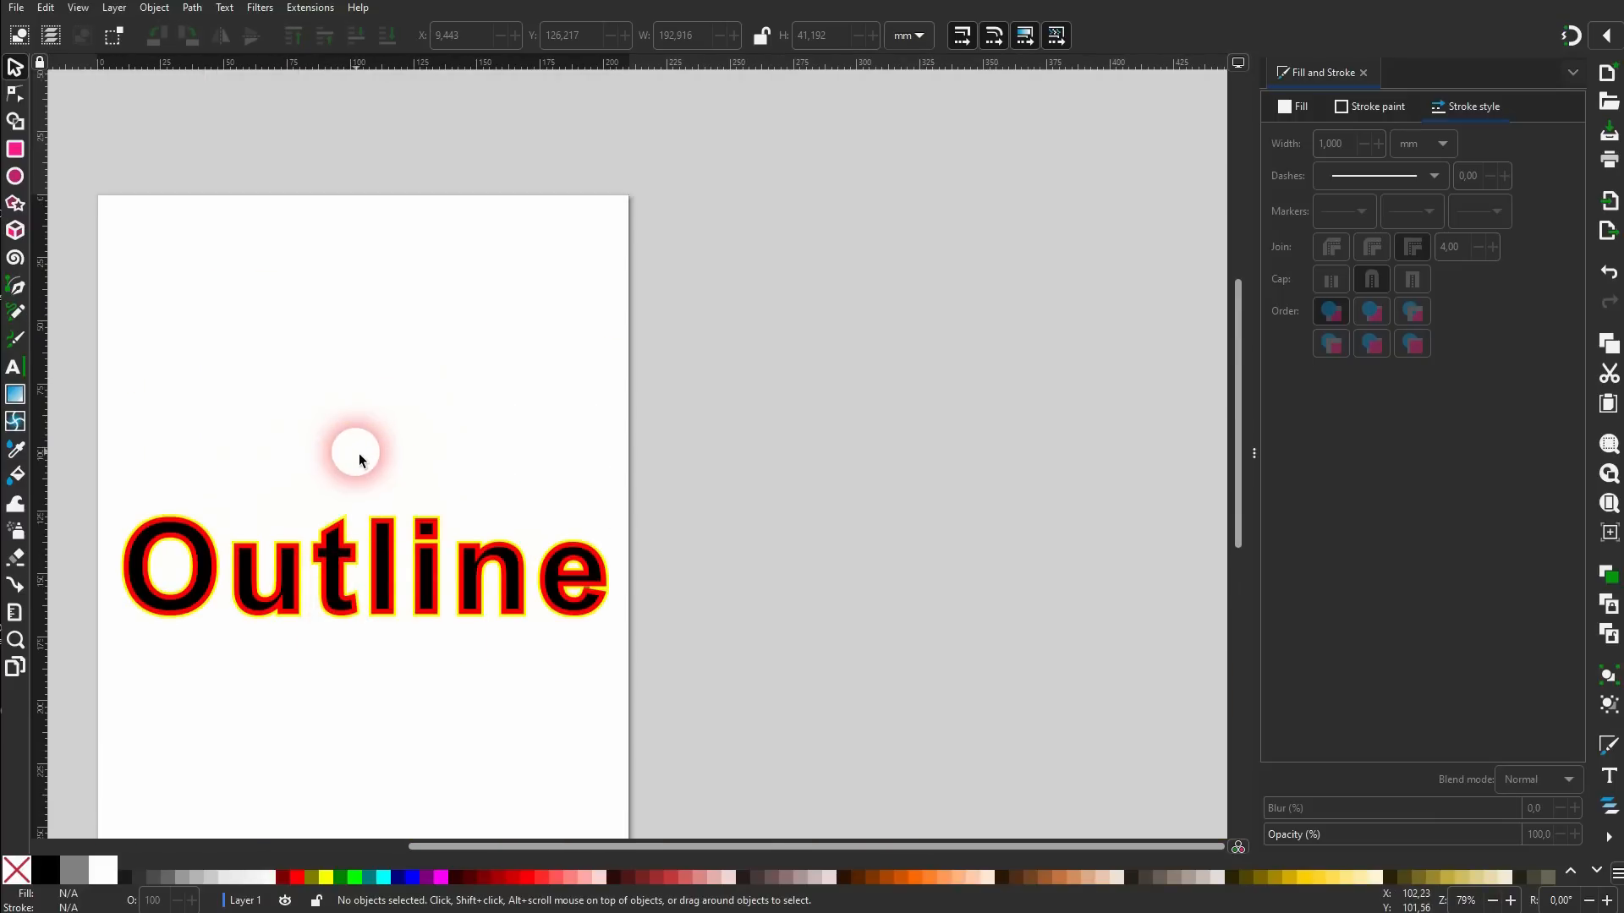
scroll(359, 460, down, 3)
drag(799, 846, 621, 839)
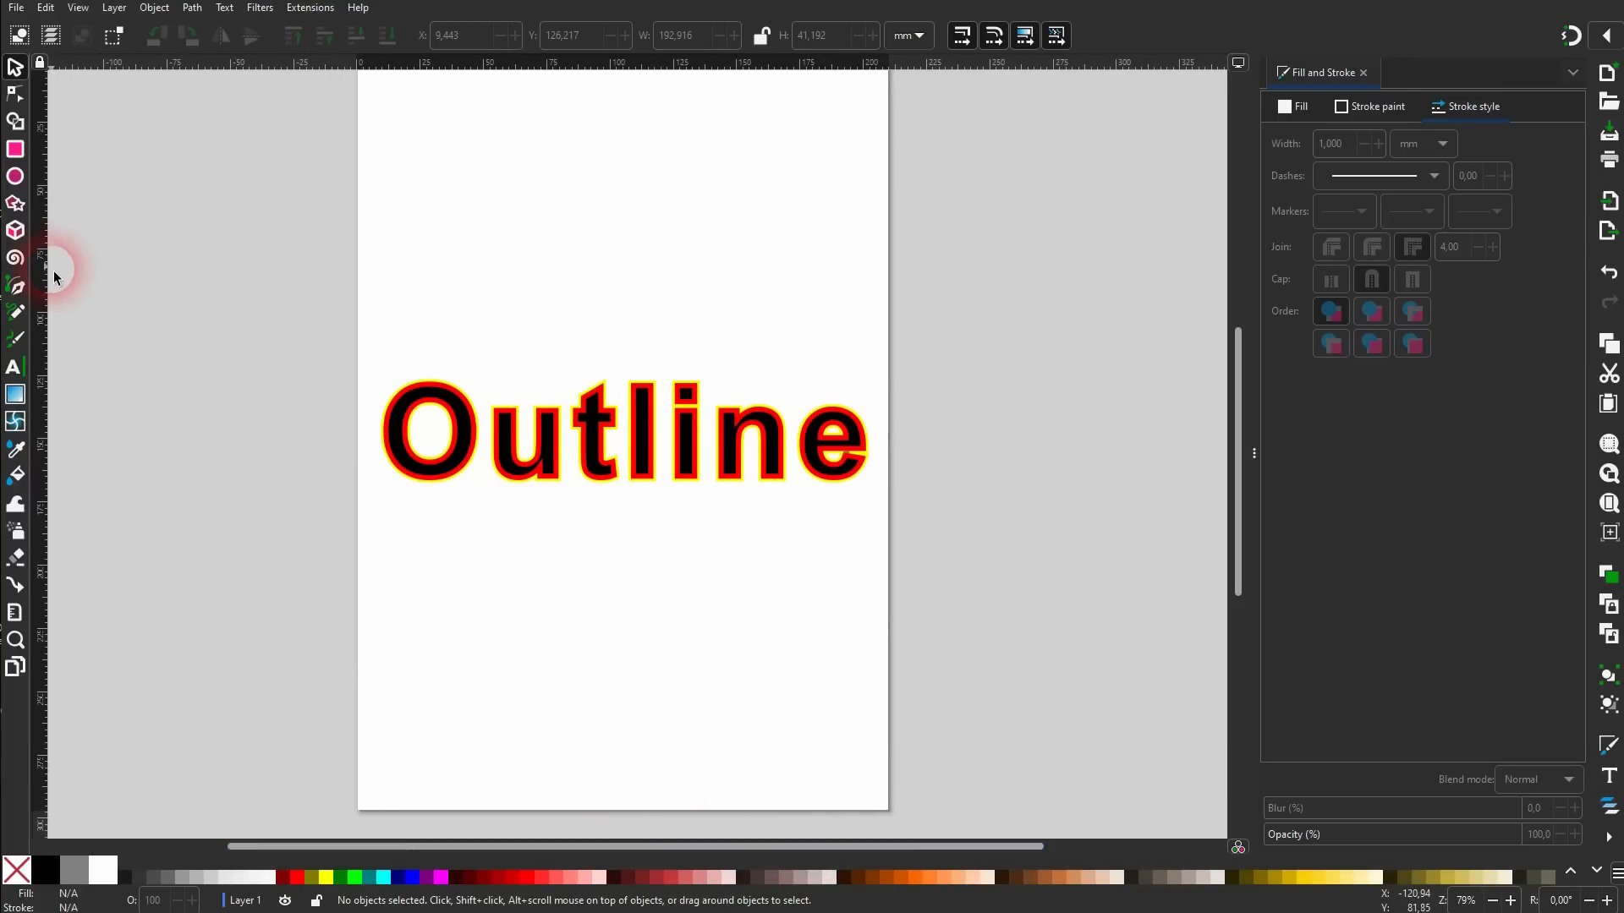
Add the text "Outline" in 22 pt Arial Bold above the outlined word, remove its stroke and enlarge it to about 197 × 39 mm.
click(14, 369)
click(405, 228)
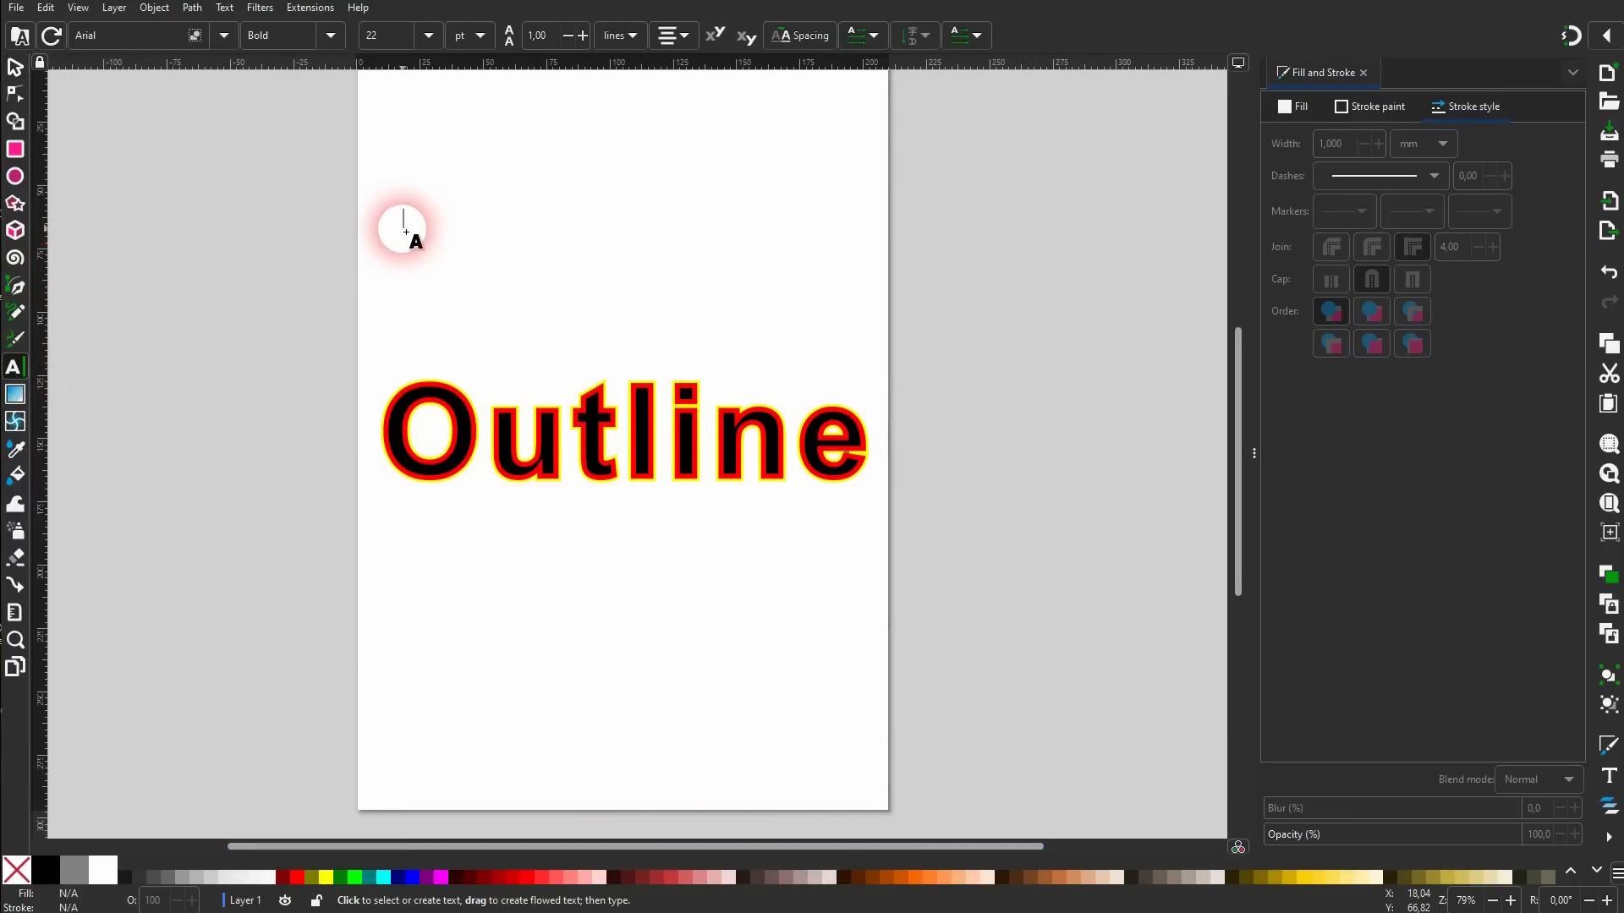
text(Outline)
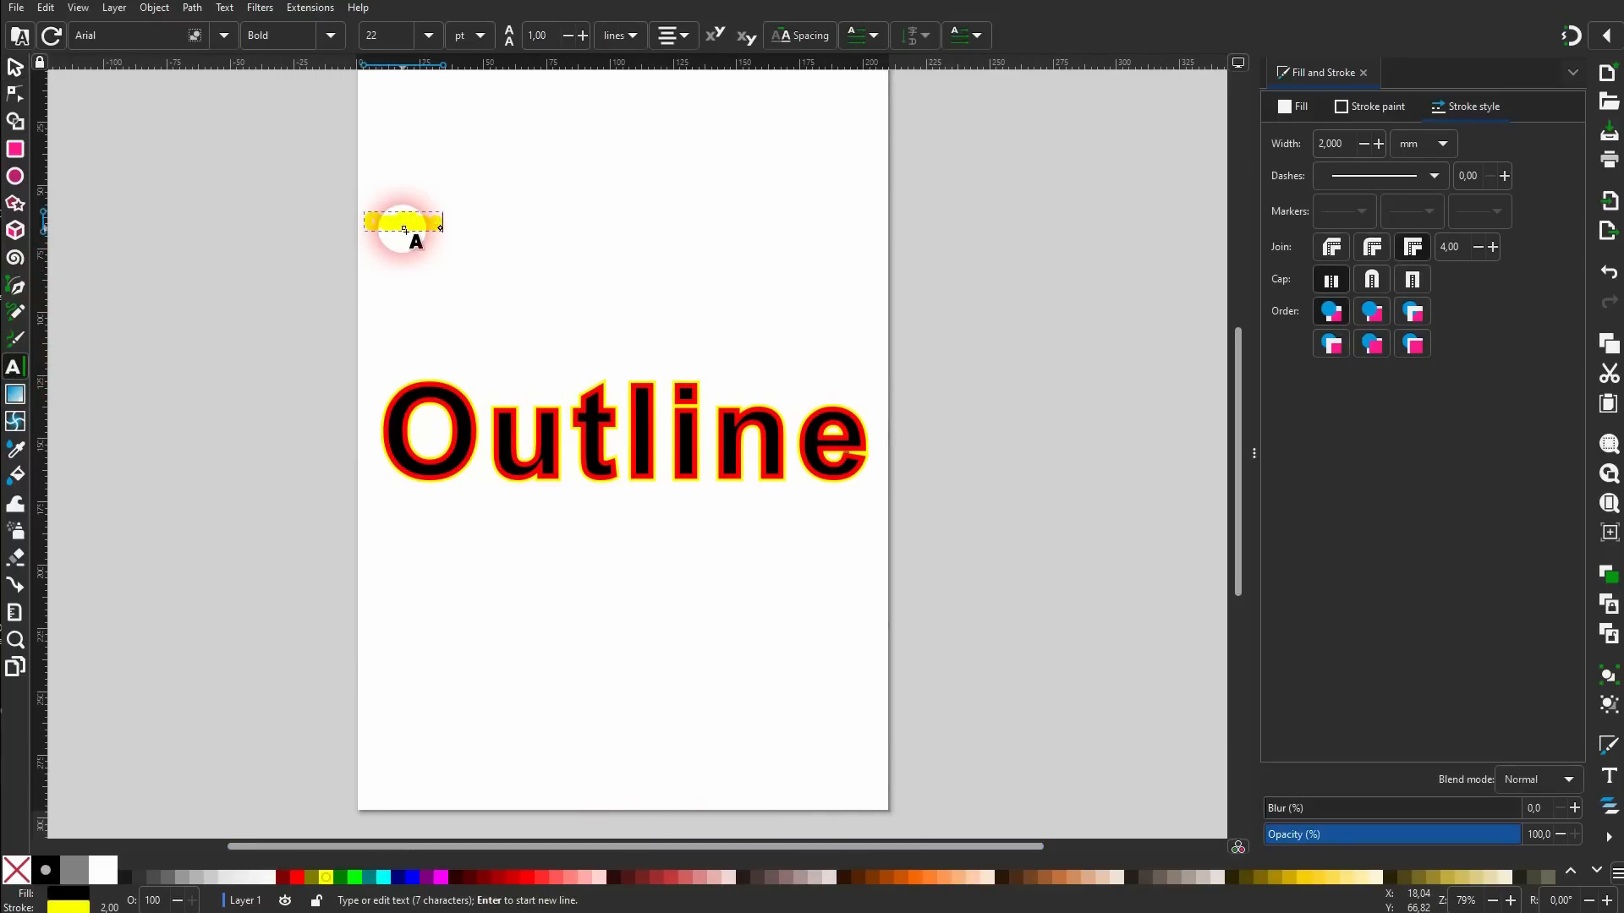
click(15, 68)
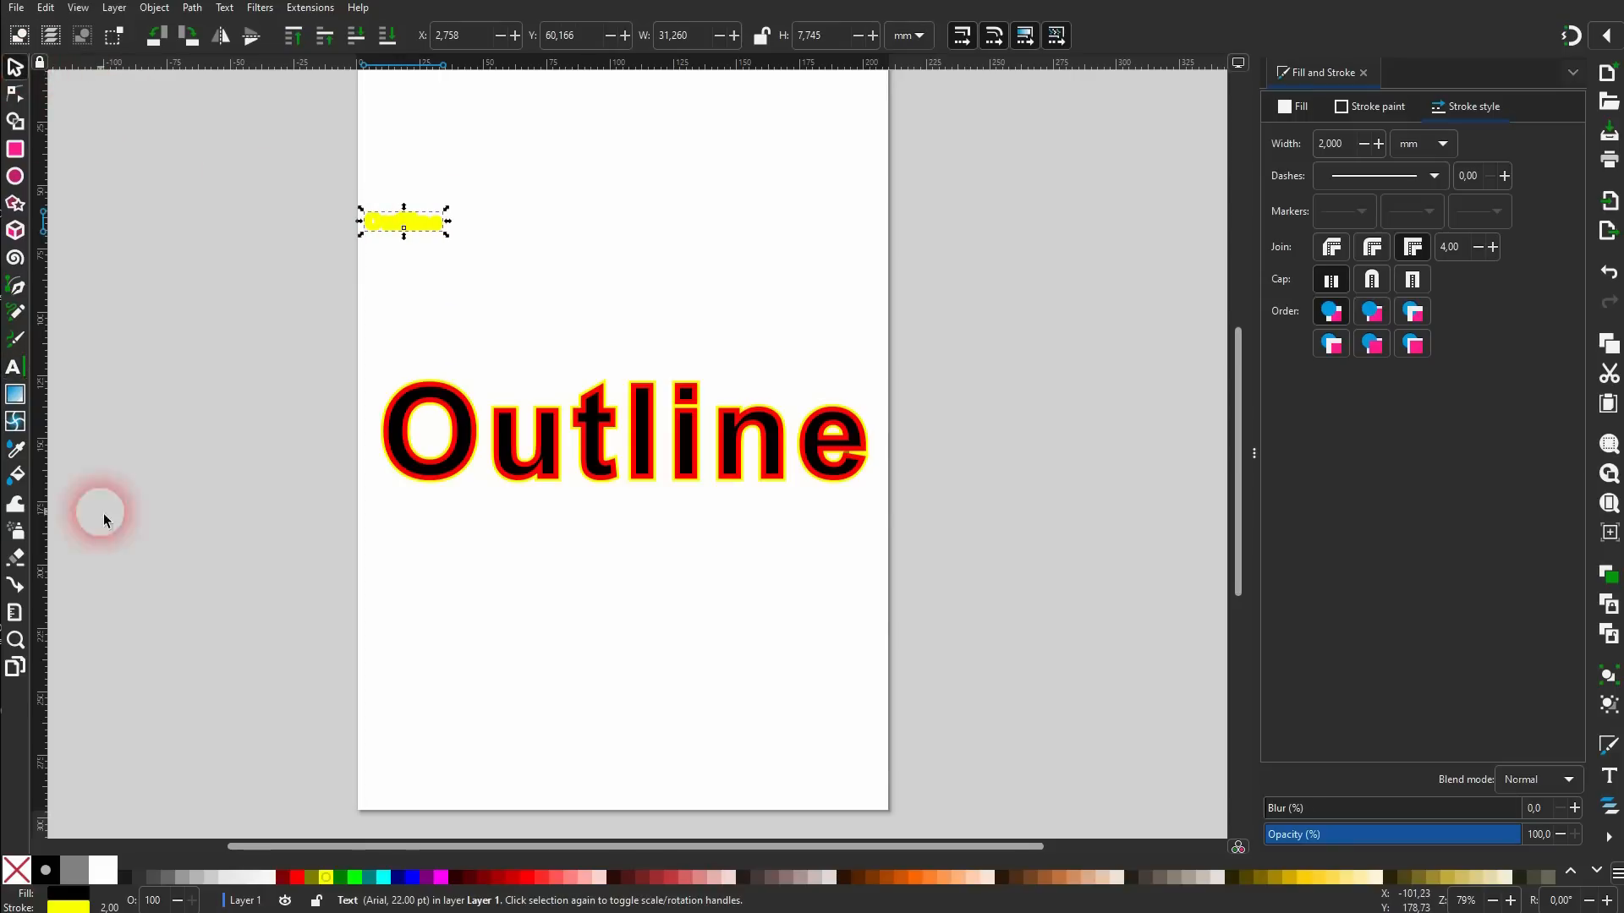
shift+click(17, 869)
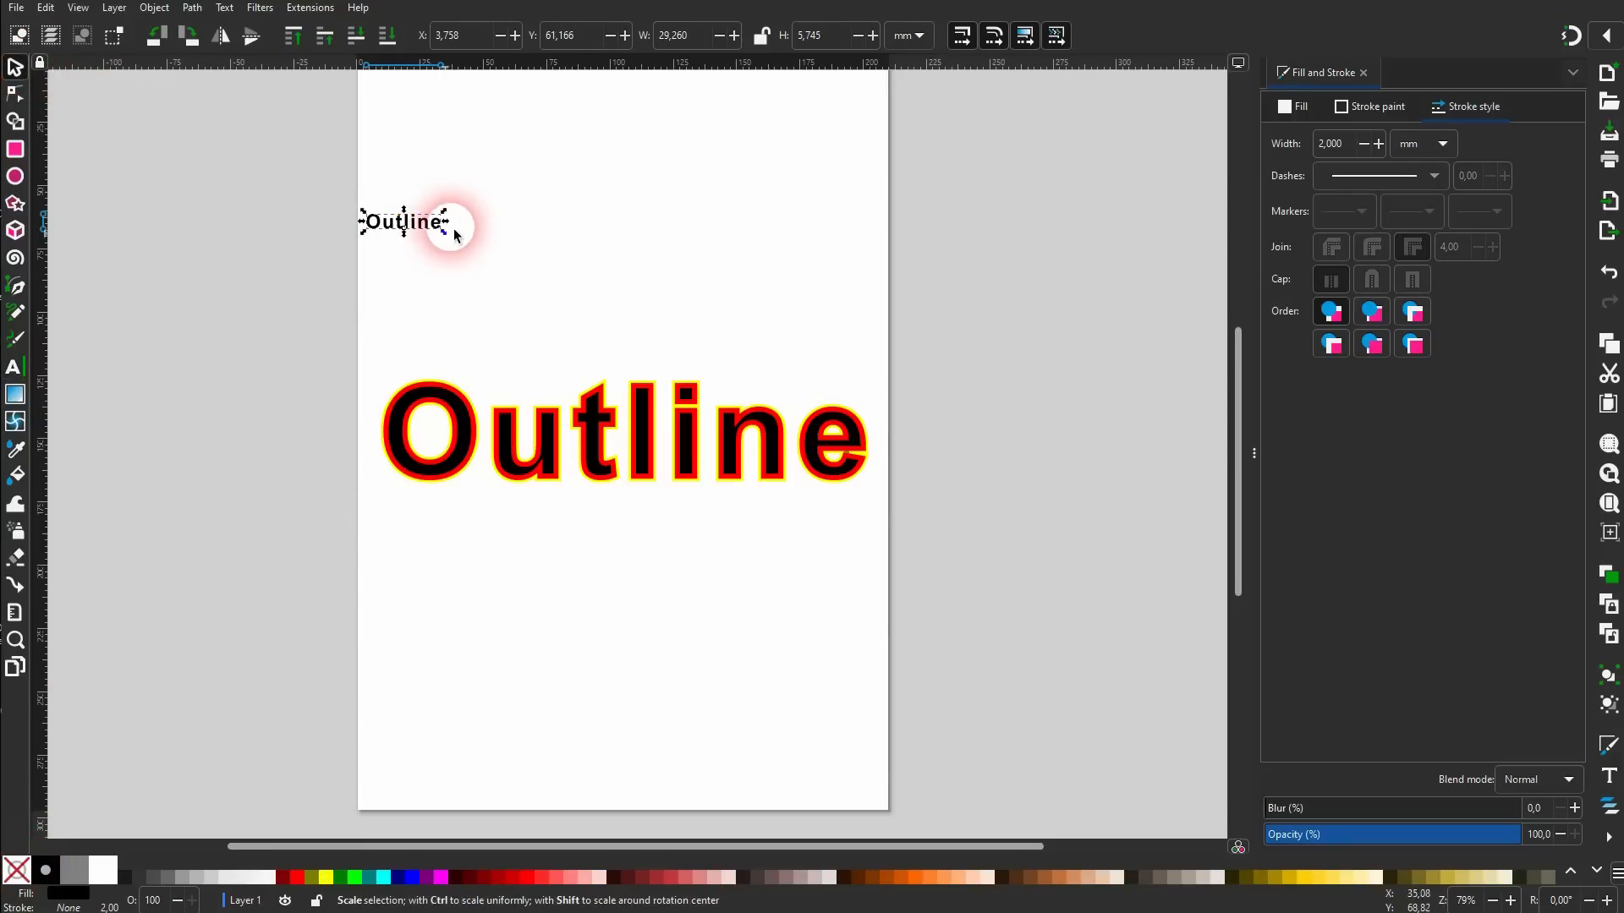
drag(449, 225, 817, 283)
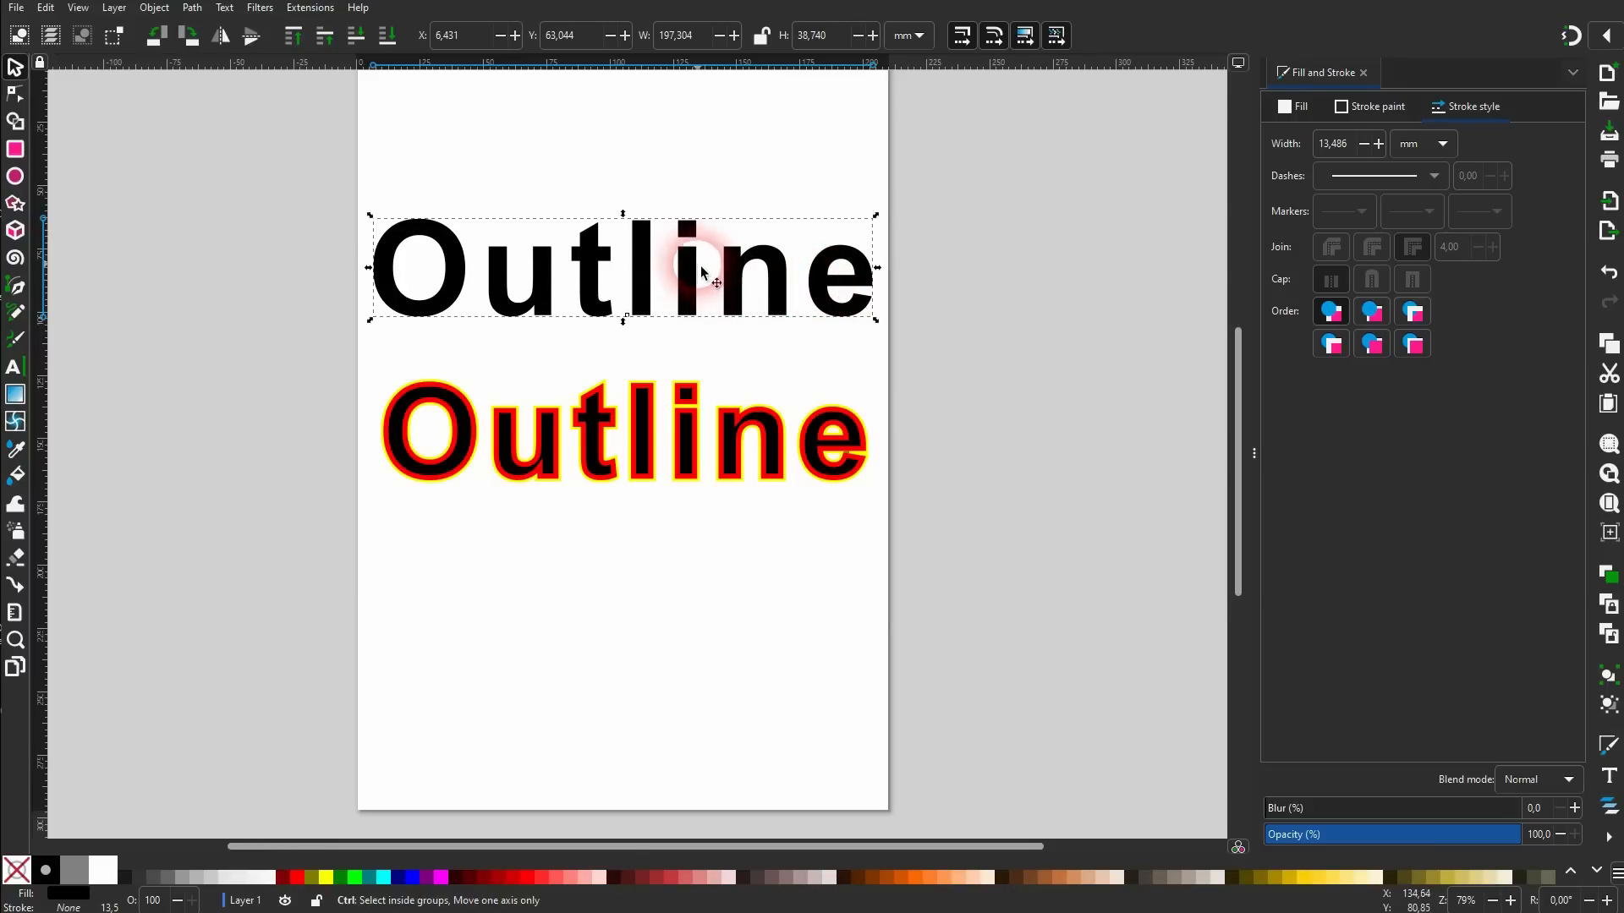
Duplicate the upper black text in place and fill the copy dark red, checking the copy with an undone move.
click(282, 878)
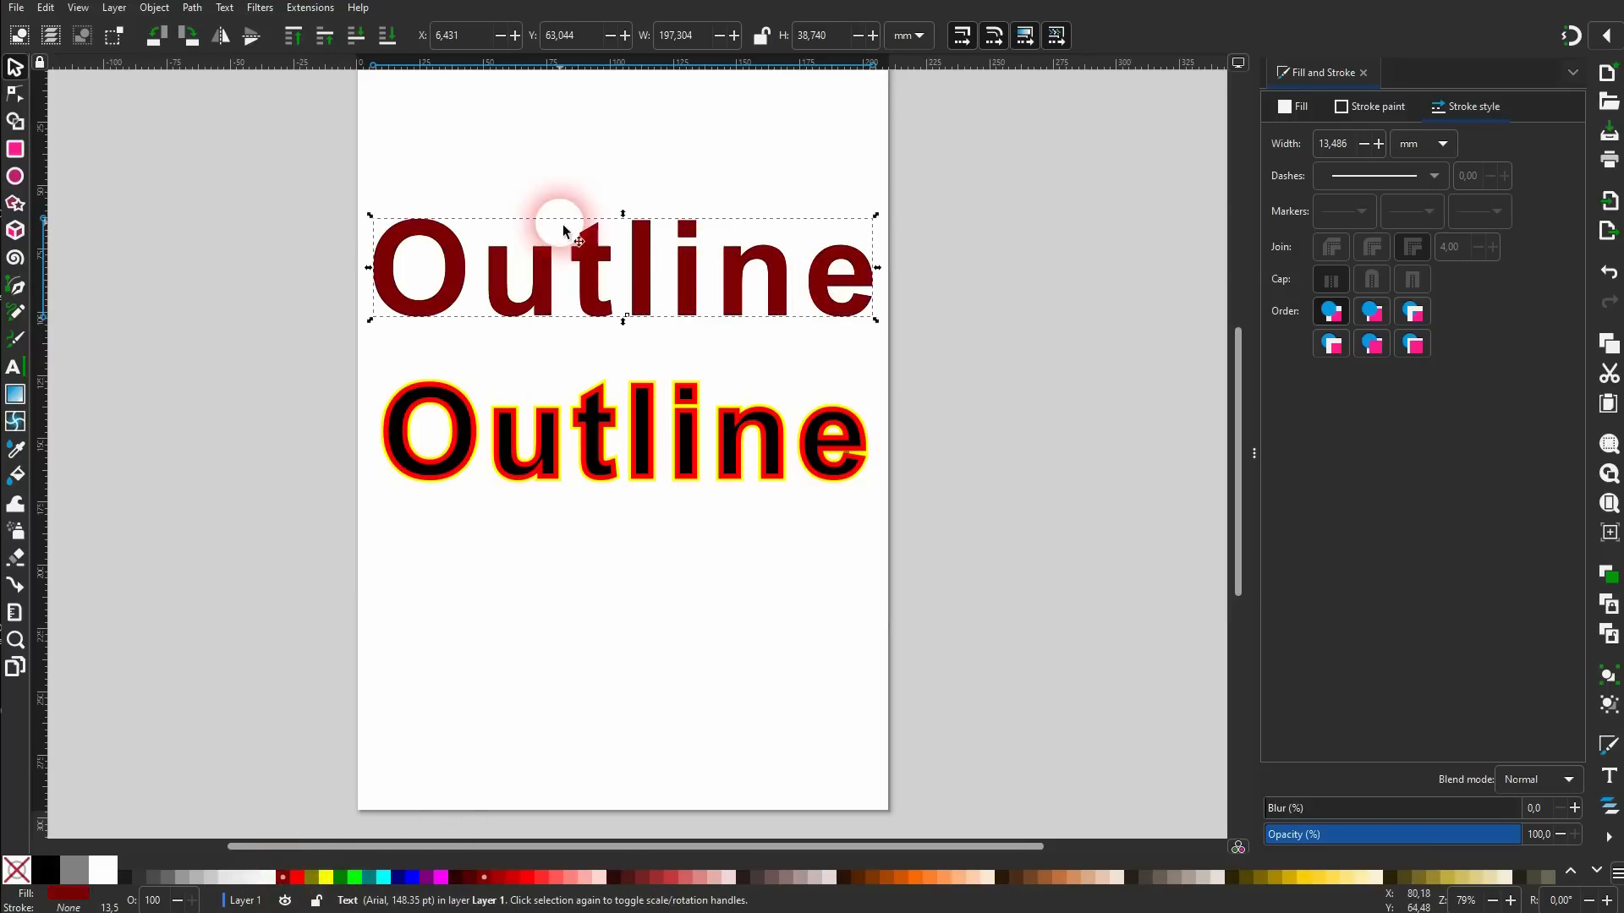
drag(665, 235, 979, 329)
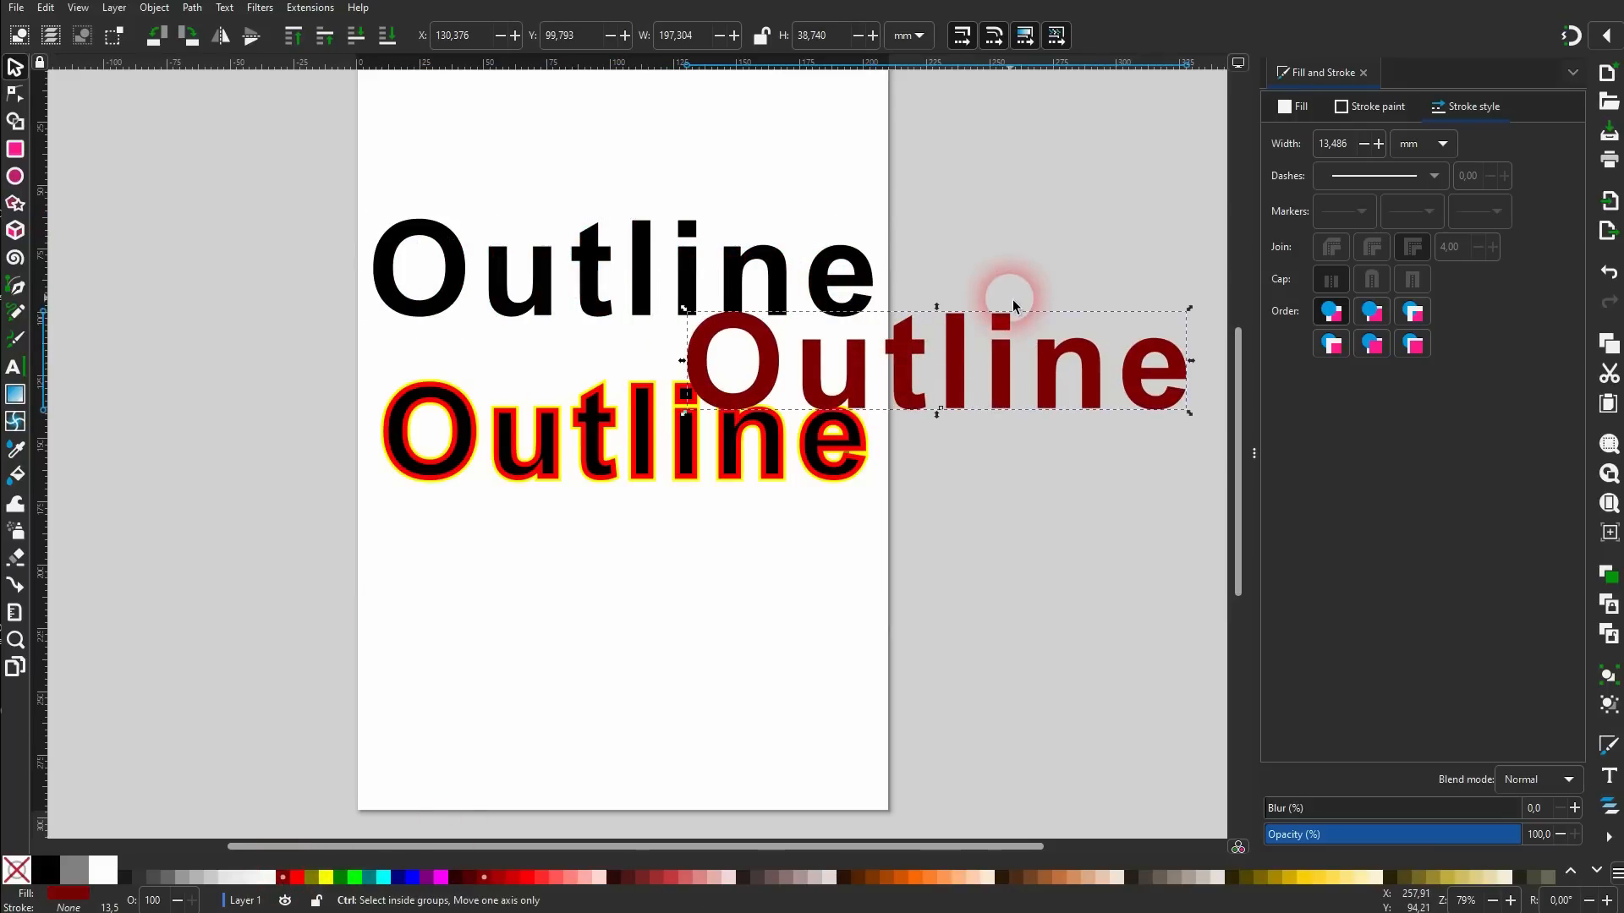
key(ctrl+z)
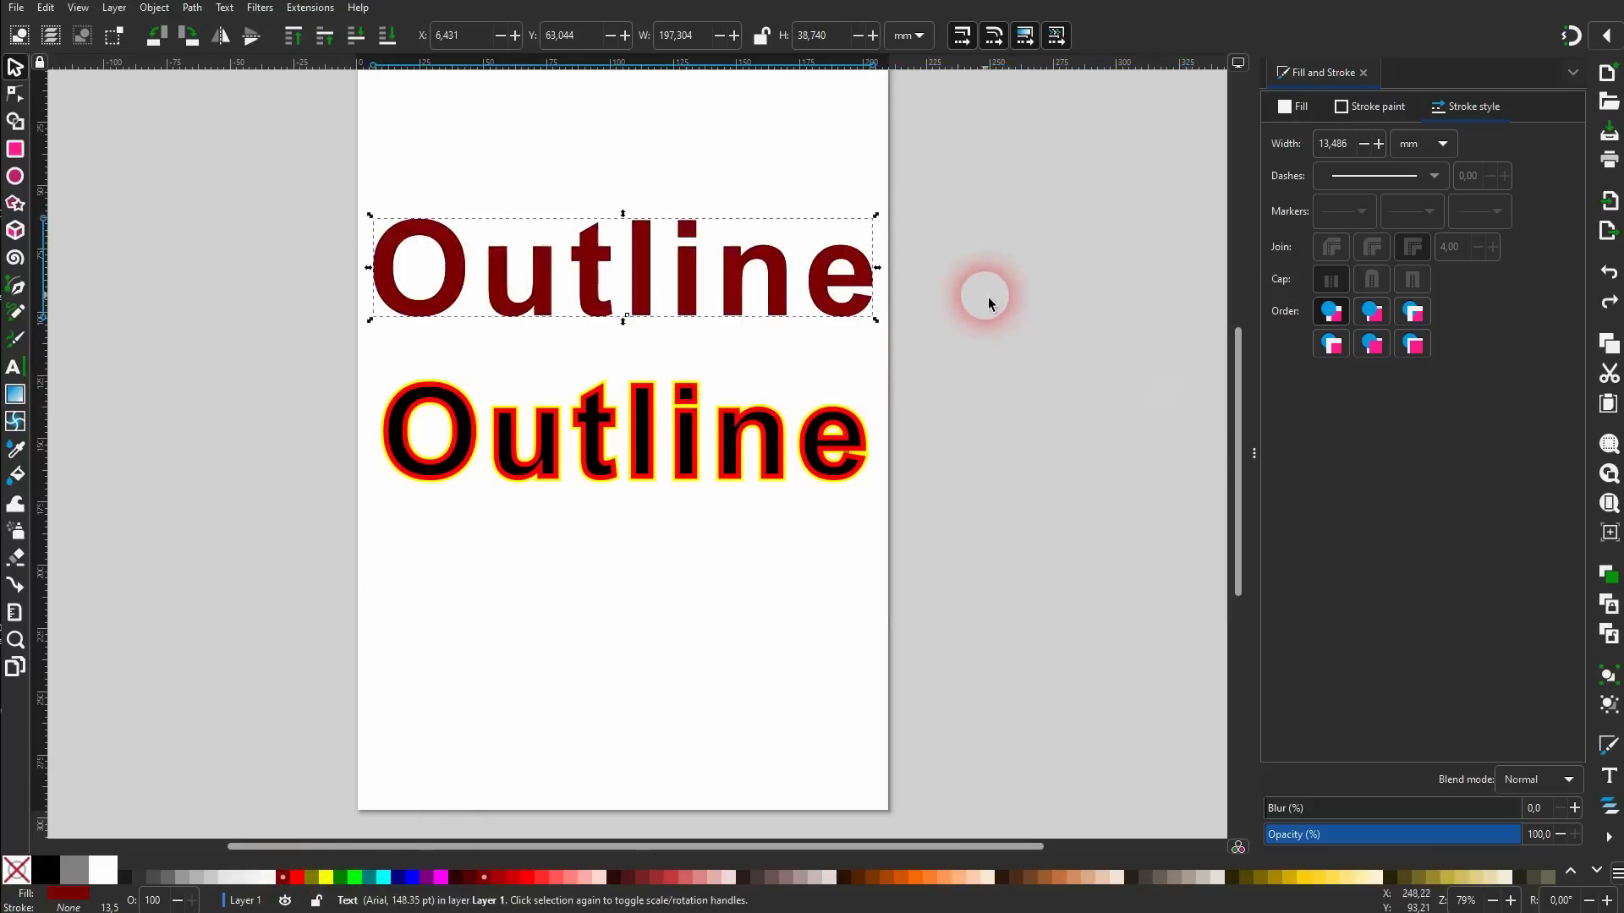
Outset the dark red copy by about 1 pt with Dynamic Offset and lower it behind the black text.
click(14, 98)
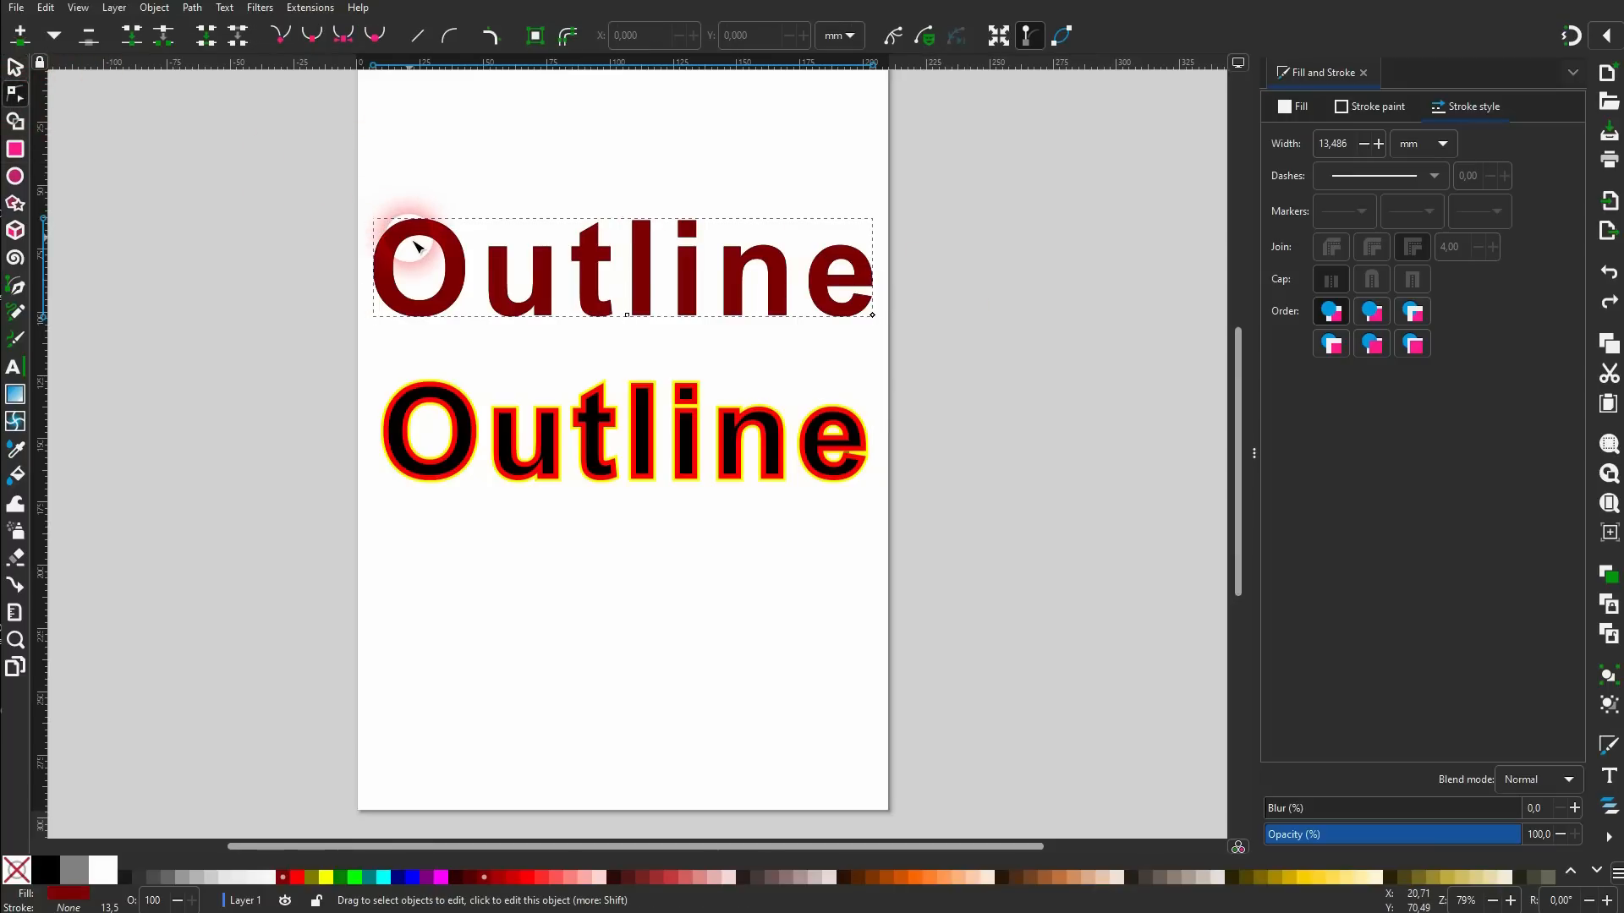
ctrl+scroll(417, 247, up, 3)
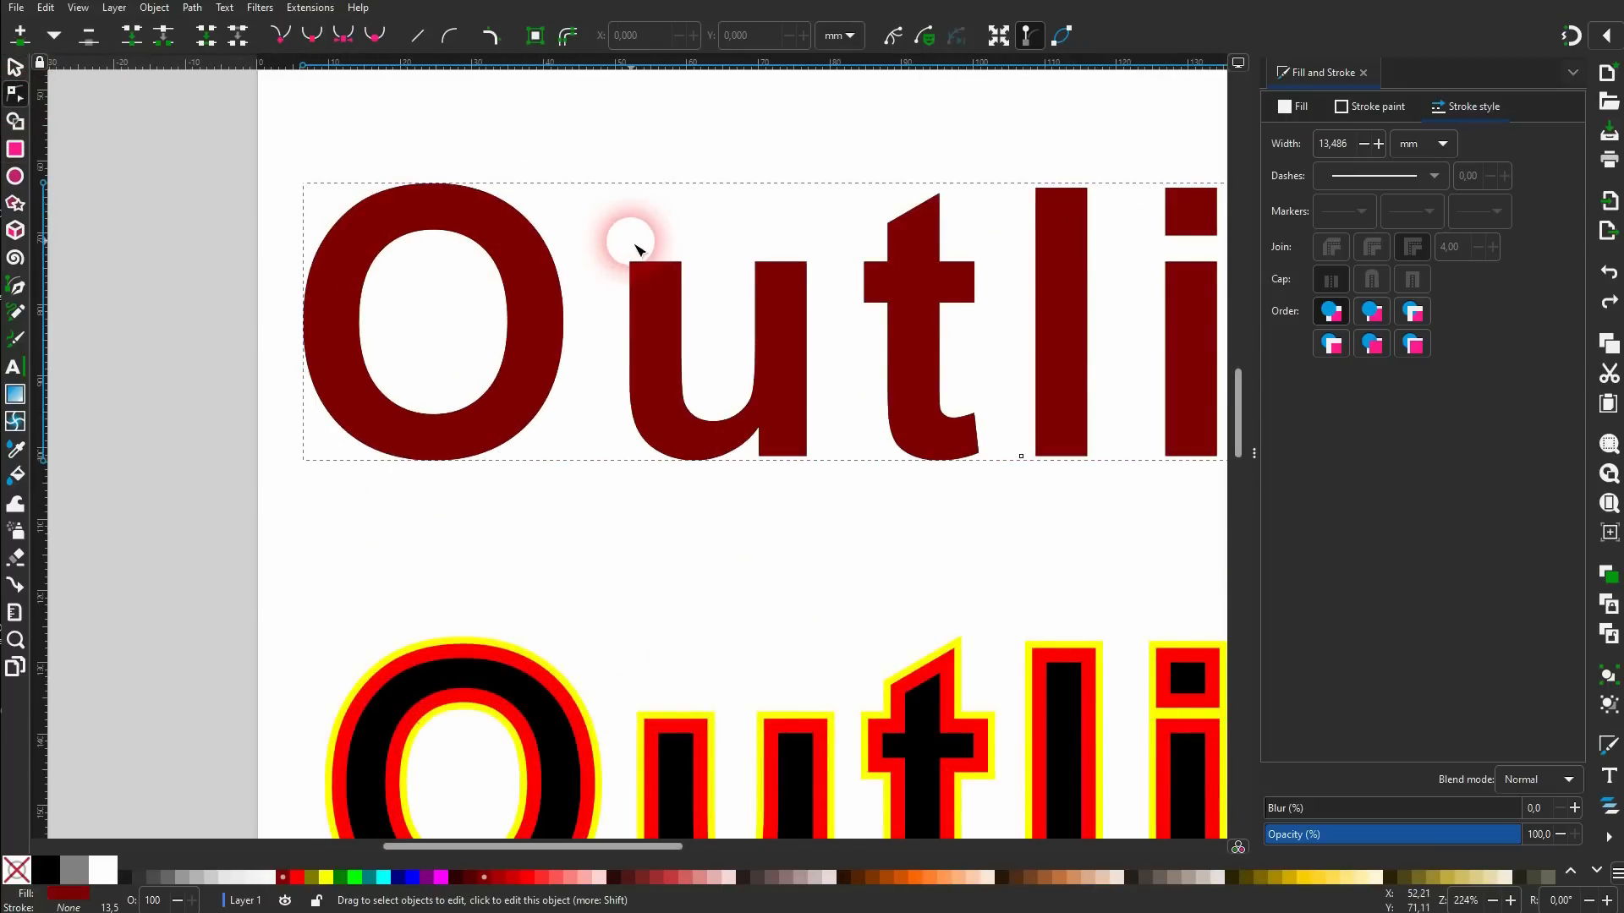
ctrl+scroll(638, 249, down, 2)
click(194, 8)
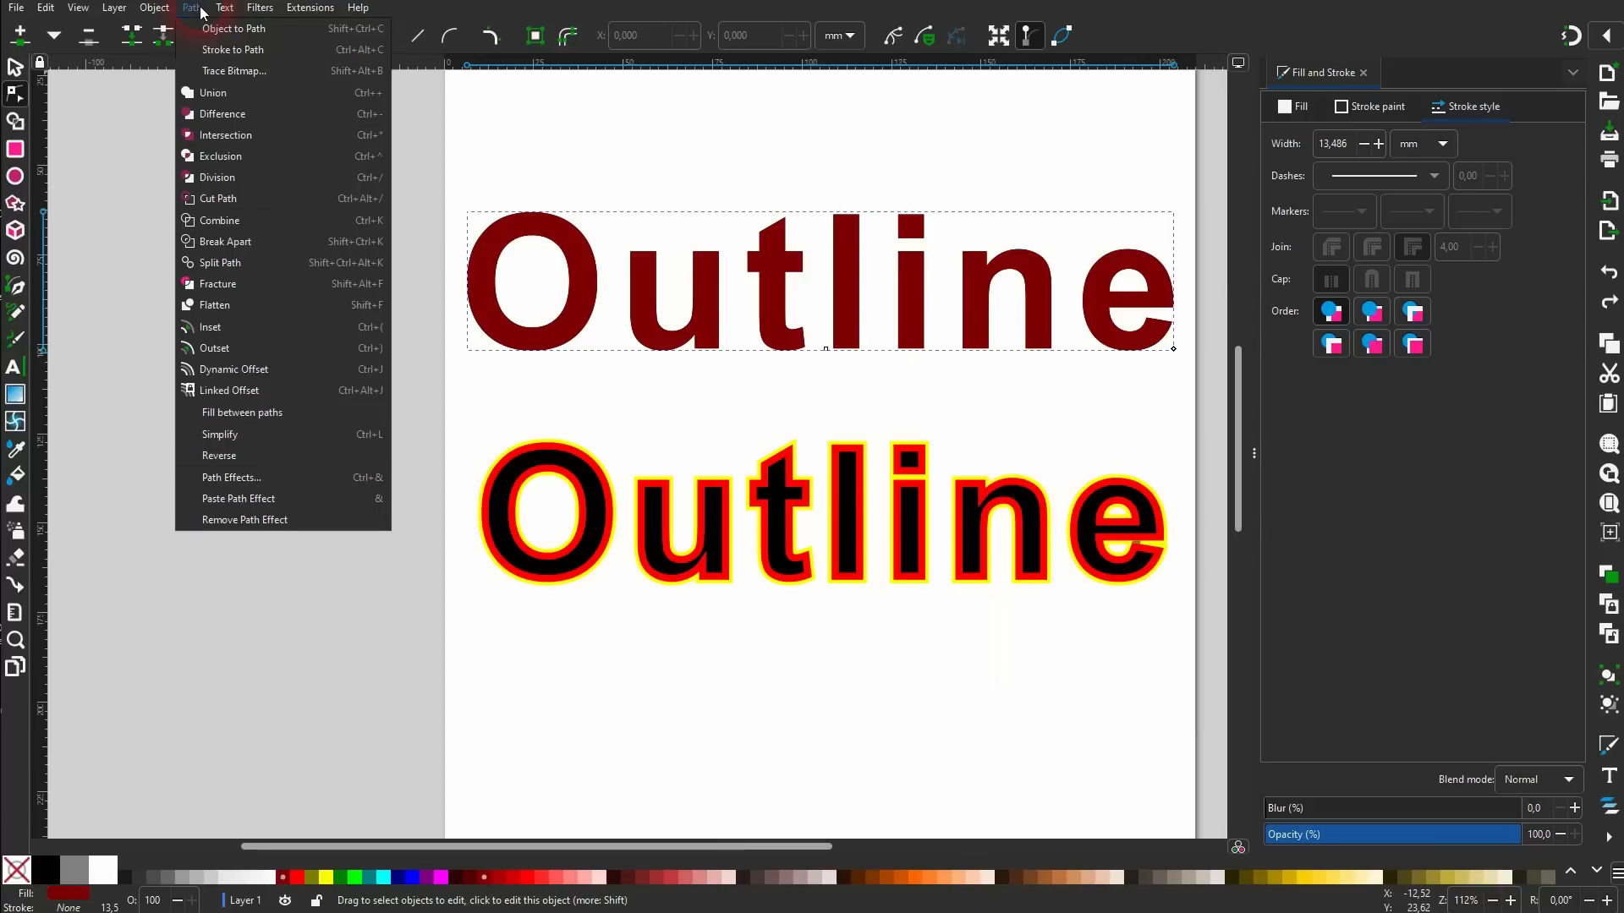
click(245, 370)
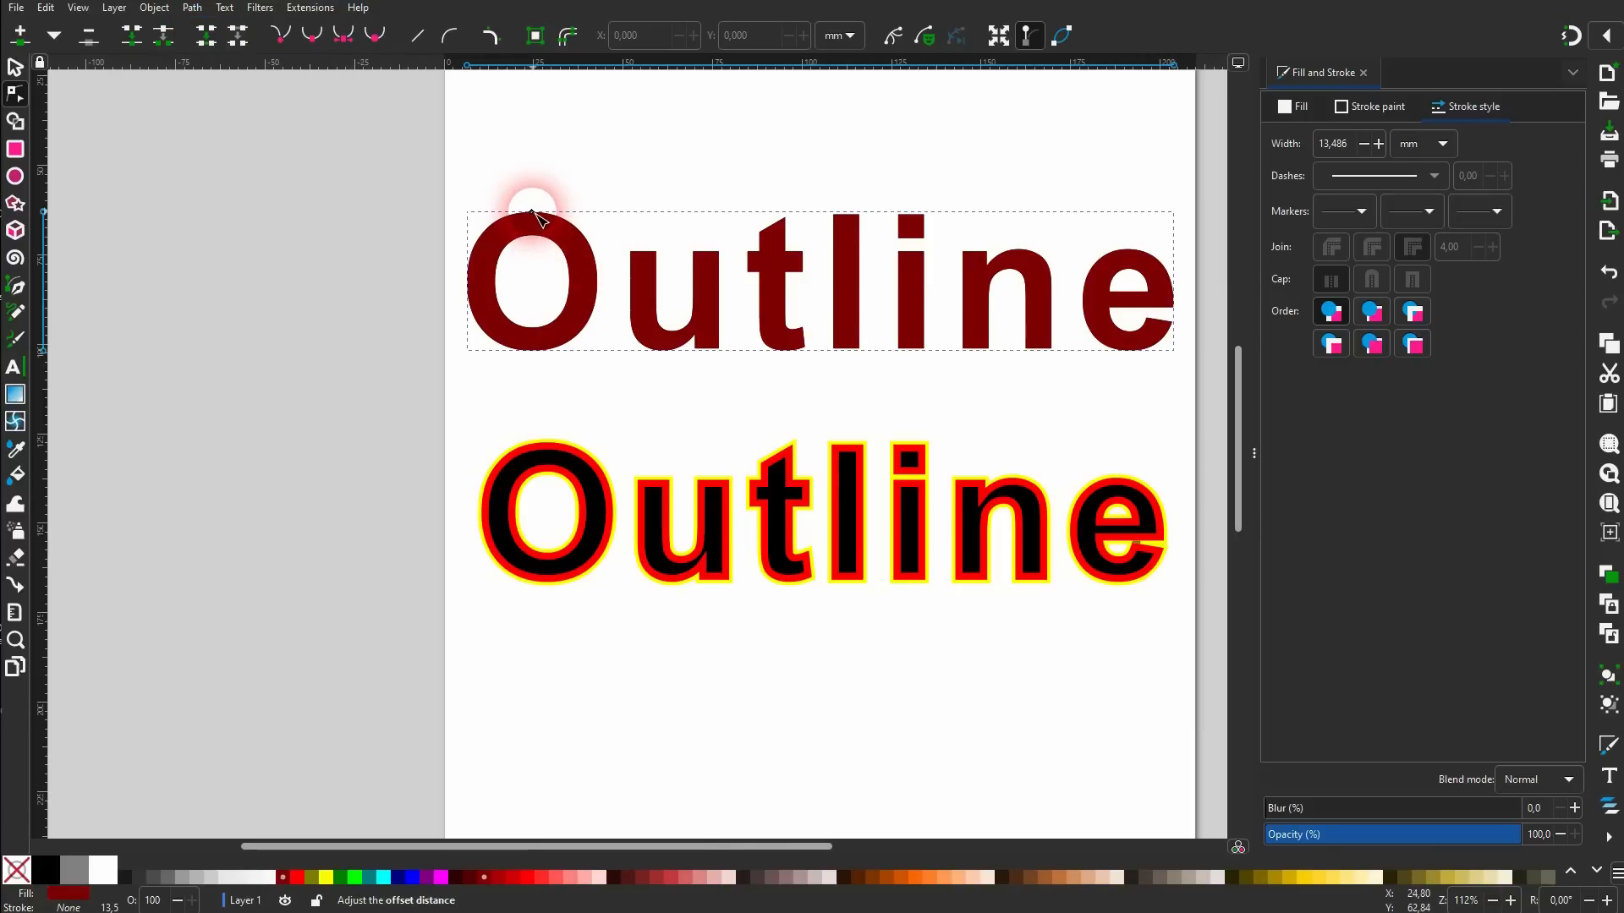
drag(533, 213, 530, 208)
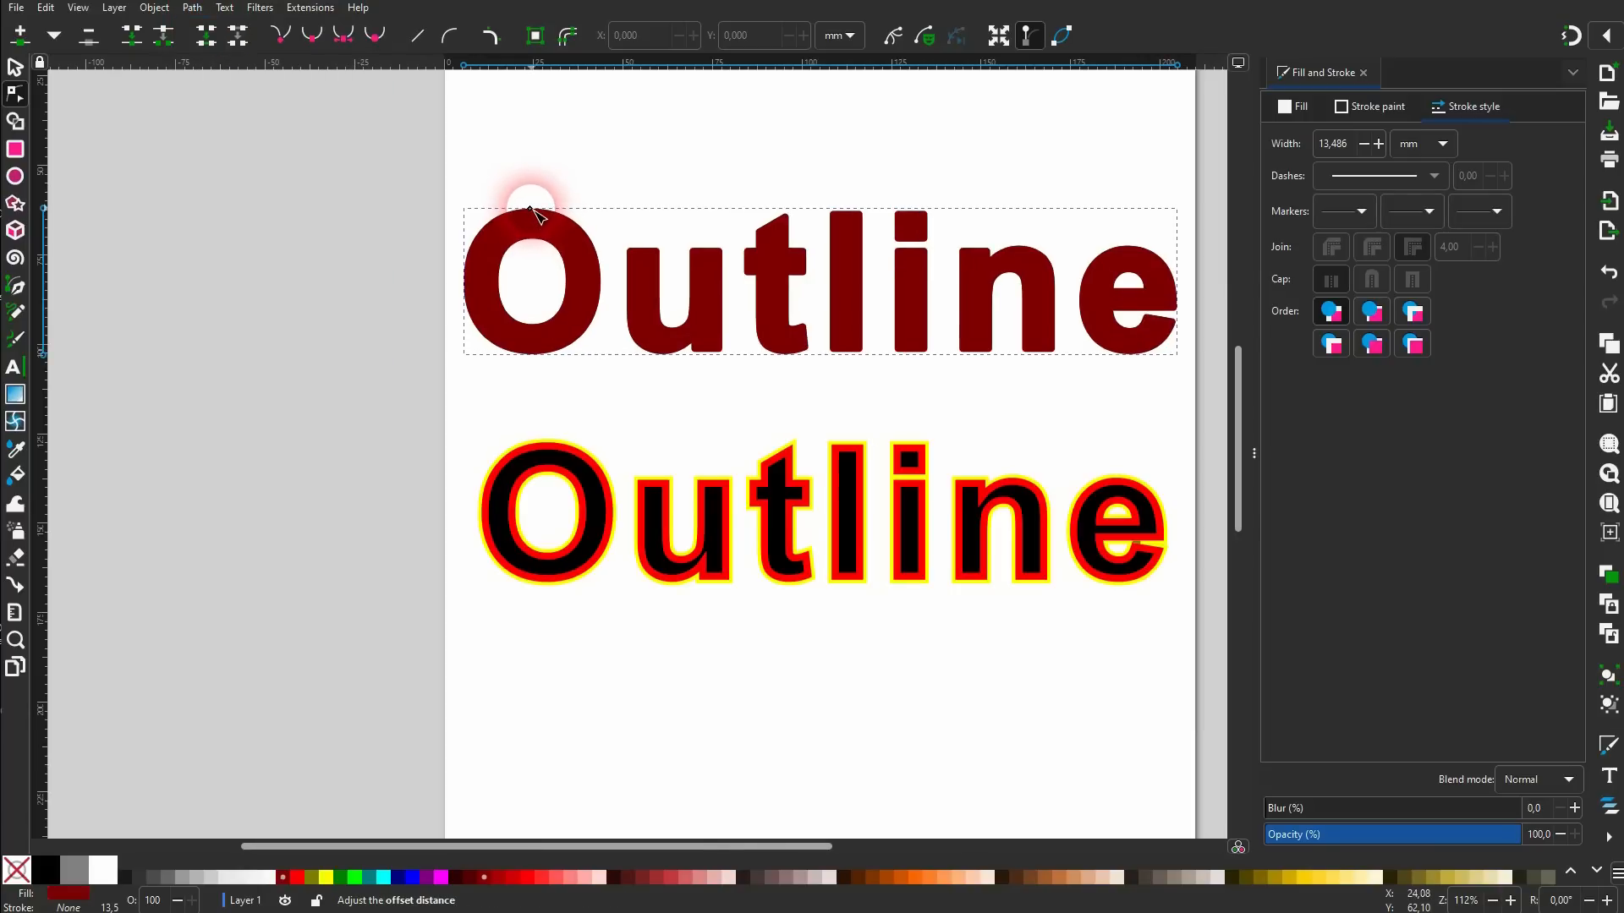
click(1604, 35)
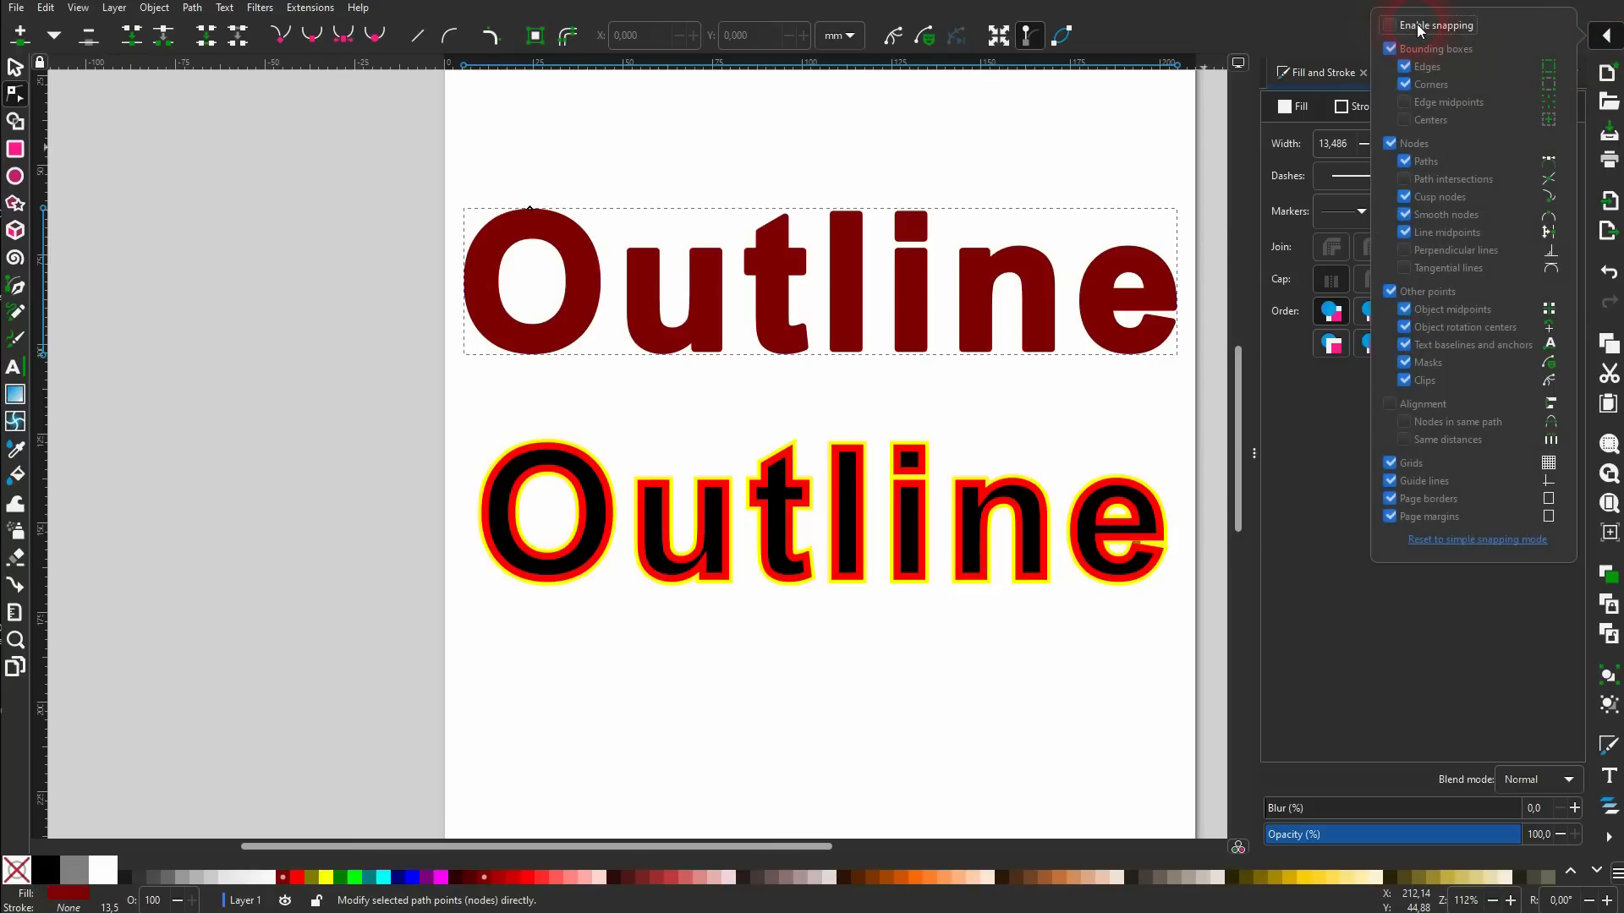
click(1609, 35)
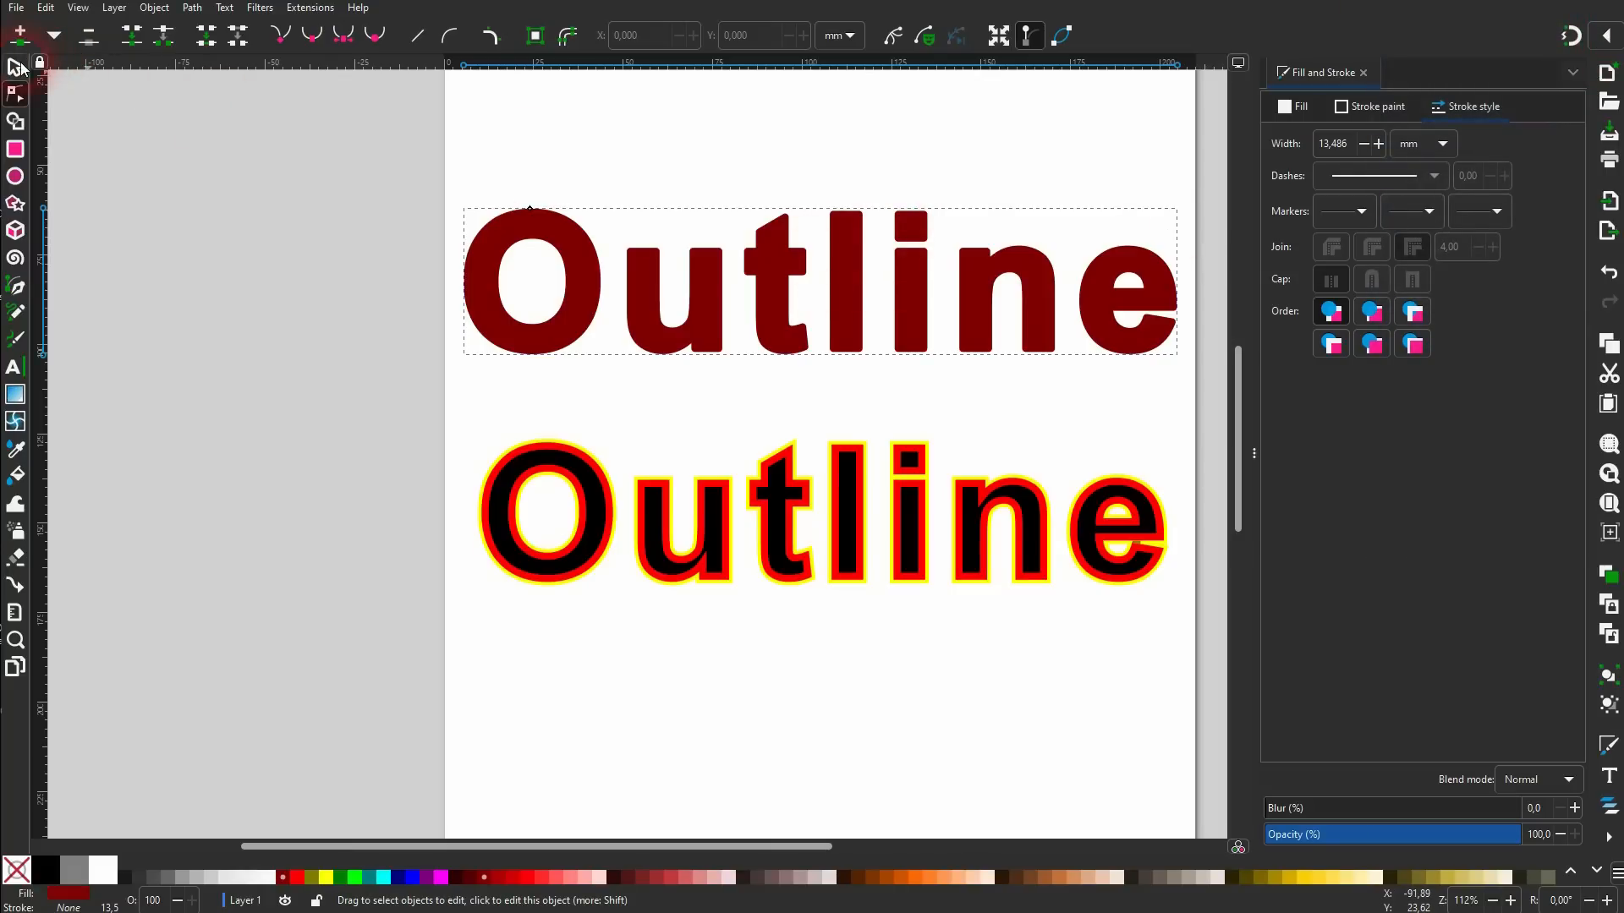
click(15, 67)
key(Page_Down)
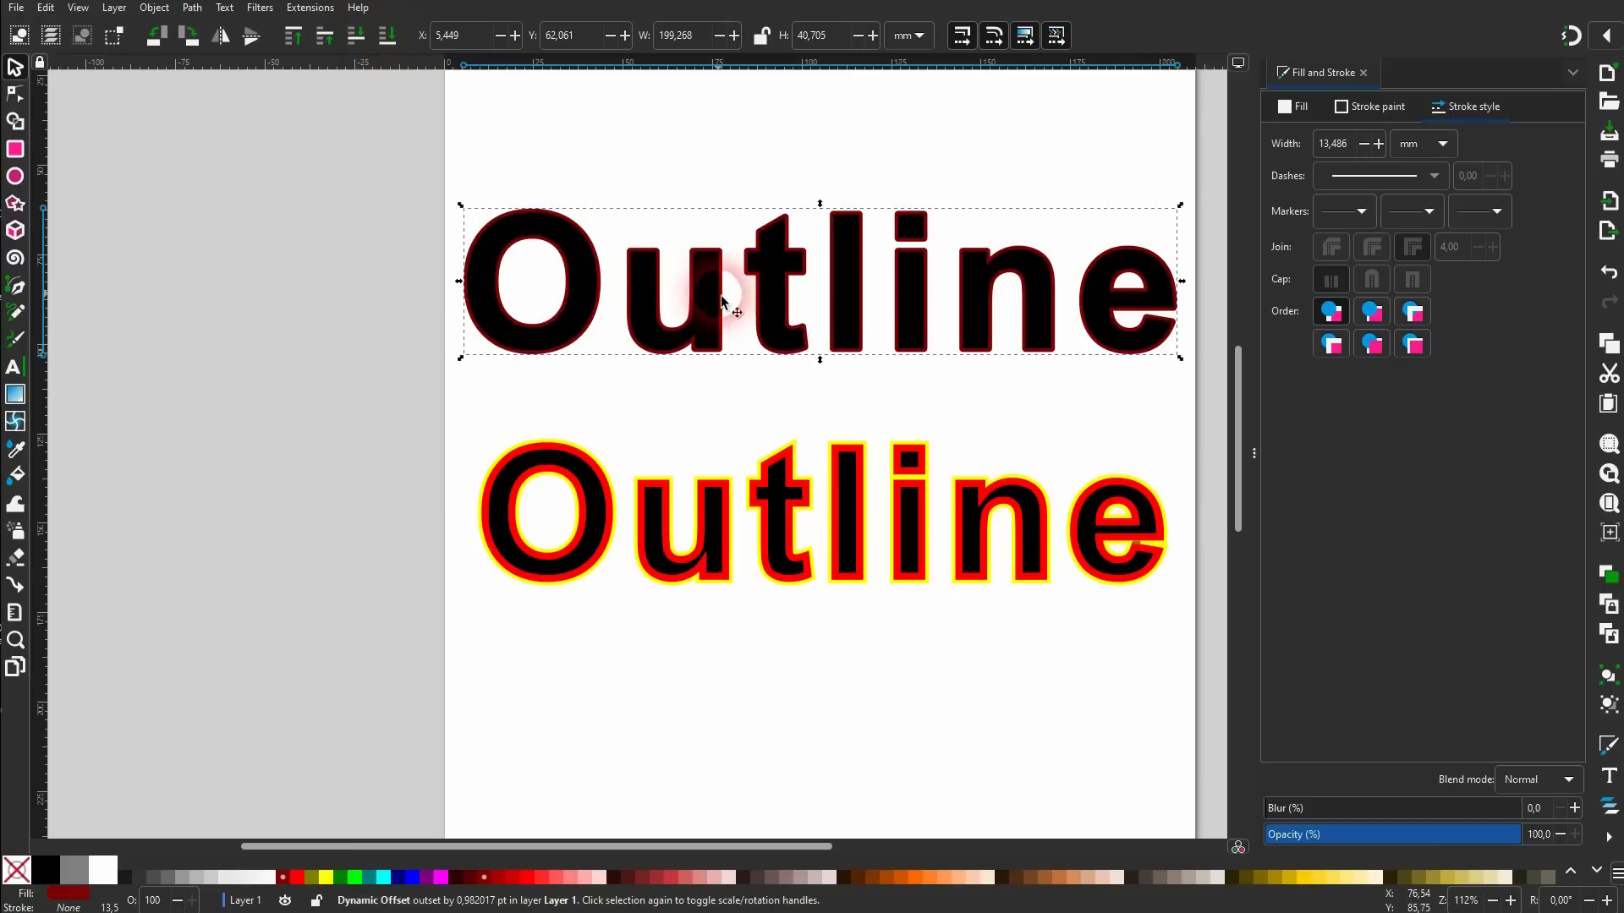
Duplicate the upper black text, fill the copy bright red and turn it into a dynamic offset.
click(592, 146)
click(584, 269)
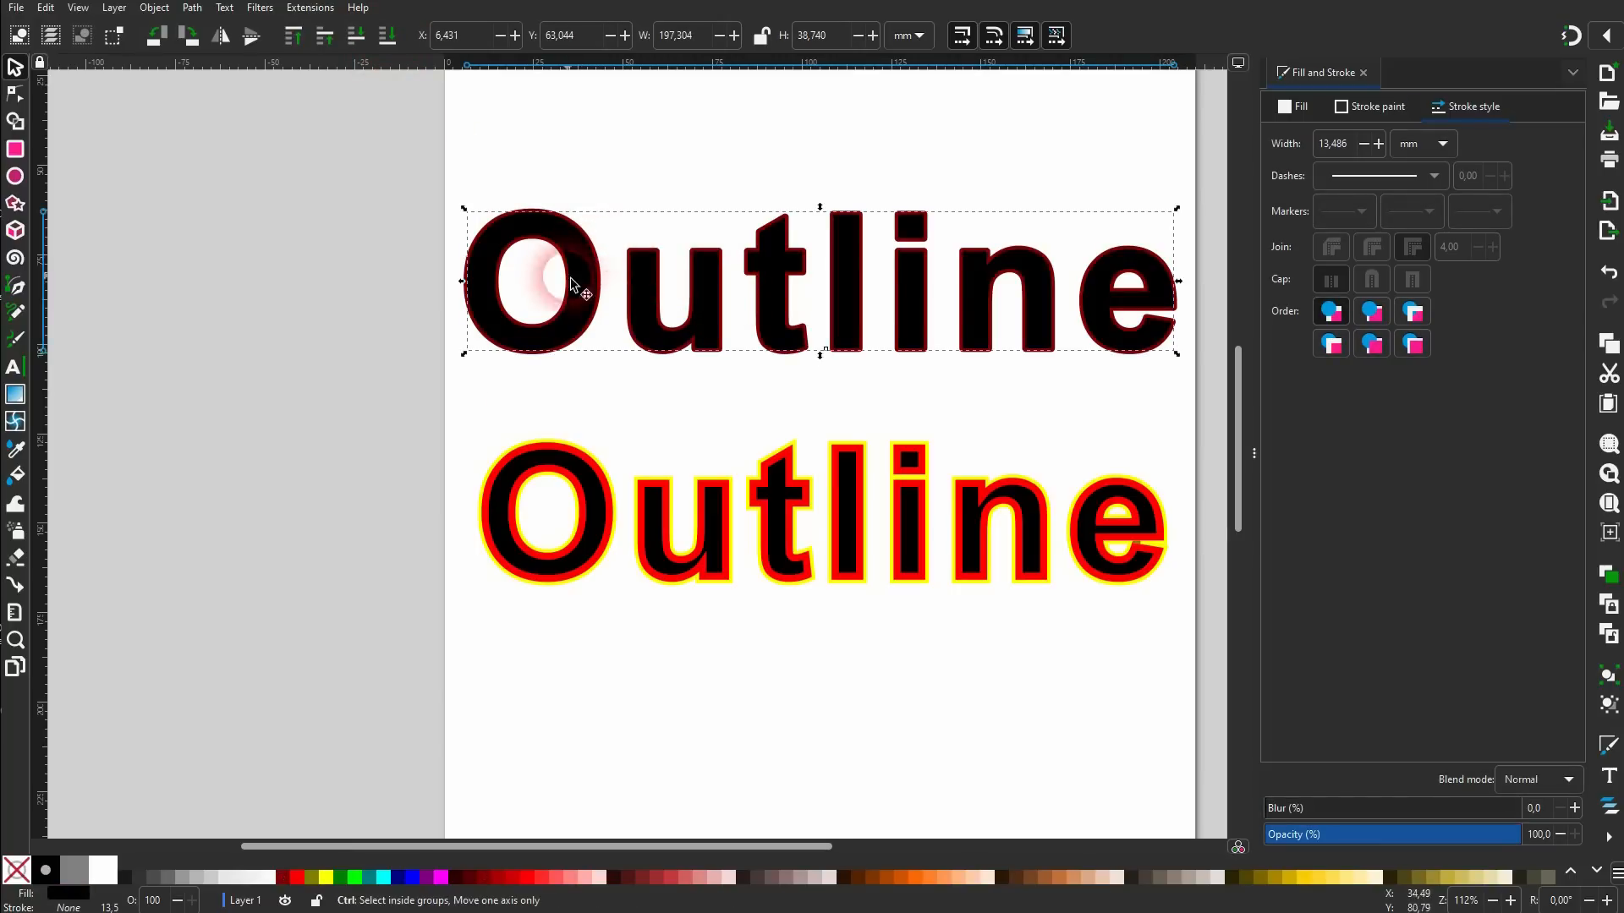
click(294, 879)
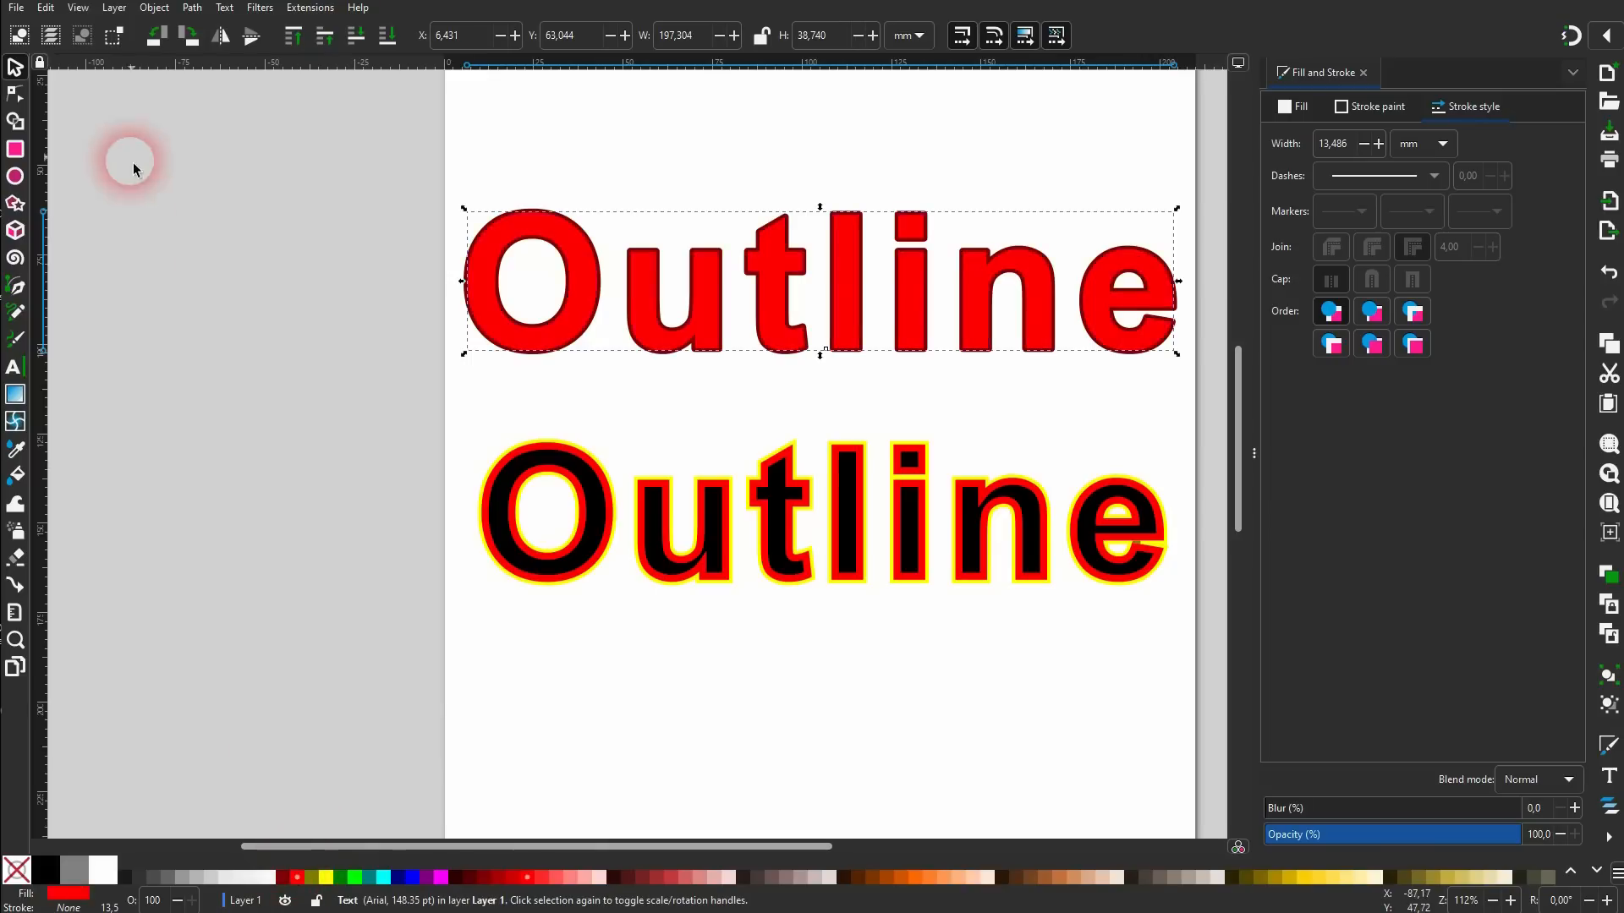
click(193, 9)
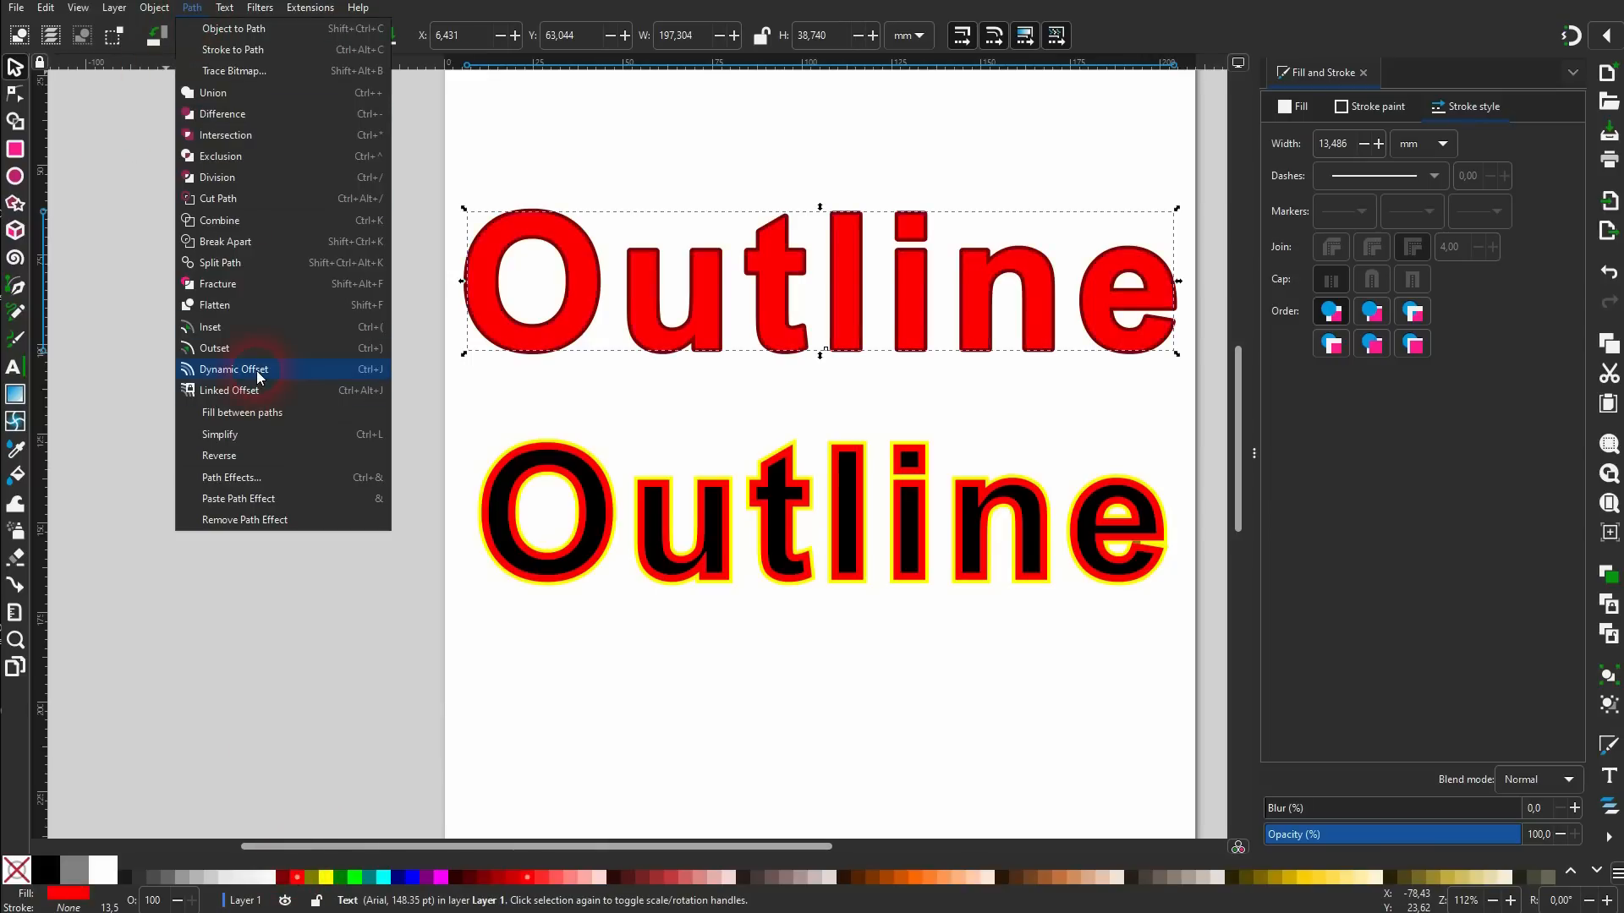
click(235, 369)
Outset the bright red copy by about 1.9 pt and lower it to the bottom, behind the dark red outline.
click(16, 97)
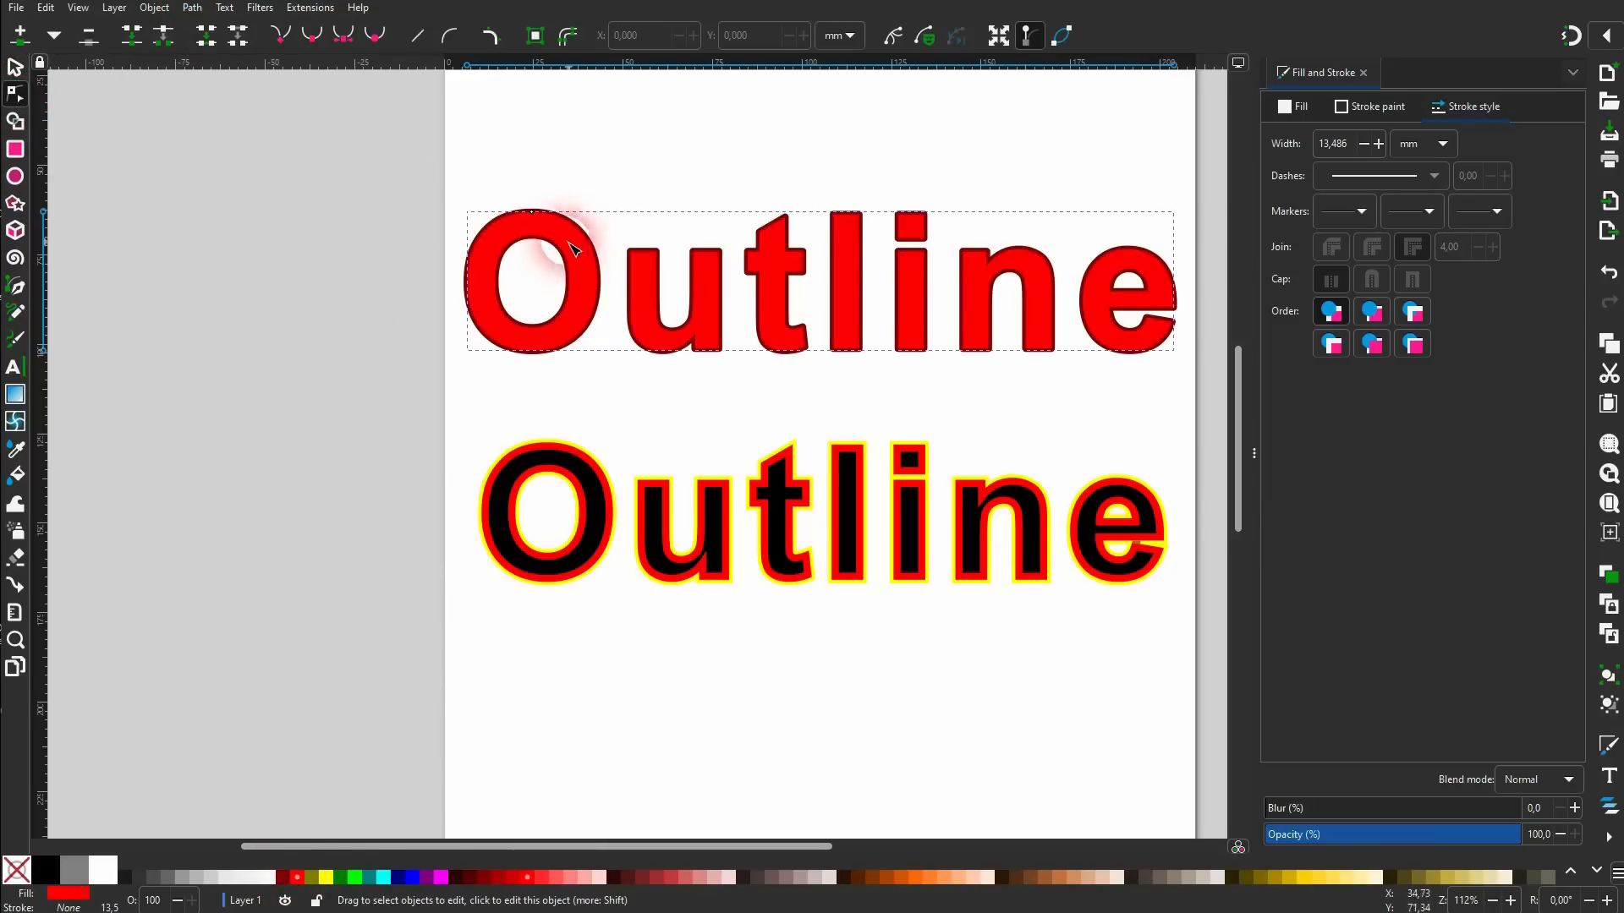
drag(533, 214, 535, 225)
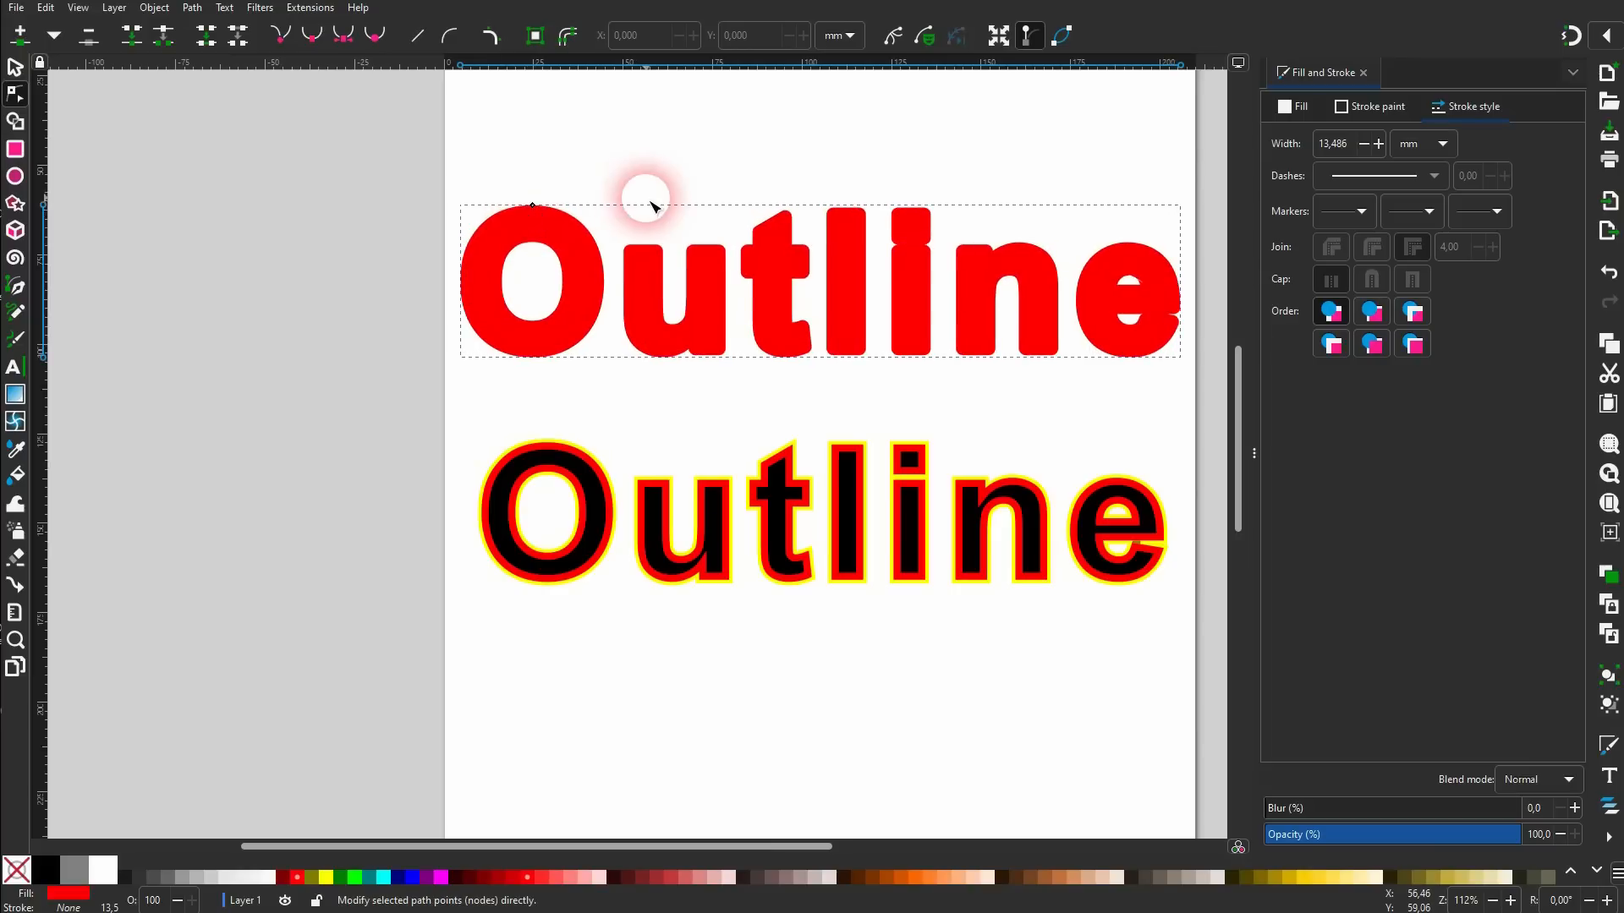
click(16, 68)
click(386, 35)
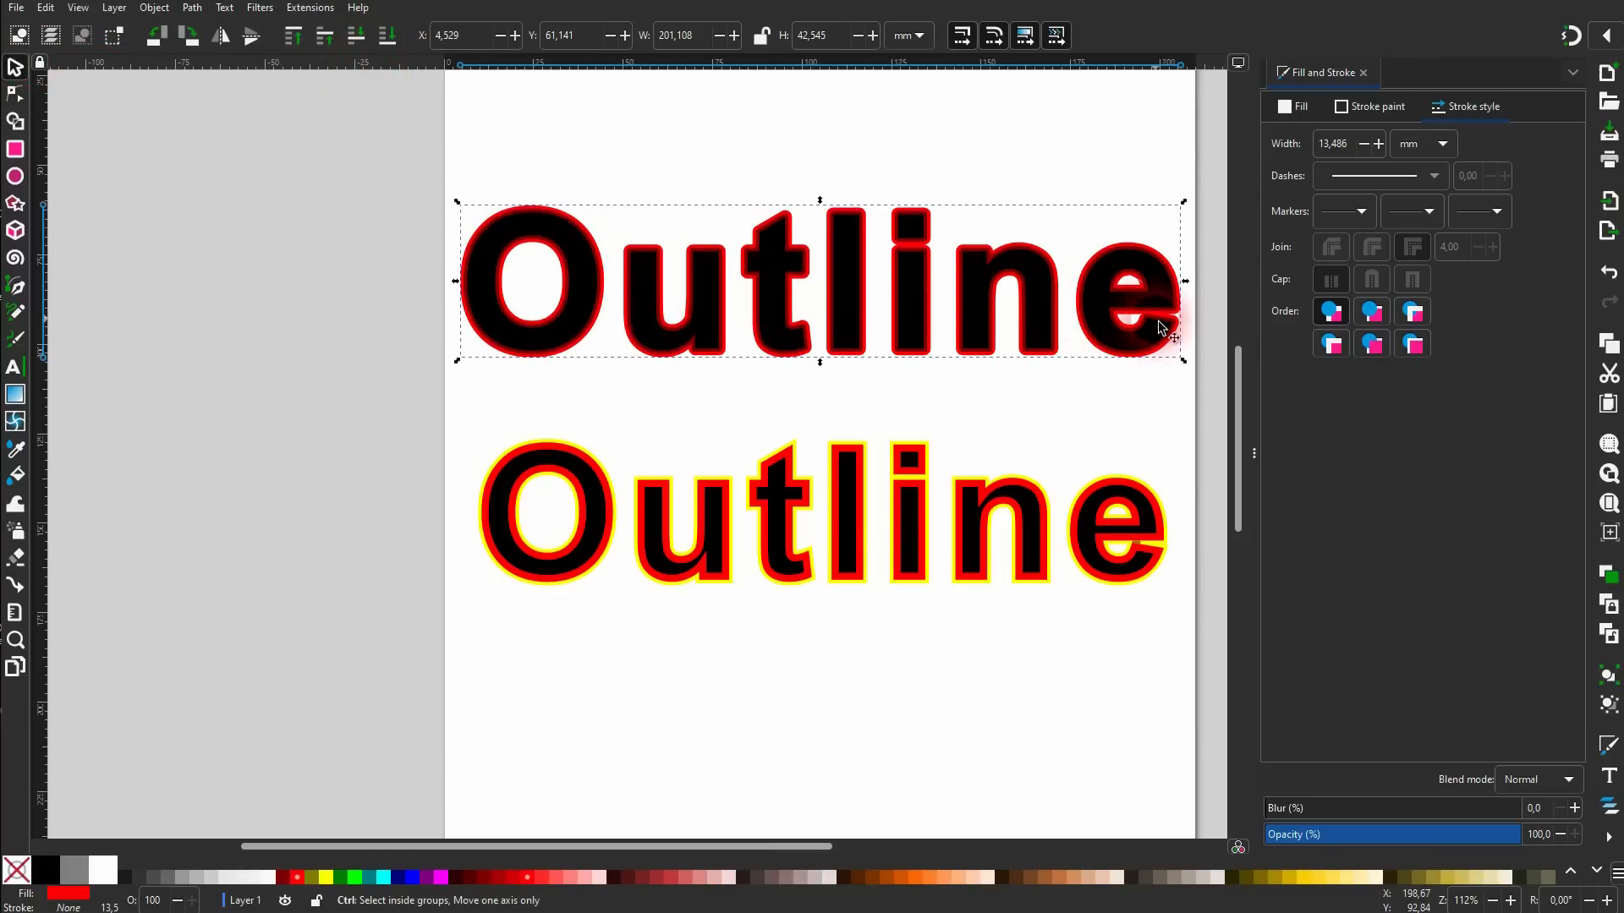
Examine the red offset outlines up close inside the letter "e" and compare them with the outlined word below.
scroll(1167, 327, up, 3)
scroll(1167, 326, up, 2)
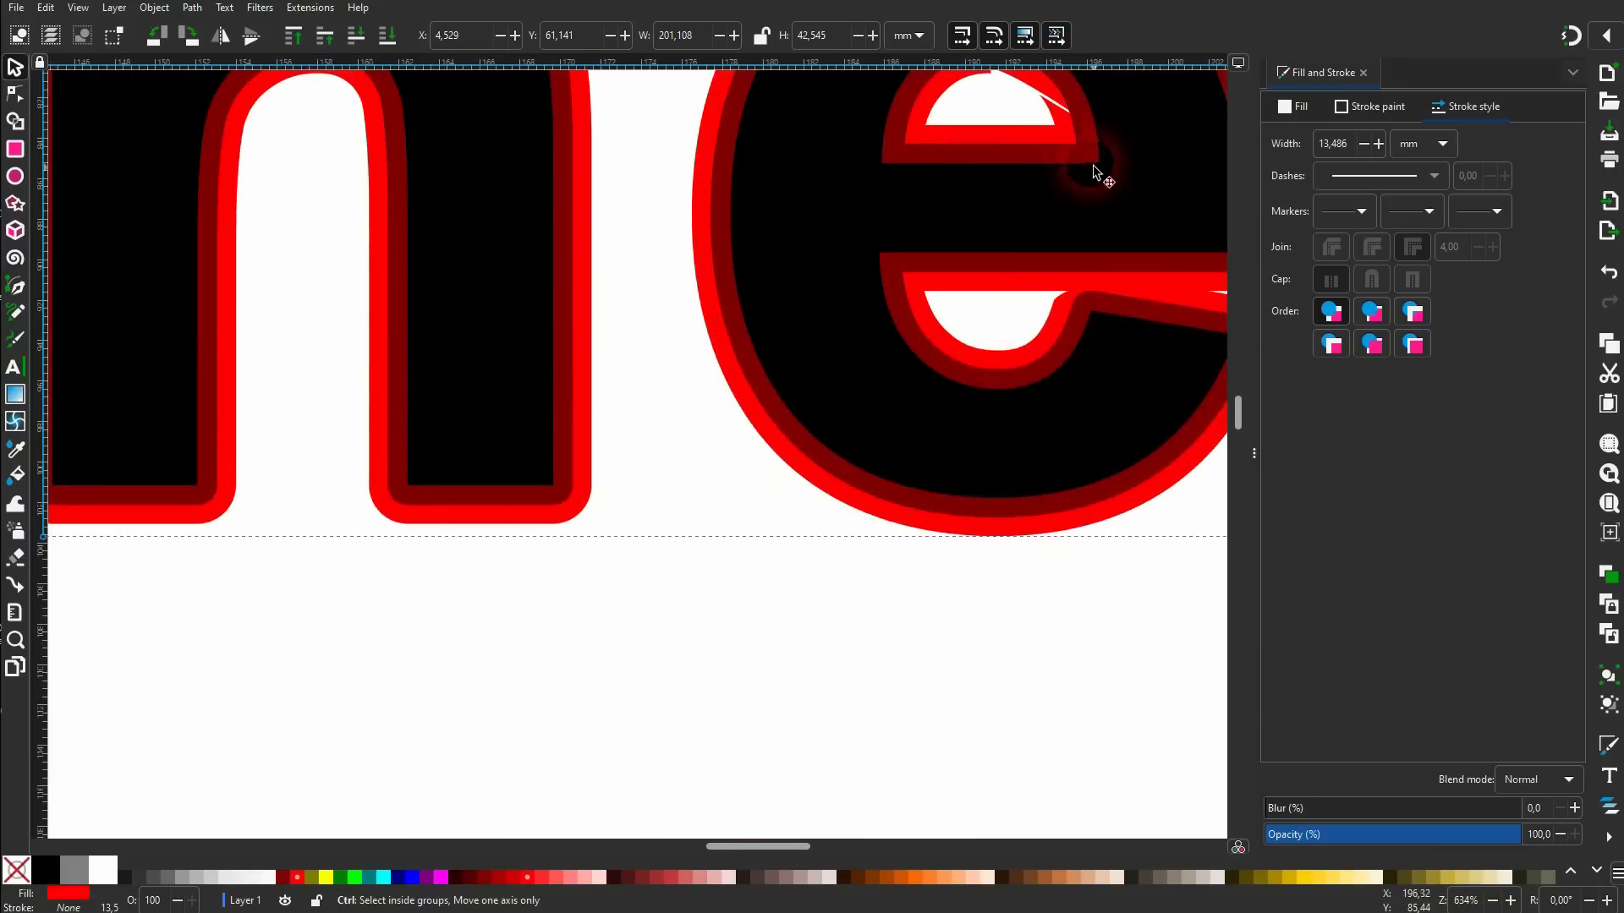
scroll(1074, 139, up, 2)
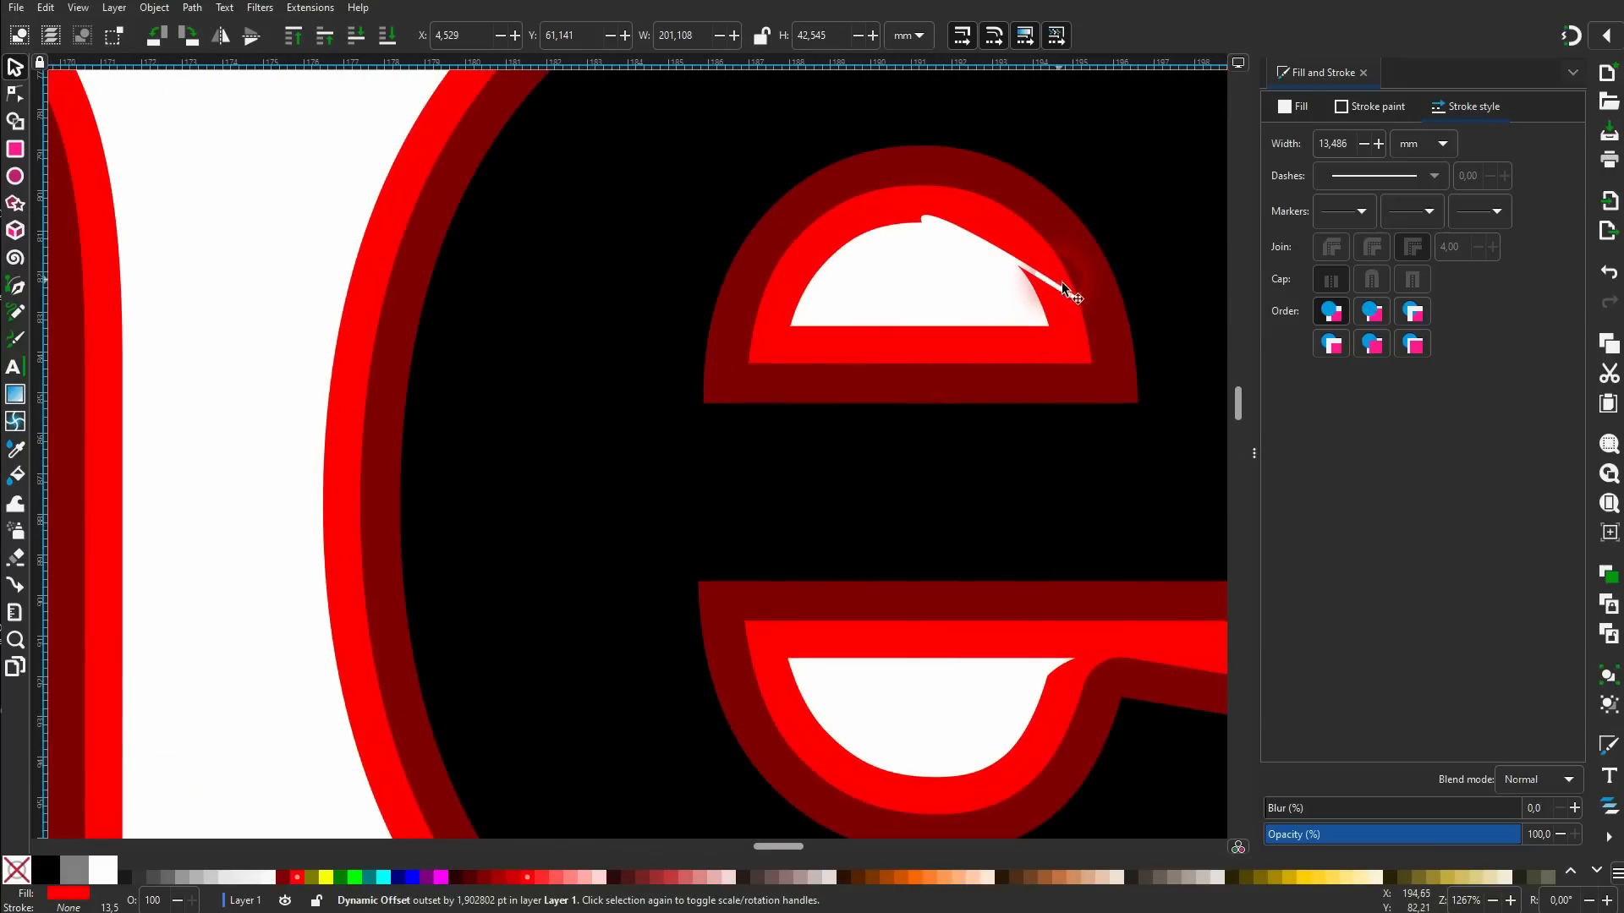
scroll(994, 319, down, 5)
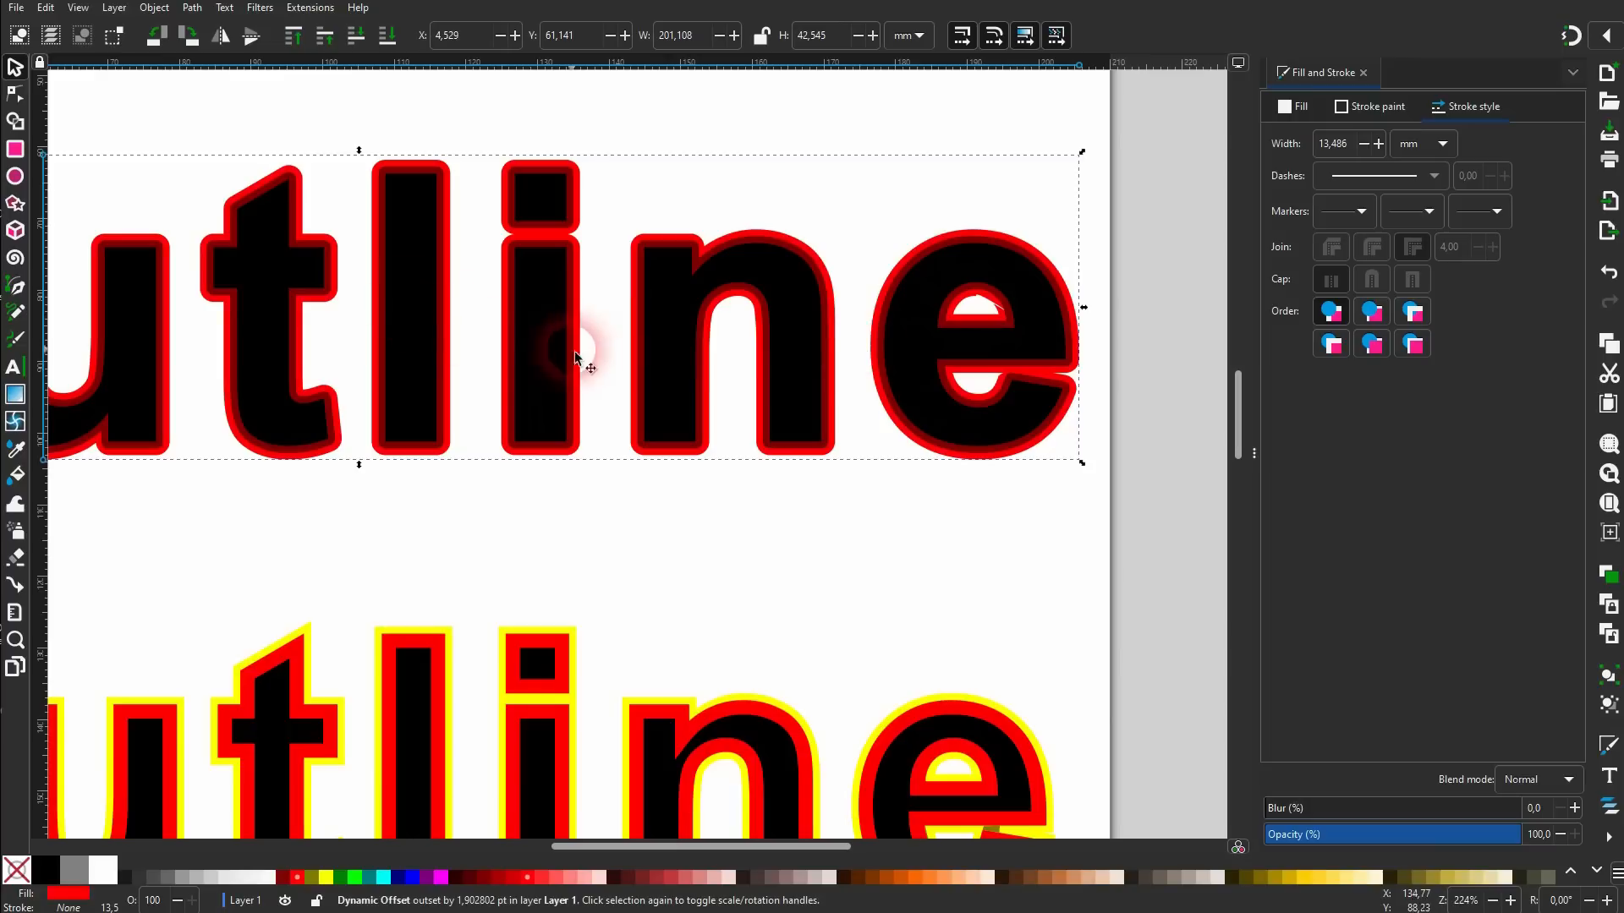
scroll(642, 548, down, 2)
scroll(645, 526, up, 2)
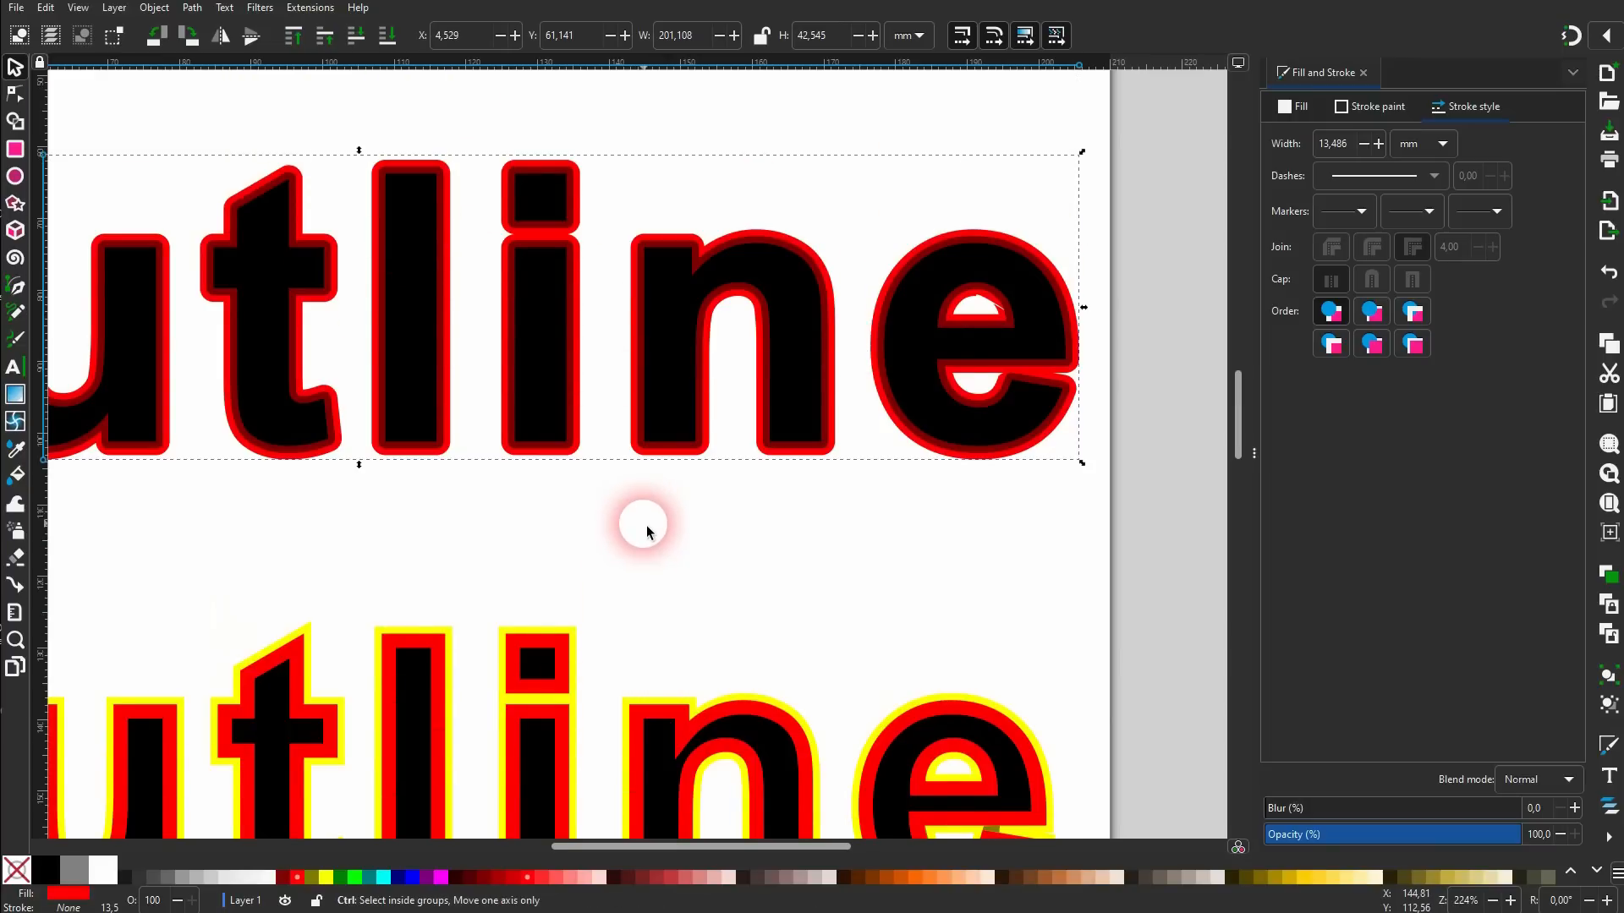
scroll(643, 525, down, 3)
scroll(355, 516, up, 2)
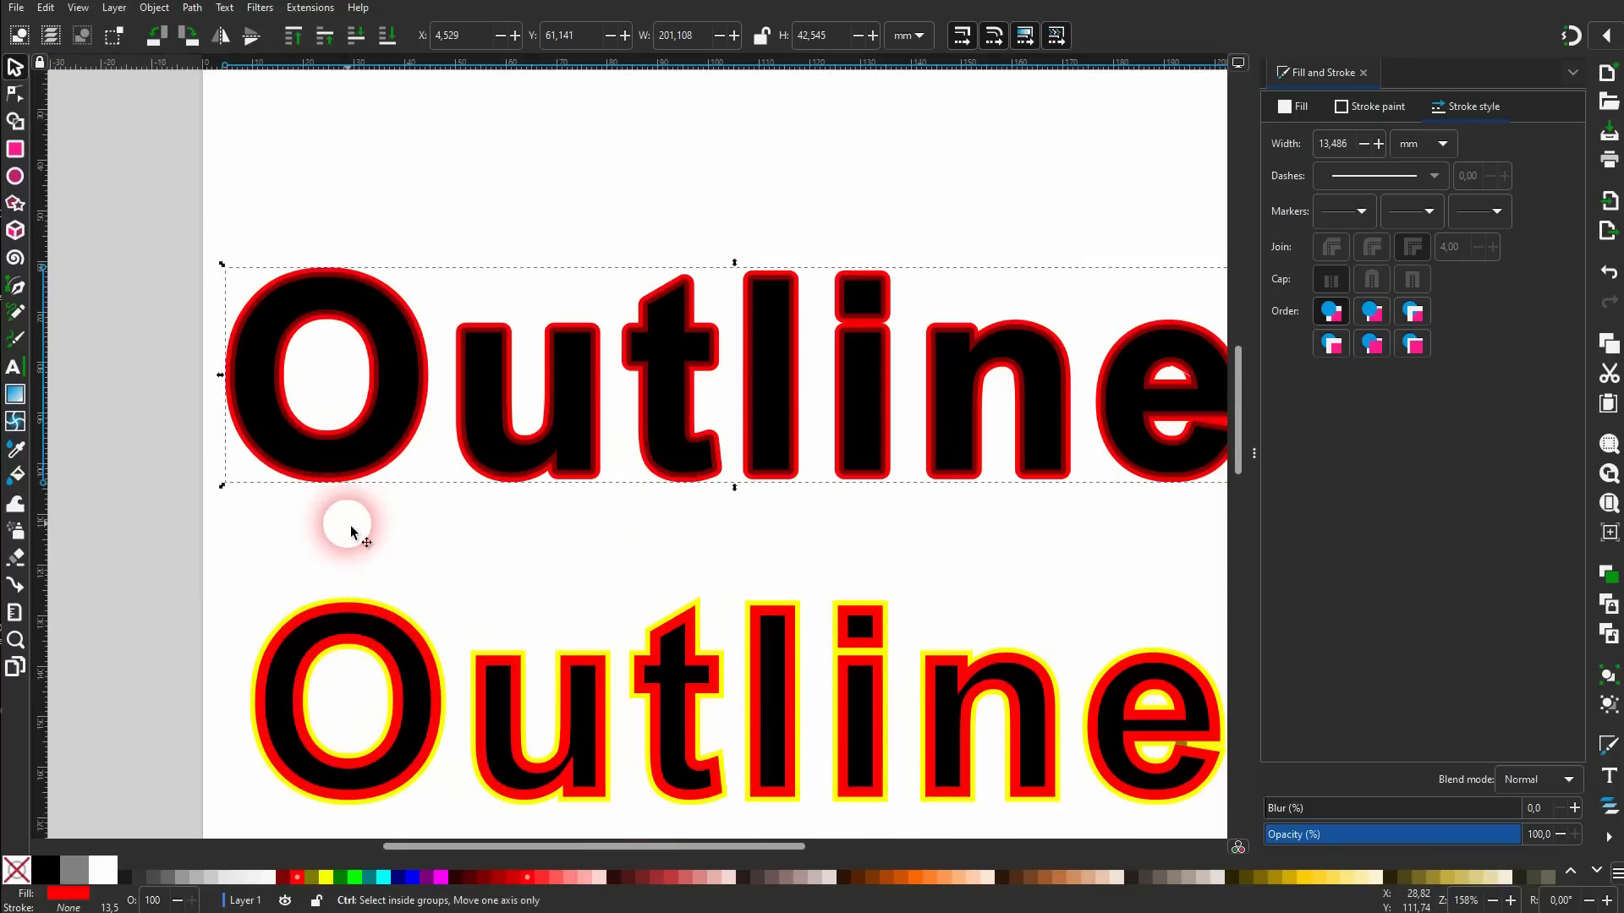
Place an olive duplicate of the bright red outline, outset to about 3.2 pt, behind all the upper letters.
drag(656, 846, 688, 846)
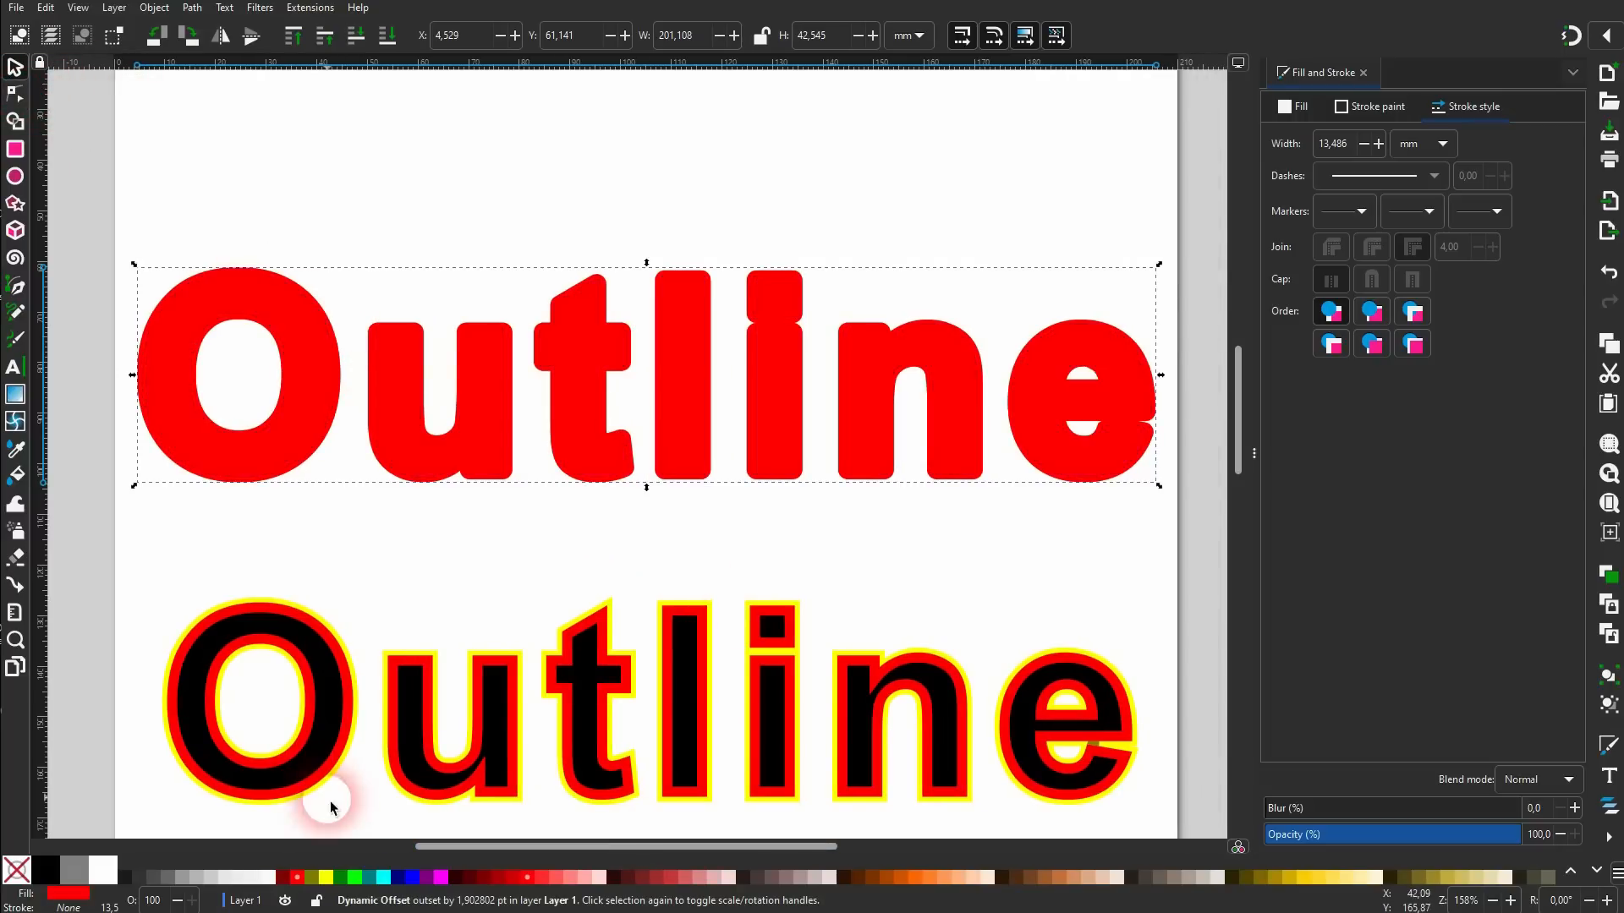
click(313, 878)
click(15, 93)
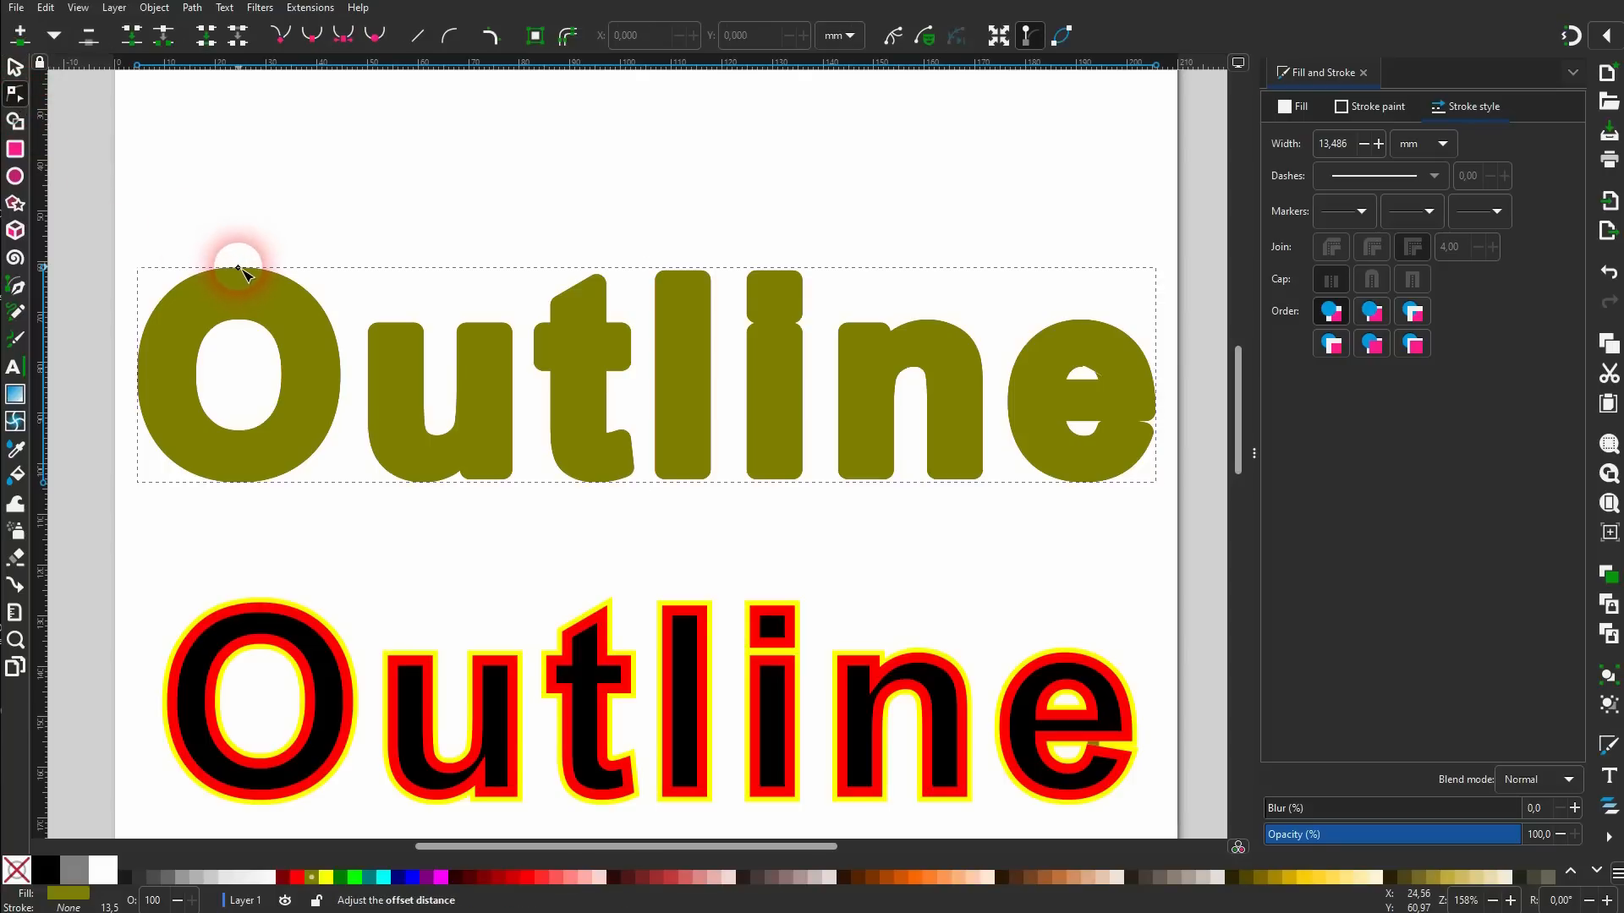
drag(238, 267, 238, 262)
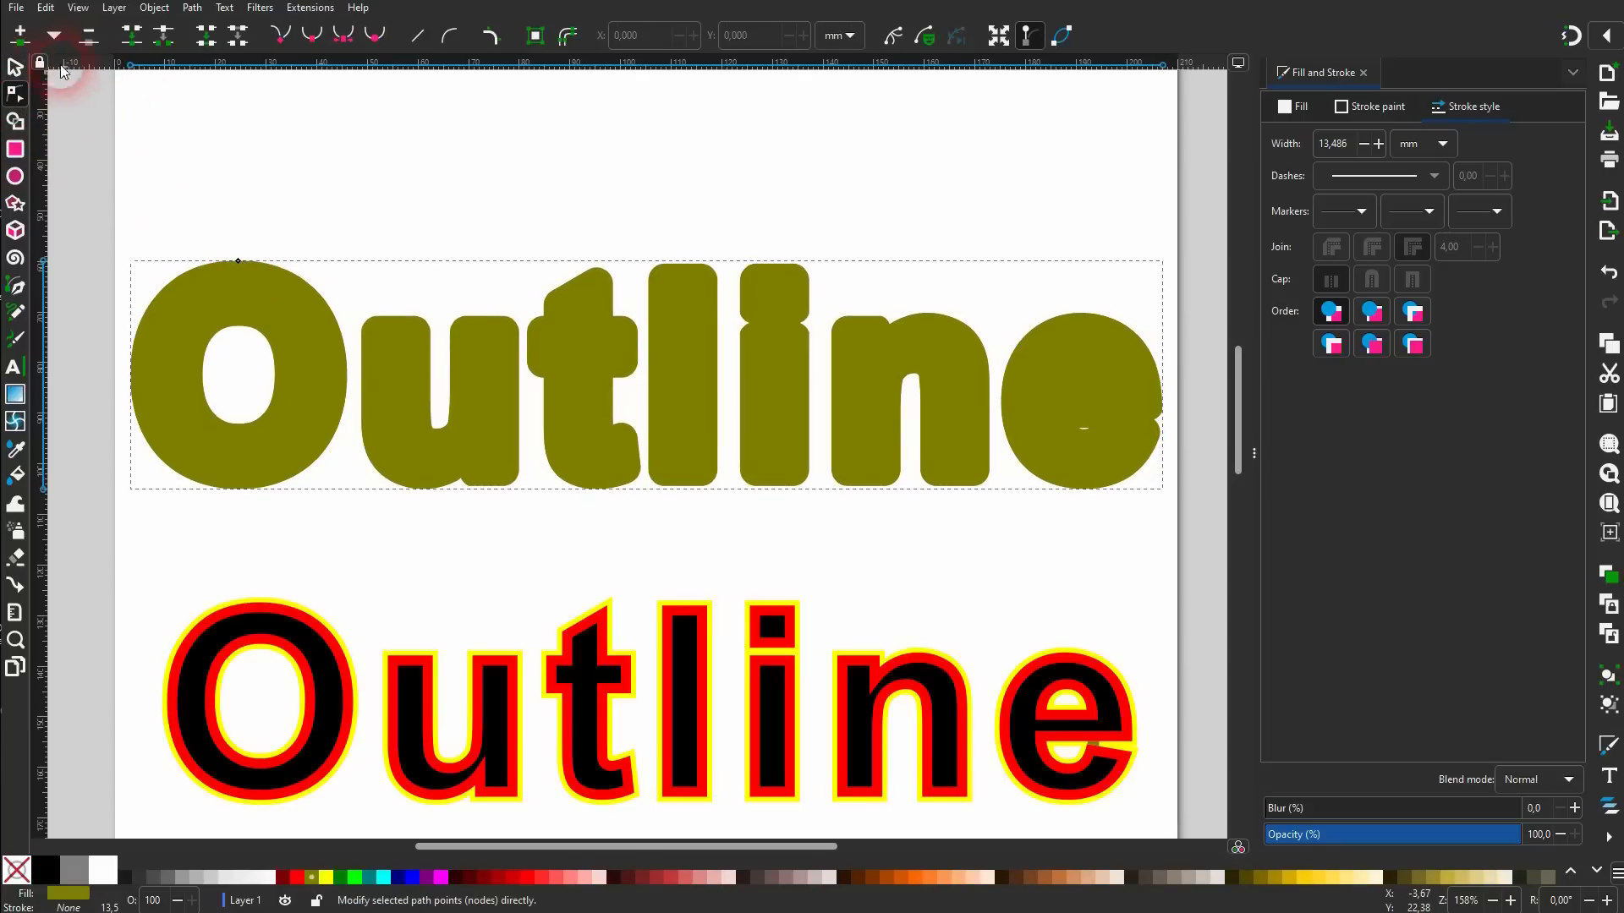
click(16, 69)
click(385, 40)
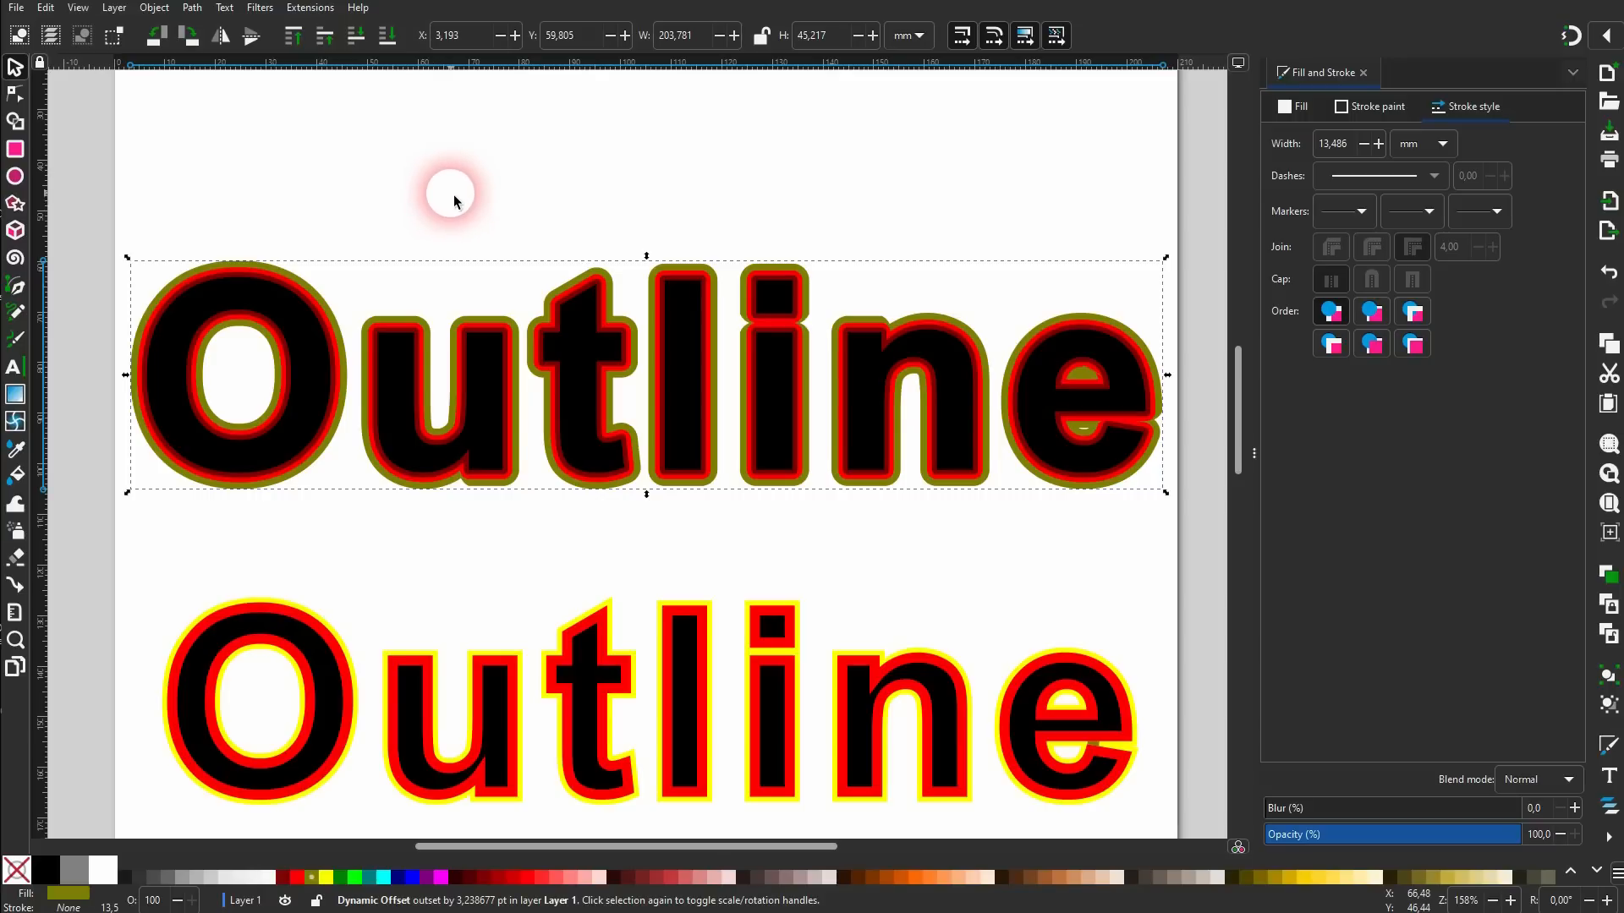
Place a yellow duplicate of the olive outline, outset to about 4.1 pt, at the bottom of the upper word's layers.
key(Home)
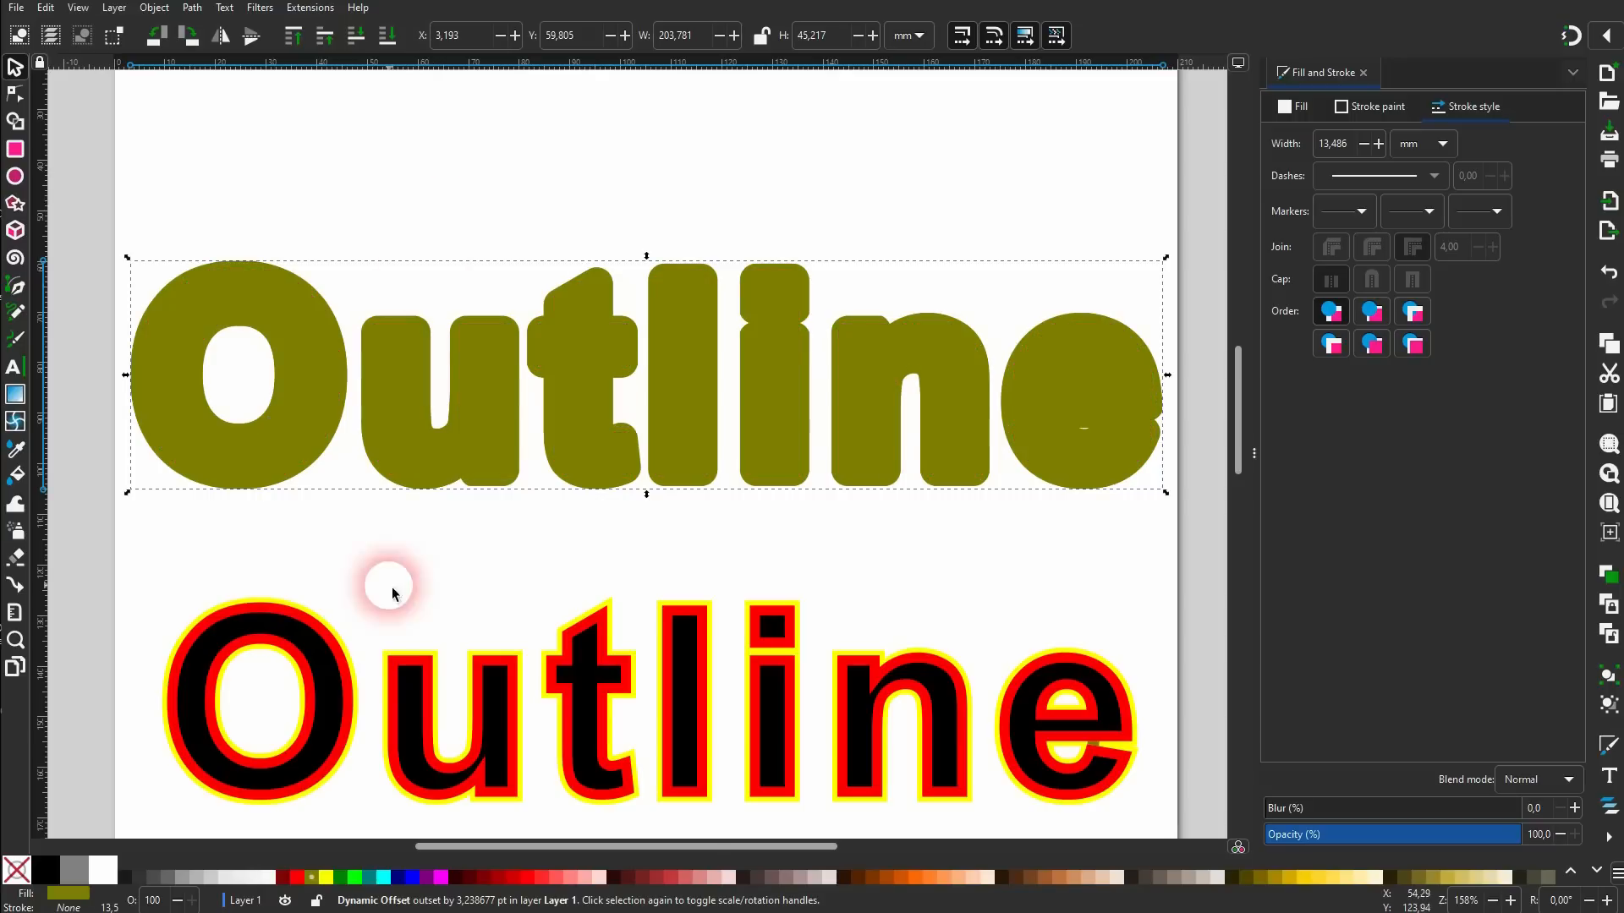
click(330, 883)
click(15, 93)
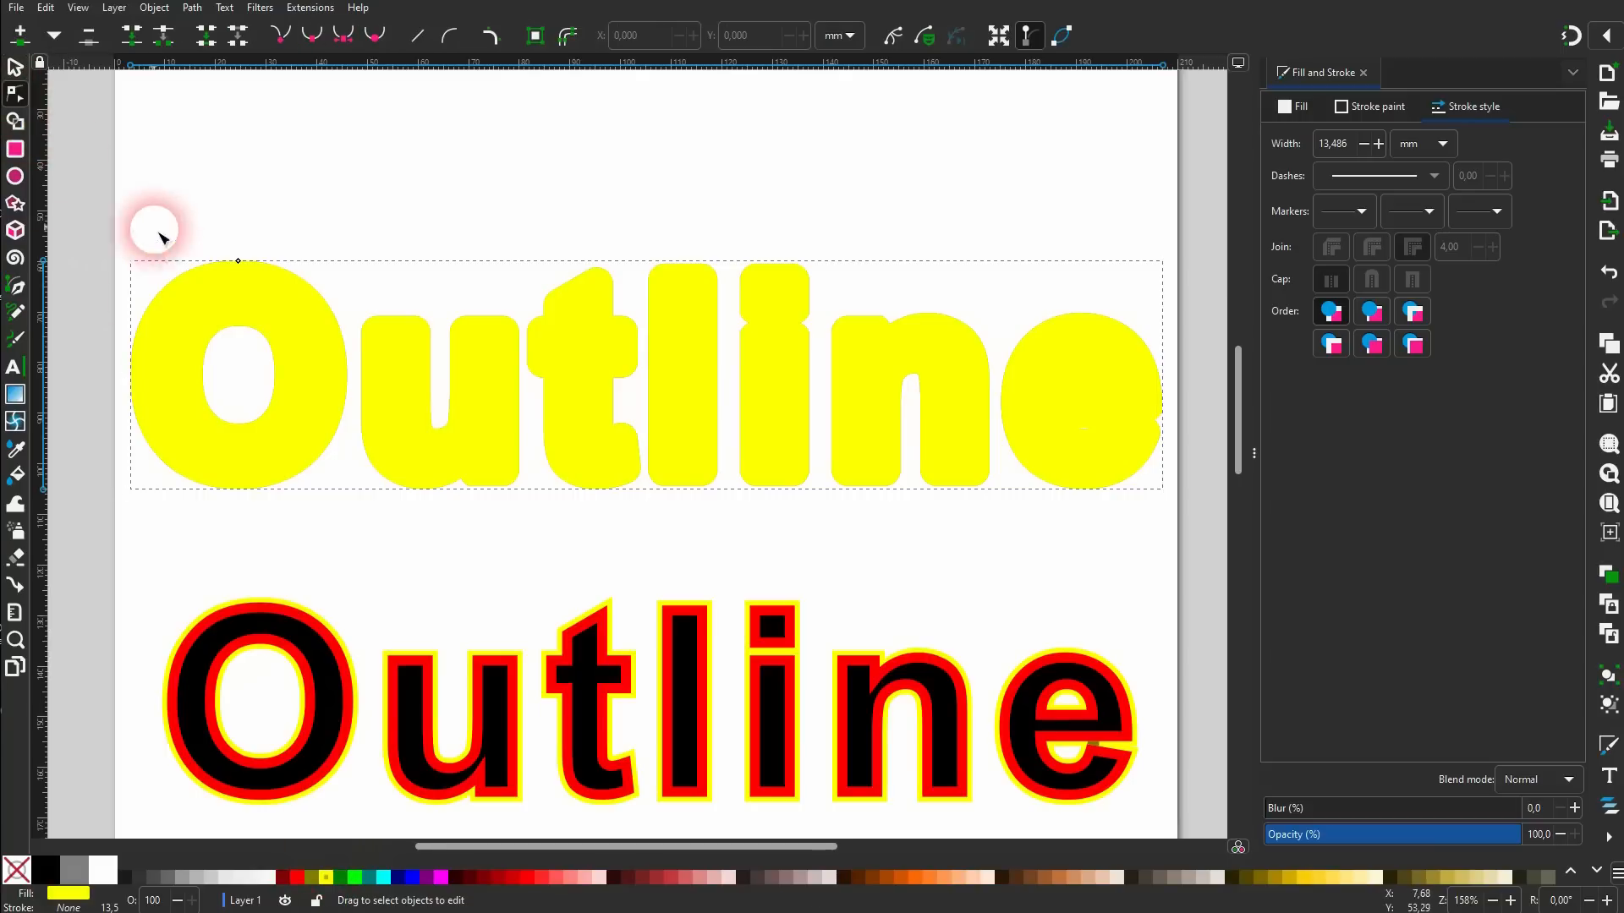
drag(237, 264, 236, 254)
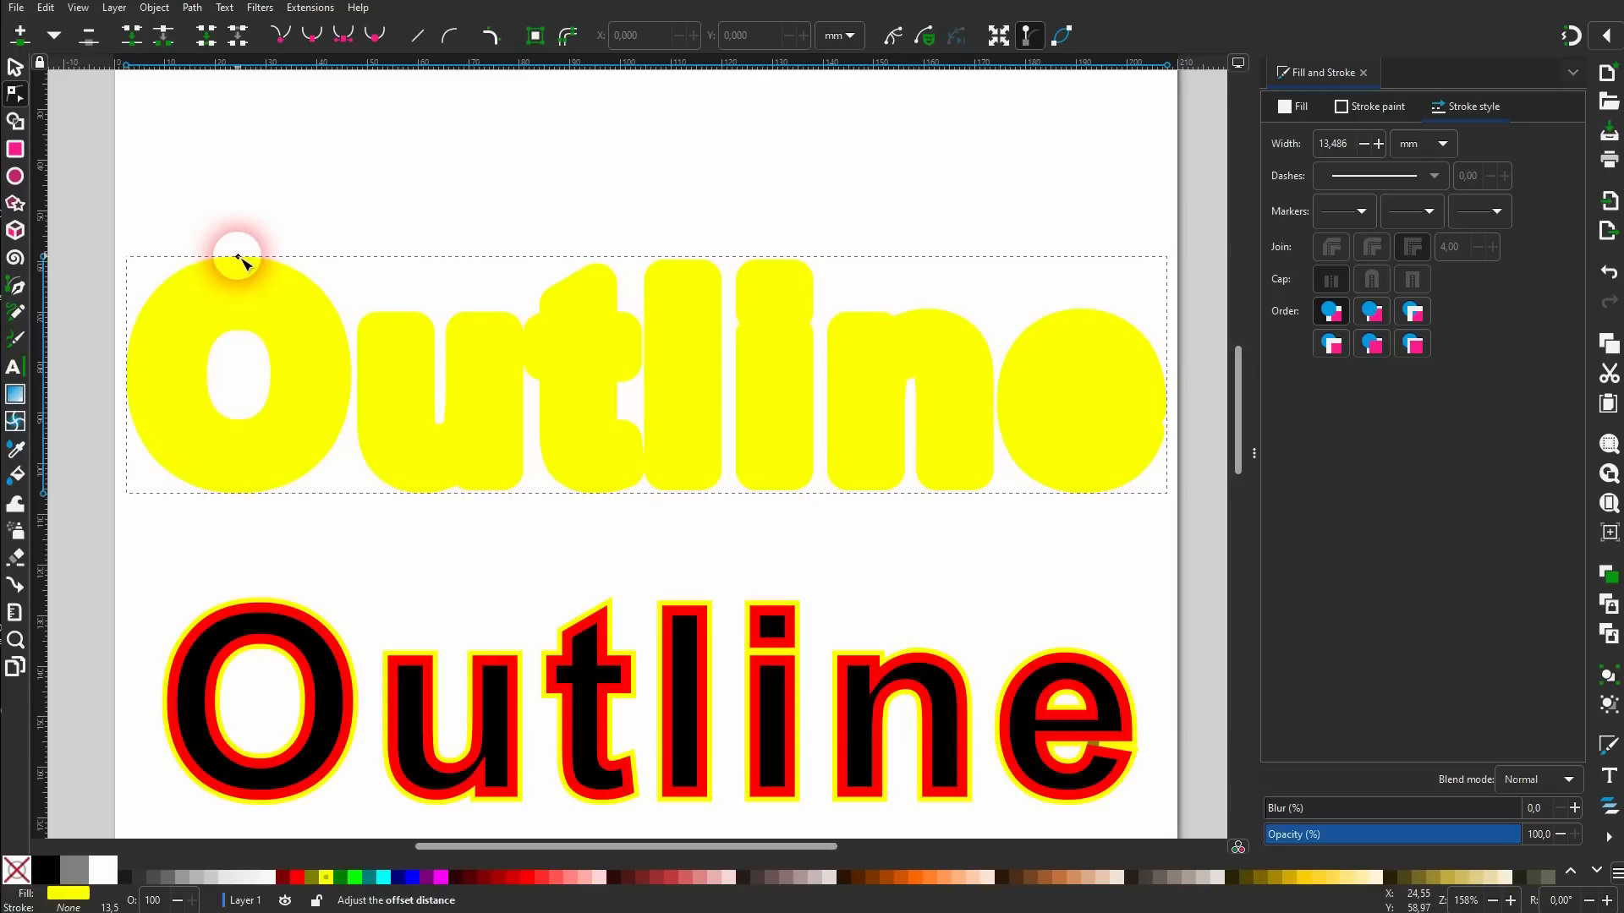
click(15, 67)
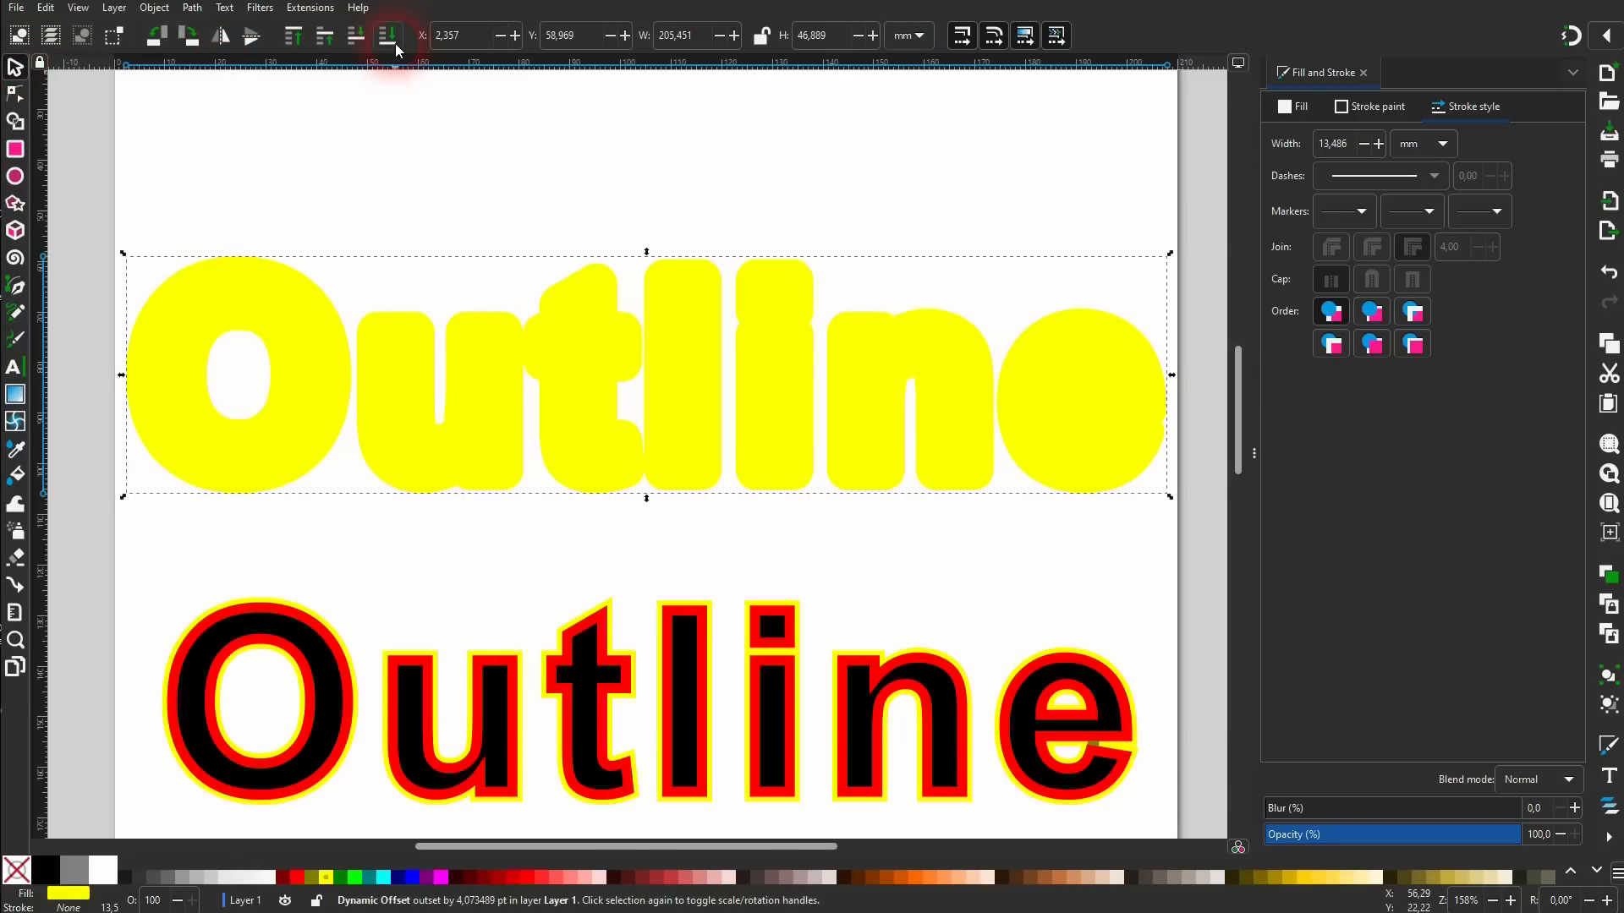
click(394, 43)
click(446, 172)
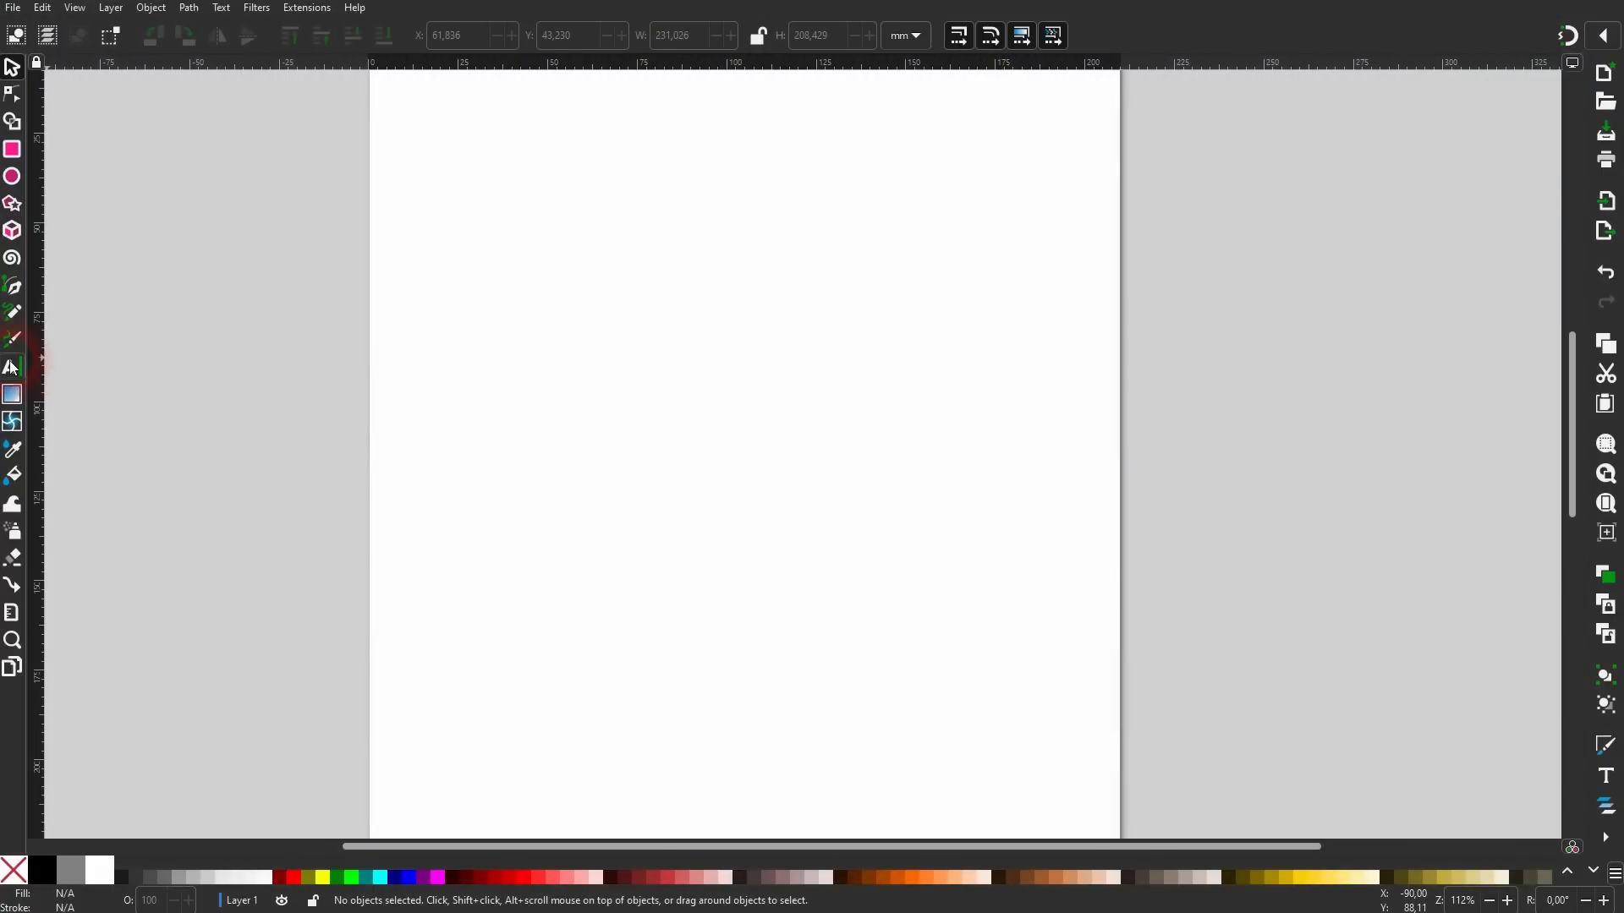
Add the text "SHADOW" in 22 pt Arial Bold on the upper part of the empty page.
click(12, 367)
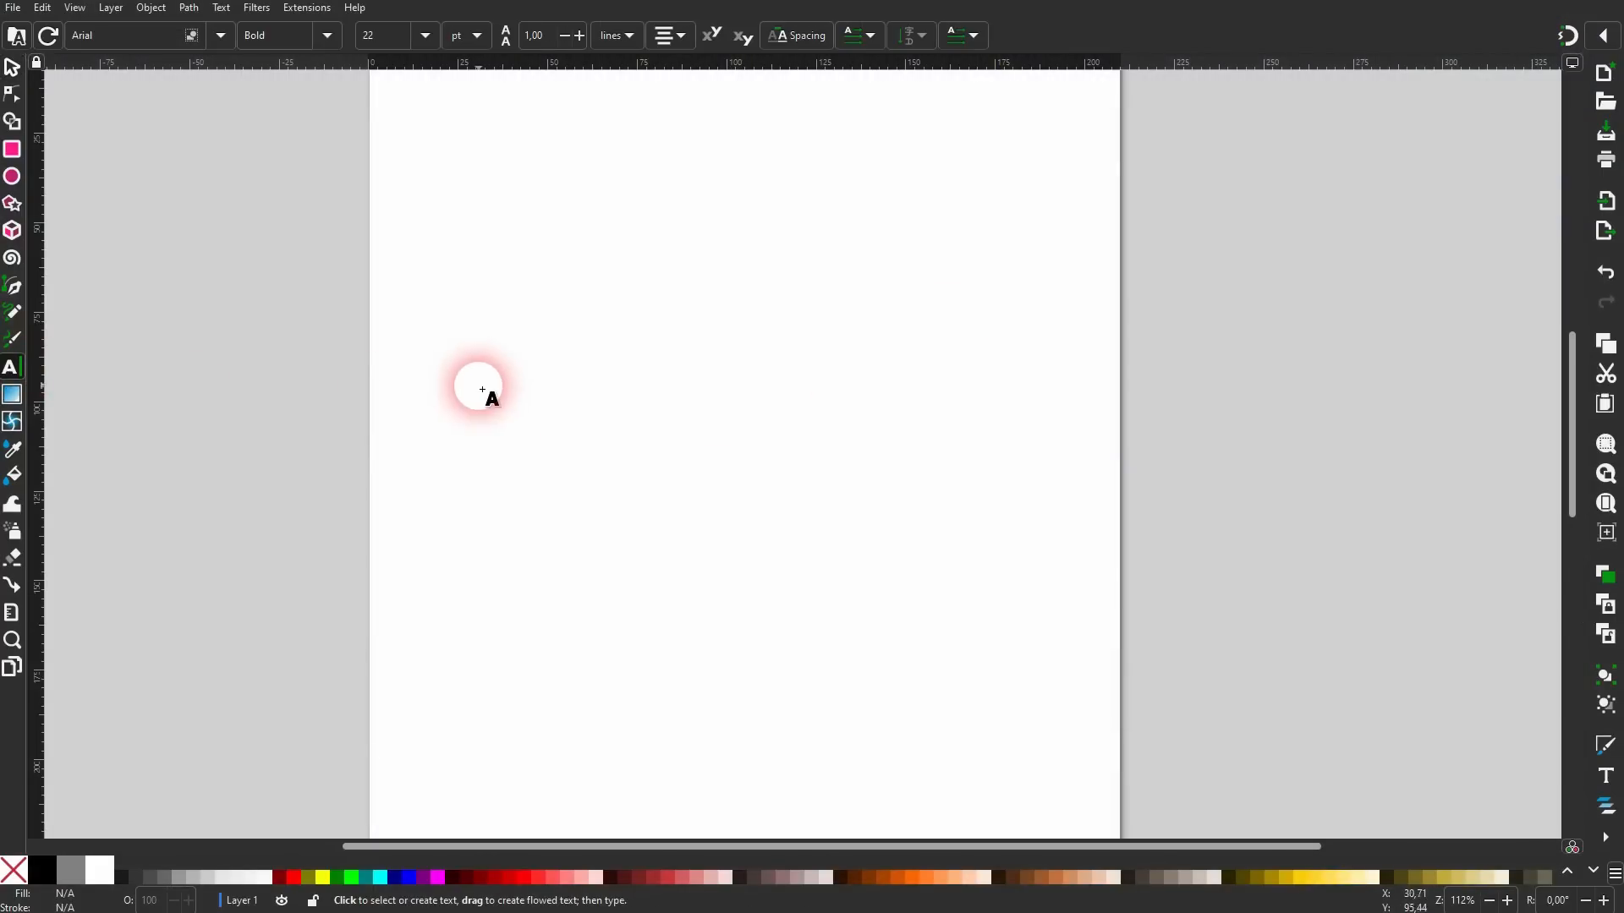
click(472, 377)
text(SHADOW)
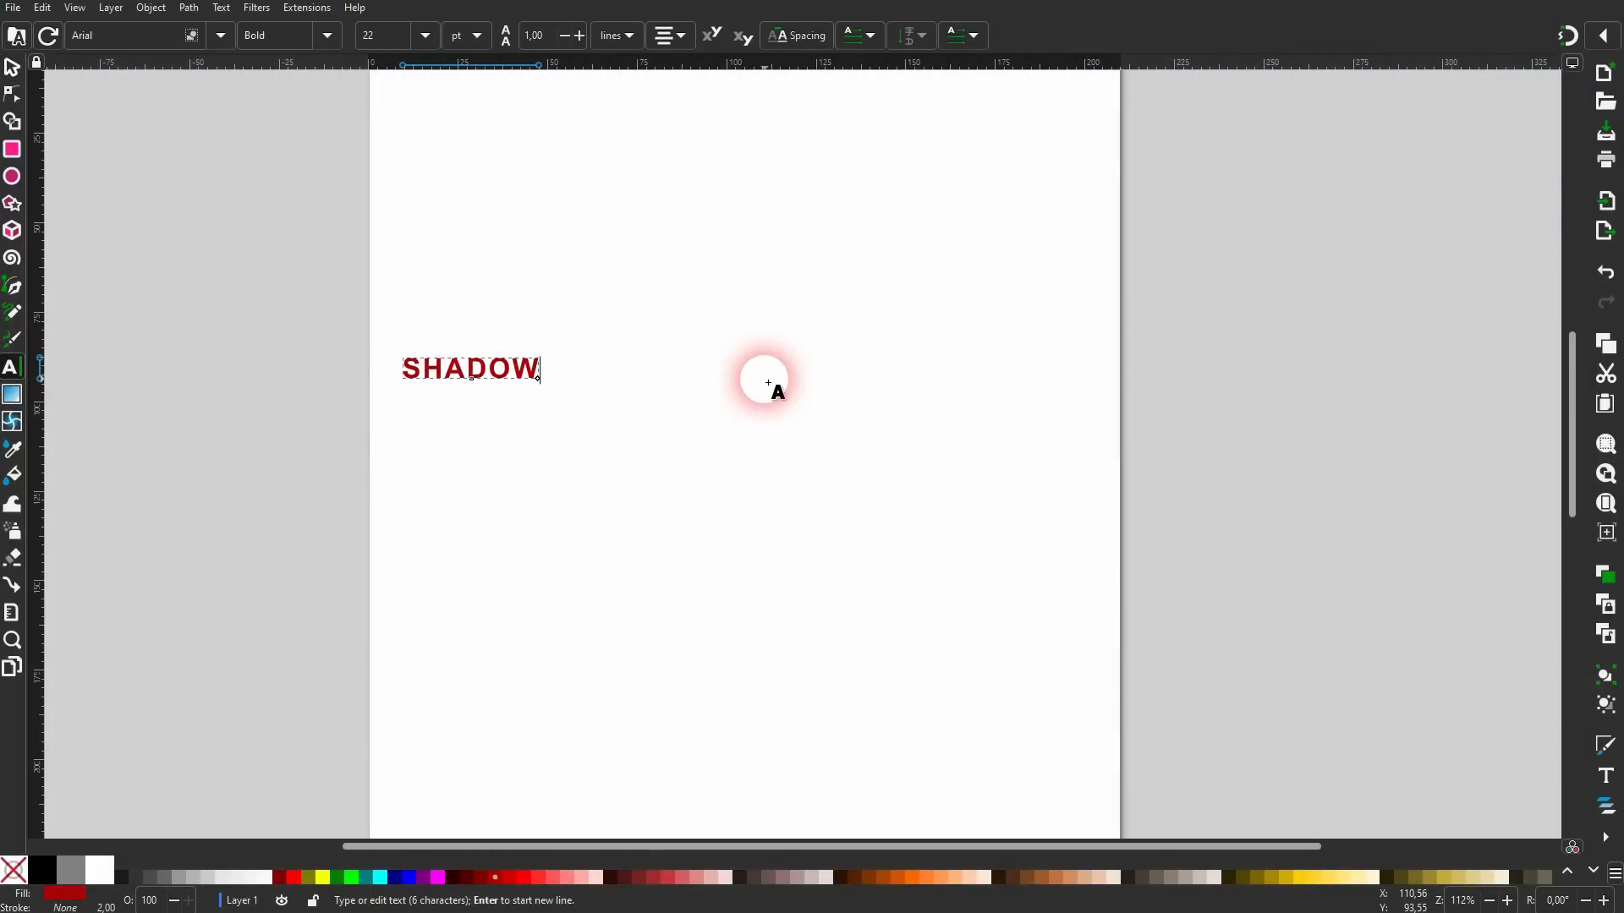
Enlarge the SHADOW text to about 183 × 28 mm, centre it across the page and fill it black.
click(13, 70)
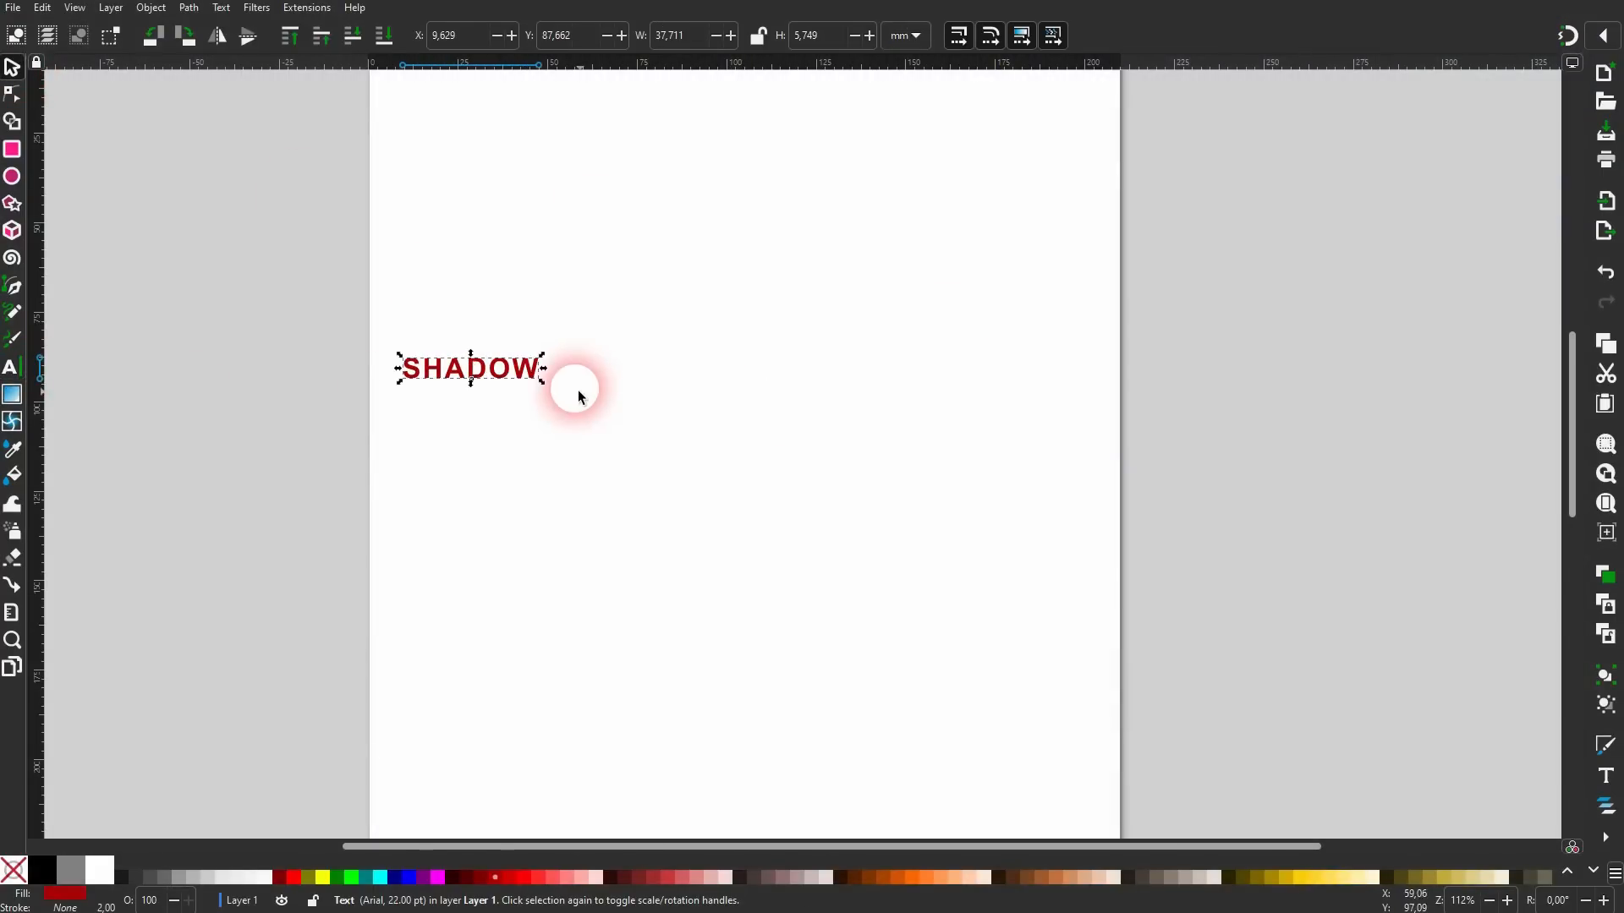
drag(544, 368, 1055, 340)
drag(782, 368, 801, 379)
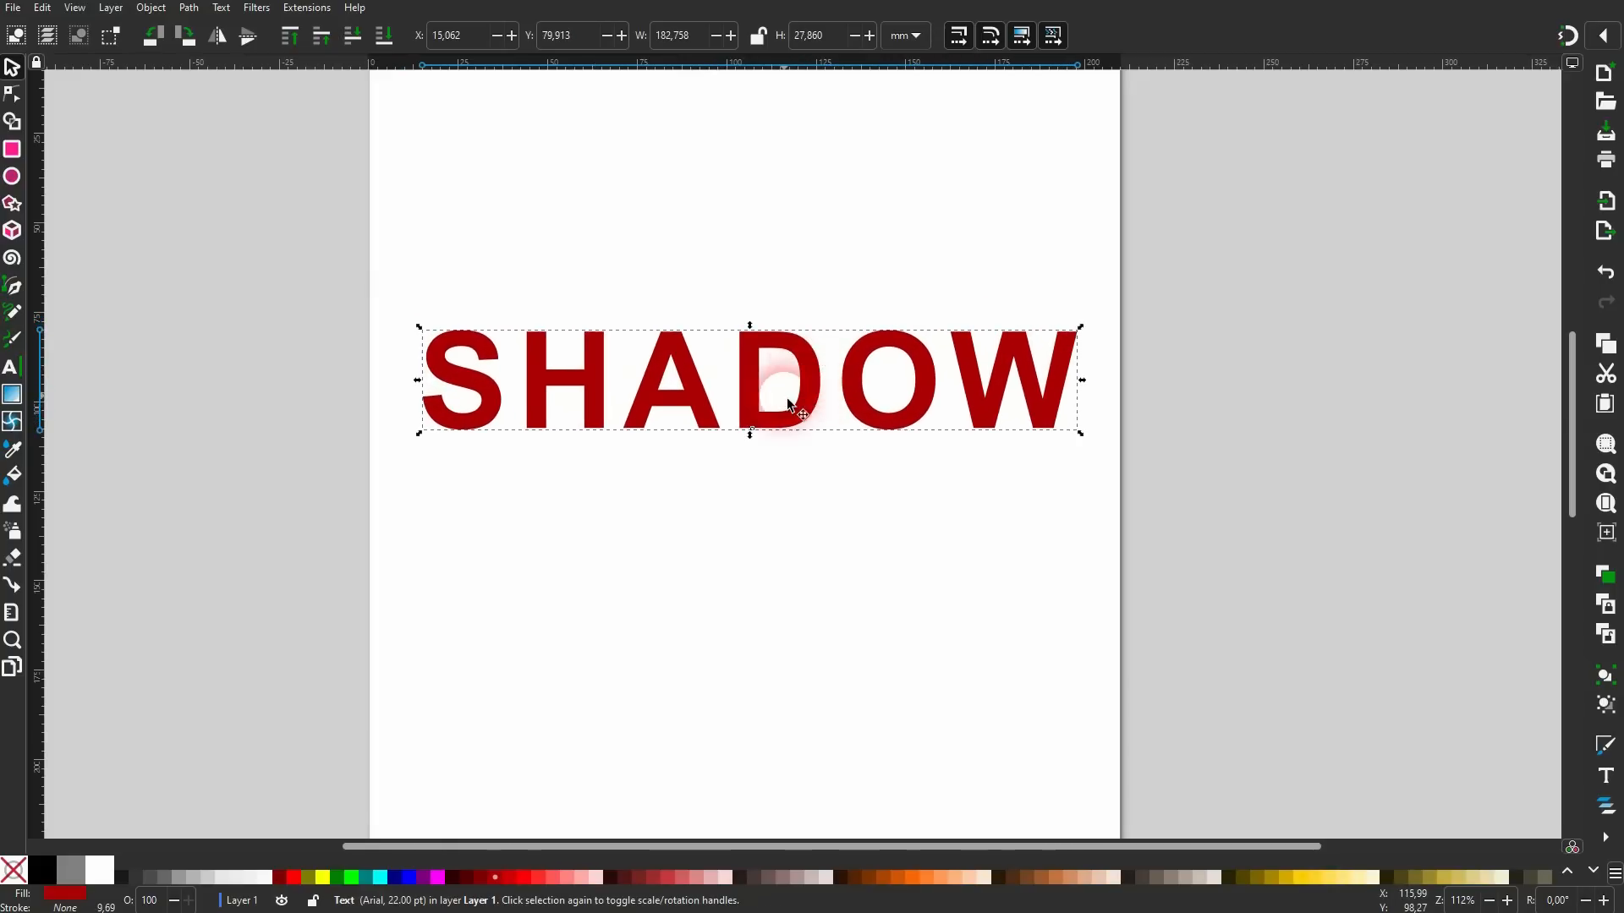
click(45, 871)
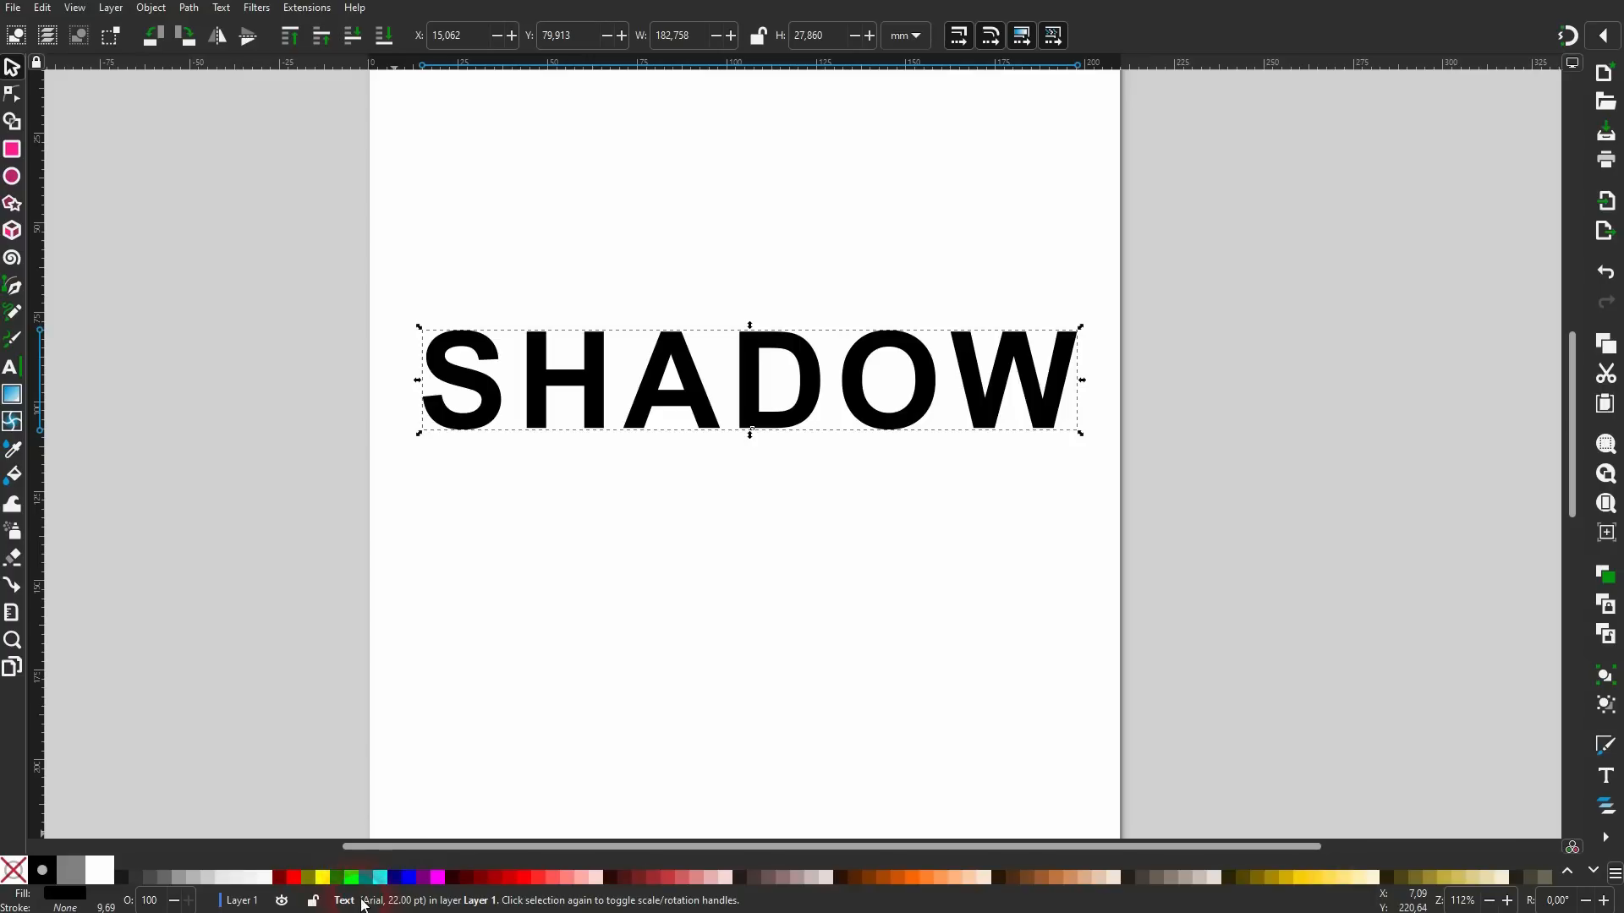
Try to apply the Long Shadow extension to the SHADOW text object with length 60 and angle 45.
click(313, 8)
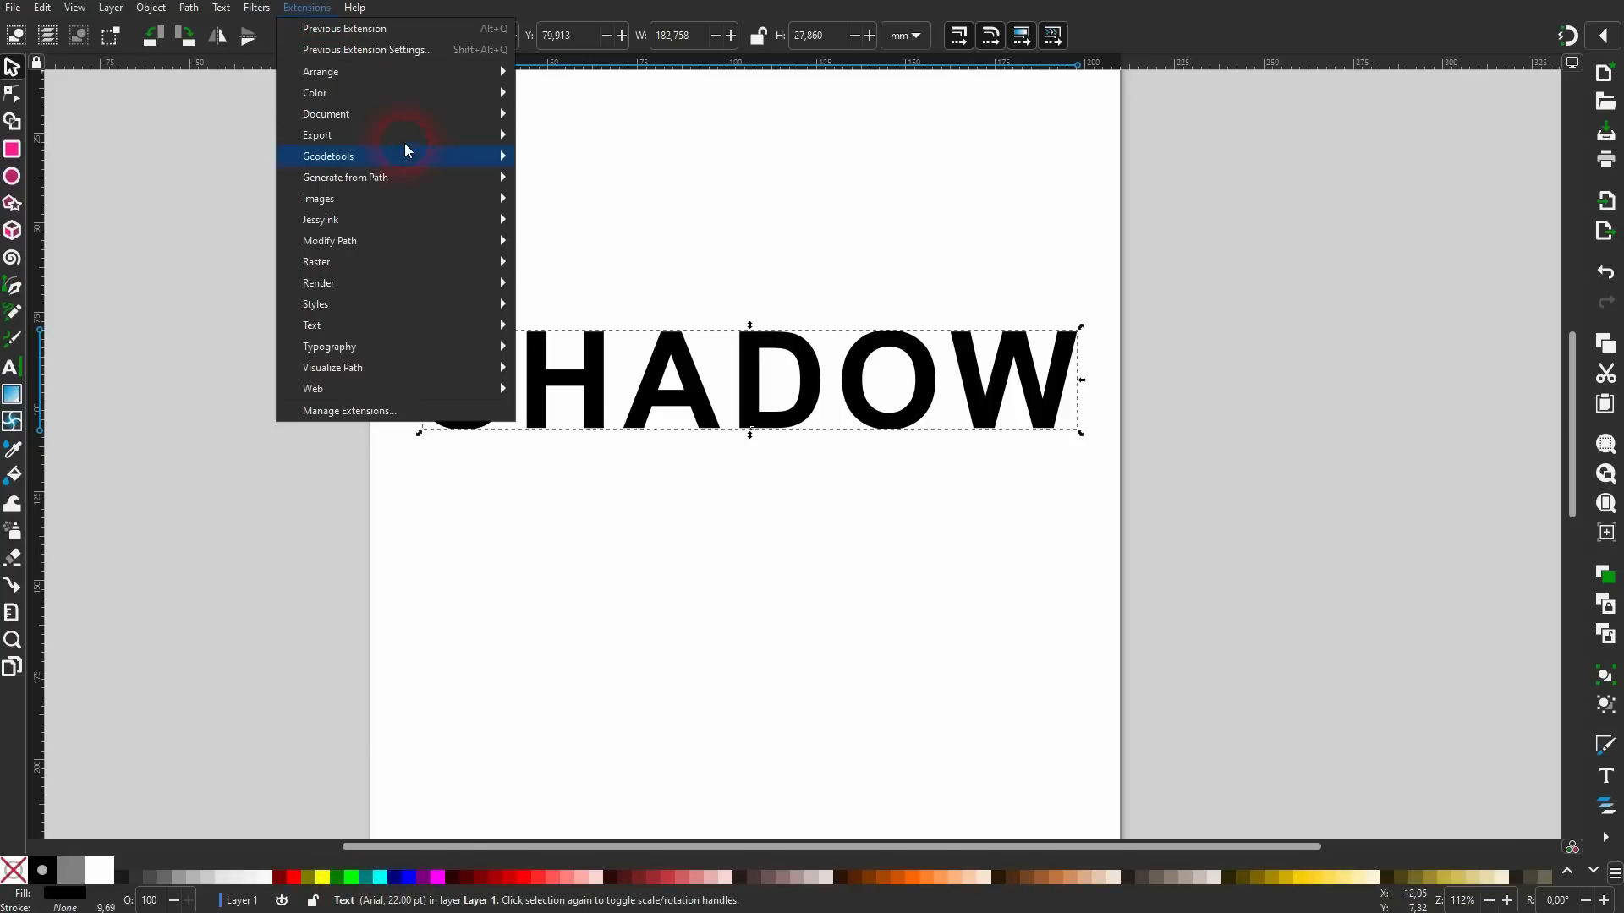
mouse_move(428, 185)
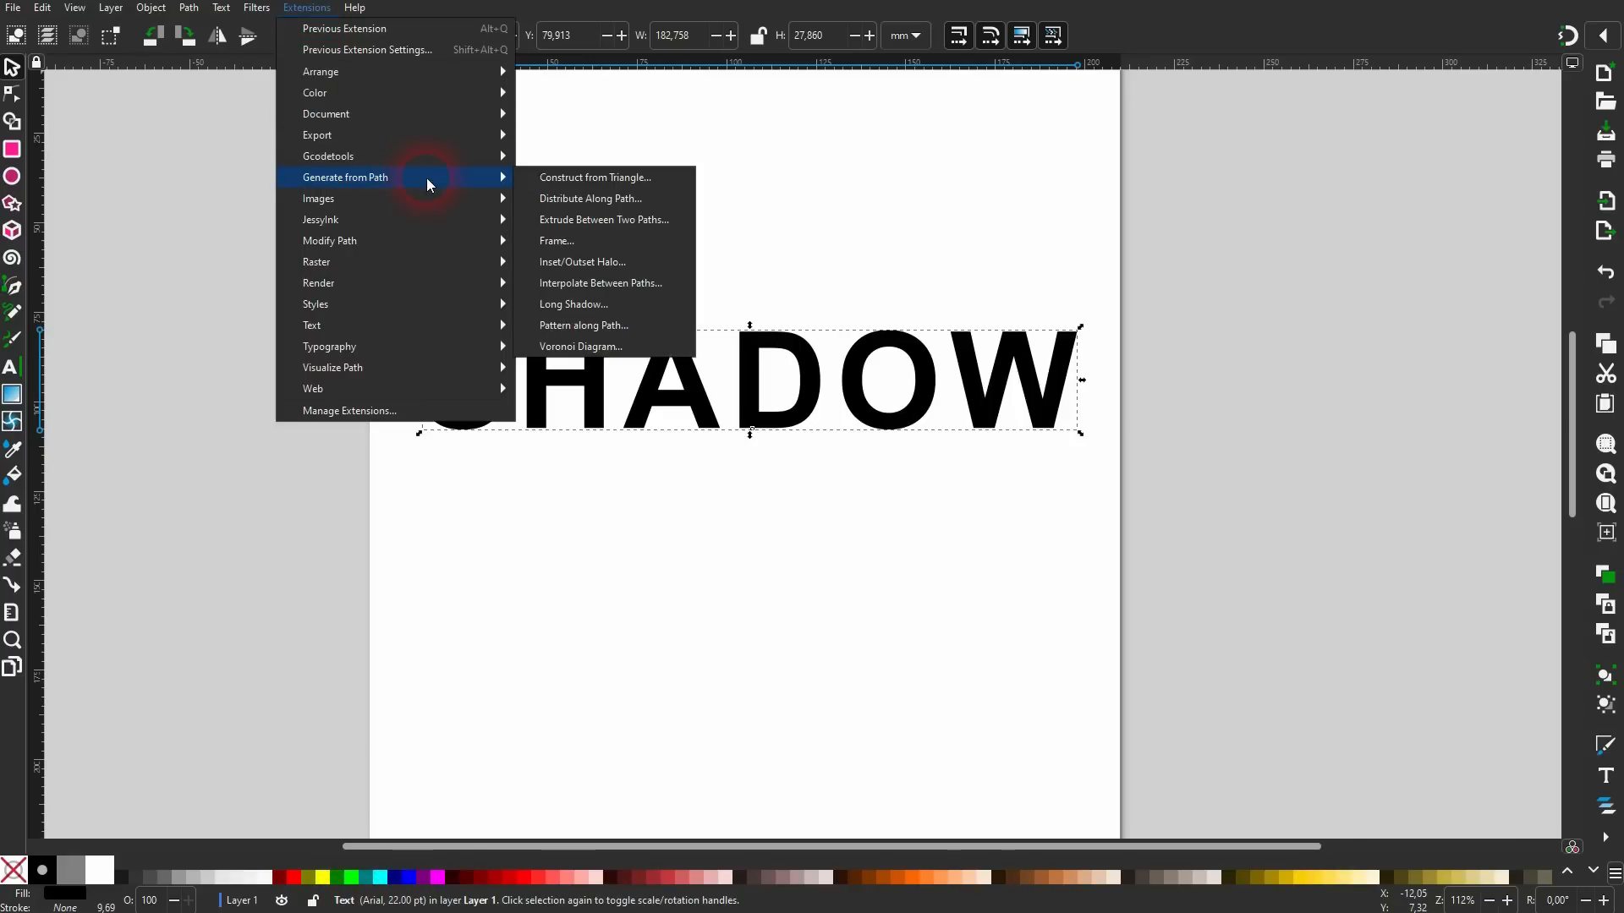
click(600, 306)
drag(466, 40, 352, 154)
click(407, 312)
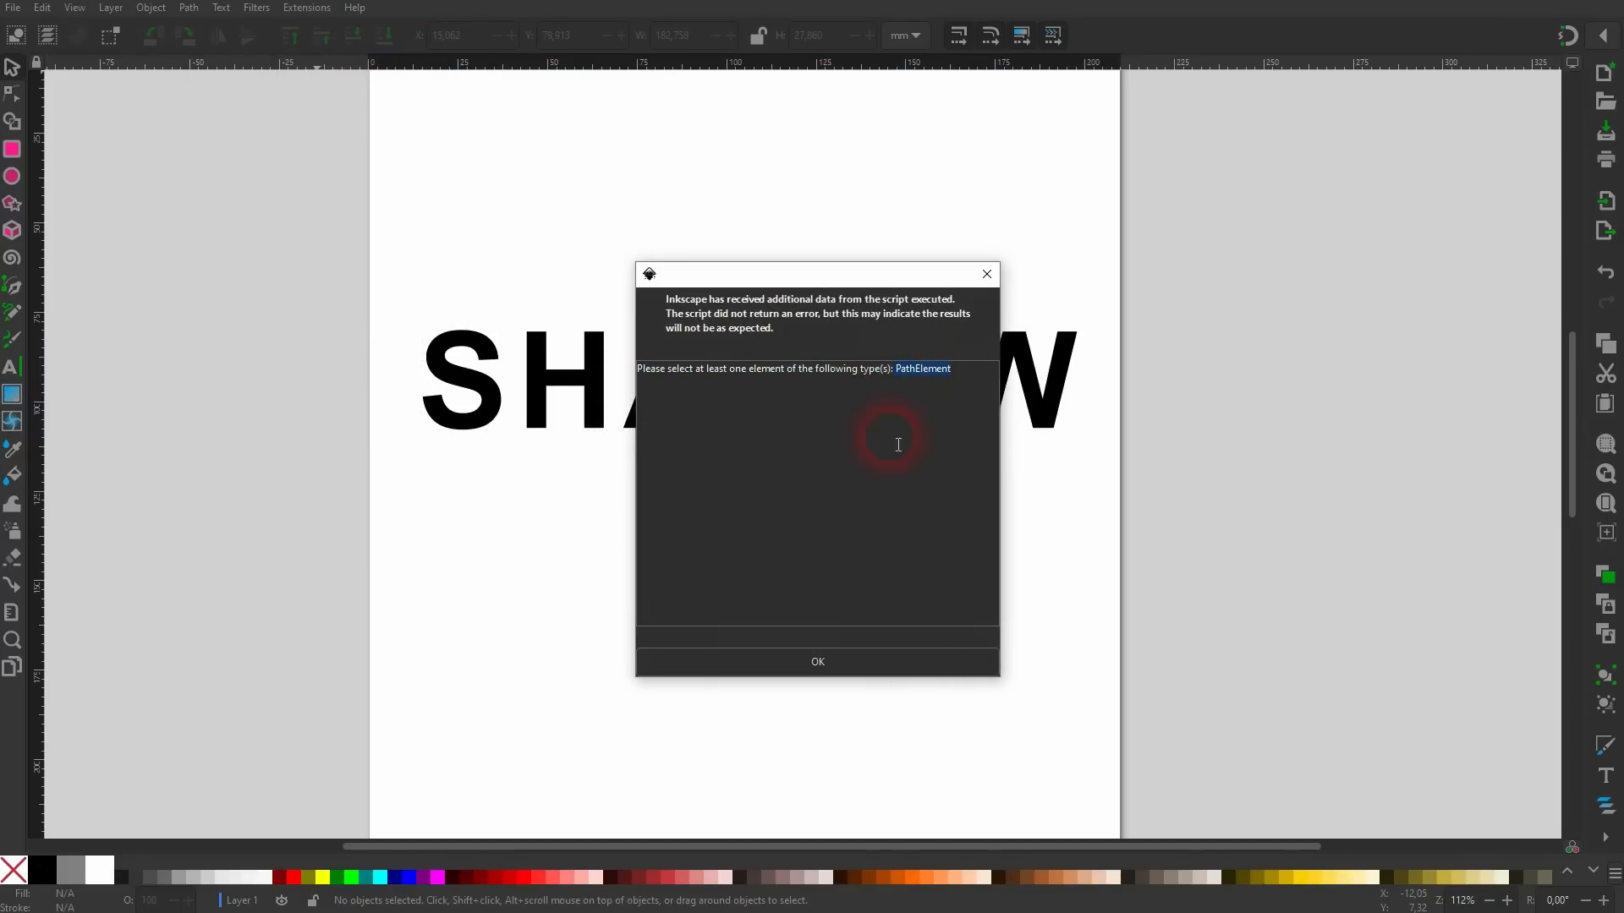
click(814, 667)
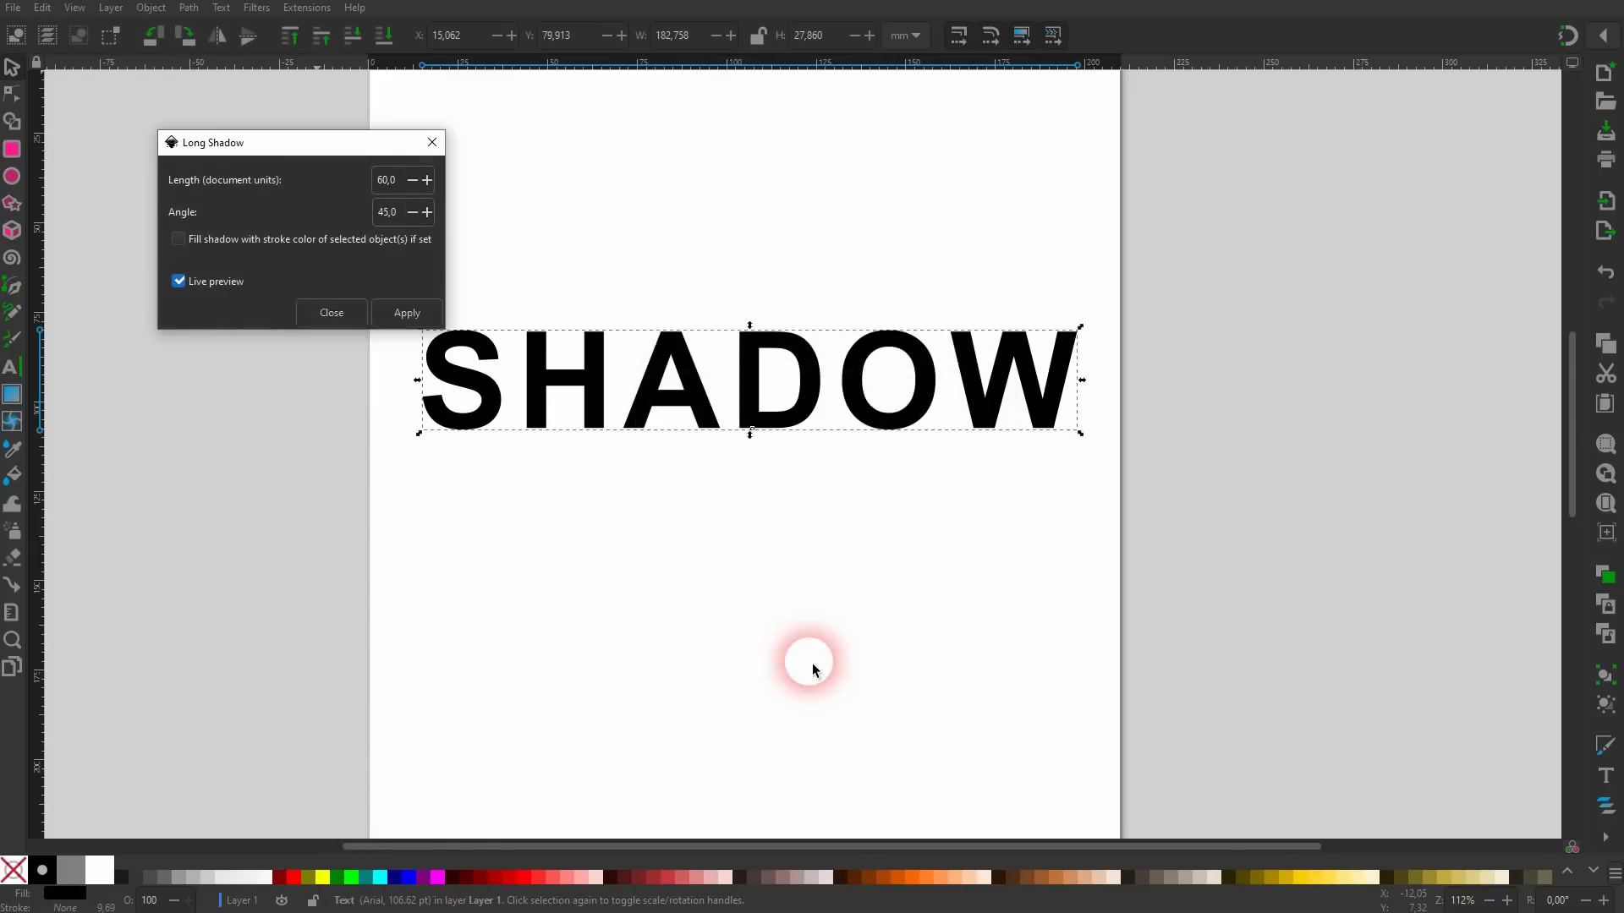
click(428, 140)
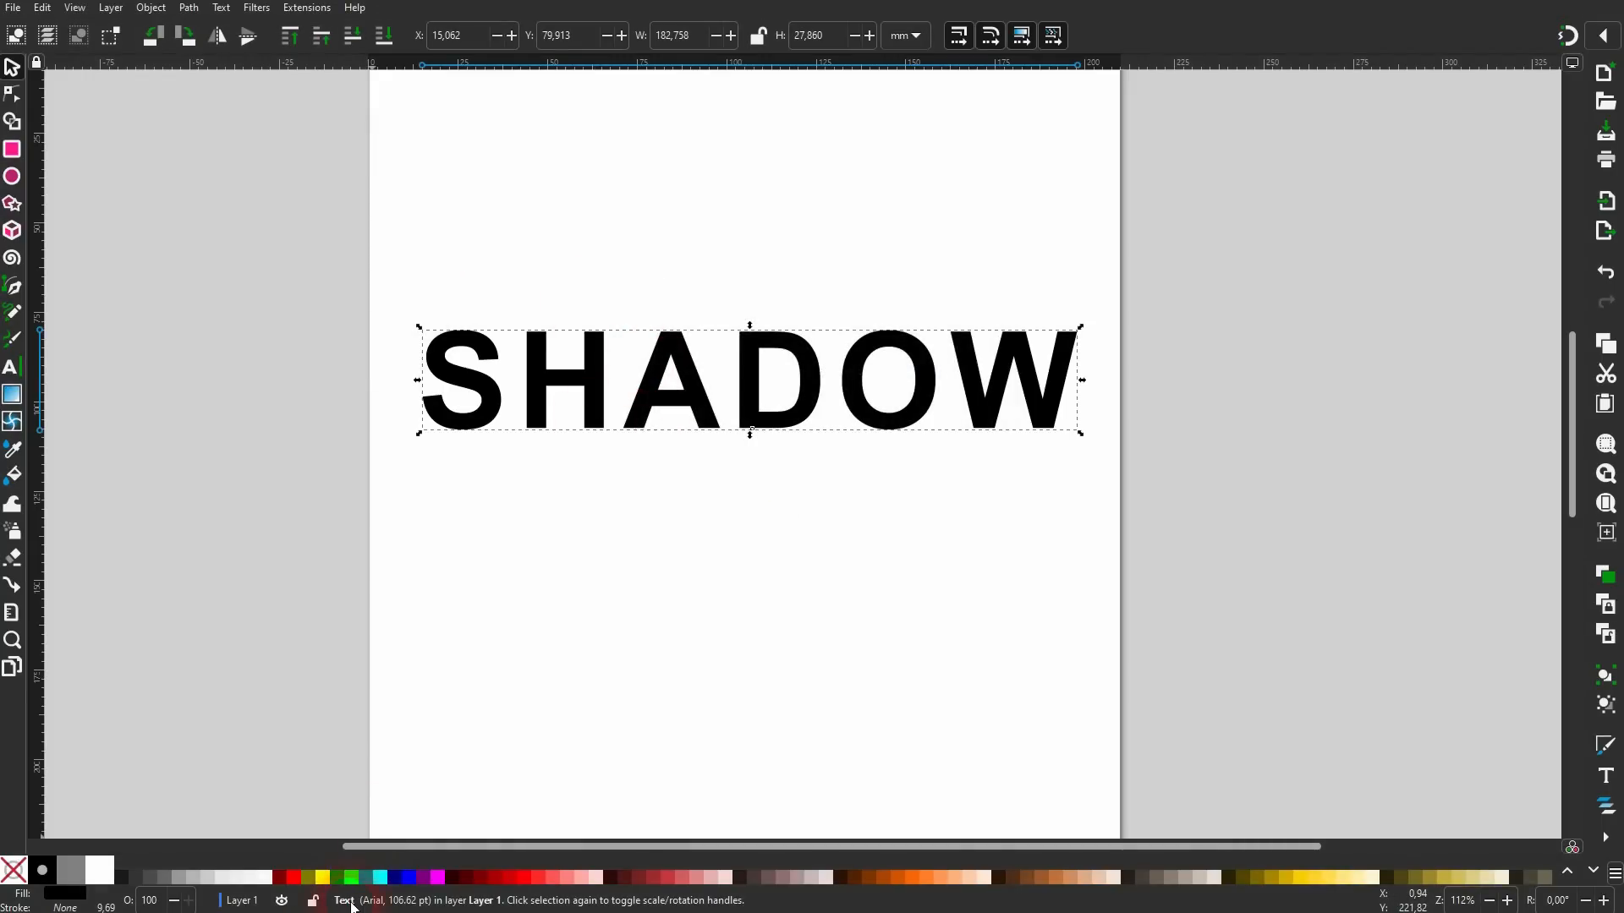
Convert the SHADOW text into one single path with Union.
click(188, 7)
click(225, 78)
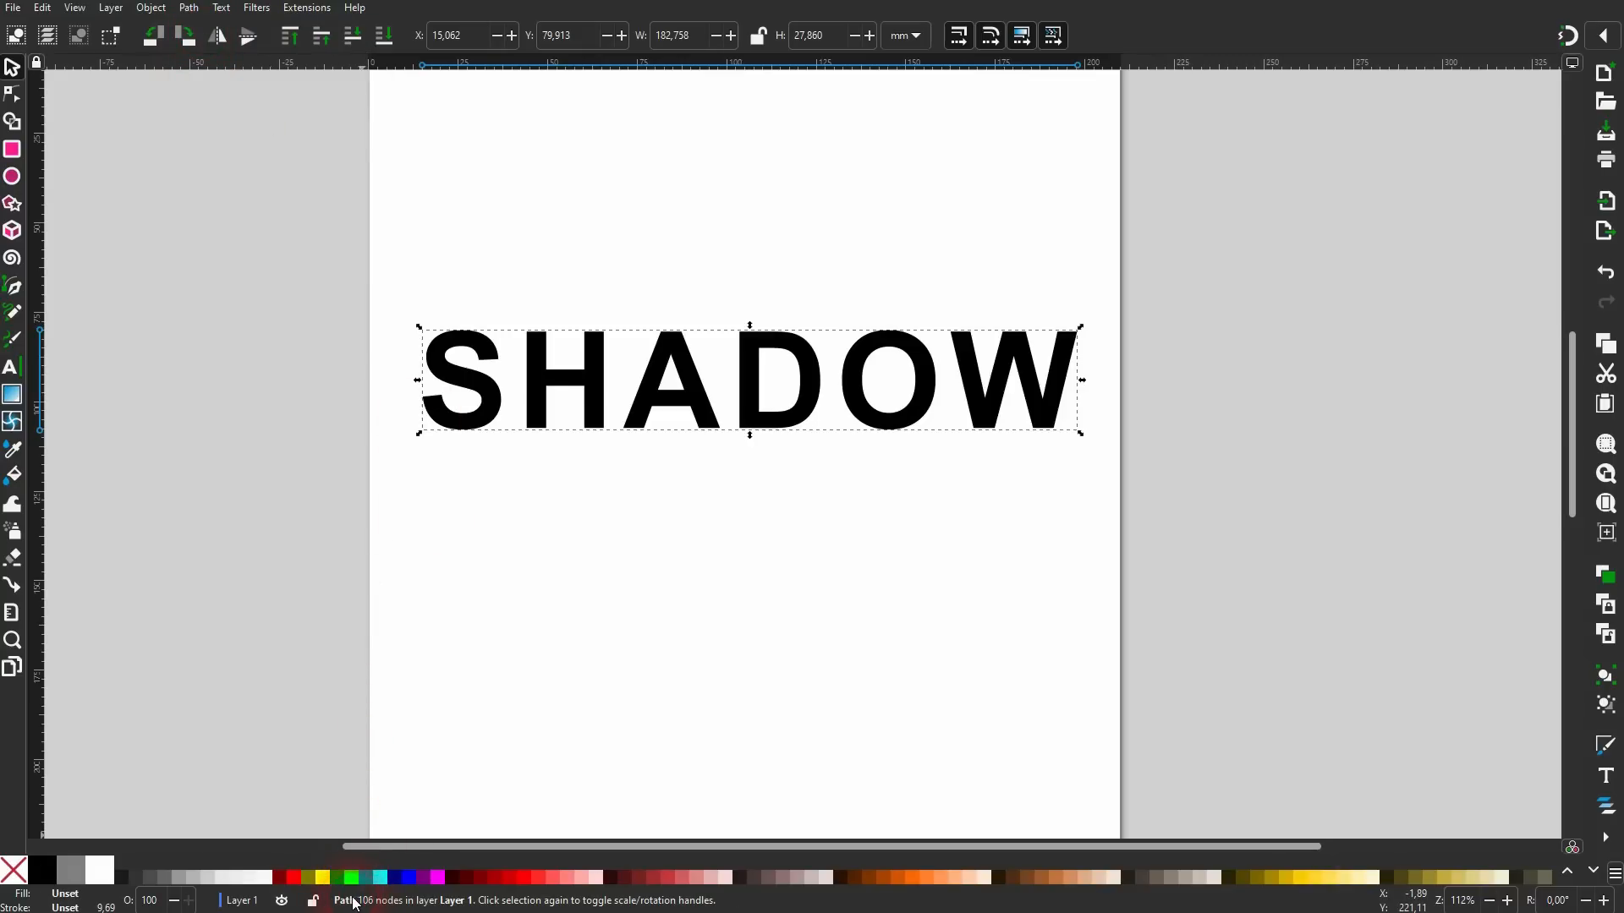
Apply the Long Shadow extension to the united SHADOW path.
click(322, 12)
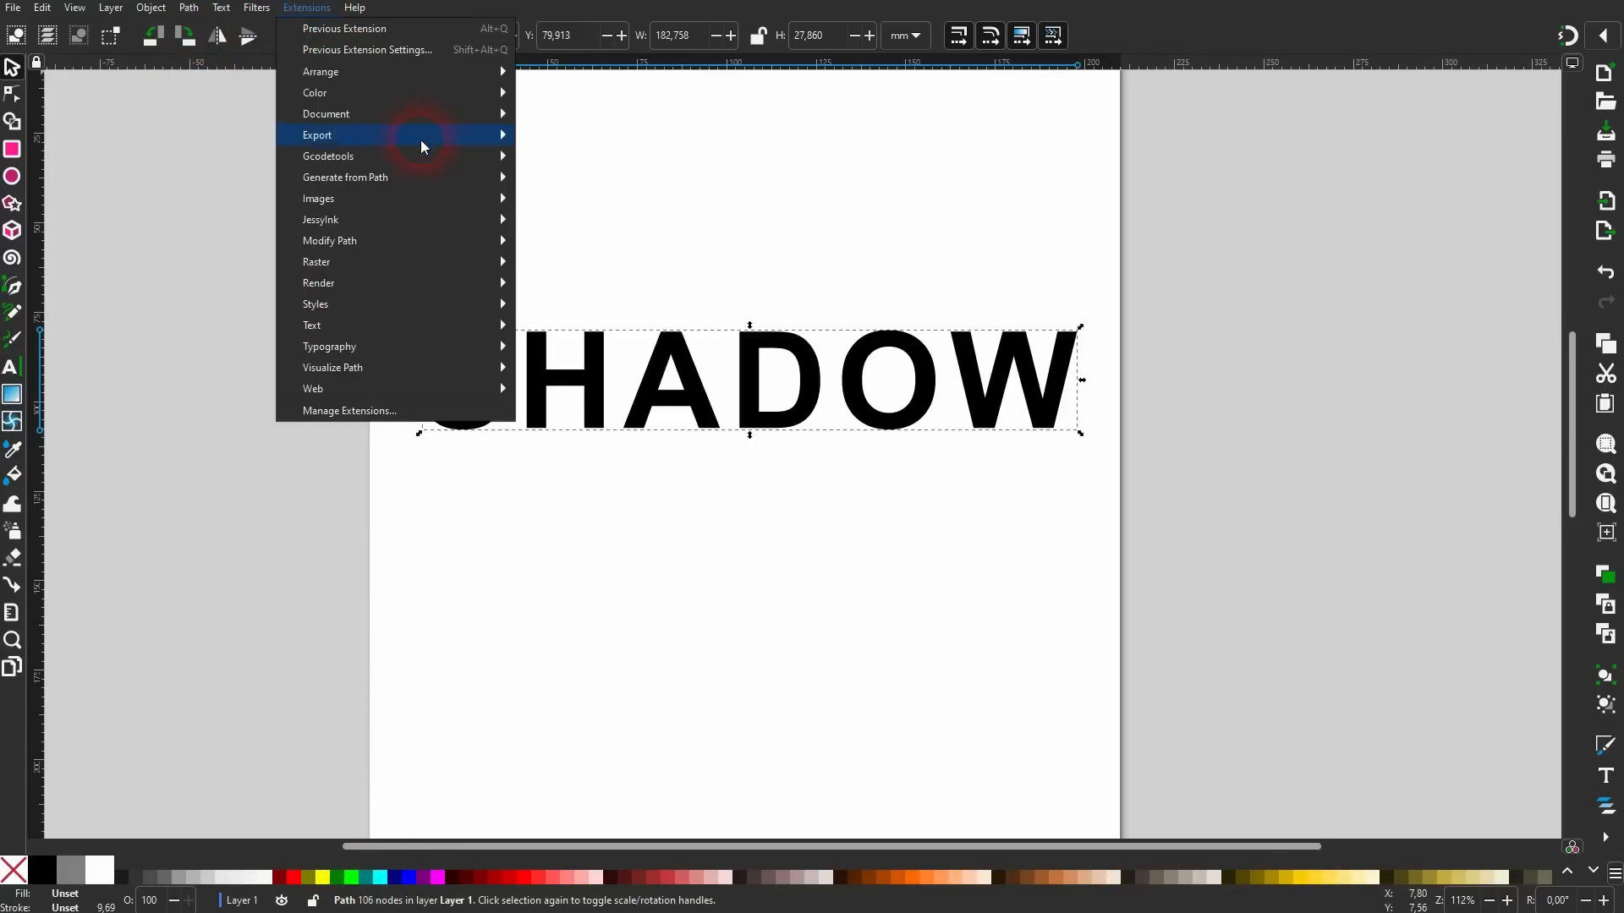
Generate a Long Shadow from the SHADOW lettering with a length of 80 and an angle of 30.
mouse_move(462, 192)
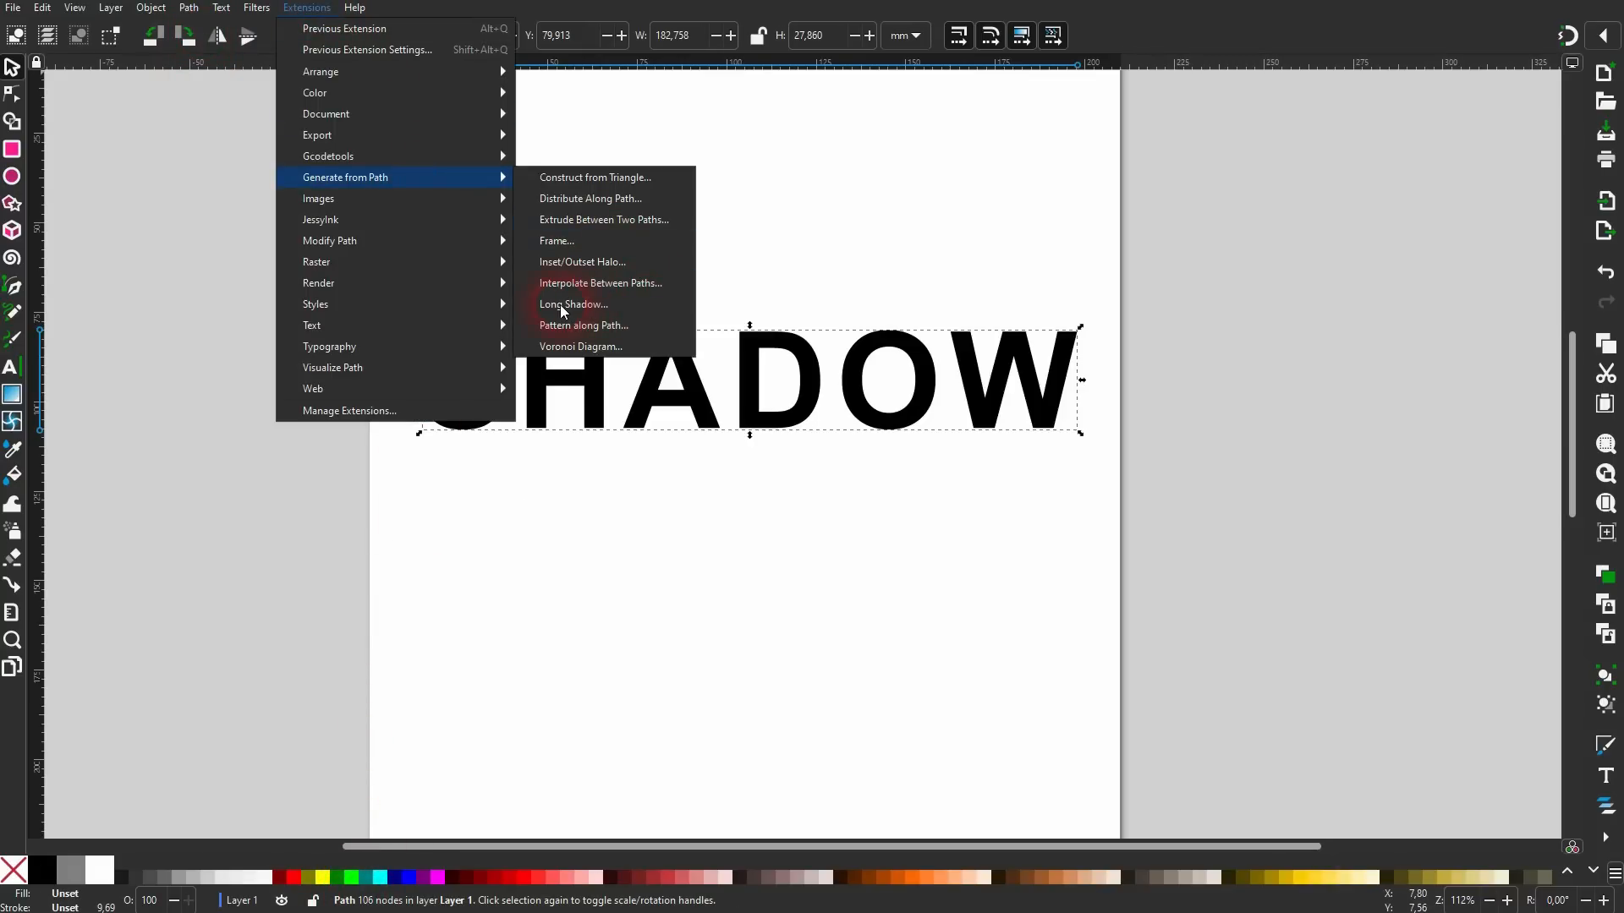
click(632, 311)
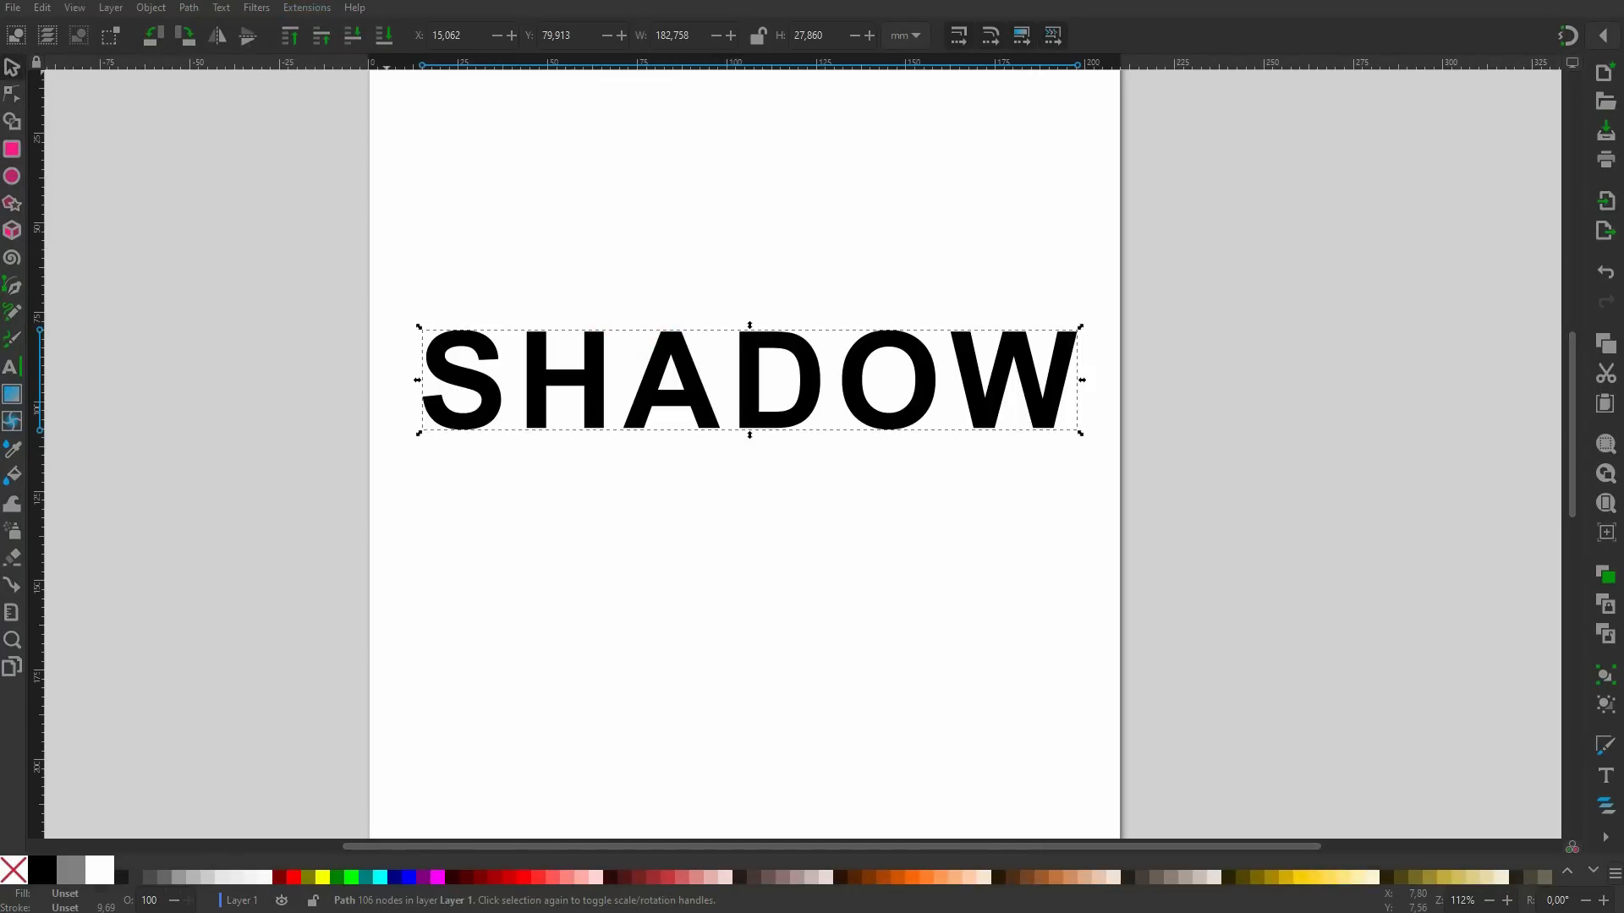
drag(203, 0, 254, 153)
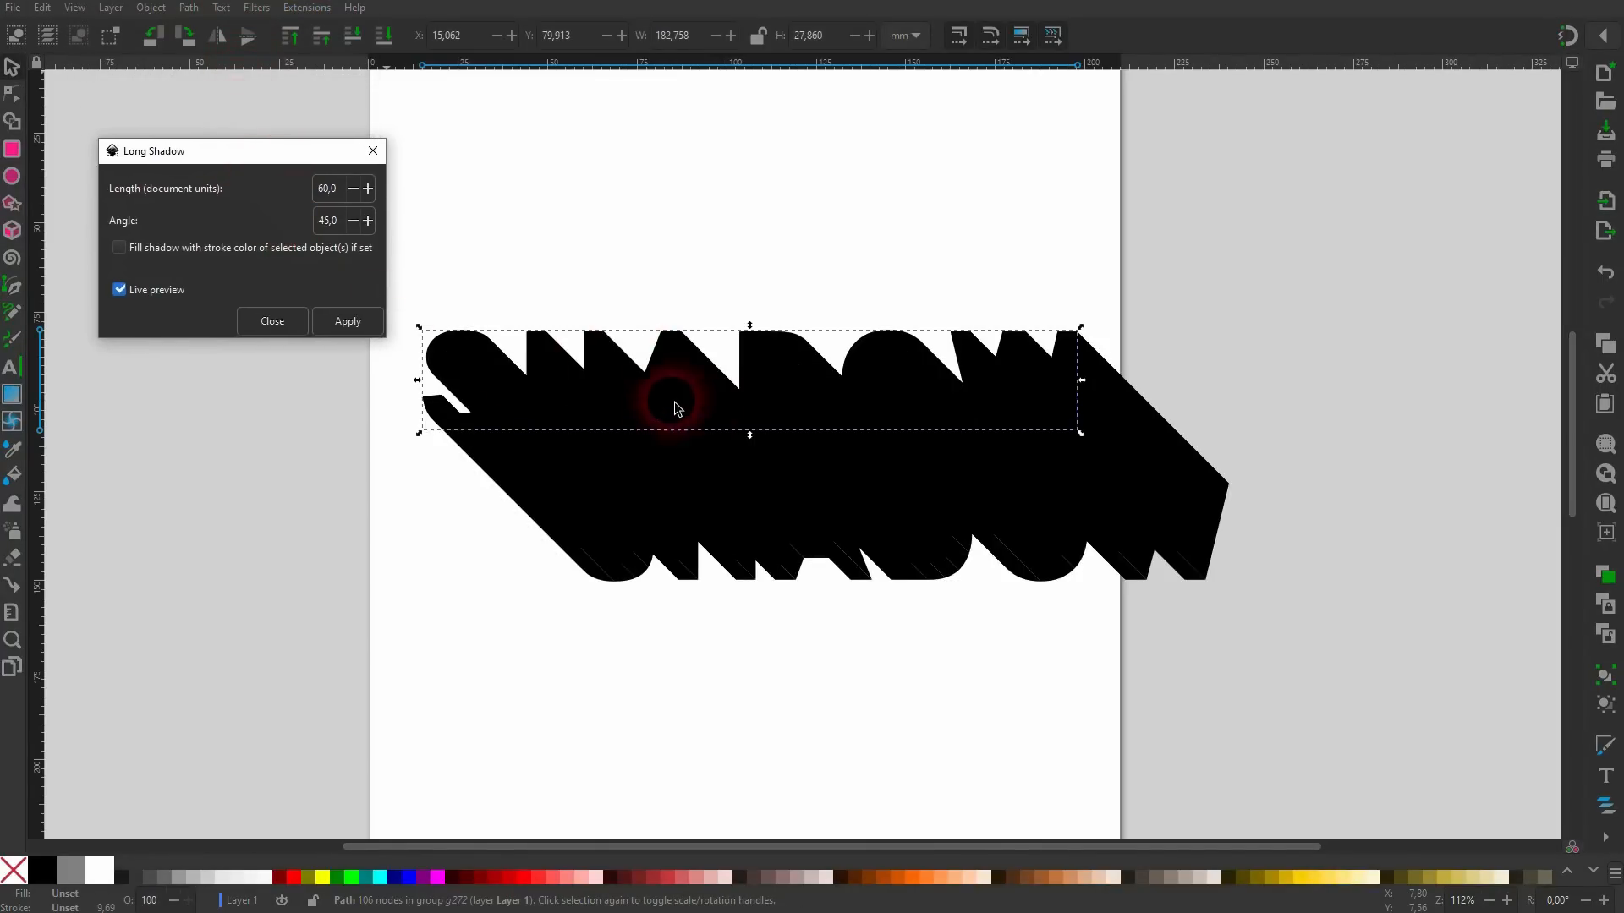
text(80)
click(337, 222)
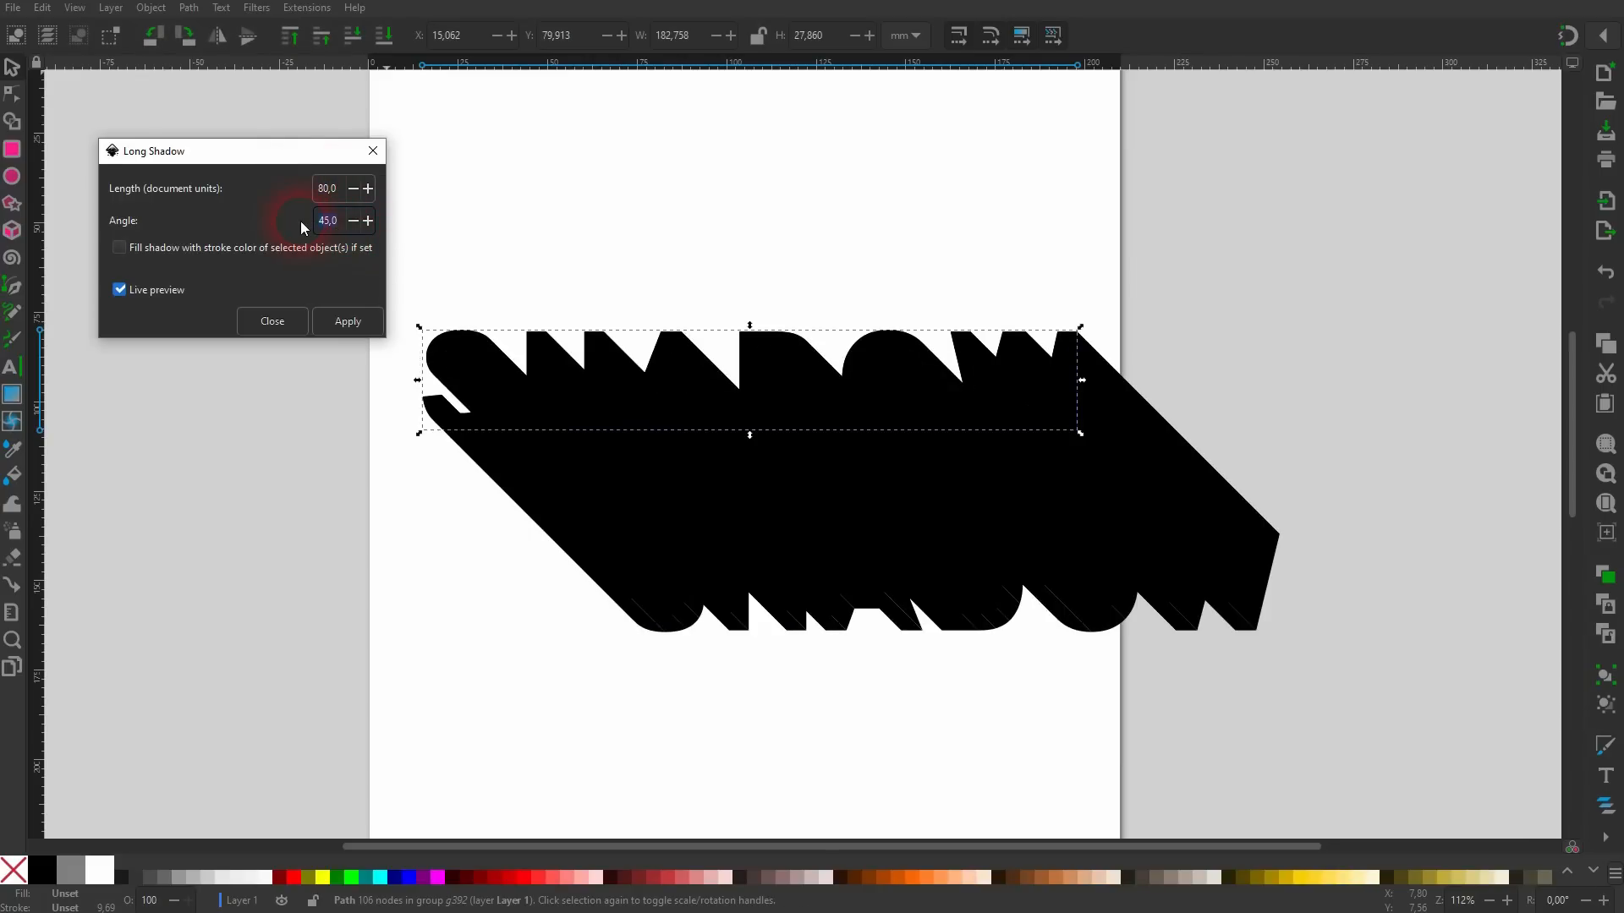
text(30)
click(341, 190)
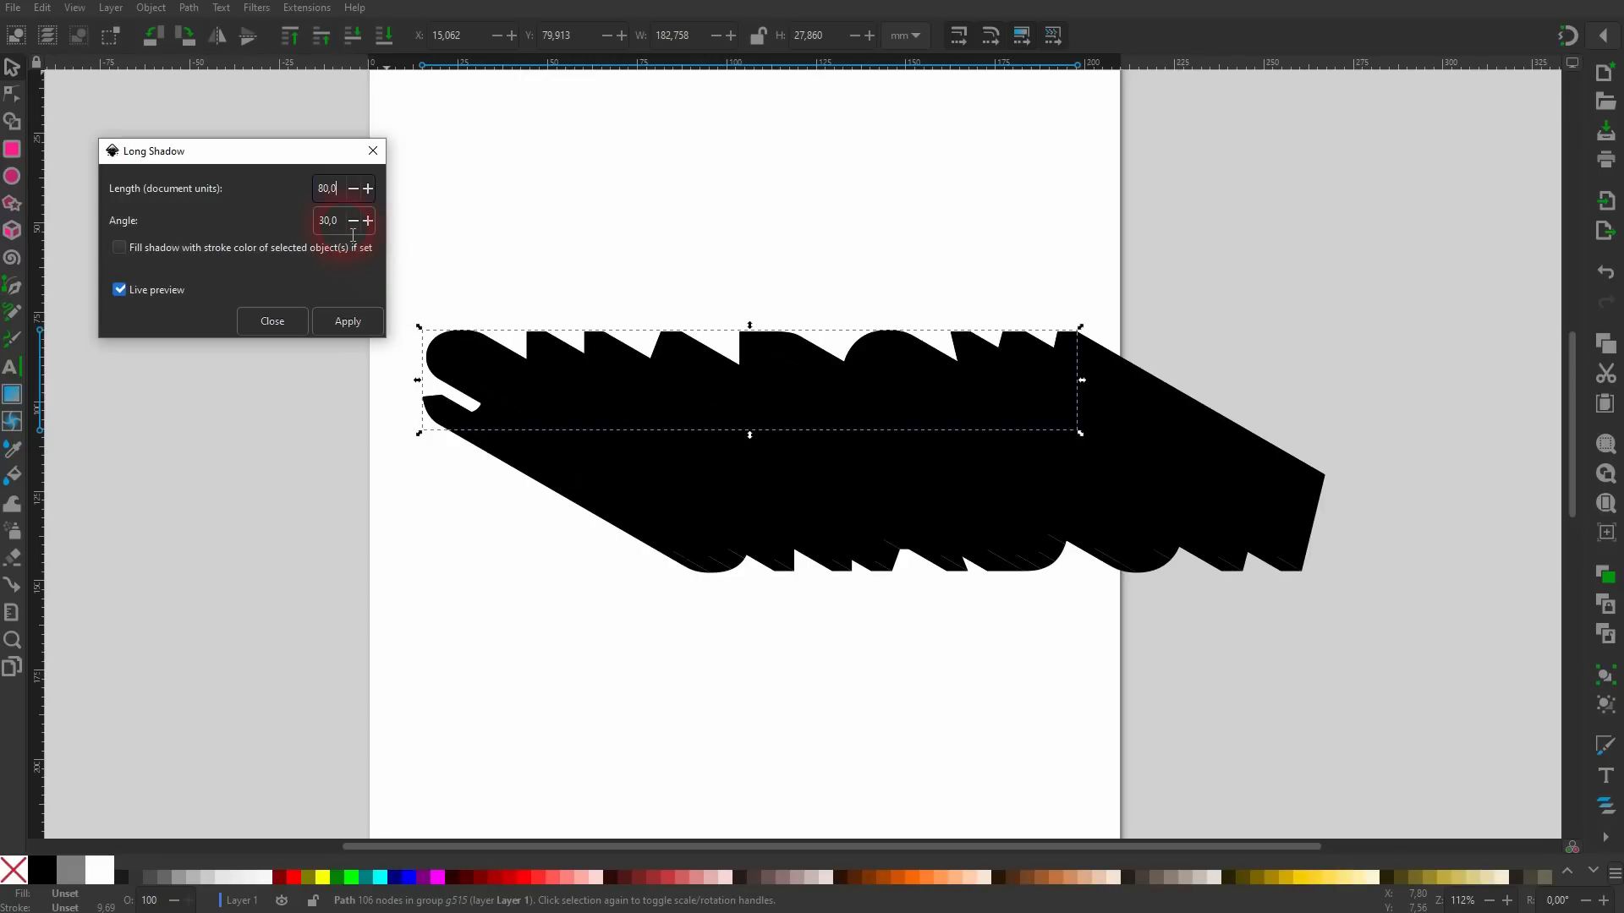
click(349, 322)
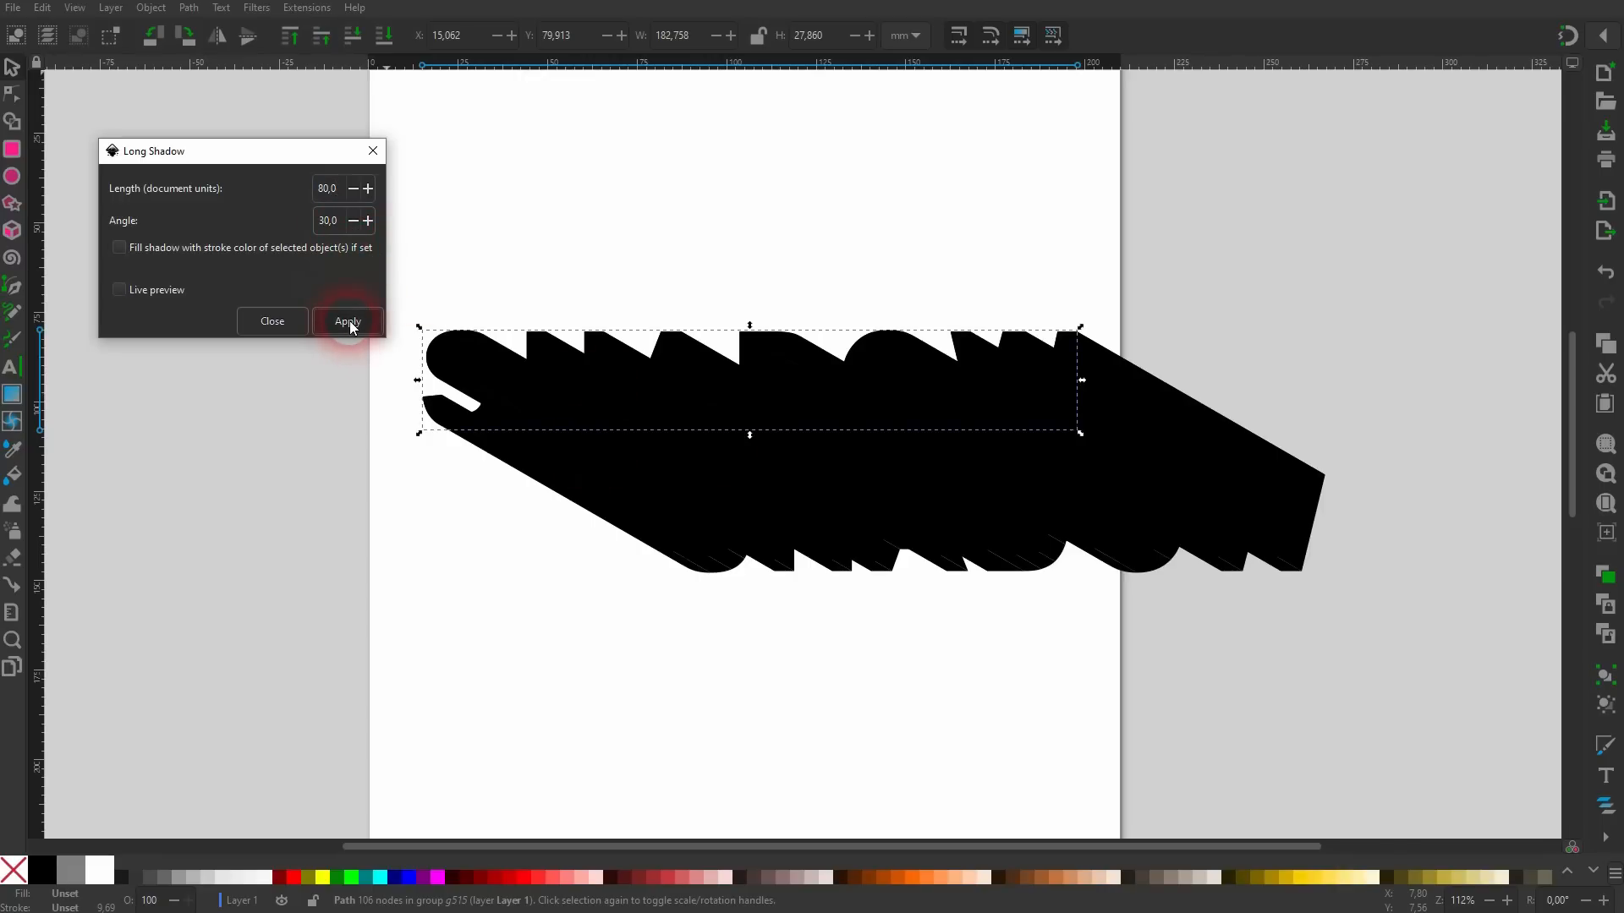
click(269, 321)
Ungroup the lettering and its generated long shadow so they can be selected separately.
click(401, 583)
click(718, 509)
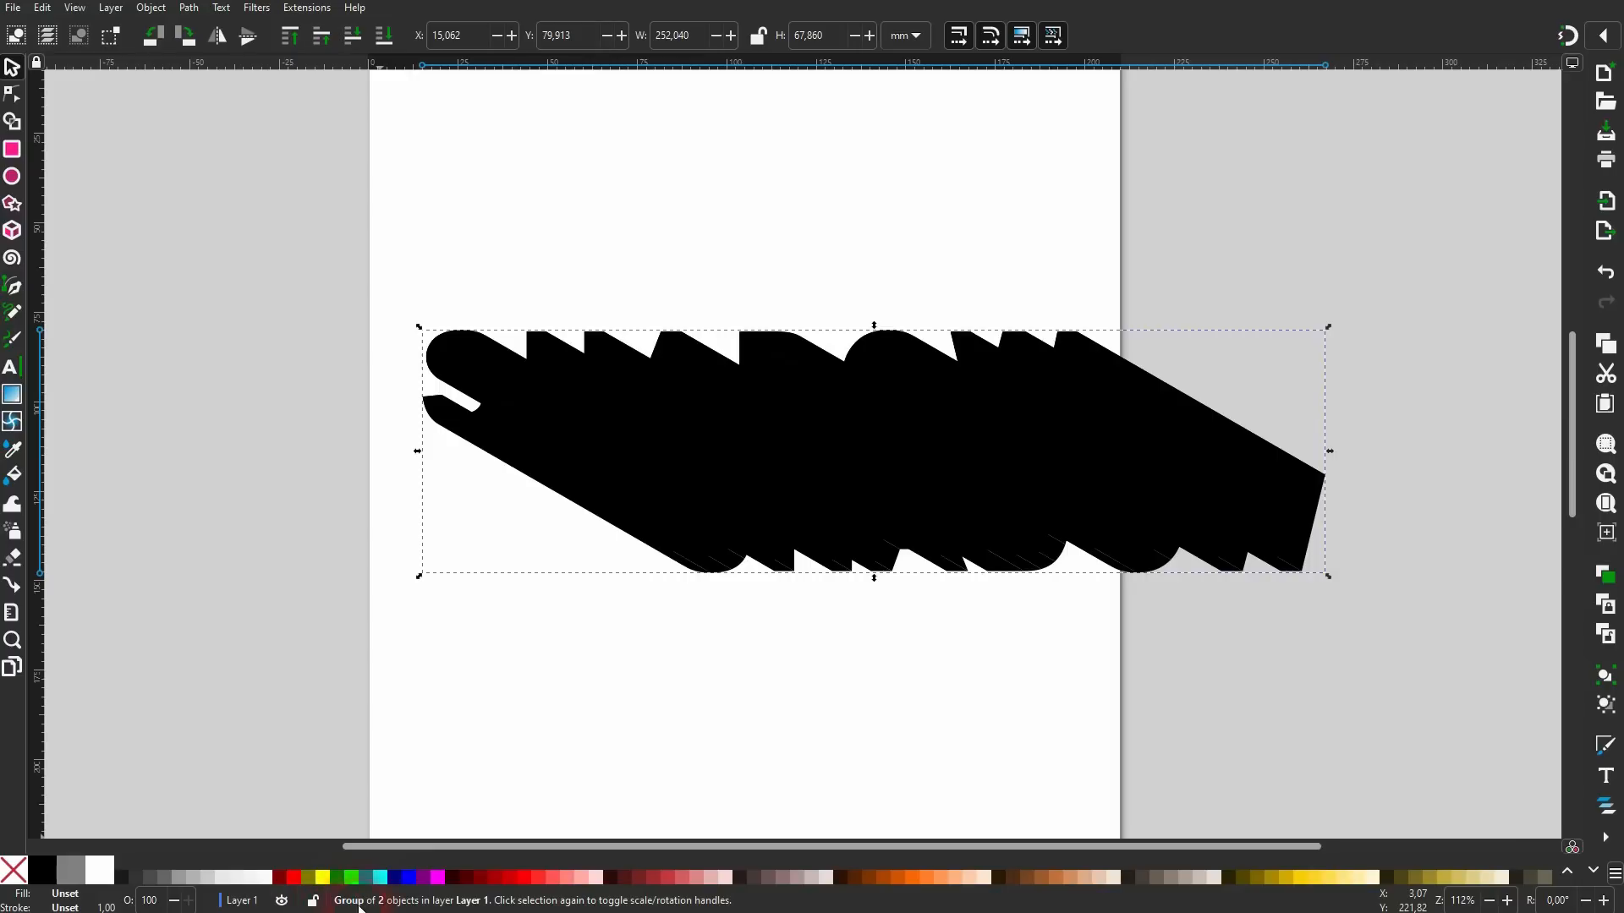
click(719, 679)
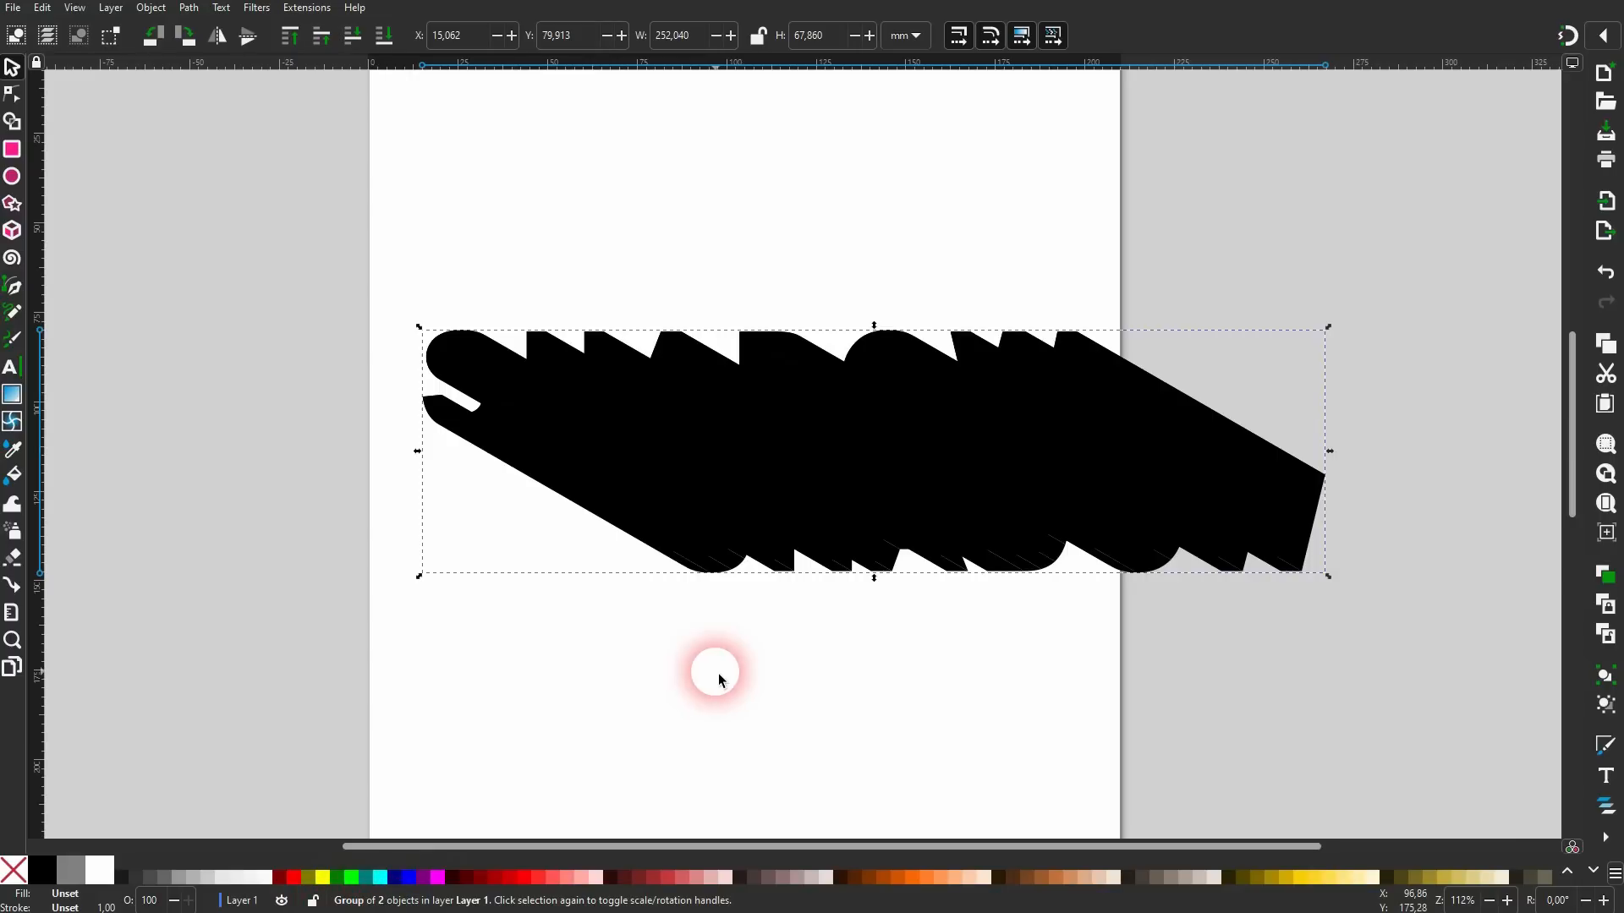
click(718, 683)
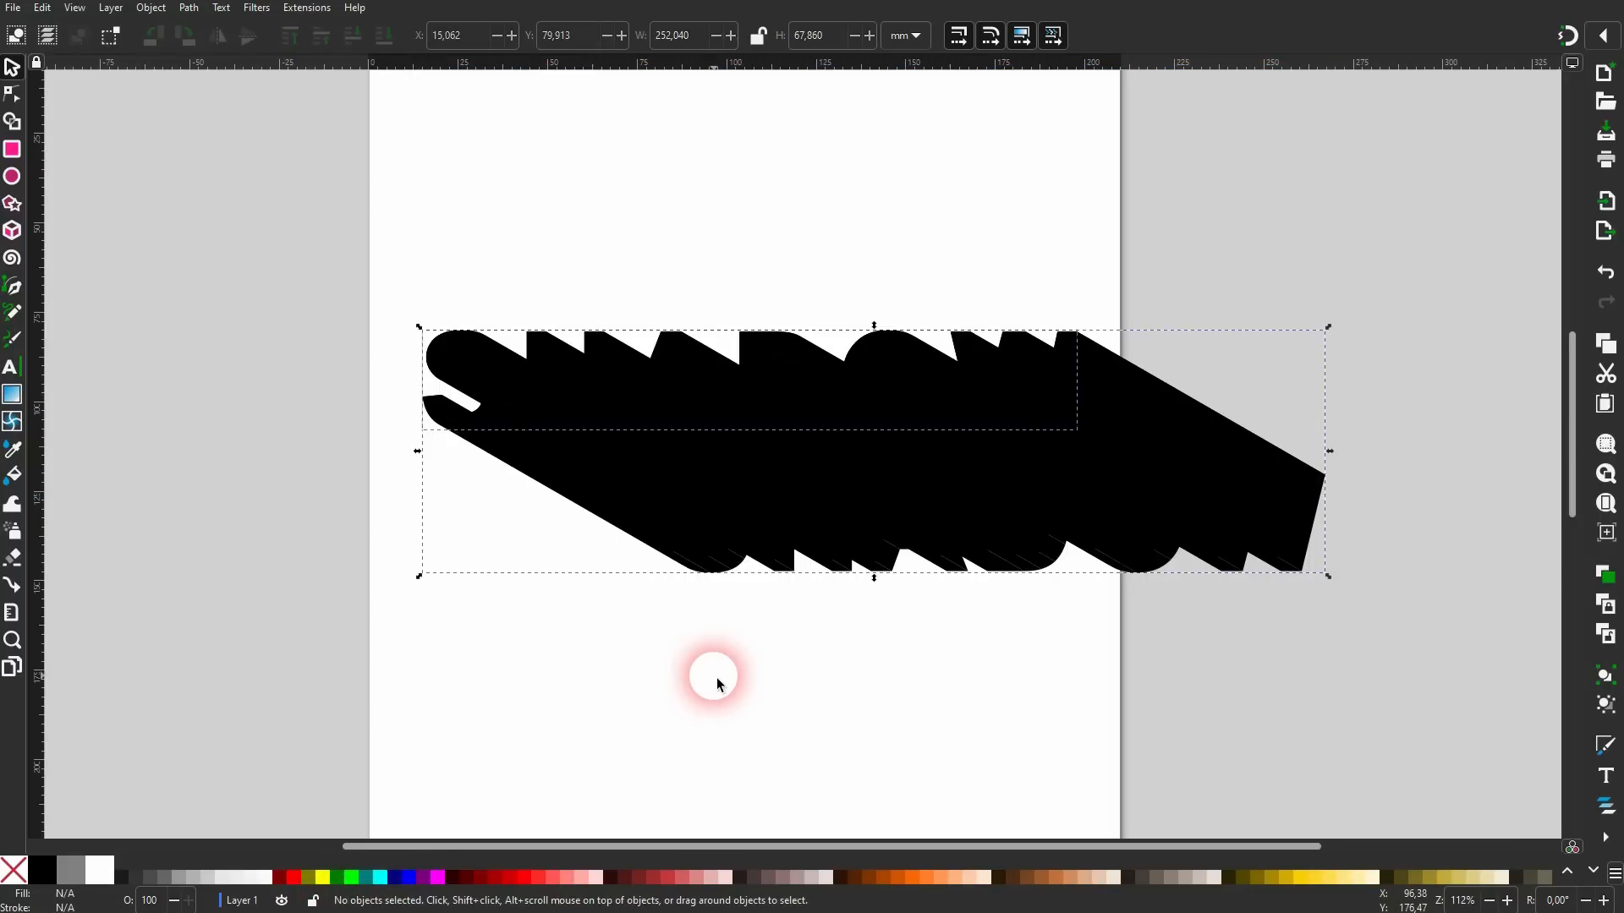
Try a red fill on the SHADOW lettering and return it to black.
click(762, 373)
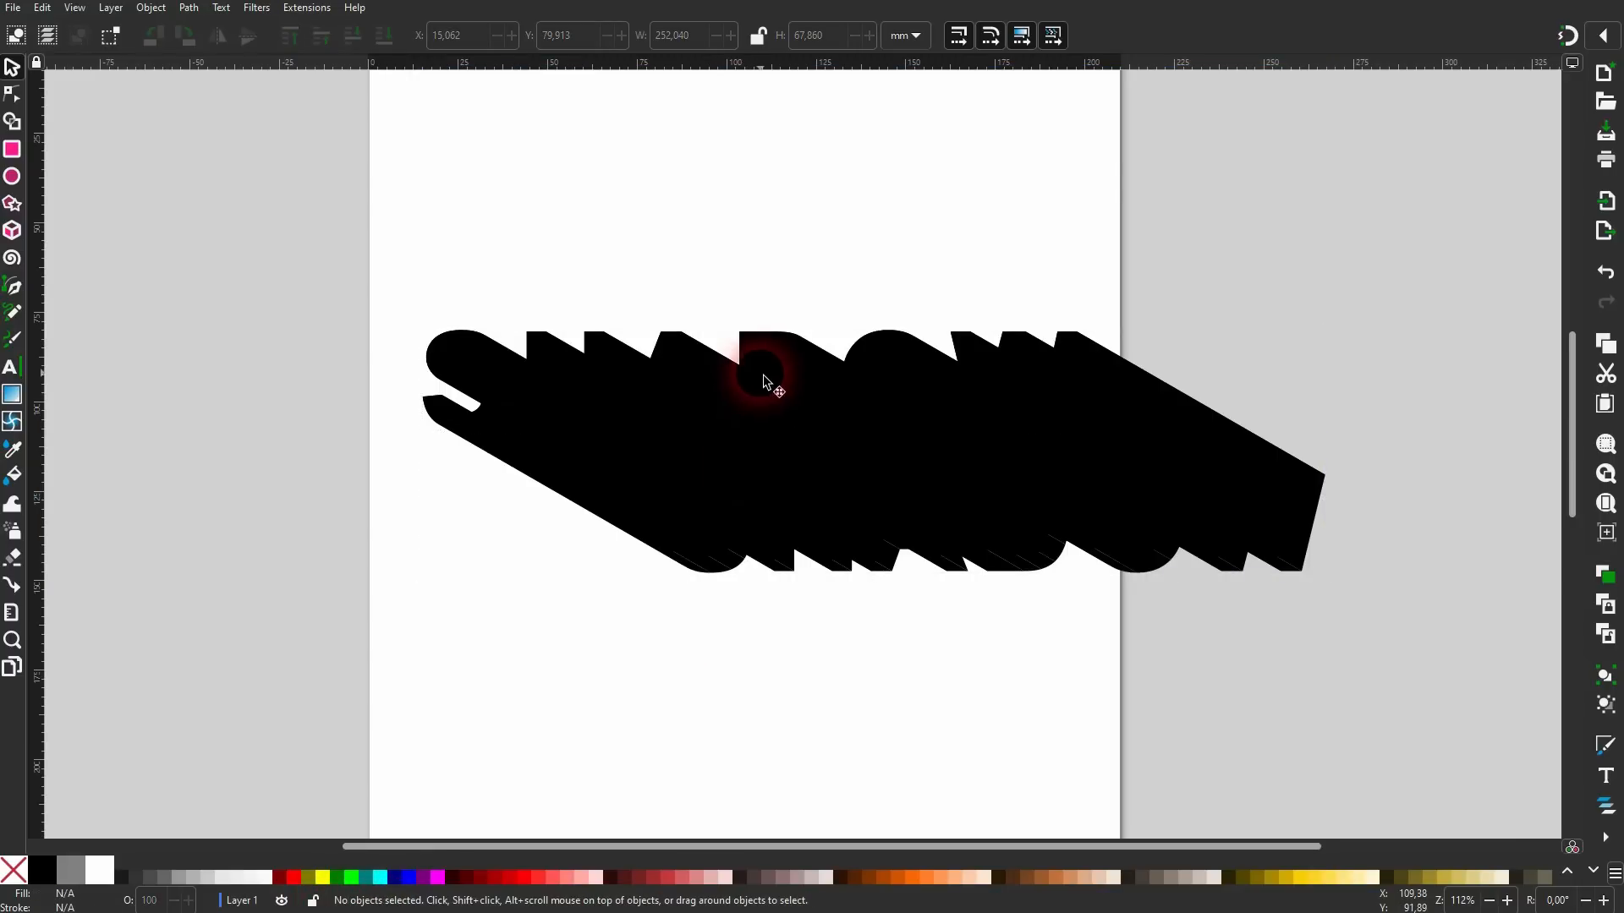
click(296, 875)
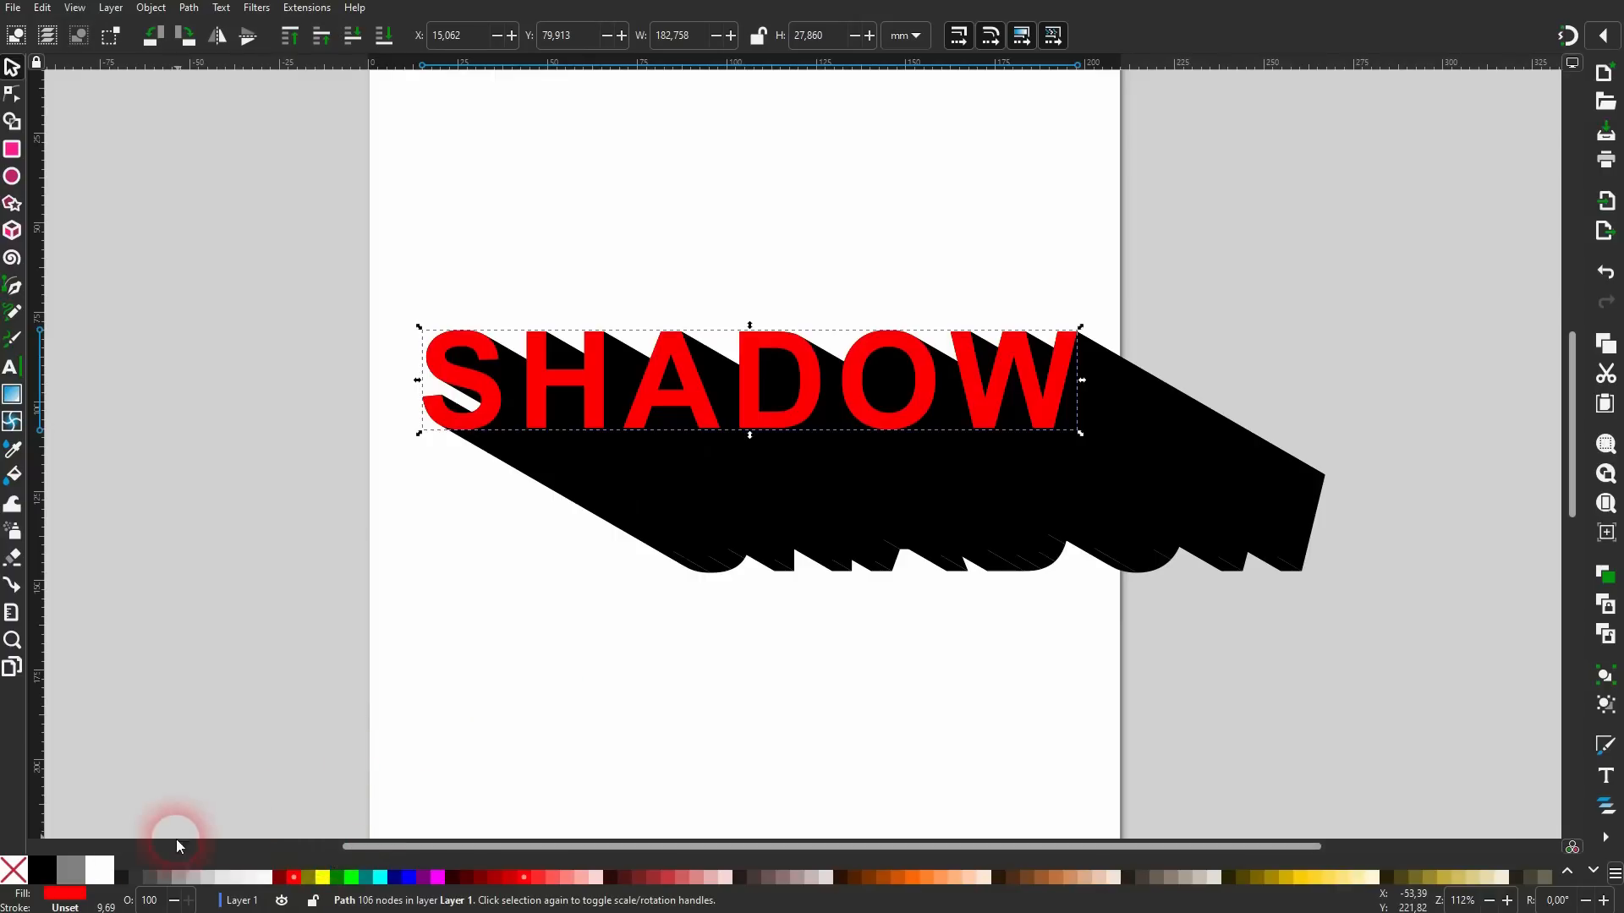
click(44, 871)
Try dark red and medium gray fills on the long shadow, settling on a dark gray.
click(613, 736)
click(896, 560)
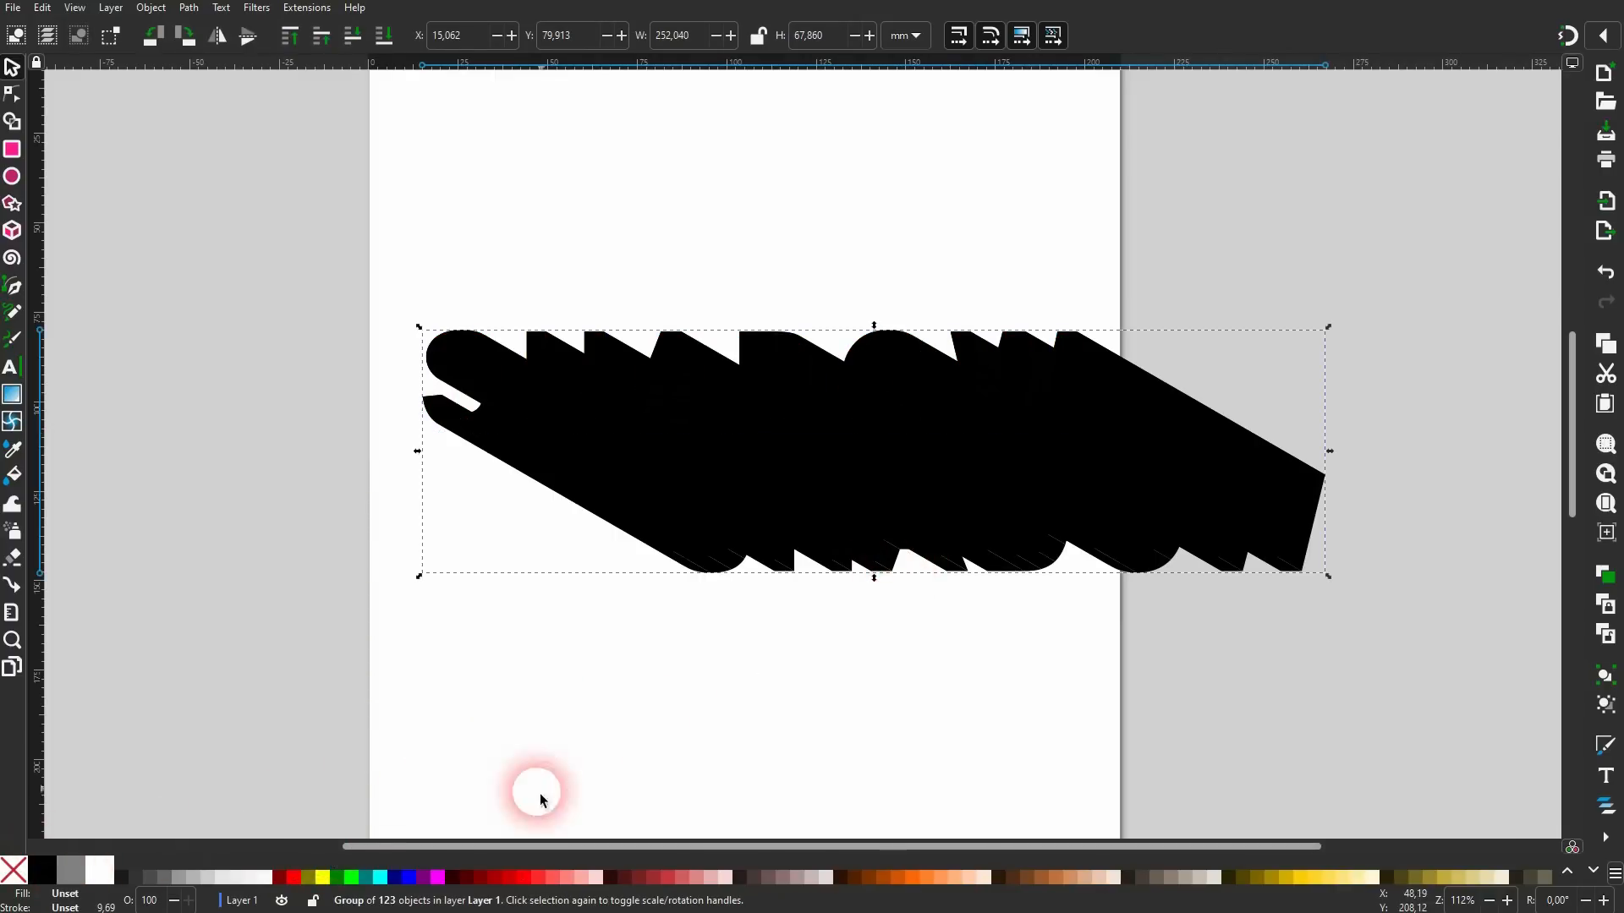
click(279, 876)
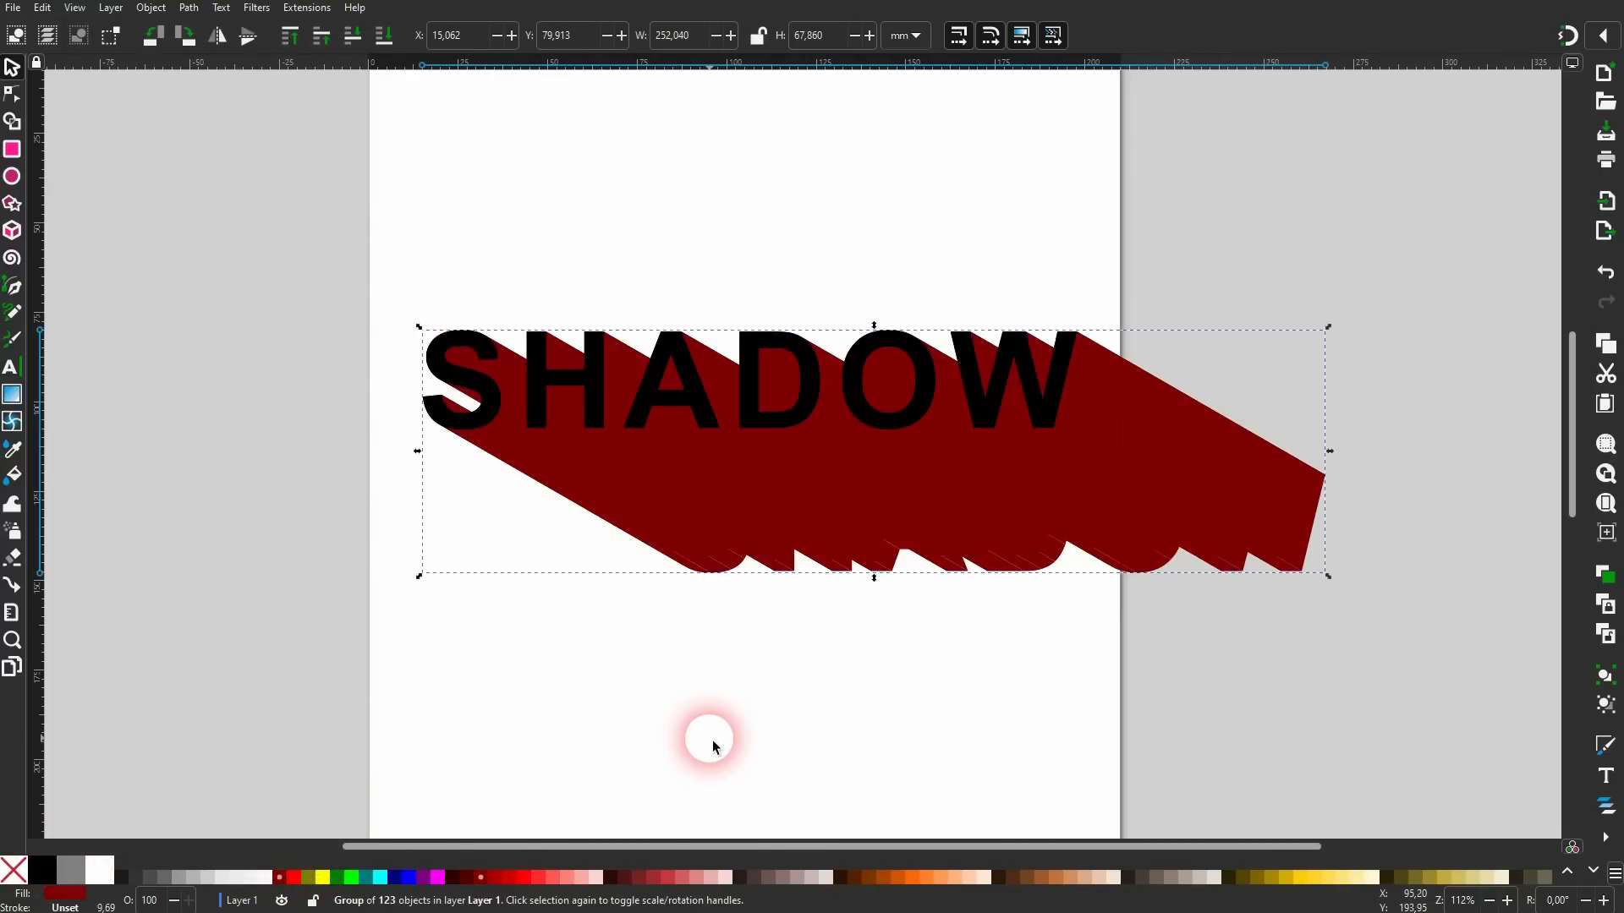
click(151, 876)
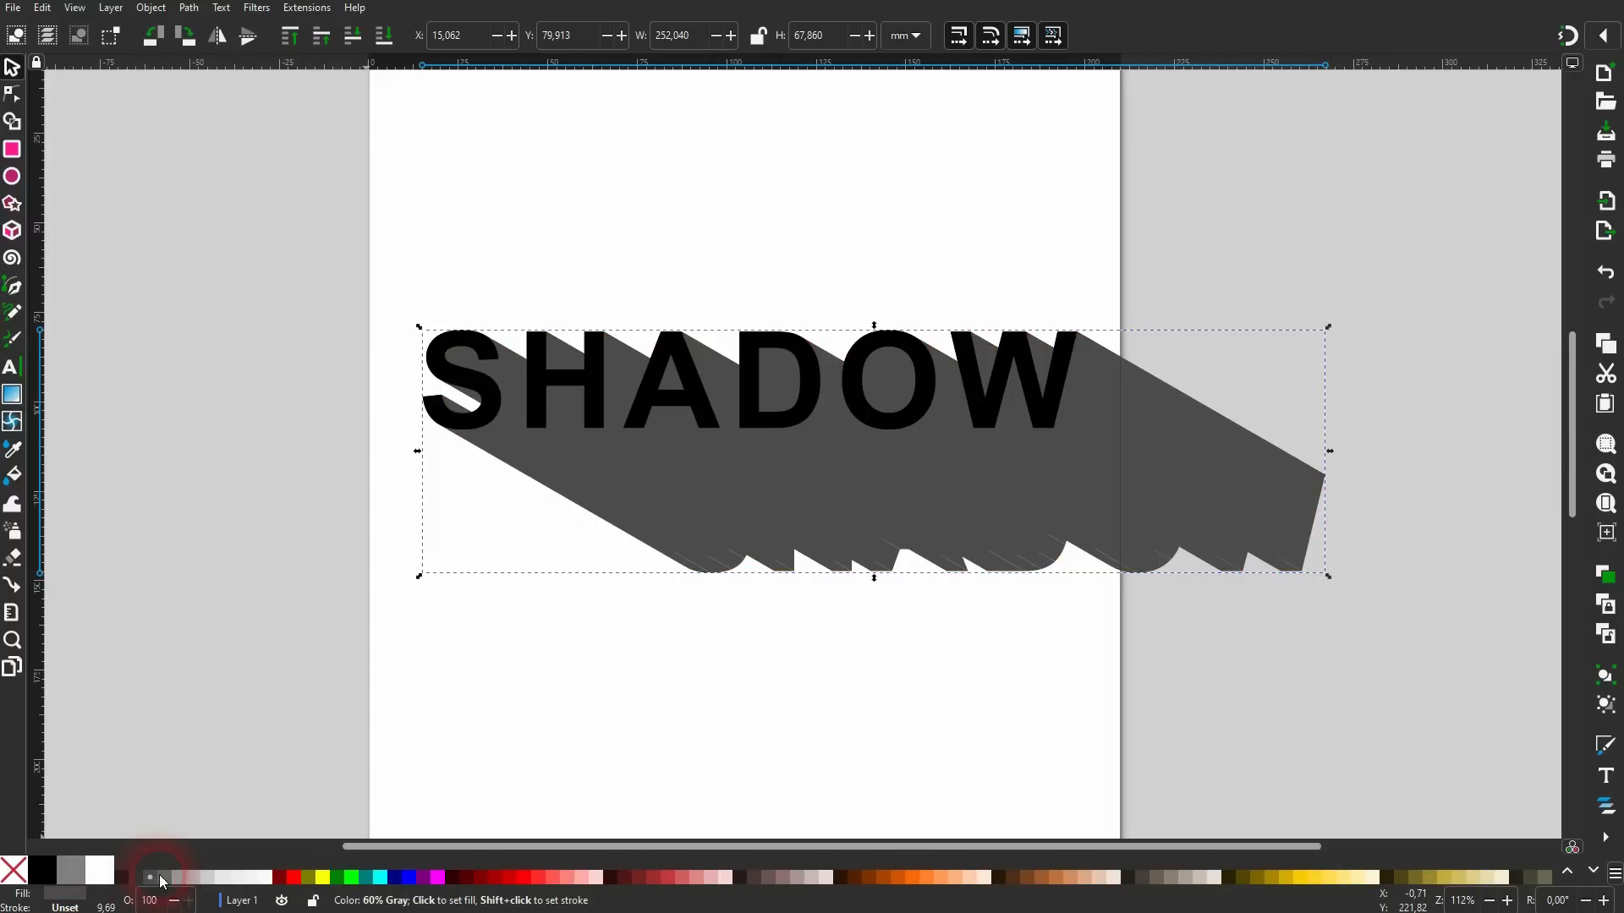
click(166, 875)
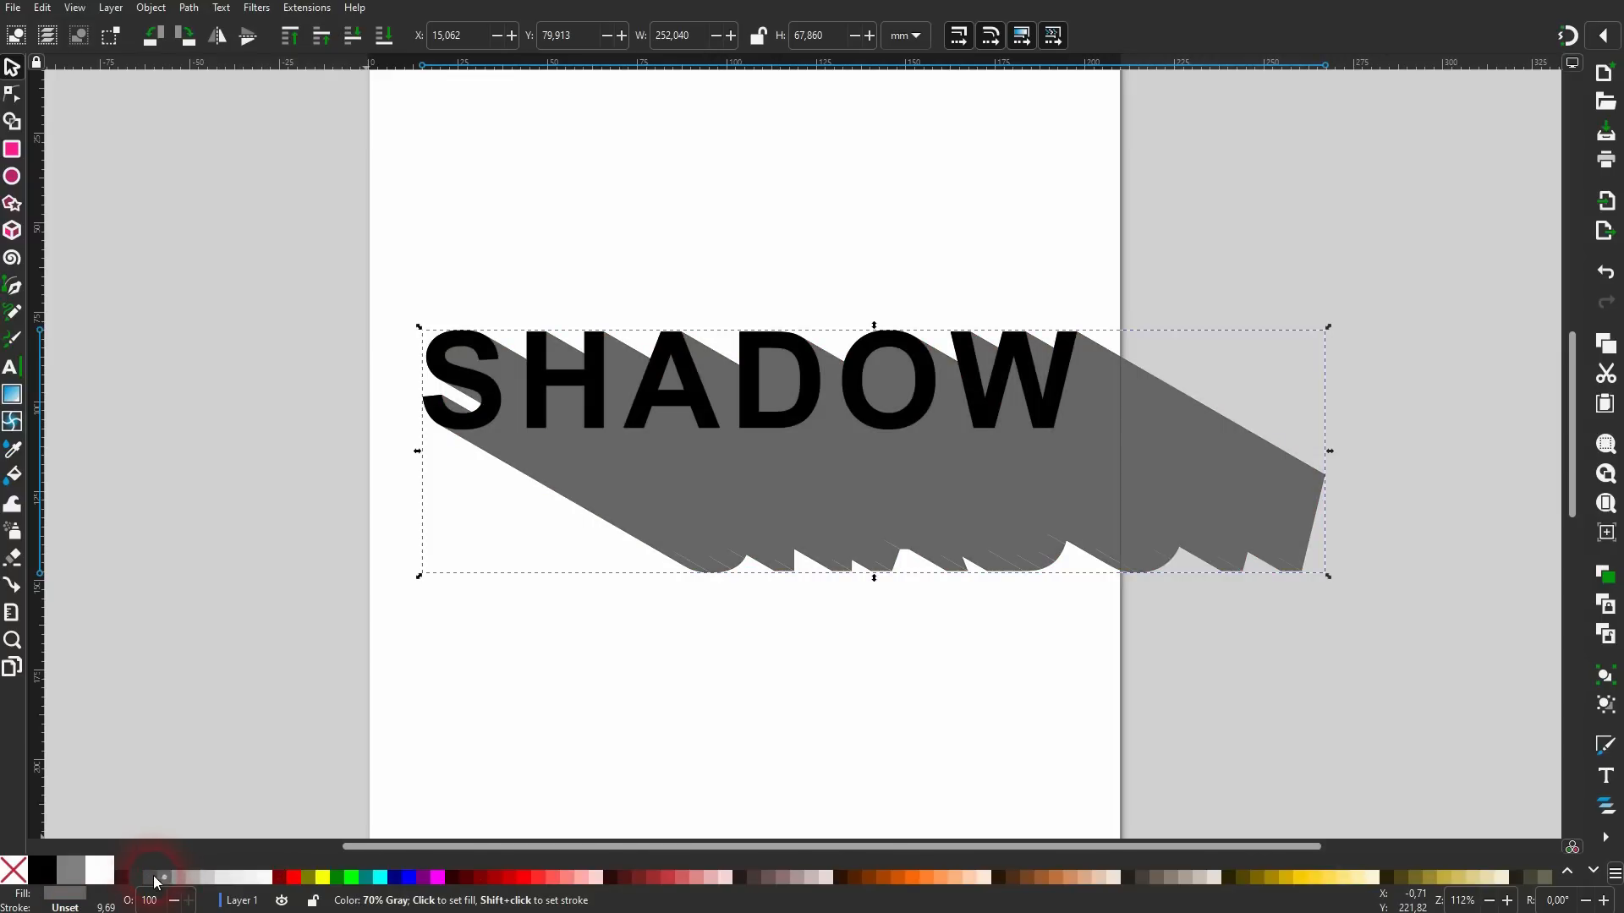
click(132, 877)
Fill the SHADOW lettering with 60% gray so it stands out from its long shadow.
click(656, 395)
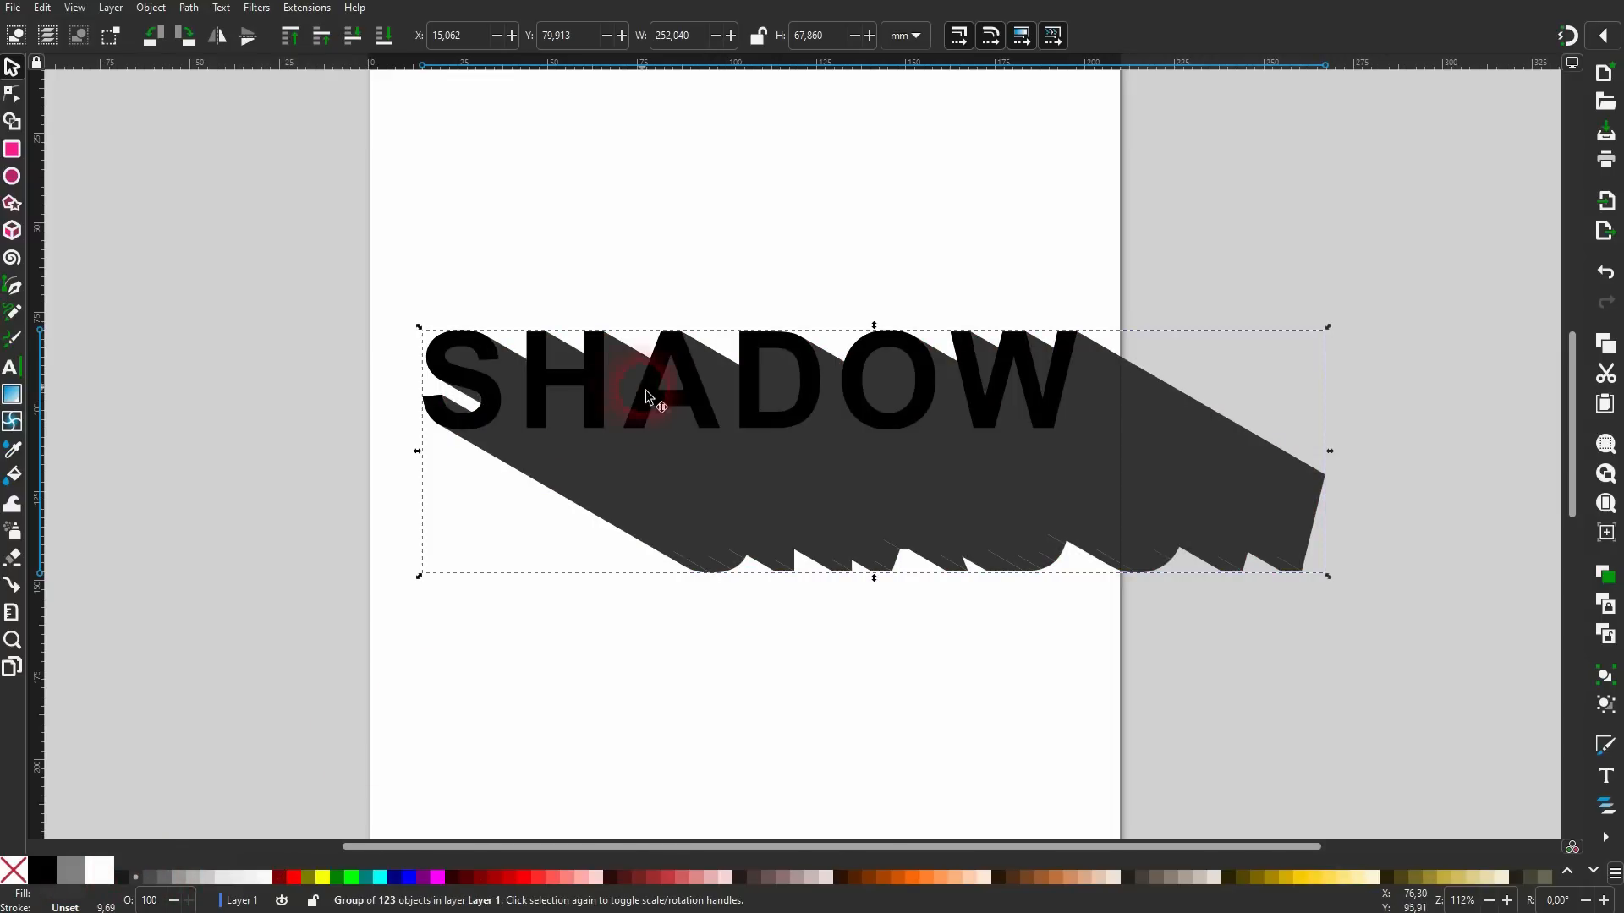
click(179, 878)
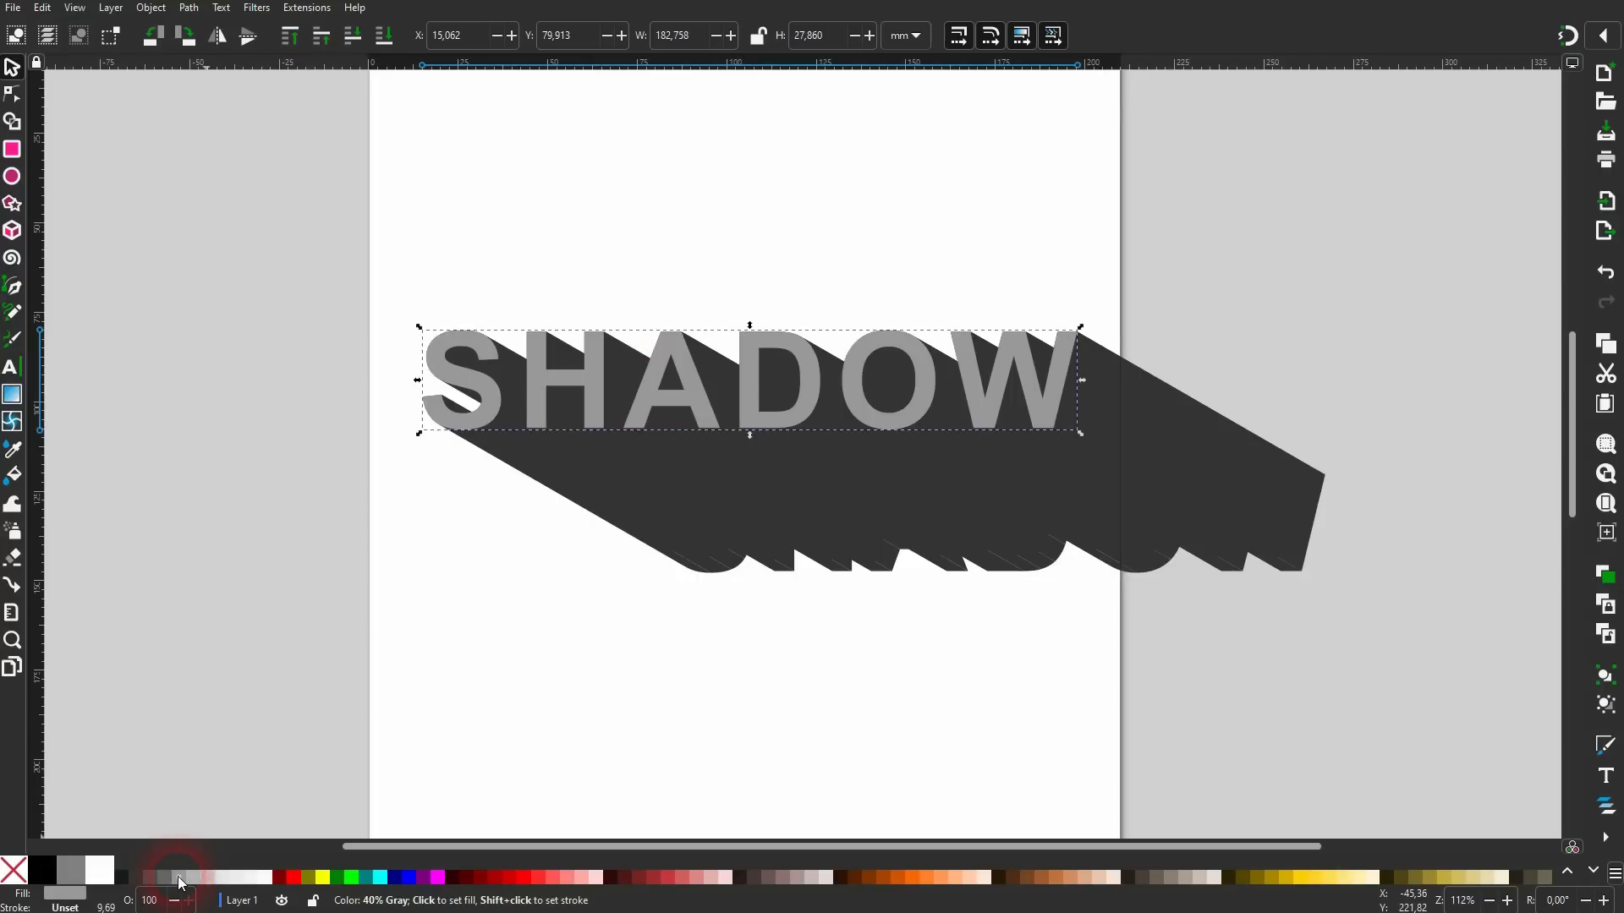
click(166, 876)
click(504, 710)
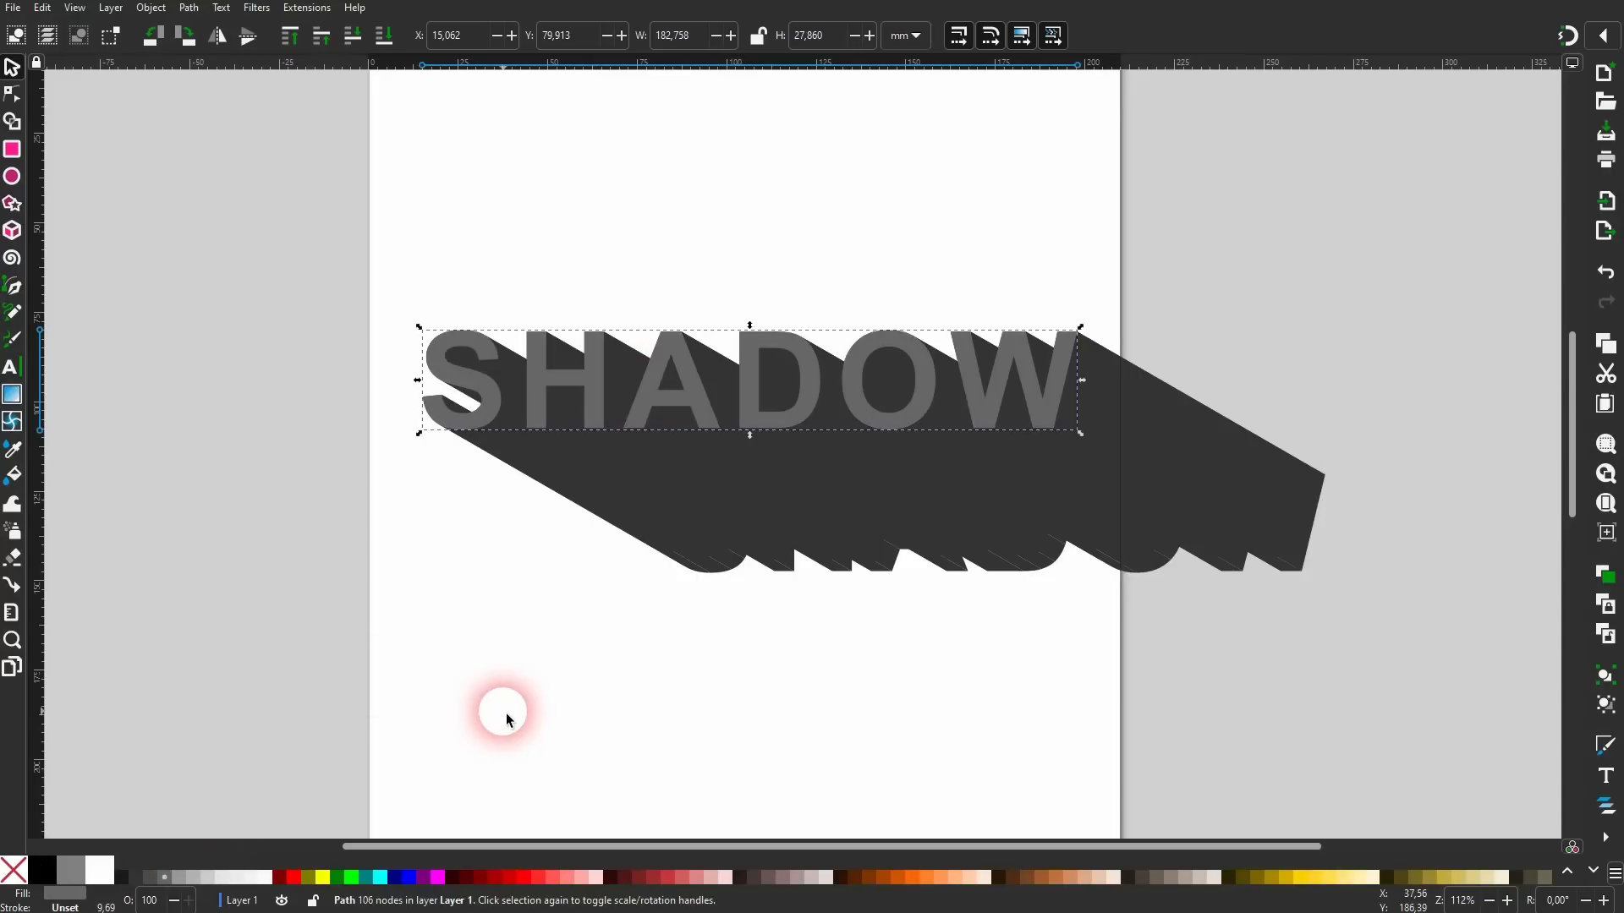
Move the lettering together with its long shadow to the lower part of the page.
drag(309, 649, 1443, 227)
drag(765, 395, 803, 682)
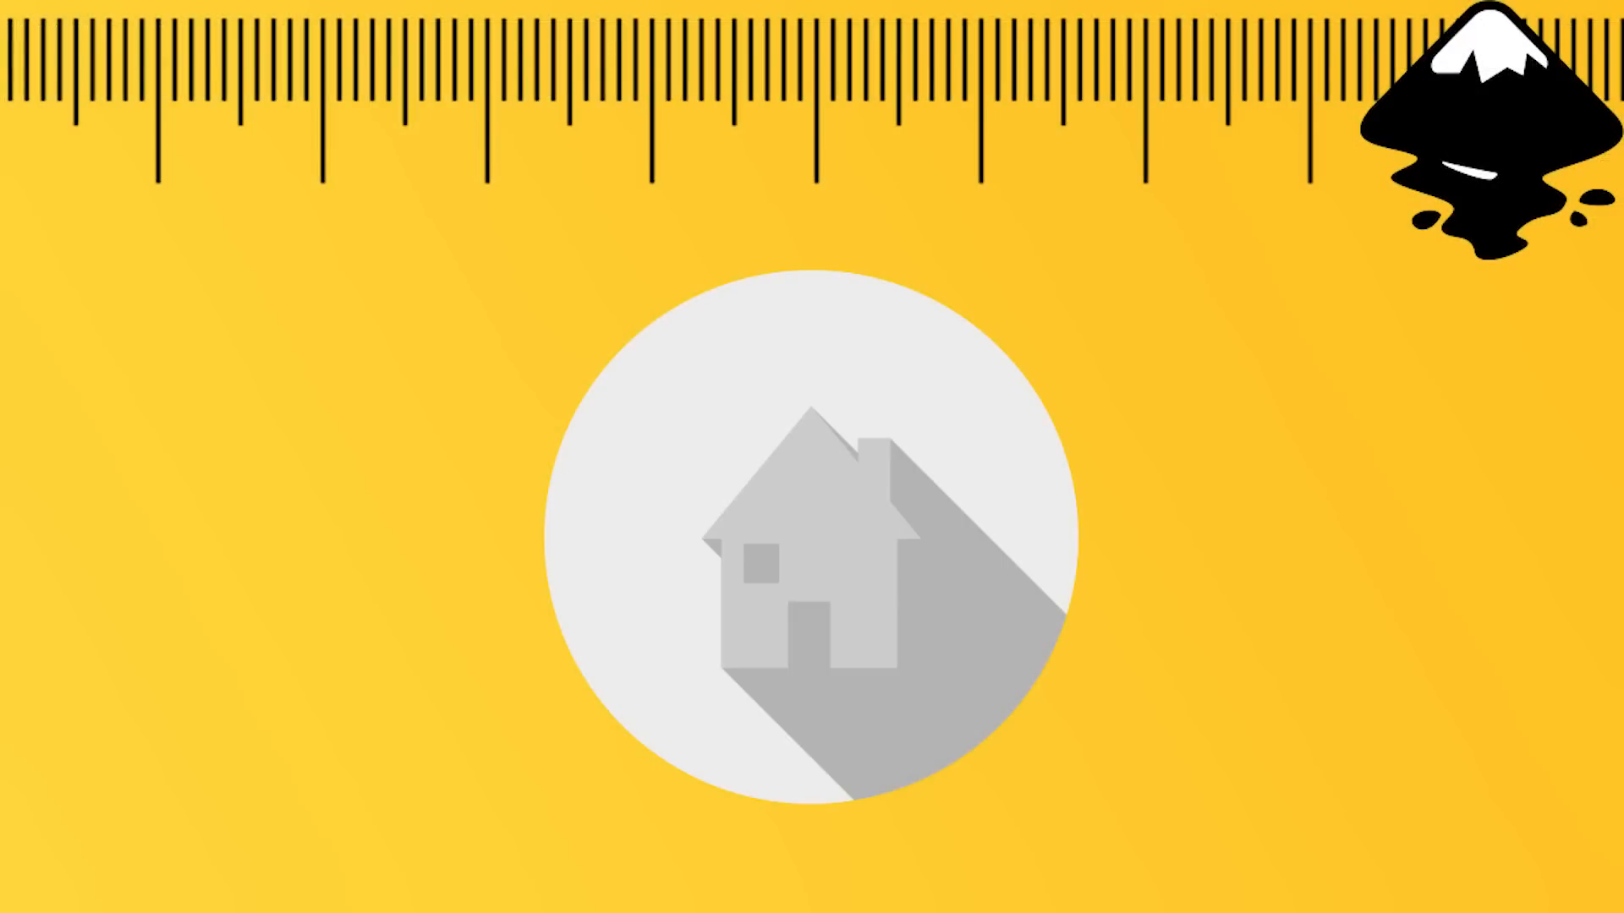
click(290, 362)
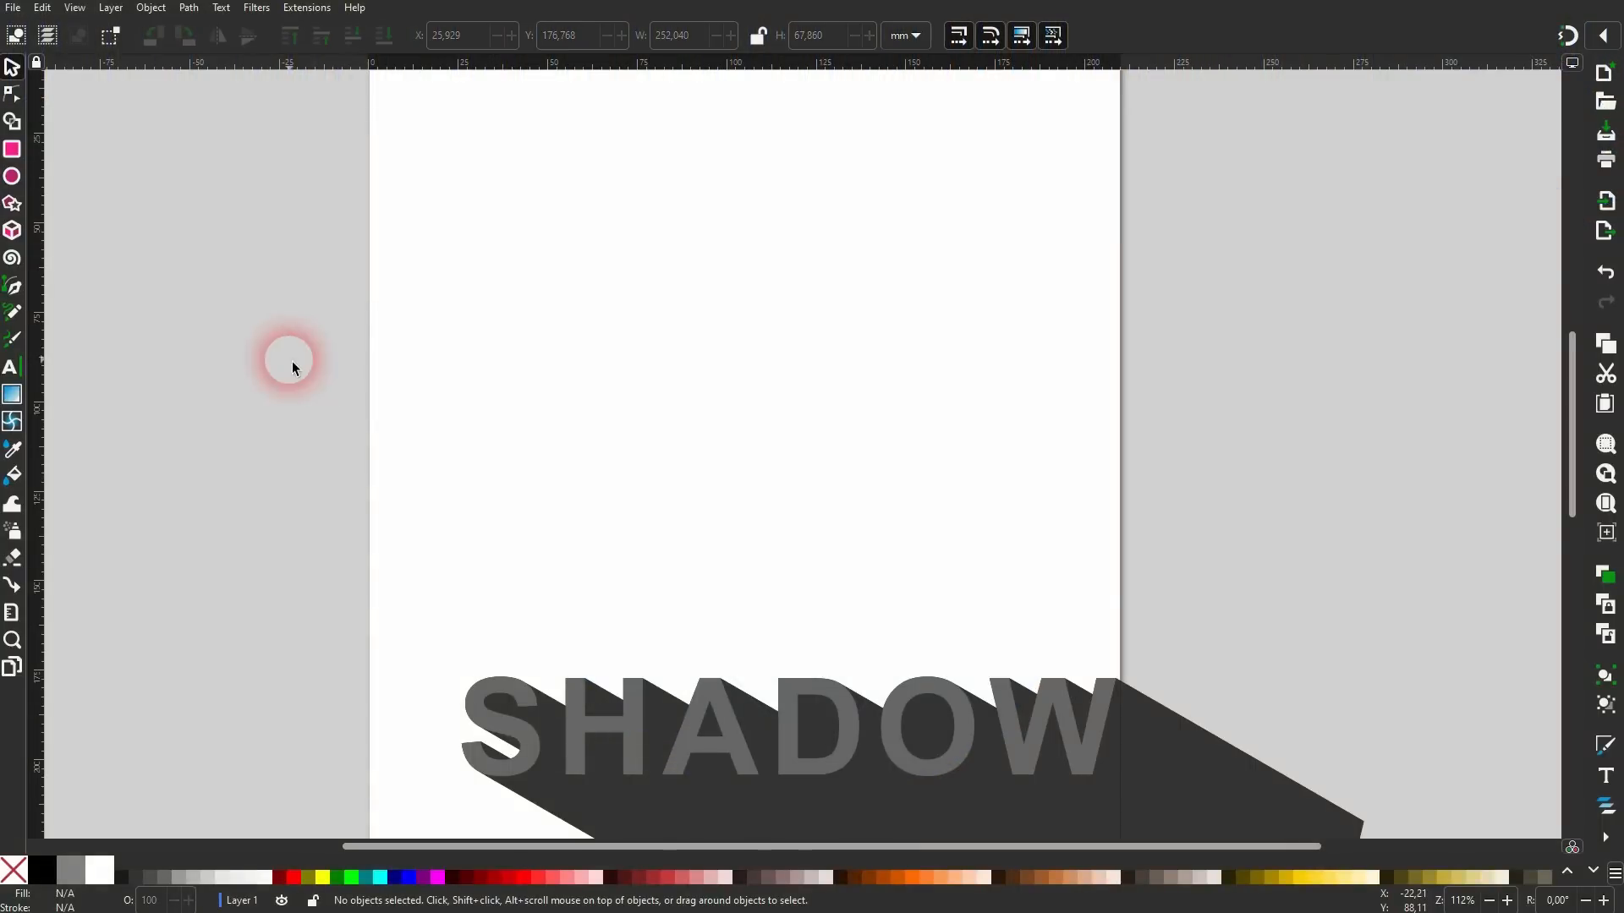
Draw a dark red circle about 111 mm in diameter and place it beside the page.
click(13, 177)
drag(566, 132, 955, 541)
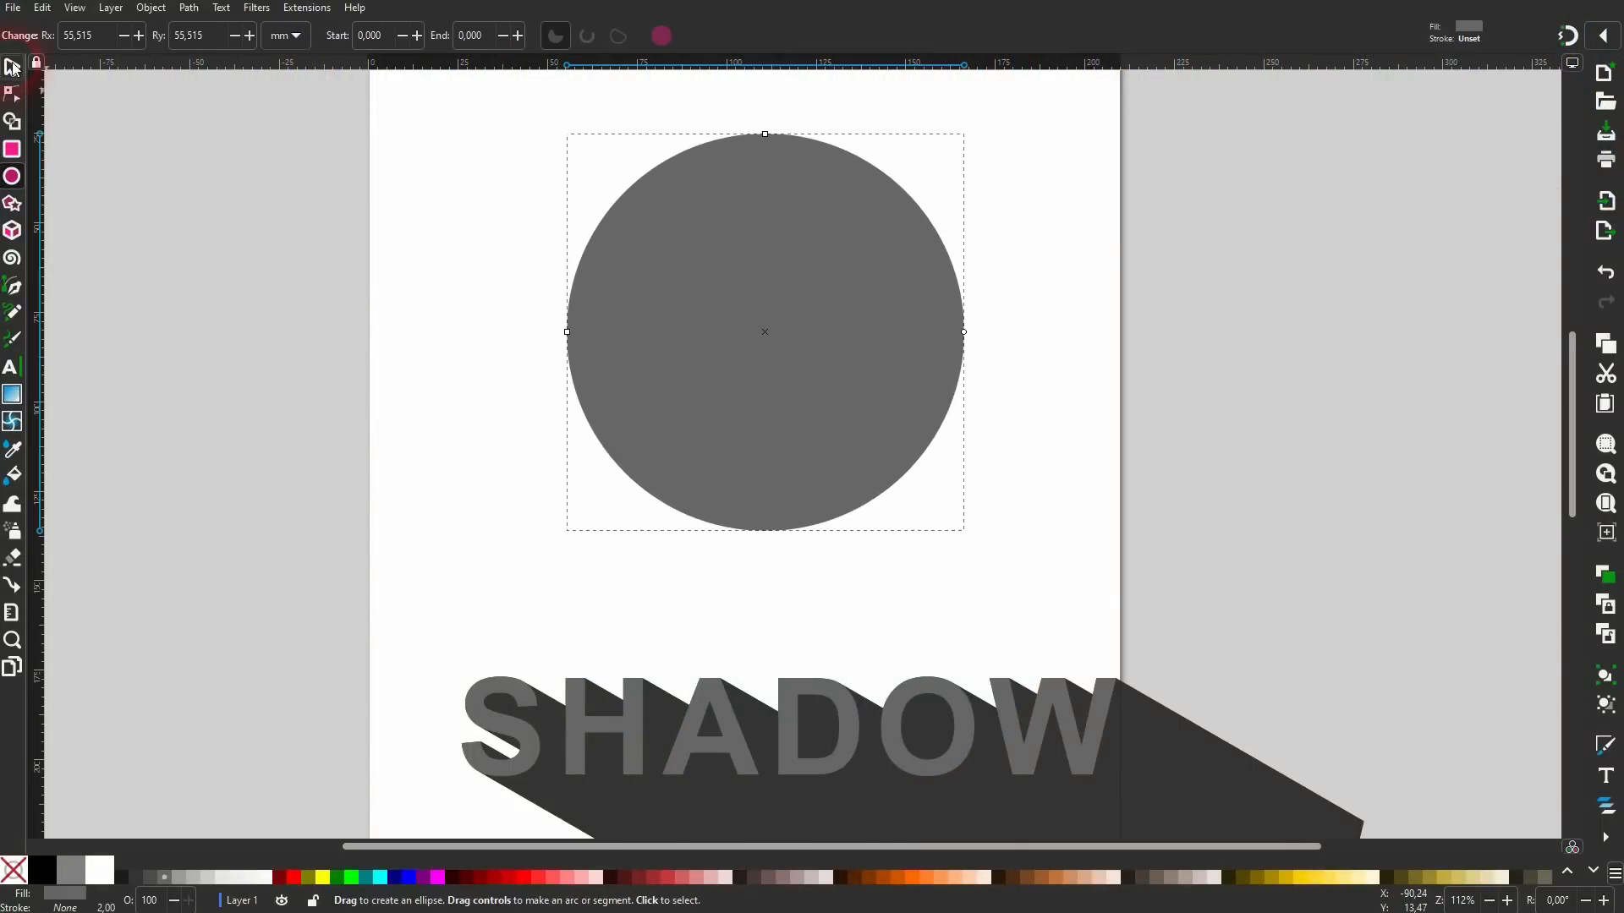
click(13, 68)
drag(857, 344, 825, 343)
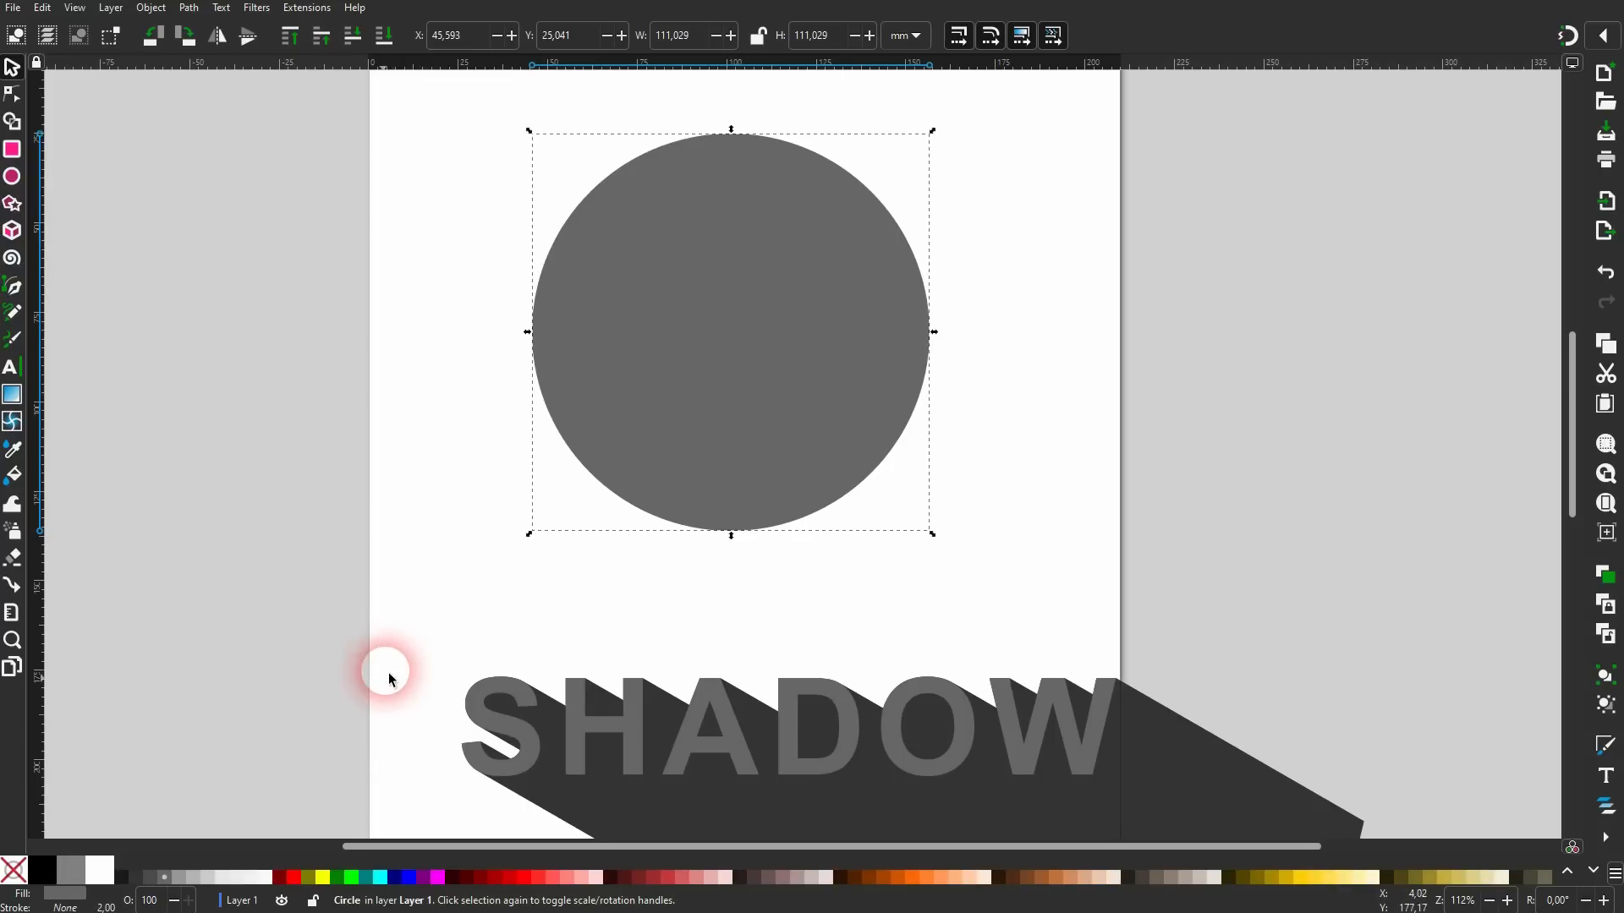
click(285, 880)
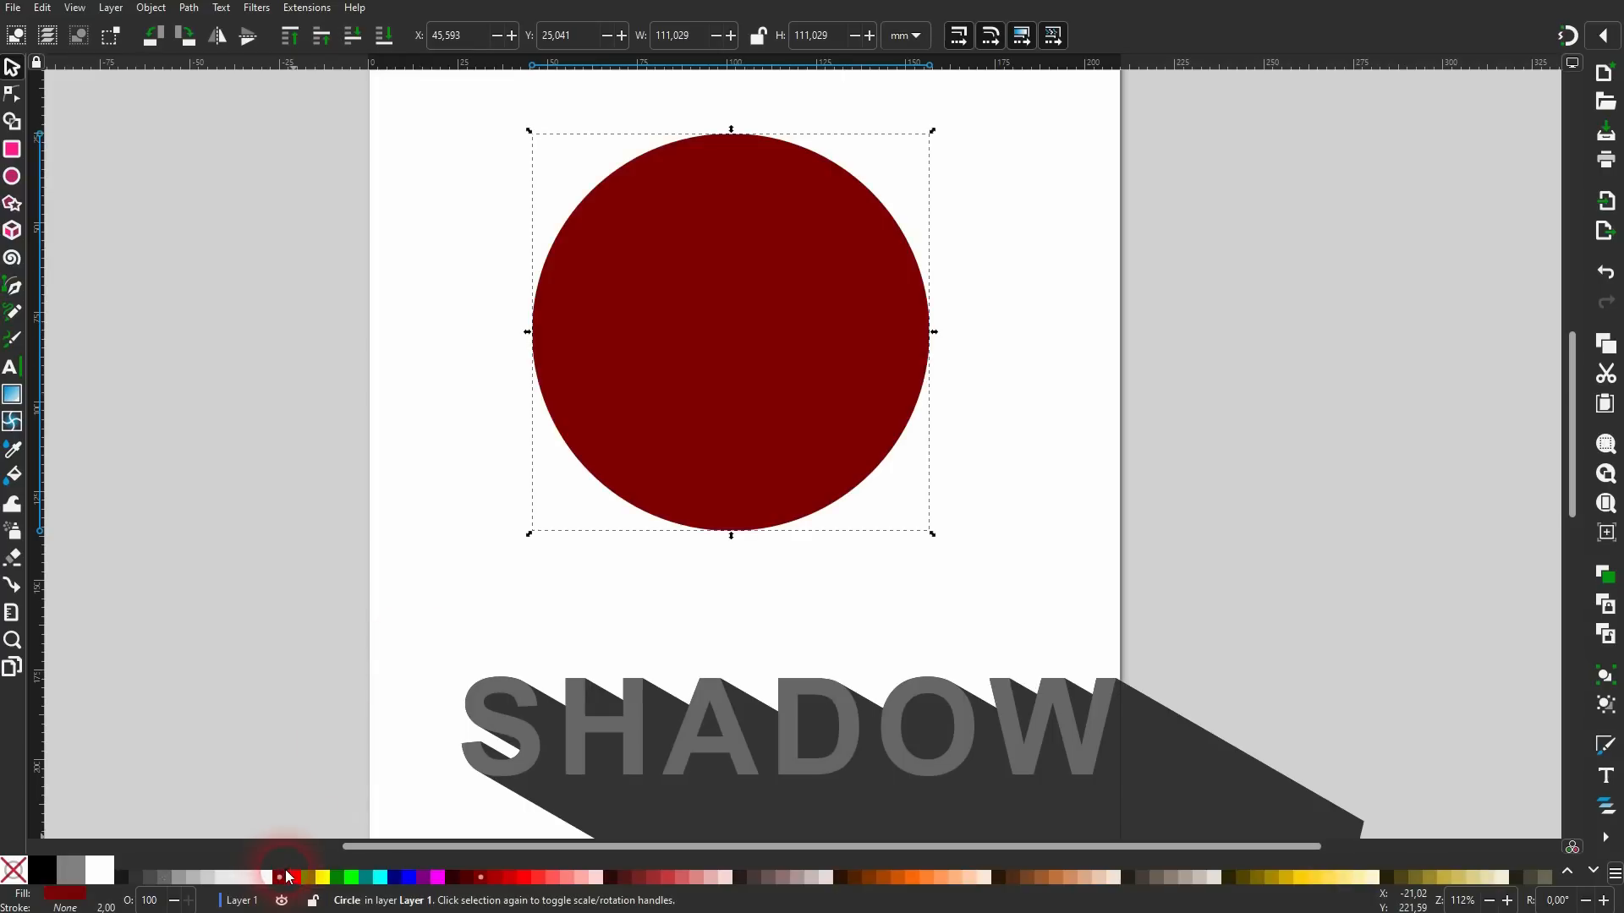
click(390, 502)
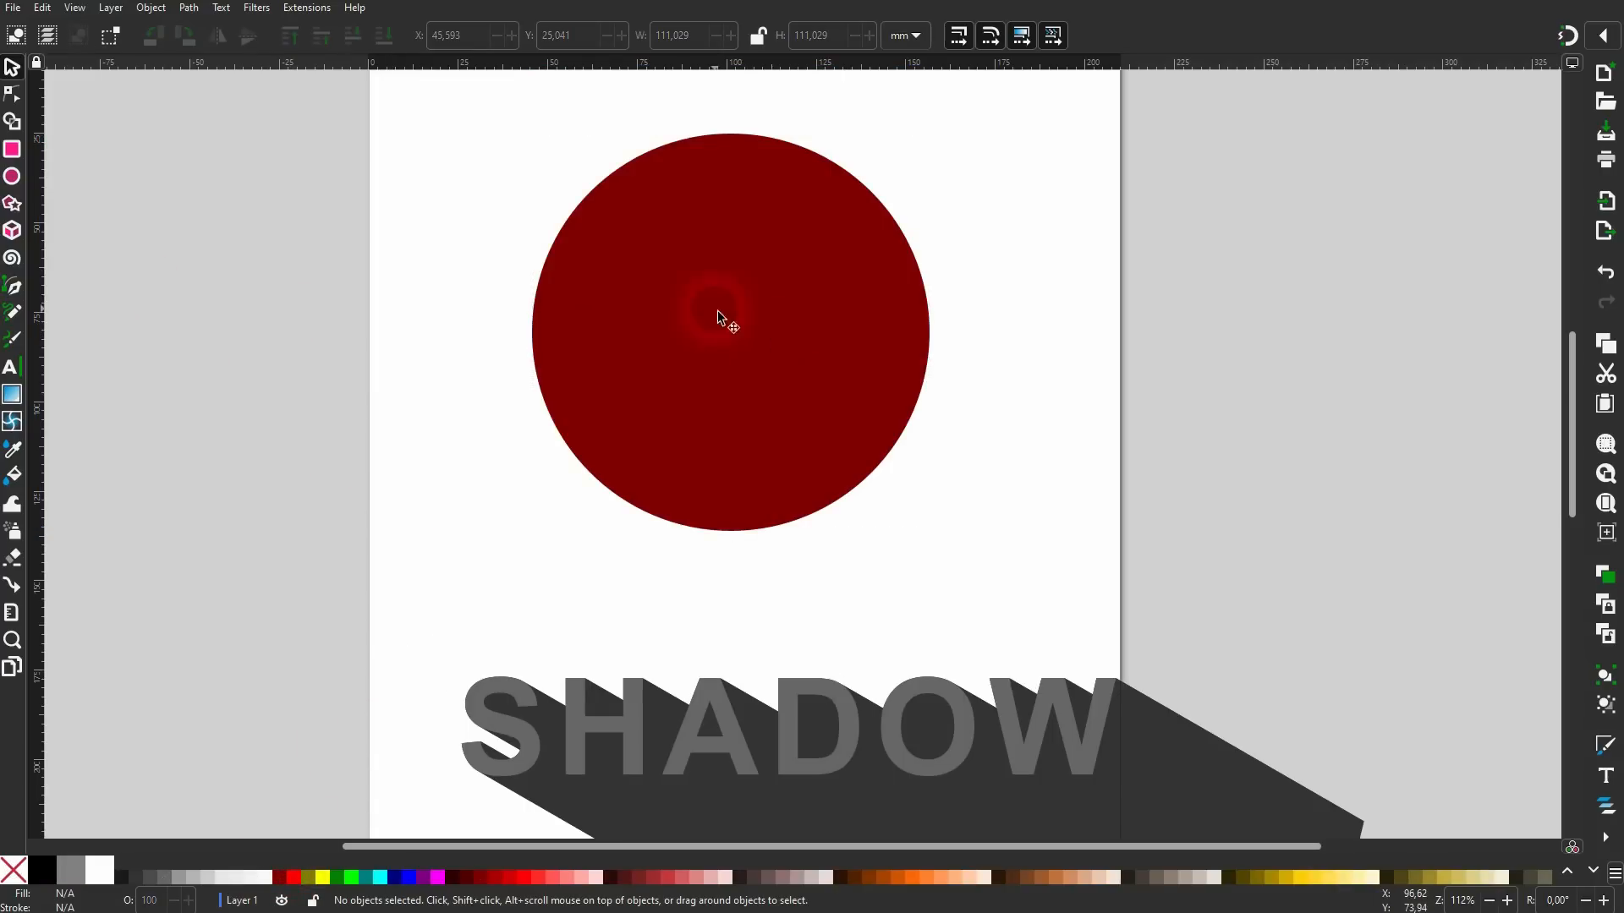
drag(675, 315, 1384, 328)
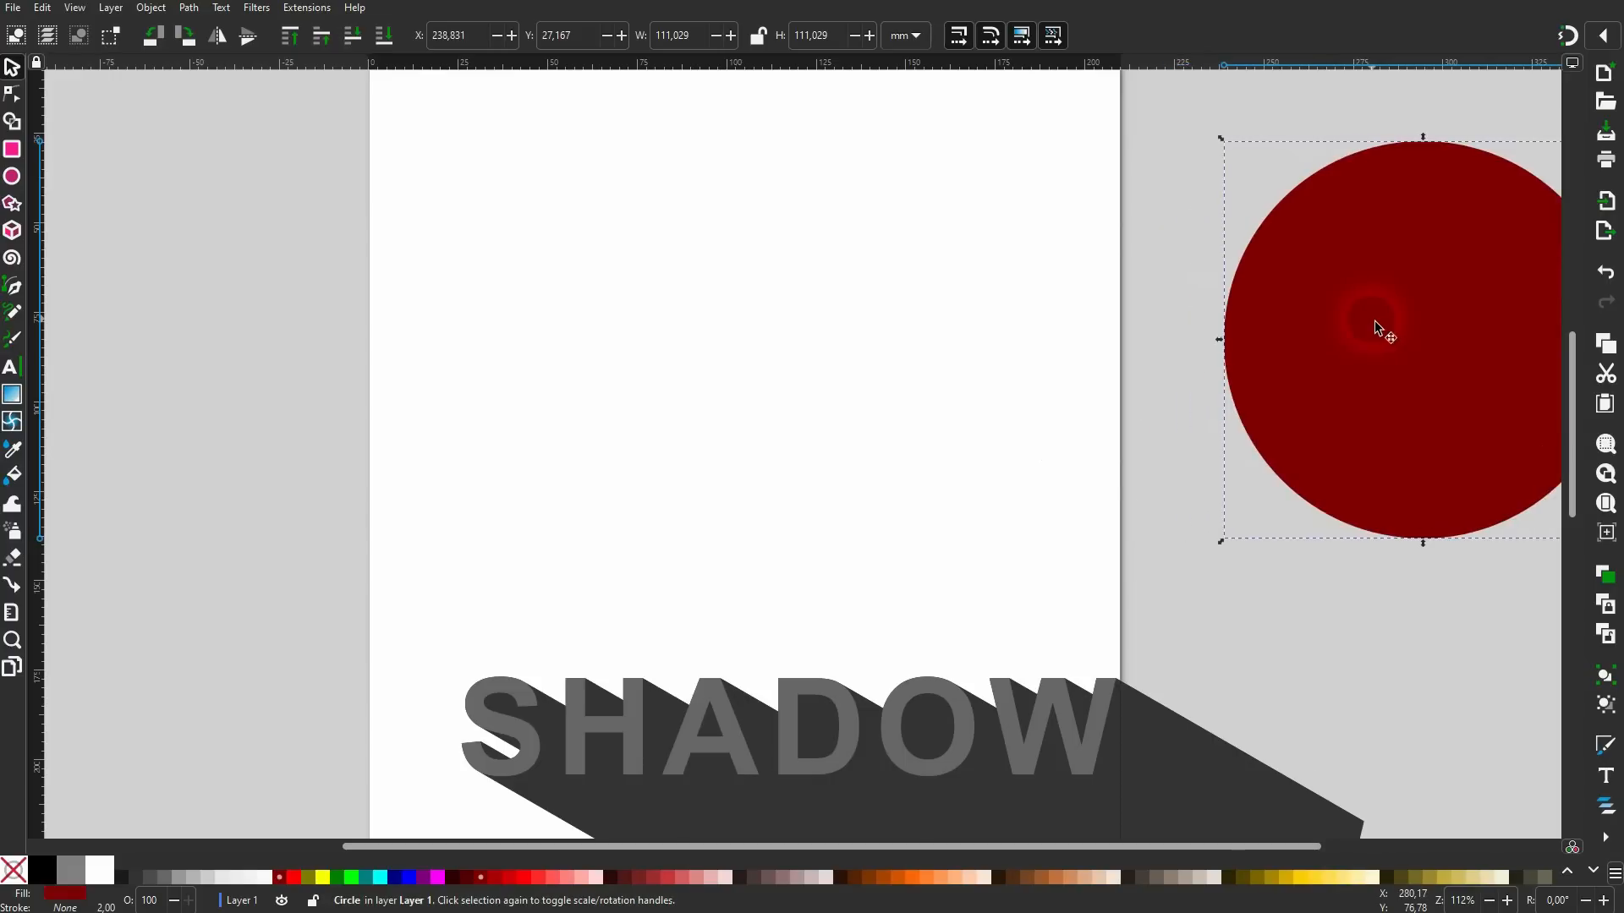
Draw a dark red house-body rectangle about 73 mm wide and a bright red door rectangle about 17 × 31 mm.
click(15, 152)
mouse_move(601, 199)
mouse_down()
mouse_move(775, 297)
mouse_move(877, 410)
mouse_move(861, 398)
mouse_up()
drag(450, 327, 514, 438)
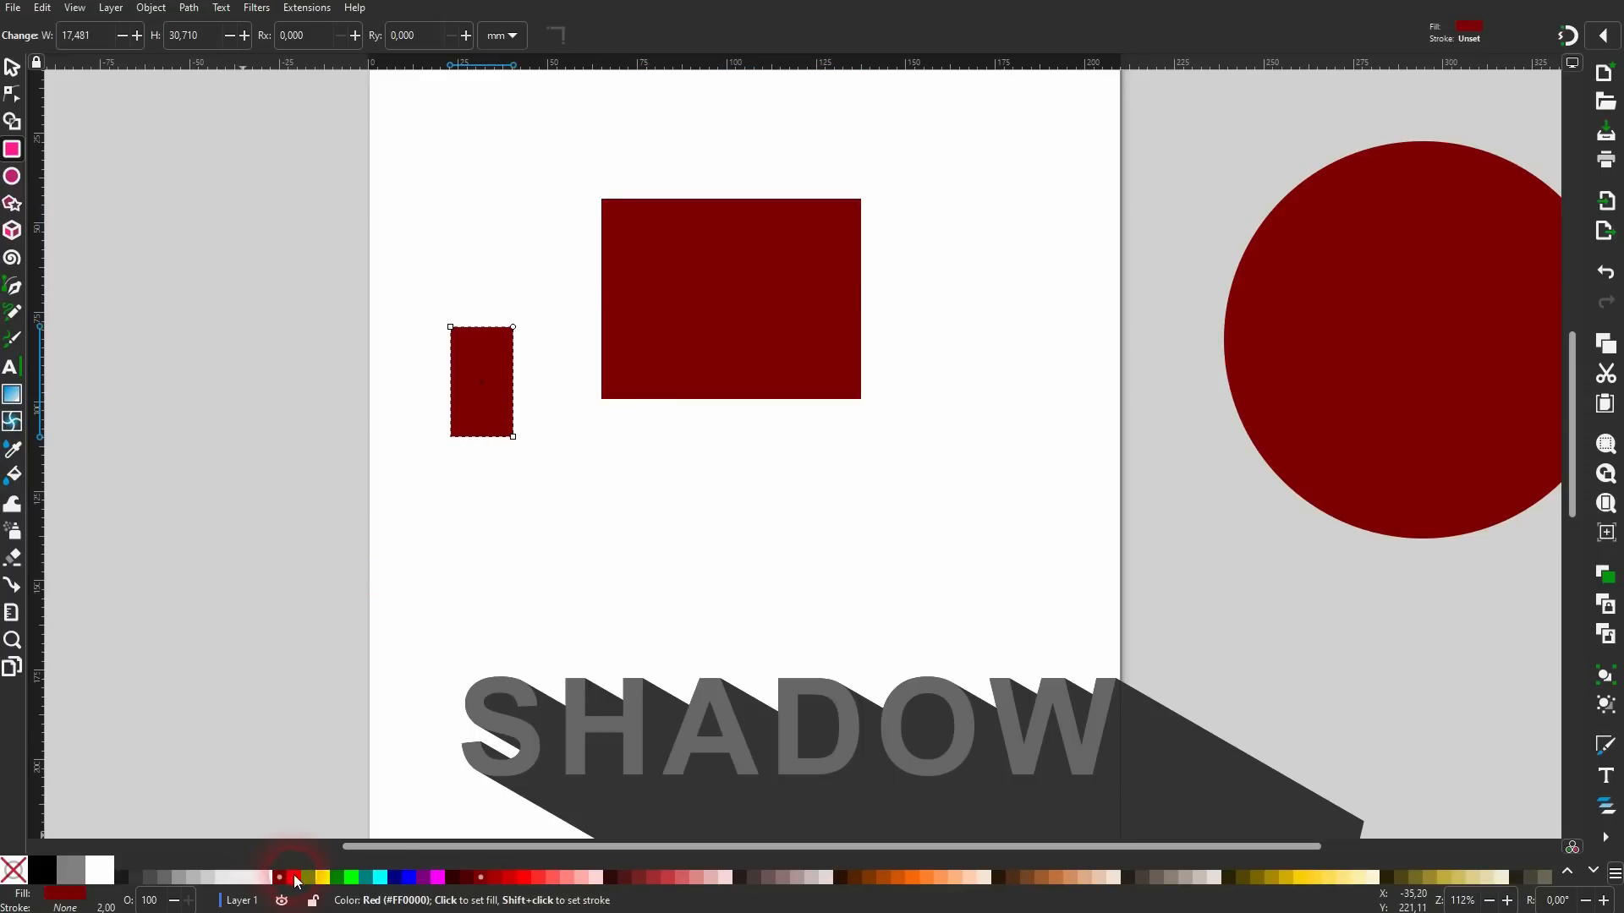
click(294, 877)
Place the door rectangle over the middle of the body's lower edge and center both rectangles horizontally on the page.
click(13, 68)
drag(499, 369, 748, 342)
drag(544, 464, 1005, 142)
click(151, 8)
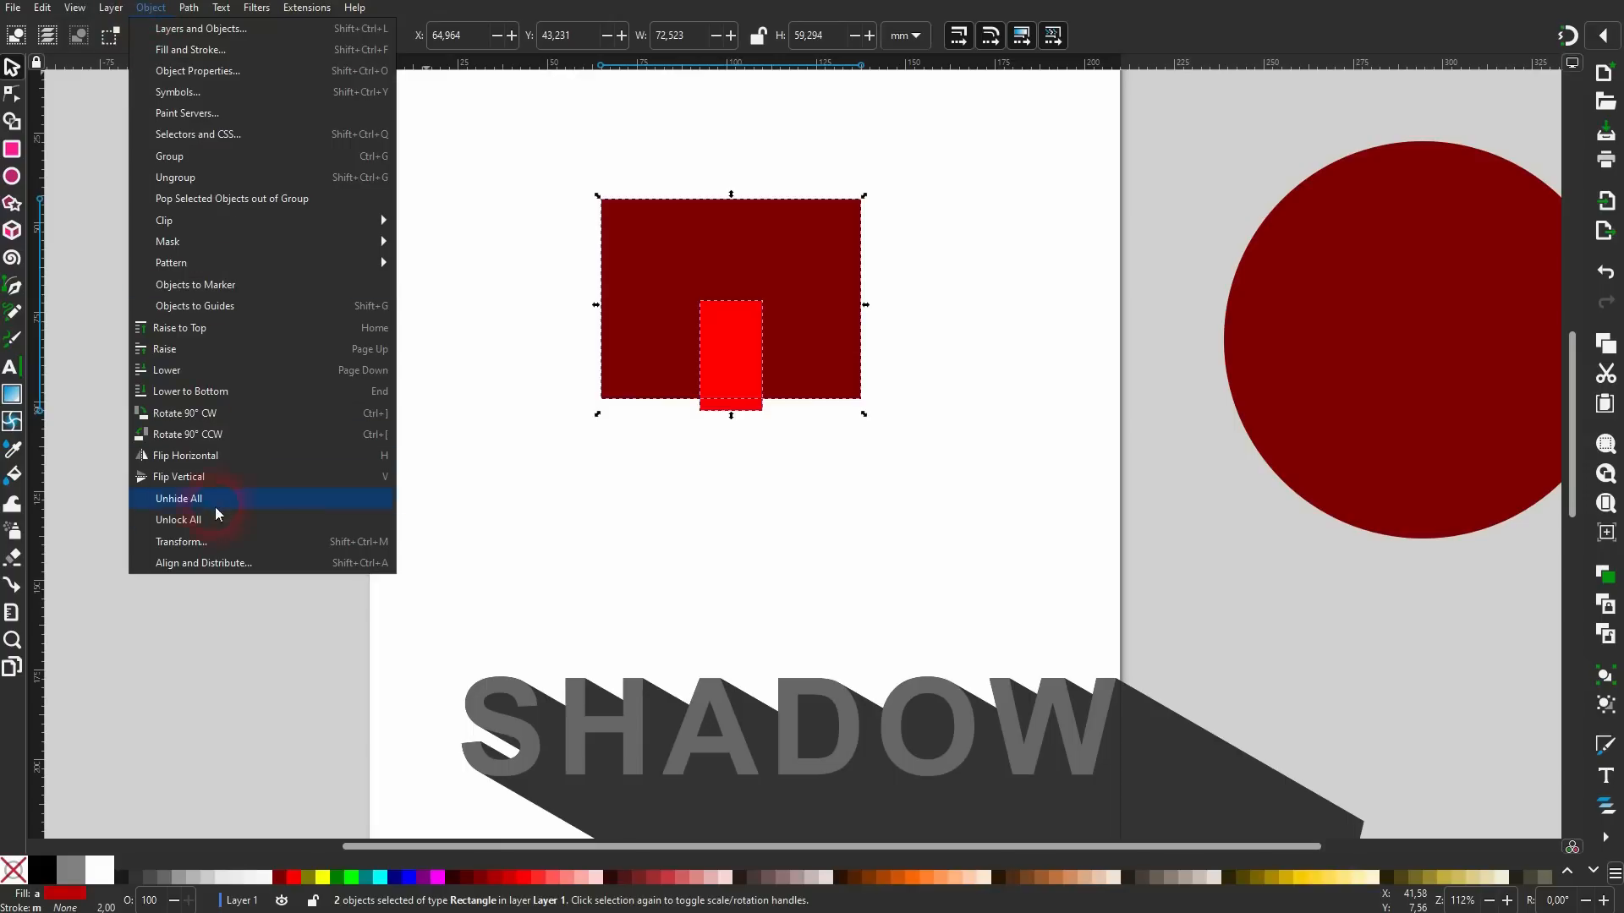
click(208, 564)
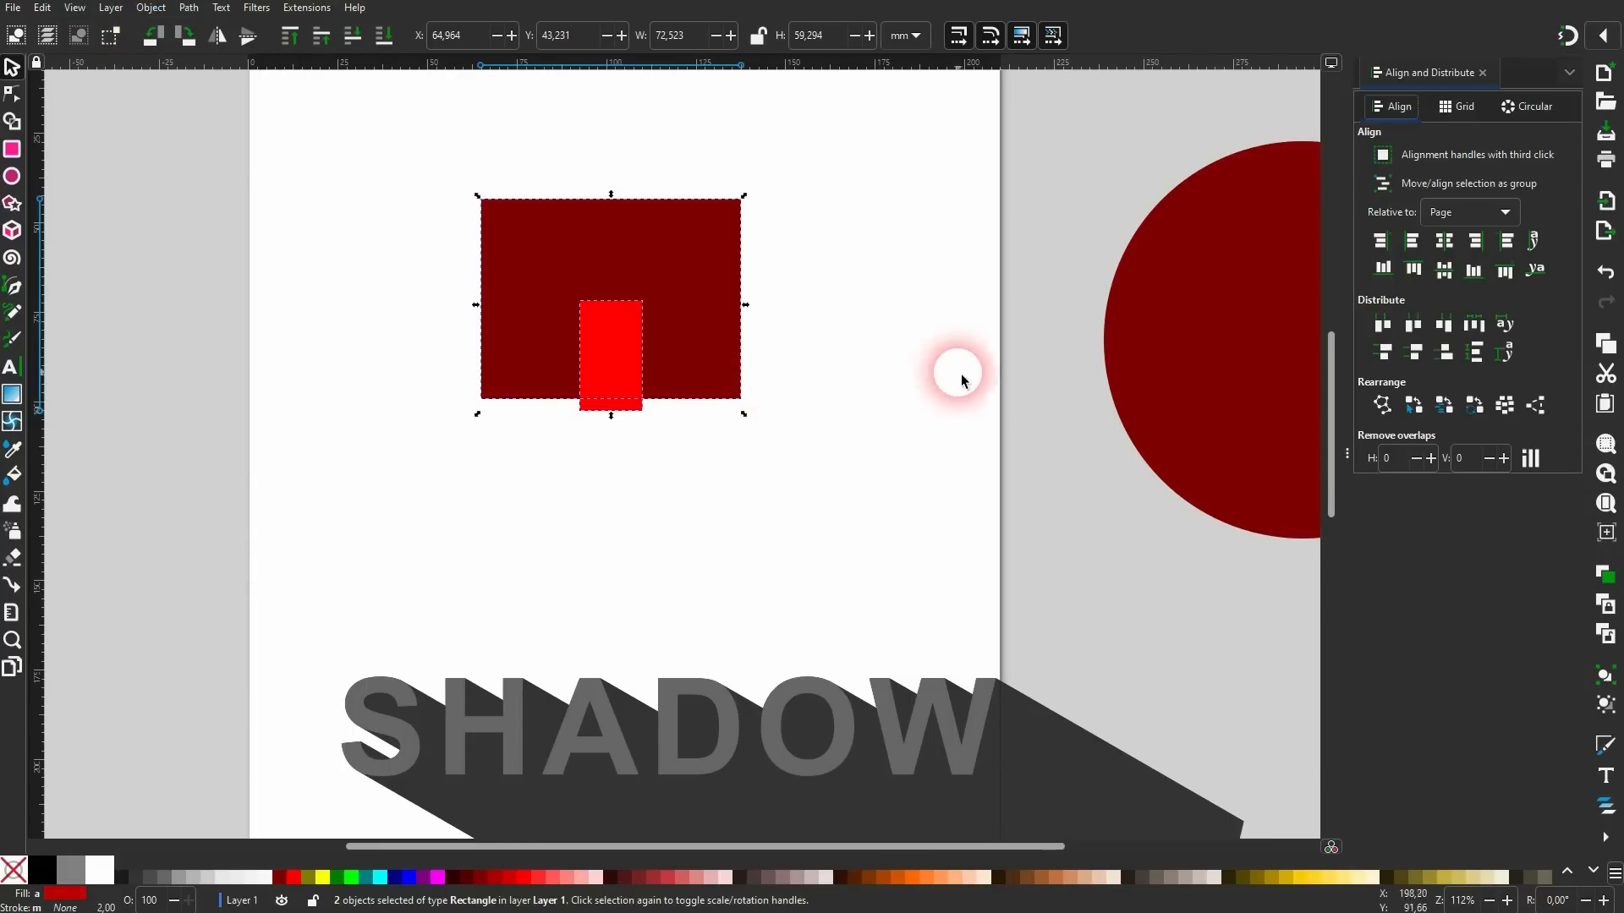
click(1453, 241)
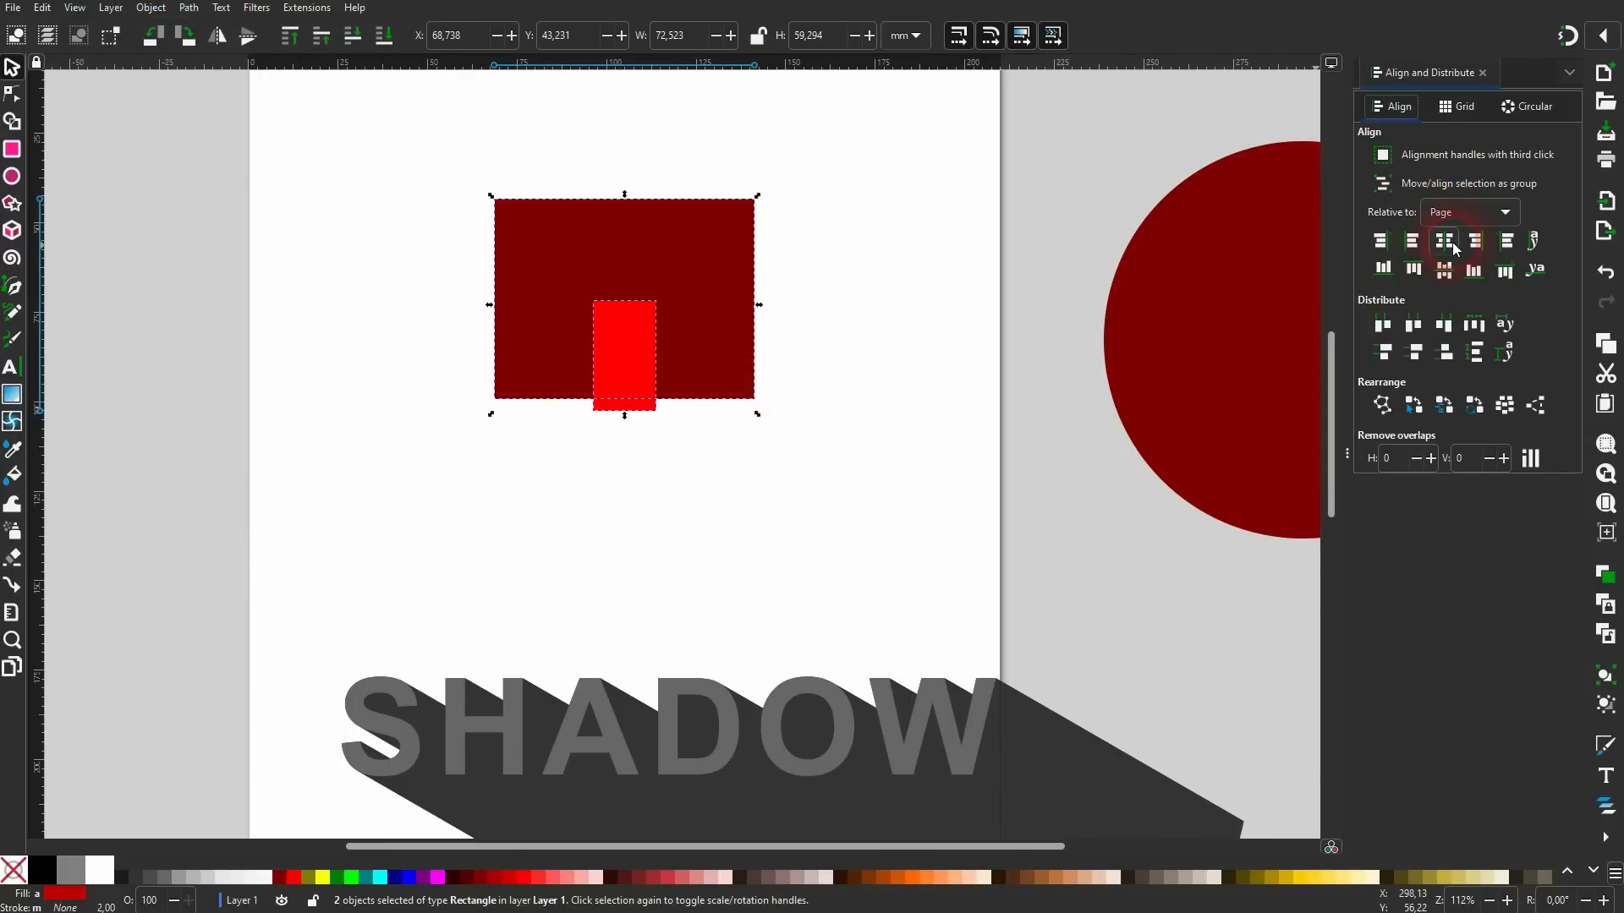
click(854, 364)
Cut the door out of the house body with Difference and move the body down to leave room above it.
drag(393, 495, 860, 135)
click(190, 8)
click(241, 115)
click(830, 351)
drag(682, 275, 662, 369)
Draw a red three-cornered polygon about 69 × 60 mm and set it on top of the house body as a roof.
click(13, 205)
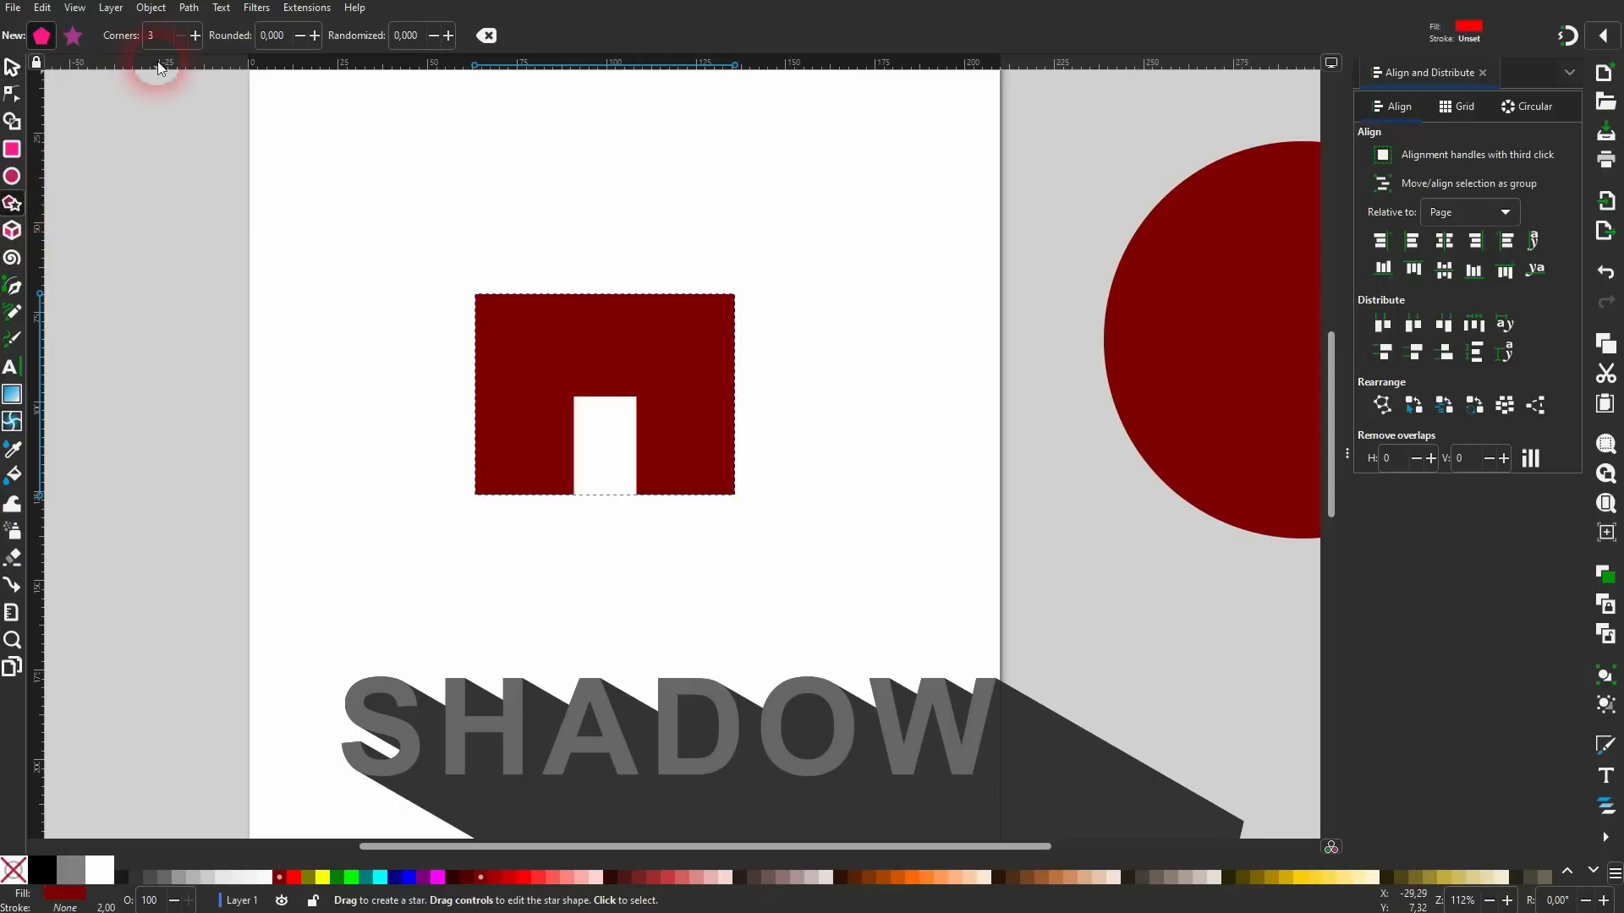
drag(591, 170, 590, 30)
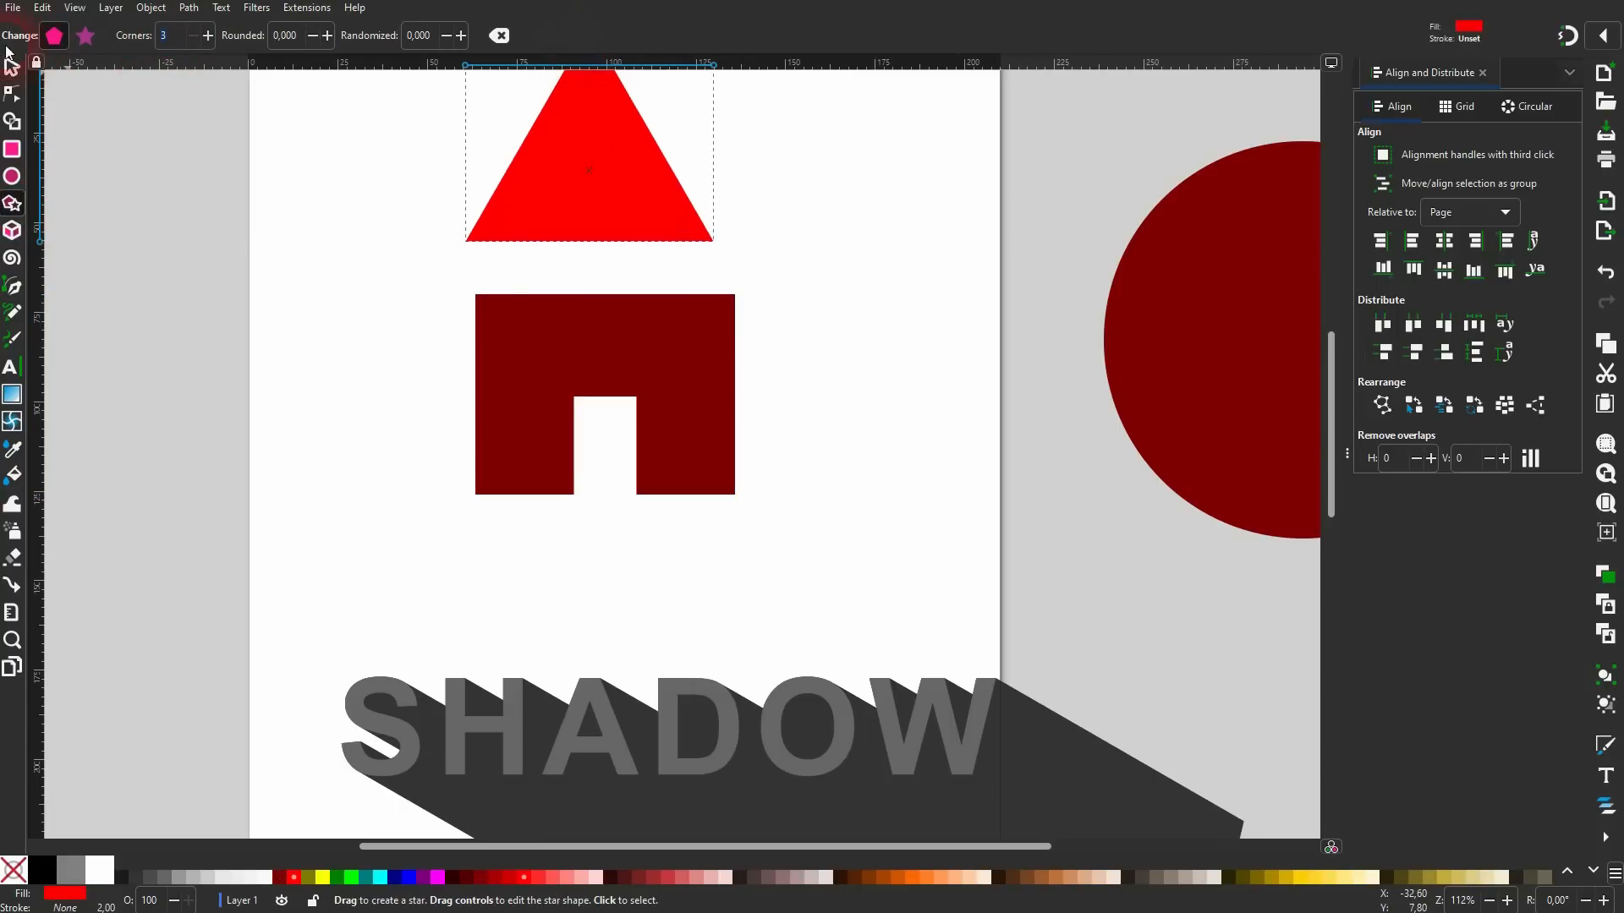
click(11, 66)
drag(551, 168, 580, 242)
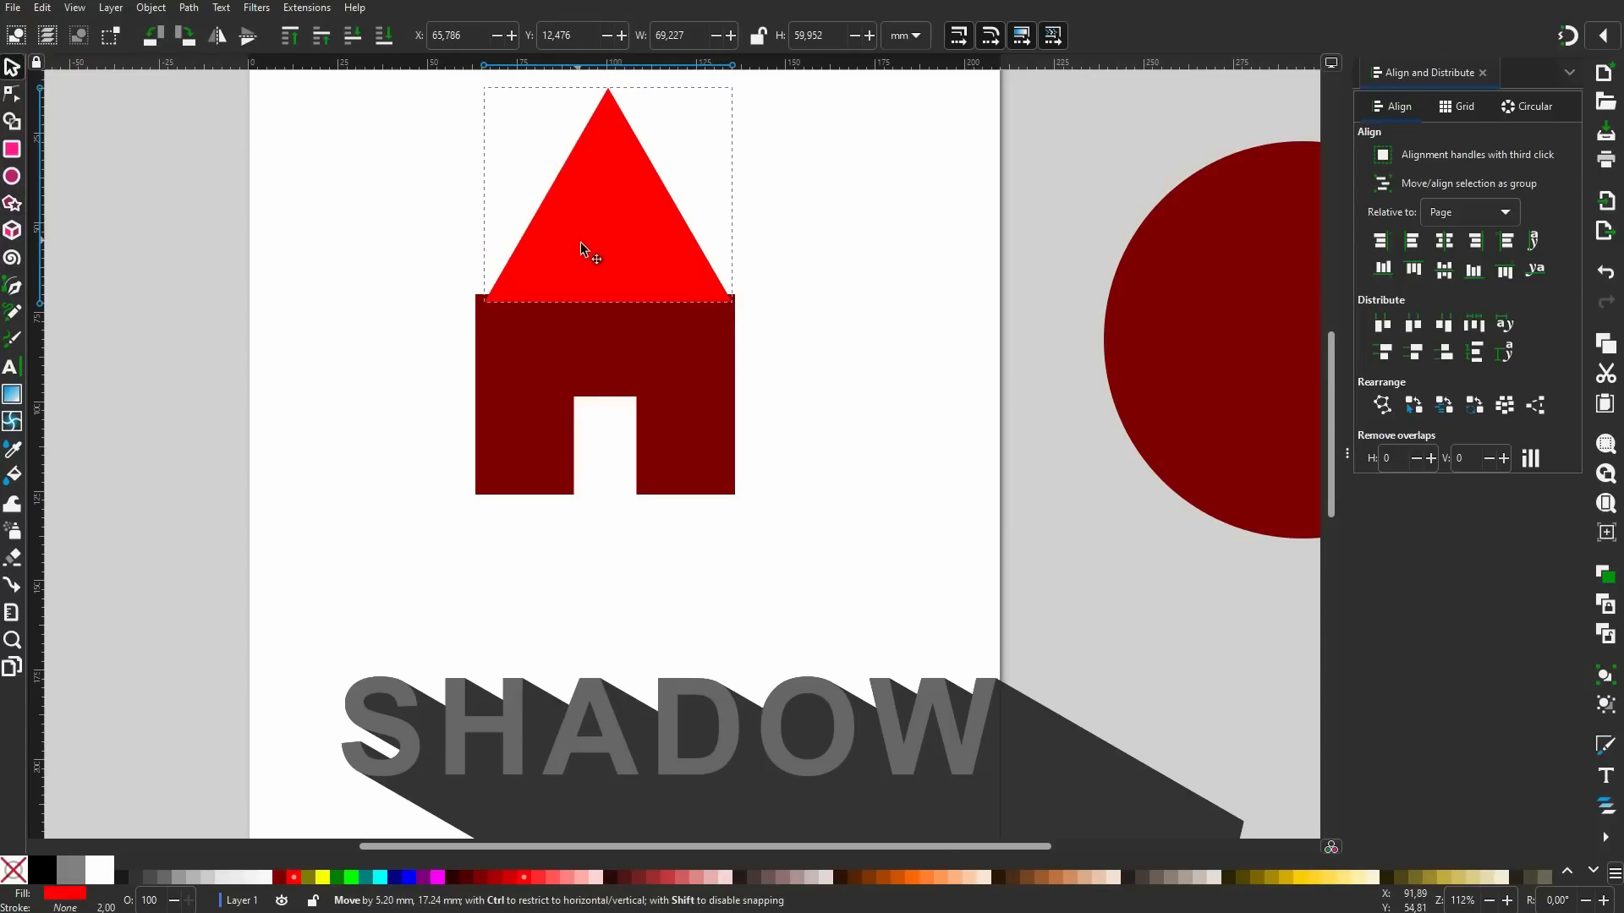
Resize the roof triangle to about 90 mm wide and 55 mm high and fill it with the body's dark red.
drag(737, 197, 778, 205)
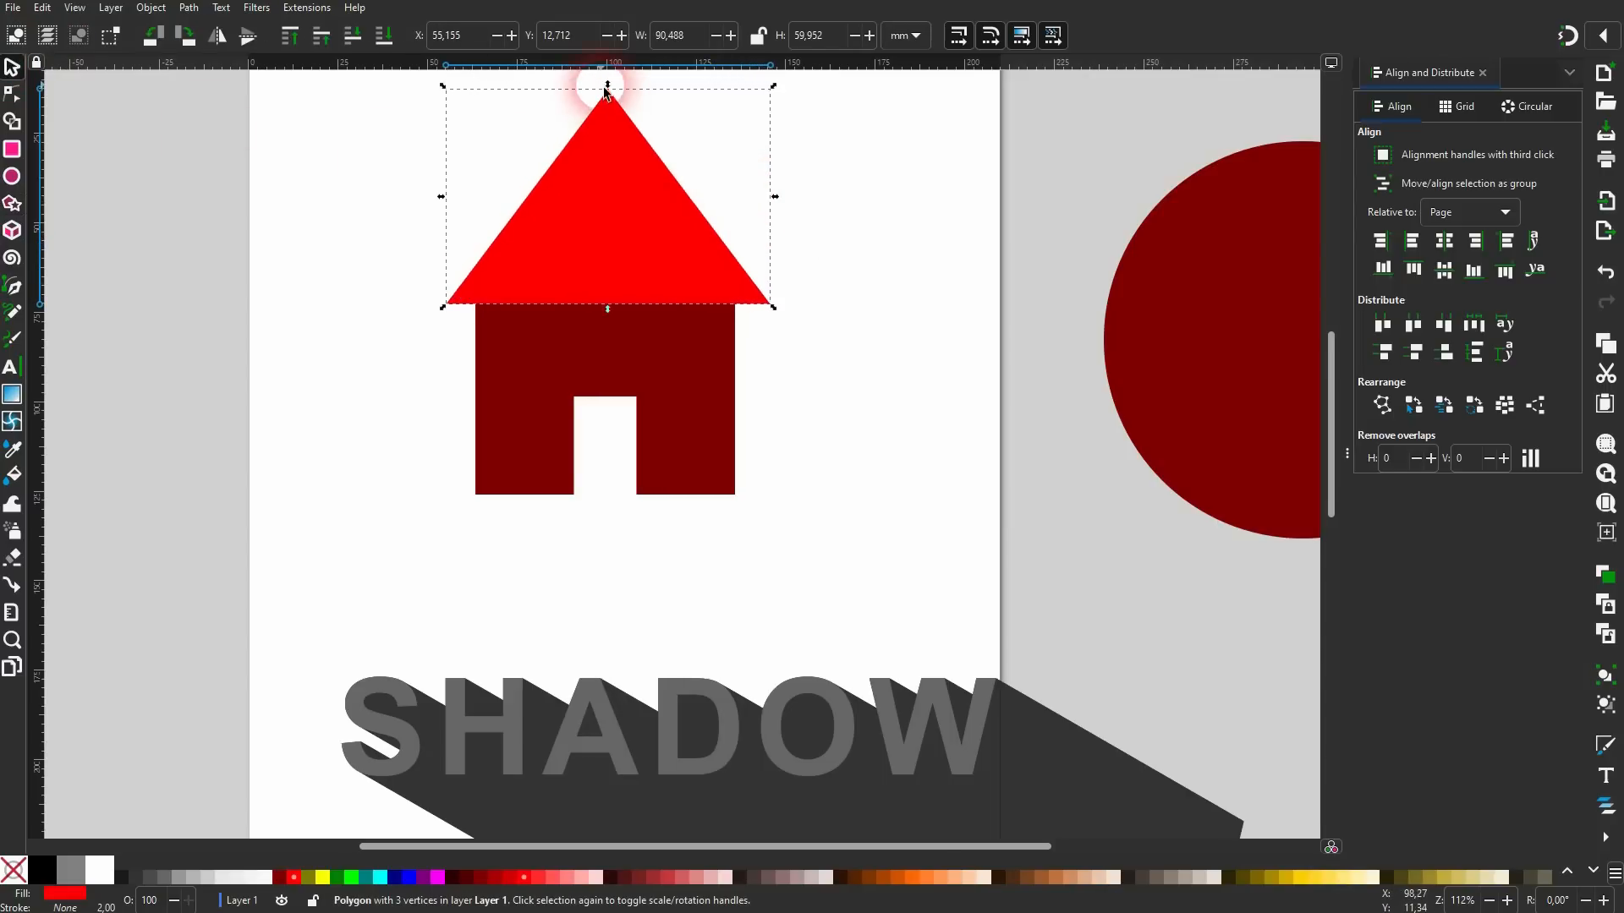
drag(608, 87, 610, 105)
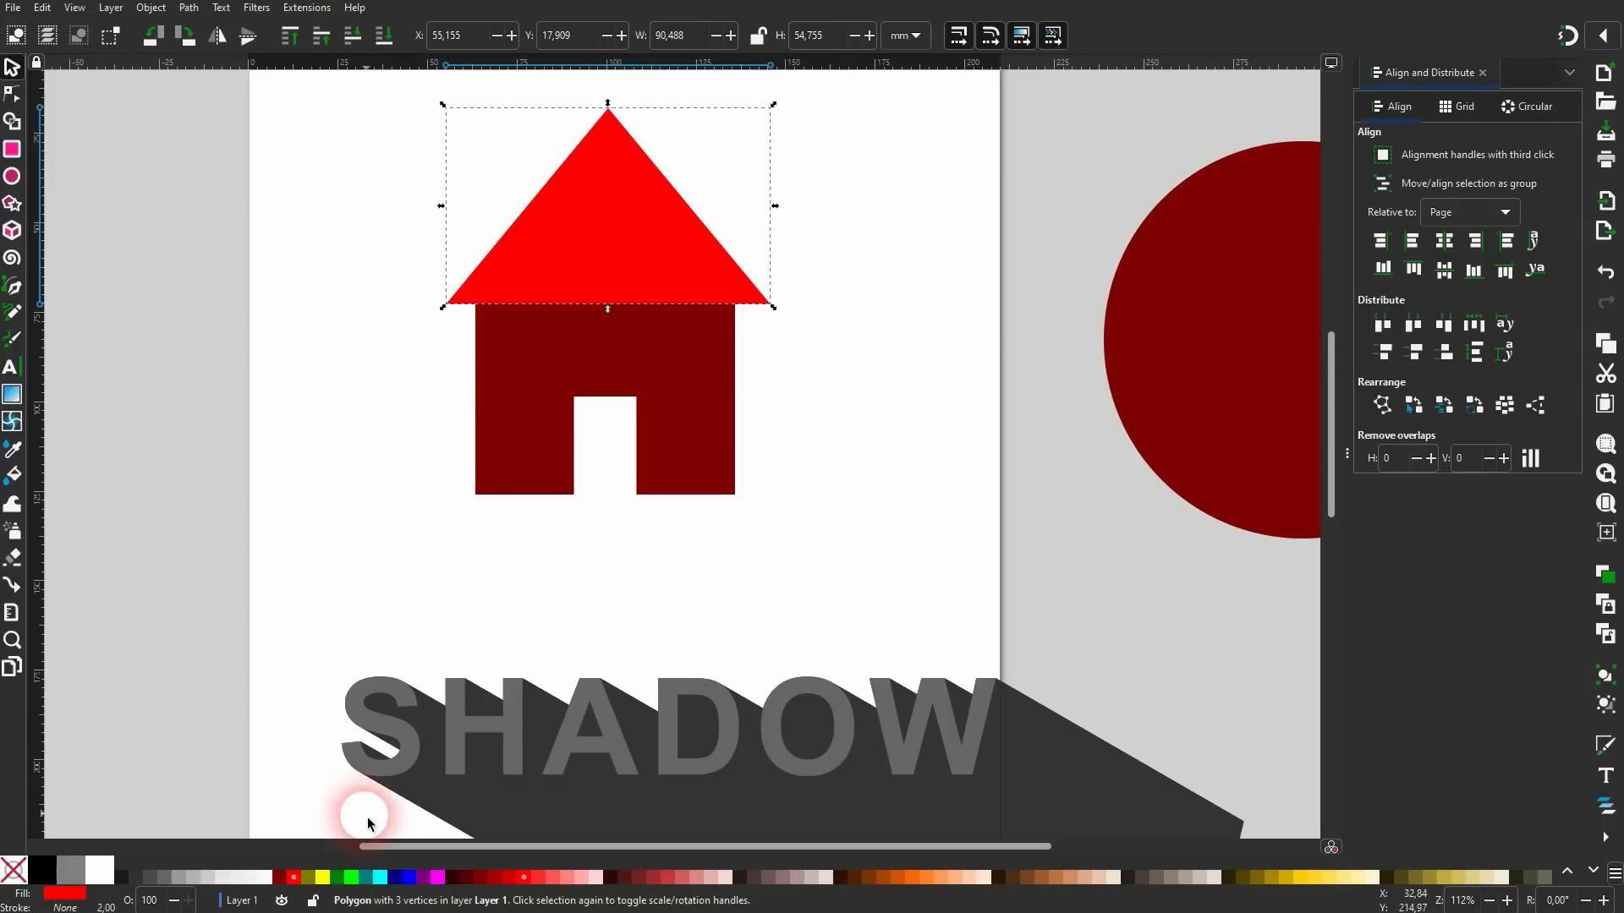
click(282, 876)
Unite the roof with the house body and shift the merged house slightly down and to the right.
shift+click(702, 383)
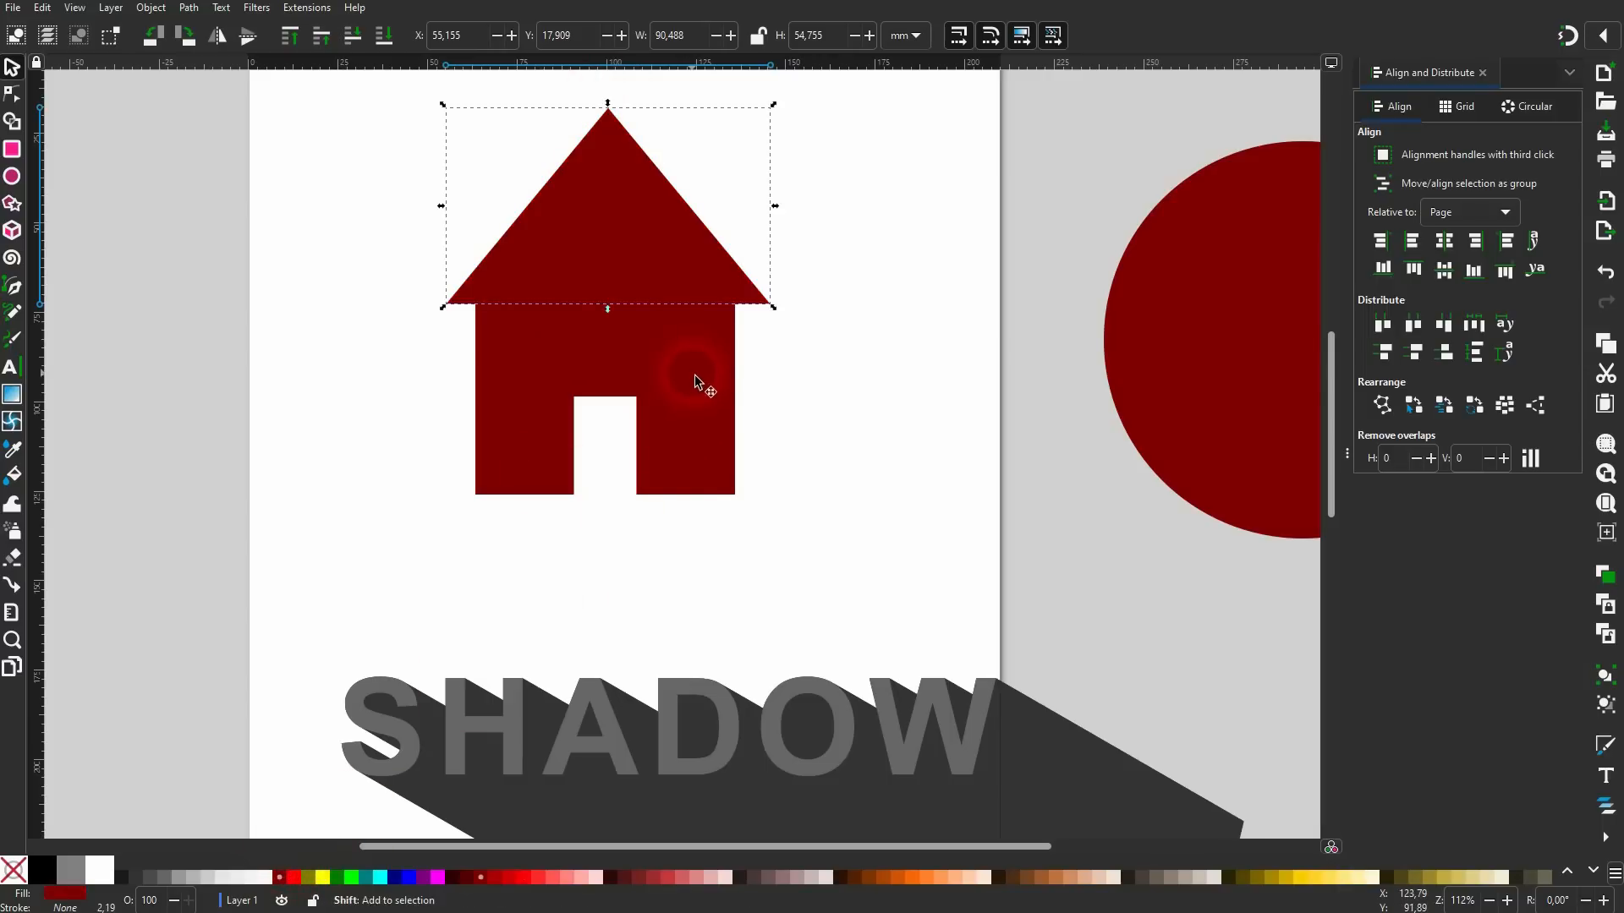
click(189, 7)
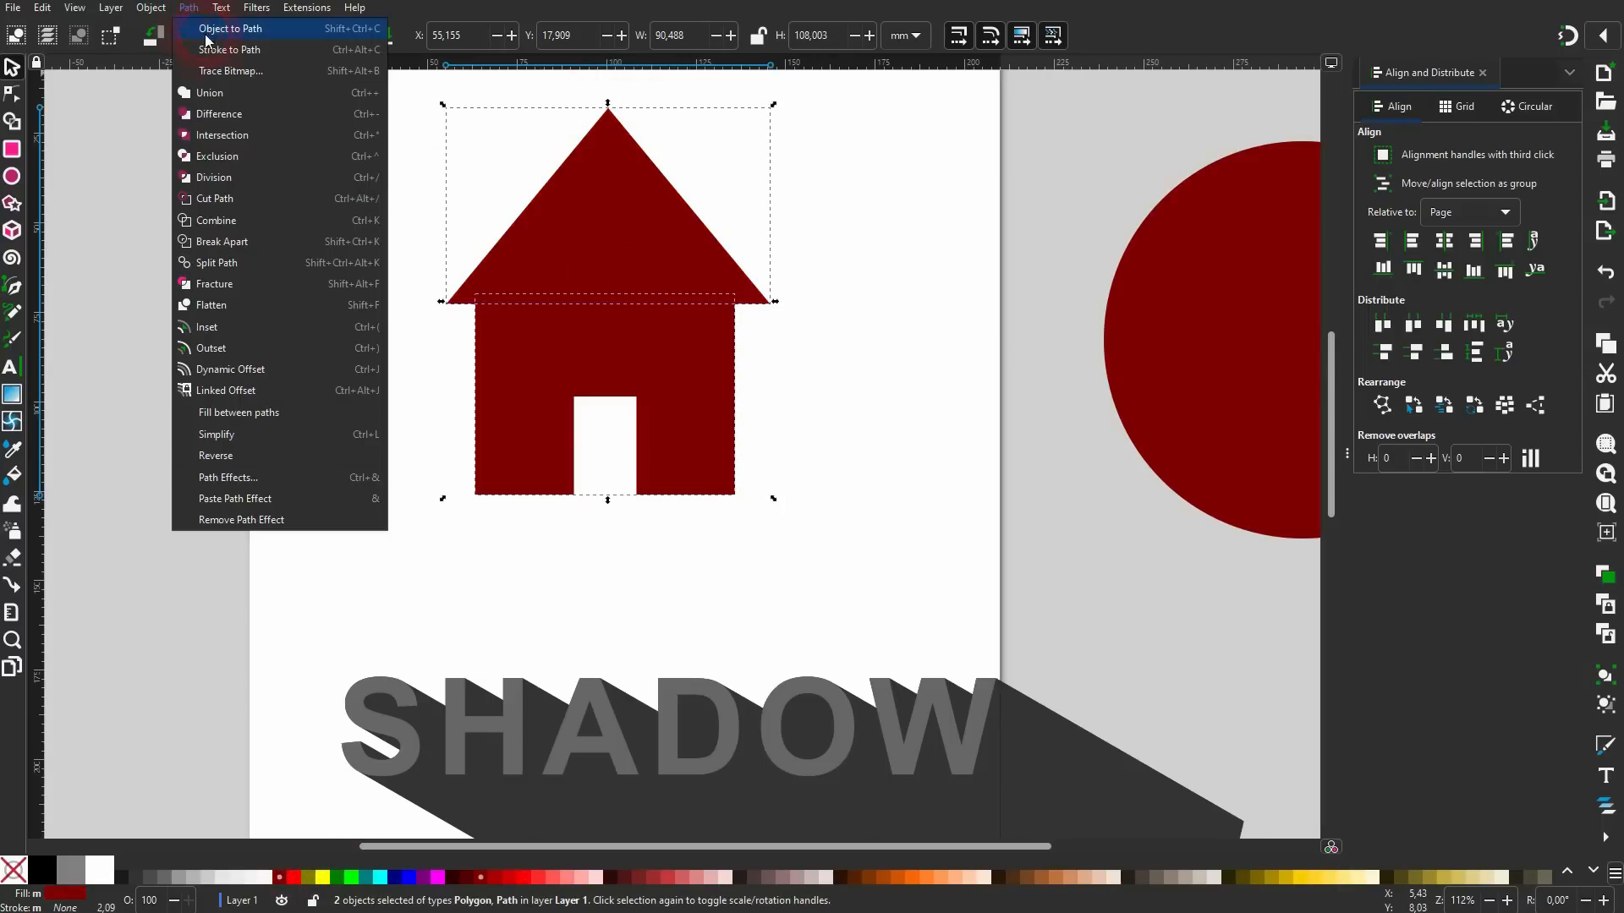
click(229, 103)
click(845, 362)
drag(630, 302, 649, 343)
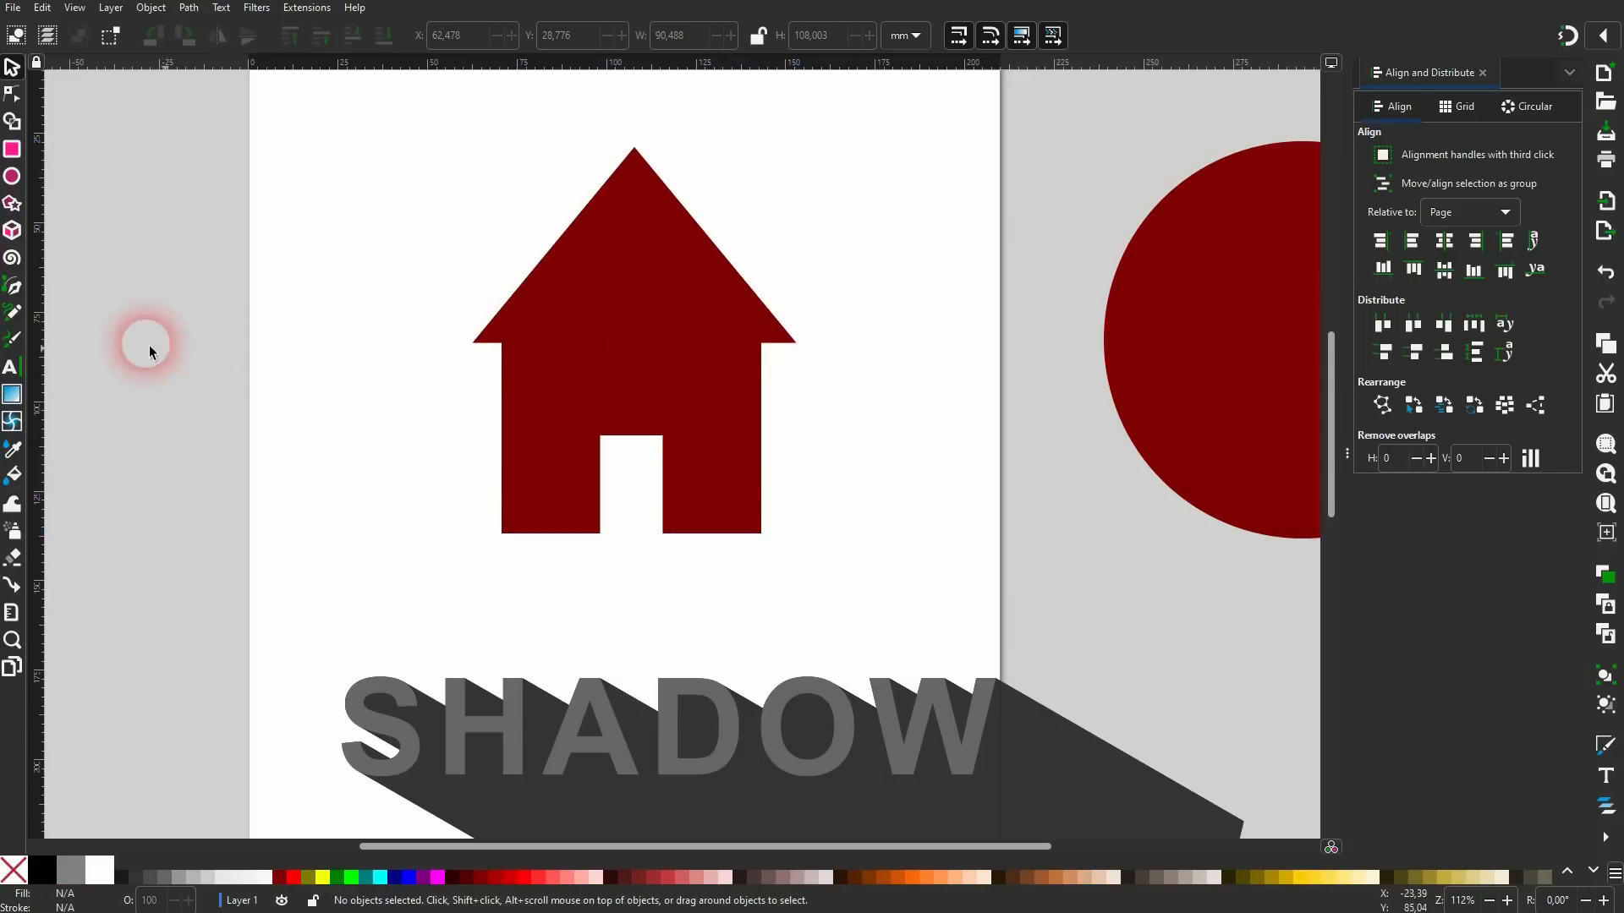
Draw a chimney rectangle about 13 × 35 mm over the roof's right slope and unite it with the house.
click(12, 149)
drag(705, 195, 755, 324)
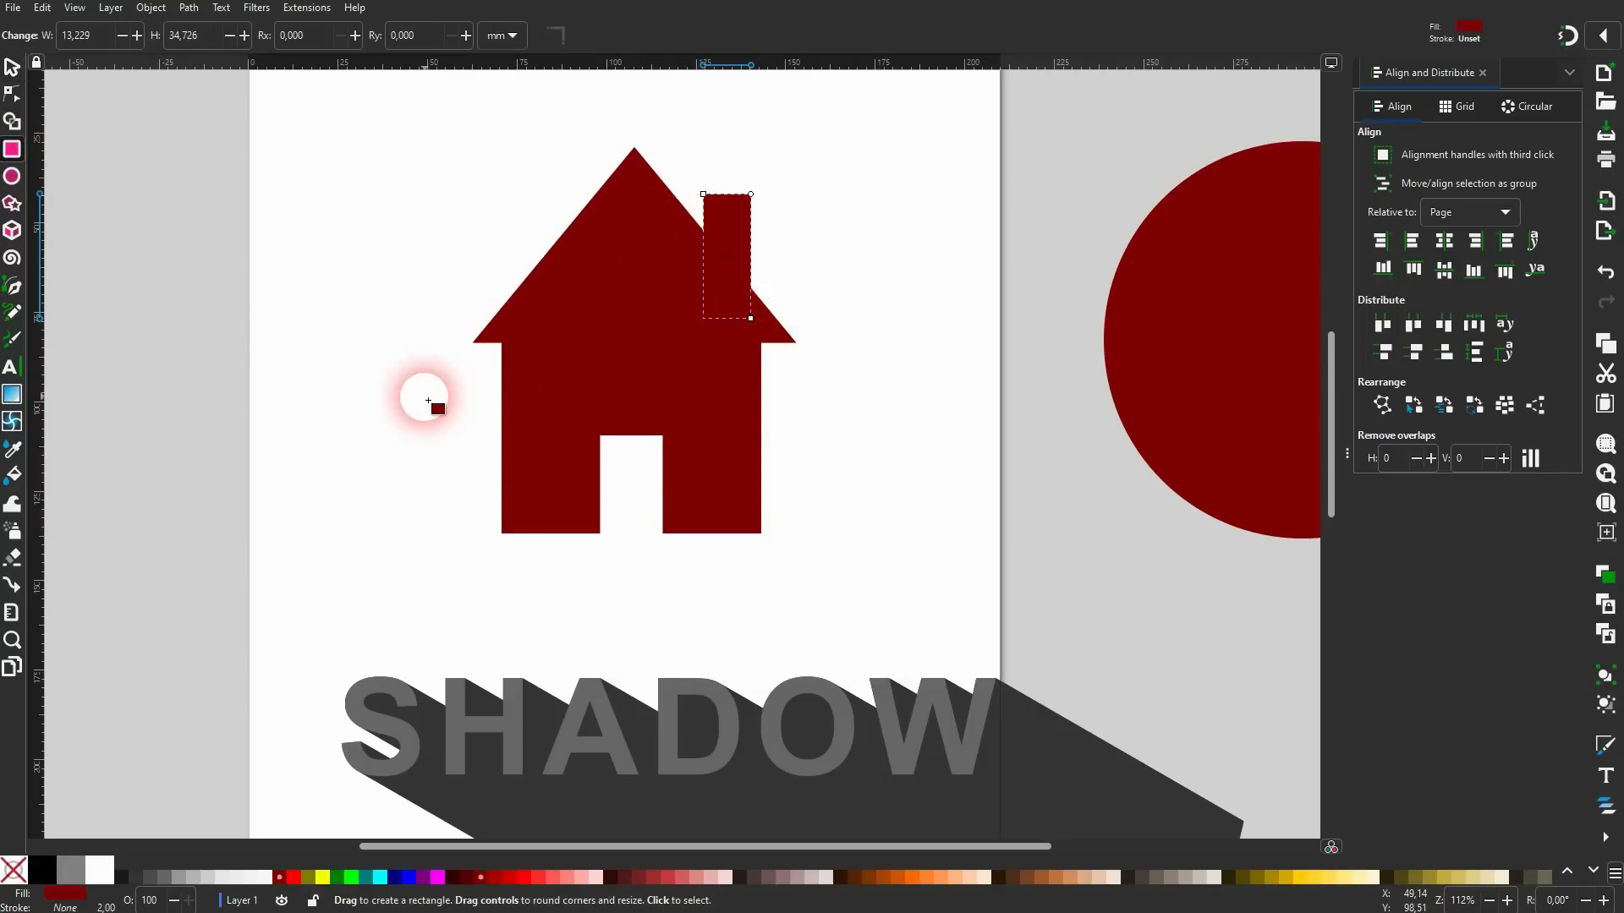
click(12, 66)
shift+click(573, 246)
click(189, 9)
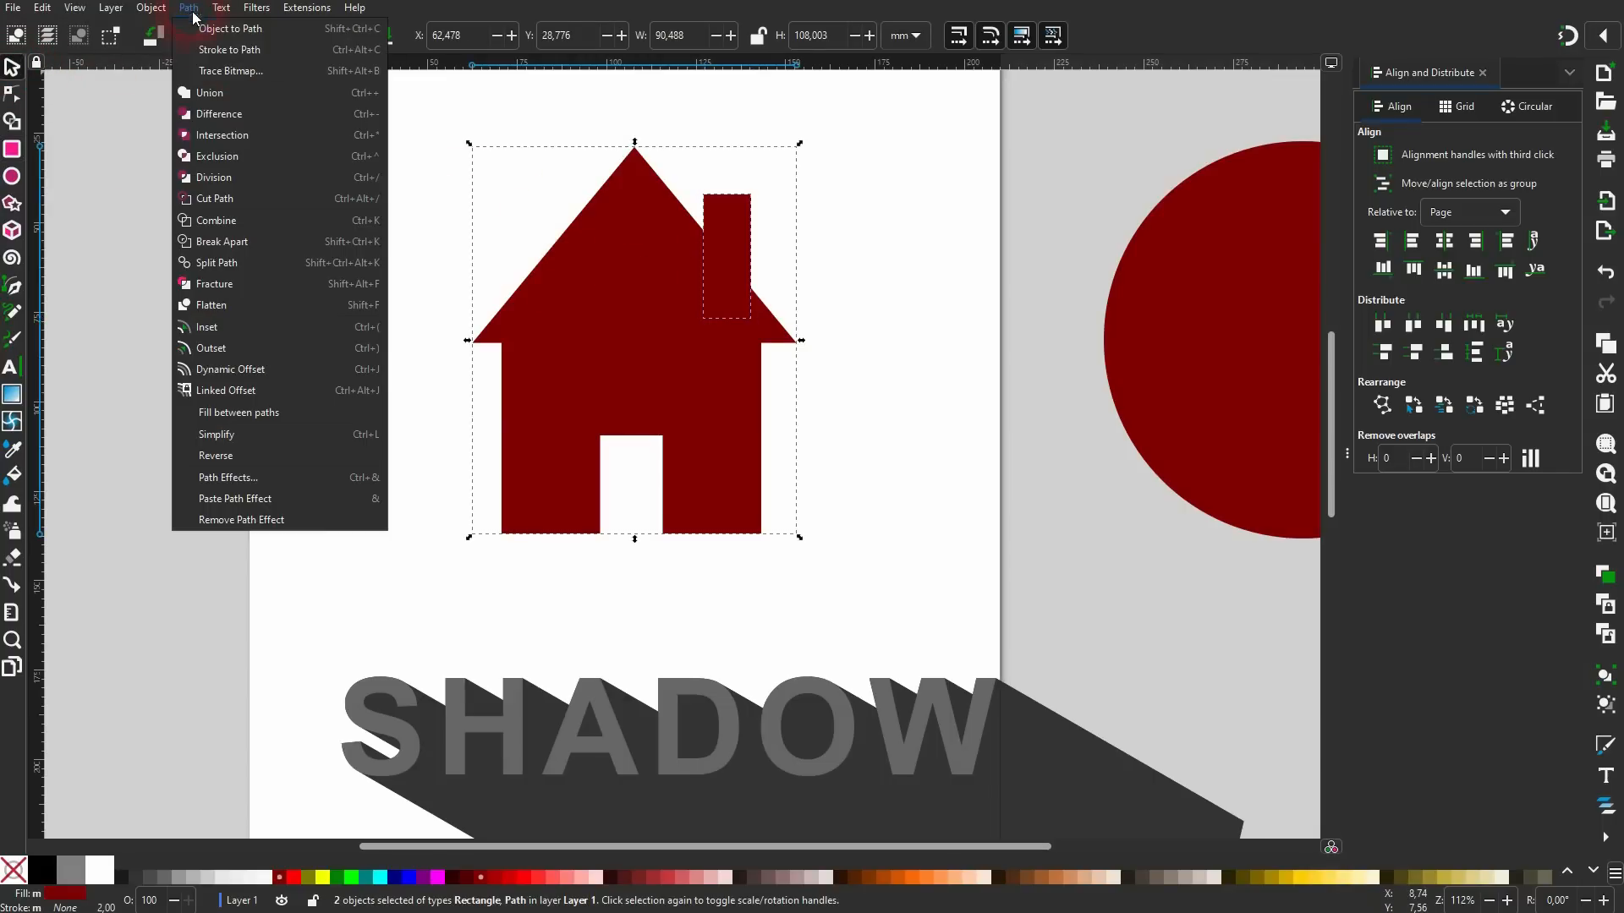
click(205, 93)
click(347, 280)
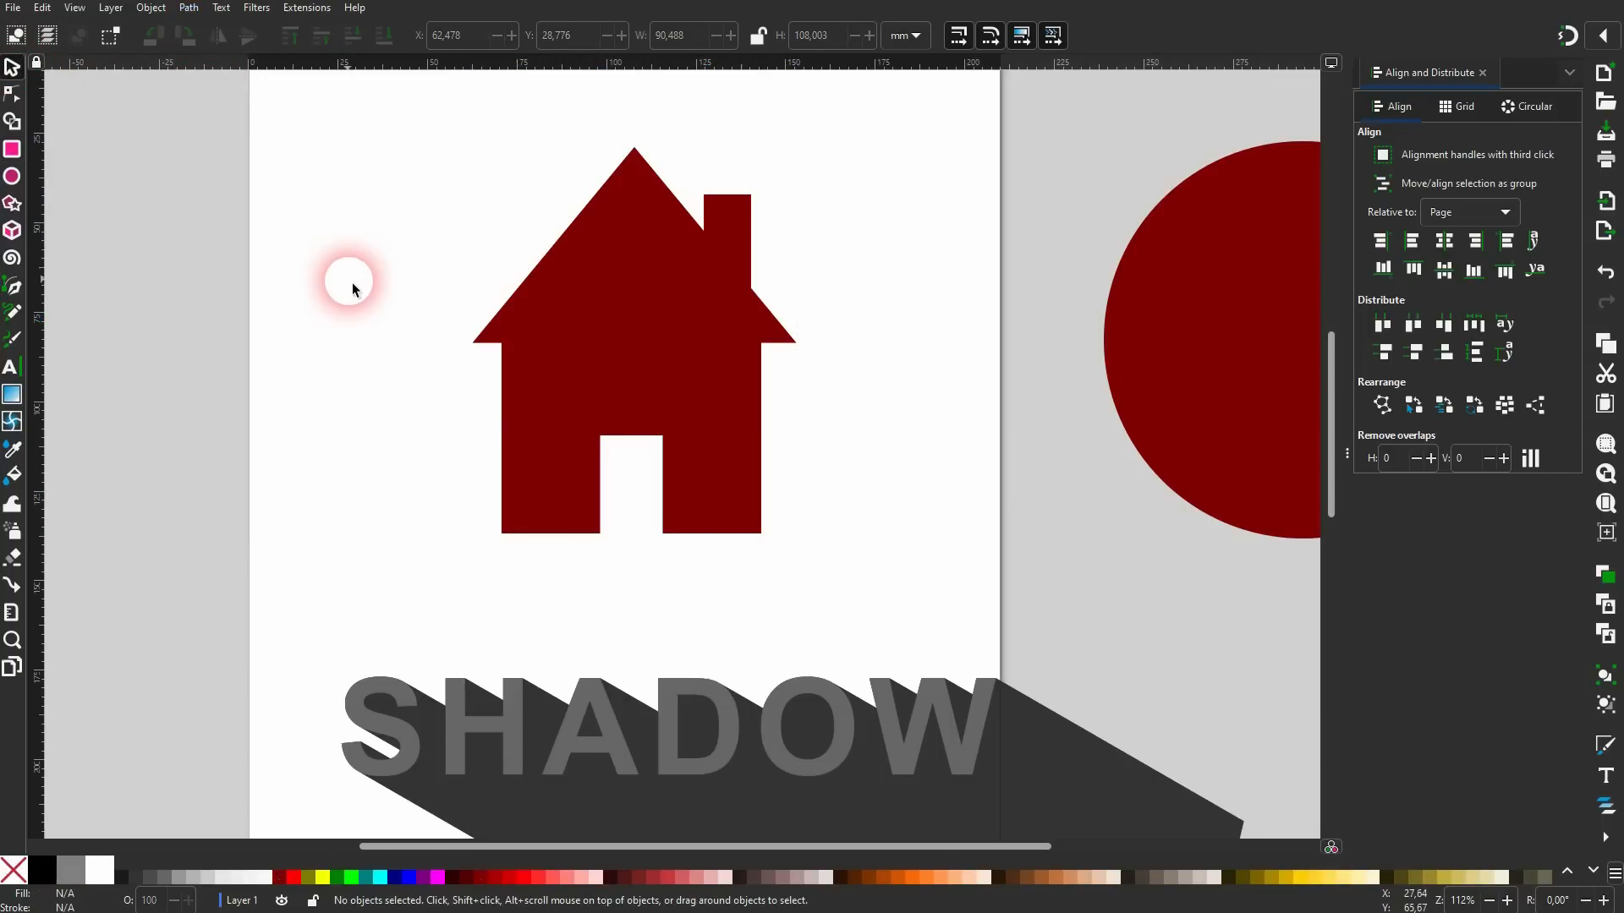
Draw a red window rectangle about 15 × 16 mm on the left part of the house body.
click(11, 150)
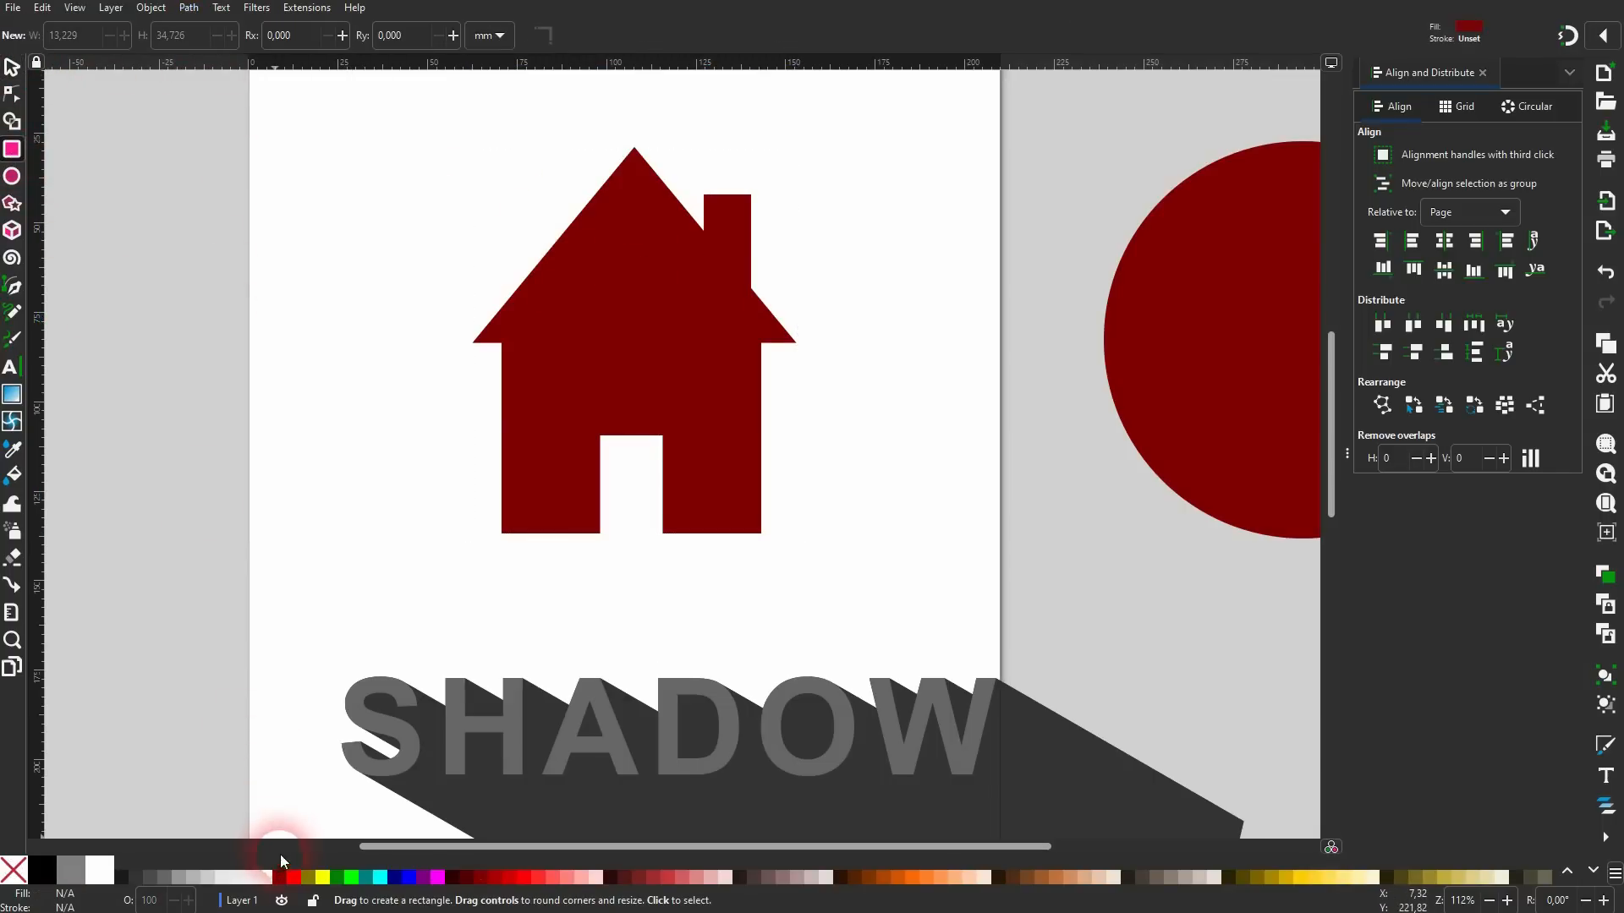
mouse_move(542, 367)
mouse_down()
mouse_move(584, 389)
mouse_move(614, 436)
mouse_move(558, 378)
mouse_up()
key(s)
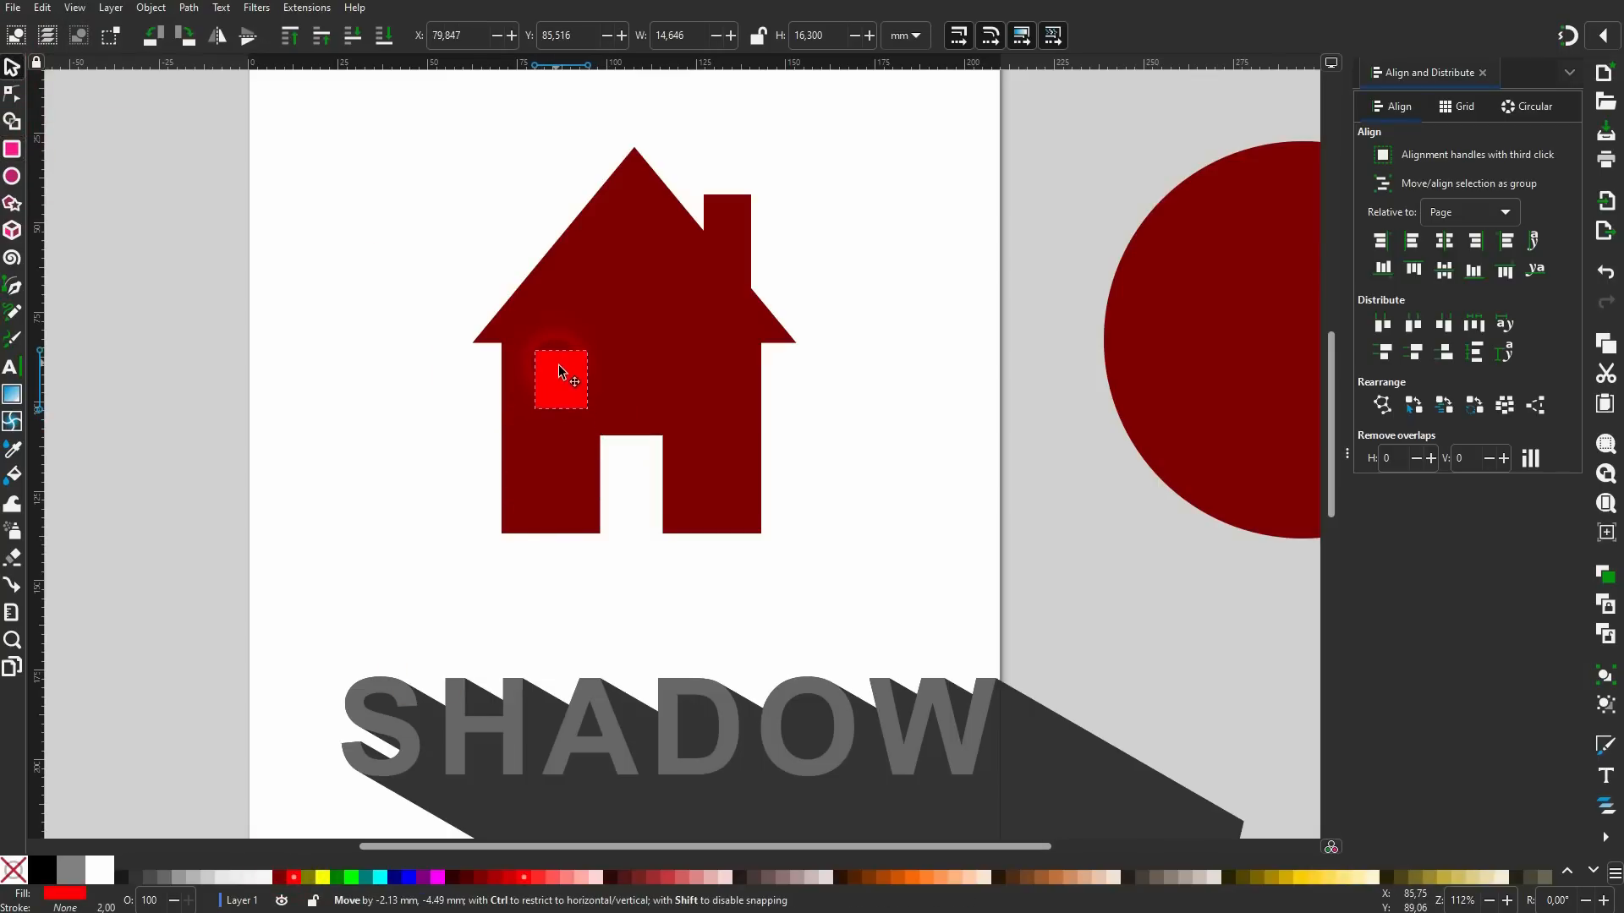
click(889, 464)
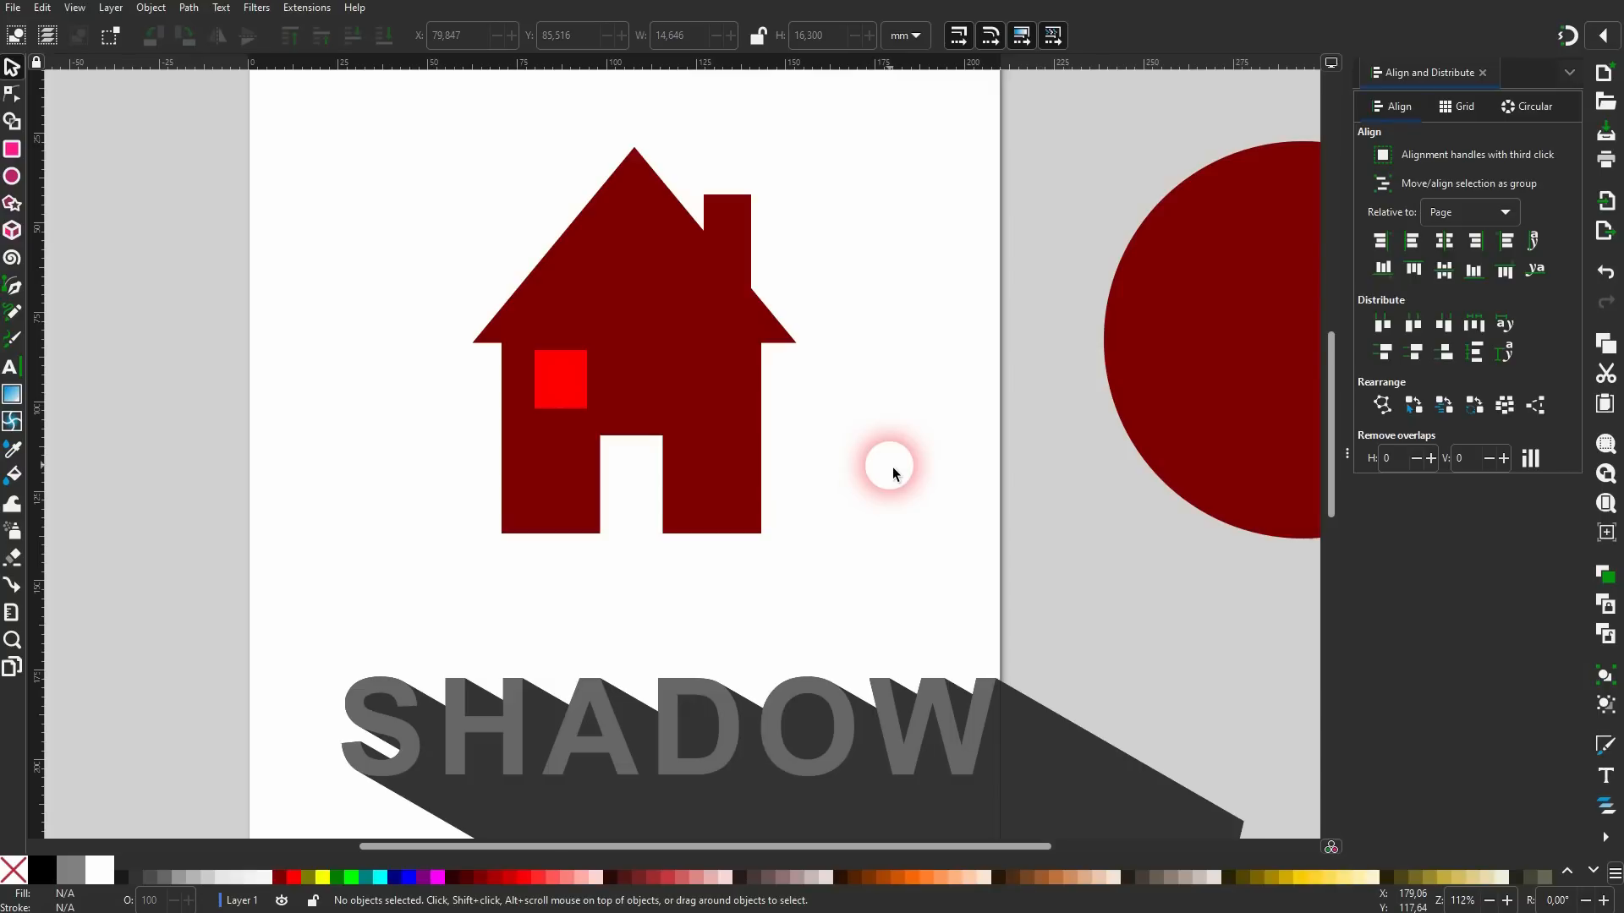
Cut the window rectangle out of the house with Difference.
click(566, 390)
shift+click(635, 254)
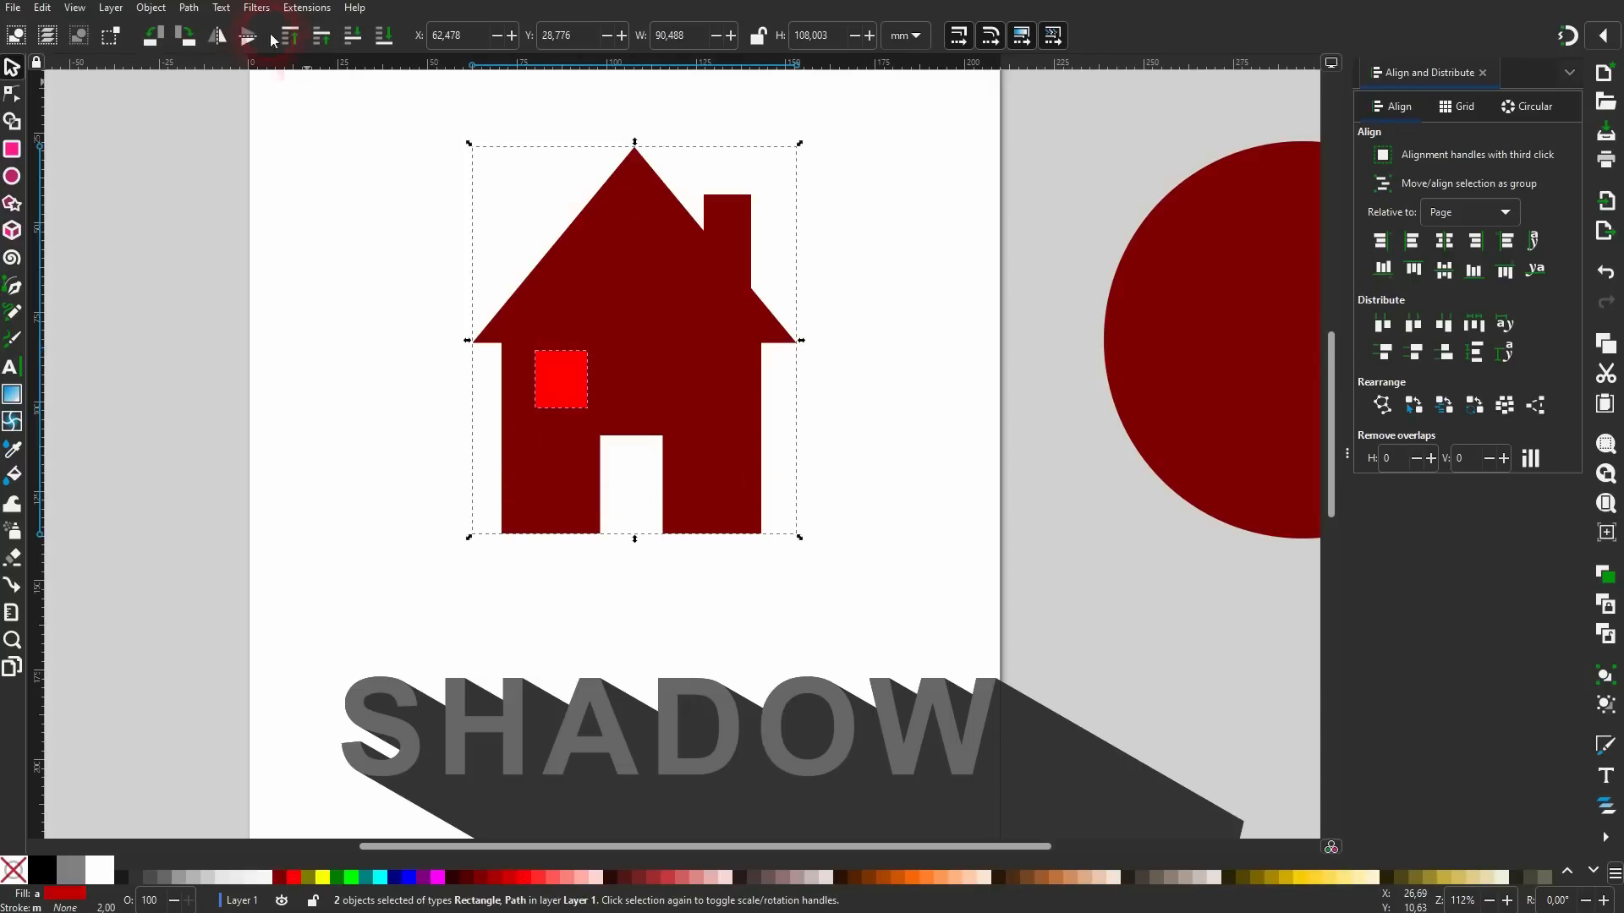
click(189, 7)
click(218, 114)
click(362, 362)
Fill the house black and scale it down proportionally to about 55 × 66 mm.
click(691, 416)
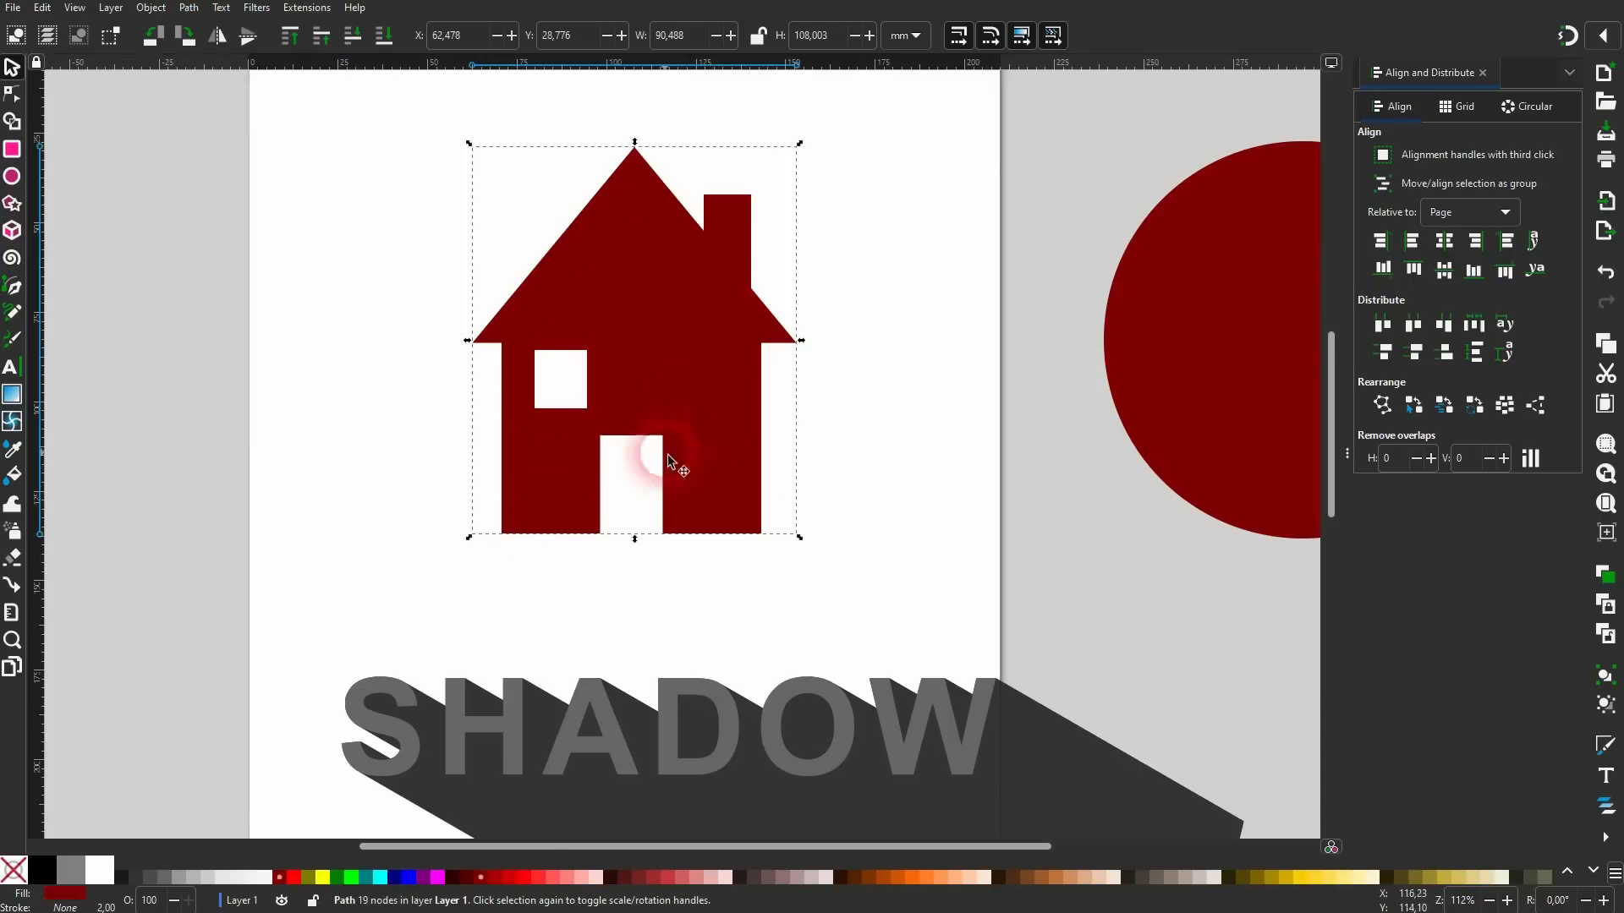
click(44, 869)
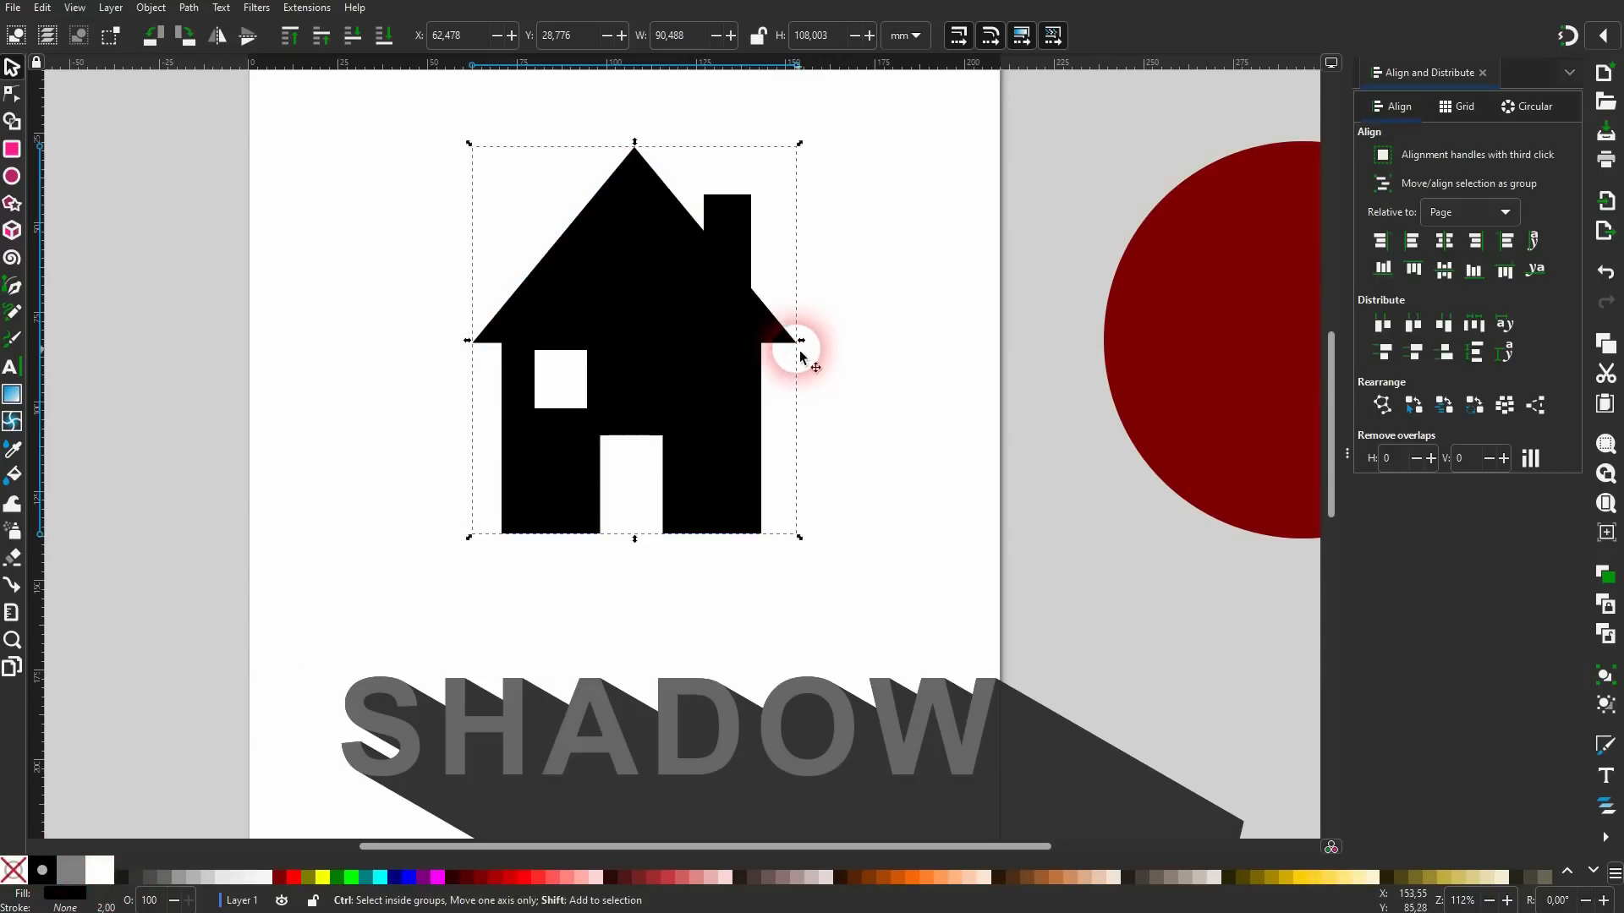
drag(801, 341, 738, 341)
Move the dark red circle behind the house and center both objects horizontally and vertically on the page.
click(1115, 347)
drag(1222, 353, 573, 365)
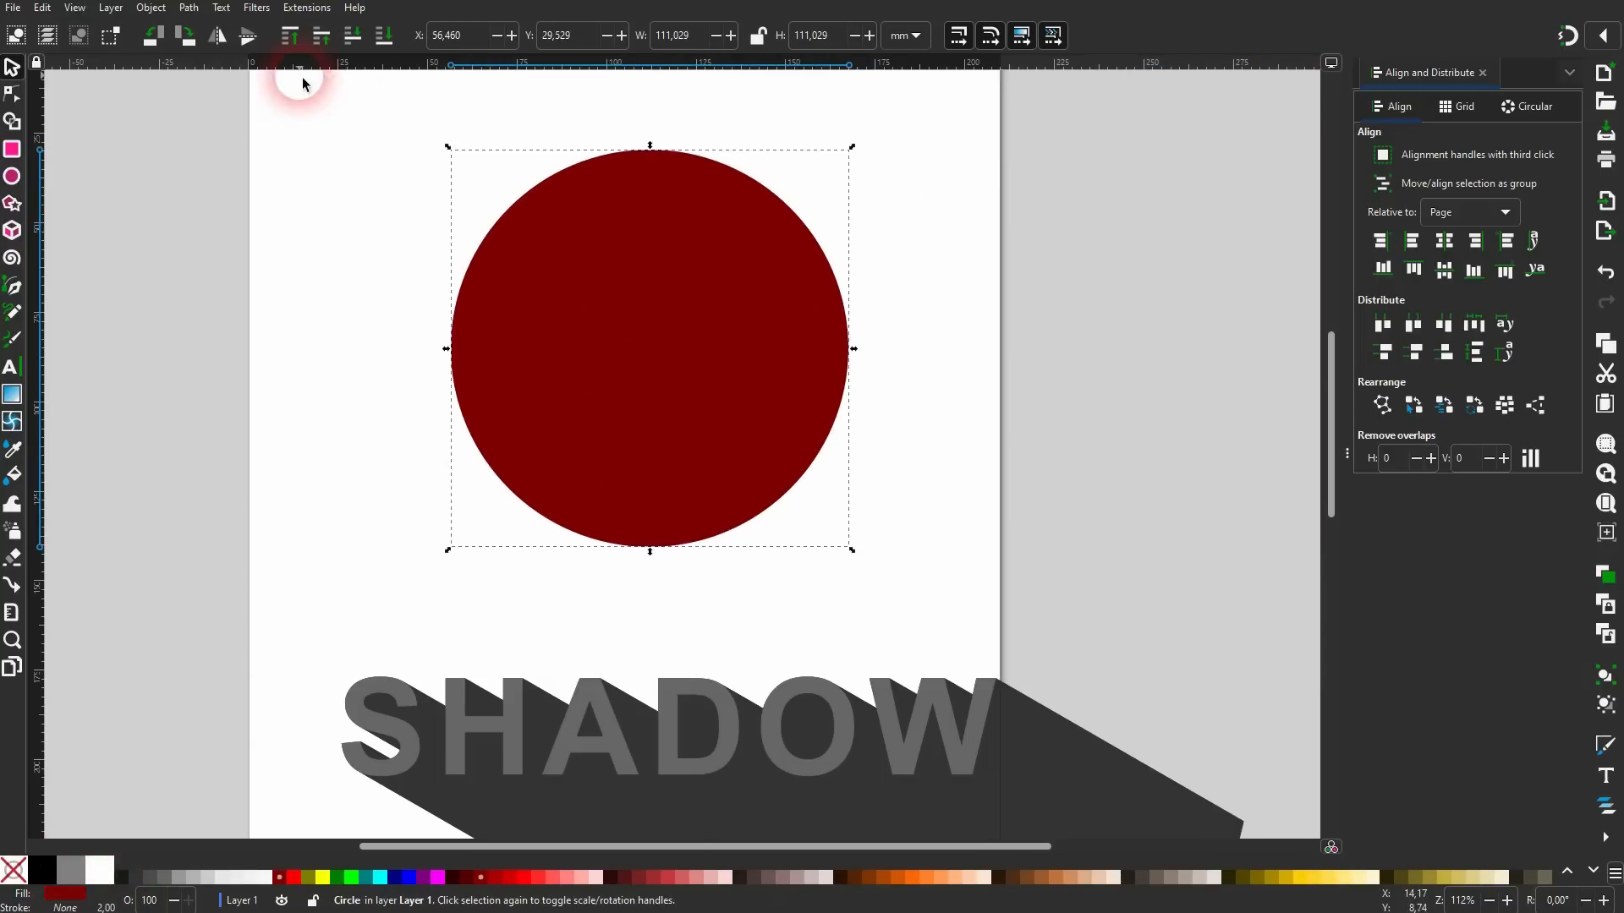
click(383, 35)
drag(399, 576, 968, 101)
click(1444, 244)
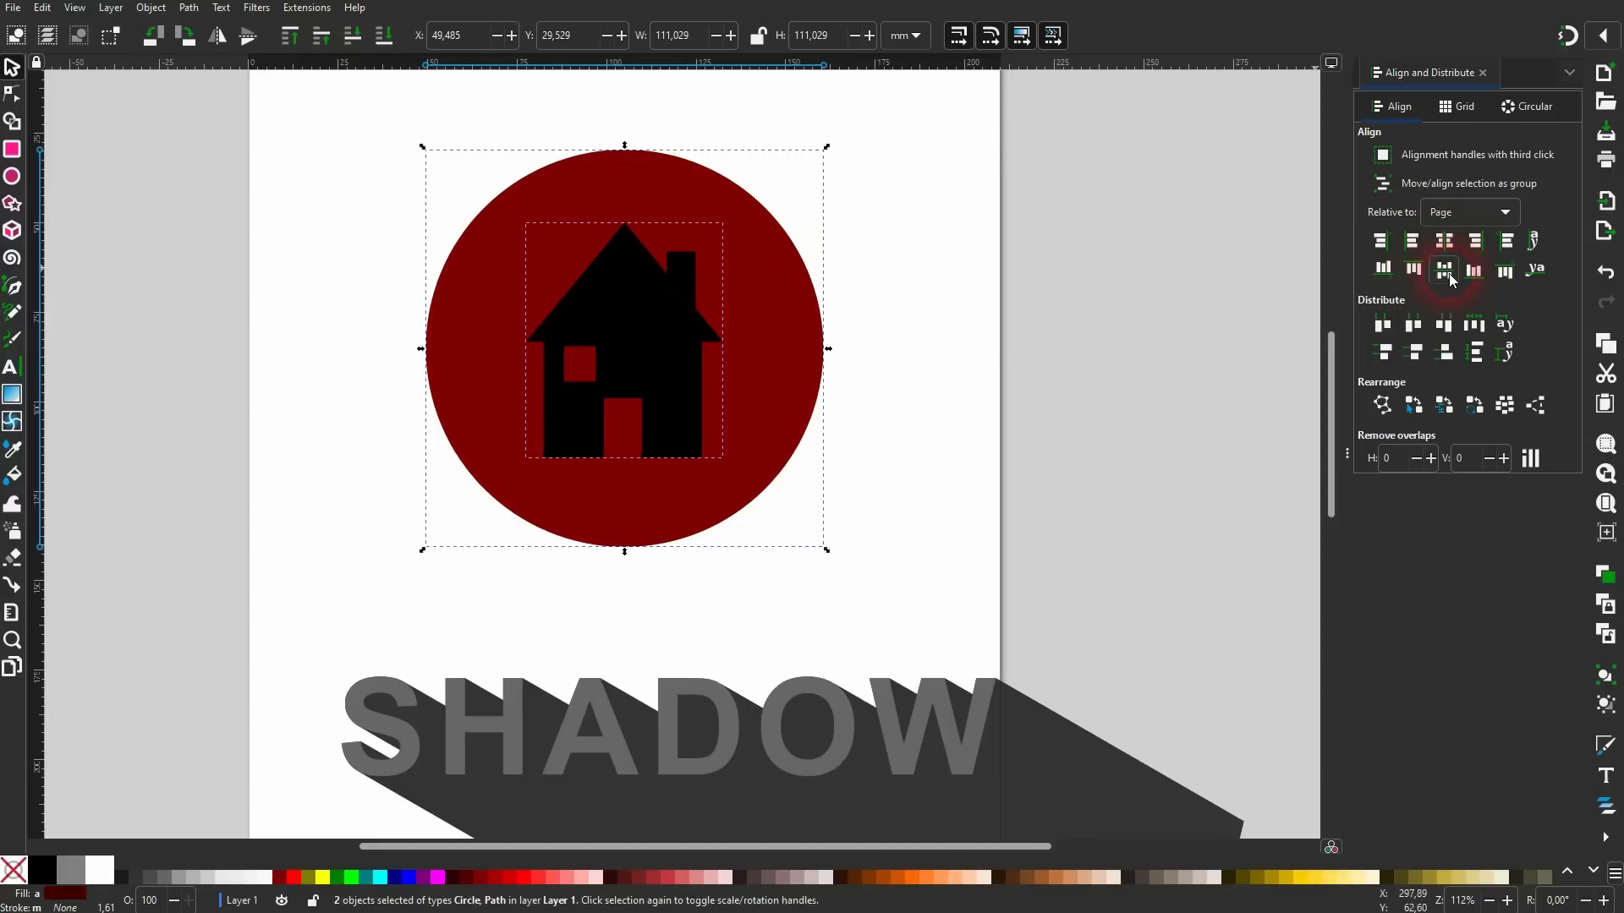
click(1471, 270)
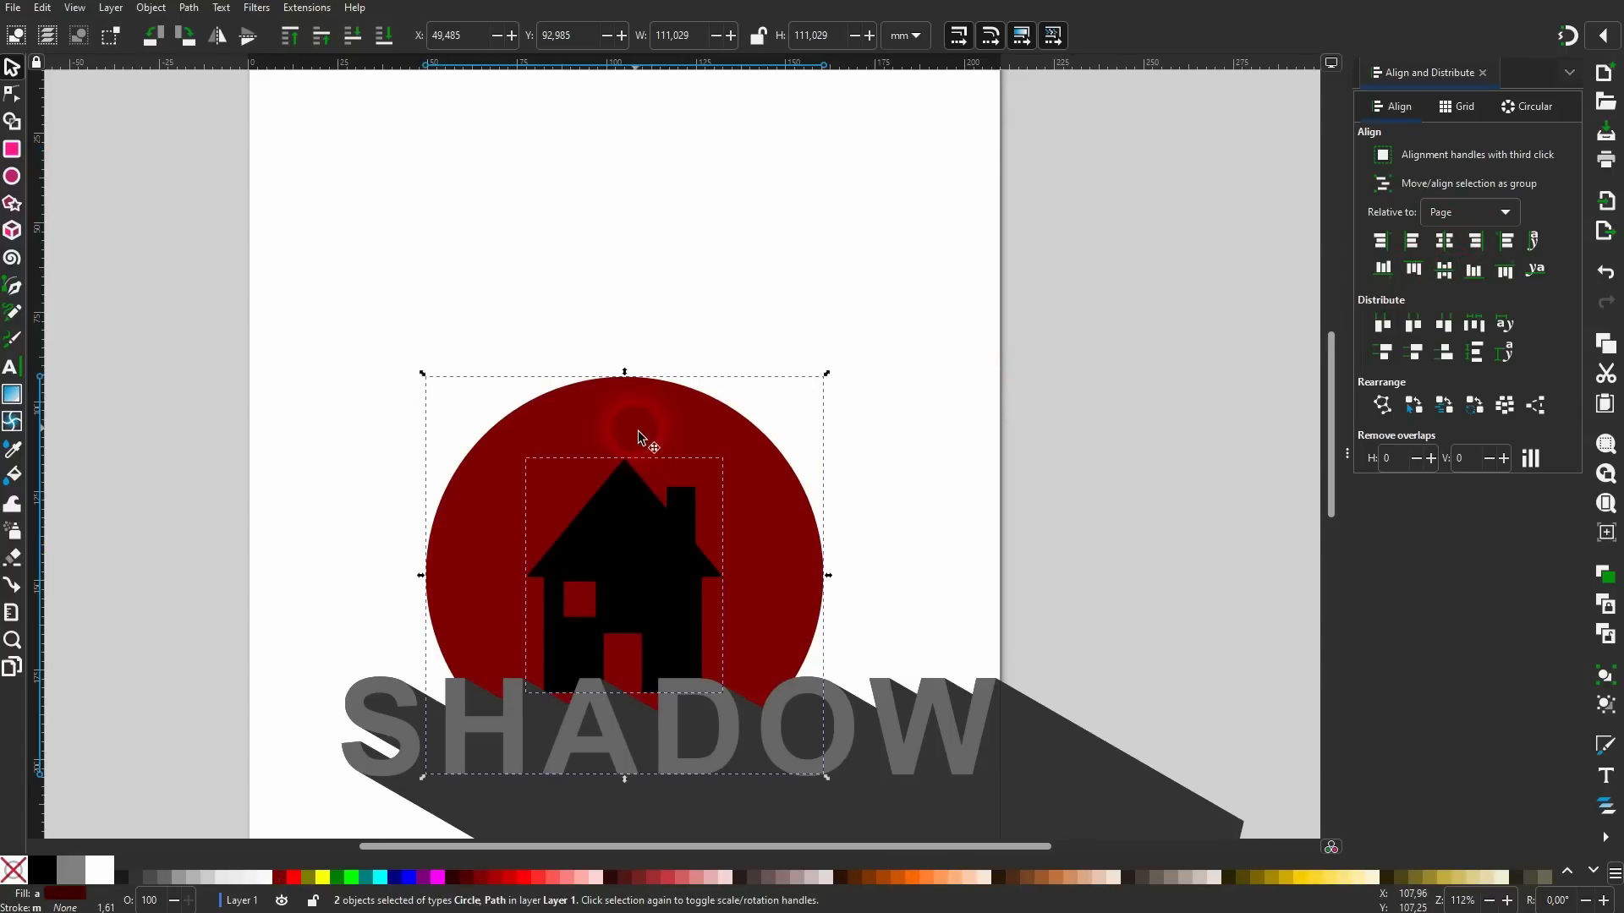
drag(638, 432, 643, 195)
click(929, 342)
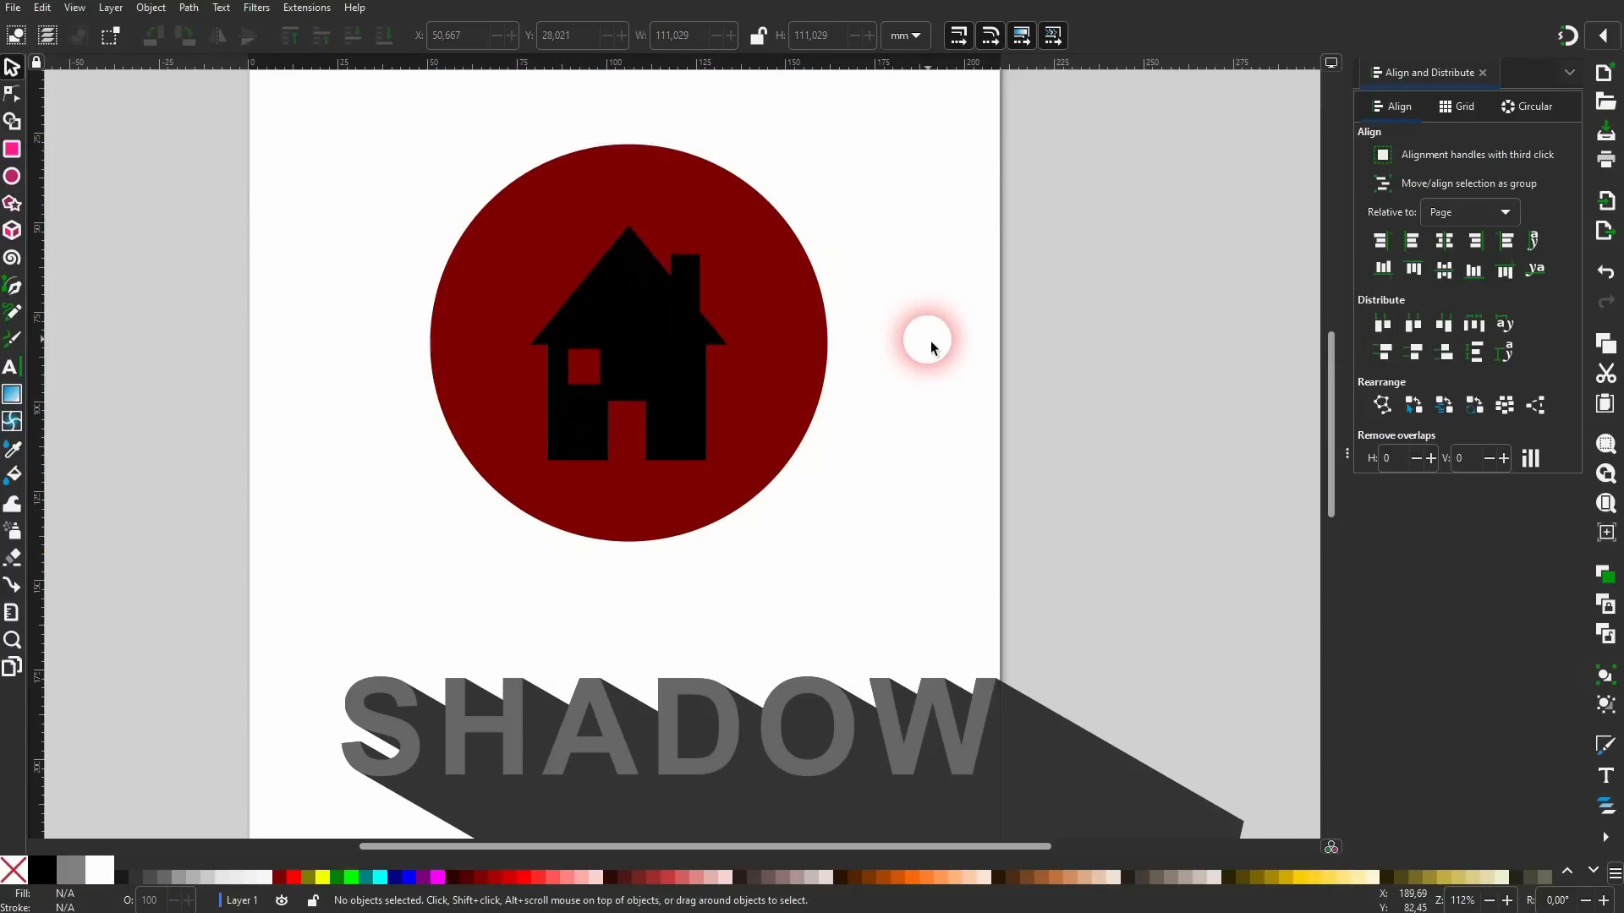
click(700, 372)
drag(736, 355, 733, 357)
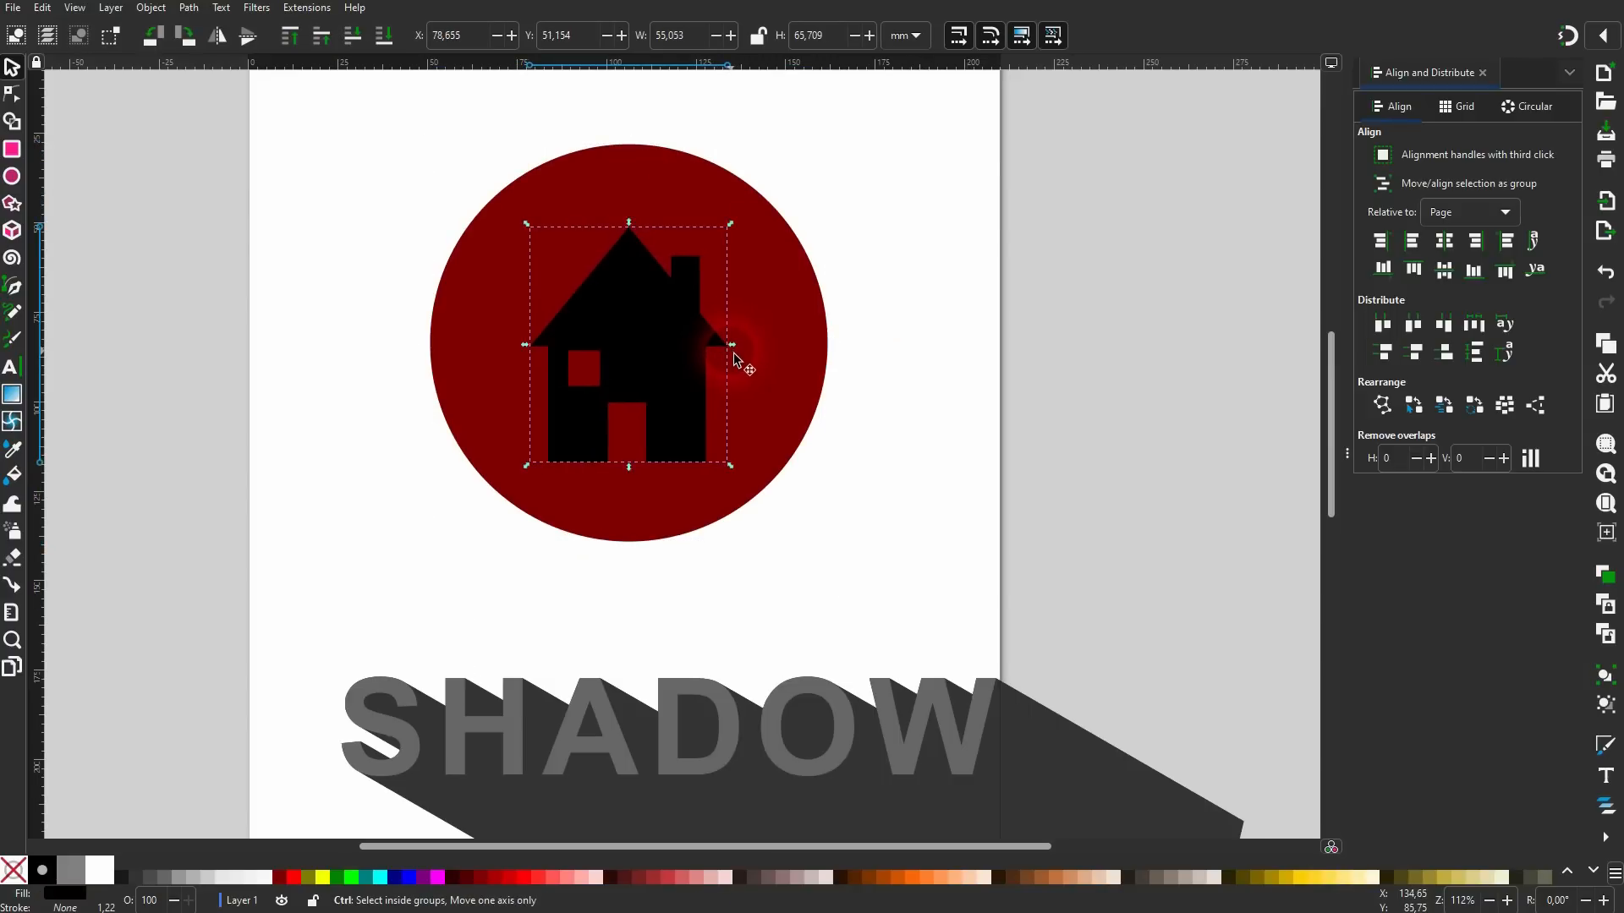
key(ctrl+z)
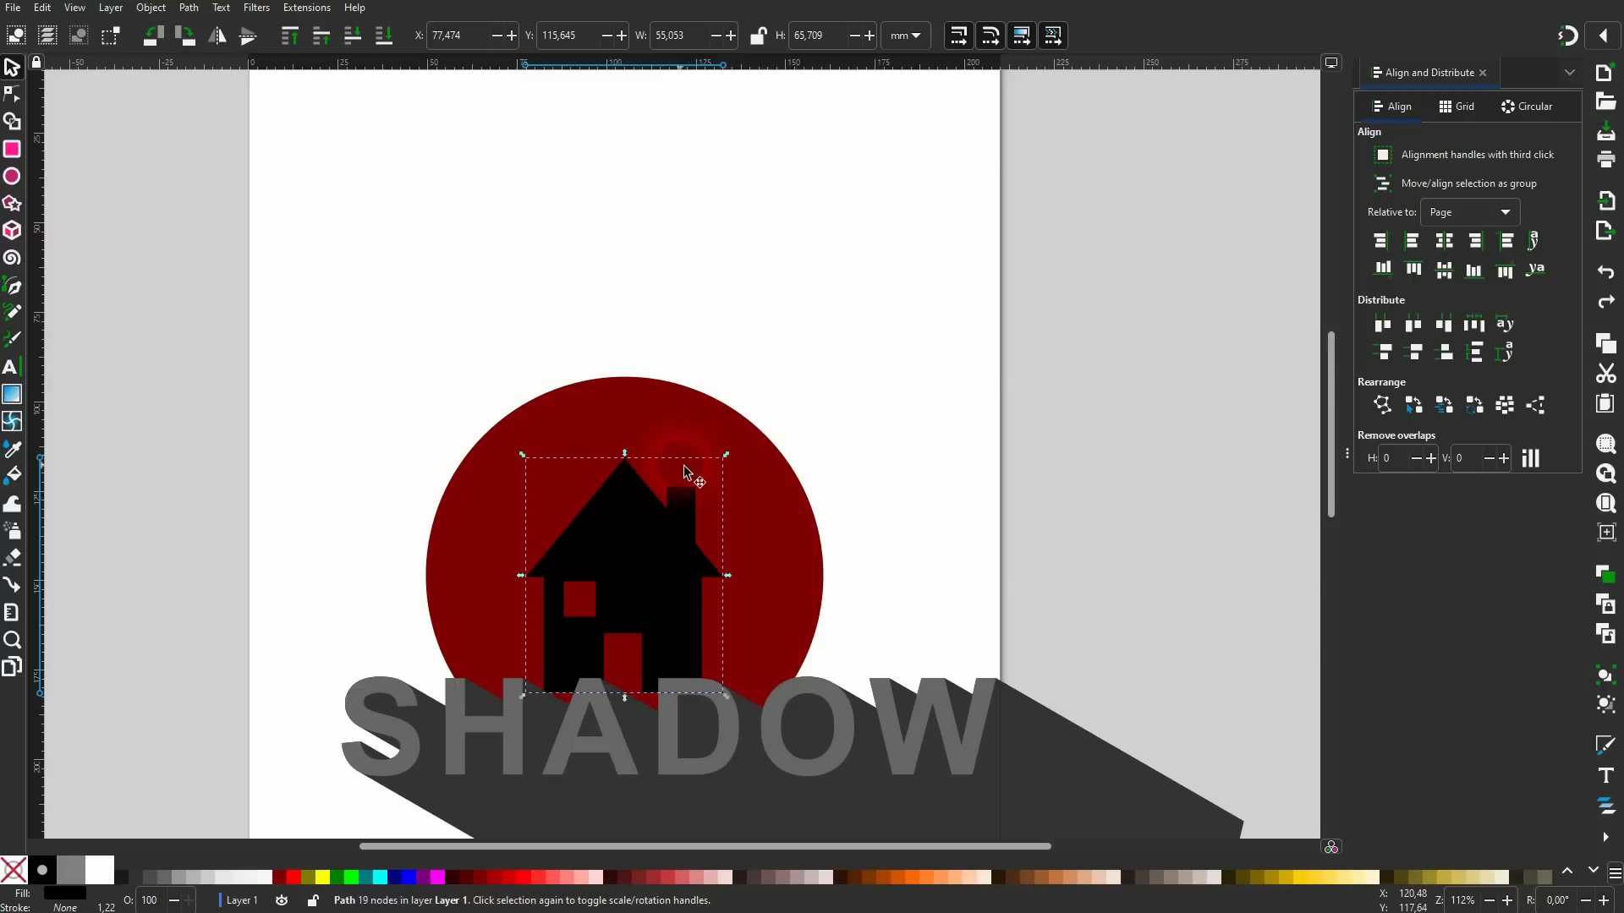
Move the circle and house together up above the SHADOW lettering and shrink the house to about 46 × 54 mm.
shift+click(653, 443)
drag(653, 443, 653, 182)
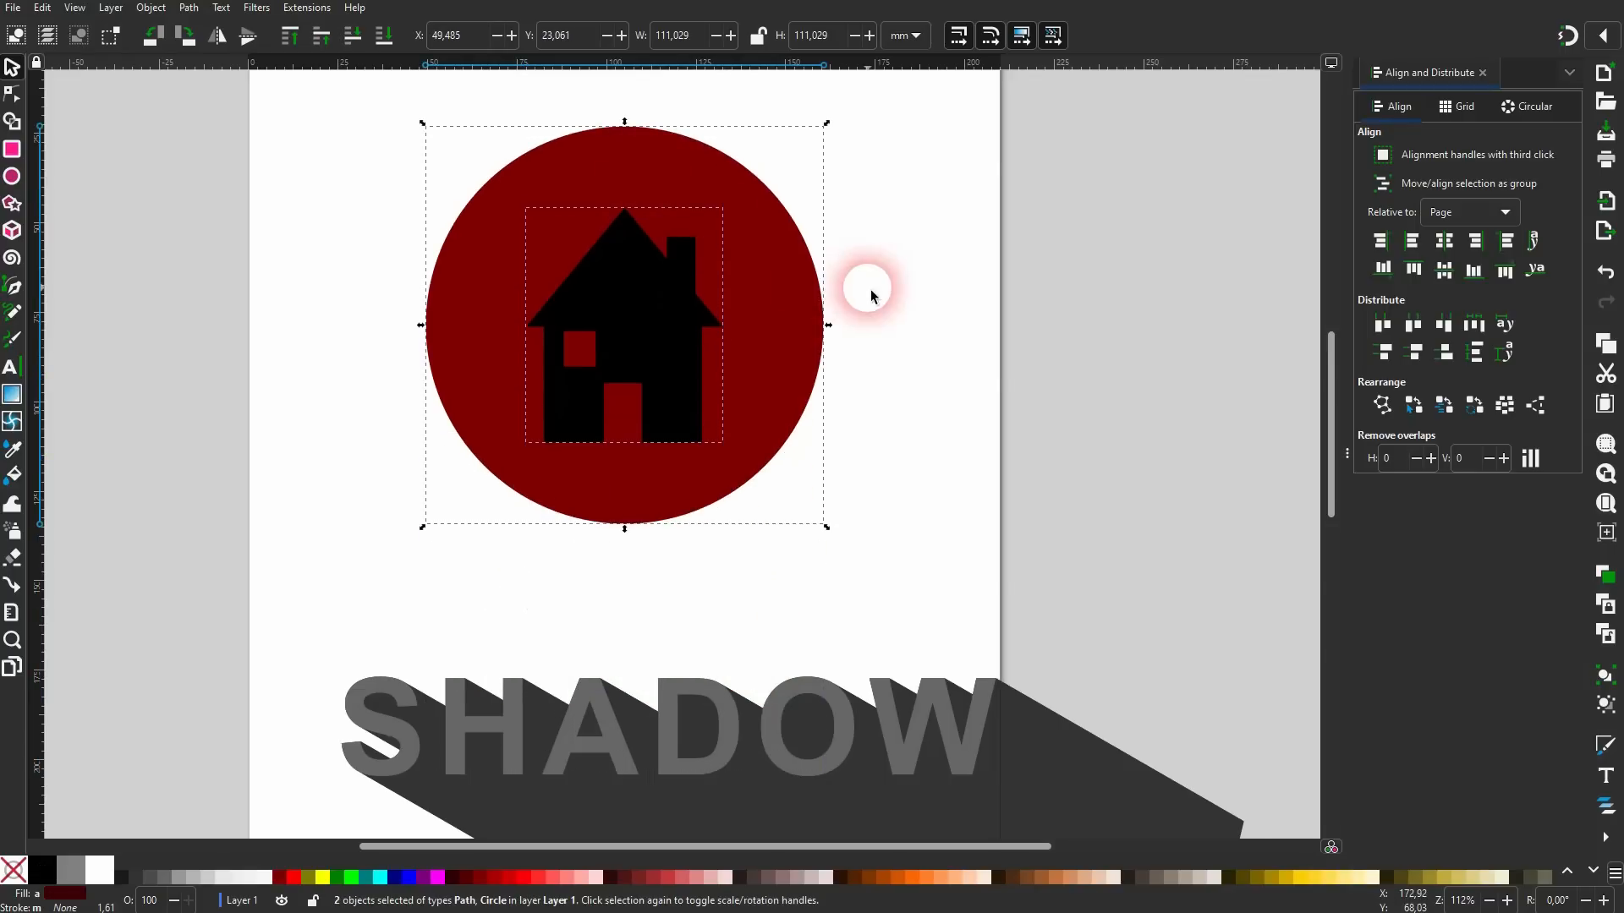
click(670, 335)
drag(724, 329, 718, 330)
click(857, 499)
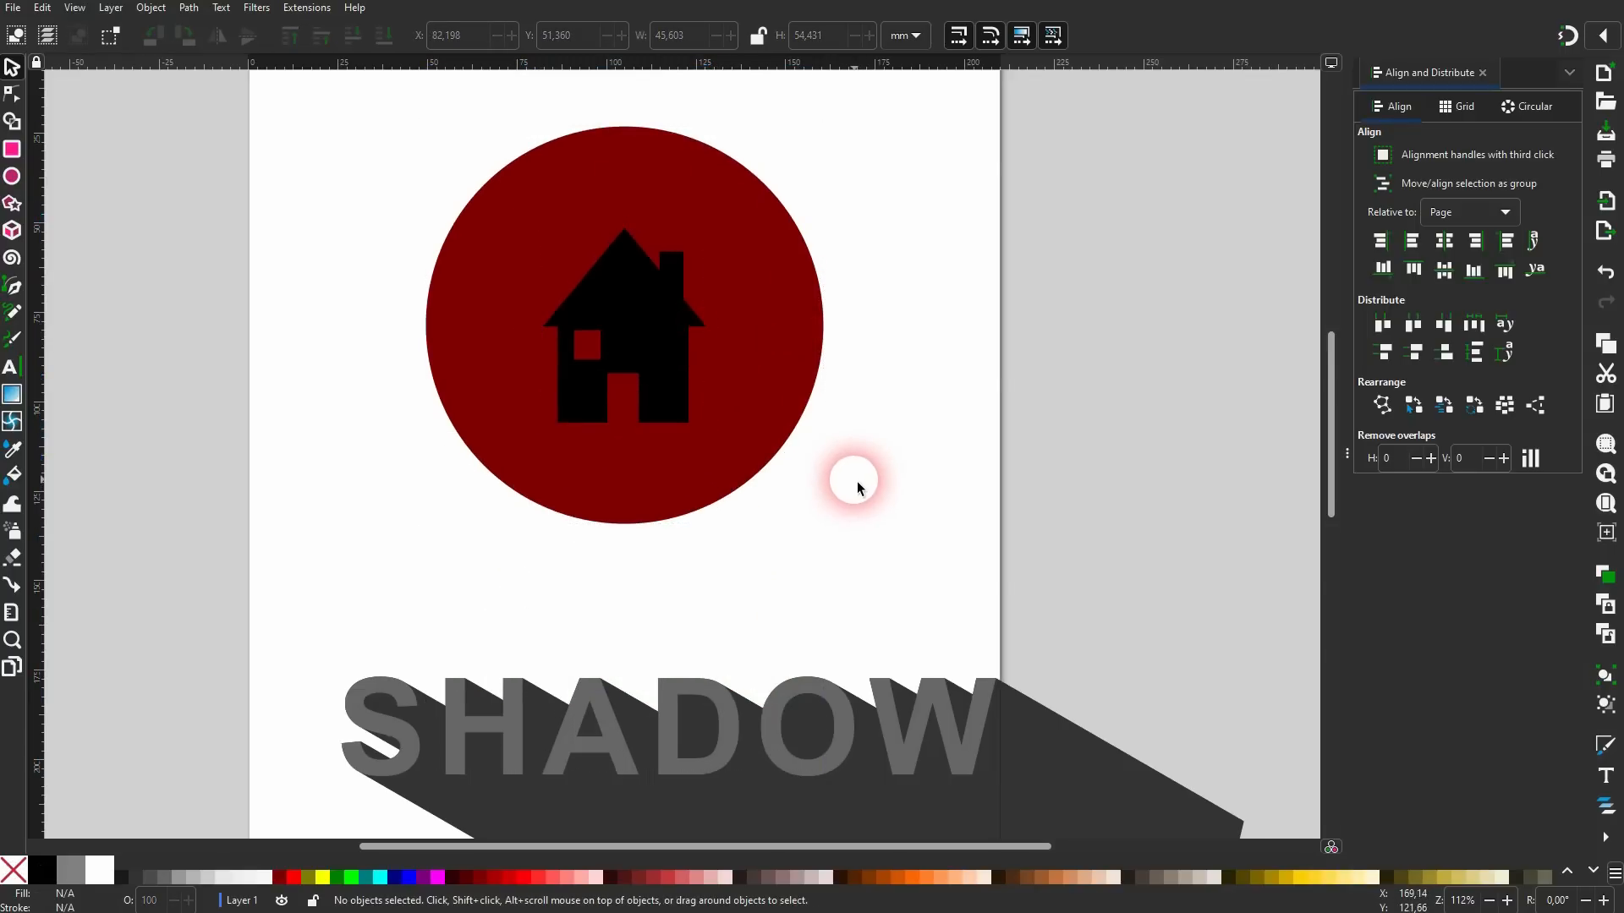
Close the Align and Distribute dialog and open the Long Shadow extension for the house, moving its dialog clear of the artwork.
click(1487, 72)
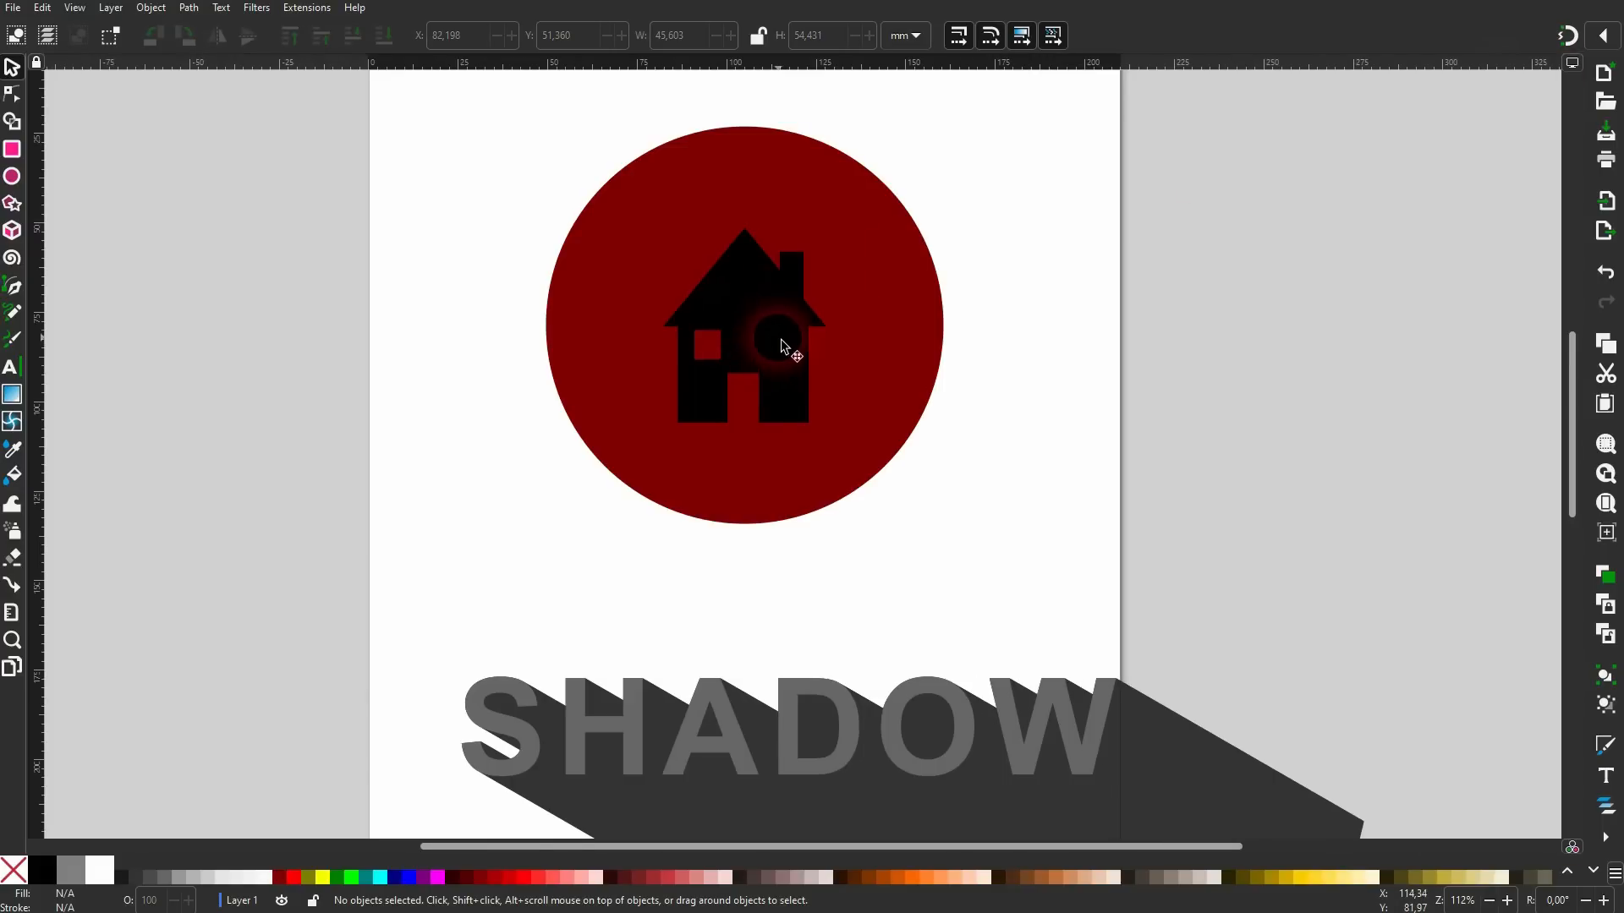
click(783, 342)
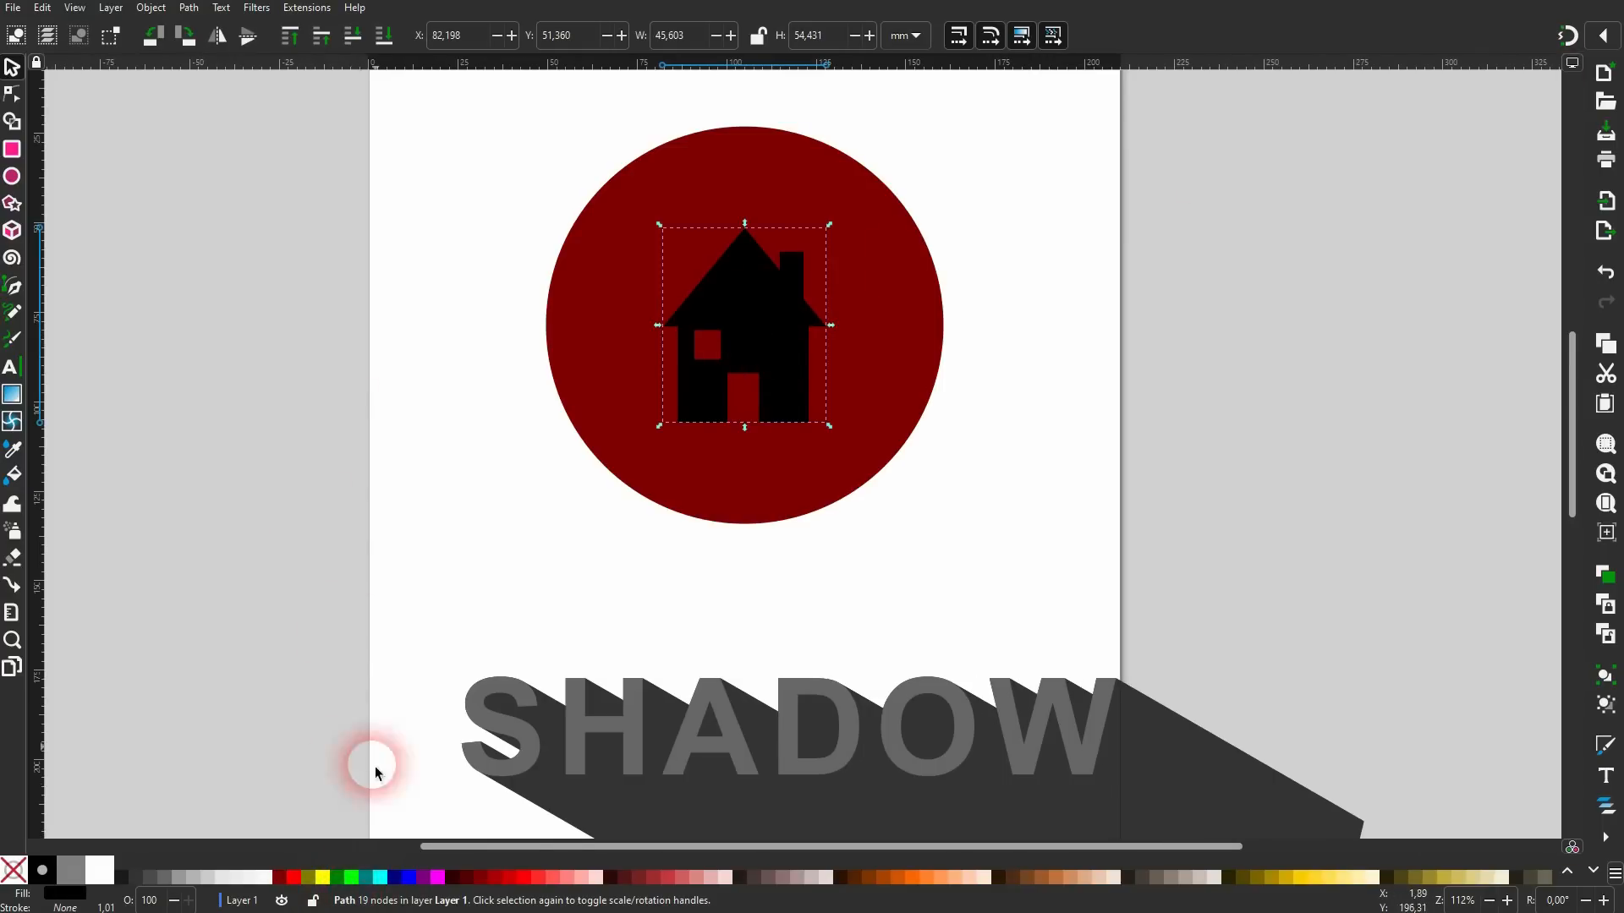
click(310, 12)
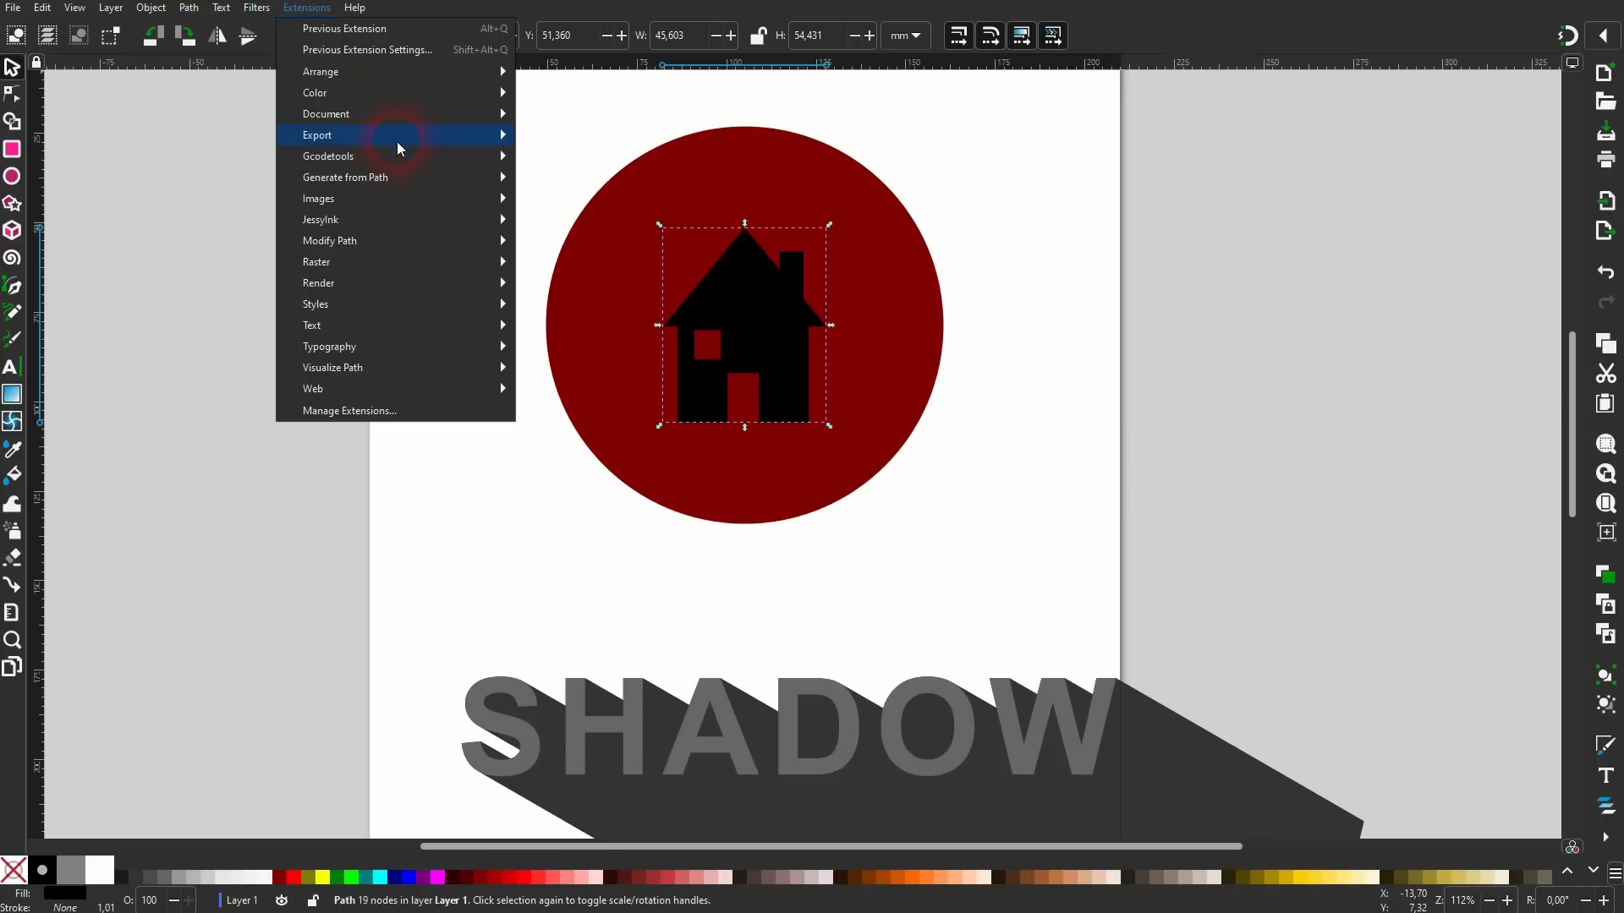
mouse_move(409, 179)
click(574, 305)
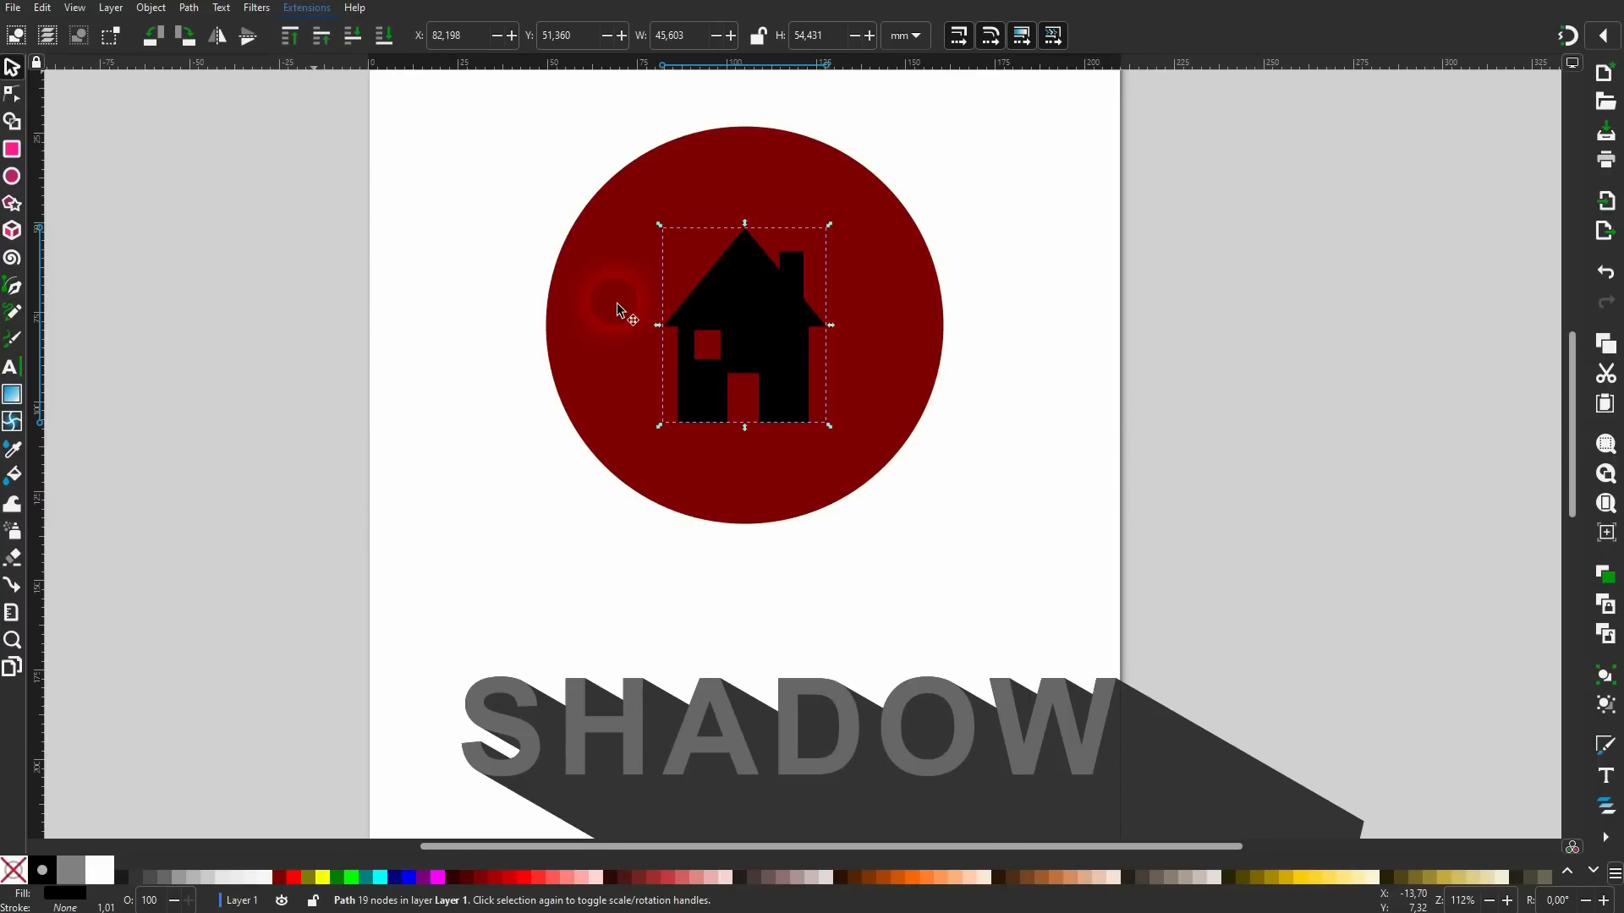
drag(344, 169, 362, 215)
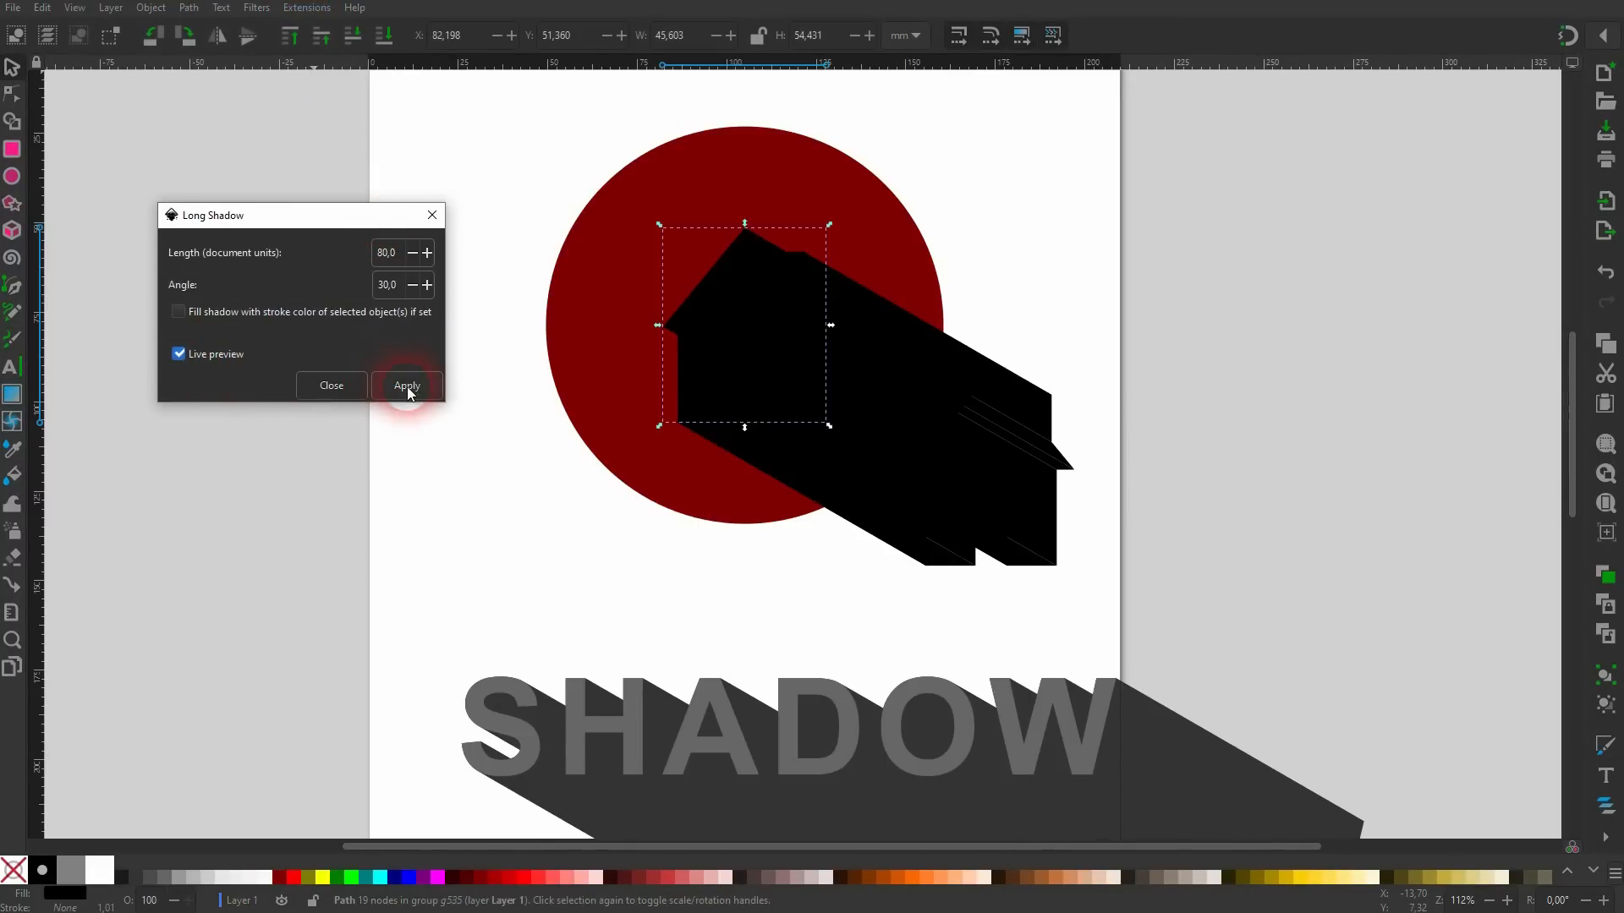
Set the long shadow's angle to 45 and preview it with a length of 30.
click(408, 289)
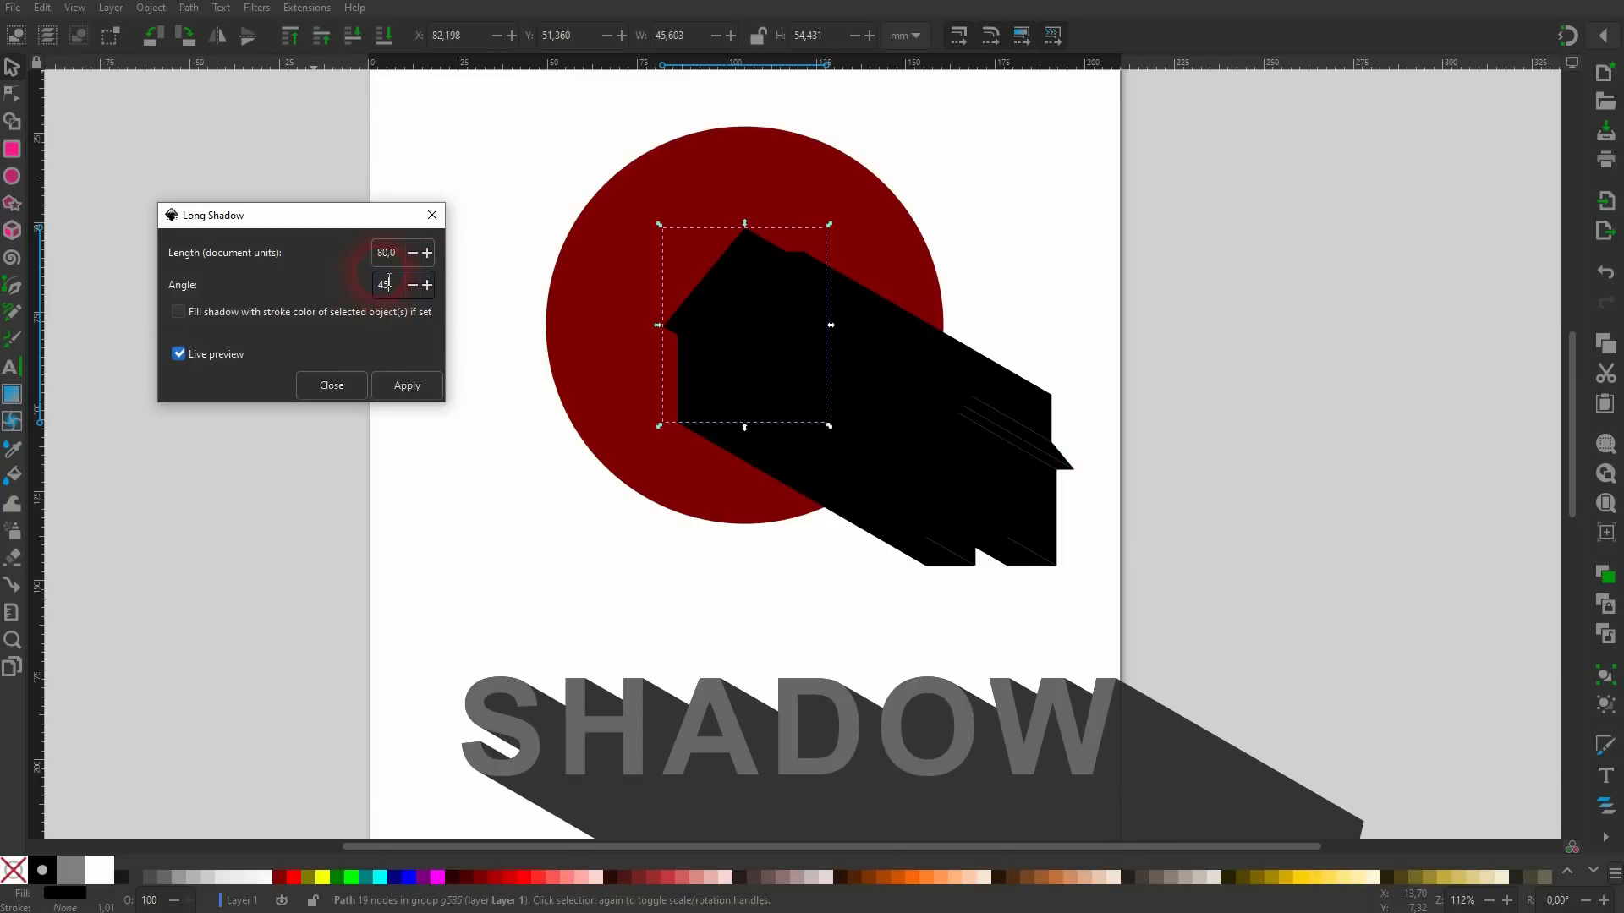
click(409, 255)
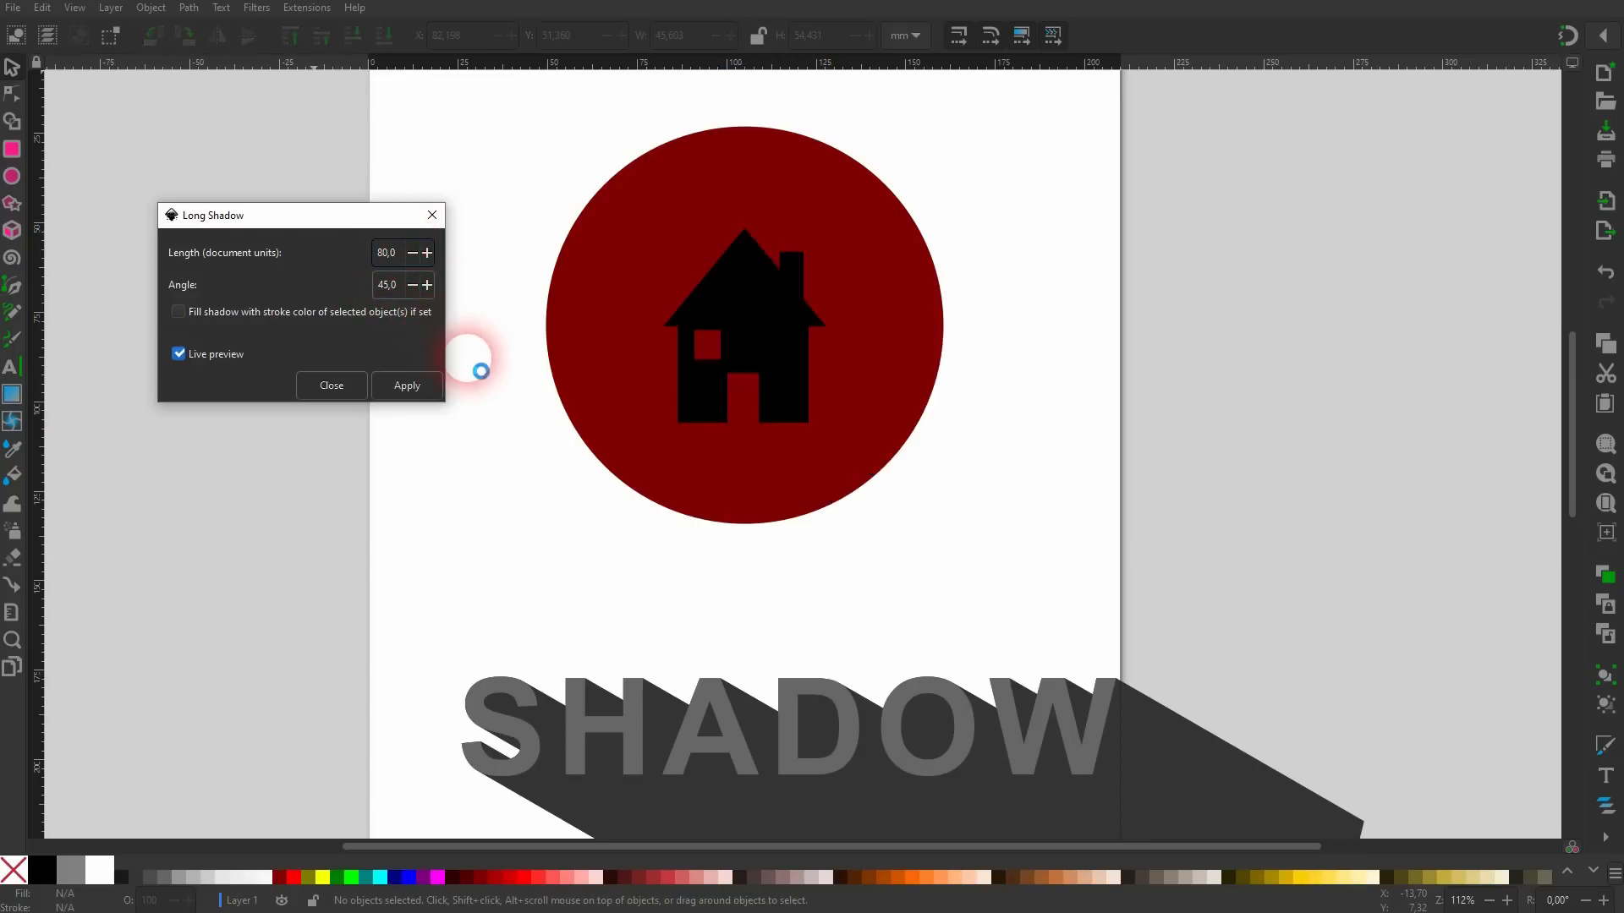
drag(402, 259, 375, 254)
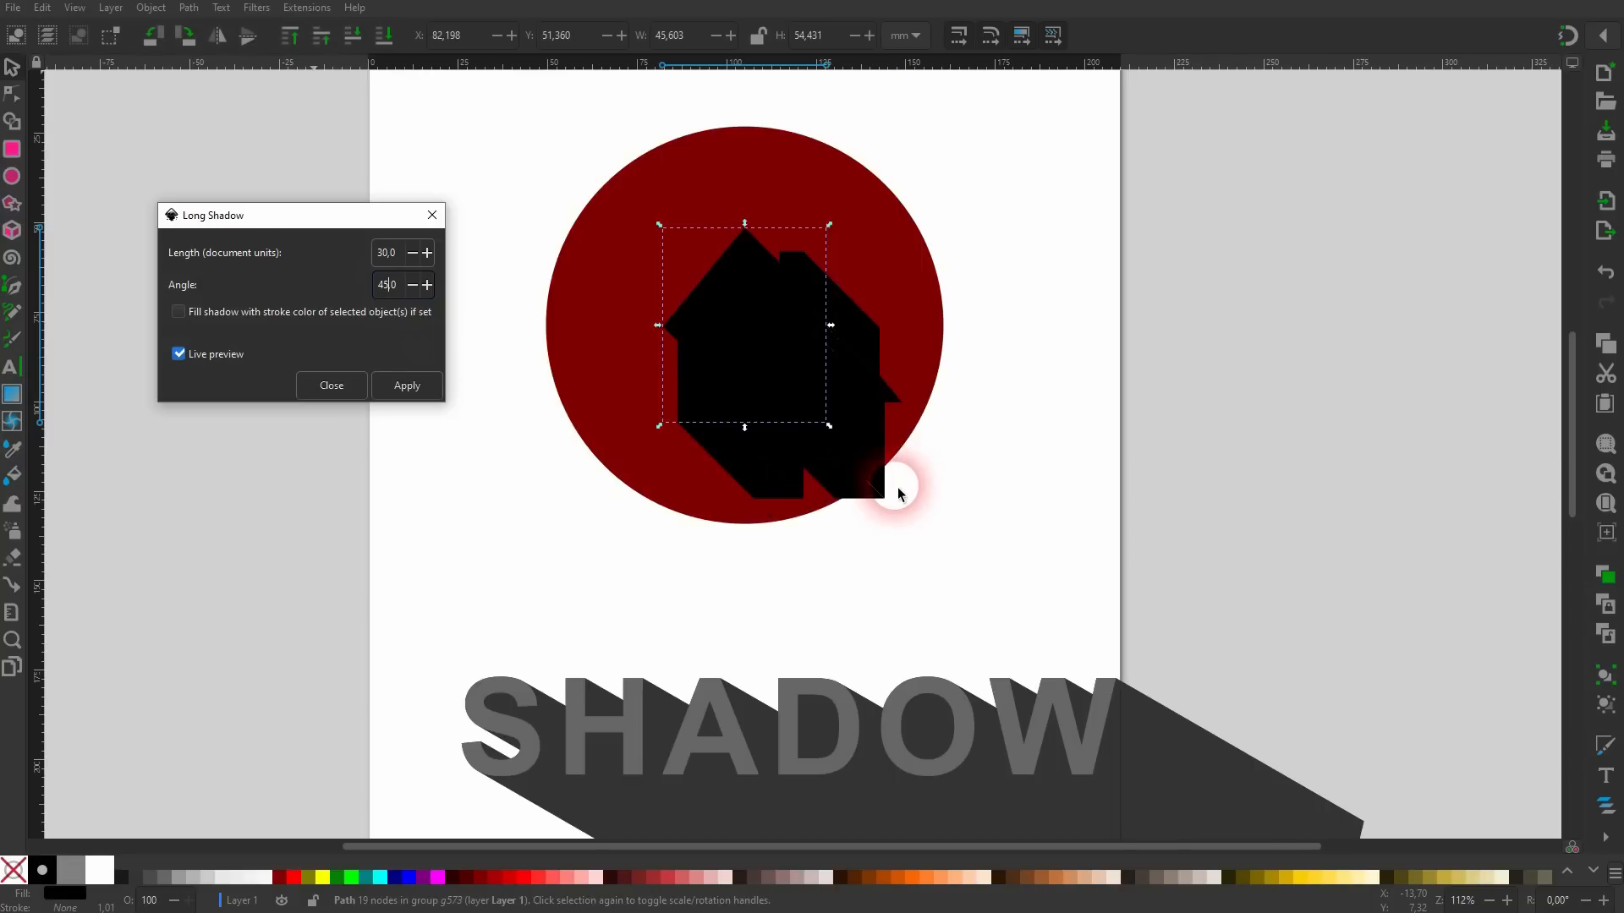
Set the long shadow's length to 80, apply it to the house and close the extension dialog.
double_click(387, 255)
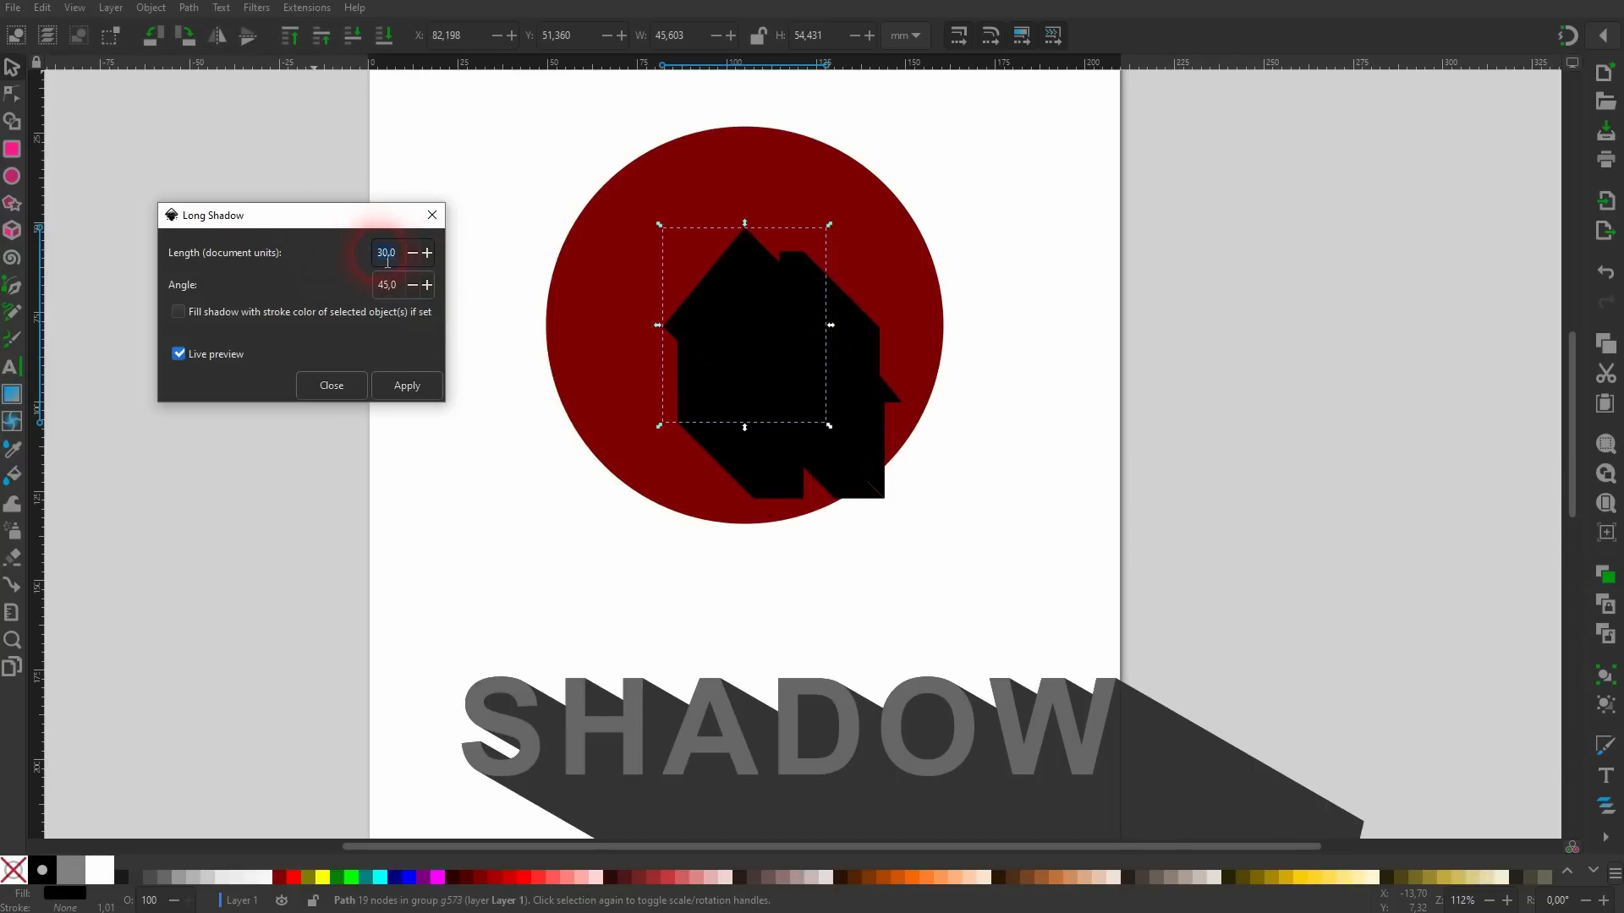
text(80)
click(385, 285)
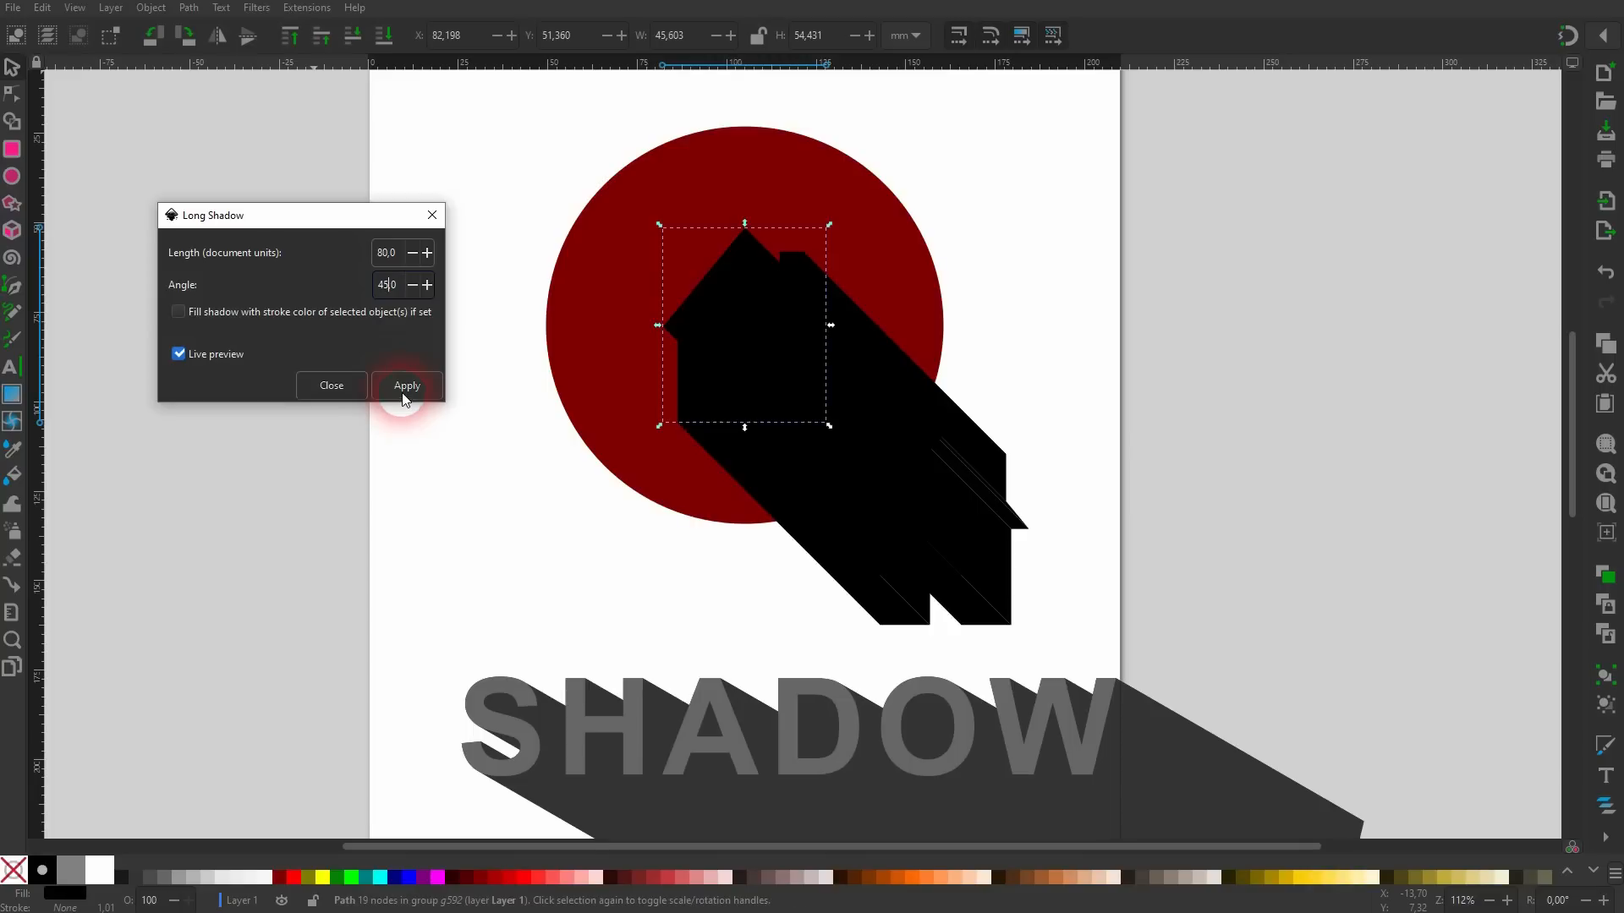
click(346, 386)
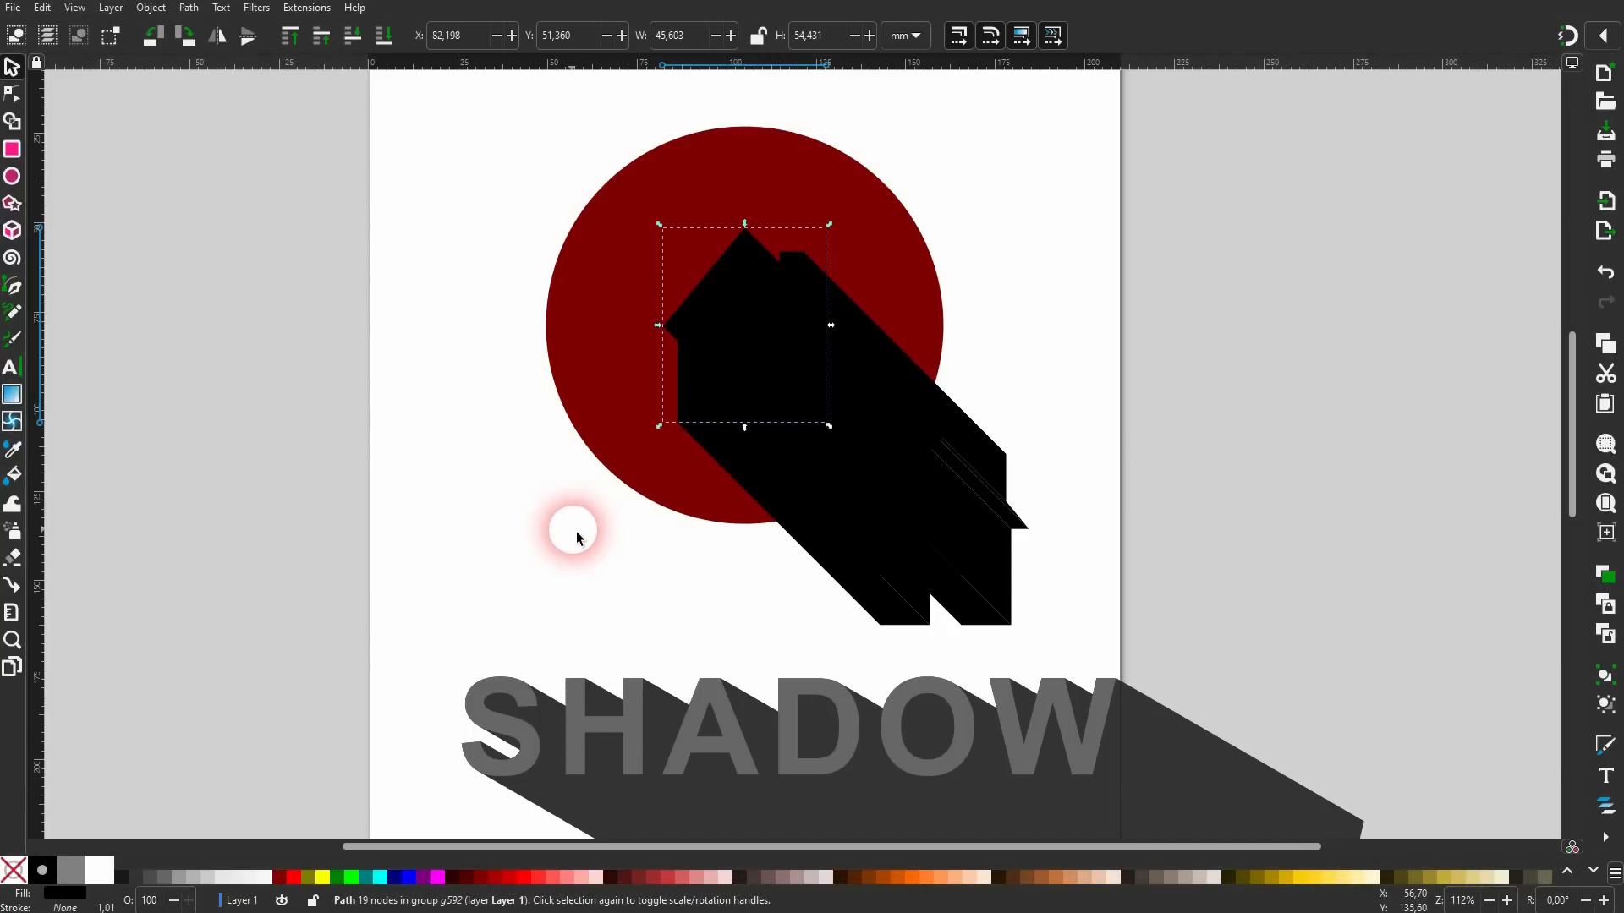
Ungroup the house and its long shadow into separate objects.
click(576, 538)
click(751, 373)
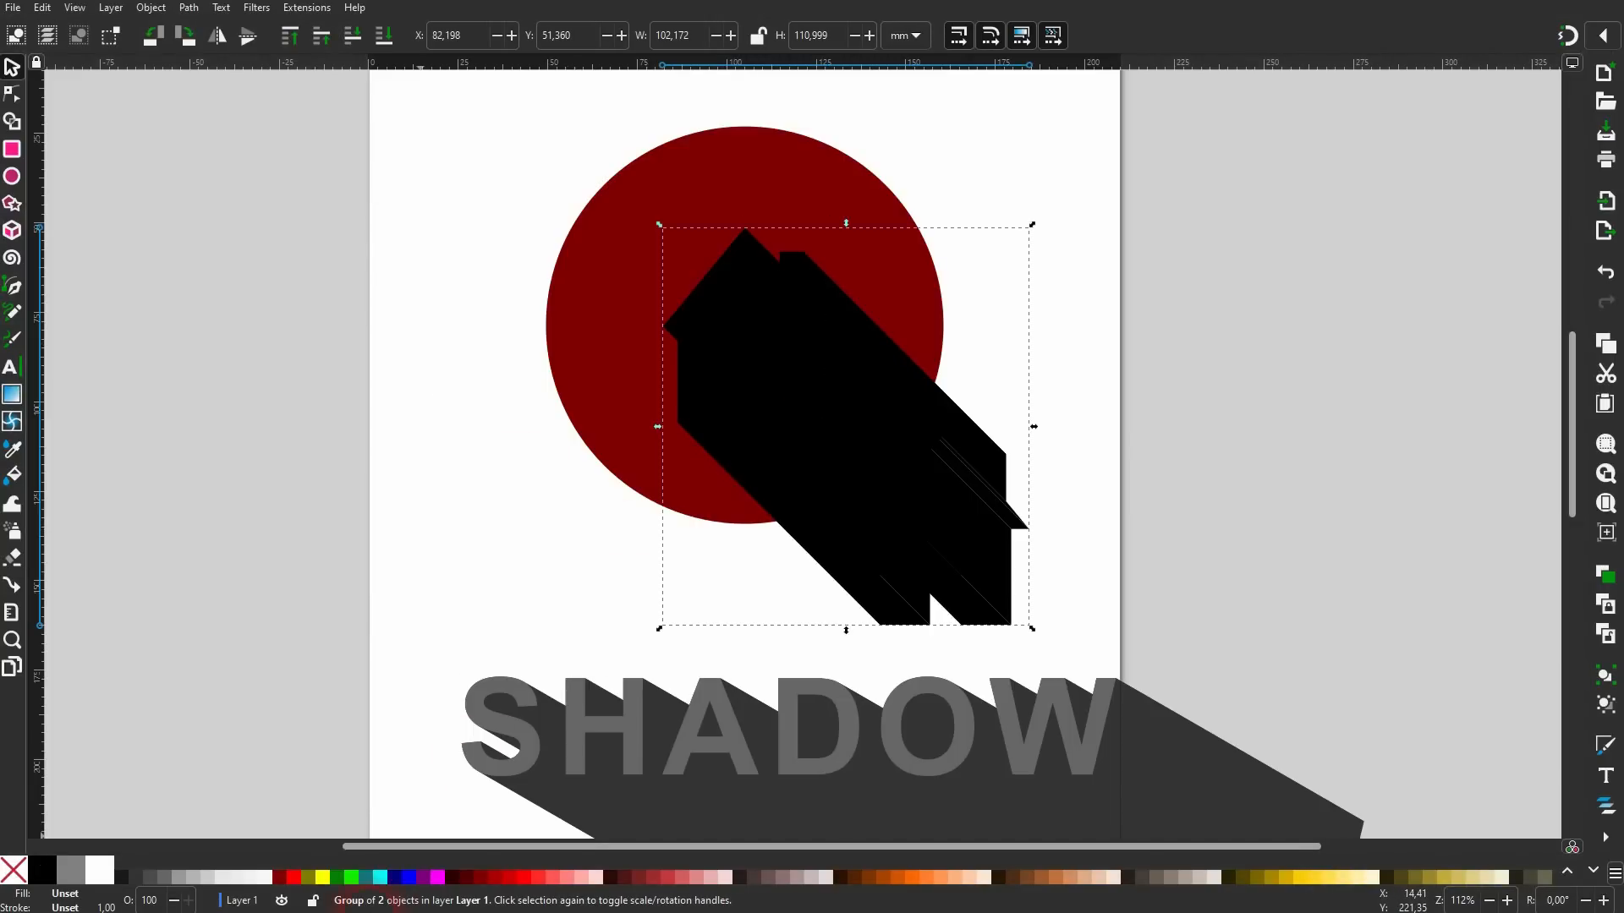
key(ctrl+shift+g)
click(411, 376)
Fill the house with a medium gray and its long shadow with the darker 70% Gray.
click(738, 334)
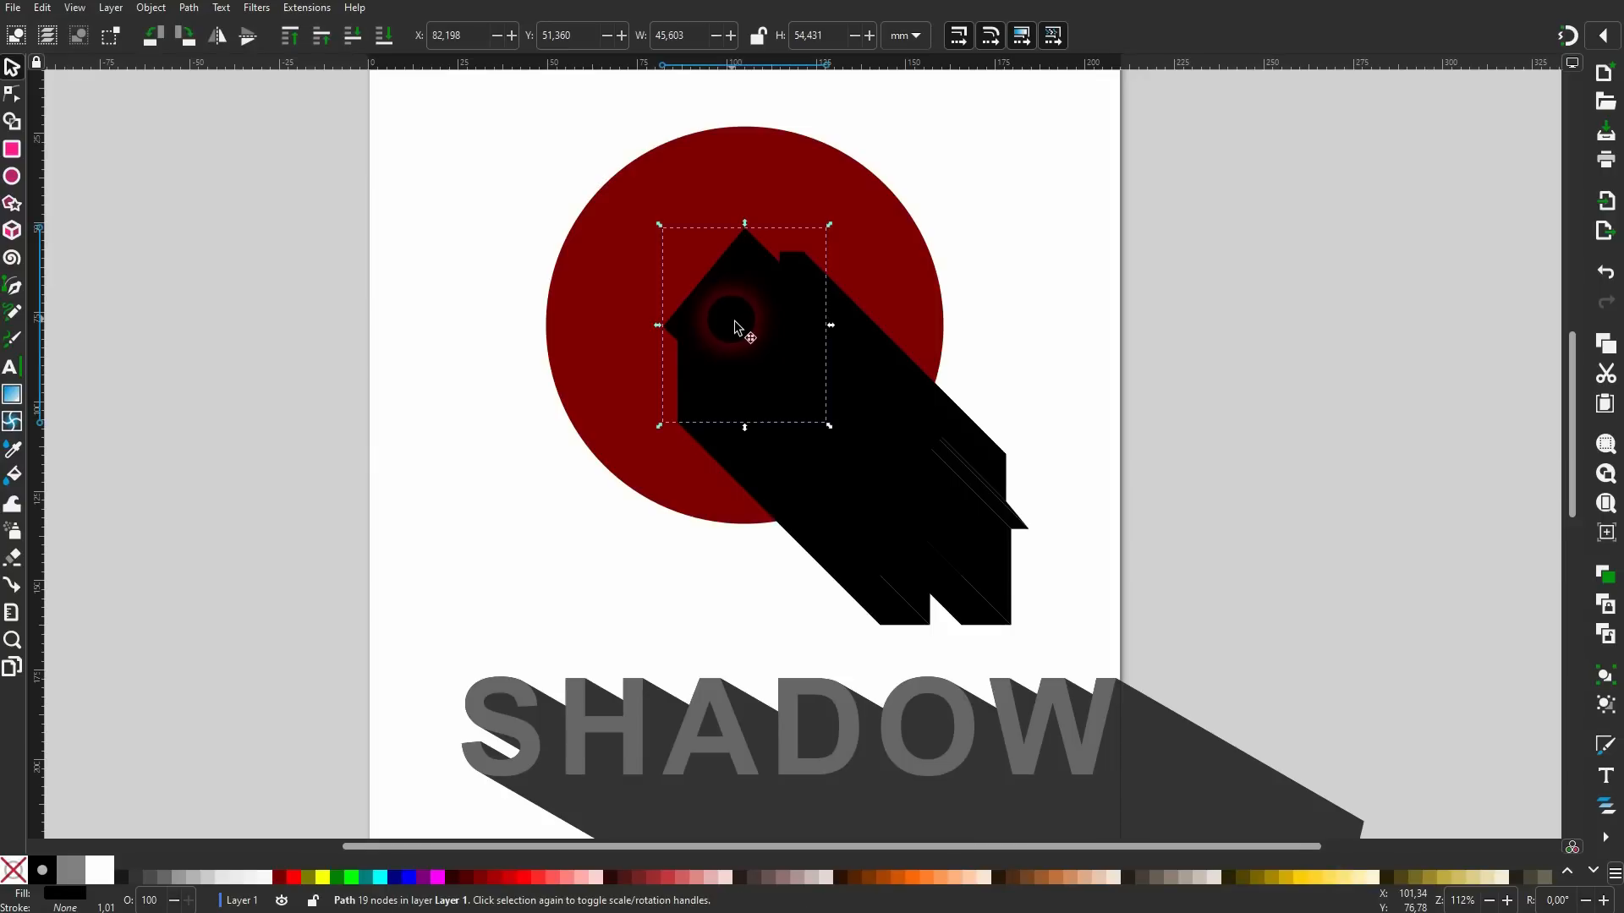
click(162, 879)
shift+click(845, 530)
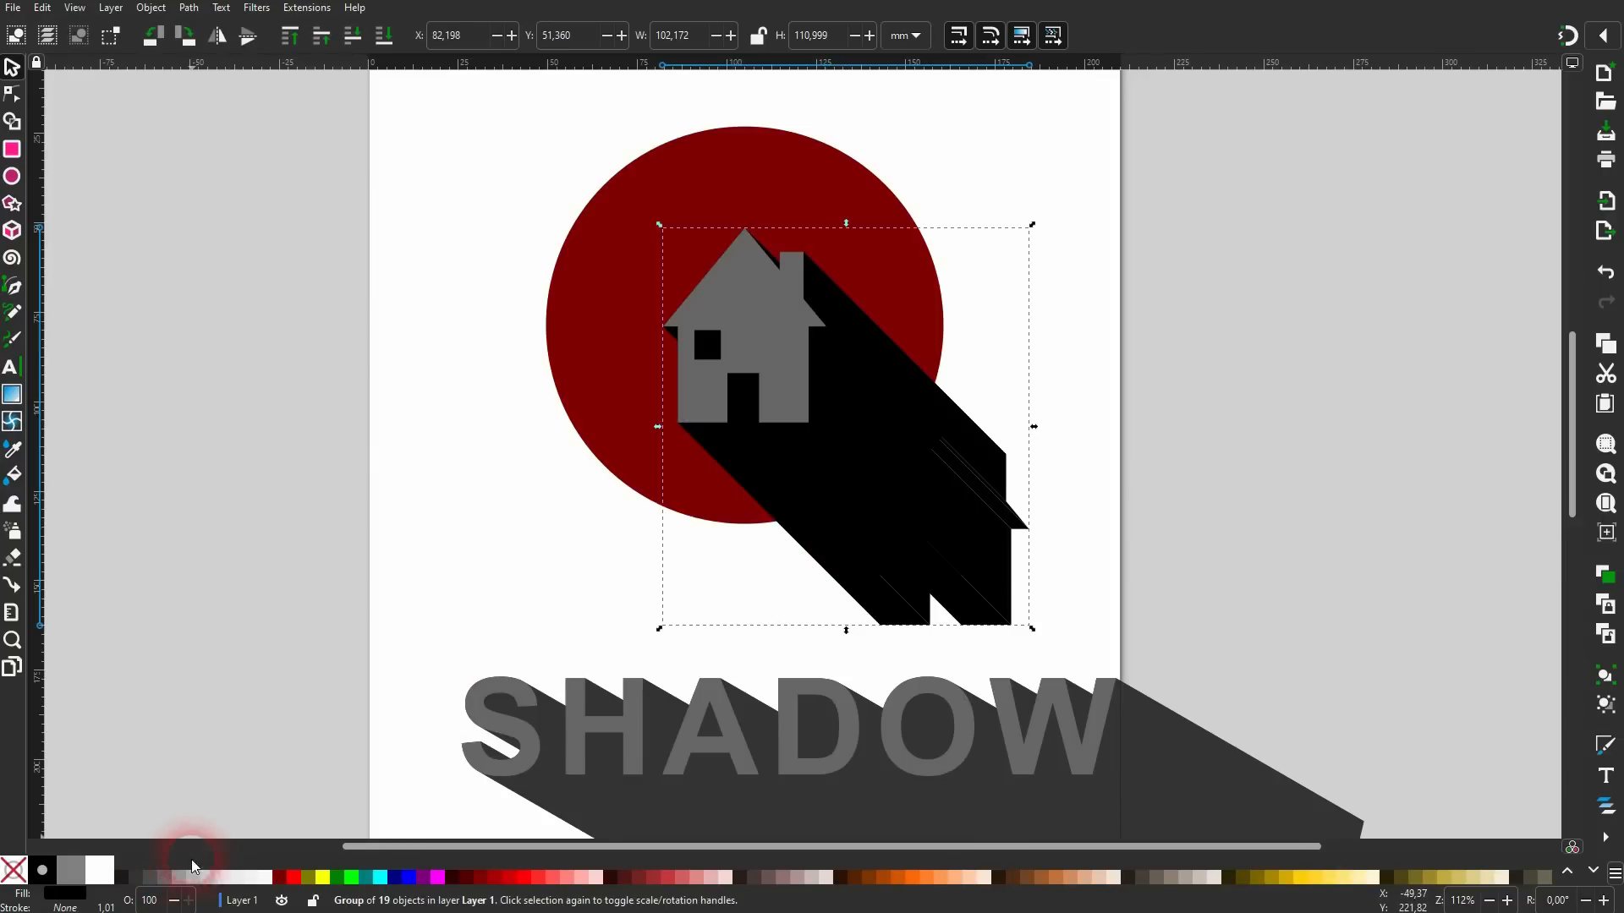
click(167, 879)
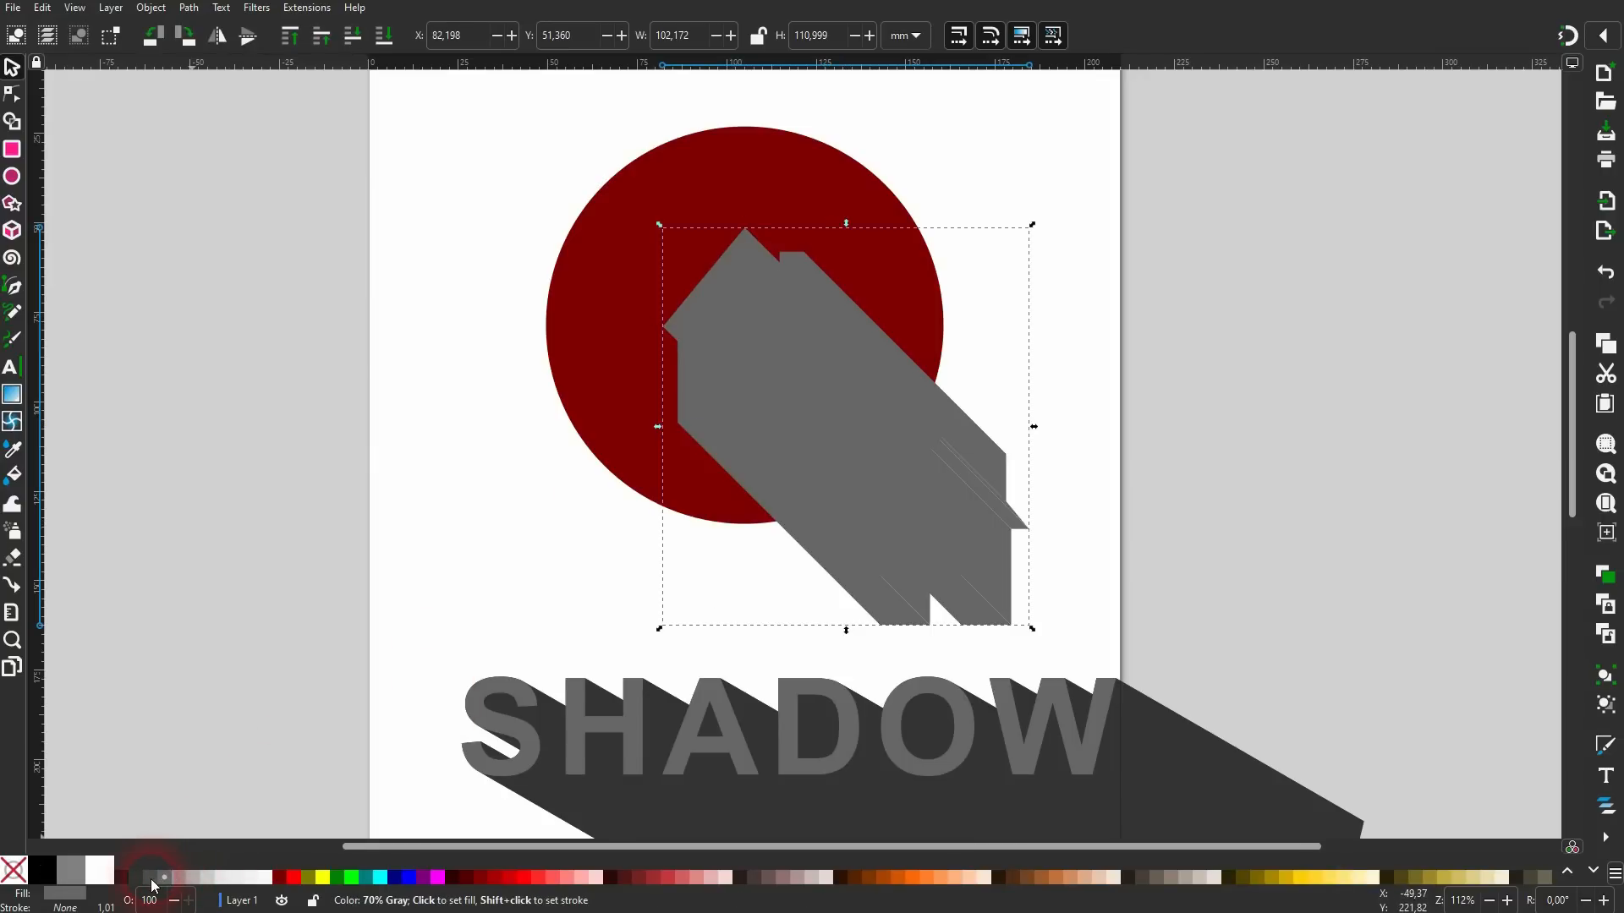
click(532, 457)
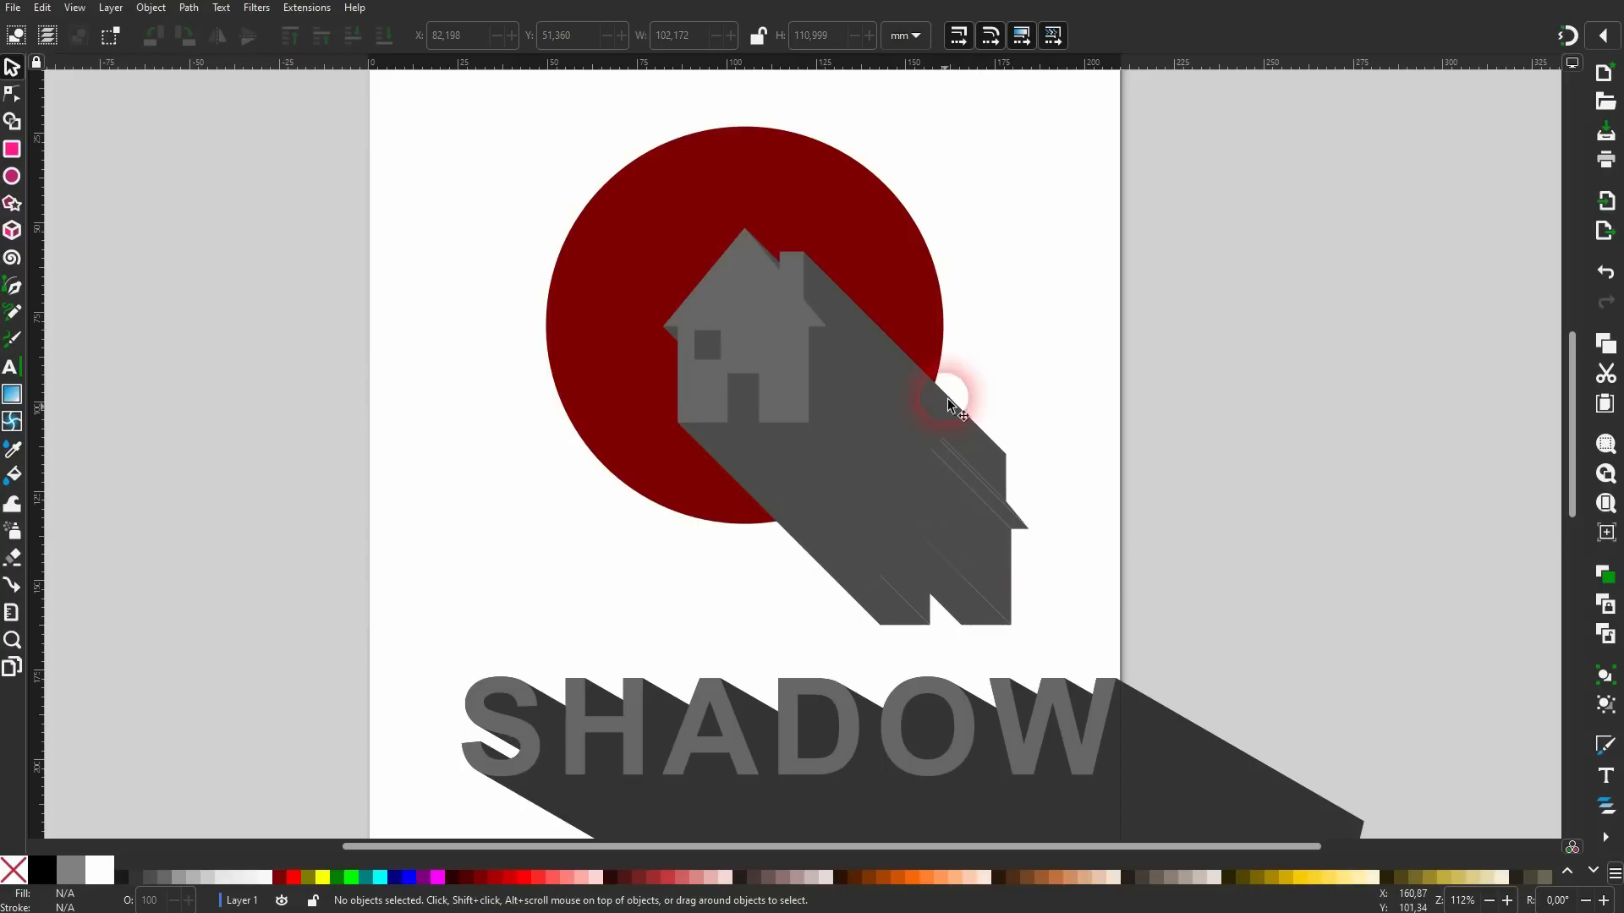
Ungroup the house's long shadow and unite all its pieces into a single path with Union.
click(881, 449)
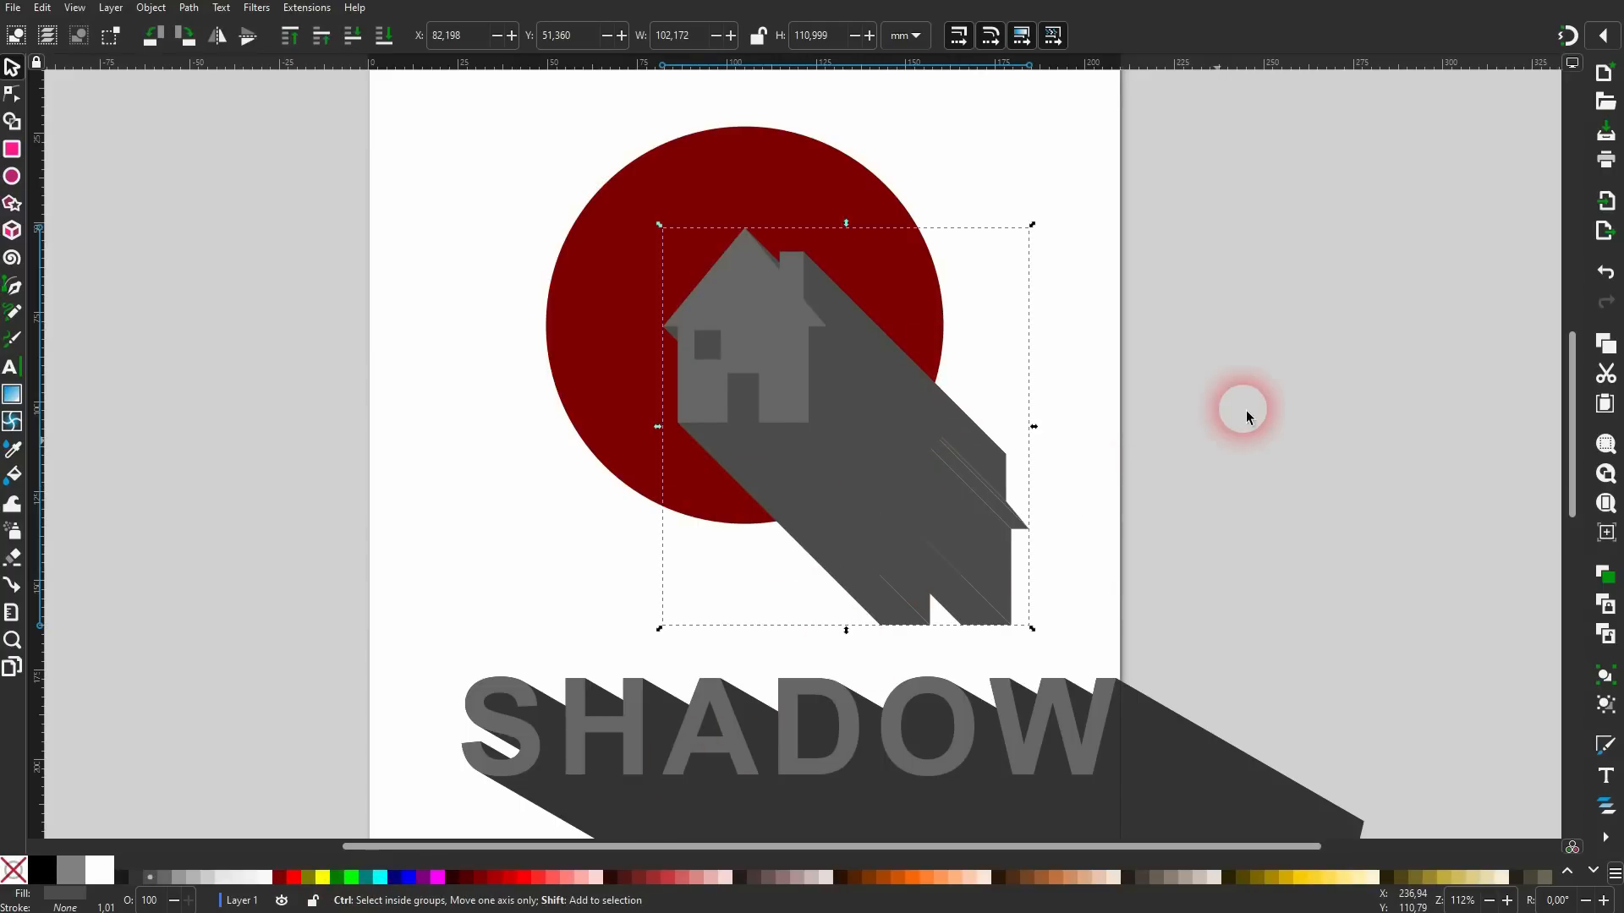
key(ctrl+shift+g)
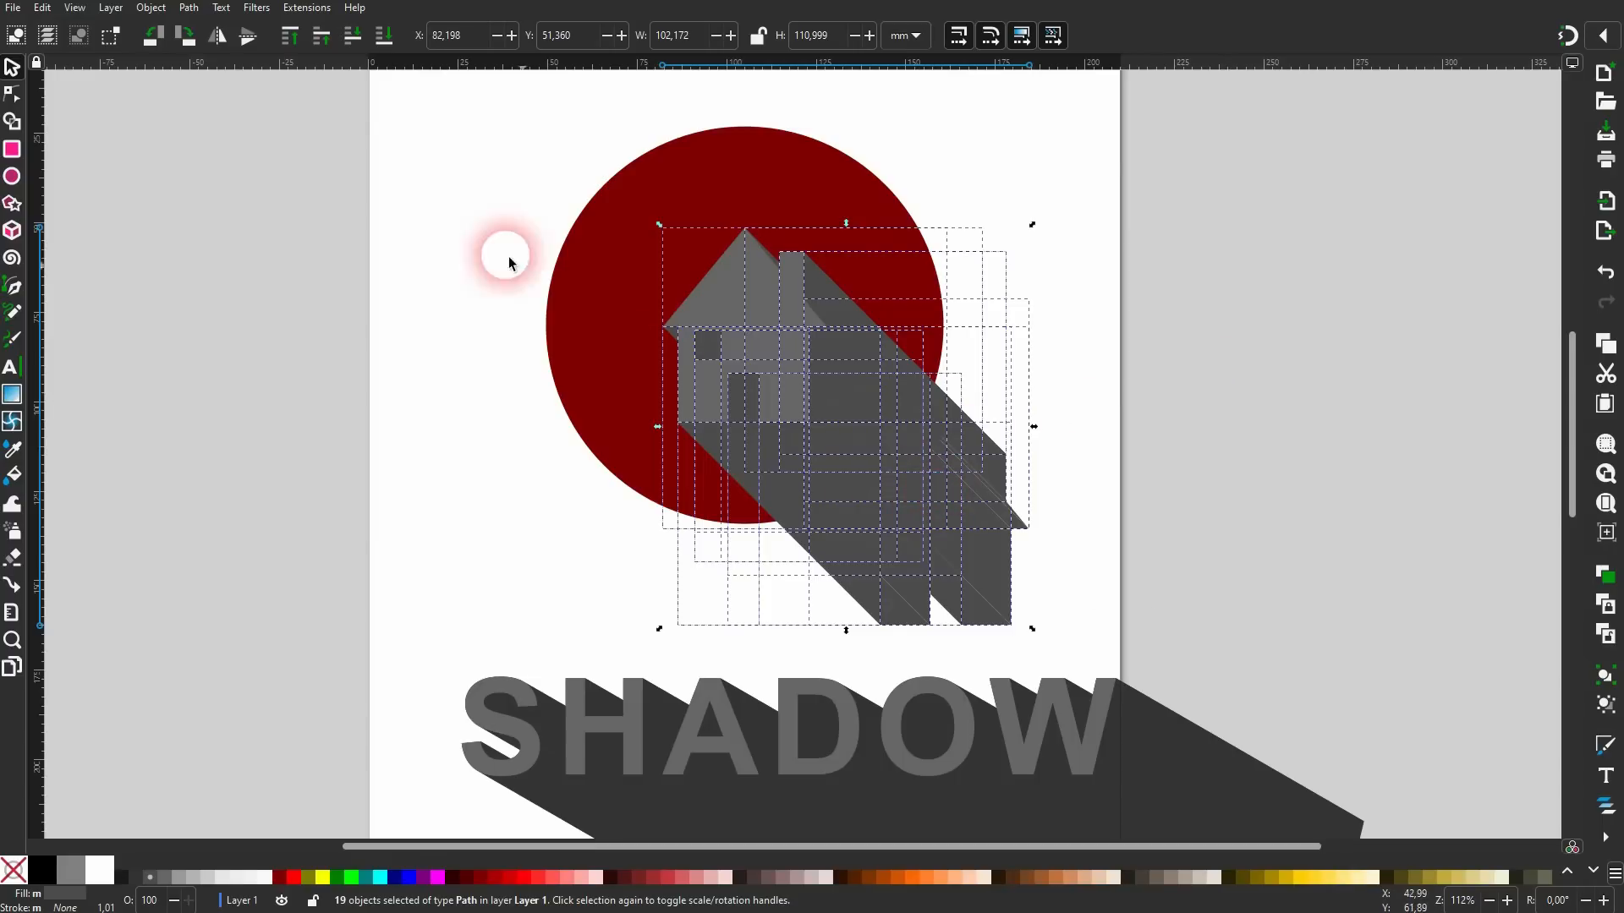
click(189, 8)
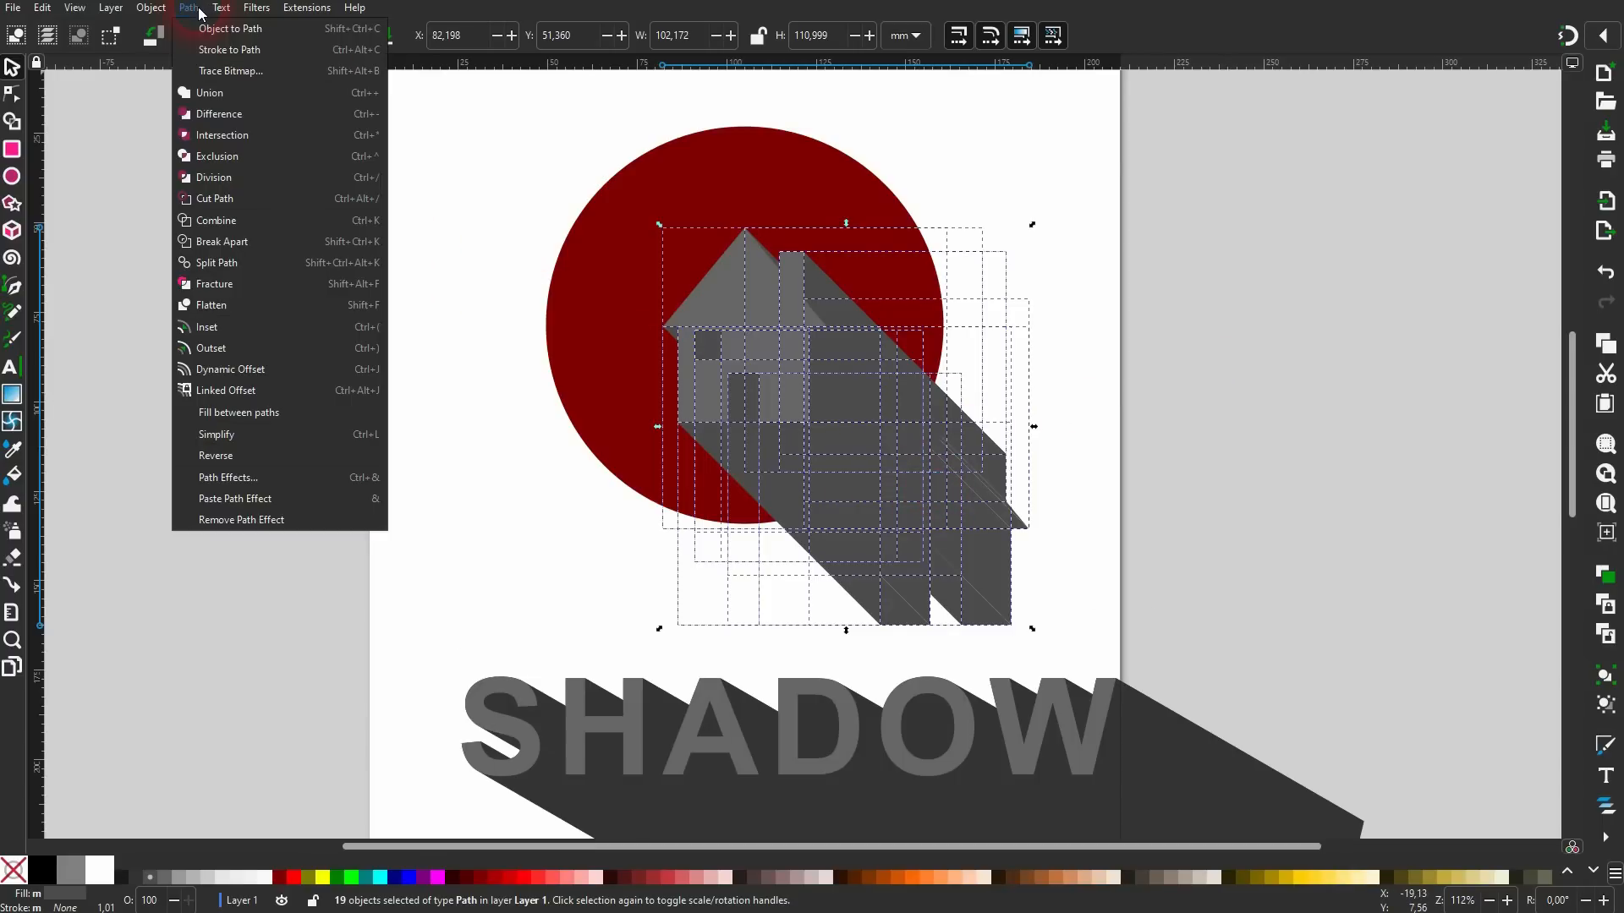
click(211, 93)
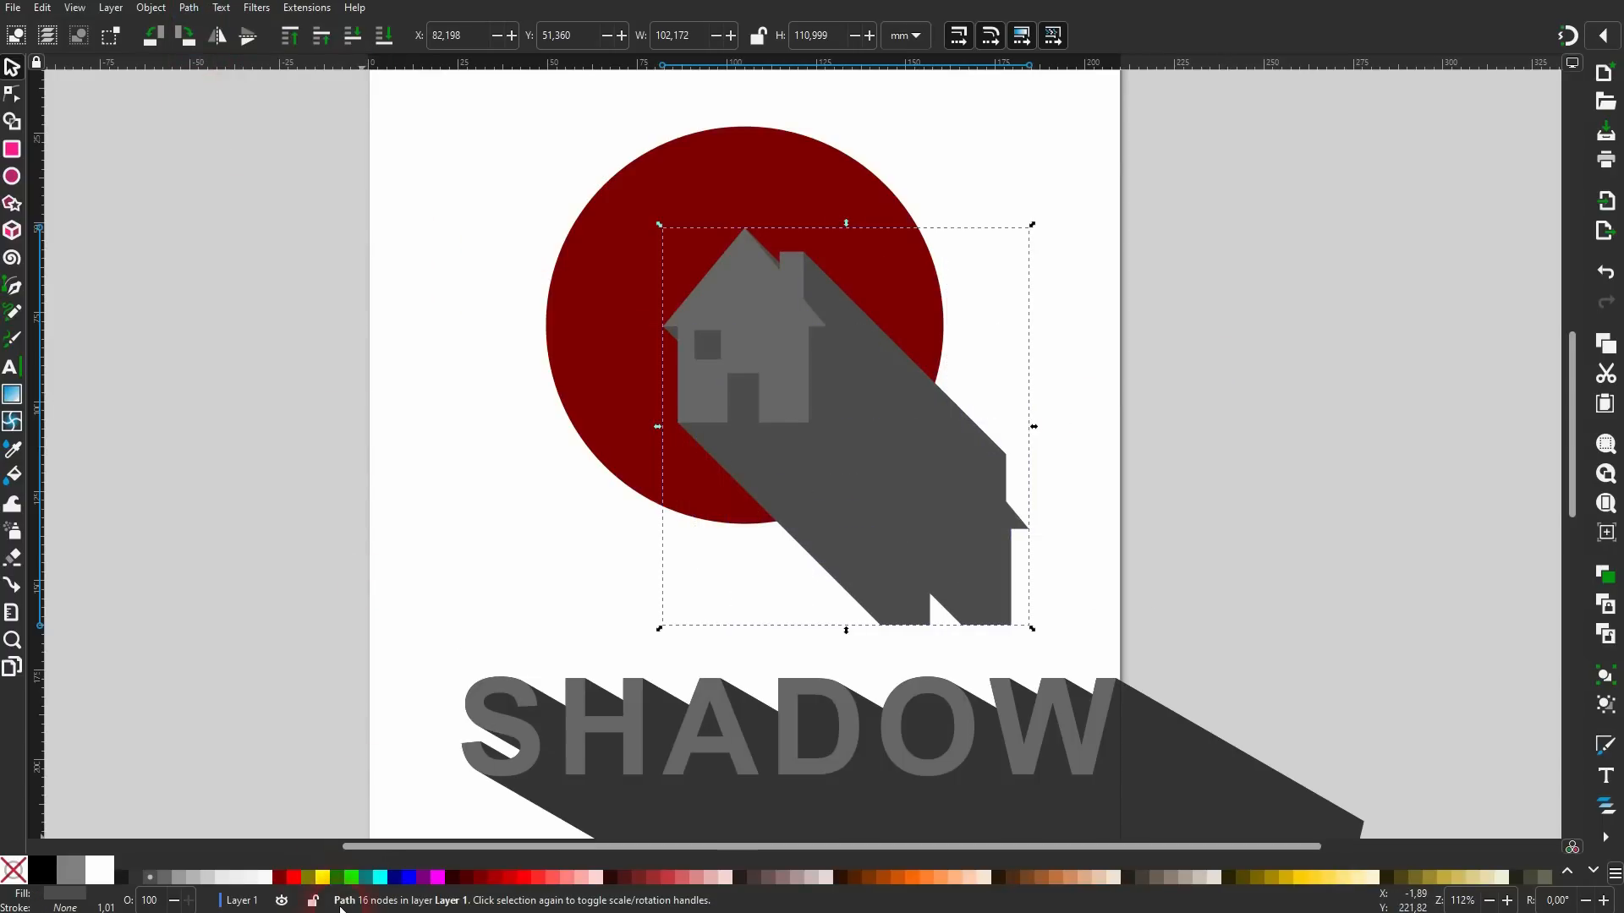
Convert the dark red circle behind the house from a shape object into a path.
click(912, 391)
click(808, 209)
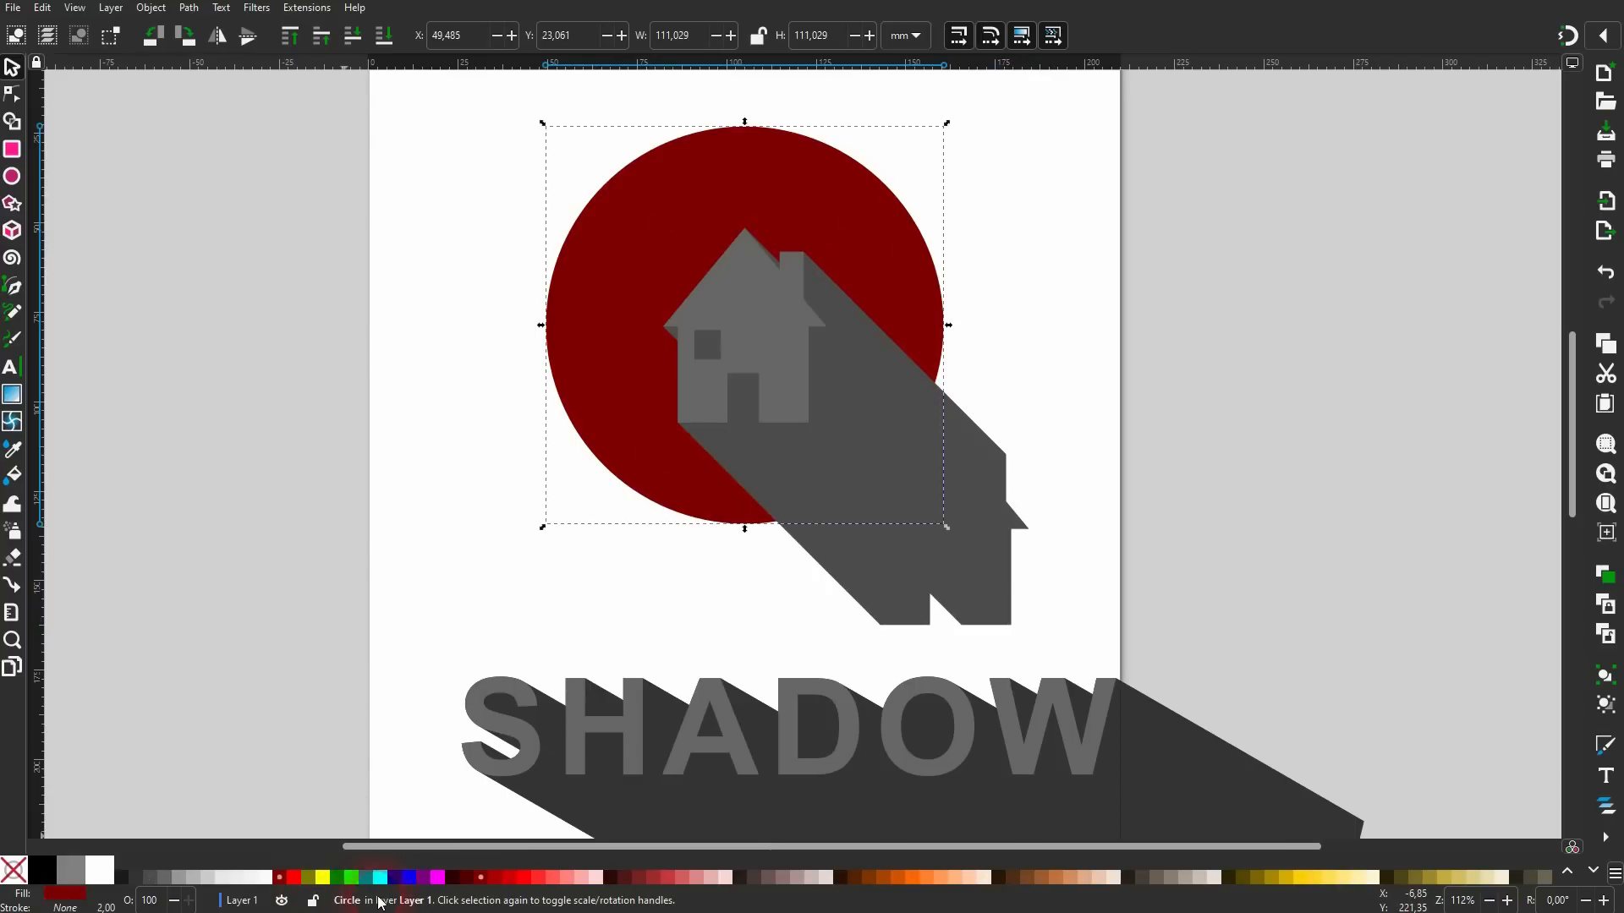
click(189, 7)
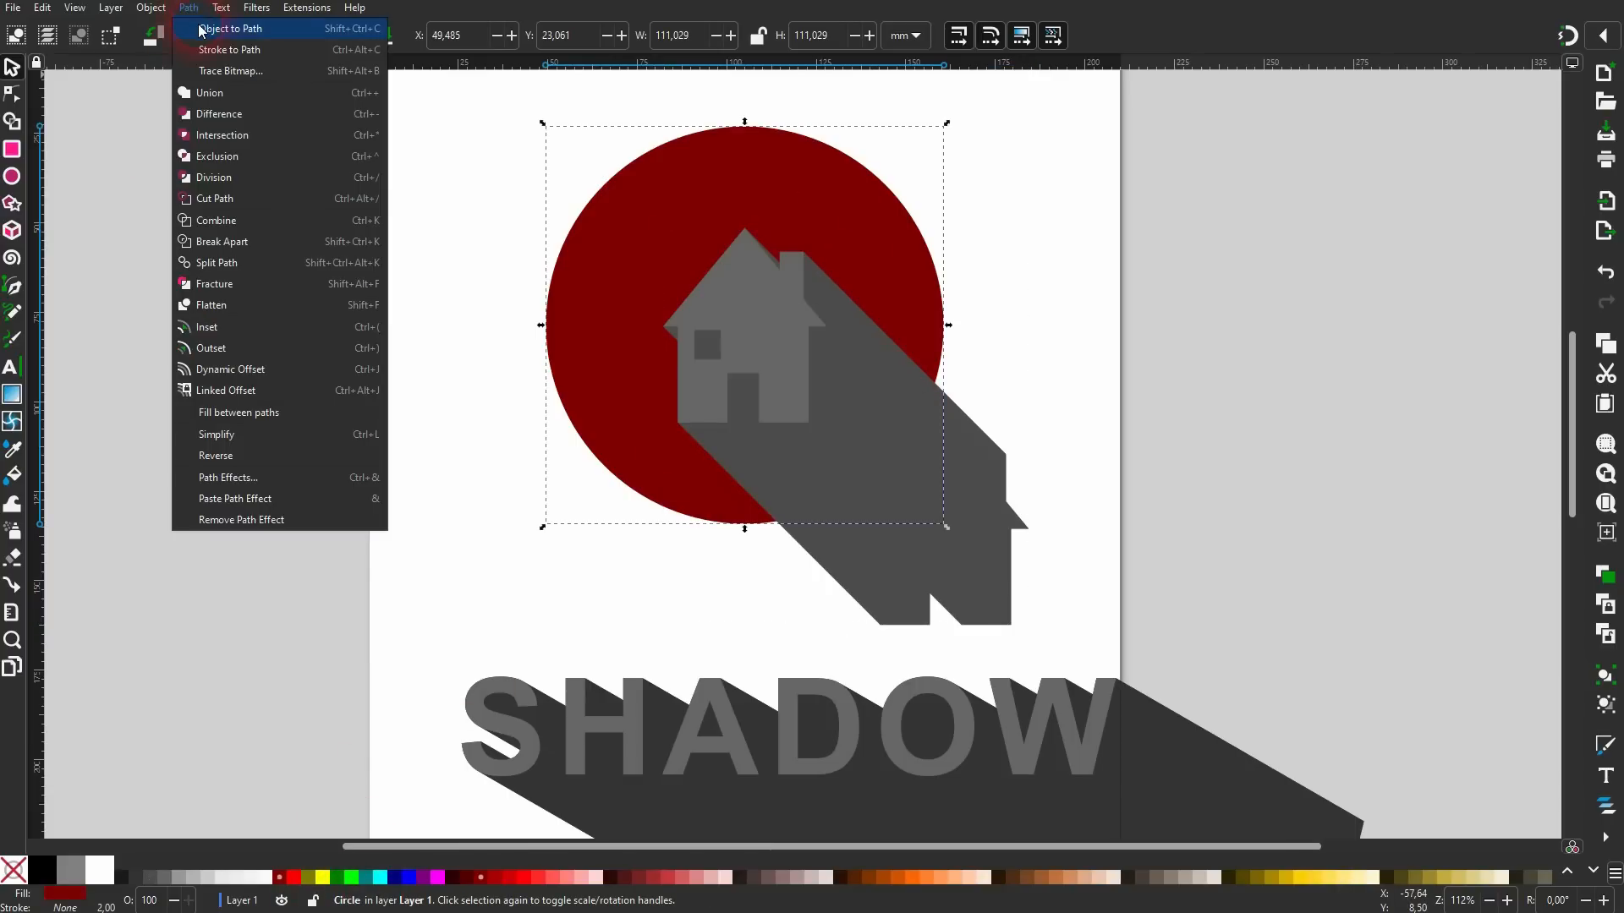
click(201, 31)
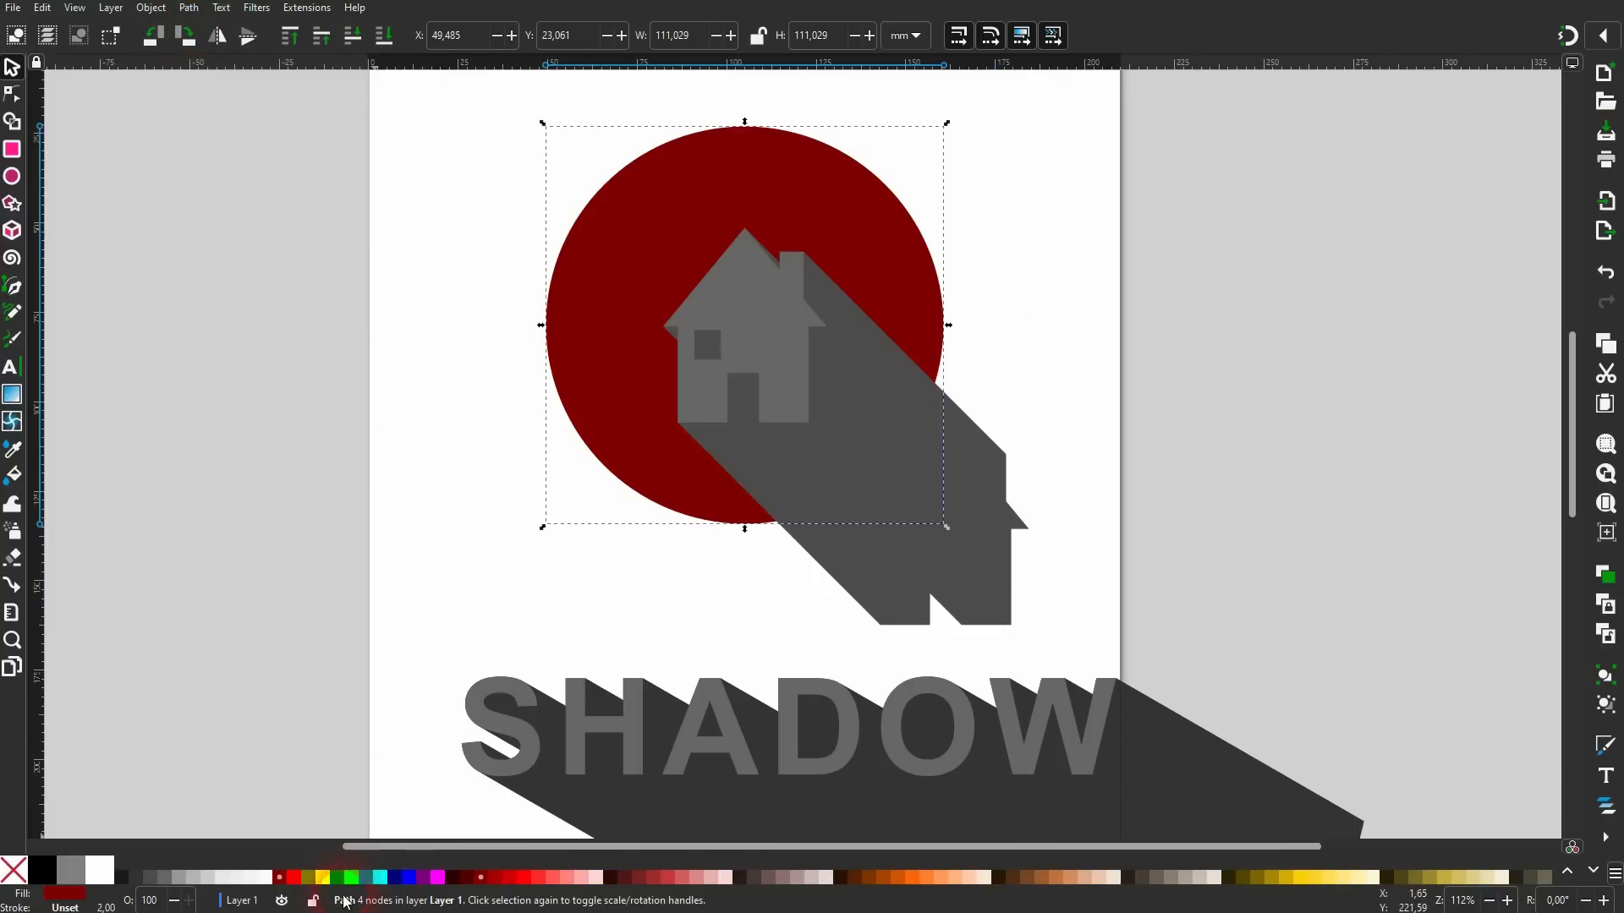
Divide the circle path with the house's long shadow using the Division operation.
shift+click(886, 418)
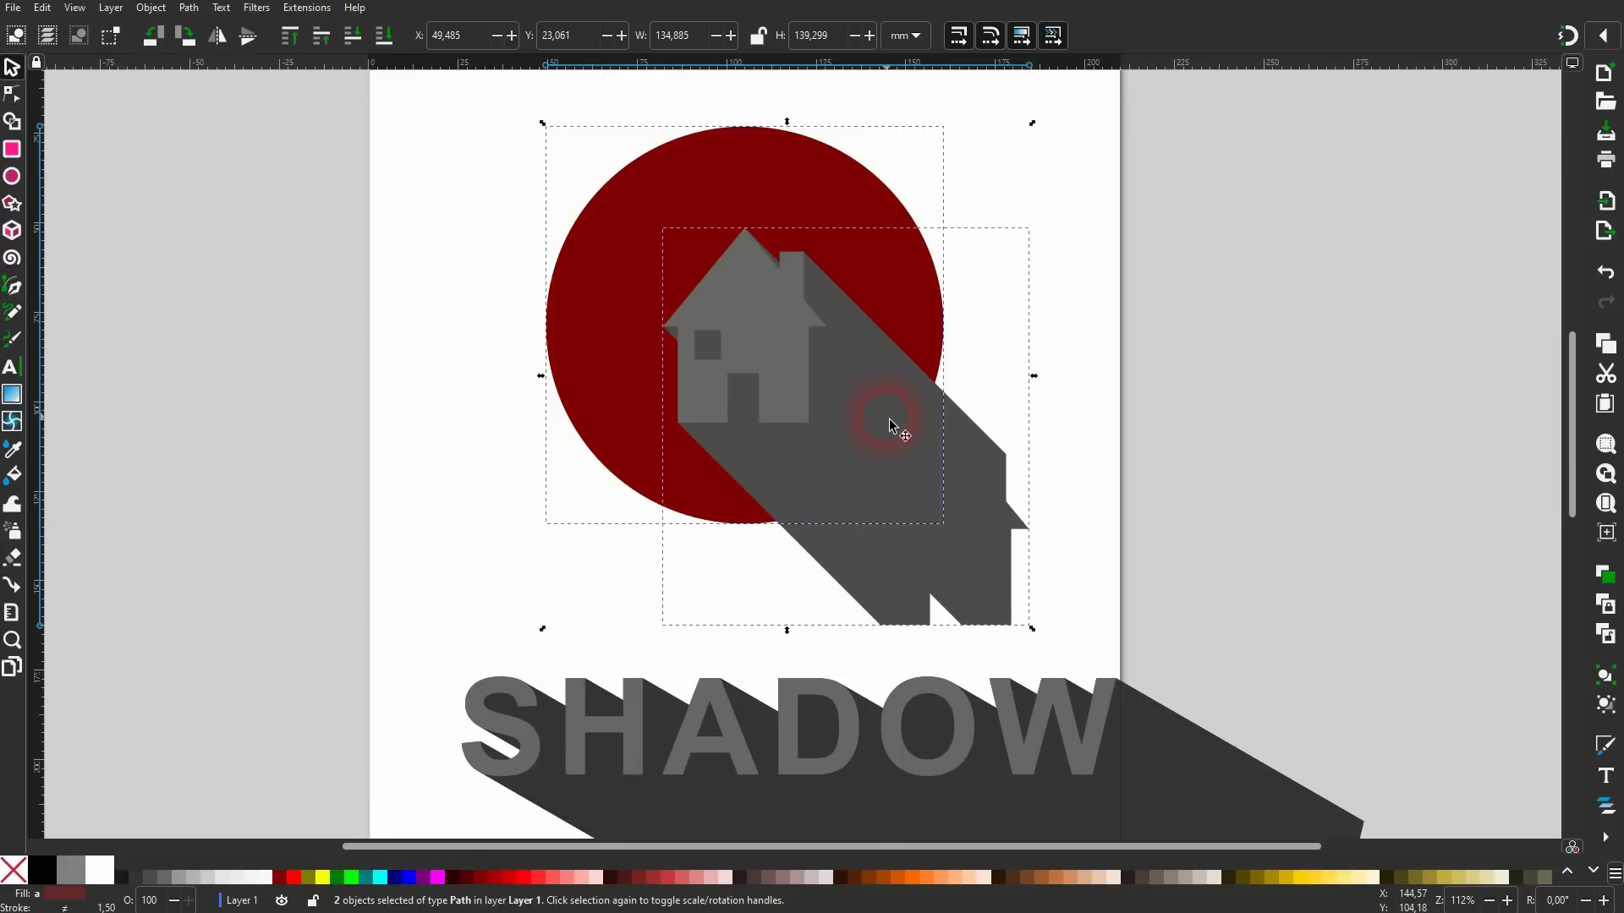
drag(895, 325, 426, 366)
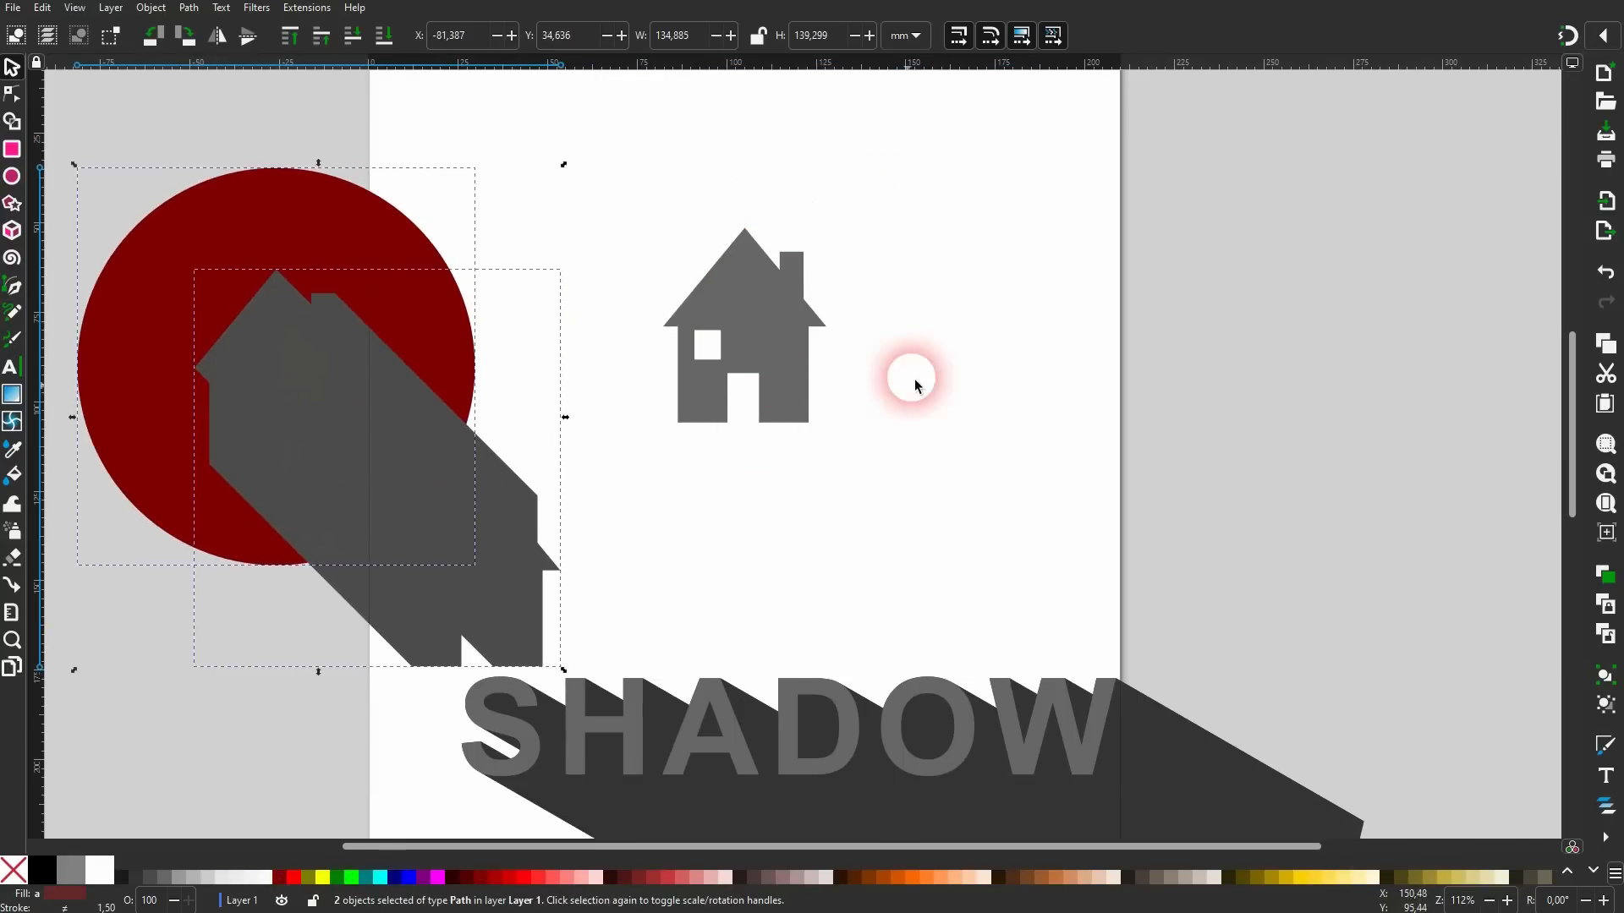
key(ctrl+z)
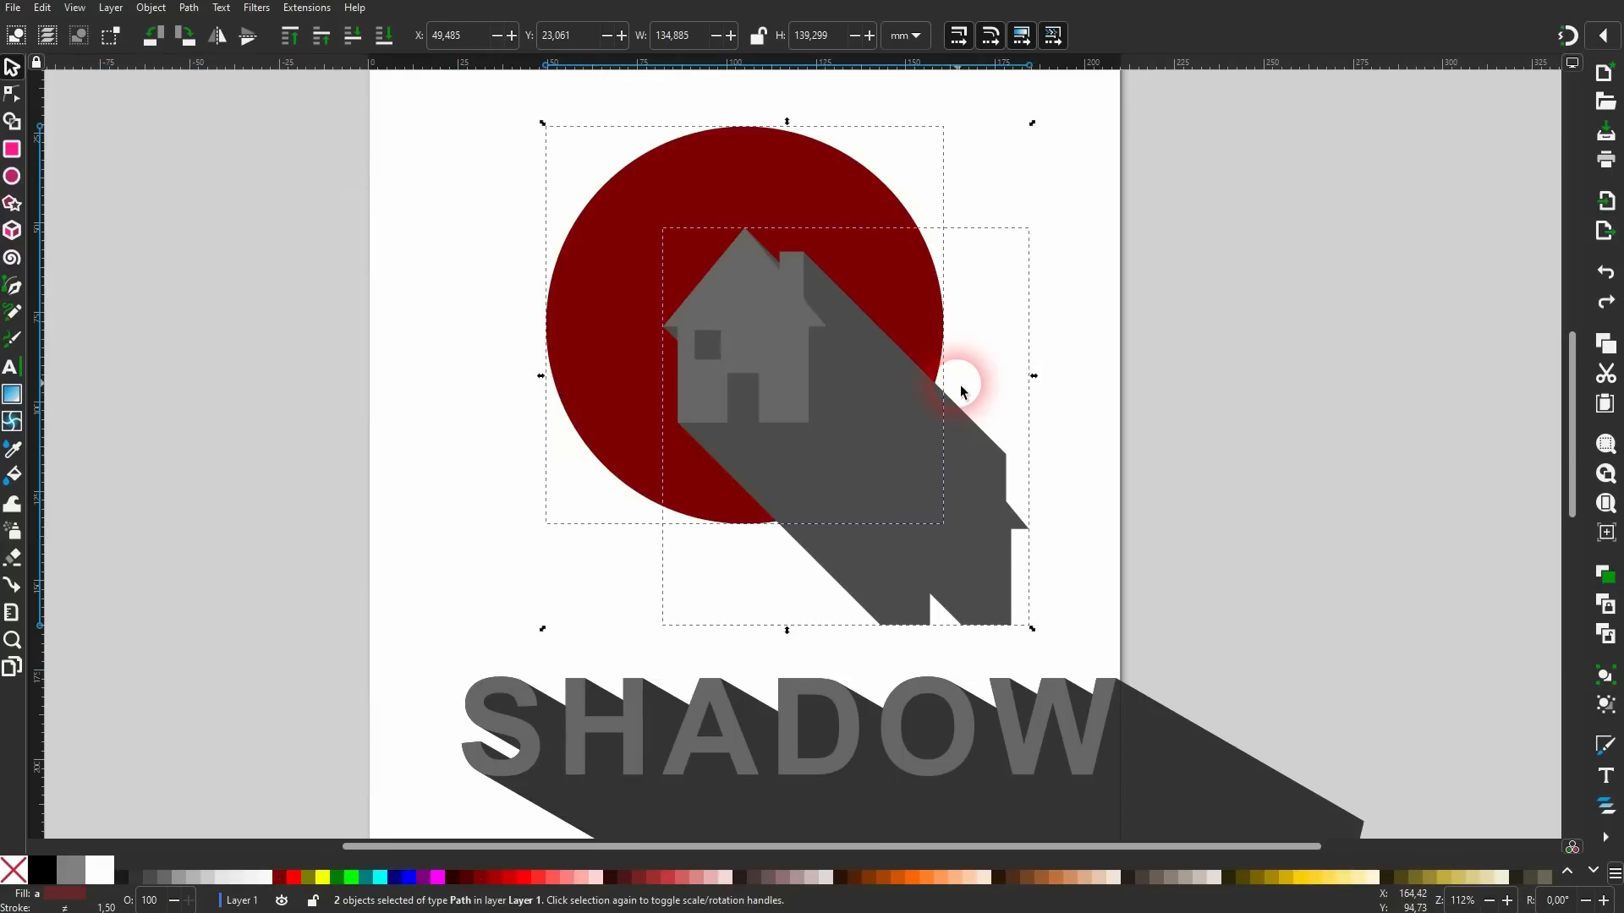
click(189, 9)
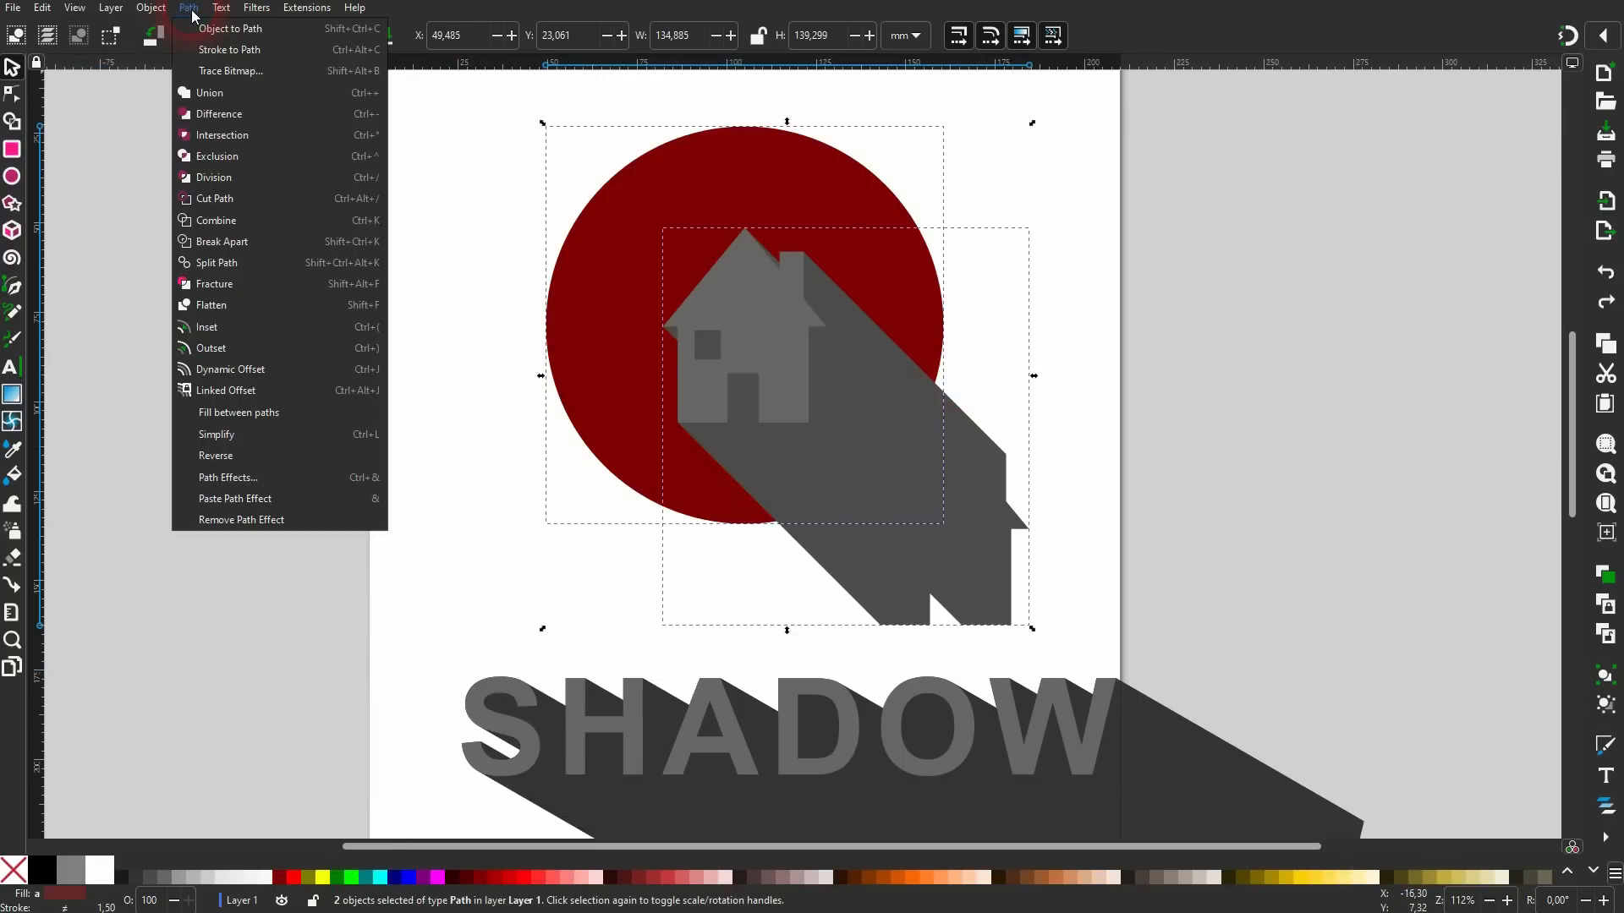
click(232, 176)
Test-move the shadow-shaped piece out of the divided circle, undo the move and fill the piece with 70% Gray.
click(1004, 449)
drag(916, 427, 1287, 483)
key(ctrl+z)
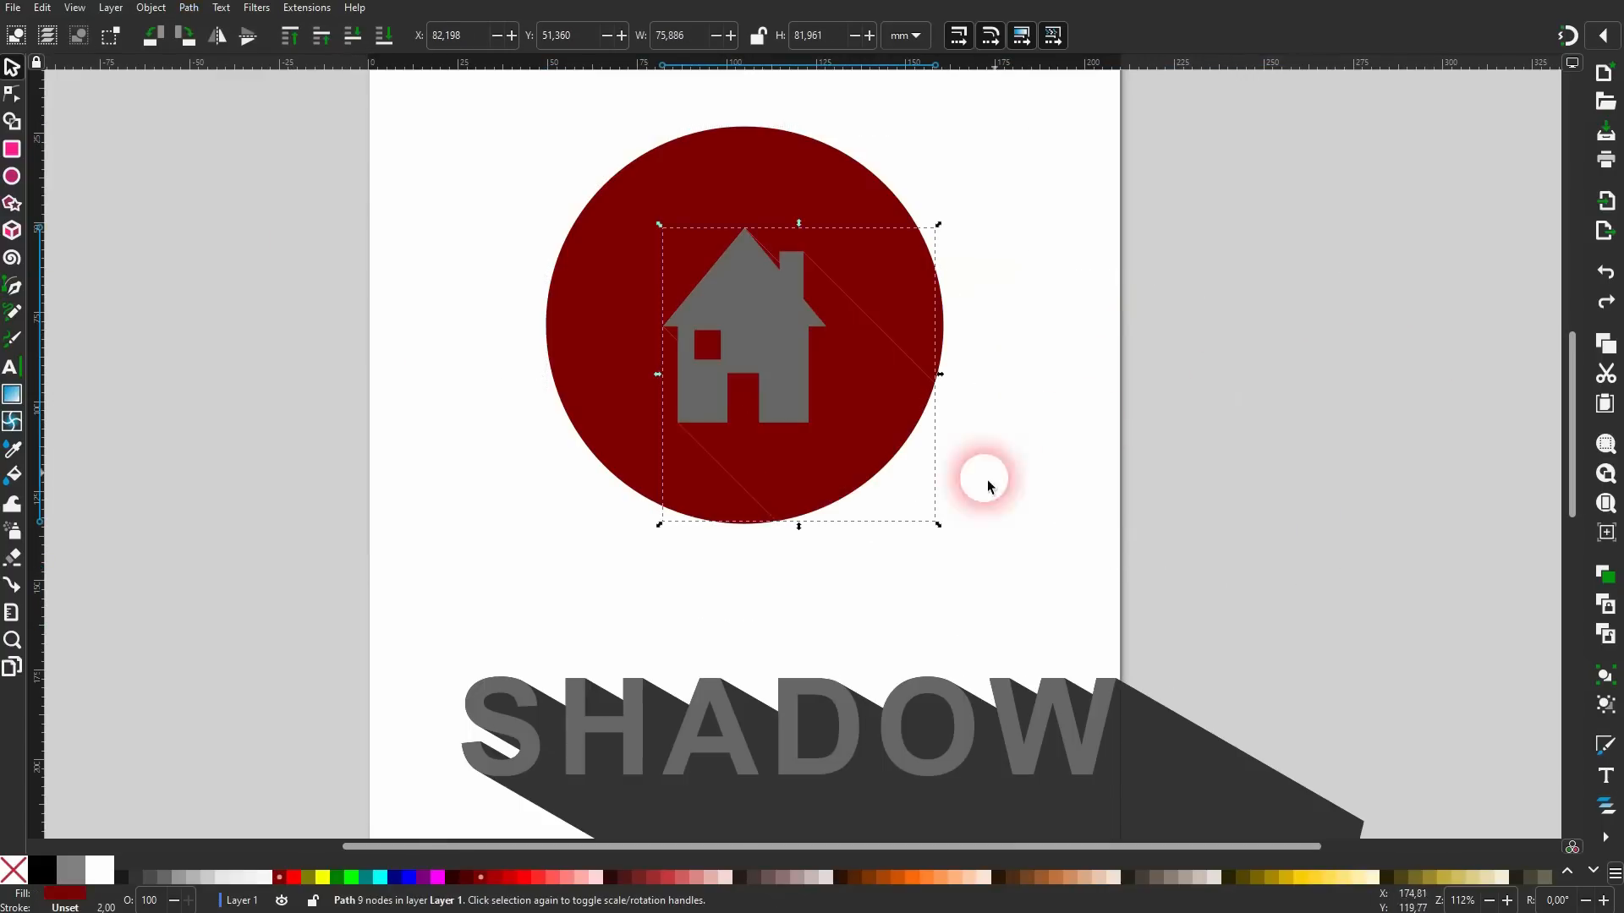
click(153, 881)
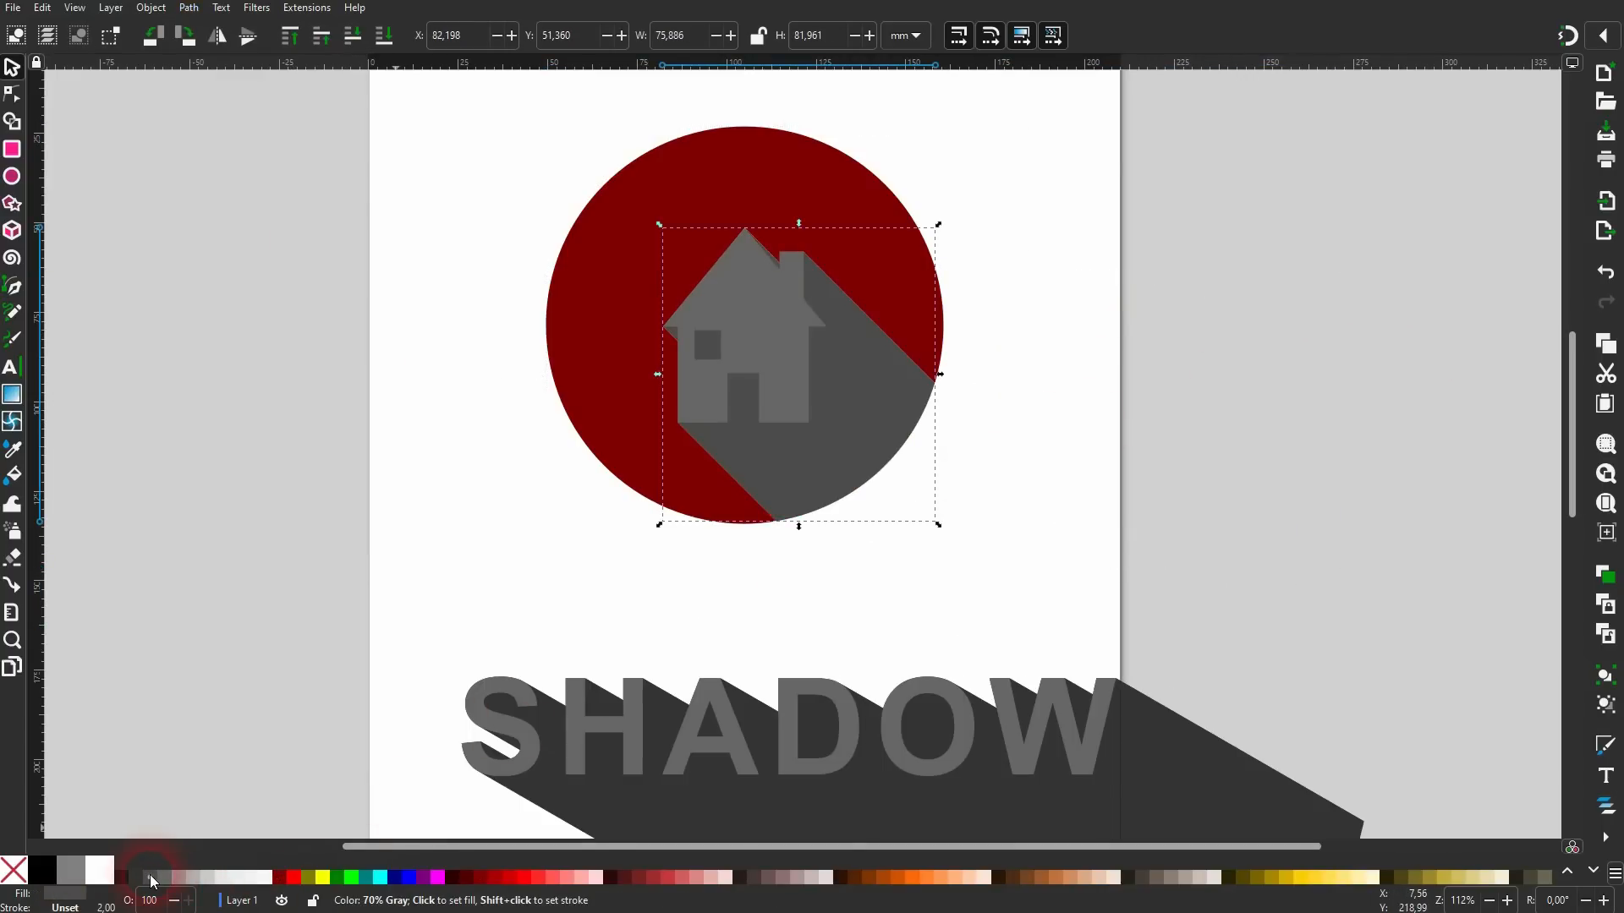
click(1061, 423)
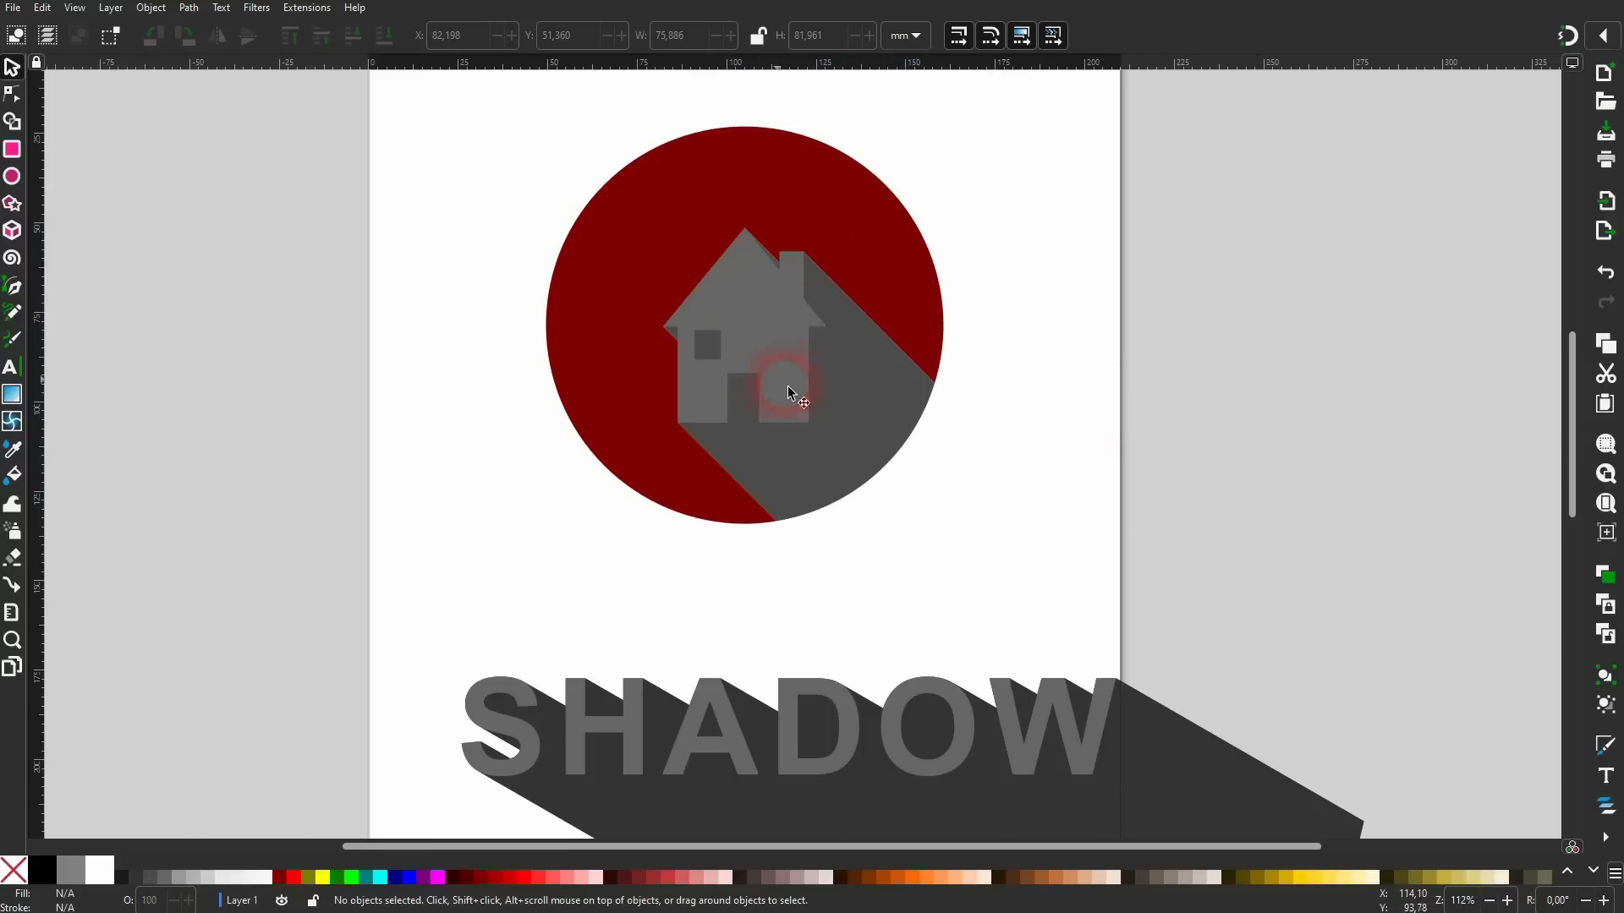
Fill the house with a lighter gray that stands out from its shadow.
click(765, 335)
click(203, 884)
click(179, 879)
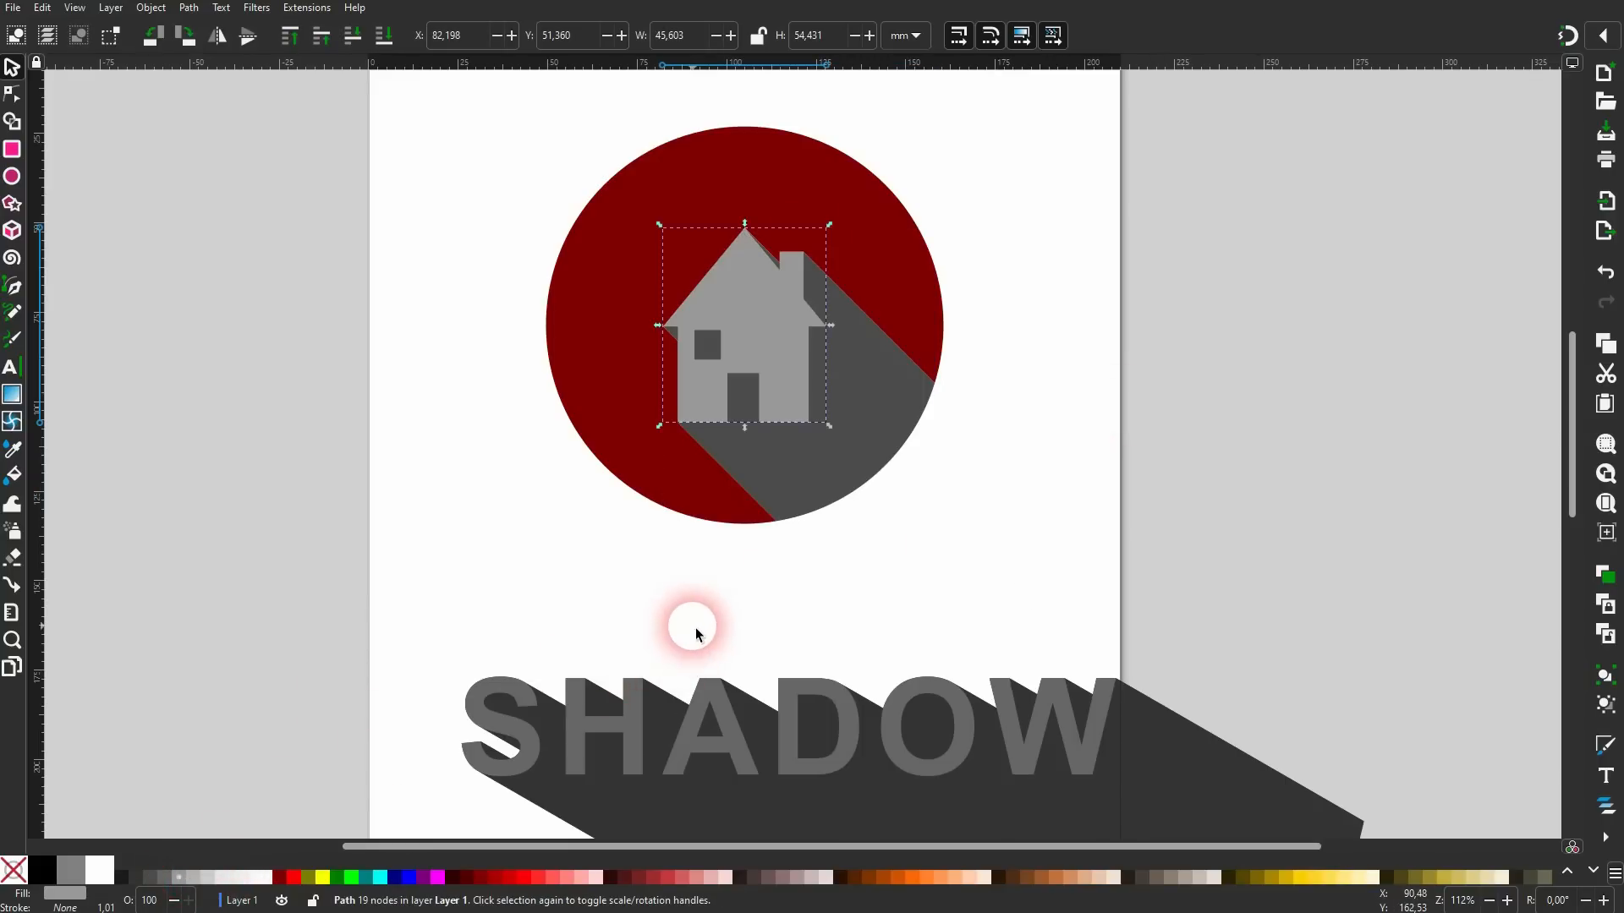
click(986, 423)
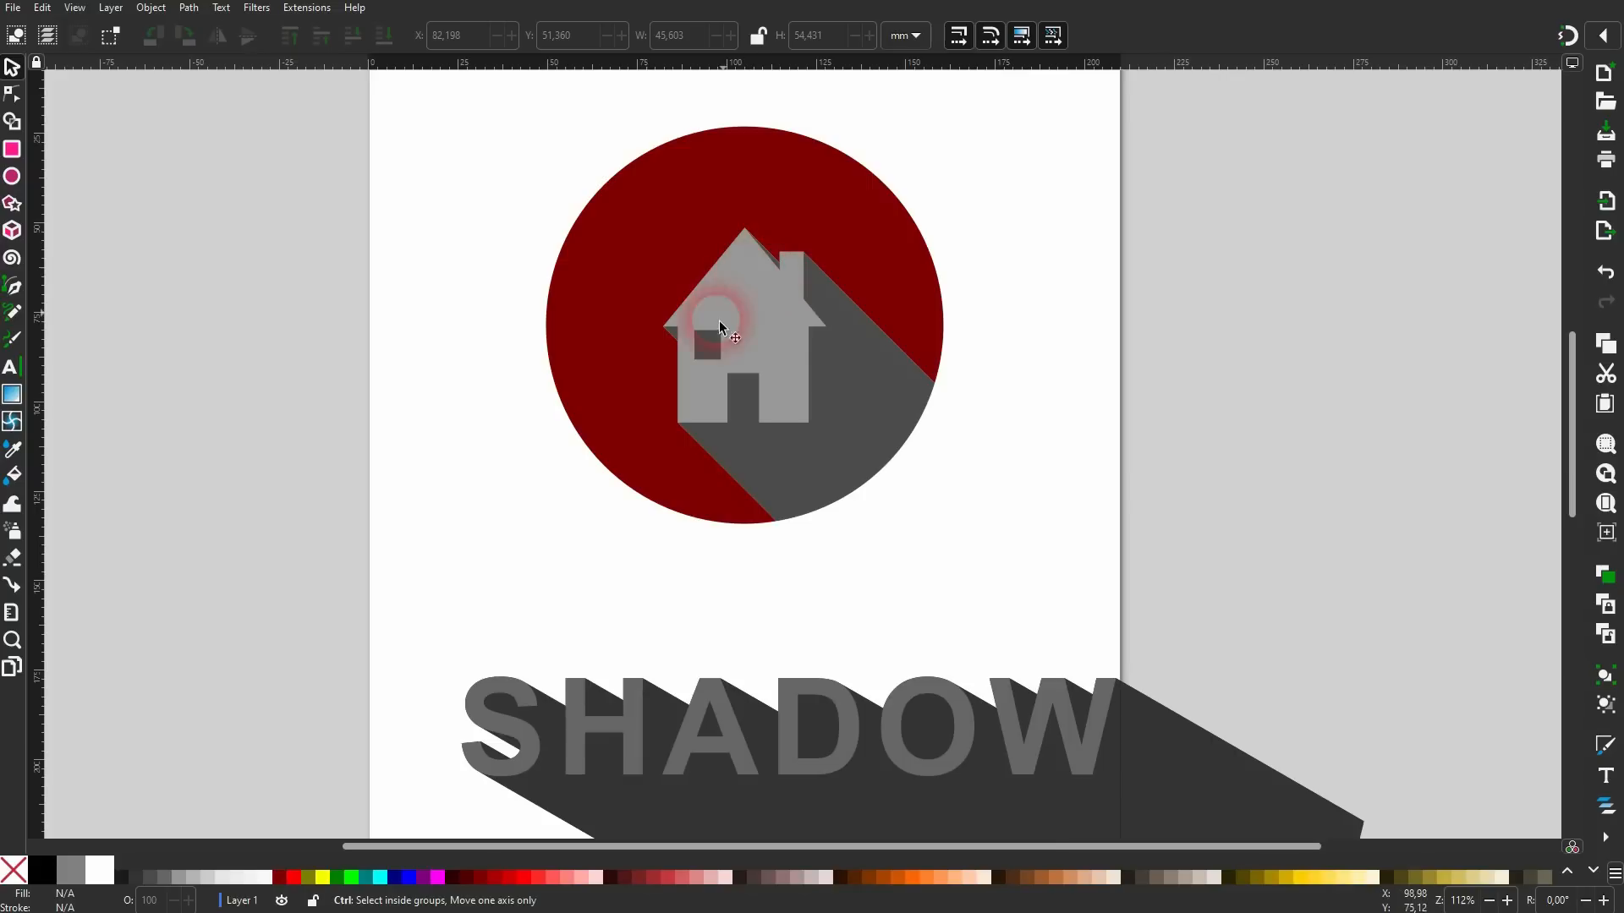
Fill the circle background behind the house with 30% Gray.
click(842, 225)
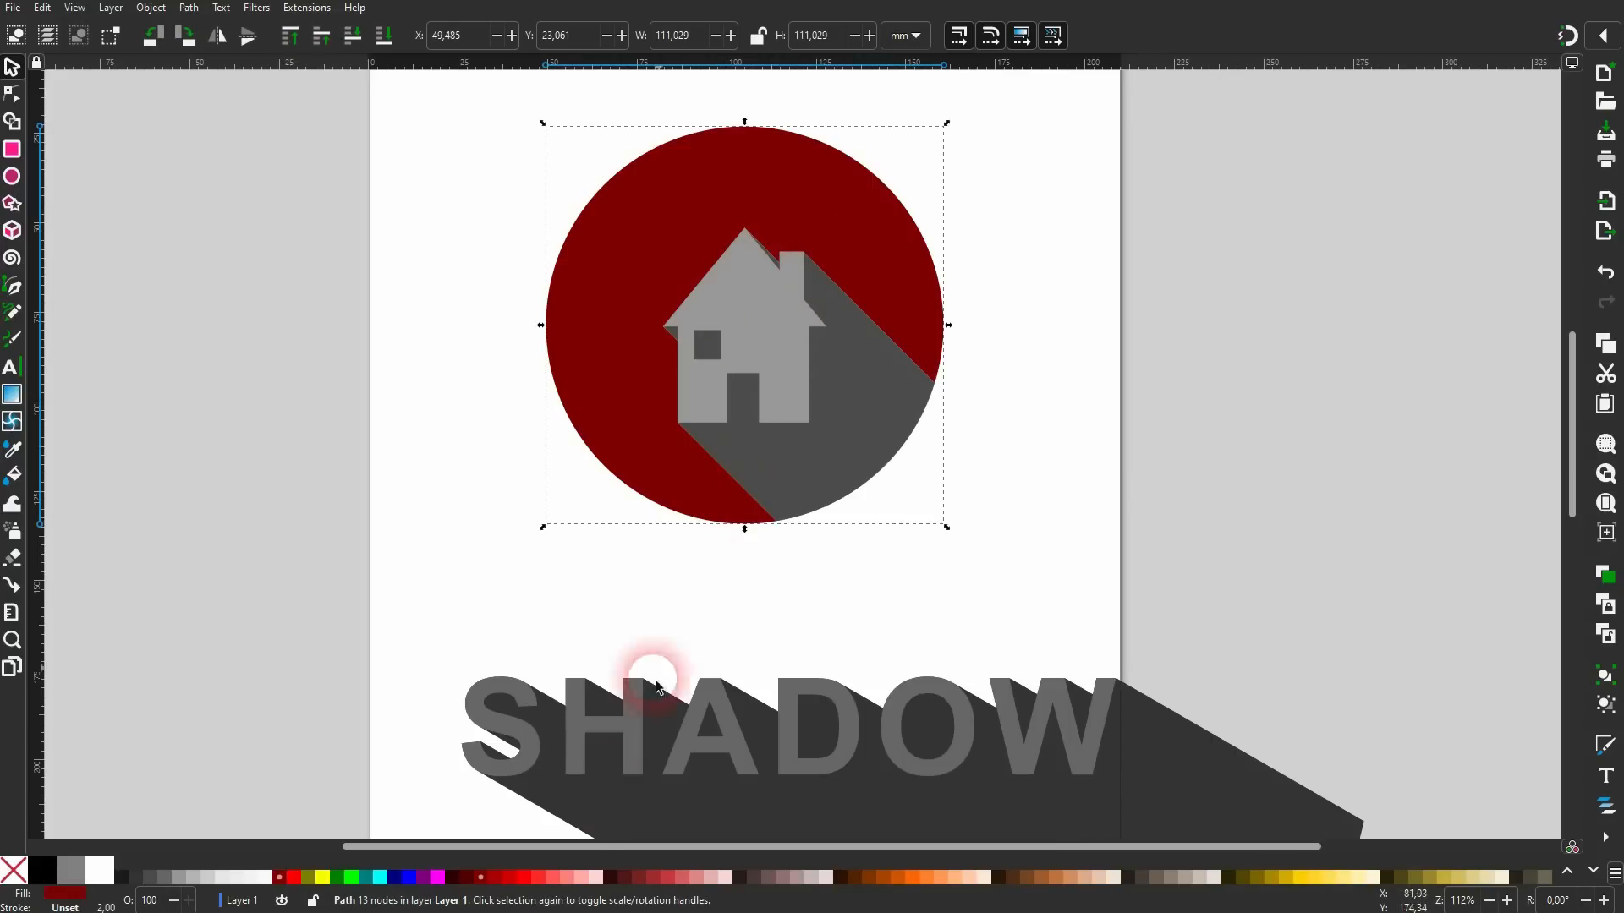
click(193, 879)
click(180, 879)
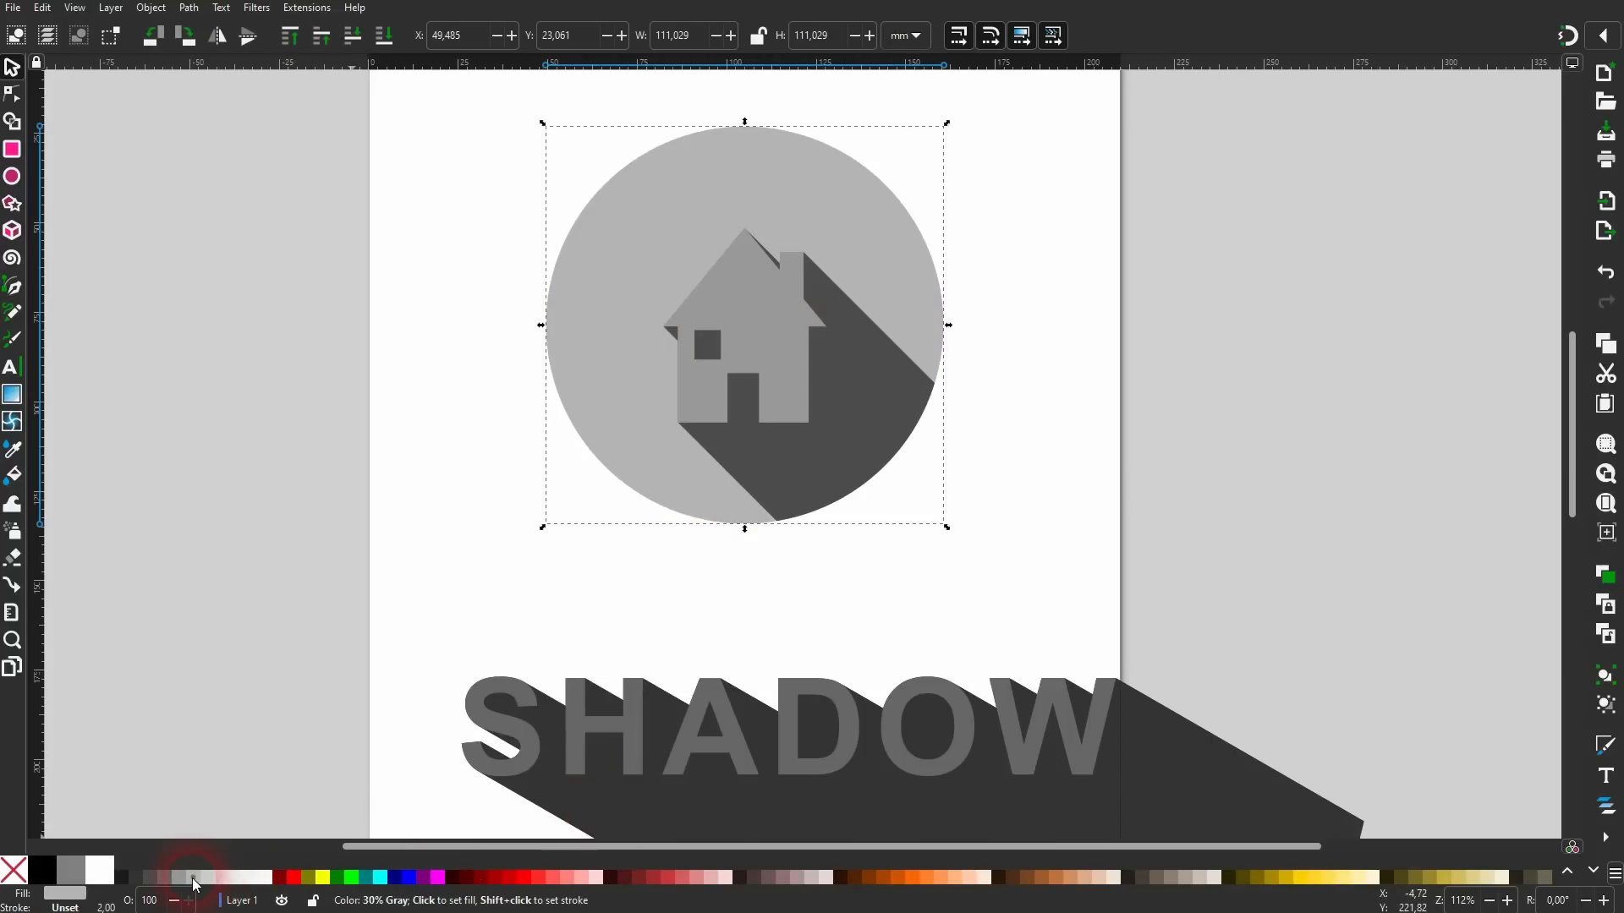
click(305, 596)
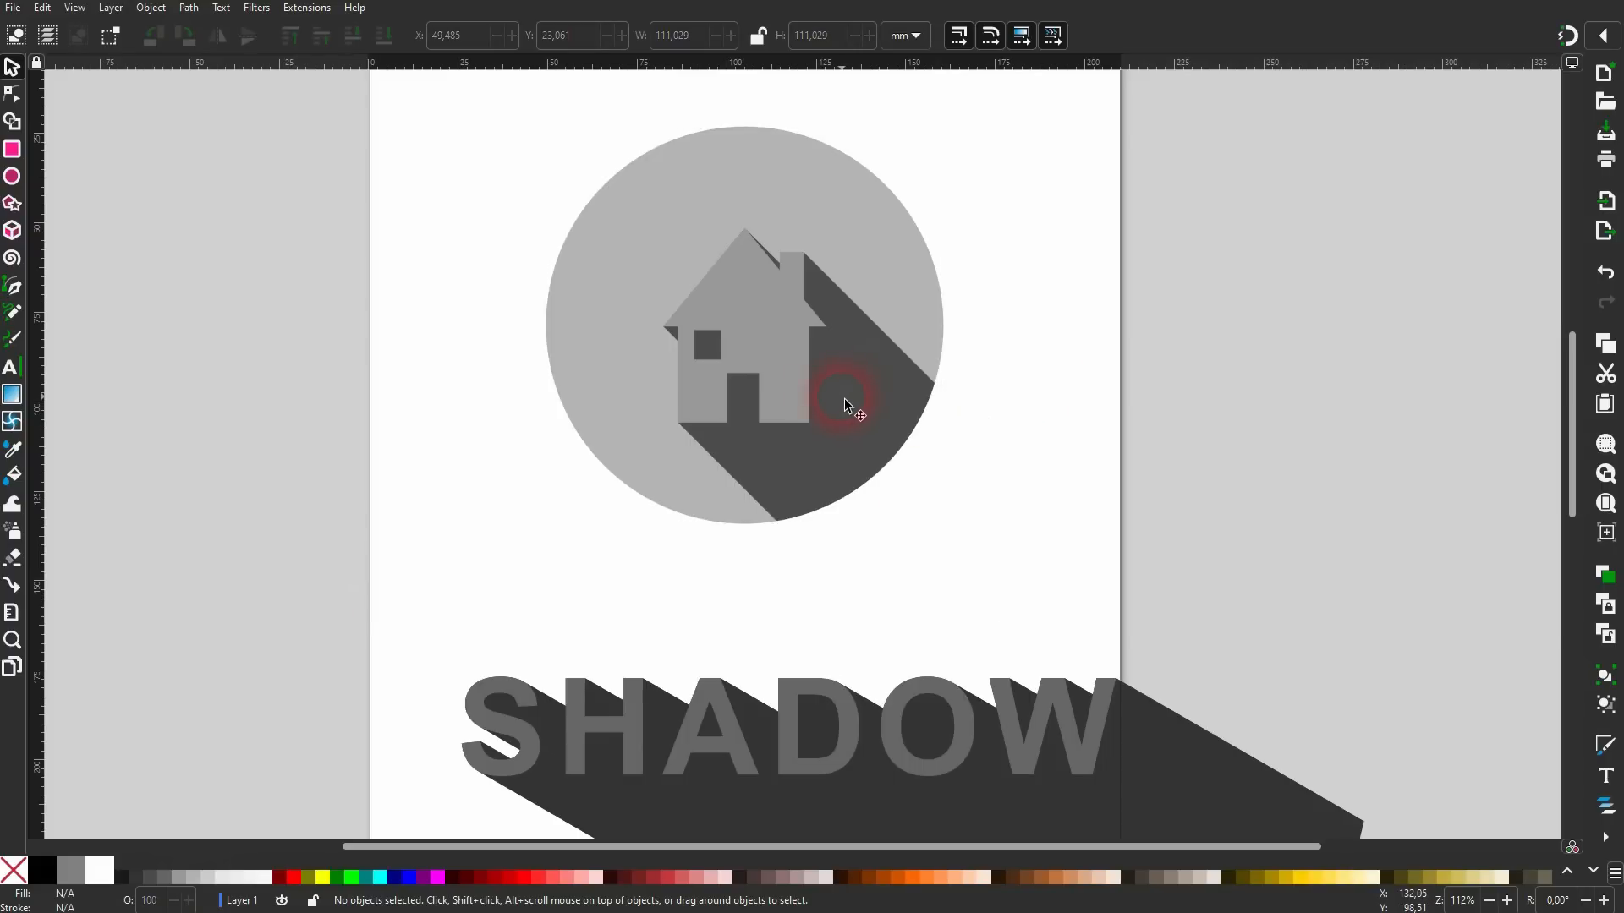
Recolor the circle background to light red #FF5555 and the house to a darker red, and select the shadow piece.
click(753, 171)
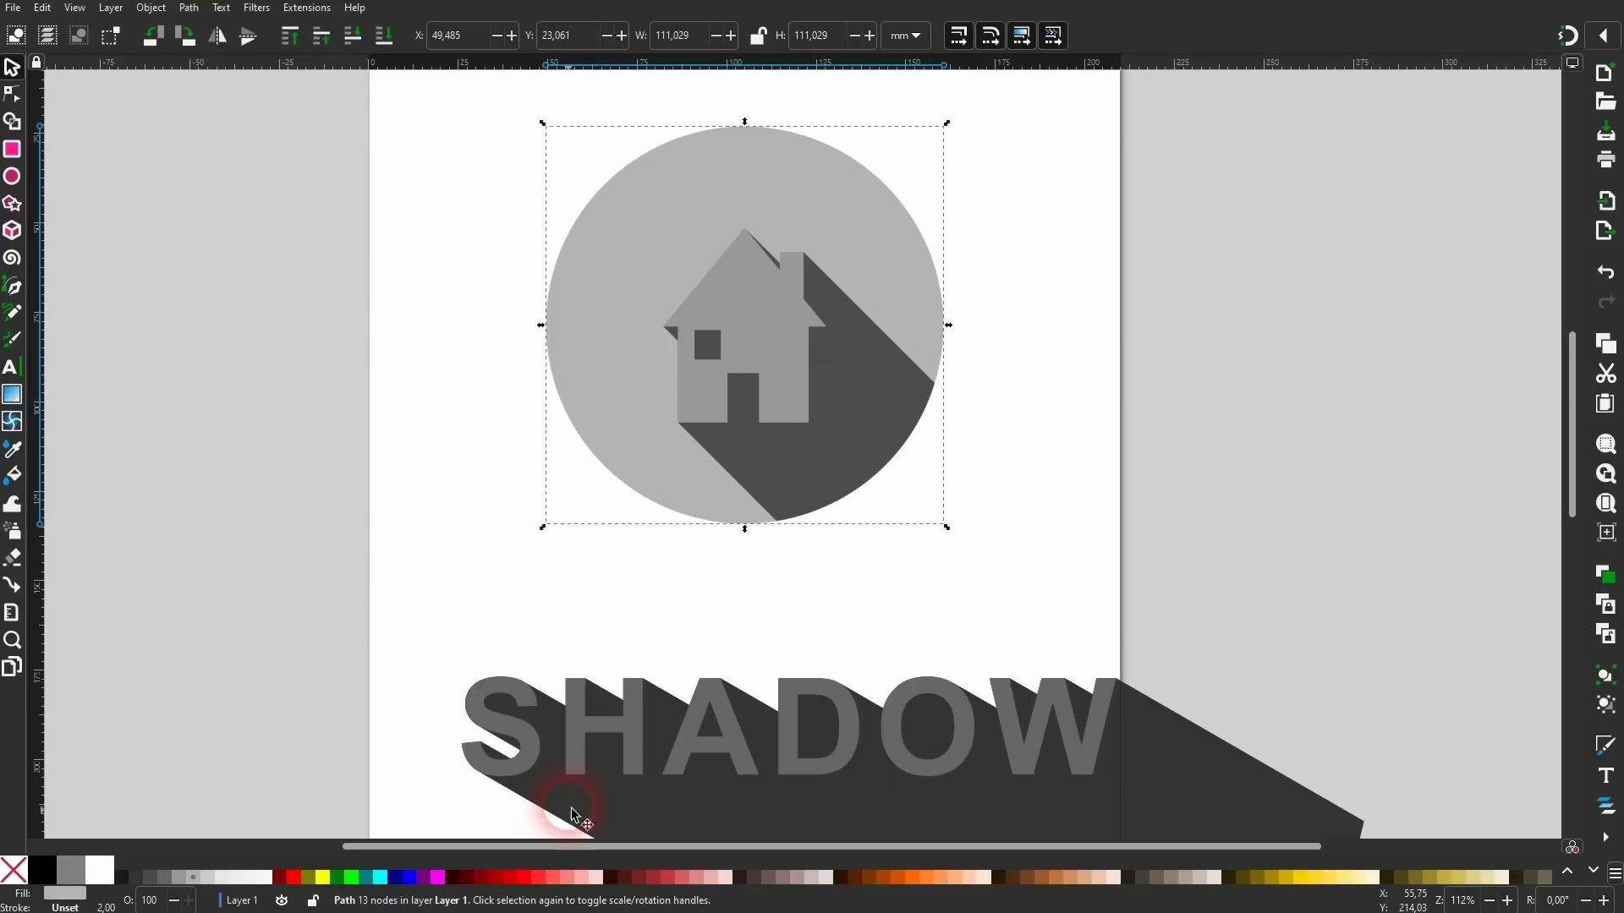
click(559, 884)
click(774, 359)
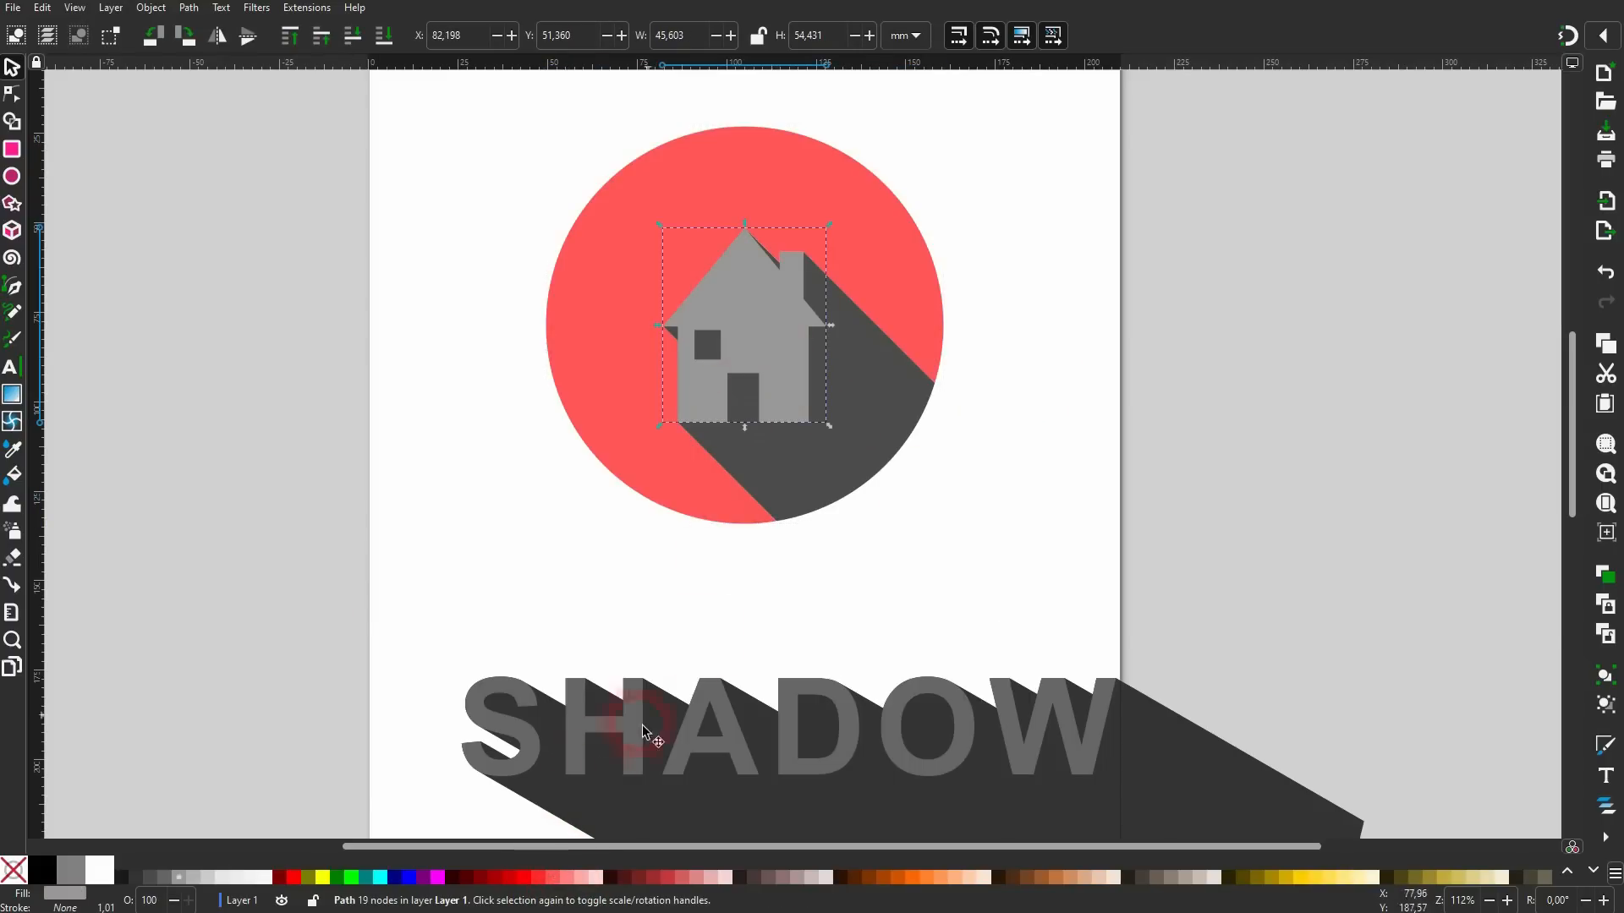
click(507, 884)
click(772, 520)
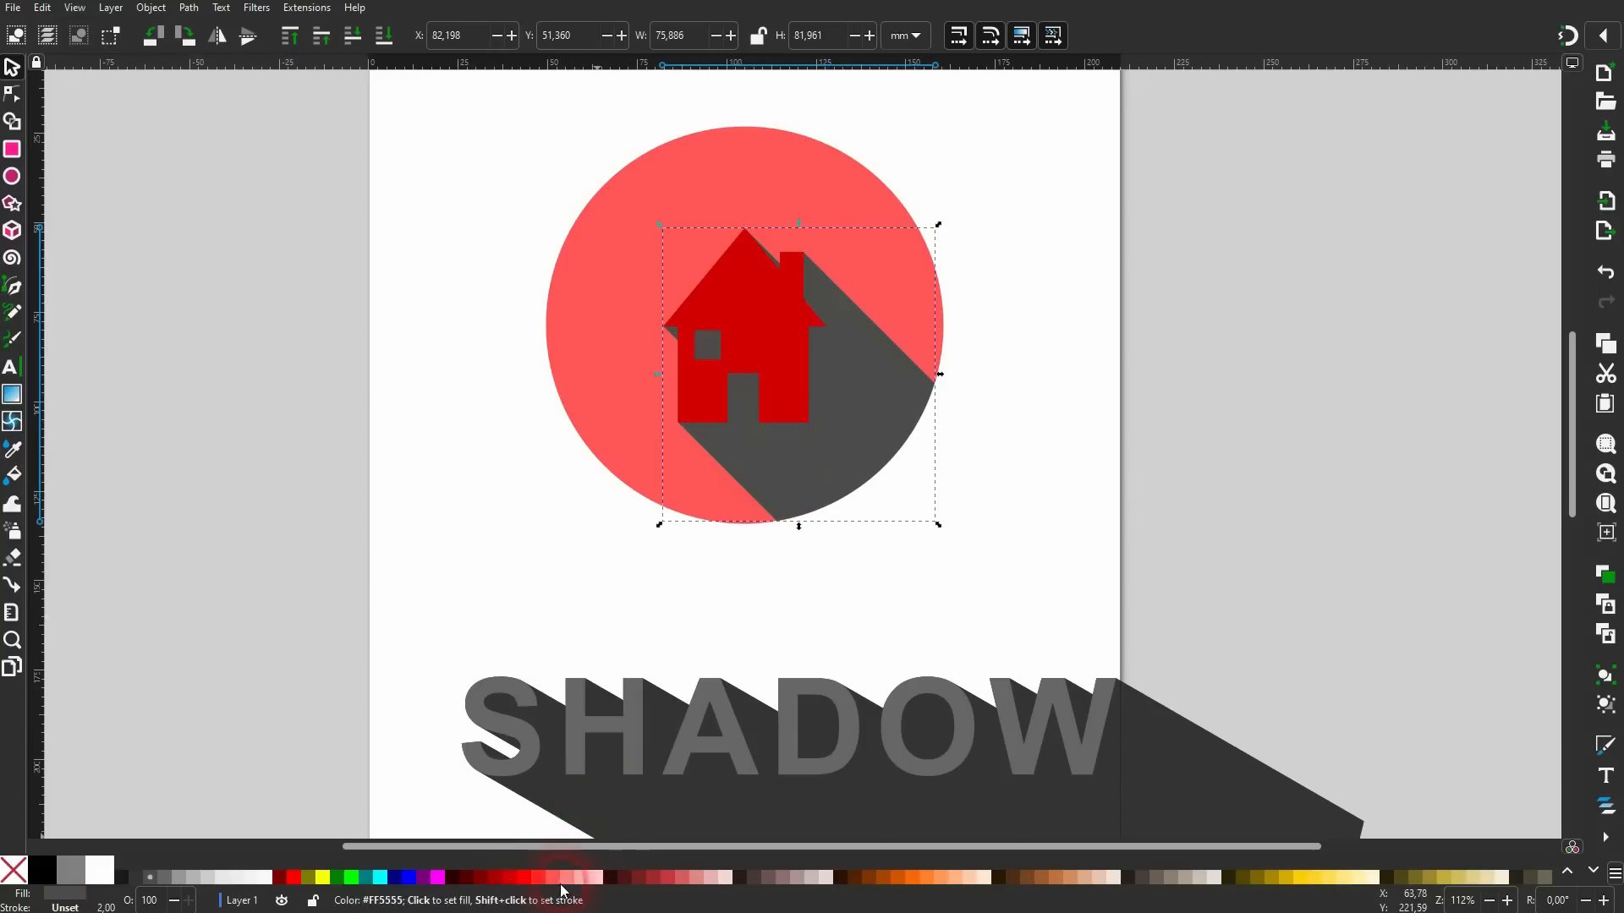
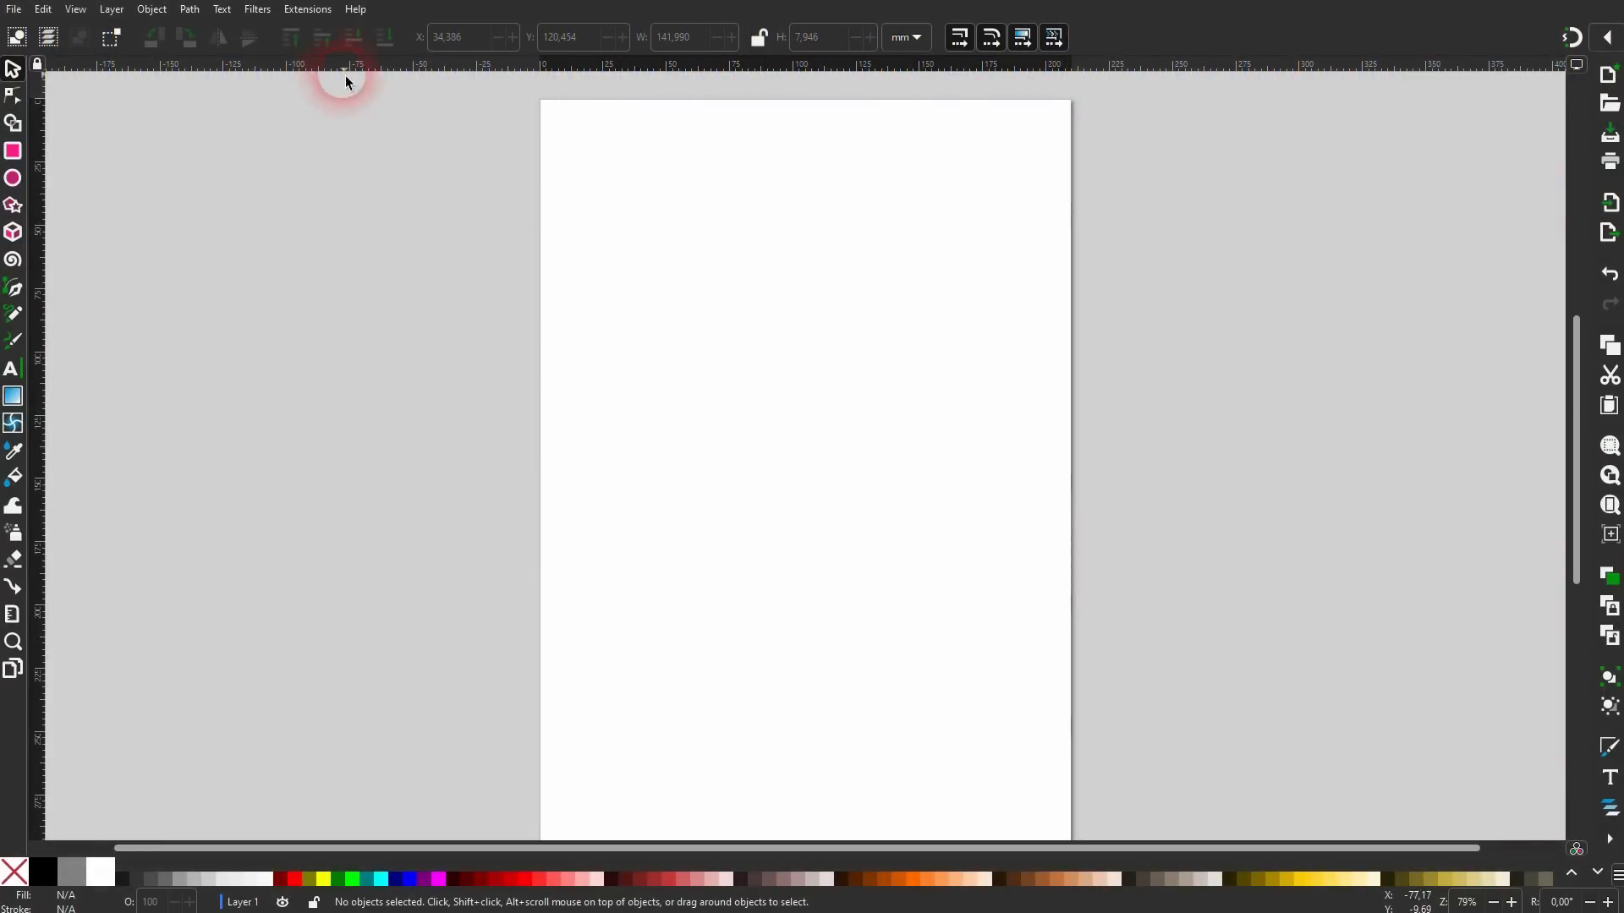
Open the Lorem Ipsum text extension on the empty page and turn on its live preview.
click(305, 10)
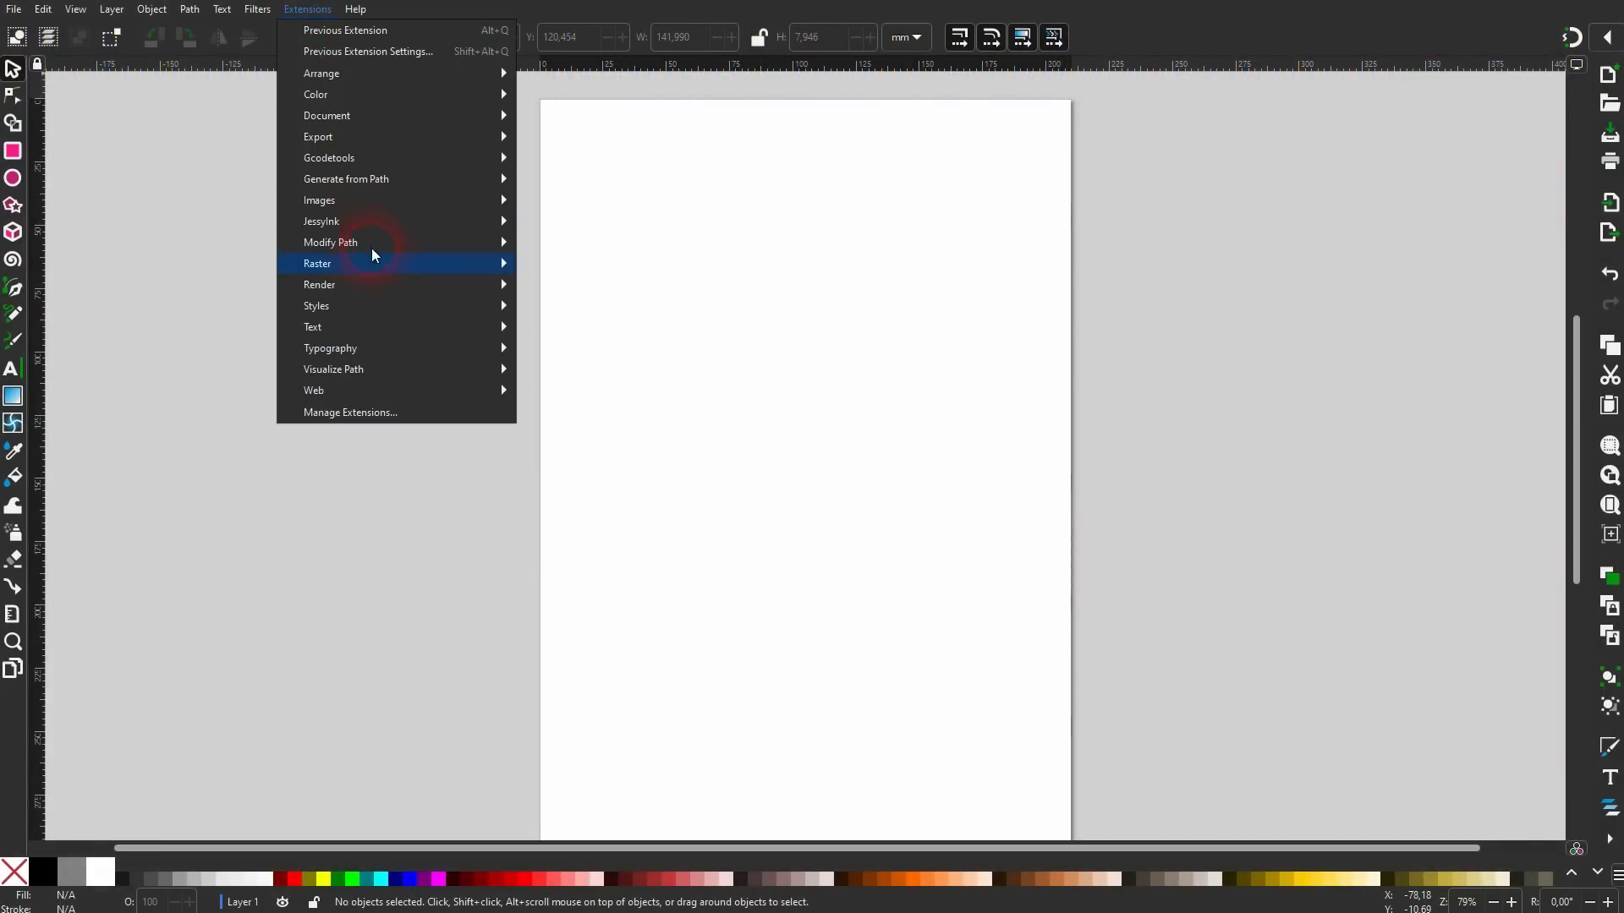
mouse_move(409, 335)
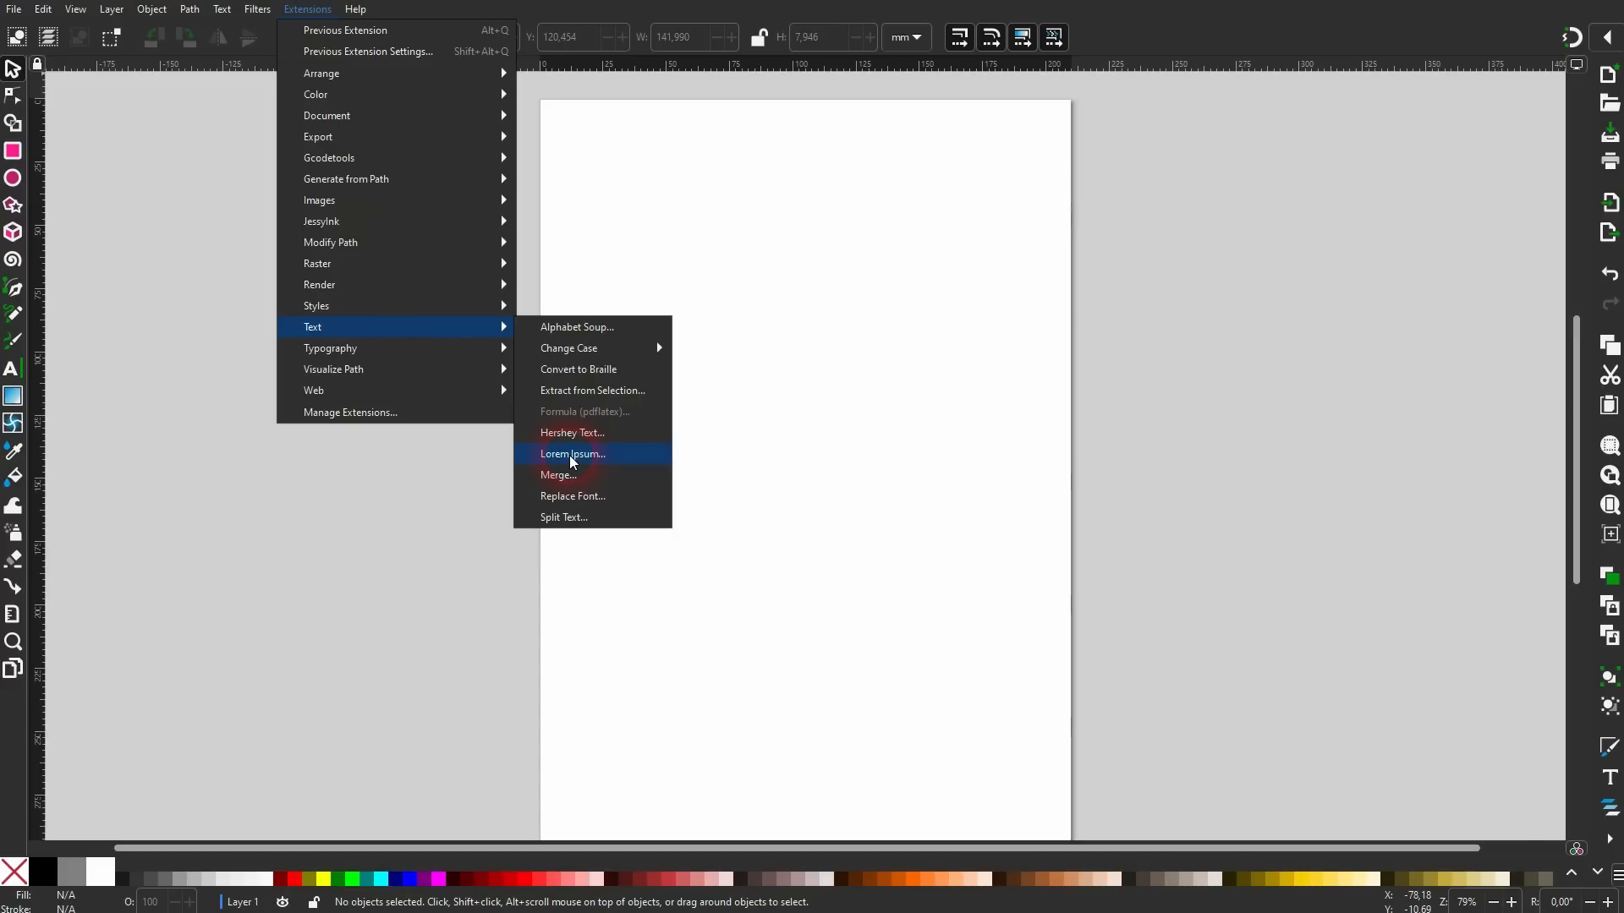
click(616, 458)
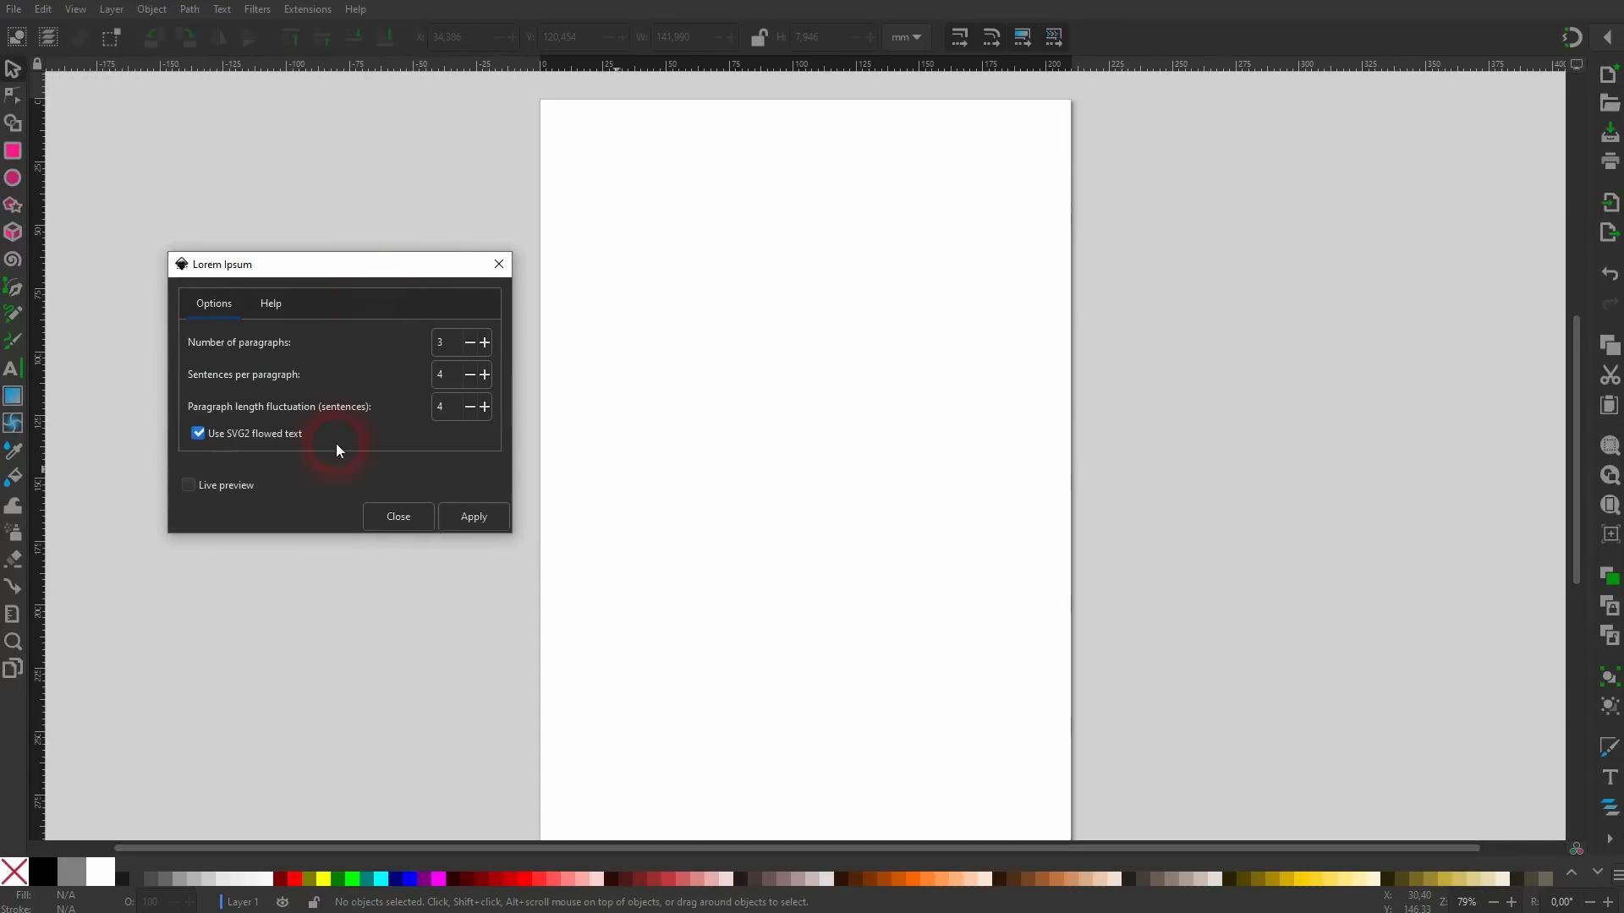
click(309, 491)
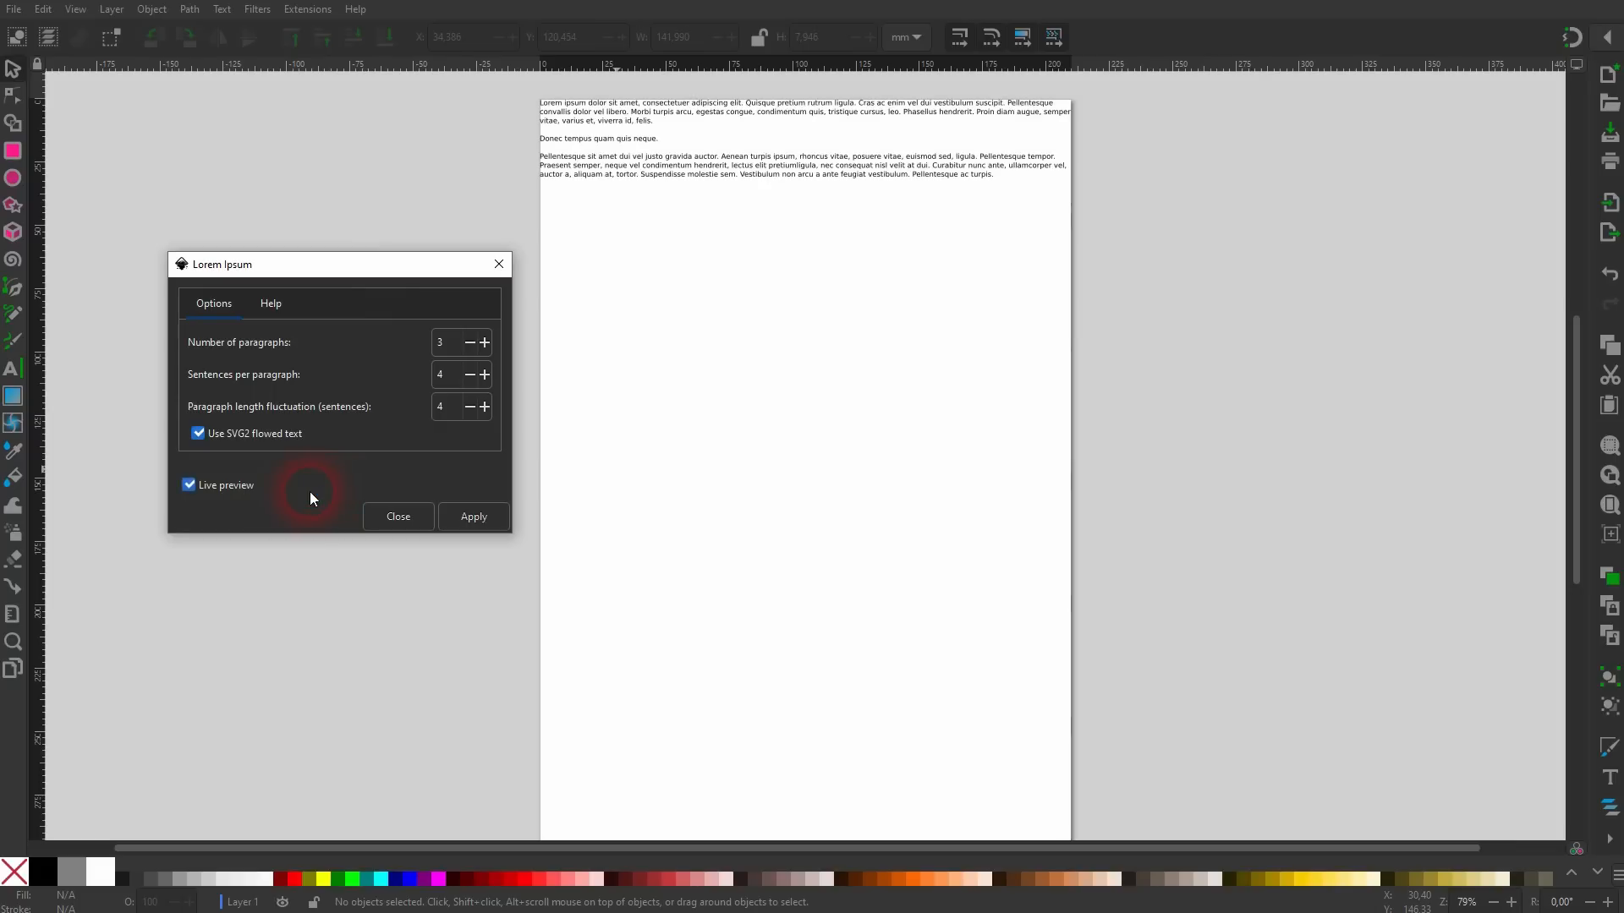
Set the Lorem Ipsum text to 5 paragraphs with 10 sentences each, apply it to the page and close the extension dialog.
click(486, 343)
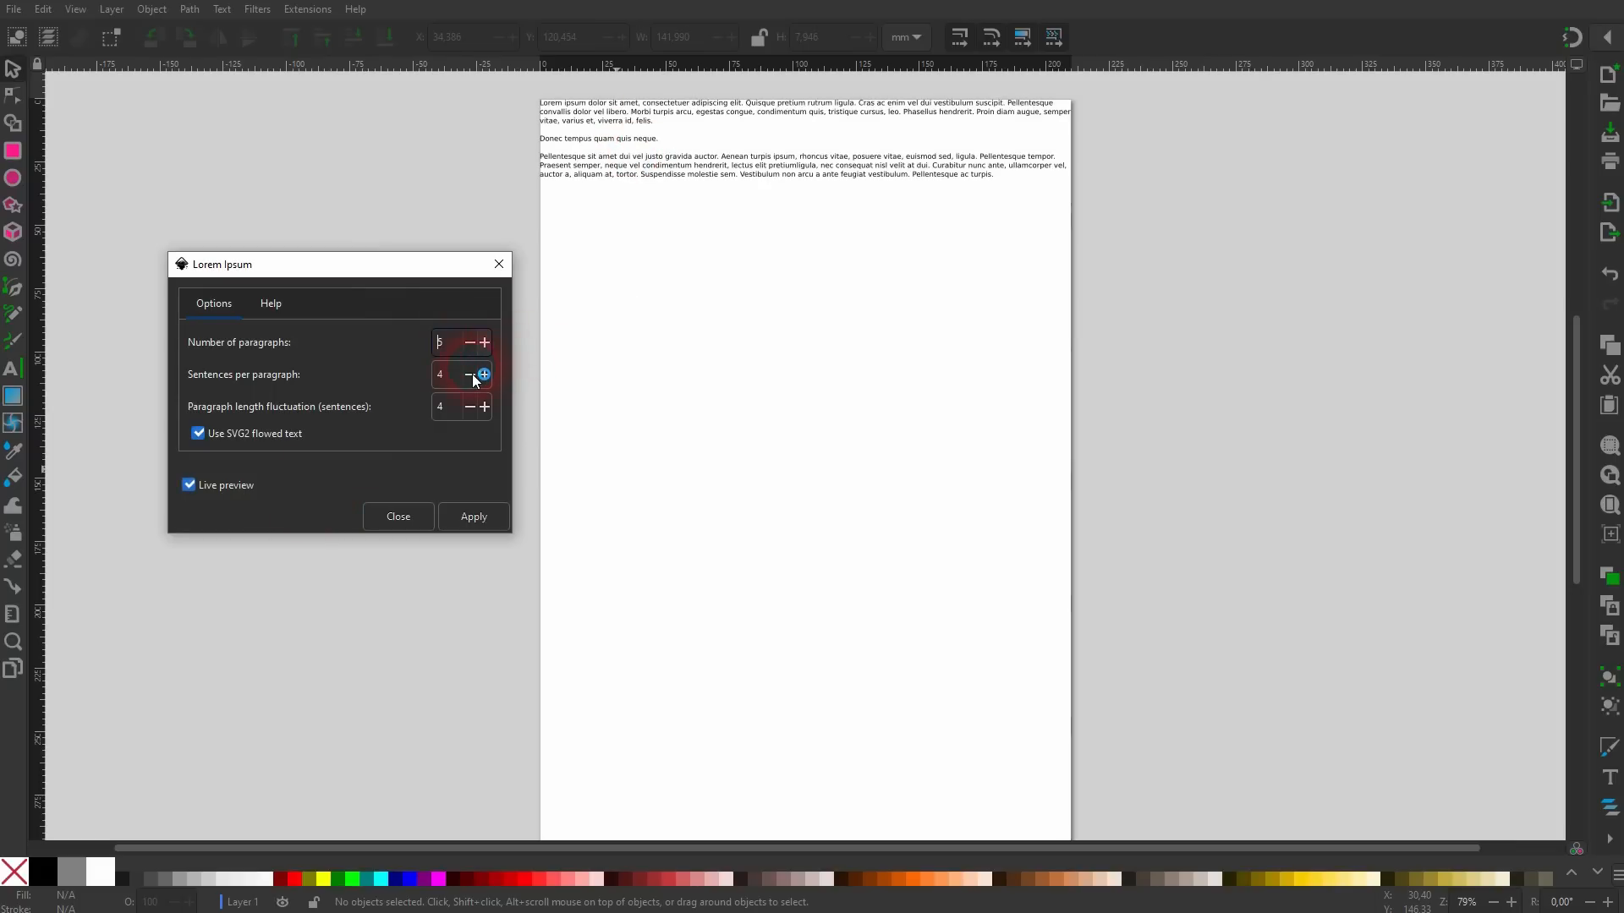
click(235, 486)
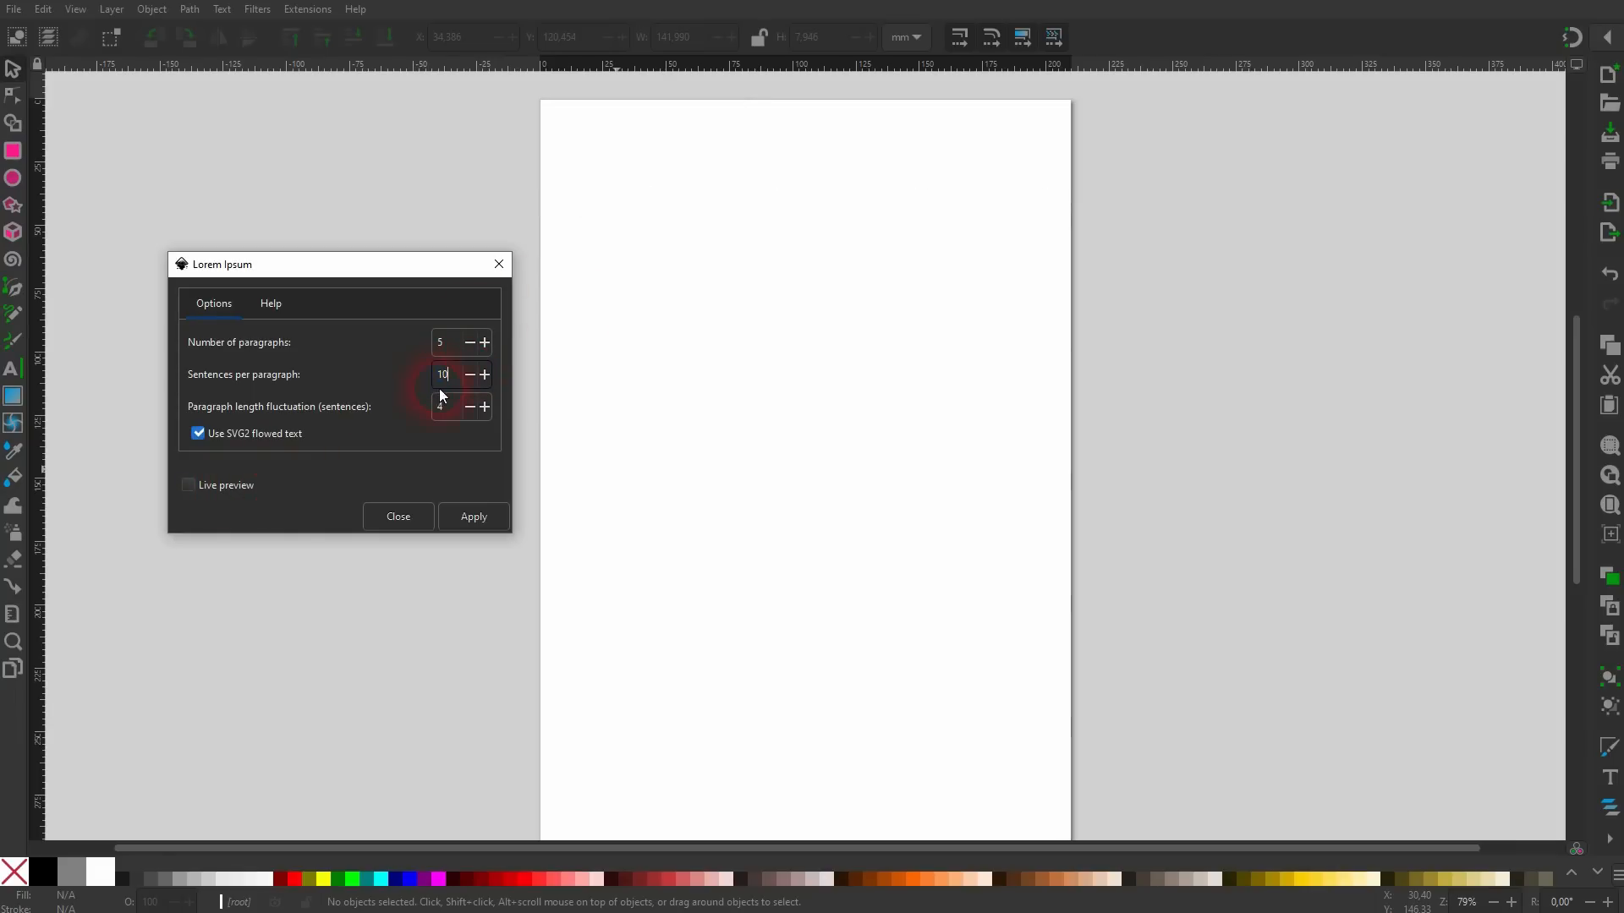
click(232, 498)
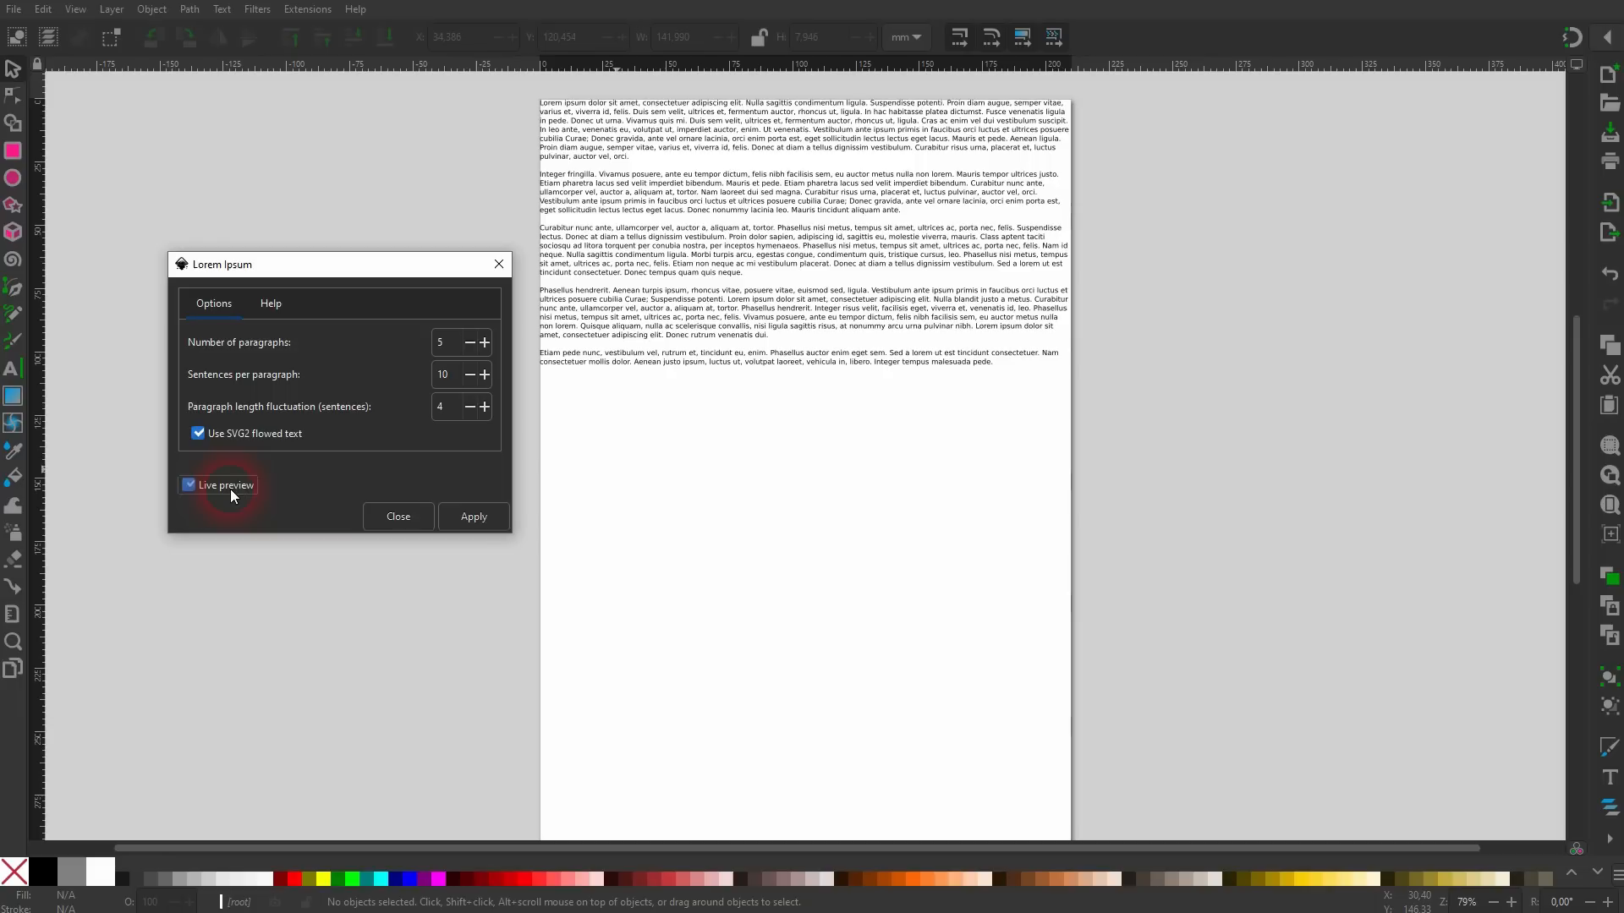
click(465, 519)
click(403, 521)
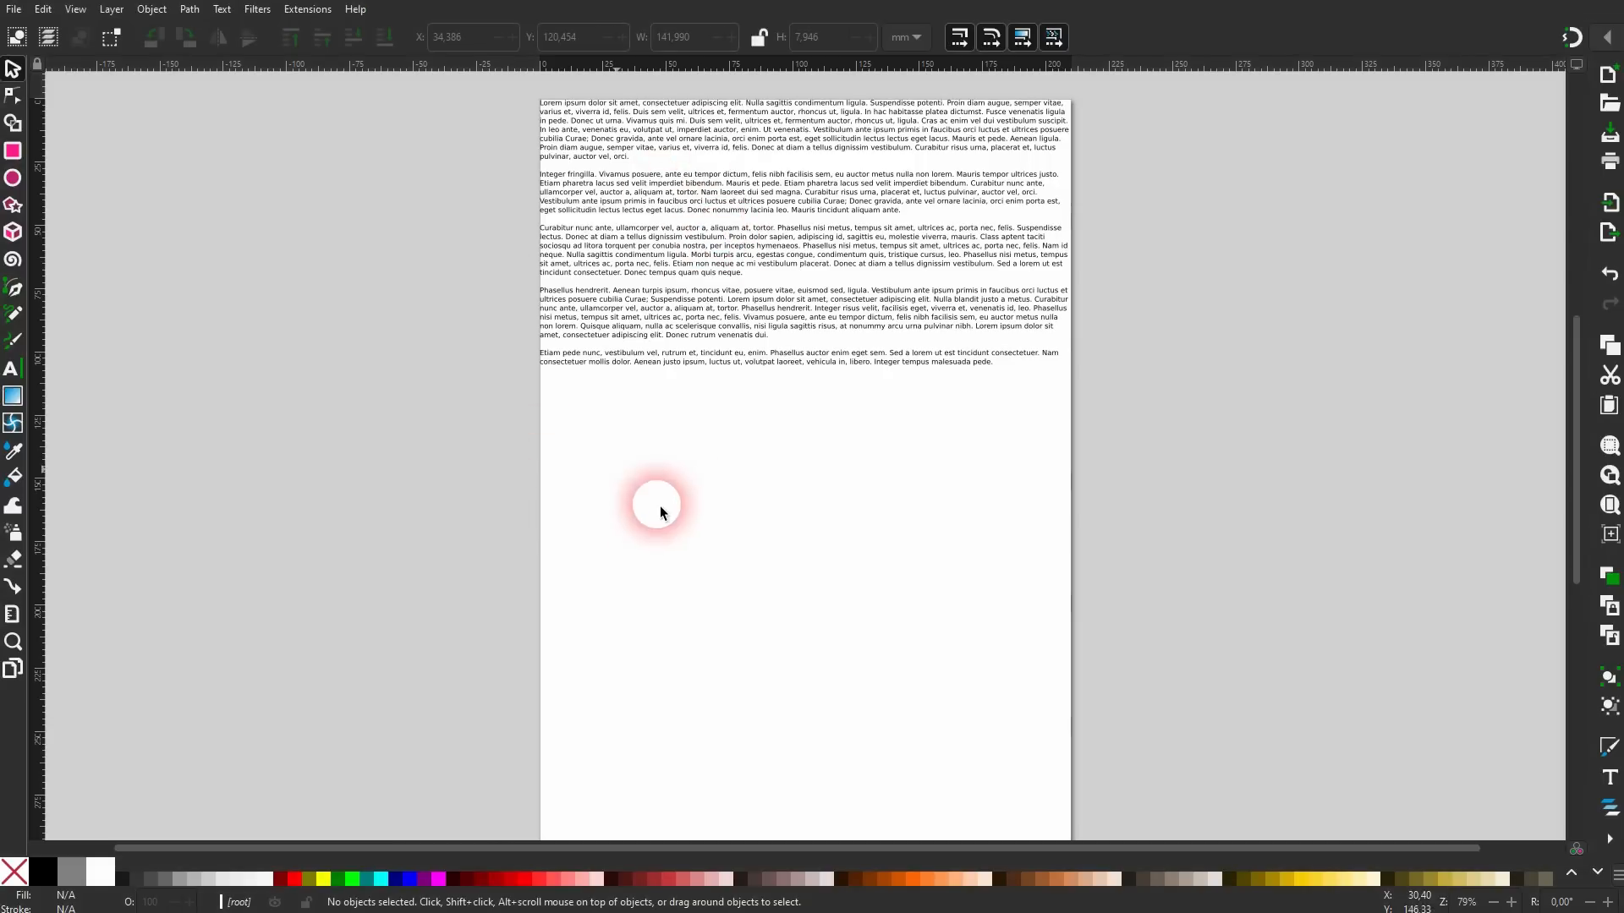
Move the placeholder text block lower on the page and set all of its text to 12 pt.
drag(711, 264, 726, 436)
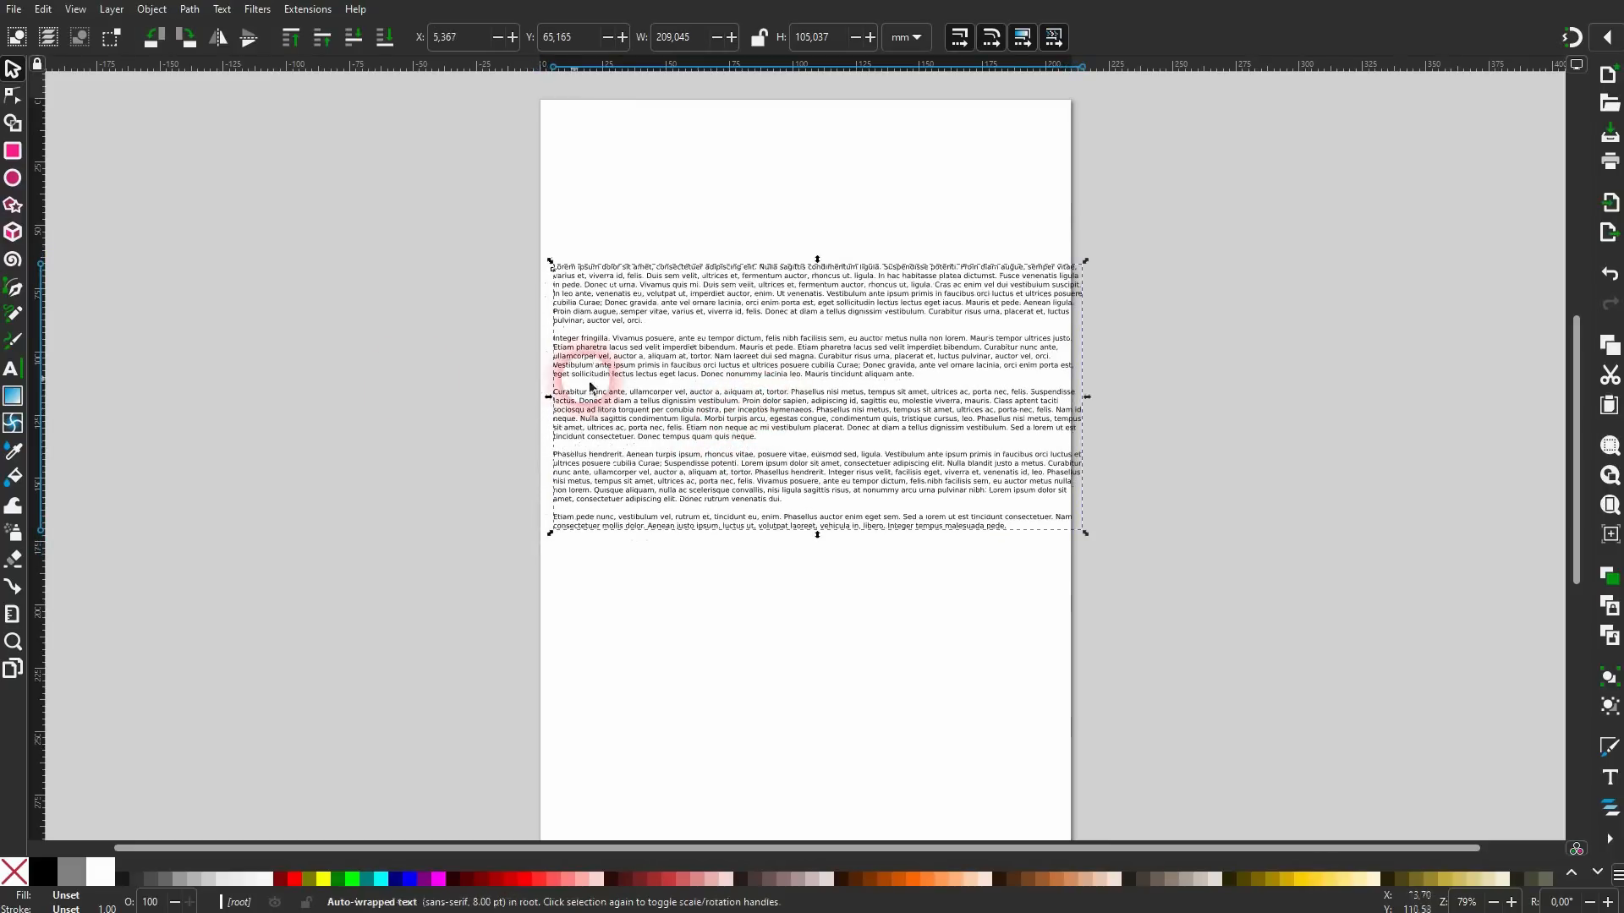
click(11, 369)
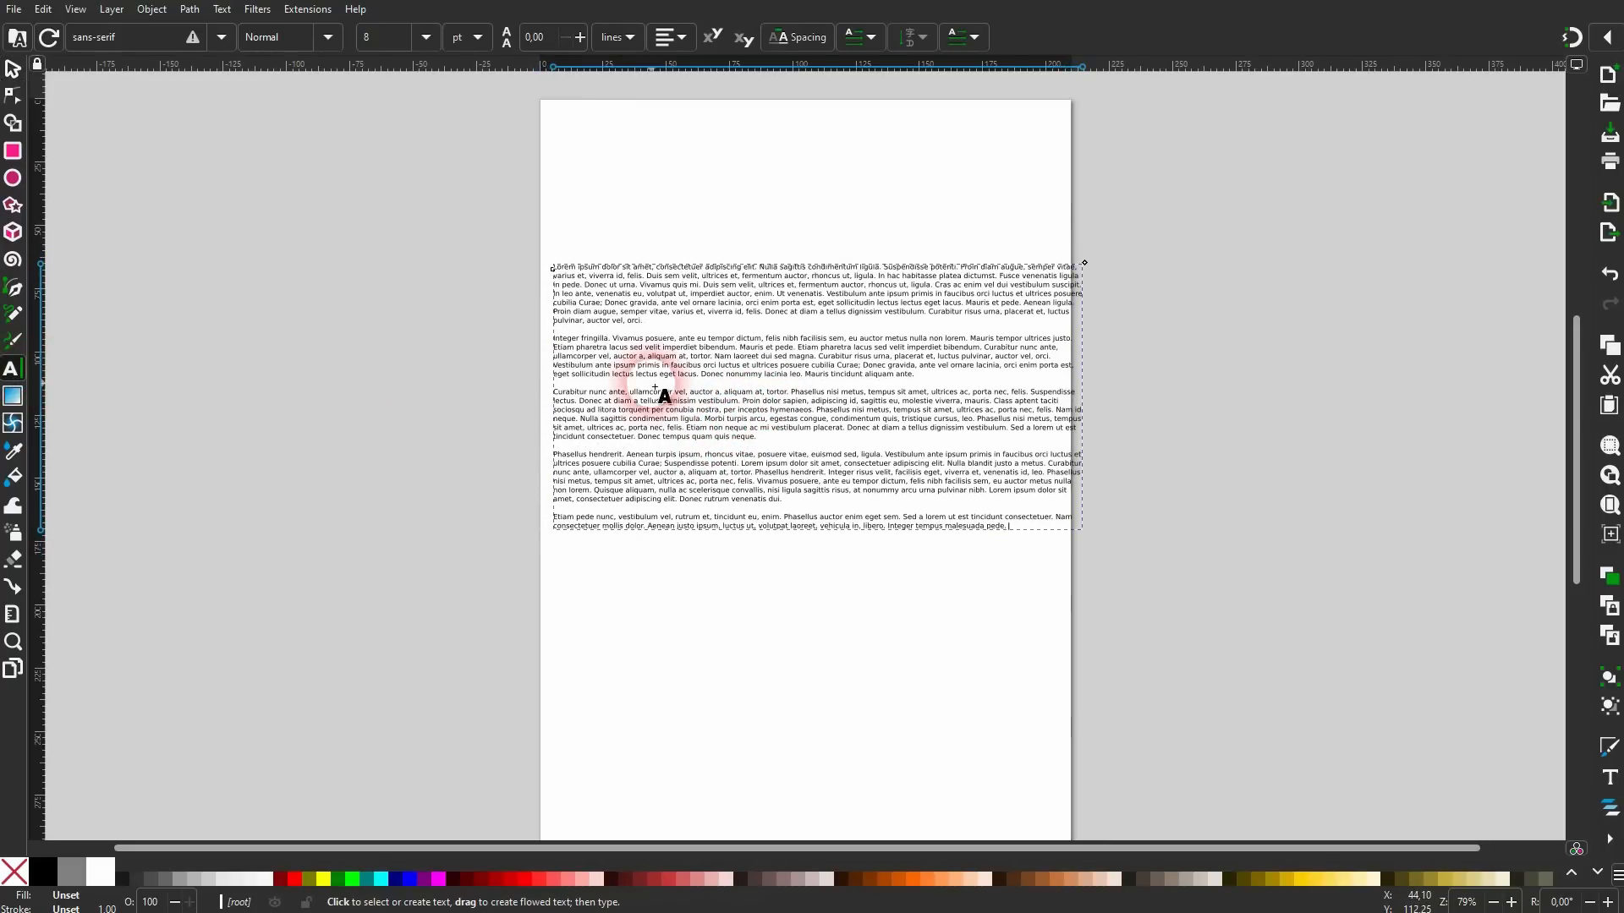
key(Escape)
click(762, 480)
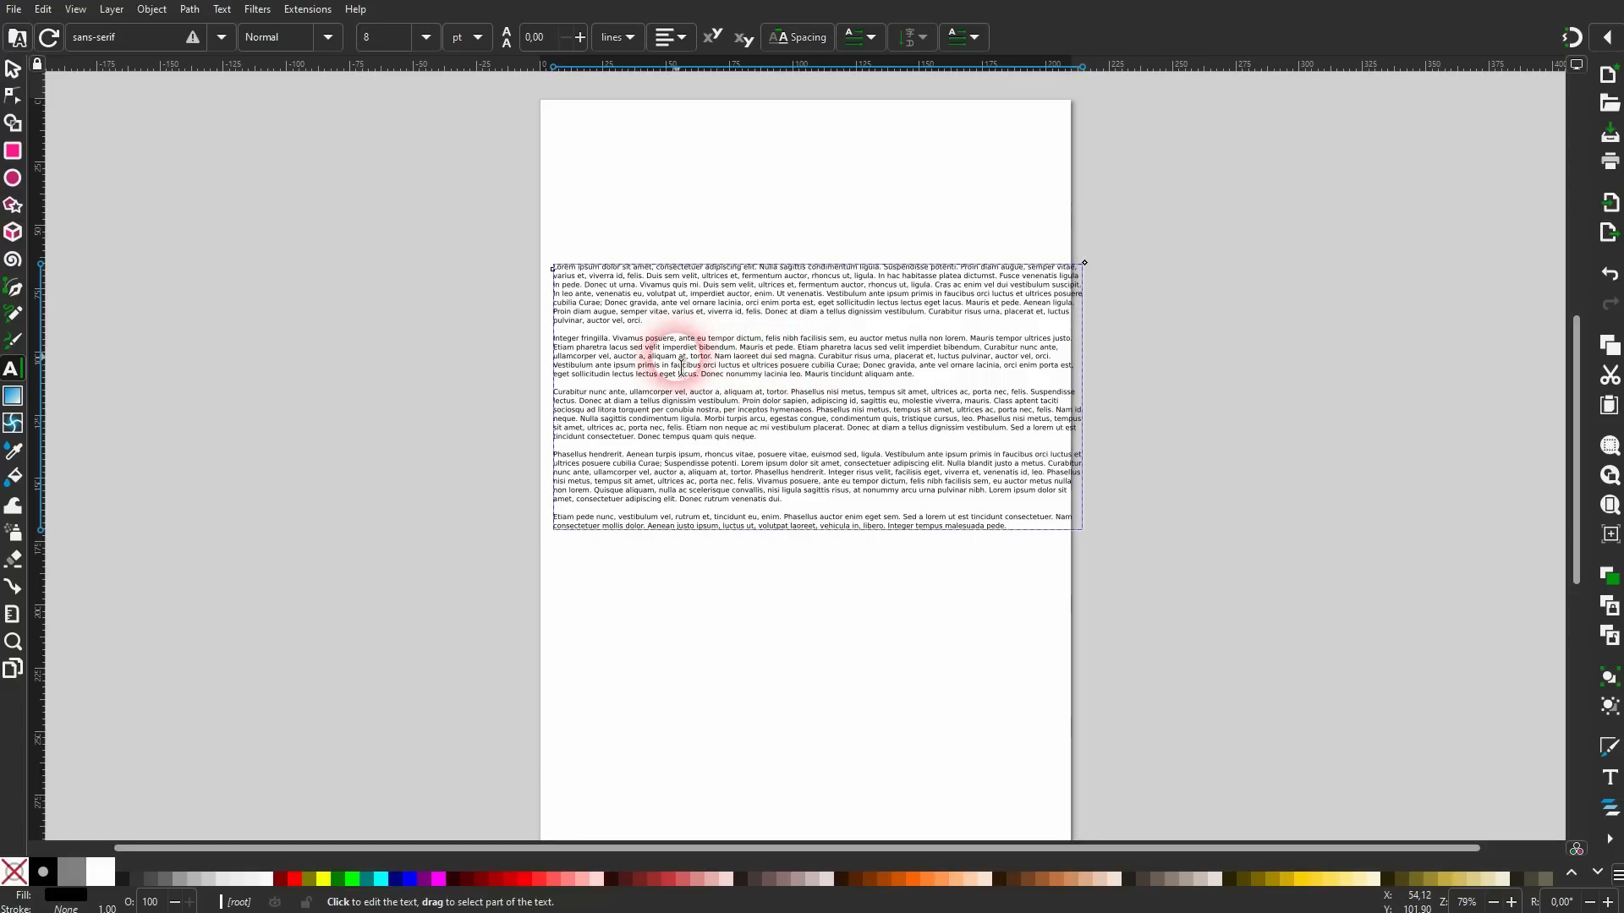
key(ctrl+a)
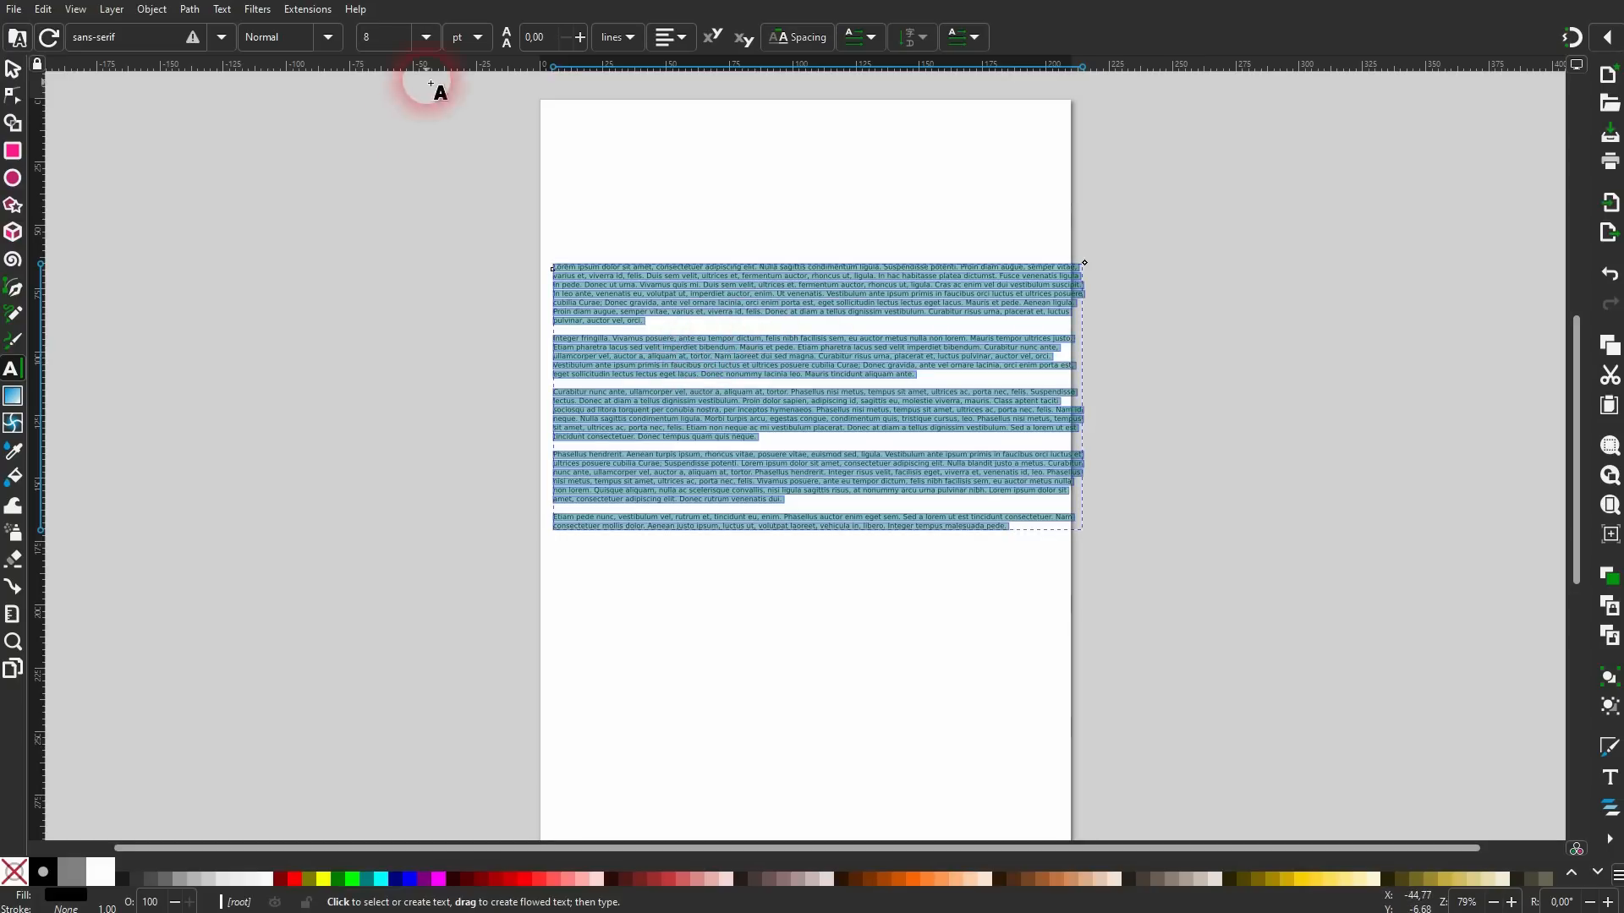
click(426, 36)
click(396, 394)
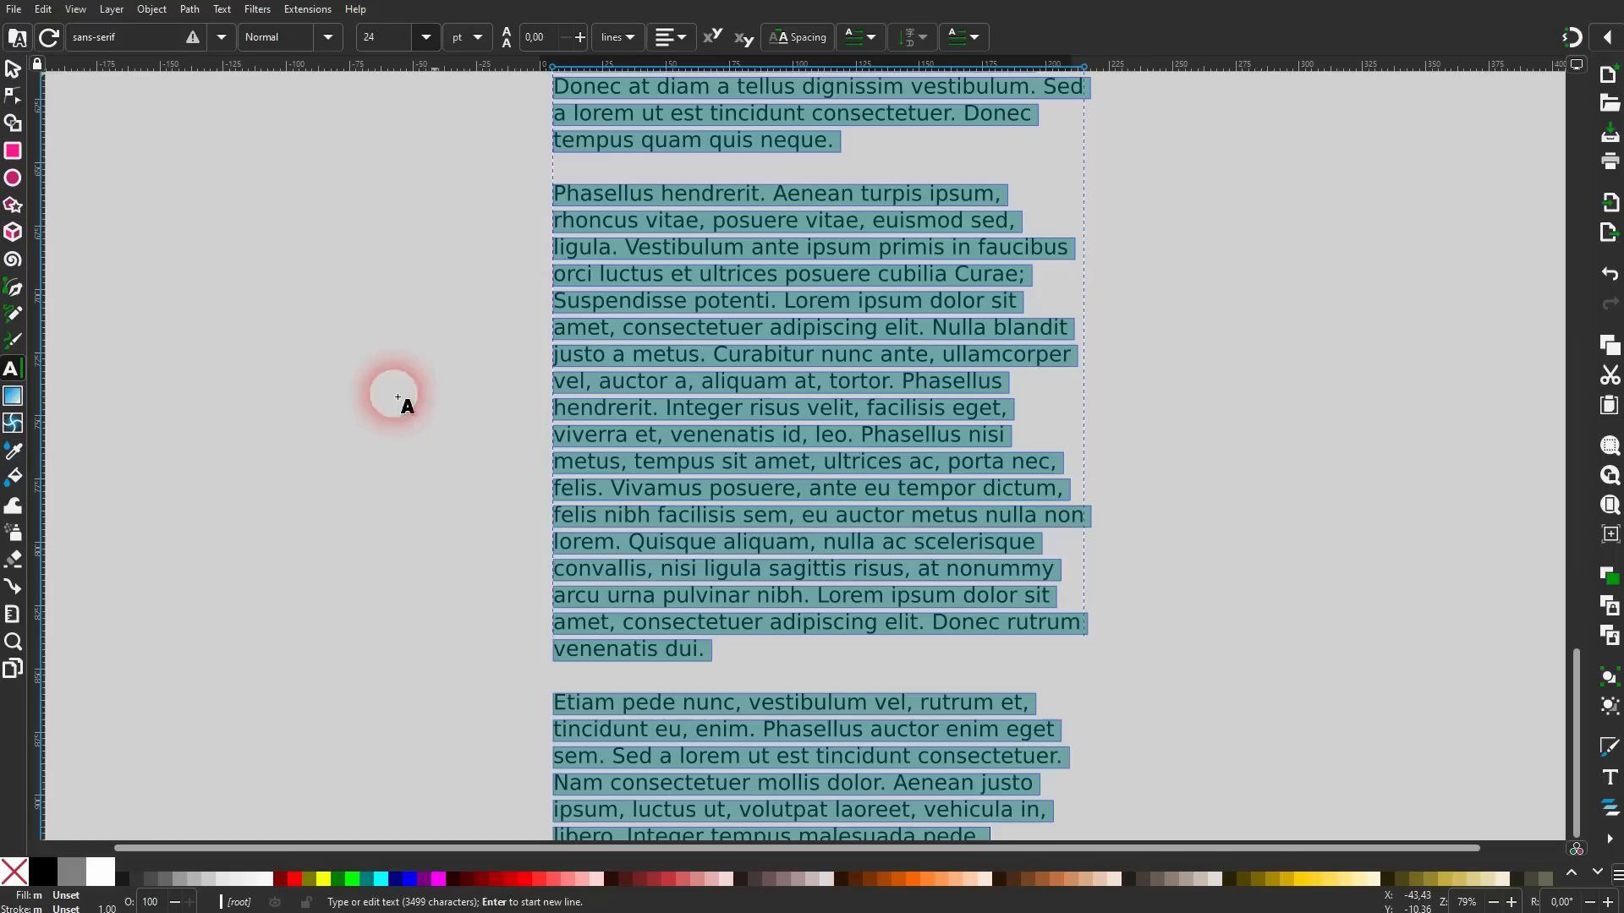
click(421, 38)
click(398, 220)
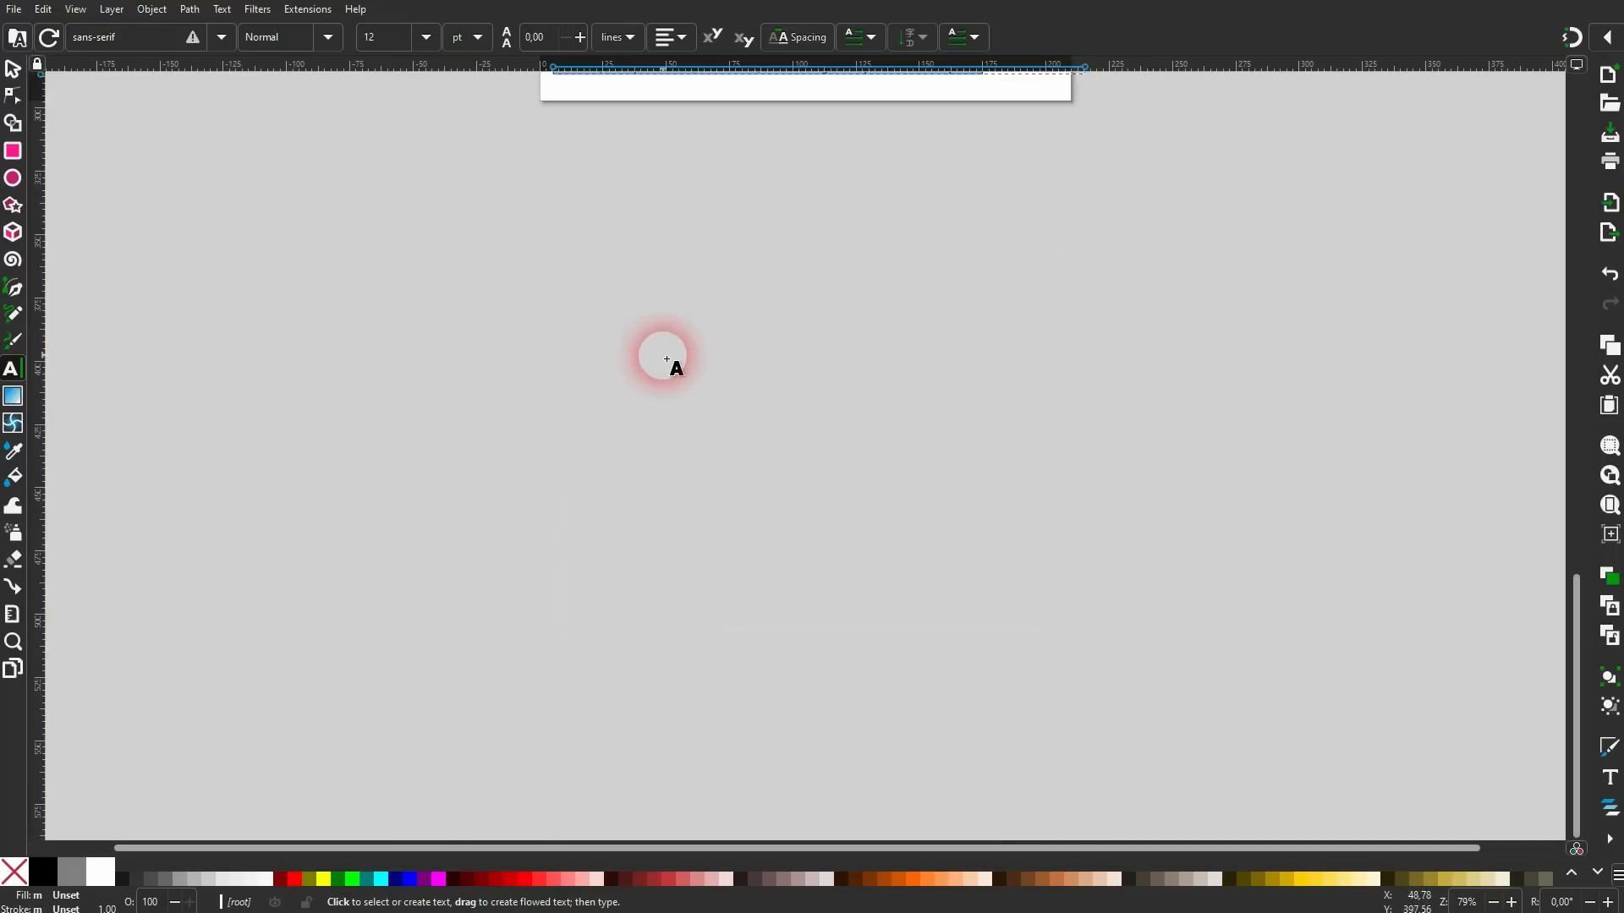
scroll(782, 349, up, 8)
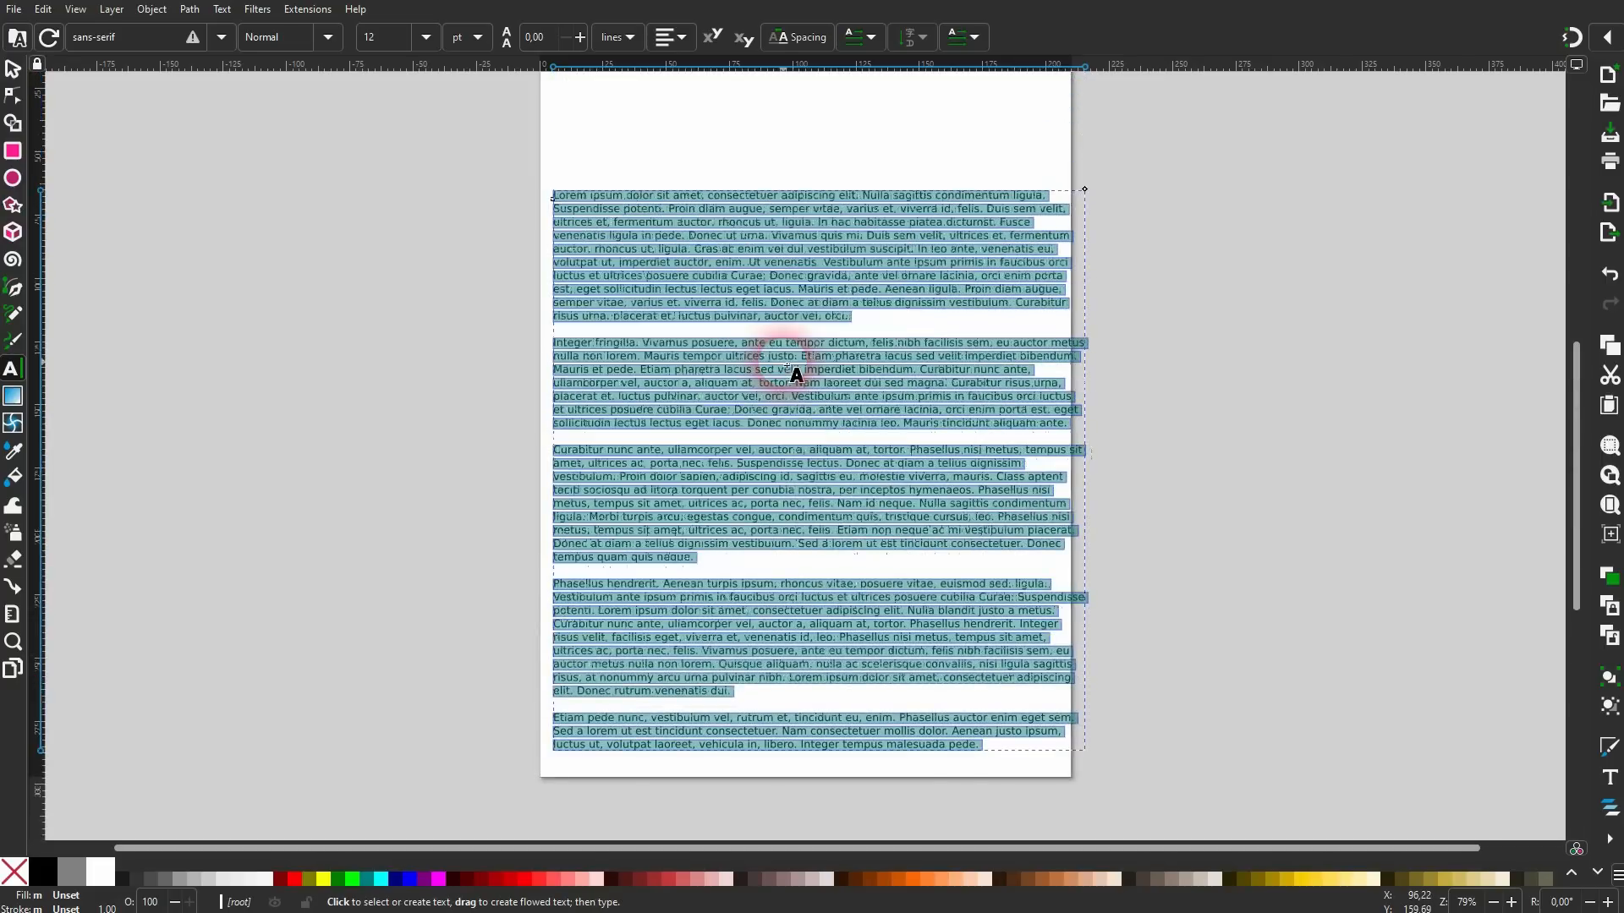
Recolor all of the placeholder text to red and deselect it.
click(293, 880)
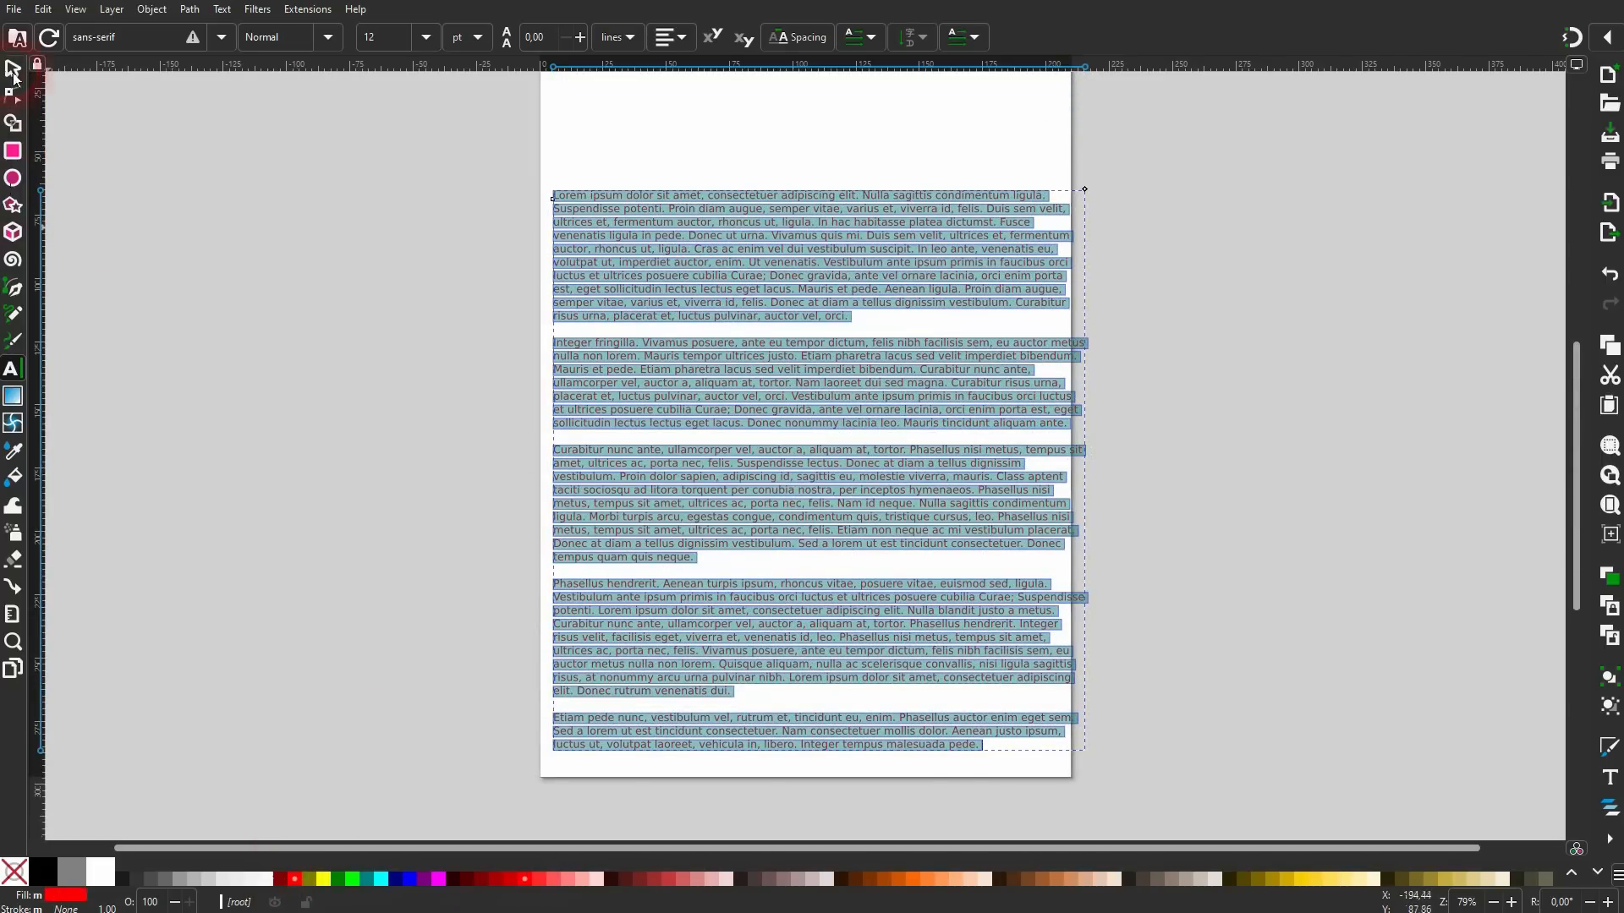
click(14, 71)
click(242, 304)
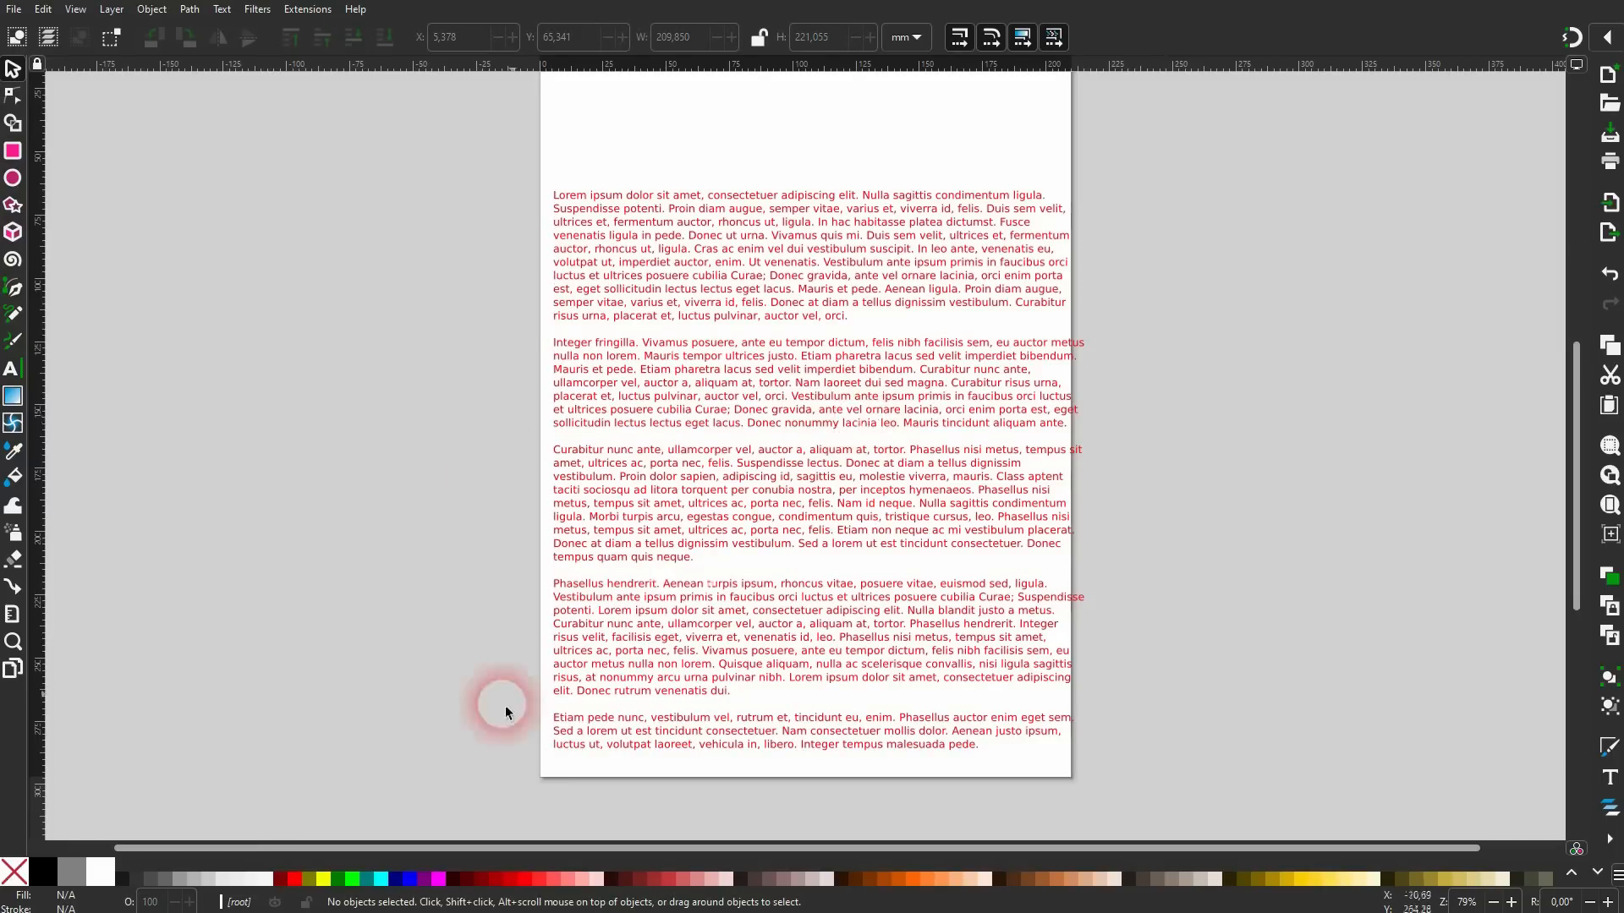
Recolor the placeholder text block to black and deselect it.
click(650, 527)
click(42, 871)
click(343, 651)
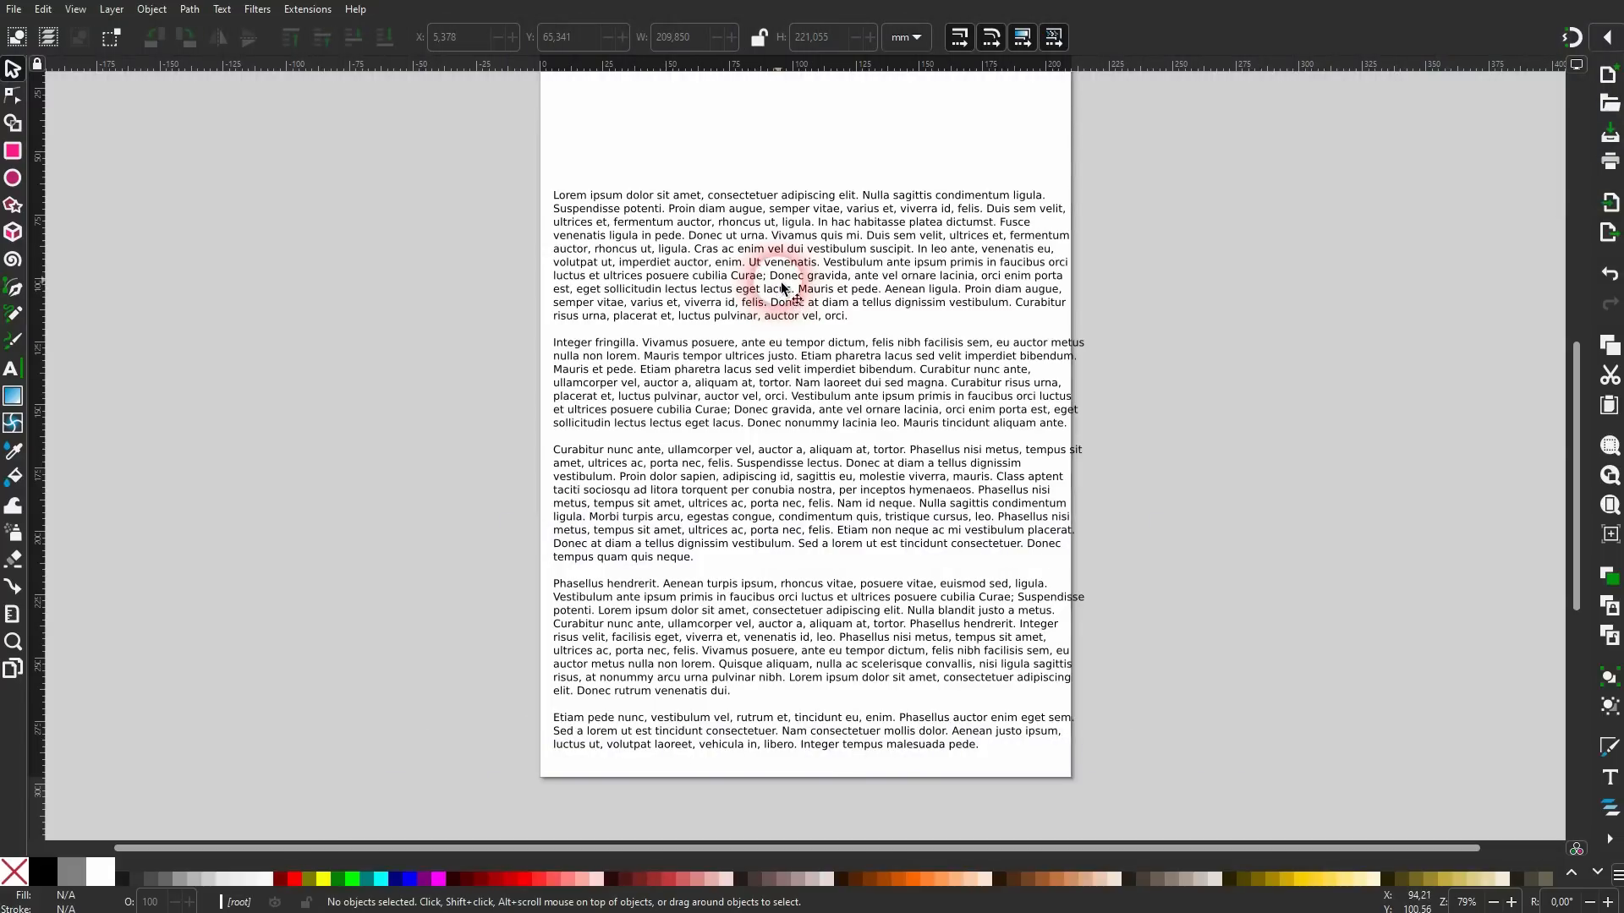
Start a spelling check on the placeholder text with the language Englisch, and view the available check languages.
click(395, 74)
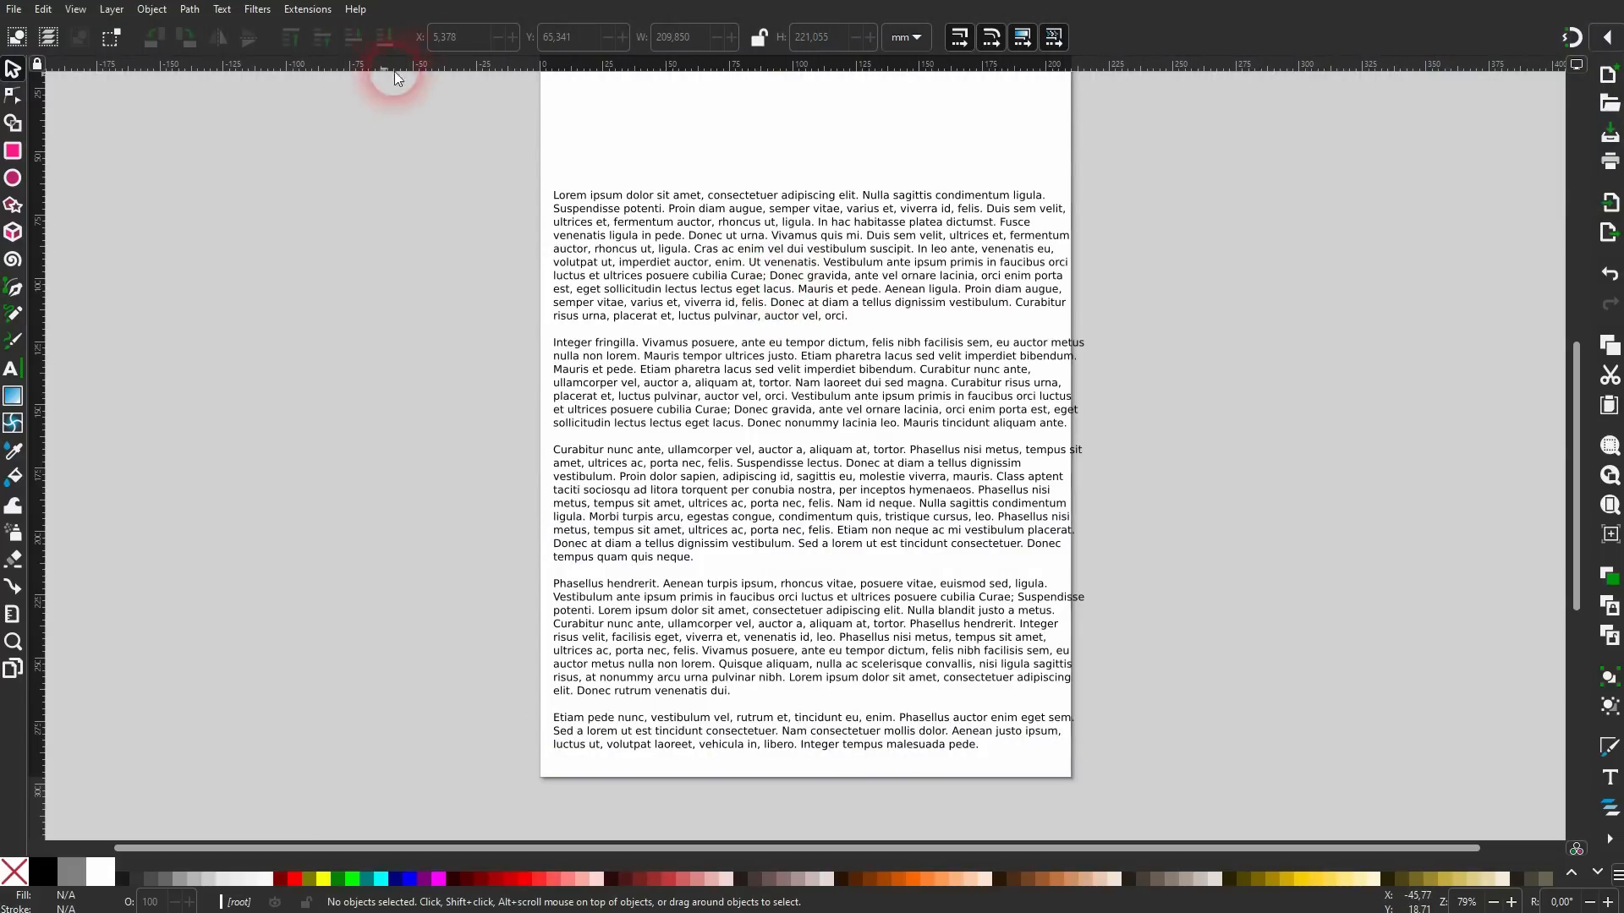
click(221, 9)
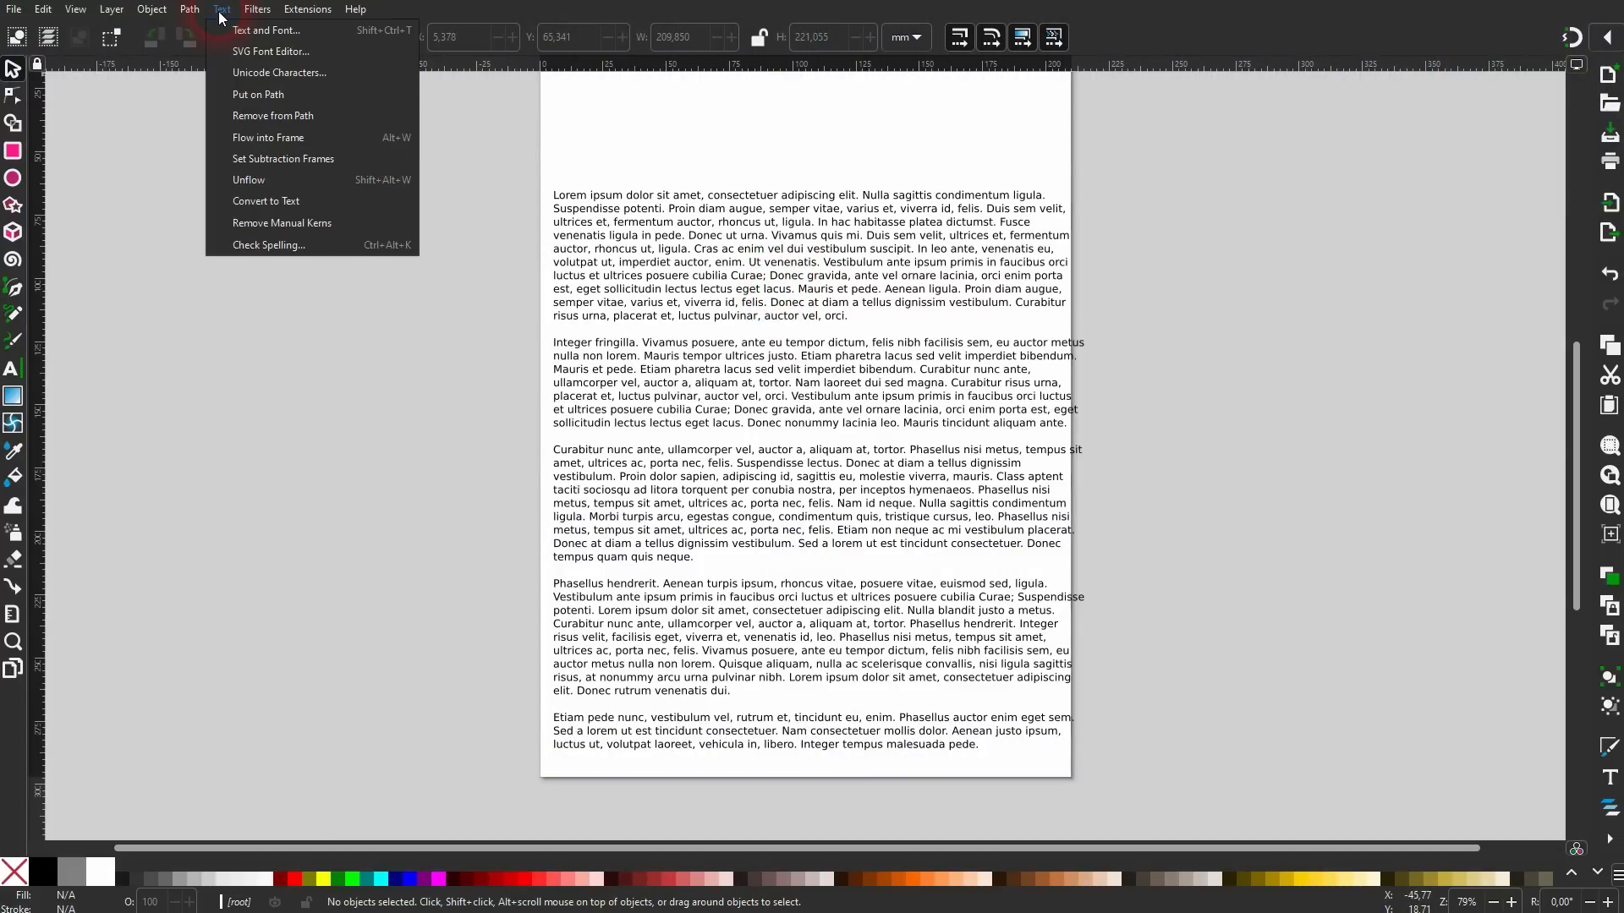
click(270, 245)
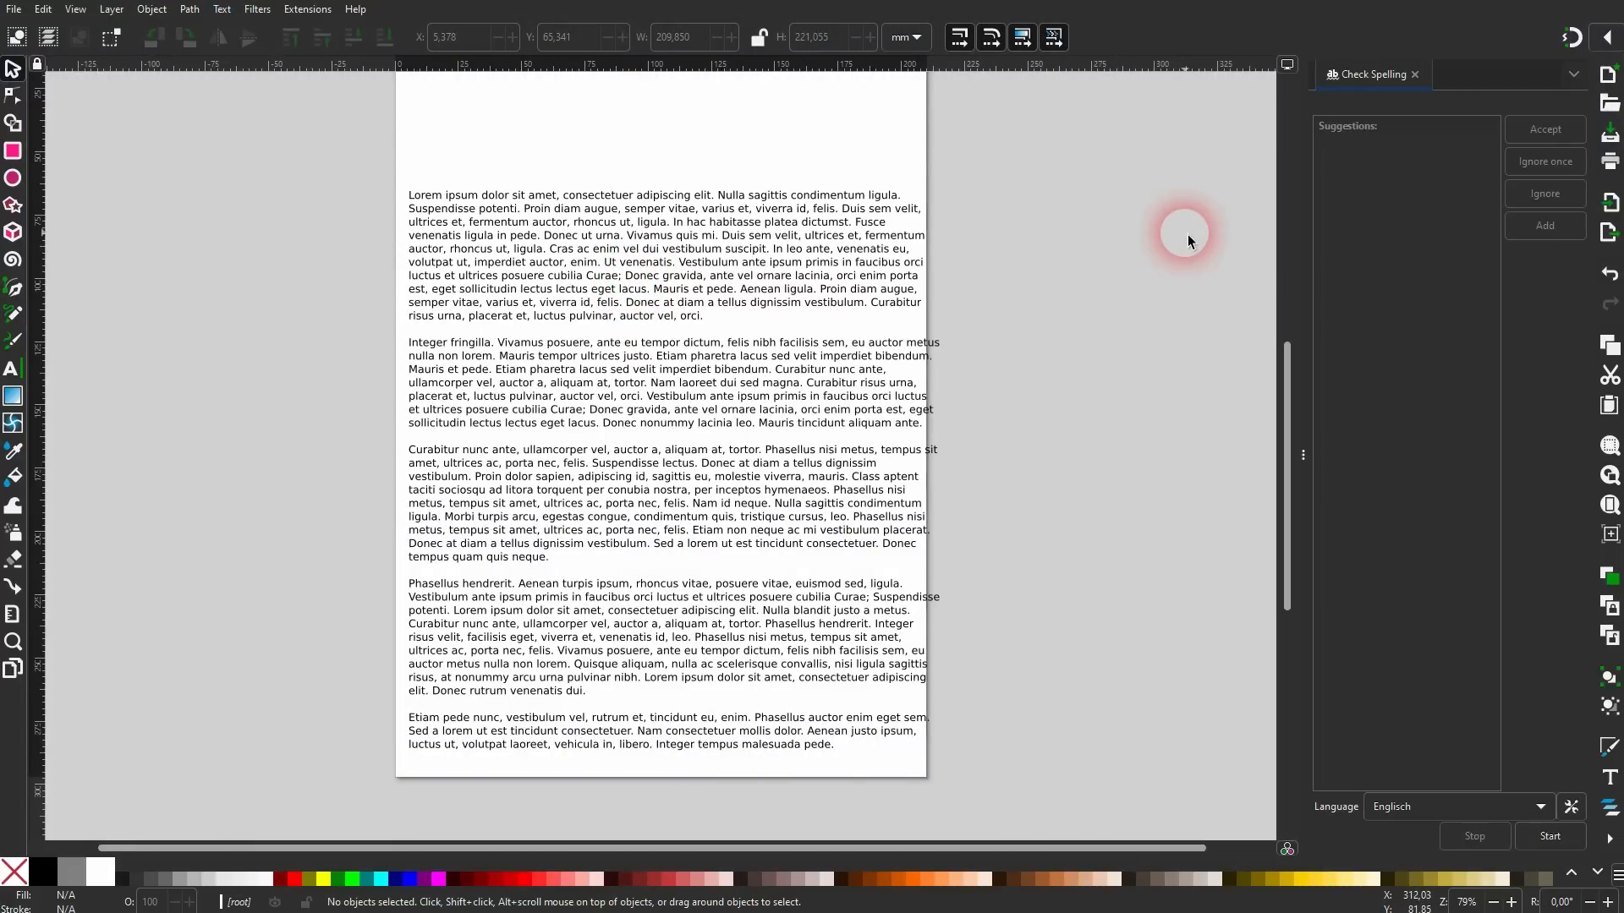
click(1562, 844)
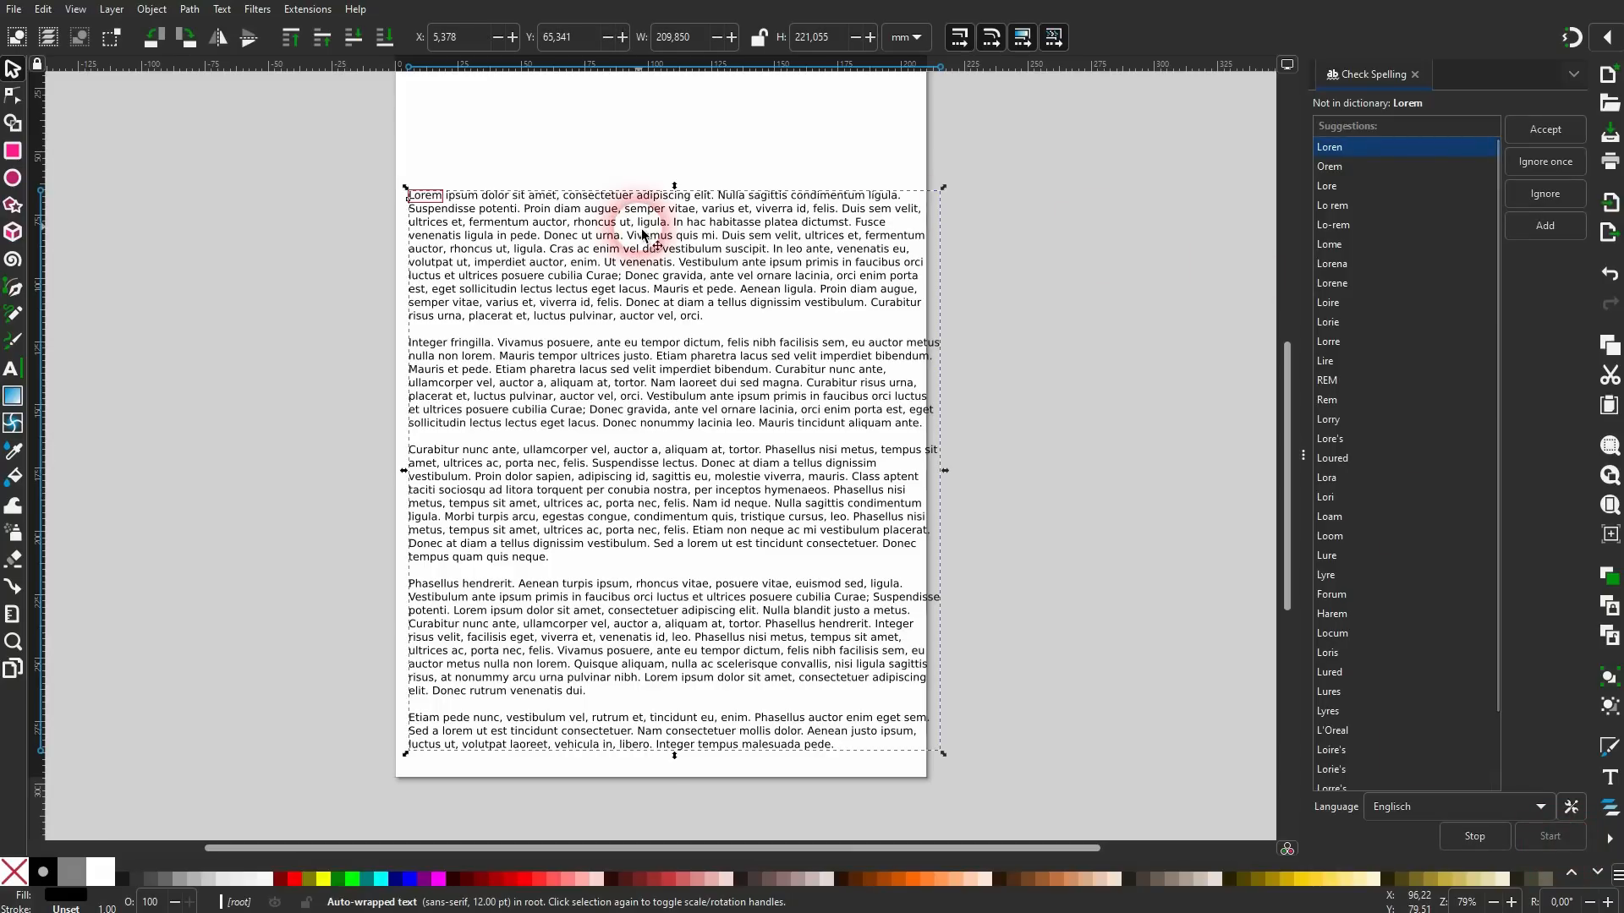
click(1472, 831)
click(1526, 814)
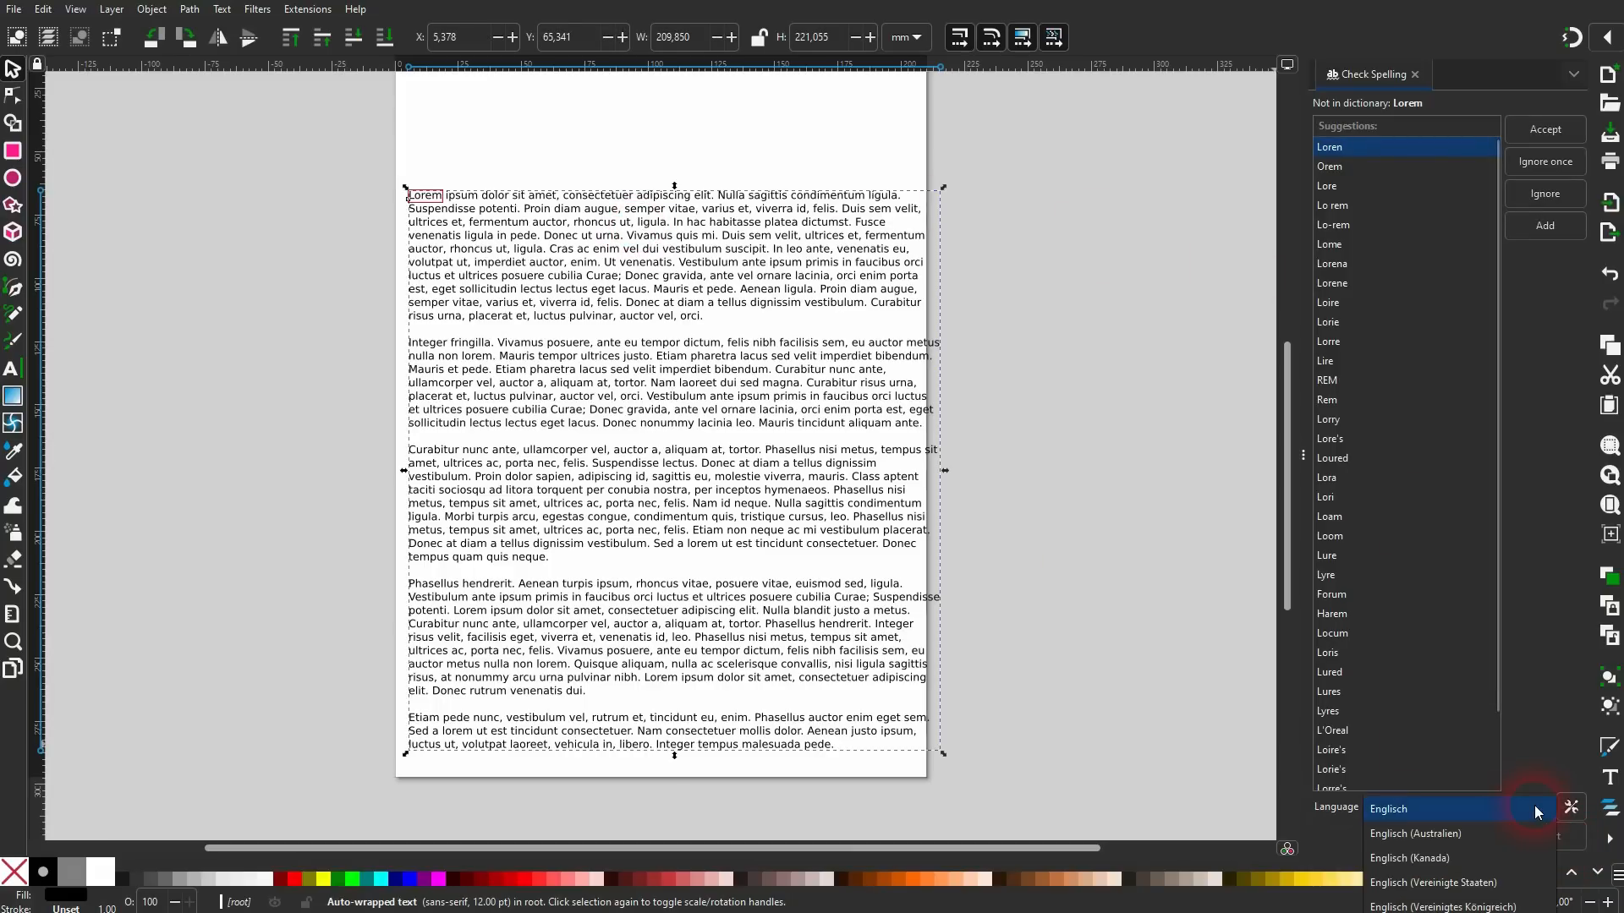
click(1563, 617)
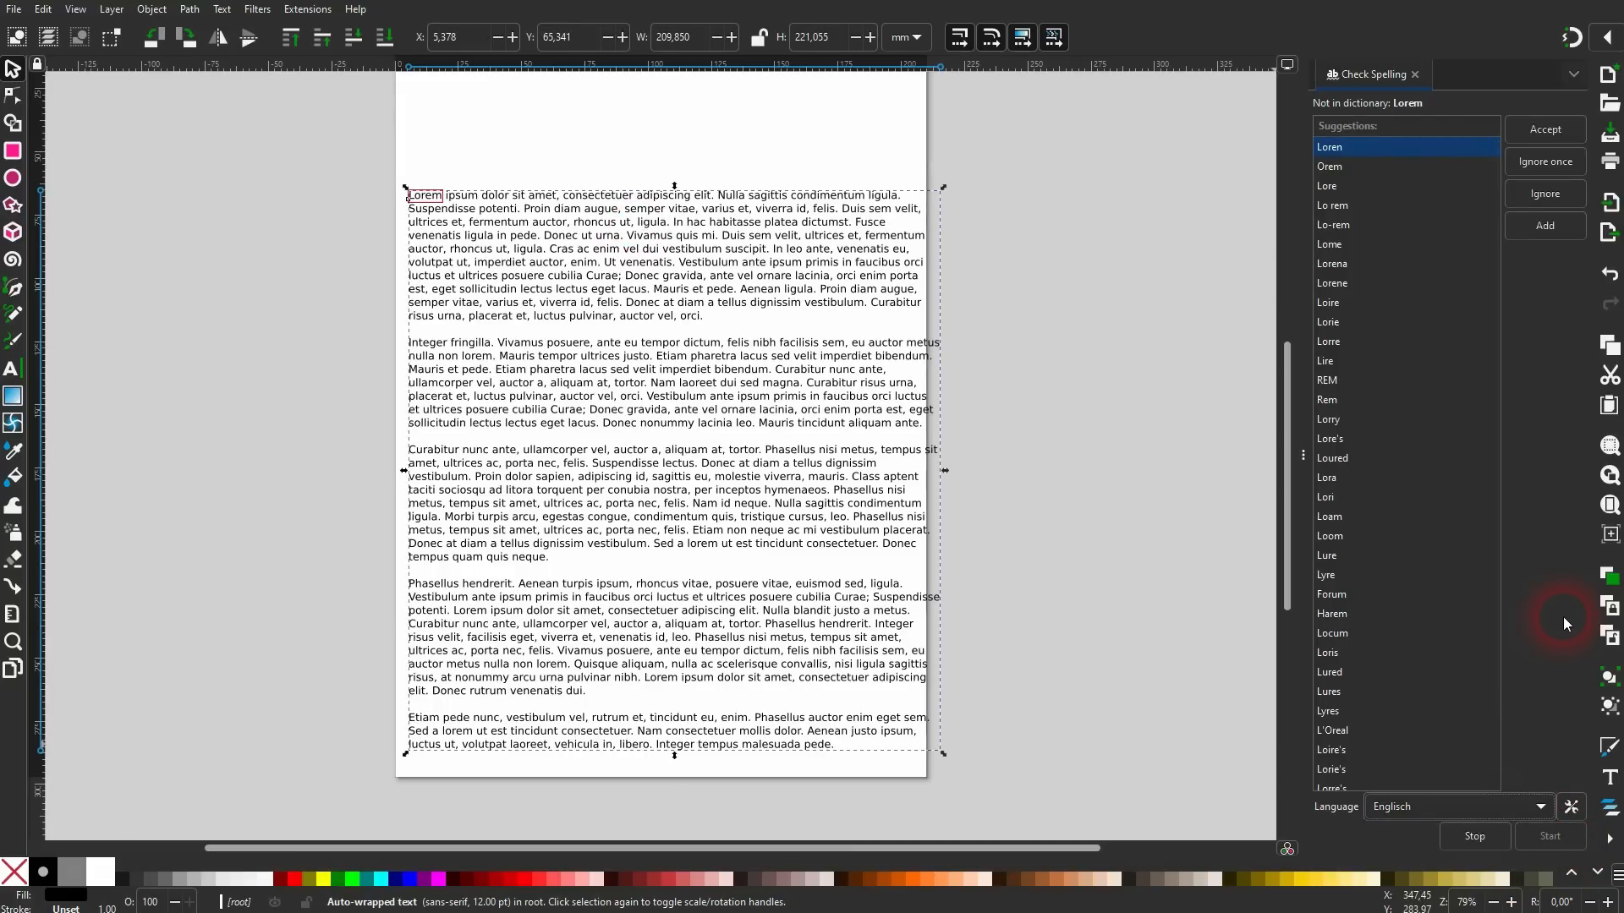
Review the spellcheck and interface language settings in the preferences, close them, and view the spelling check languages again.
click(13, 10)
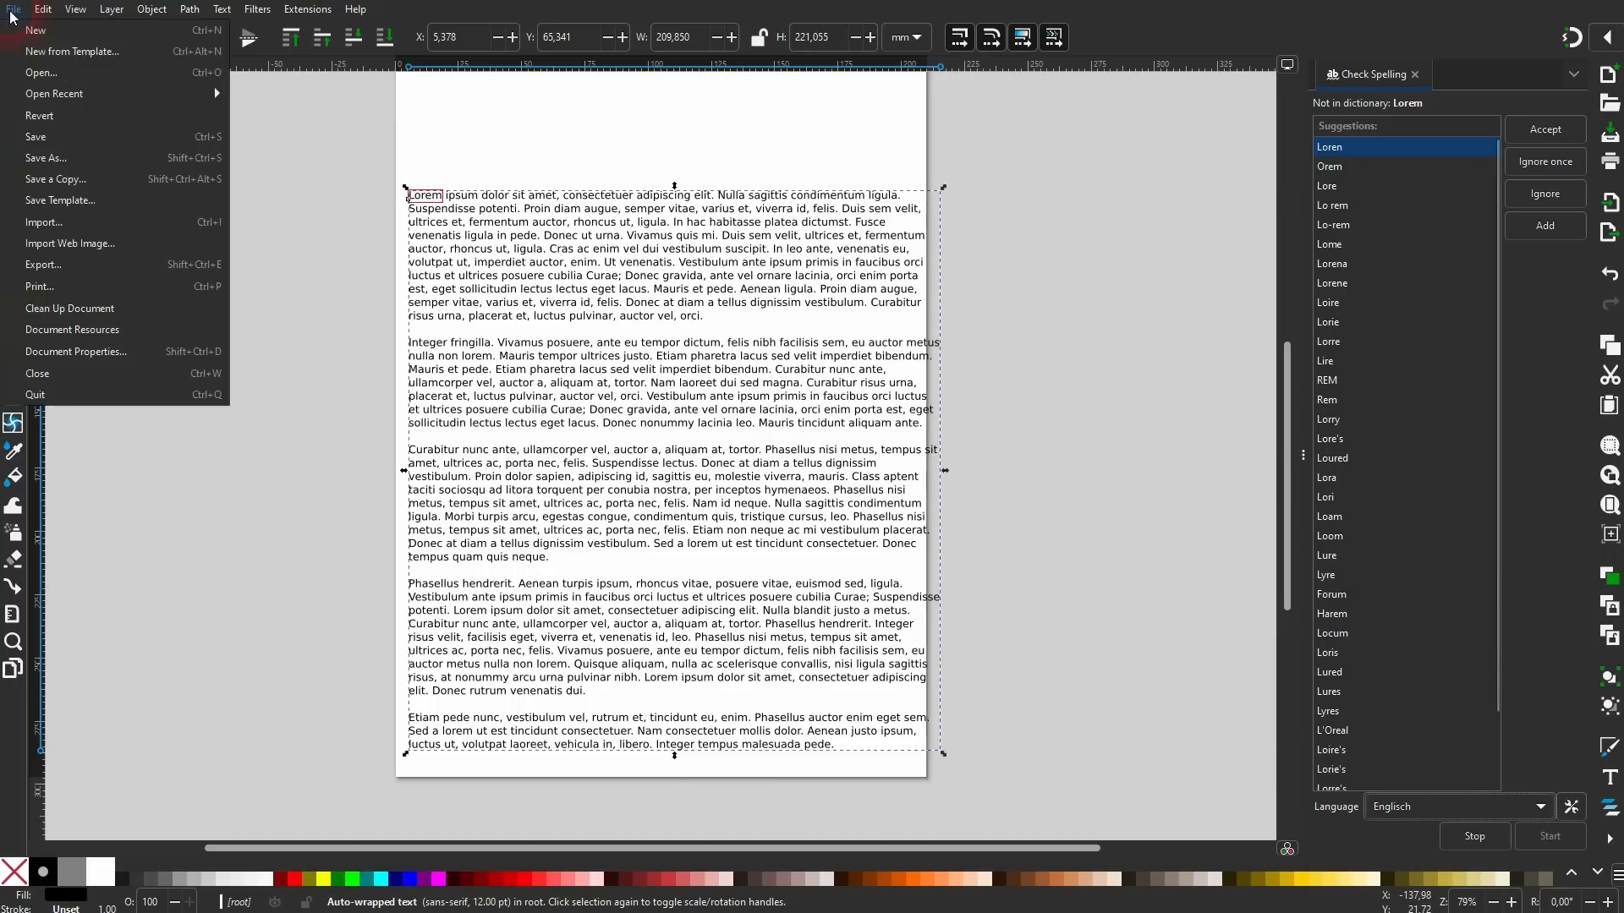
mouse_move(42, 10)
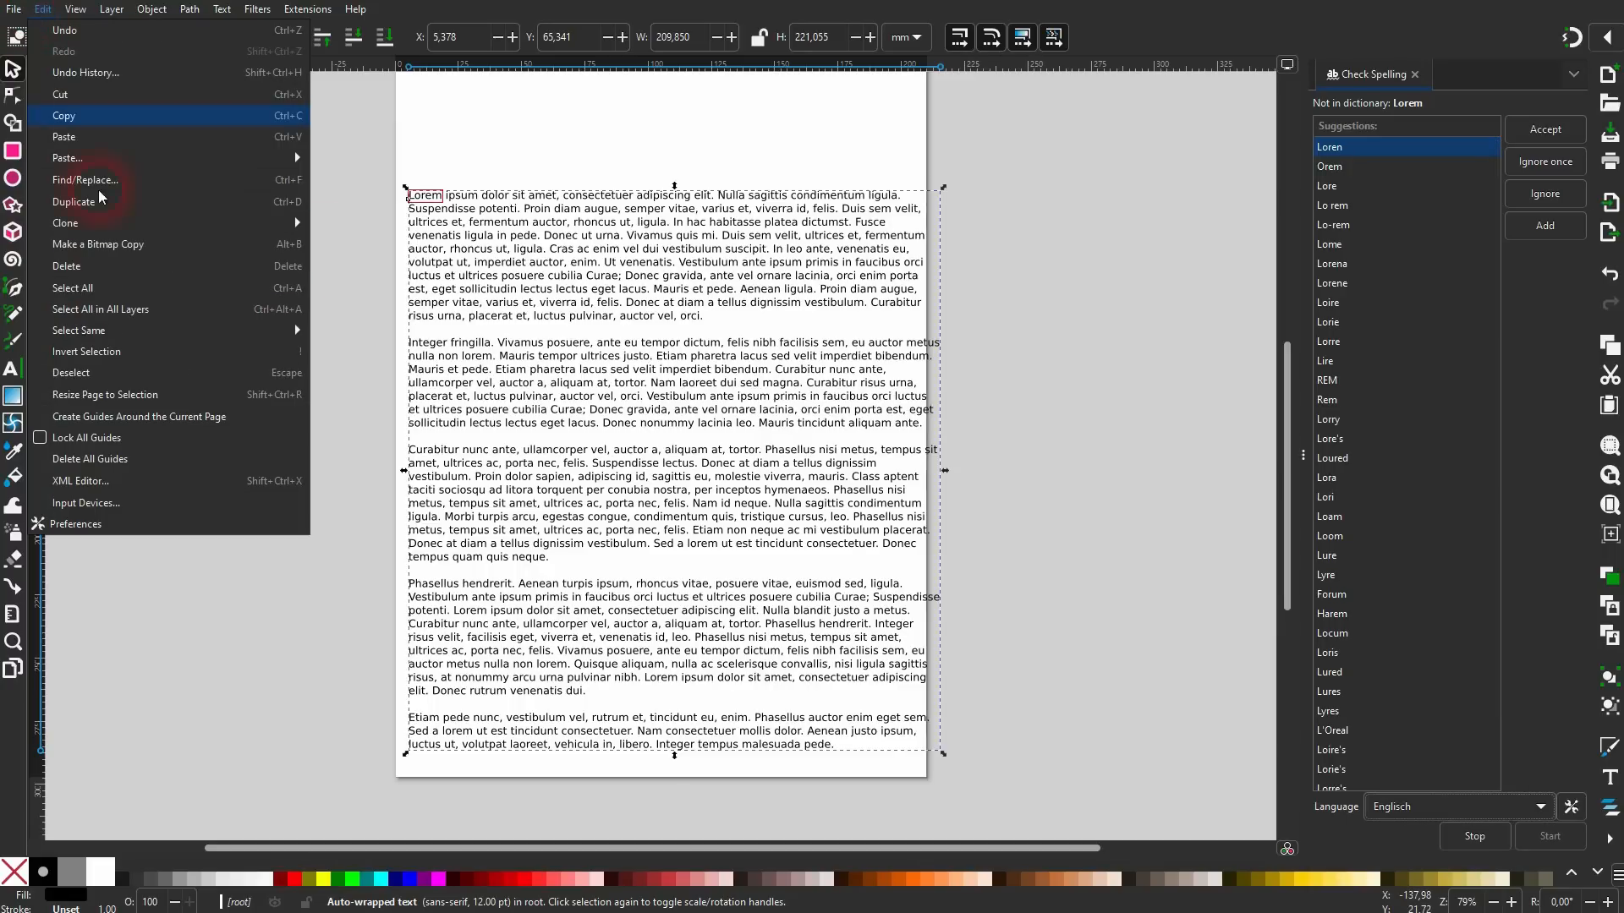
click(149, 526)
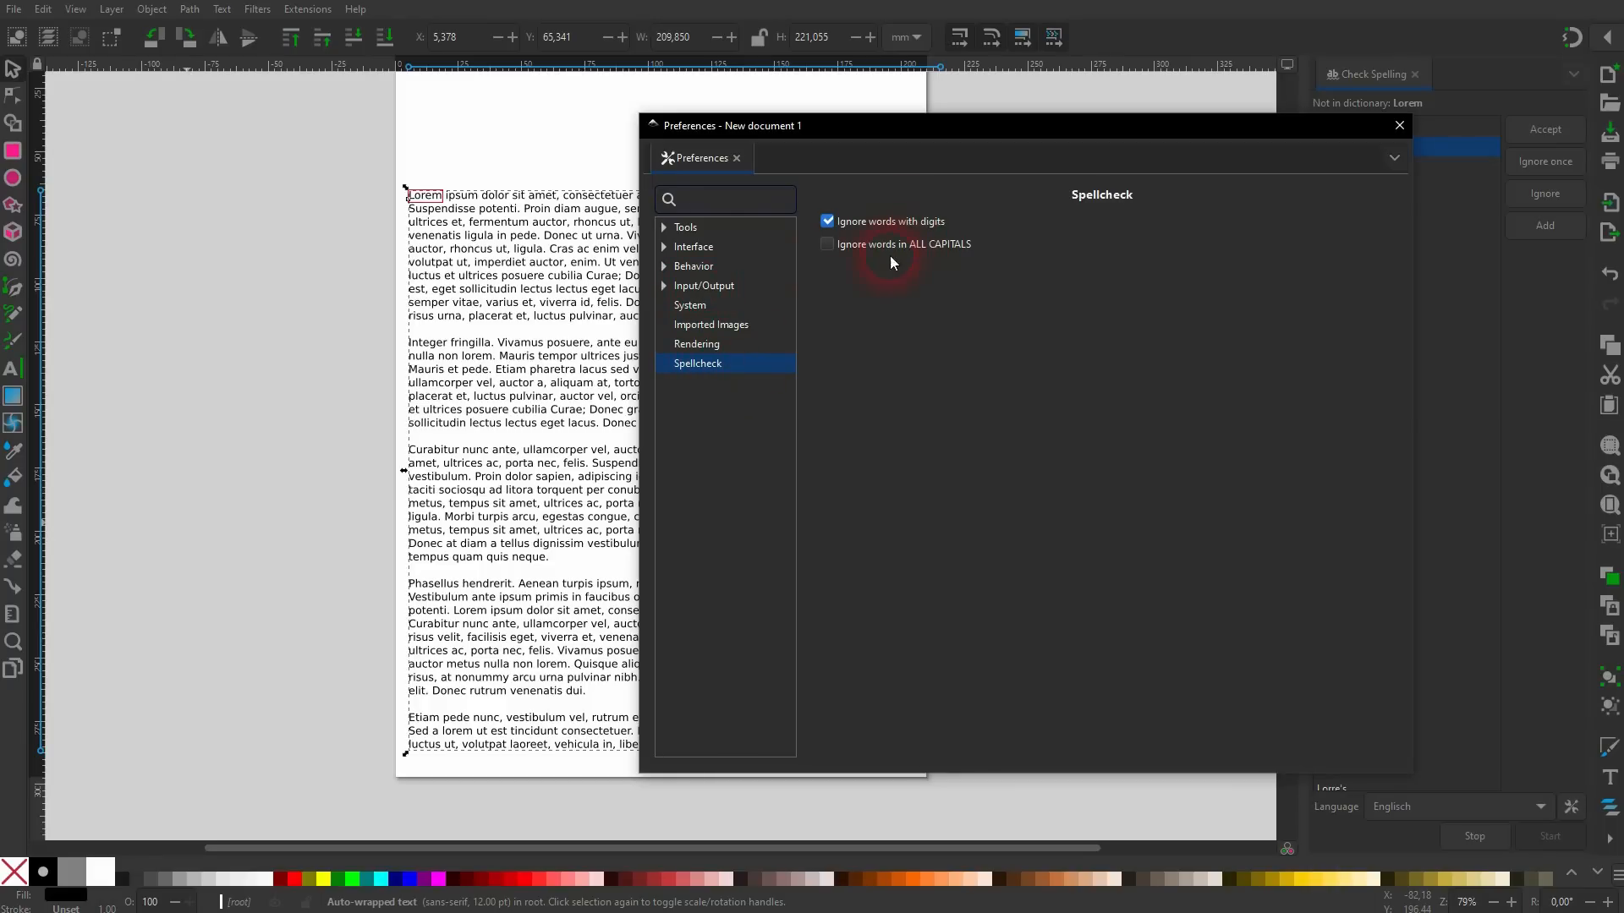
click(693, 247)
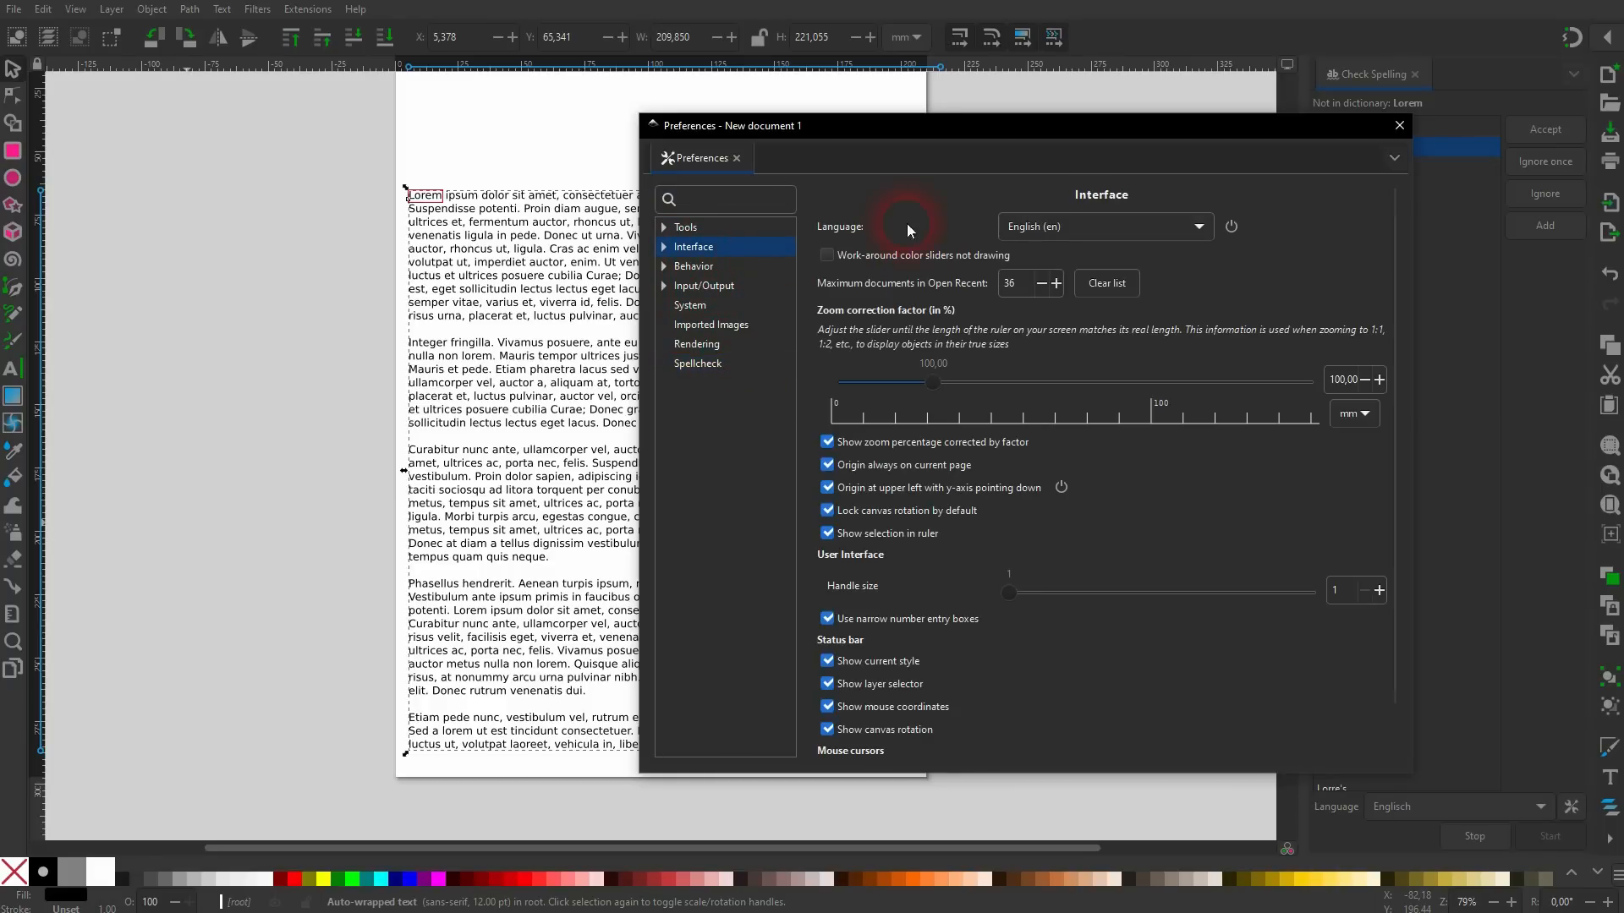
click(1013, 227)
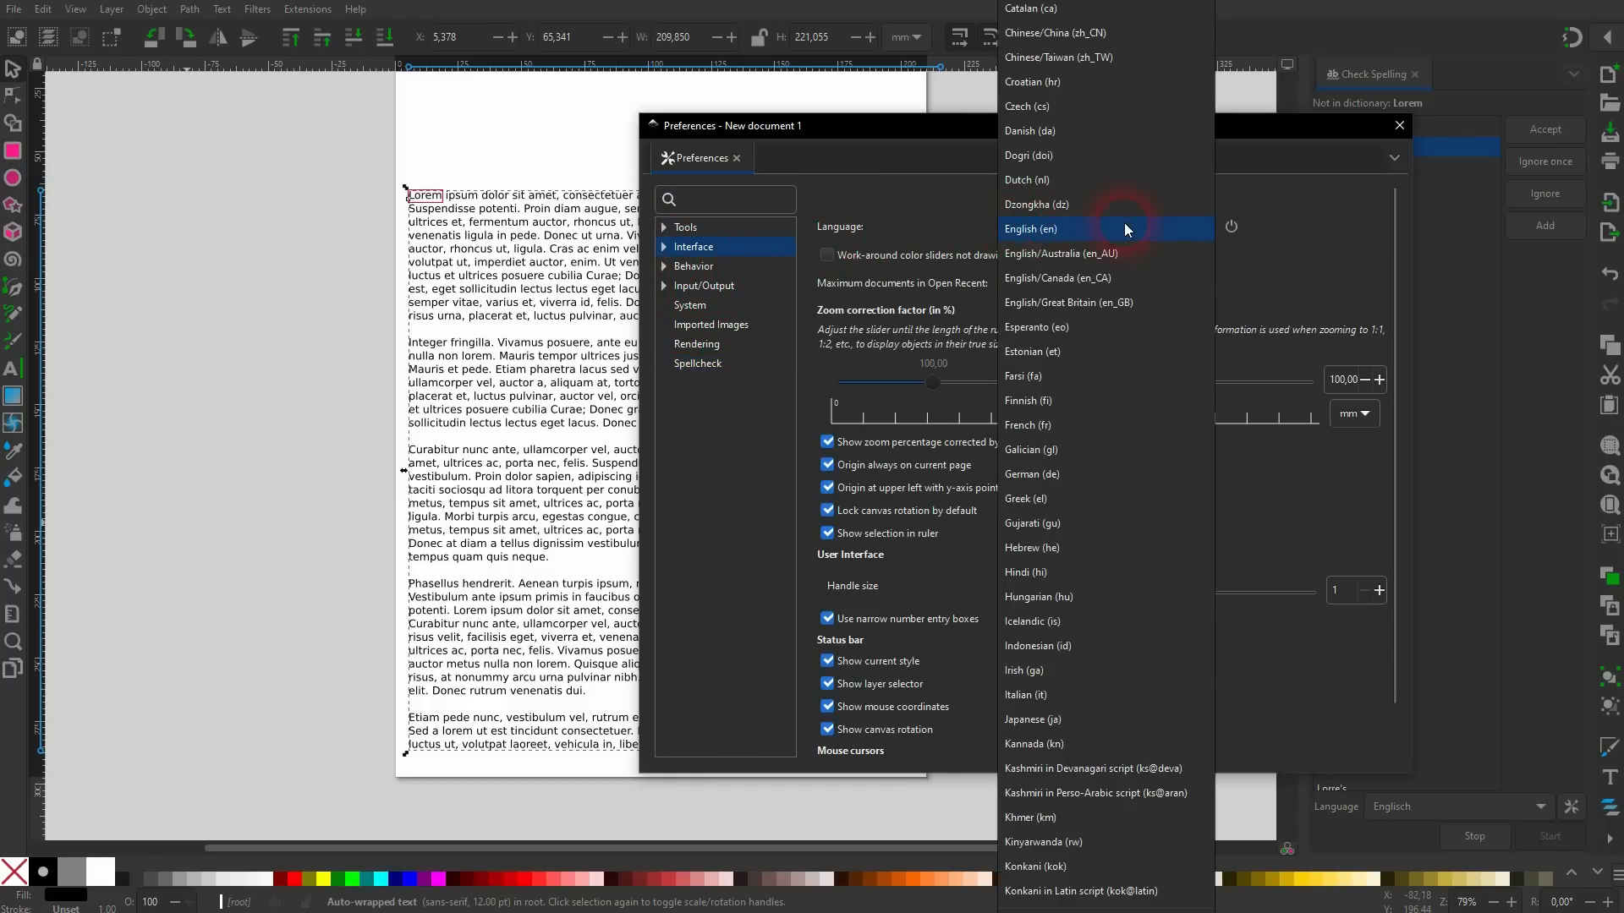
click(1090, 235)
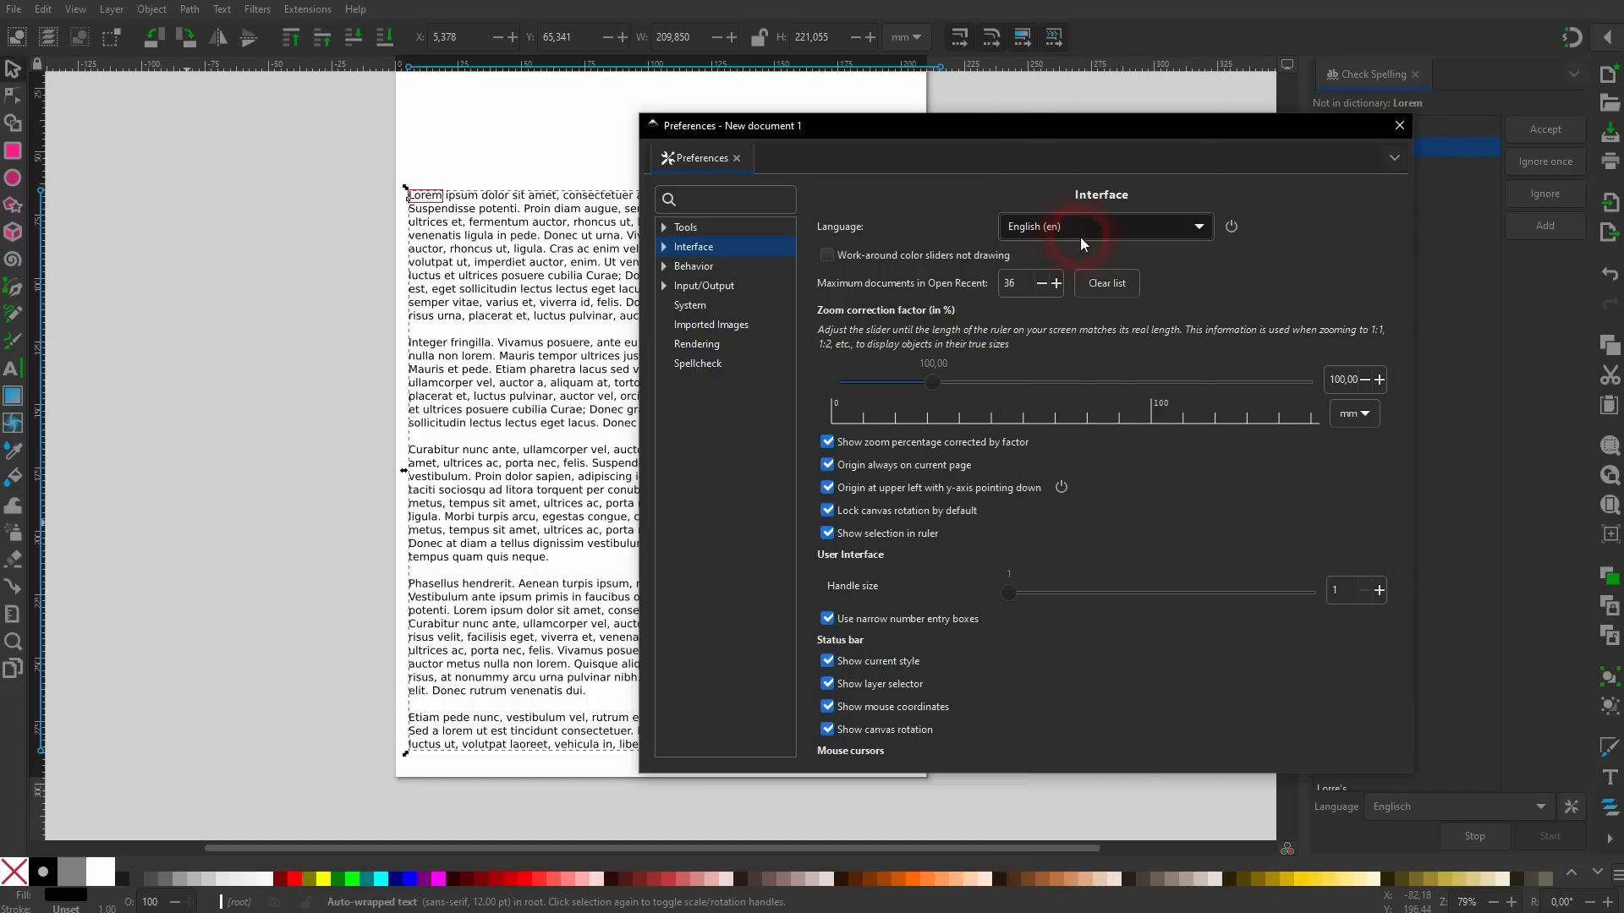
click(1399, 125)
click(1514, 808)
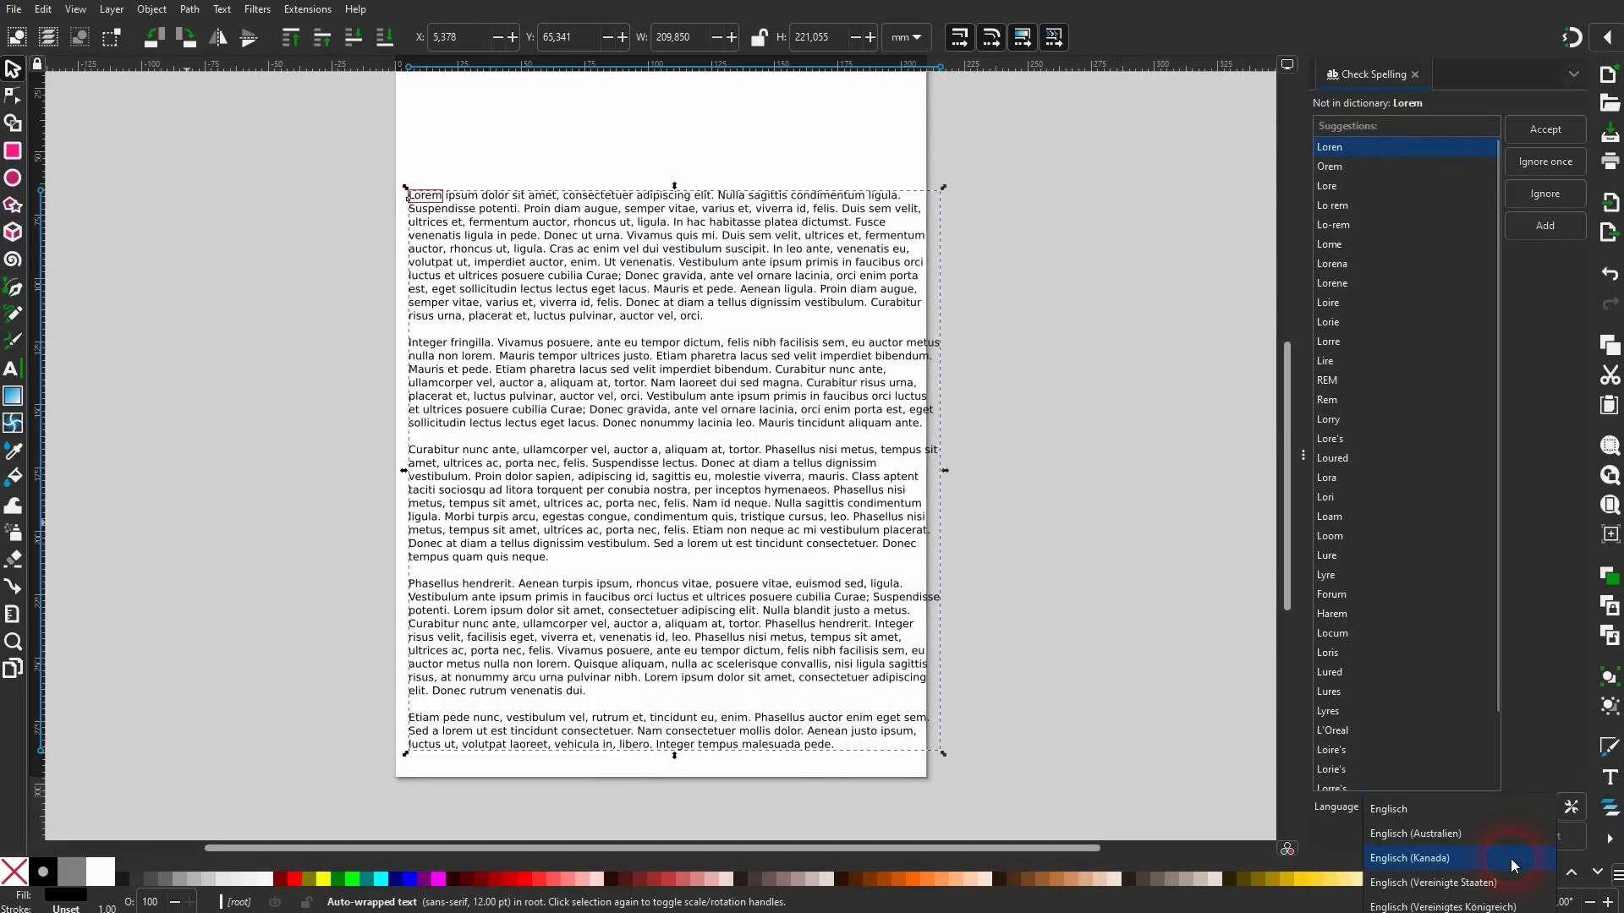
click(1535, 607)
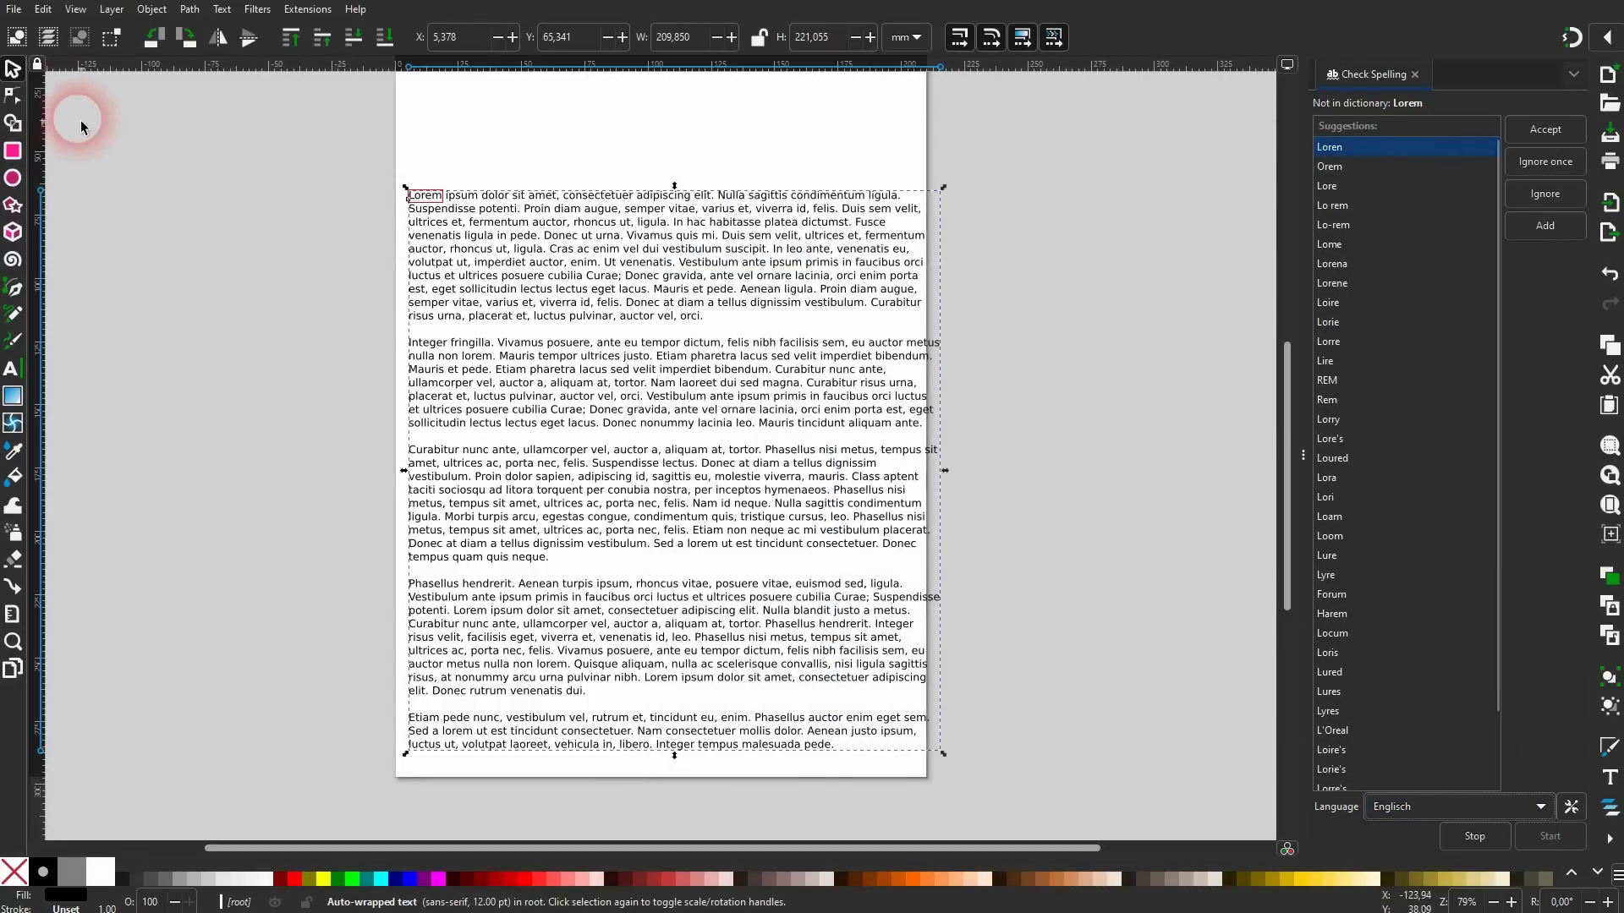
Replace the placeholder text with the line "An example with a typo: exaple" and enlarge it about its center to about 300 mm wide.
key(Delete)
click(12, 368)
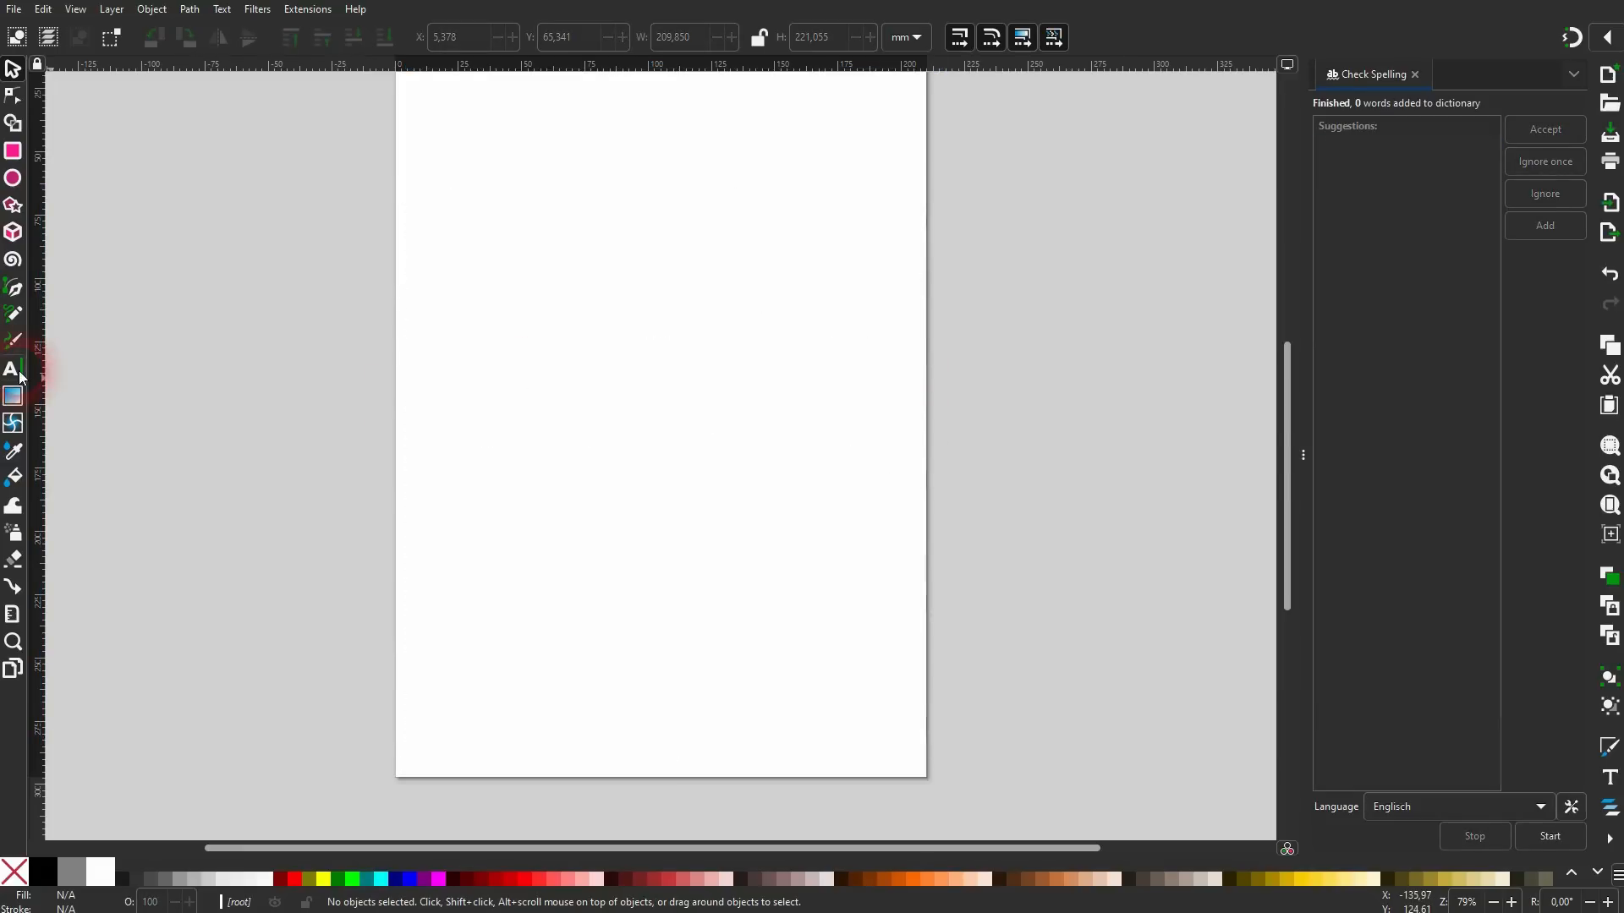
click(606, 385)
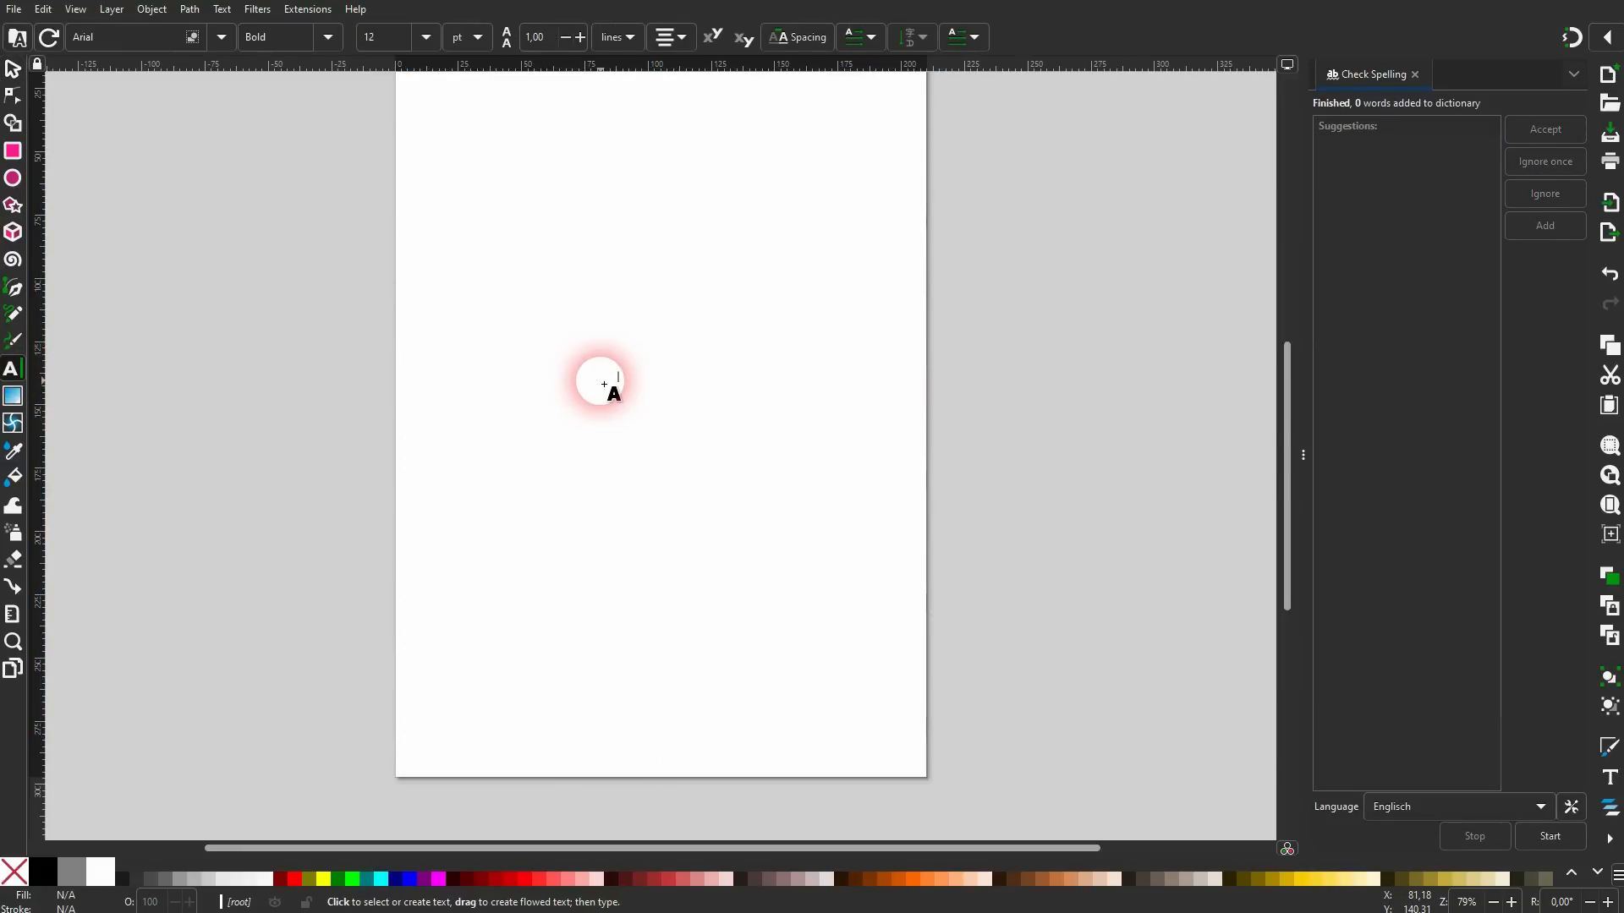
text(Aäöexample )
text(with a ty)
text(po.)
text( e)
text(x)
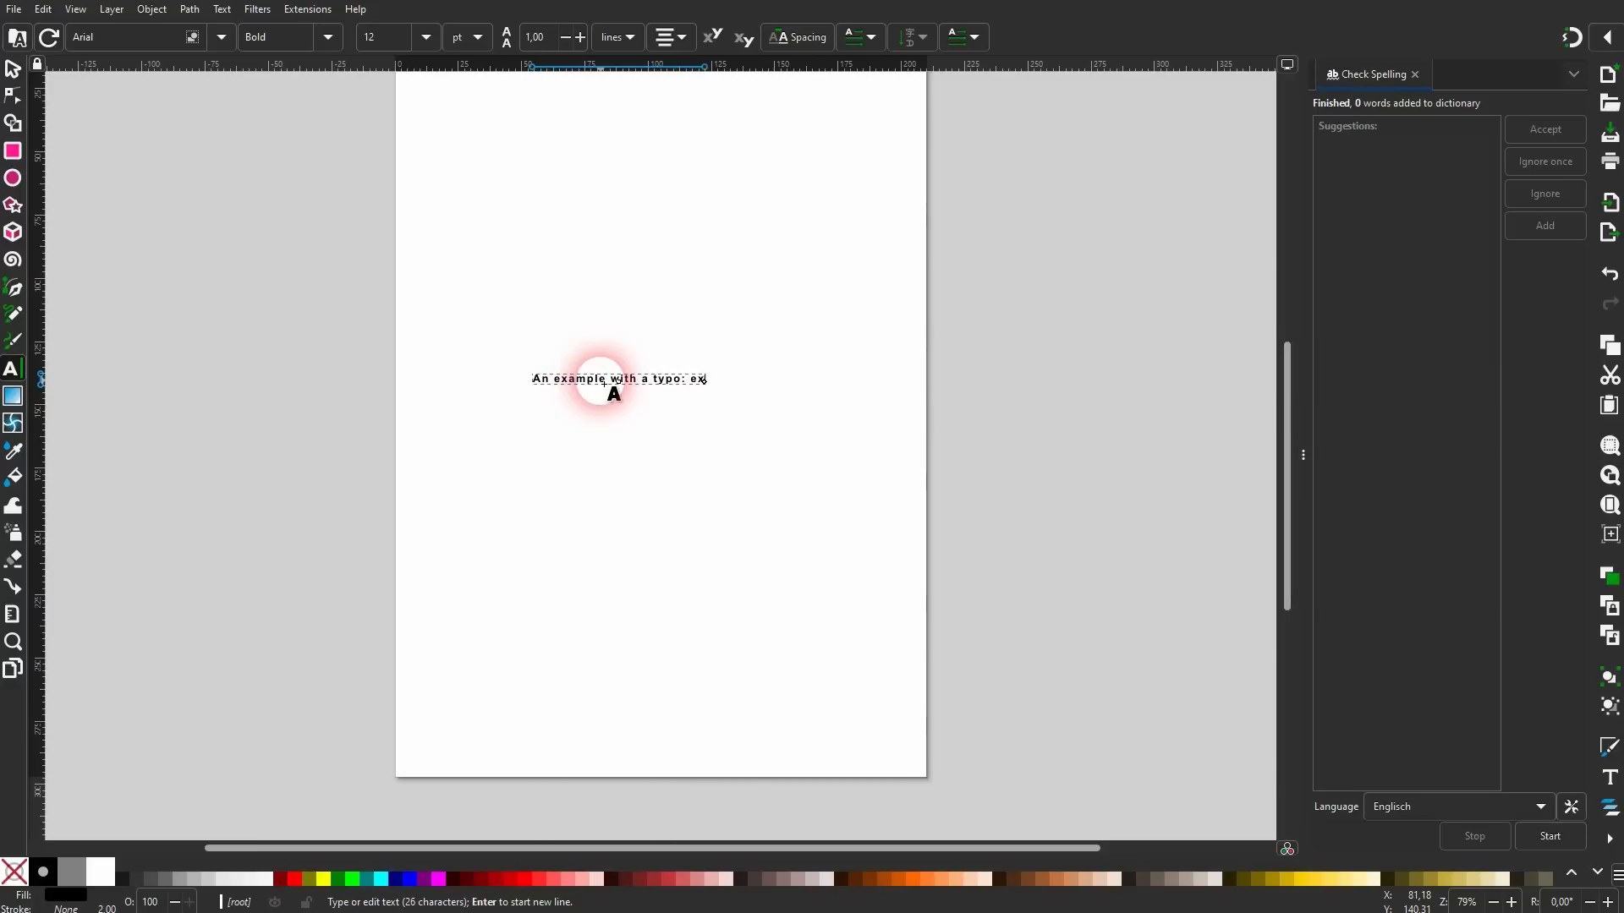
text(aple)
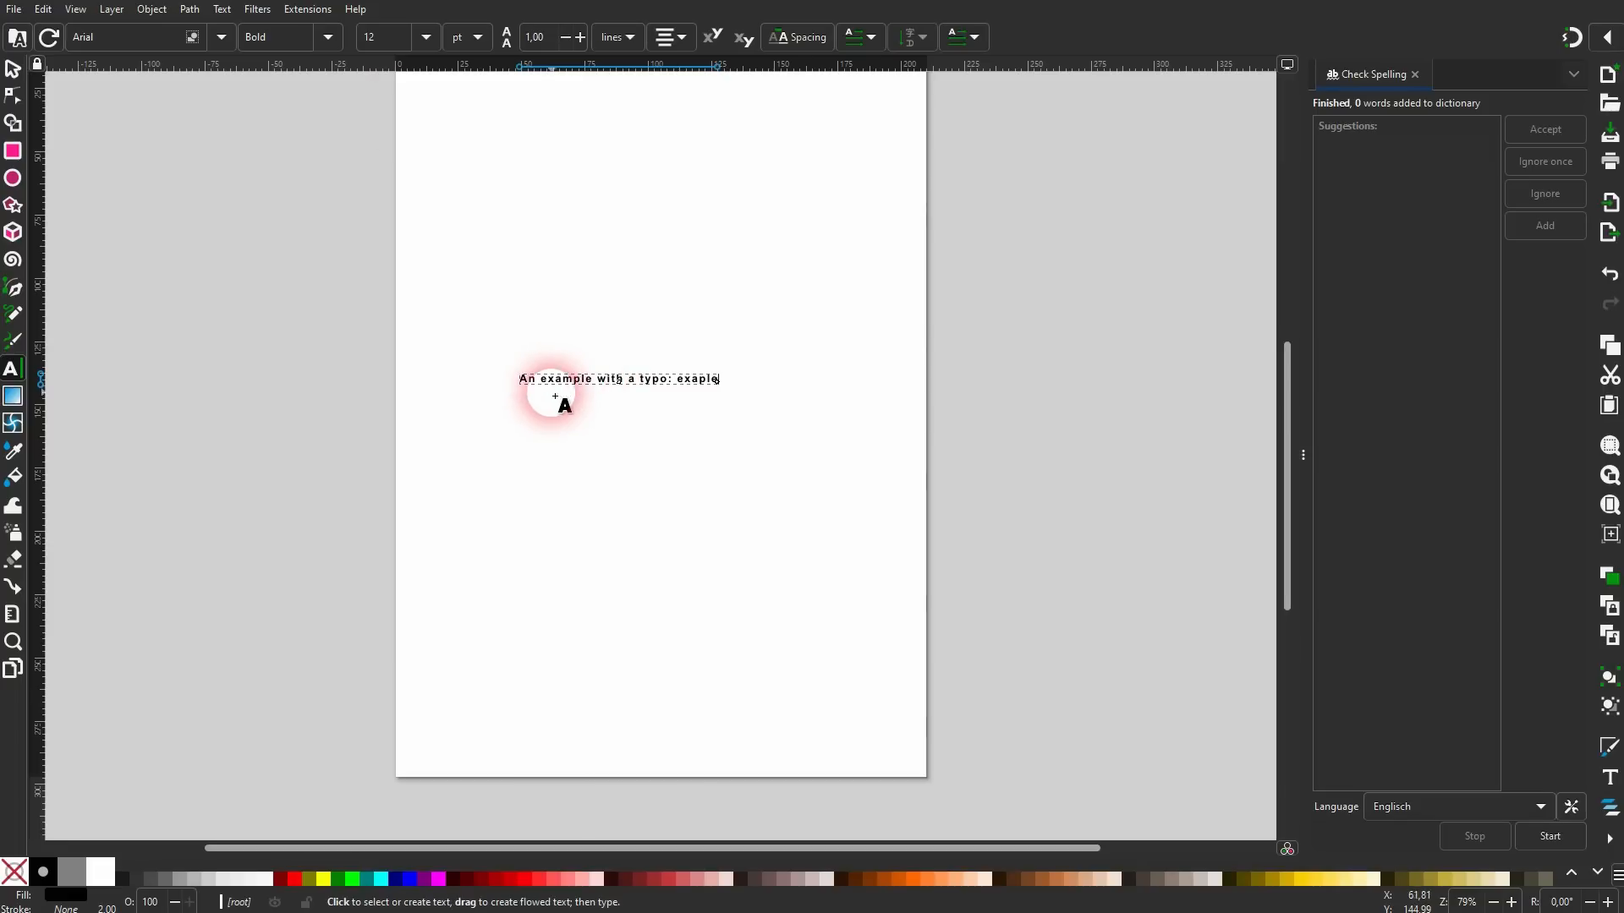
click(14, 72)
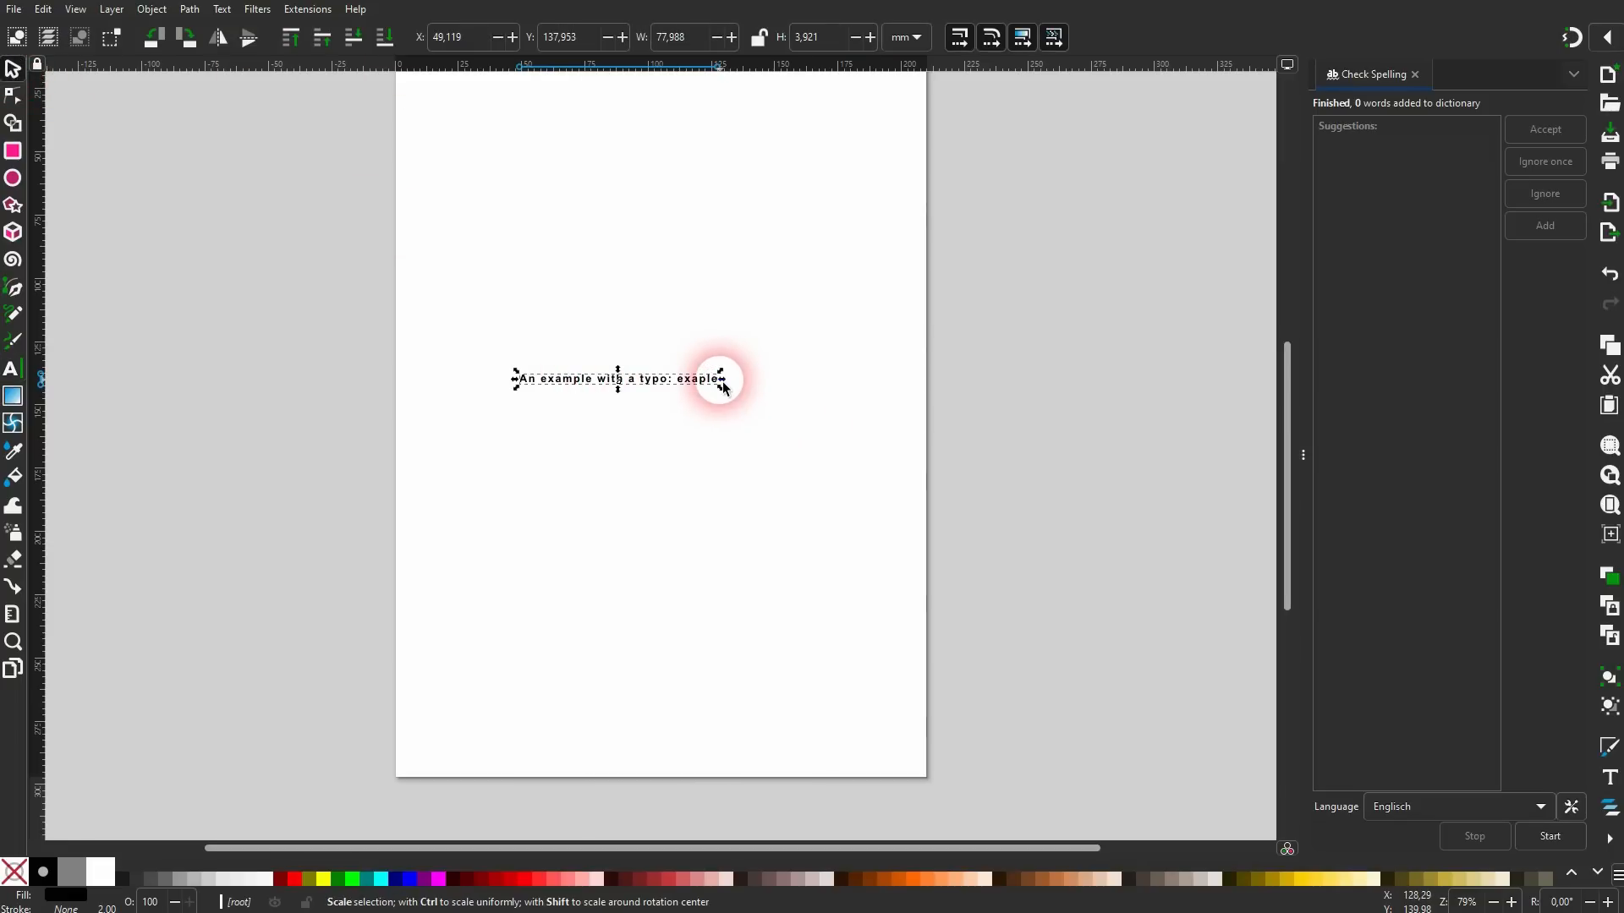
drag(724, 382, 980, 365)
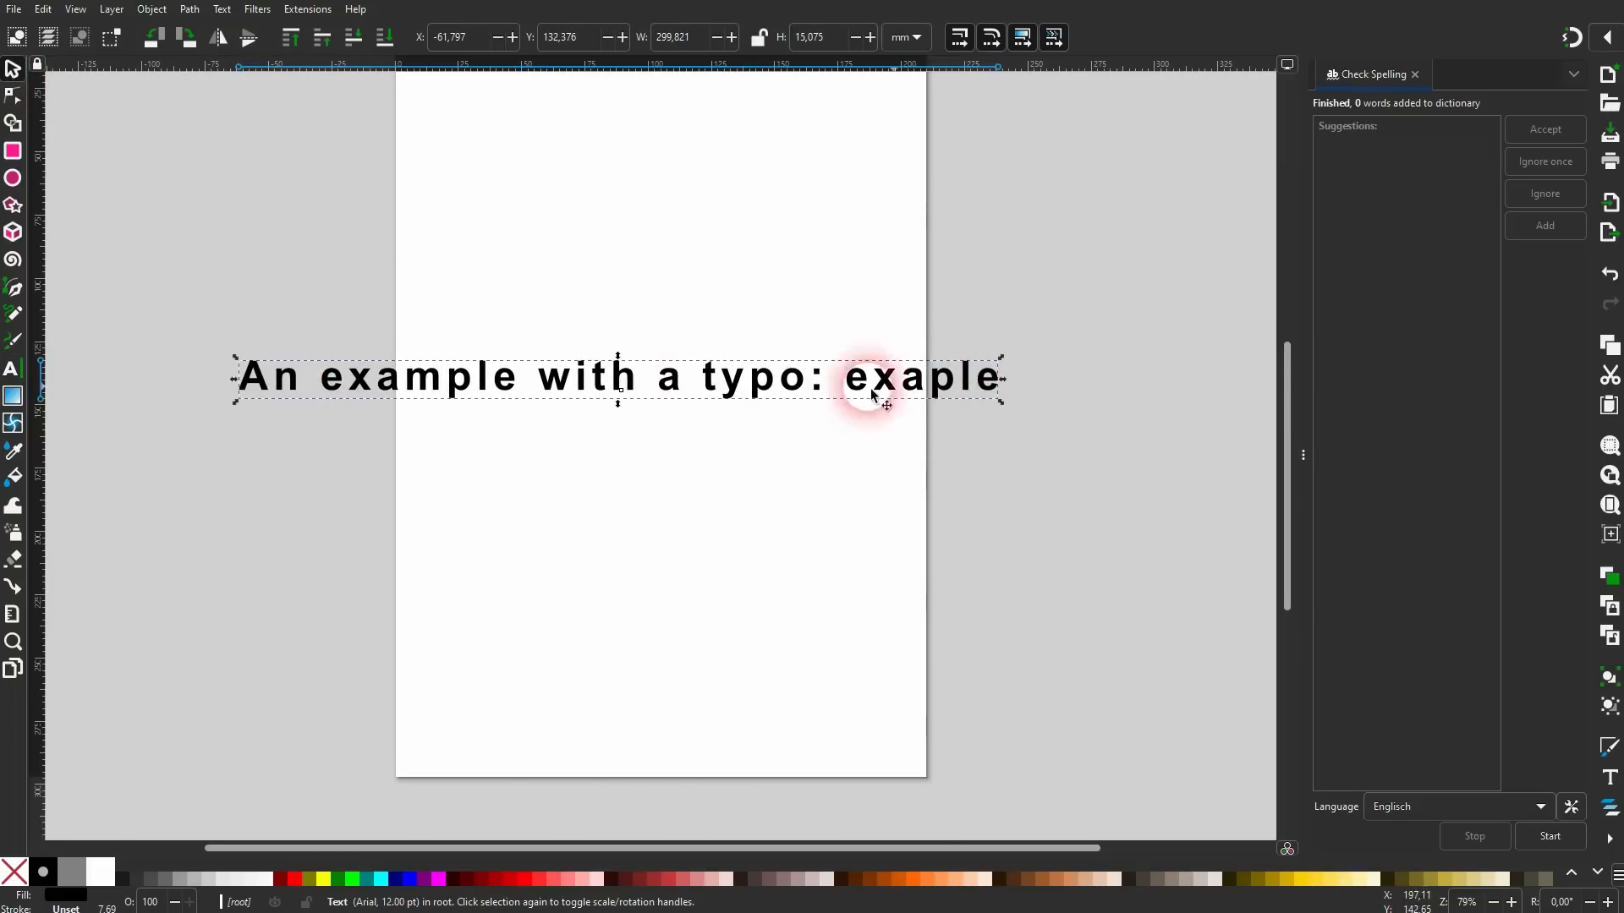
Run the spelling check on the line and replace "exaple" with the suggestion "example".
click(1563, 835)
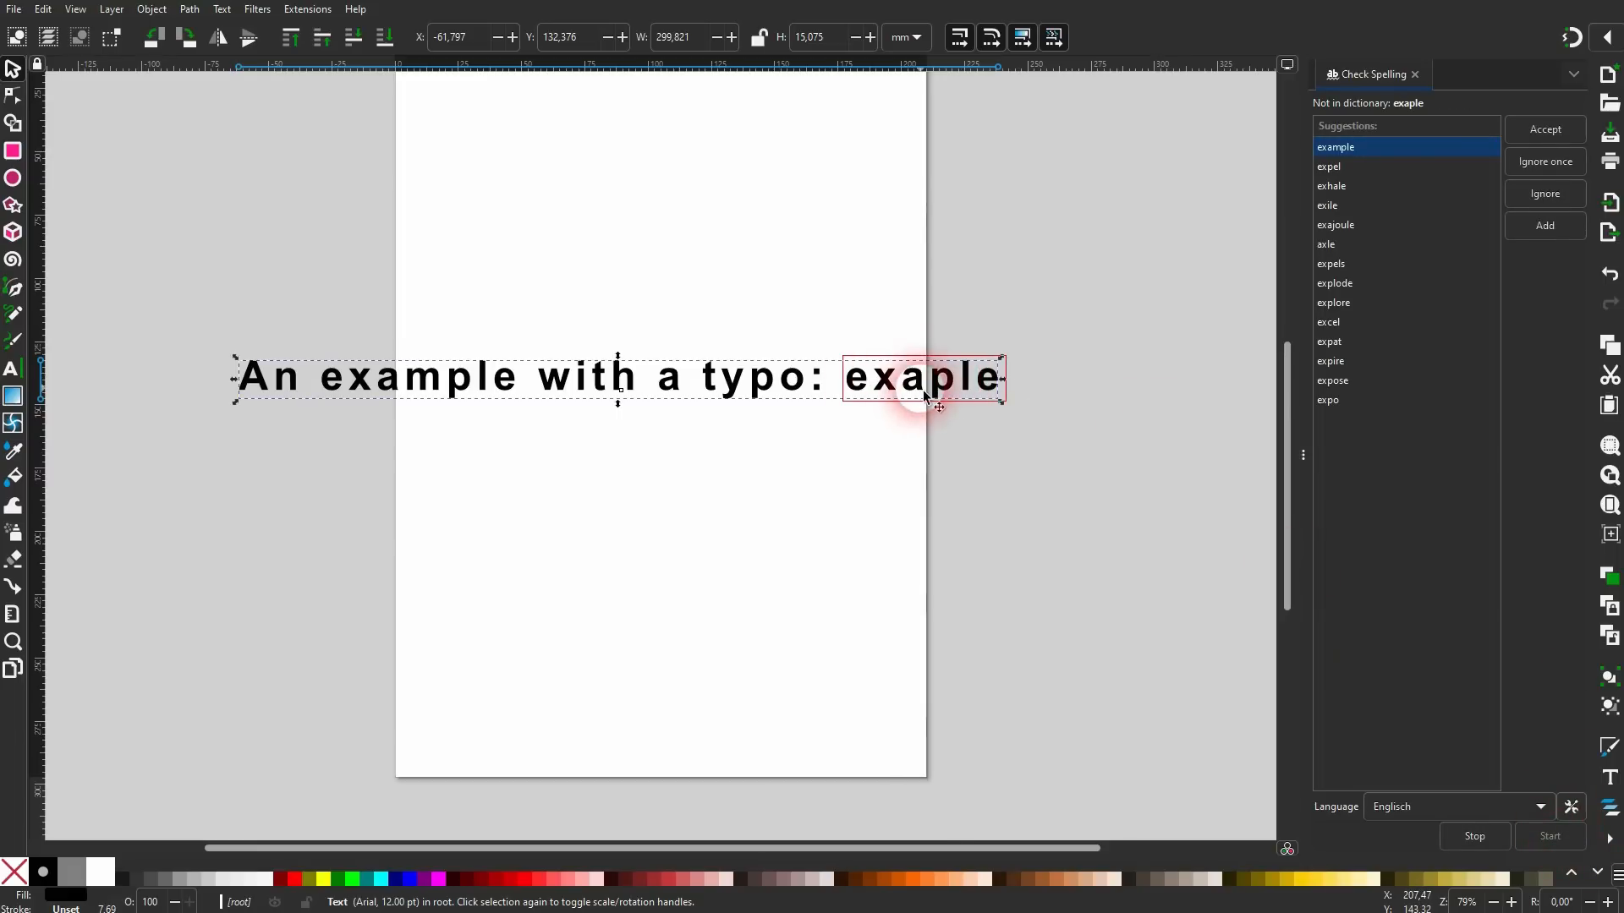
click(1340, 187)
click(1338, 201)
click(1333, 145)
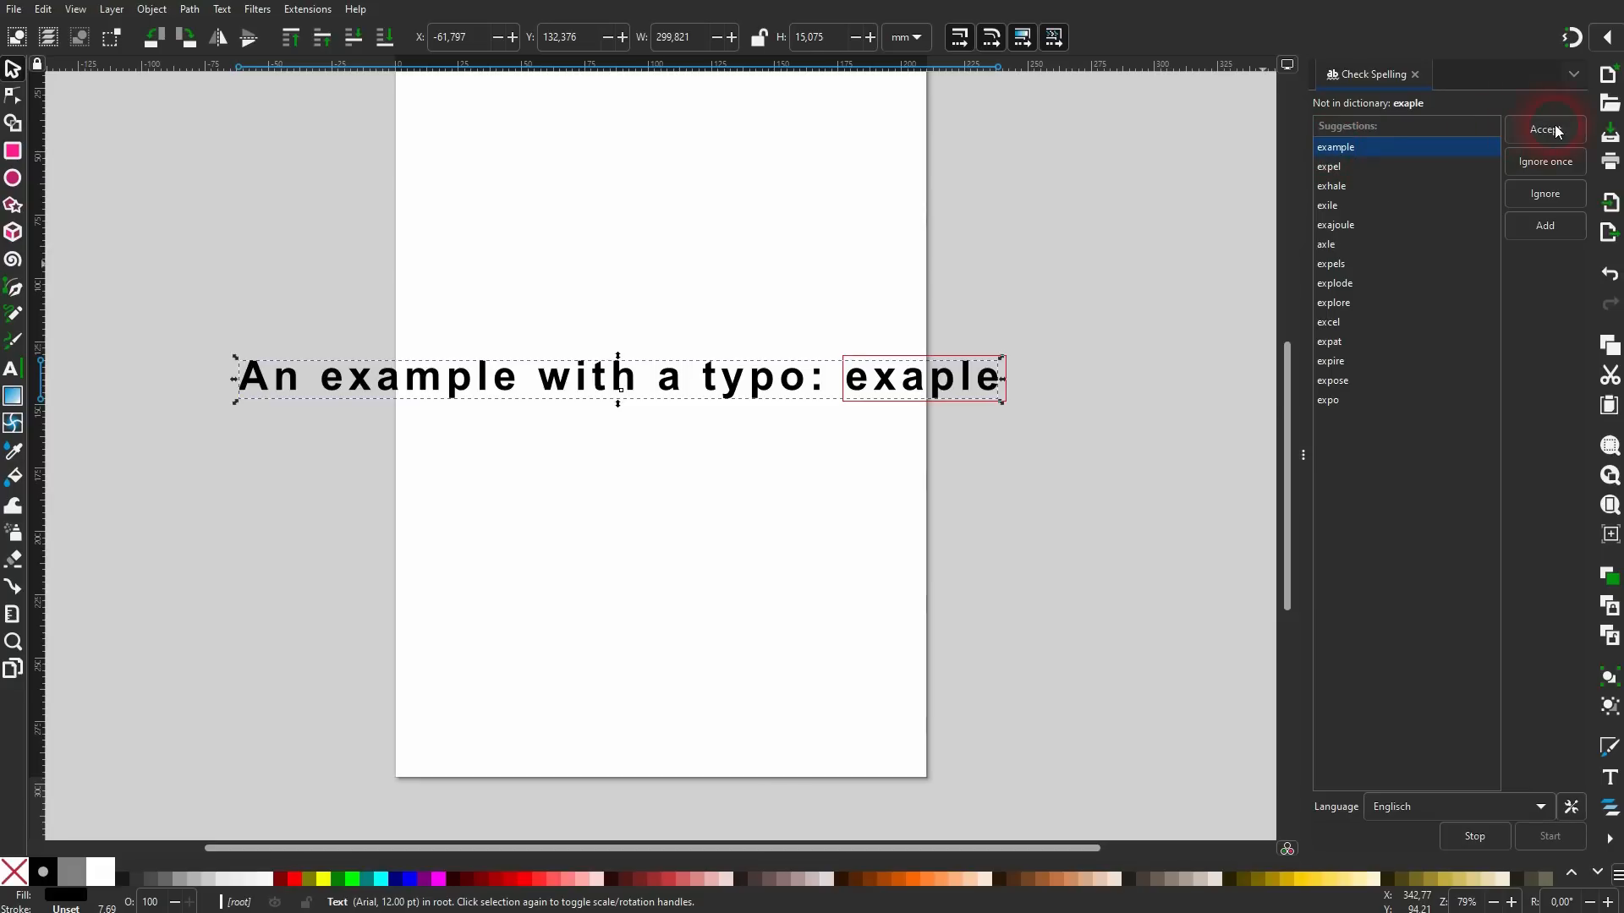
click(1555, 128)
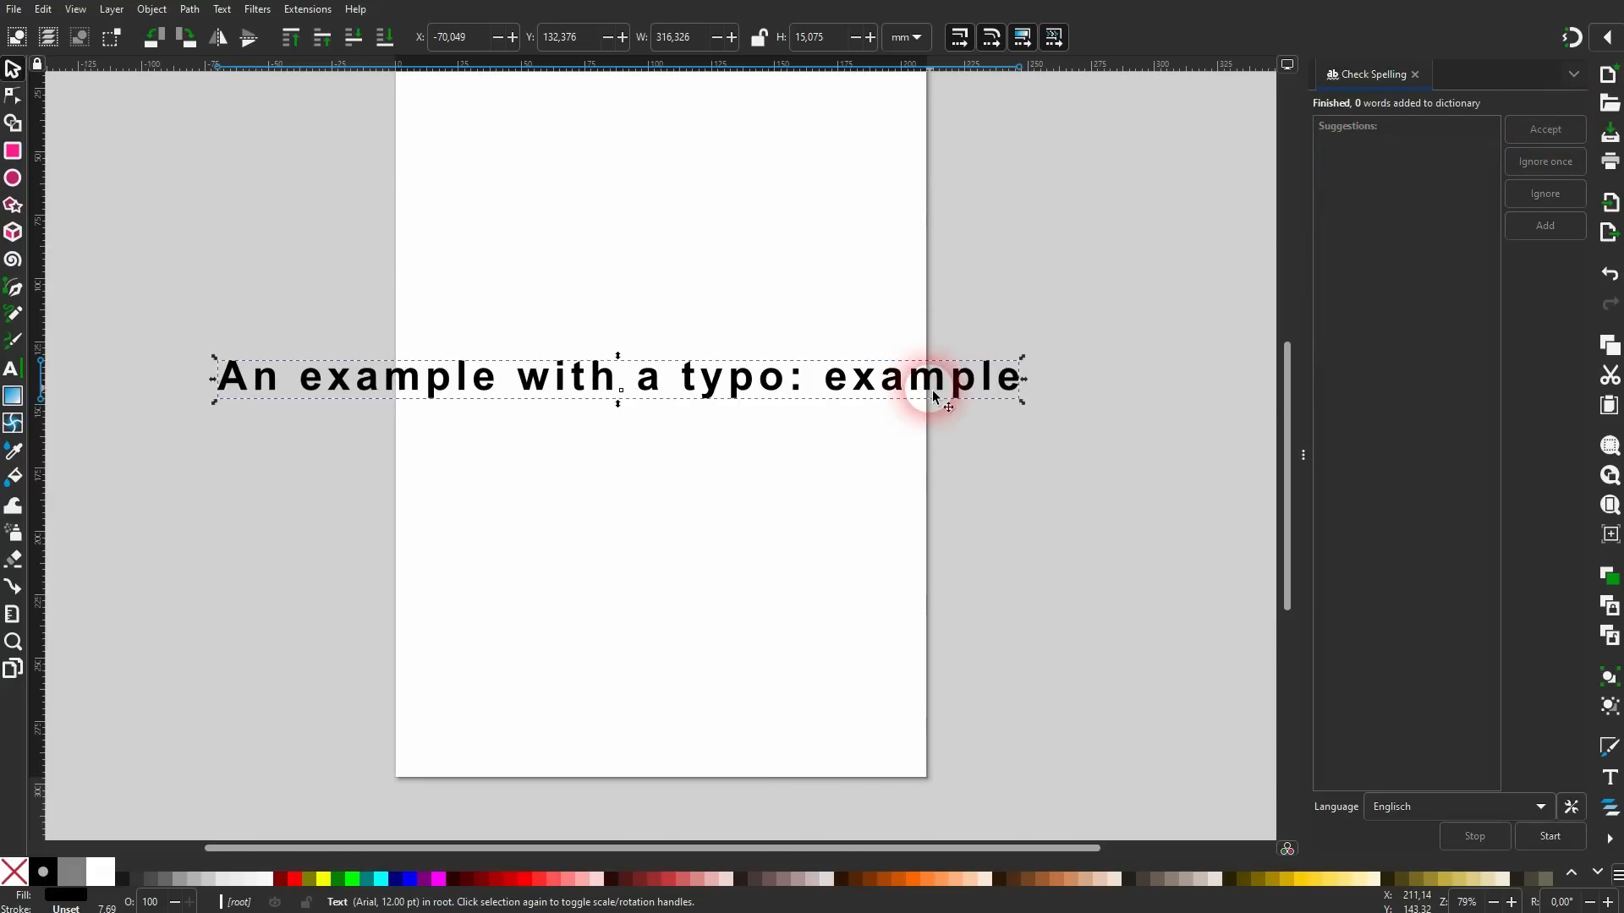
Add the word "color" as a second line below the example sentence.
key(t)
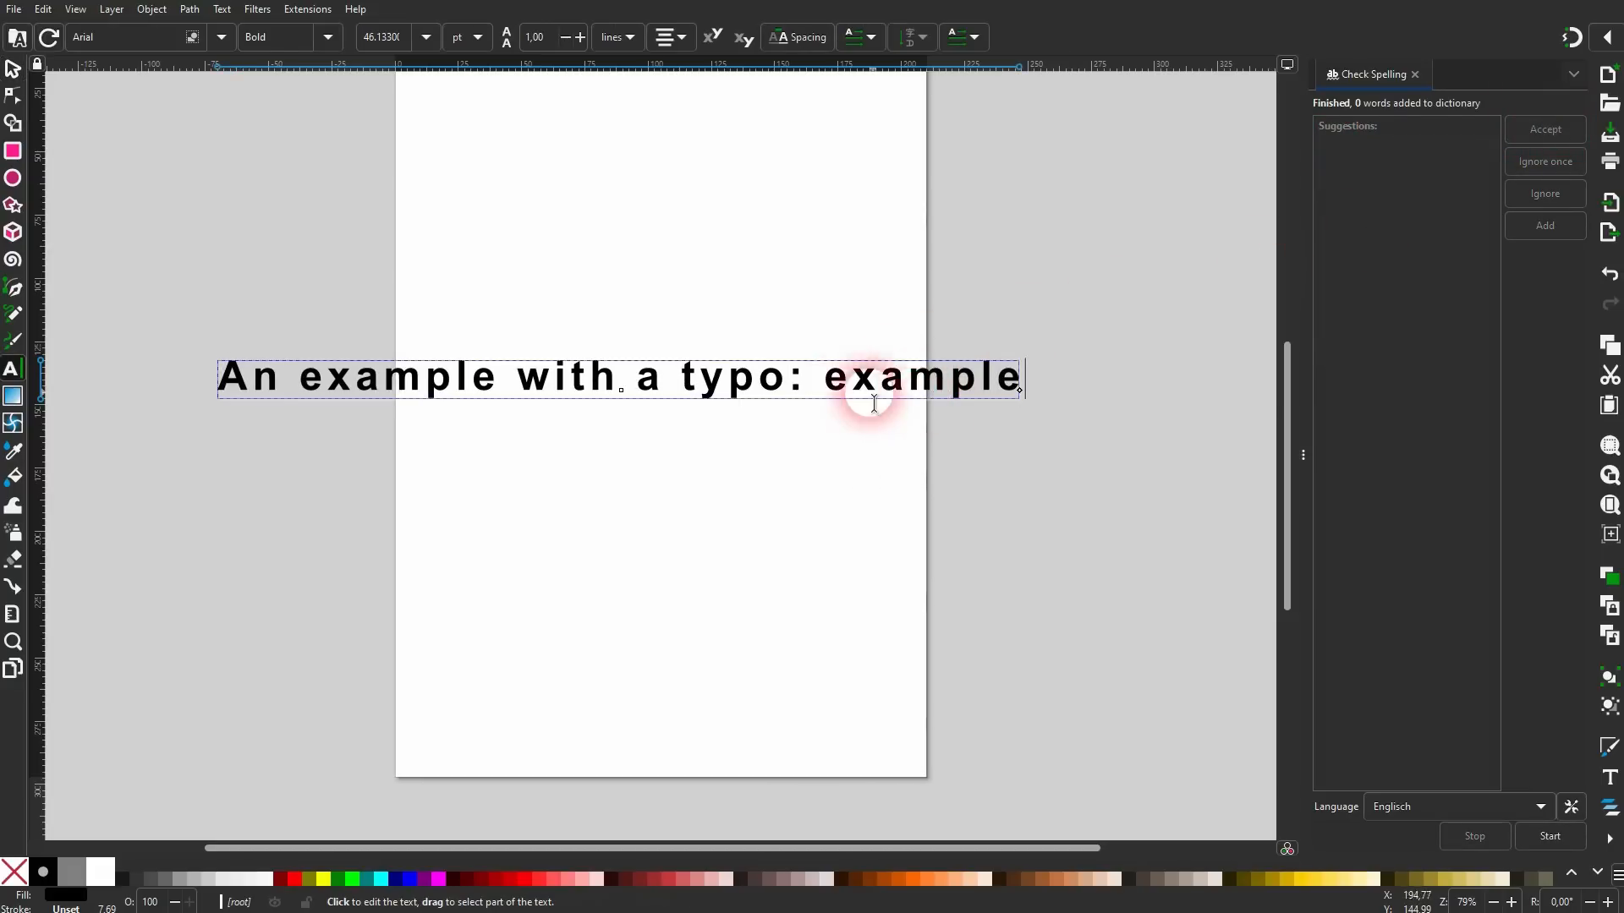
click(1035, 370)
text(color)
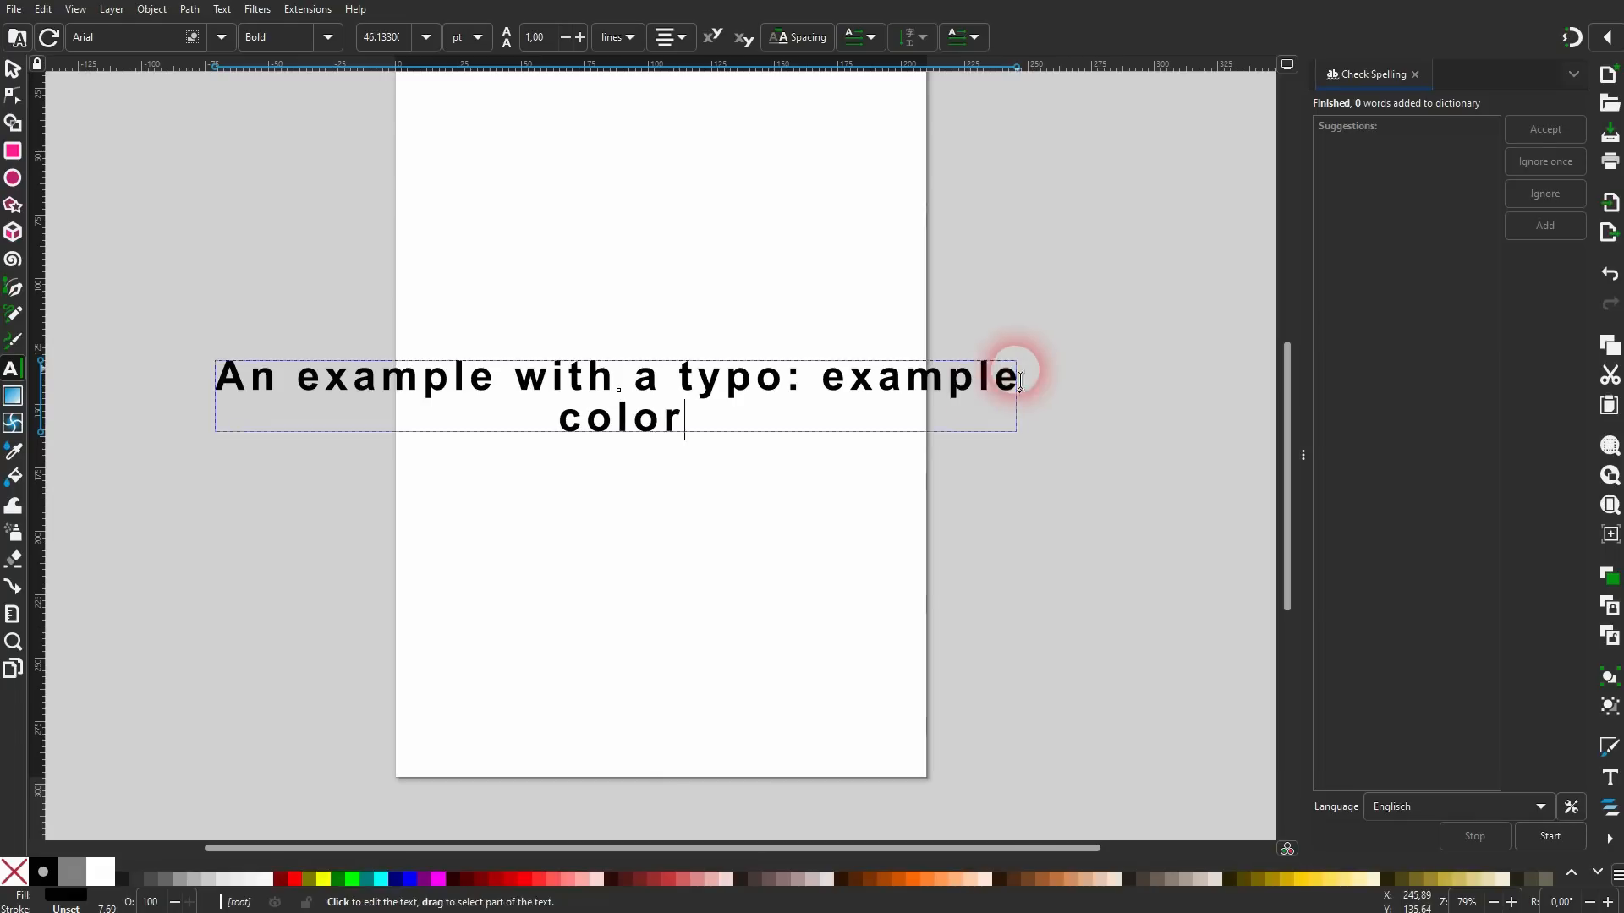
Append ", favorite" after "color" and spell-check the text in Englisch (Vereinigtes Königreich), accepting the suggestions "colour" and "favourite".
text(, favorite)
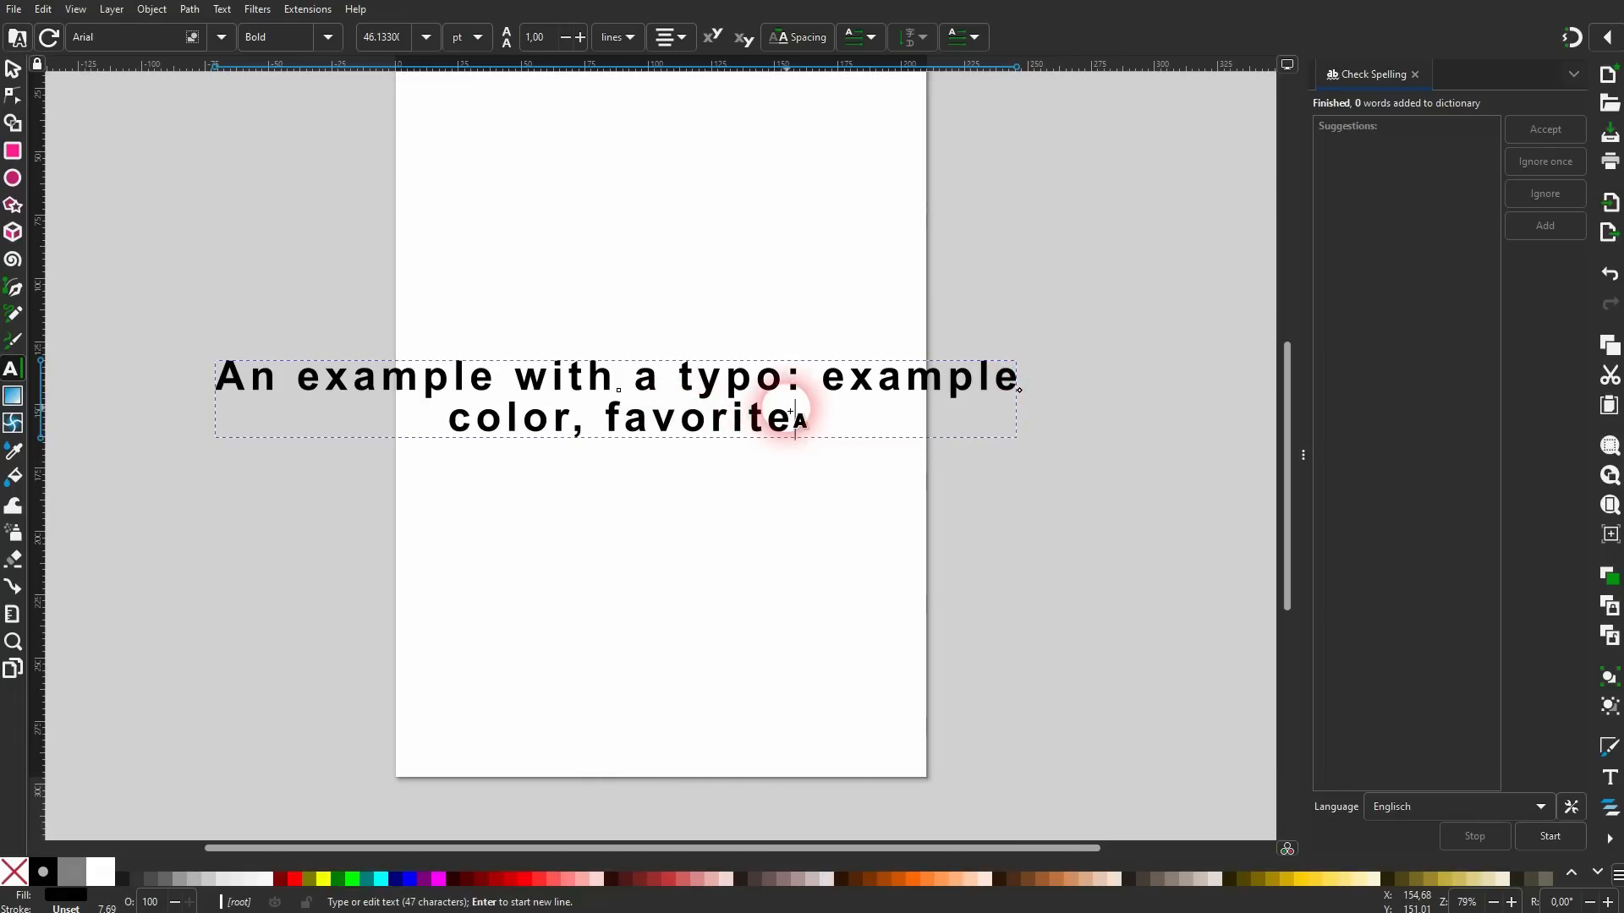
click(13, 69)
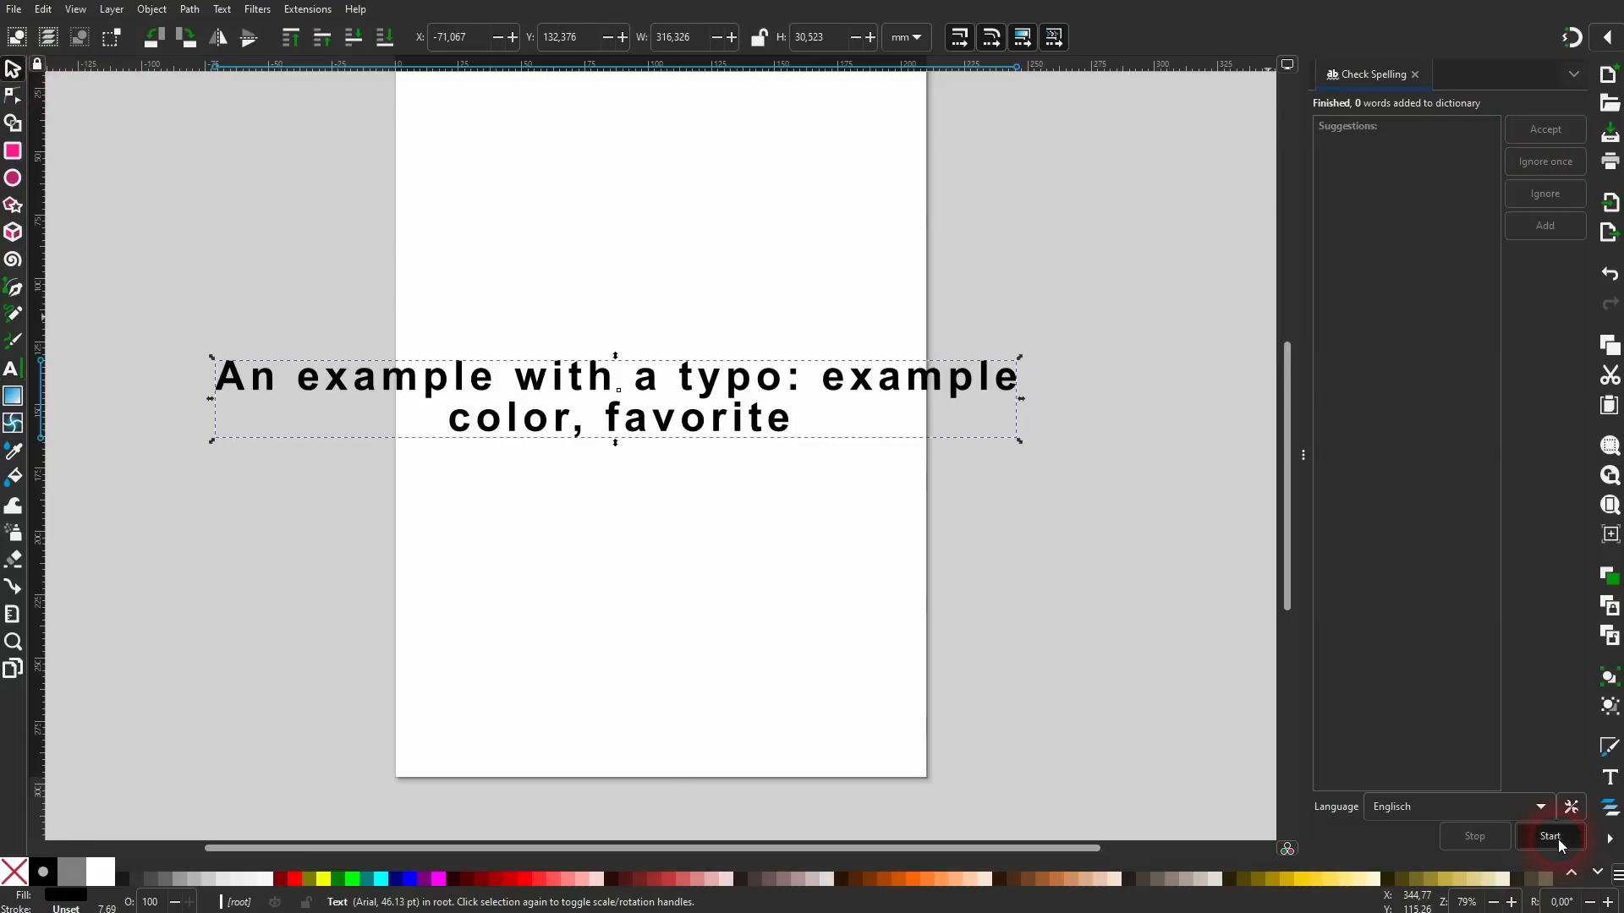
click(1507, 800)
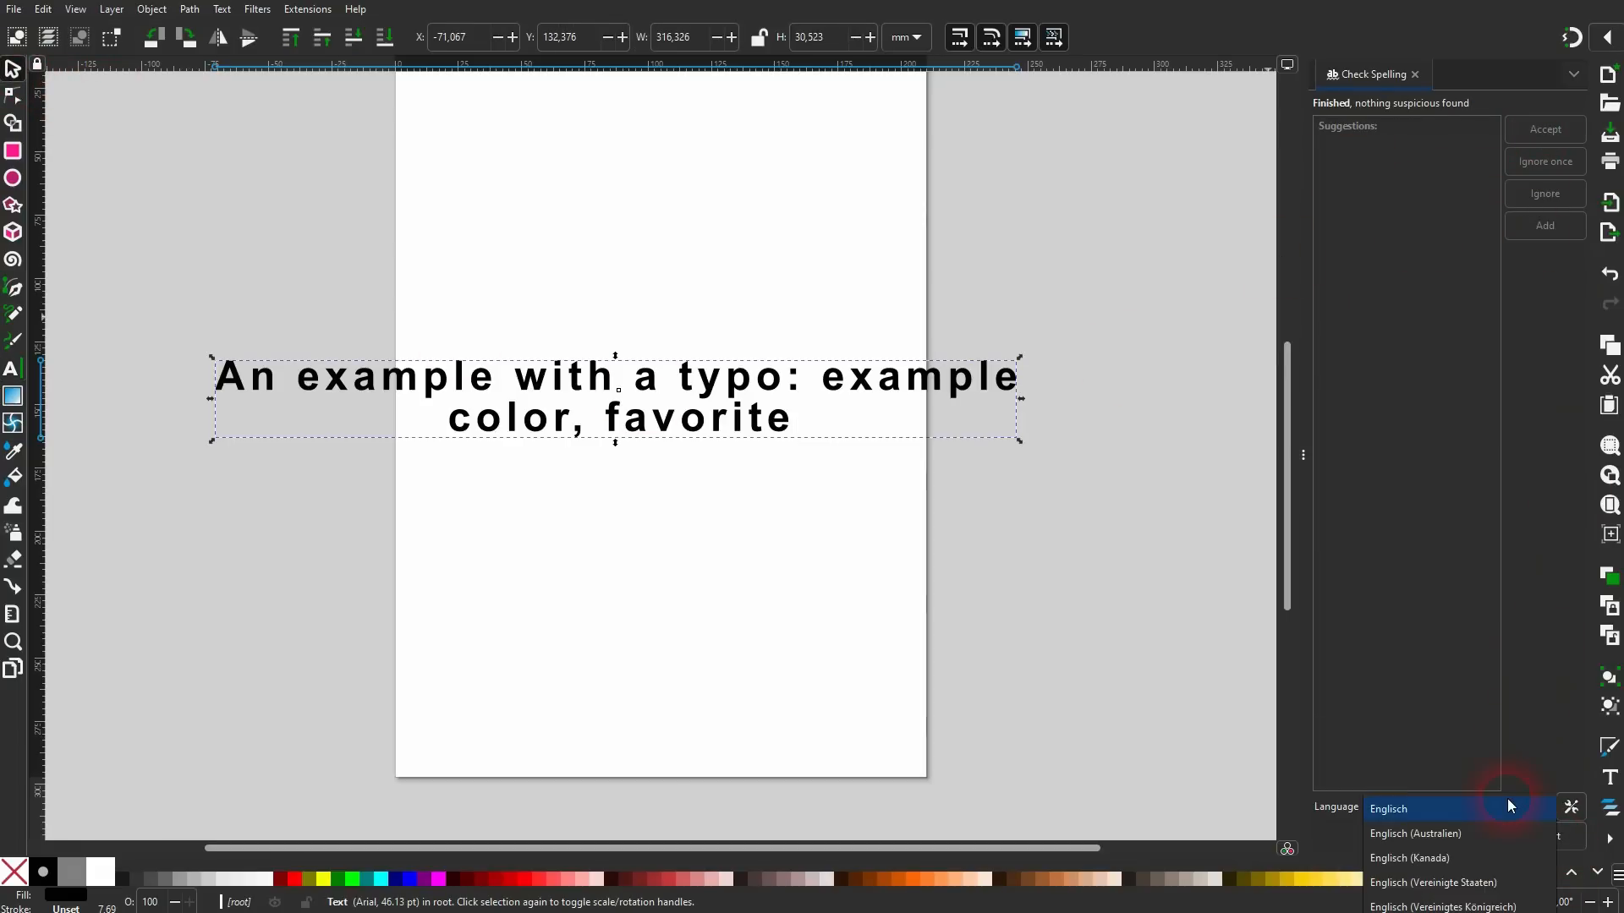
click(1426, 906)
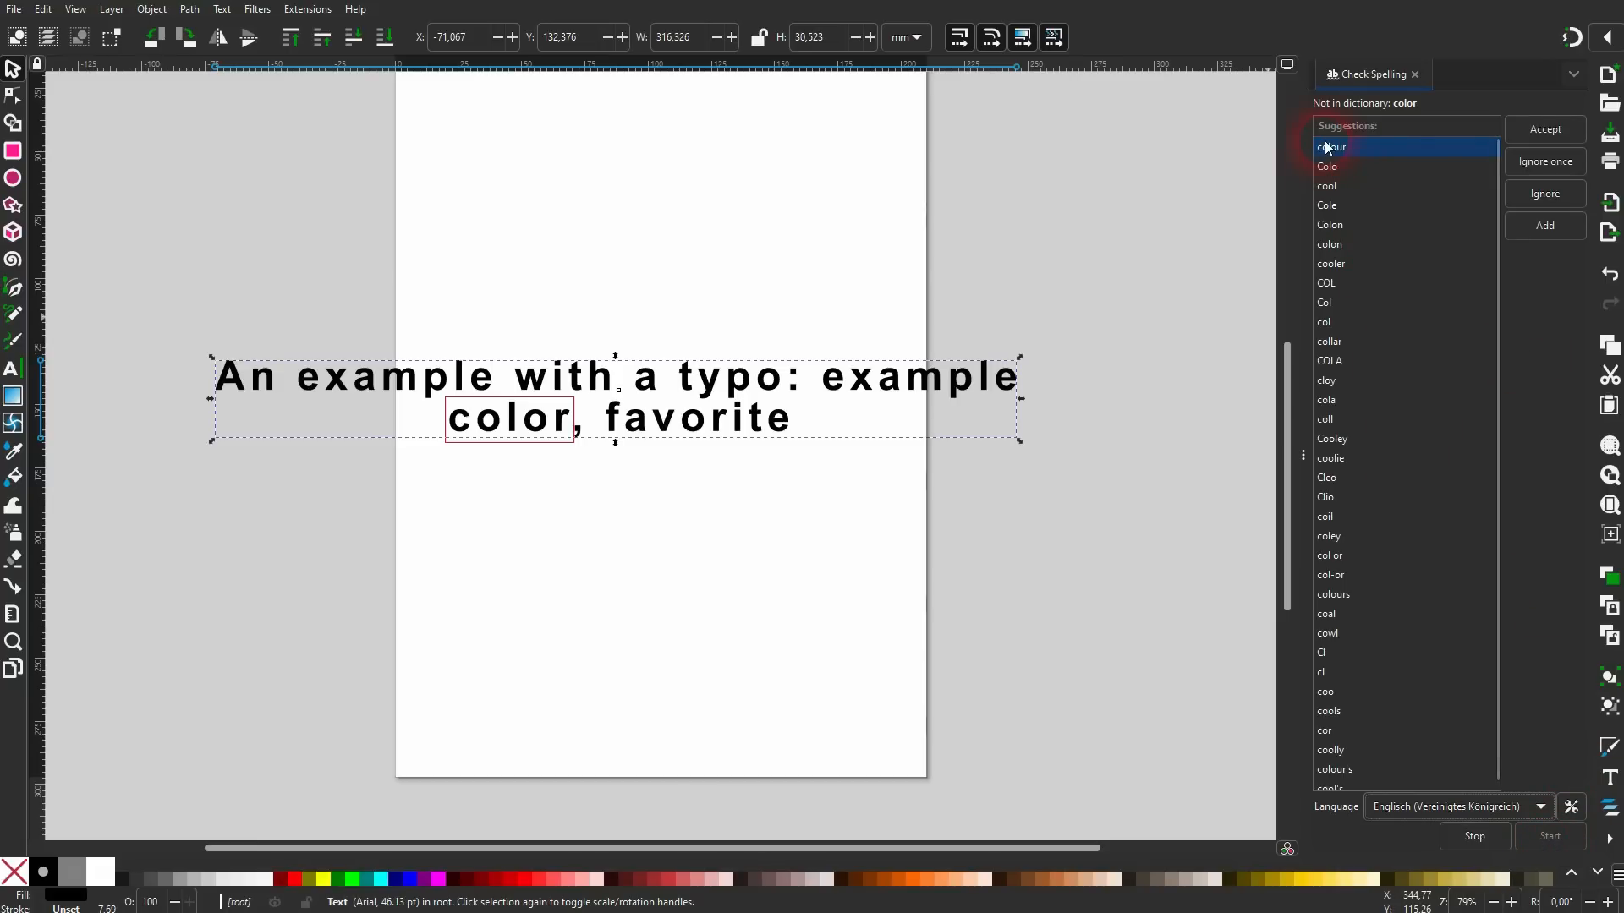
click(1556, 128)
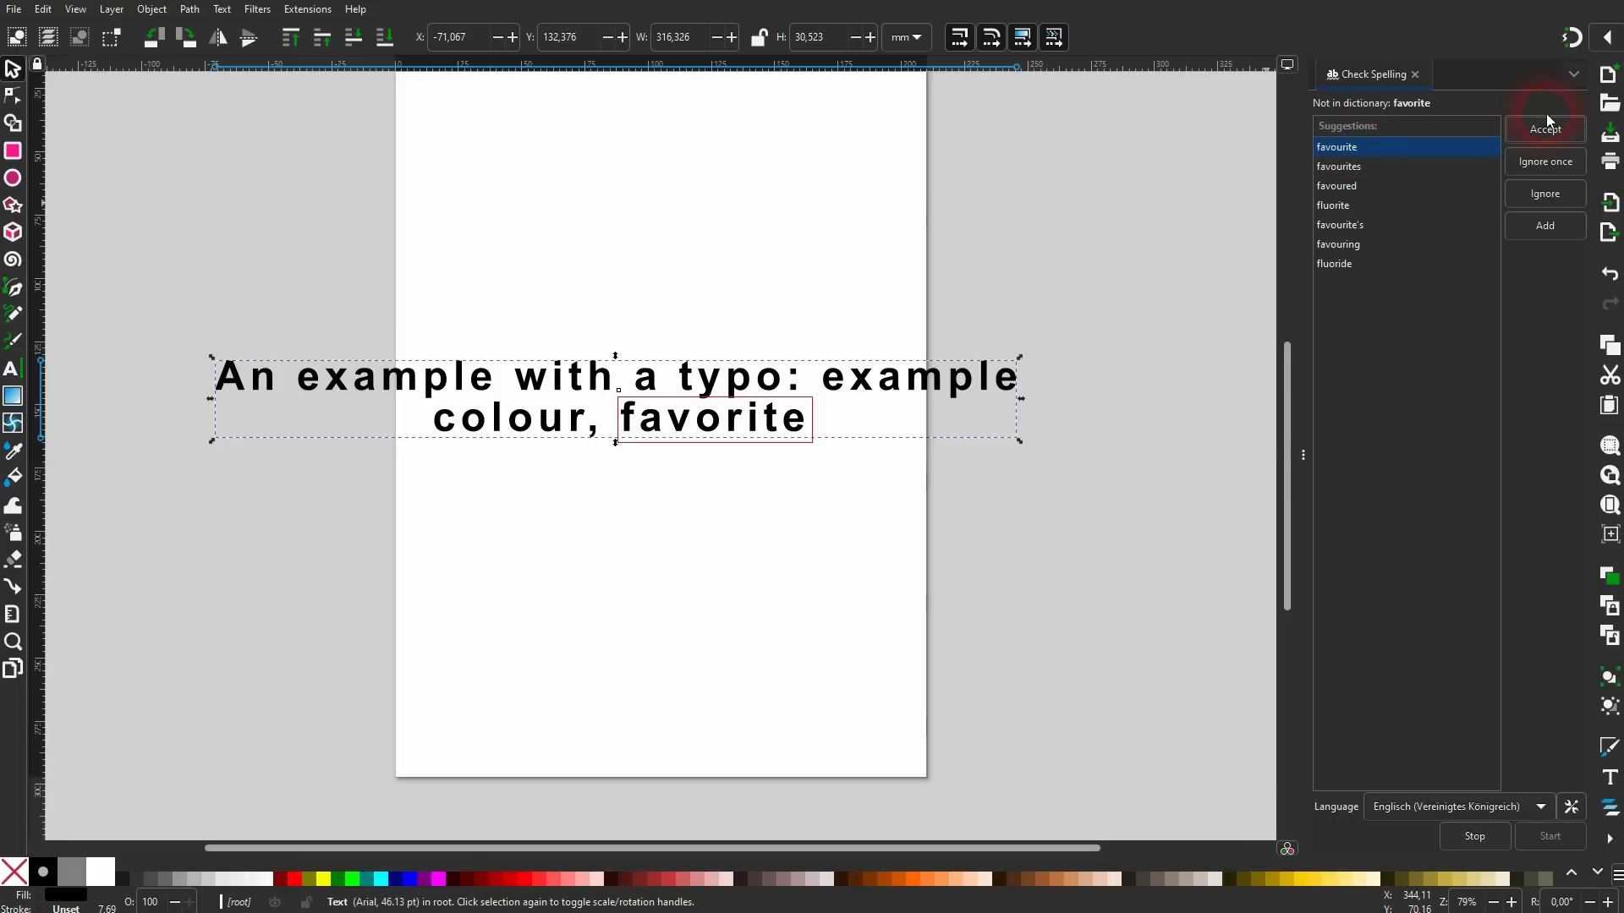
click(1549, 129)
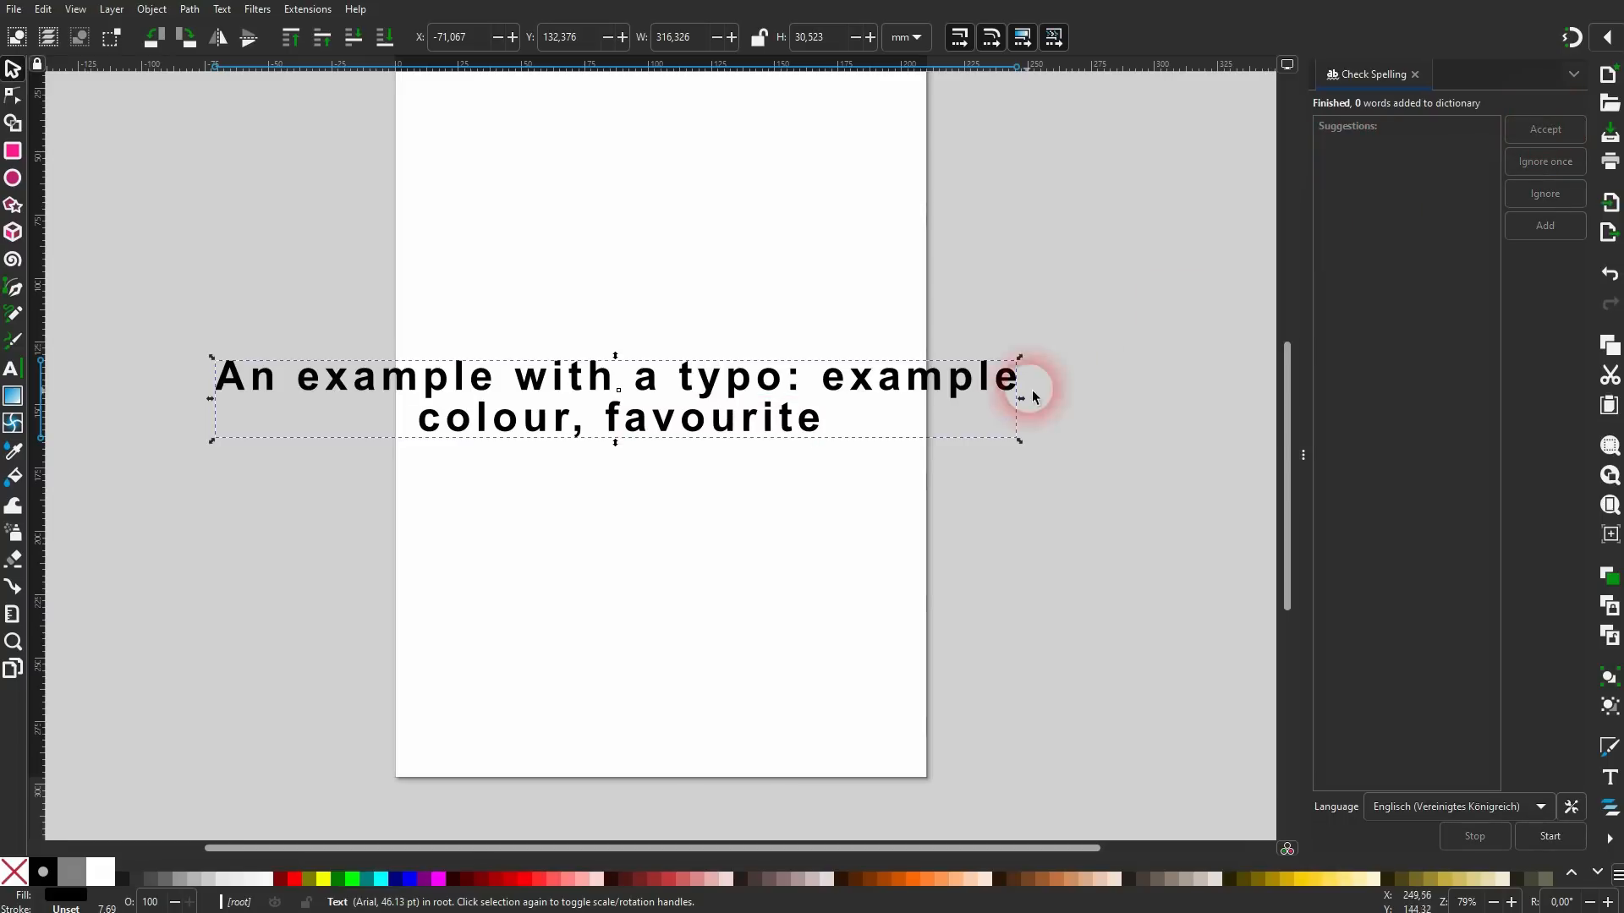
Spell-check the text in Englisch, and again in Englisch (Vereinigte Staaten), accepting the first suggestions for "colour" and "favourite".
click(1423, 809)
click(1384, 714)
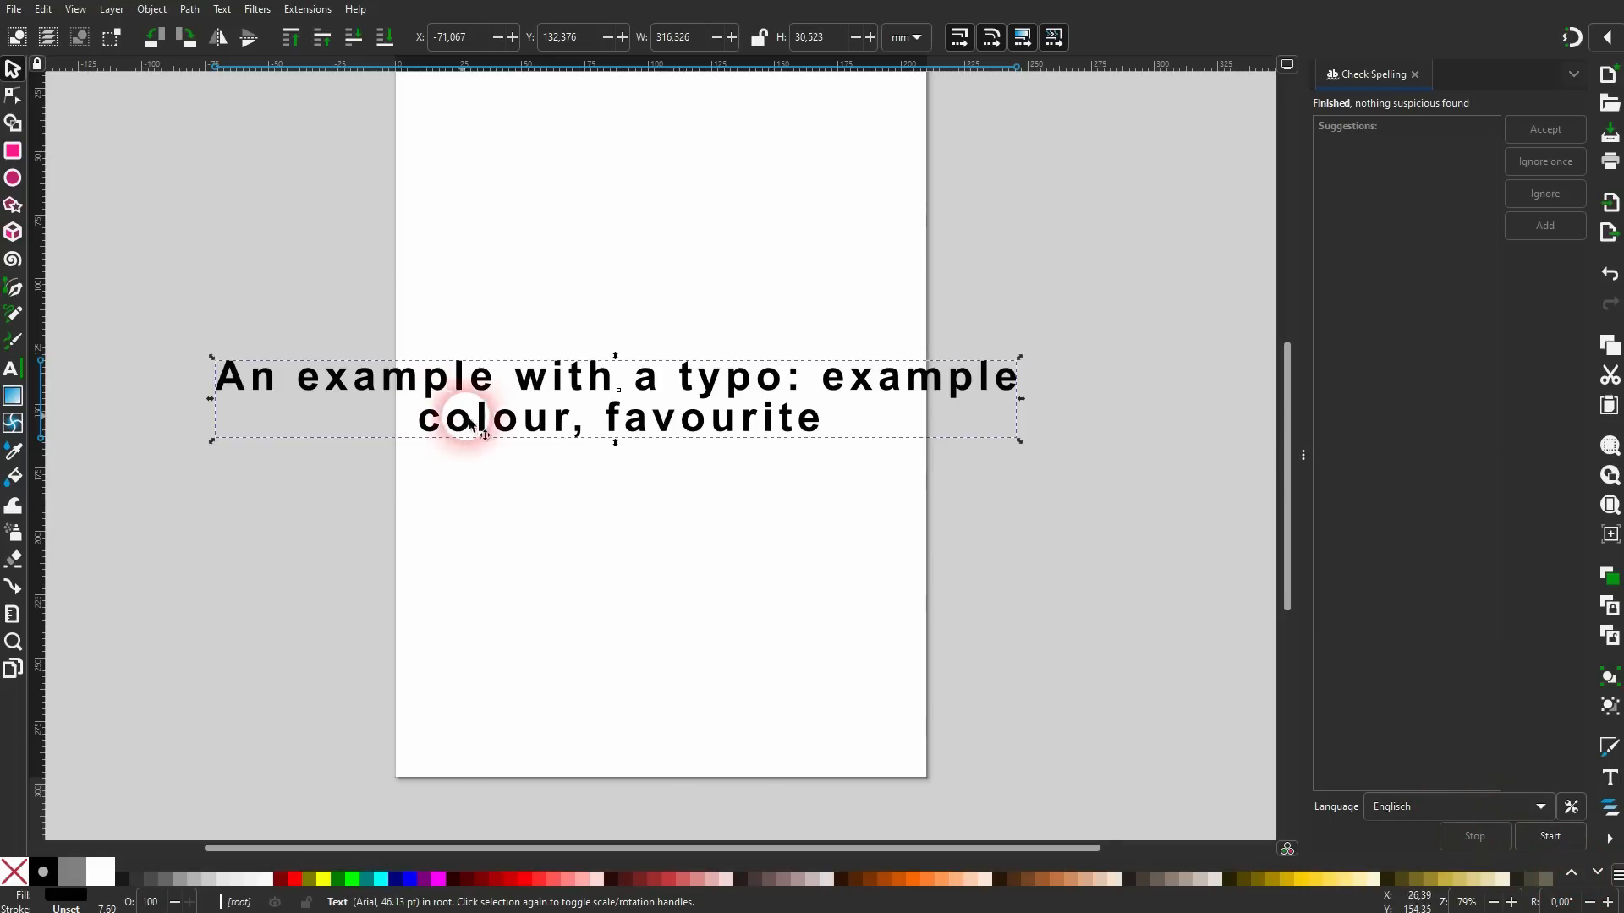
click(1478, 810)
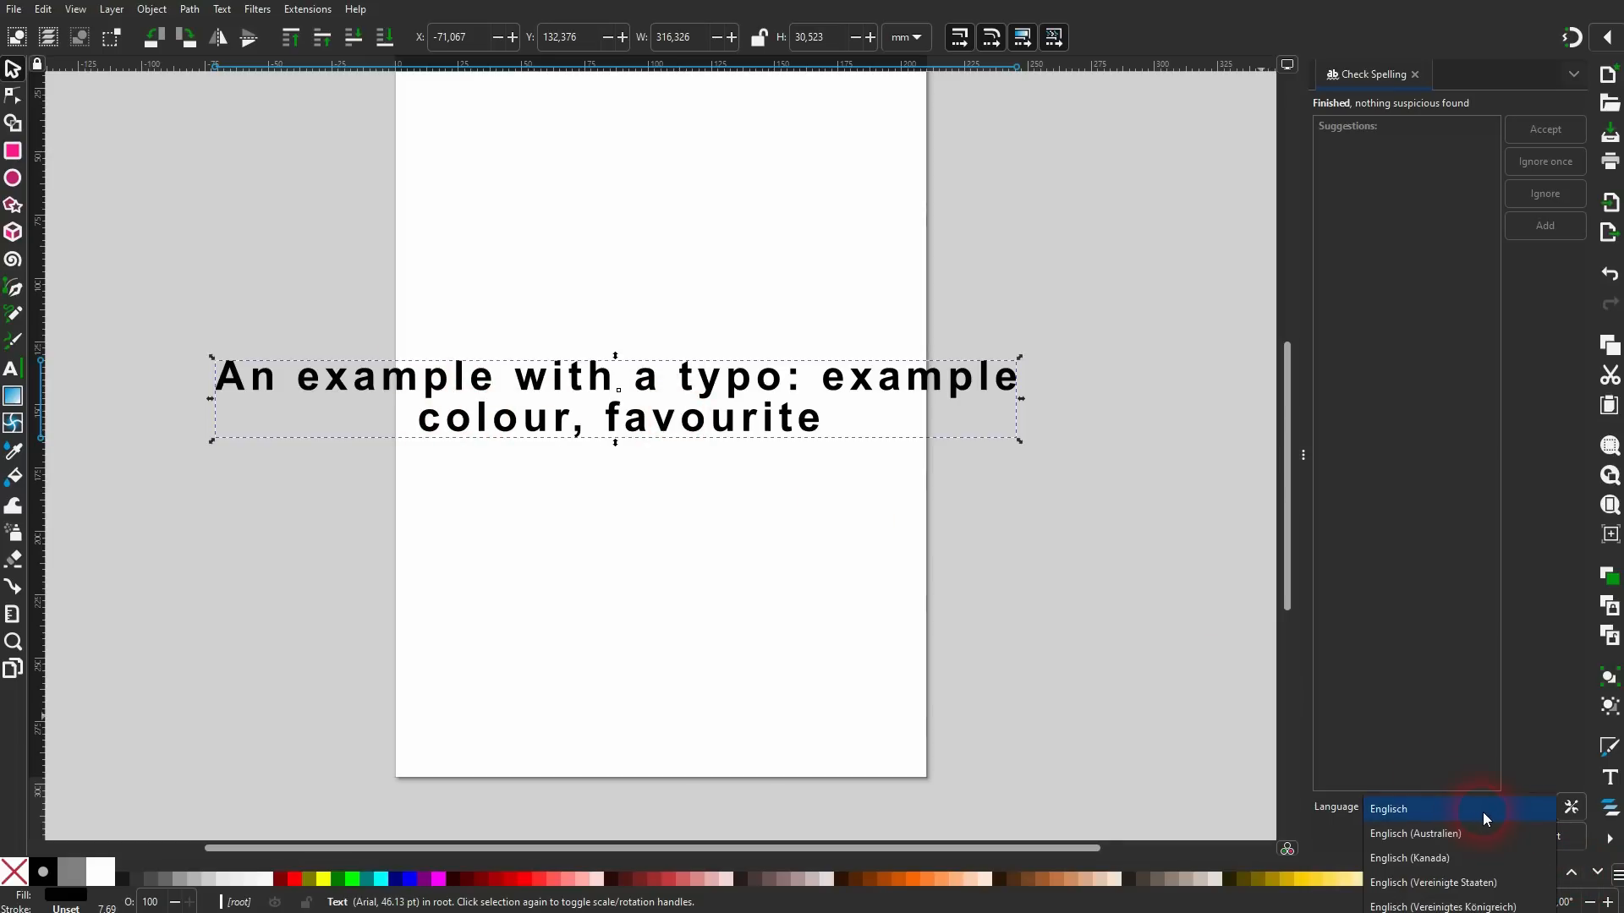
click(1482, 883)
click(1547, 837)
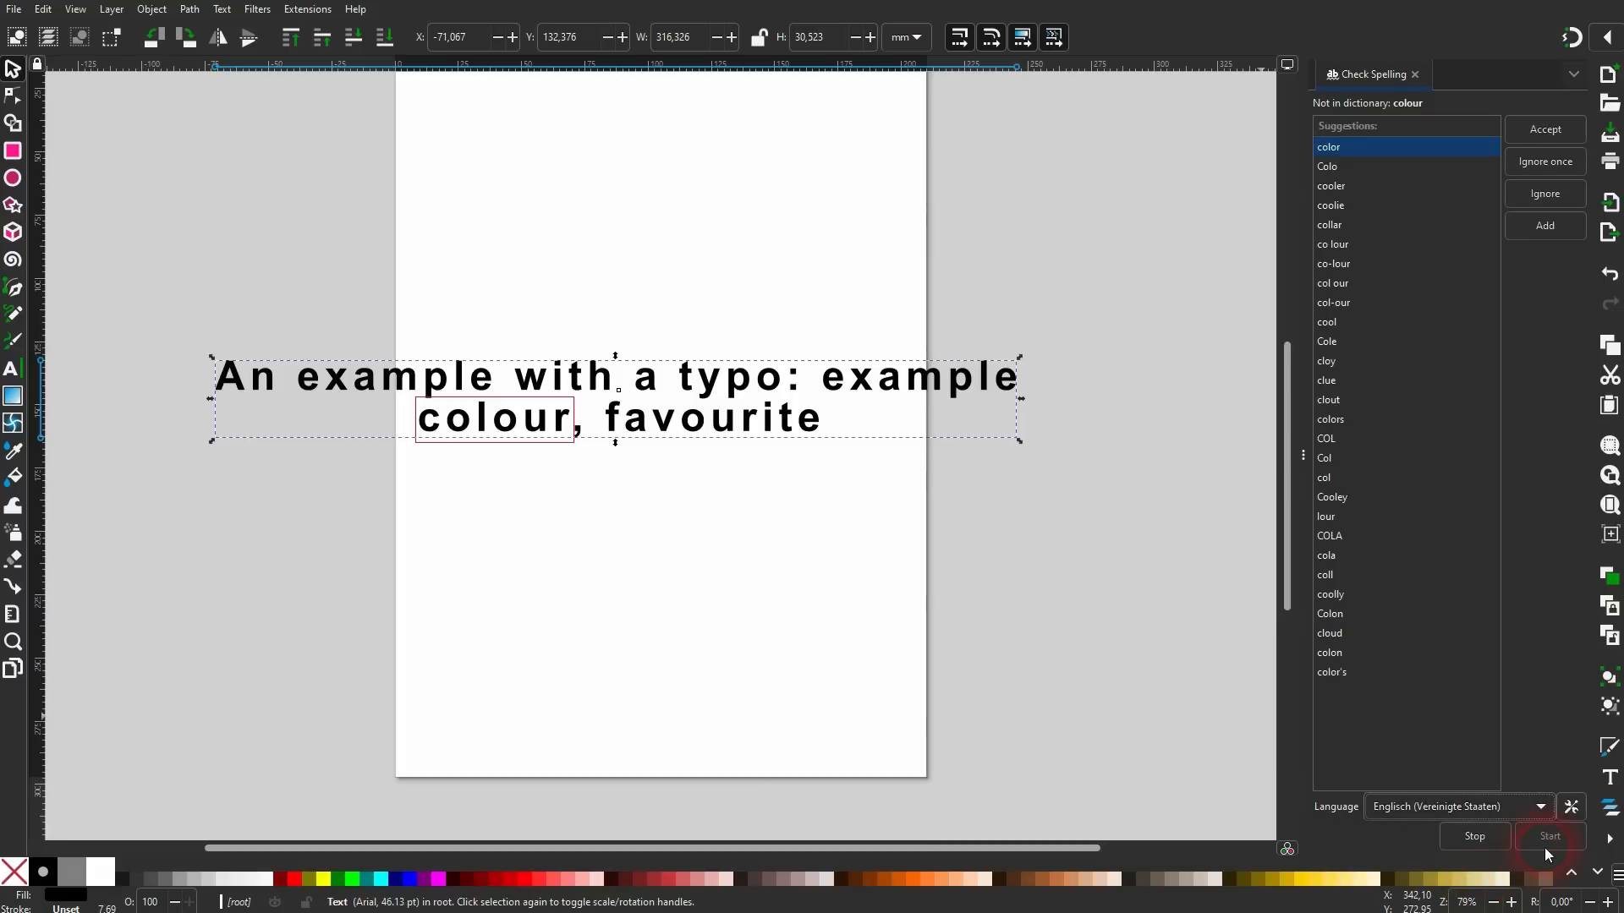
click(1539, 131)
click(1540, 131)
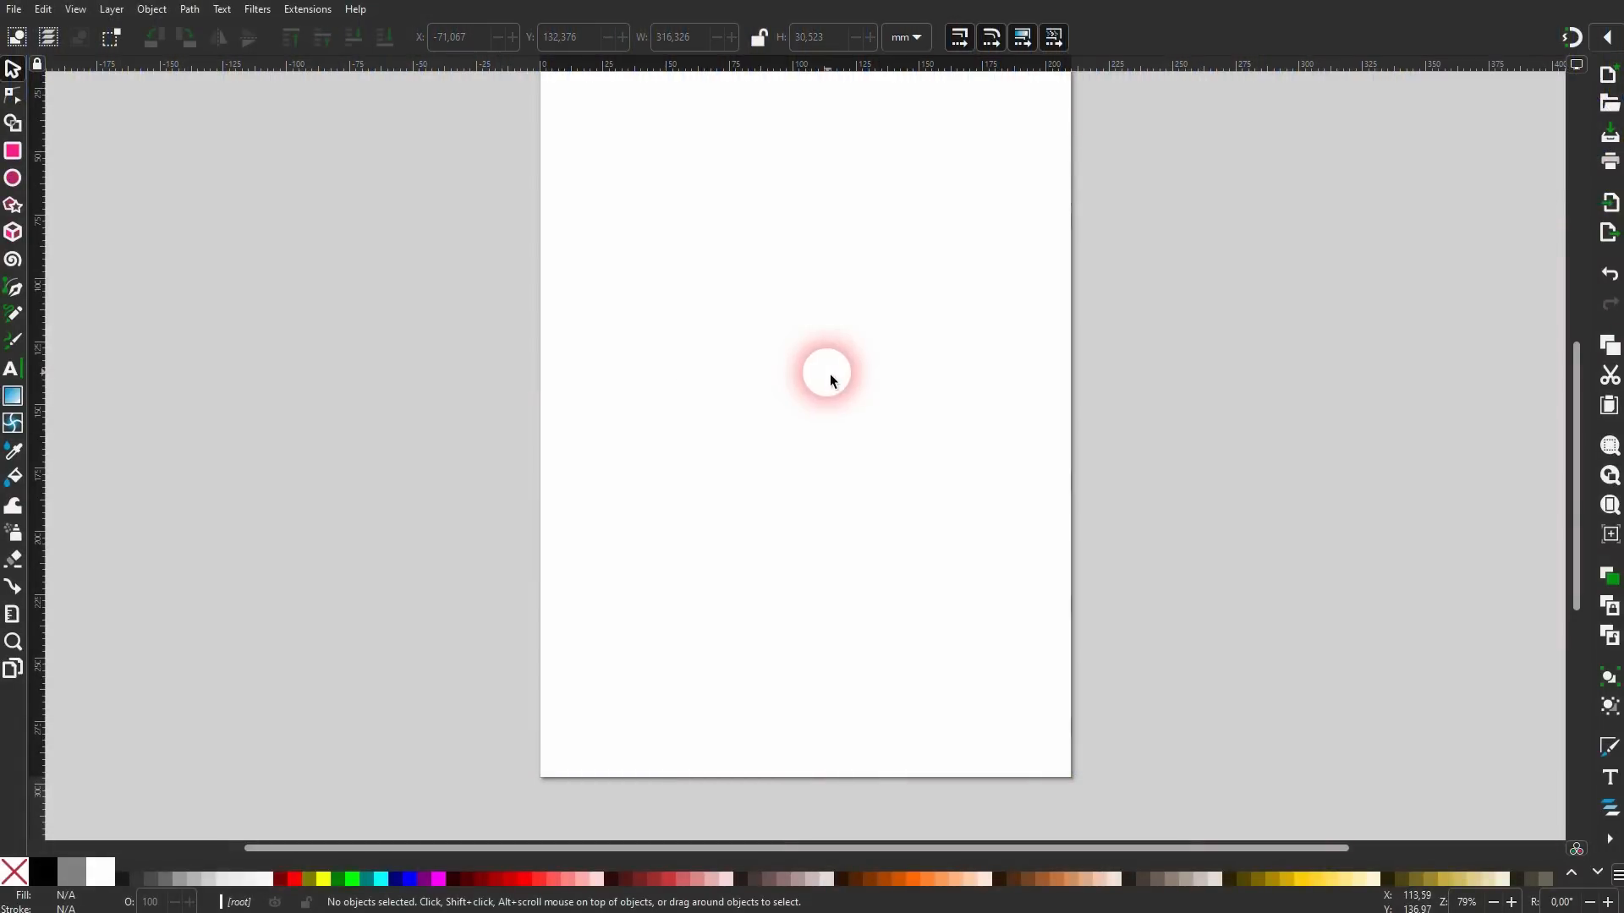
Add the text "Fonts" on the empty page at 72 pt and enlarge it to about 226 mm wide.
click(10, 371)
click(688, 379)
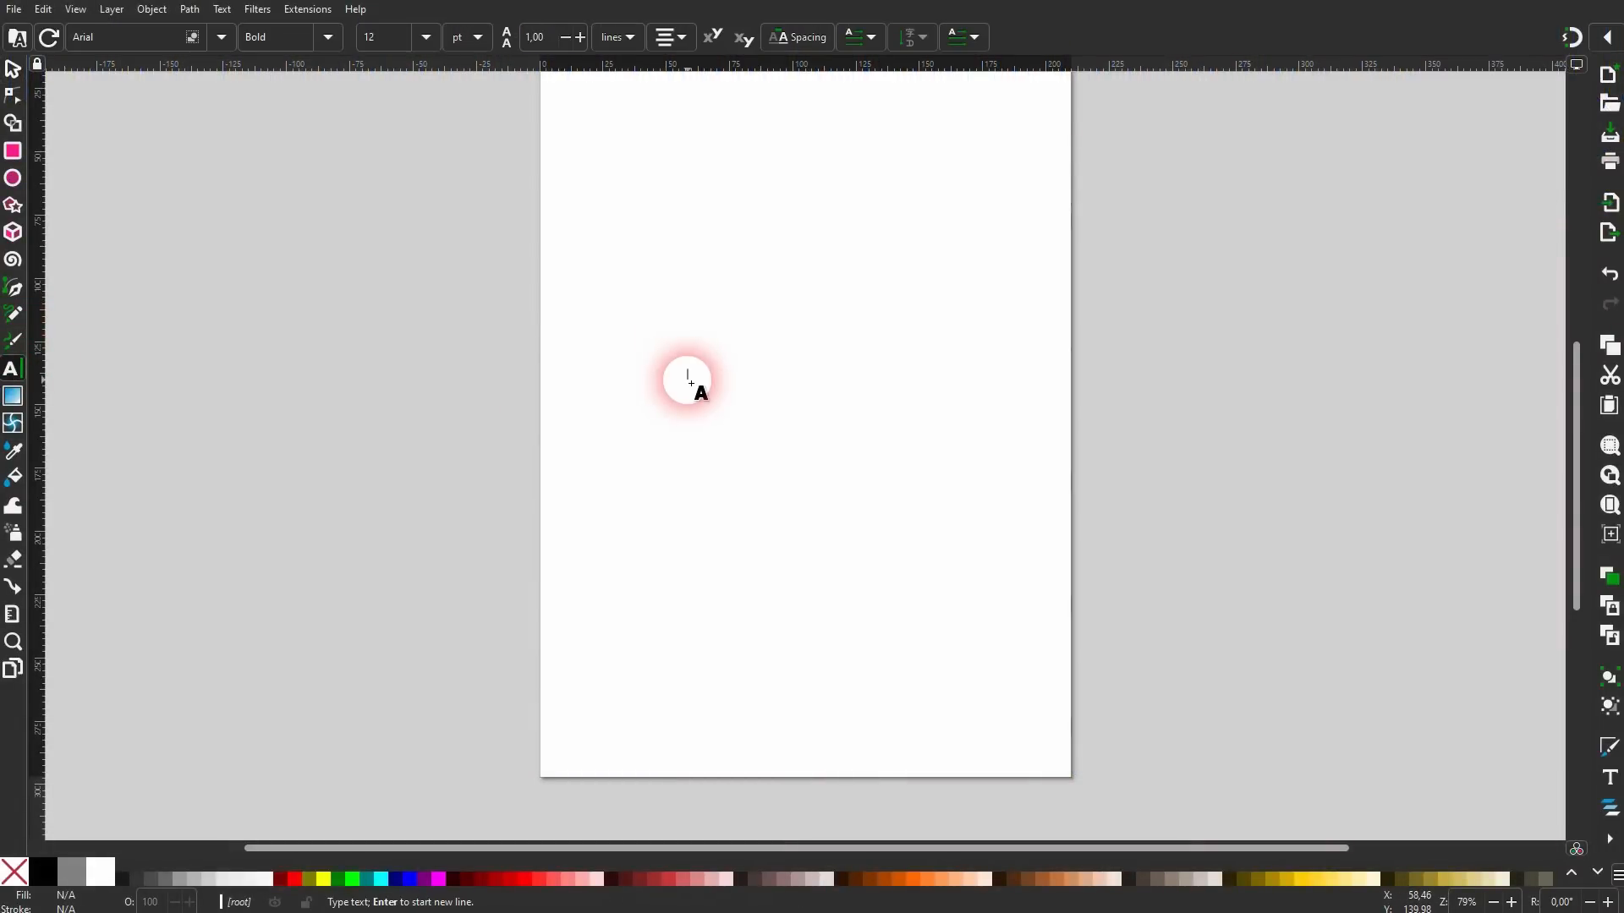
text(Fonts)
key(ctrl+a)
click(426, 36)
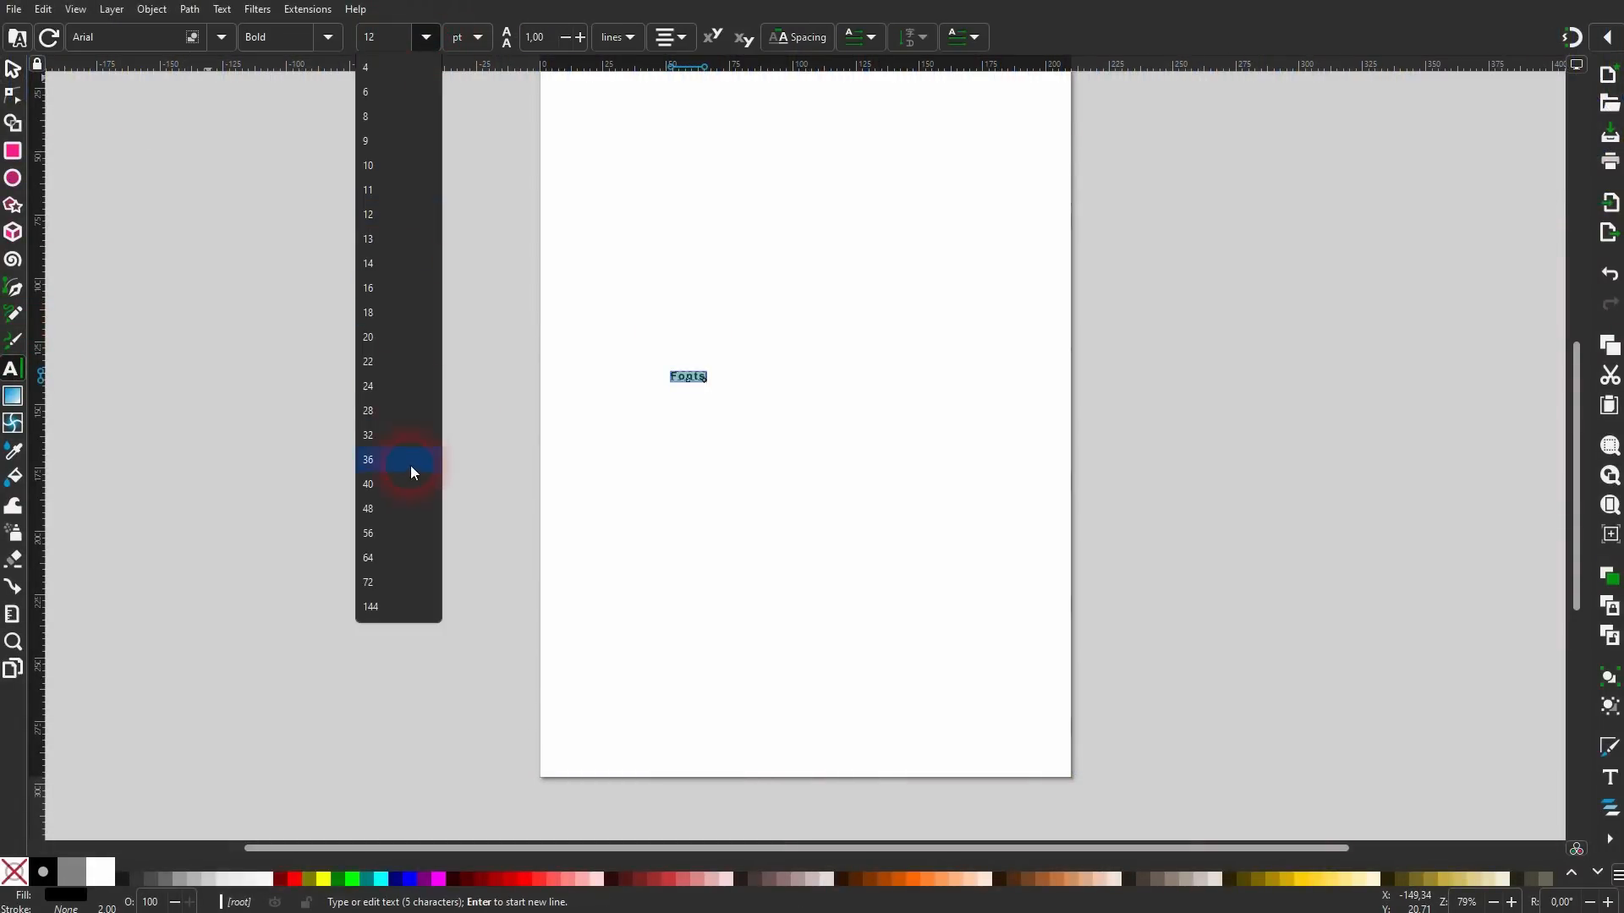
click(401, 489)
click(419, 35)
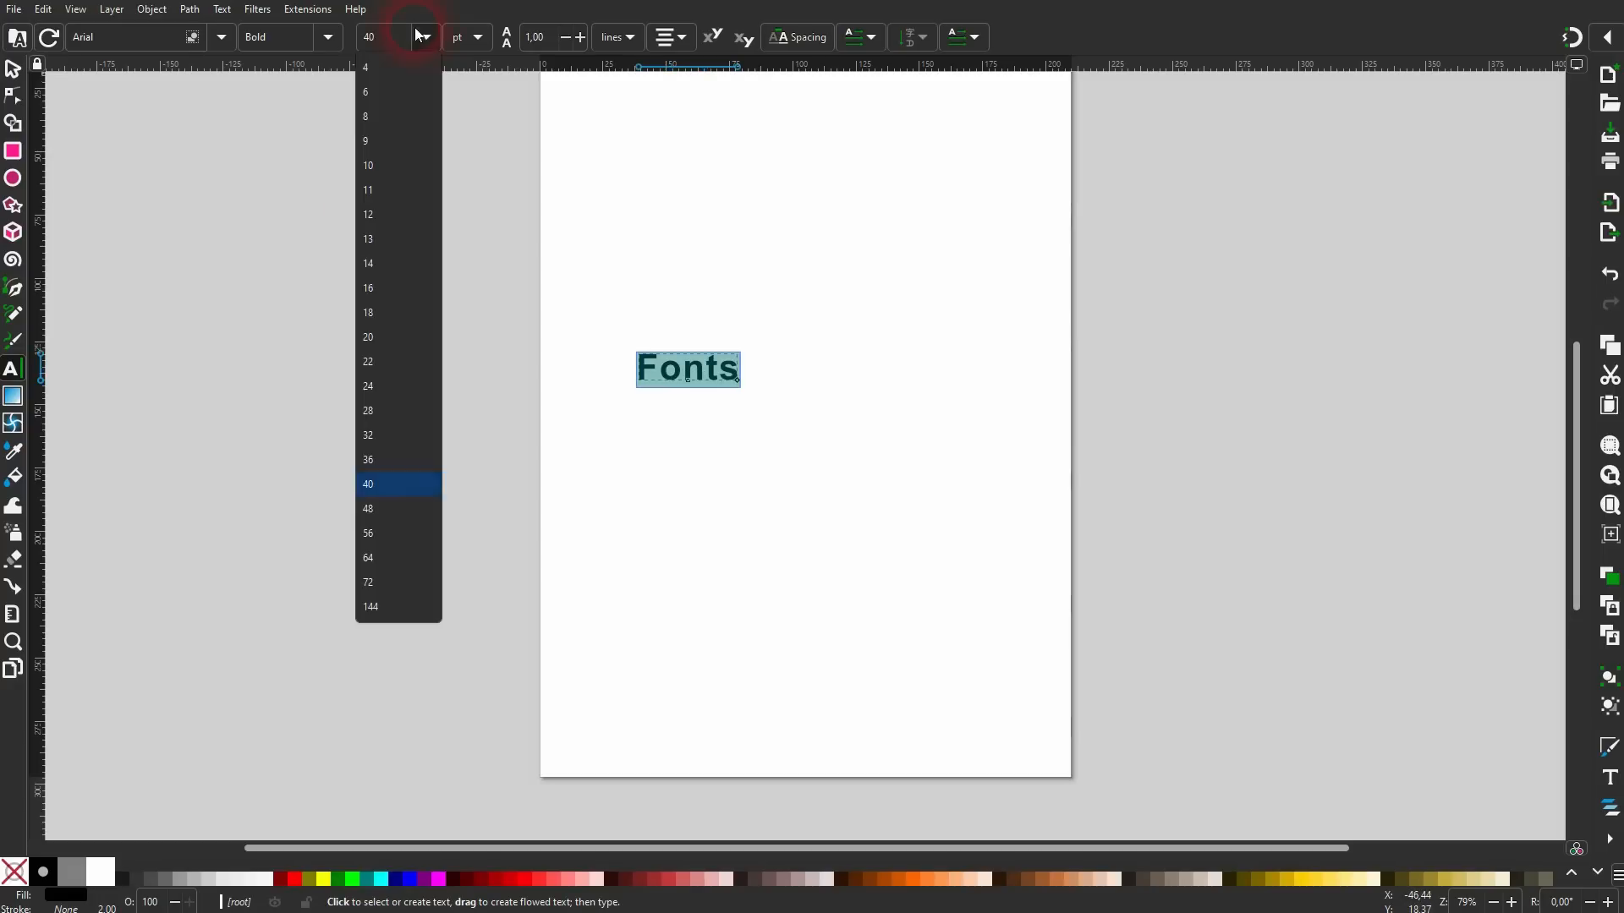
click(402, 583)
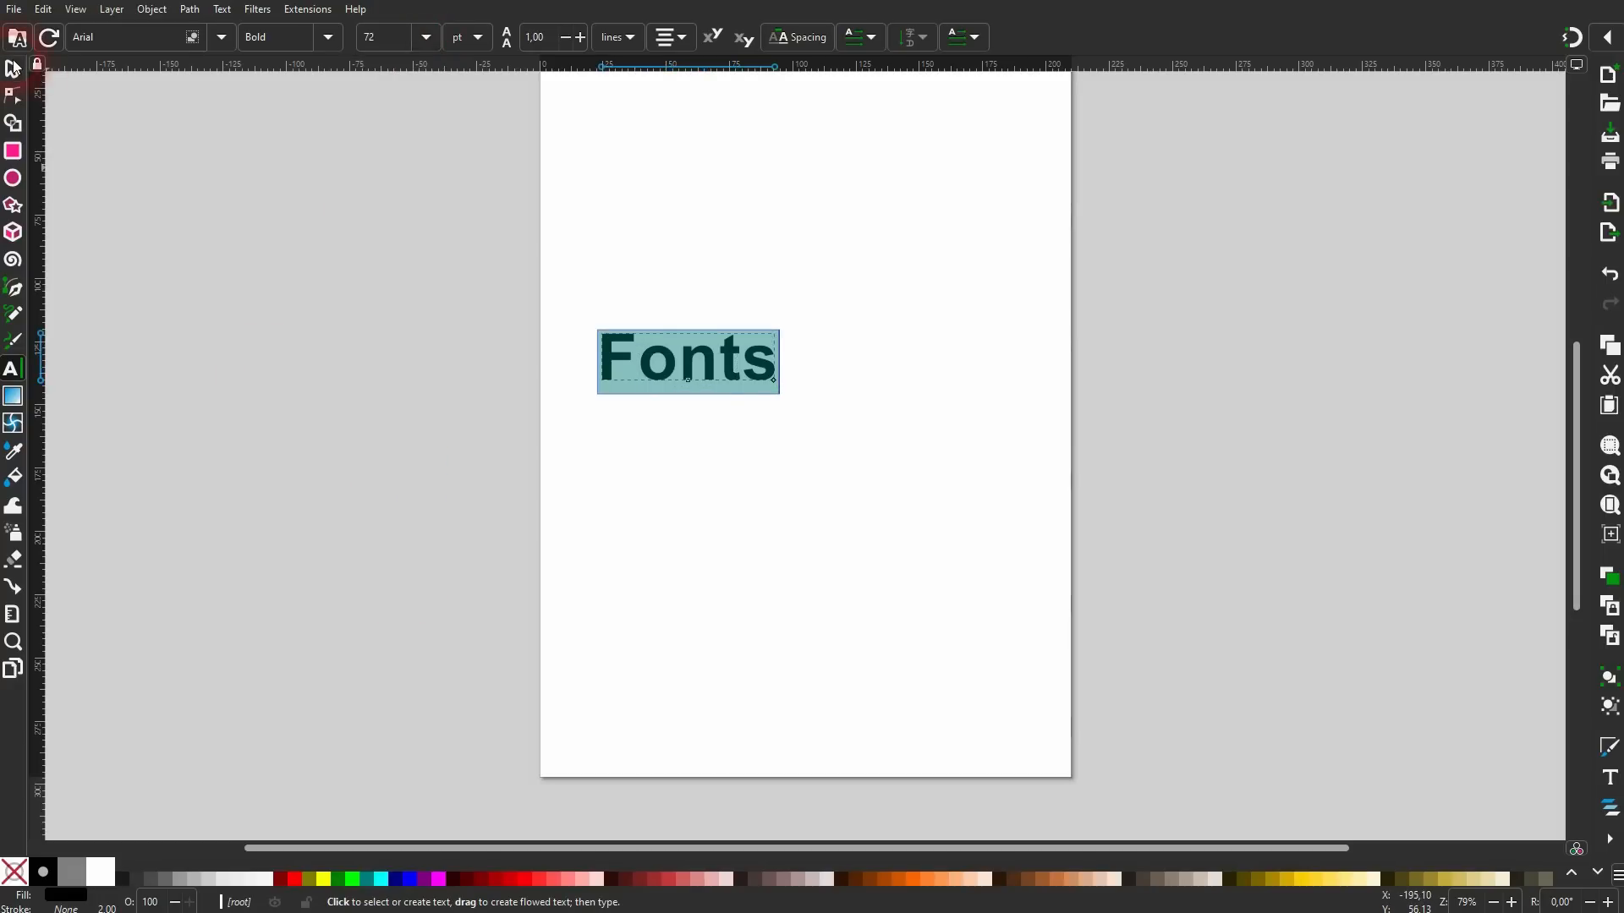
click(13, 68)
drag(755, 365, 812, 348)
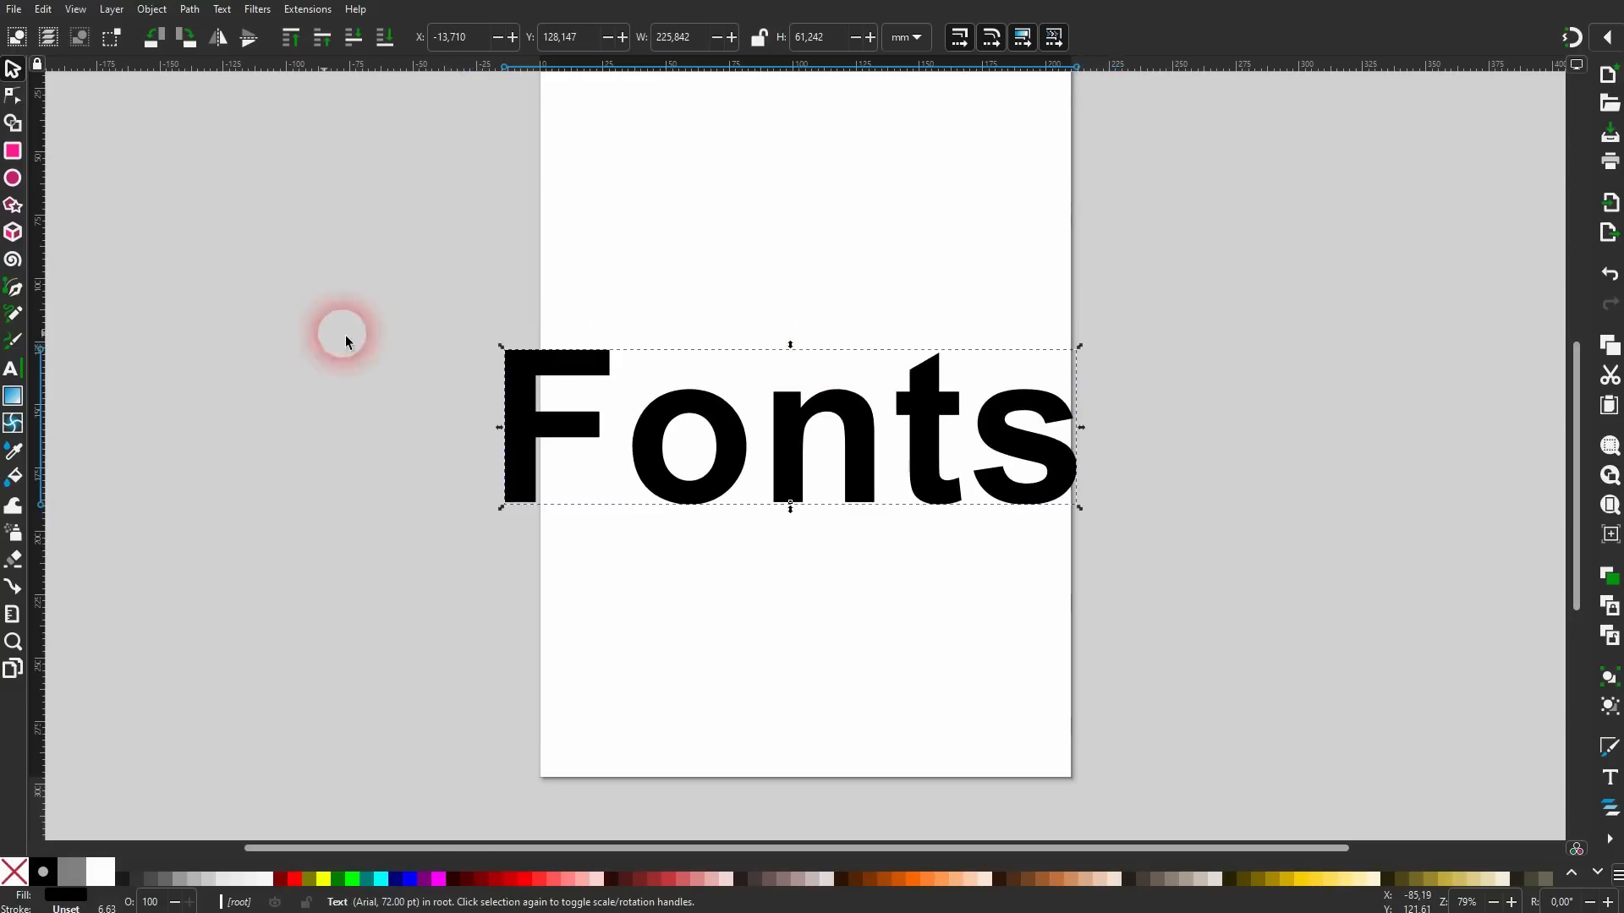
Change the font of the whole word "Fonts" to Britannic Bold and shift the text slightly to the right.
click(12, 369)
double_click(860, 438)
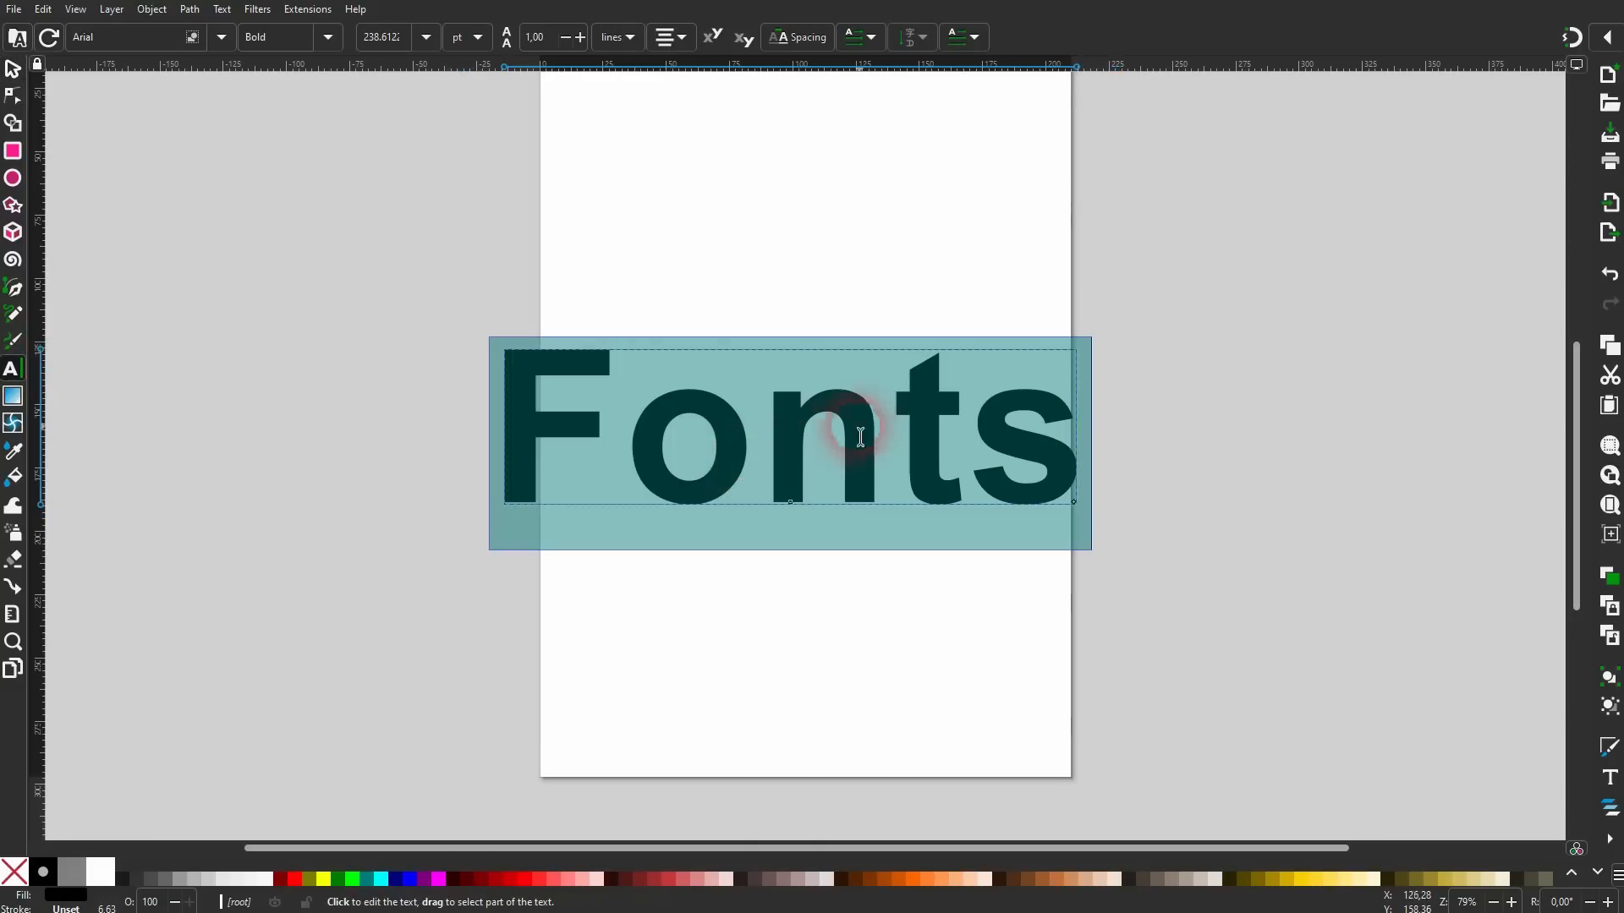
click(221, 37)
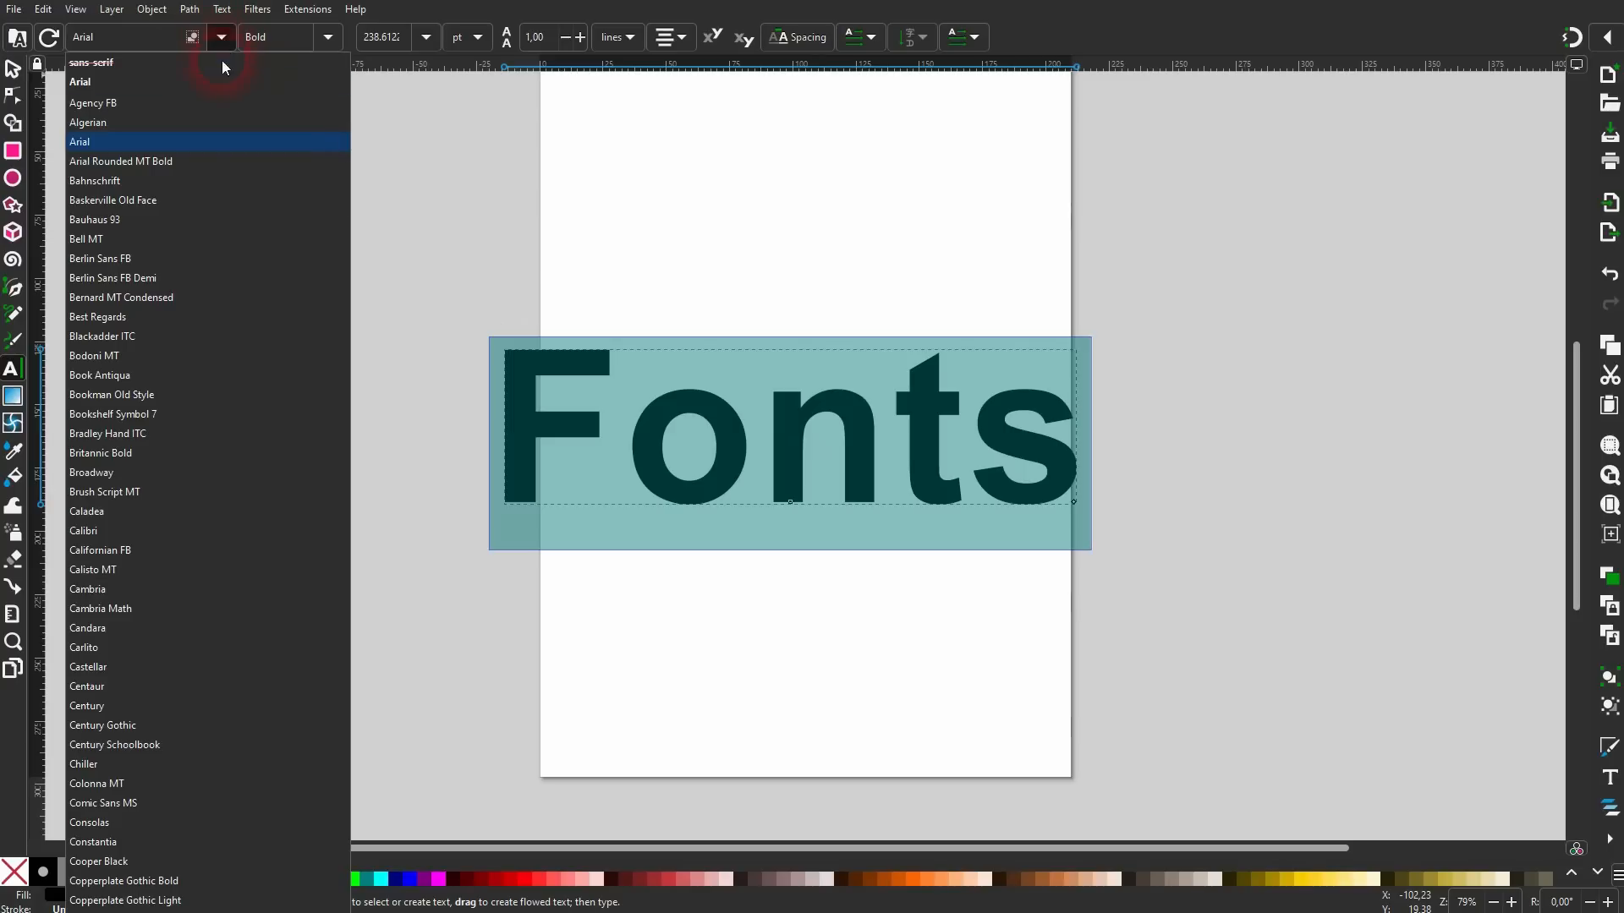
click(102, 453)
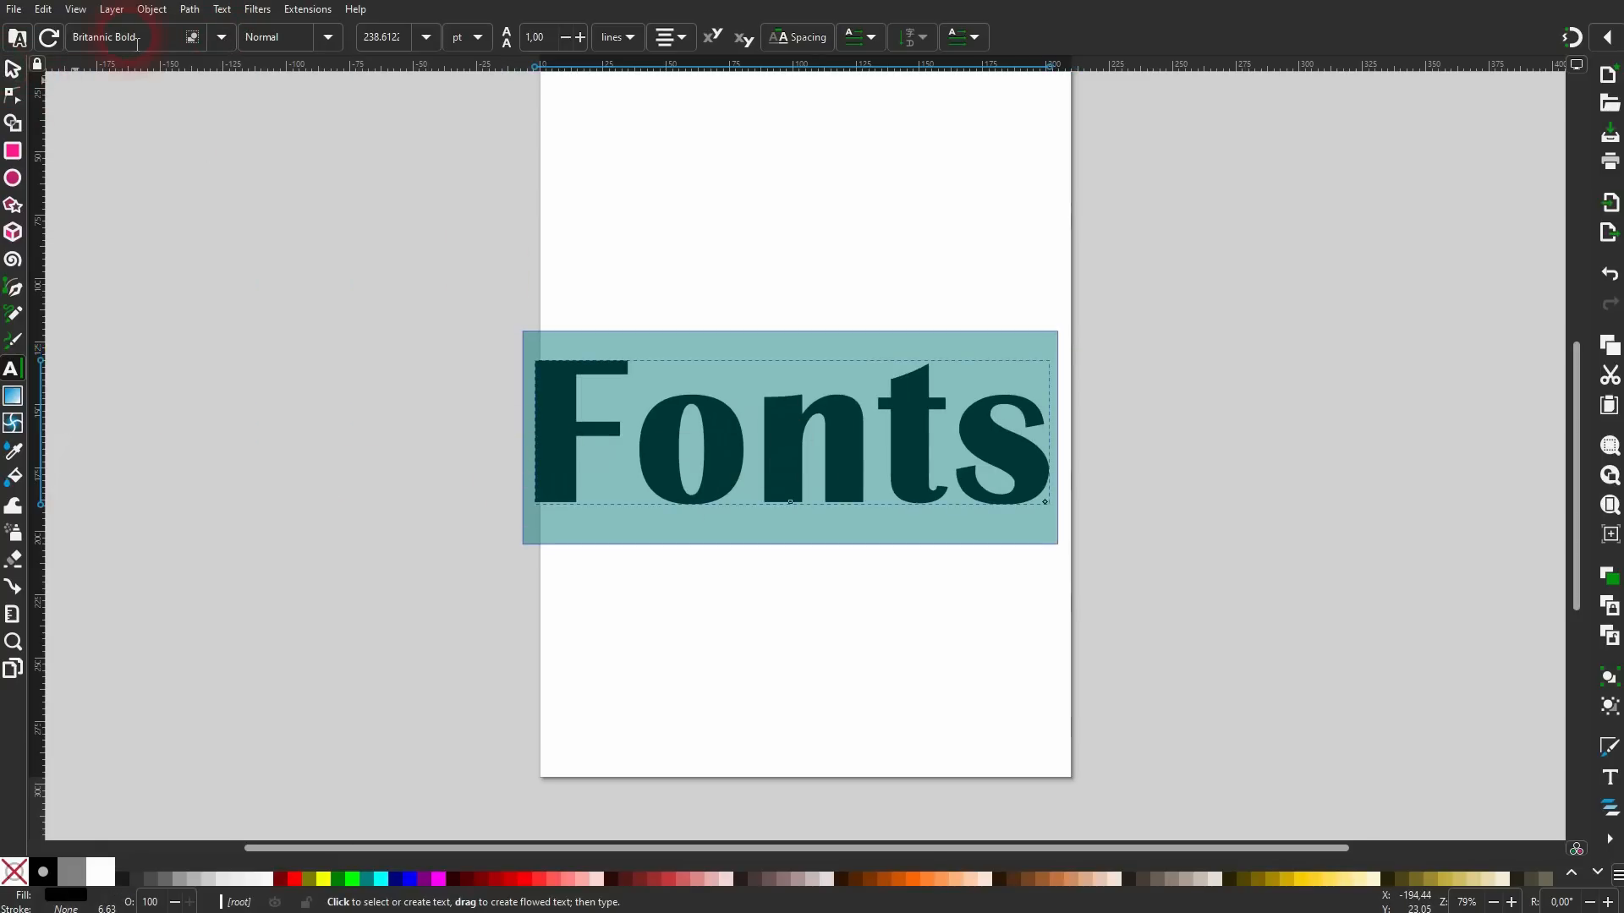
click(14, 69)
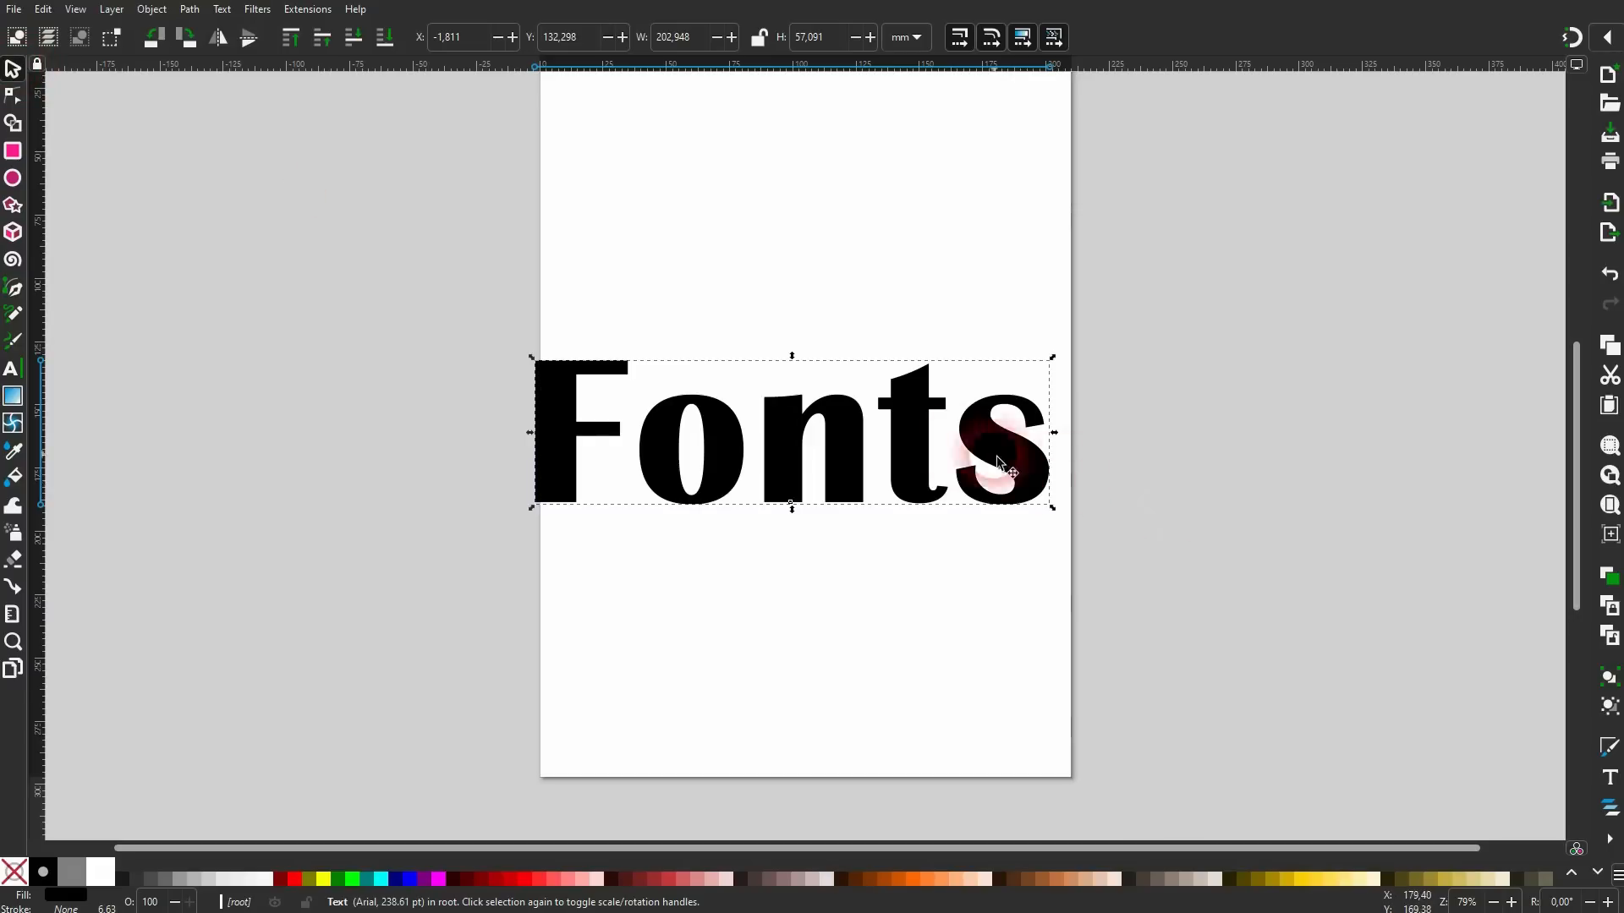
drag(979, 454, 987, 454)
click(876, 320)
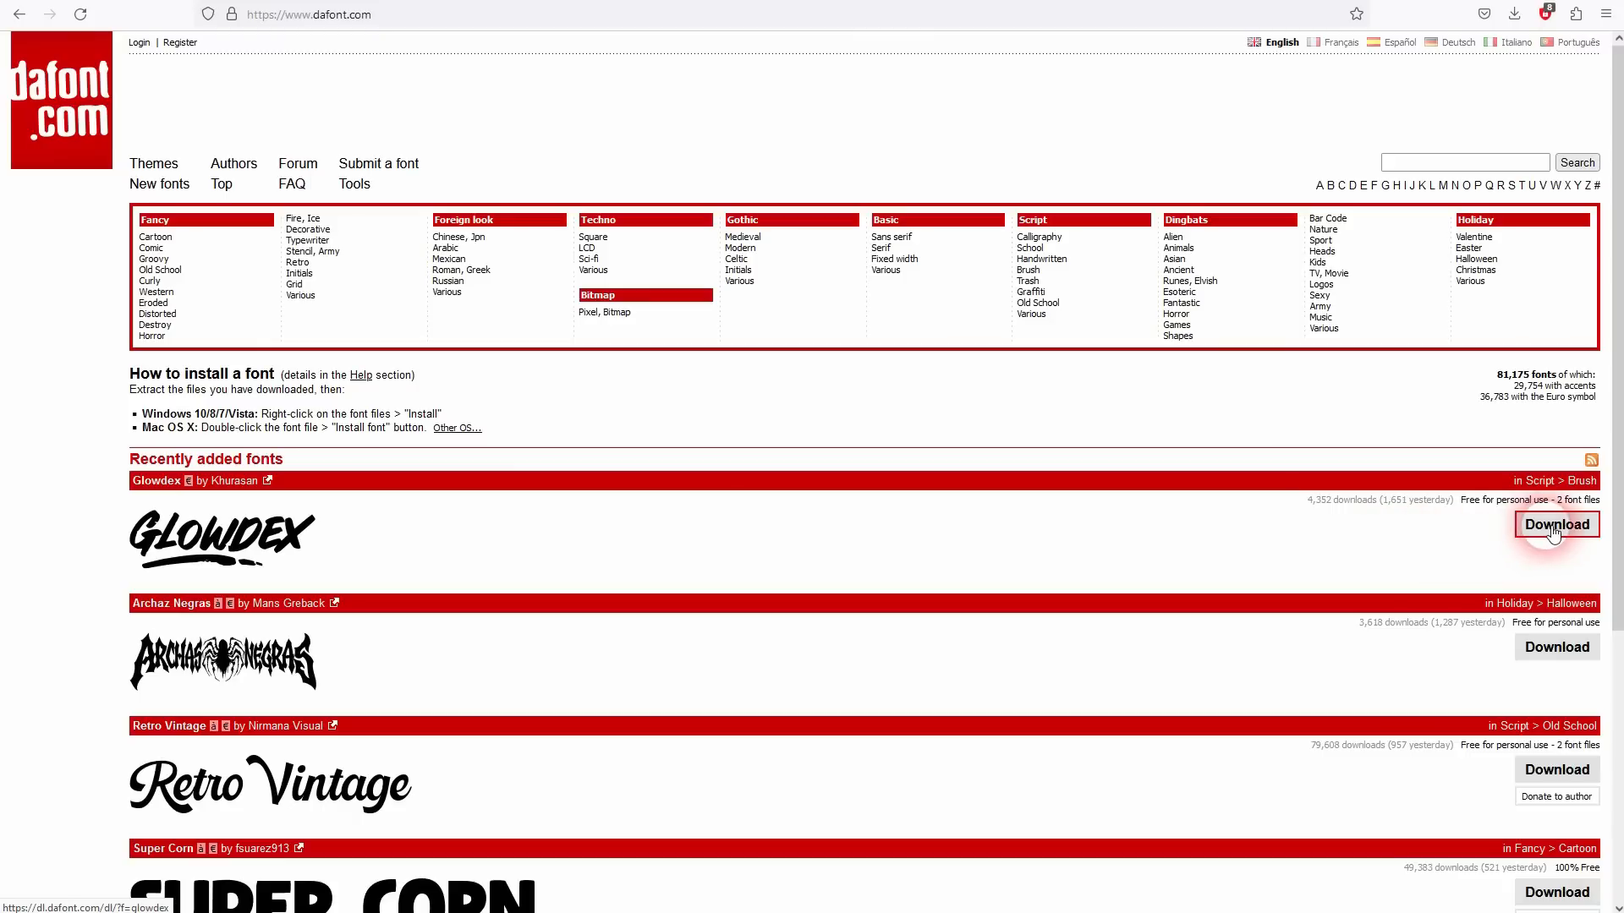
Switch to dafont.com in the browser, download the Glowdex font, and extract the whole archive into a glowdex folder in Downloads.
click(1213, 63)
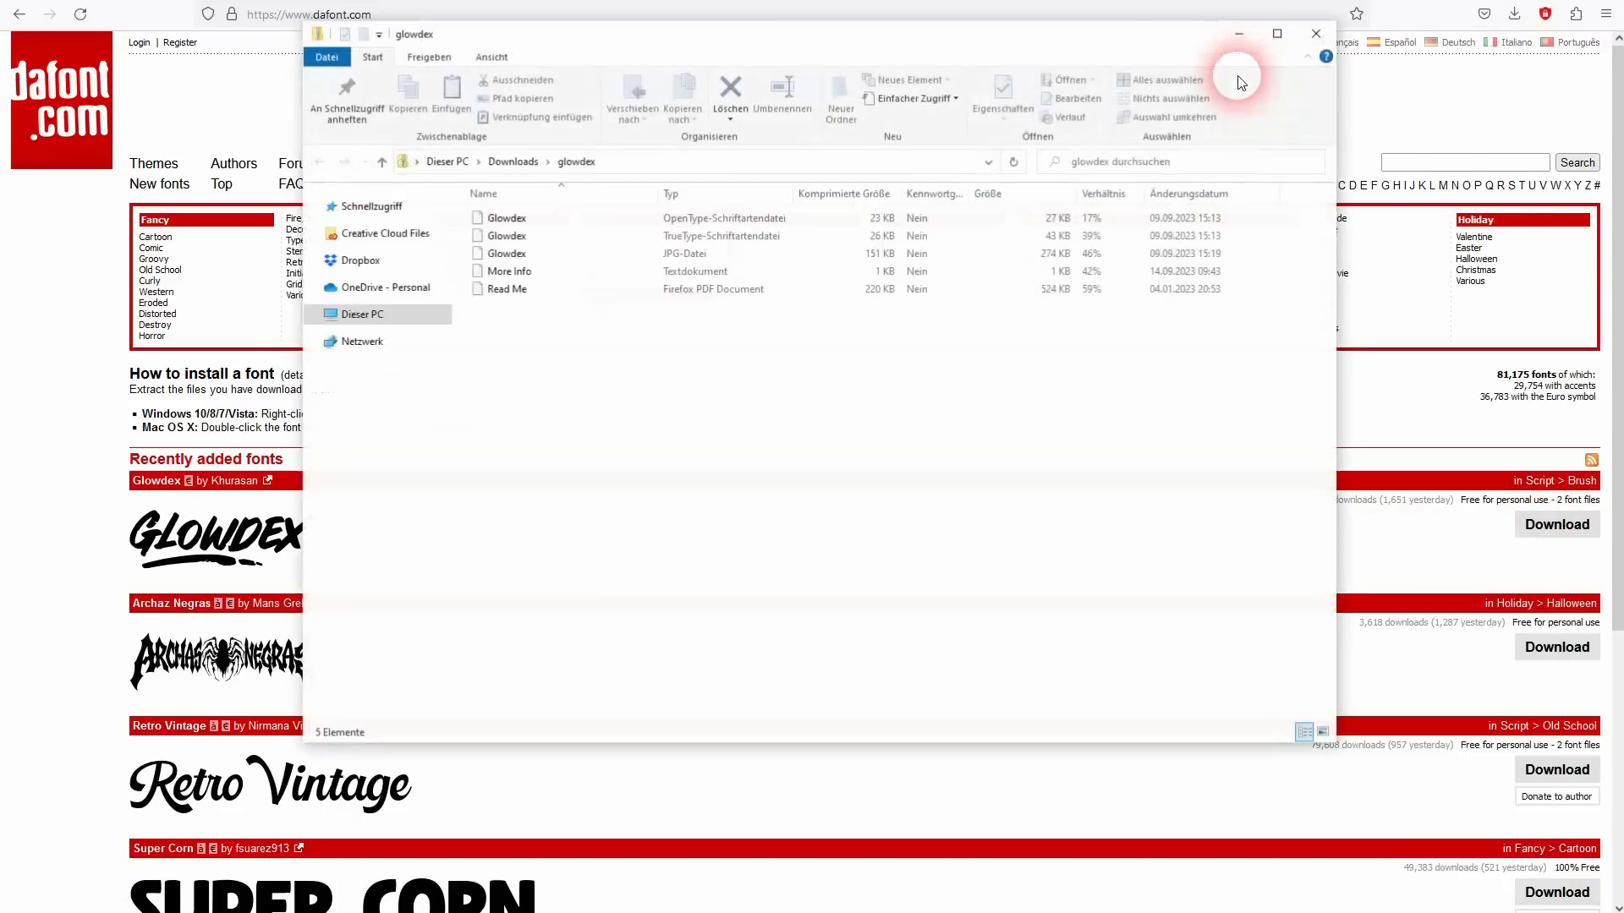
click(621, 252)
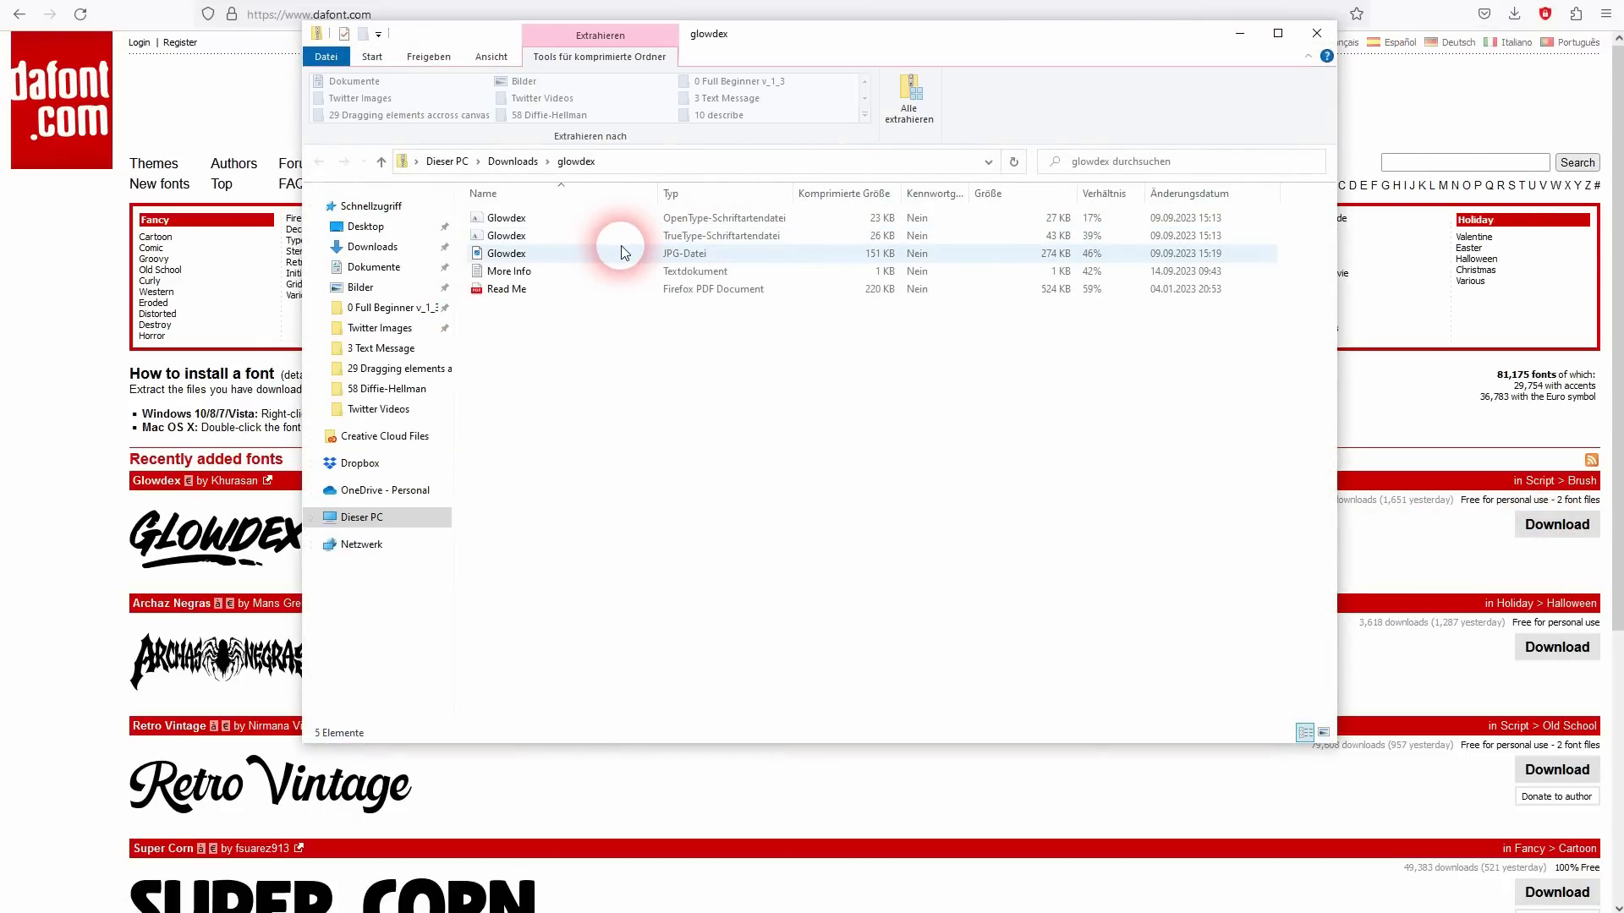
click(518, 270)
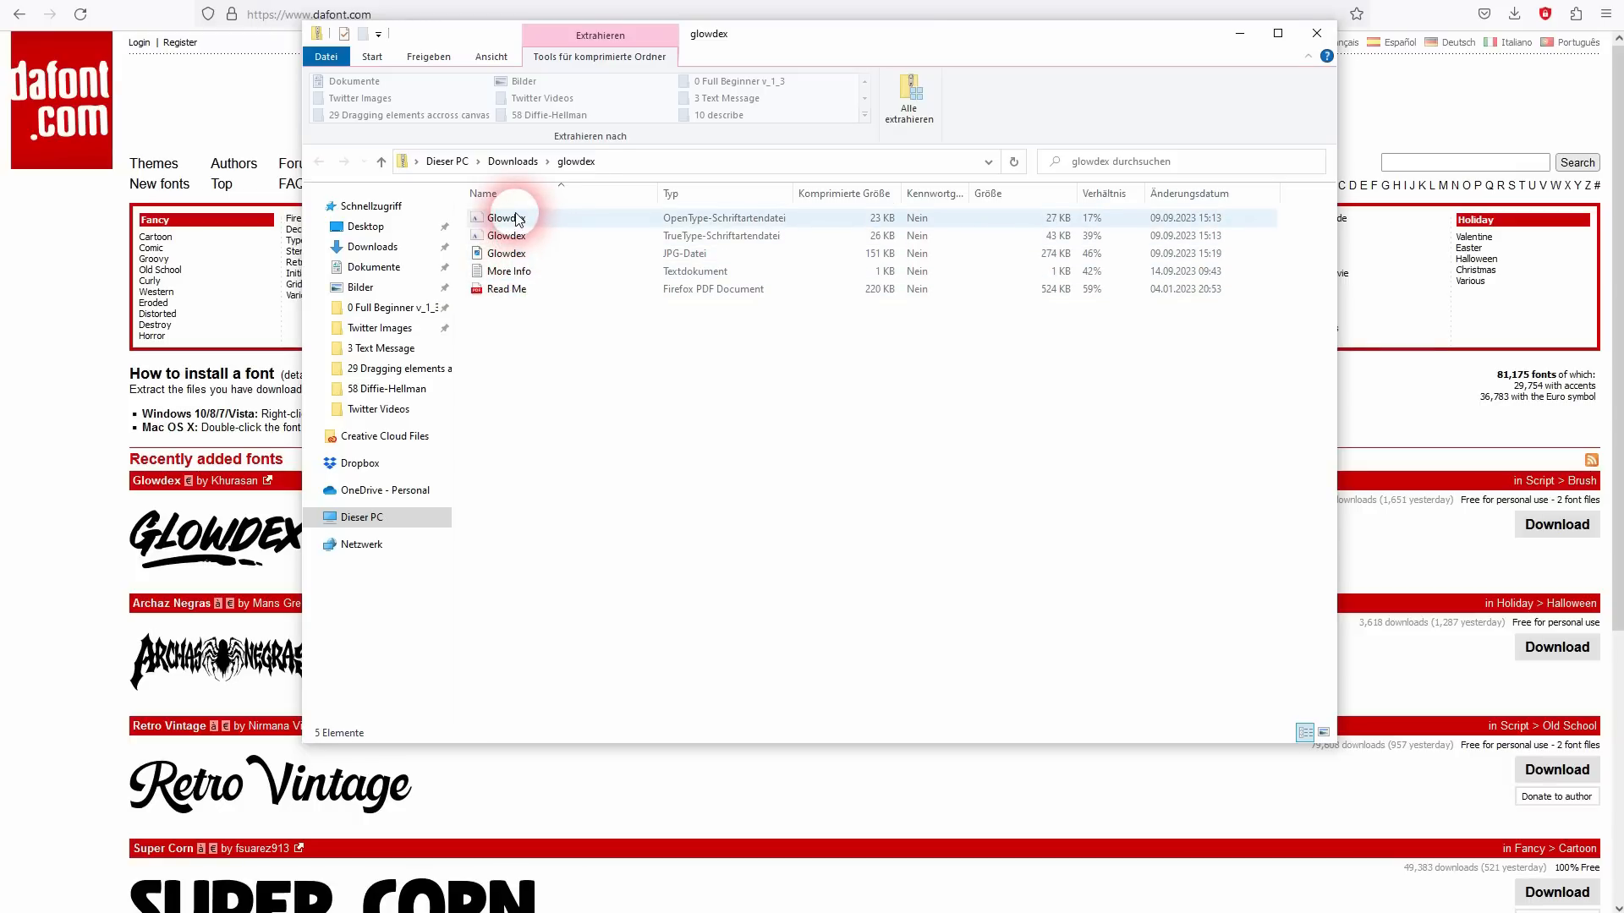
click(533, 237)
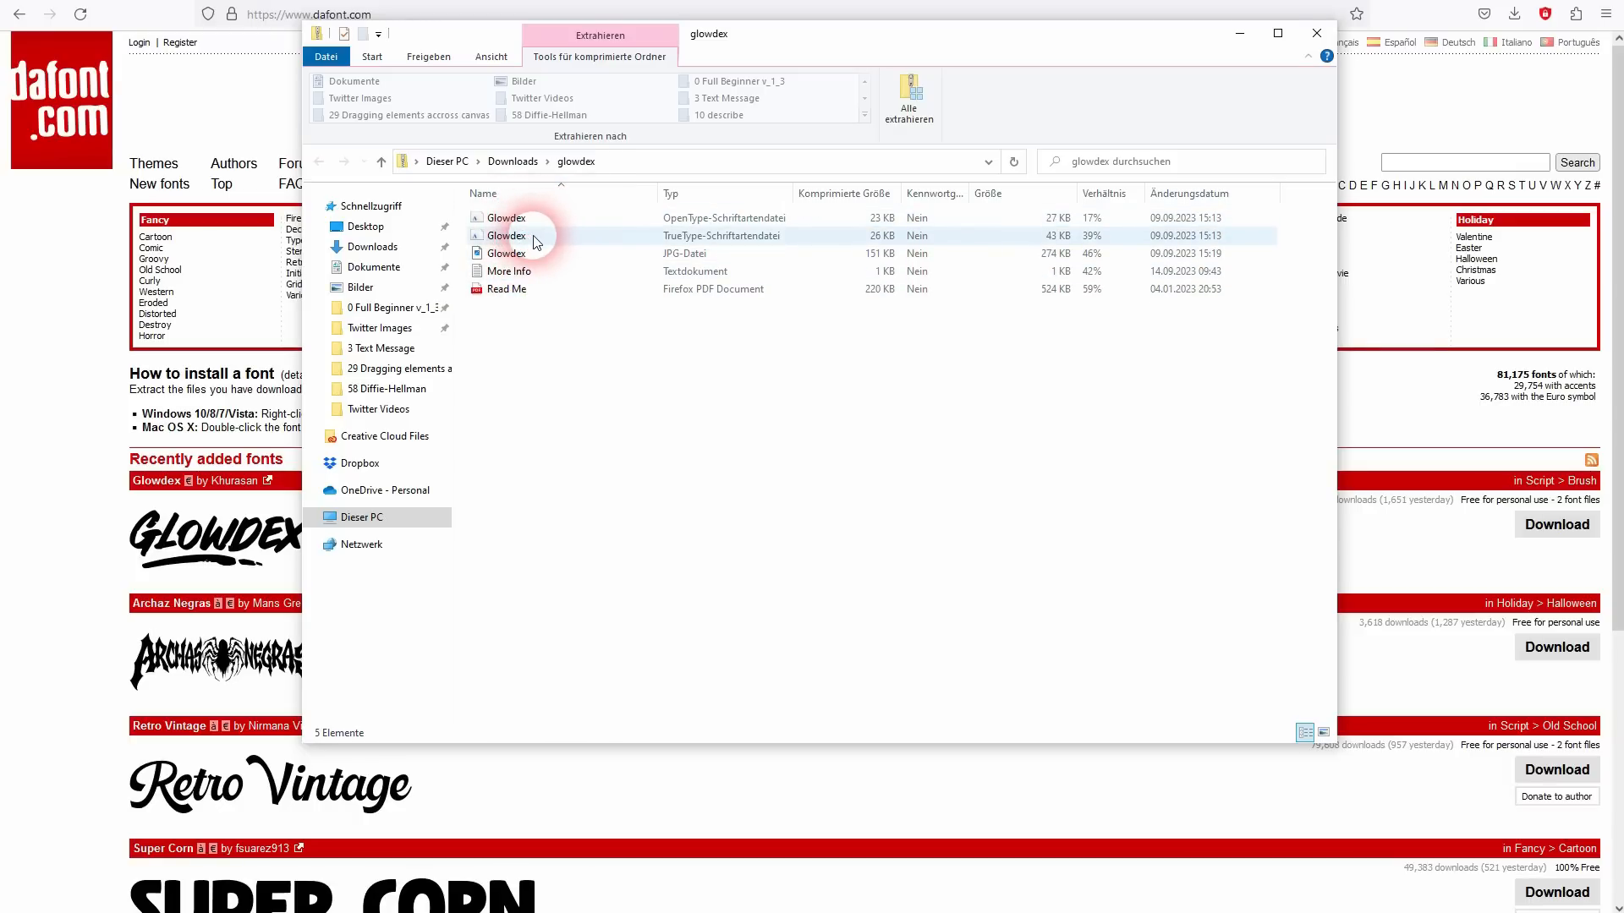
click(532, 238)
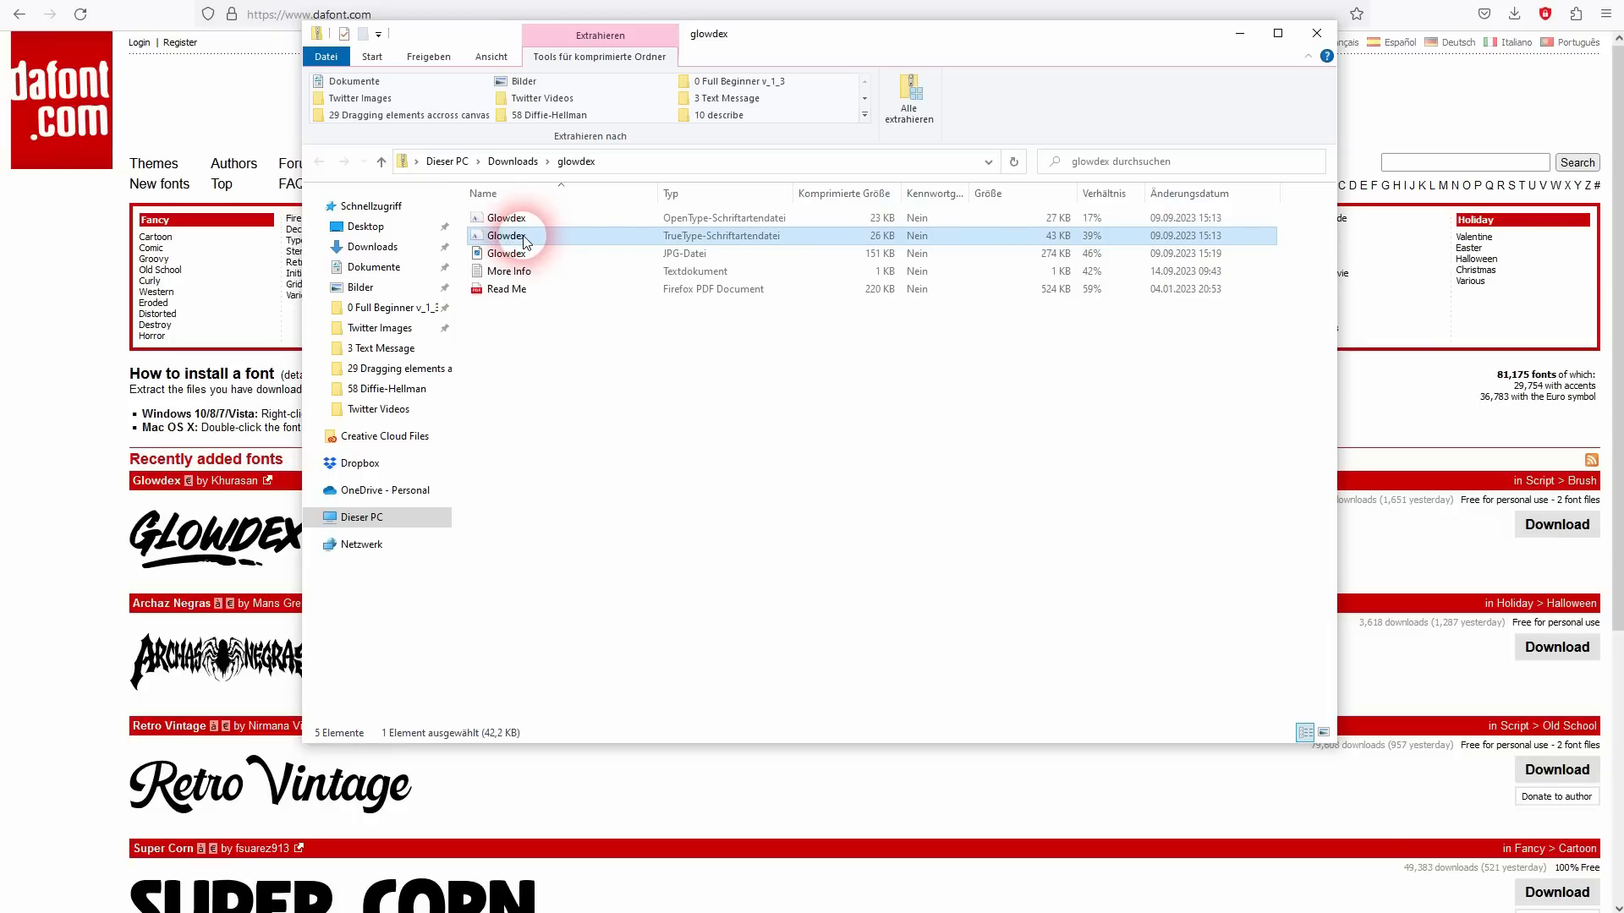
click(911, 98)
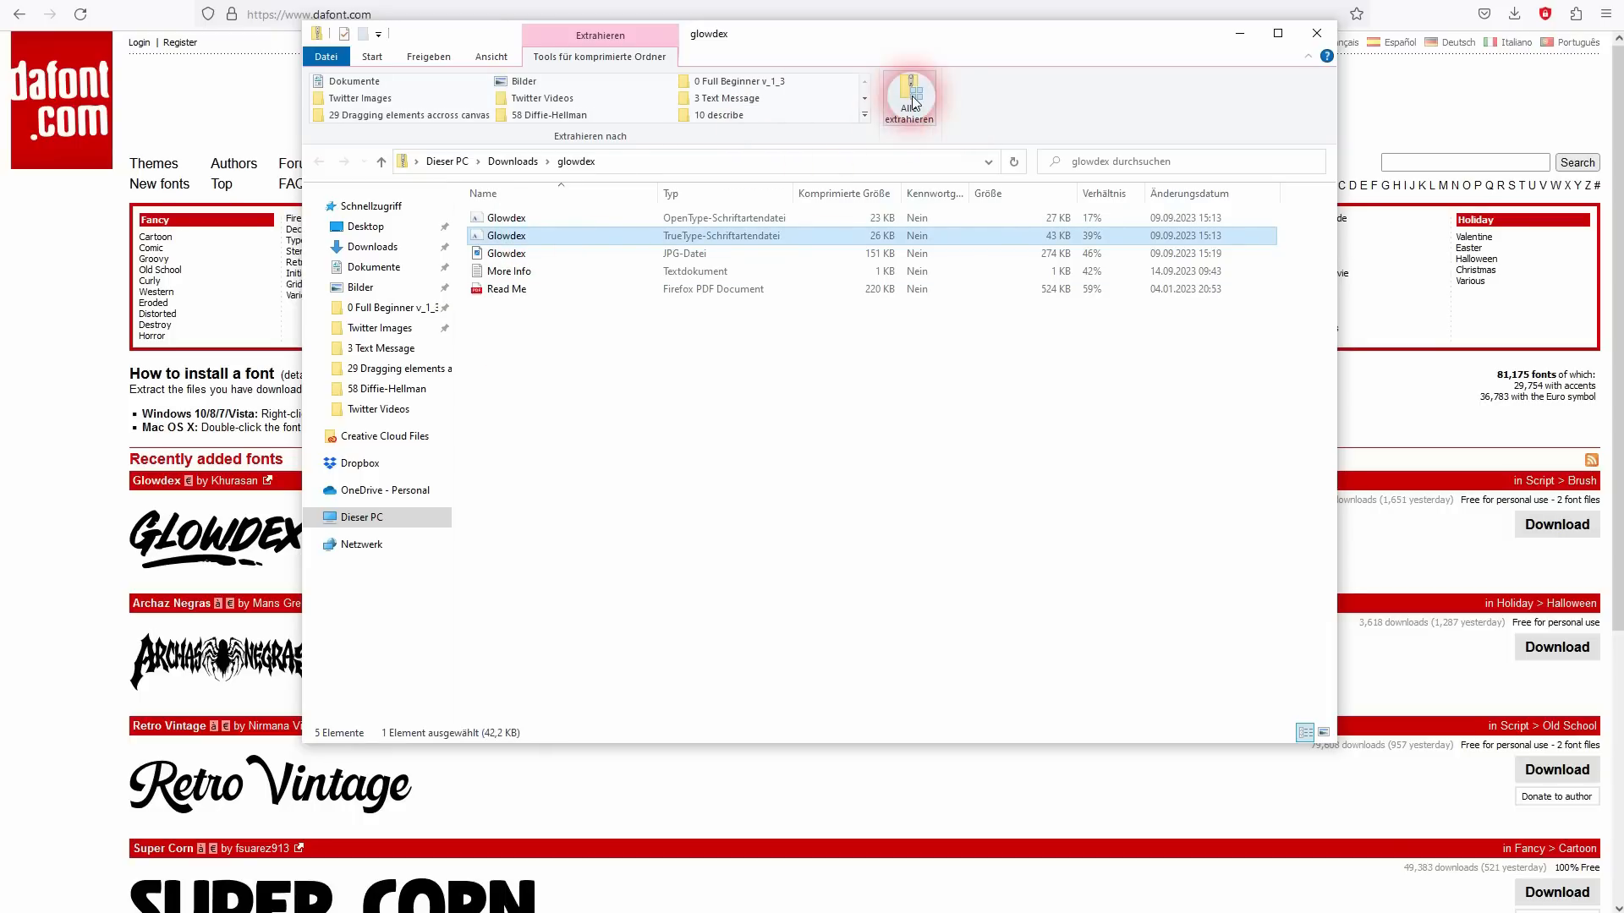
click(1190, 508)
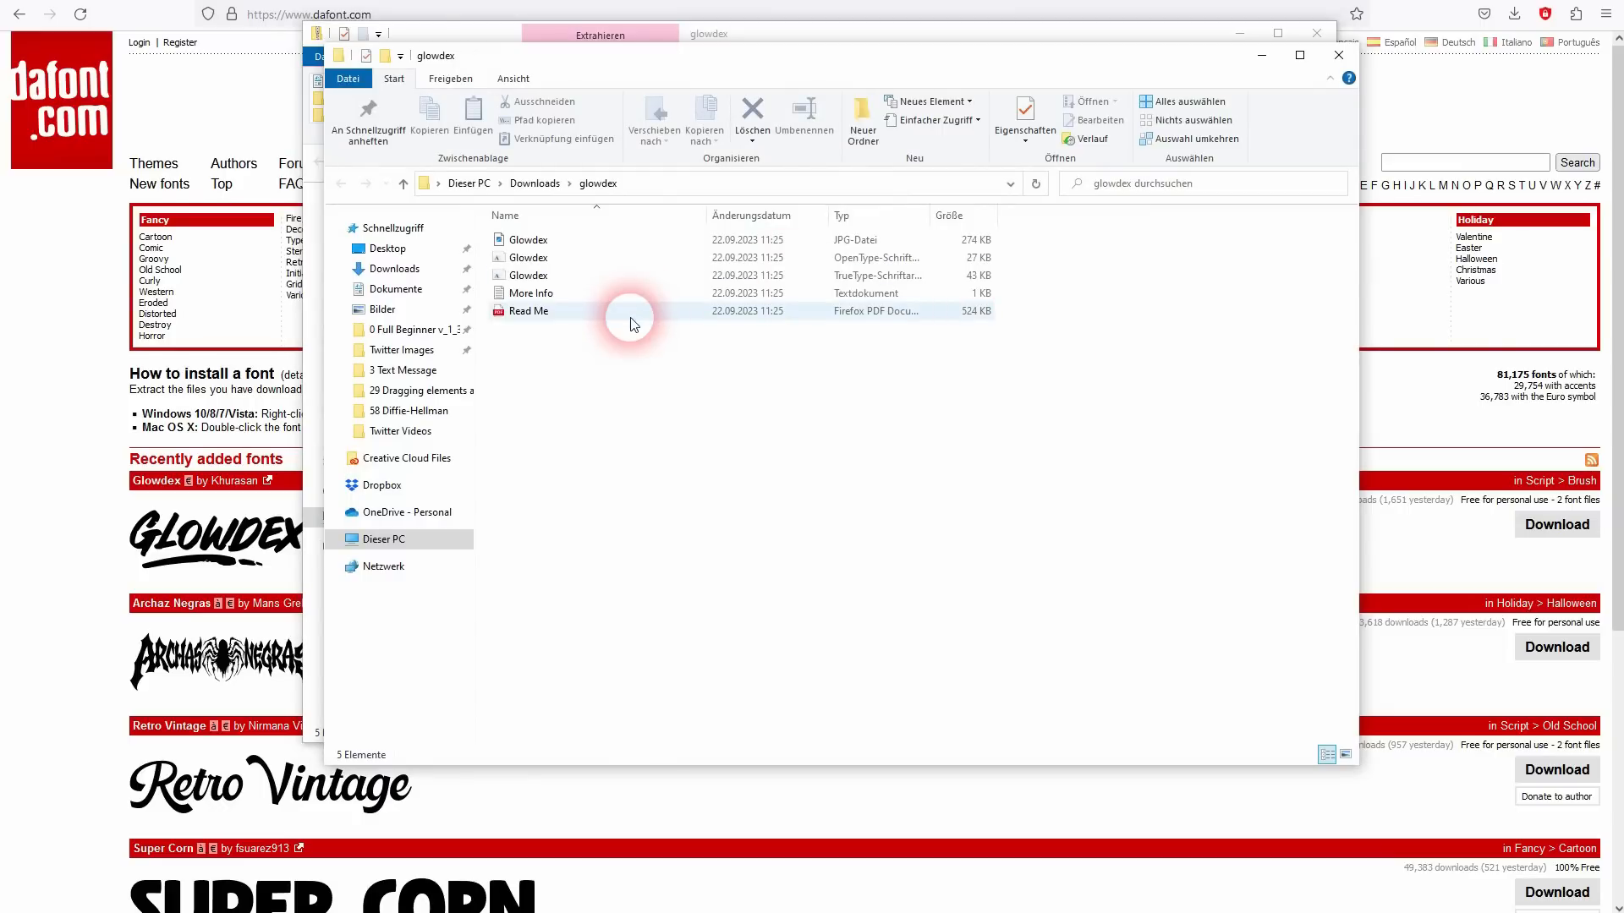
Open the extracted TrueType Glowdex file in the font viewer, install the font, and close the preview.
double_click(526, 276)
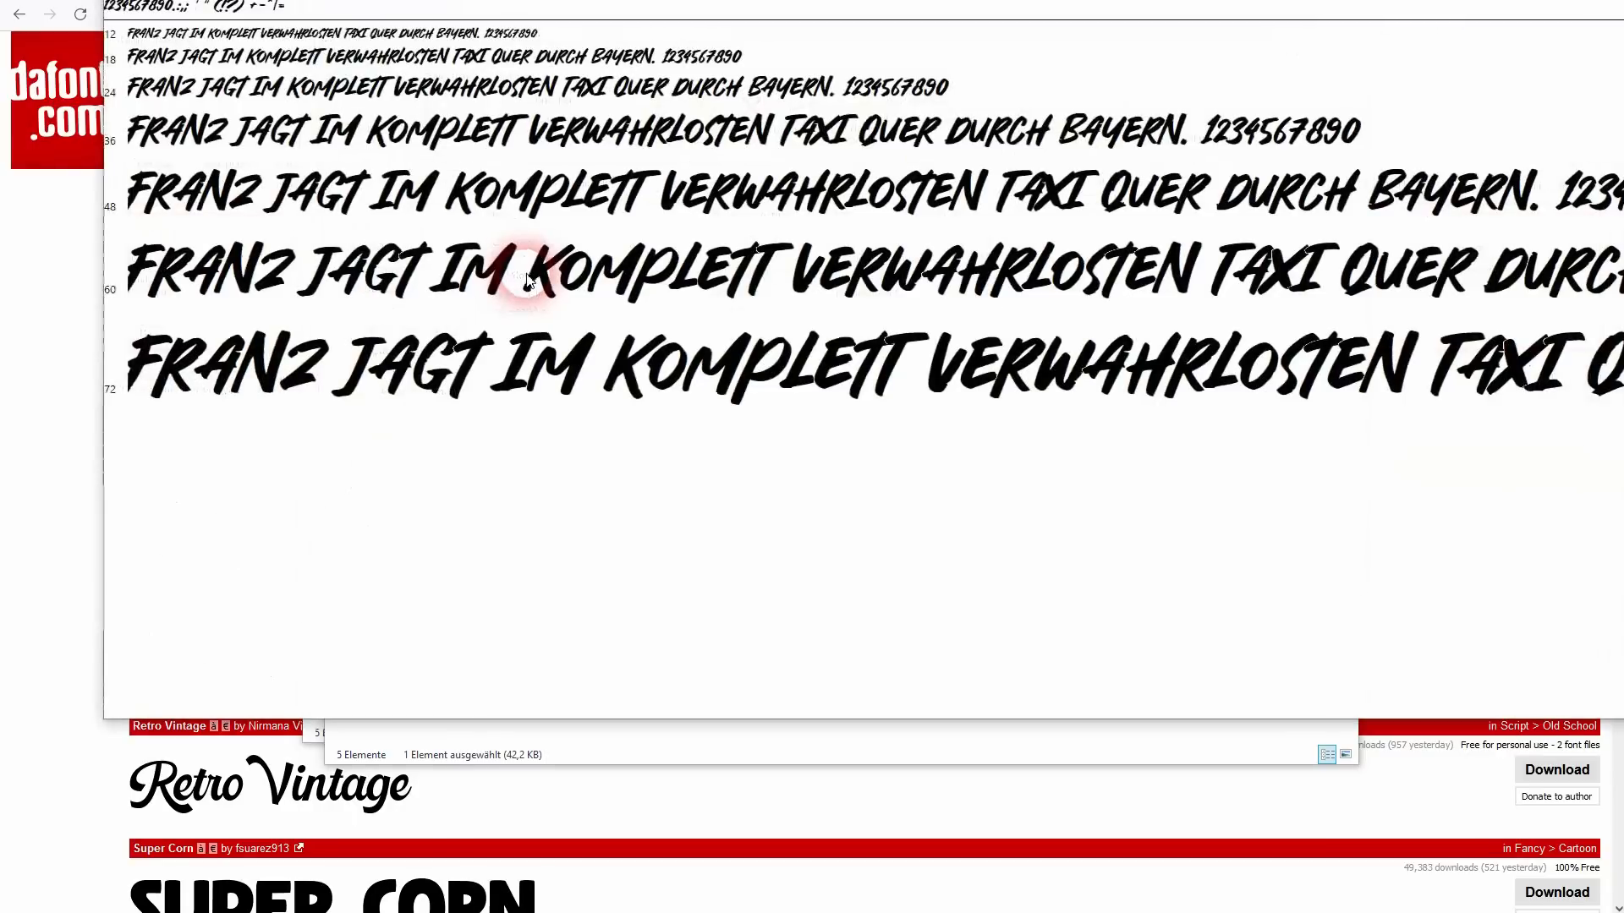
drag(736, 3, 660, 30)
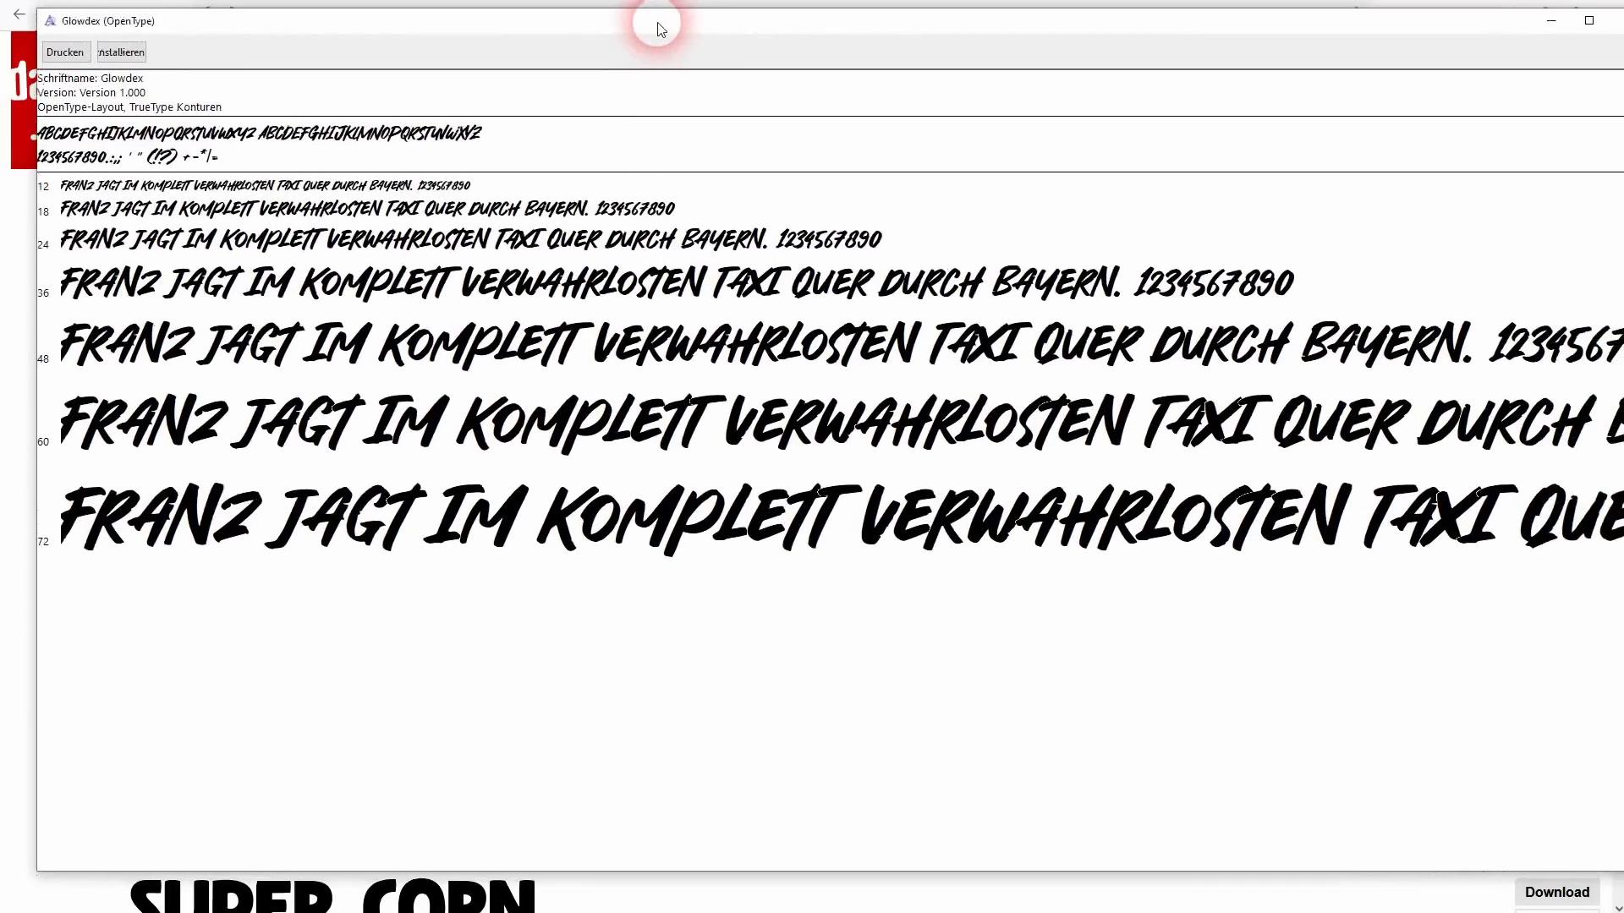
click(129, 54)
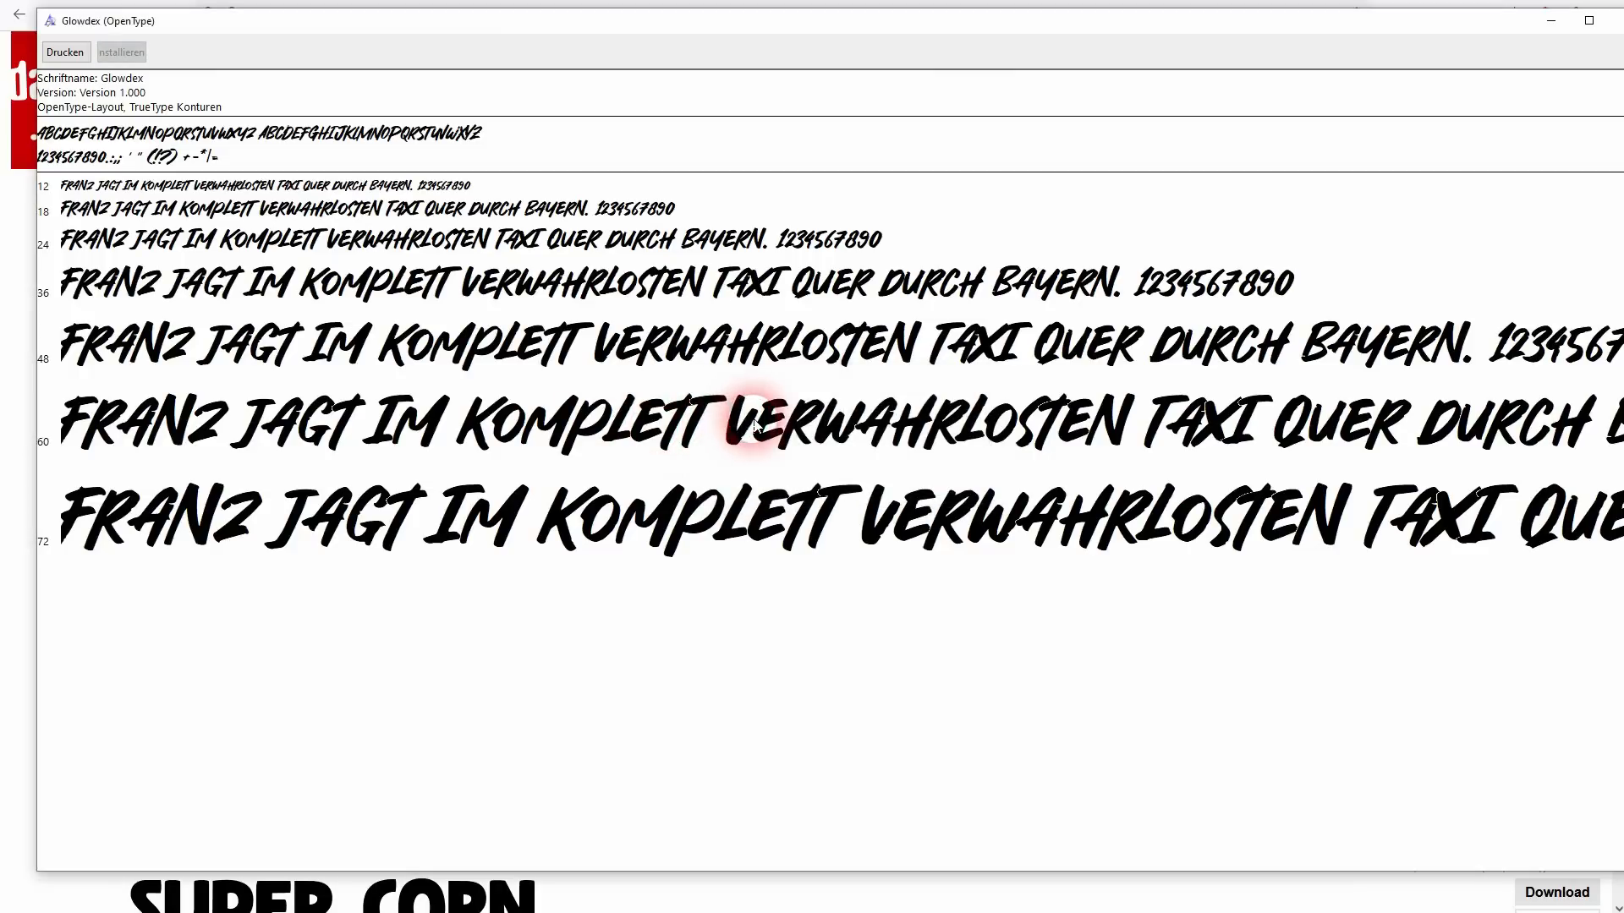
click(1618, 25)
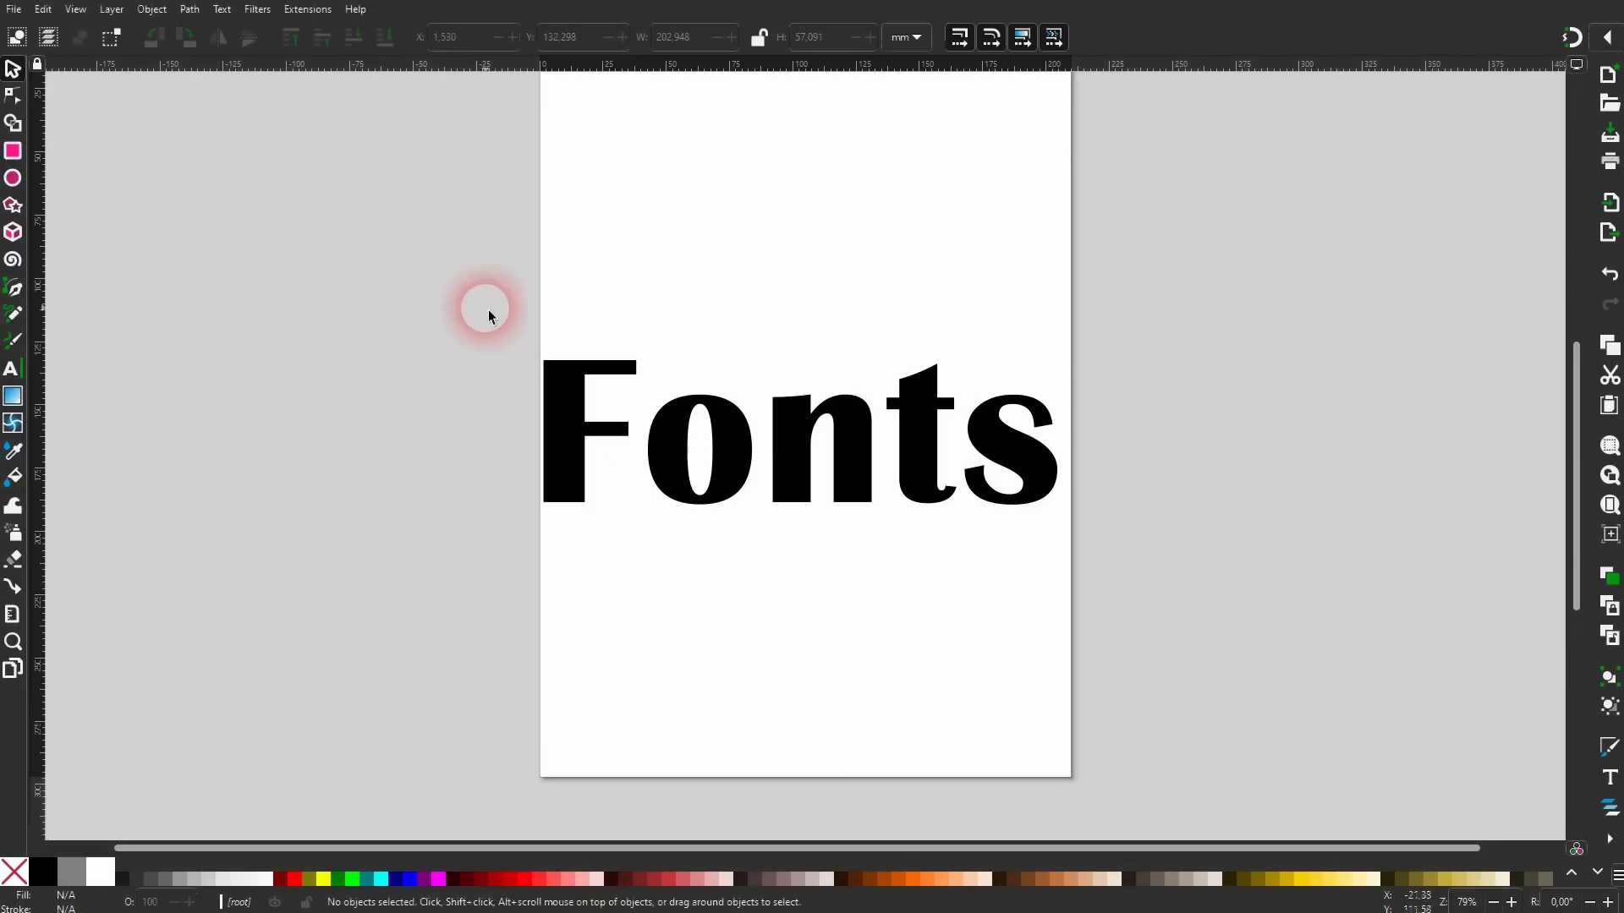
Look for the Glowdex font in the font list for the whole word "Fonts", refreshing the text display once.
click(685, 425)
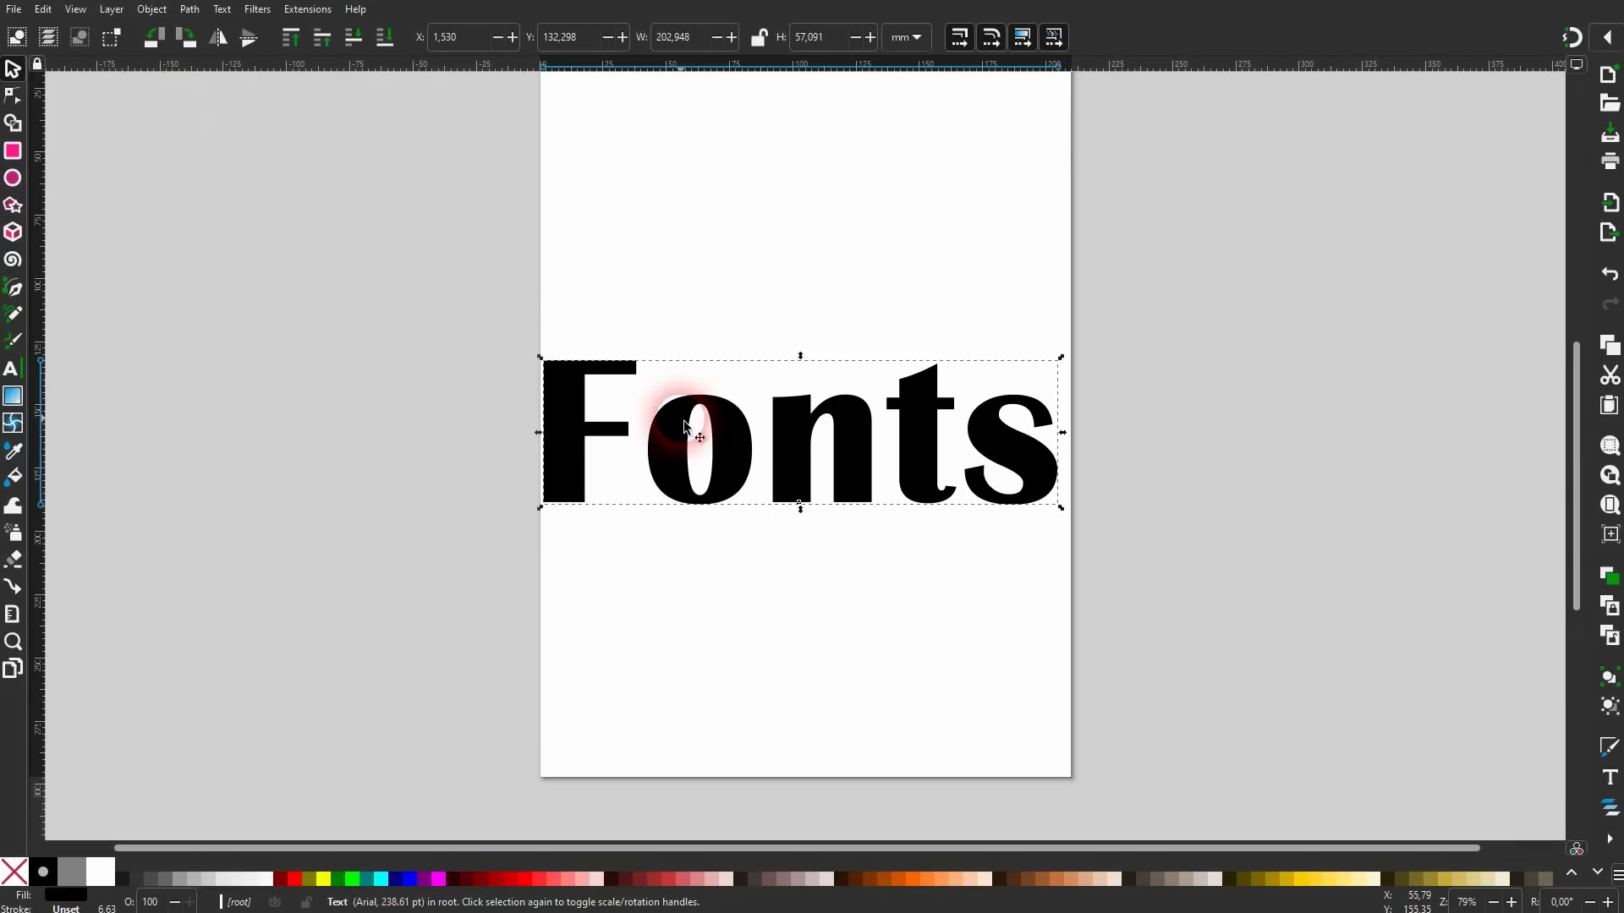
double_click(685, 426)
key(ctrl+a)
click(221, 37)
scroll(215, 550, down, 10)
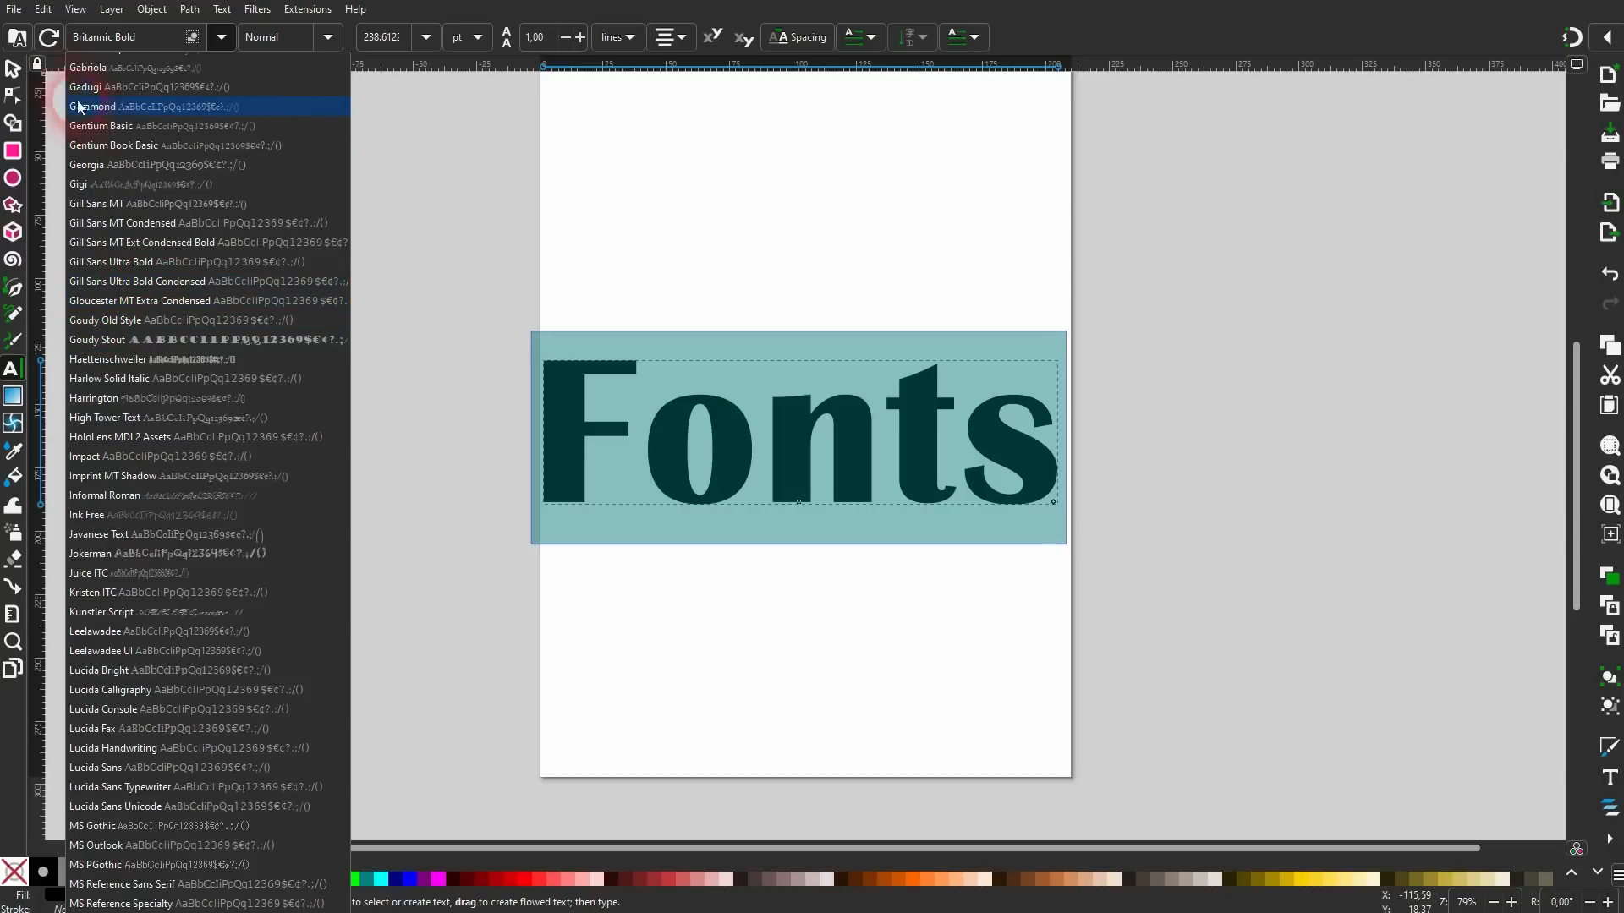
click(44, 37)
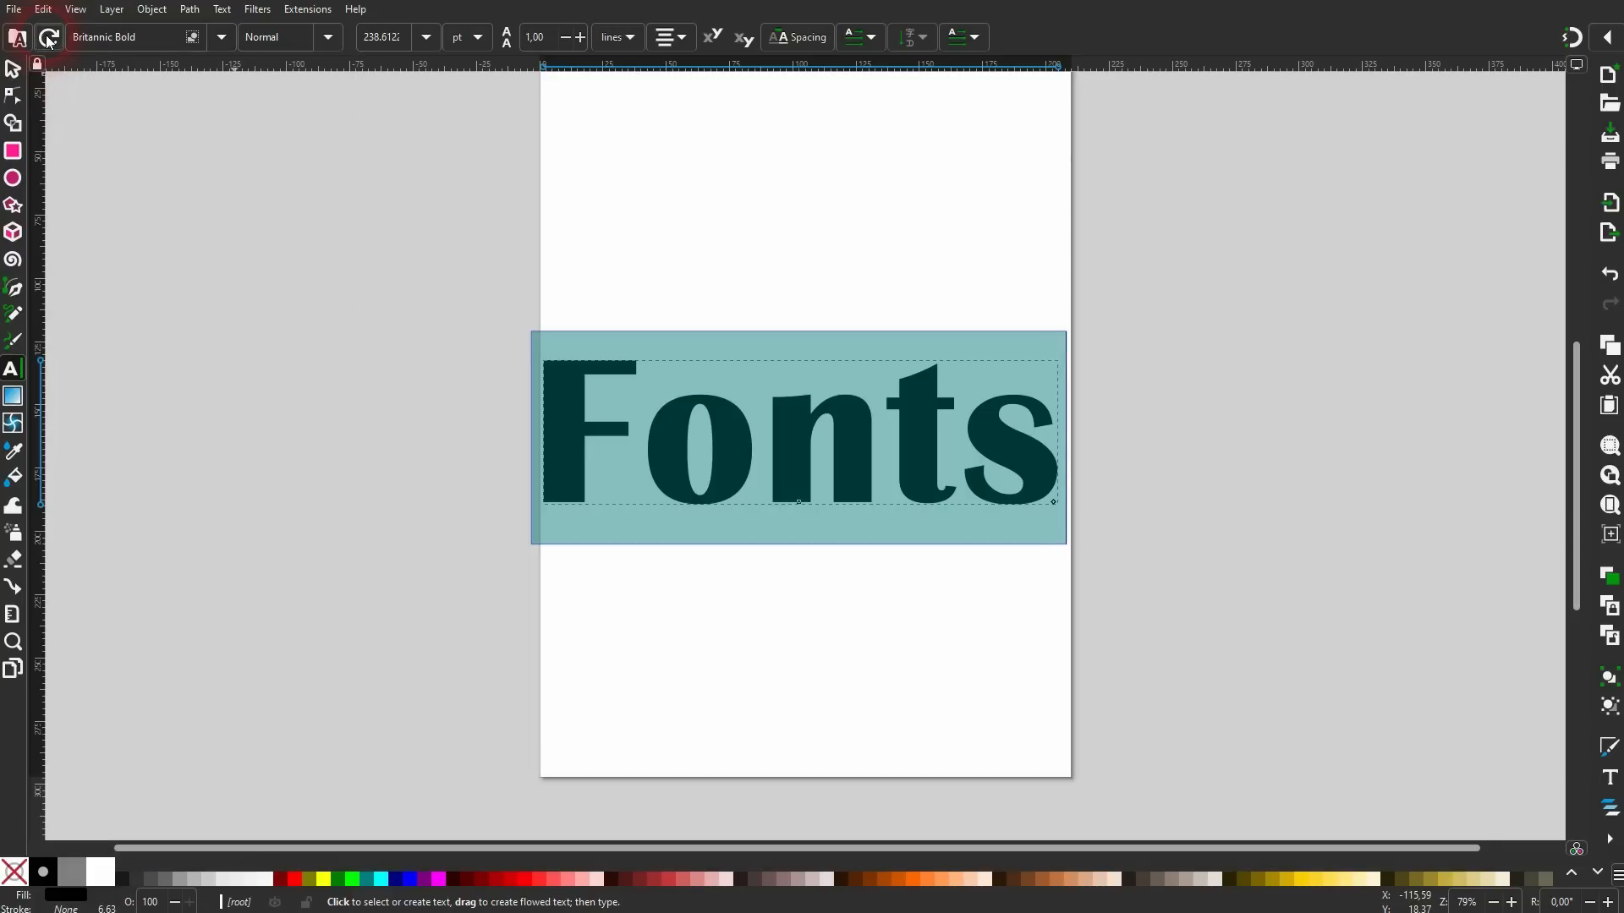
click(217, 39)
scroll(216, 364, down, 5)
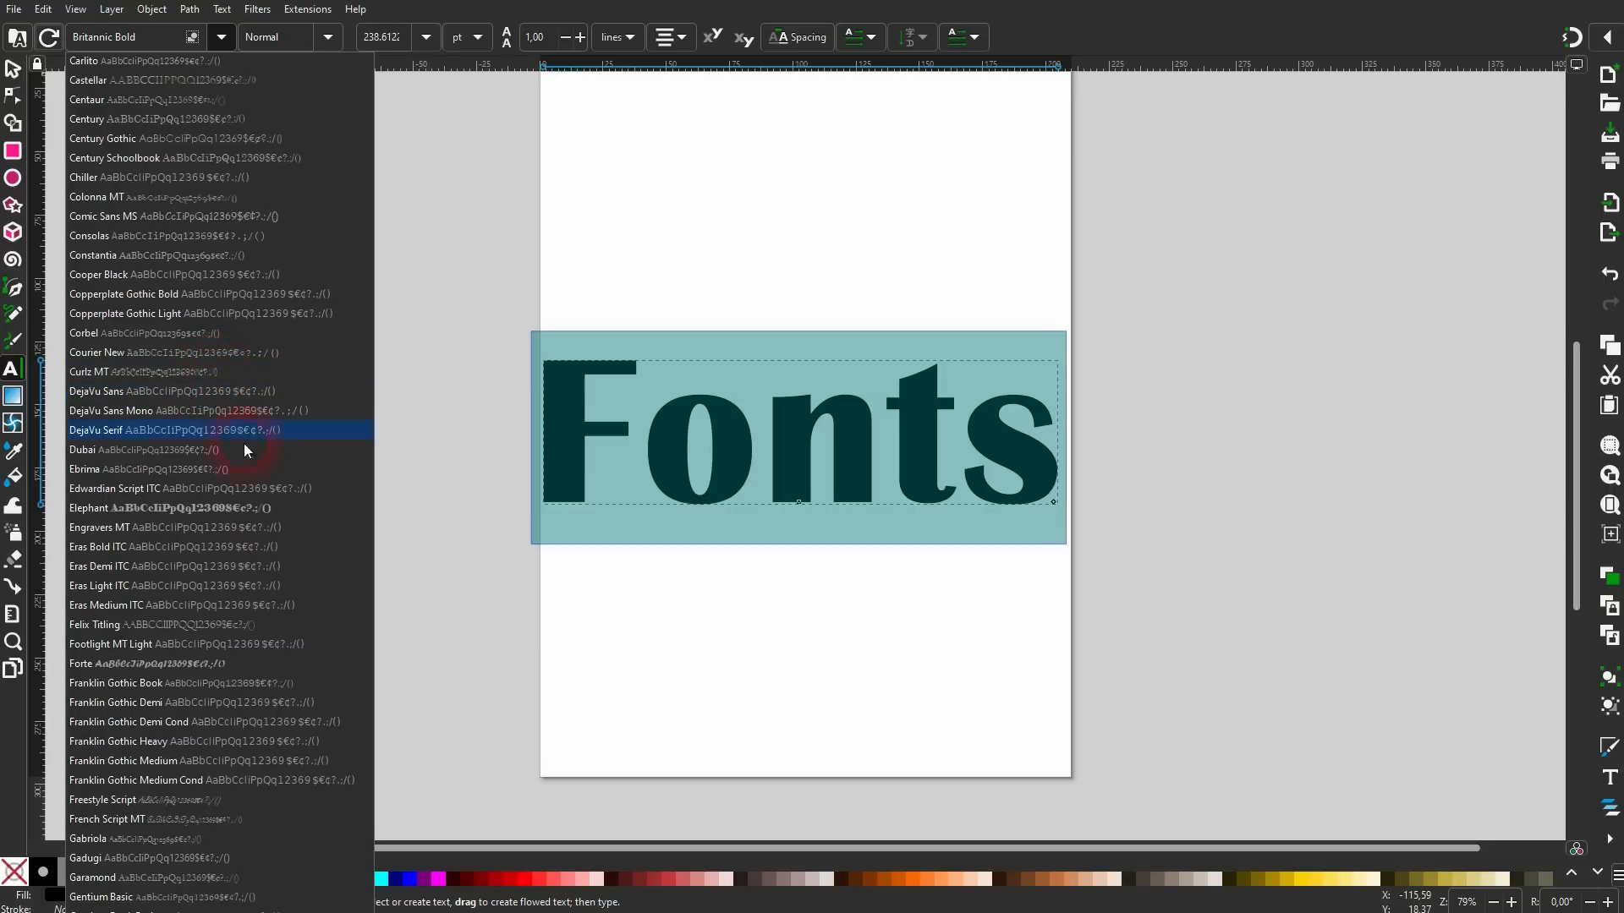
scroll(249, 647, down, 3)
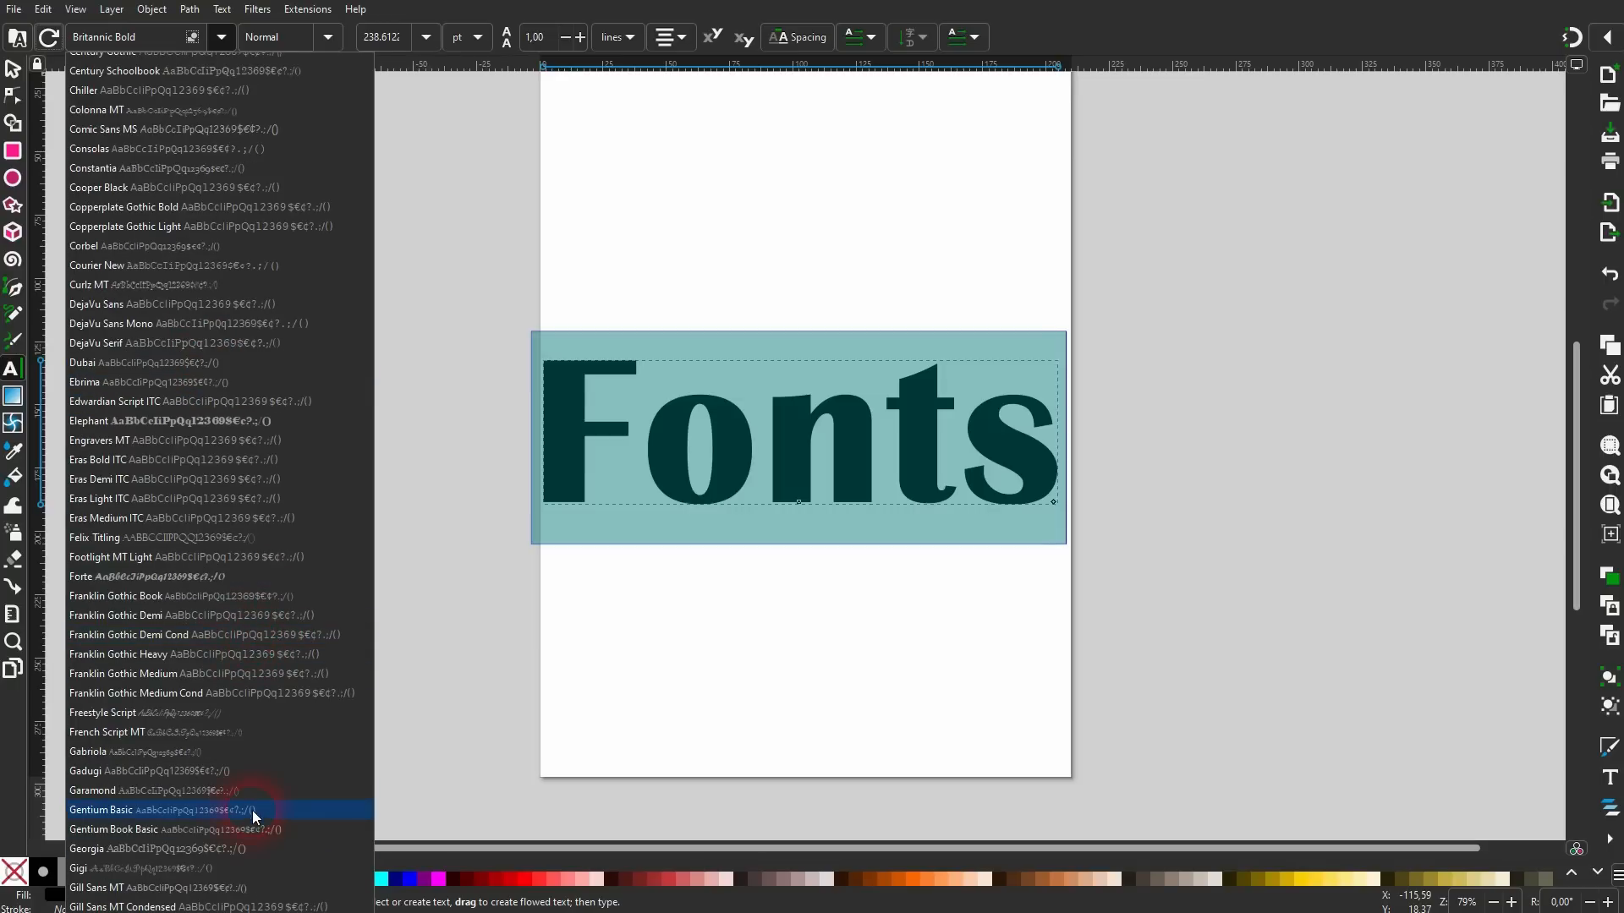
scroll(237, 805, down, 3)
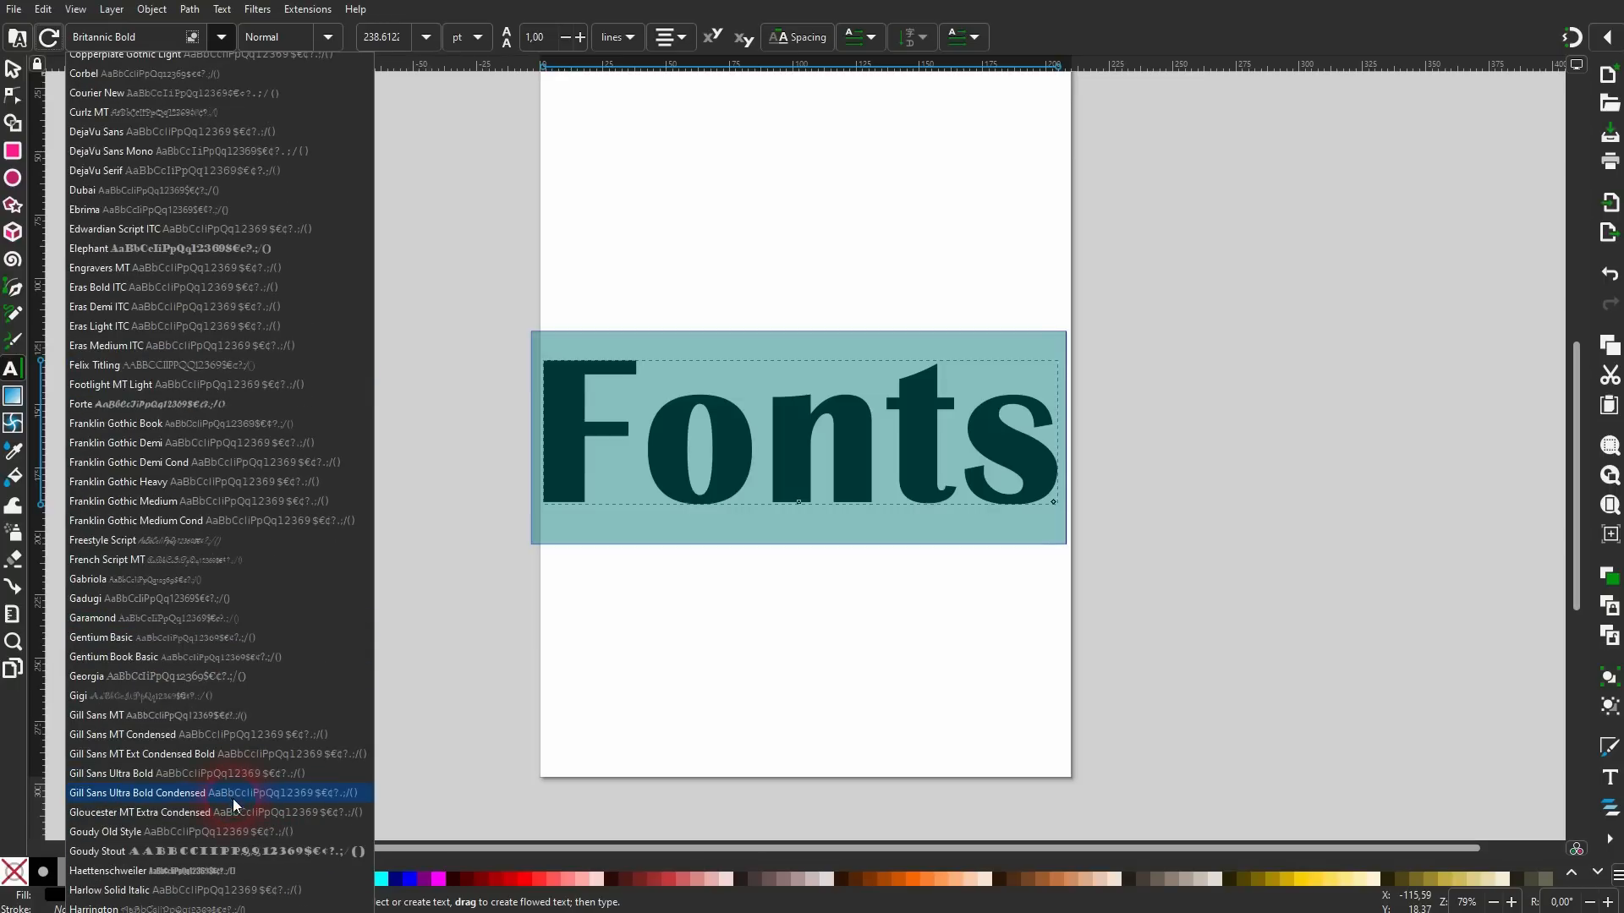
scroll(232, 810, down, 2)
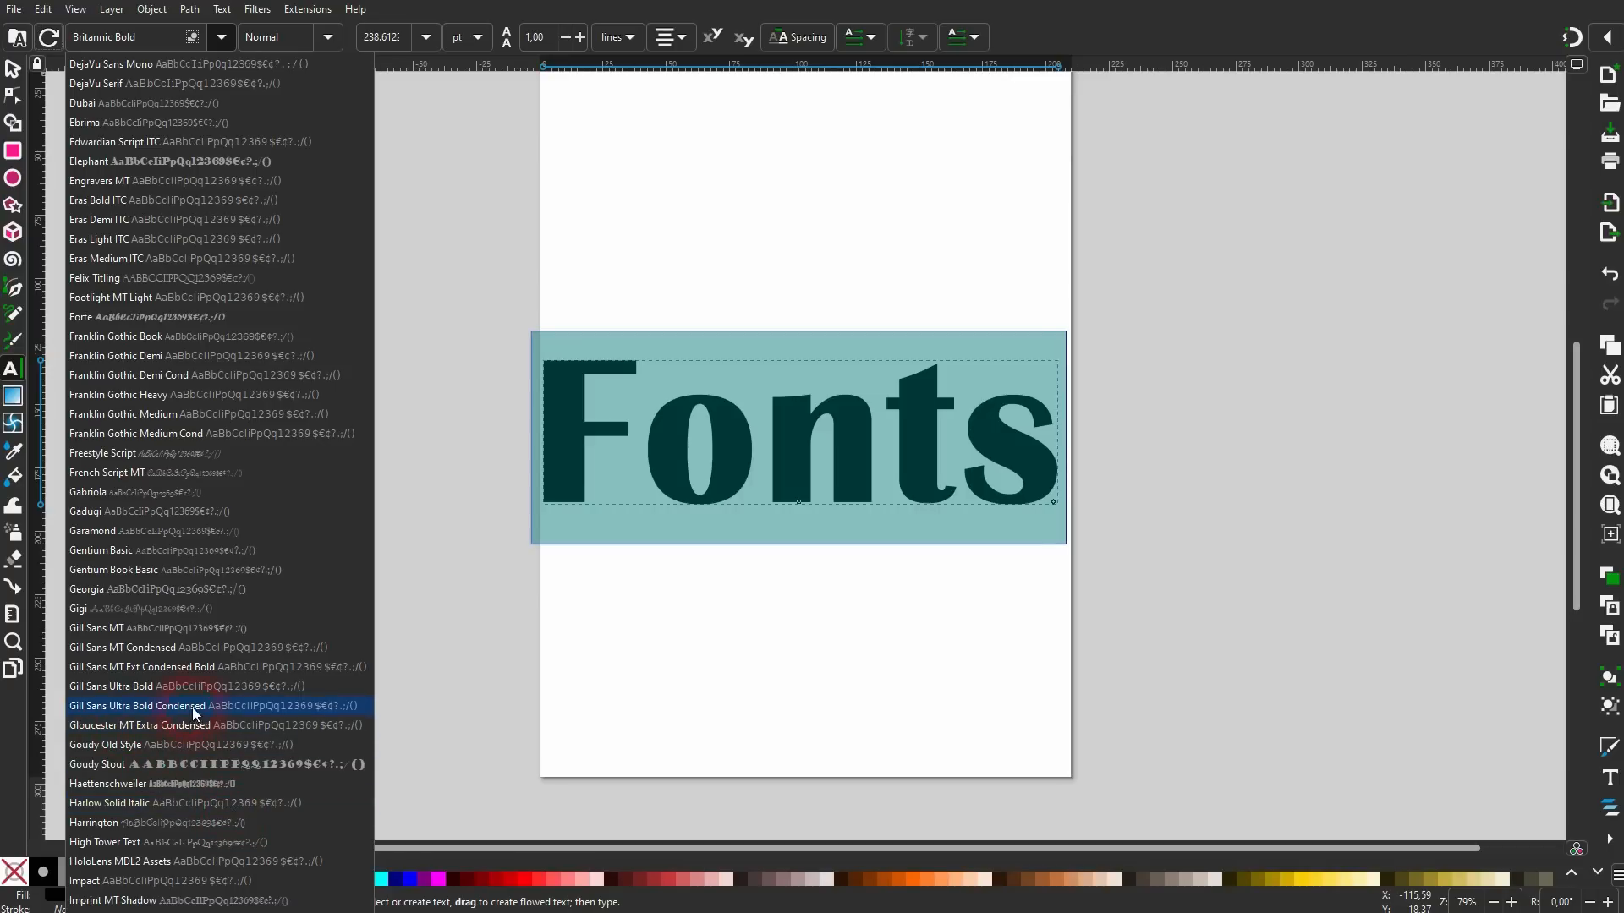
click(1104, 24)
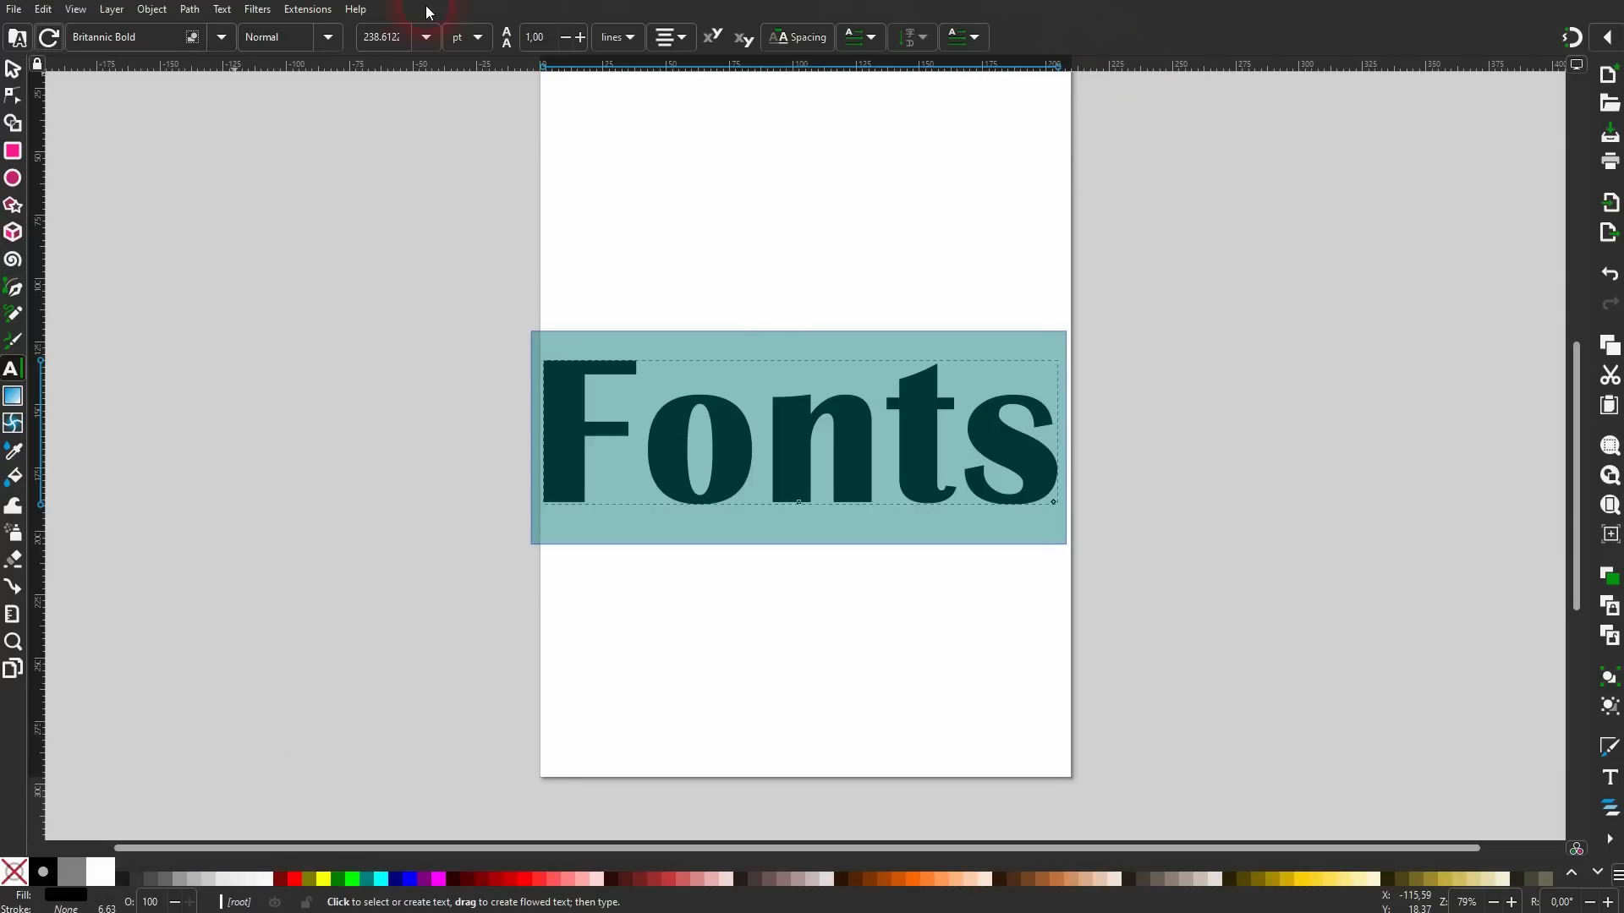
Open the Text and Font dialog, reset its filters to show all fonts, and look for Glowdex.
click(222, 9)
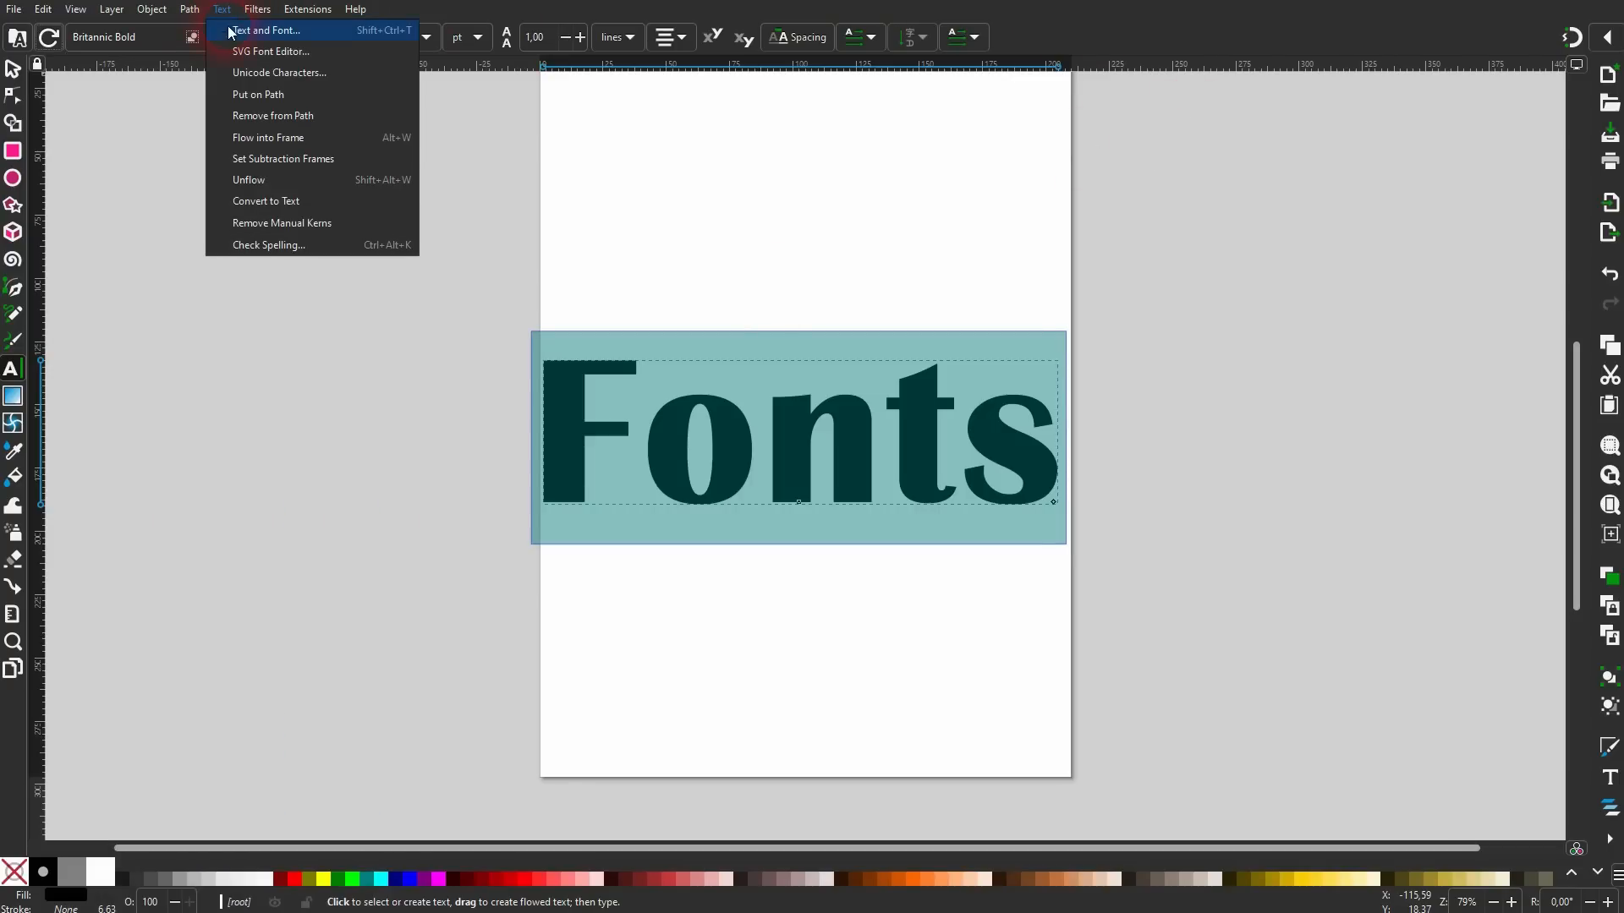
click(236, 29)
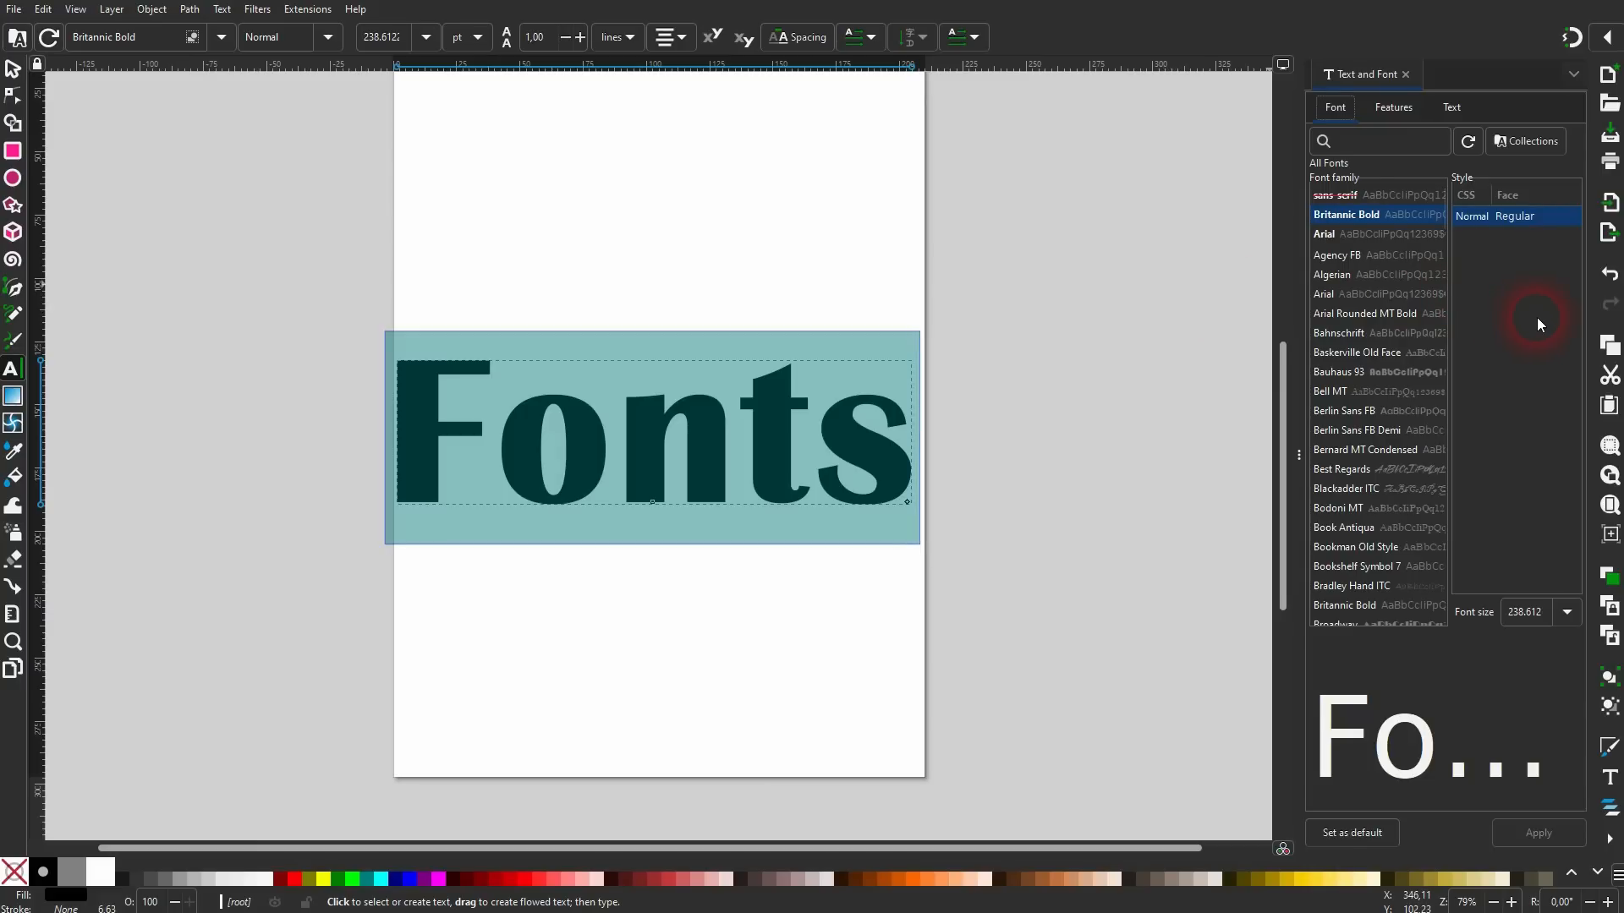
click(1470, 142)
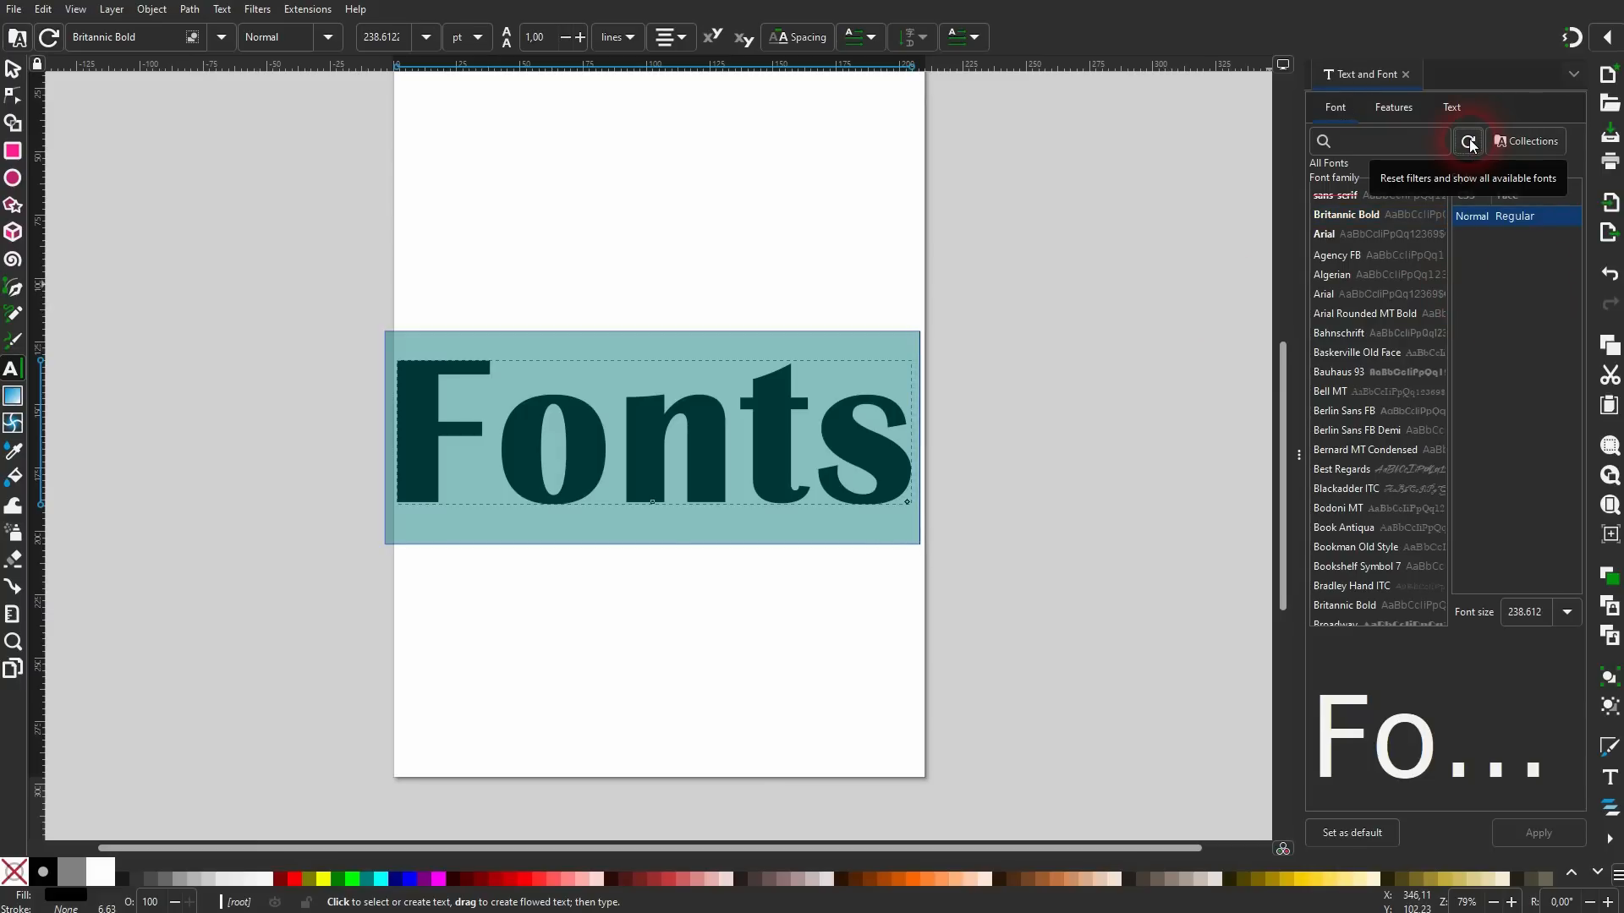
scroll(1391, 419, down, 15)
scroll(1396, 423, down, 10)
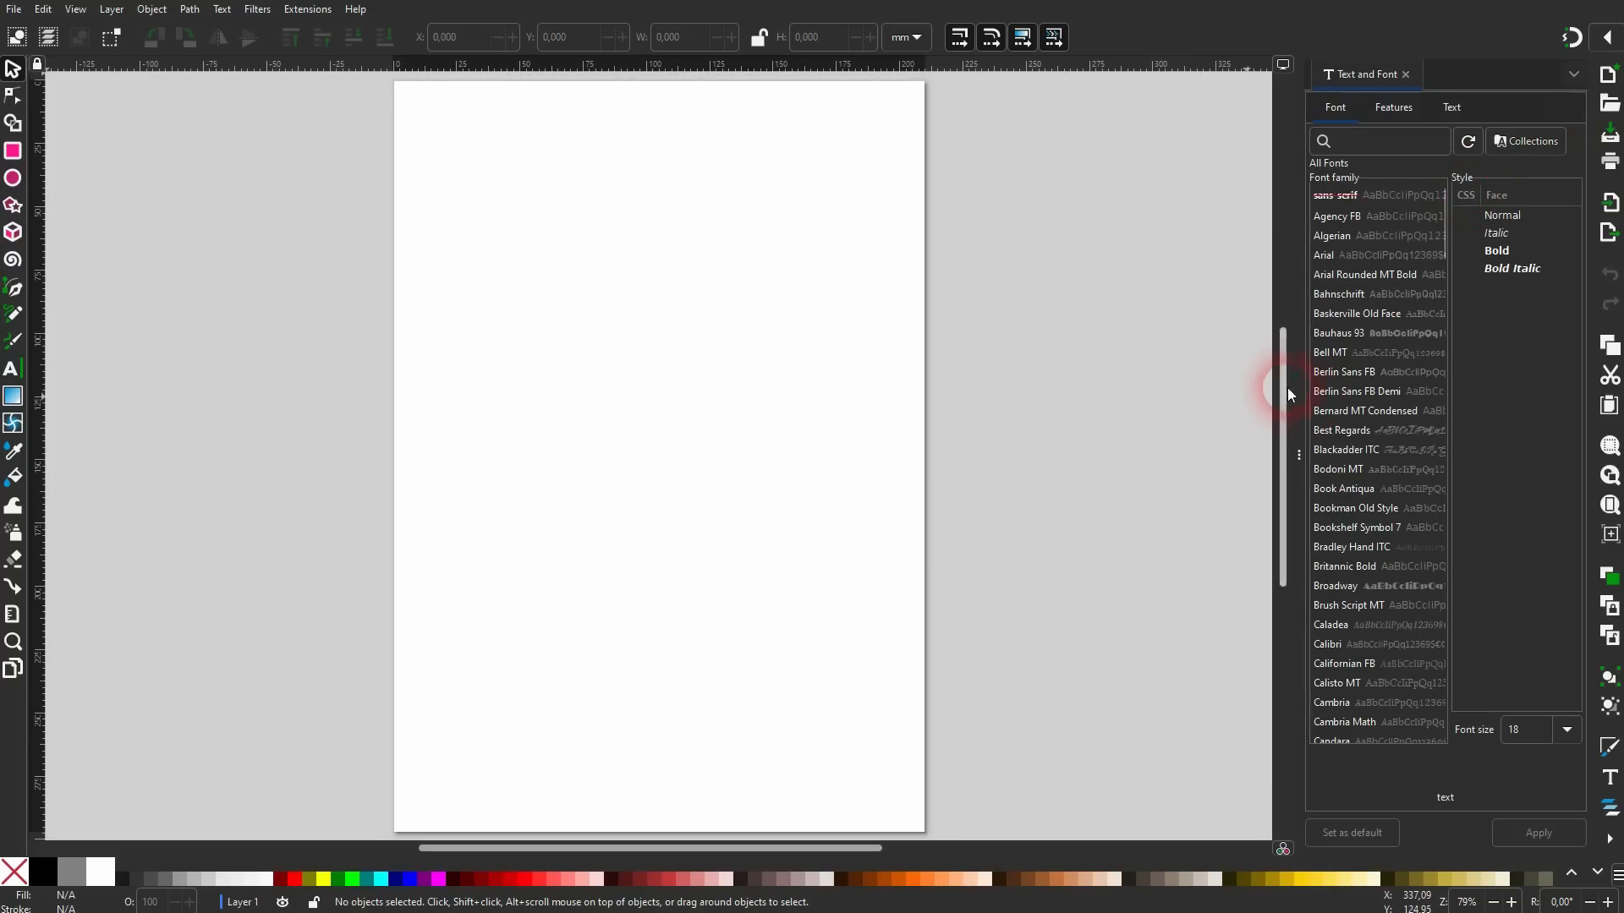
Find the Glowdex font family in the Text and Font dialog and select it to preview its lettering.
scroll(1377, 448, down, 15)
scroll(1387, 457, down, 4)
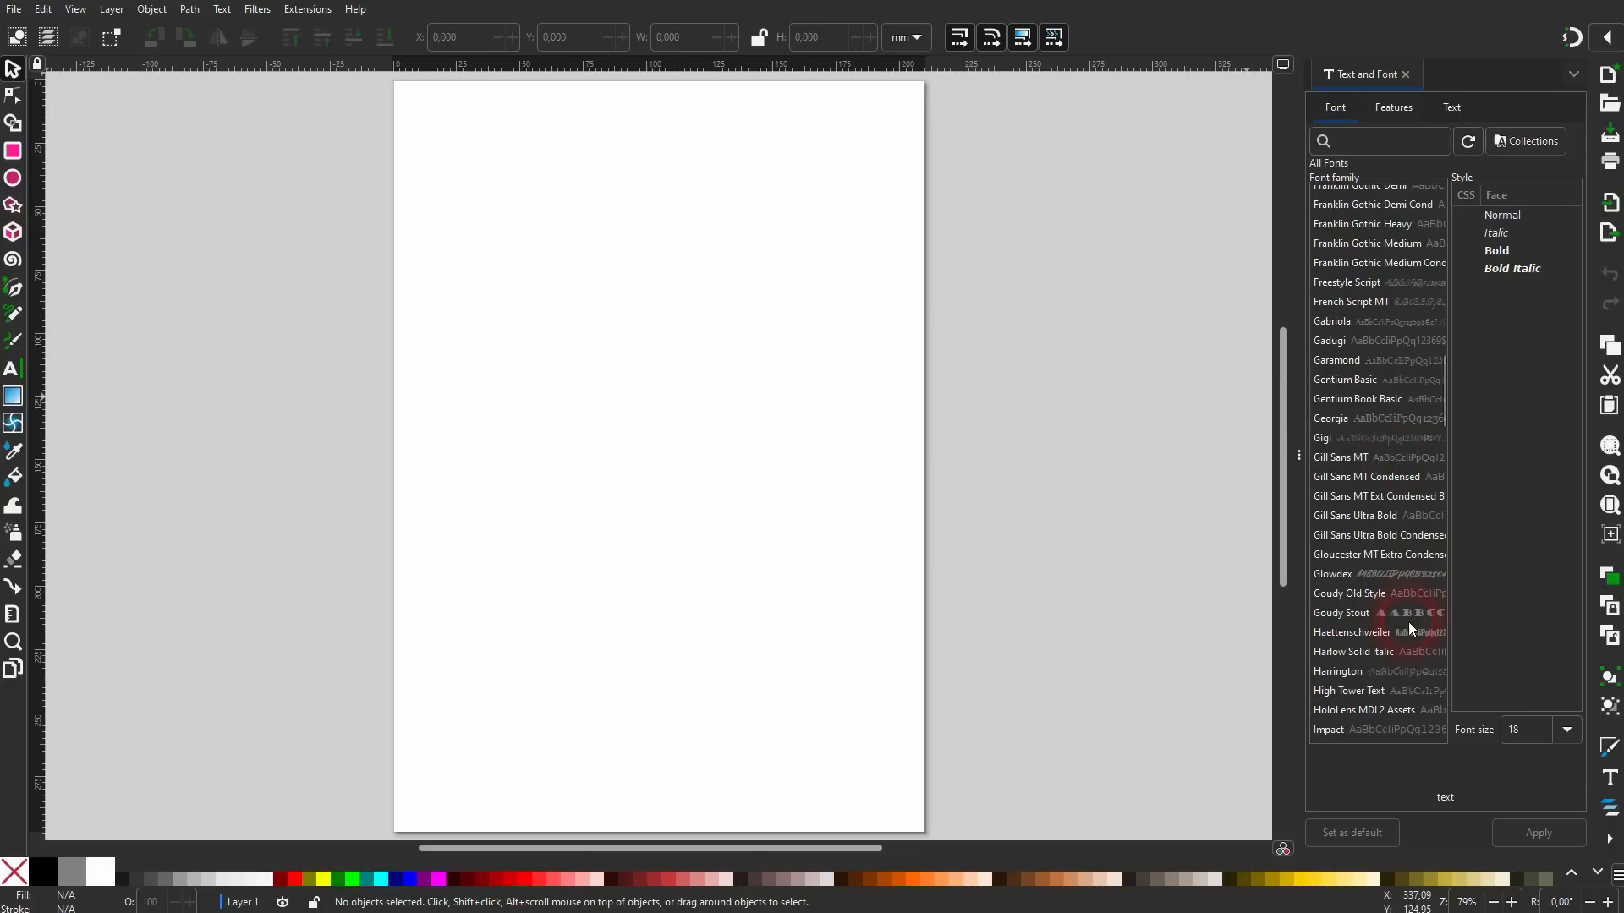
click(1333, 576)
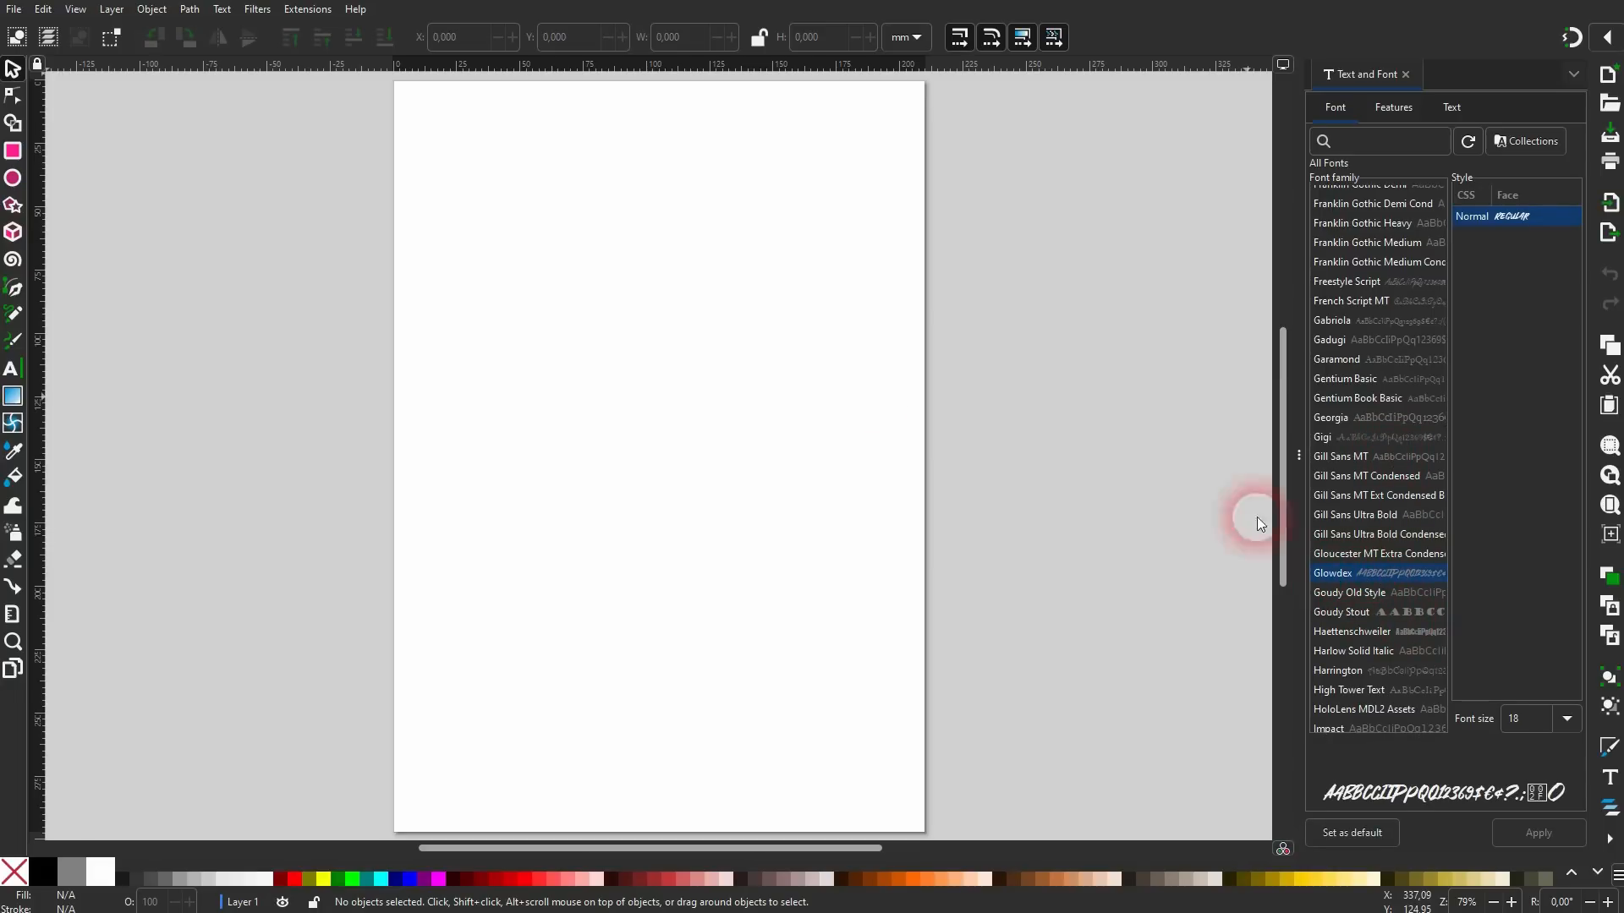
Add the text "FONT" at 72 pt on the empty page and close the Text and Font dialog.
click(13, 369)
click(557, 426)
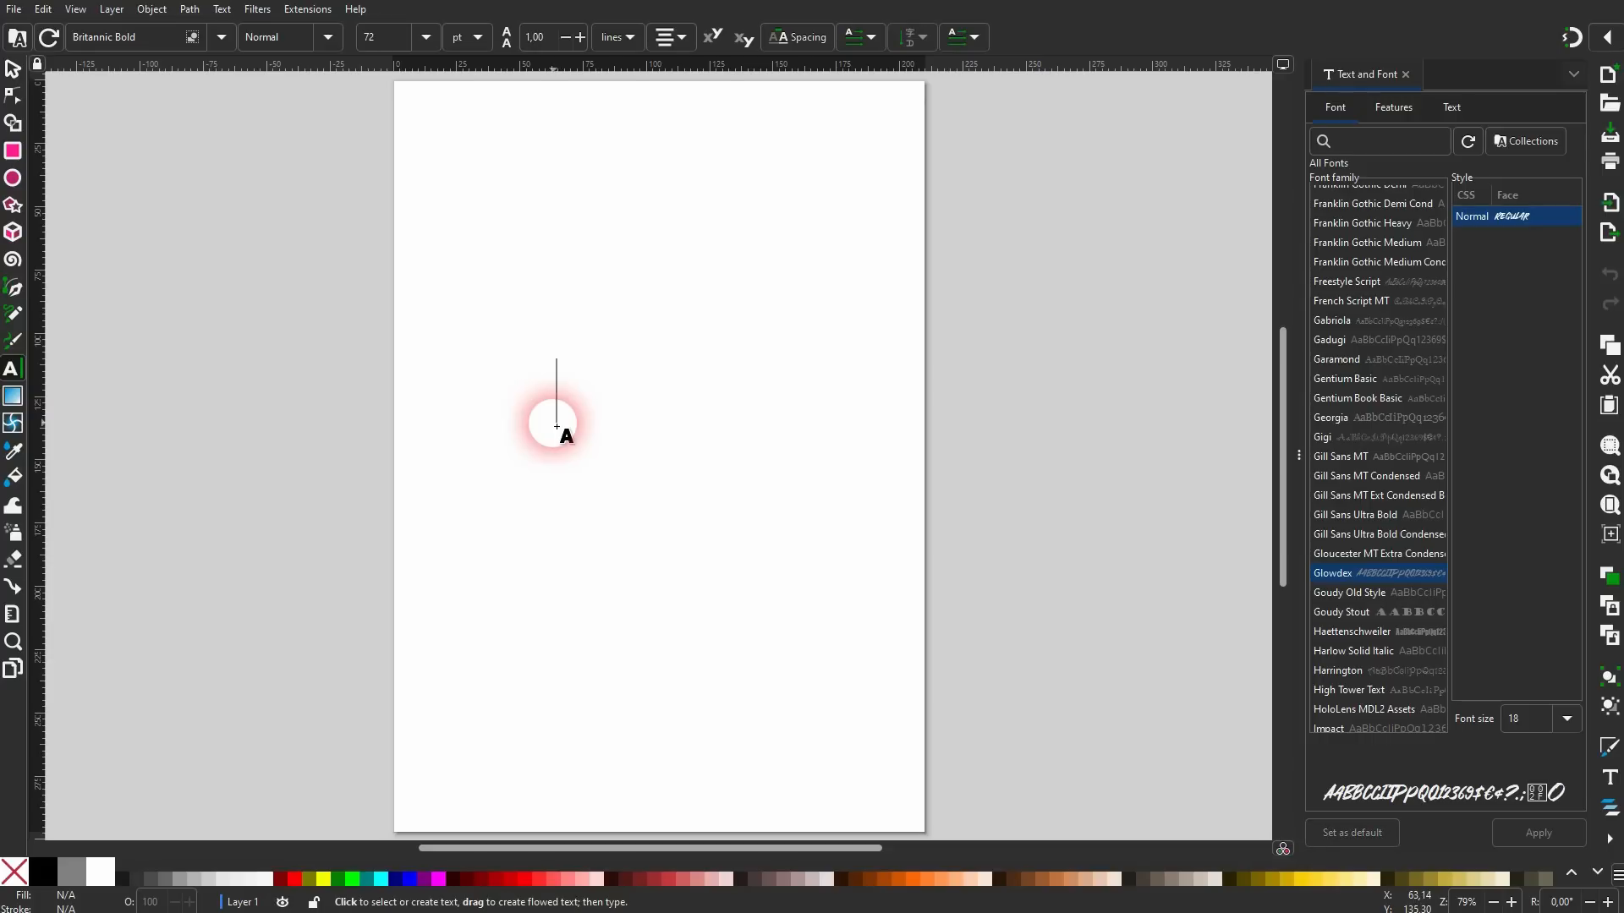
text(FONT)
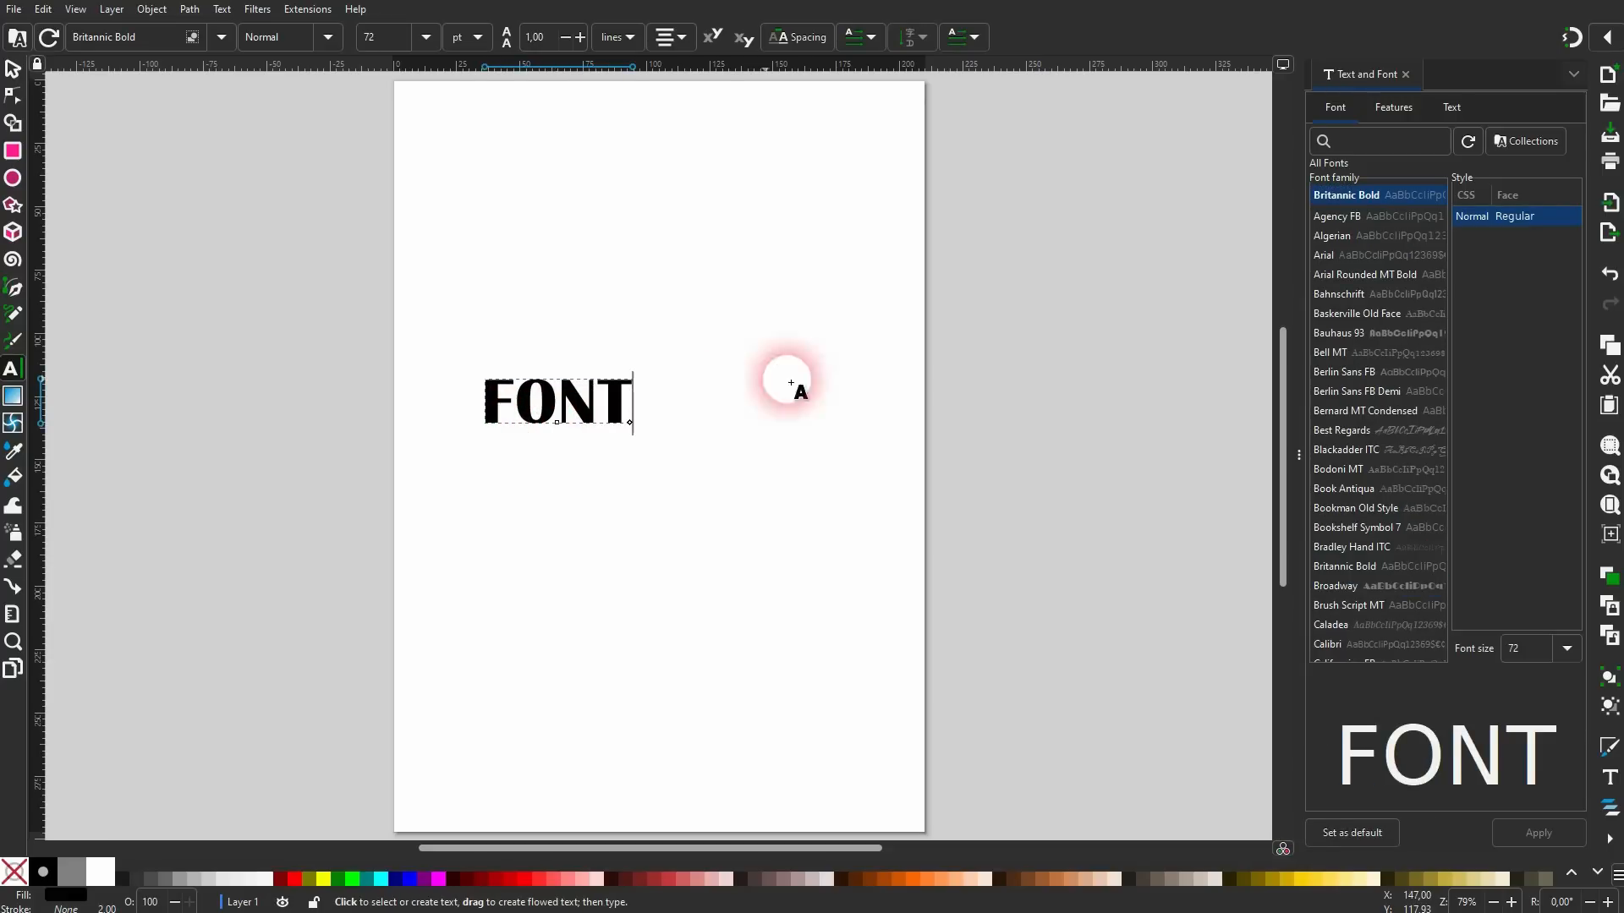
scroll(1383, 407, down, 3)
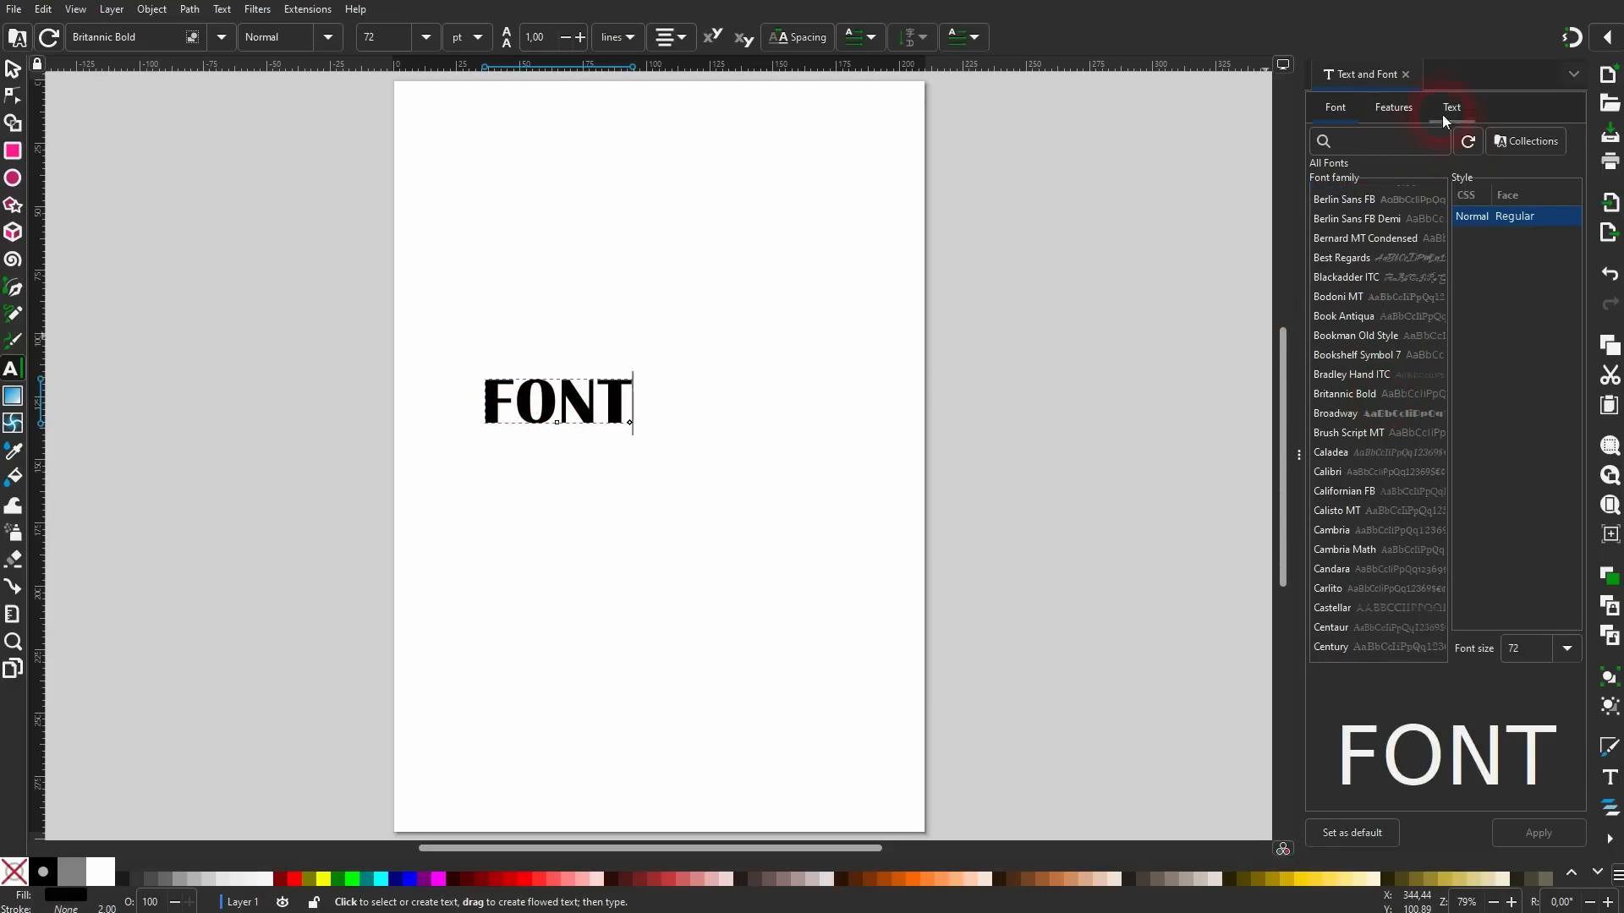
click(1407, 75)
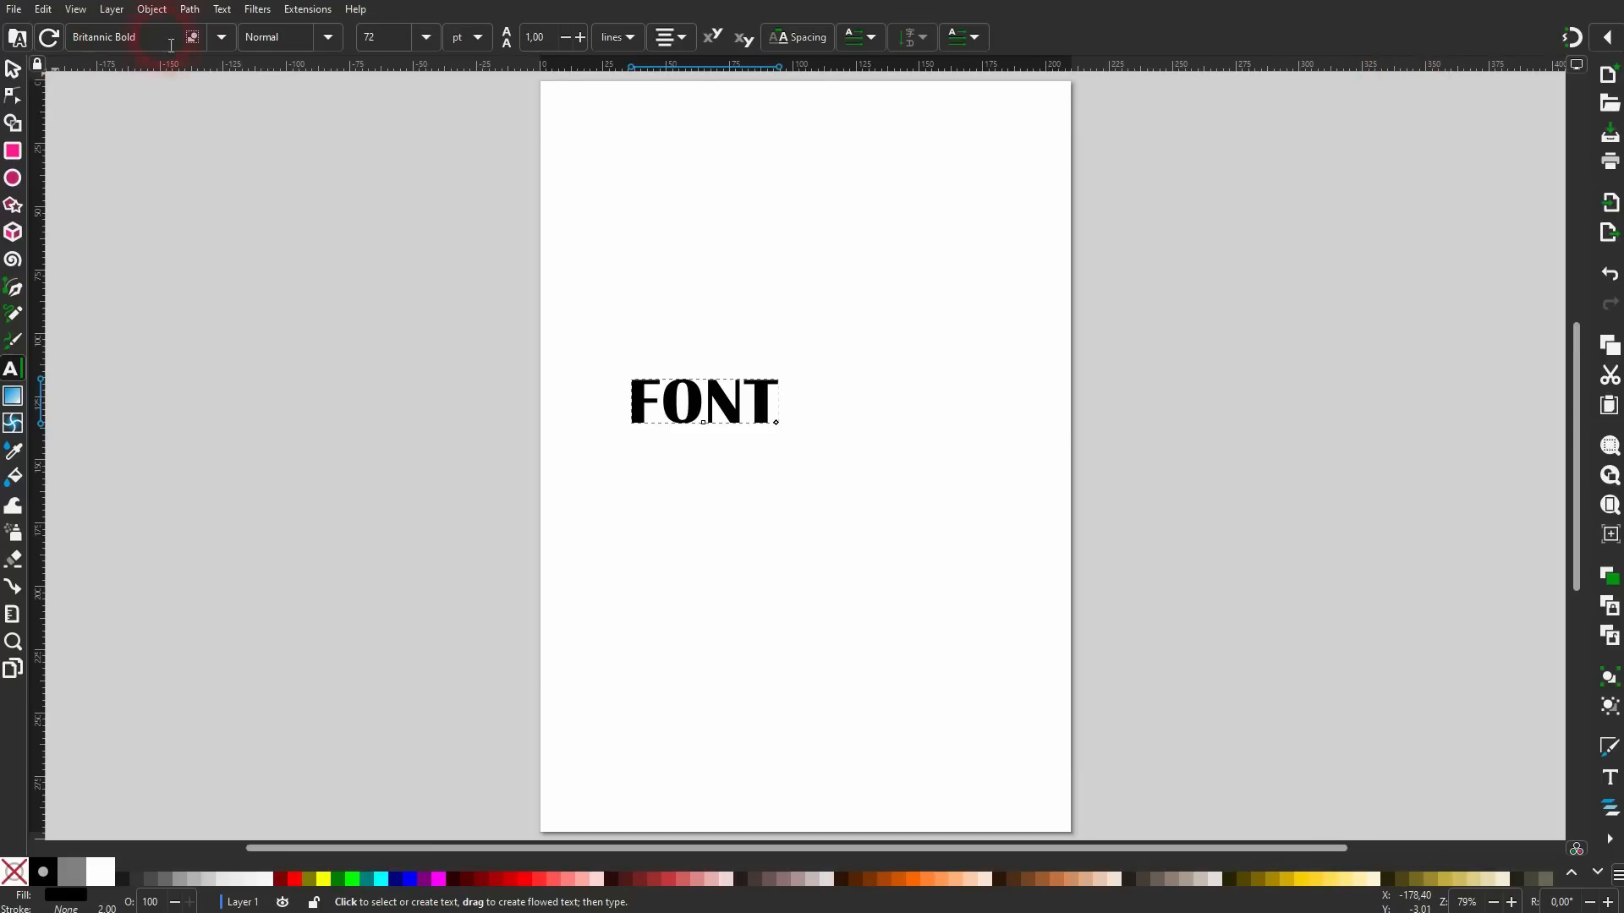
Change the font of the text "FONT" to Glowdex and deselect it.
click(223, 38)
scroll(244, 547, down, 10)
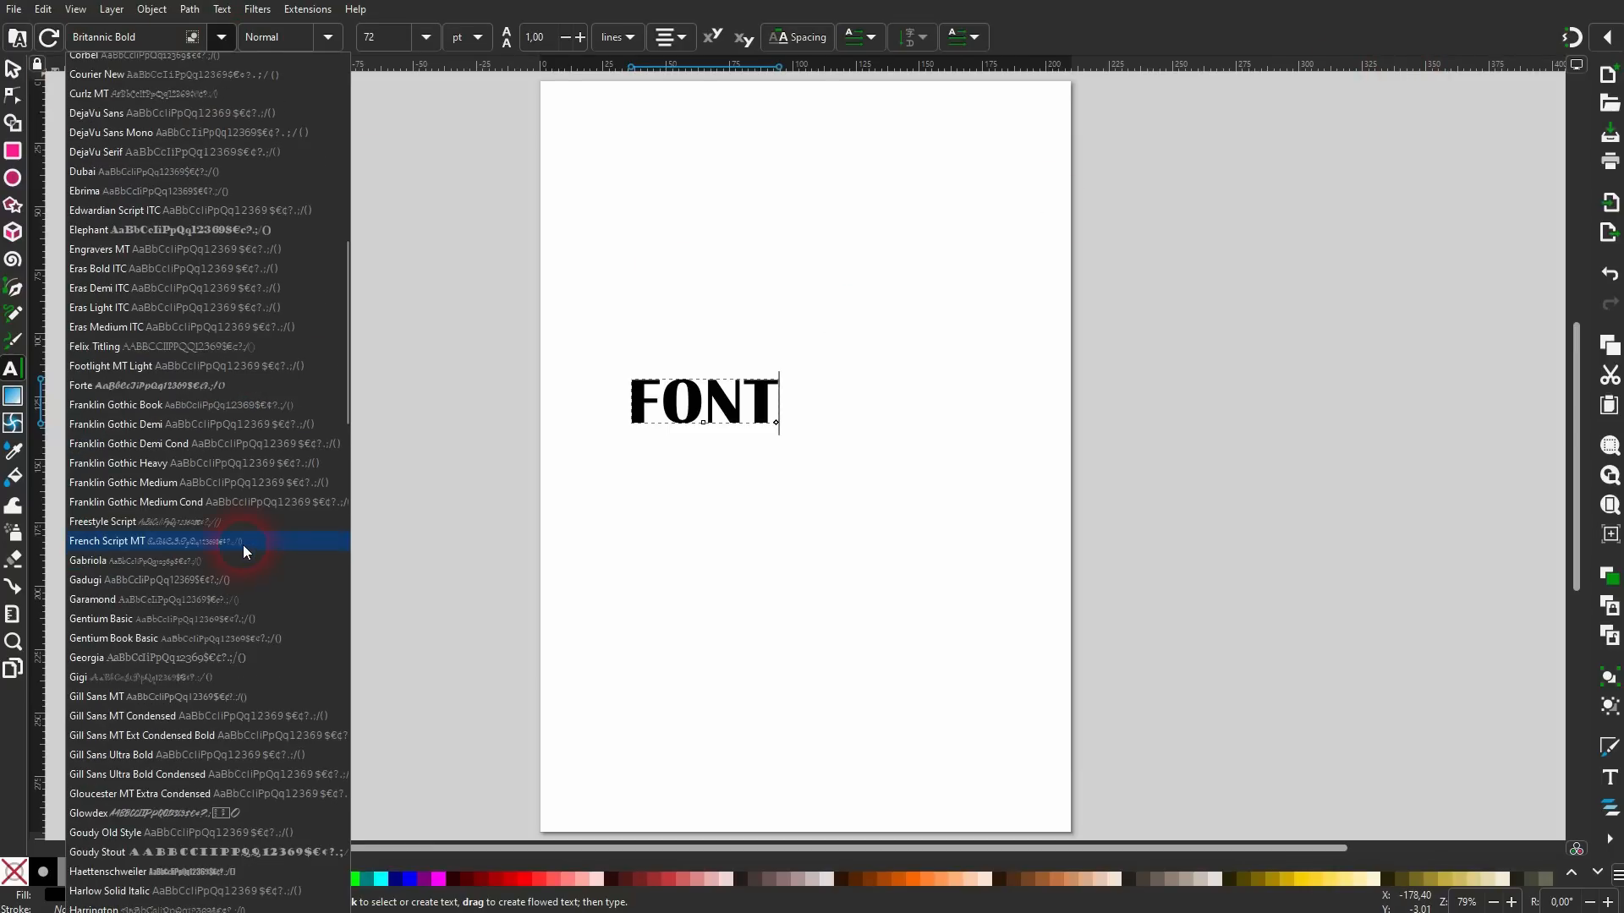
click(166, 806)
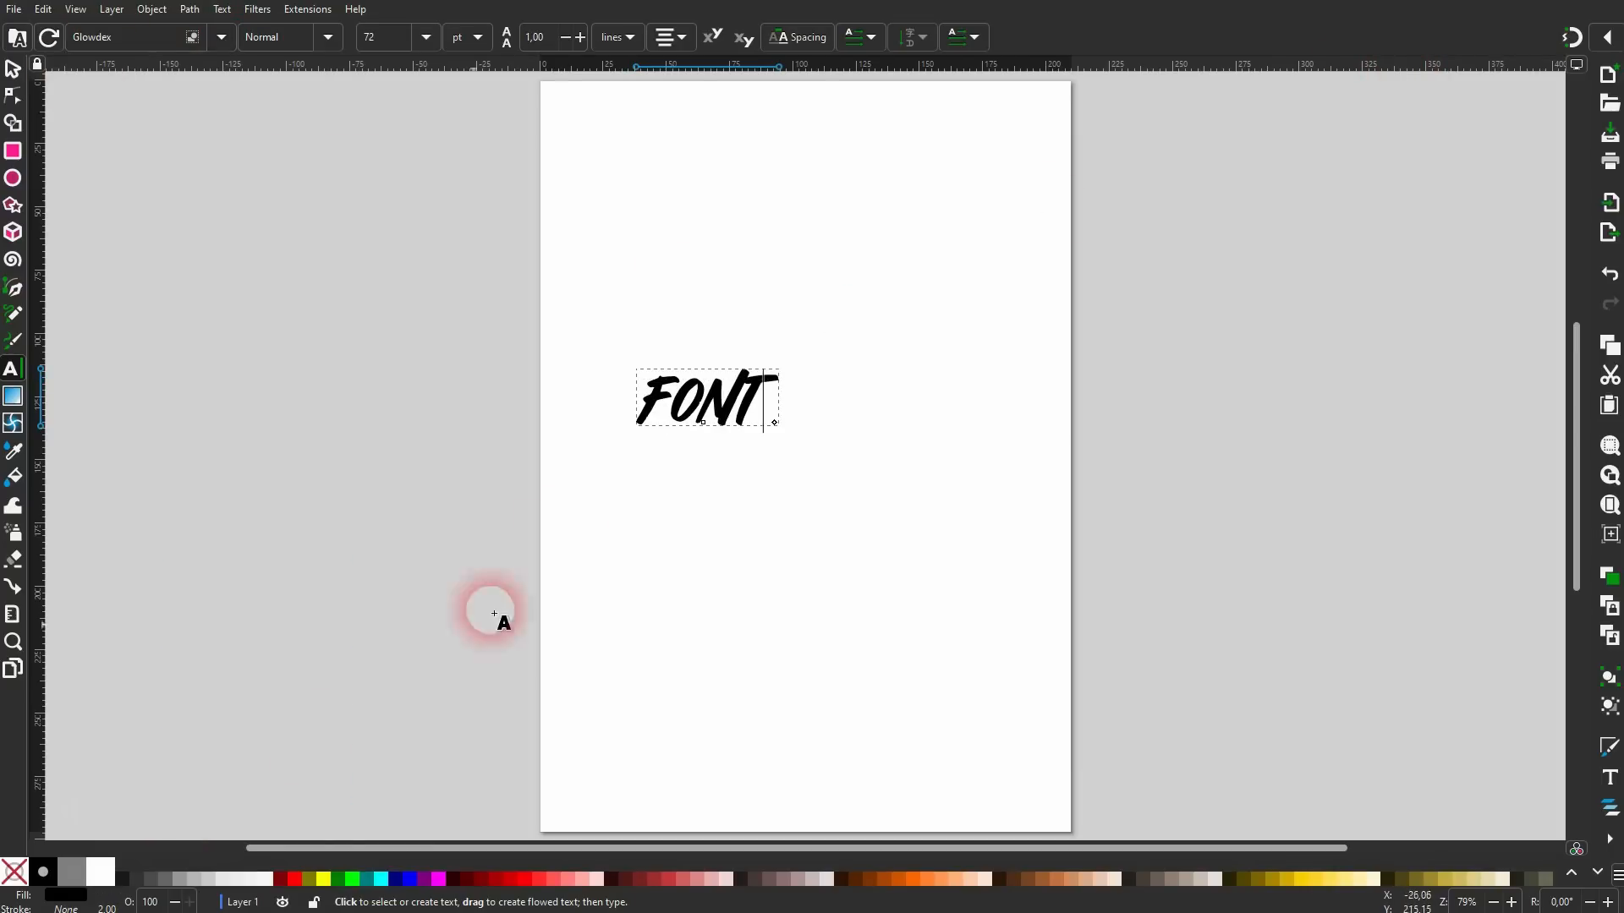
click(13, 68)
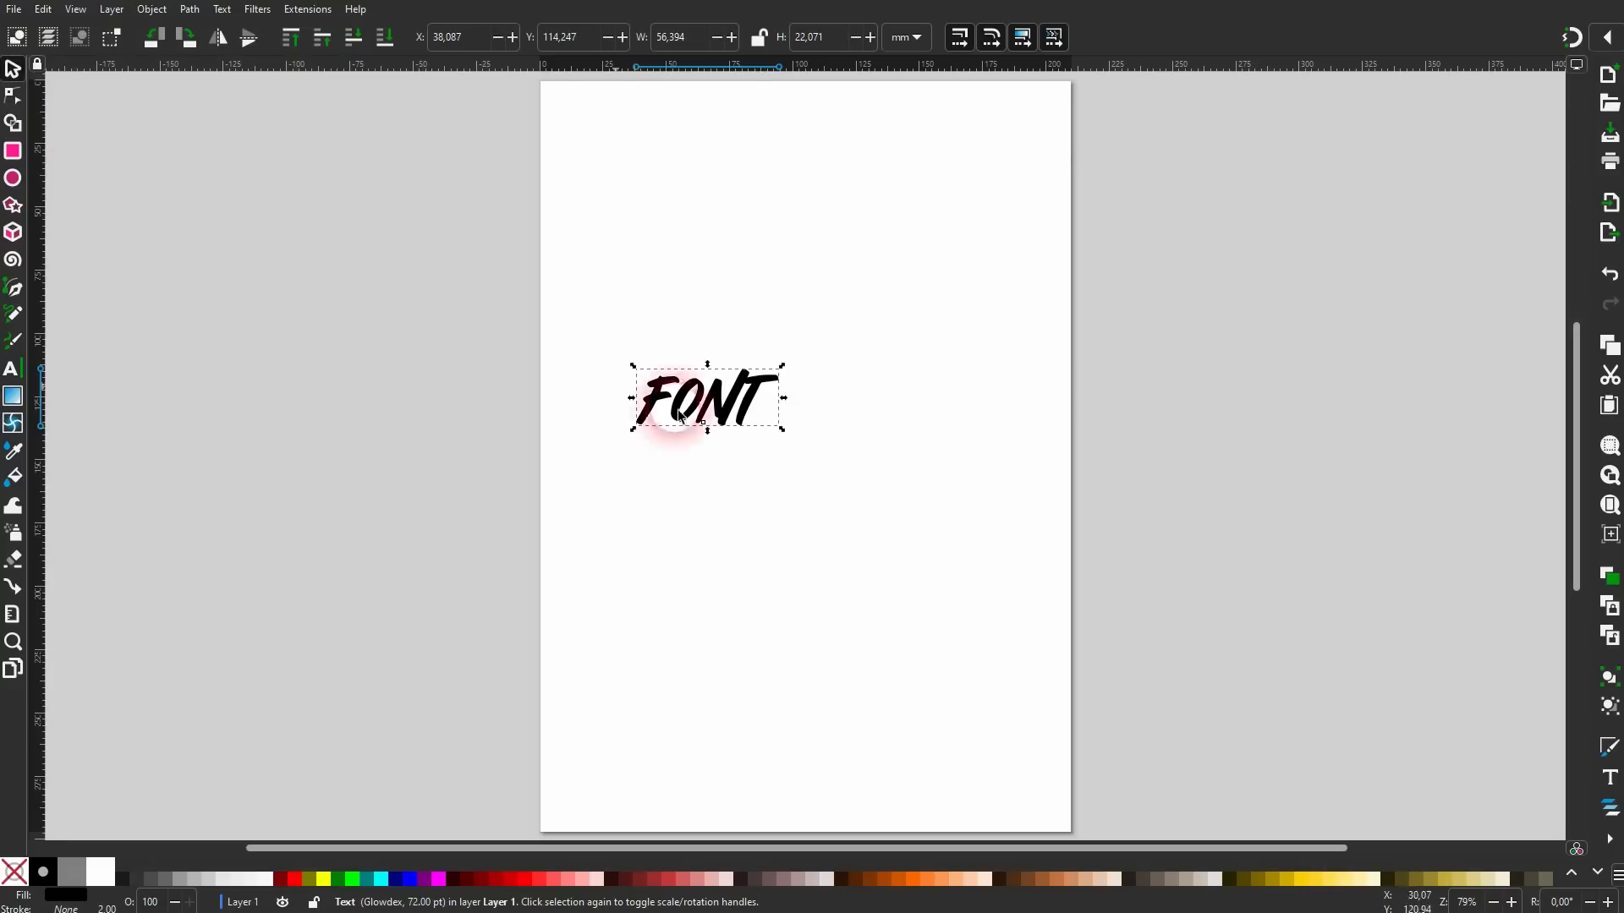
click(850, 431)
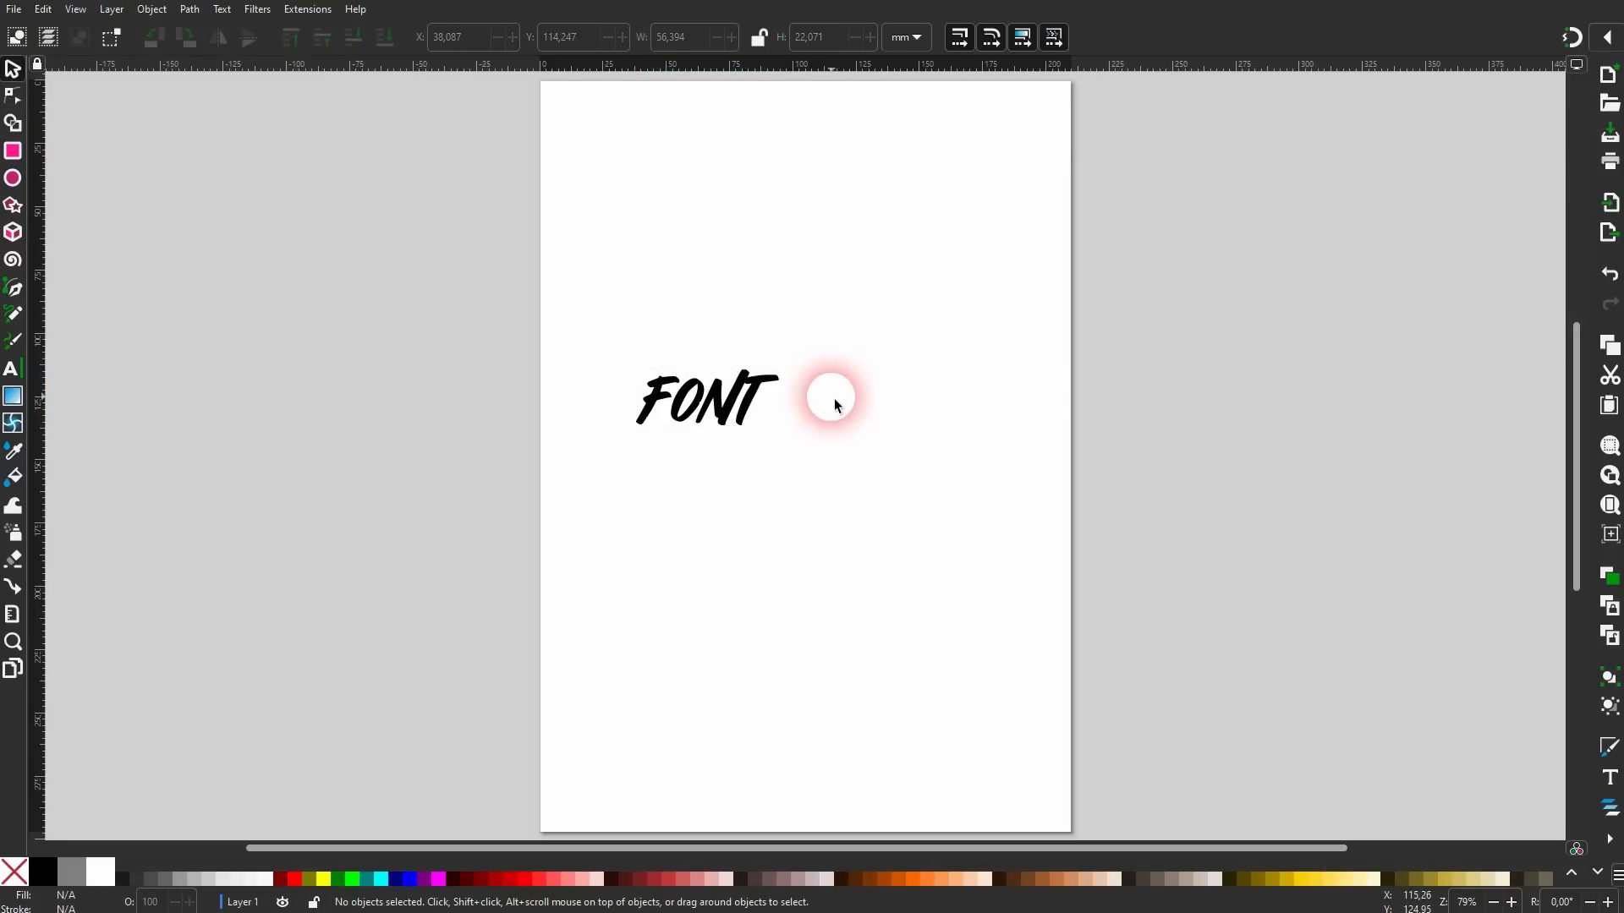
Switch to dafont.com in the browser, search for "glowdex", and download the Glowdex font.
click(517, 912)
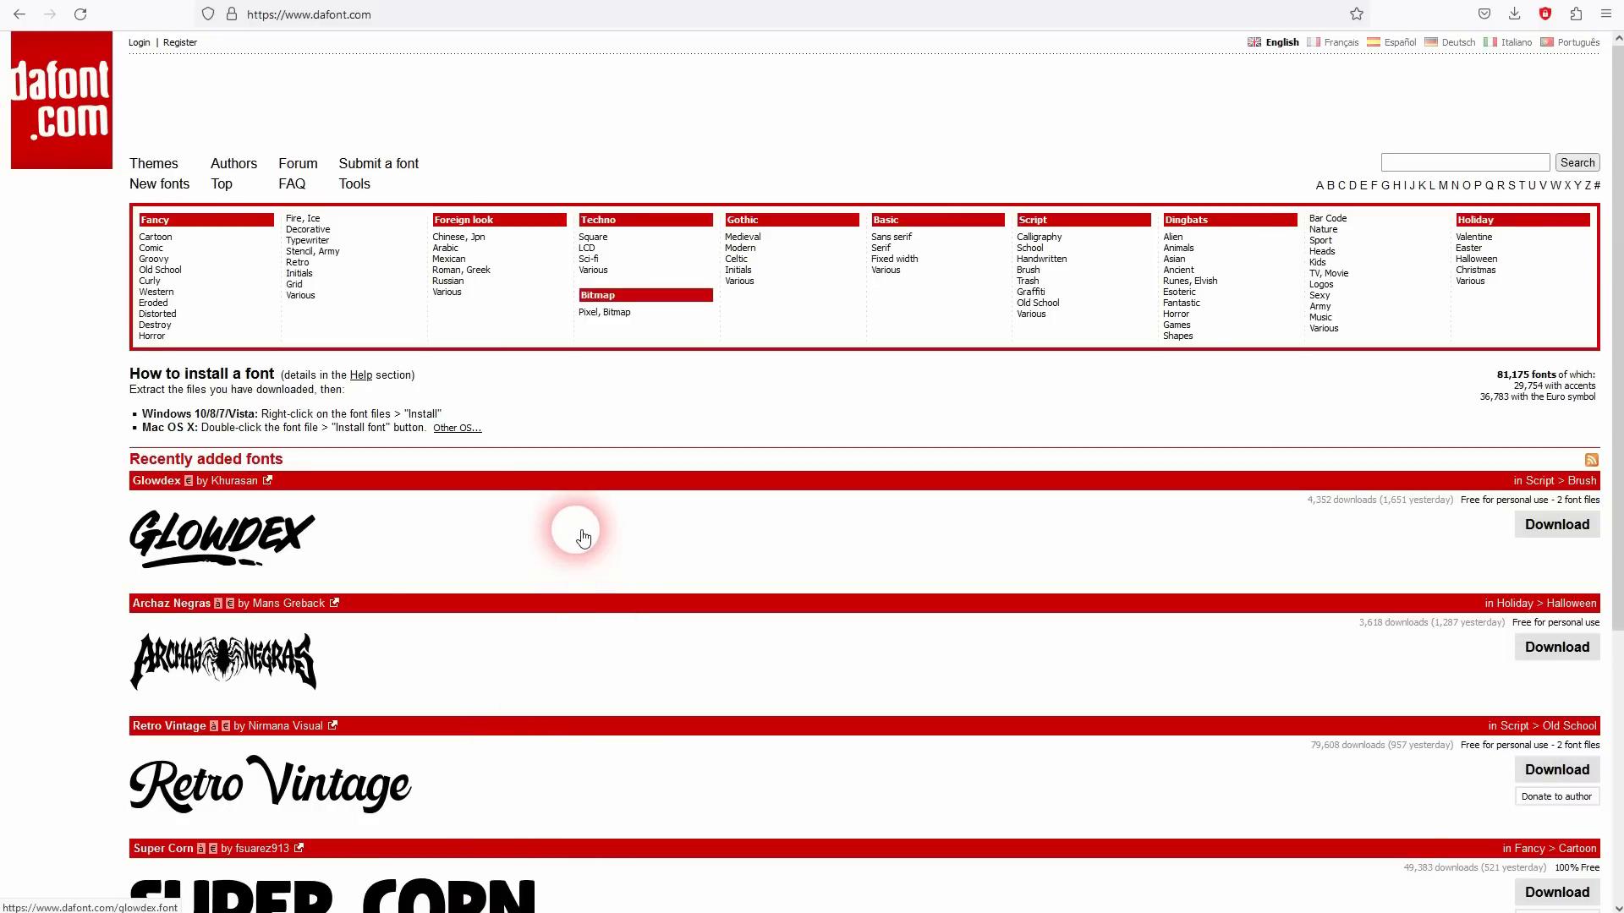
click(1472, 167)
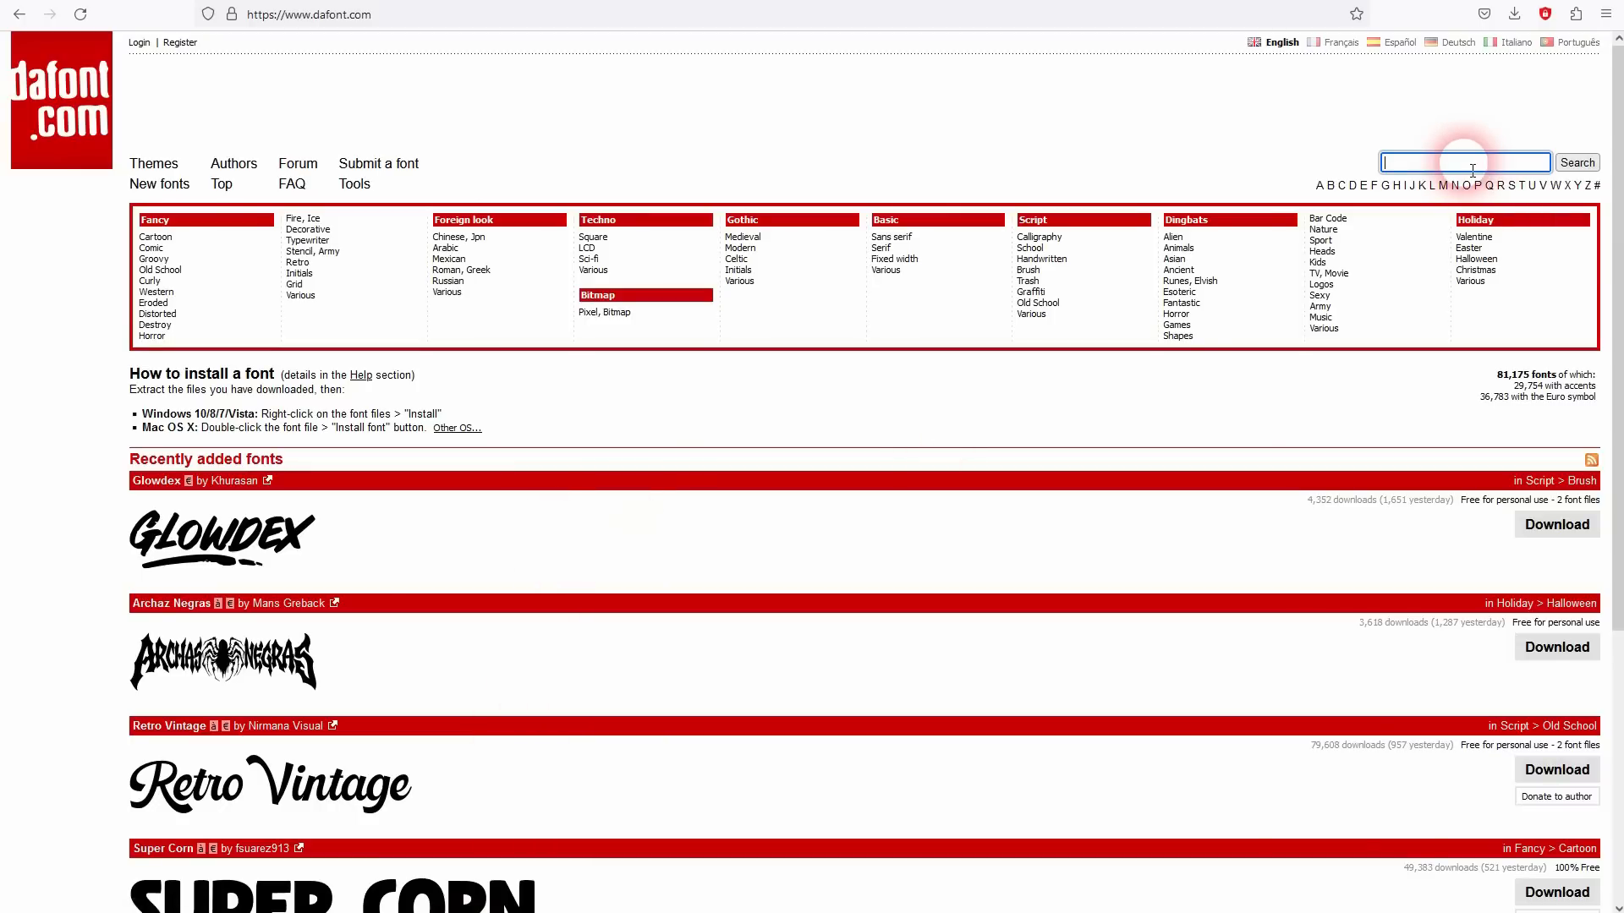
key(Return)
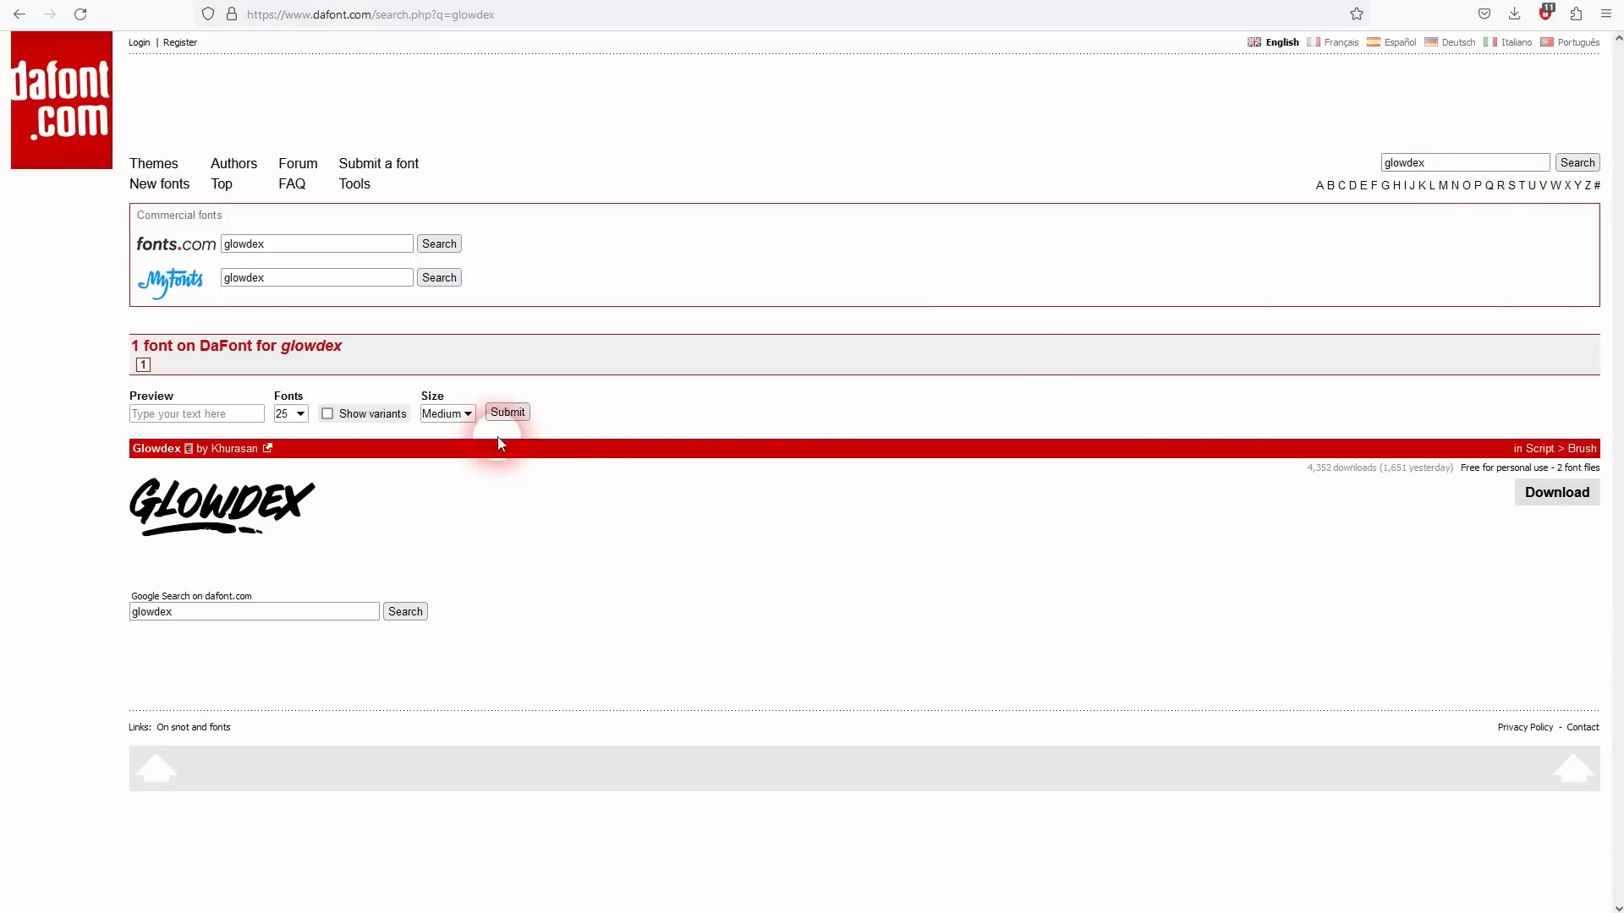
click(1562, 494)
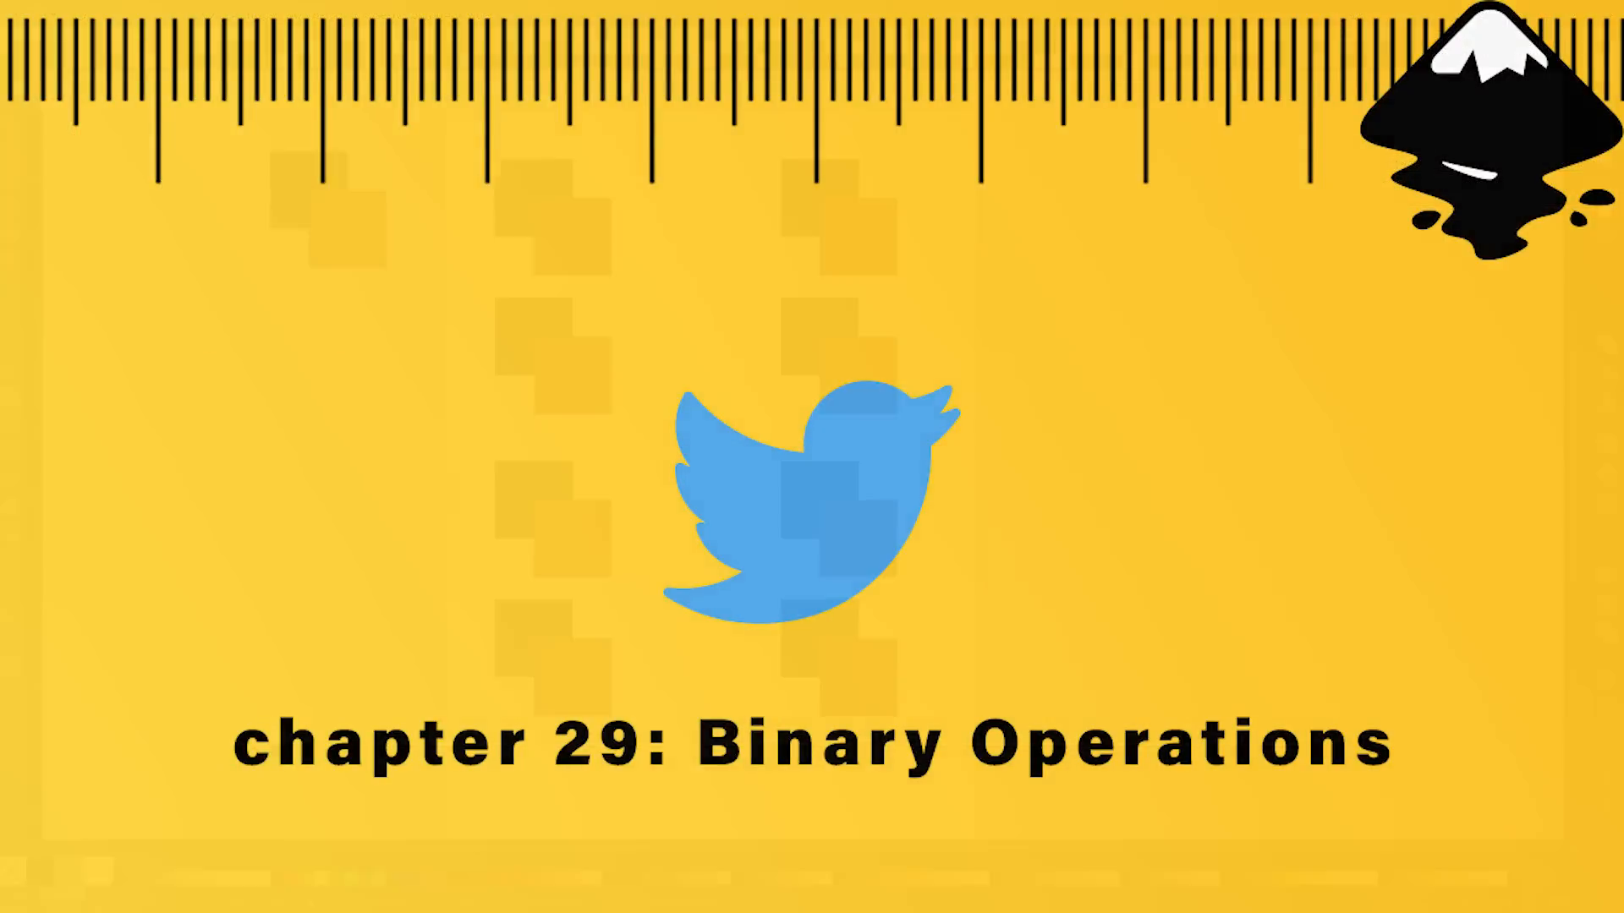
Select the red square of the pair beside the page and turn off snapping for the document.
click(1164, 340)
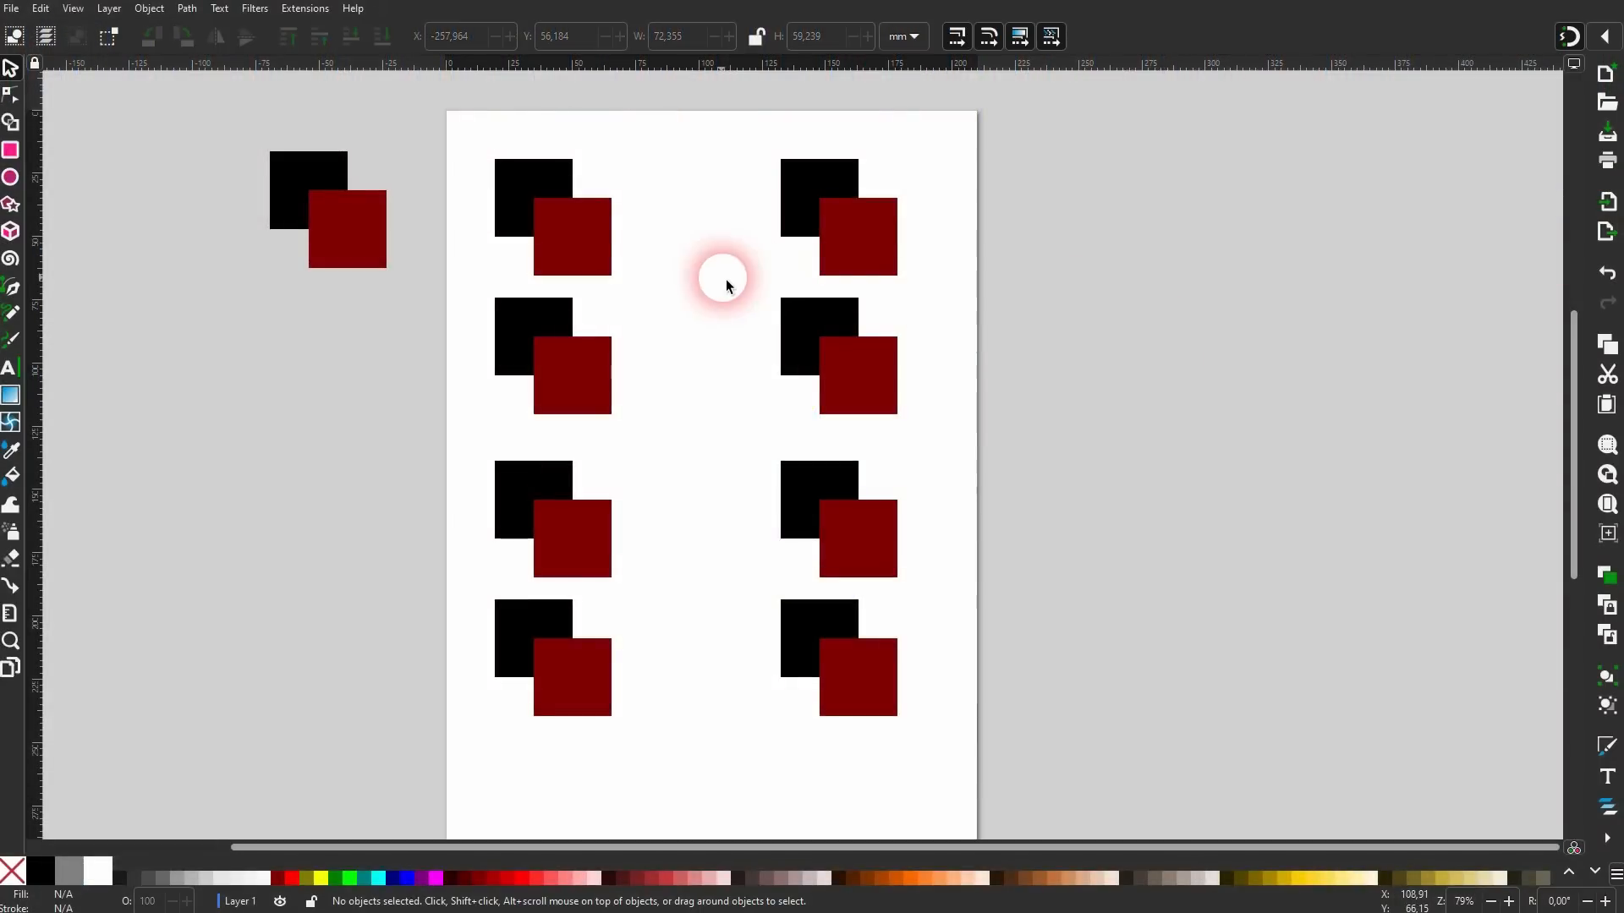
drag(208, 116, 355, 266)
click(1612, 36)
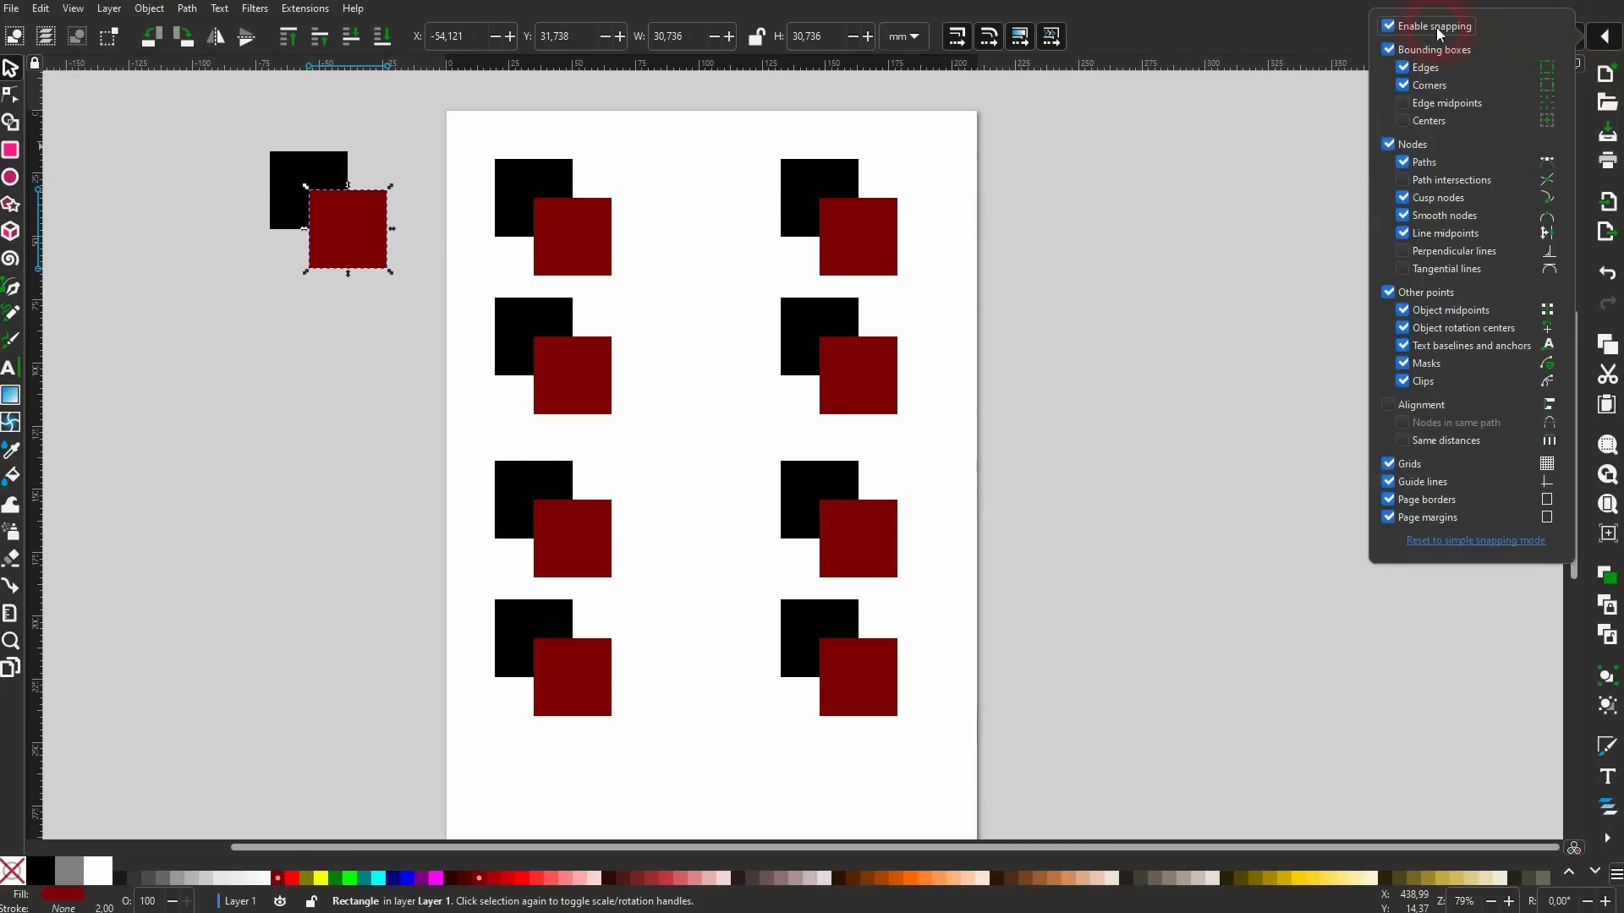
click(1435, 27)
click(1611, 36)
Merge the overlapping squares of the first pair in the page's left column with Union and move the shape slightly up.
drag(470, 127, 636, 296)
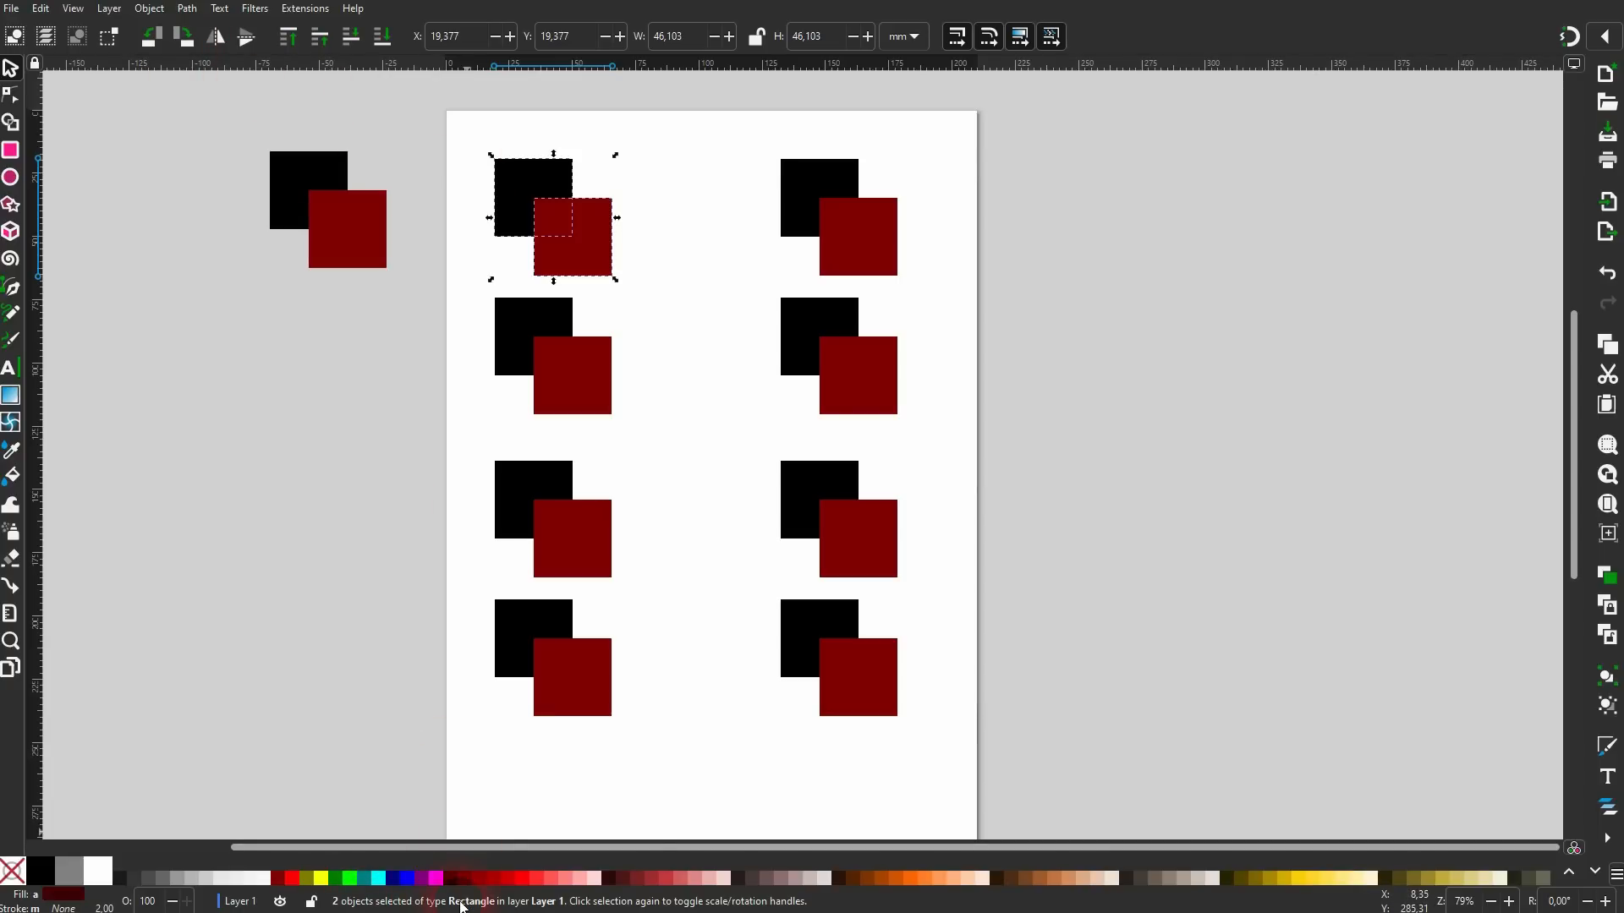
click(186, 9)
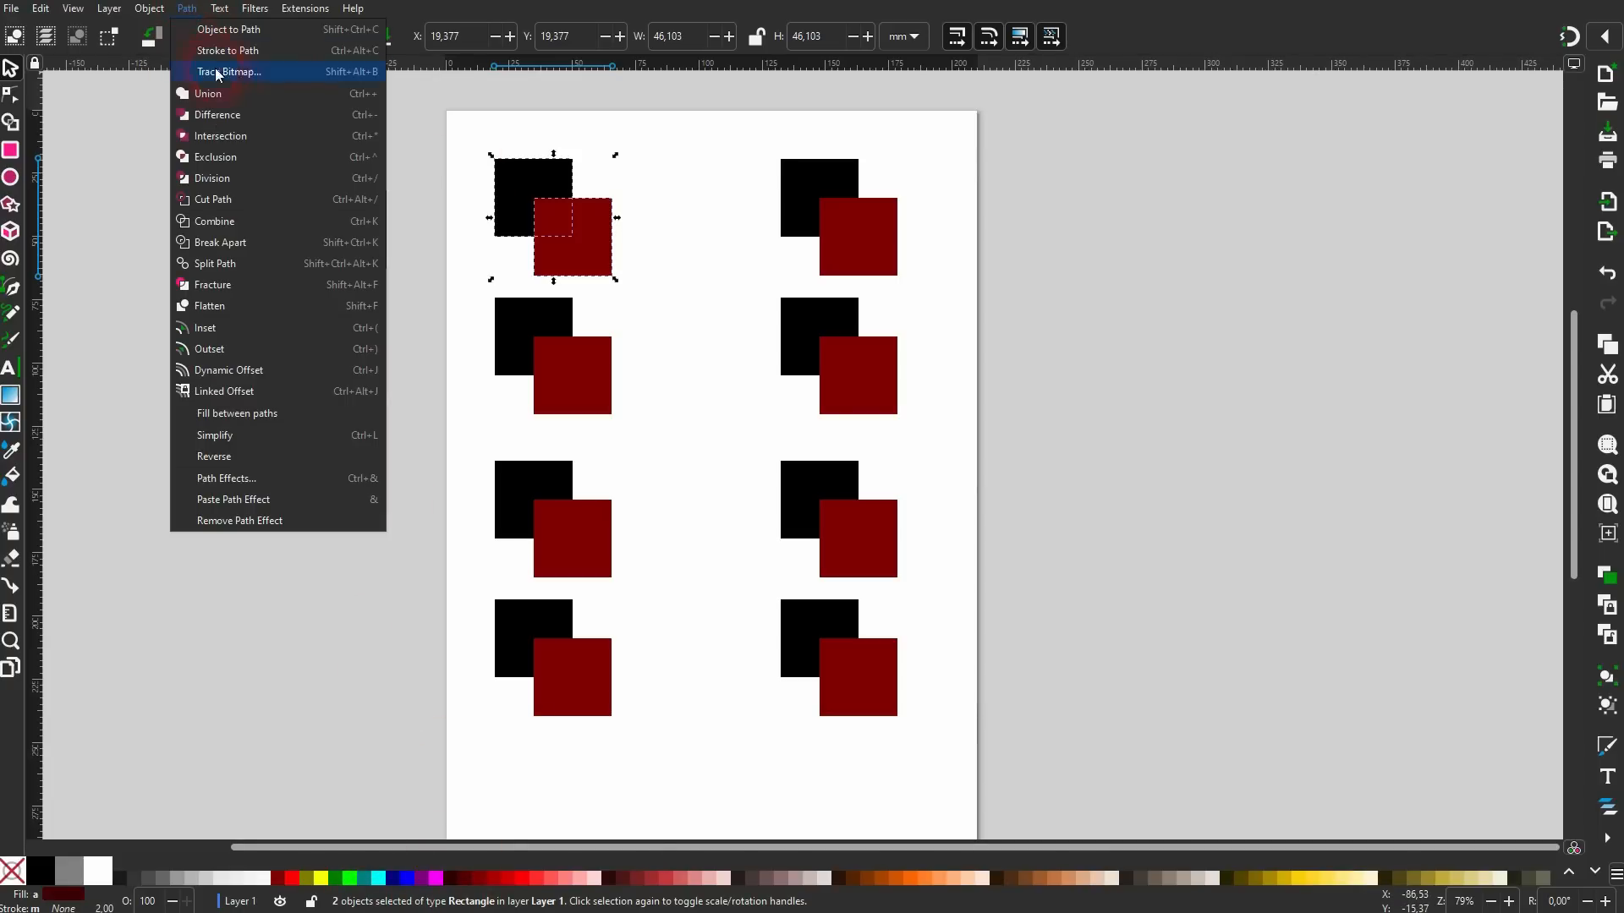
click(231, 94)
drag(609, 208, 587, 239)
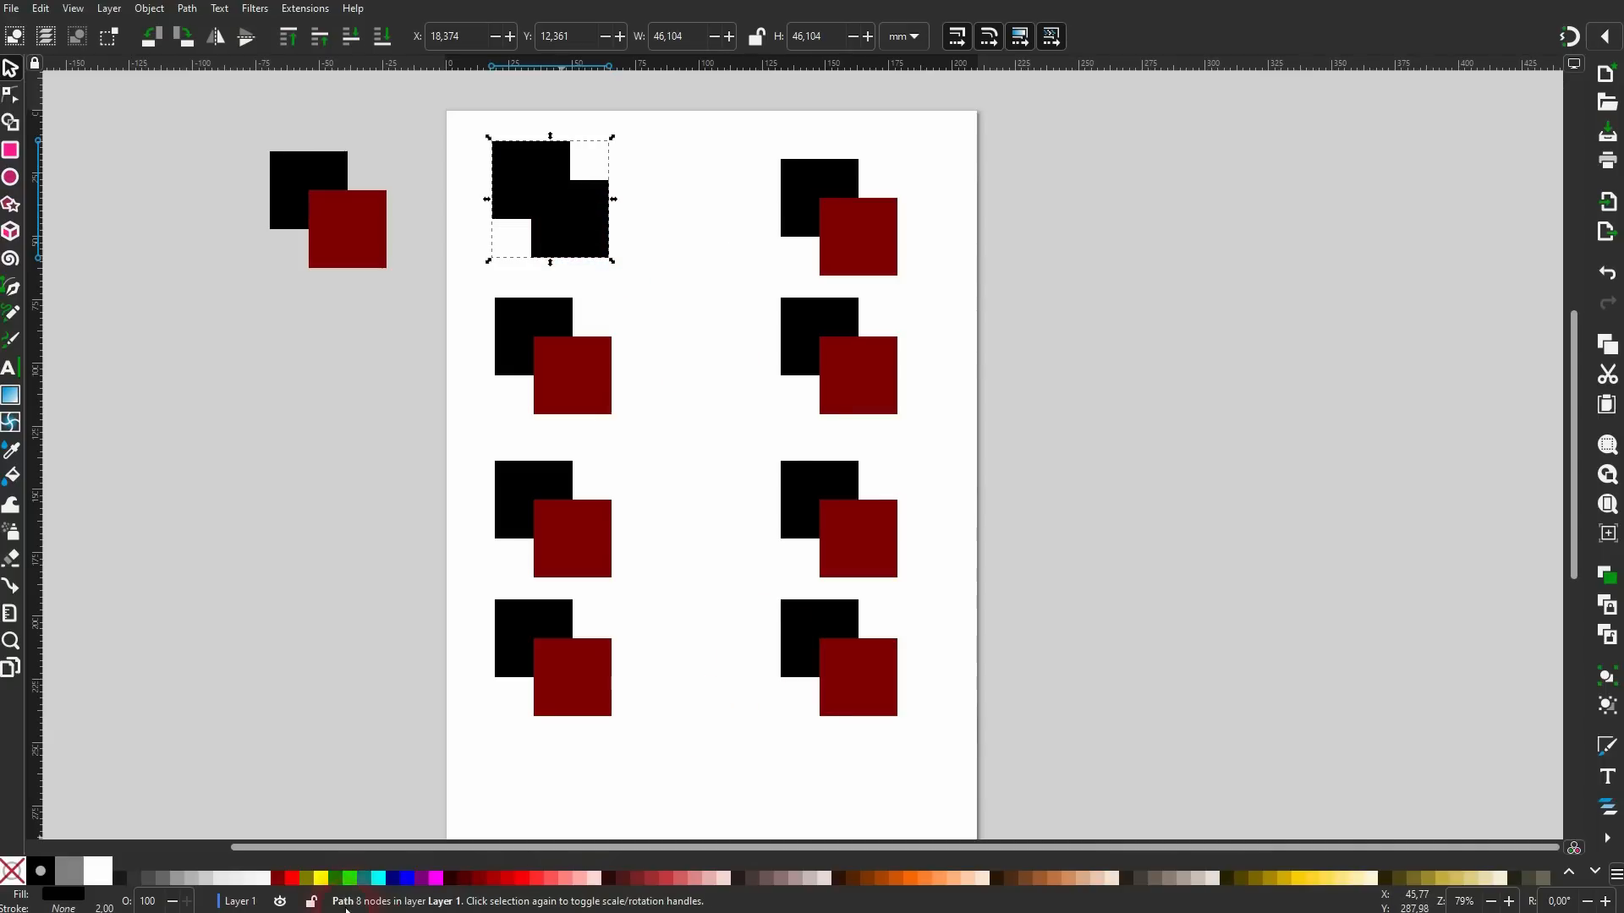
Nudge the red square beside the page slightly and fill the merged shape with light pink #FFAAAA, leaving nothing selected.
mouse_move(348, 271)
mouse_down()
mouse_move(379, 306)
mouse_move(337, 276)
mouse_move(354, 269)
mouse_up()
drag(464, 138, 626, 263)
click(568, 877)
click(580, 877)
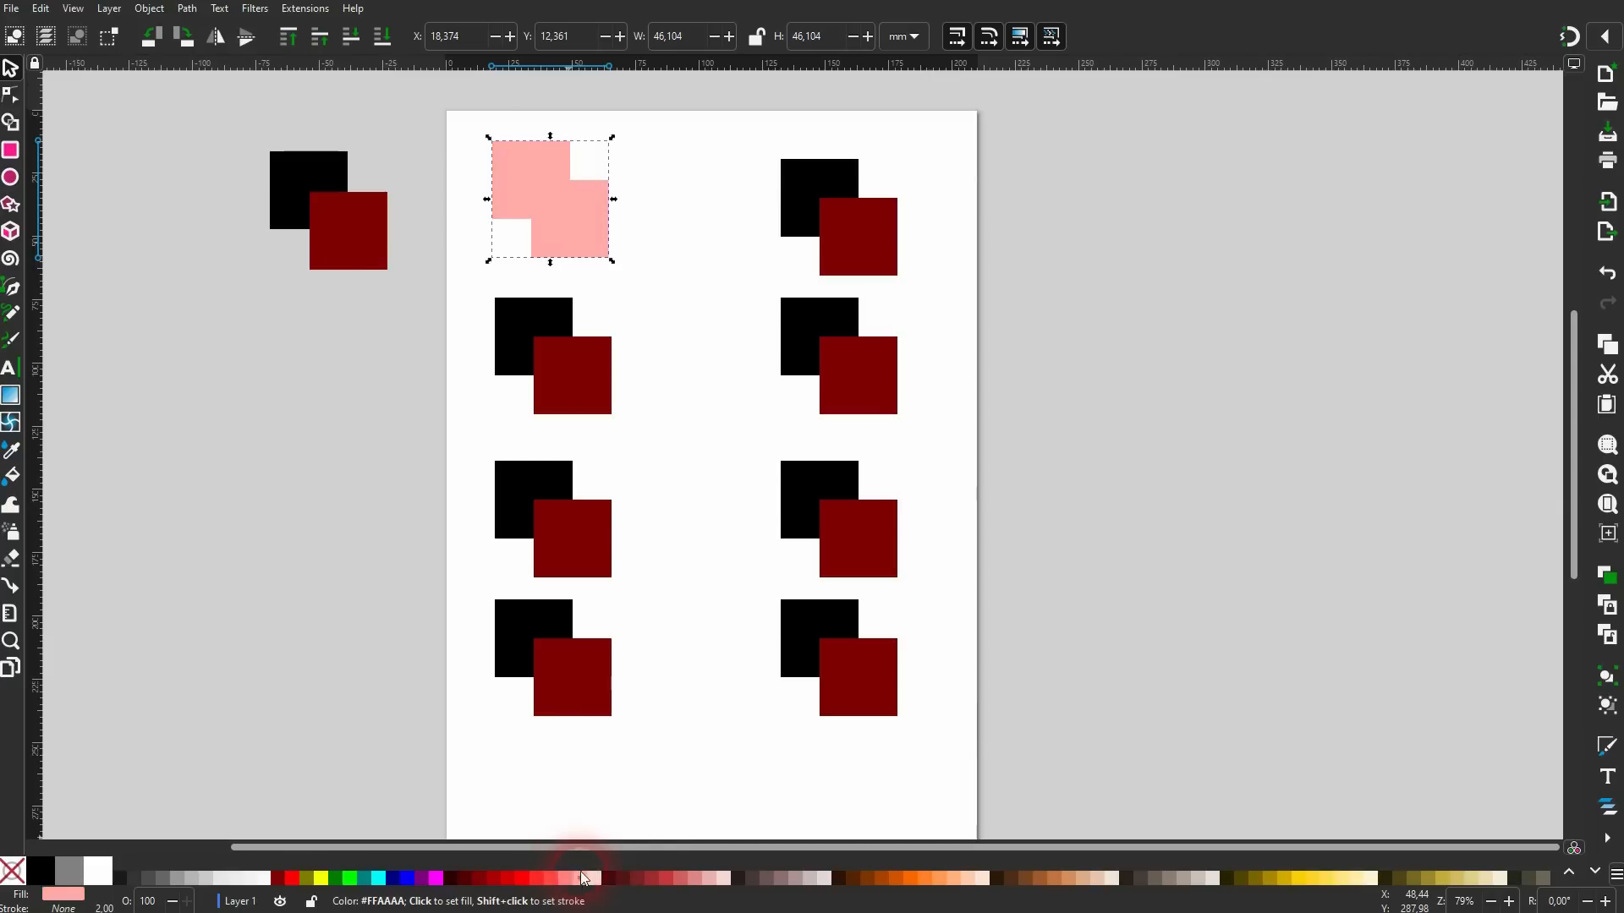
click(653, 298)
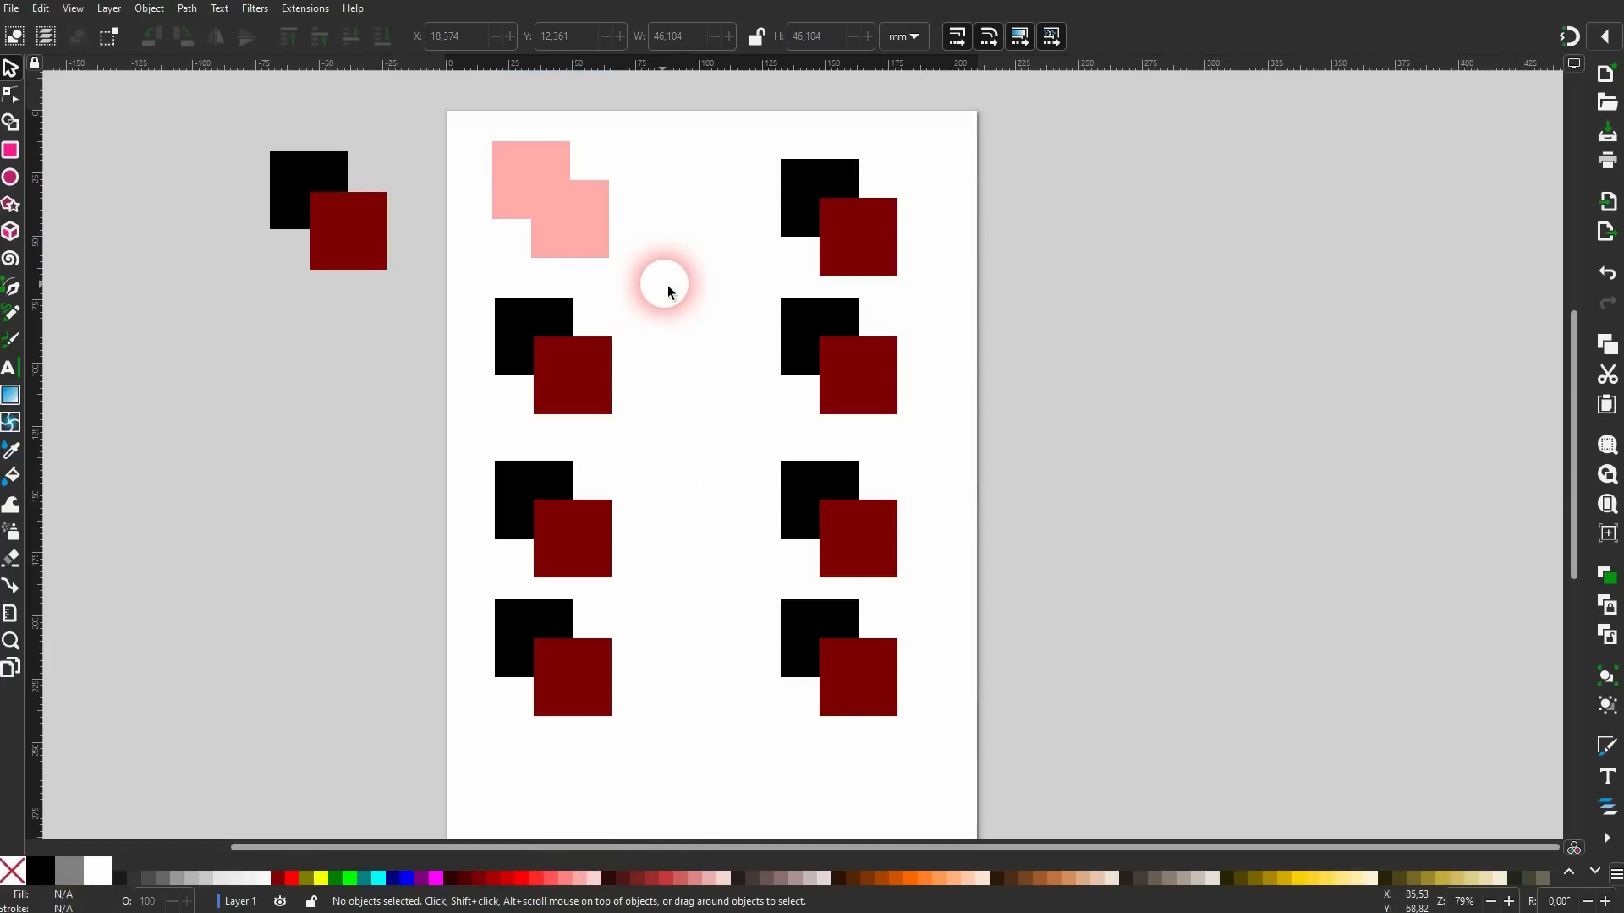
Subtract the red square from the black one in the second pair of the page's left column with Difference.
drag(461, 282, 667, 446)
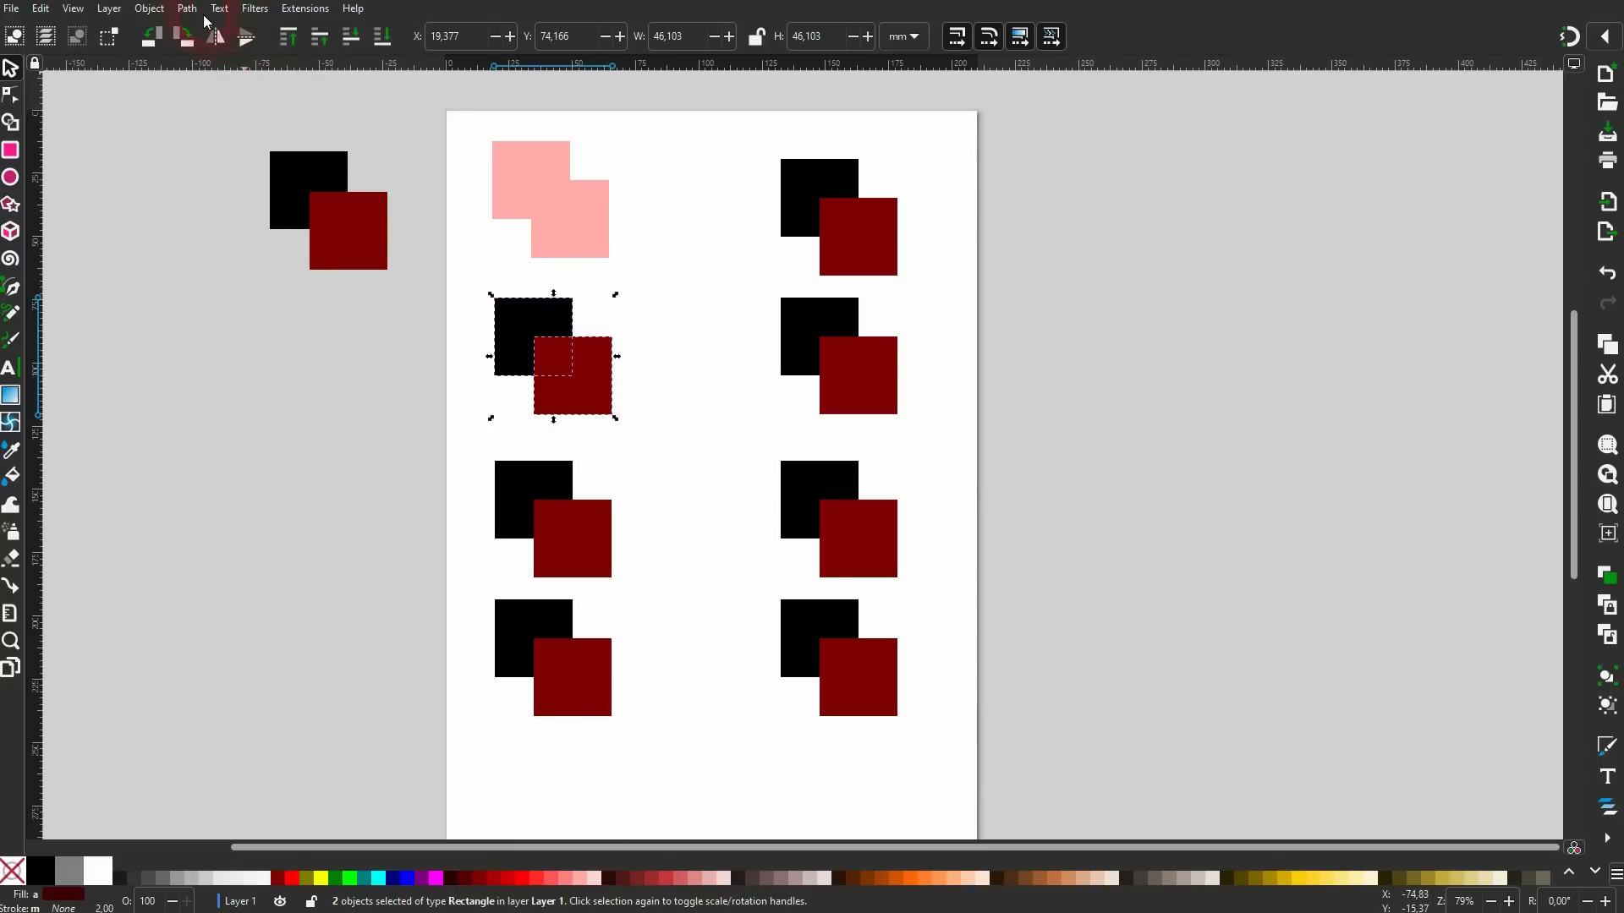
click(188, 8)
click(239, 116)
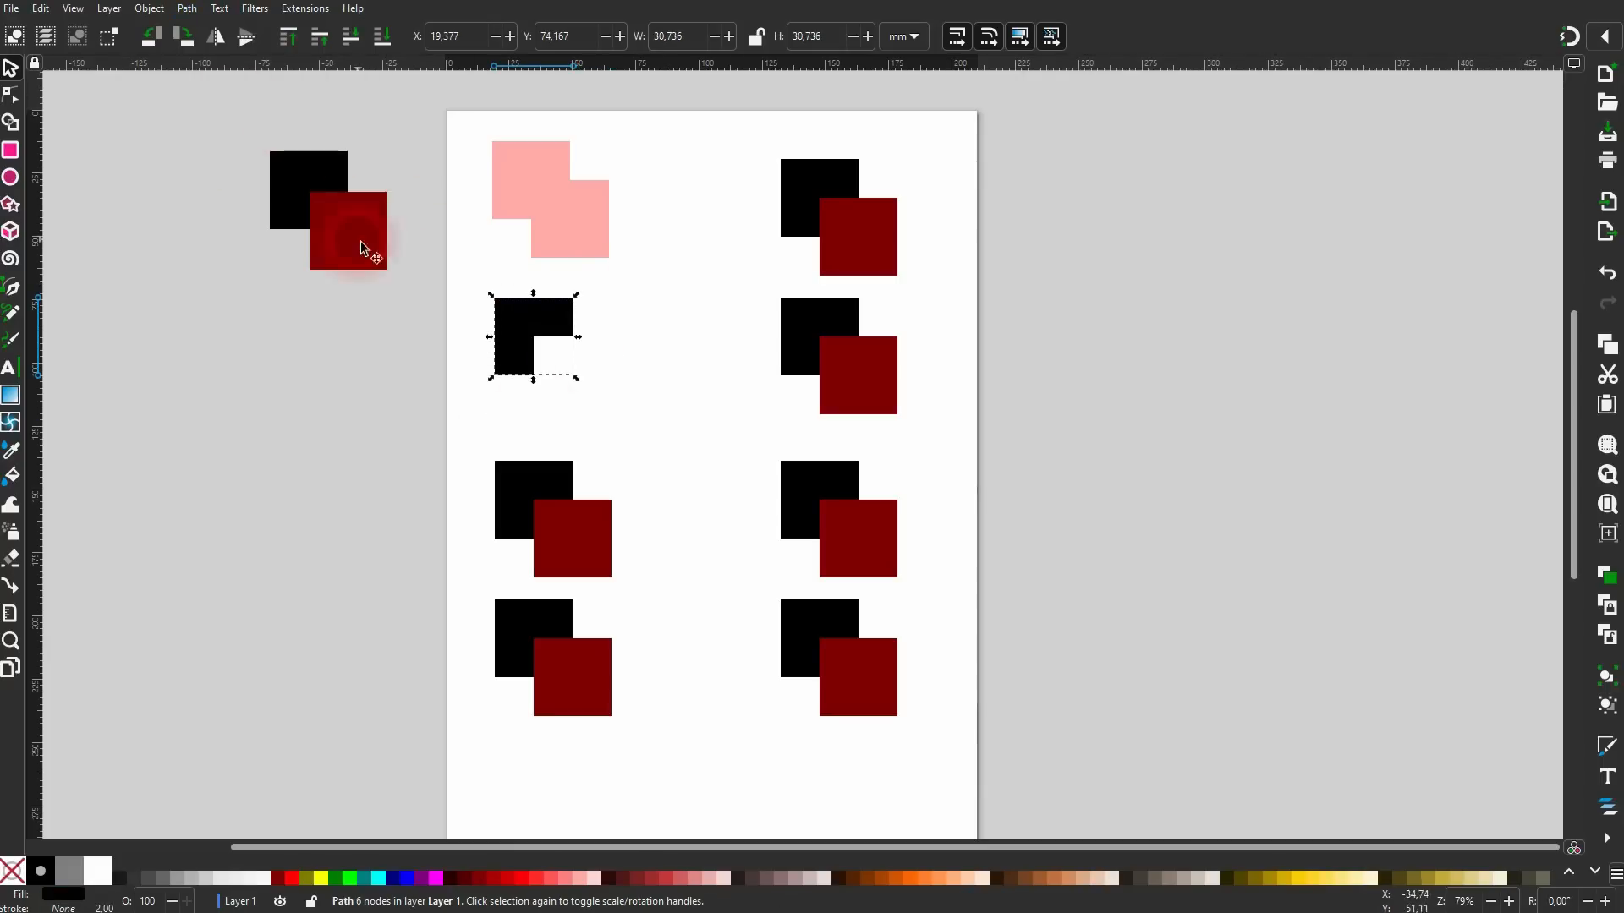
Nudge the subtracted black shape slightly up and left, and apply Intersection to the third pair of squares in the page's left column.
click(623, 382)
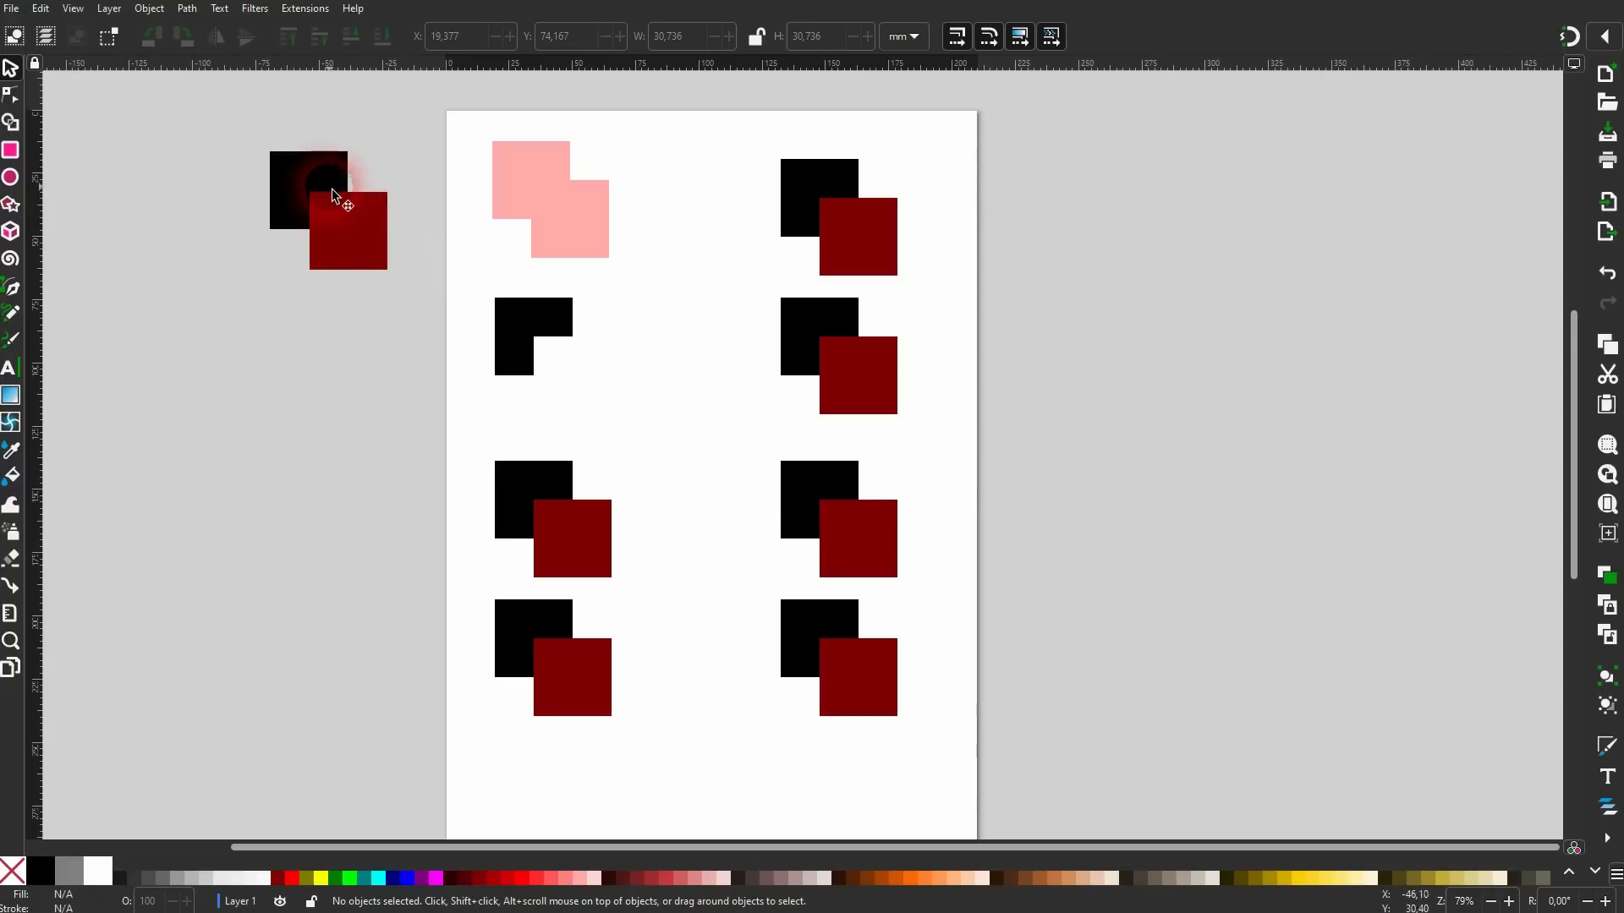
drag(539, 353, 534, 345)
drag(465, 433, 687, 593)
click(187, 10)
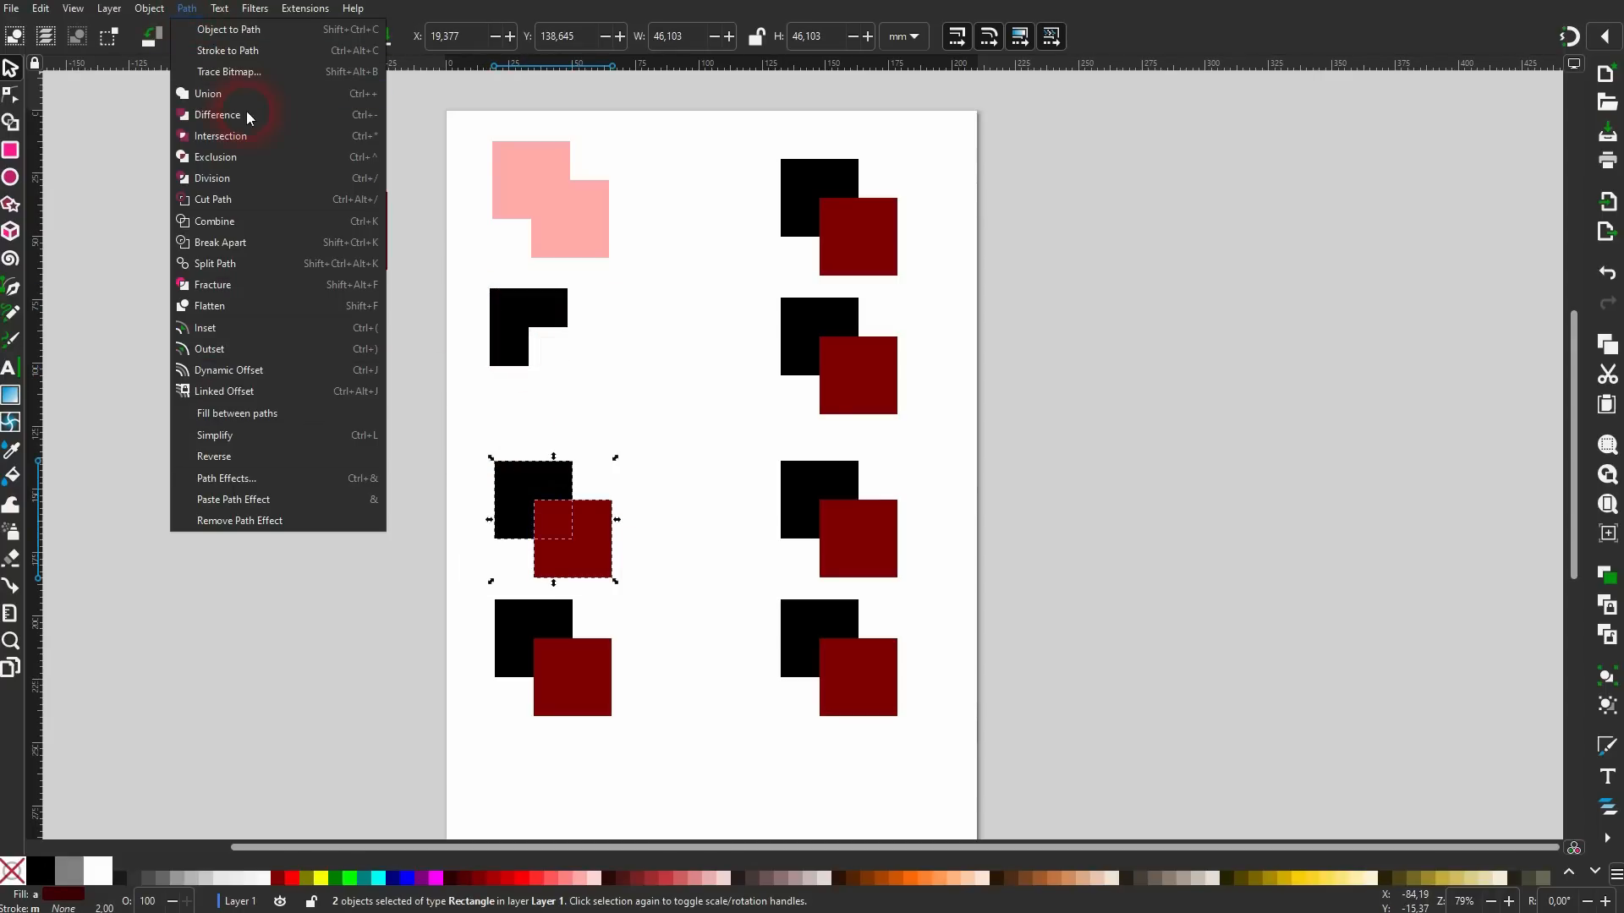
click(257, 135)
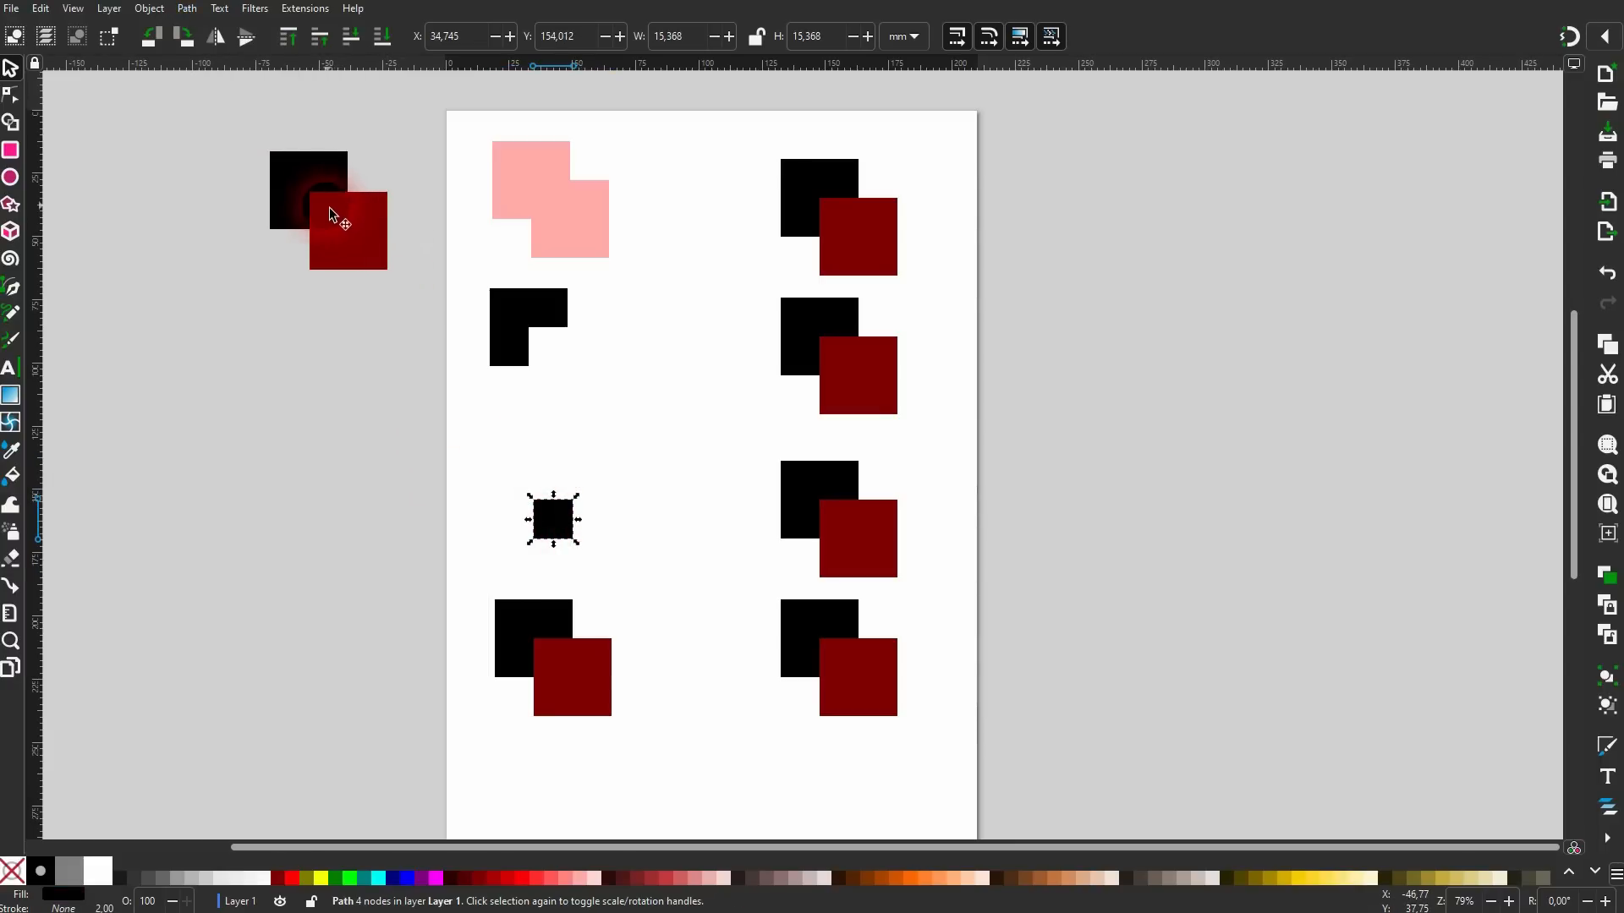
Lower the opacity of the red square beside the page to 67% and restore it to 100%.
click(346, 222)
click(149, 8)
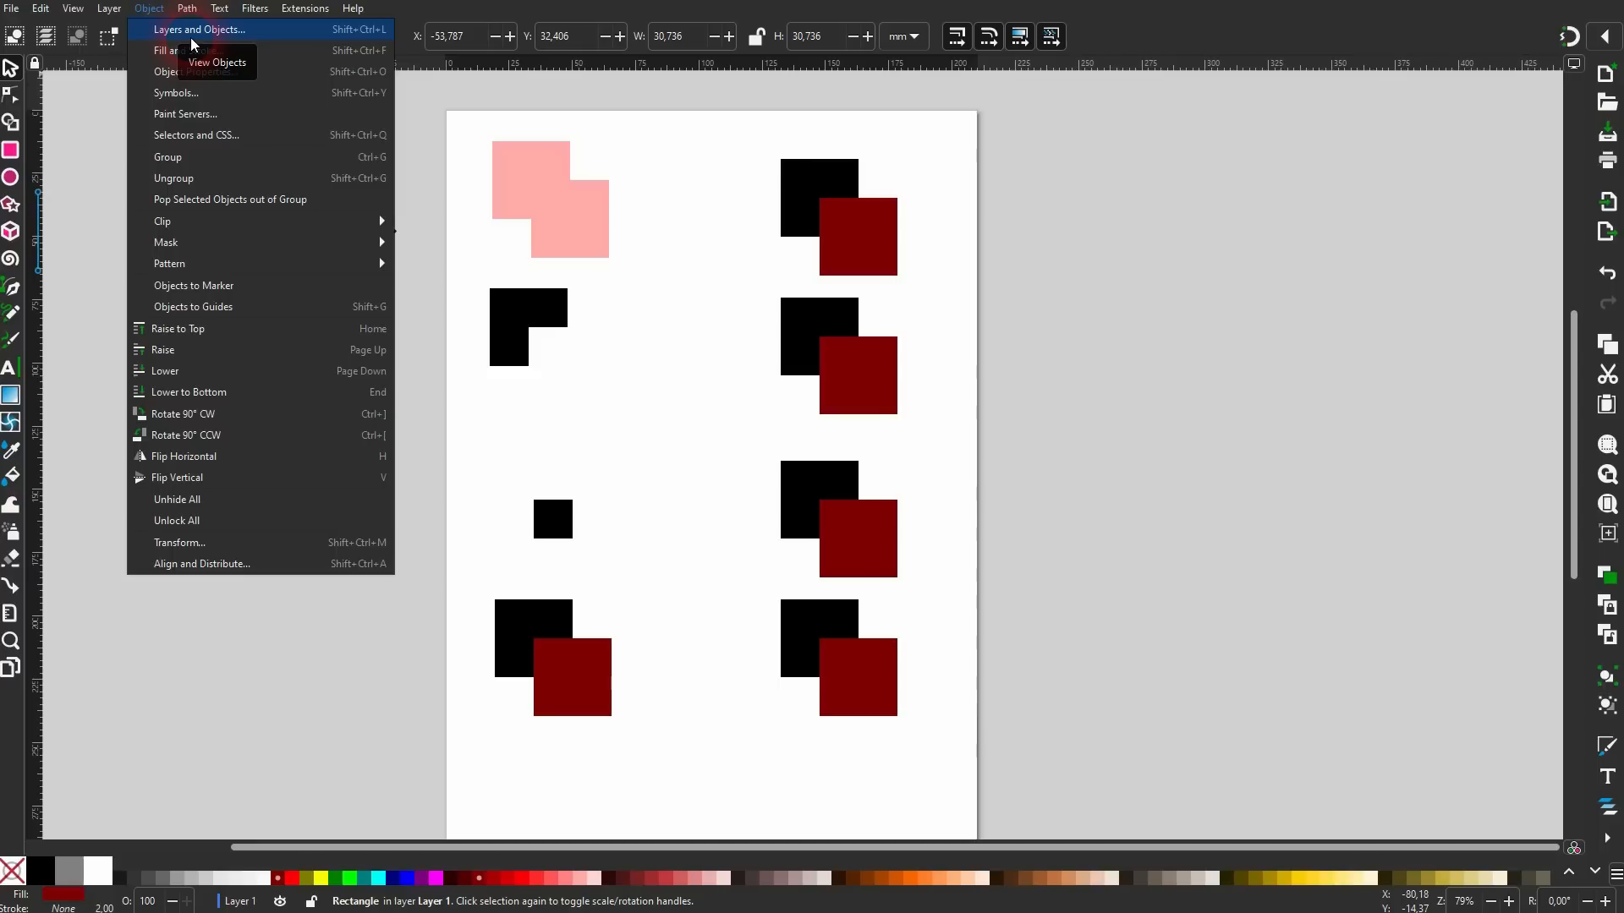
click(192, 38)
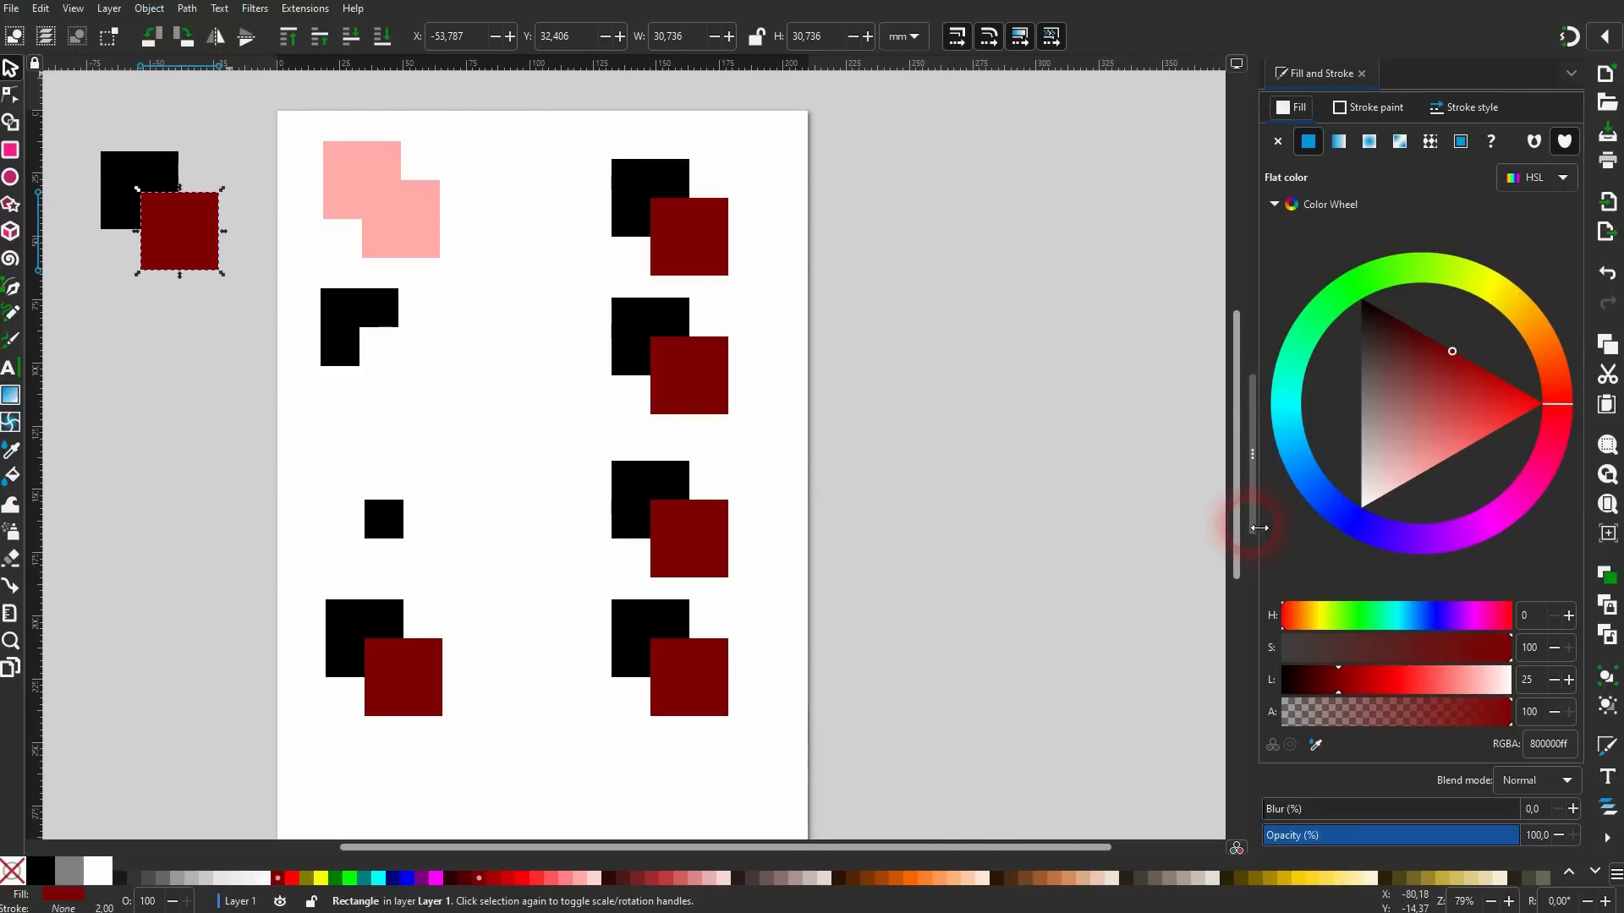
click(1440, 840)
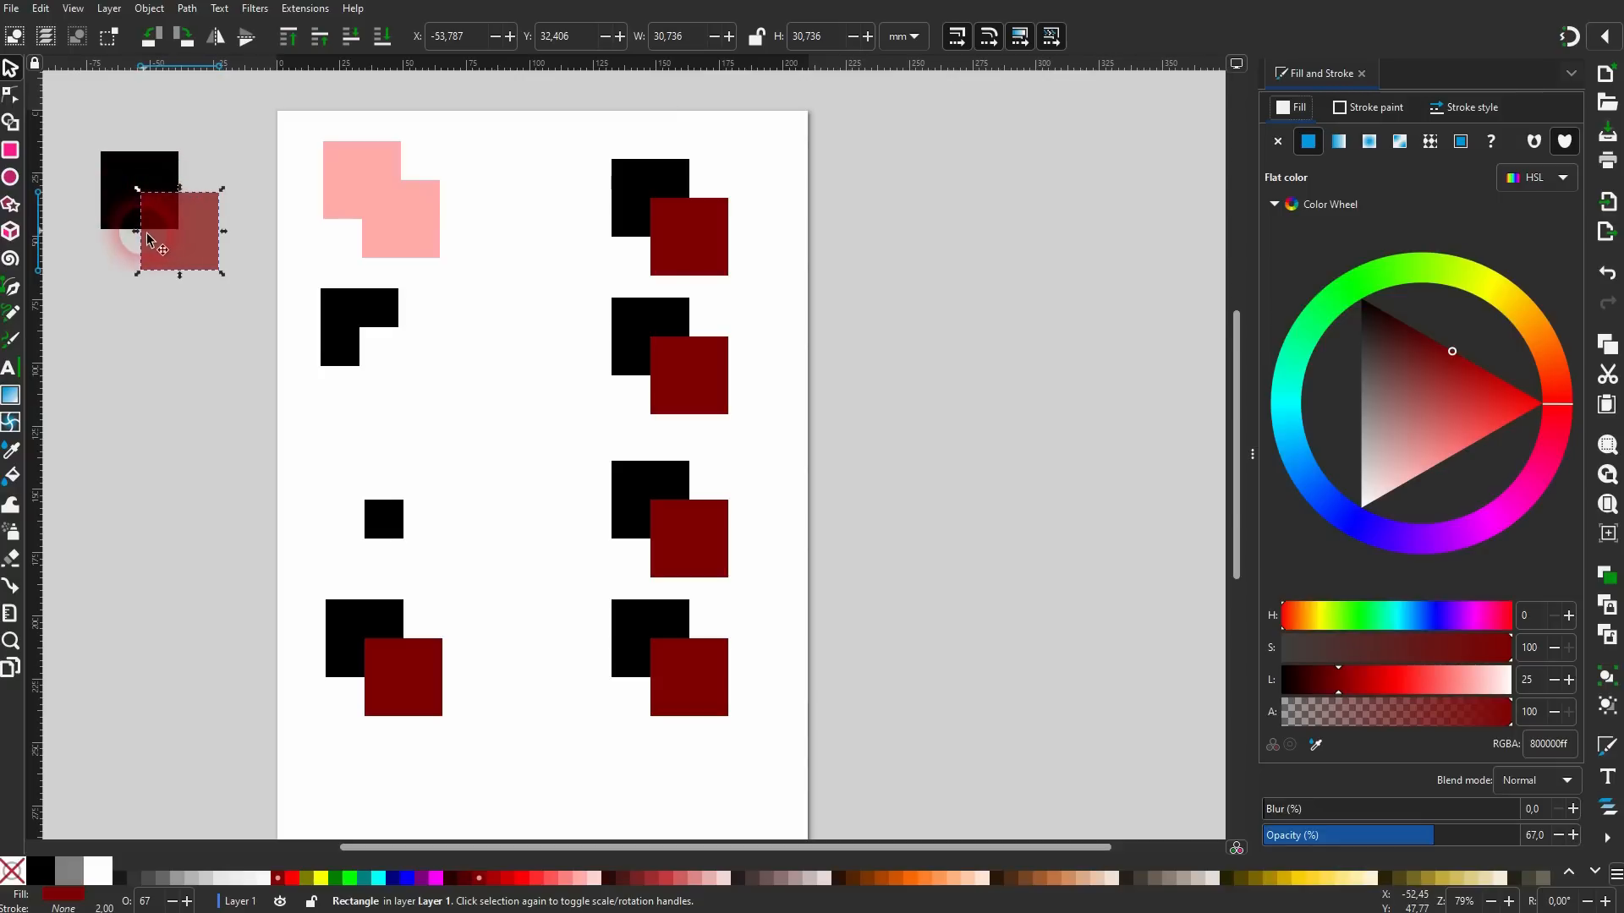
drag(1479, 839, 1544, 587)
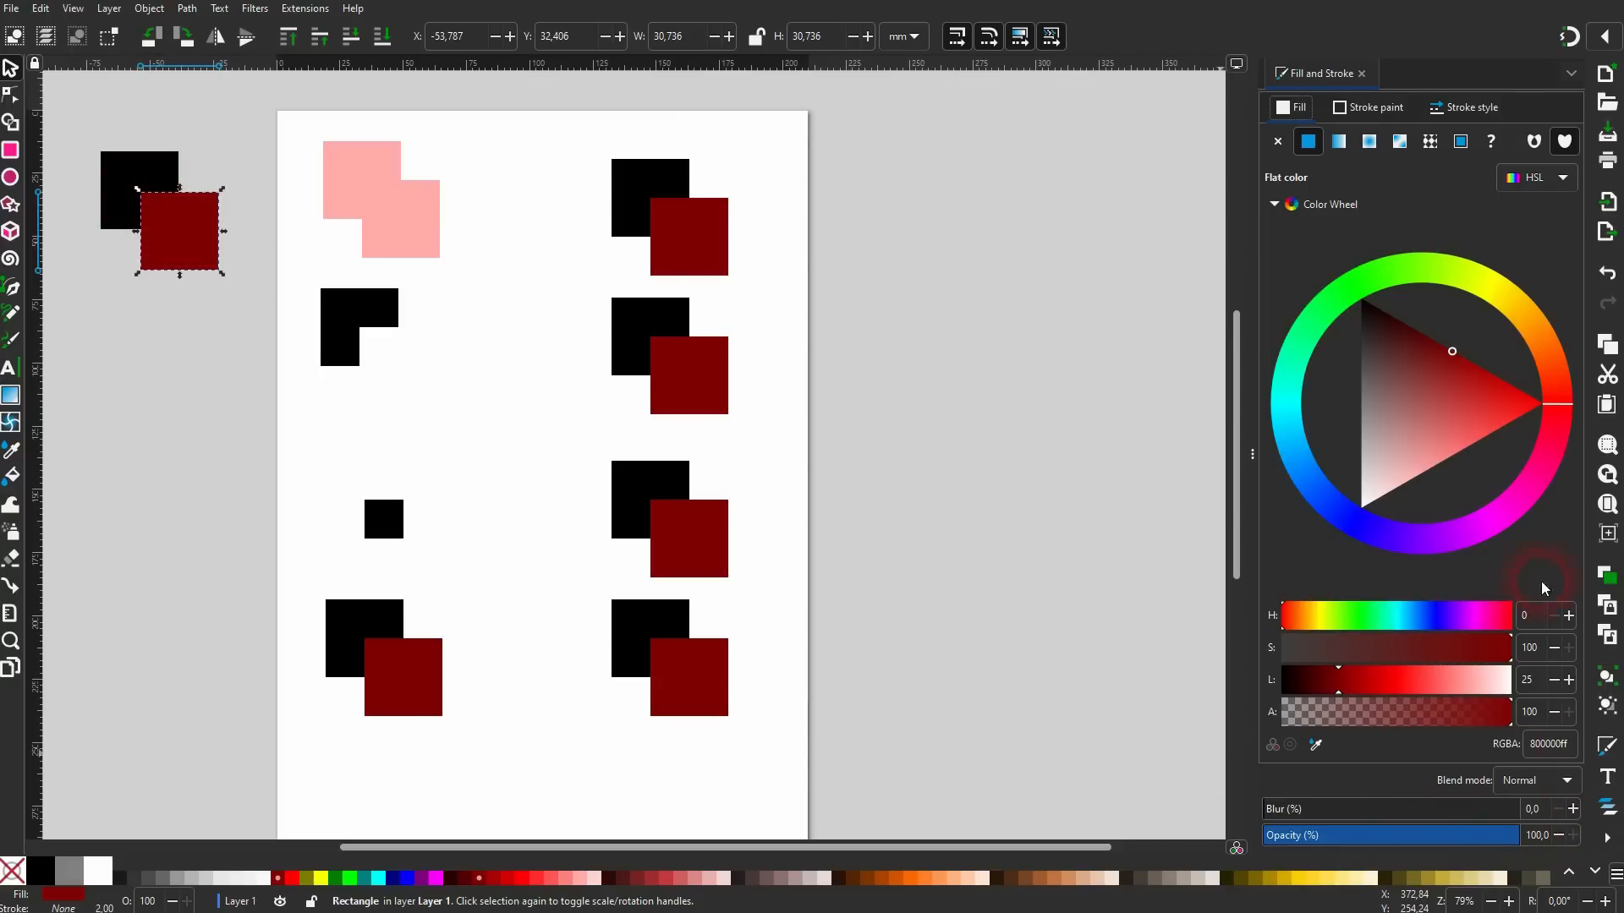
click(1360, 75)
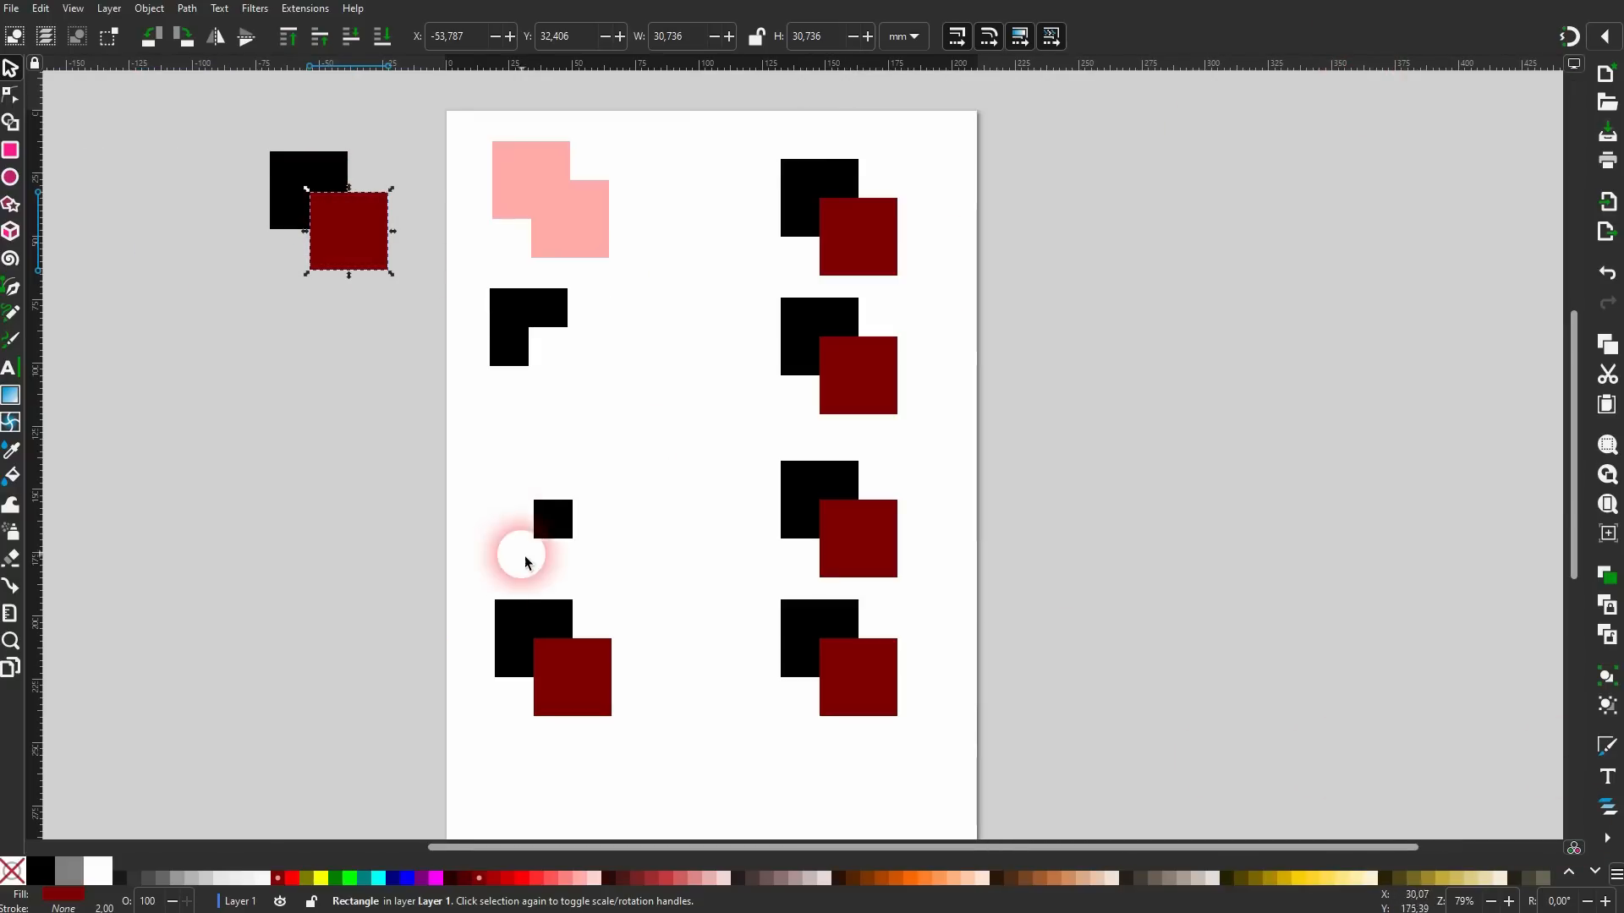
Apply Exclusion to the fourth pair in the left column, and test-fit the small intersection square in the hole before moving it back up.
drag(461, 556, 674, 748)
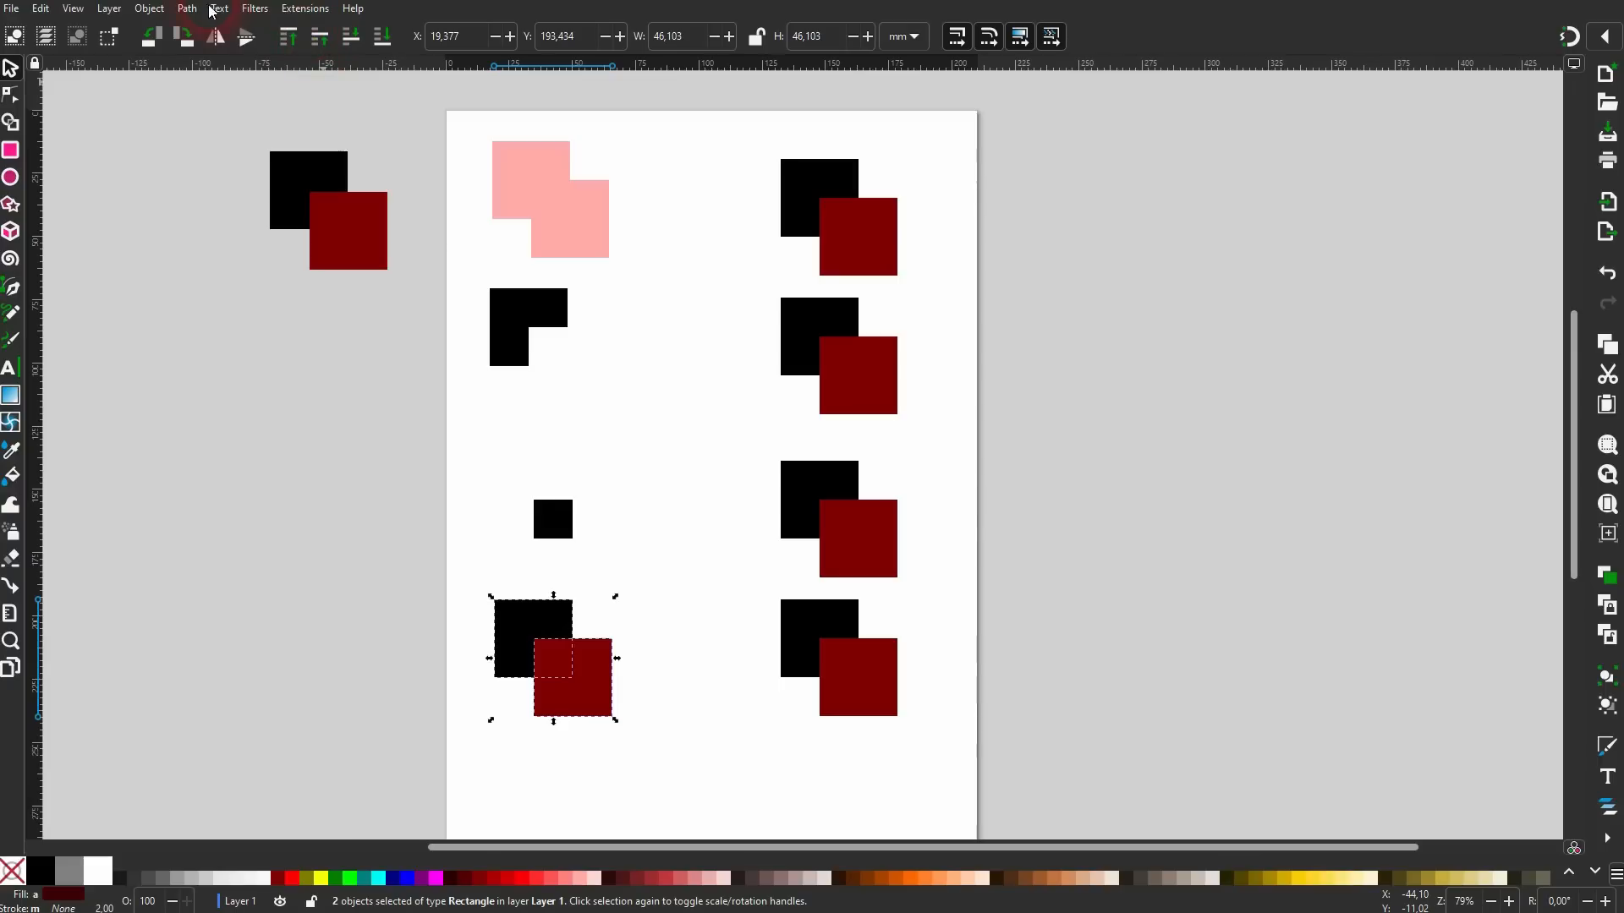
click(187, 9)
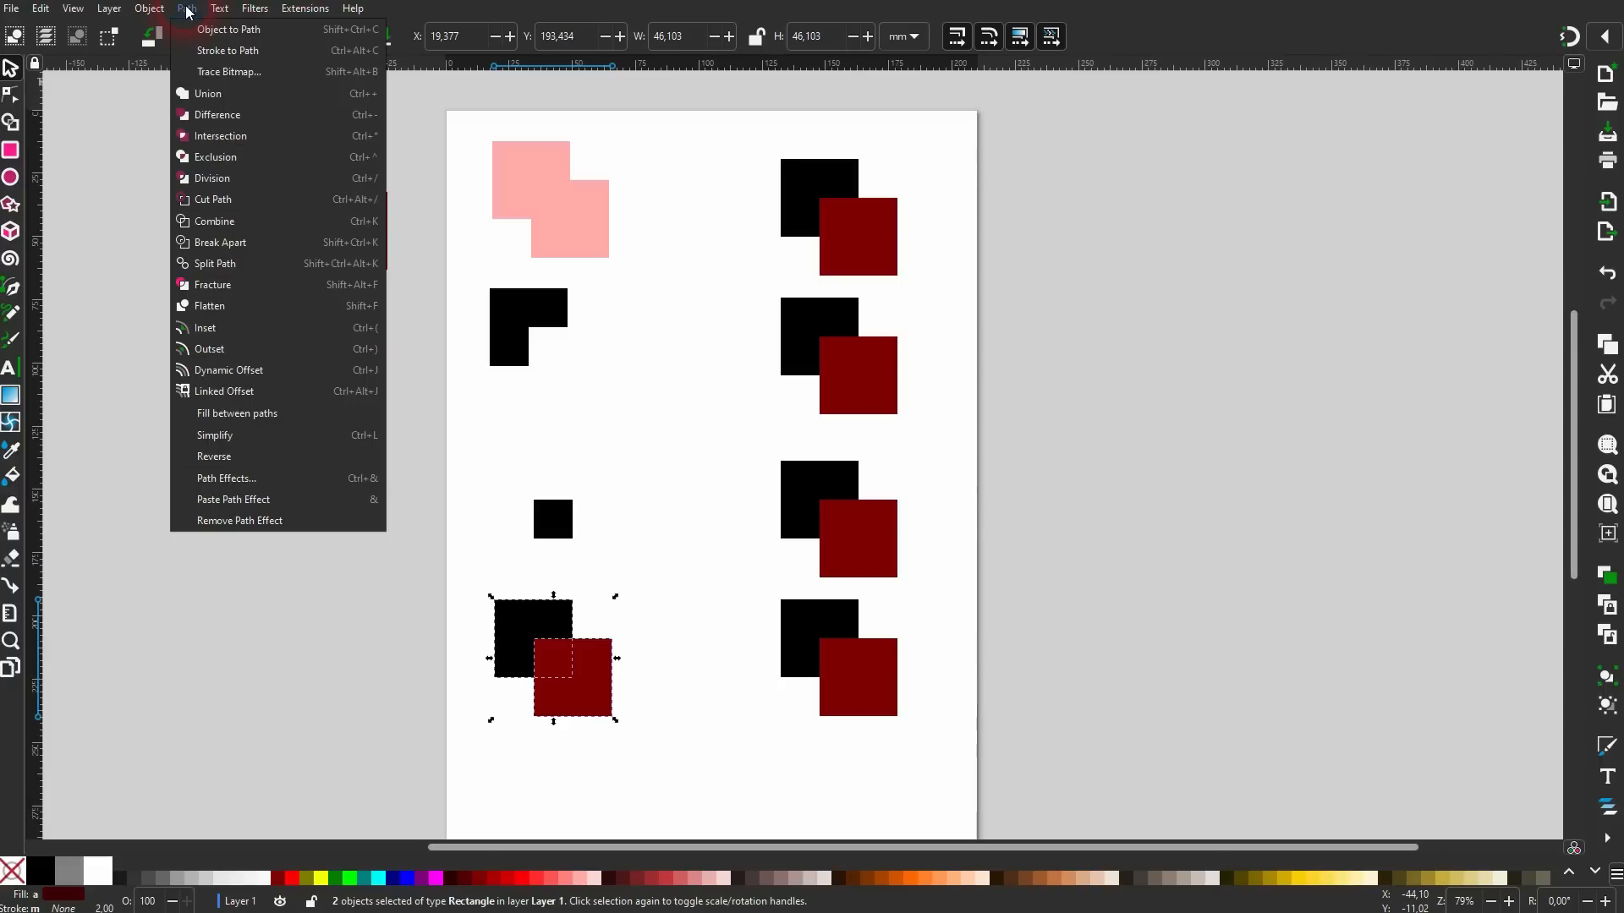
click(229, 165)
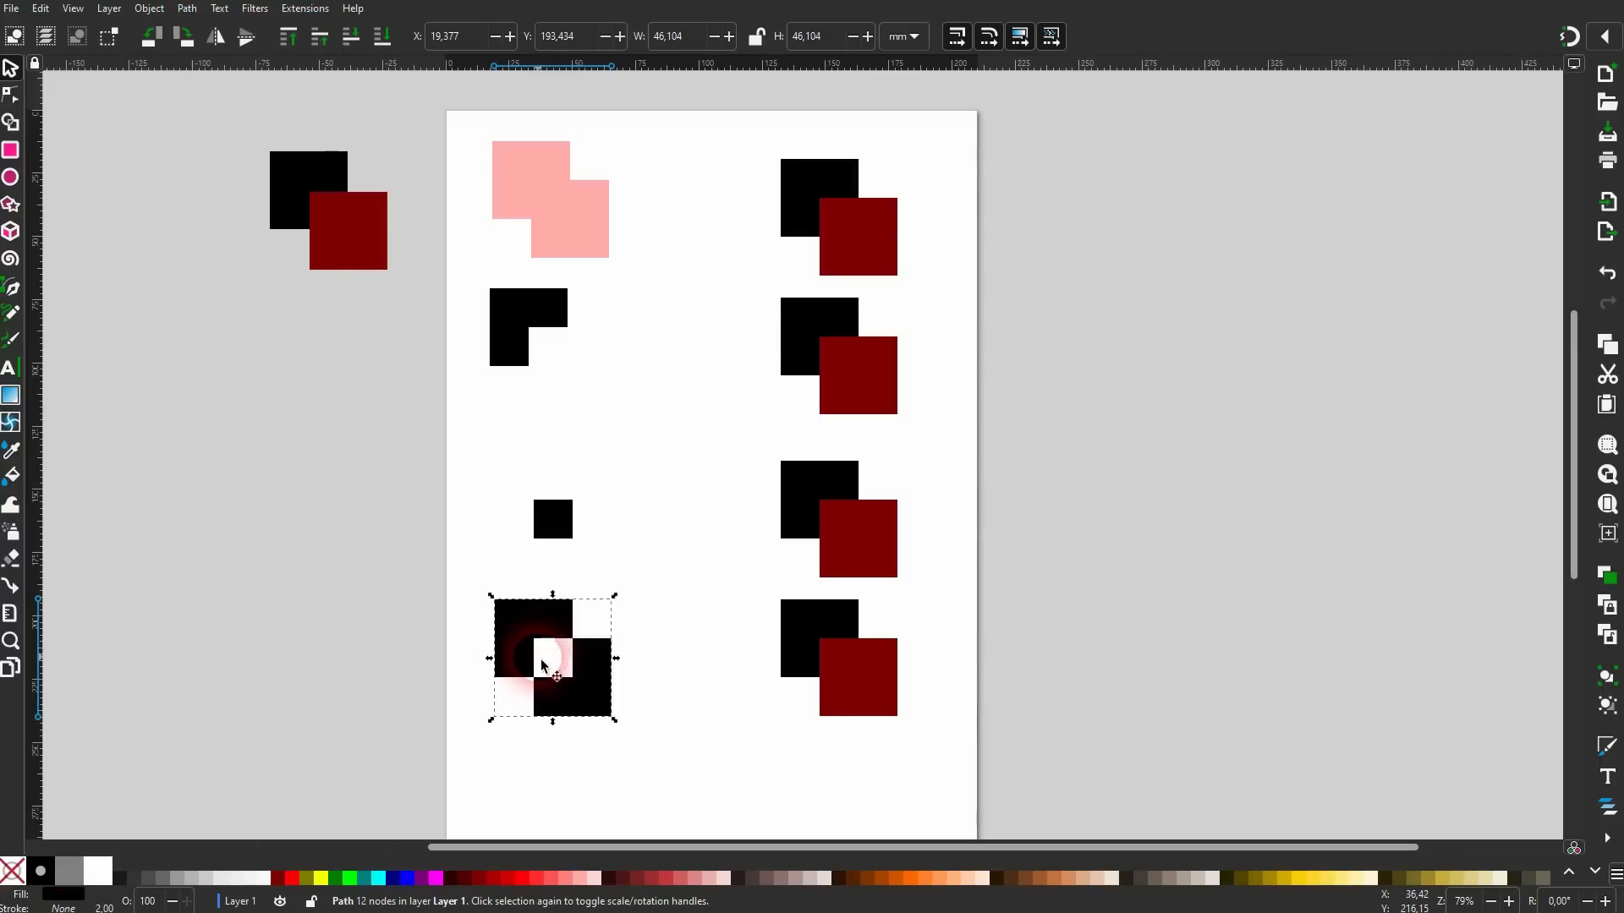
drag(555, 513, 567, 667)
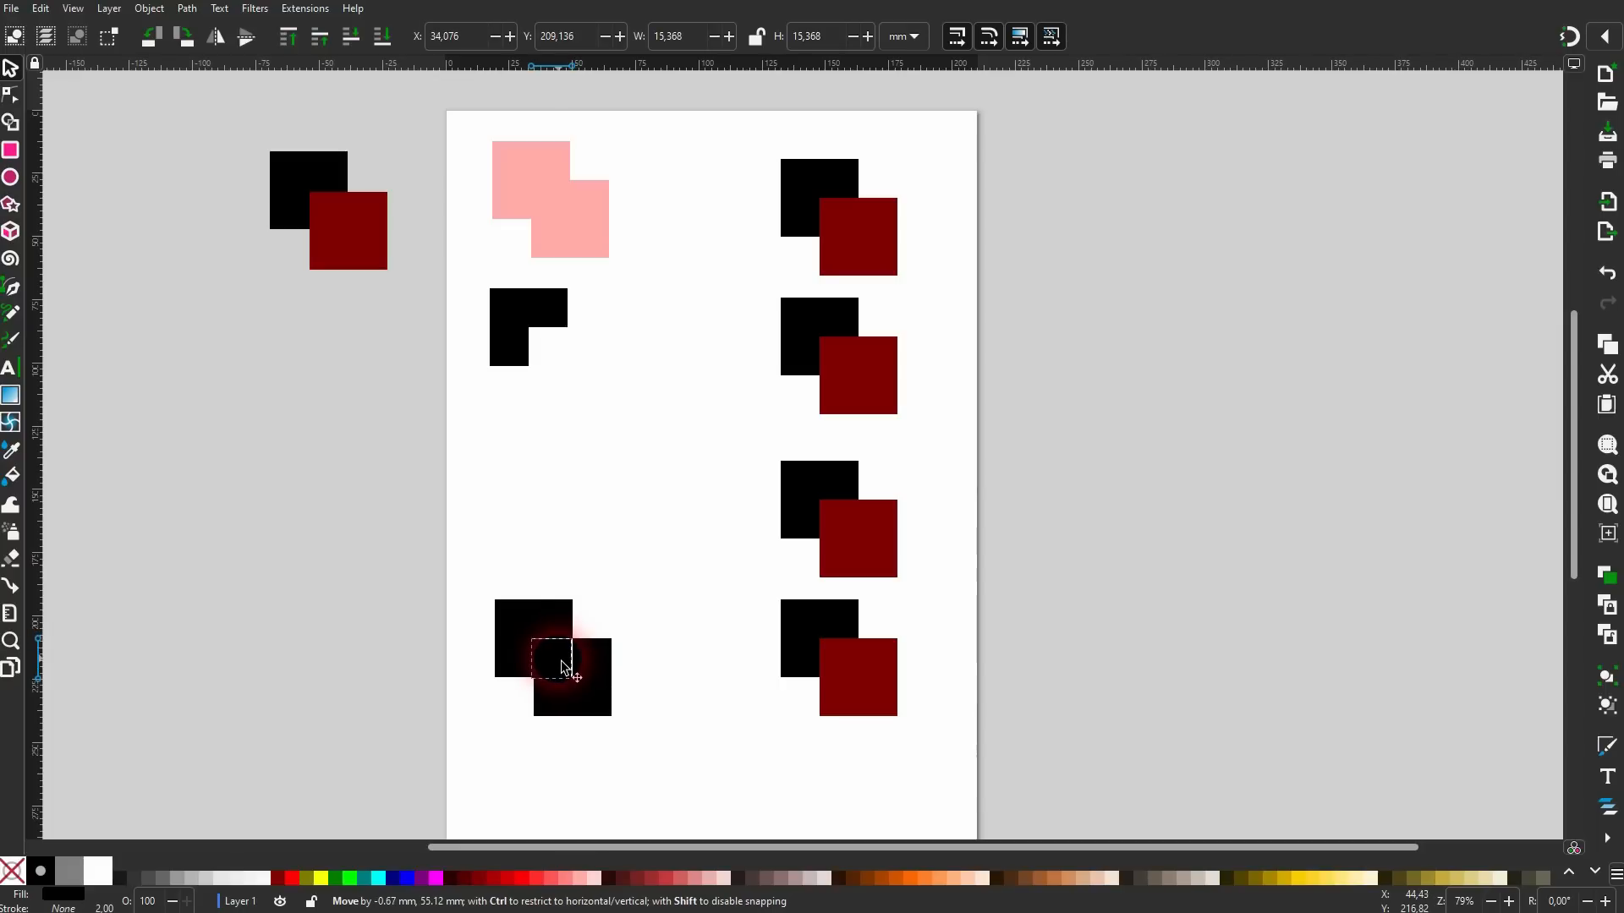
drag(565, 667, 562, 531)
Apply Division to the first pair in the page's right column and pull the small corner piece out diagonally.
drag(718, 110, 969, 293)
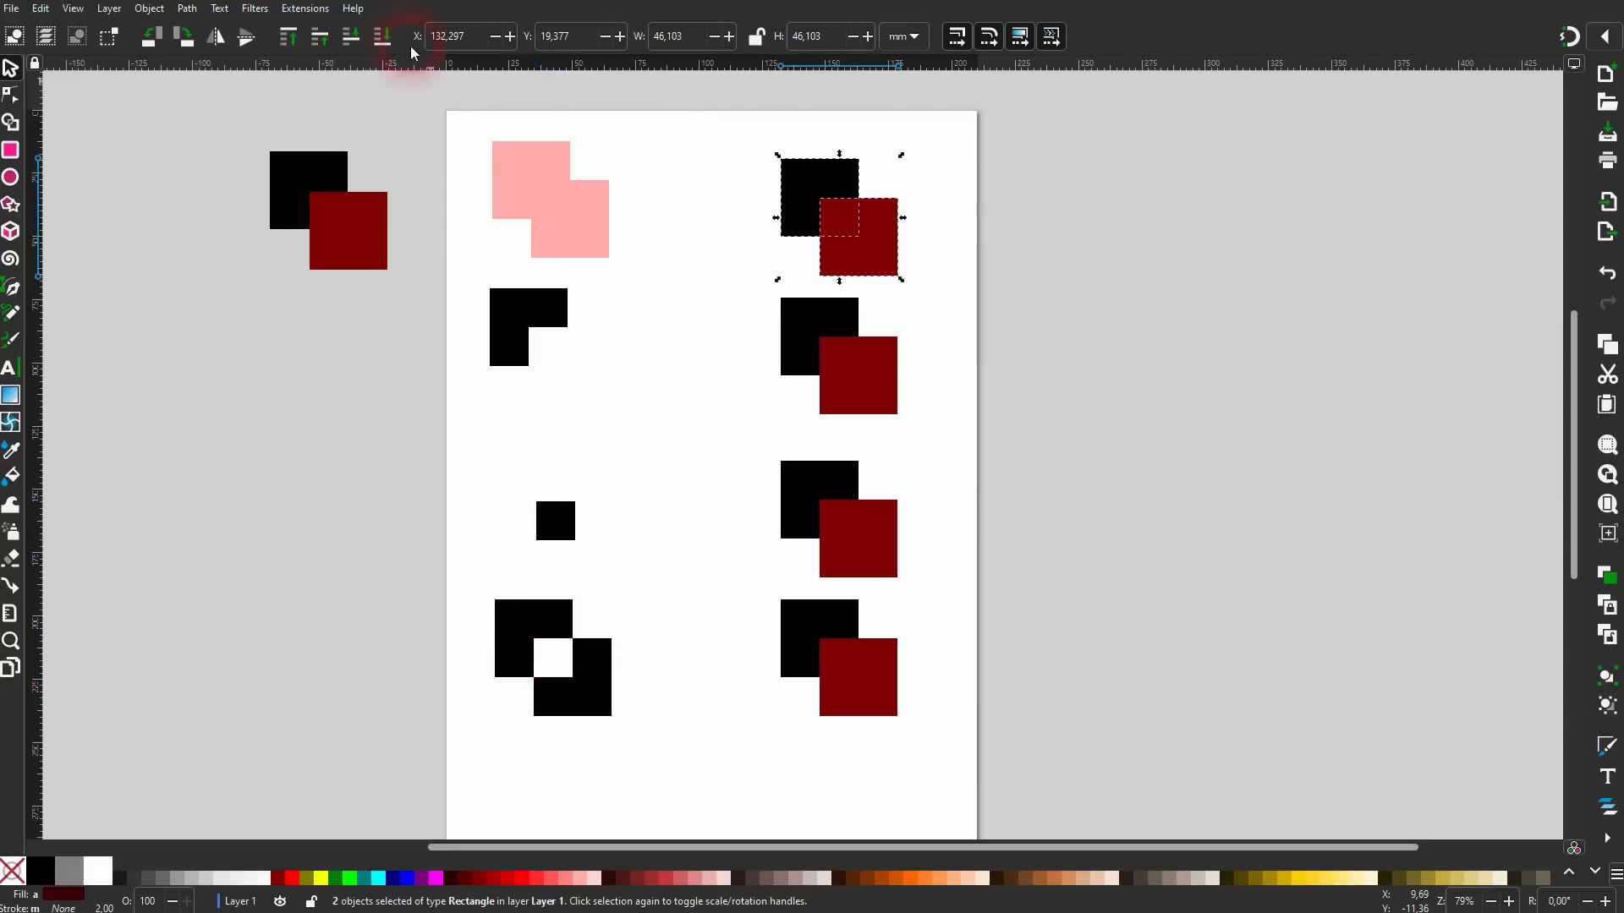
click(187, 10)
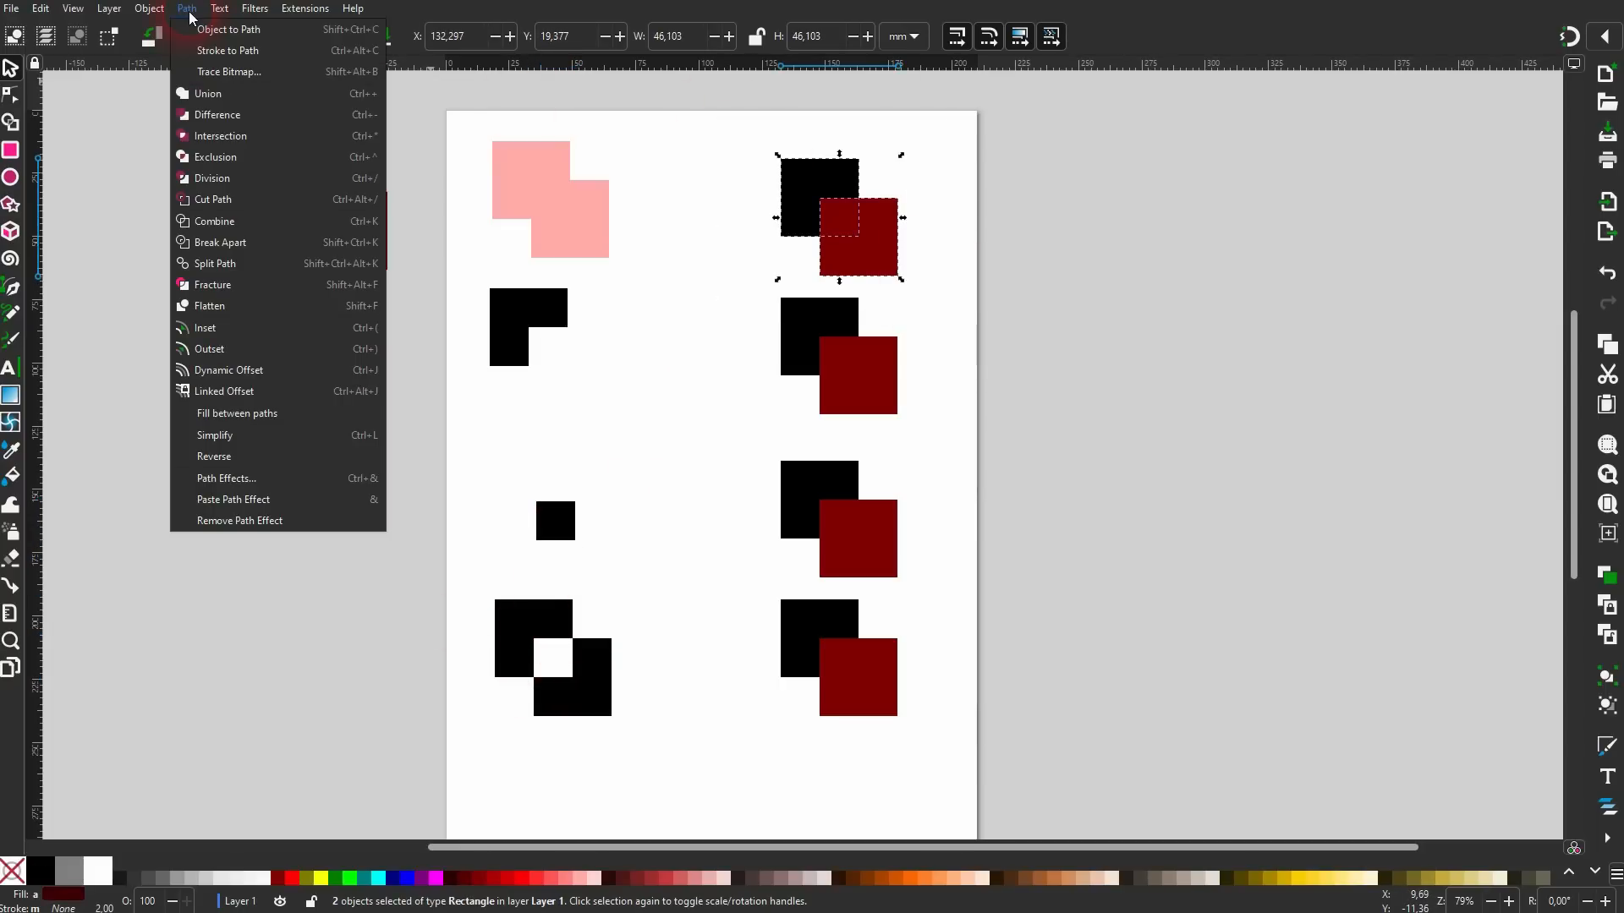
click(239, 178)
click(960, 211)
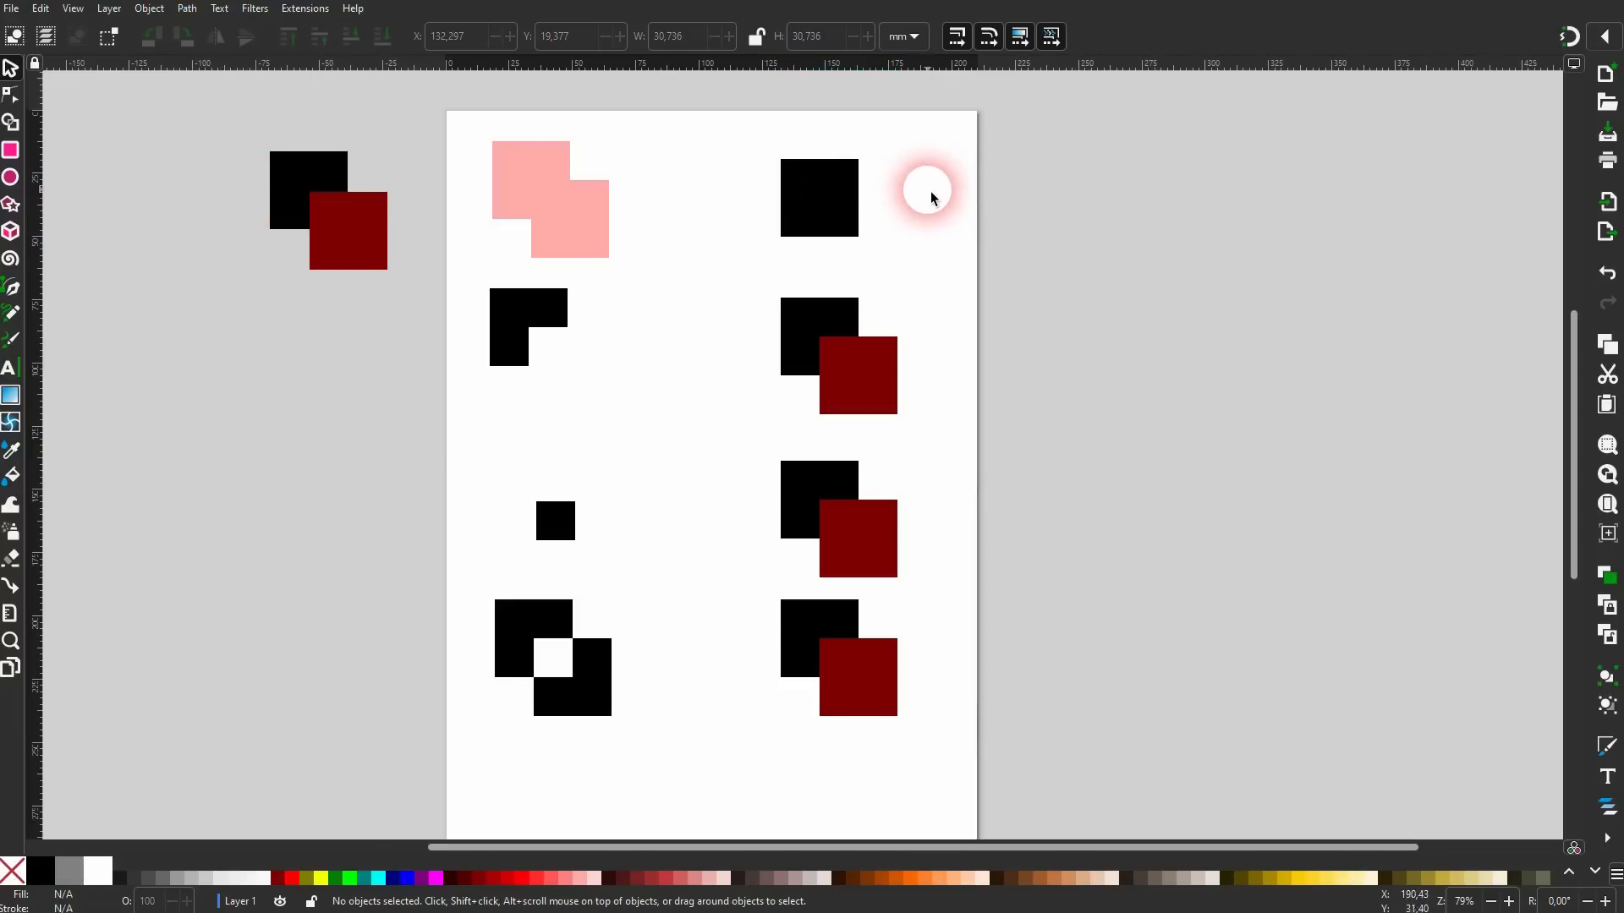
drag(844, 231, 876, 253)
Nudge the small intersection square and the exclusion shape in the left column slightly.
mouse_move(554, 529)
mouse_down()
mouse_move(582, 529)
mouse_move(573, 541)
mouse_up()
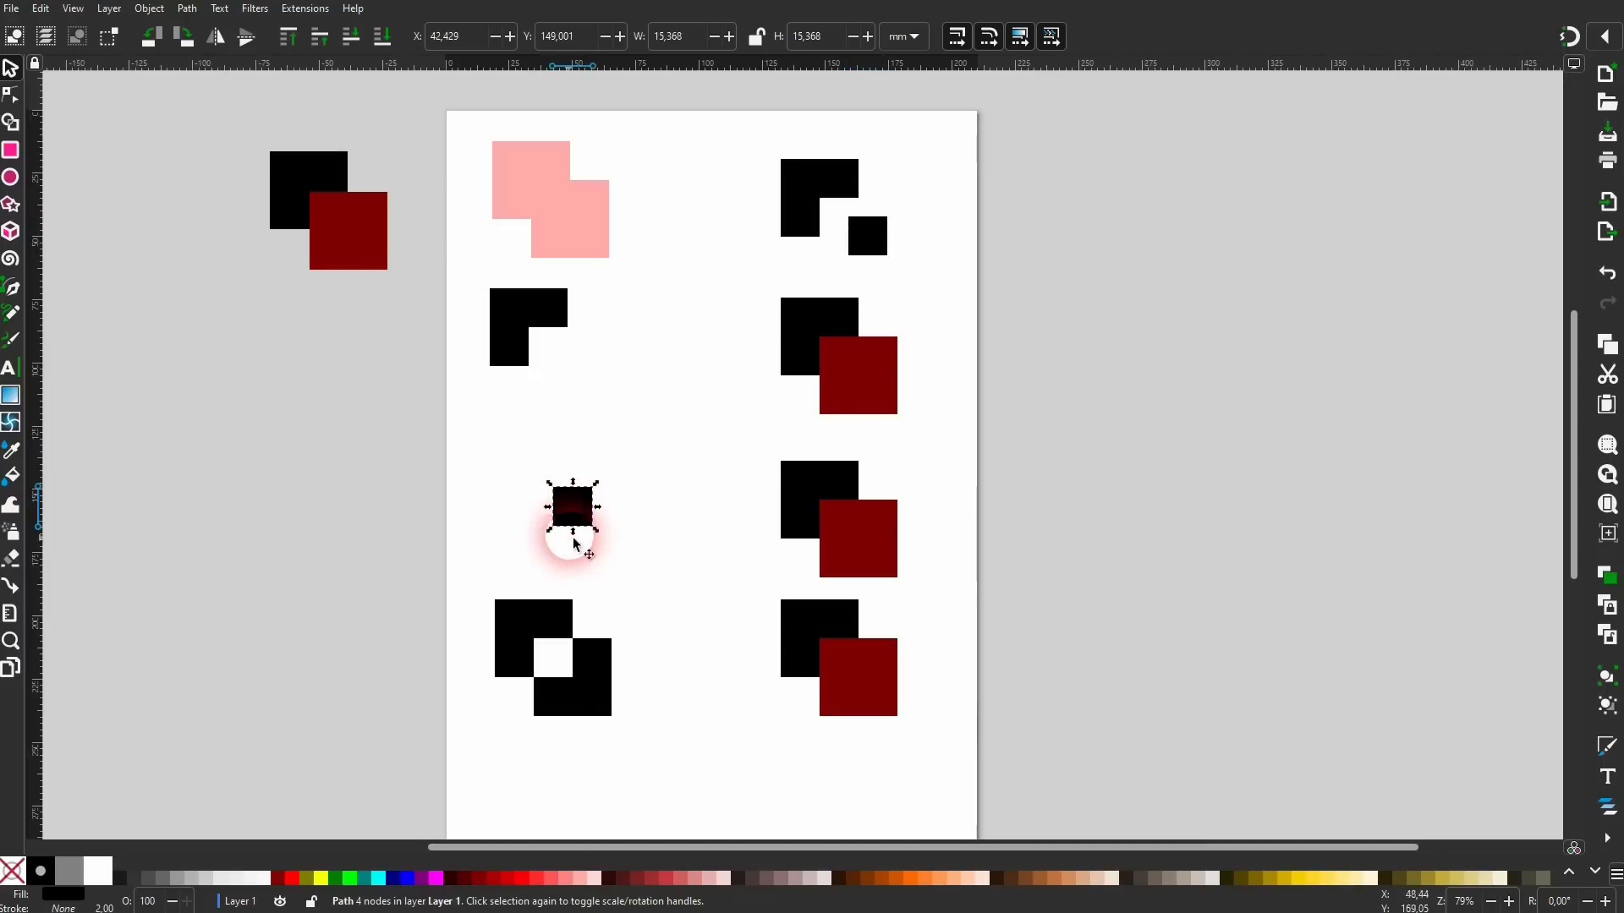
click(526, 615)
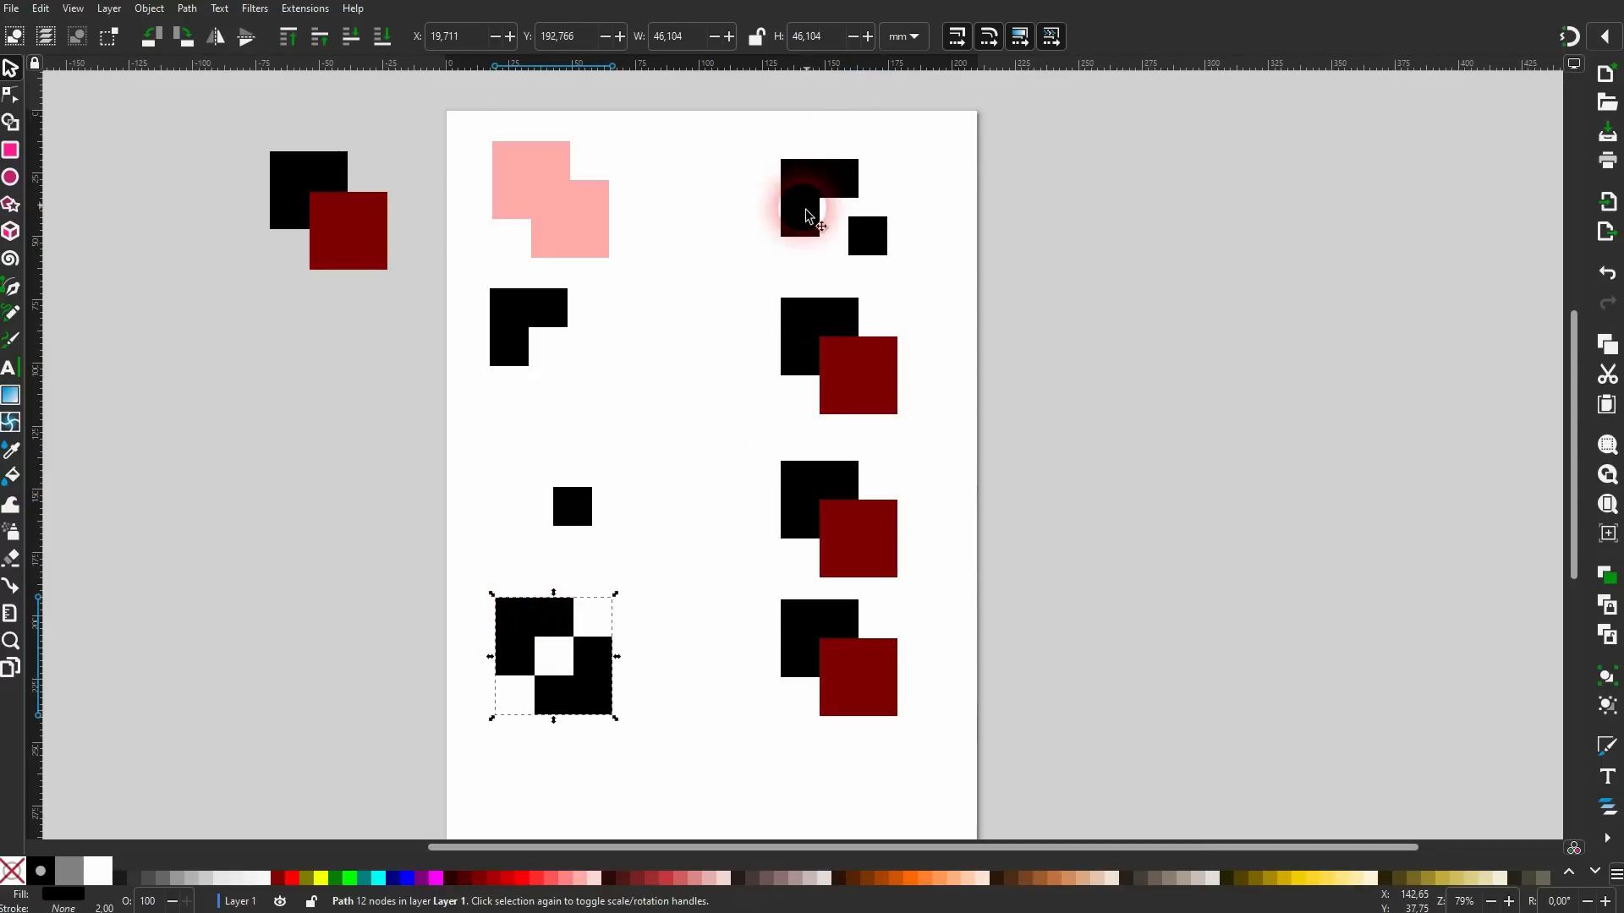
Apply Cut Path to the second pair of squares in the page's right column and deselect the pieces.
drag(742, 277, 966, 435)
click(186, 10)
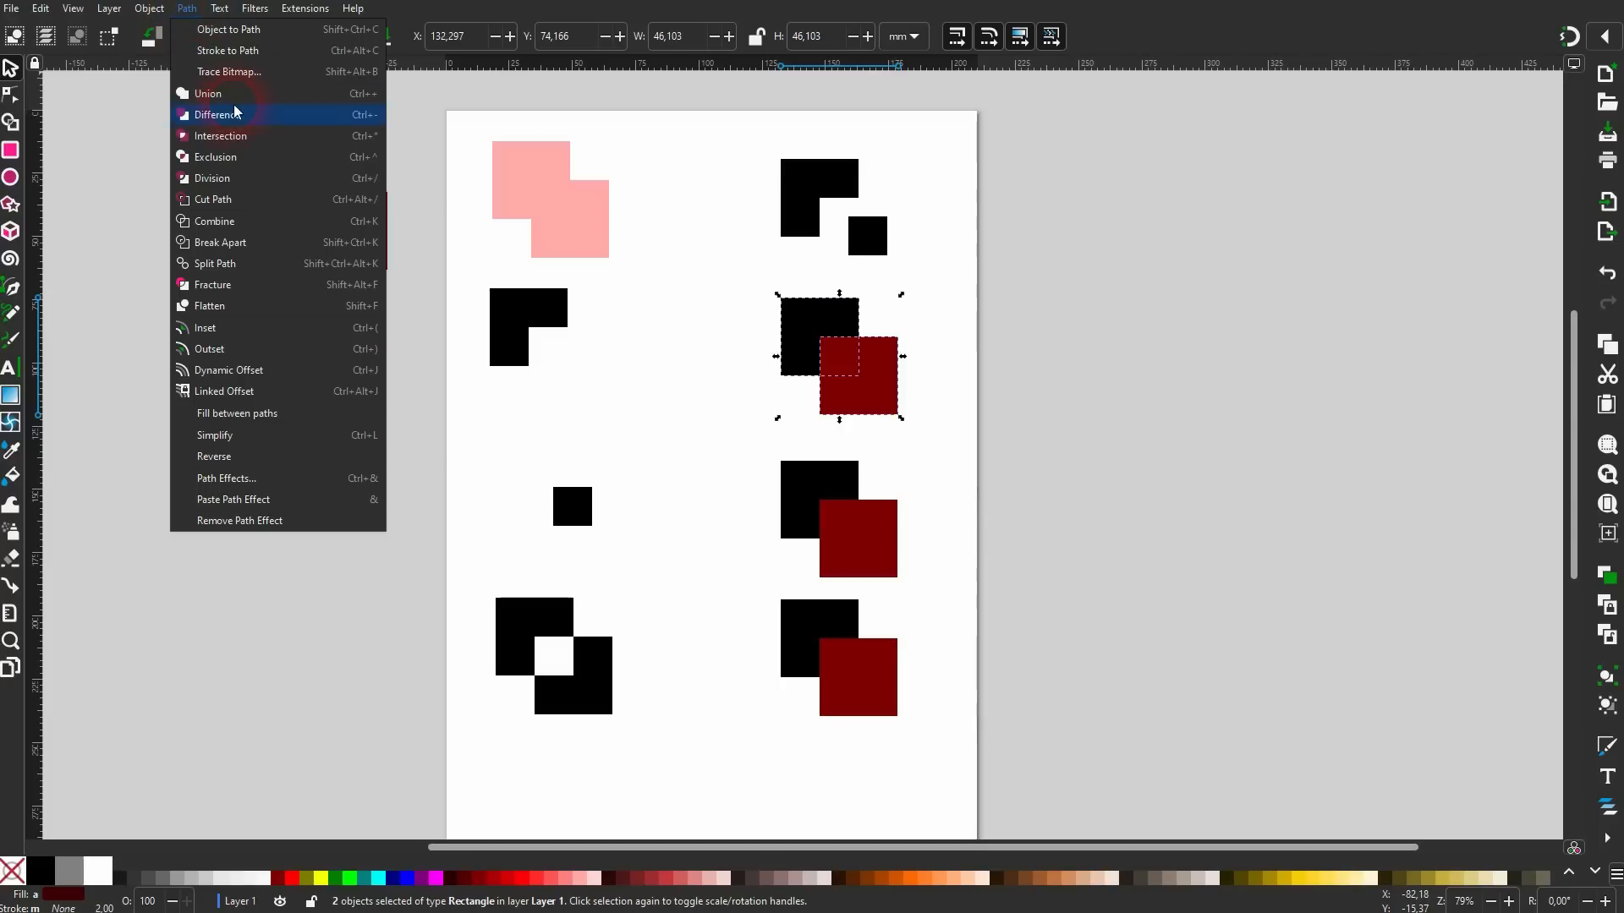
click(264, 202)
click(950, 330)
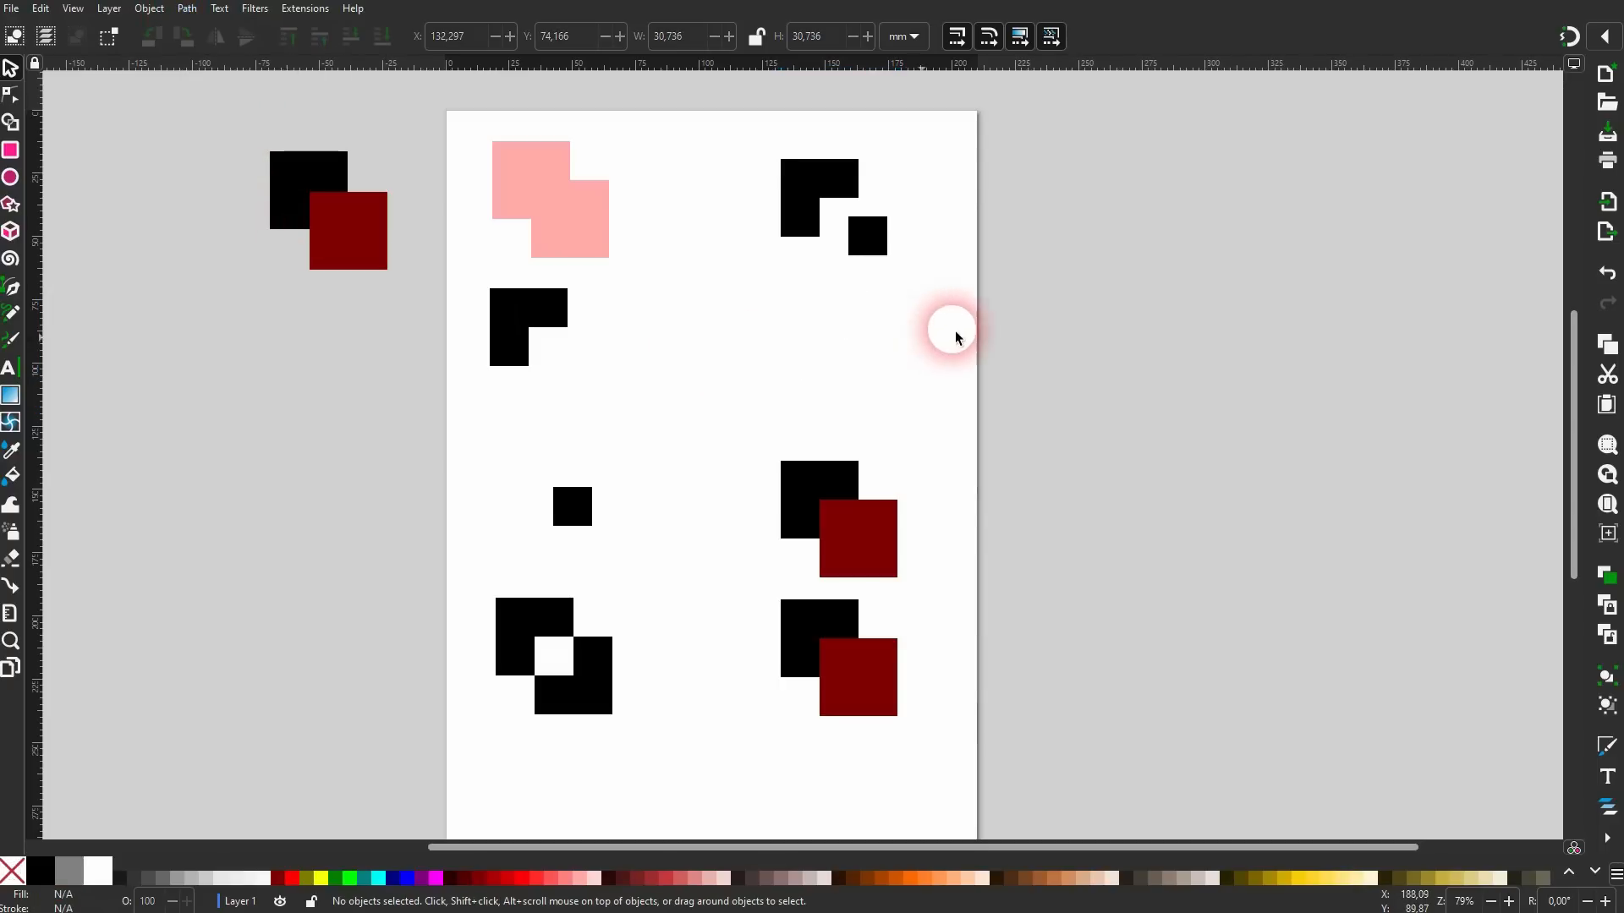
Give the cut path segments a black stroke and pull the corner segment out diagonally.
drag(688, 423, 975, 264)
shift+click(40, 871)
click(977, 372)
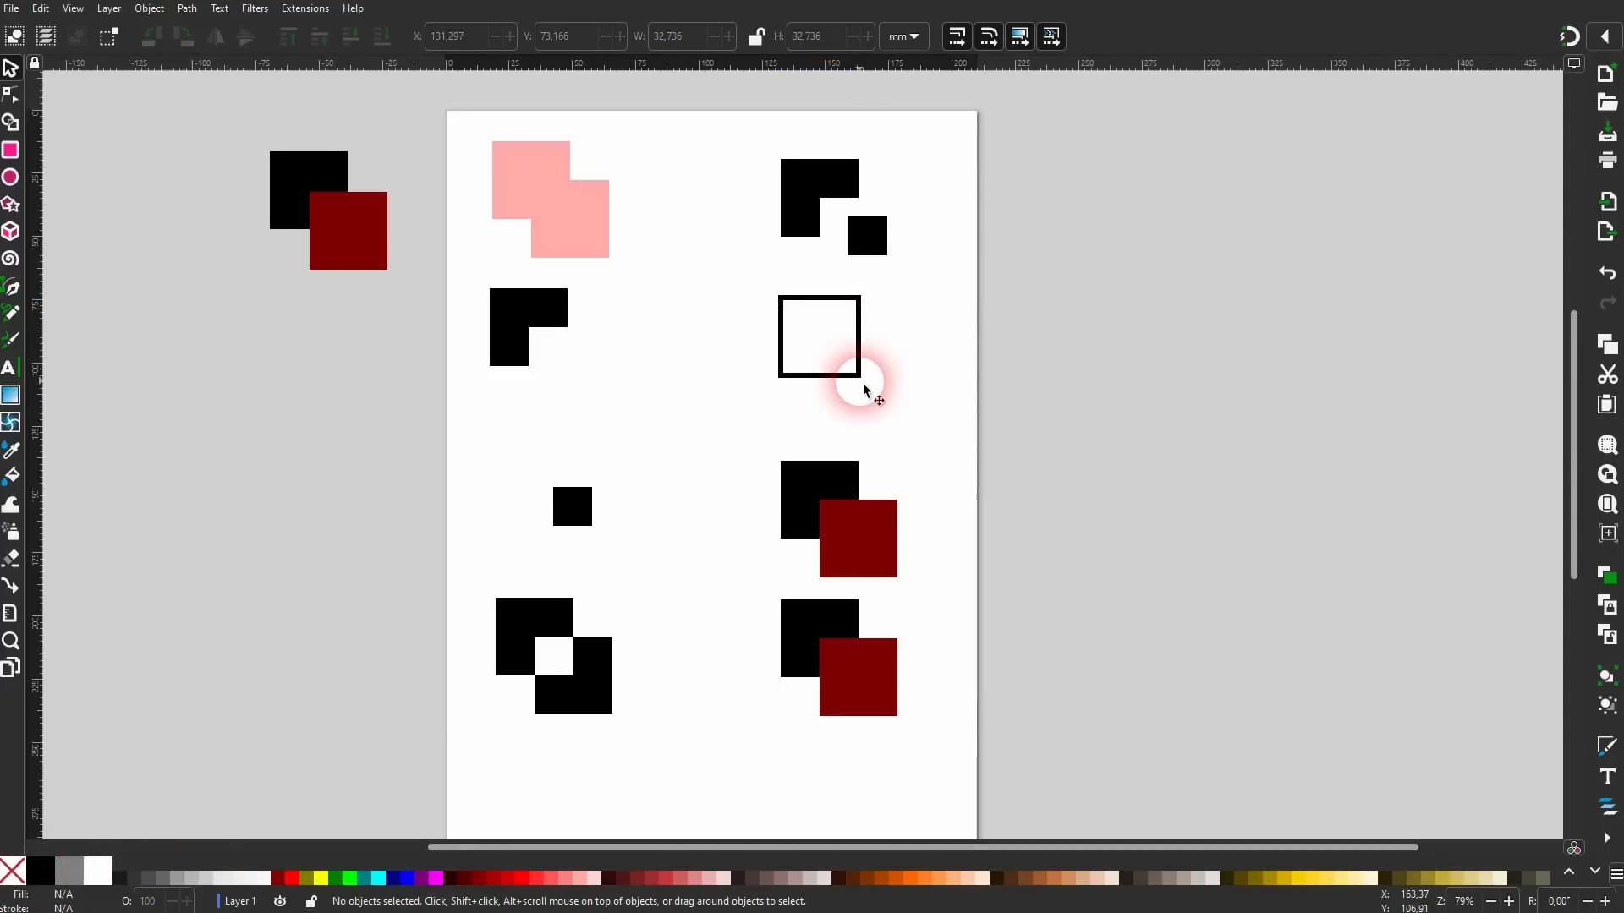
drag(864, 389, 888, 409)
Remove the fill from the two divided pieces and give them a black stroke, leaving nothing selected.
drag(738, 268, 964, 123)
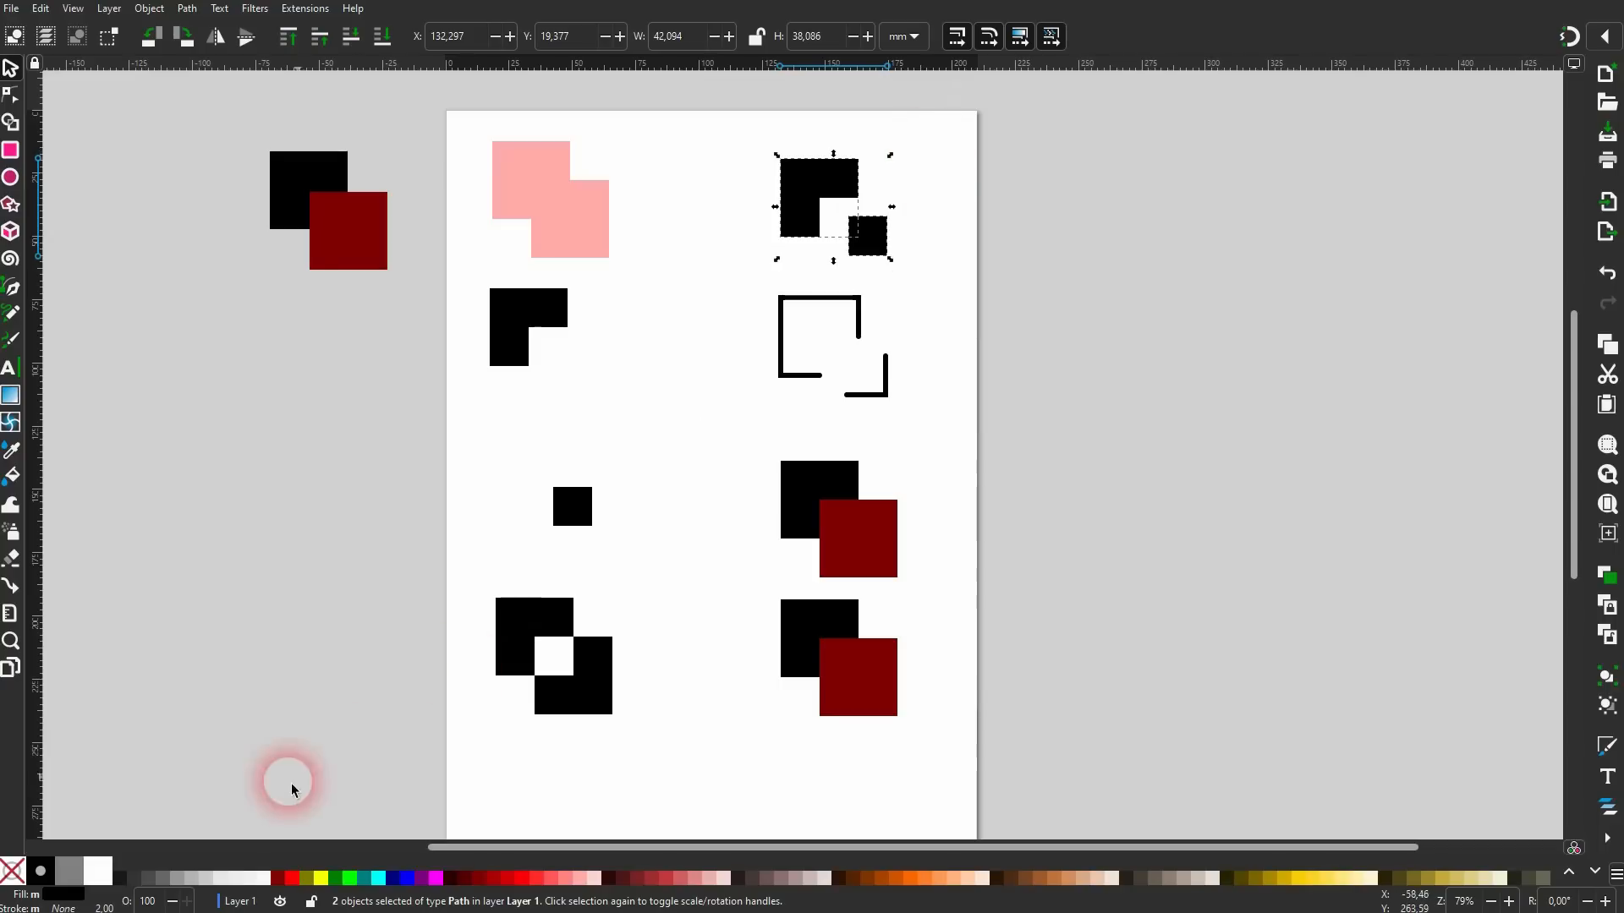
click(14, 870)
shift+click(40, 869)
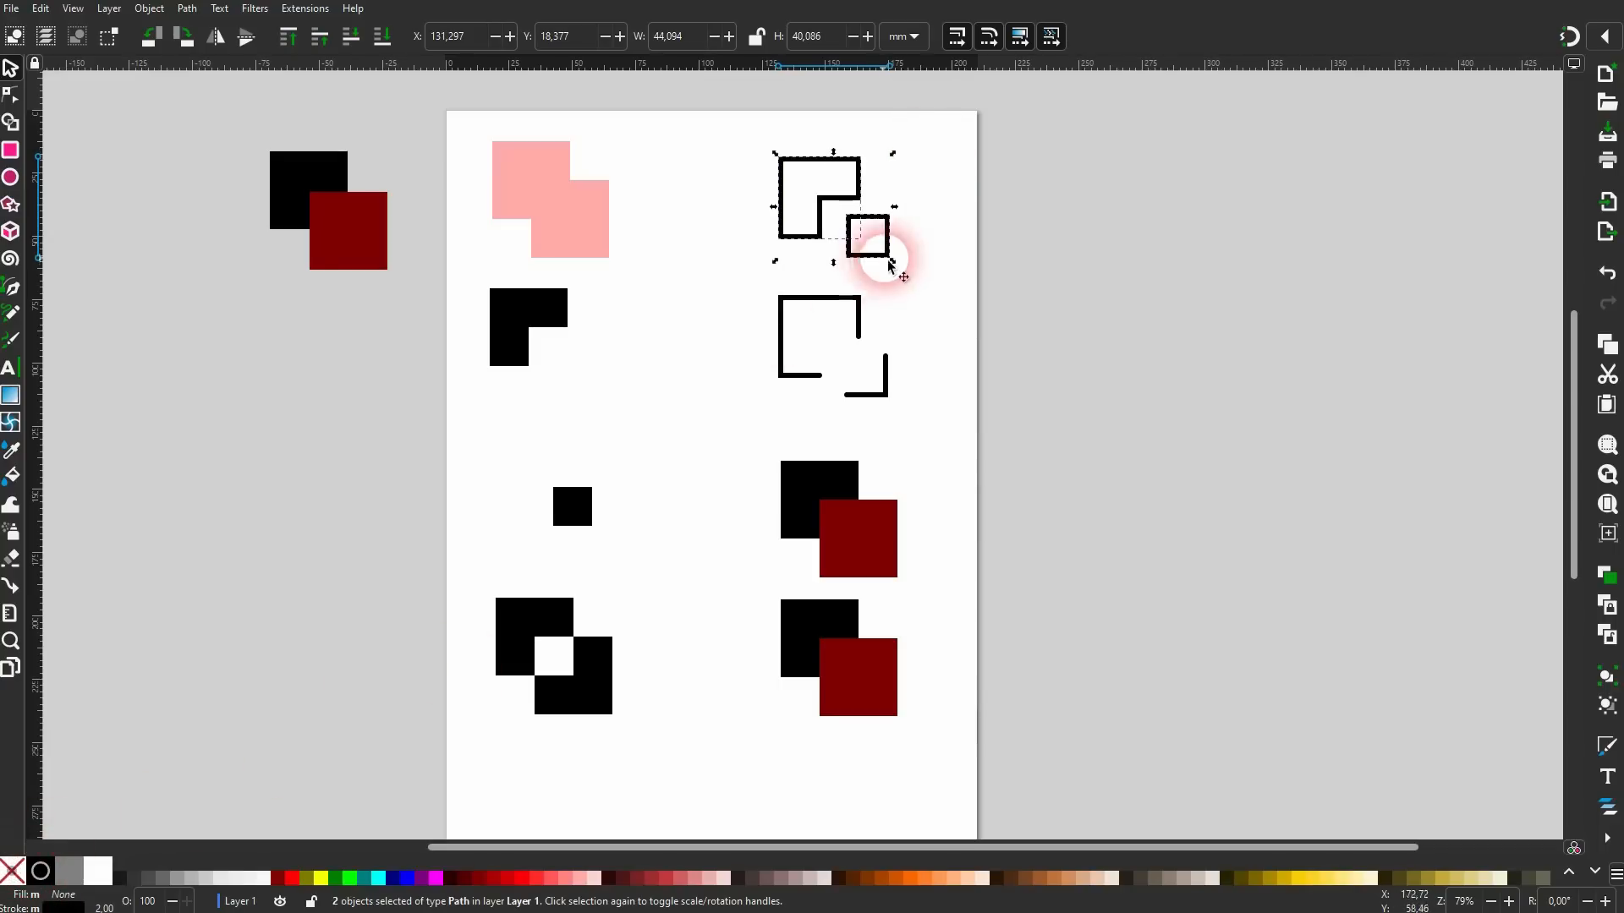
click(935, 243)
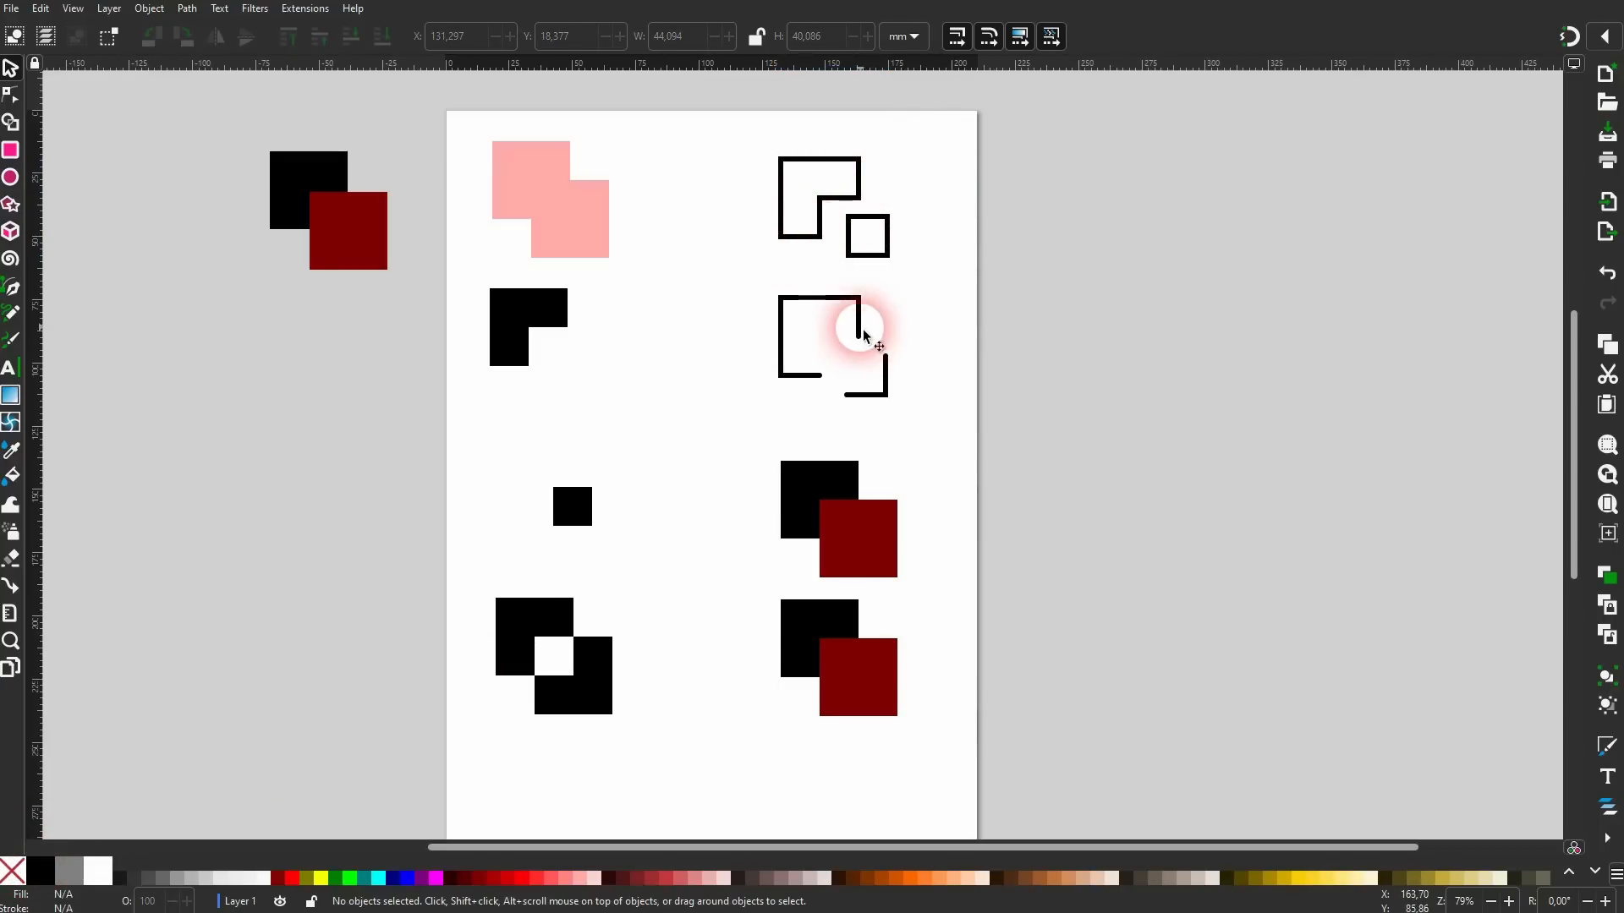
Enable snapping and snap the corner pieces of the cut and divided shapes back into their squares.
click(1605, 37)
click(1407, 30)
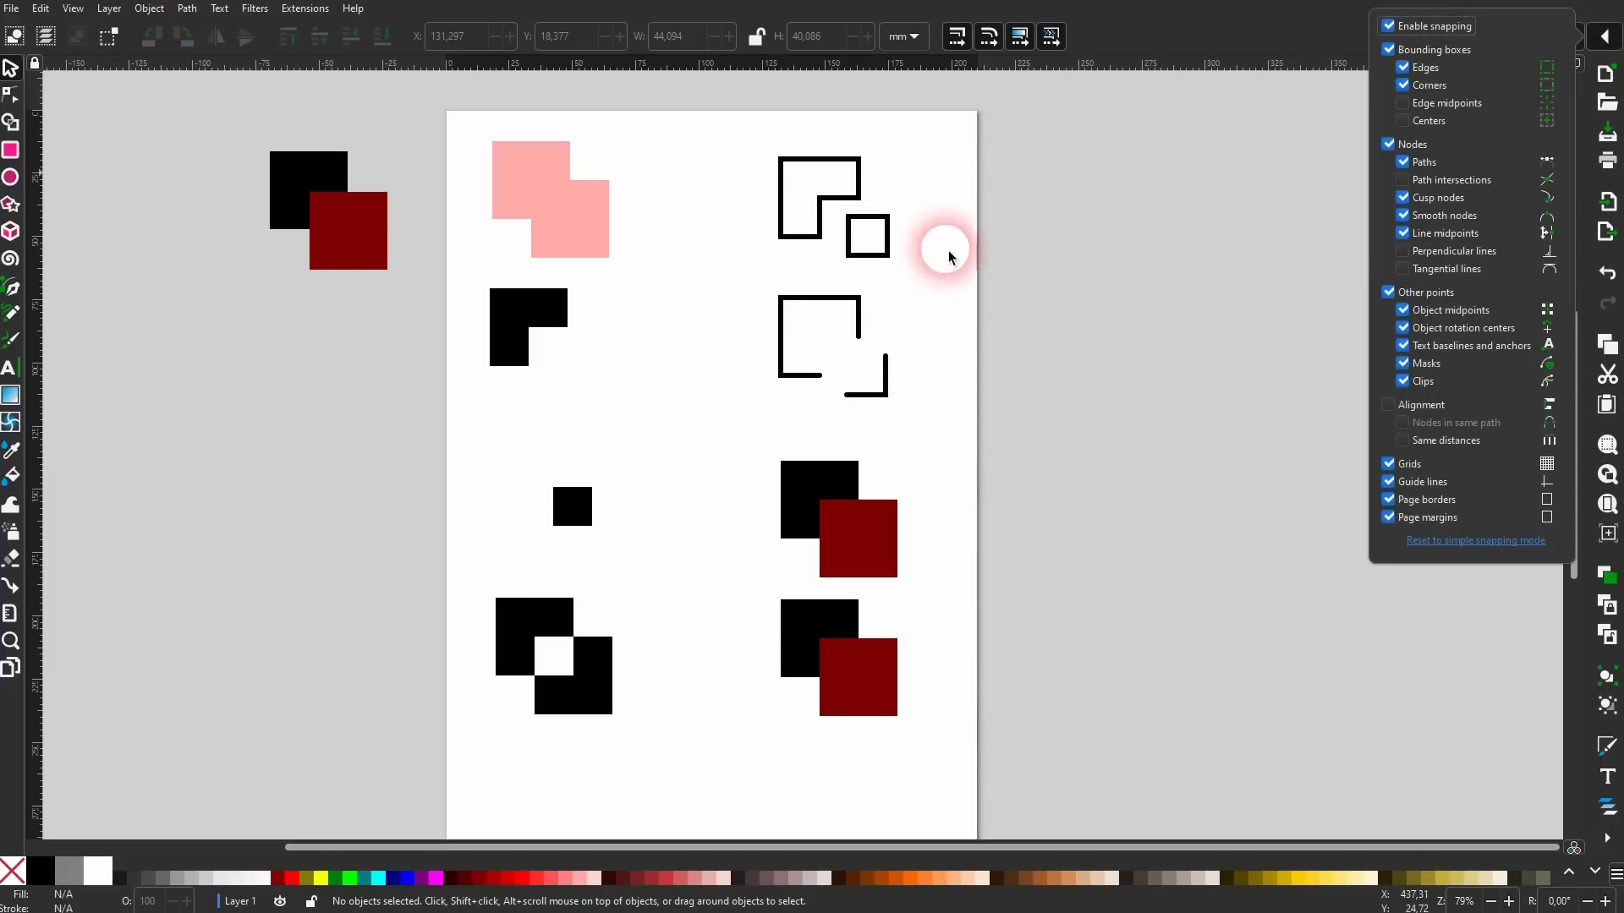
click(885, 402)
drag(888, 405, 856, 373)
click(1123, 268)
drag(869, 230, 840, 212)
click(1051, 261)
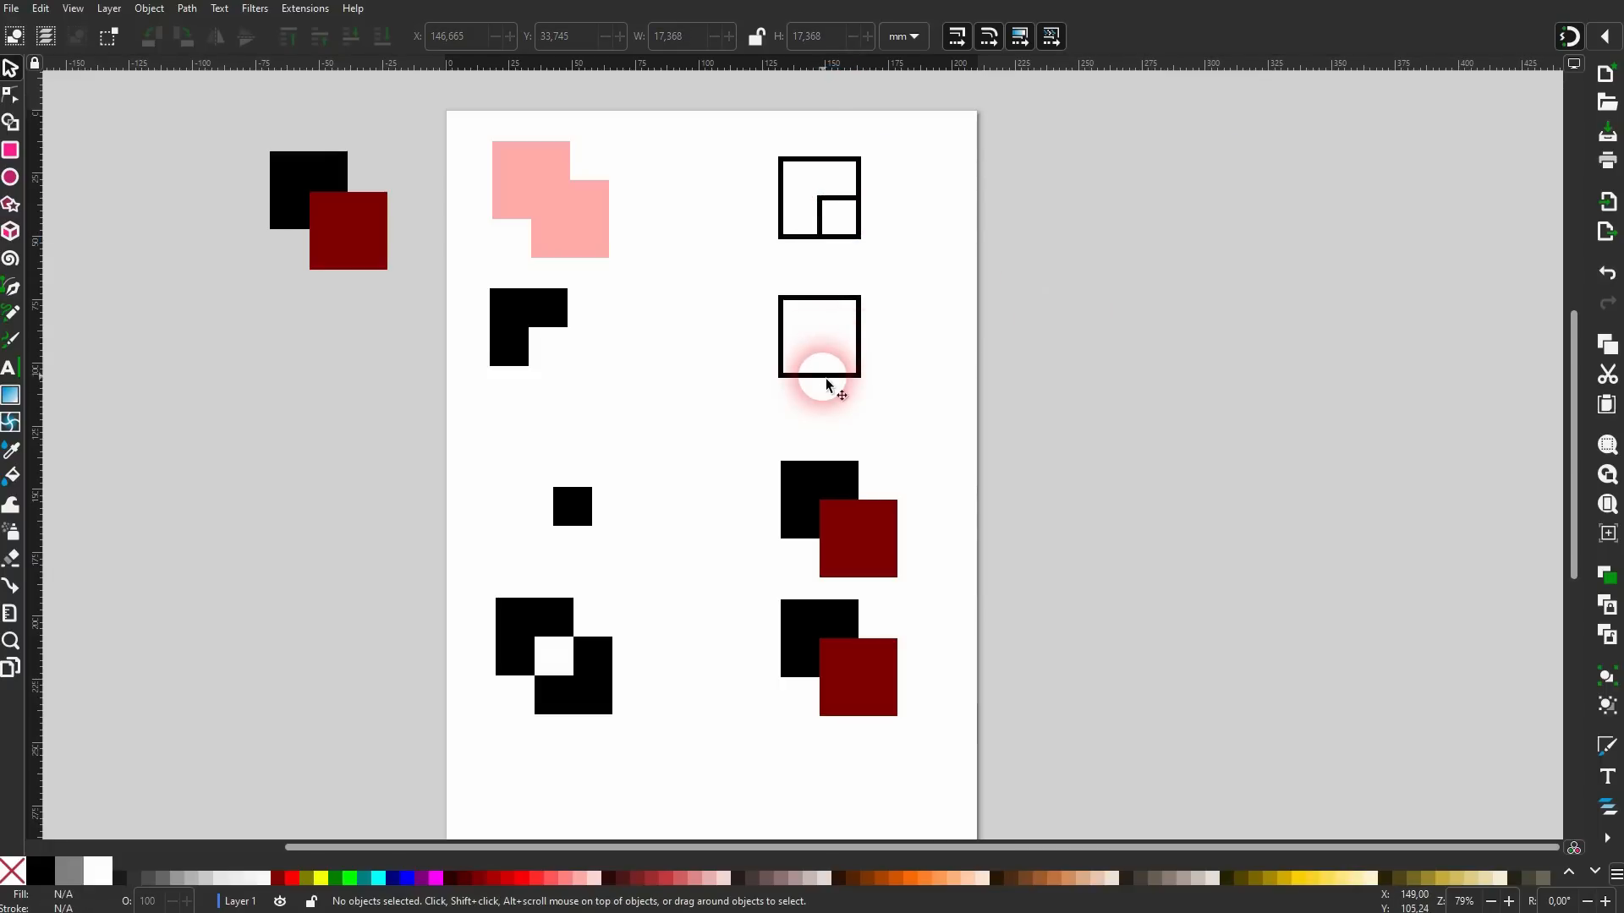
Pull the corner pieces out of both outlined squares and snap the cut corner segment back into place.
drag(861, 376, 882, 397)
drag(859, 241, 880, 260)
drag(876, 384, 861, 378)
Merge the two cut segments of the second outlined square with Combine and move the result slightly.
drag(713, 413, 903, 291)
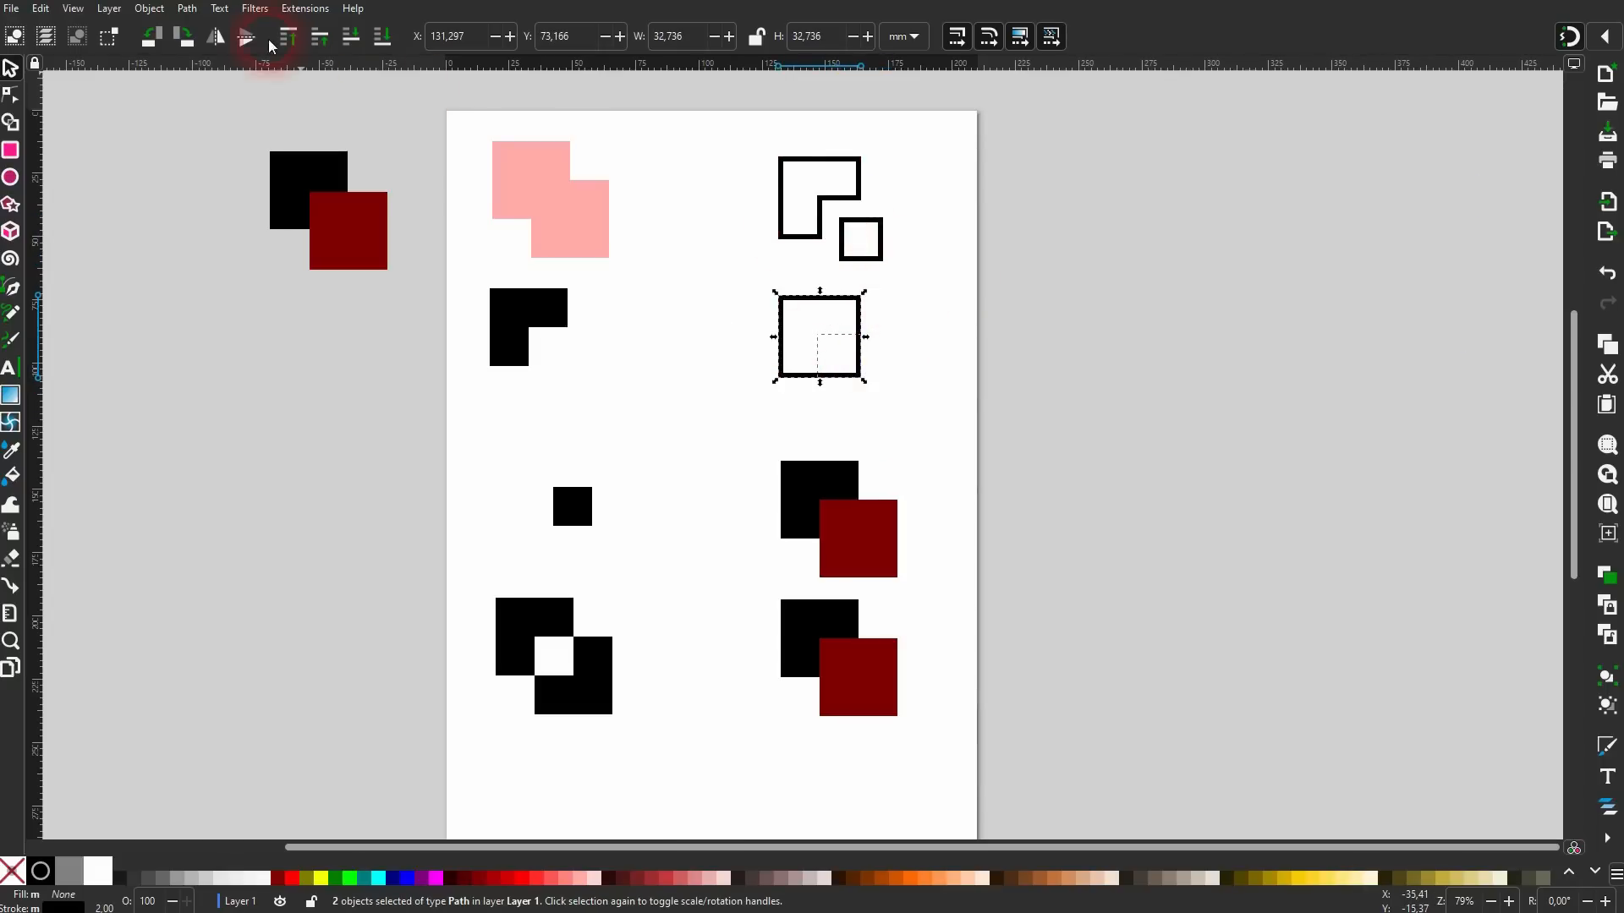
click(187, 9)
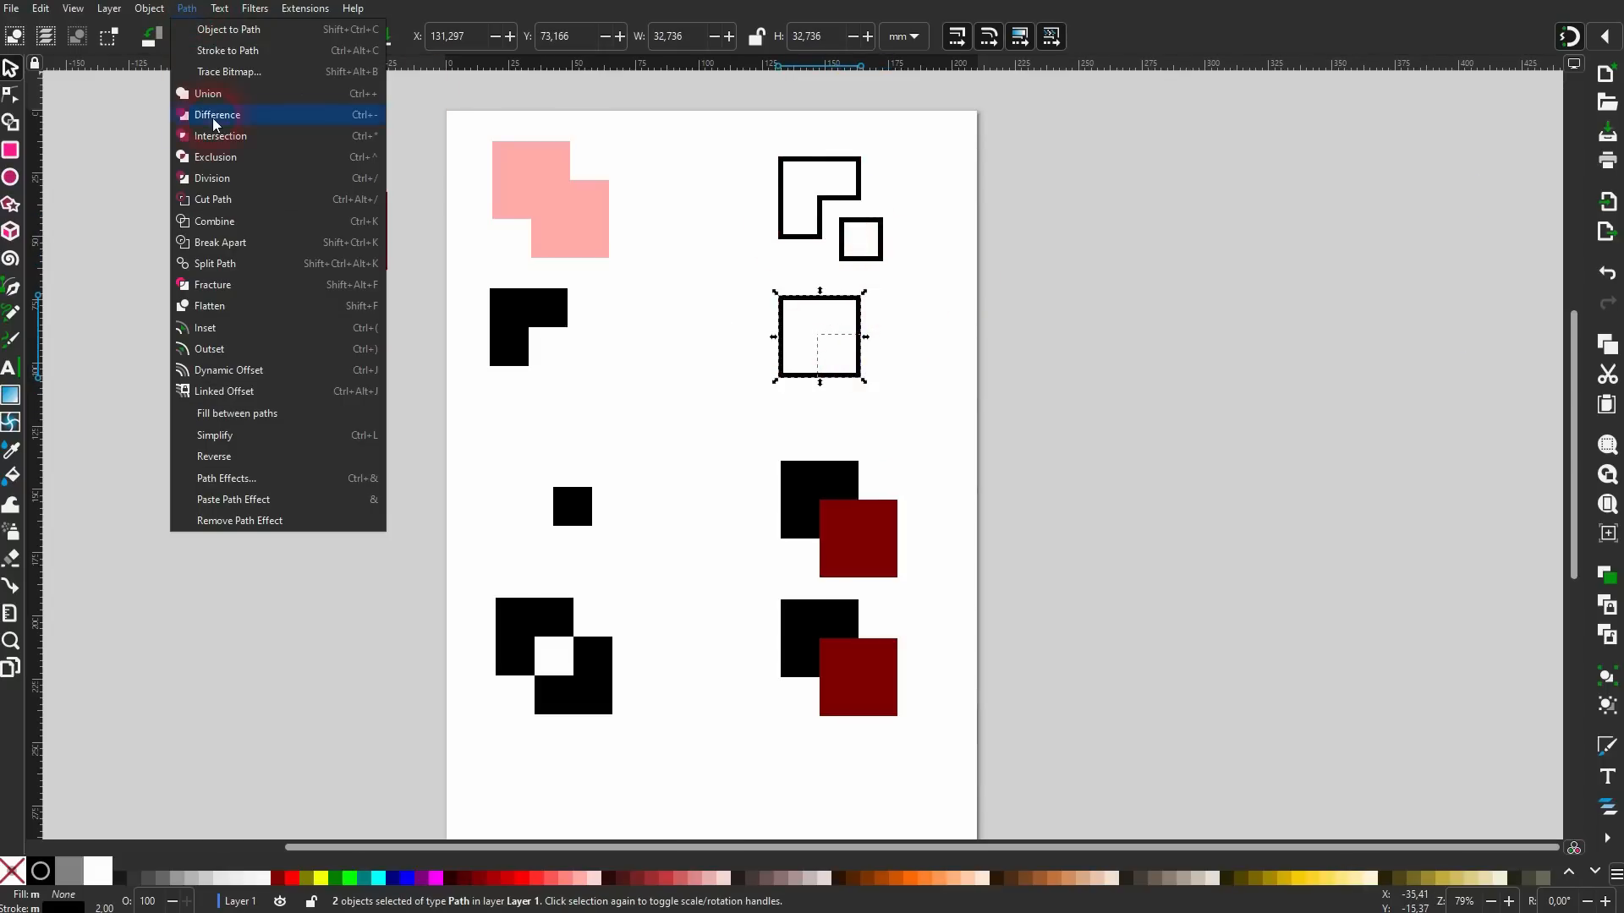
click(240, 209)
mouse_move(866, 365)
mouse_down()
mouse_move(911, 374)
mouse_move(869, 366)
mouse_up()
click(881, 362)
Snap the divided corner piece back into its square, join both pieces with Combine and move the path slightly up.
drag(858, 238, 828, 217)
drag(725, 280, 972, 85)
click(187, 8)
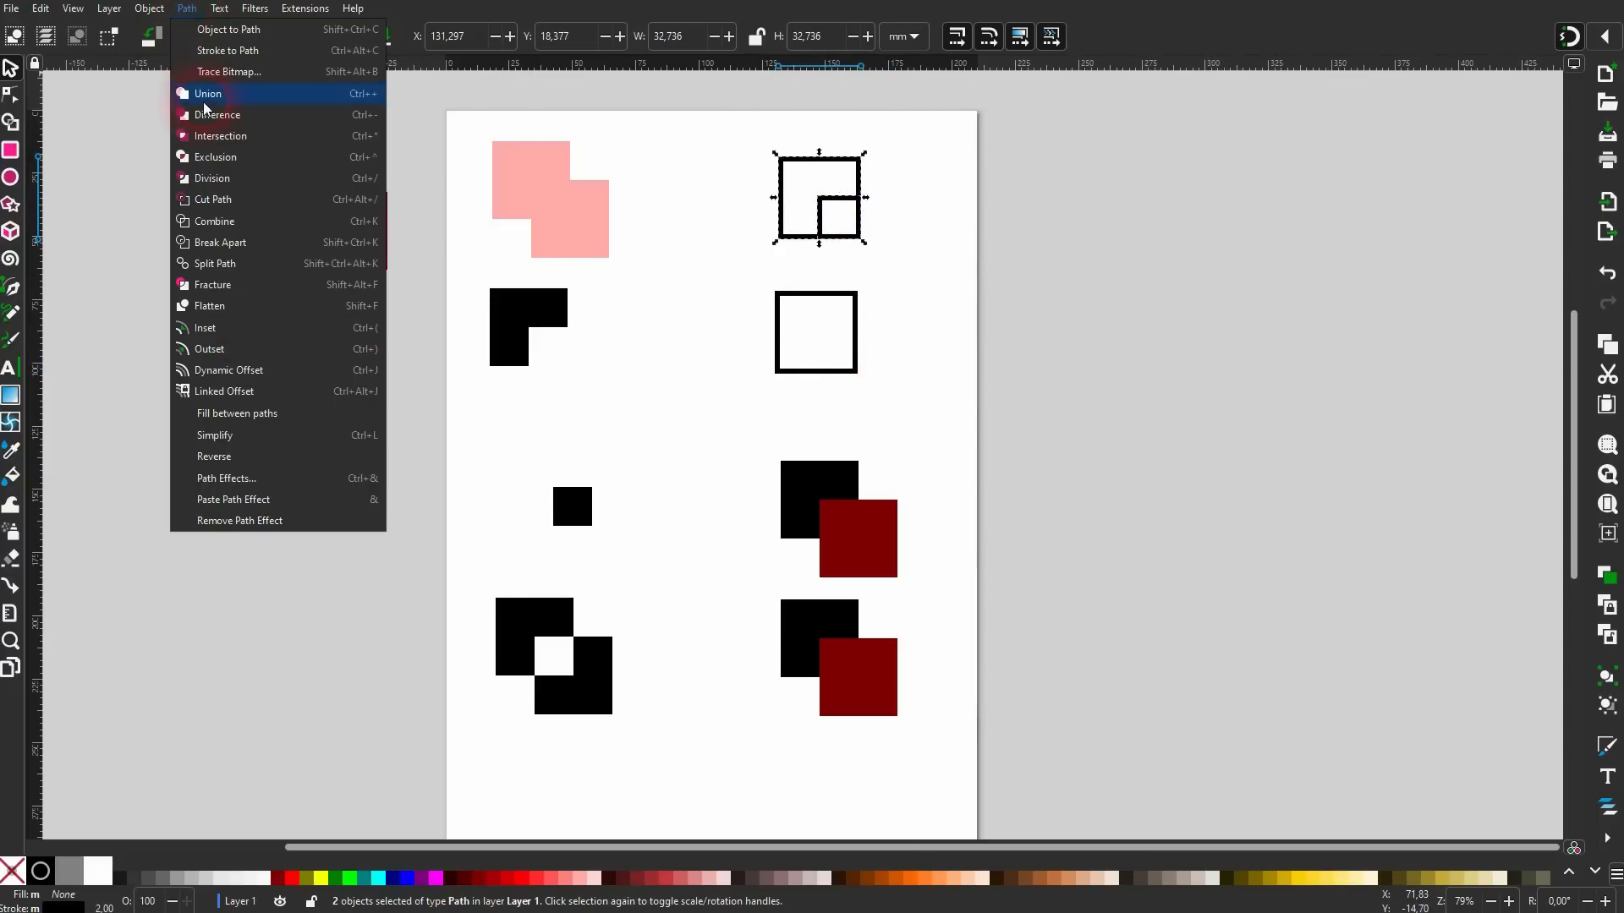
click(241, 205)
mouse_move(855, 238)
mouse_down()
mouse_move(885, 254)
mouse_move(856, 233)
mouse_up()
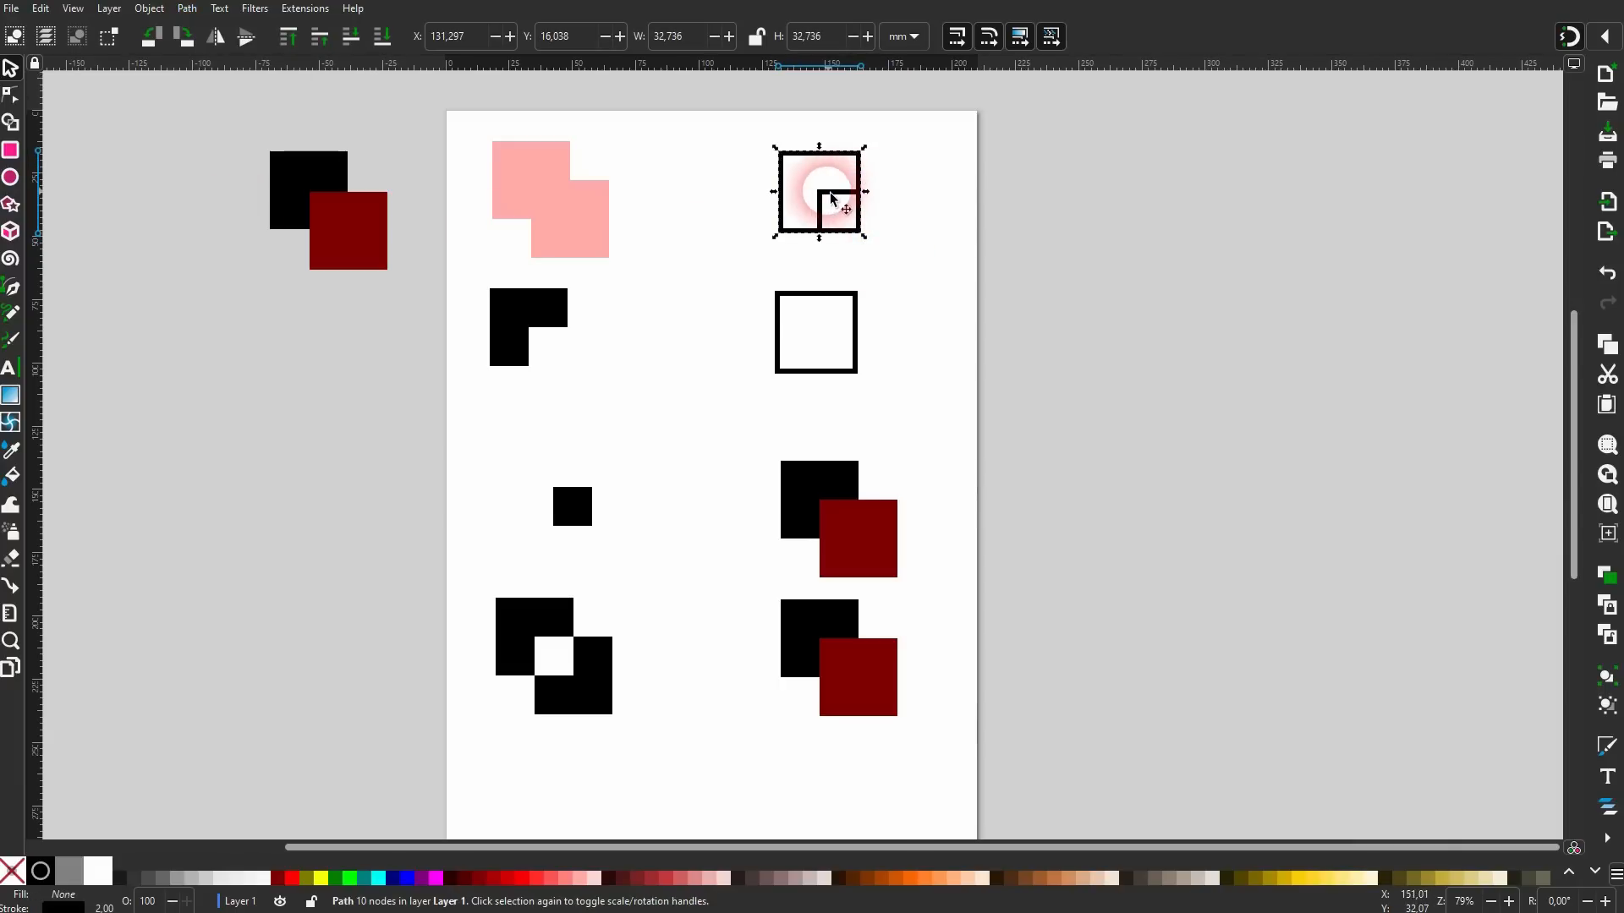
click(917, 338)
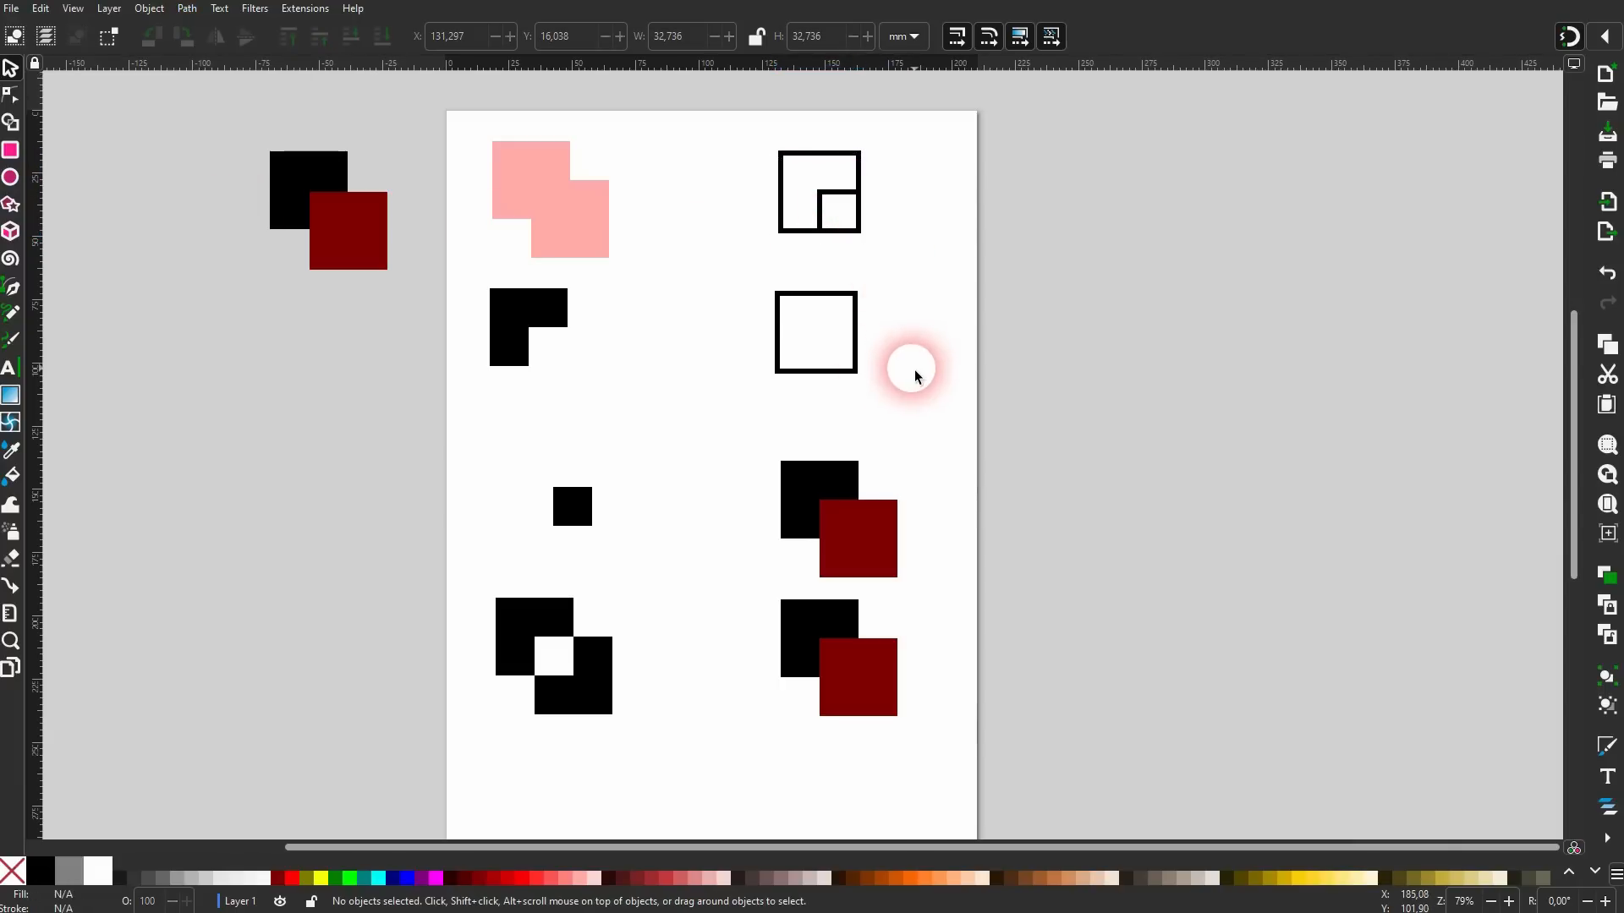
Split the combined second outlined square with Break Apart and pull its corner segment out diagonally.
drag(732, 411, 932, 272)
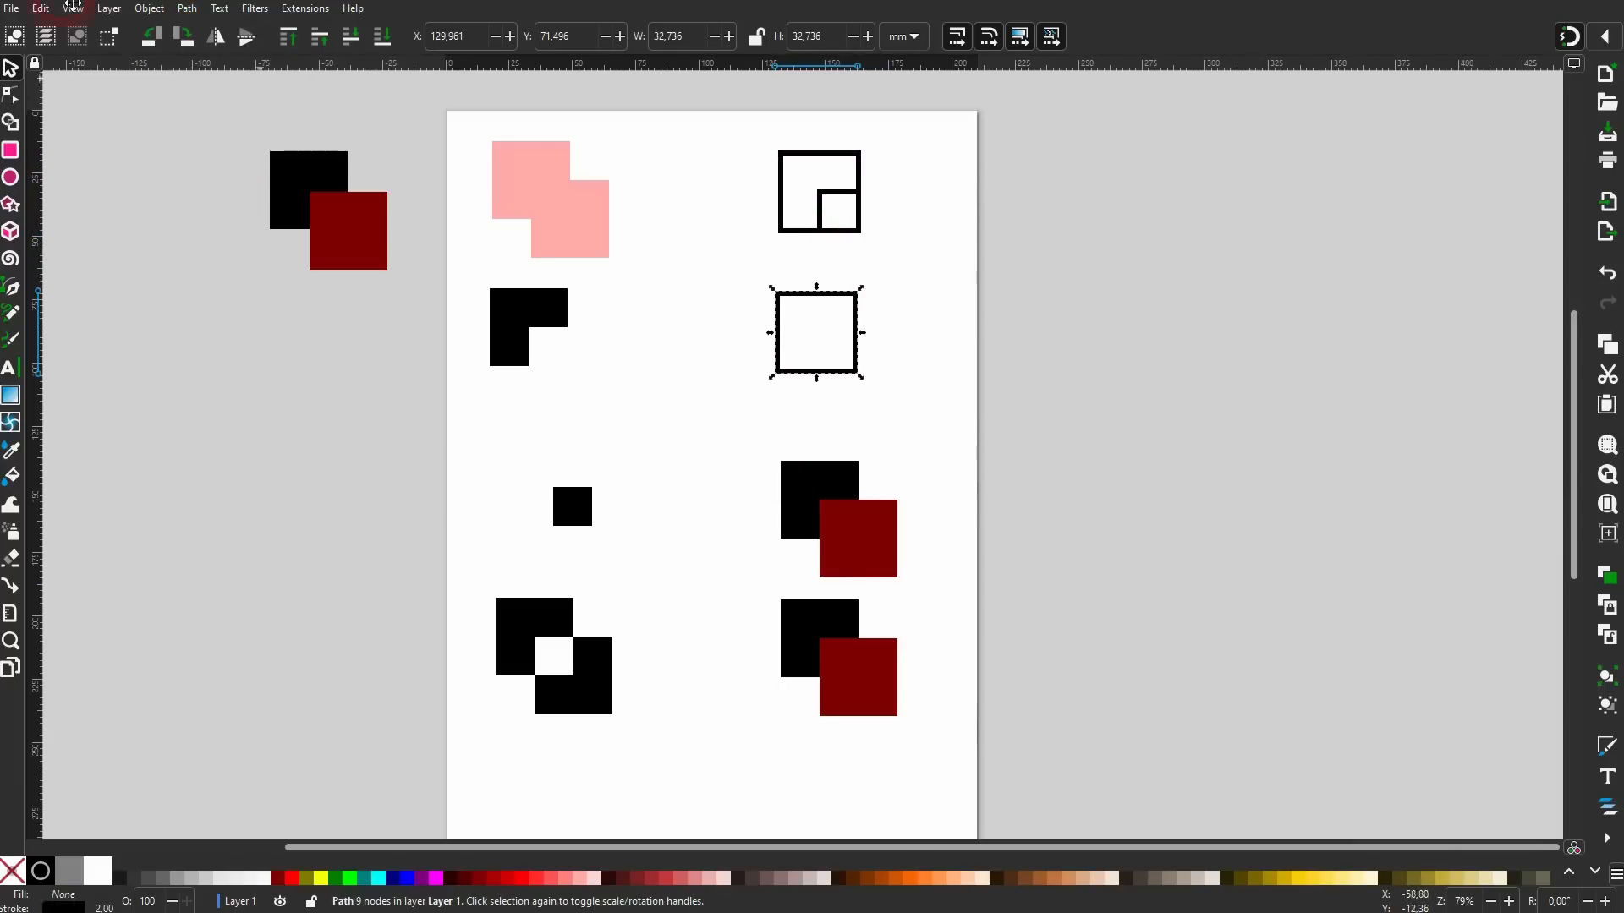
click(188, 9)
click(271, 243)
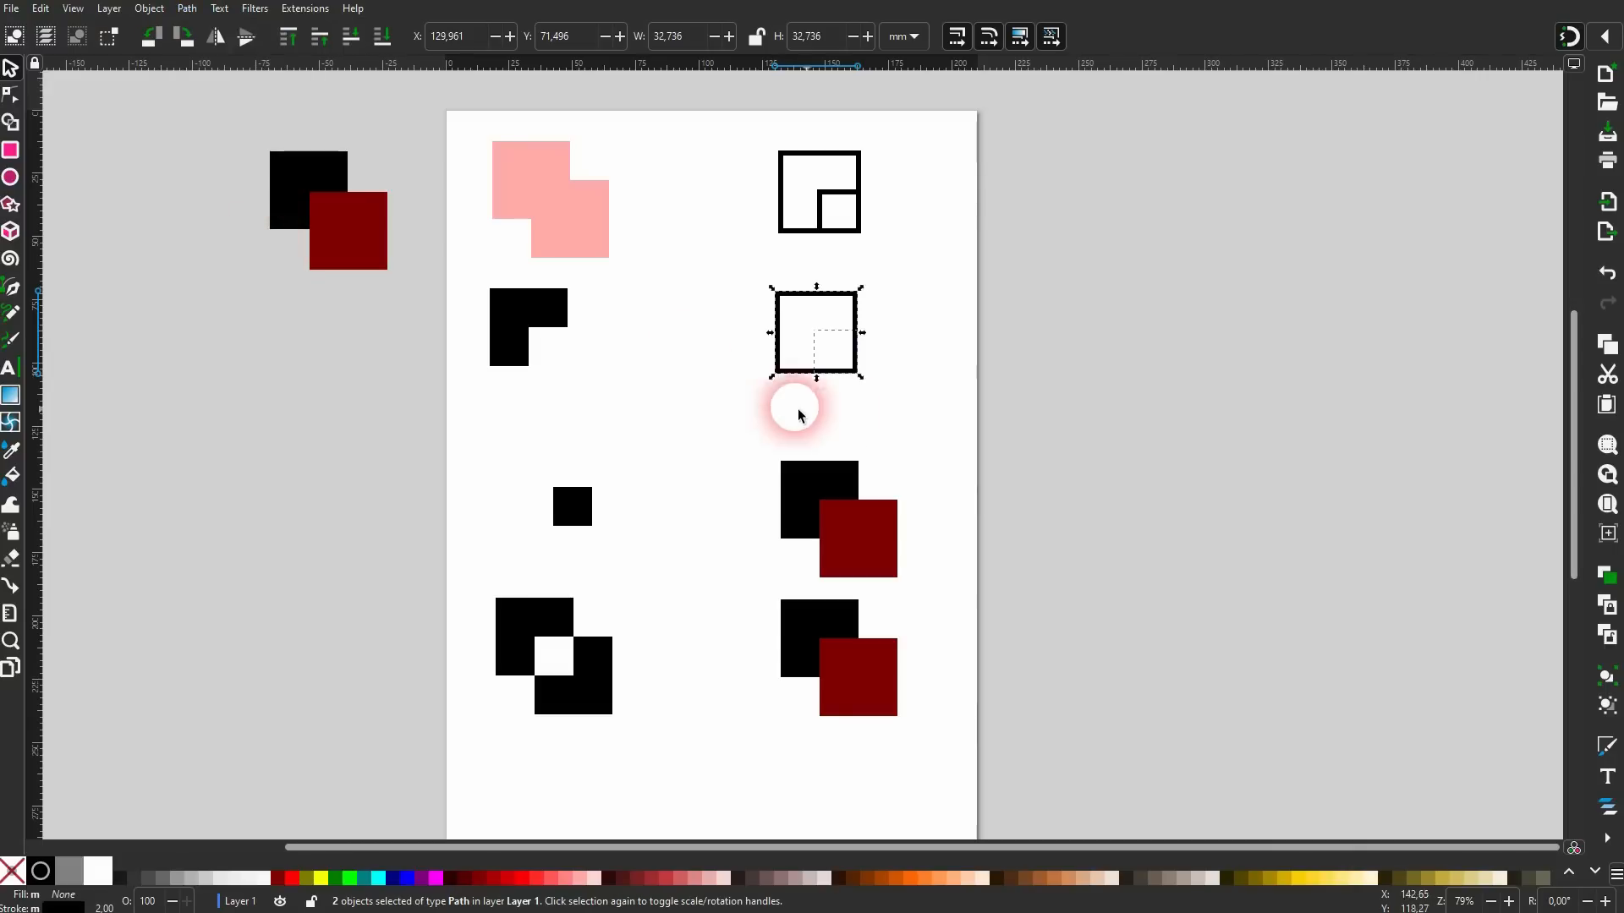
click(860, 377)
drag(861, 378, 884, 399)
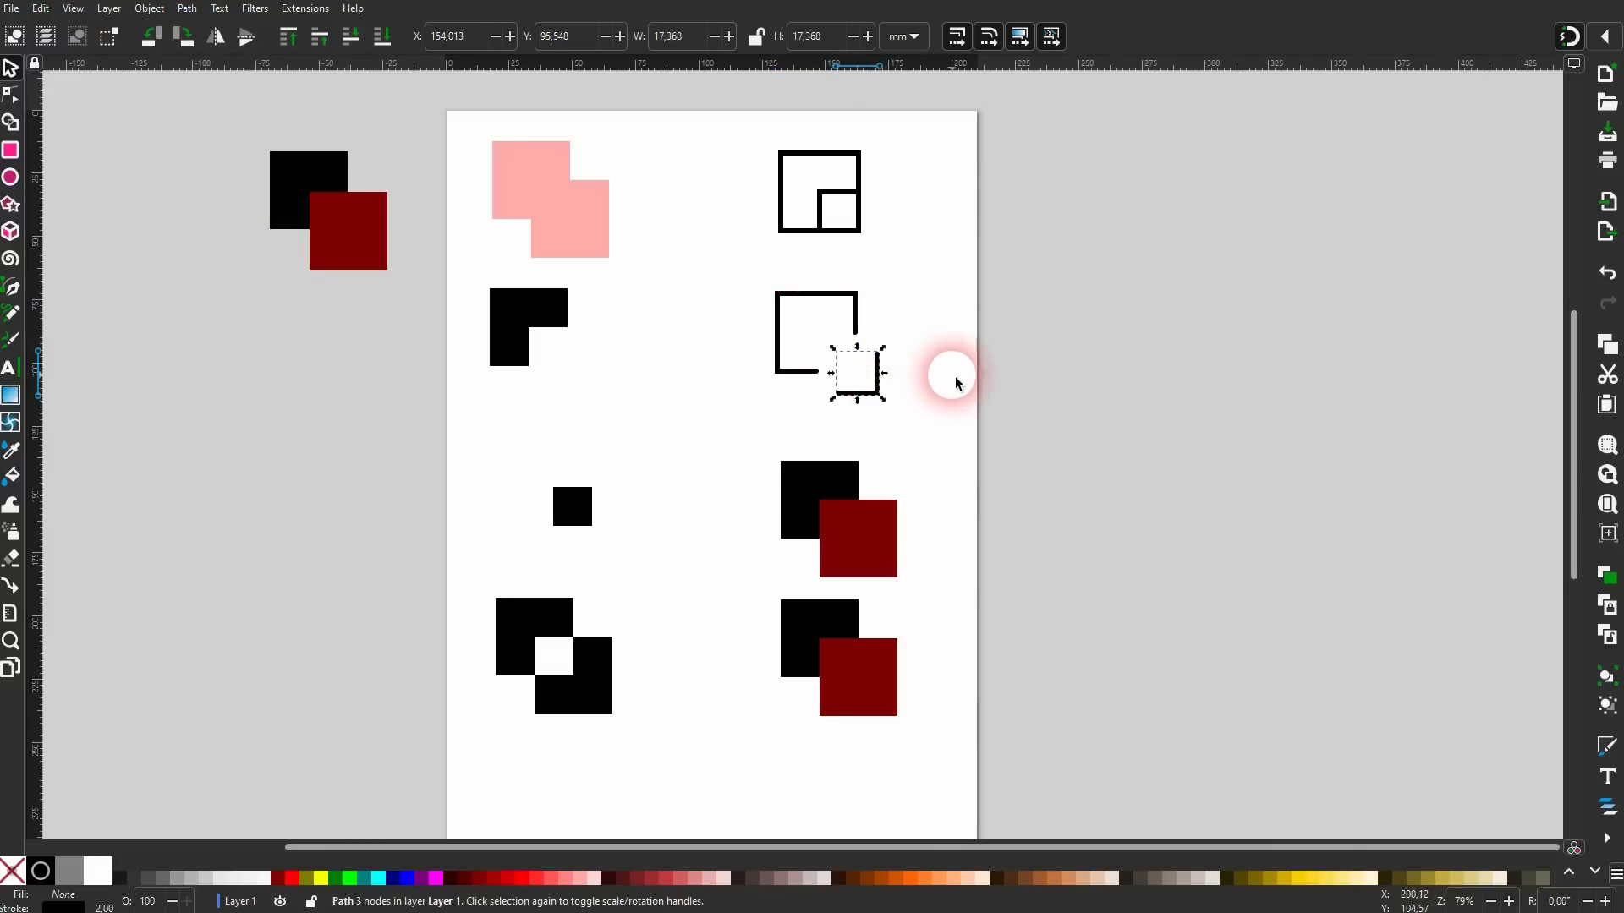
Apply Break Apart to the pink merged shape, move it slightly up and outward, and nudge the dark red square beside the page.
click(585, 227)
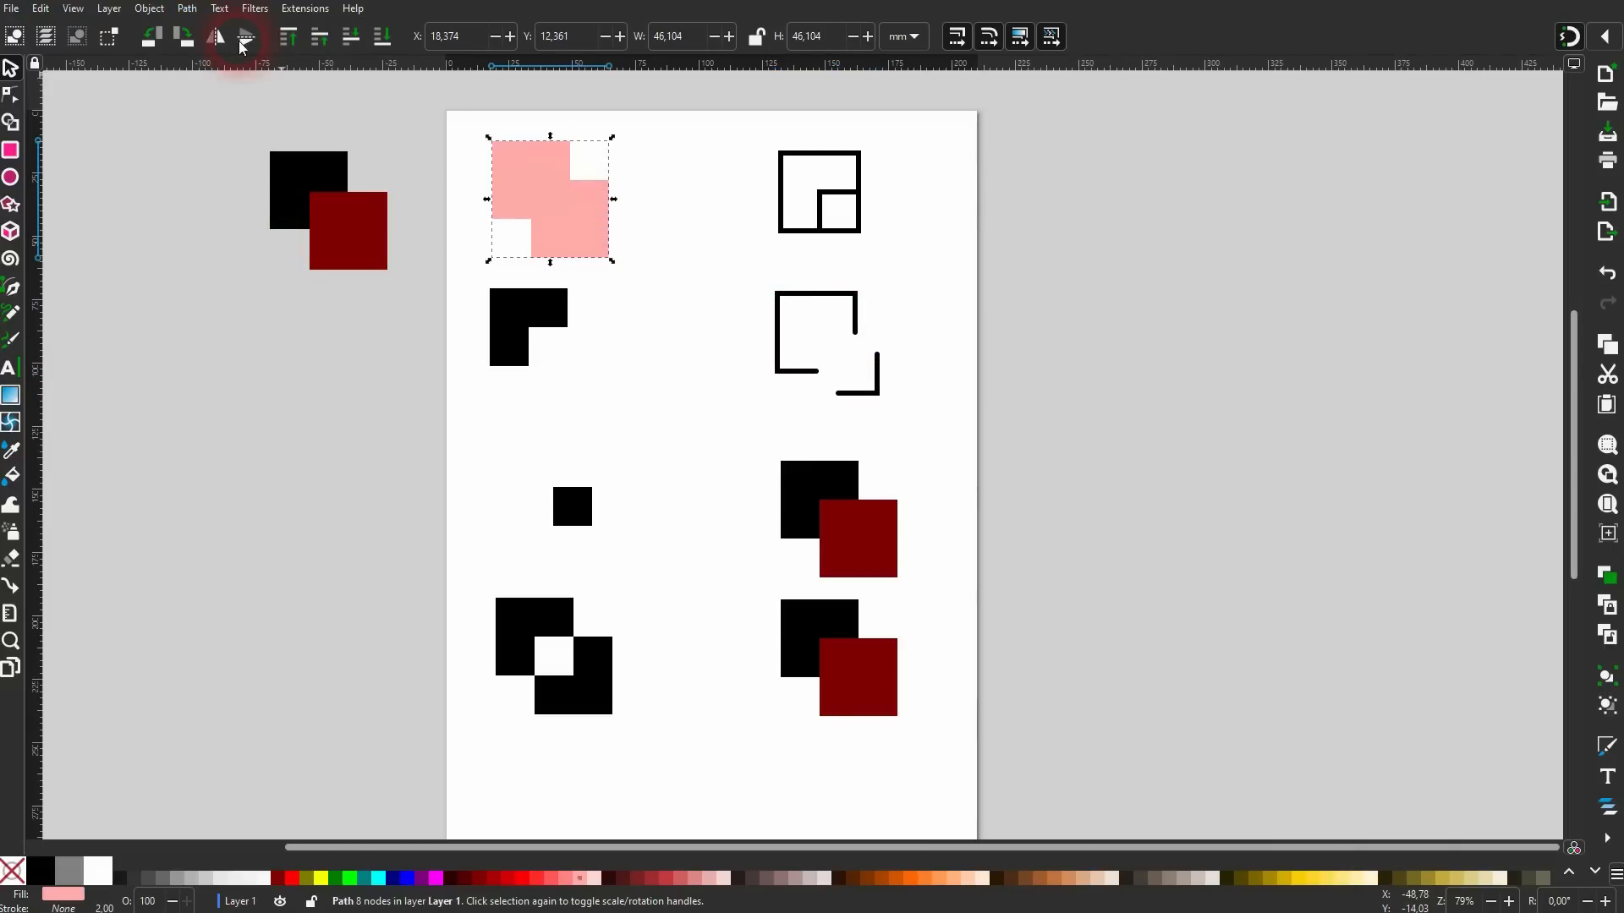
click(185, 10)
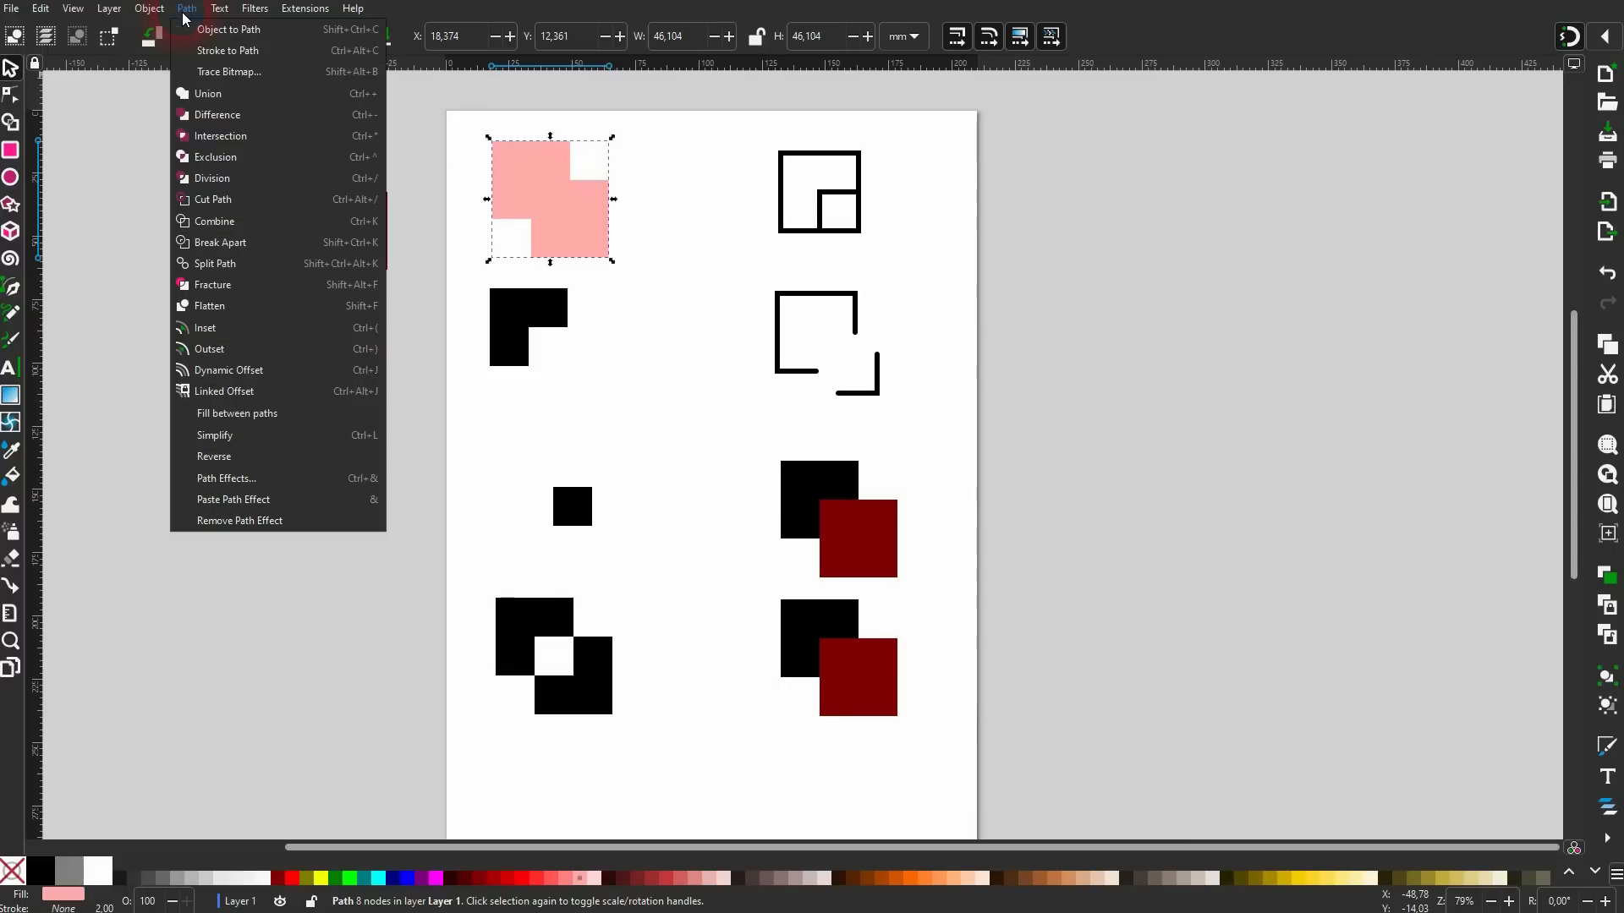
click(218, 244)
mouse_move(583, 249)
mouse_down()
mouse_move(616, 267)
mouse_move(566, 239)
mouse_up()
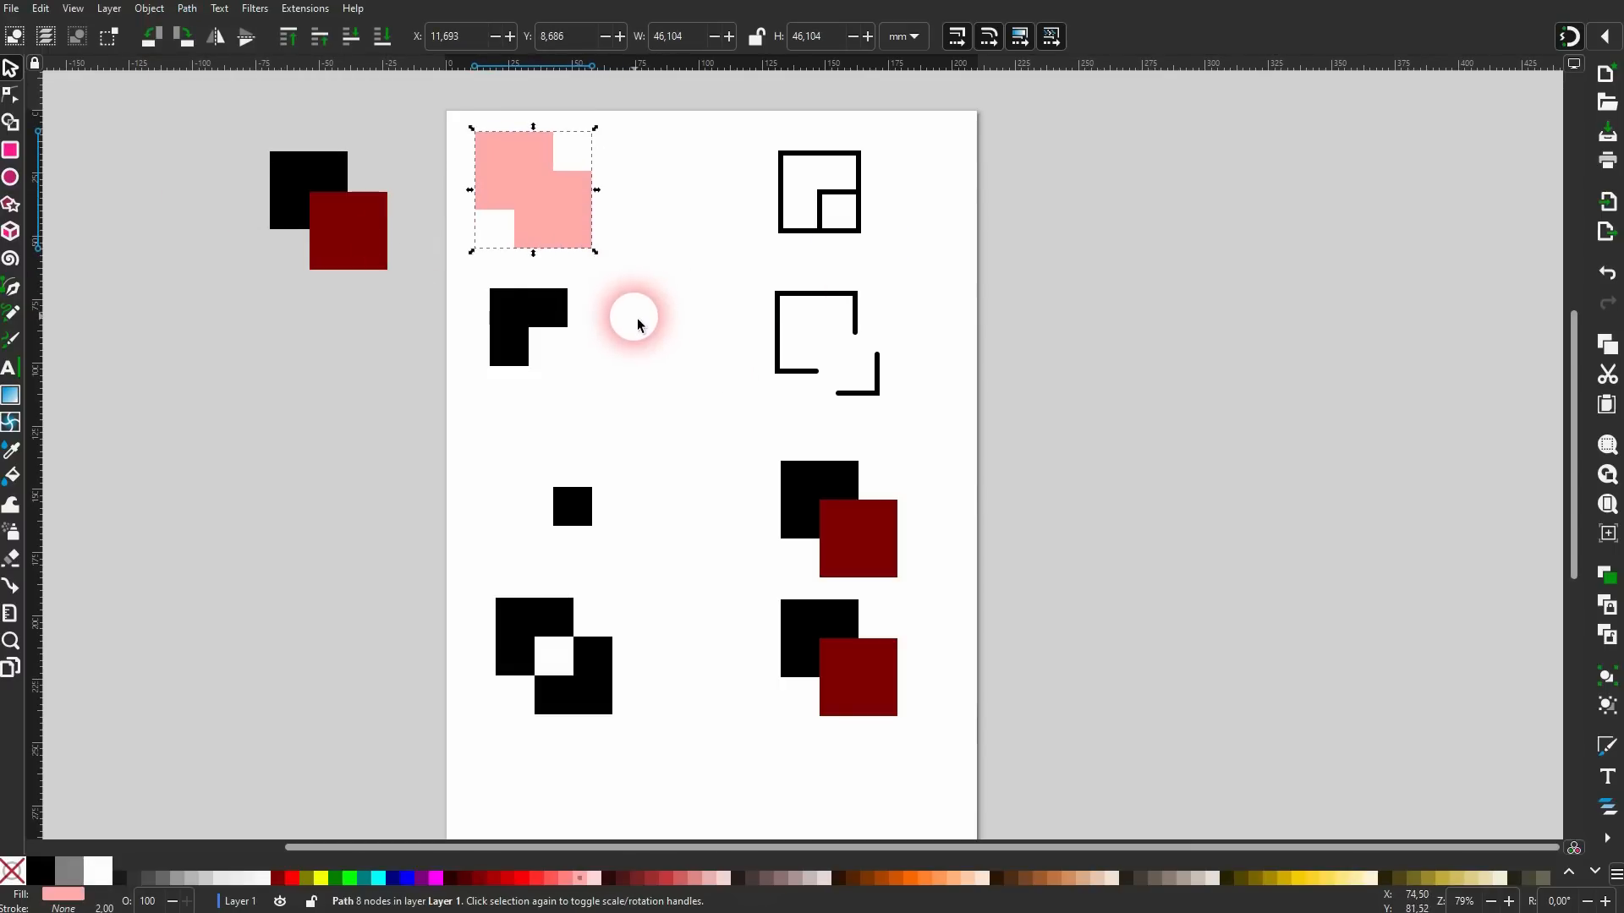
mouse_move(355, 245)
mouse_down()
mouse_move(384, 272)
mouse_move(354, 243)
mouse_up()
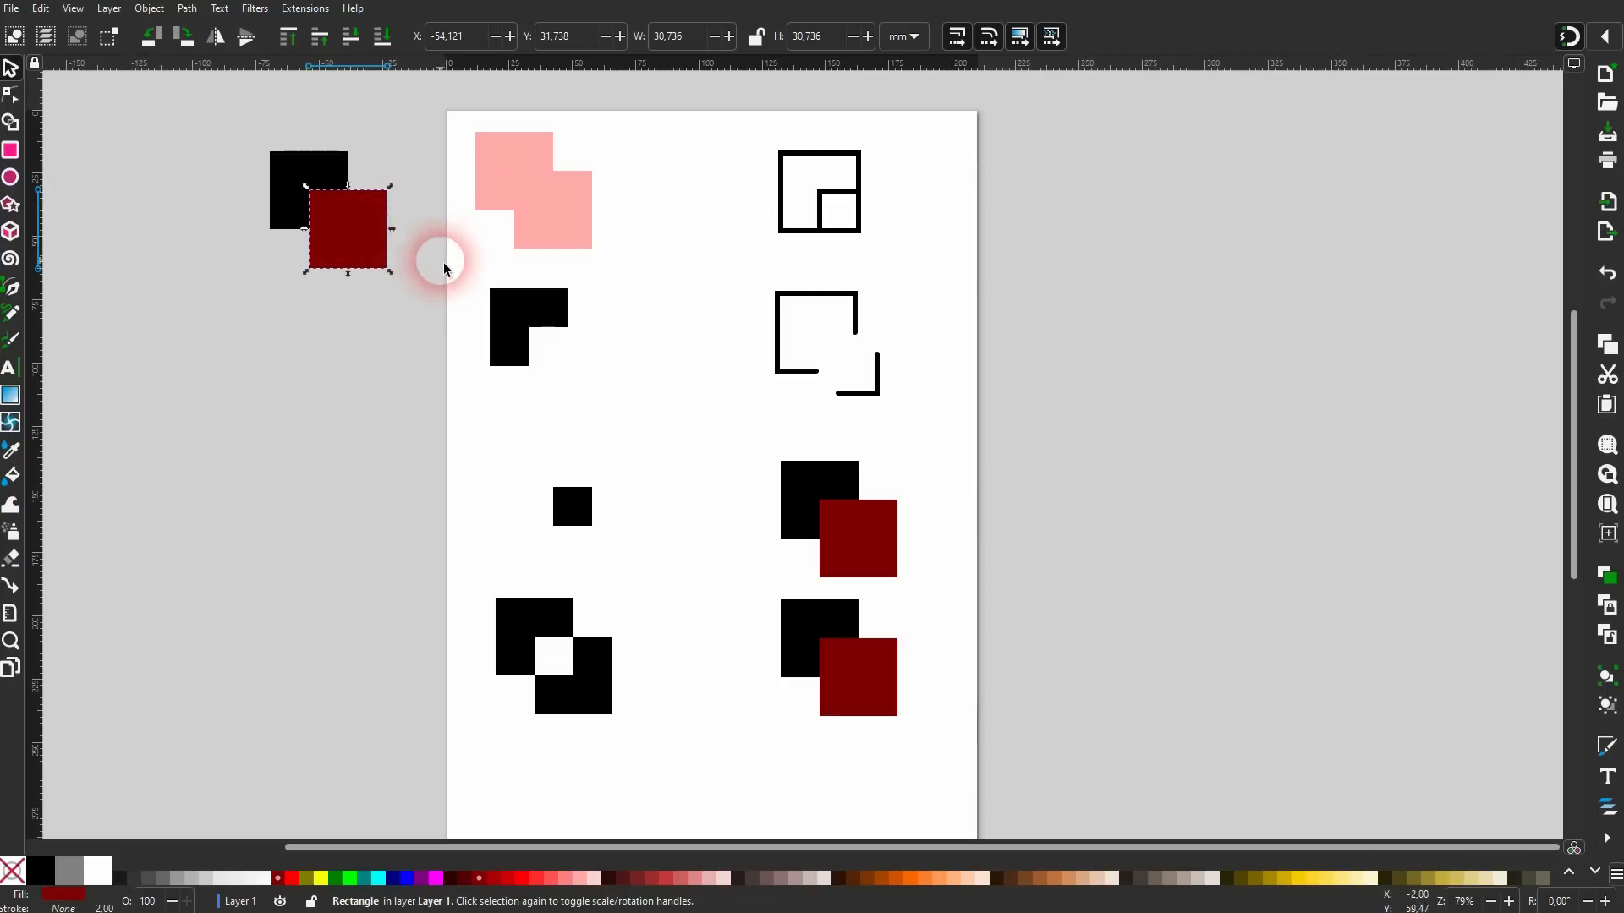
Try Split Path on the upper of the two remaining filled square pairs on the page.
drag(729, 417, 928, 595)
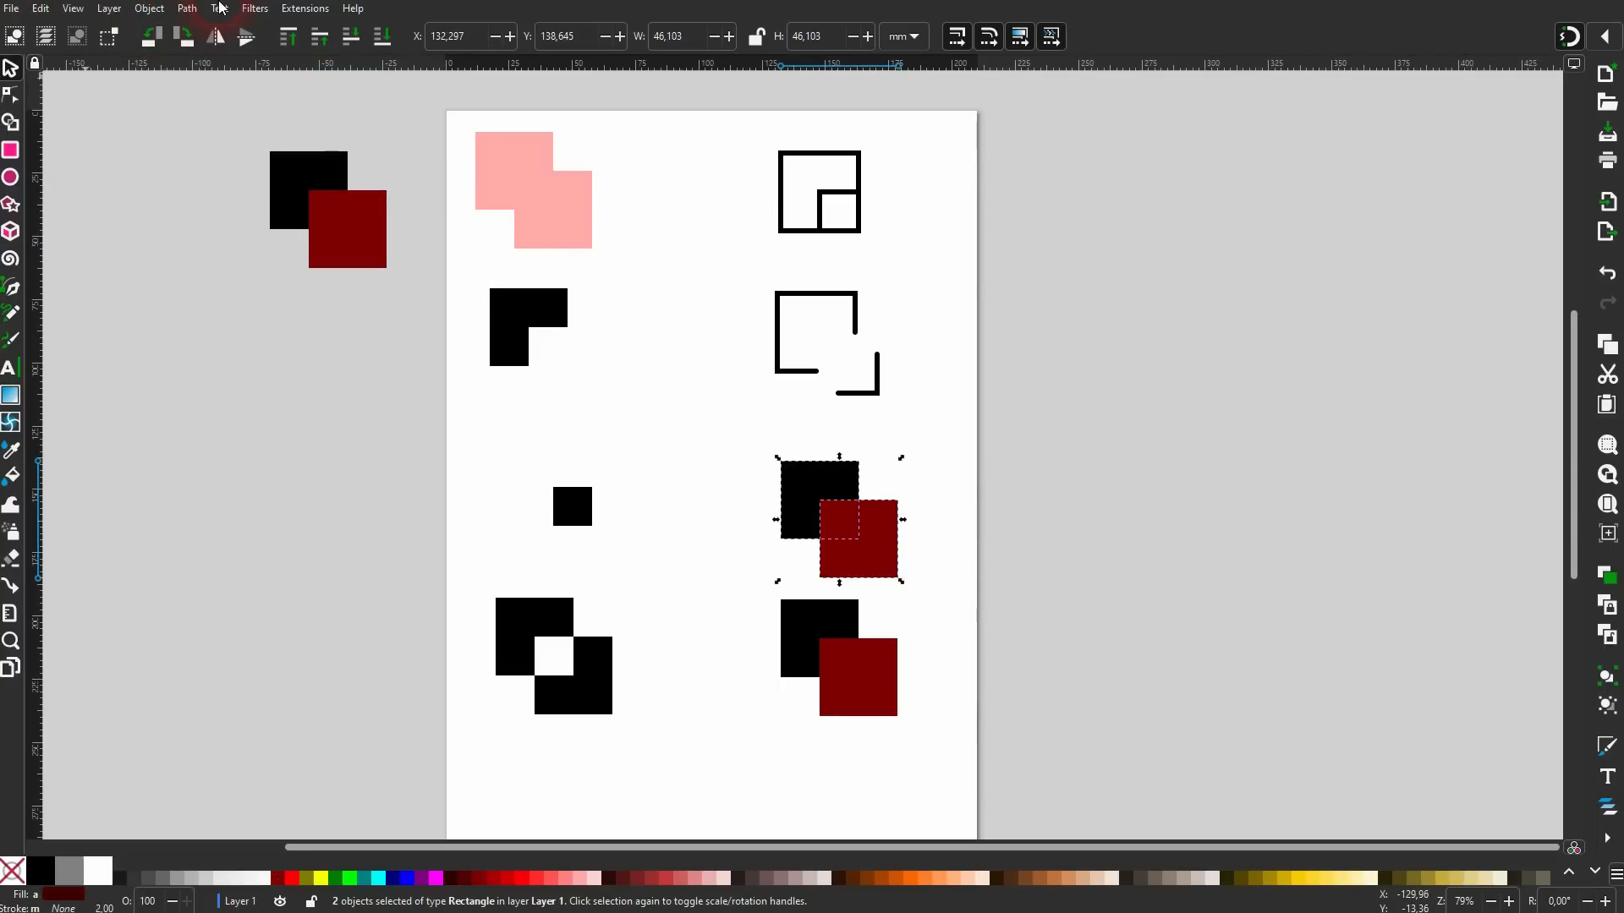
click(191, 10)
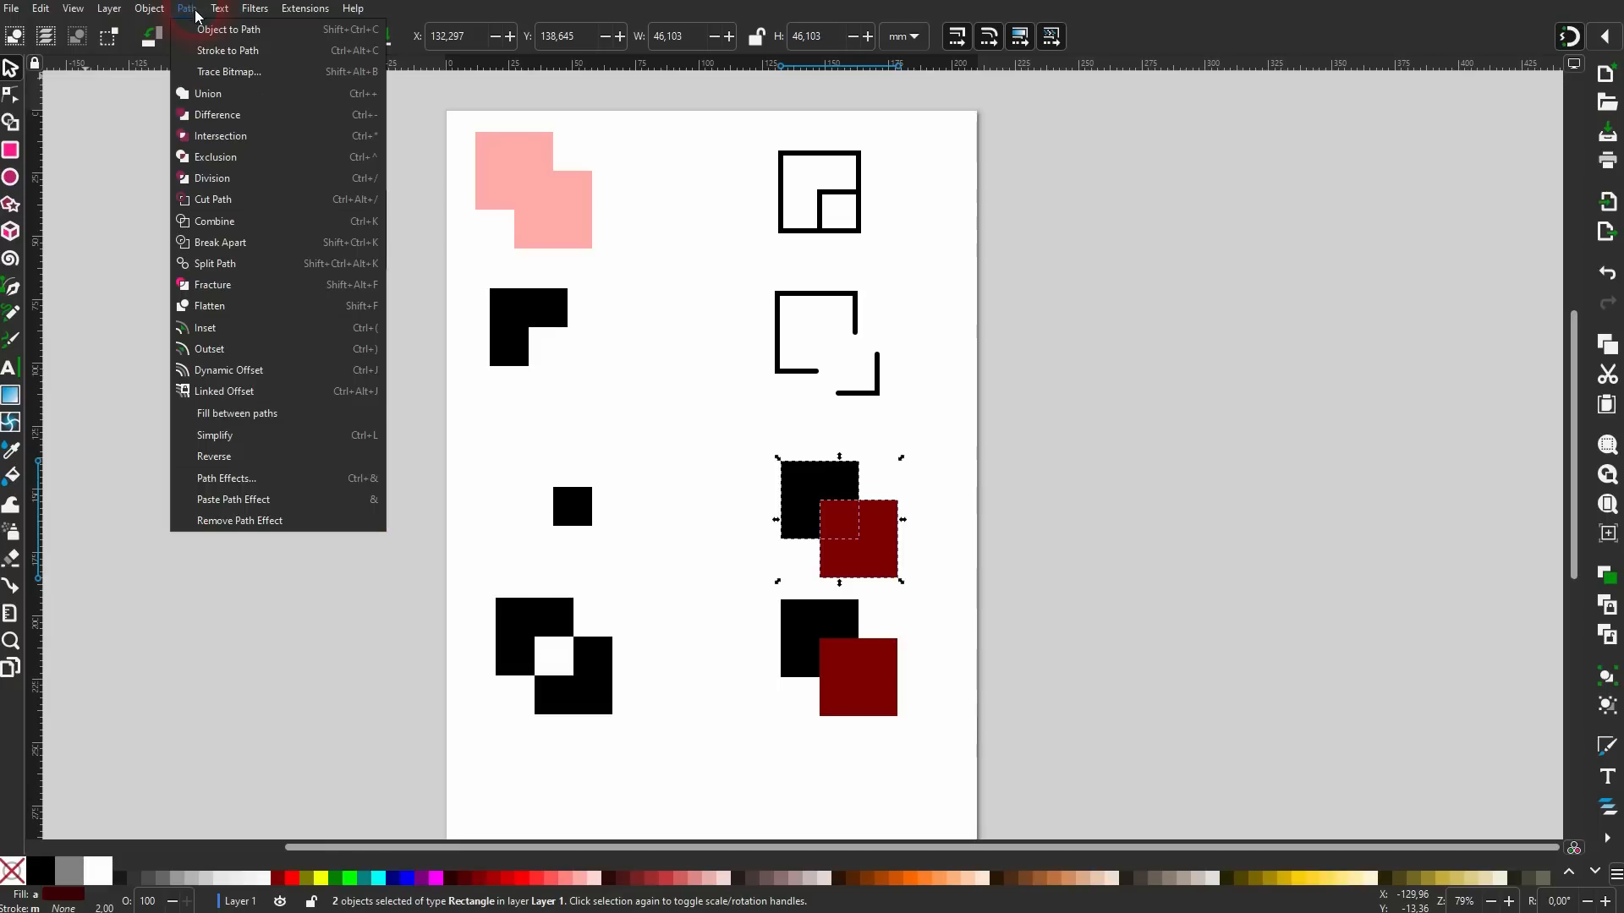
click(243, 266)
click(936, 502)
mouse_move(894, 542)
mouse_down()
mouse_move(914, 559)
mouse_move(894, 542)
mouse_up()
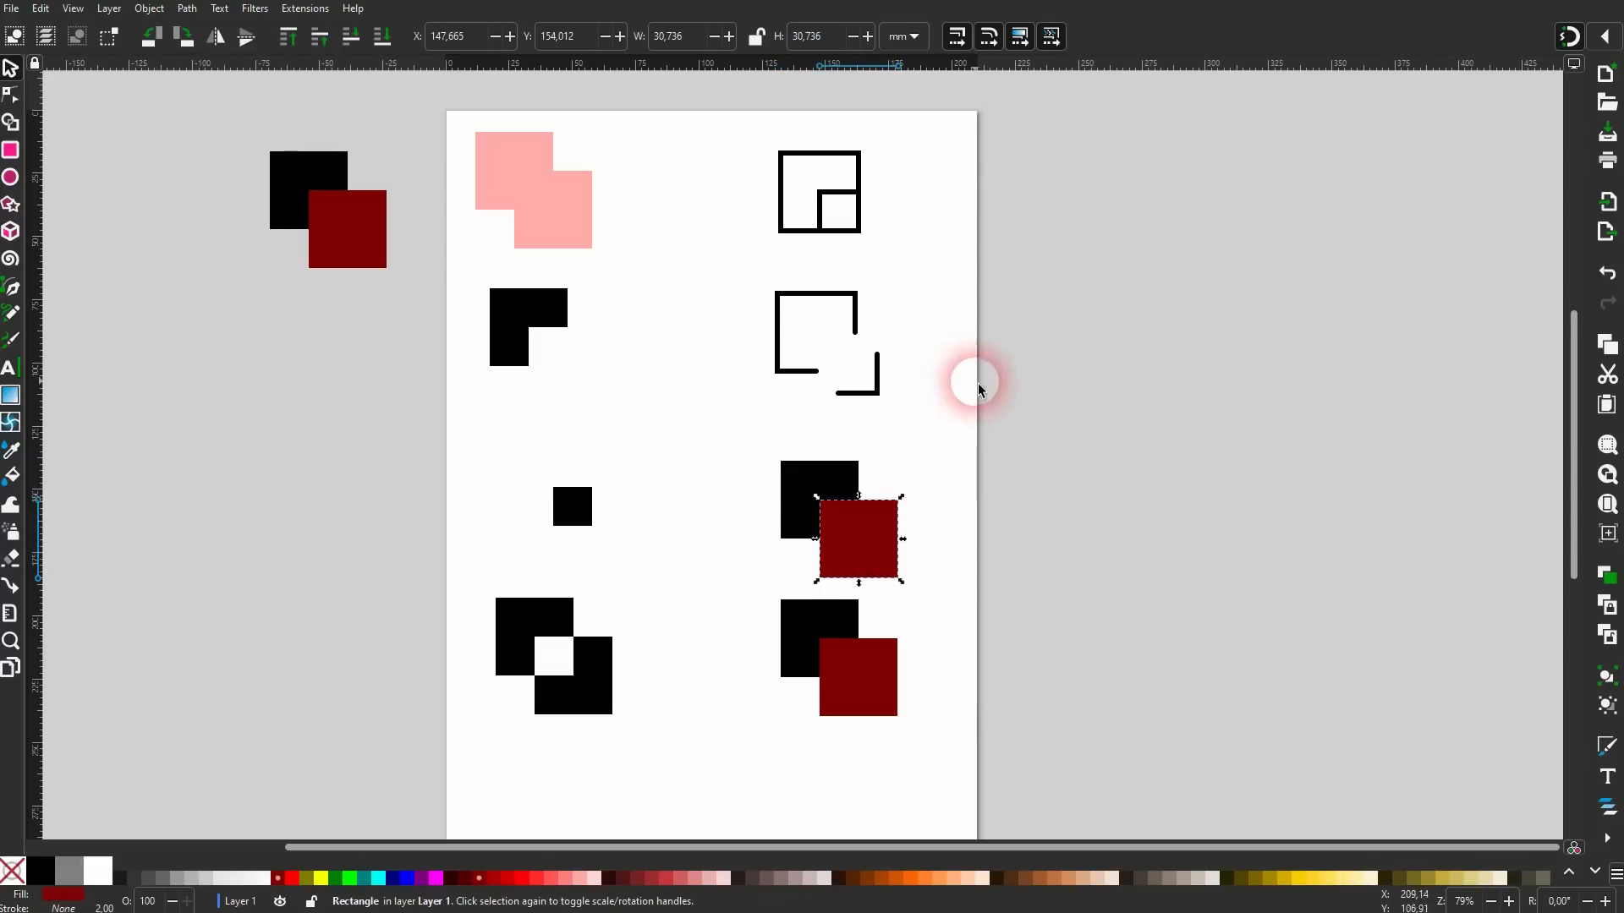
Snap the loose corner segment back onto the second outlined square and merge both segments with Combine.
mouse_move(703, 420)
mouse_down()
mouse_move(899, 326)
mouse_move(986, 253)
mouse_up()
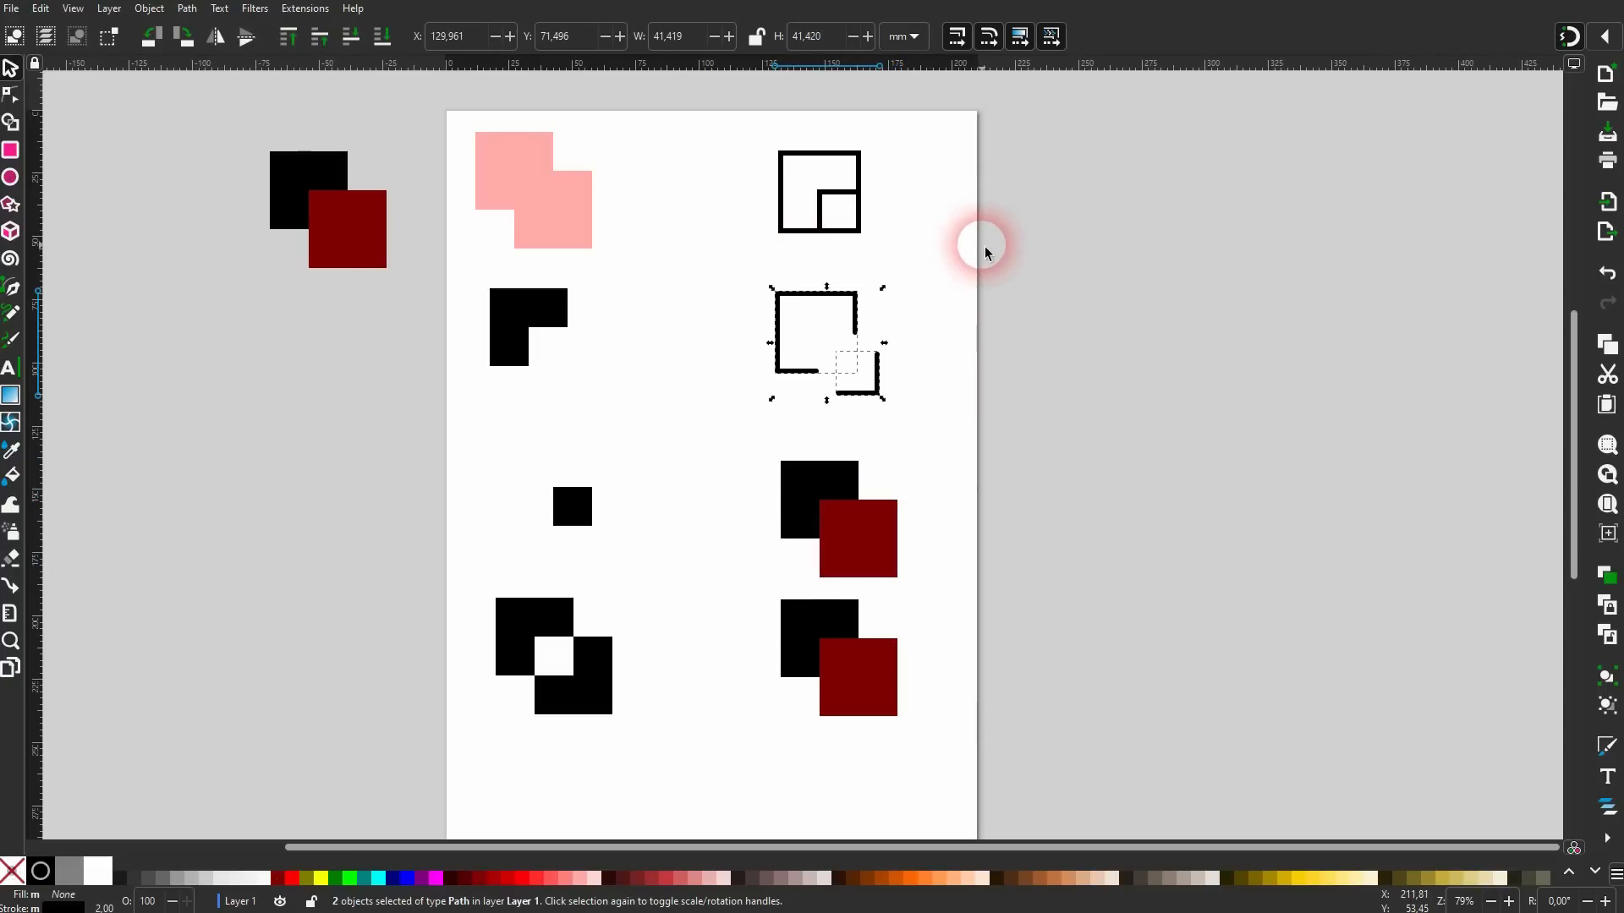
click(883, 384)
drag(885, 391, 845, 361)
drag(700, 428, 877, 253)
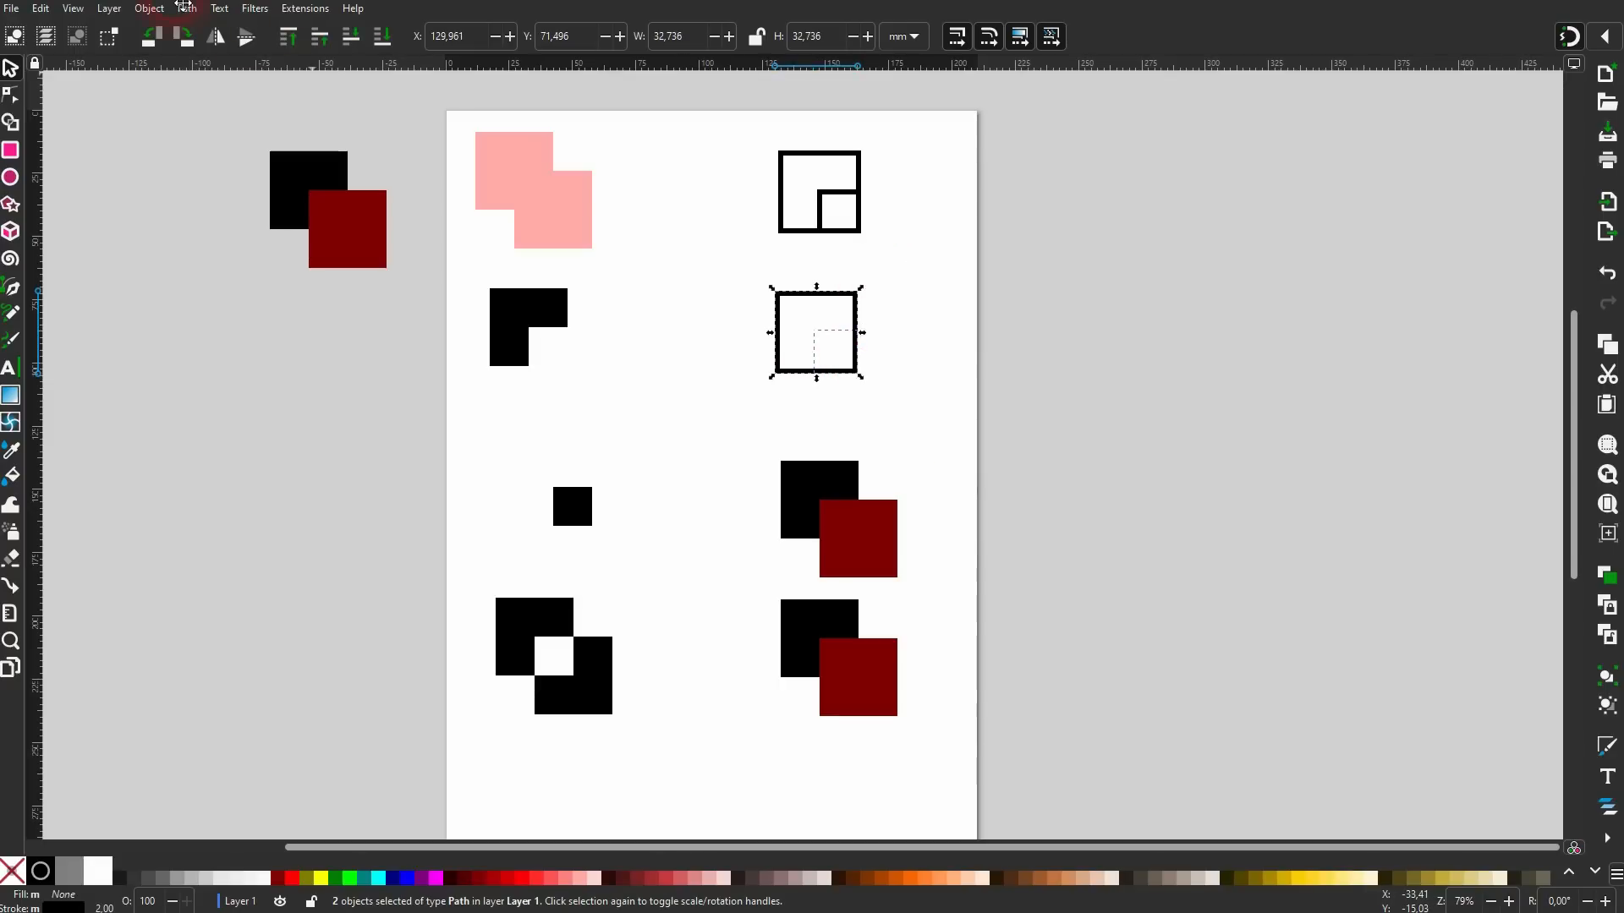
click(186, 8)
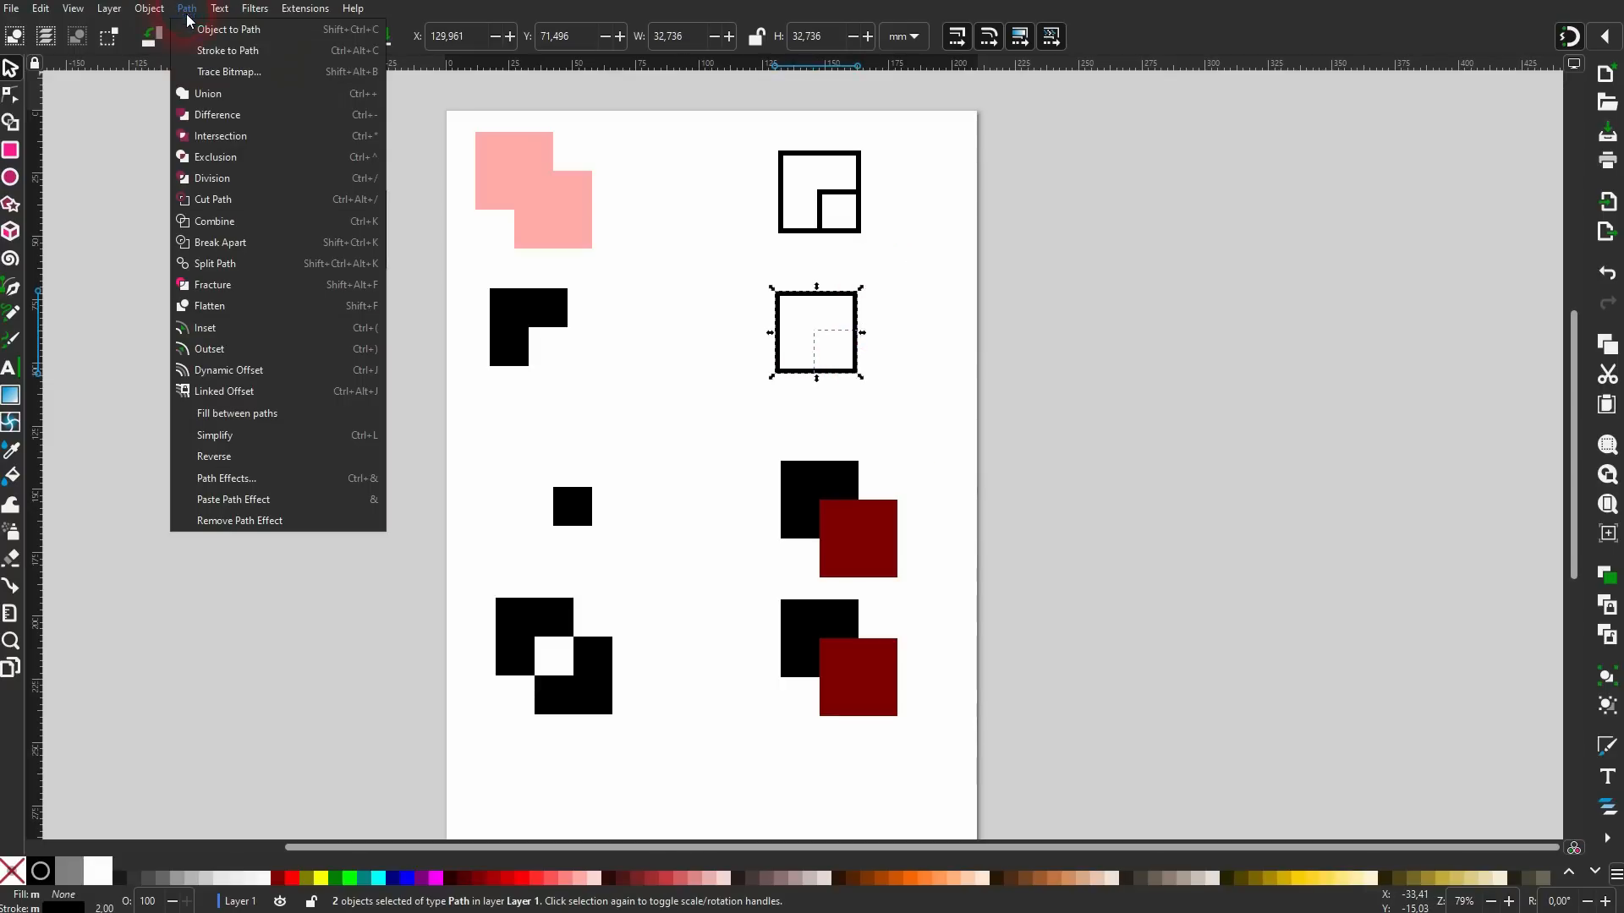
click(241, 223)
Separate the second outlined square with Split Path and pull its corner segment out diagonally.
click(187, 8)
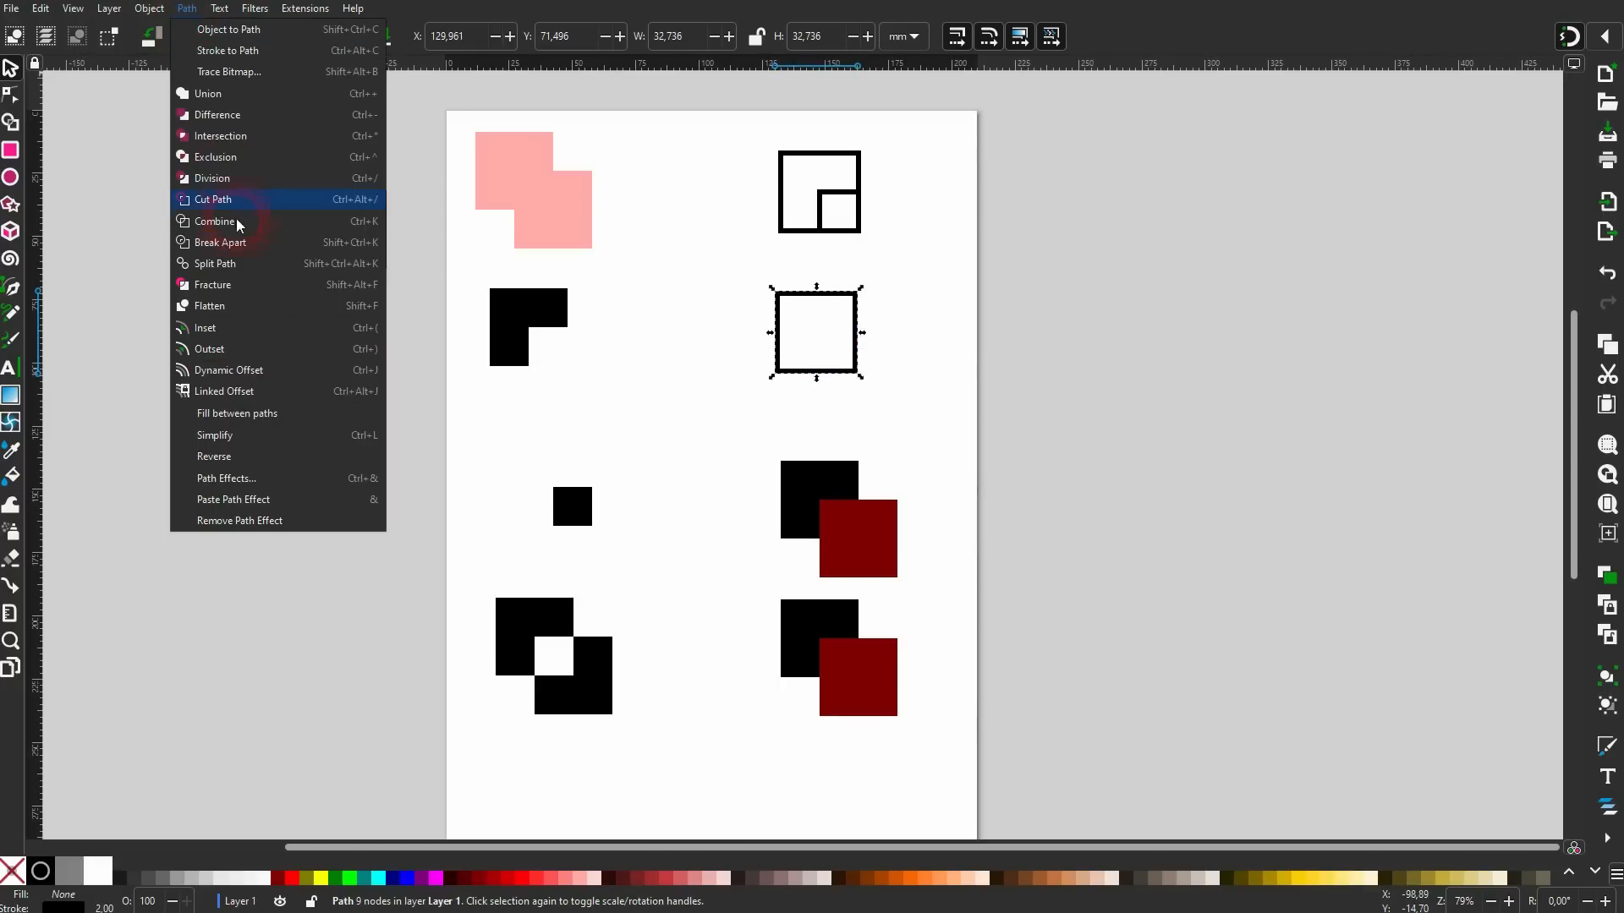
click(251, 268)
click(870, 359)
drag(858, 373, 879, 393)
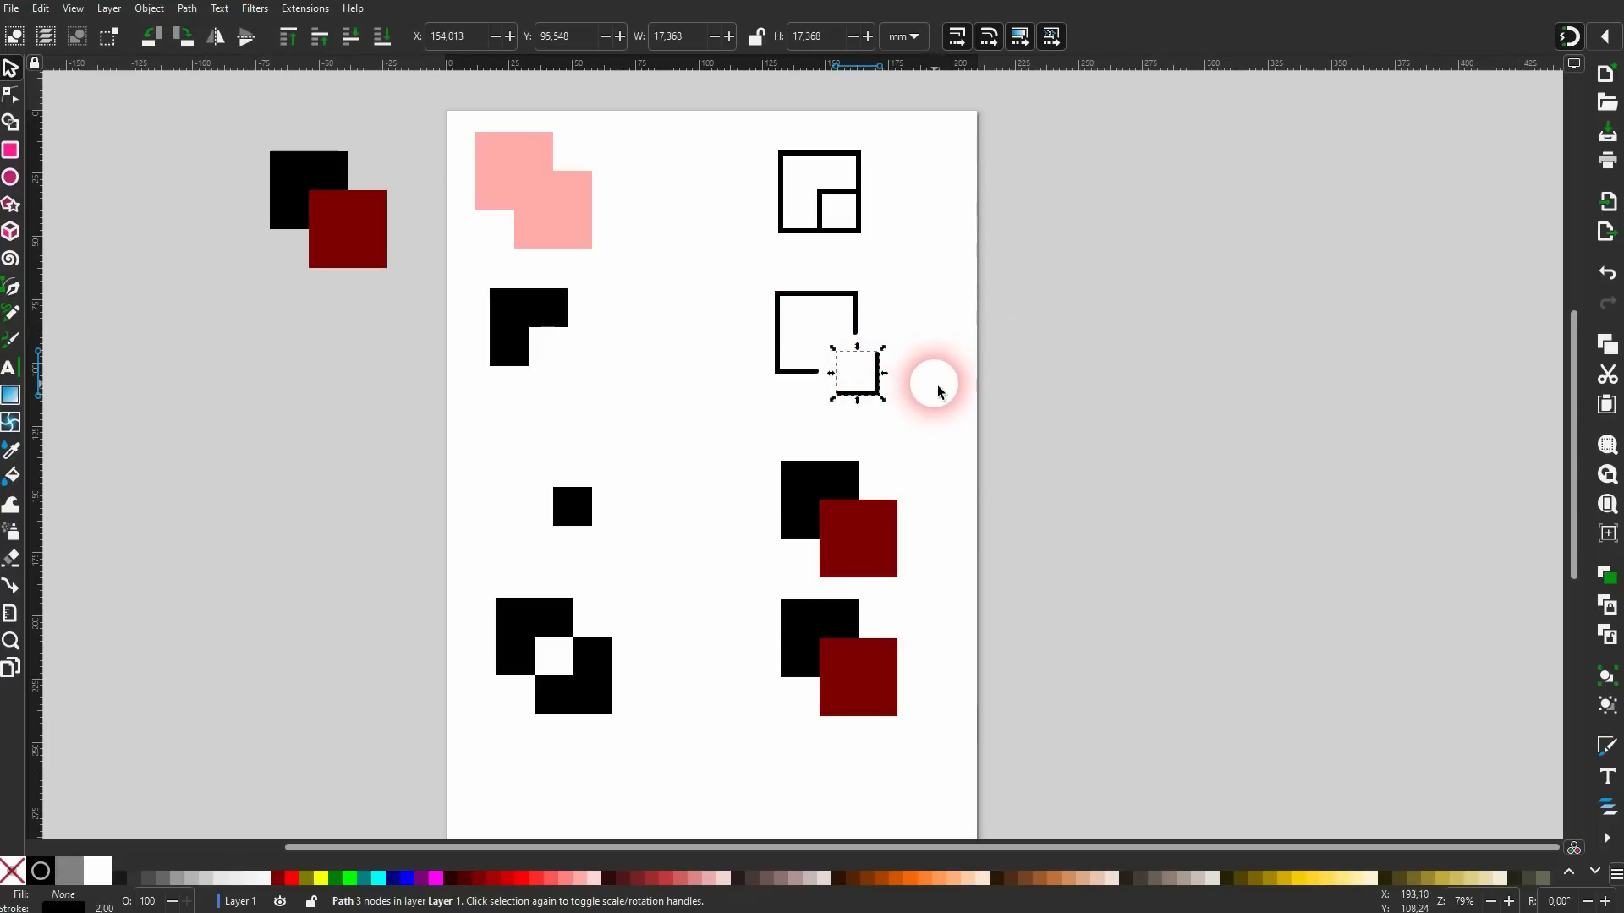
Apply Fracture to the upper filled square pair and pull the black piece and the small overlap square apart from the rest.
drag(732, 436, 942, 587)
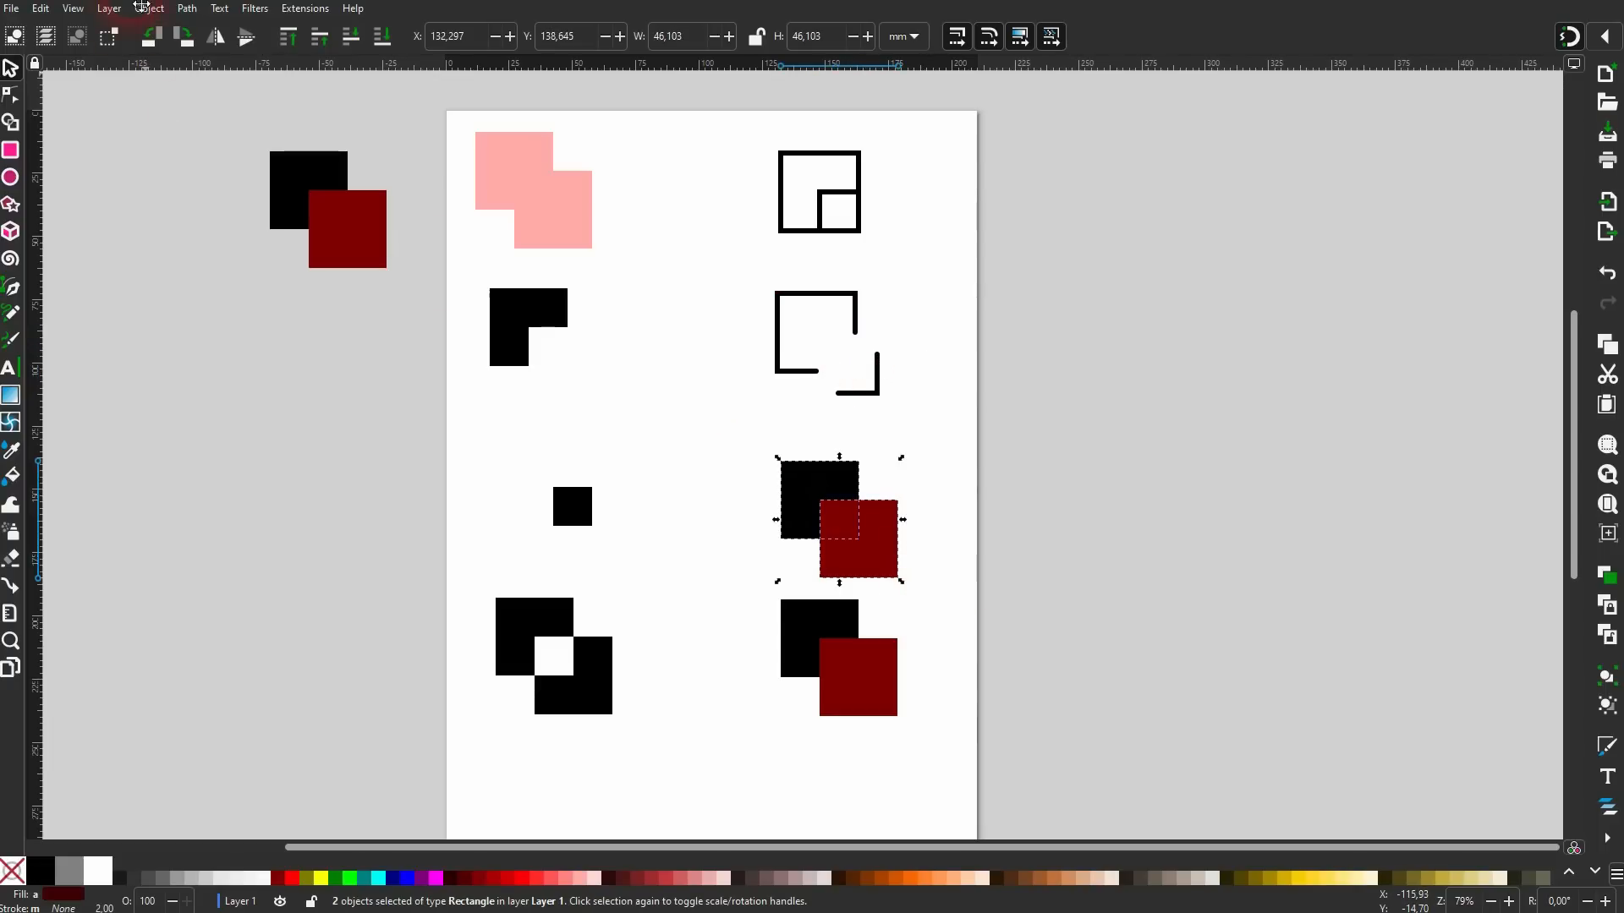
click(186, 8)
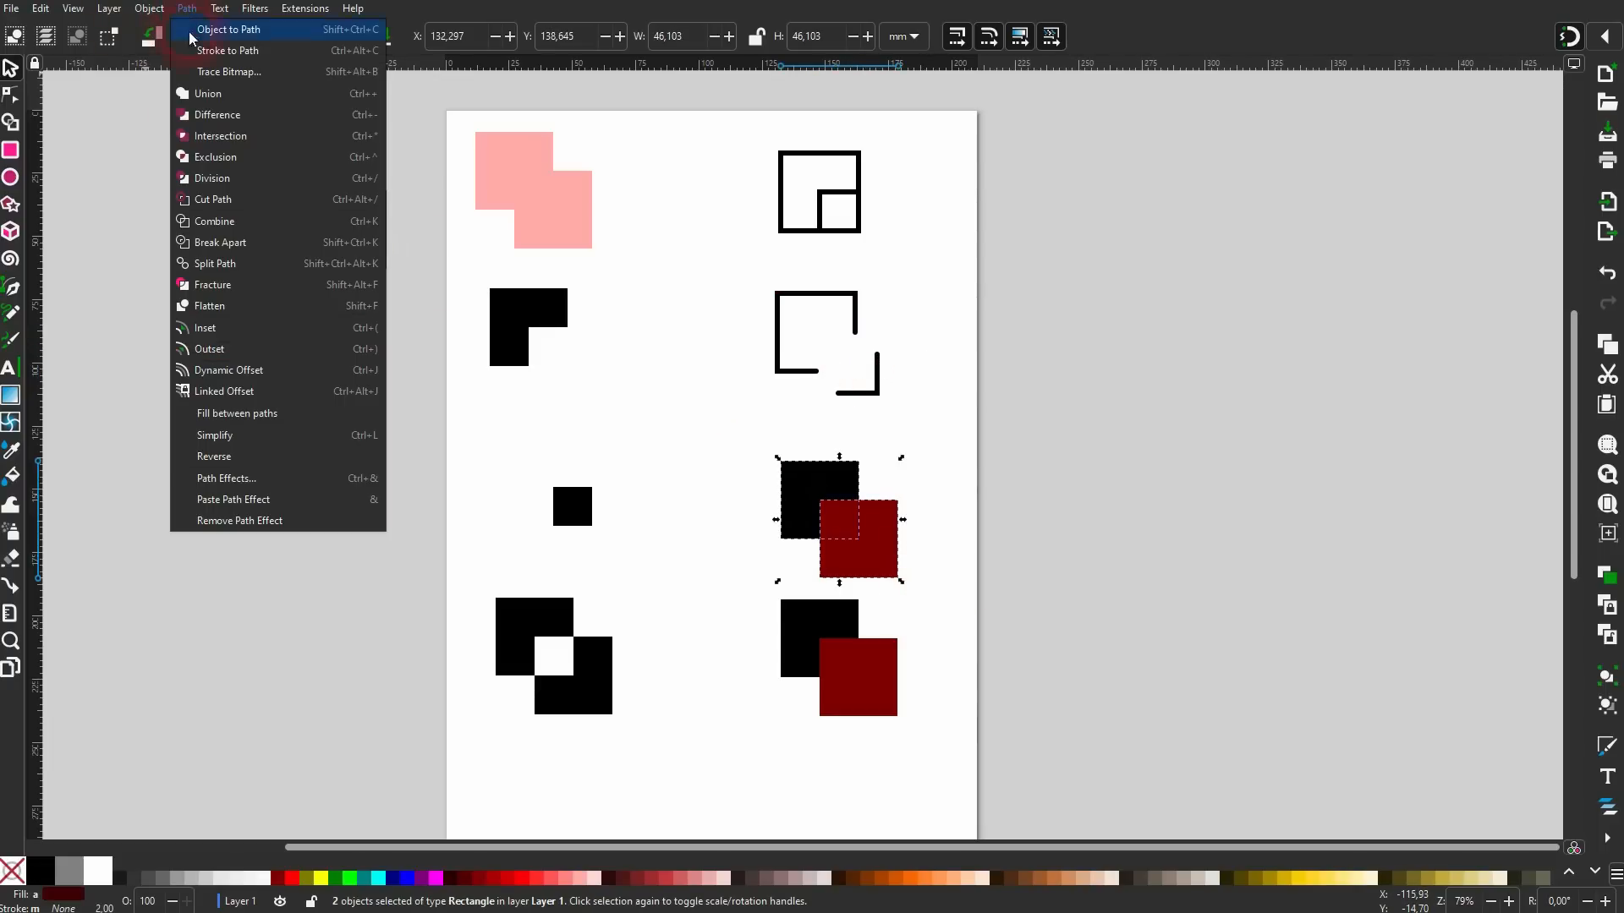
click(244, 287)
key(Escape)
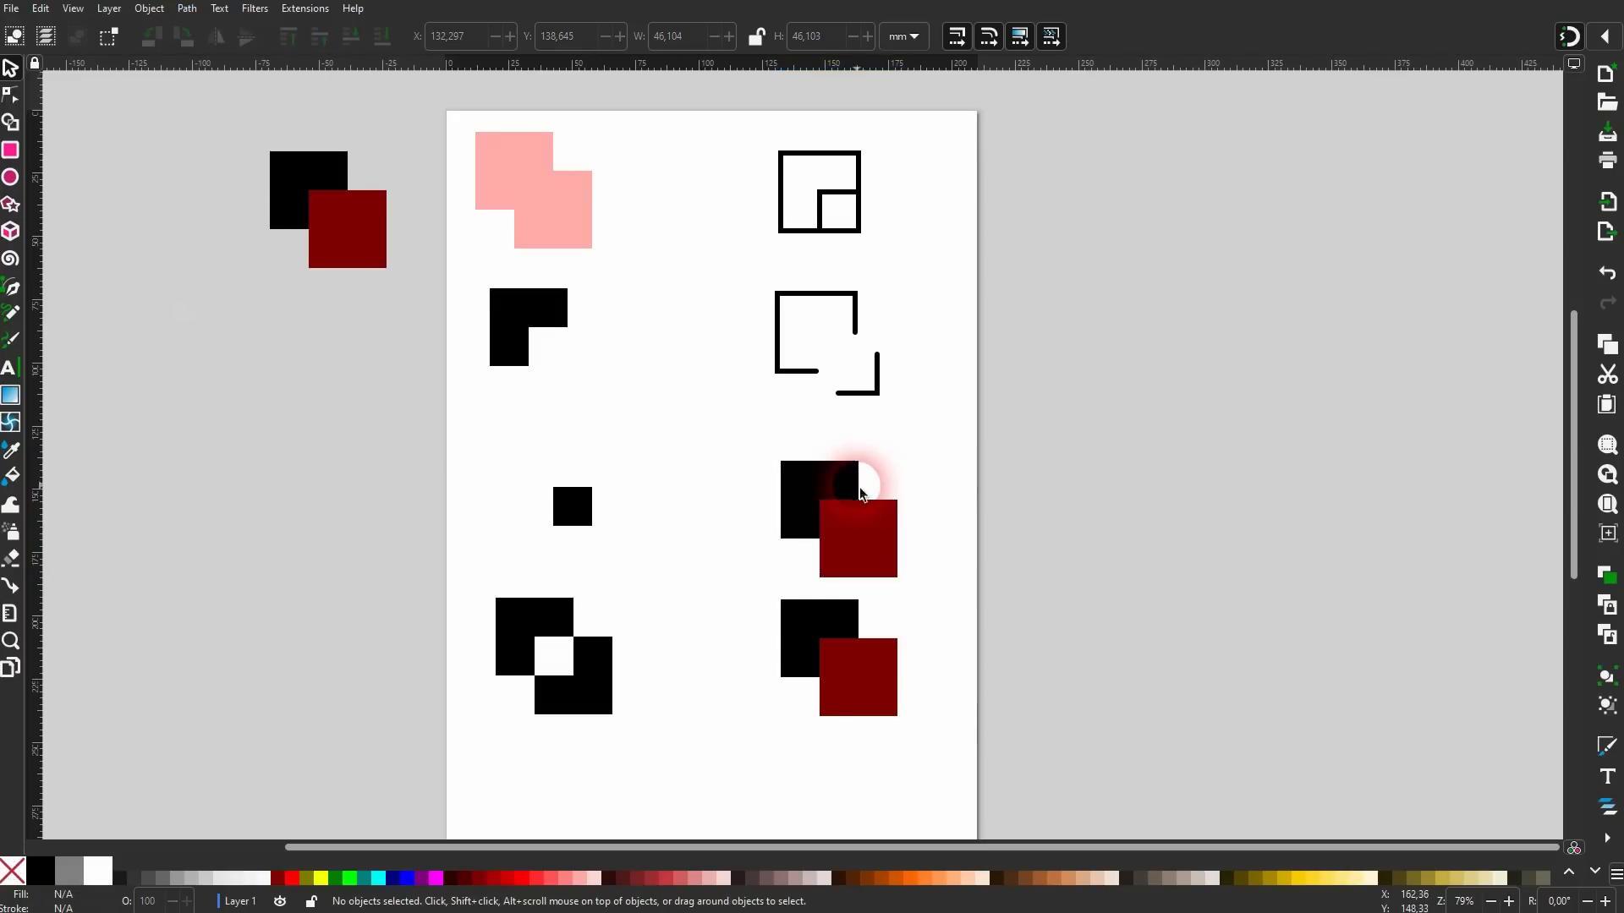
drag(819, 480, 779, 442)
drag(850, 528, 831, 509)
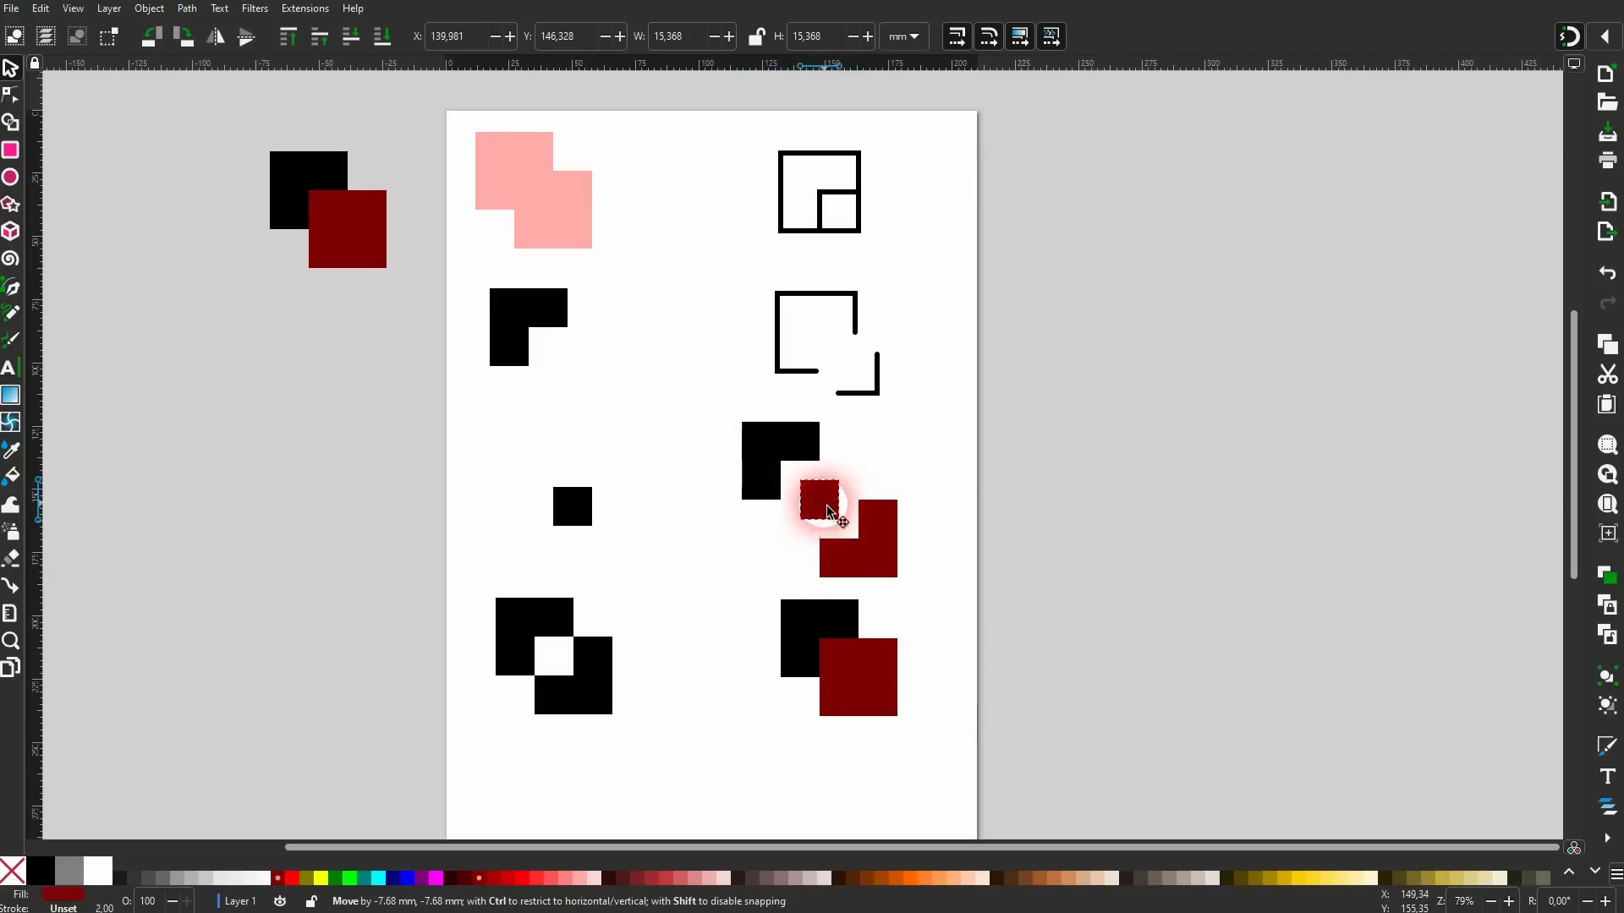
click(887, 564)
click(970, 487)
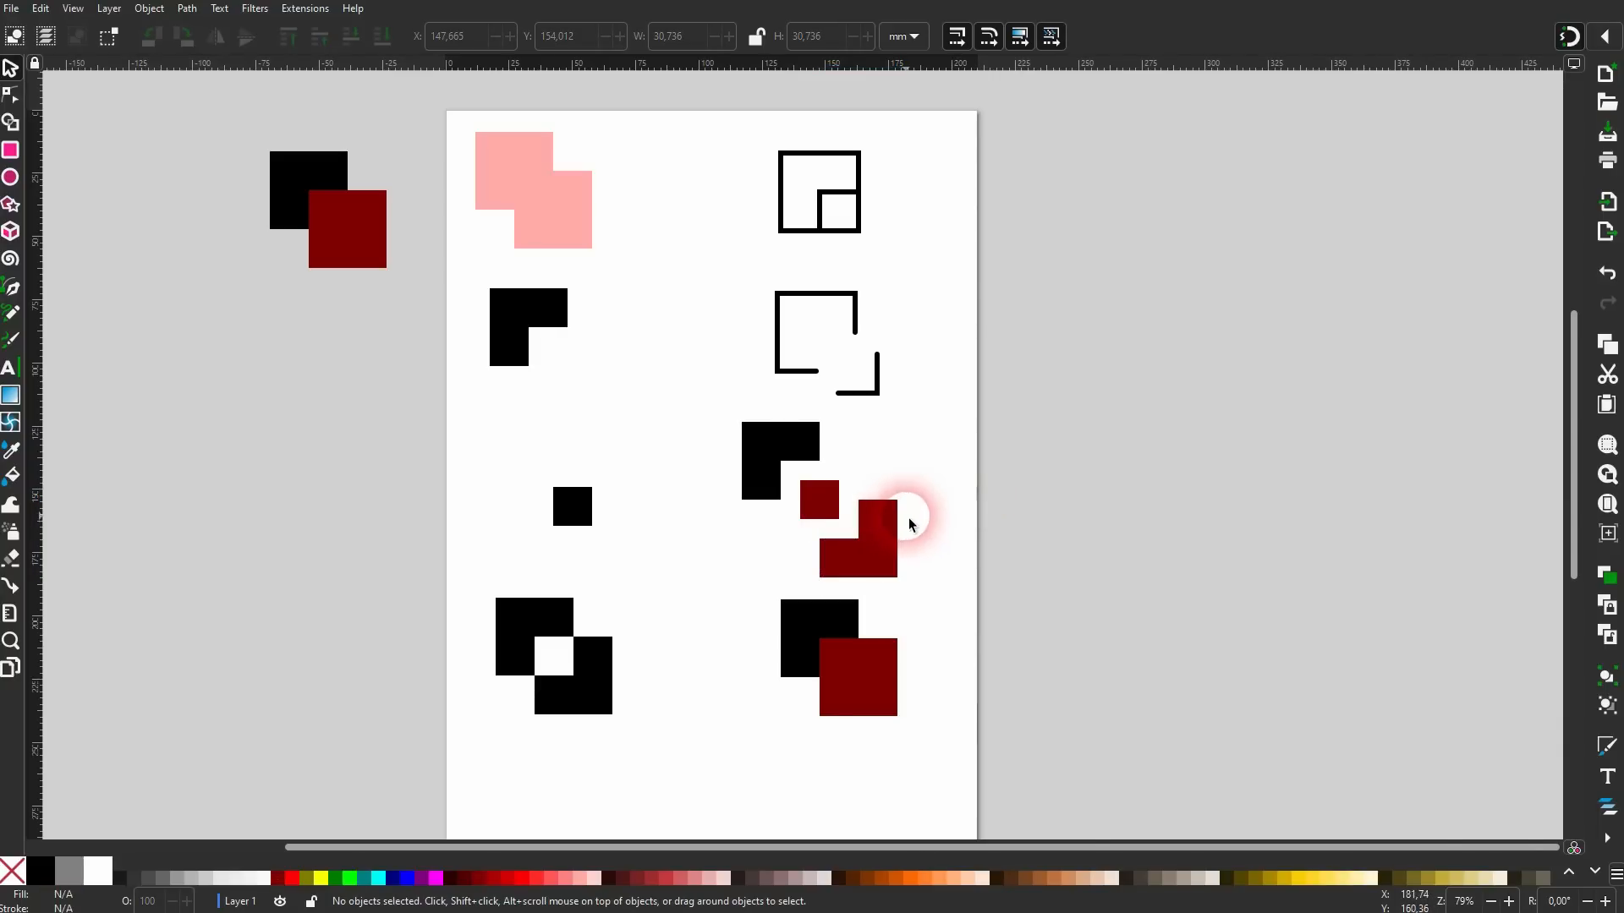
Apply Flatten to the lowest filled square pair and move the black piece and the red square slightly apart.
drag(729, 582, 928, 722)
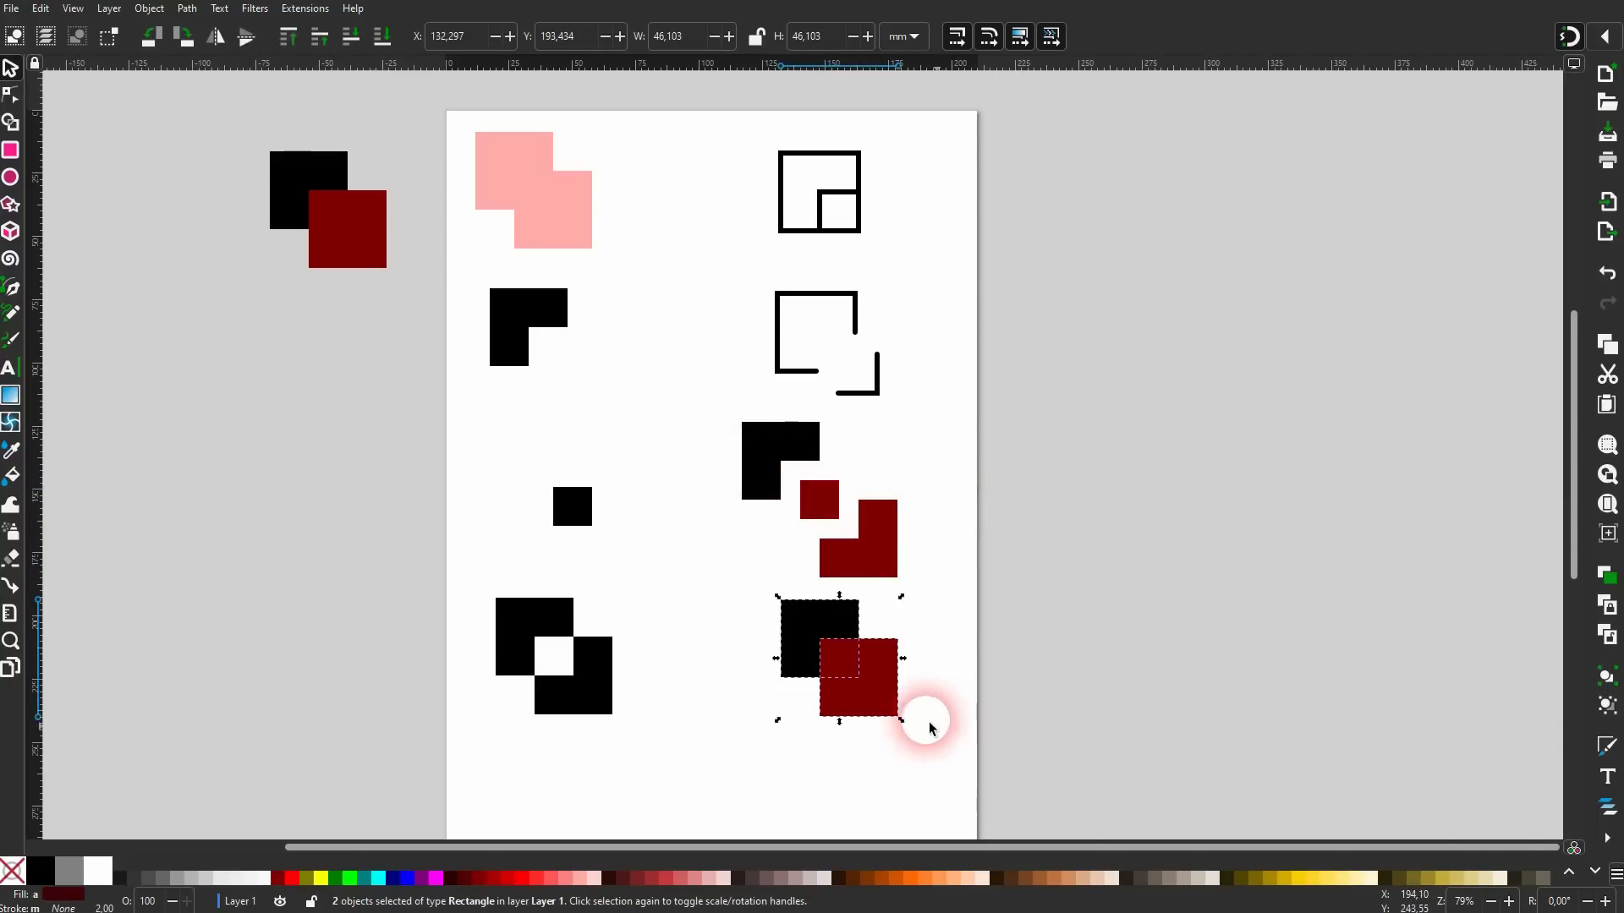
click(185, 9)
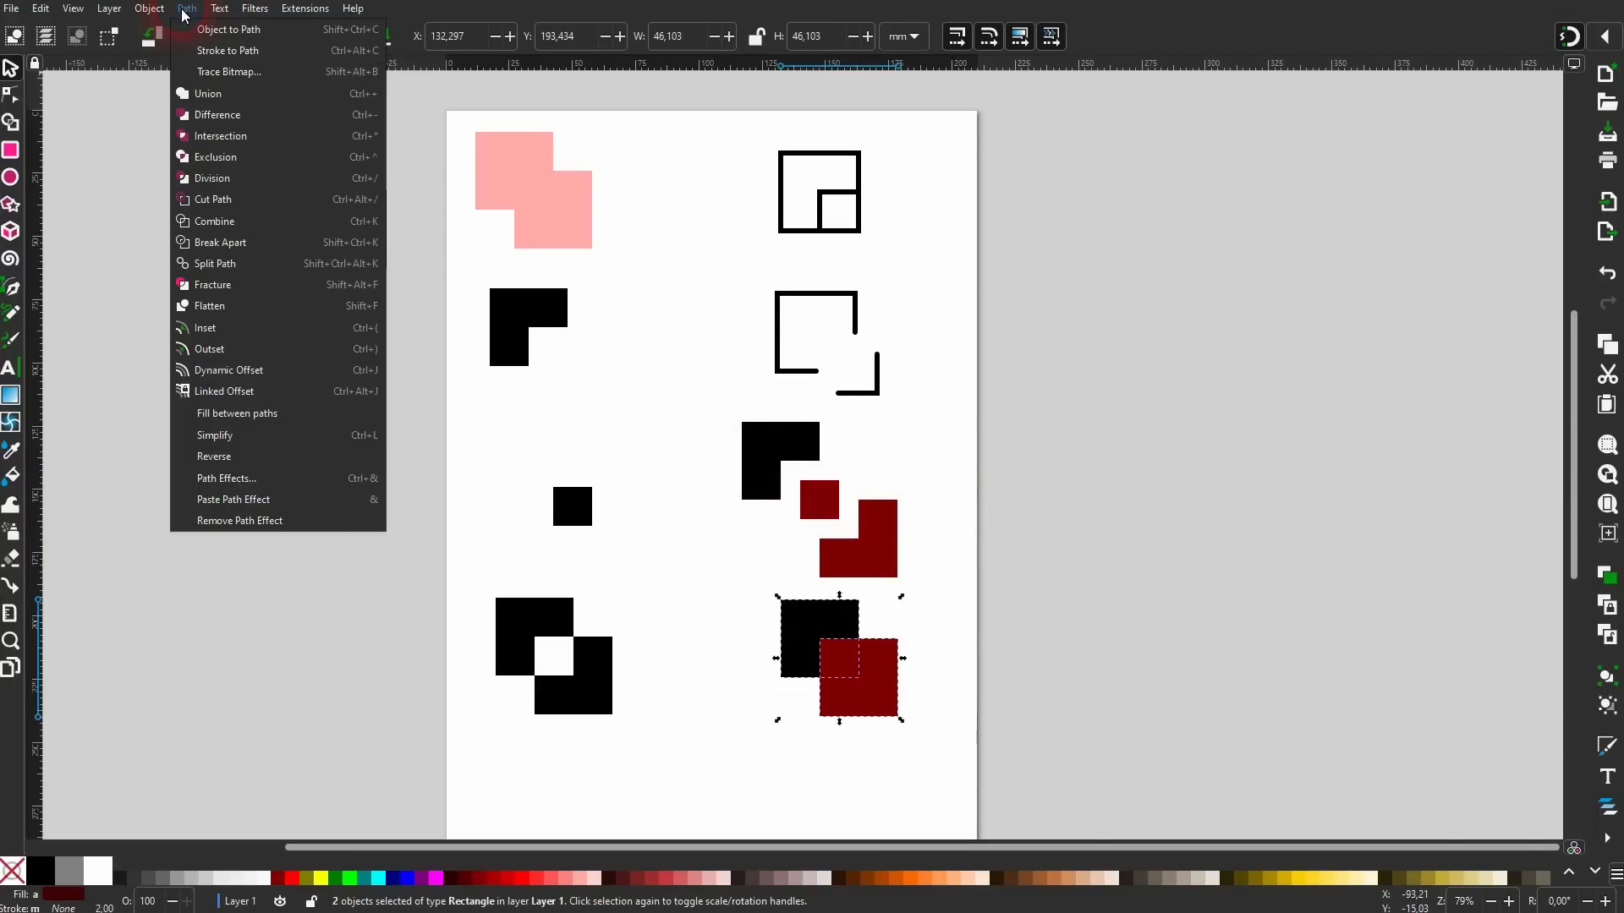
click(225, 310)
click(906, 630)
drag(853, 624, 785, 593)
mouse_move(892, 690)
mouse_down()
mouse_move(945, 741)
mouse_move(906, 699)
mouse_up()
drag(744, 598, 796, 634)
Apply Fracture to the pink merged shape and move it slightly back toward the page centre.
drag(453, 279, 626, 142)
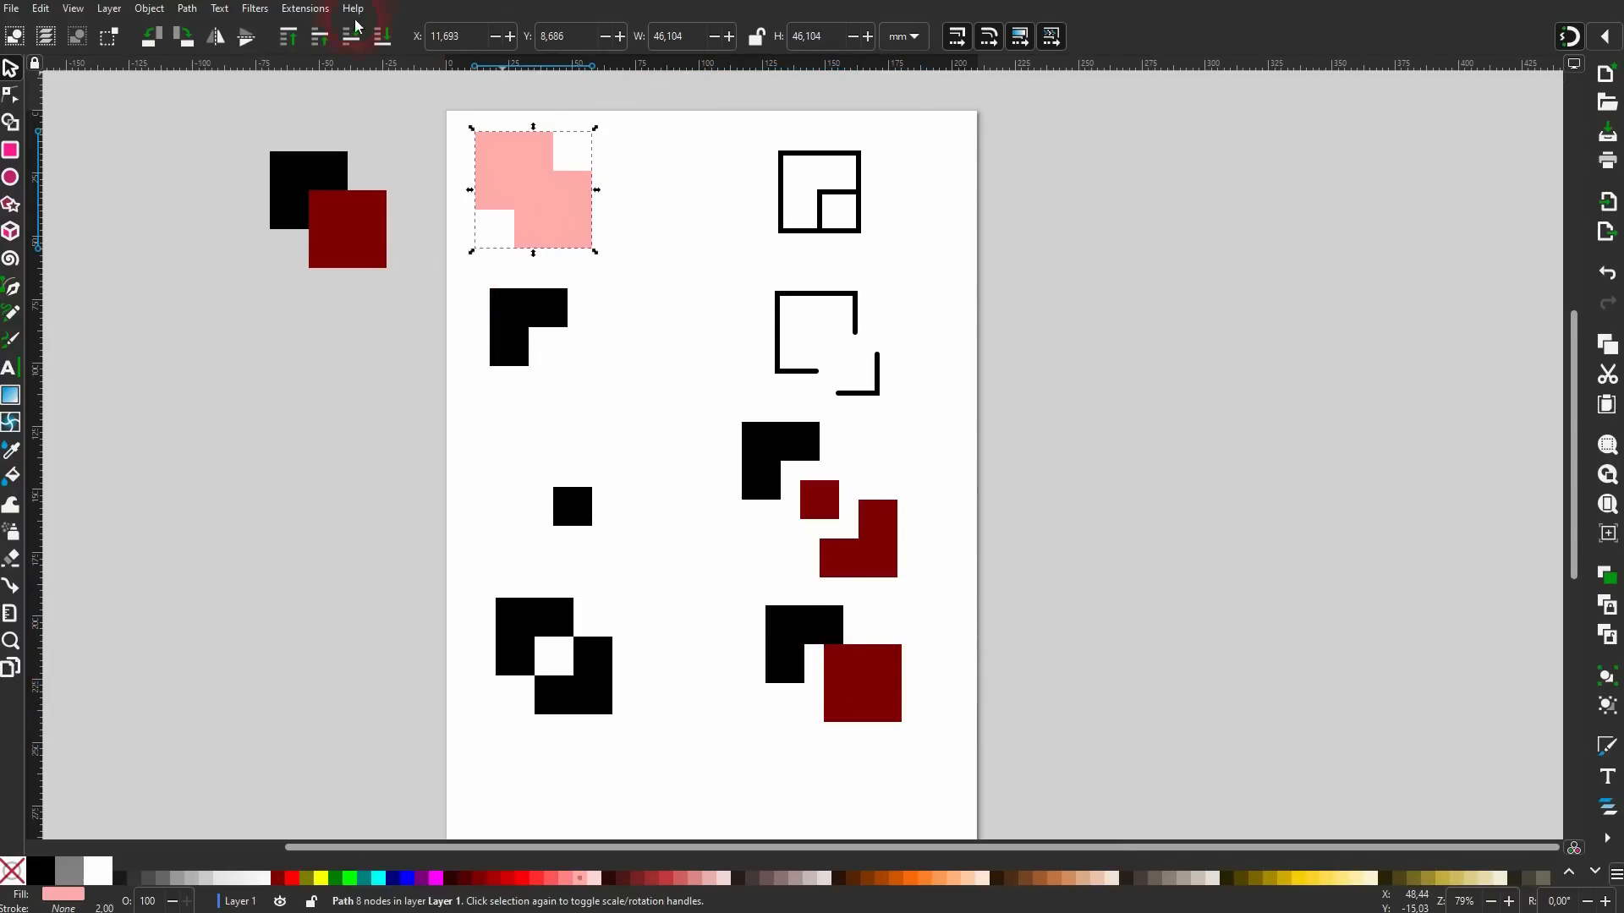
click(186, 8)
click(222, 284)
mouse_move(576, 240)
mouse_down()
mouse_move(562, 234)
mouse_move(622, 267)
mouse_move(598, 243)
mouse_up()
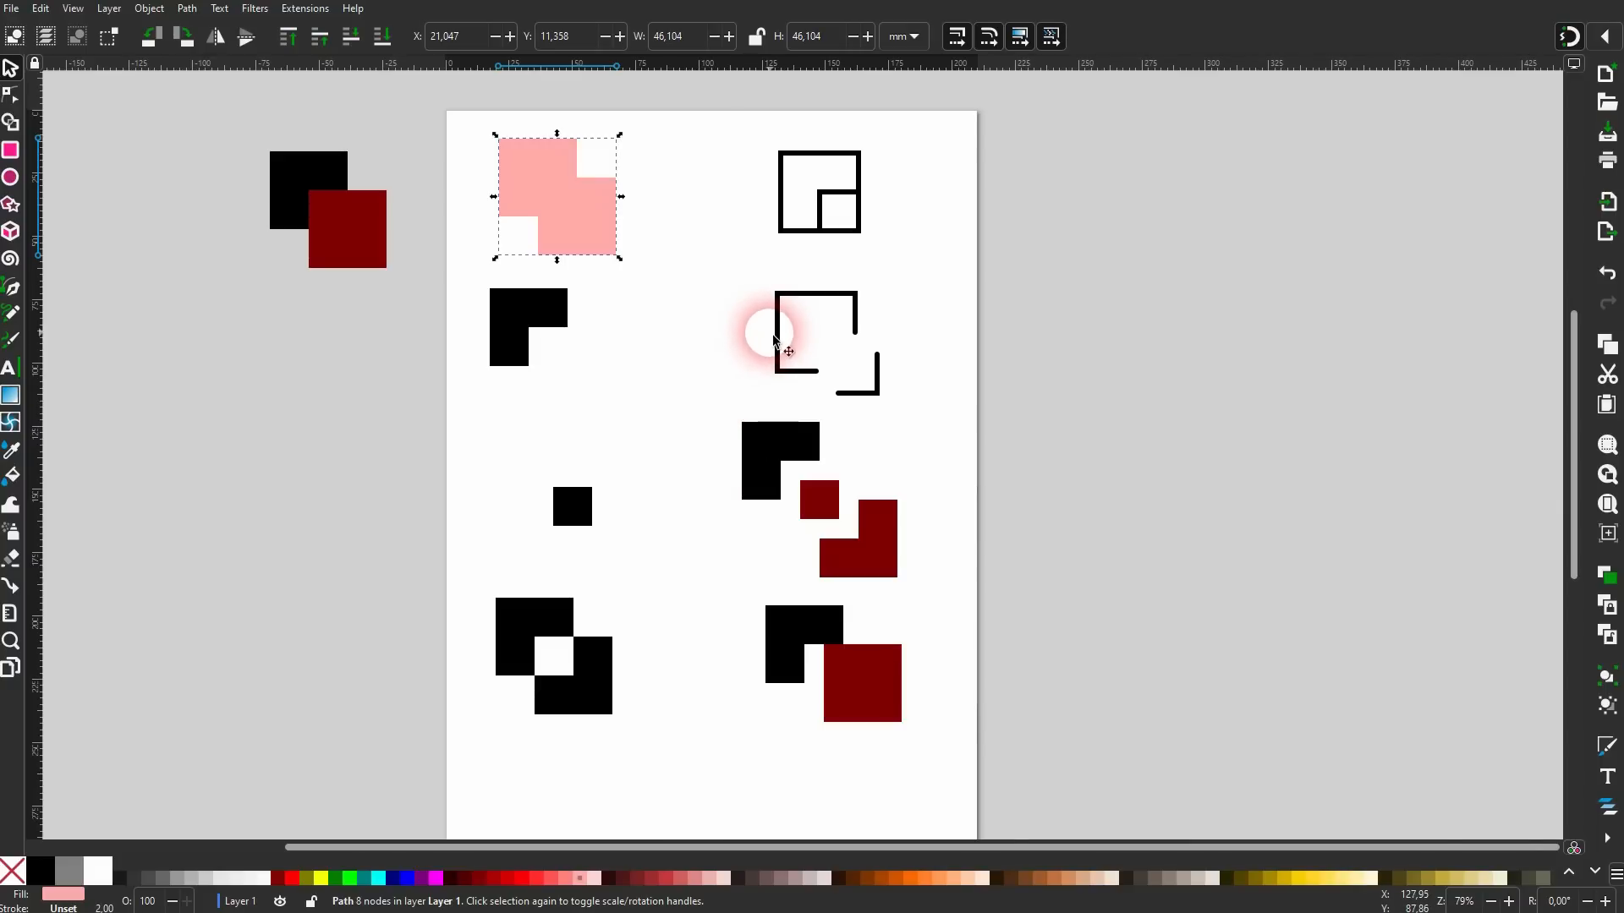
Apply Object to Path and Stroke to Path to the blue bird beside the page.
scroll(560, 713, down, 2)
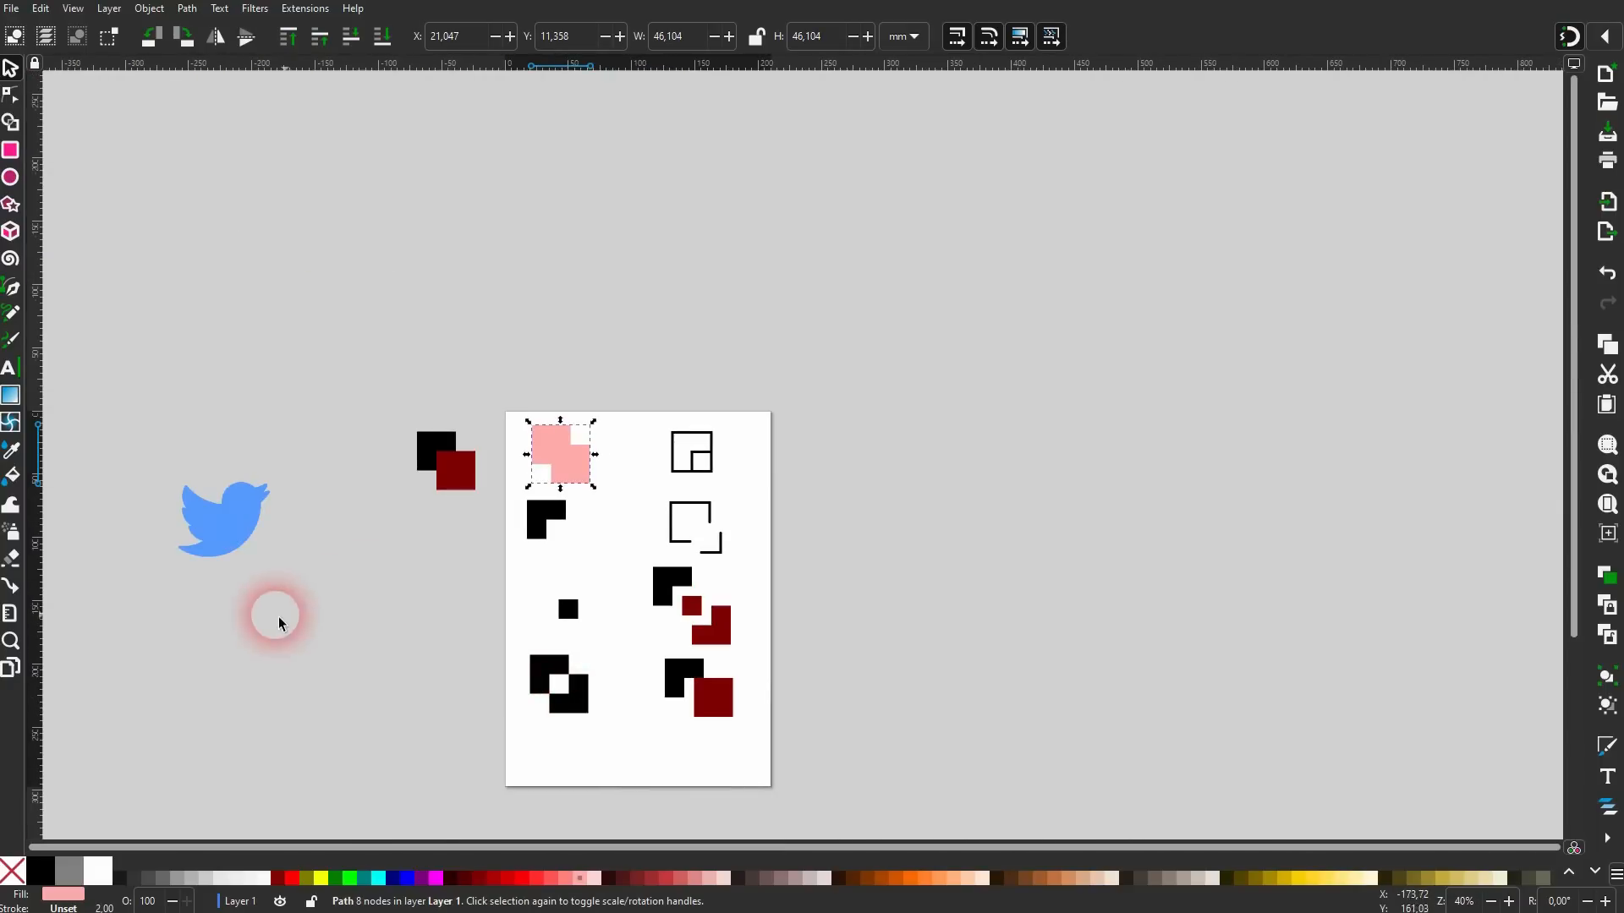
scroll(188, 535, up, 4)
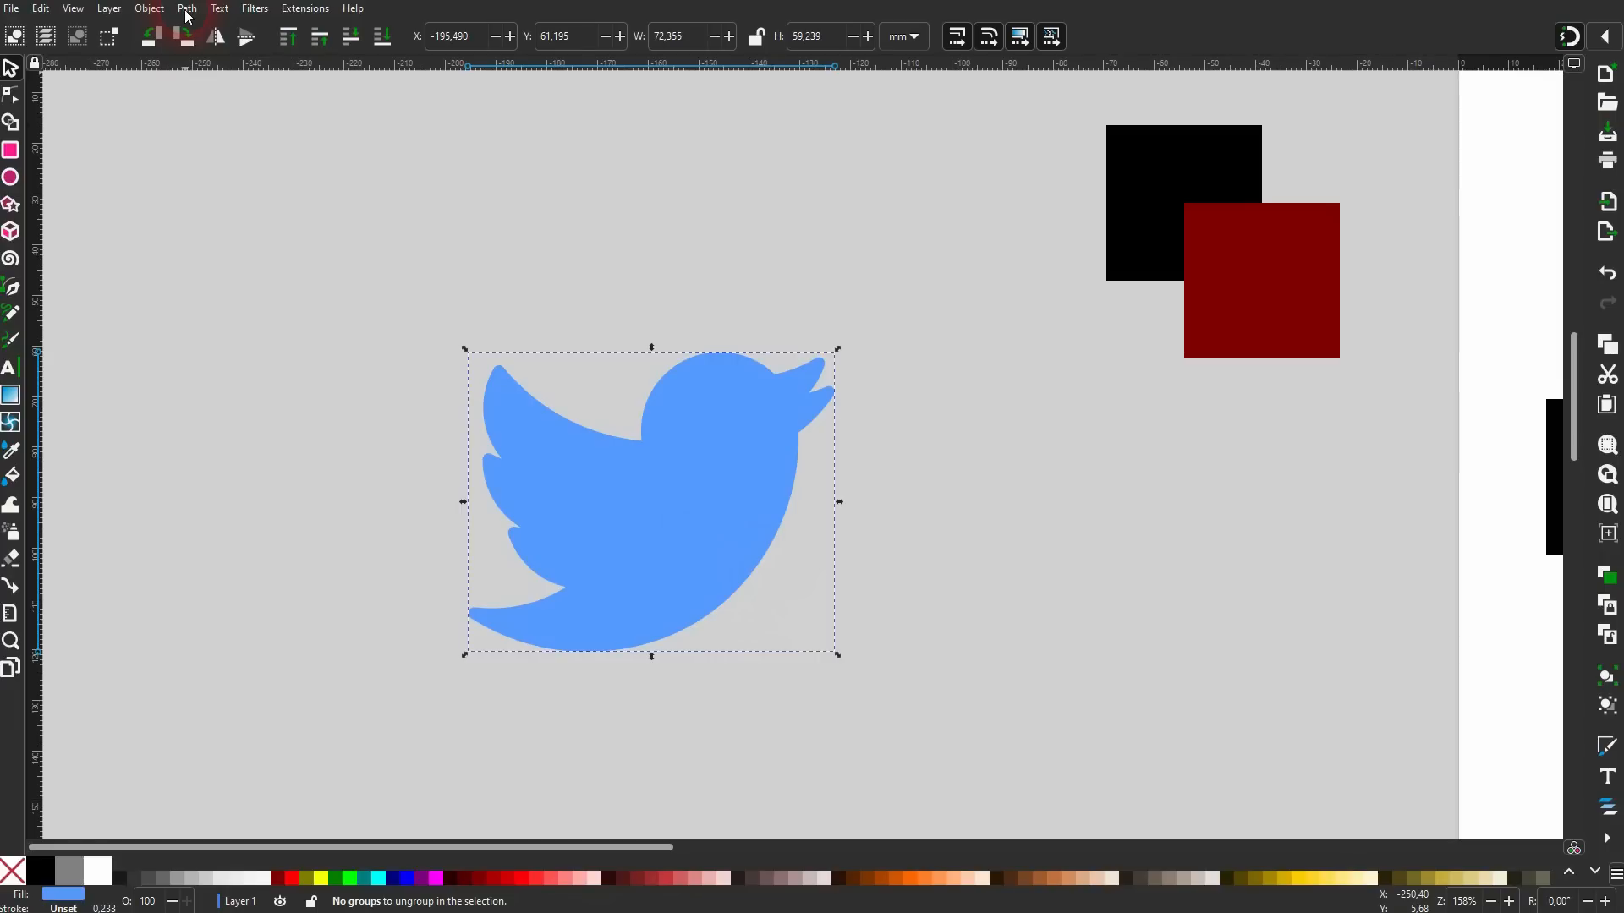
click(186, 10)
click(201, 31)
click(186, 10)
click(217, 51)
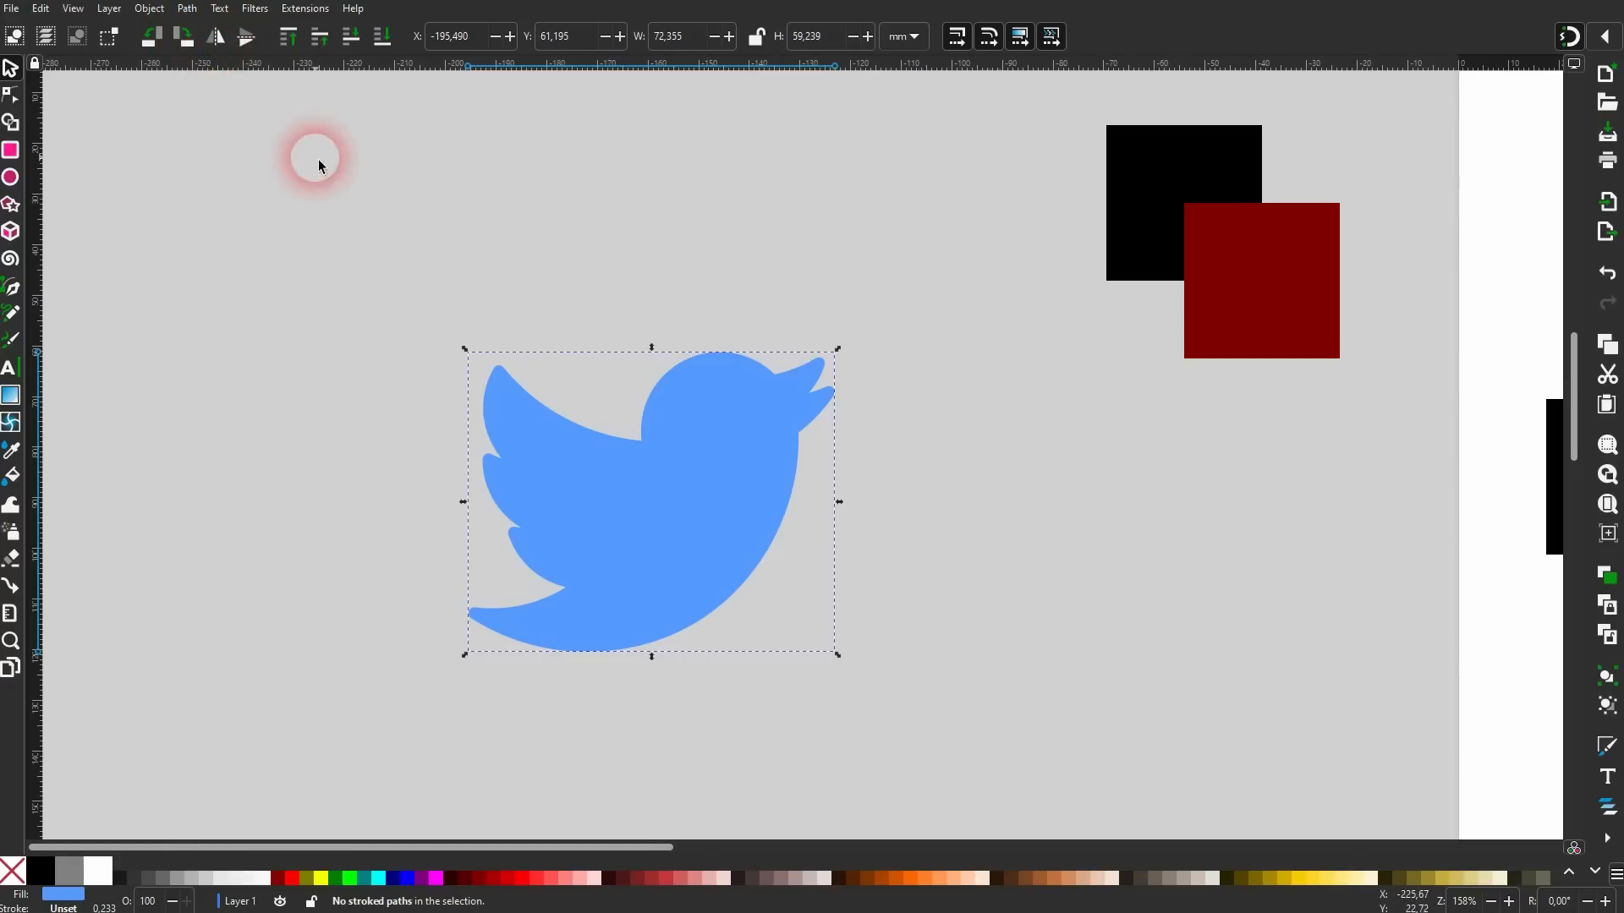
Draw a black rectangle about 115 by 98 mm over the bird and lower it to the bottom of the stack.
click(32, 150)
drag(367, 225, 952, 723)
click(9, 70)
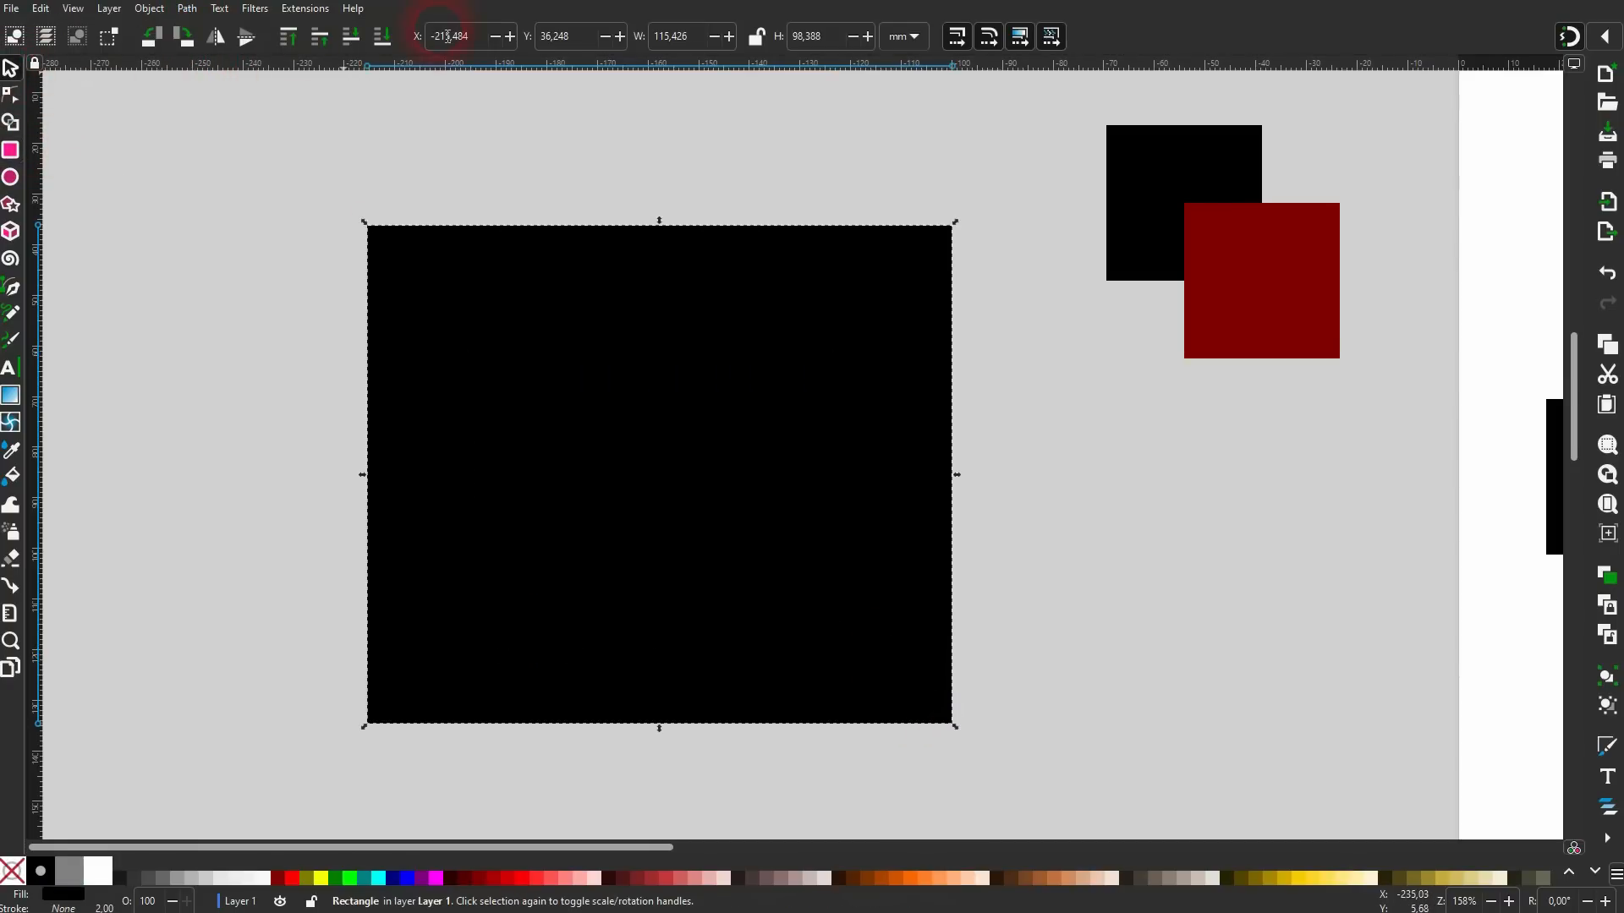
click(385, 35)
Convert the rectangle and the bird to paths and cut the bird out of the rectangle with Difference.
drag(292, 155, 1046, 753)
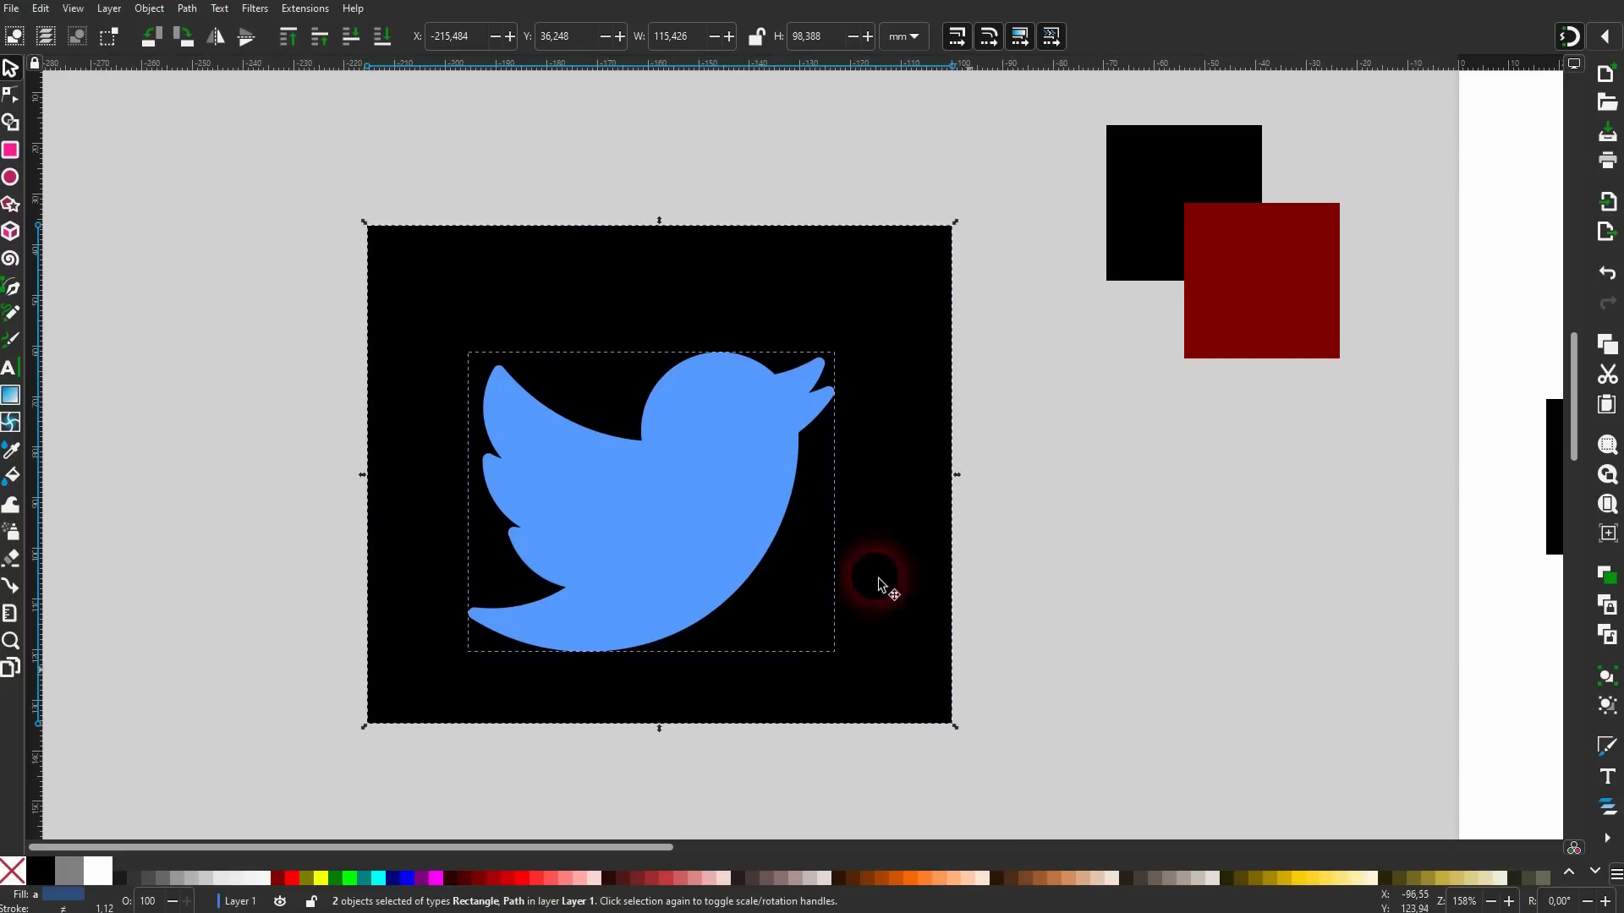
click(187, 9)
click(214, 42)
click(189, 12)
click(218, 51)
click(180, 13)
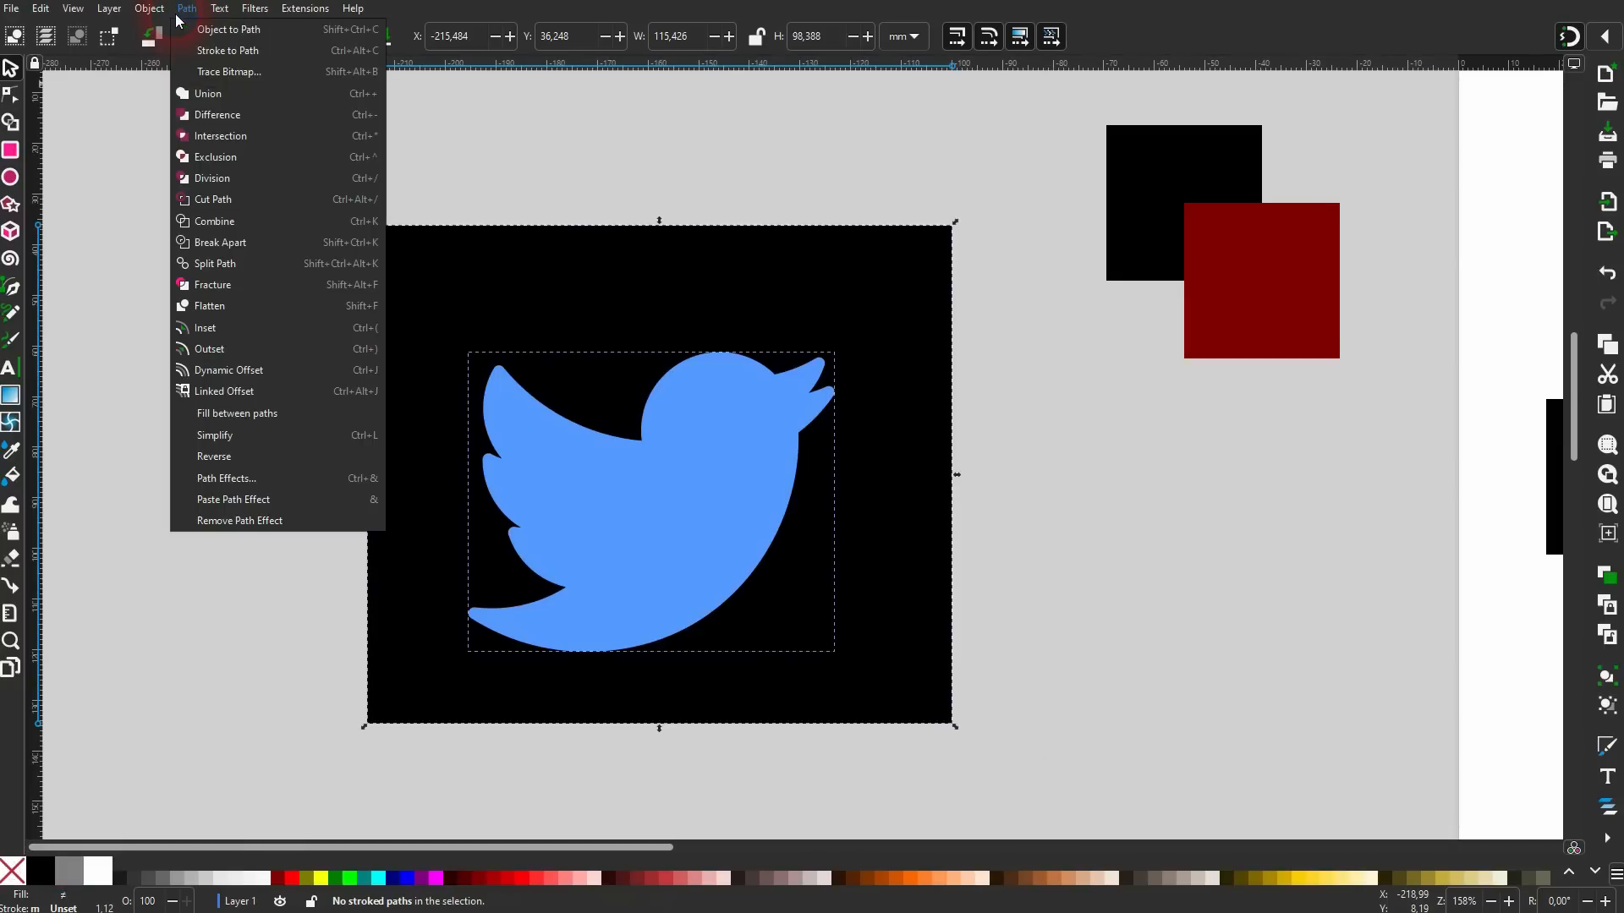
click(237, 112)
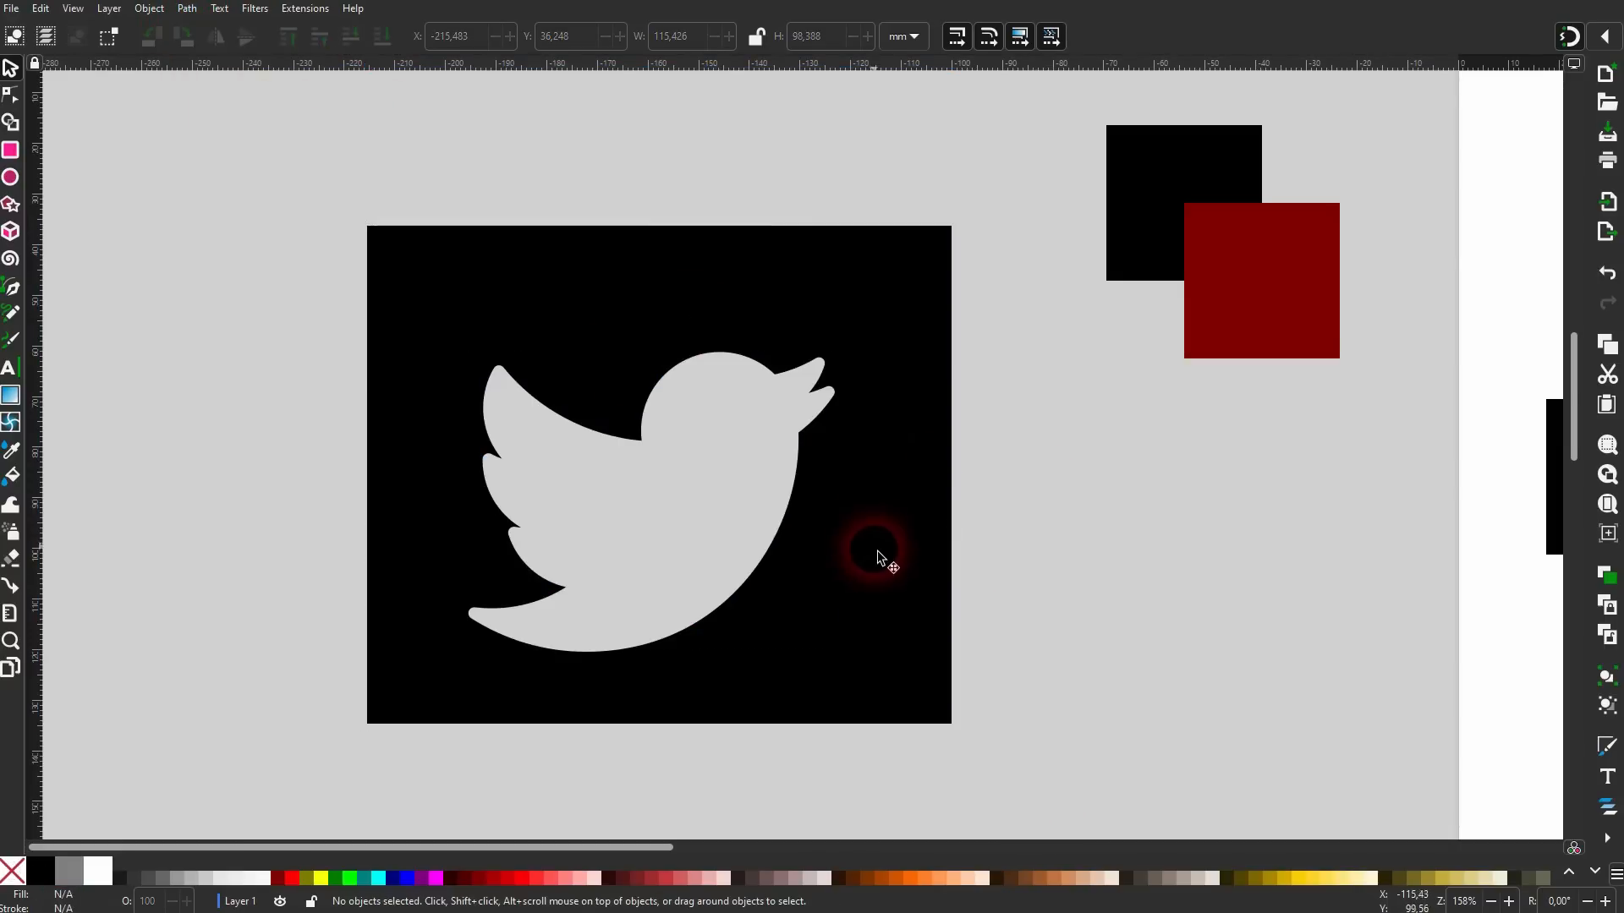
Reposition the bird cutout and pass the dark red square behind it at the bottom of the stack, returning it near the black square.
drag(881, 562, 909, 510)
drag(1269, 308, 689, 464)
click(380, 47)
drag(687, 400, 1258, 275)
click(916, 504)
drag(917, 504, 825, 522)
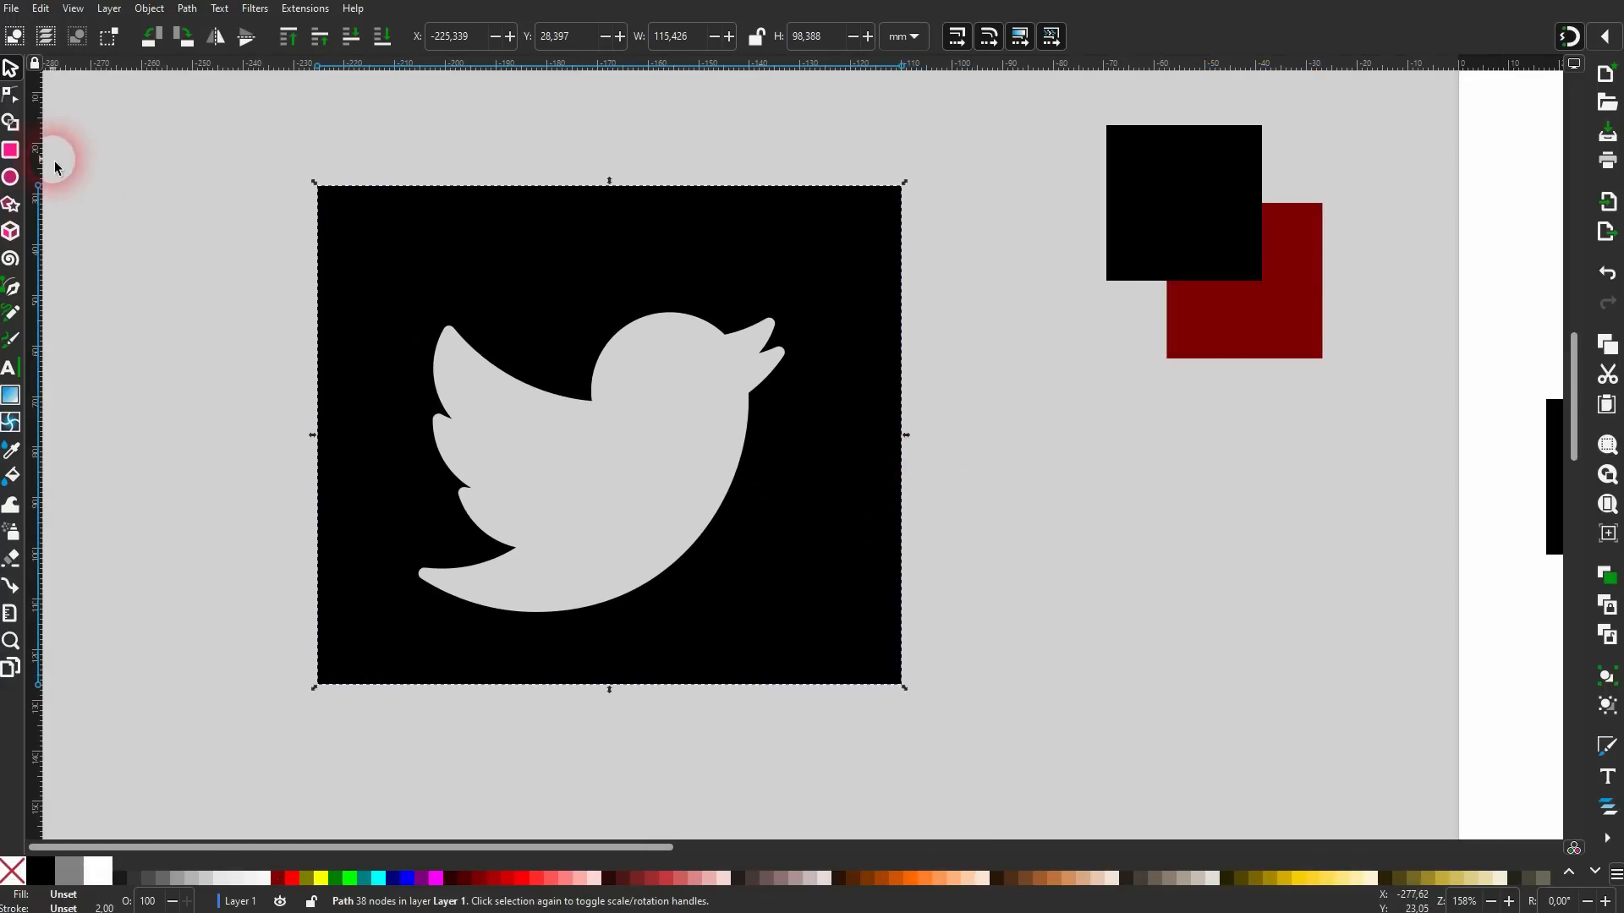
Draw a rectangle exactly covering the bird cutout, fill it blue and lower it to the bottom of the stack.
click(10, 149)
drag(320, 188, 910, 672)
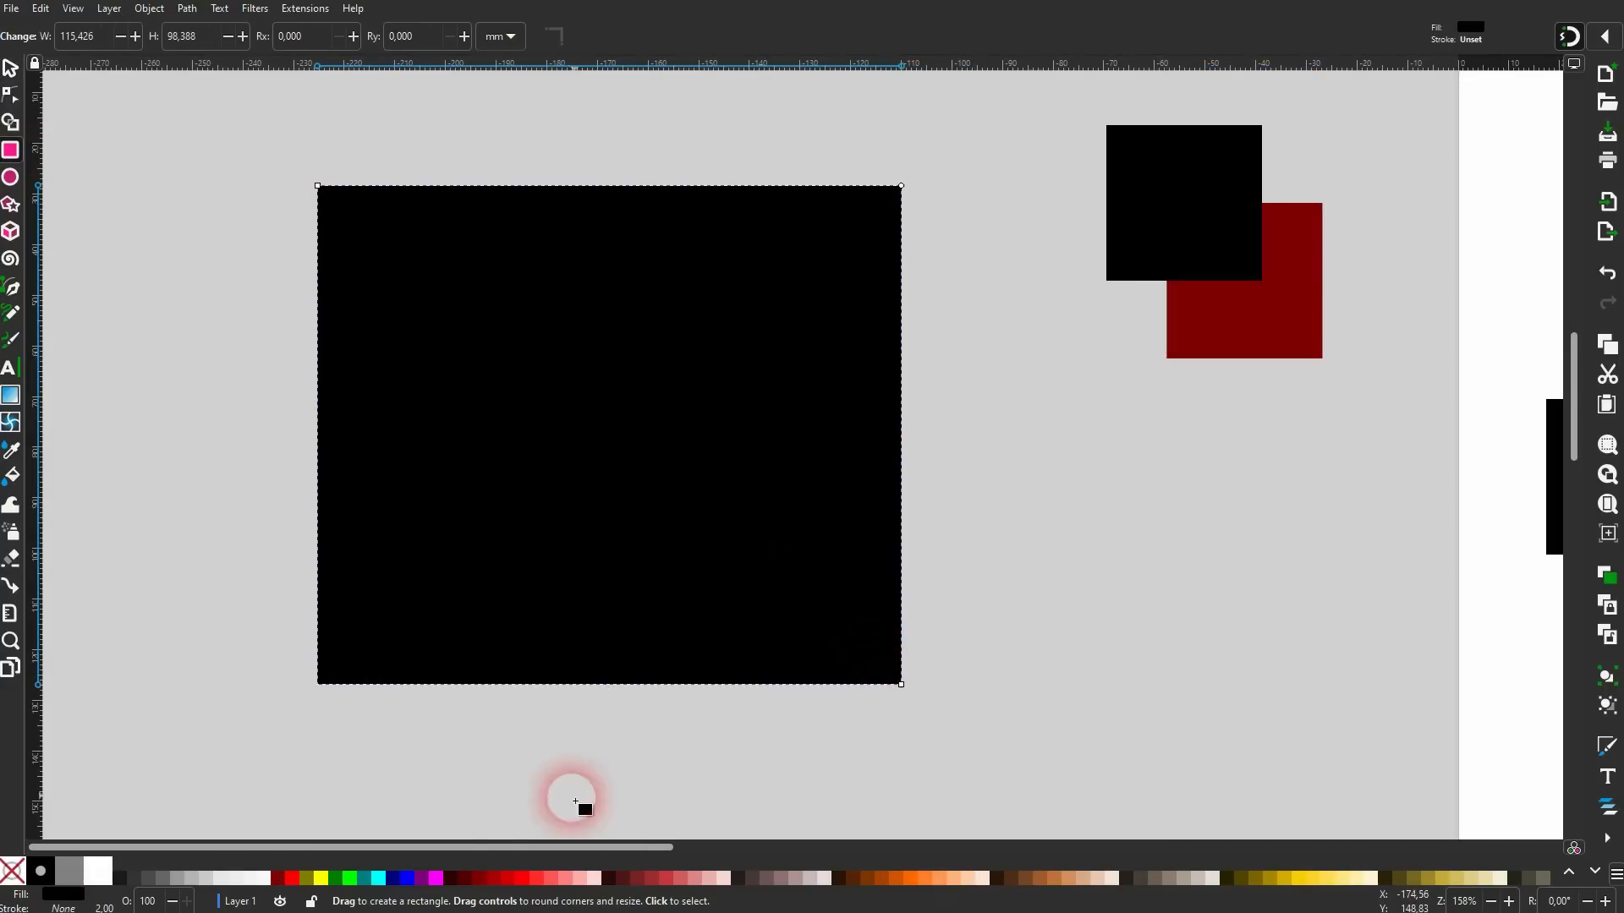
click(407, 877)
click(11, 69)
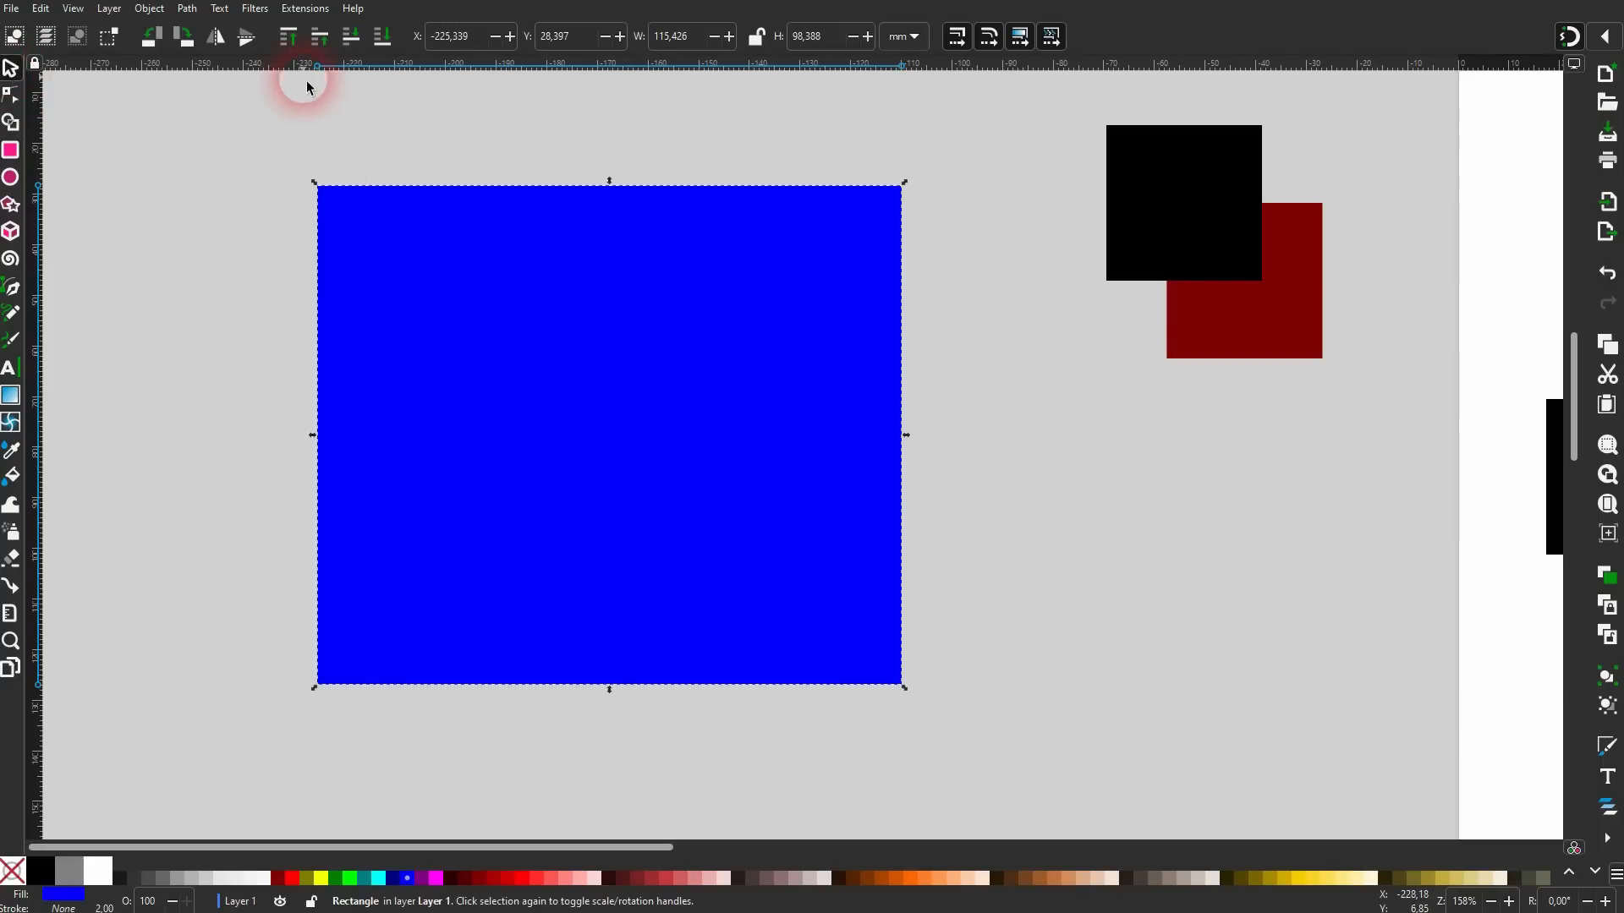
click(382, 36)
Select the blue rectangle and the black cutout together and apply Exclusion to them.
mouse_move(841, 442)
mouse_down()
mouse_move(1004, 406)
mouse_move(987, 488)
mouse_move(849, 445)
mouse_up()
drag(205, 780, 1007, 136)
click(188, 11)
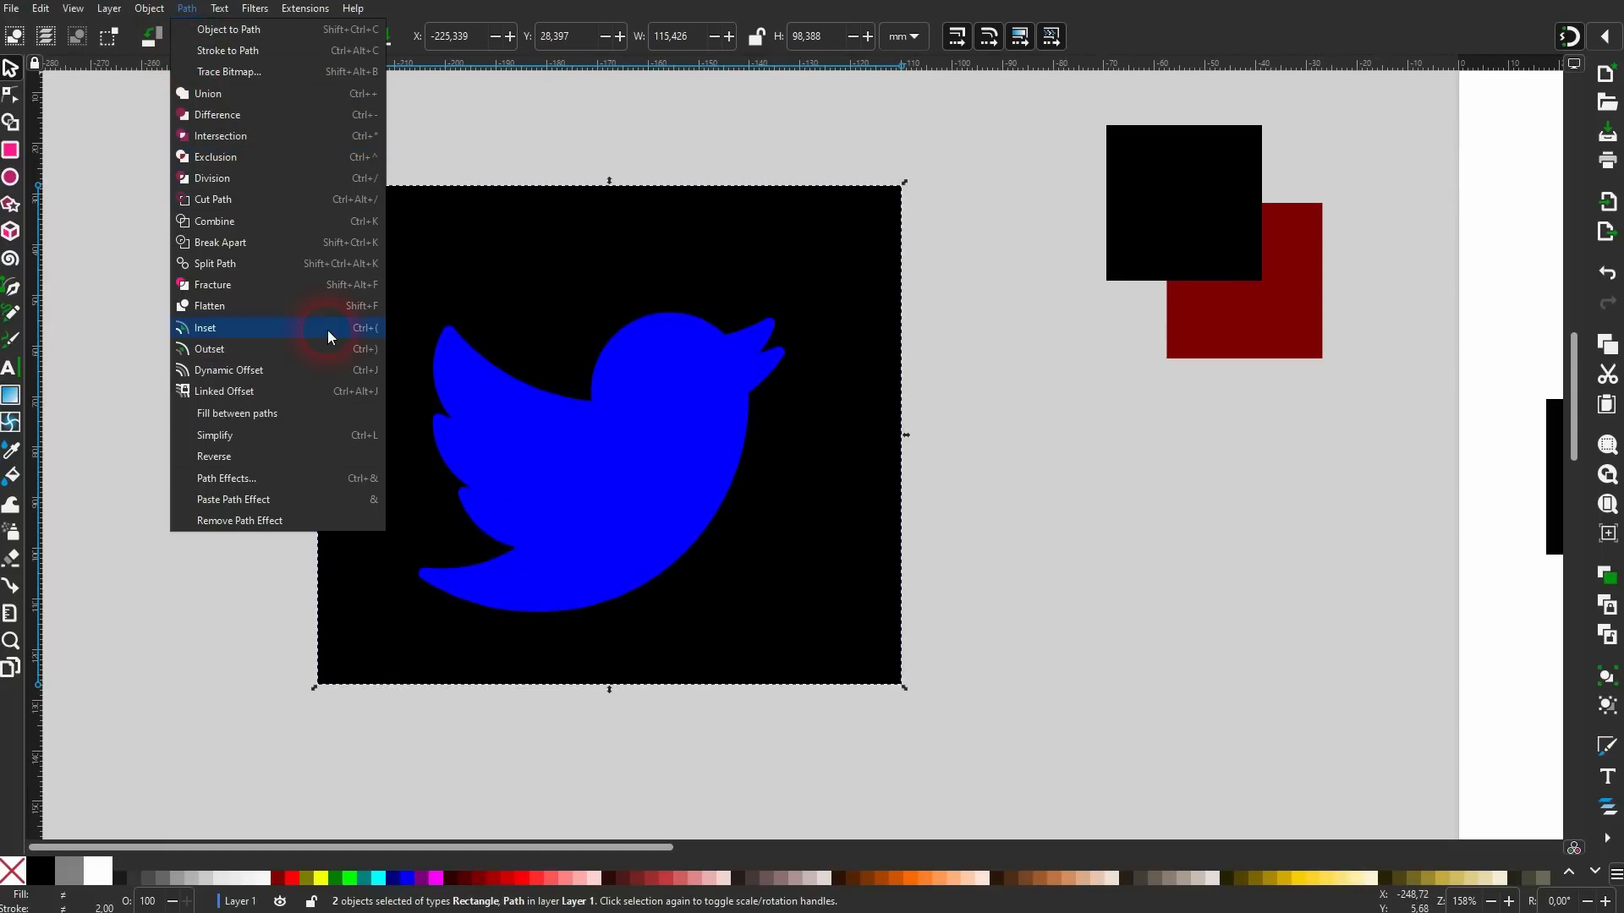
click(247, 157)
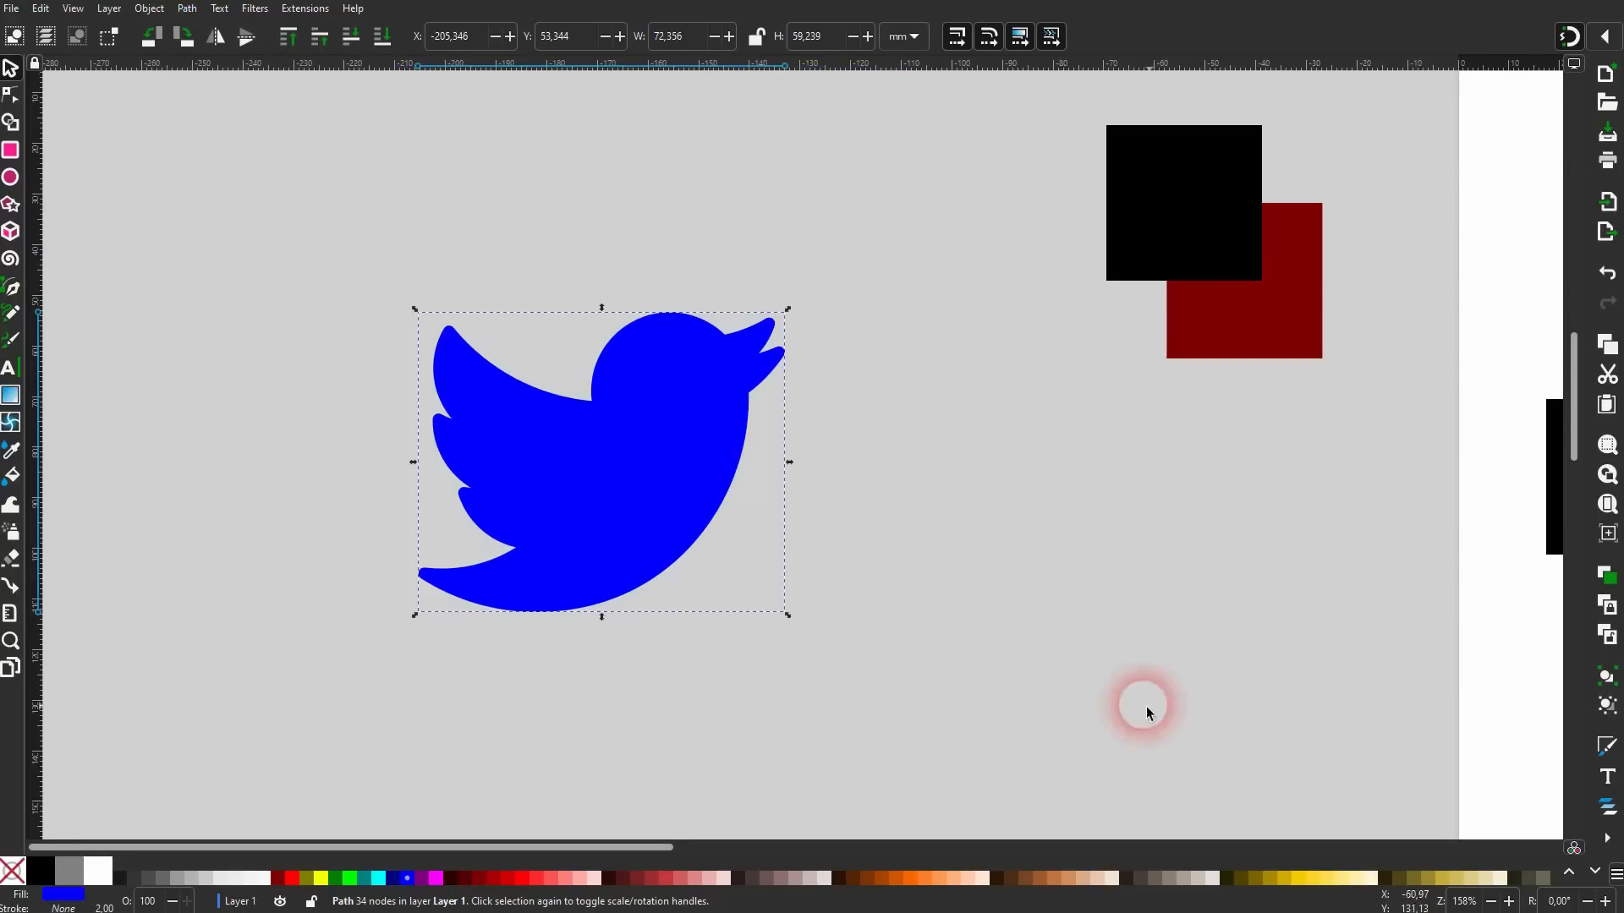
Change the bird's fill to the lighter palette blue #2A7FFF.
click(1594, 876)
click(1594, 876)
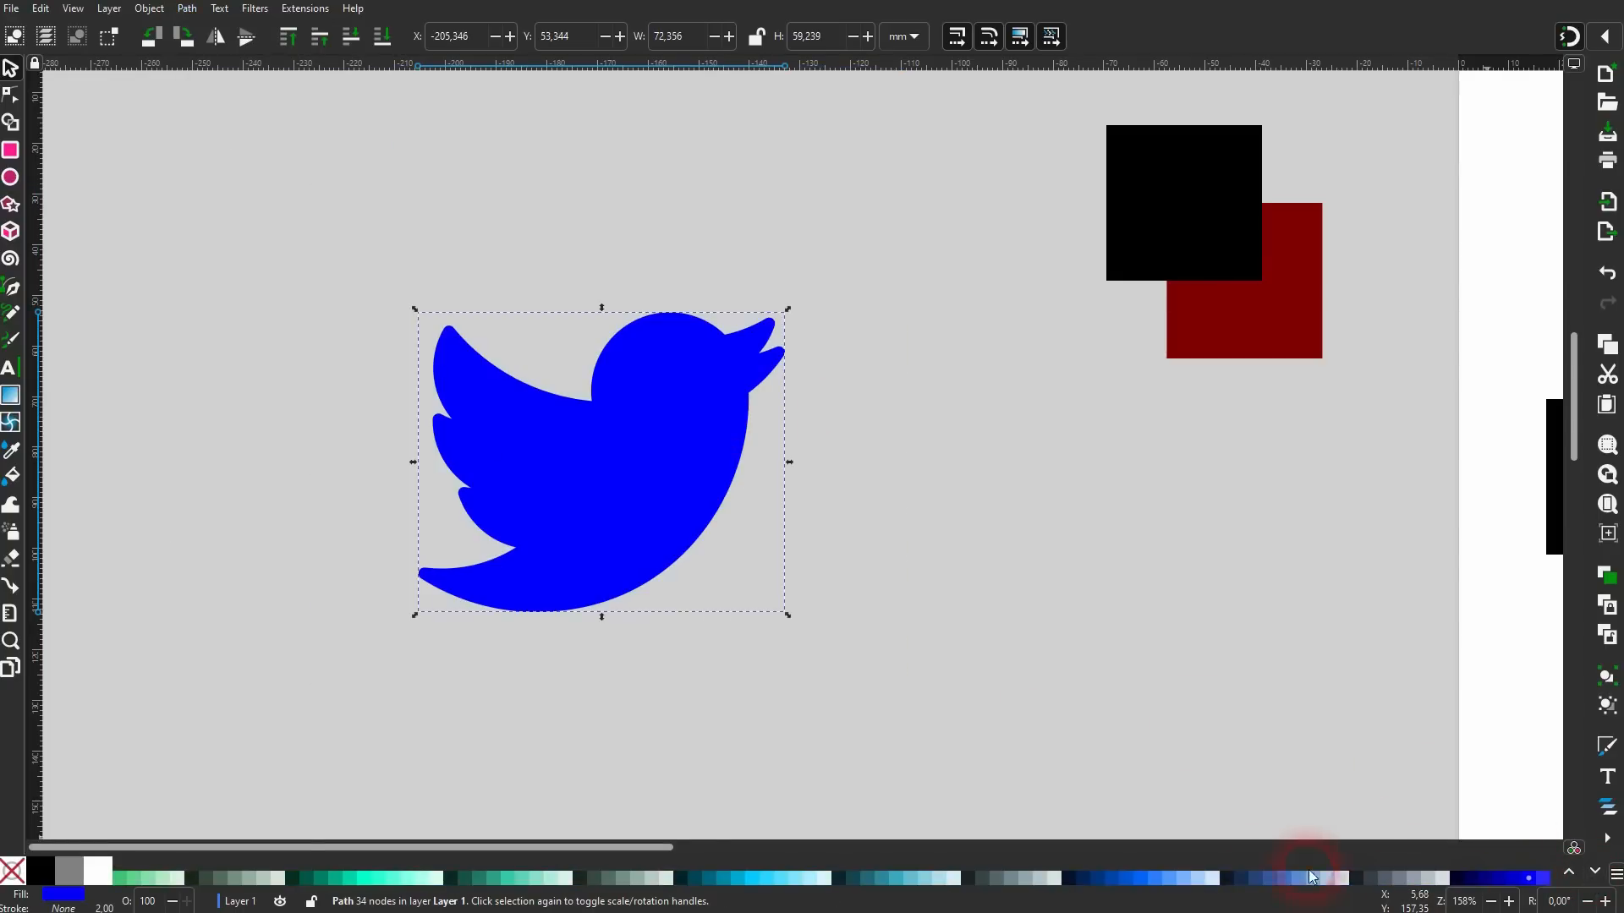
click(1183, 880)
click(1160, 879)
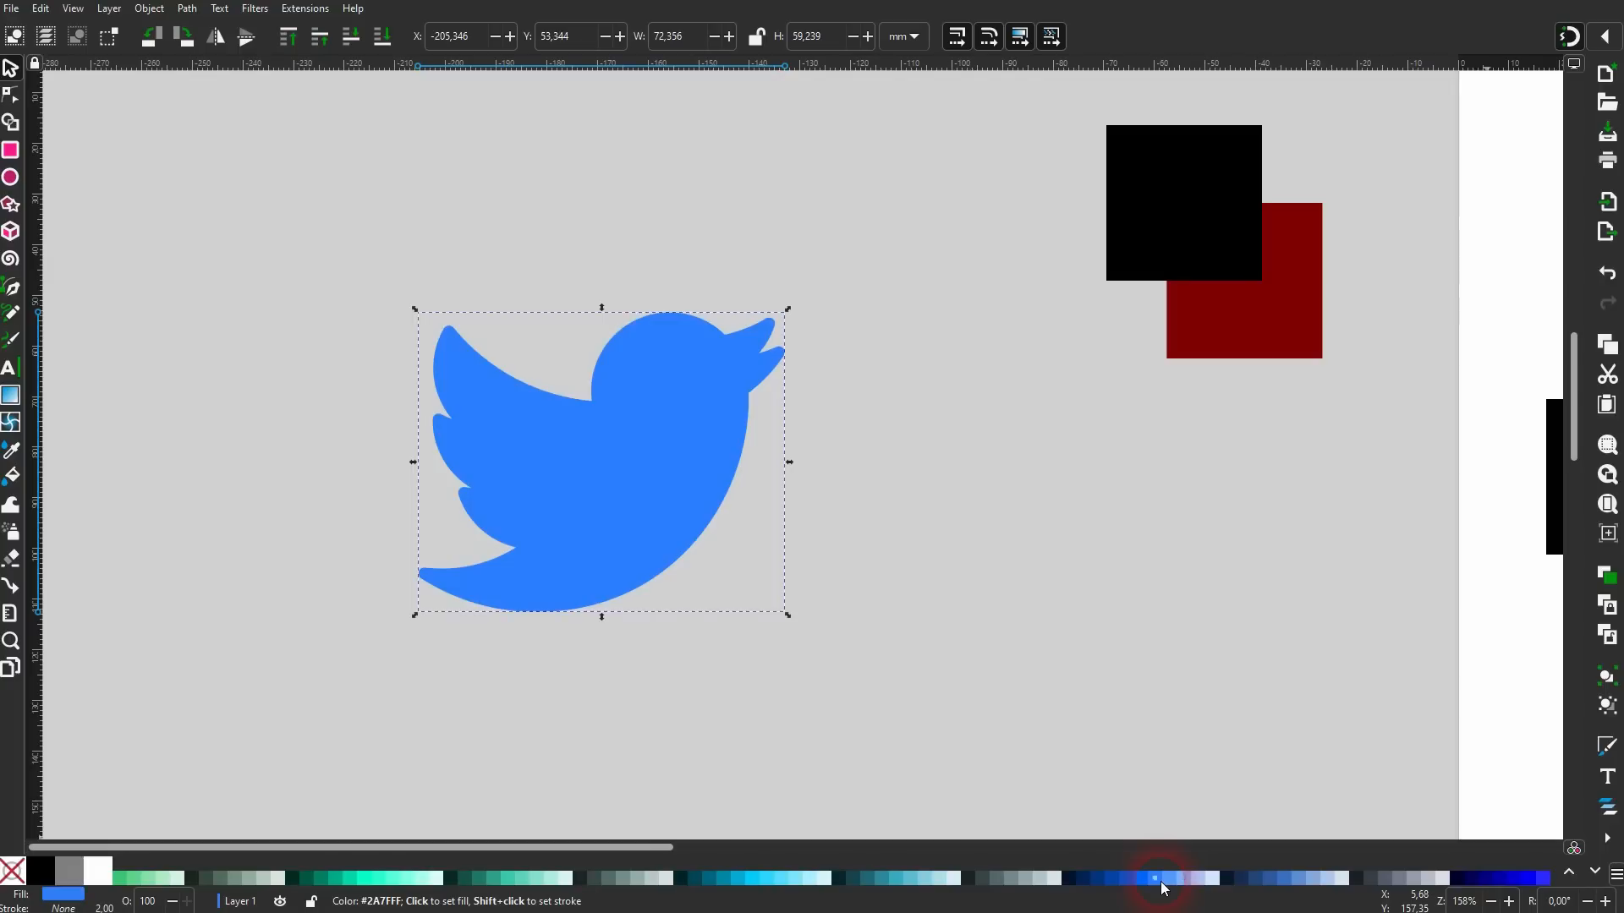
Change the bird's fill to the next lighter palette blue and place it beside the black and dark red squares.
click(1169, 880)
click(890, 562)
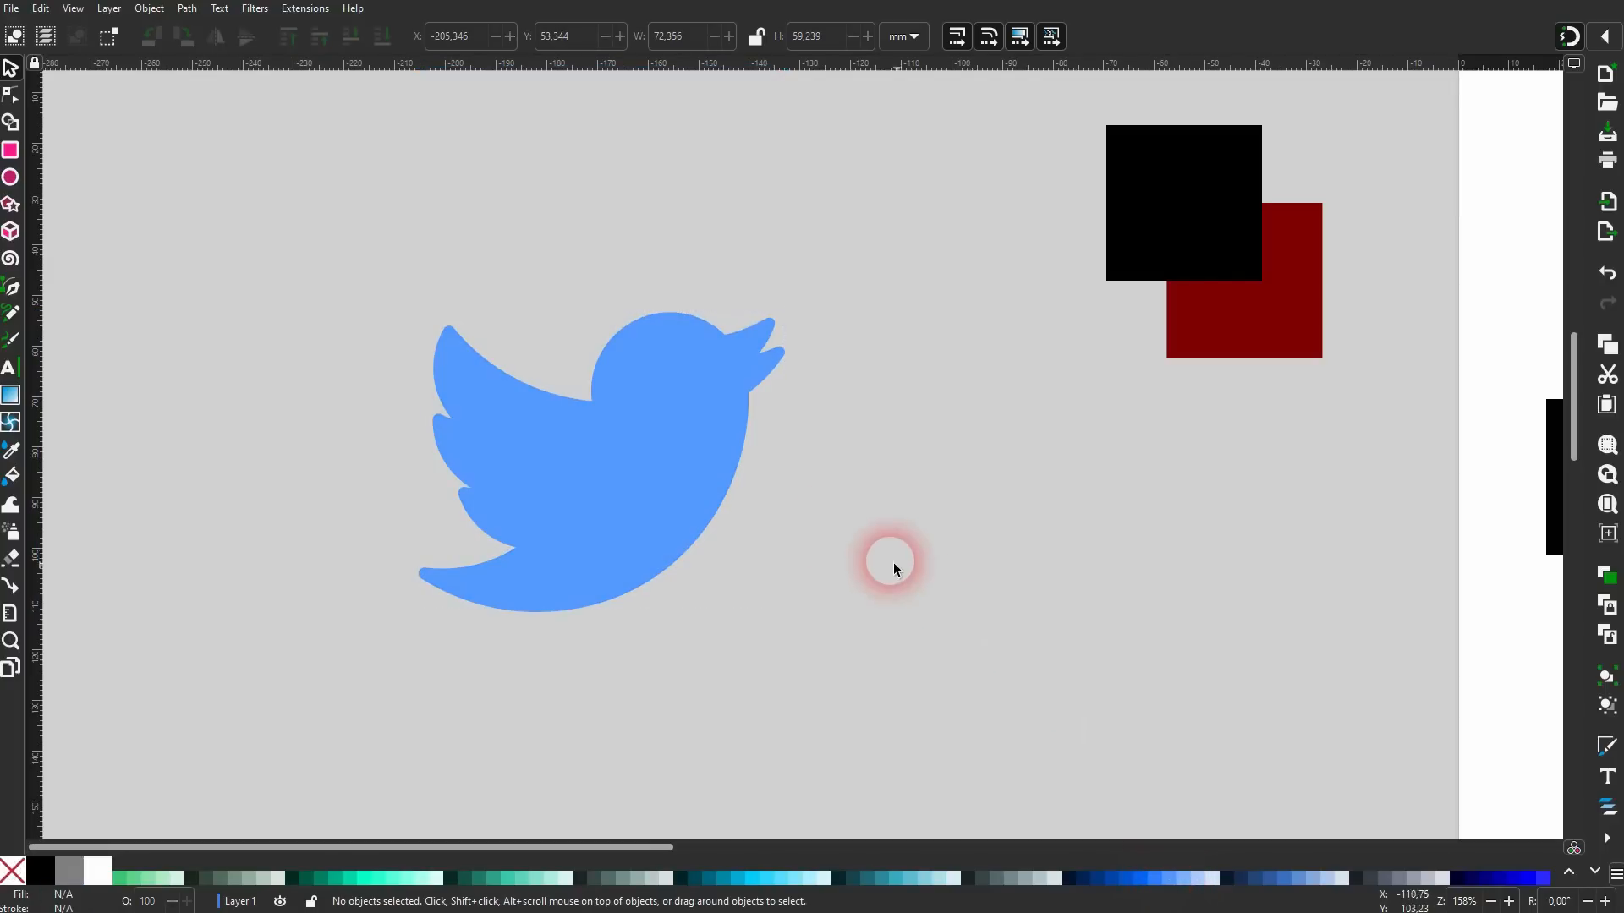
click(717, 474)
drag(672, 476, 892, 478)
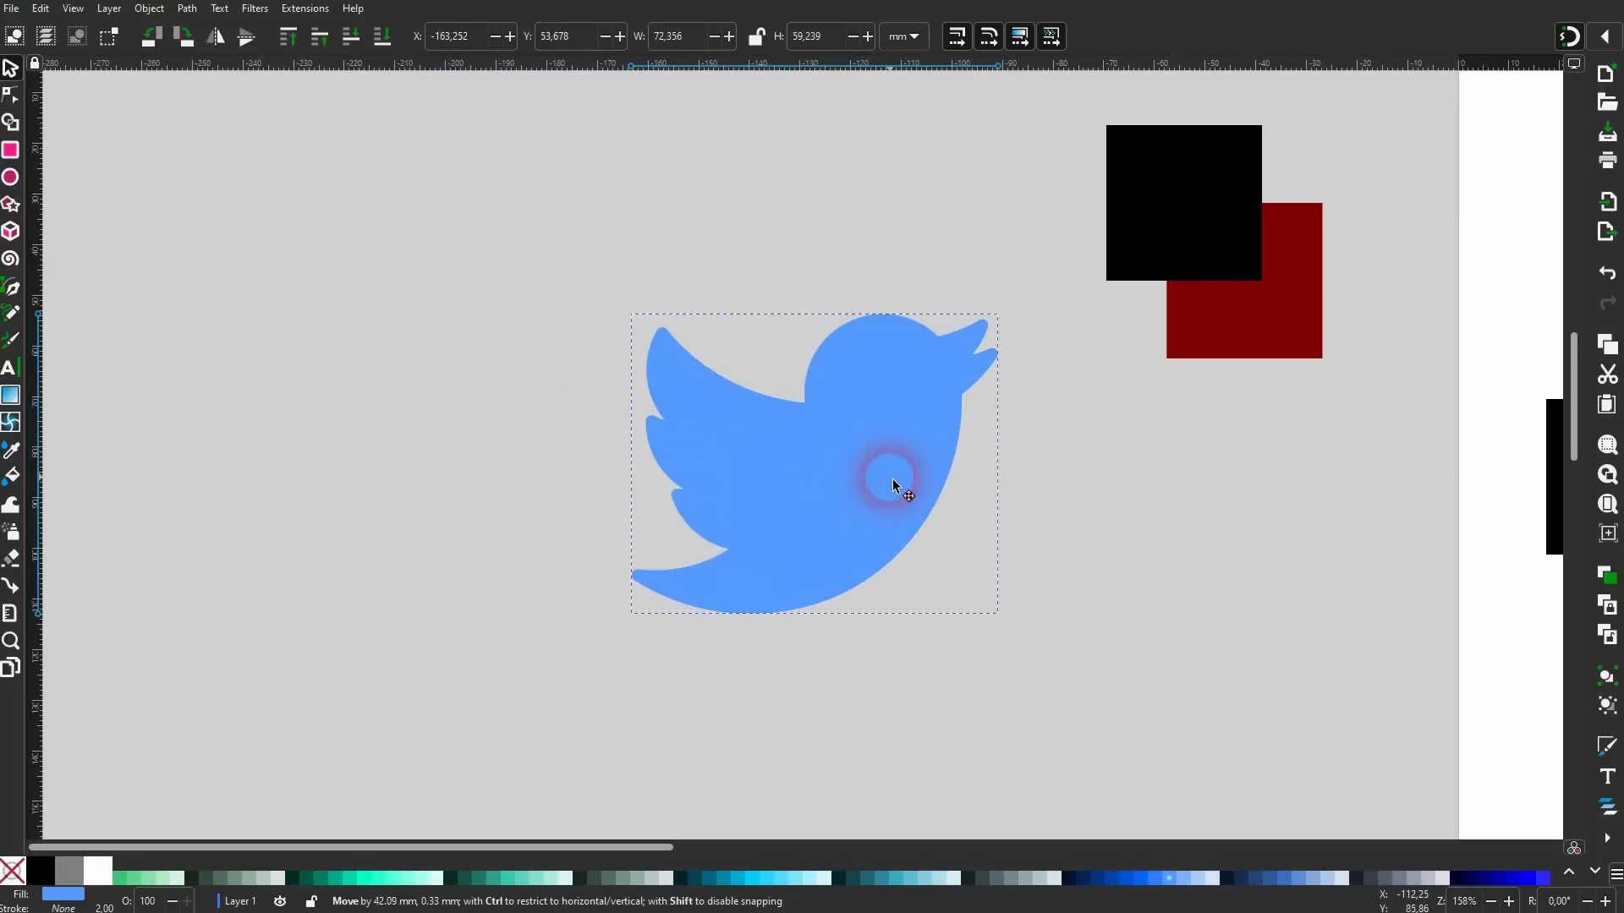
ctrl+scroll(967, 503, down, 2)
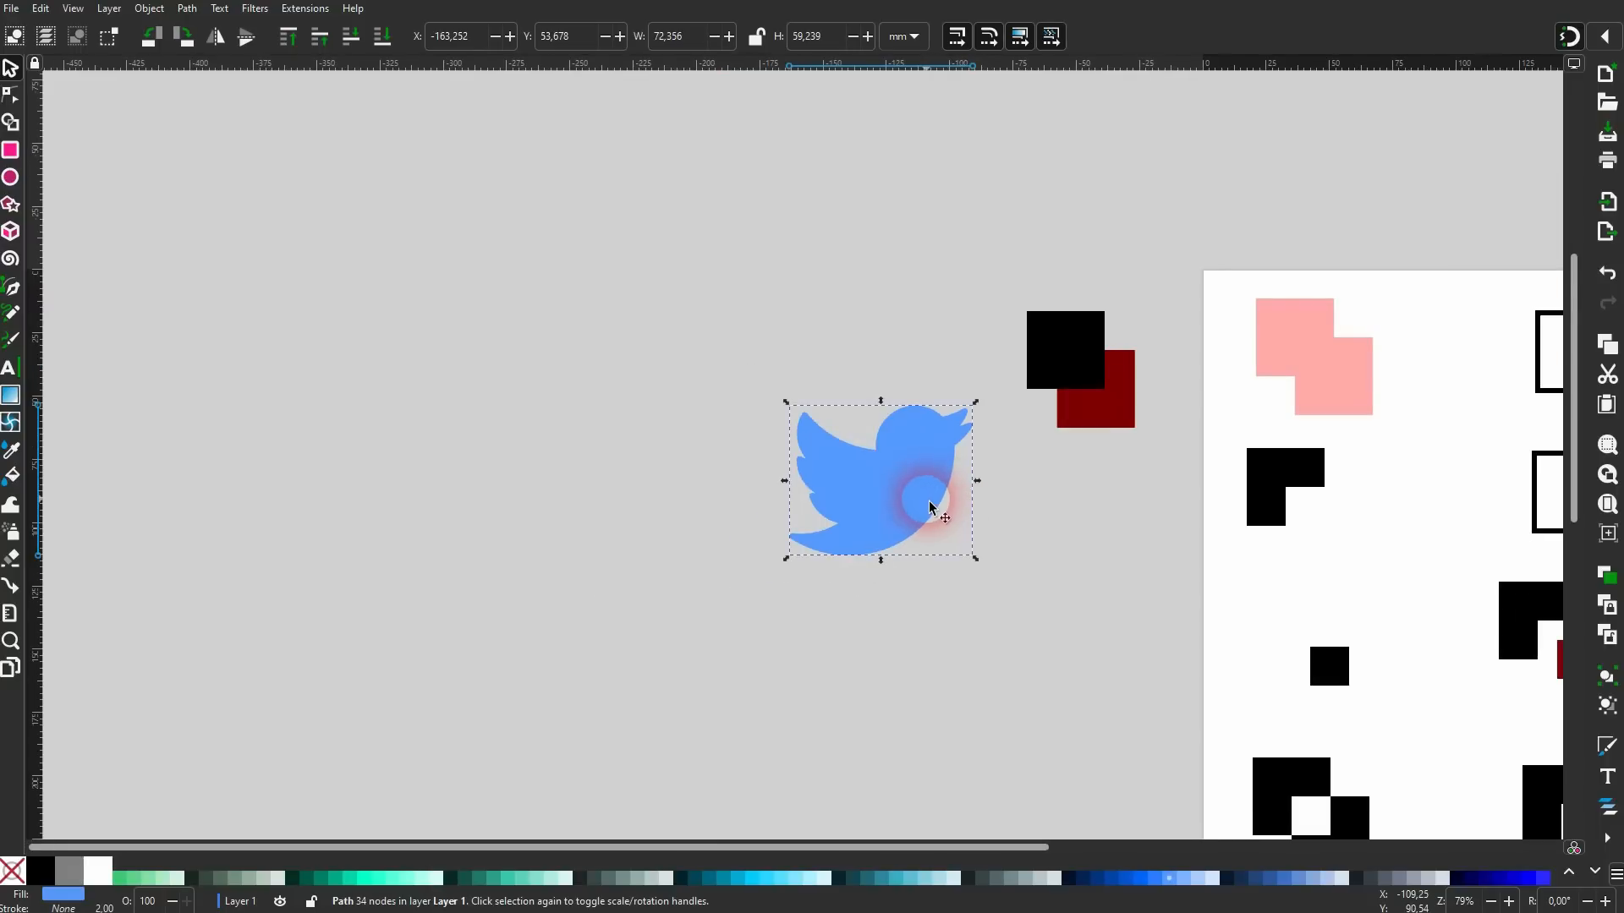
scroll(924, 504, down, 3)
drag(942, 846, 1145, 861)
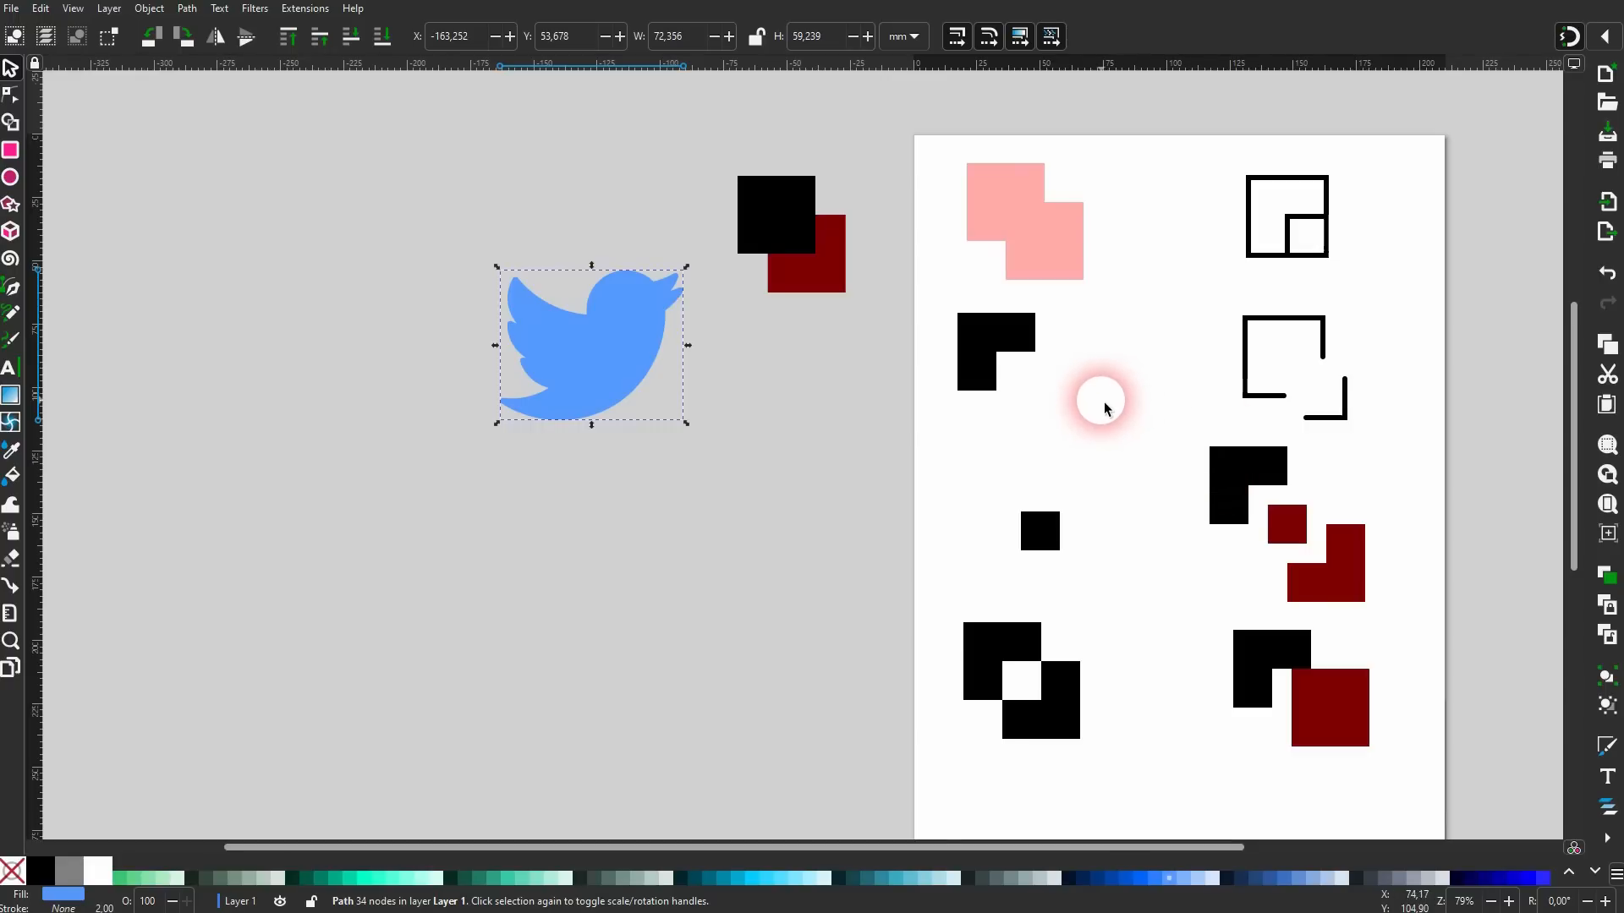
drag(587, 383, 532, 461)
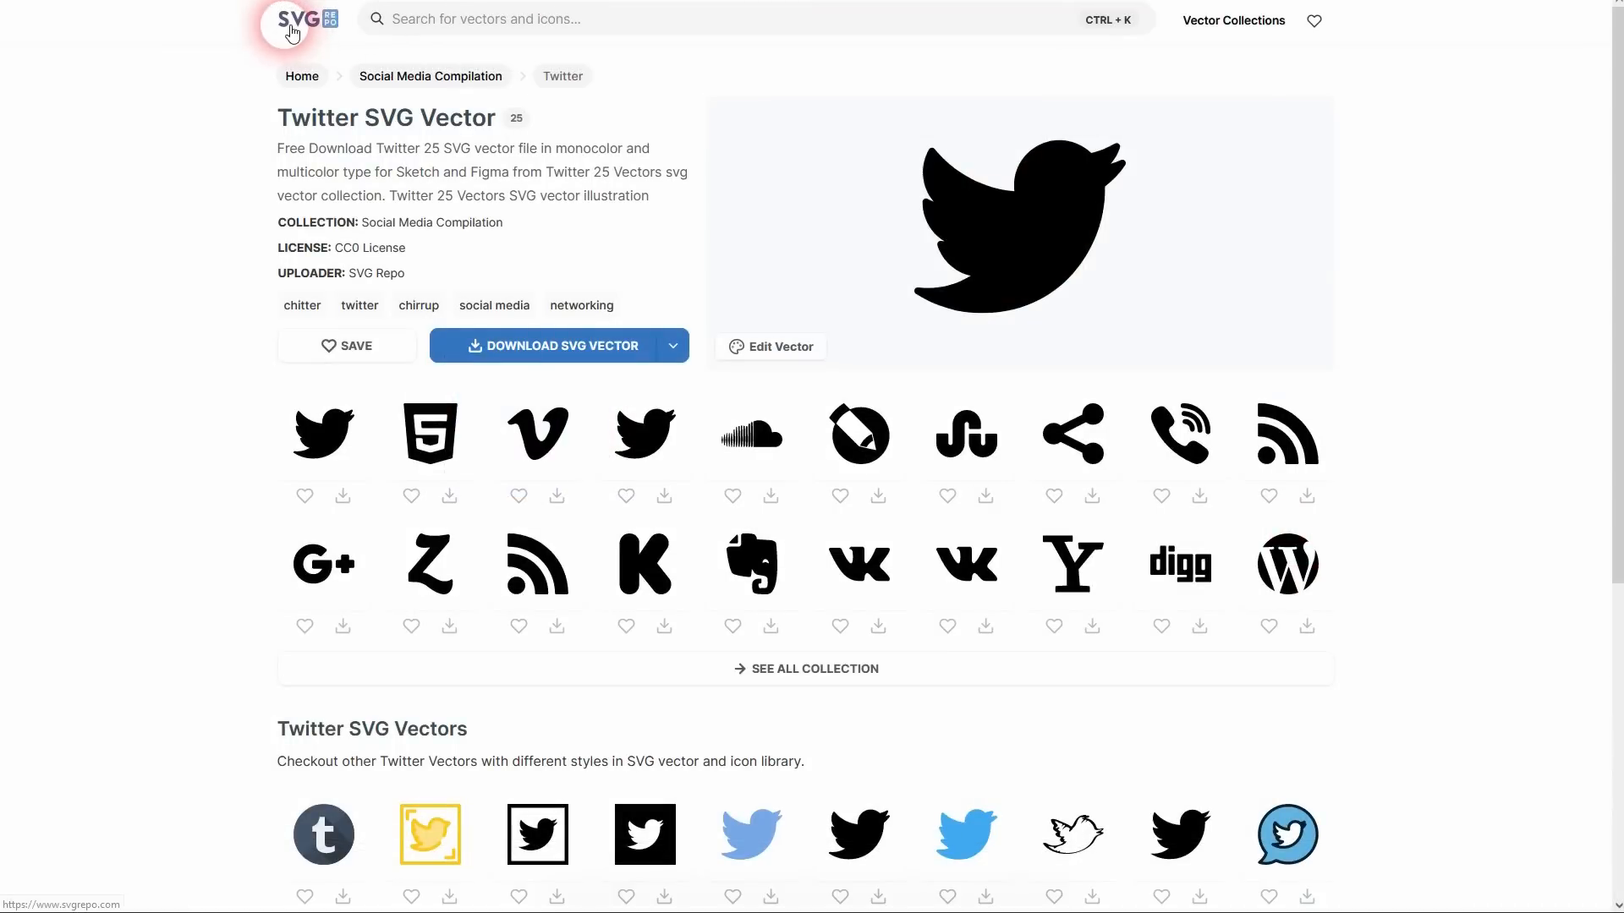
Switch to the web browser and open the SVG Repo home page.
click(337, 32)
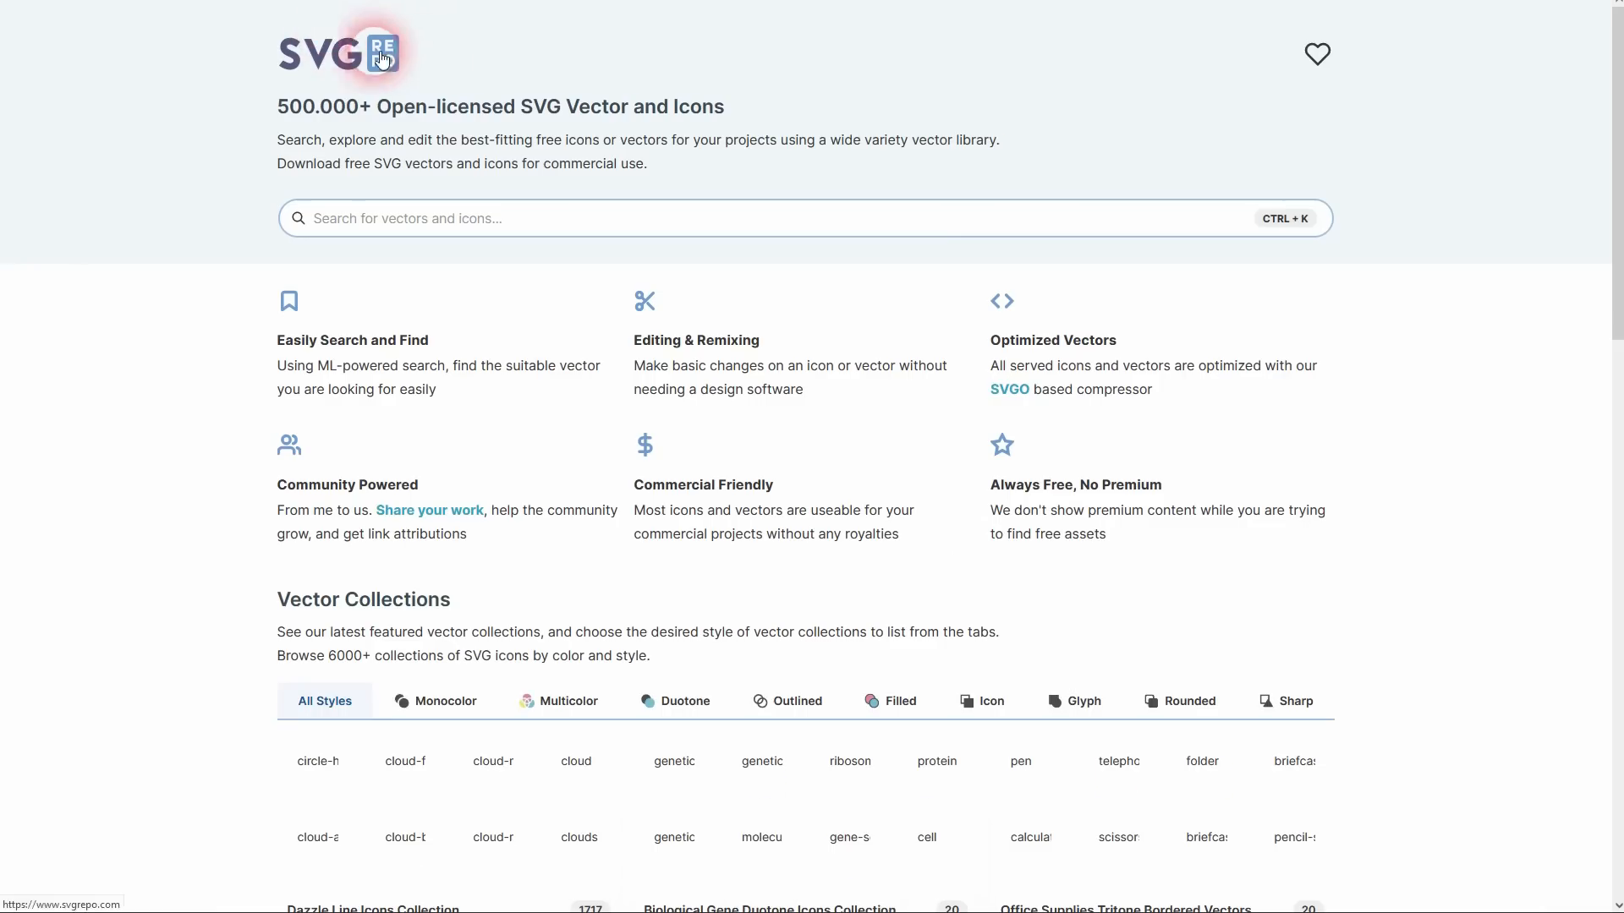
drag(229, 105, 728, 106)
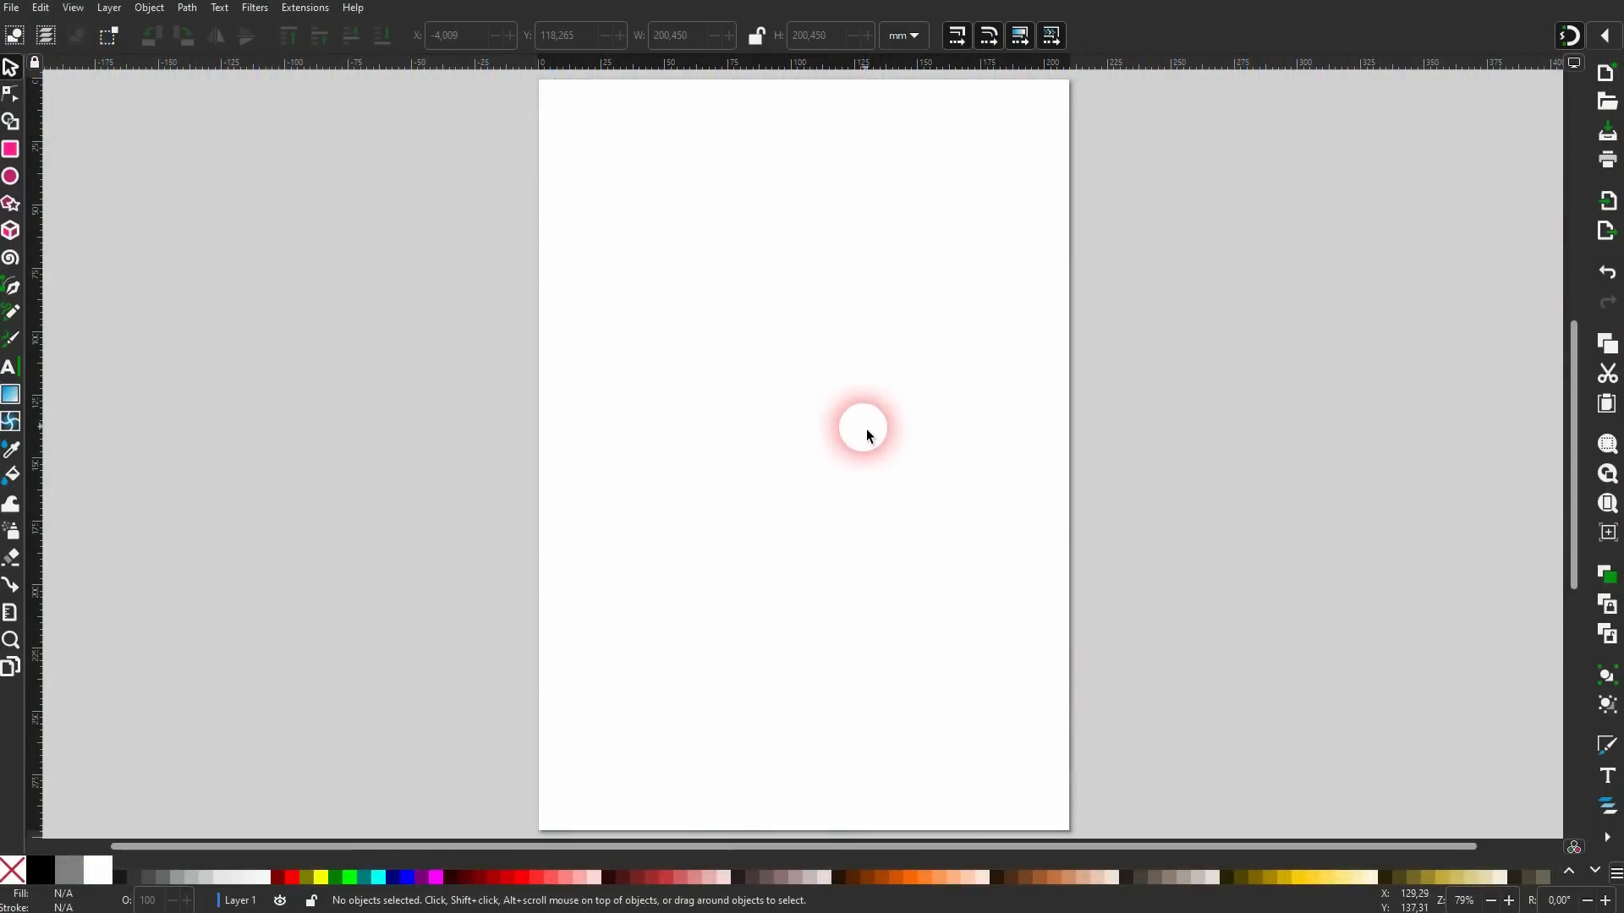
Draw a circle about 64 mm in diameter on the blank page and fill it red.
click(1606, 43)
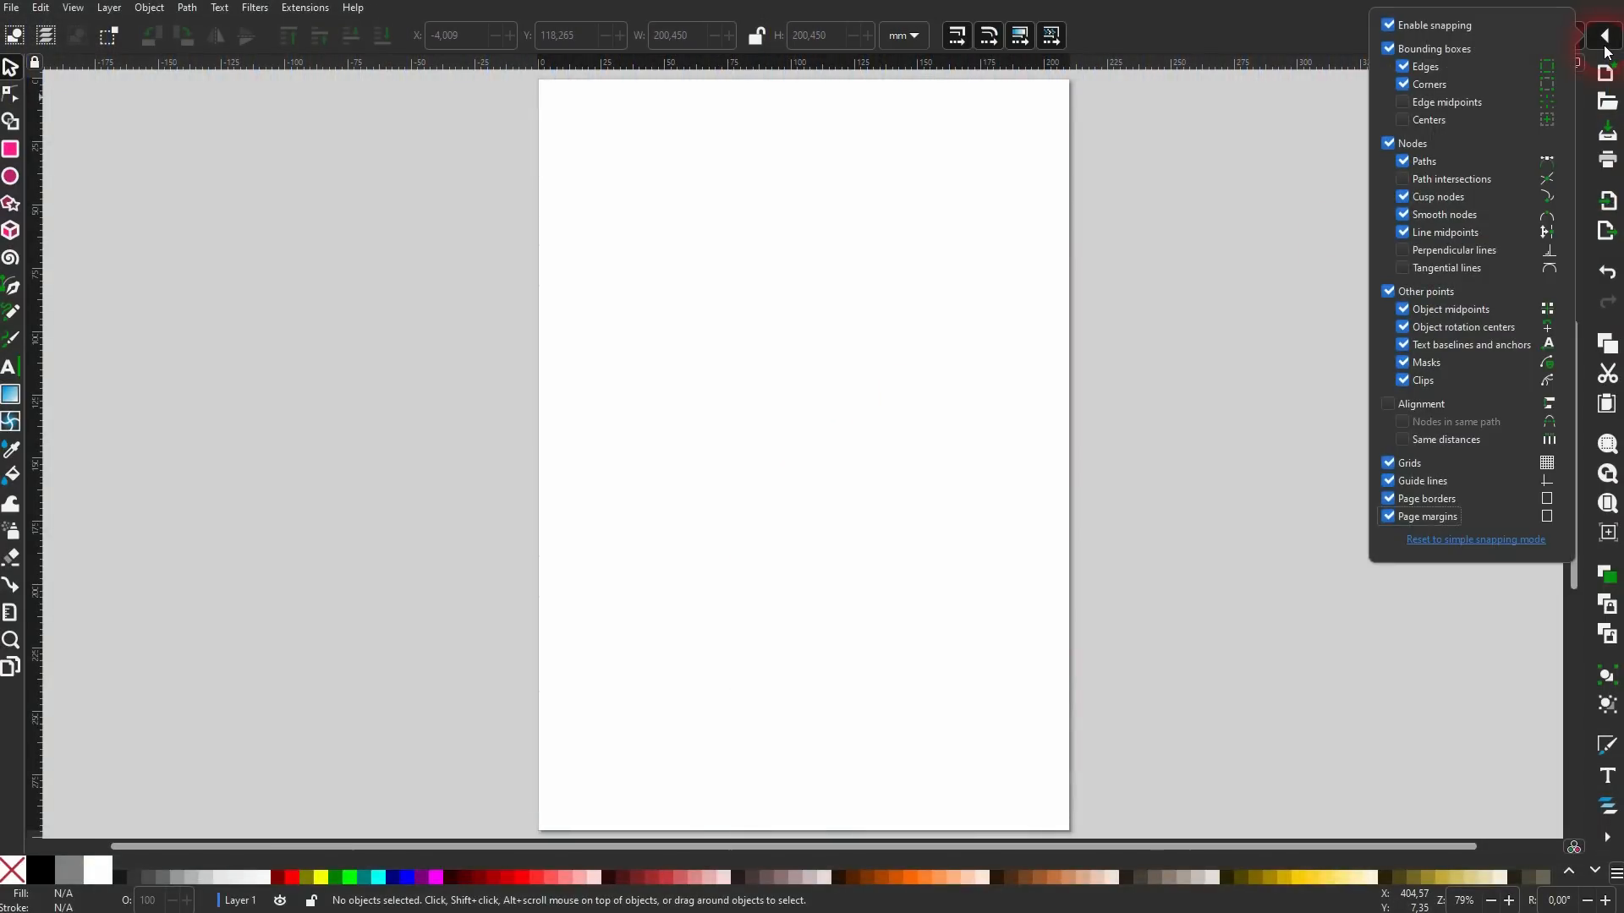
click(1606, 47)
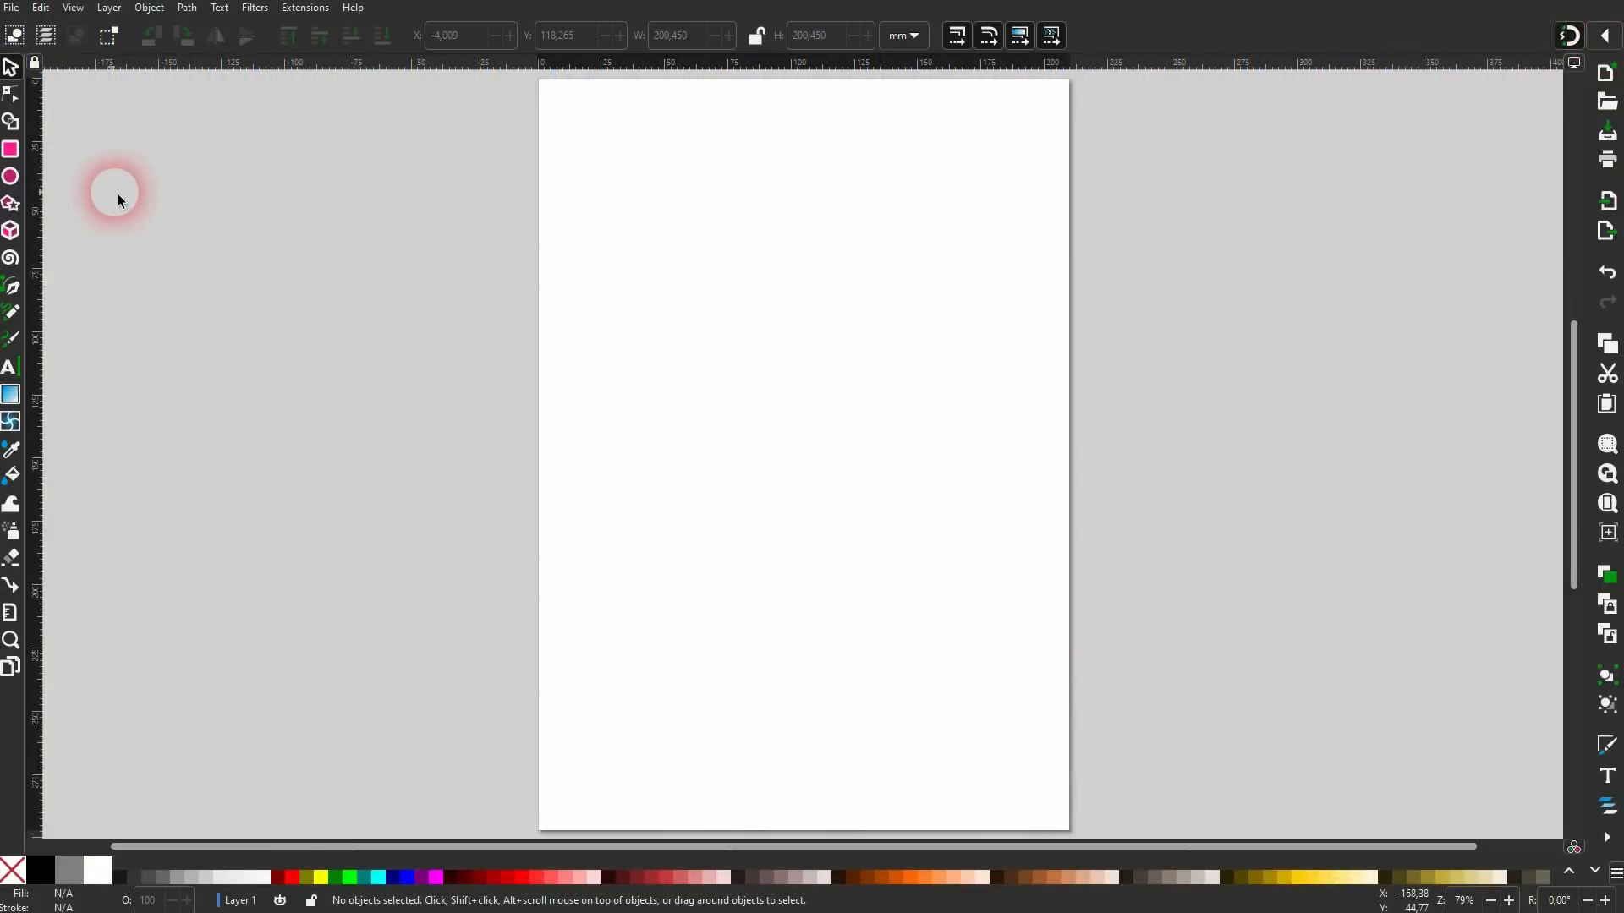
click(23, 176)
mouse_move(693, 286)
mouse_down()
mouse_move(854, 464)
mouse_move(856, 449)
mouse_up()
click(292, 877)
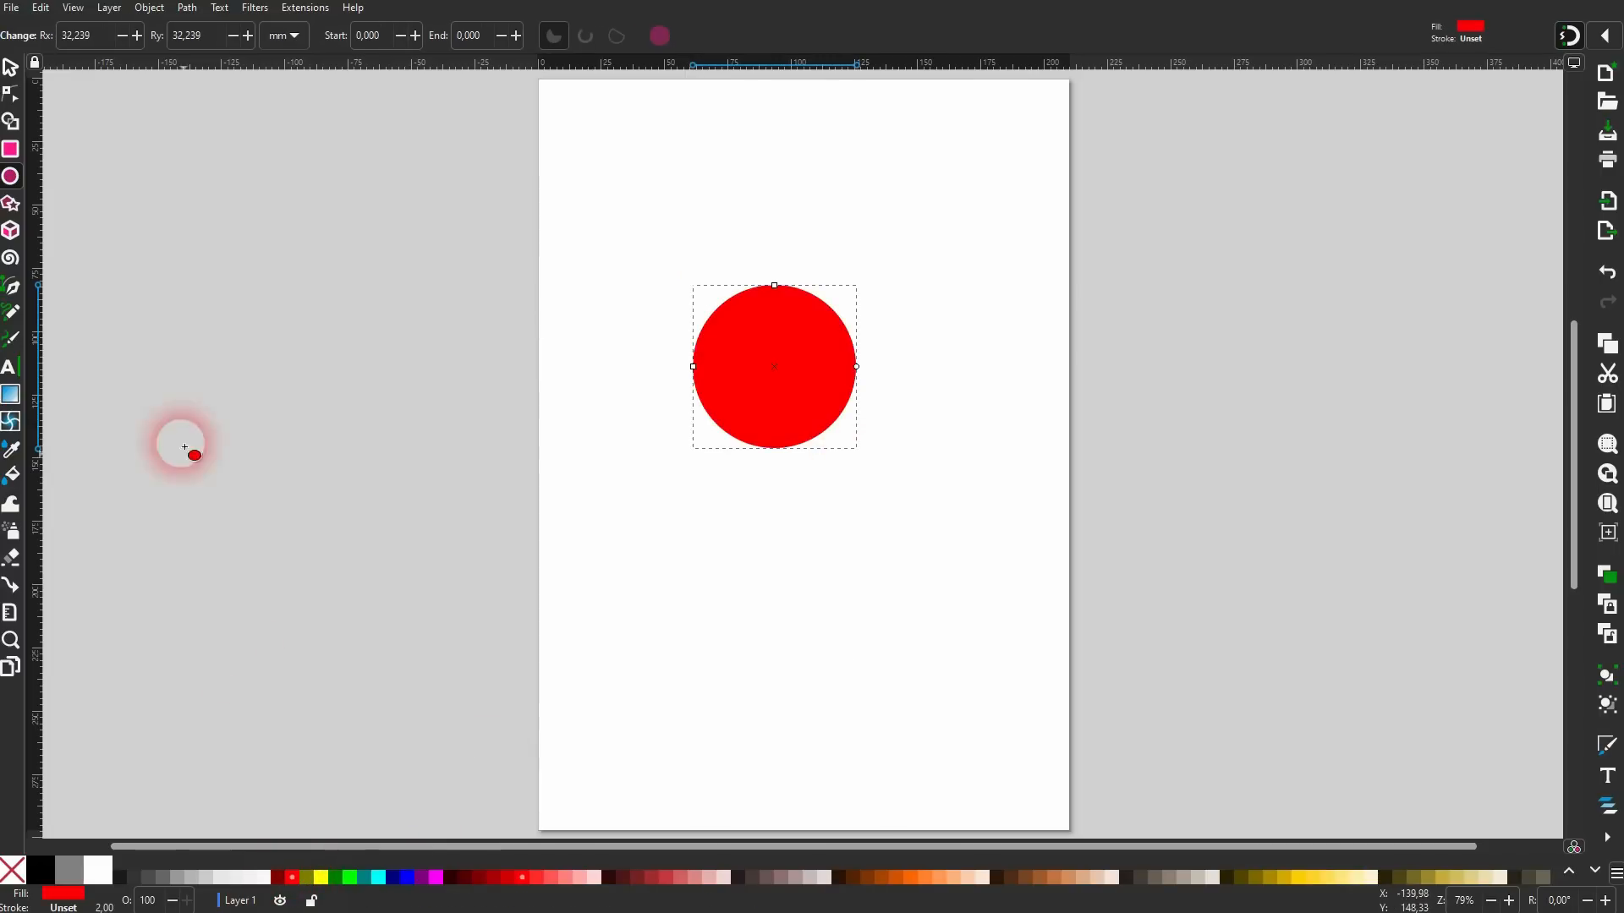
Scale the circle down to about 39 mm in diameter and reposition it in the page's upper middle.
click(12, 73)
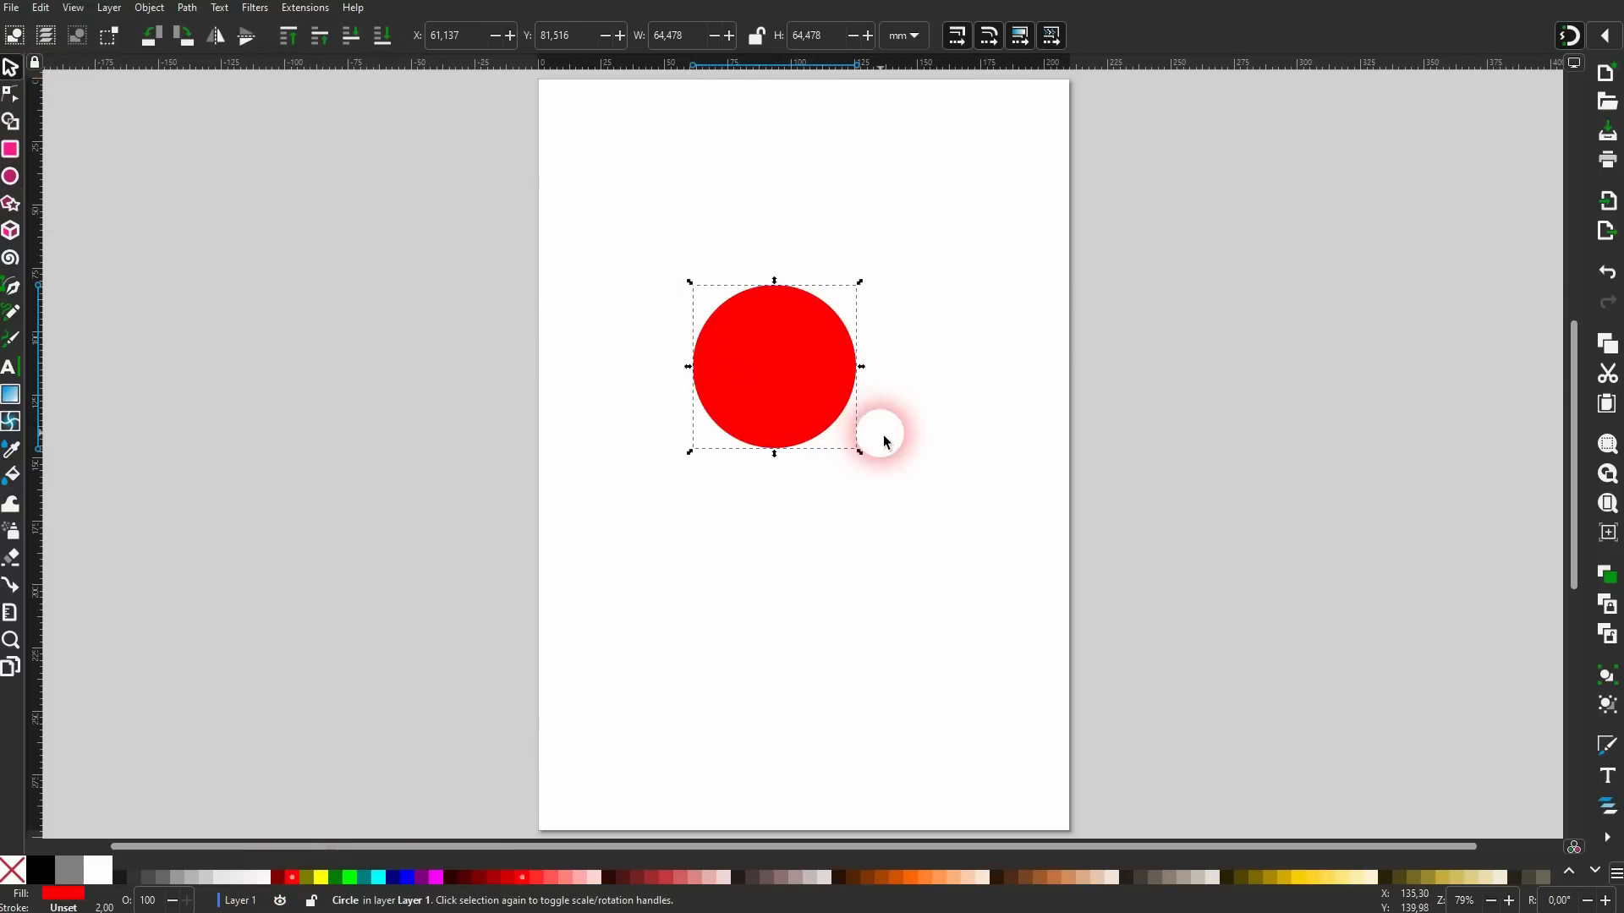
drag(863, 461, 828, 425)
drag(791, 346, 826, 340)
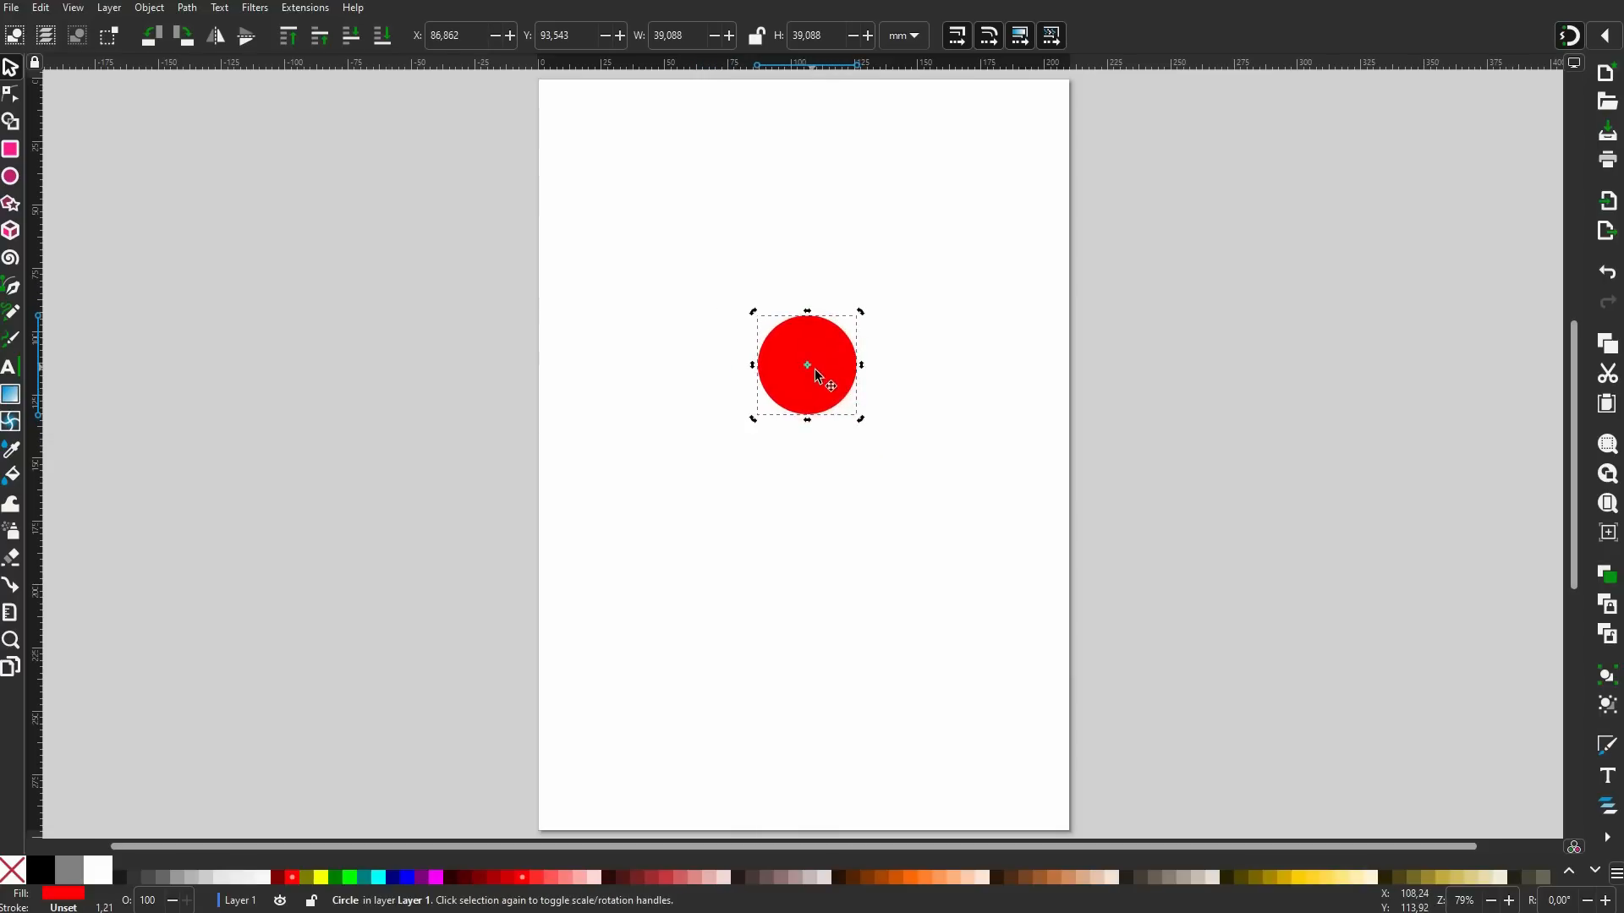
Rotate the circle slightly about a rotation center at its bottom edge, and again about one near 100, 193 mm well below it.
drag(814, 374, 811, 420)
mouse_move(863, 316)
mouse_down()
mouse_move(786, 308)
mouse_move(703, 410)
mouse_move(770, 536)
mouse_move(1018, 475)
mouse_move(961, 301)
mouse_move(649, 402)
mouse_move(768, 607)
mouse_move(942, 428)
mouse_move(853, 309)
mouse_up()
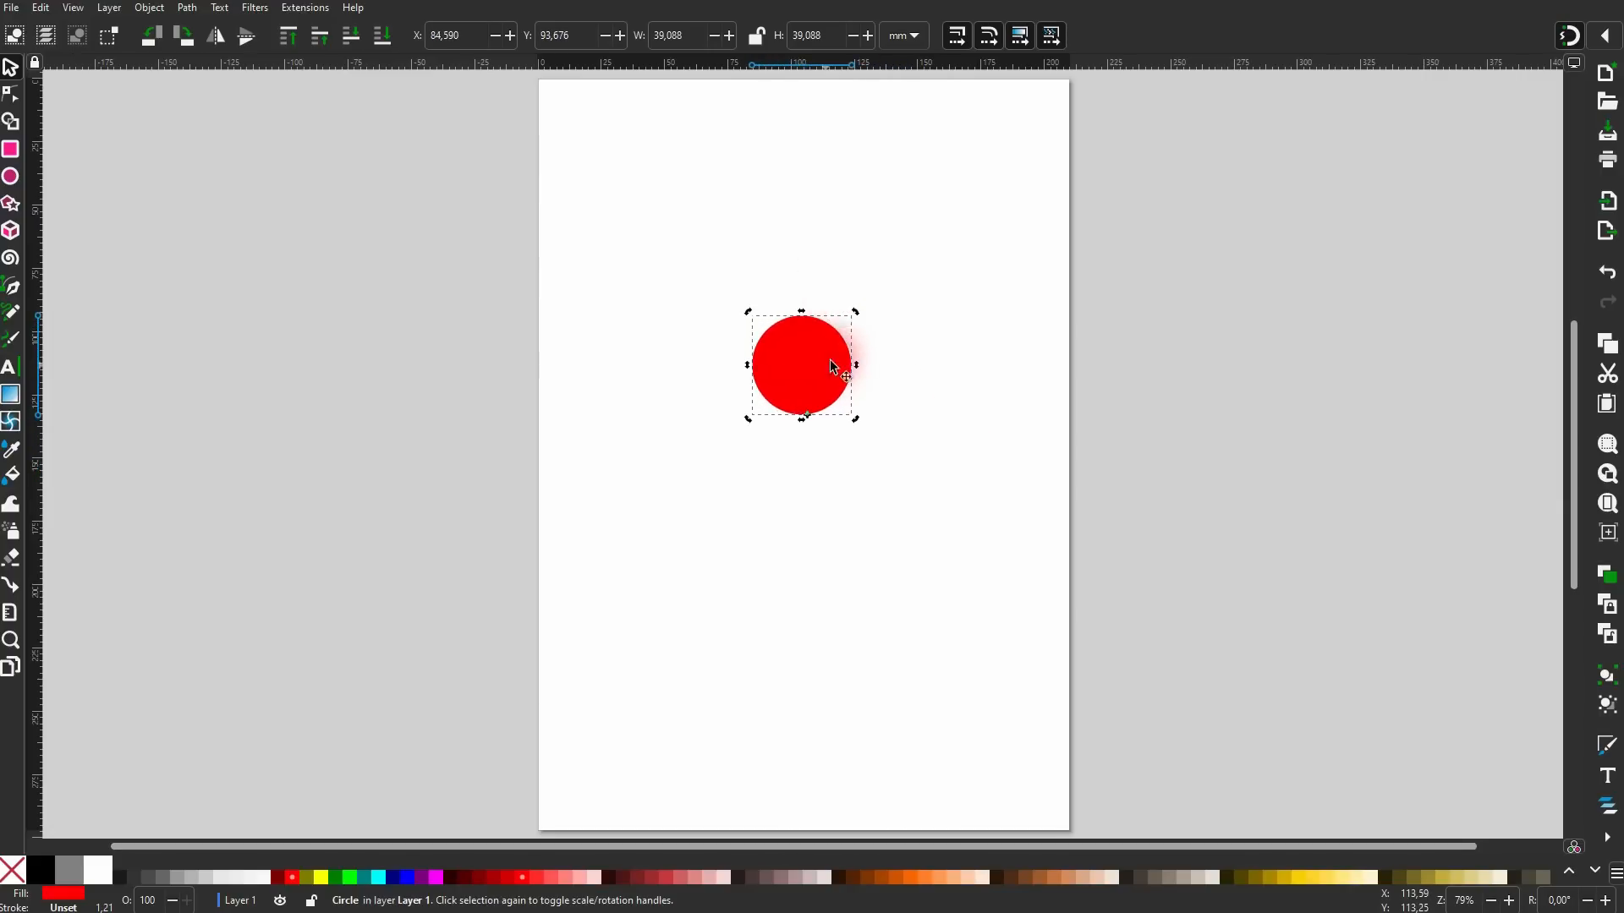
drag(809, 423, 819, 471)
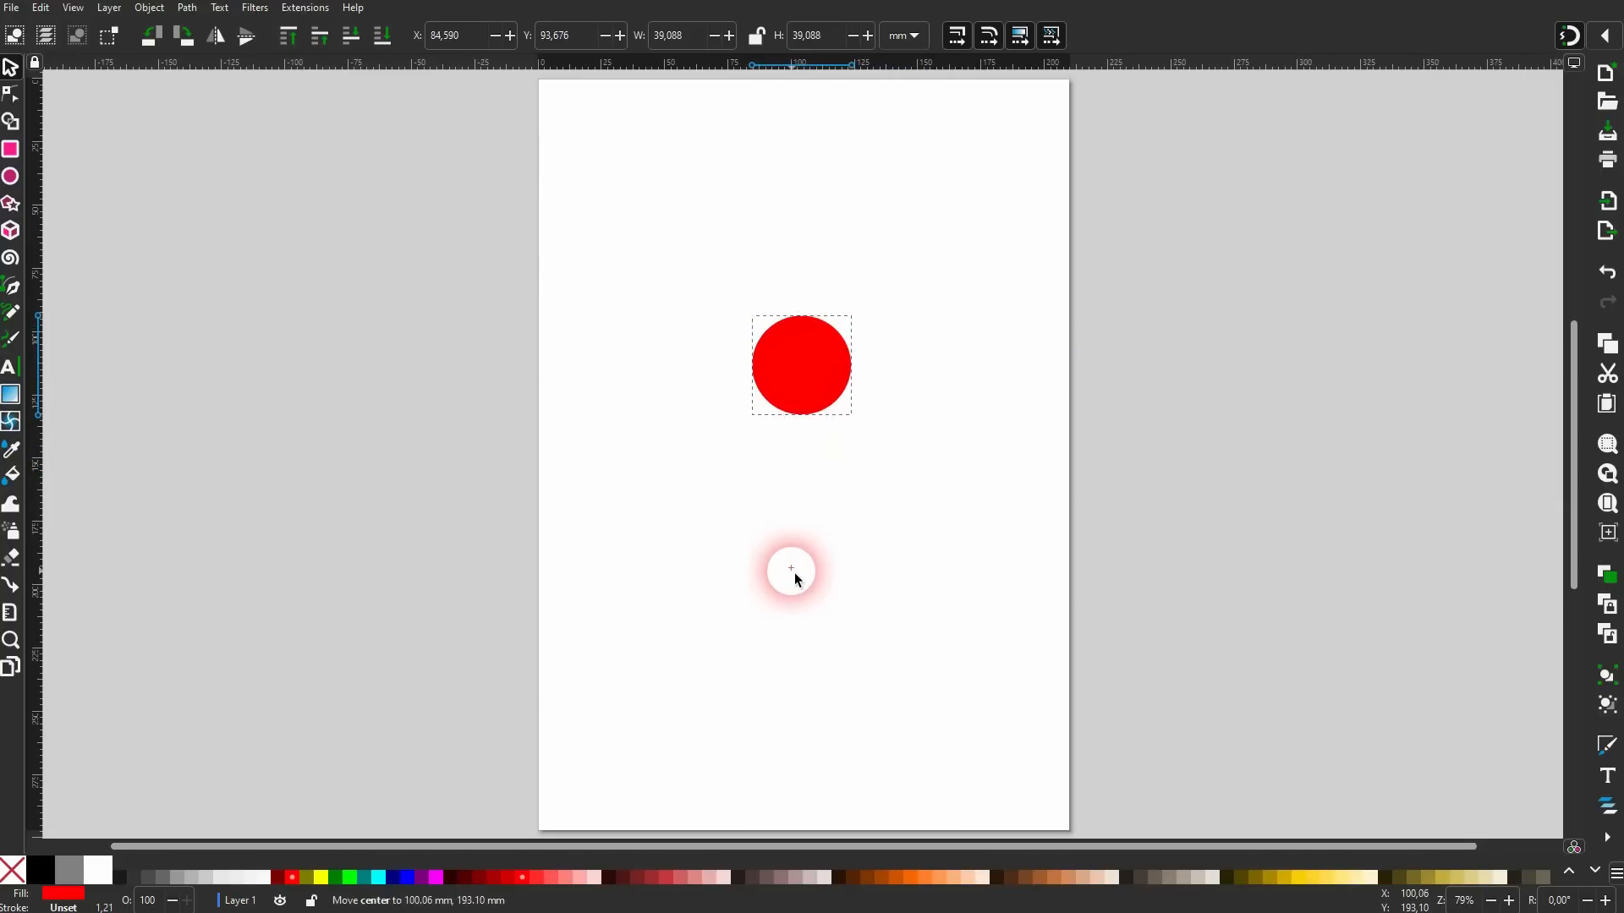
drag(855, 306, 855, 255)
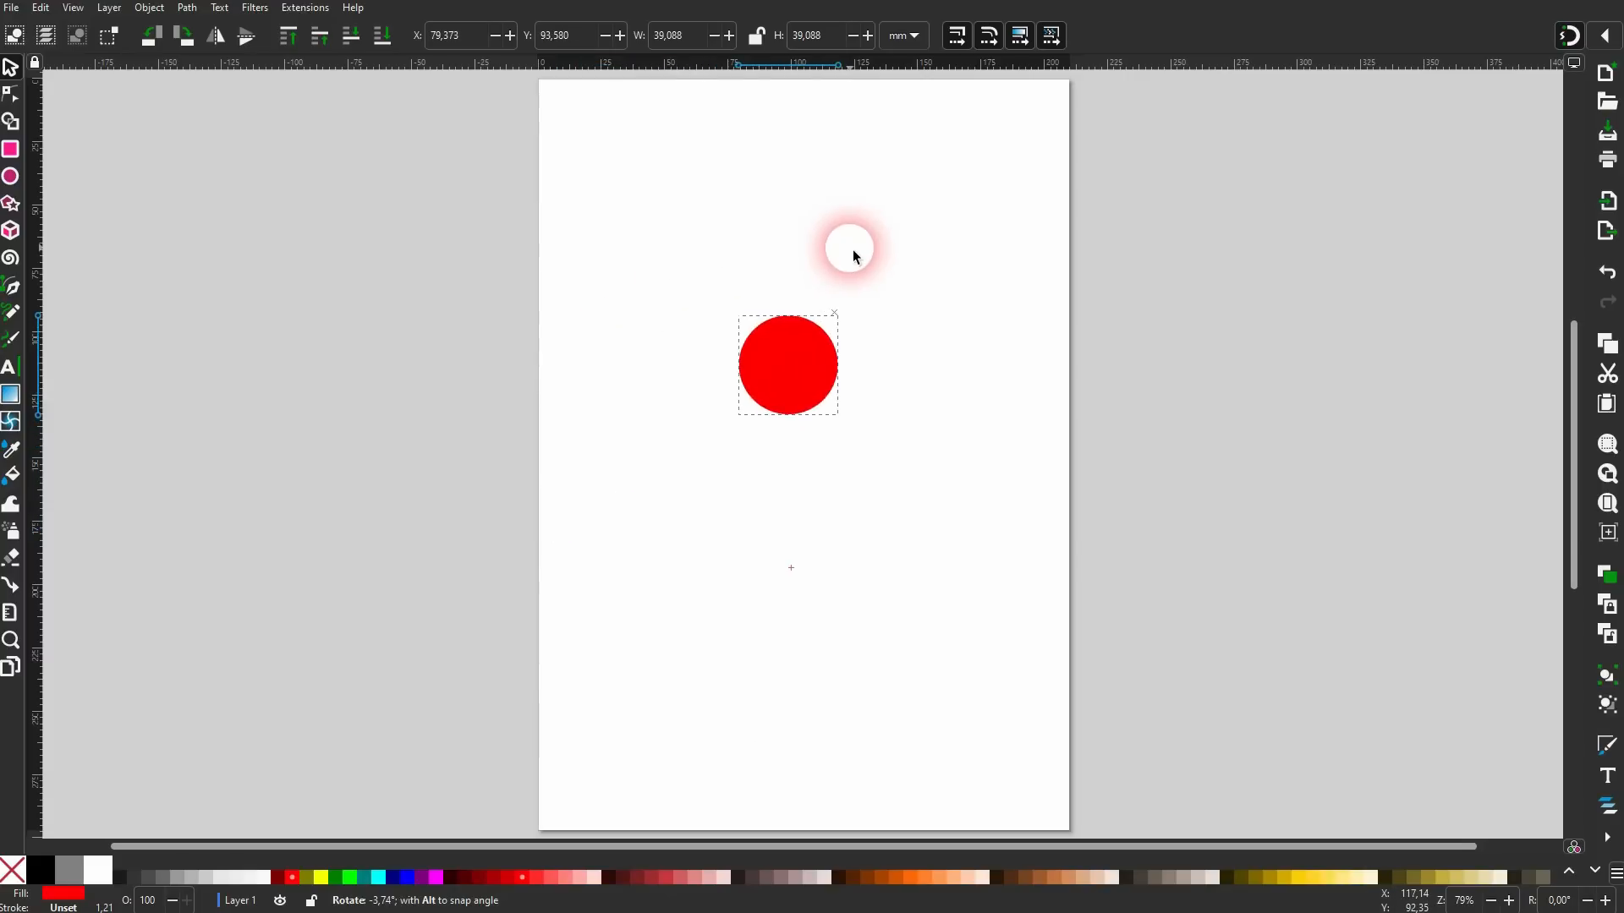
Snap the rotation center back to the middle of the circle.
click(1605, 35)
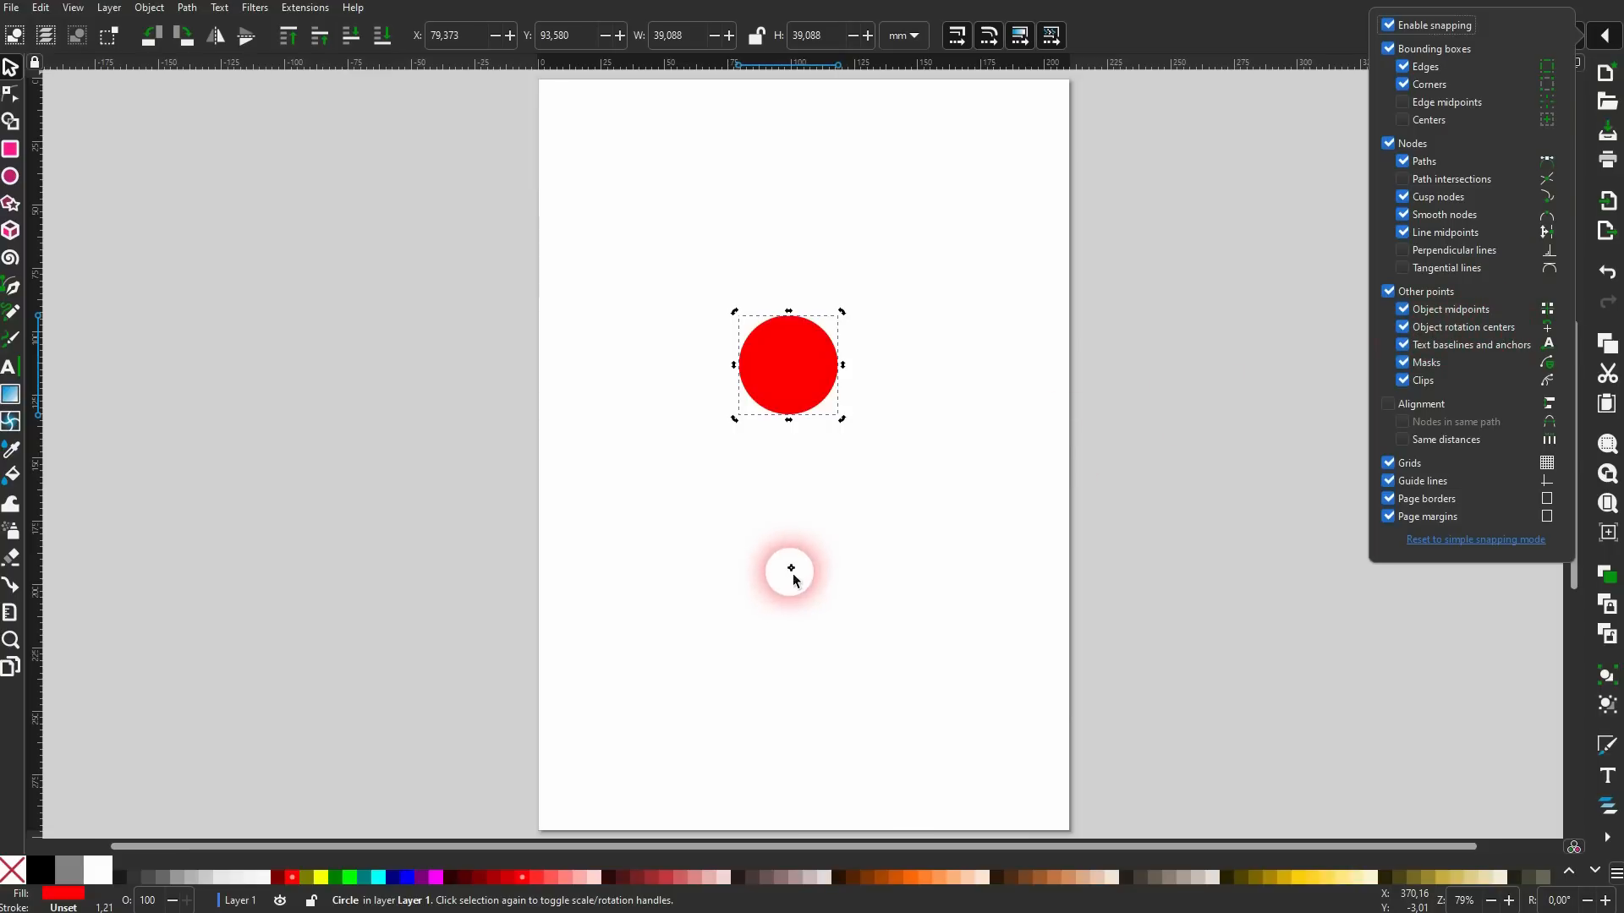
click(804, 437)
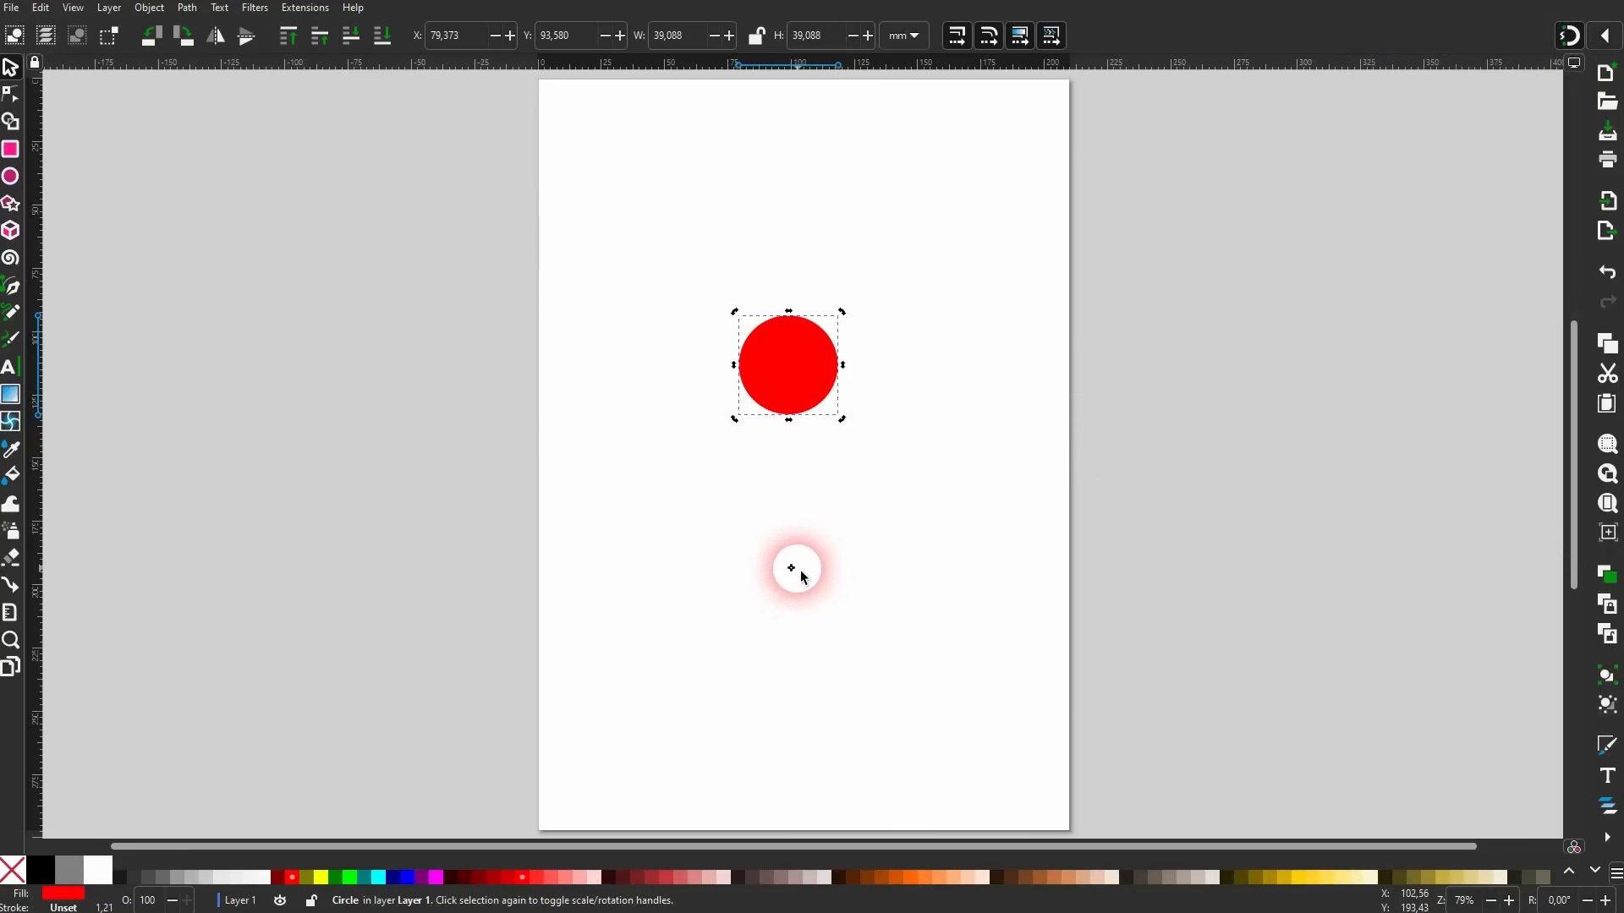
drag(792, 570, 791, 368)
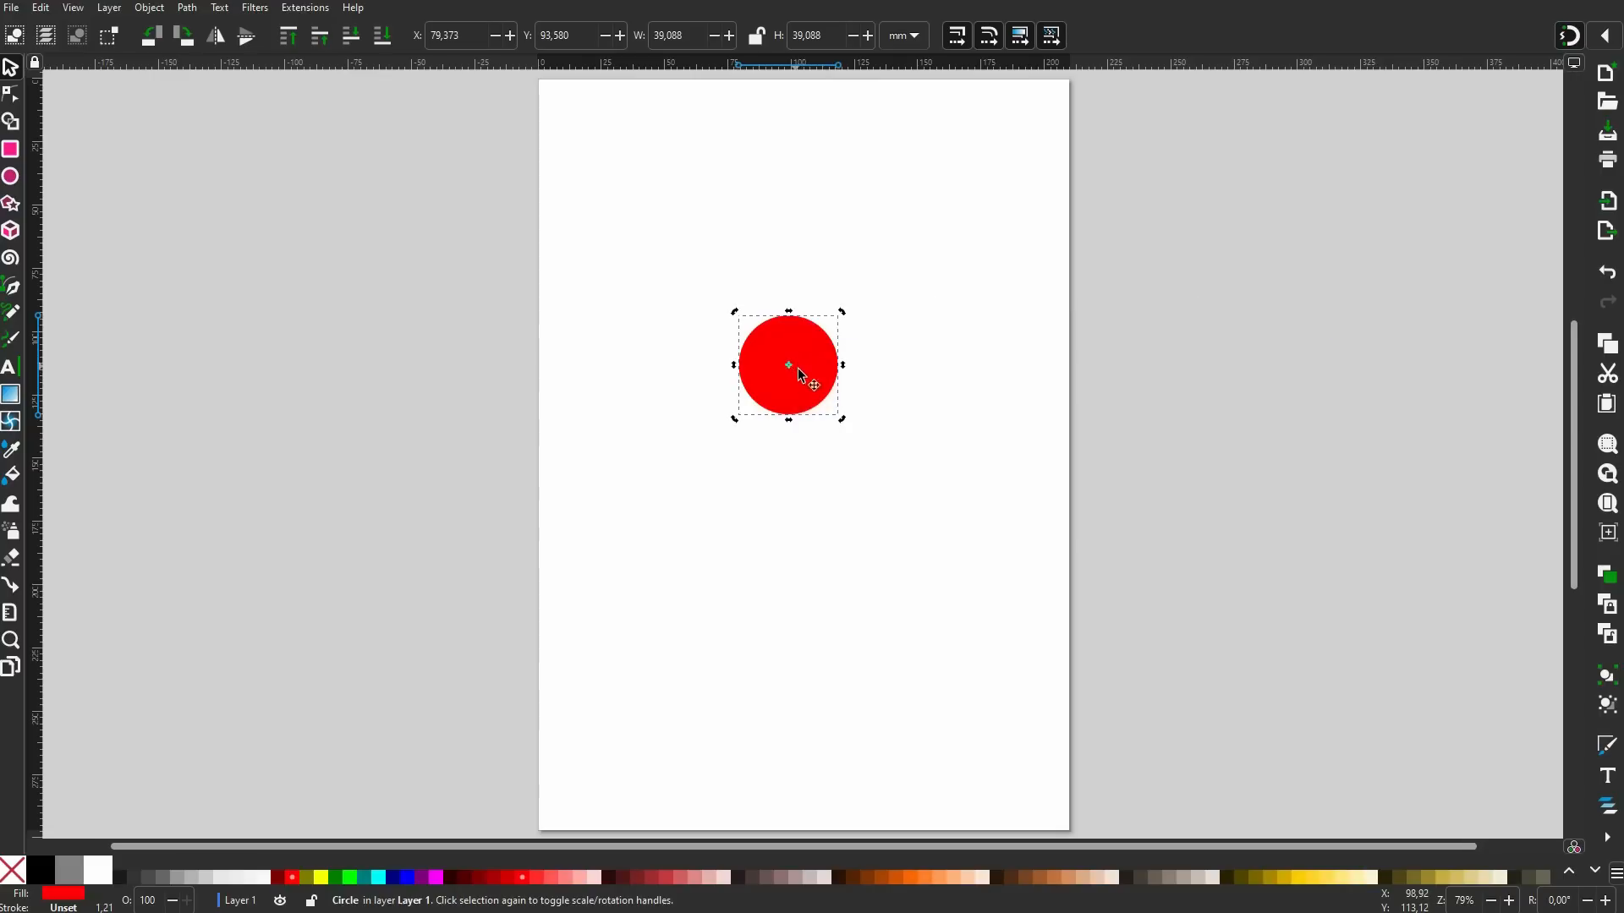
Replace the circle with a red rectangle about 58 by 36 mm in the page's upper middle.
click(877, 376)
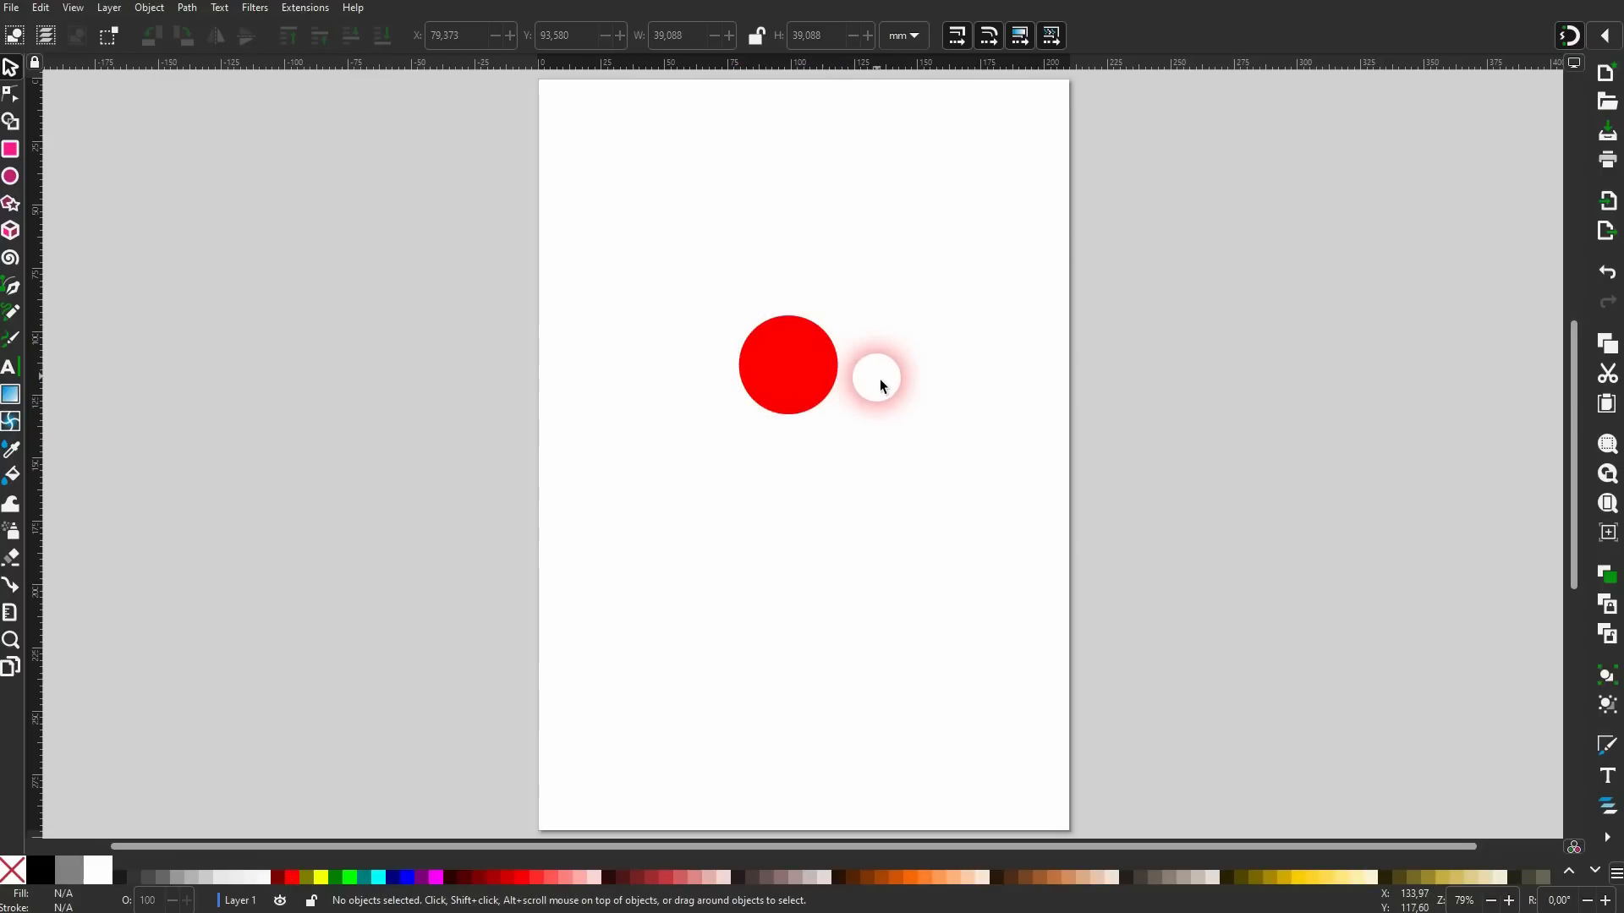
click(808, 394)
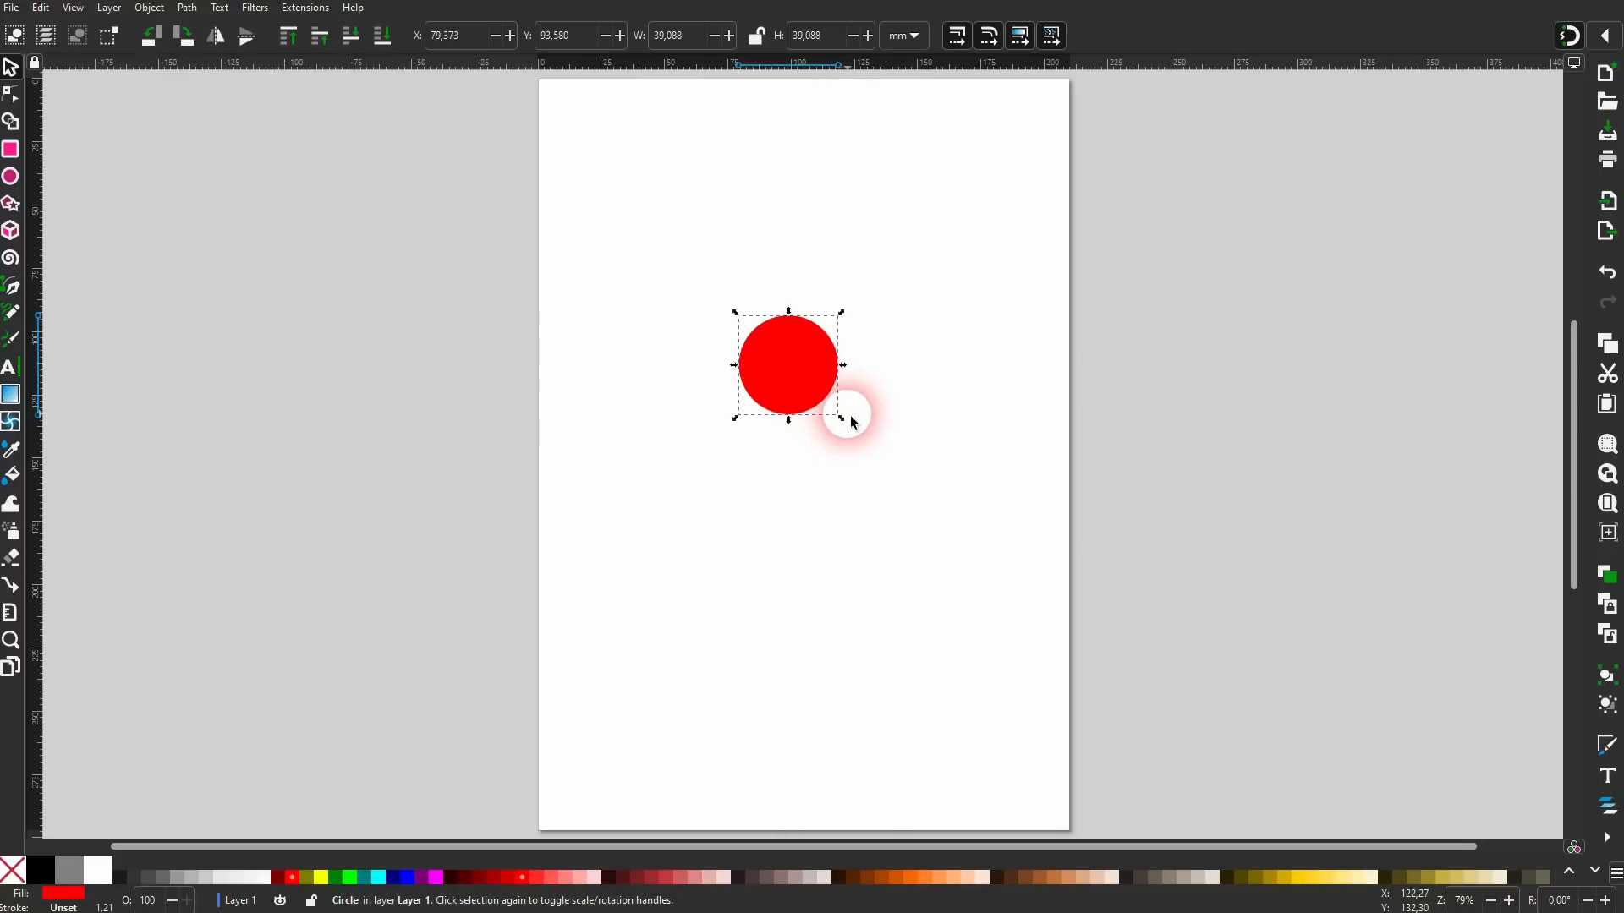
key(Delete)
click(262, 205)
click(10, 149)
drag(719, 280, 869, 373)
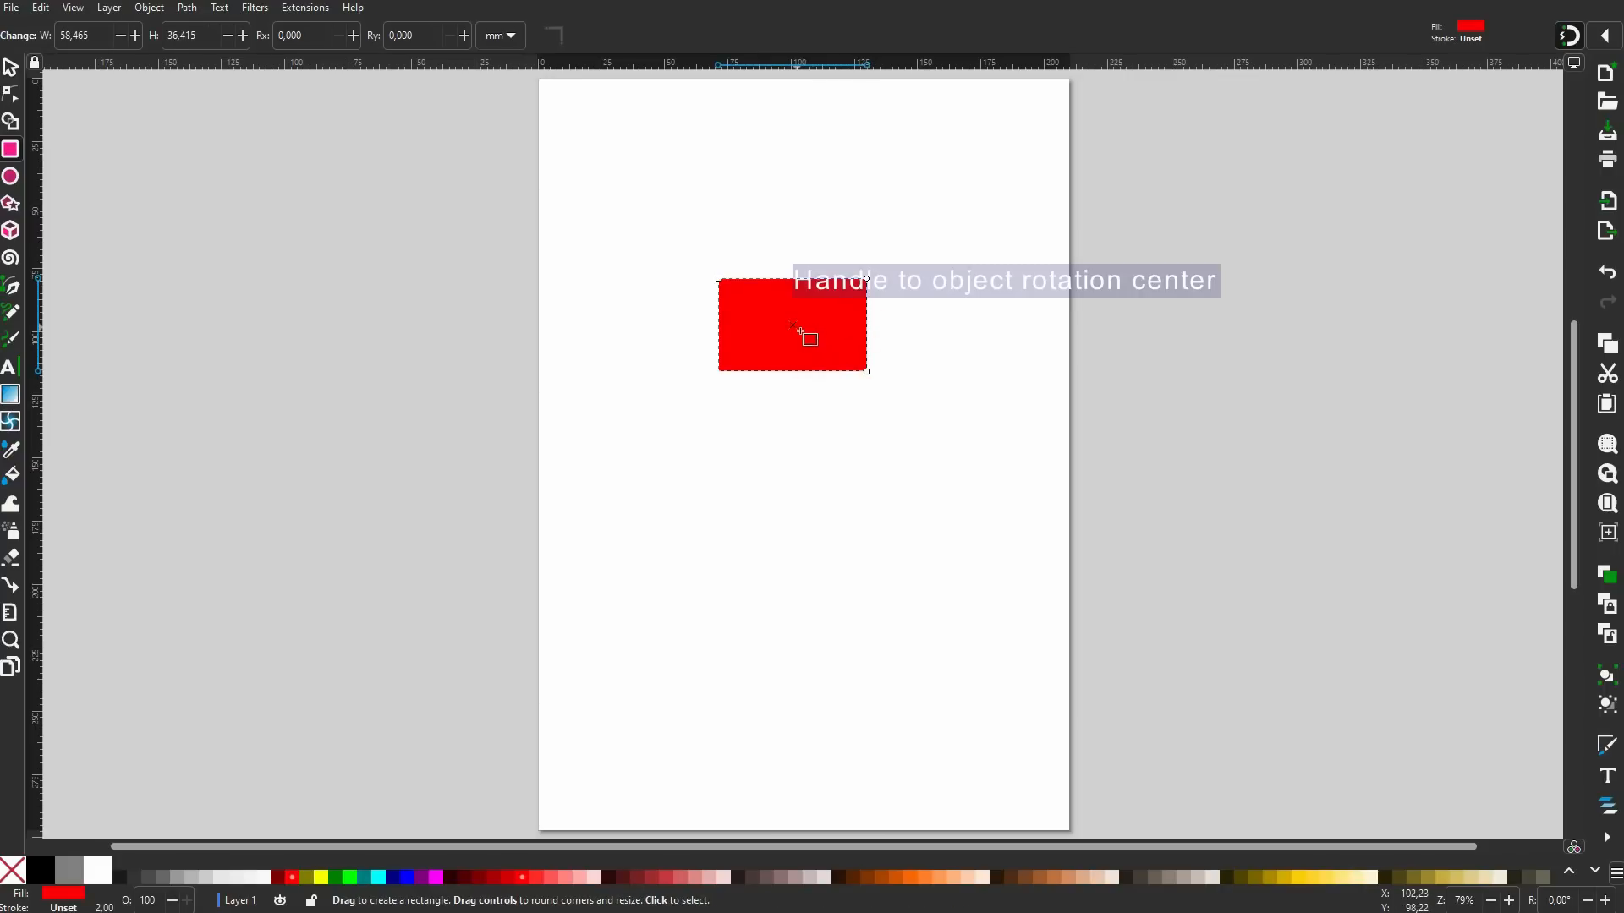
click(12, 69)
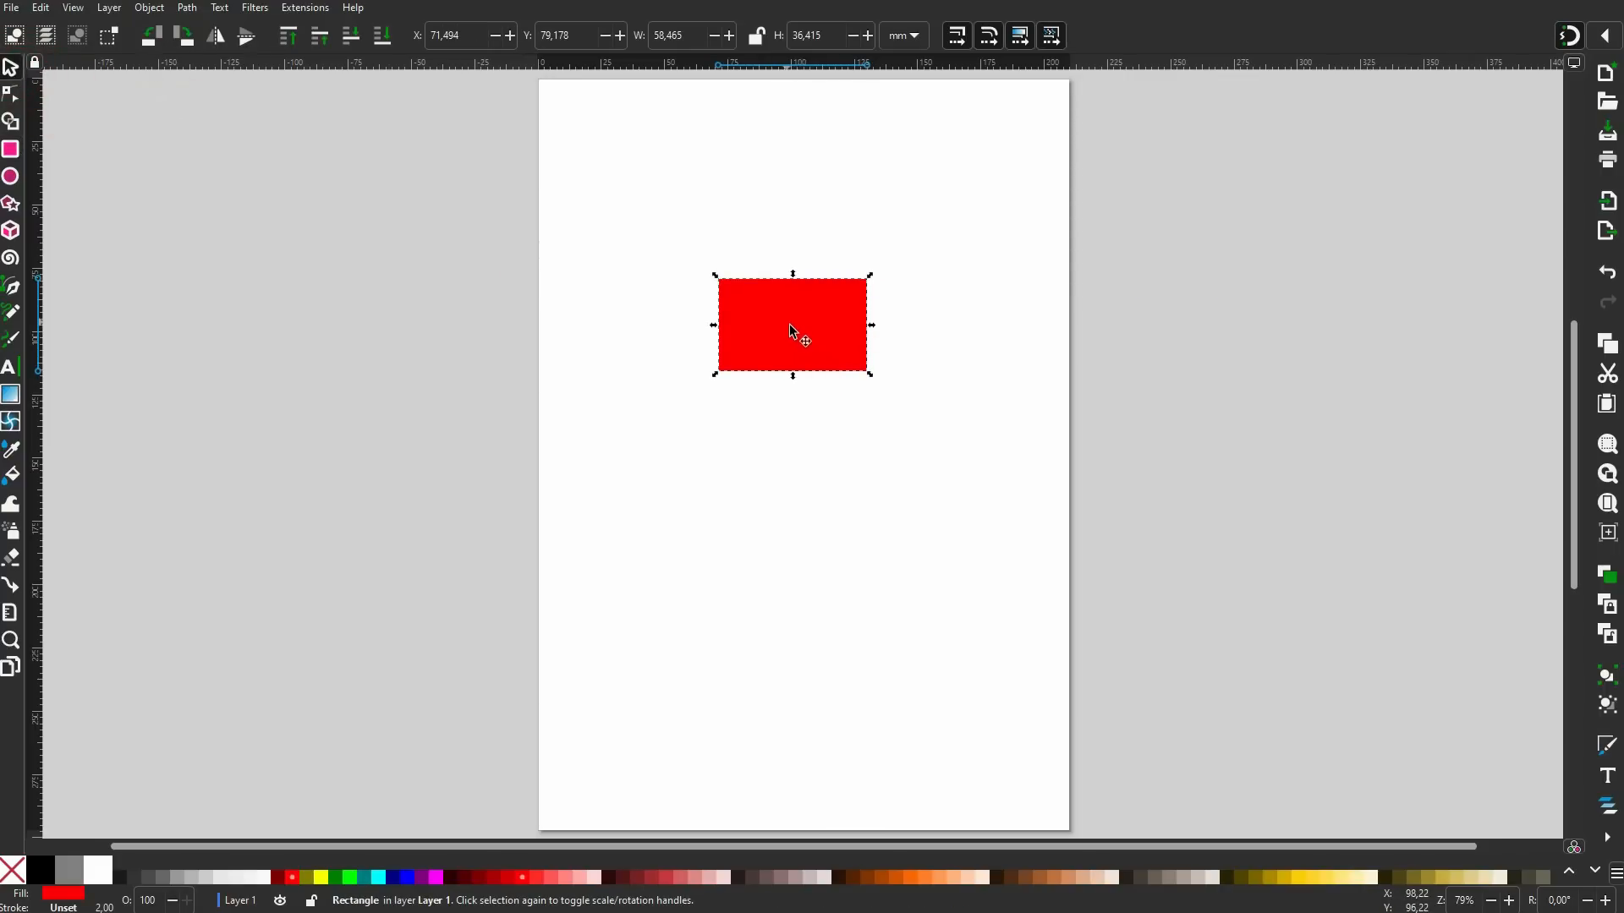
Rotate the rectangle slightly about its center, and again about a rotation center snapped to its lower-right corner.
click(868, 320)
mouse_move(874, 269)
mouse_down()
mouse_move(896, 338)
mouse_move(773, 449)
mouse_move(660, 406)
mouse_move(790, 228)
mouse_move(903, 264)
mouse_up()
drag(799, 341, 893, 385)
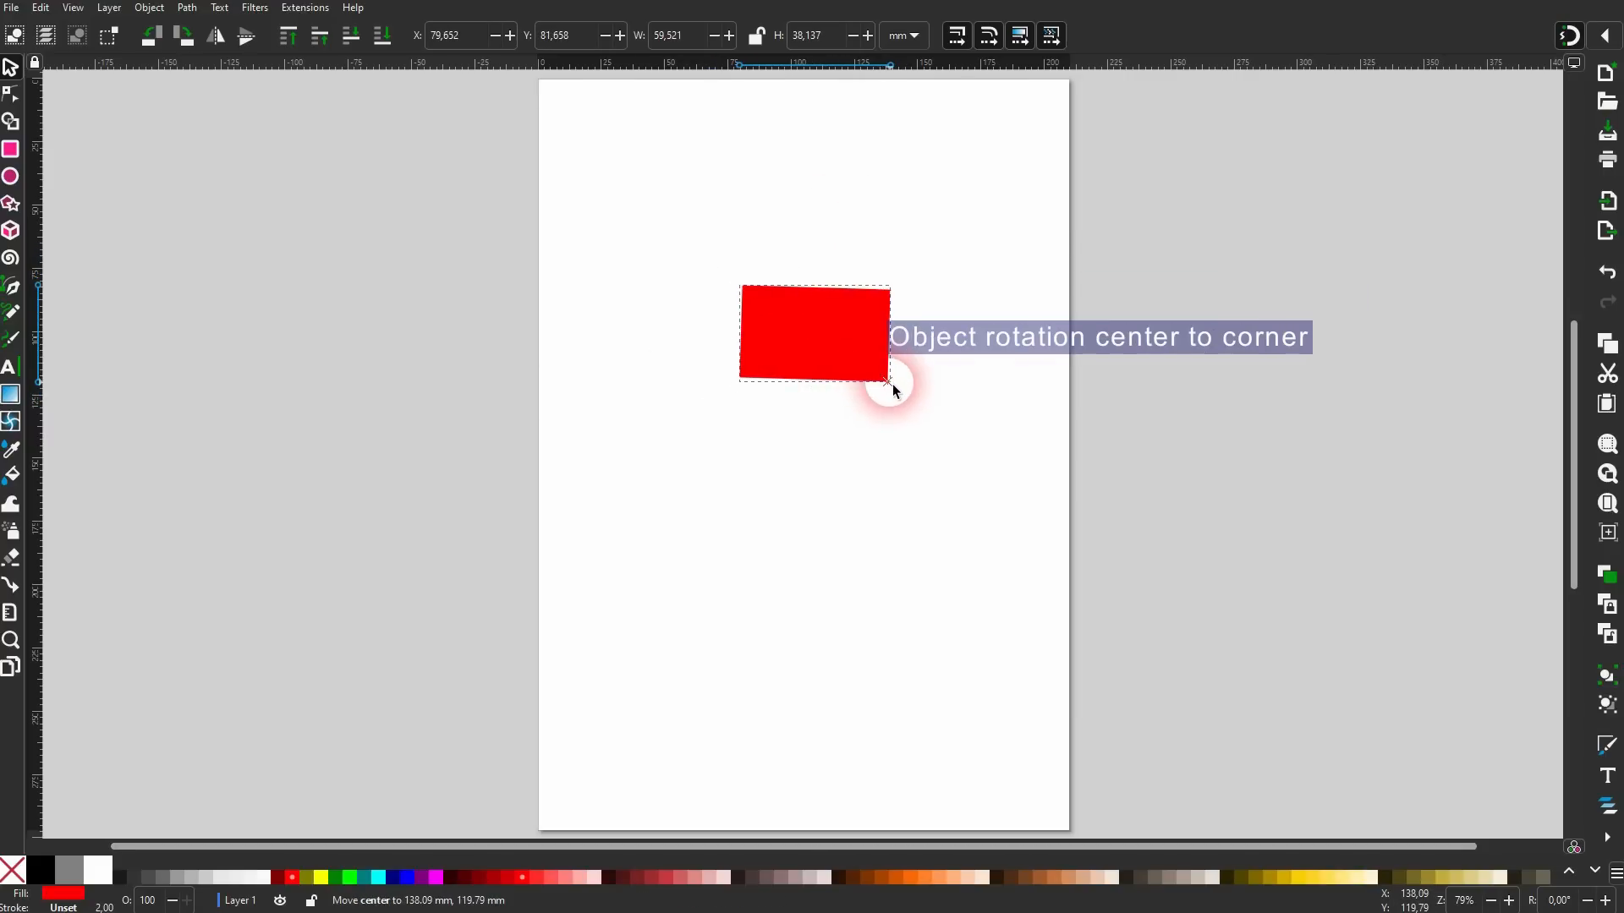
drag(735, 275, 667, 261)
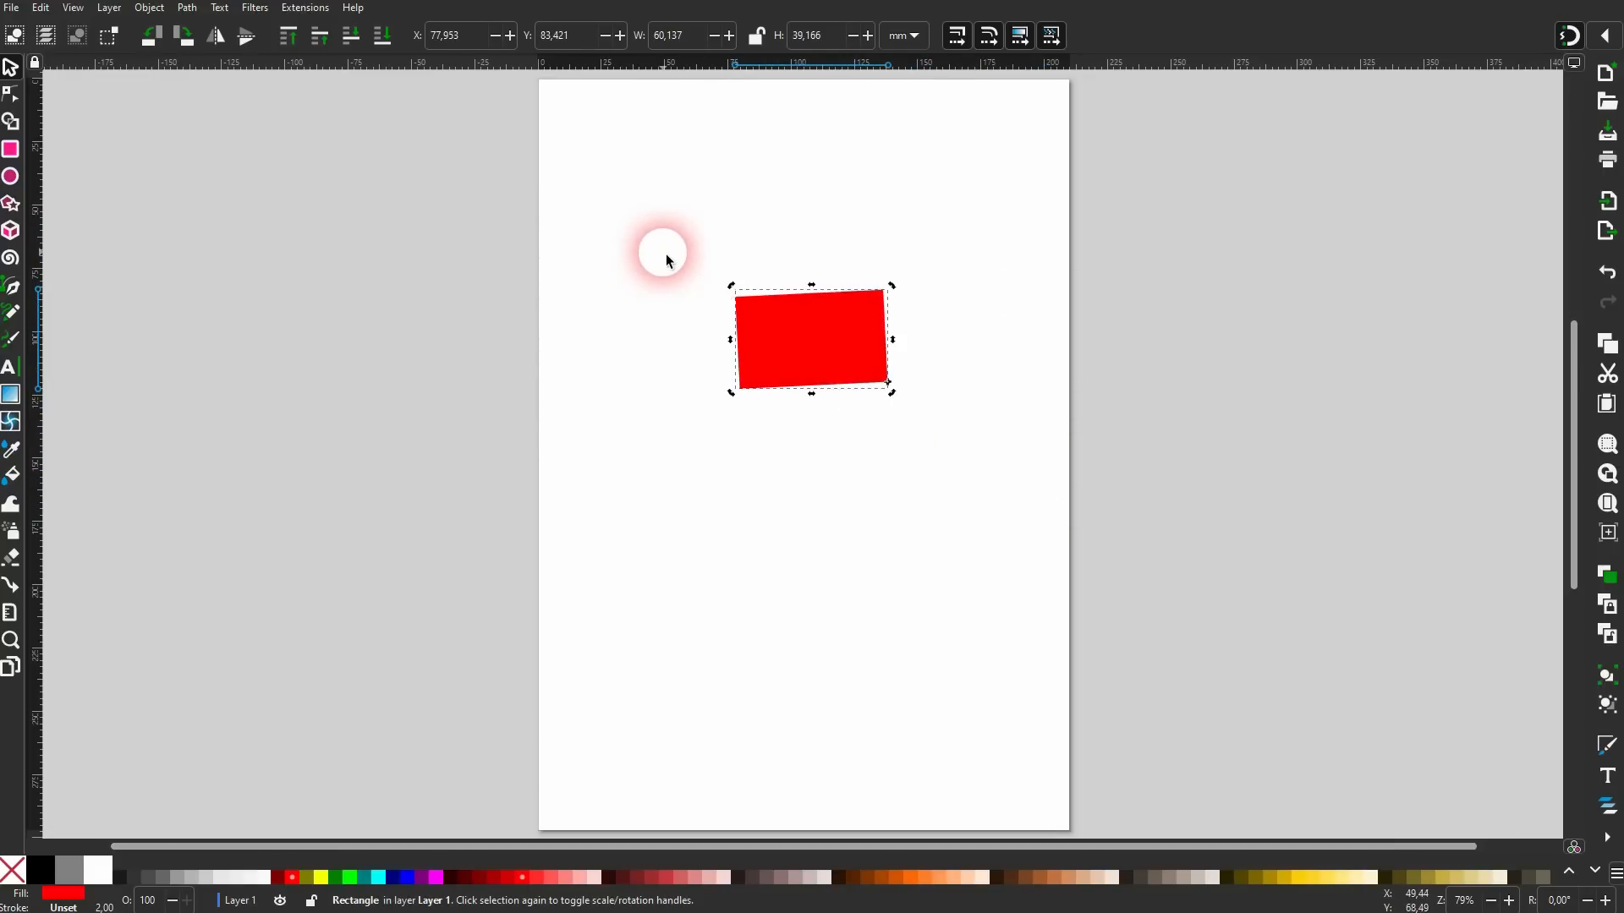
Replace the rectangle with the red text "ROTATION" placed in the upper middle of the page.
key(Delete)
click(10, 370)
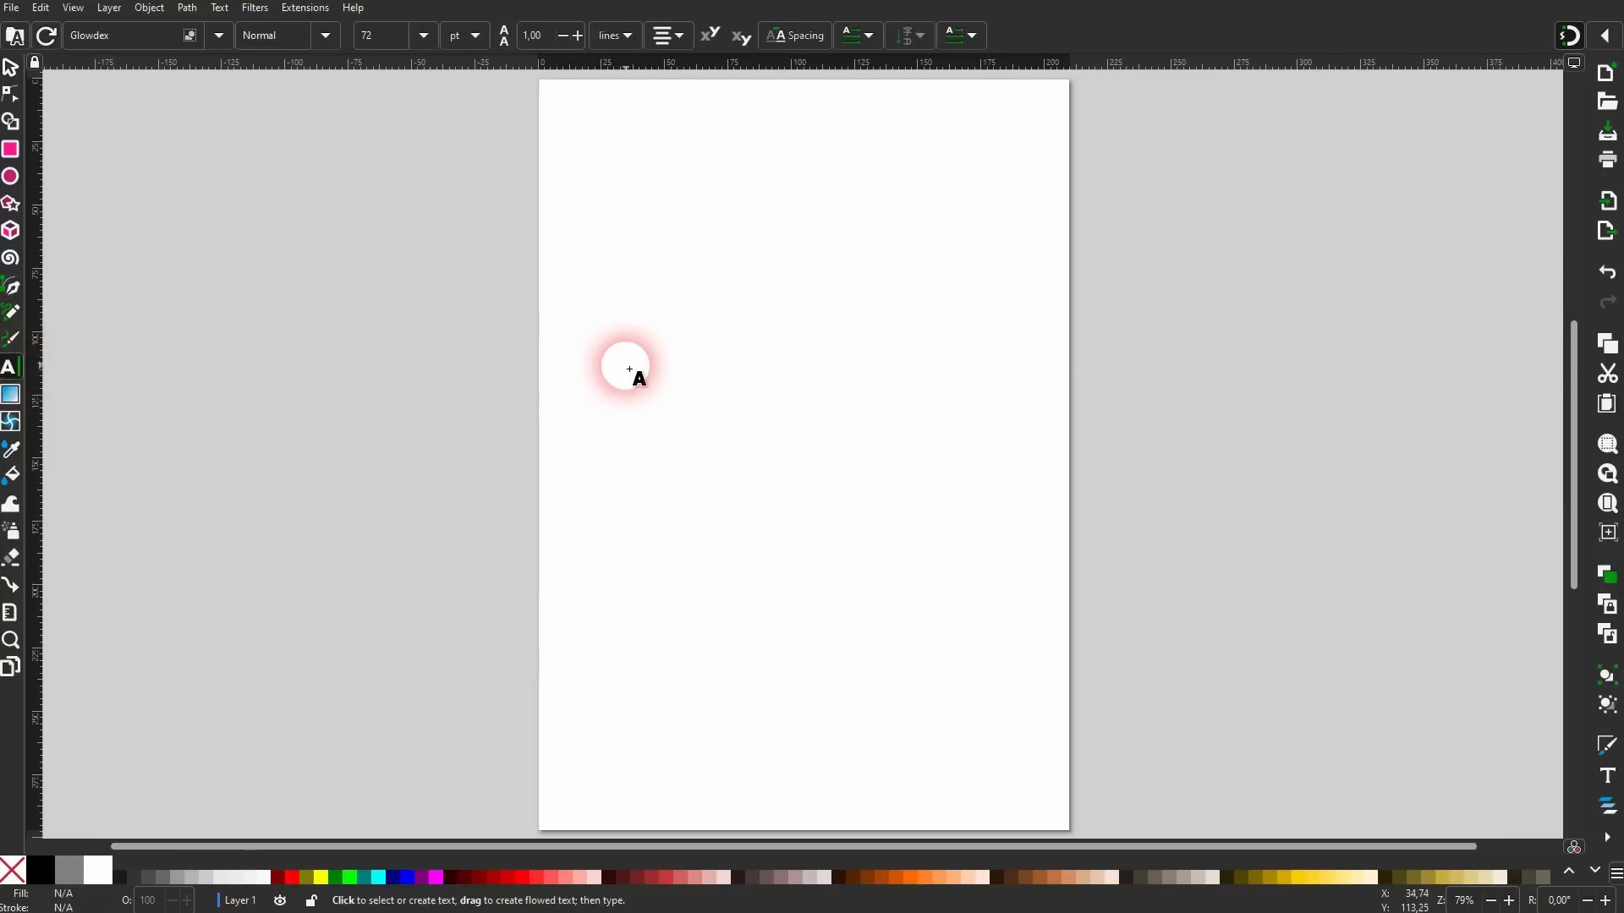
text(K)
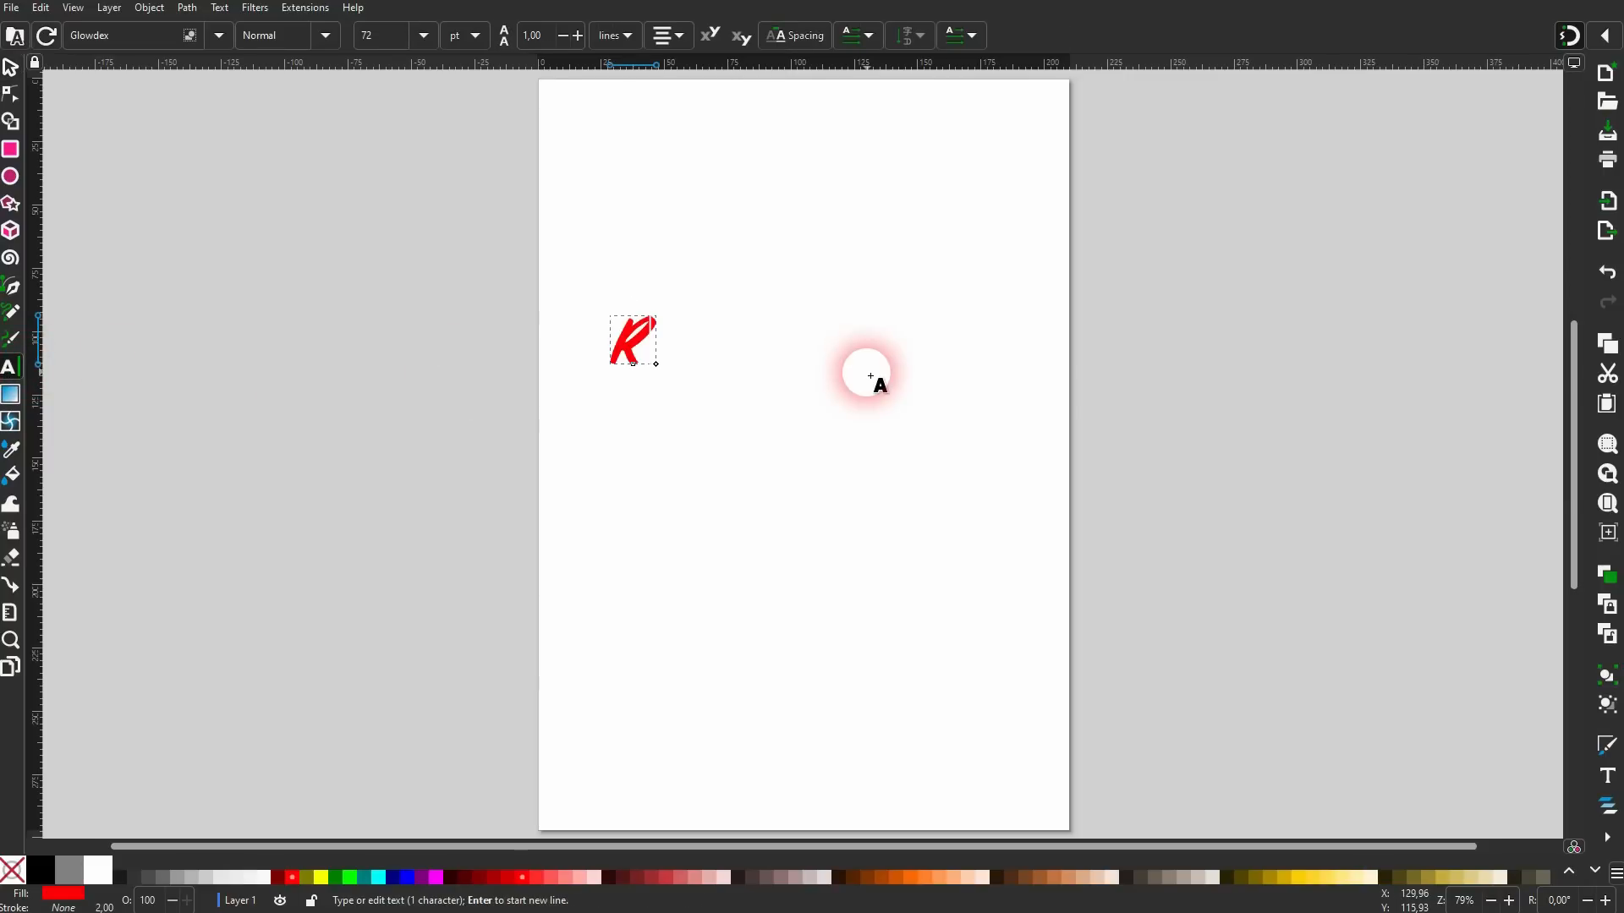
text(OTATION)
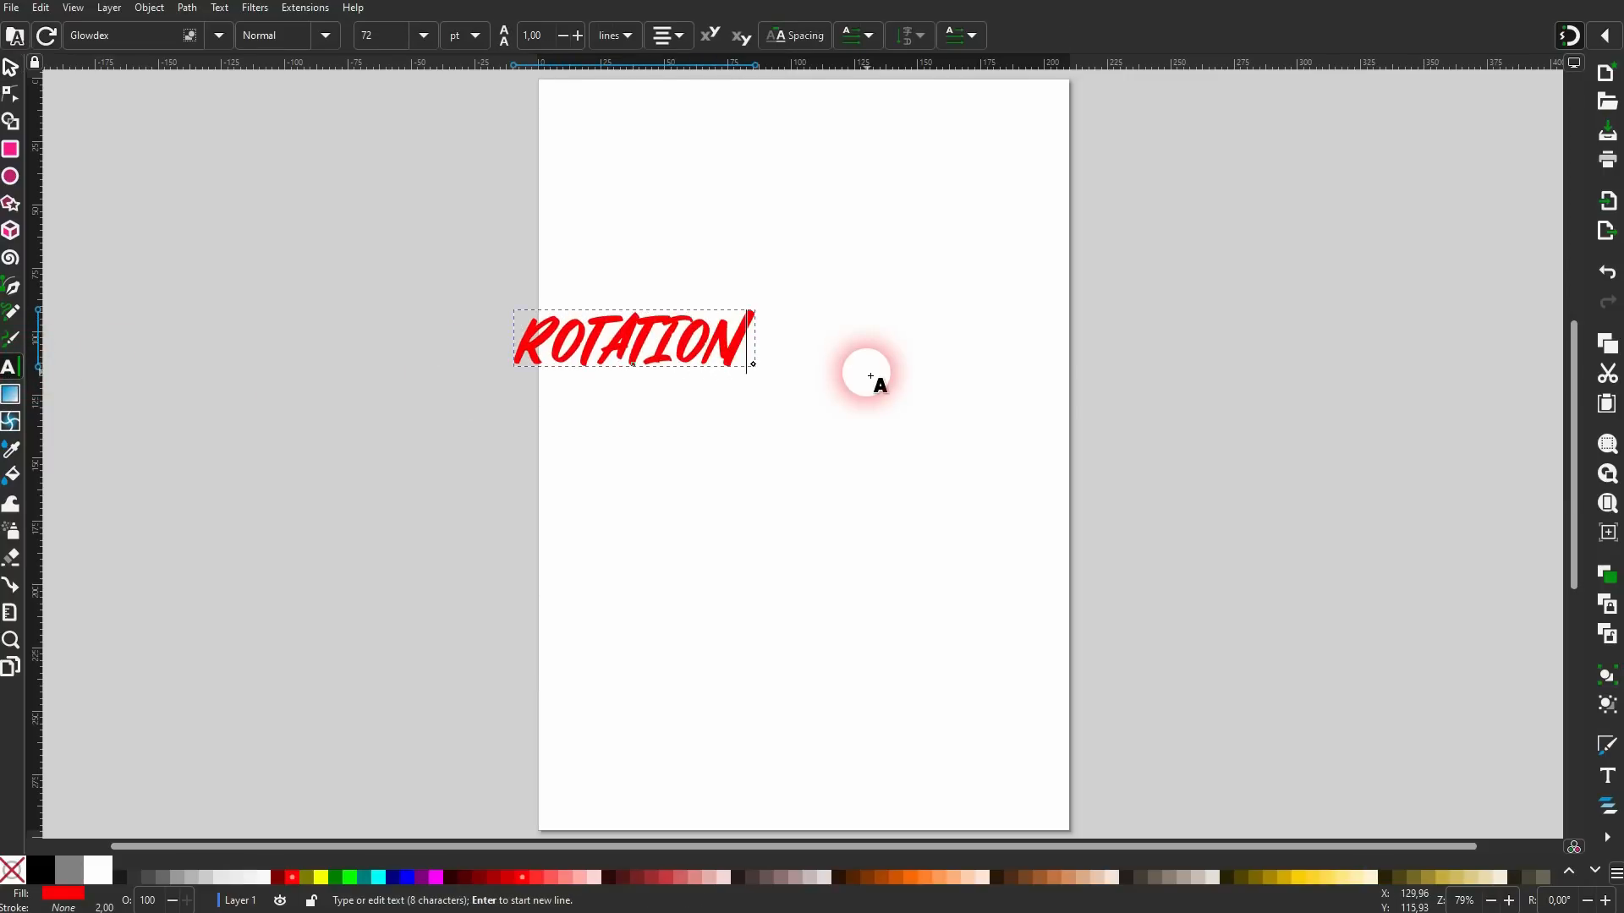
click(17, 71)
drag(677, 372, 829, 378)
Move the text's rotation center to its lower-right corner and rotate the text clockwise about it.
click(807, 365)
drag(789, 358, 907, 388)
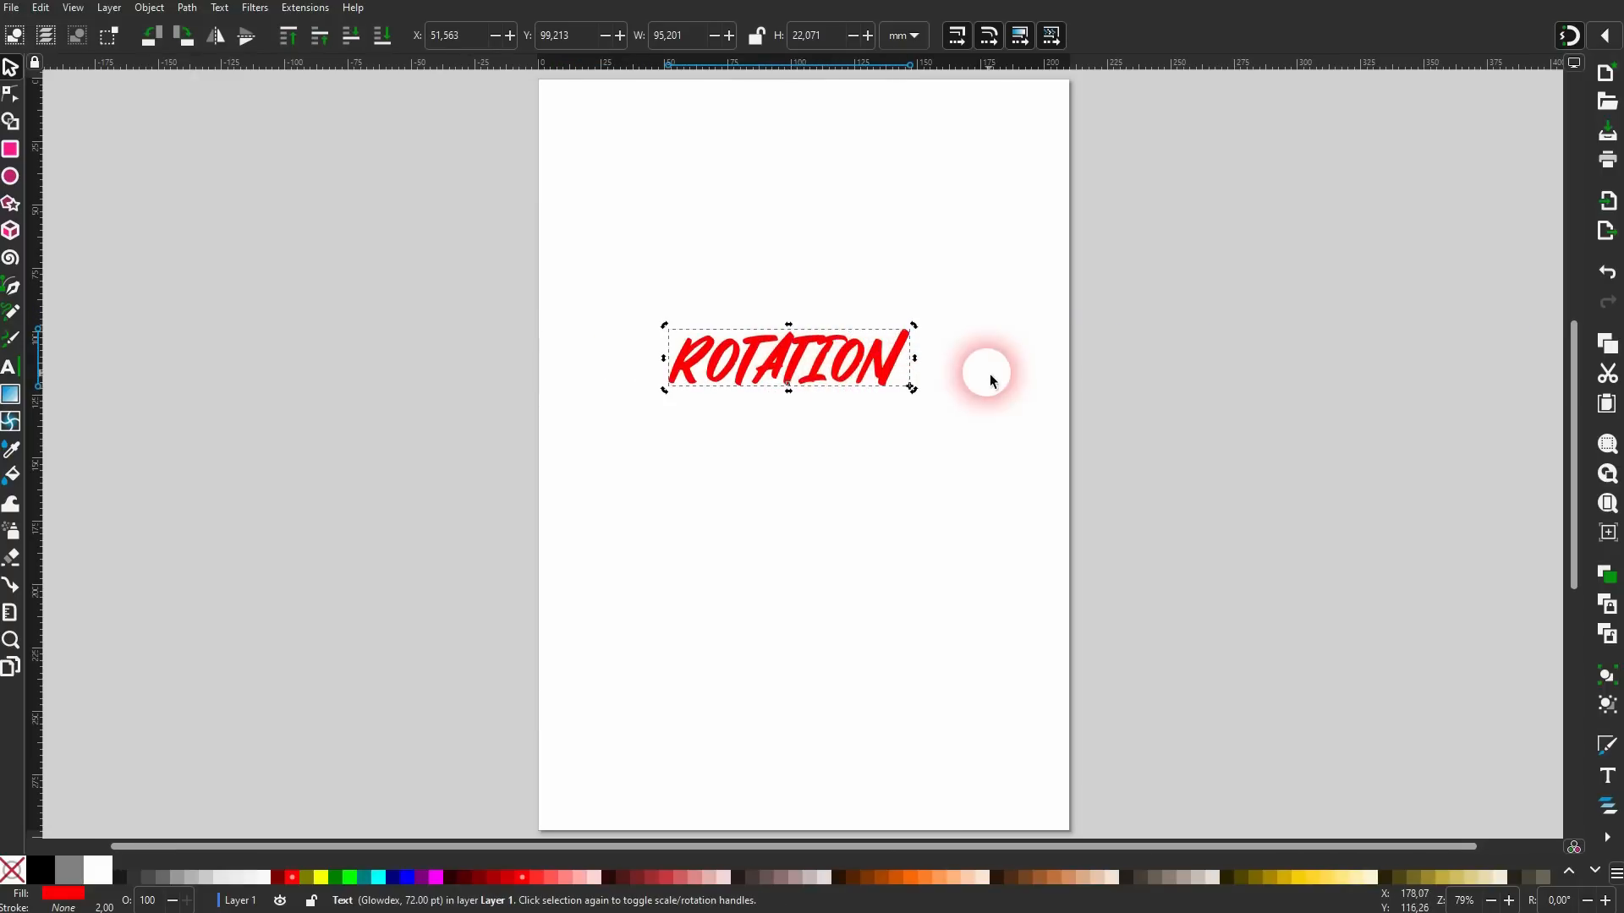
drag(666, 325, 580, 152)
click(953, 465)
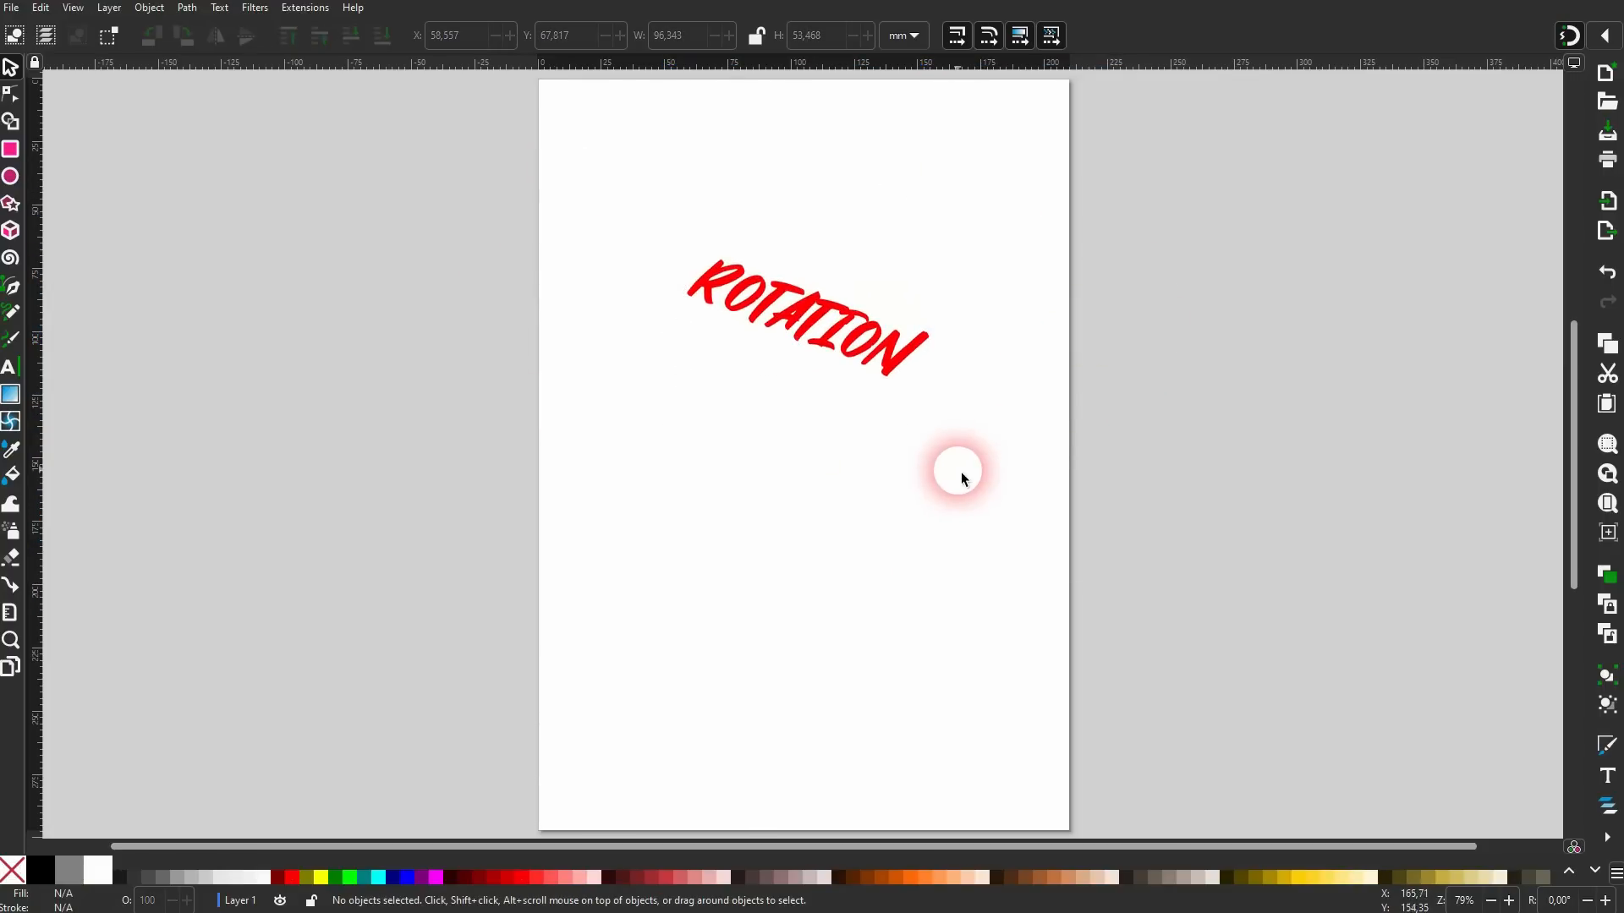
Snap the text's rotation center to the text anchor and rotate the text slightly further.
click(836, 324)
mouse_move(914, 396)
mouse_down()
mouse_move(808, 319)
mouse_move(805, 347)
mouse_up()
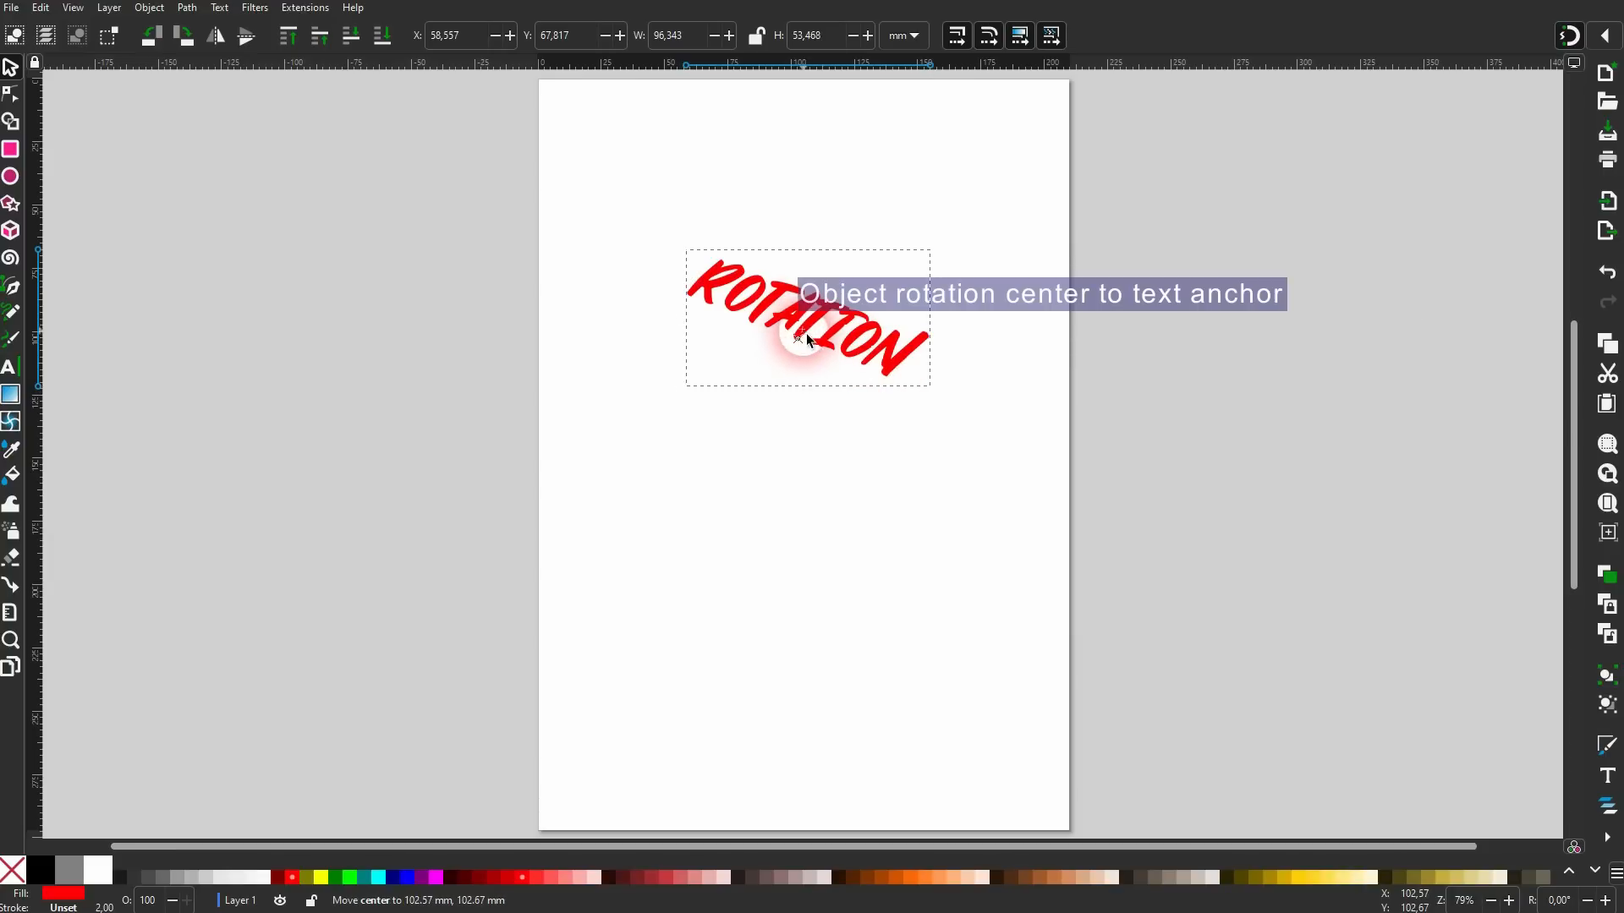
mouse_move(932, 246)
mouse_down()
mouse_move(950, 275)
mouse_move(717, 504)
mouse_move(667, 188)
mouse_move(961, 239)
mouse_up()
Replace the text with a rectangle about 137 by 83 mm across the upper half of the page.
key(Delete)
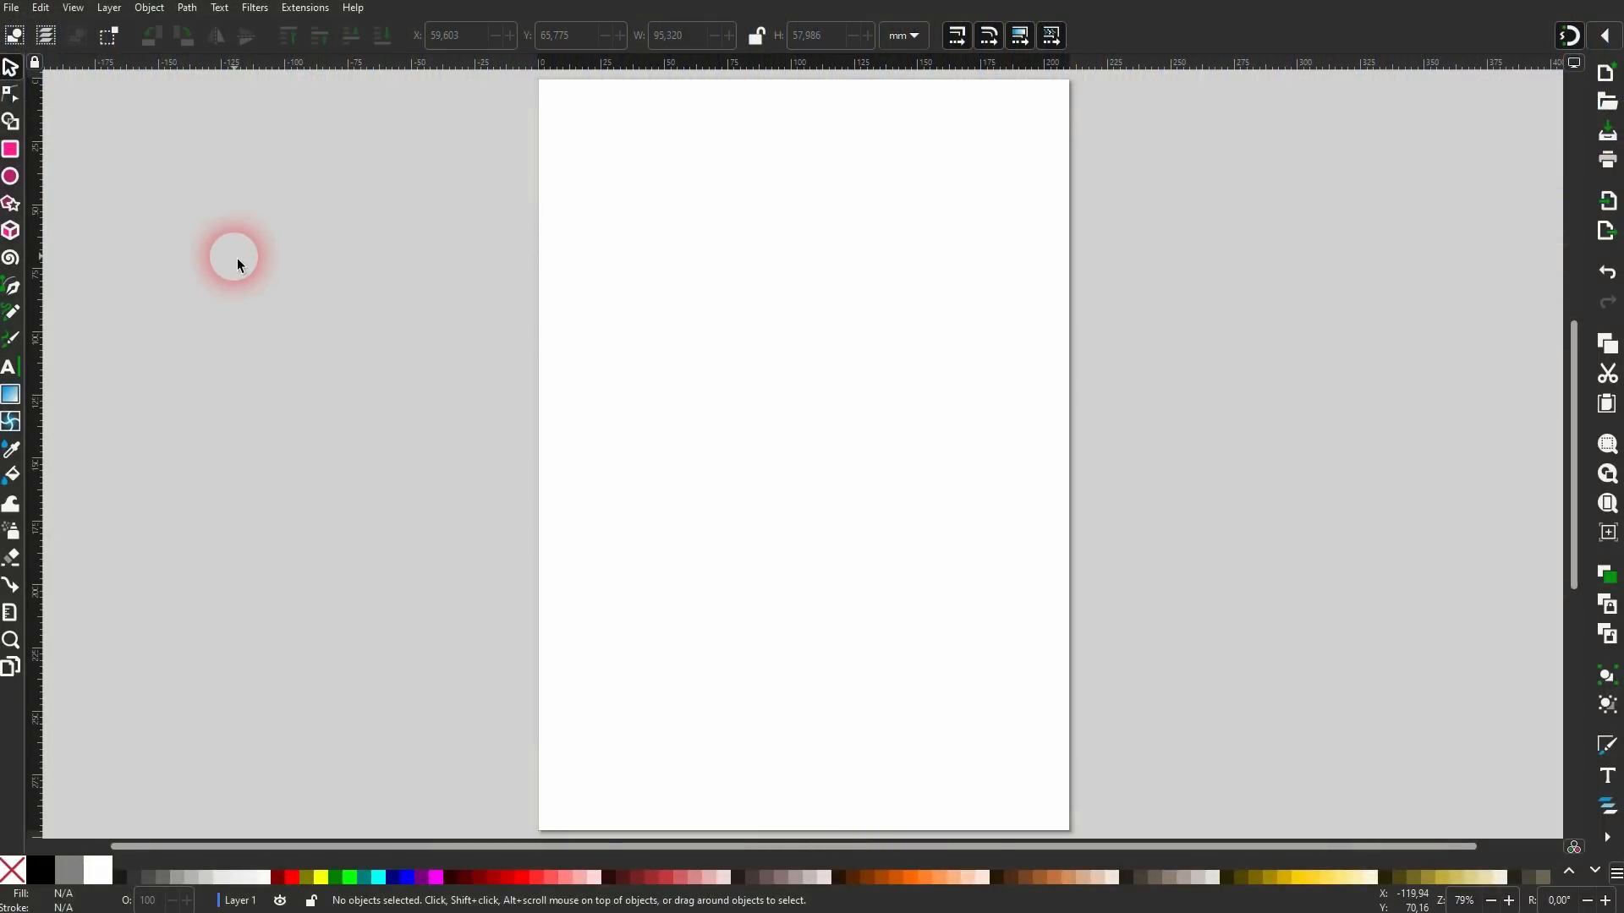
click(10, 149)
mouse_move(590, 295)
mouse_down()
mouse_move(775, 422)
mouse_move(954, 483)
mouse_move(937, 509)
mouse_up()
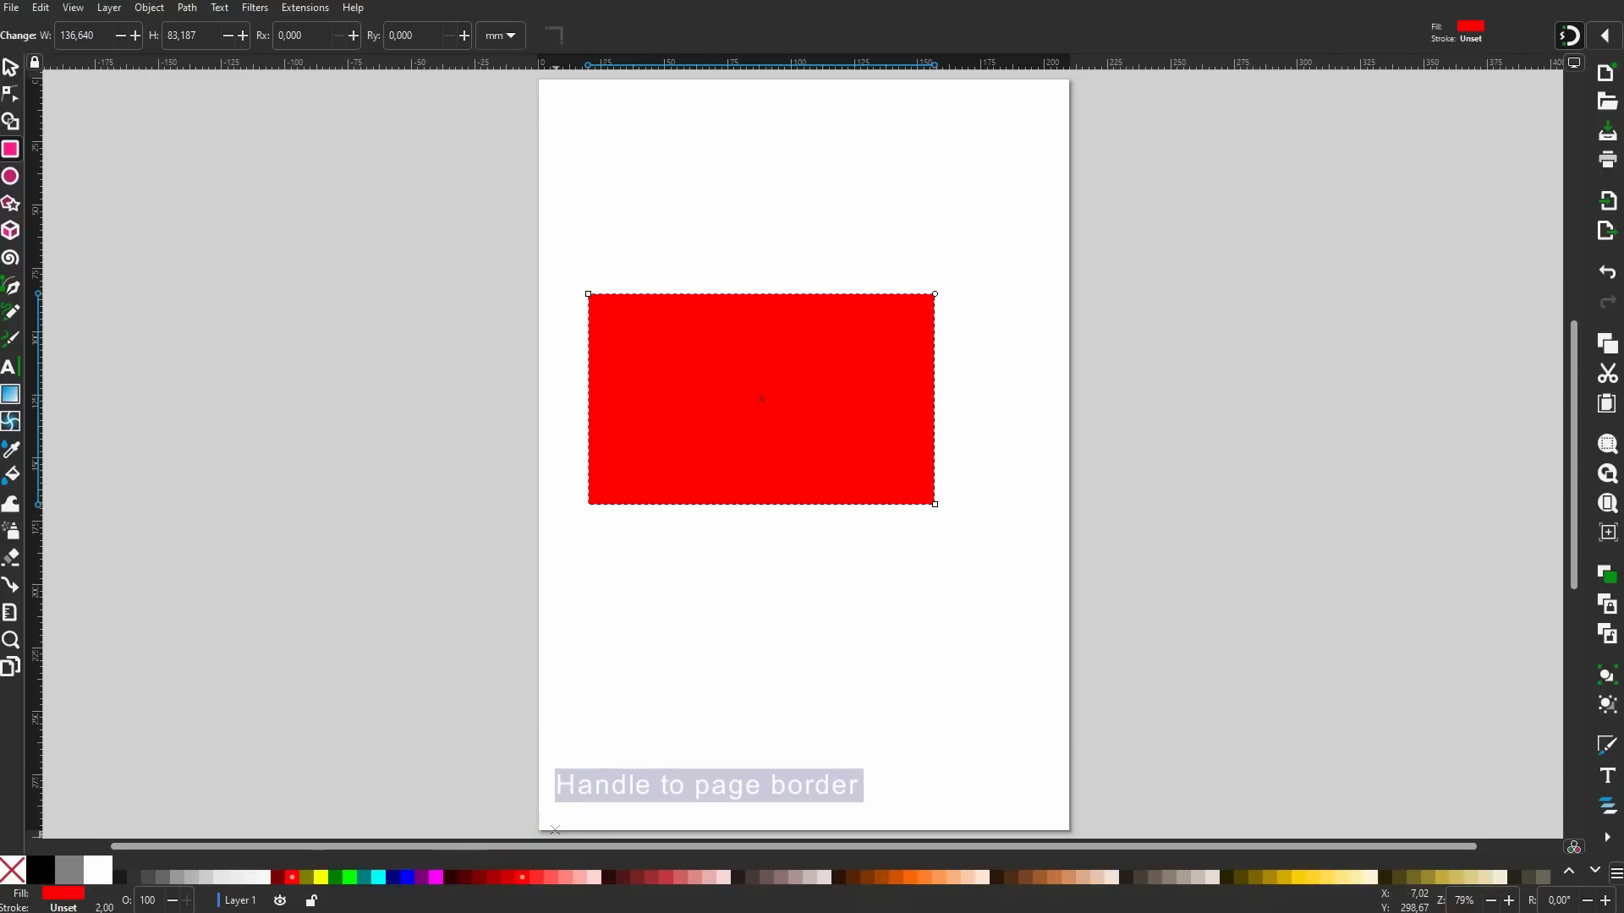
Fill the rectangle with the palette blue #3771C8.
click(1596, 871)
click(1595, 871)
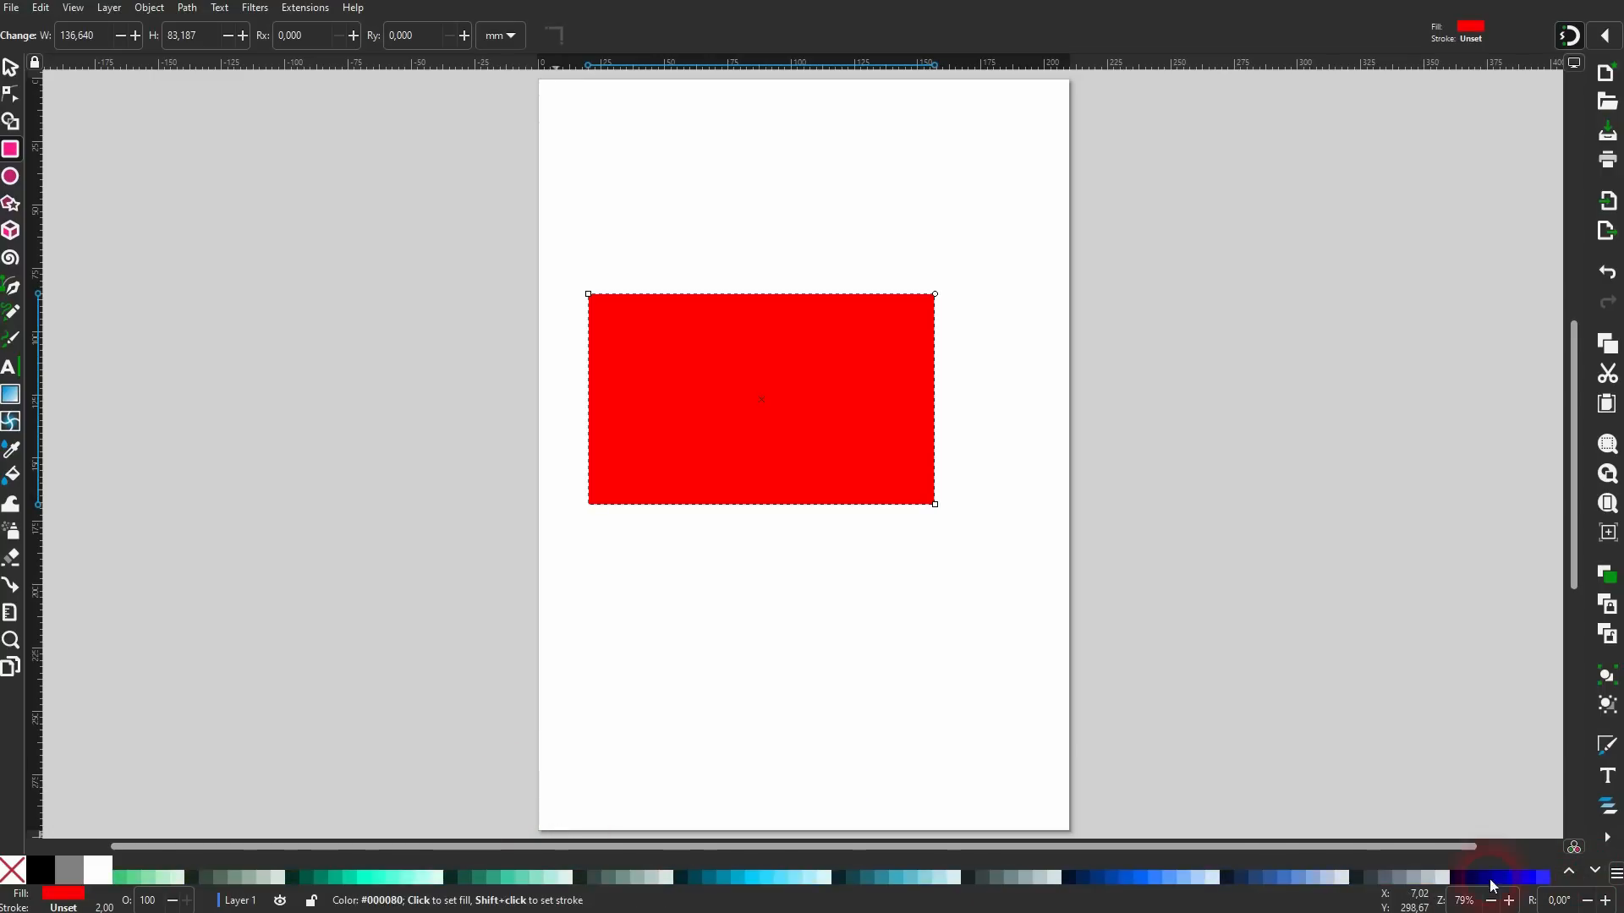
click(1273, 878)
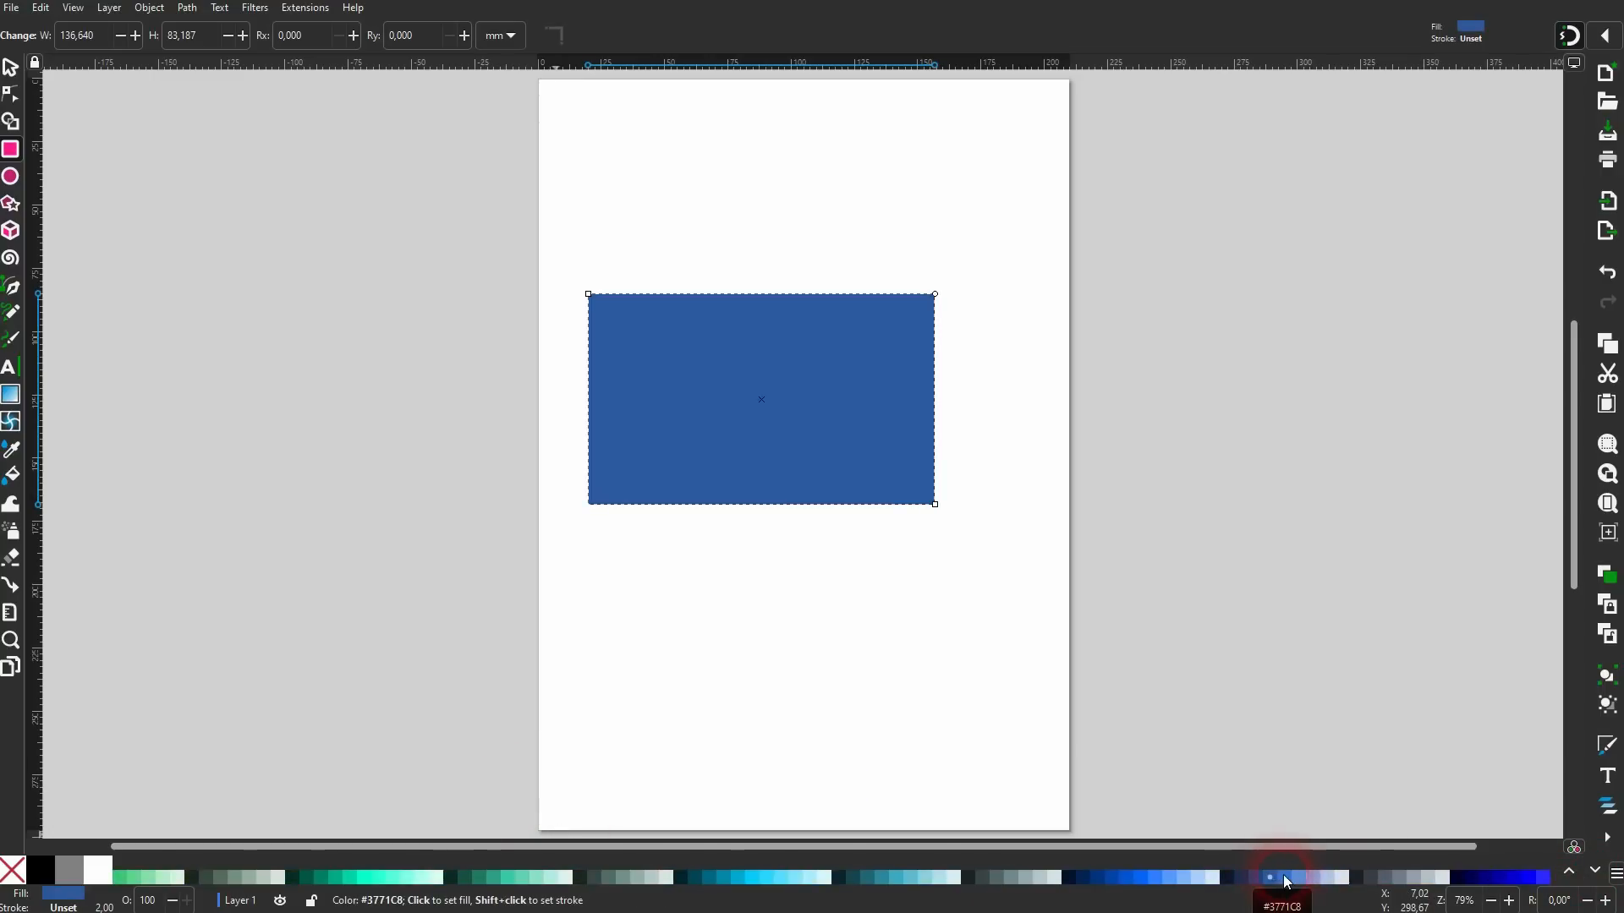
click(1284, 877)
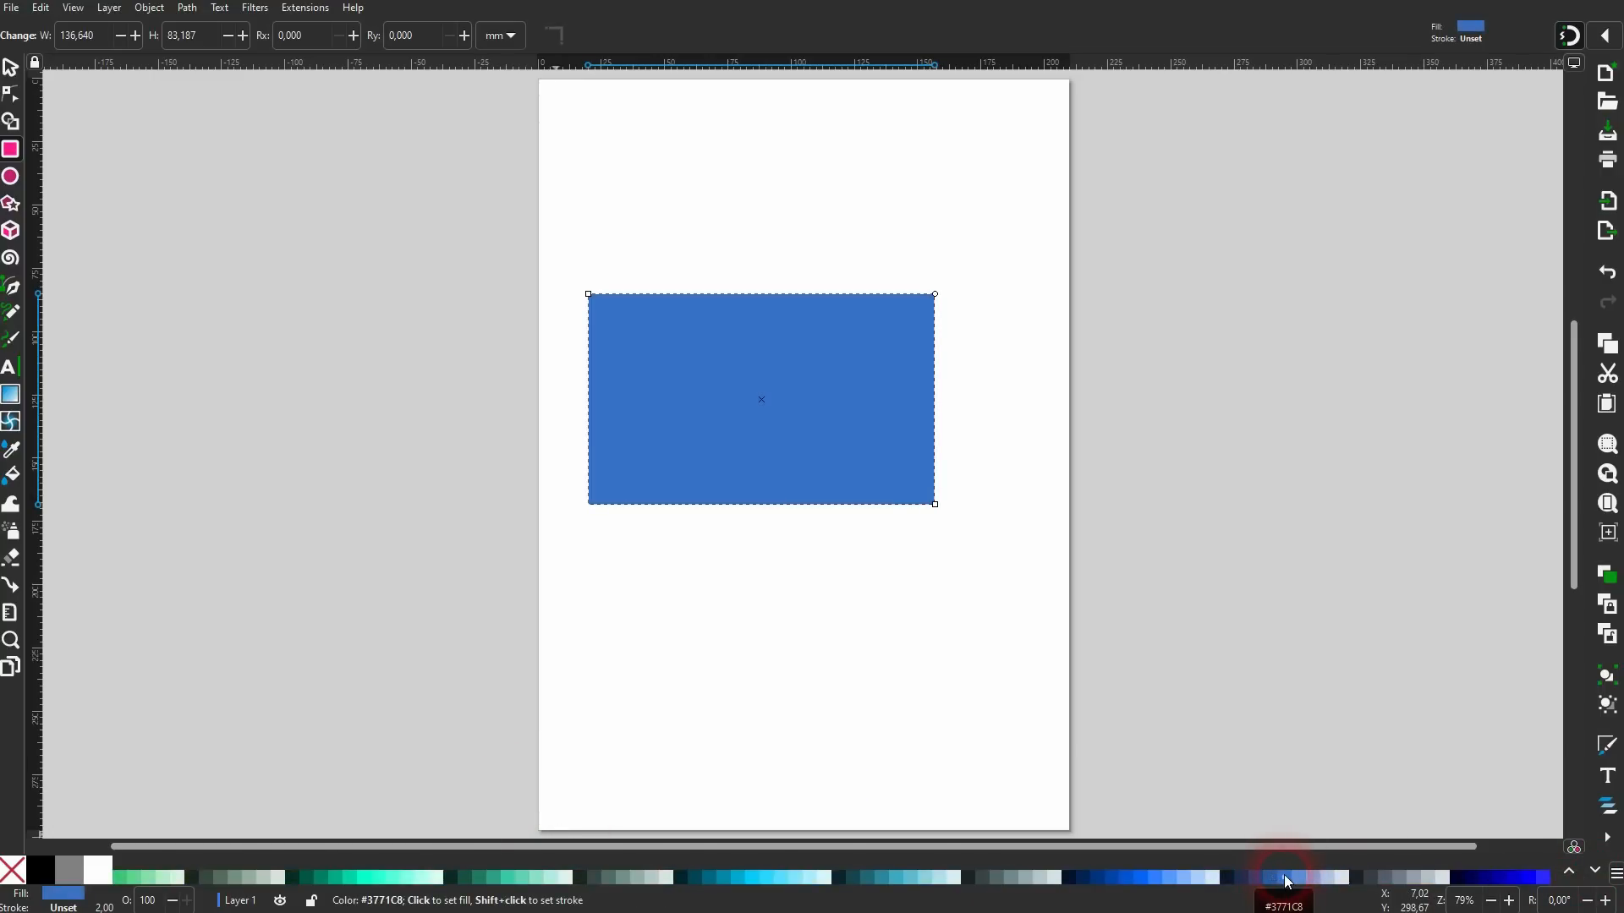
Stretch the rectangle downward to about 87 mm high and fill it with the darker palette blue #0044AA.
click(1125, 877)
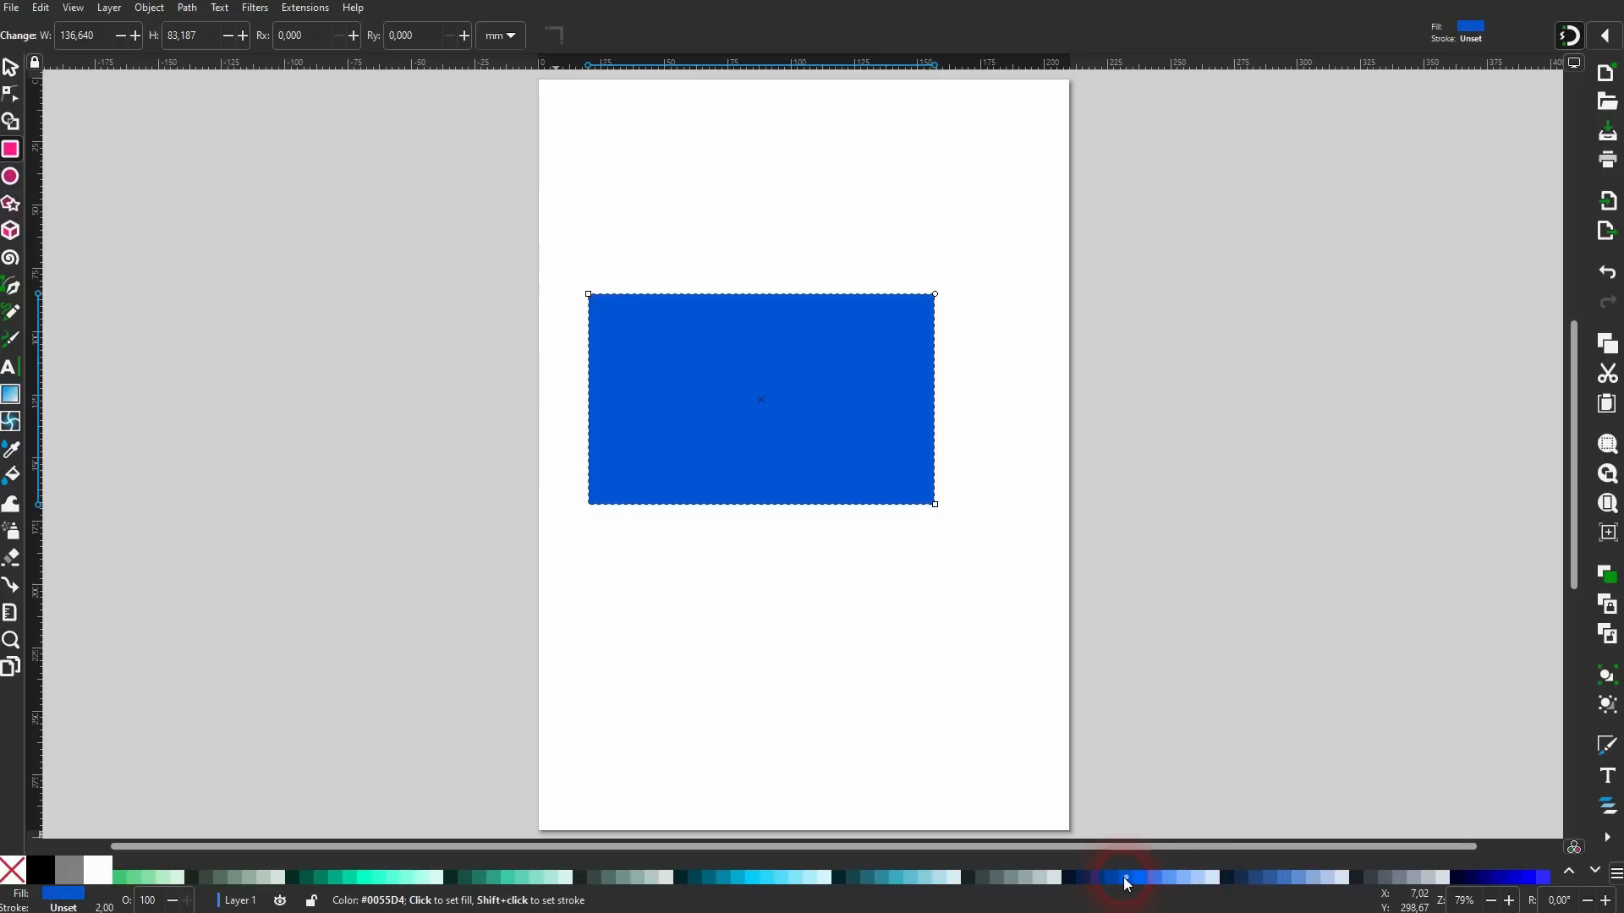
click(12, 69)
drag(764, 516, 766, 526)
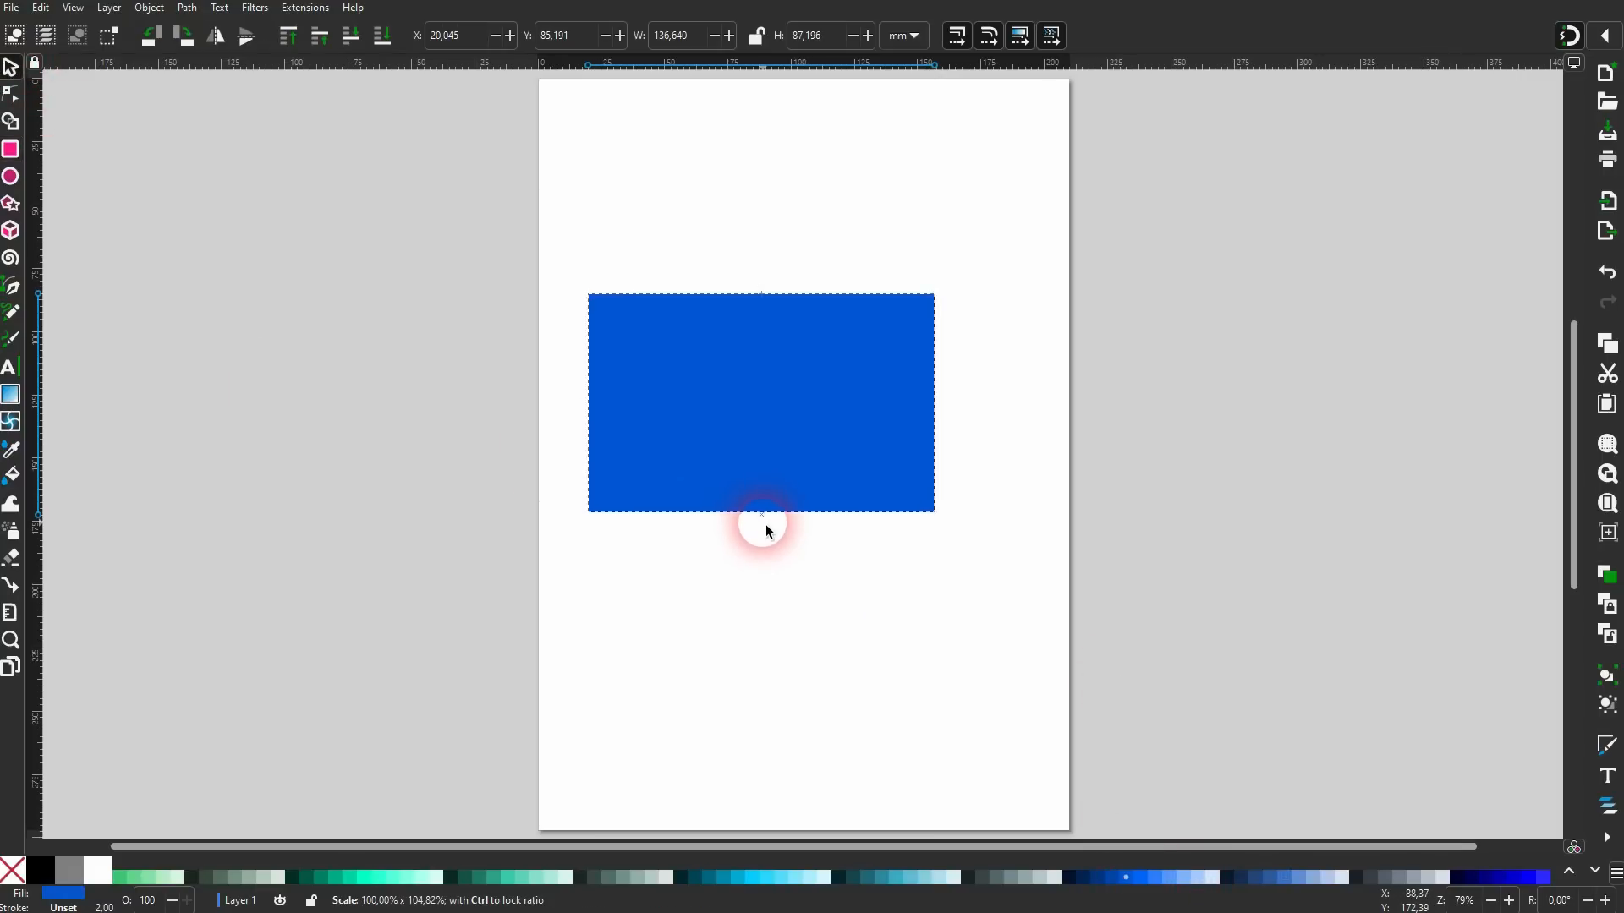
click(1117, 878)
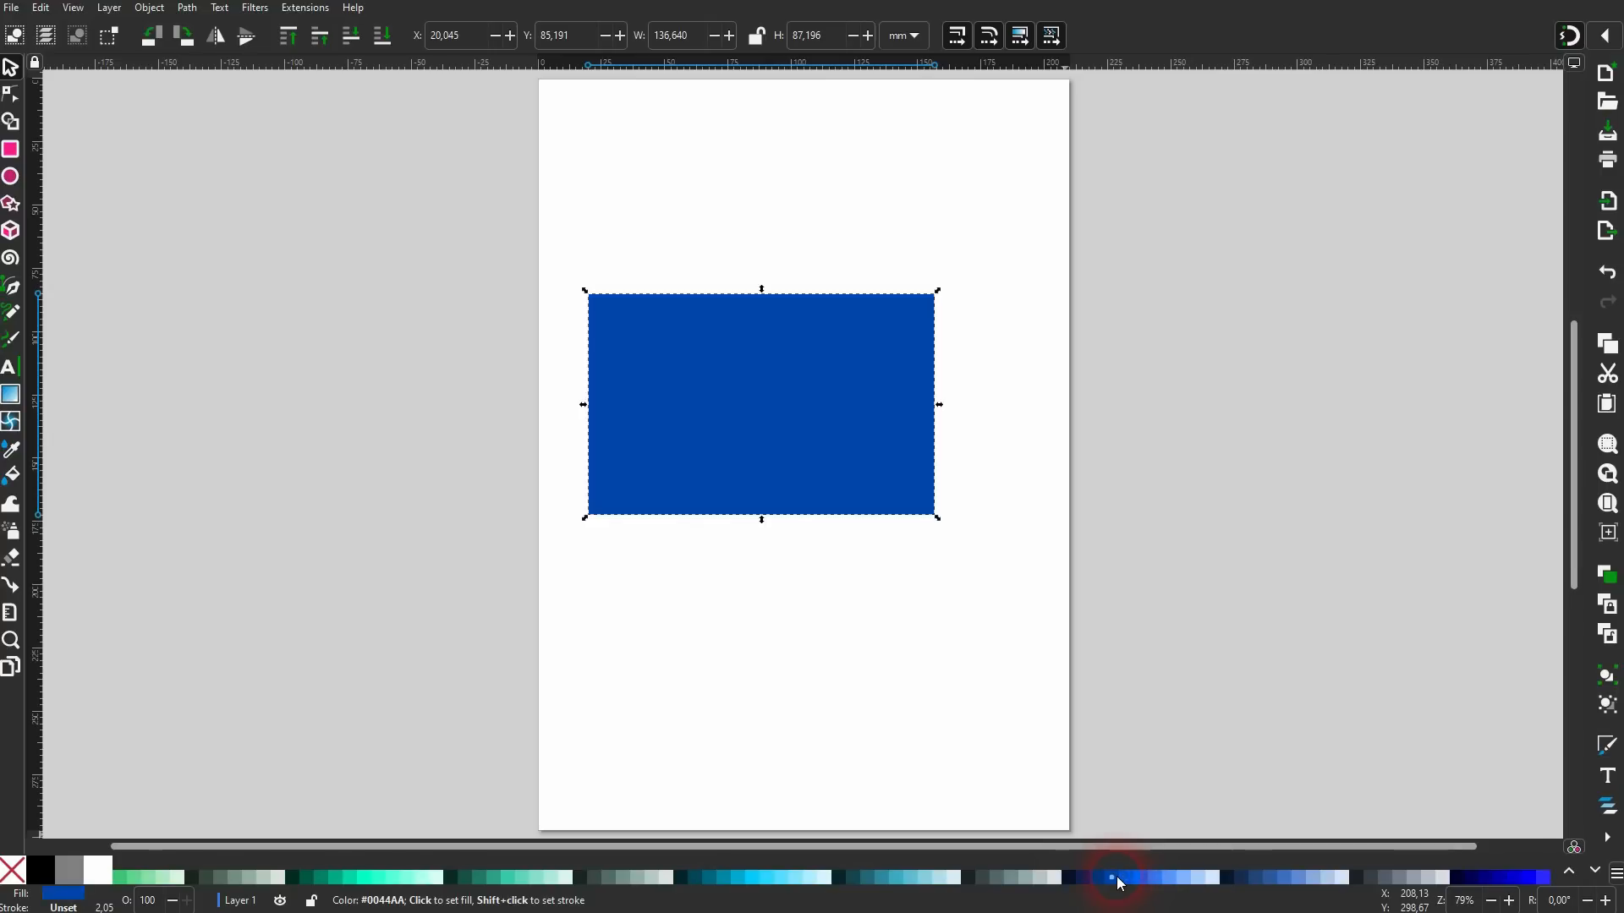
Move the blue rectangle slightly right and down toward the page's horizontal middle and deselect it.
drag(750, 384, 773, 400)
click(823, 254)
click(237, 176)
Draw a star with 5 corners above the rectangle and fill it with the palette yellow #FFCC00.
click(12, 205)
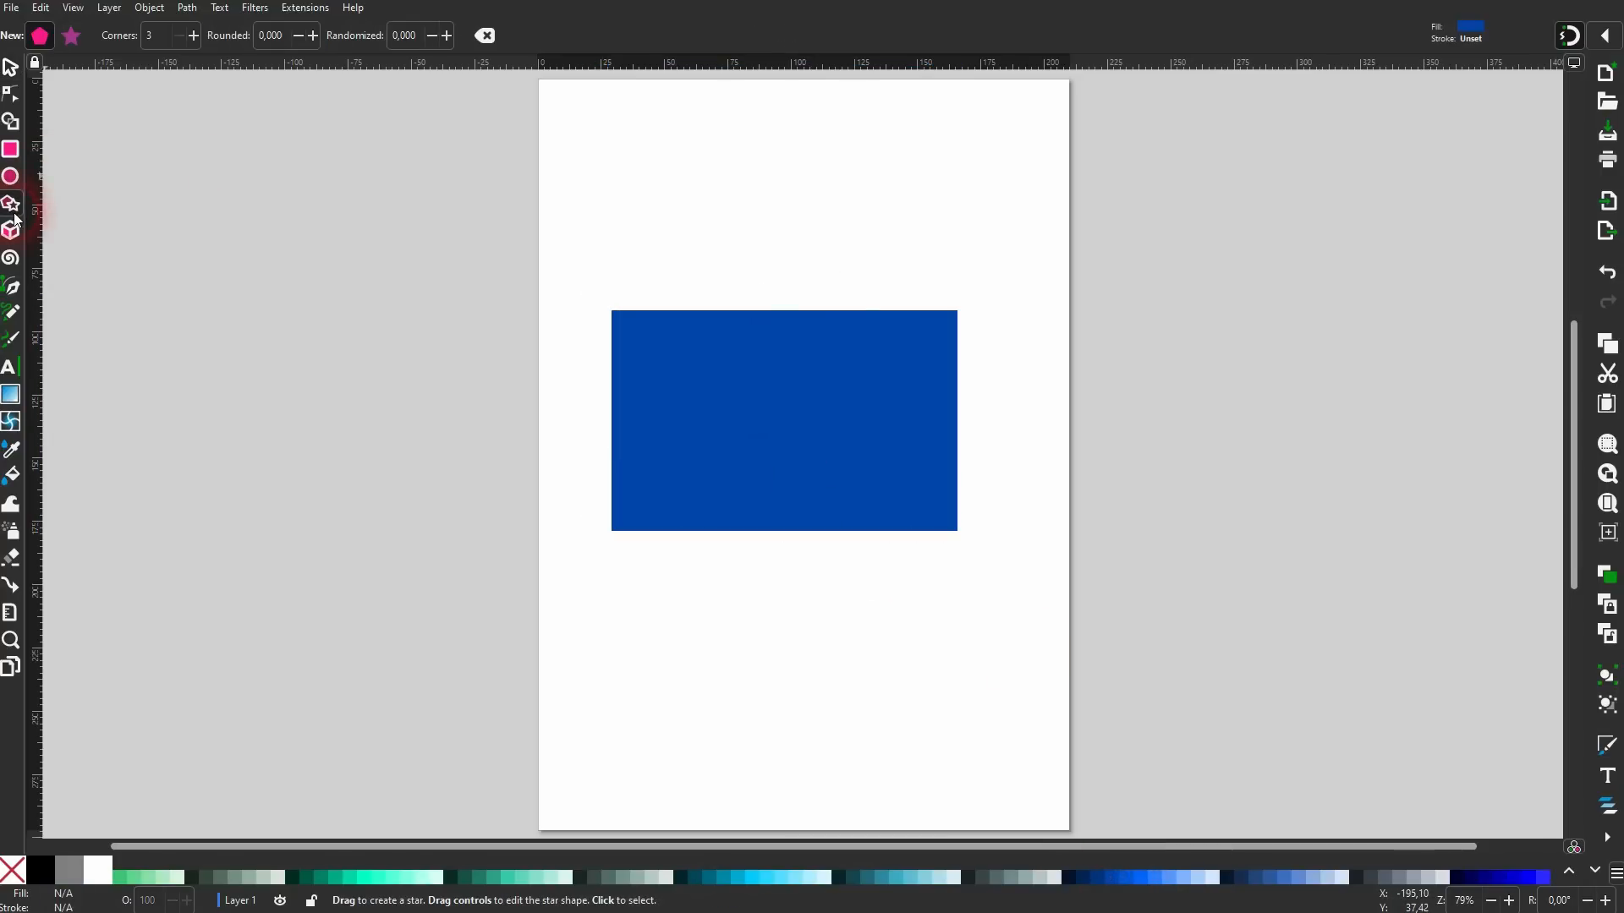
click(72, 38)
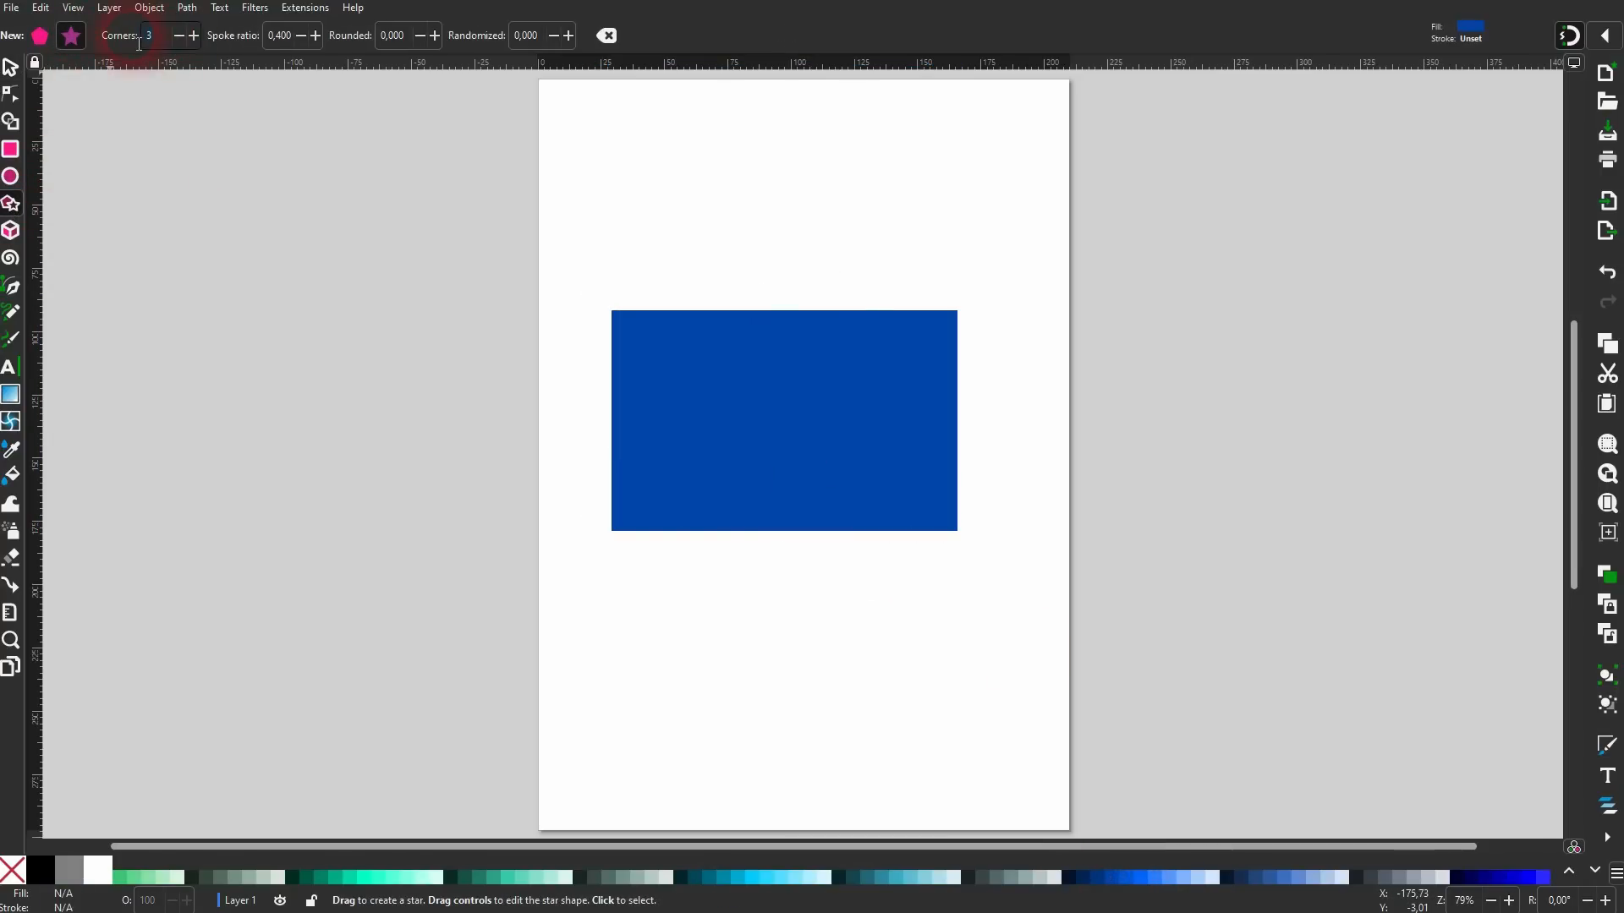
text(5)
drag(815, 209, 816, 176)
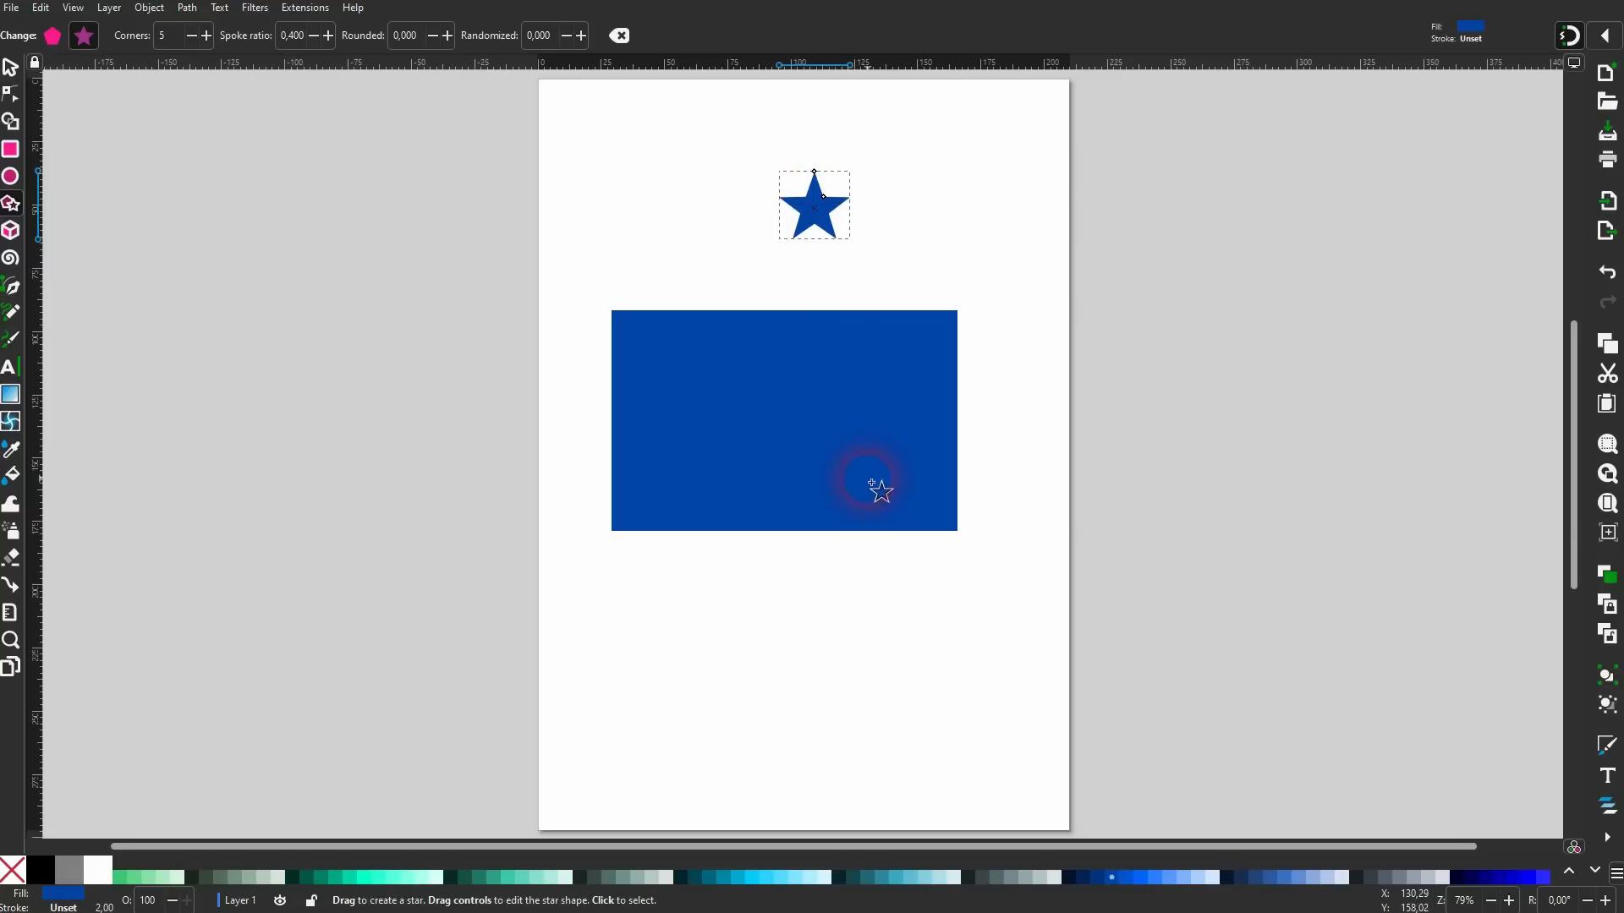
click(1573, 871)
click(1573, 872)
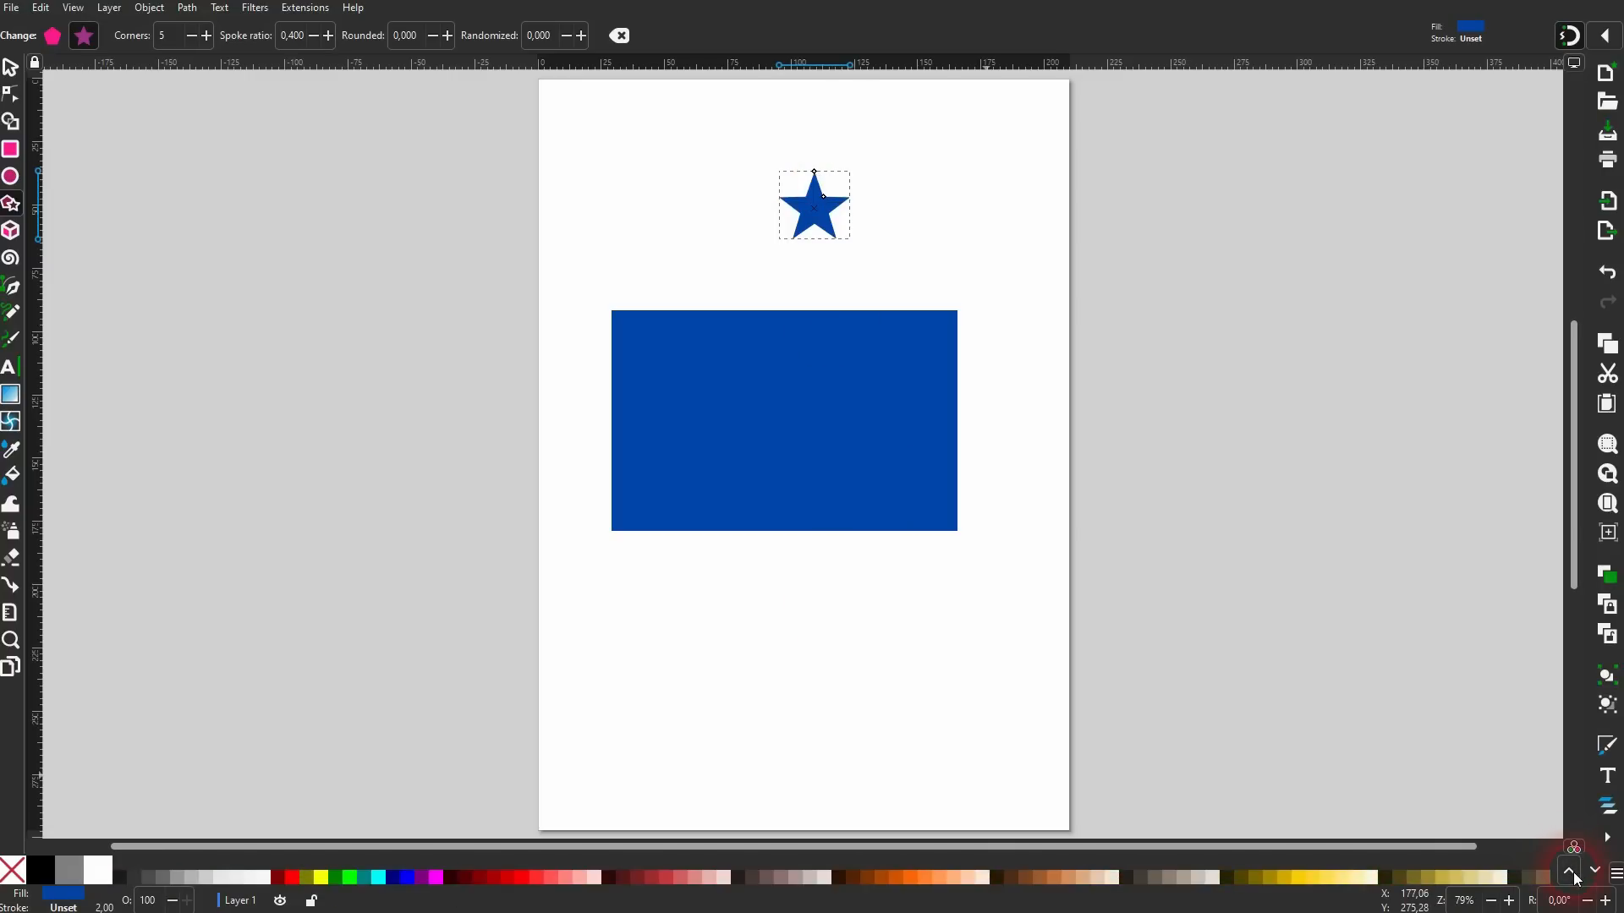
click(1303, 875)
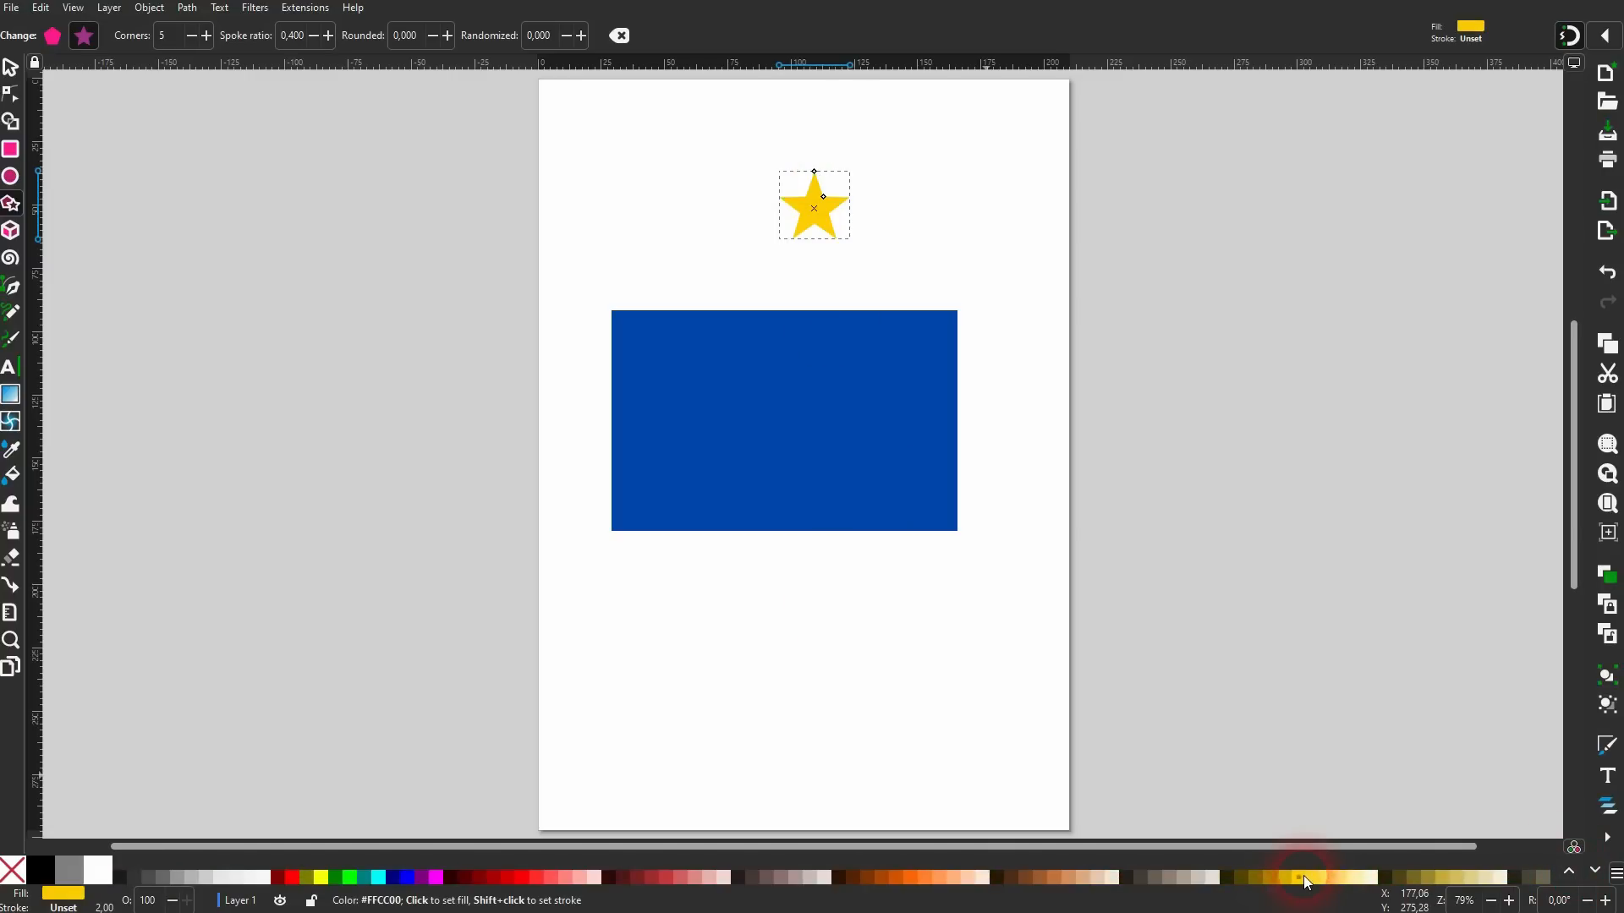
Place the star in the rectangle's upper middle and move the star's rotation center to the rectangle's center.
click(10, 68)
click(818, 229)
drag(819, 228, 786, 351)
ctrl+scroll(793, 379, up, 2)
drag(856, 419, 786, 455)
click(807, 383)
click(820, 402)
click(793, 326)
Try rotating the star and a duplicate of it freehand about the rectangle's center.
drag(819, 259, 788, 225)
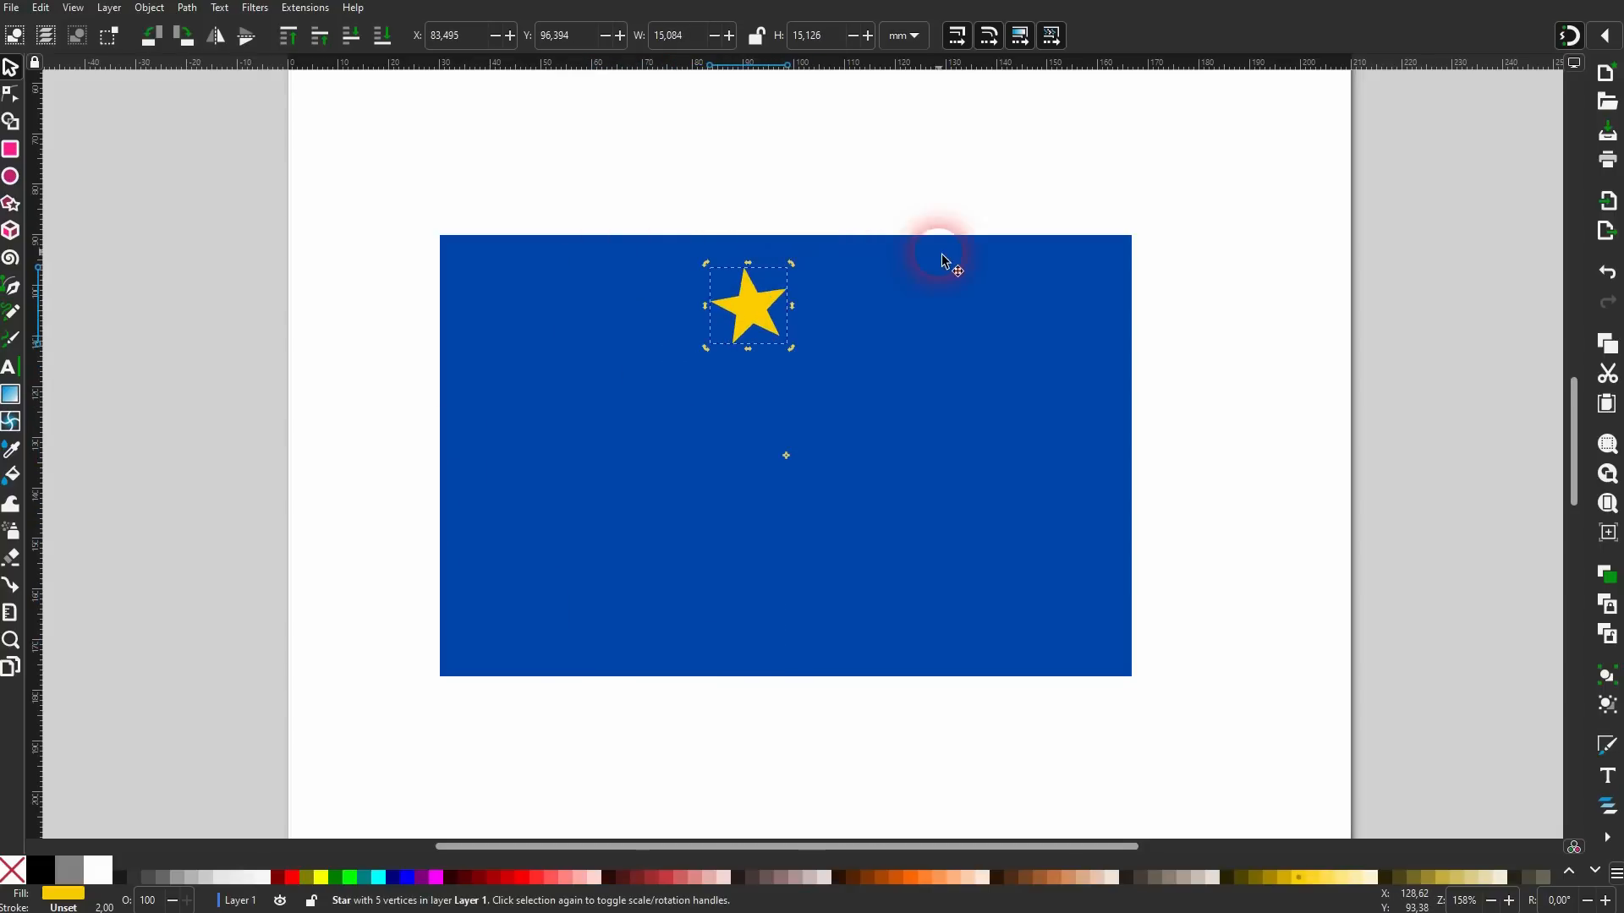
key(ctrl+z)
key(ctrl+d)
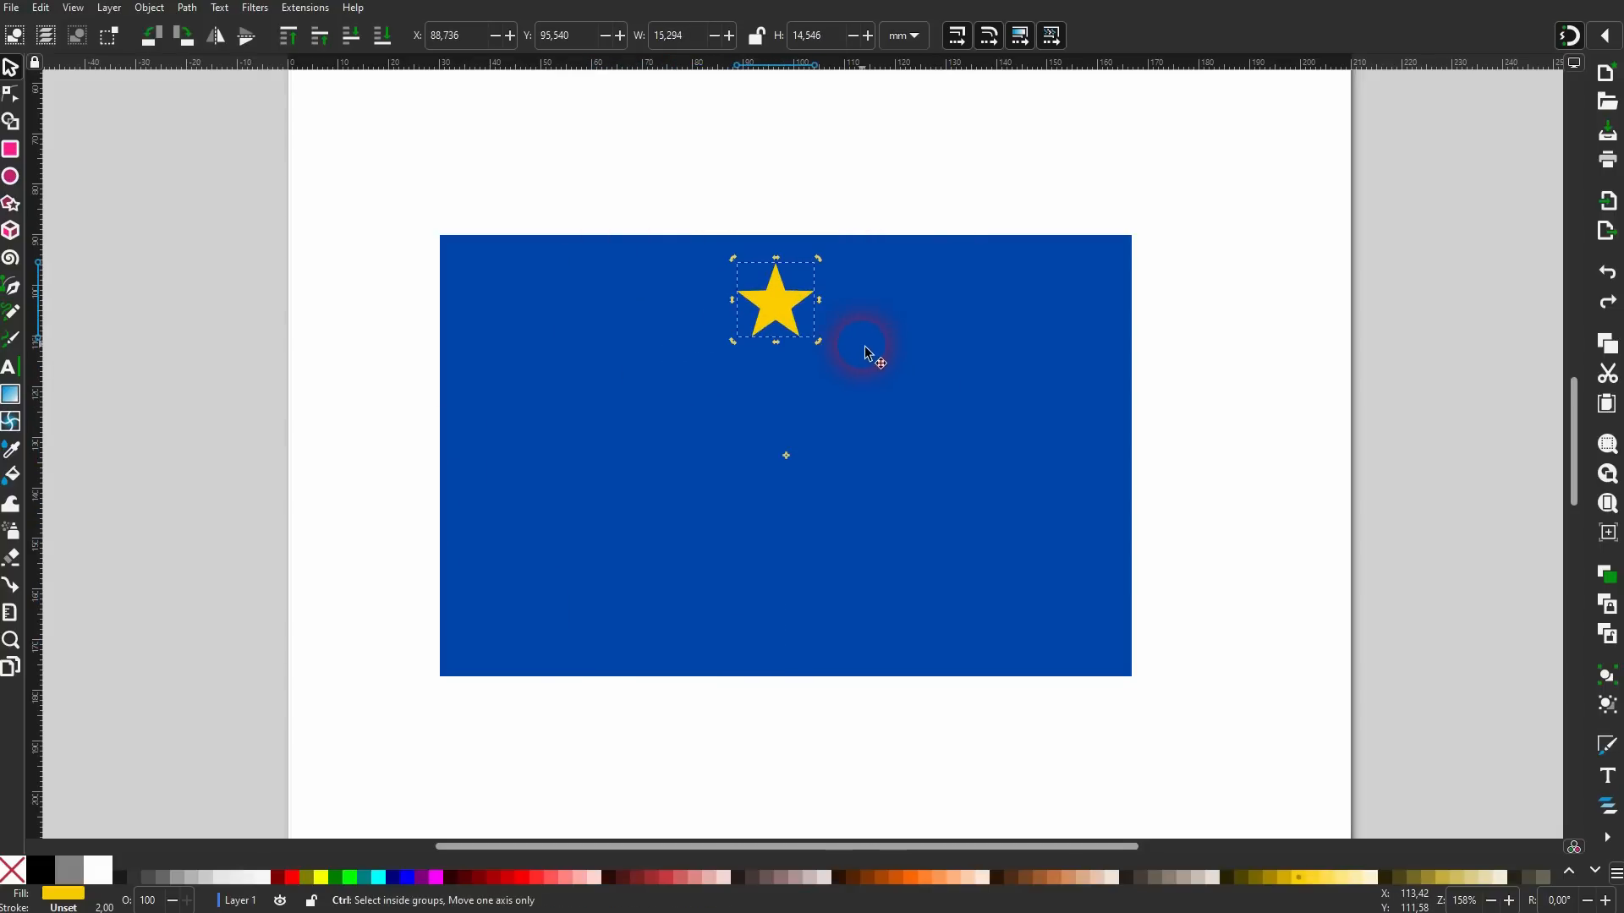
drag(818, 258, 950, 471)
key(ctrl+z)
click(945, 447)
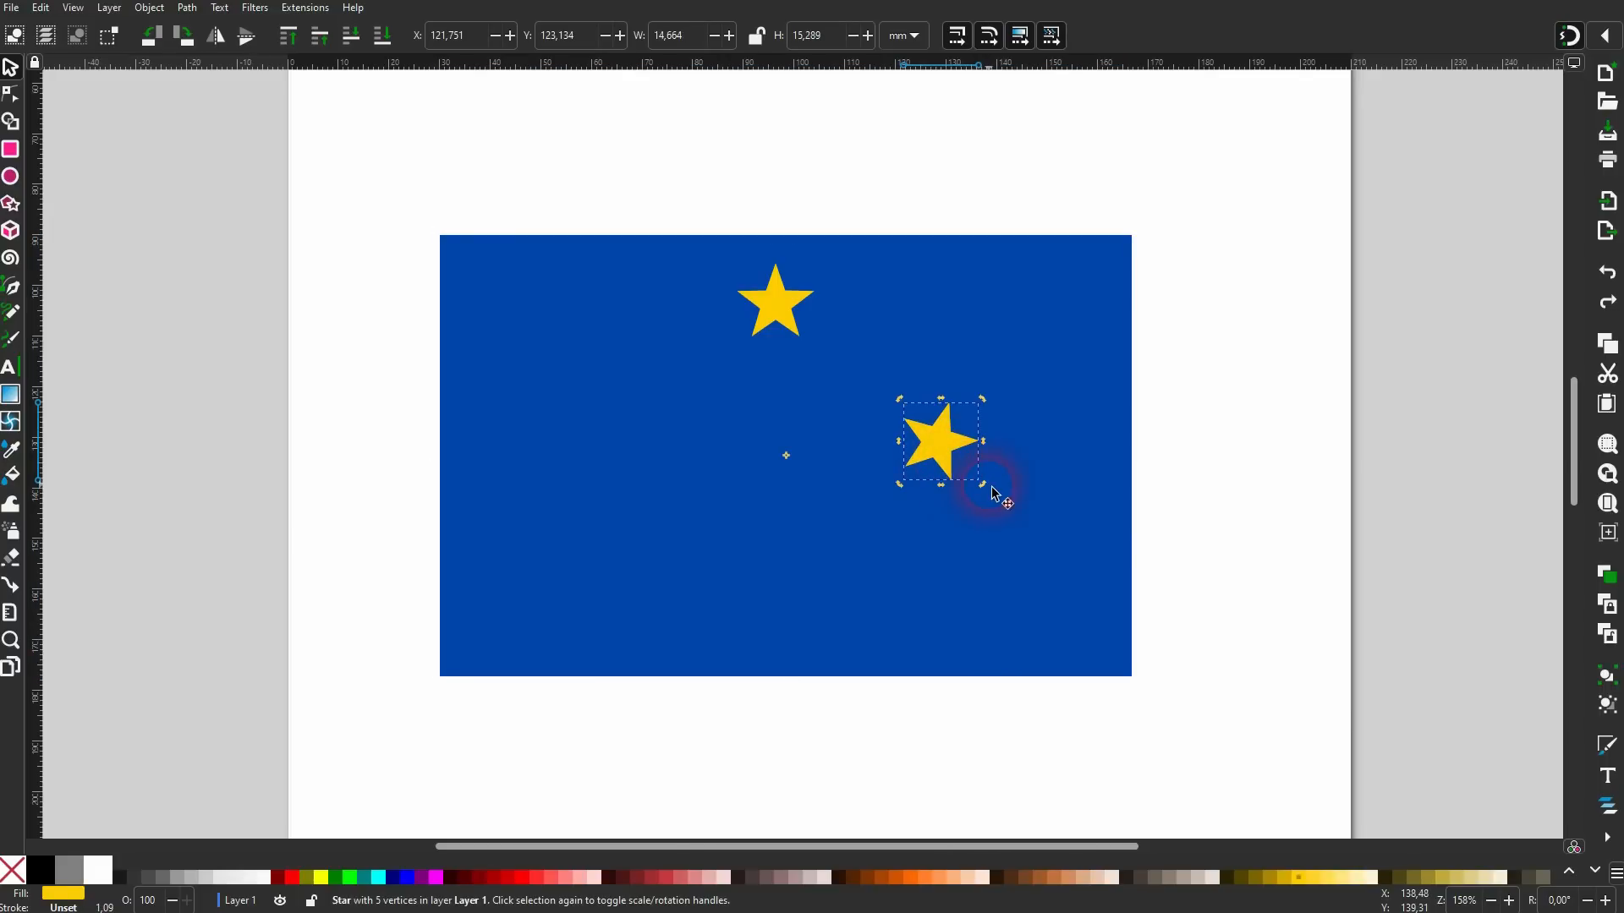
drag(986, 491, 820, 326)
click(953, 461)
key(Escape)
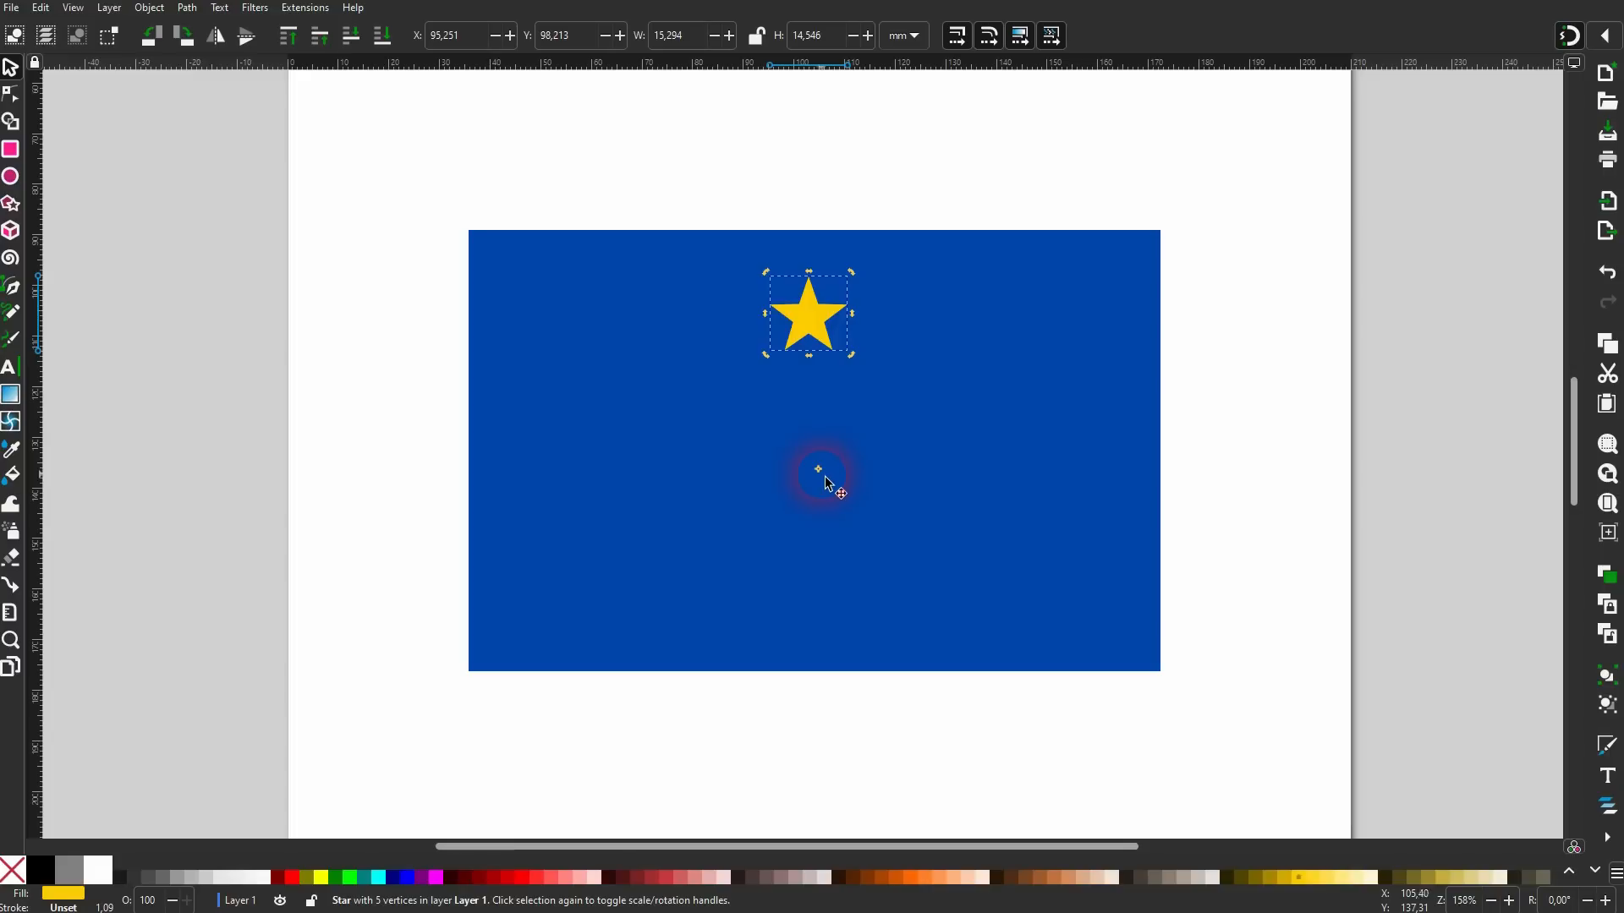
Center the blue rectangle on the star's rotation center and open the Rotate transform settings for the star.
drag(821, 476, 826, 494)
click(818, 343)
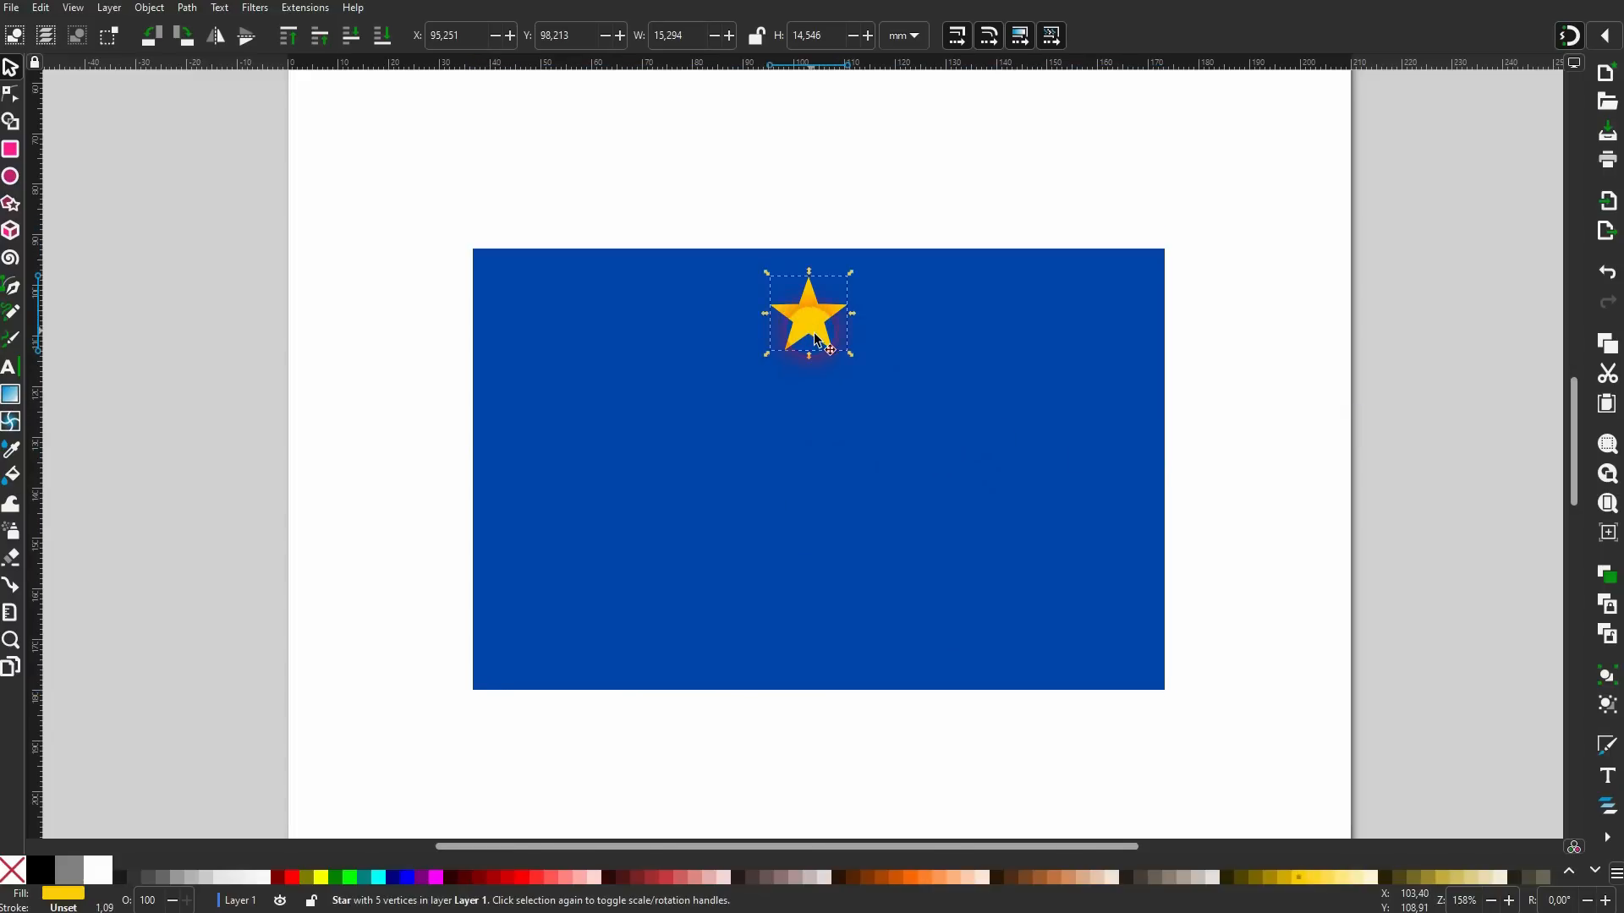
click(151, 9)
click(197, 546)
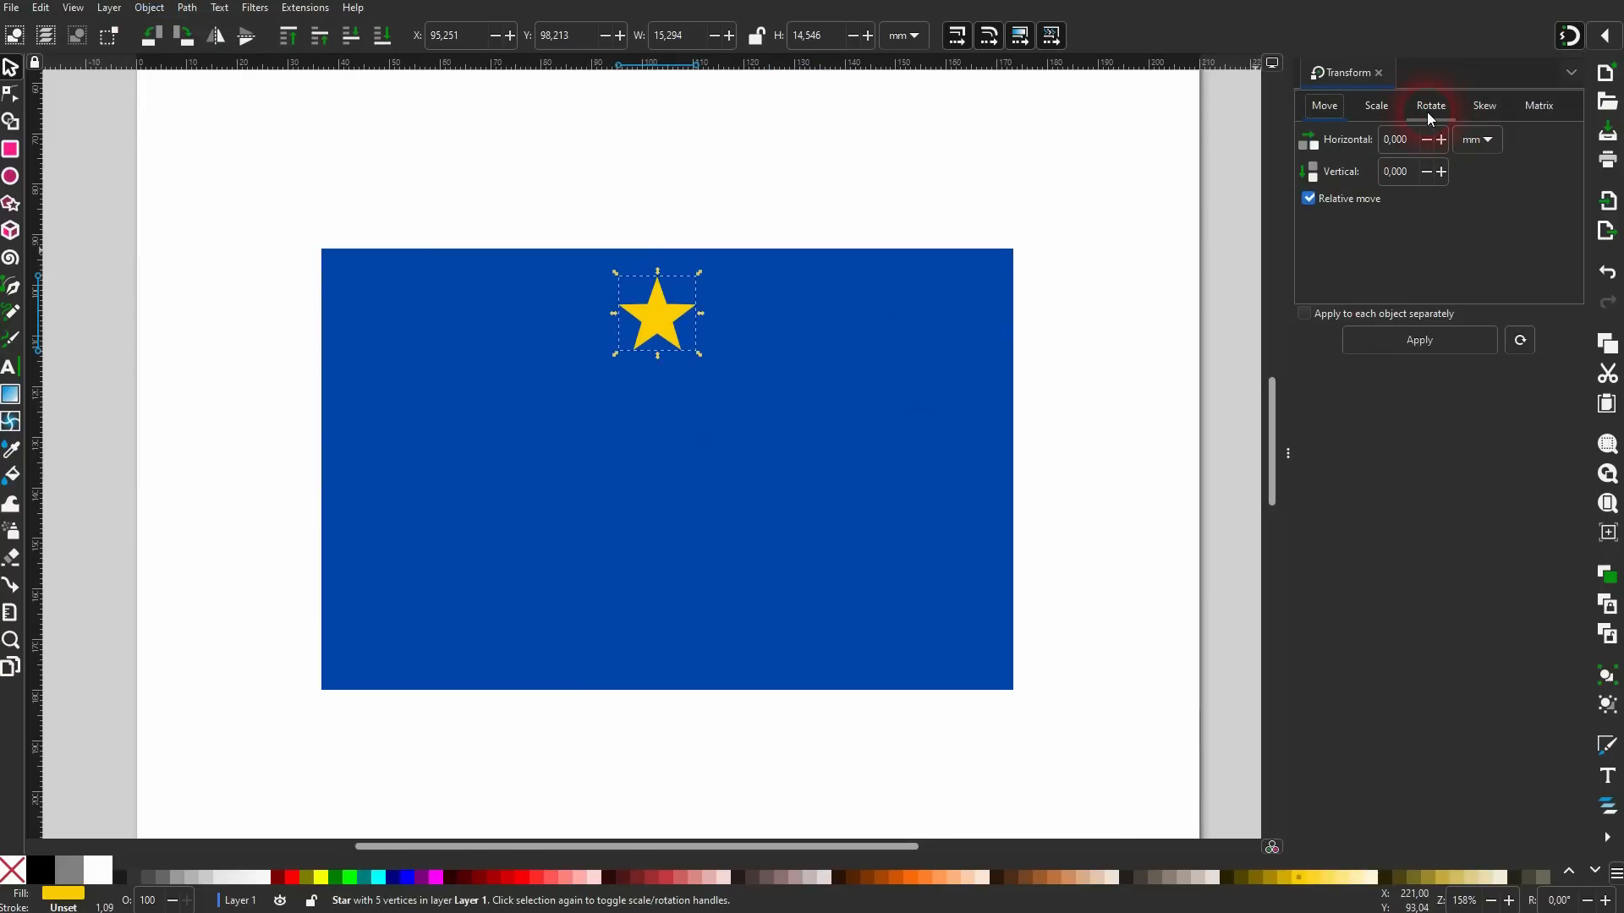
click(1428, 112)
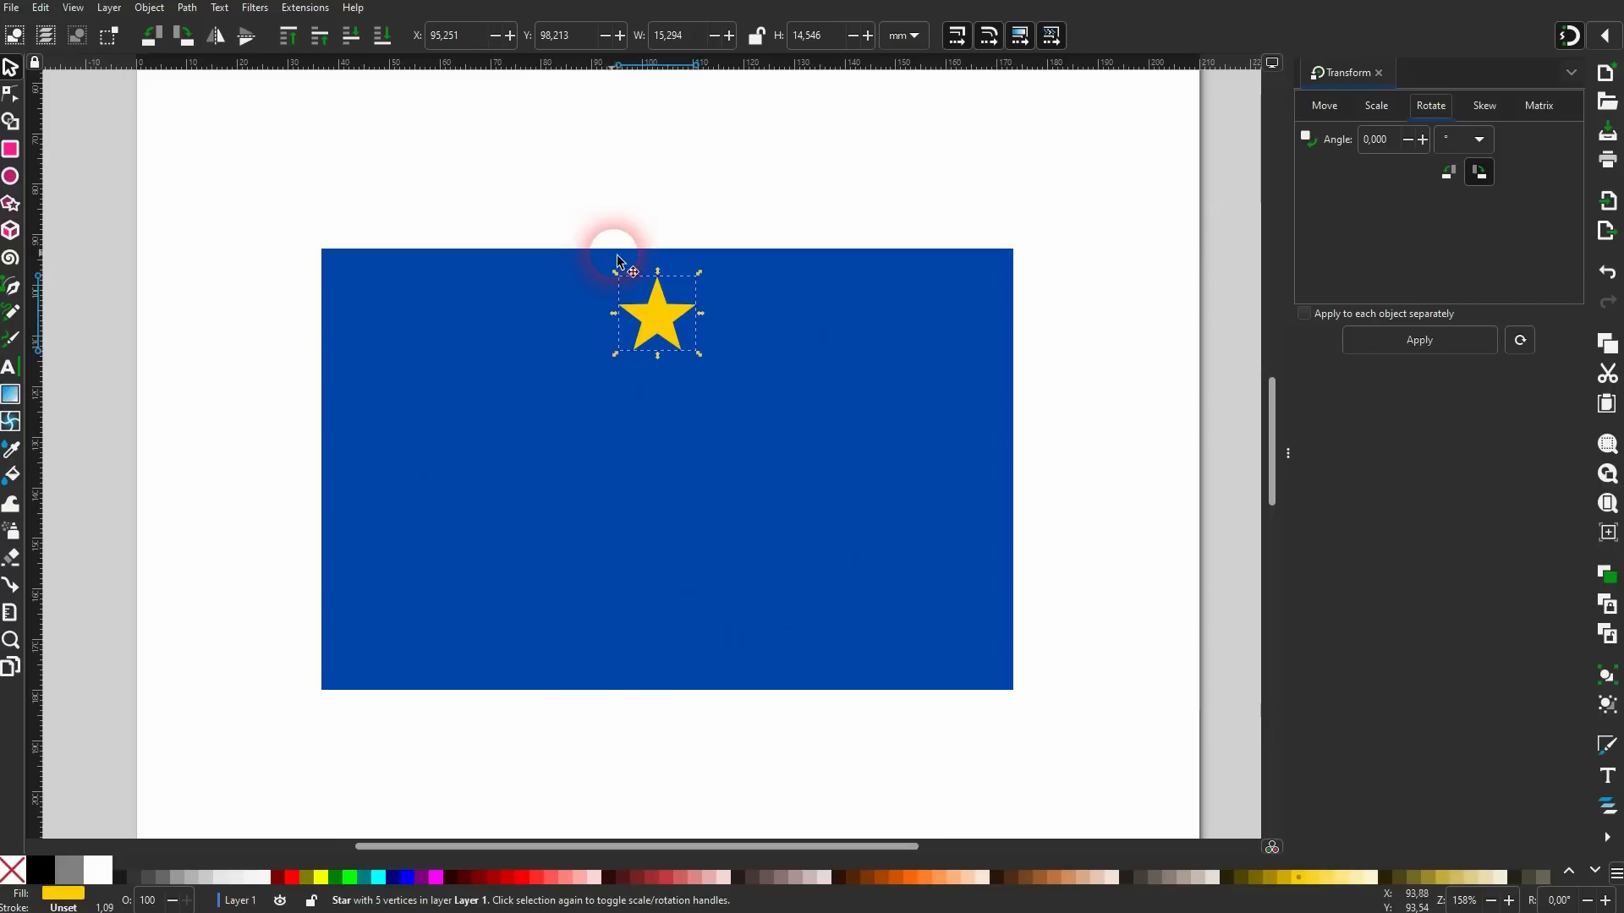
Set the rotation angle to 30° and rotate the star clockwise five times about its rotation center.
click(1353, 138)
text(30)
key(Return)
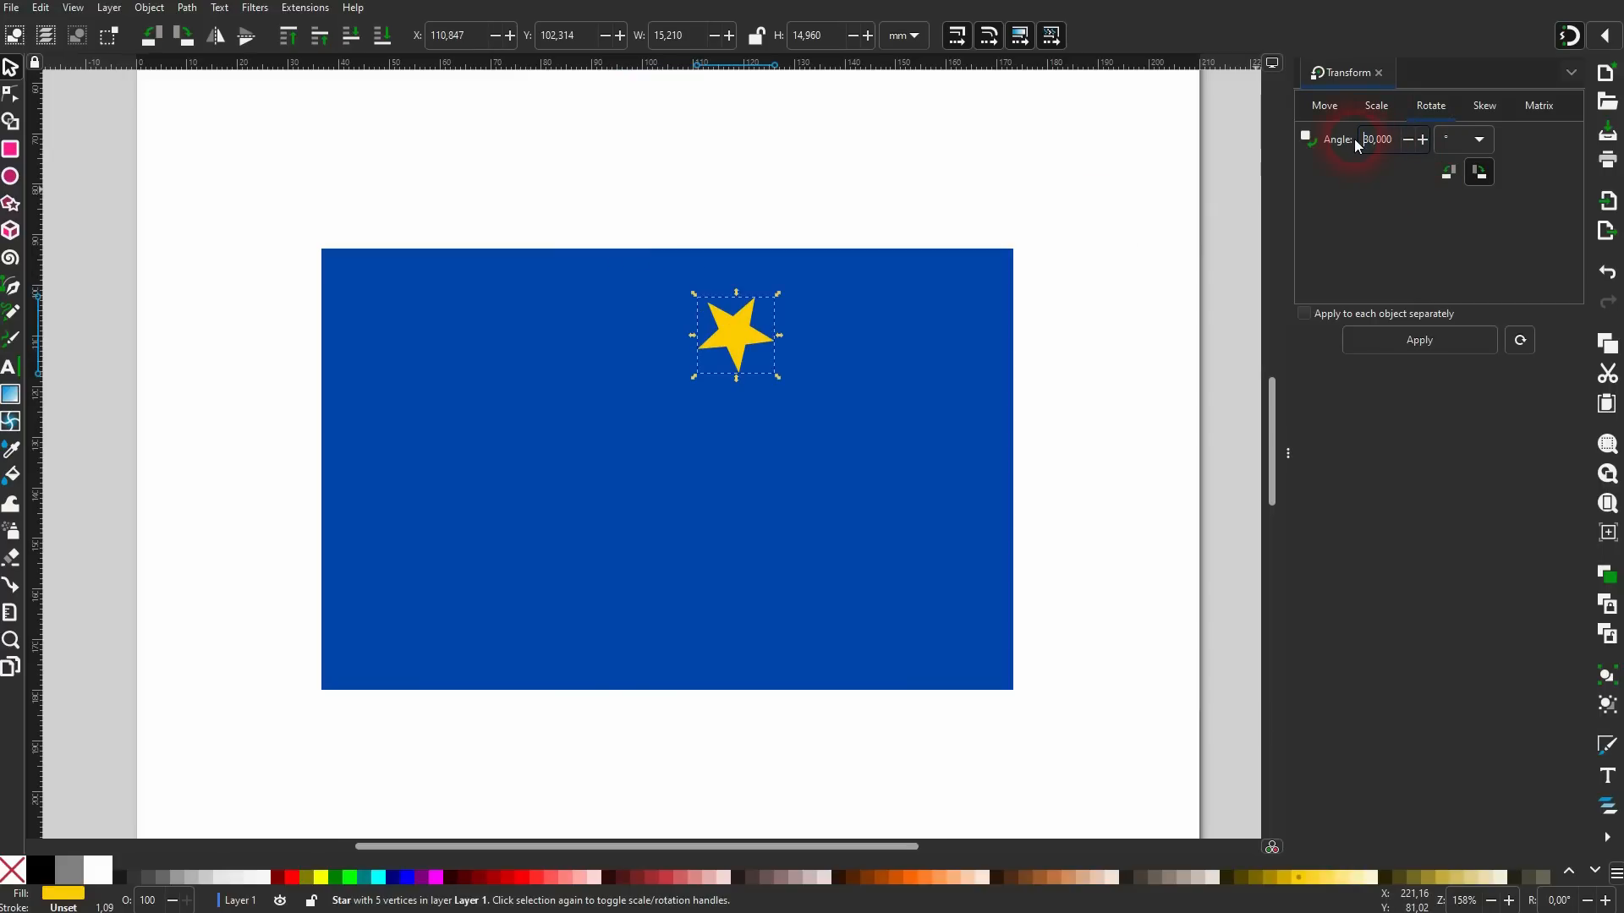
click(1437, 335)
click(1439, 337)
click(1438, 337)
click(1438, 337)
Rotate the star back counter-clockwise by five 30° increments to its upright position above the rectangle's center.
click(1447, 176)
click(1458, 338)
click(1458, 339)
click(1458, 338)
click(1458, 339)
click(1458, 338)
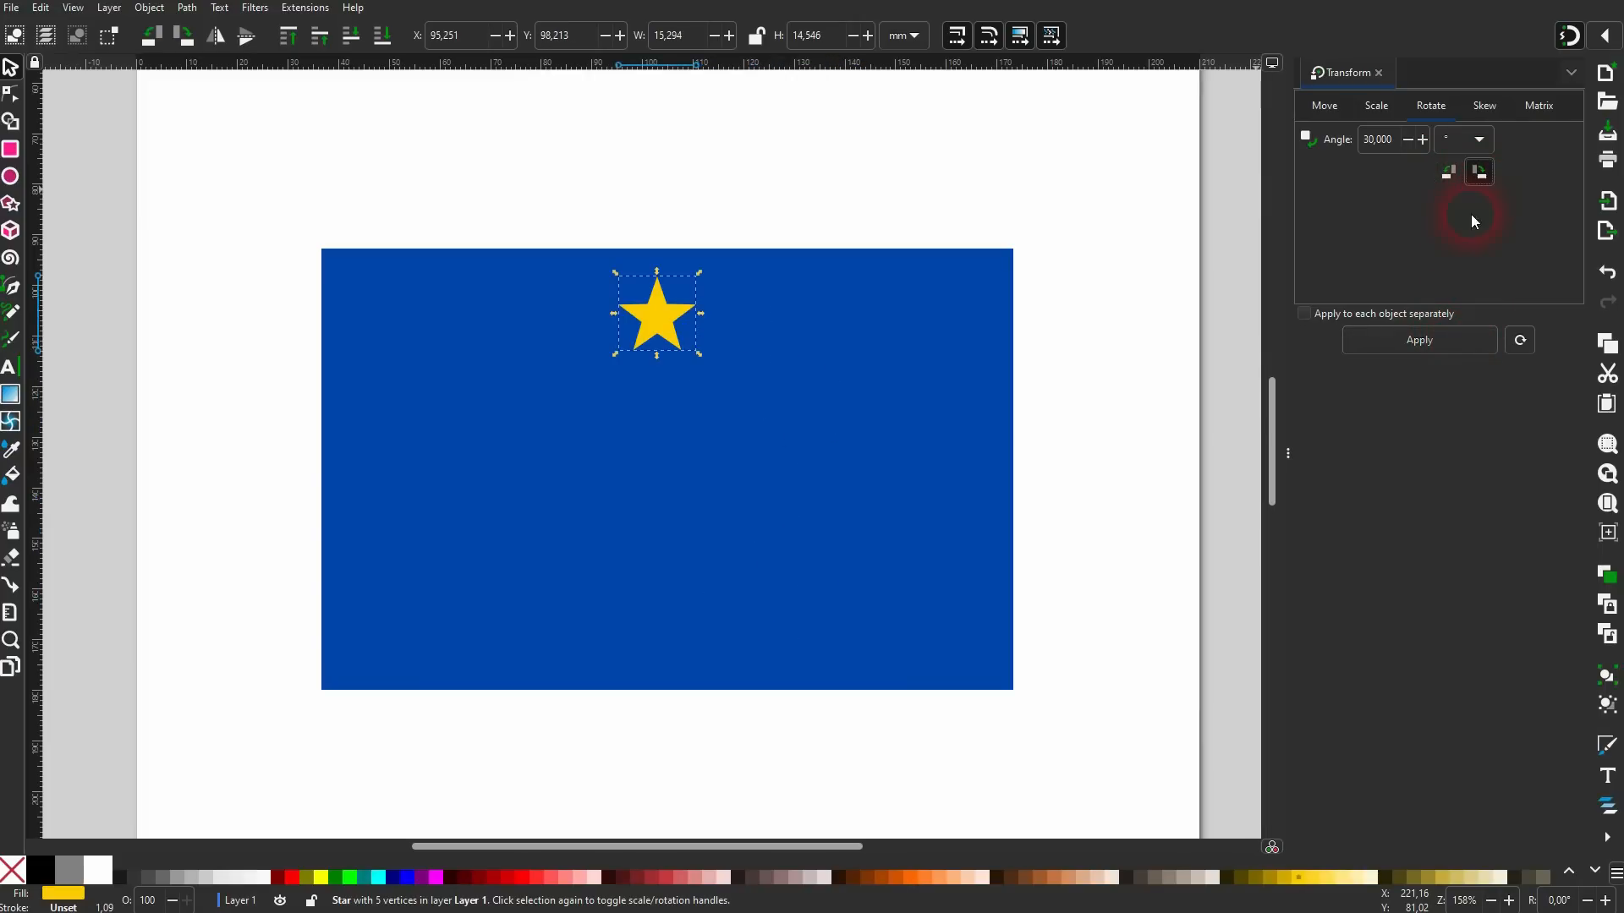
Duplicate the star repeatedly and rotate each copy 30° further clockwise until twelve stars form a full circle.
key(ctrl+d)
click(1440, 347)
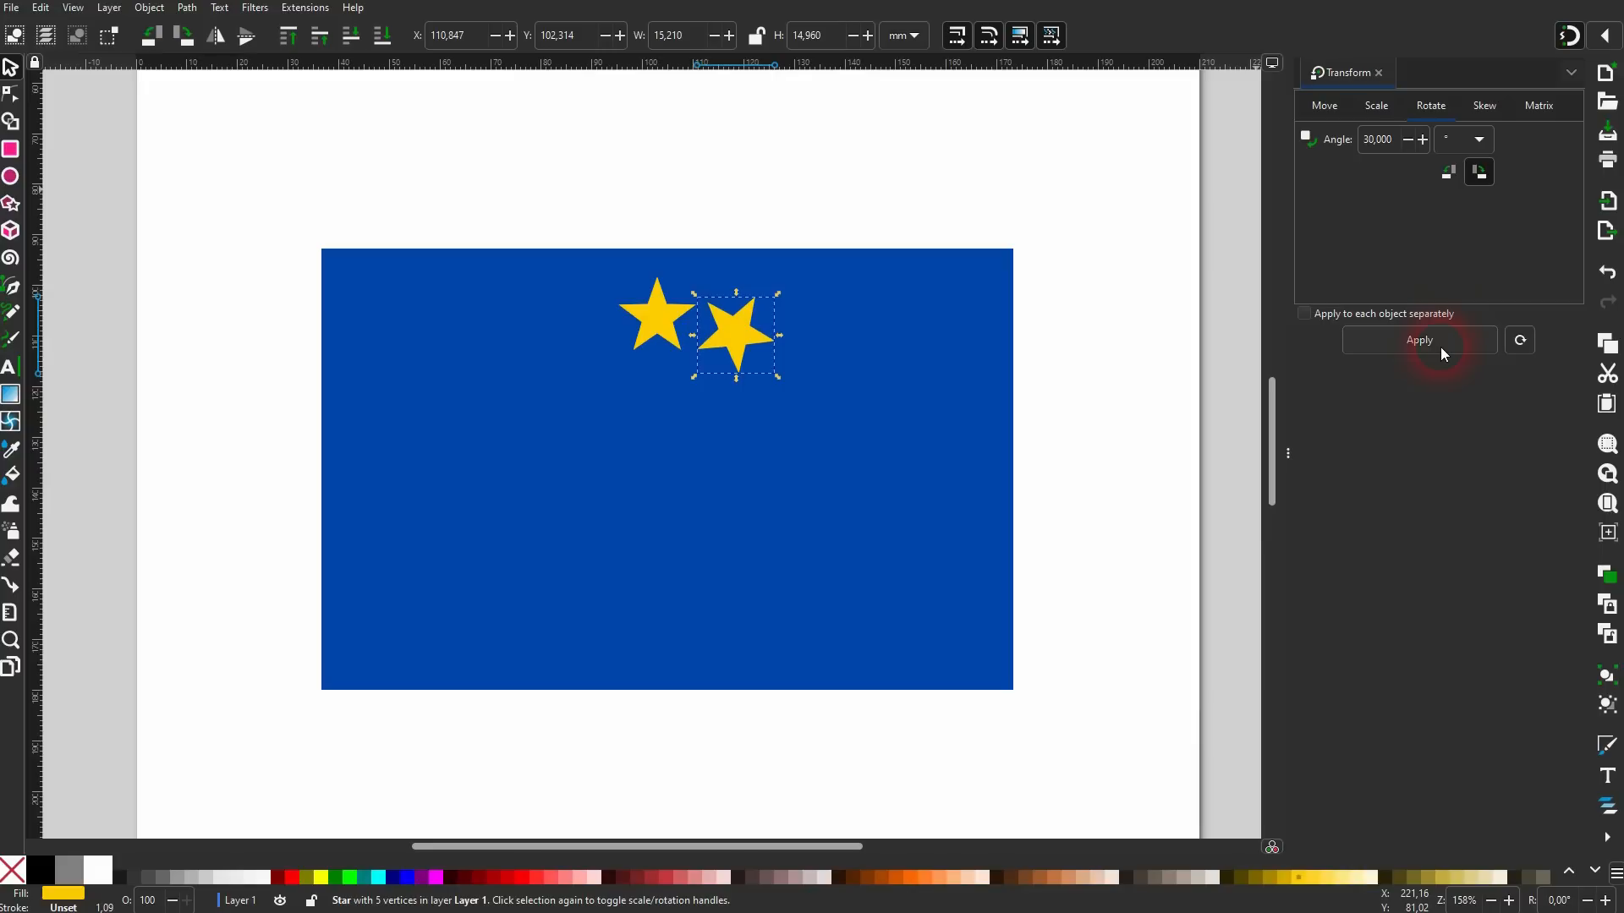
key(ctrl+d)
click(1439, 346)
key(ctrl+d)
click(1440, 347)
key(ctrl+d)
click(1440, 347)
key(ctrl+d)
click(1439, 347)
key(ctrl+d)
click(1440, 346)
key(ctrl+d)
click(1439, 347)
key(ctrl+d)
click(1439, 347)
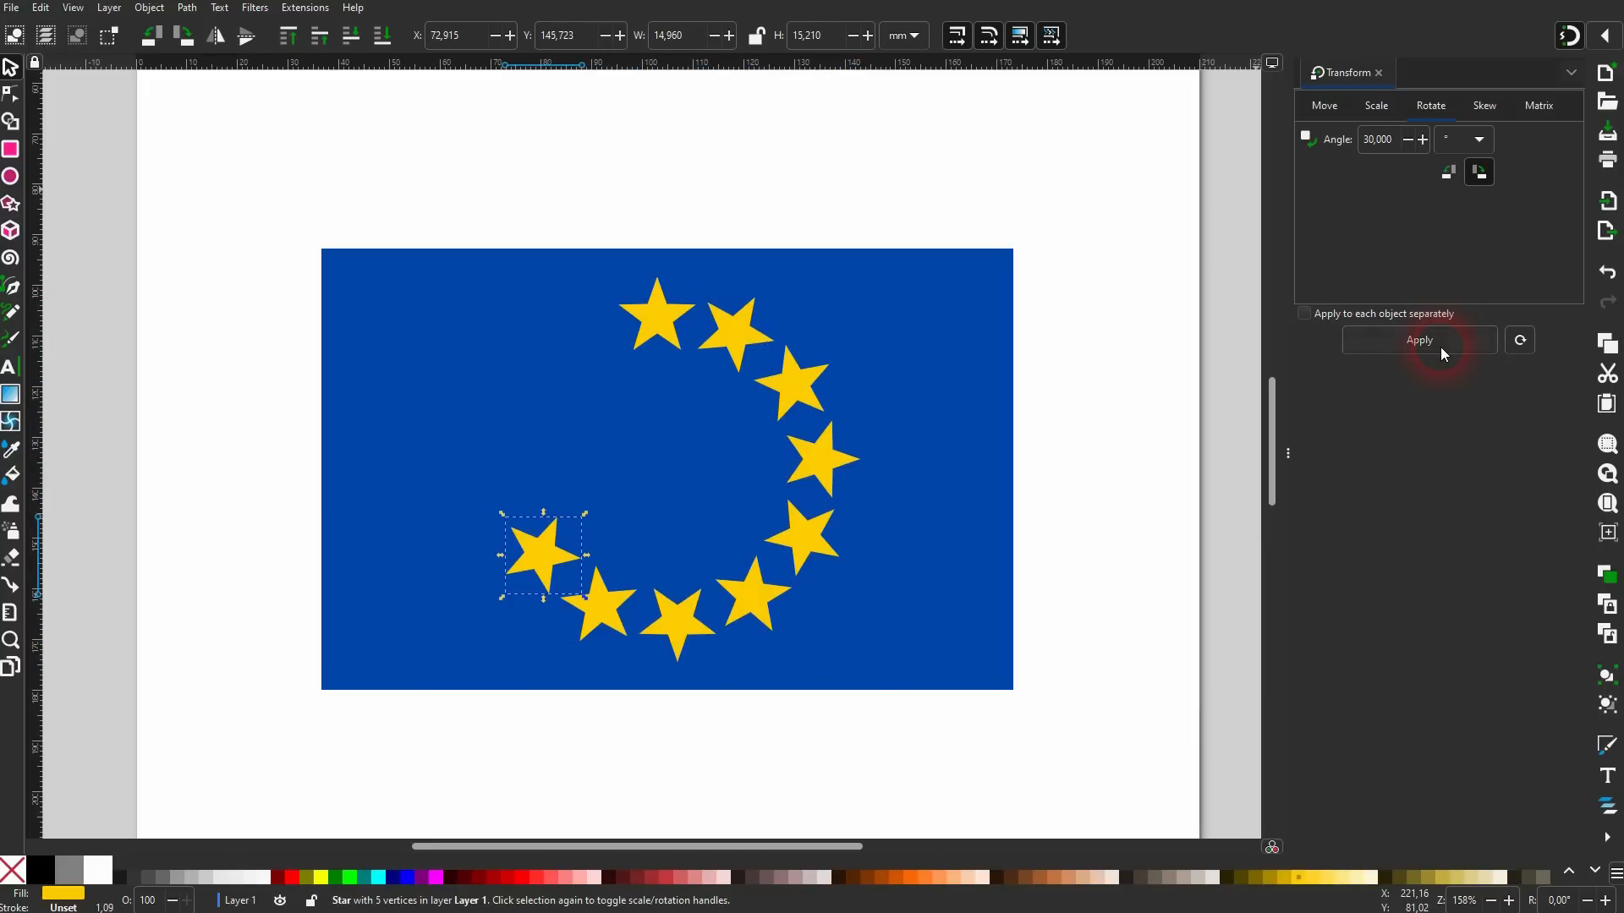
key(ctrl+d)
click(1440, 346)
key(ctrl+d)
click(1440, 347)
key(ctrl+d)
click(1439, 347)
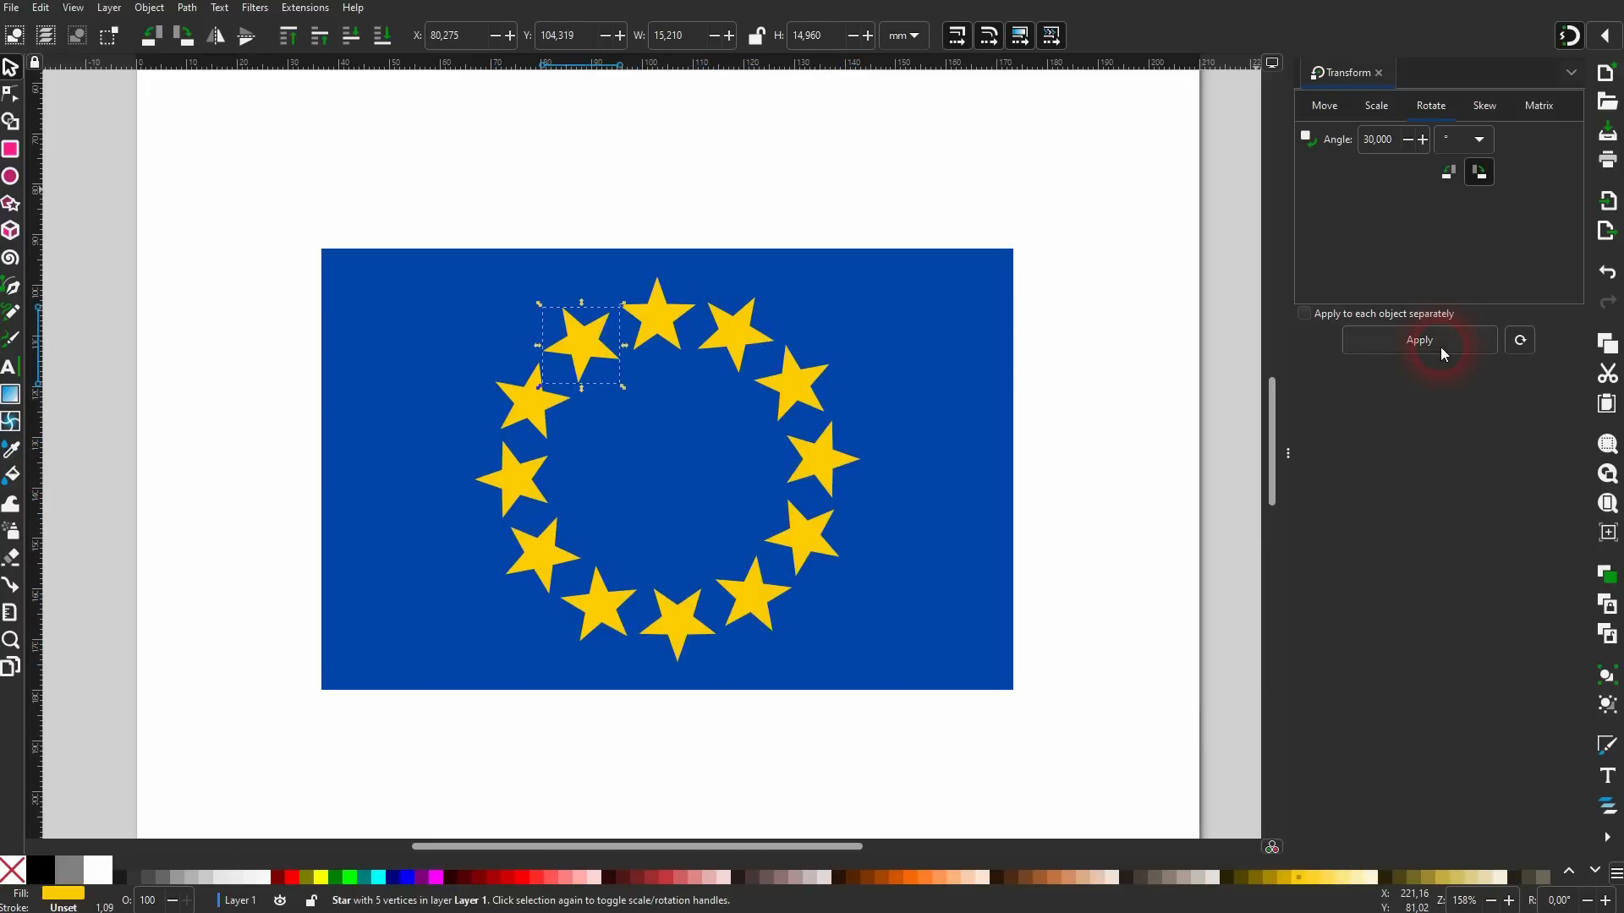
click(1067, 412)
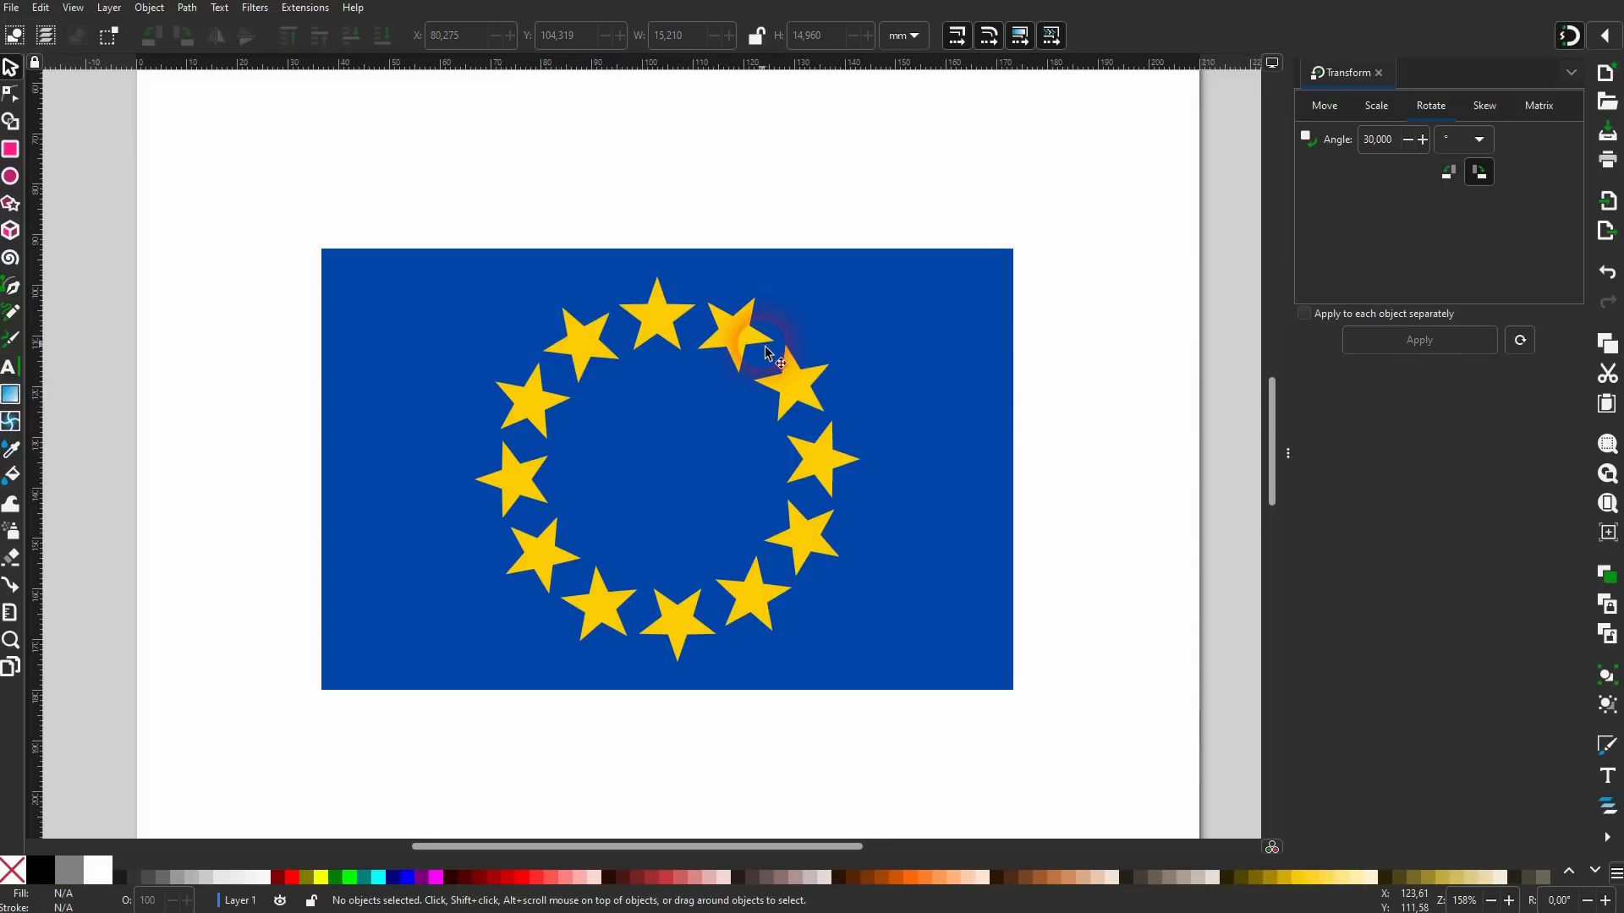
Delete the blue rectangle and all twelve stars from the page.
click(657, 340)
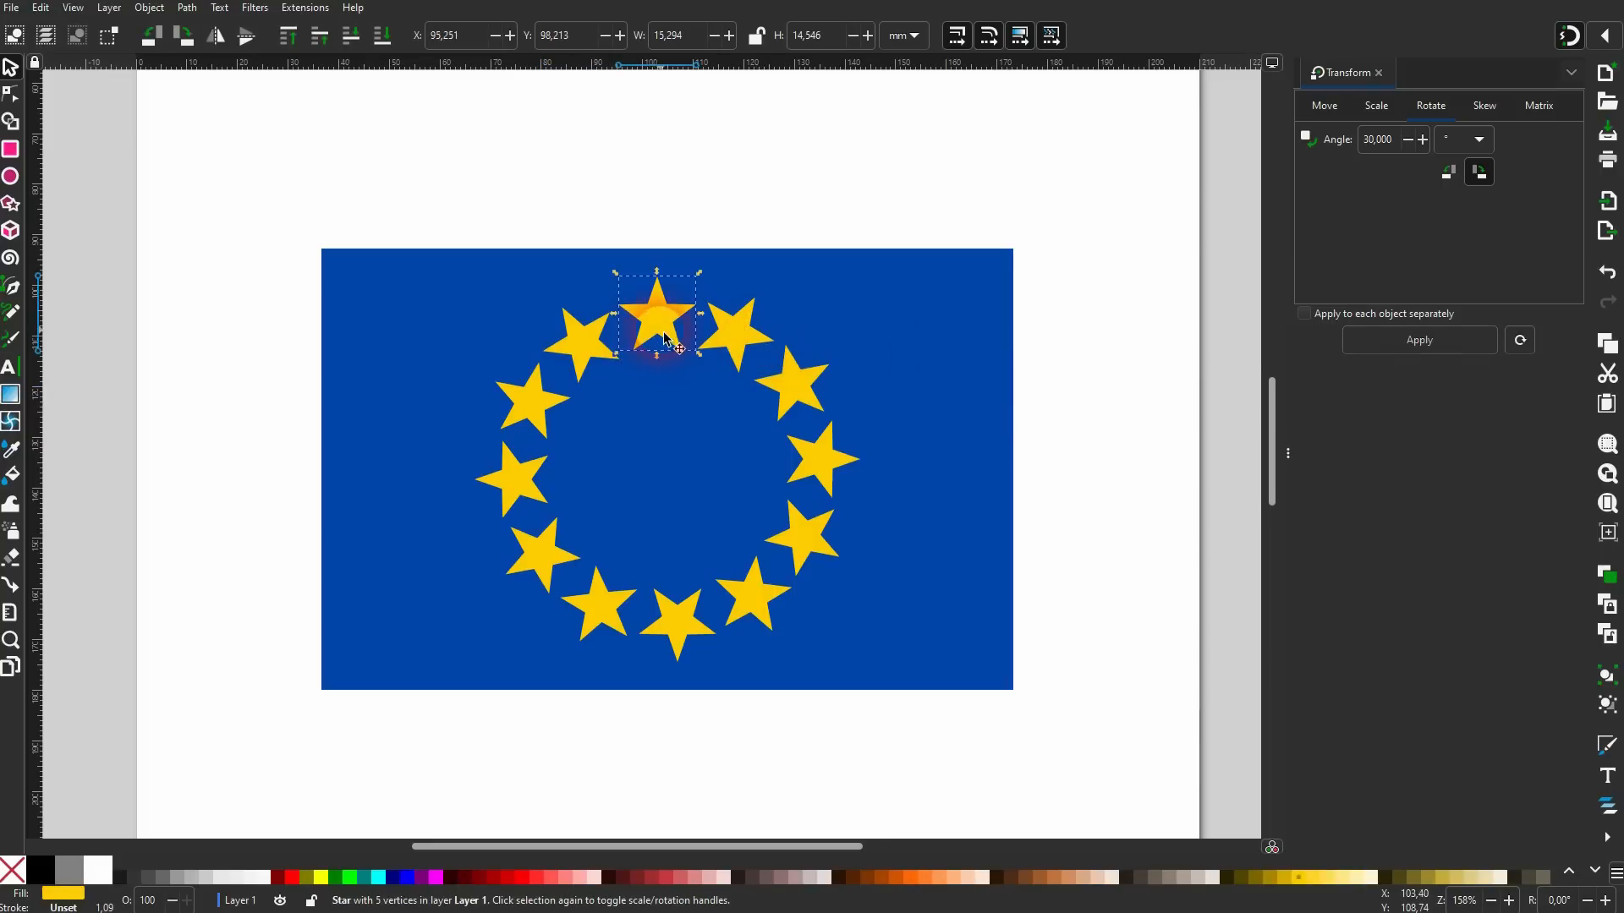
click(707, 323)
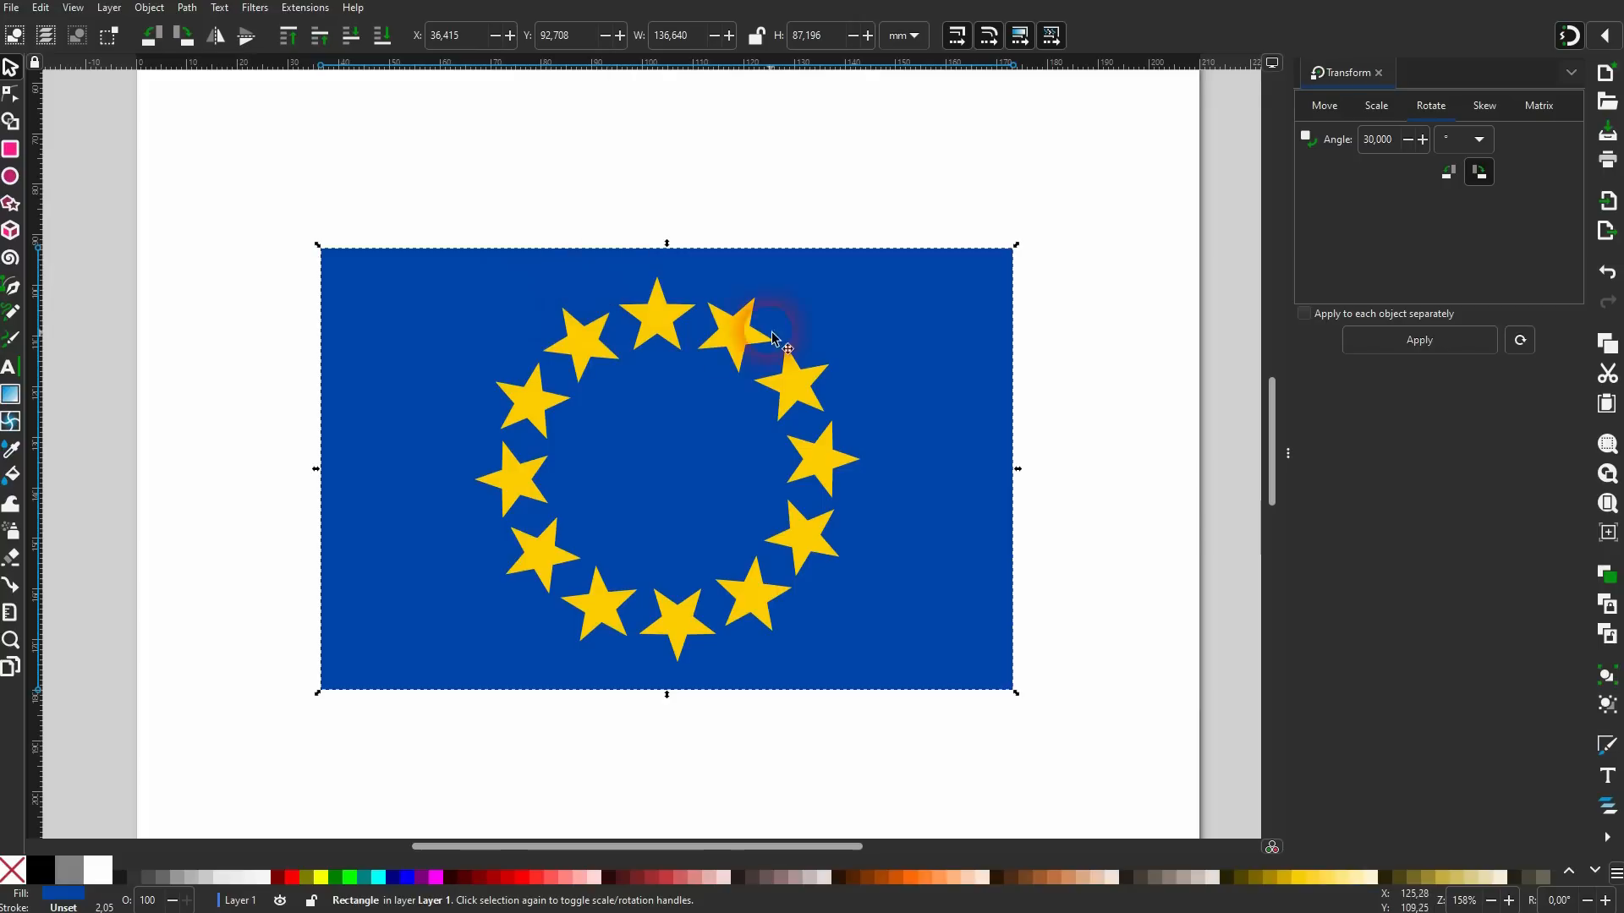
key(Delete)
drag(366, 736, 999, 162)
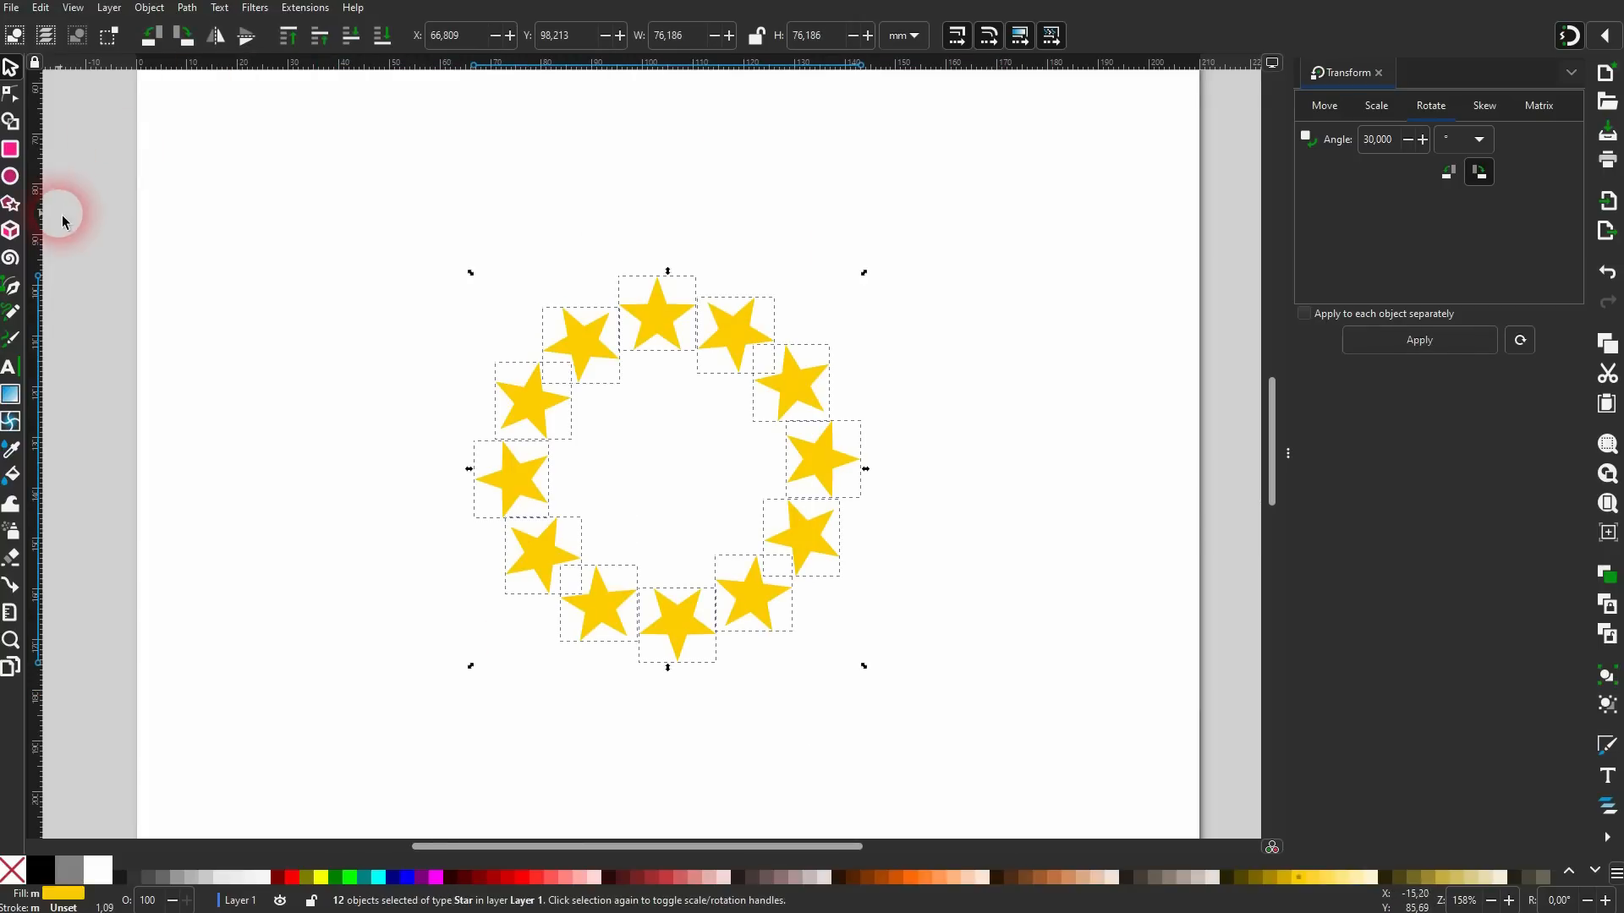
key(Delete)
Draw a new yellow five-pointed star about 15 mm wide and move its rotation center straight below it.
click(10, 204)
drag(731, 269, 736, 437)
click(7, 67)
click(693, 289)
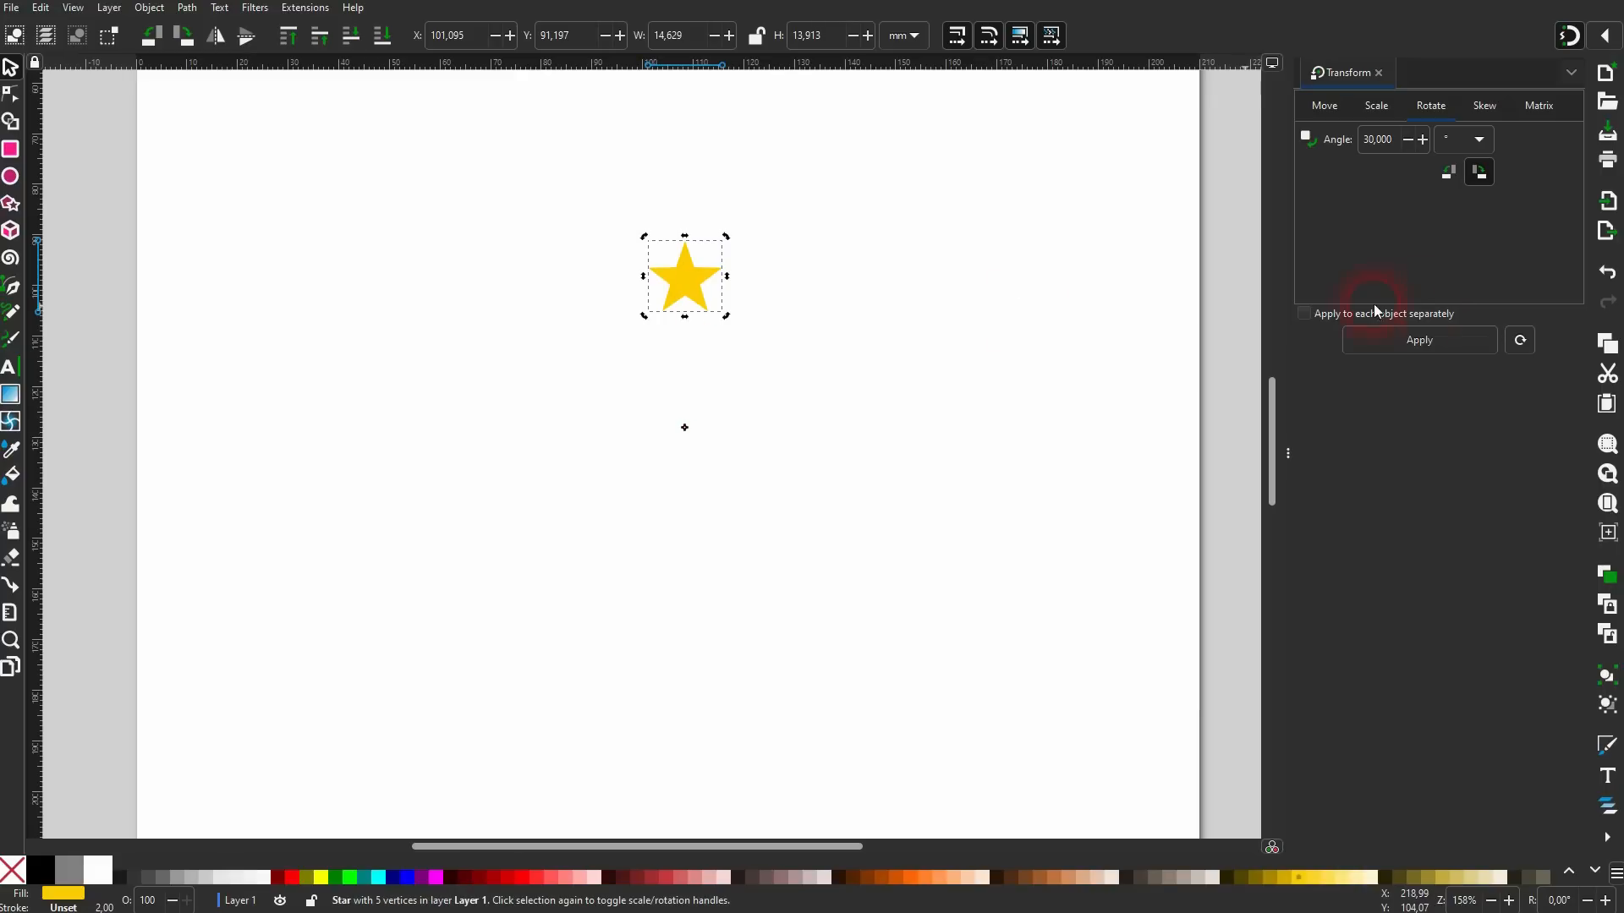
Shrink the star to about 10 mm wide and move its rotation center farther below it.
click(1455, 347)
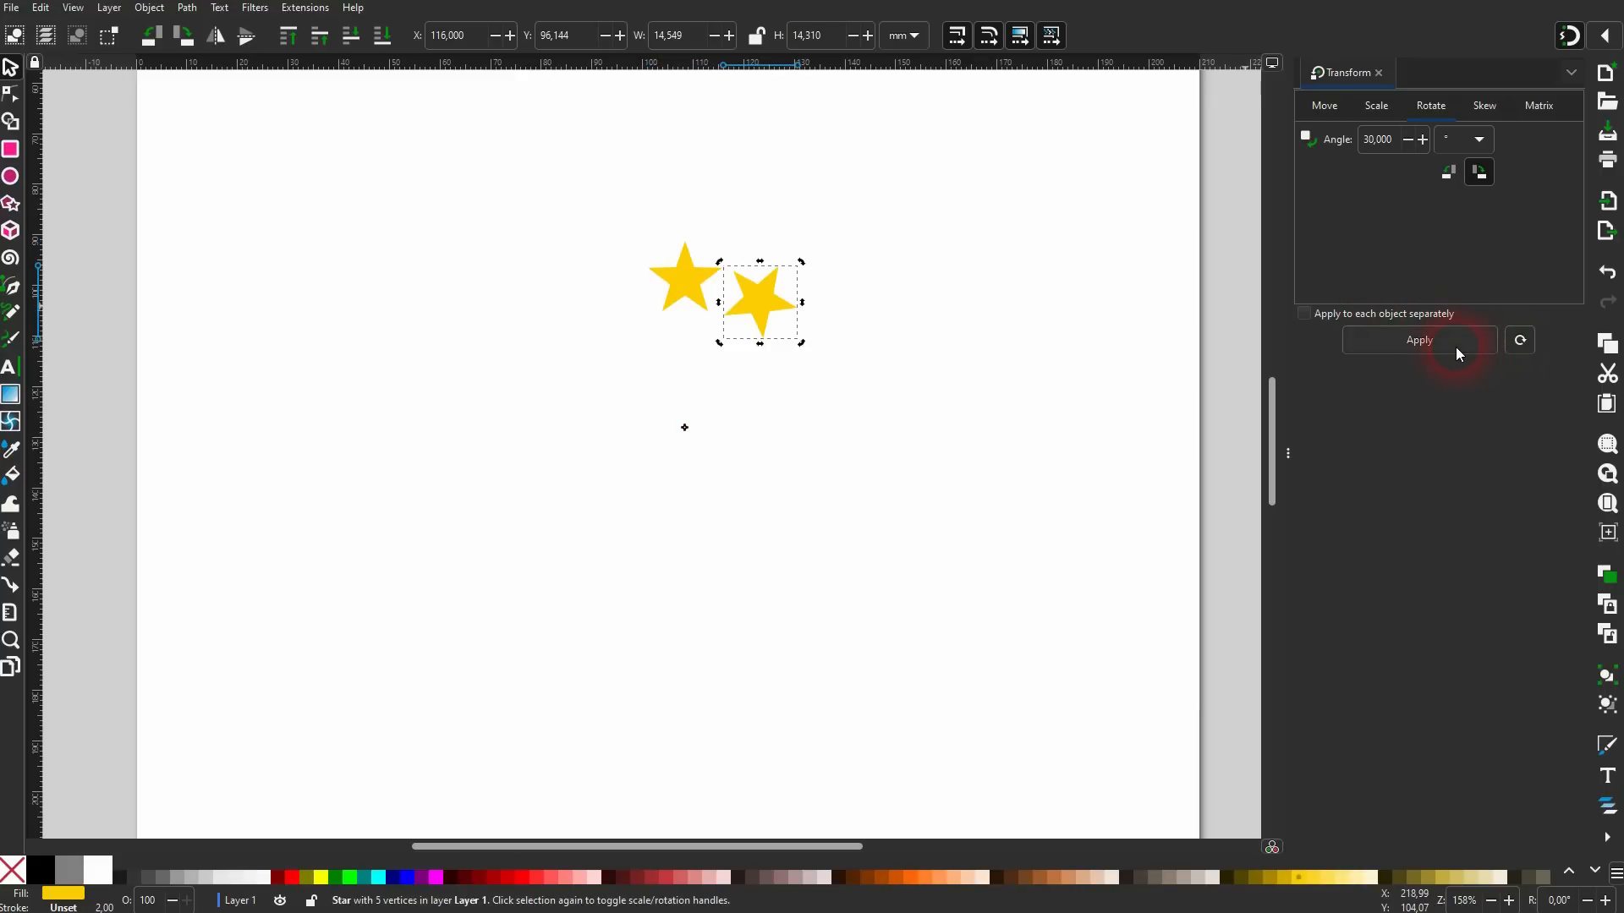
key(ctrl+z)
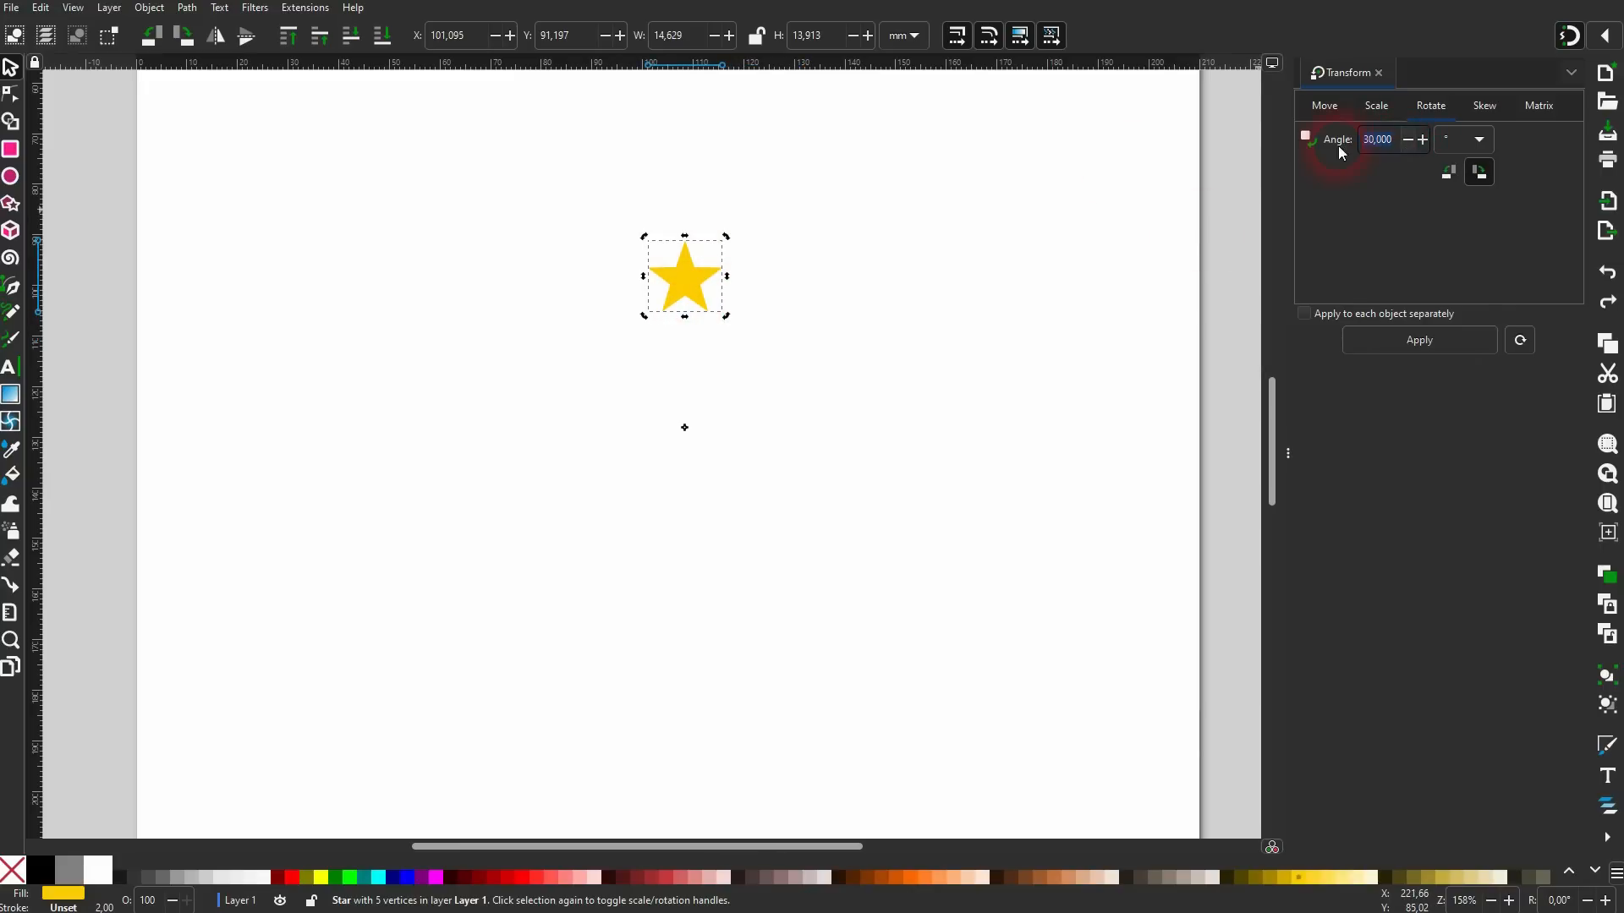
click(715, 301)
click(703, 303)
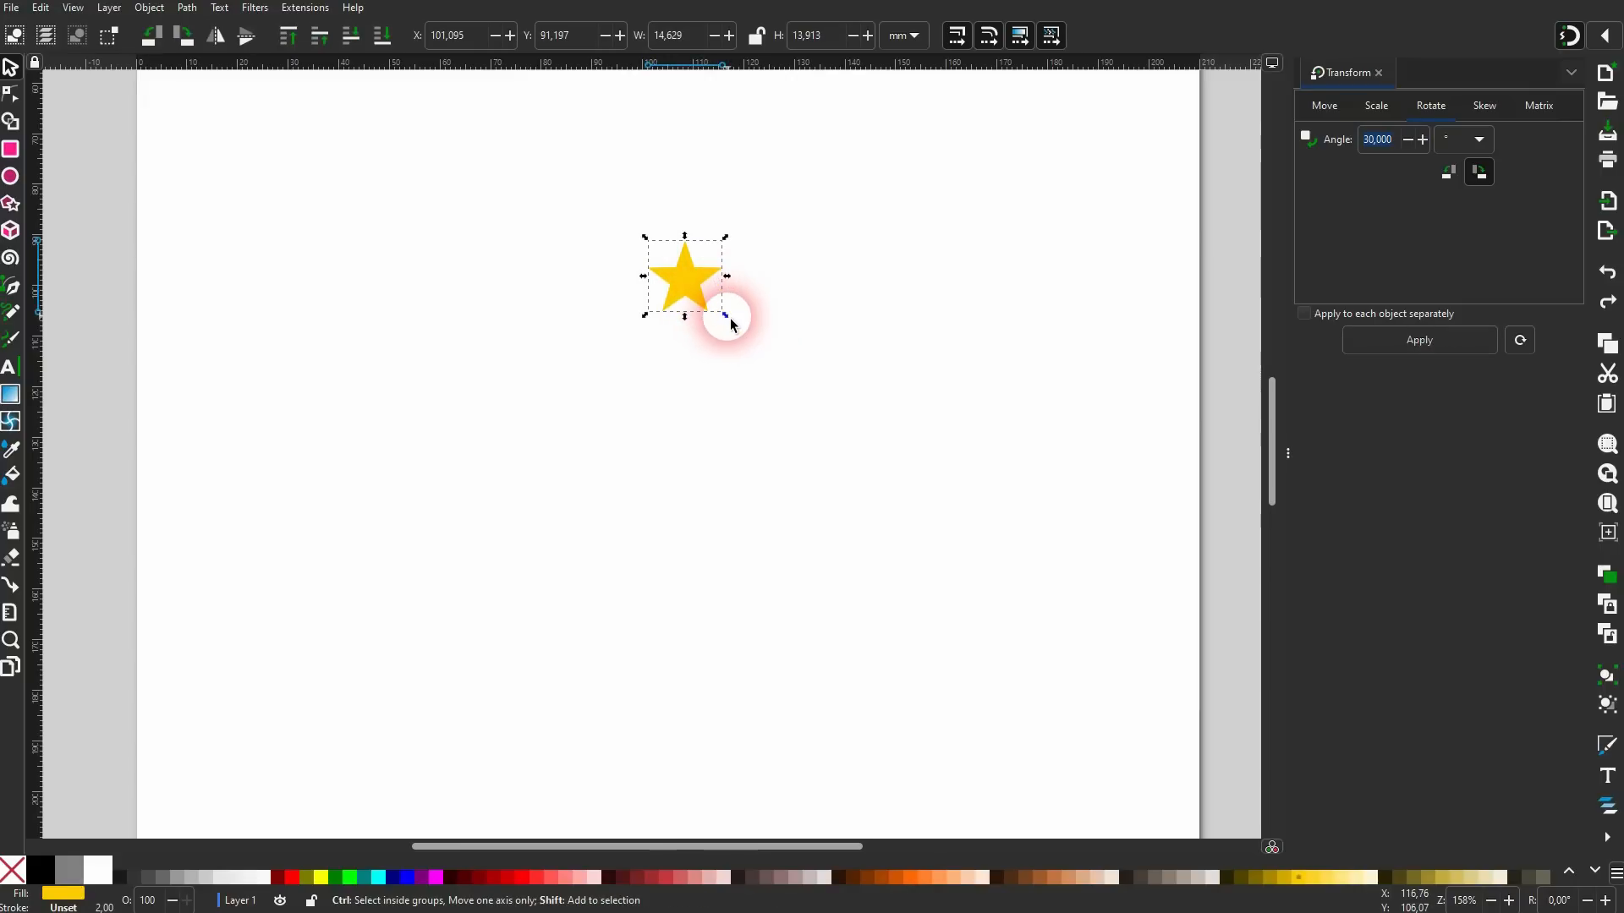
mouse_move(727, 318)
mouse_down()
mouse_move(725, 338)
mouse_move(697, 311)
mouse_up()
key(Delete)
click(698, 298)
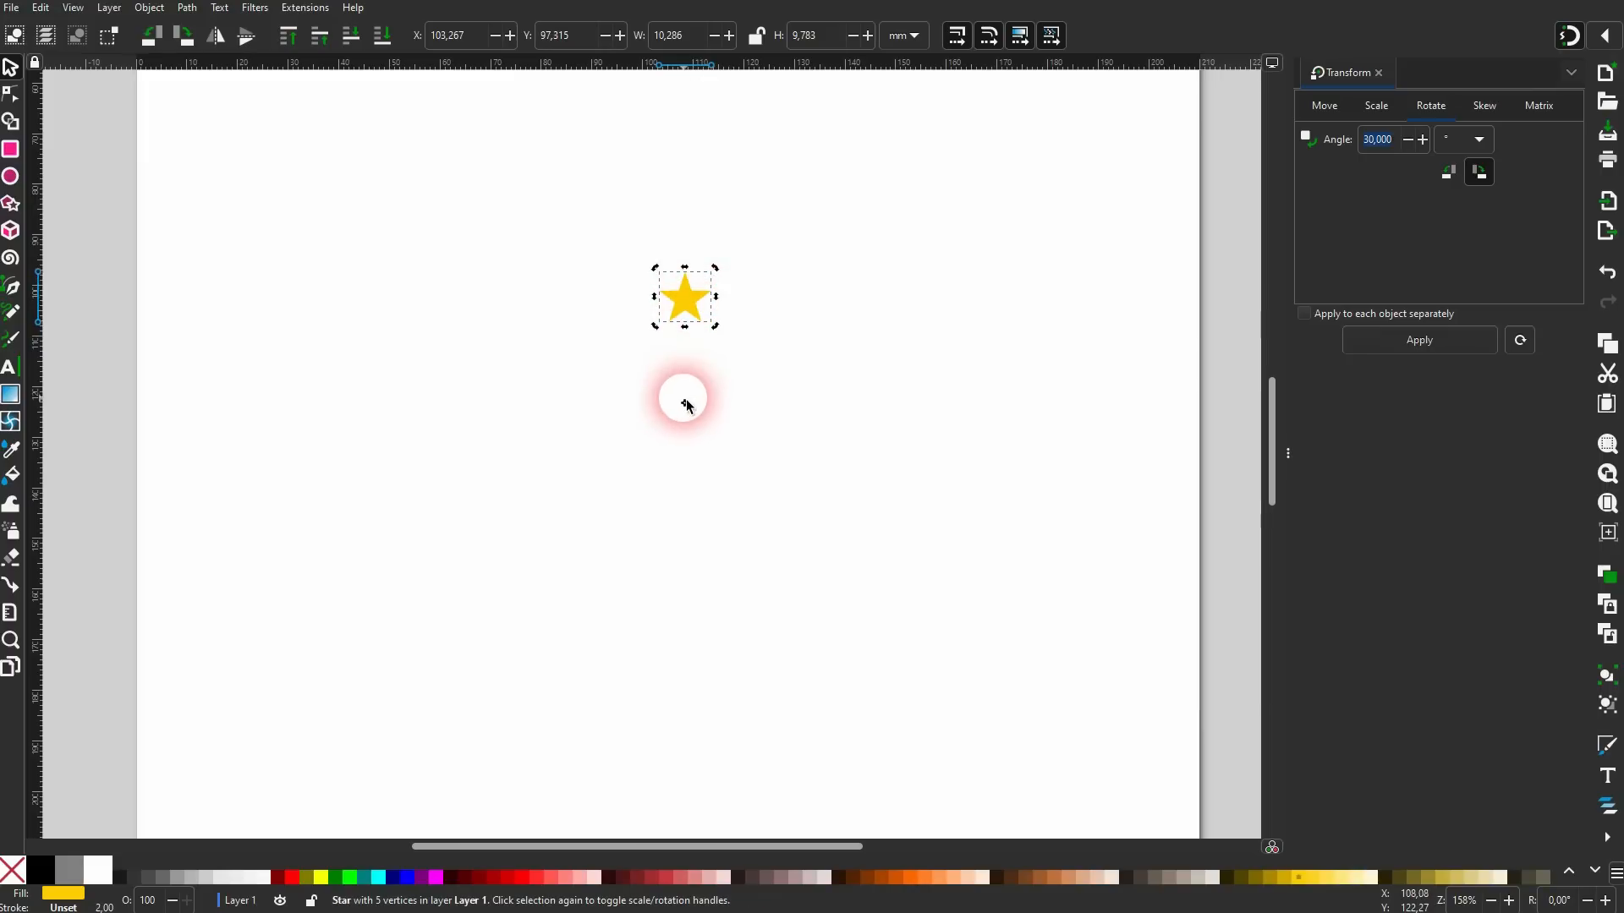
drag(687, 406, 690, 486)
Build a ring of twelve small stars by duplicating the star and rotating each copy 30° clockwise.
key(ctrl+d)
click(1466, 353)
key(ctrl+d)
click(1465, 353)
key(ctrl+d)
click(1466, 353)
key(ctrl+d)
click(1466, 351)
key(ctrl+d)
click(1466, 351)
key(ctrl+d)
click(1466, 349)
key(ctrl+d)
click(1465, 346)
key(ctrl+d)
click(1465, 346)
key(ctrl+d)
click(1465, 346)
key(ctrl+d)
click(1464, 343)
key(ctrl+d)
click(1464, 343)
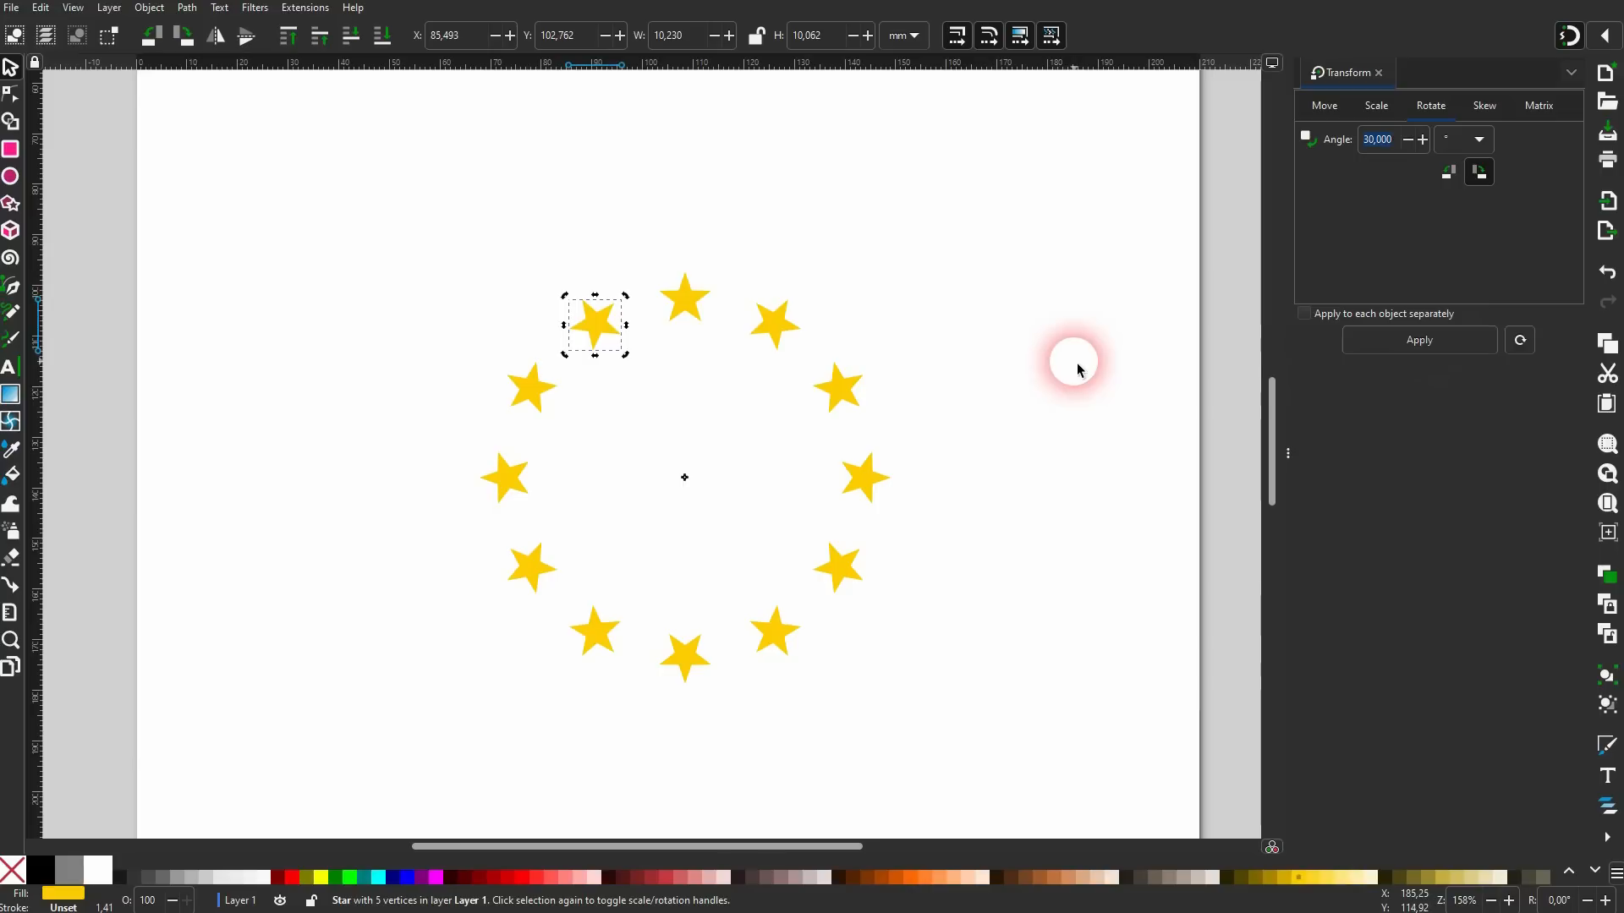
click(1078, 363)
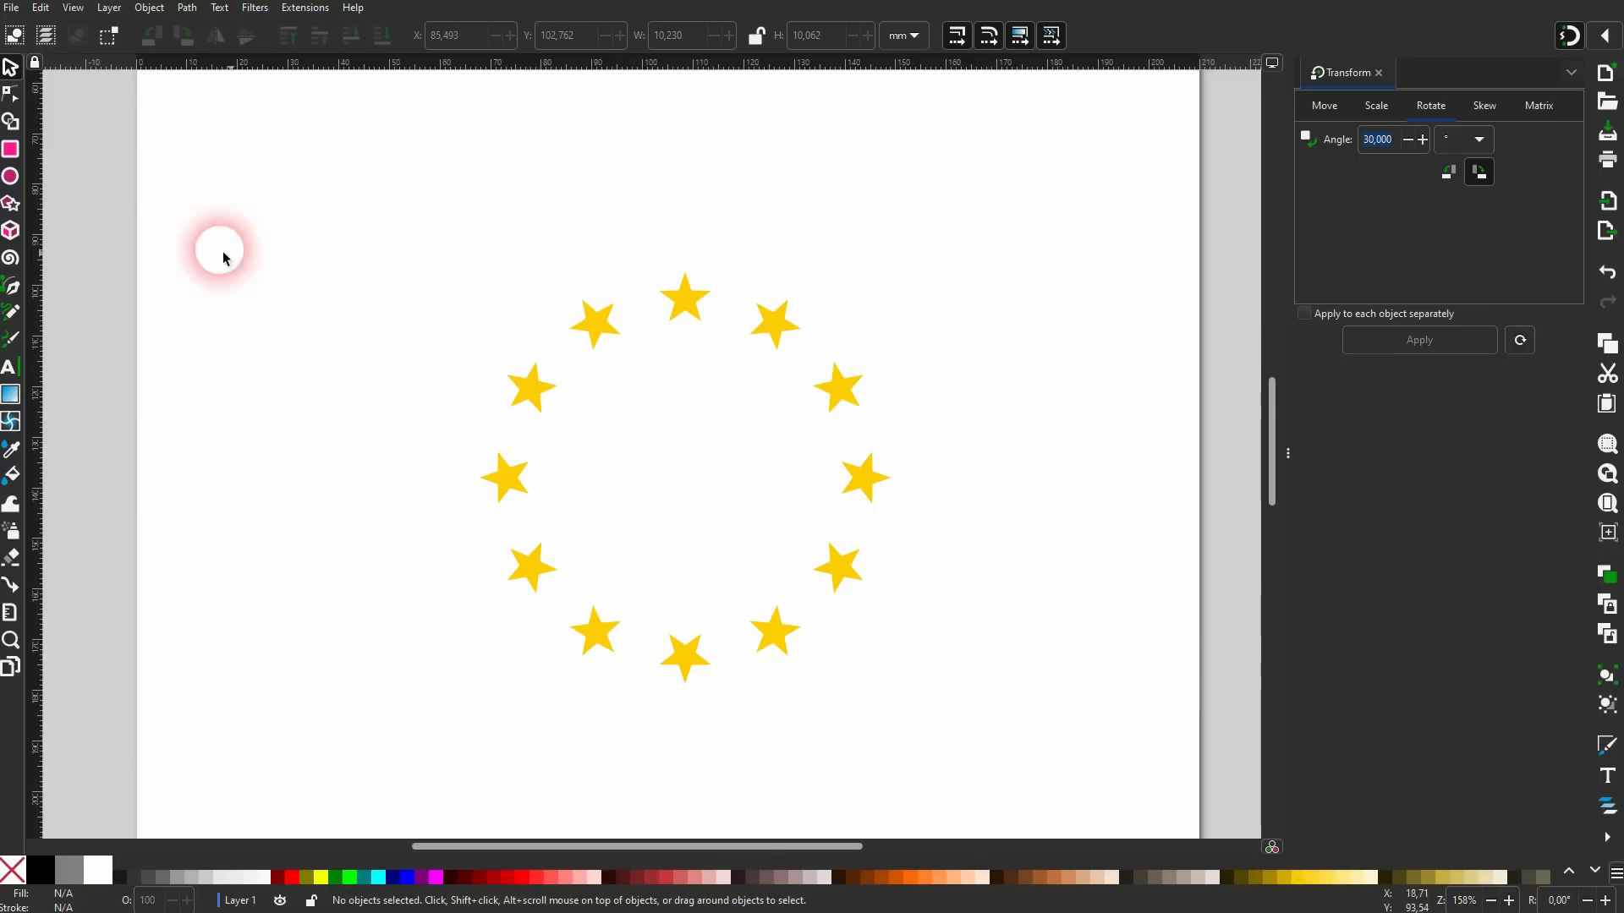
Draw a rectangle about 183 by 115 mm over the star ring and fill it with the palette blue #0055D4.
click(10, 149)
mouse_move(253, 200)
mouse_down()
mouse_move(945, 685)
mouse_move(1195, 770)
mouse_move(1176, 778)
mouse_up()
click(1595, 872)
click(1595, 872)
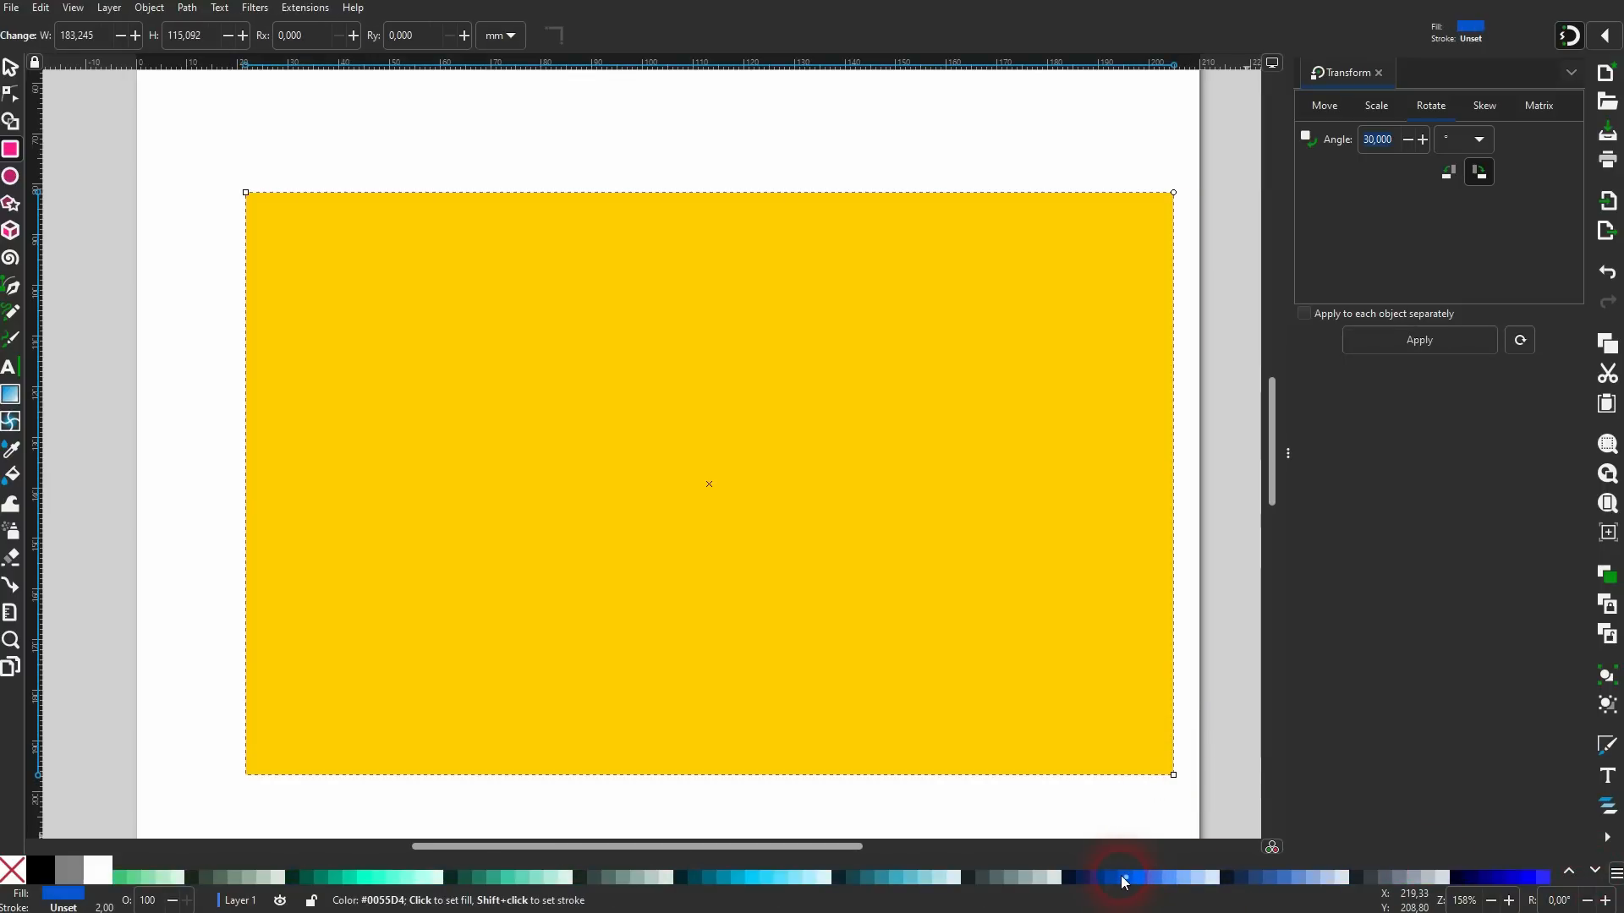
click(1124, 879)
Lower the blue rectangle behind the stars and shift it to center it around the ring.
click(16, 67)
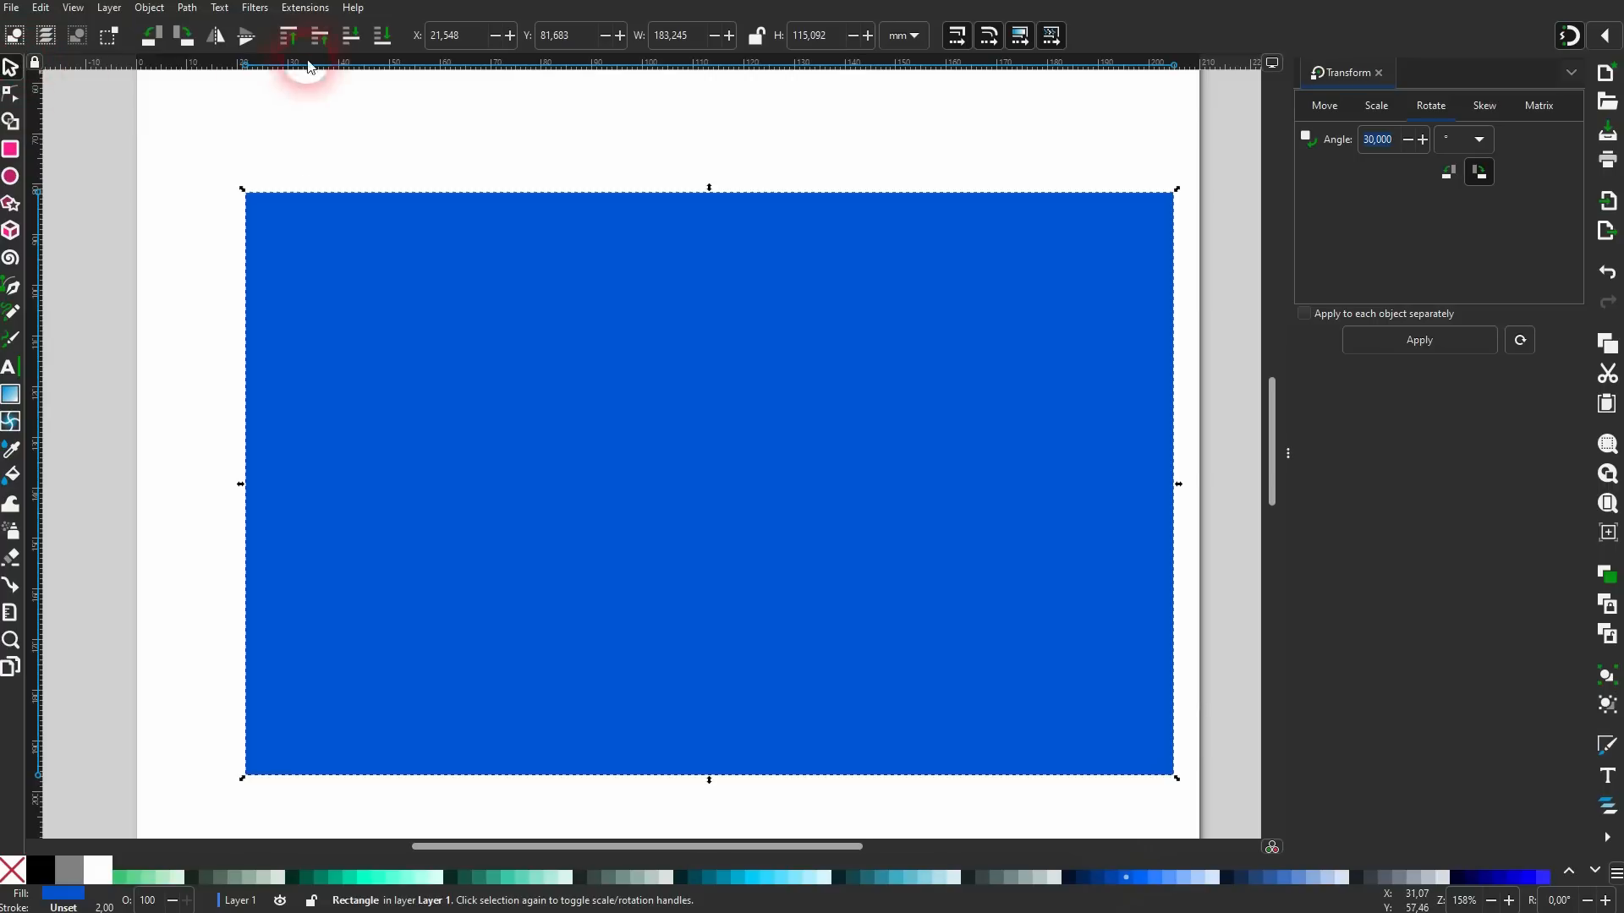
click(394, 39)
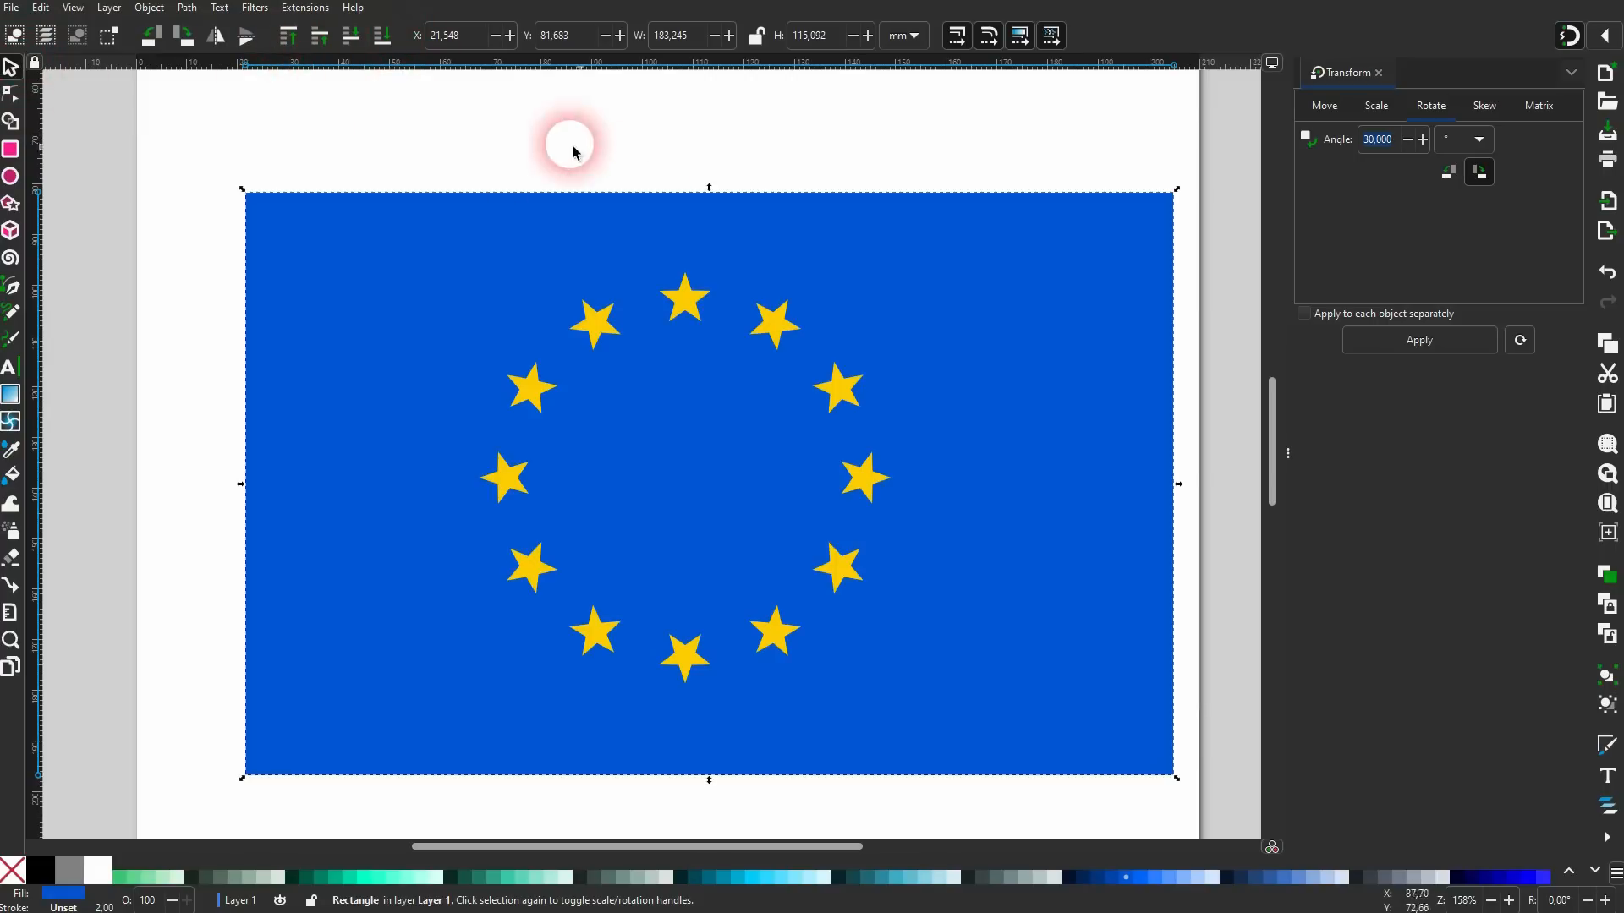
drag(1062, 341, 1037, 338)
click(971, 148)
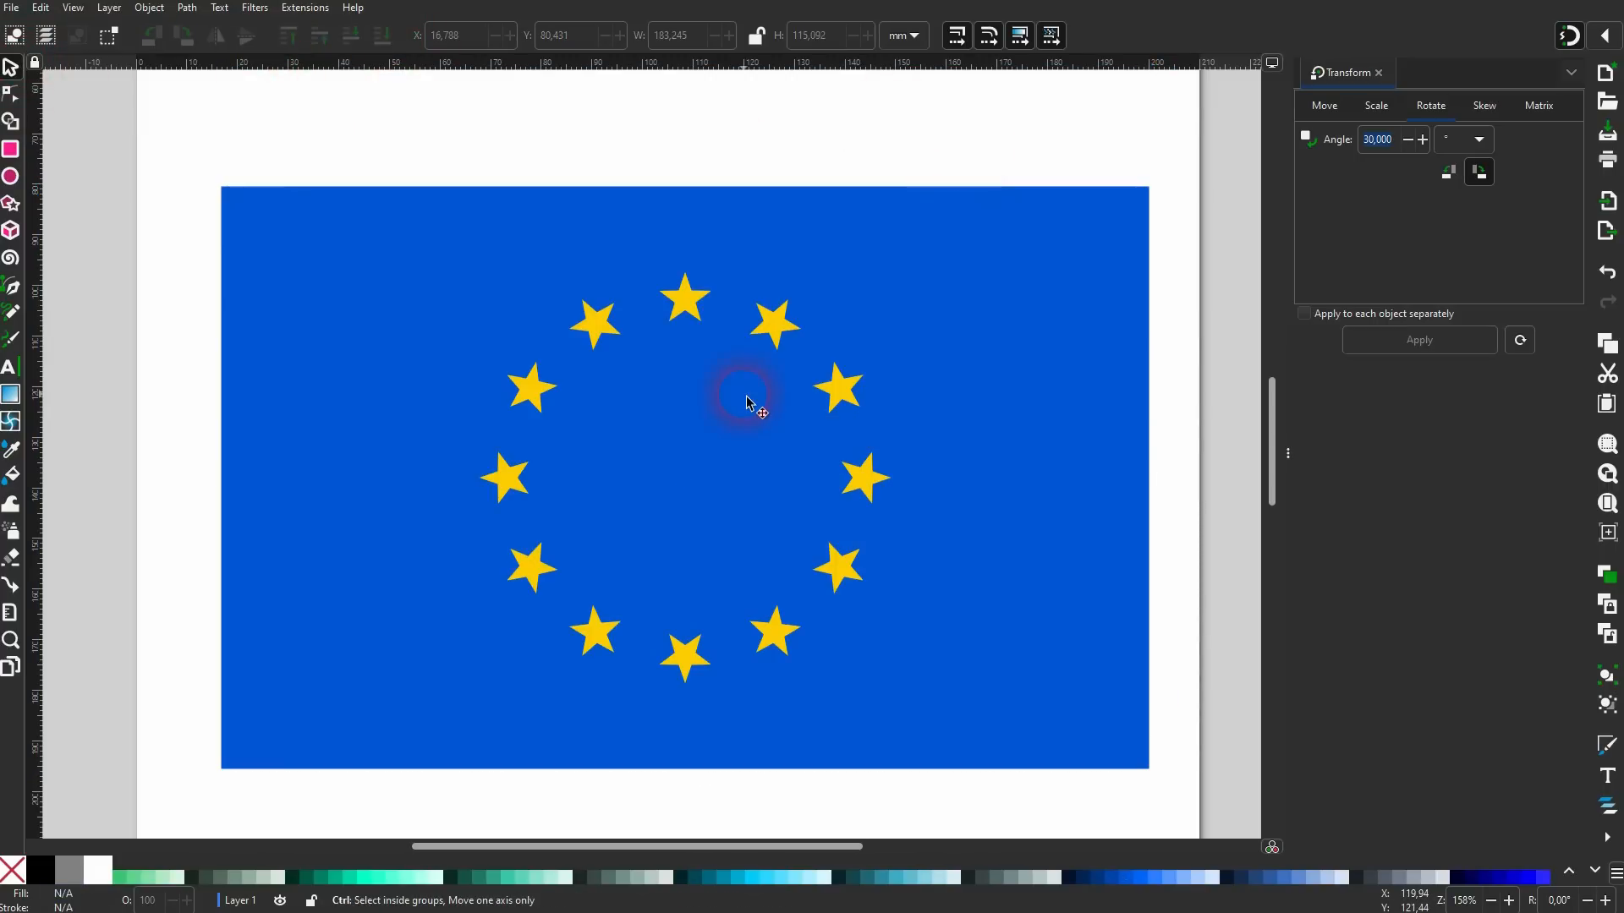
Group the twelve stars and the blue rectangle into one flag object.
scroll(743, 399, down, 2)
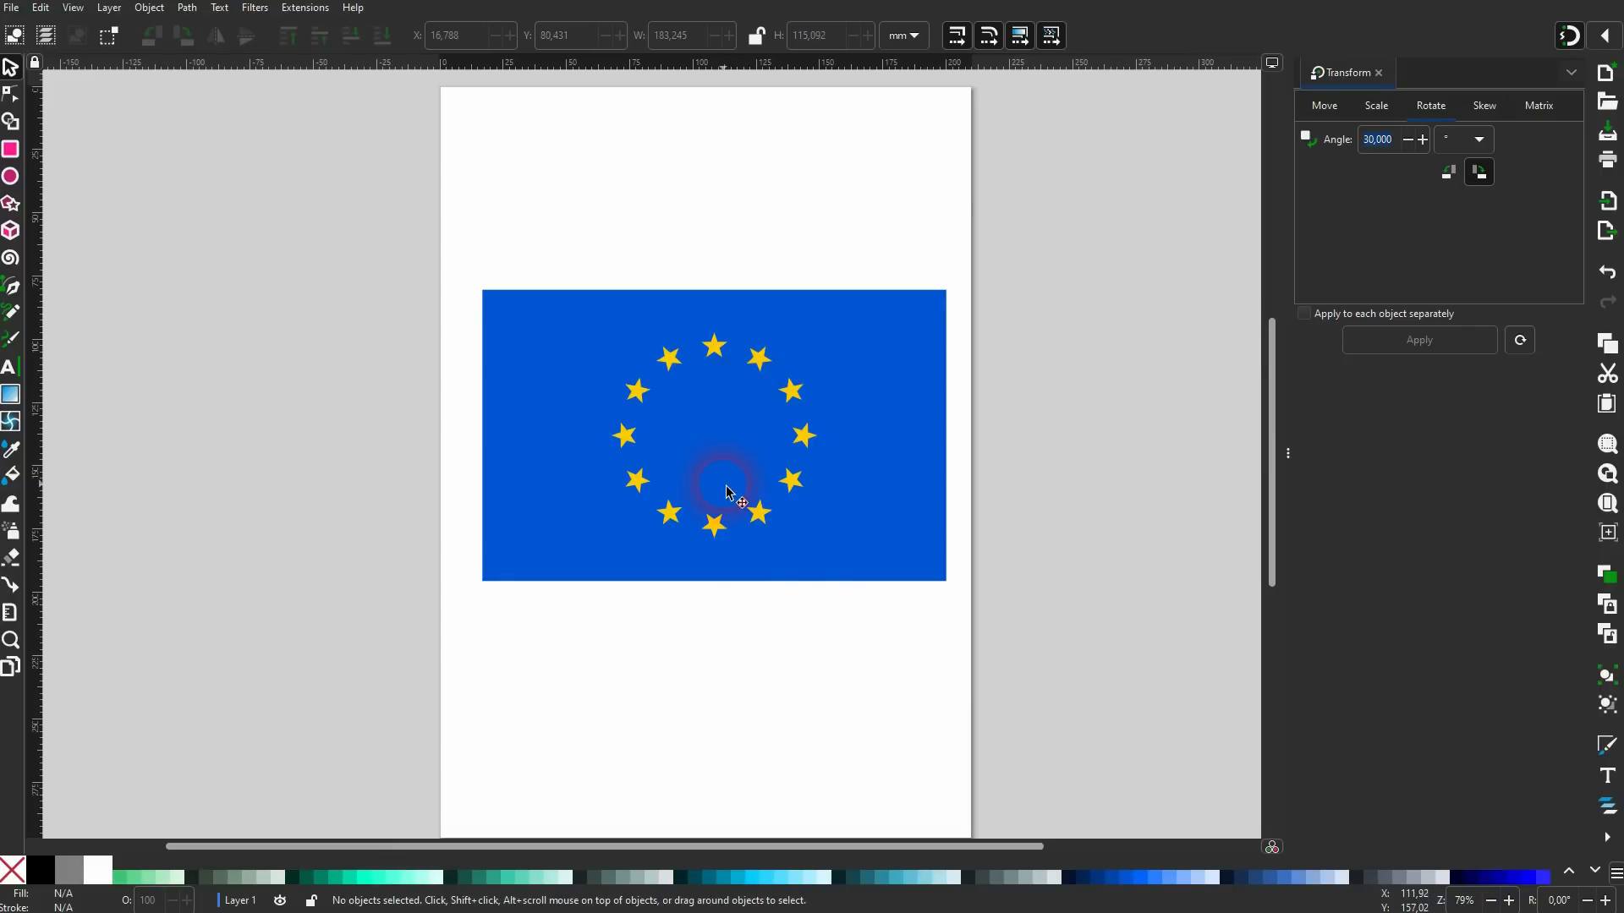
drag(346, 645, 1054, 179)
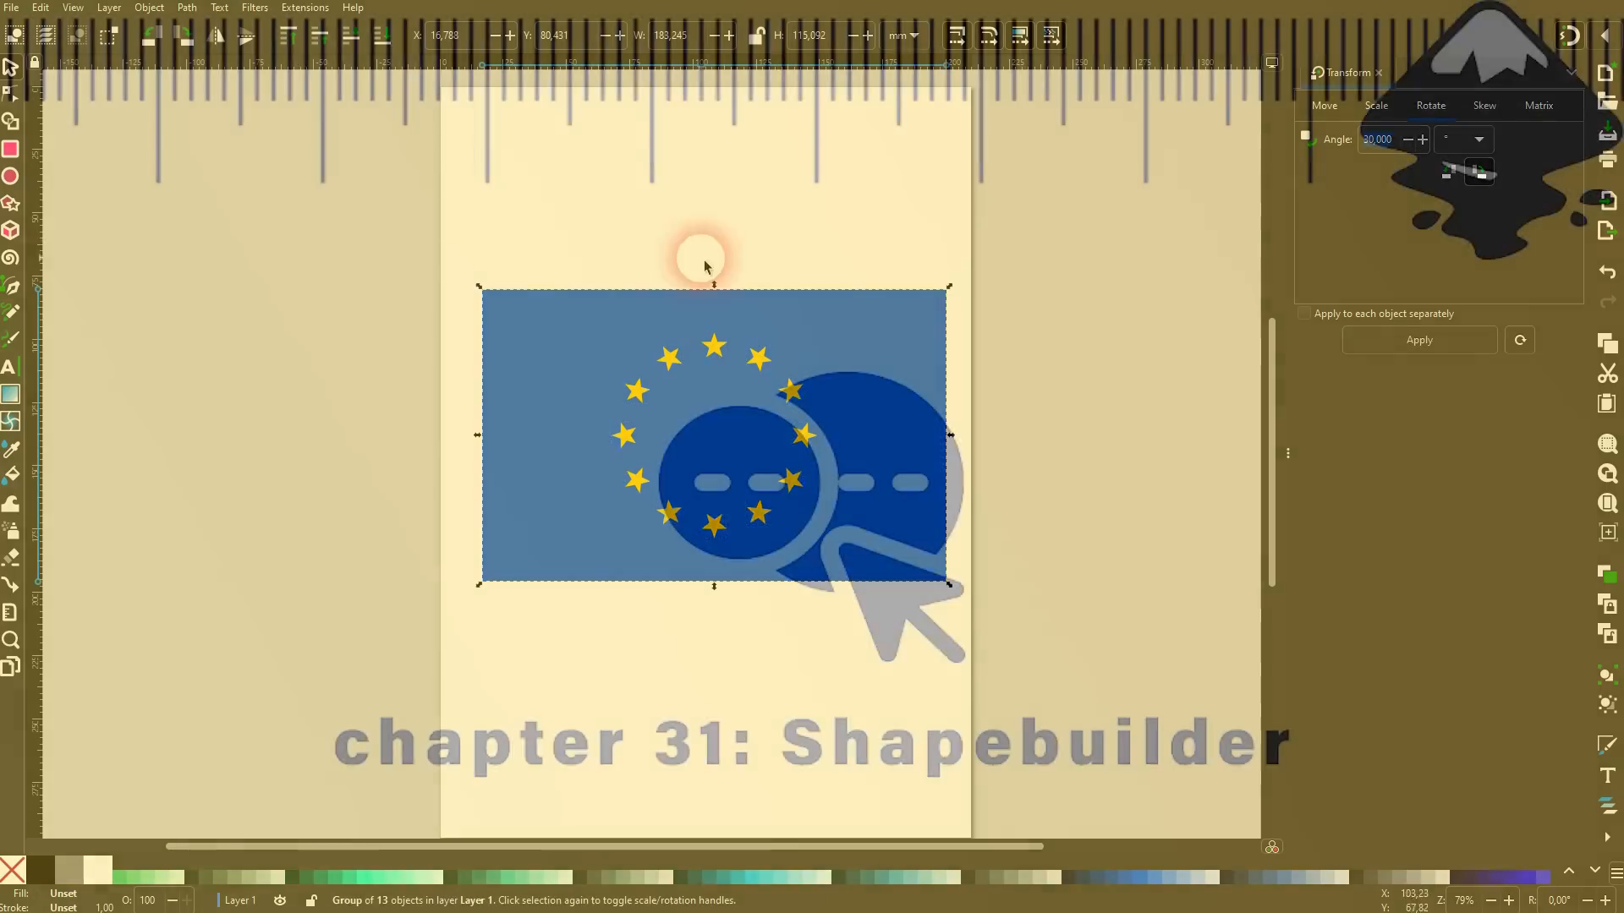
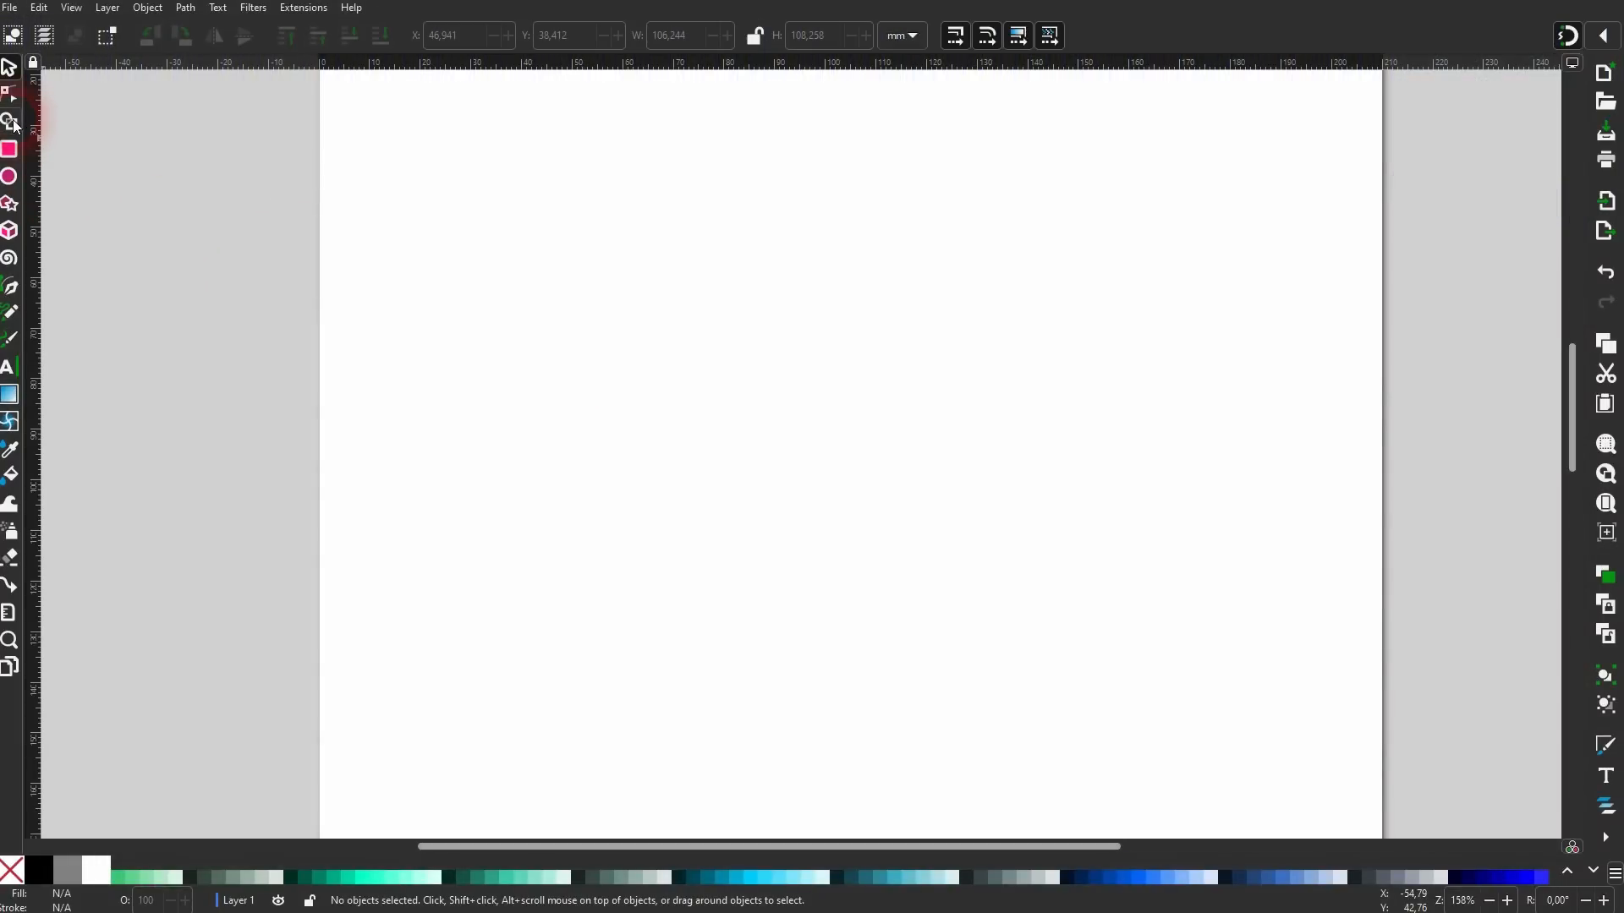
Draw an ellipse about 52 by 38 mm and a rectangle about 44 by 42 mm overlapping its lower-right edge.
click(151, 227)
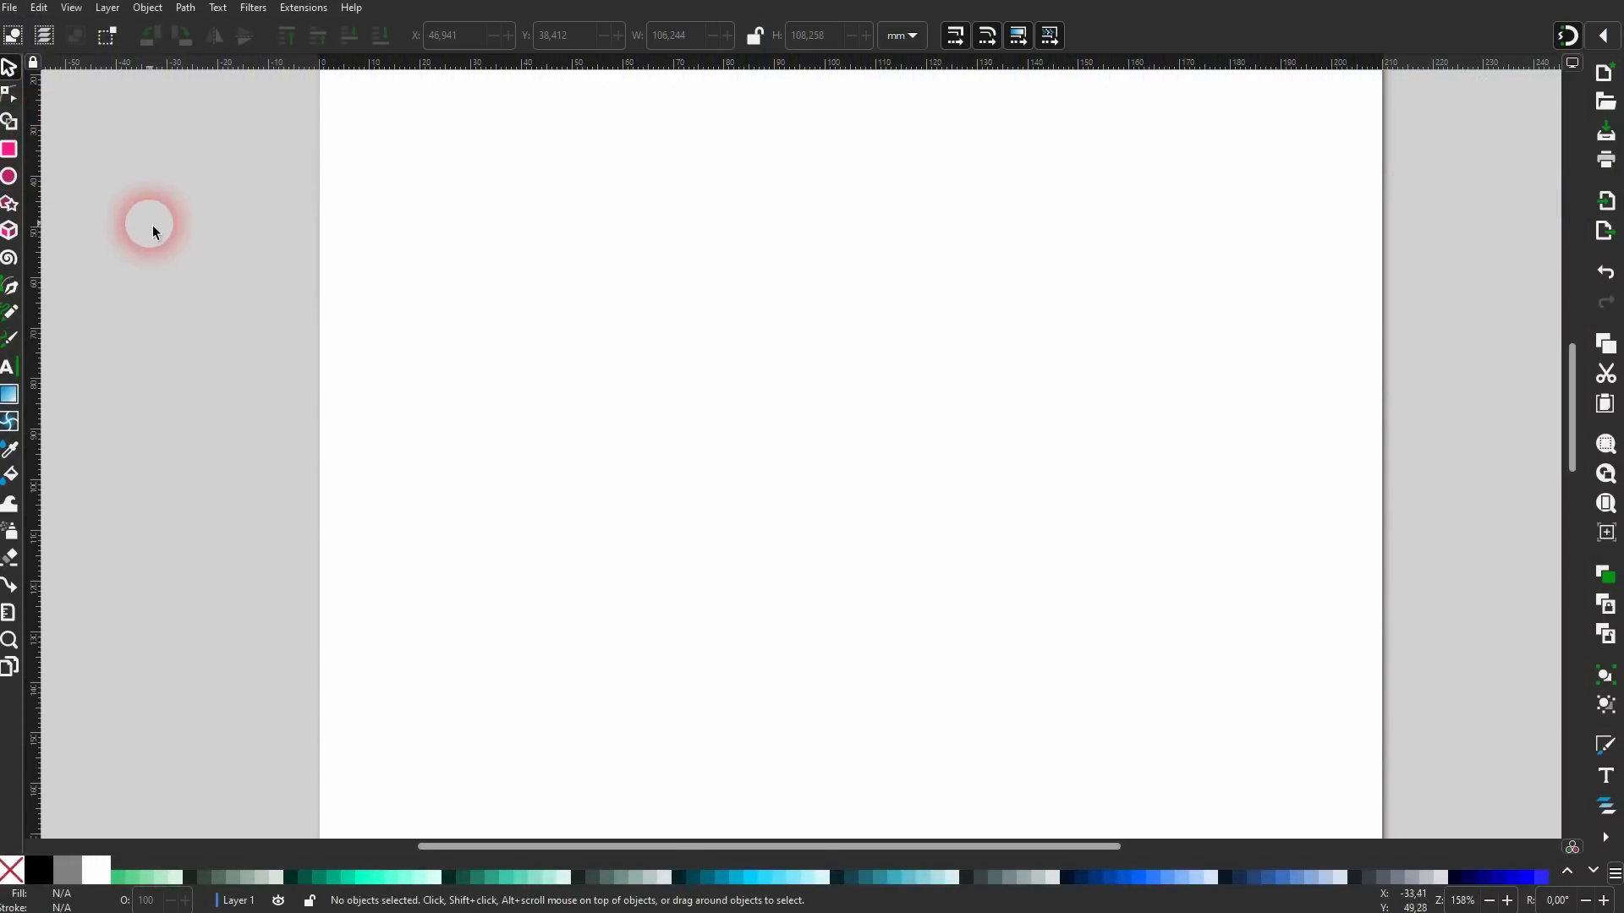
click(17, 179)
drag(664, 180, 937, 381)
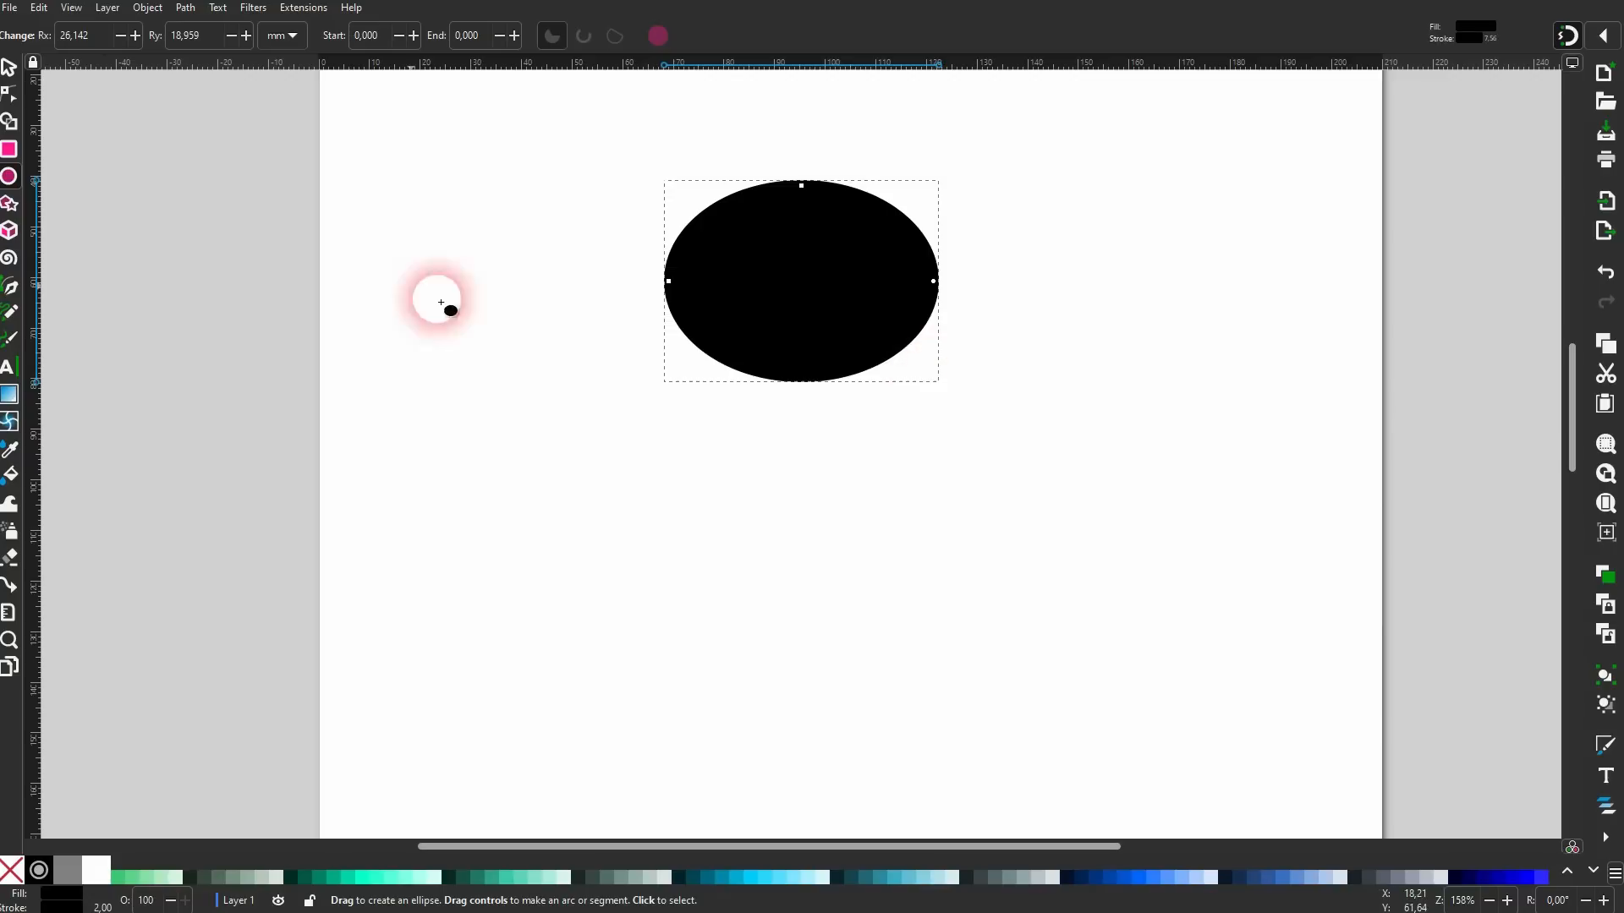
click(13, 152)
drag(818, 342, 1039, 556)
Draw a five-pointed star about 104 by 107 mm over the ellipse and rectangle, and fill it light blue.
click(9, 203)
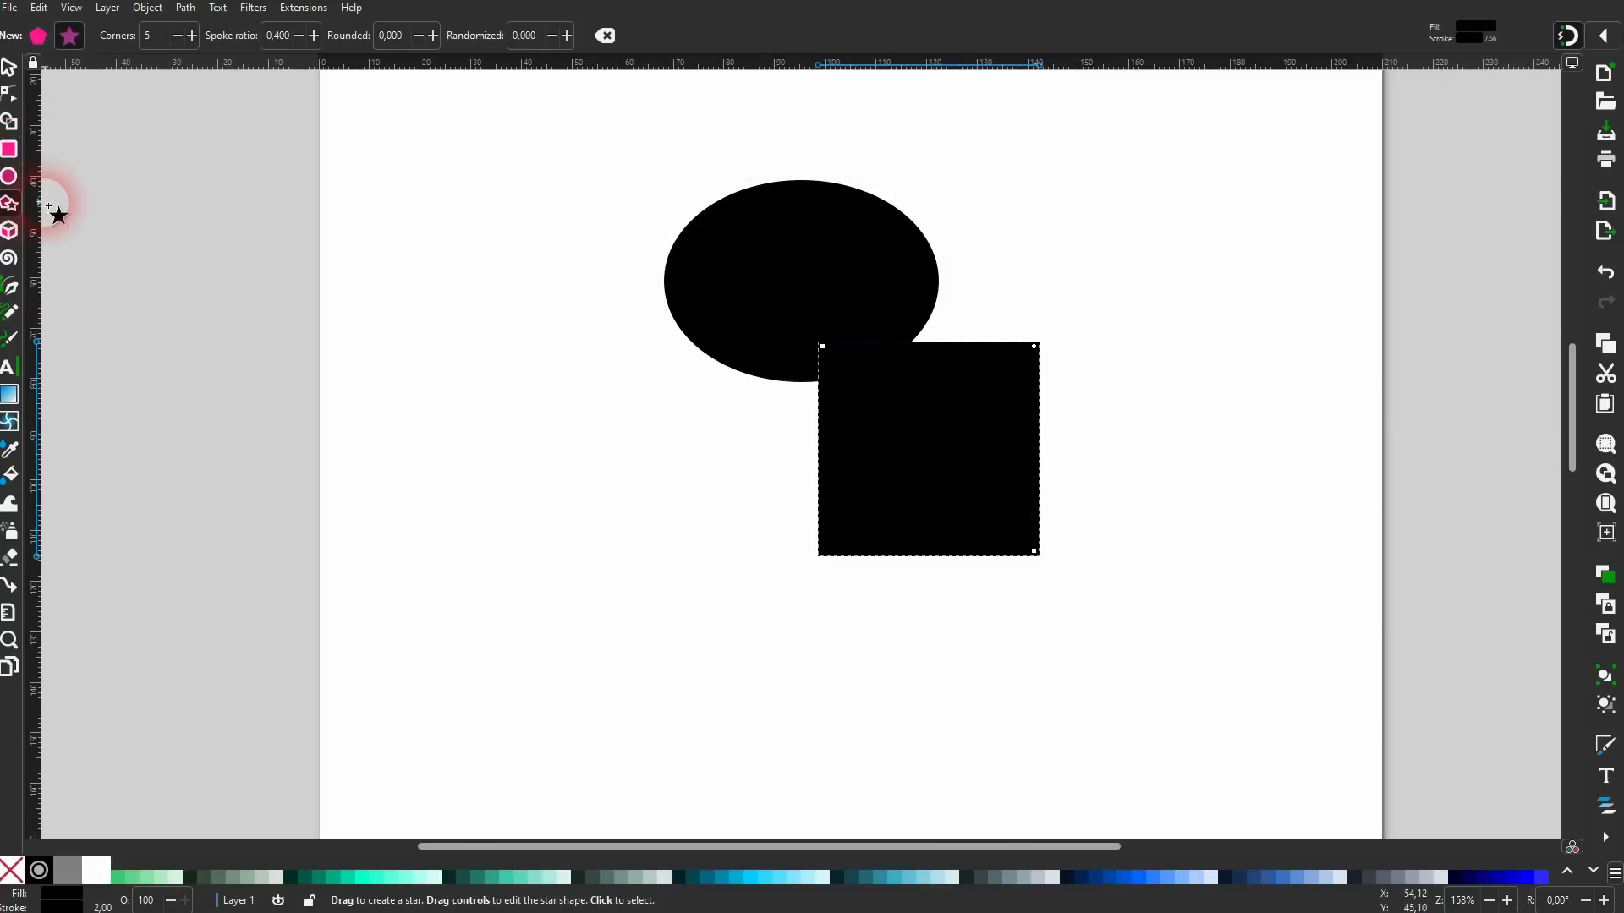
drag(774, 266, 981, 421)
click(9, 67)
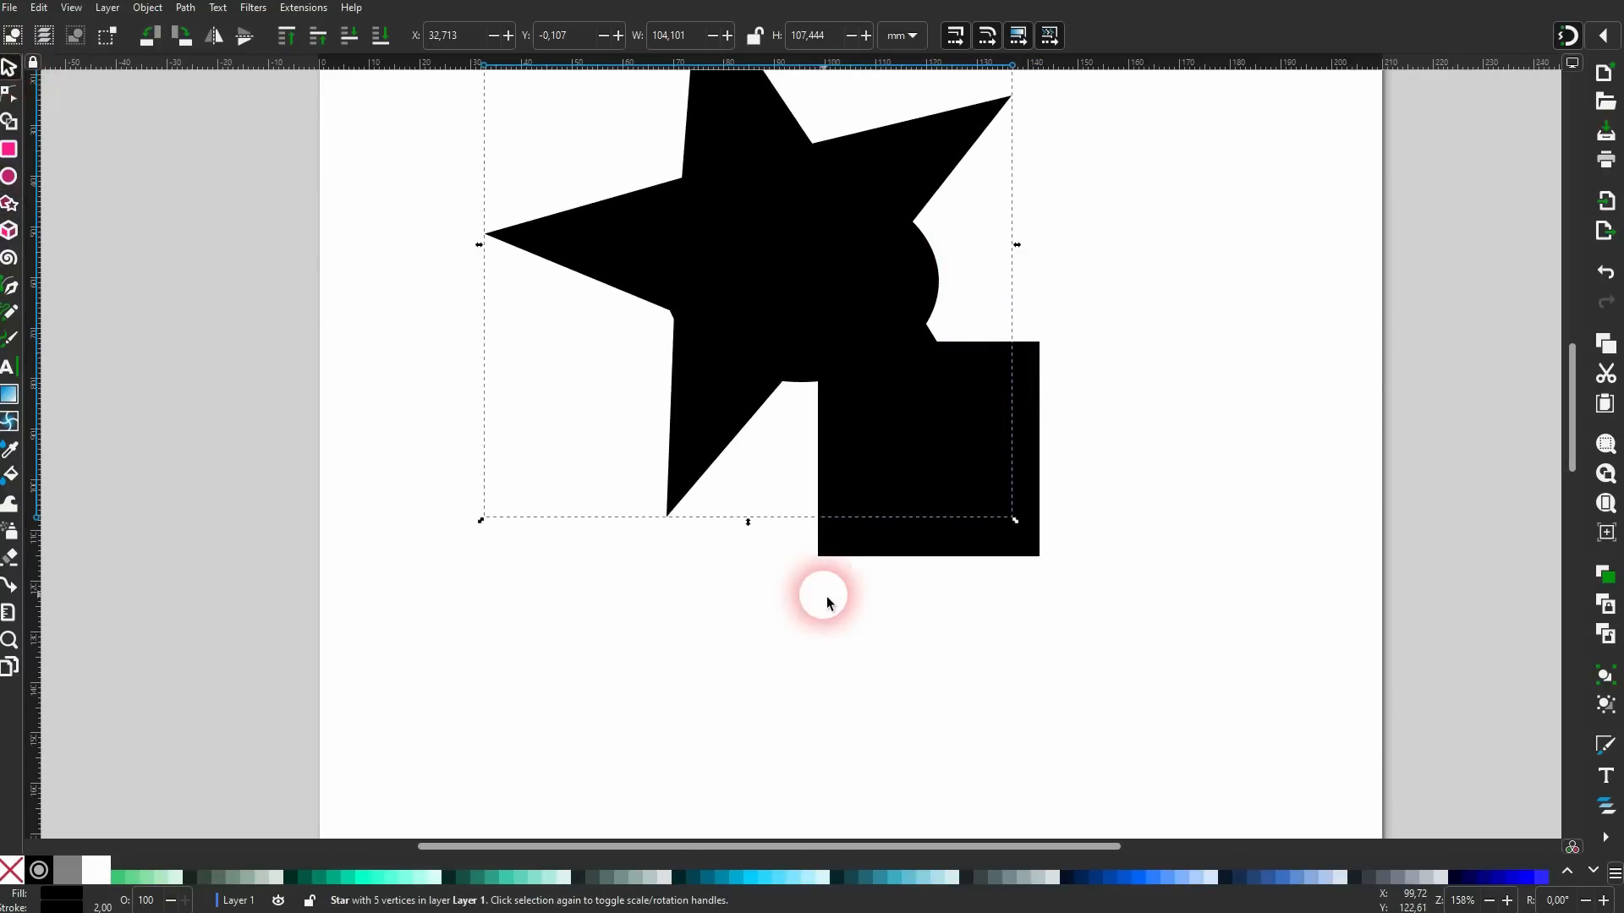
click(779, 877)
Fill the rectangle with a strong blue and remove the stroke from all three shapes.
click(946, 526)
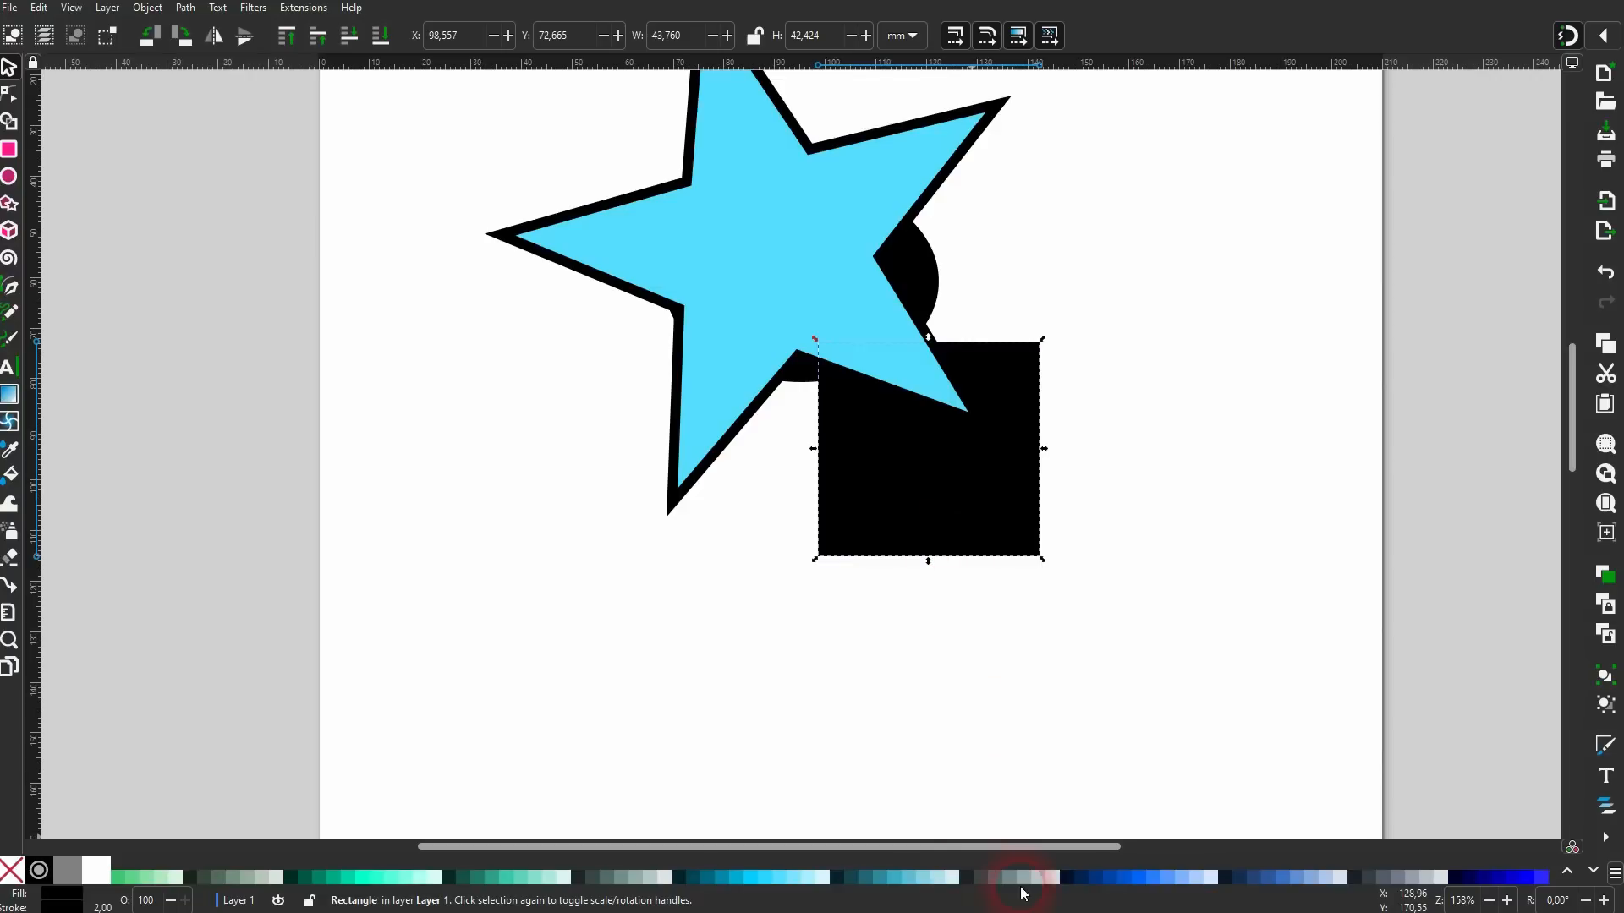
click(1144, 878)
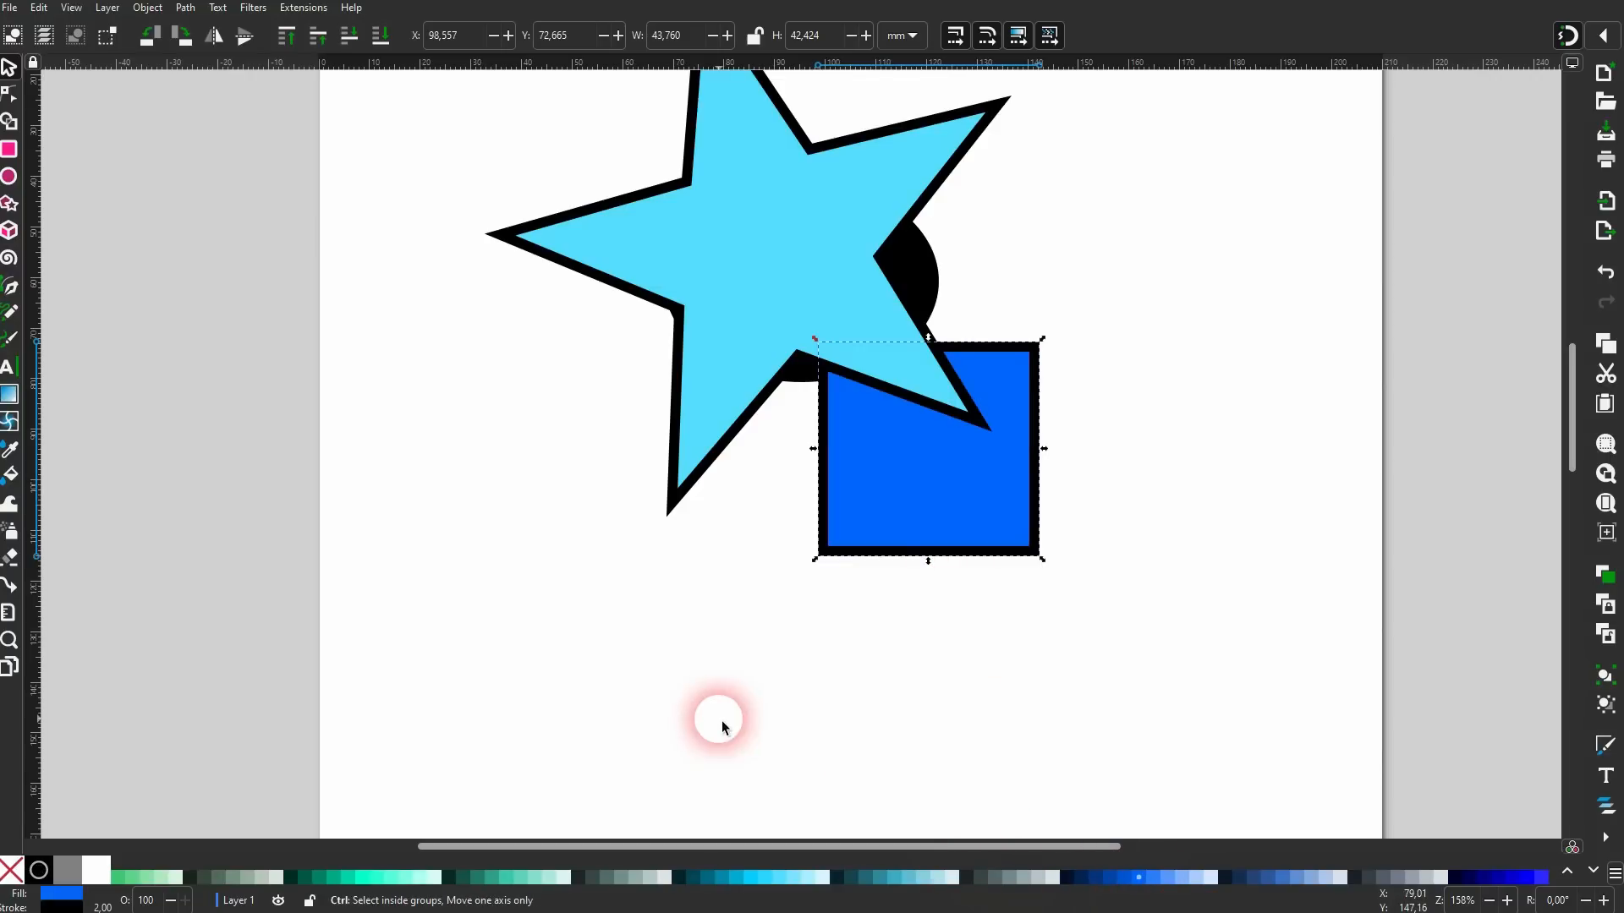
key(ctrl+a)
shift+click(11, 869)
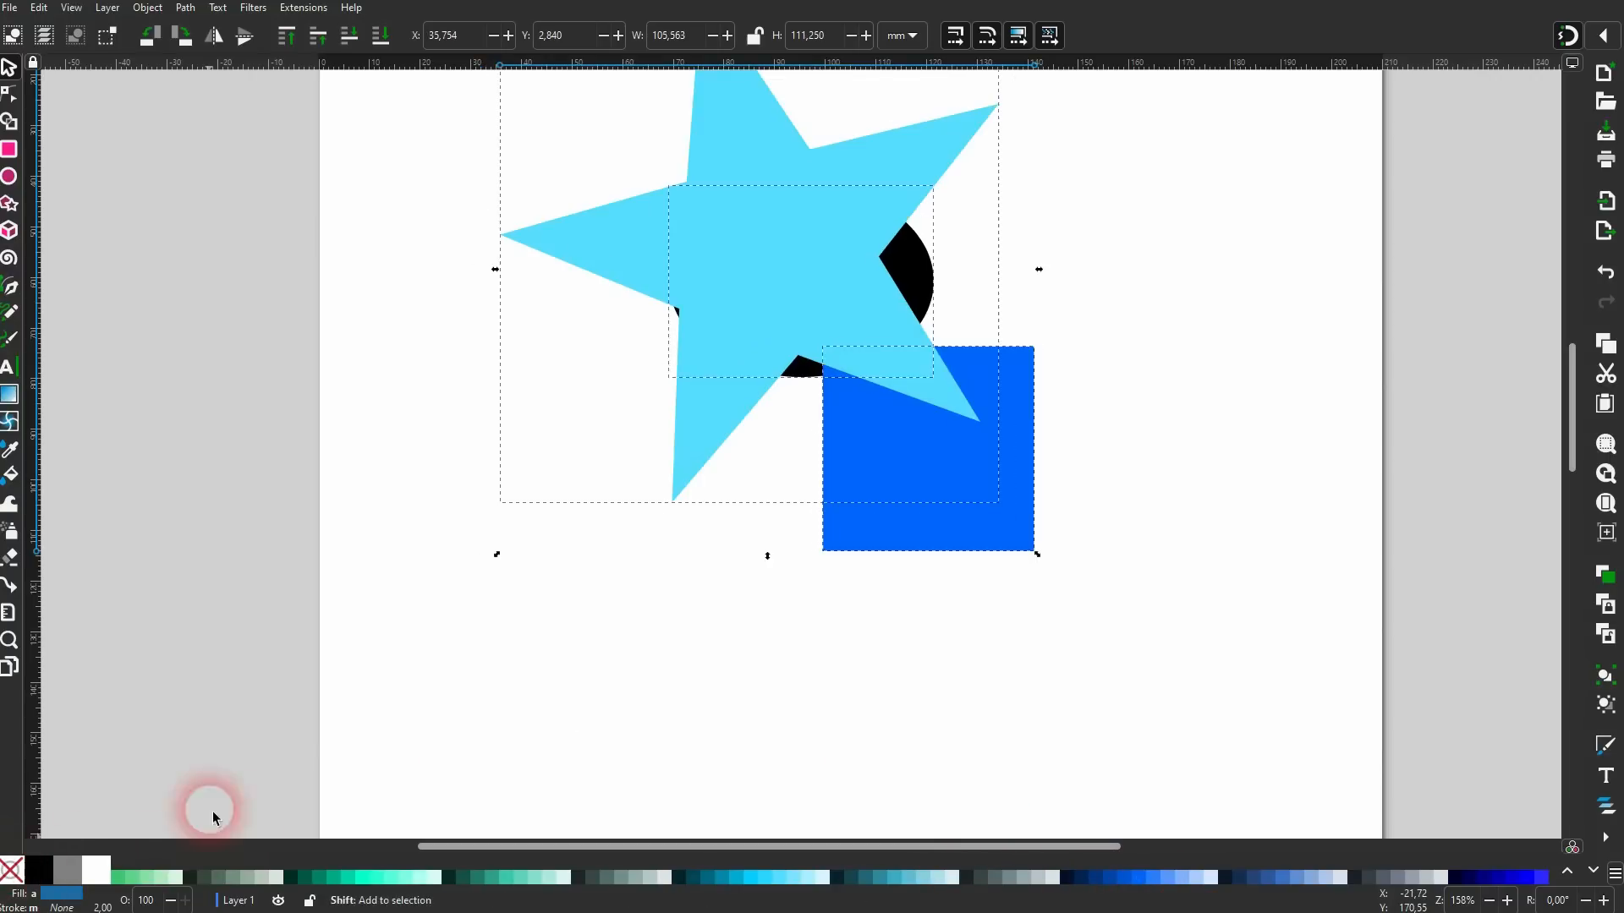
Cut the large central overlap of the star and ellipse out of the three shapes with the Shape Builder and apply the result.
click(819, 535)
scroll(803, 508, up, 3)
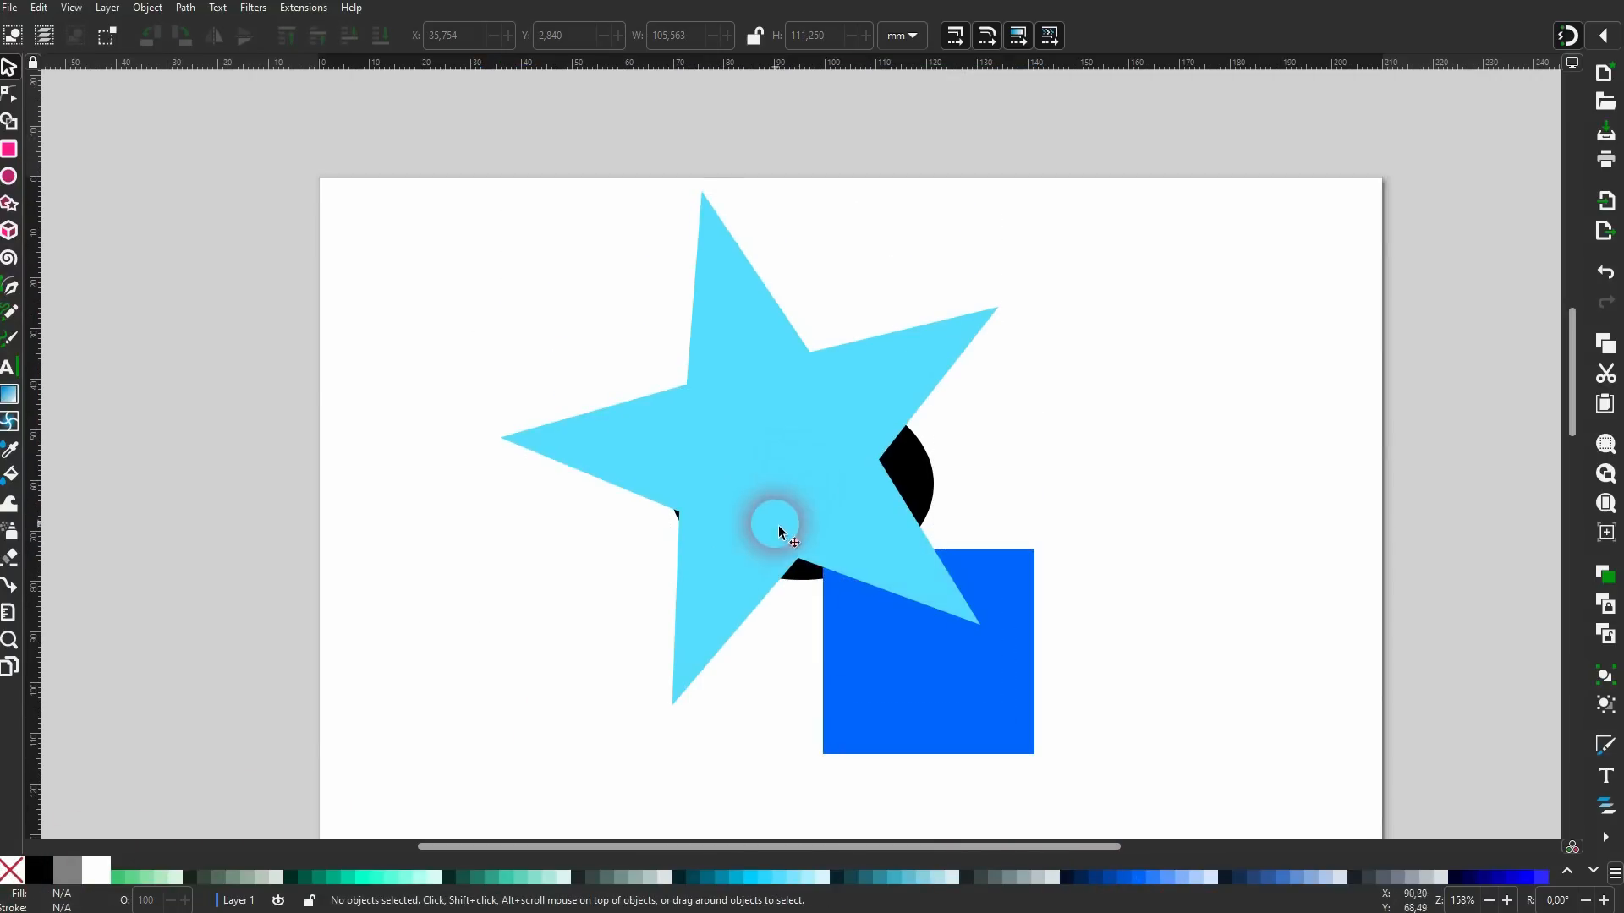
scroll(728, 559, down, 1)
drag(399, 753, 1189, 100)
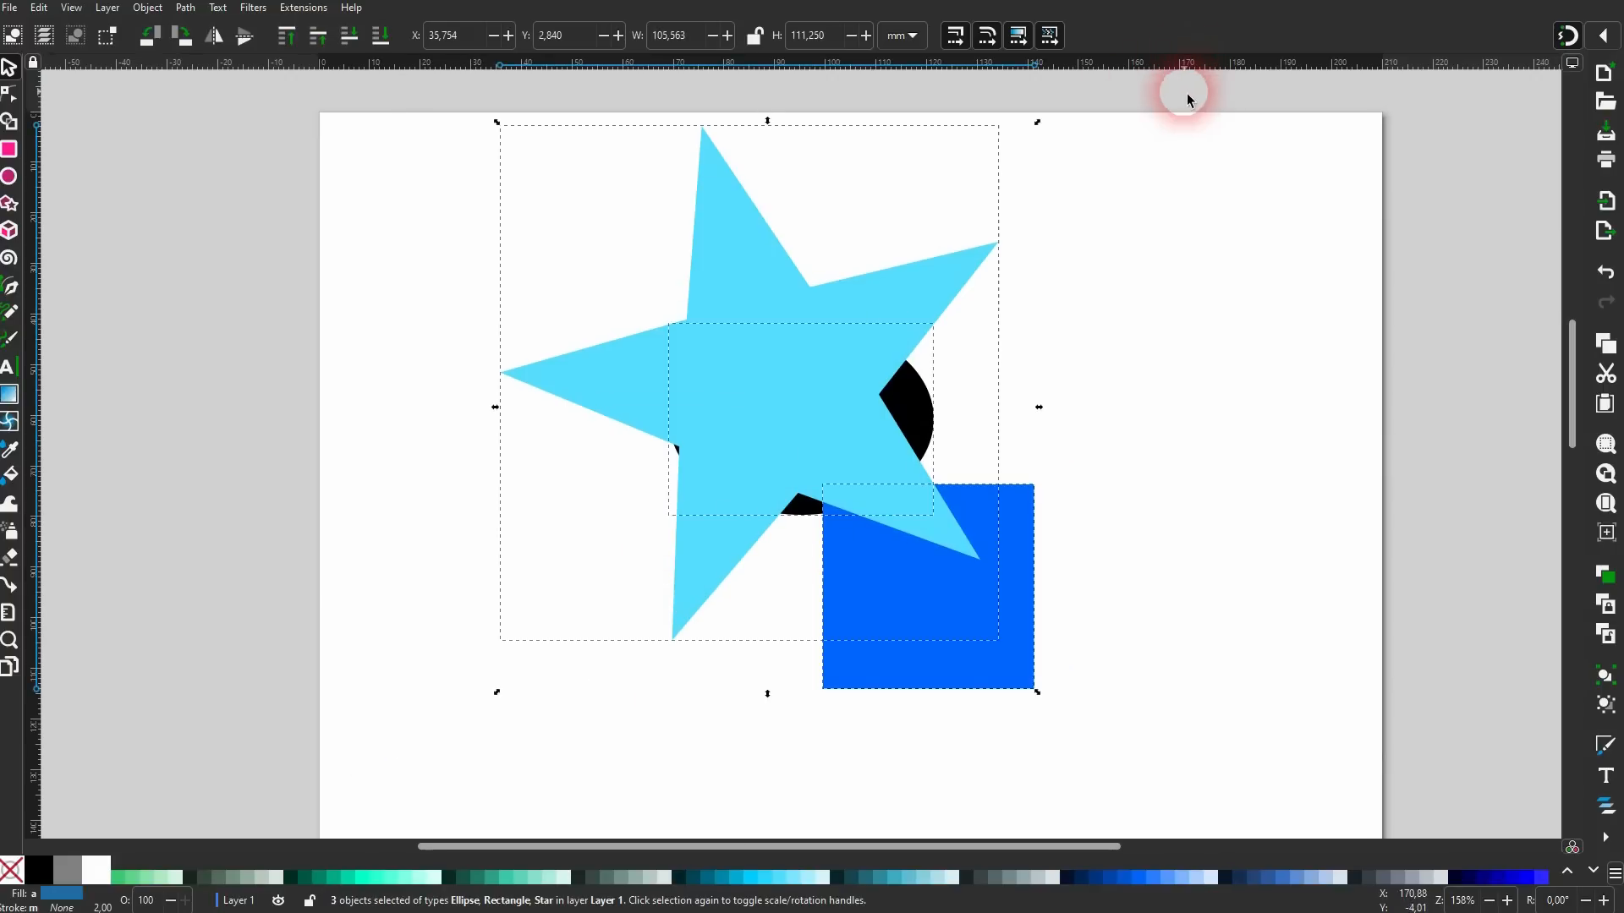
click(10, 121)
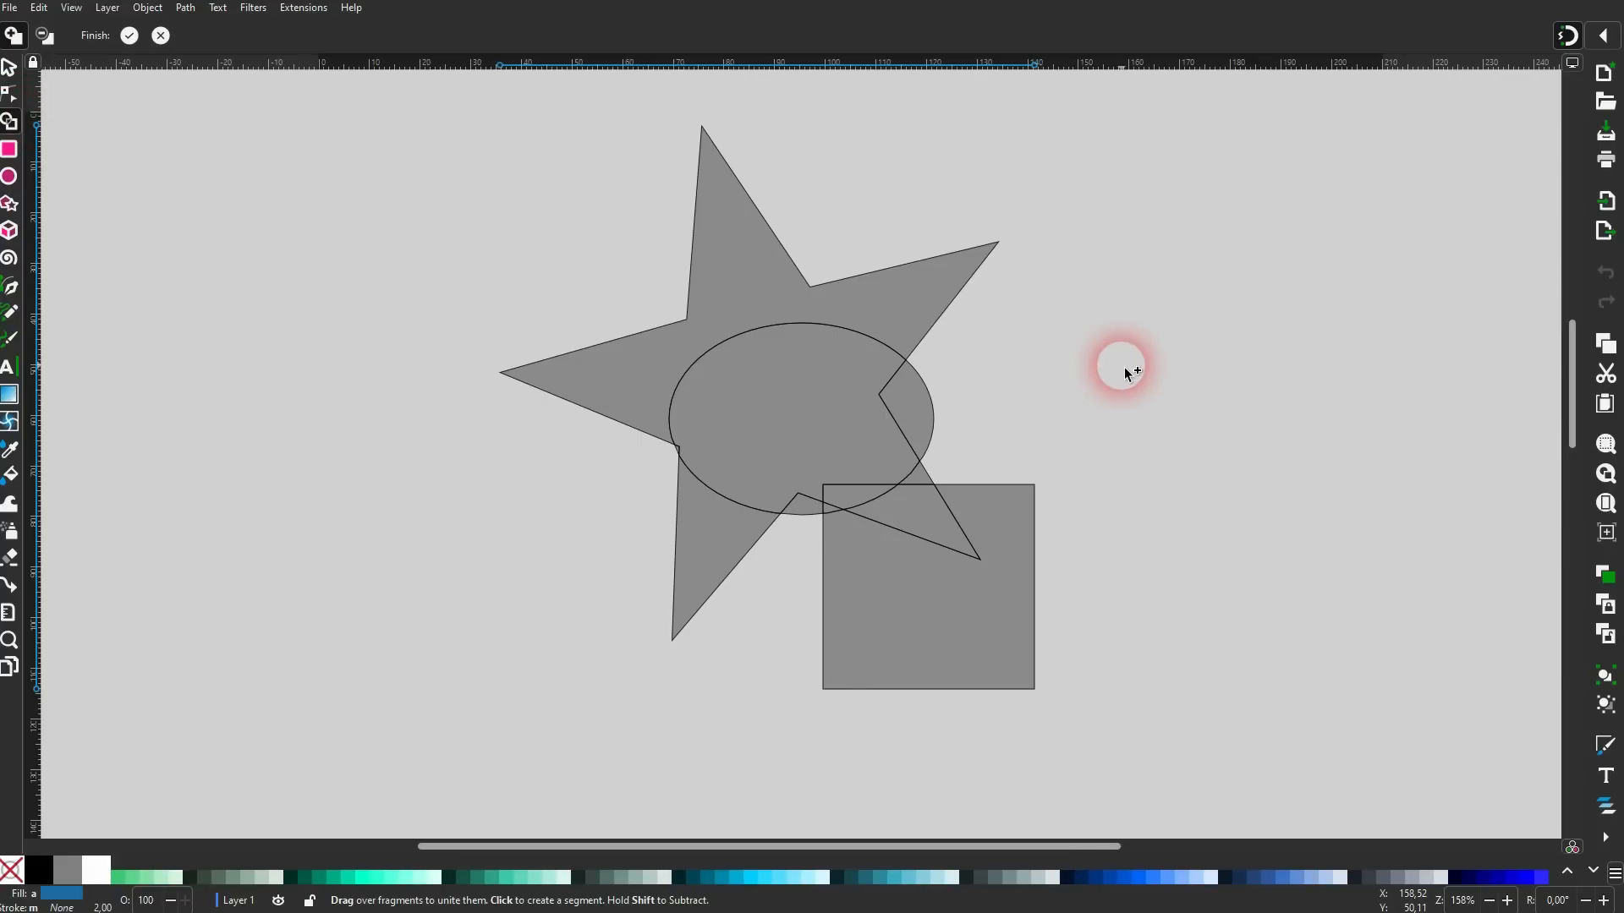
click(48, 37)
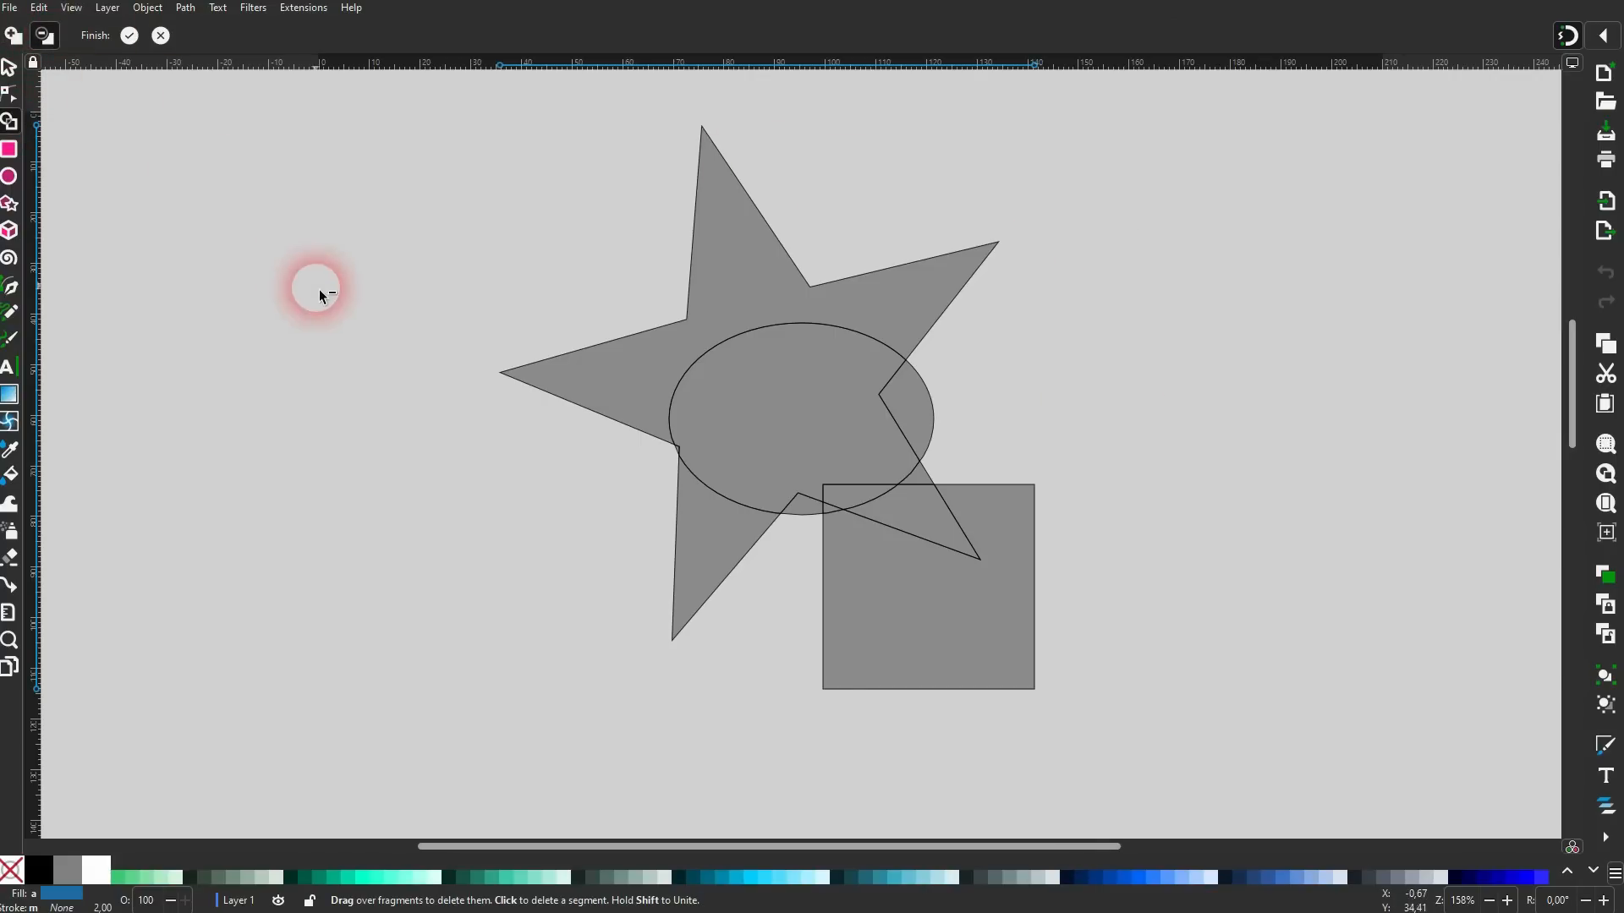
click(13, 35)
click(723, 425)
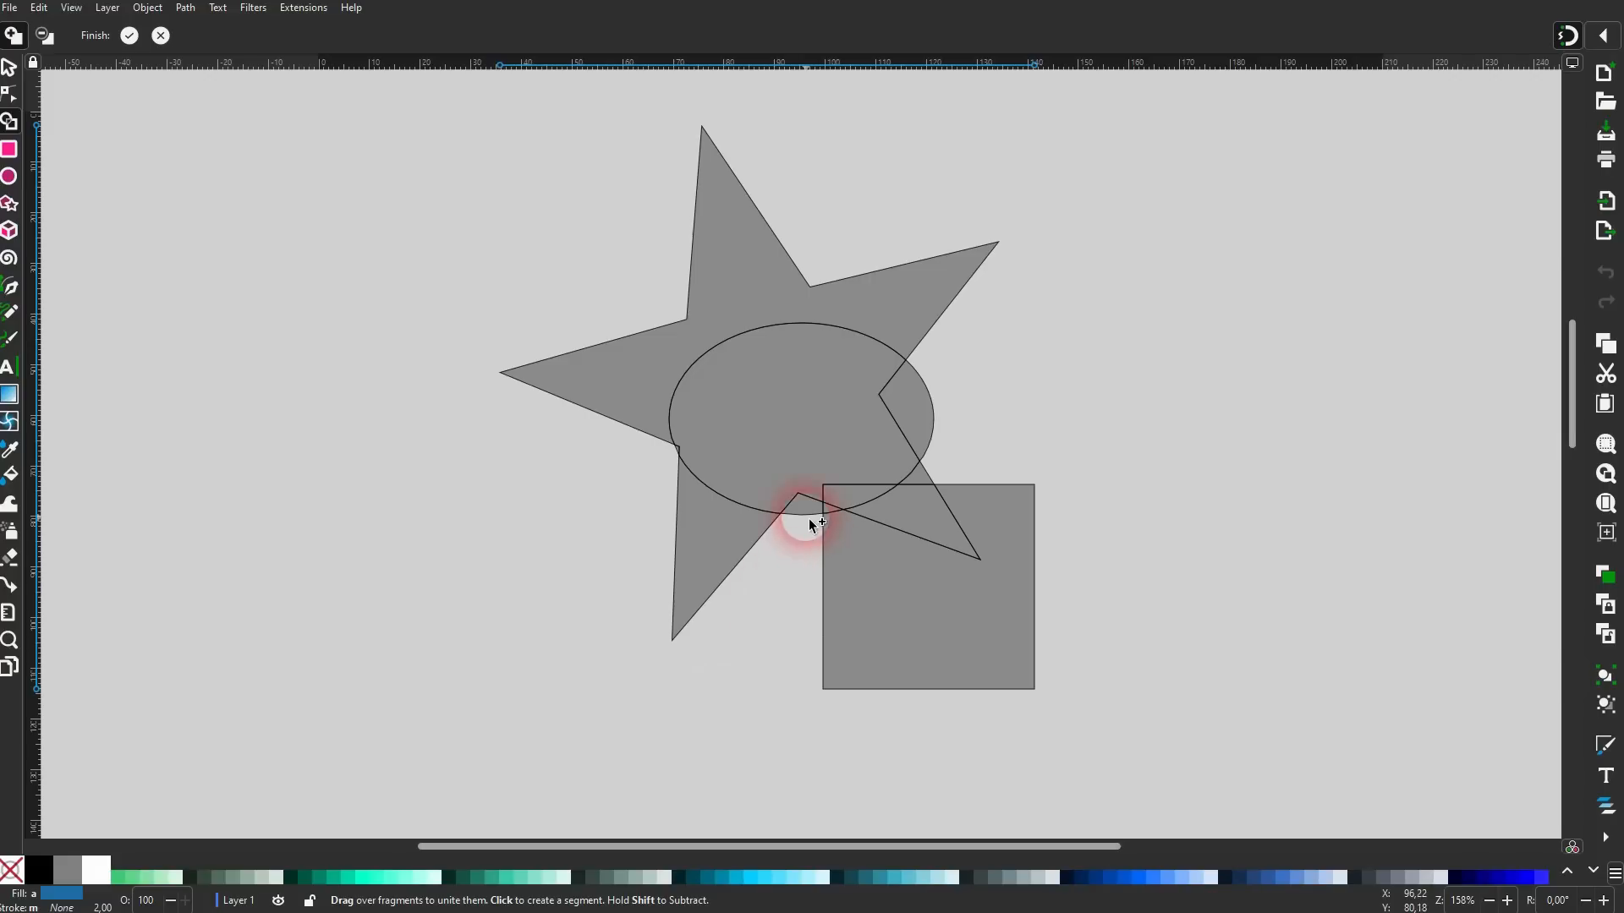
drag(808, 520, 799, 432)
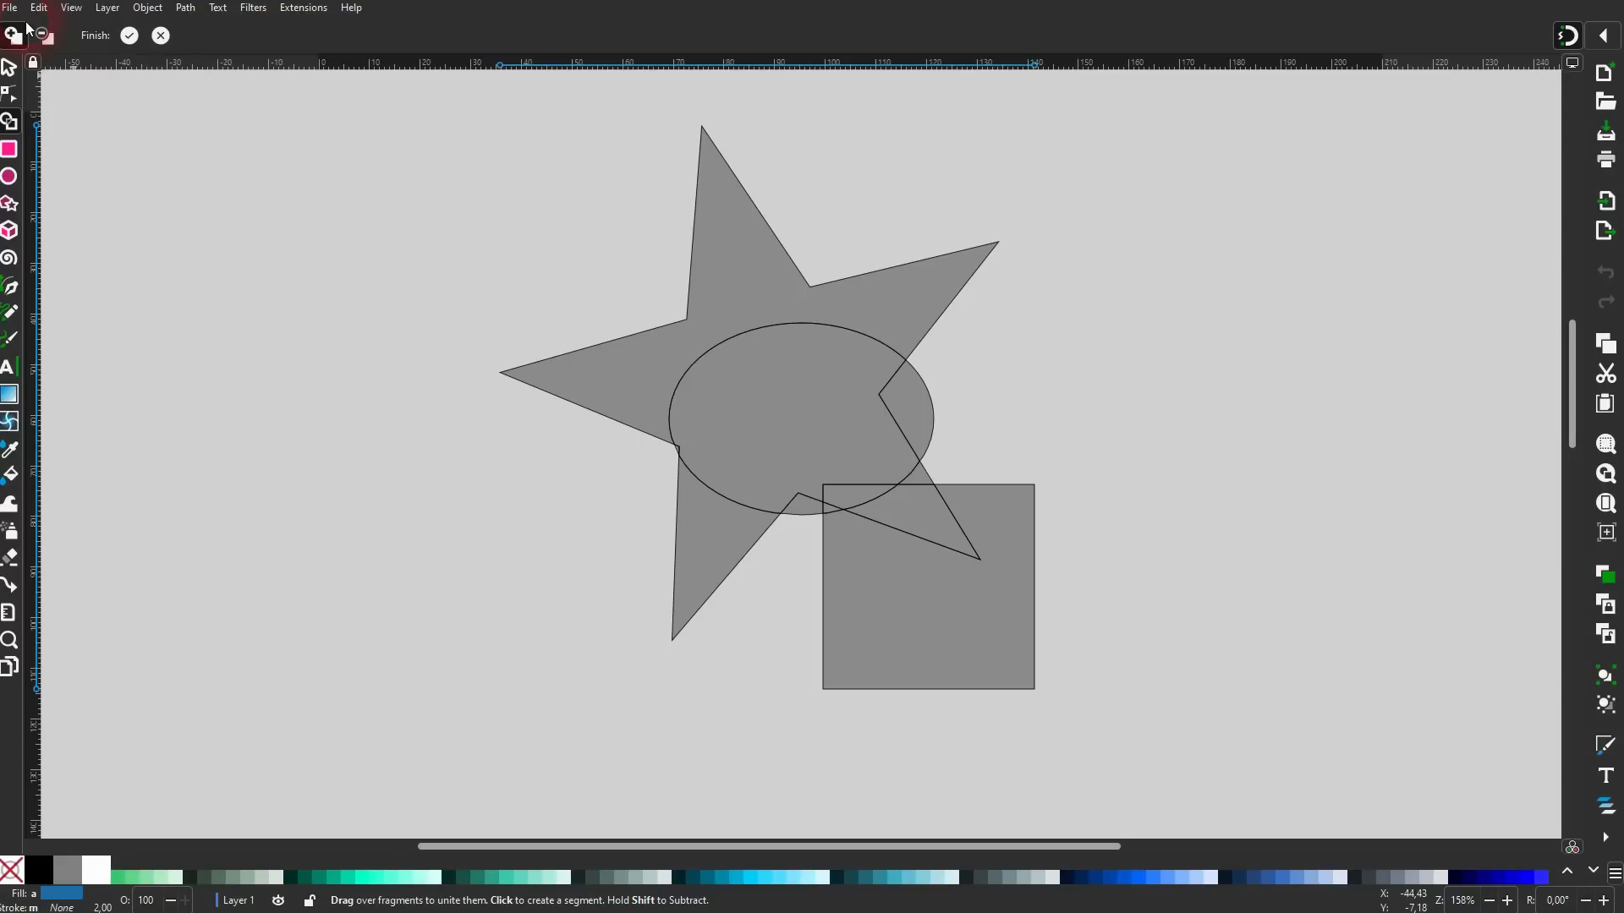
click(47, 37)
click(826, 432)
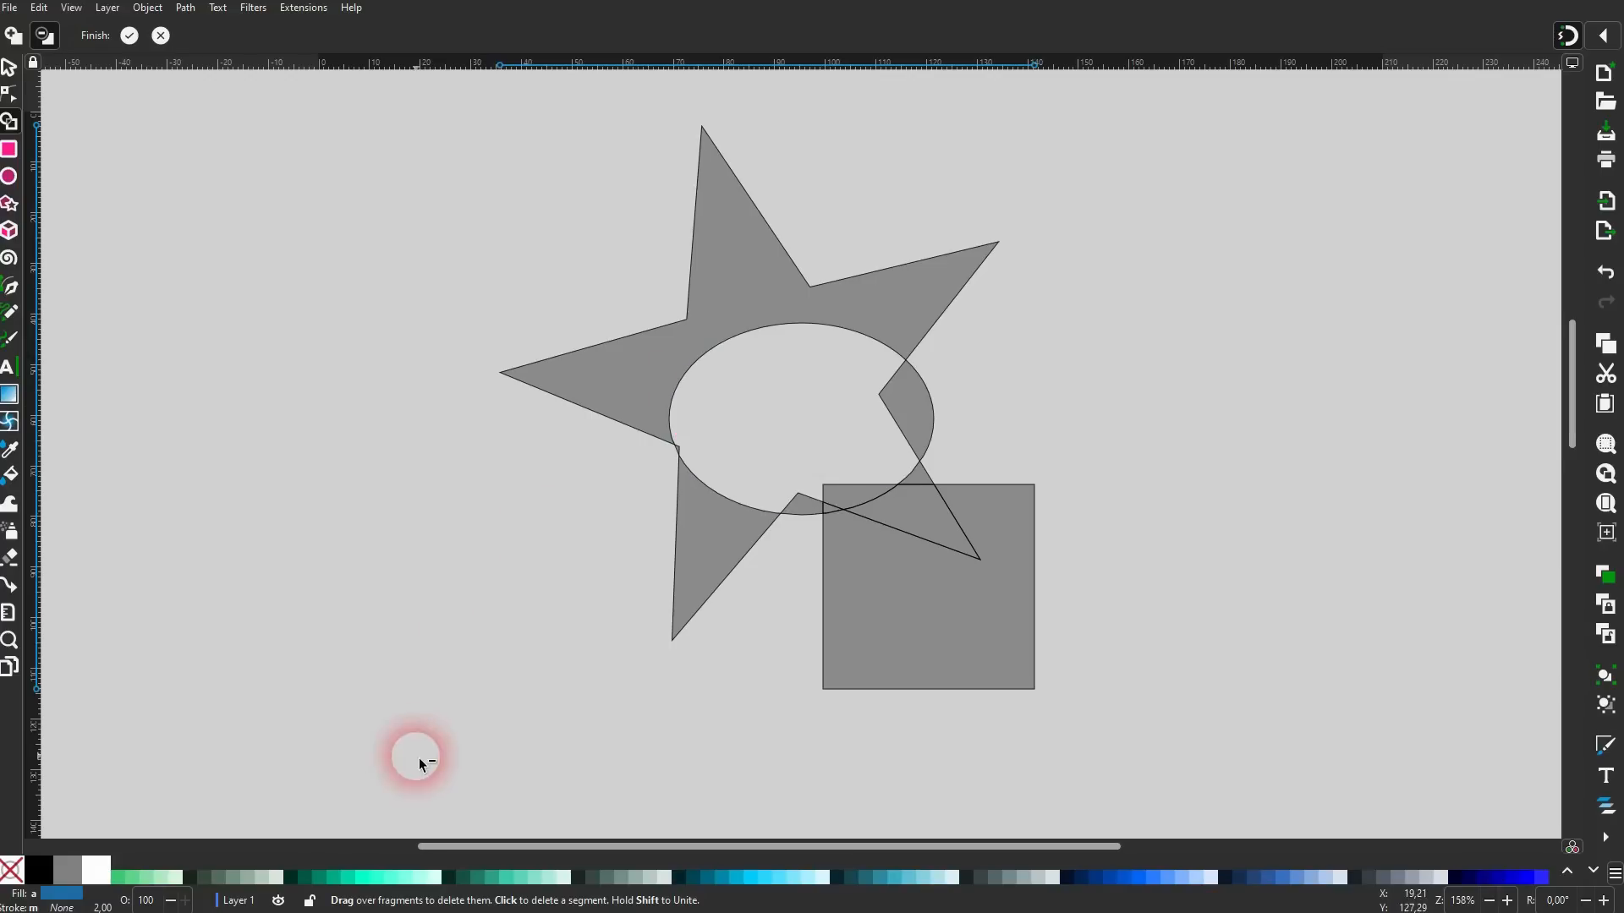
click(129, 35)
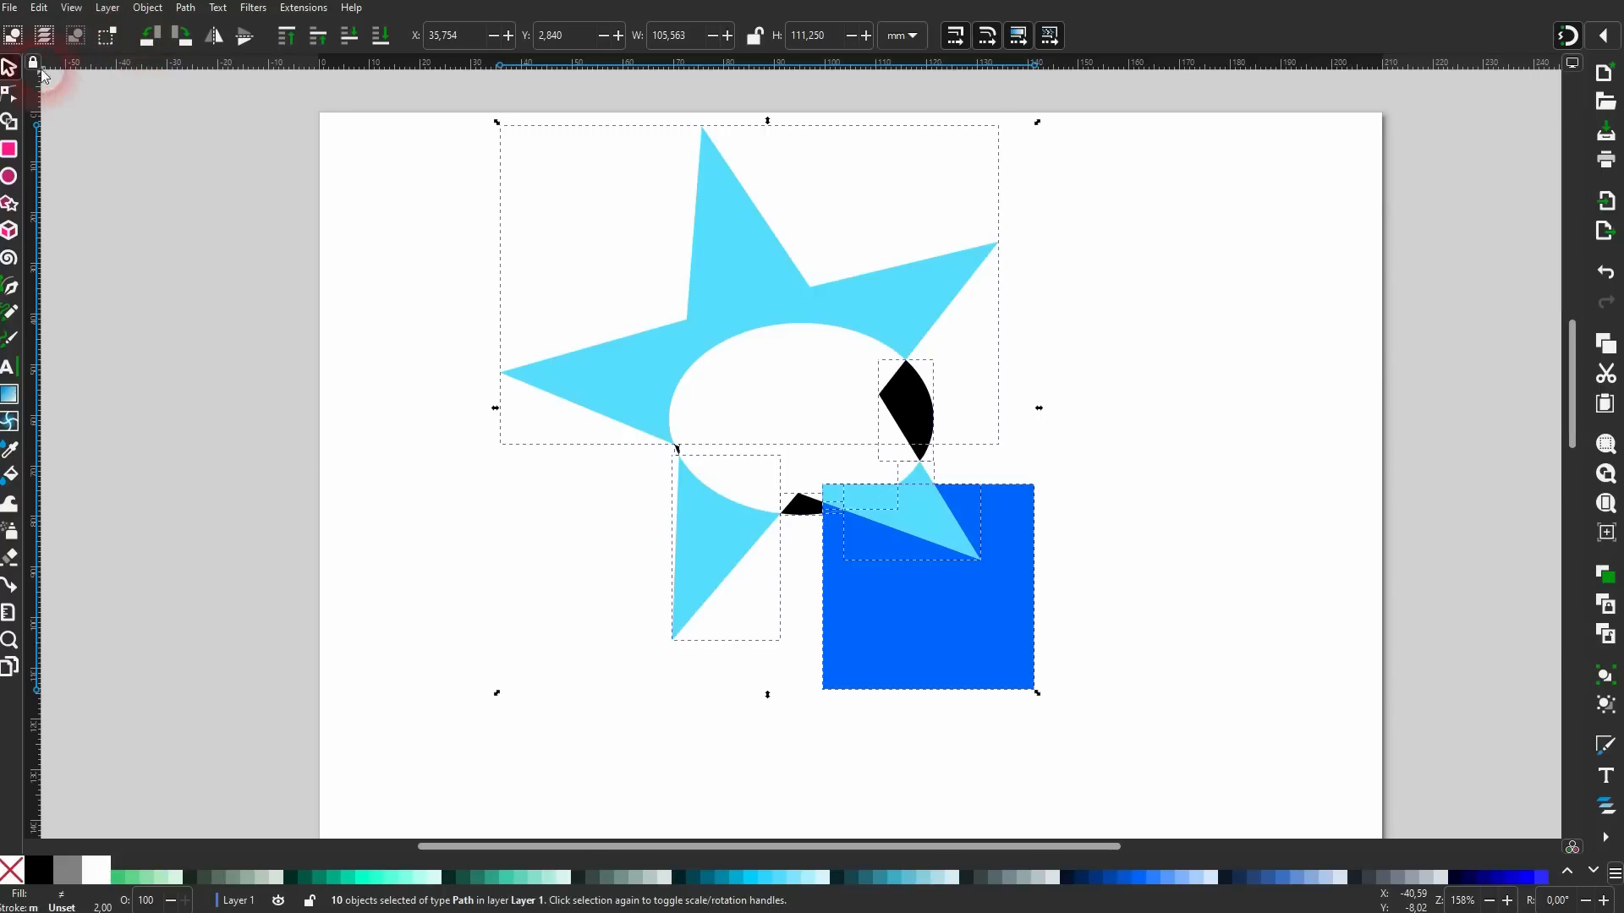
Try keeping only the central star-ellipse overlap as a segment with the Shape Builder, and undo the applied result.
click(344, 406)
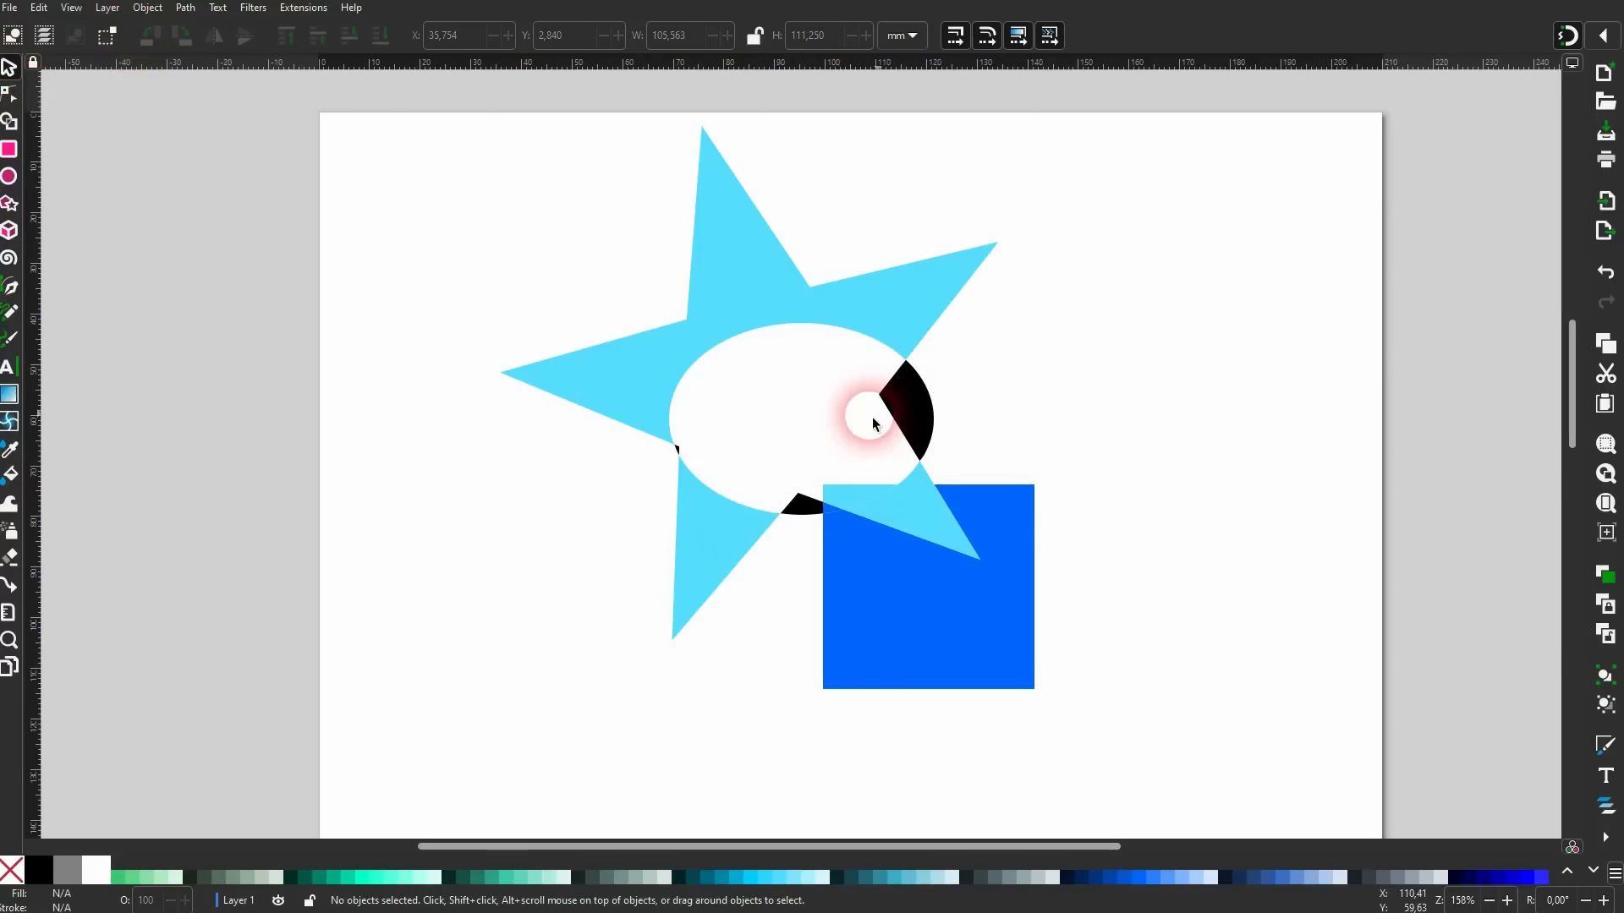
drag(364, 768, 1236, 85)
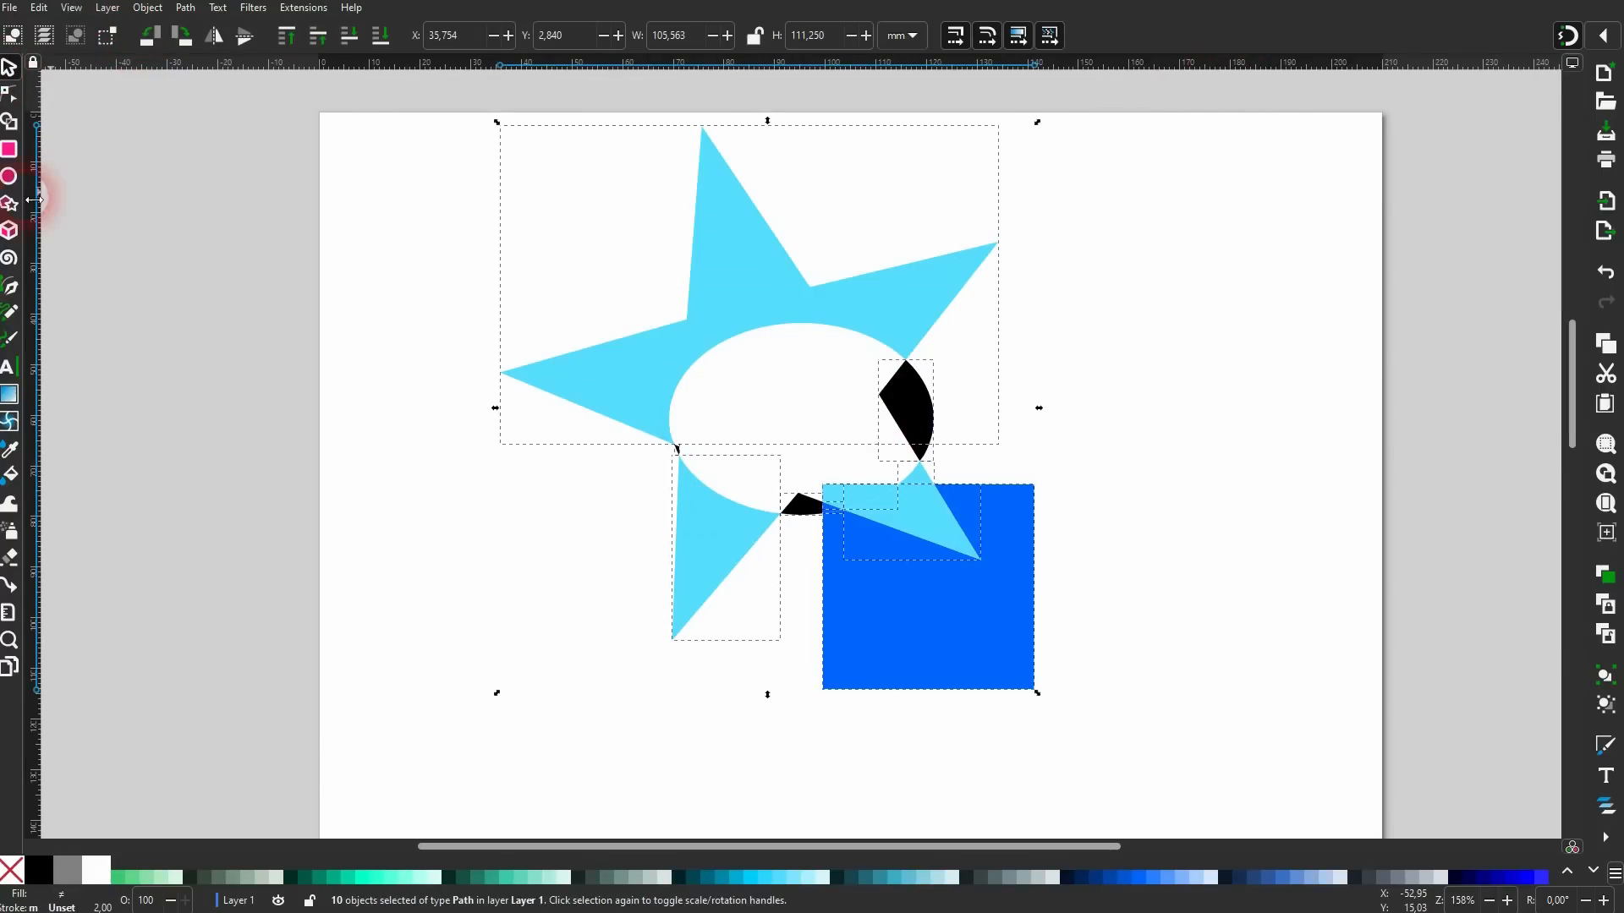
click(10, 123)
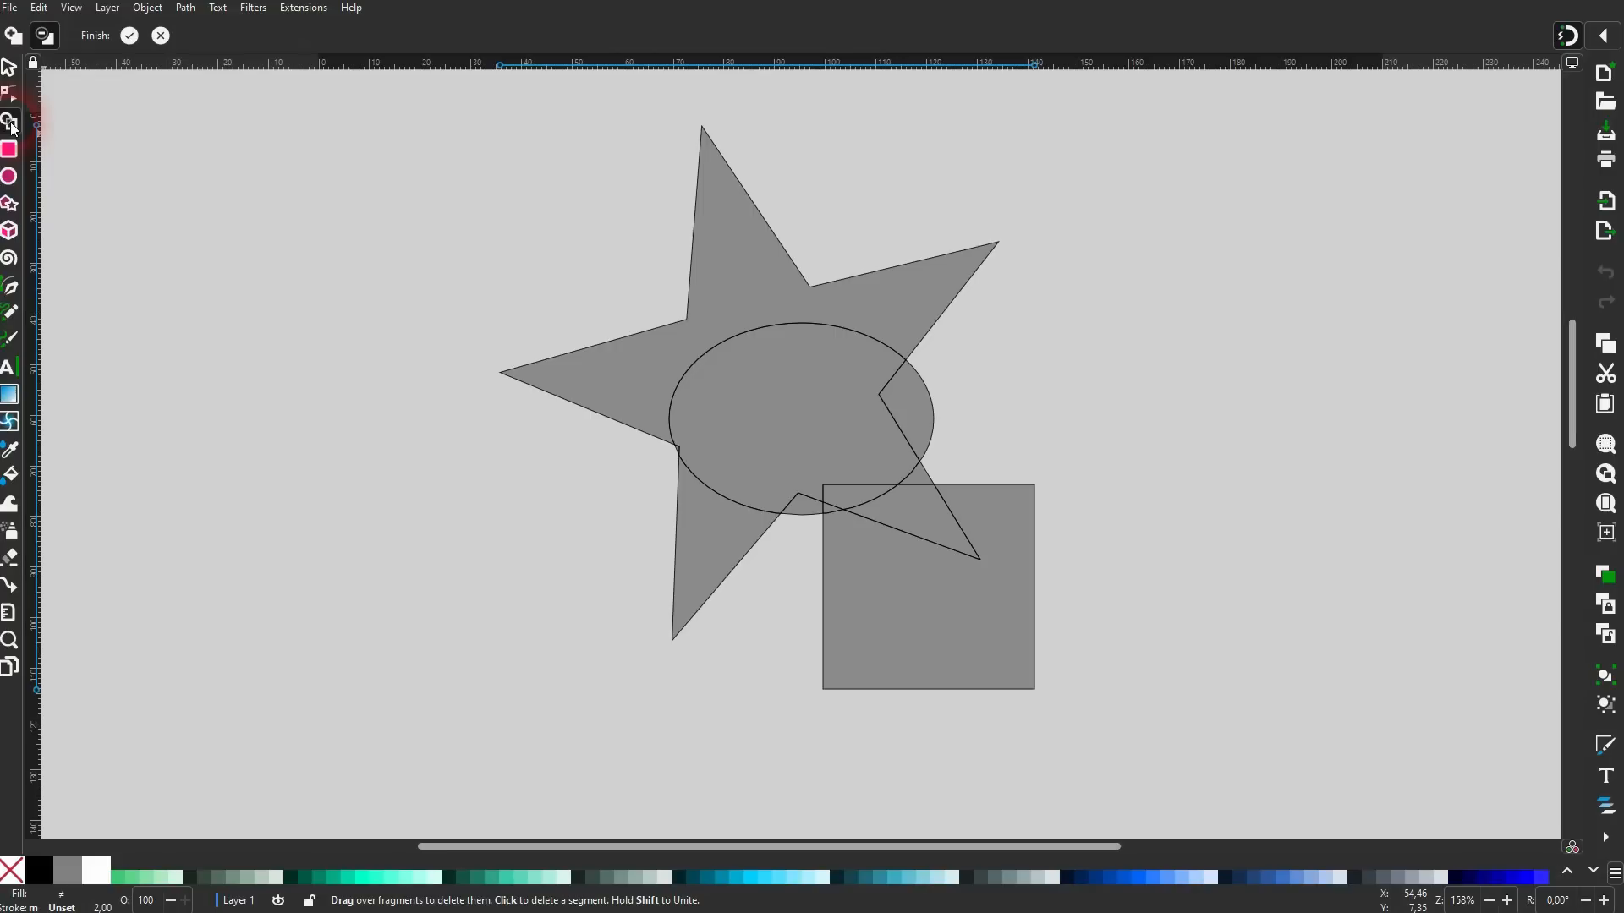
click(14, 37)
click(825, 419)
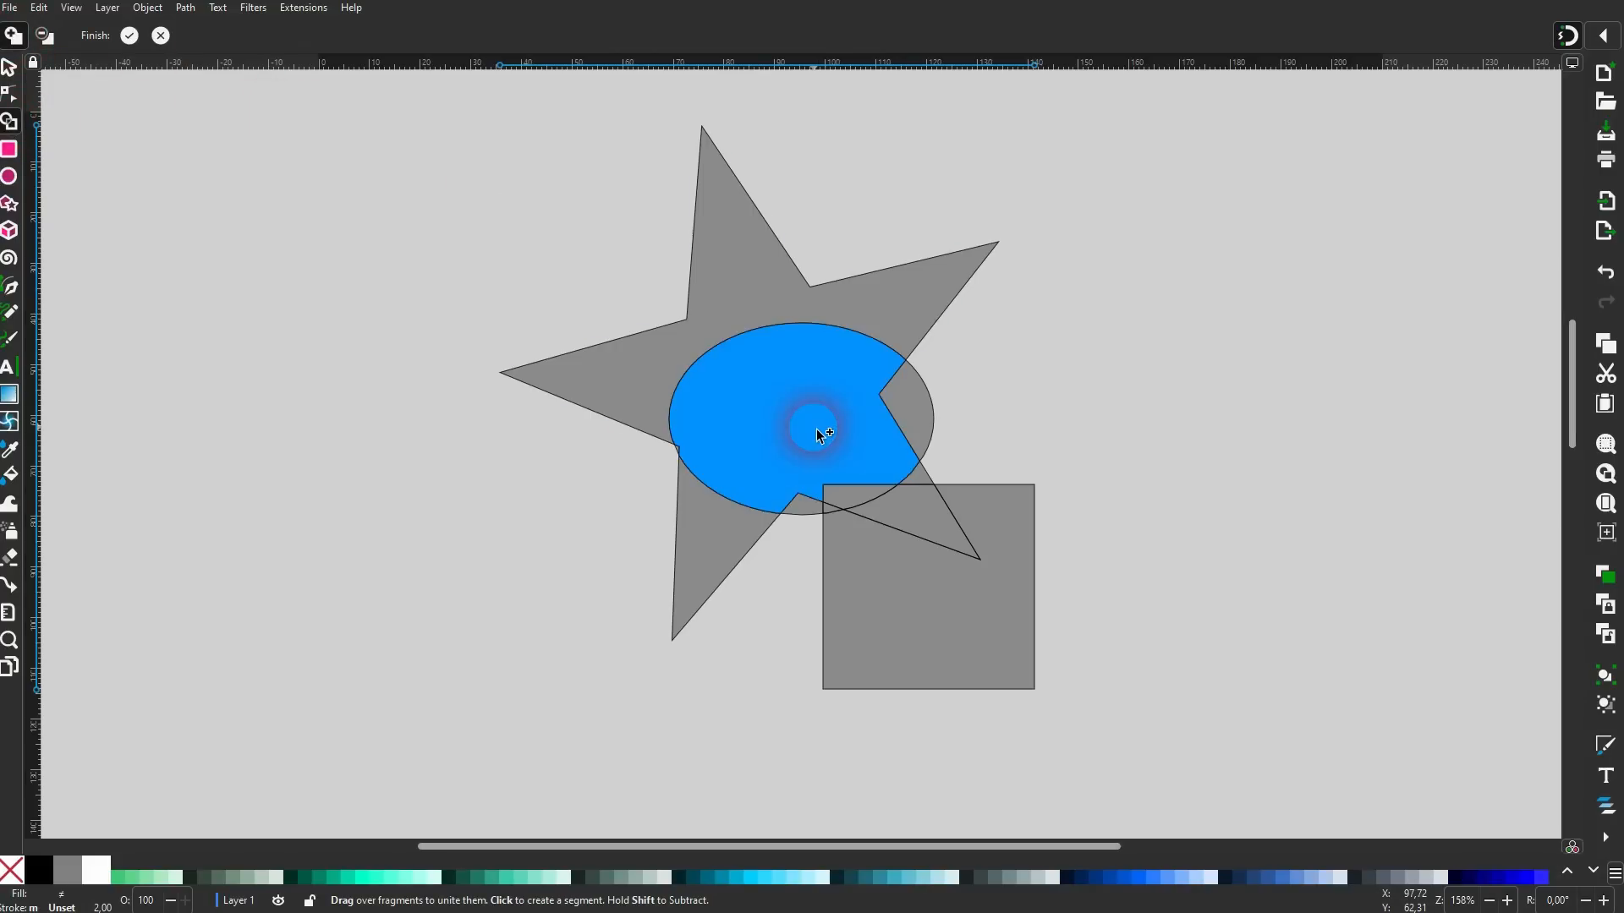
click(128, 36)
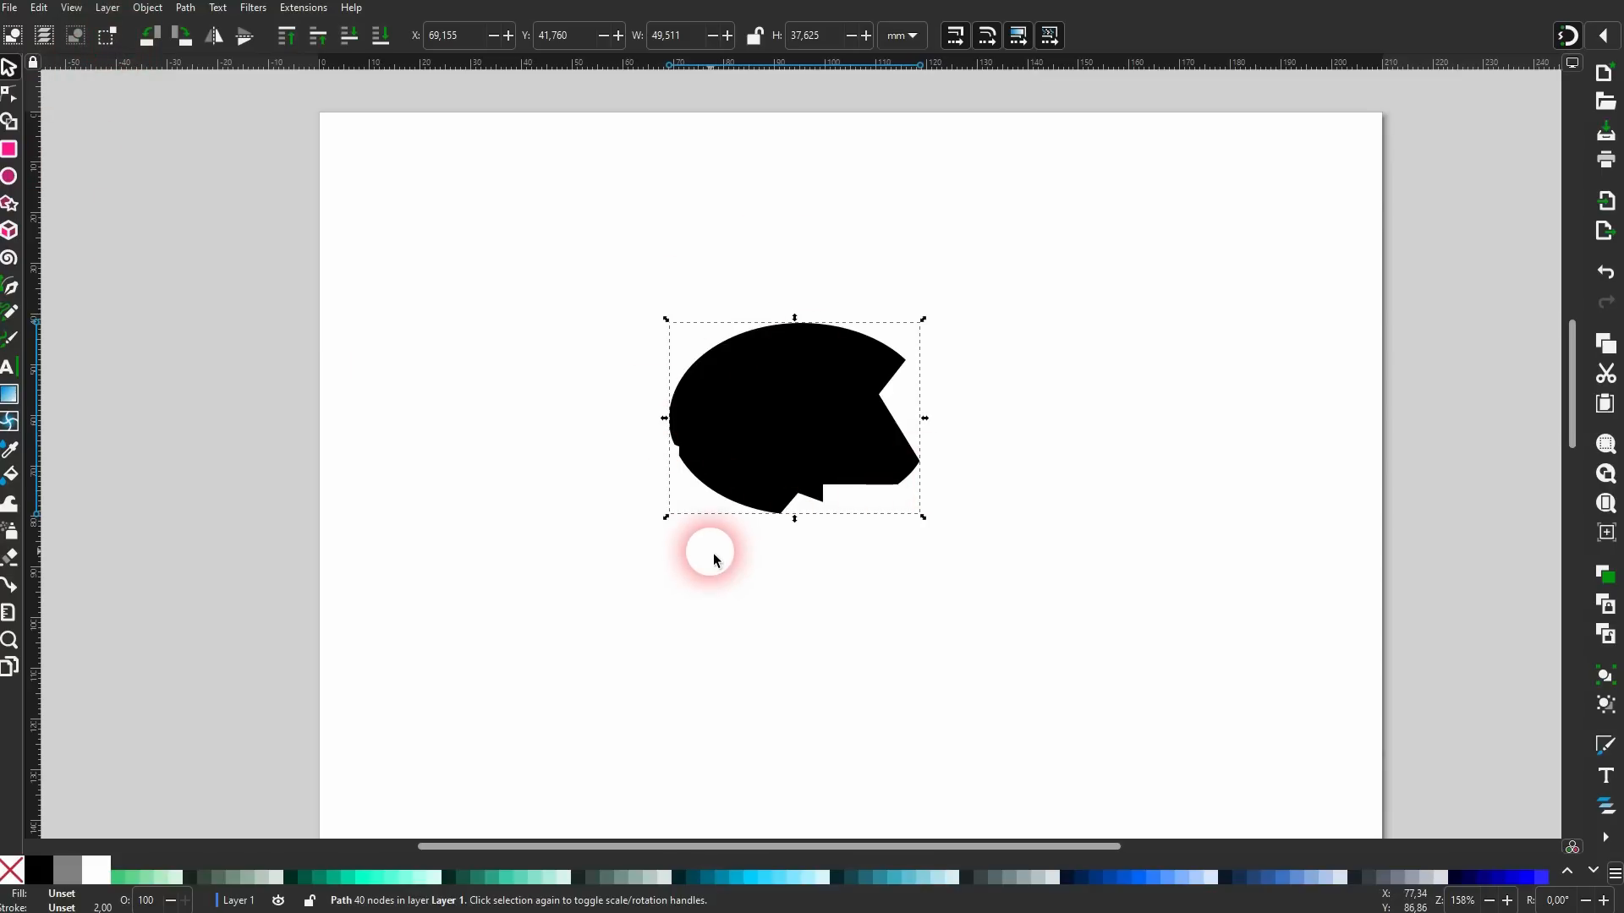
key(ctrl+z)
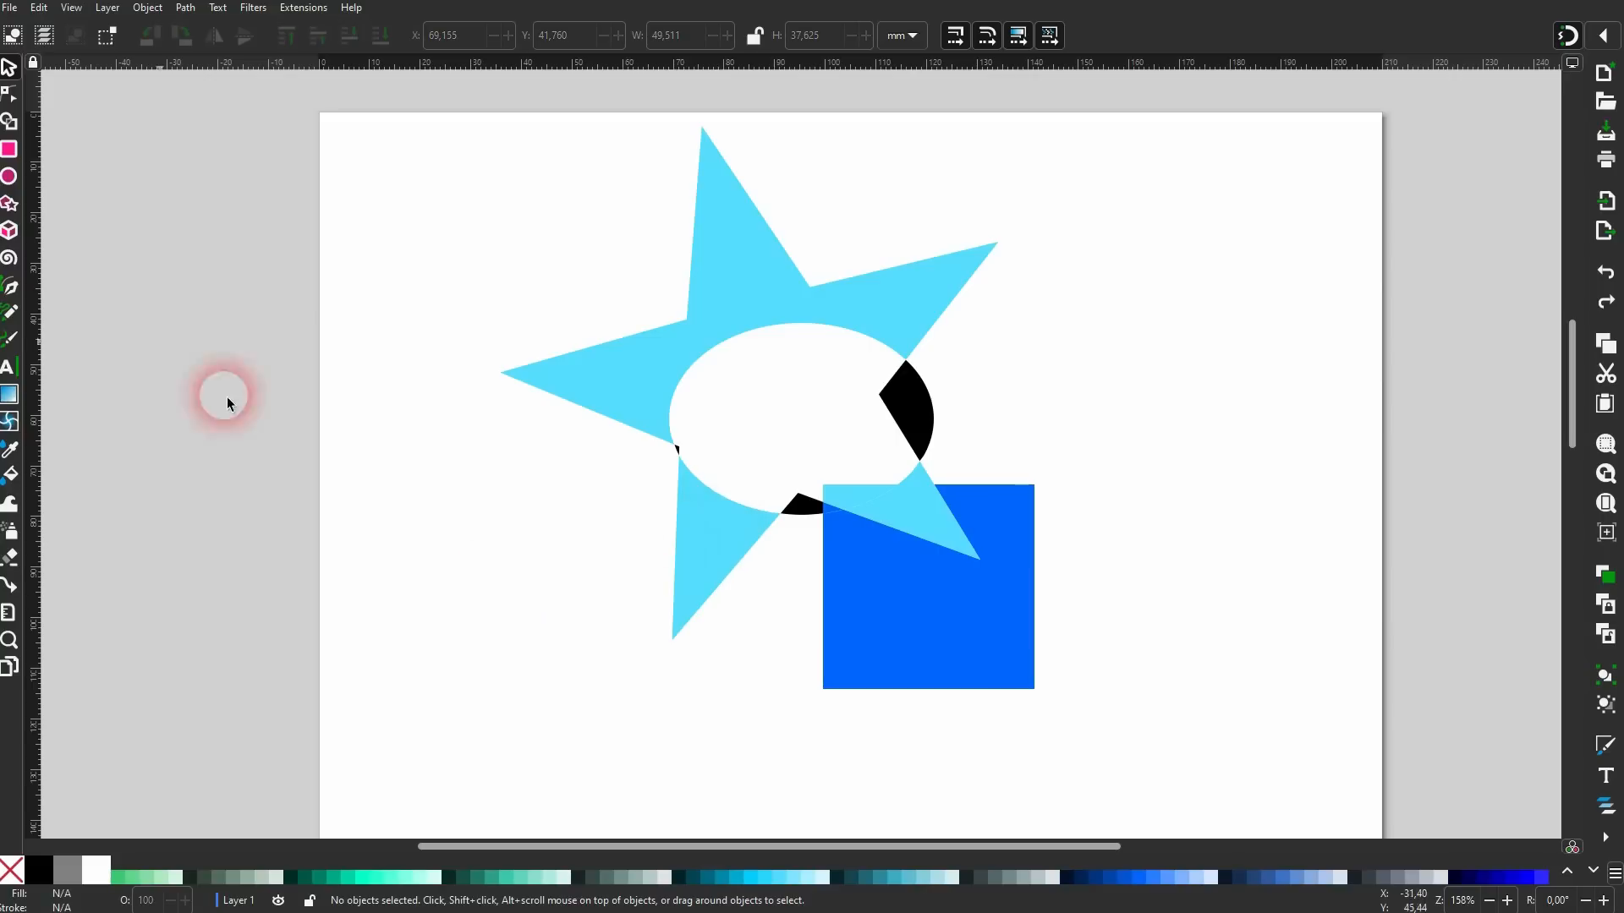
Unite the star, ellipse and rectangle fragments into one combined shape with the Shape Builder and apply it.
drag(401, 744, 1167, 88)
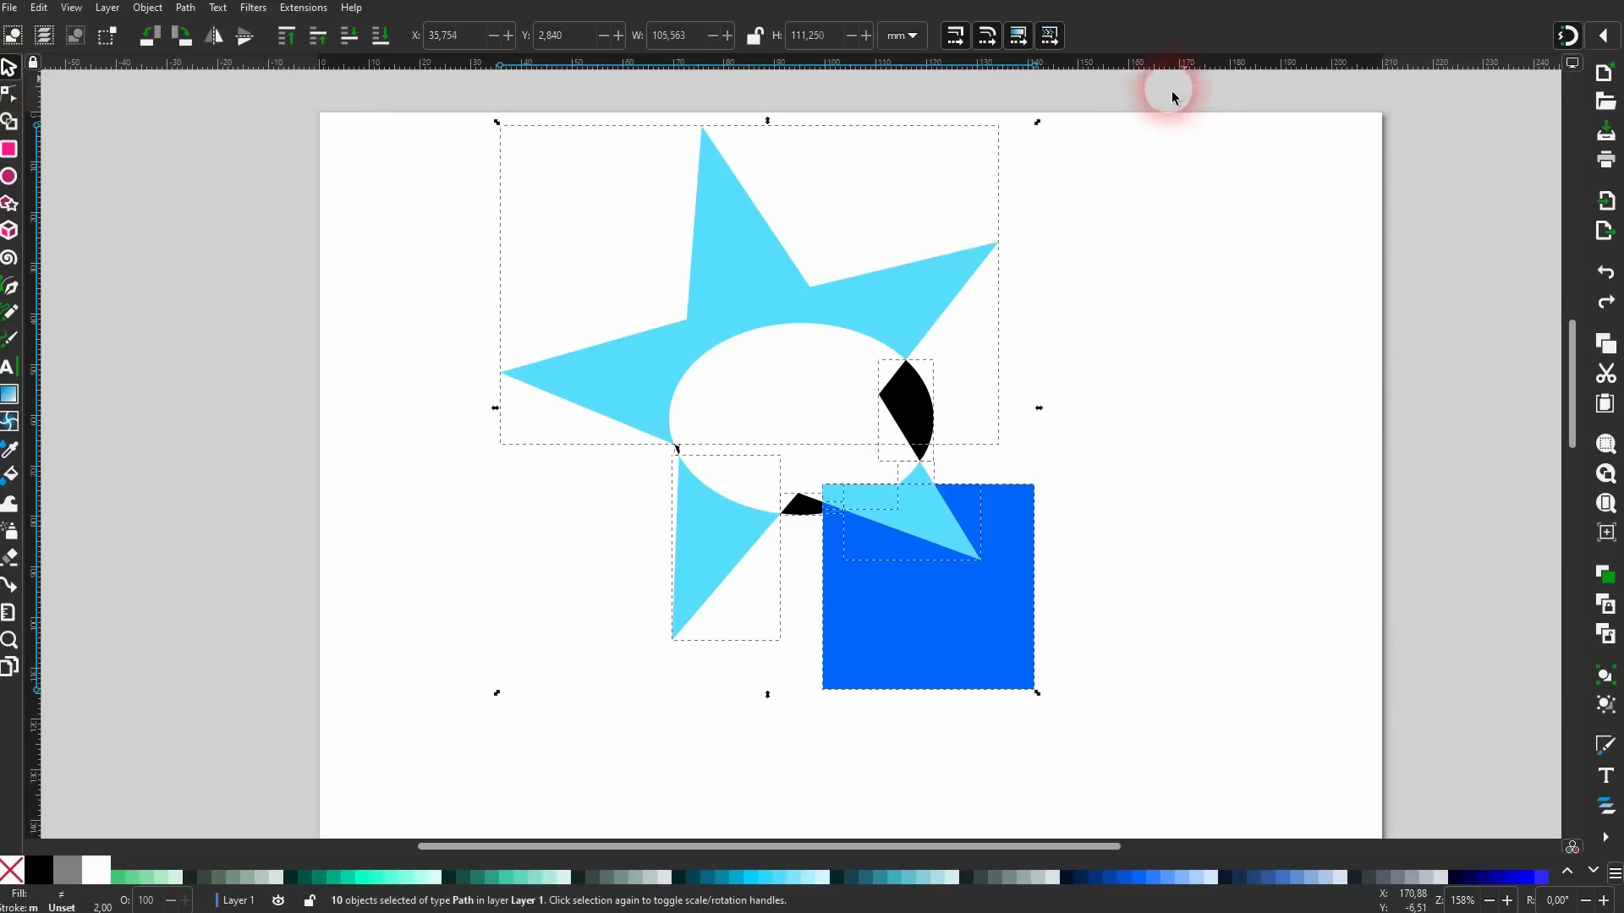
click(12, 121)
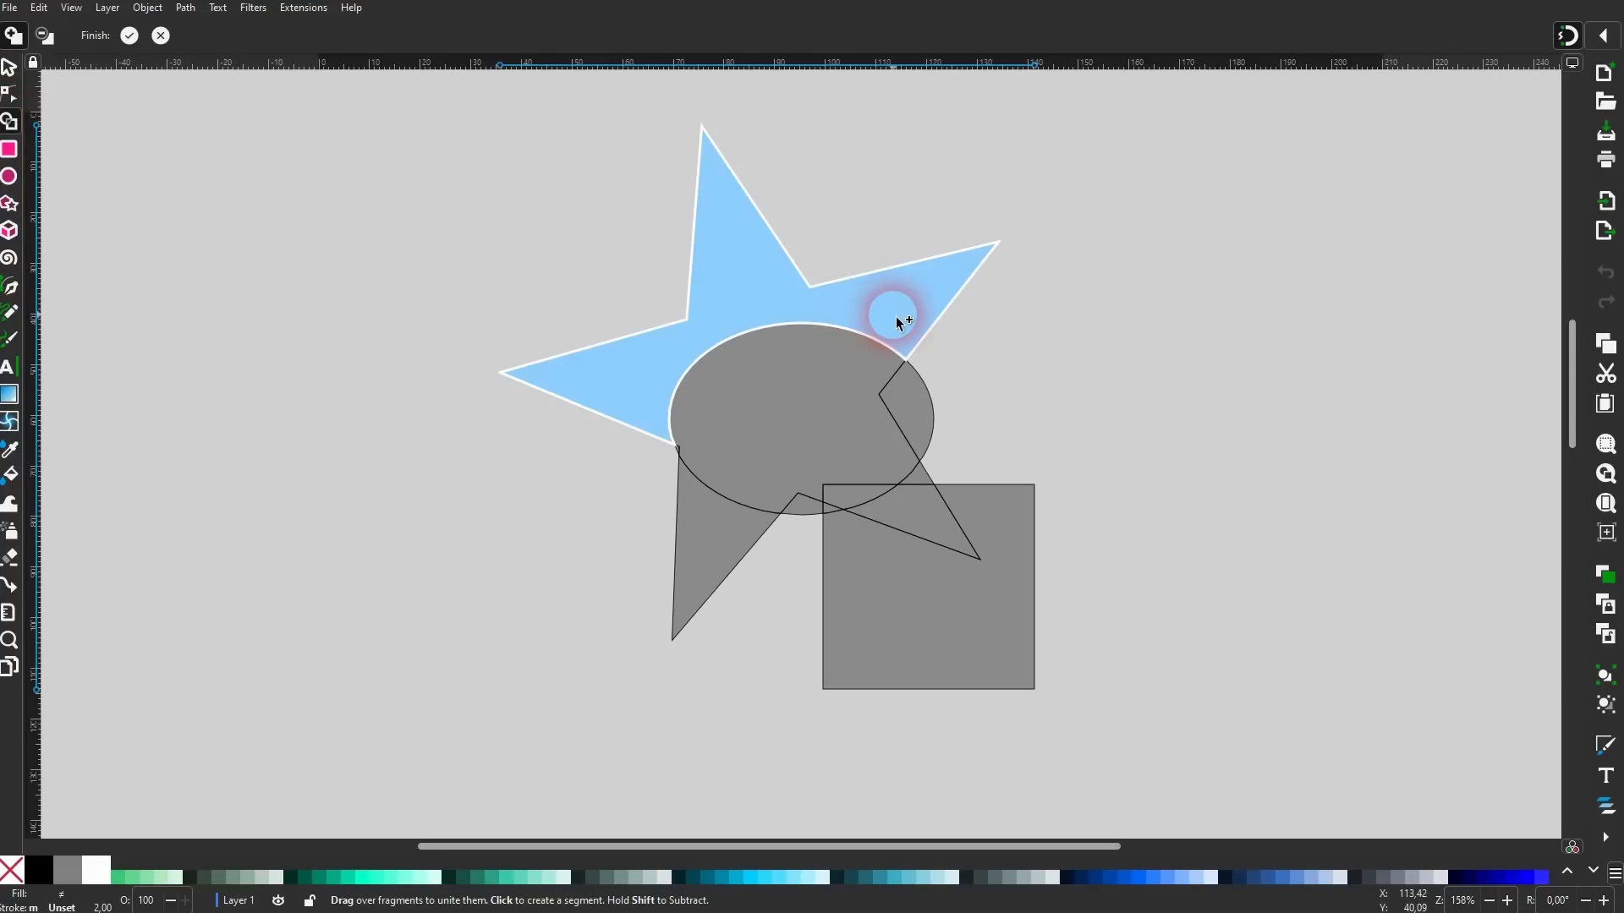
mouse_move(905, 304)
mouse_down()
mouse_move(870, 333)
mouse_move(841, 409)
mouse_move(915, 498)
mouse_up()
mouse_move(800, 431)
mouse_down()
mouse_move(764, 520)
mouse_move(724, 551)
mouse_up()
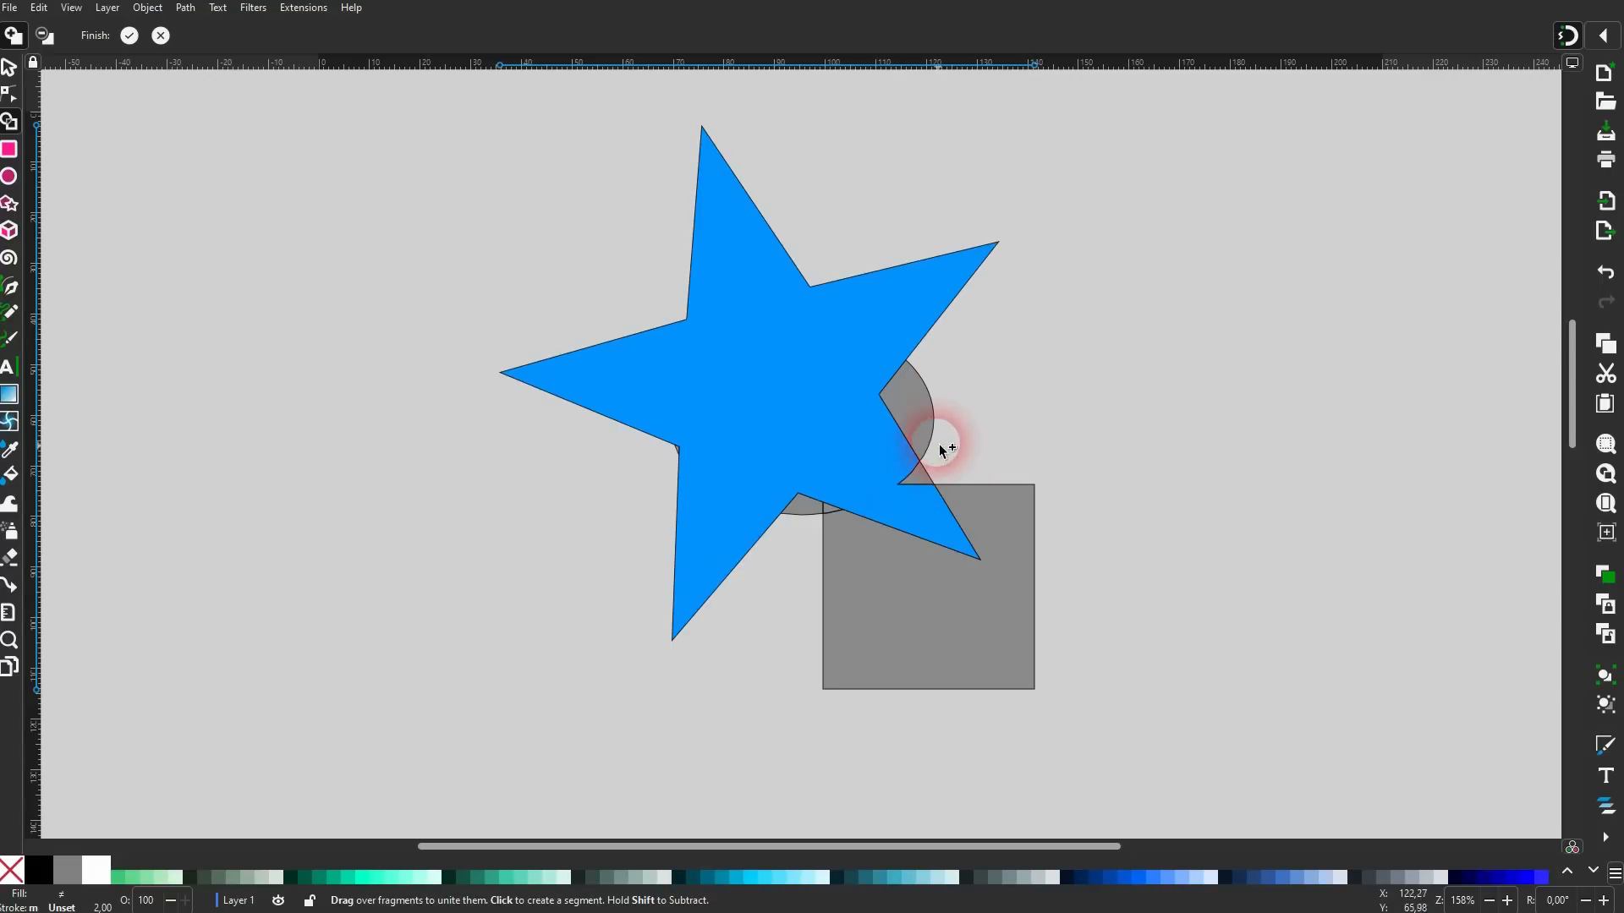
mouse_move(924, 421)
mouse_down()
mouse_move(871, 417)
mouse_move(805, 509)
mouse_up()
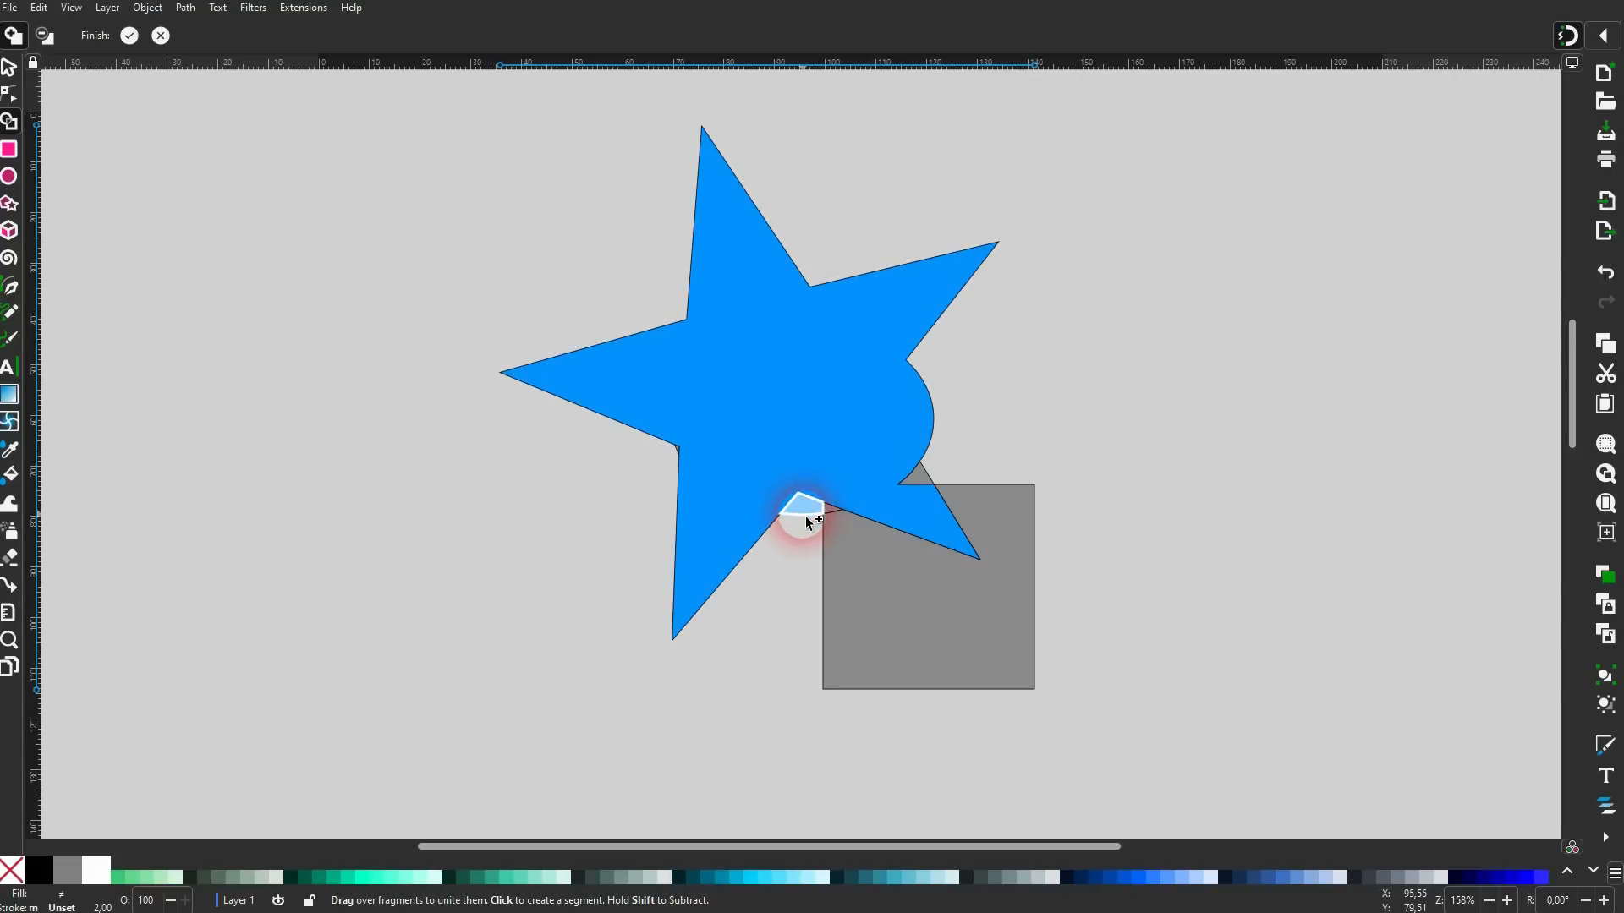
drag(885, 620, 931, 531)
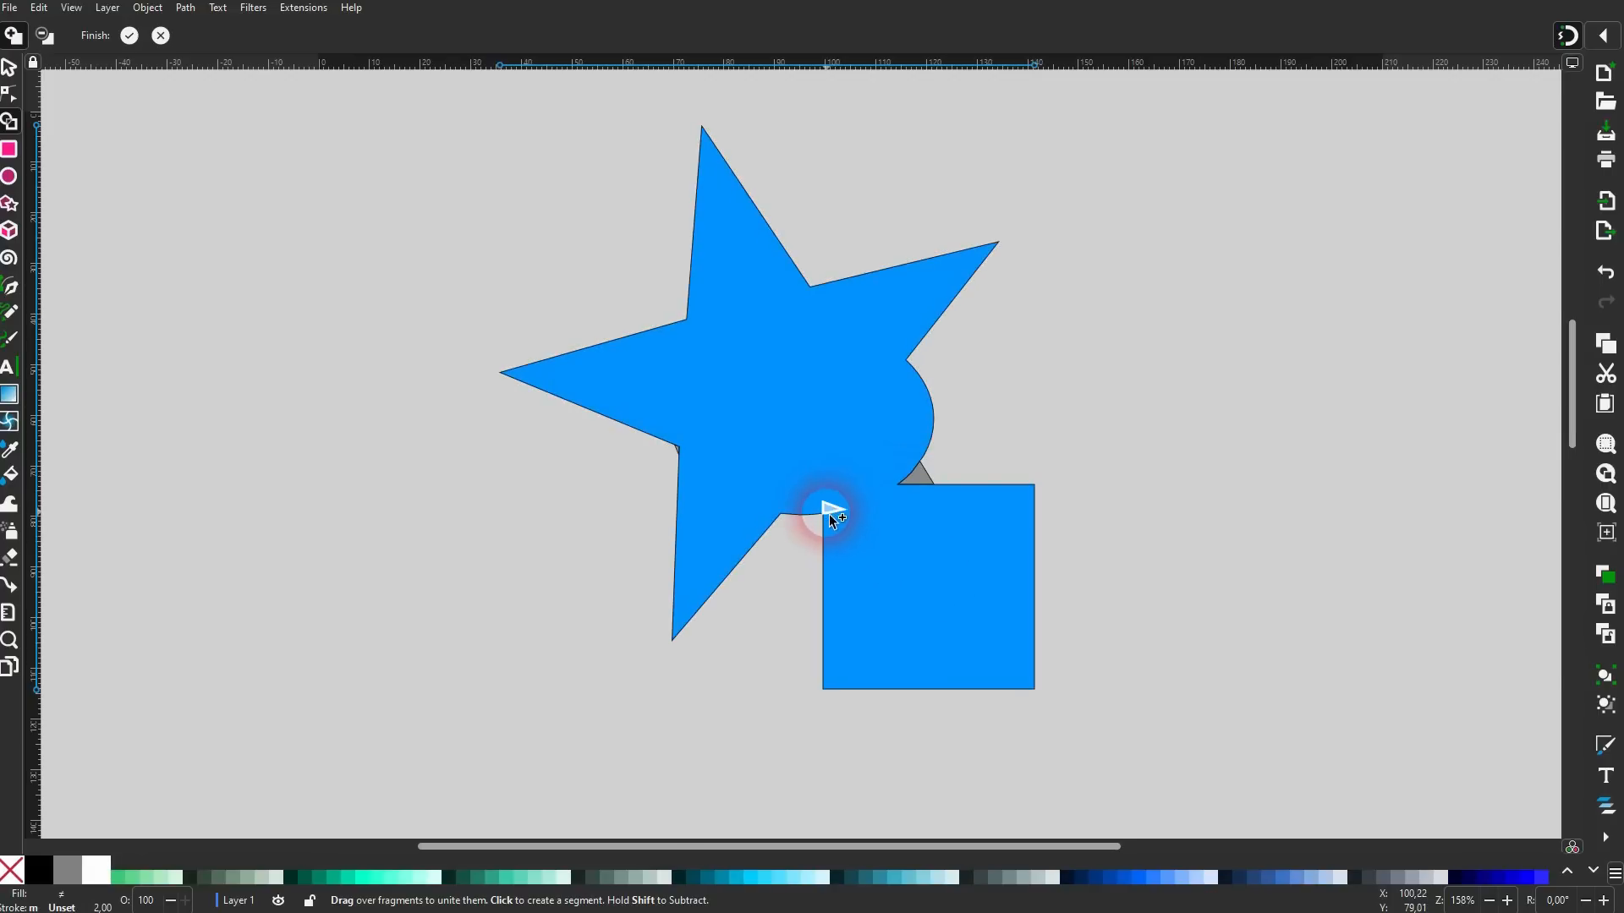
click(129, 37)
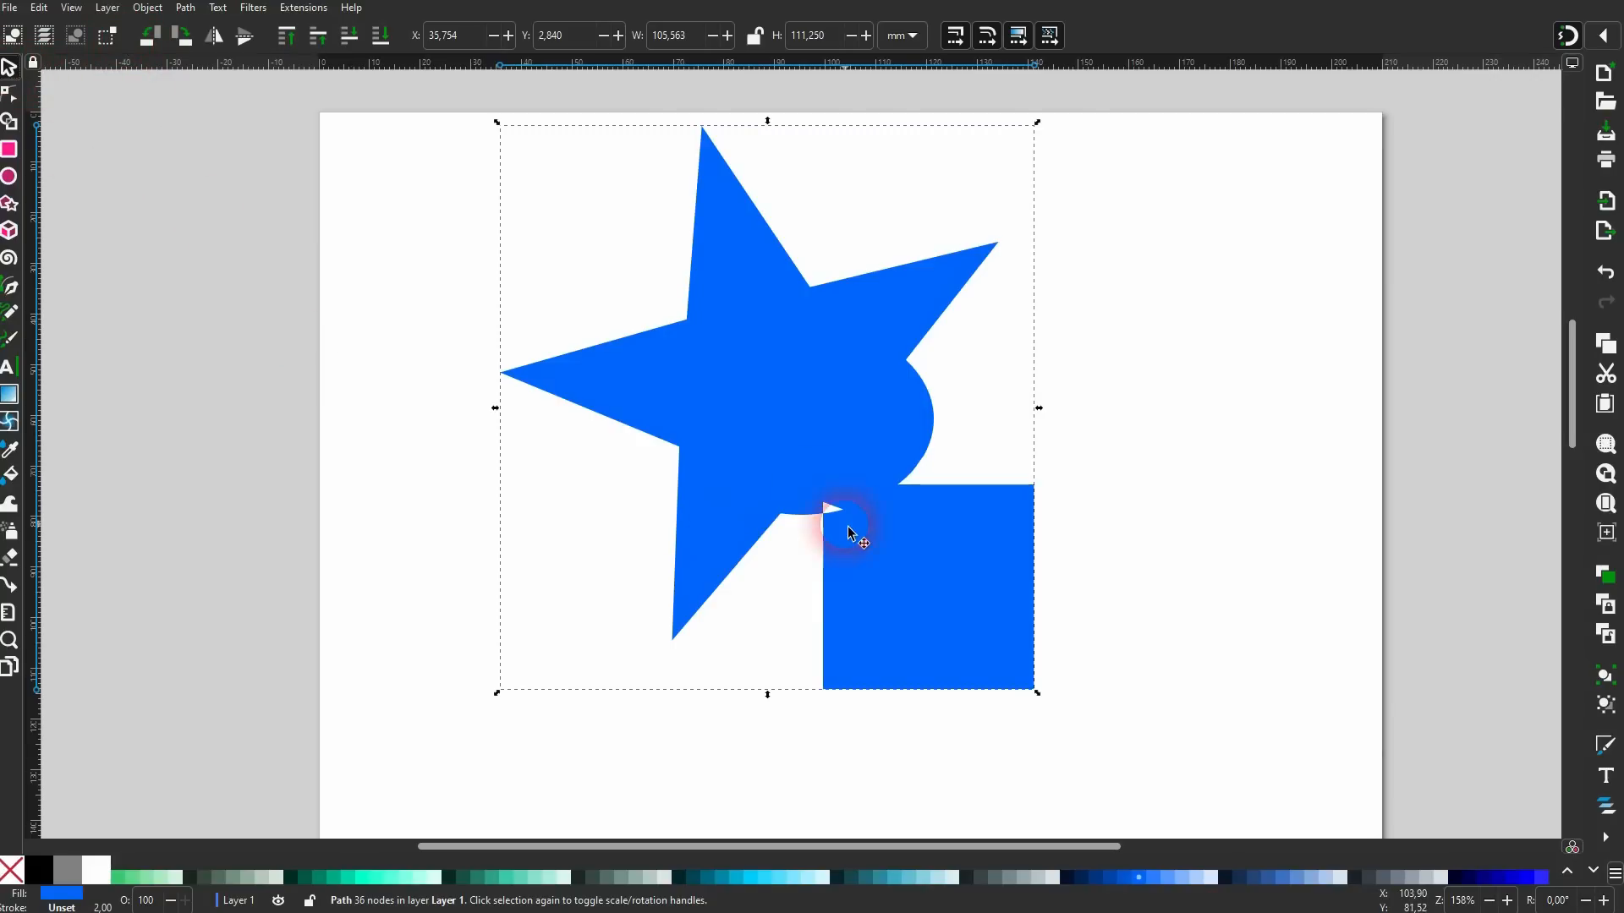
Move the united shape slightly down the page and delete it.
drag(788, 382, 791, 429)
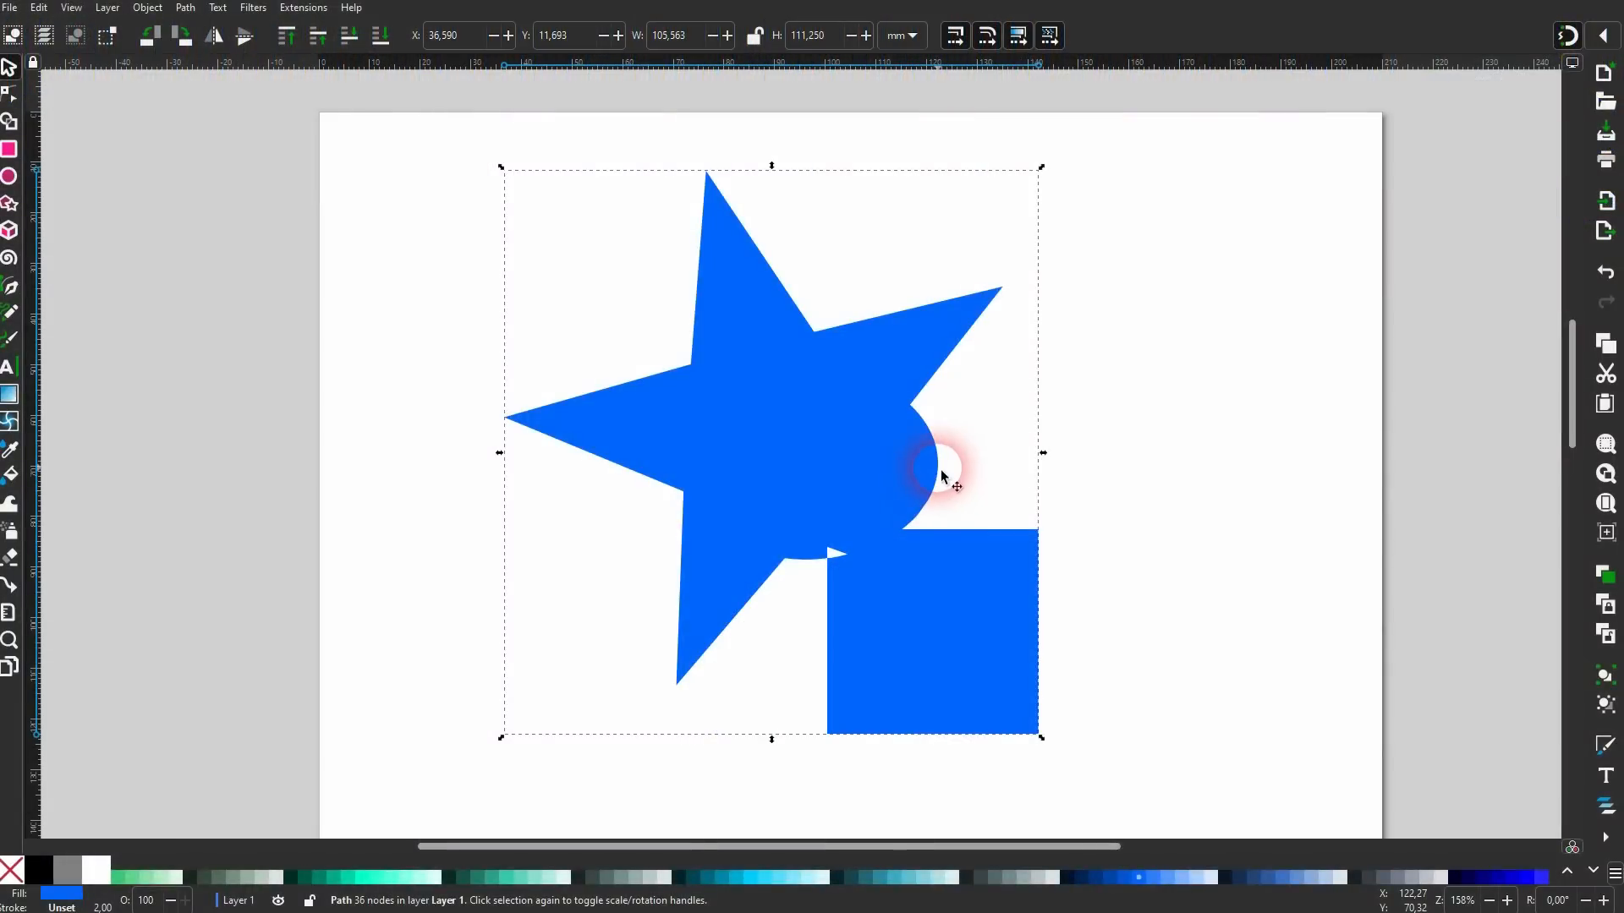
key(Delete)
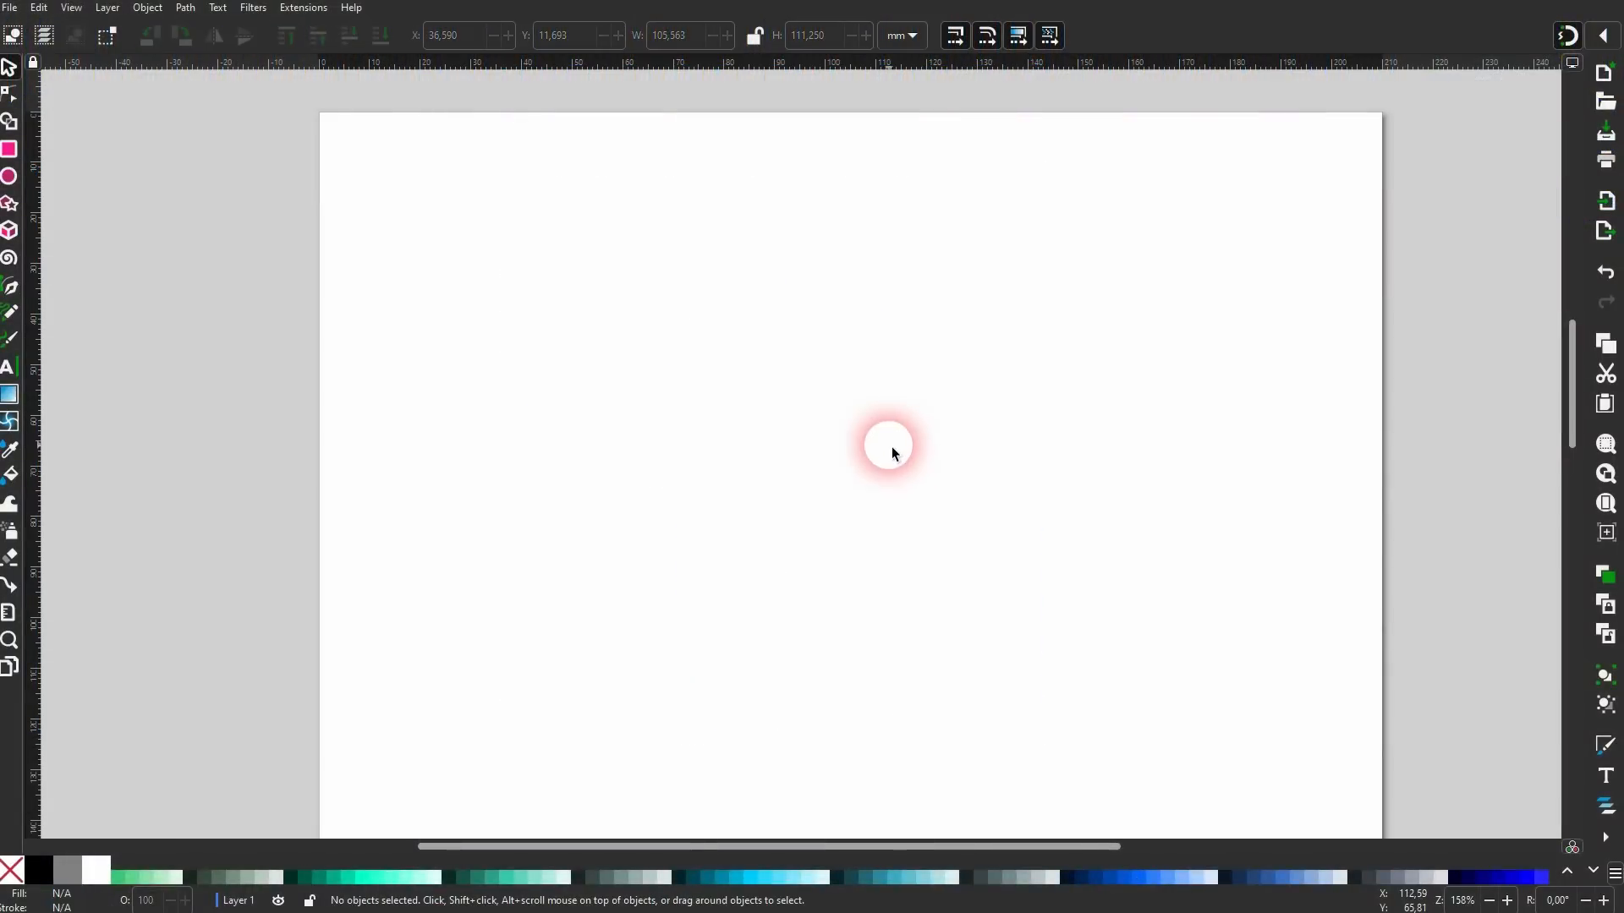
Draw a circle about 41 mm in diameter on the upper part of the empty page.
scroll(854, 386, down, 2)
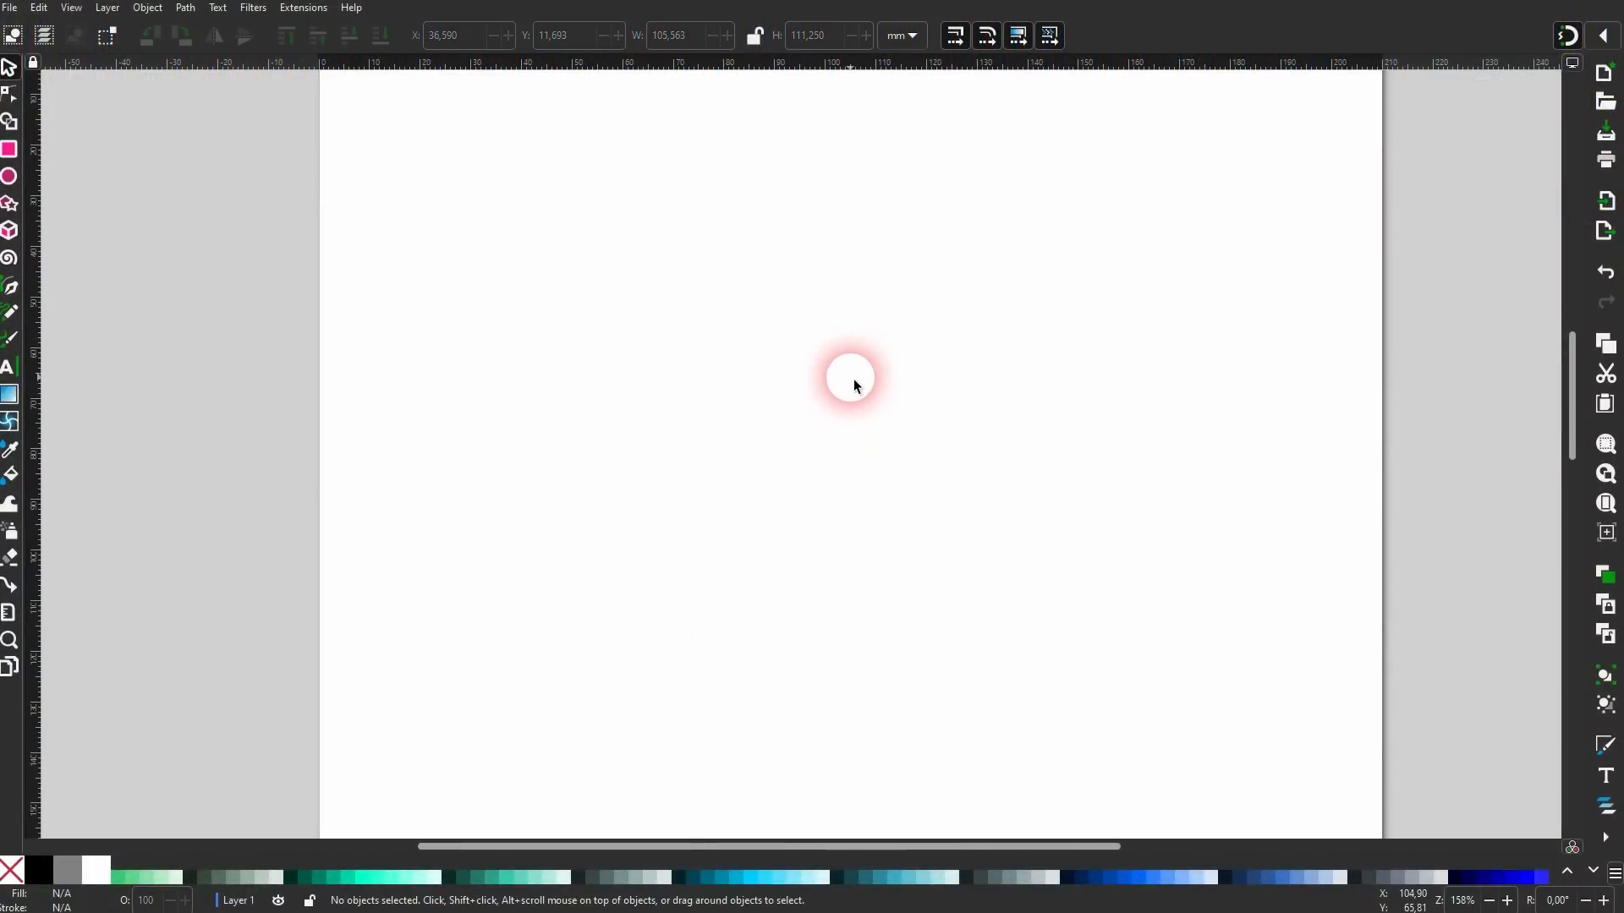
click(9, 175)
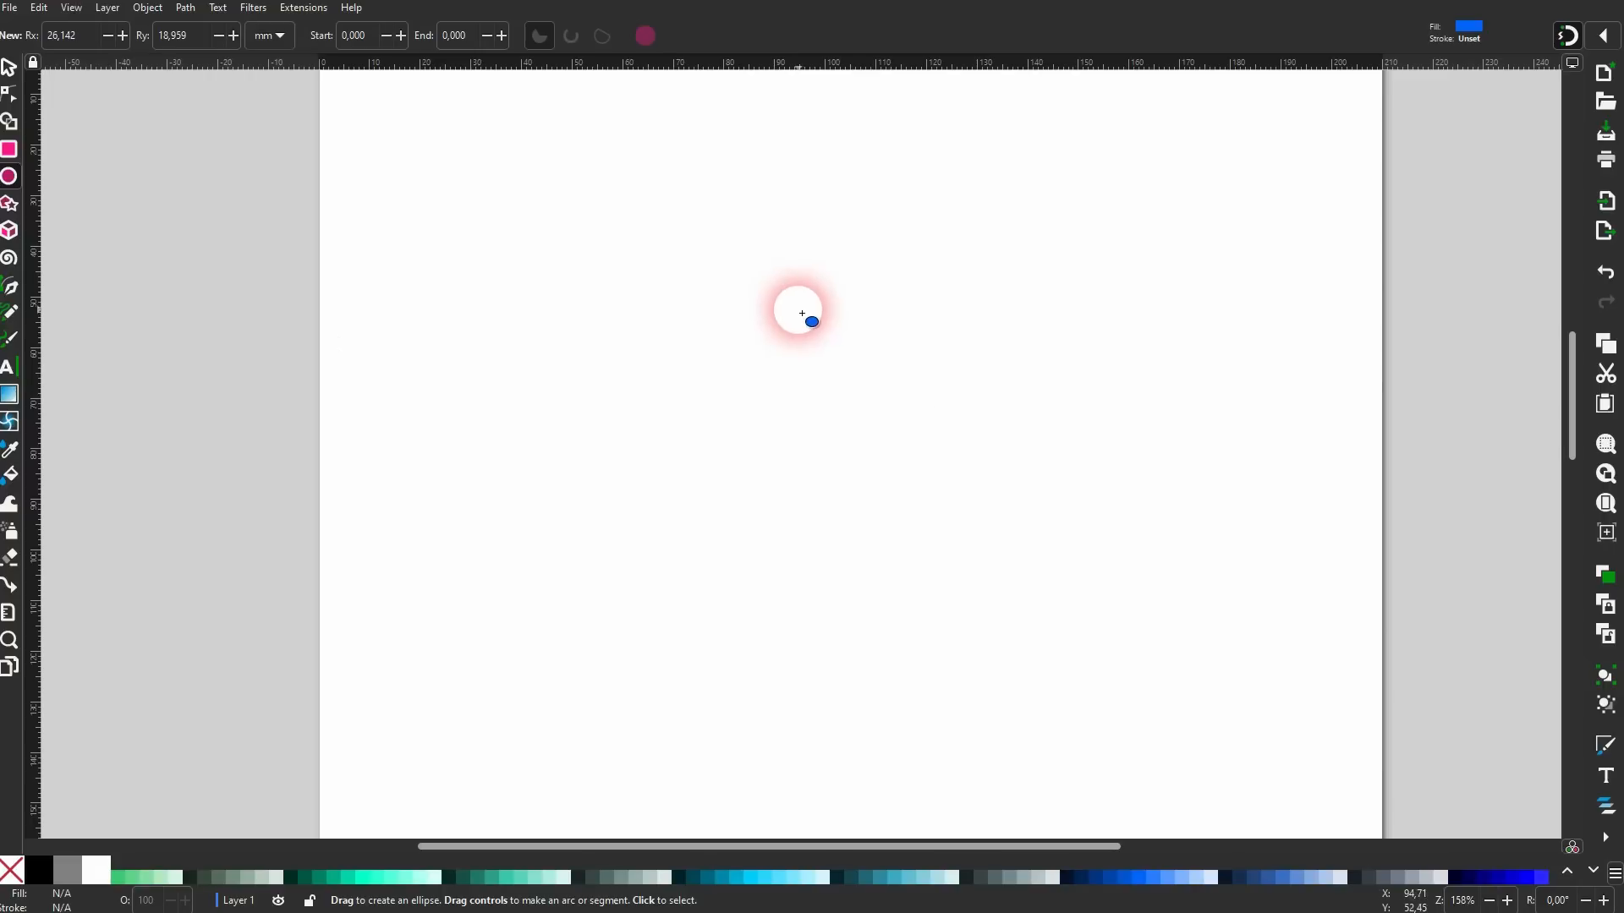
drag(733, 215, 897, 401)
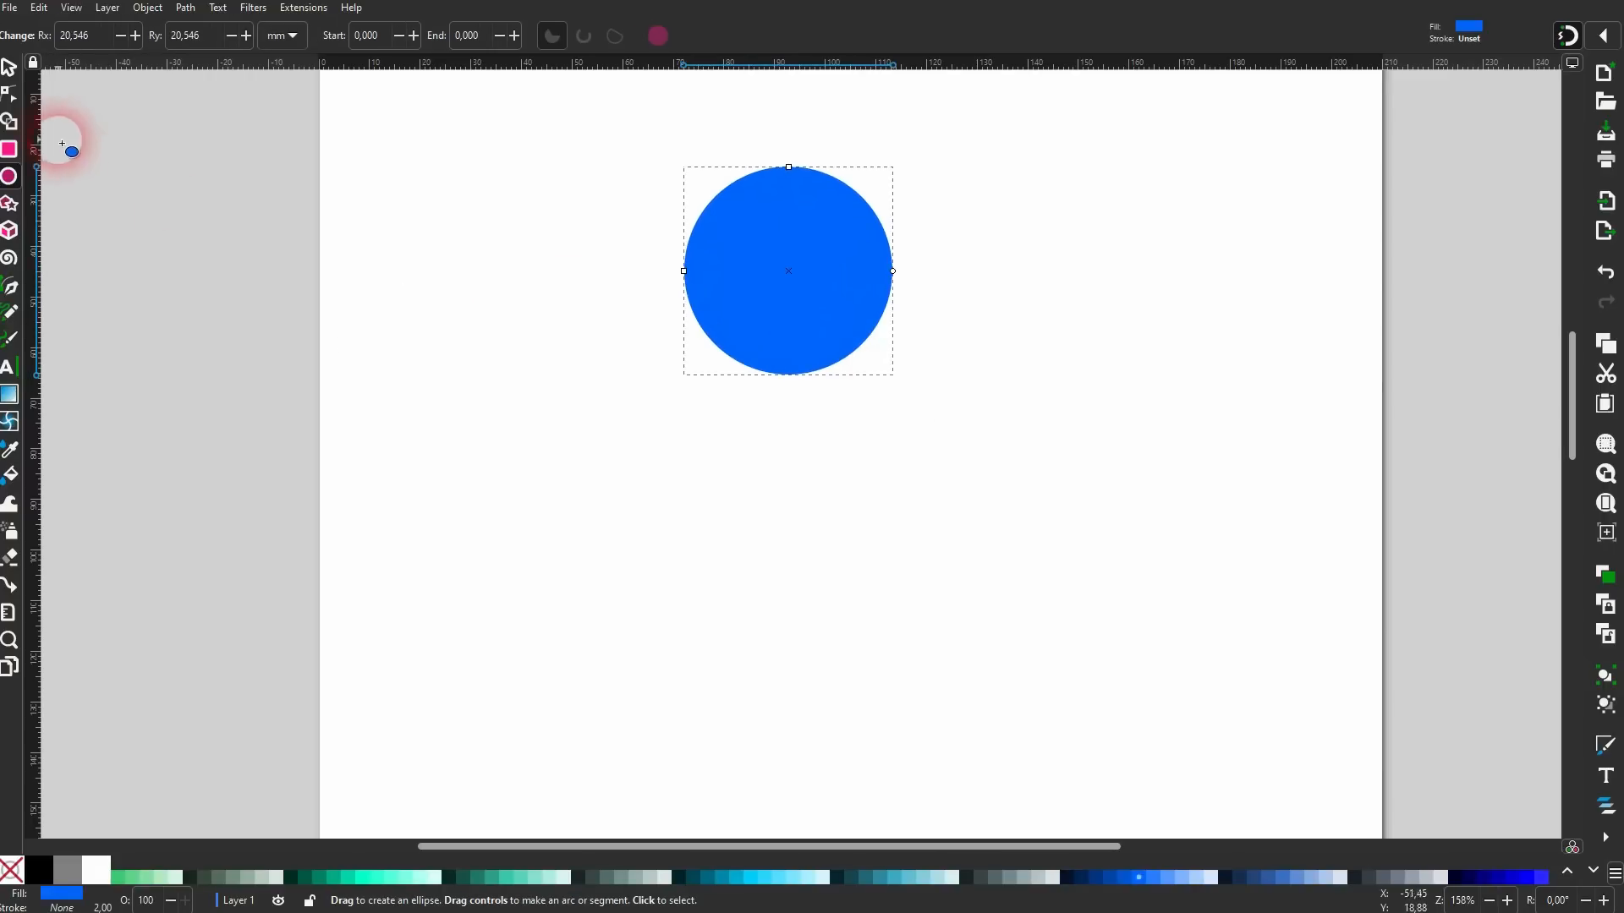
Duplicate the blue circle and snap the copy directly below the original so the two circles touch.
click(8, 67)
click(787, 331)
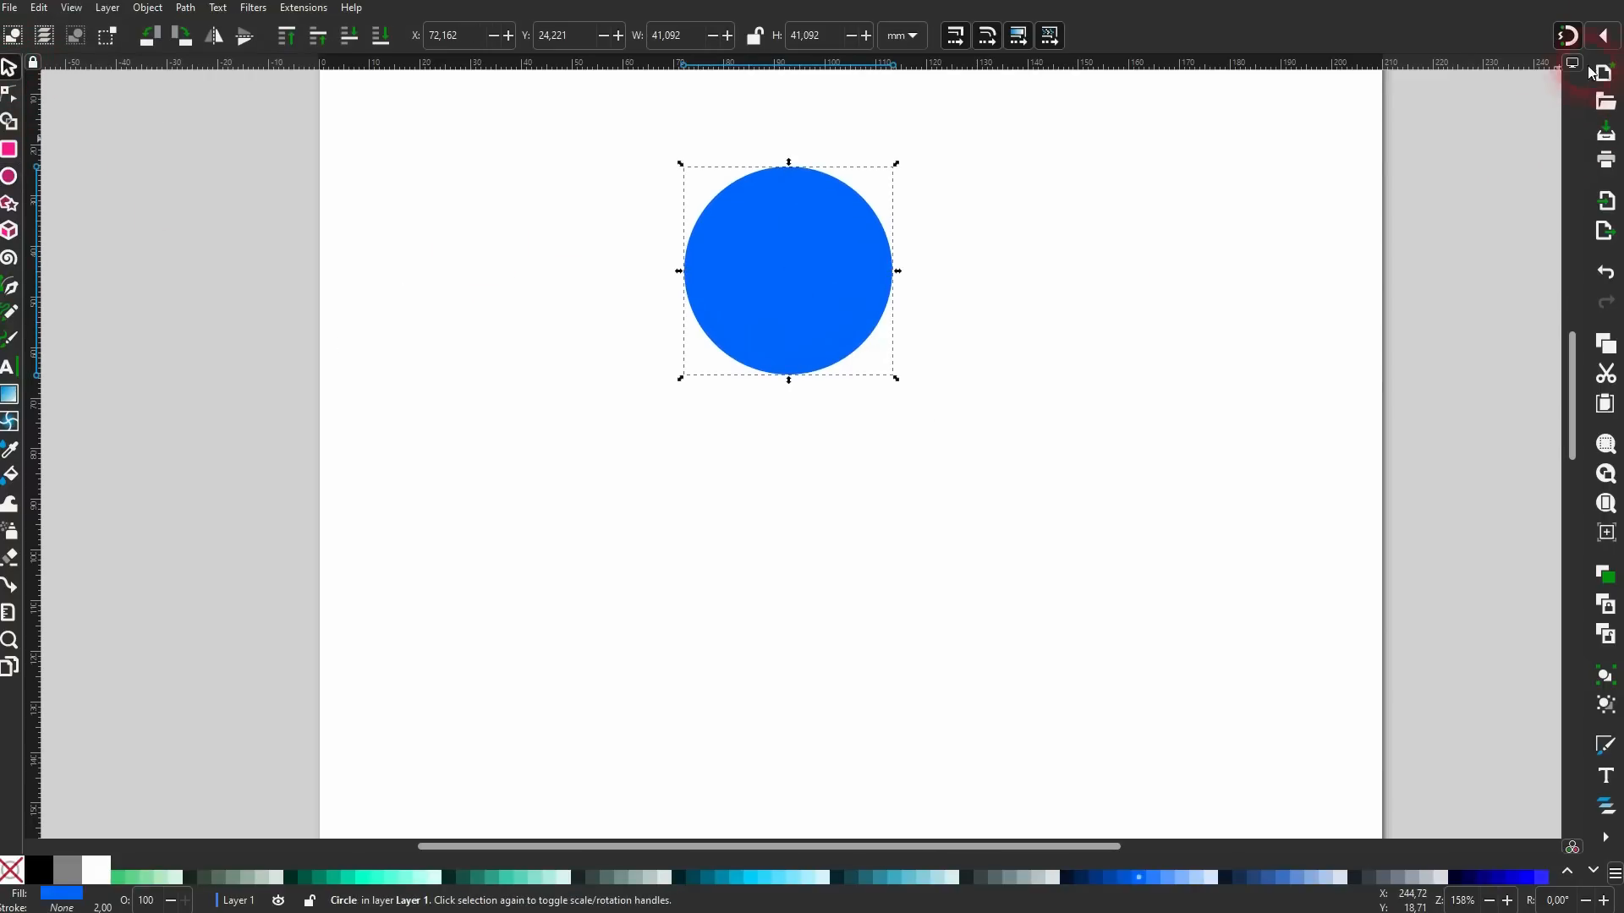
click(1604, 36)
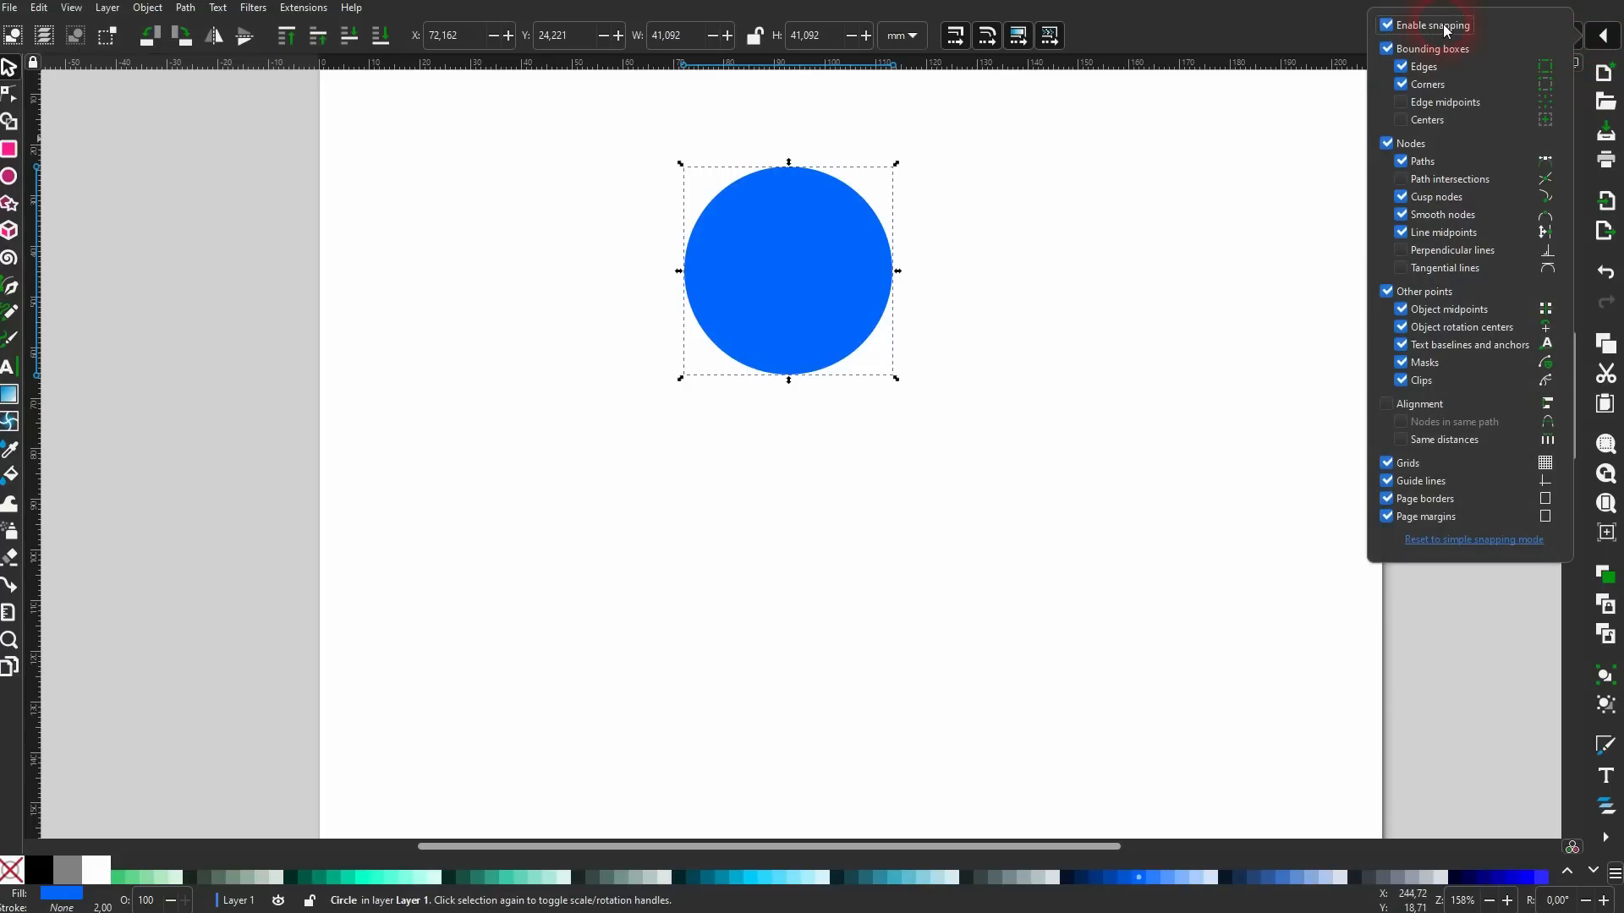
click(1604, 38)
key(ctrl+d)
drag(799, 290, 792, 461)
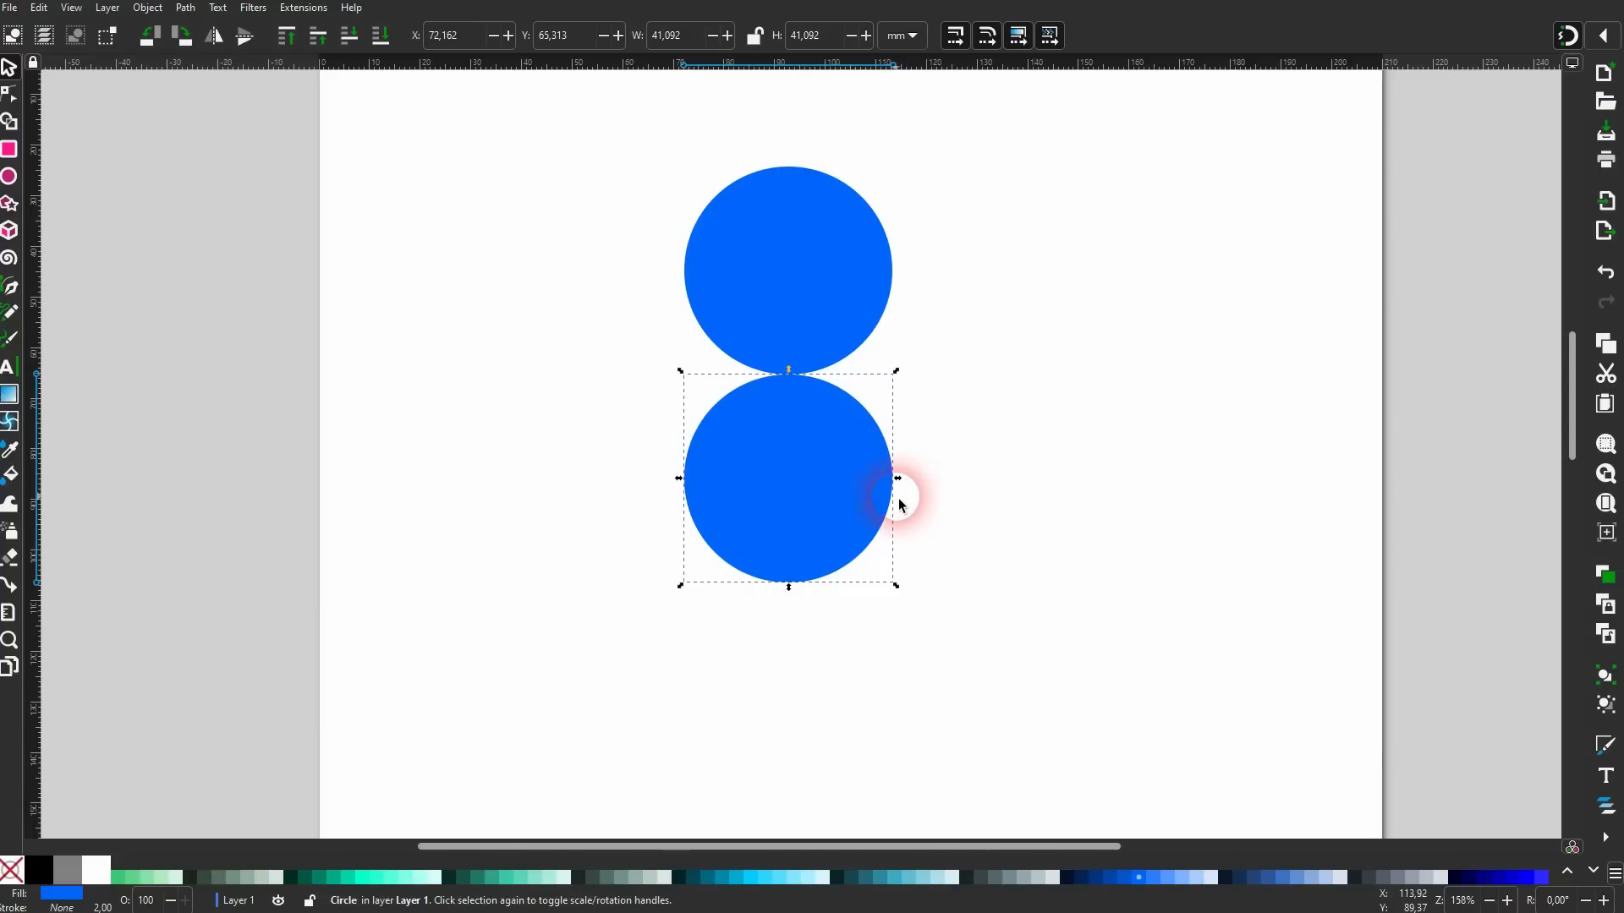
Create mint-green circles about 16 mm in diameter, one centred inside each of the two blue circles.
click(535, 877)
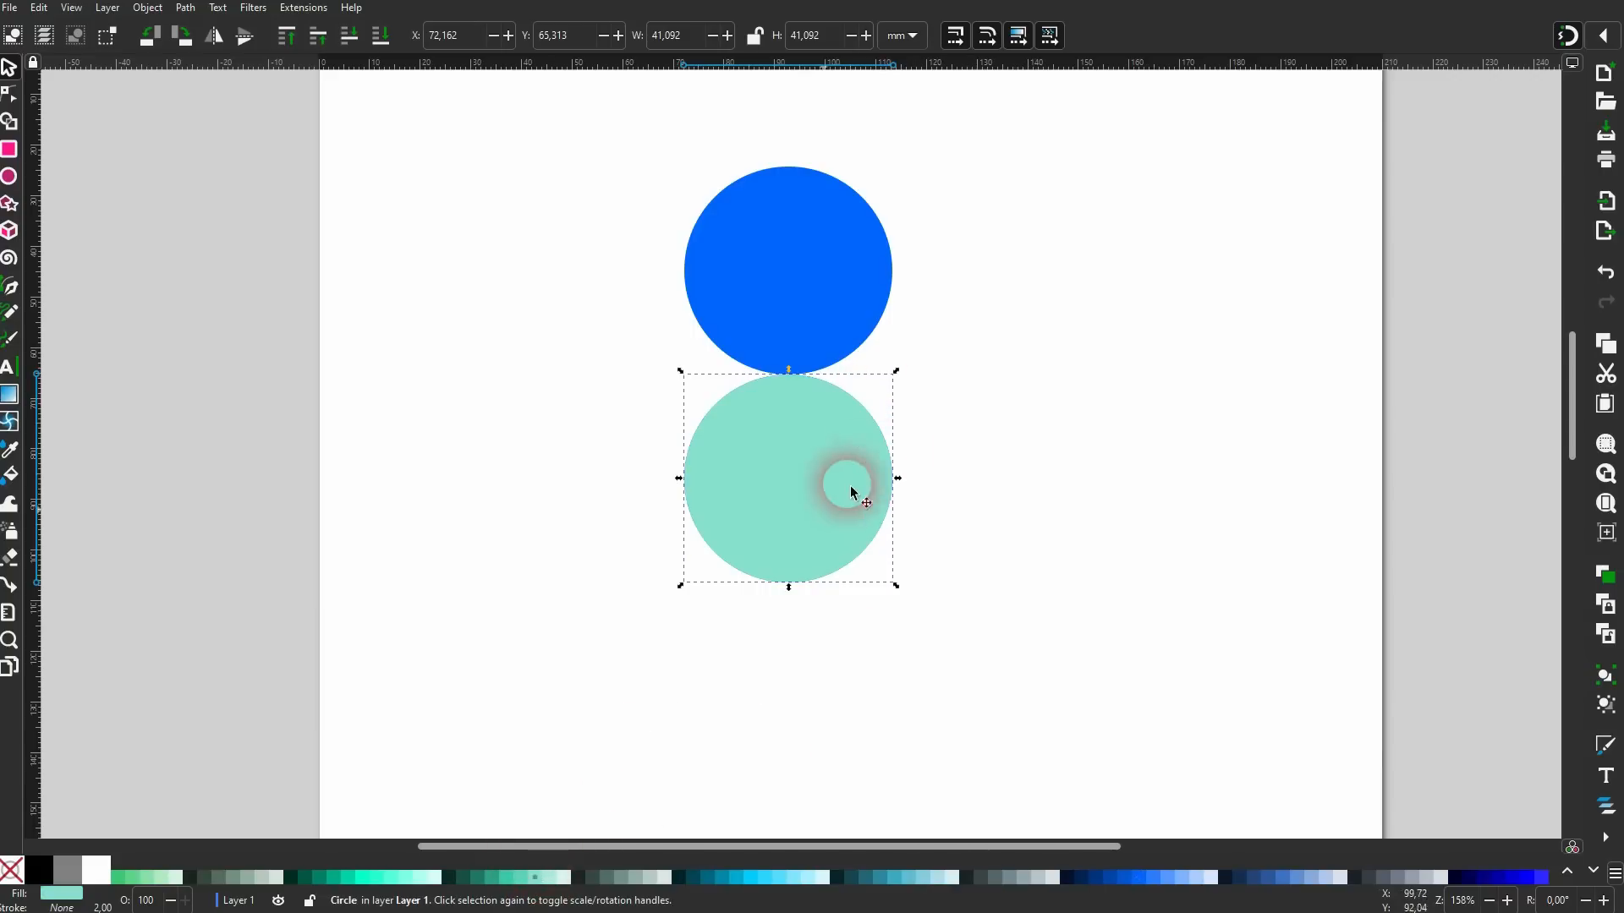
drag(899, 479, 829, 279)
click(1019, 479)
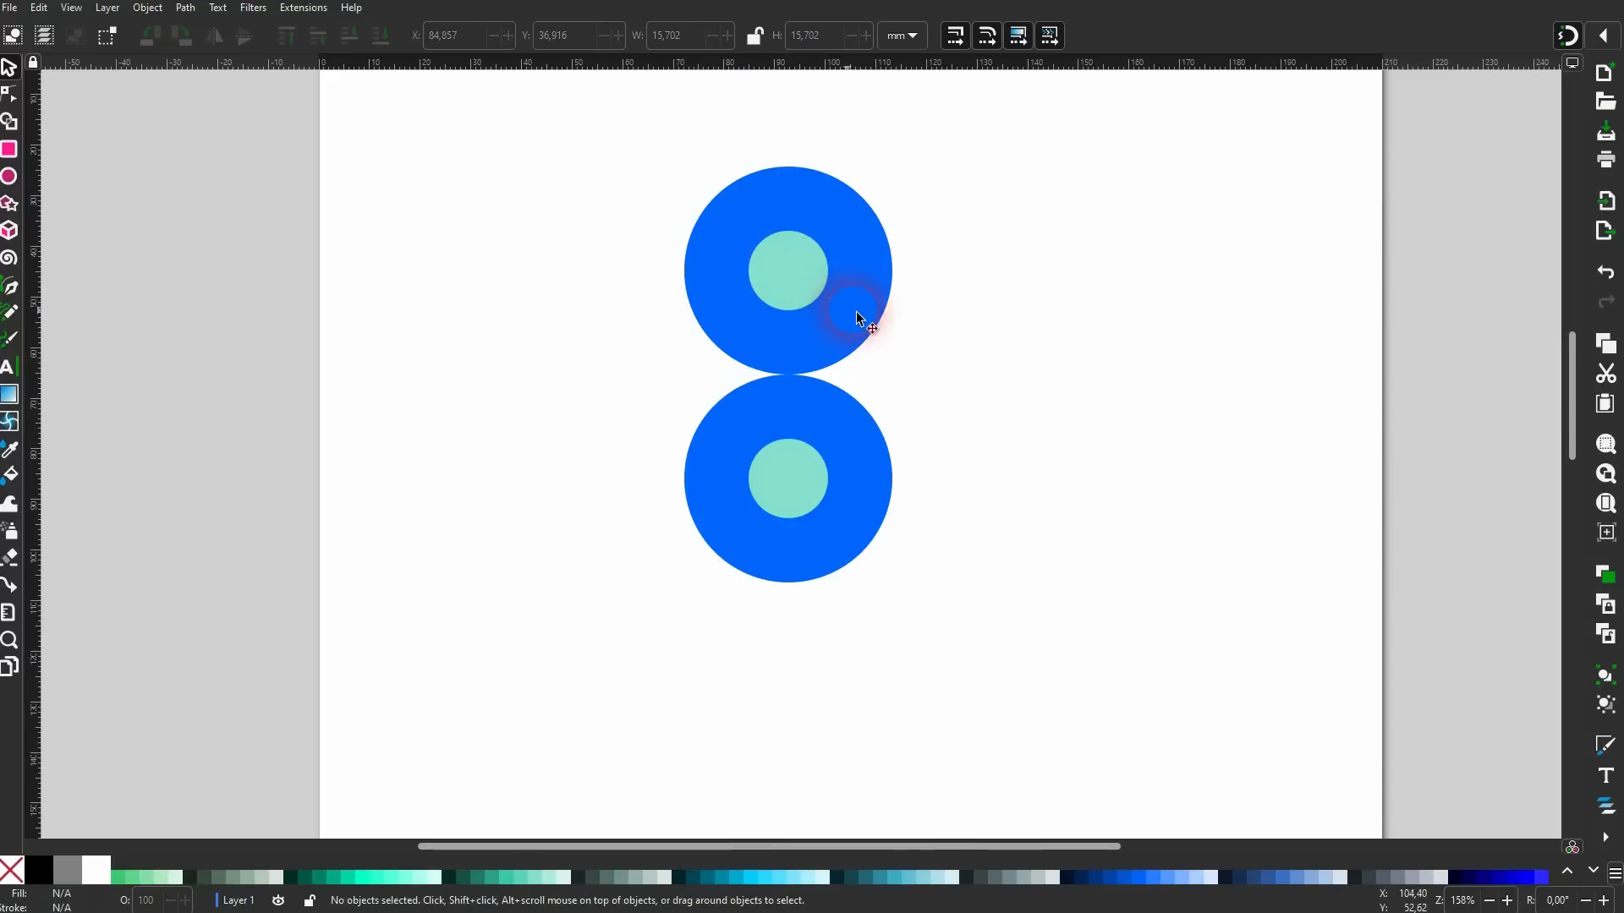
Draw a large mint-green circle about 92 mm in diameter, centred on the point where the two blue circles touch.
click(11, 176)
mouse_move(801, 381)
mouse_down()
mouse_move(882, 516)
mouse_move(936, 547)
mouse_move(1022, 663)
mouse_up()
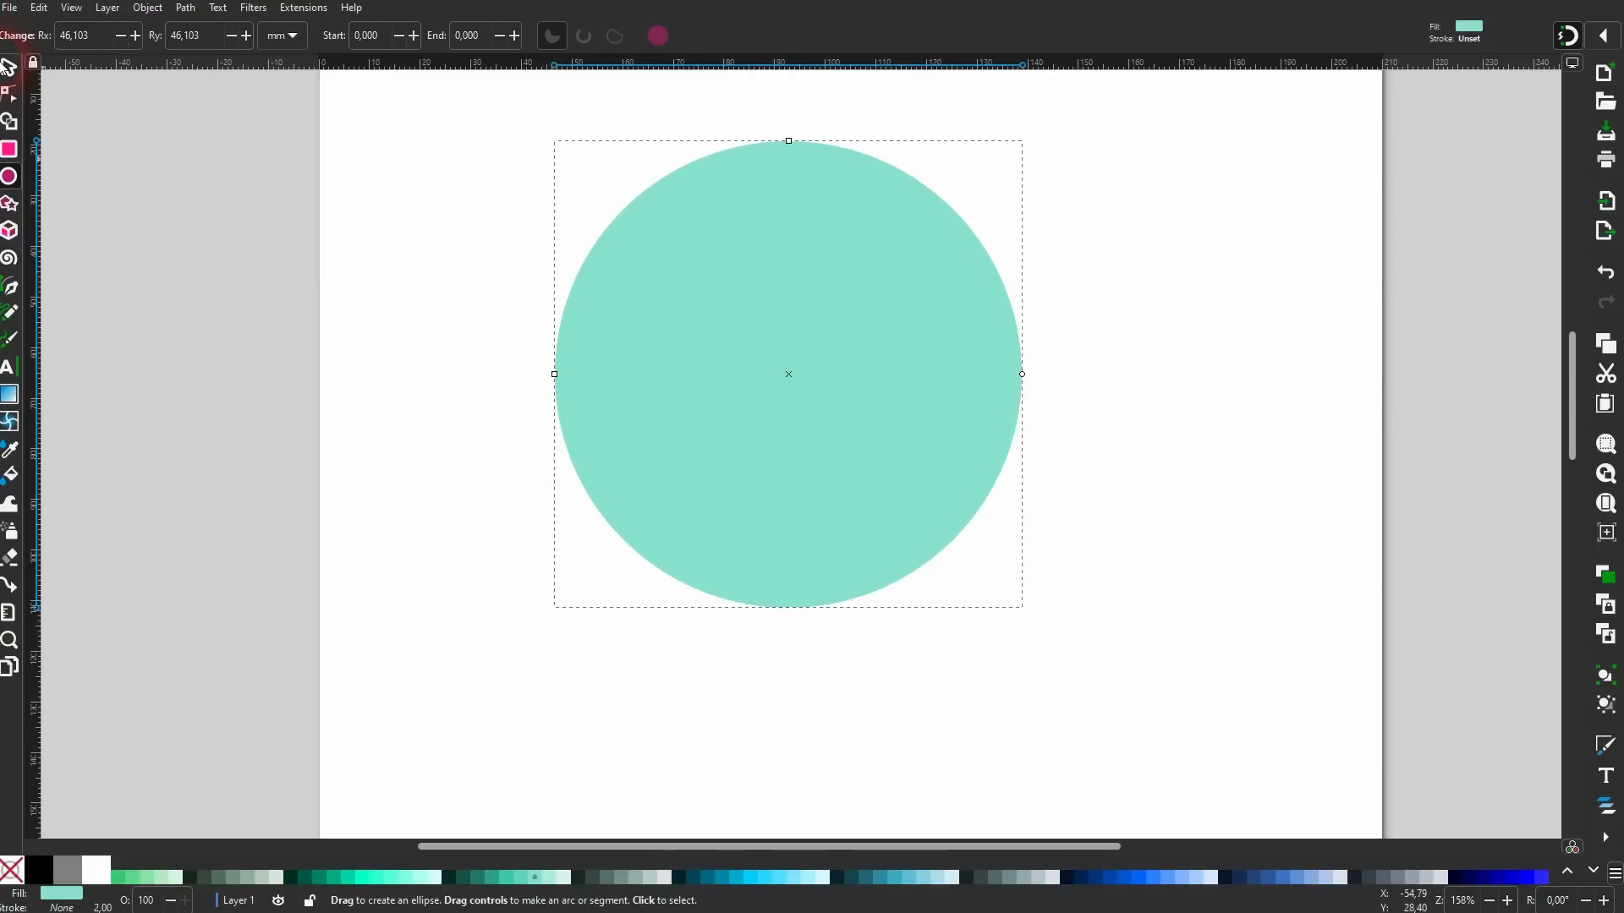
click(10, 68)
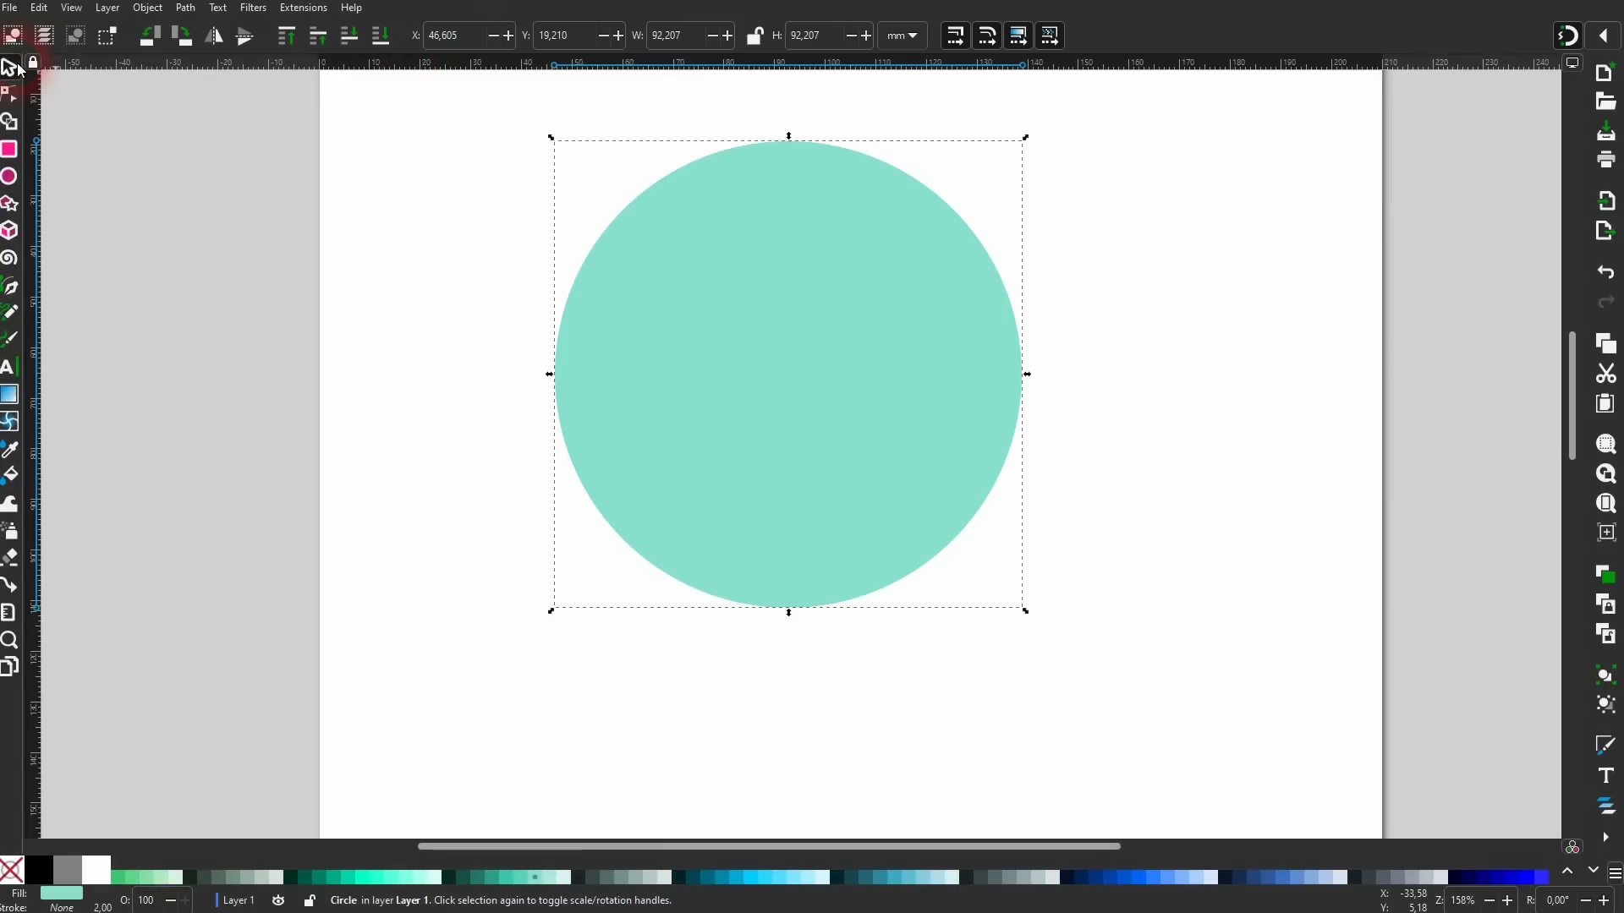
Send the large circle behind the two rings and shrink it about its centre to 82.184 mm, meeting their outer edges.
click(380, 36)
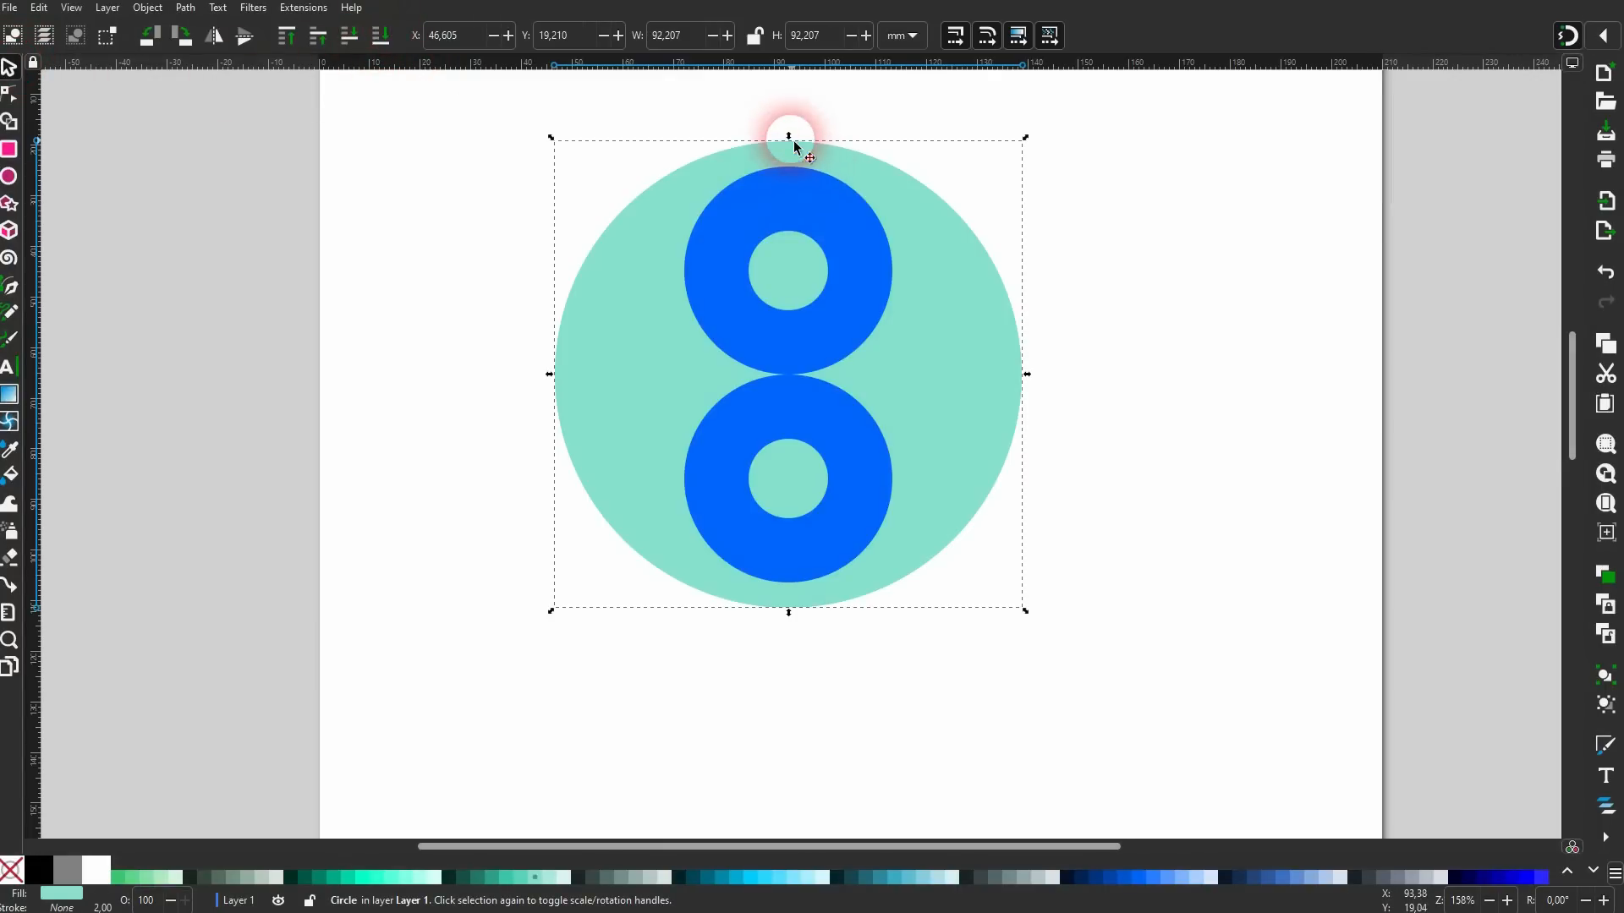
drag(793, 144, 794, 154)
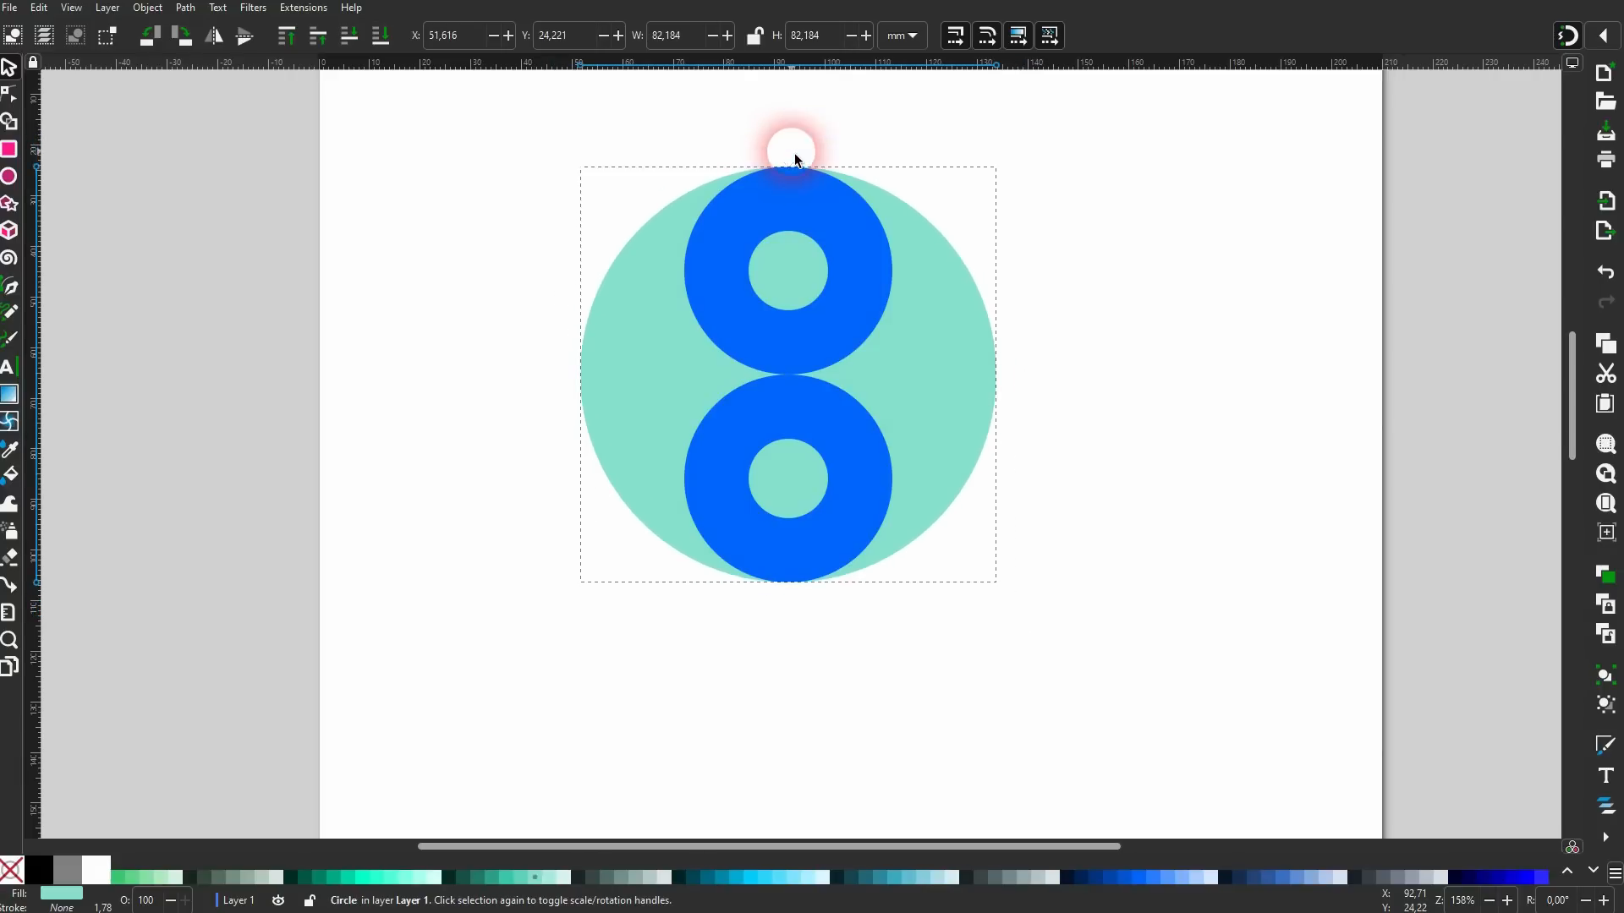
click(1074, 322)
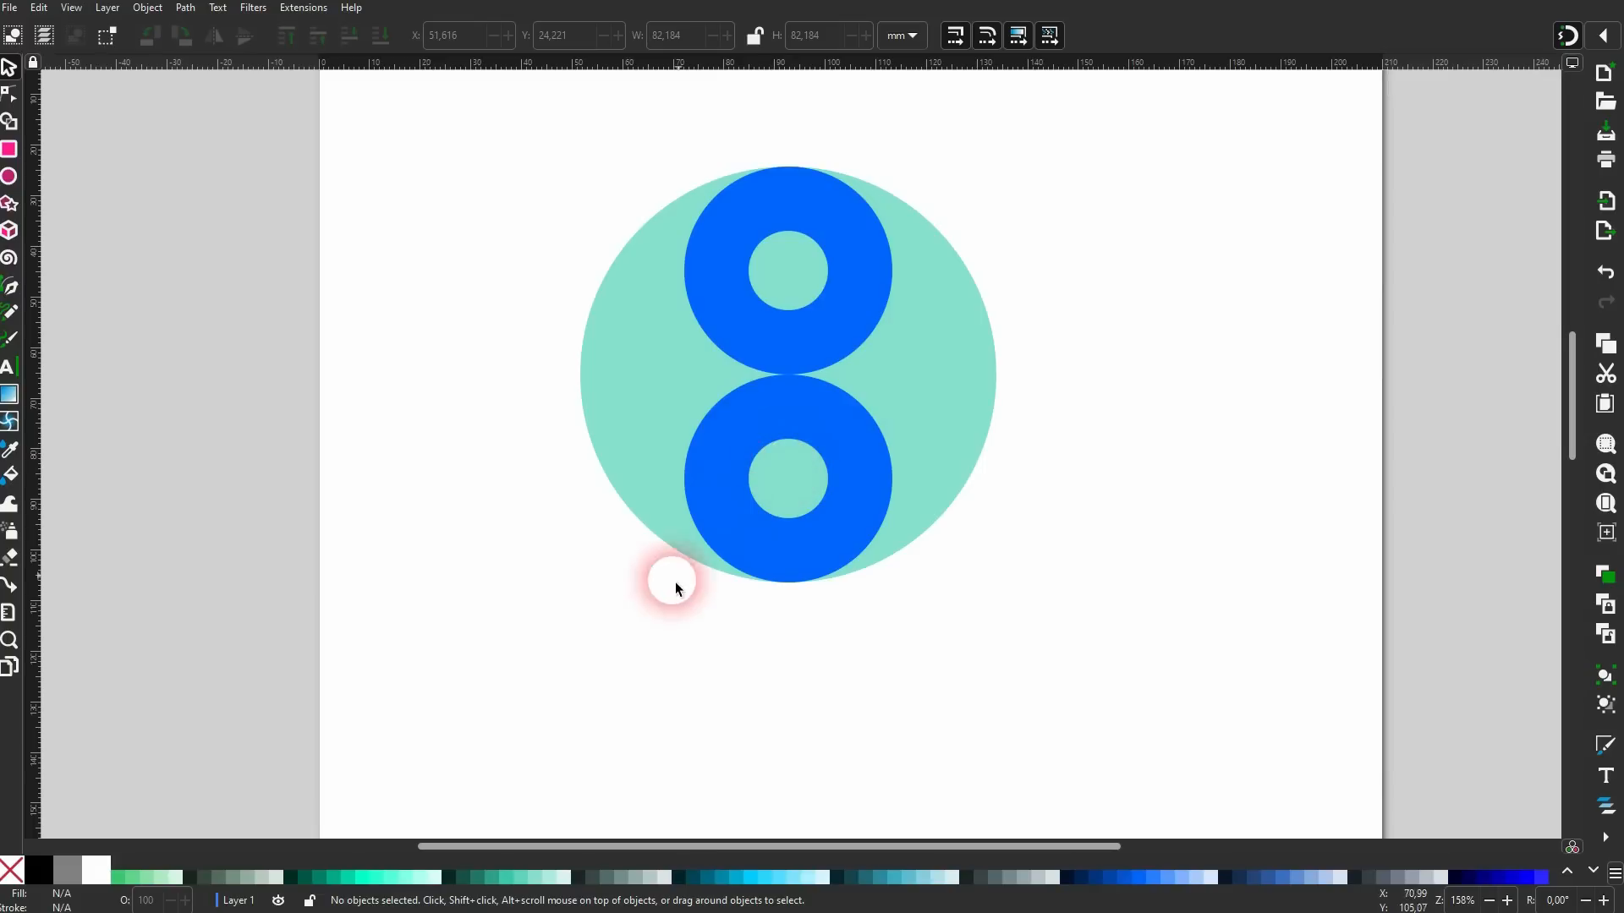
Select all five circles and use the Shape Builder to unite their fragments into the two interlocking yin-yang halves.
drag(460, 657, 1117, 112)
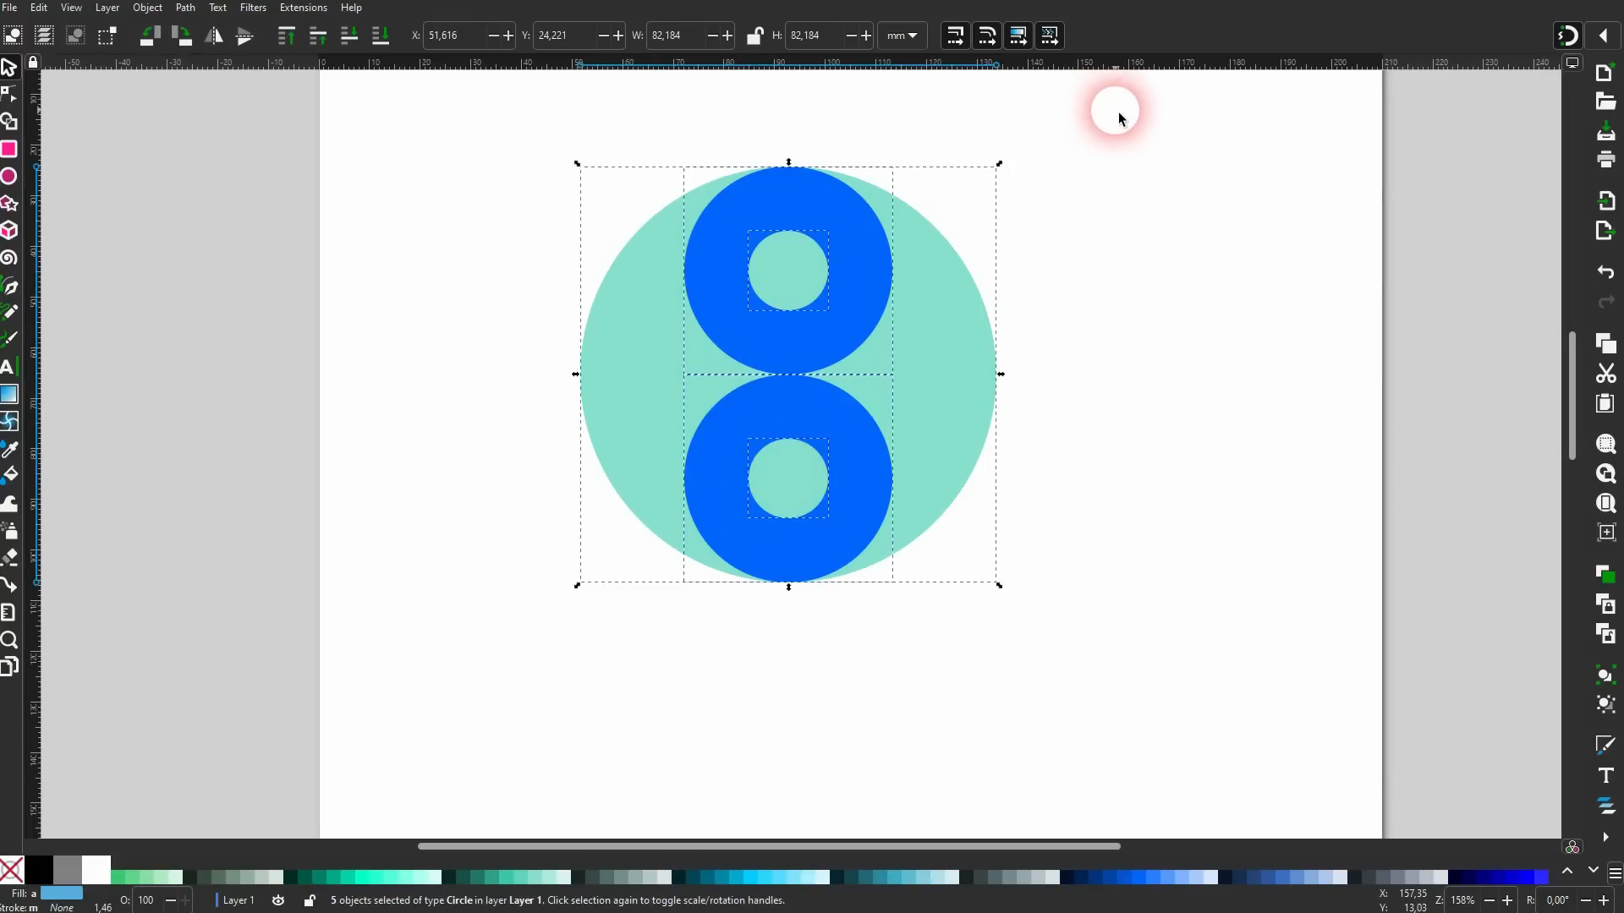
click(10, 124)
click(413, 295)
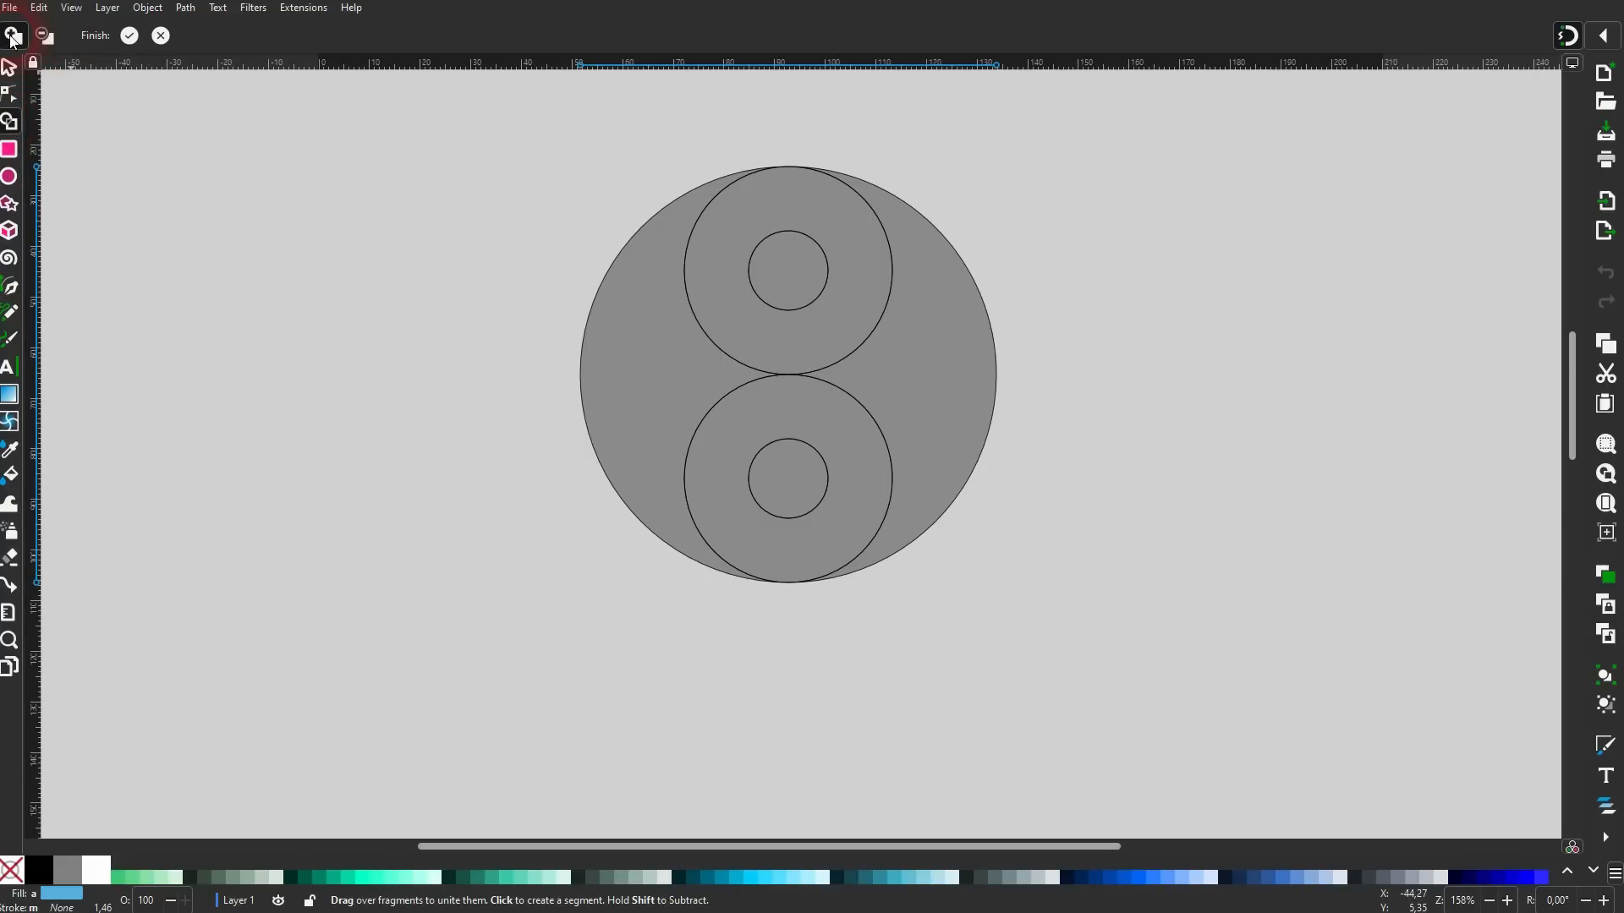
click(974, 299)
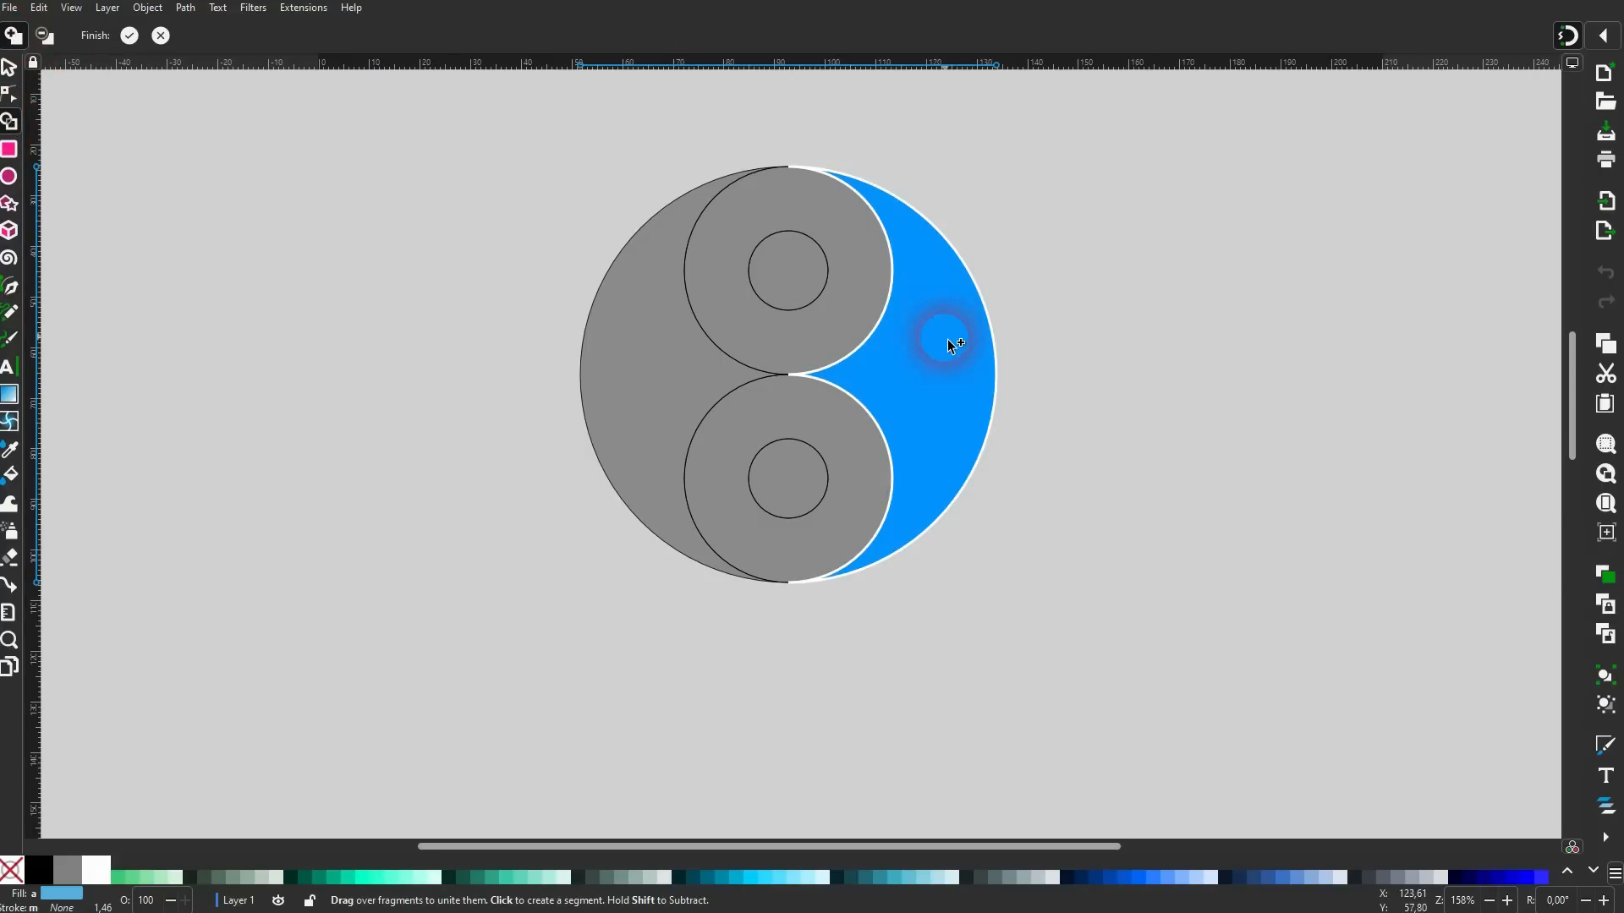
click(871, 470)
click(703, 298)
click(666, 370)
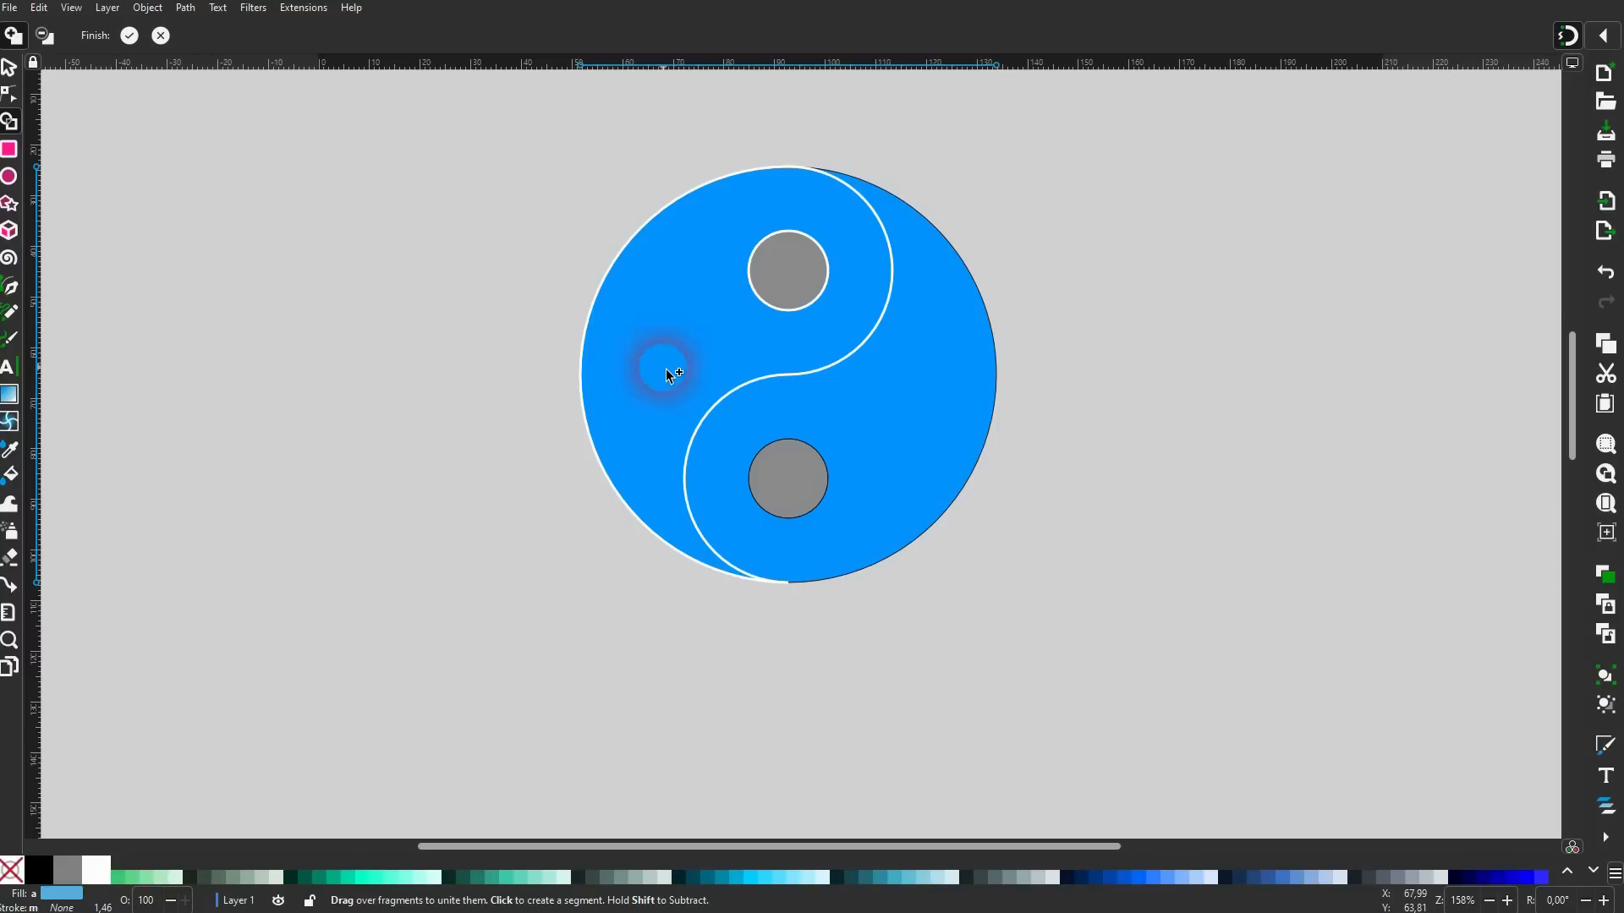
Keep the two small inner circles as separate shapes and apply the Shape Builder result.
click(805, 277)
click(803, 489)
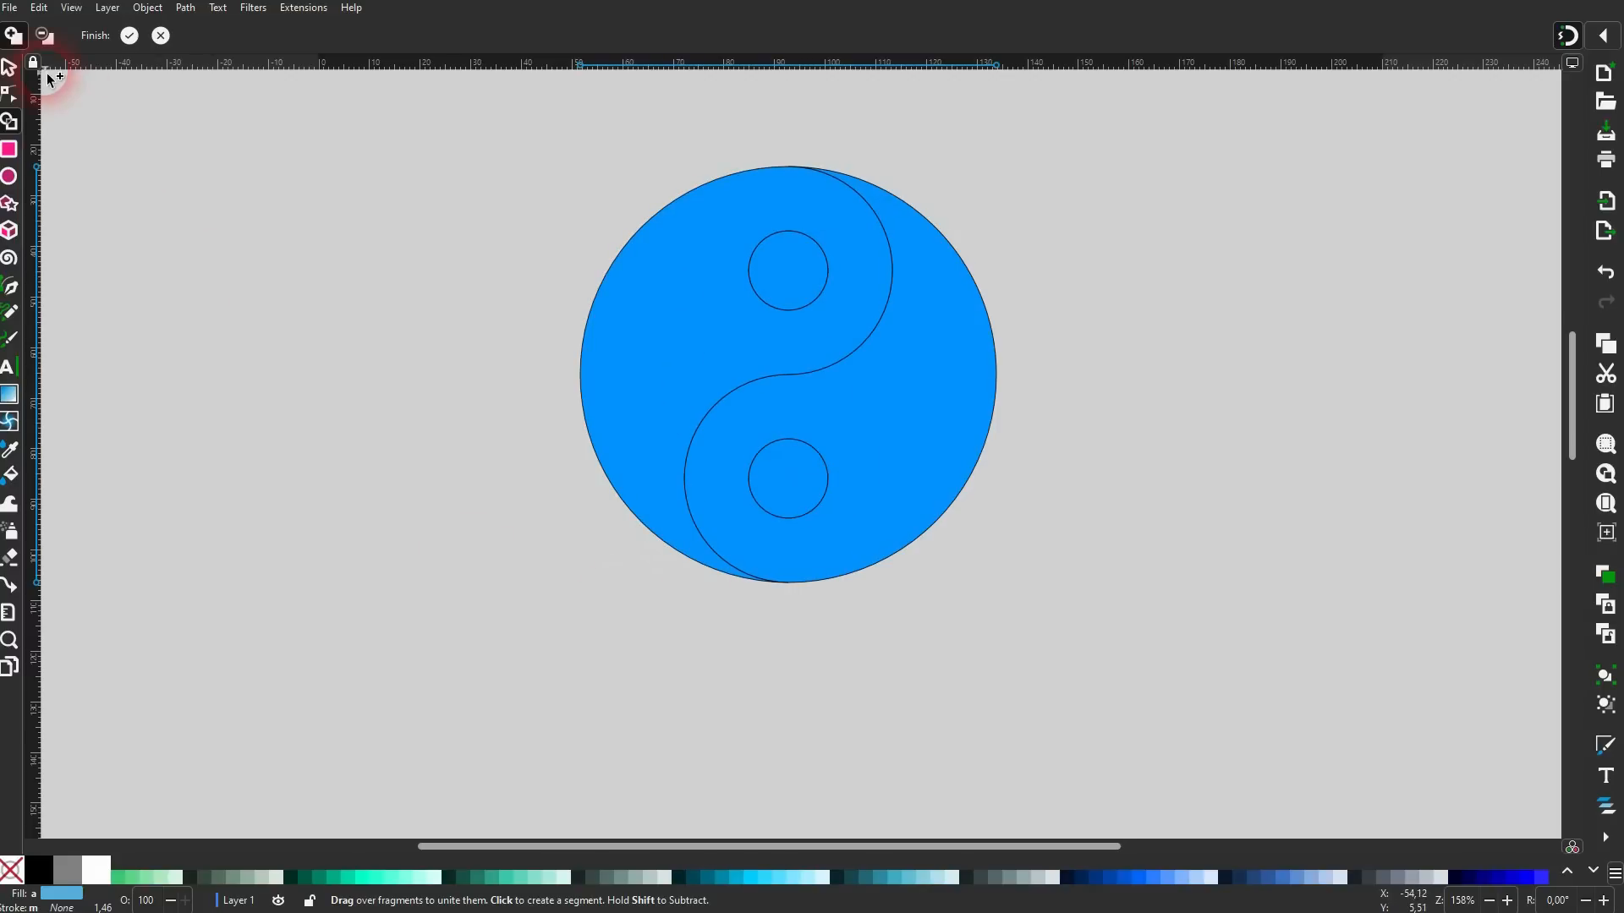
click(129, 37)
click(10, 70)
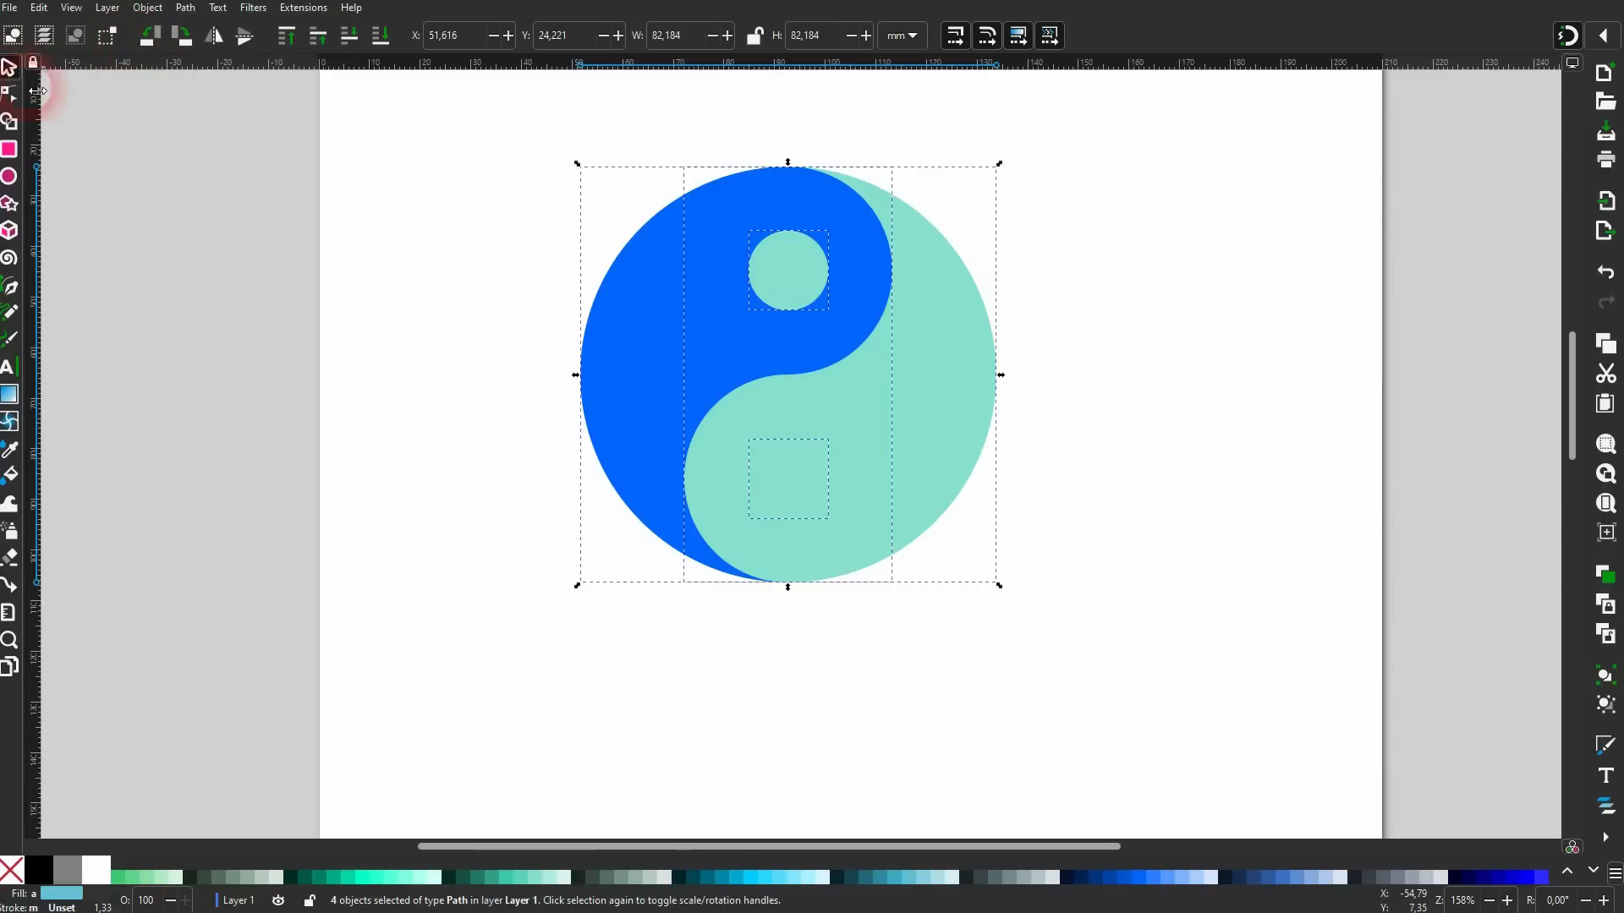
click(399, 438)
Give all four yin-yang shapes a black stroke.
click(632, 348)
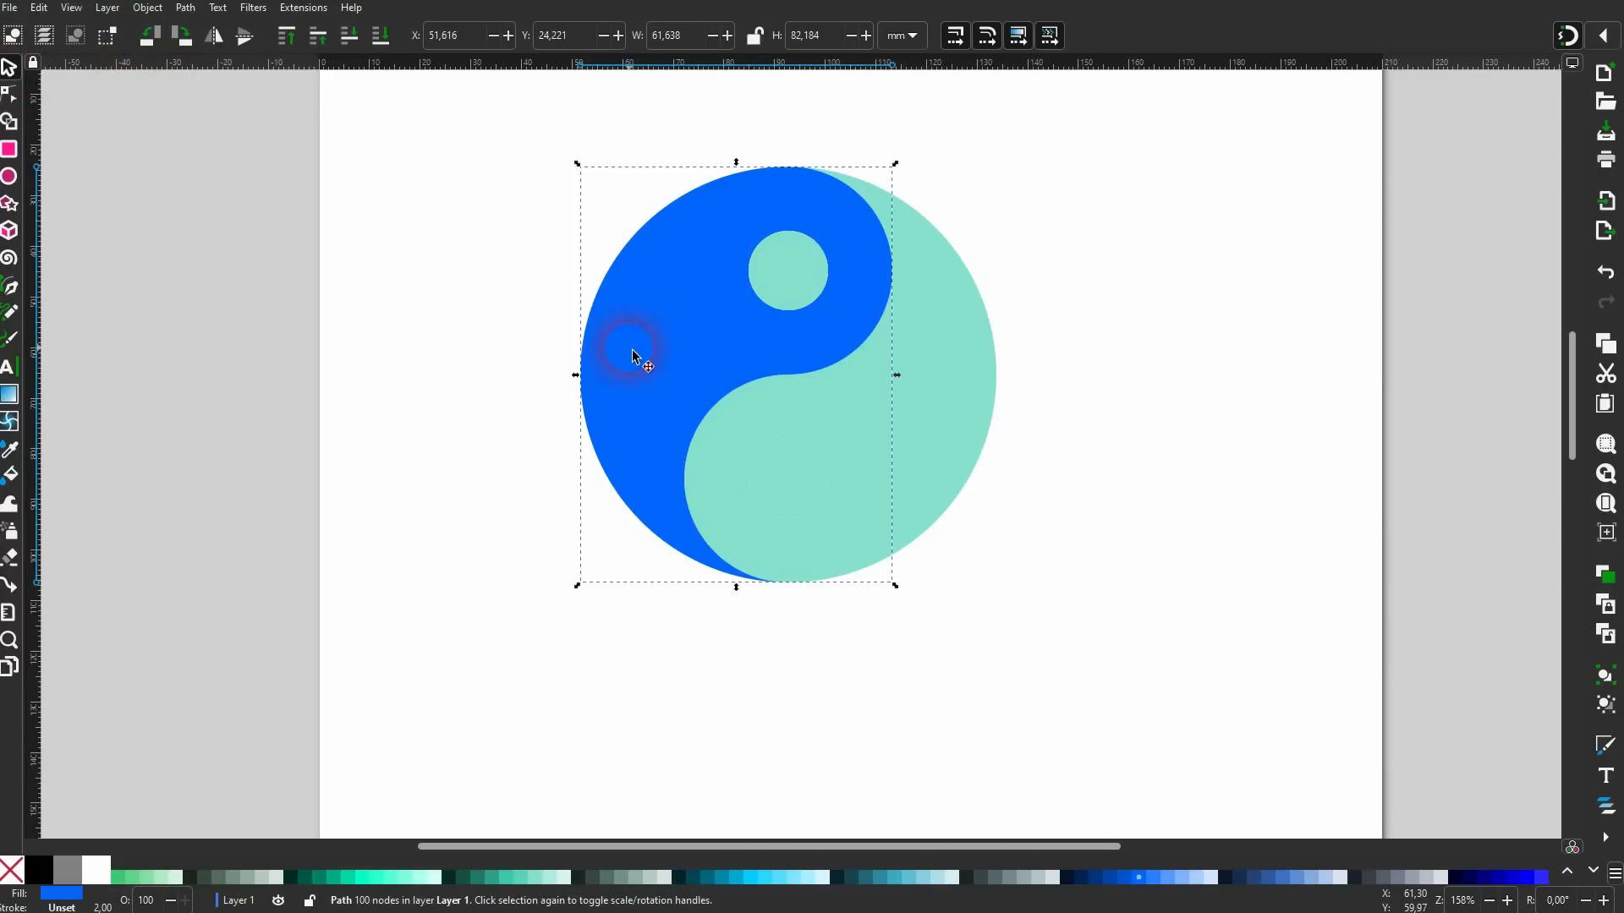
drag(406, 660, 1091, 127)
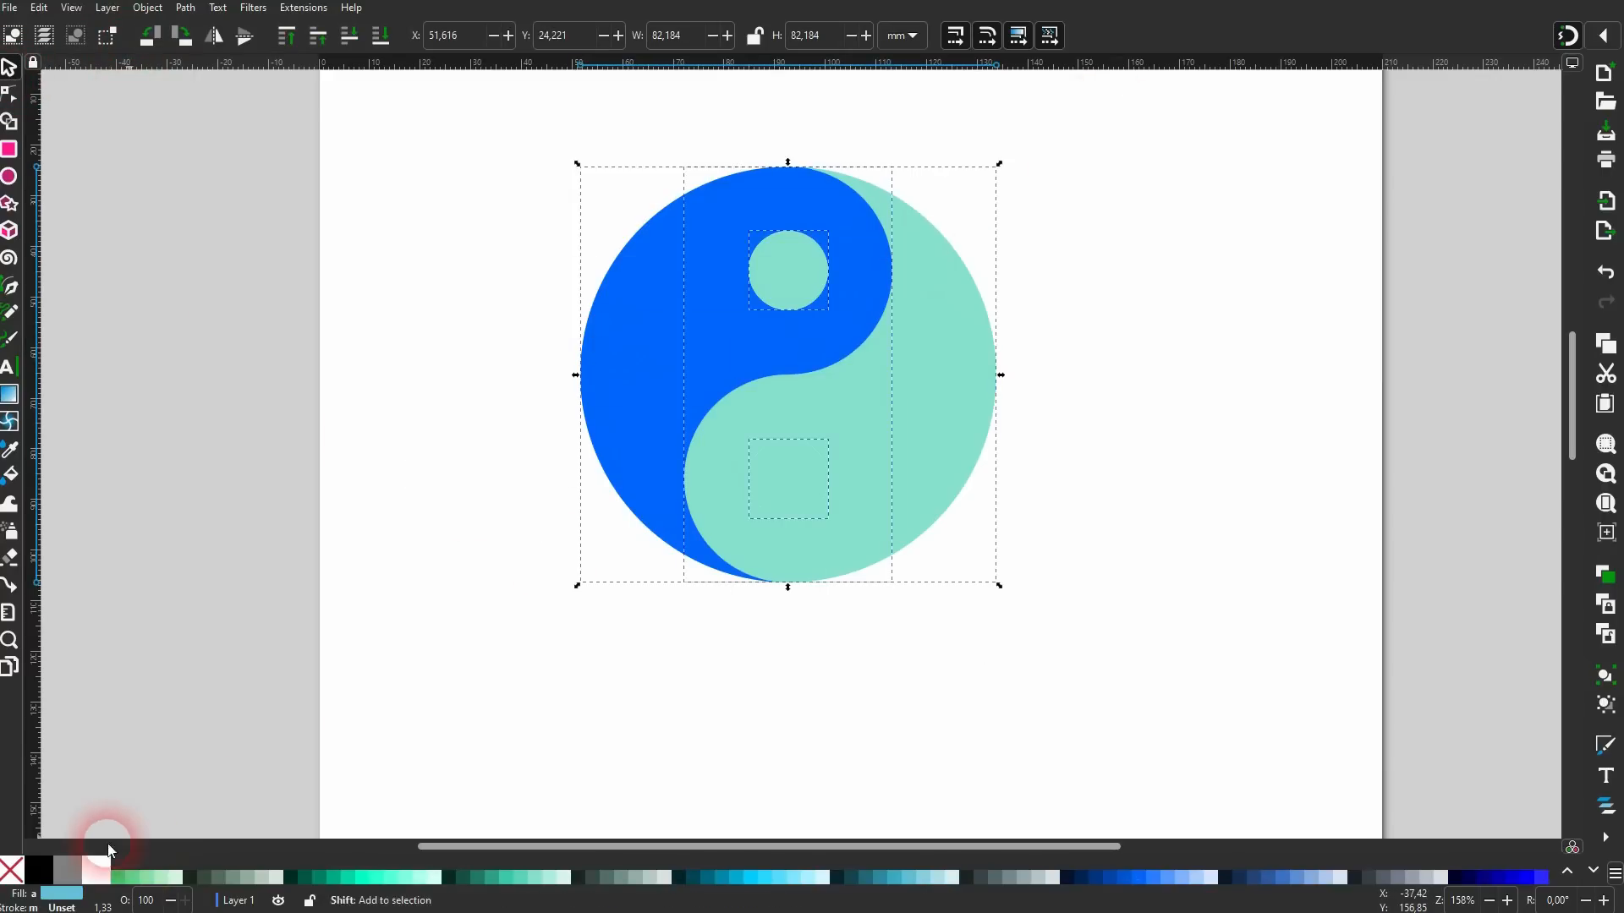
shift+click(38, 870)
click(391, 650)
Fill the blue half of the yin-yang with white and its upper dot with black.
click(613, 380)
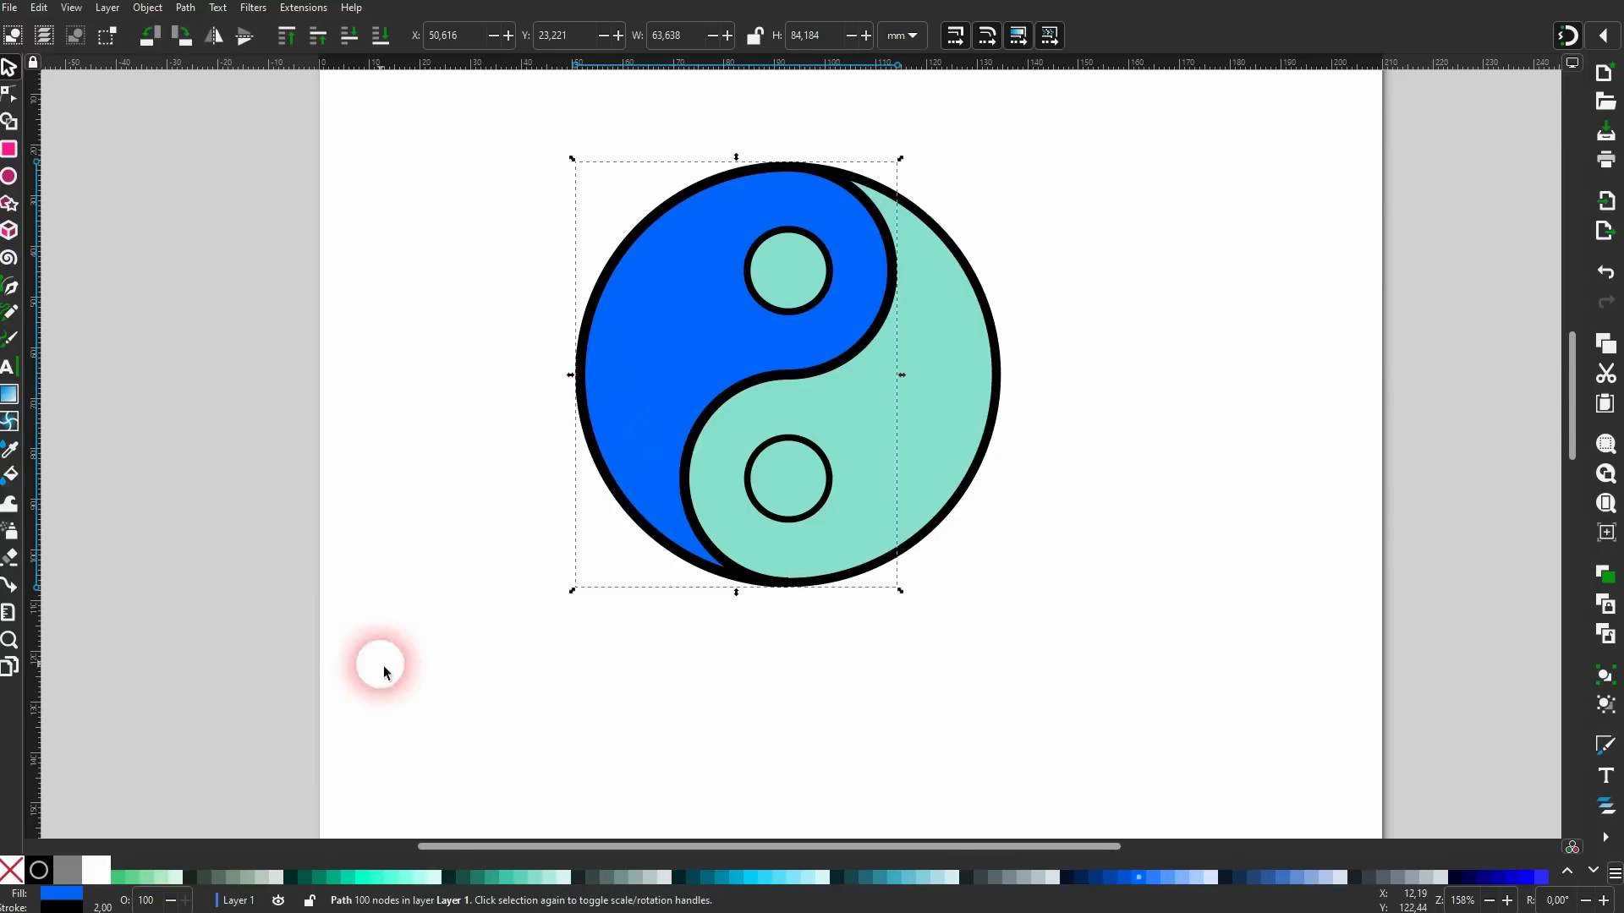
click(97, 873)
click(779, 272)
click(40, 871)
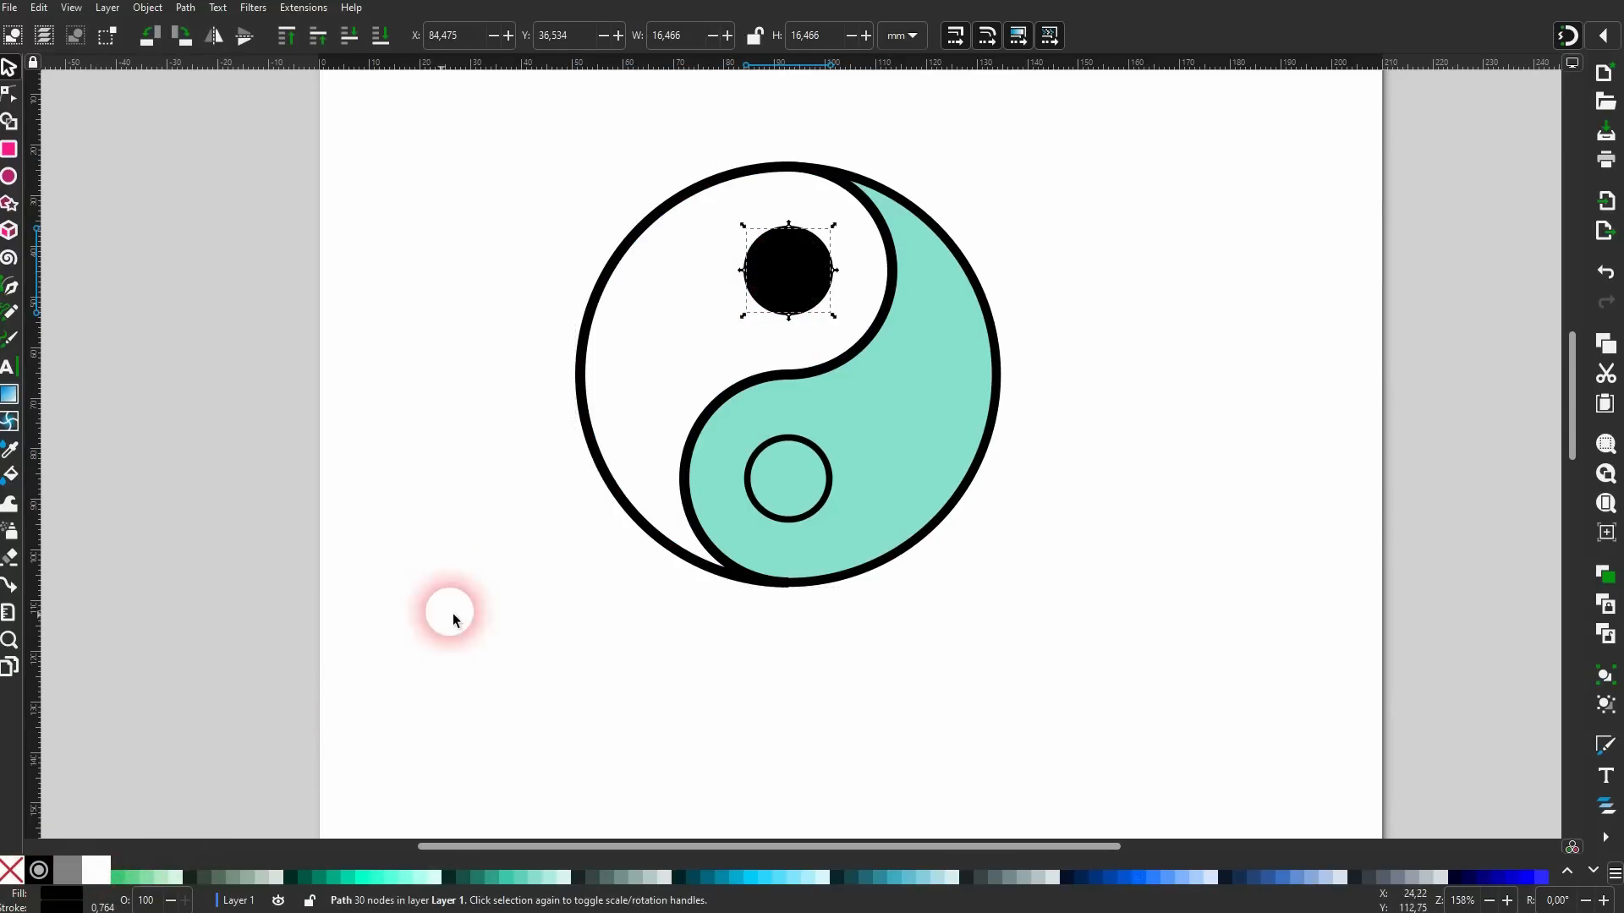
Fill the lower dot with white and the remaining green half with black.
click(787, 481)
click(86, 880)
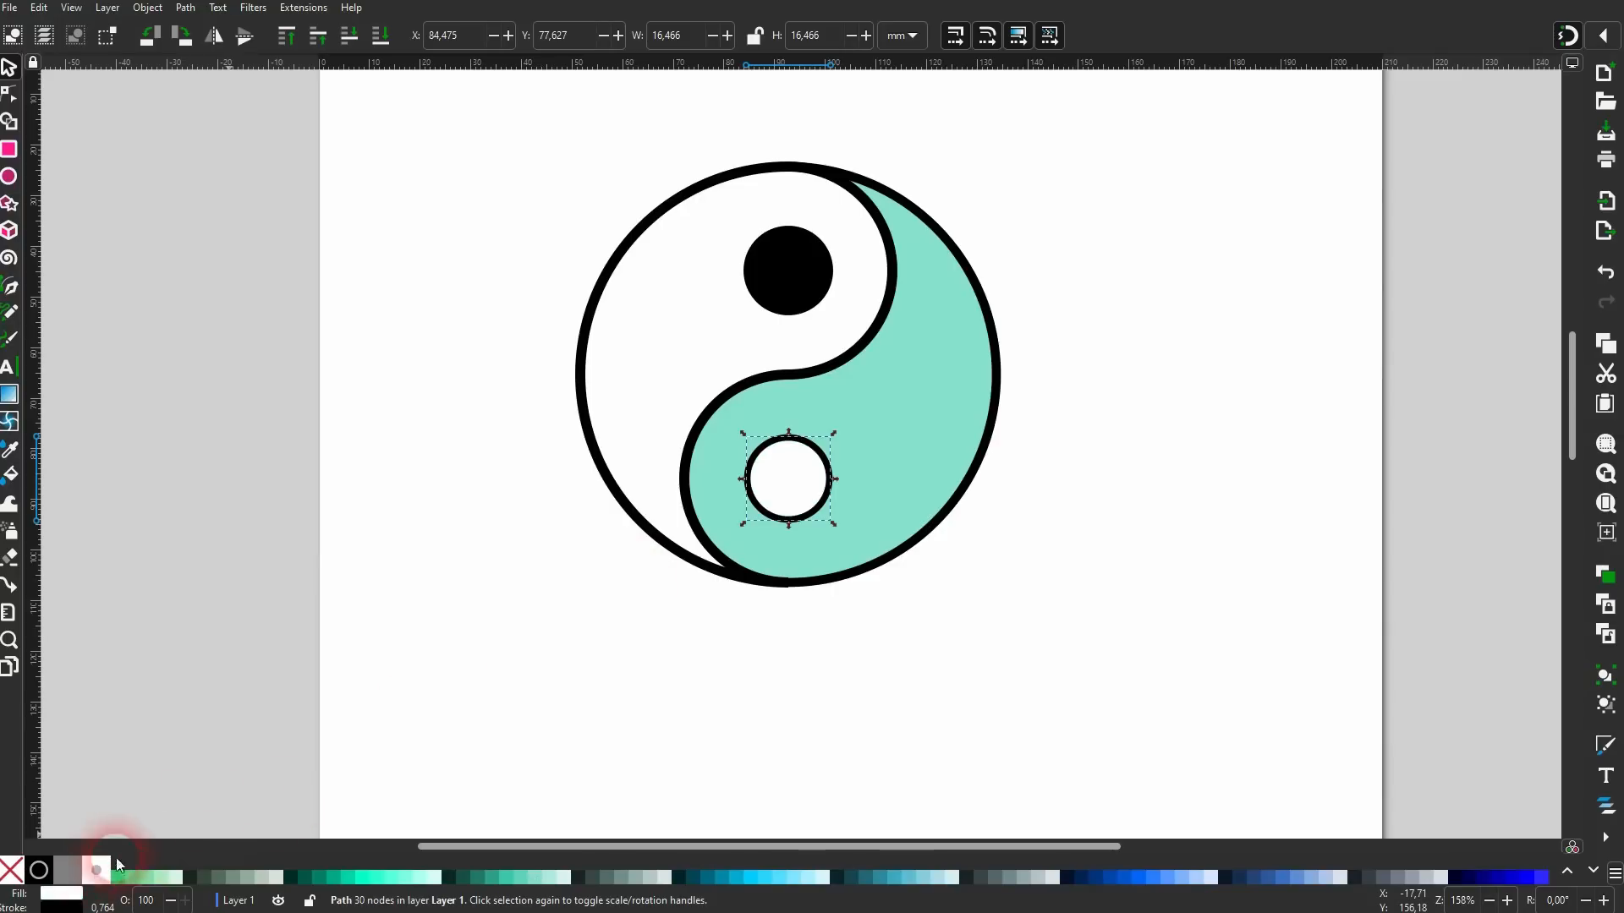
click(928, 403)
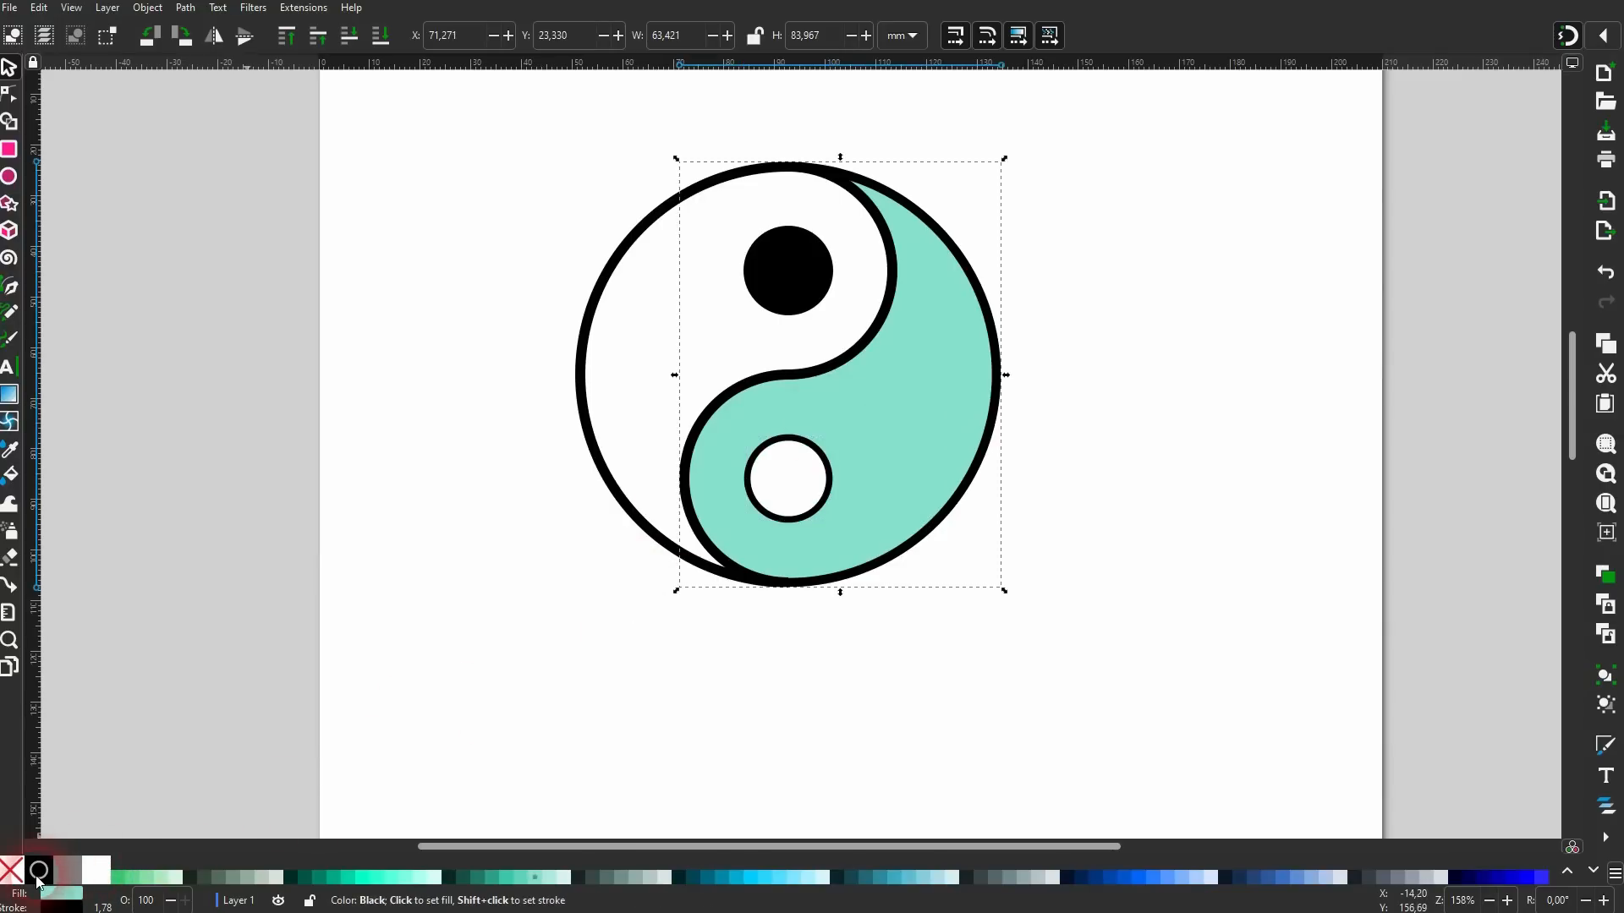
click(39, 870)
Select the whole yin-yang symbol and group its shapes.
click(493, 657)
drag(370, 713, 1193, 106)
key(ctrl+g)
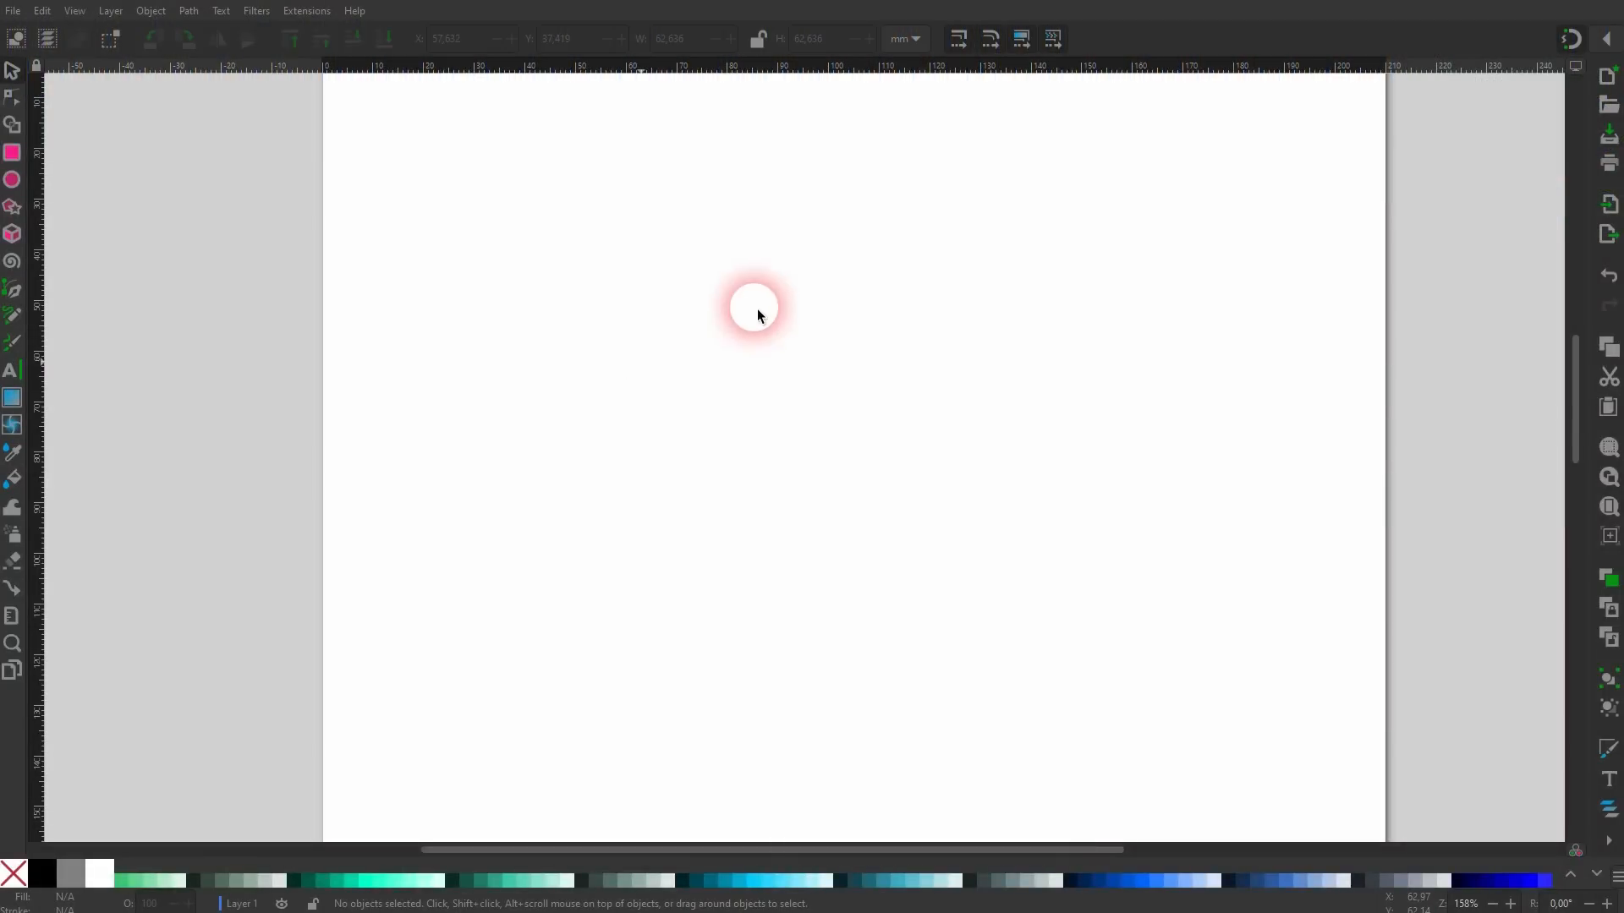
Create a new document from the Celtic Knot template in the Shape Builder category.
click(758, 310)
click(14, 11)
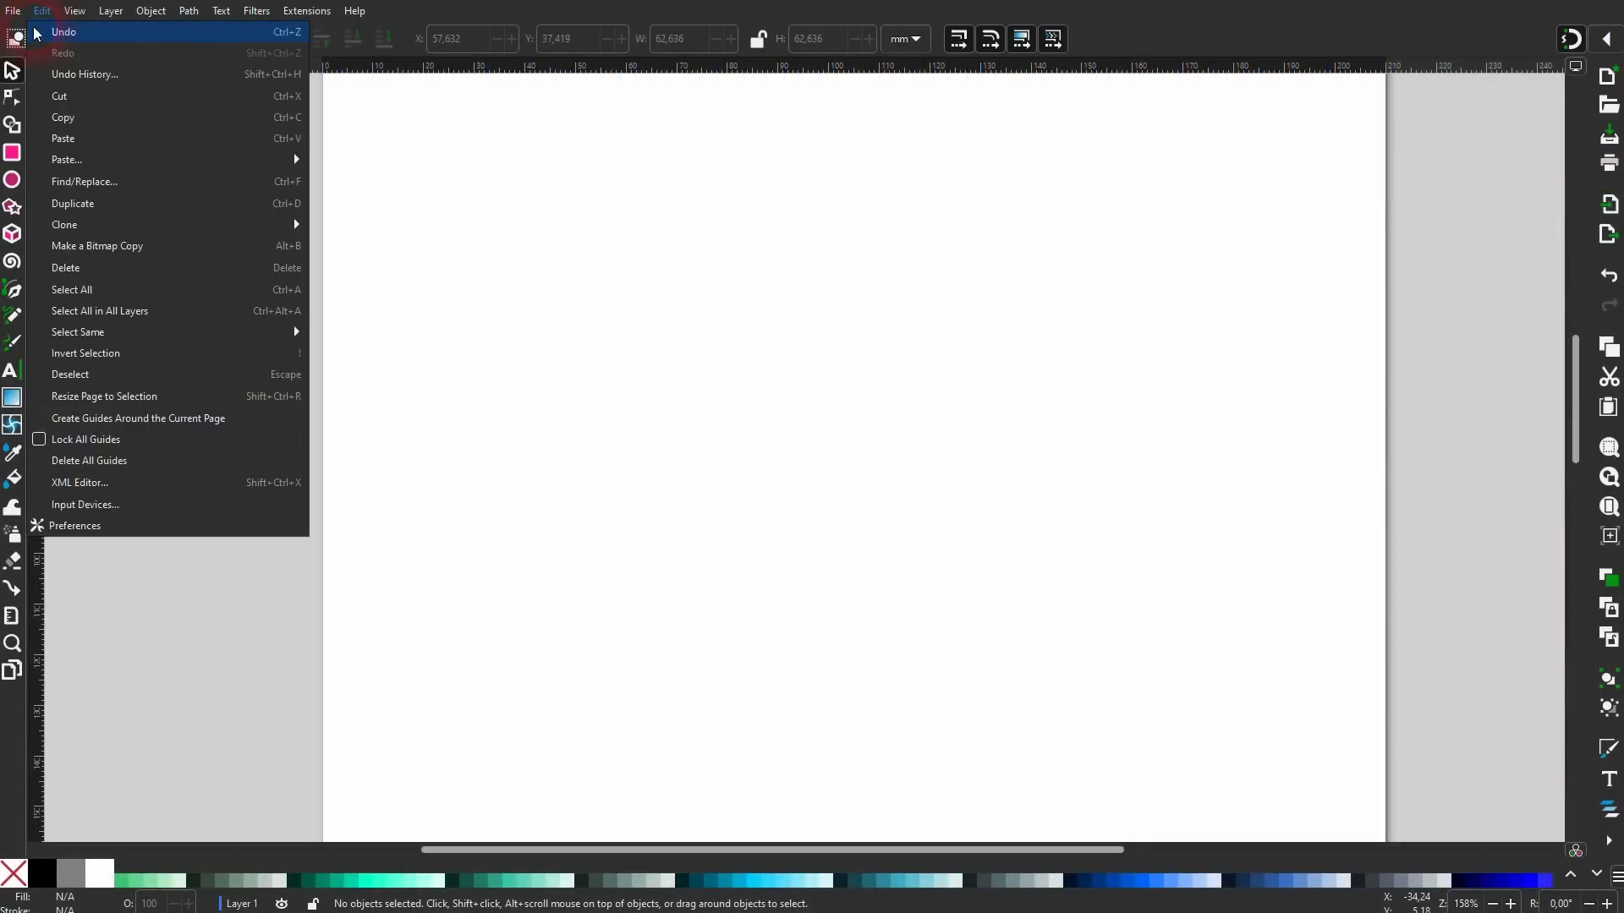
click(34, 57)
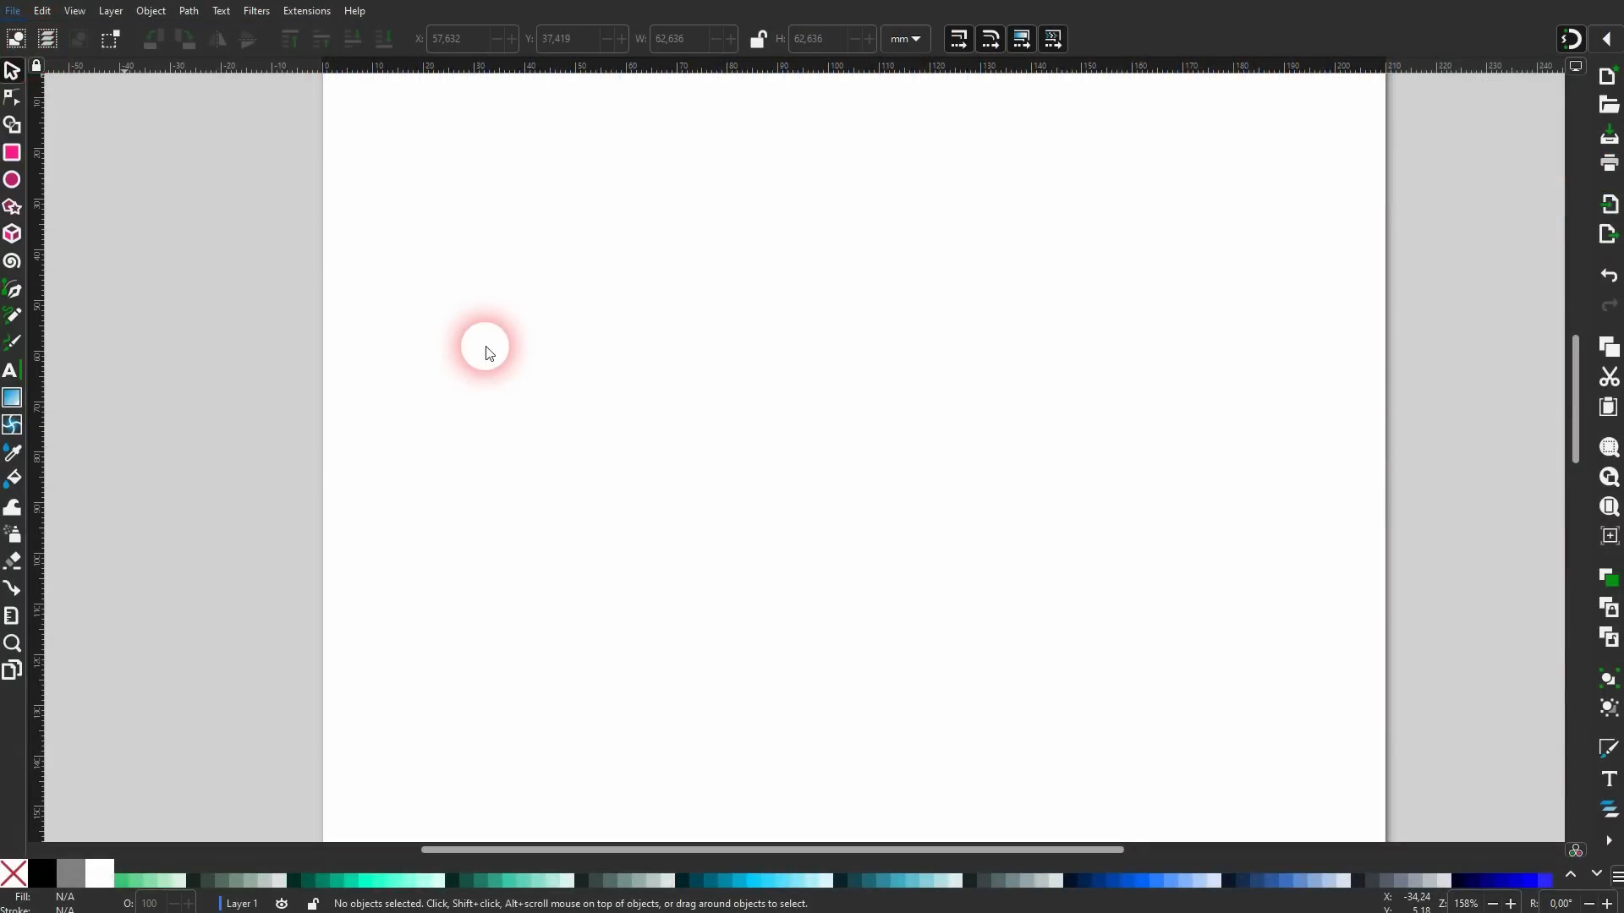
drag(689, 65, 819, 163)
click(738, 191)
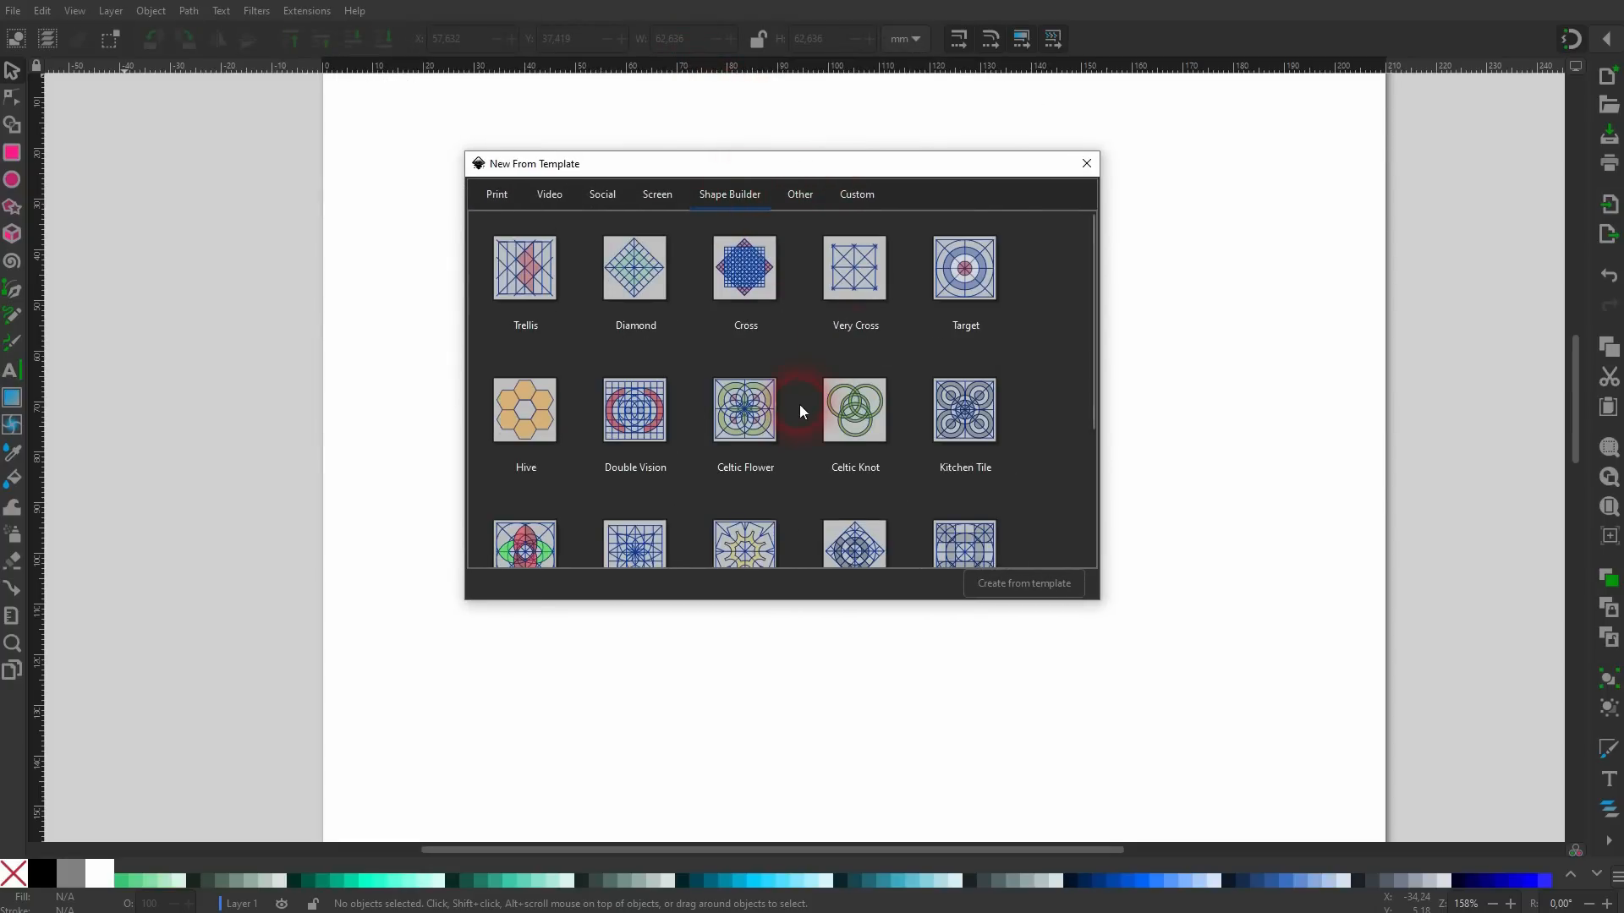
scroll(800, 406, down, 3)
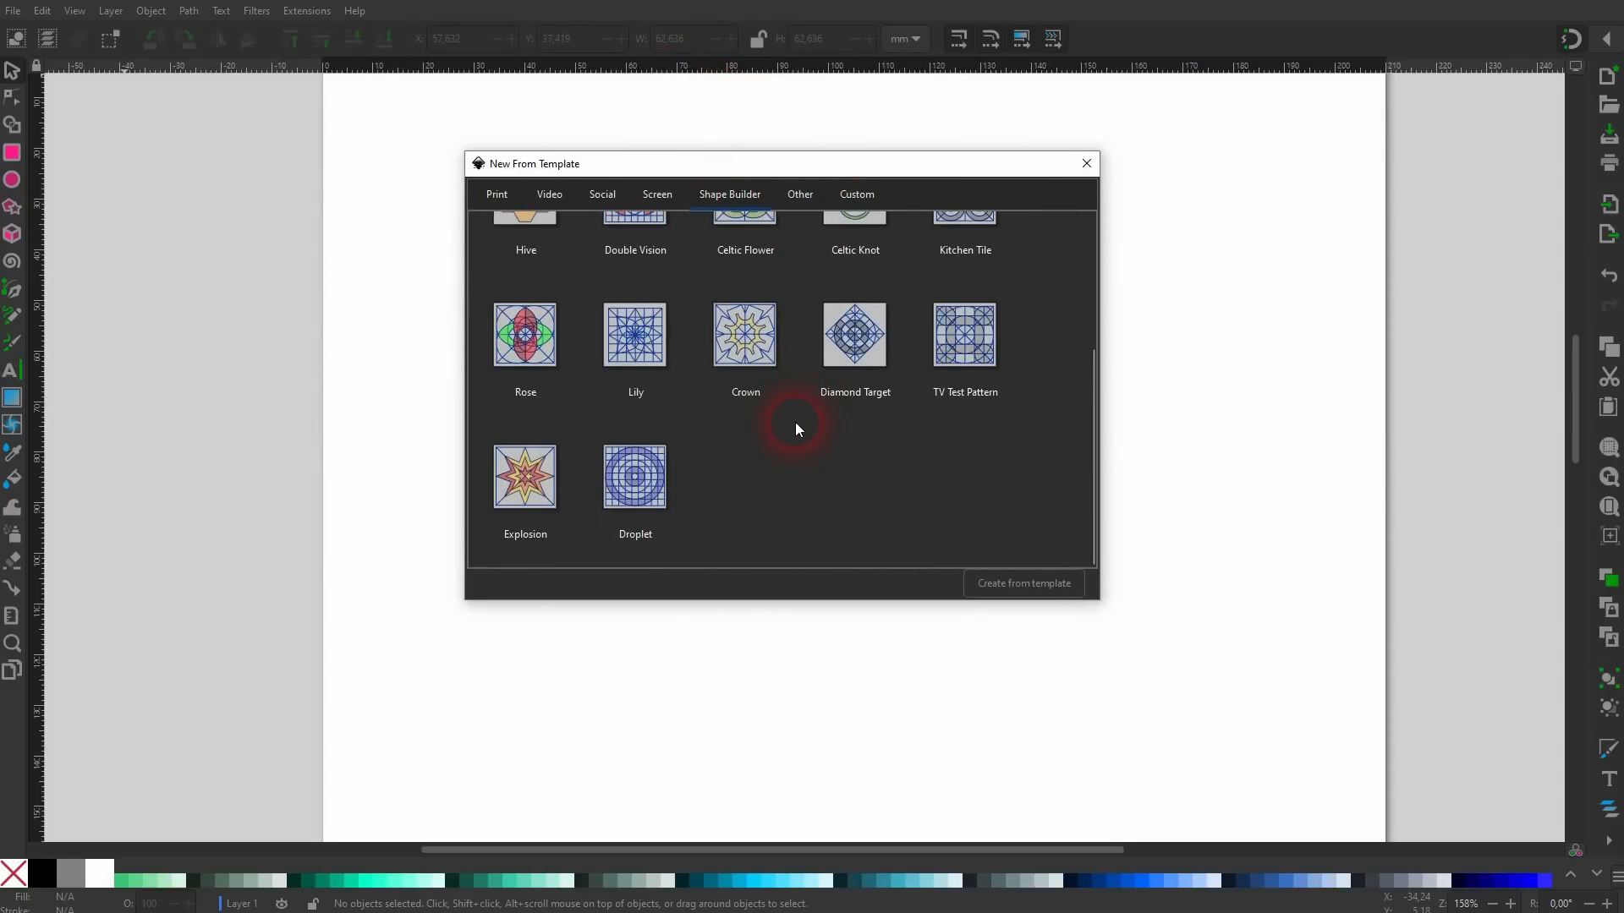
scroll(796, 425, up, 3)
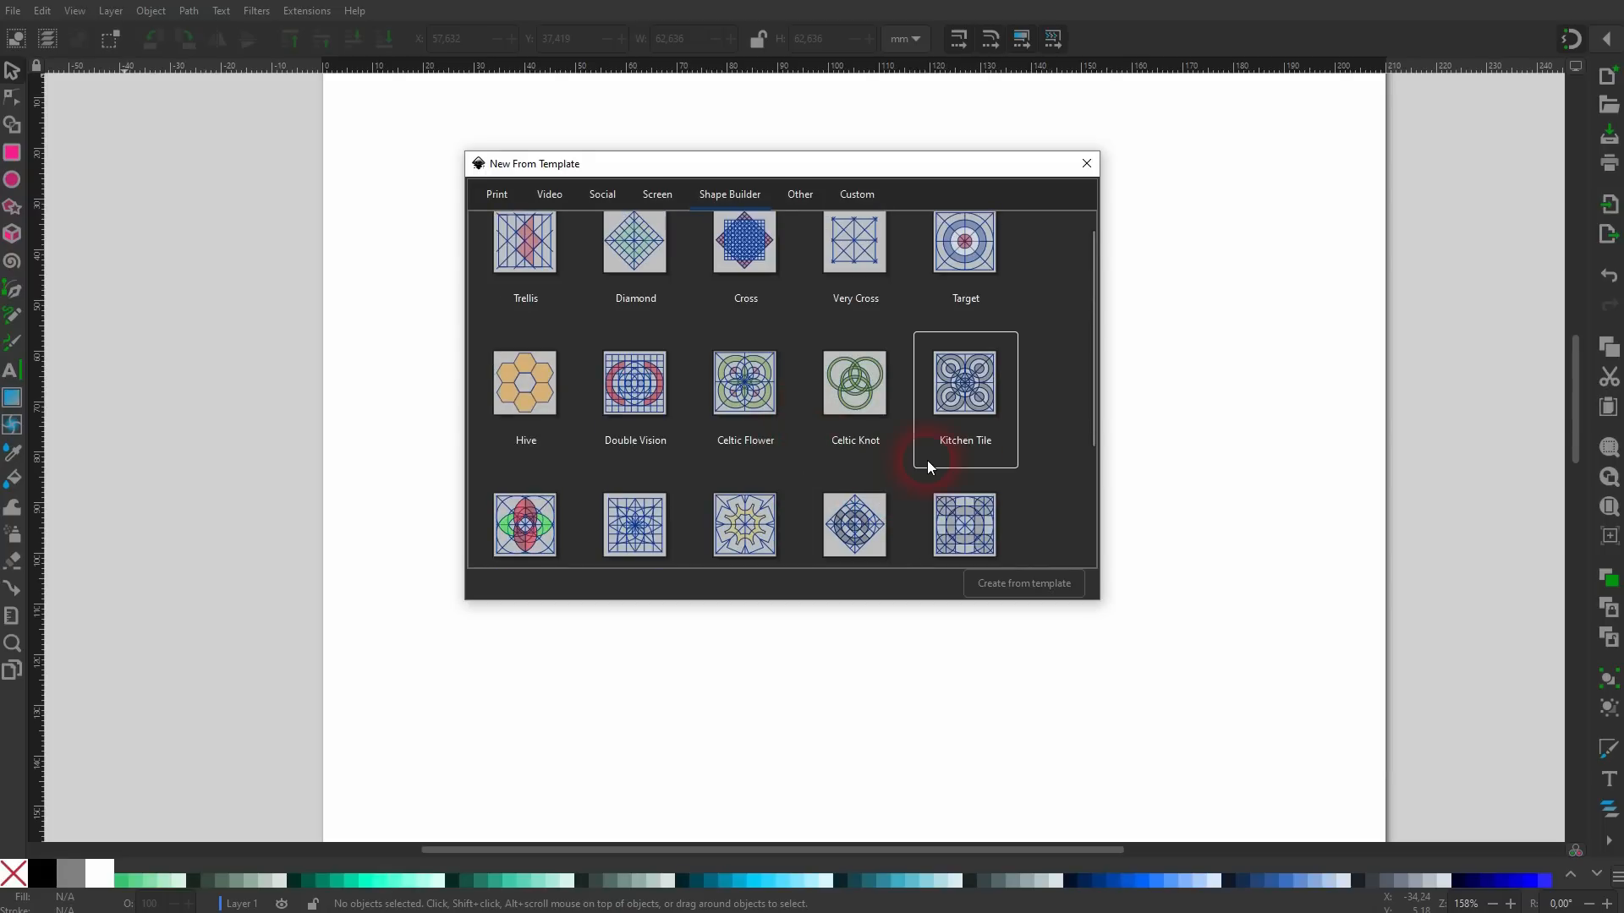
click(865, 397)
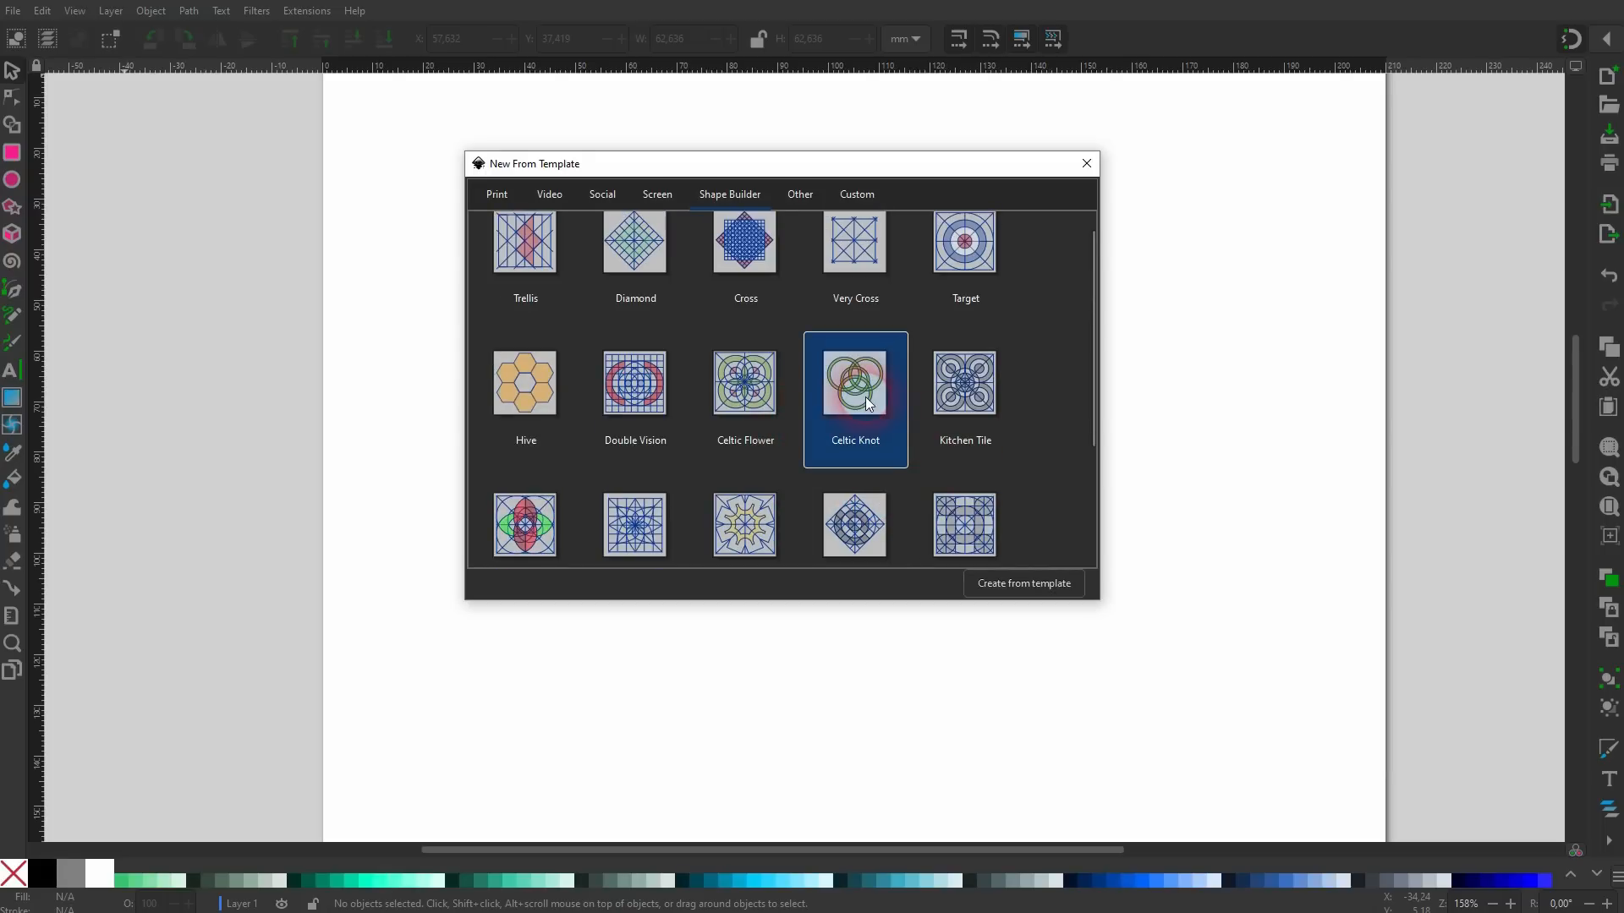
click(1033, 587)
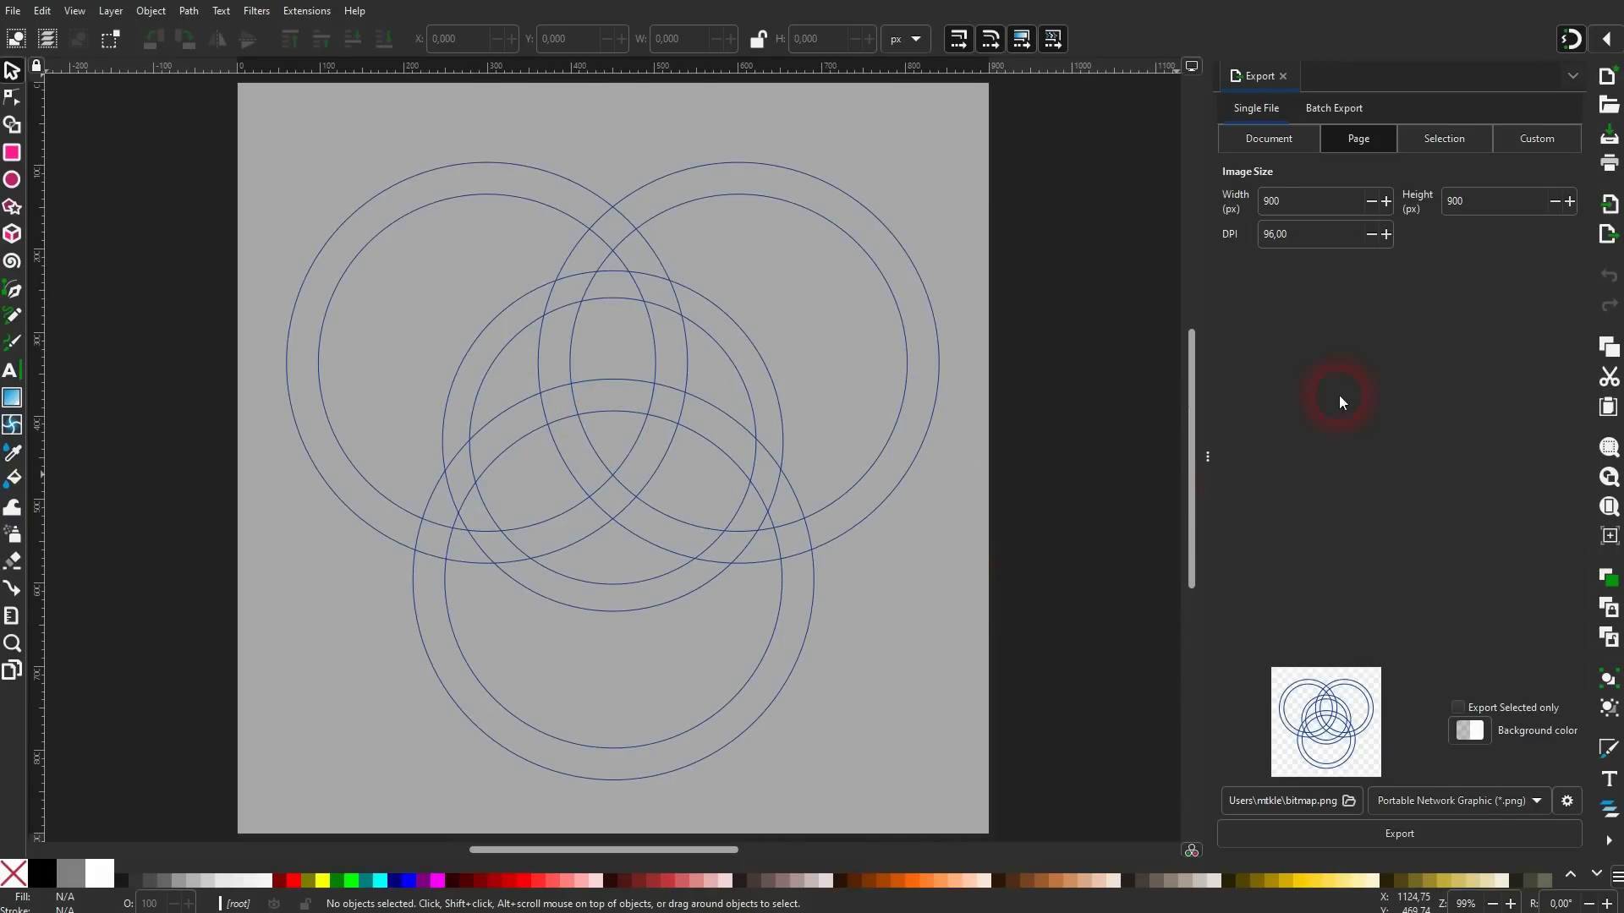
Close the Export panel to free up the canvas.
click(1282, 77)
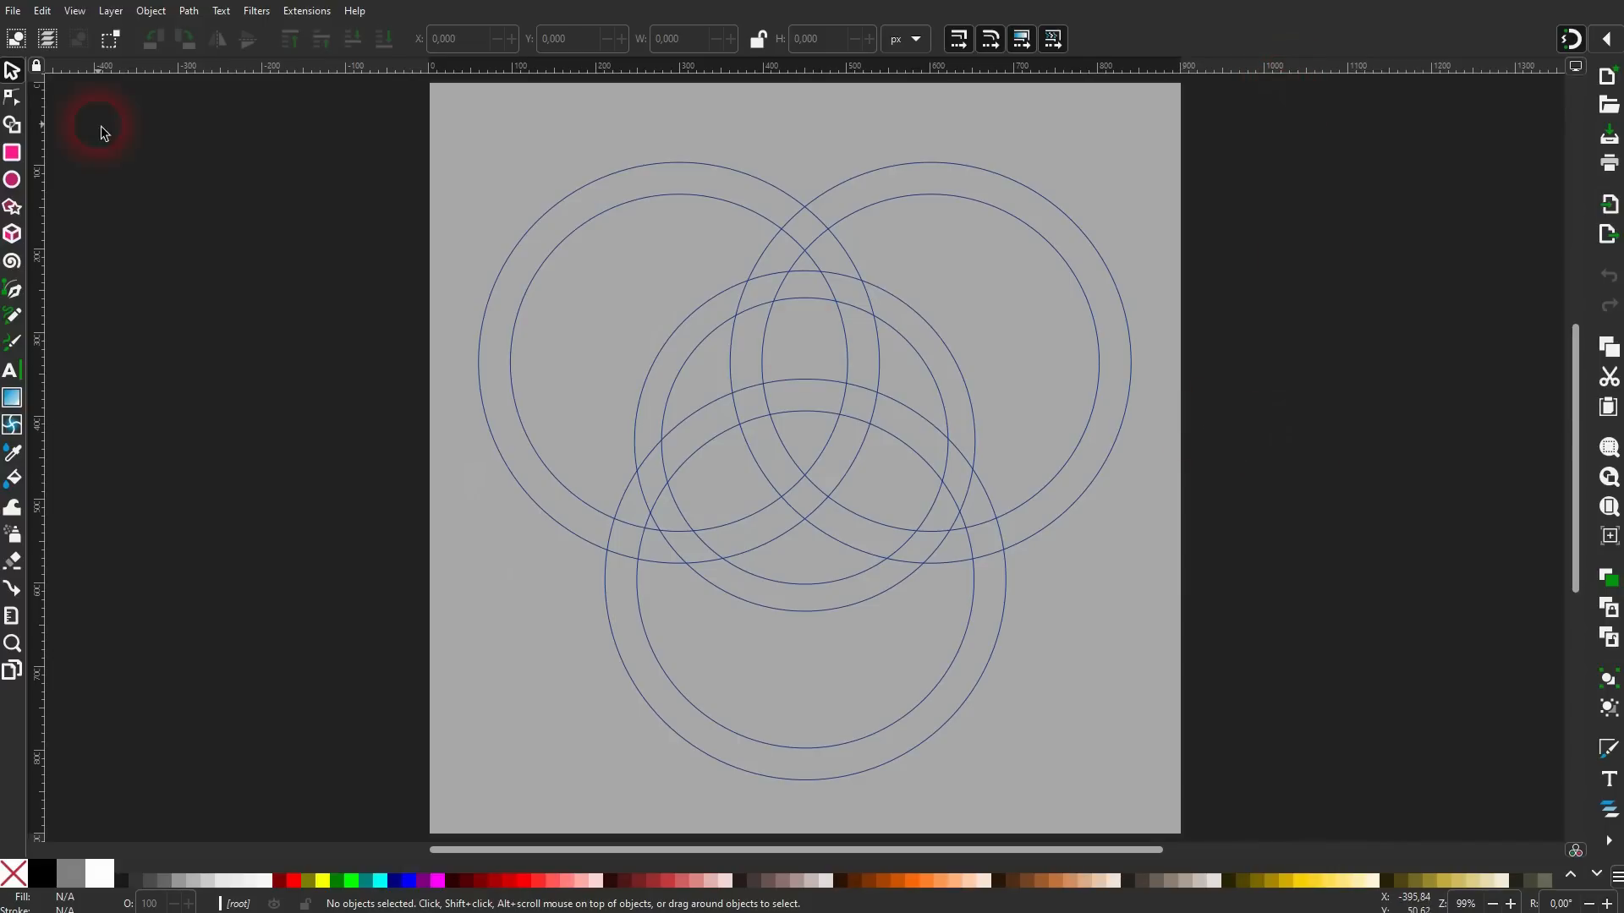
click(12, 103)
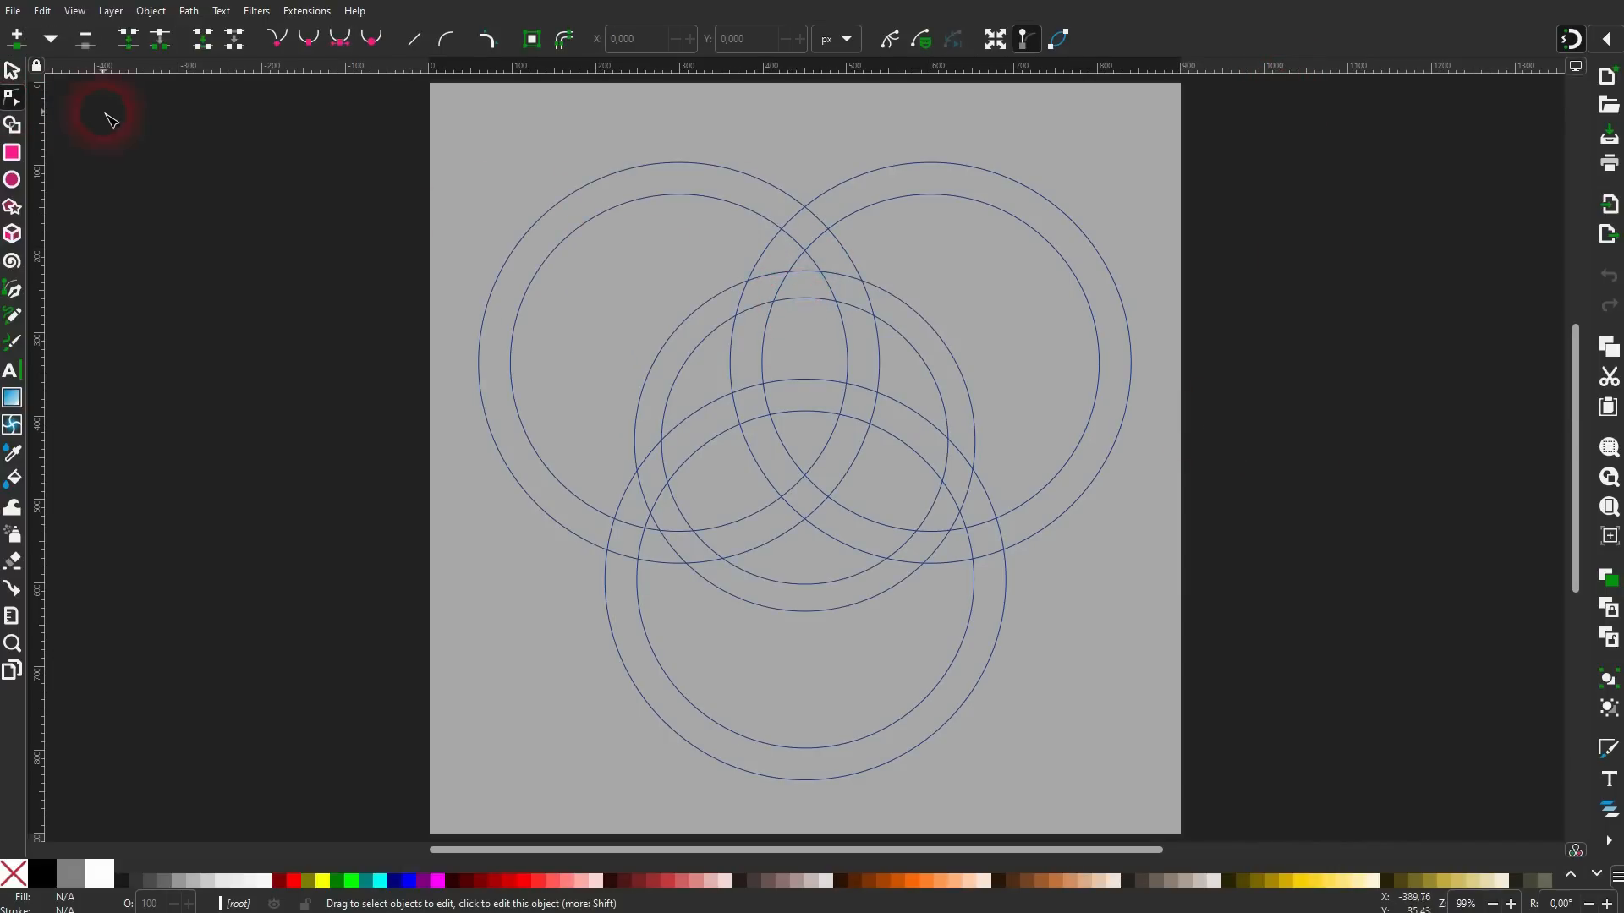
click(14, 126)
click(794, 124)
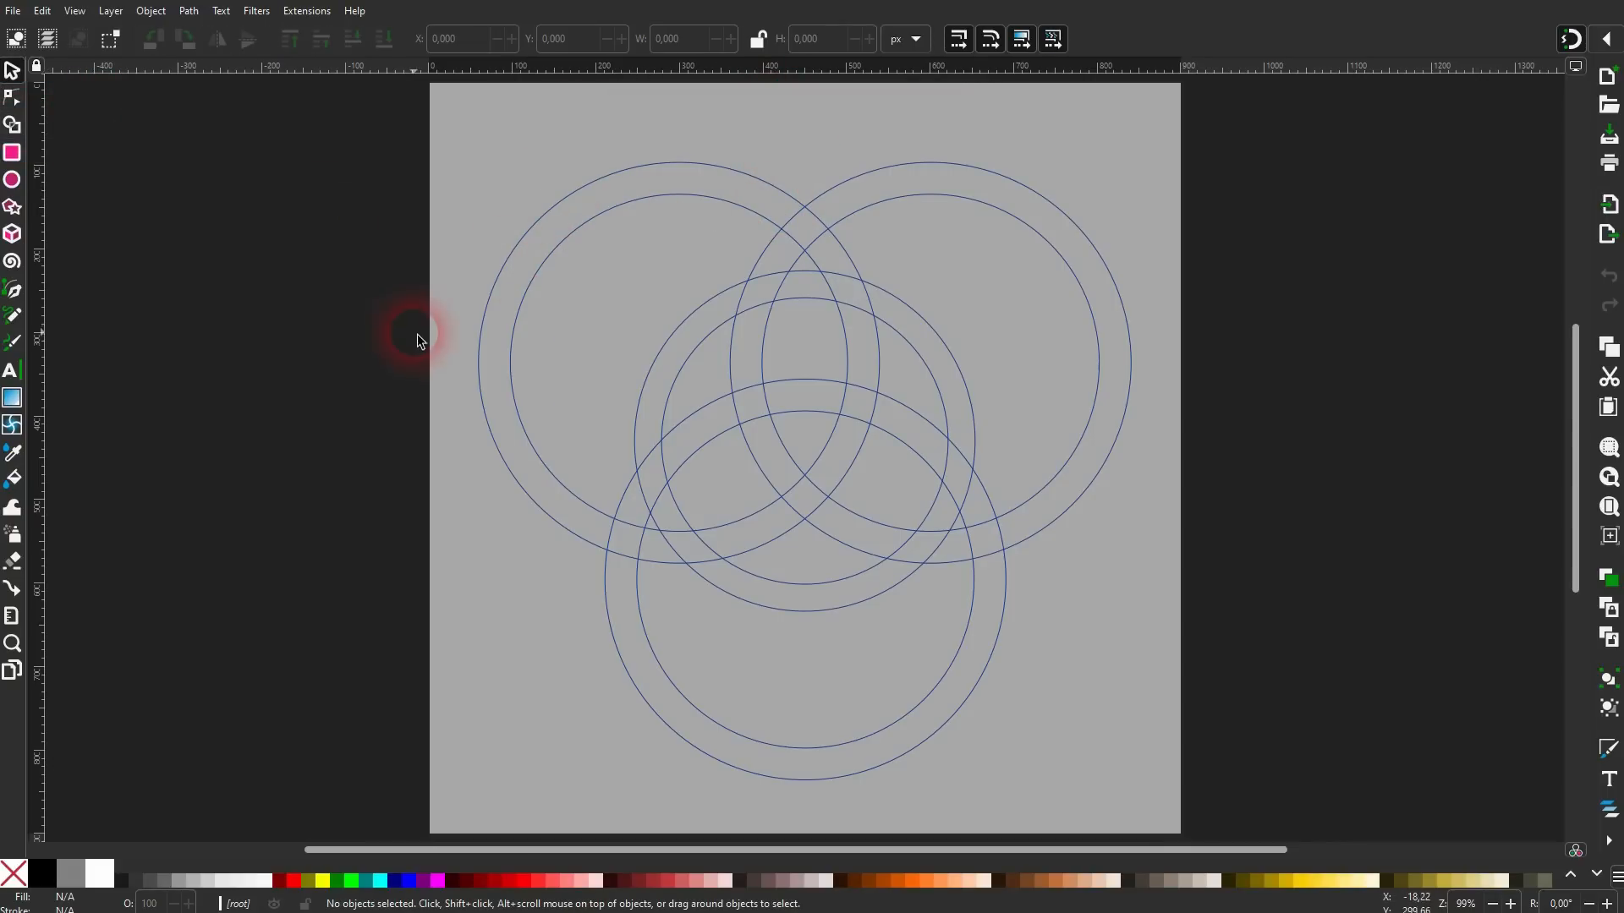
Open the Celtic knot group in the Shape Builder and unite each large circle's fragments outside the central knot.
click(512, 402)
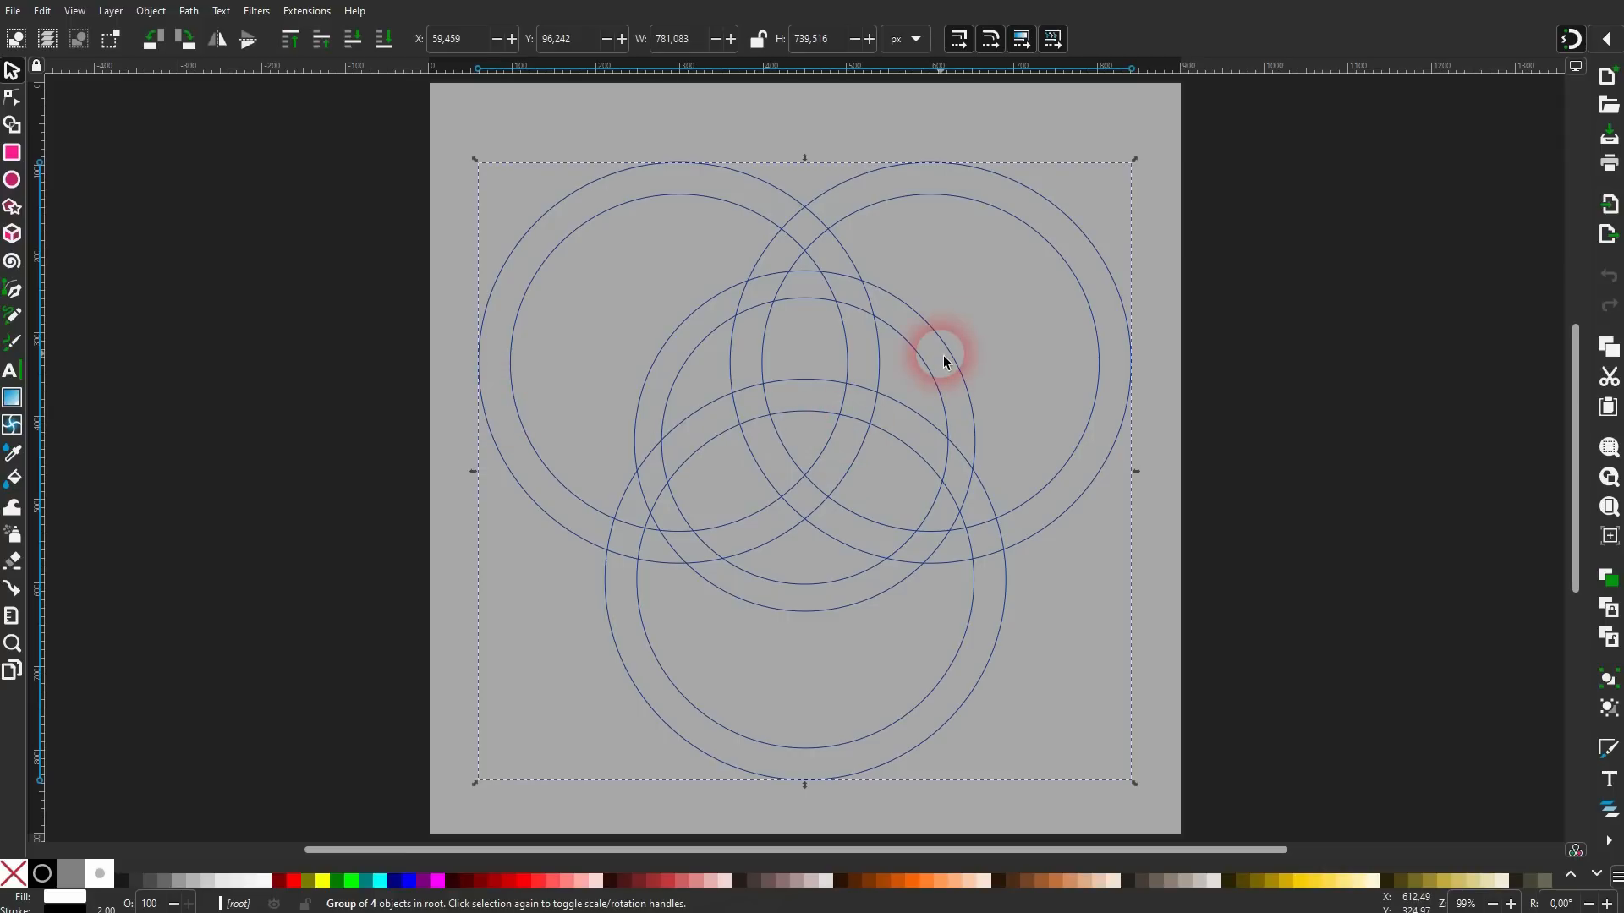
click(14, 127)
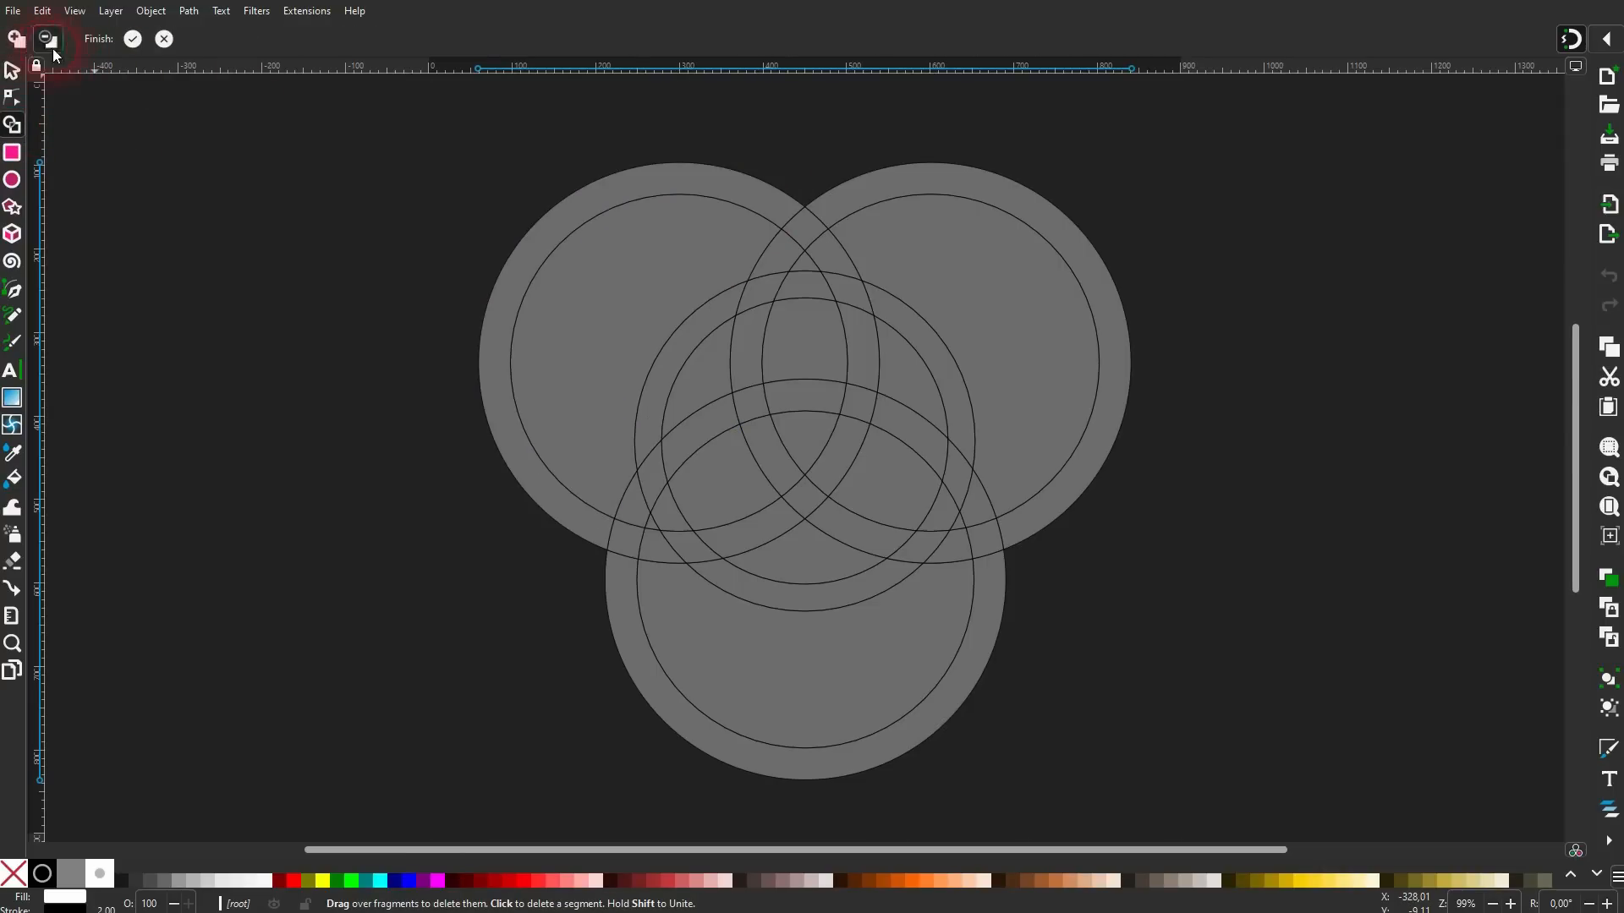
click(16, 41)
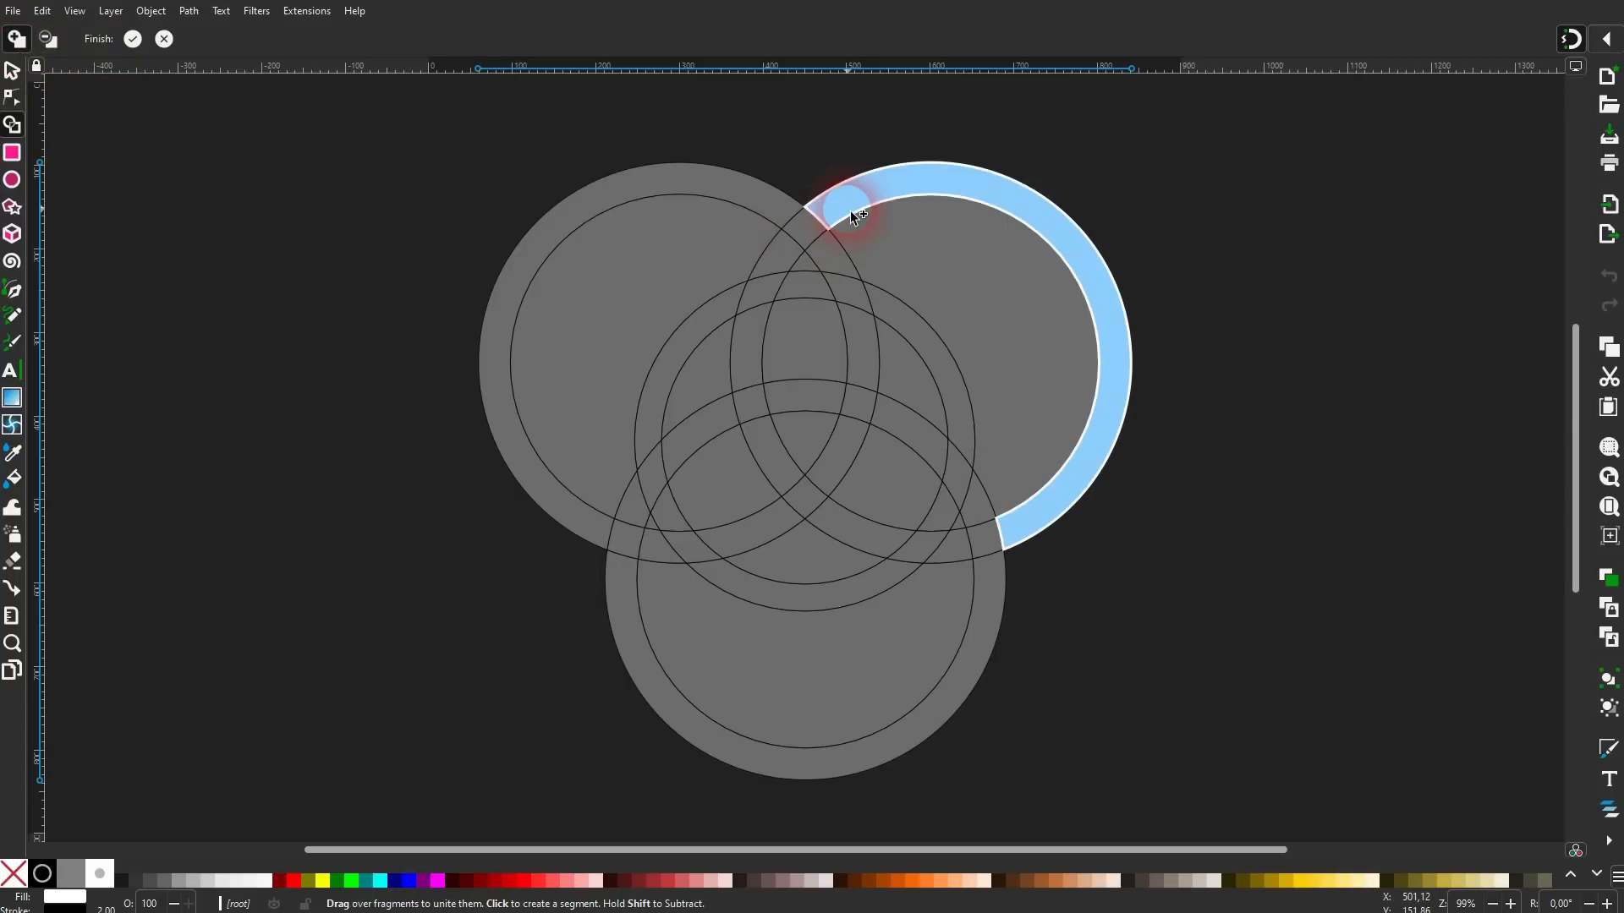
click(648, 265)
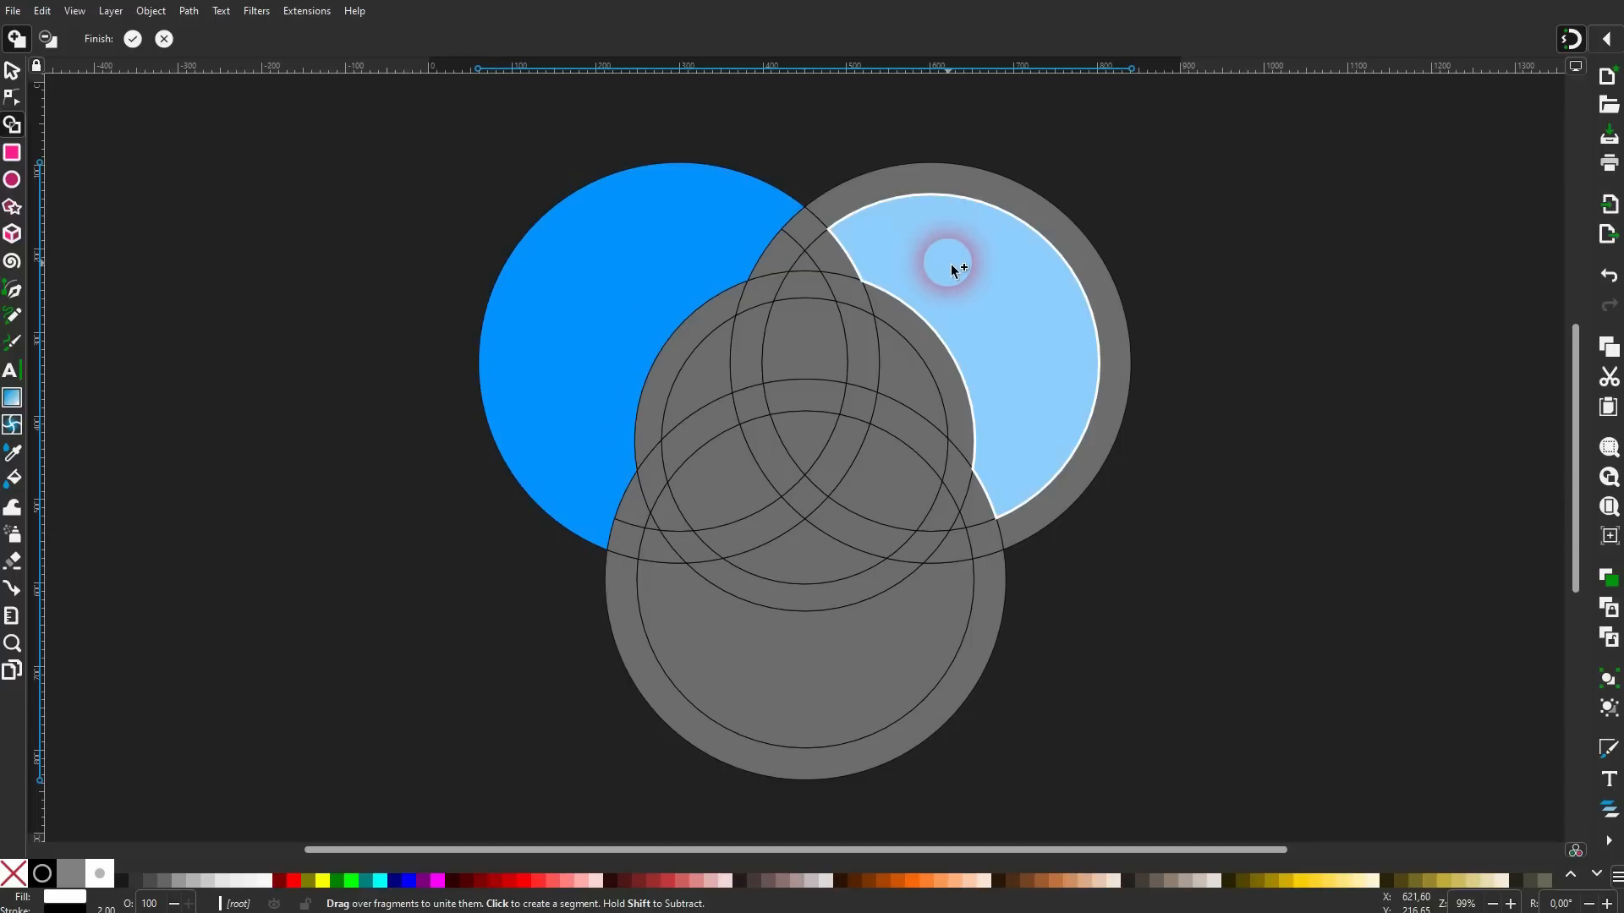
click(1000, 209)
drag(812, 611, 832, 768)
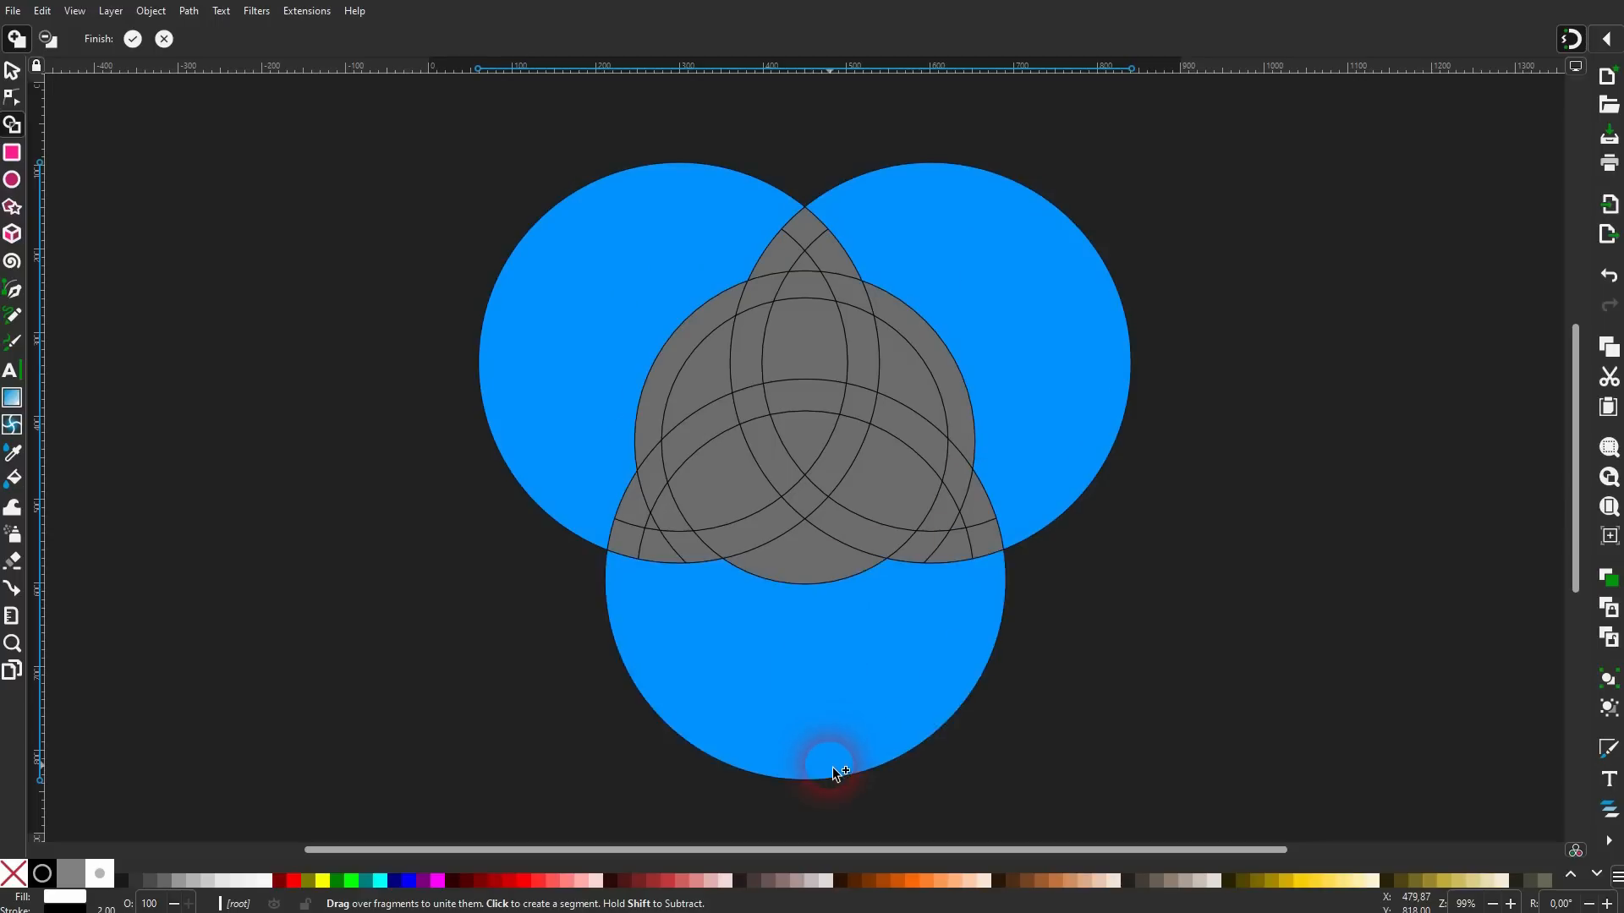
Unite the central lens and the surrounding gaps inside the knot into separate shapes, and apply the Shape Builder result.
drag(802, 448, 799, 269)
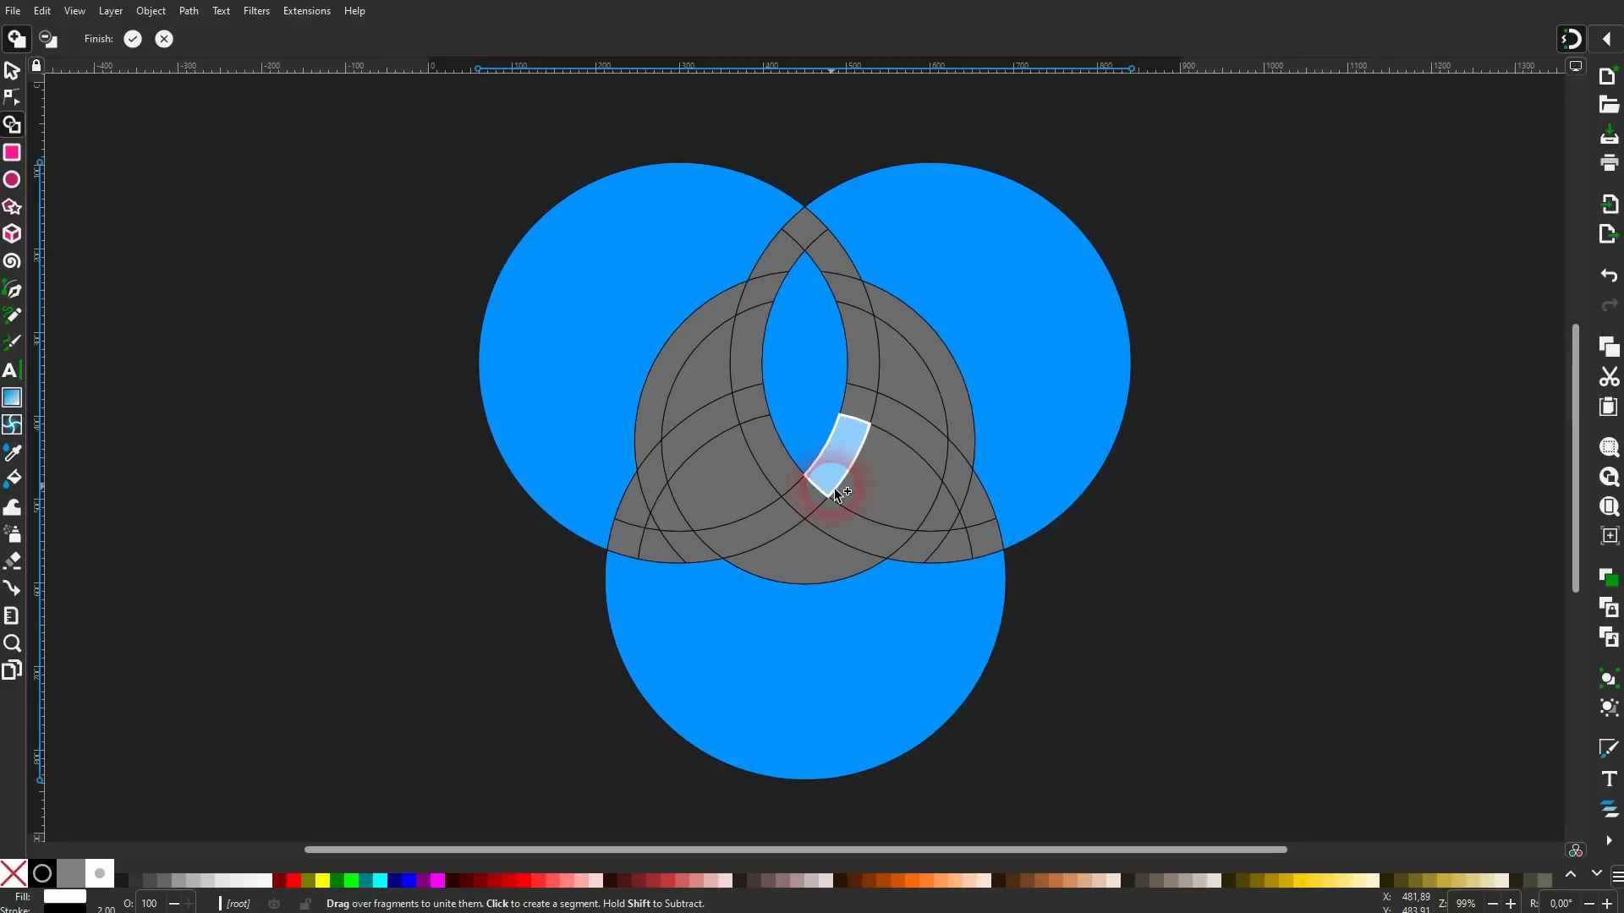
click(893, 498)
click(698, 511)
click(693, 409)
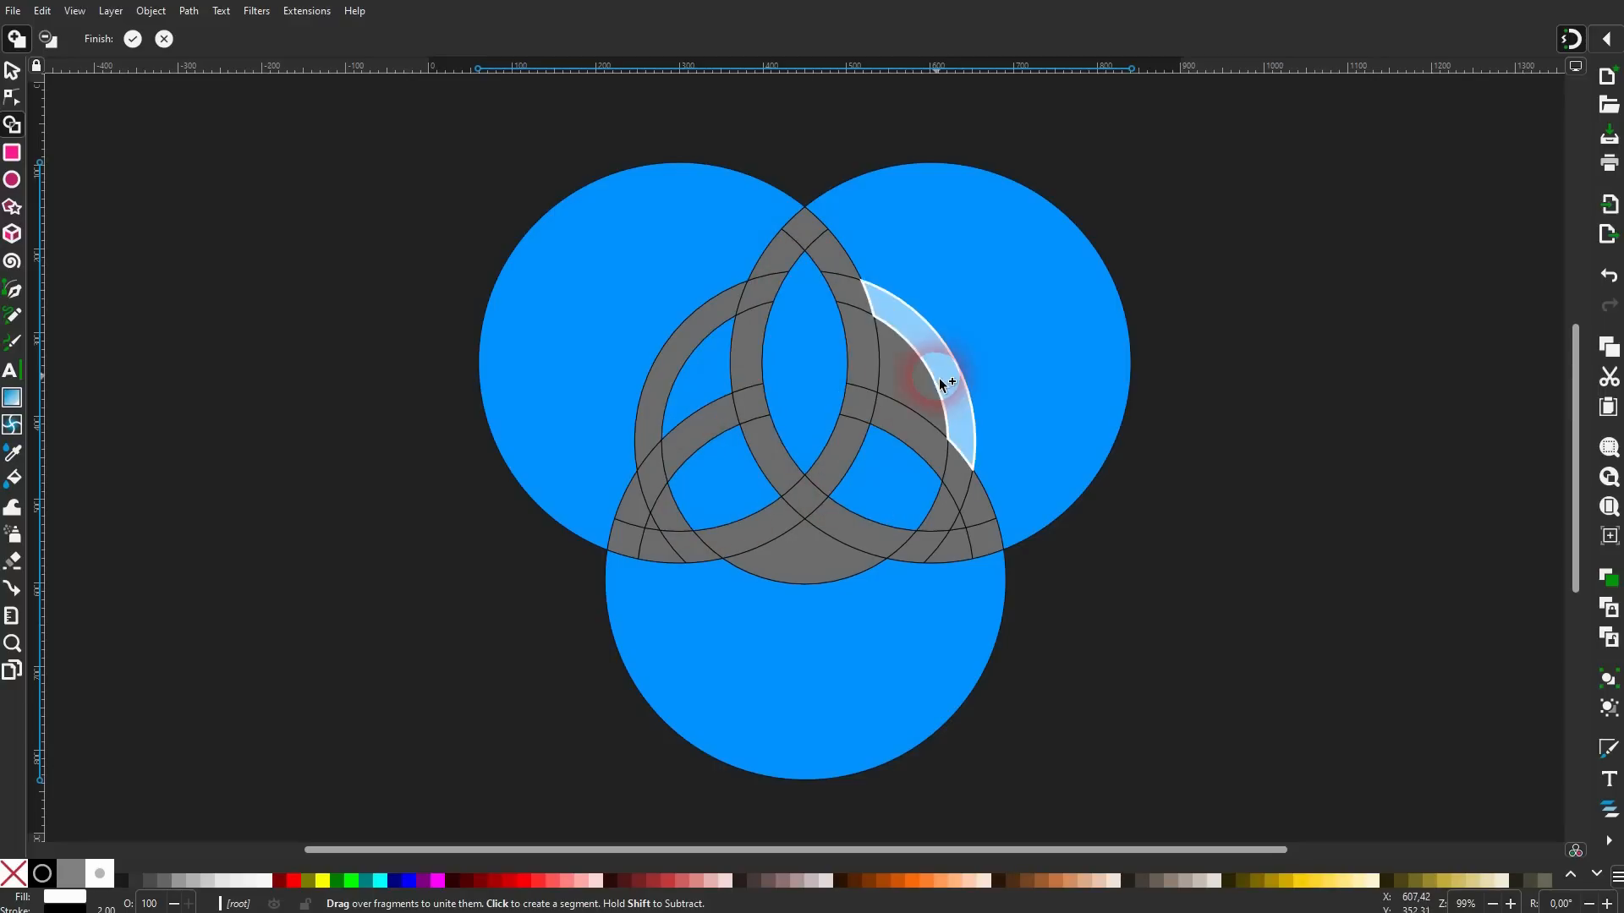
click(132, 40)
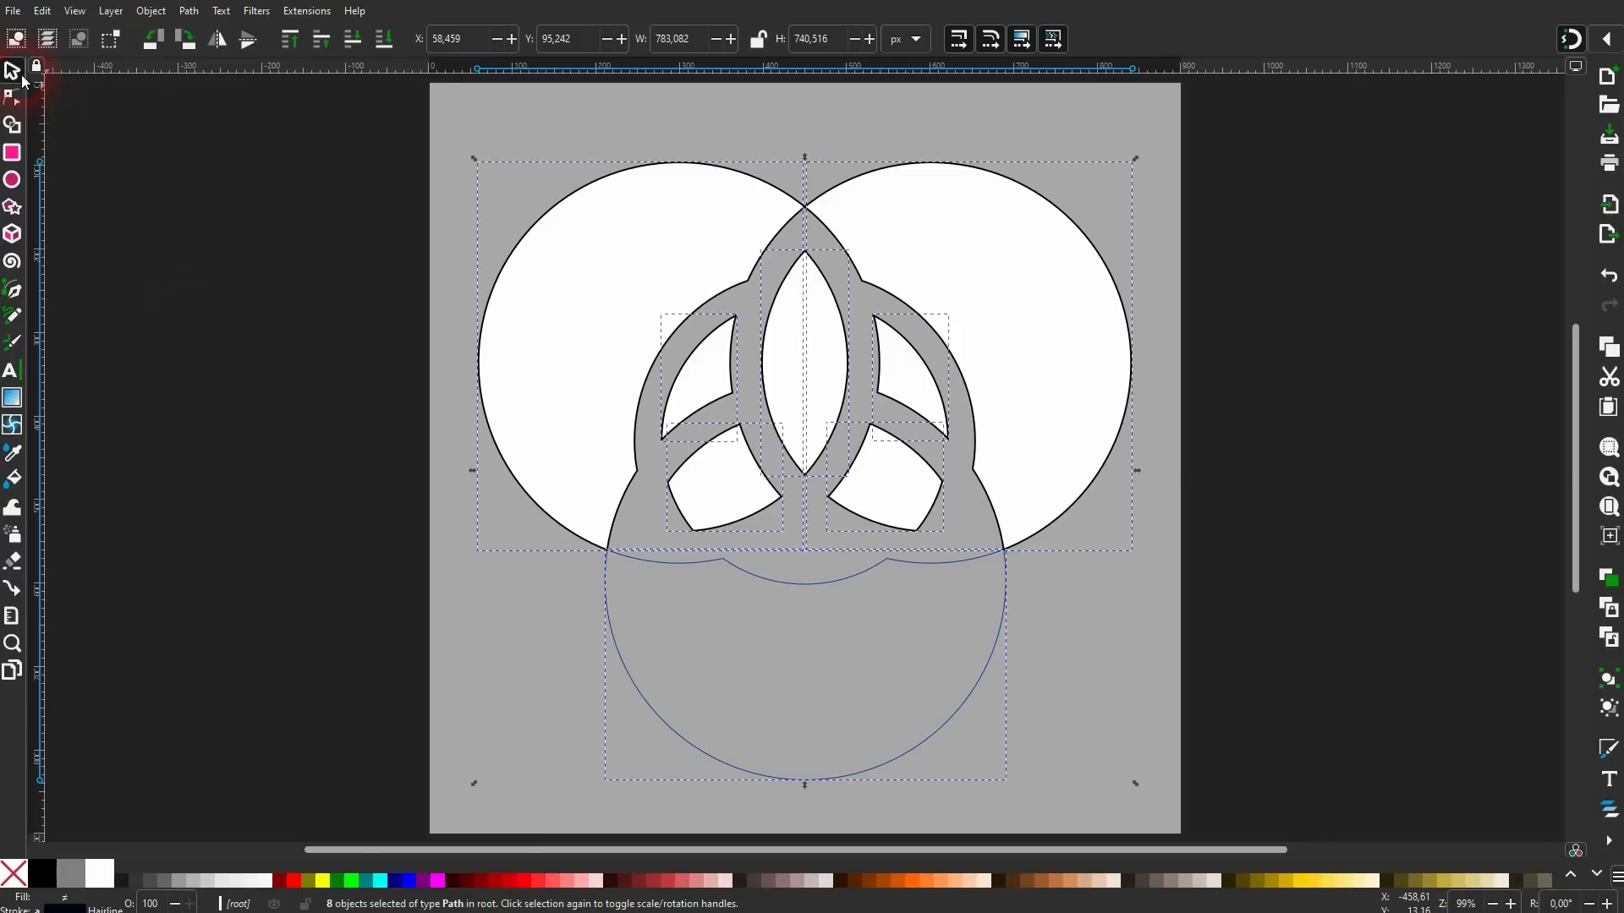
click(305, 421)
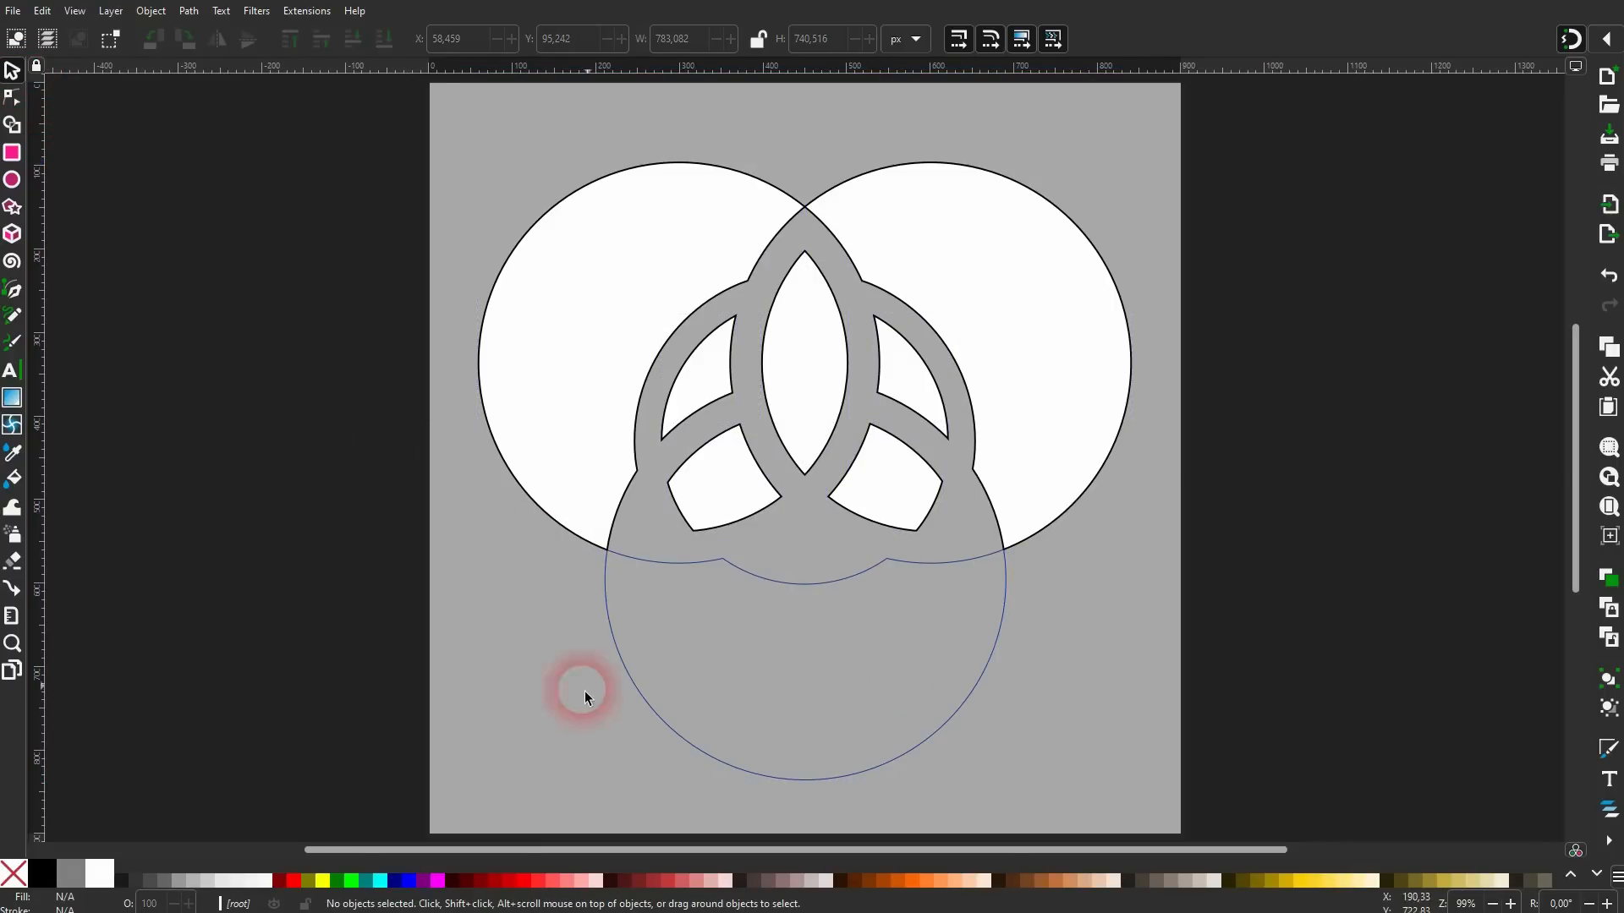
Delete the two large outer circle shapes on either side of the knot.
click(545, 349)
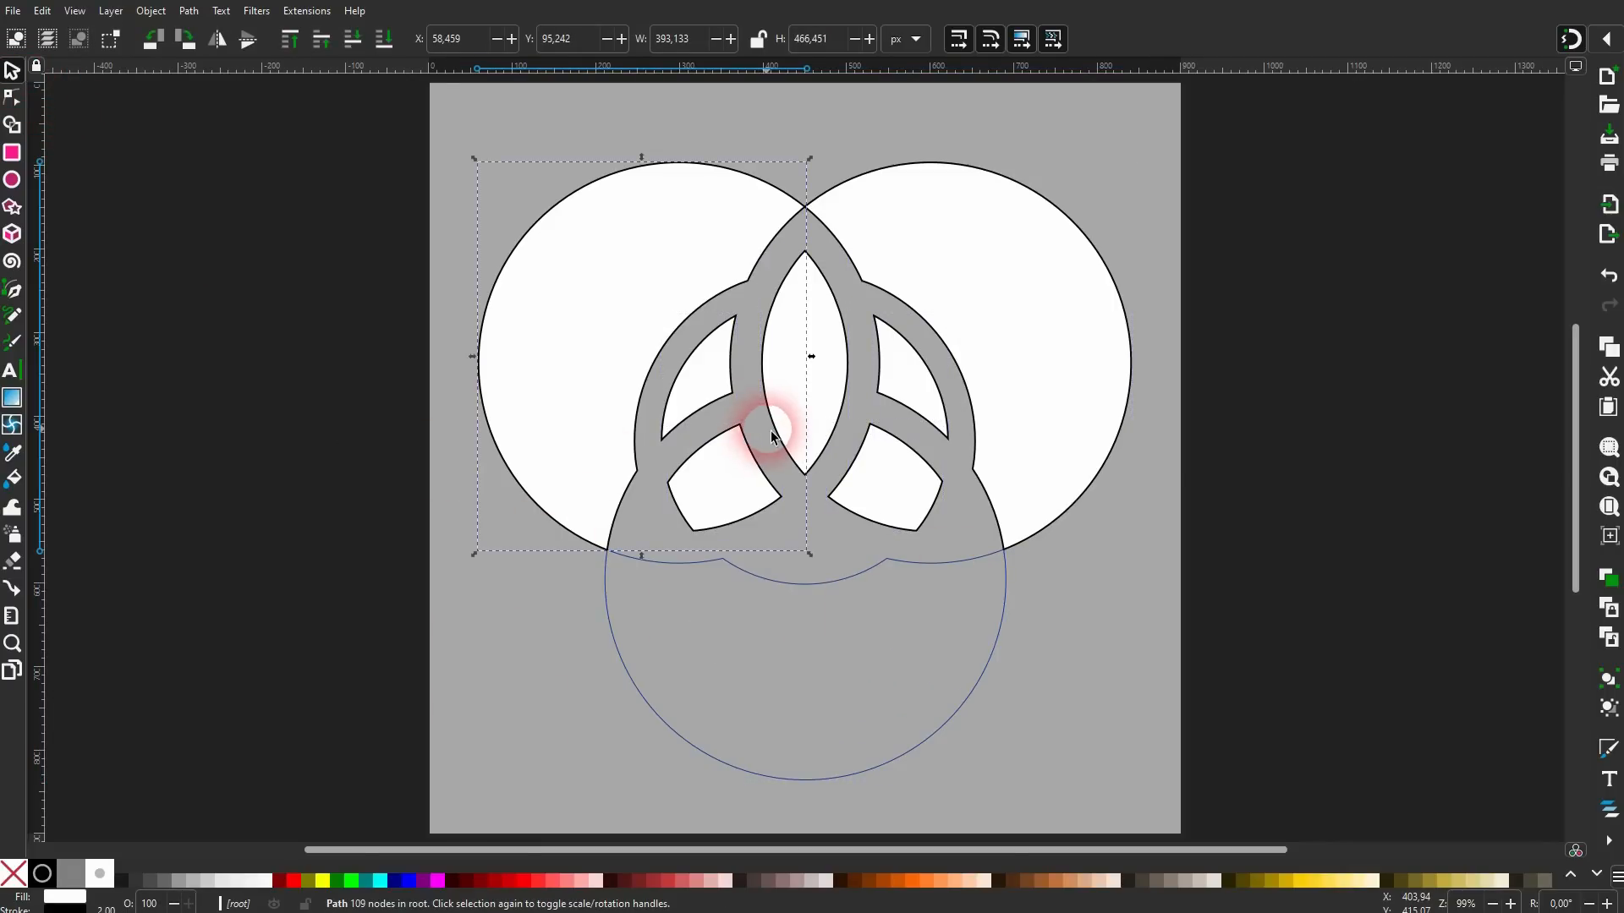
key(Delete)
click(1032, 343)
key(Delete)
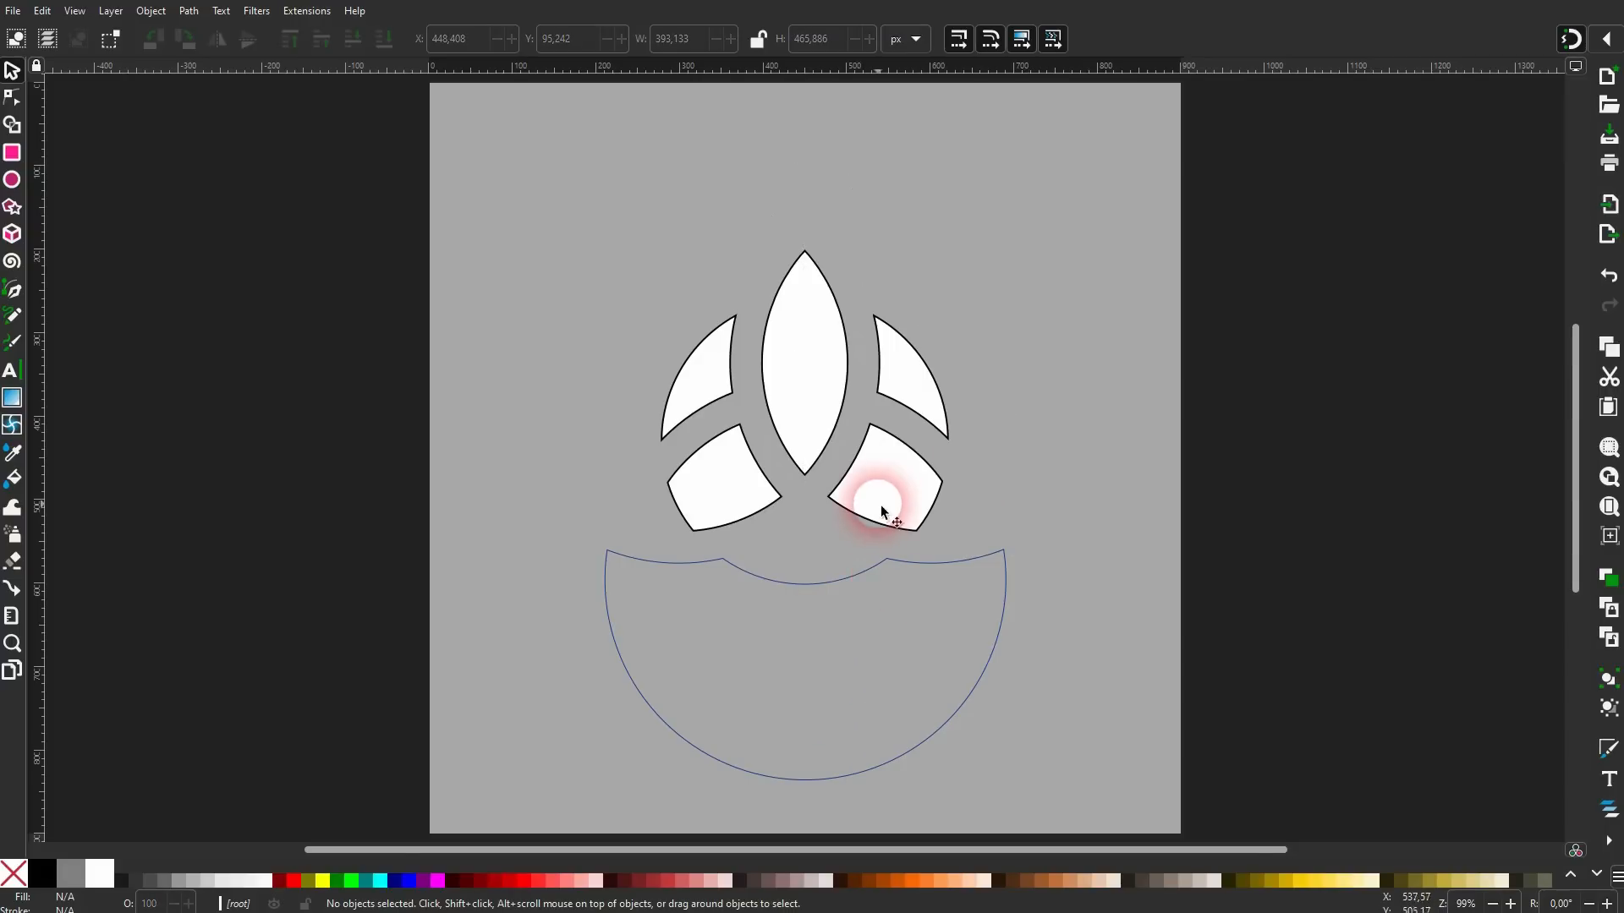
Fill all the remaining knot shapes and the lower circle fragment with black, and deselect them.
drag(479, 815, 1252, 213)
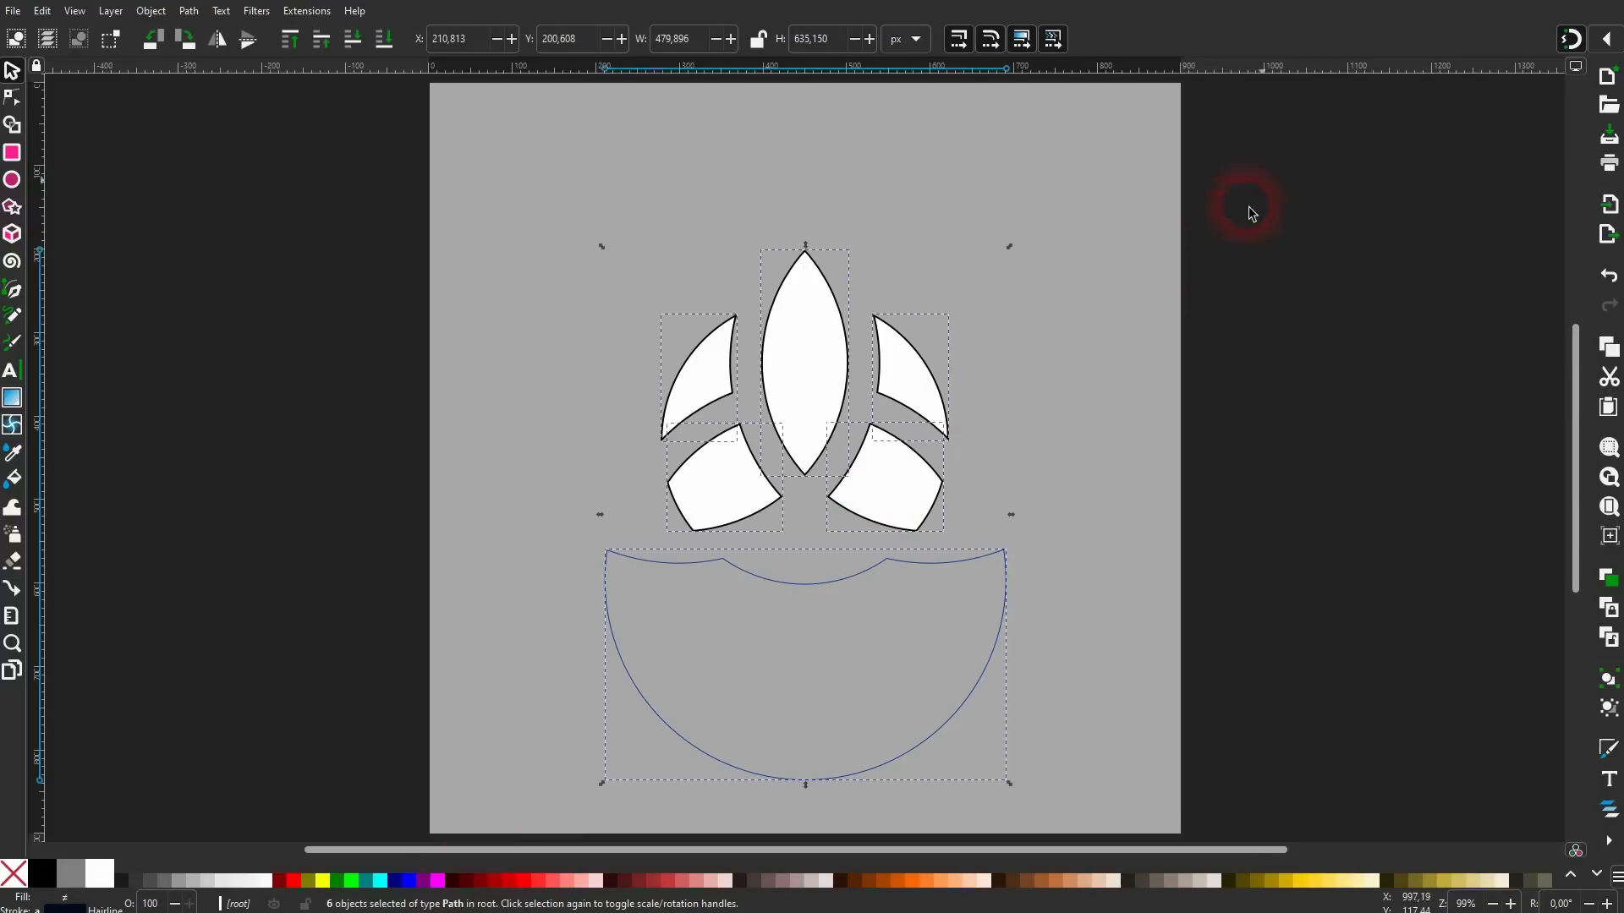
click(49, 871)
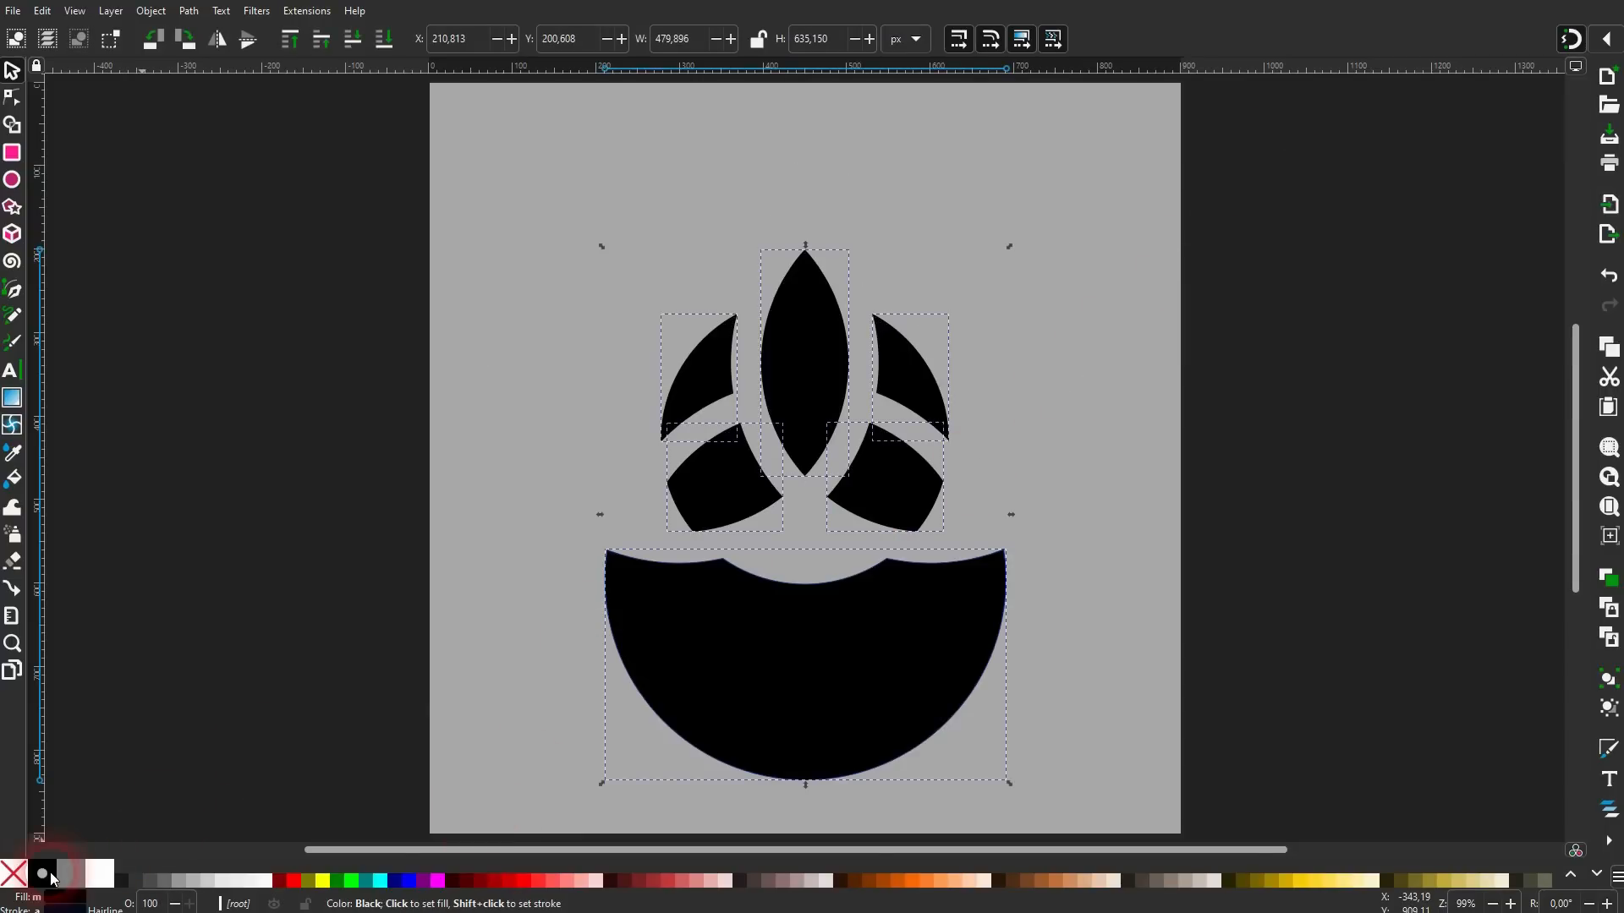
click(426, 627)
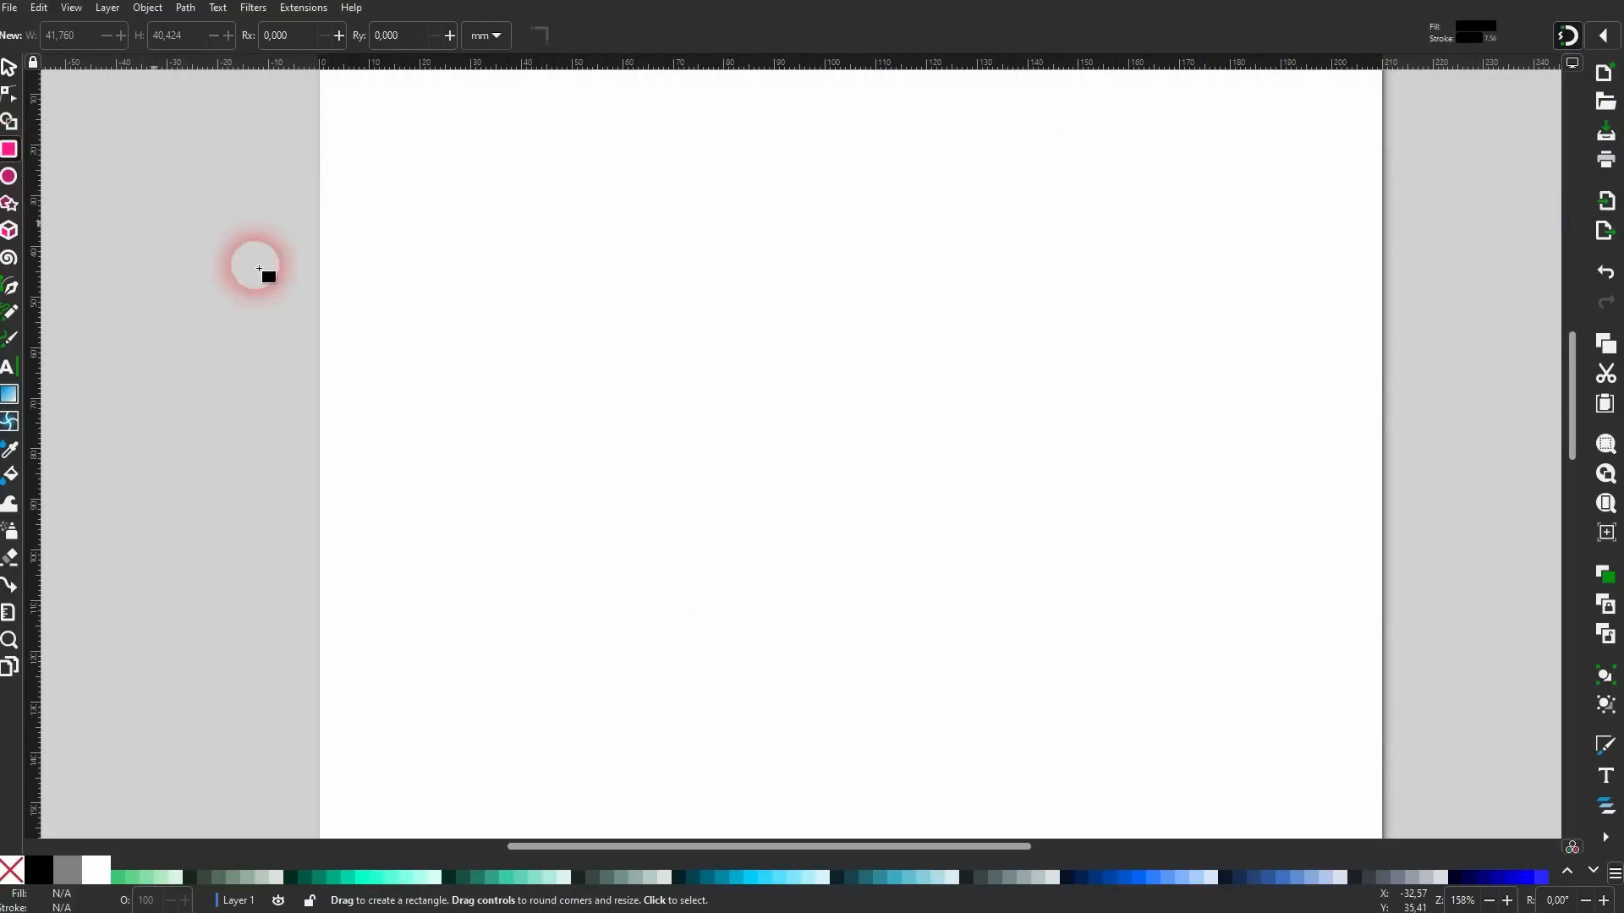
Draw a horizontal rectangle about 60.6 by 19.4 mm on the page and round its short ends completely.
drag(611, 234, 927, 339)
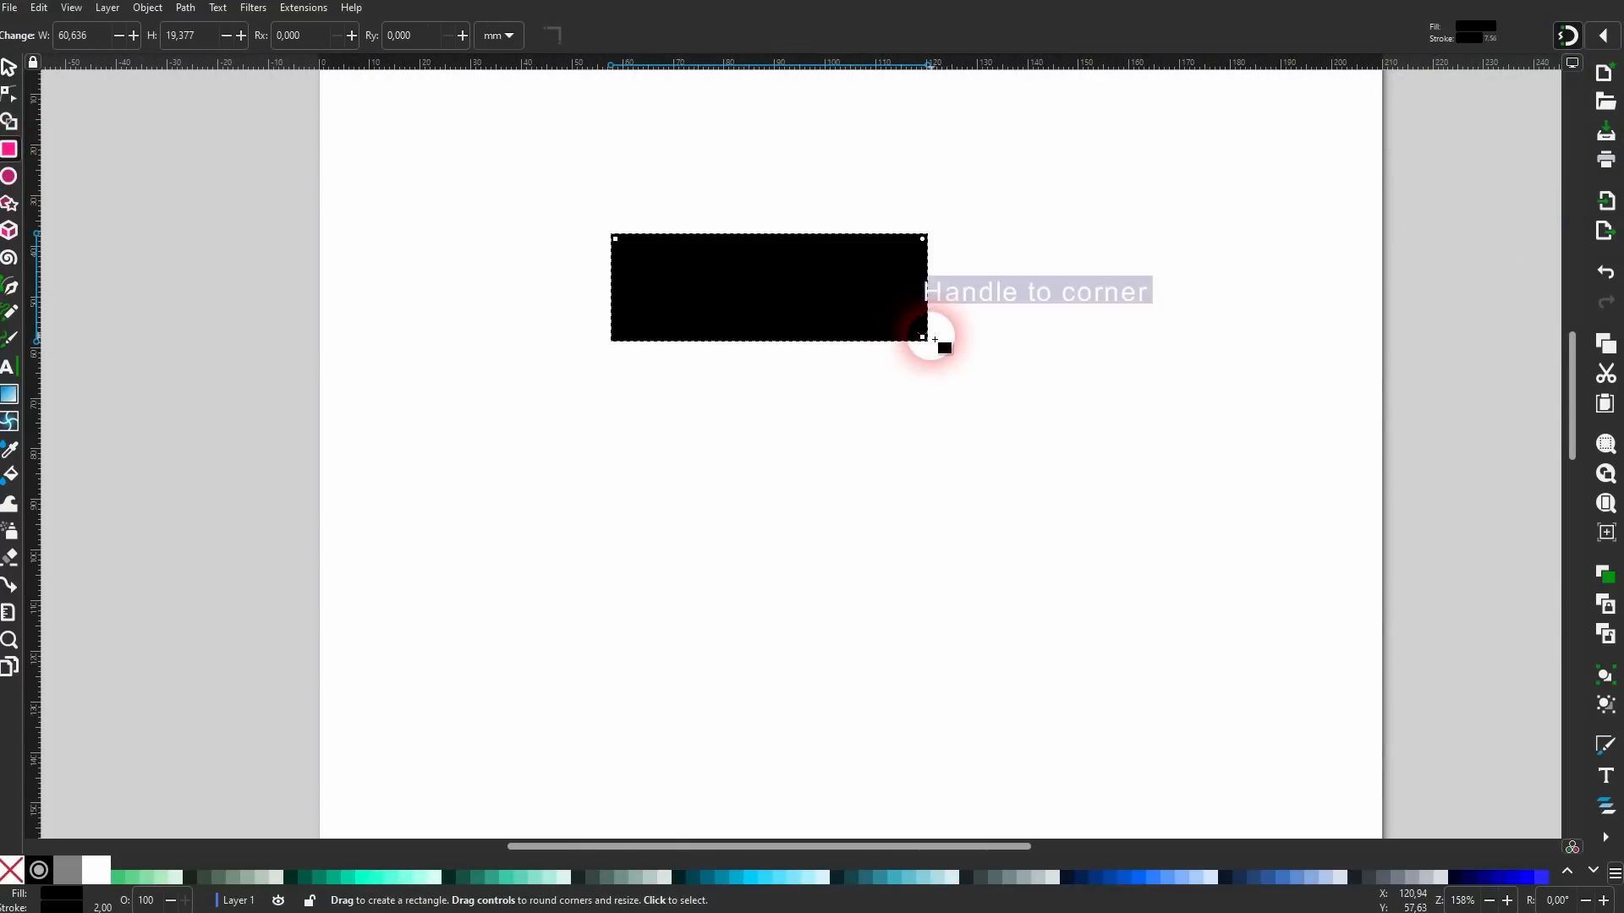
drag(928, 246, 930, 347)
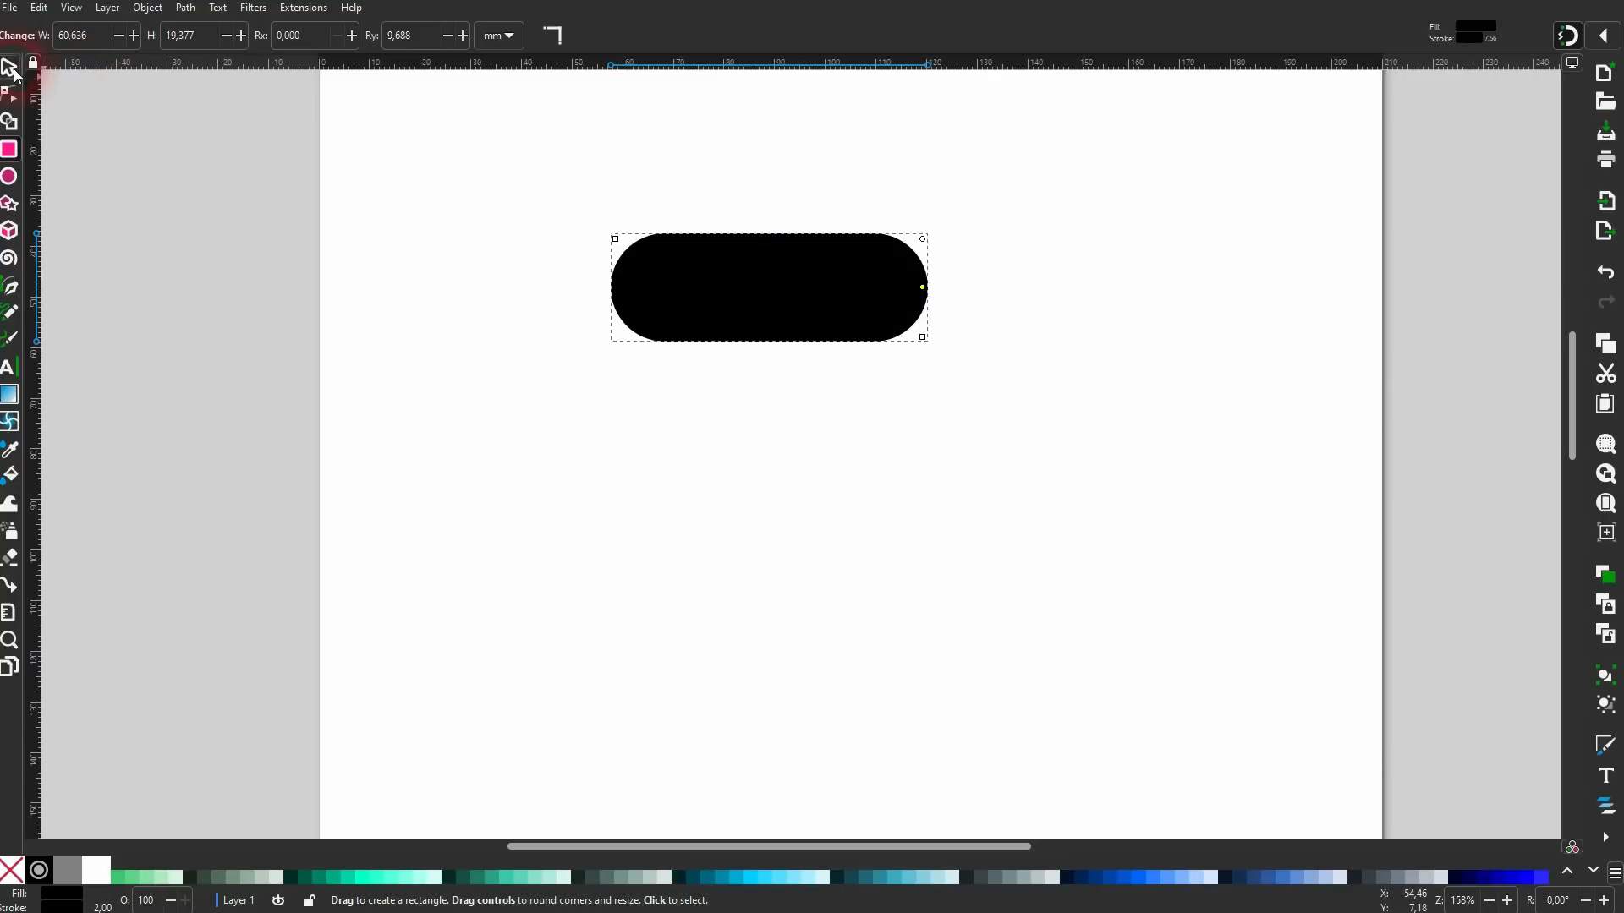
click(10, 71)
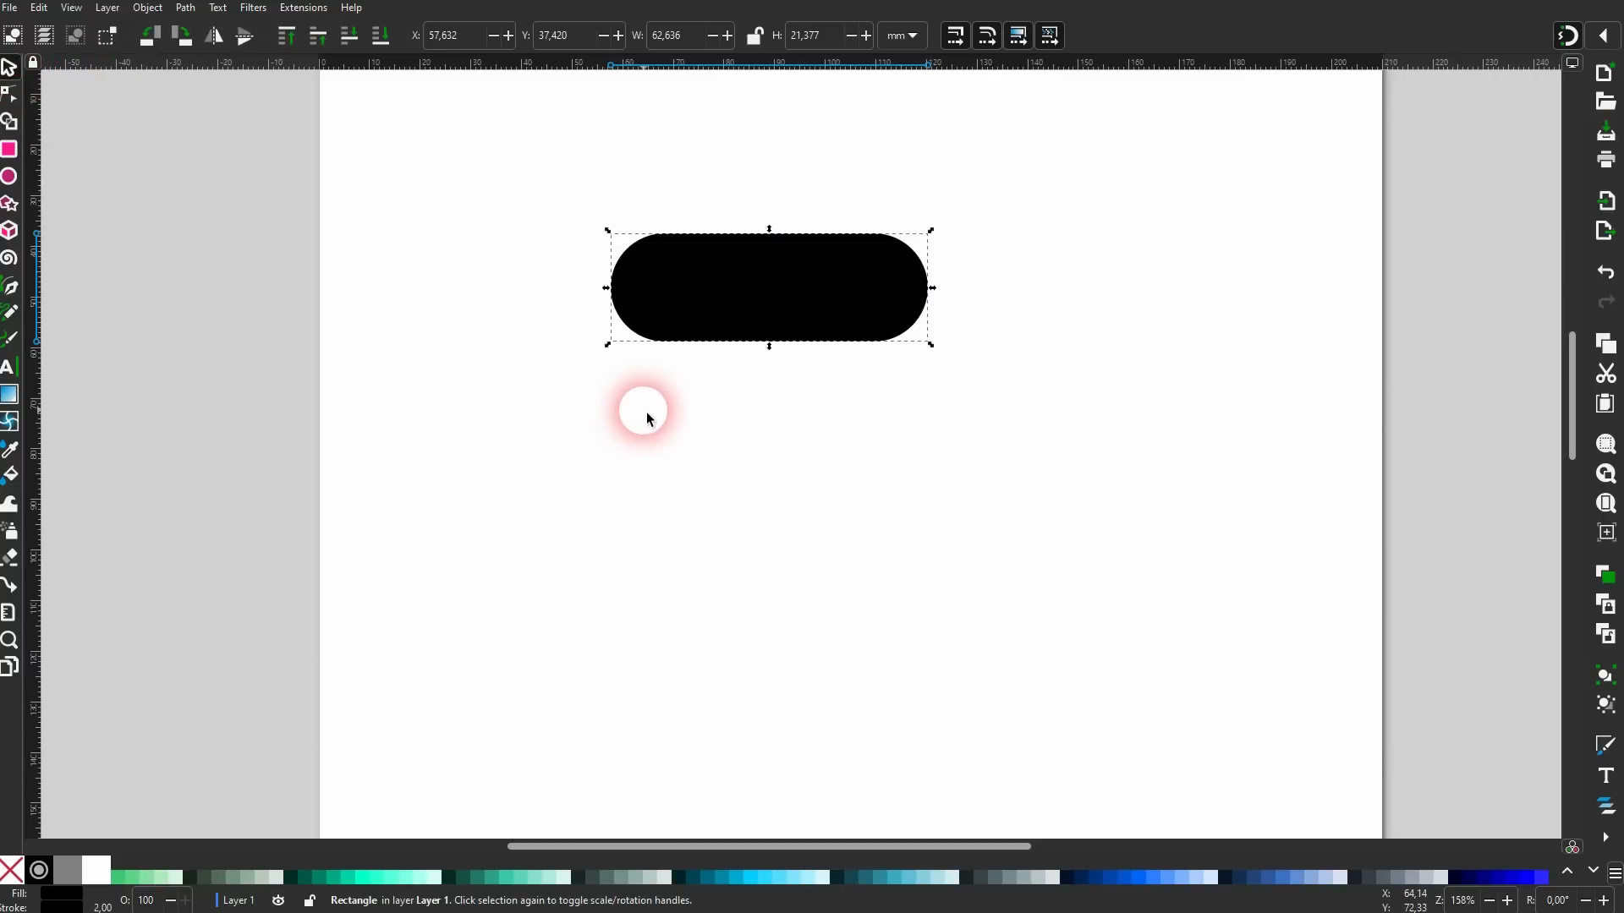
Duplicate the rounded rectangle, turn the copy upright, and align it so that it overlaps one end of the original.
key(ctrl+d)
drag(751, 297, 820, 537)
click(897, 519)
drag(932, 469, 874, 328)
click(768, 470)
Duplicate both rounded bars, rotate the copies, and place them opposite the originals to form a square of four overlapping bars.
drag(476, 625, 1053, 131)
key(ctrl+d)
drag(839, 339, 589, 520)
click(603, 510)
drag(634, 454, 682, 377)
Remove the fill from all four rounded rectangles, leaving only their black outlines.
drag(417, 630, 1133, 139)
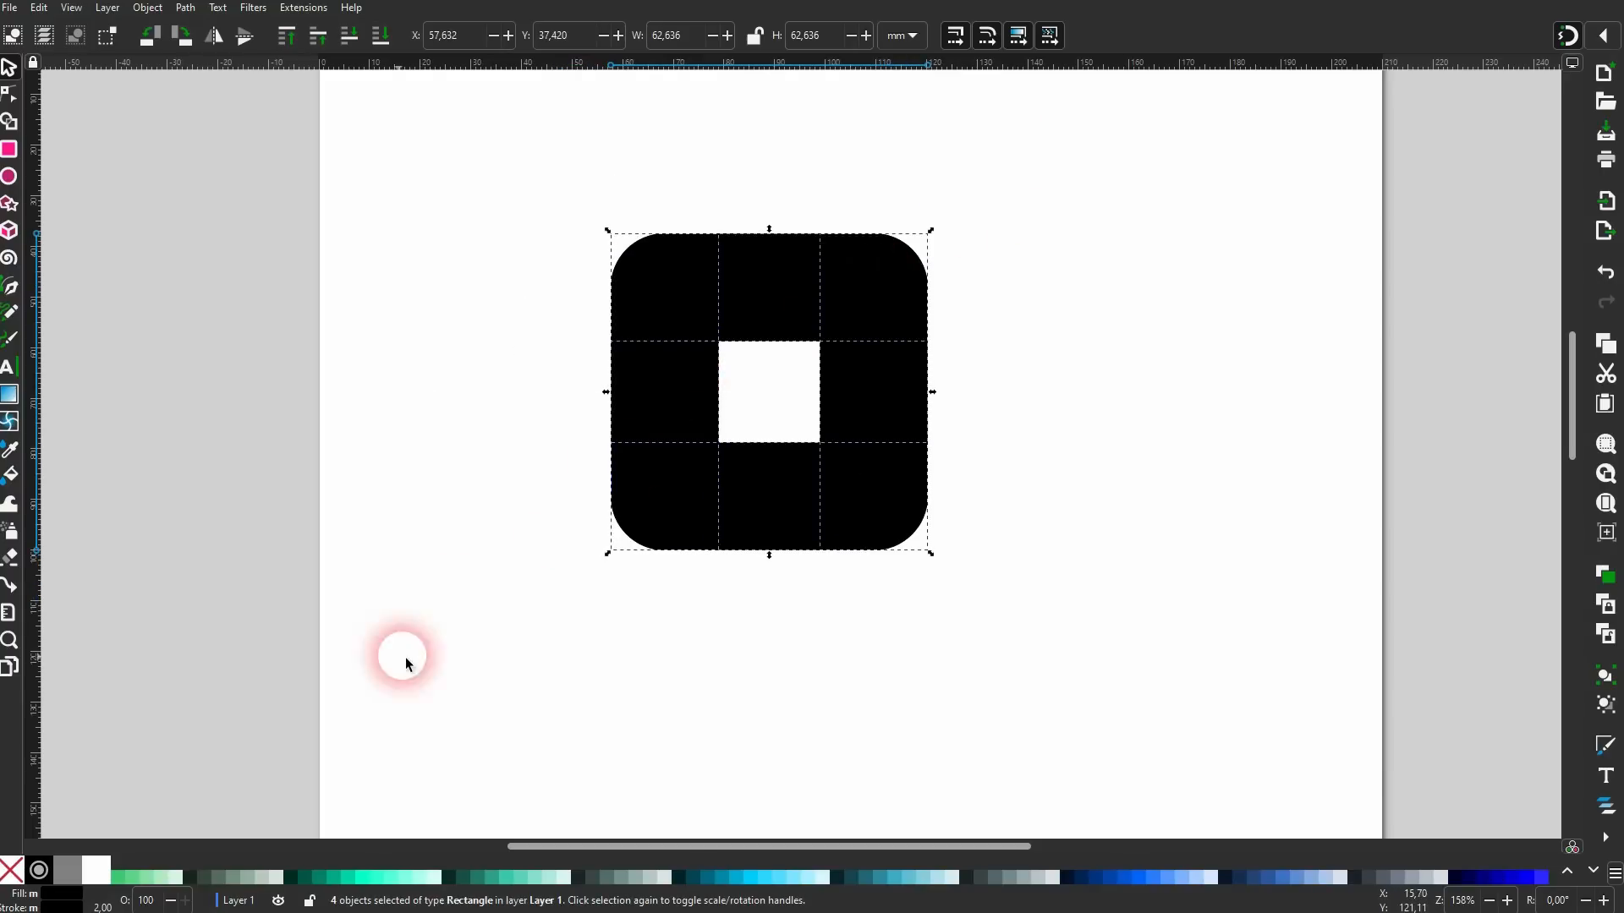
click(12, 871)
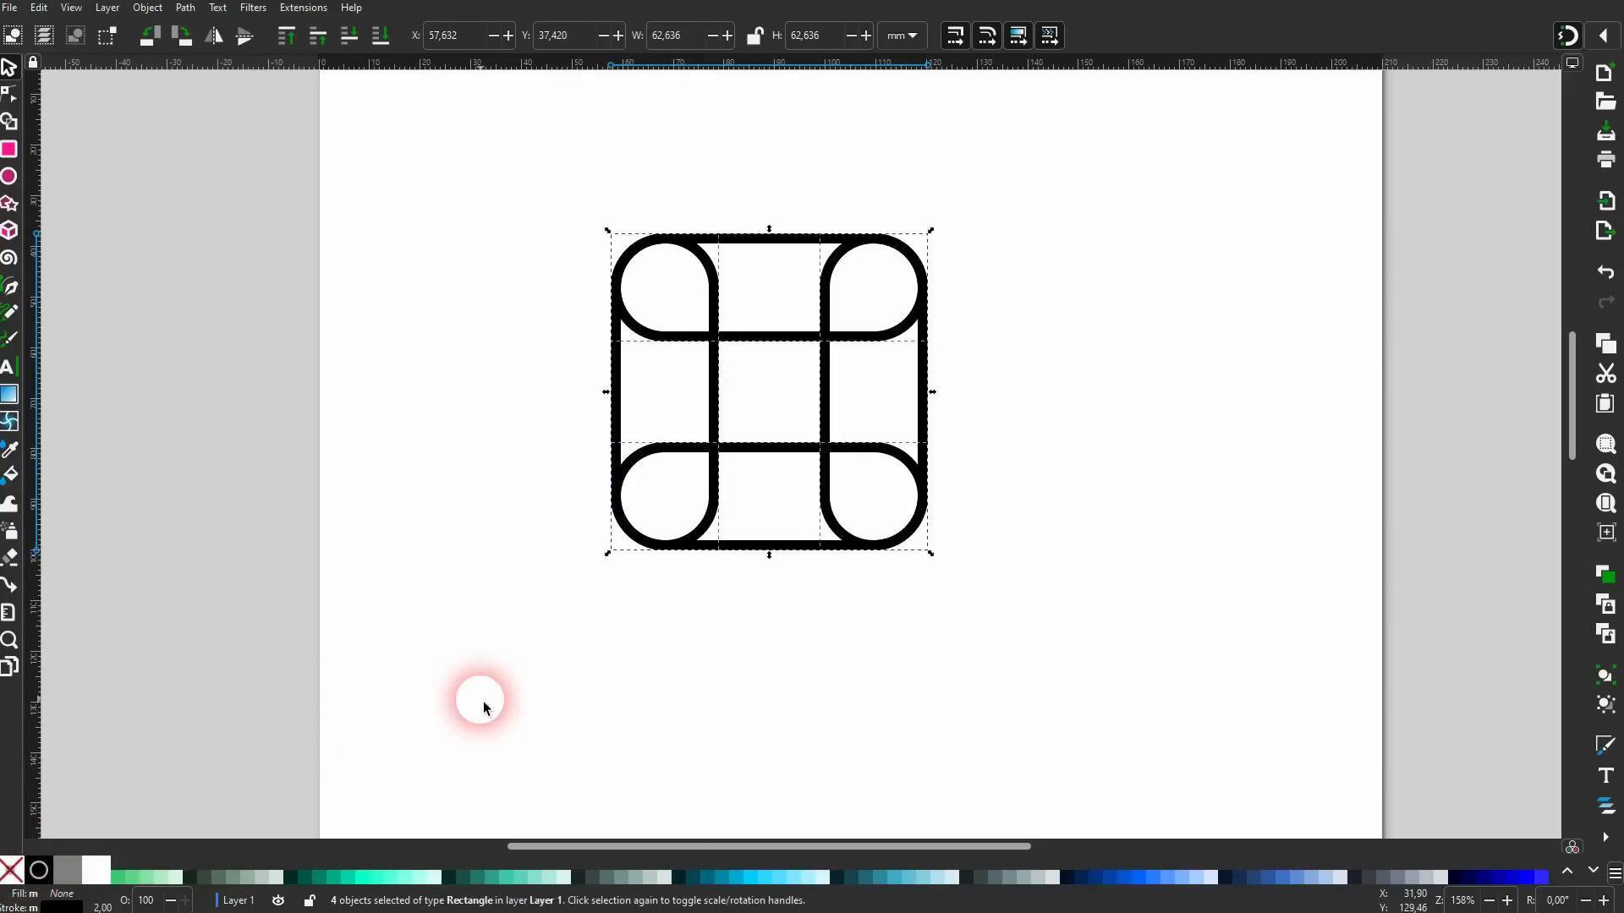
click(1053, 503)
Open the four rectangles in the Shape Builder and keep the four corner loops and the central square as separate segments.
drag(417, 637, 1176, 126)
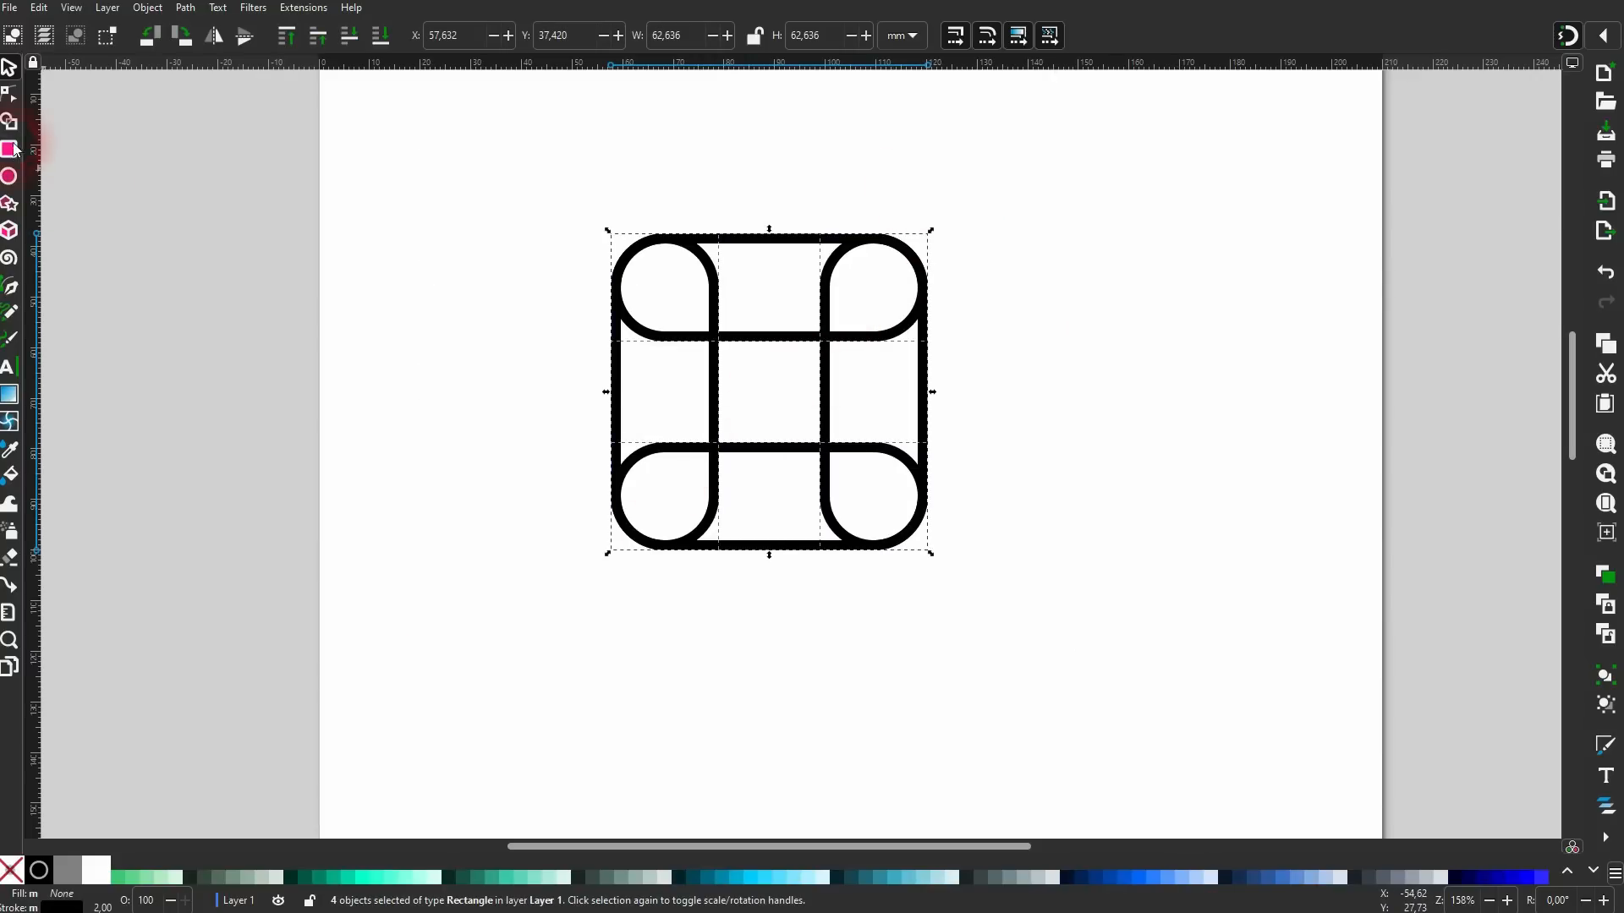
click(10, 120)
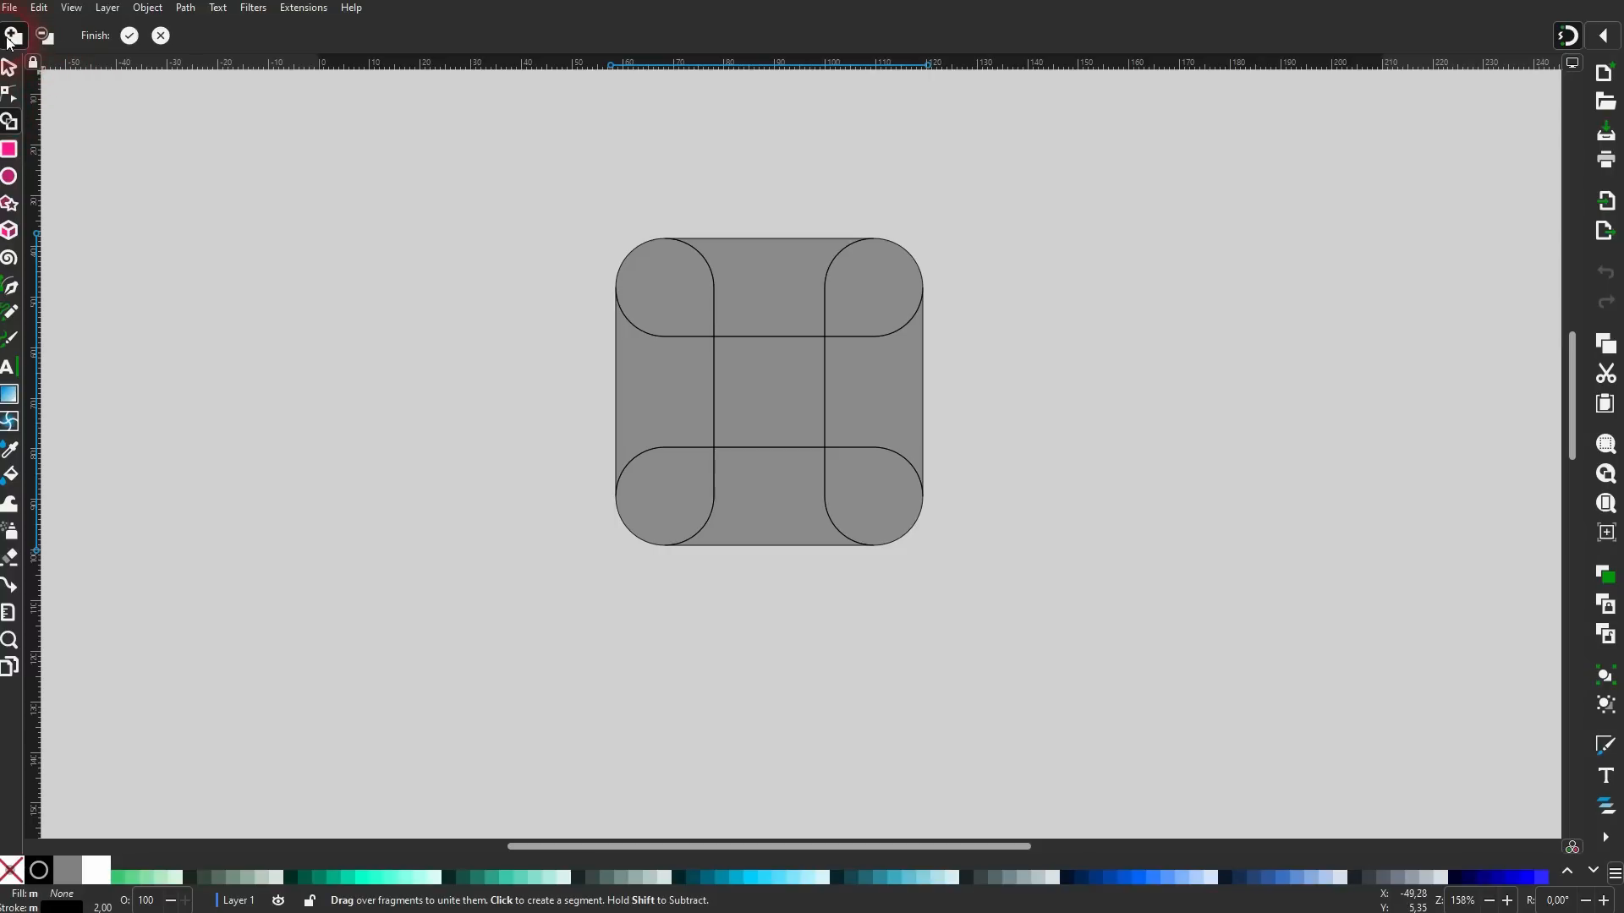
click(667, 333)
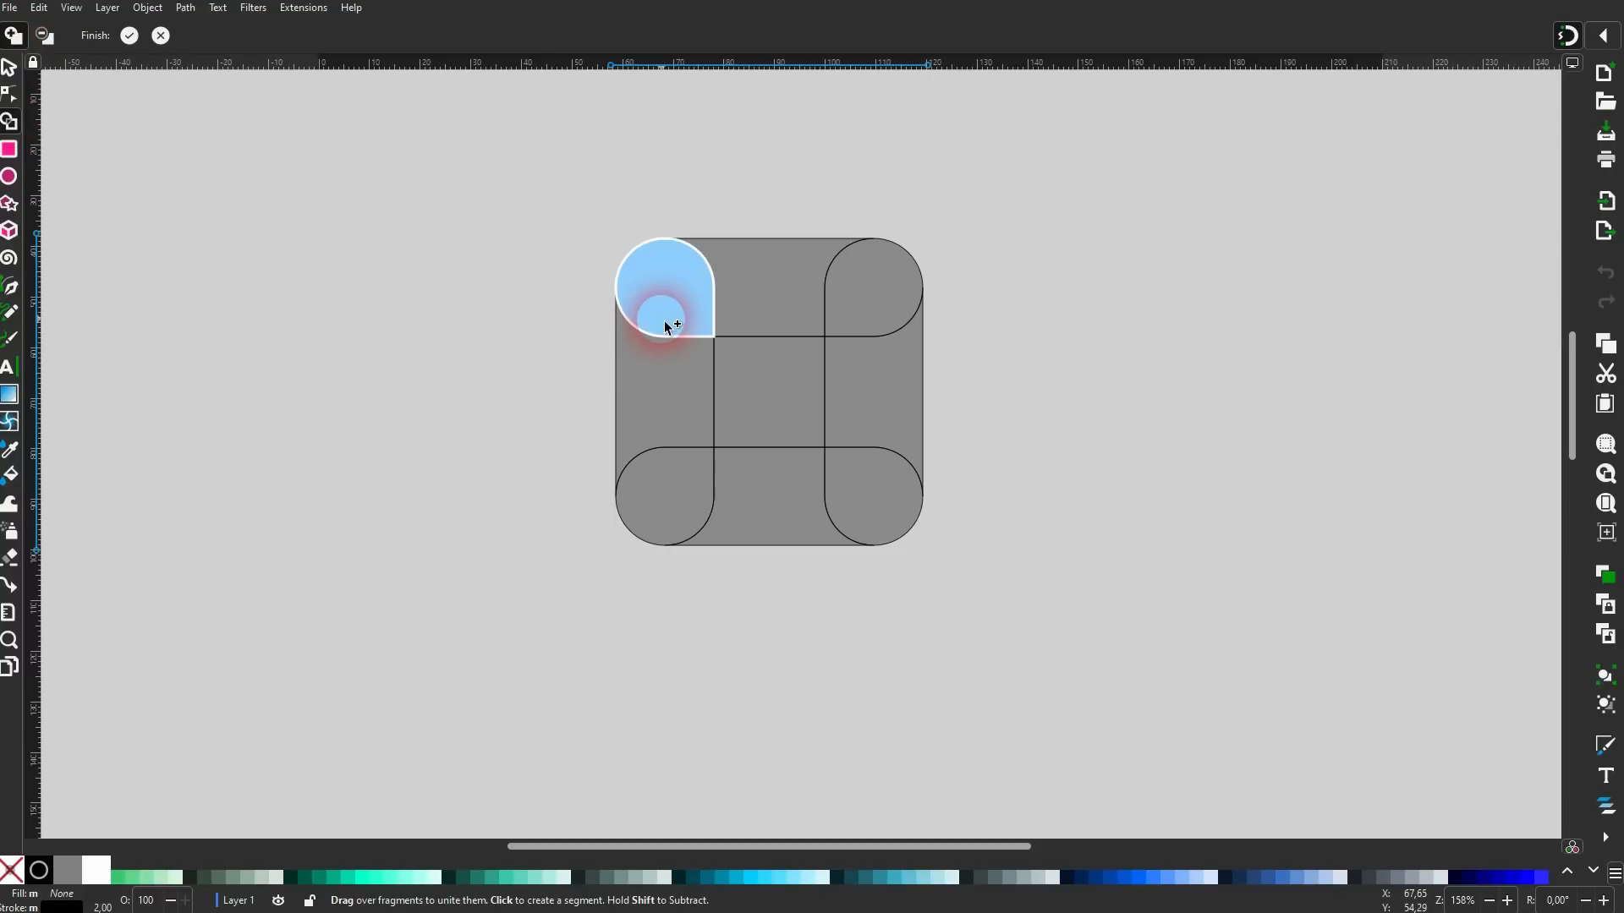
click(876, 296)
click(791, 402)
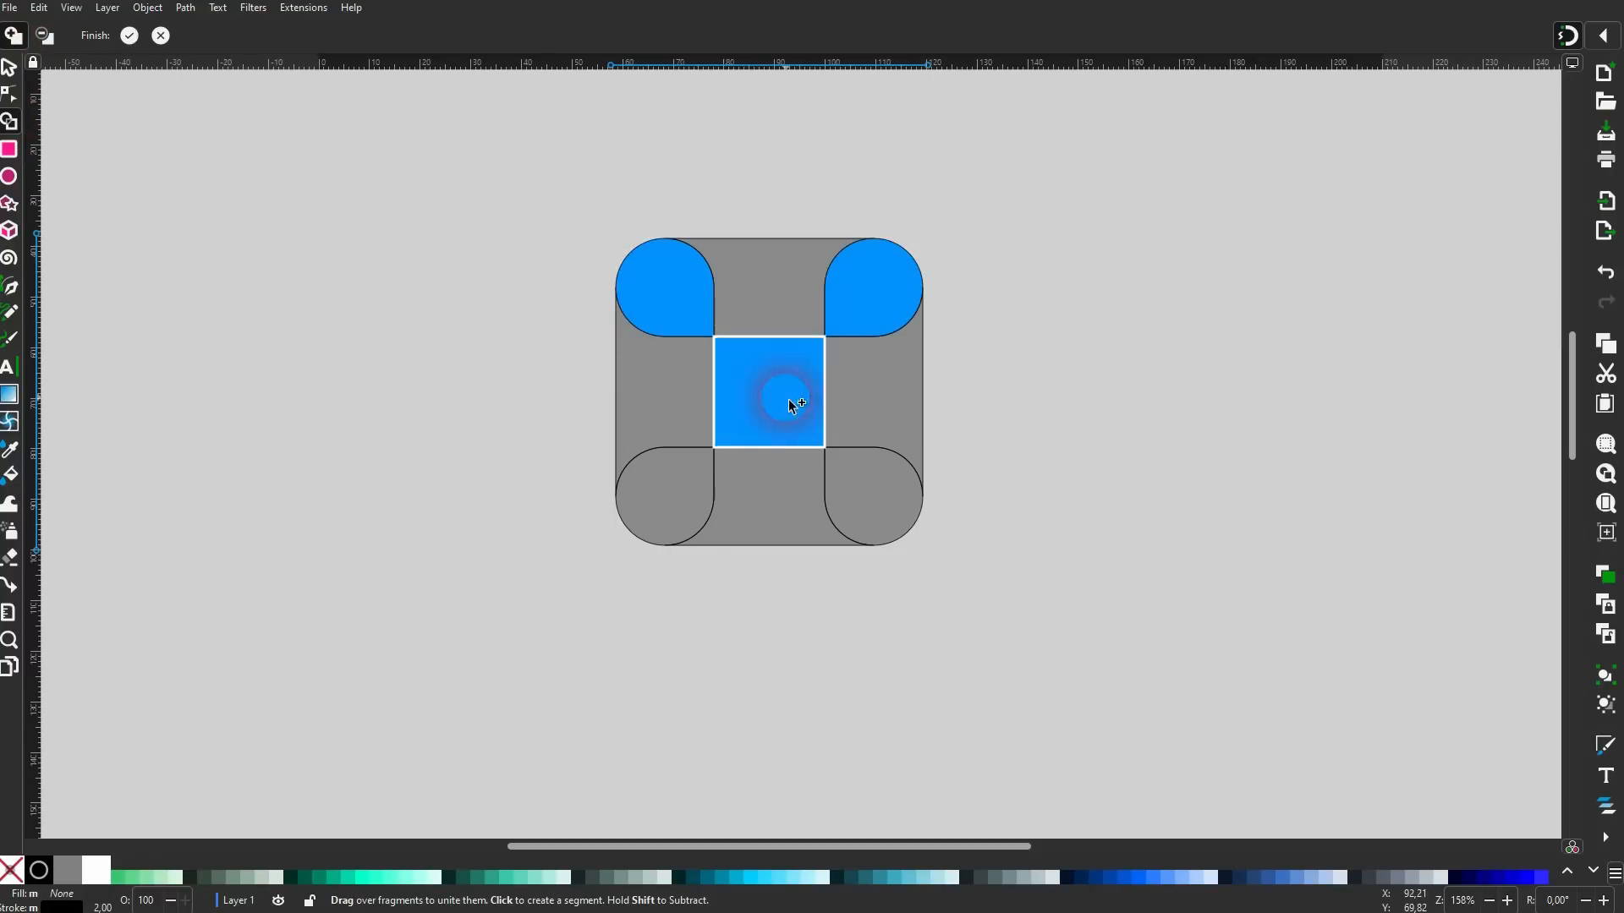
click(672, 501)
click(886, 516)
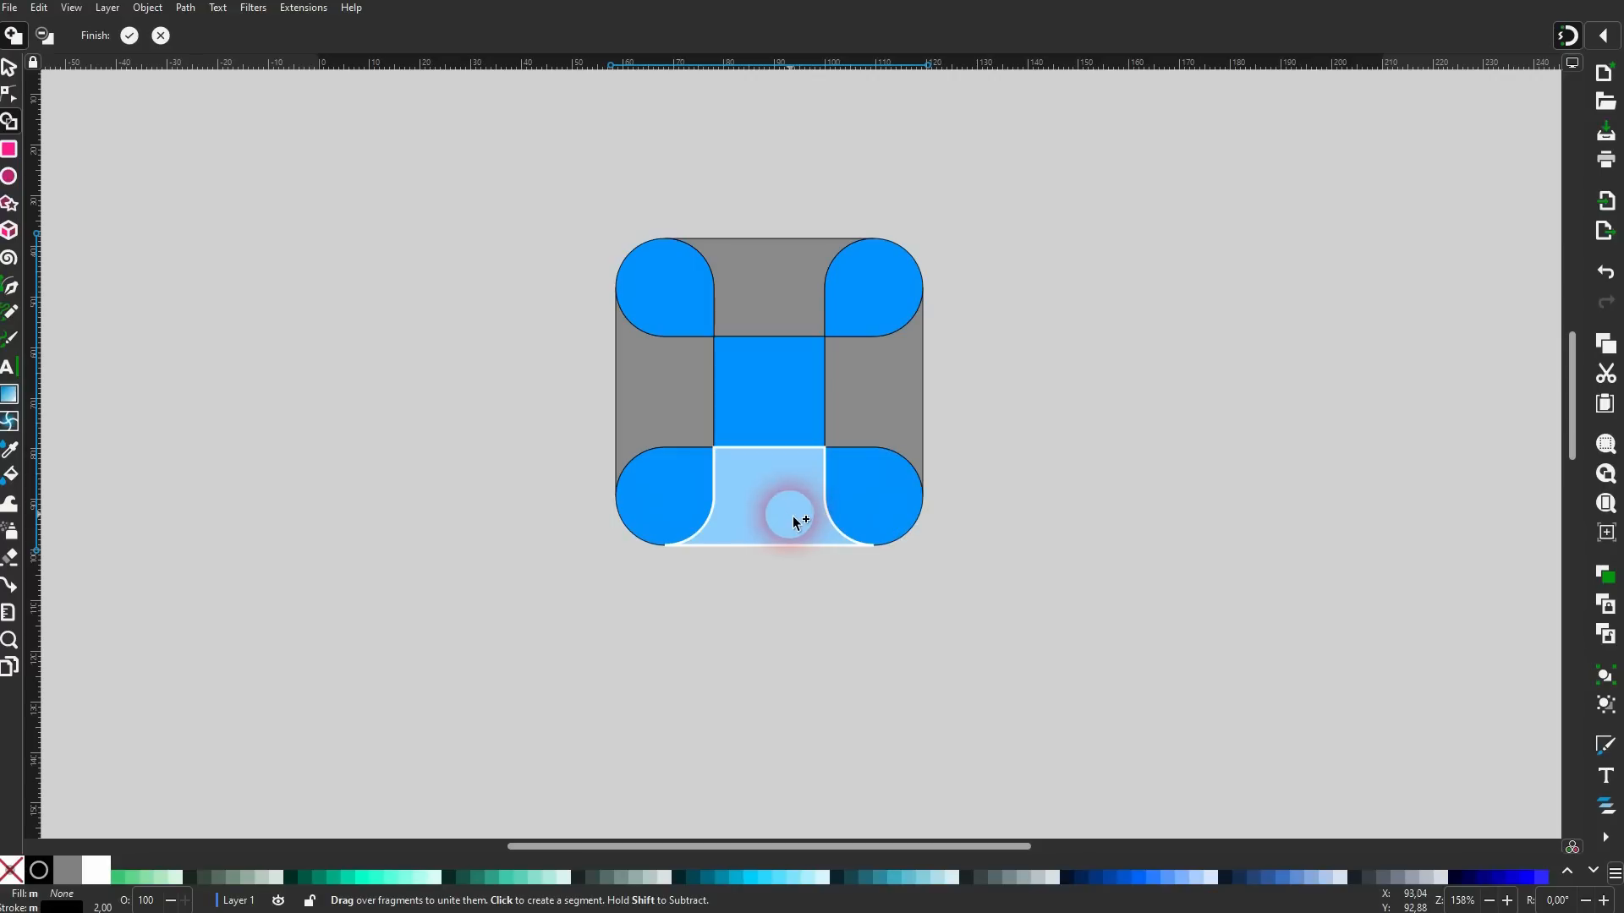
Subtract the four side fragments between the corner loops and apply the Shape Builder result.
click(51, 42)
click(743, 525)
click(898, 392)
click(794, 283)
click(678, 386)
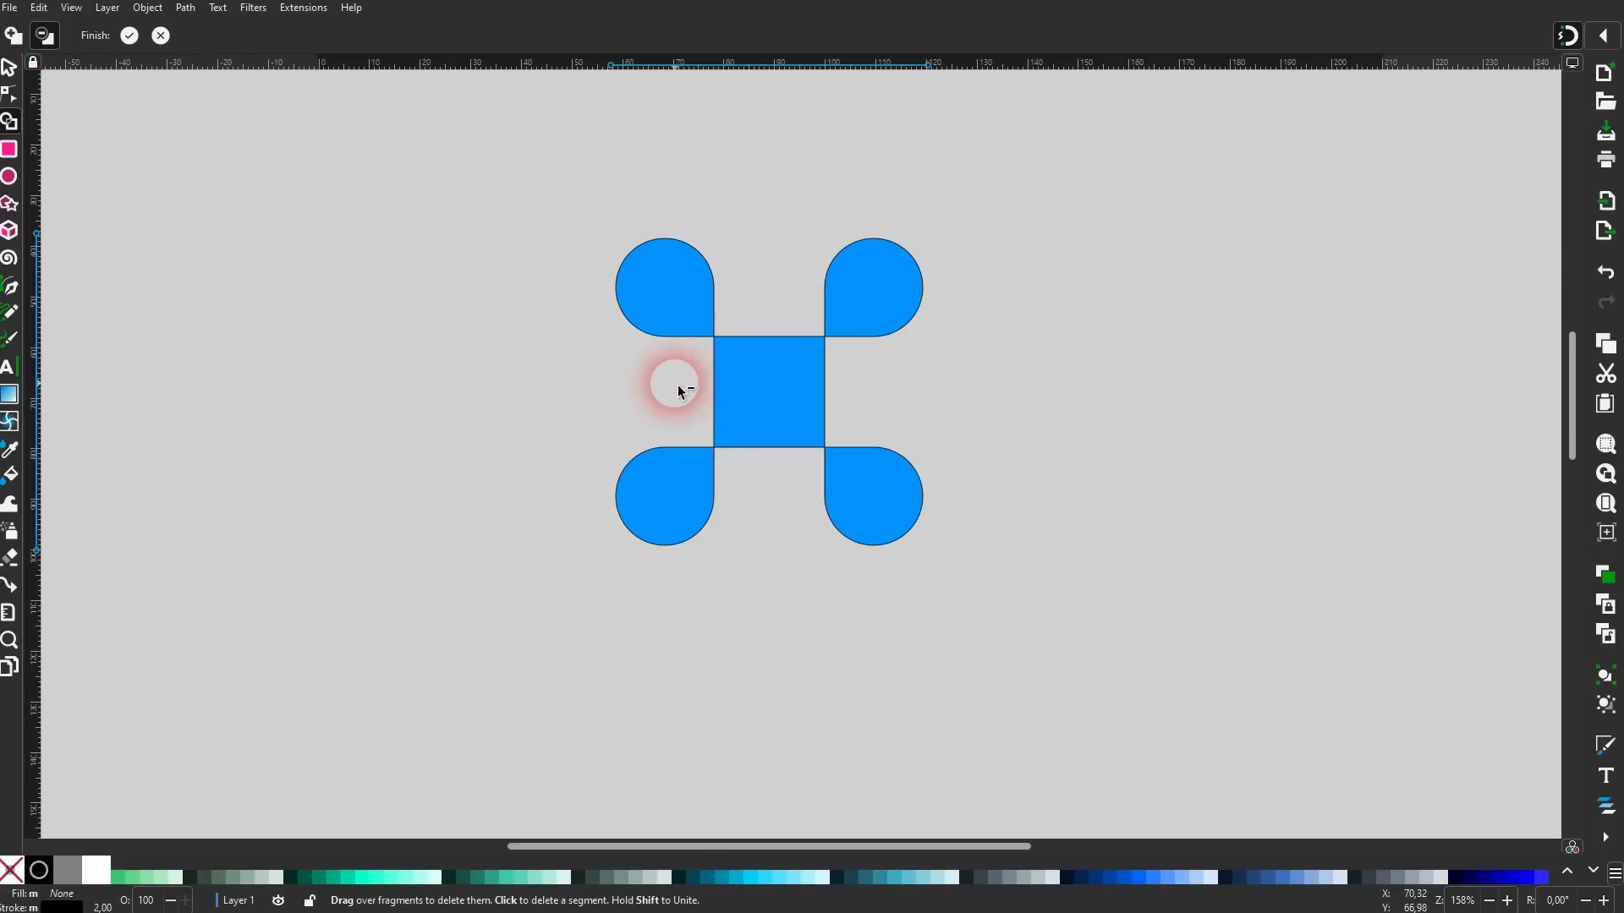
click(130, 37)
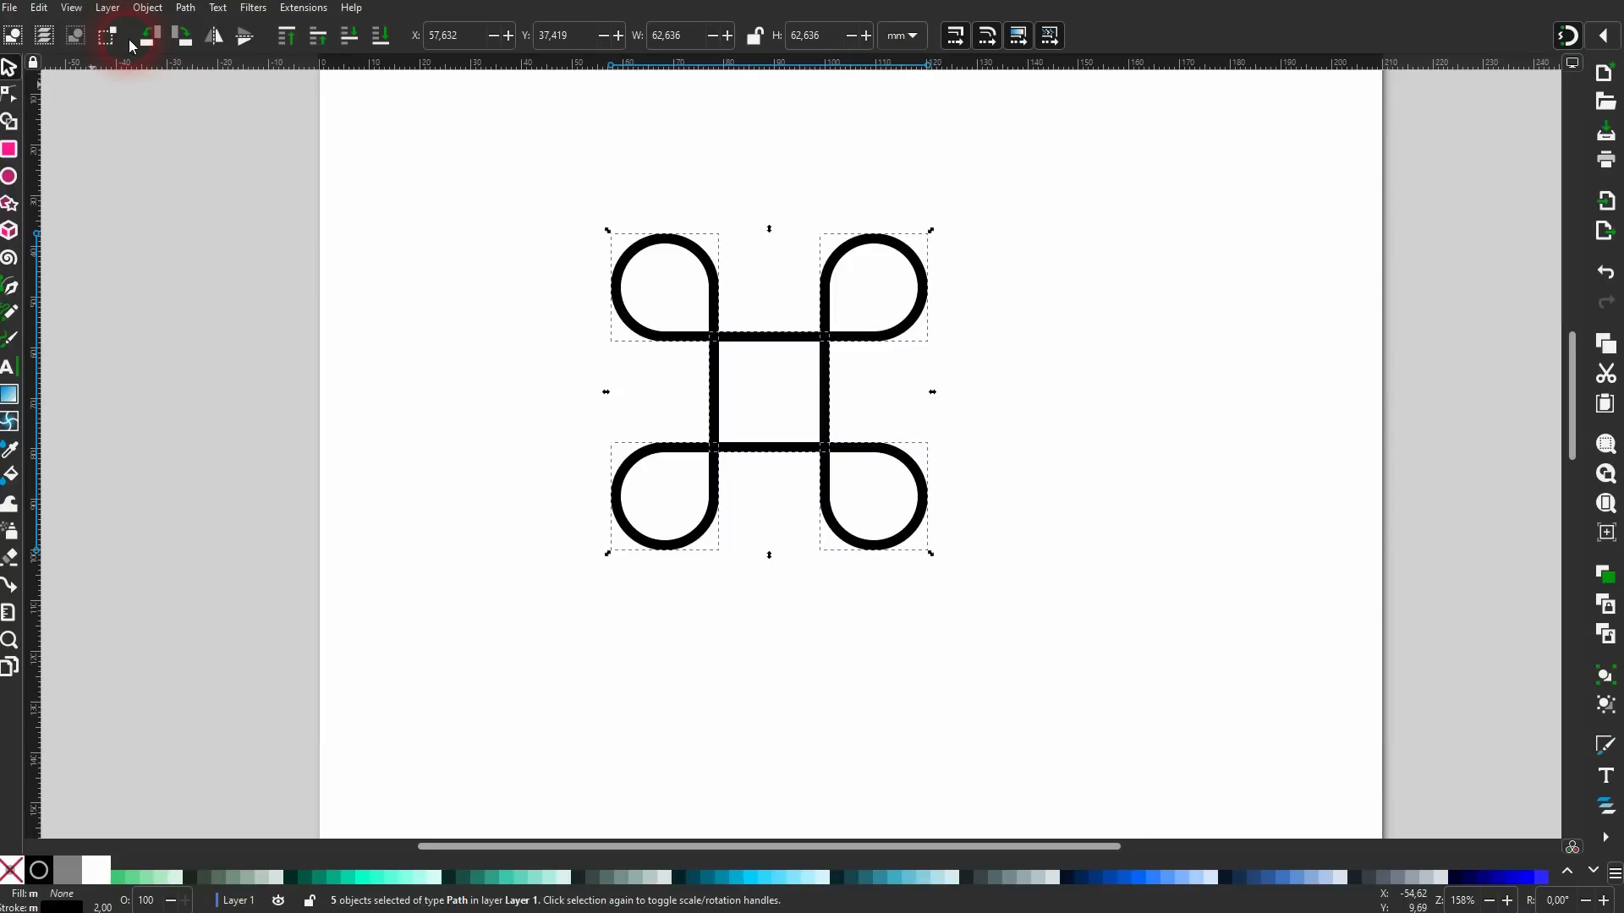
Group the corner loops and the central square into one looped-square symbol.
click(502, 391)
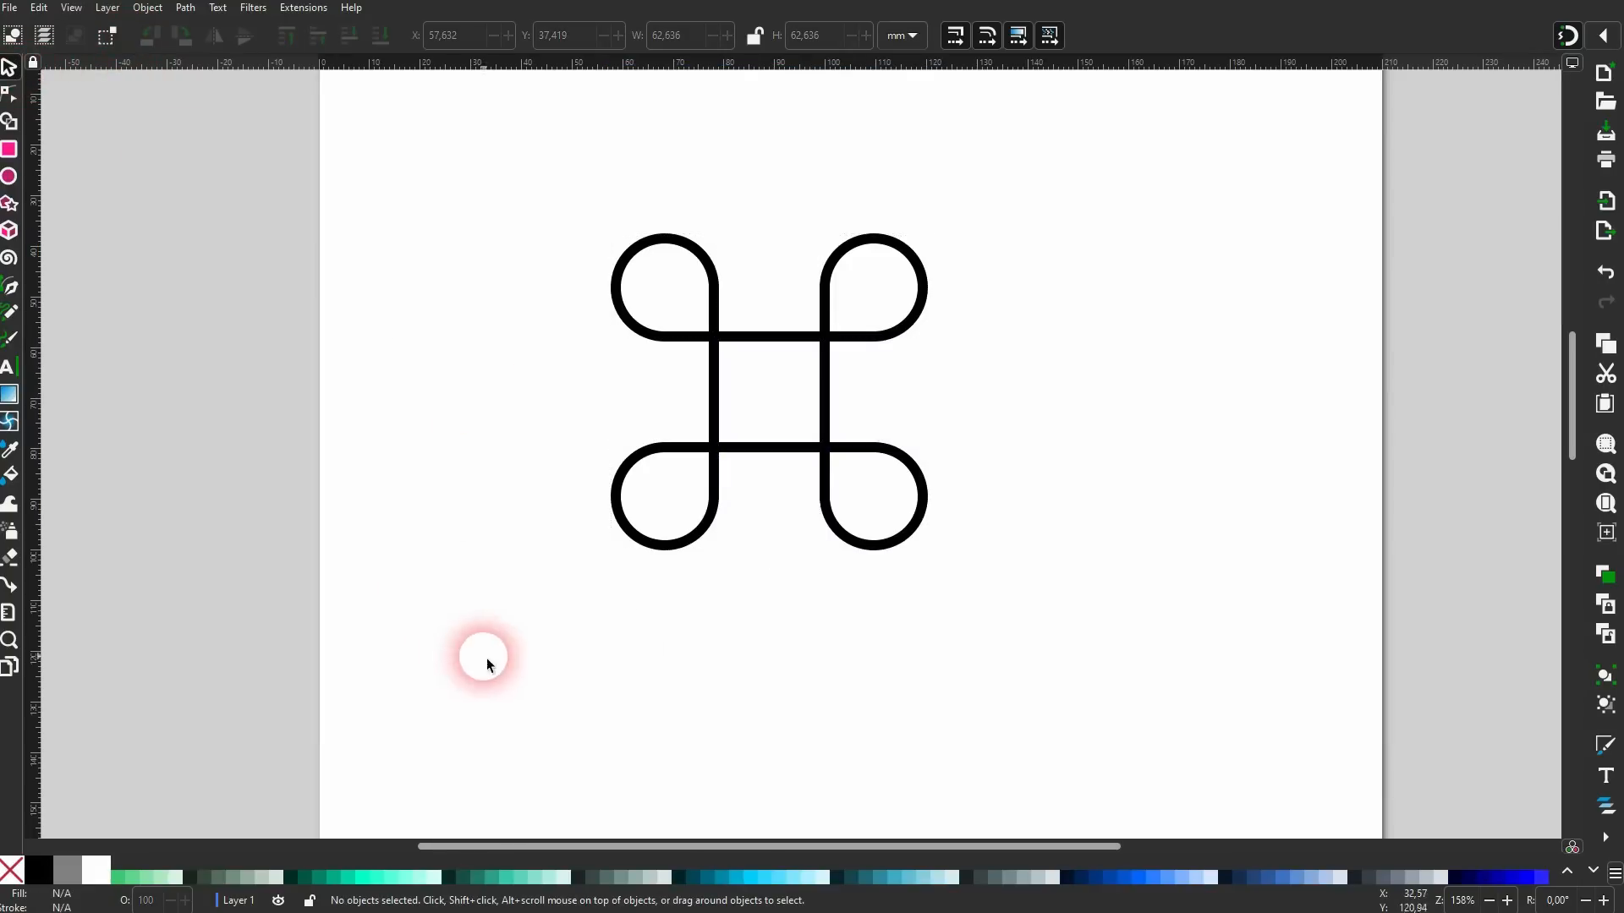
drag(507, 606, 1182, 146)
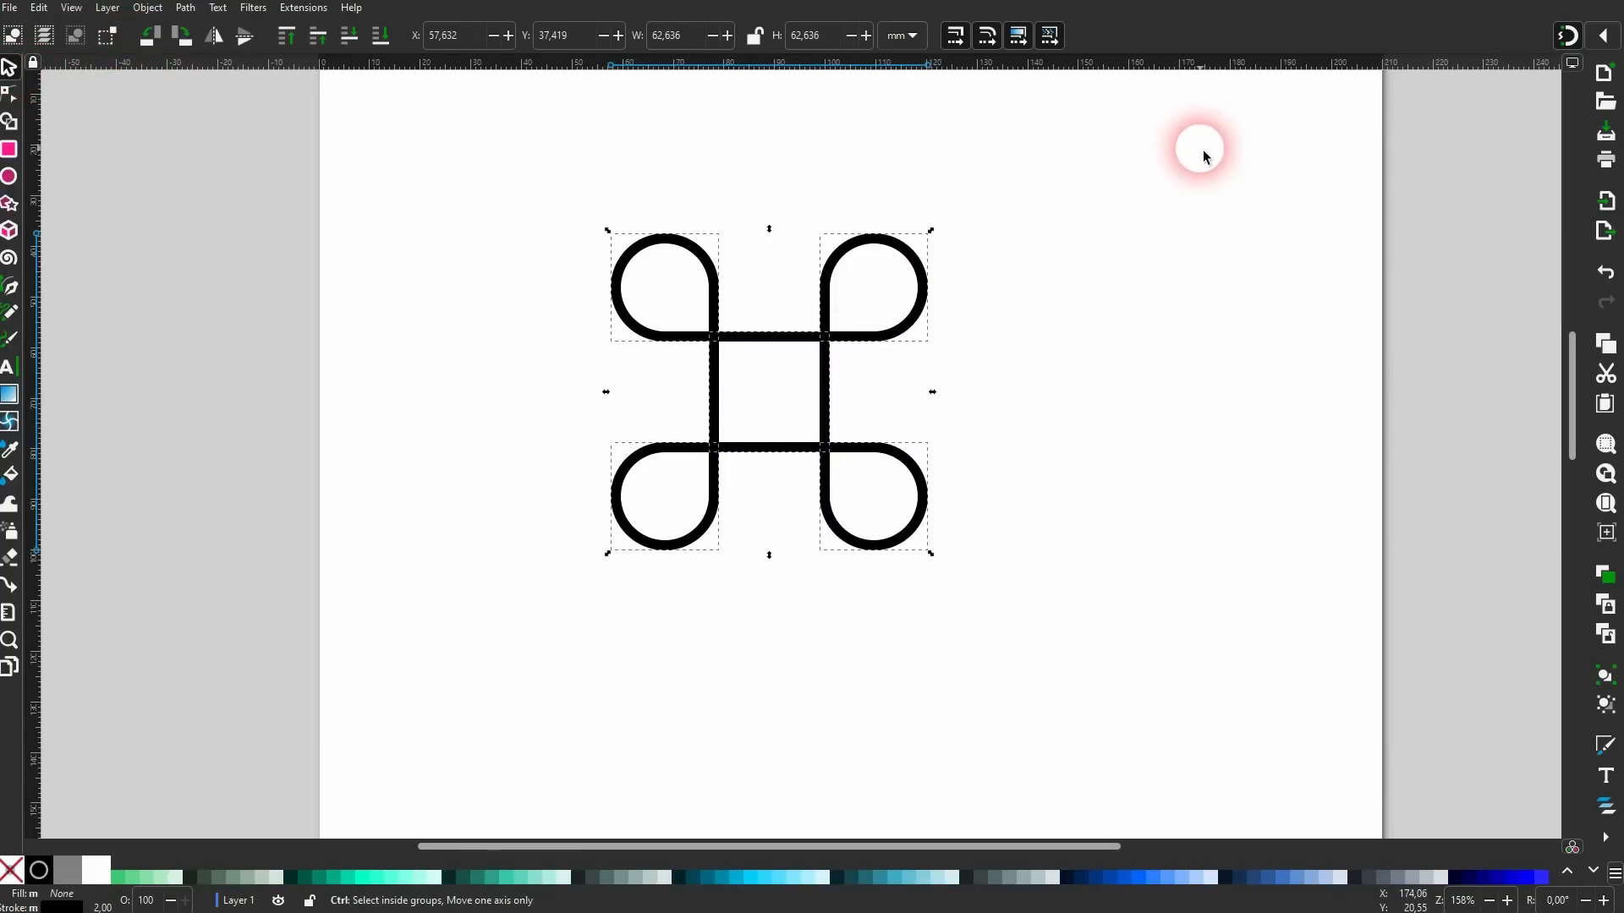
key(ctrl+g)
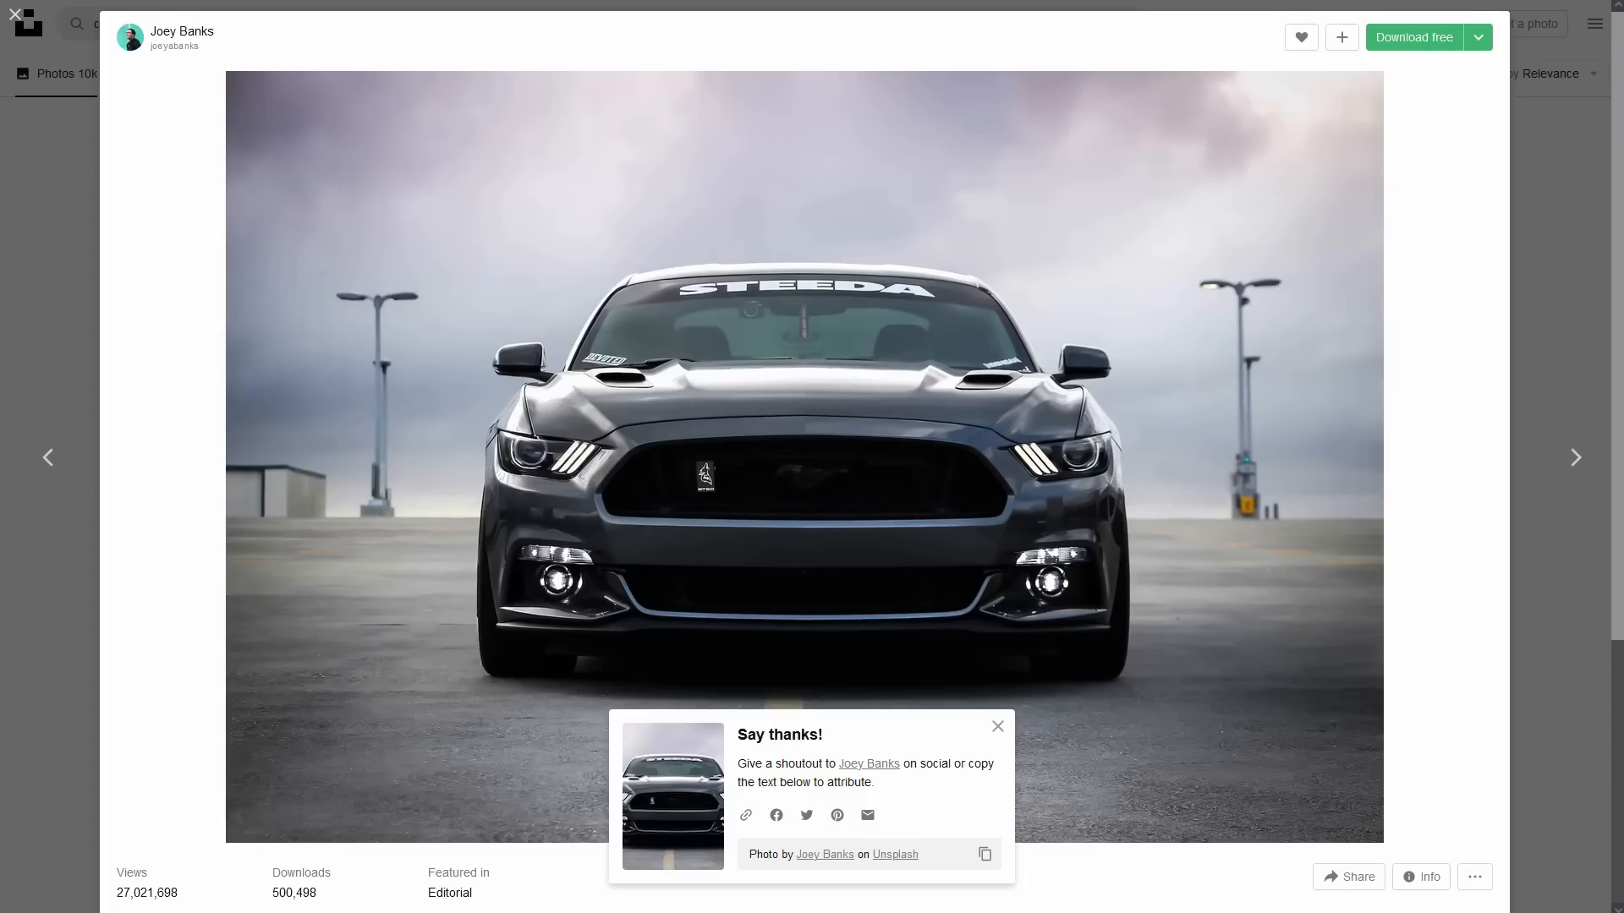
Close the open photo on Unsplash and pick the front-facing dark Mustang from the car search results.
click(15, 14)
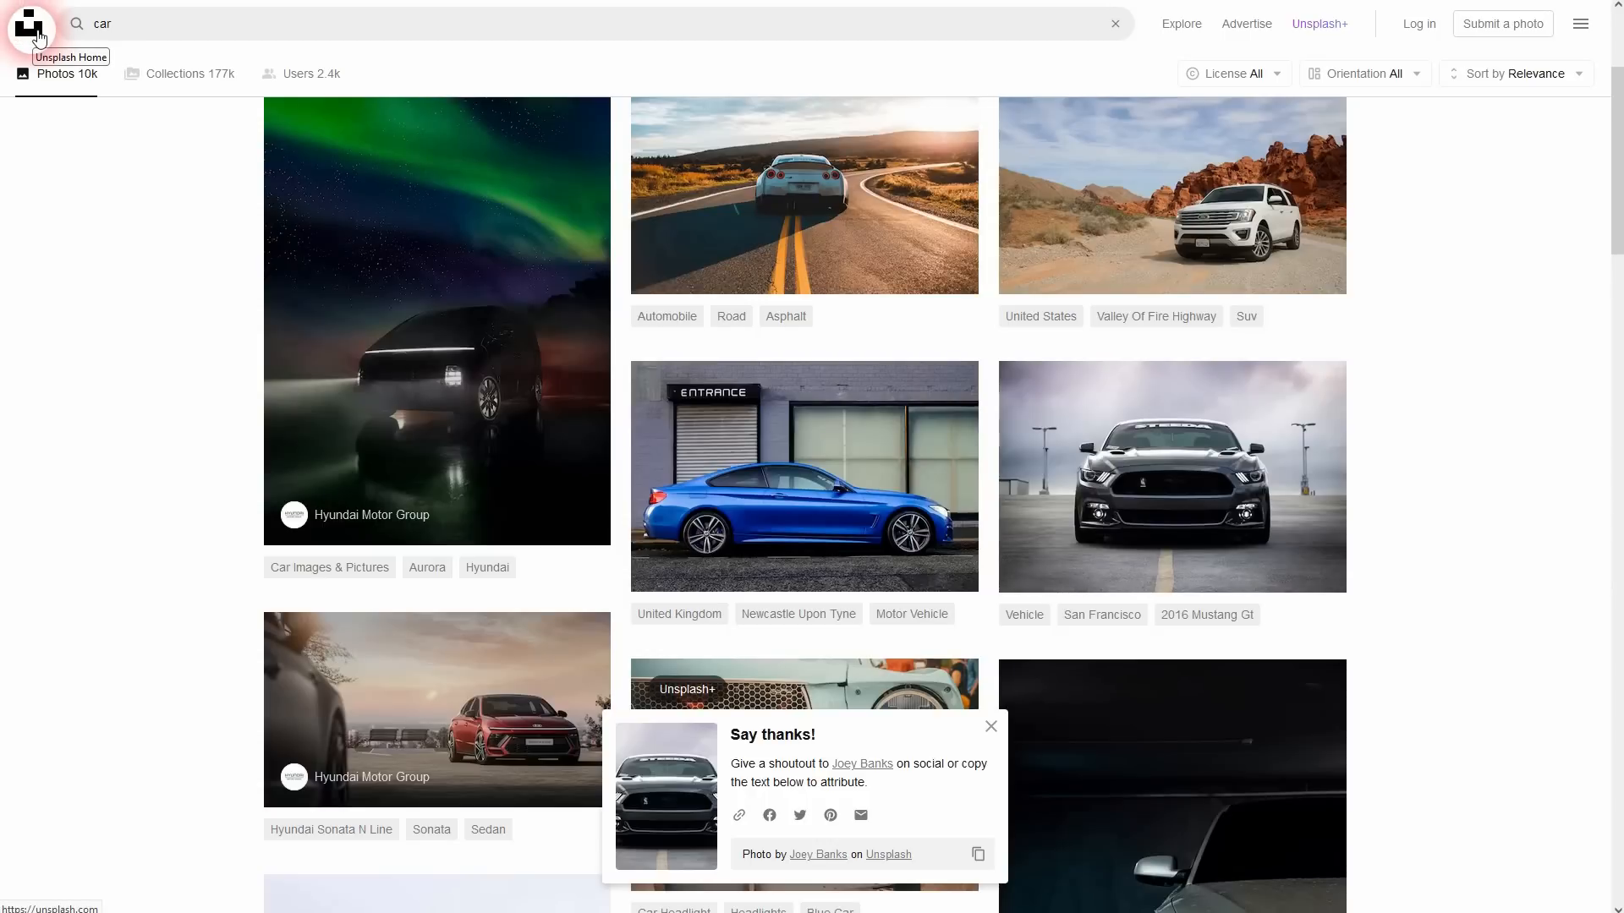
click(1296, 472)
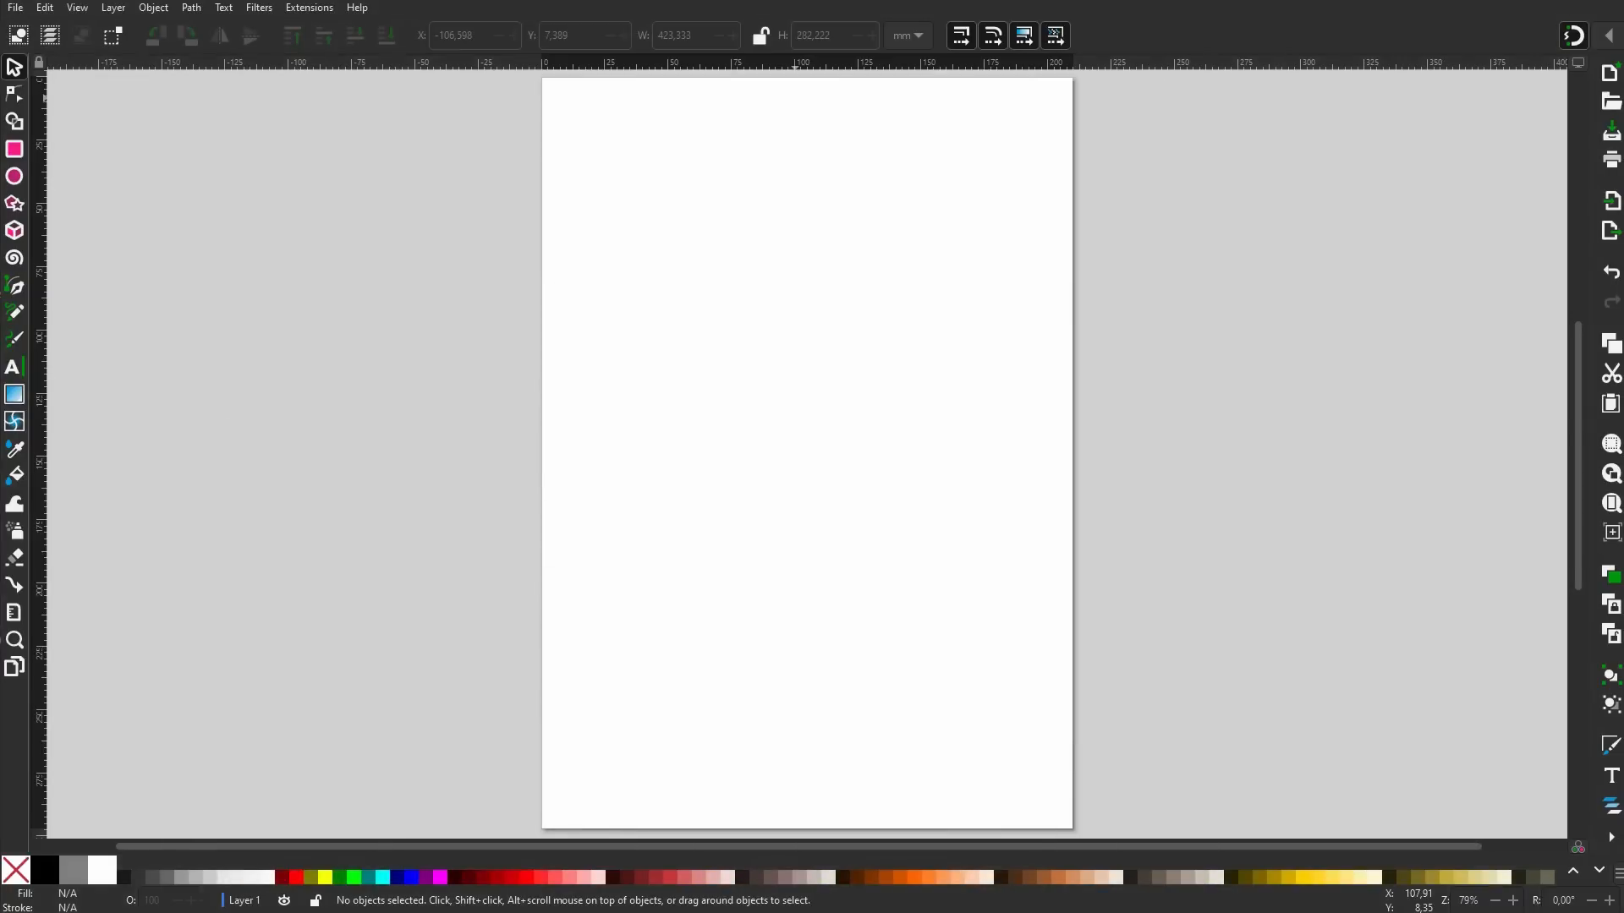
Import example.png from the Downloads folder into Inkscape as an embedded image with DPI from file and rendering mode None (auto).
click(582, 511)
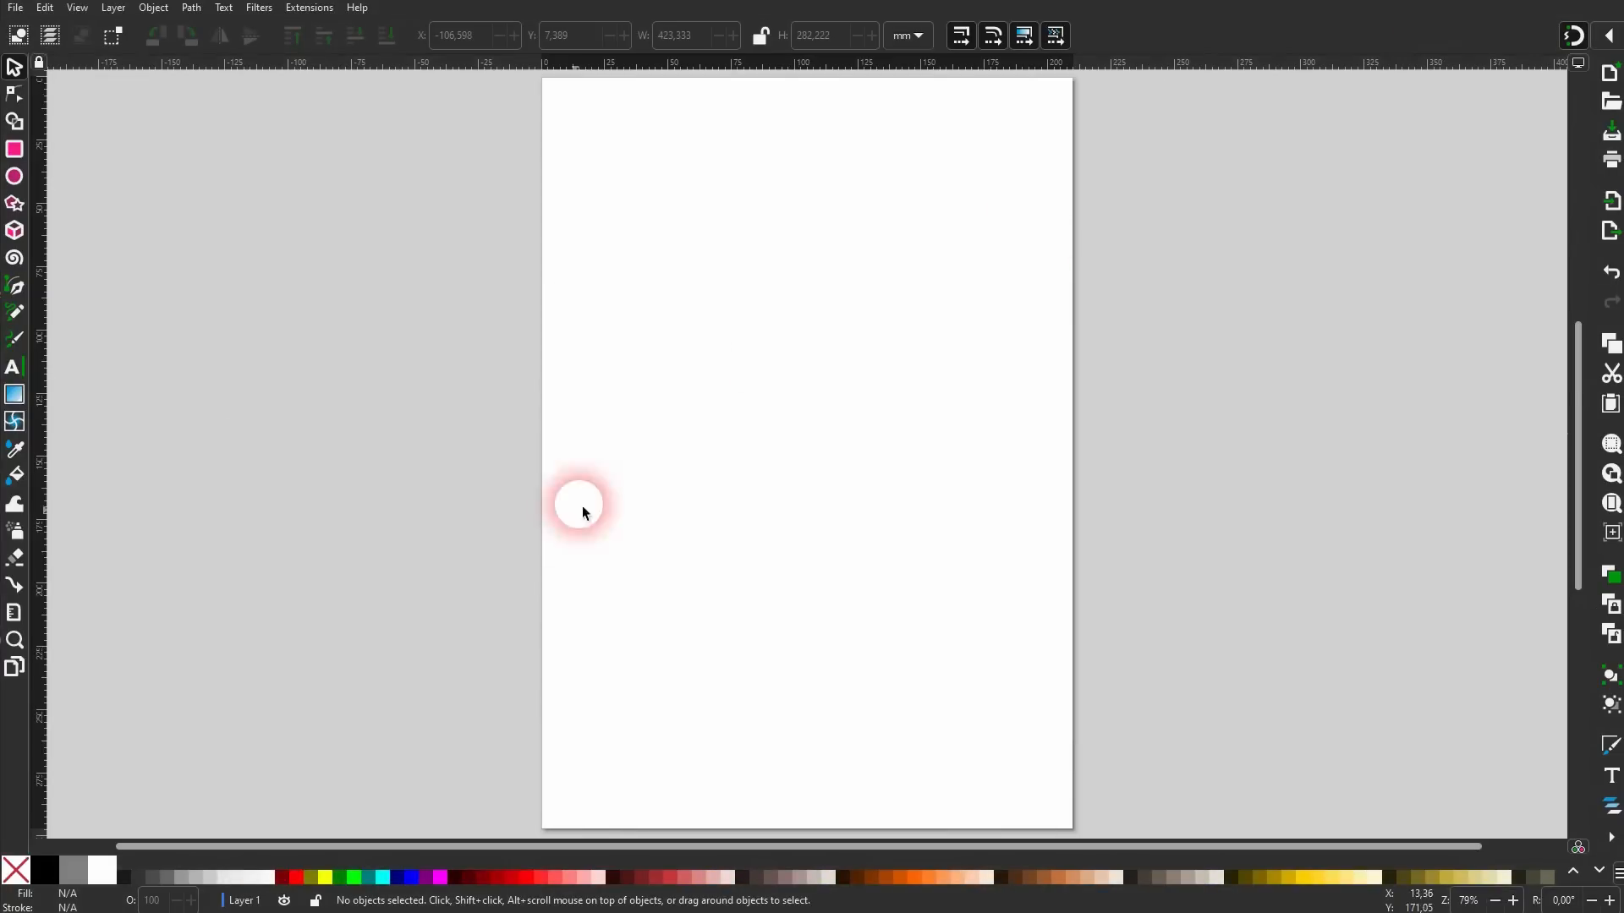
click(372, 912)
drag(330, 258, 1330, 511)
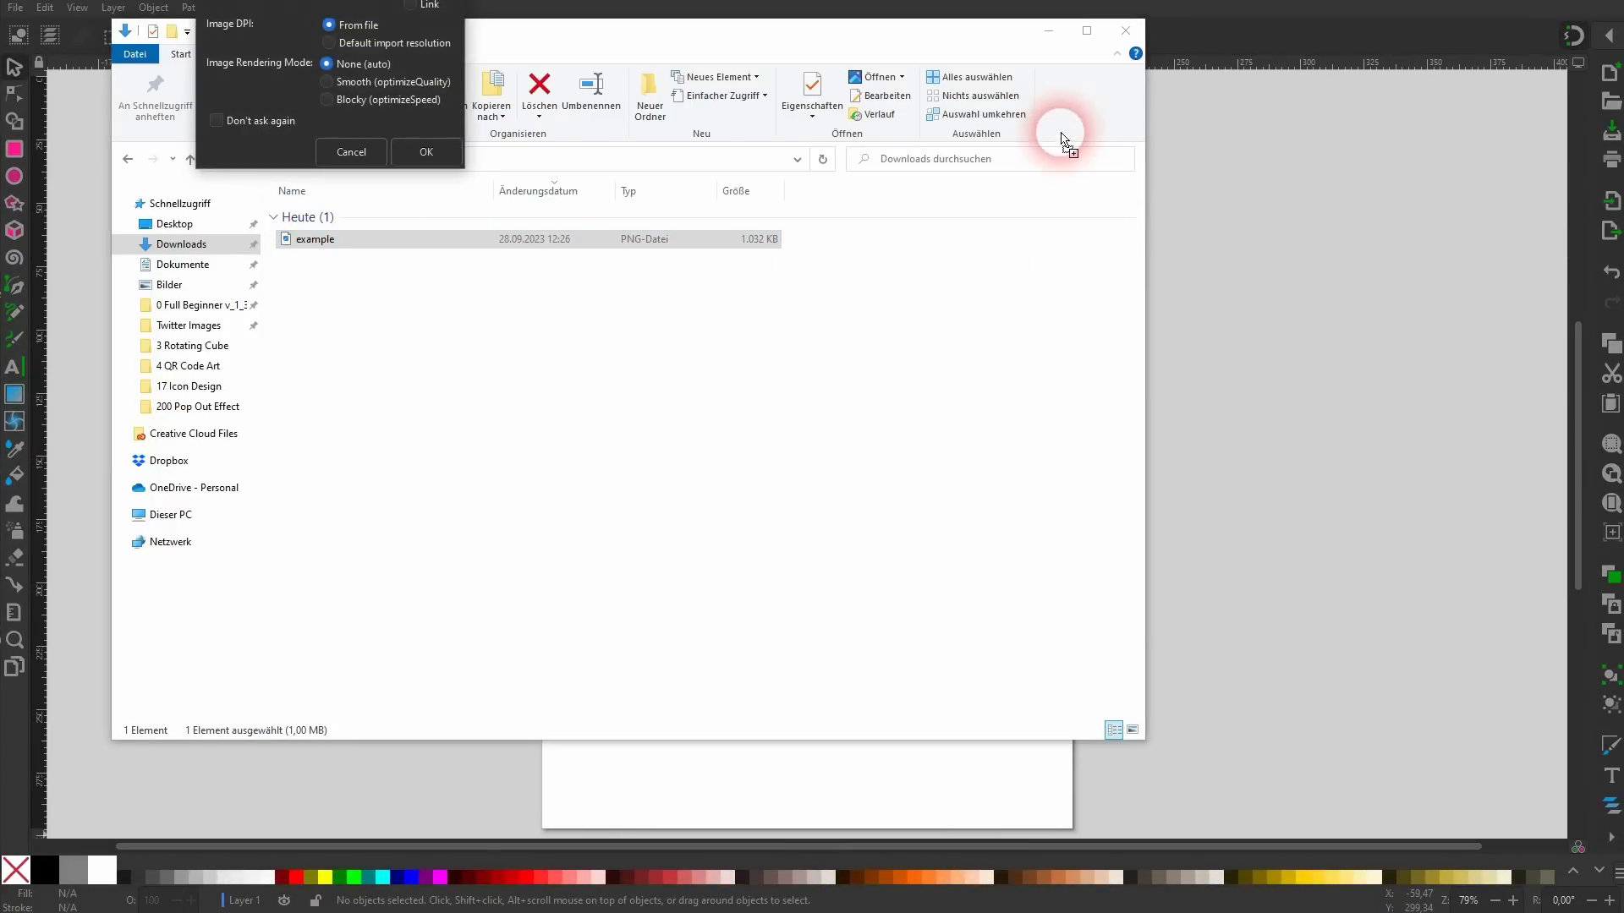
click(1049, 32)
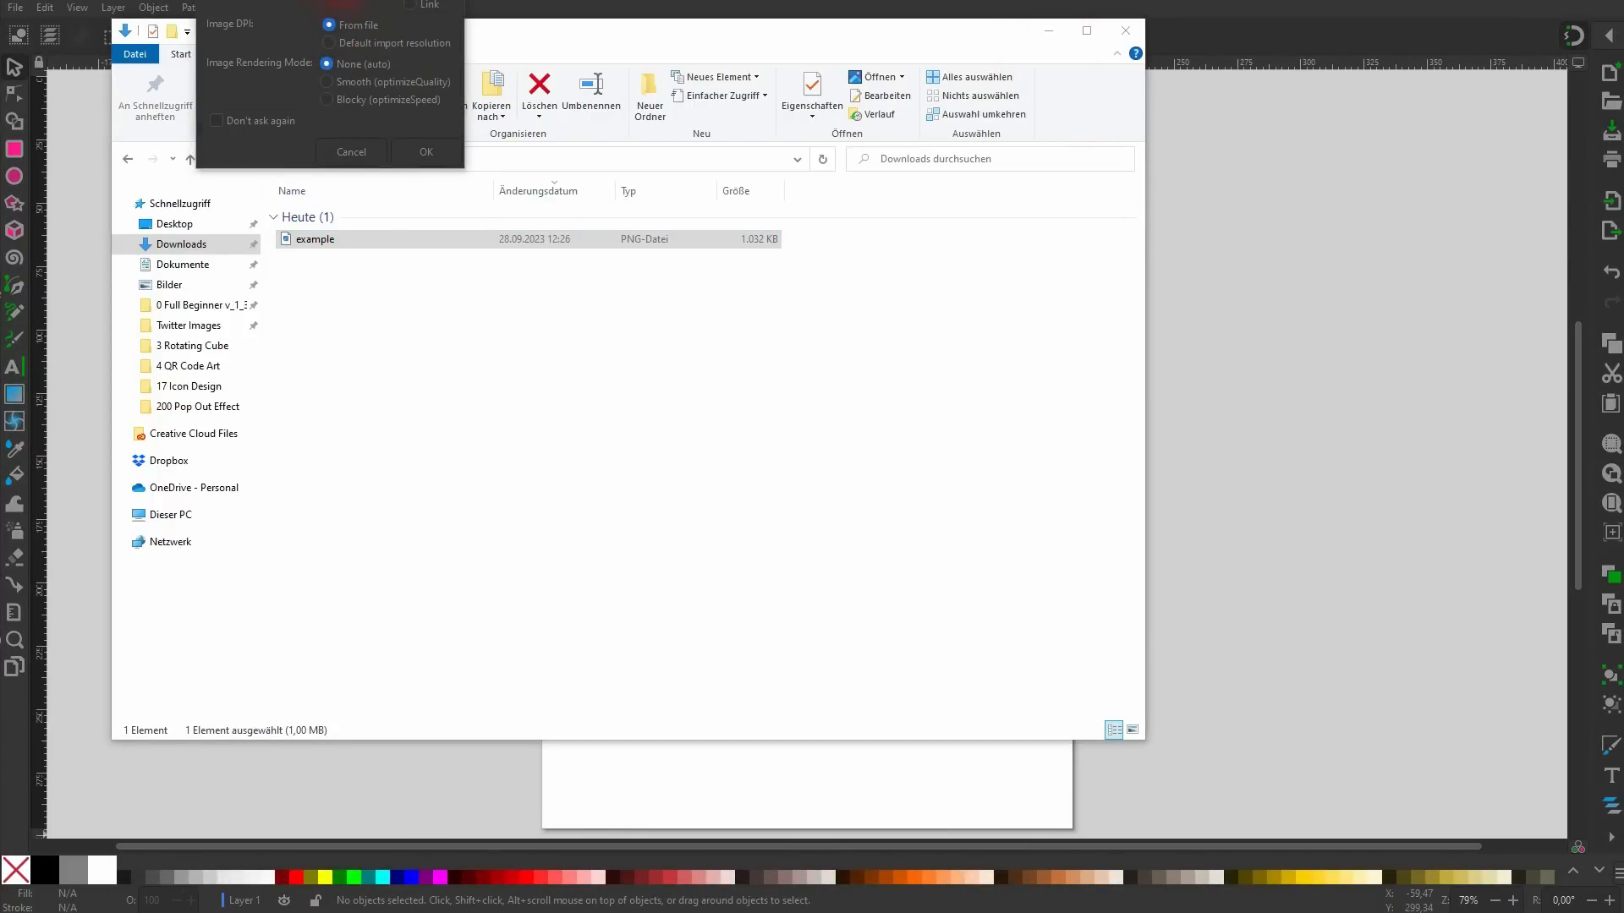
drag(354, 0, 1352, 306)
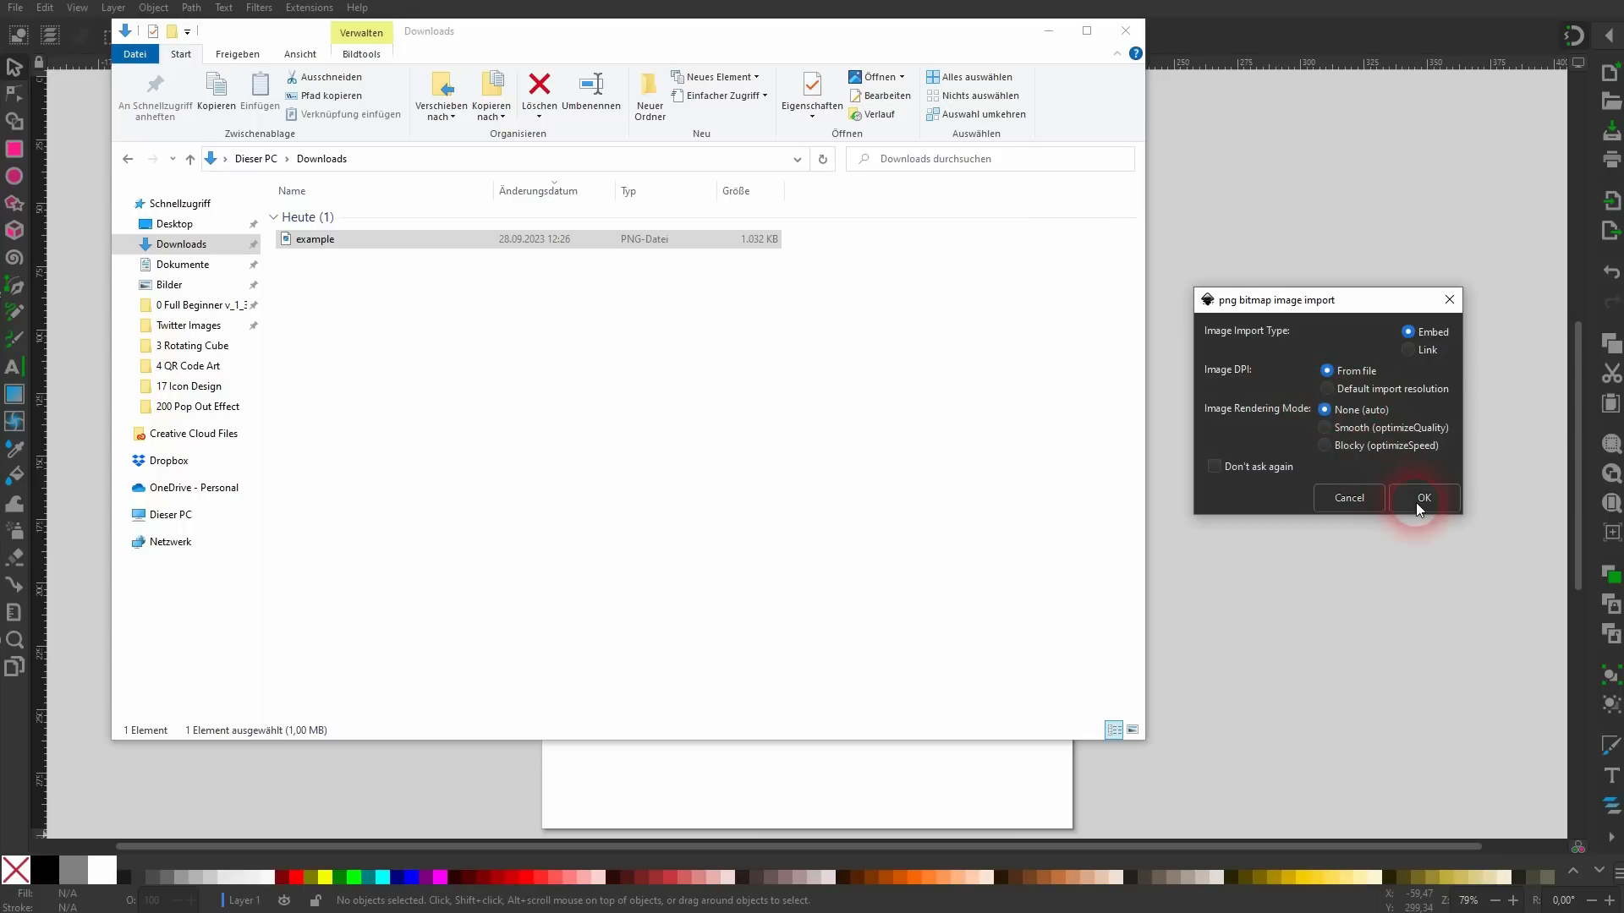
click(1179, 210)
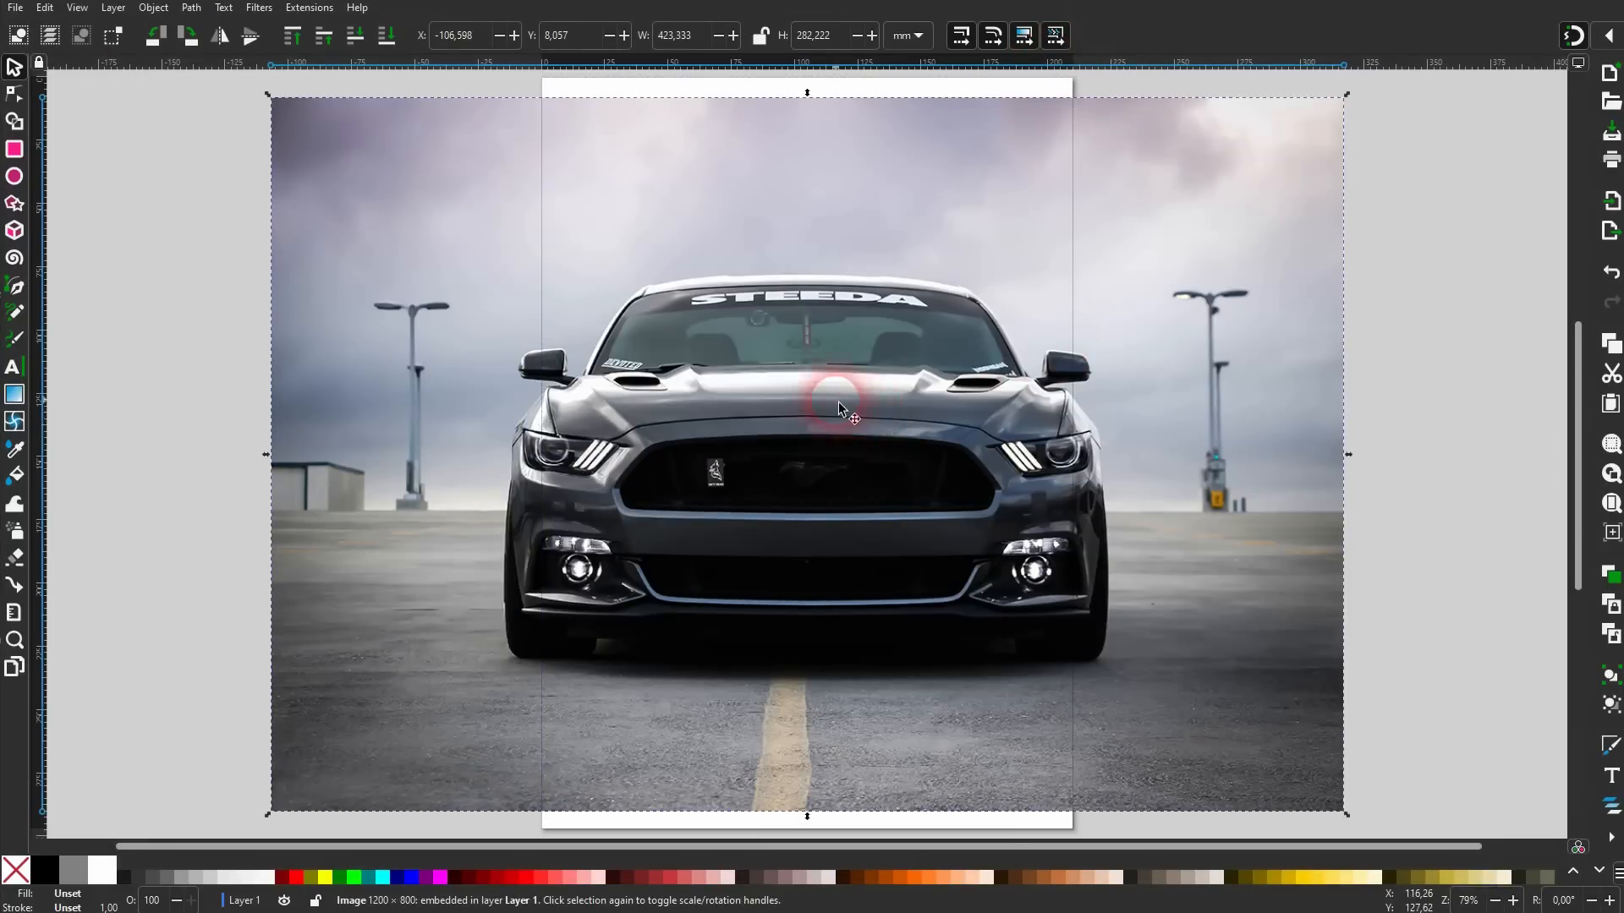
Check the imported photo's width and height and change the measurement unit to px.
scroll(839, 403, down, 2)
scroll(839, 403, up, 1)
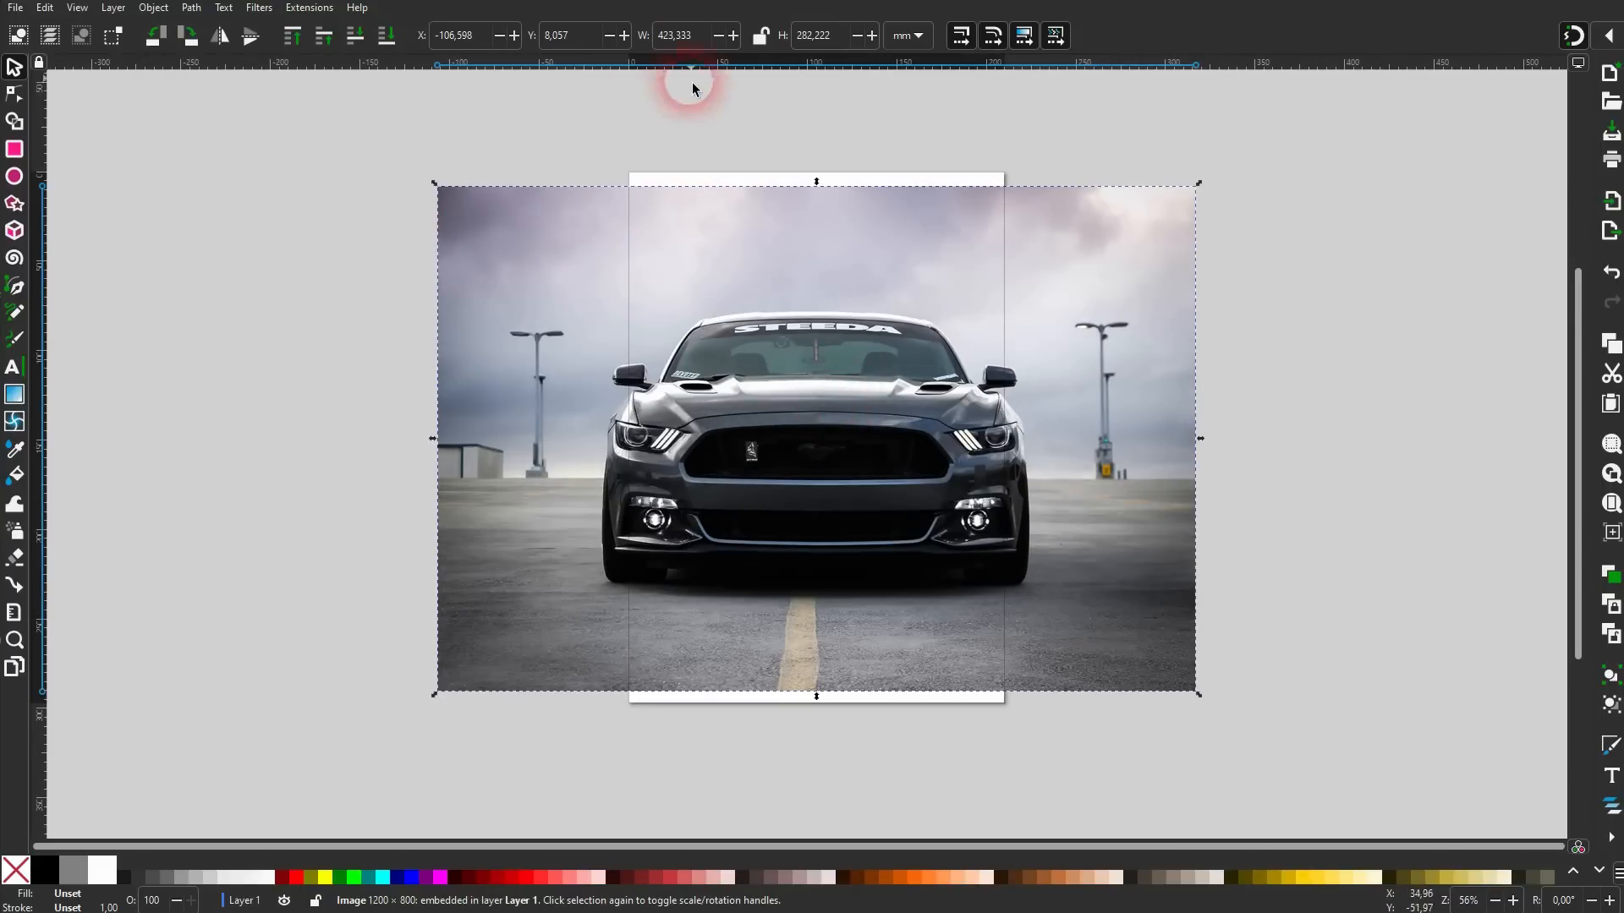
double_click(654, 40)
double_click(786, 41)
click(910, 36)
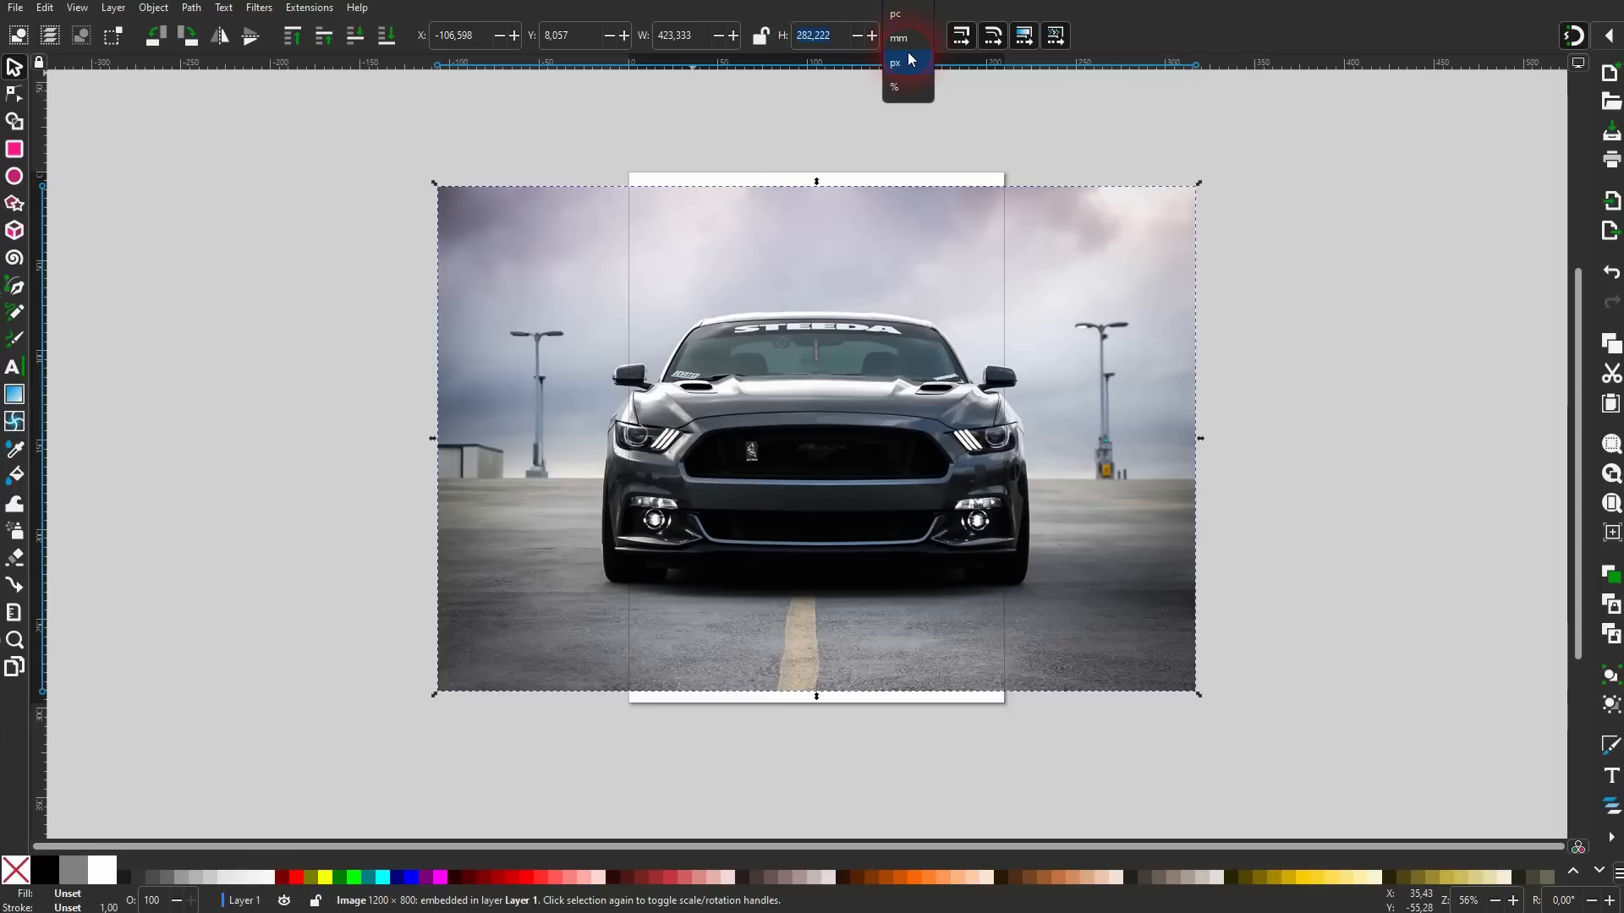
click(912, 64)
double_click(677, 36)
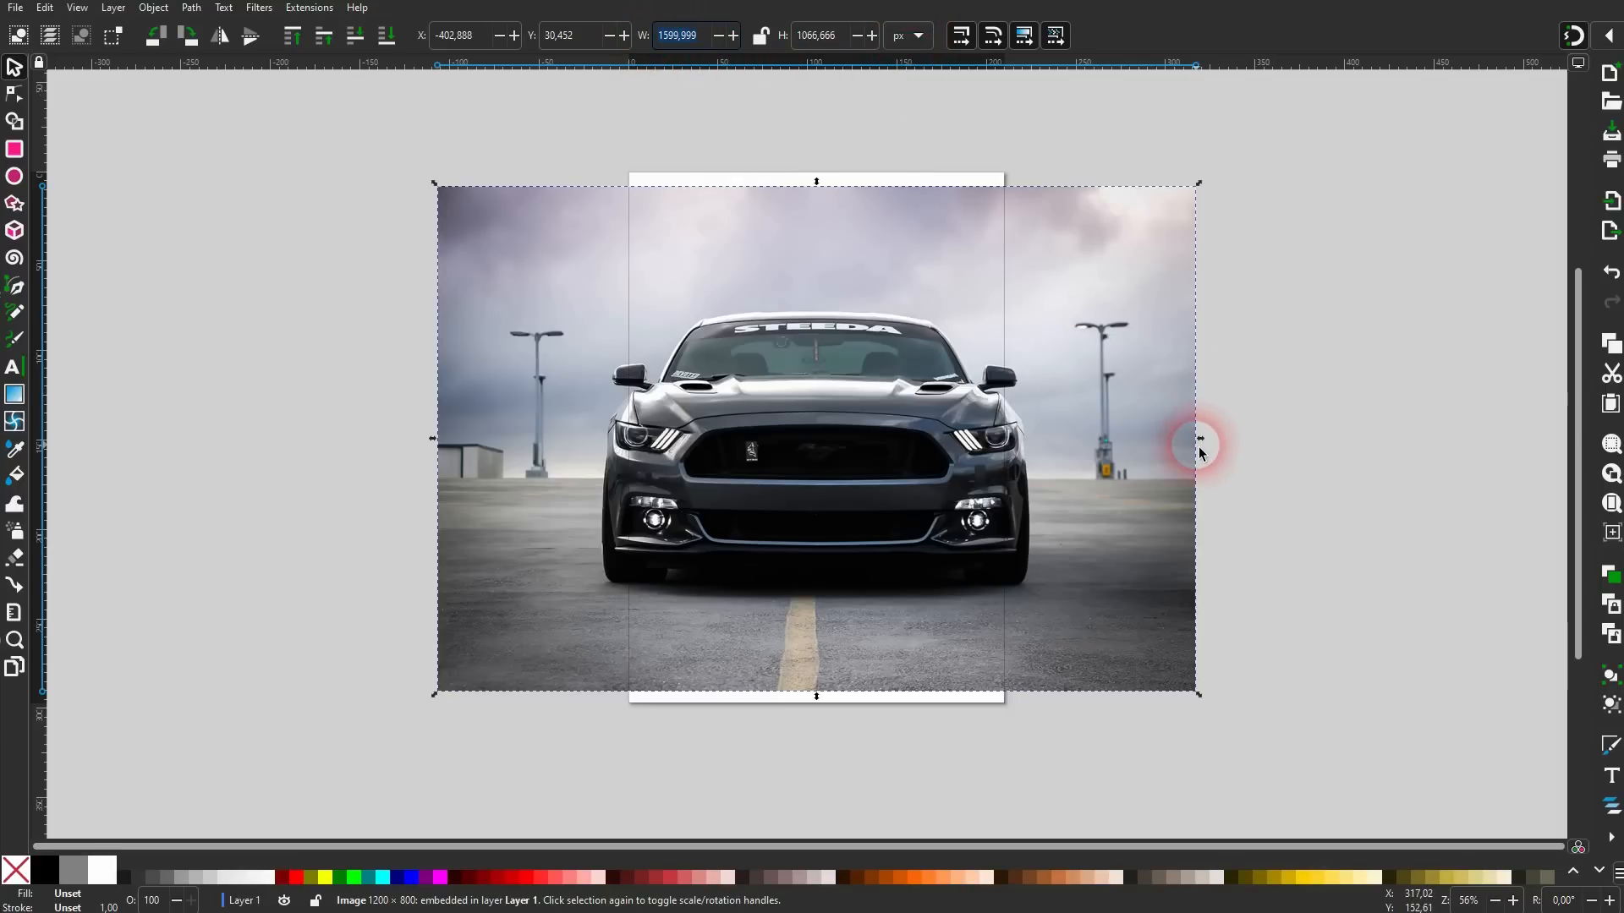
Scale the car photo down proportionally to about 1068 by 712 px and move it over the middle of the page.
drag(1205, 442, 947, 448)
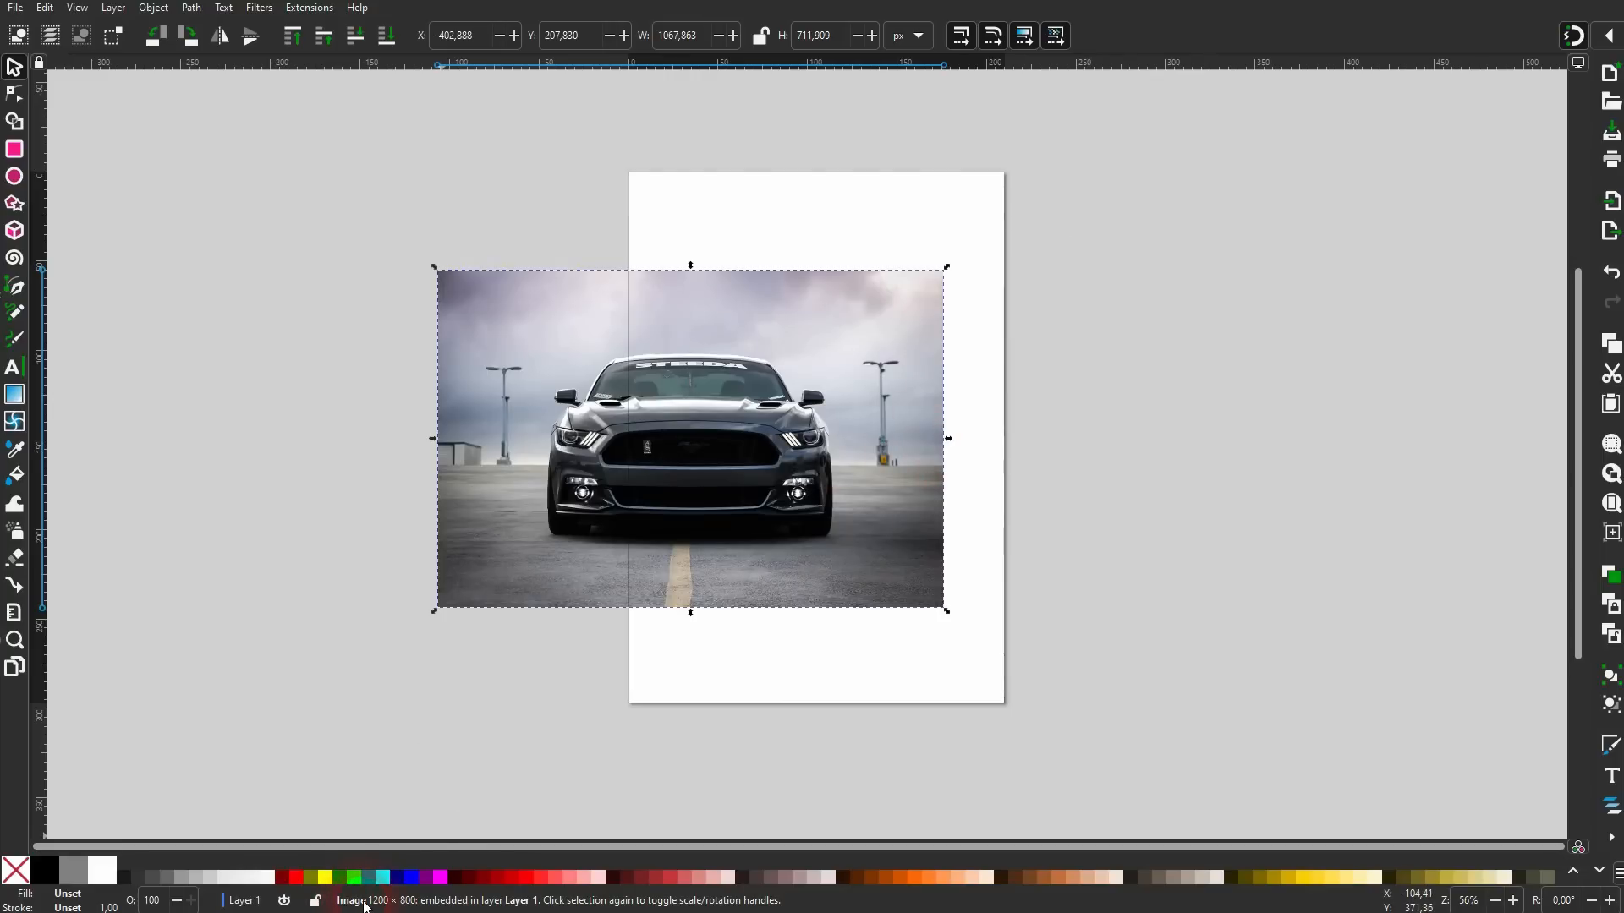
drag(640, 454, 775, 459)
Try stretching the photo's width around its centre, first to about 2339 px, and undo the stretches.
drag(1084, 445, 1387, 377)
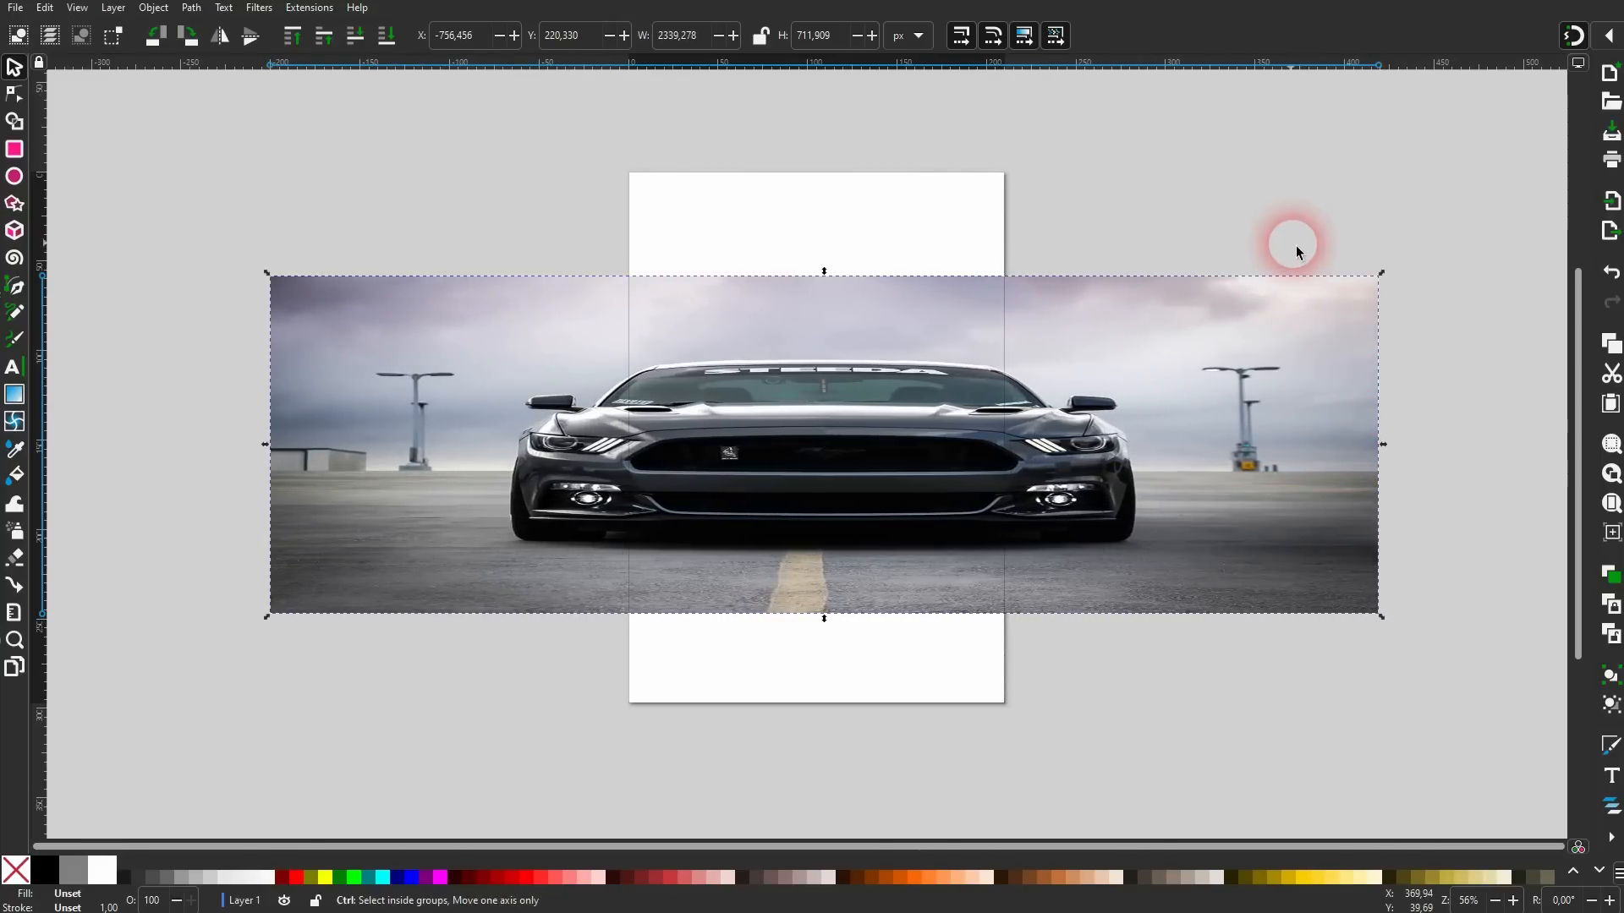
key(ctrl+z)
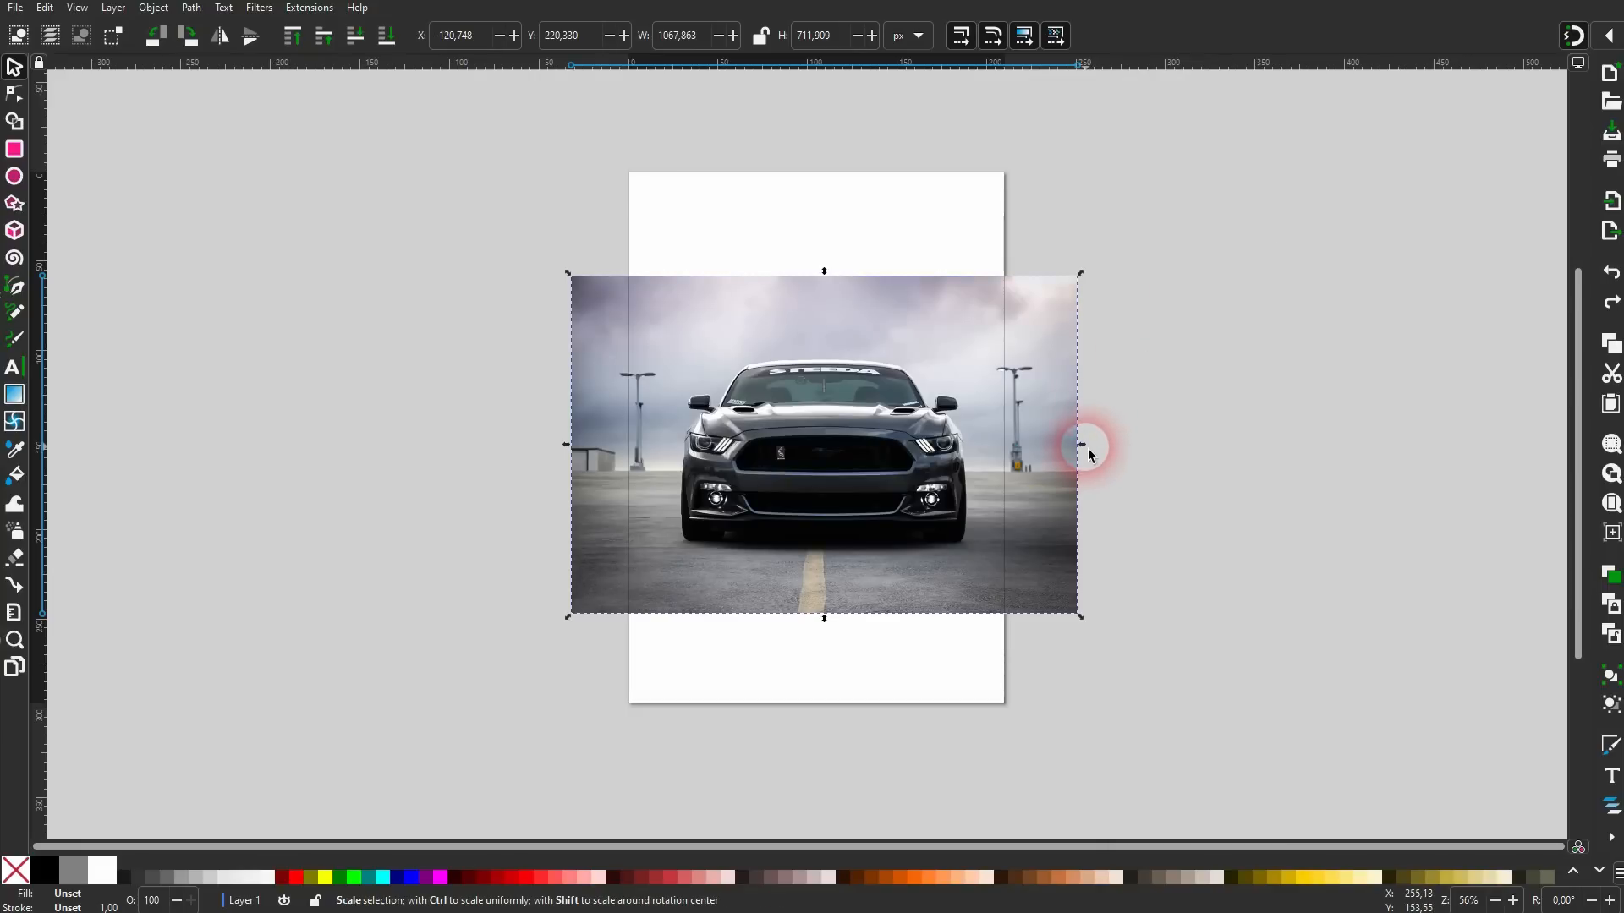
drag(1088, 450, 1227, 443)
key(ctrl+z)
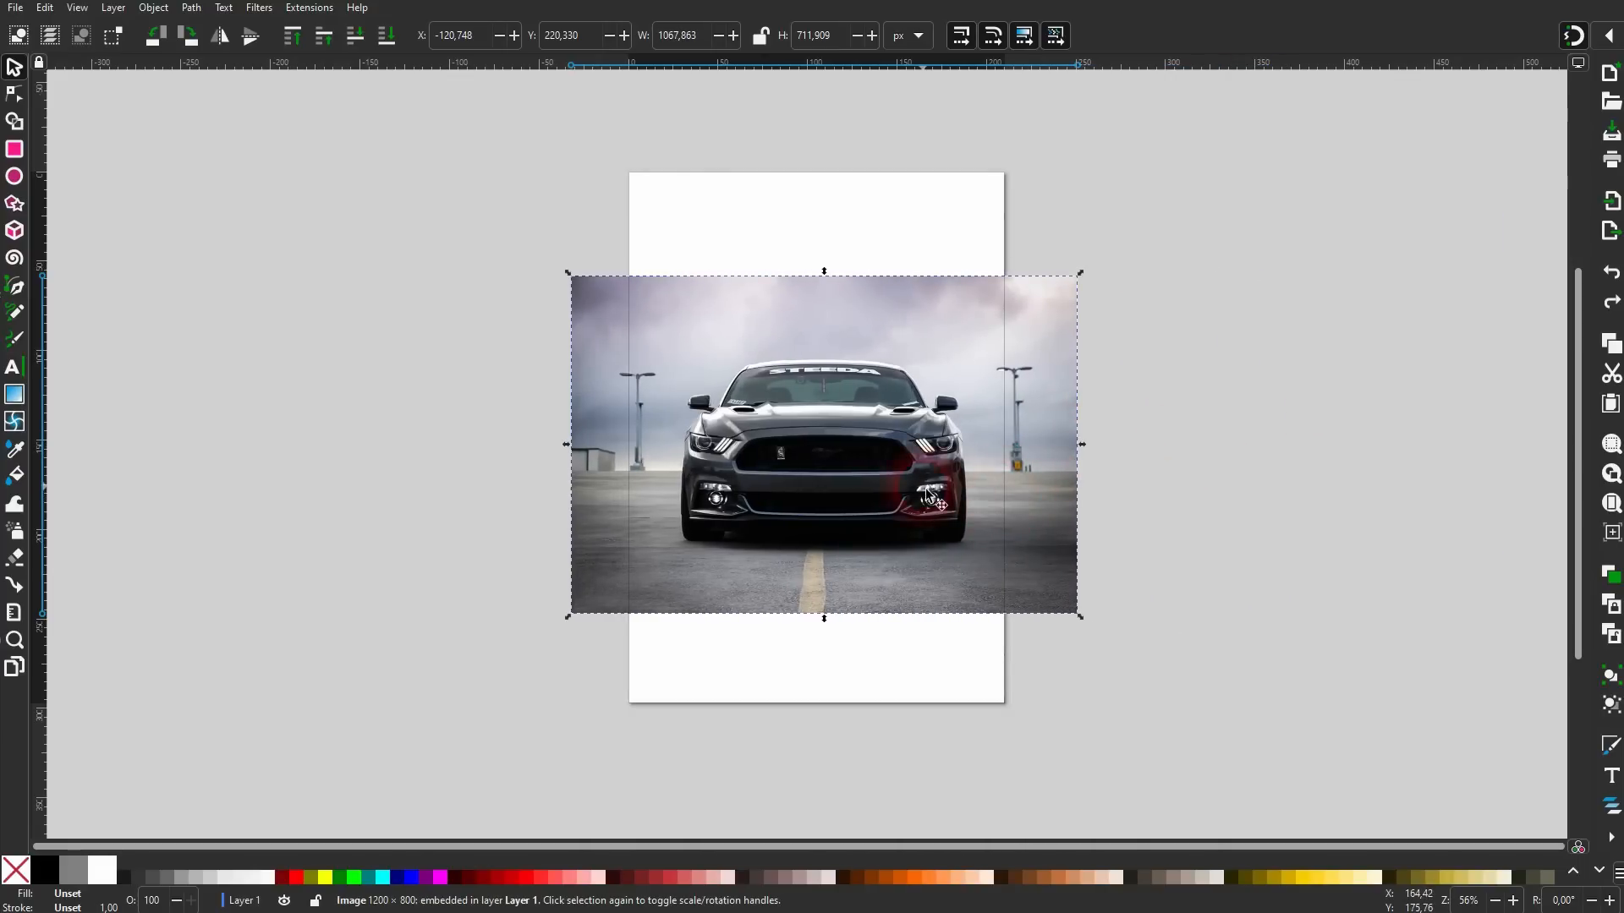
Scale the photo proportionally around its centre to about 636 by 424 px so it fits within the page.
click(1133, 630)
drag(1084, 623, 981, 584)
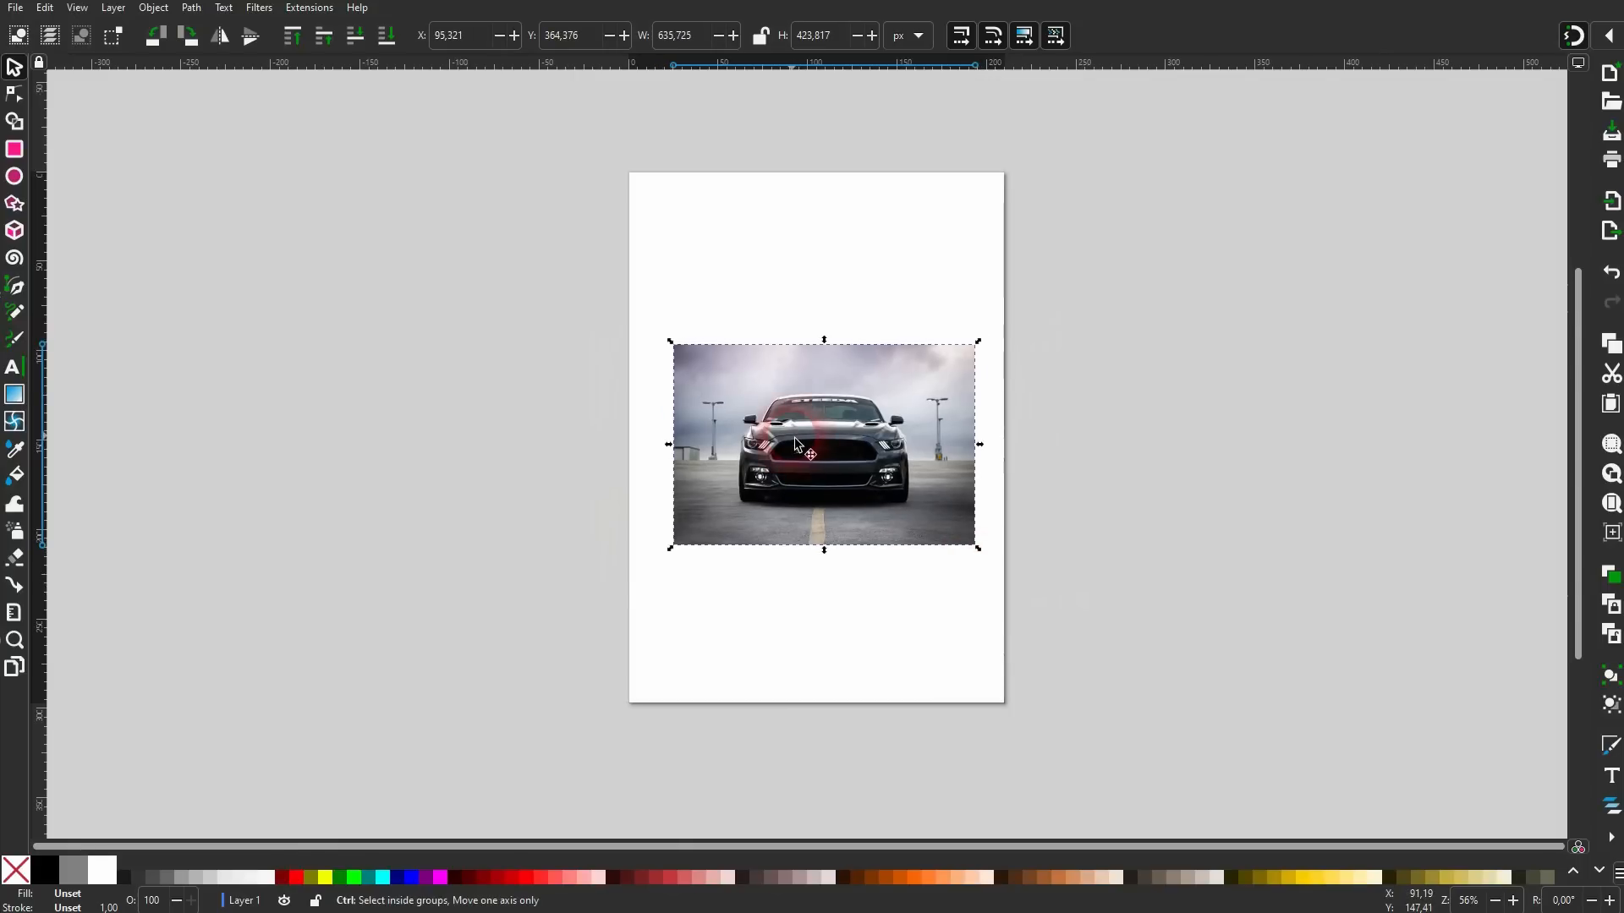
Move the car photo slightly up on the page, place a duplicate beside the page, and select the photo on the page.
scroll(807, 449, up, 2)
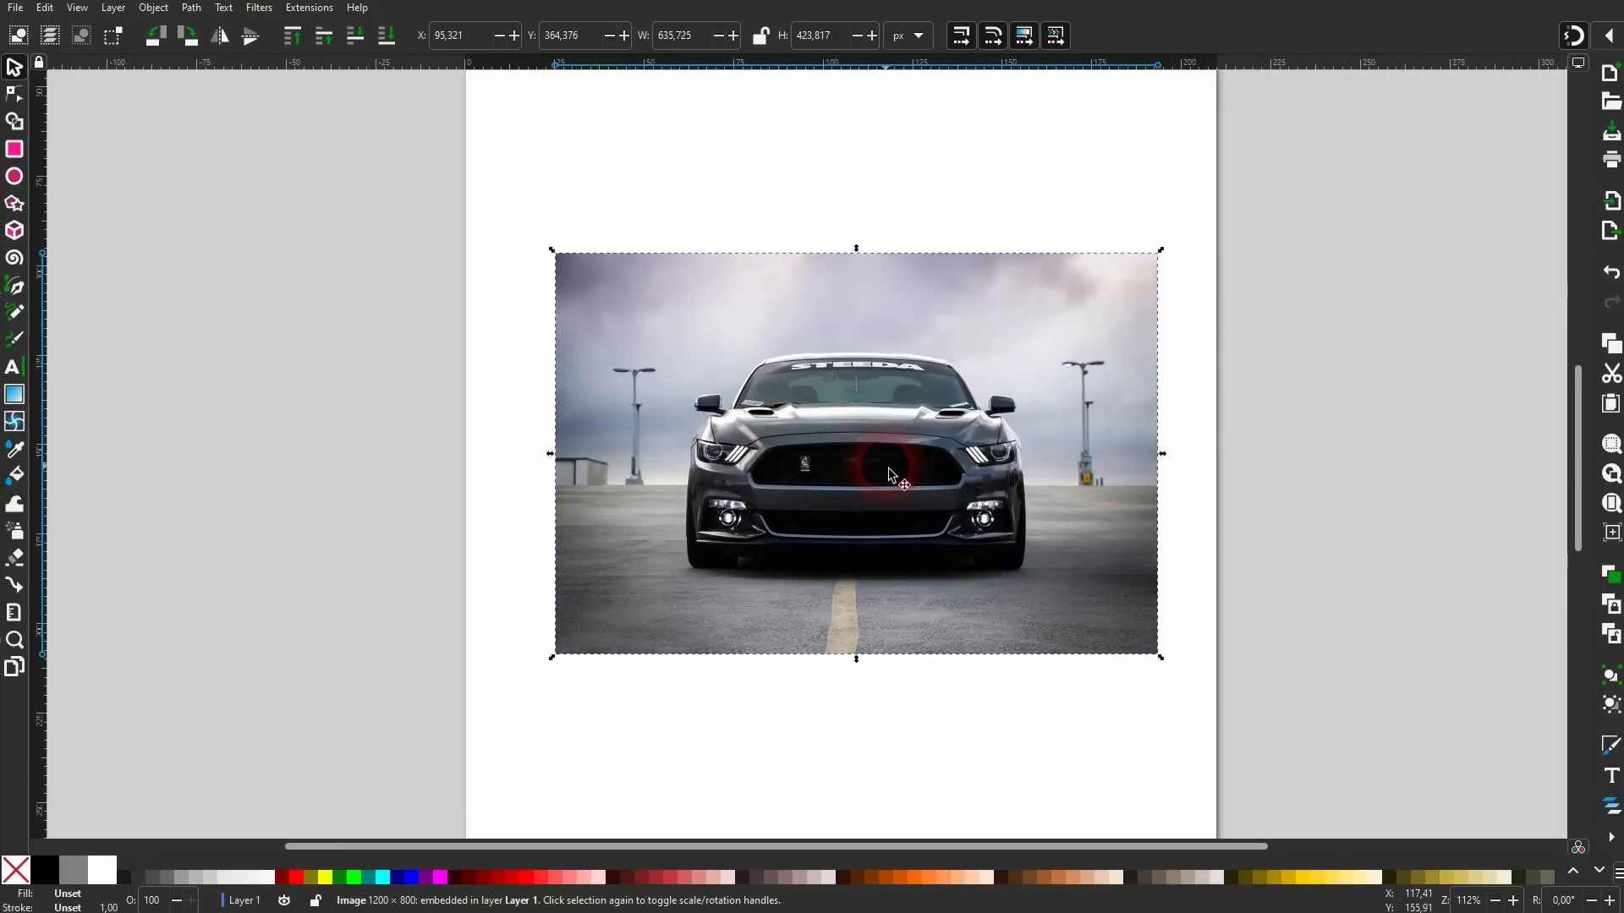
drag(872, 461, 849, 444)
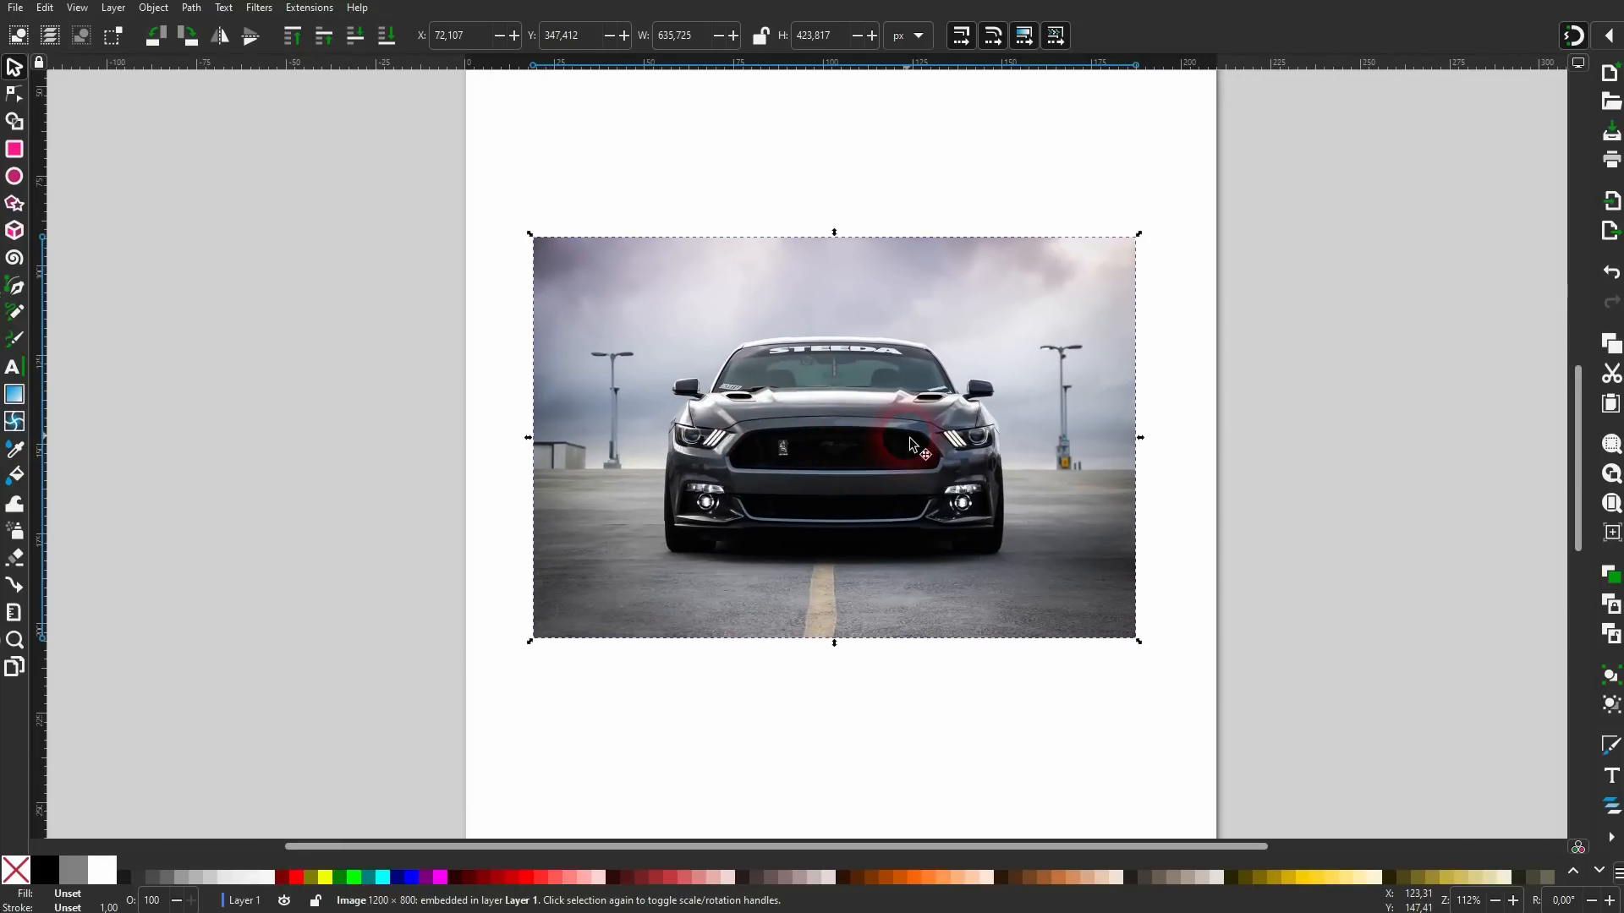
drag(959, 405, 245, 400)
drag(362, 413, 241, 414)
click(605, 459)
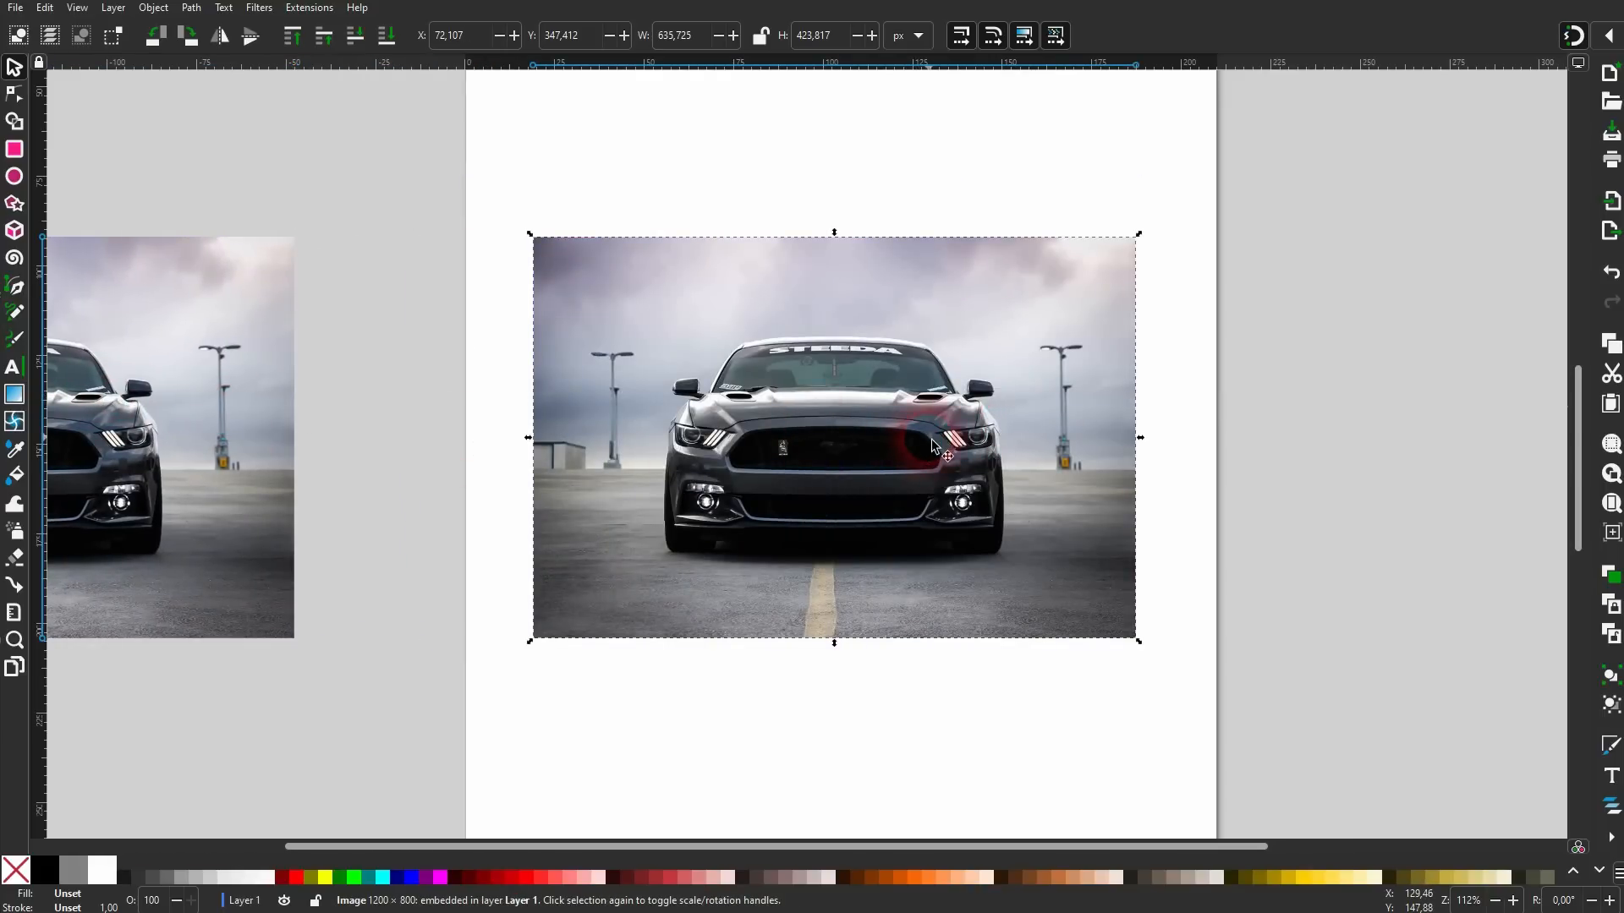
Try the Age image effect on the selected car photo and undo it.
click(258, 8)
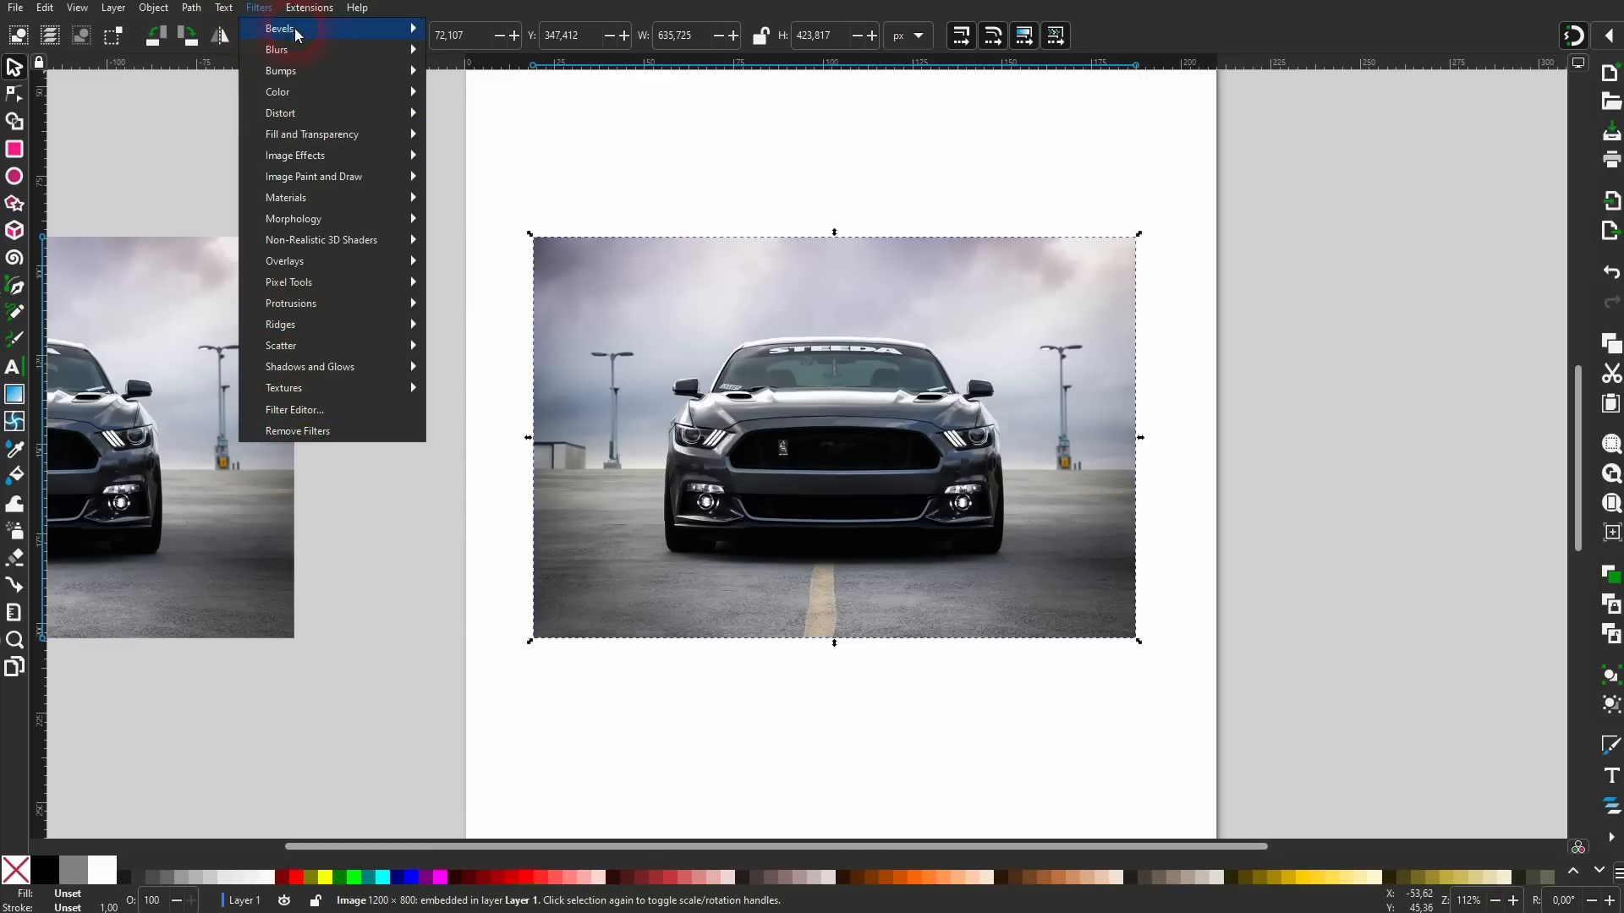
mouse_move(311, 163)
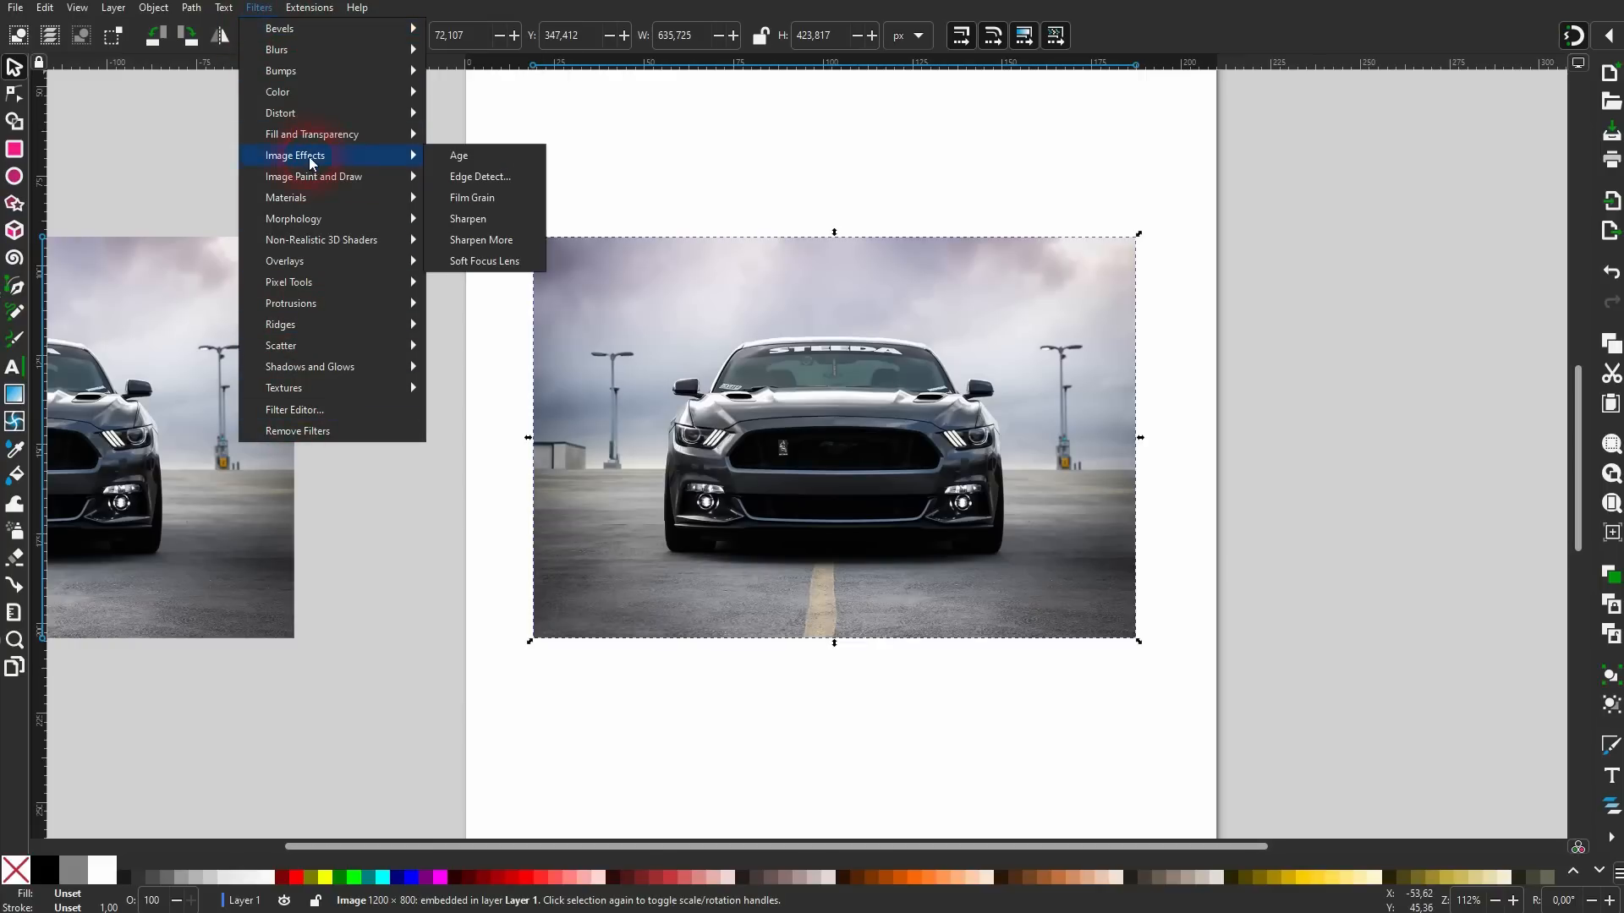
click(459, 157)
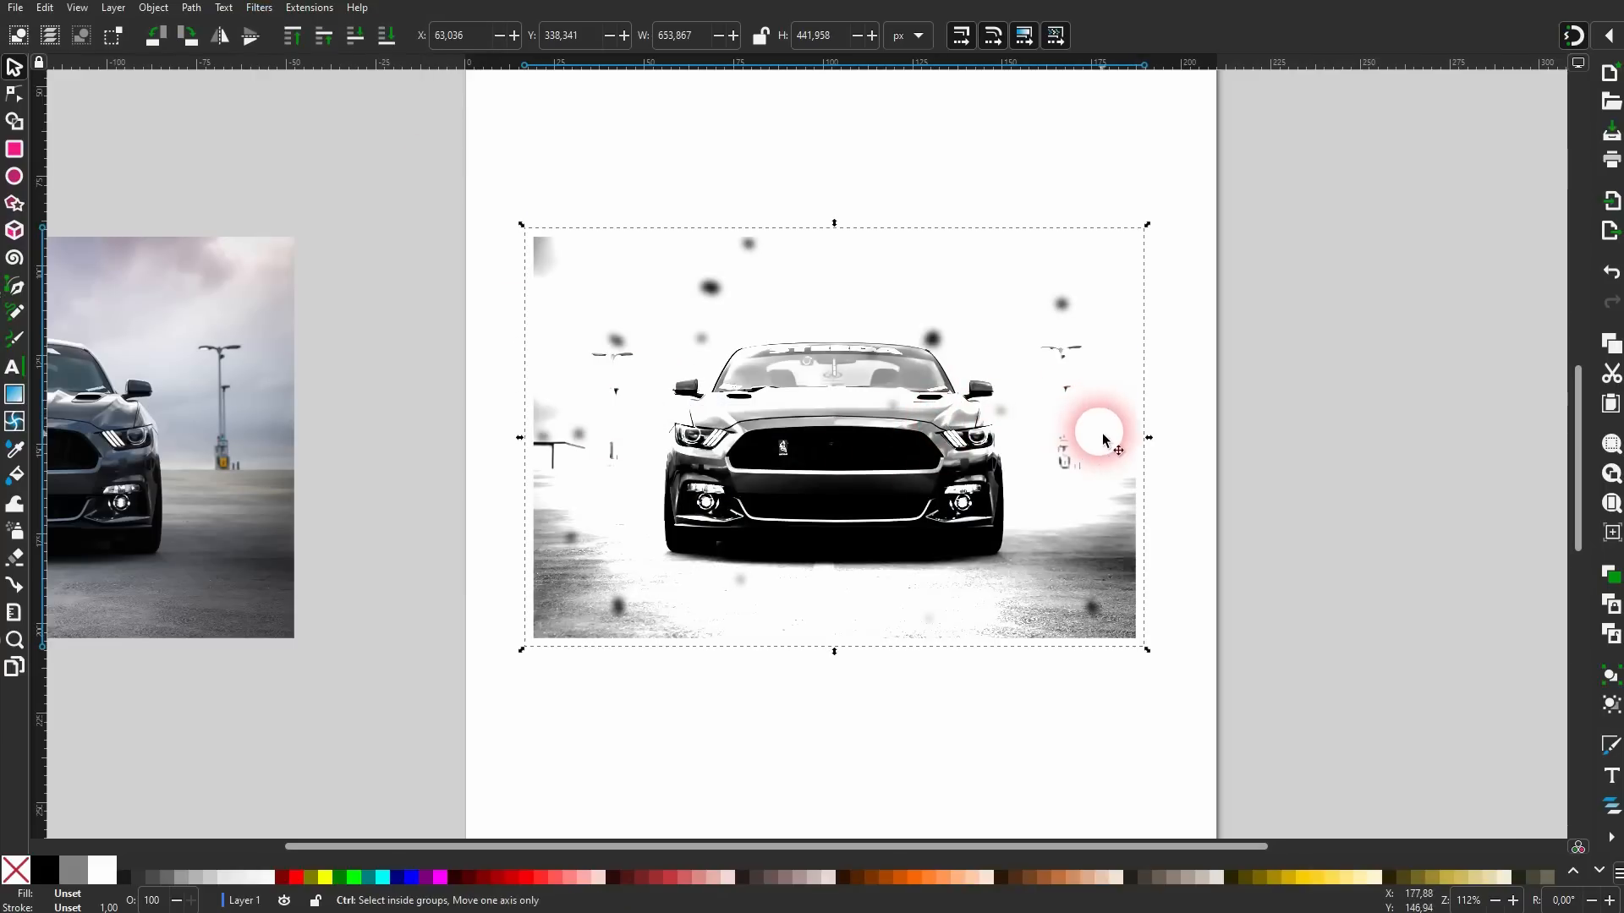
key(ctrl+z)
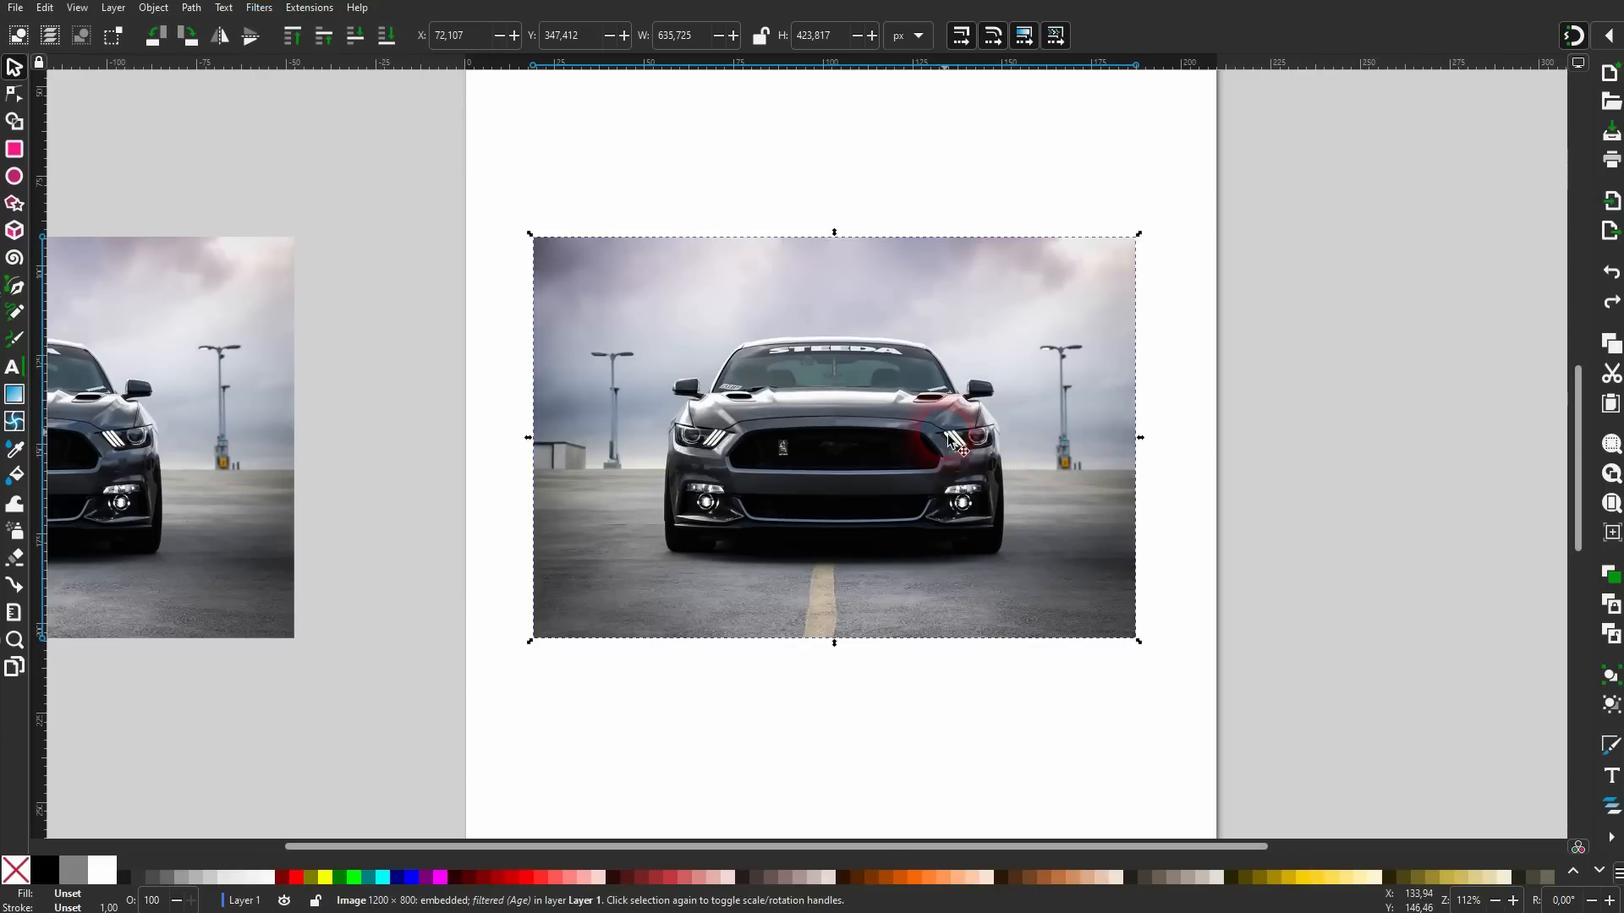
Preview the Edge Detect filter live on the photo, trying levels of 0.7, 25 and 12.2.
click(258, 8)
mouse_move(332, 160)
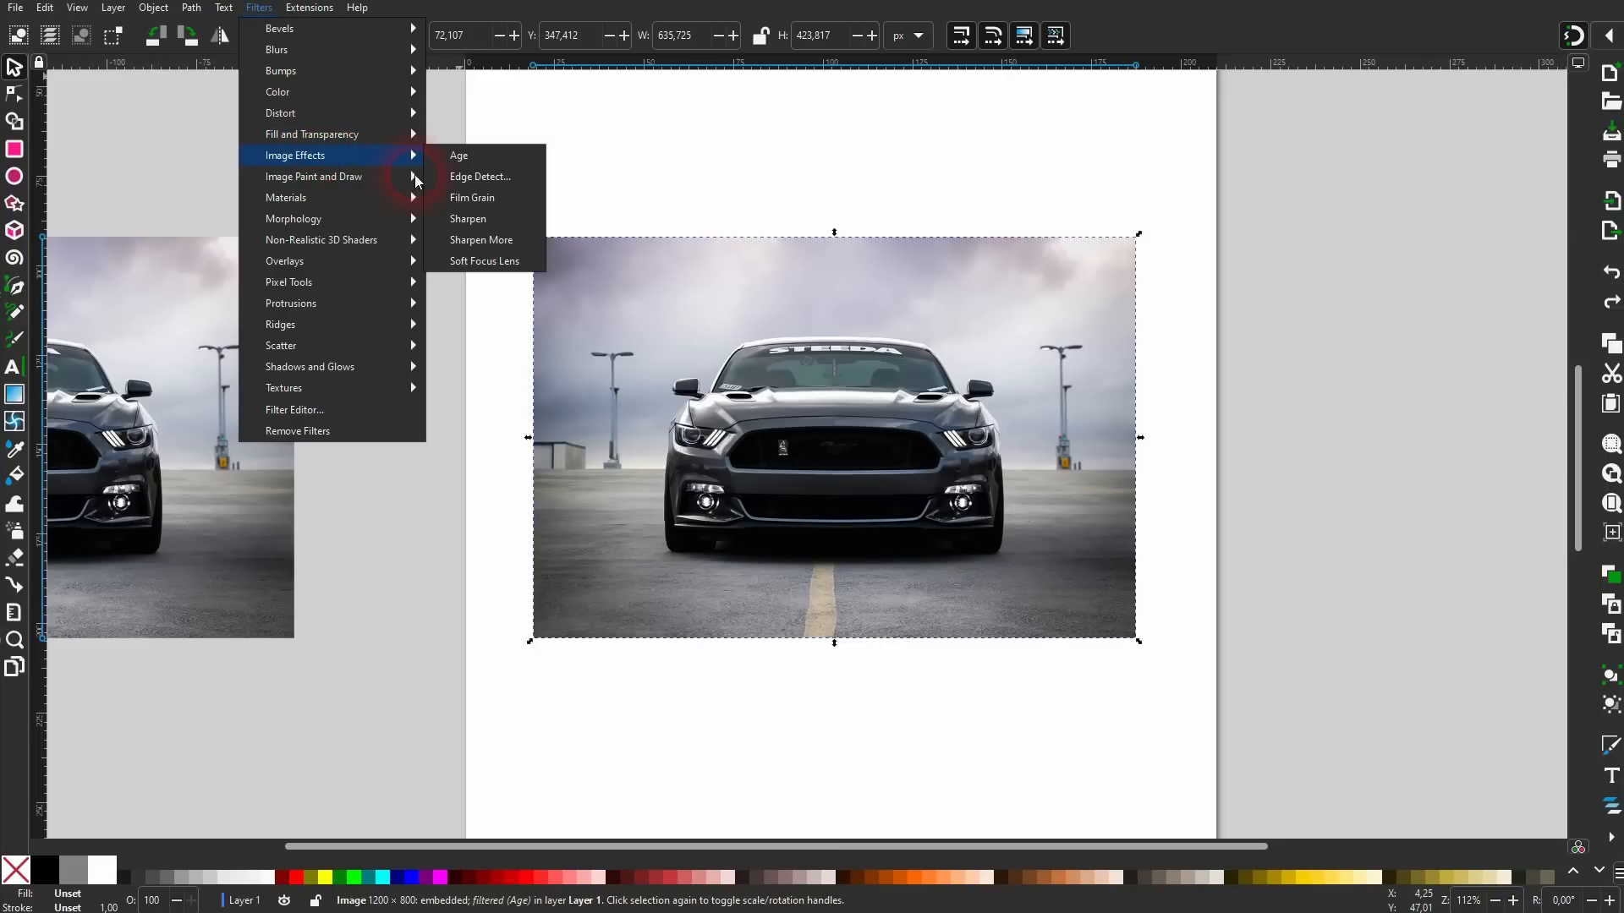
click(450, 178)
drag(435, 15, 320, 270)
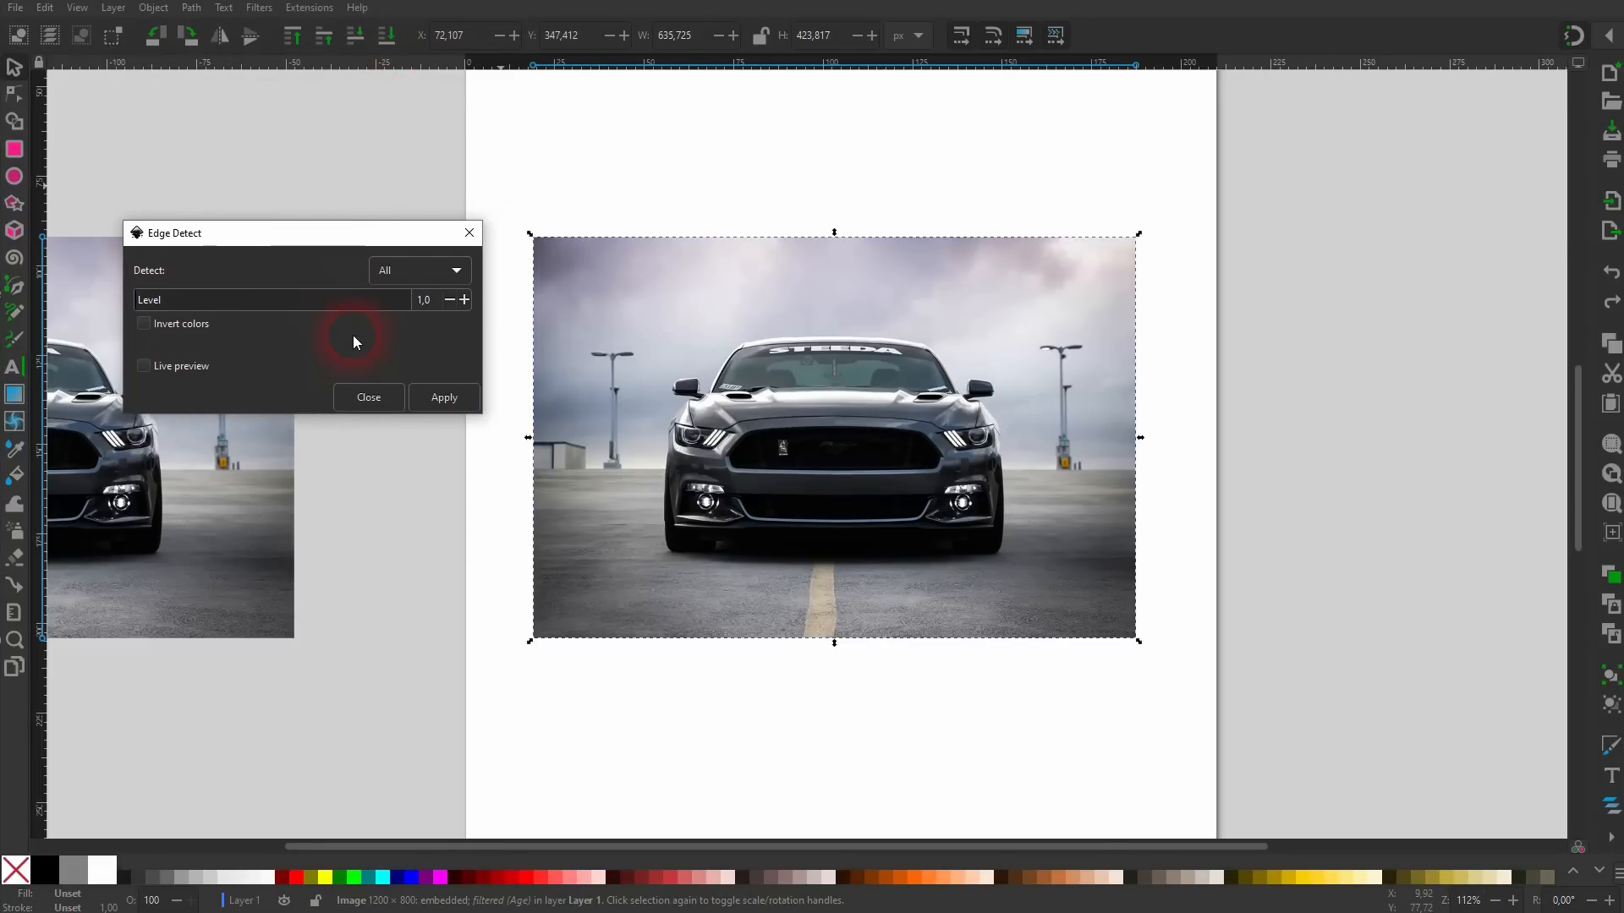
click(181, 366)
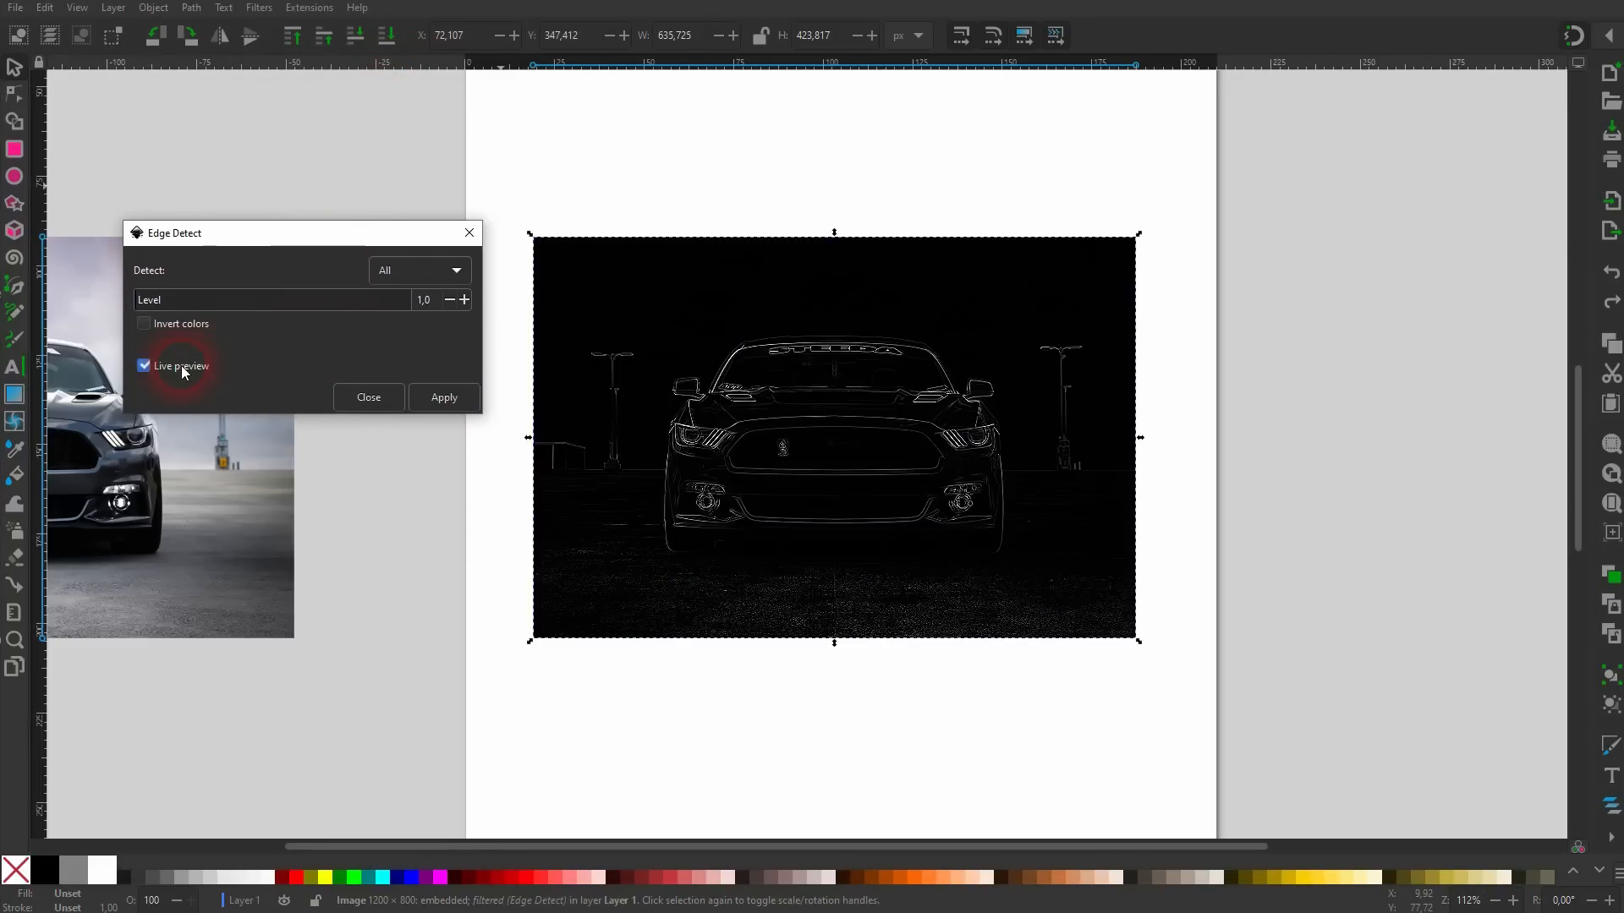
click(449, 299)
click(469, 300)
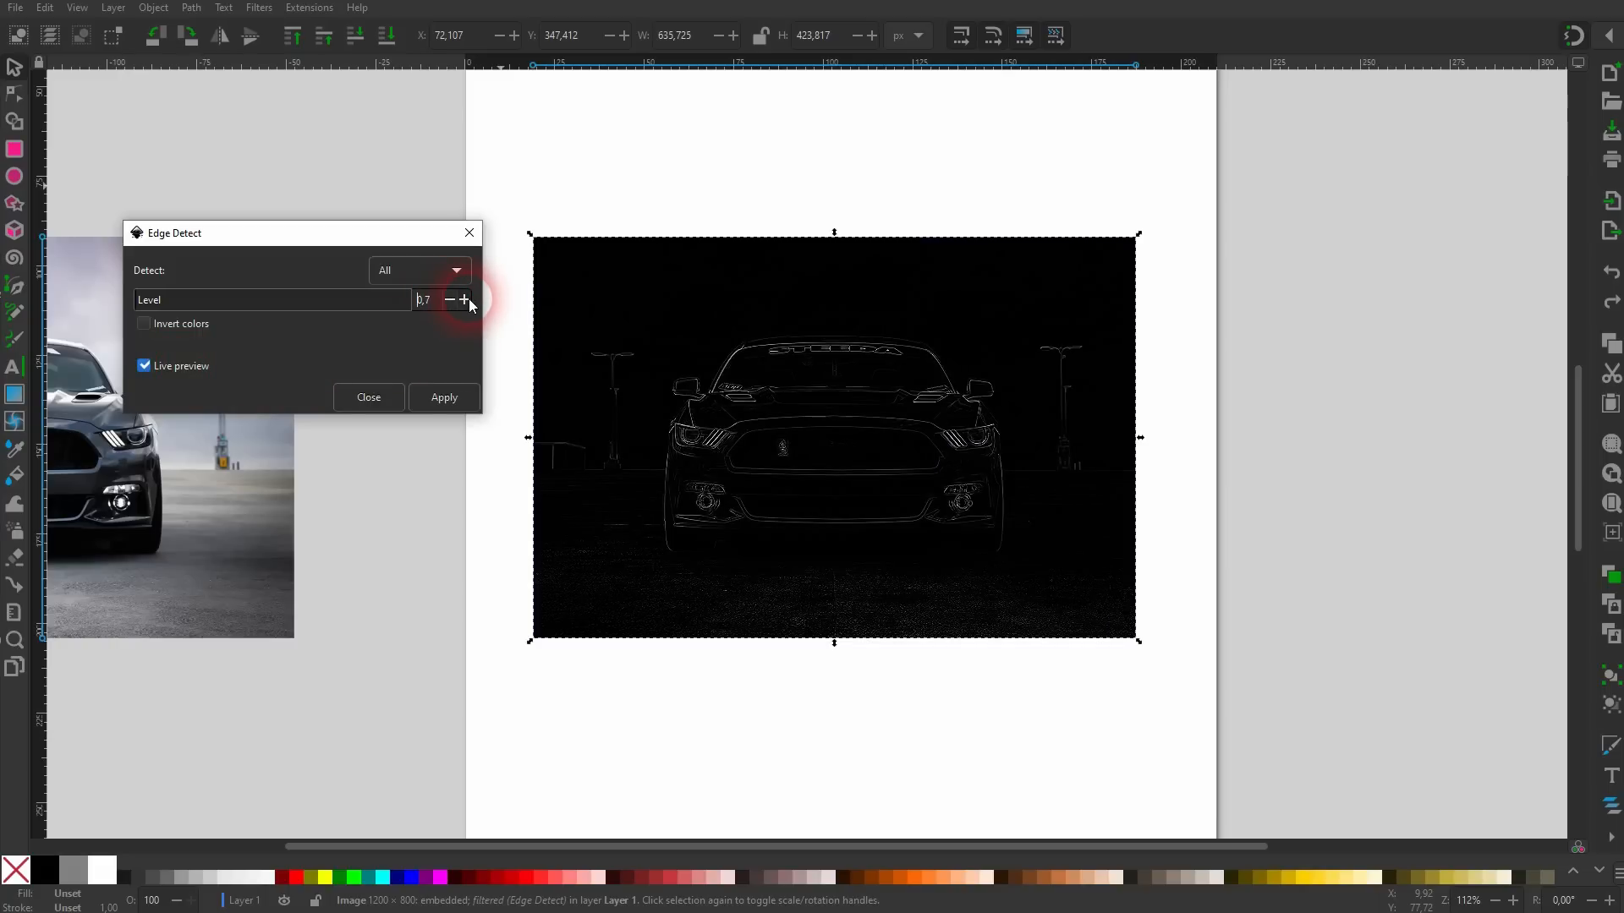
click(209, 298)
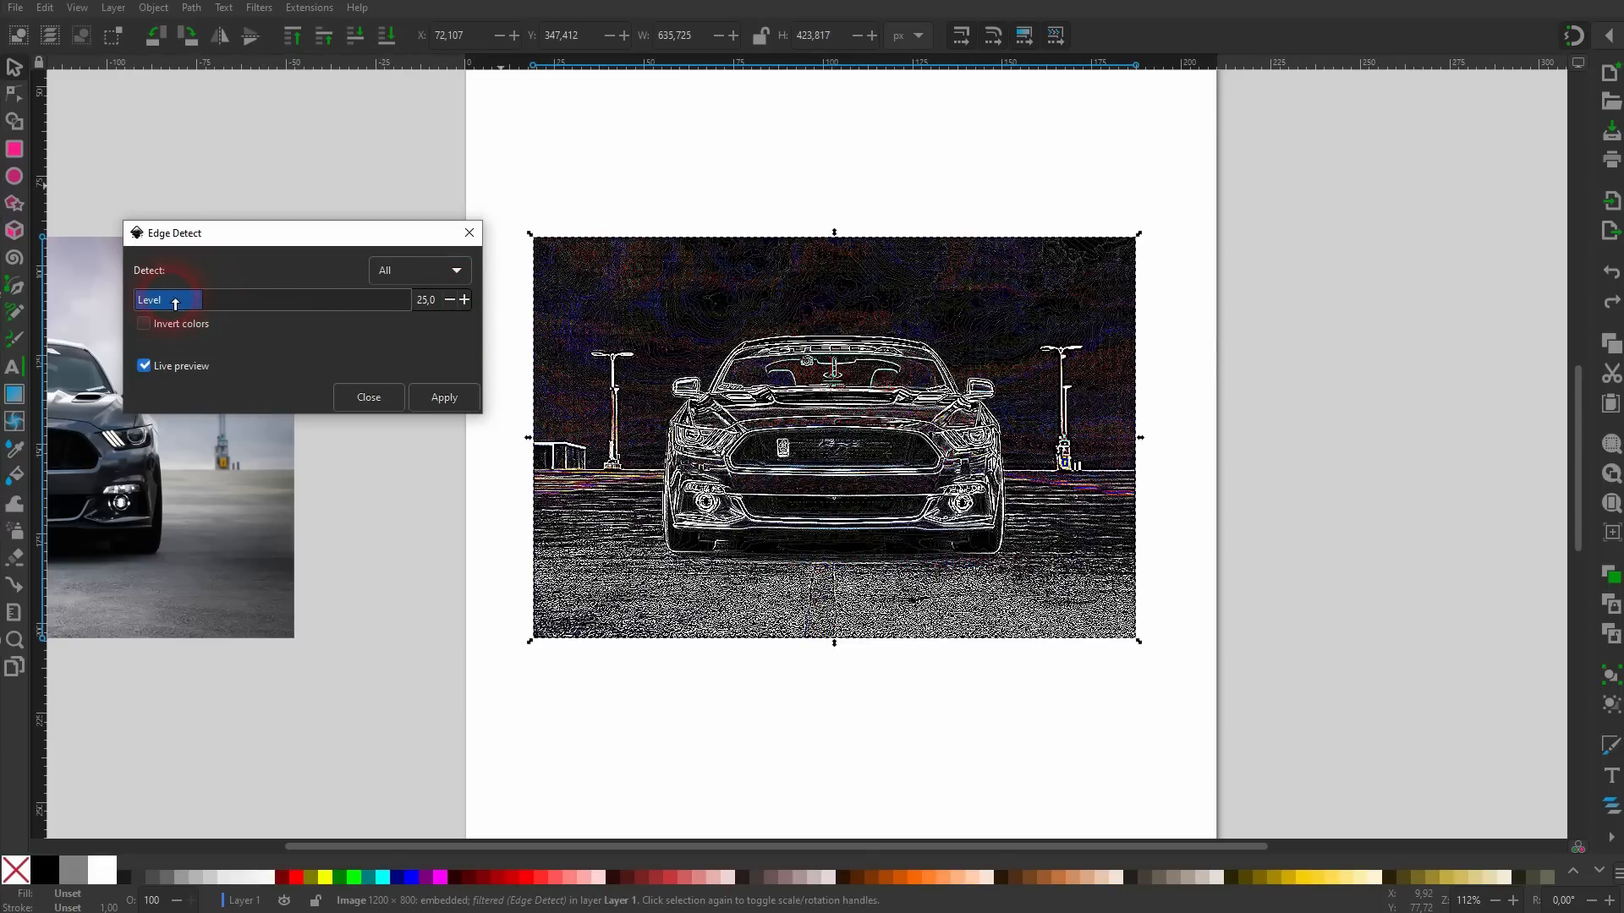
click(175, 301)
Switch Edge Detect to horizontal lines, lower its level to 7.4 or less, apply the filter and undo it.
click(416, 270)
click(423, 297)
click(411, 273)
click(412, 318)
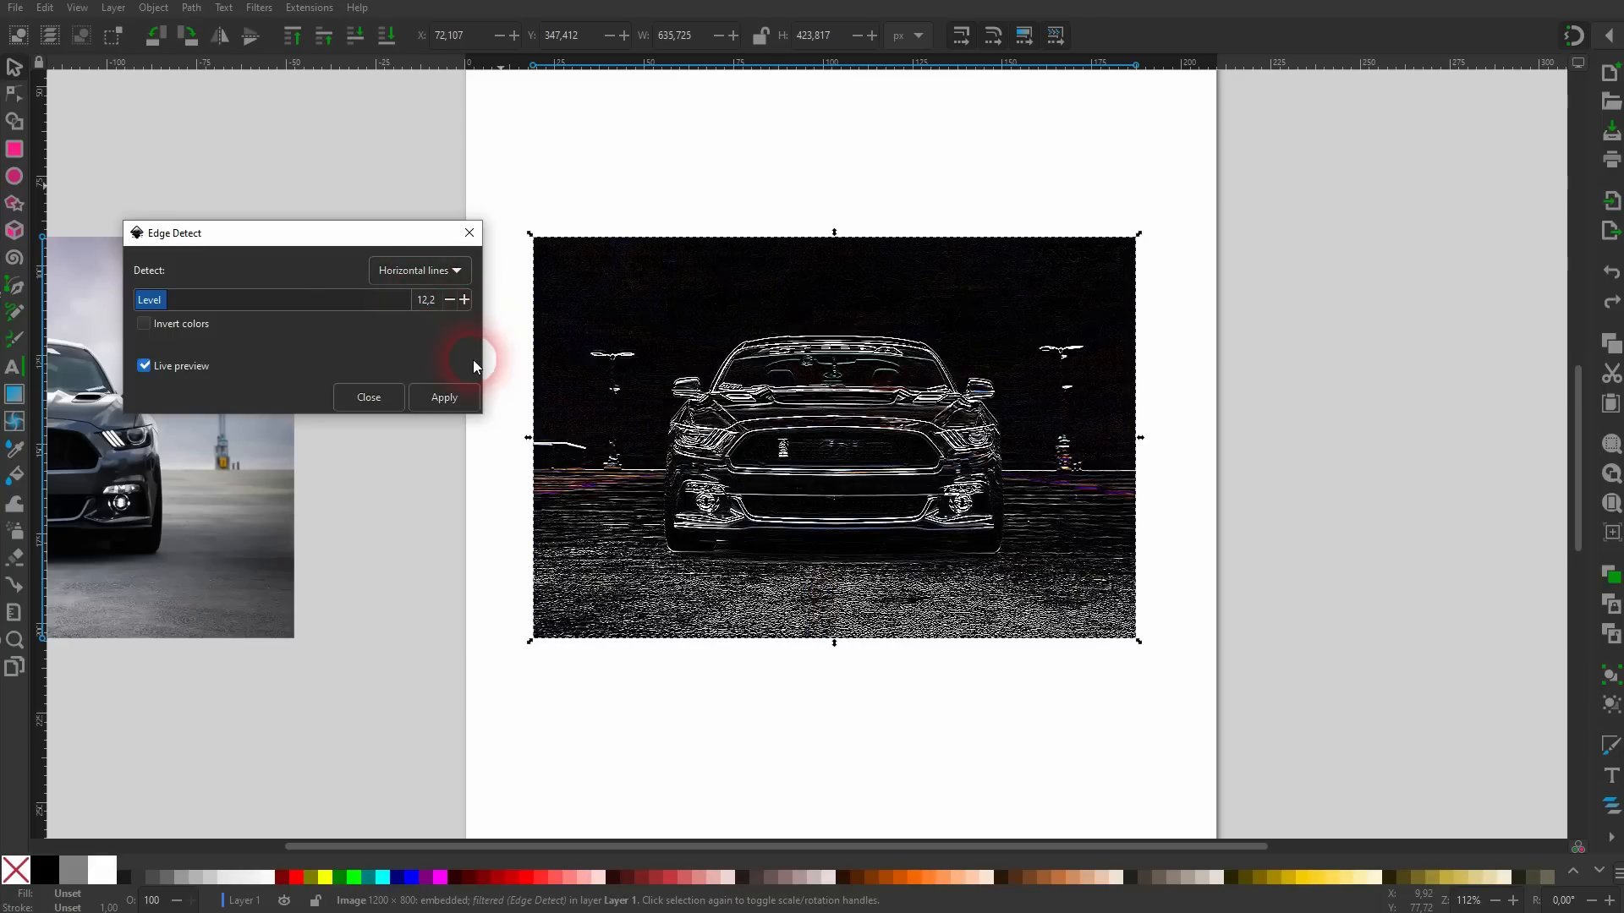
click(159, 300)
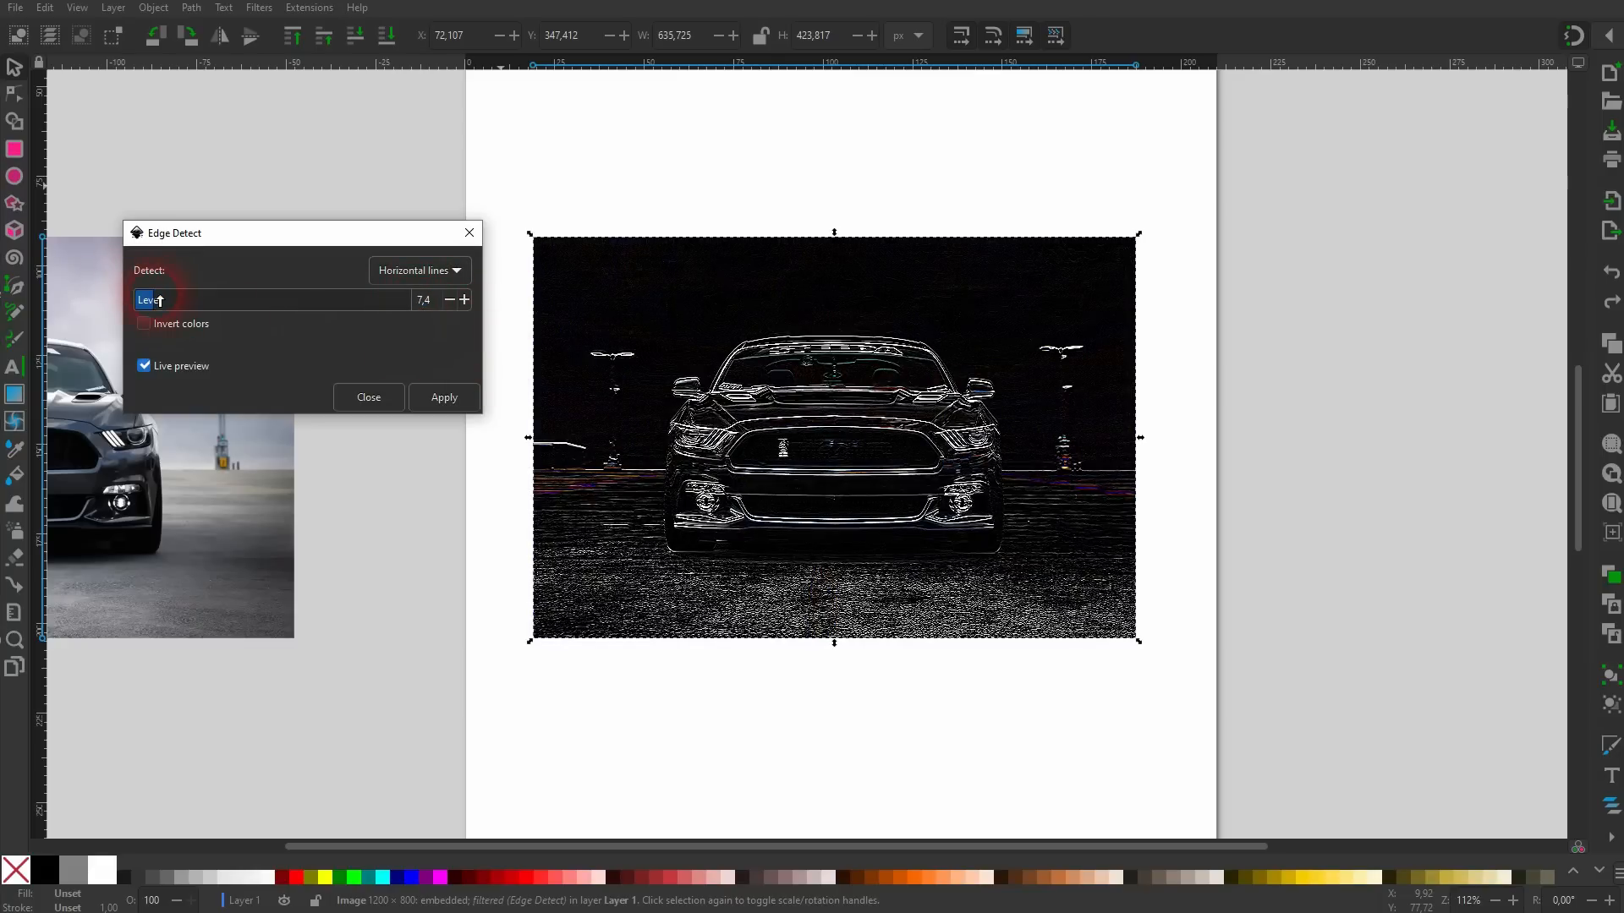
drag(156, 300, 150, 301)
click(460, 397)
click(374, 397)
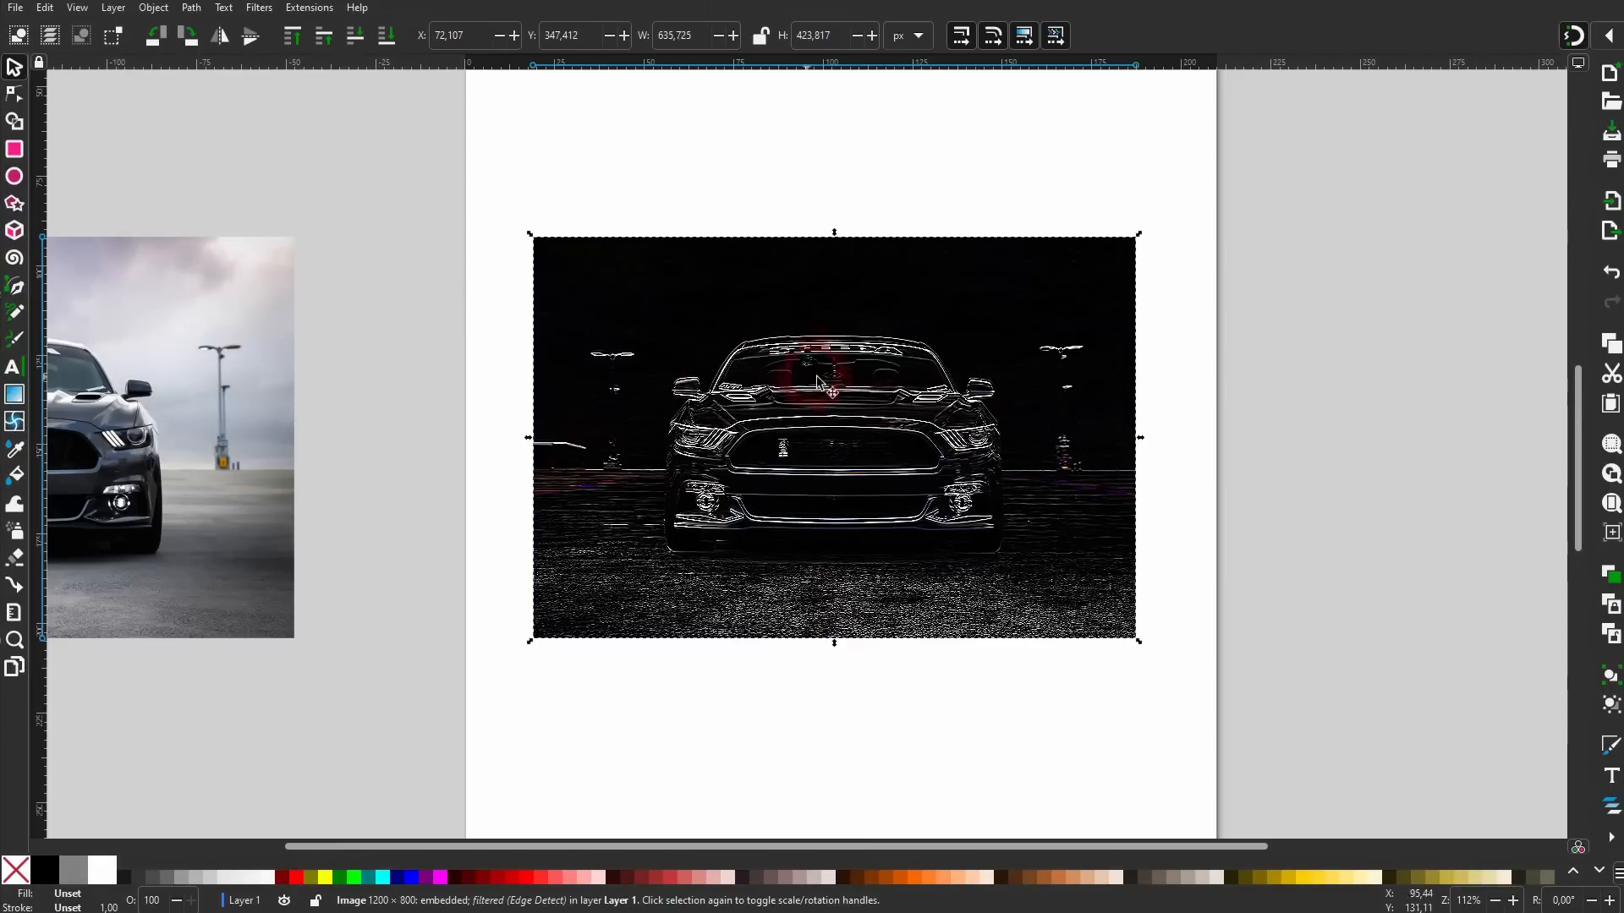
key(ctrl+z)
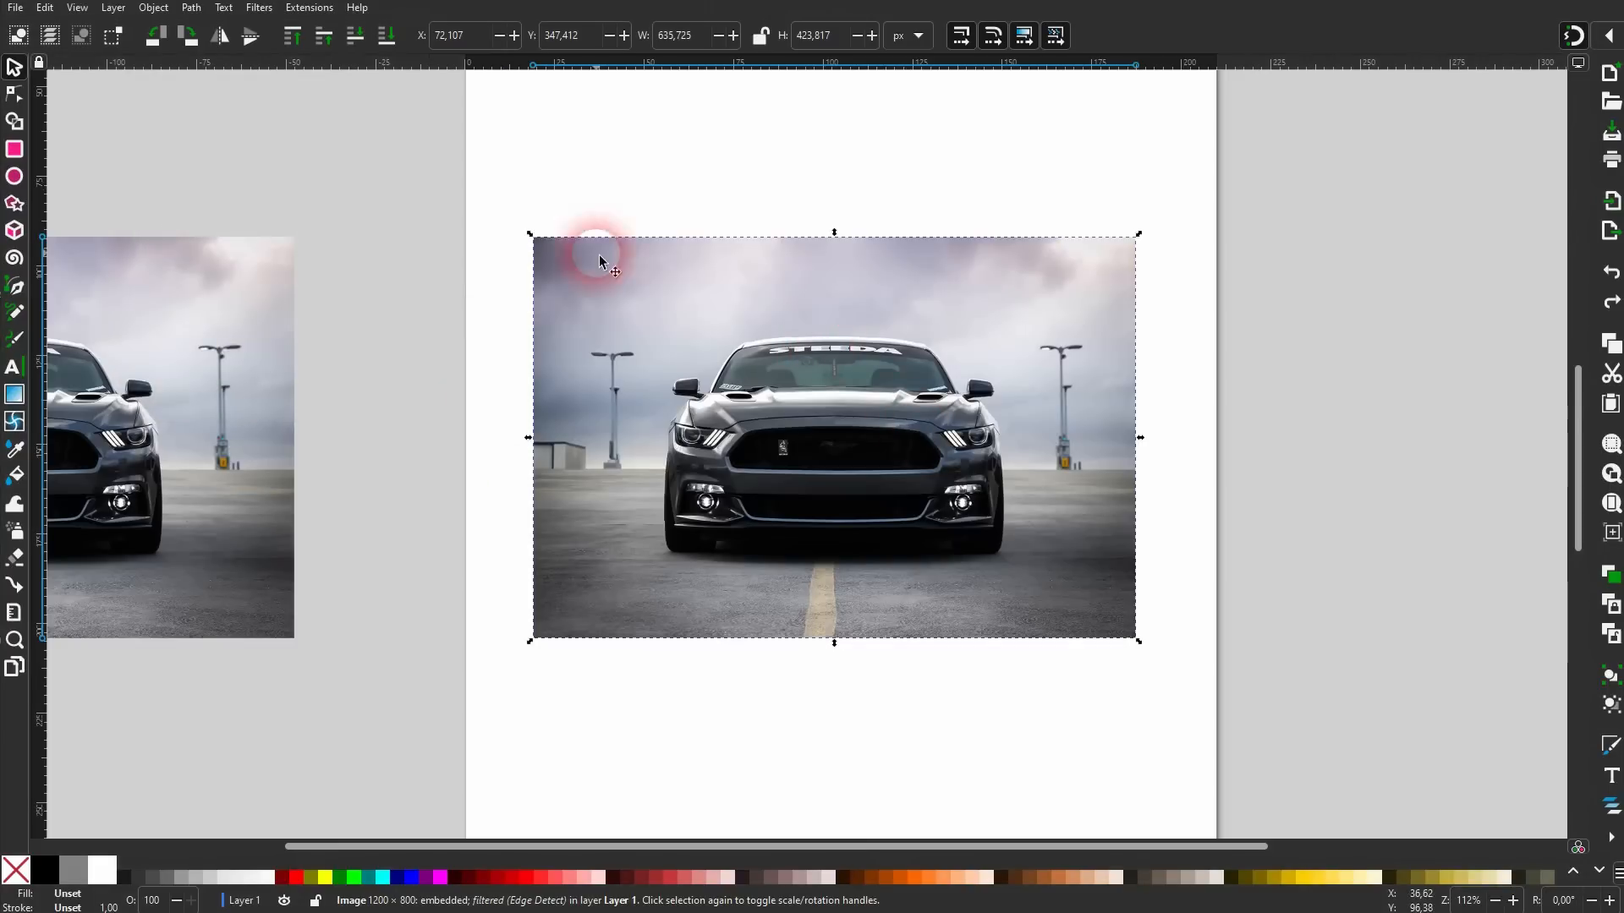
Try the Film Grain image effect on the car photo and undo it.
click(256, 10)
mouse_move(347, 156)
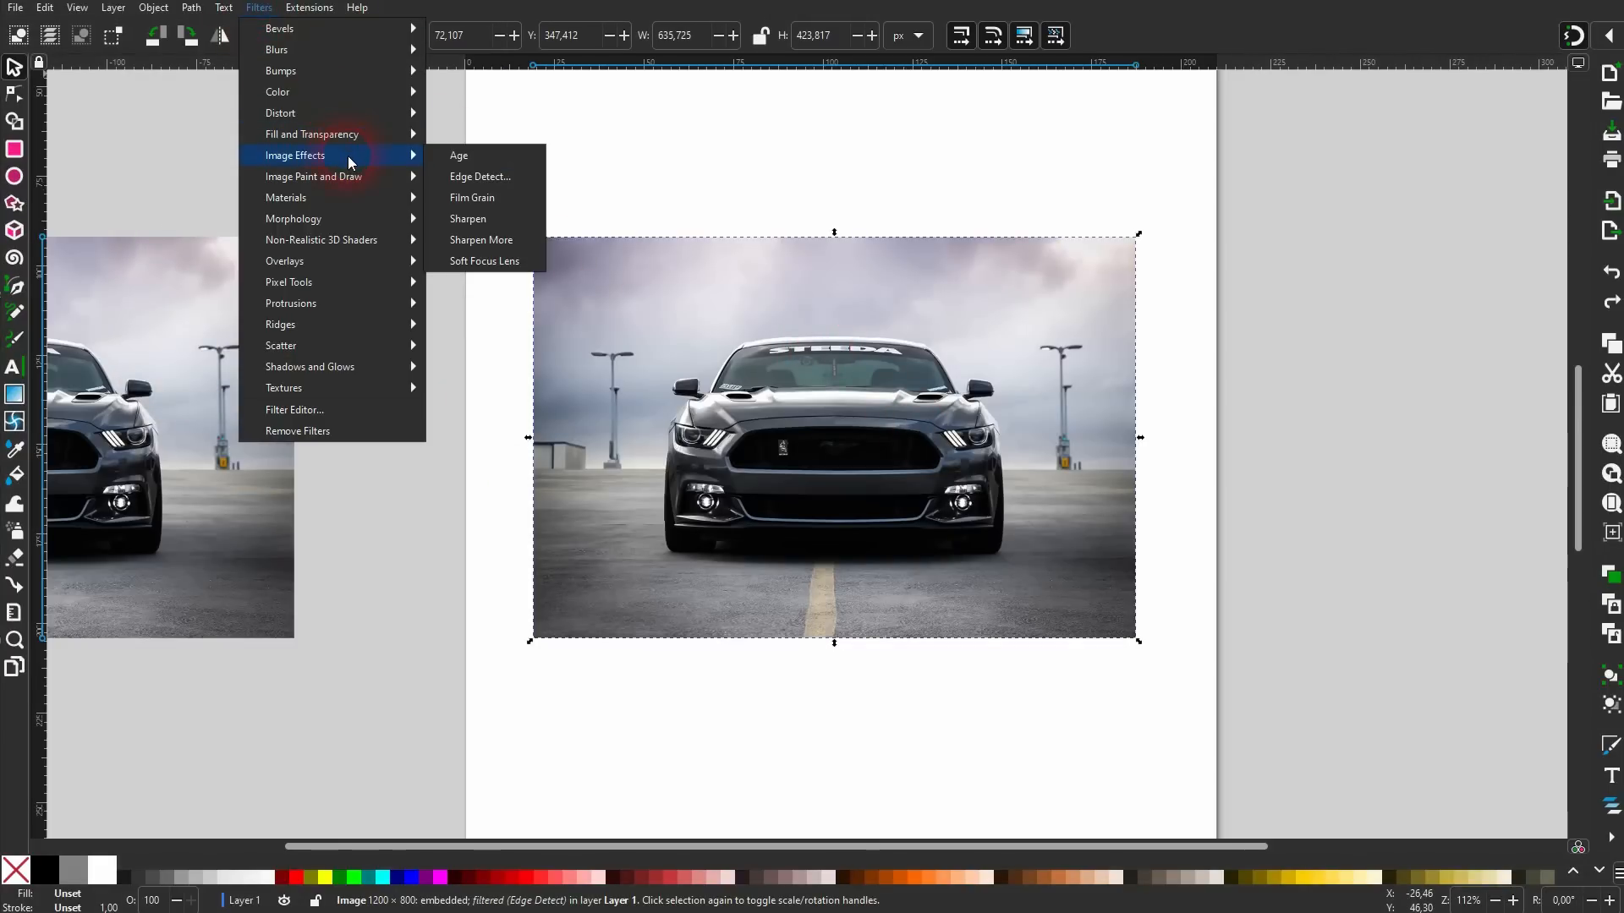
click(483, 198)
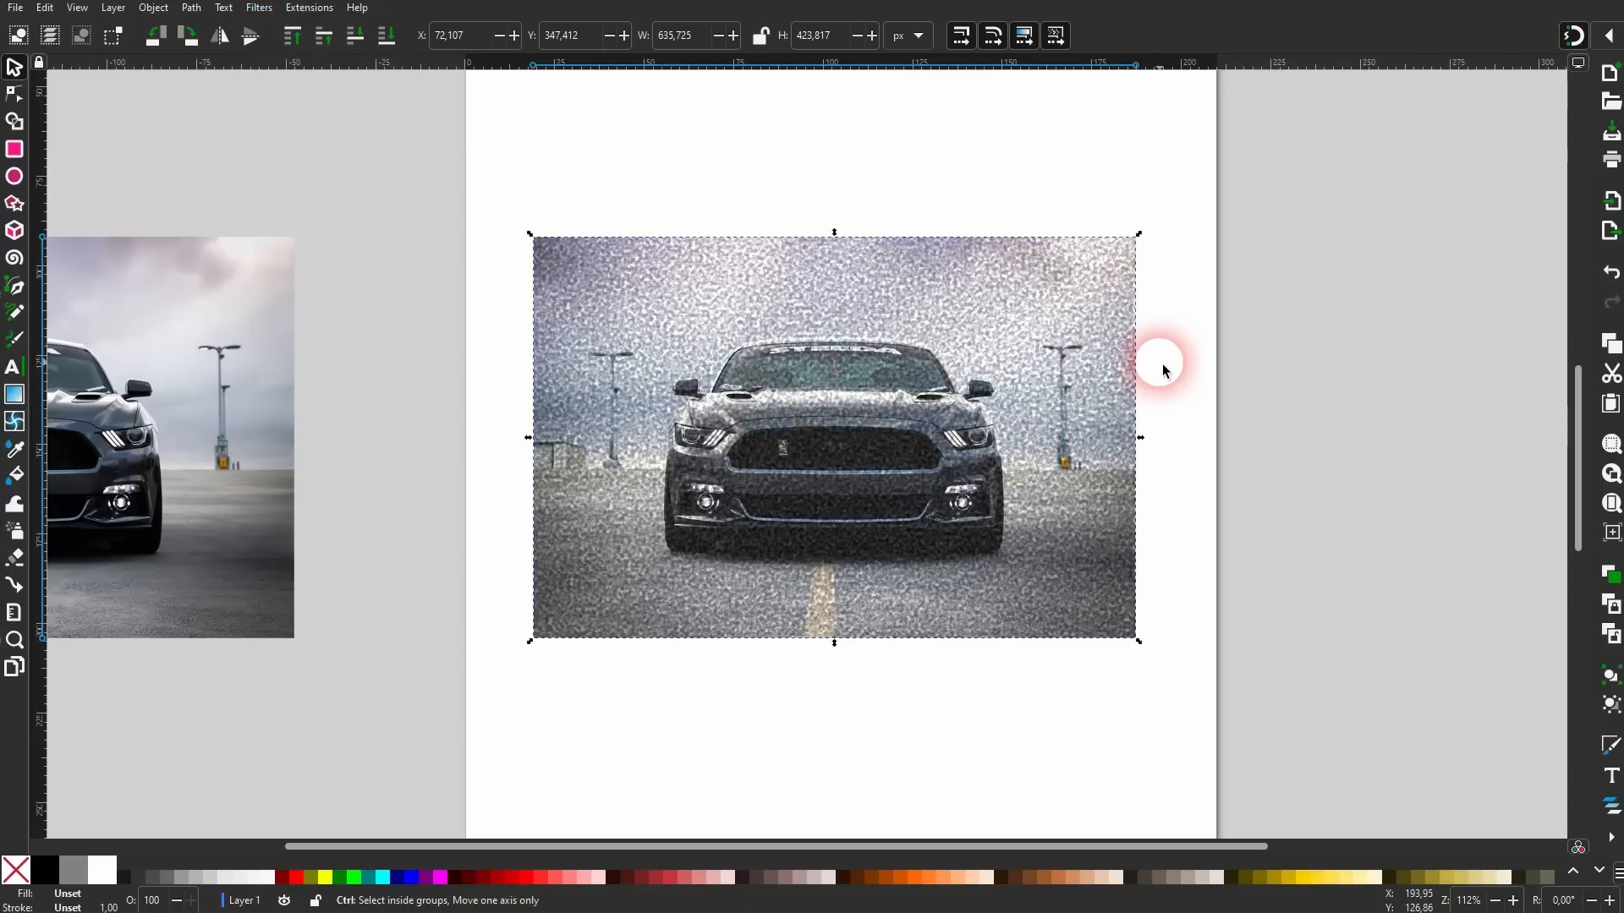
key(ctrl+z)
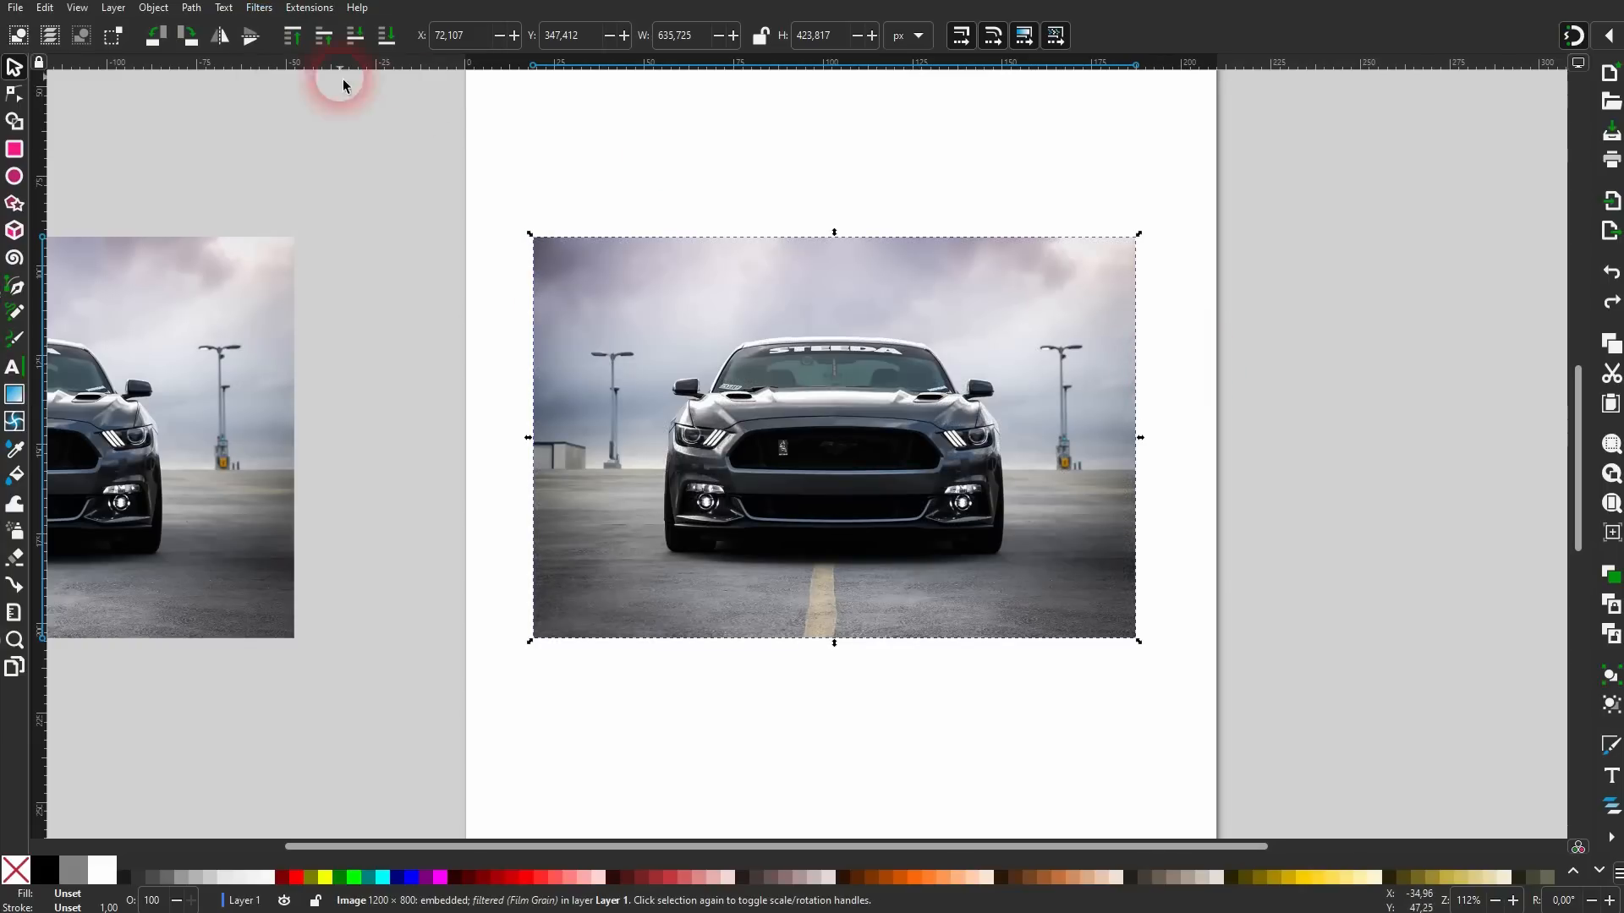
Preview the Posterize Basic filter live on the photo and try 2 levels, then 18 levels.
click(260, 9)
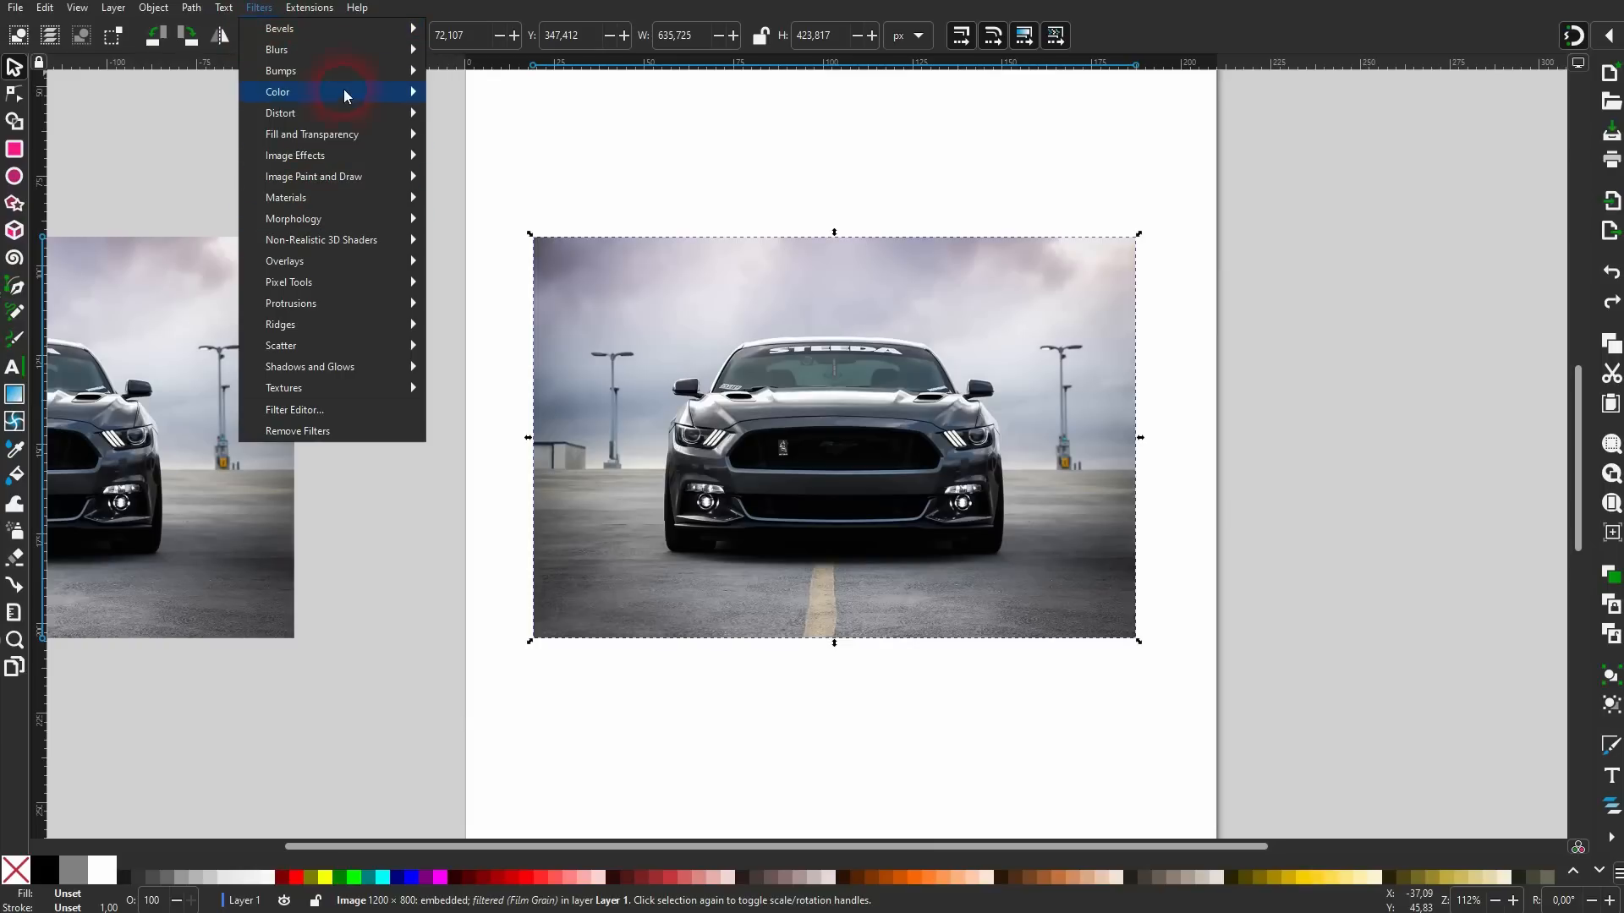
mouse_move(341, 181)
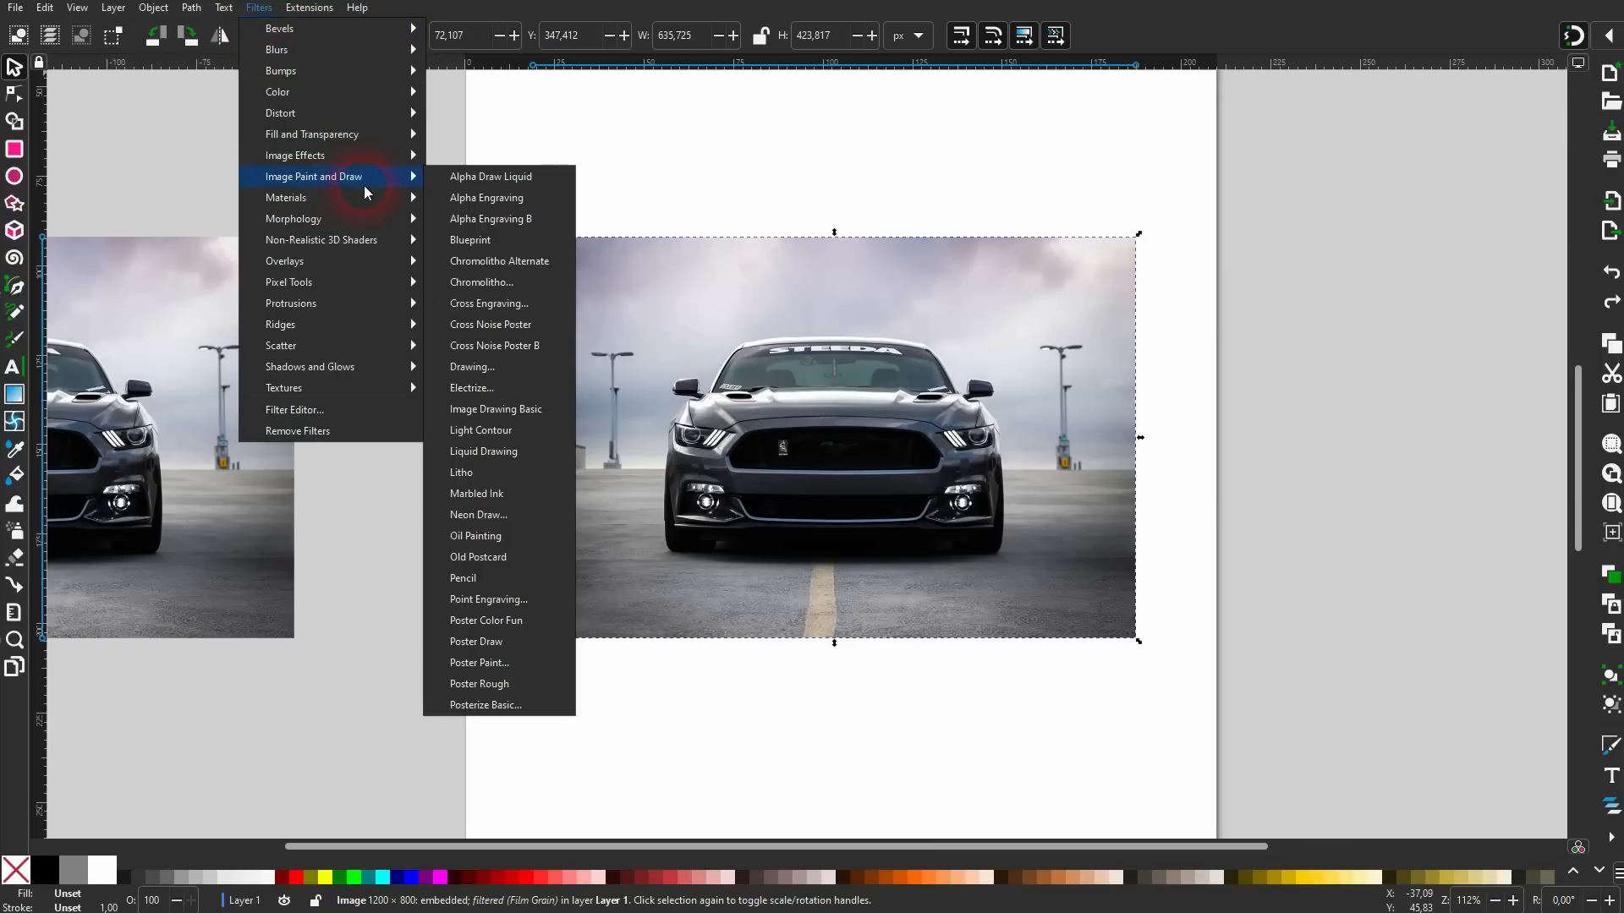
click(489, 707)
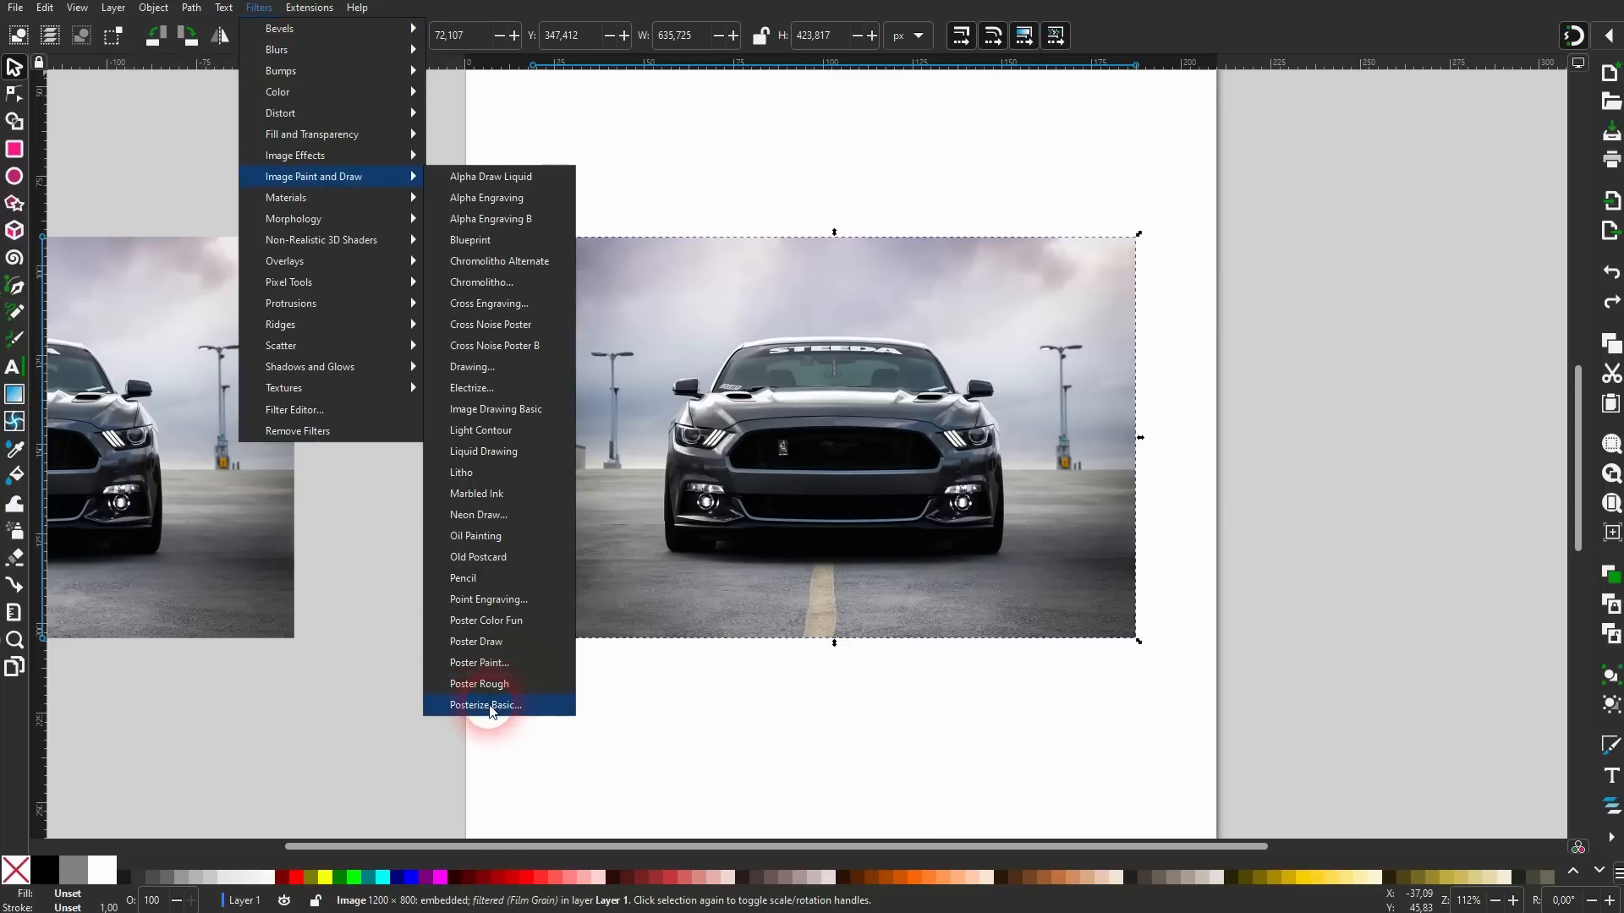
click(473, 44)
drag(473, 44, 325, 201)
click(159, 304)
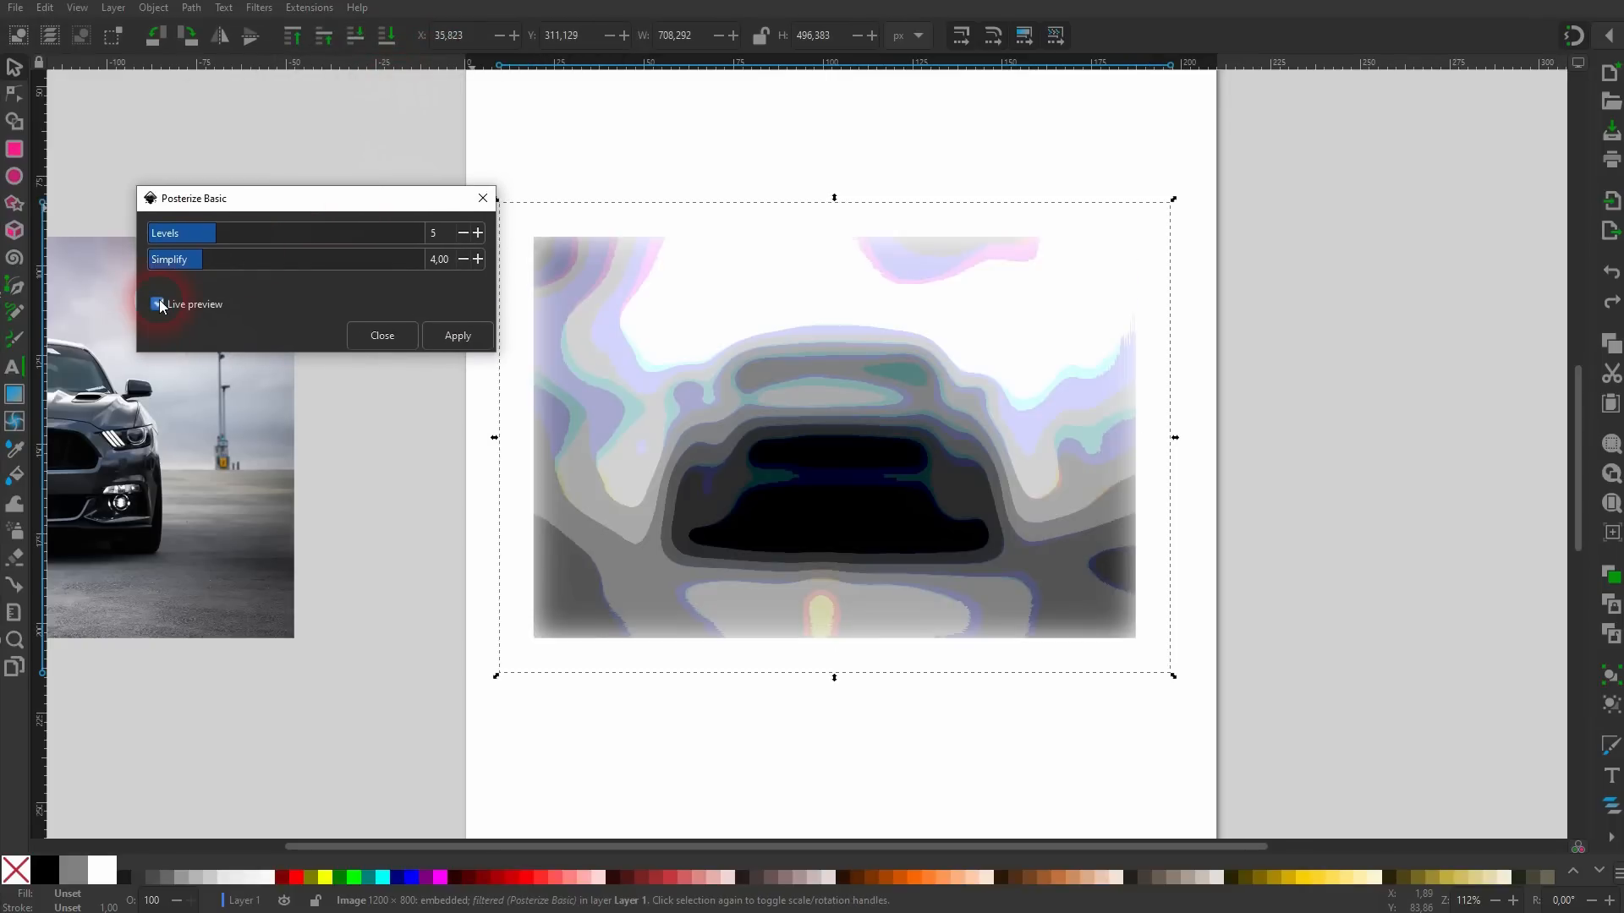
click(180, 237)
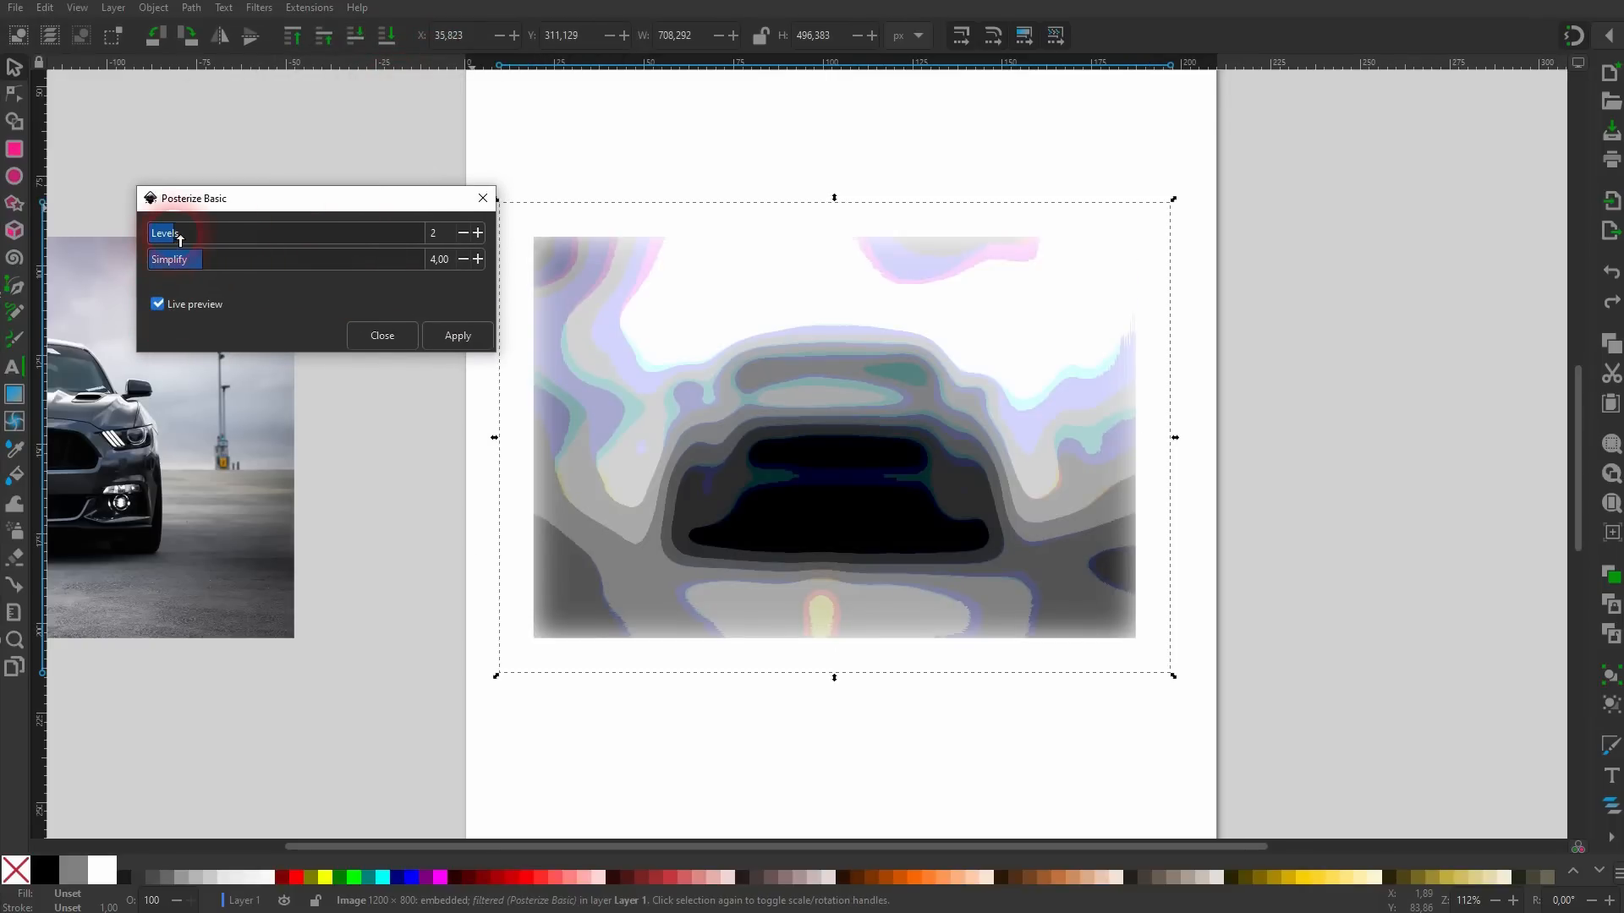
drag(180, 241, 398, 233)
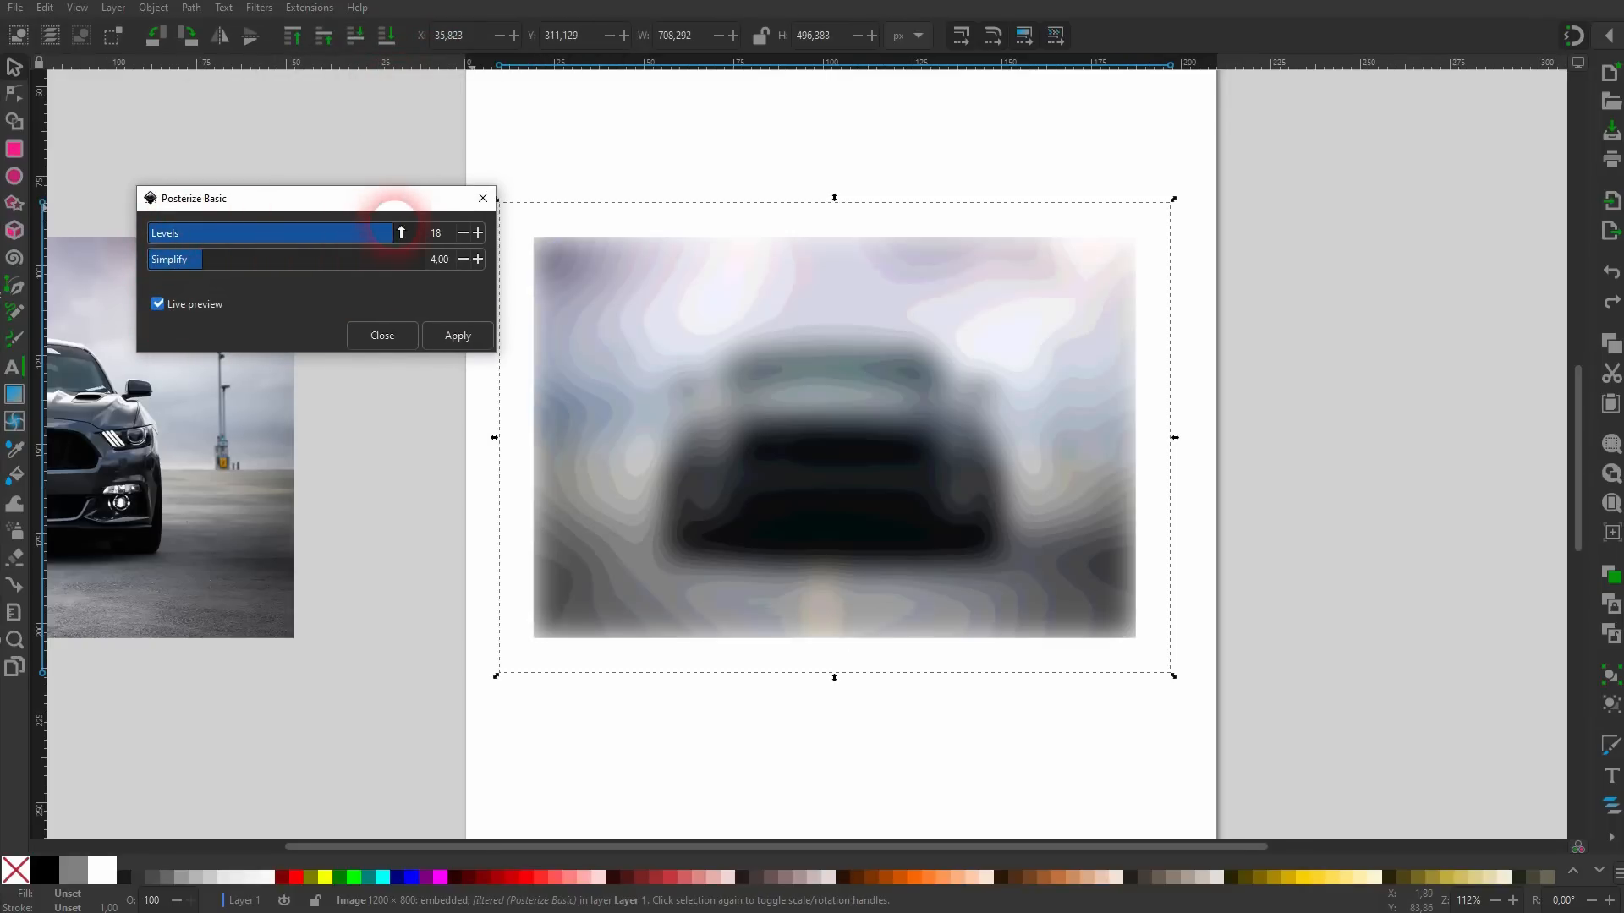
Reduce the Simplify value of the Posterize Basic filter to 0.88 while previewing the photo.
click(166, 259)
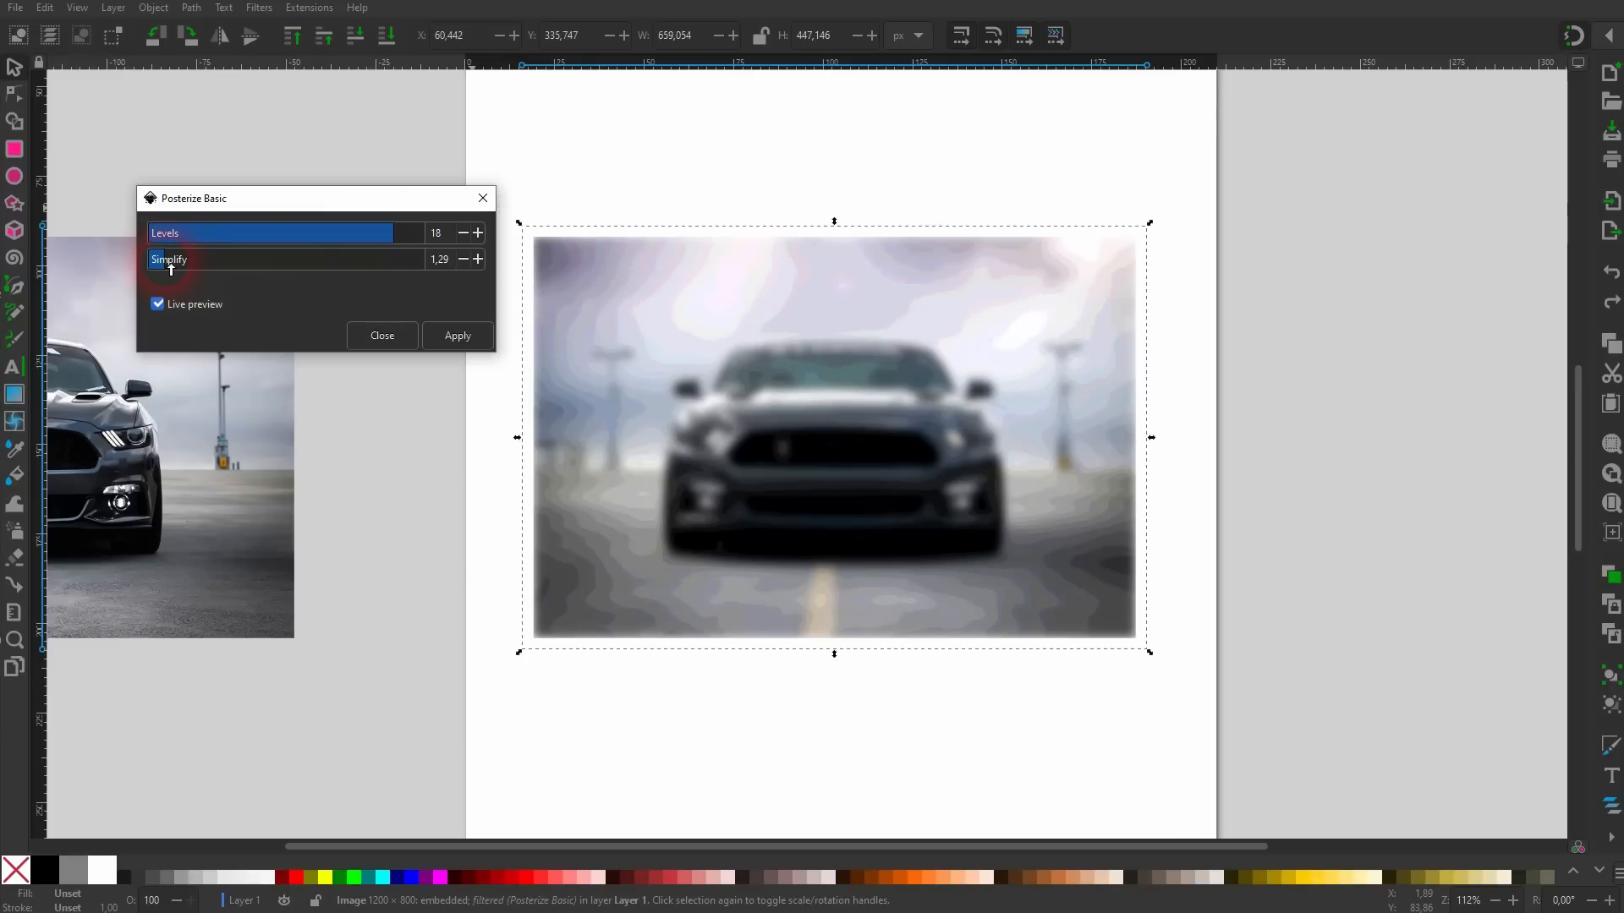
mouse_move(173, 269)
mouse_down()
mouse_move(328, 272)
mouse_move(182, 275)
mouse_move(198, 277)
mouse_up()
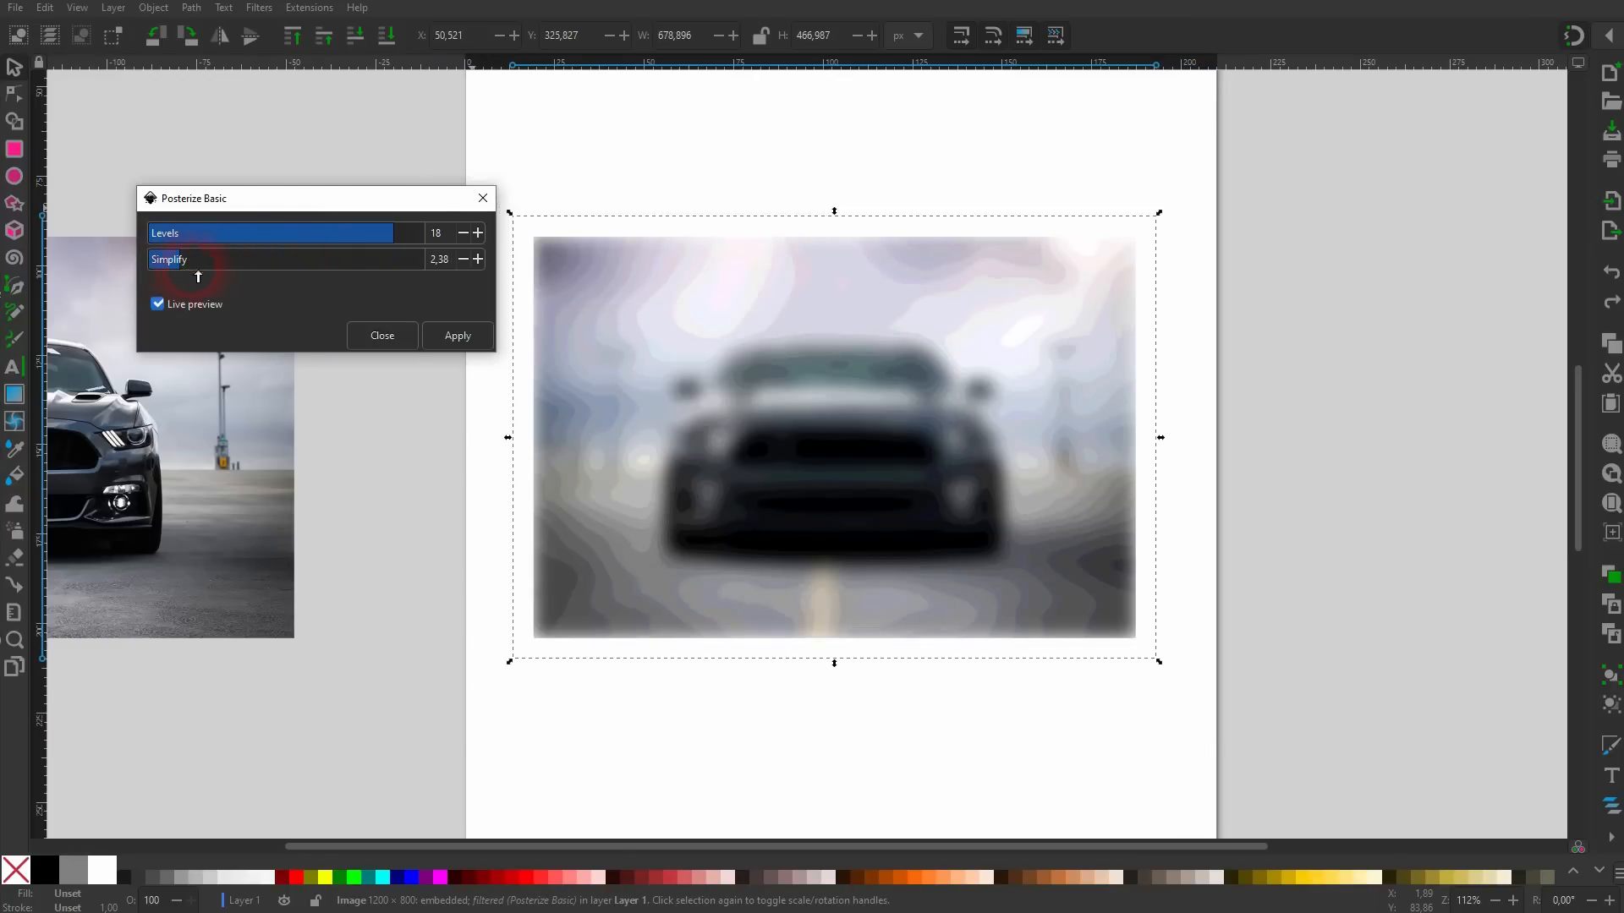
click(464, 260)
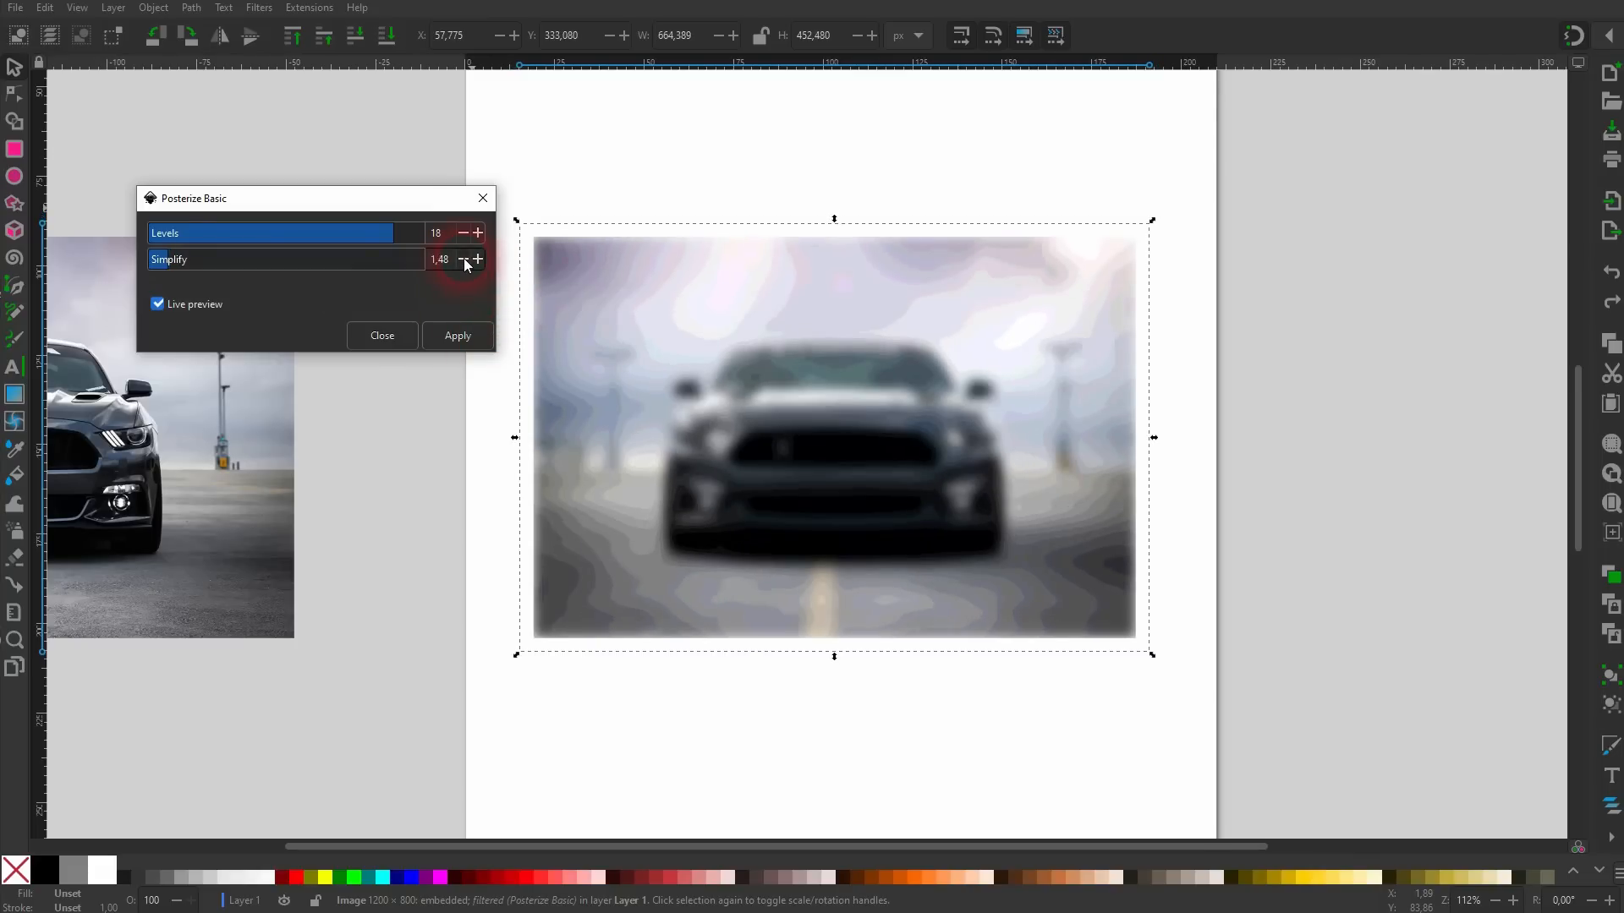
click(463, 260)
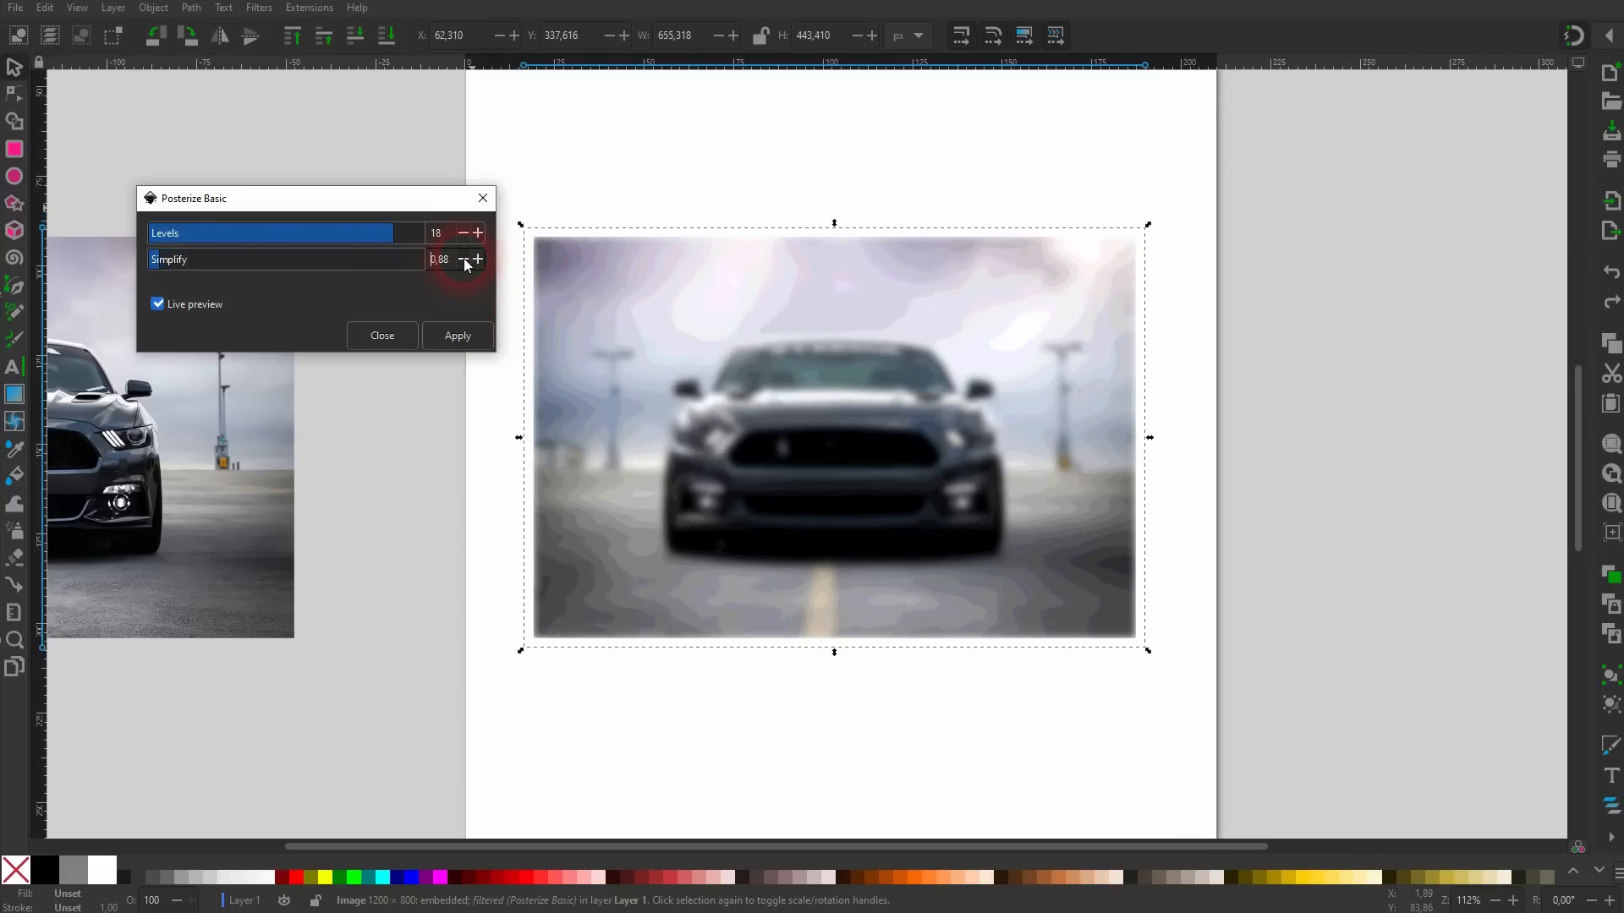
Try lower Posterize Basic level counts, including 8, and close the filter without applying it.
click(232, 234)
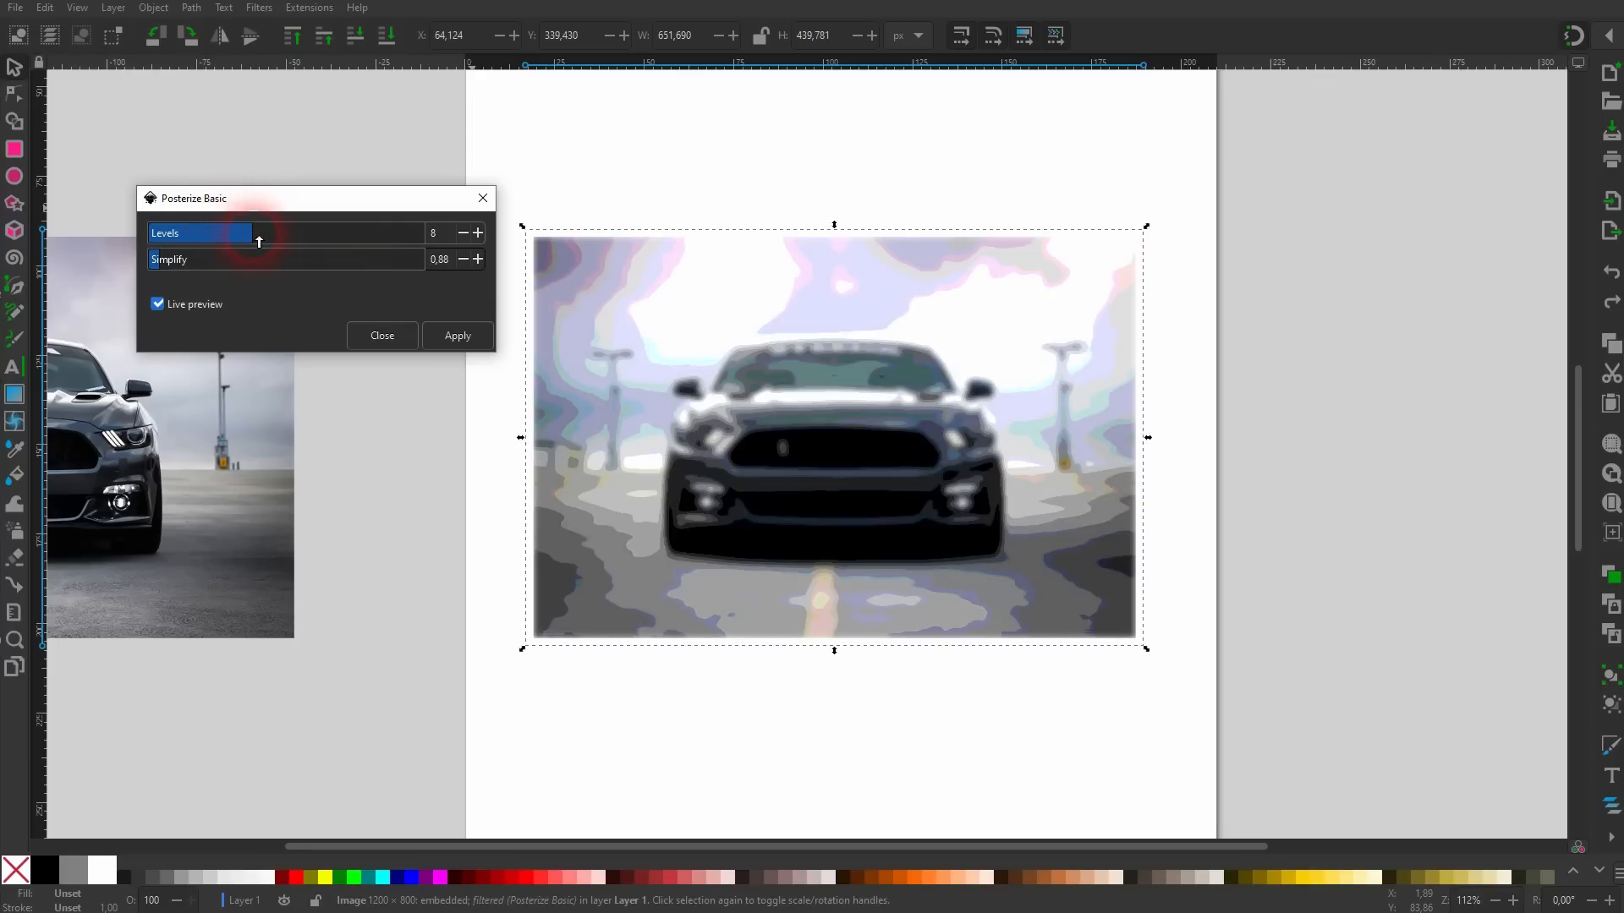
click(183, 238)
drag(183, 238, 261, 246)
click(380, 337)
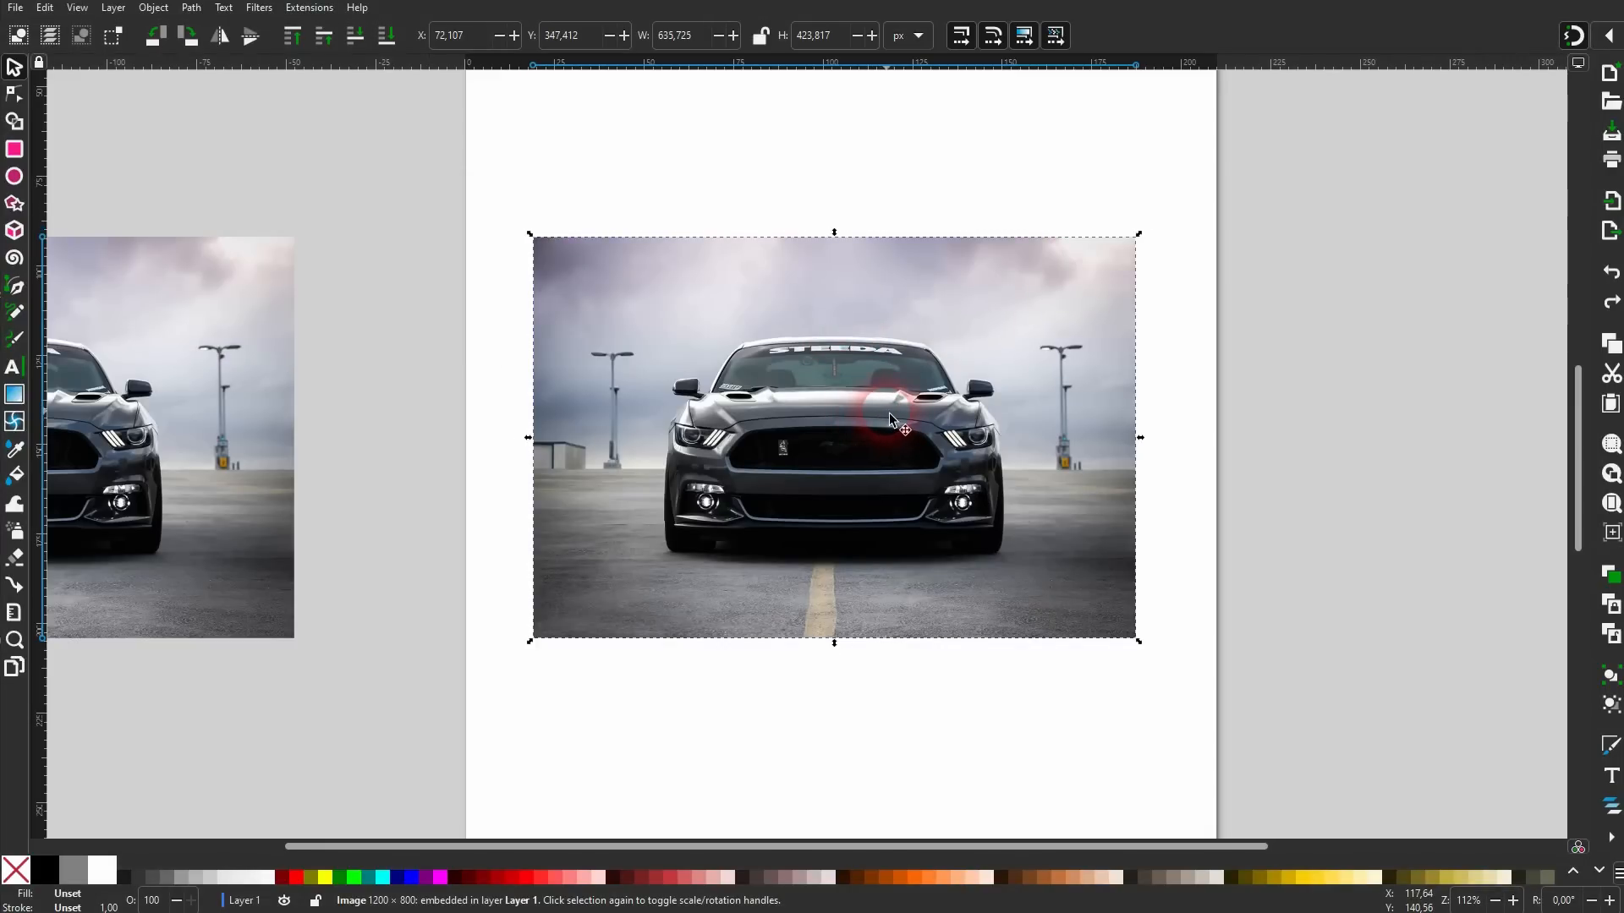
Start the Drop Shadow filter on the selected car photo and turn on its live preview.
click(259, 8)
mouse_move(339, 164)
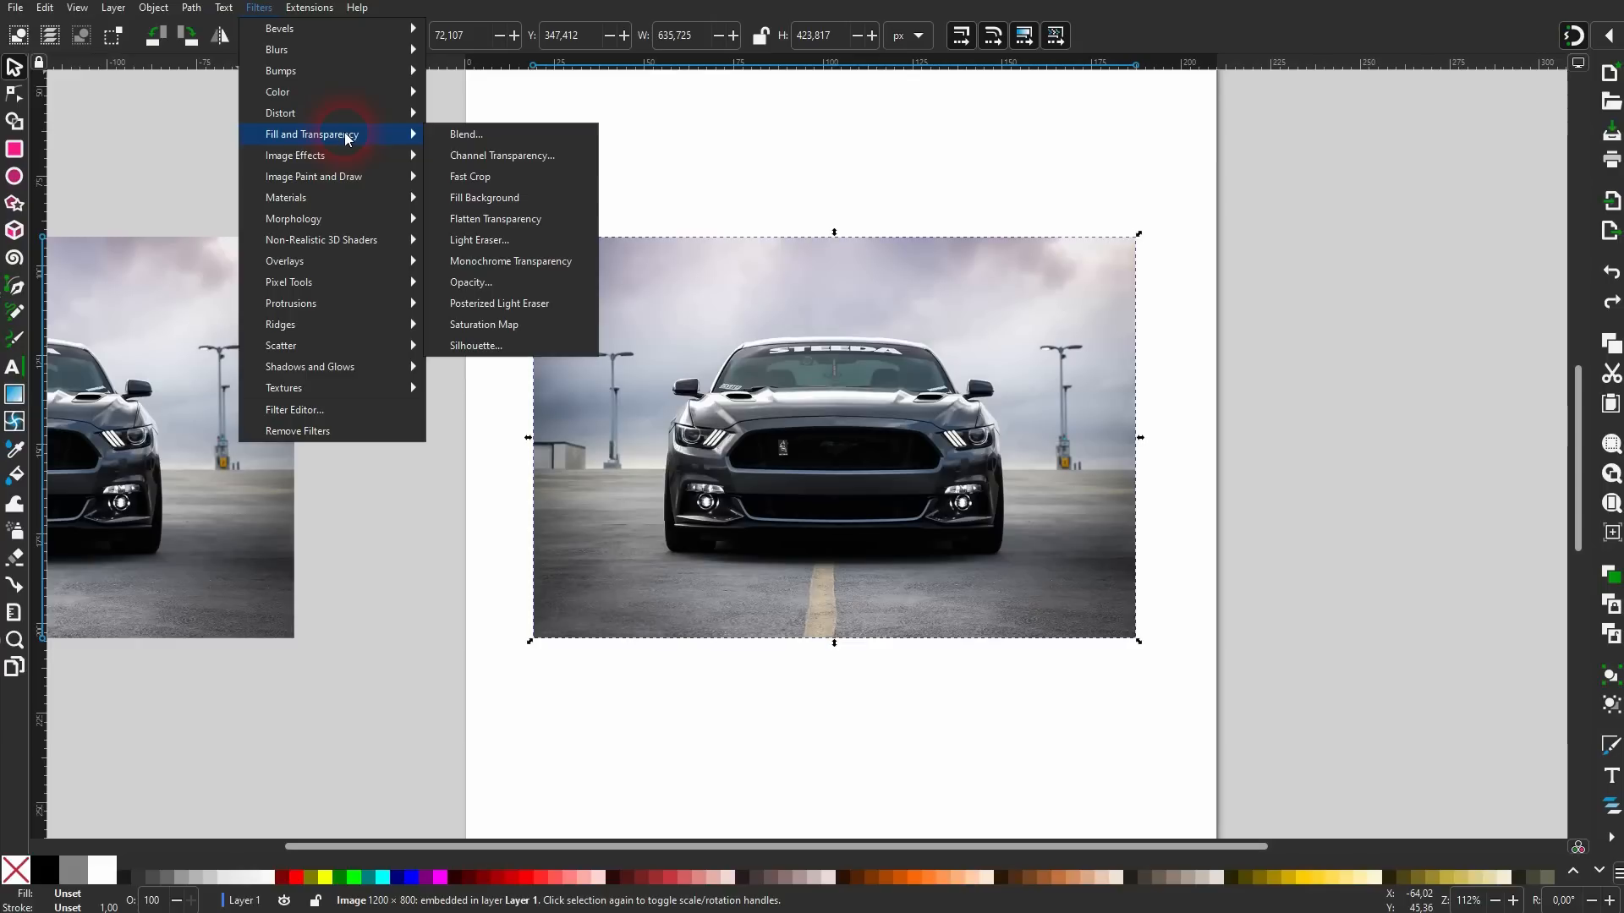
mouse_move(370, 367)
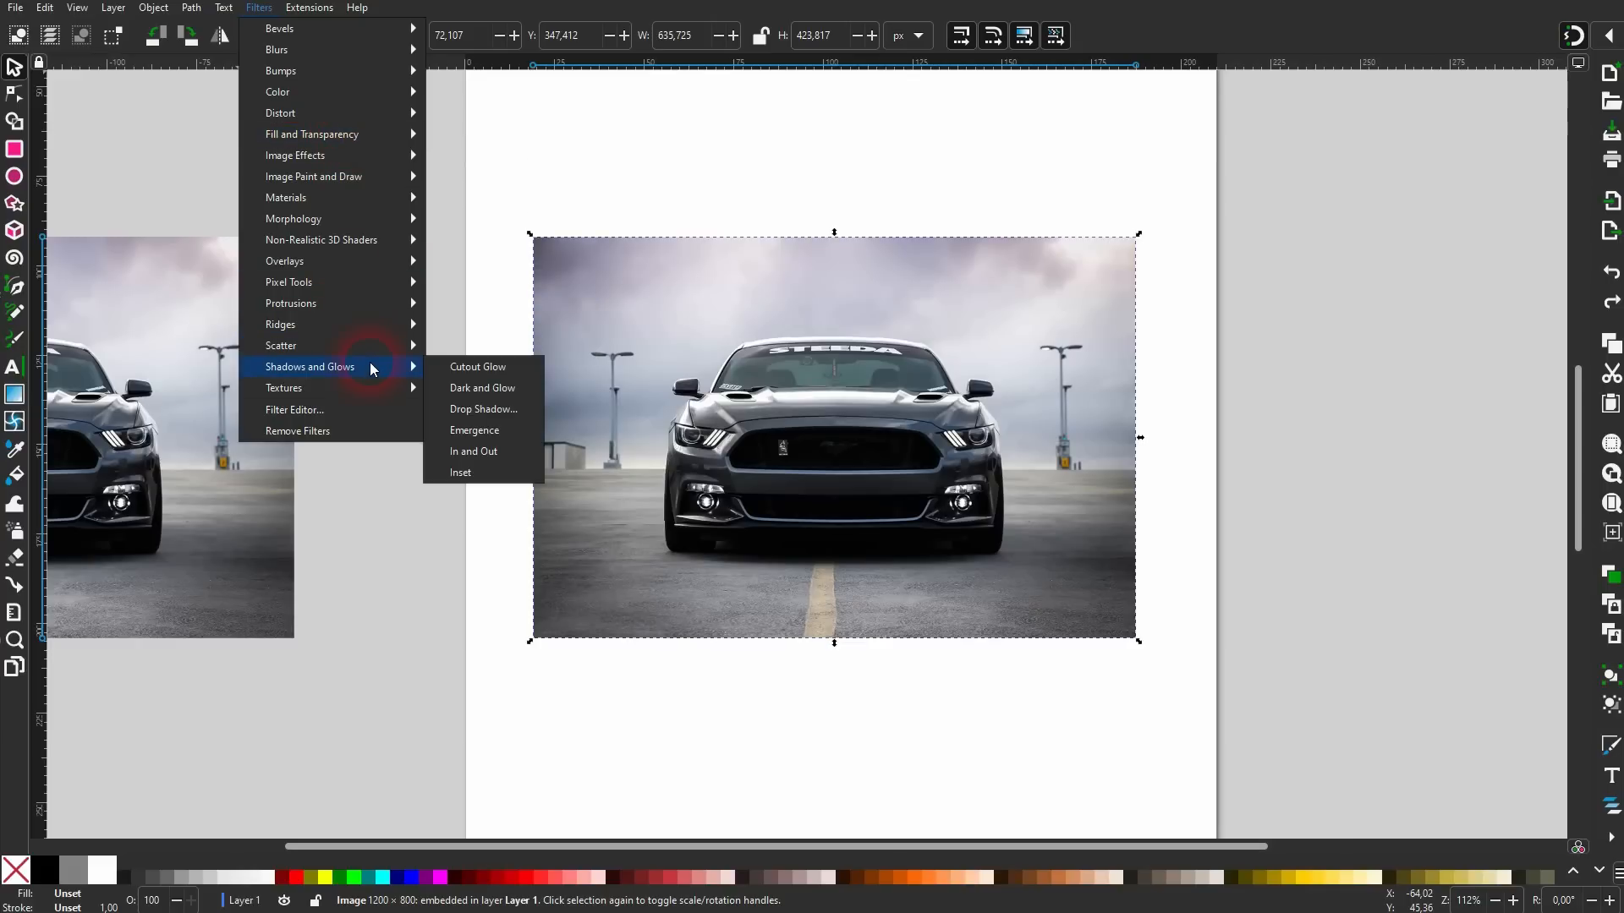
click(466, 411)
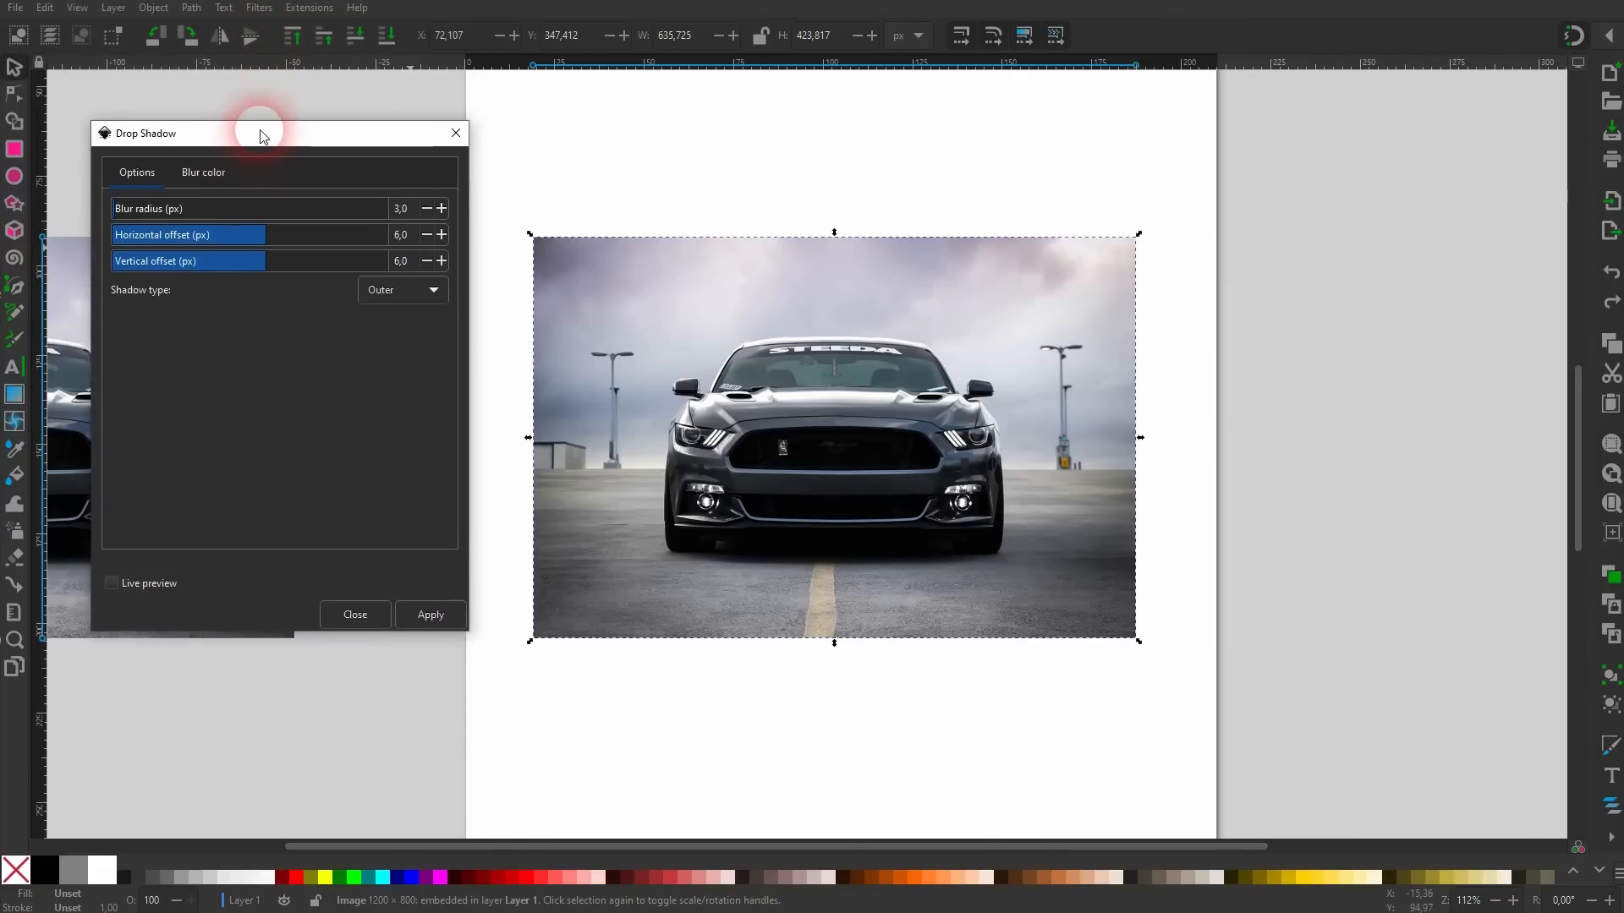
click(152, 591)
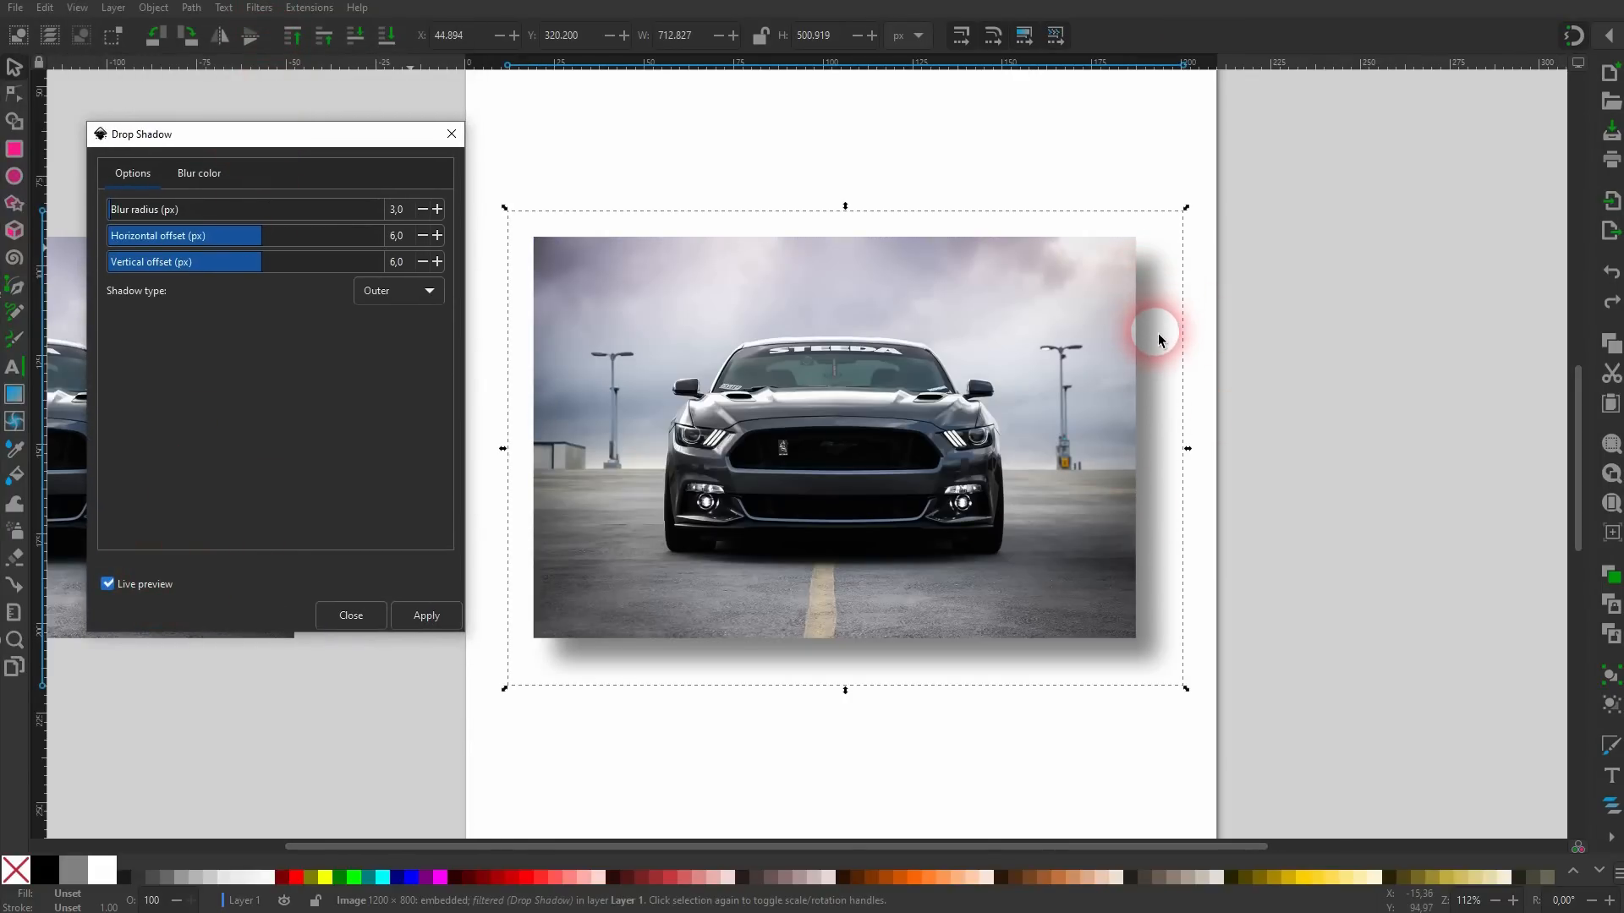
Set the drop shadow's horizontal offset to 3.5 px and its blur radius to 2.0 px.
drag(203, 245, 261, 246)
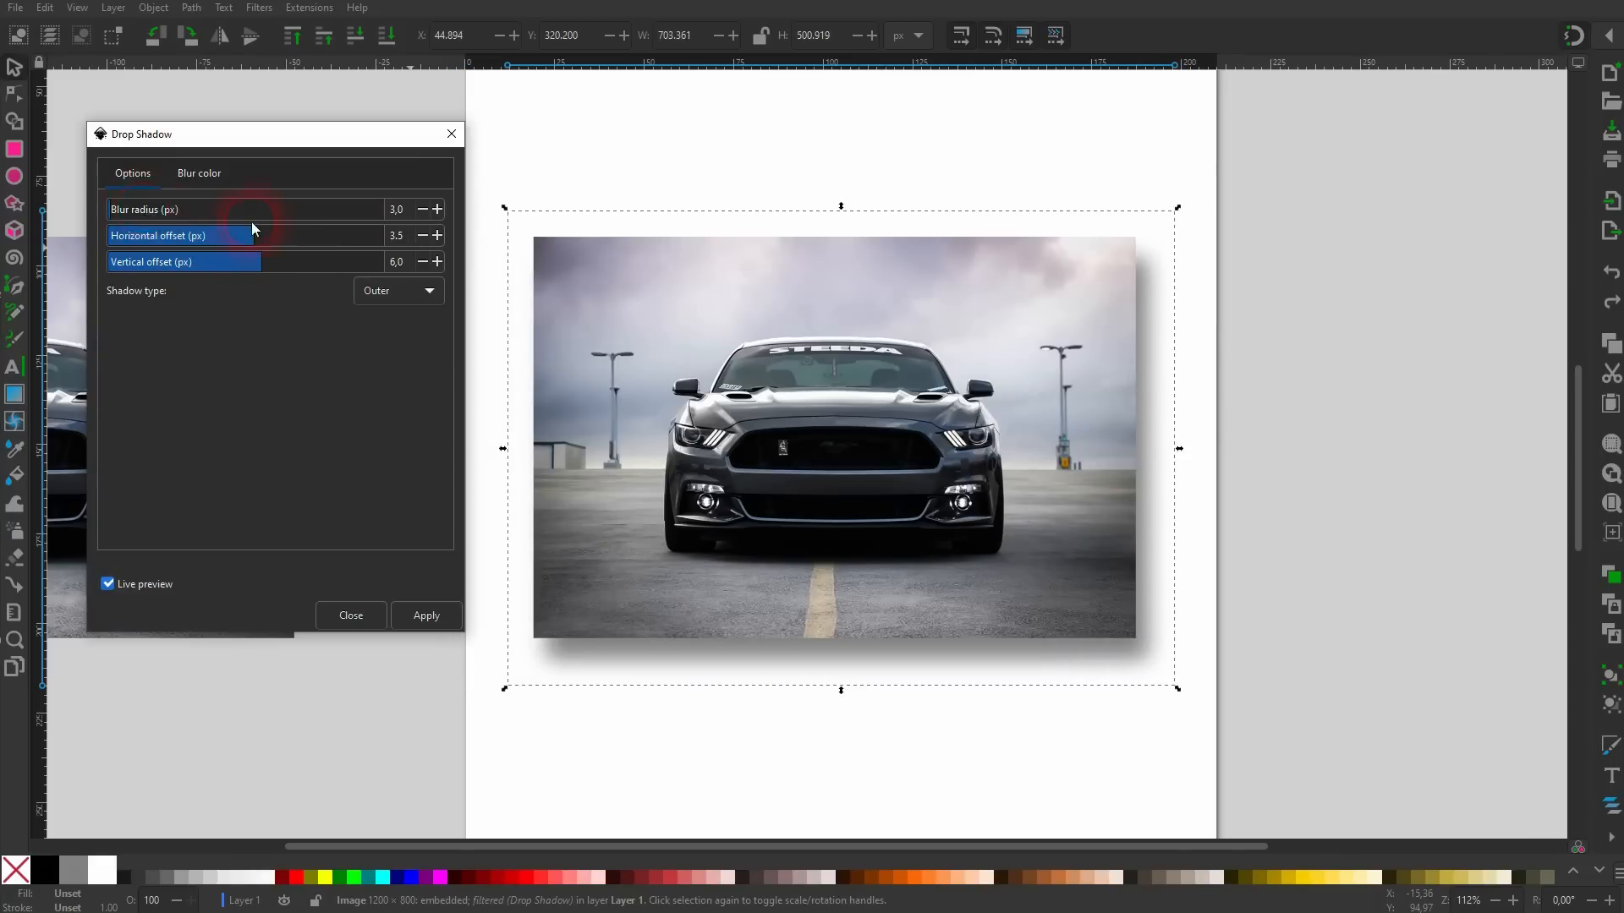
click(424, 211)
click(426, 213)
click(426, 213)
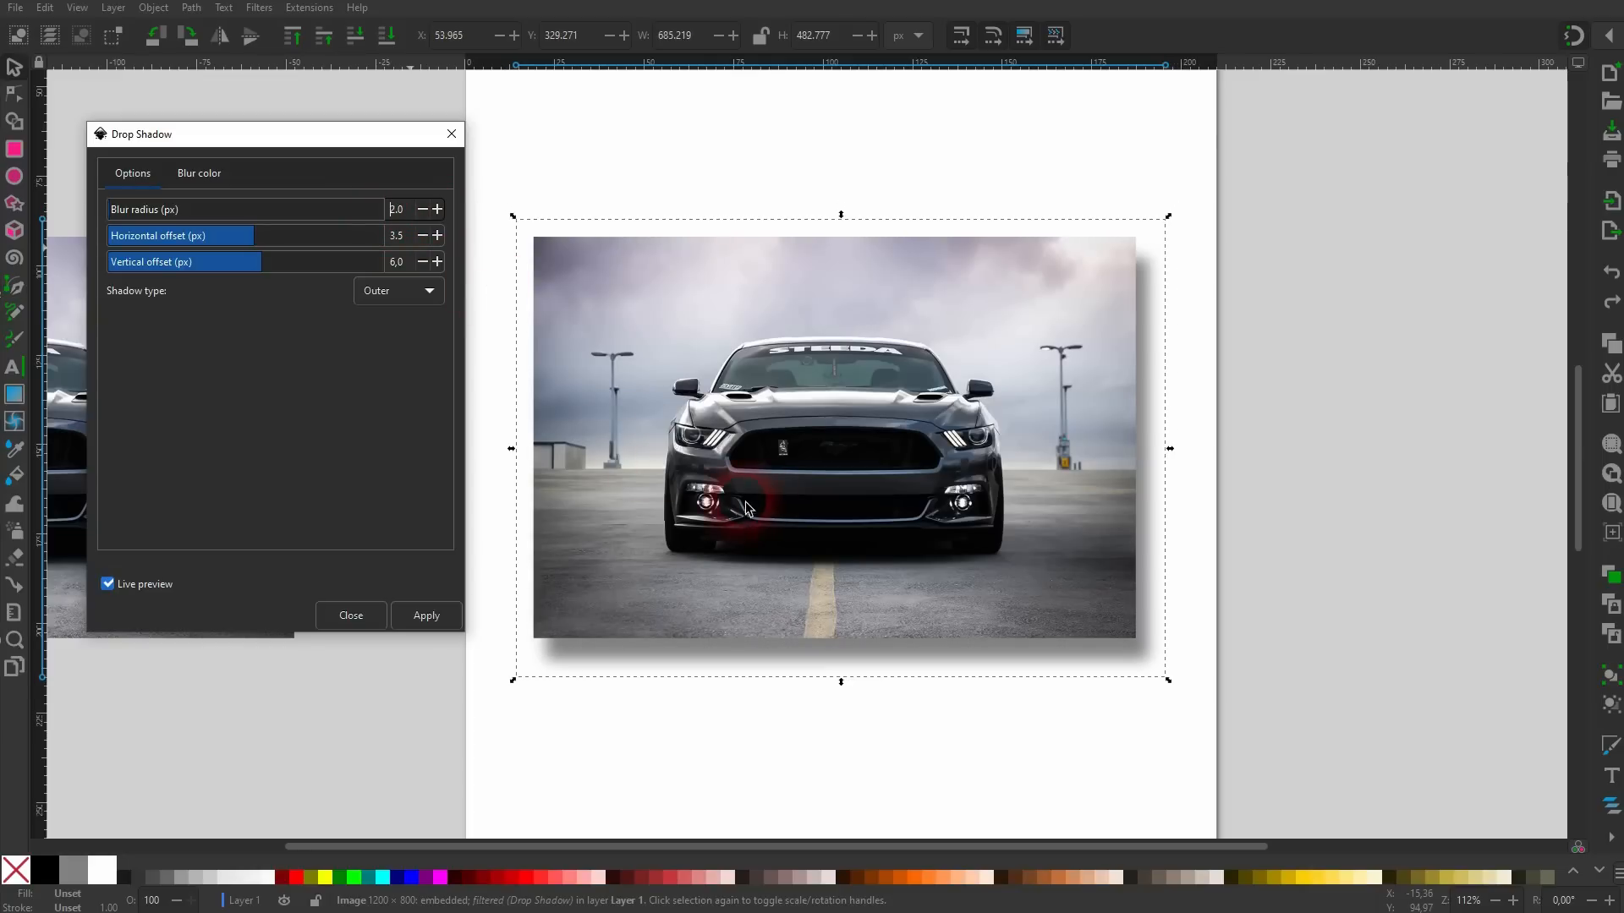
Check the shadow's blur color settings, then apply the drop shadow to the photo and close the filter dialog.
click(223, 176)
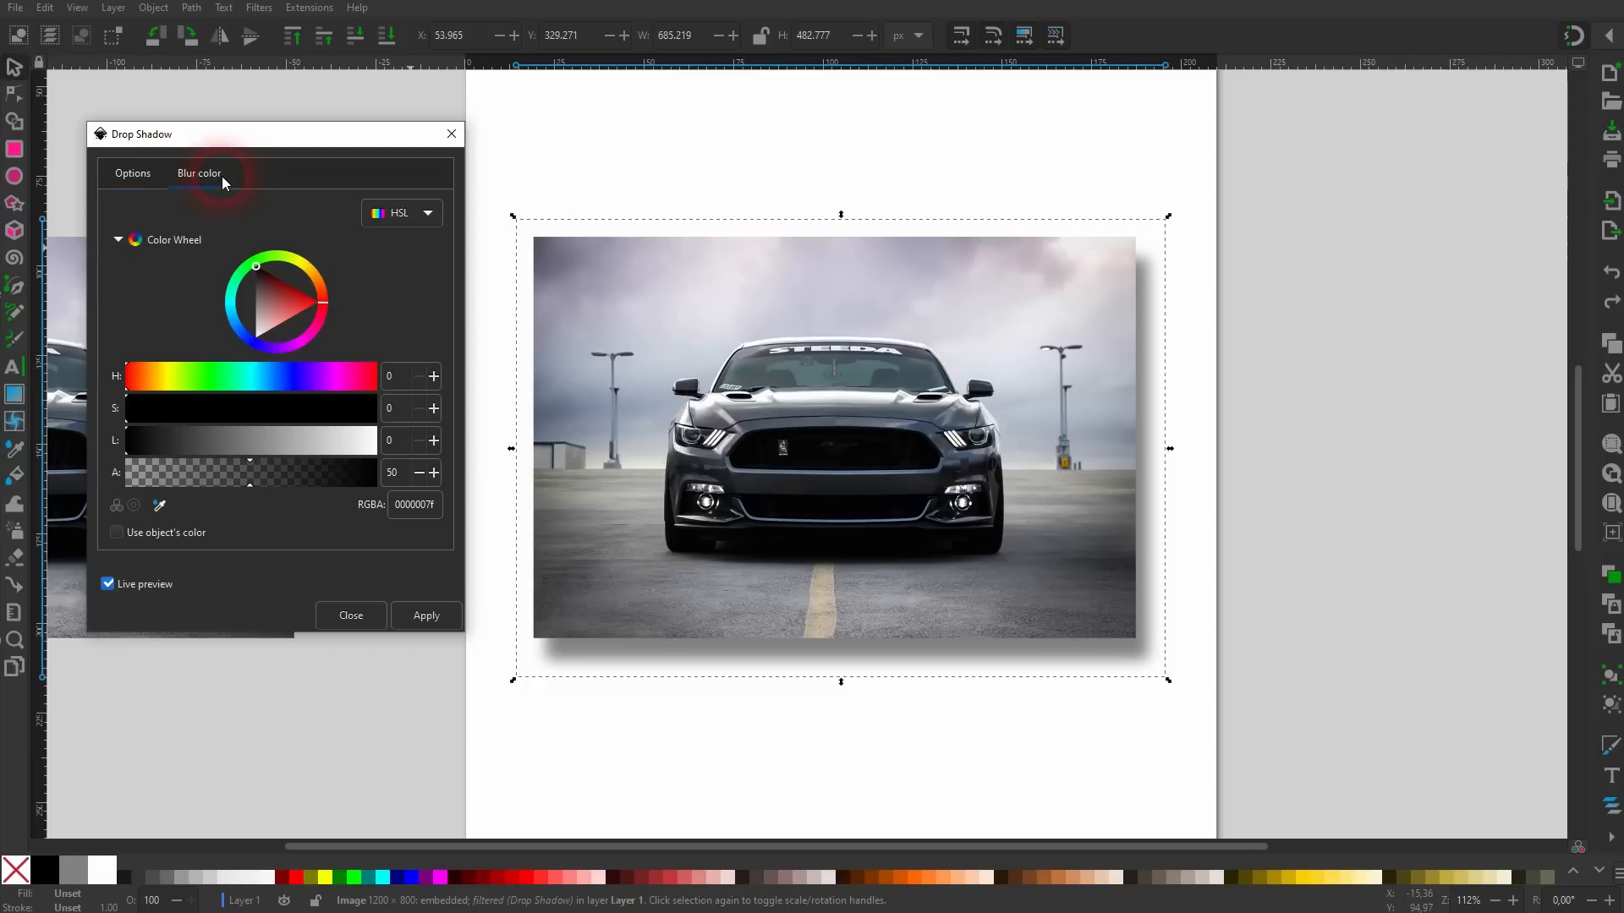
click(156, 176)
click(412, 616)
click(457, 164)
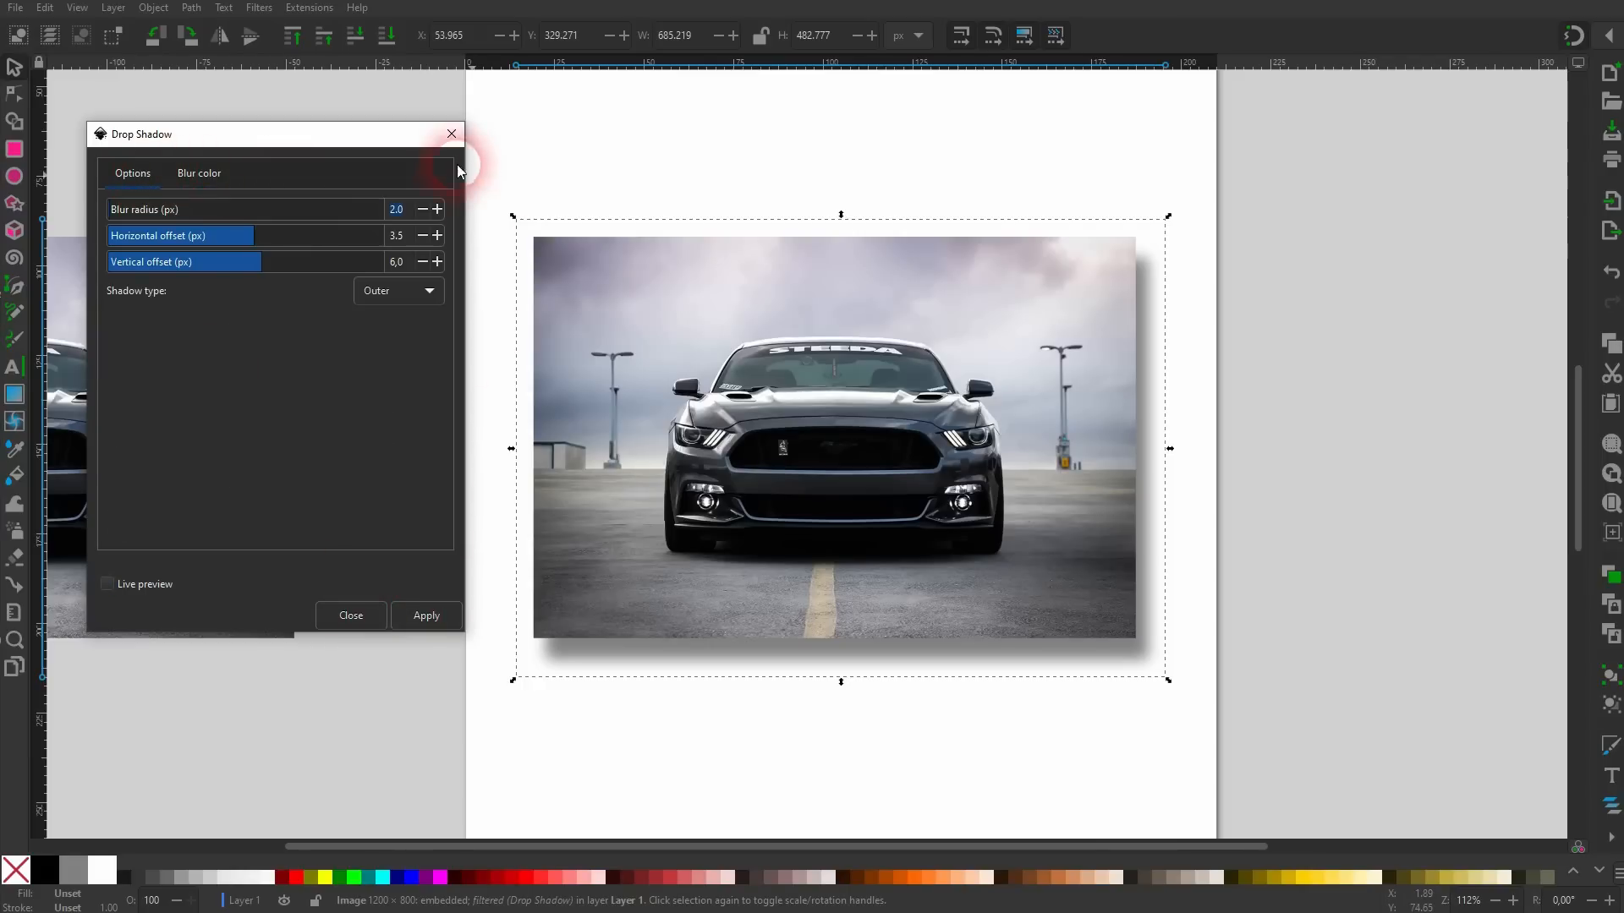
click(450, 135)
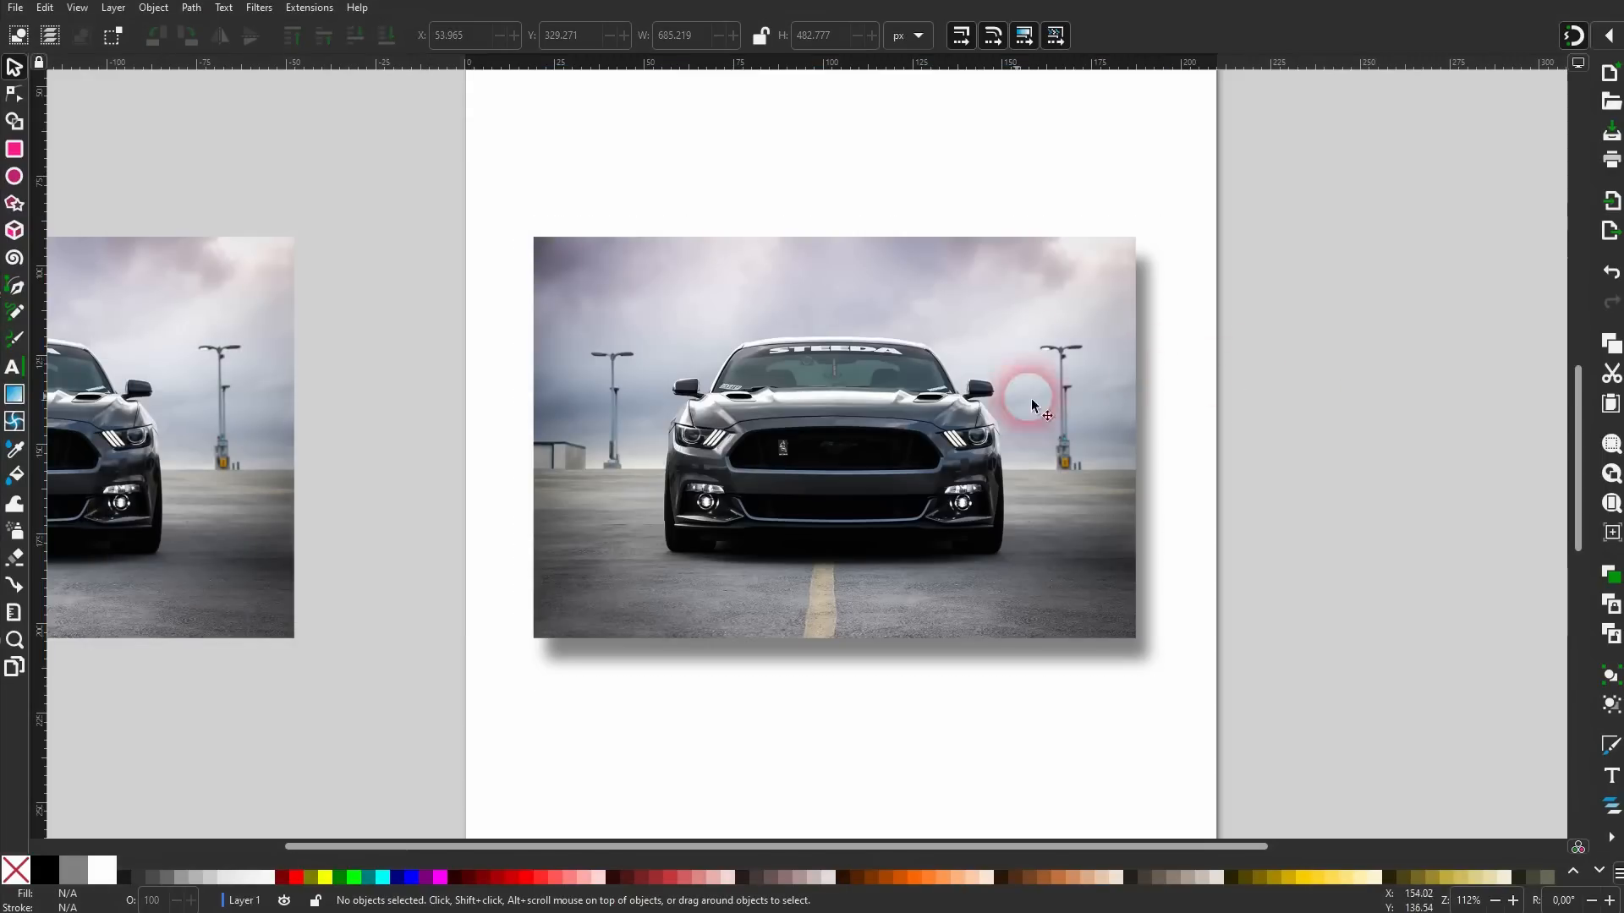
Move the shadowed photo about 70 px up the page, try to ungroup it, and check its applied filter.
drag(815, 402, 808, 296)
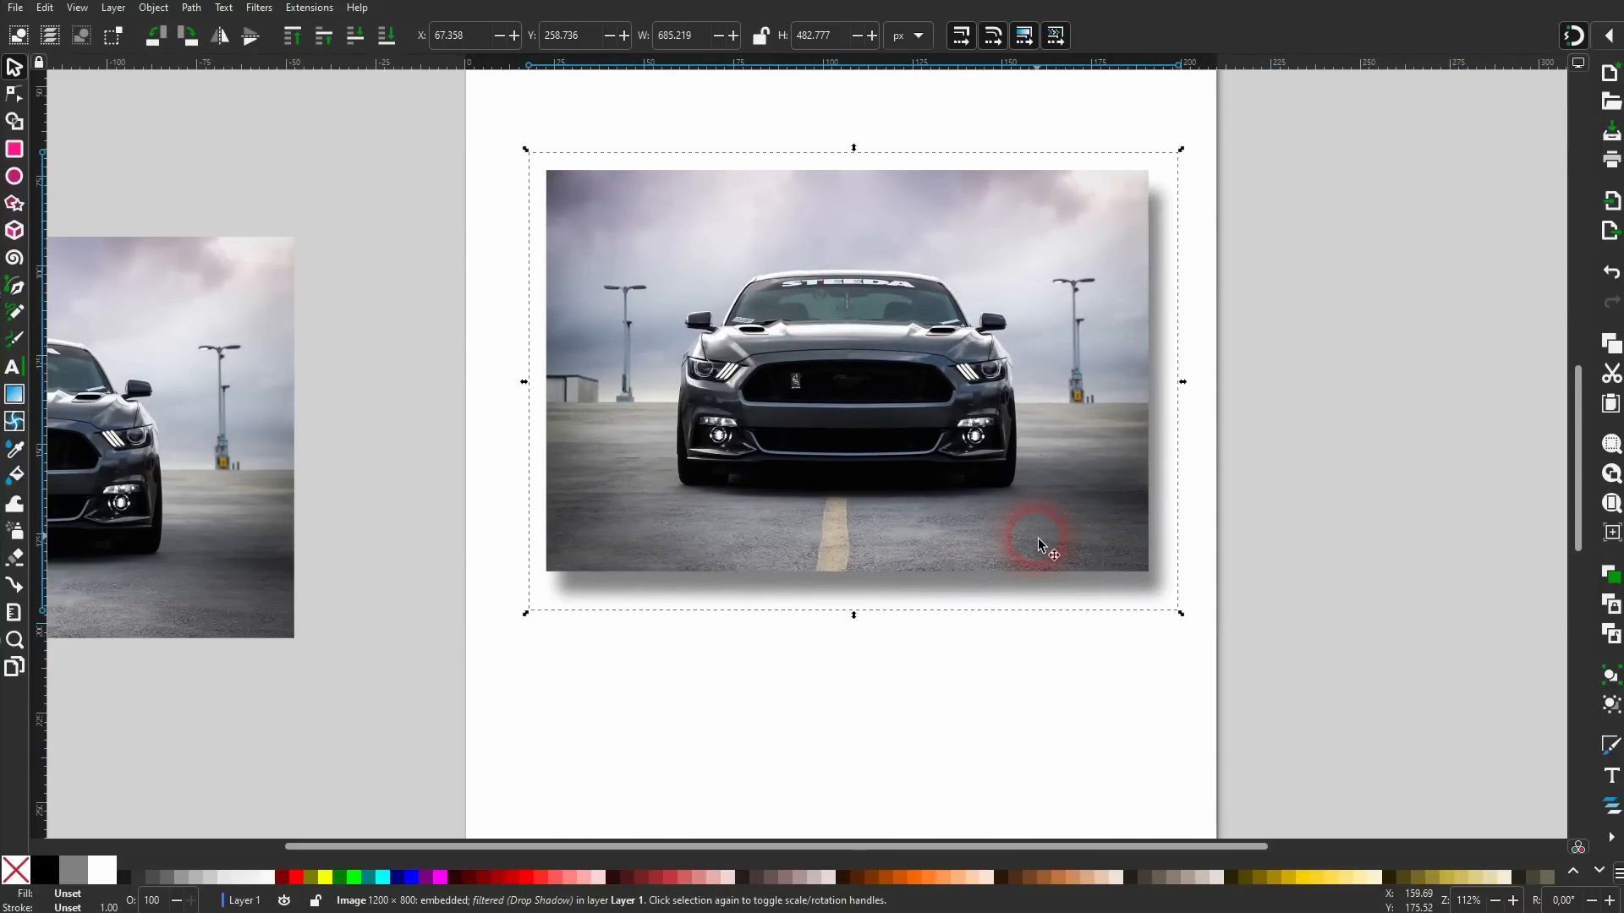
key(ctrl+shift+g)
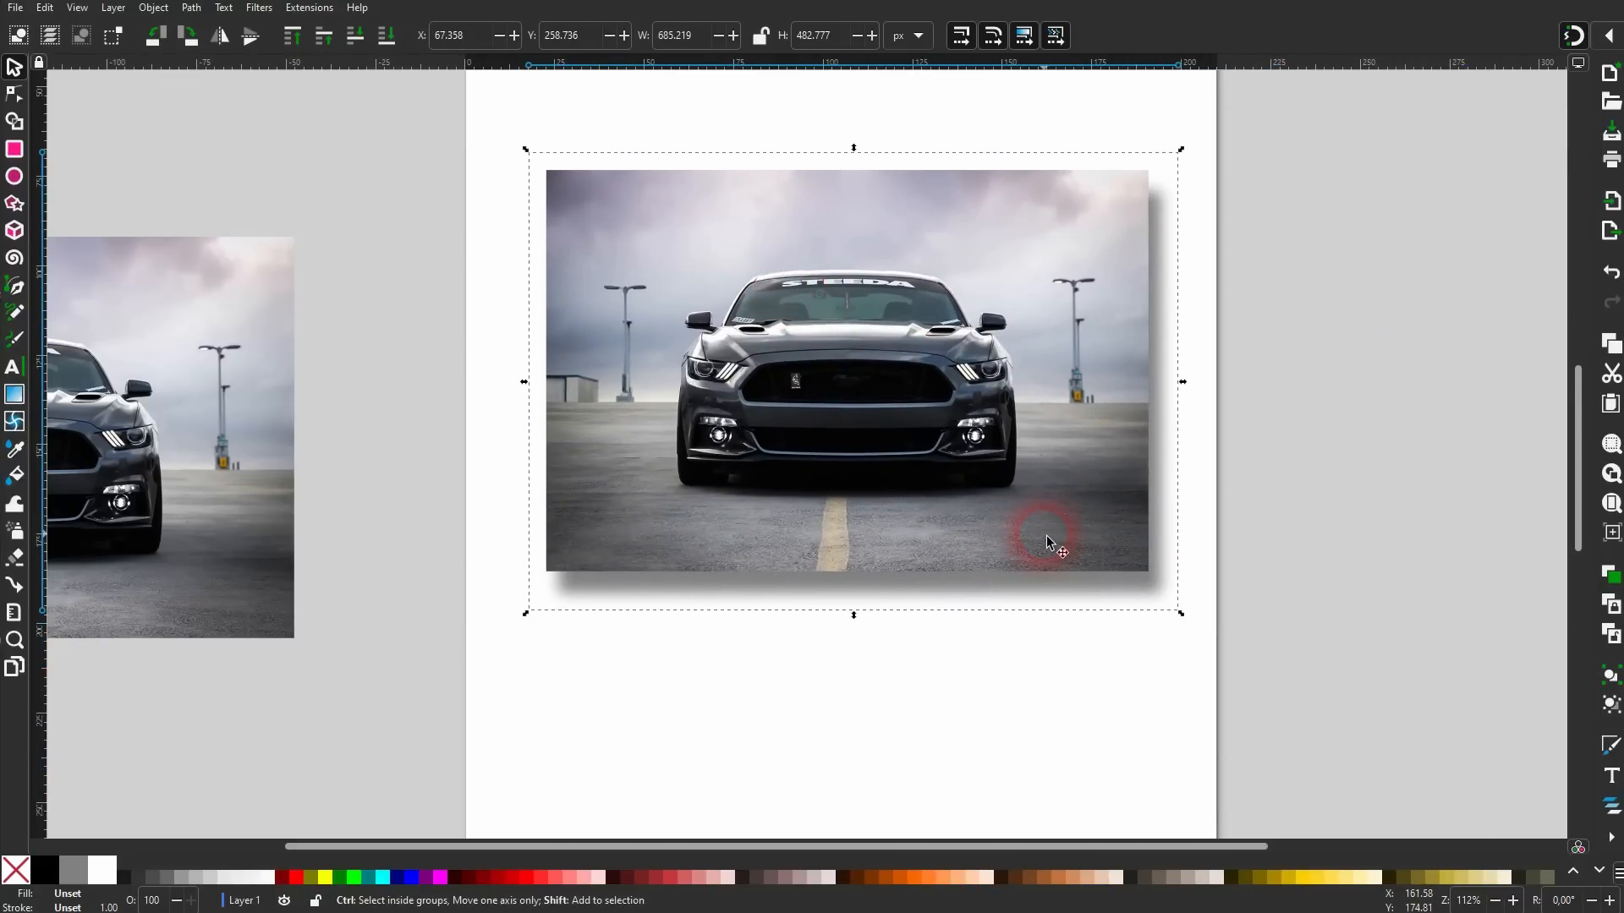
click(1309, 508)
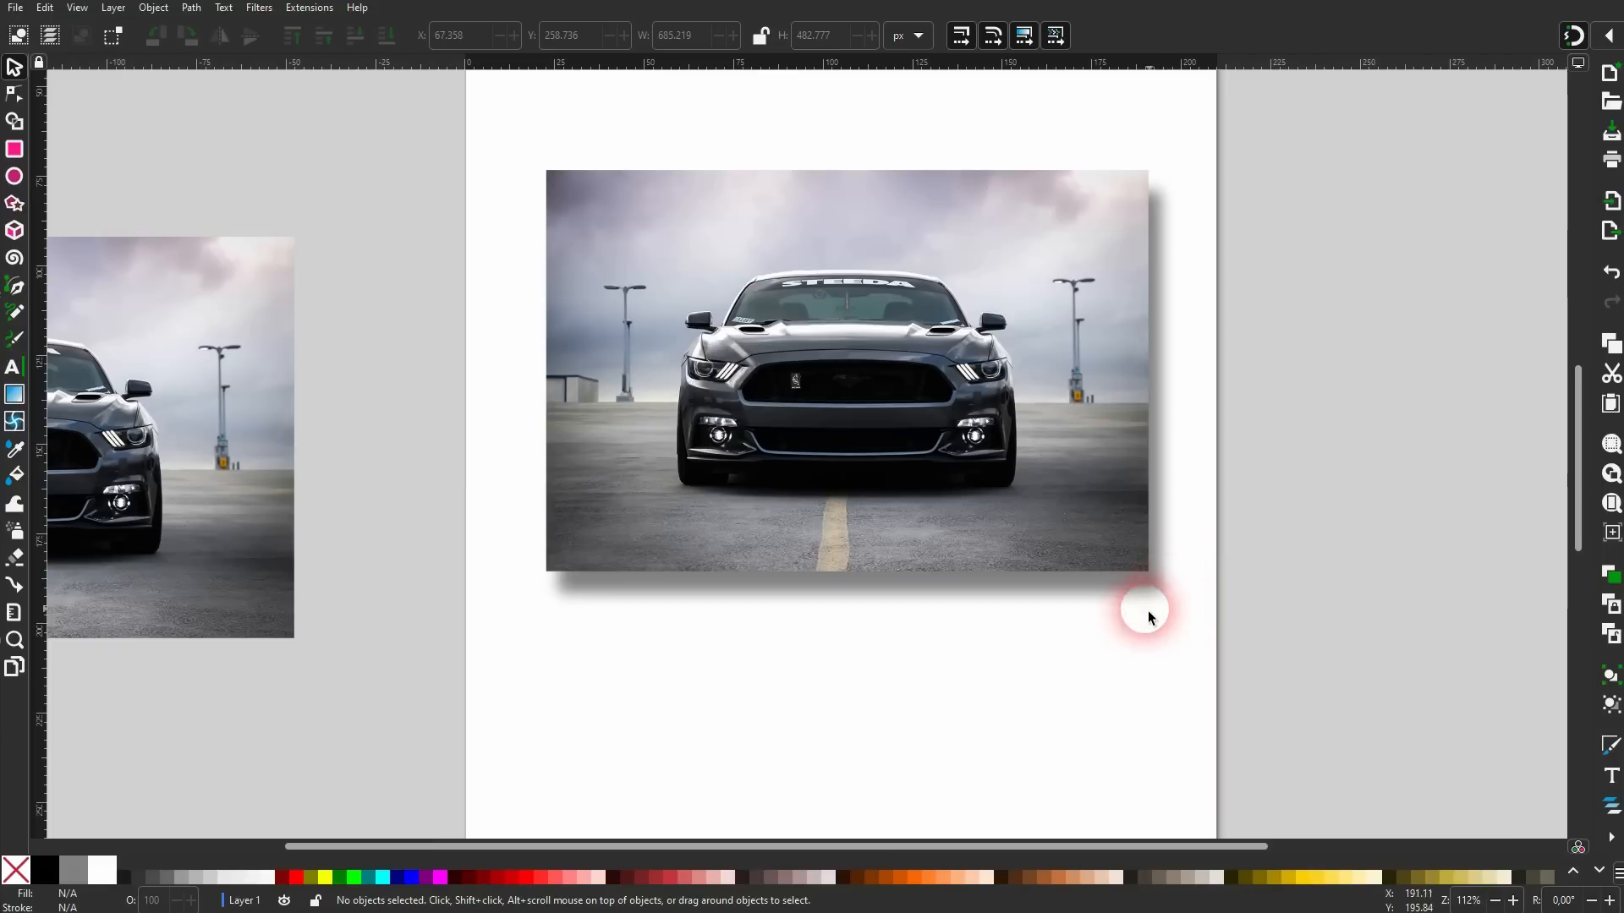
click(1139, 589)
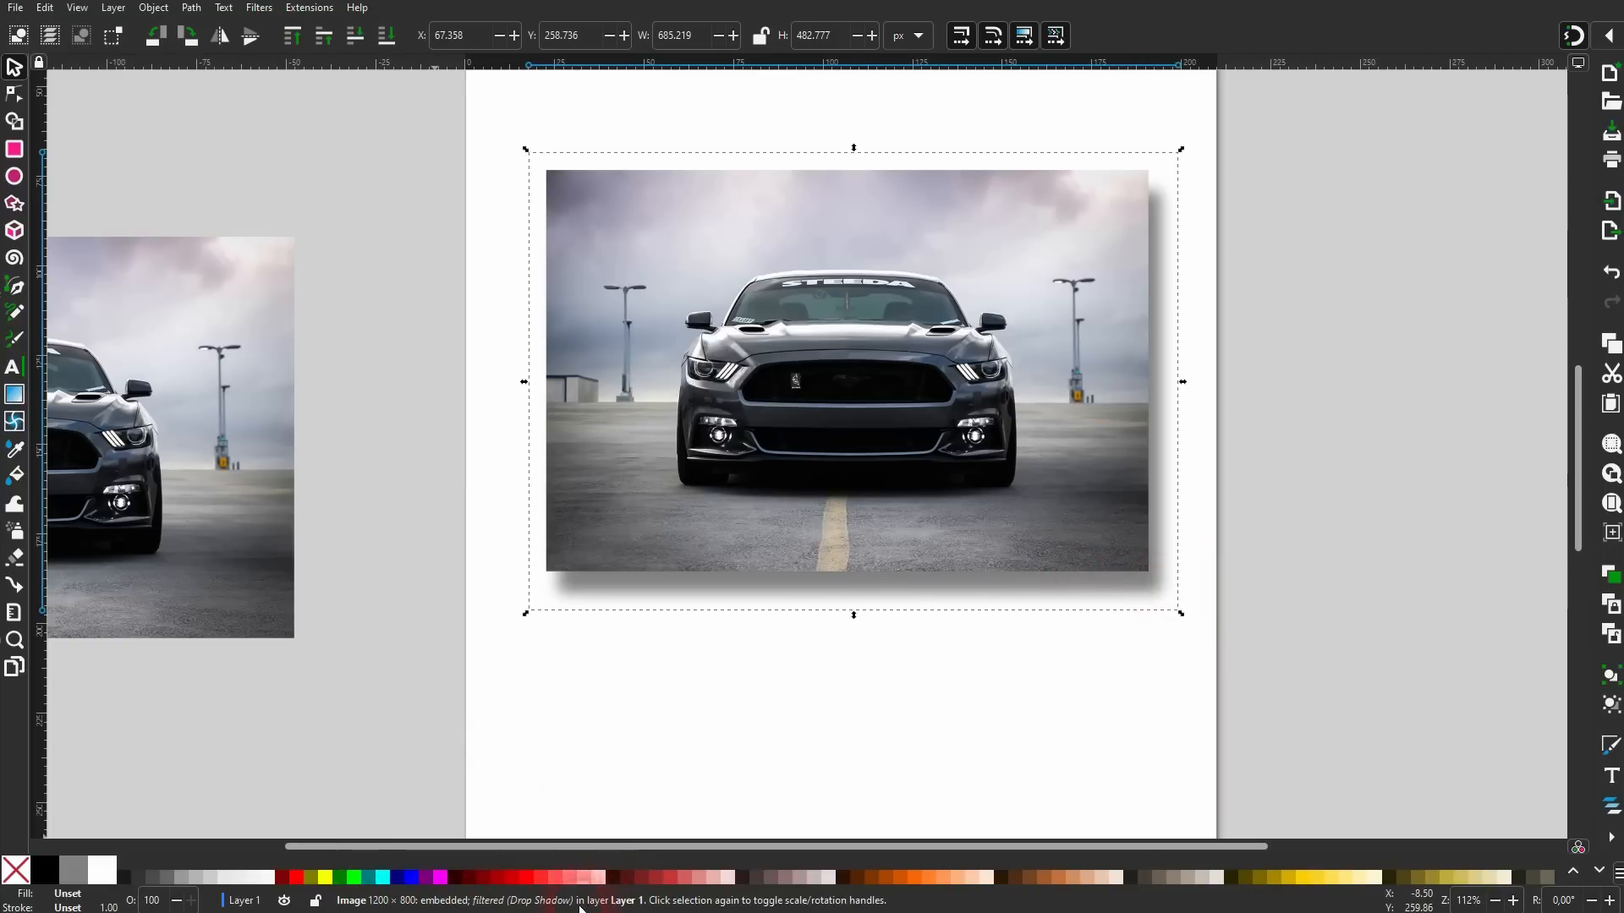
click(1296, 323)
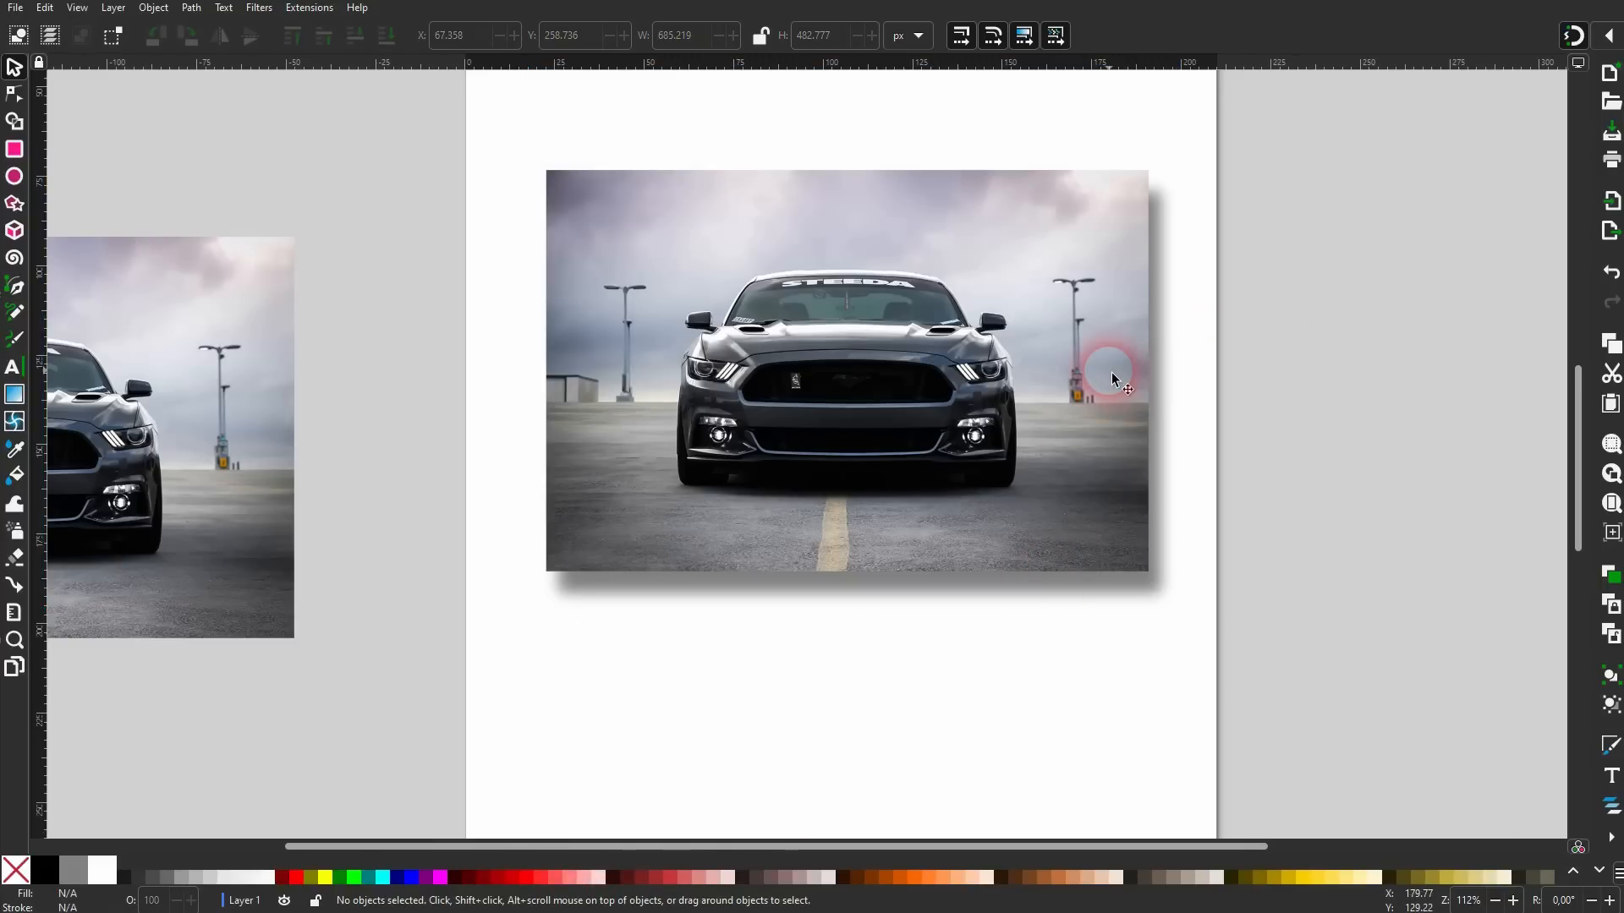
Move the shadowed photo off the page to the right and bring an unfiltered car photo onto the page.
drag(586, 284, 1358, 369)
click(246, 387)
drag(127, 373, 993, 398)
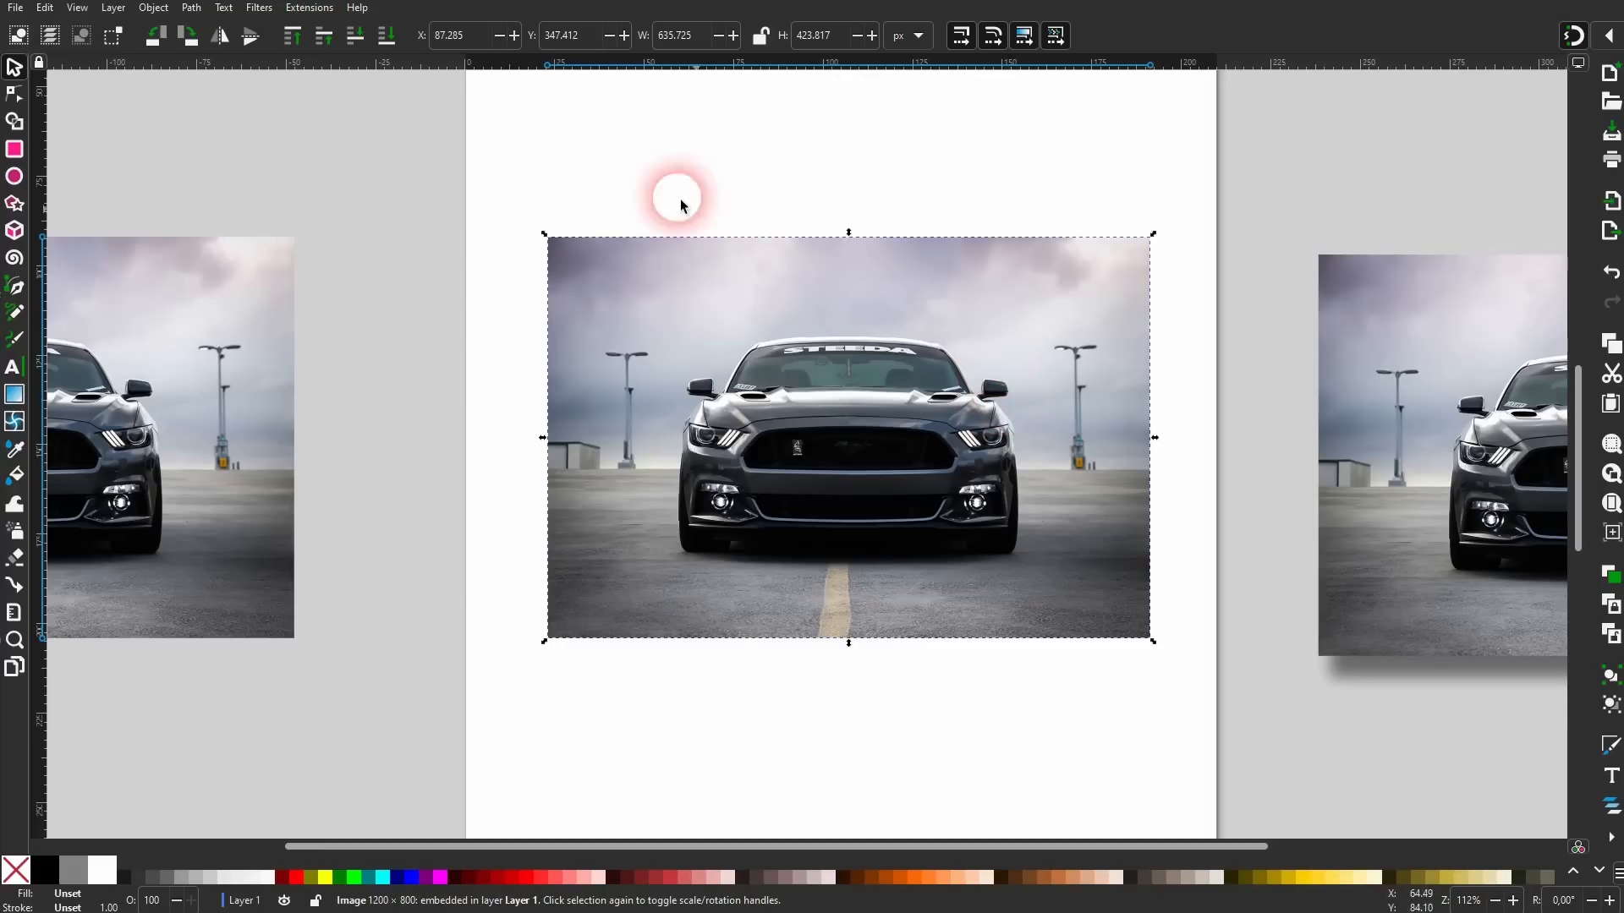
Try the Stone Wall texture filter on the unfiltered car photo and undo it.
click(255, 8)
click(354, 387)
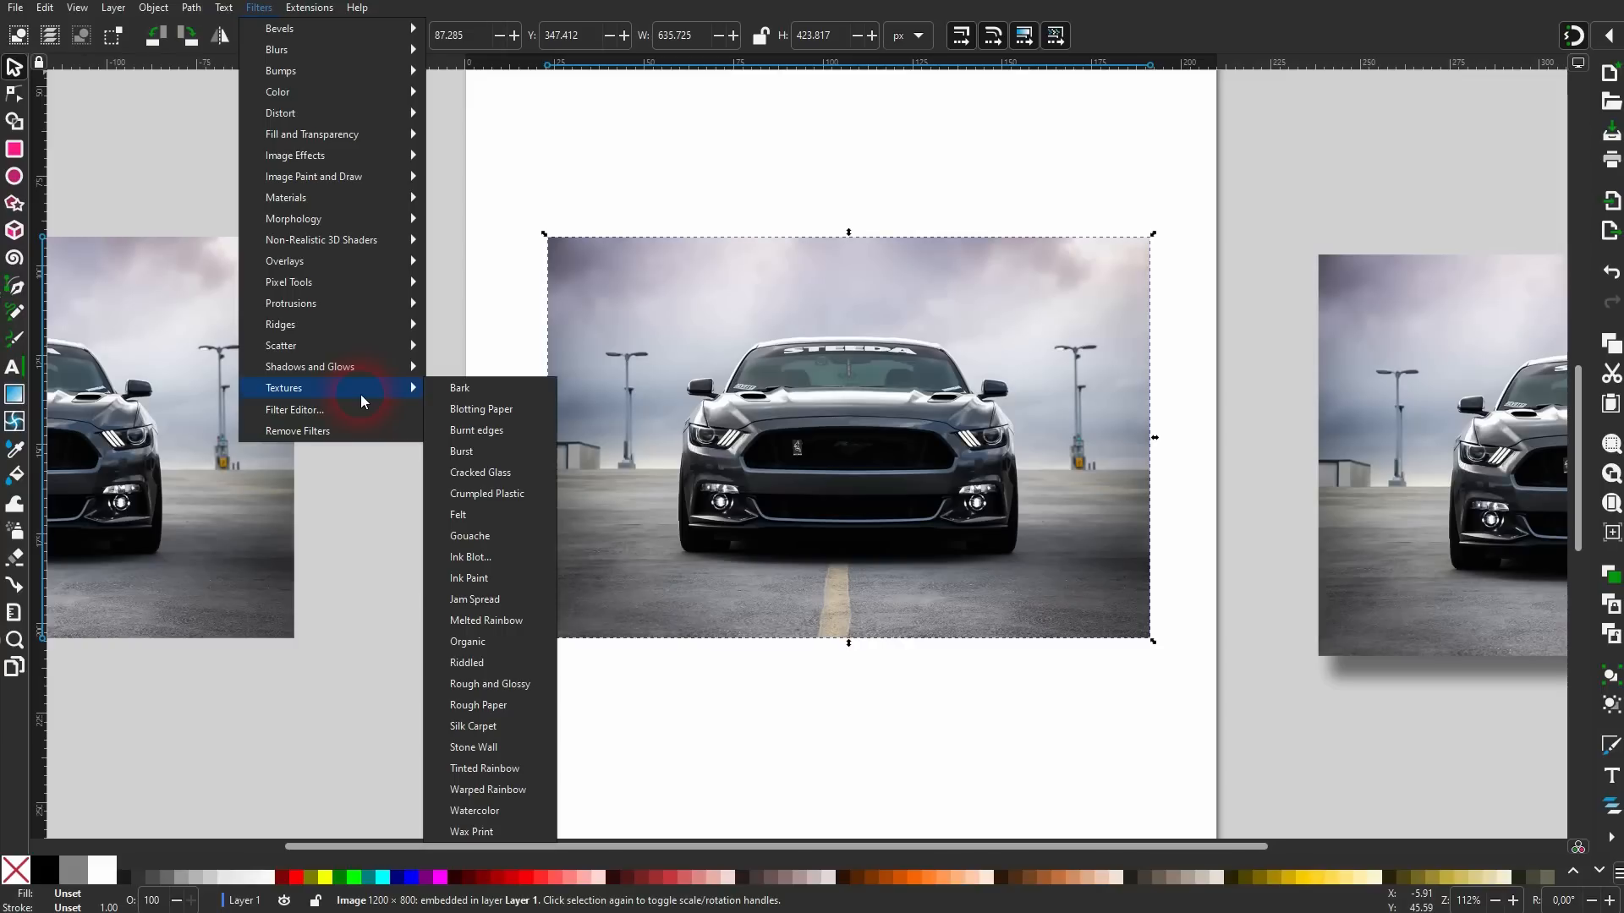
click(474, 746)
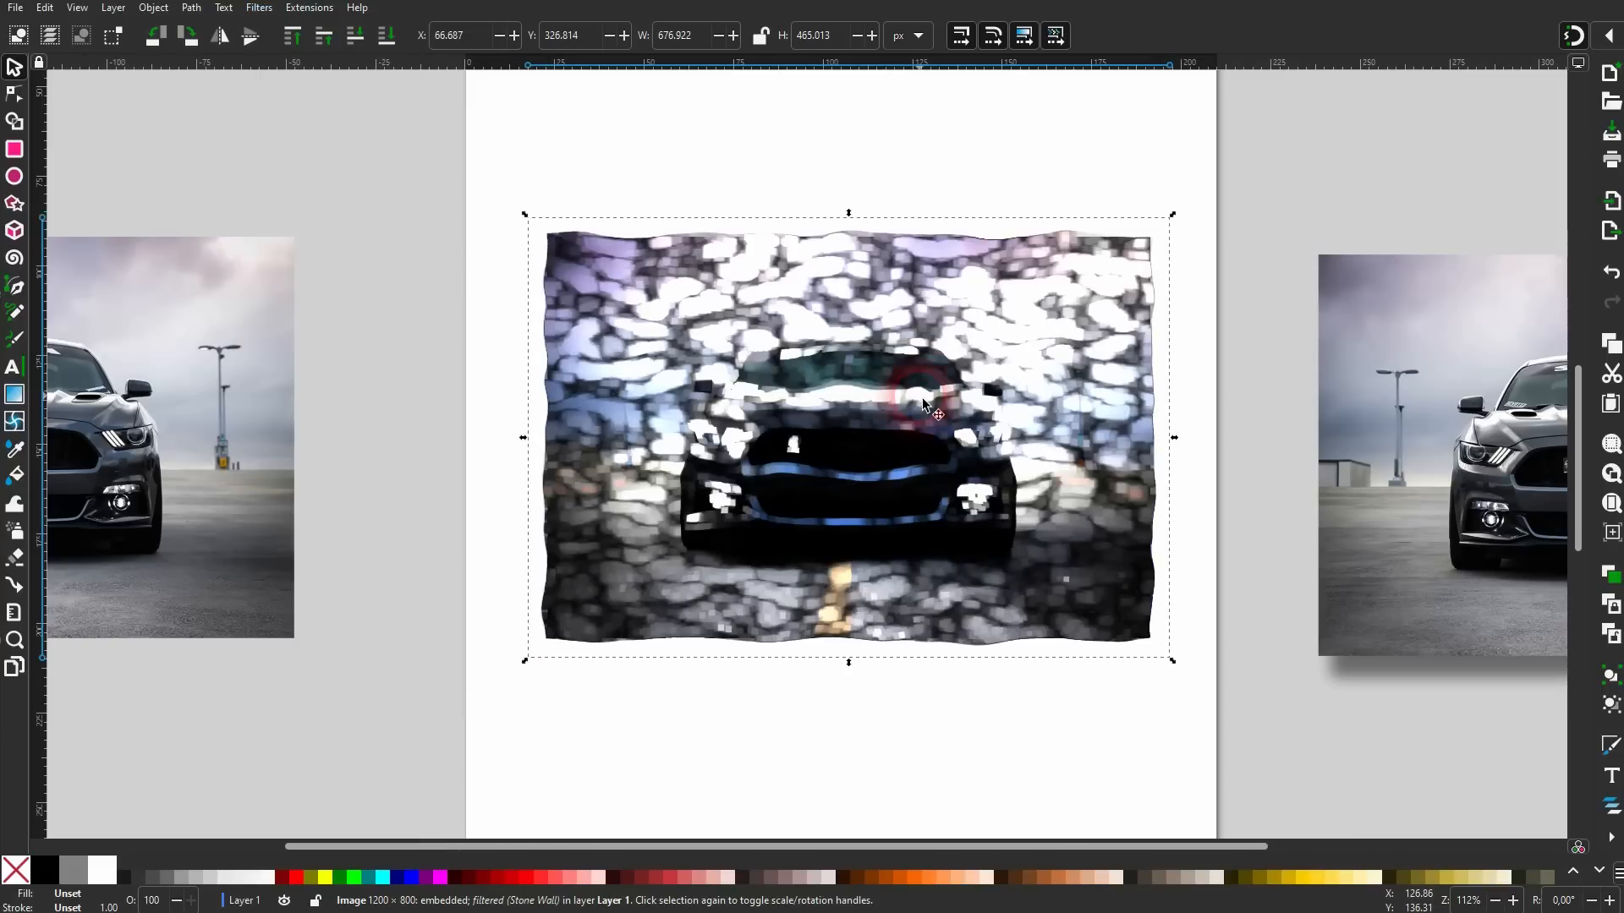
key(ctrl+z)
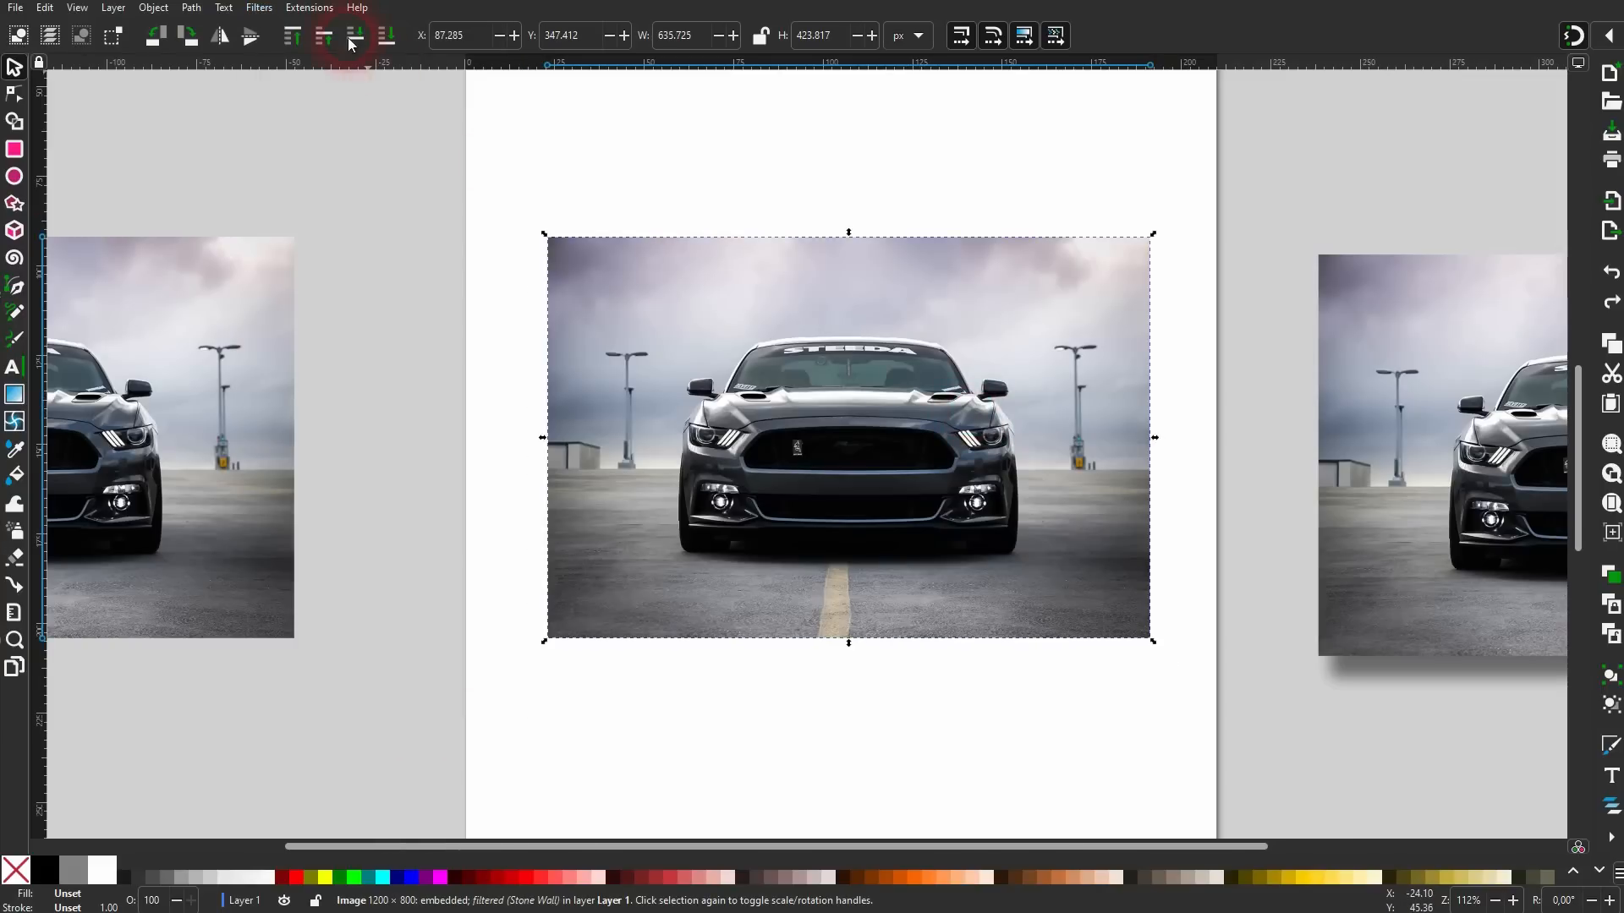
Browse the filter categories, preview the Drawing filter live on the car photo, and close it without applying.
click(259, 8)
mouse_move(342, 391)
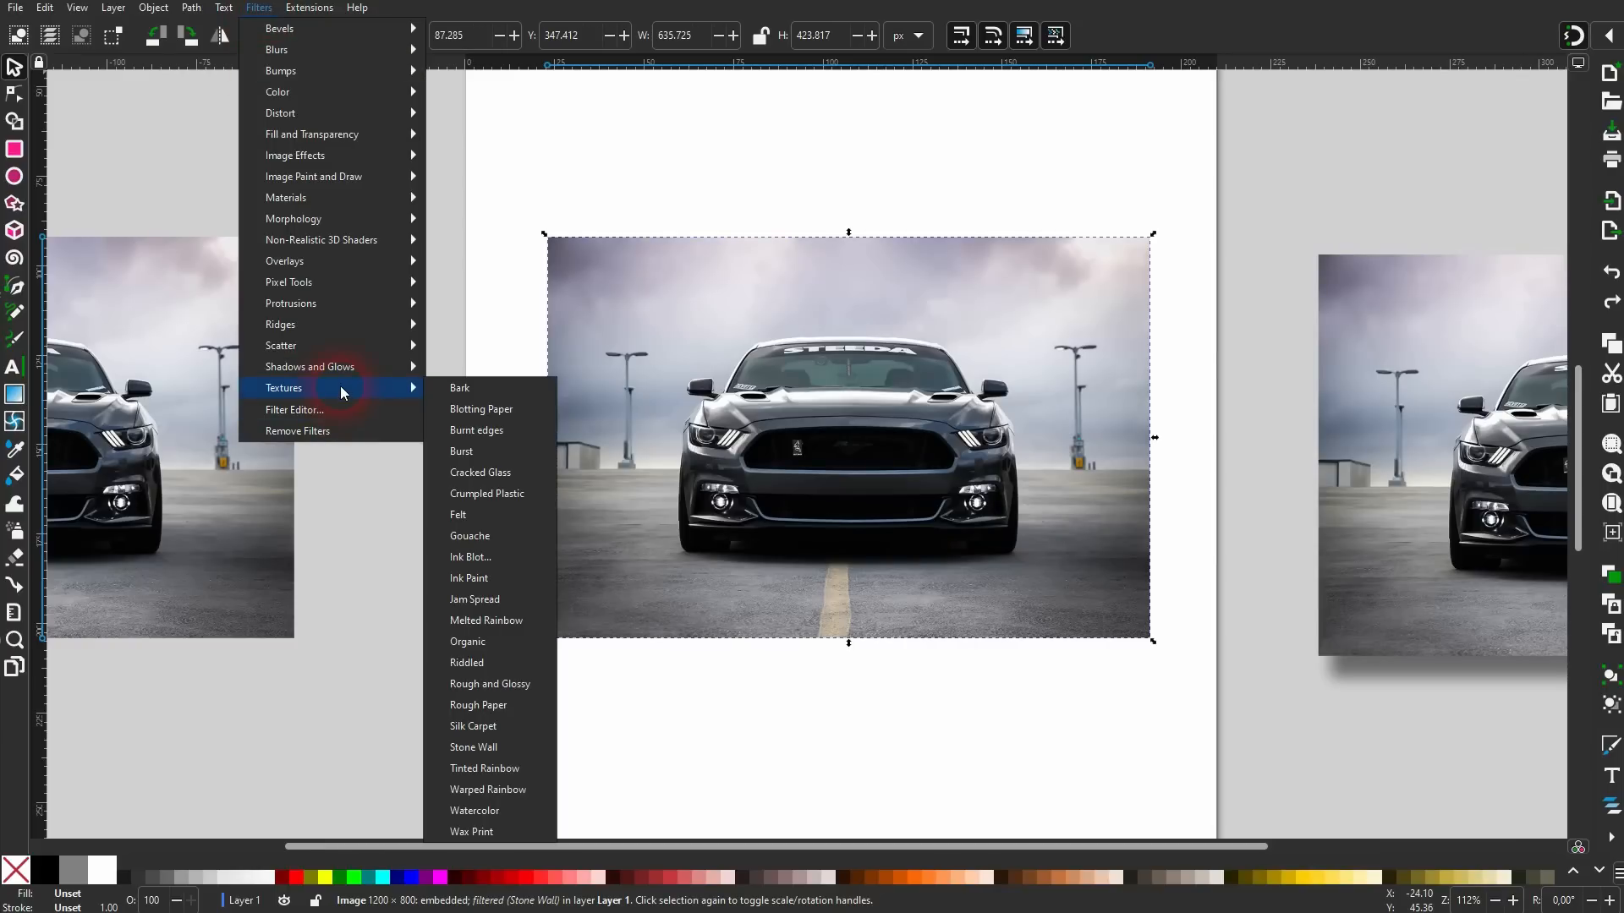
mouse_move(354, 347)
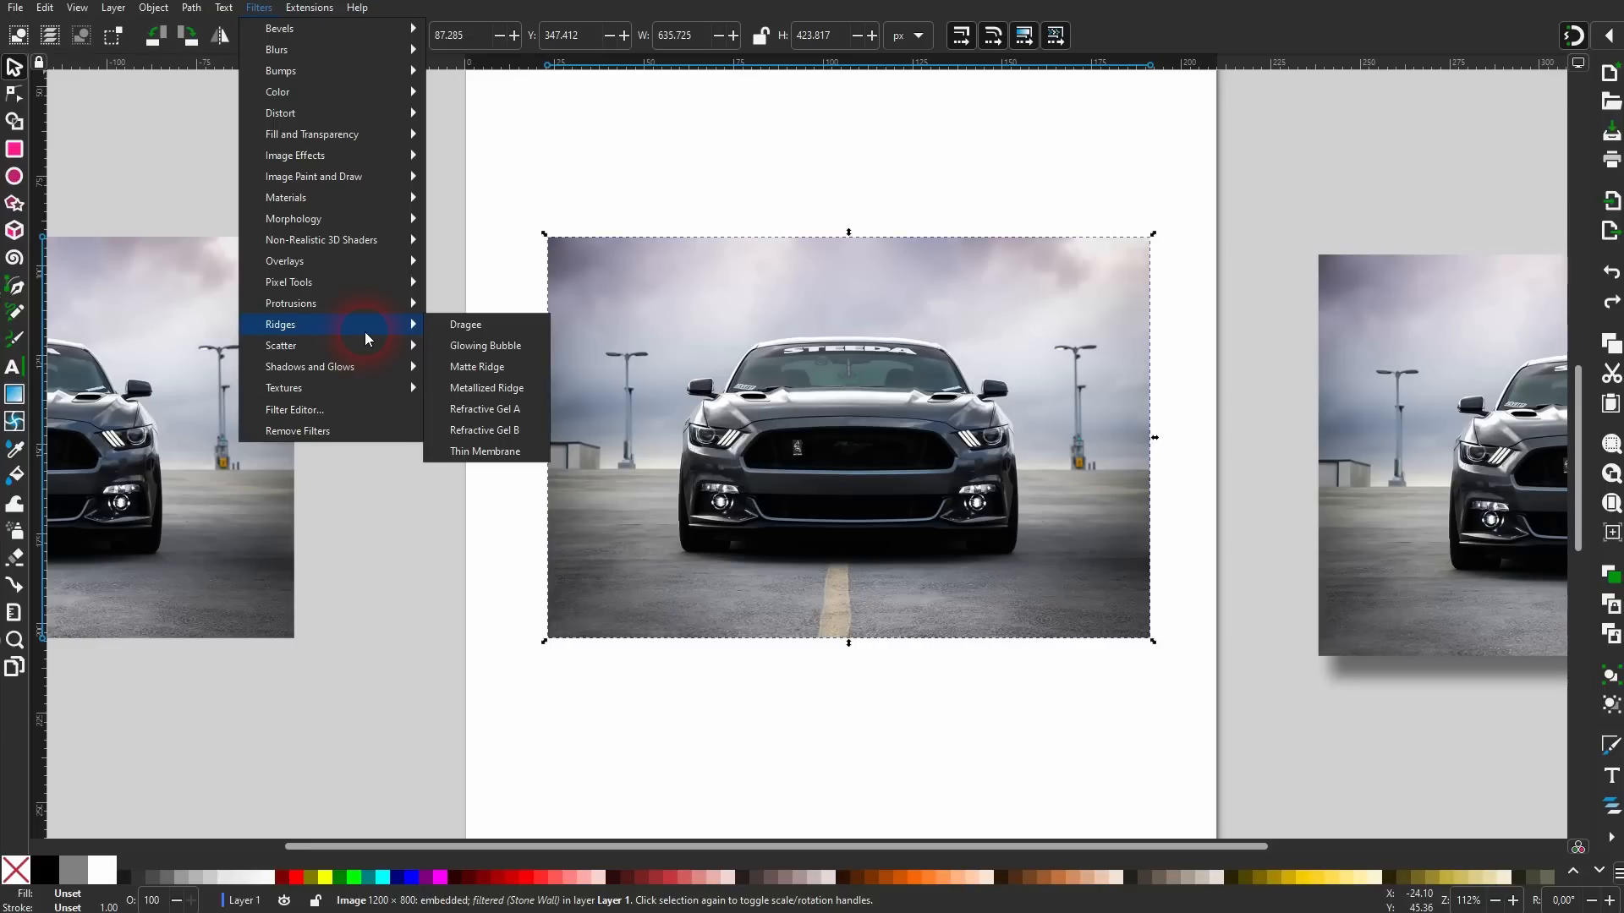
mouse_move(367, 306)
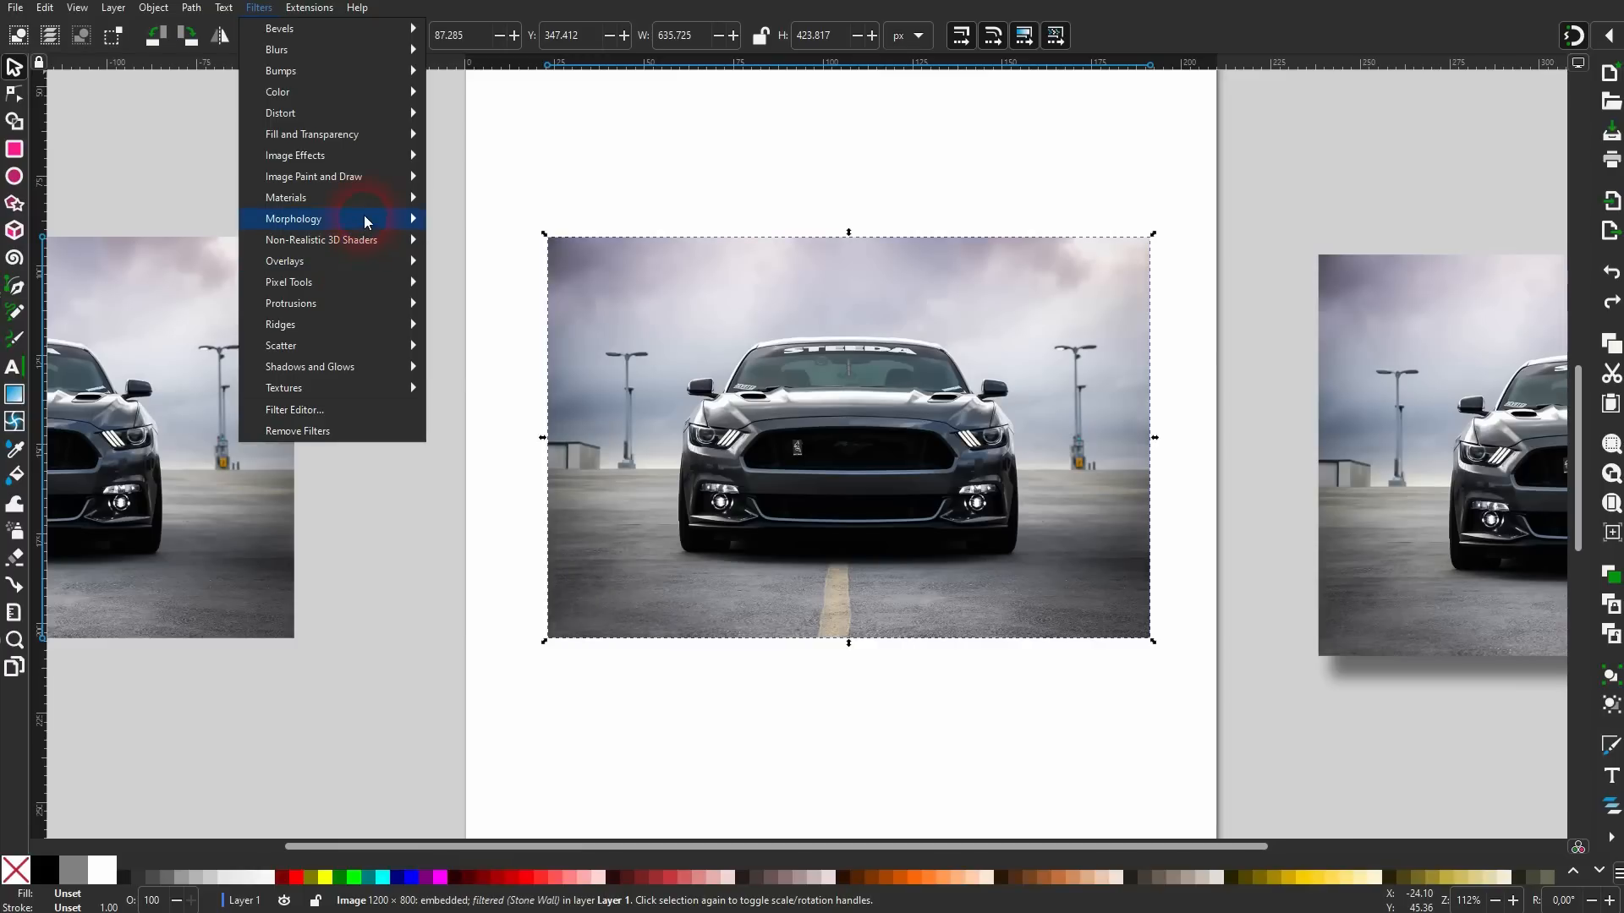
mouse_move(367, 207)
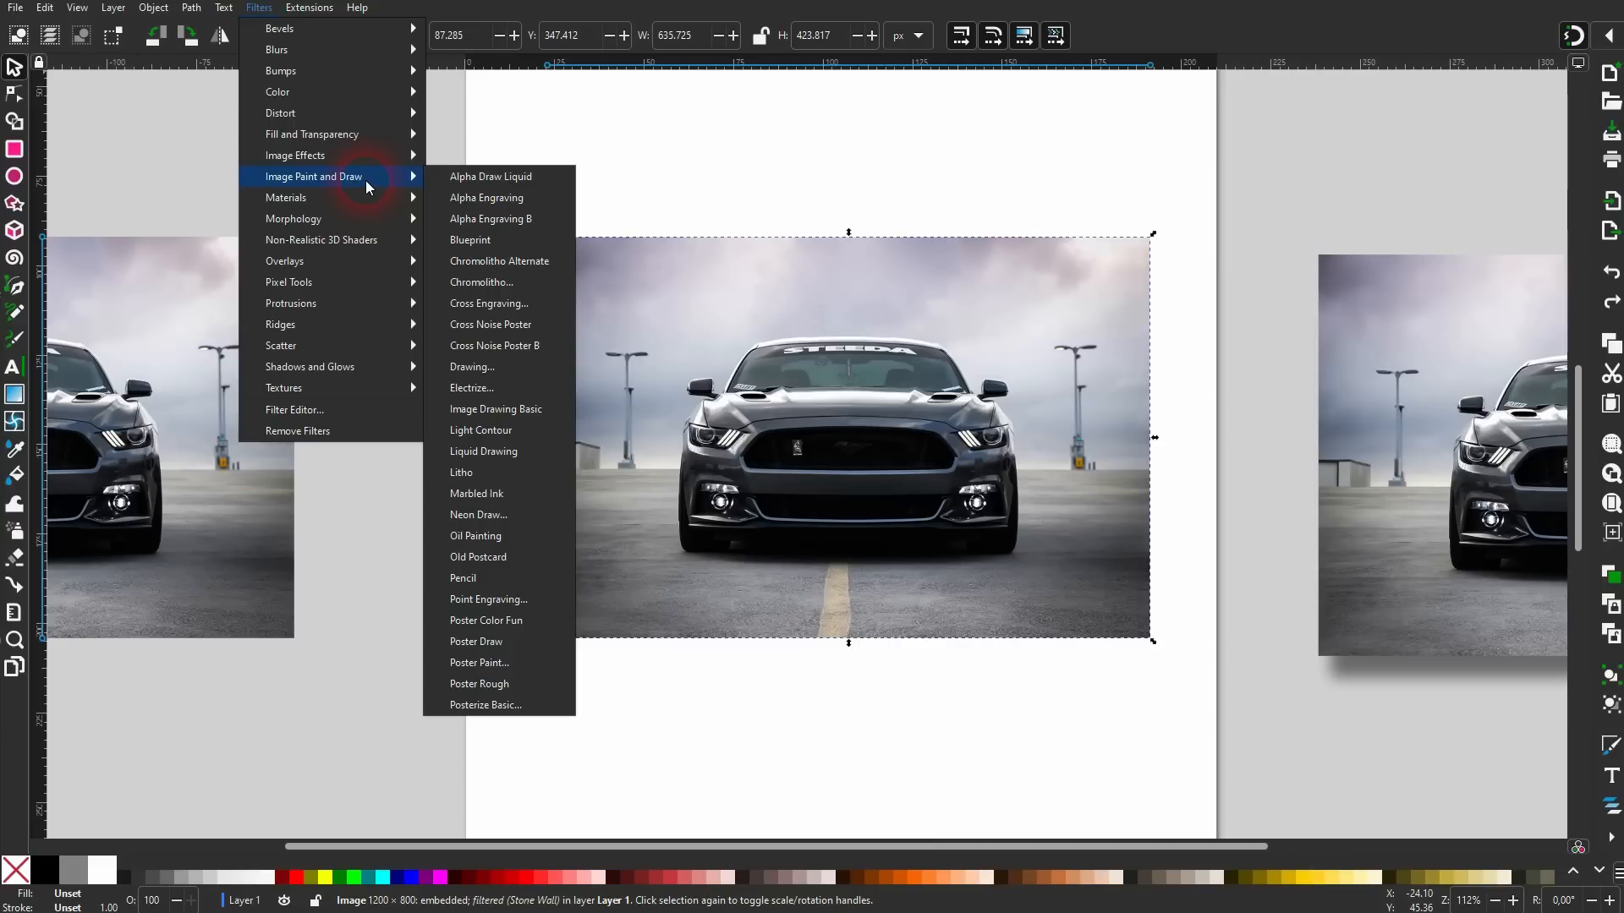
click(497, 369)
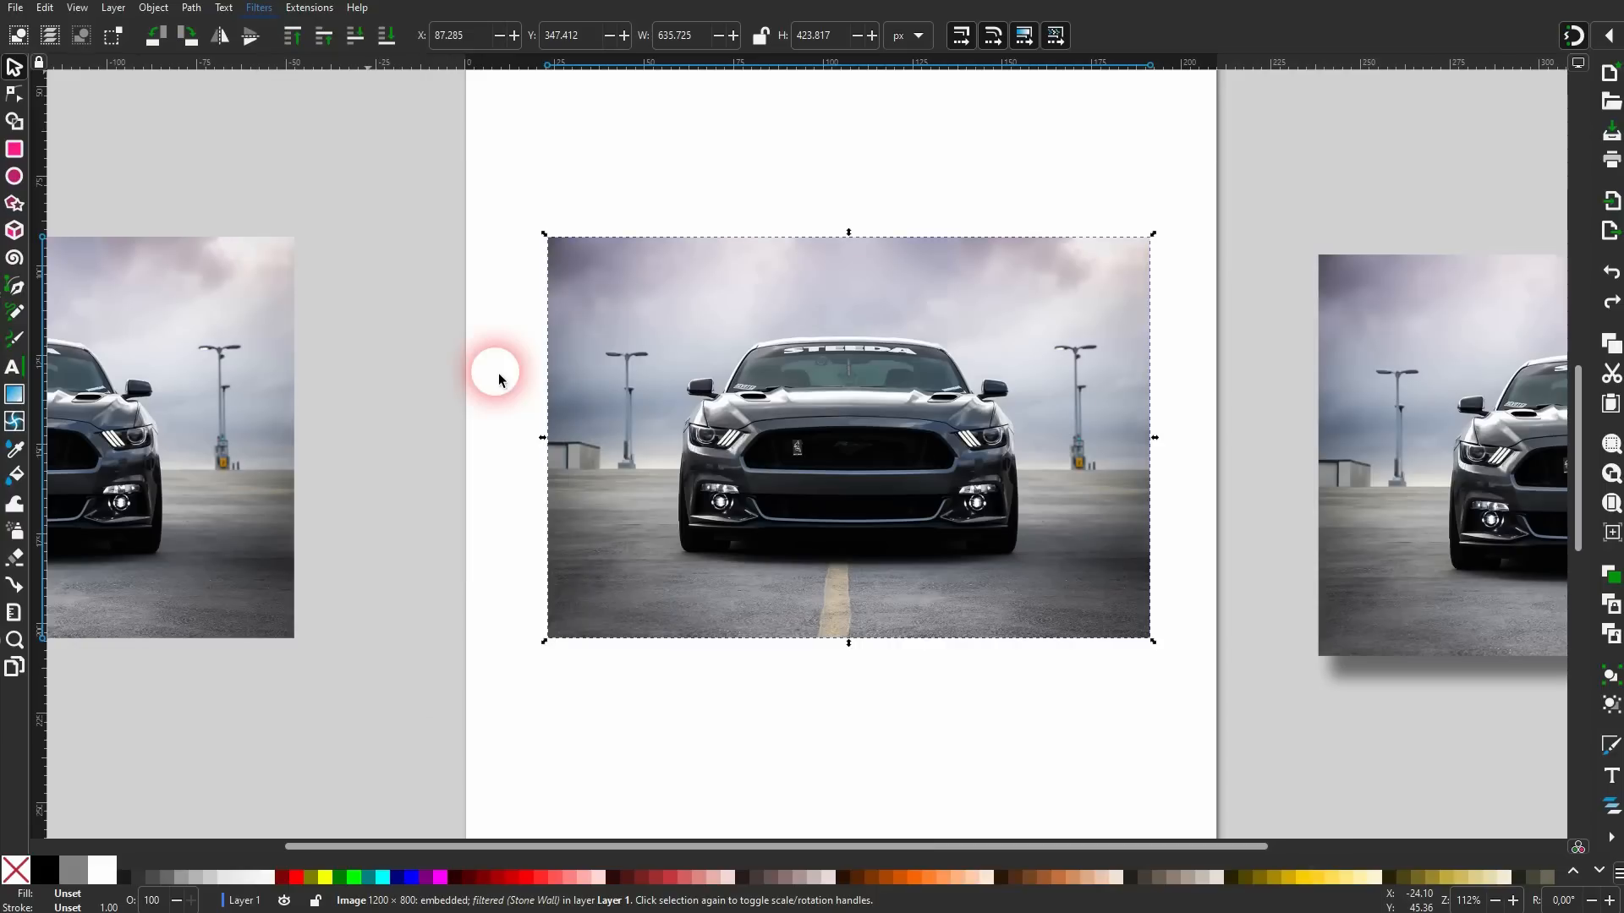
mouse_move(330, 0)
mouse_down()
mouse_move(409, 150)
mouse_move(369, 176)
mouse_up()
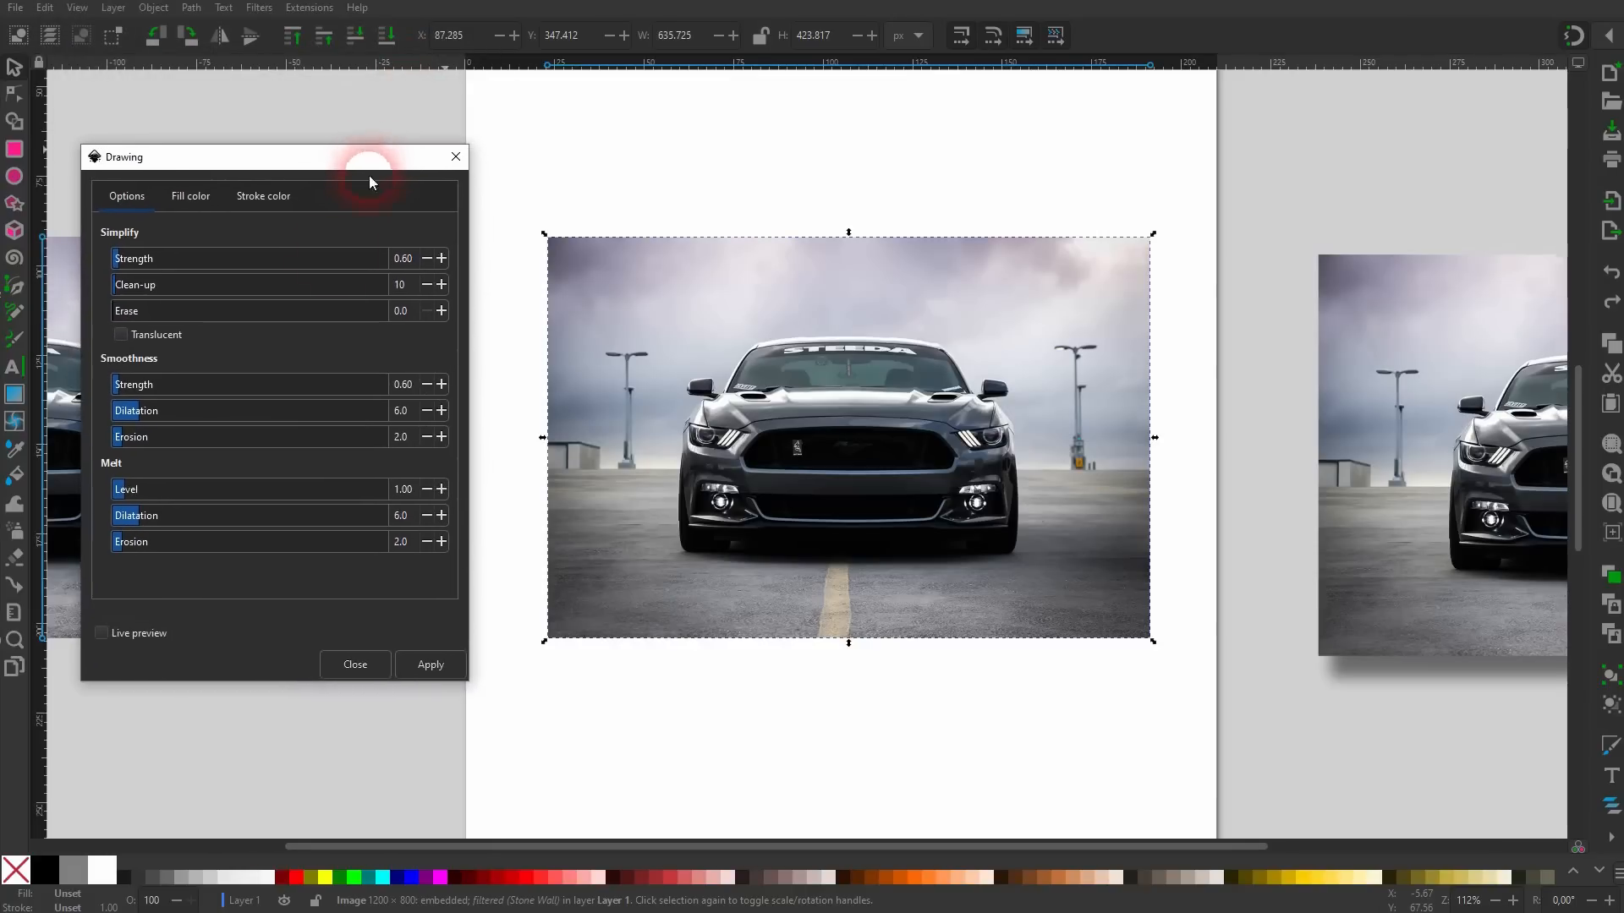
click(136, 633)
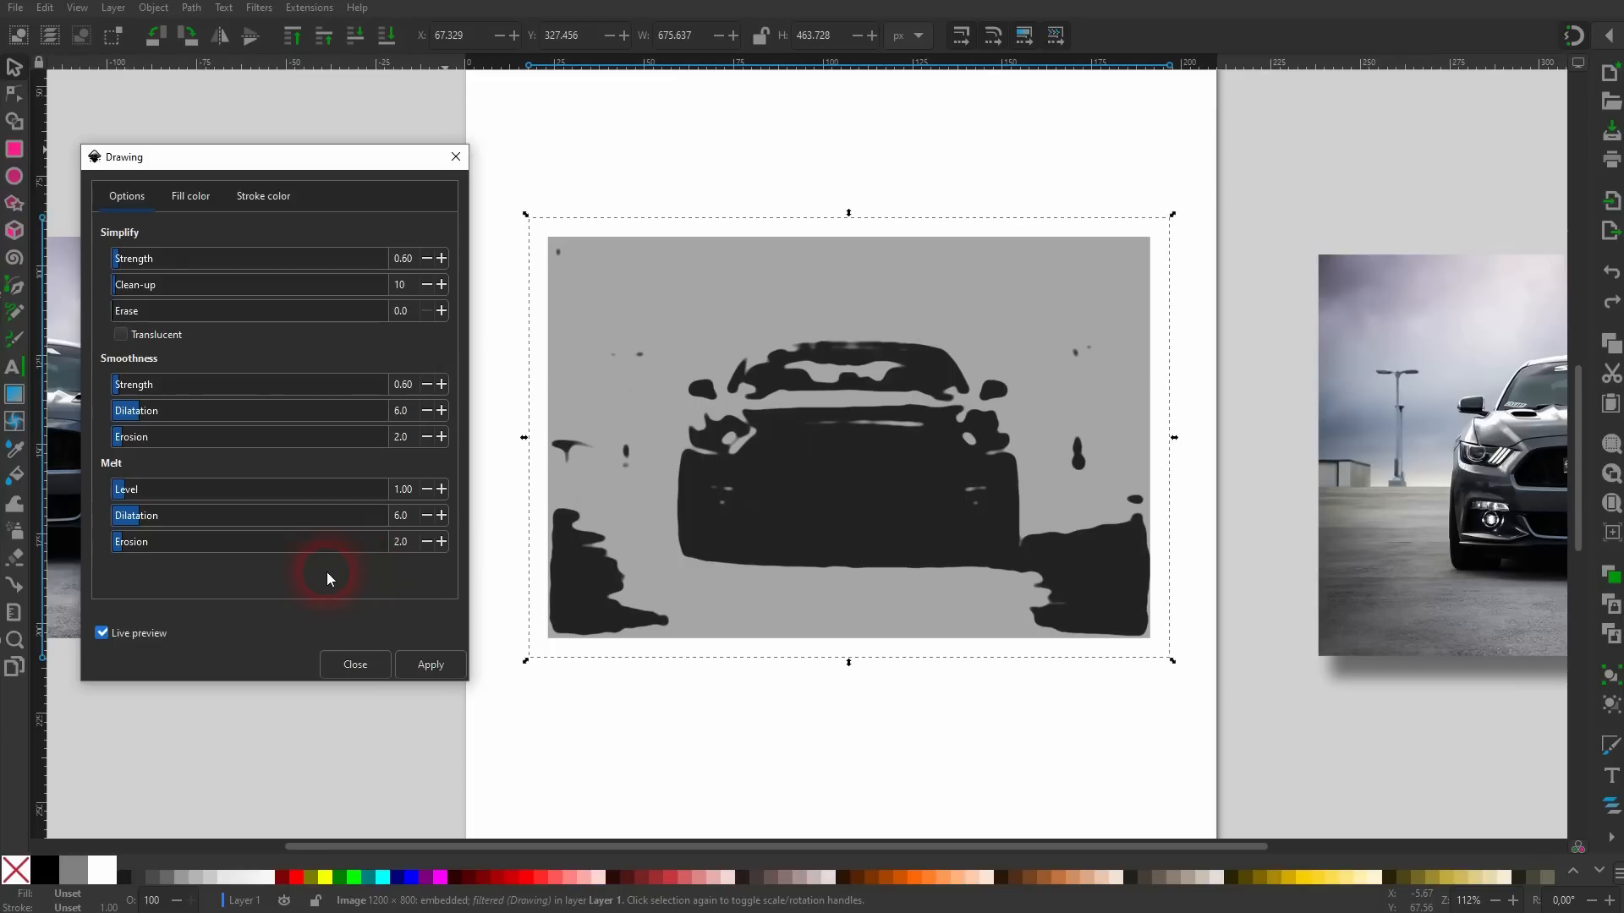
click(359, 667)
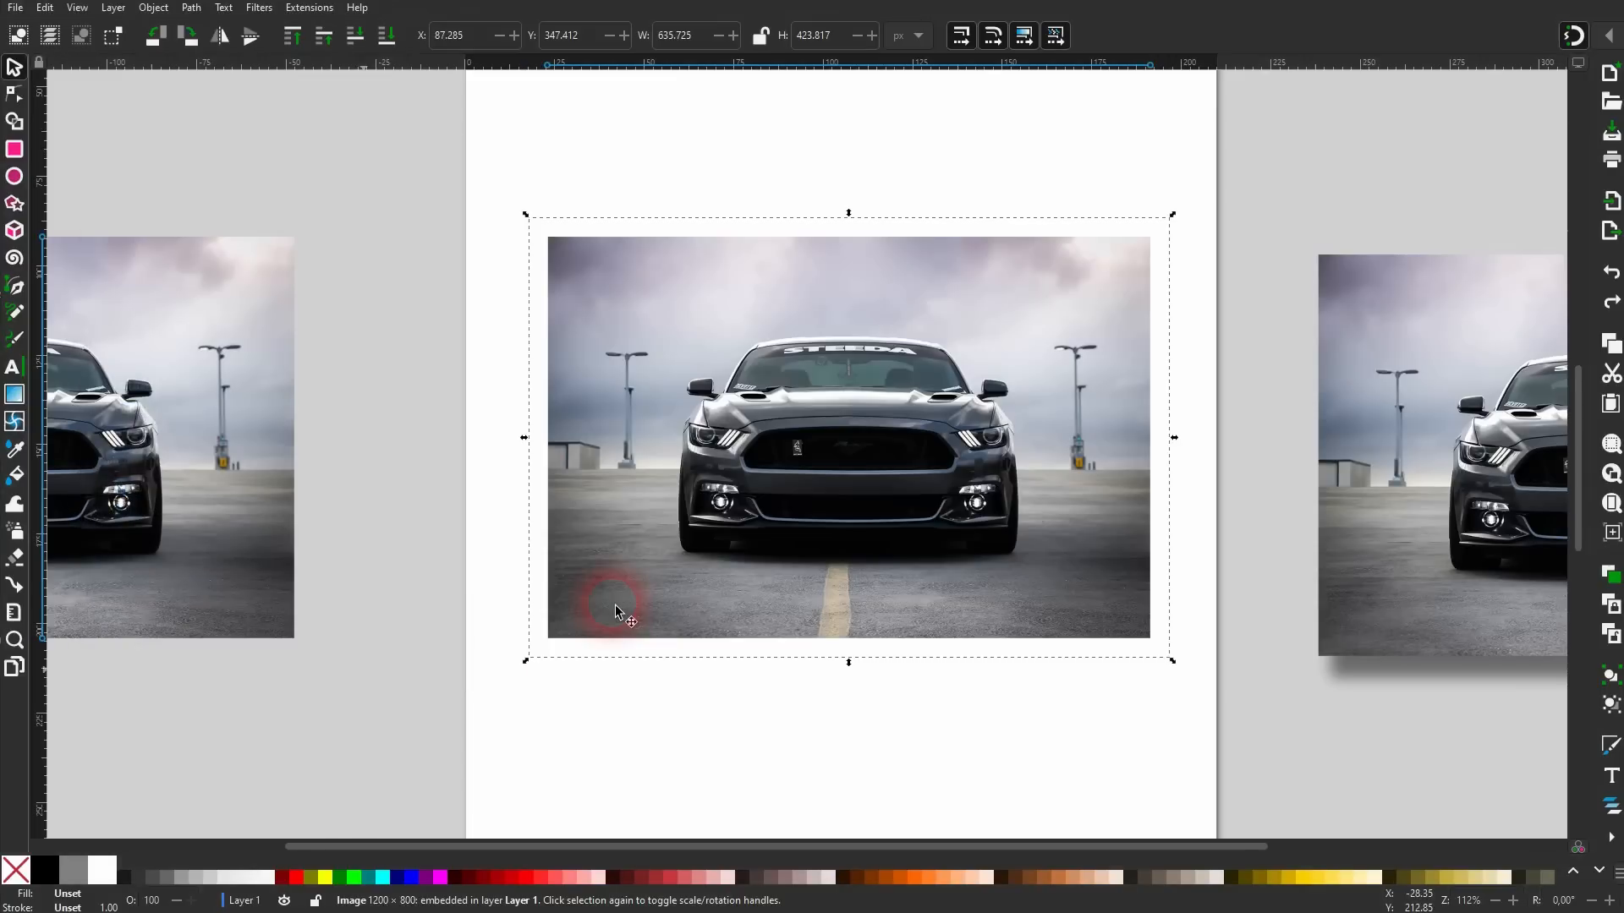
Preview the Solarize color filter live on the car photo with a hue rotation of 6°.
click(259, 8)
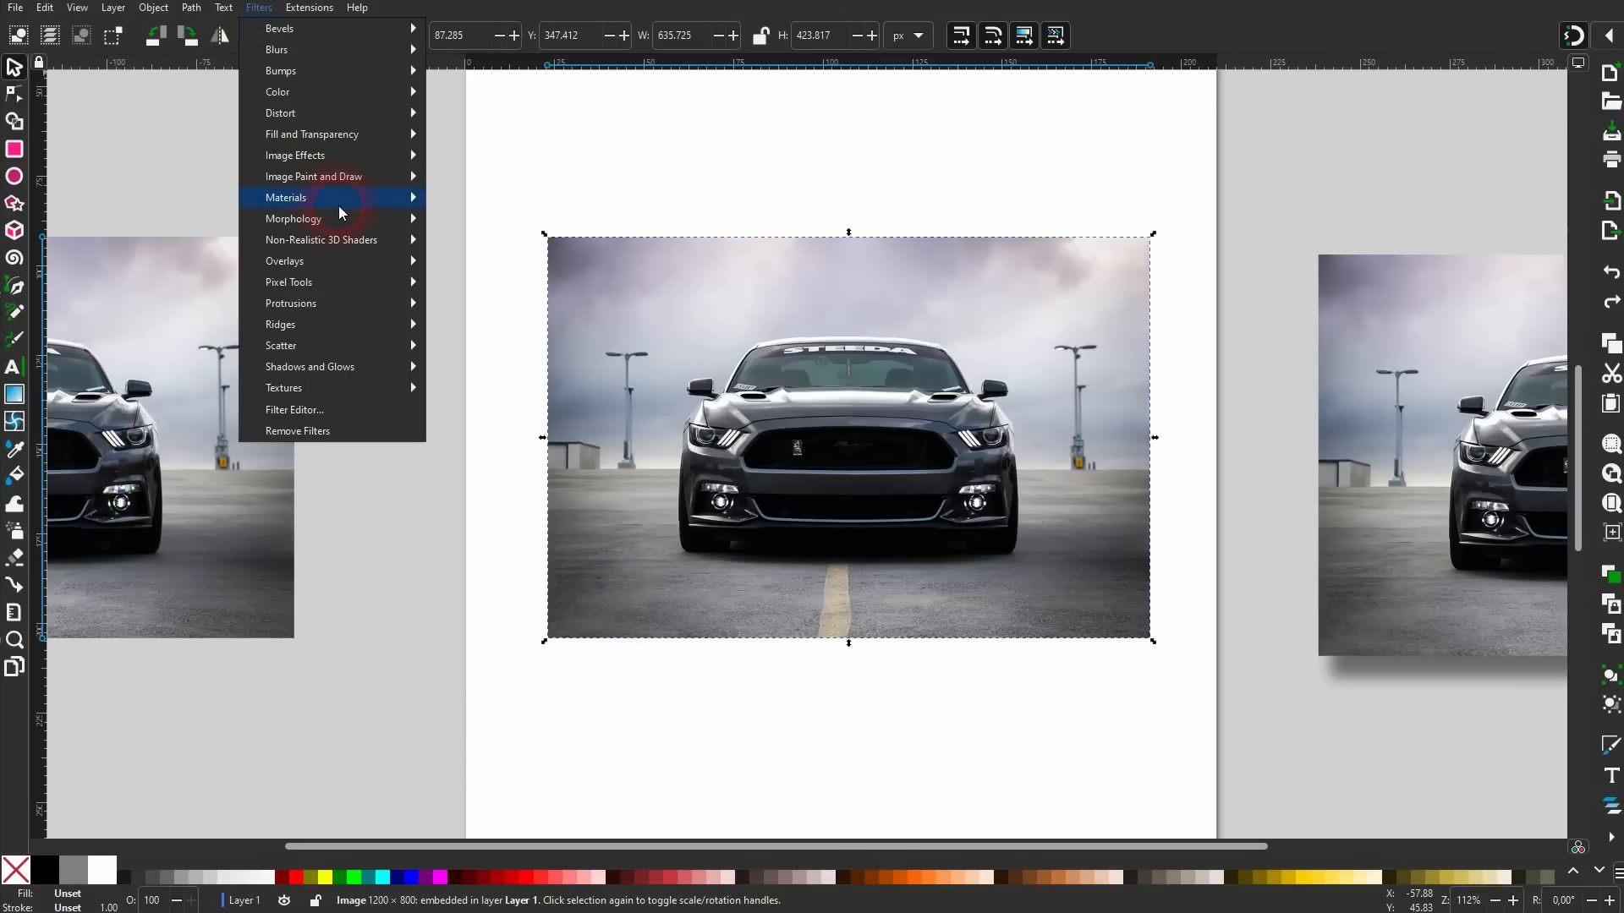
mouse_move(352, 185)
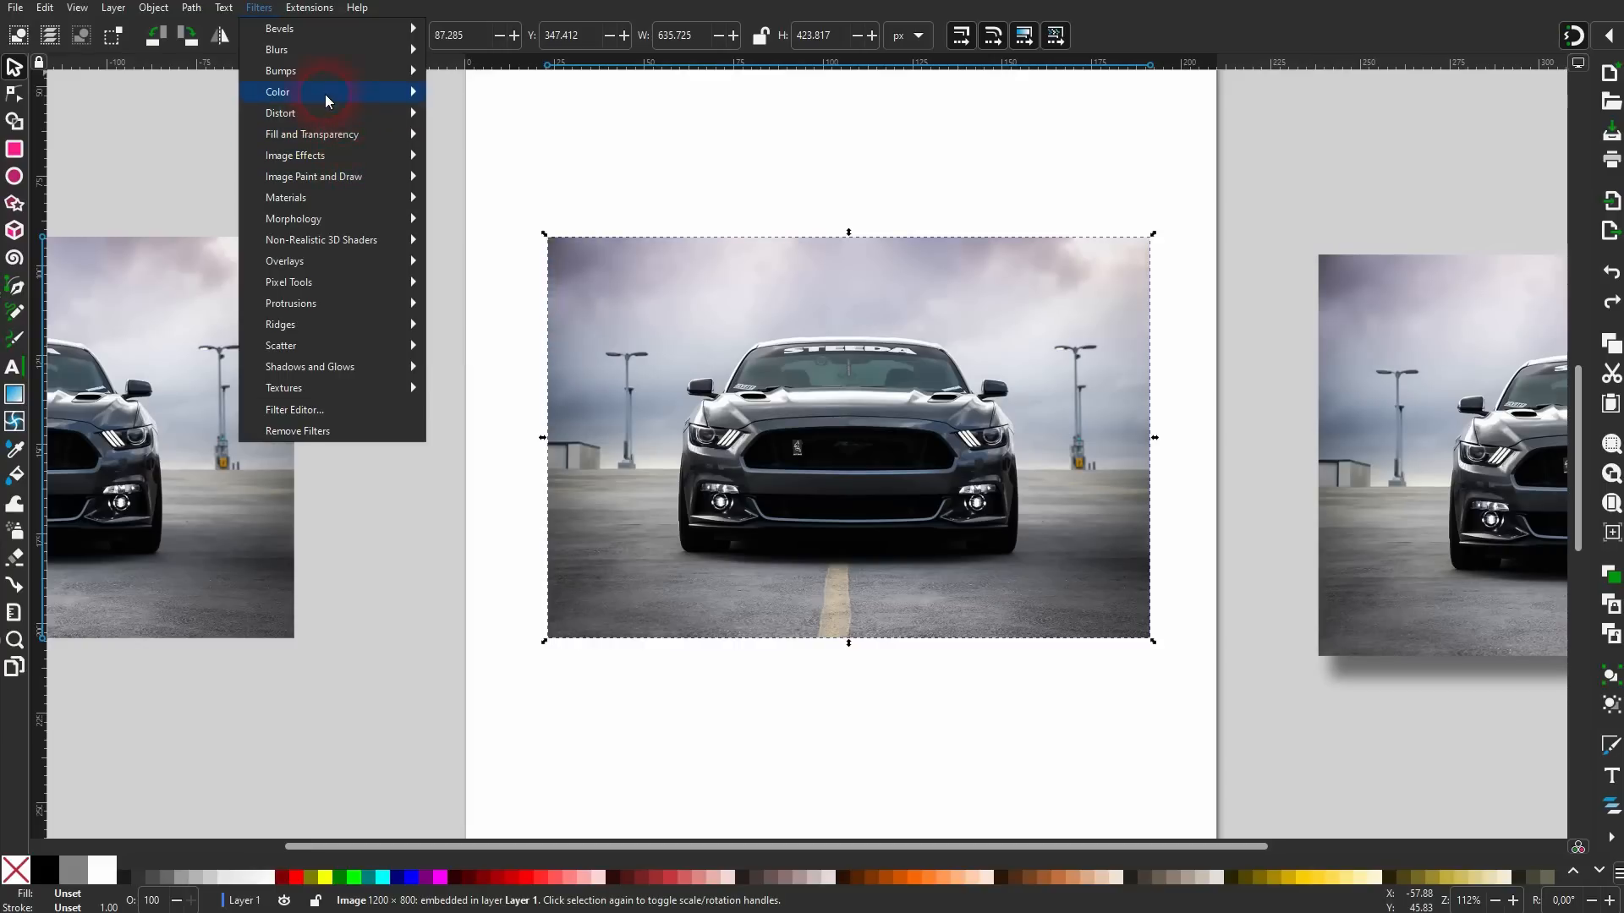
mouse_move(321, 90)
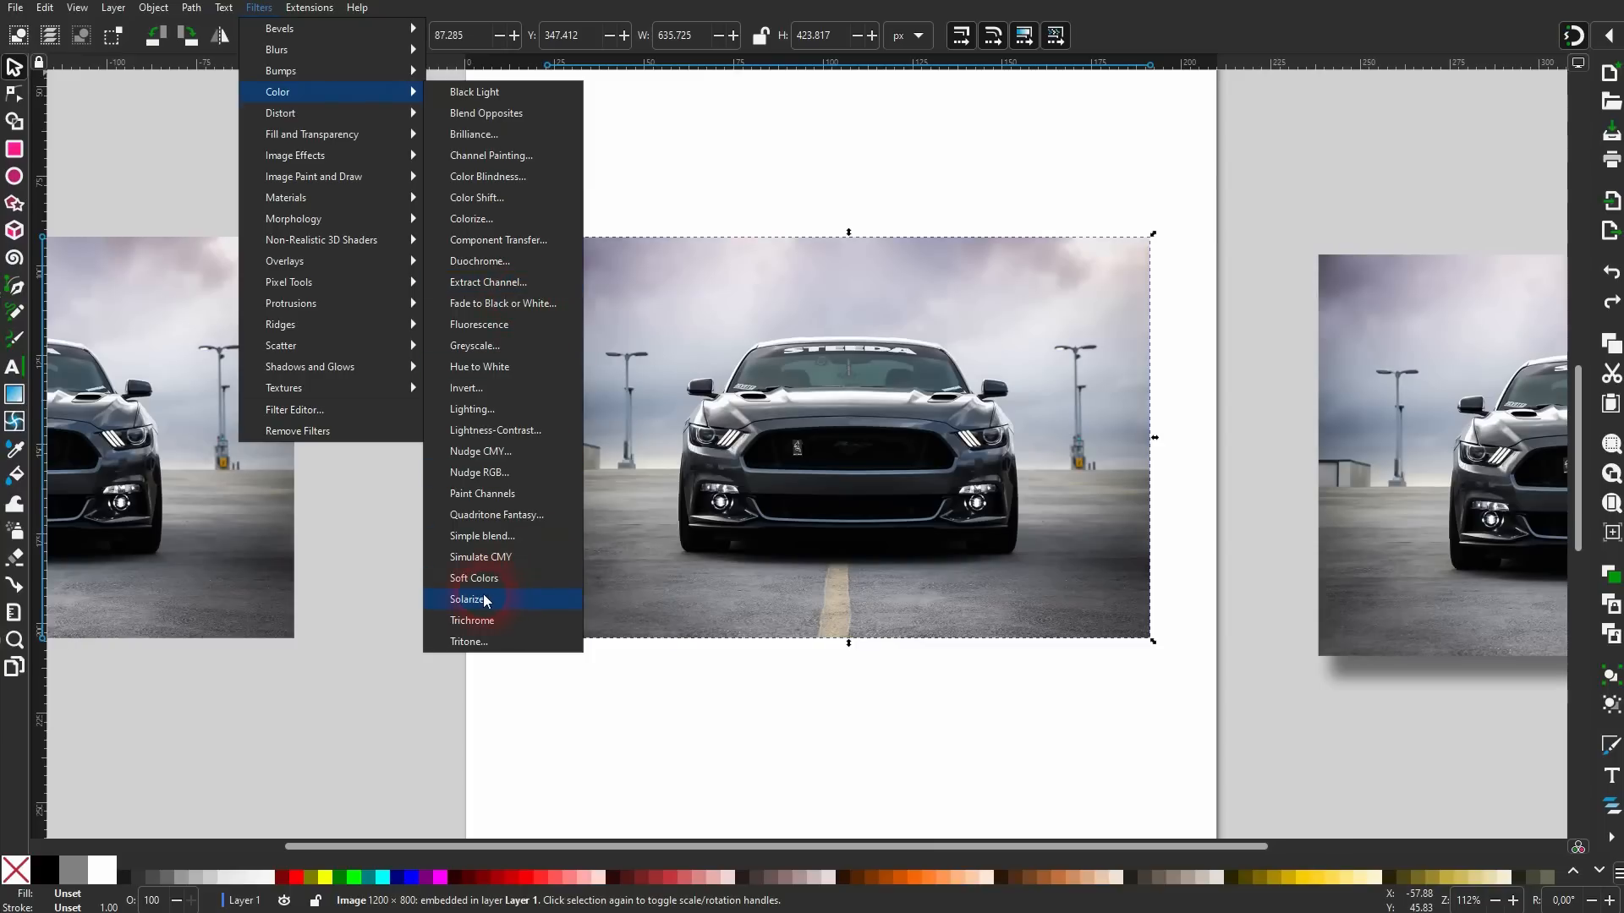
click(507, 599)
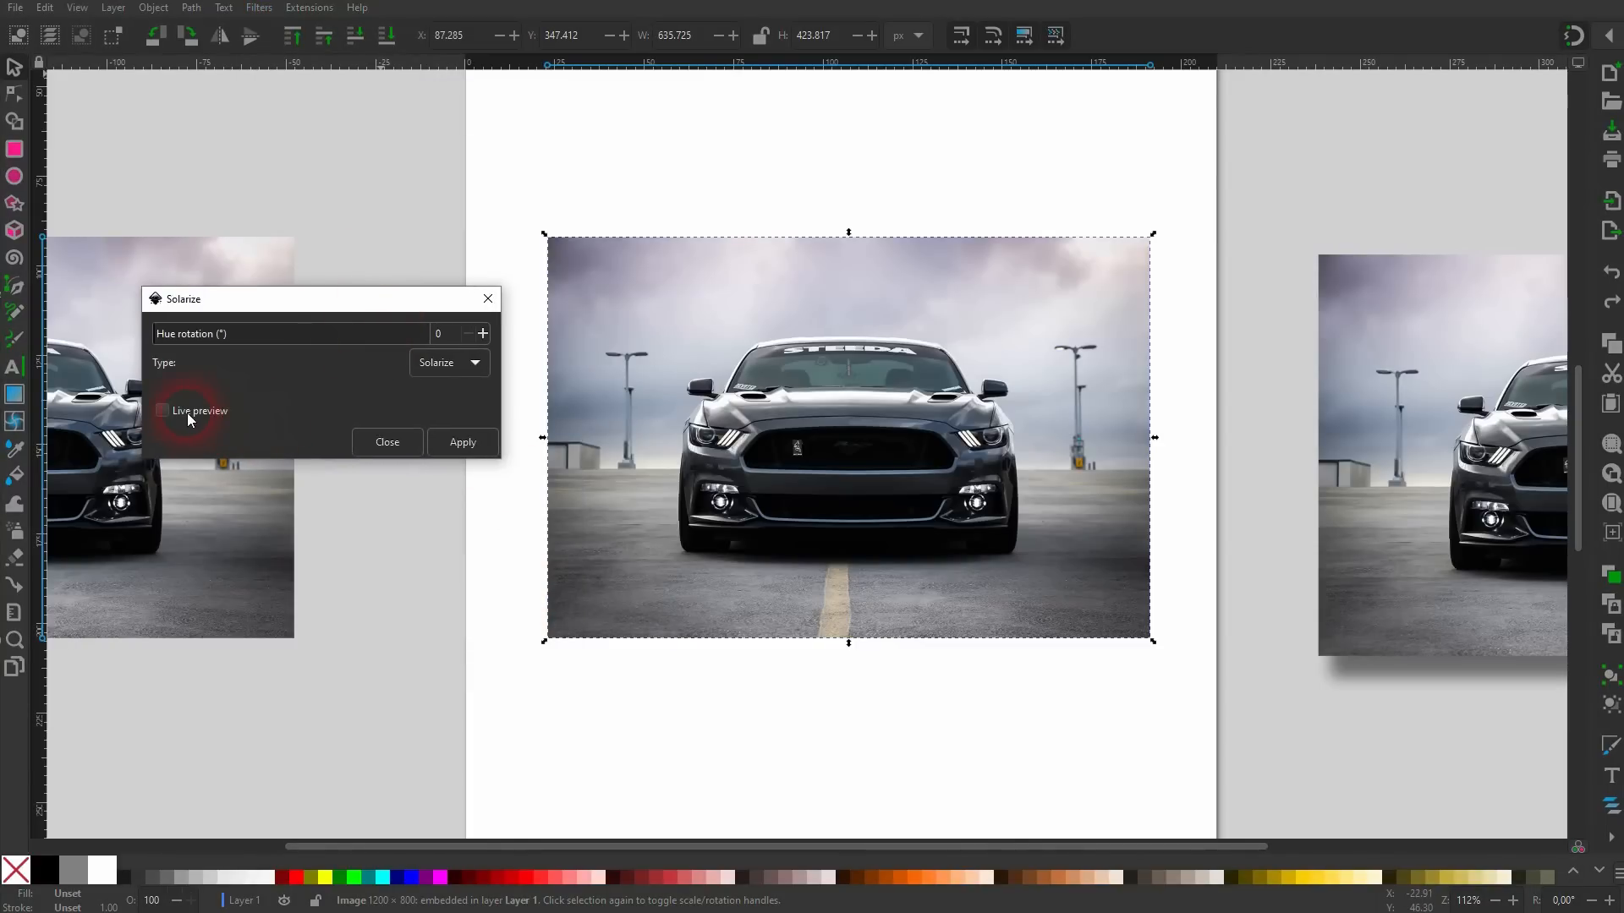
click(187, 413)
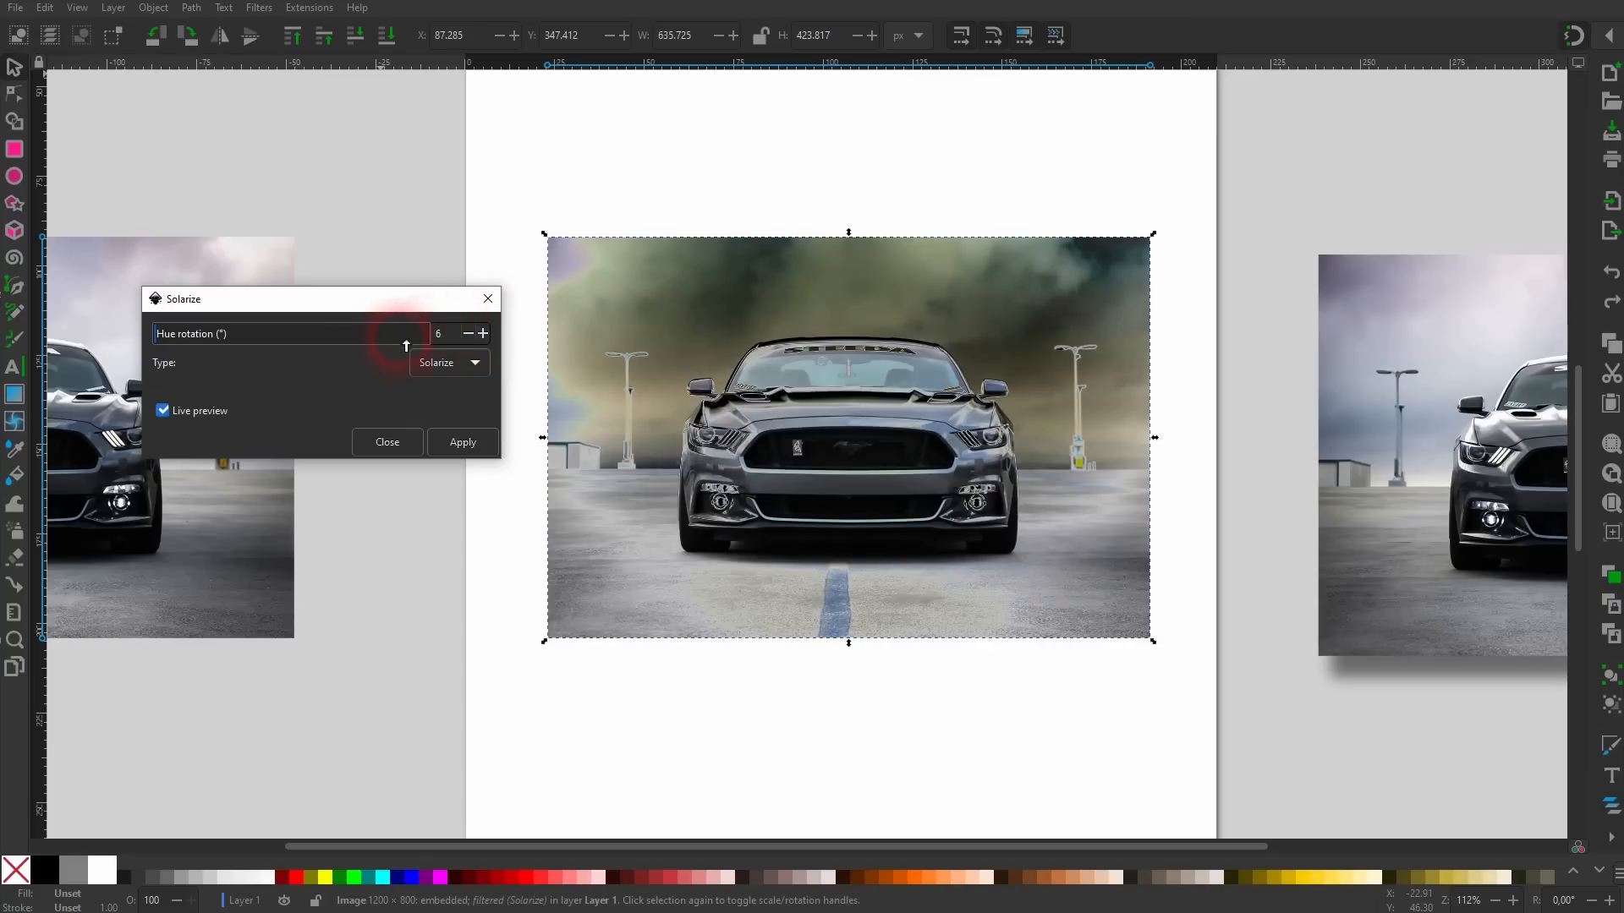
Try the Moonarize type, then Solarize with hue rotations of 313° and 25°, and close the filter without applying it.
click(450, 388)
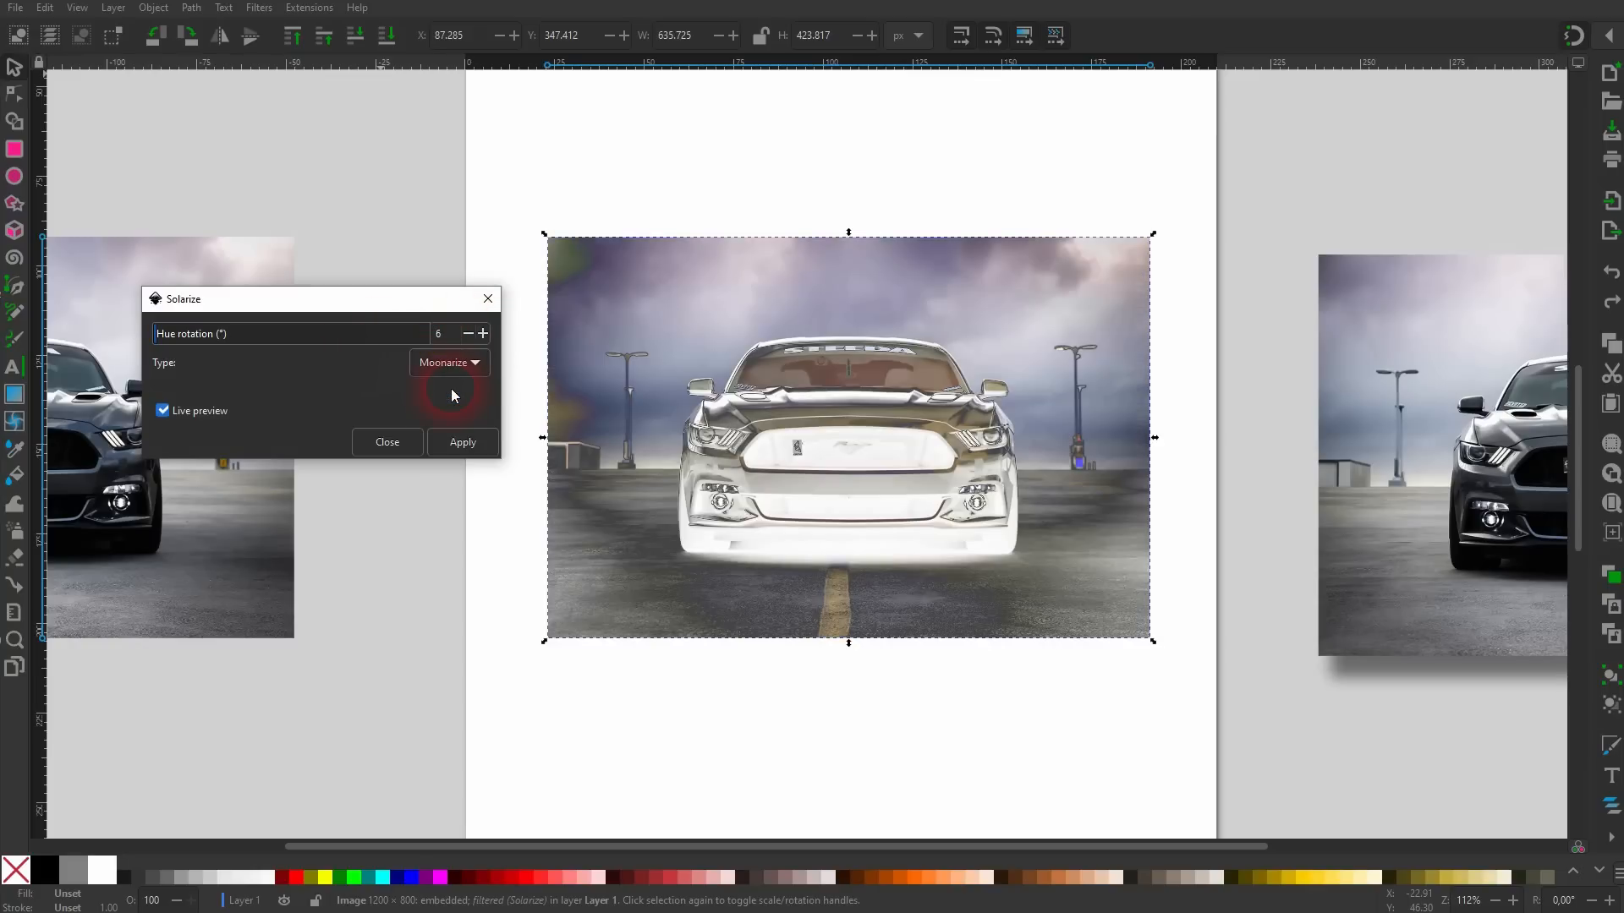
click(449, 363)
click(433, 340)
drag(283, 337, 400, 333)
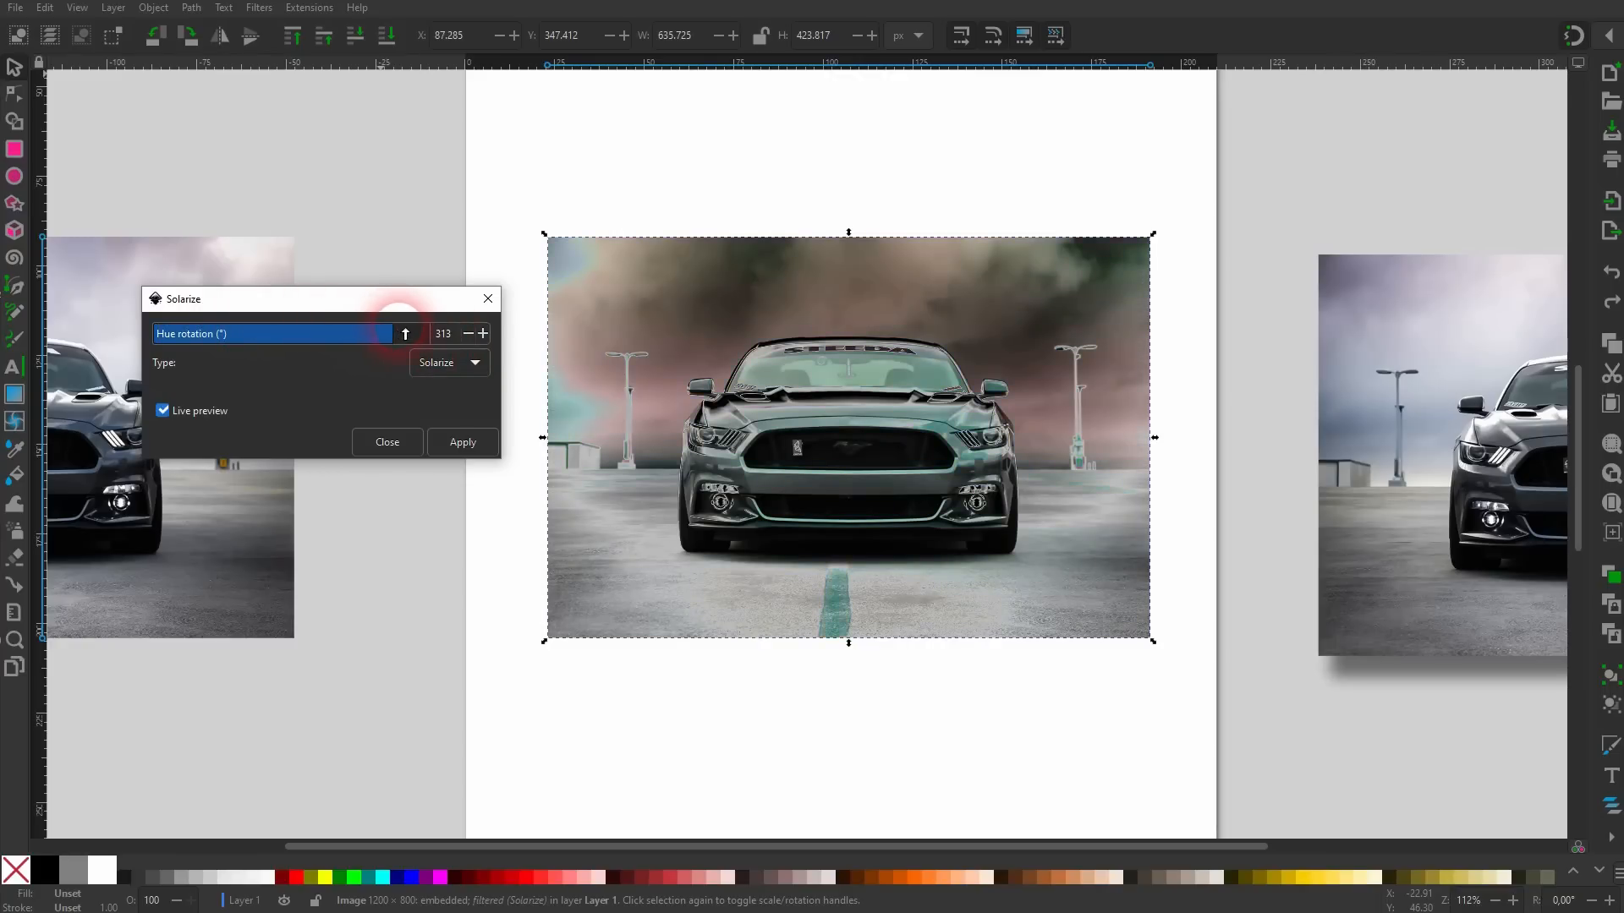
click(173, 333)
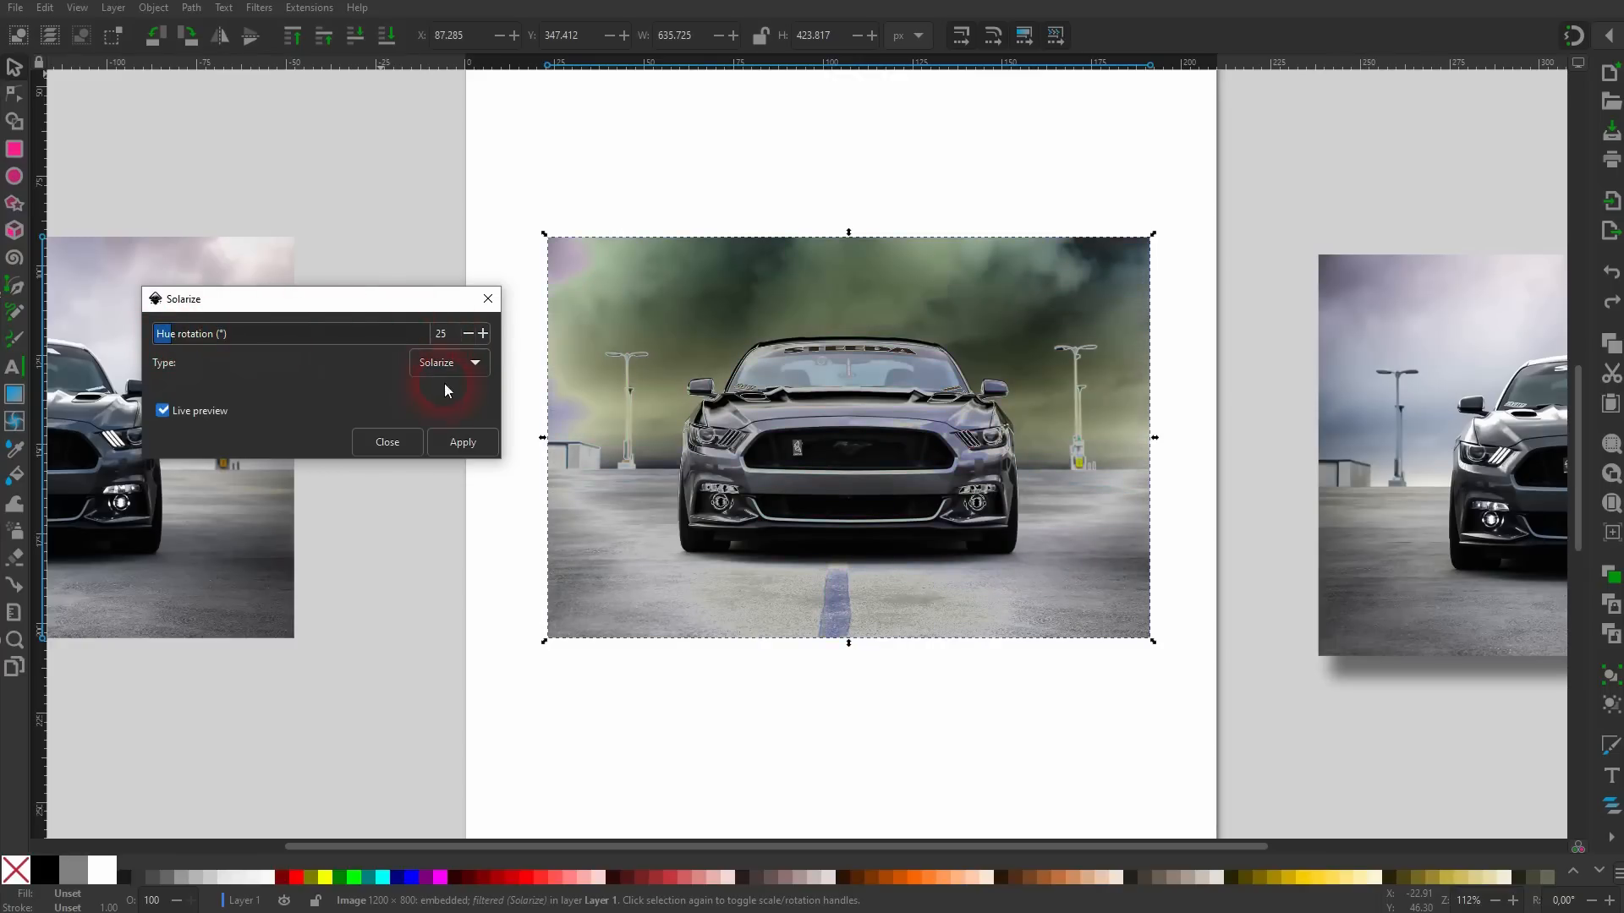
click(388, 441)
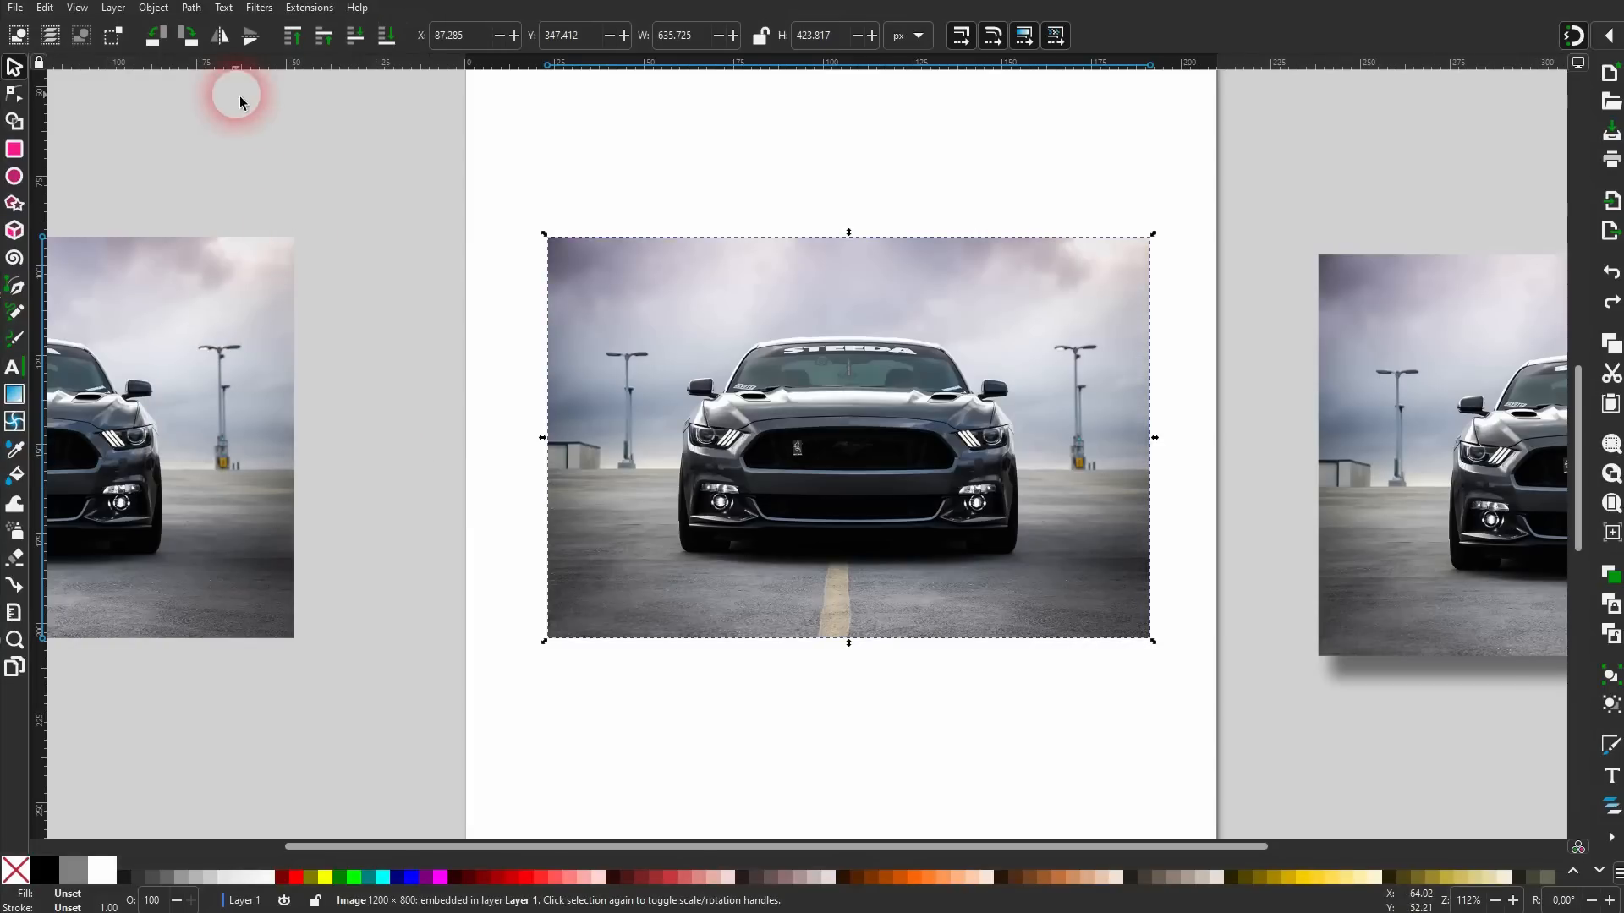
Preview the Greyscale color filter live on the car photo with Red at 0.64, and close it without applying.
click(259, 9)
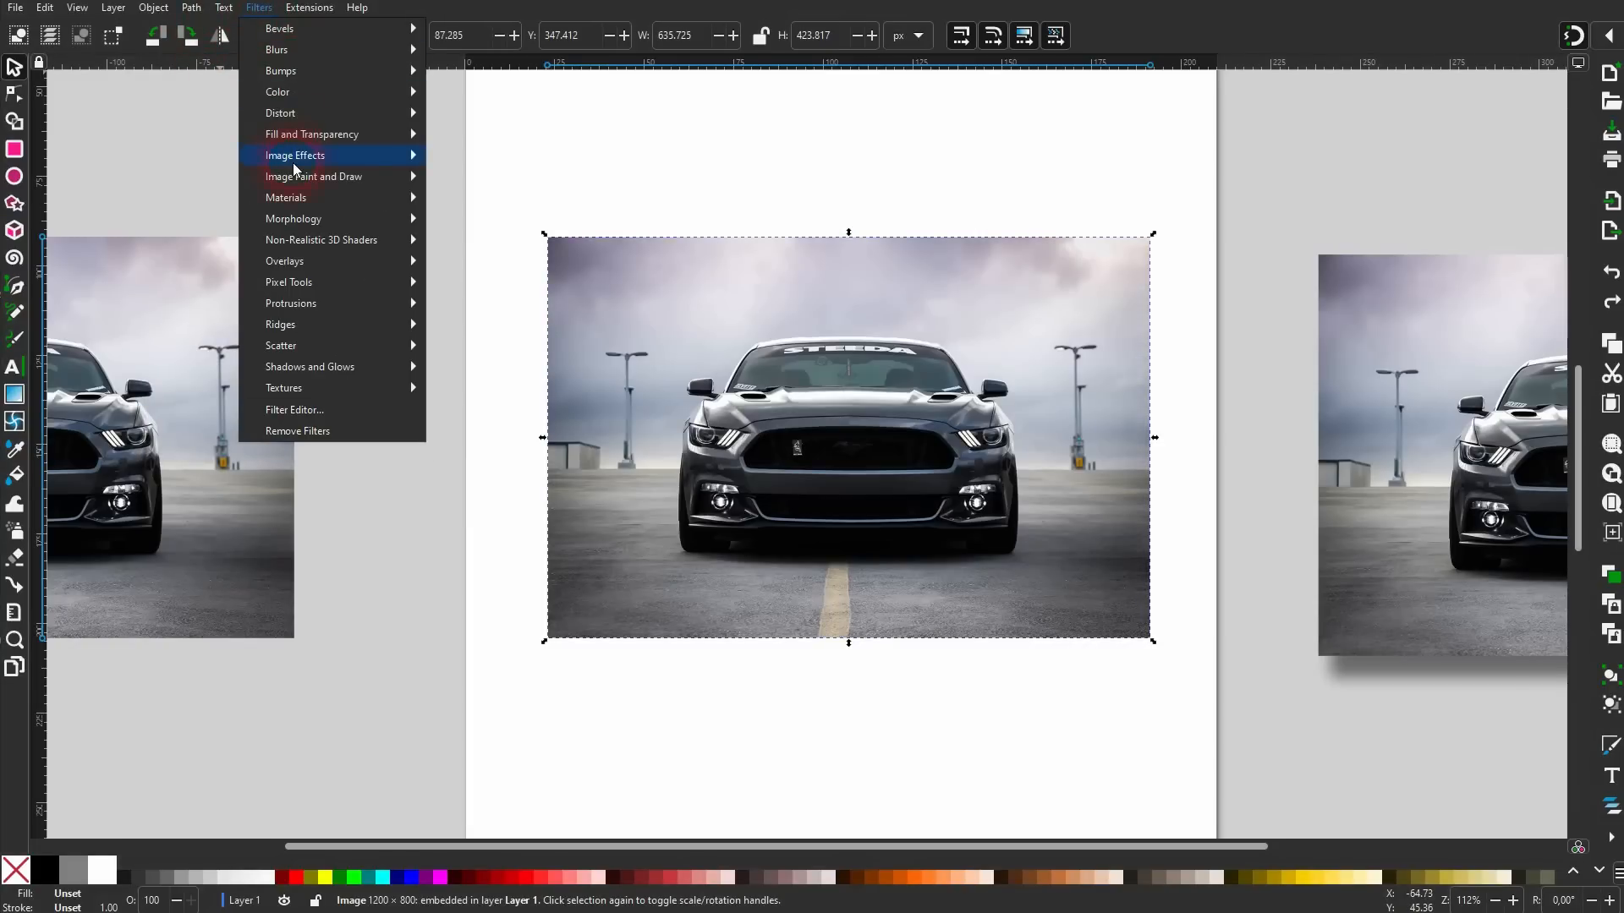
click(296, 137)
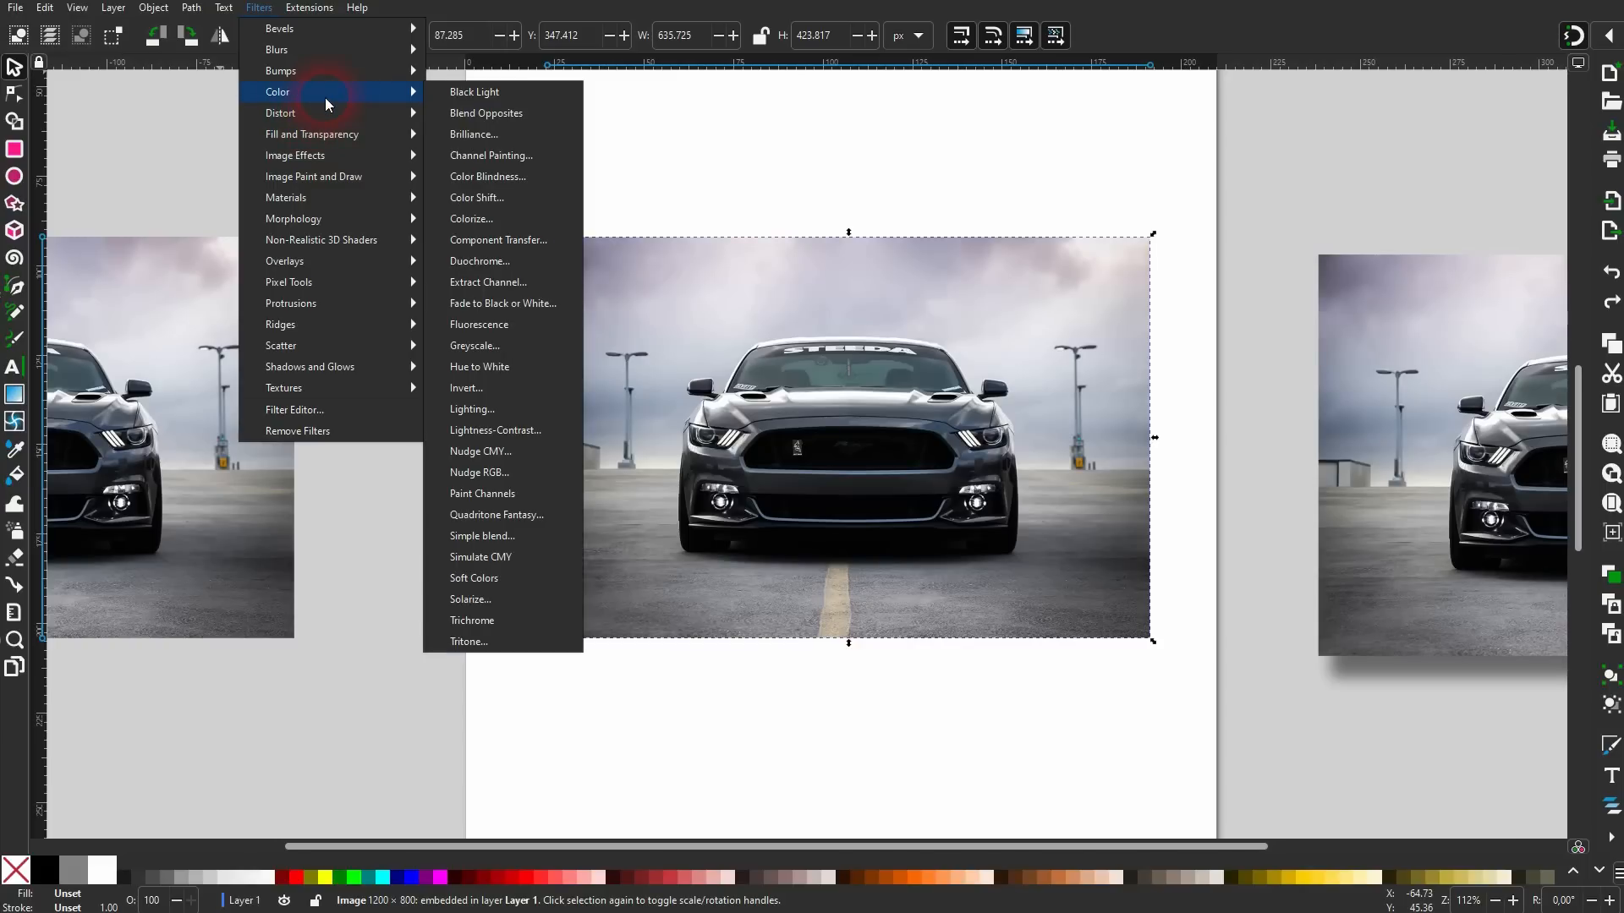
click(492, 346)
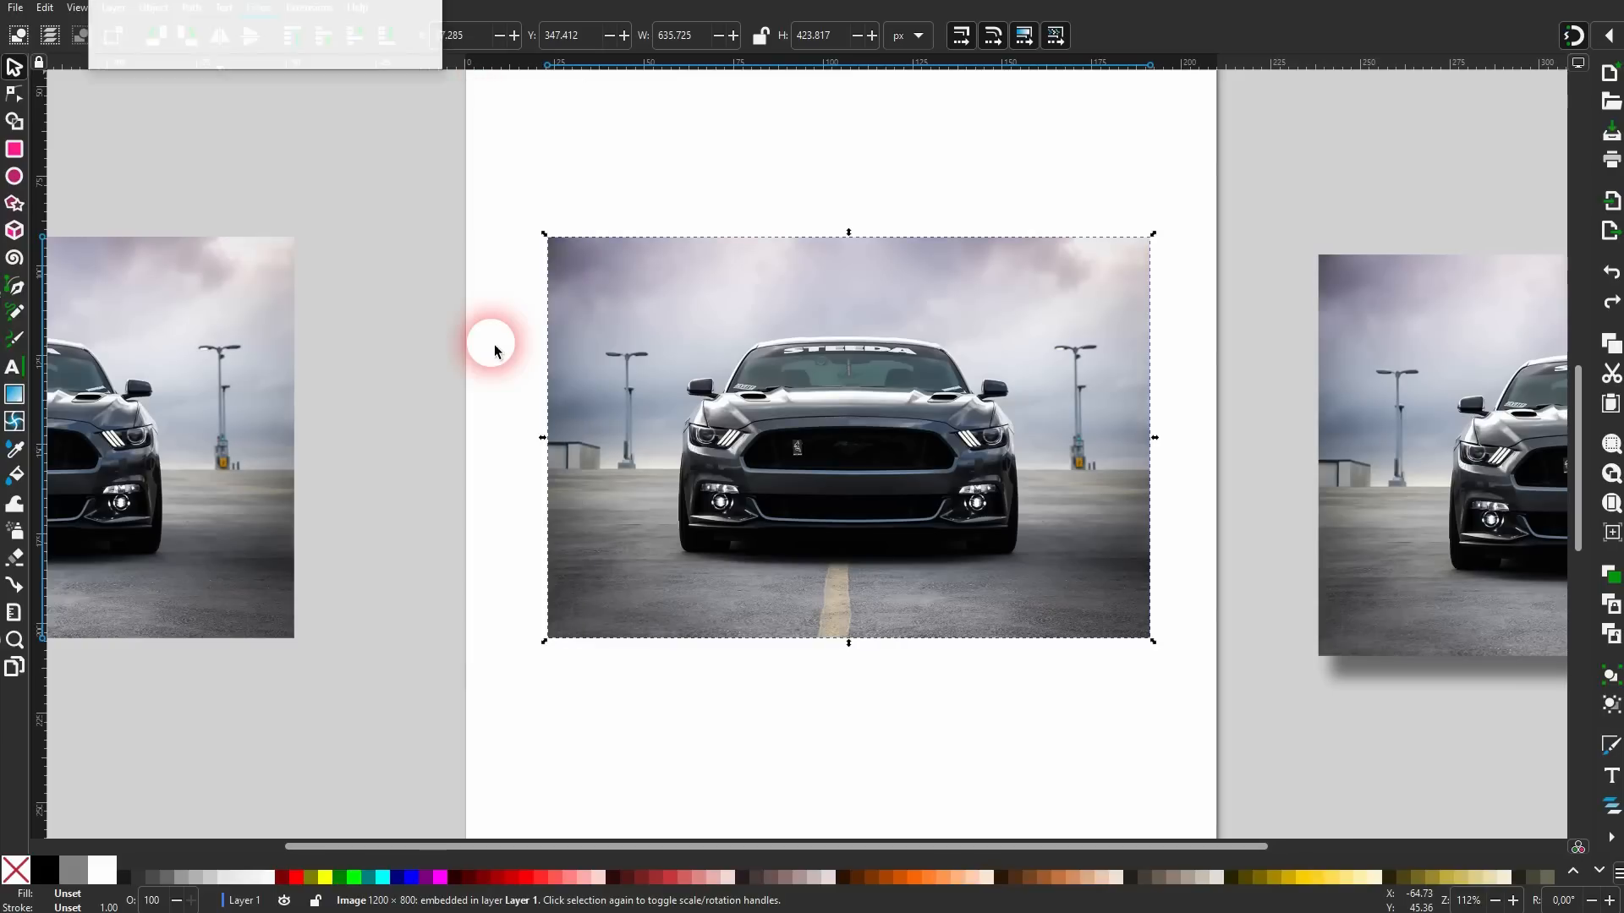
click(206, 402)
drag(305, 258, 327, 288)
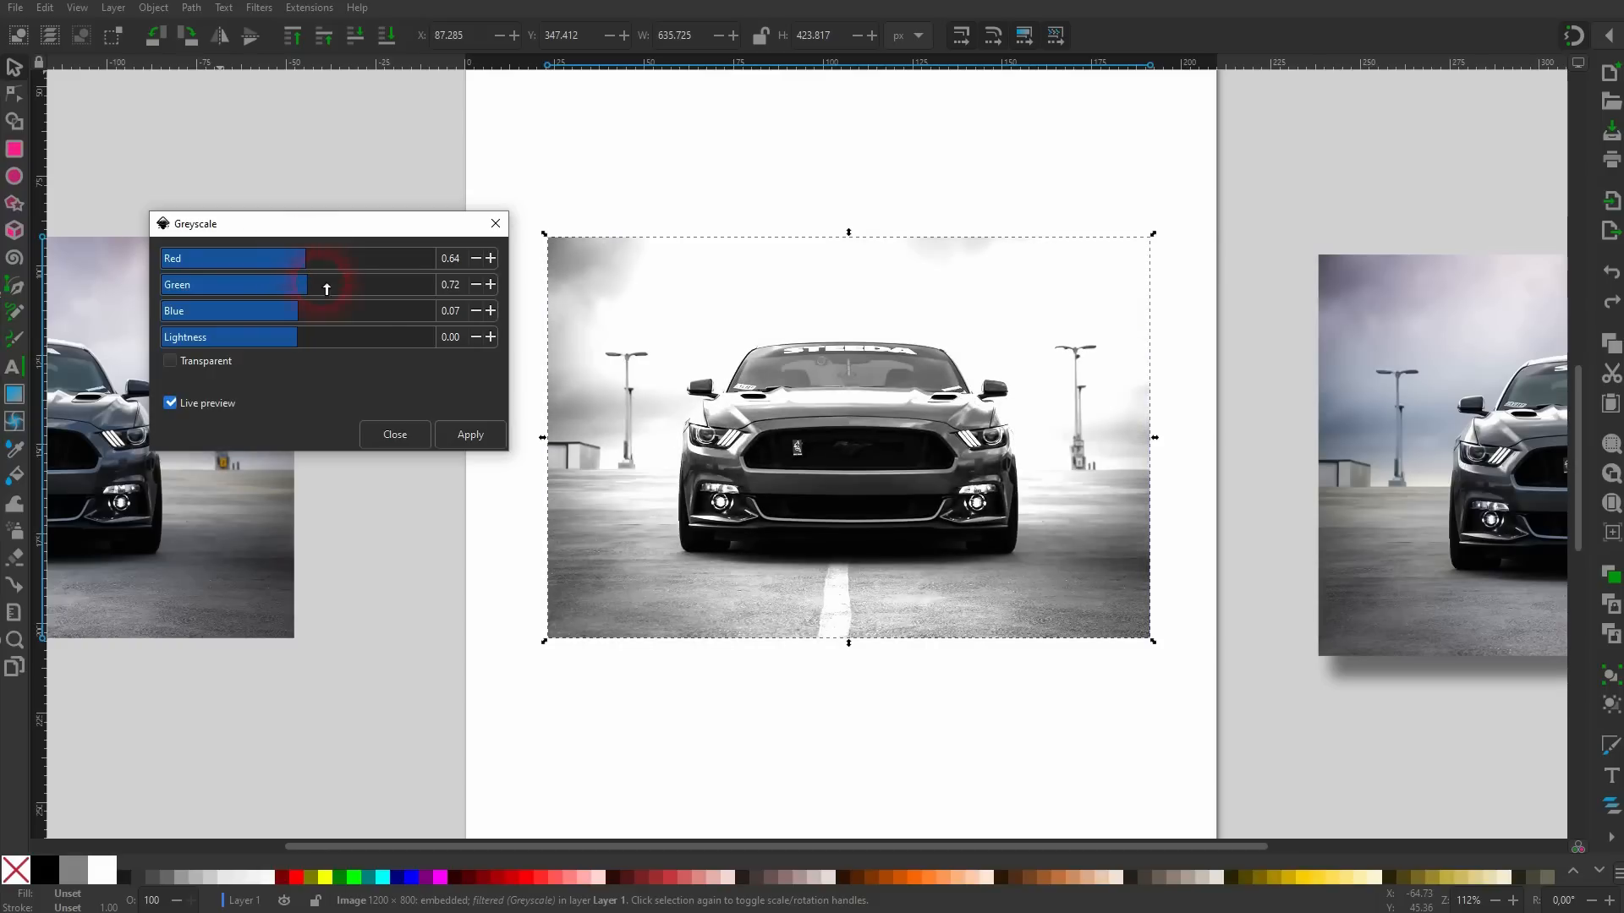
click(407, 437)
Preview the Colorize color filter live on the car photo and adjust its Harsh light to 1.2.
click(259, 8)
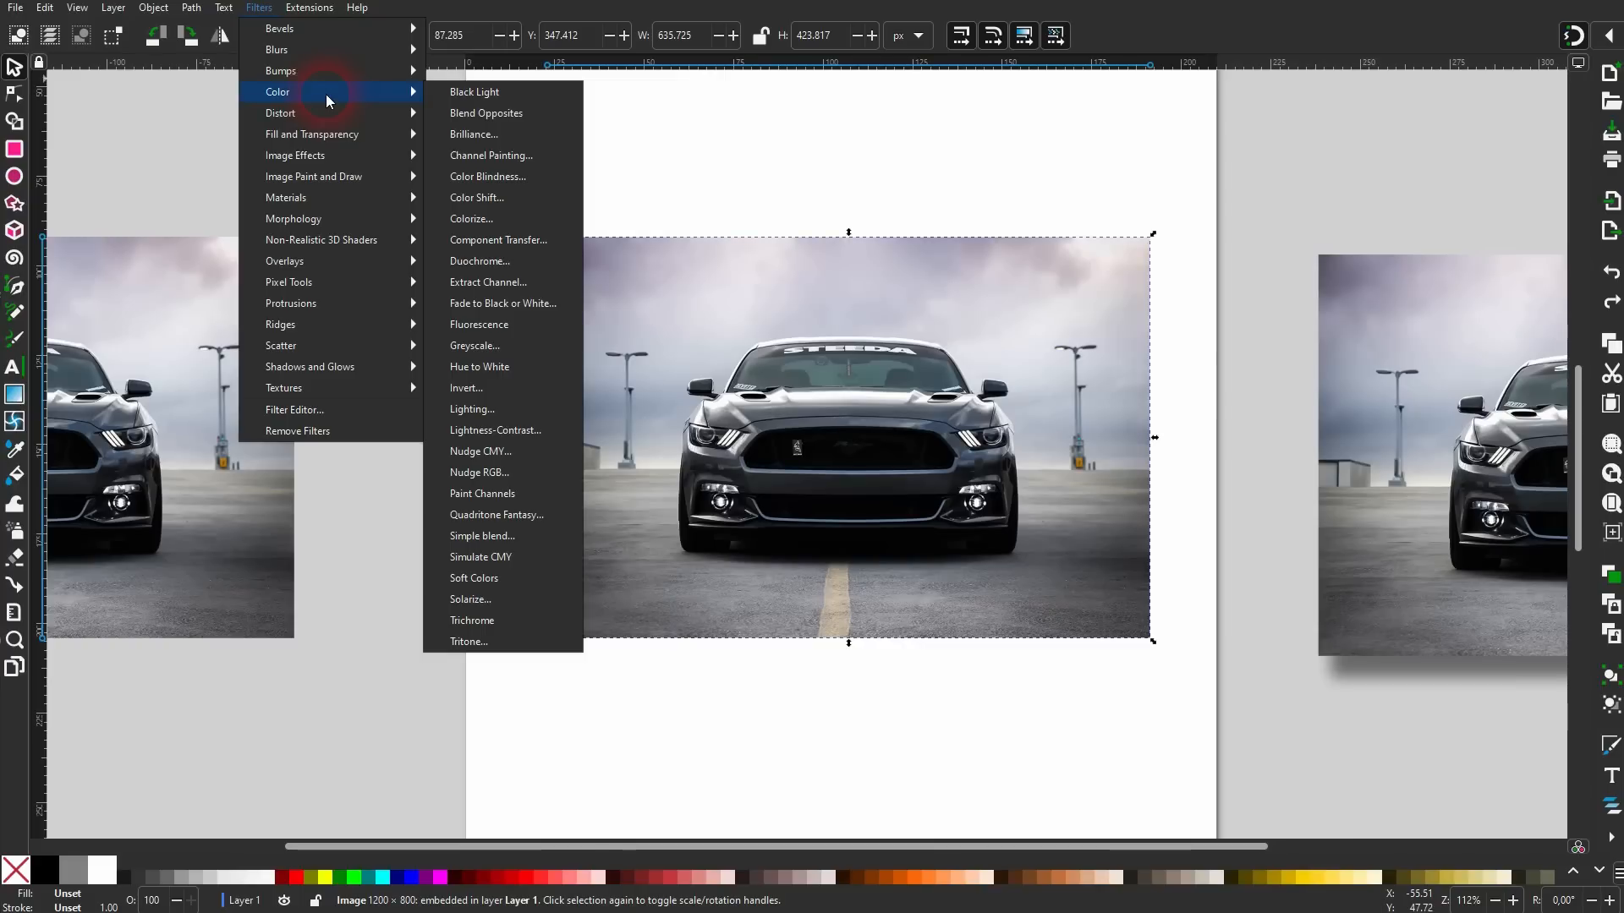
click(471, 216)
drag(307, 0, 333, 156)
click(201, 573)
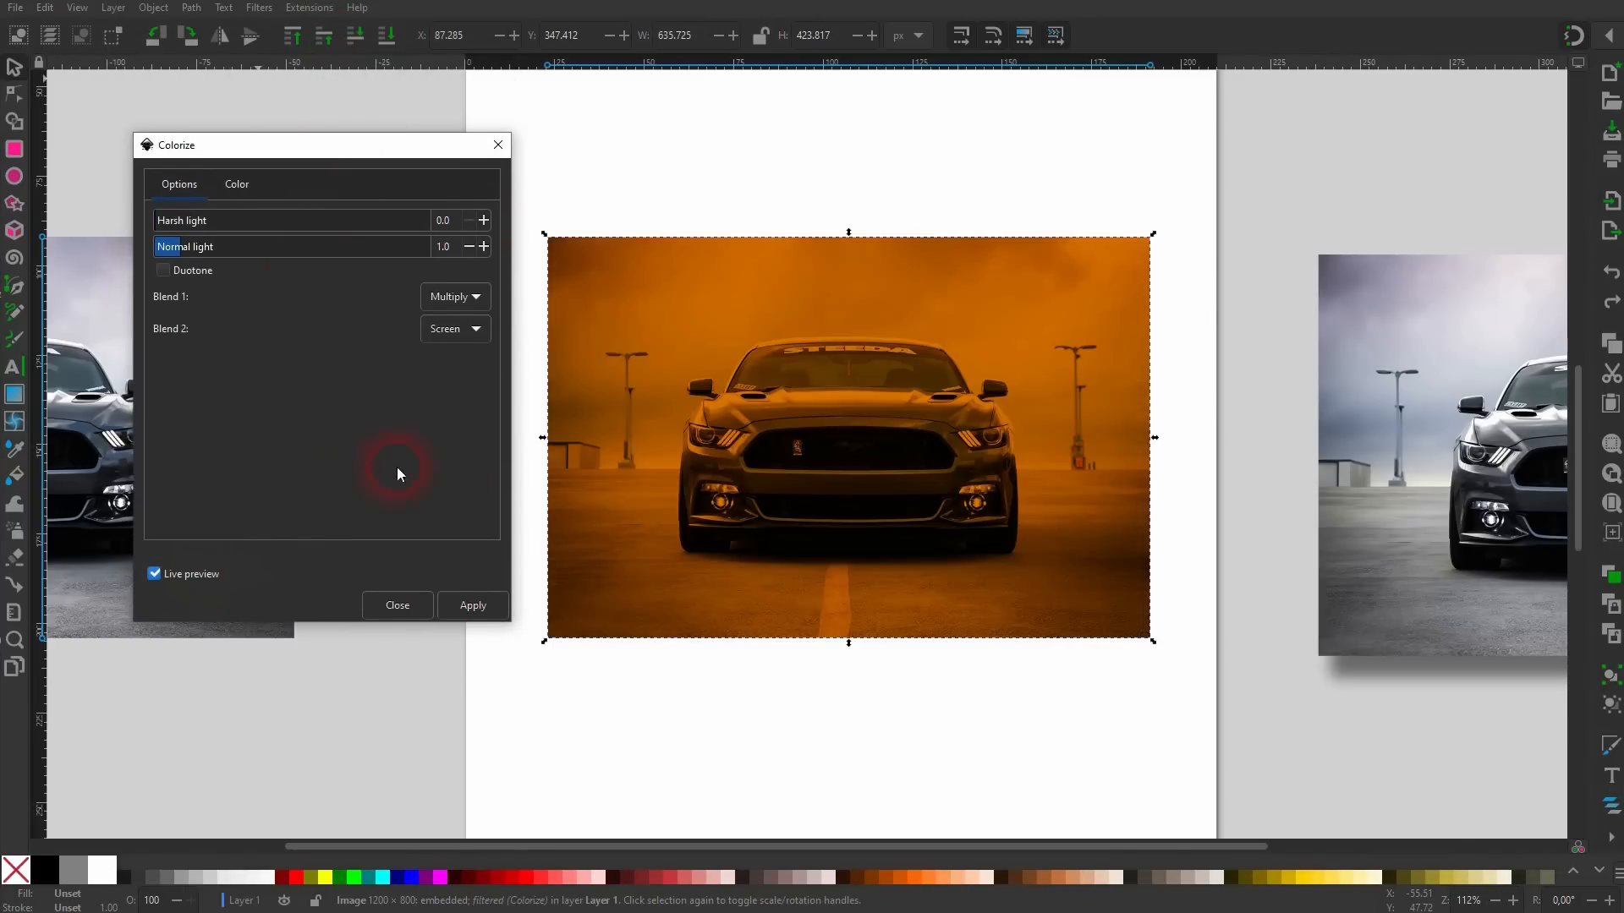
click(199, 222)
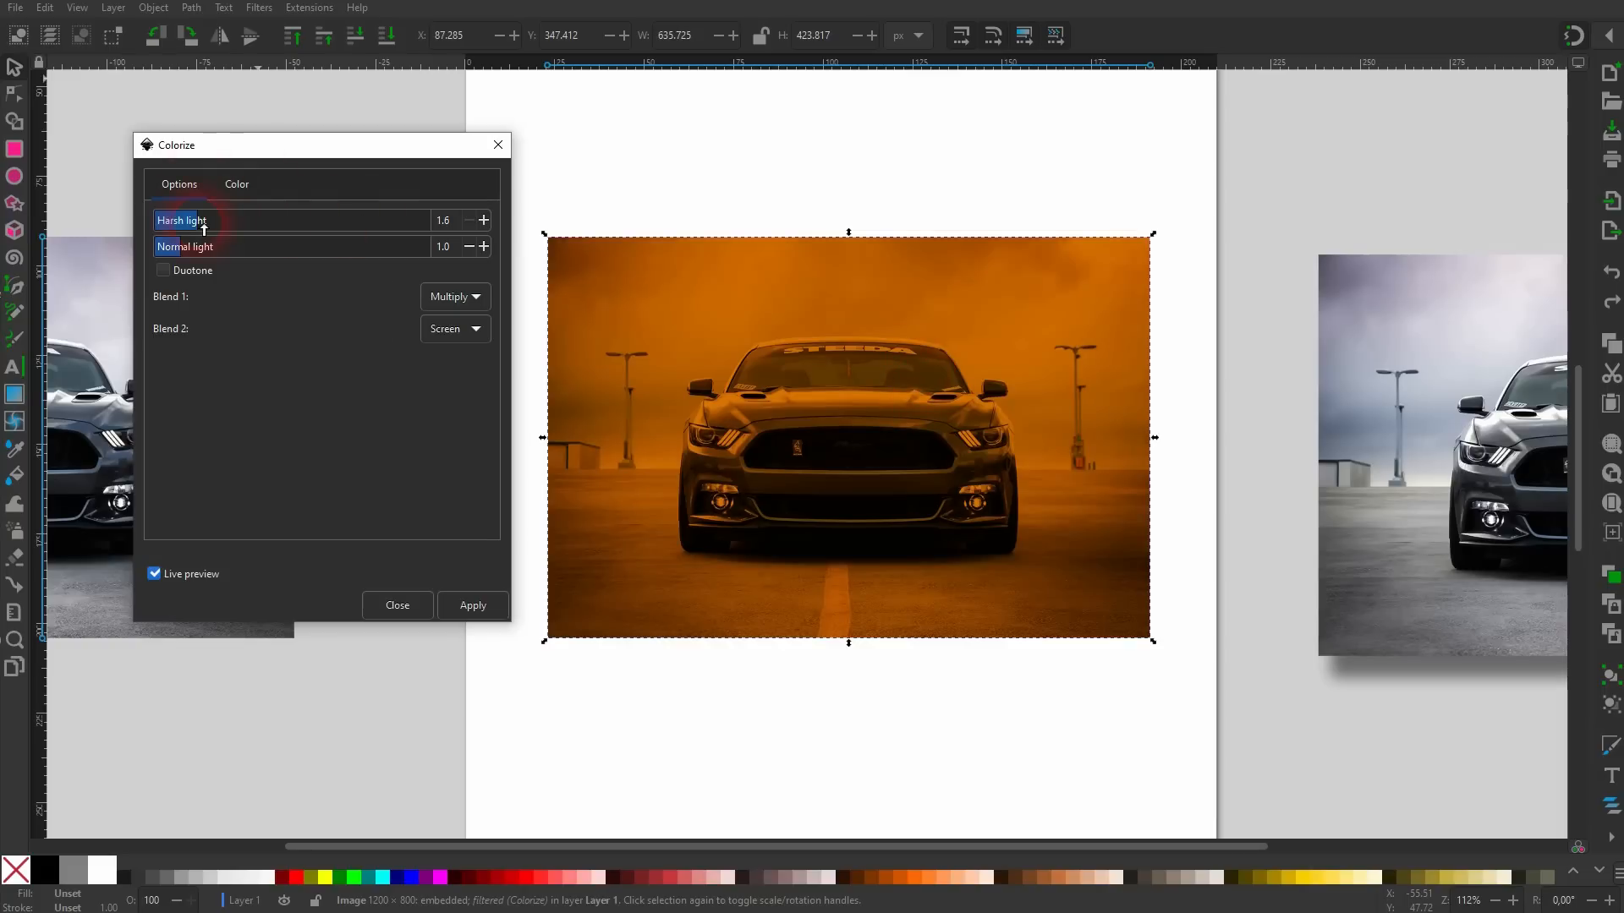
click(270, 230)
drag(271, 230, 188, 221)
Enable Duotone in the Colorize filter, try Normal light at 2.2, then set Harsh light to 0.7 and Normal light to 0.9.
click(295, 252)
drag(295, 252, 217, 252)
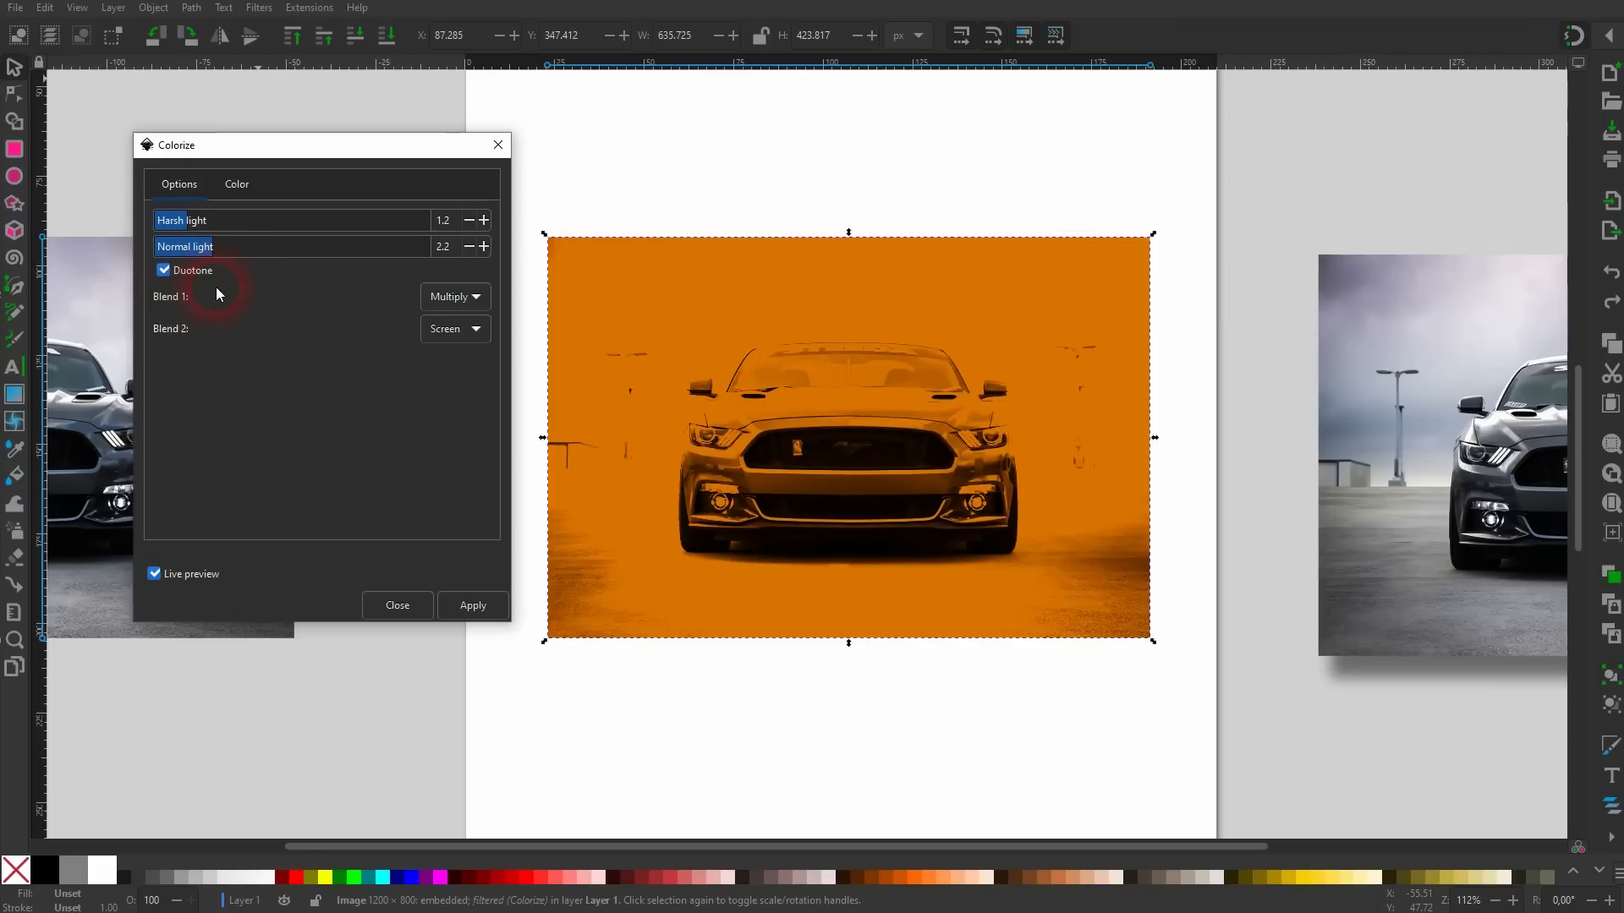
drag(177, 223, 173, 221)
click(183, 251)
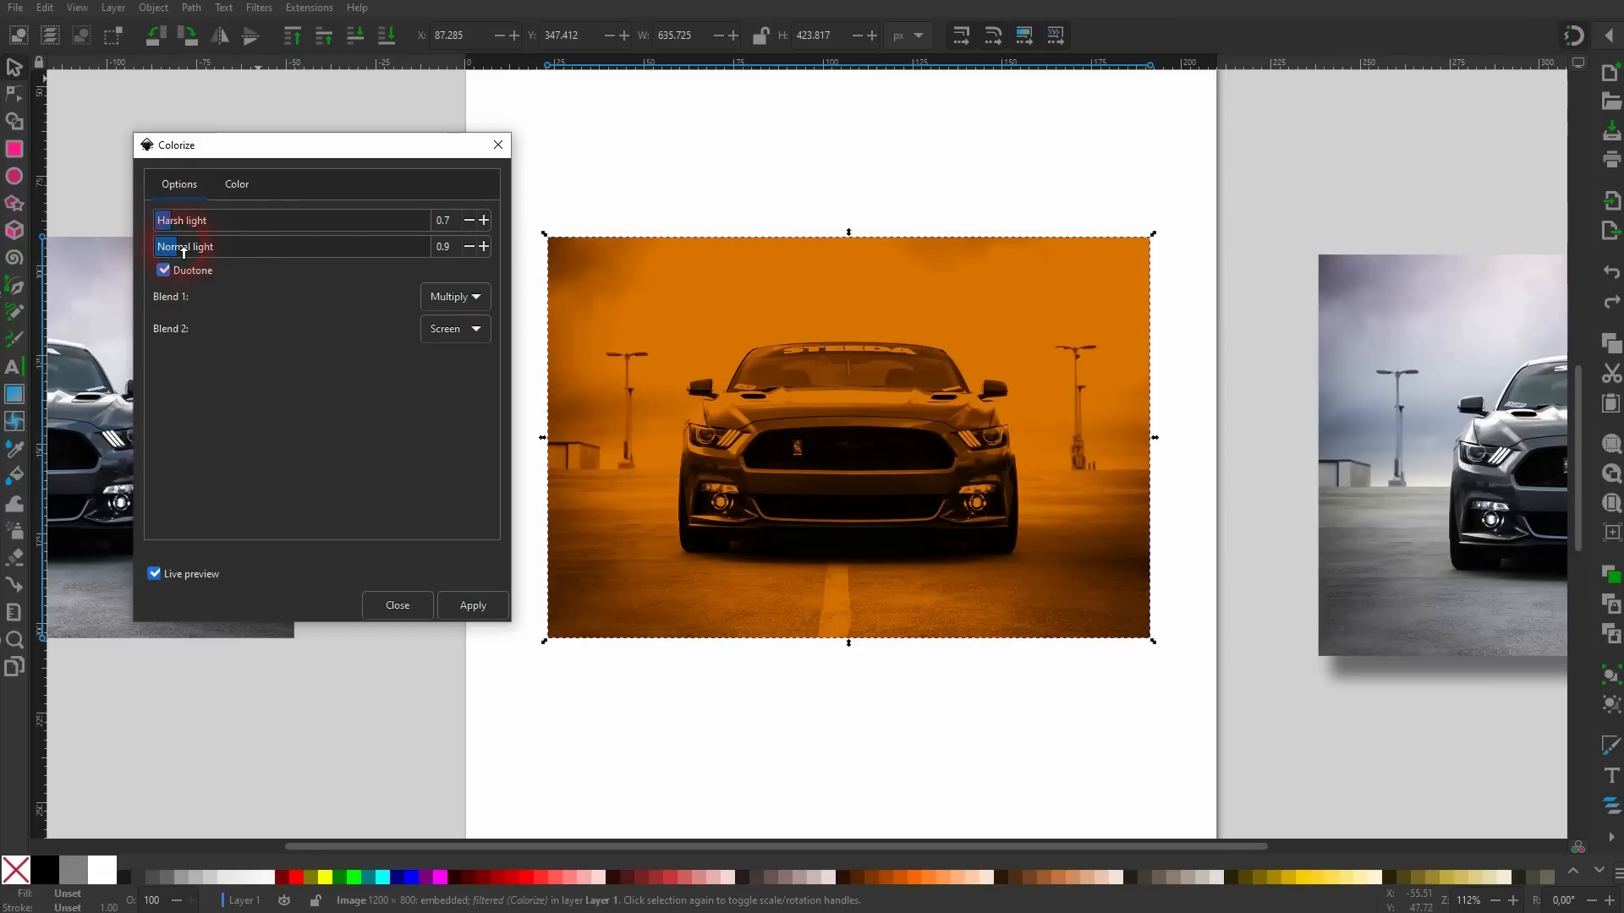
Preview the Colorize tint with hue 345 and then hue 271 on the car photo, and close the filter without applying it.
click(233, 181)
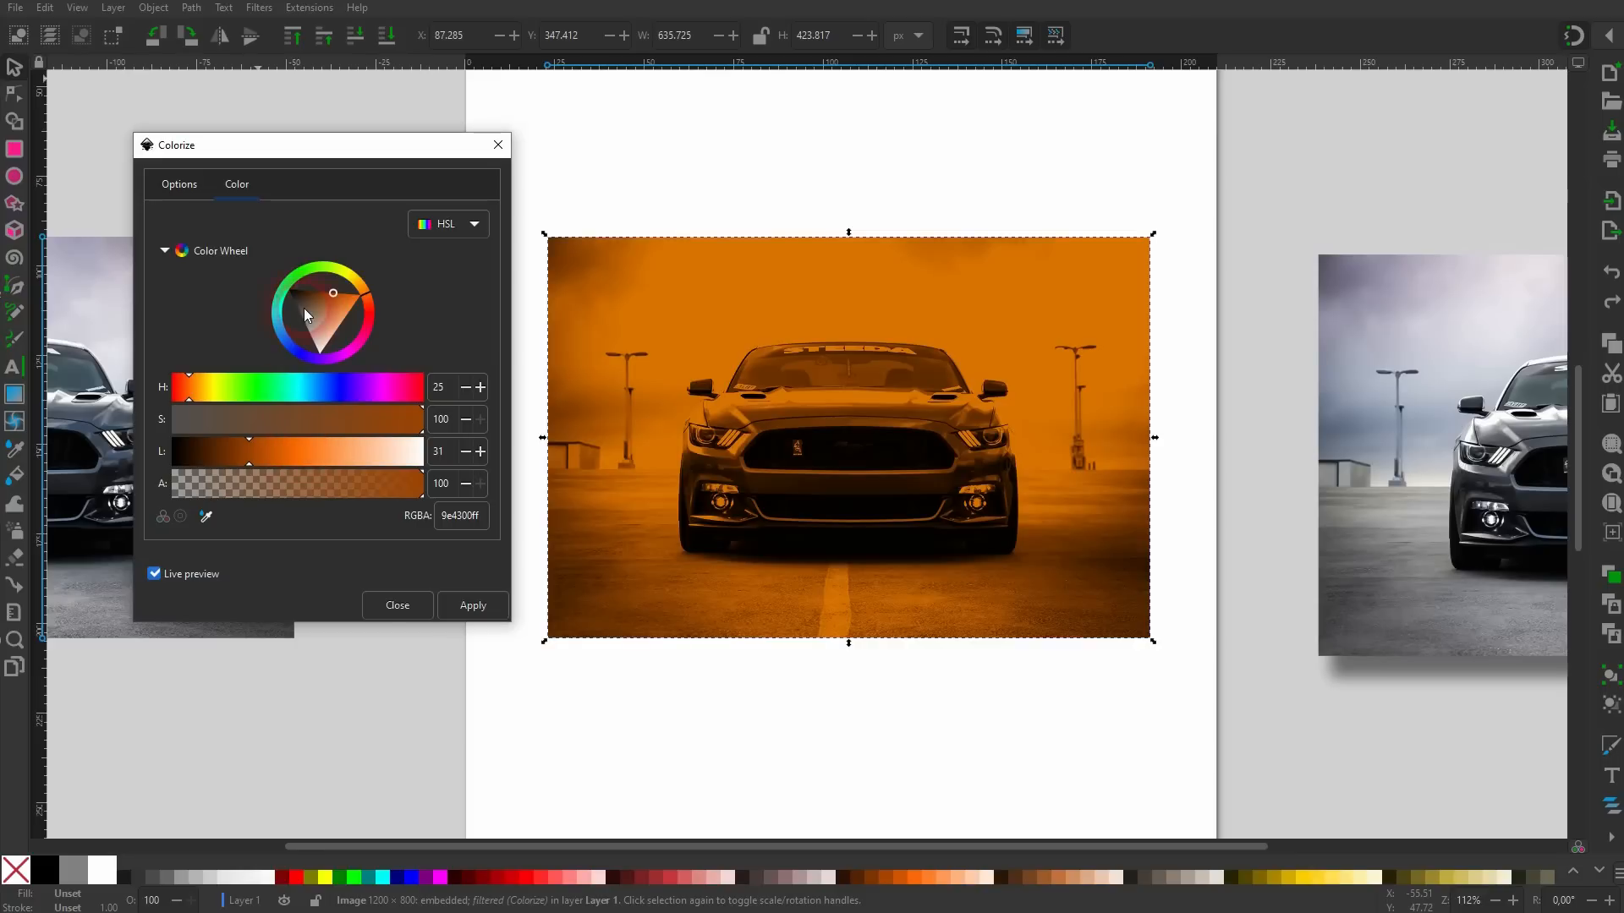
drag(357, 302, 369, 327)
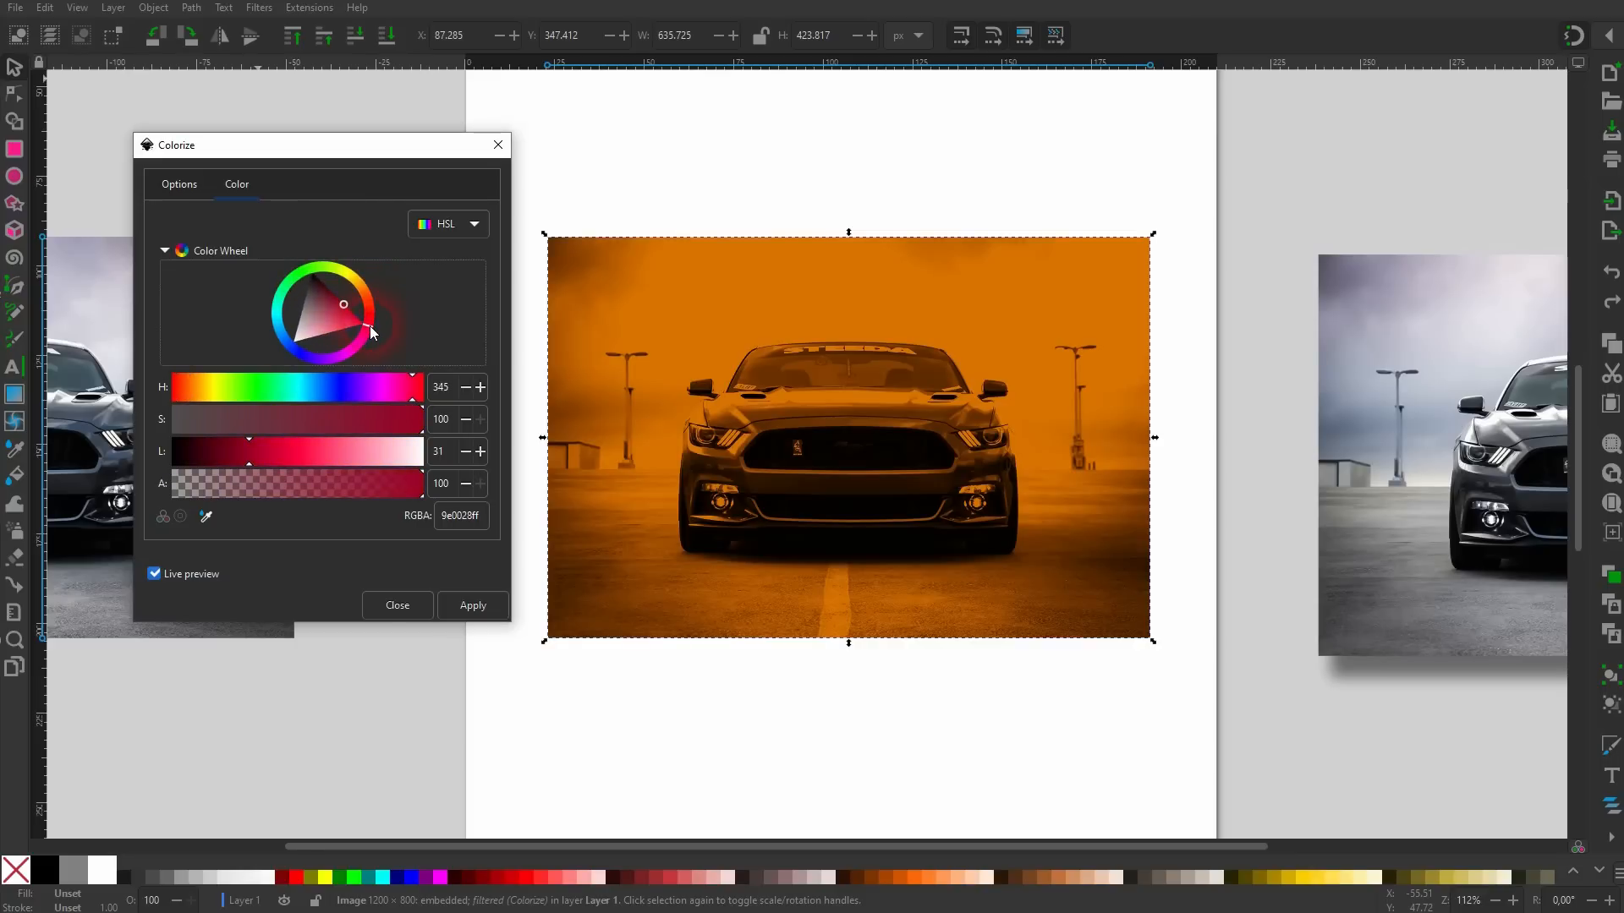
click(200, 577)
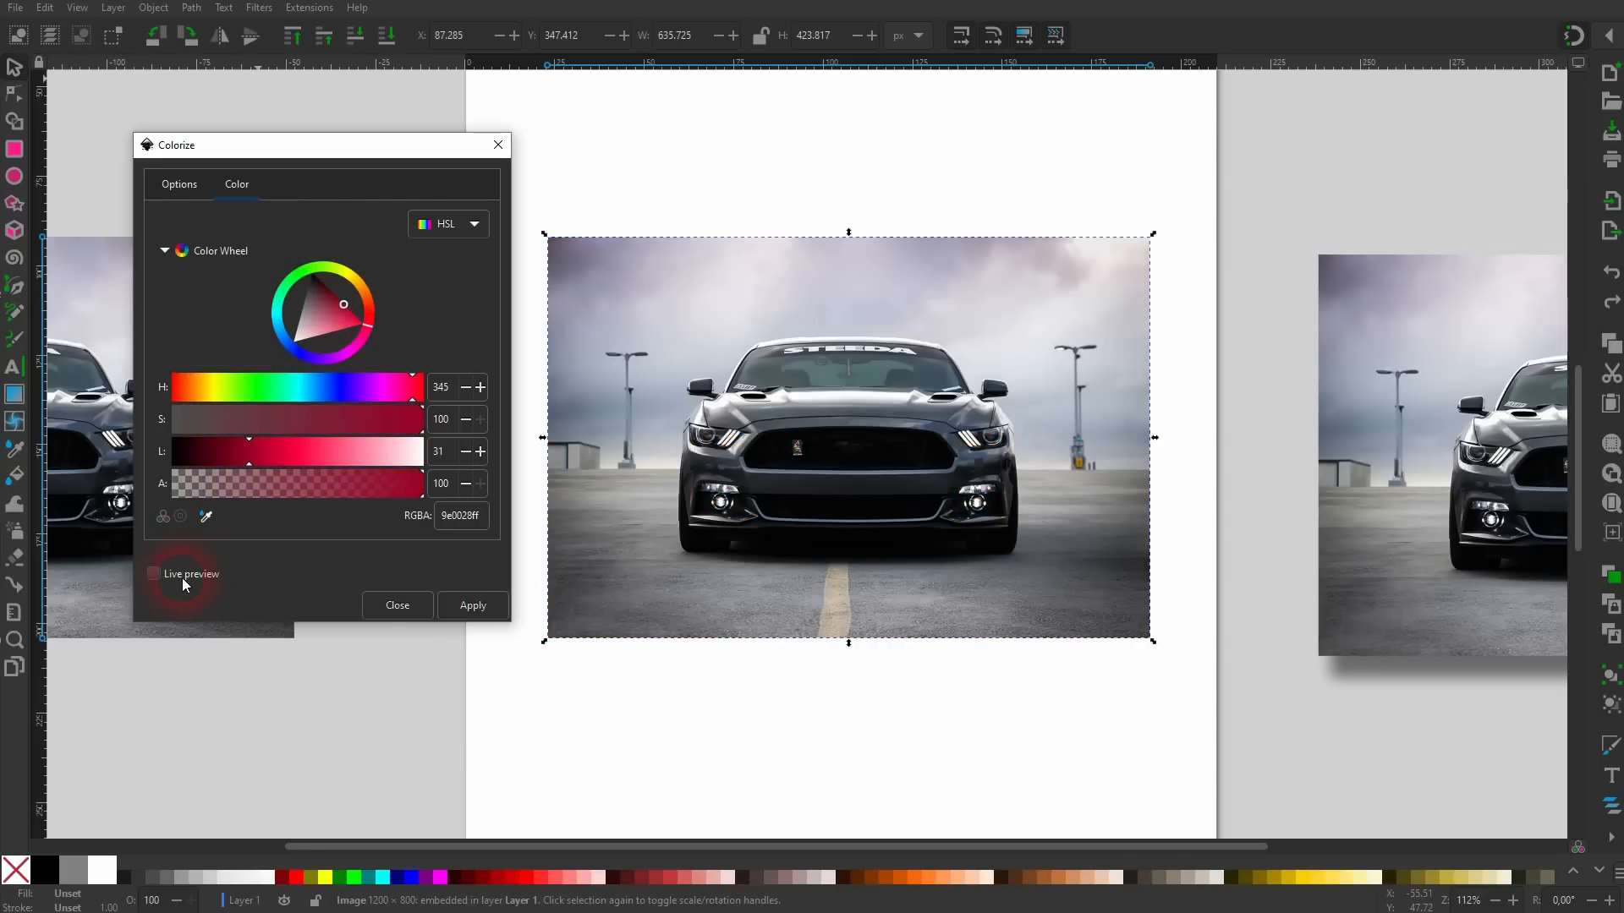
click(177, 572)
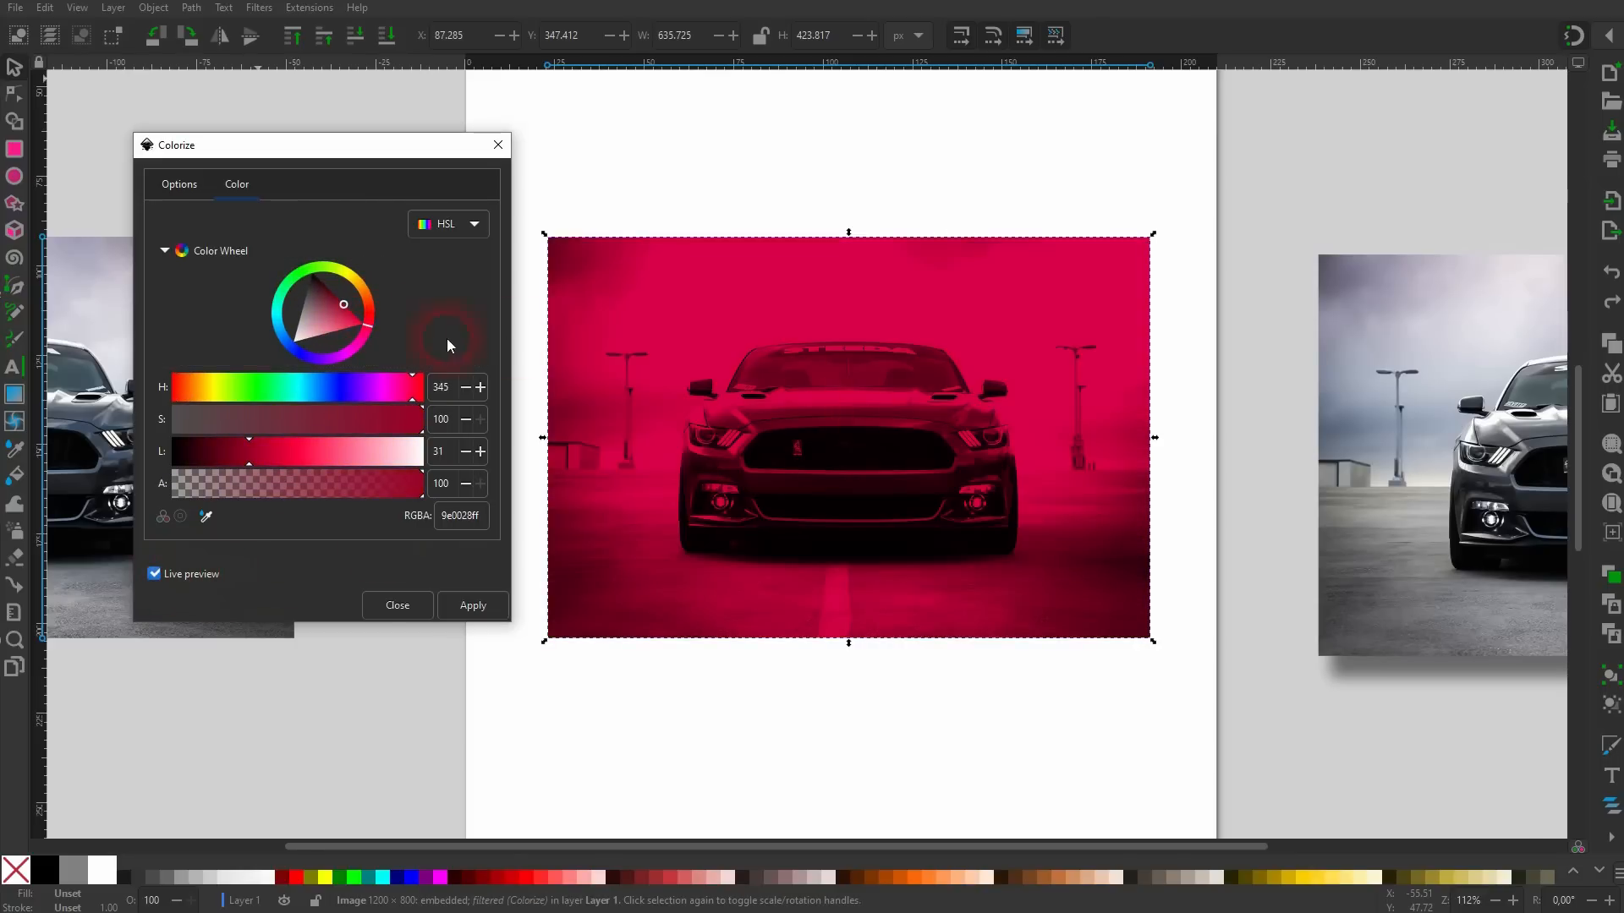
drag(363, 331, 330, 353)
click(192, 578)
click(194, 575)
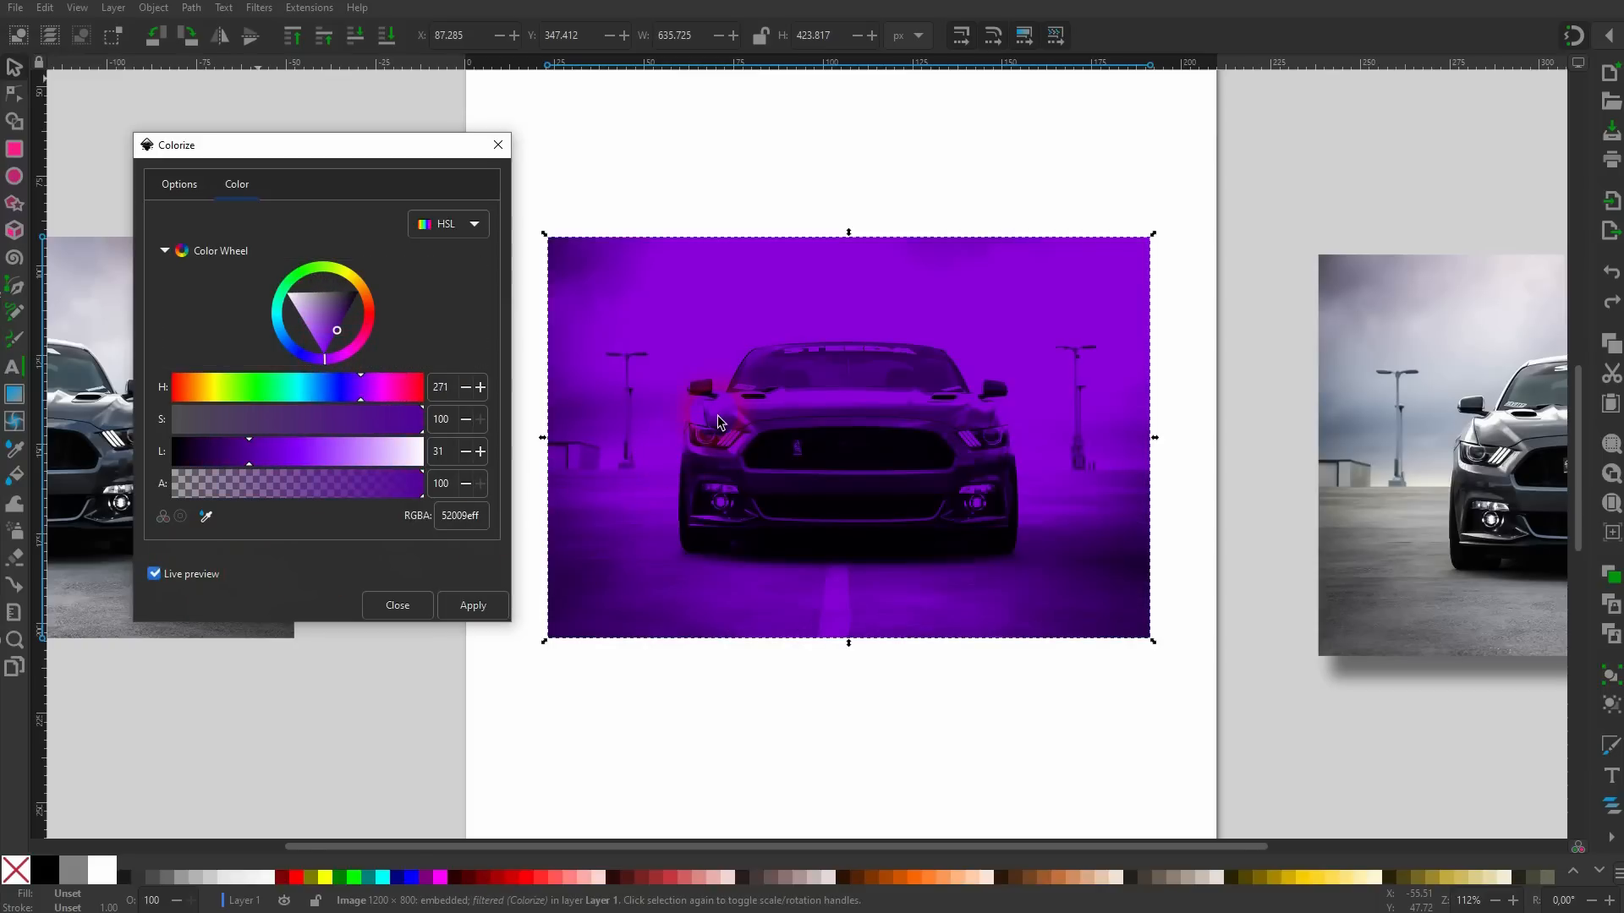
click(392, 607)
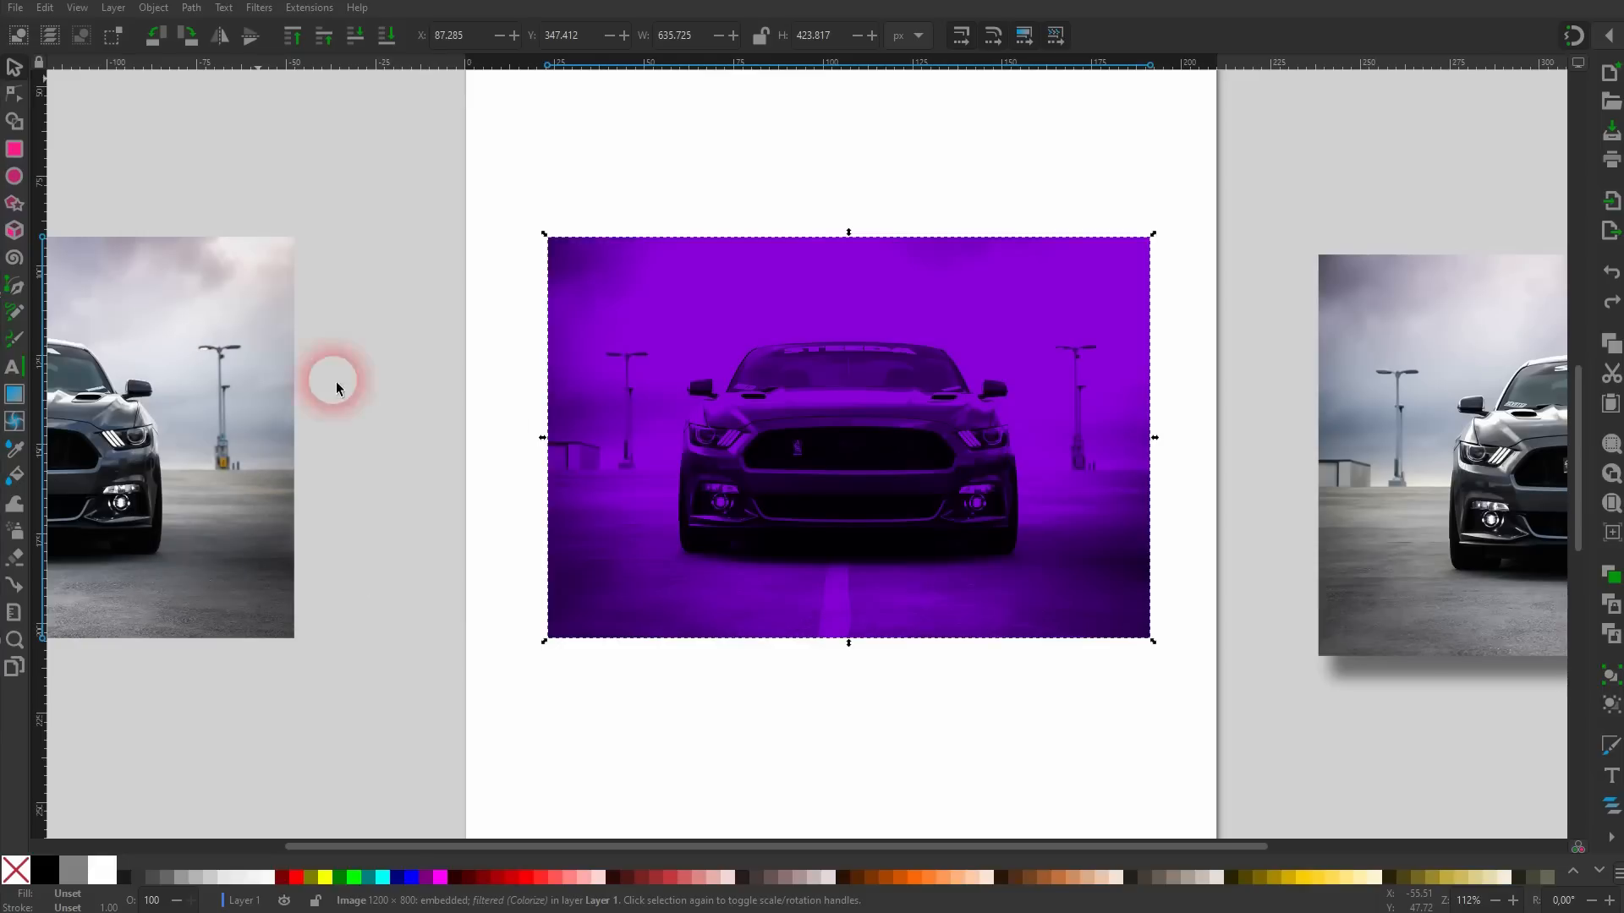
Browse the Bumps filters, and preview the Blur filter live on the car photo.
click(258, 10)
click(326, 74)
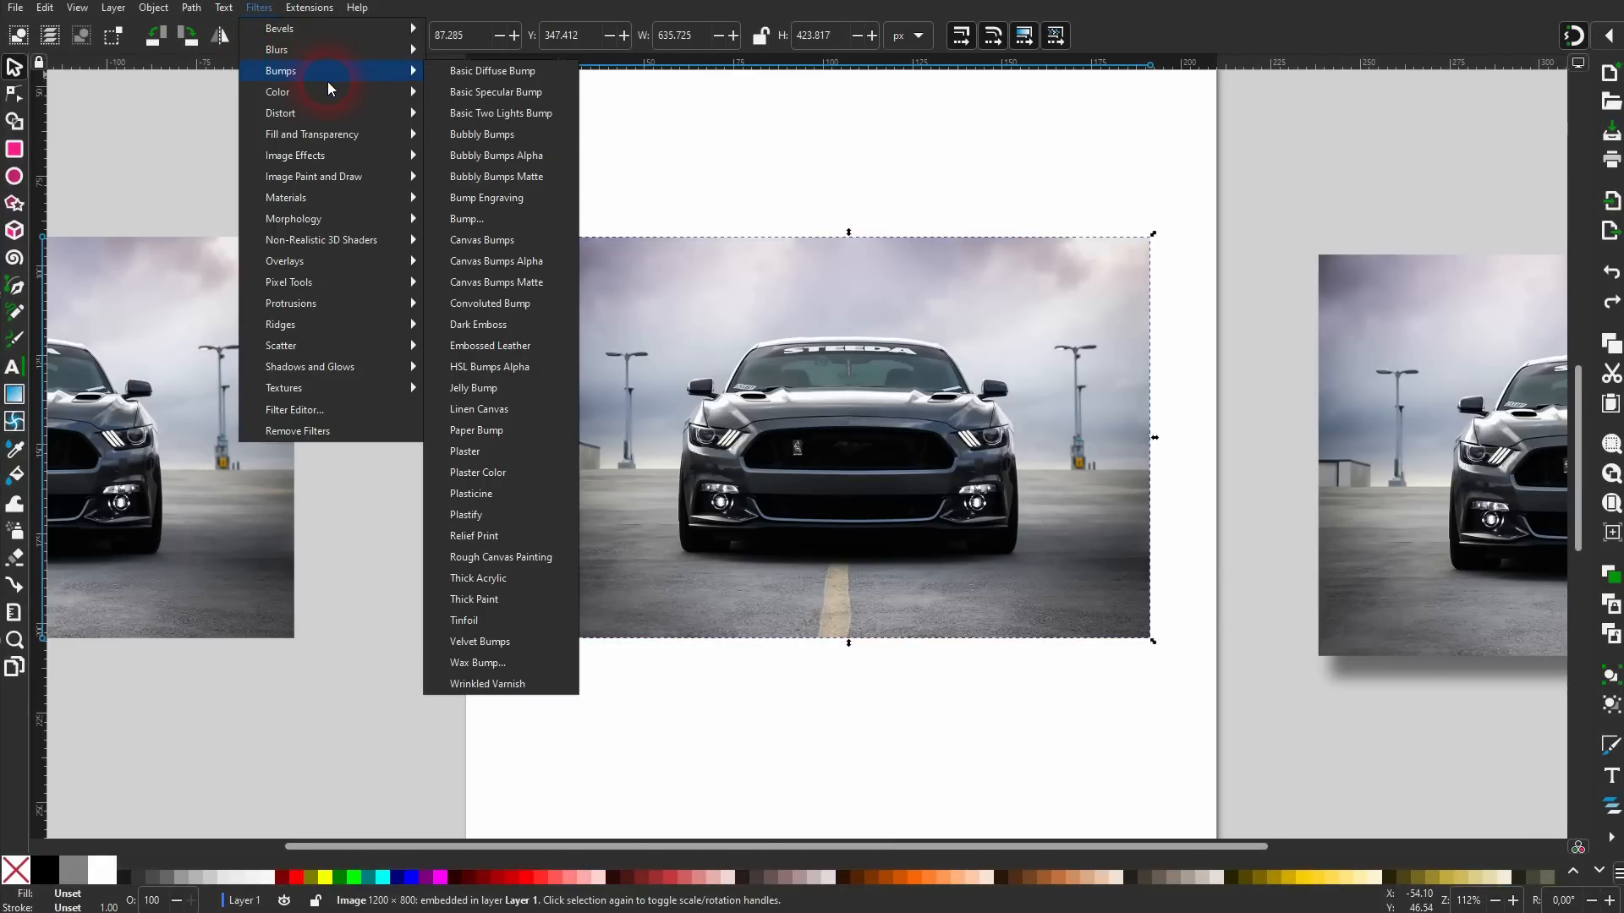
mouse_move(313, 53)
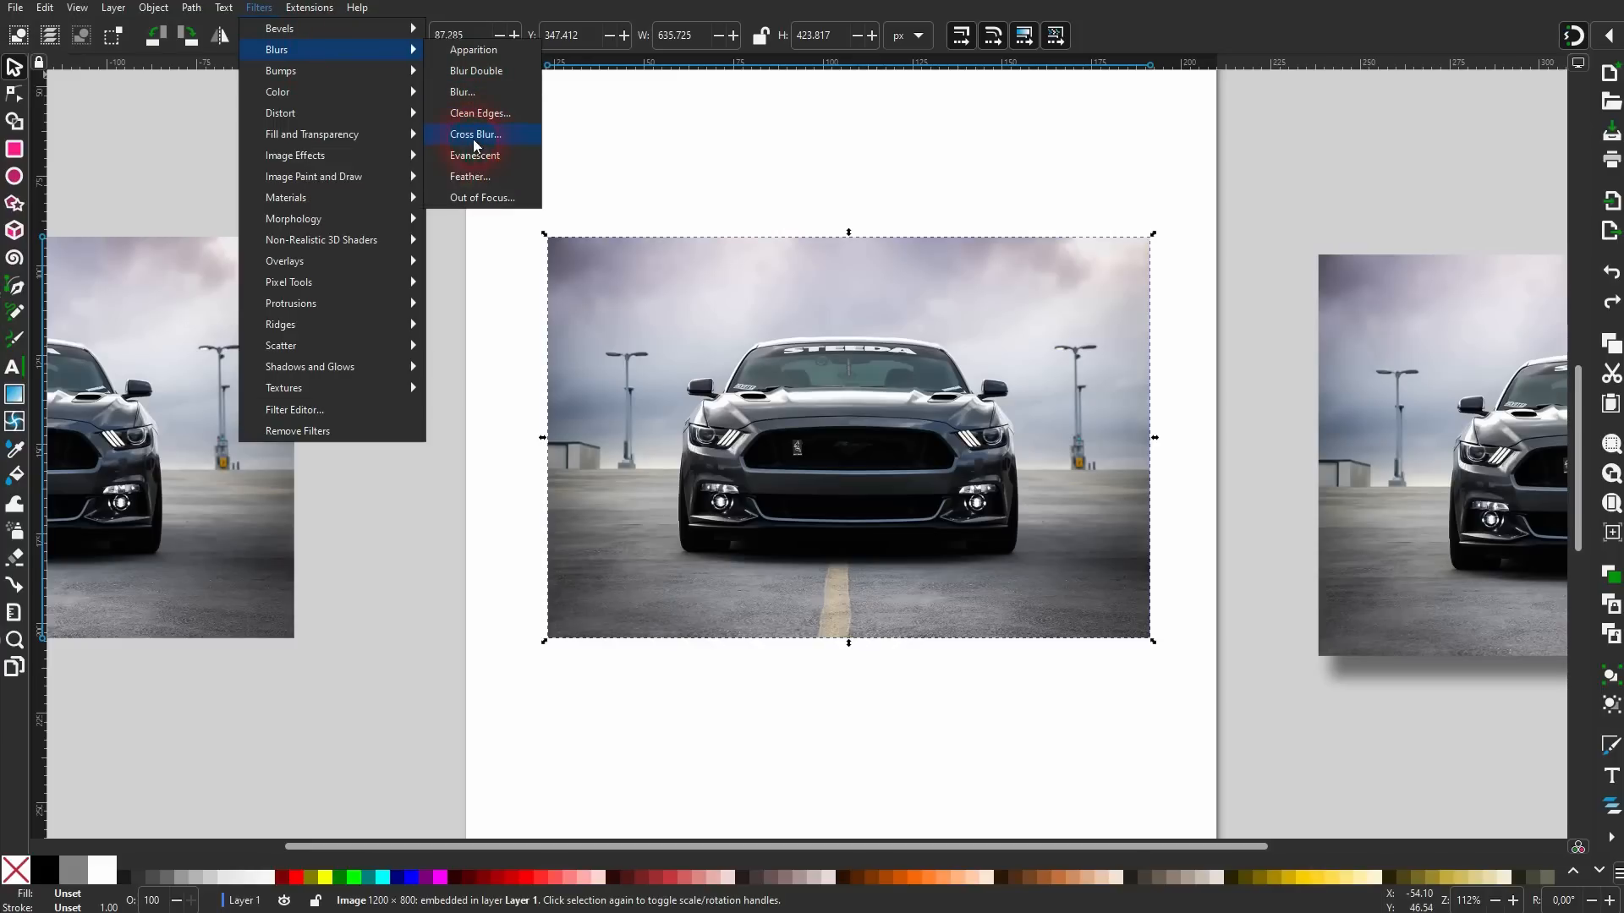
click(457, 91)
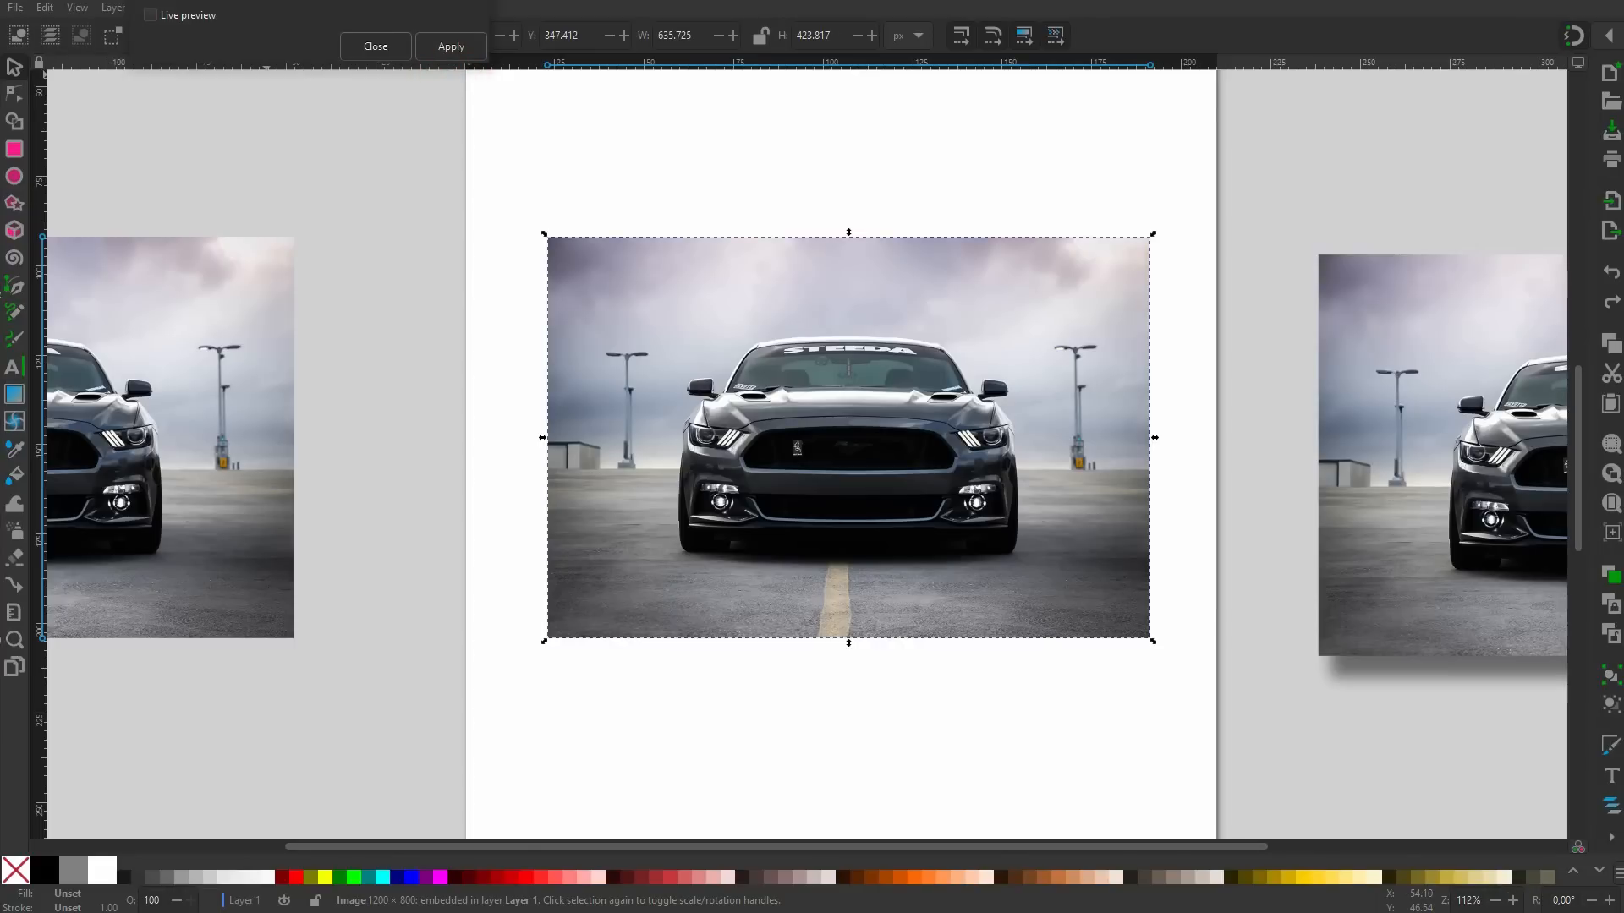
drag(362, 199, 367, 230)
click(217, 362)
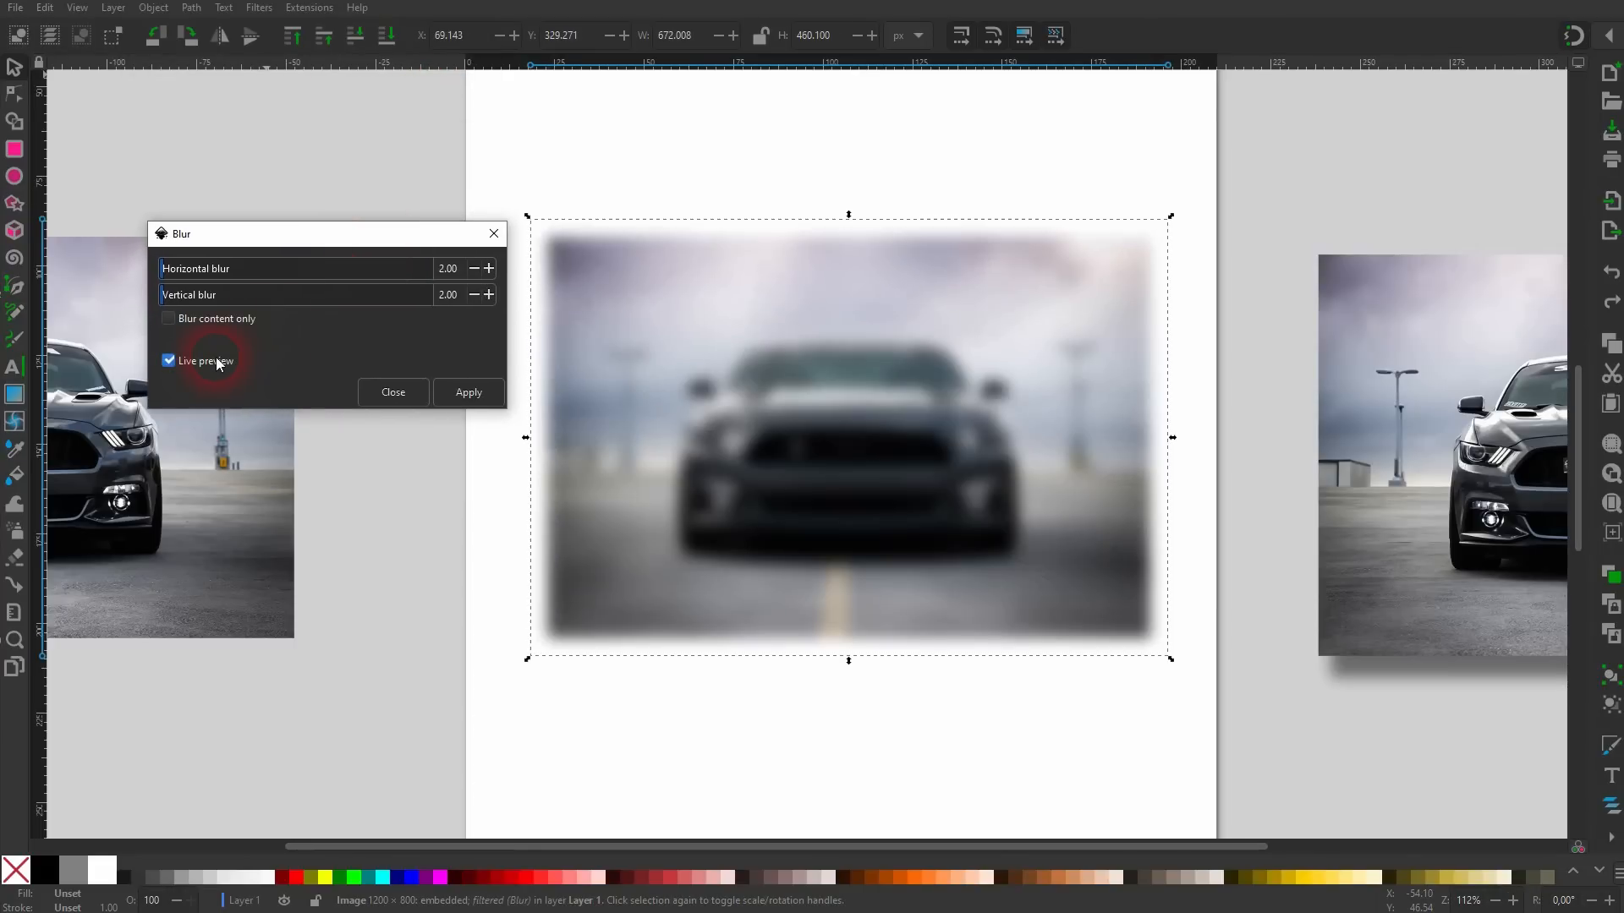
Reduce the horizontal and vertical blur to 0.80 in the preview, and close the Blur filter without applying it.
click(474, 268)
click(474, 268)
click(473, 268)
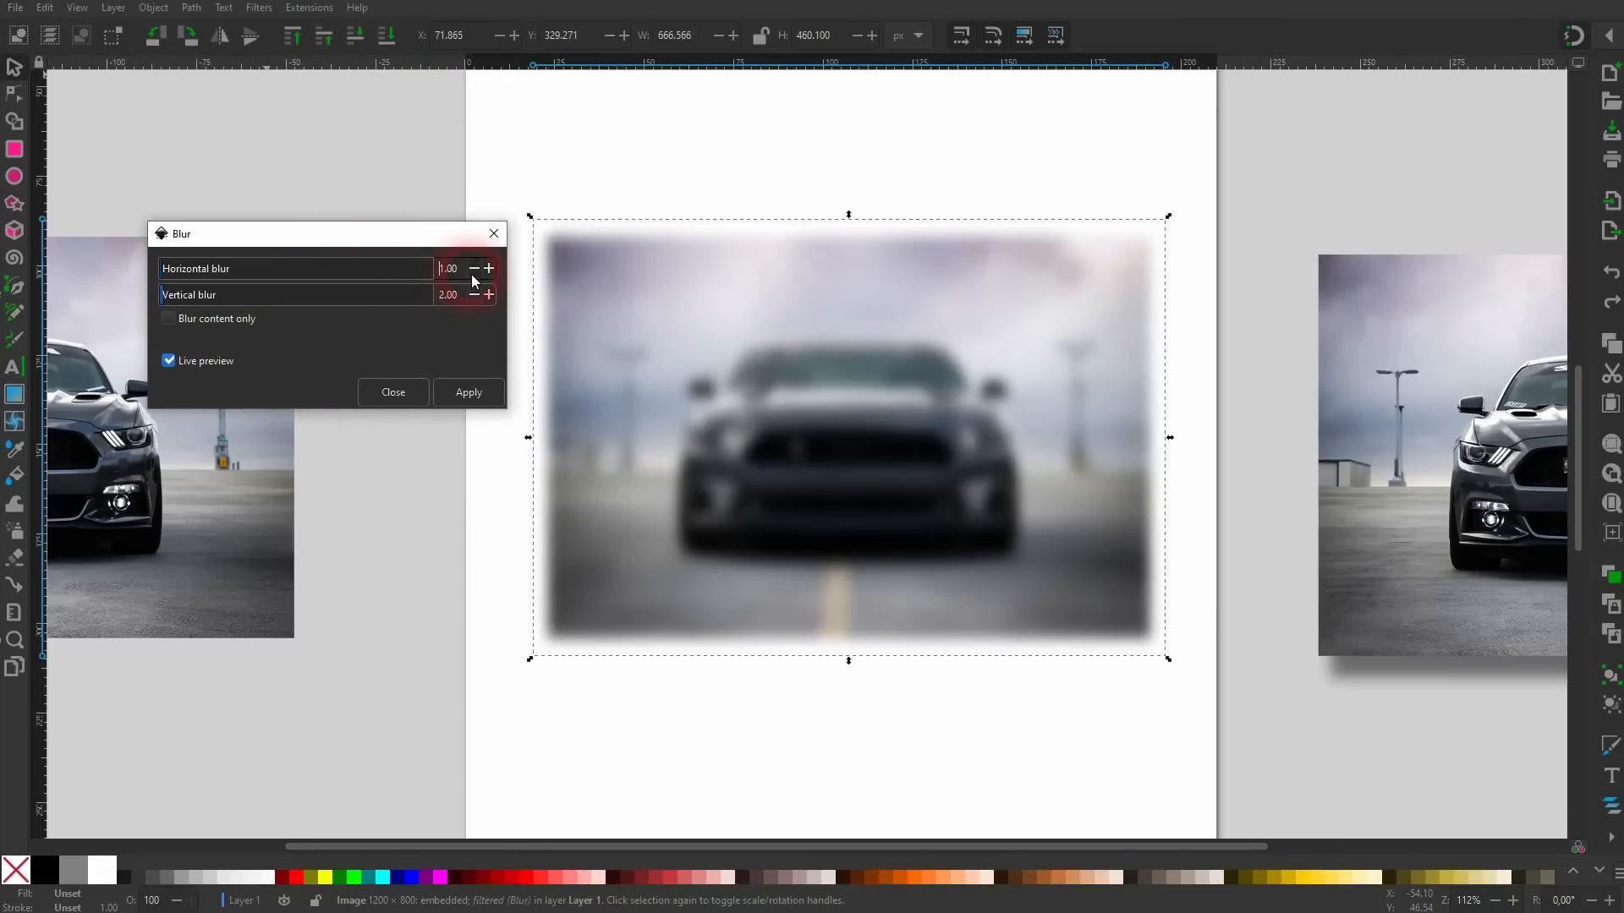
click(474, 269)
click(474, 269)
click(472, 297)
click(472, 296)
click(472, 295)
click(472, 295)
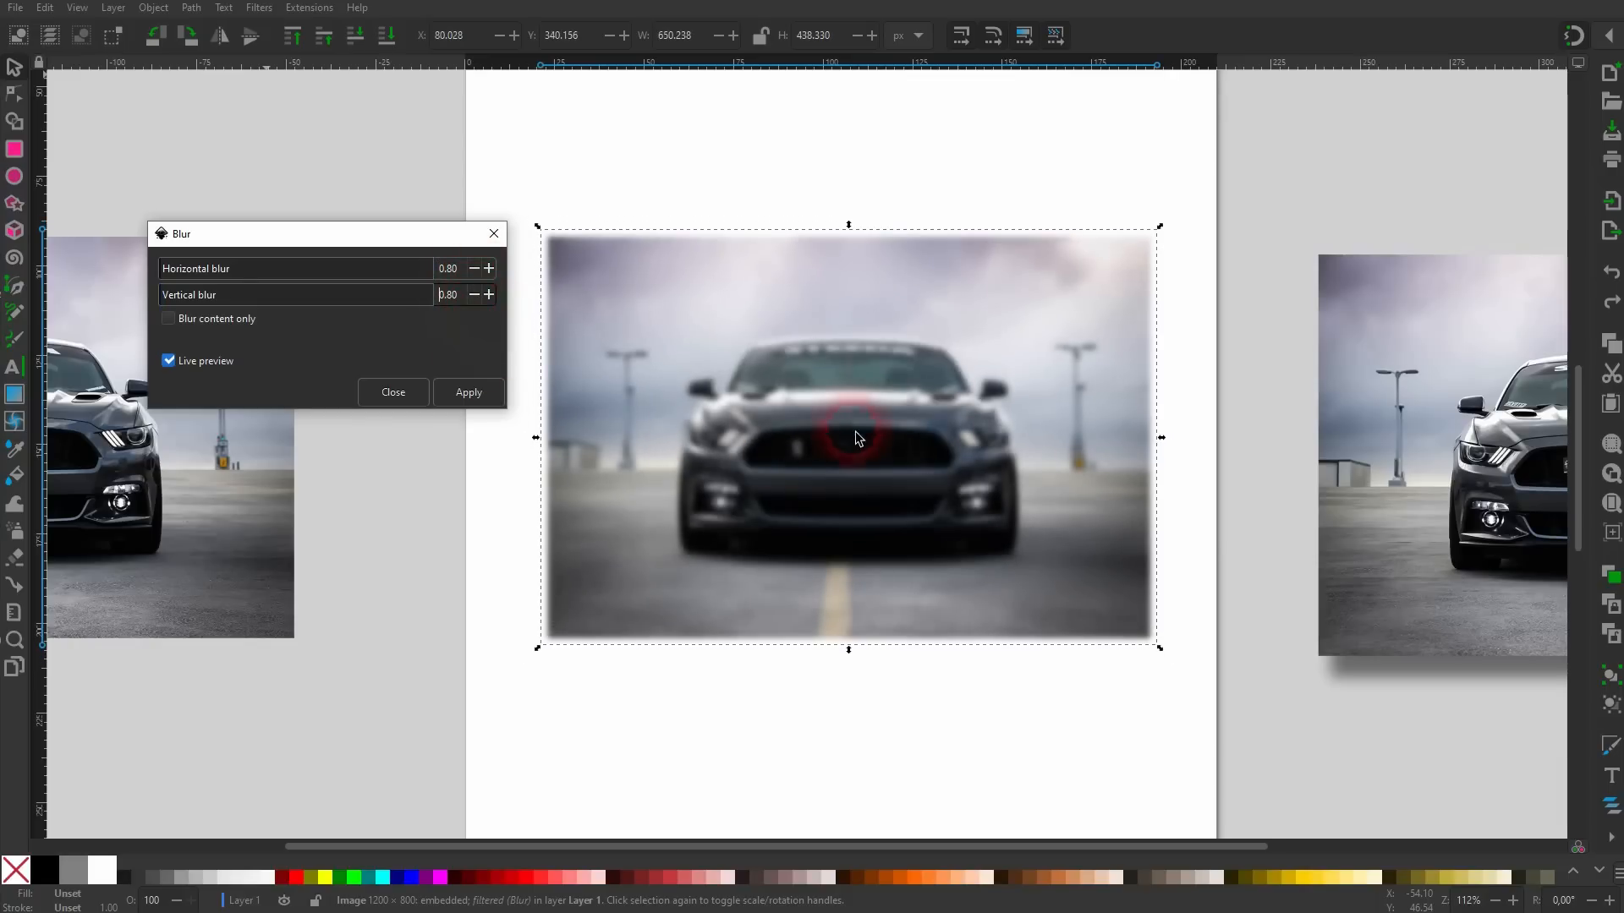
click(372, 398)
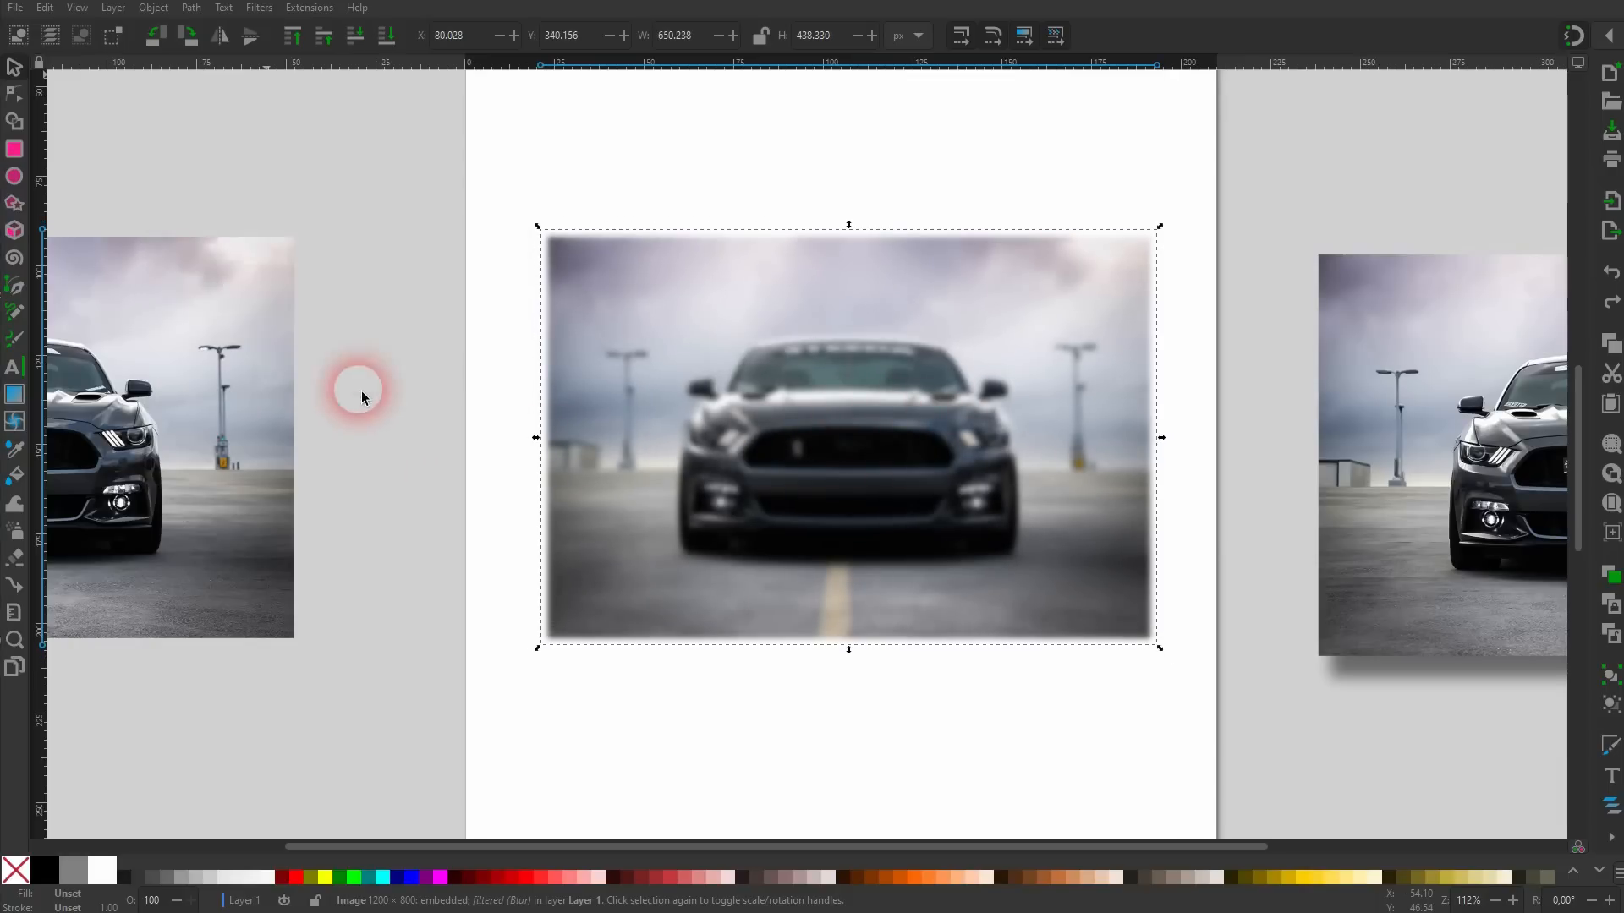
Look through the Bevels filters without applying any to the car photo.
click(259, 8)
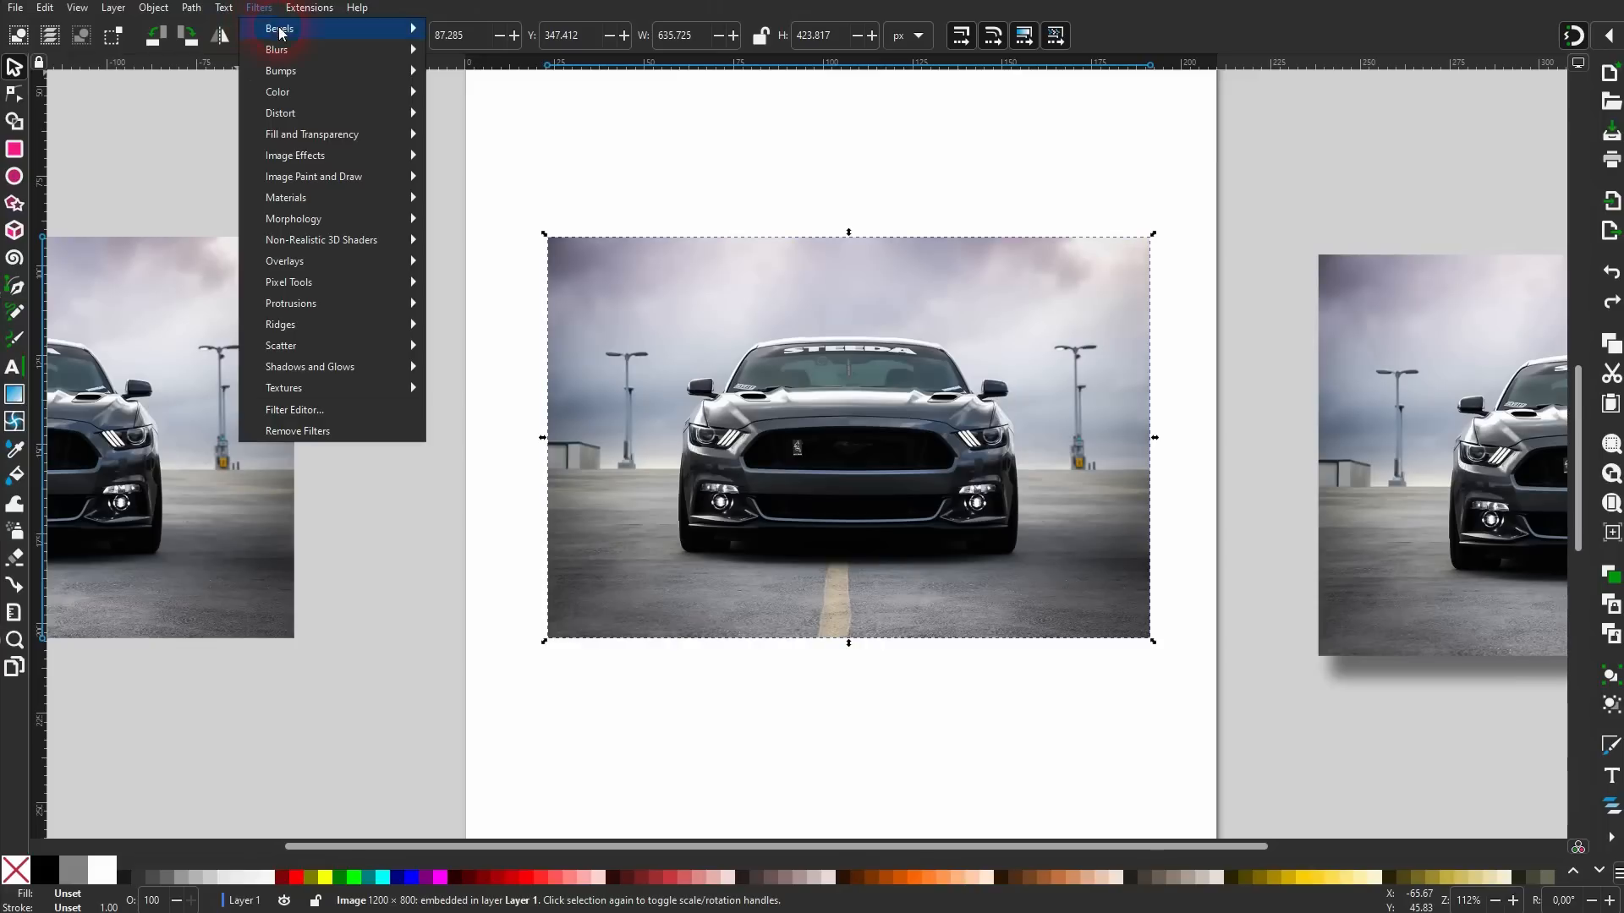
click(295, 34)
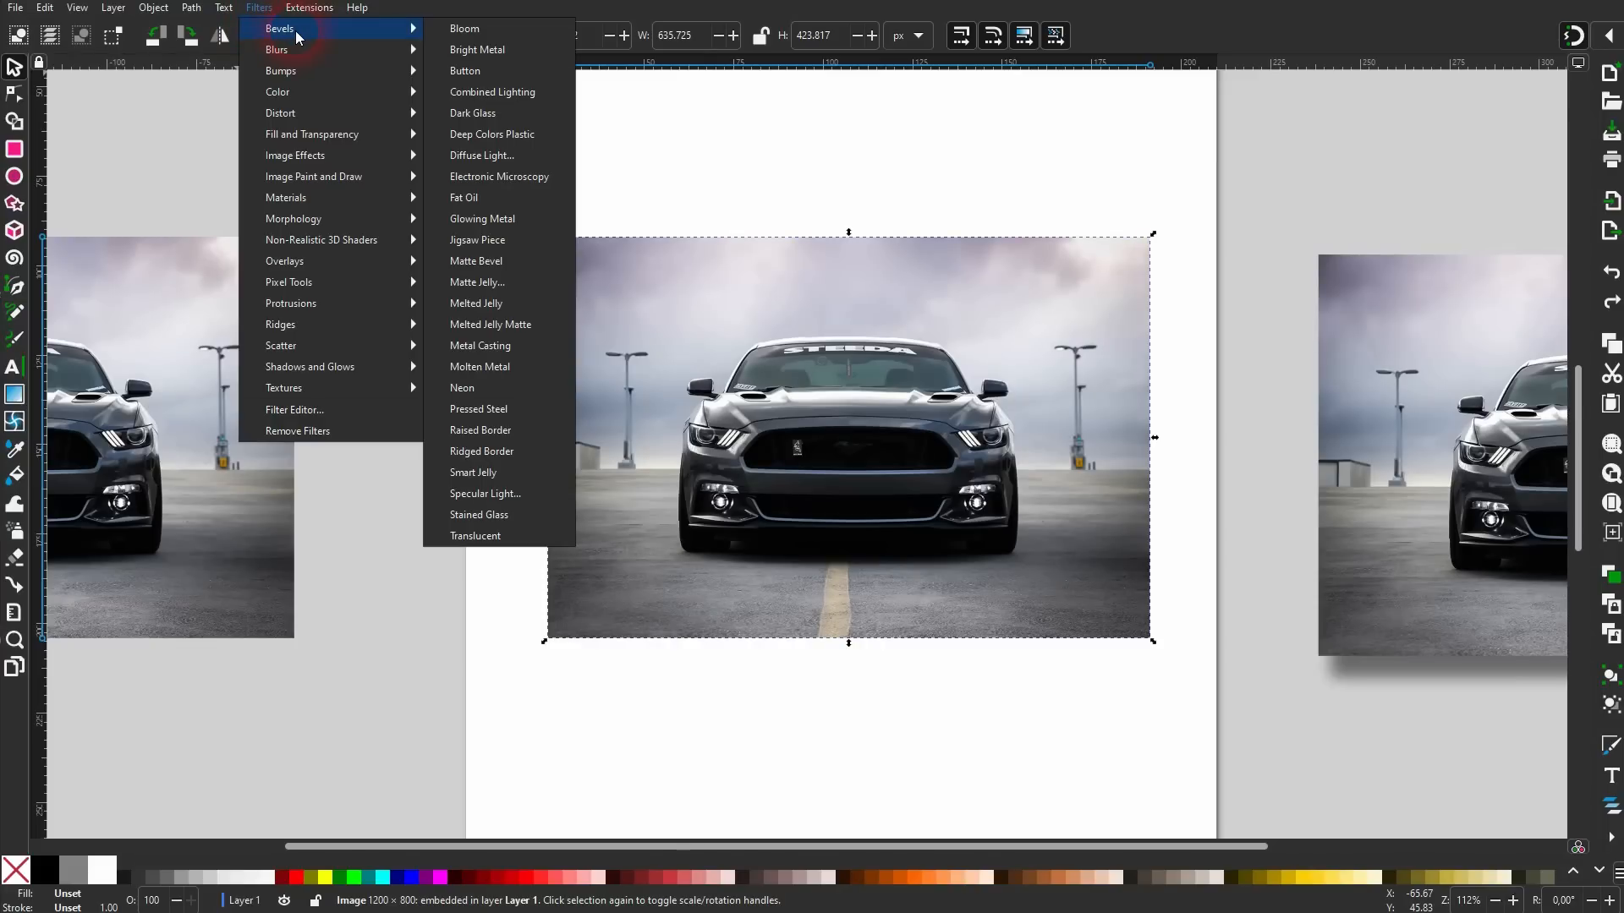
click(777, 203)
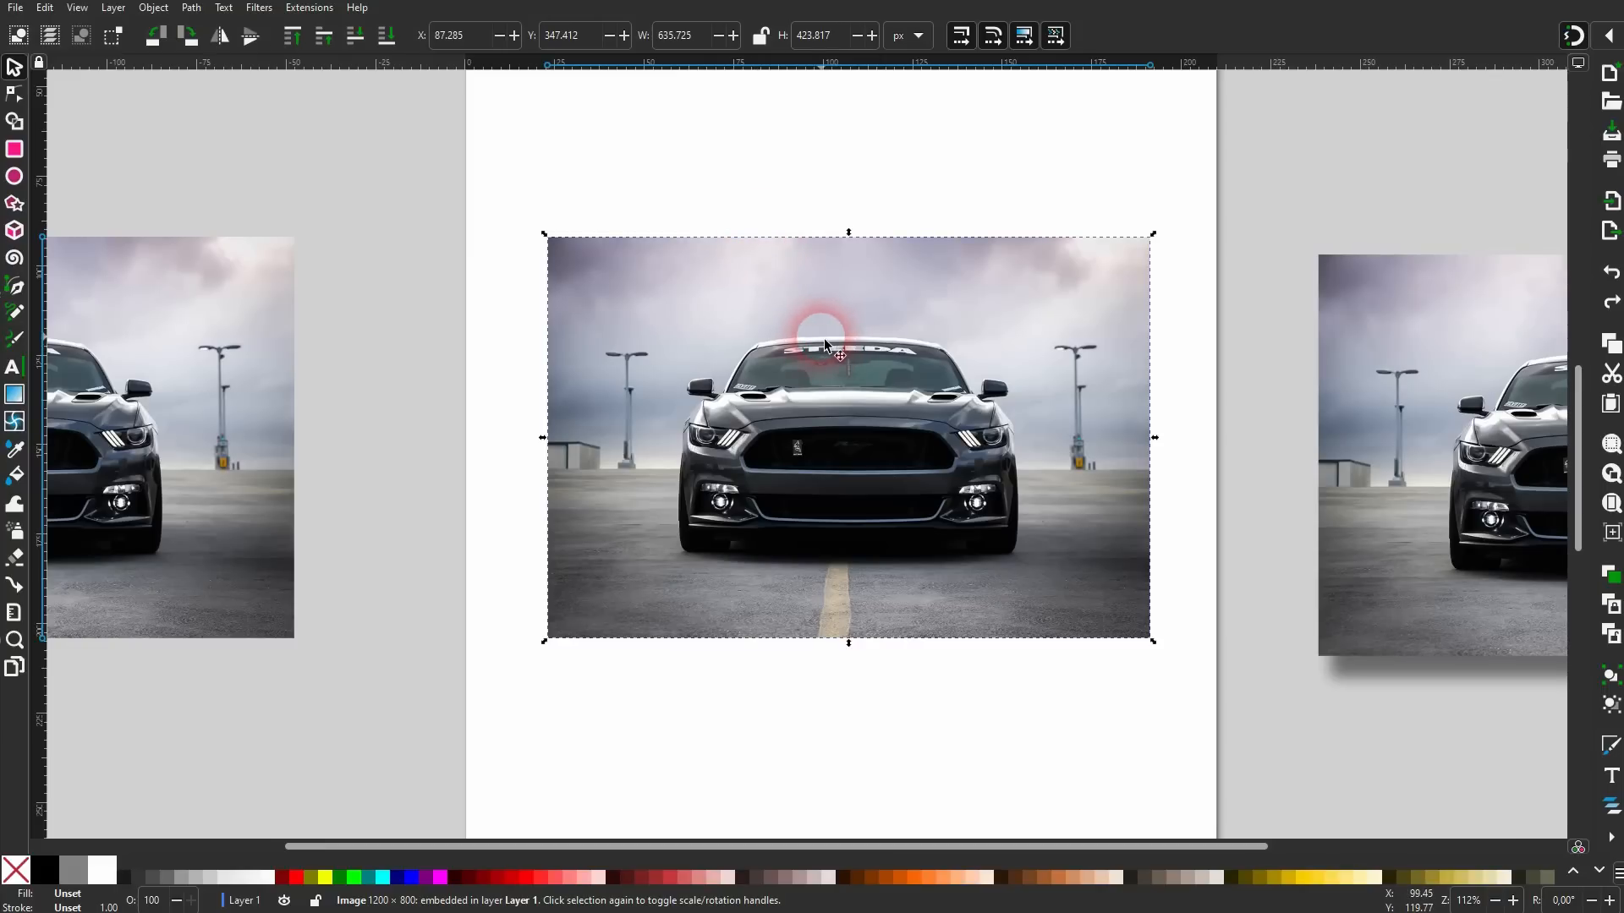
Open the HSL Adjust color extension for the selected car photo and turn on its live preview.
click(311, 9)
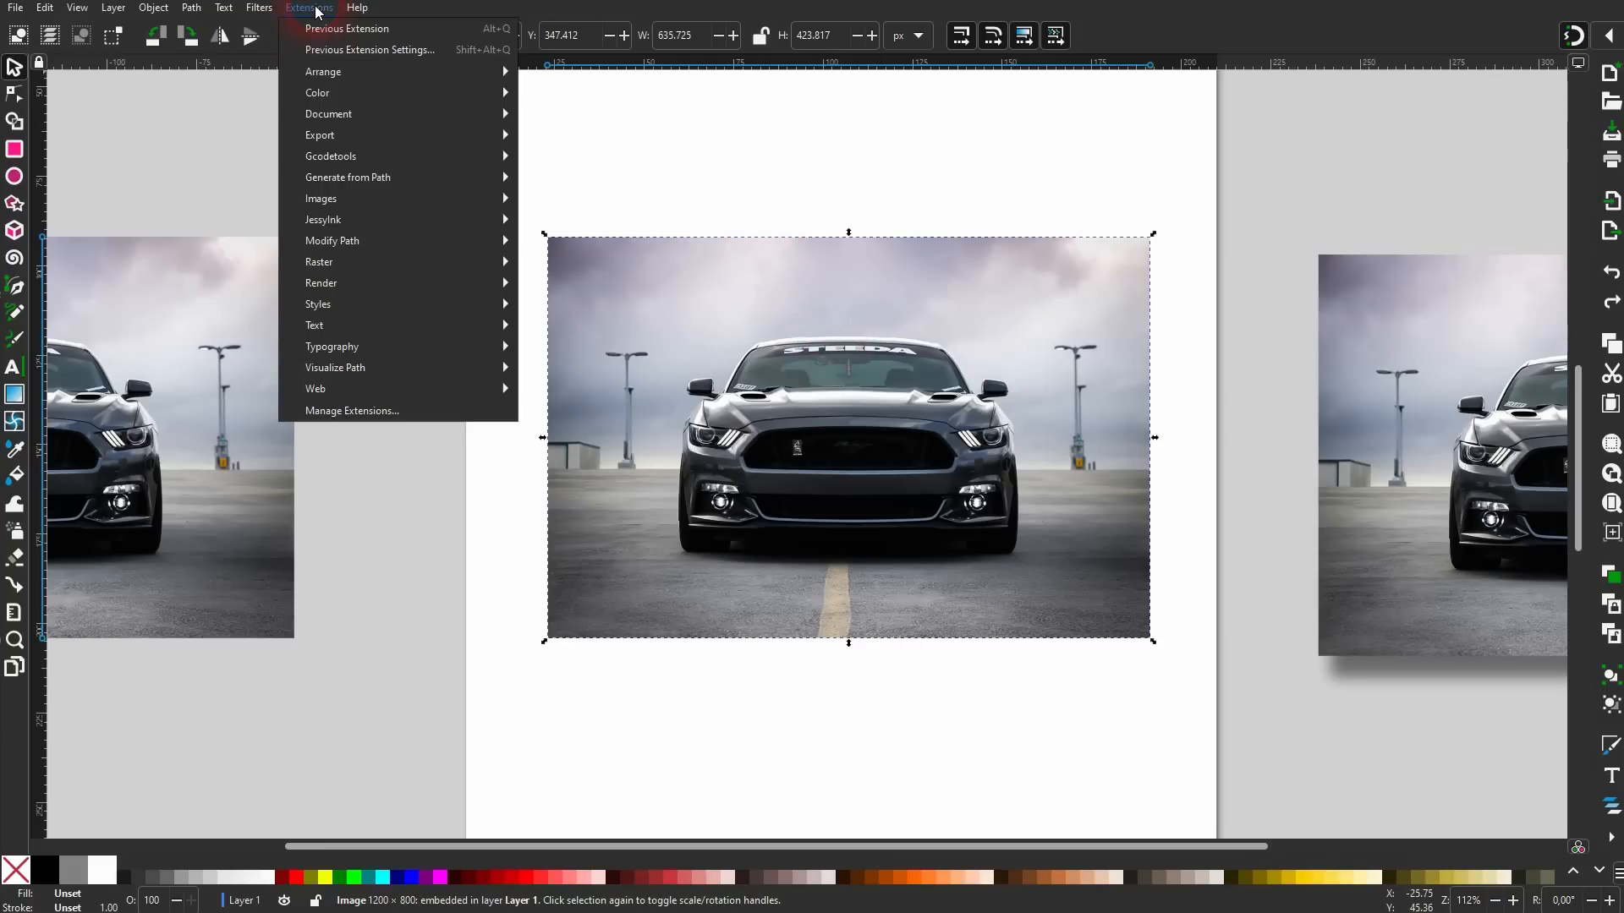
mouse_move(401, 101)
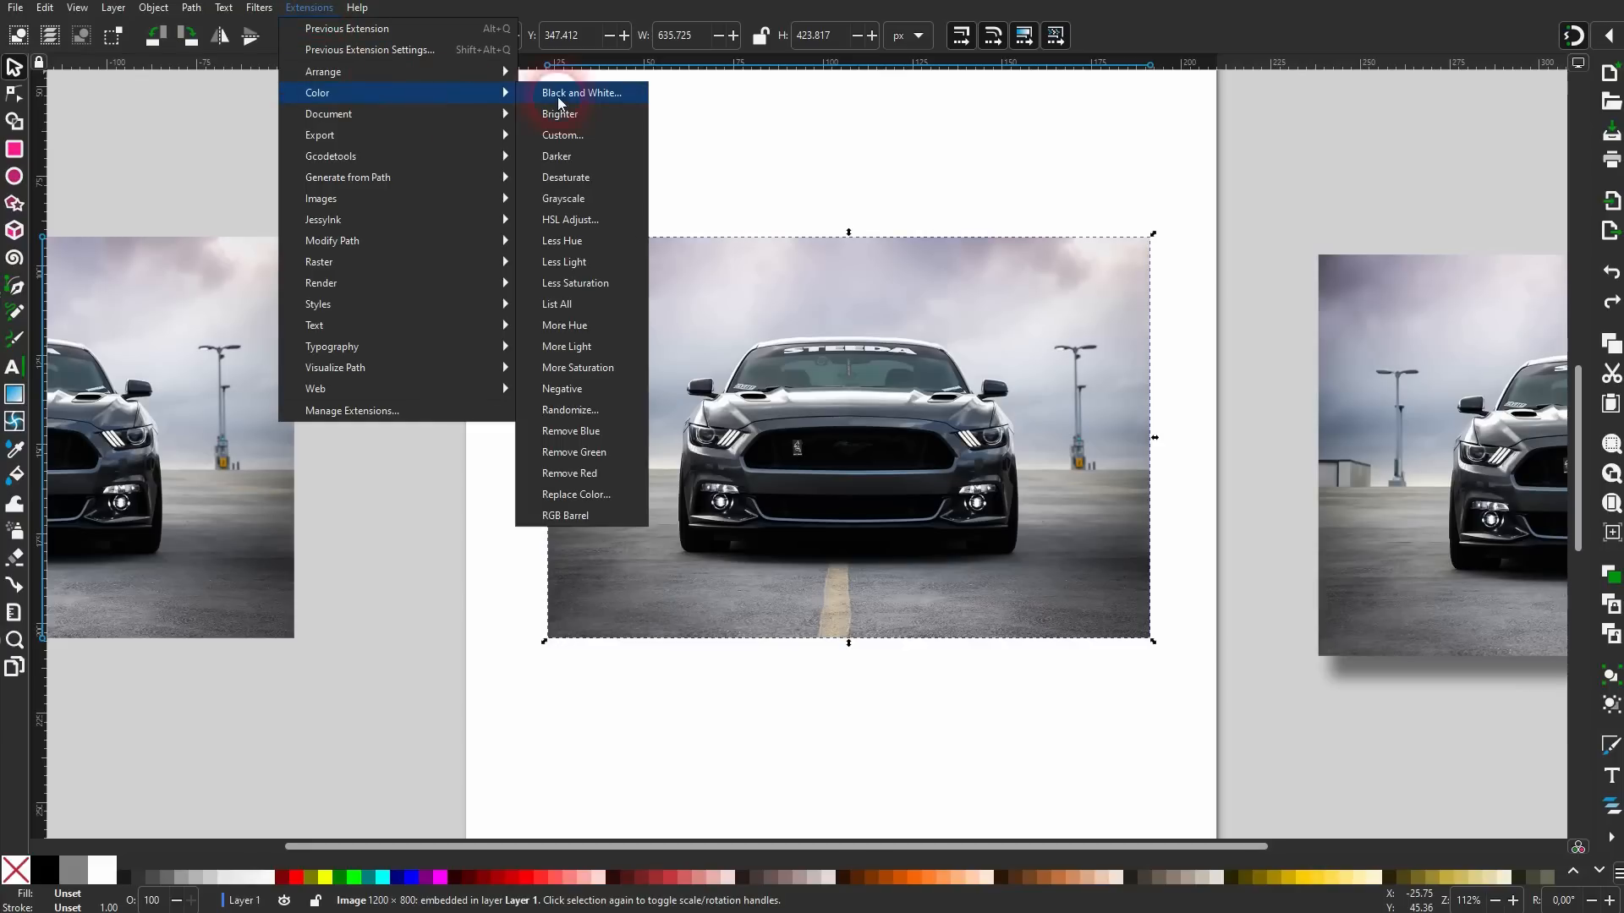
click(612, 224)
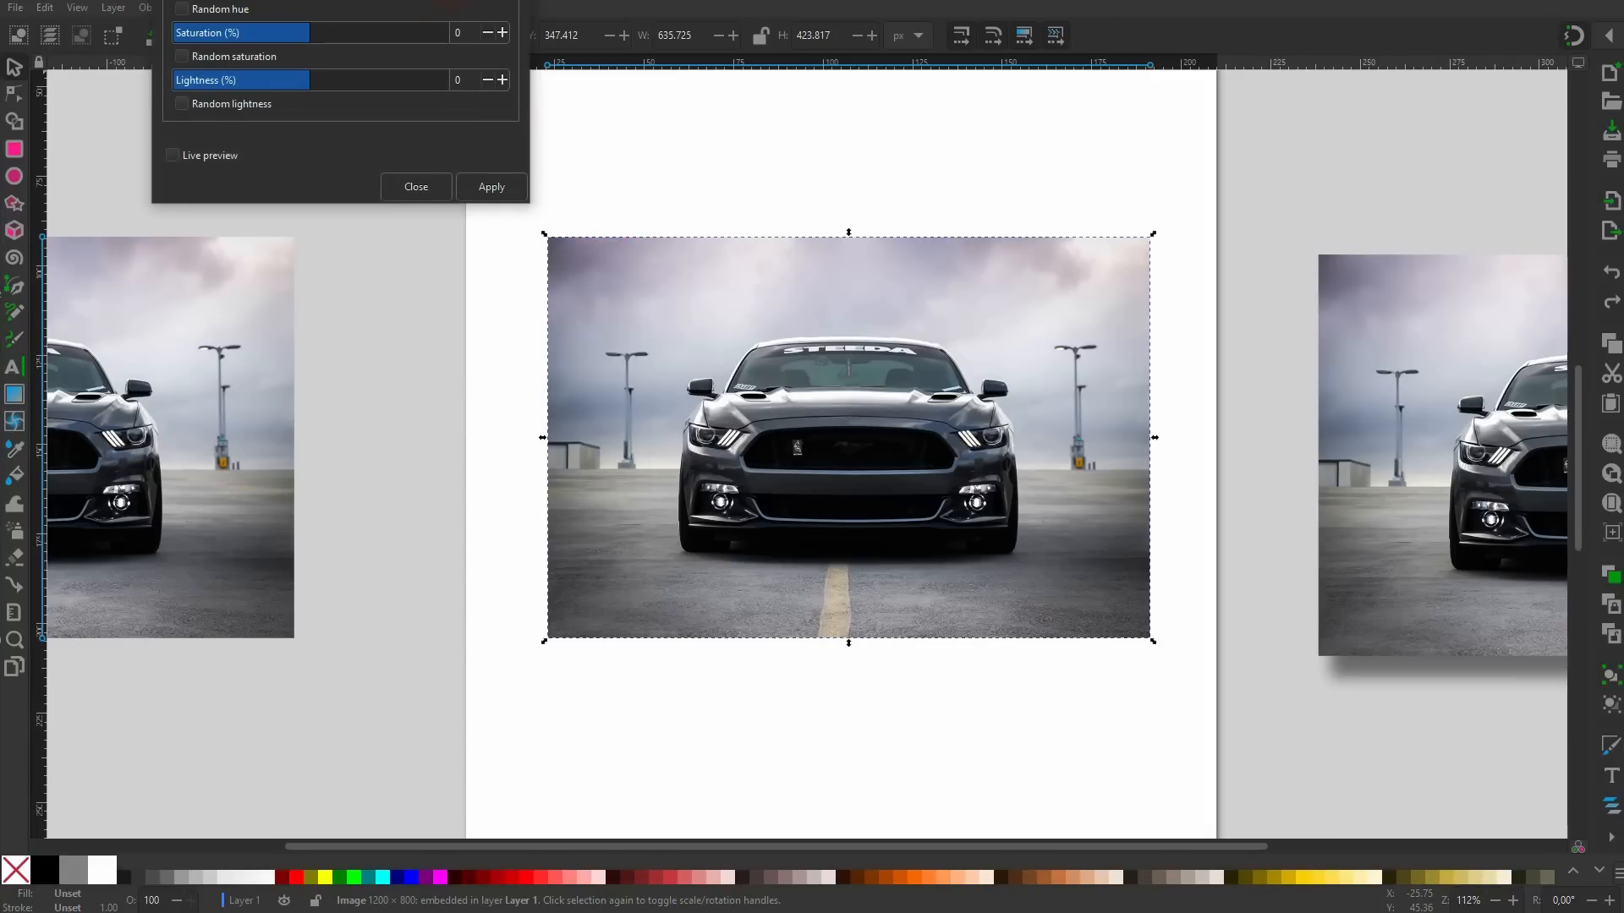
drag(419, 1, 399, 225)
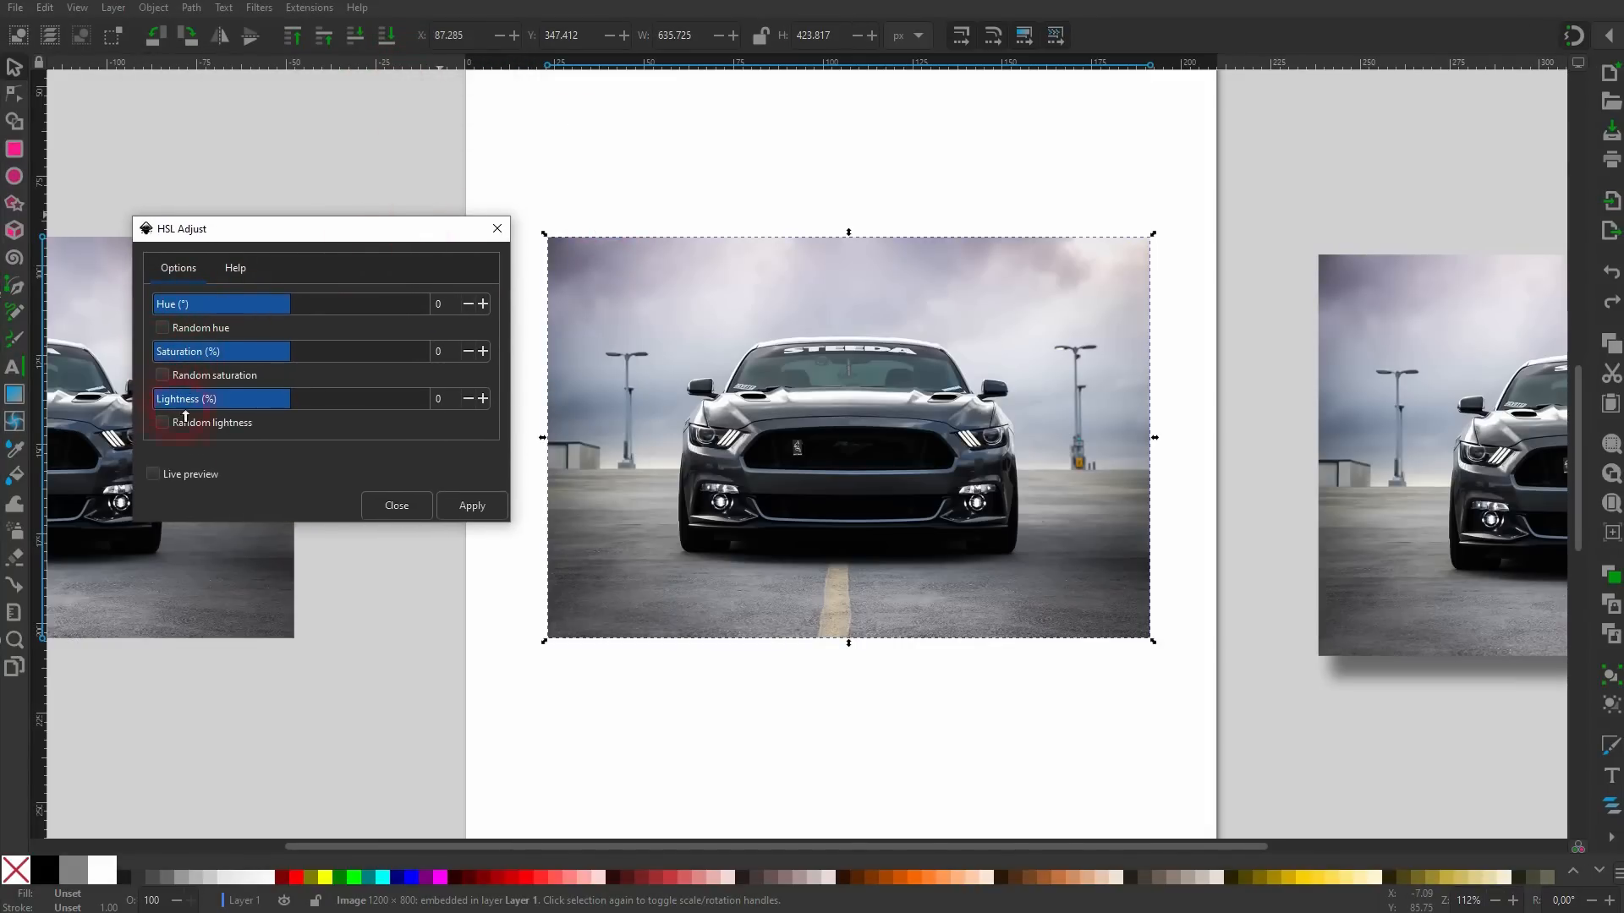
click(172, 479)
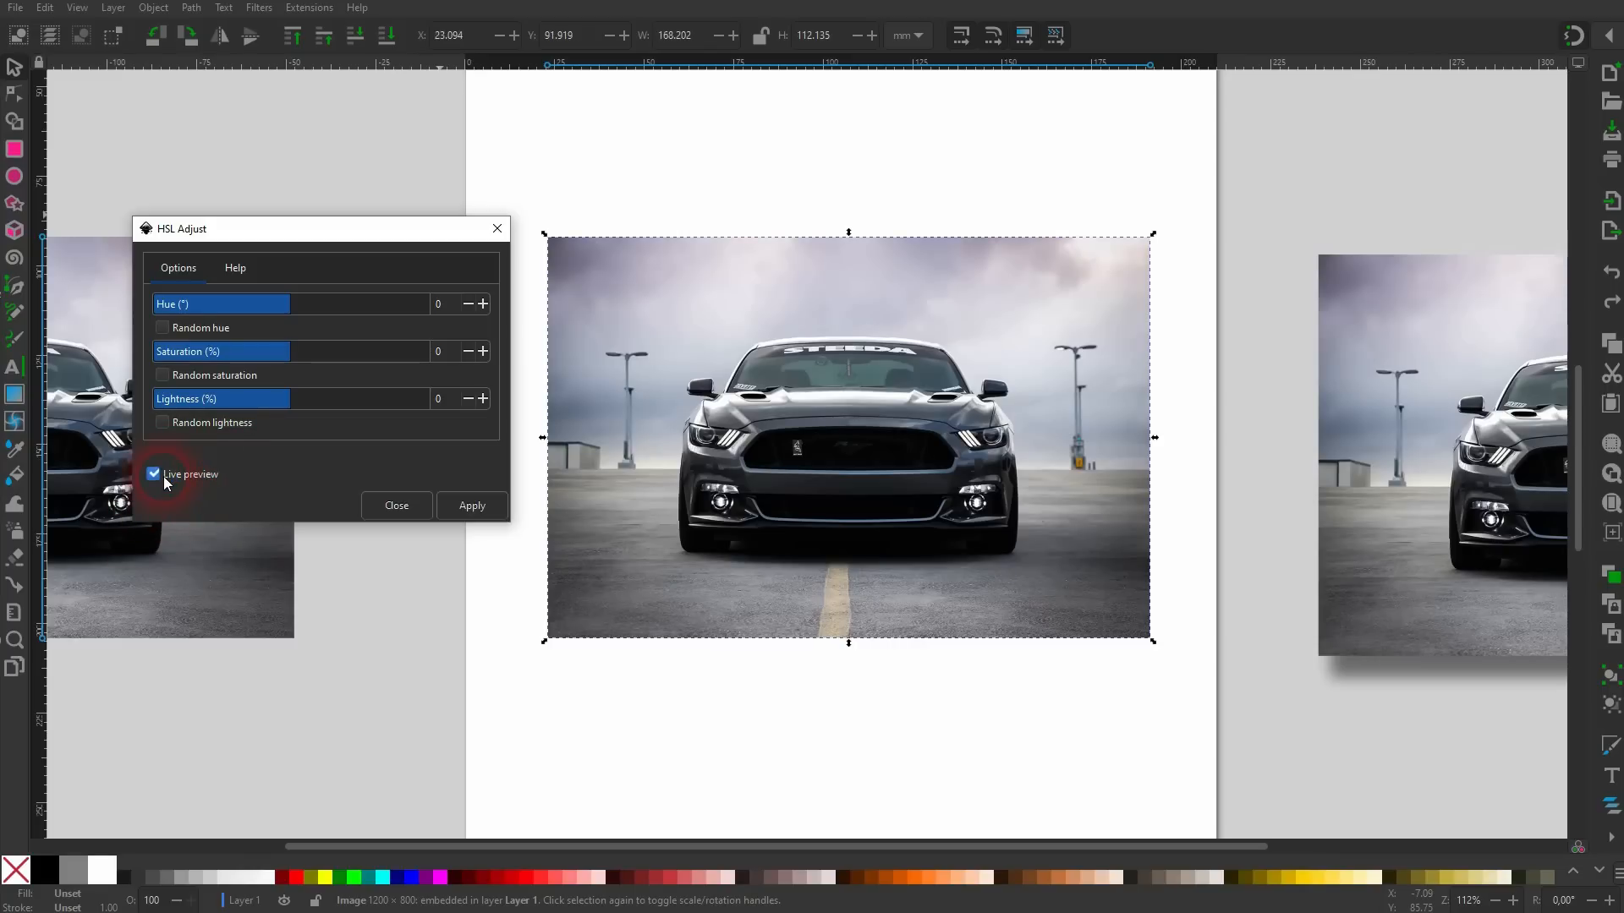
Try HSL Adjust on the car photo with lightness at 71%, saturation at 93% and an increased hue.
drag(337, 403, 341, 406)
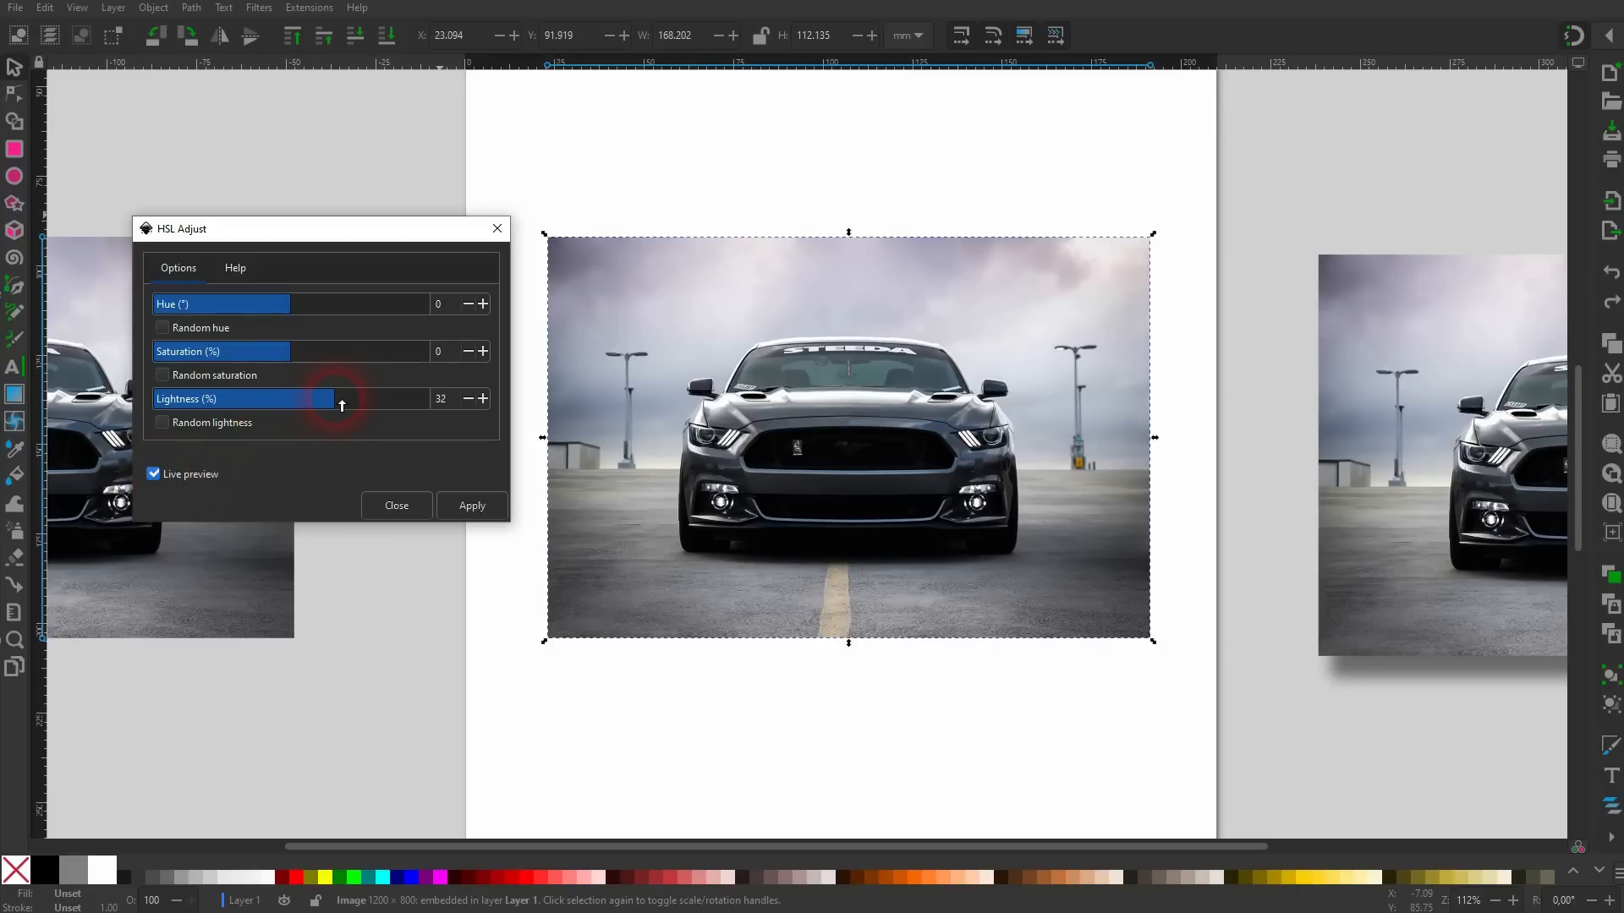
click(395, 408)
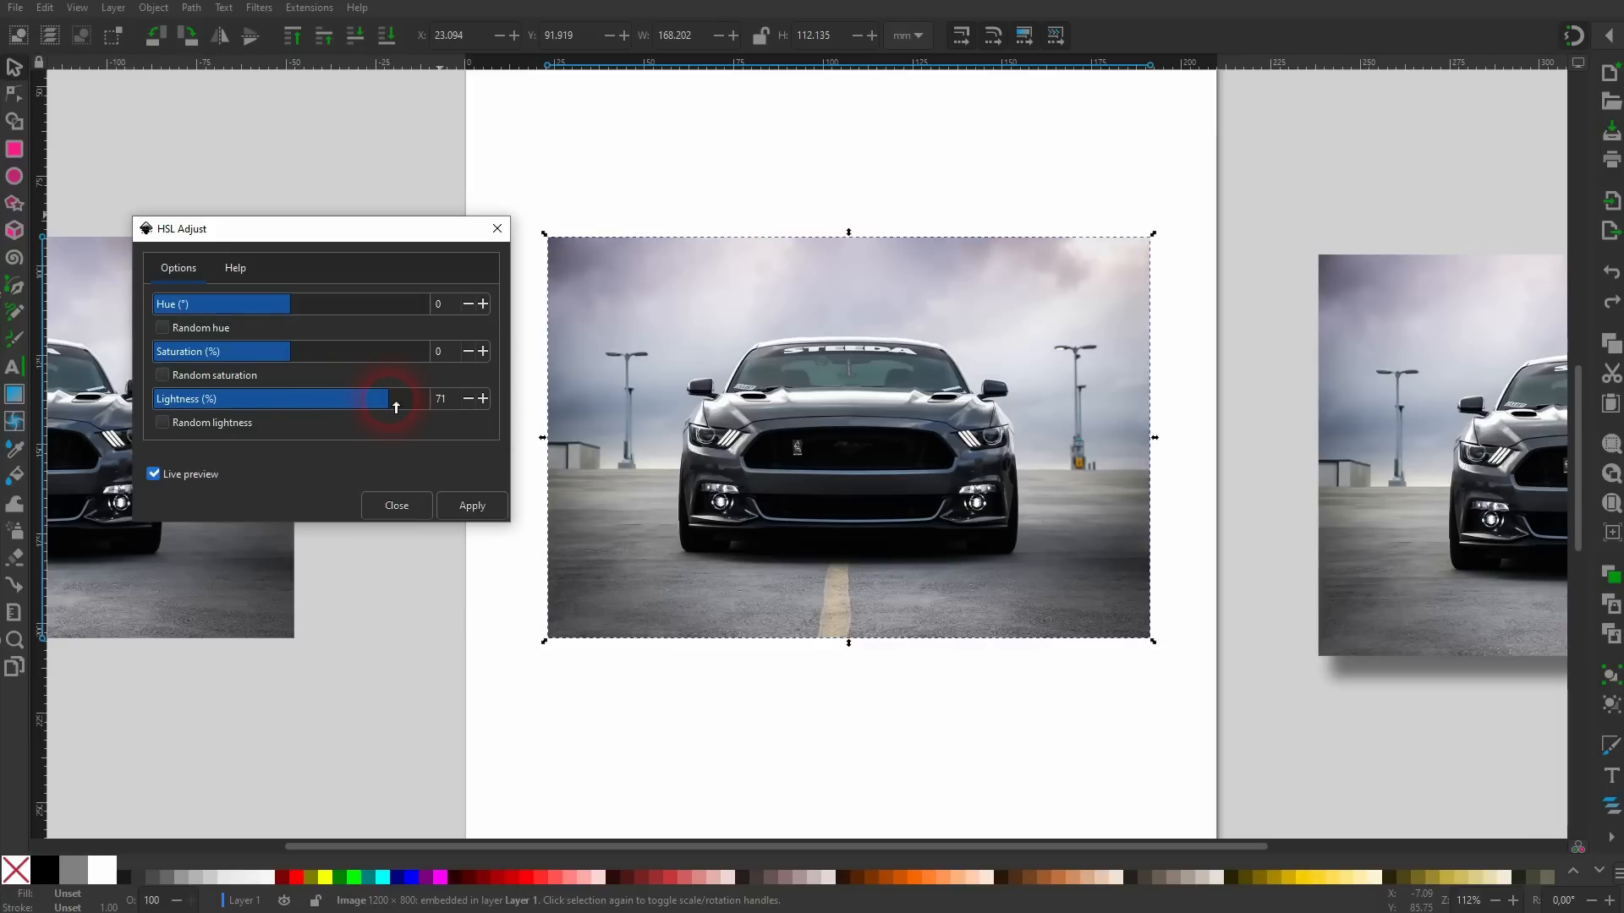
click(162, 423)
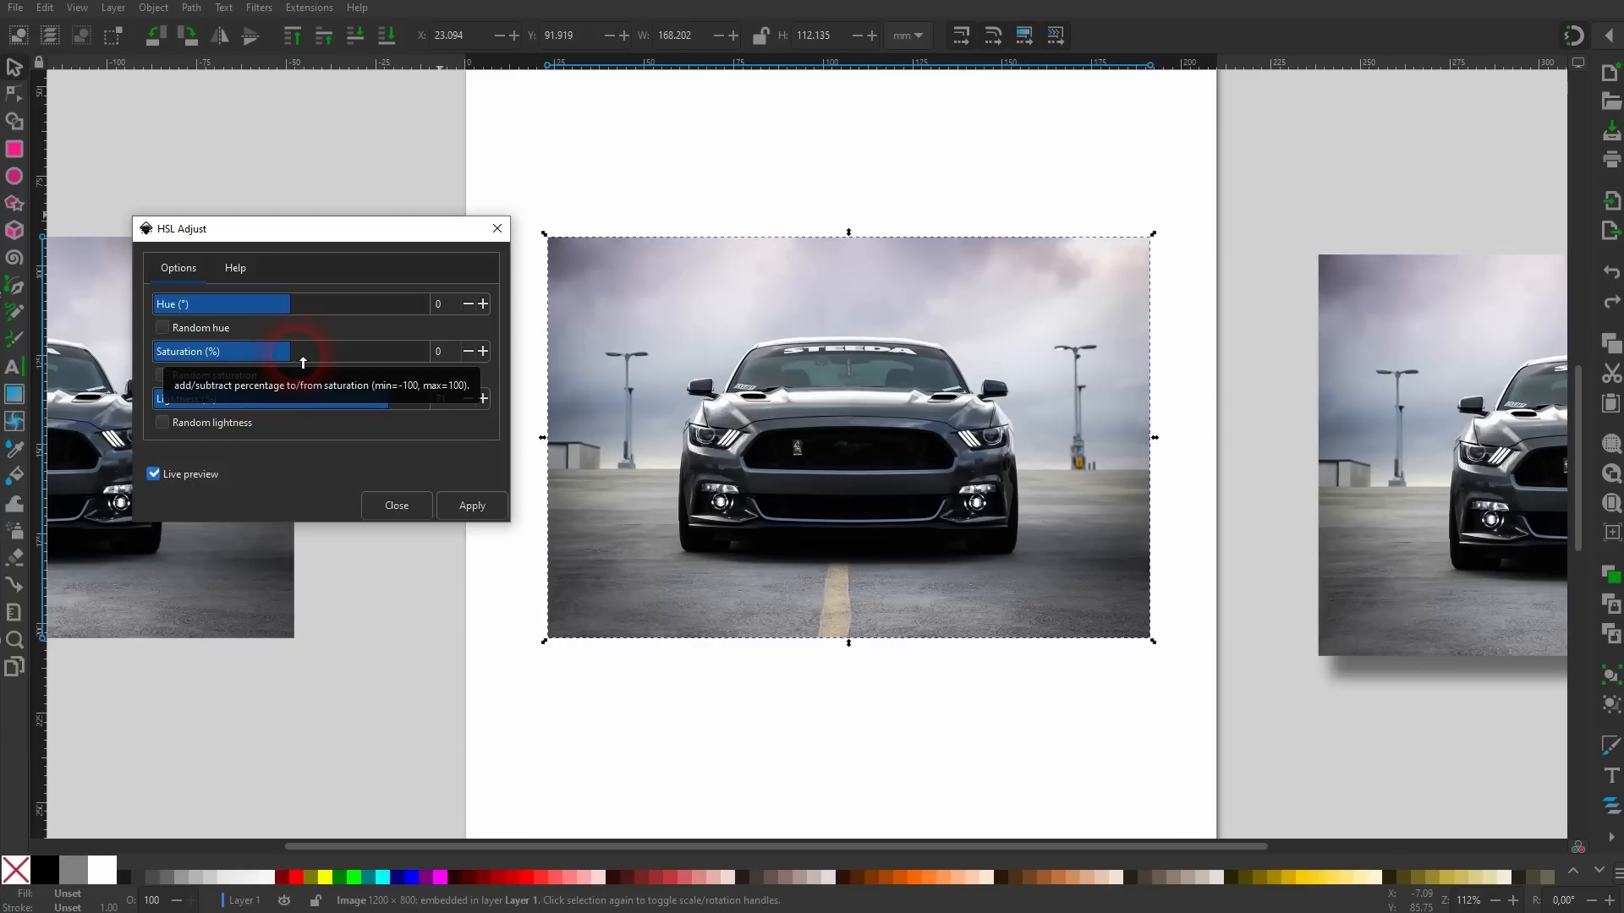
drag(313, 355, 423, 346)
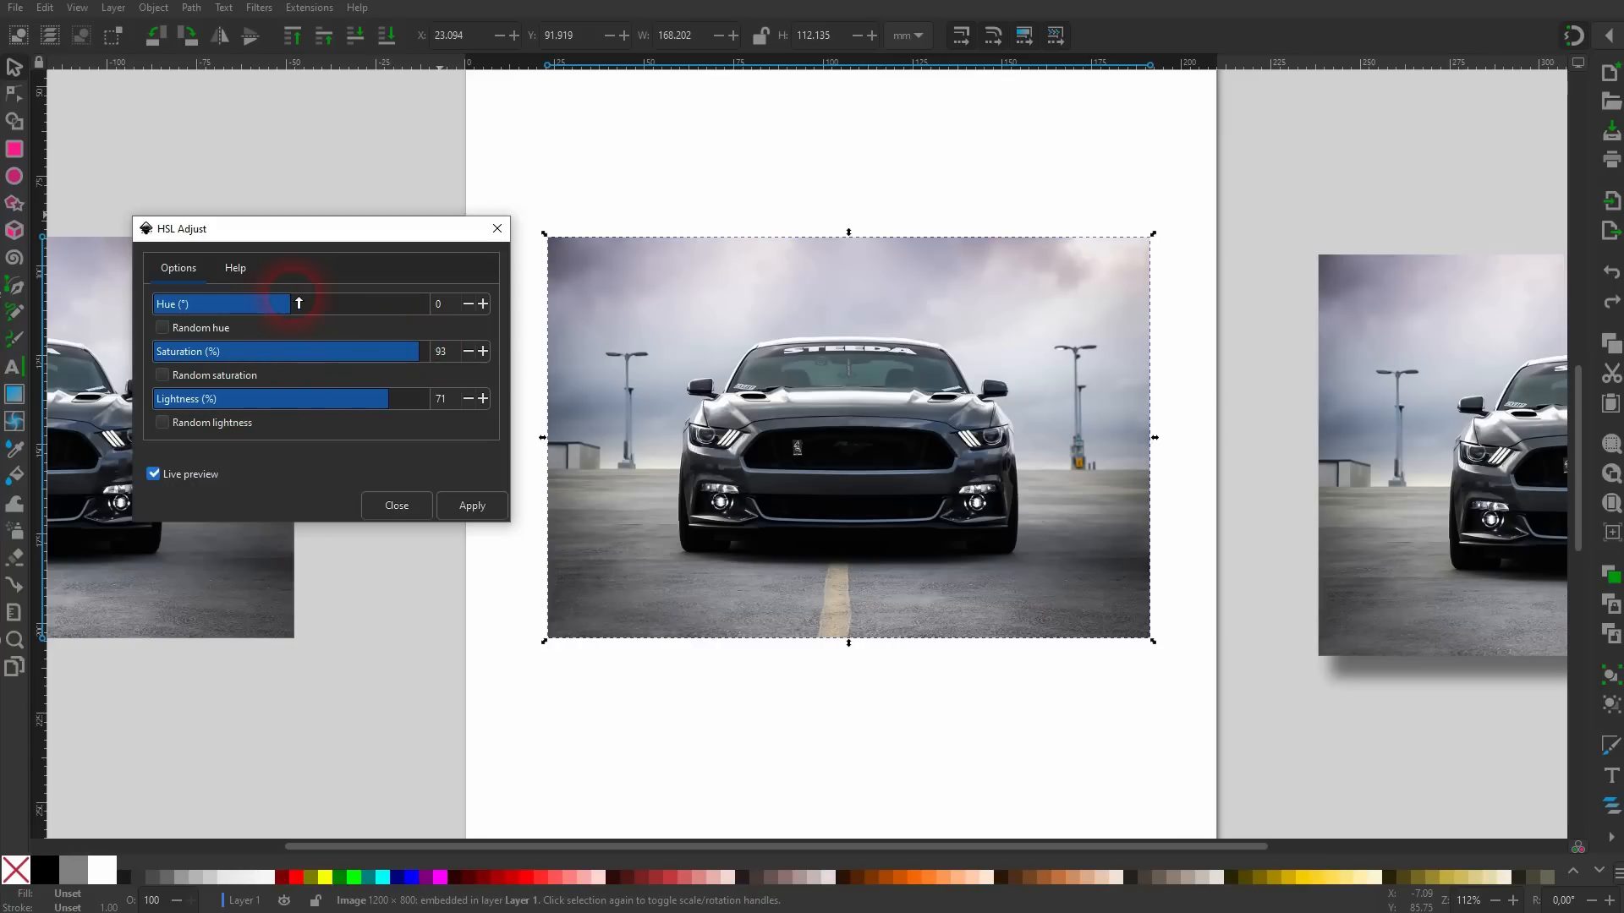
drag(303, 304, 383, 310)
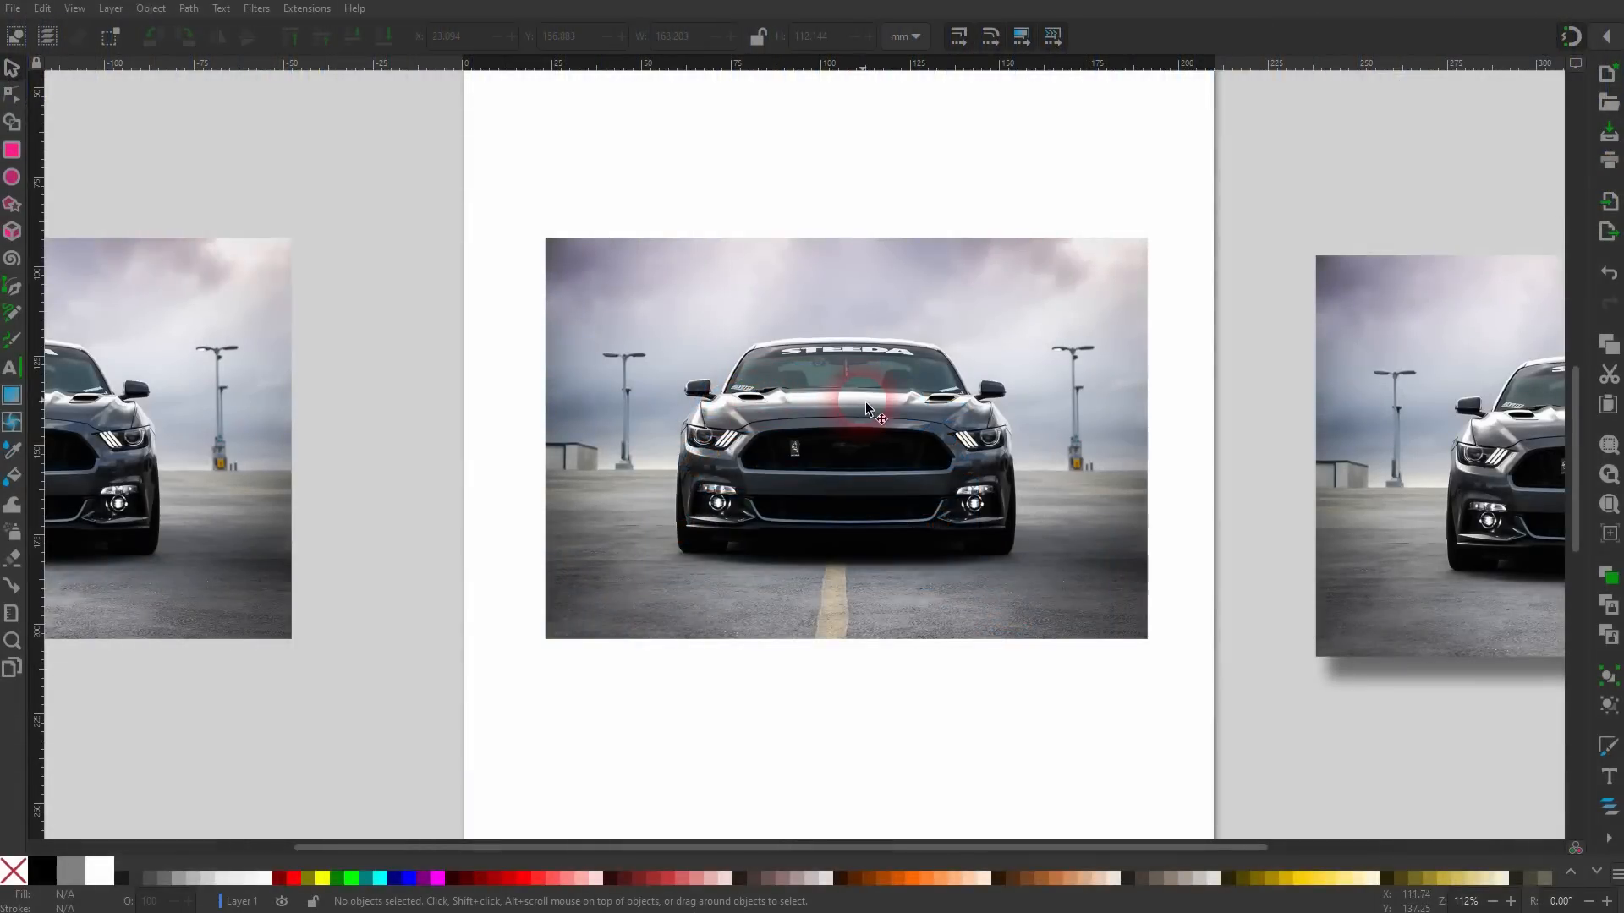
Open Trace Bitmap for the middle car photo and look through its Multicolor and Pixel art modes, ending on Single scan.
click(865, 402)
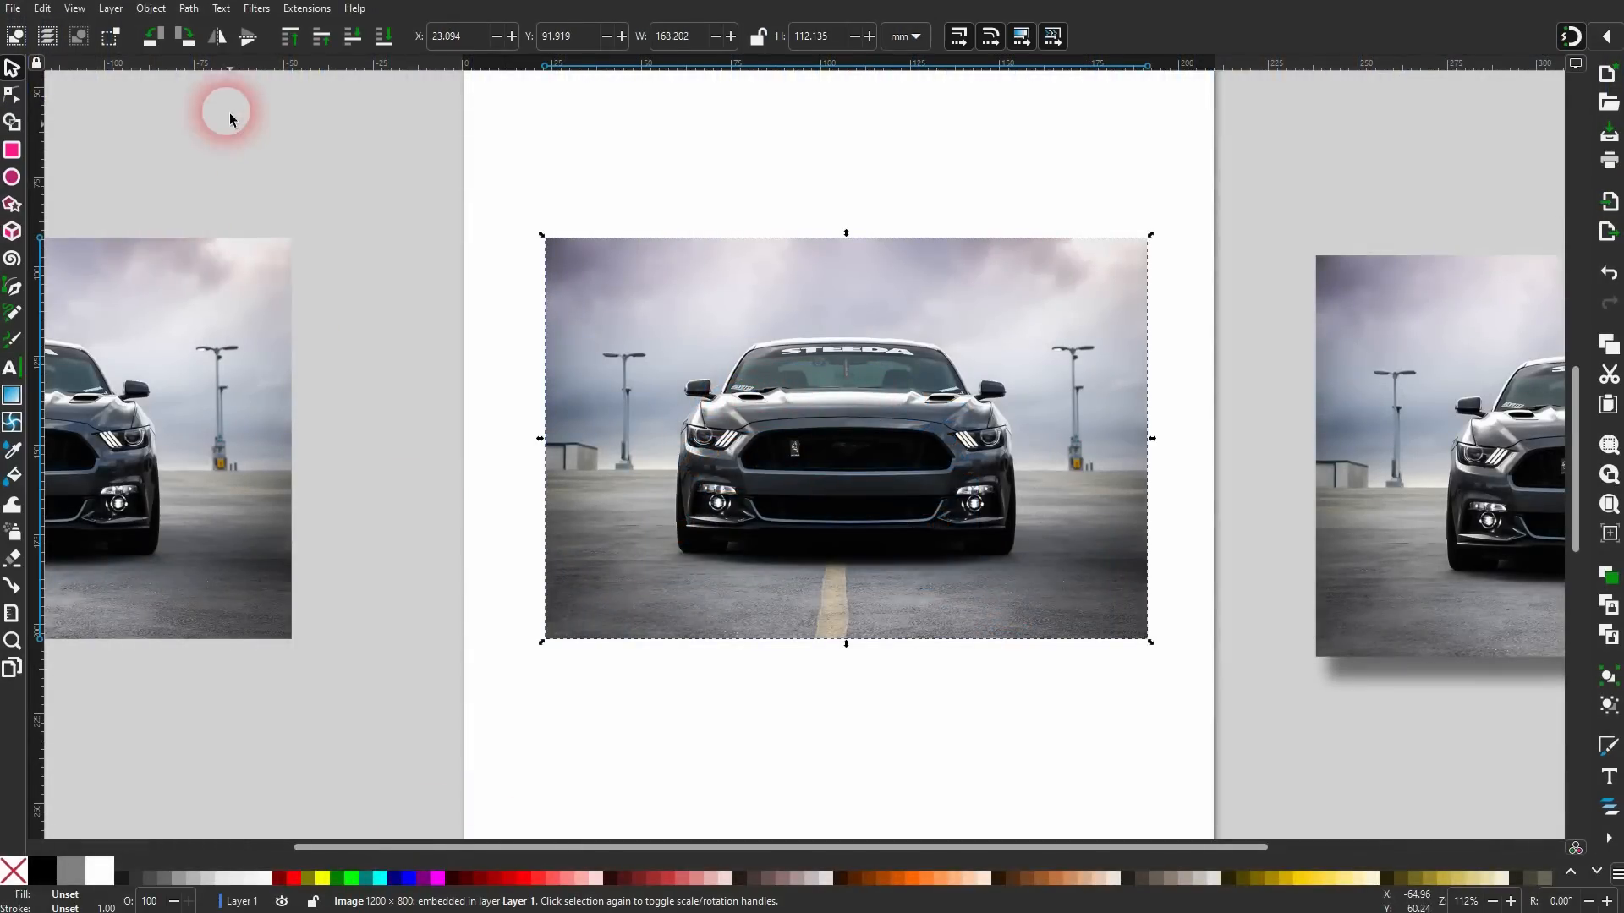
click(199, 12)
click(226, 72)
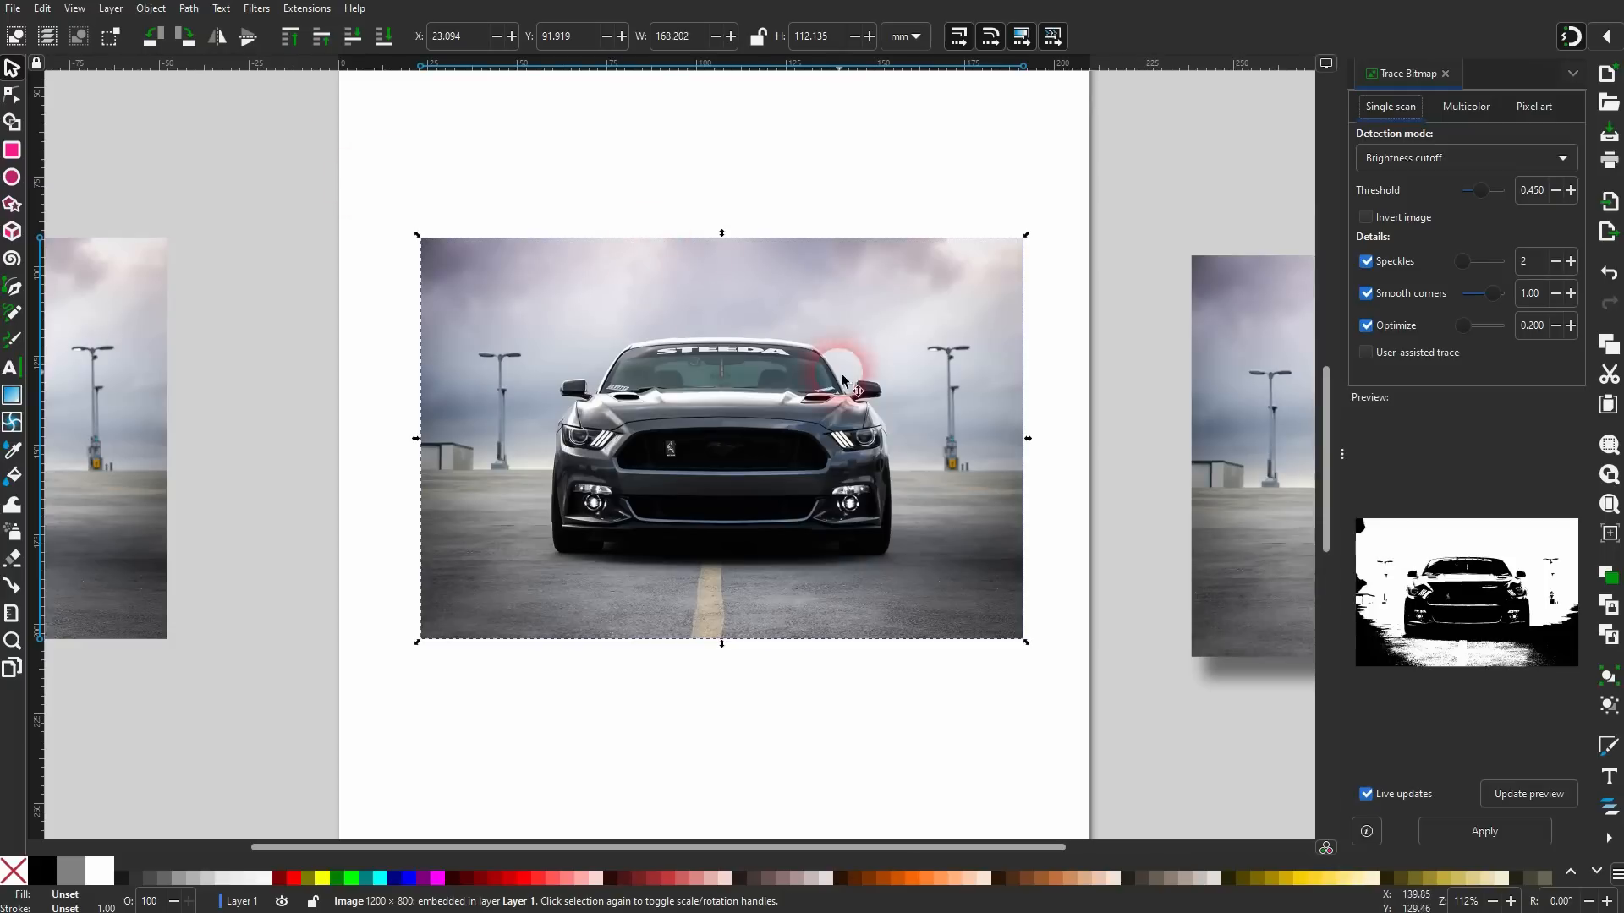
click(1467, 106)
click(1528, 110)
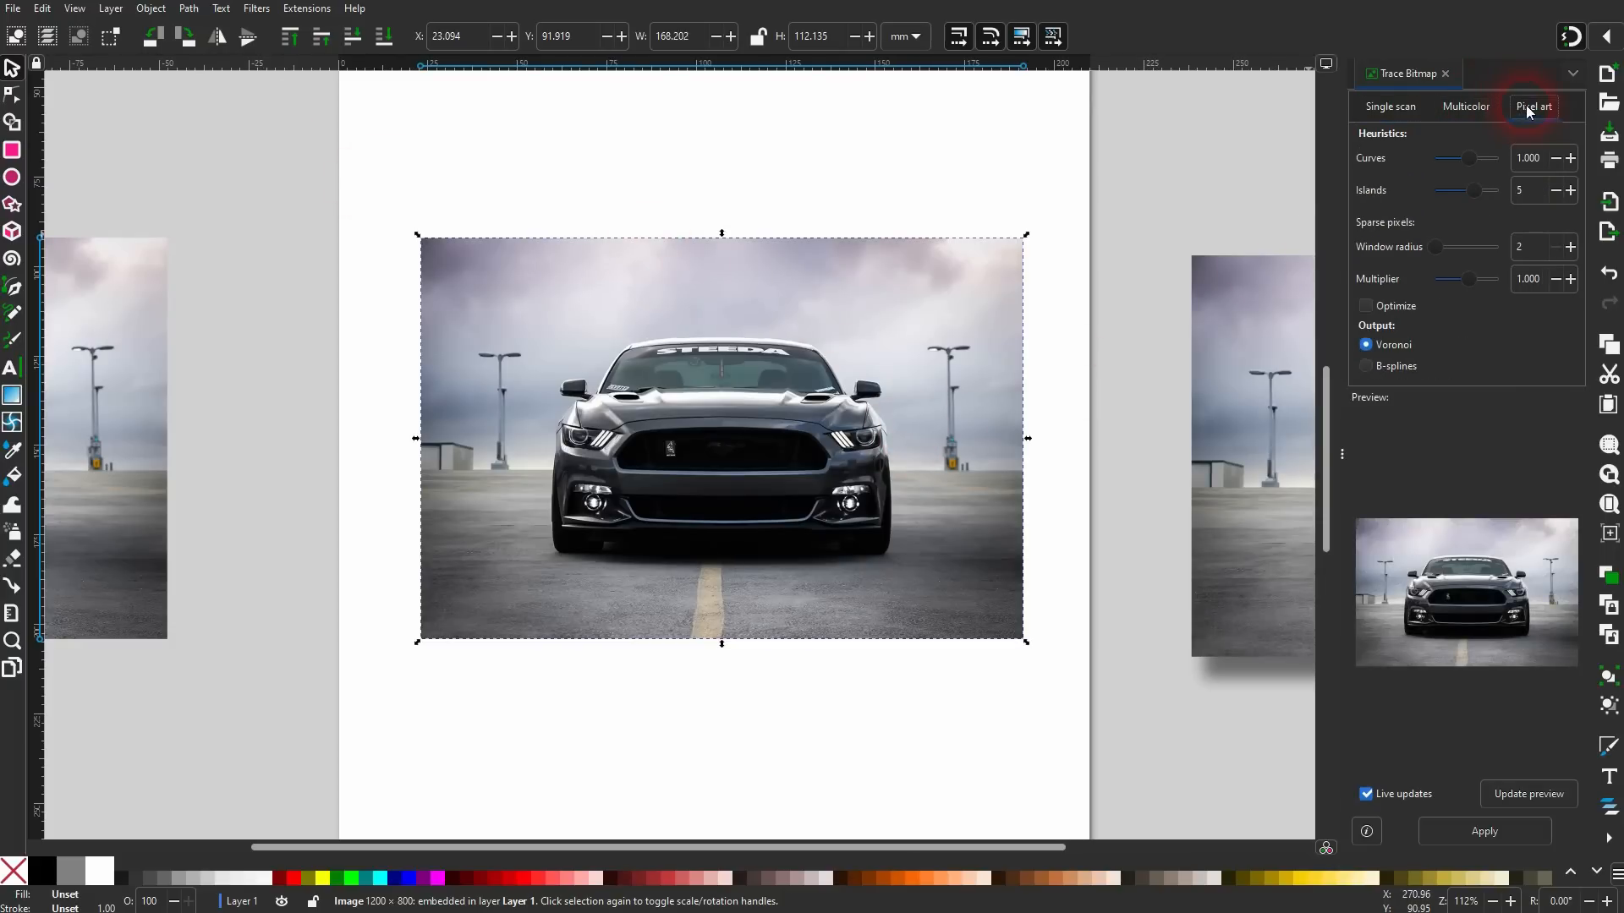
click(1397, 110)
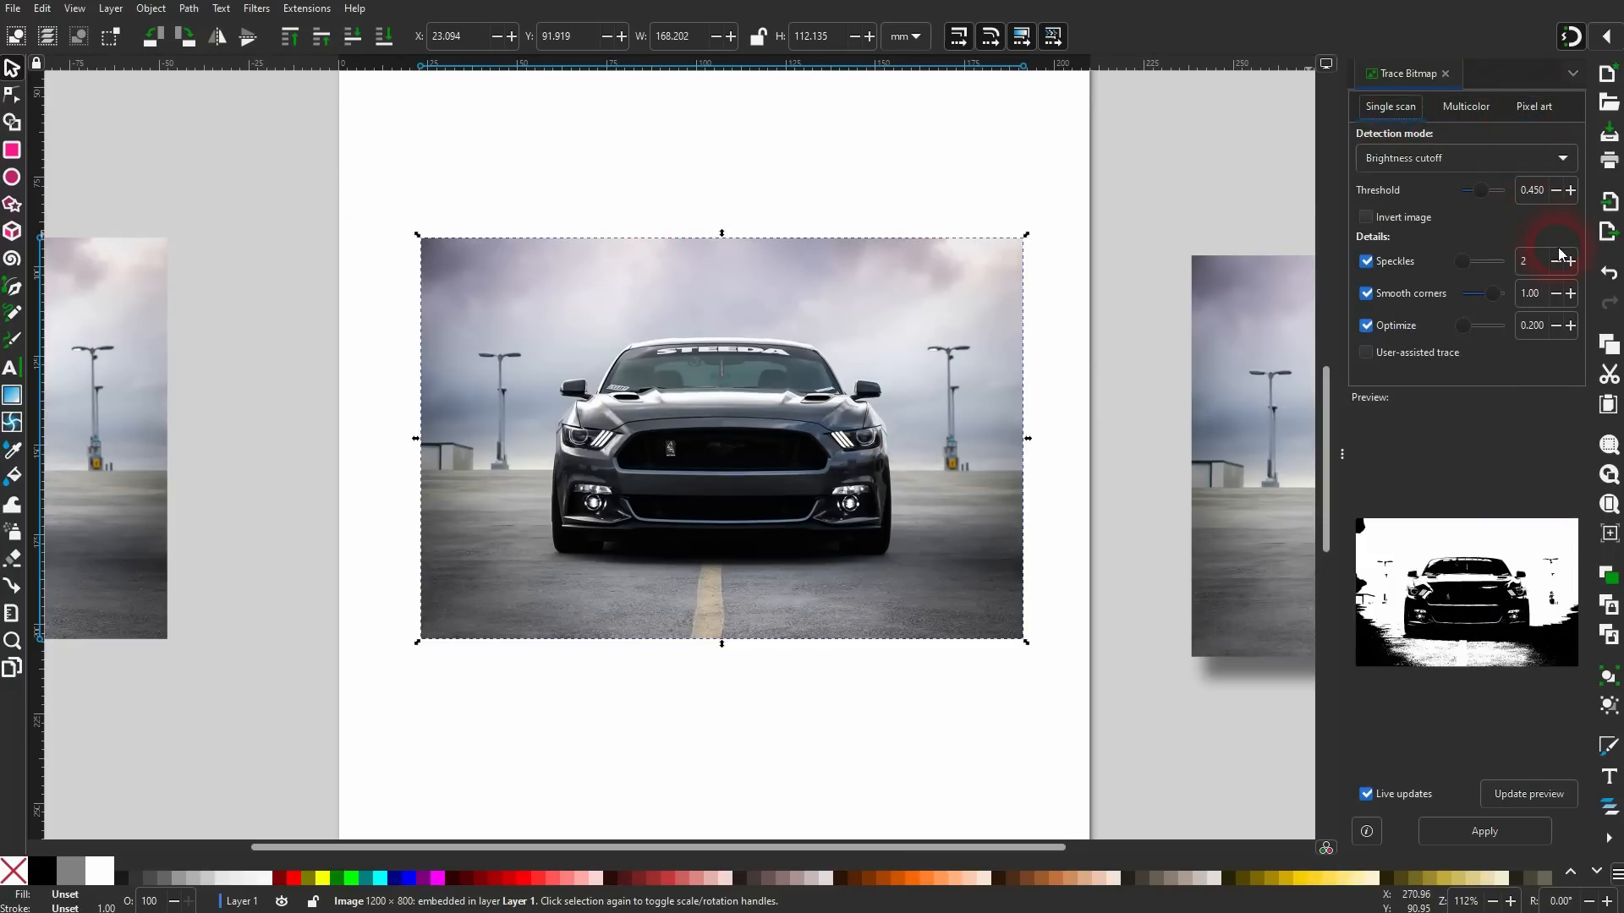
Preview the single-scan trace of the car photo with Edge detection, Color quantization and Autotrace.
click(1454, 158)
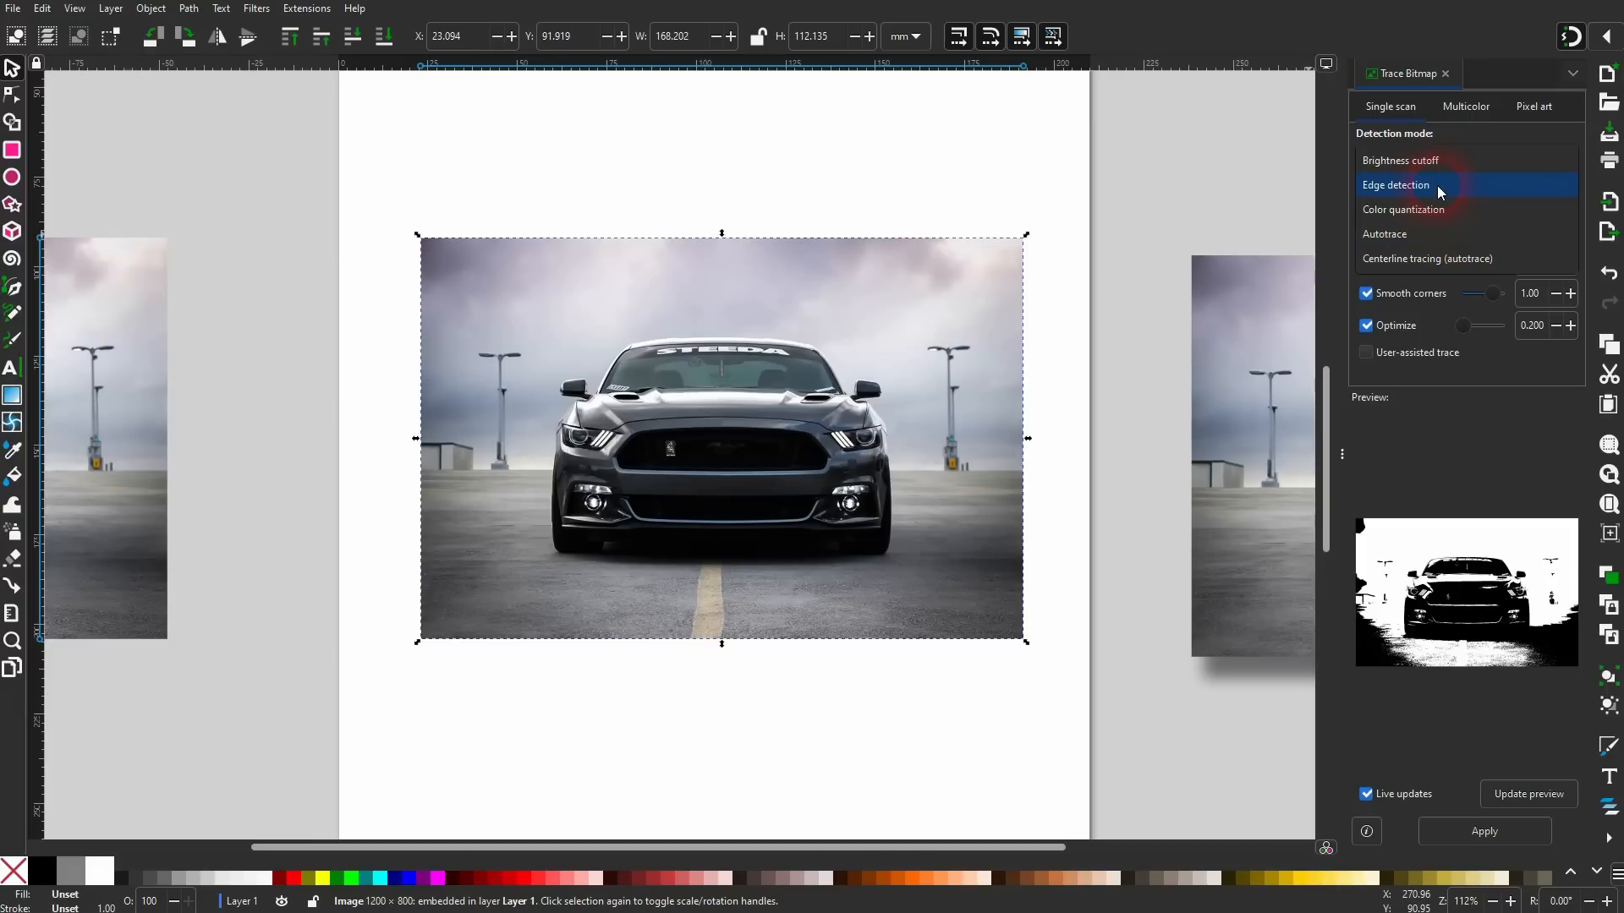
click(1438, 189)
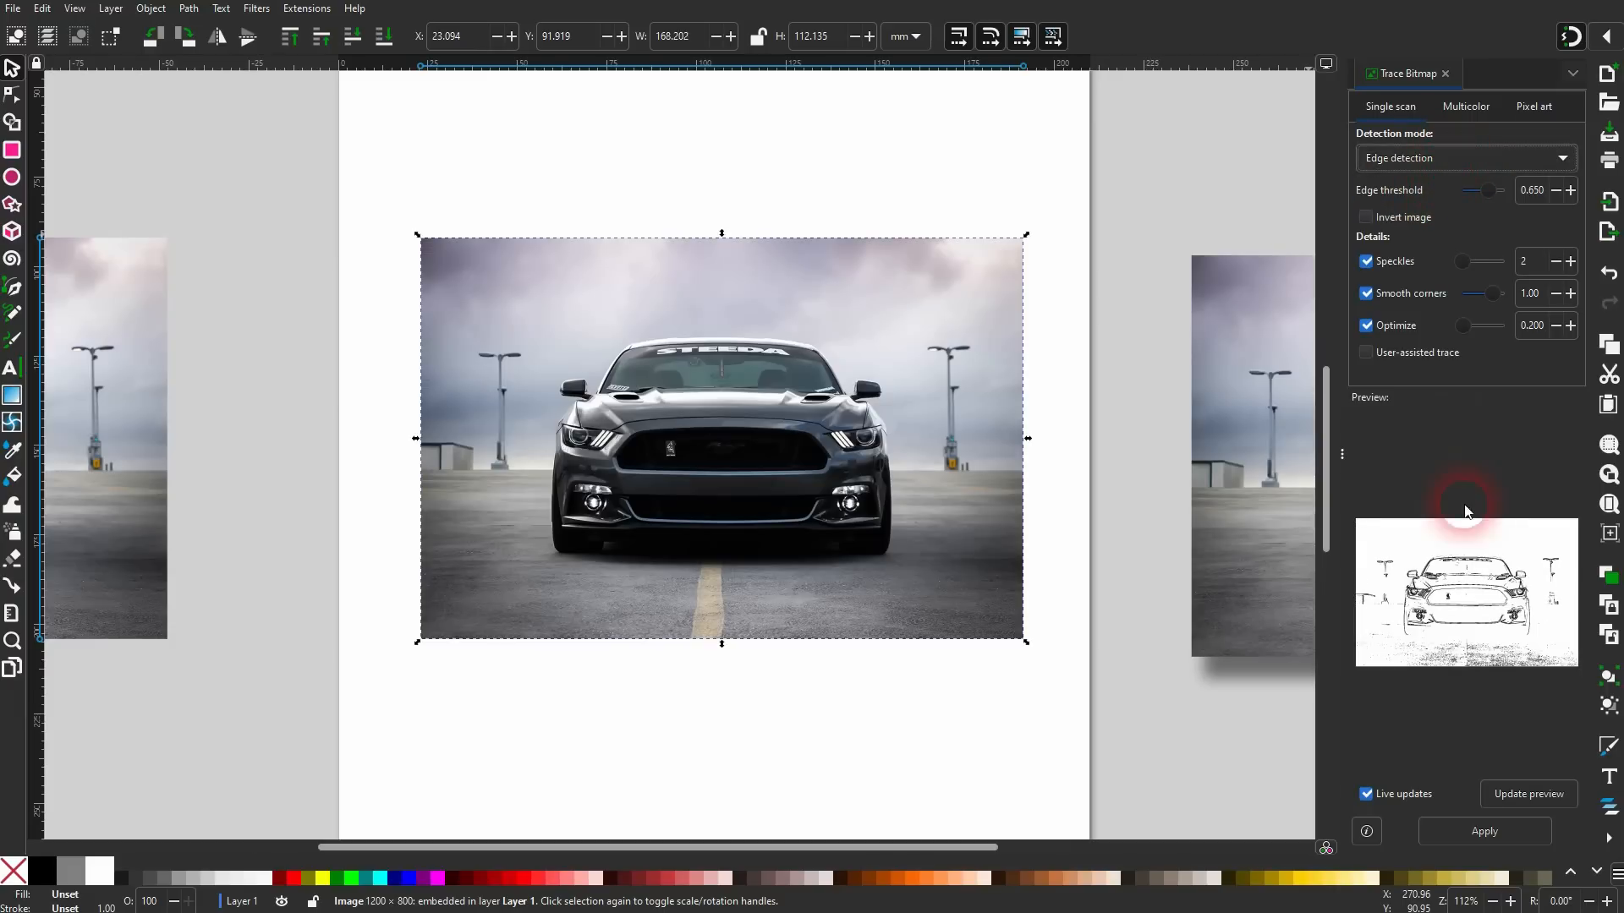
click(1478, 157)
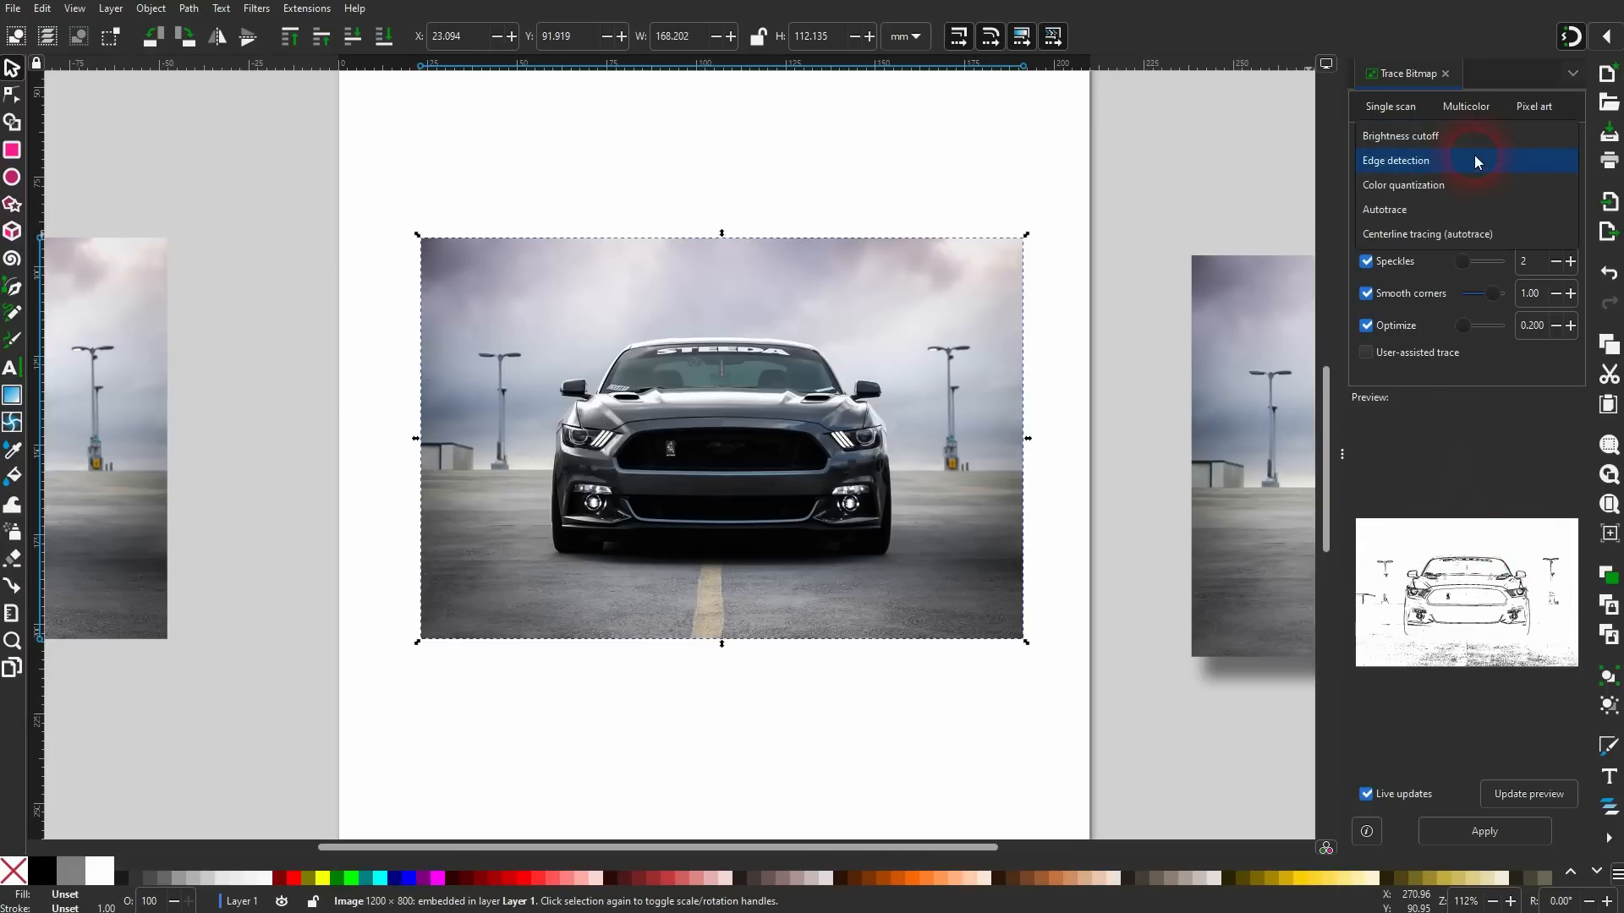
click(1450, 181)
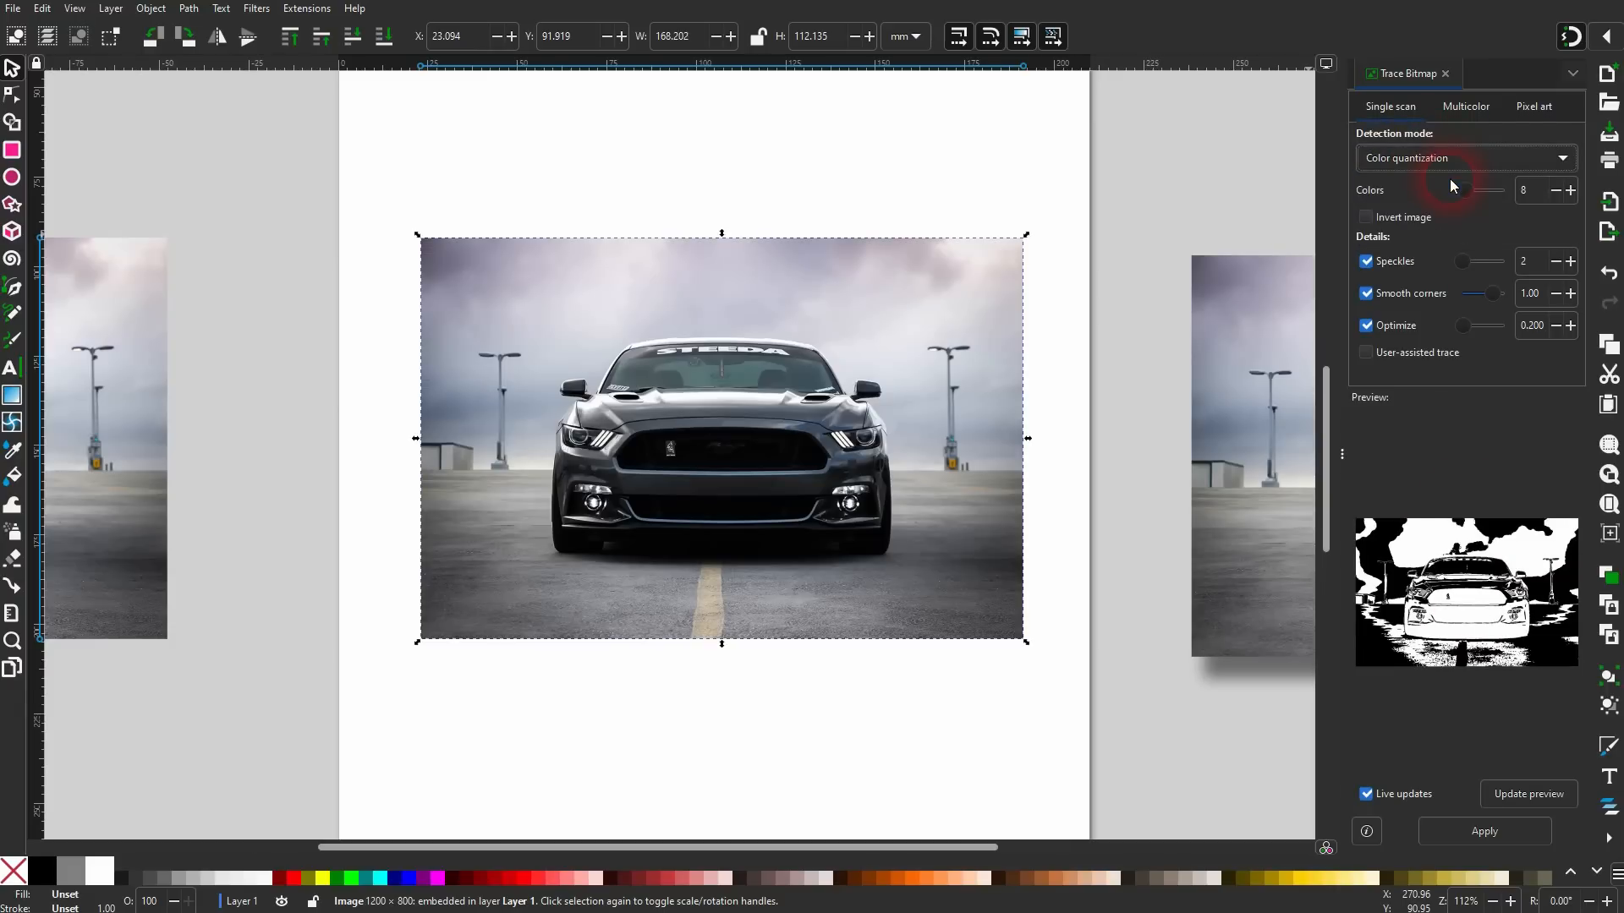
click(1435, 173)
click(1437, 185)
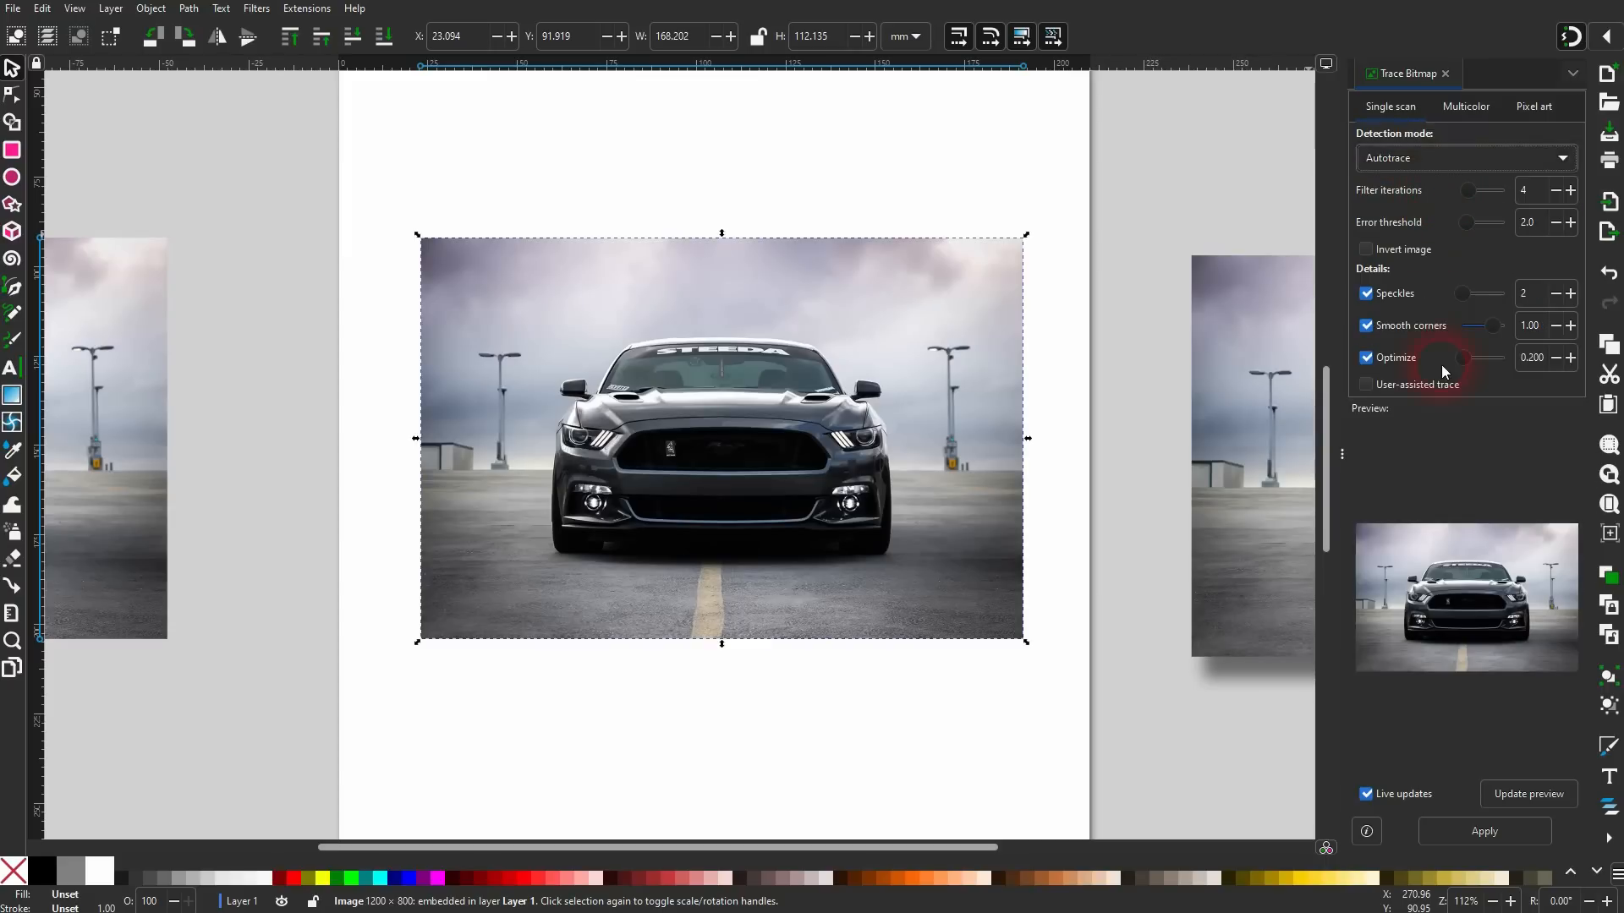
Return the detection mode to Brightness cutoff and lower its threshold to 0.384.
click(1421, 159)
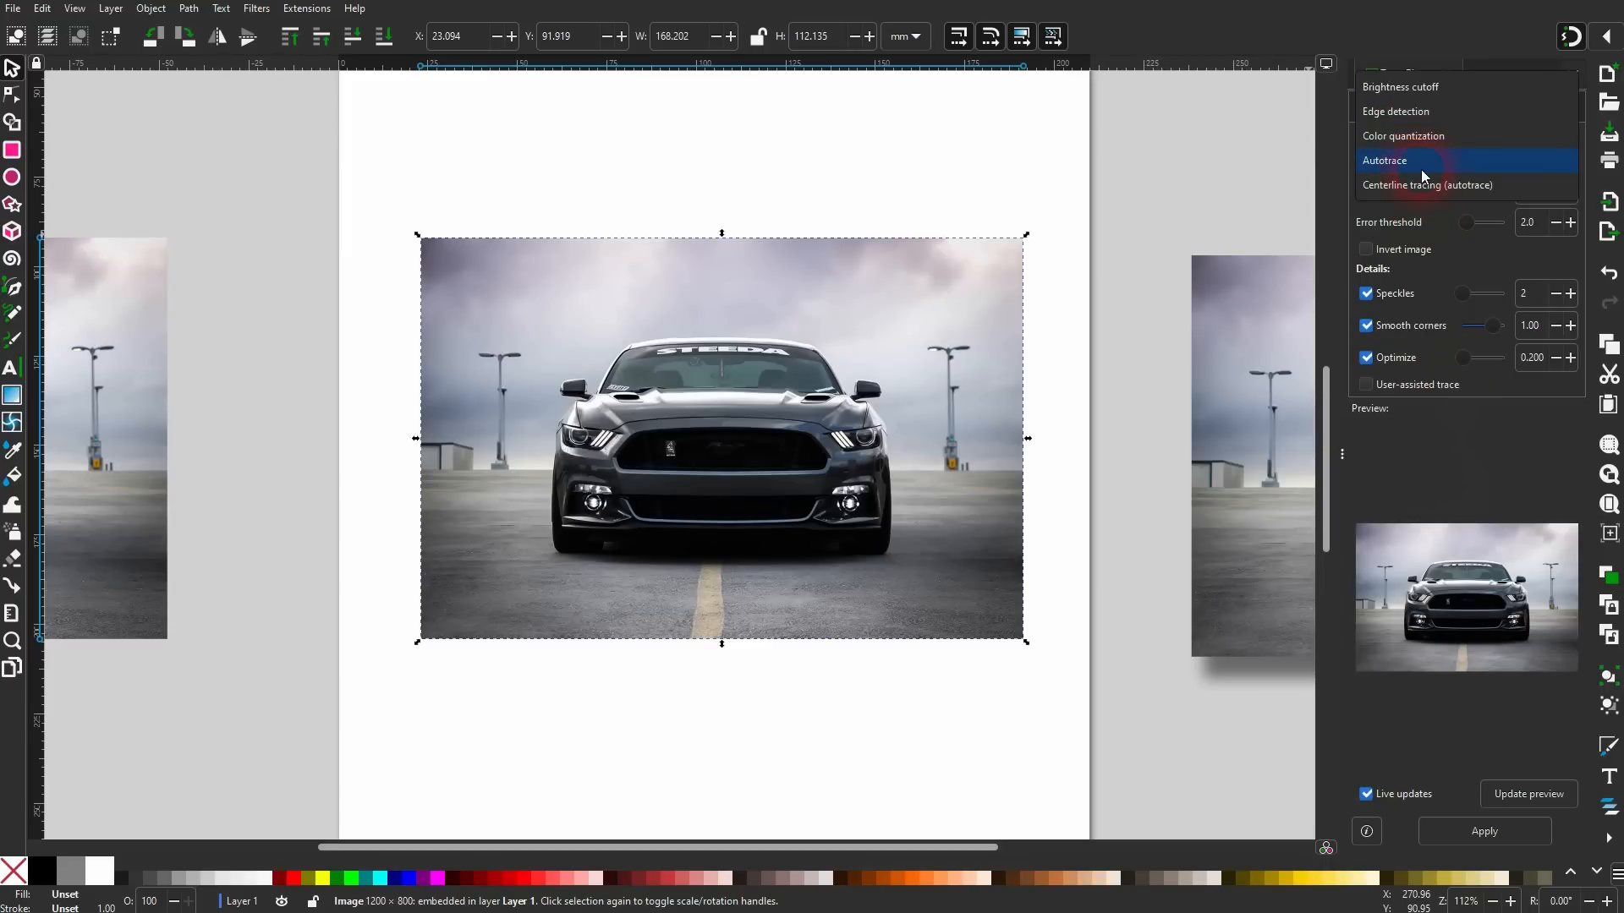
click(1427, 184)
click(1436, 165)
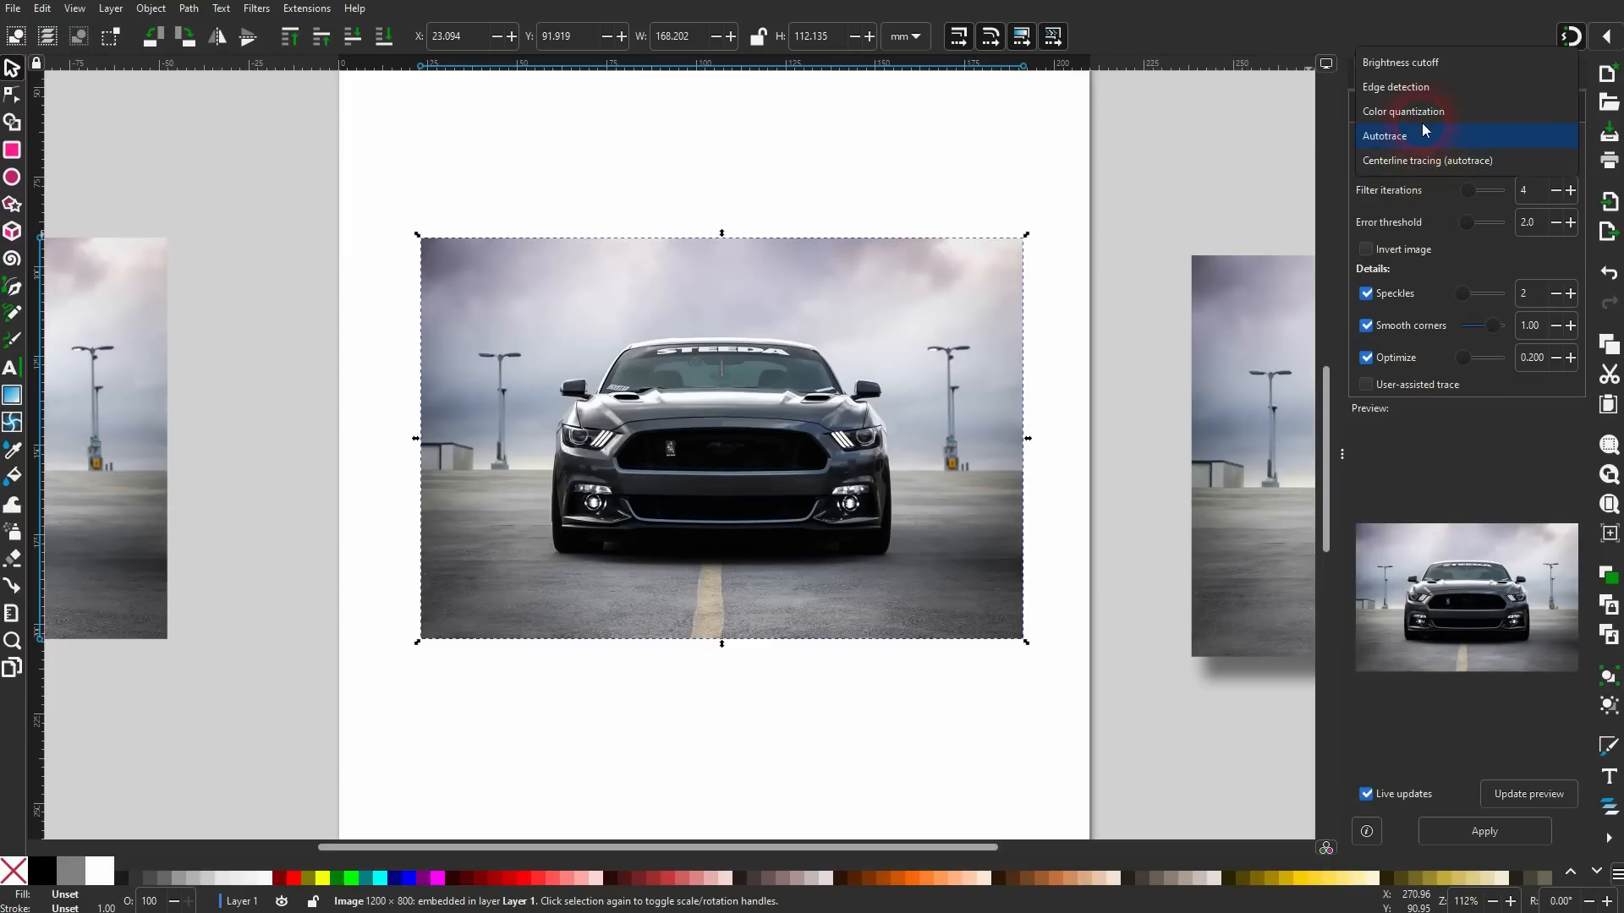
click(1424, 68)
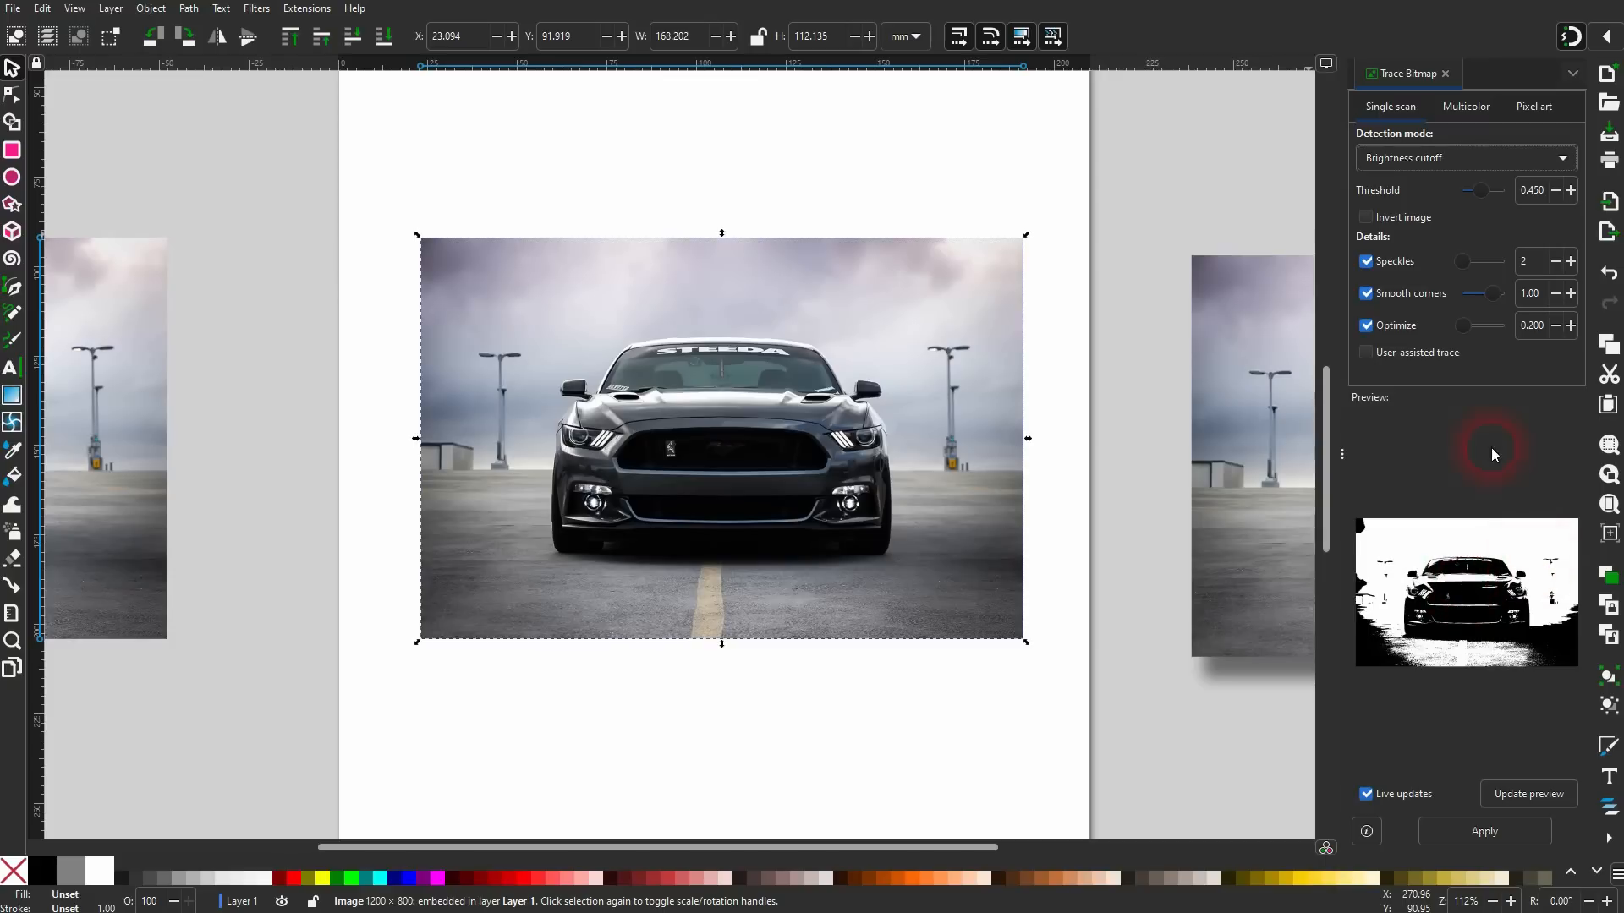
drag(1480, 184, 1474, 186)
Try Color quantization with 42 colors, followed by Autotrace with 1 filter iteration, in the trace preview.
click(1466, 158)
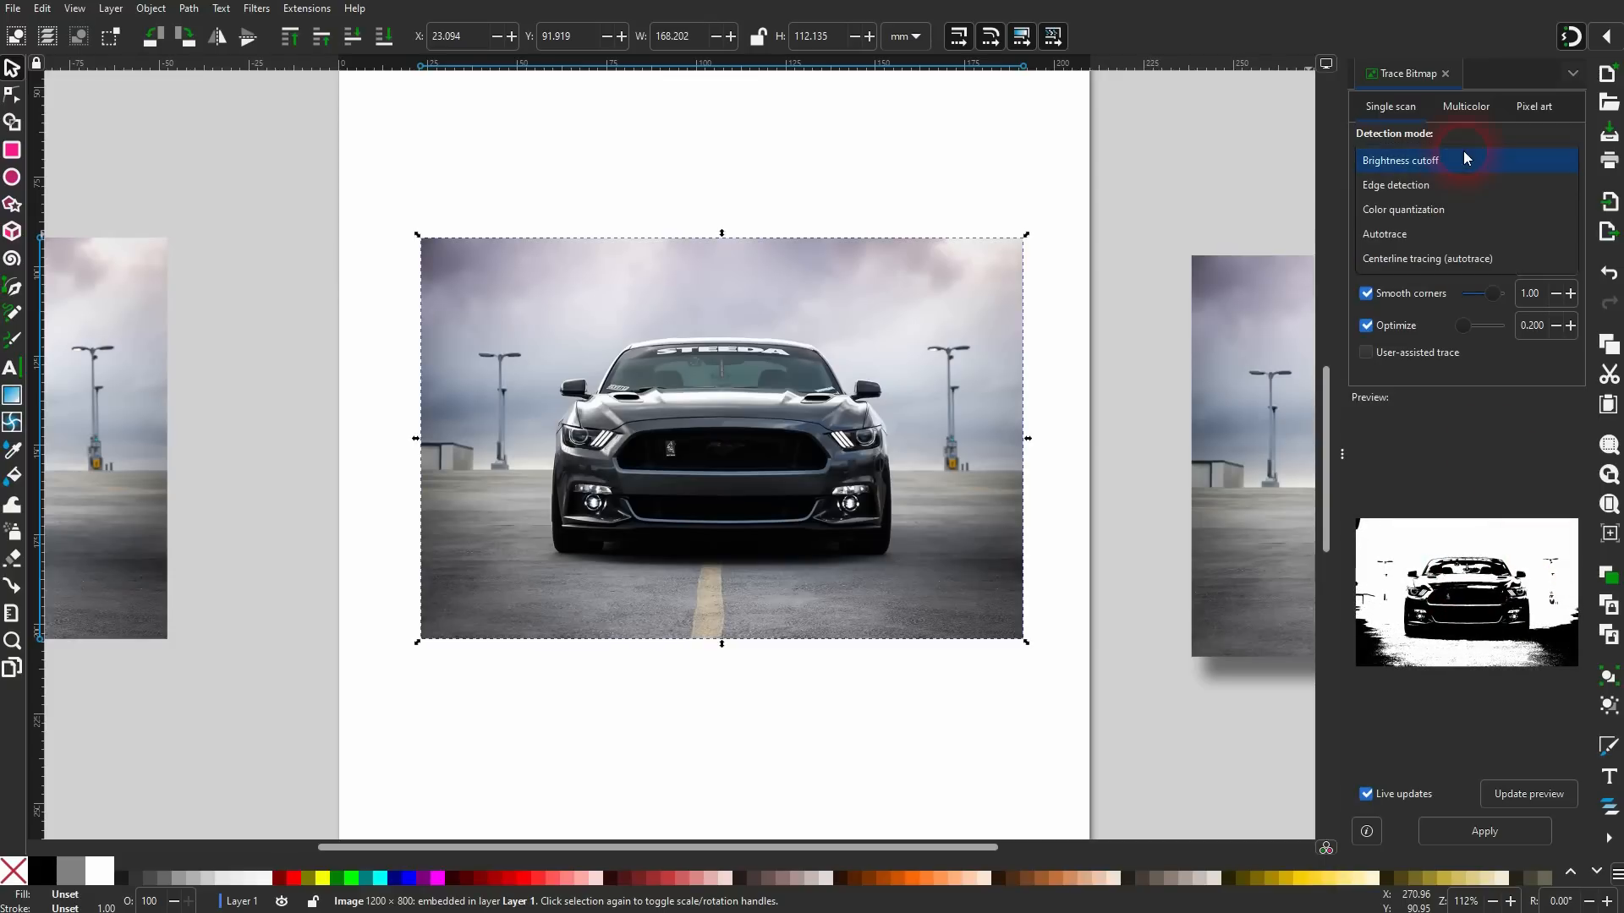
click(1453, 218)
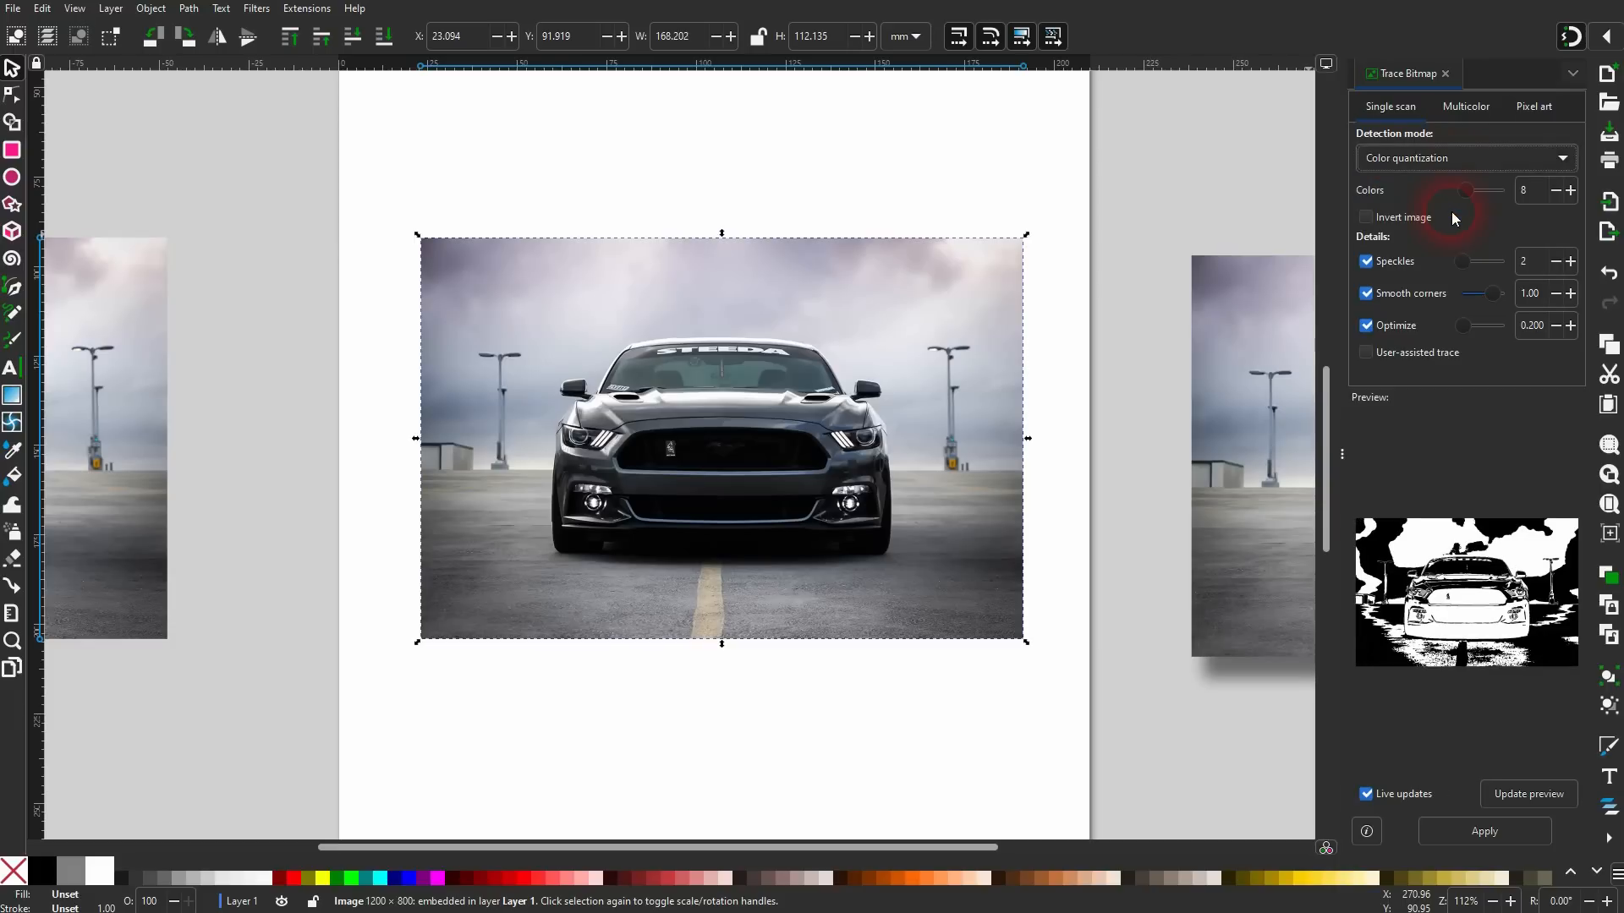
mouse_move(1465, 189)
mouse_down()
mouse_move(1516, 194)
mouse_move(1489, 195)
mouse_up()
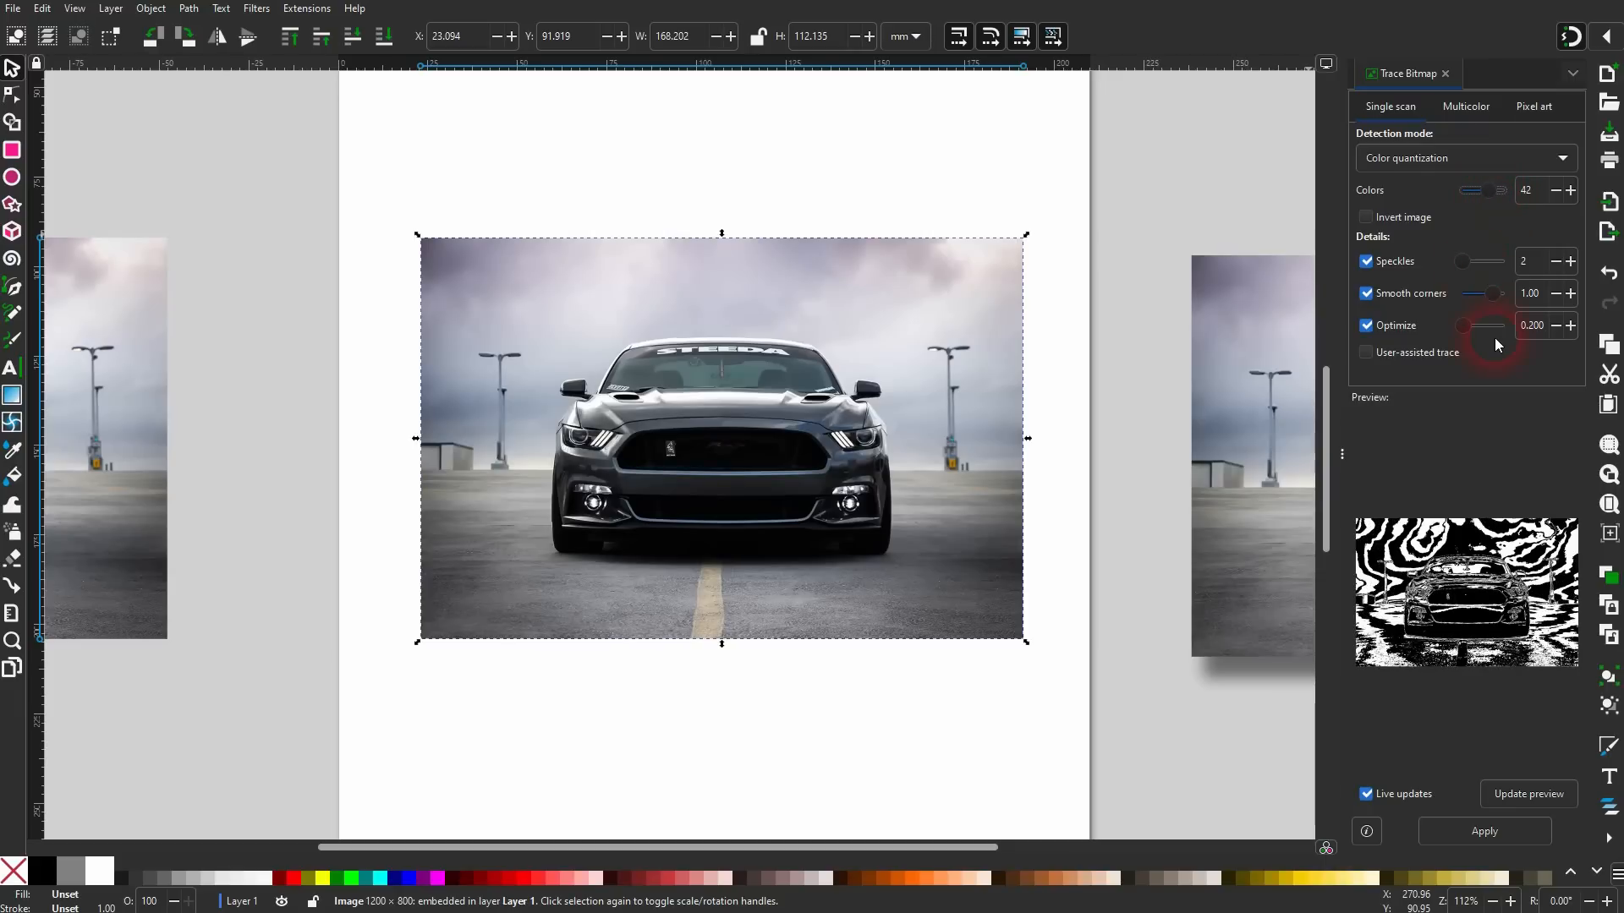
click(1458, 156)
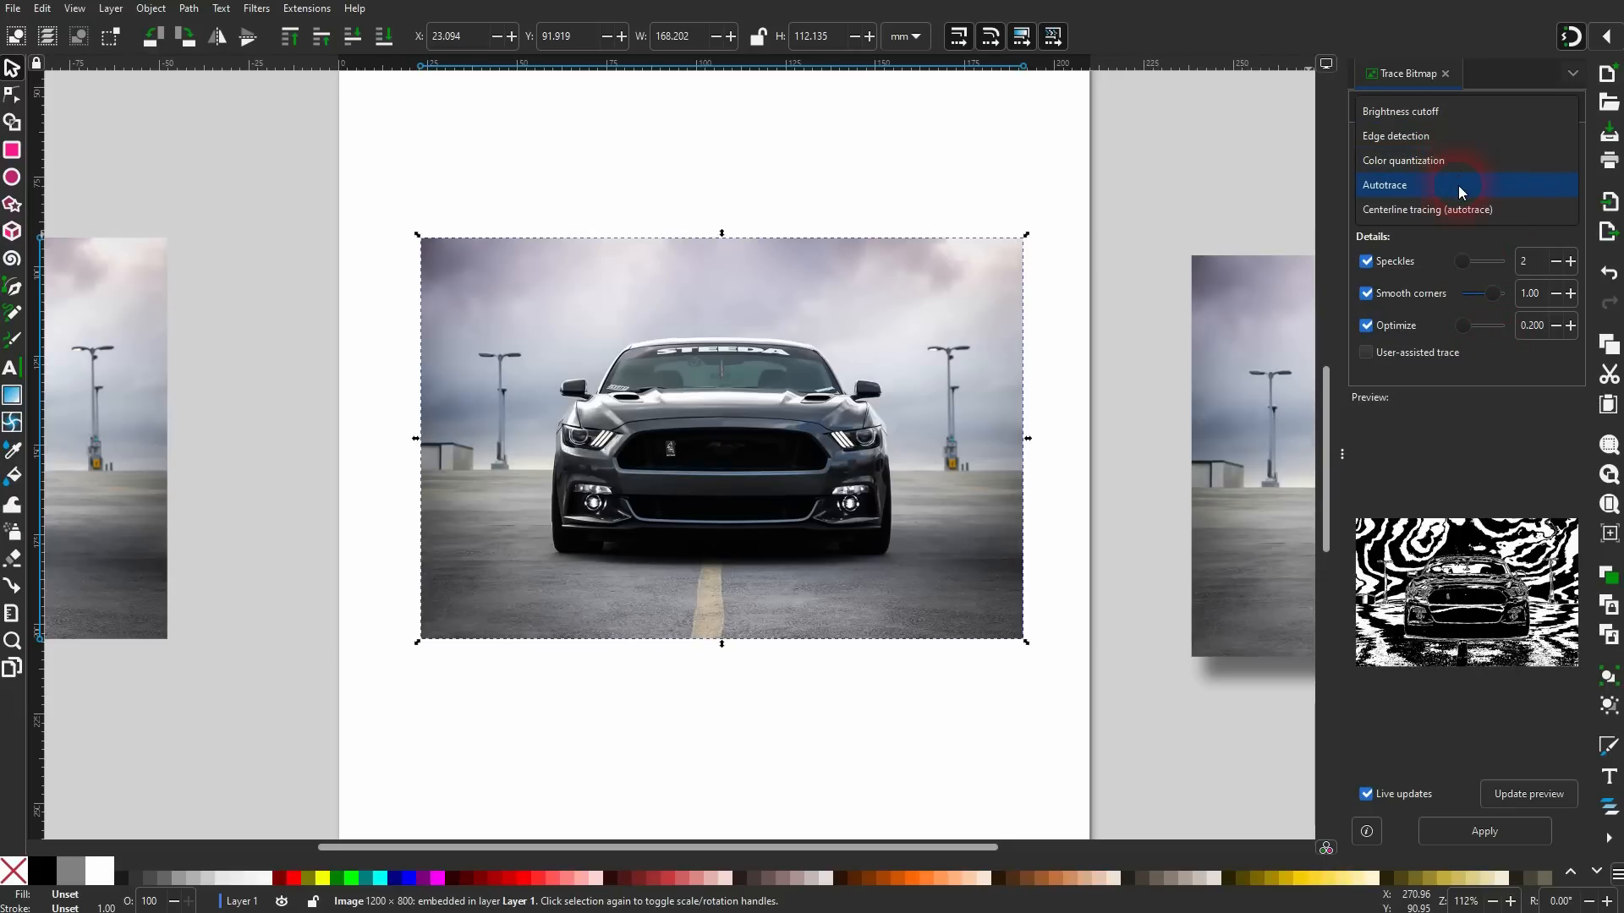
click(1460, 186)
drag(1473, 189, 1485, 192)
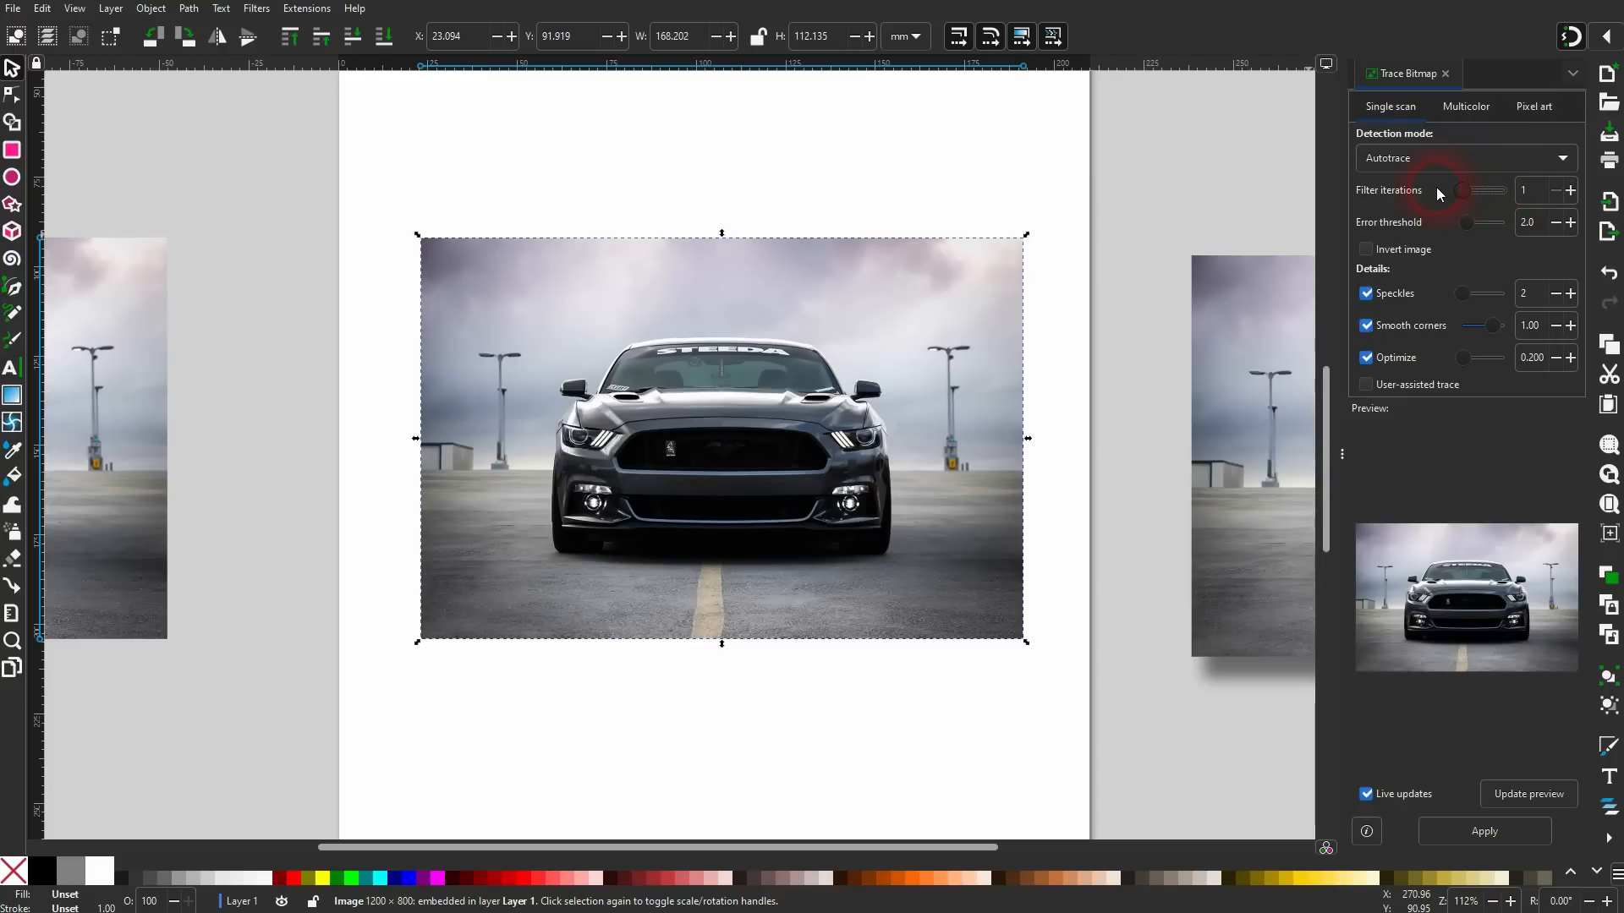
Try Color quantization with 30 colors in the preview and switch the detection mode back to Brightness cutoff.
click(1462, 152)
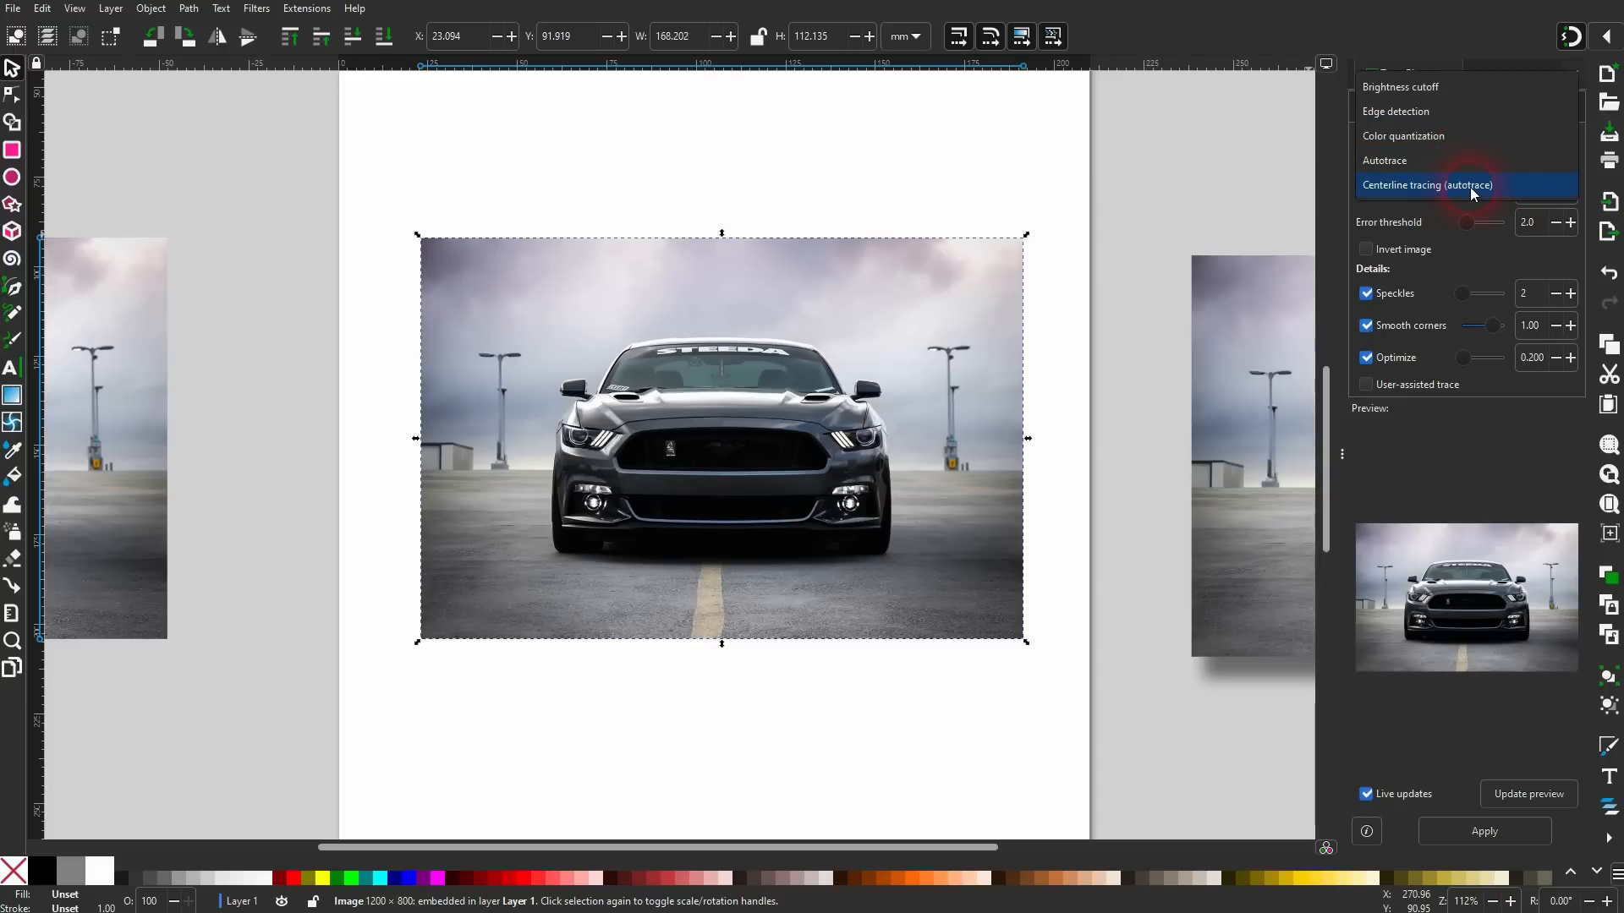
click(1459, 135)
drag(1490, 193, 1481, 192)
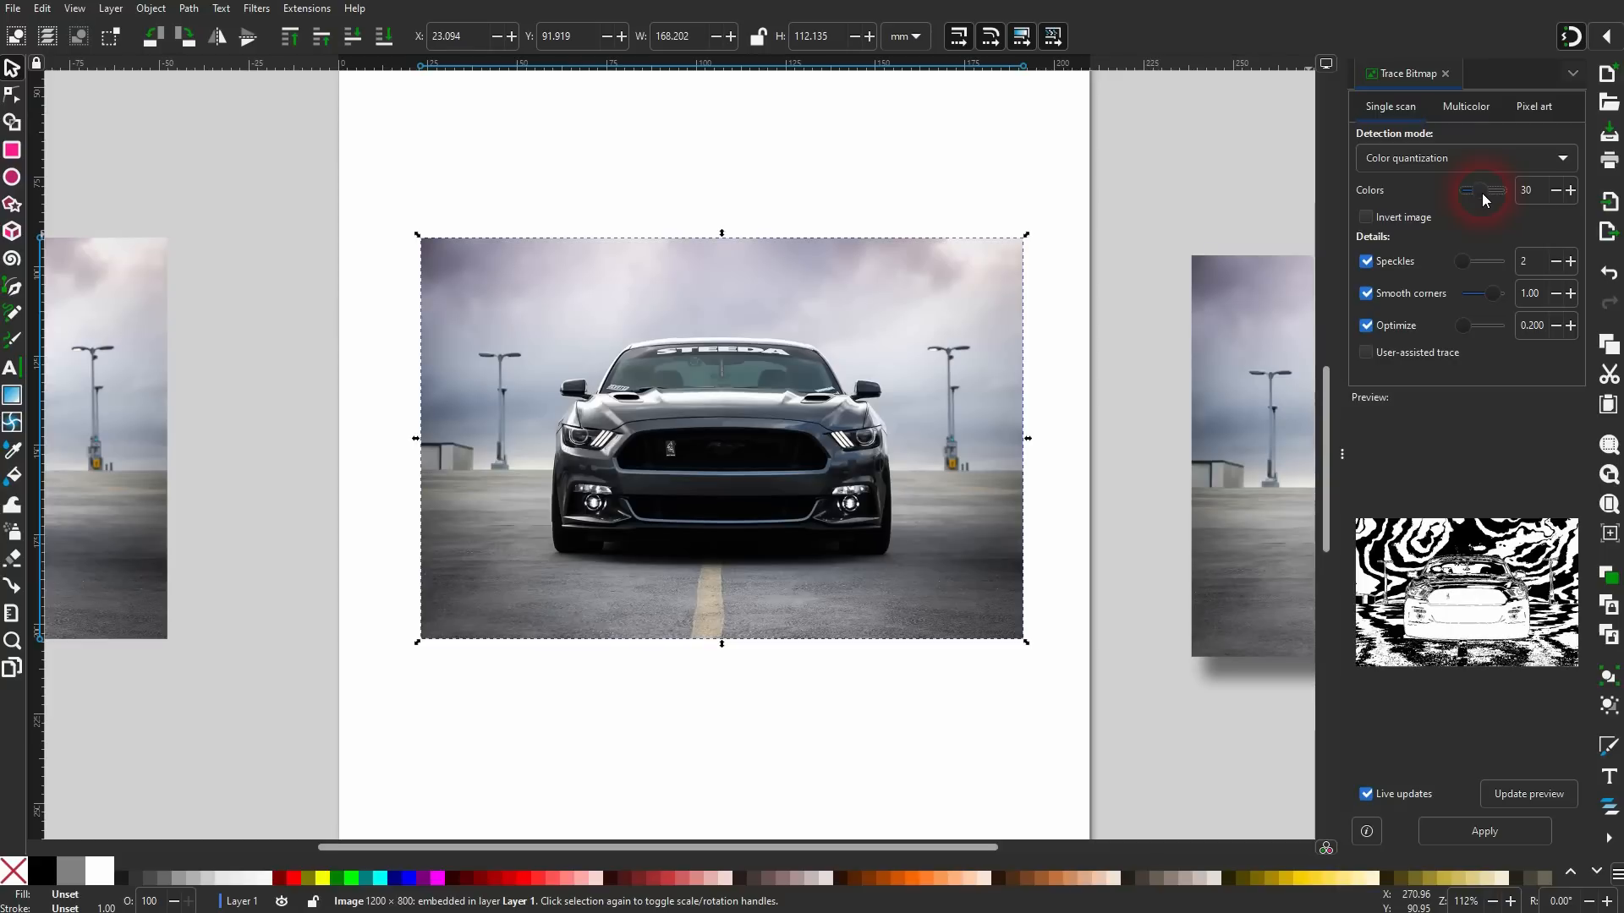
click(1460, 149)
click(1460, 115)
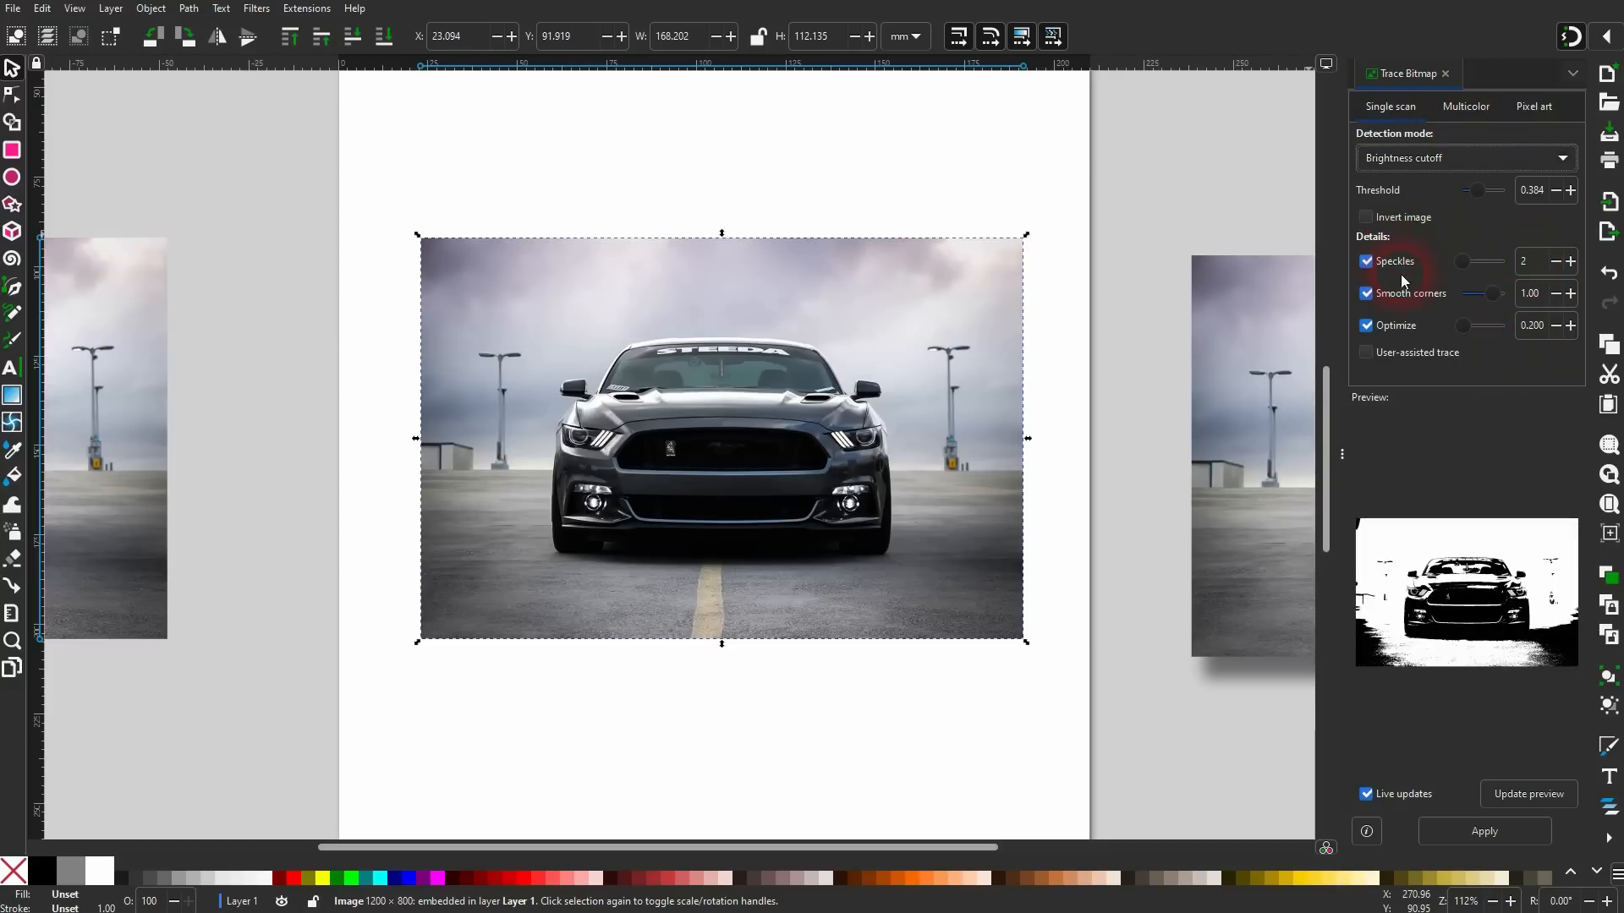
Trace the car photo with speckles 0, smooth corners 0.88, optimize 1.277 and no user-assisted trace, and close Trace Bitmap.
drag(1459, 264, 1426, 261)
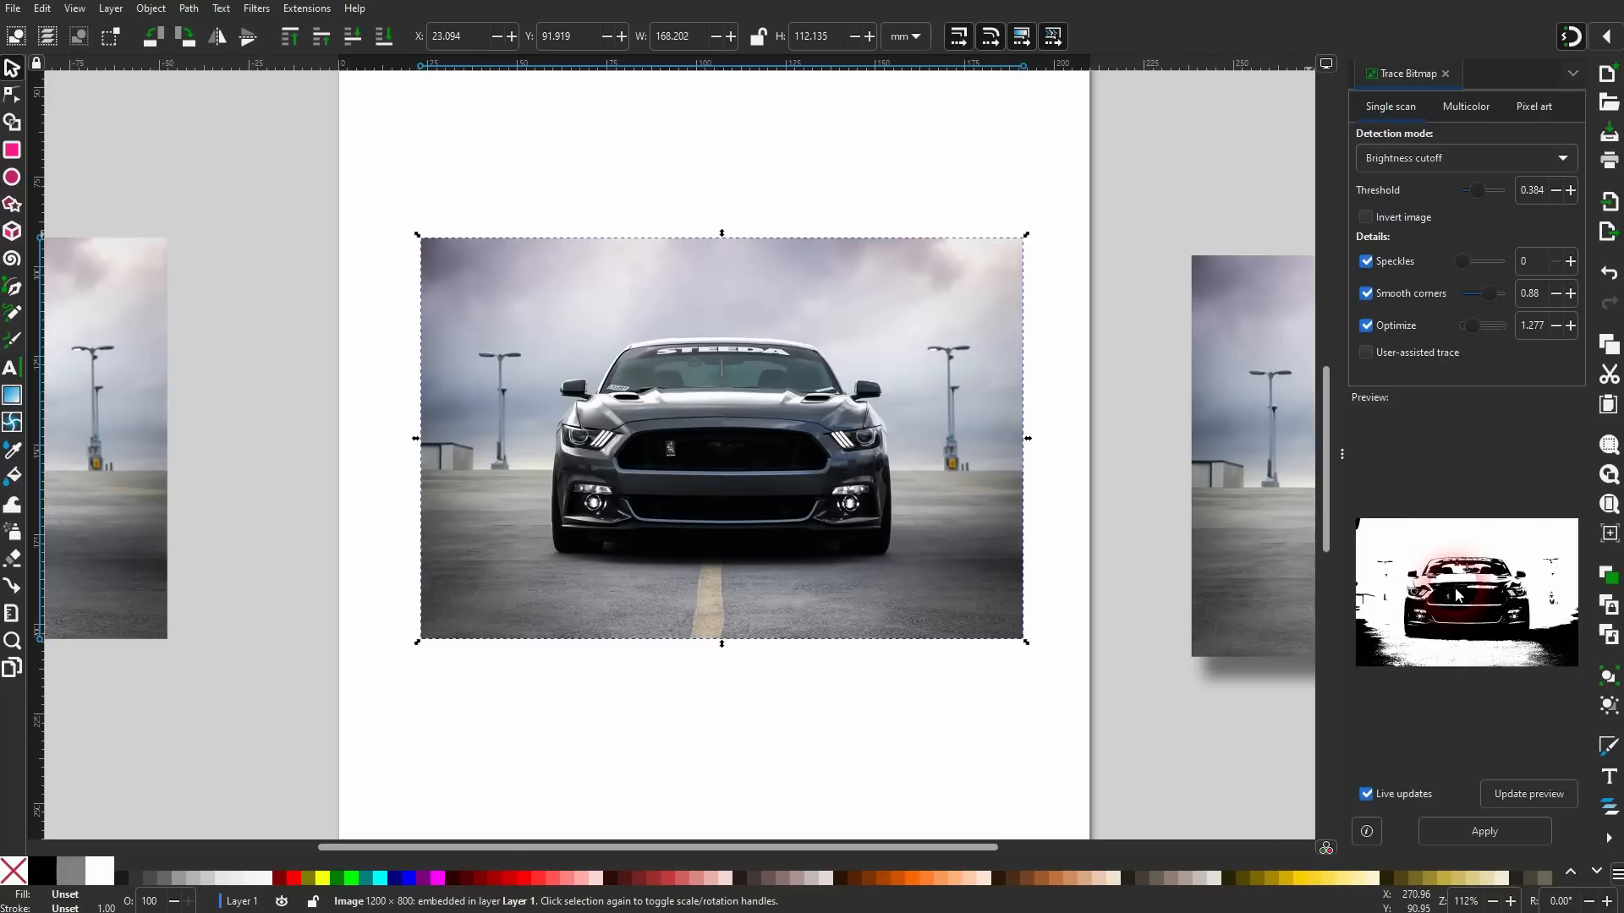
click(1410, 353)
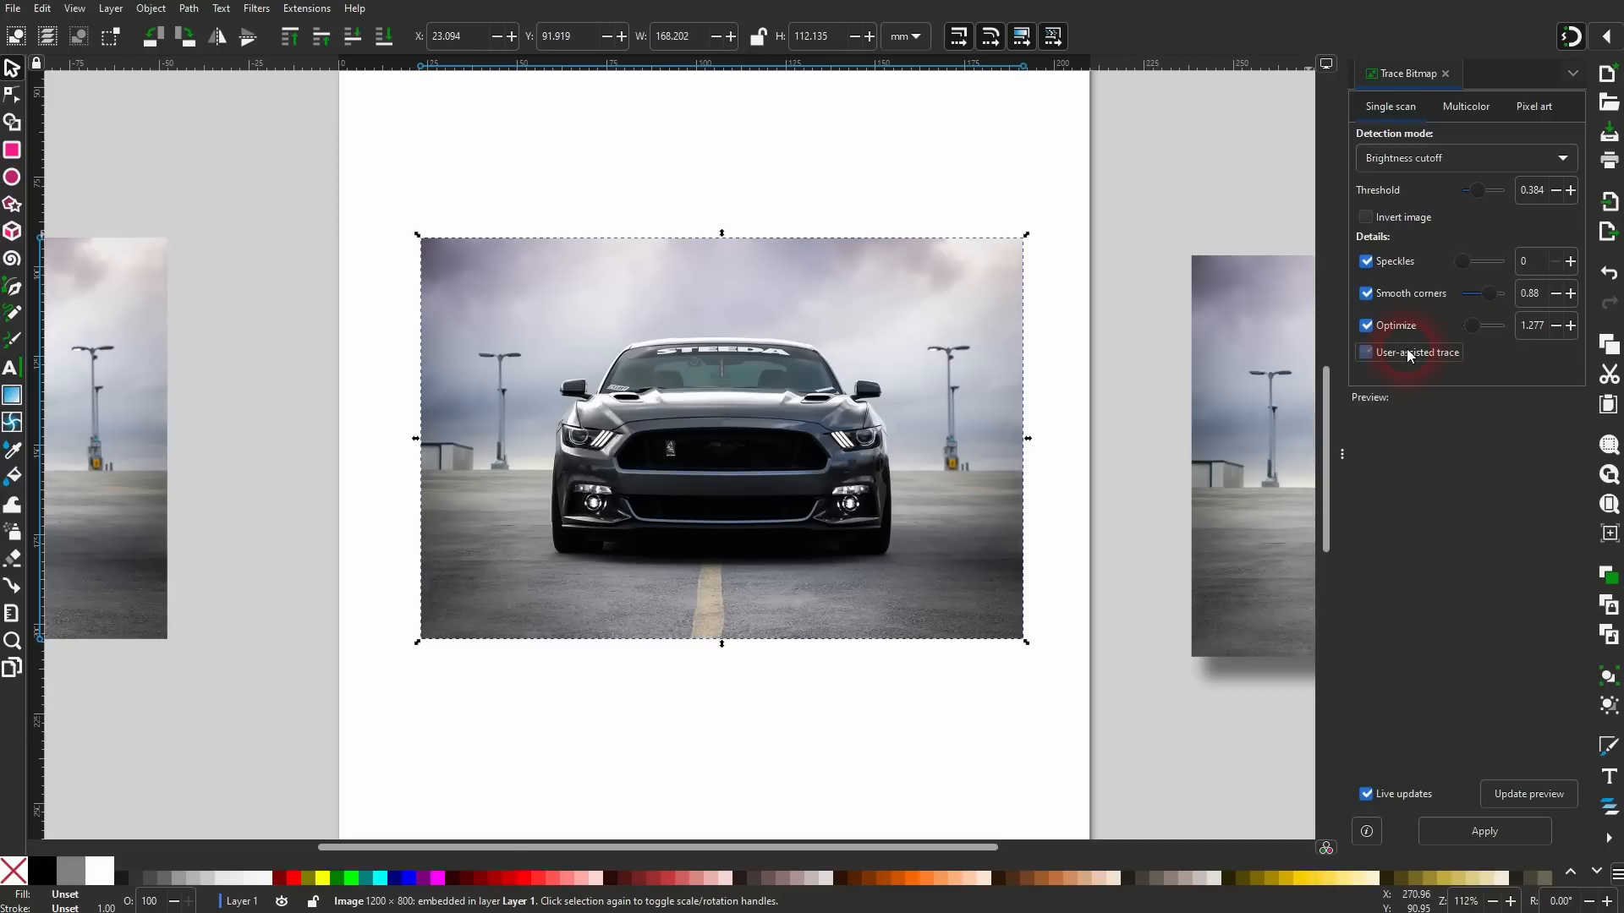
click(1407, 351)
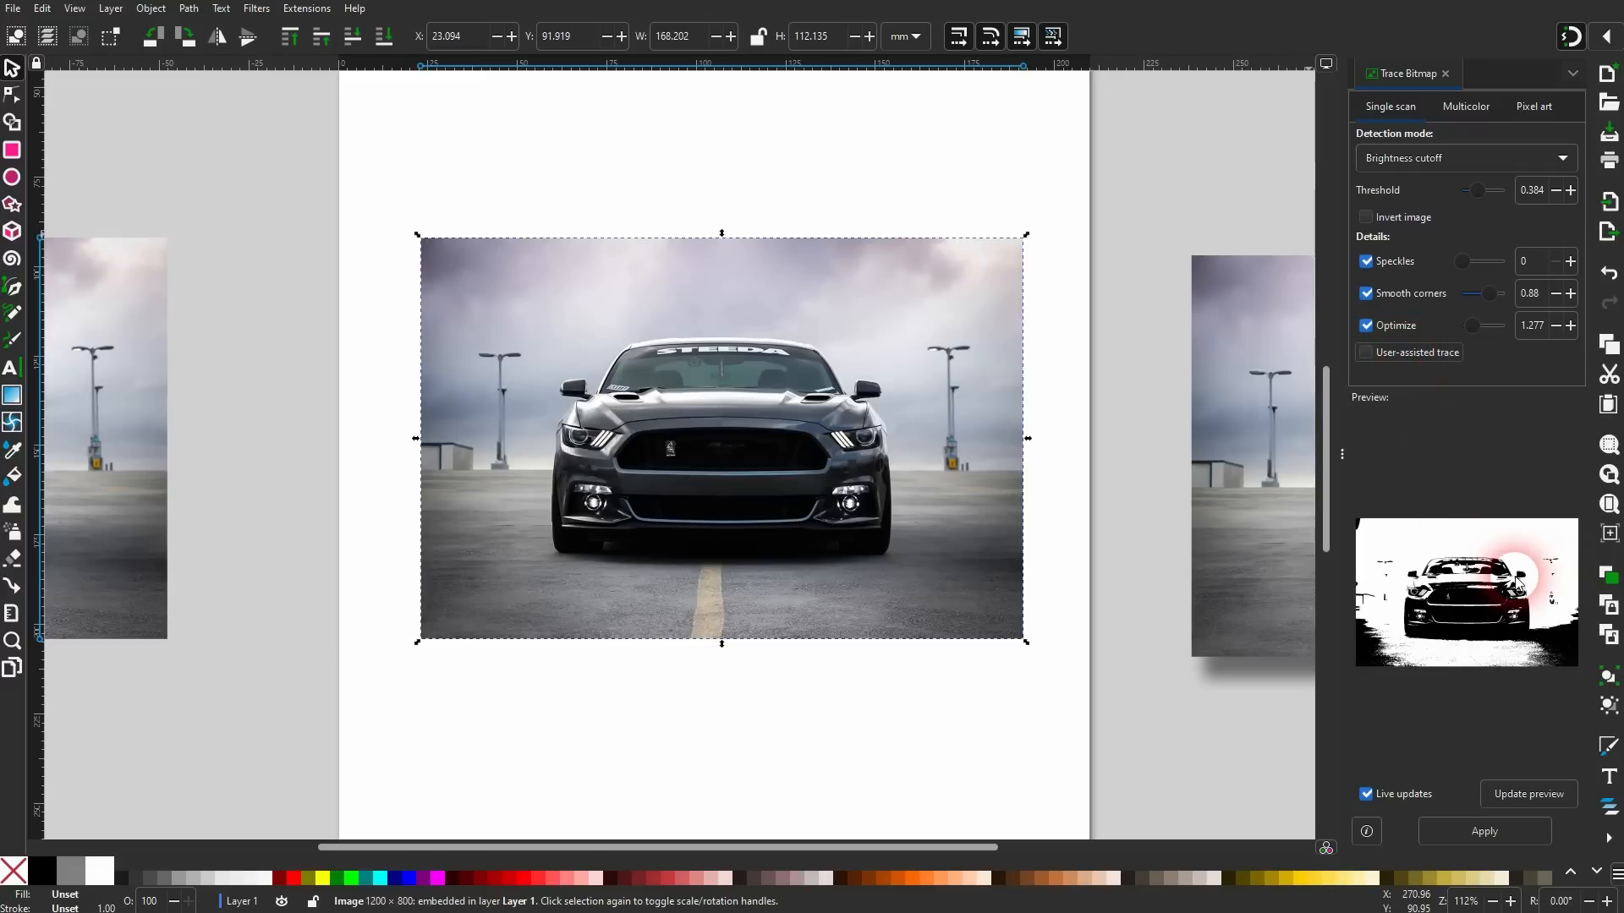
click(1533, 799)
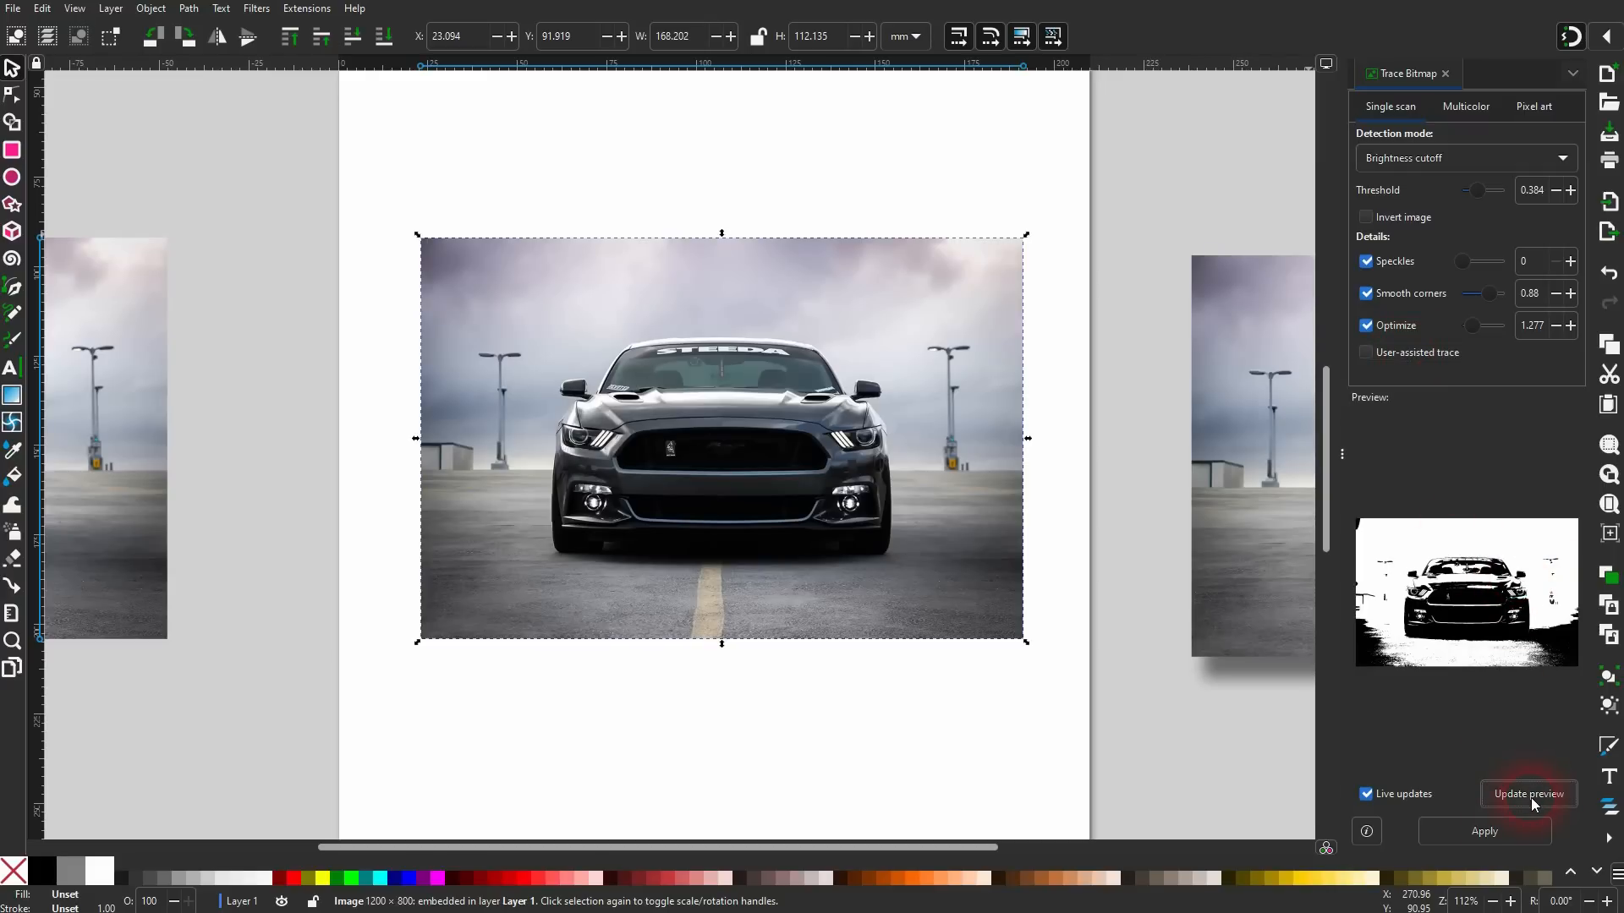
click(1490, 833)
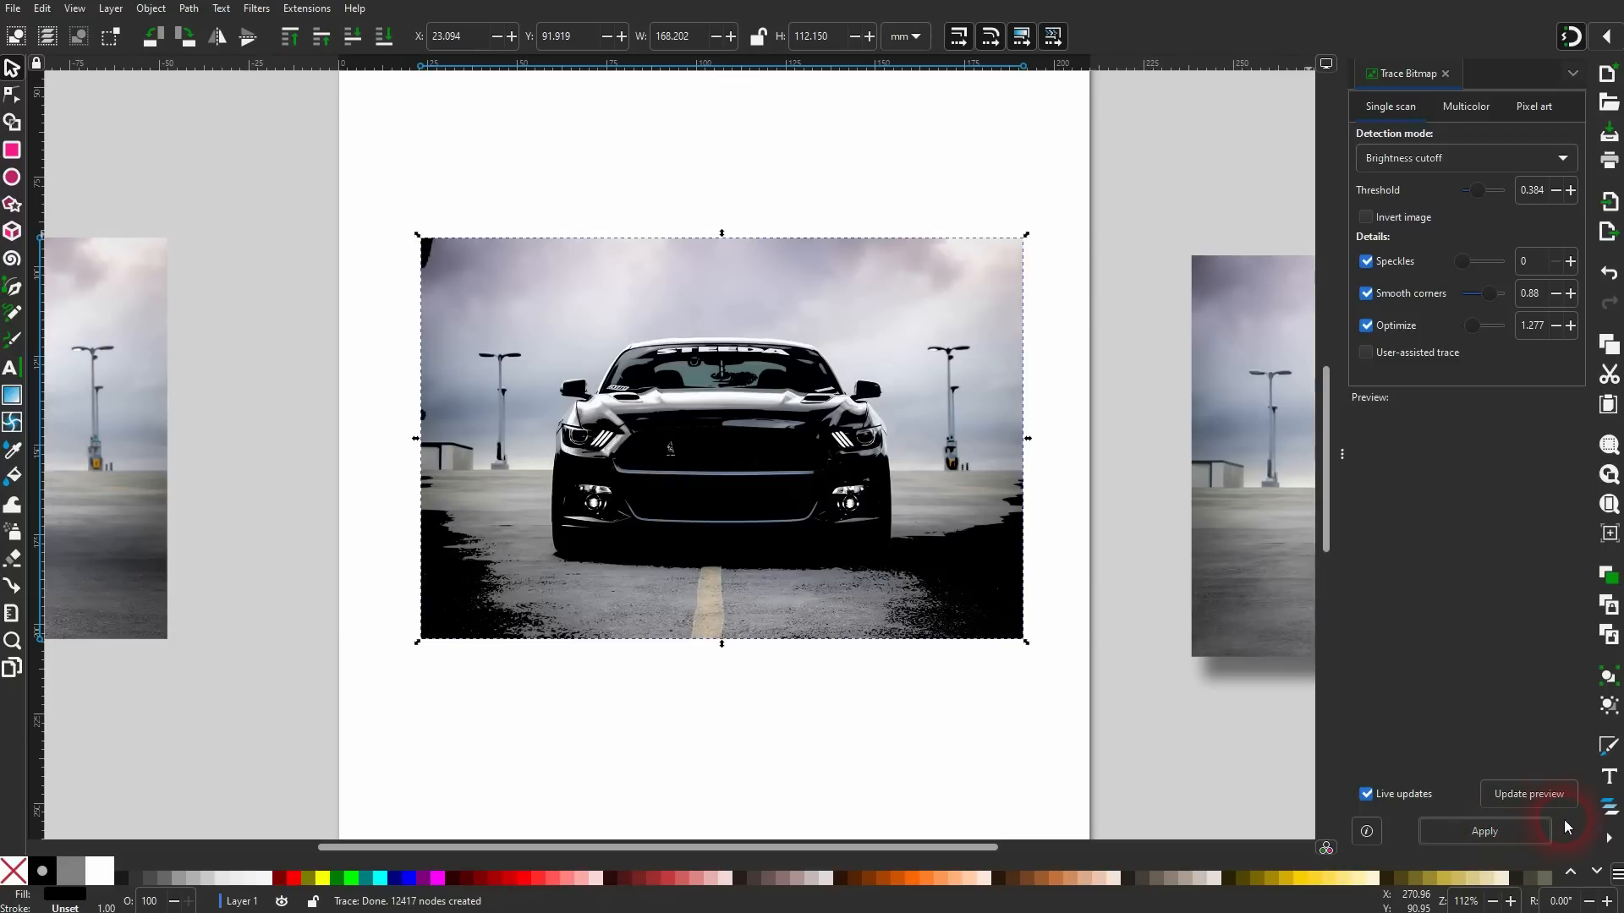
click(1446, 73)
Separate the trace from the photo, placing the photo in the page's upper part and the traced path just below it.
scroll(829, 458, down, 1)
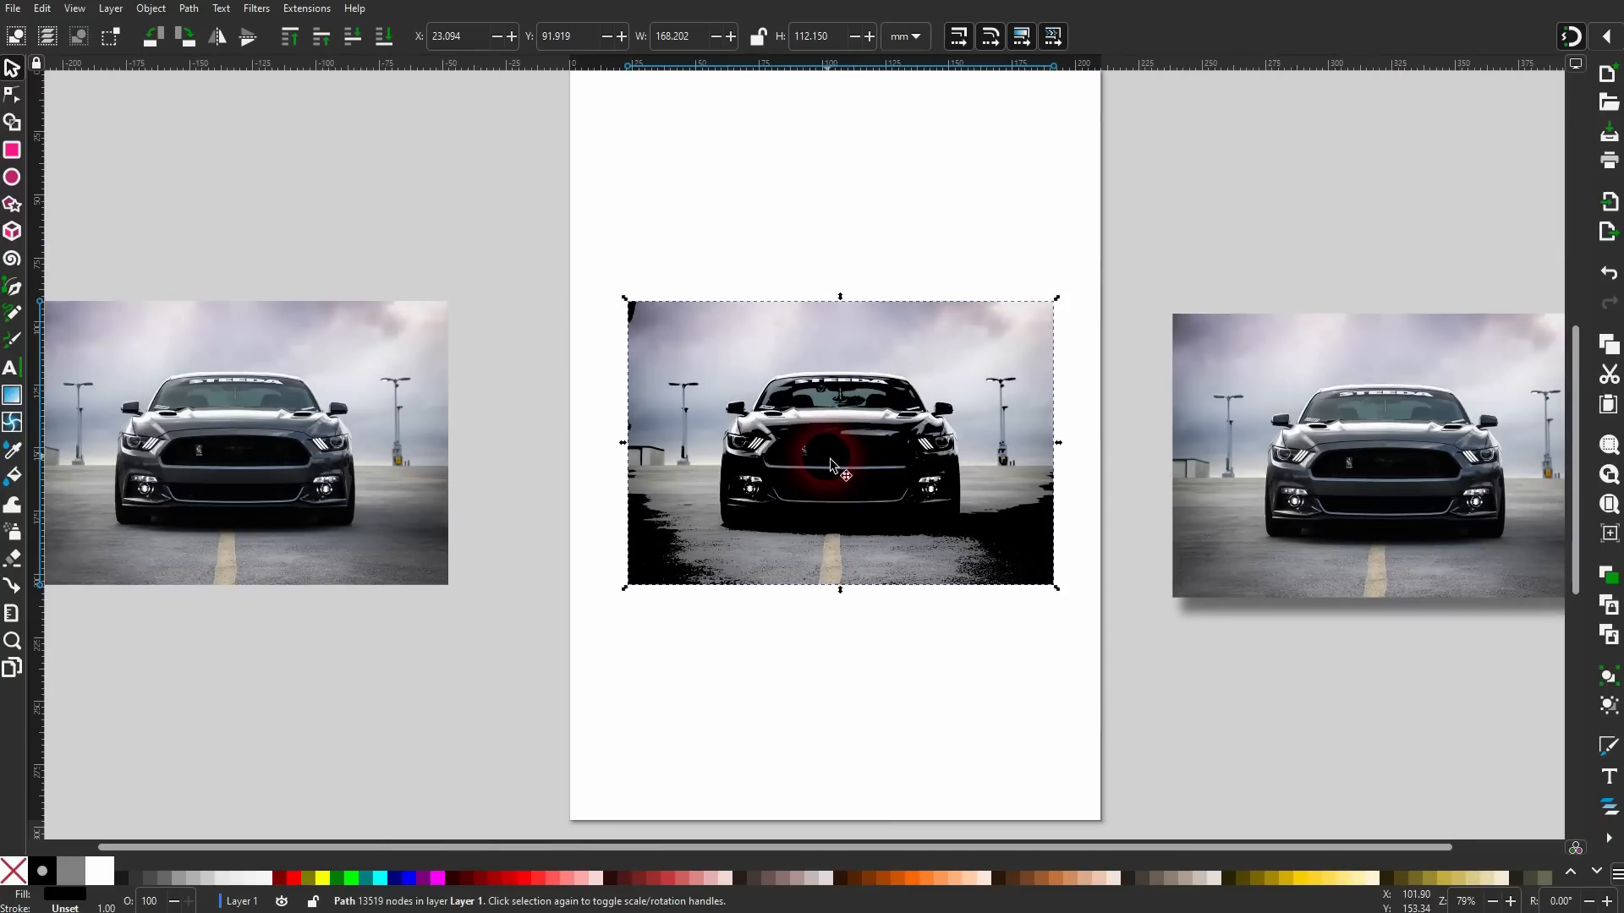
scroll(831, 463, down, 1)
drag(832, 464, 853, 694)
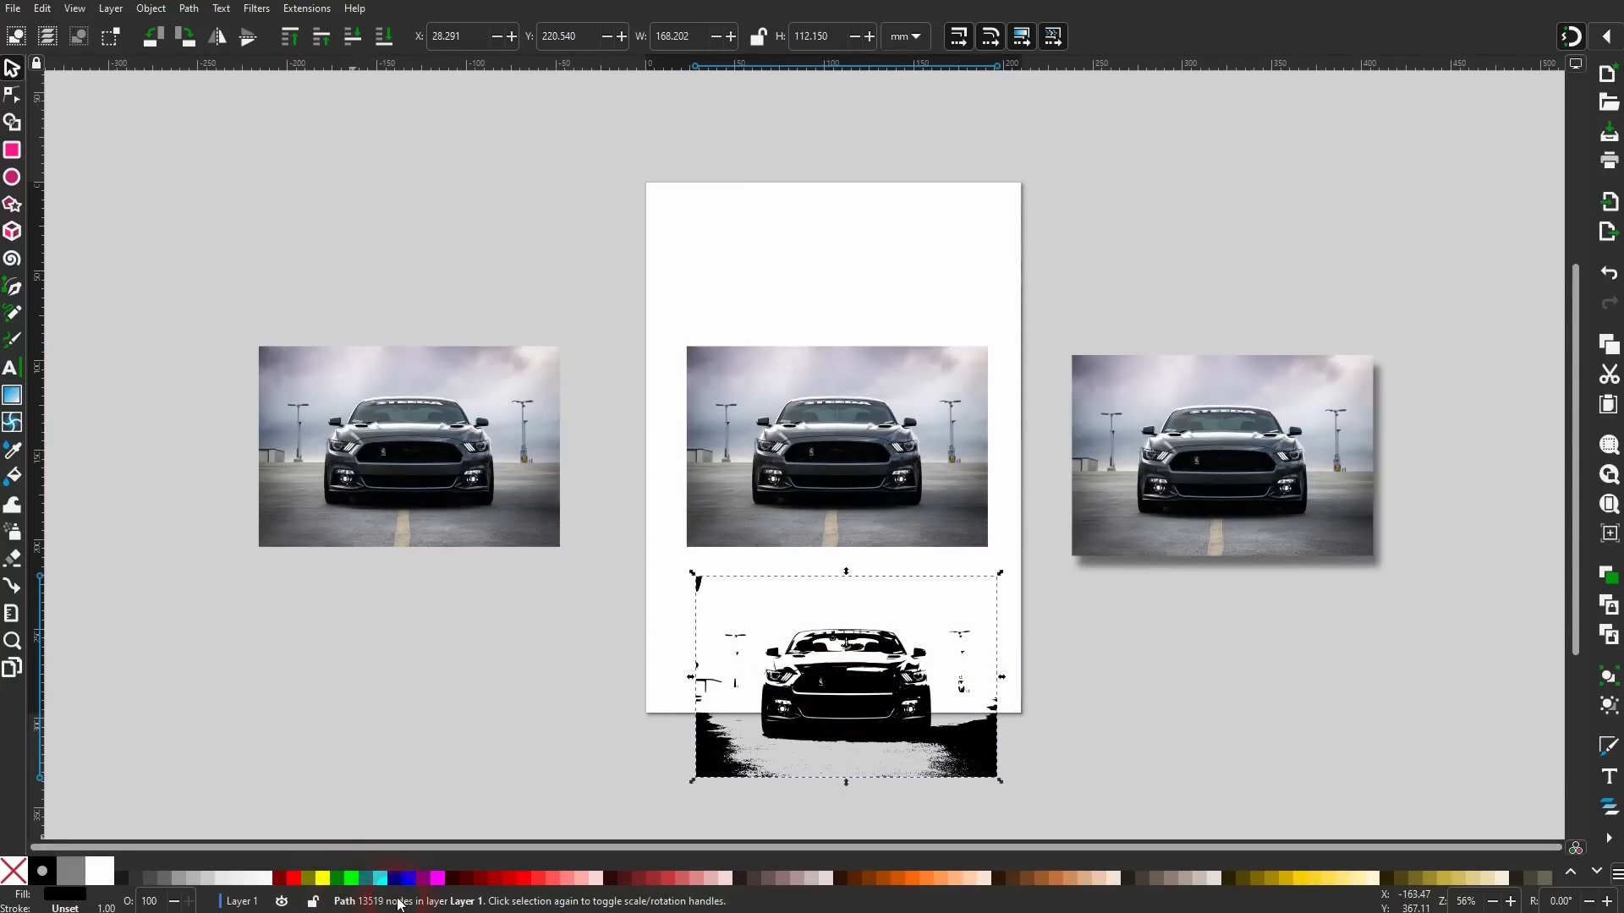
click(875, 471)
drag(876, 471, 883, 337)
drag(846, 660, 827, 476)
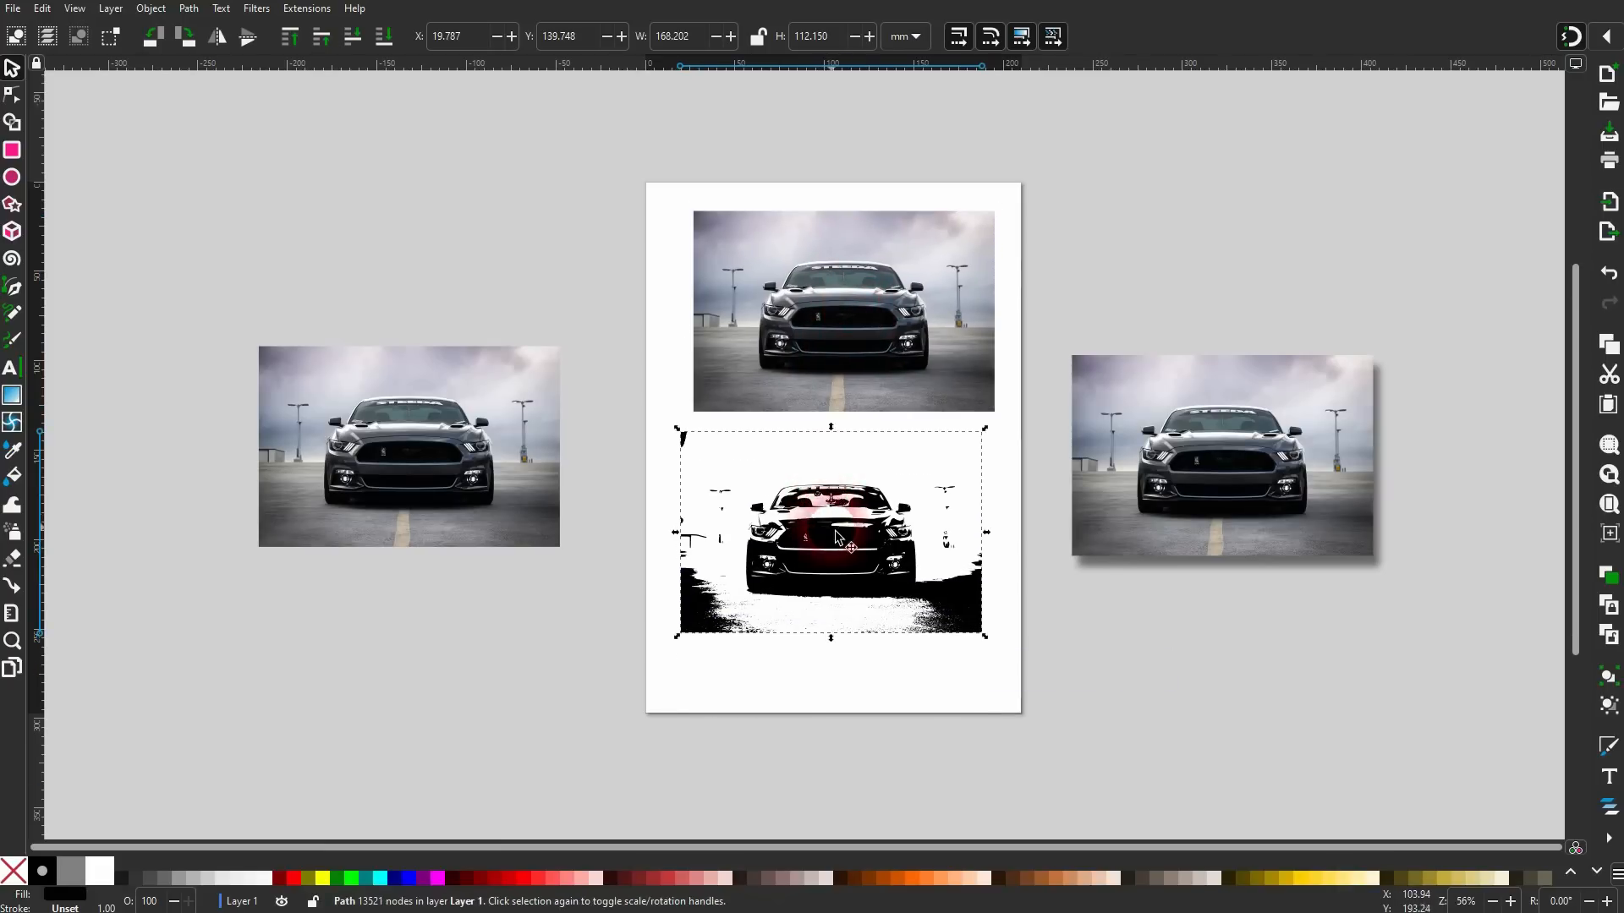
Delete the nodes of the lamp posts on both sides of the traced car.
click(12, 94)
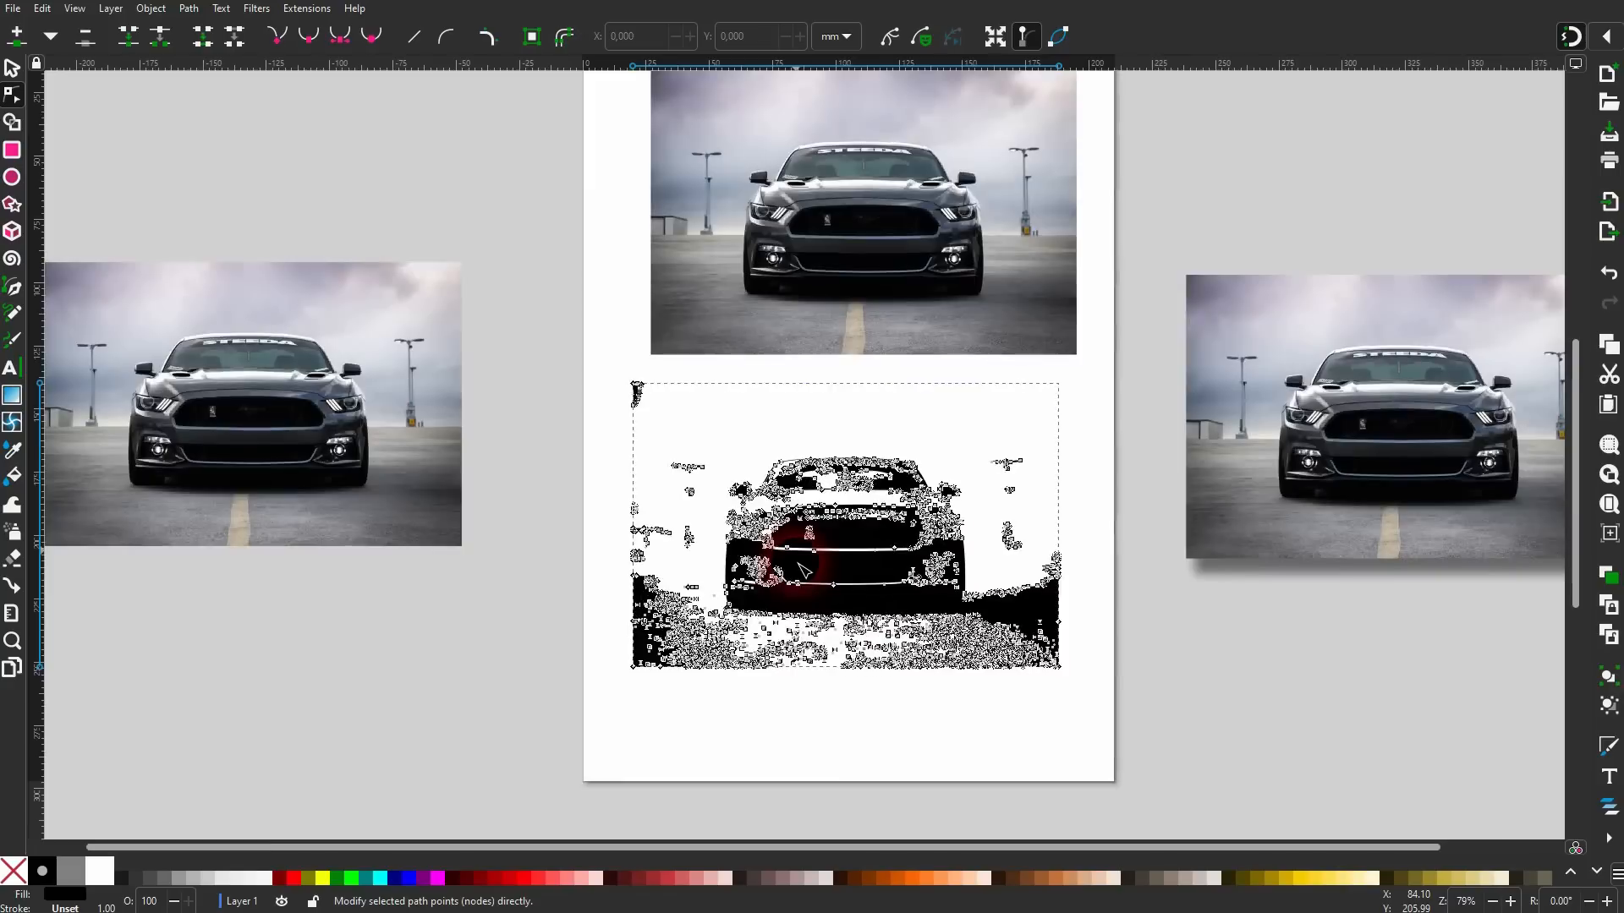
ctrl+scroll(795, 554, up, 2)
click(646, 461)
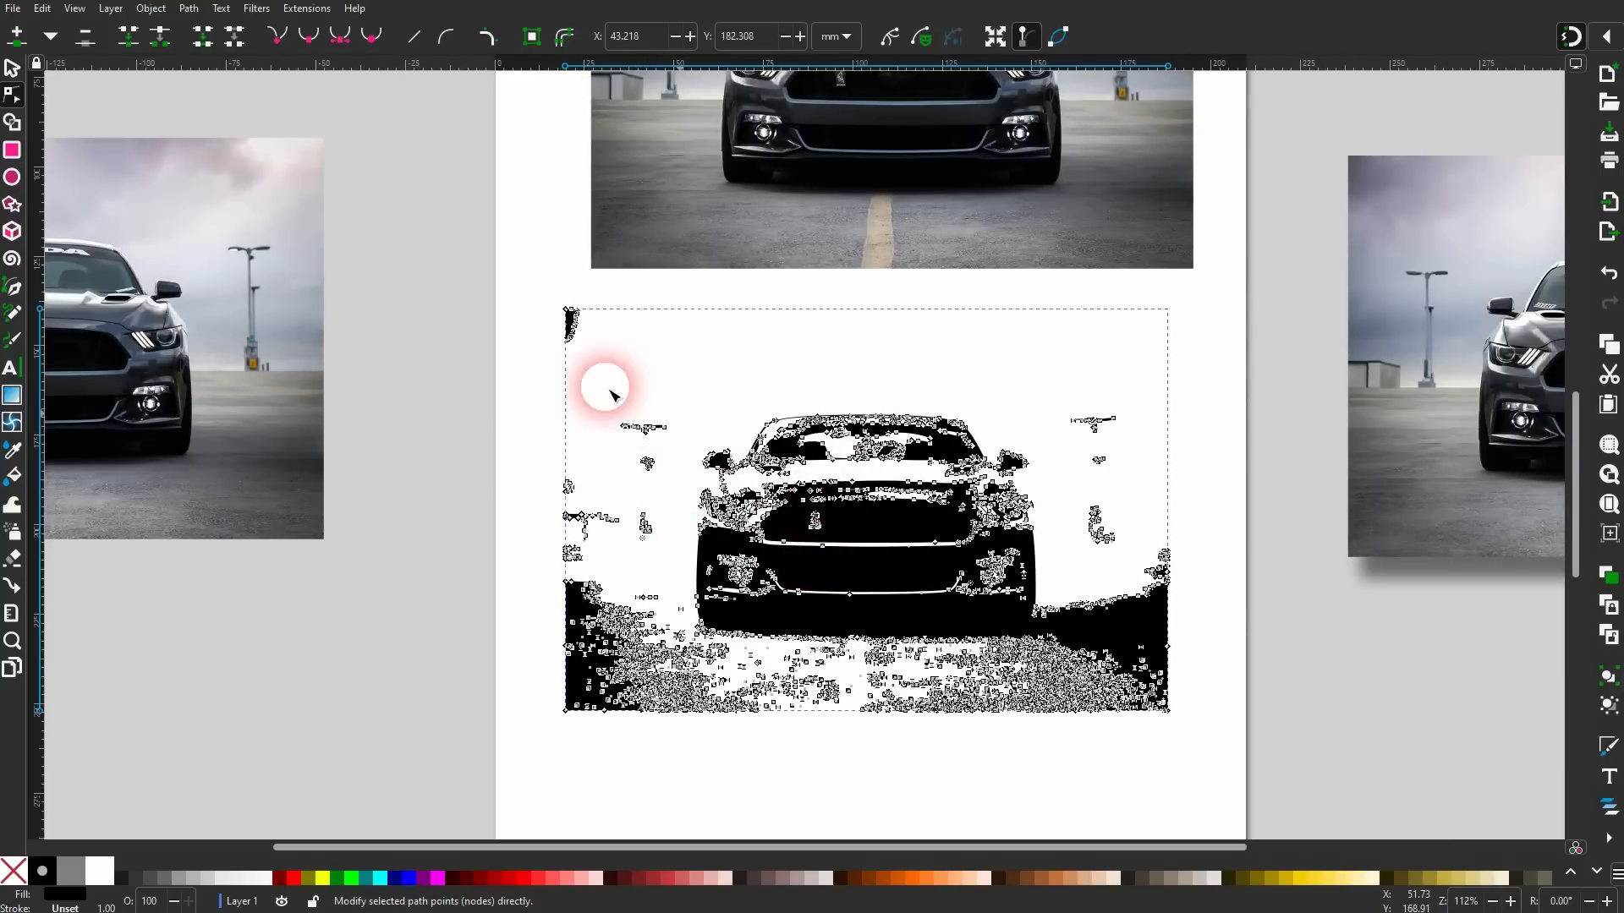
mouse_move(600, 385)
mouse_down()
mouse_move(684, 431)
mouse_move(674, 592)
mouse_up()
key(Delete)
drag(1049, 373, 1151, 576)
key(Delete)
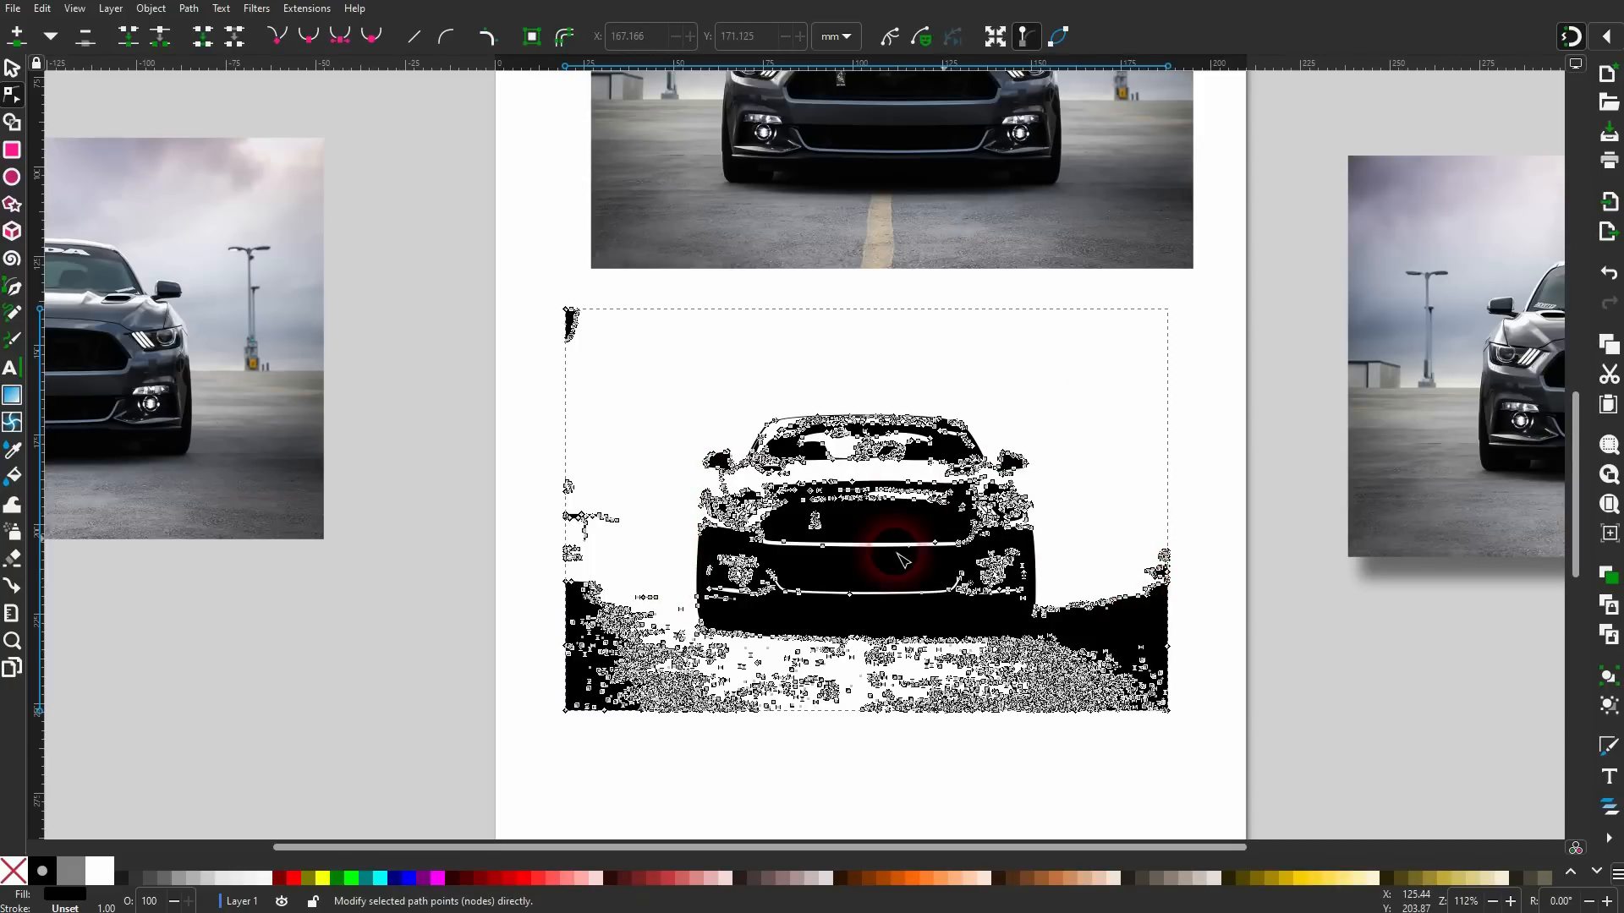
Try an olive fill on the traced car path, settle on red (#FF0000), and deselect it.
click(11, 68)
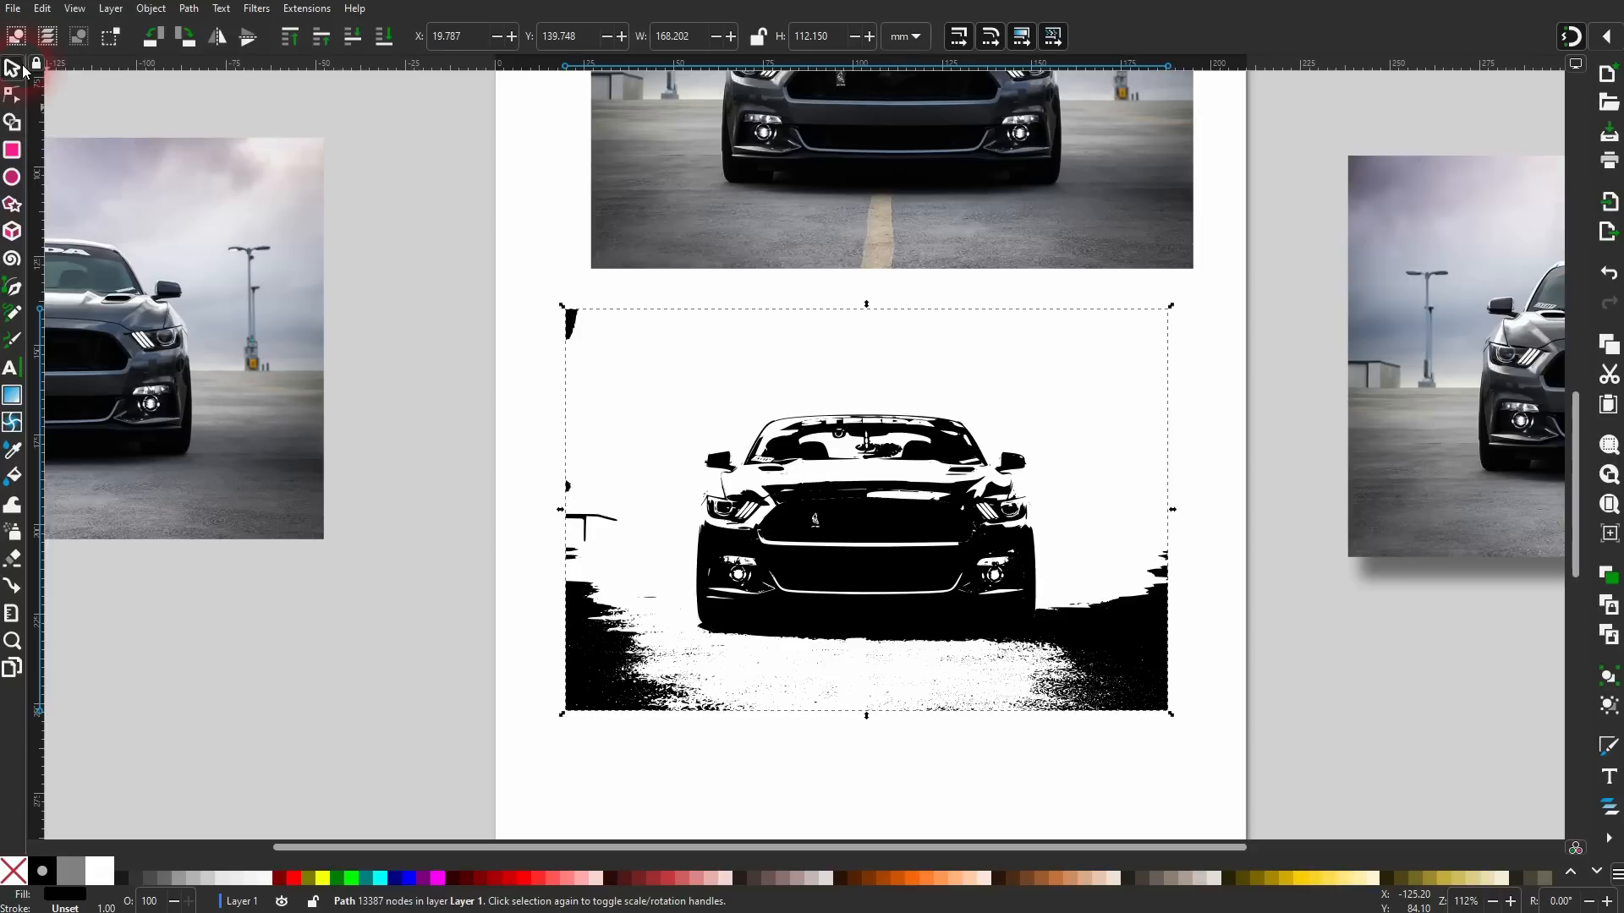
click(548, 470)
click(843, 516)
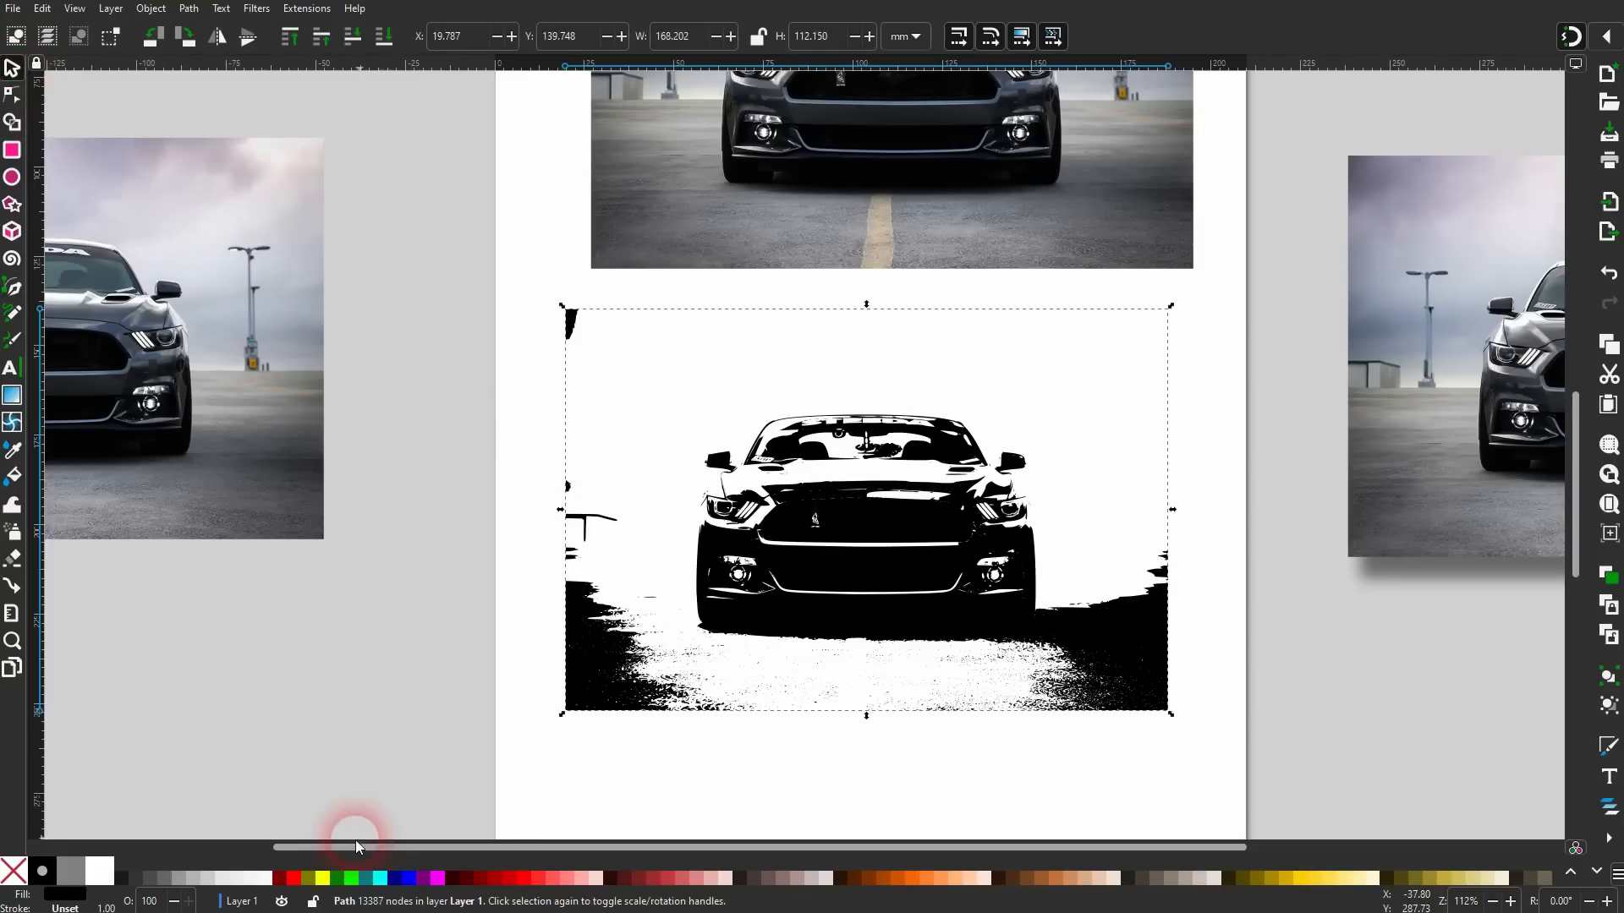
click(308, 880)
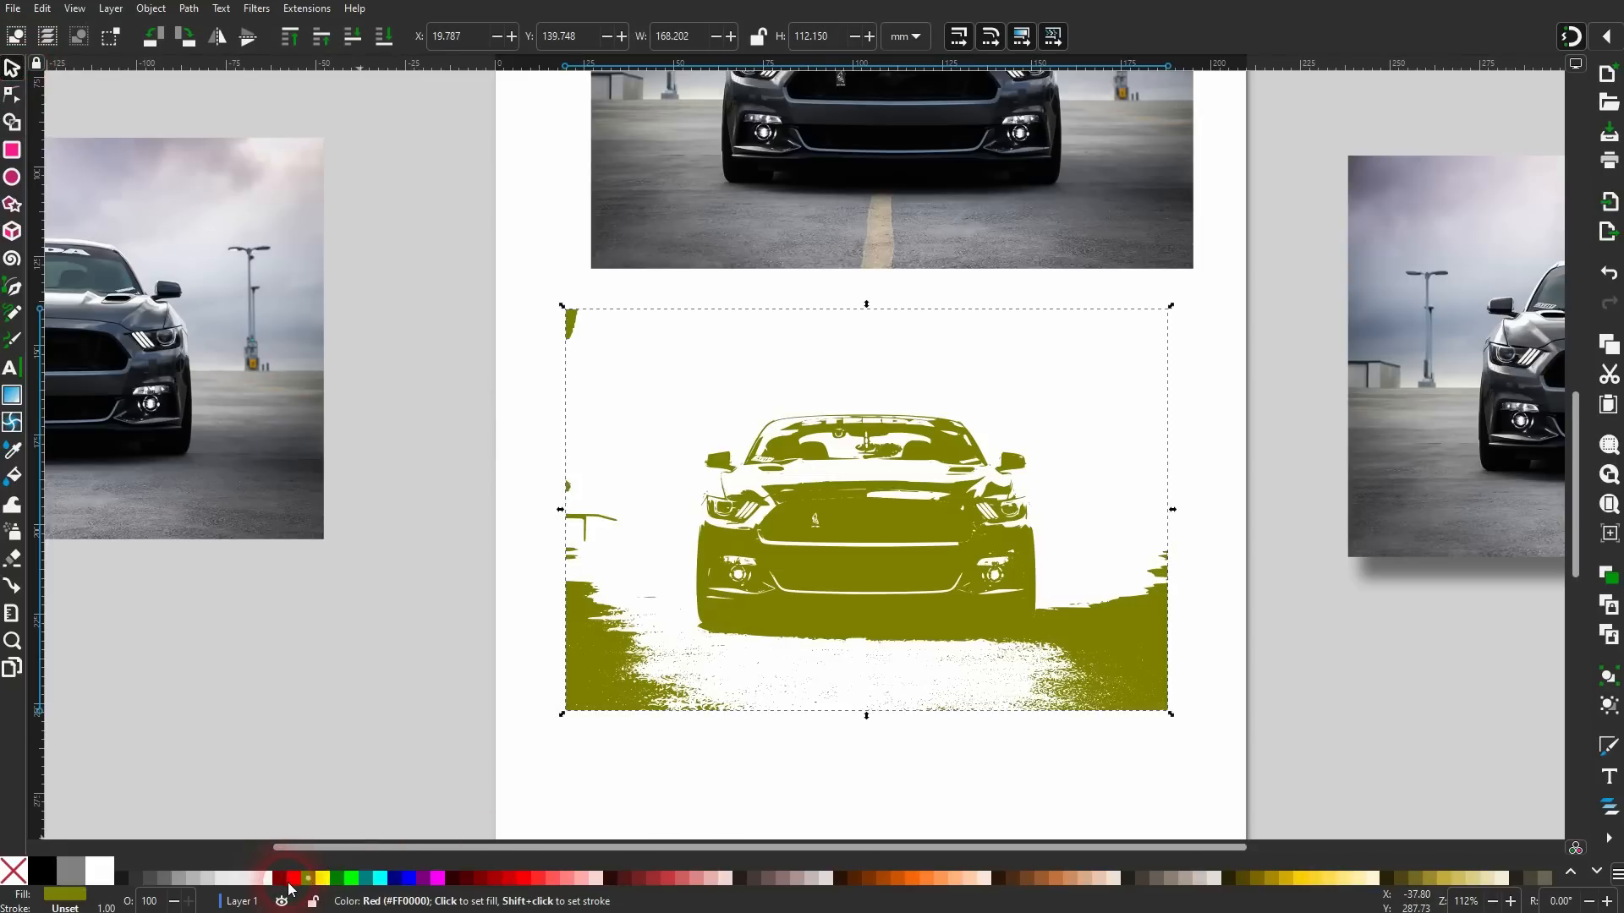
click(290, 881)
click(341, 725)
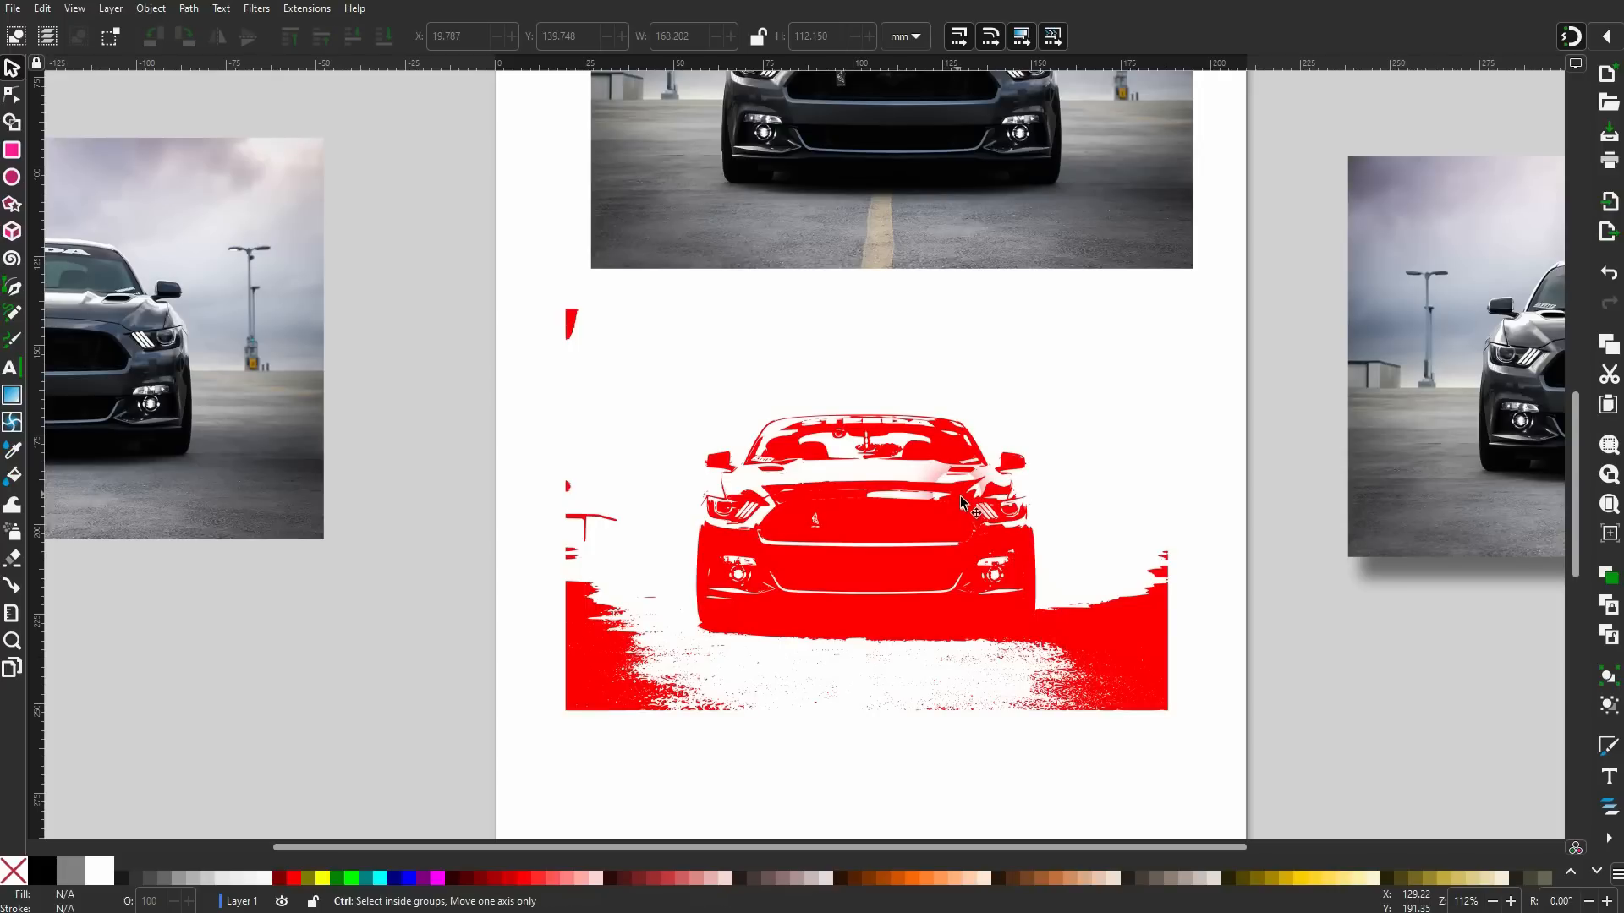
Select the traced red car path and give it a black stroke.
click(1023, 428)
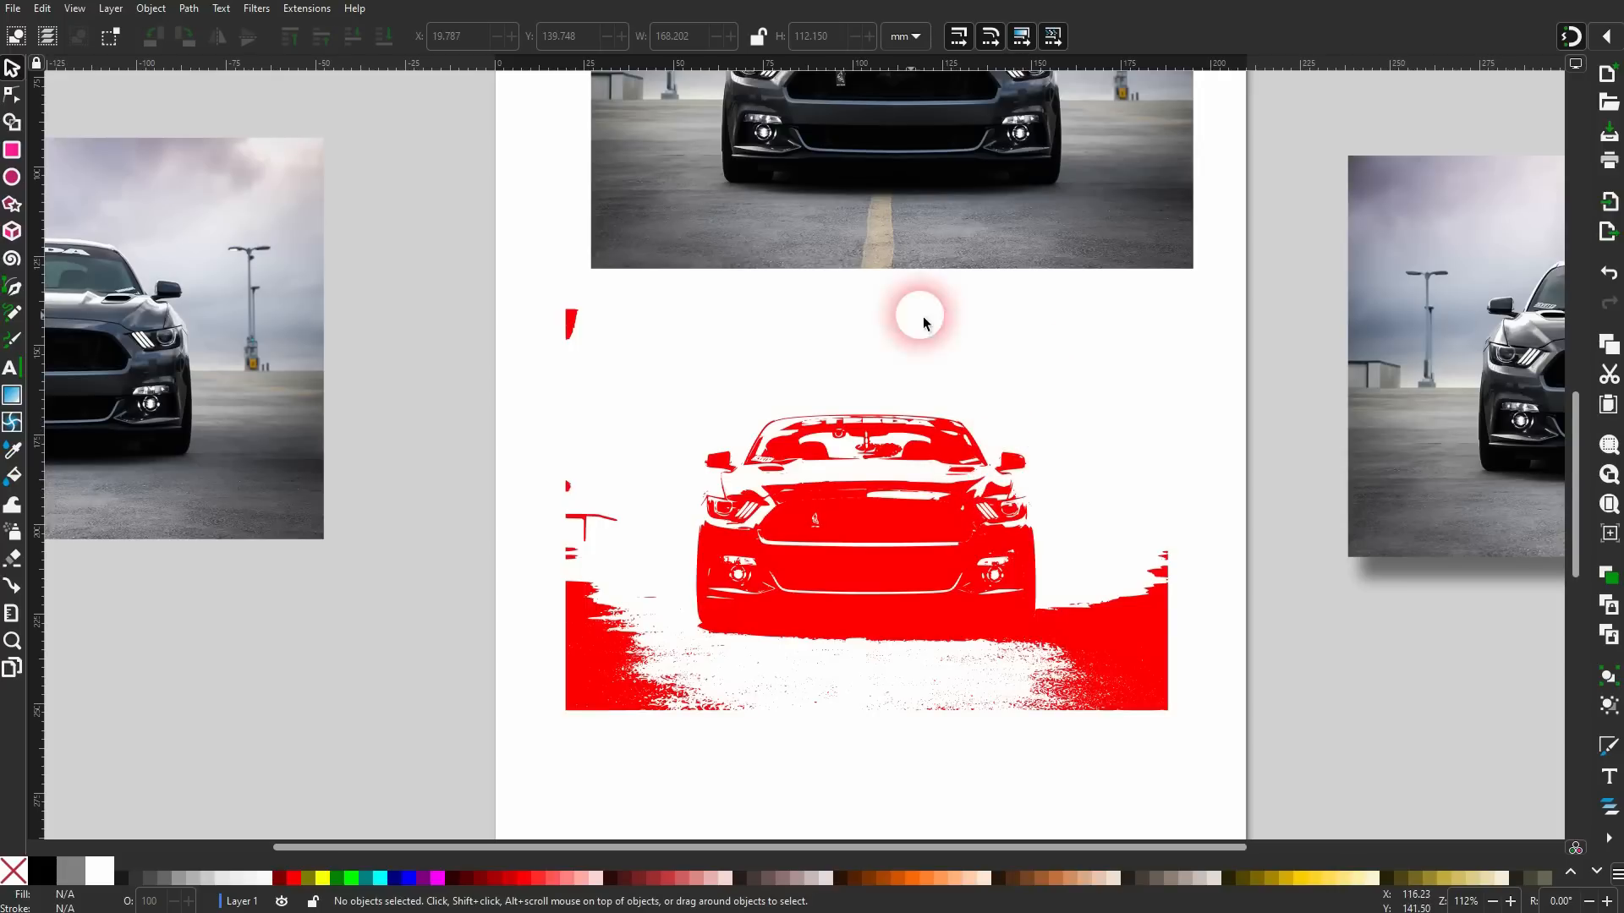
click(858, 529)
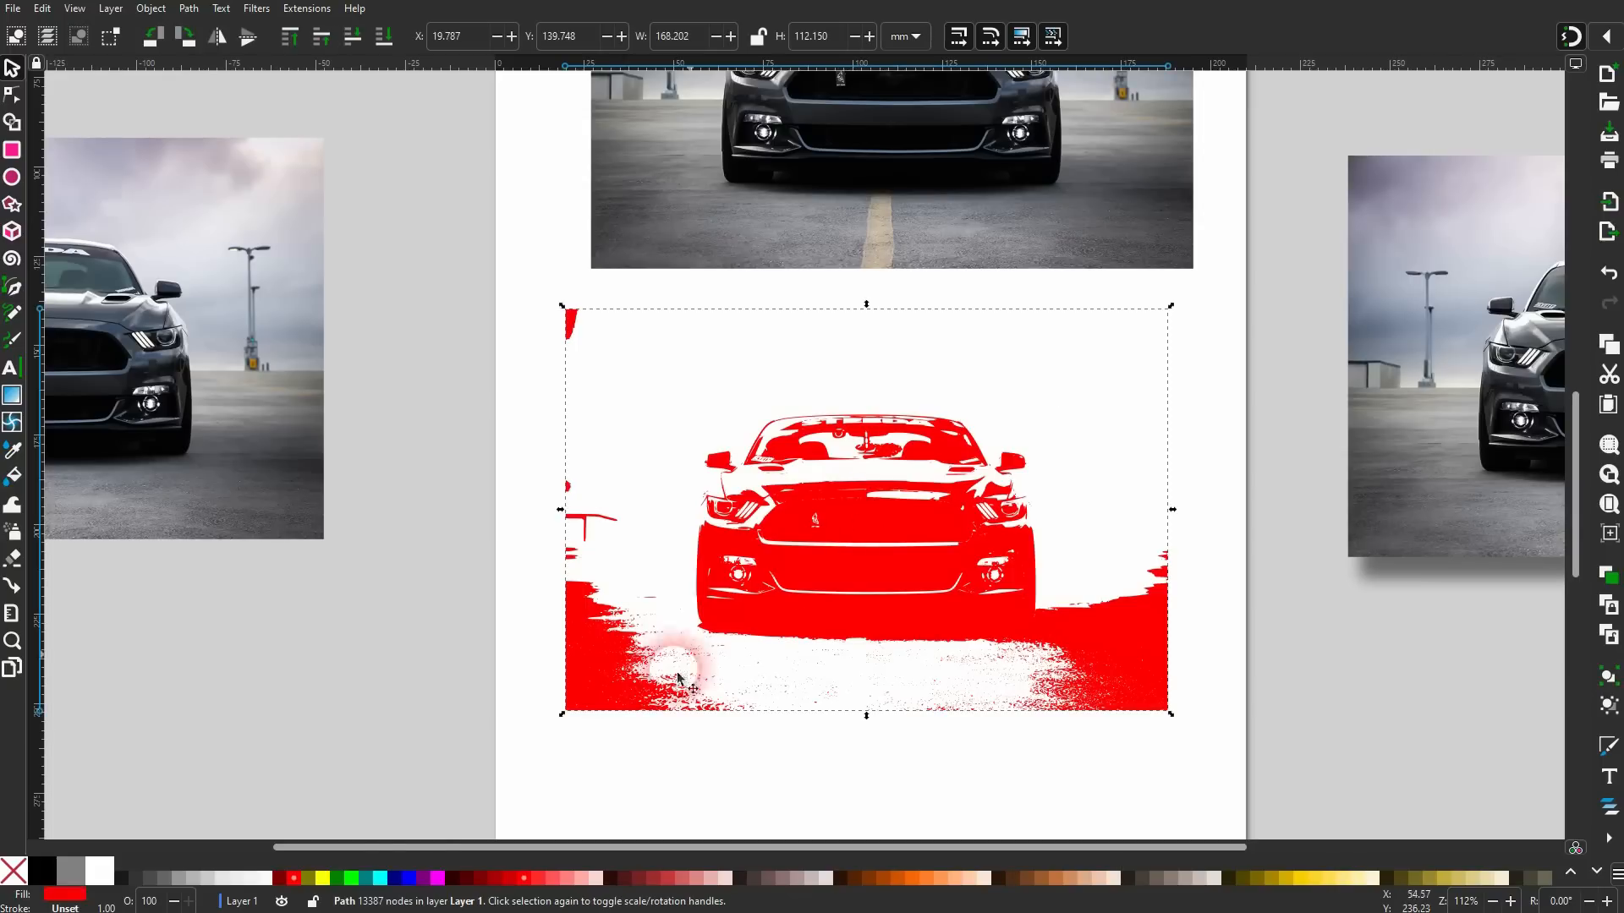
shift+click(47, 880)
drag(1247, 617, 1227, 626)
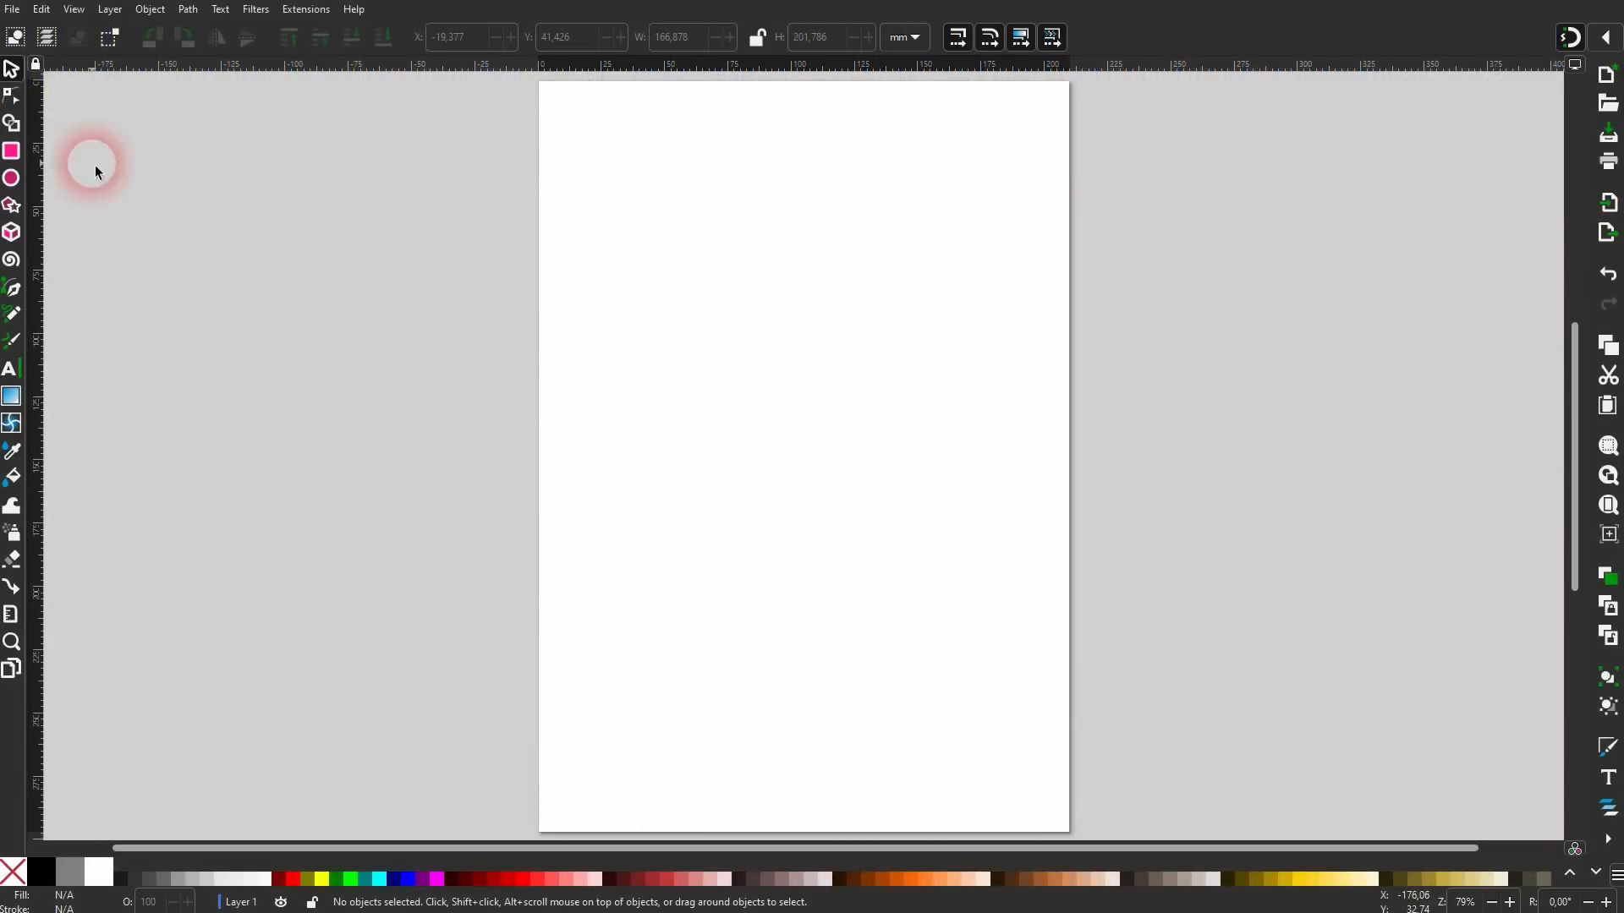
Draw a cyan rectangle about 87 × 71 mm and a teal ellipse about 99 × 72 mm overlapping the rectangle's lower-right corner.
click(11, 151)
drag(662, 223, 886, 406)
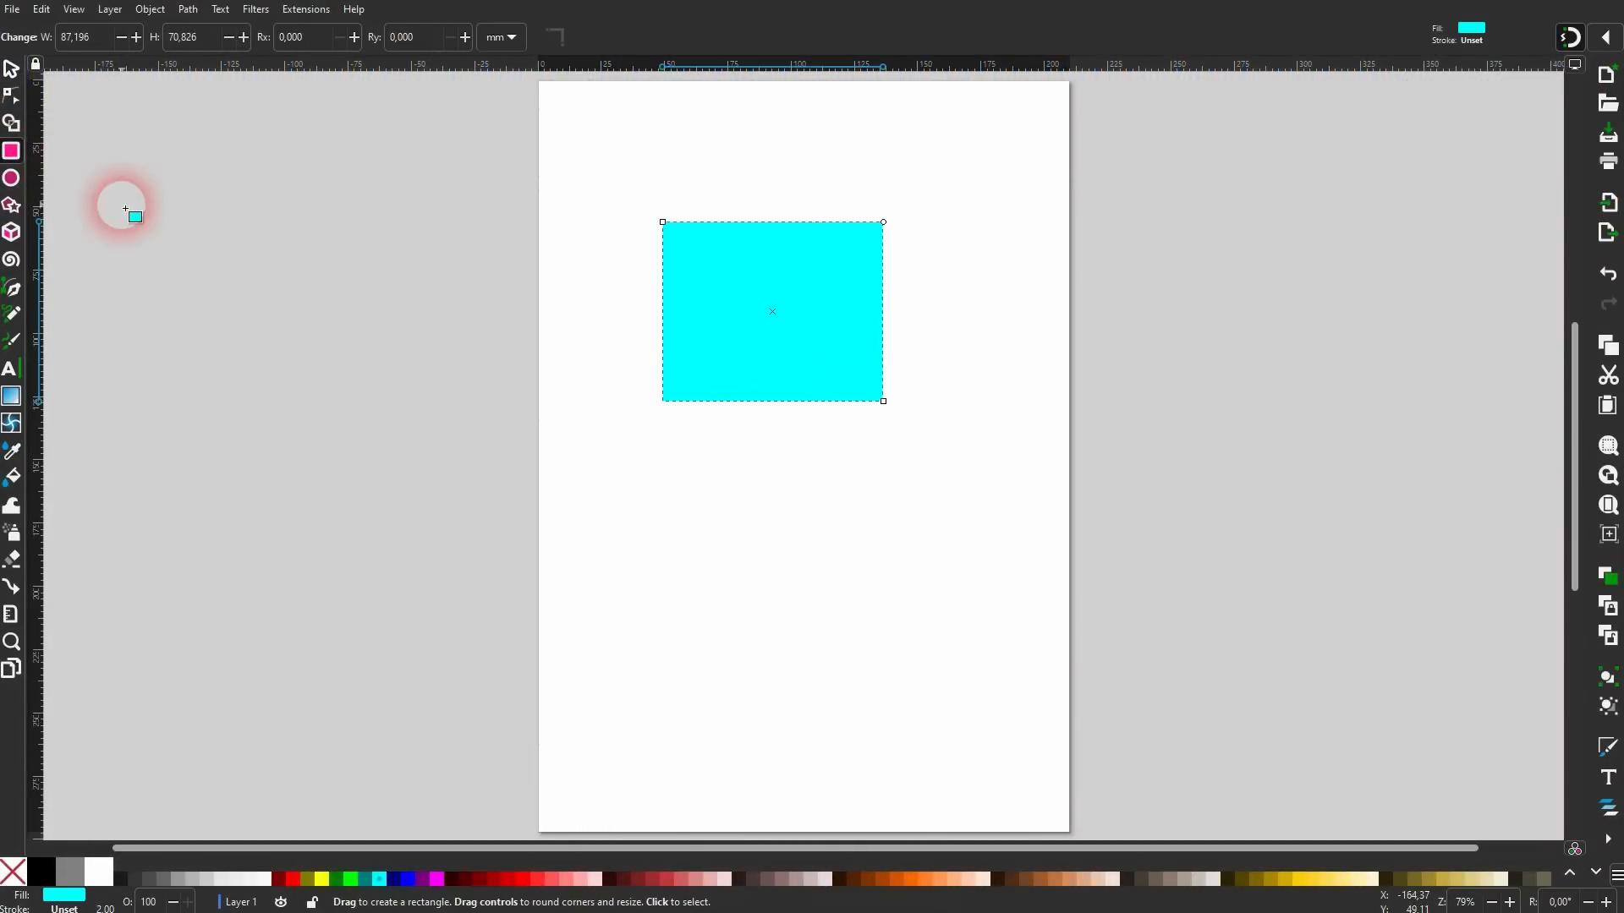
click(11, 178)
drag(771, 350, 1018, 530)
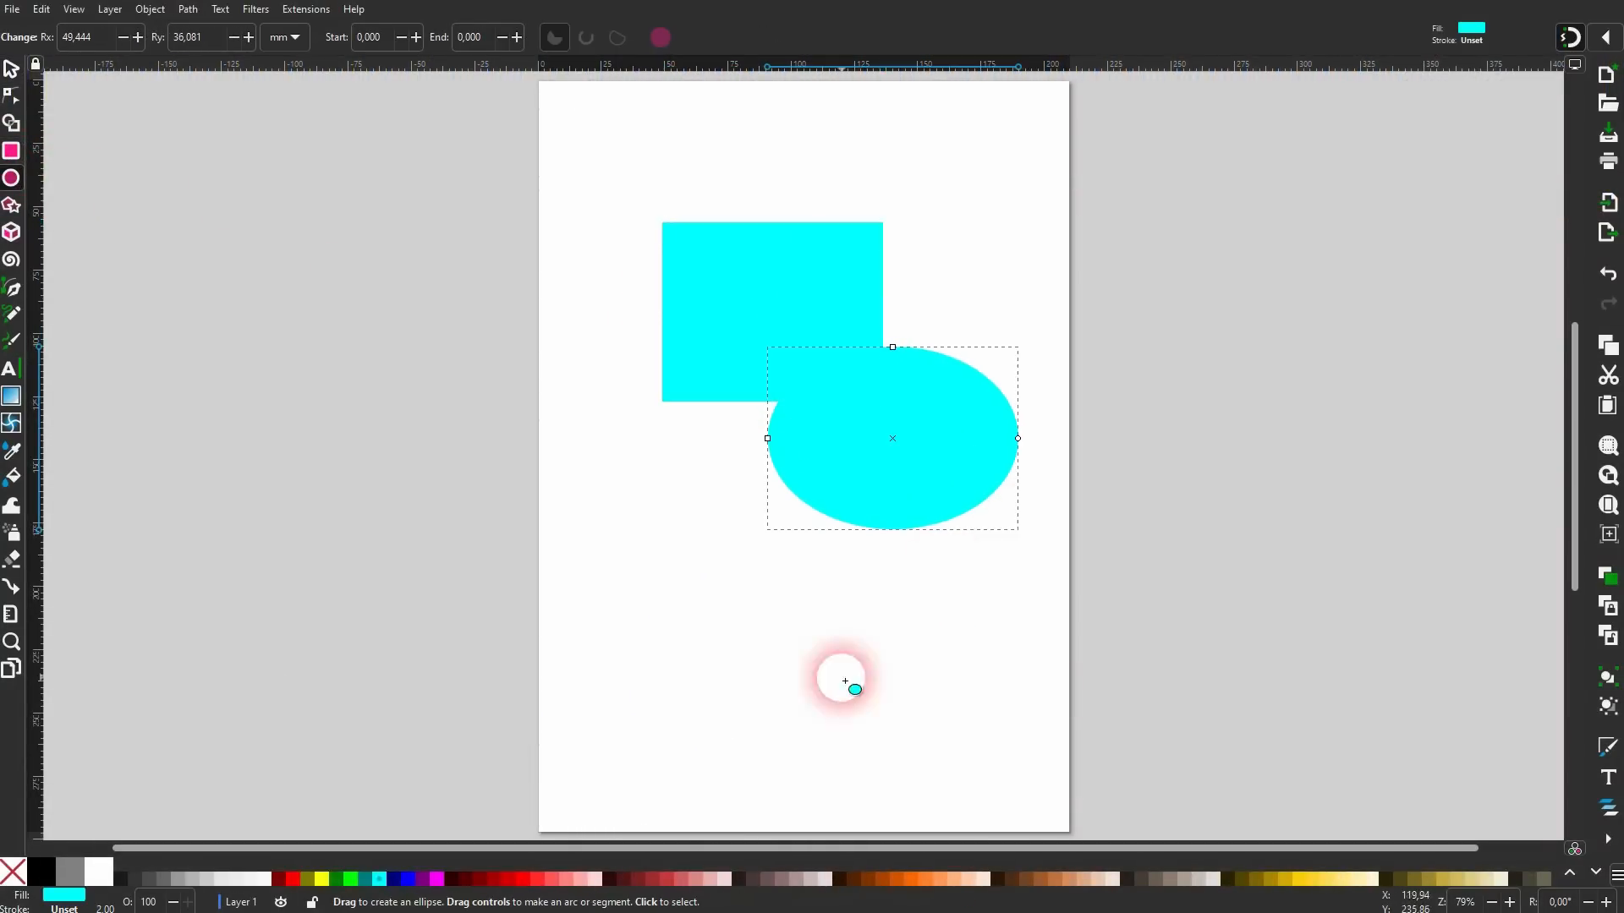
click(370, 884)
click(11, 67)
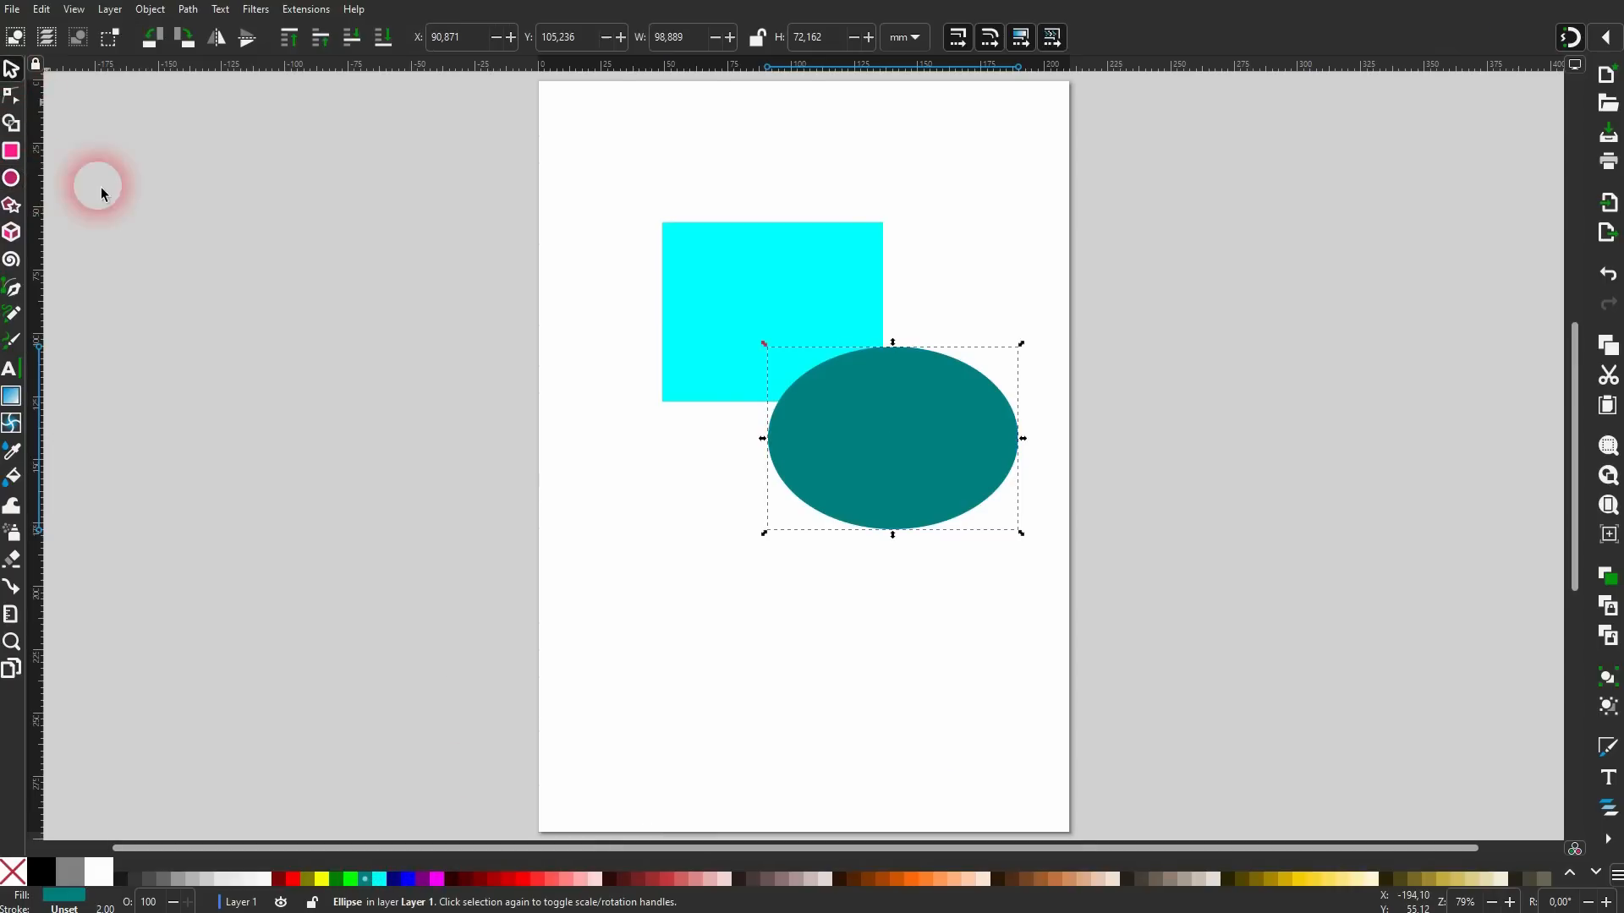
Move the cyan rectangle slightly down and to the right beneath the teal ellipse, and deselect everything.
mouse_move(574, 552)
mouse_down()
mouse_move(790, 424)
mouse_move(1074, 128)
mouse_up()
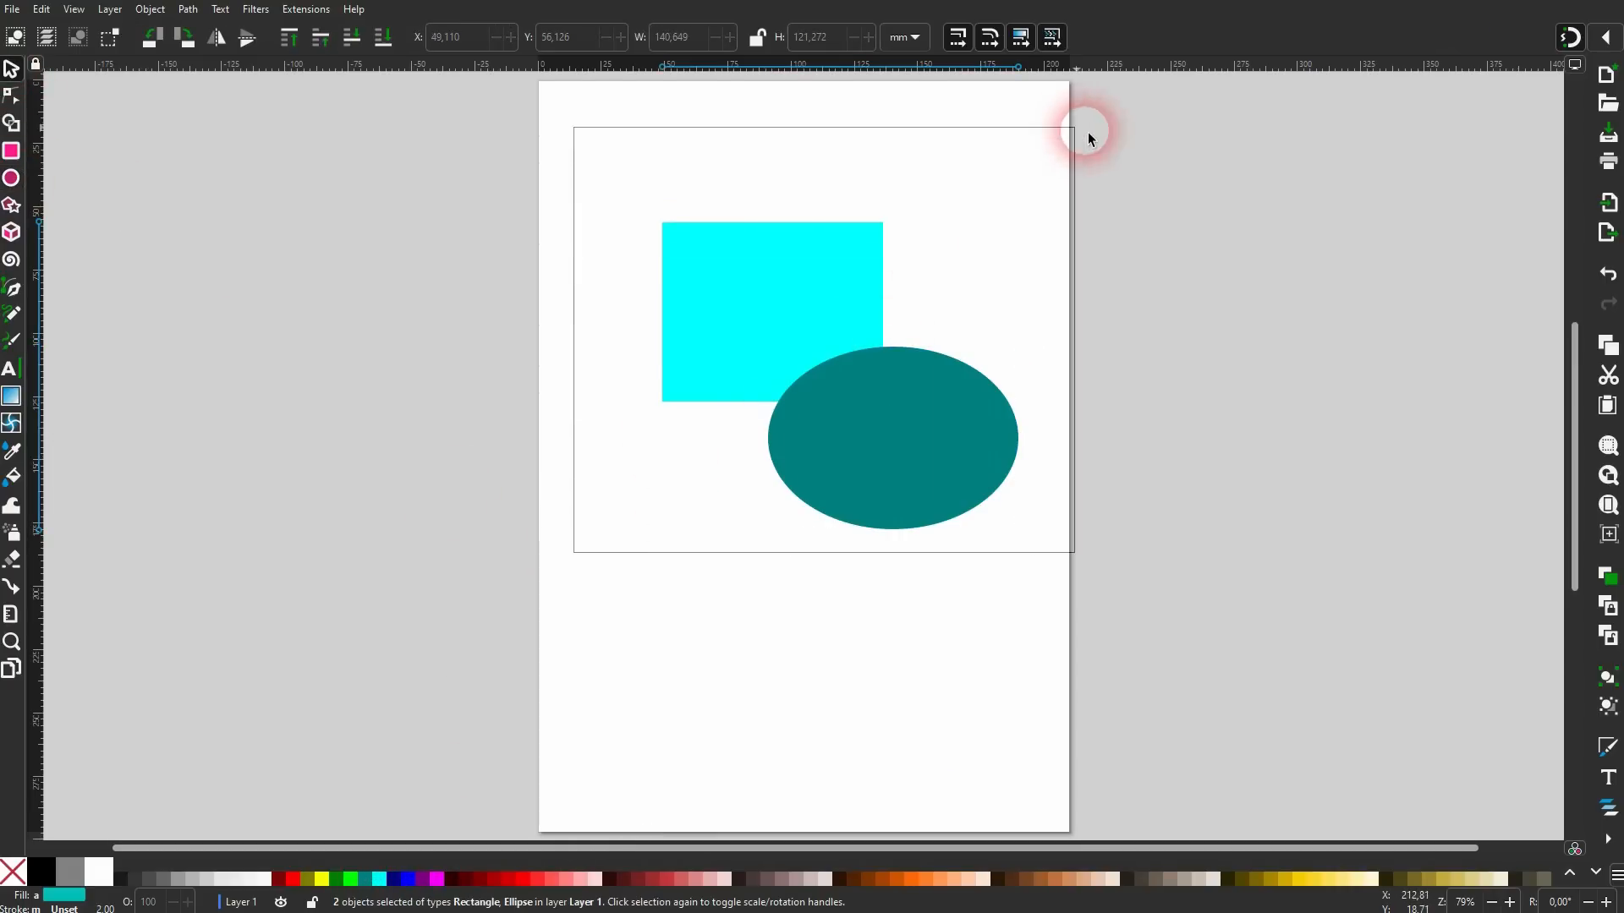
click(922, 279)
drag(800, 275, 814, 318)
mouse_move(954, 479)
mouse_down()
mouse_move(1051, 581)
mouse_move(954, 474)
mouse_up()
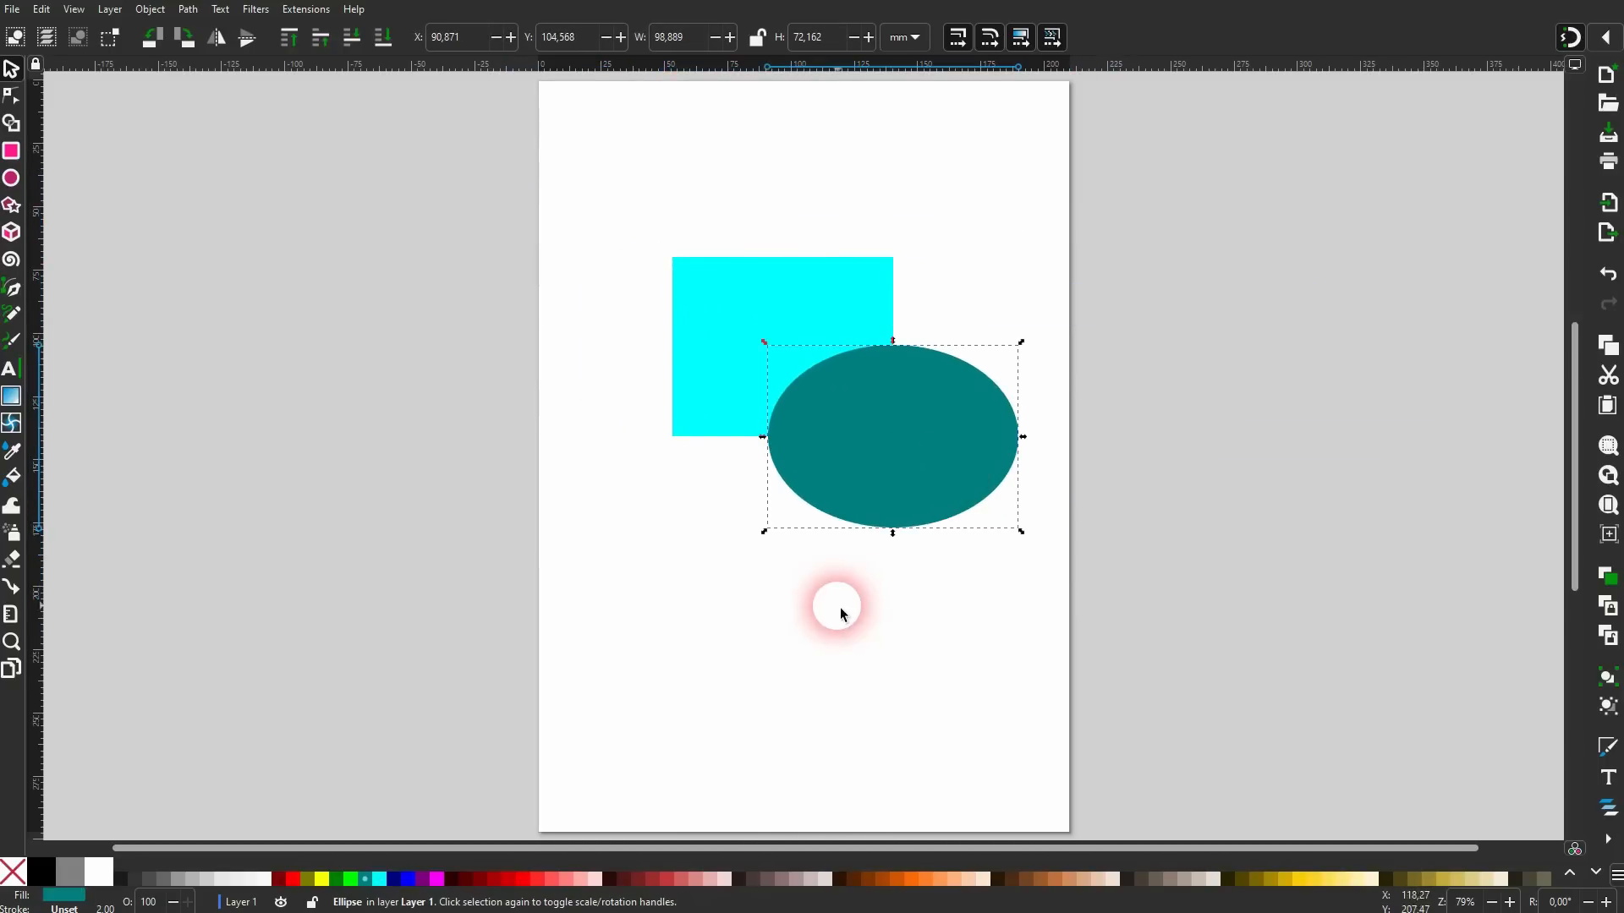
click(213, 573)
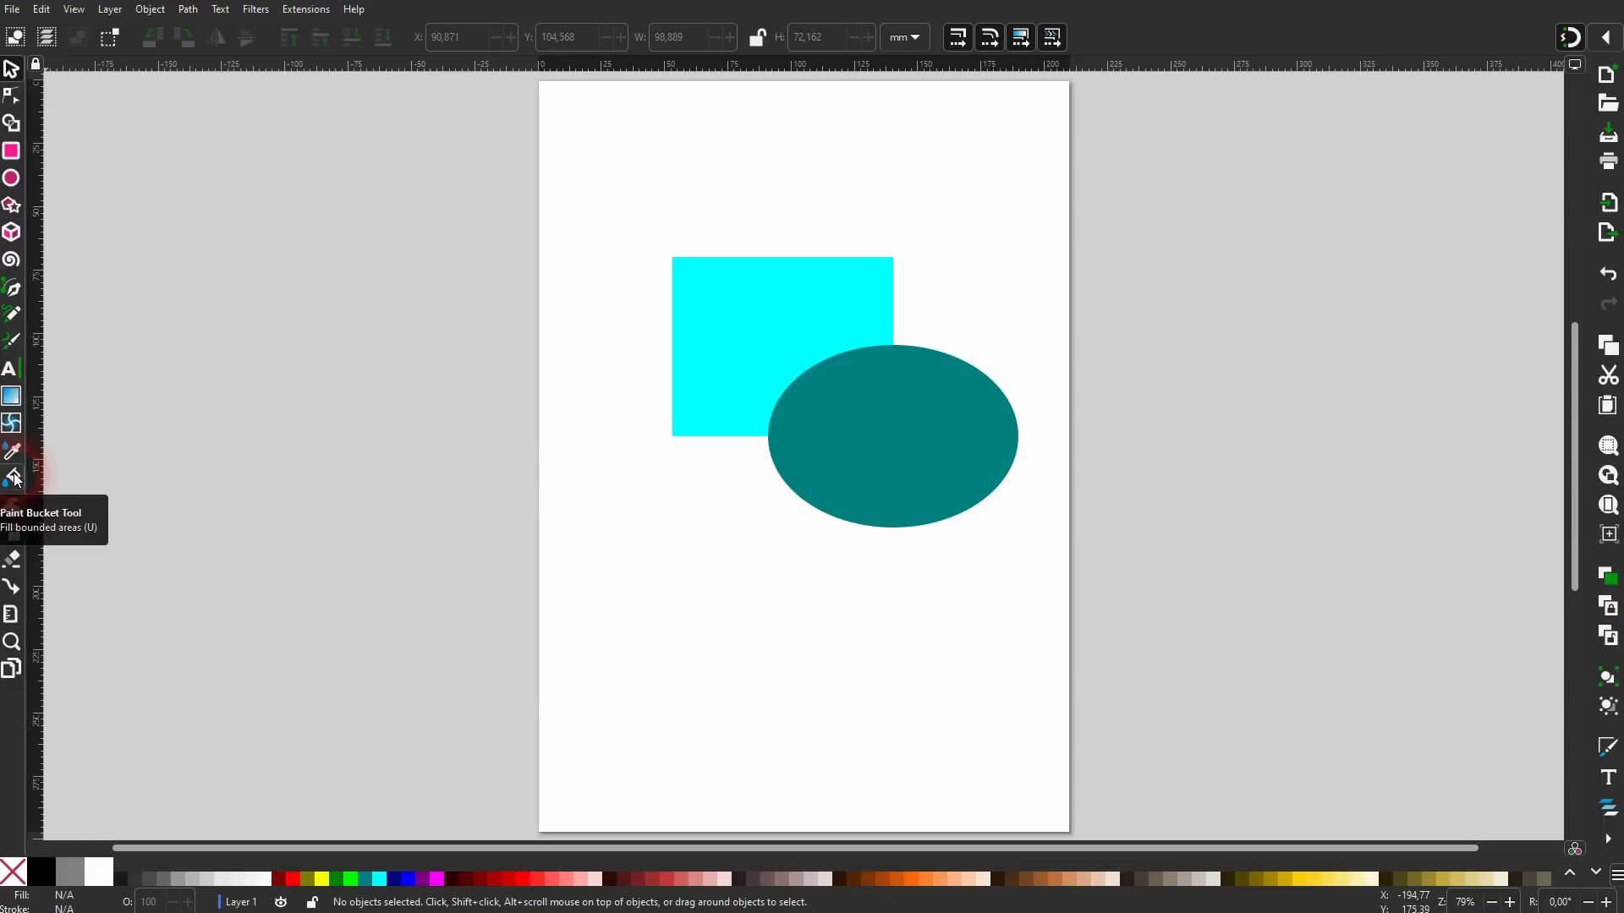
Fill the teal ellipse's area with #FF8080 using the Paint Bucket tool, filling by Visible Colors.
click(14, 480)
click(94, 38)
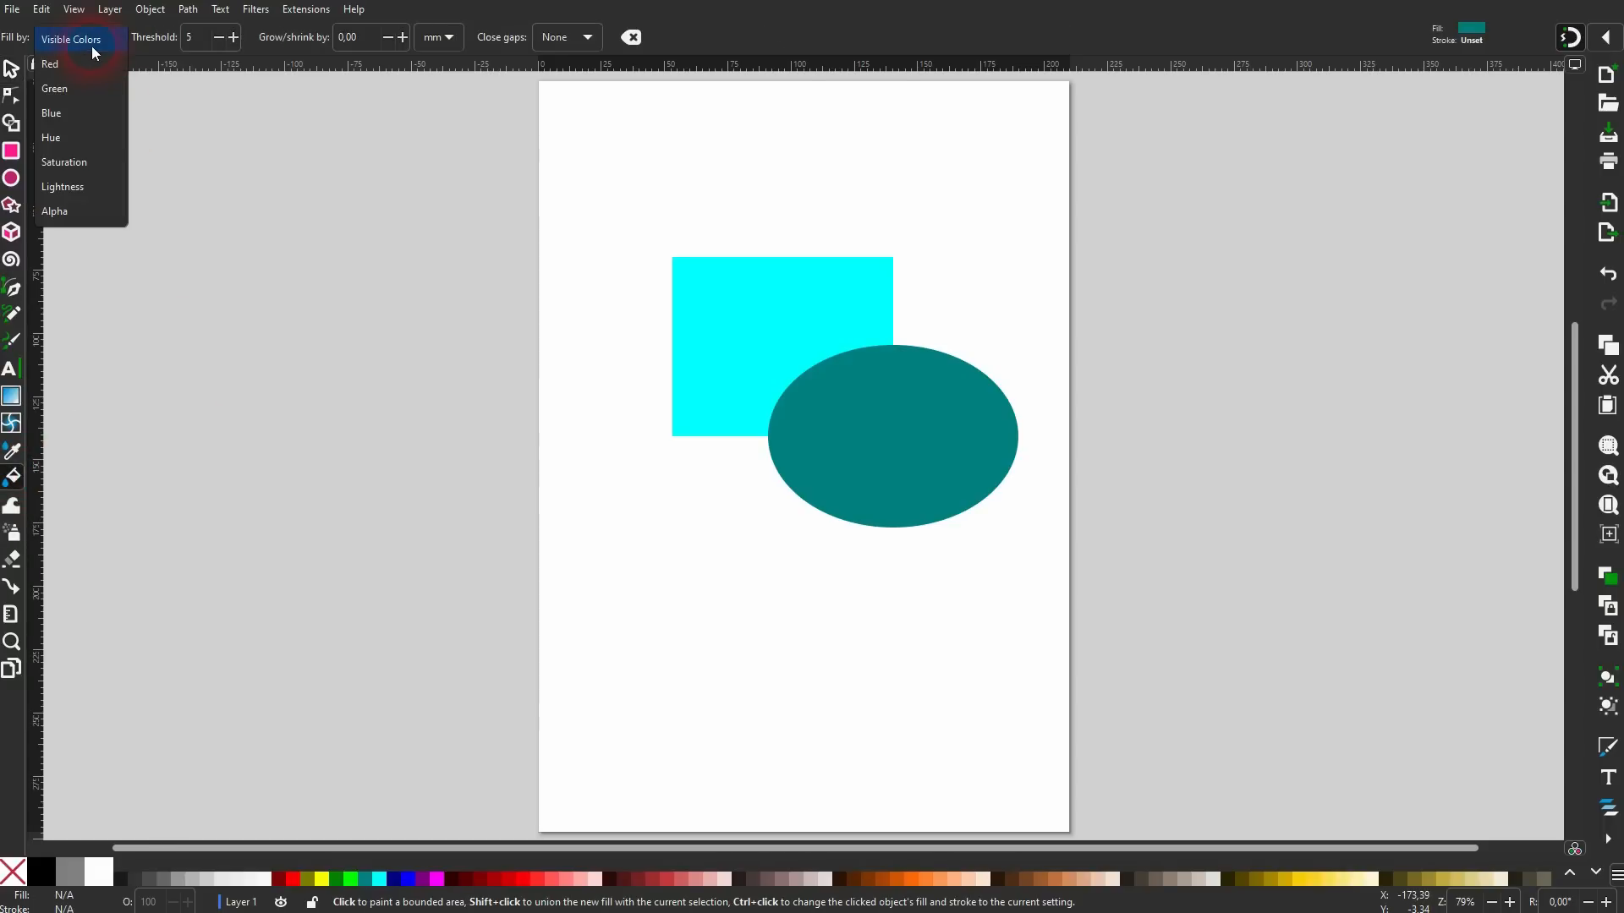
click(62, 51)
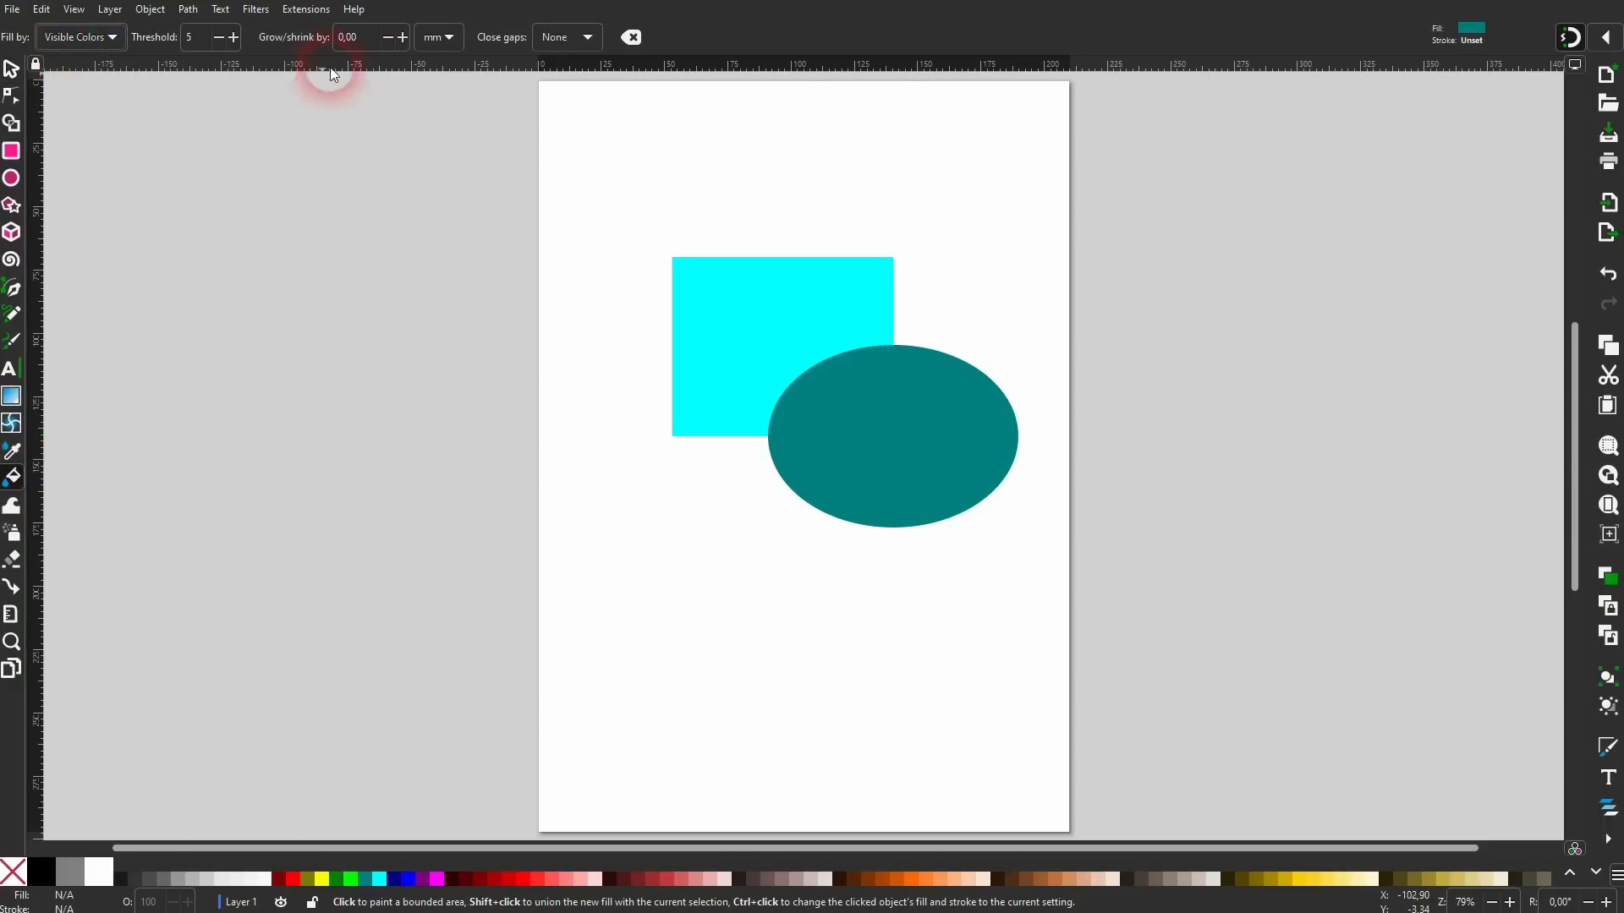
click(299, 887)
click(728, 550)
click(321, 879)
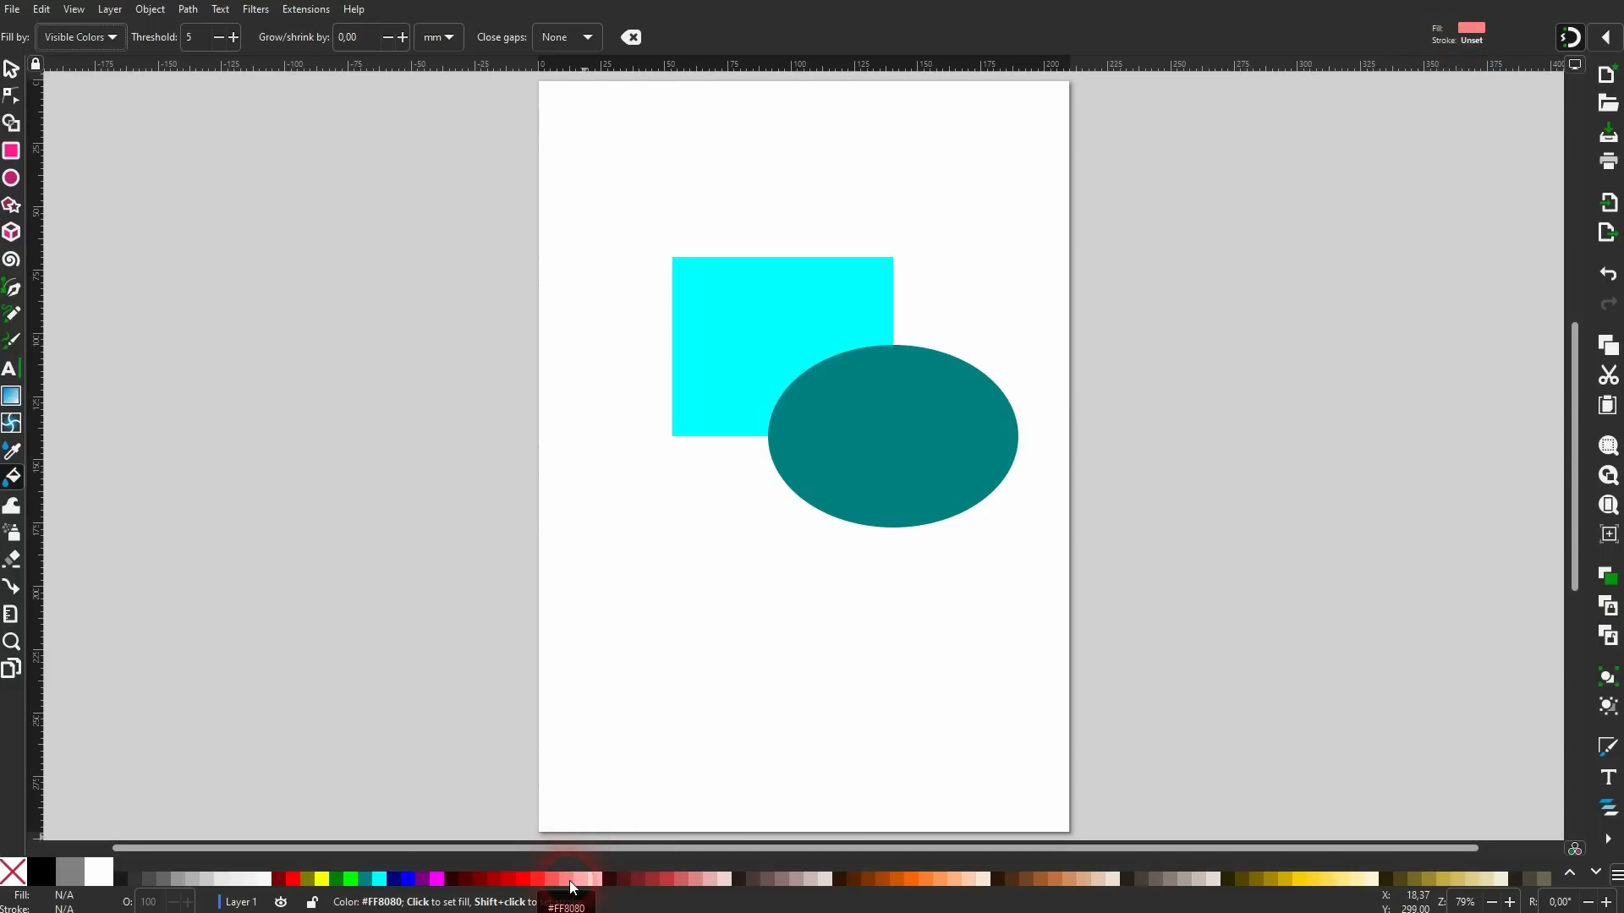
click(849, 397)
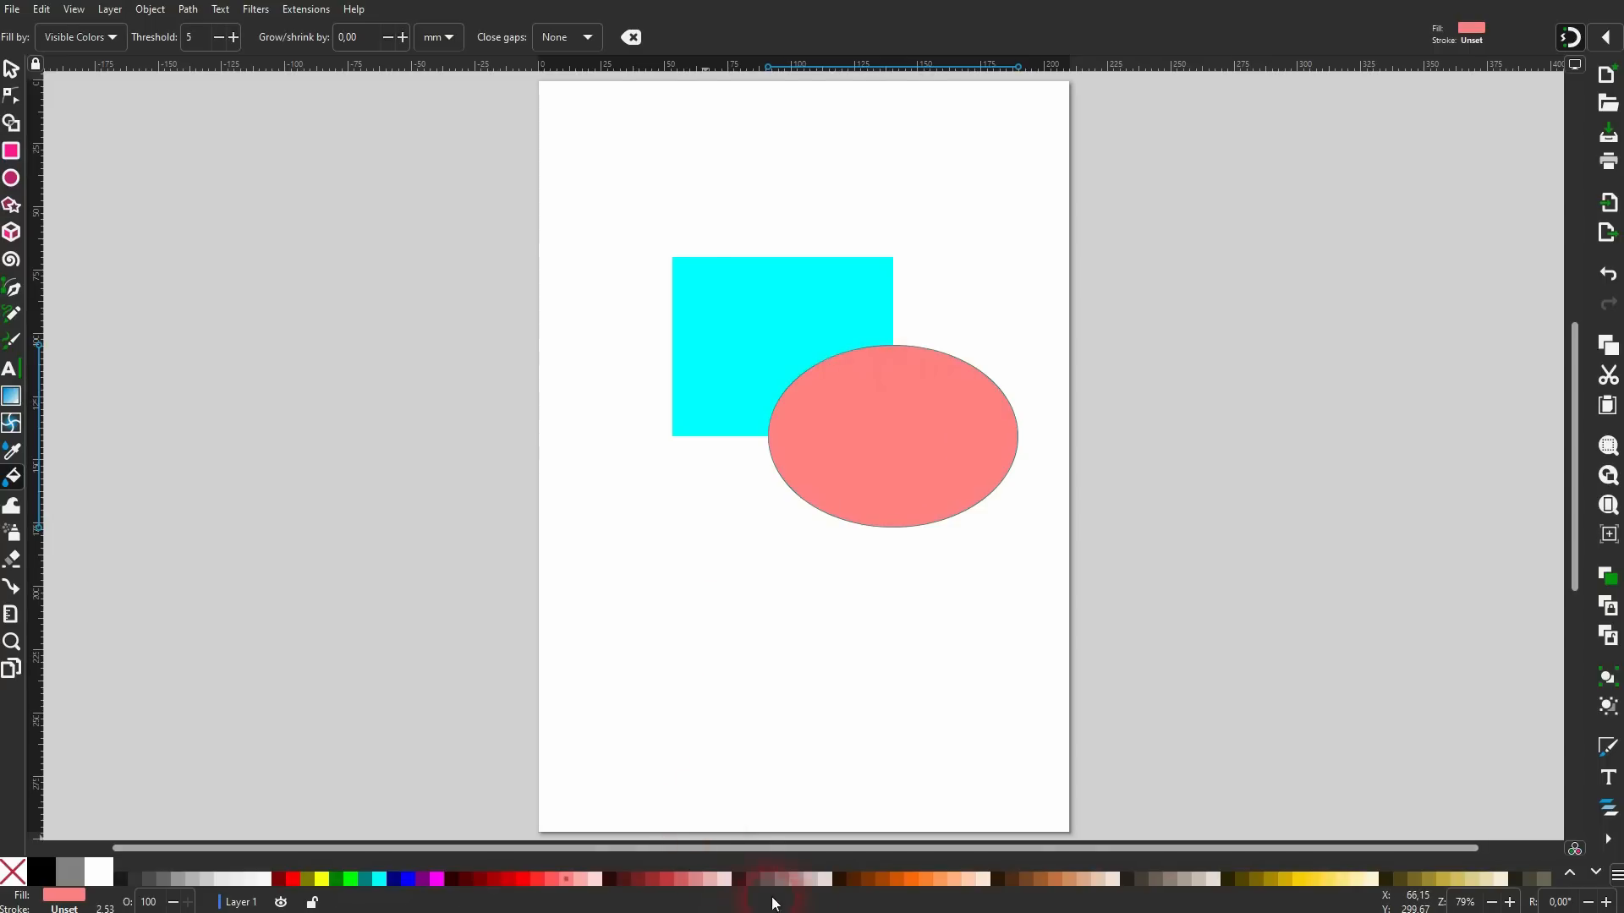
Recolor the ellipse's bucket fill orange, bucket-fill the cyan rectangle's visible area with the same orange, and clear the selection.
click(927, 876)
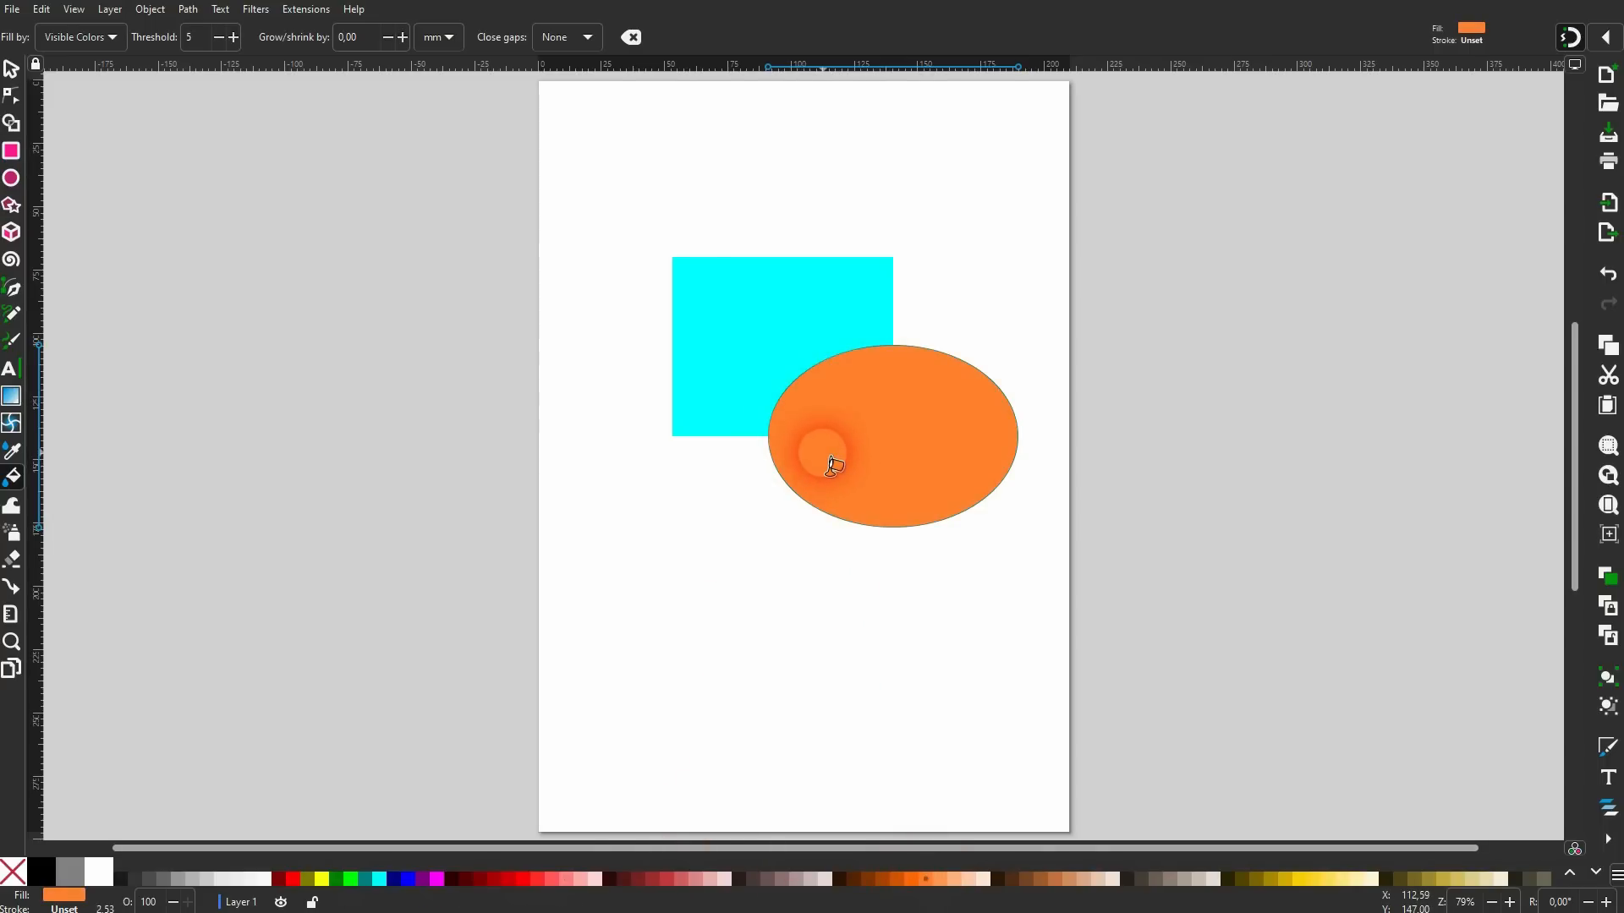
click(741, 342)
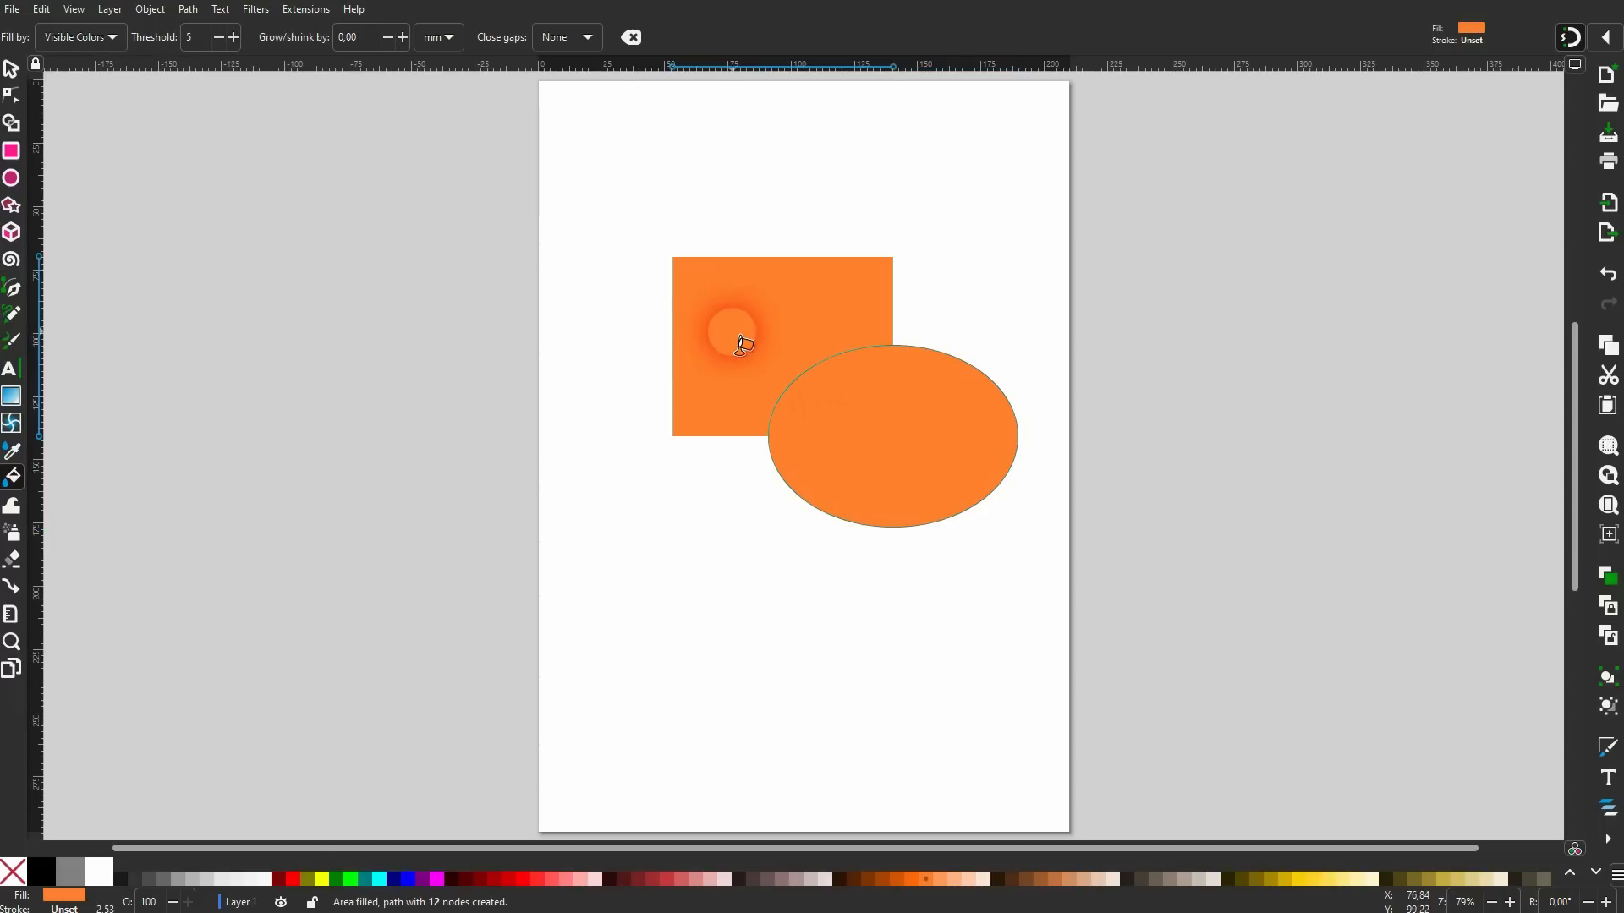
click(10, 69)
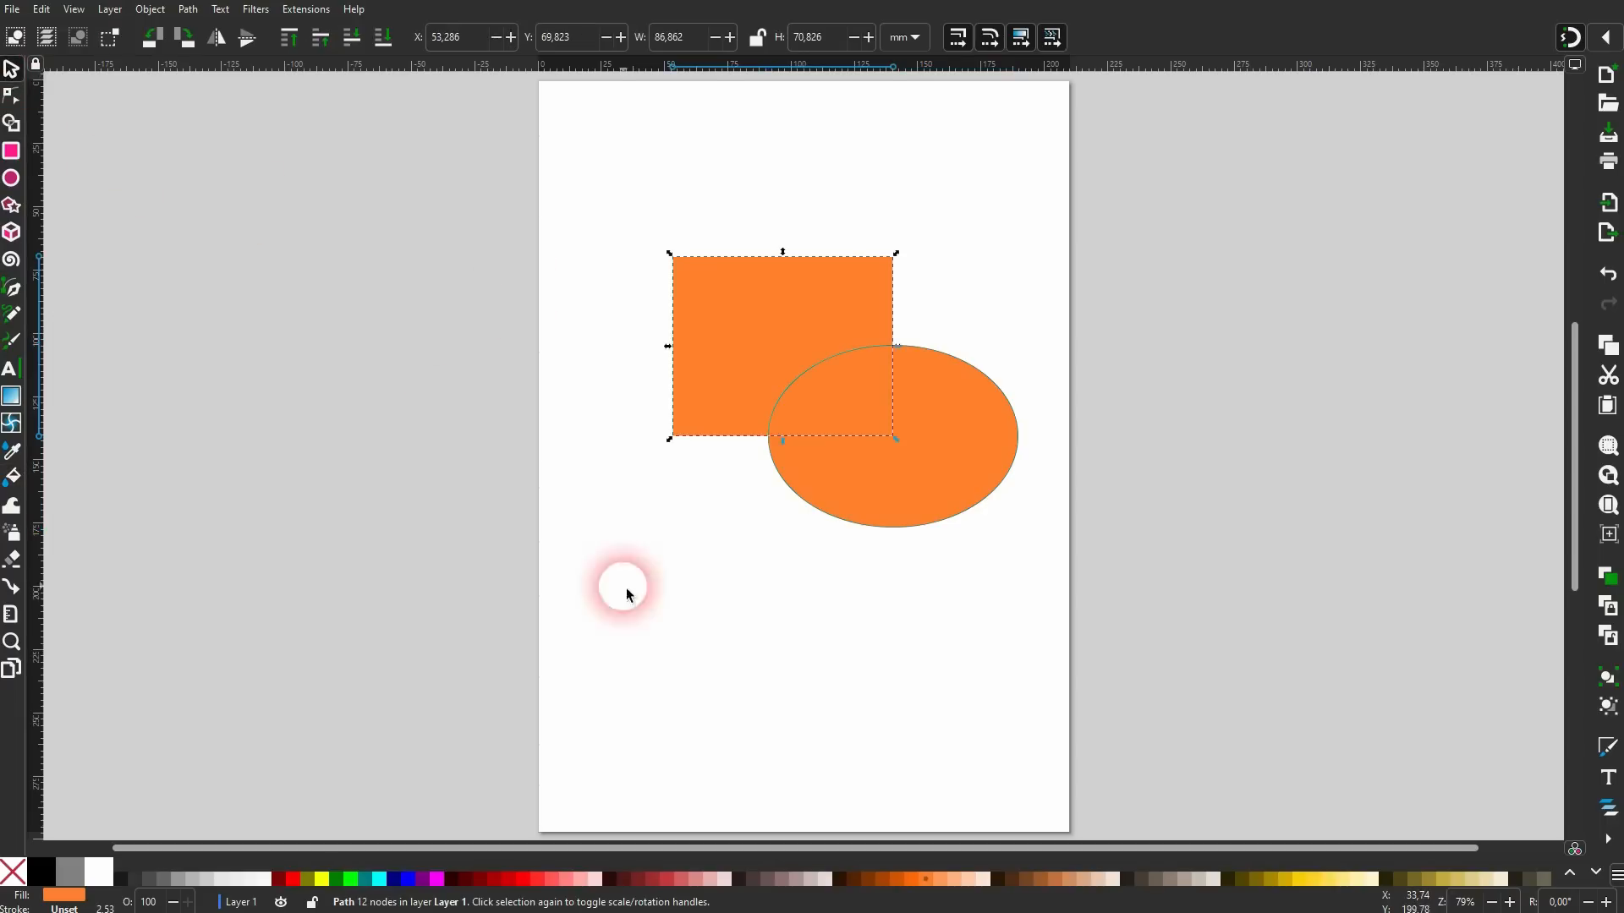
click(779, 606)
Separate both orange fill paths from the original shapes, placing the teal ellipse back over the cyan rectangle's lower-right corner.
drag(882, 452, 930, 645)
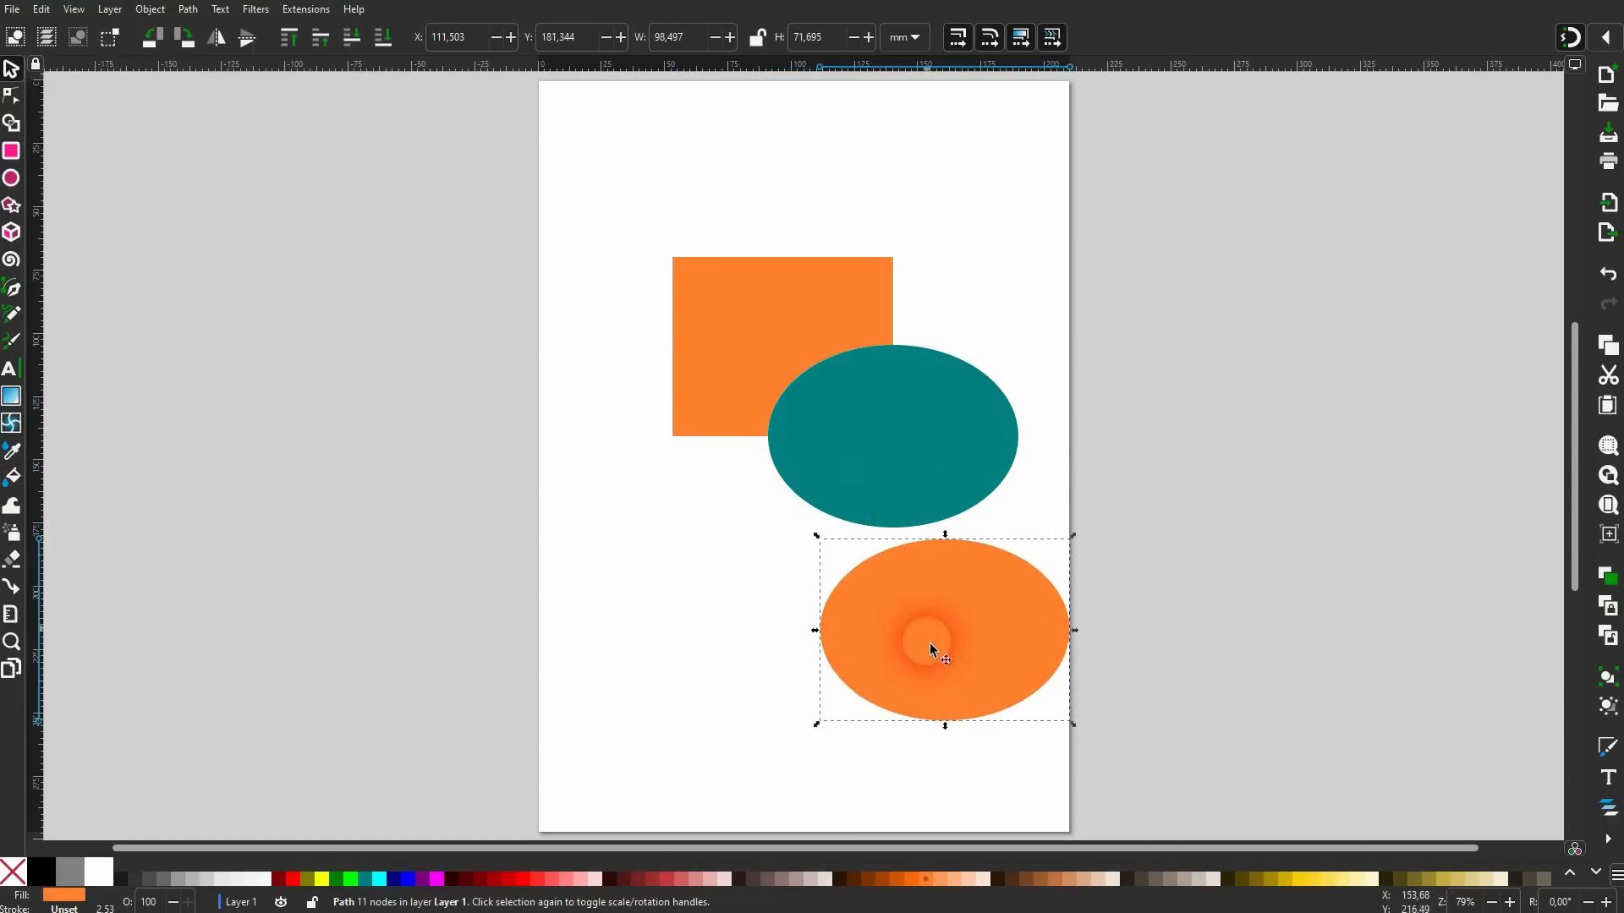
drag(873, 424, 1195, 437)
drag(804, 352, 440, 509)
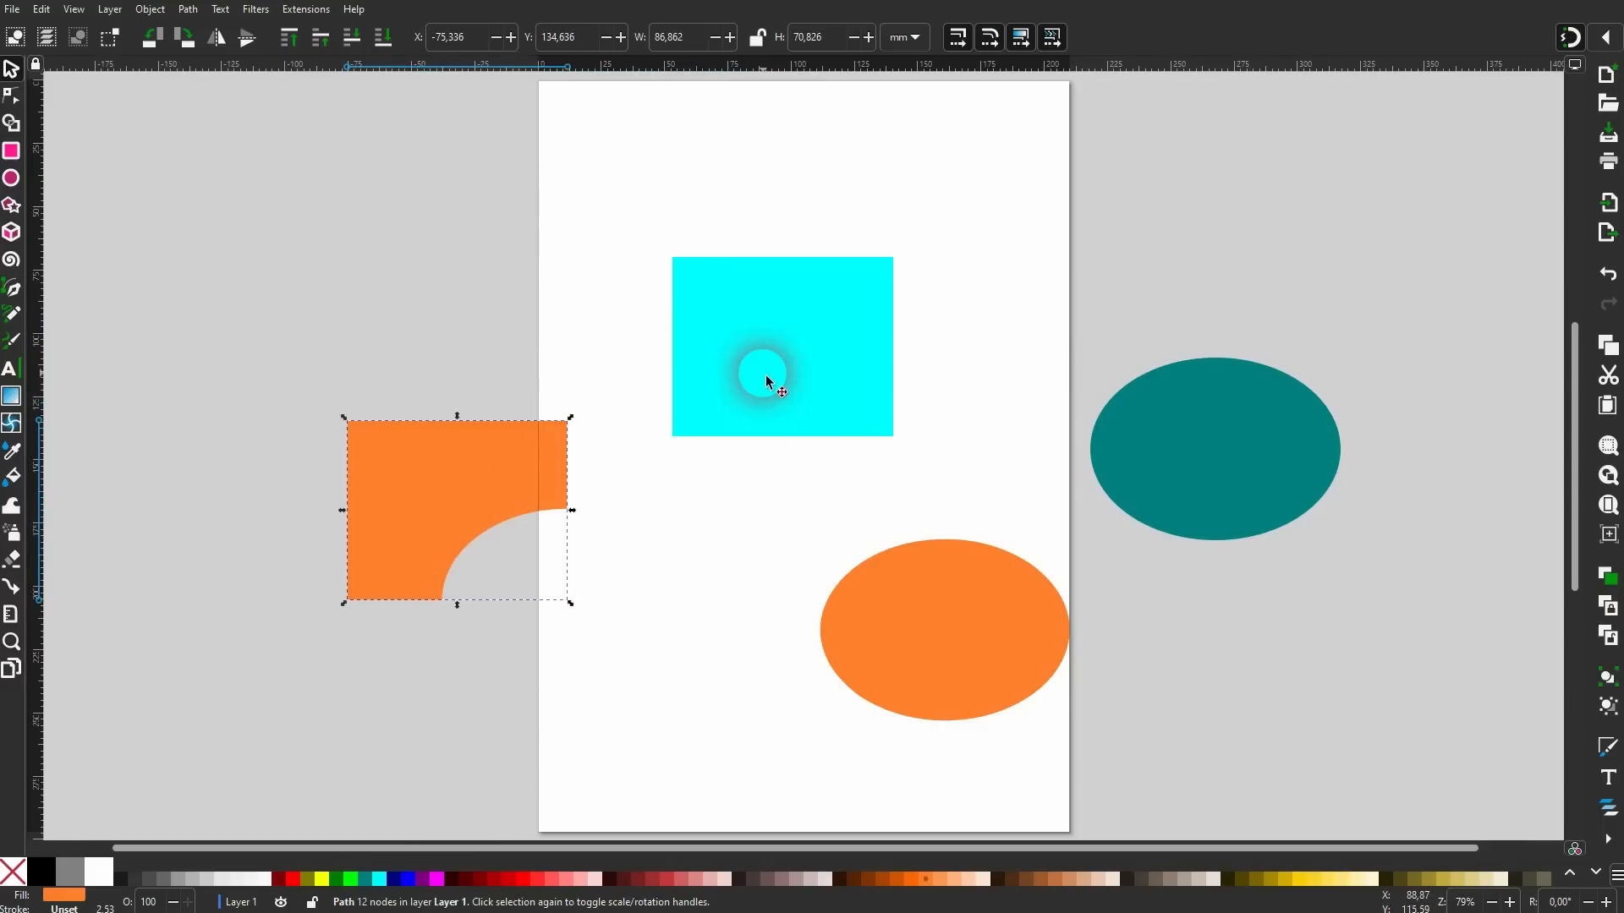
drag(1279, 475, 917, 464)
drag(878, 675, 643, 675)
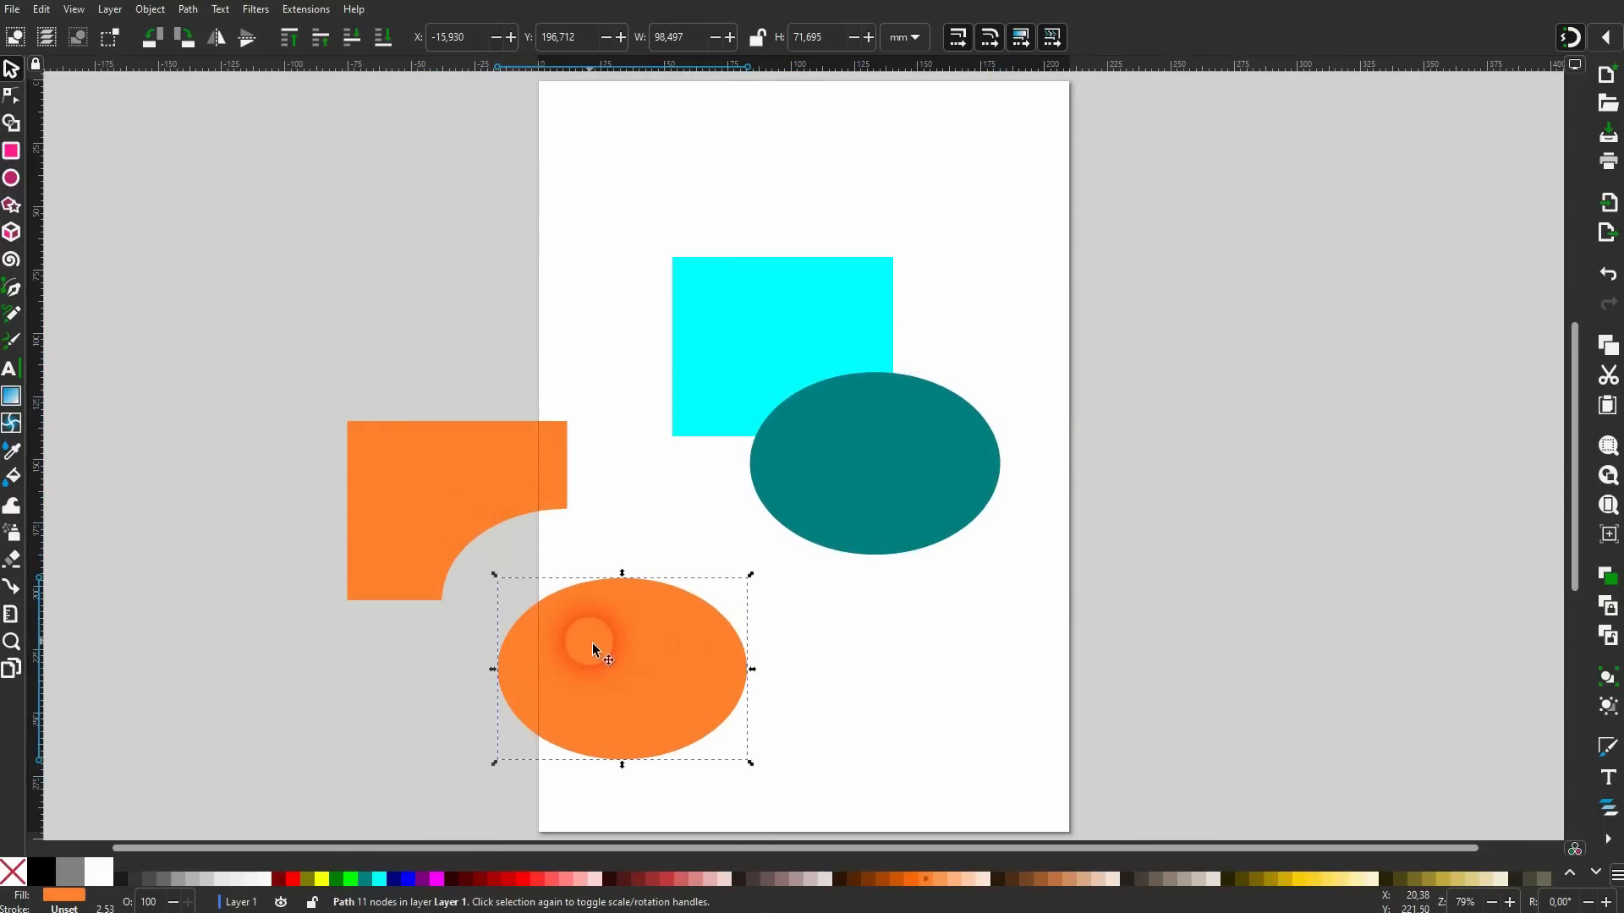
Raise the cyan rectangle to the top of the stack above the teal ellipse and select both shapes.
click(779, 357)
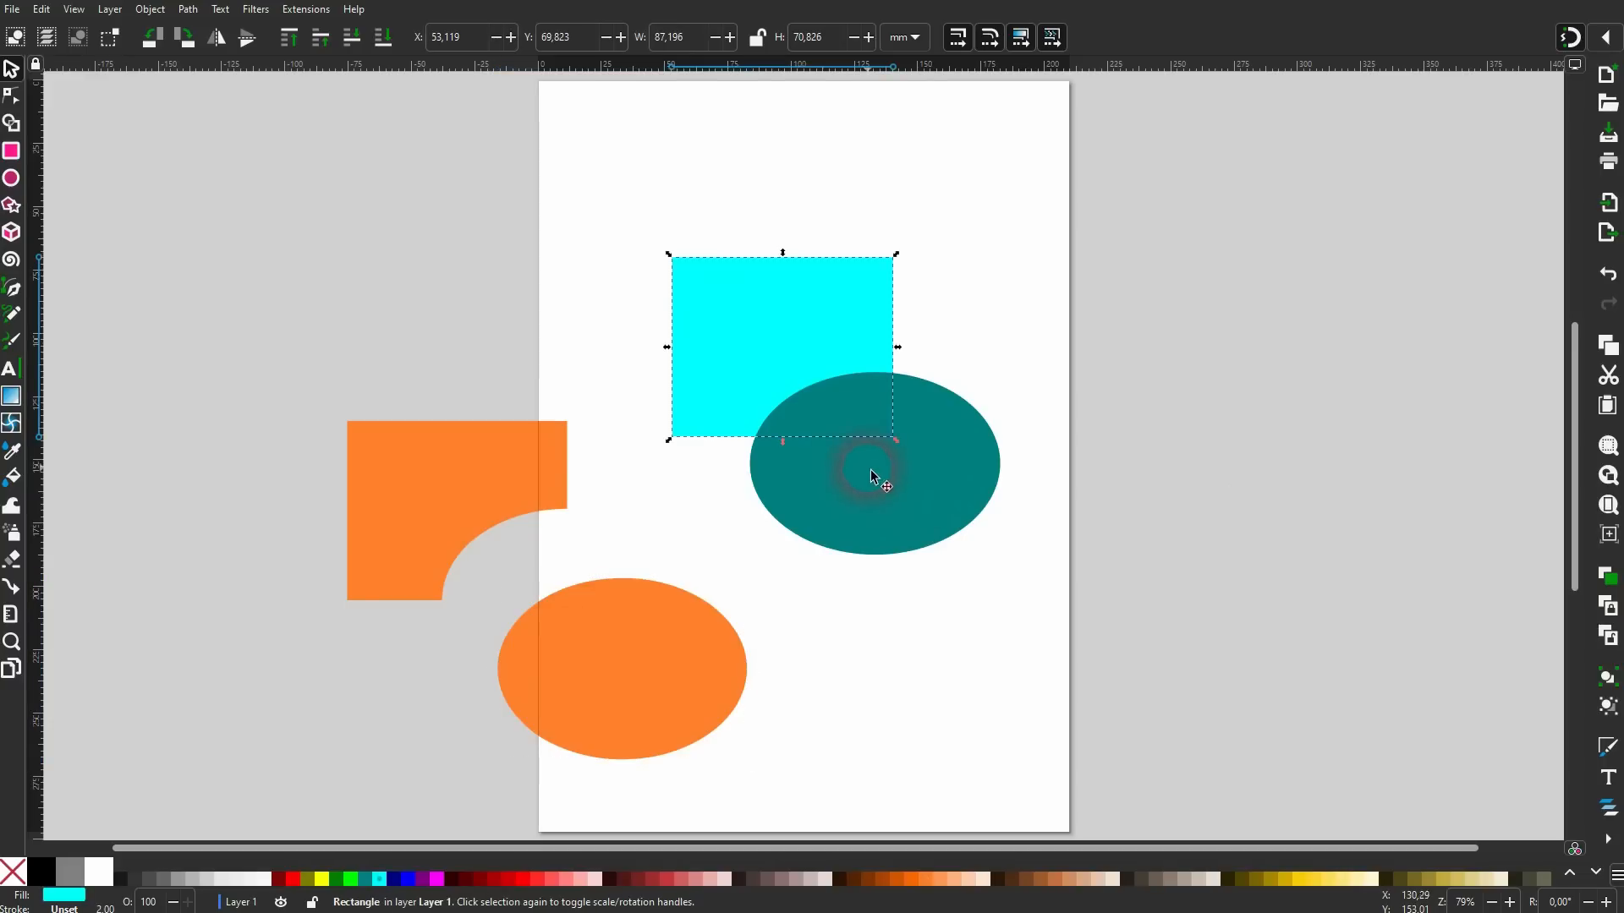
click(288, 37)
mouse_move(562, 158)
mouse_down()
mouse_move(845, 360)
mouse_move(1074, 580)
mouse_up()
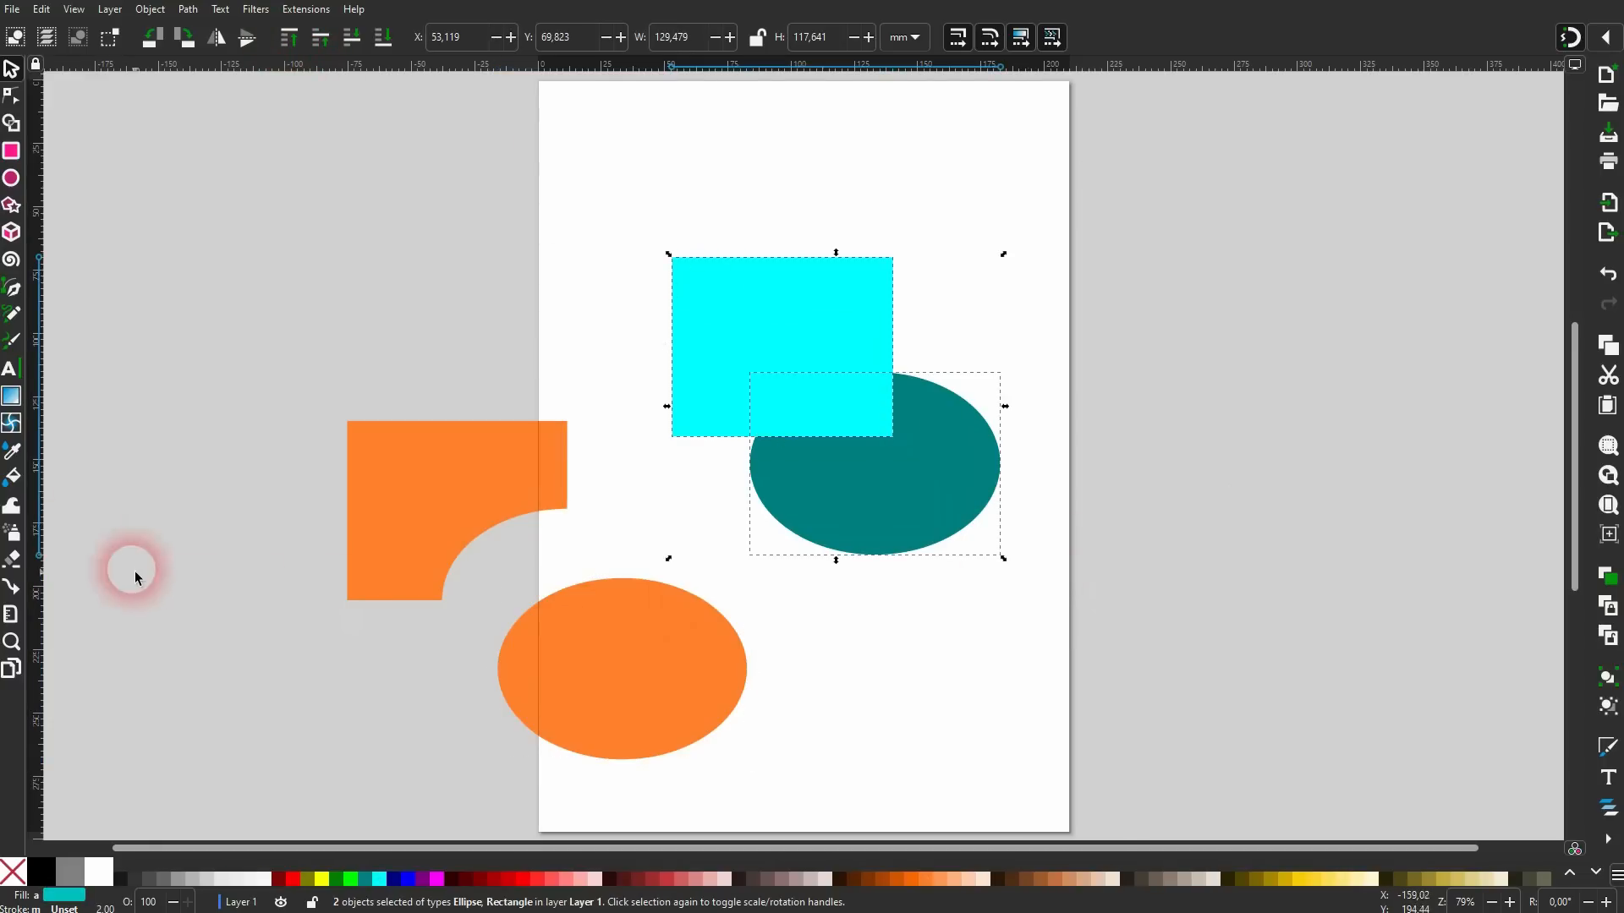
Bucket-fill the visible part of the teal ellipse with orange and move that fill path off the page to the right.
click(12, 476)
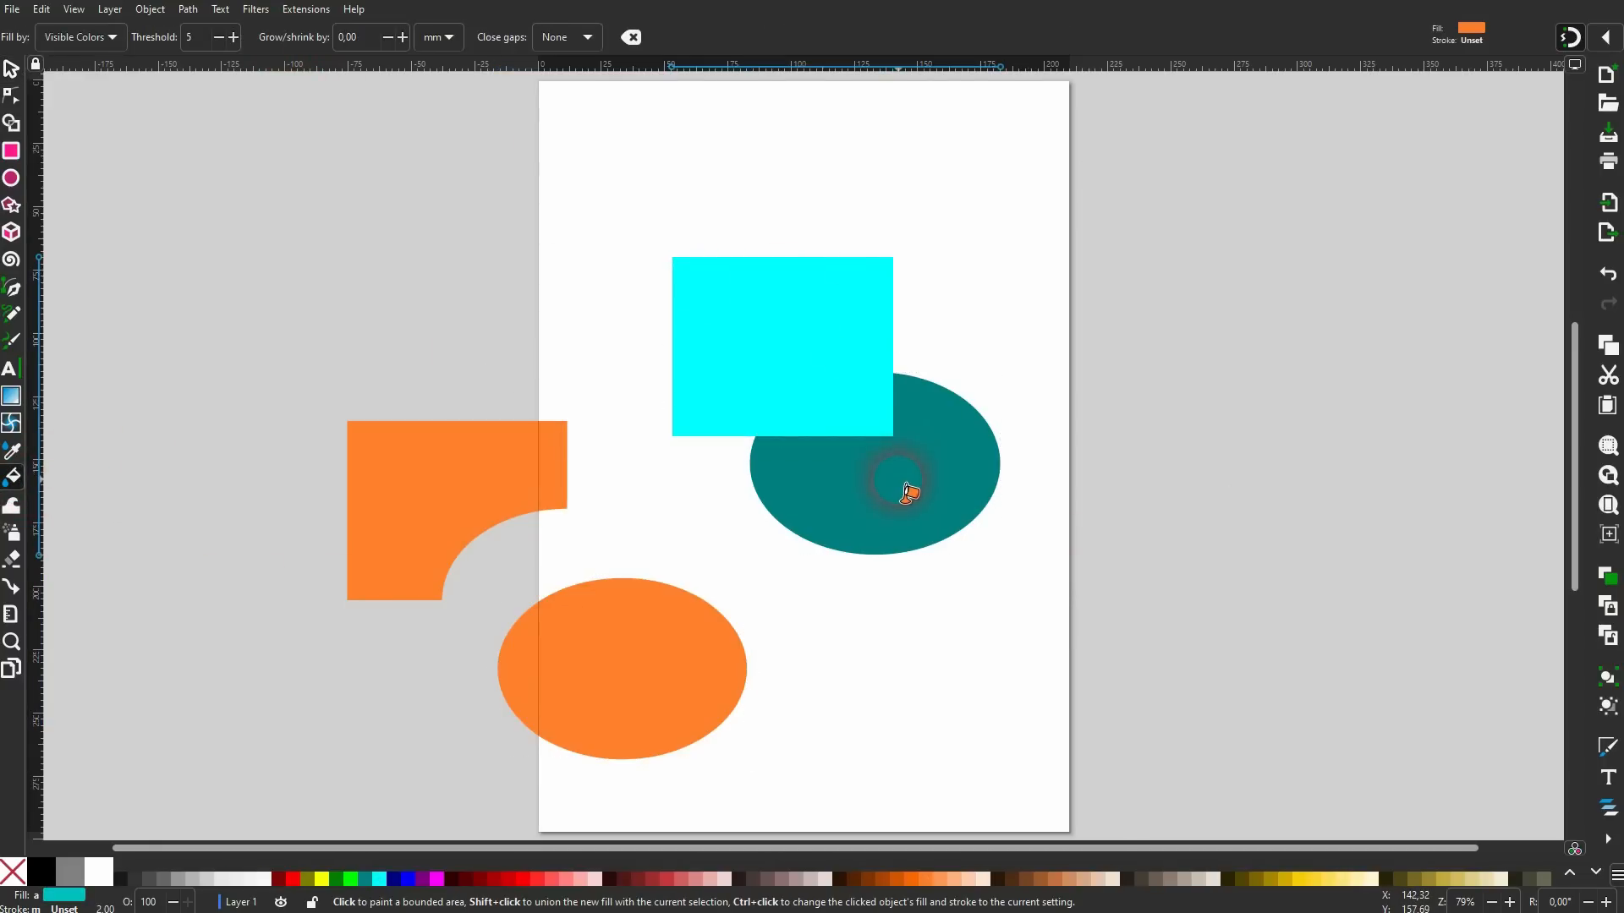
click(908, 490)
click(11, 70)
drag(841, 490, 1242, 531)
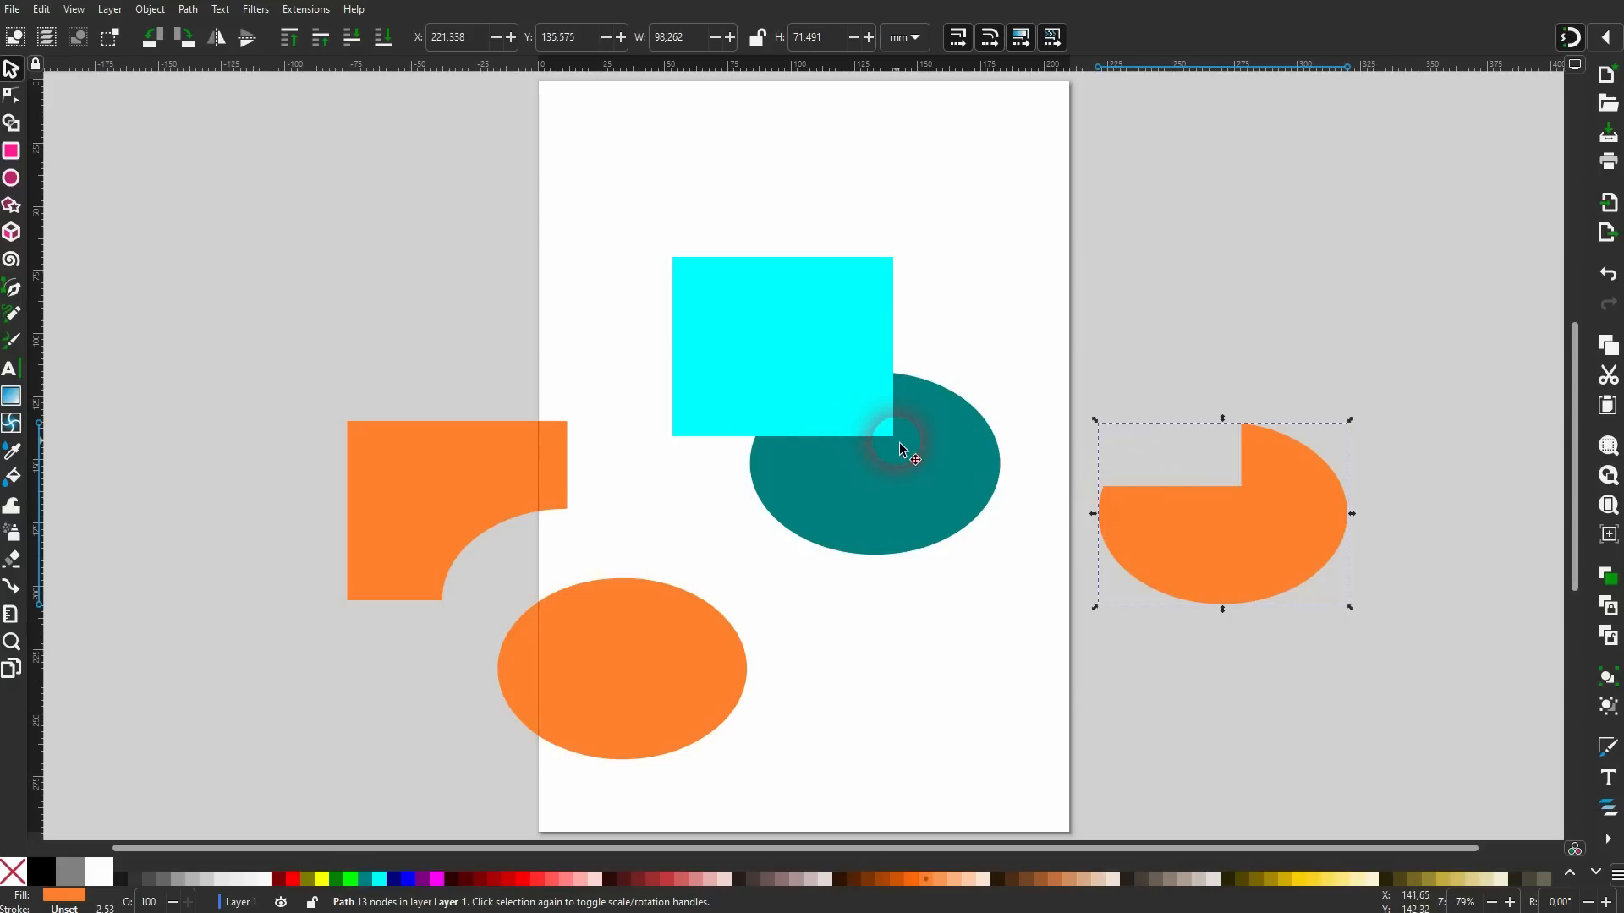
click(1096, 283)
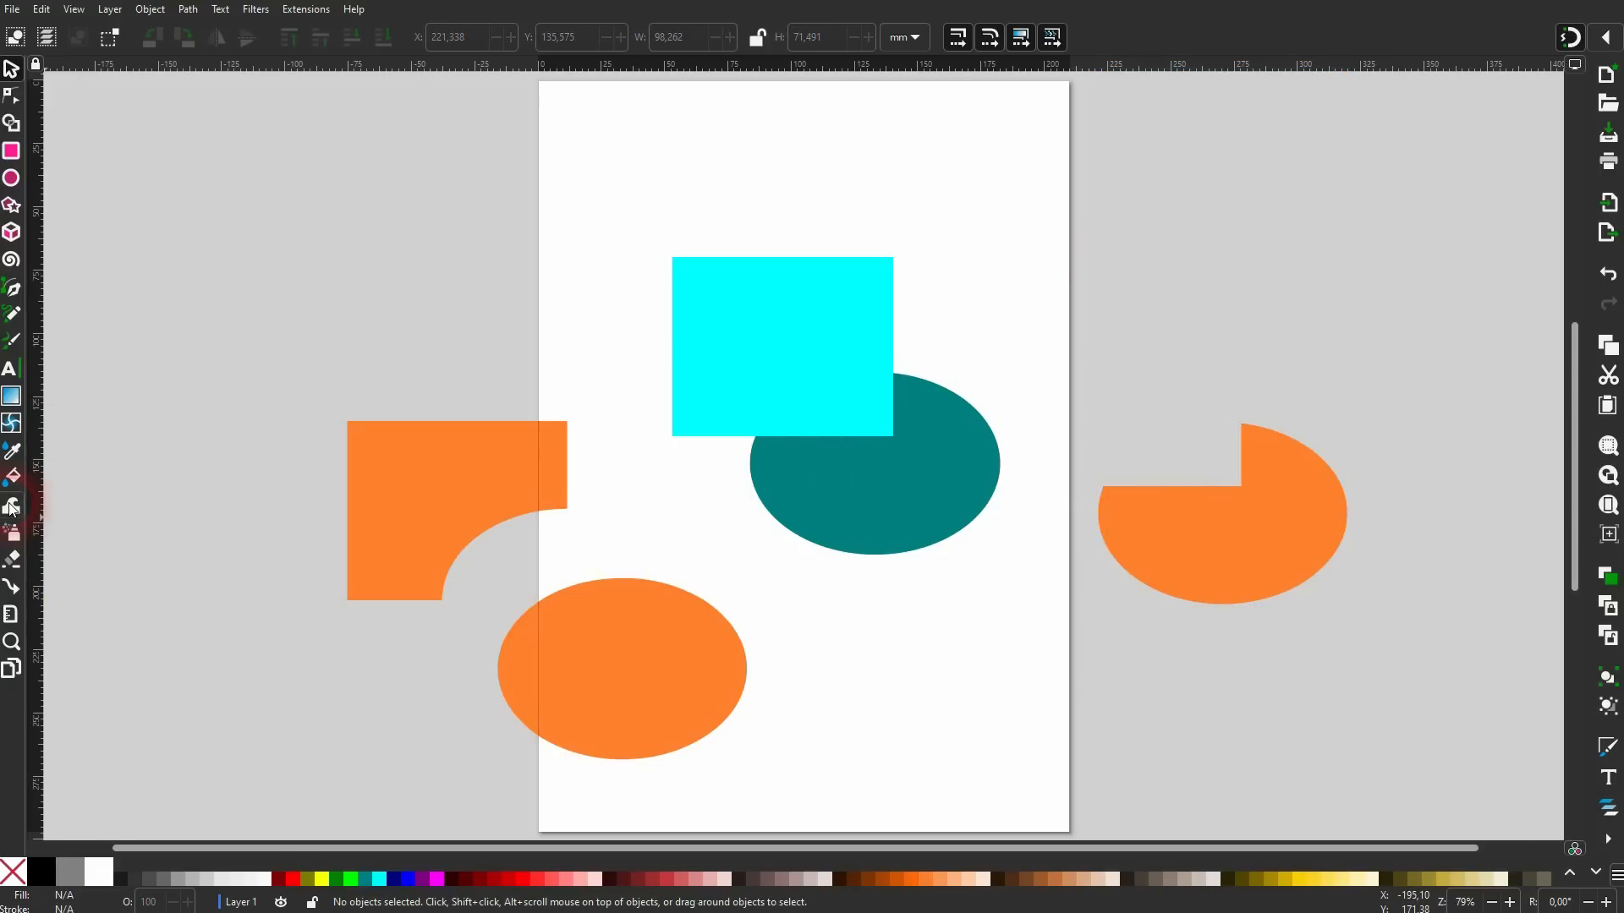
Bucket-fill the notched orange rectangle, the visible part of the teal ellipse and the cyan rectangle with light pink.
click(12, 477)
click(707, 885)
click(439, 500)
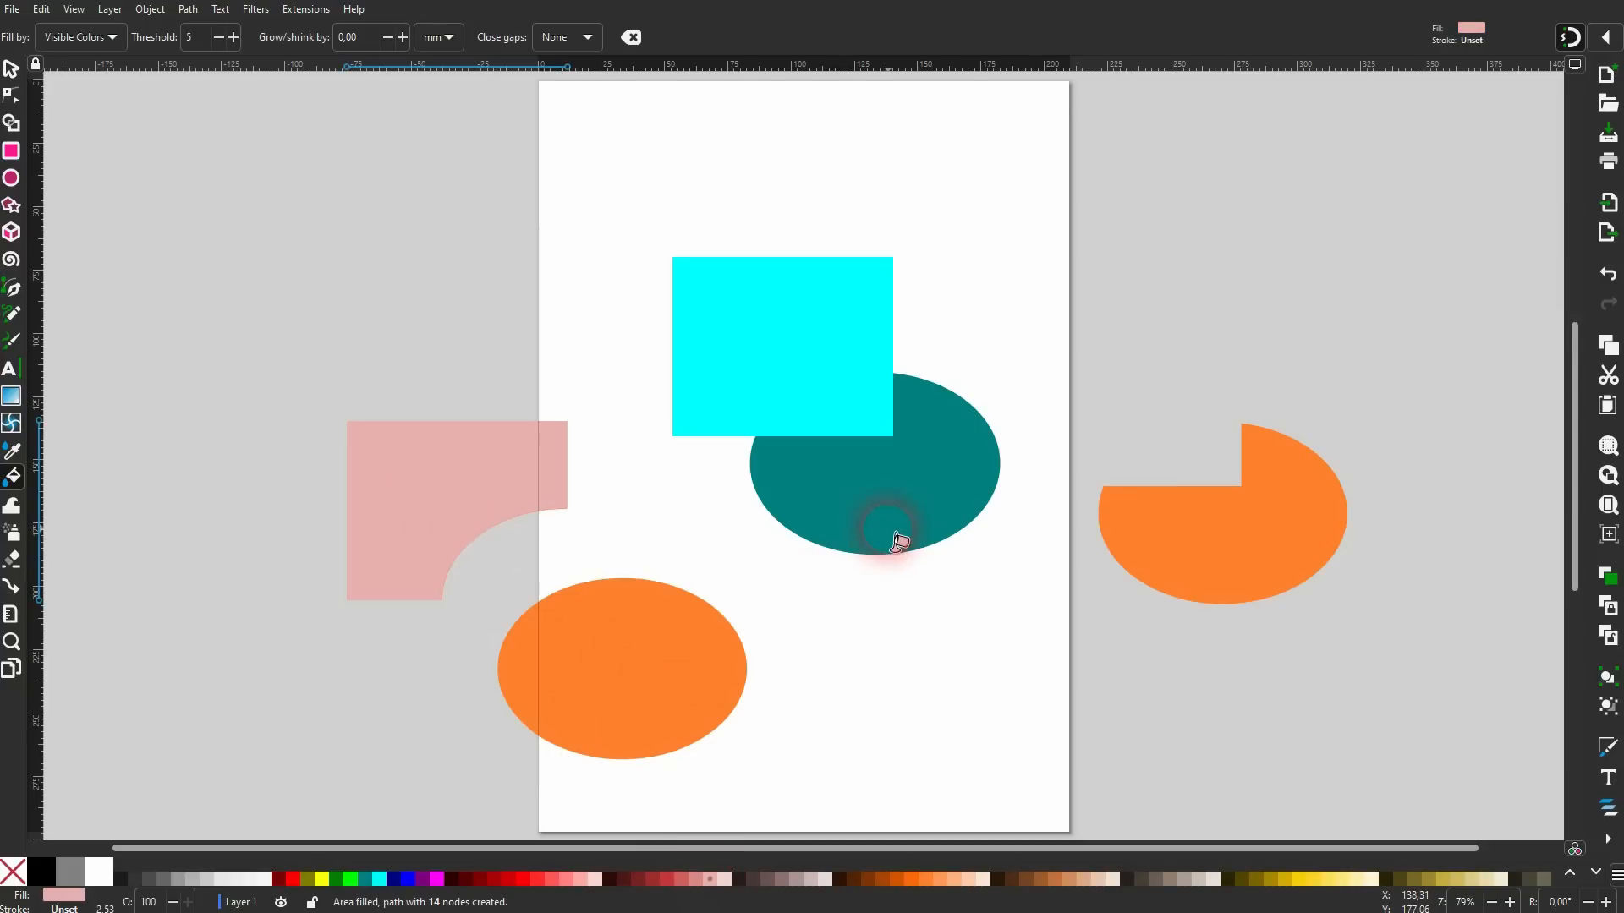
click(897, 534)
click(805, 329)
Move the three pink fill paths away from the shapes they cover to expose the originals.
click(11, 68)
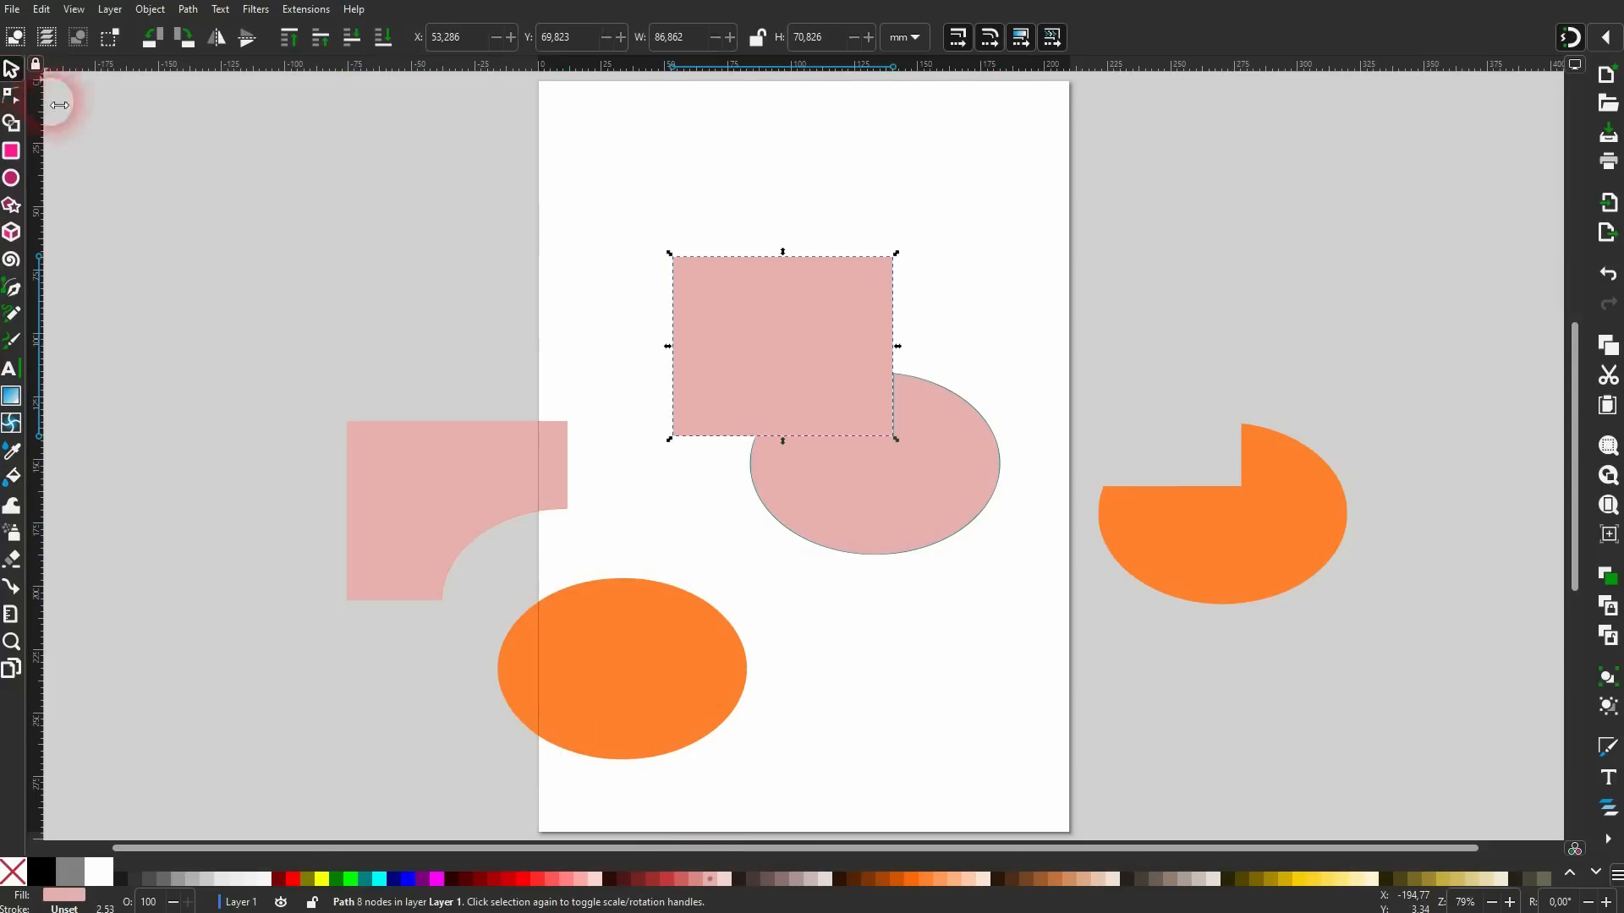
drag(795, 323, 1098, 296)
drag(971, 467, 1027, 648)
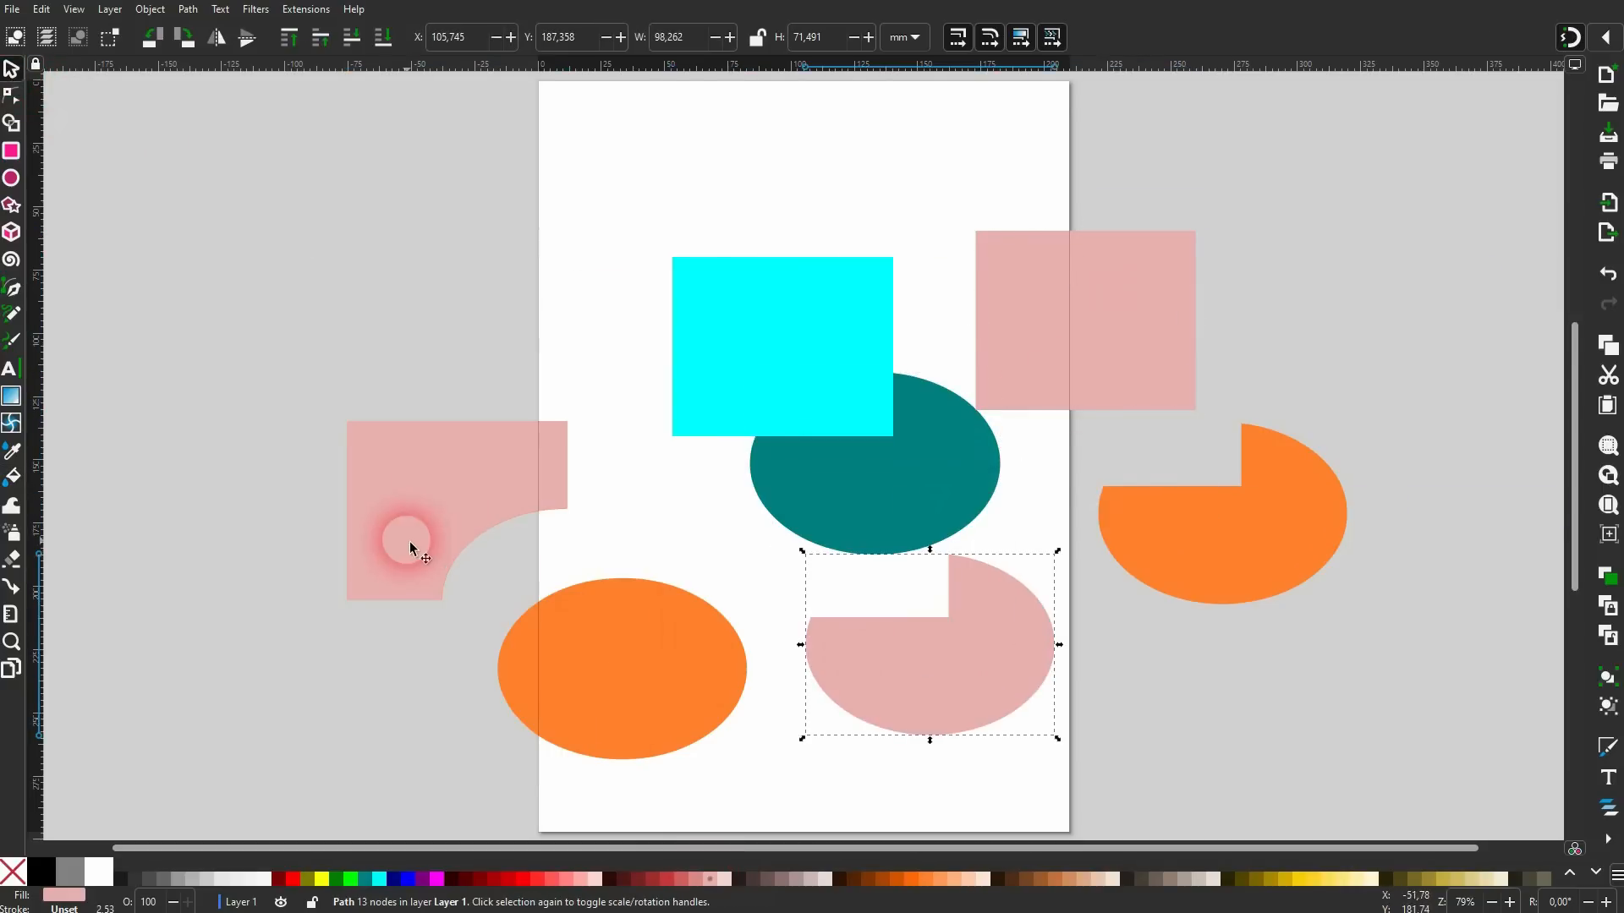
drag(410, 548, 291, 399)
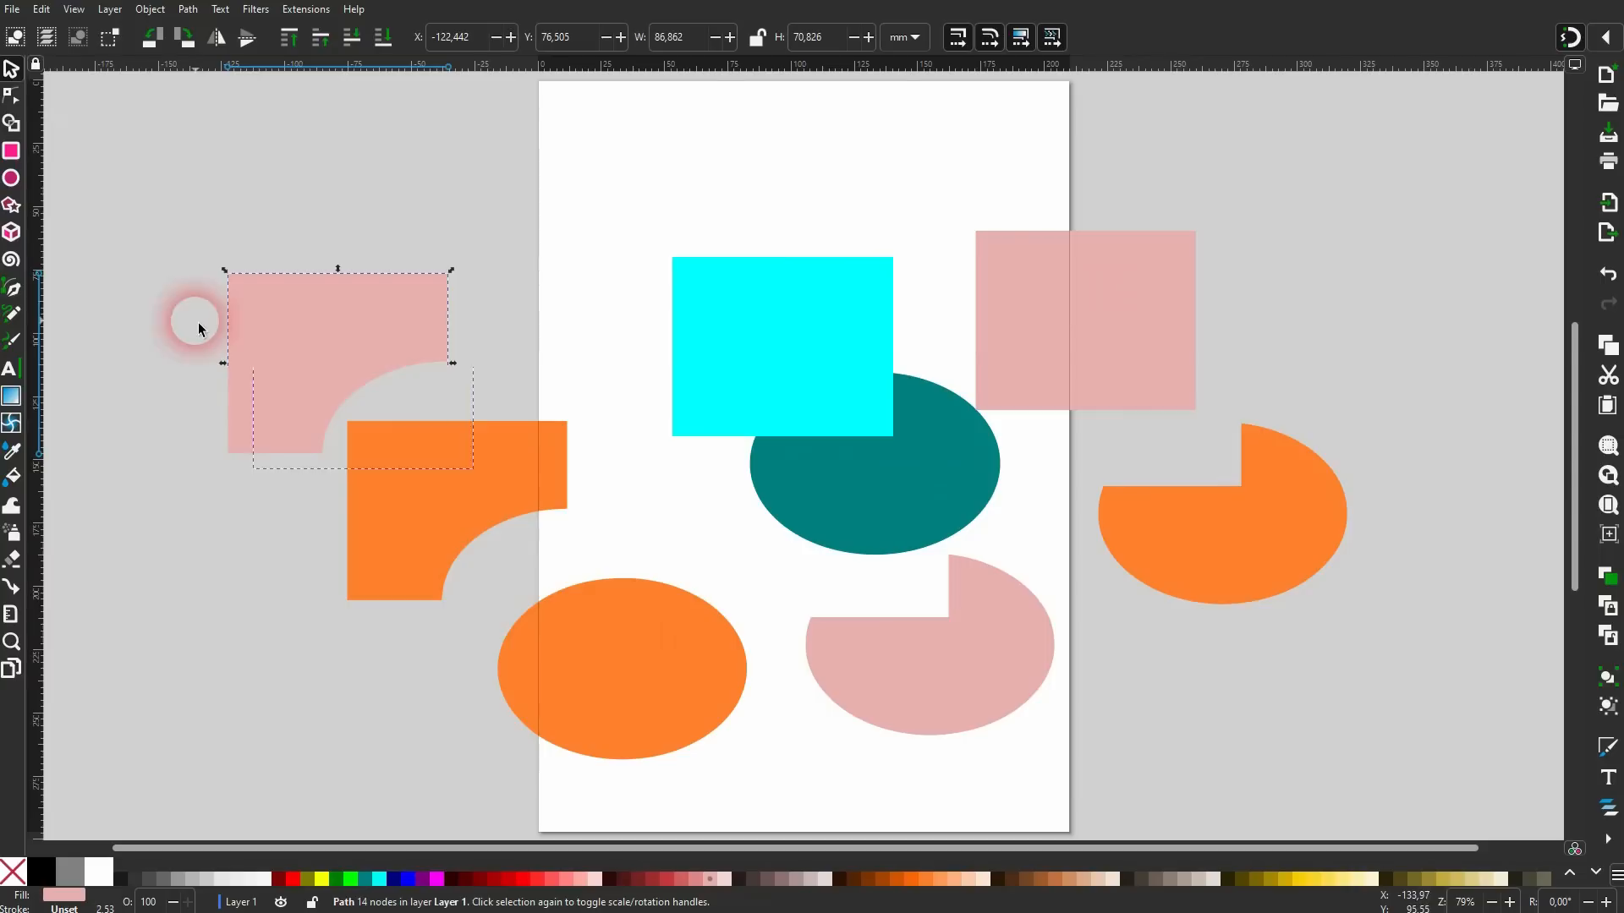
Recolor the notched orange shape light red, the full orange ellipse grayish brown and the cyan rectangle yellow, and deselect.
click(531, 455)
click(550, 879)
click(590, 717)
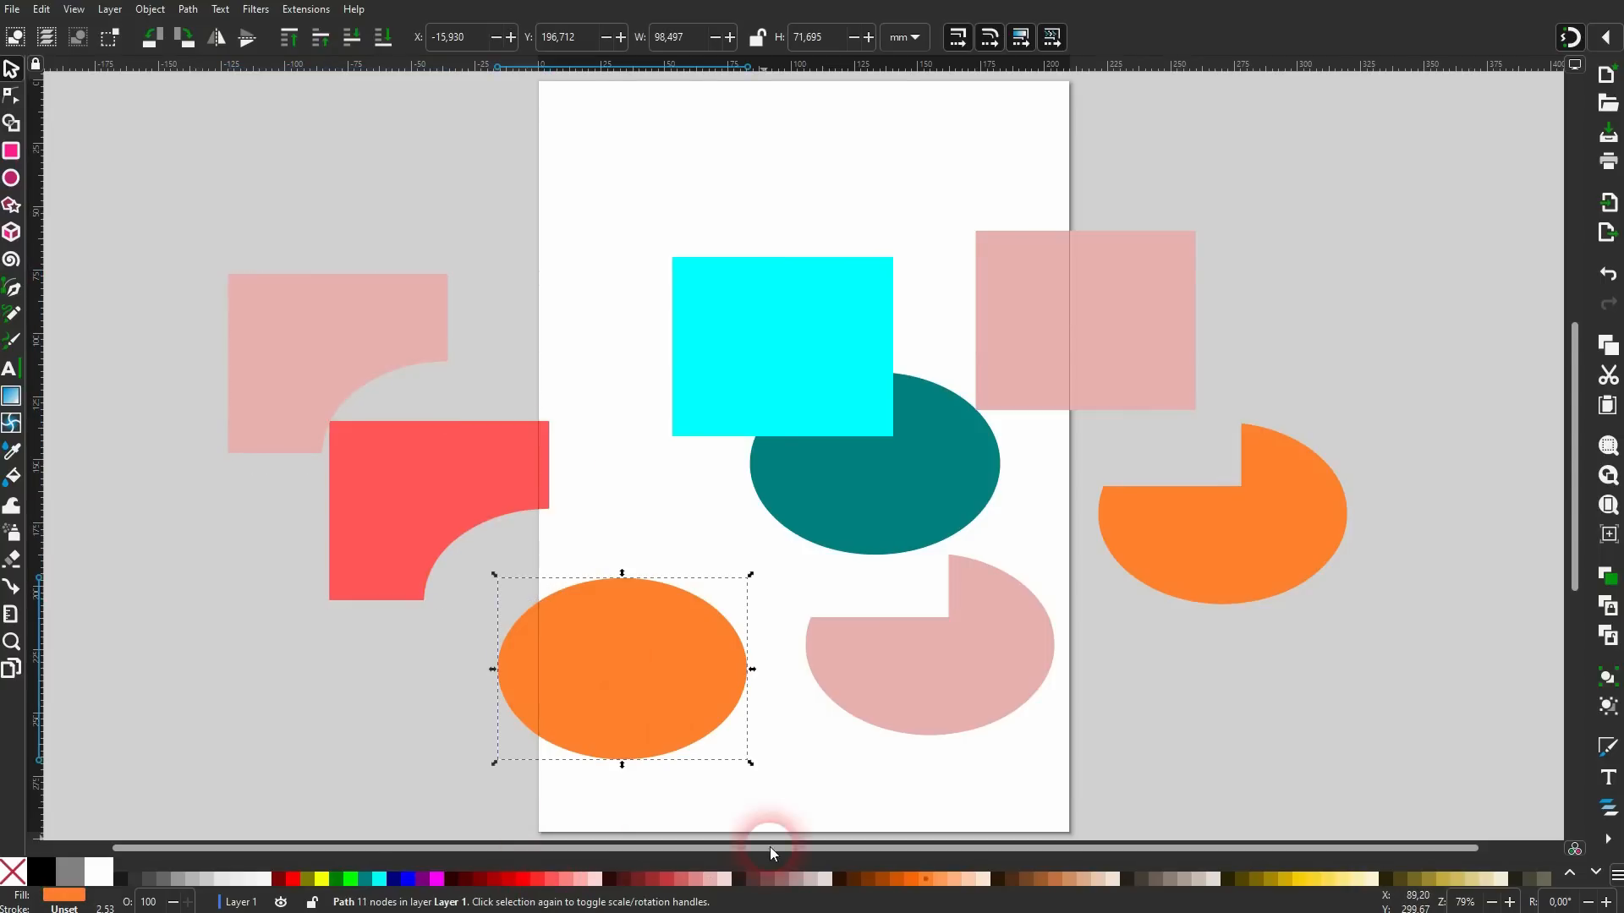
click(802, 879)
click(775, 361)
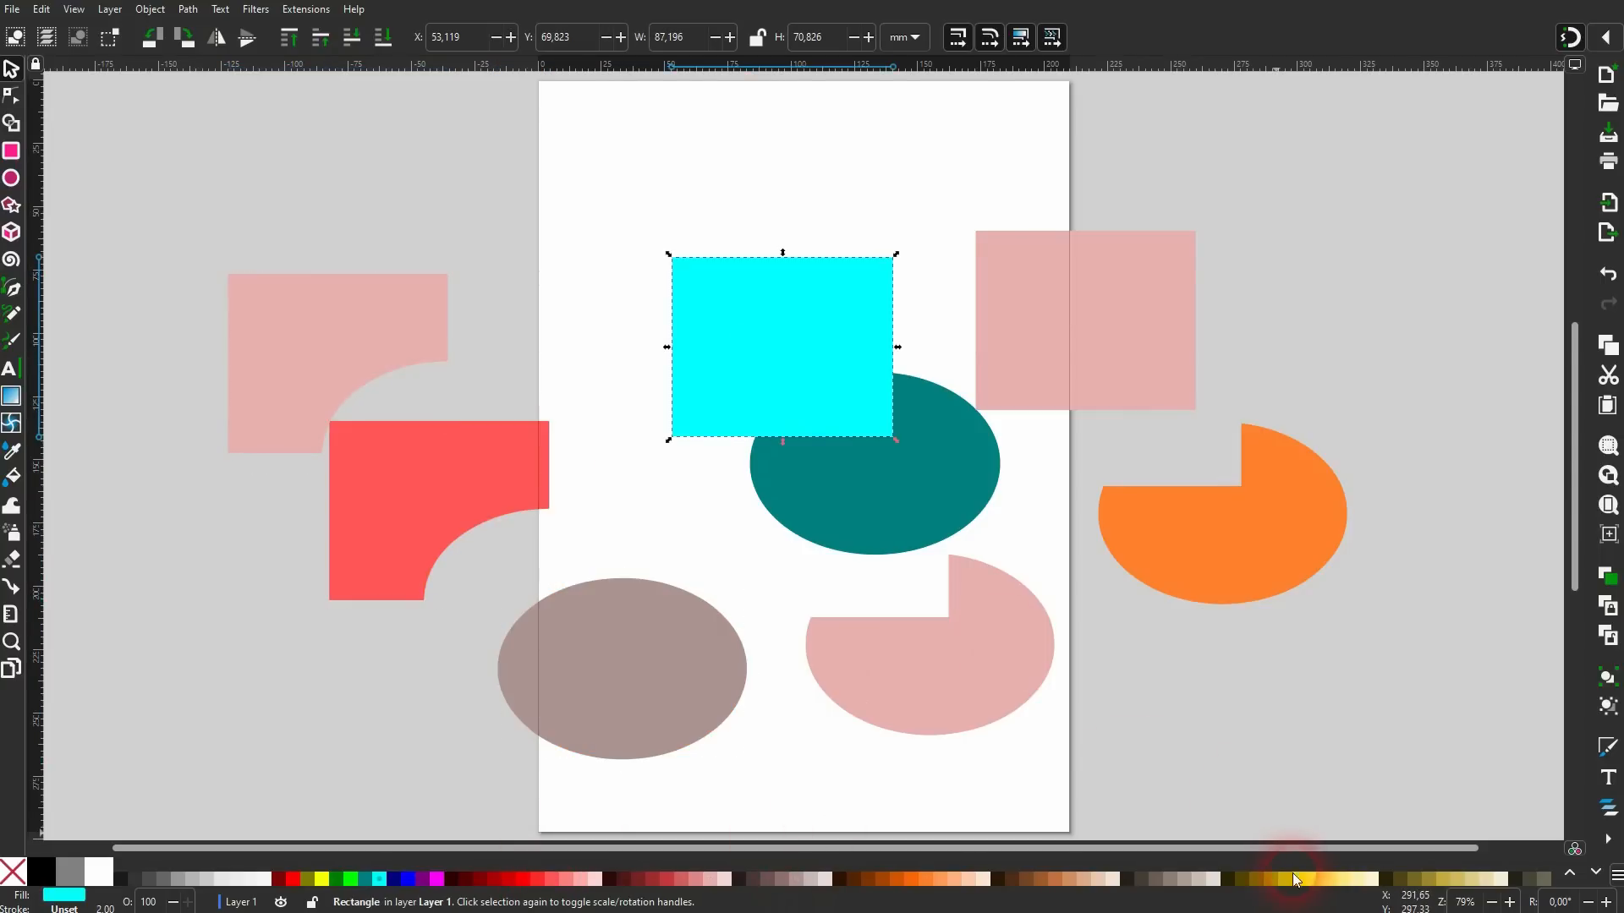
click(1318, 878)
click(1235, 724)
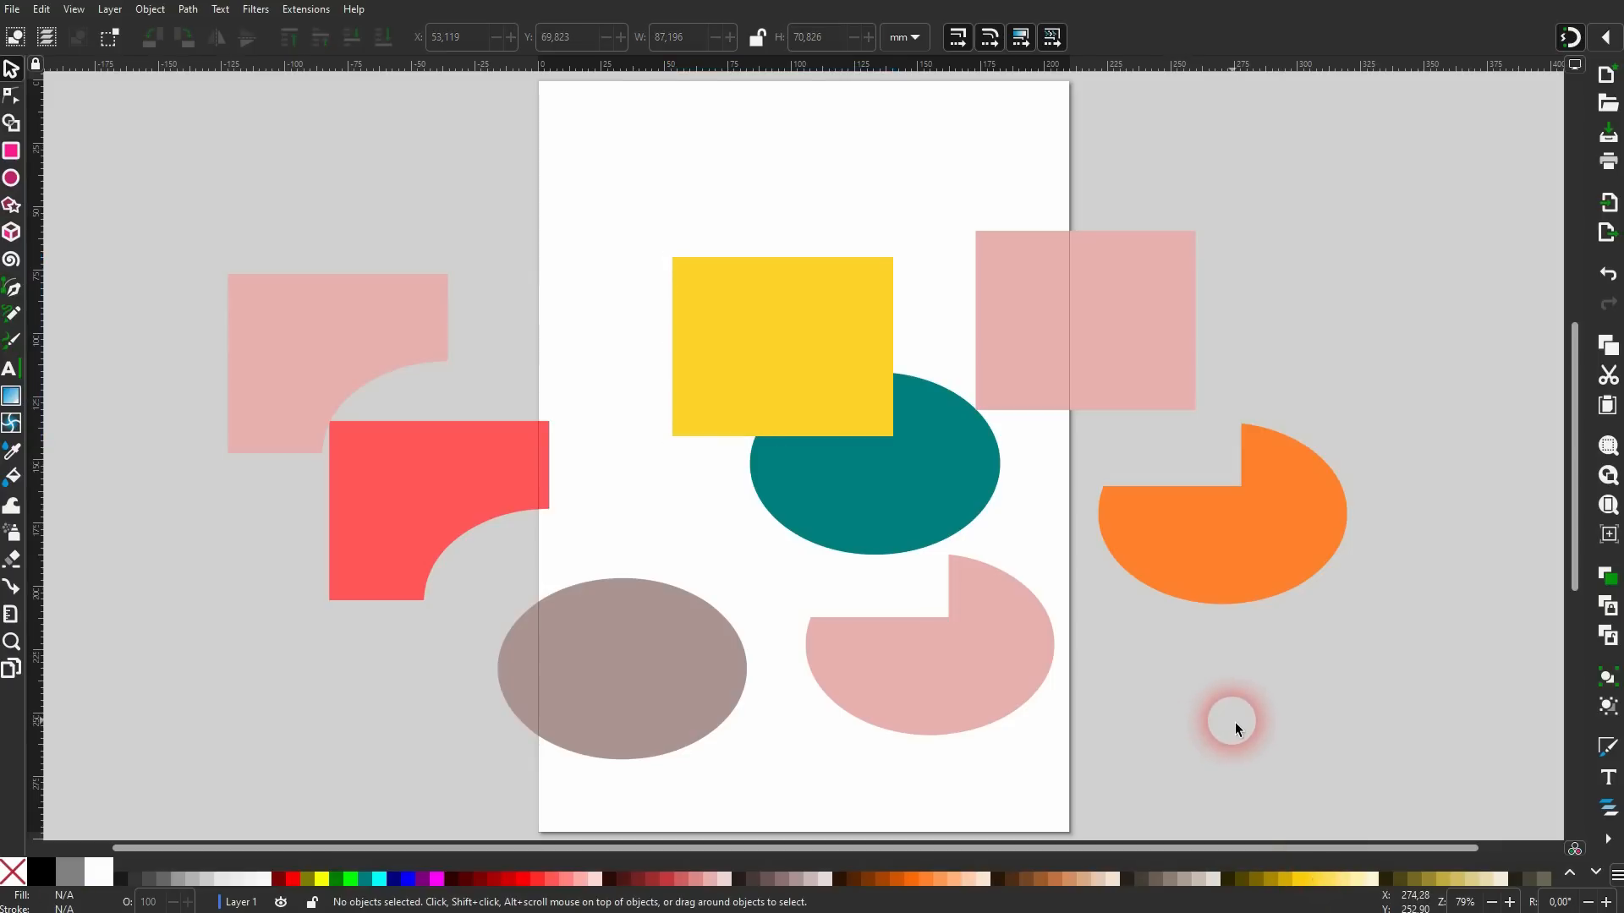
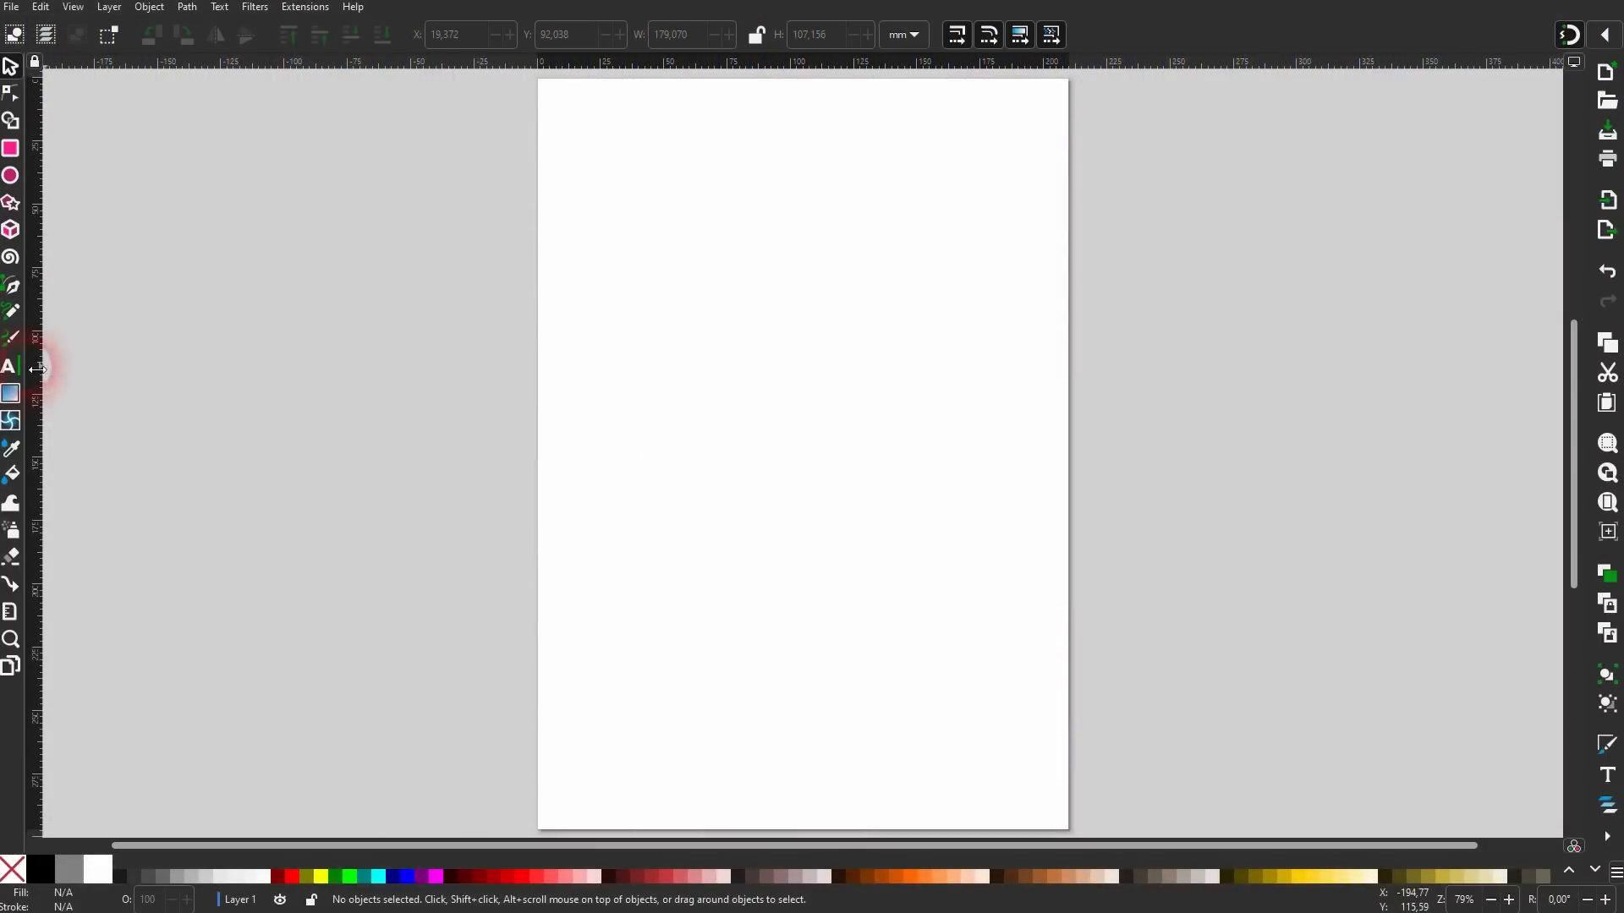
Create the text "DRIP" in Arial Heavy on the blank page and enlarge it to about 216 × 59 mm.
click(9, 366)
text(DRIP)
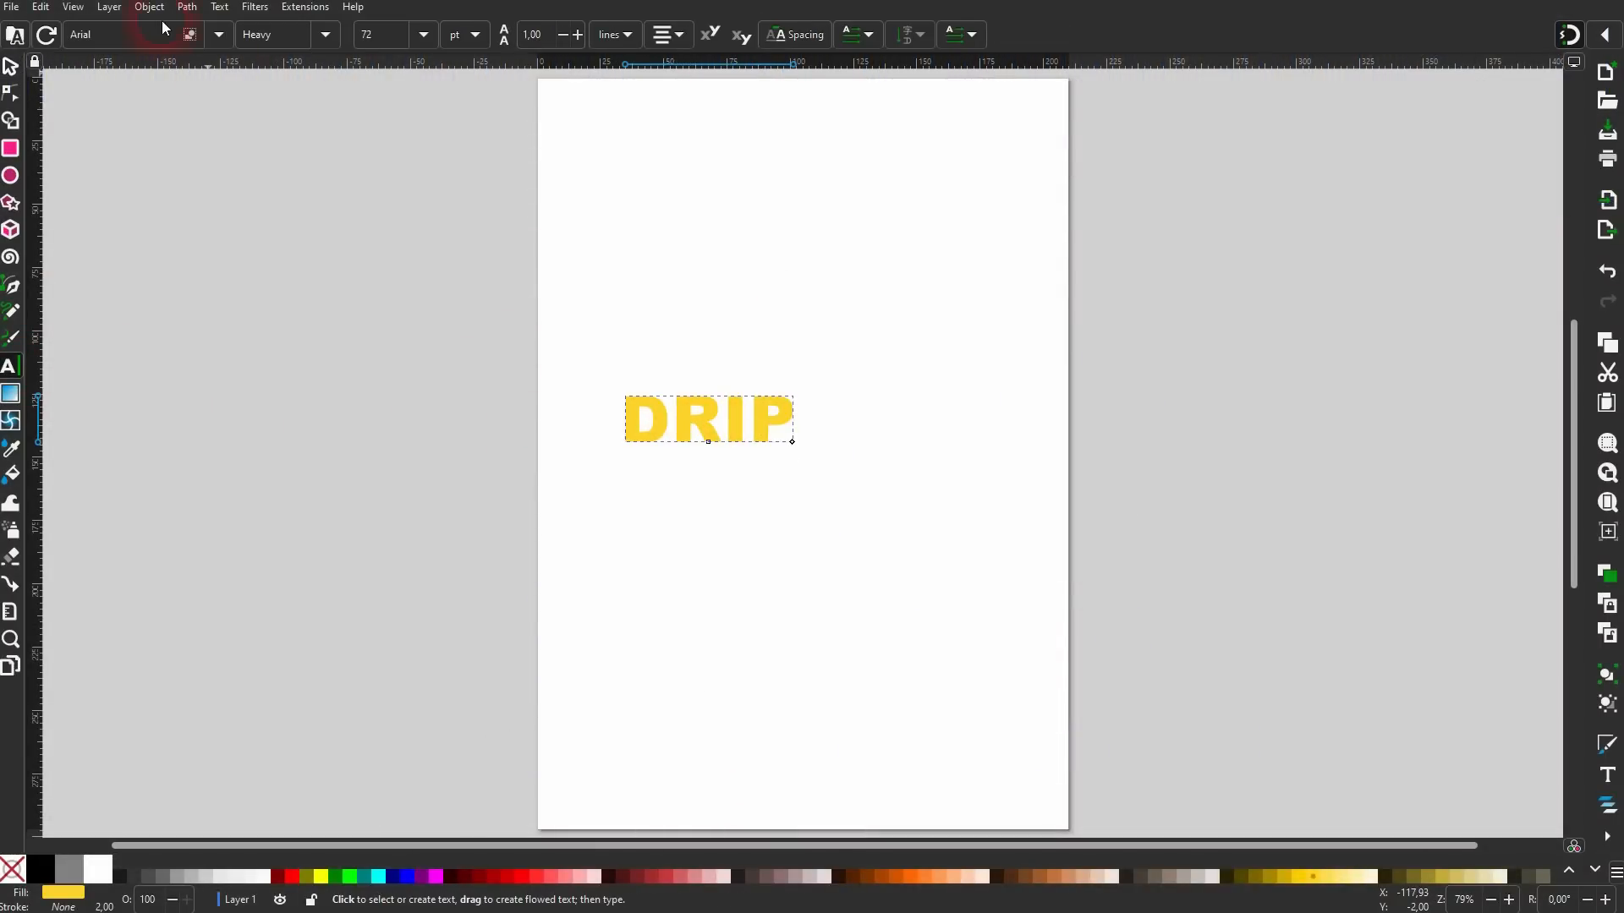
click(293, 49)
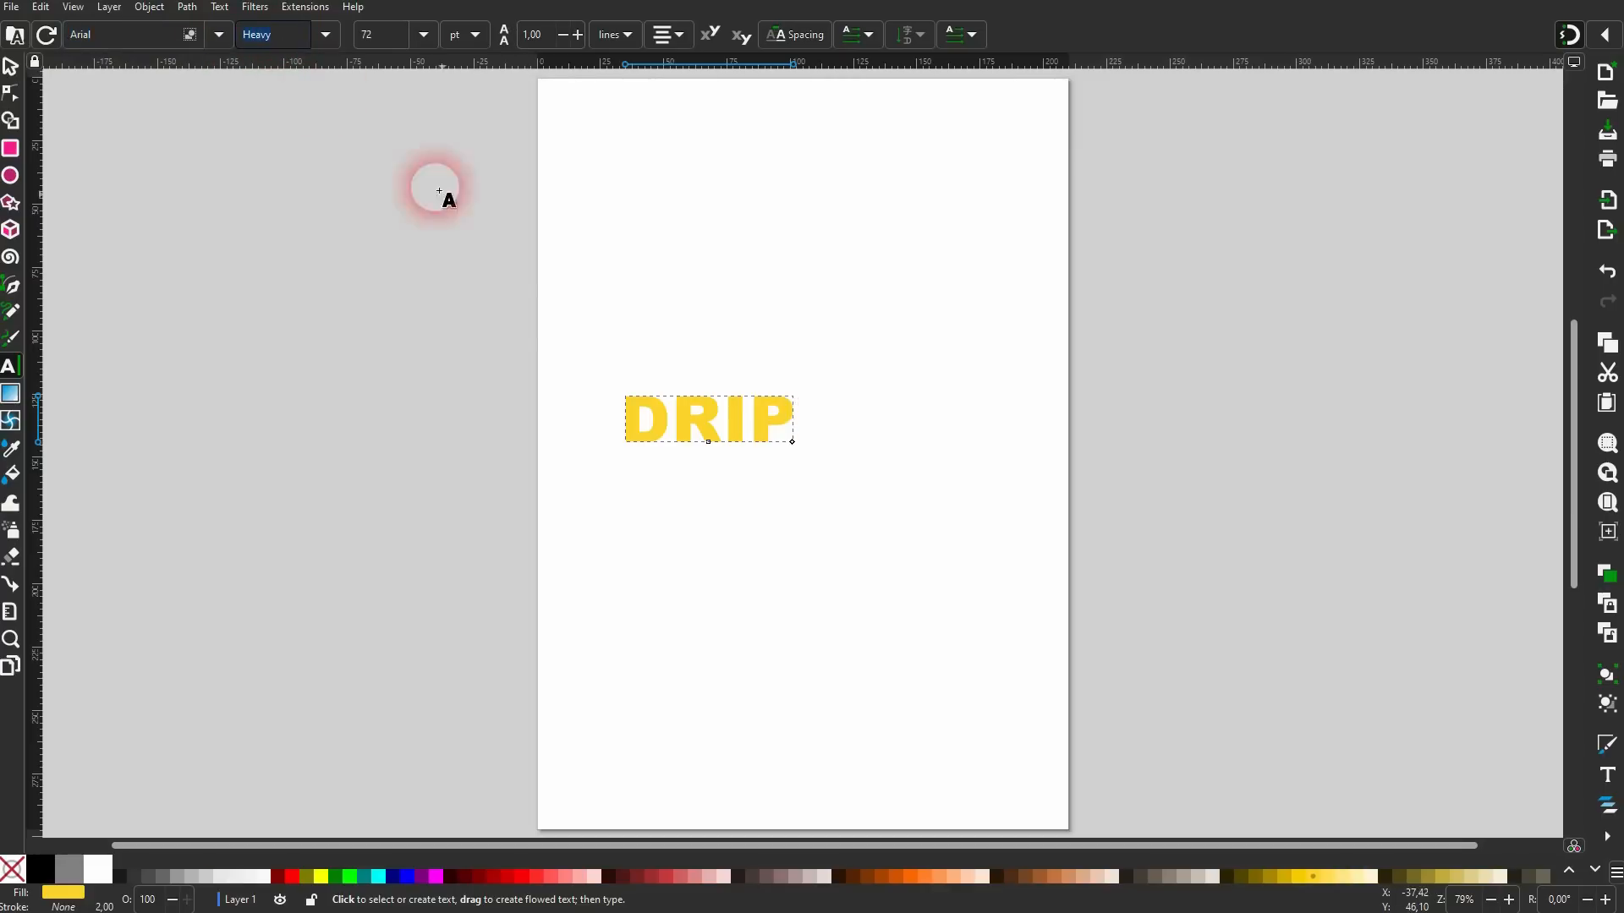
click(12, 67)
drag(797, 433, 967, 458)
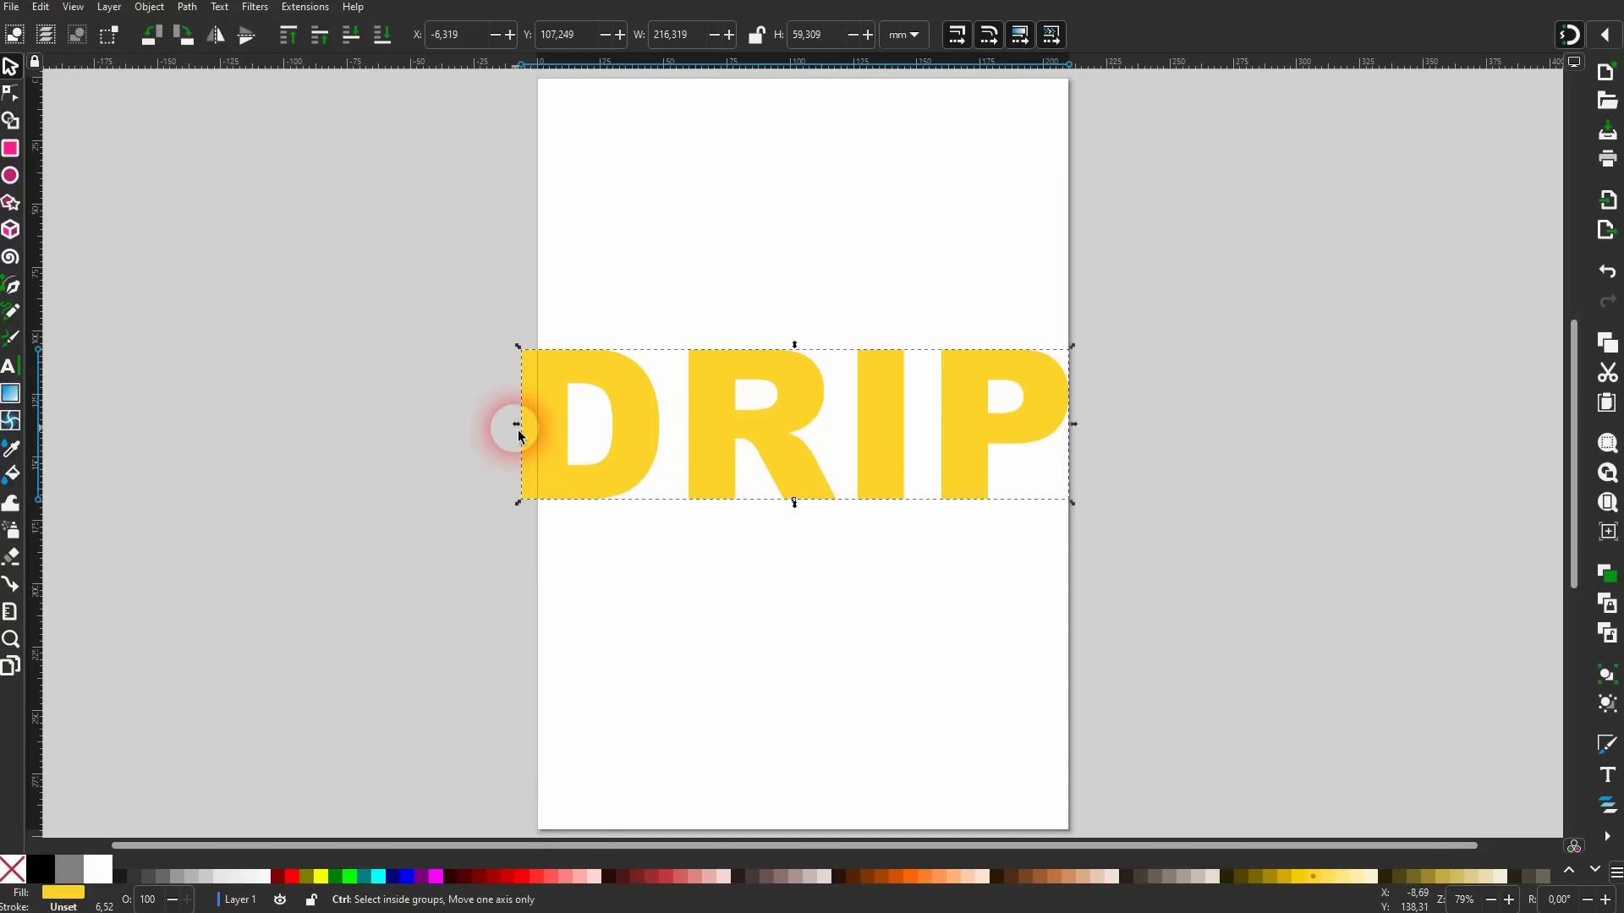
Scale the DRIP text down to about 200 × 55 mm and centre it horizontally on the page.
drag(518, 433, 555, 435)
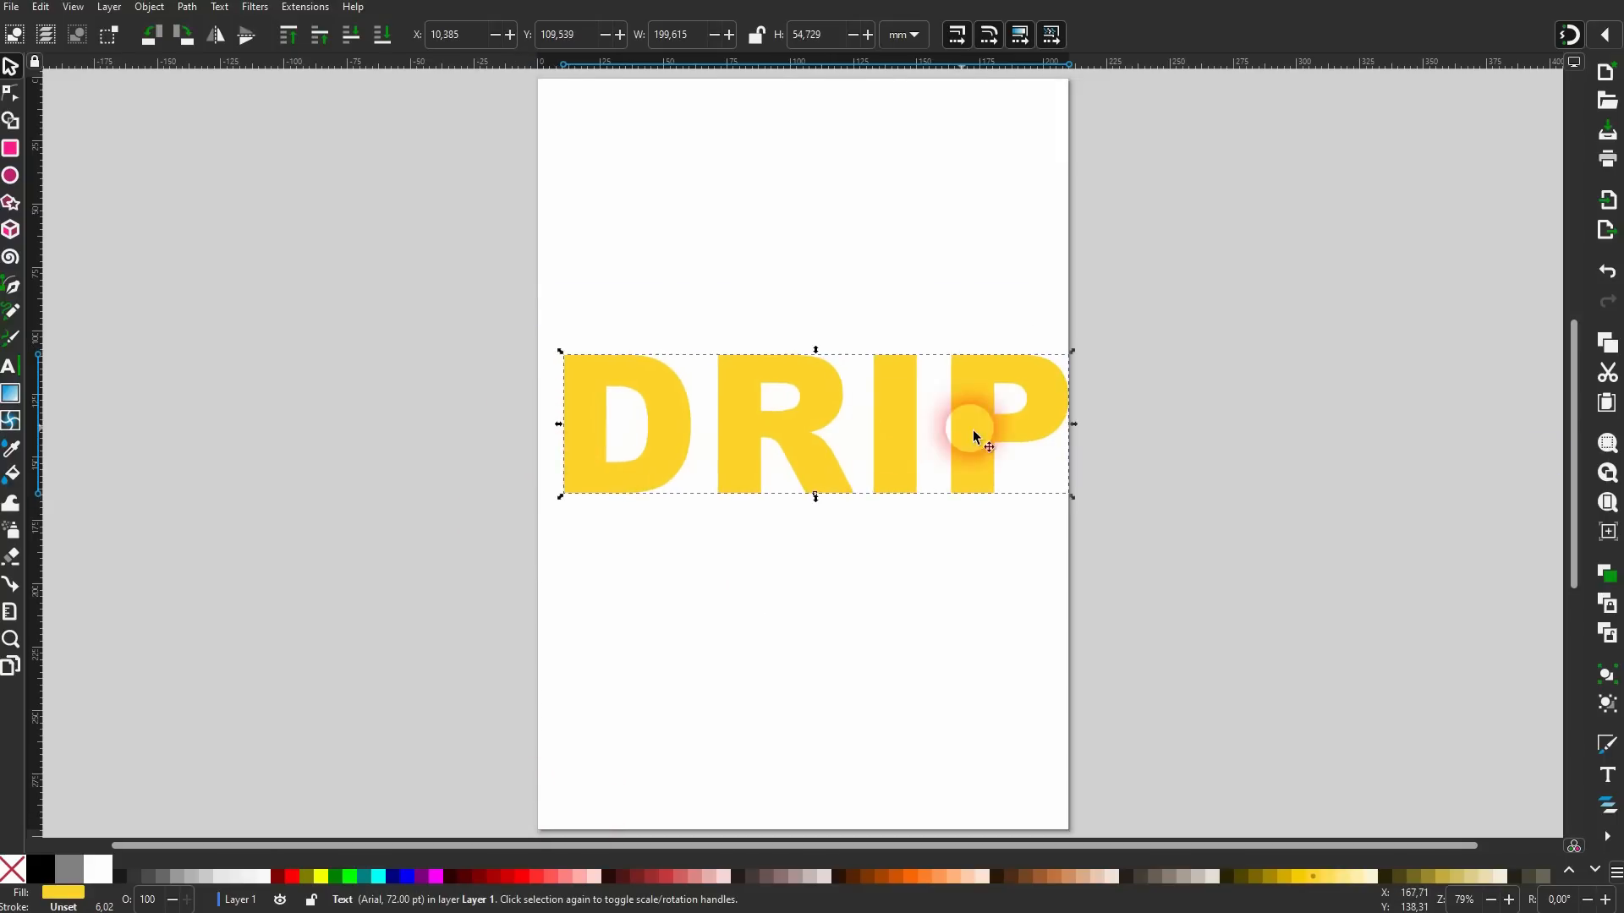
drag(981, 430, 976, 431)
key(Left)
key(Left)
key(Left)
key(Left)
key(Left)
key(Left)
key(Left)
key(Left)
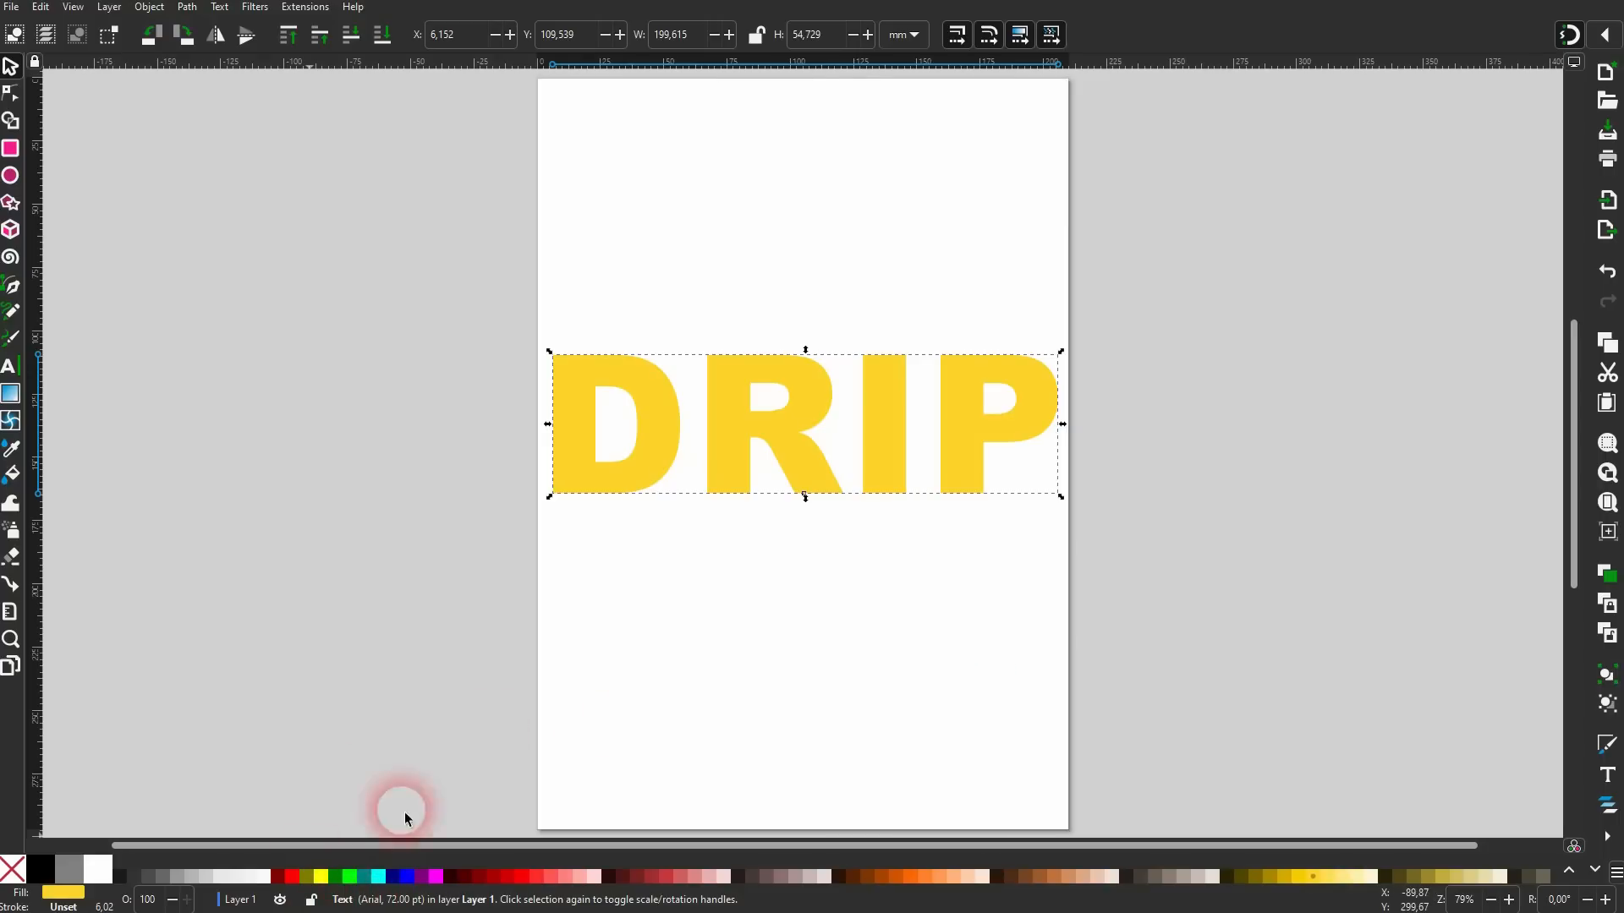
Convert the DRIP text to a path and deselect it.
click(190, 7)
click(211, 38)
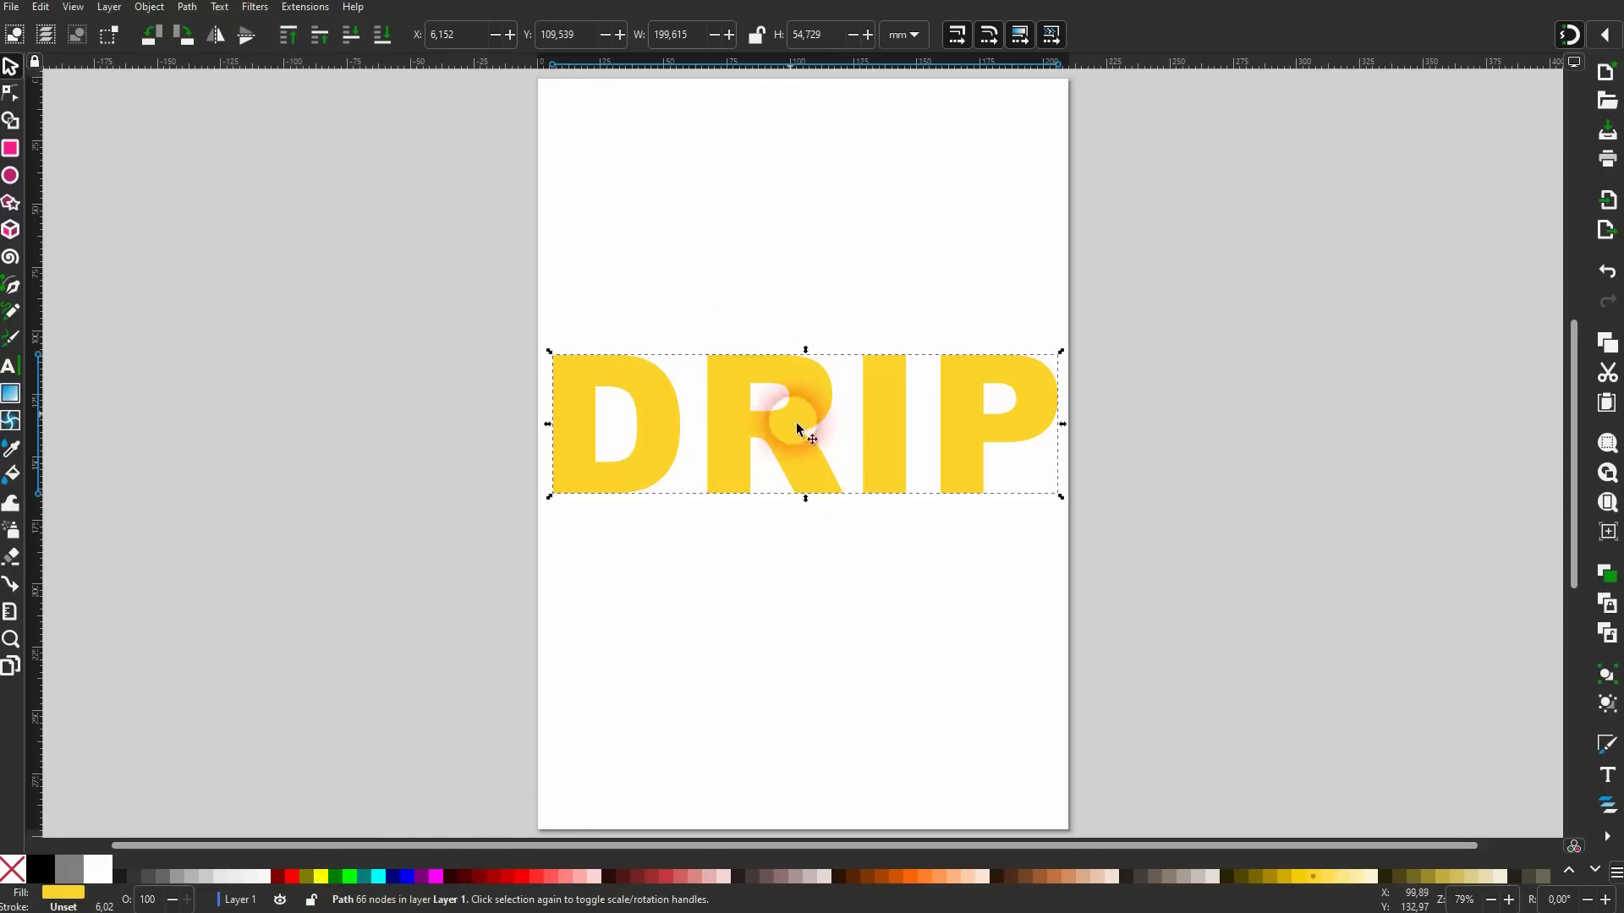
click(744, 253)
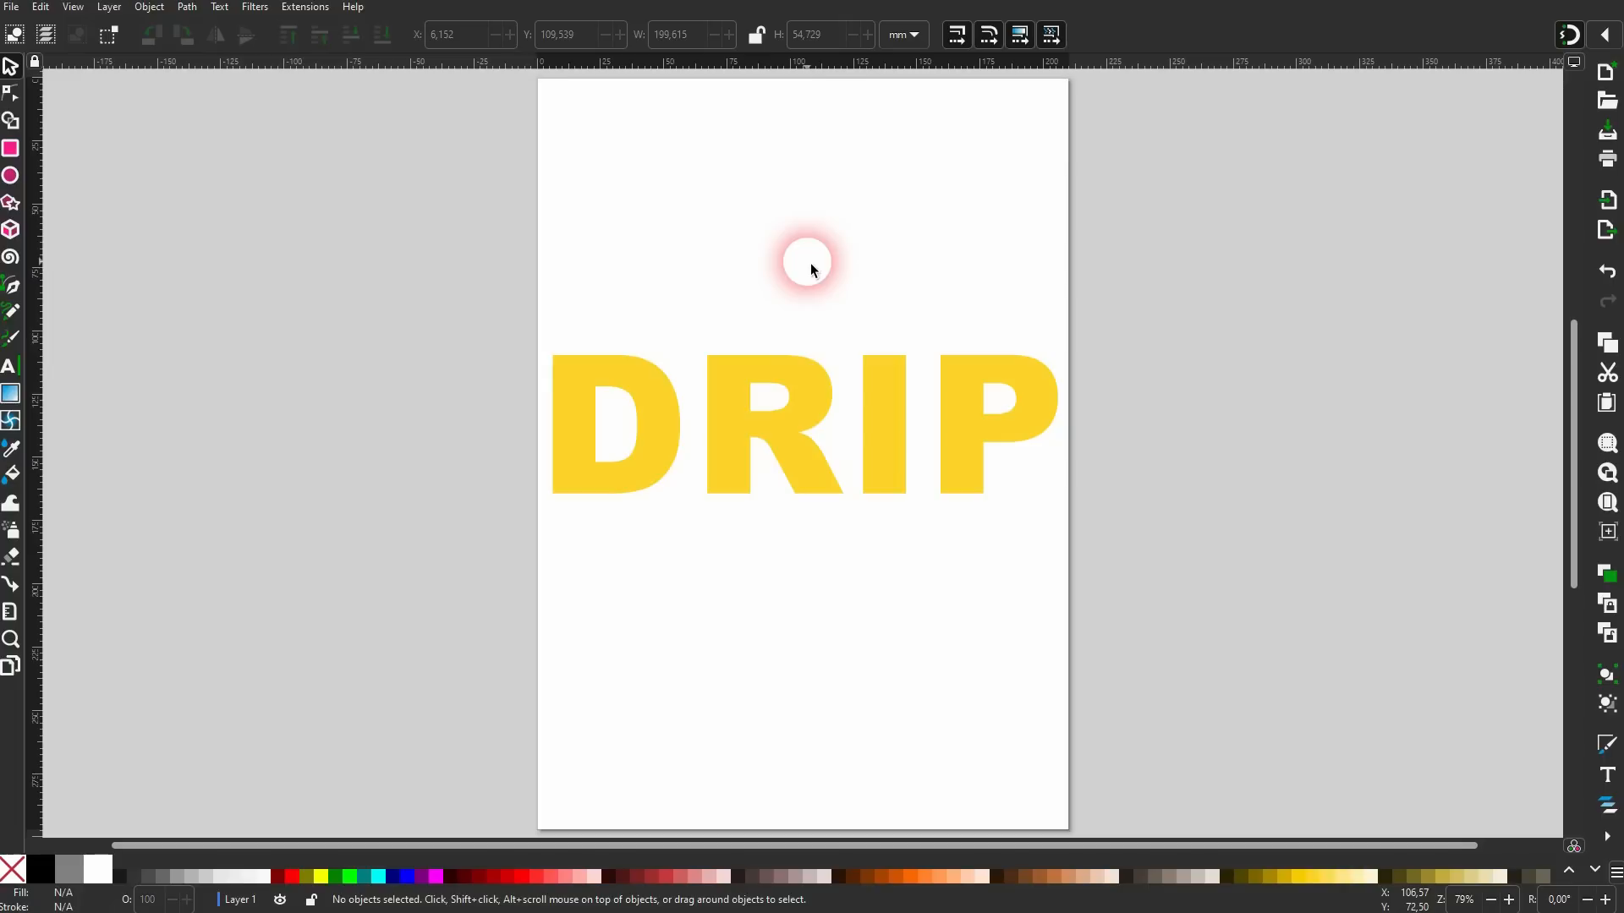
Distort the lower parts of the DRIP letters with the Tweak tool in push mode, at width 10 and force 50.
click(10, 504)
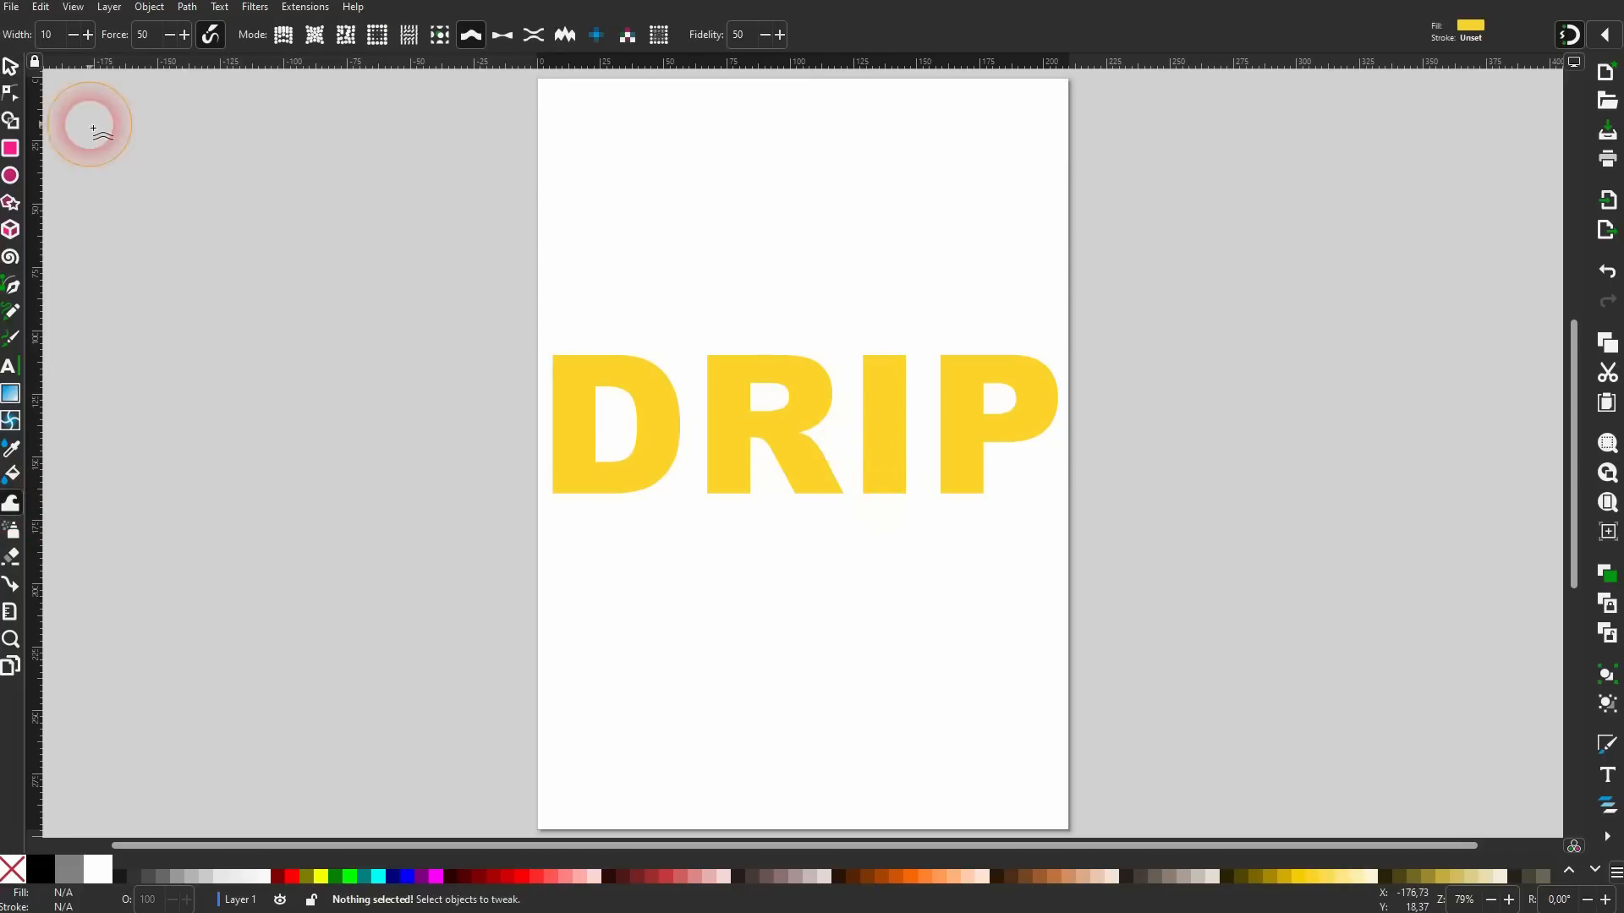
click(11, 68)
click(708, 446)
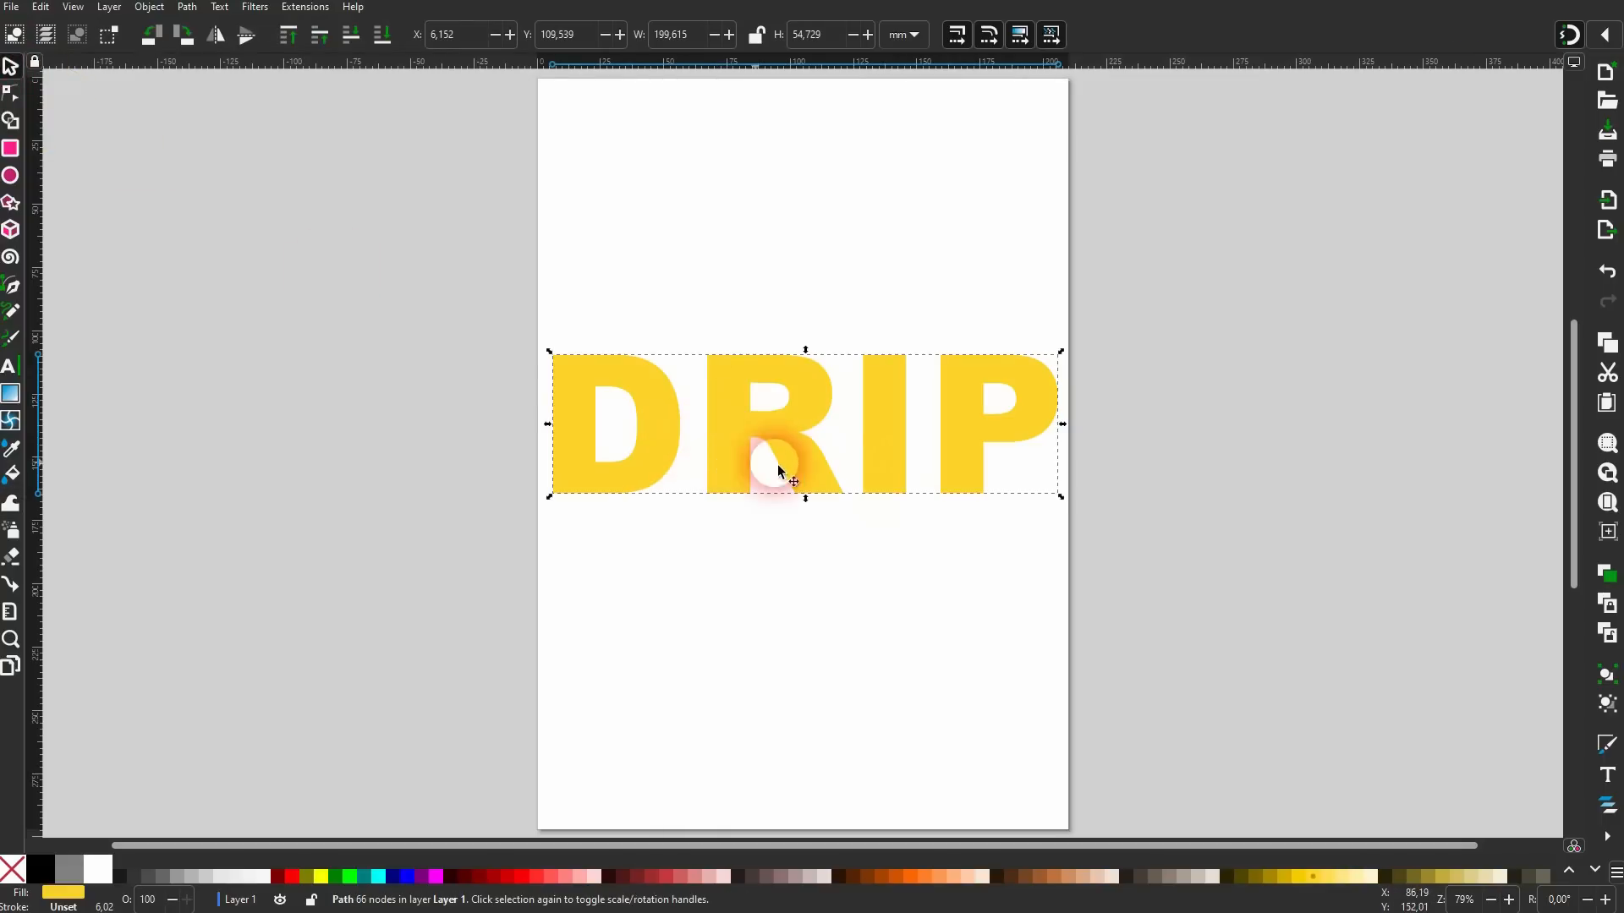
click(10, 505)
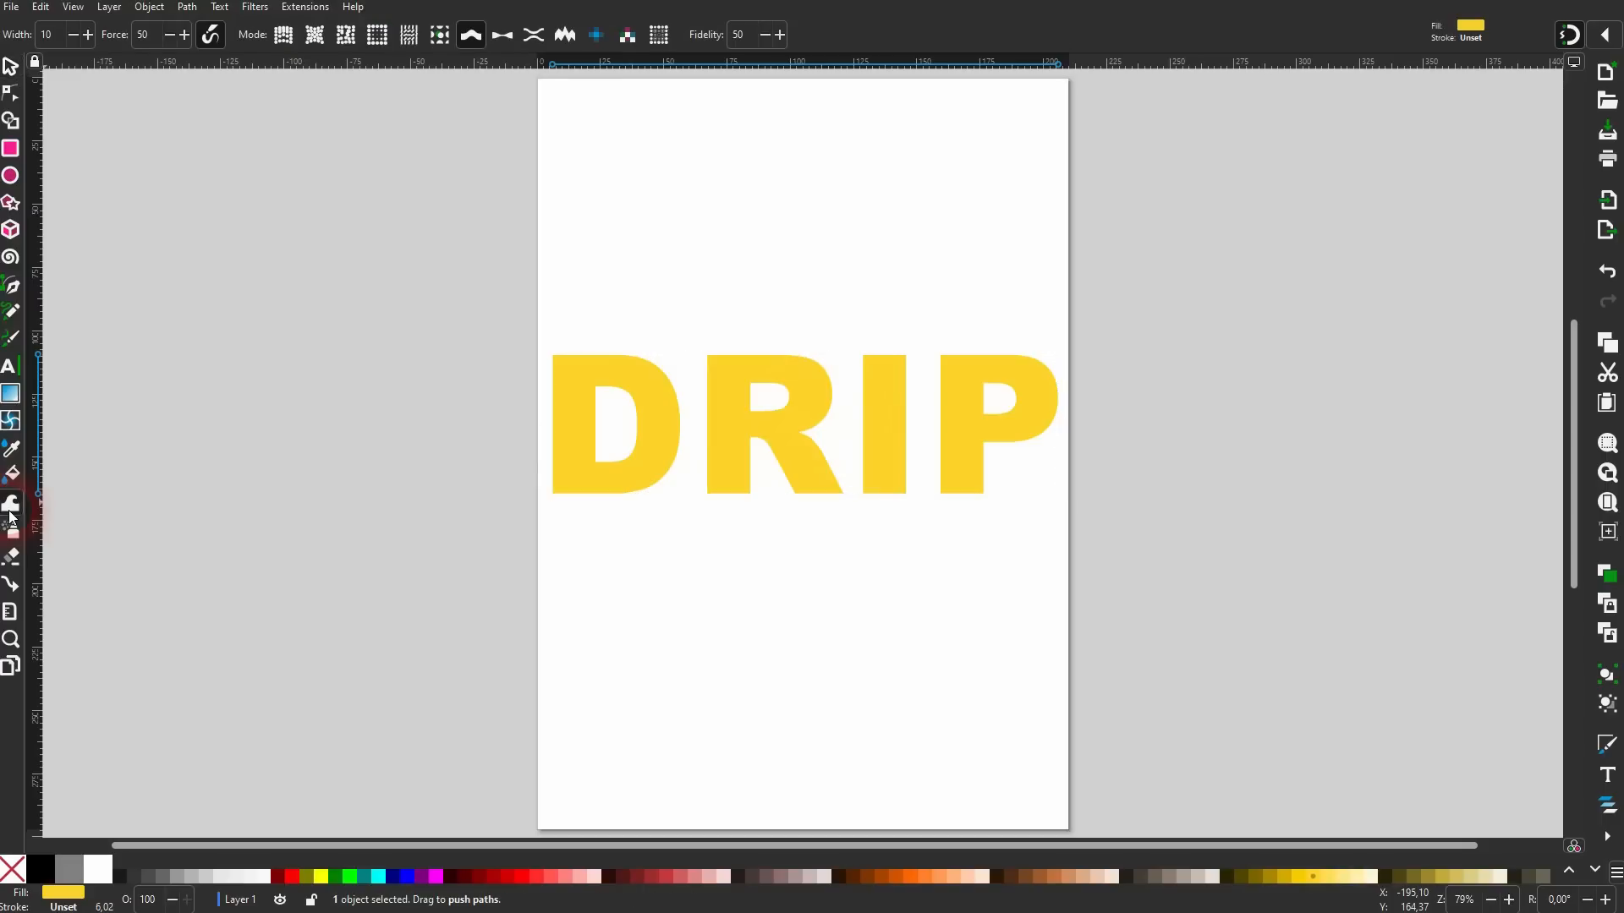
drag(643, 461, 635, 582)
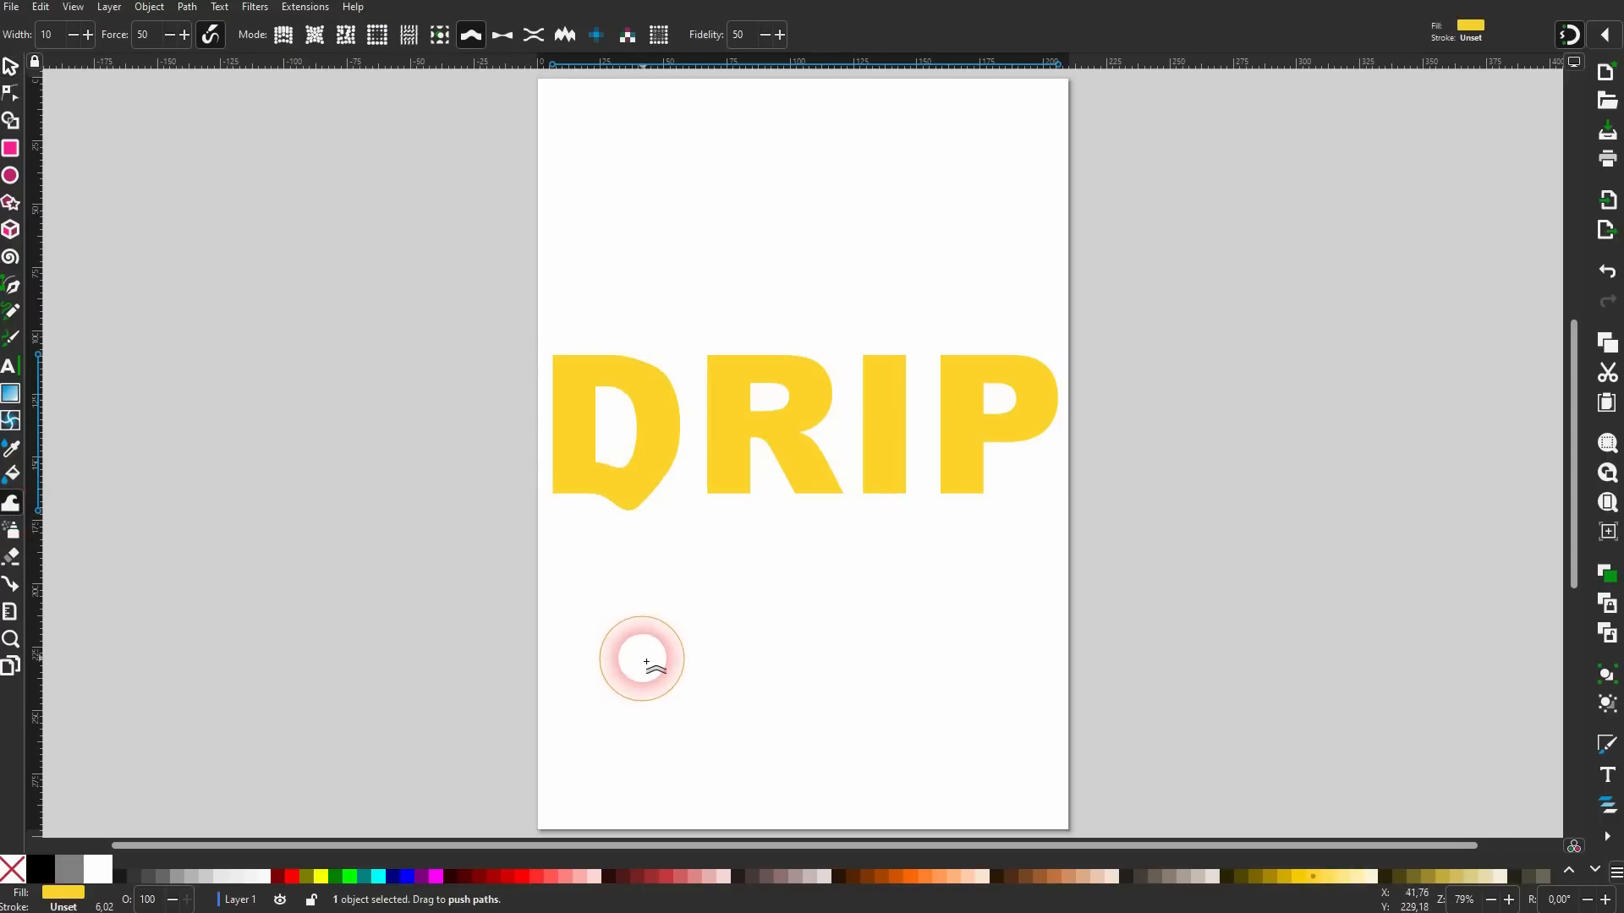
mouse_move(769, 569)
mouse_down()
mouse_move(748, 462)
mouse_move(761, 339)
mouse_move(780, 626)
mouse_move(877, 517)
mouse_move(895, 339)
mouse_move(939, 562)
mouse_move(1000, 324)
mouse_move(1023, 433)
mouse_move(1023, 572)
mouse_move(946, 420)
mouse_move(746, 557)
mouse_move(923, 485)
mouse_move(940, 469)
mouse_move(681, 601)
mouse_move(830, 569)
mouse_up()
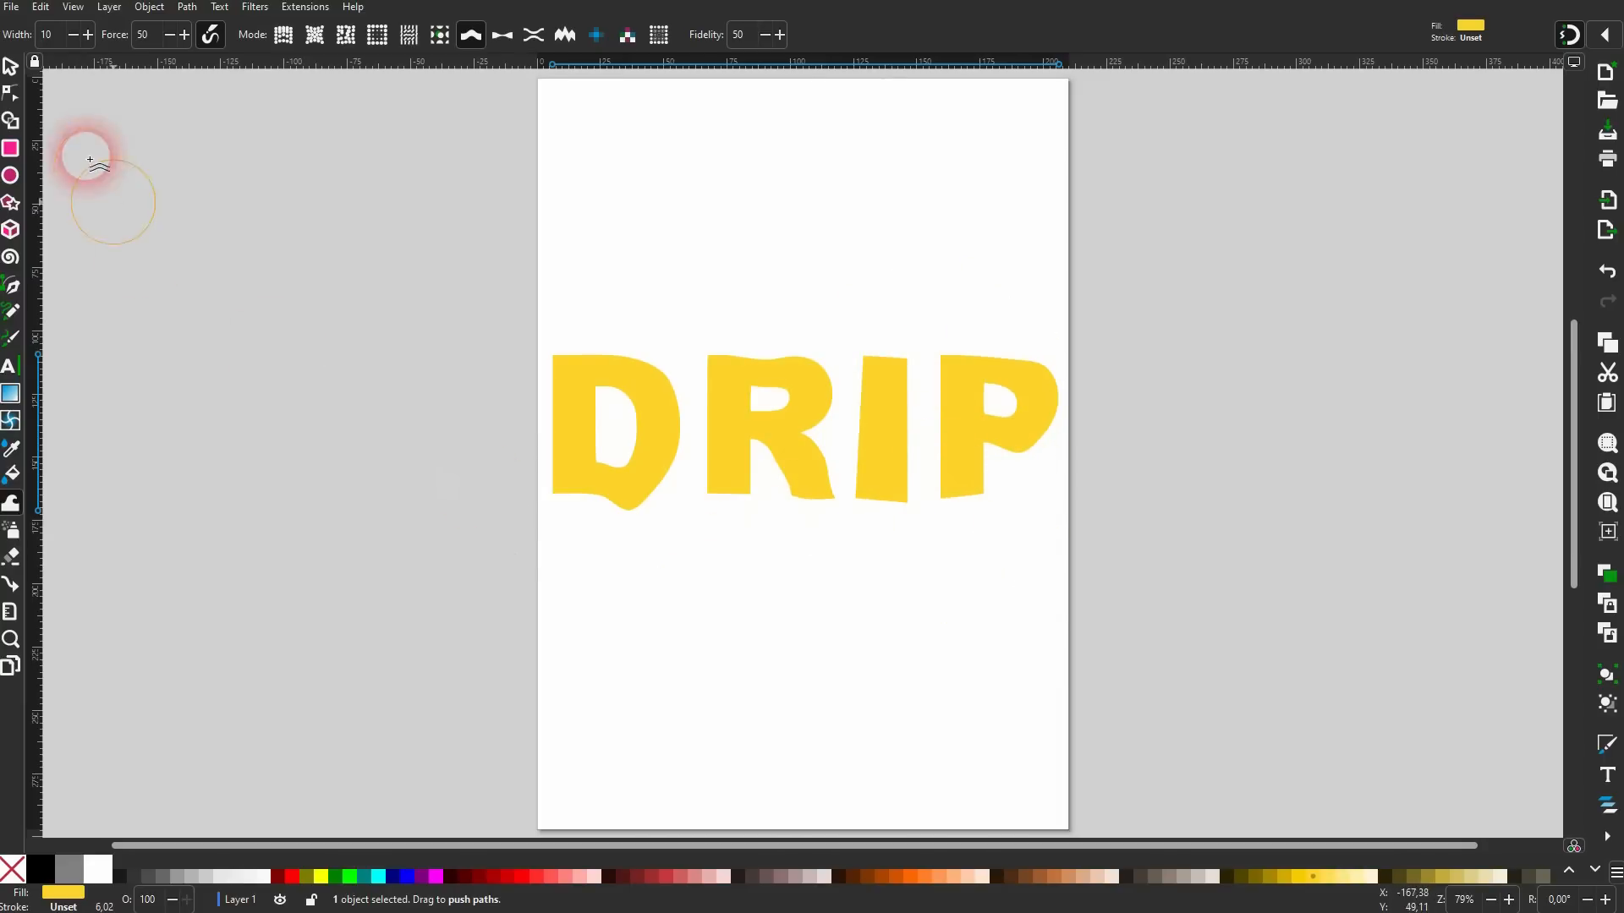
Try a stronger downward push on the D's lower edge with force 100, and undo the stroke.
text(120)
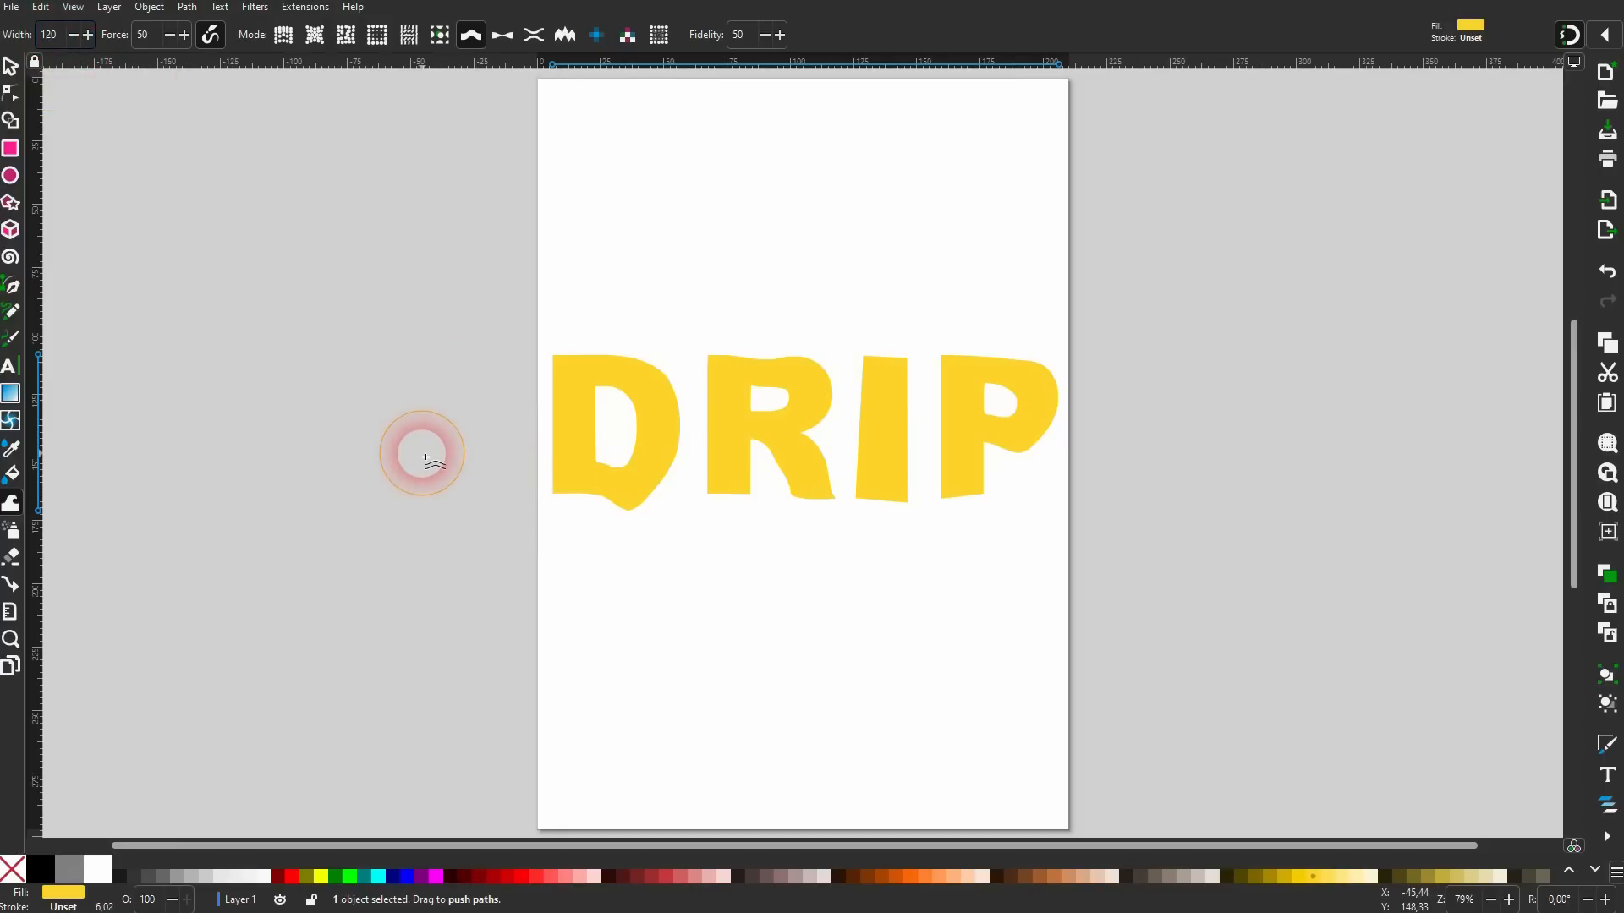
key(Return)
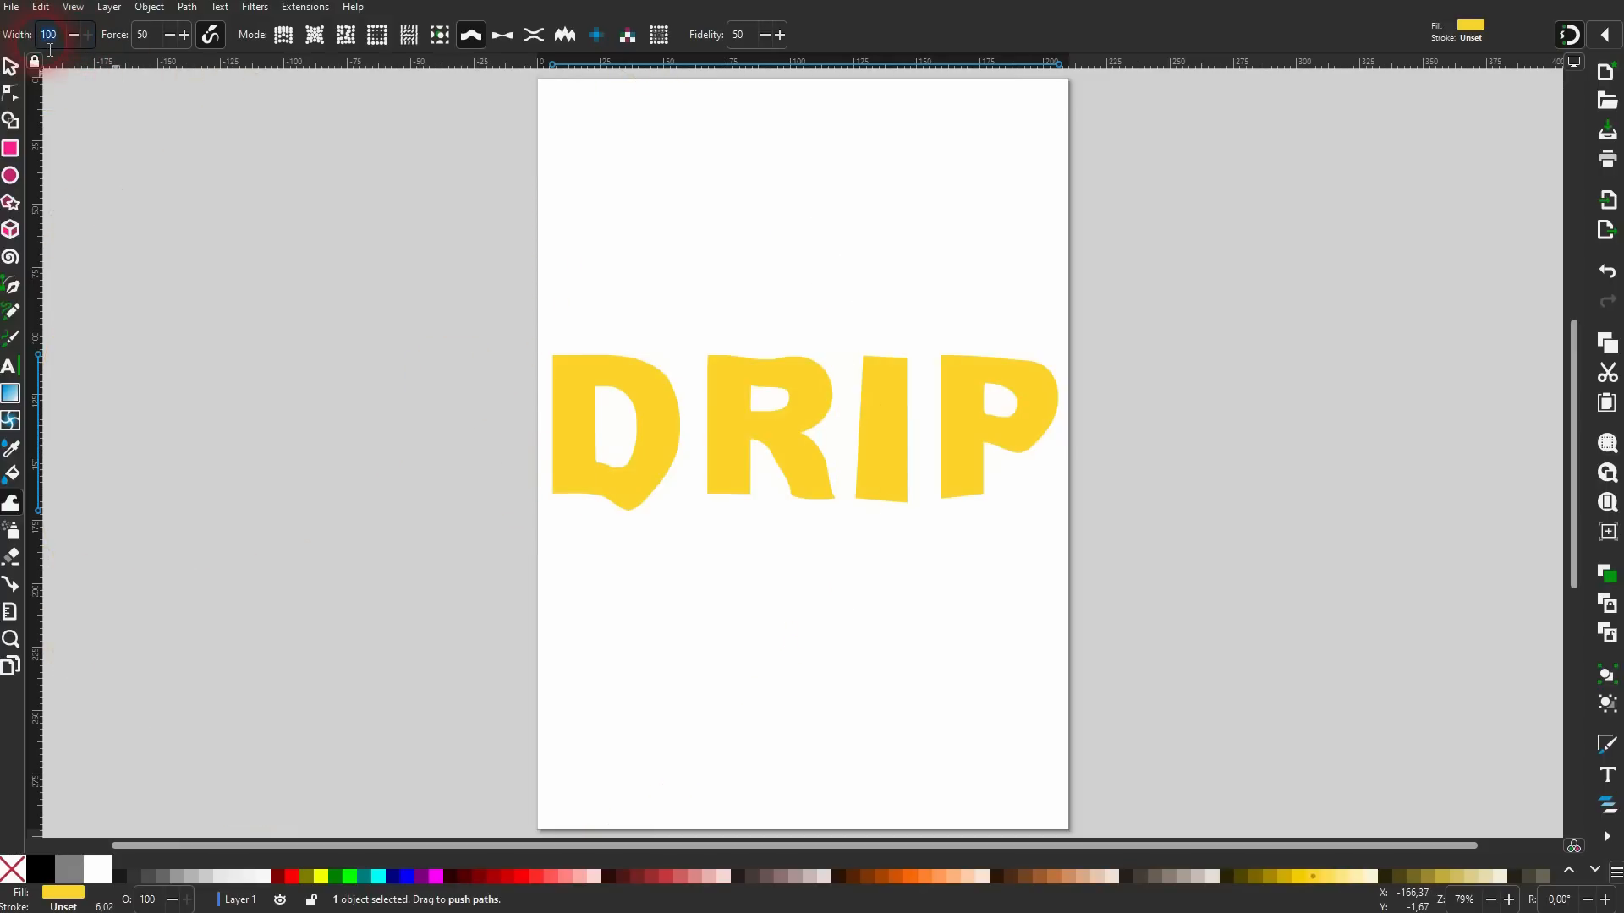
double_click(146, 35)
text(100)
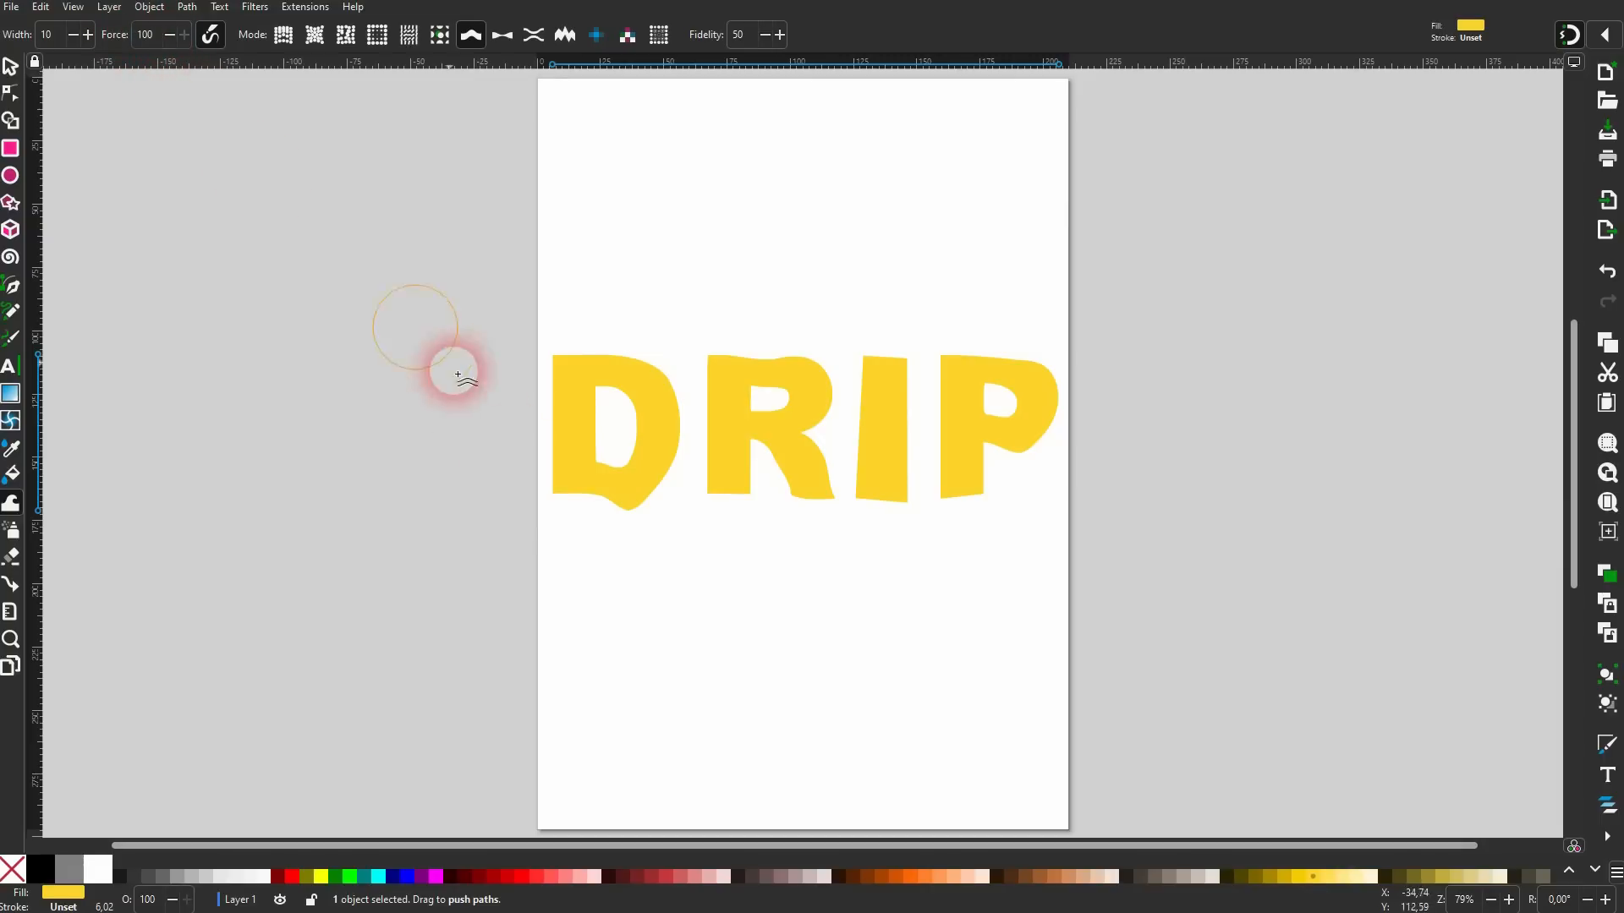
drag(609, 471, 626, 551)
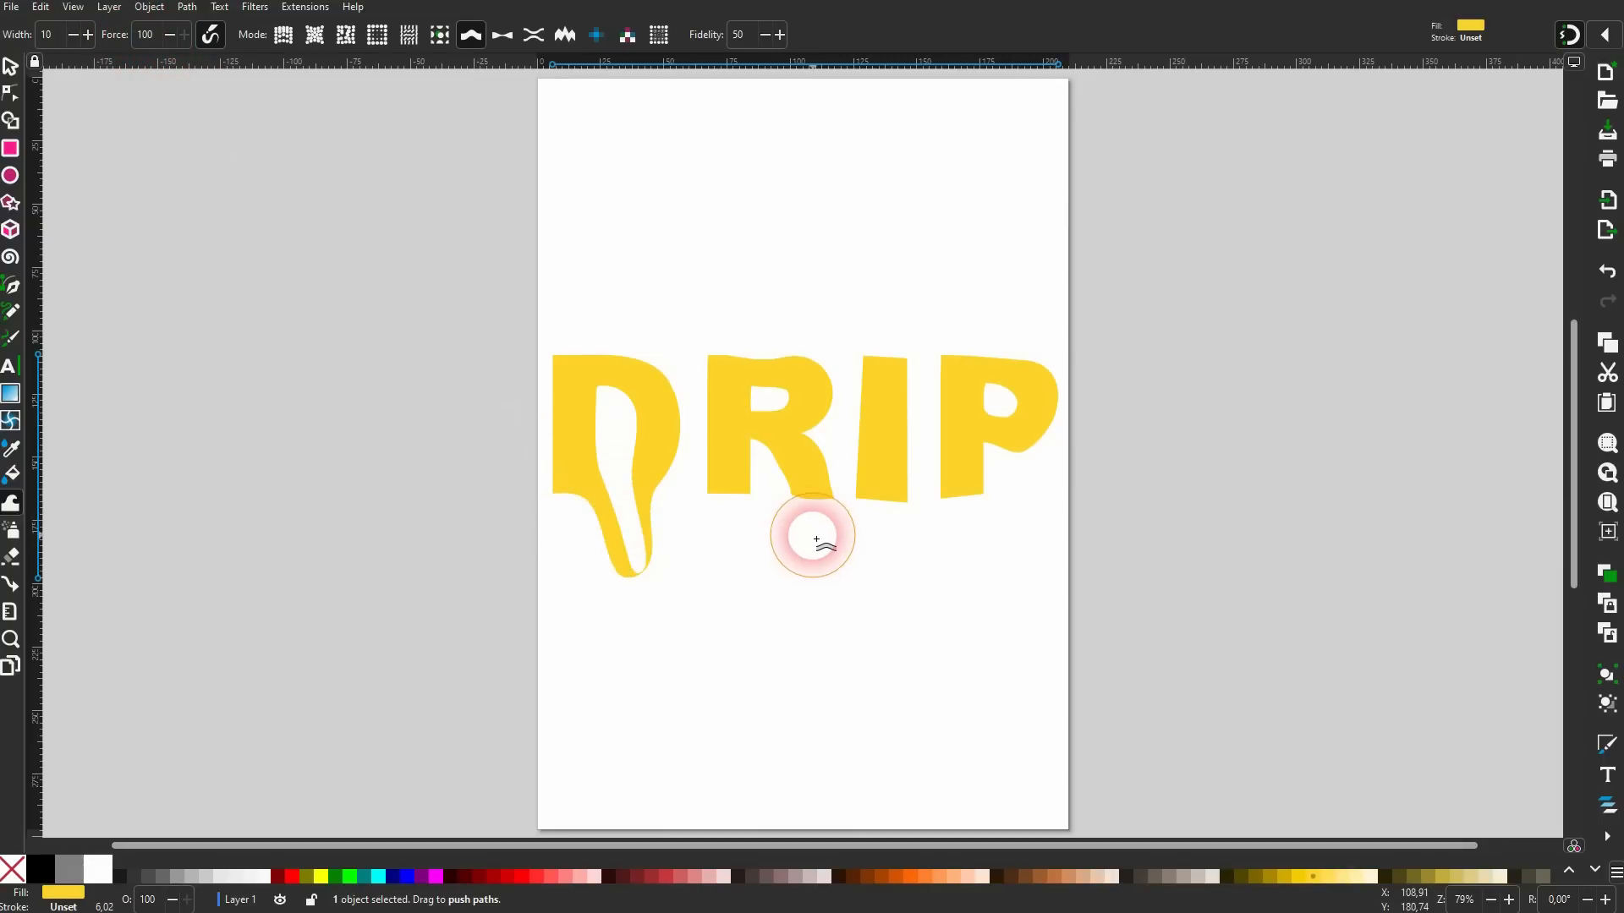
key(shift+s)
key(ctrl+z)
key(shift+p)
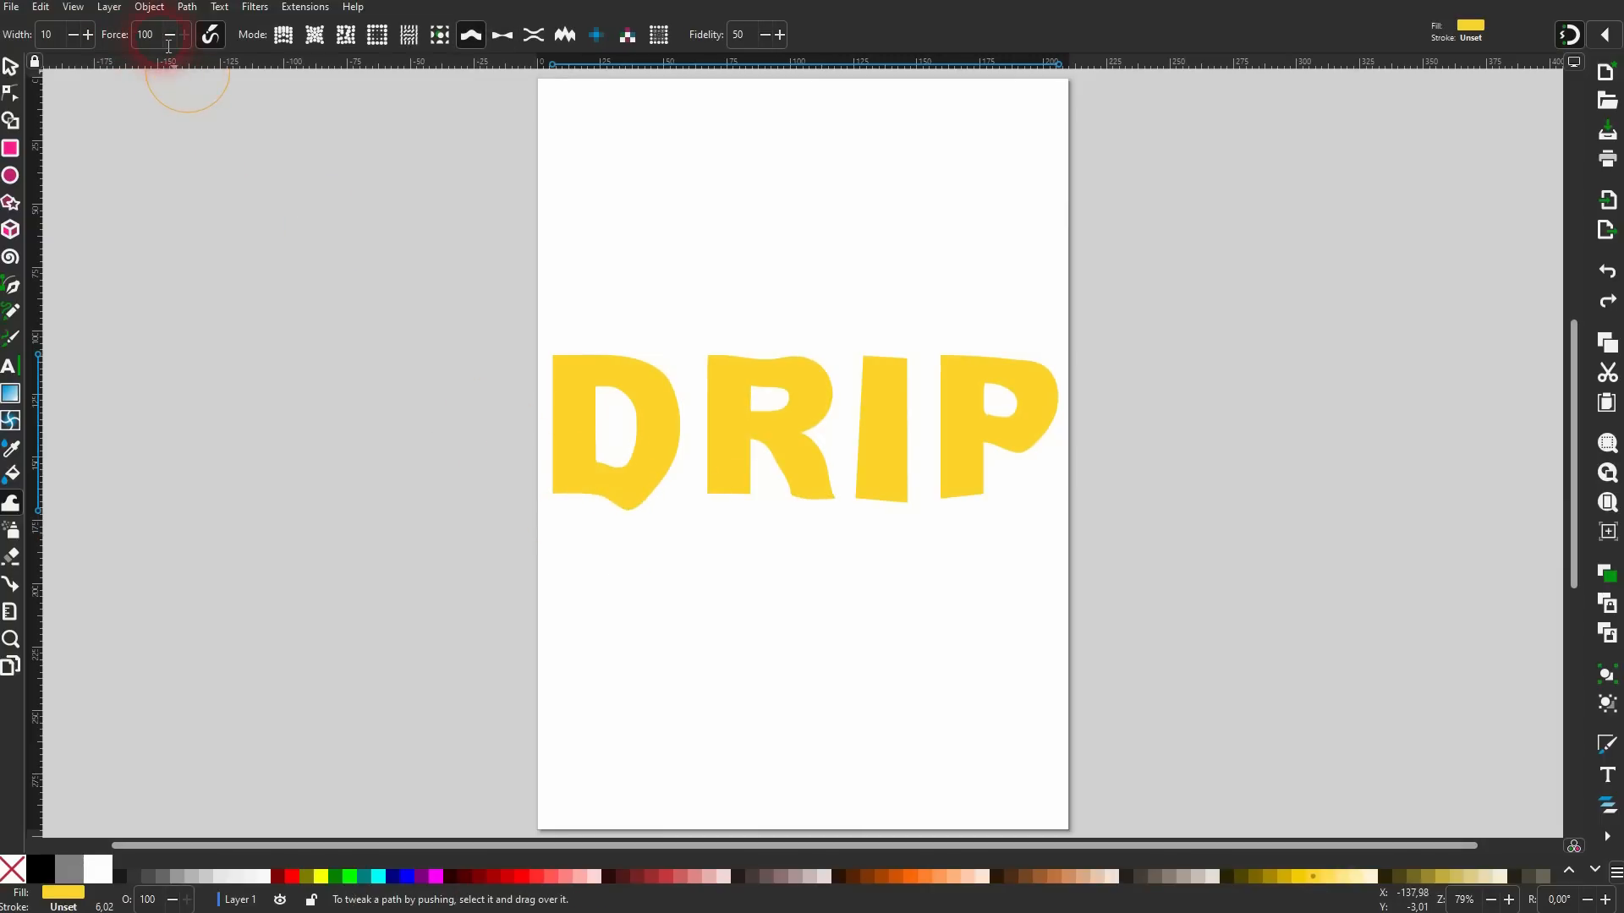
Set the tweak force to 70 and push the lower edges of the D, R, I and P downward into drips.
text(70)
key(Return)
mouse_move(744, 518)
mouse_down()
mouse_move(765, 593)
mouse_move(782, 531)
mouse_move(767, 558)
mouse_move(901, 499)
mouse_move(935, 578)
mouse_up()
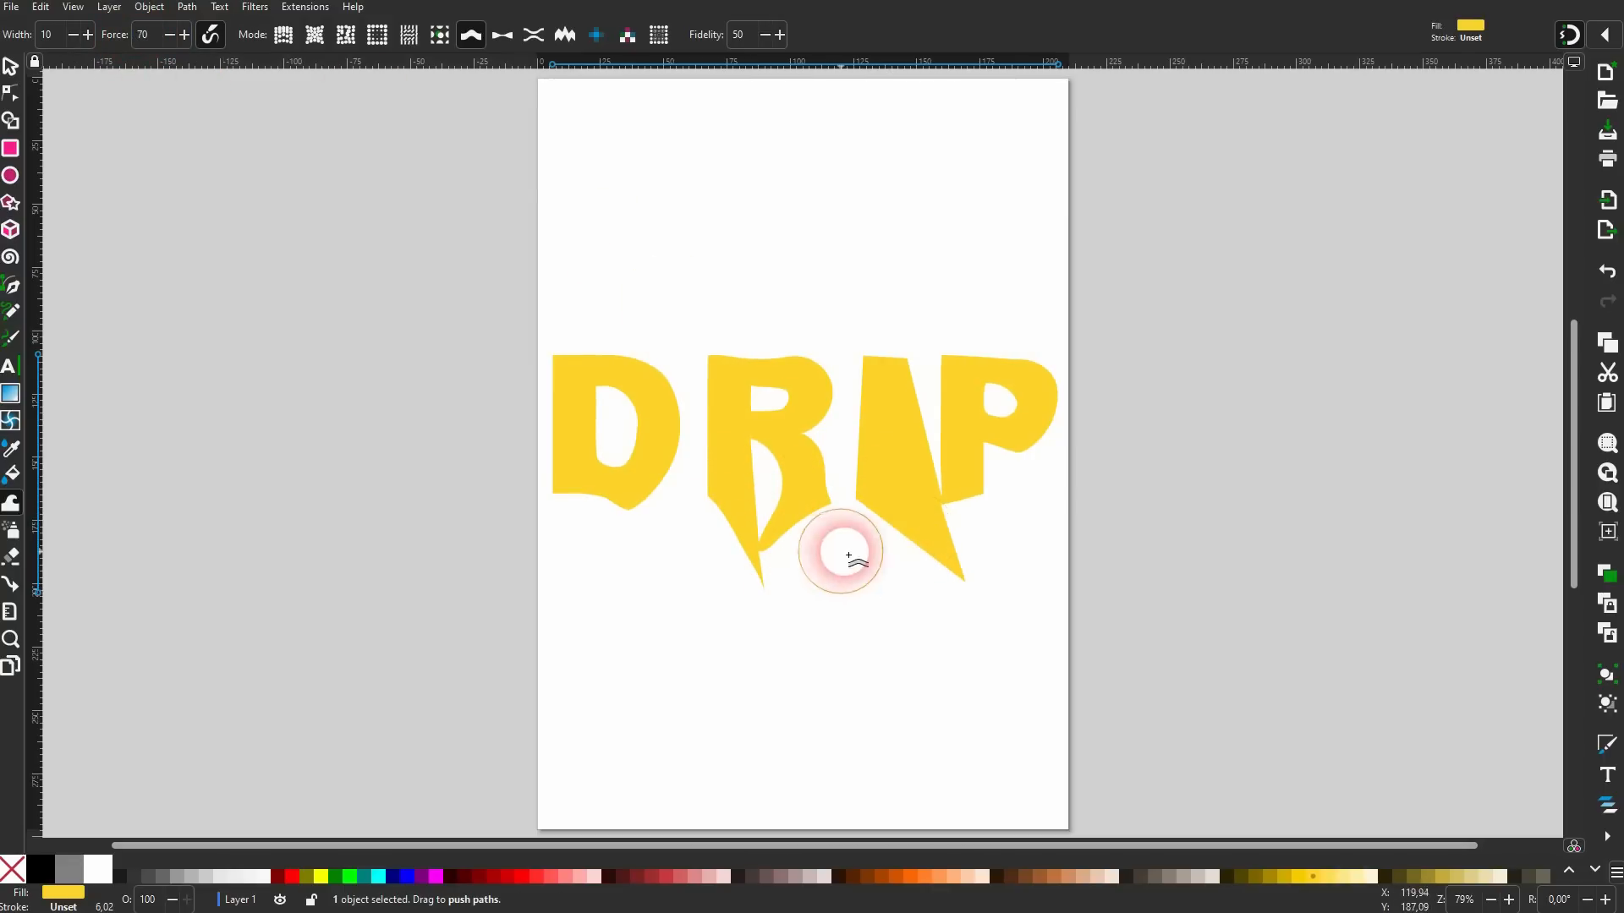
mouse_move(1025, 492)
mouse_down()
mouse_move(1018, 533)
mouse_move(1042, 572)
mouse_up()
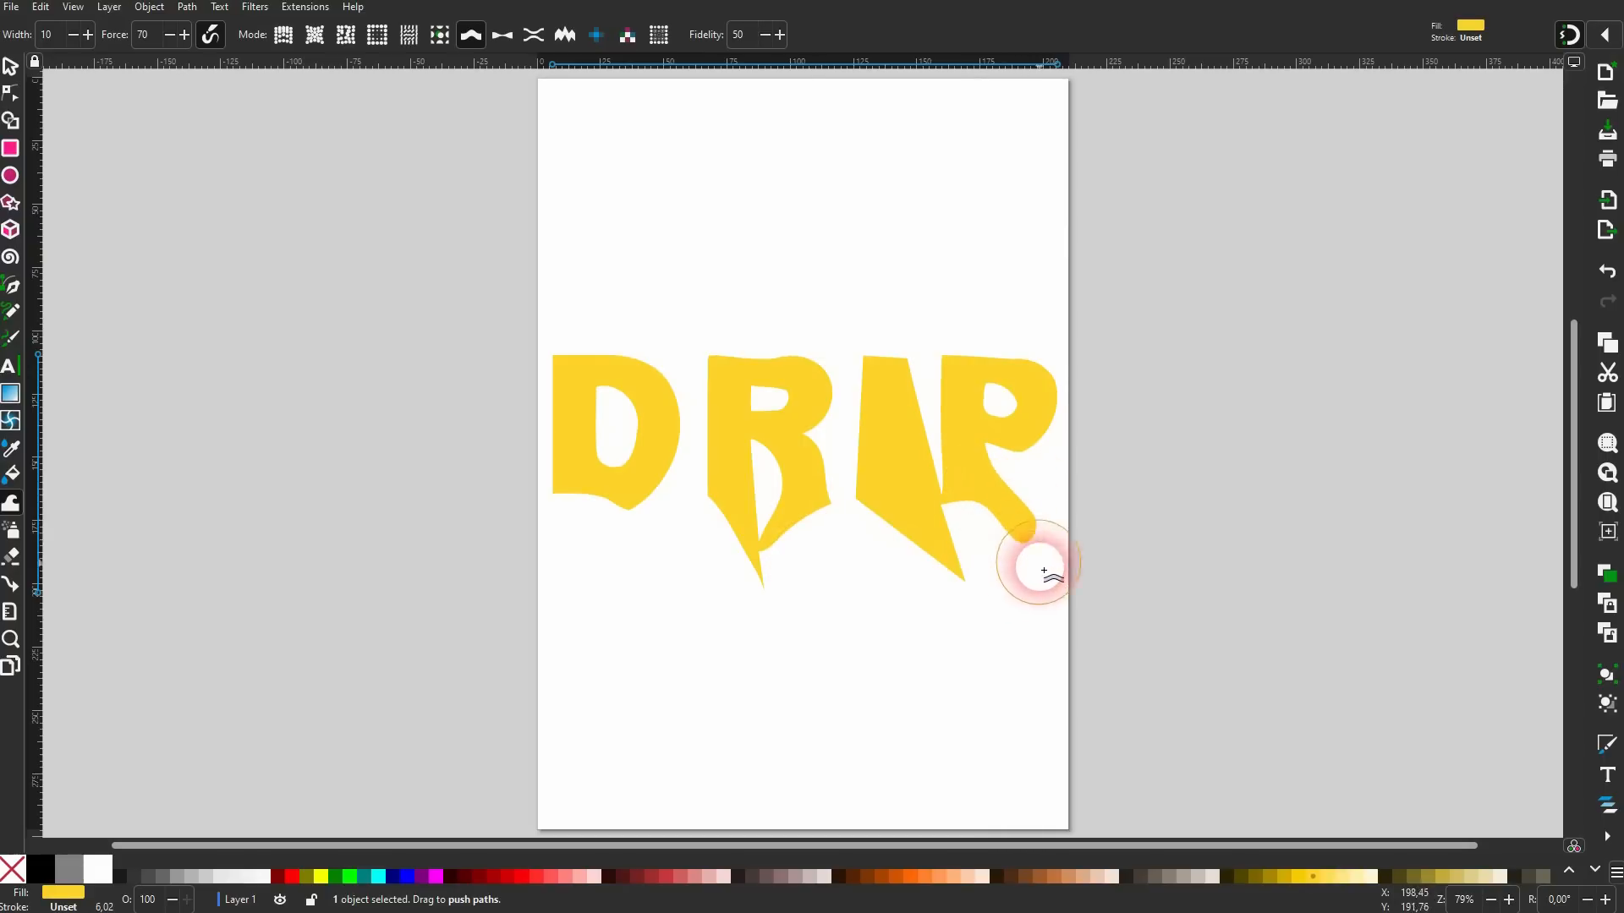
mouse_move(693, 490)
mouse_down()
mouse_move(660, 481)
mouse_move(638, 548)
mouse_up()
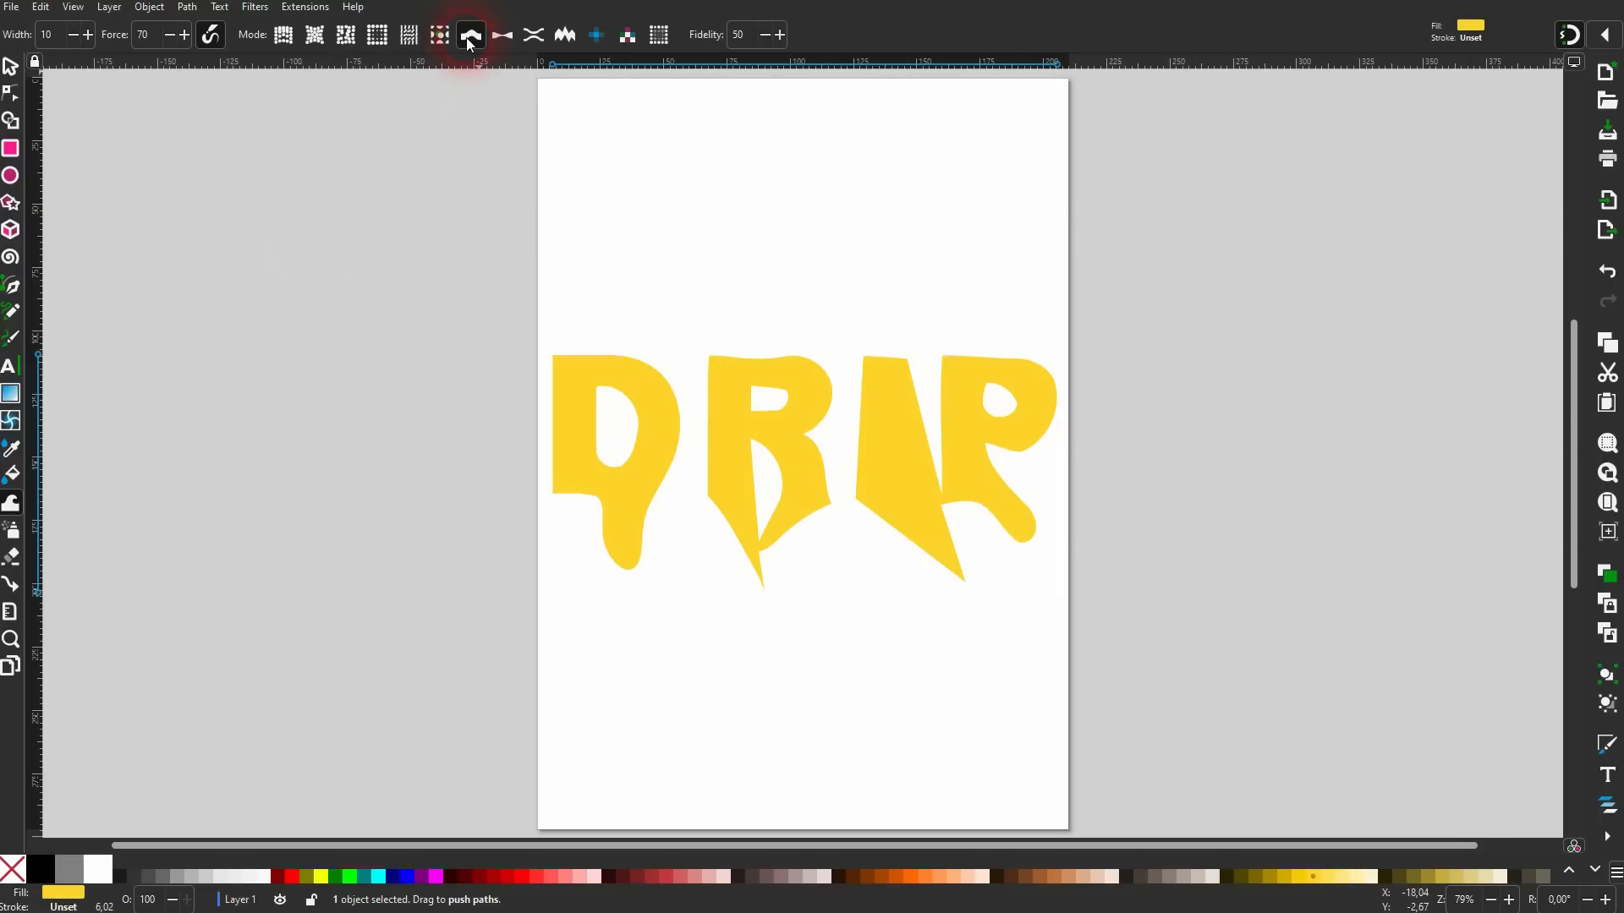
Thin the D's drip and shrink the spikes and edges of the R, I and P with the inset/outset tweak mode.
click(504, 34)
drag(639, 508, 623, 540)
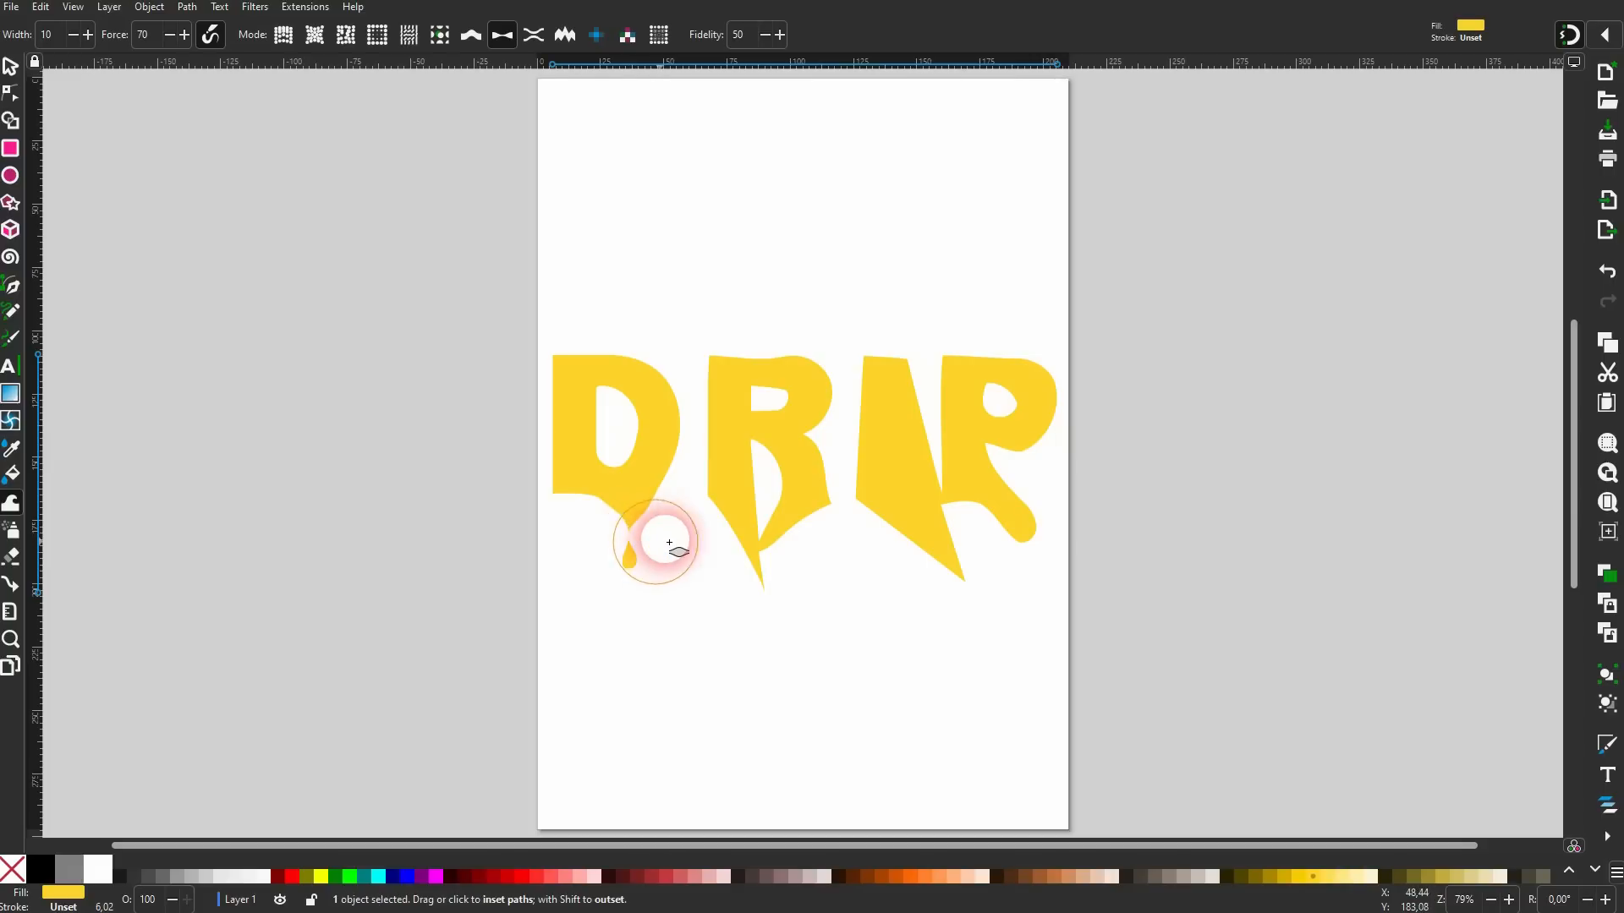
mouse_move(633, 535)
mouse_down()
mouse_move(682, 561)
mouse_move(637, 541)
mouse_move(655, 551)
mouse_up()
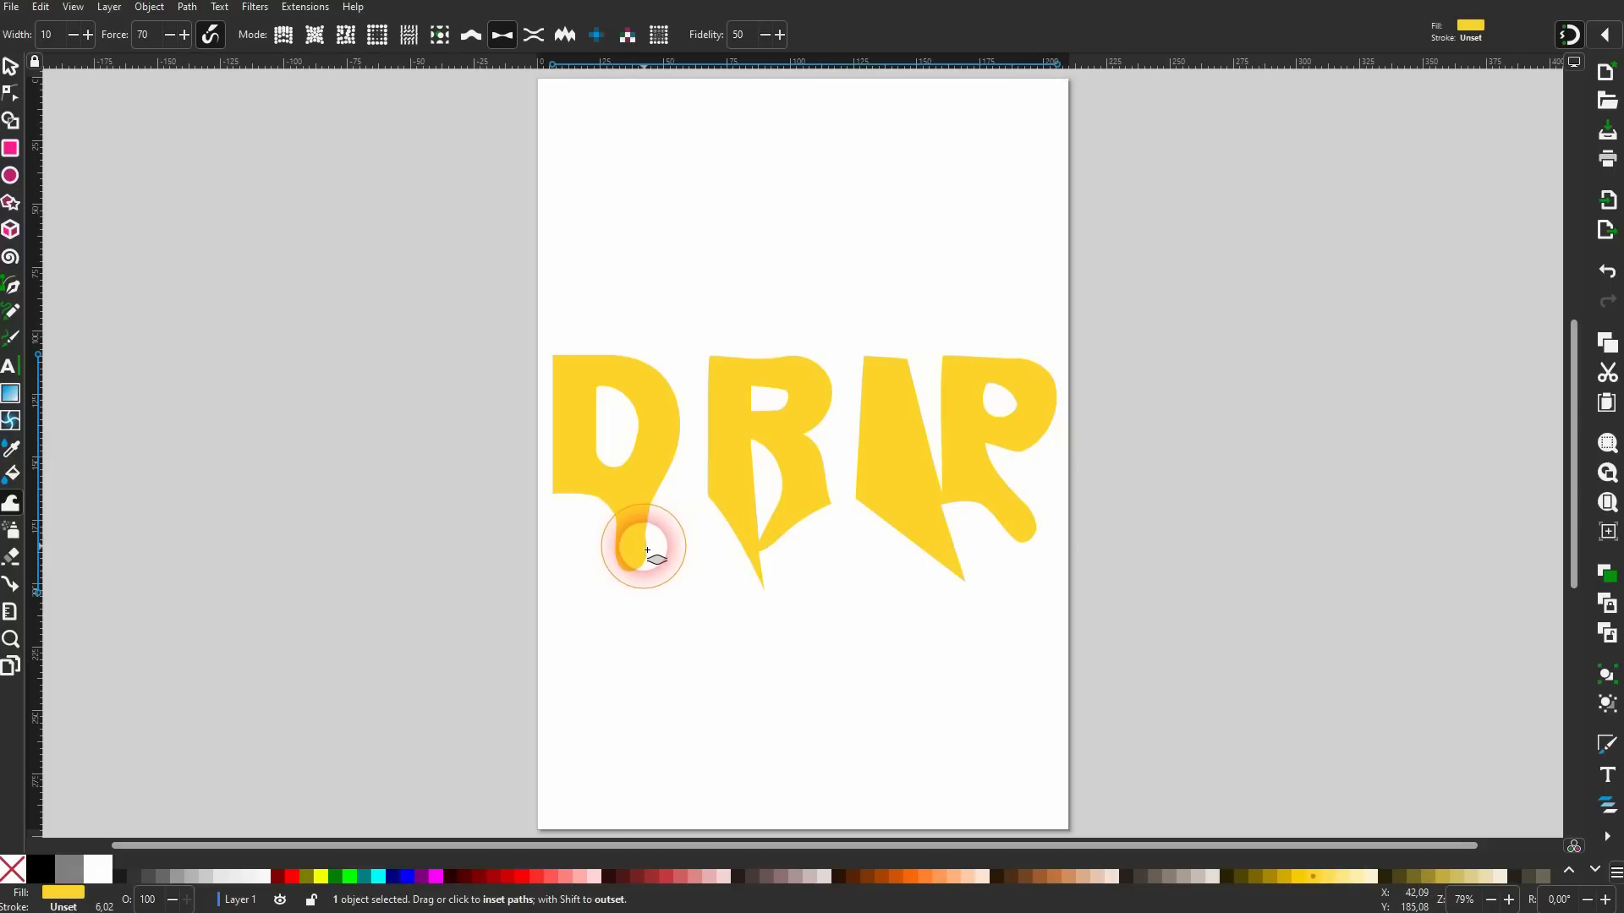
mouse_move(763, 562)
mouse_down()
mouse_move(841, 607)
mouse_move(960, 576)
mouse_move(940, 565)
mouse_move(1014, 582)
mouse_move(936, 480)
mouse_move(991, 551)
mouse_move(955, 486)
mouse_move(919, 489)
mouse_move(921, 512)
mouse_move(971, 539)
mouse_move(996, 525)
mouse_move(1000, 487)
mouse_move(1057, 518)
mouse_move(1068, 584)
mouse_move(1024, 553)
mouse_move(917, 407)
mouse_move(916, 438)
mouse_move(1044, 566)
mouse_move(1008, 626)
mouse_up()
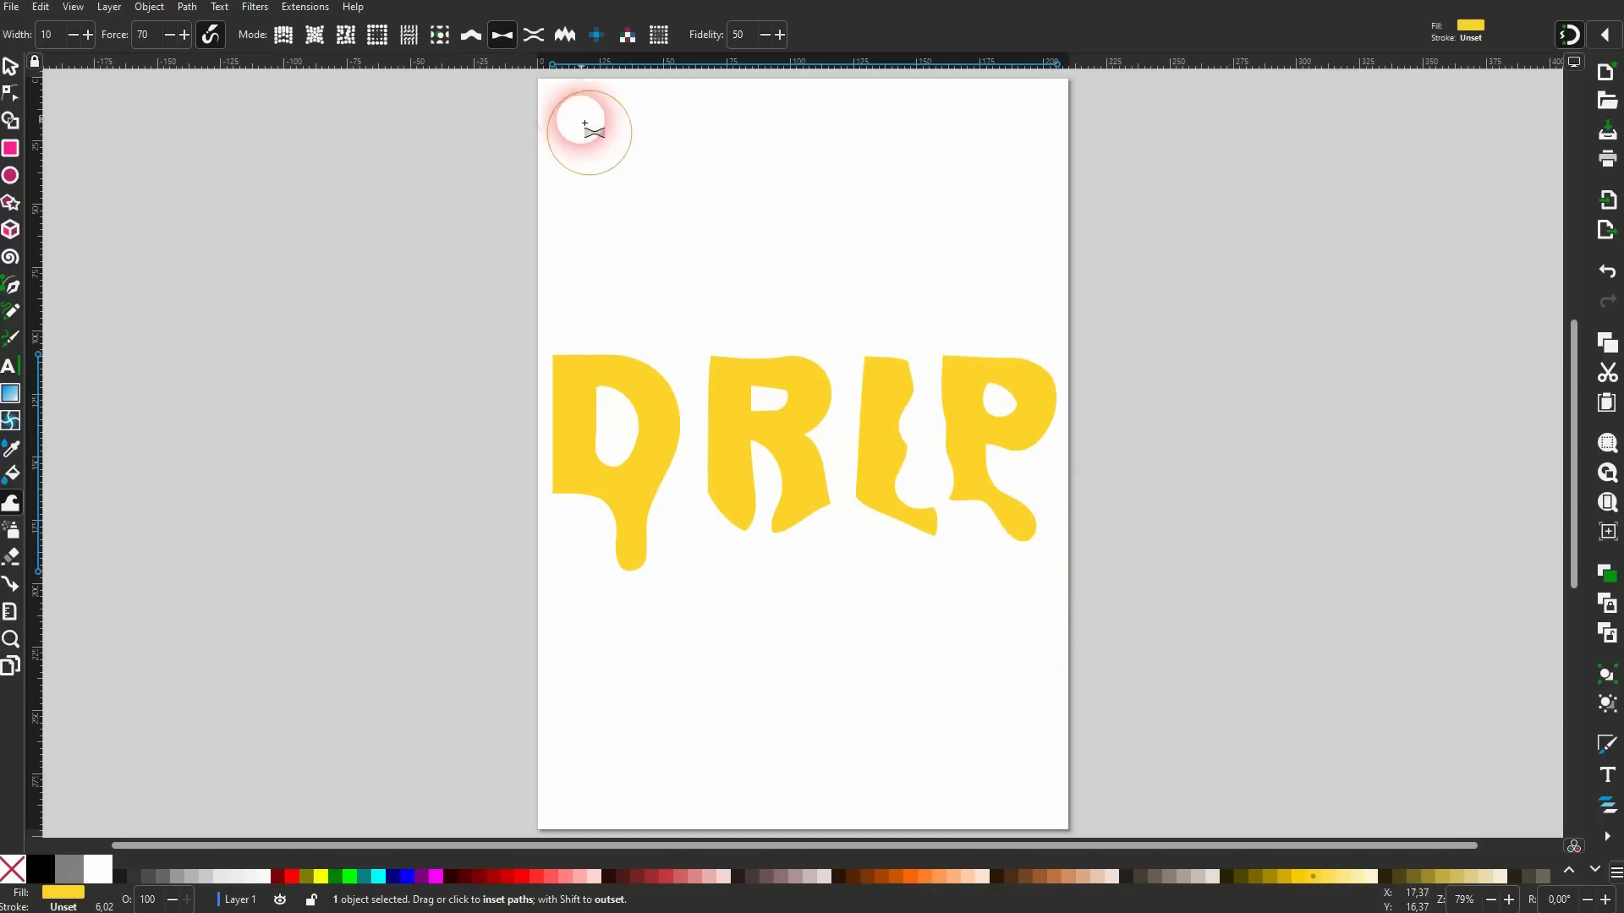
Try roughening the upper edges of the DRIP letters with the roughen tweak mode, and undo the strokes.
click(565, 35)
mouse_move(598, 381)
mouse_down()
mouse_move(656, 376)
mouse_move(729, 513)
mouse_move(754, 523)
mouse_move(651, 390)
mouse_move(597, 362)
mouse_move(565, 370)
mouse_move(741, 416)
mouse_move(725, 417)
mouse_move(731, 359)
mouse_move(1052, 396)
mouse_up()
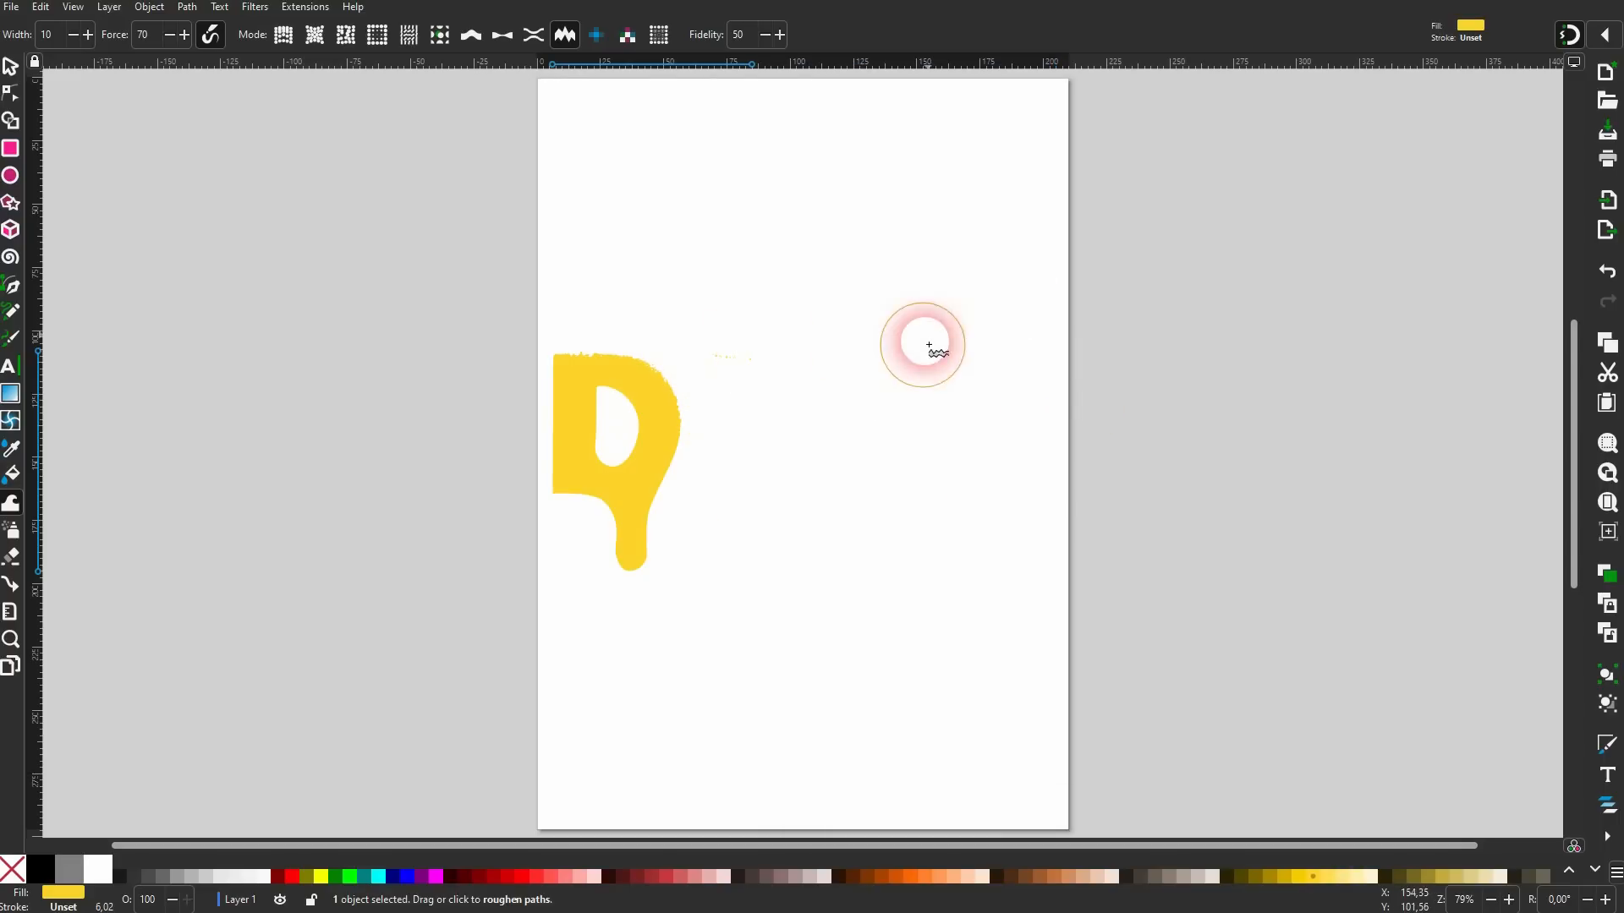
key(ctrl+z)
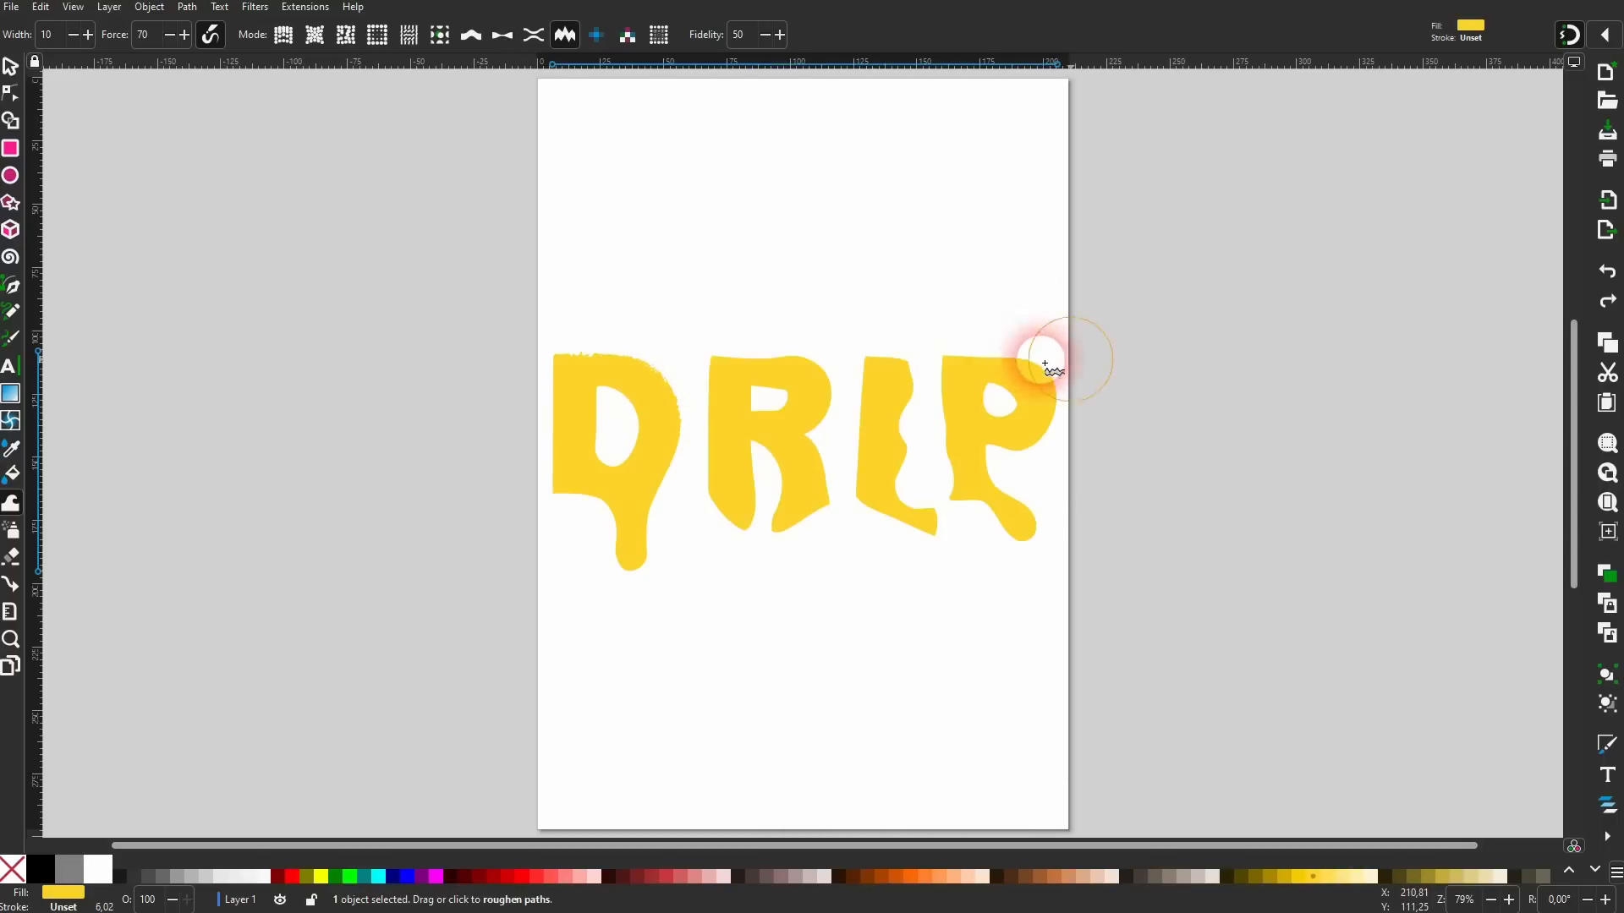
drag(791, 349, 826, 393)
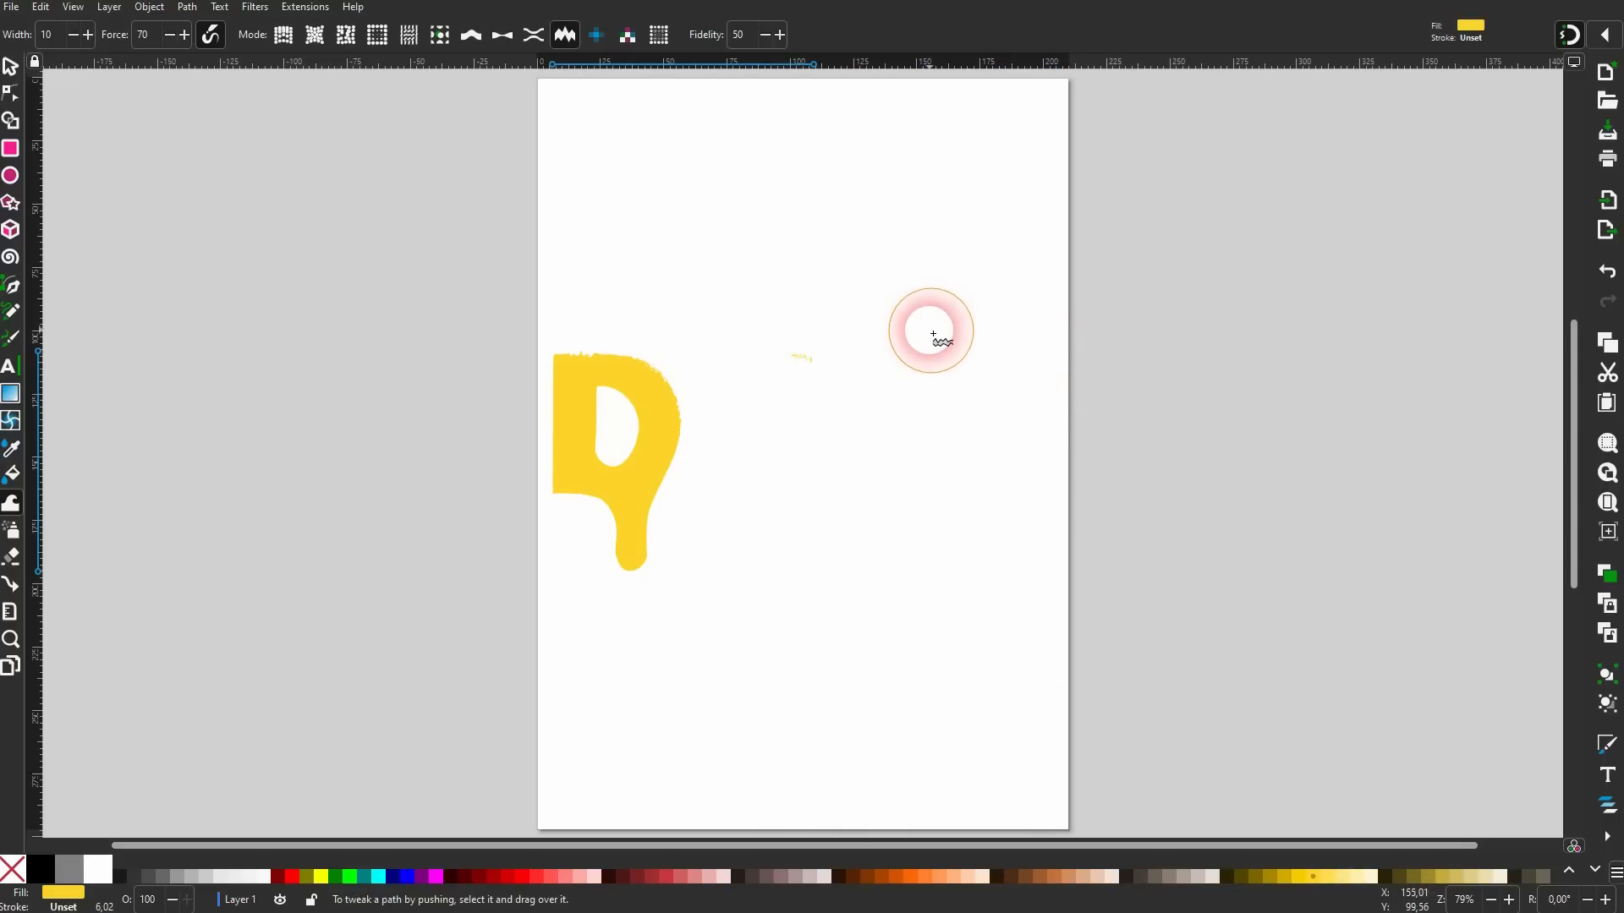
key(ctrl+z)
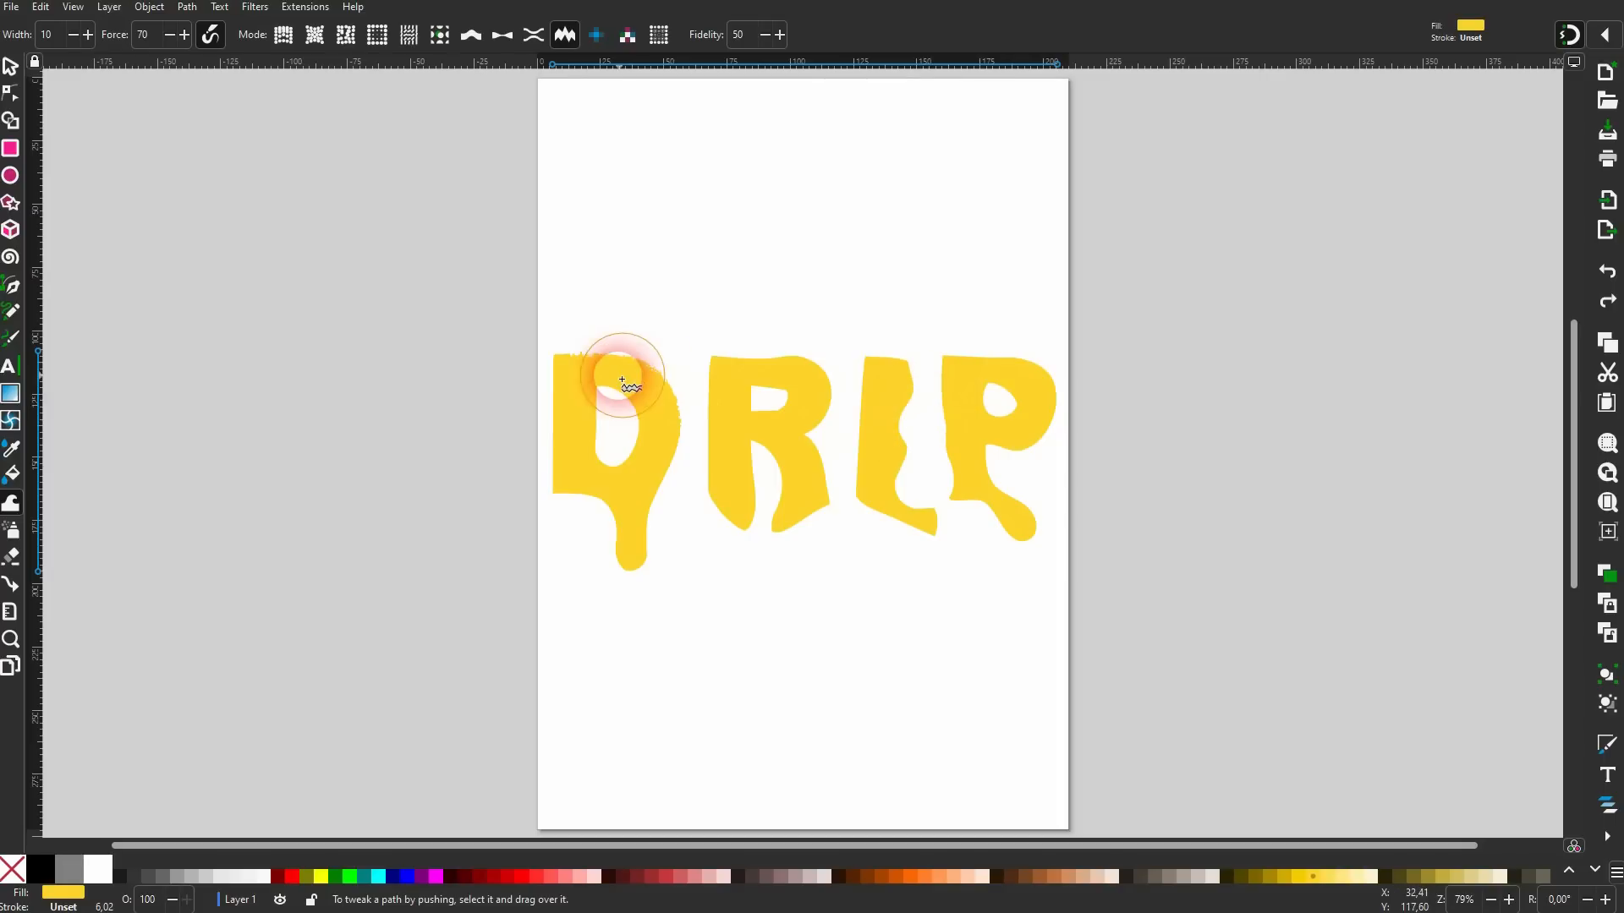
key(ctrl+z)
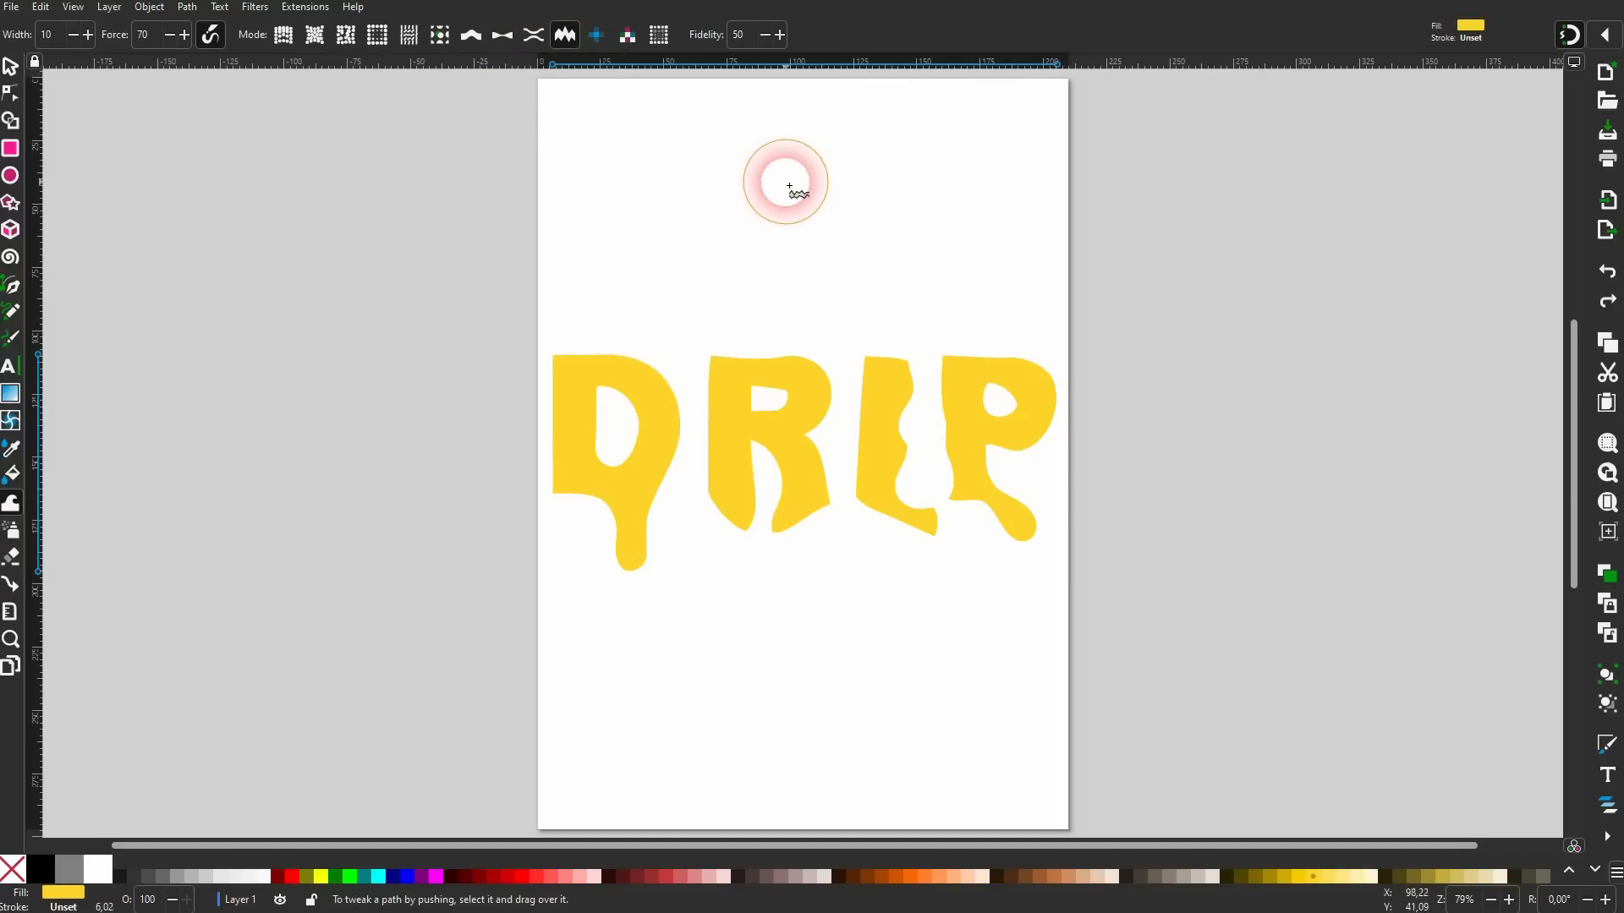
Return the Tweak tool to push mode, and move the DRIP path up to X 0, Y 85.375 mm at the page's left edge.
click(475, 35)
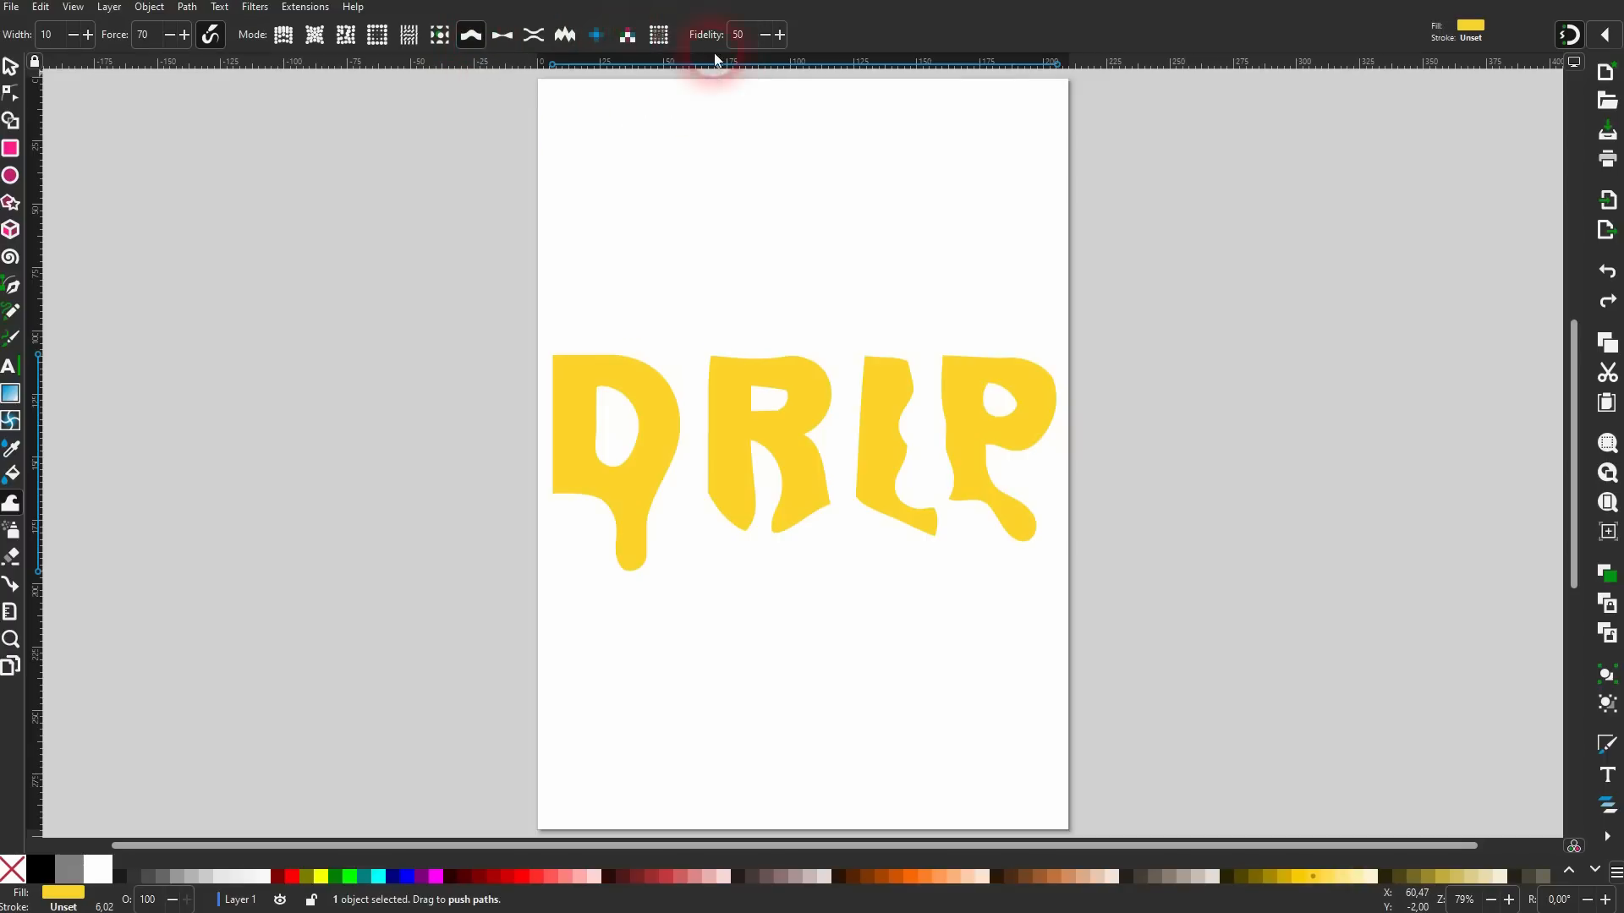
click(11, 67)
mouse_move(872, 444)
mouse_down()
mouse_move(881, 389)
mouse_move(888, 428)
mouse_up()
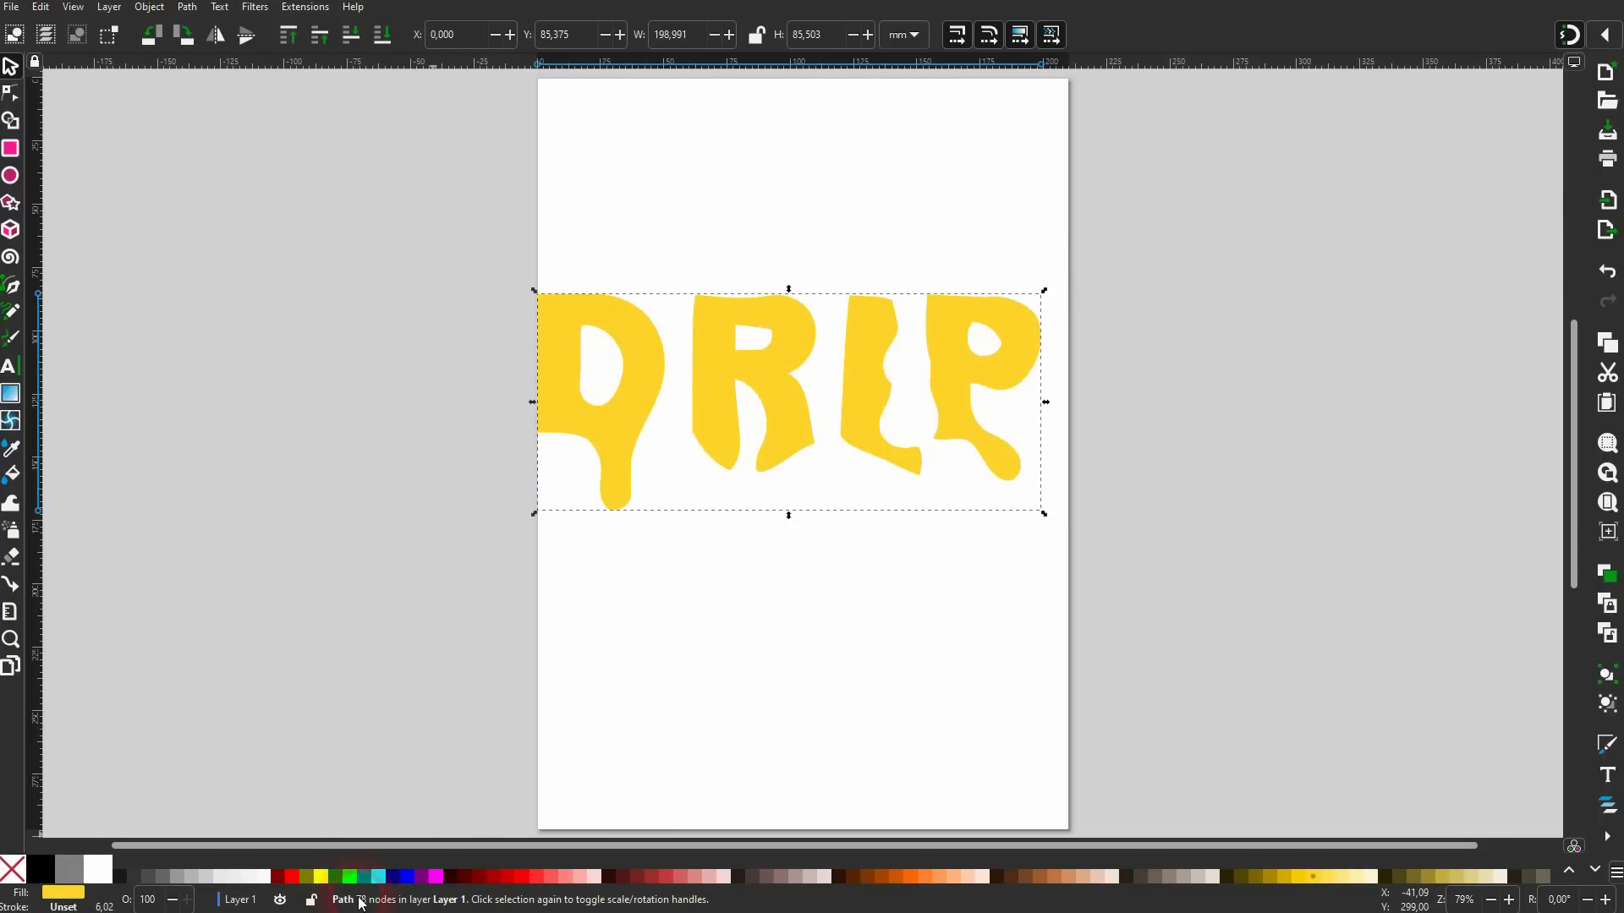
click(187, 8)
click(254, 7)
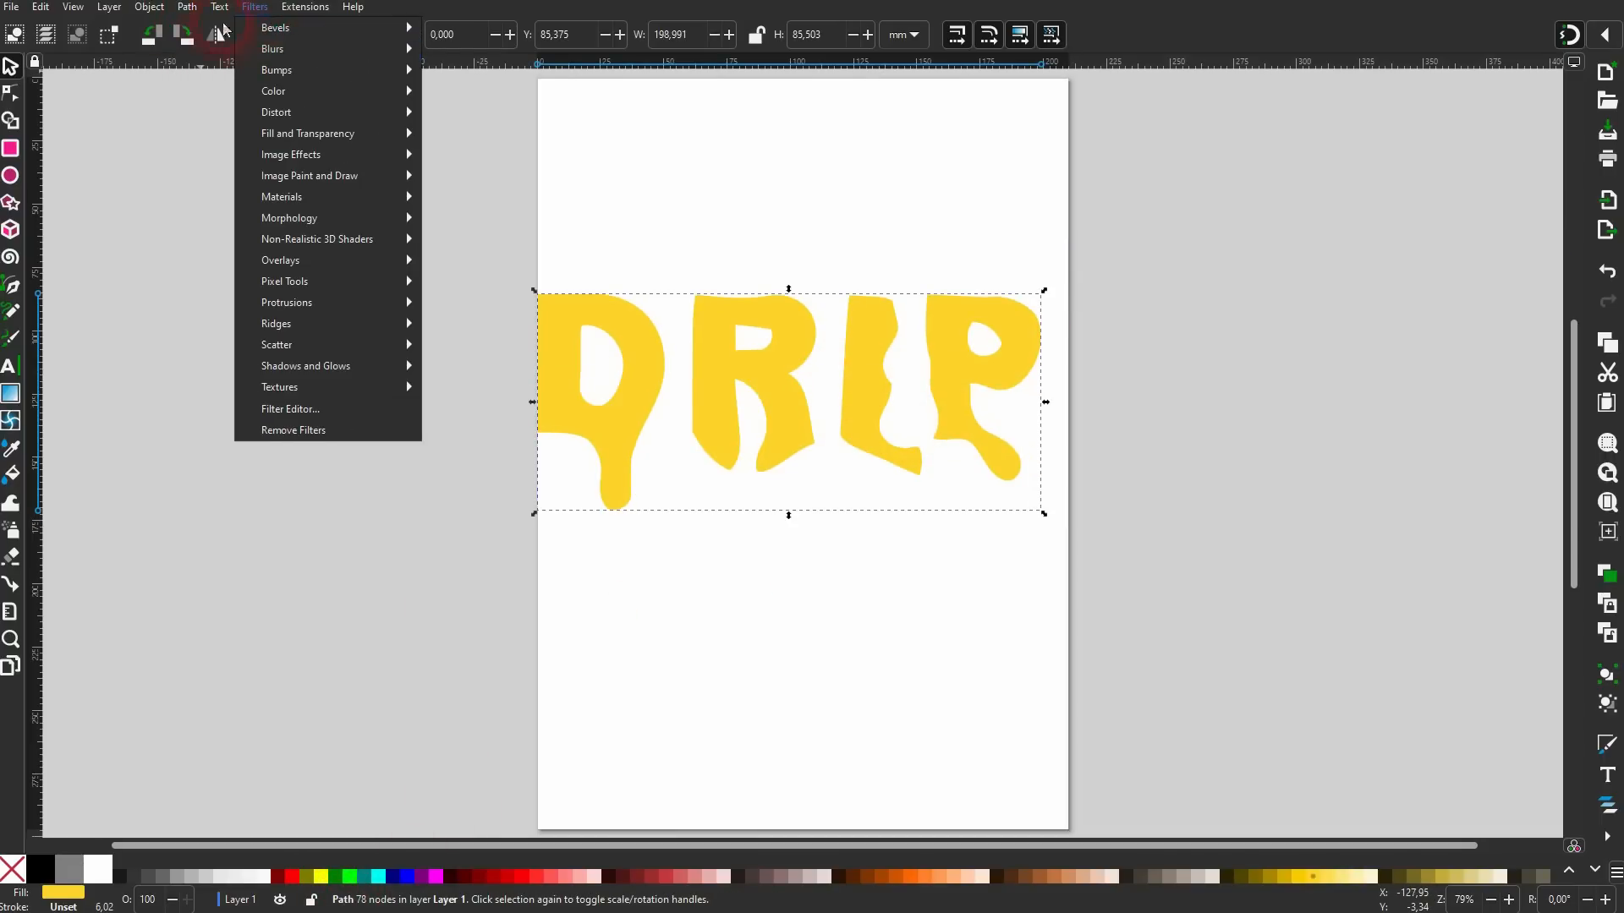
click(187, 8)
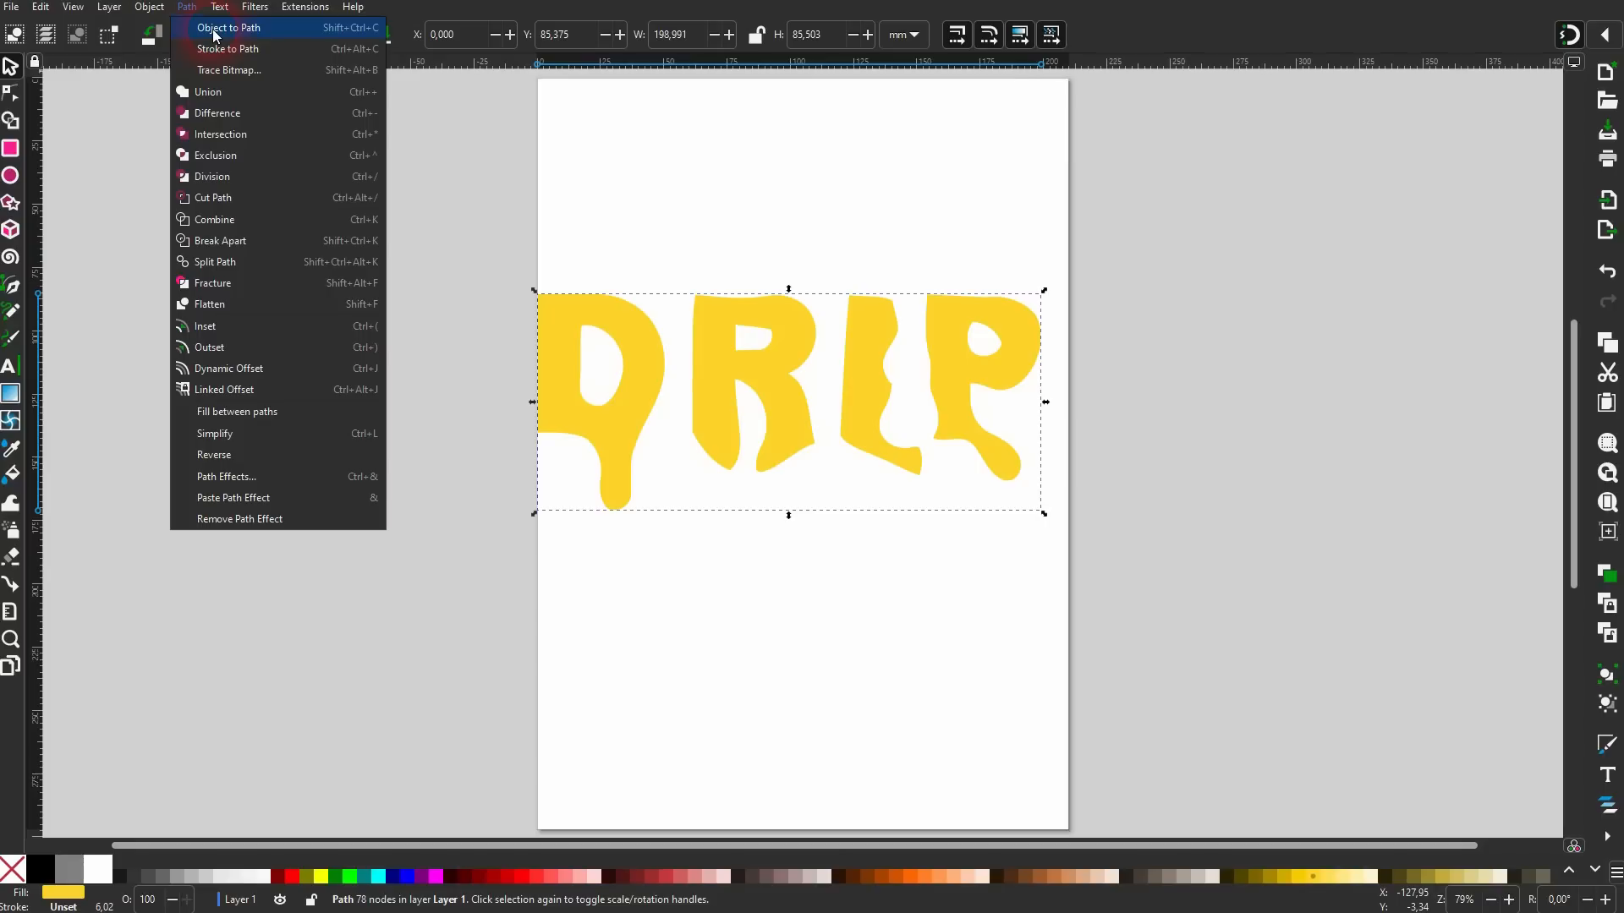
click(790, 285)
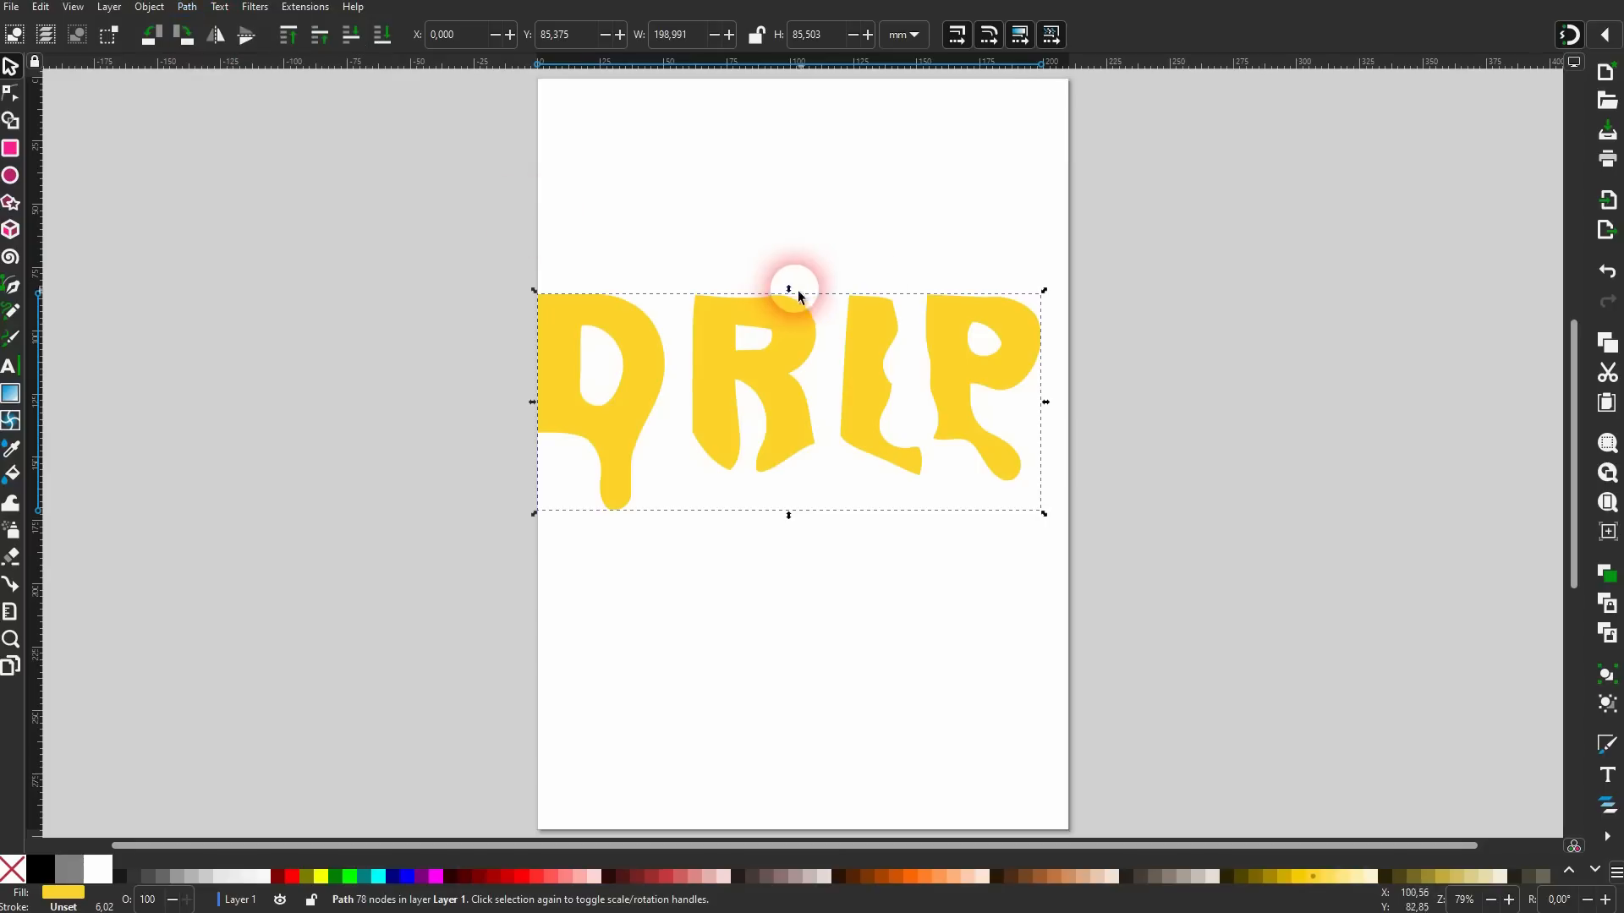
Try light red and grayish brown fills on the DRIP path, settle on blue #3771C8, and deselect it.
click(565, 876)
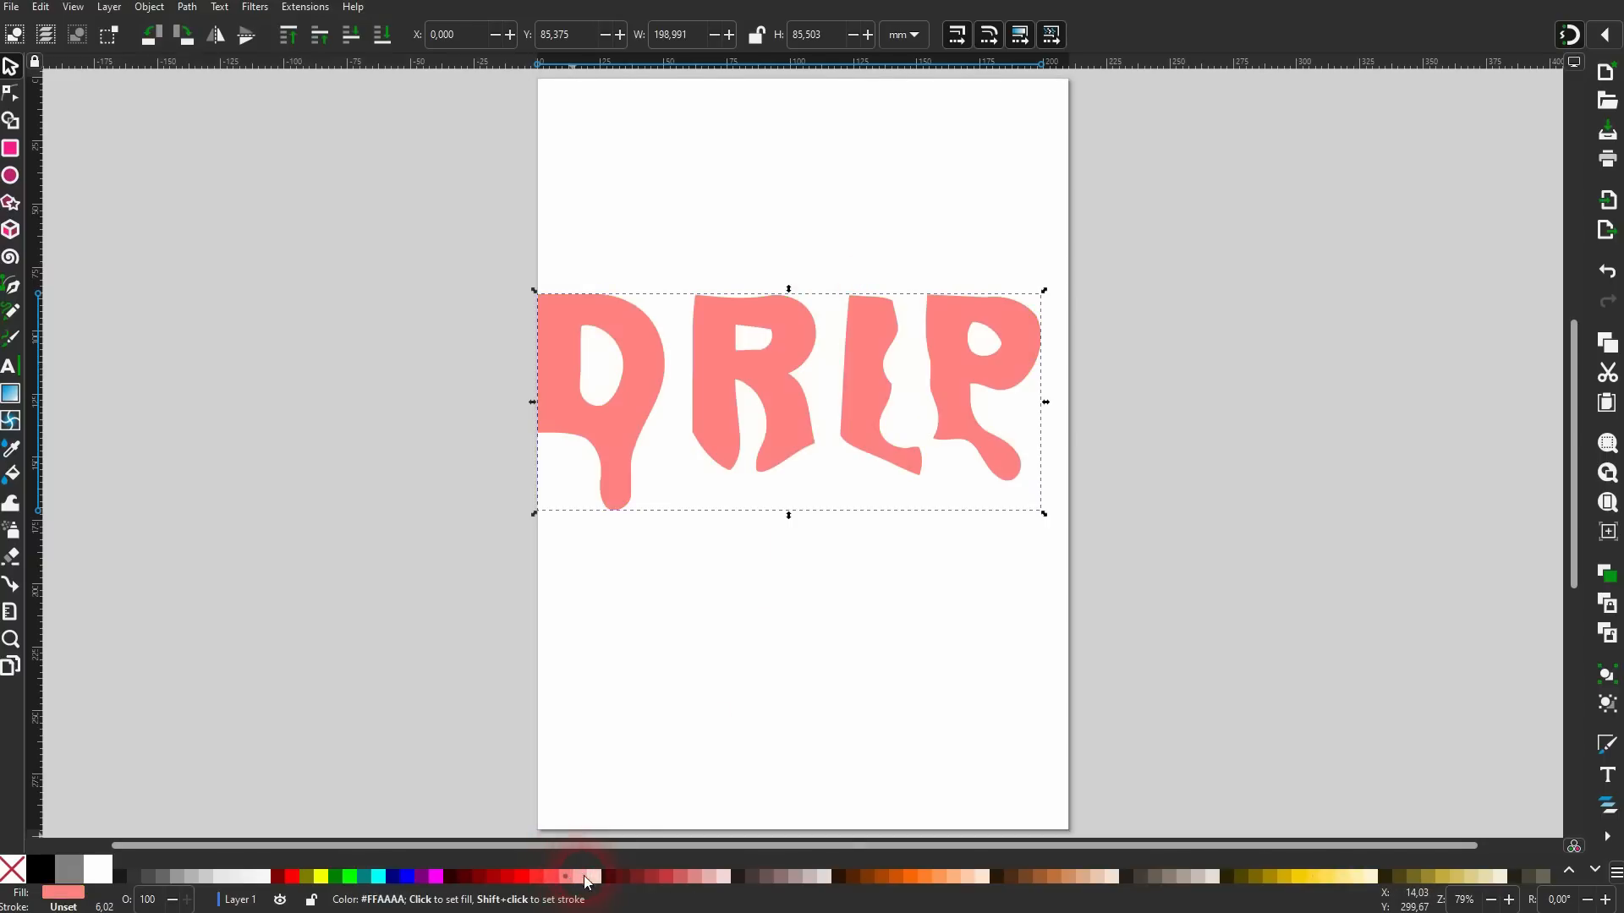
click(796, 877)
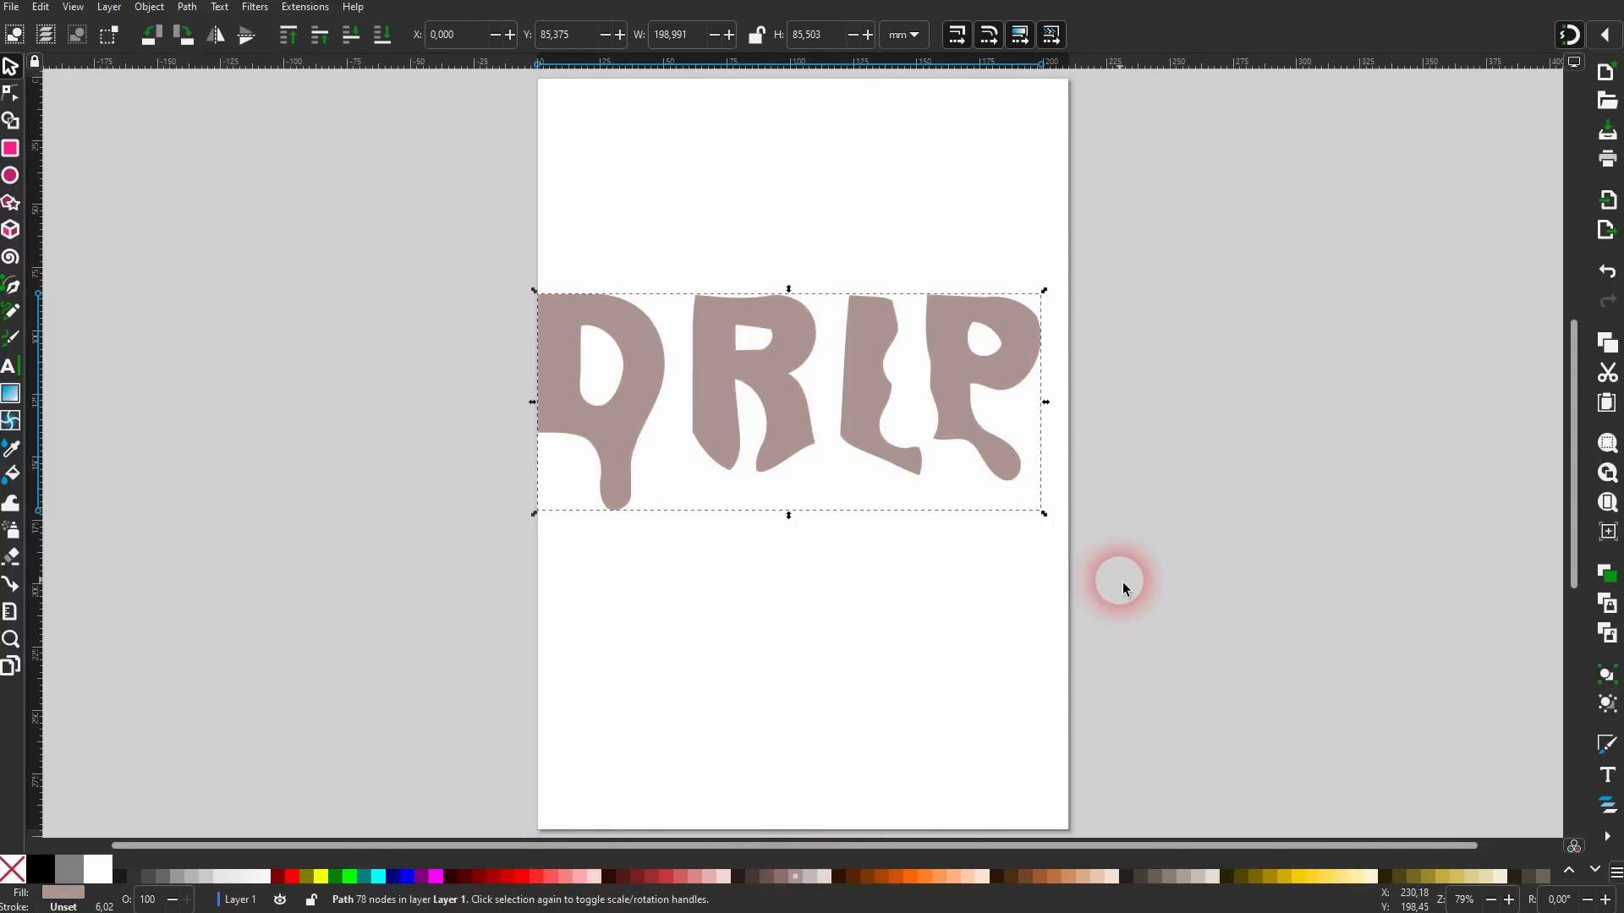
click(1595, 871)
click(1596, 871)
click(1595, 871)
click(1595, 871)
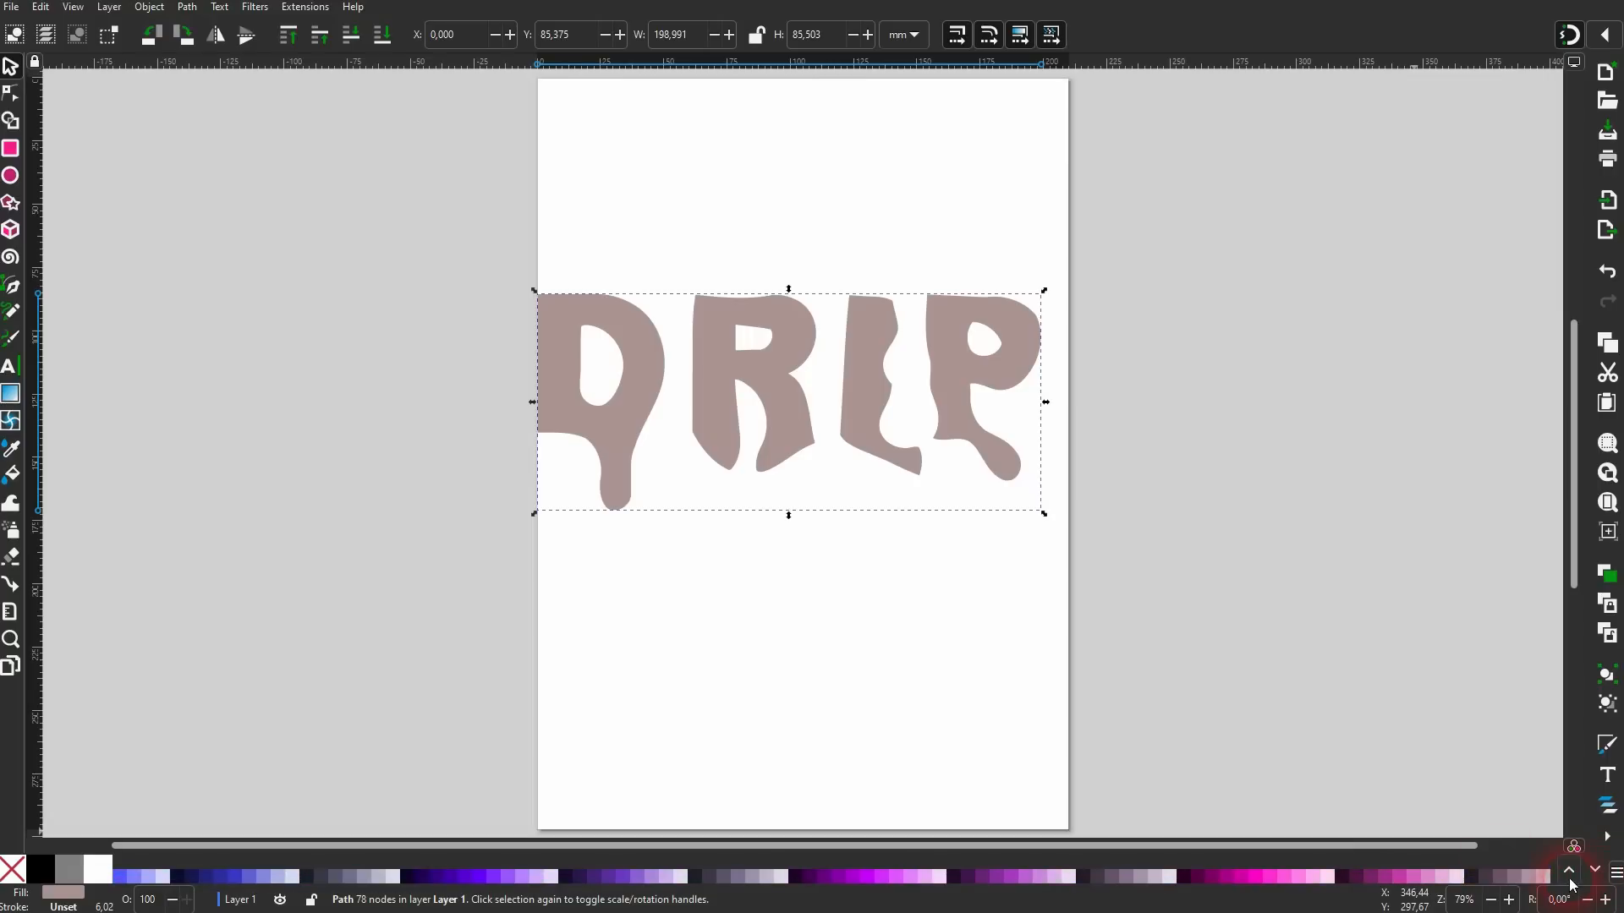
click(1569, 873)
click(1286, 878)
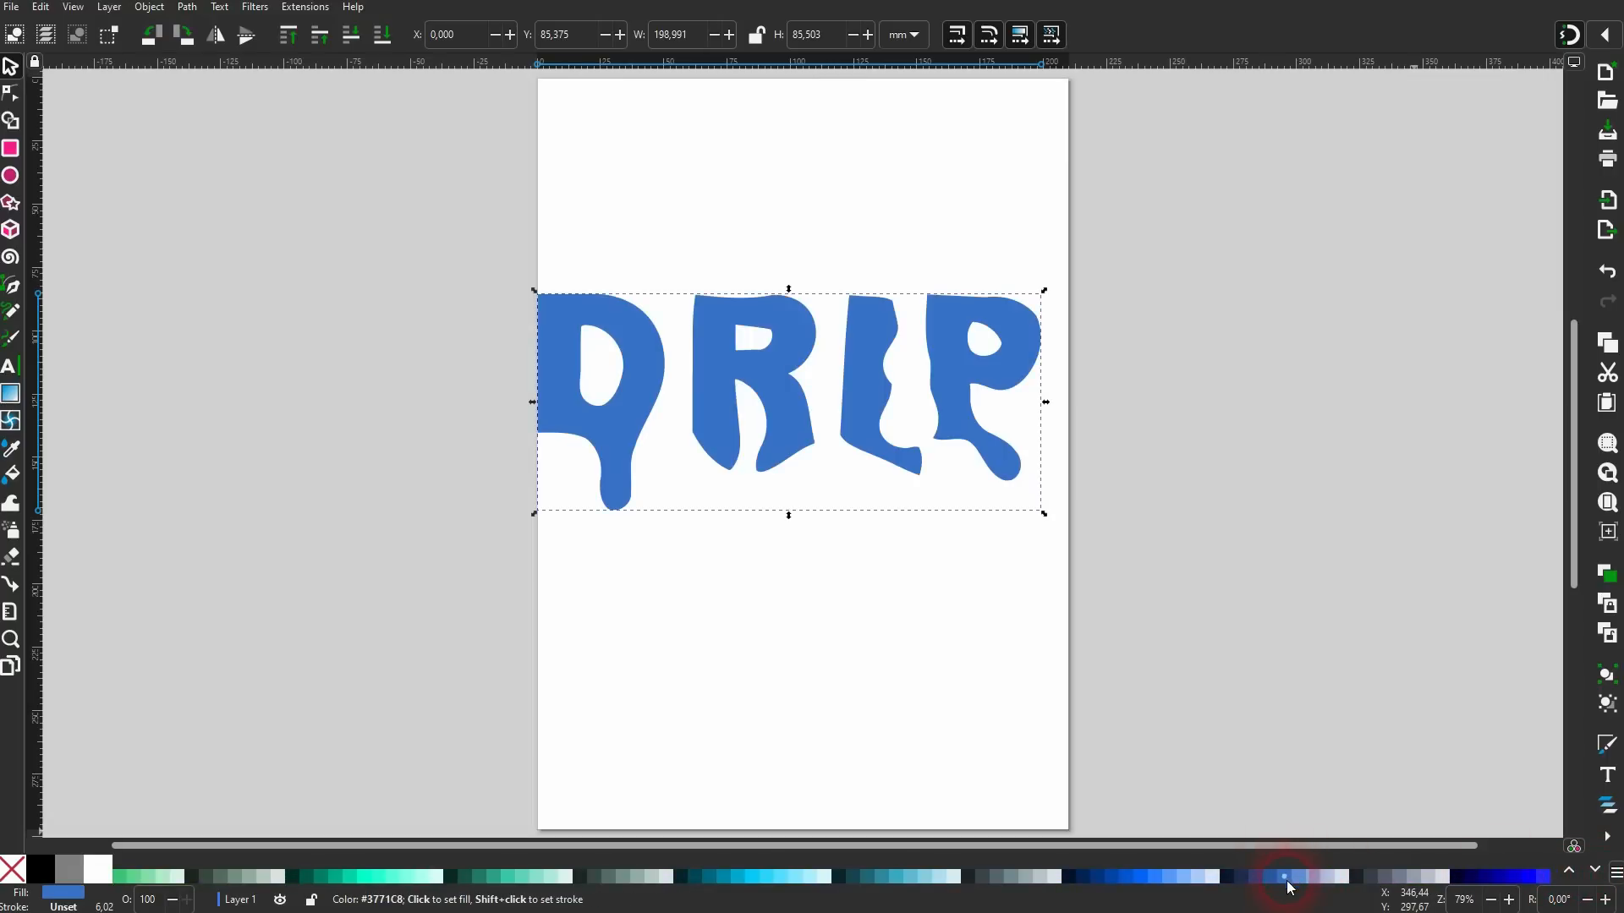
click(1202, 590)
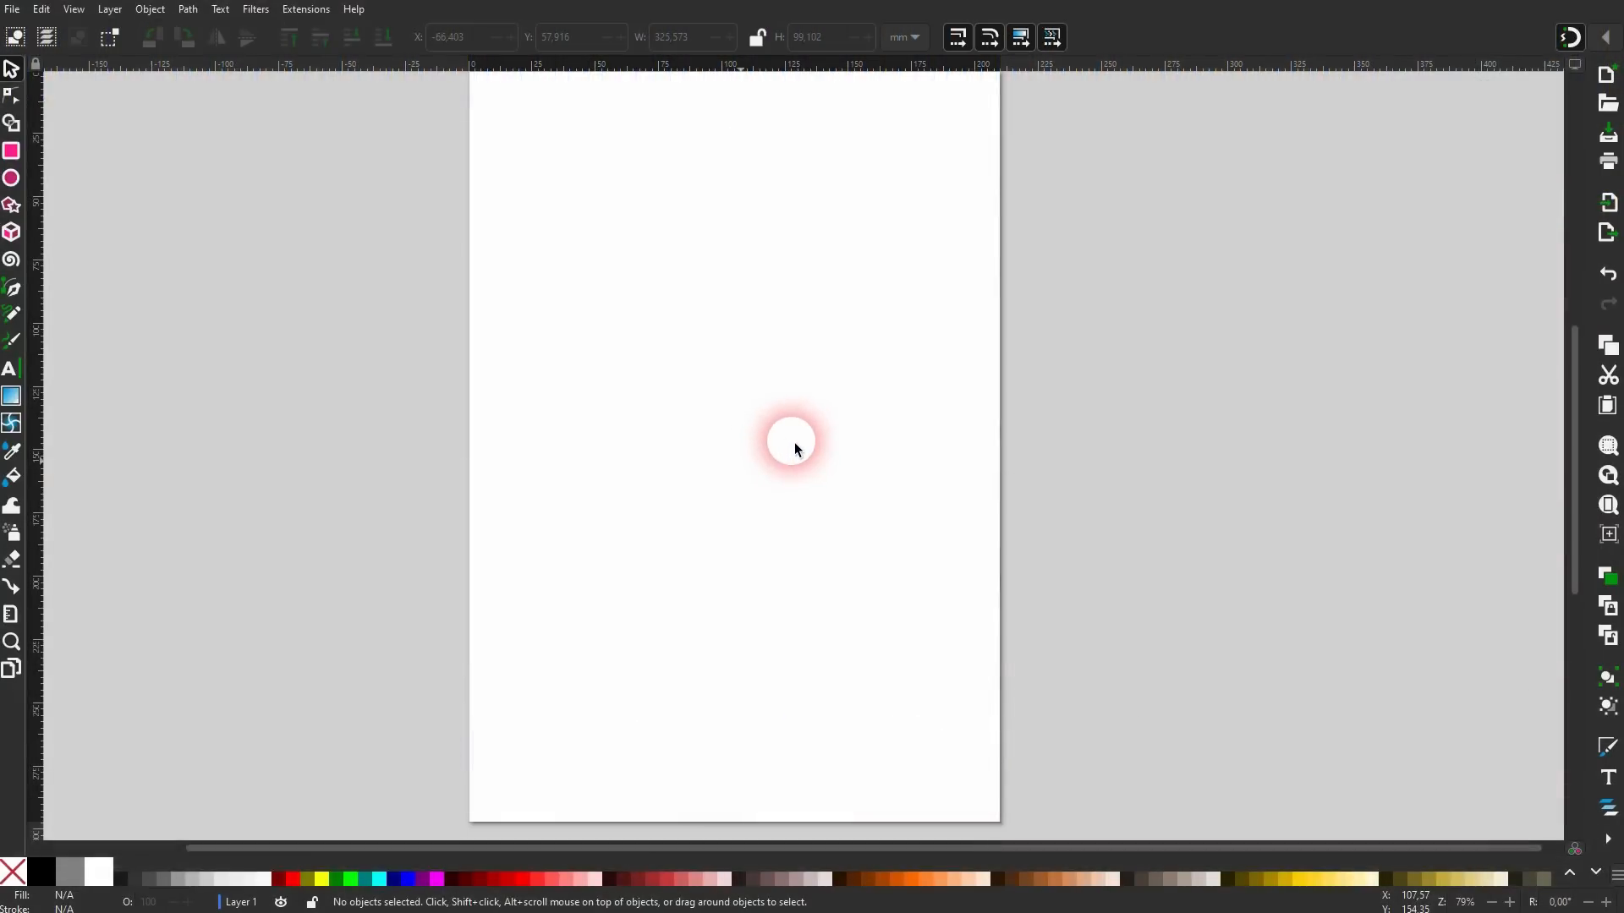
Open the Classic barcode extension and move its dialog onto the empty canvas beside the page.
click(323, 12)
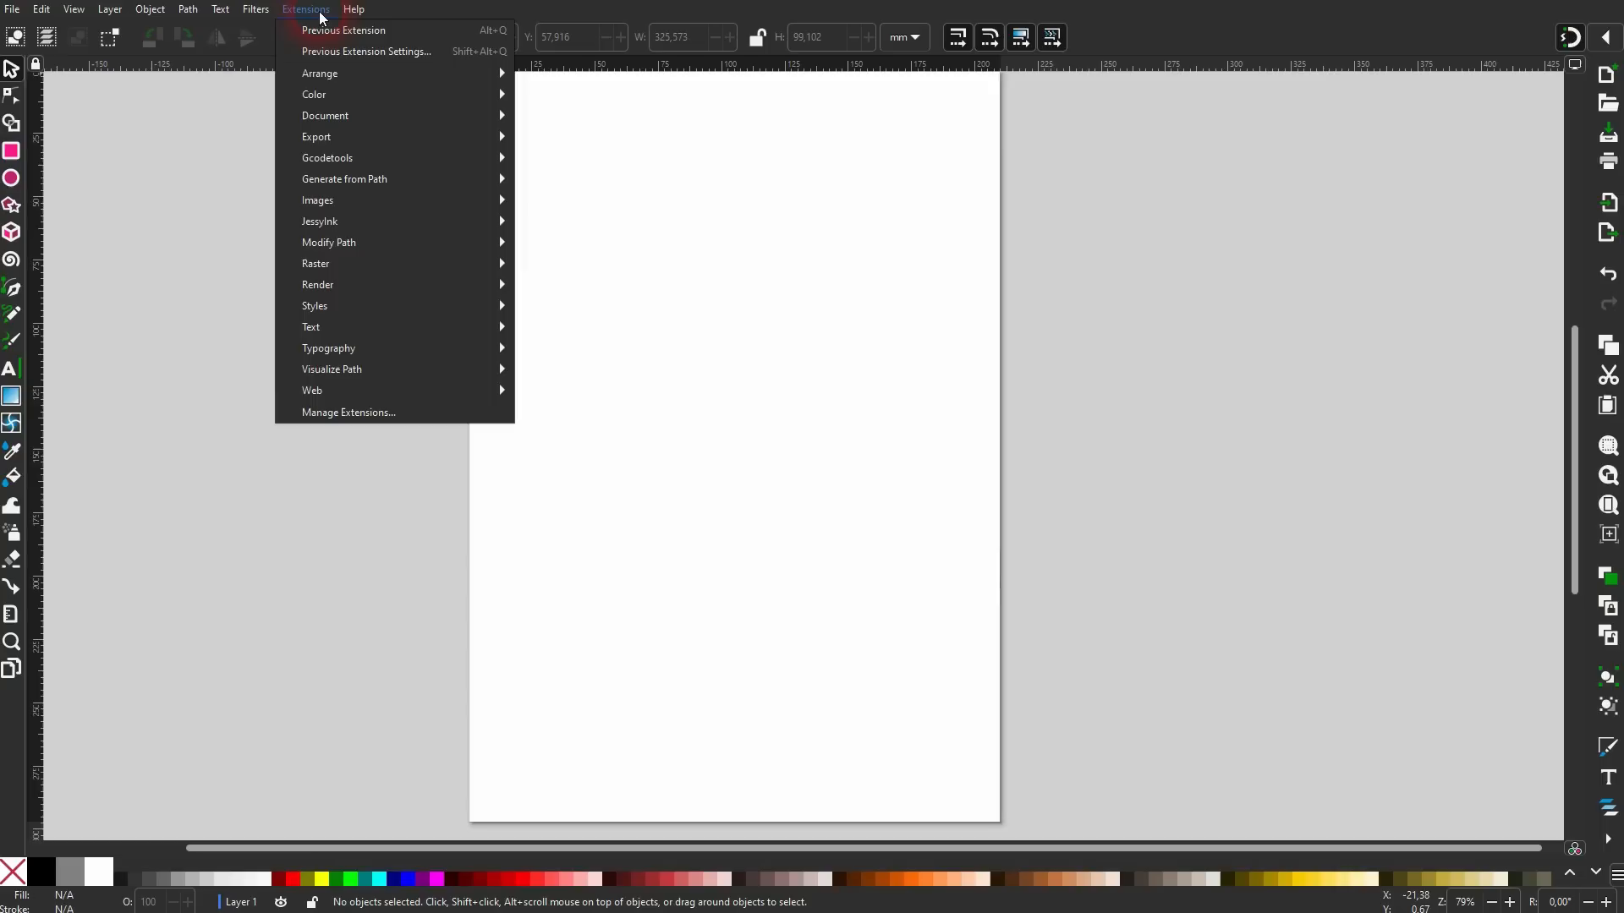
mouse_move(433, 293)
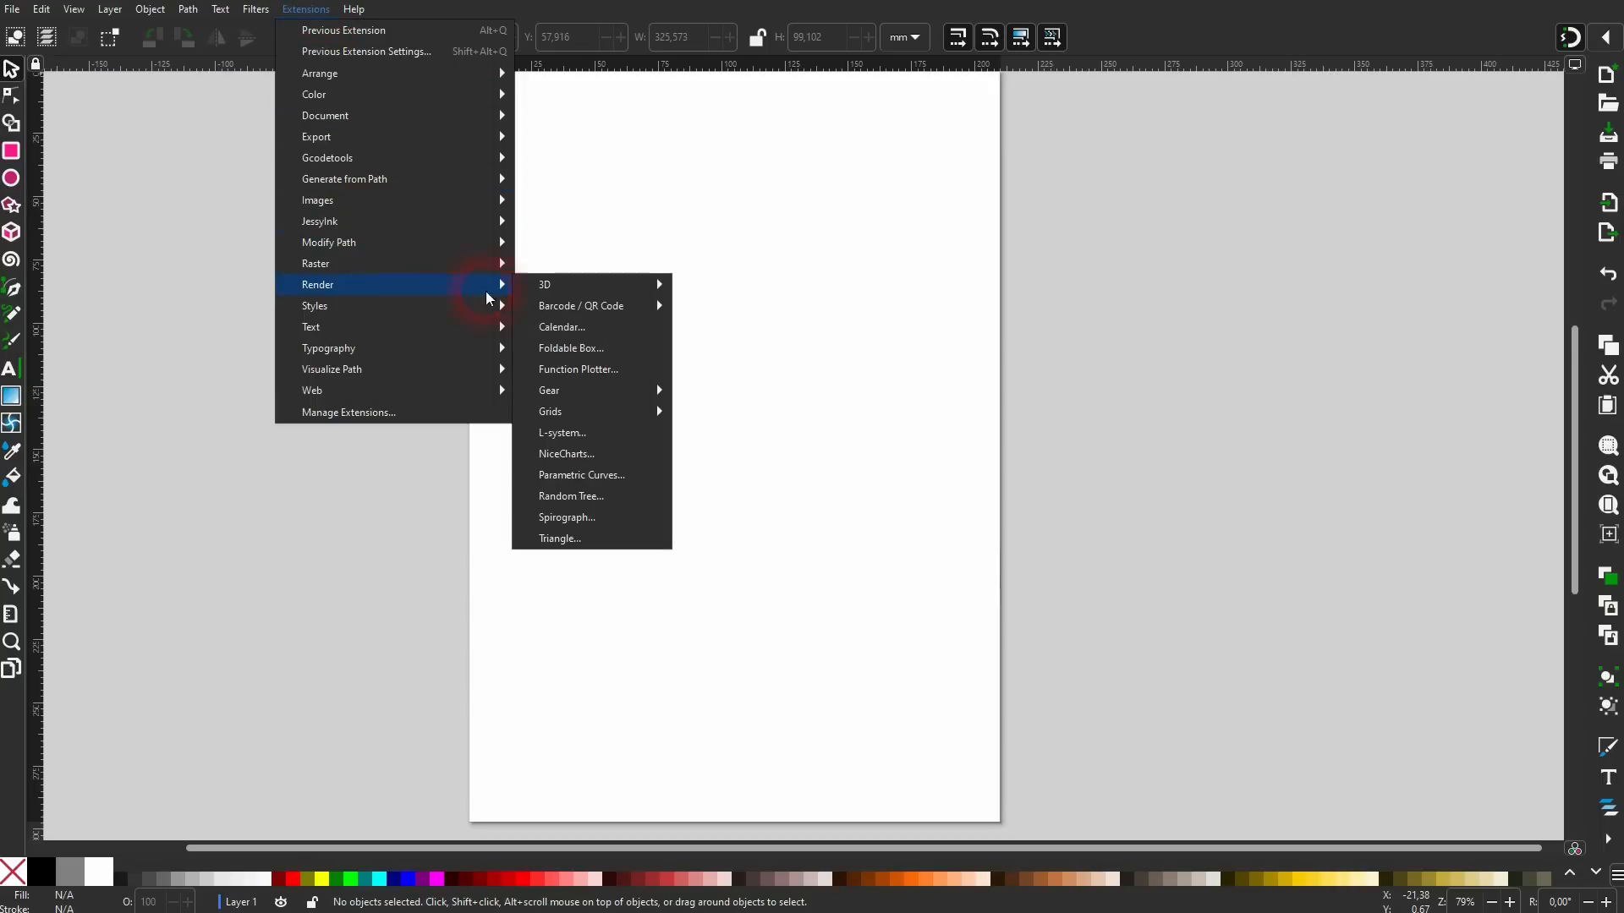
mouse_move(610, 316)
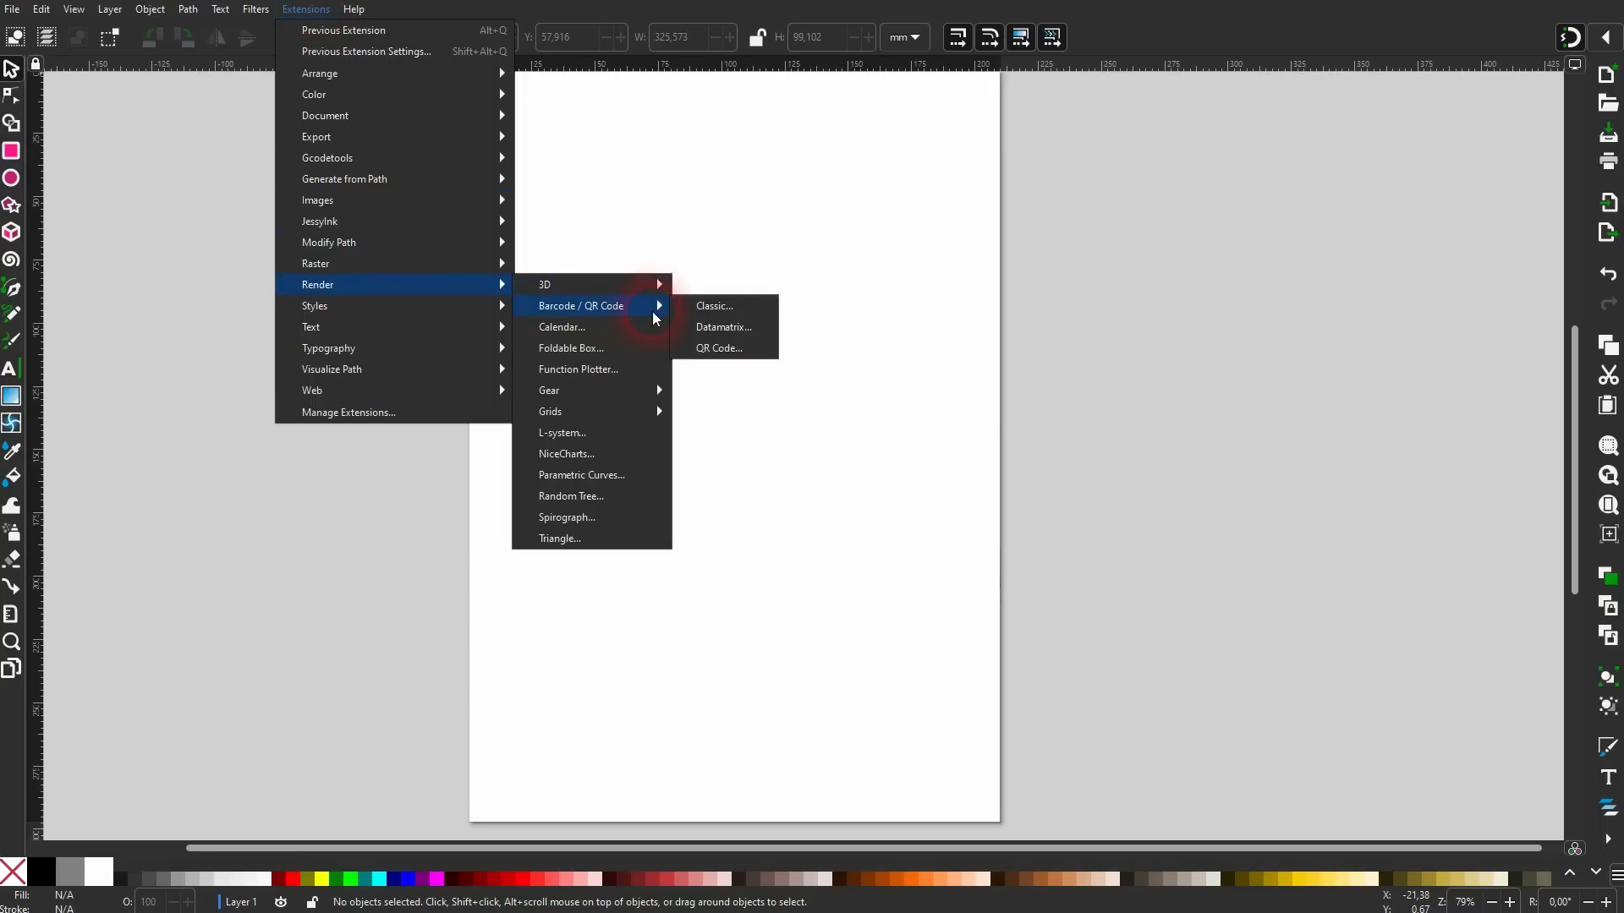
click(741, 314)
drag(330, 0, 1252, 340)
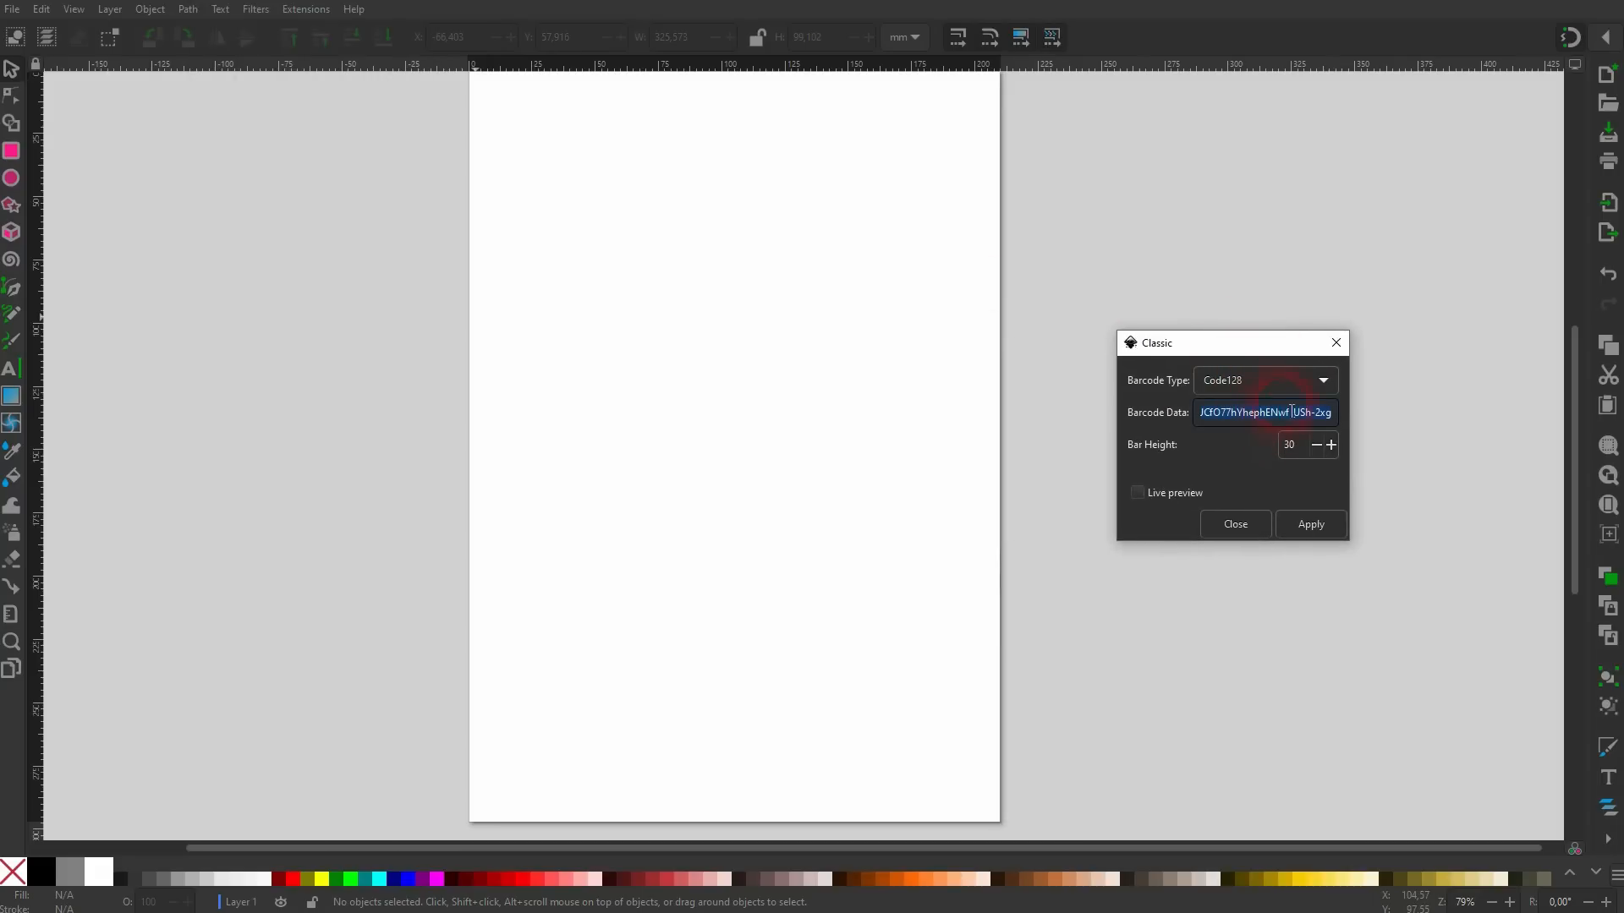
Try previewing an EAN2 Extension barcode with the data 123.
click(1286, 385)
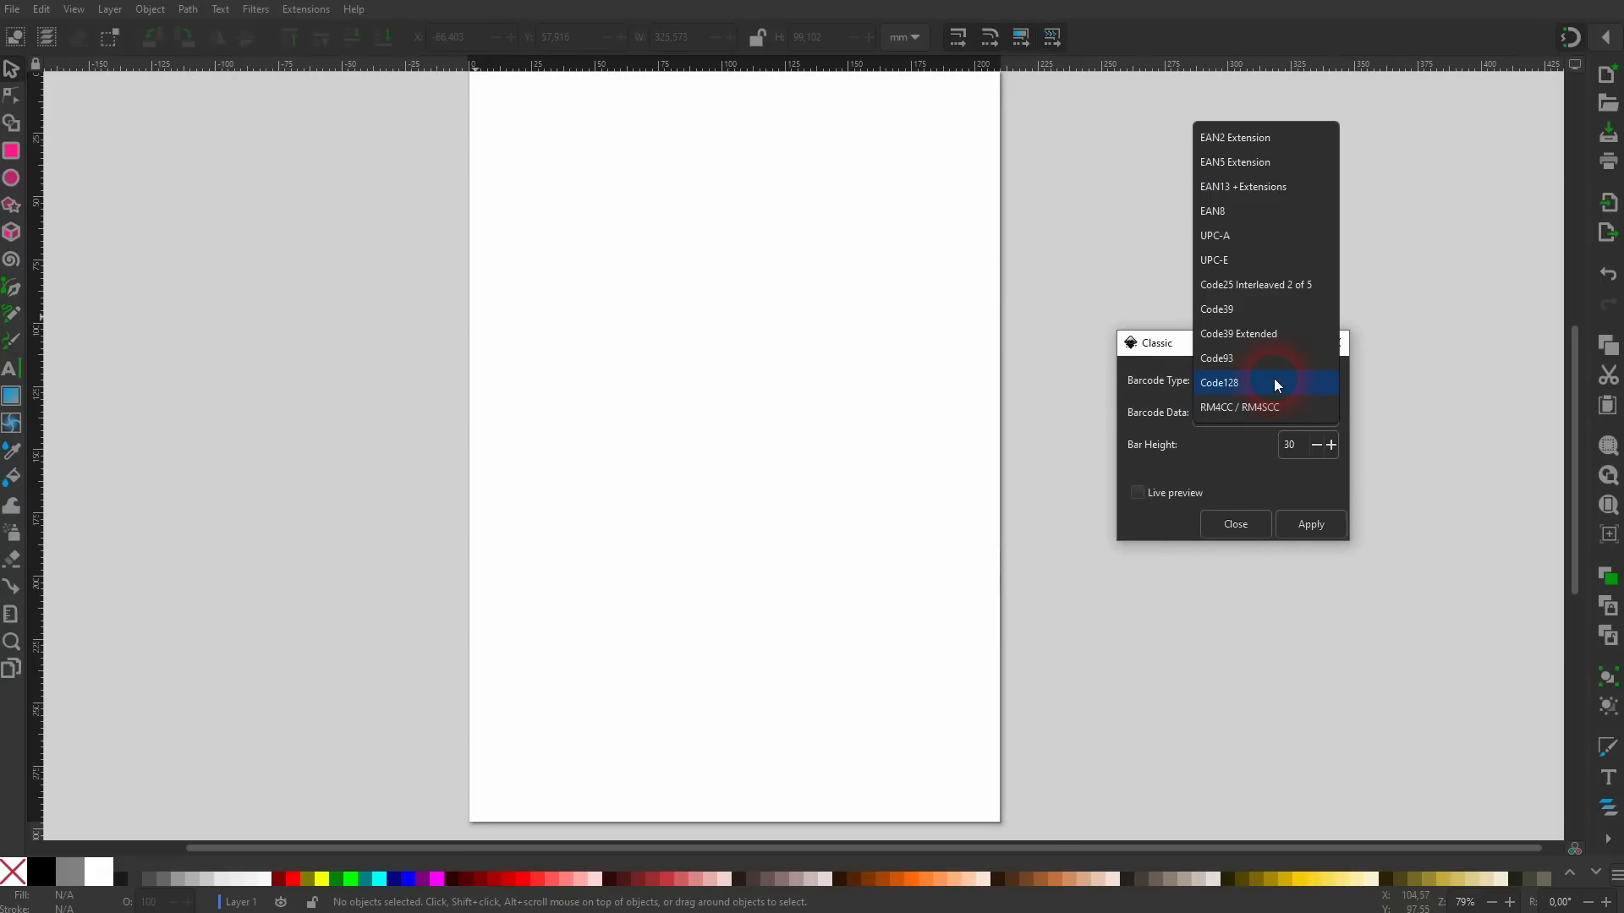
click(1208, 135)
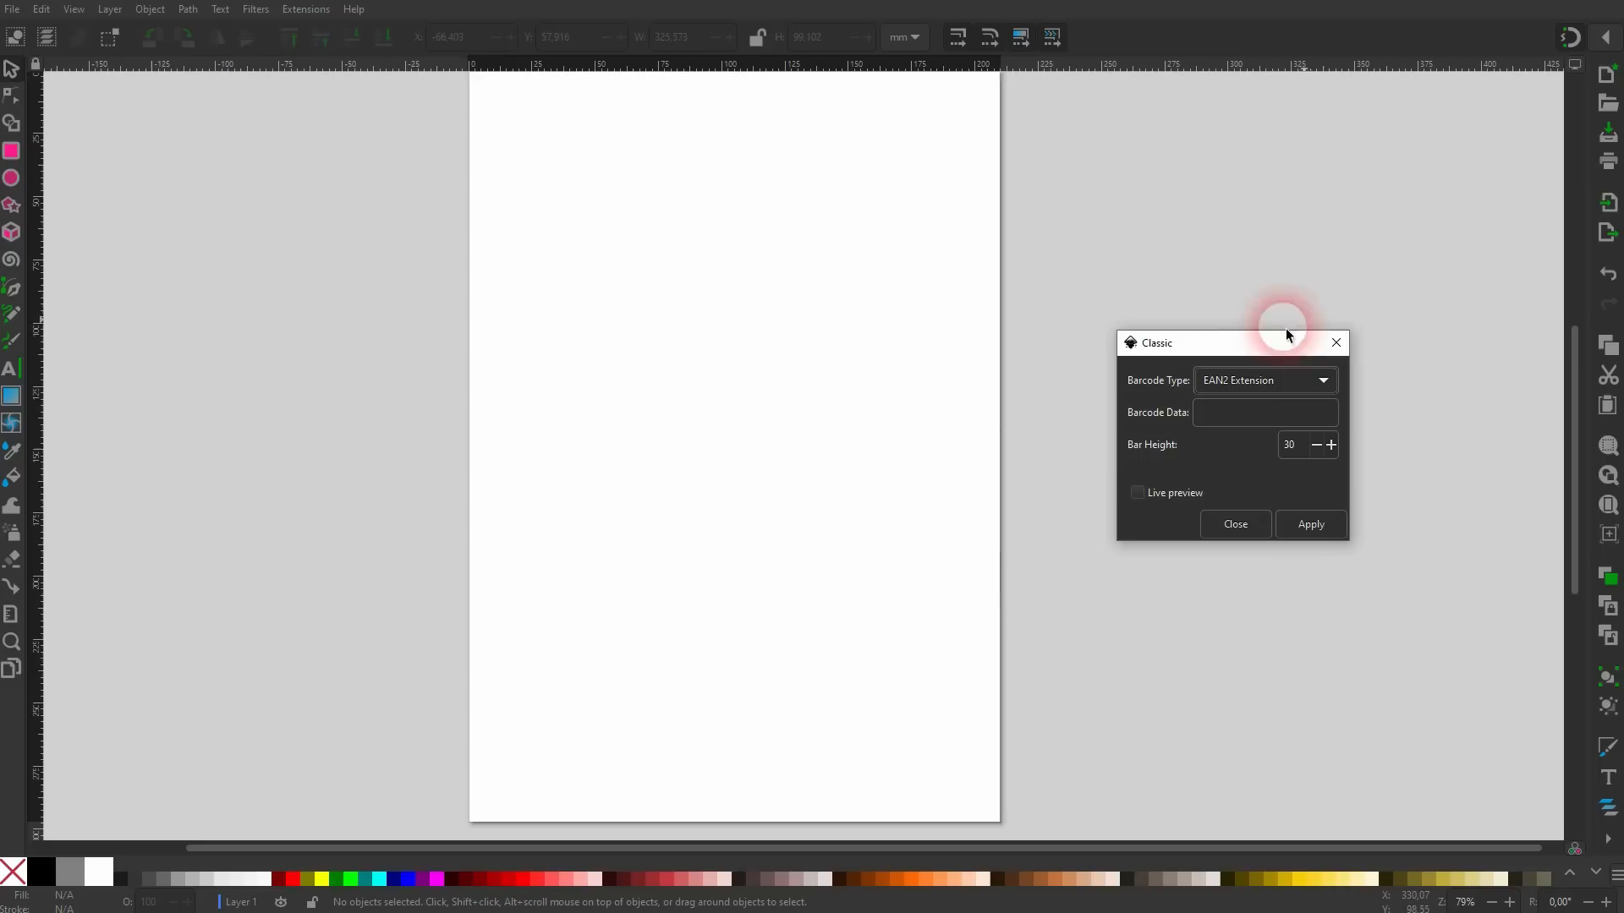
click(1264, 418)
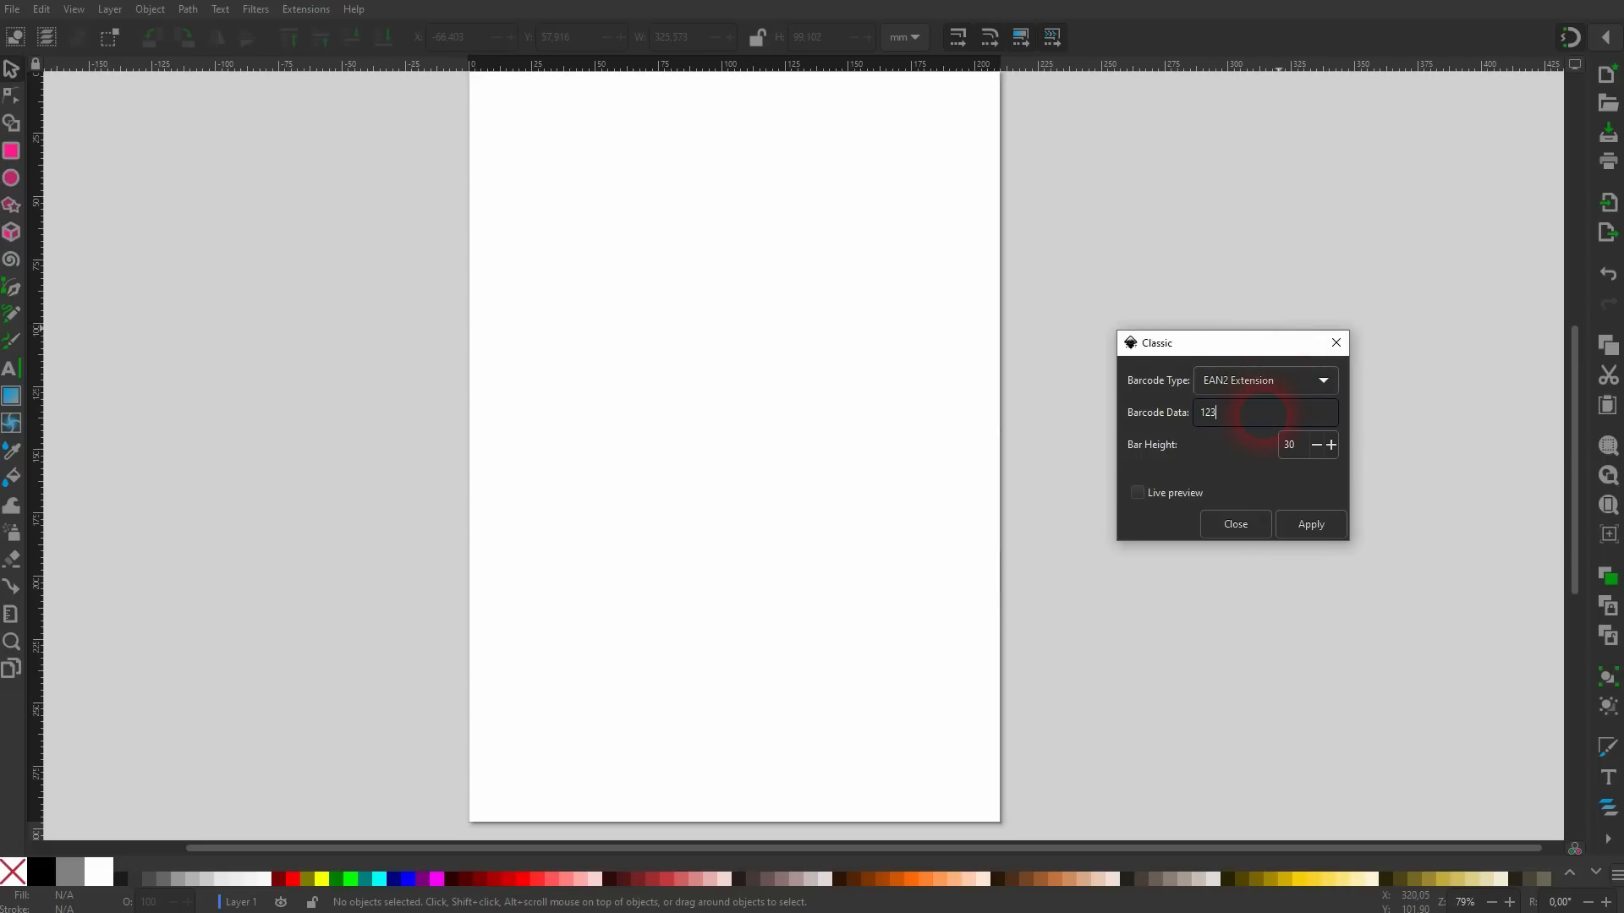
click(1174, 502)
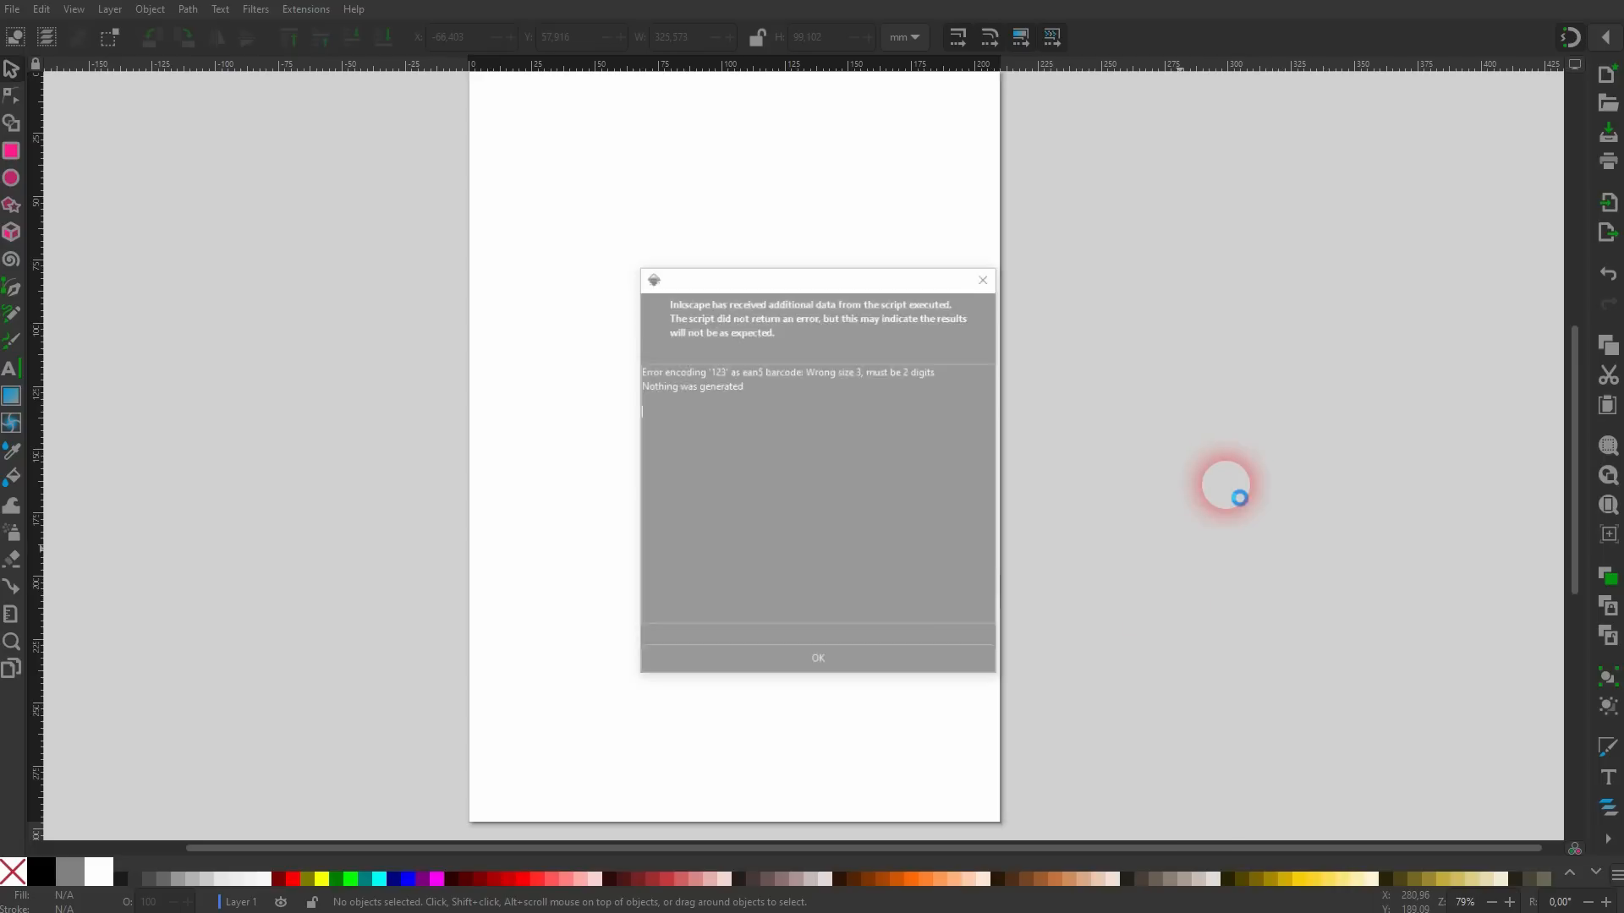
click(772, 419)
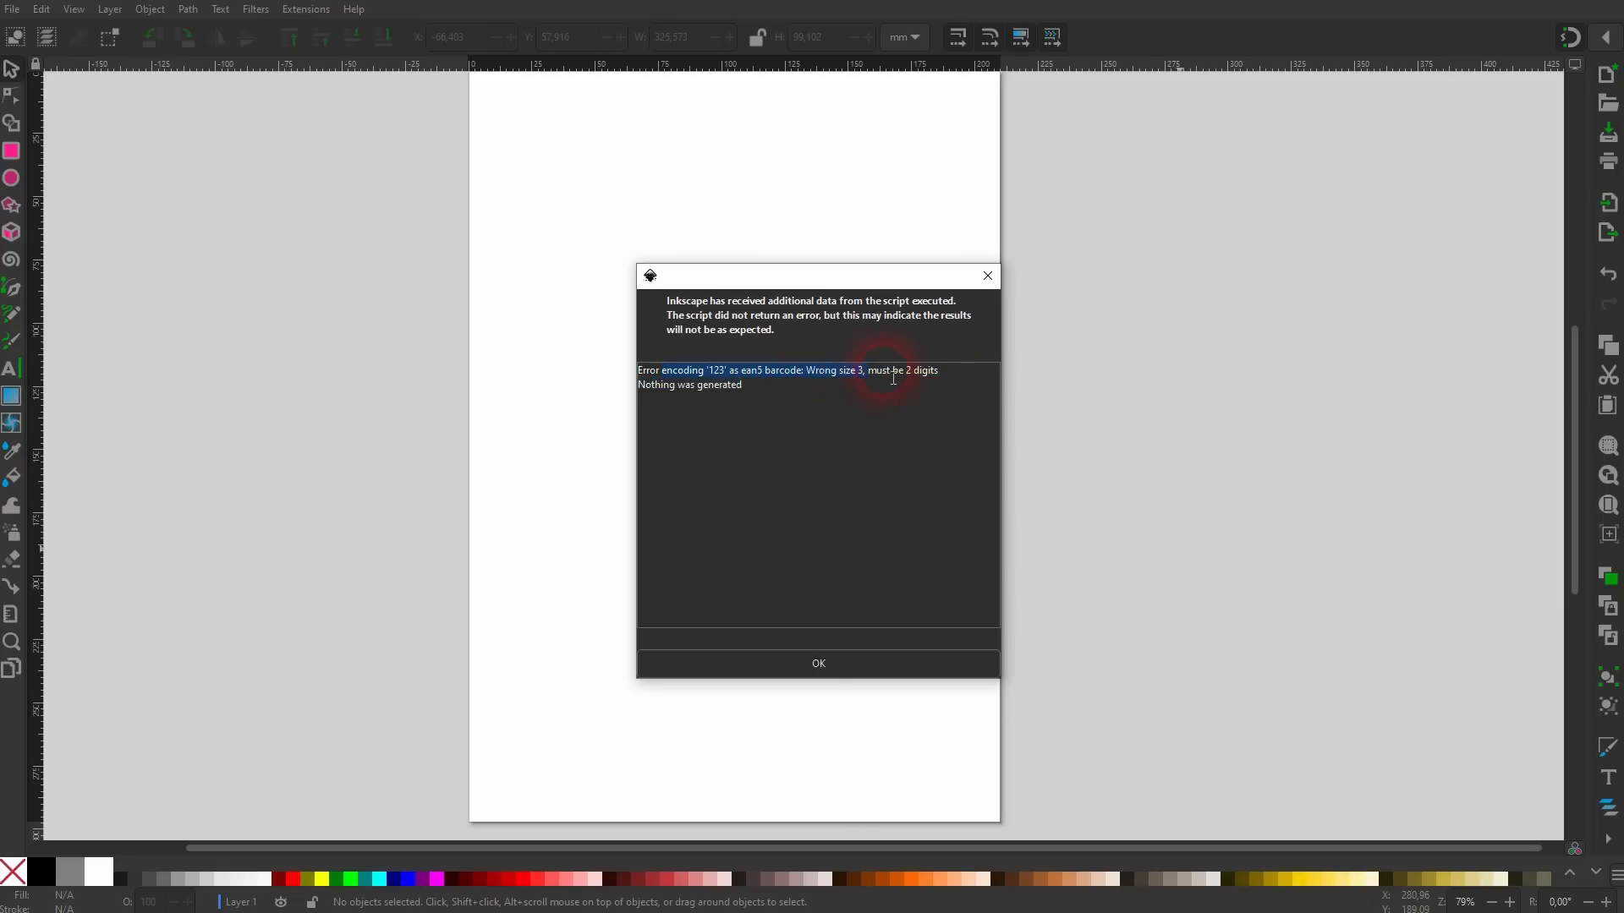
click(869, 659)
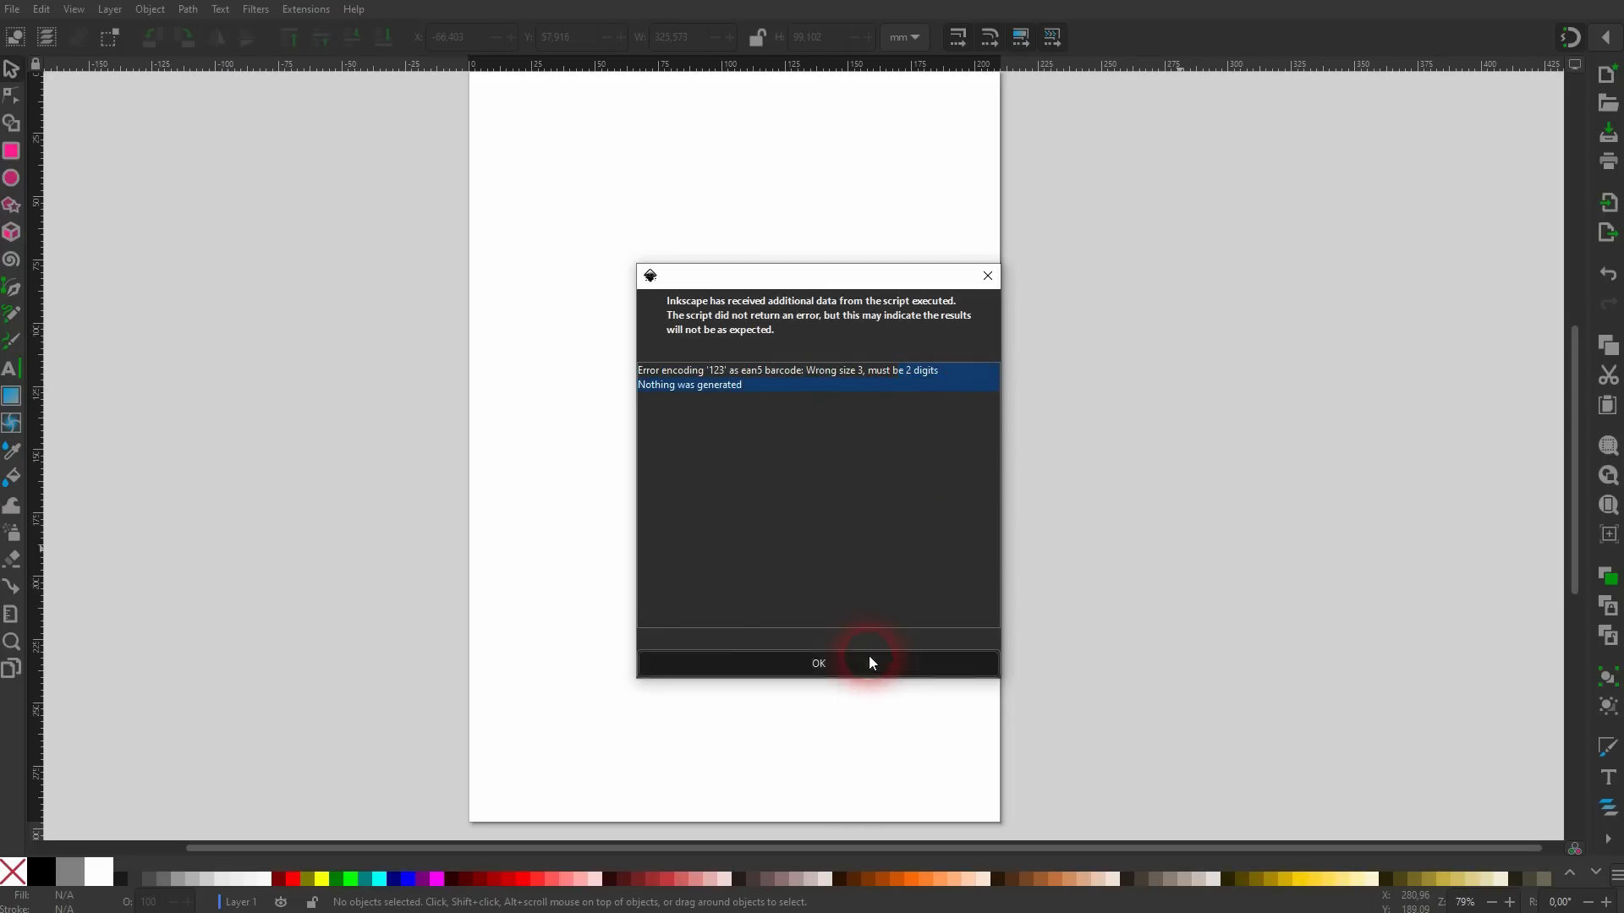
Try the EAN5 Extension barcode type with 123, preview it with the data 12345, and remove the preview.
click(1298, 398)
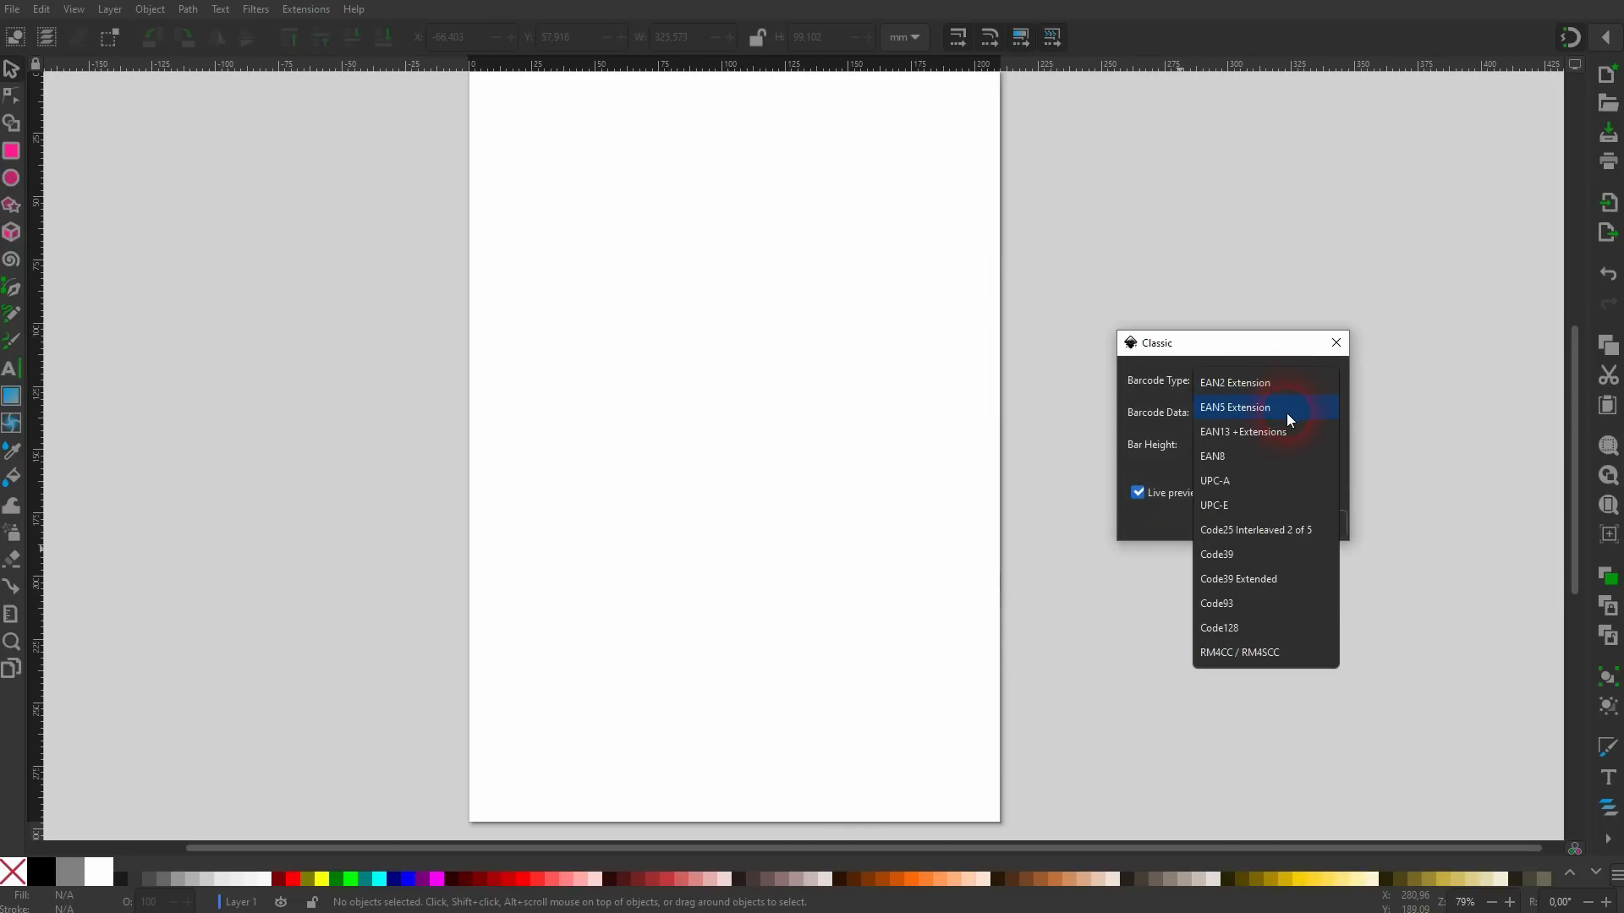
click(1287, 413)
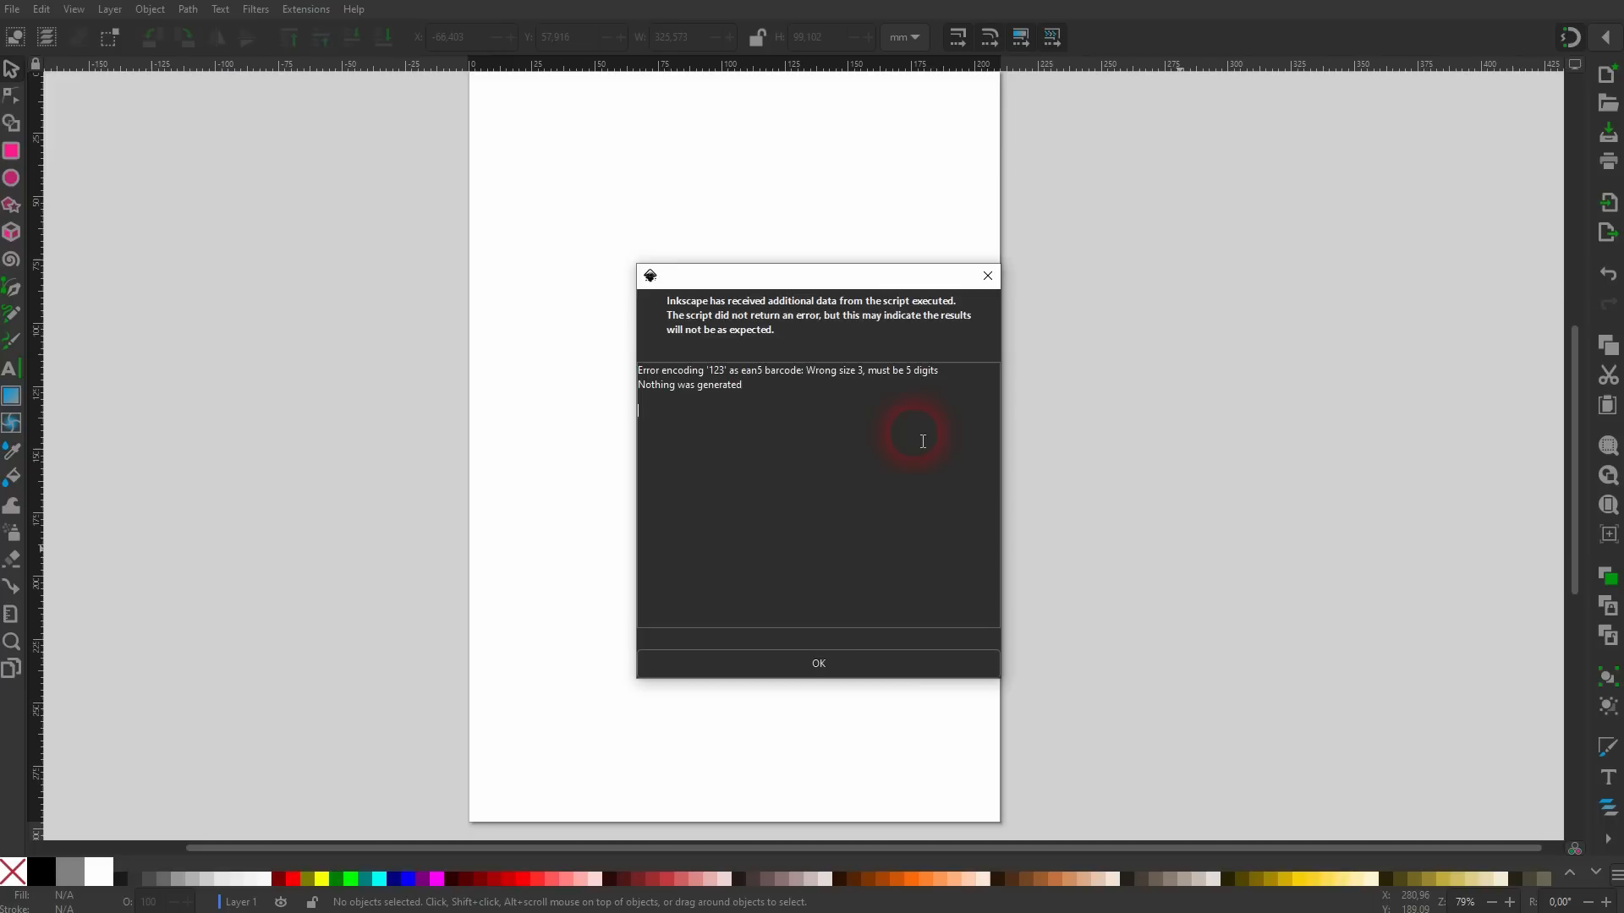
click(867, 671)
click(1169, 496)
click(1250, 419)
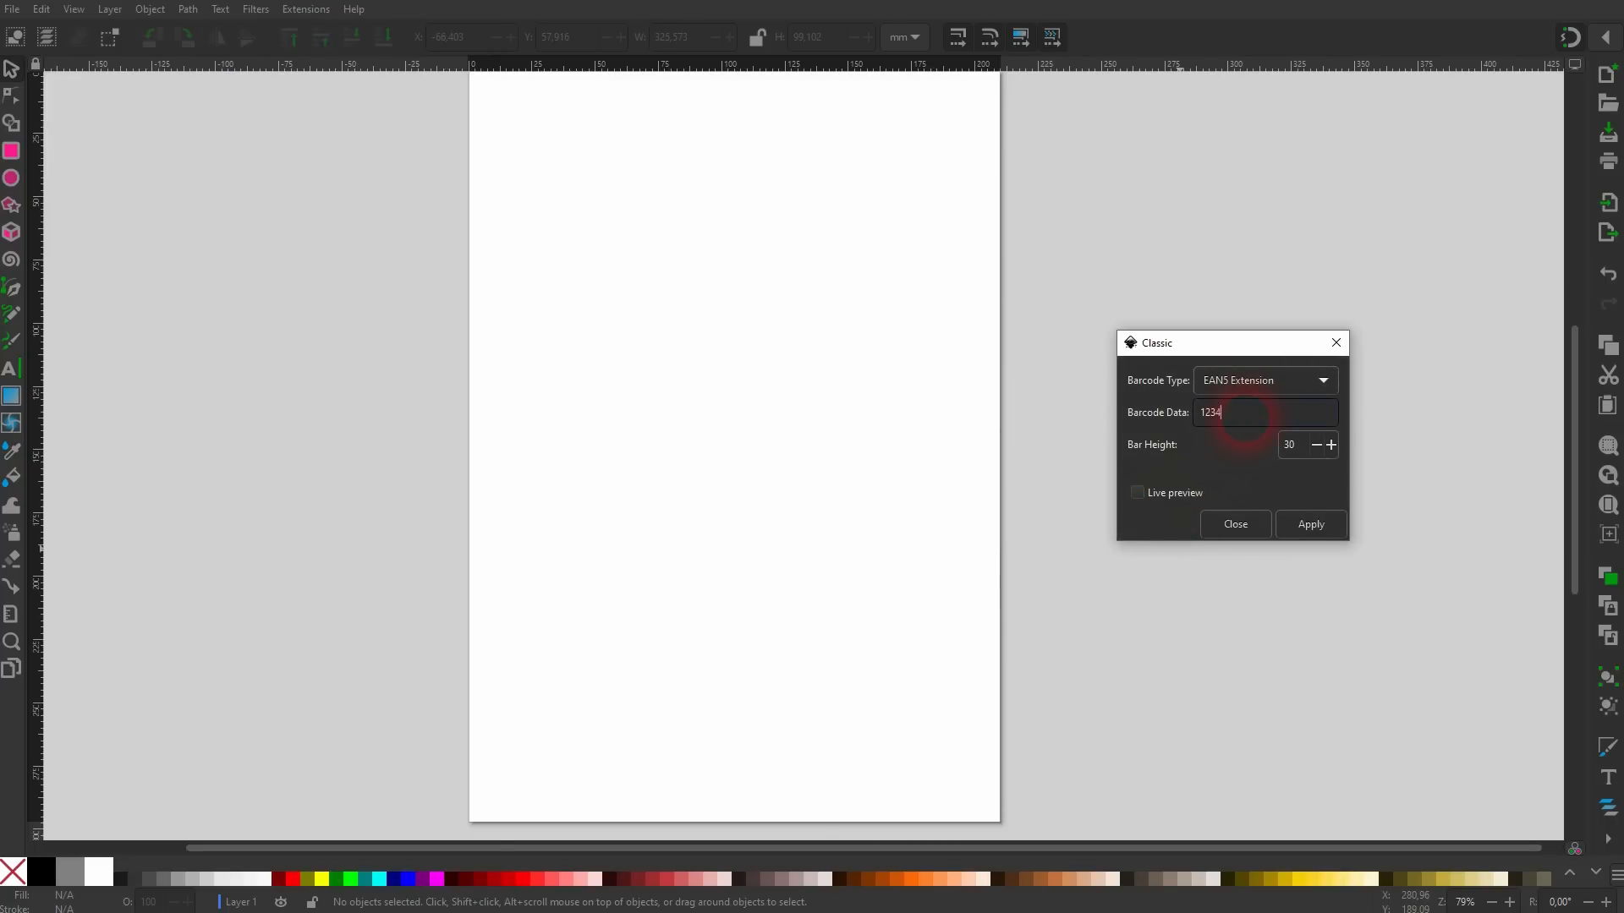
click(1170, 492)
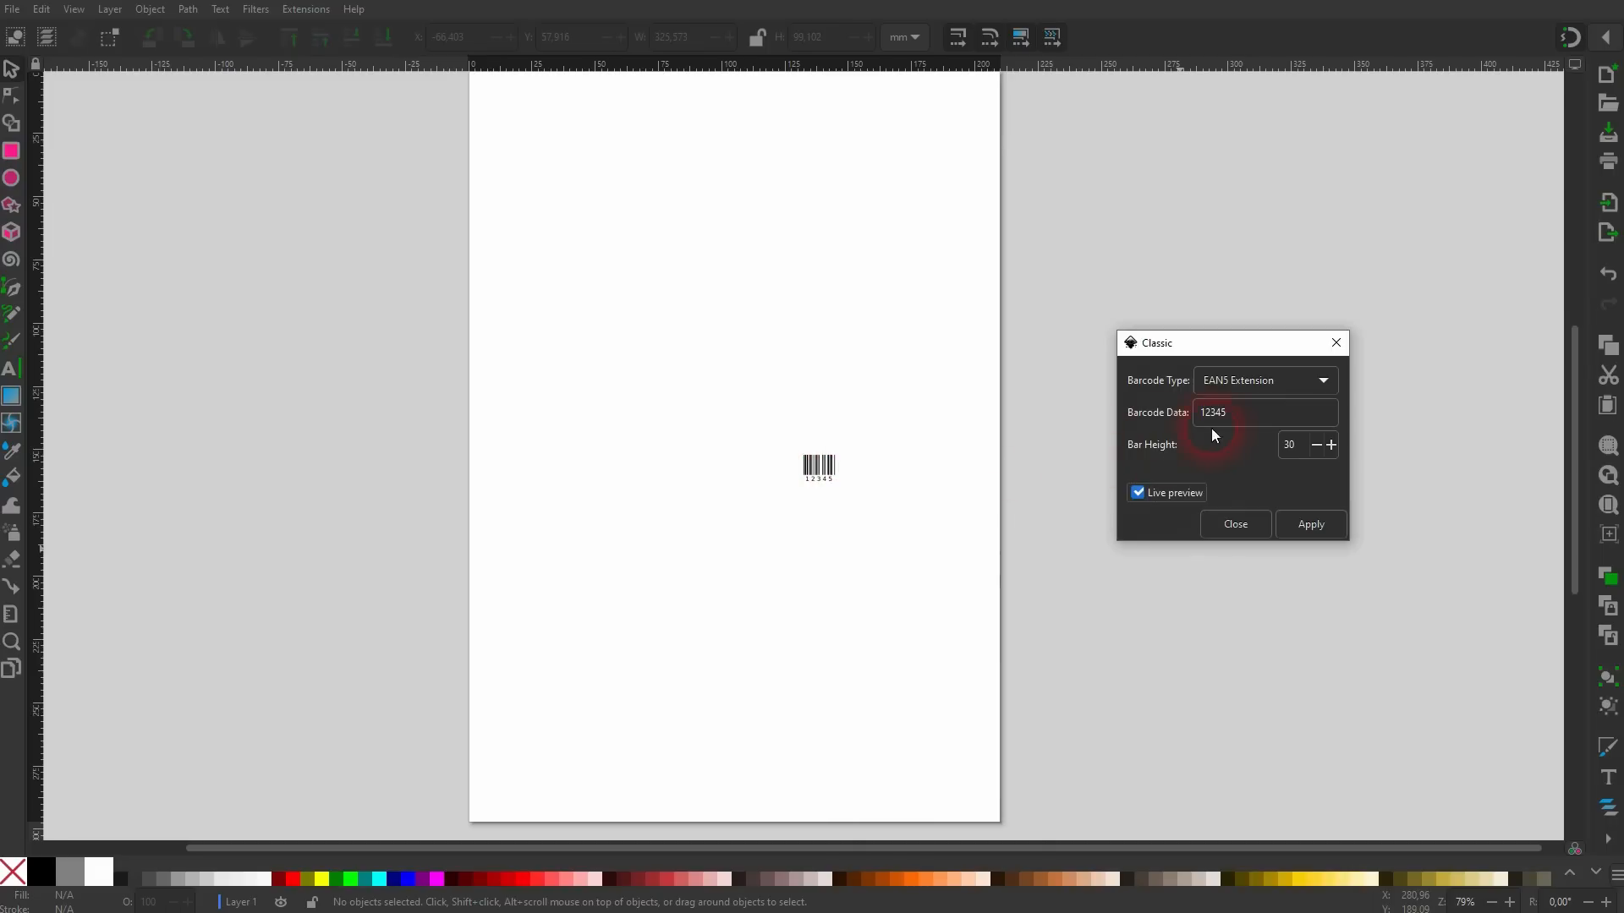
click(1165, 492)
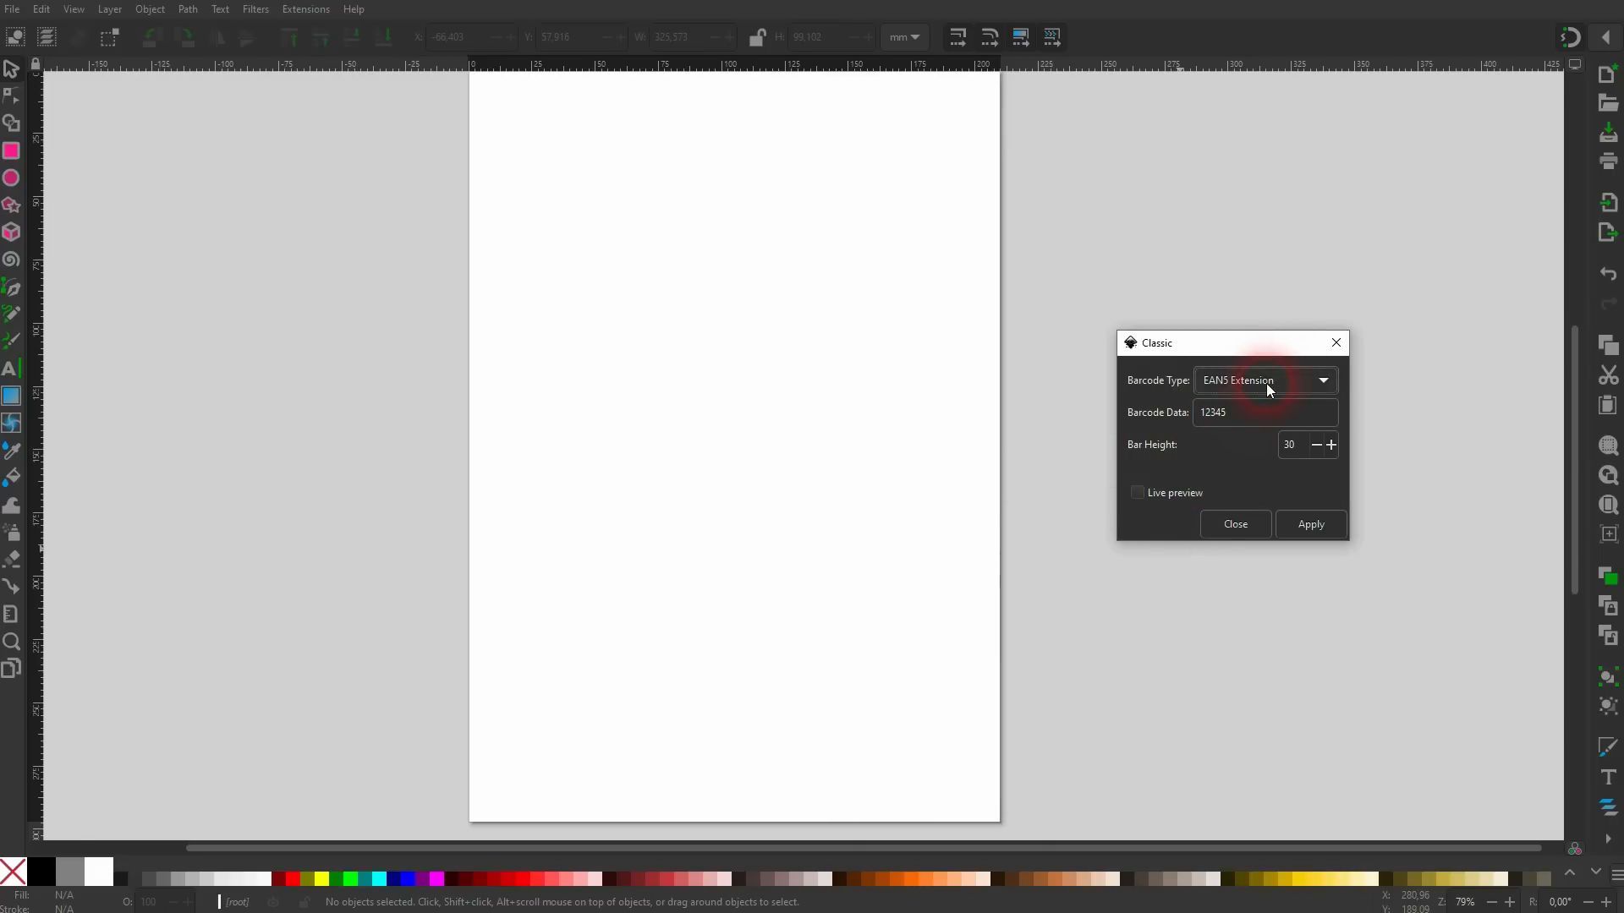
Generate a Code128 barcode from the YouTube channel URL and close the Classic barcode dialog.
click(1269, 387)
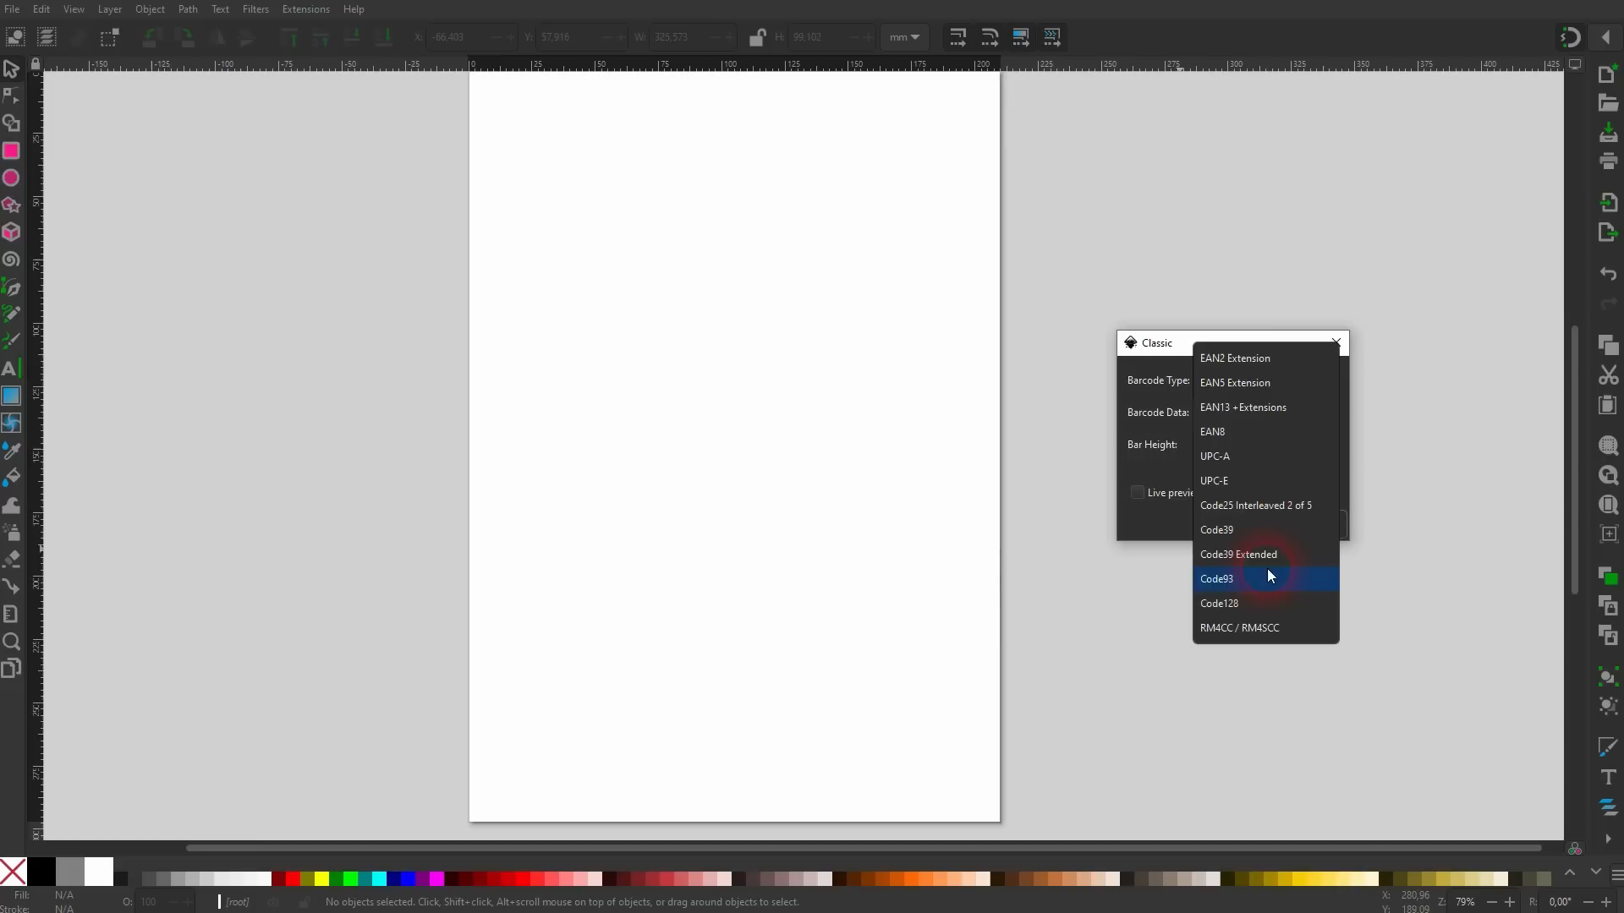
click(1257, 602)
double_click(1192, 414)
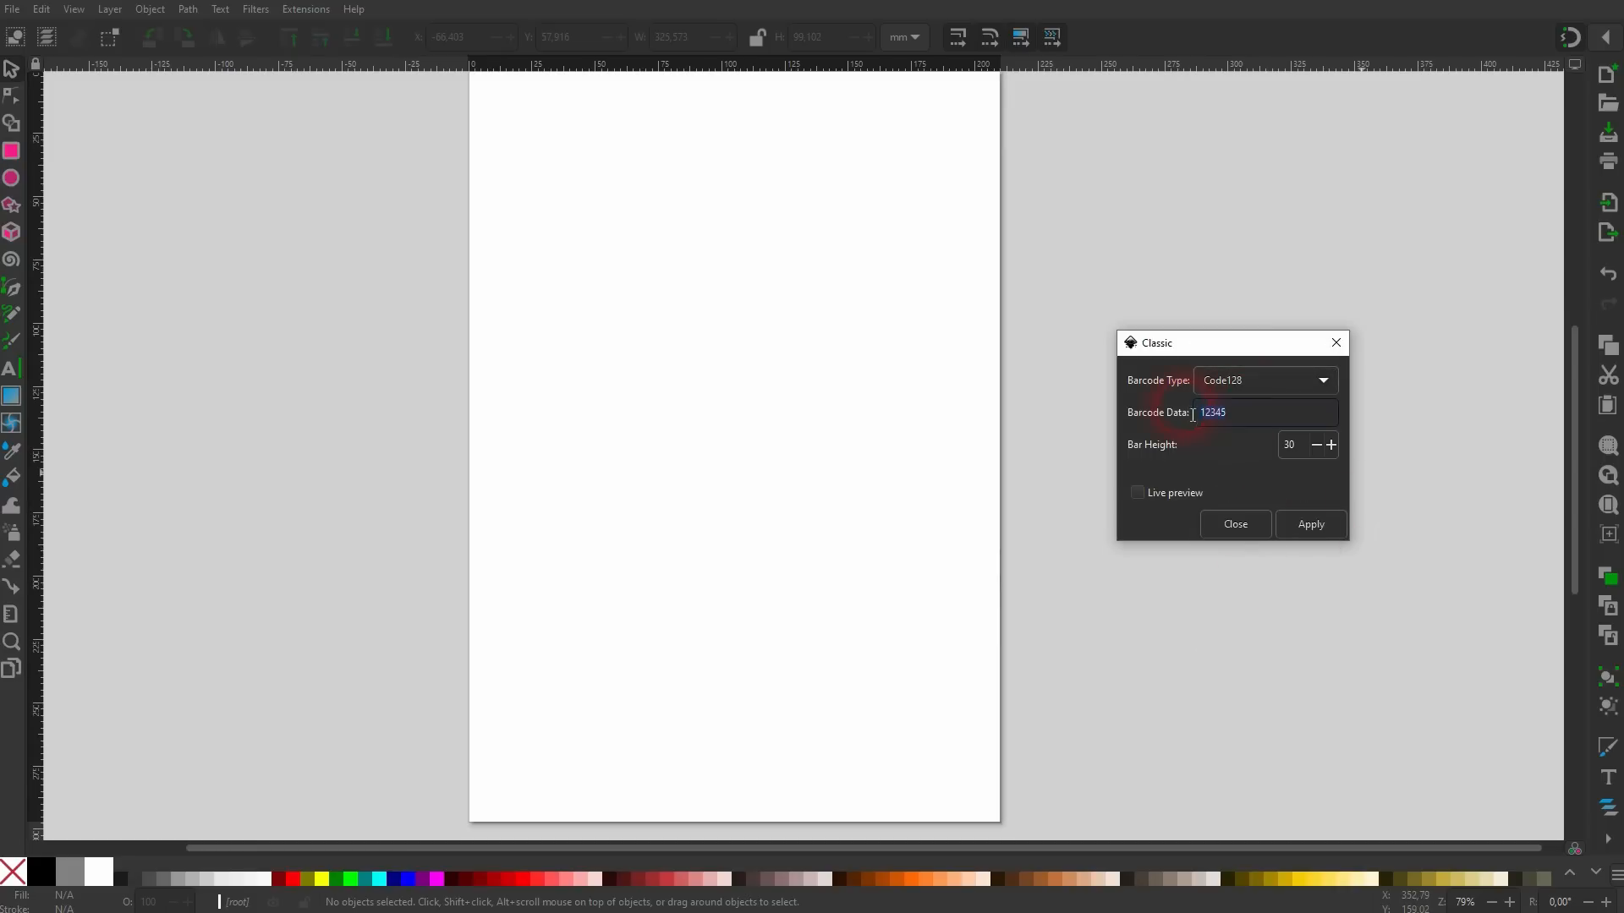
text(JCfO77hYhephENwf_USh-2xg)
click(1174, 494)
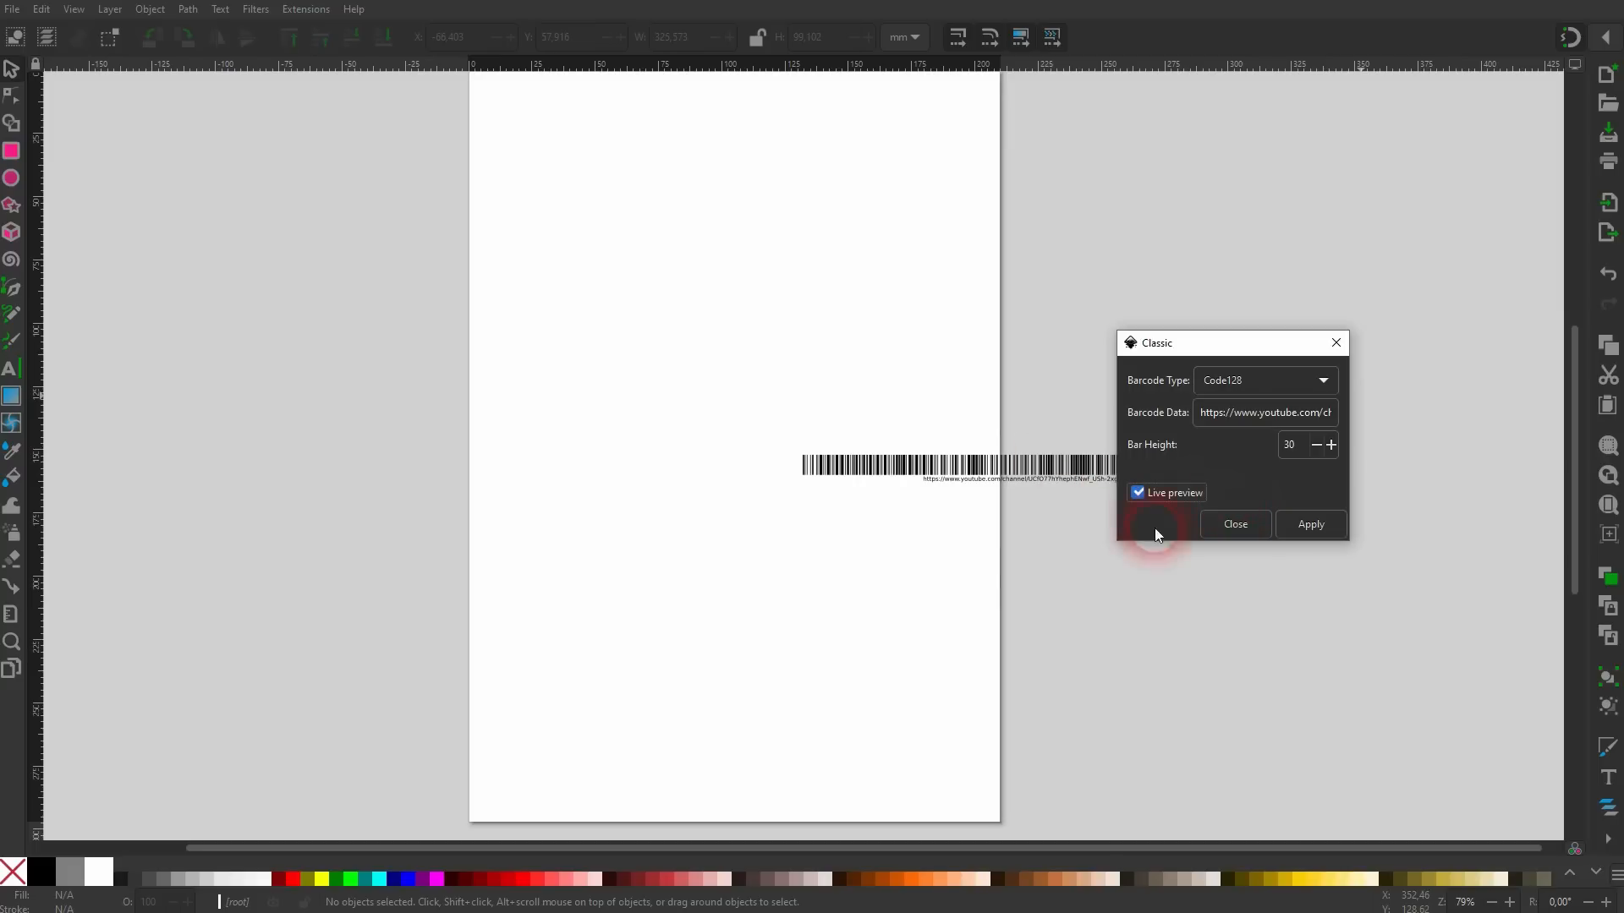
click(1310, 524)
click(1337, 343)
Move the barcode onto the page and scale it to the full page width, 209.735 mm wide at X 0.
drag(1141, 471, 881, 455)
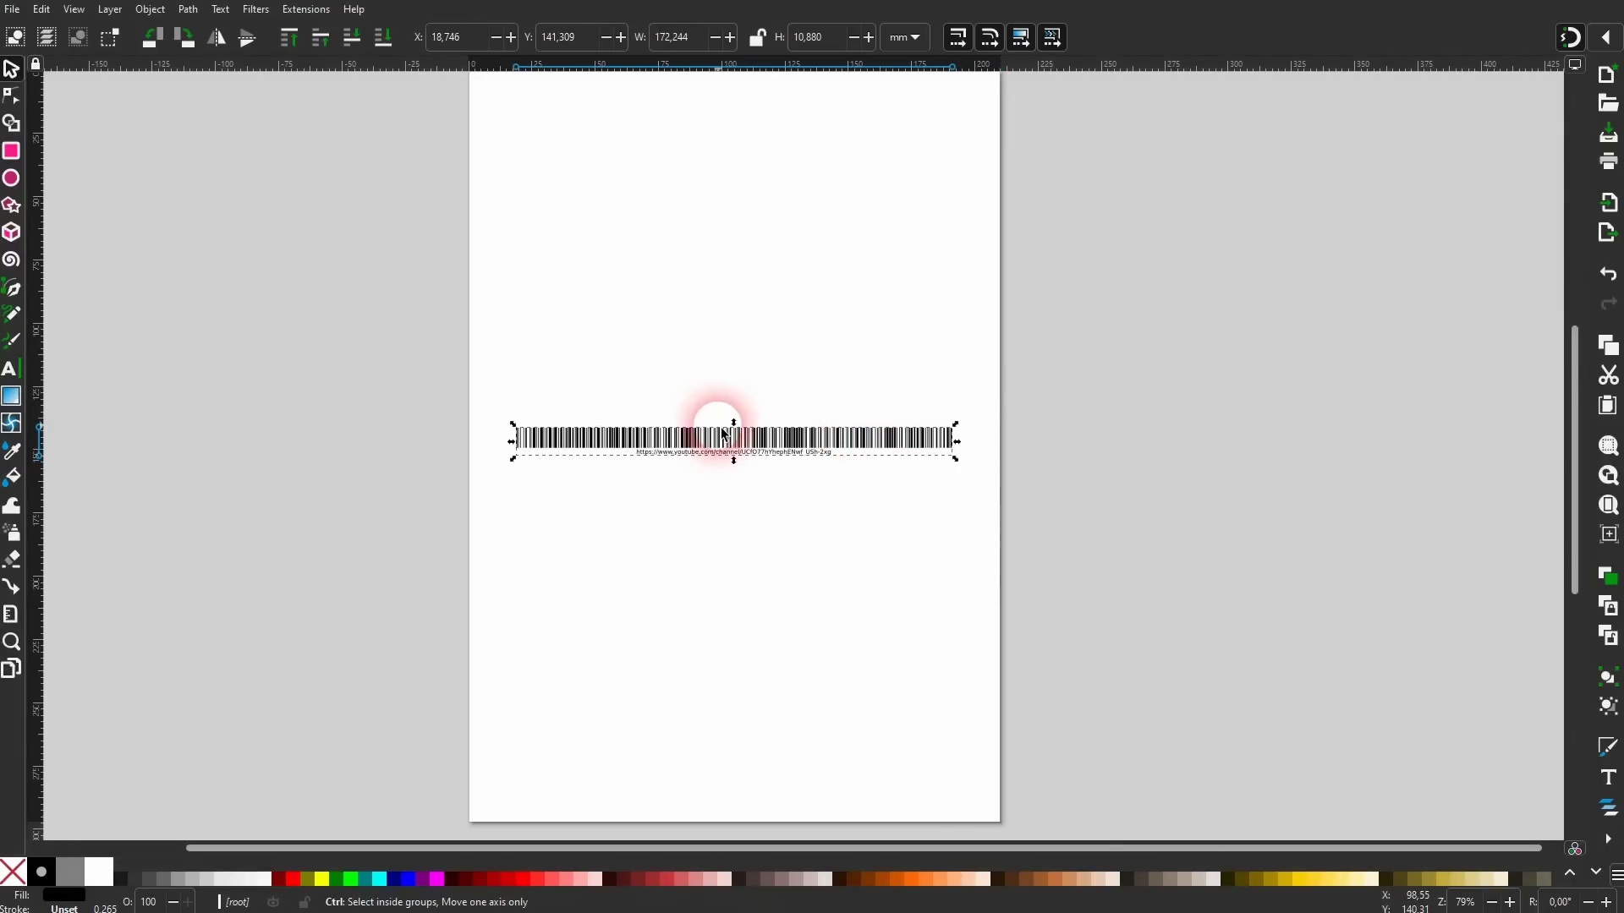
scroll(723, 432, up, 2)
mouse_move(746, 426)
mouse_down()
mouse_move(751, 373)
mouse_move(761, 422)
mouse_up()
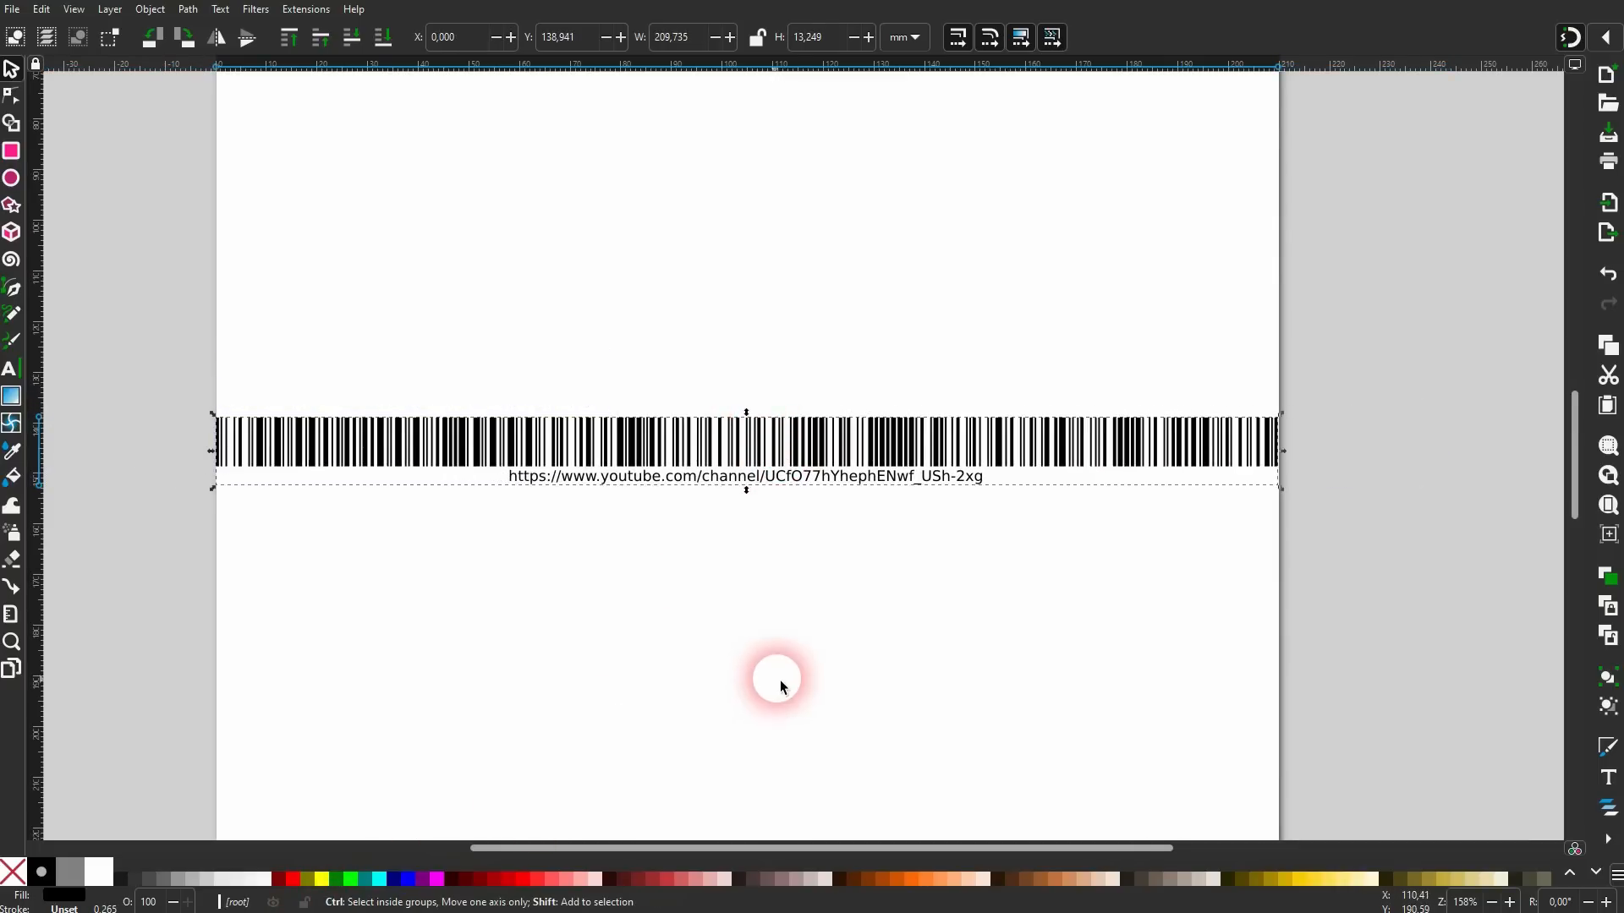
Stretch the barcode's bars upward to make them much taller, and reposition the URL text a little below them.
ctrl+click(829, 480)
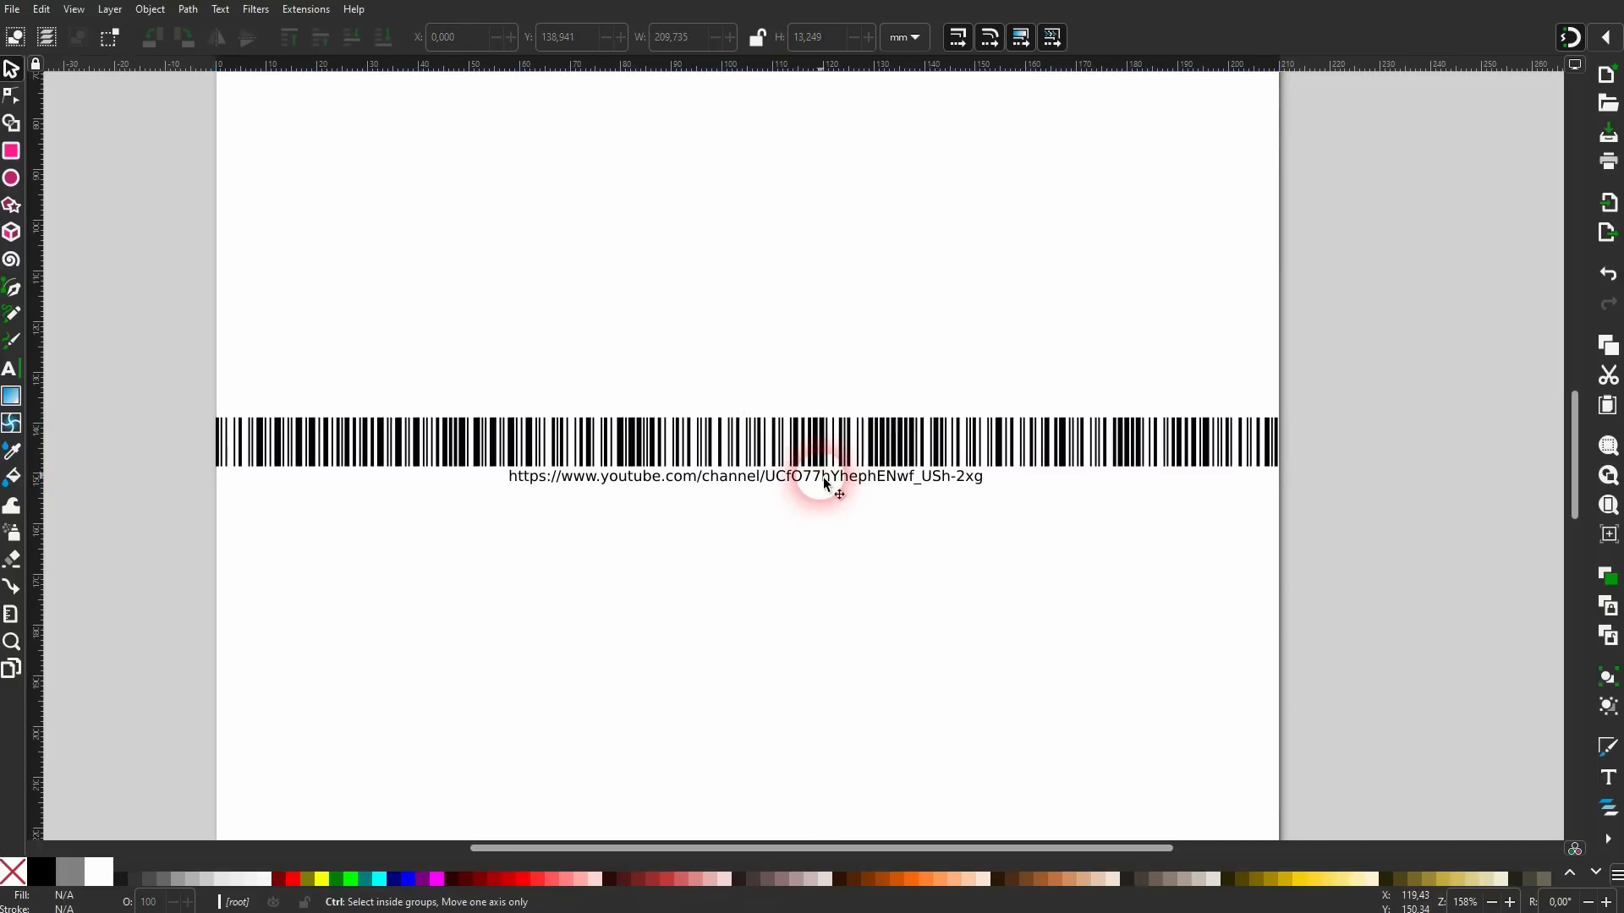
drag(830, 482, 818, 565)
drag(174, 508, 1319, 308)
drag(748, 409, 820, 256)
drag(729, 560, 726, 505)
Group the bars with the URL text, scale the group down to 175.659 mm wide about its centre, and deselect it.
drag(955, 311, 1387, 203)
key(ctrl+g)
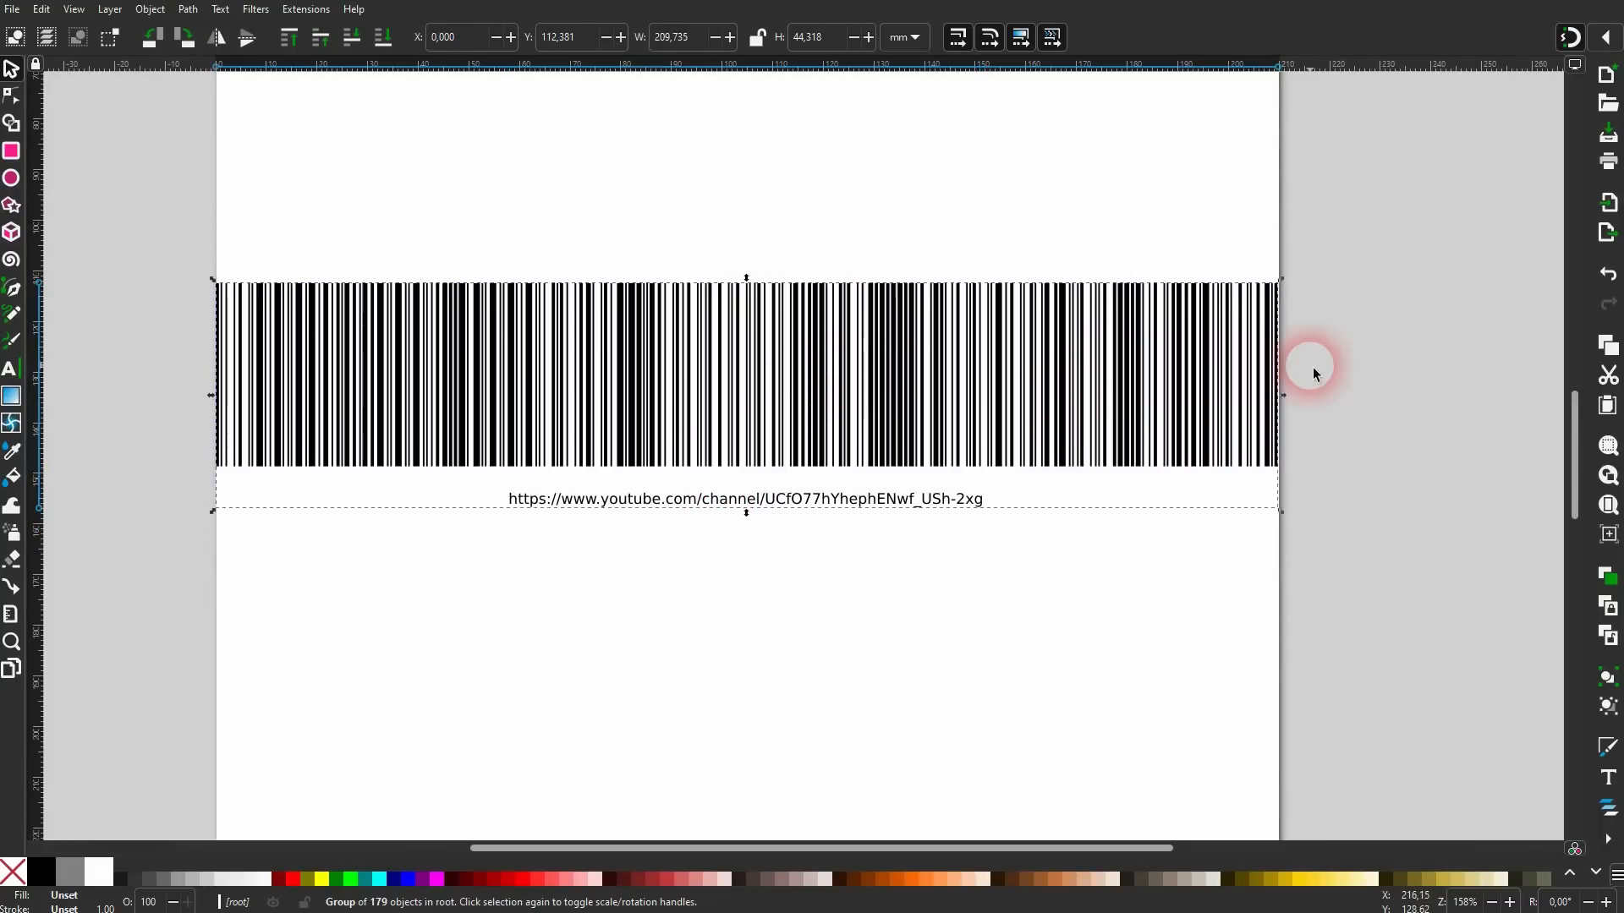
drag(1288, 397, 1206, 418)
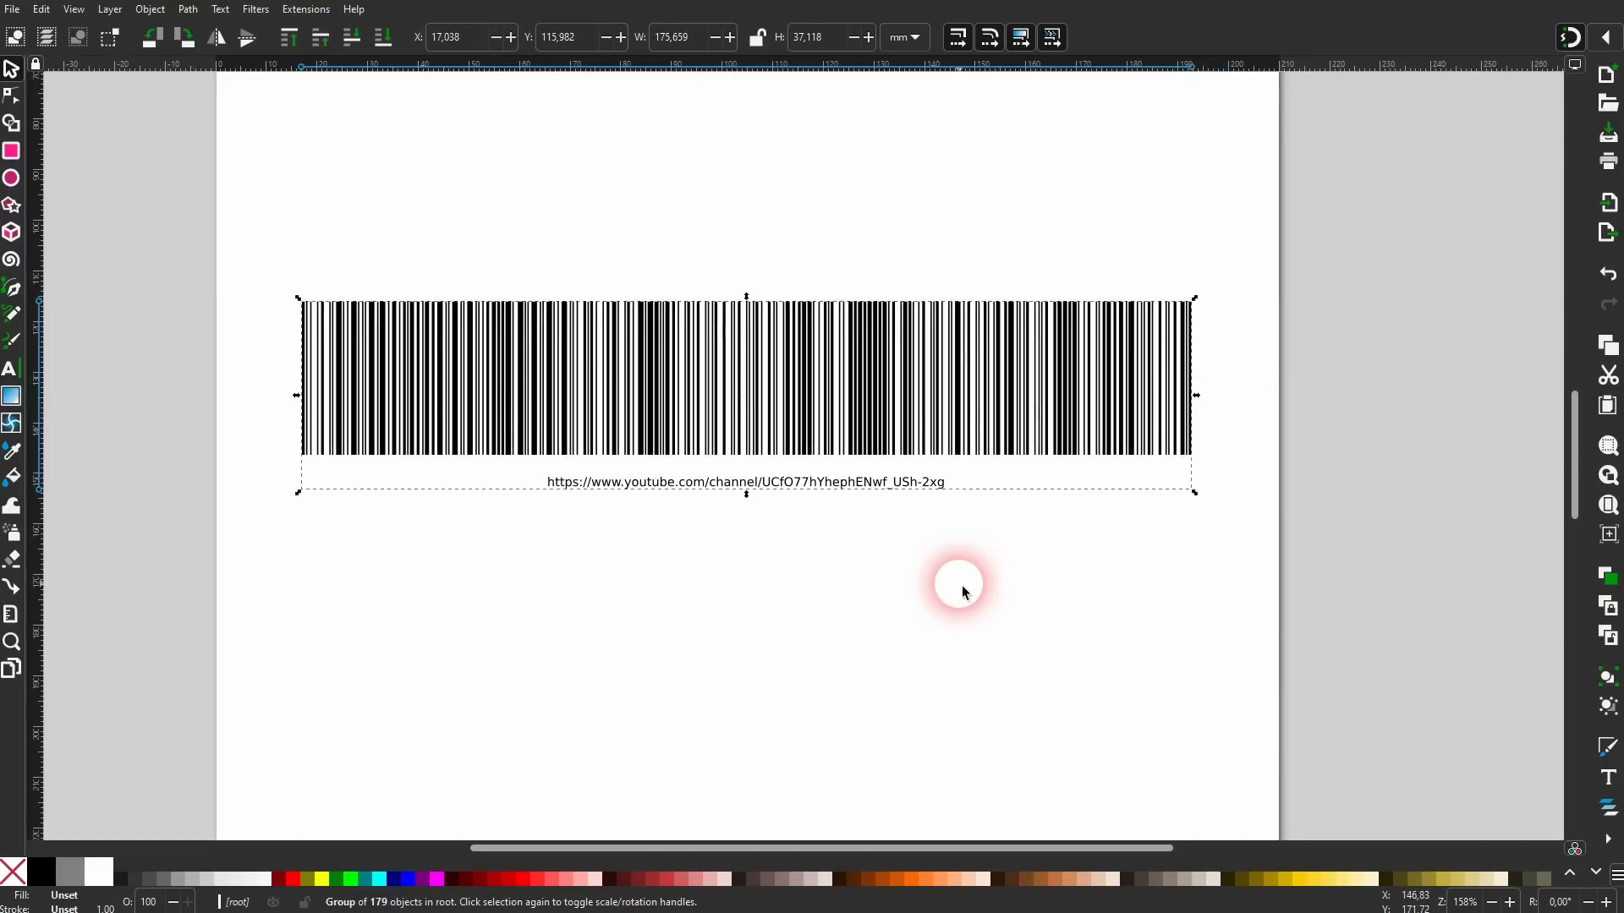
click(956, 580)
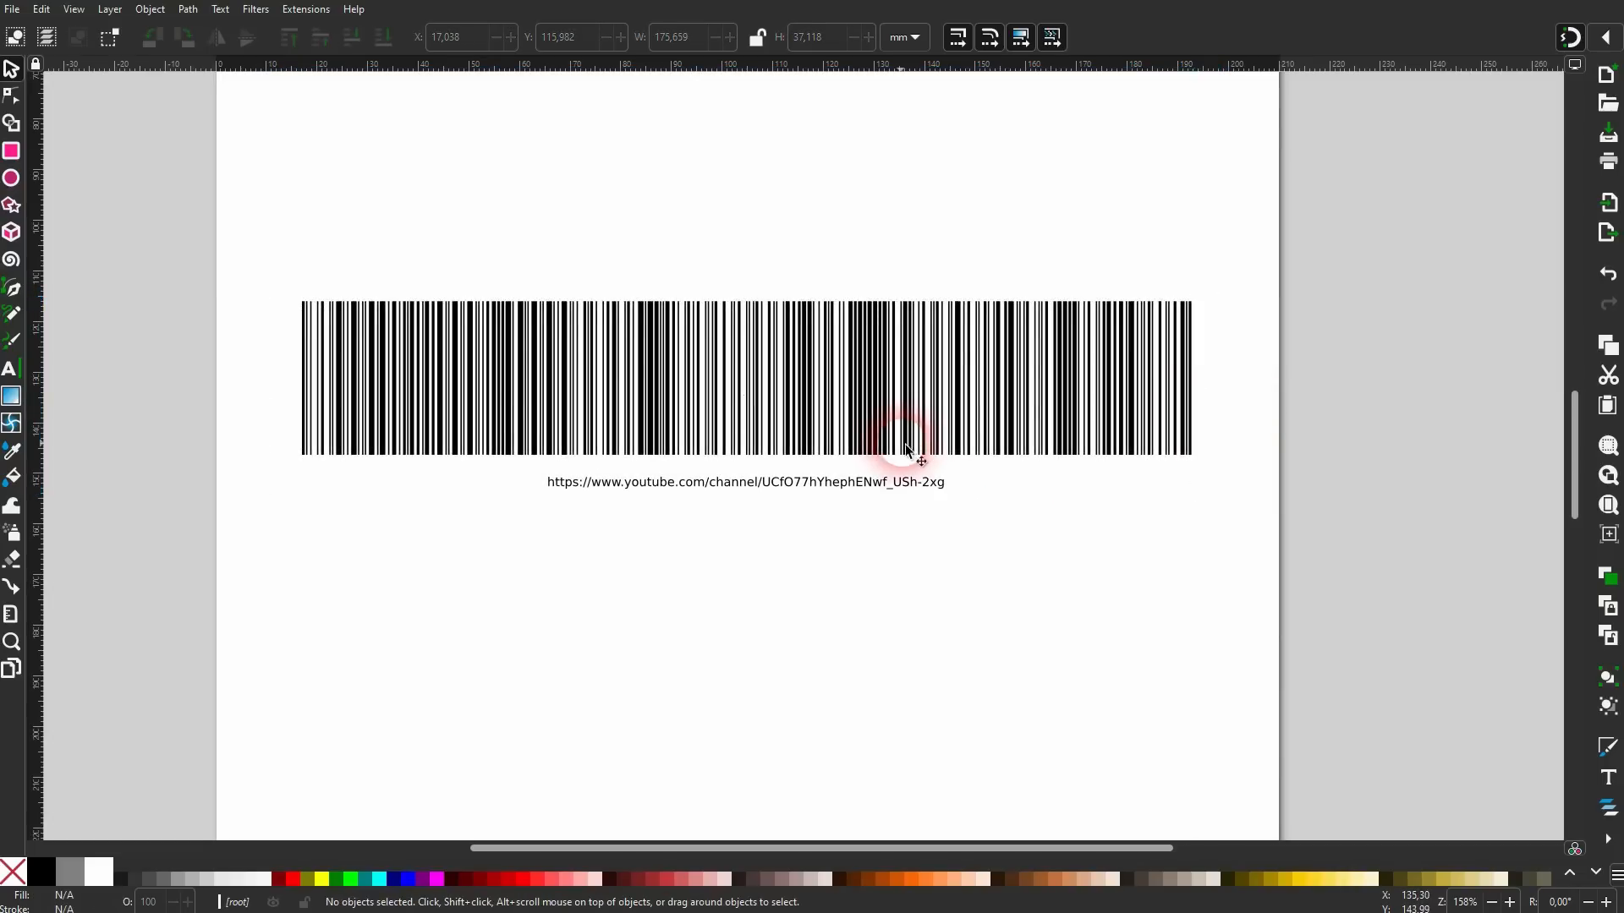
click(848, 495)
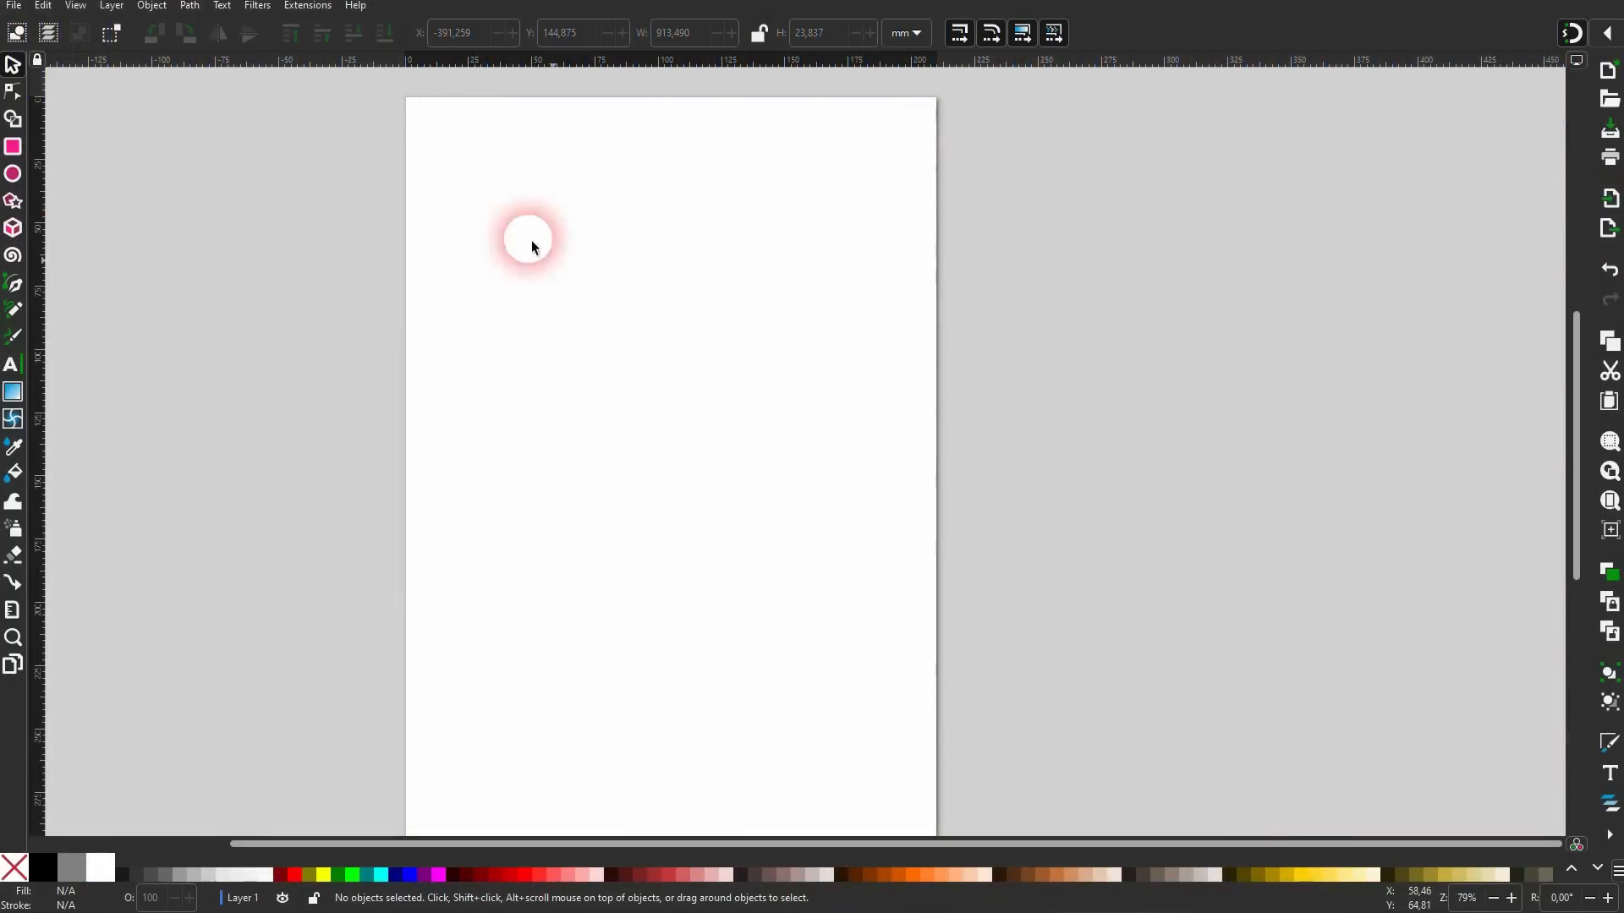
Open the QR Code extension, move its dialog beside the page, and preview a code for the YouTube channel URL.
click(288, 15)
mouse_move(415, 275)
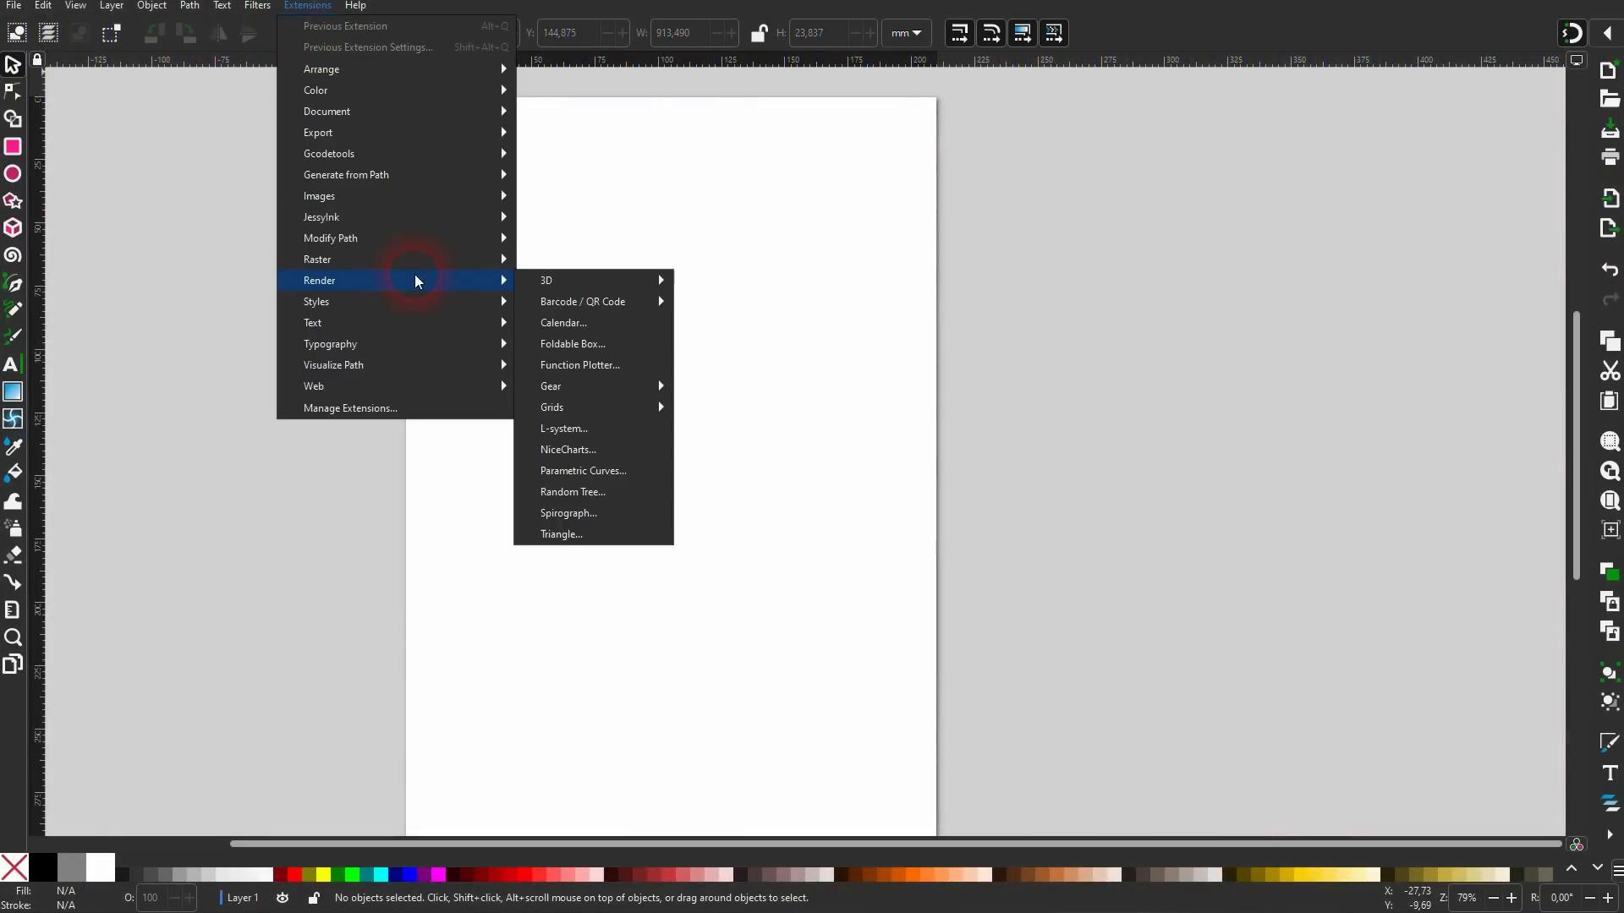
mouse_move(656, 311)
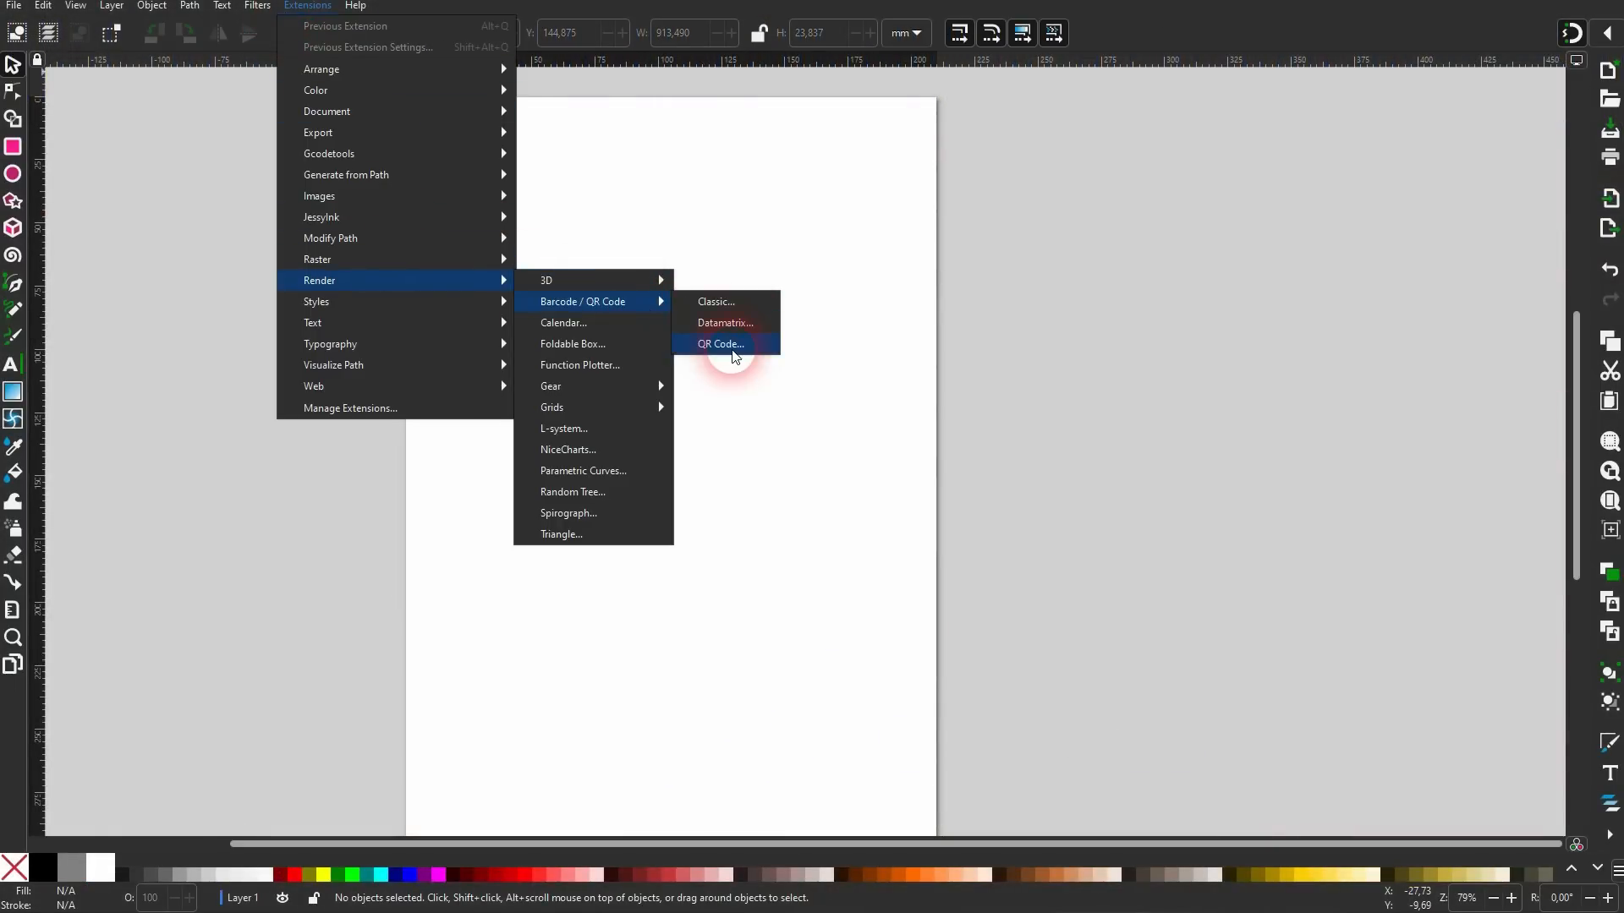
click(721, 346)
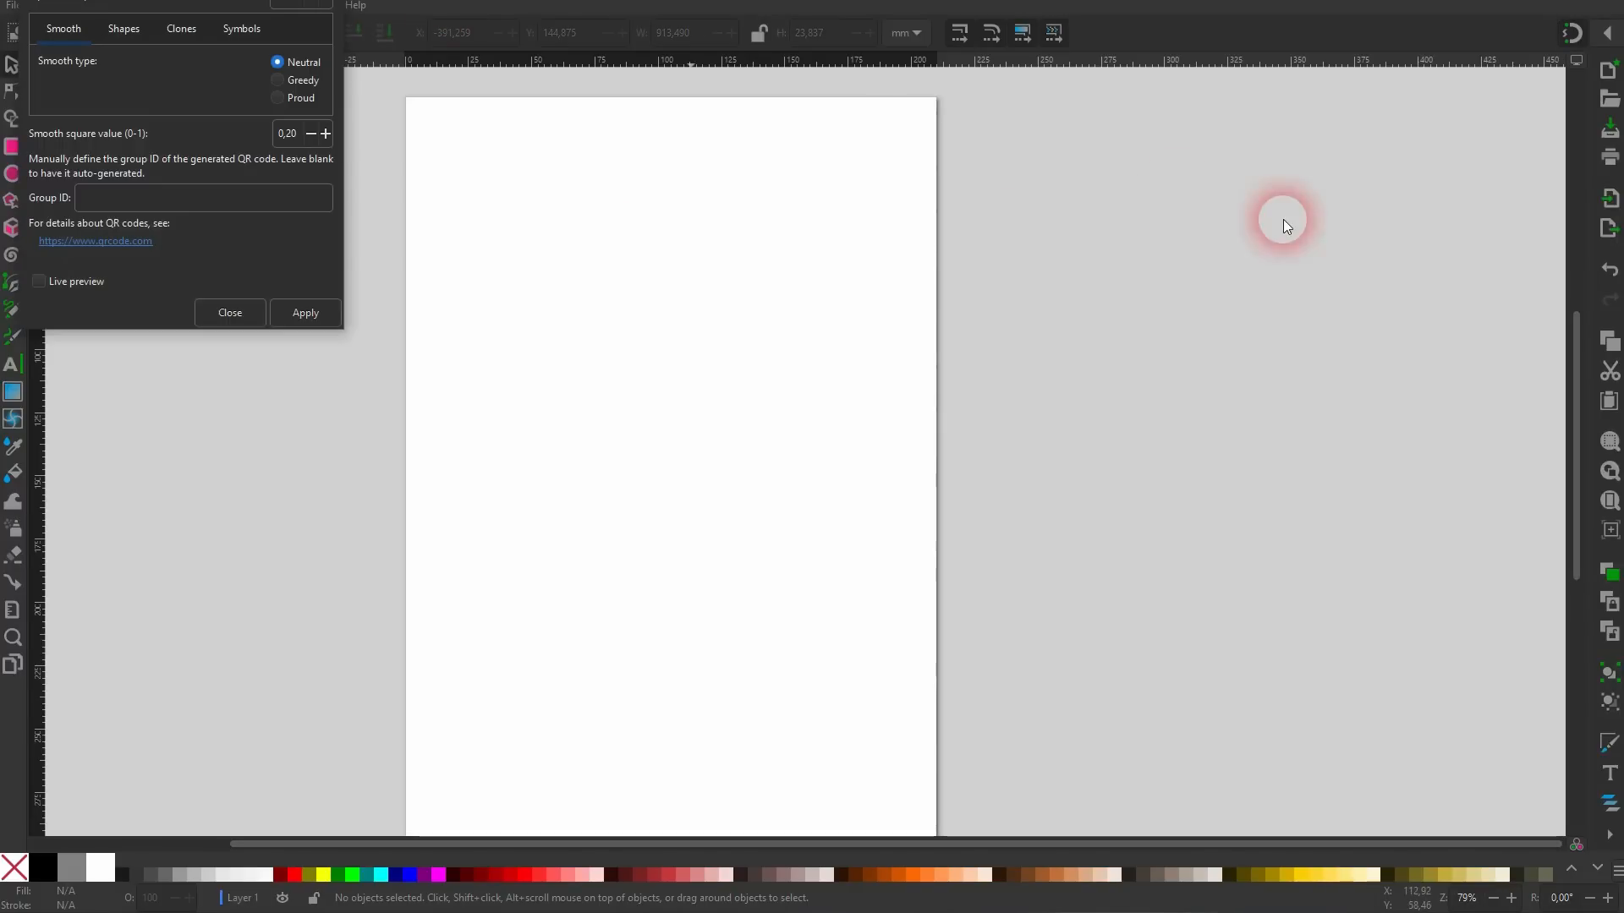
drag(252, 0, 1323, 218)
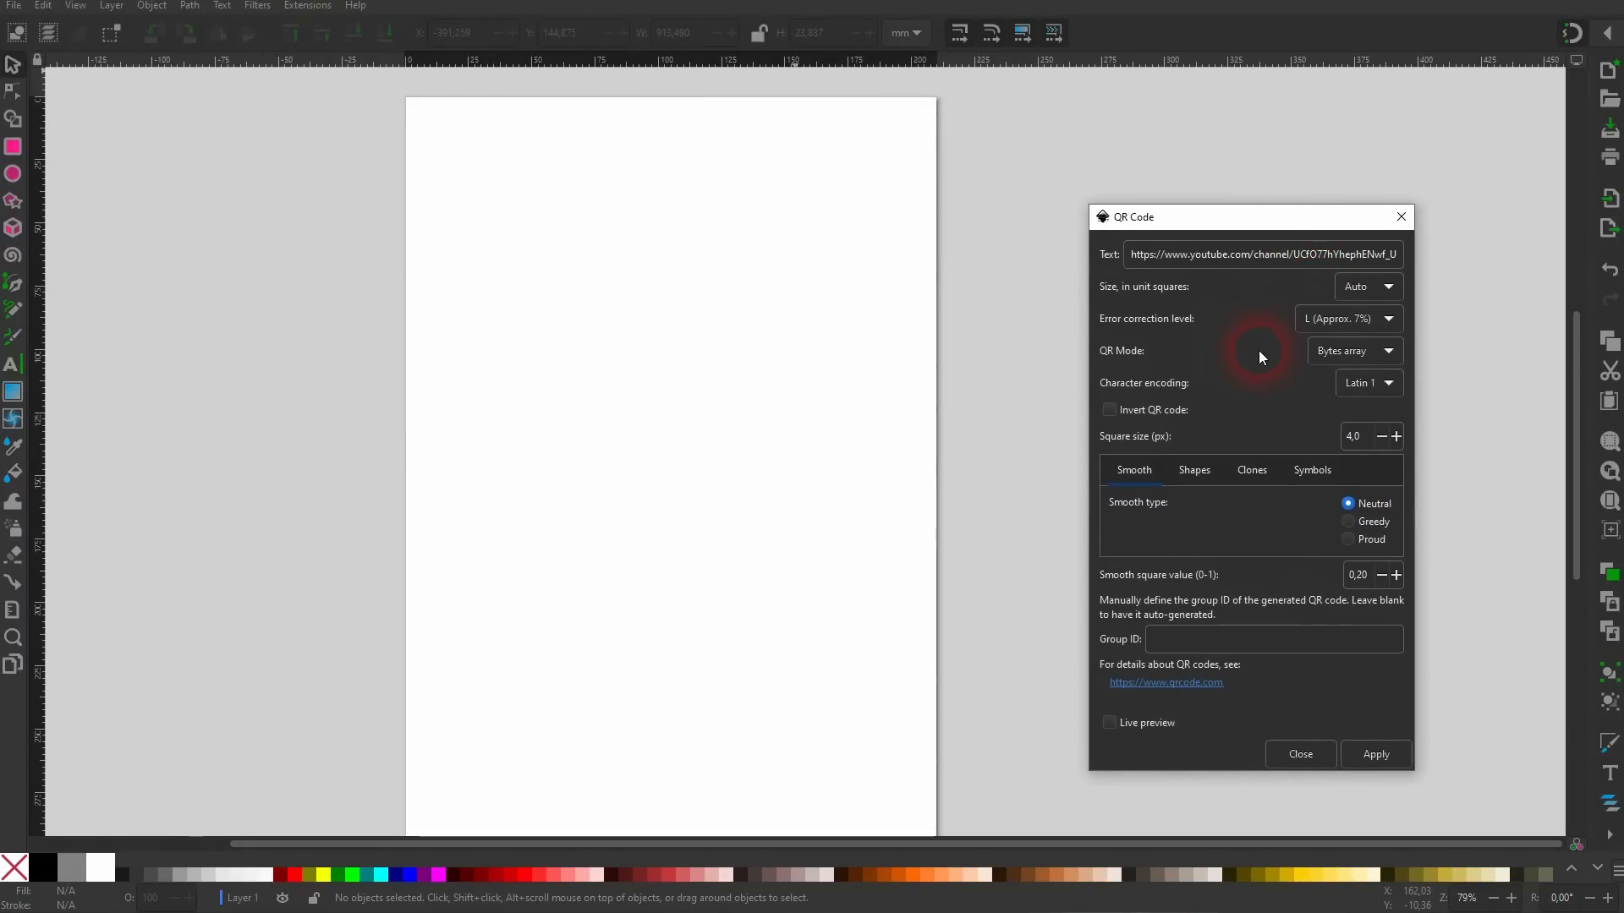
key(ctrl+a)
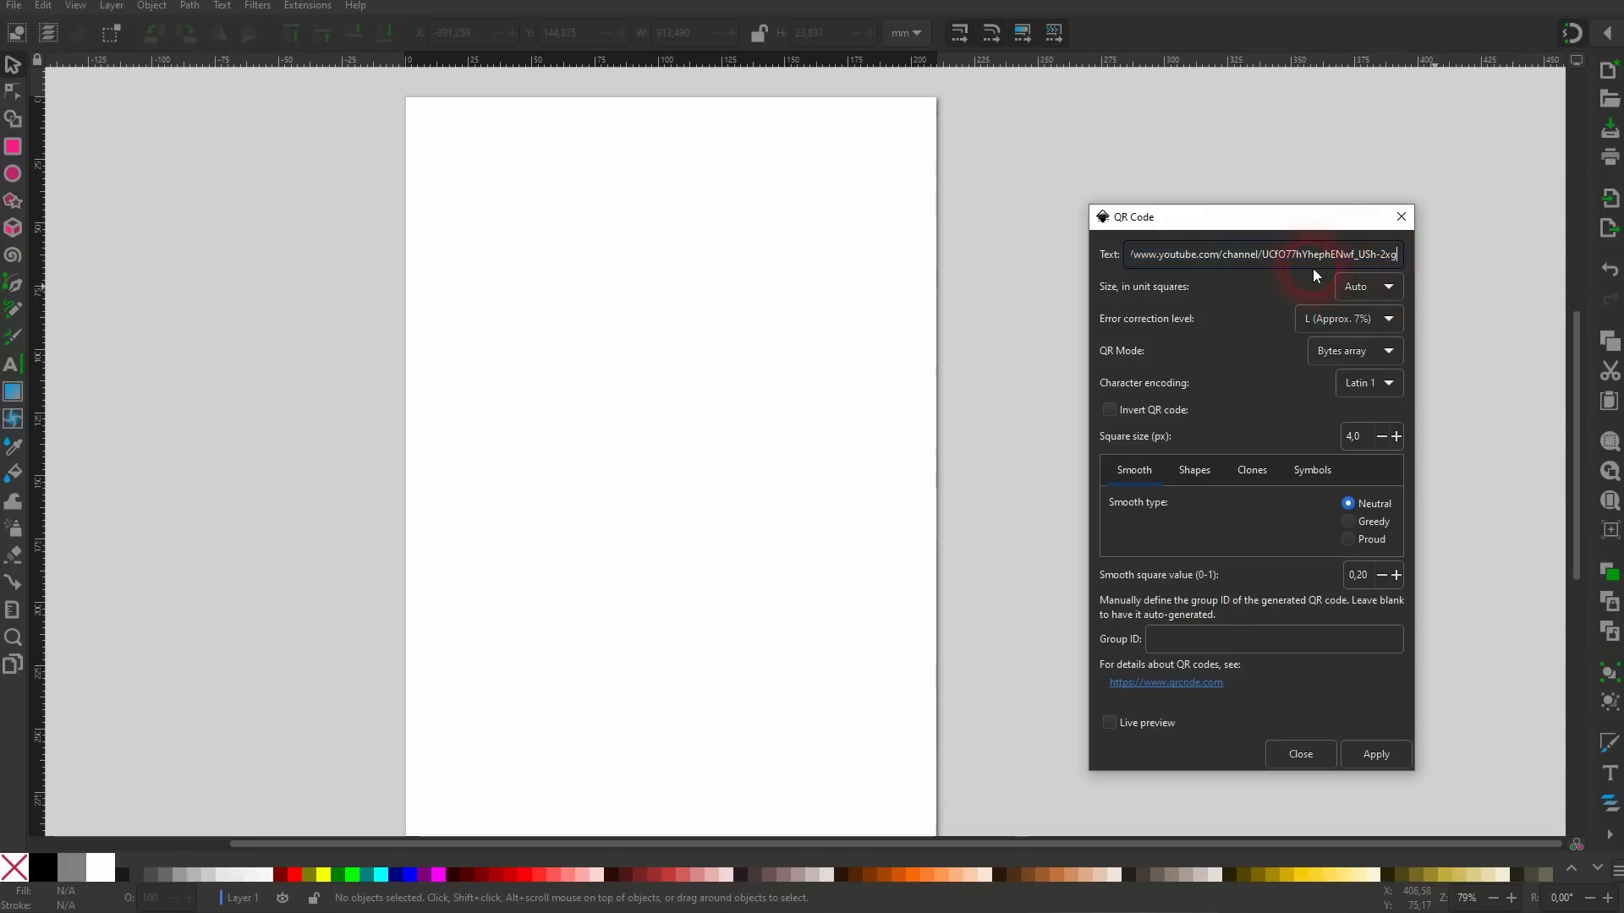
click(1156, 731)
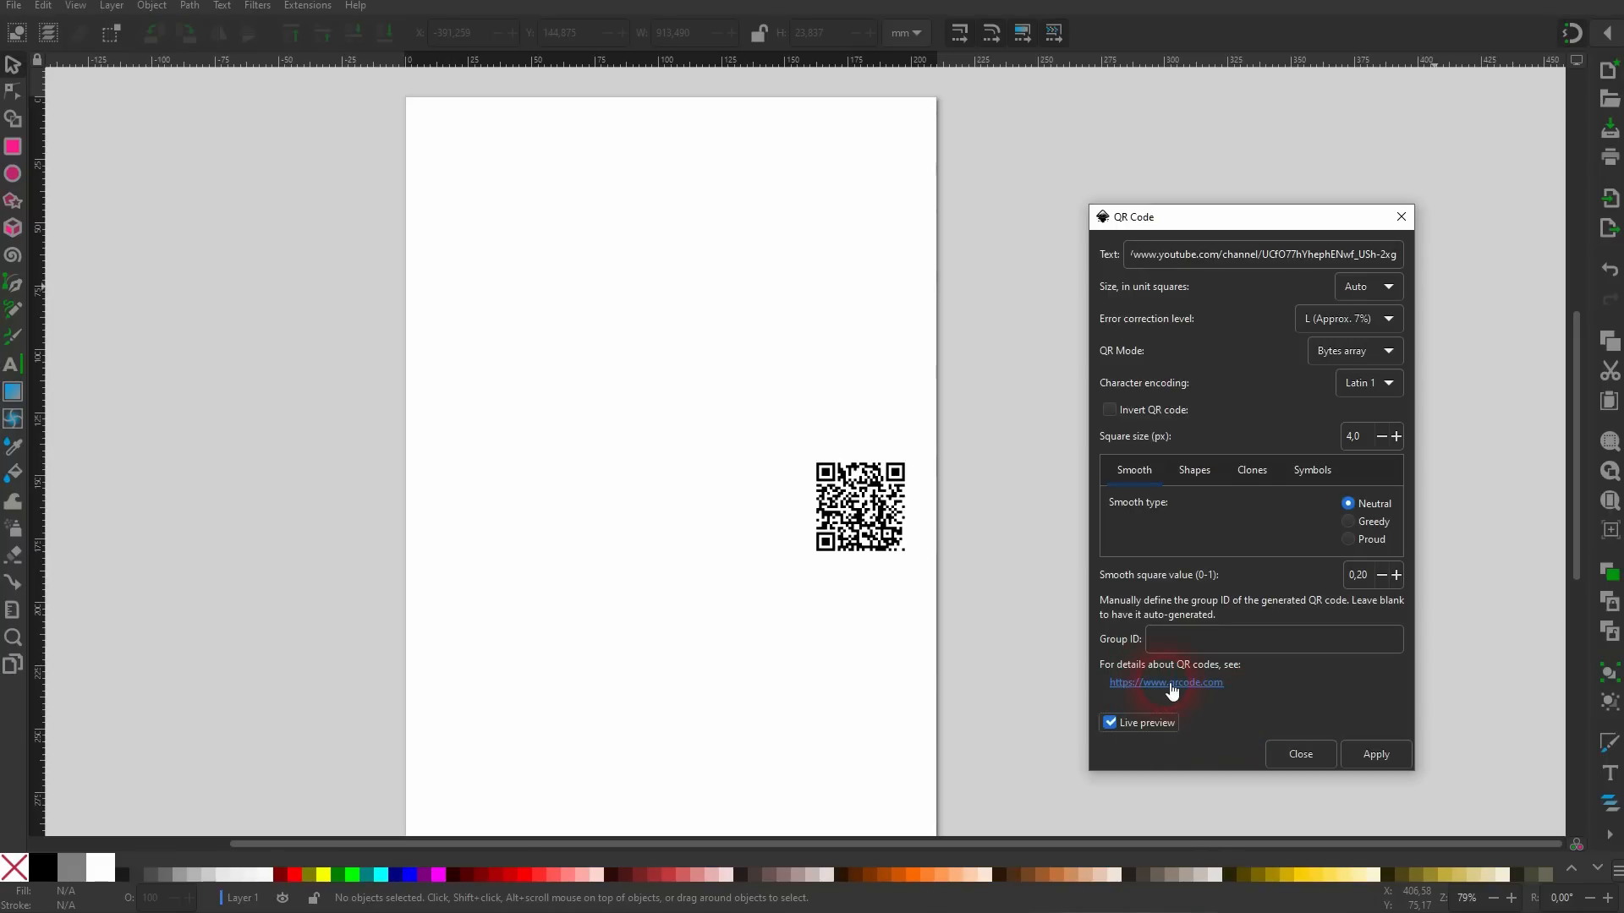
Try the Circle predefined shape on the QR code, return to Square, and view the Clones and Symbols options.
click(1198, 470)
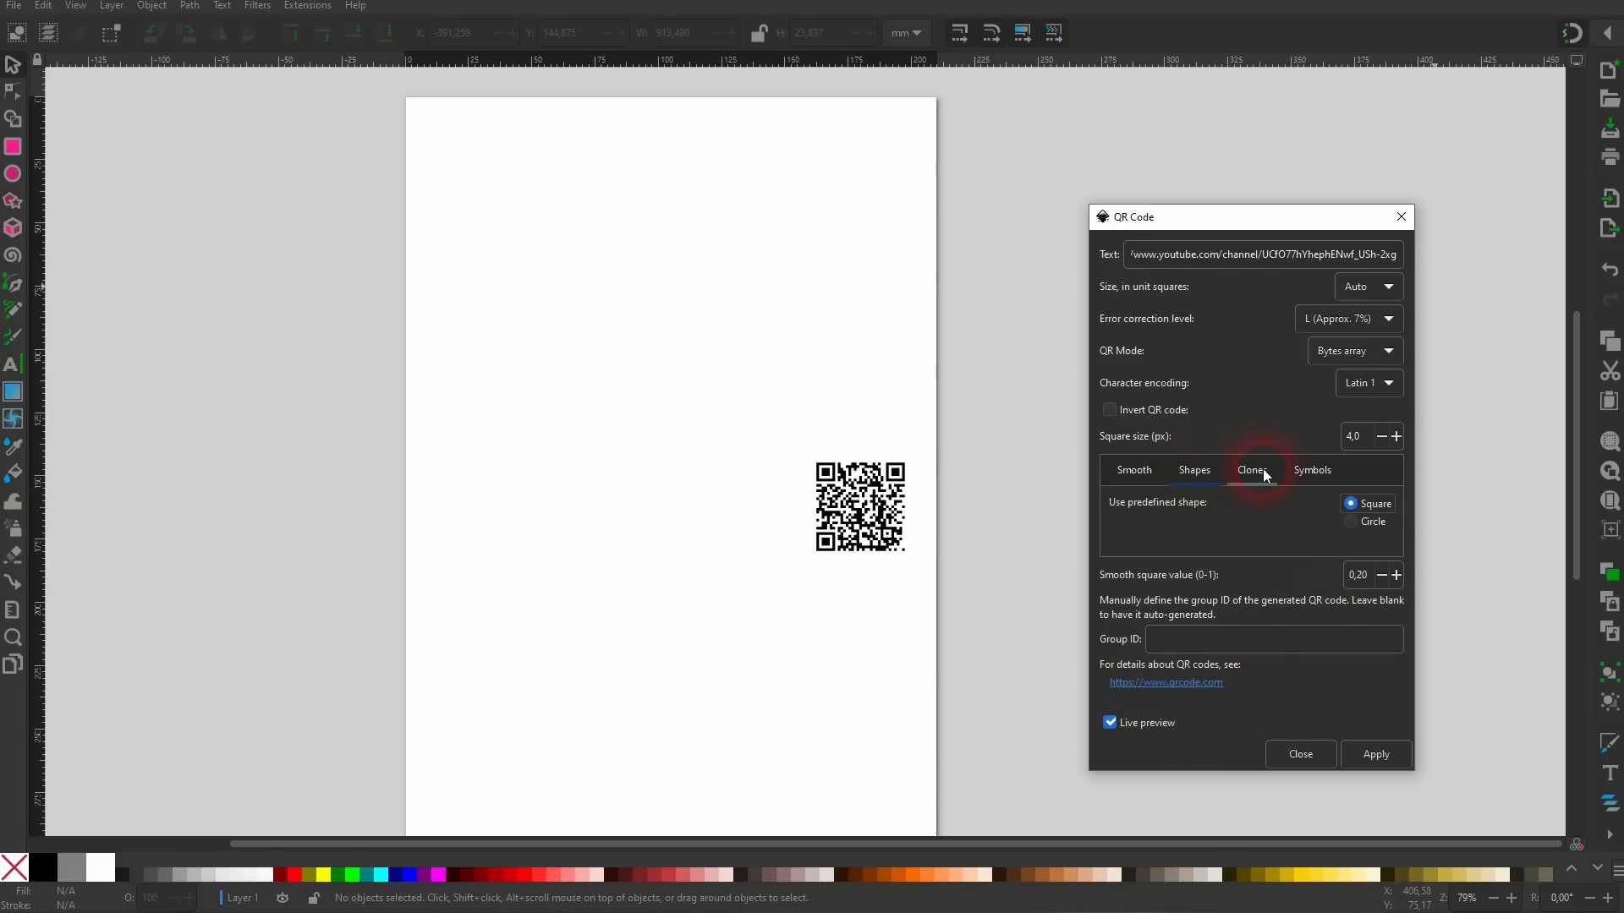
click(1376, 526)
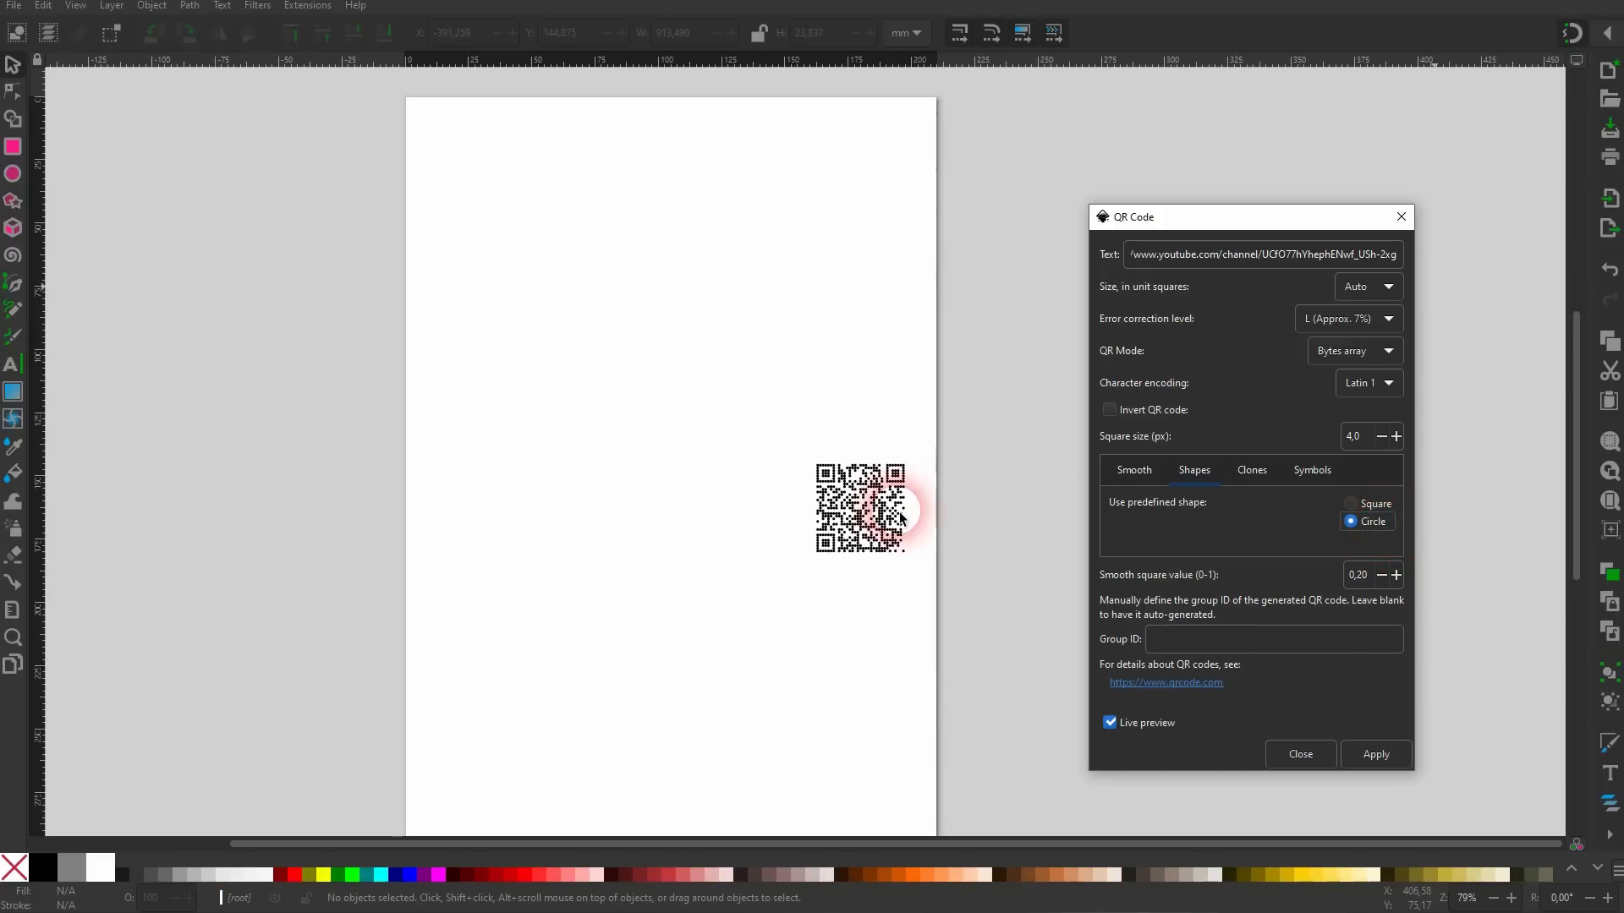
click(1372, 504)
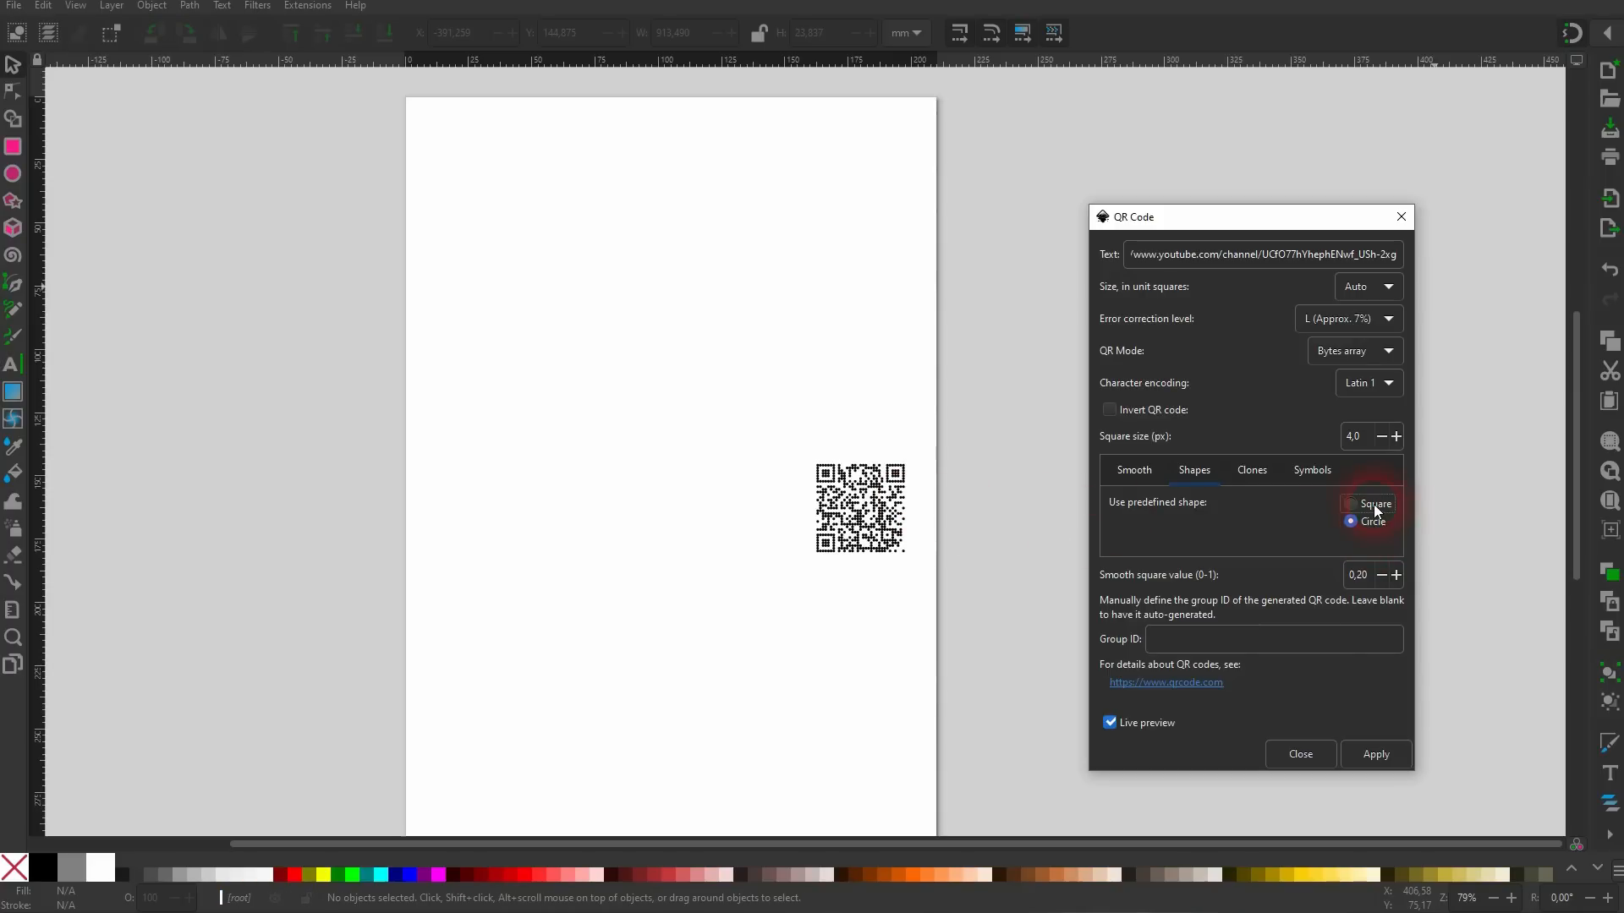
click(1240, 474)
click(1309, 472)
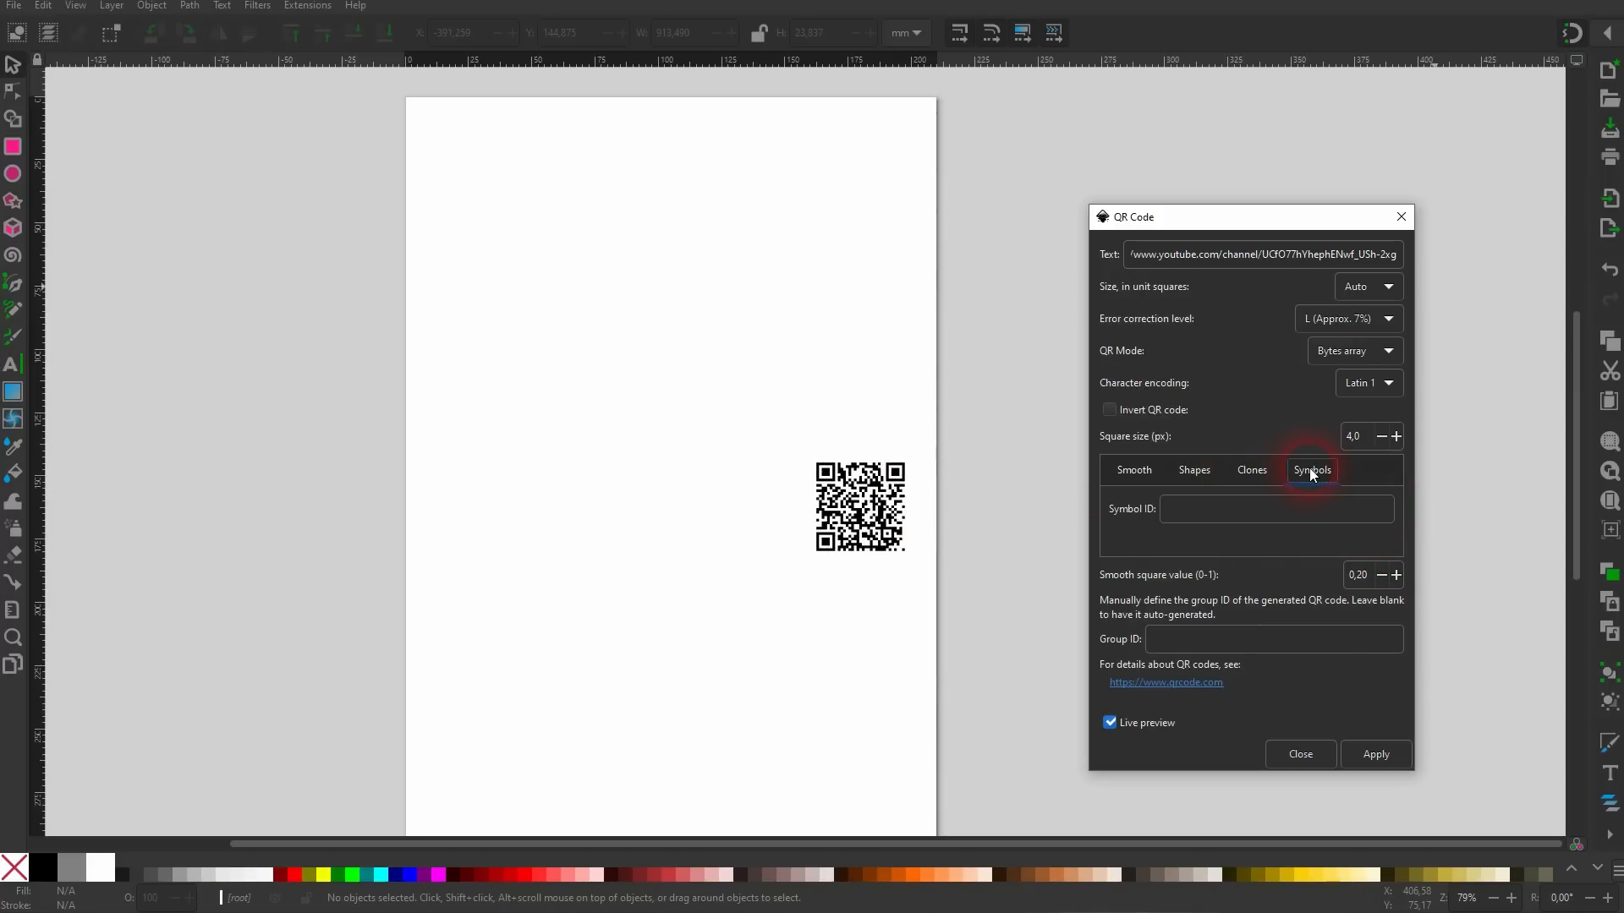
Try the Proud smooth type on the QR code and return it to Neutral.
click(1135, 472)
click(1361, 522)
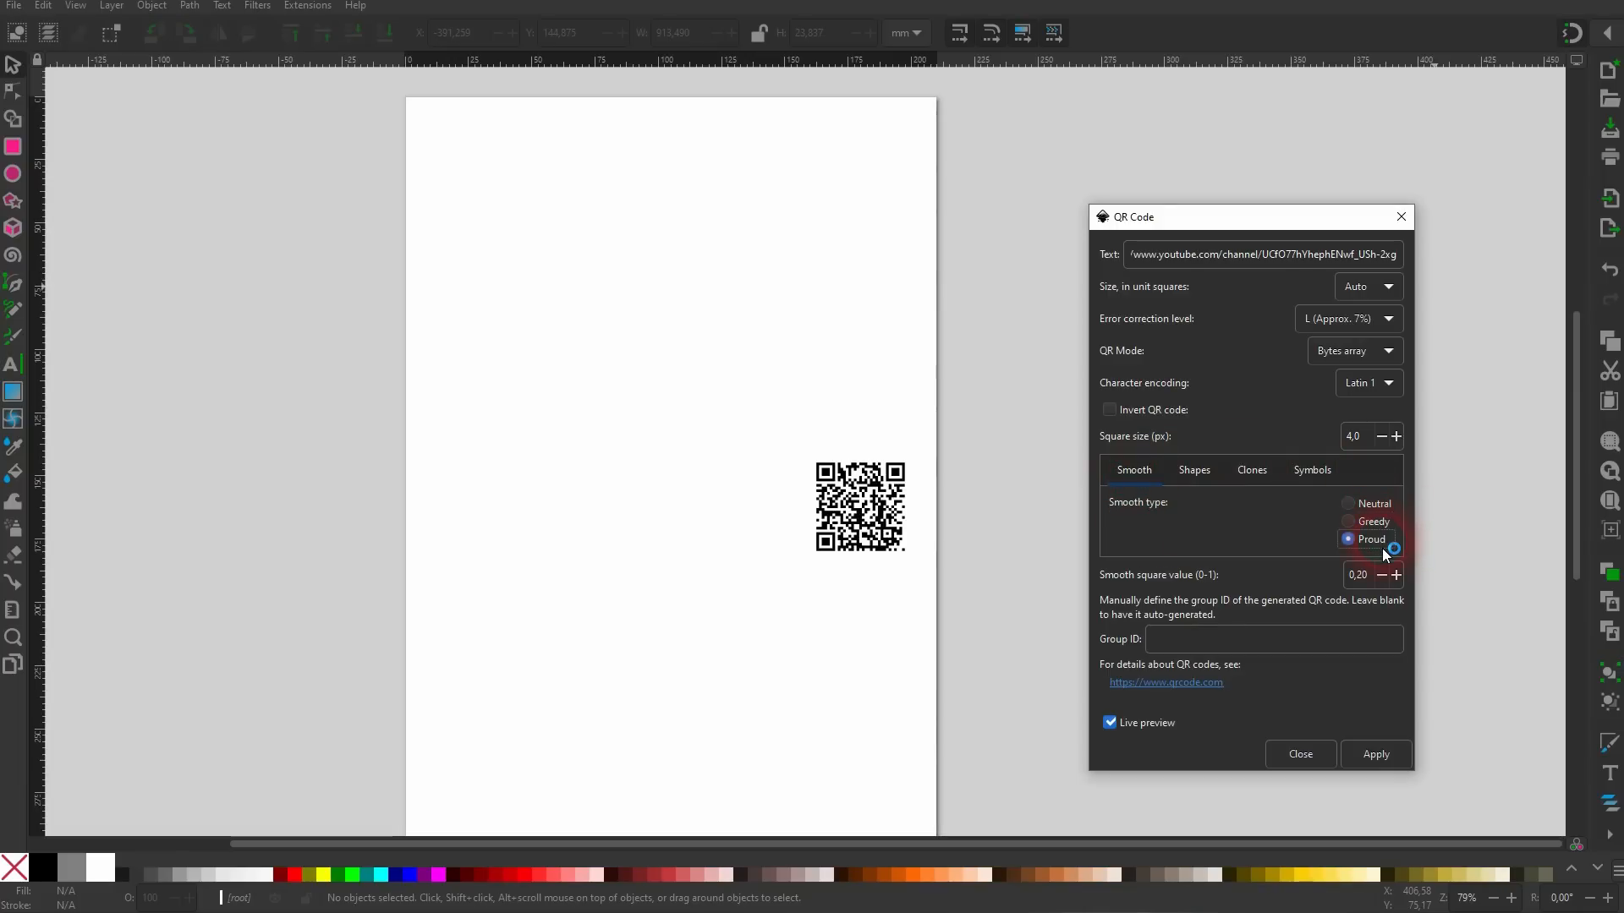
click(1372, 510)
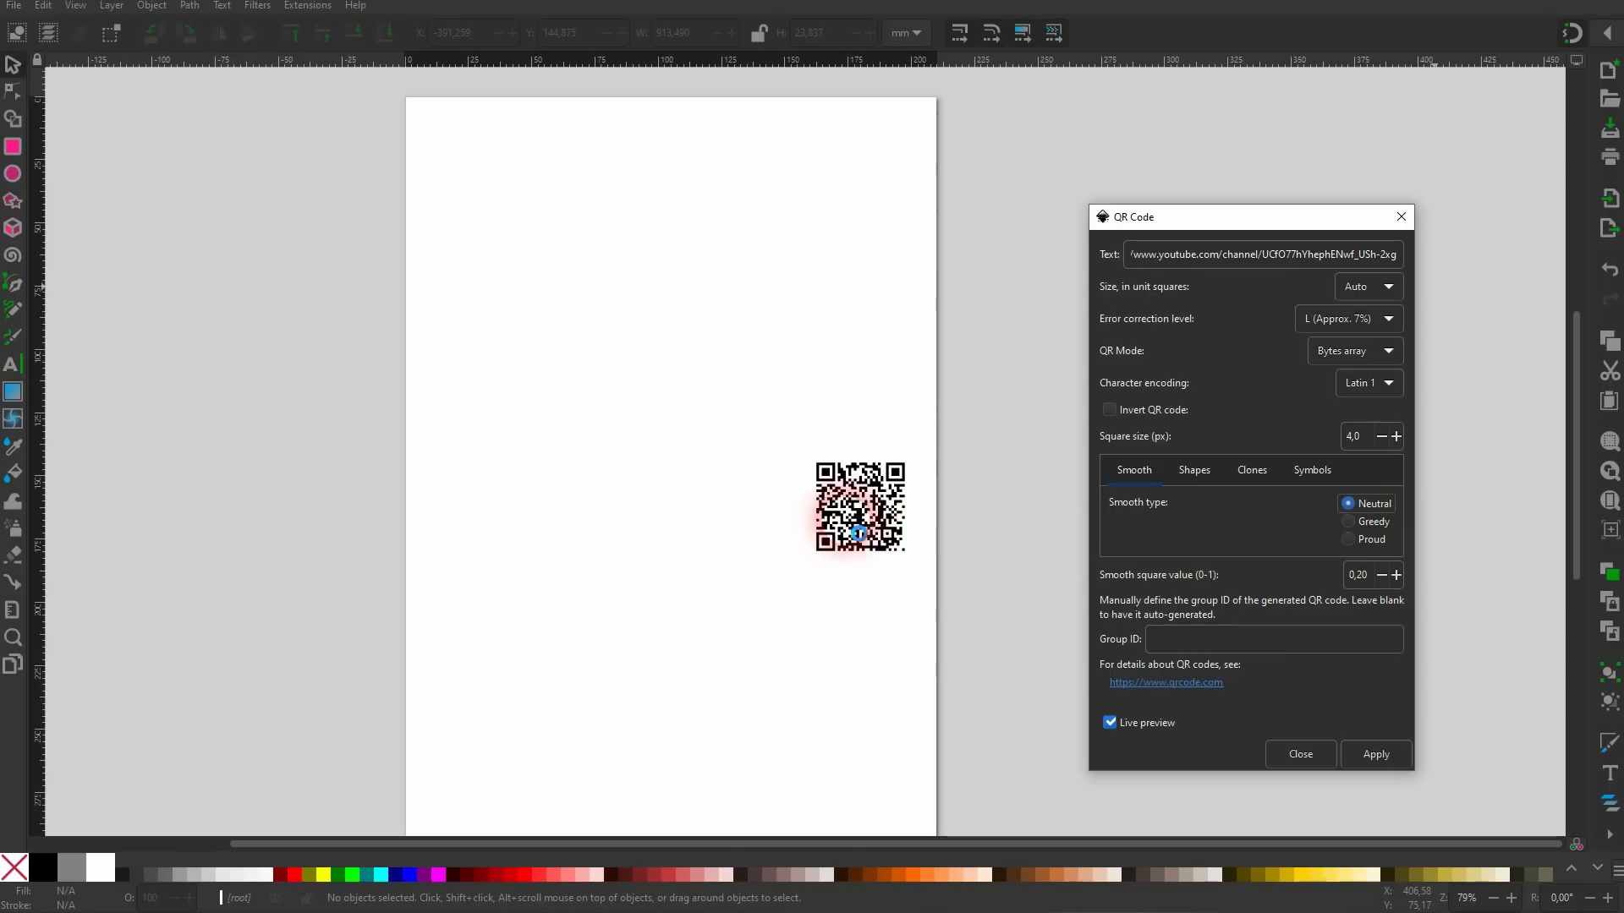
Set the QR code's character encoding to UTF-8.
click(1365, 385)
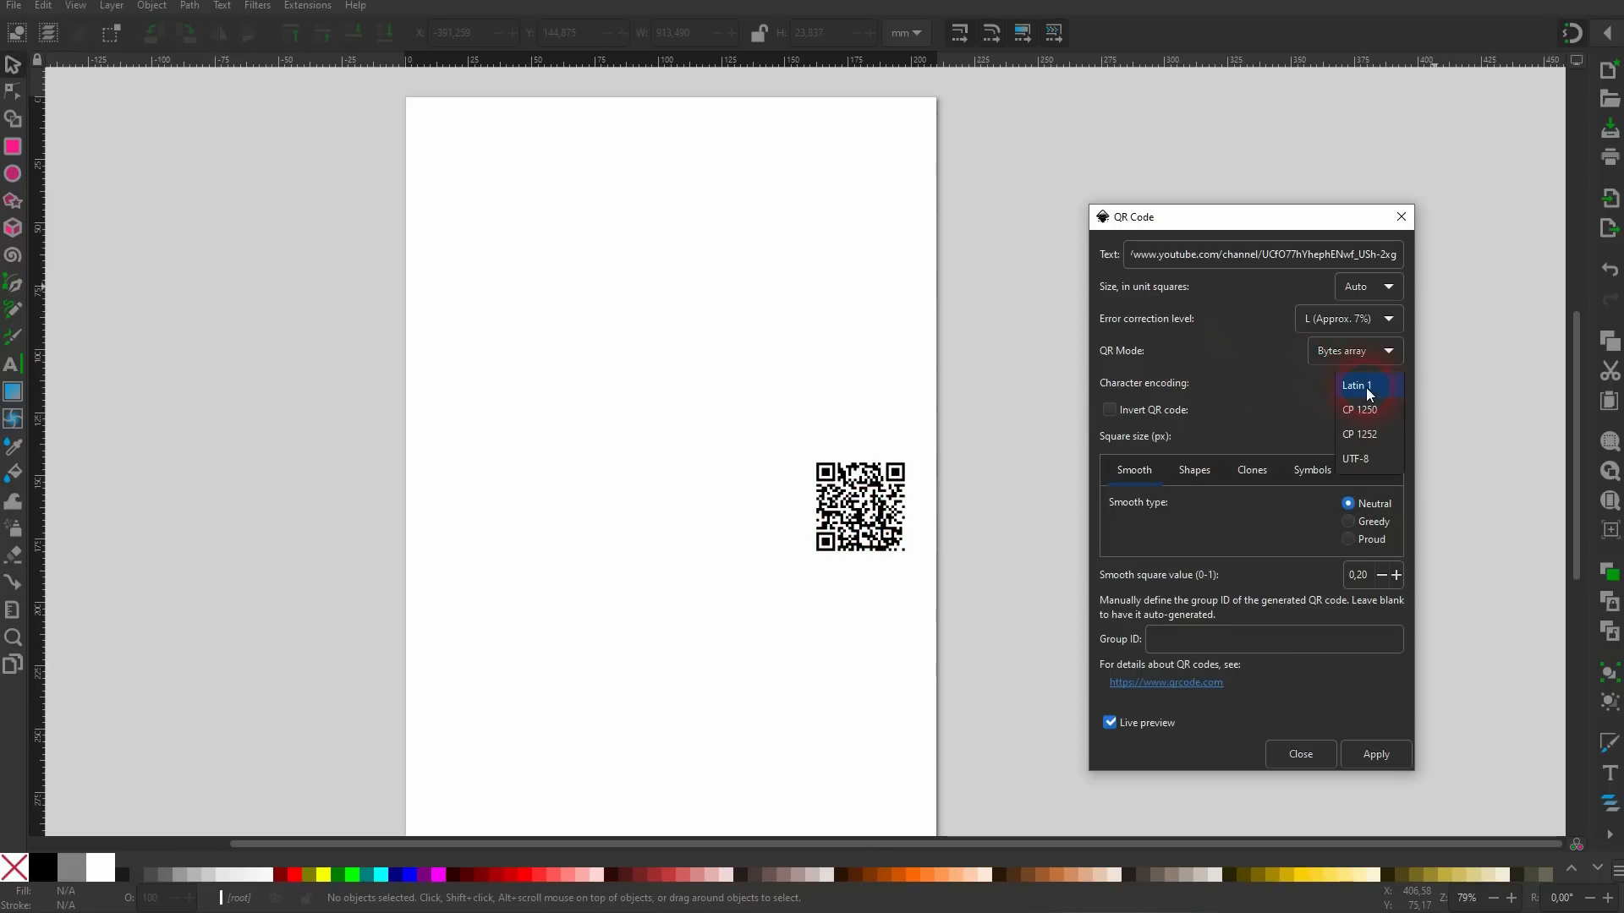
click(1362, 460)
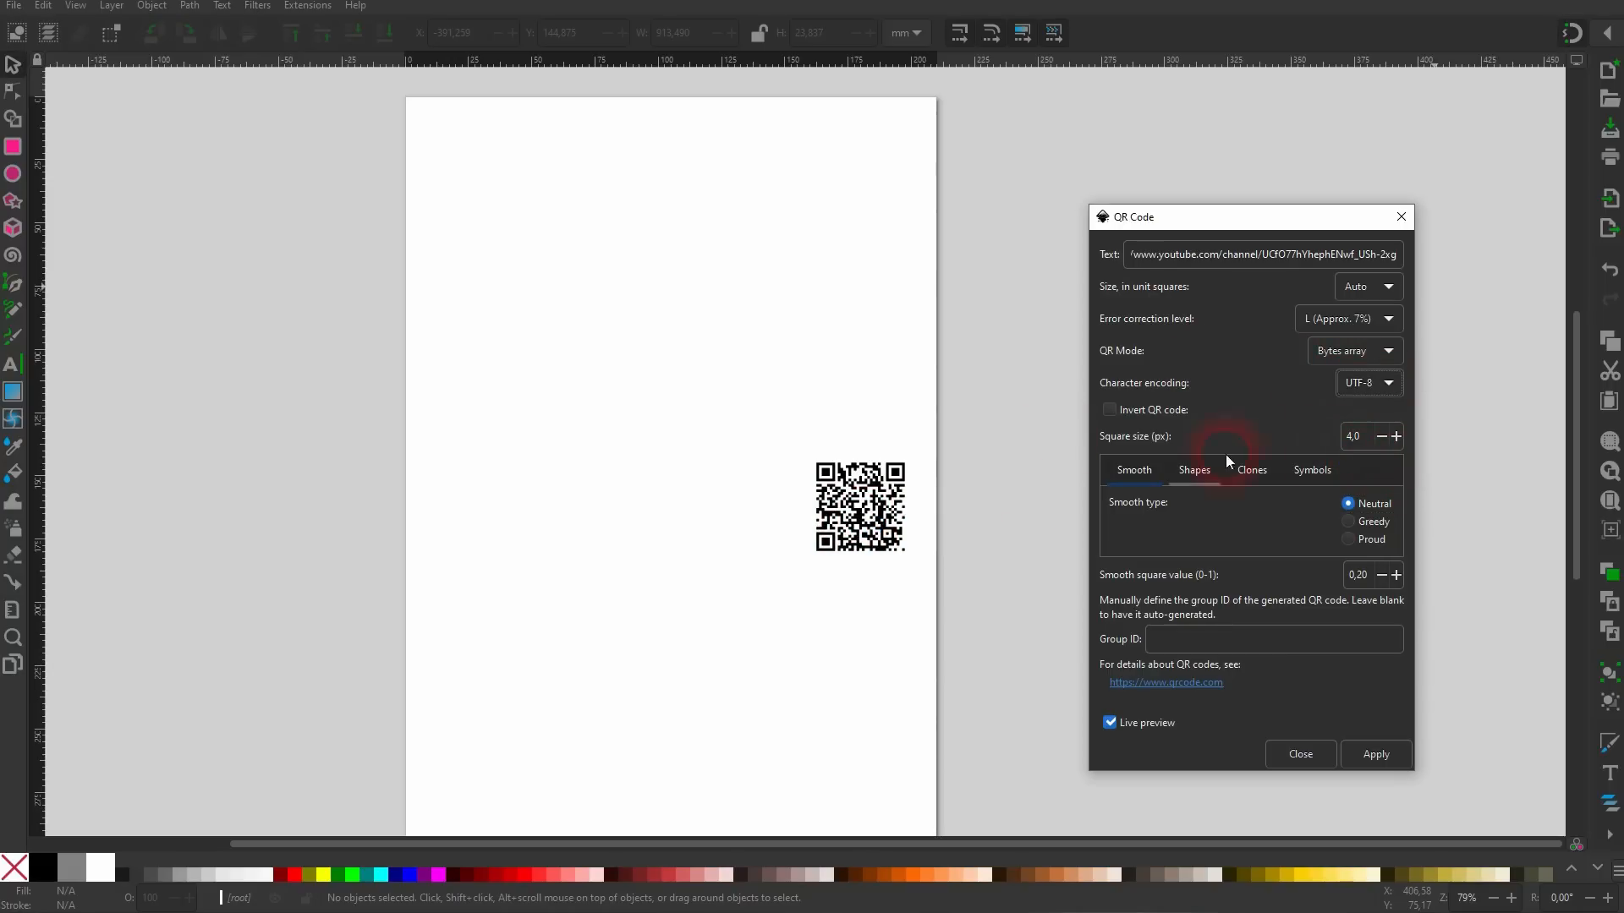
click(1295, 438)
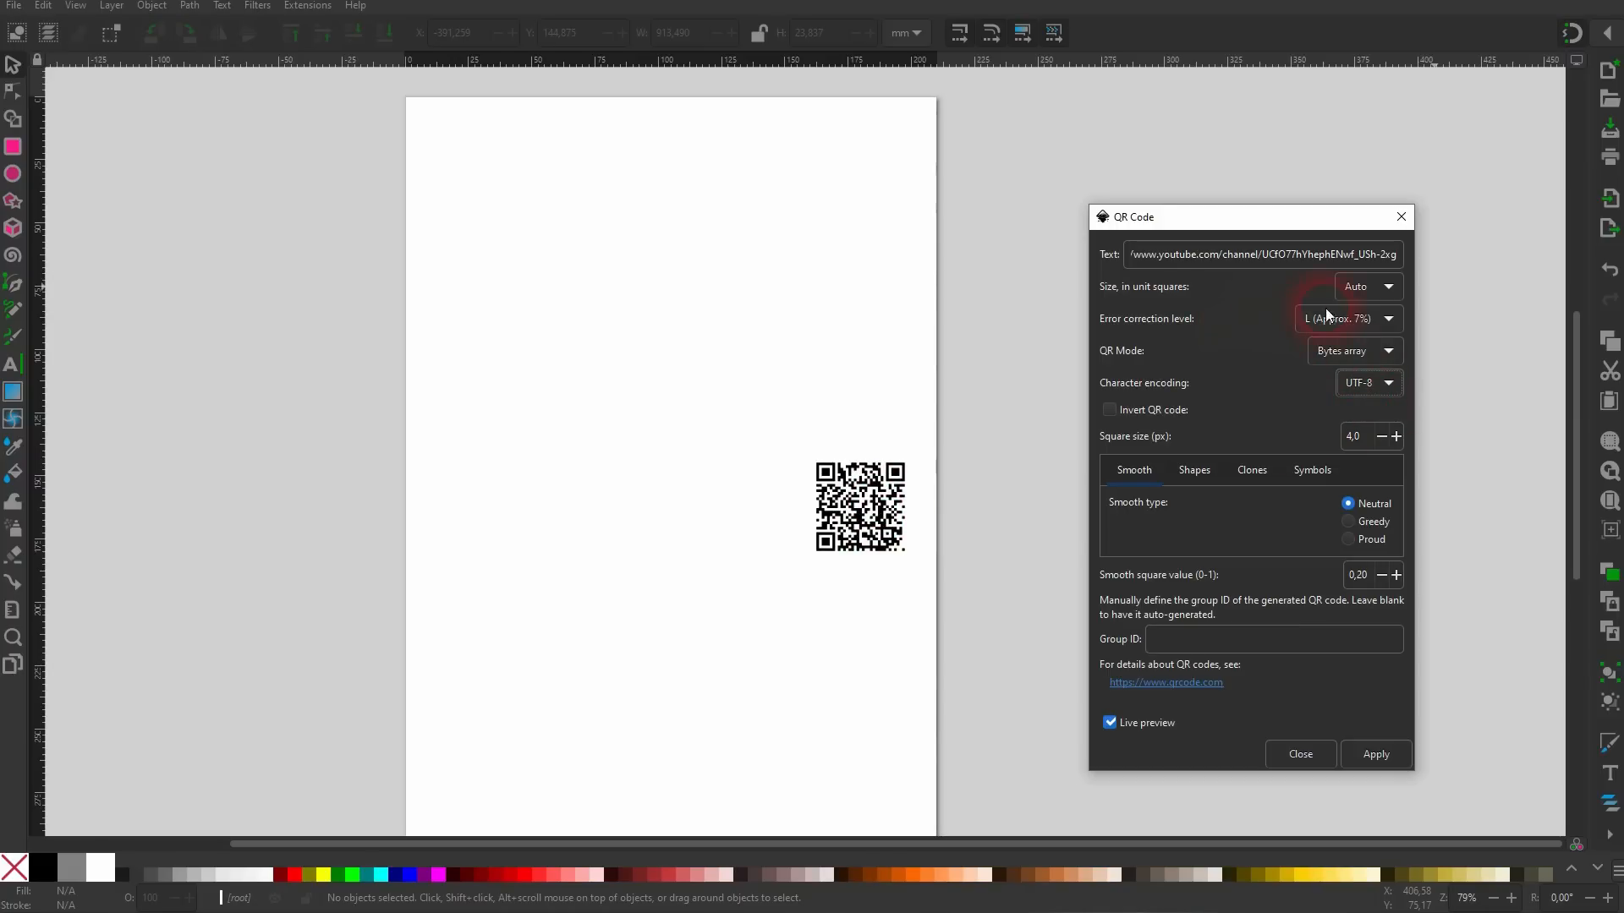
Try a QR code size of 73x73 unit squares and return the size to Auto.
click(1371, 291)
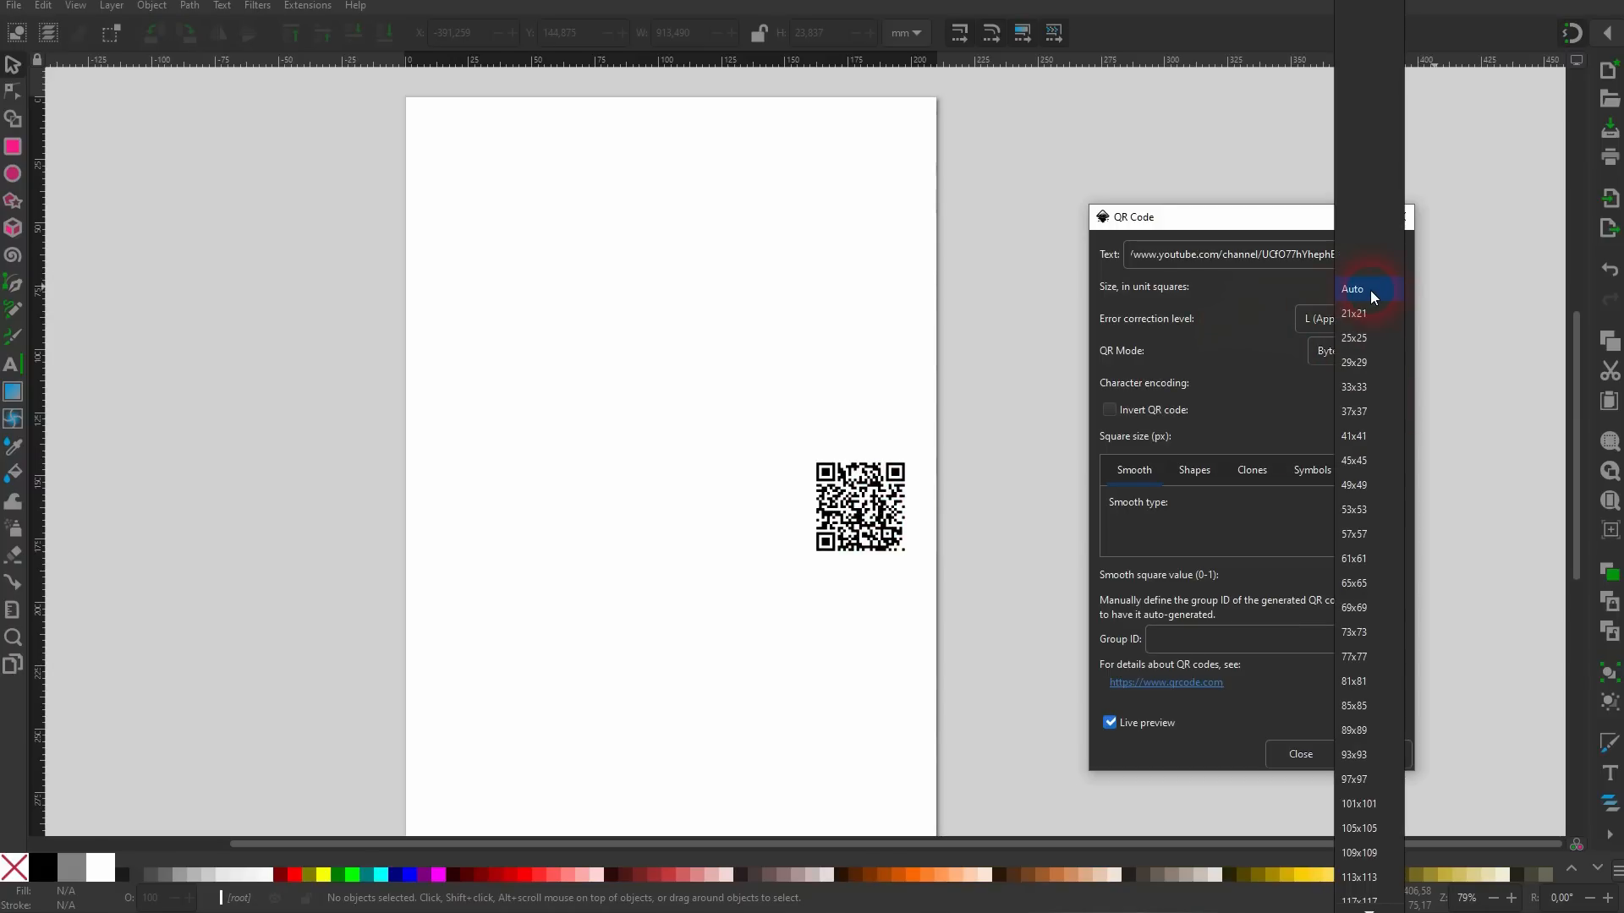
click(1372, 633)
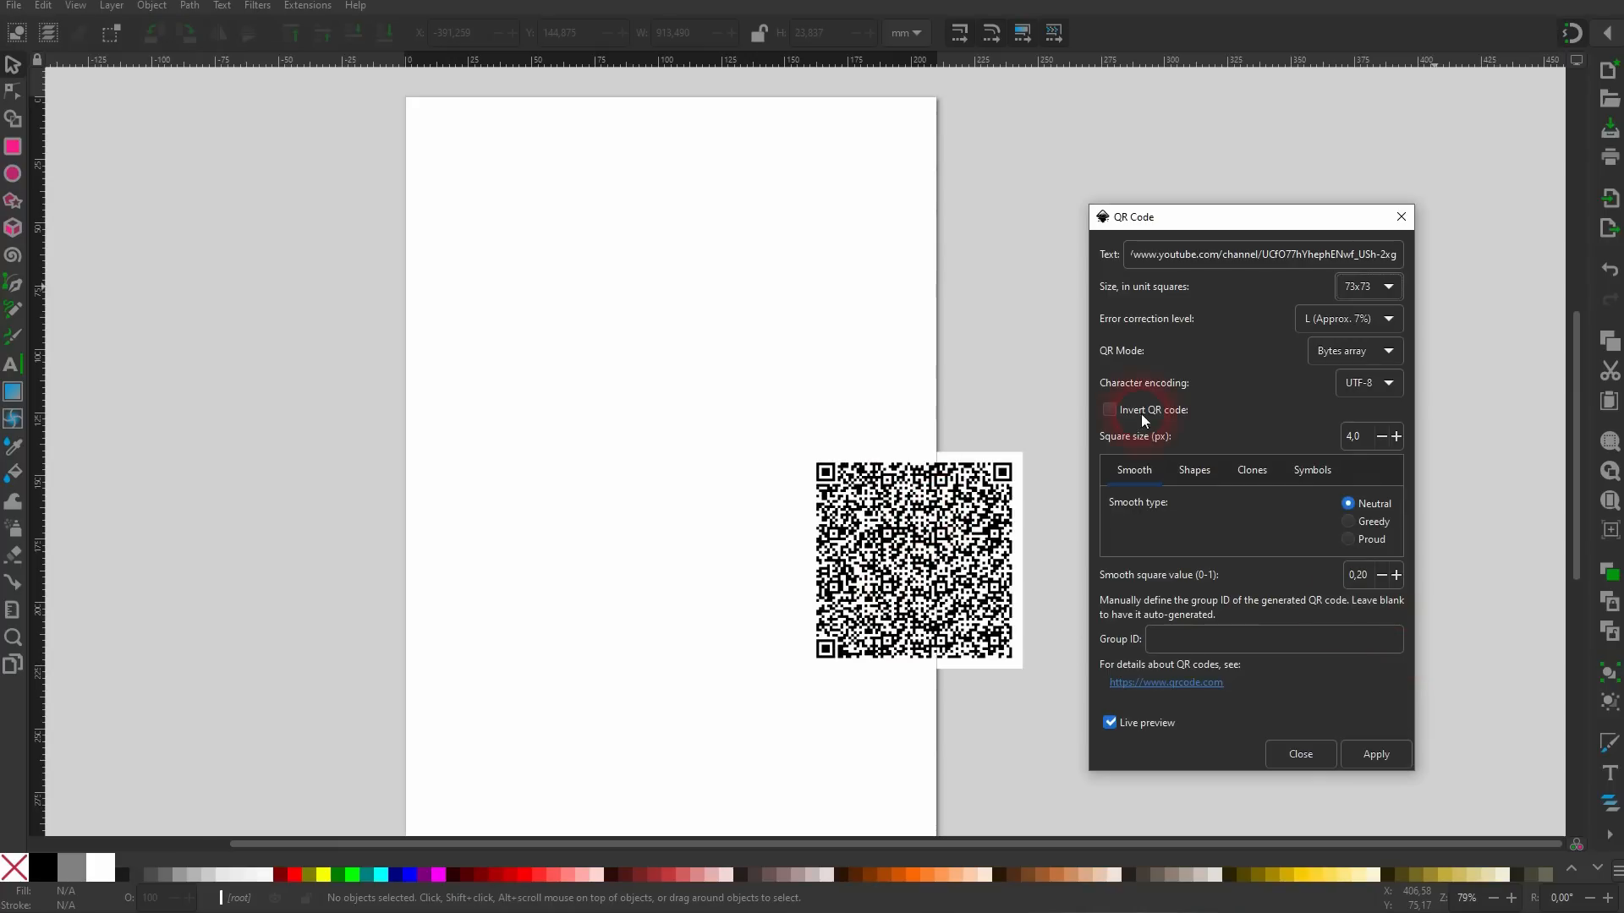
click(1352, 293)
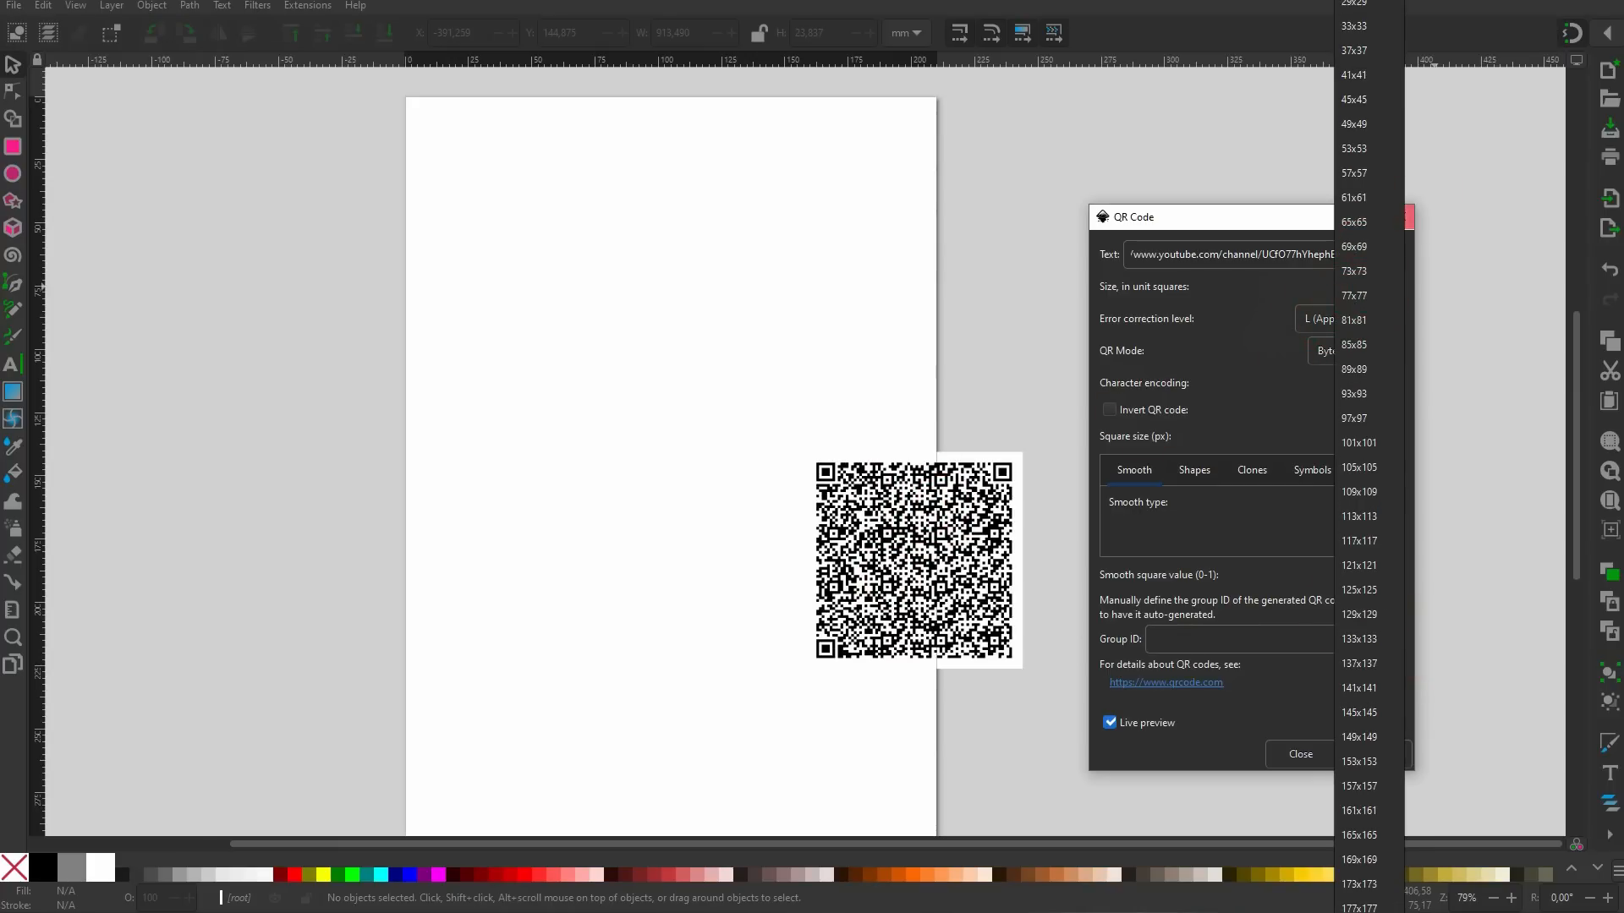
click(1356, 4)
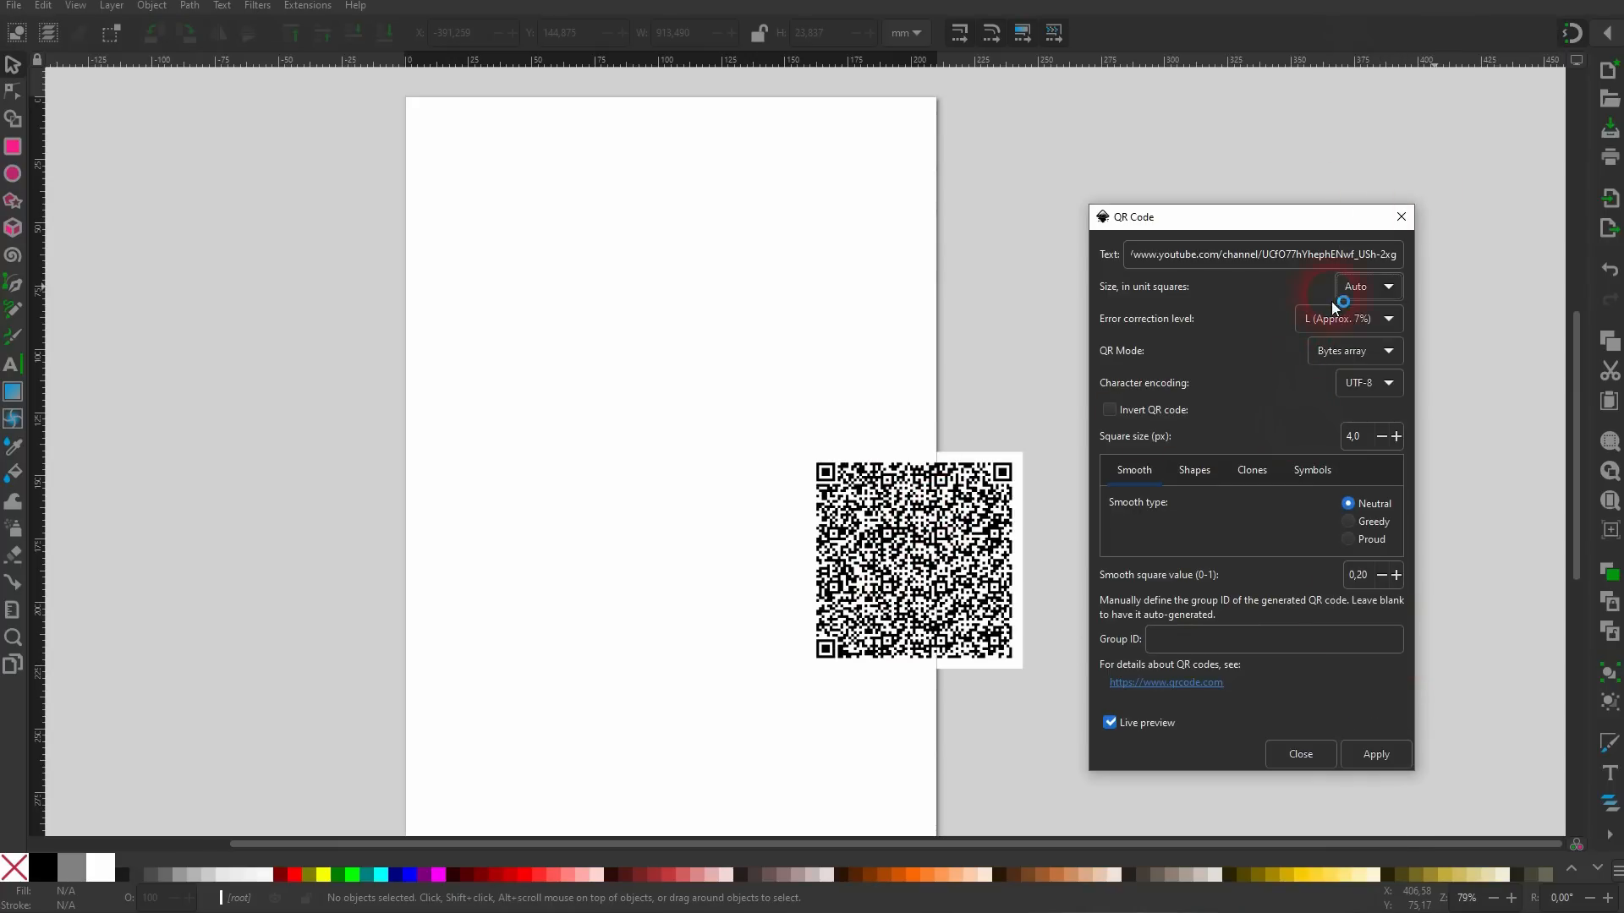
Generate the QR code for the YouTube channel URL with the current settings and close the dialog.
drag(1188, 258, 1400, 241)
click(1366, 760)
click(1405, 221)
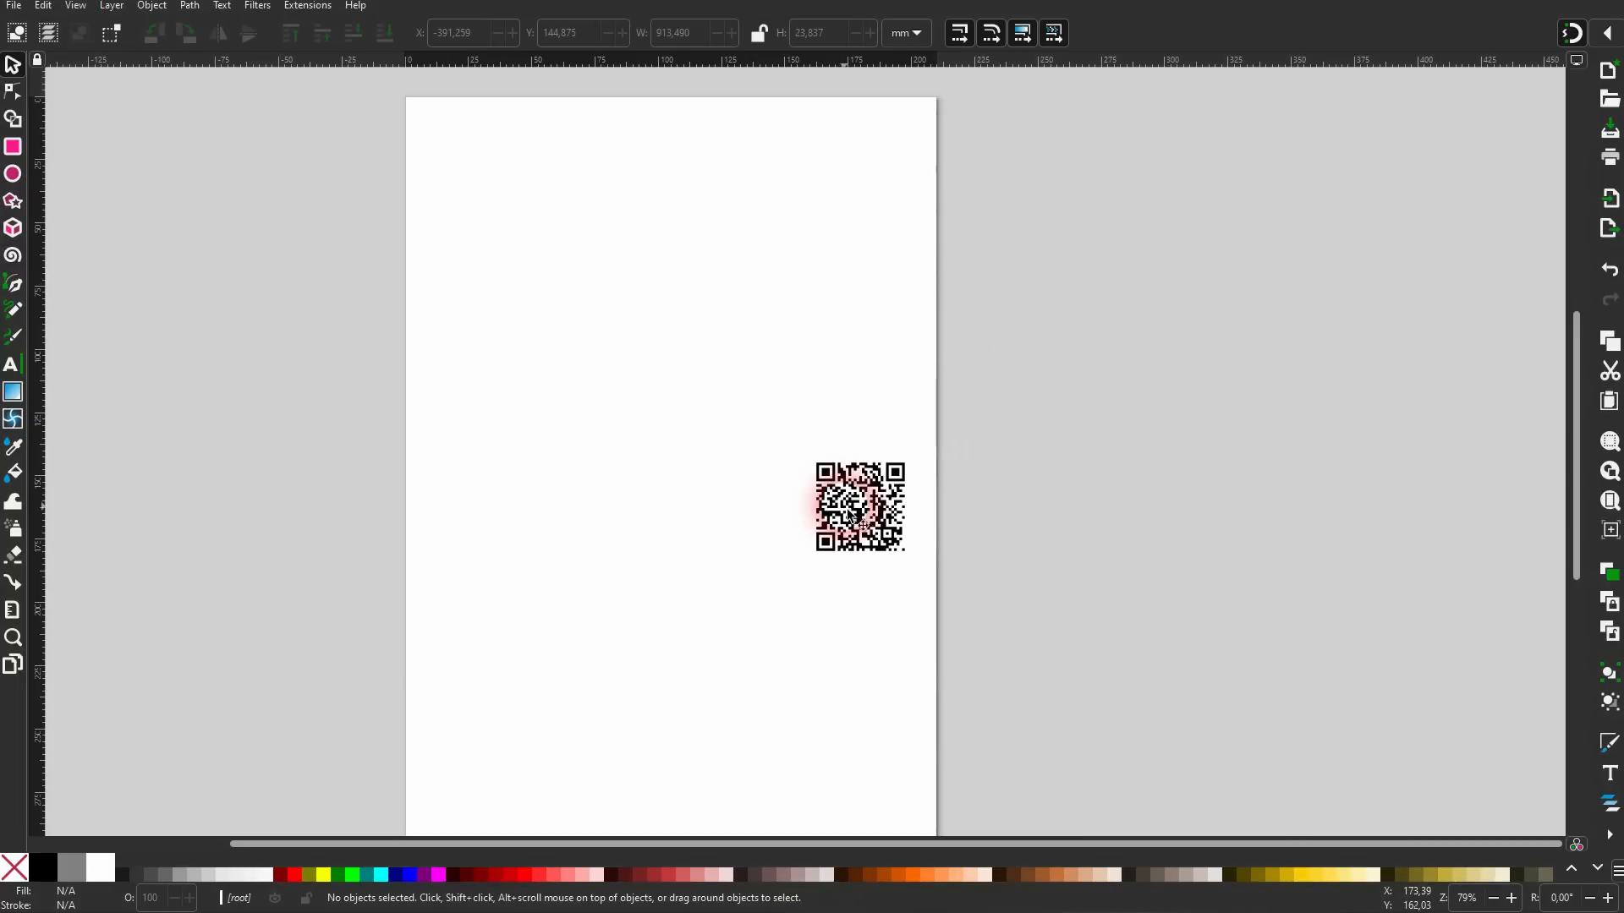
Enlarge the QR code proportionally to about 111.5 mm wide, move it to the middle of the page, and deselect it.
click(841, 505)
drag(814, 457, 424, 276)
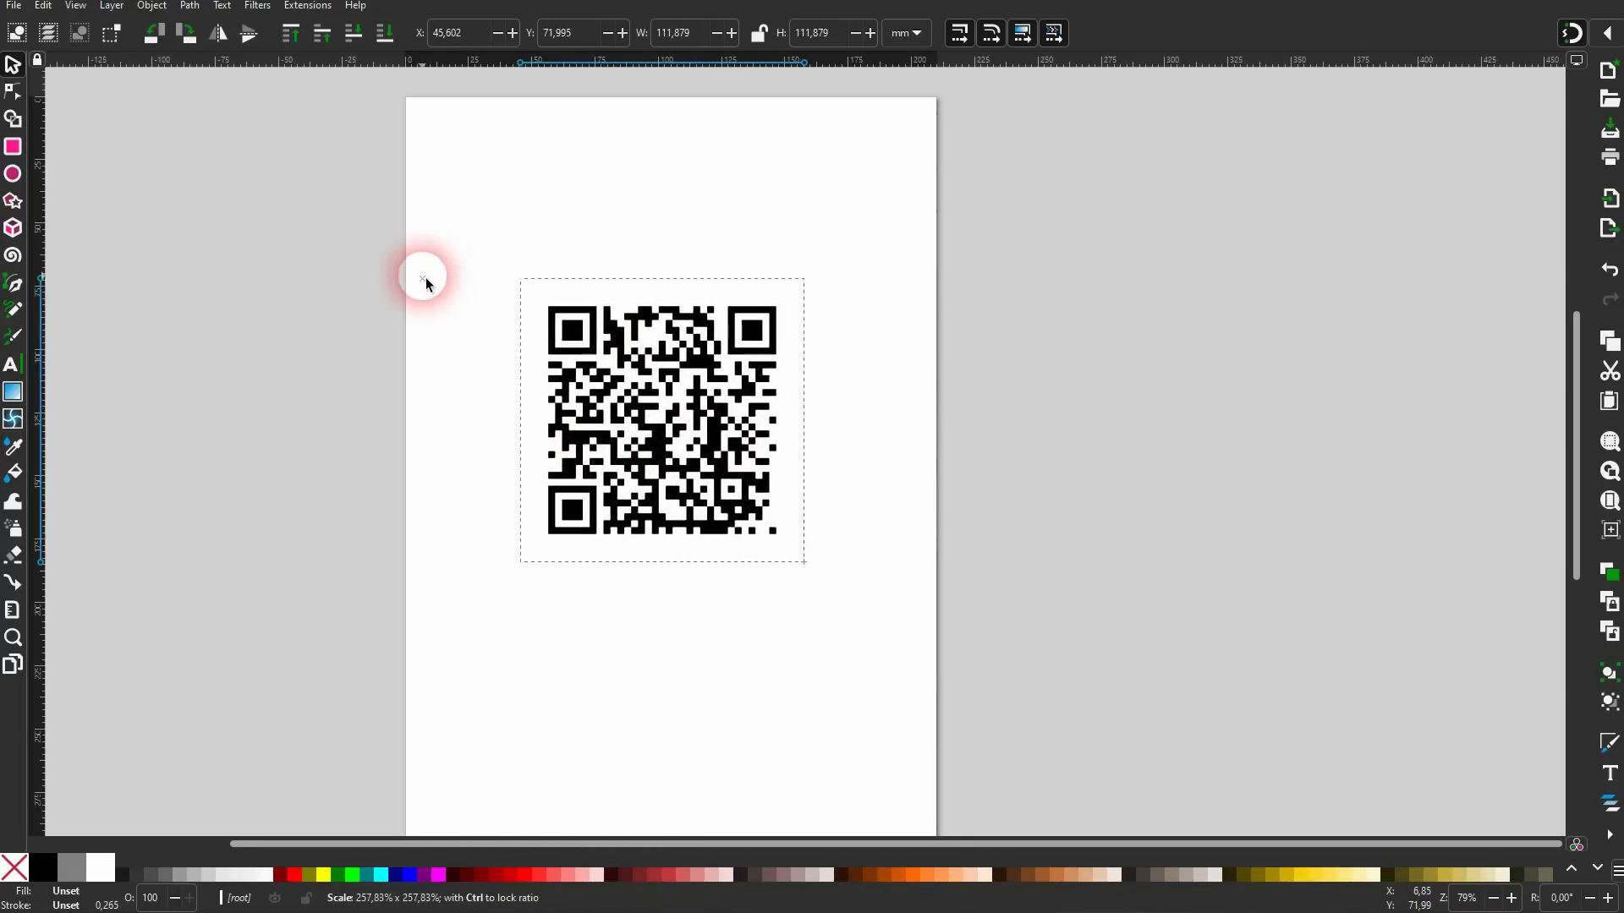
drag(723, 421, 738, 484)
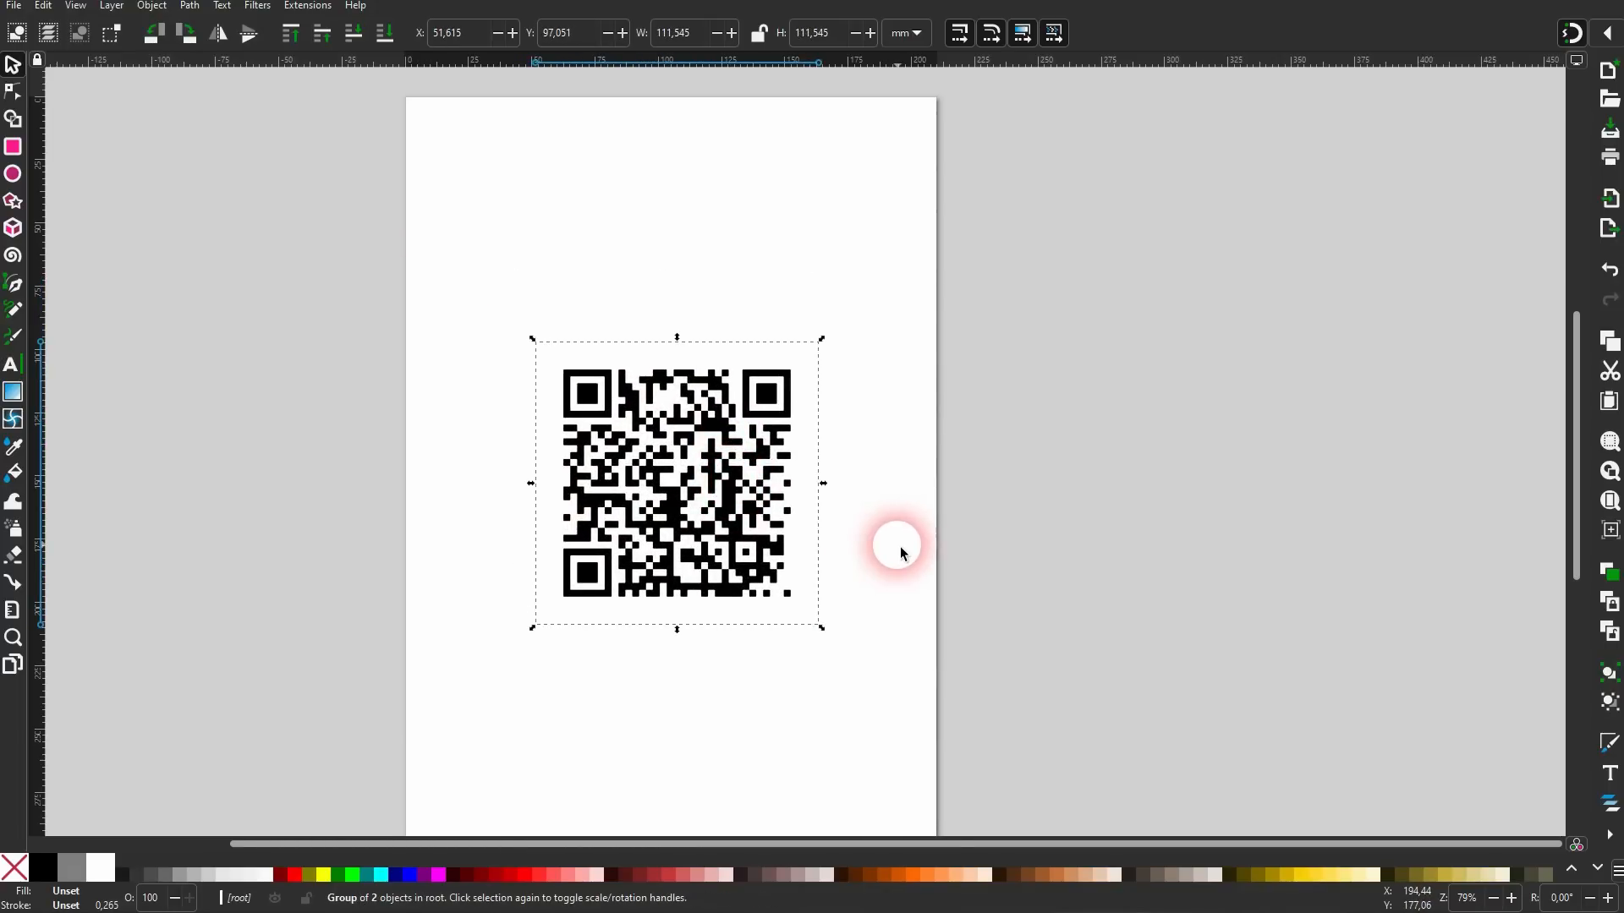
click(889, 538)
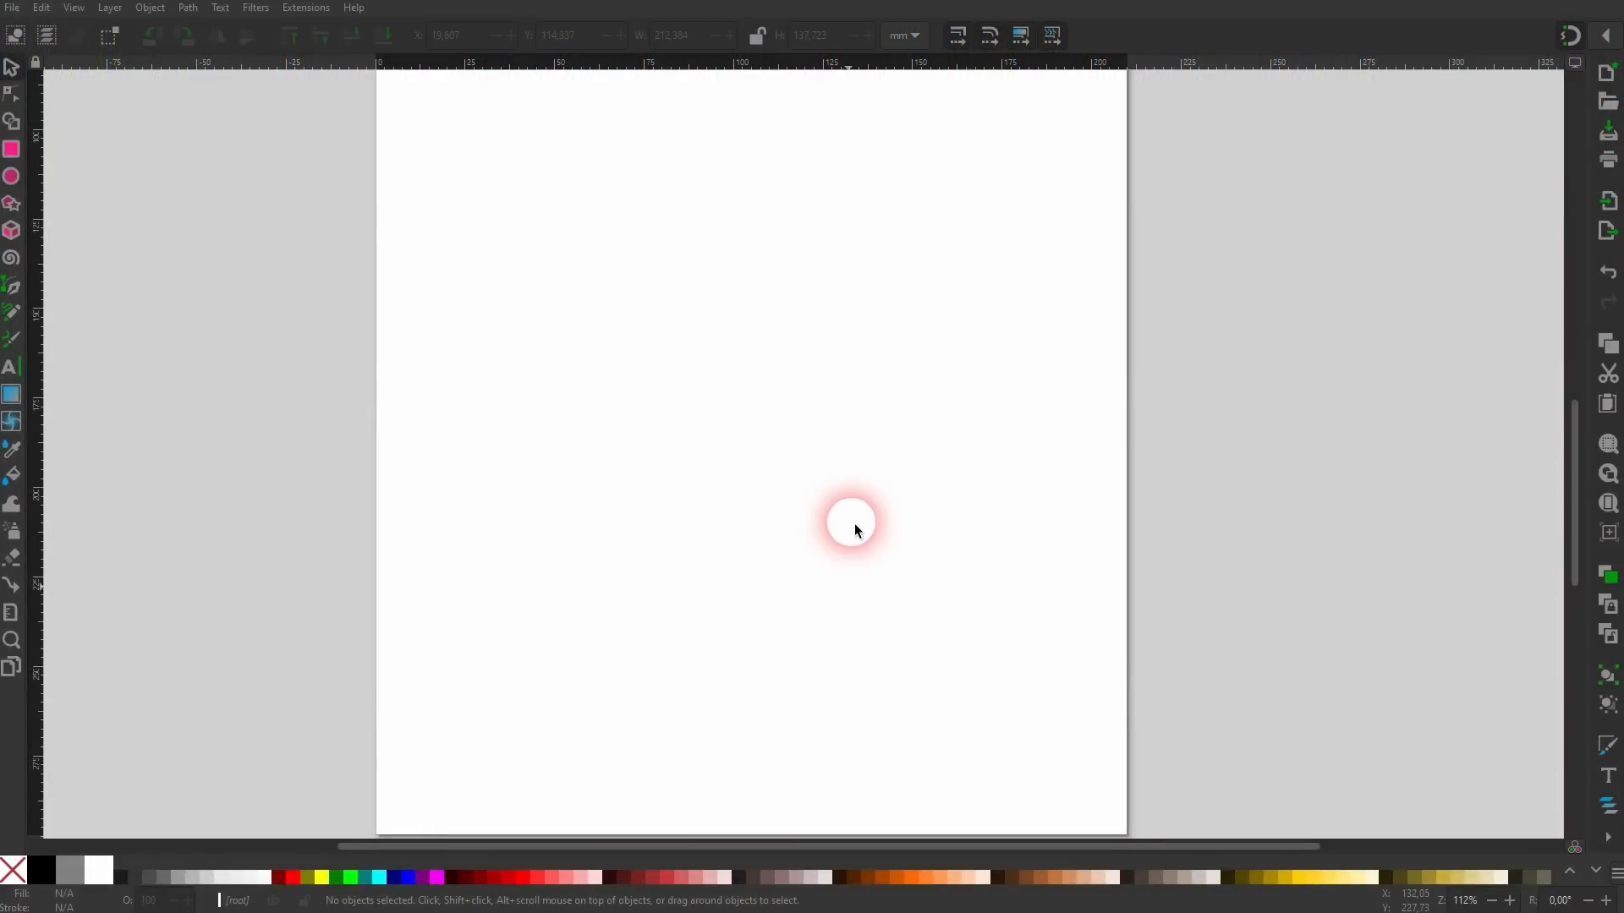
Draw a dark red circle about 44 mm across, and place a duplicate scaled down to about 18.7 mm beyond the page's right edge.
click(11, 176)
drag(437, 200, 594, 358)
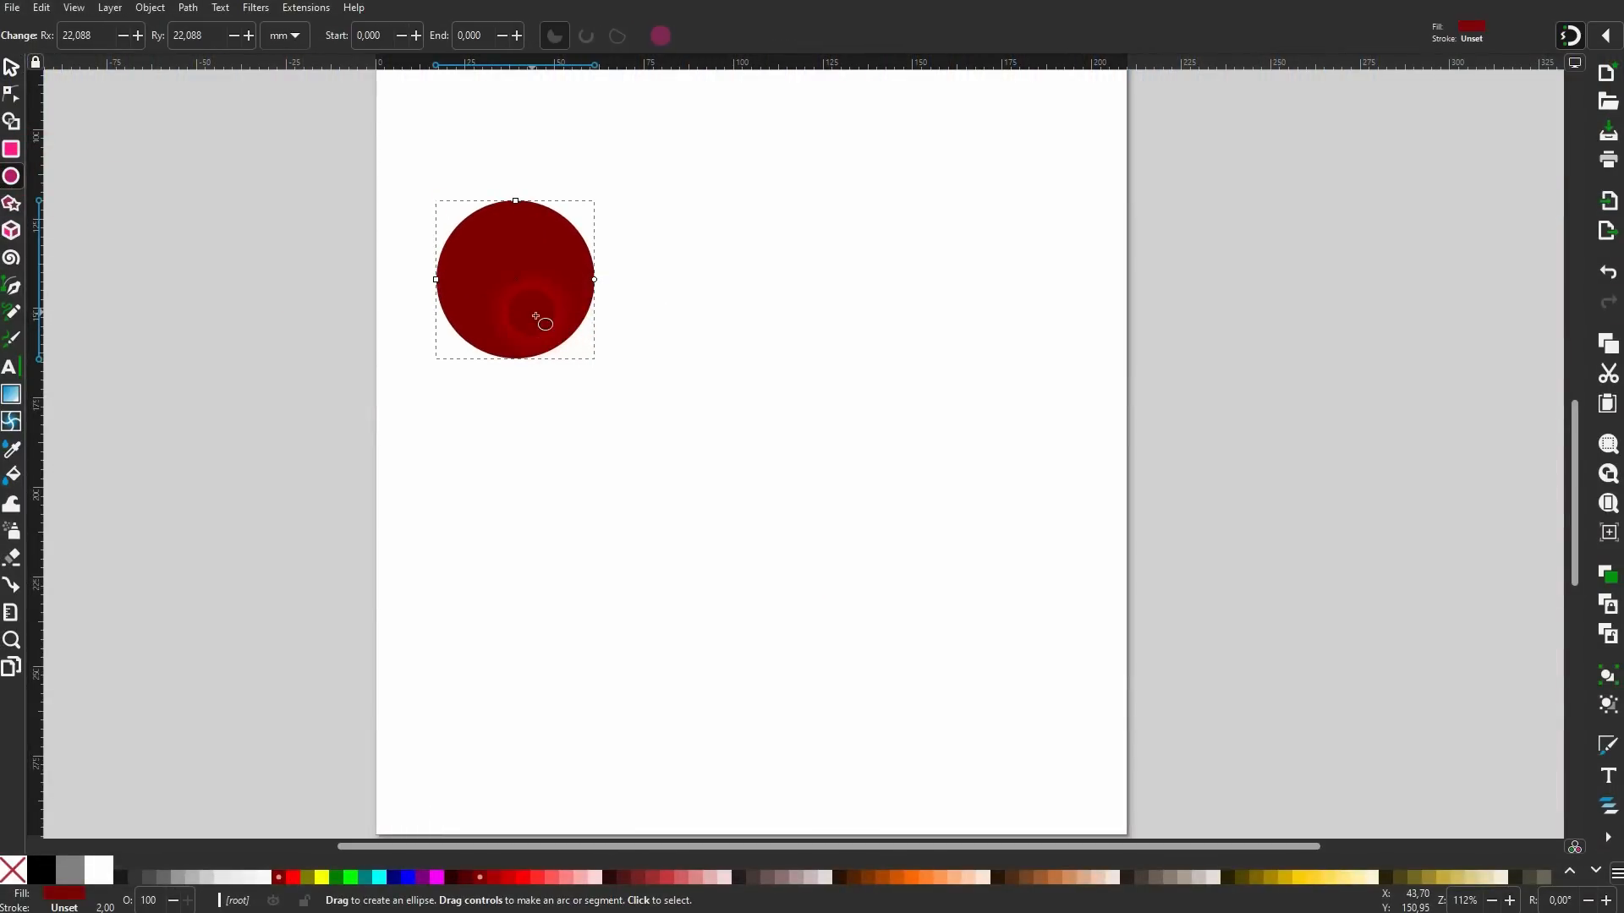
click(11, 67)
key(ctrl+d)
drag(515, 301, 1280, 283)
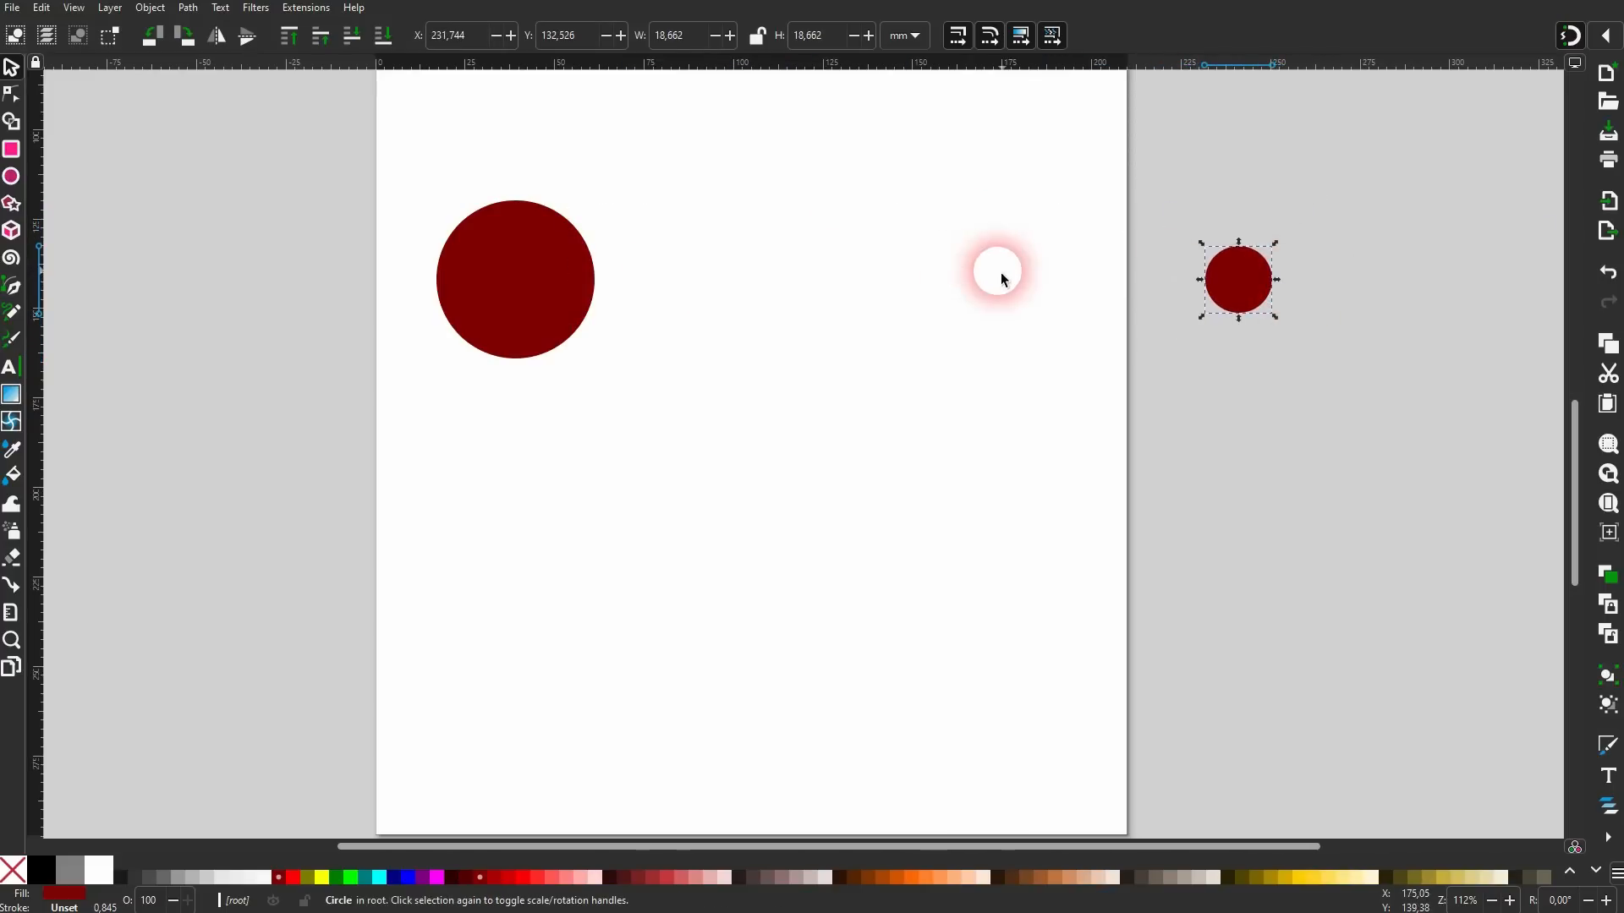
Move the large circle against the page's left edge and the small circle just inside the right edge.
drag(279, 468, 973, 258)
click(519, 294)
drag(519, 294, 473, 304)
drag(1251, 286, 1106, 283)
Select both circles and convert them from objects to paths.
drag(271, 449, 1319, 133)
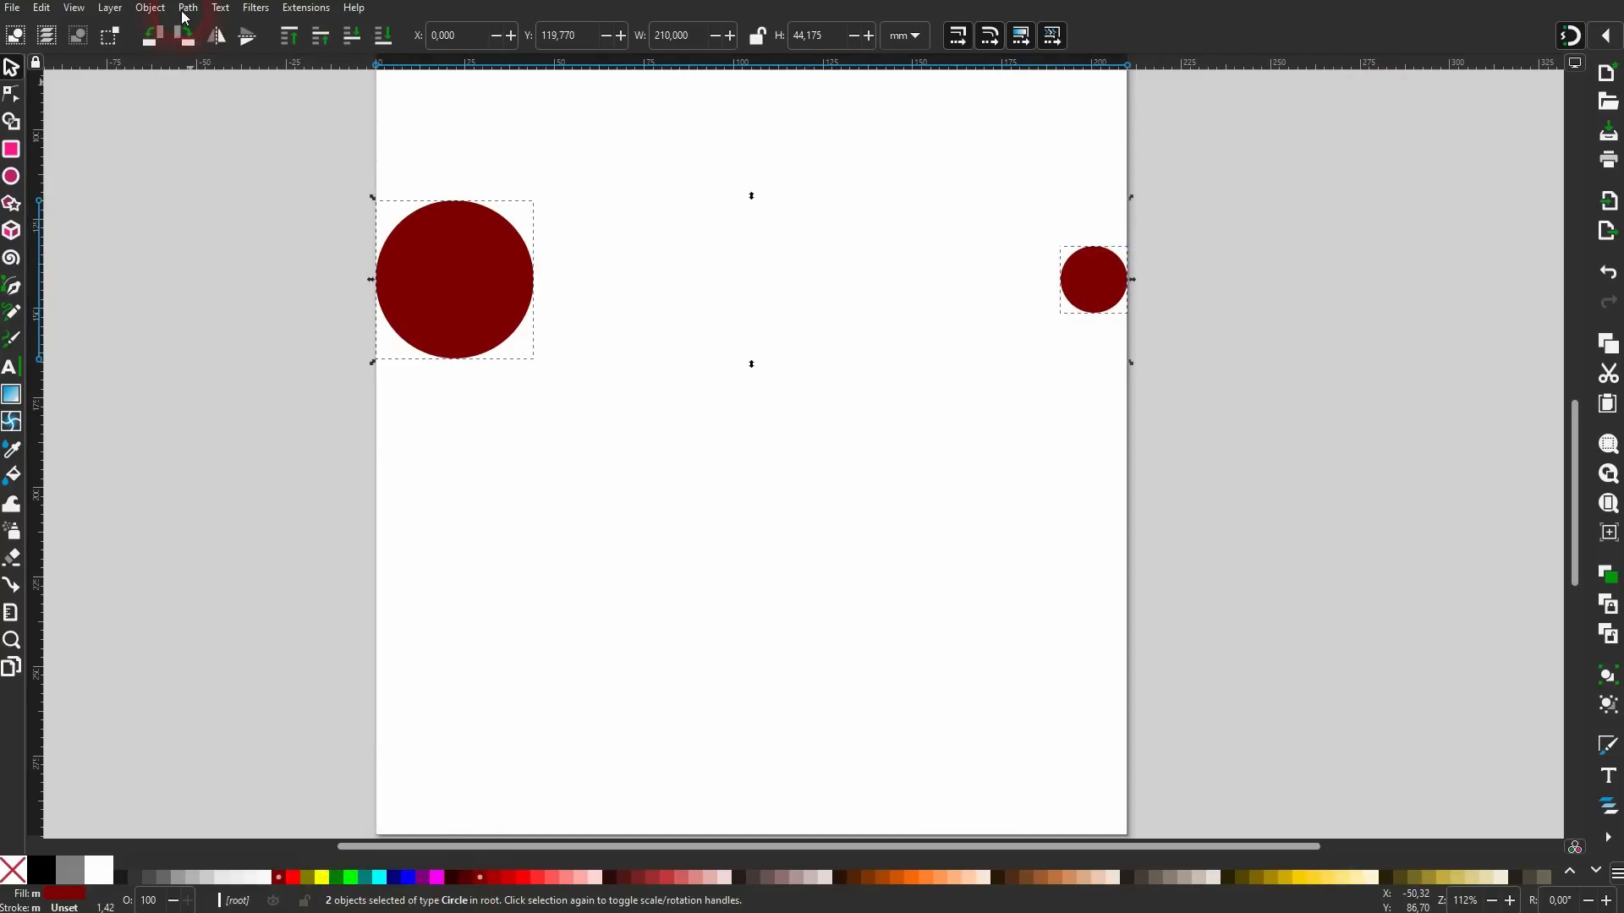
click(187, 9)
click(203, 30)
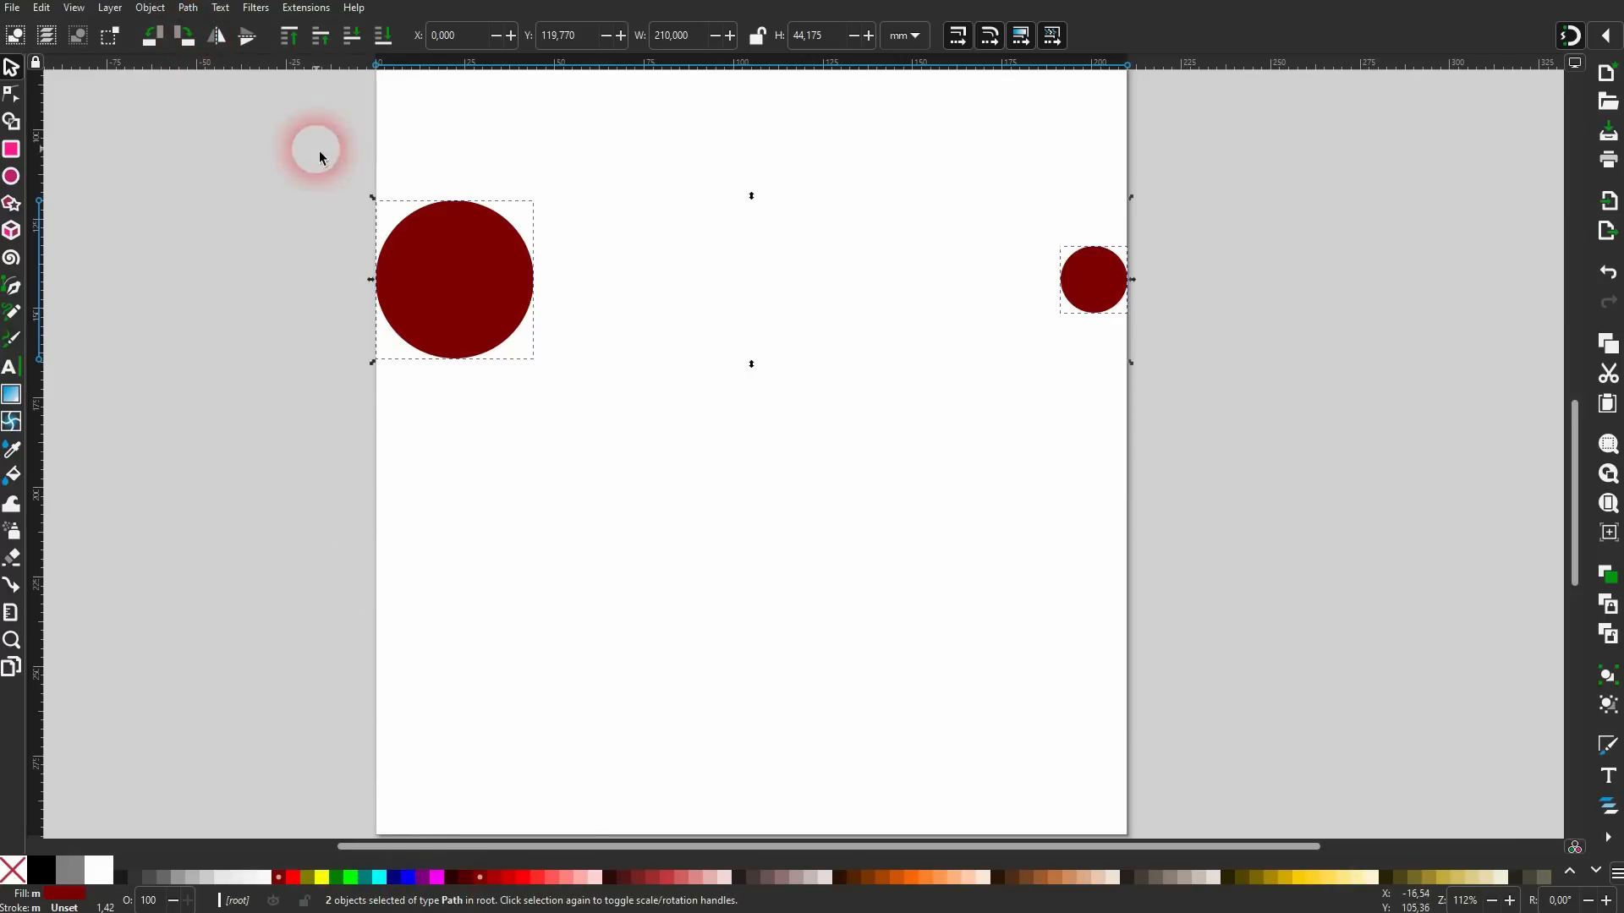
Open the Interpolate Between Paths extension for the two circles, move its dialog beside the page, and turn on the live preview.
click(306, 8)
mouse_move(410, 177)
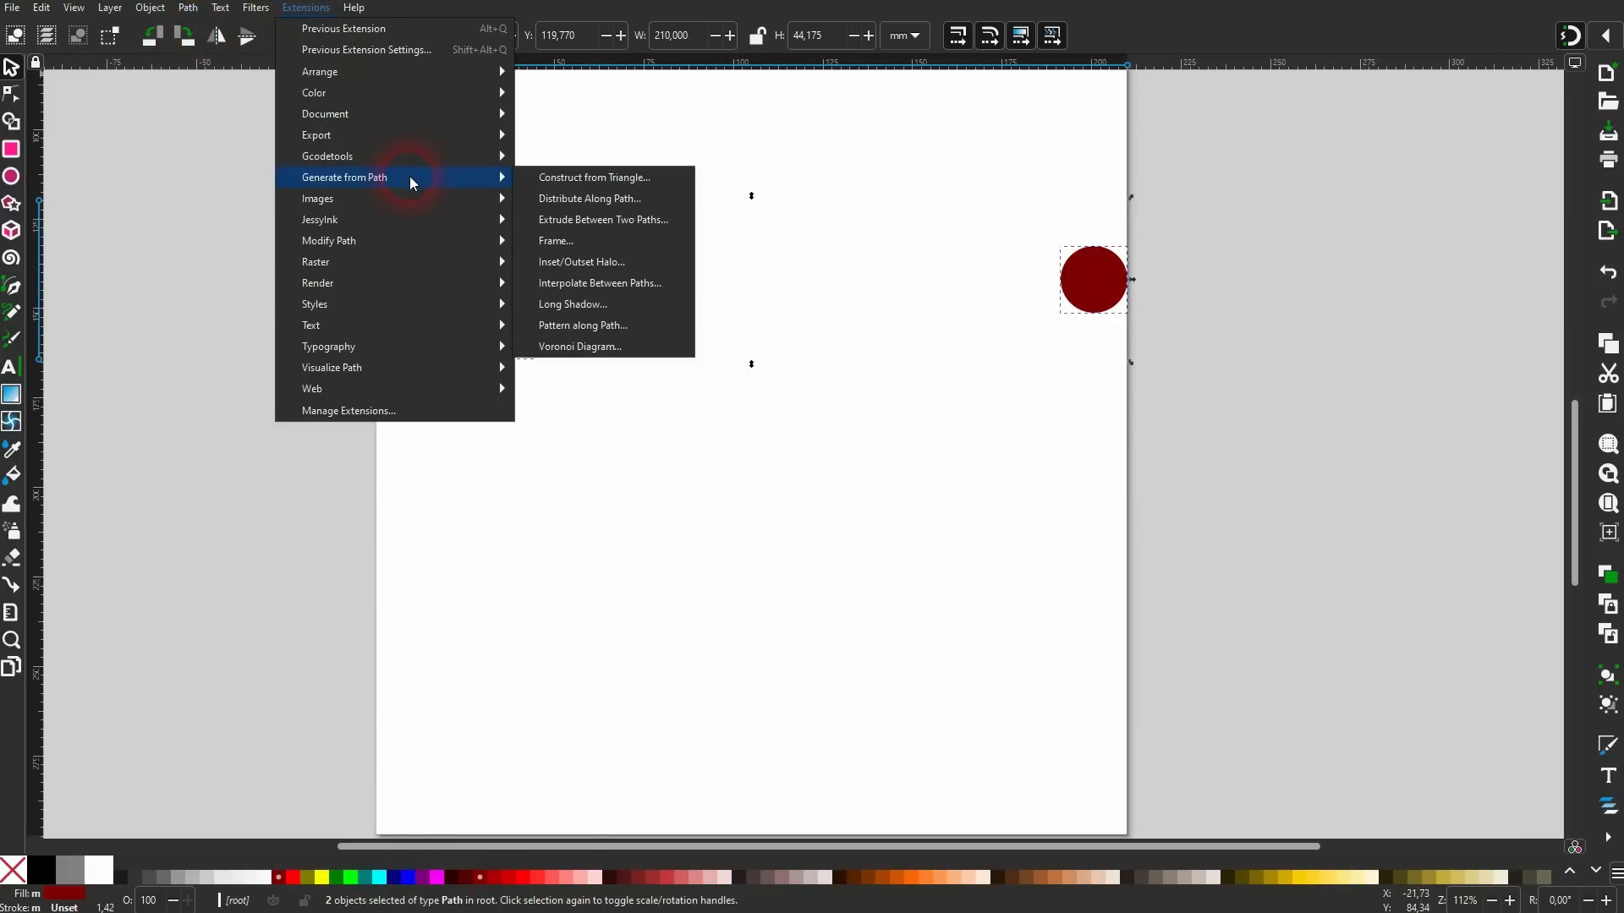
click(611, 285)
drag(468, 17, 1388, 447)
click(1292, 684)
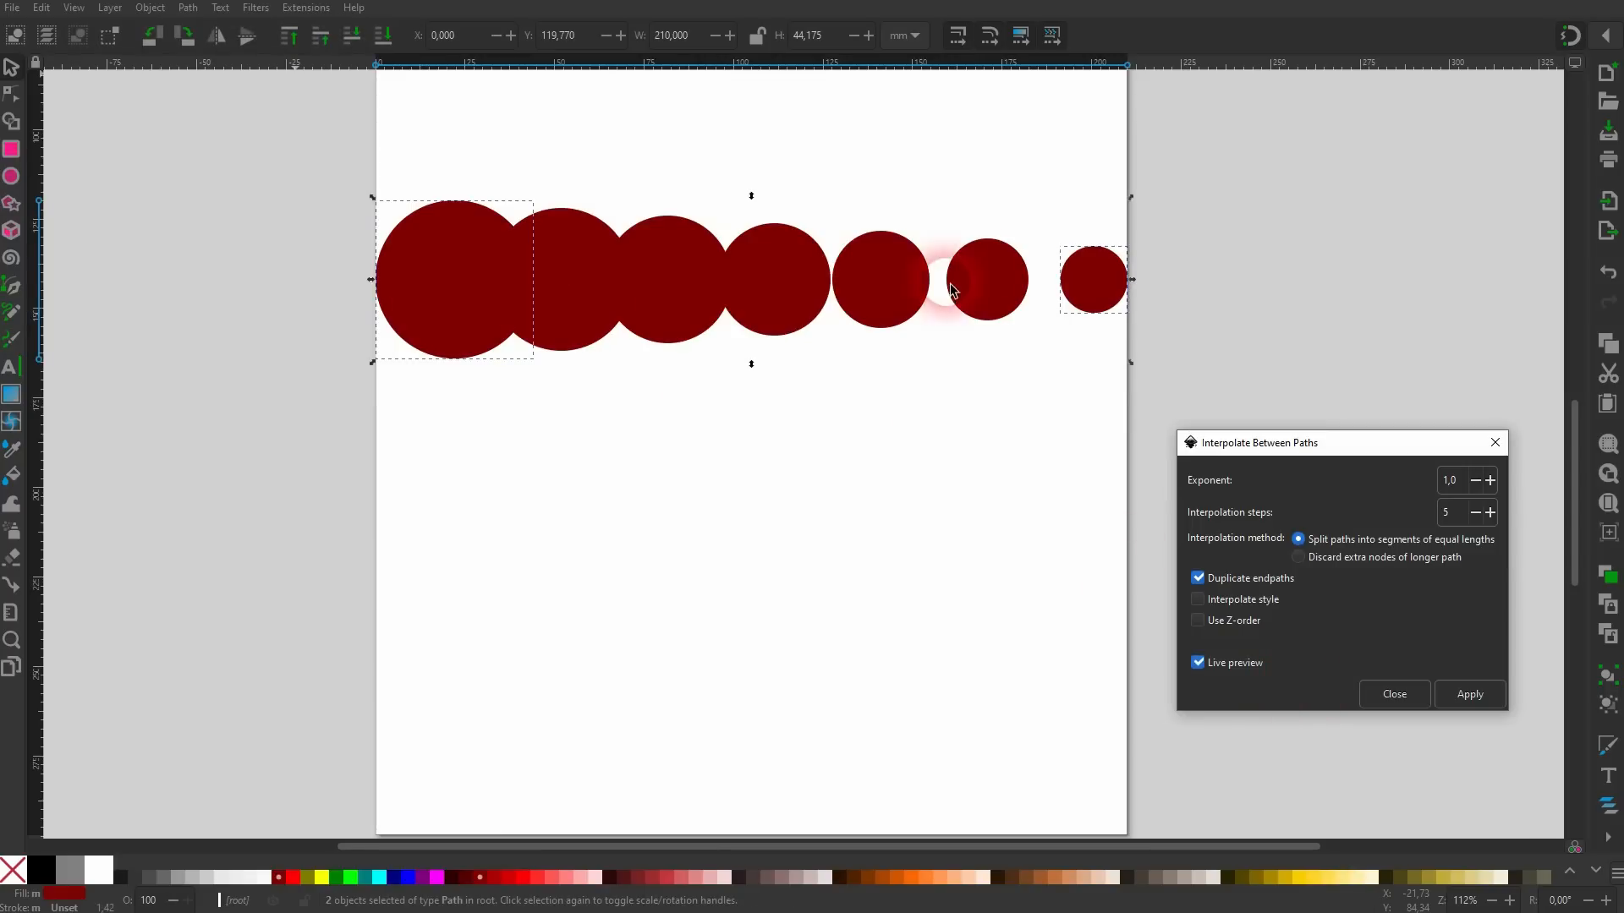
Set the interpolation steps to 9, refresh the live preview, and keep the method that splits paths into segments of equal lengths.
click(1240, 670)
click(1490, 513)
click(1491, 513)
click(1491, 514)
click(1491, 513)
click(1252, 669)
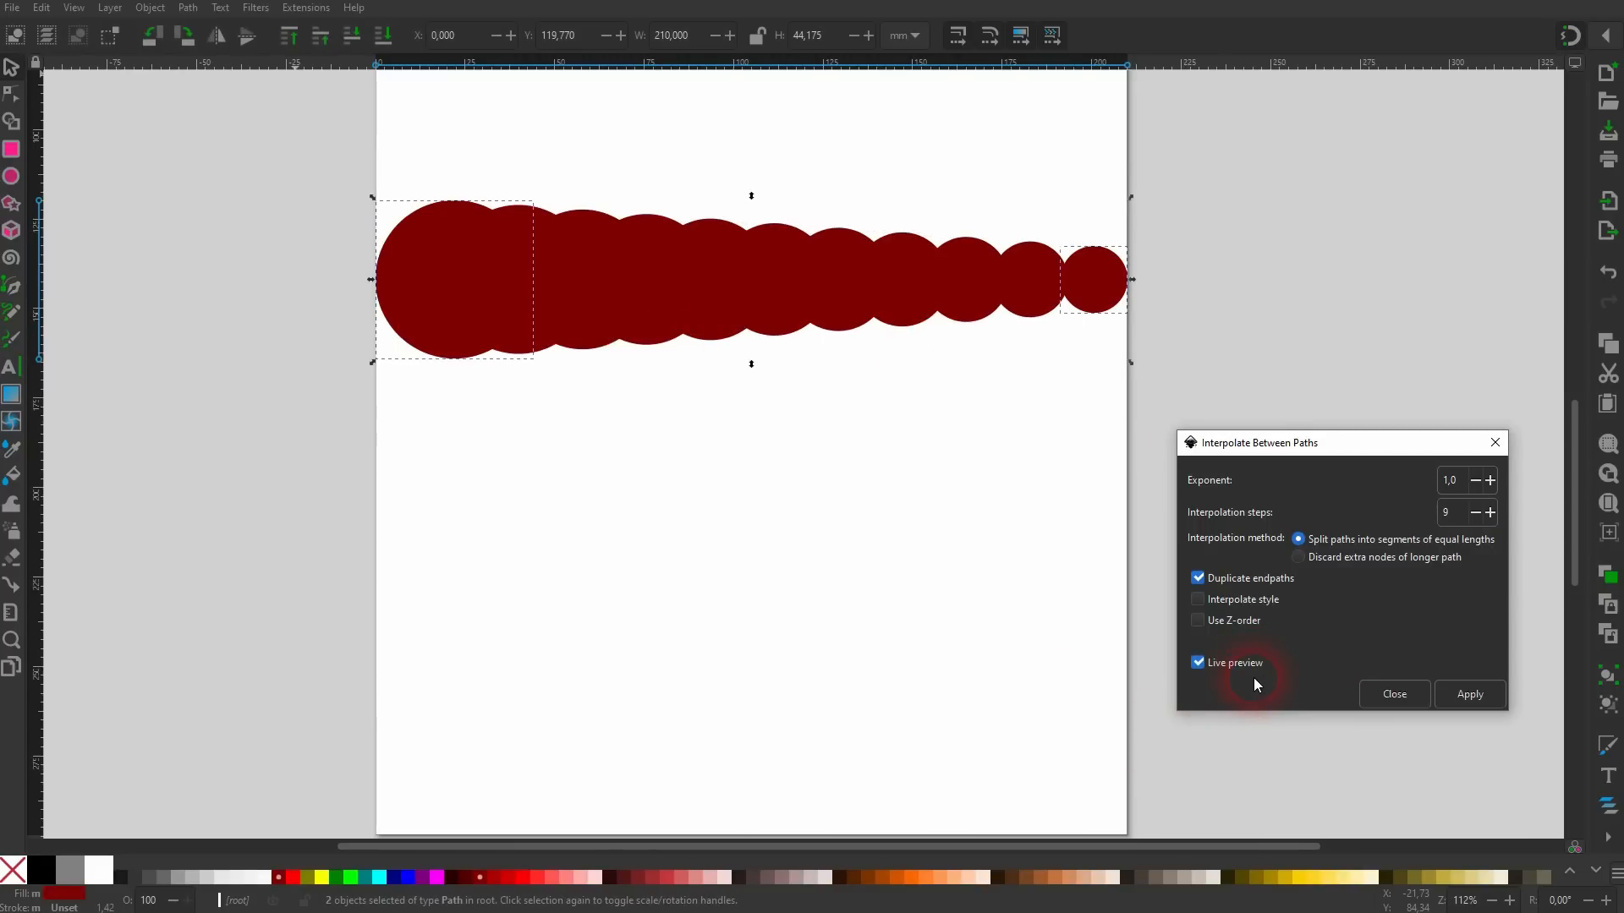
click(1352, 540)
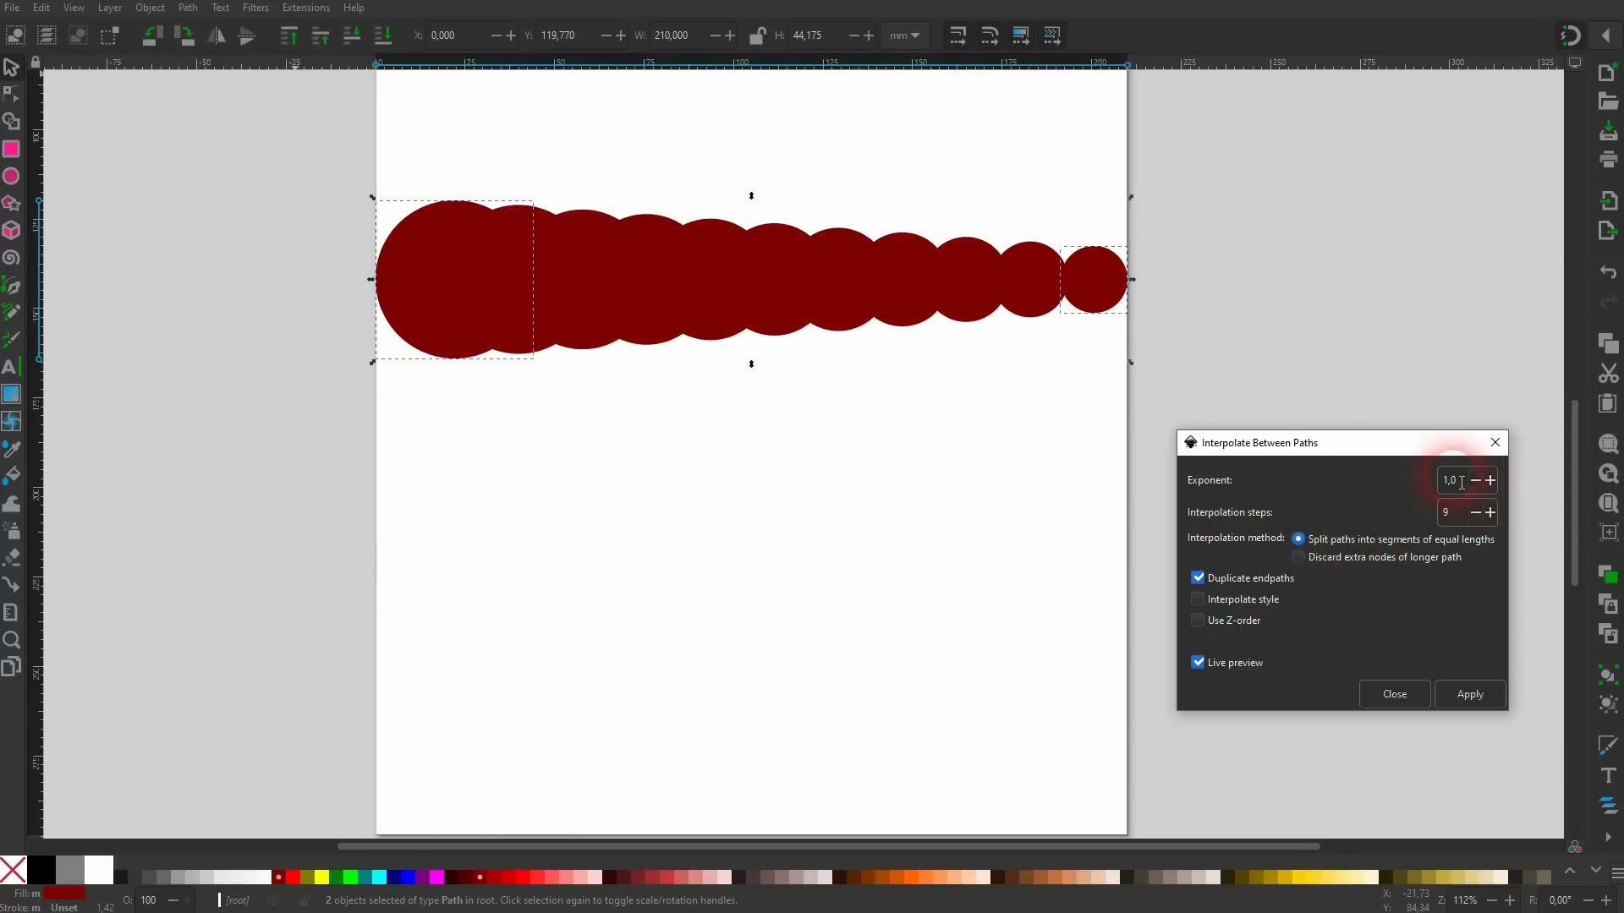
Try an interpolation exponent of 2 and return it to 1.
drag(1460, 482, 1431, 481)
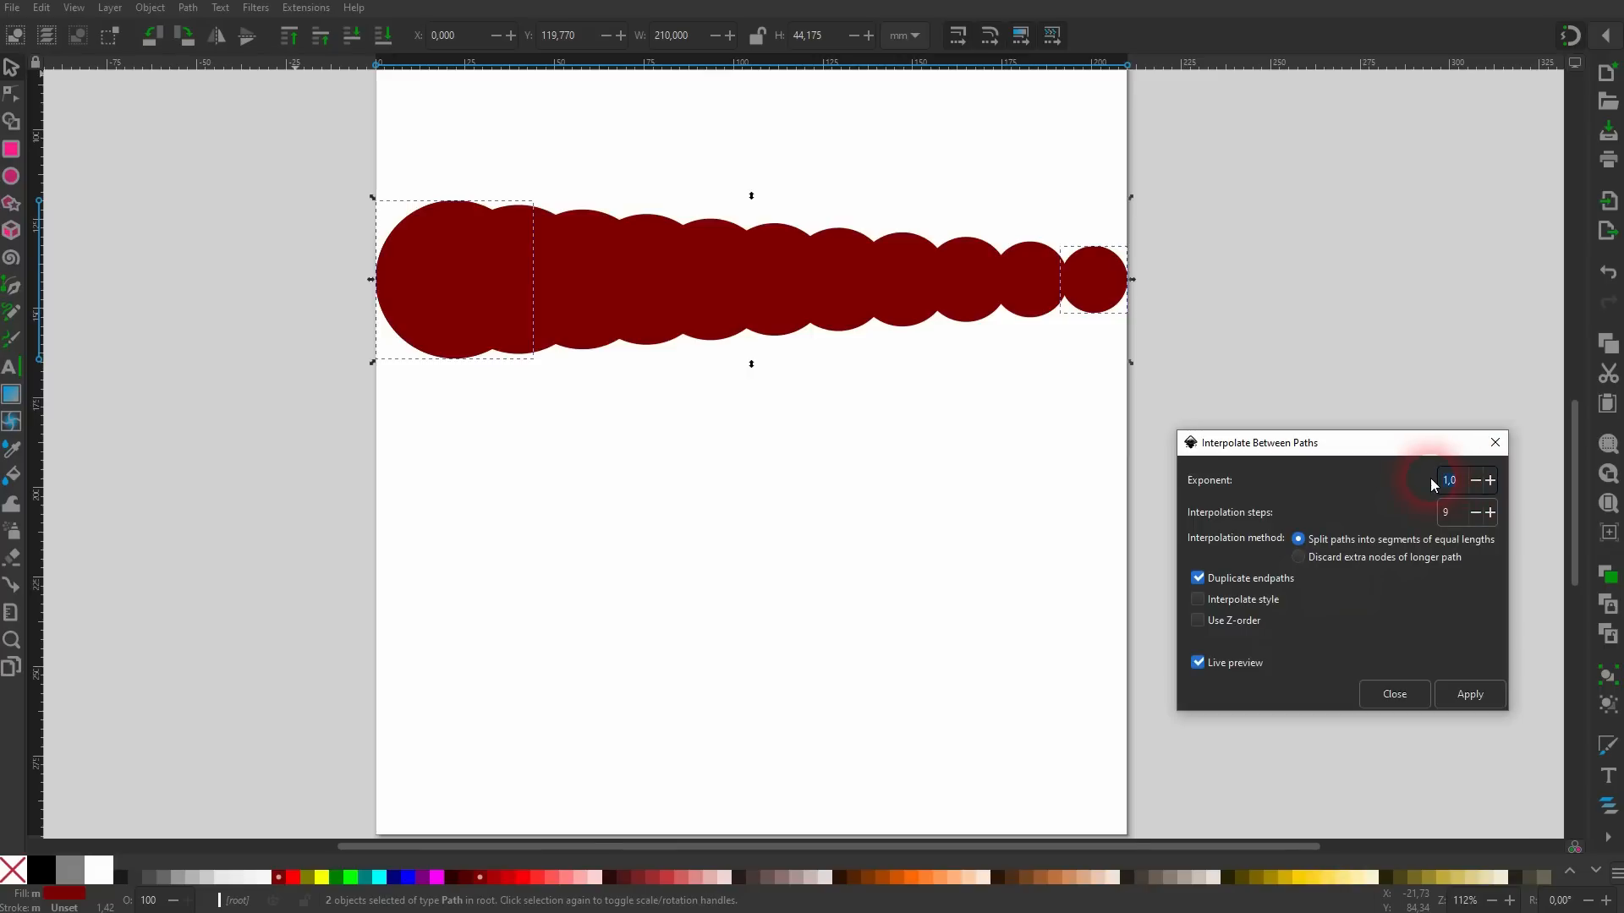
text(2)
click(1463, 520)
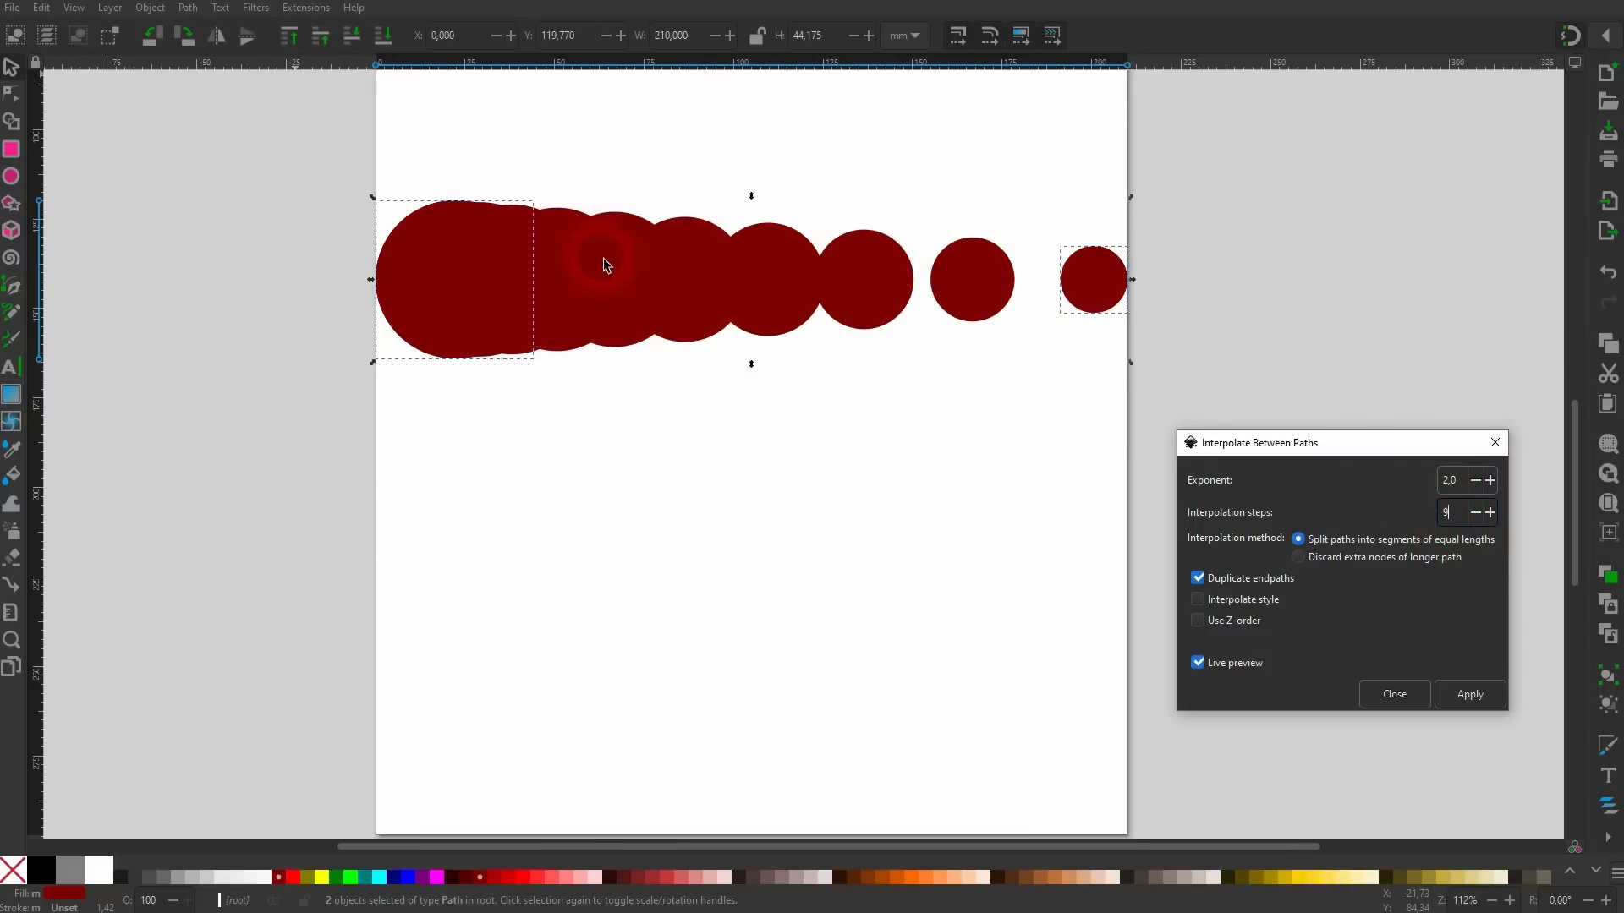
click(1439, 484)
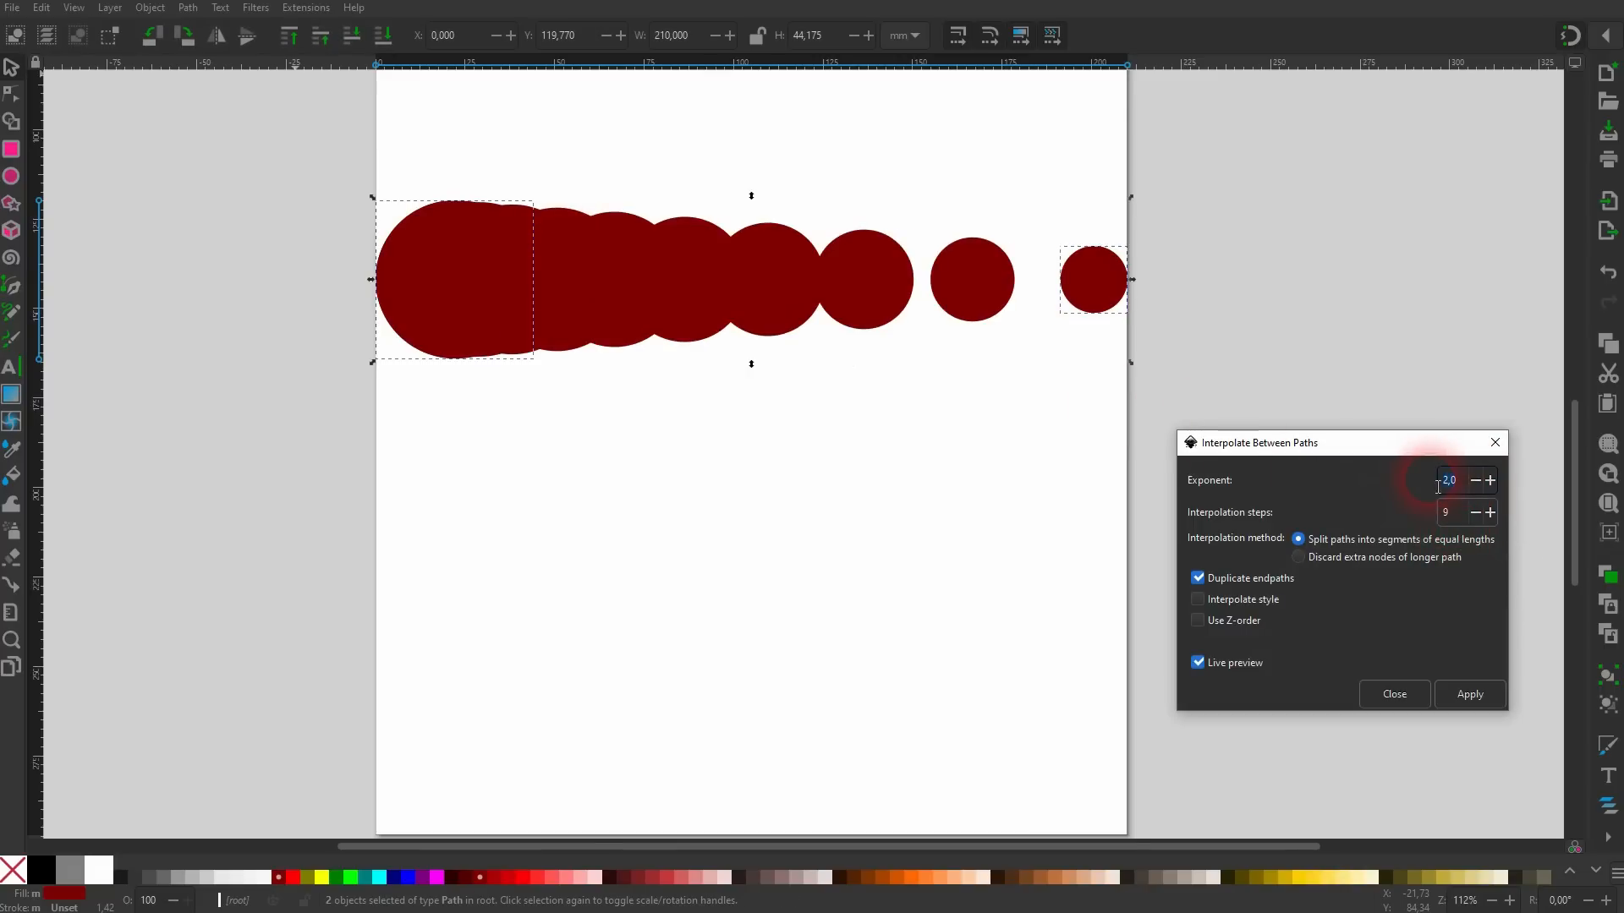
text(1)
click(1470, 513)
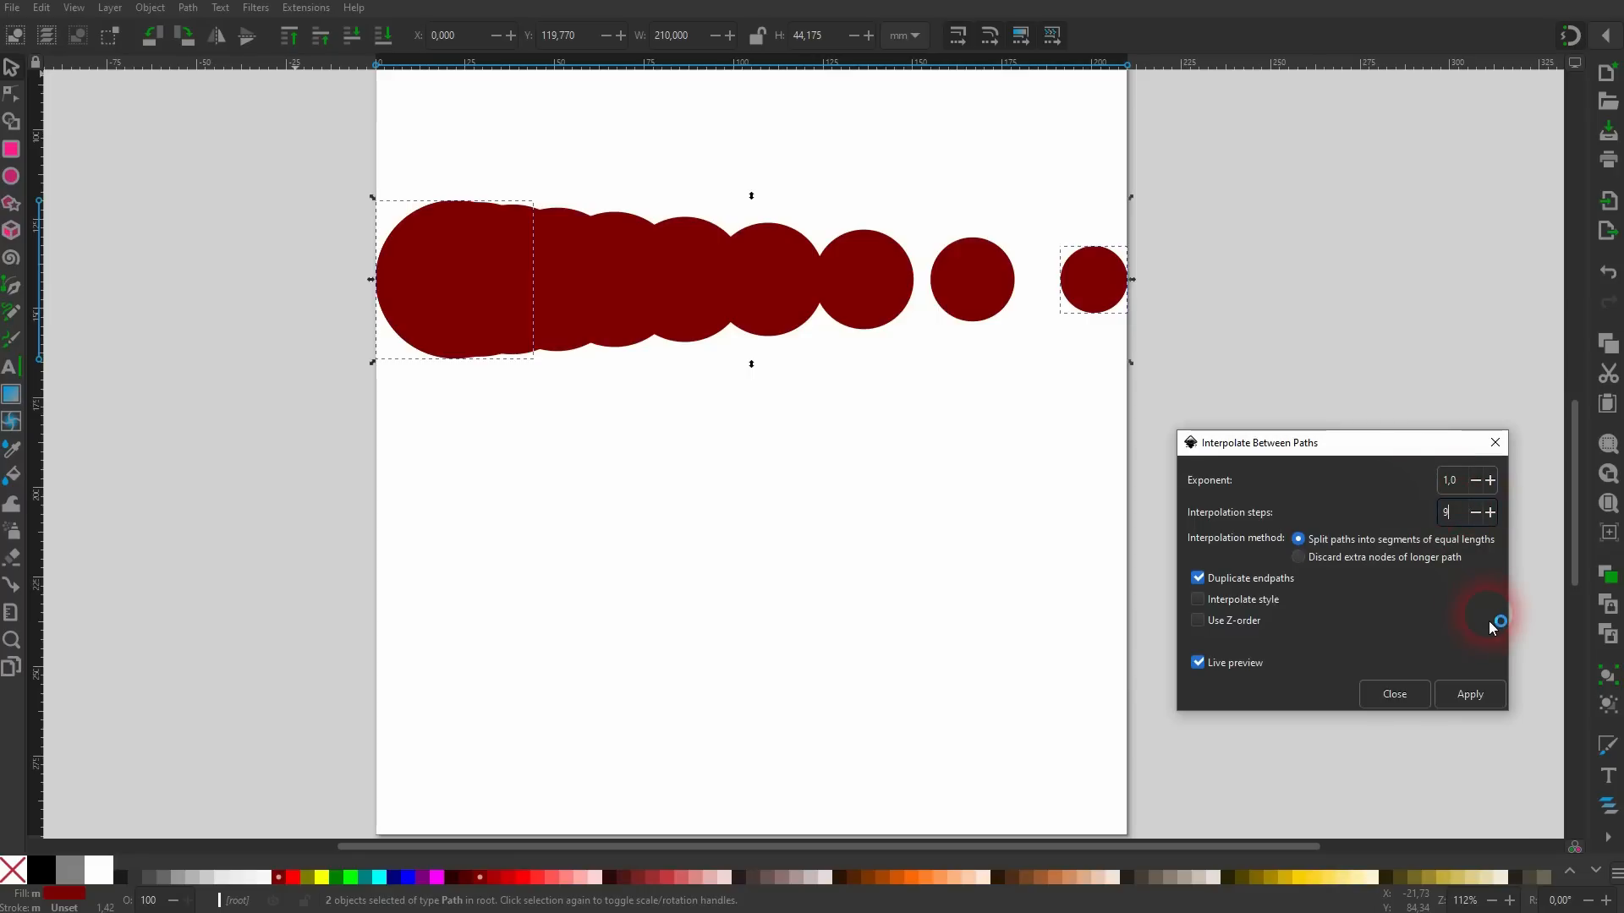
Apply the interpolation, close its dialog, and ungroup the resulting row of circles.
click(1469, 696)
click(1494, 444)
click(954, 326)
click(664, 304)
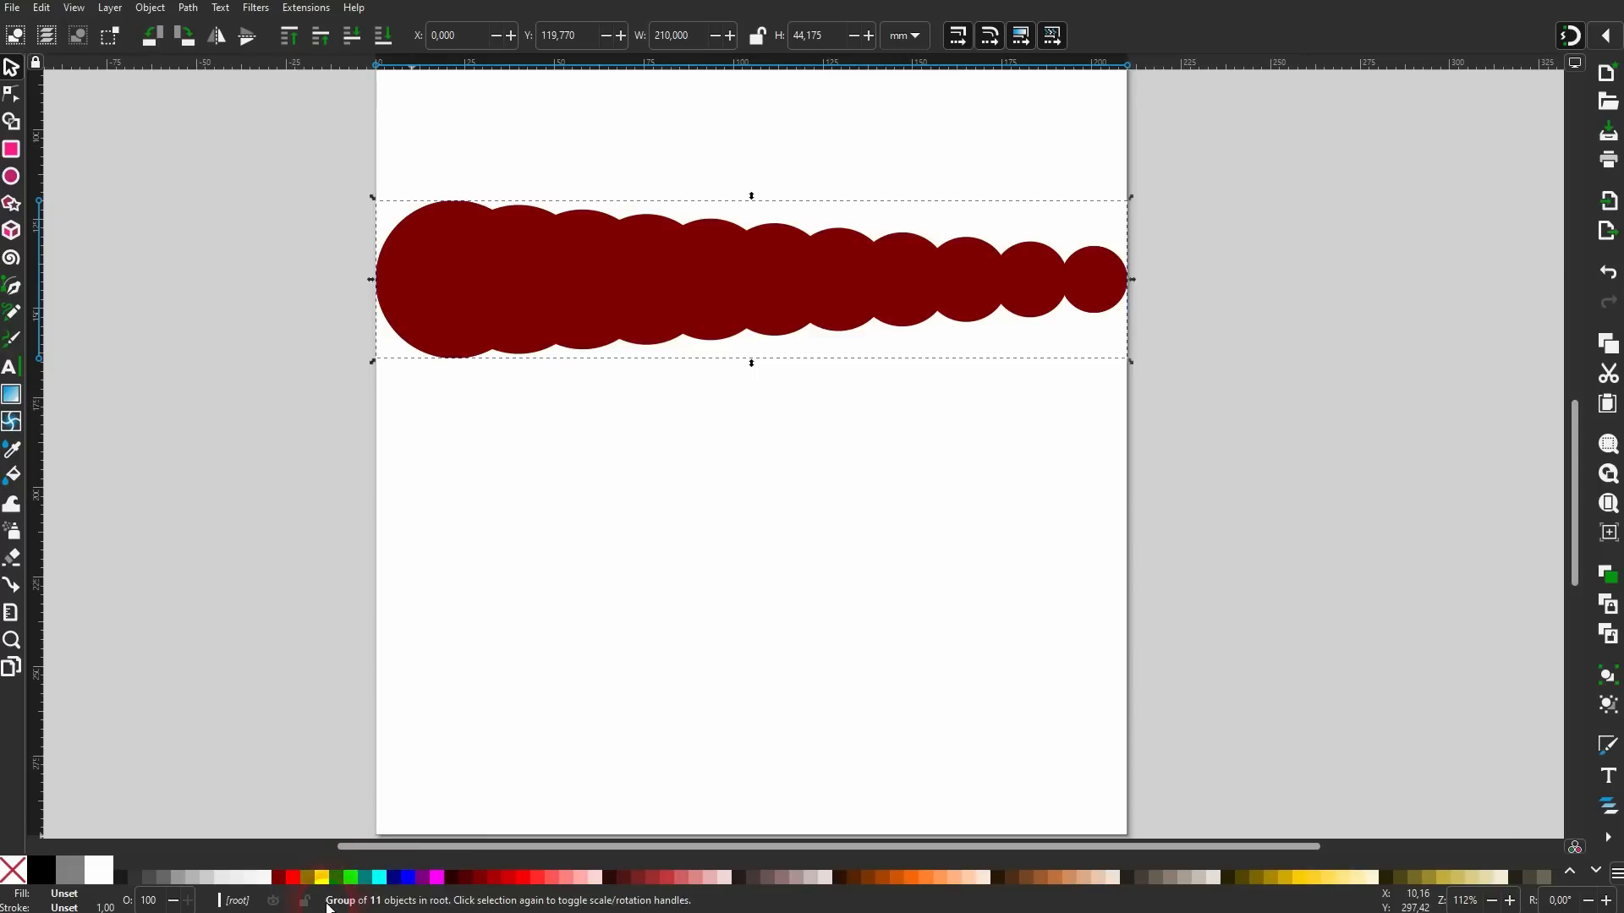
key(ctrl+shift+g)
click(1060, 461)
Try moving two of the interpolated circles out of the row, and undo both moves.
drag(748, 275, 909, 394)
drag(981, 271, 1184, 166)
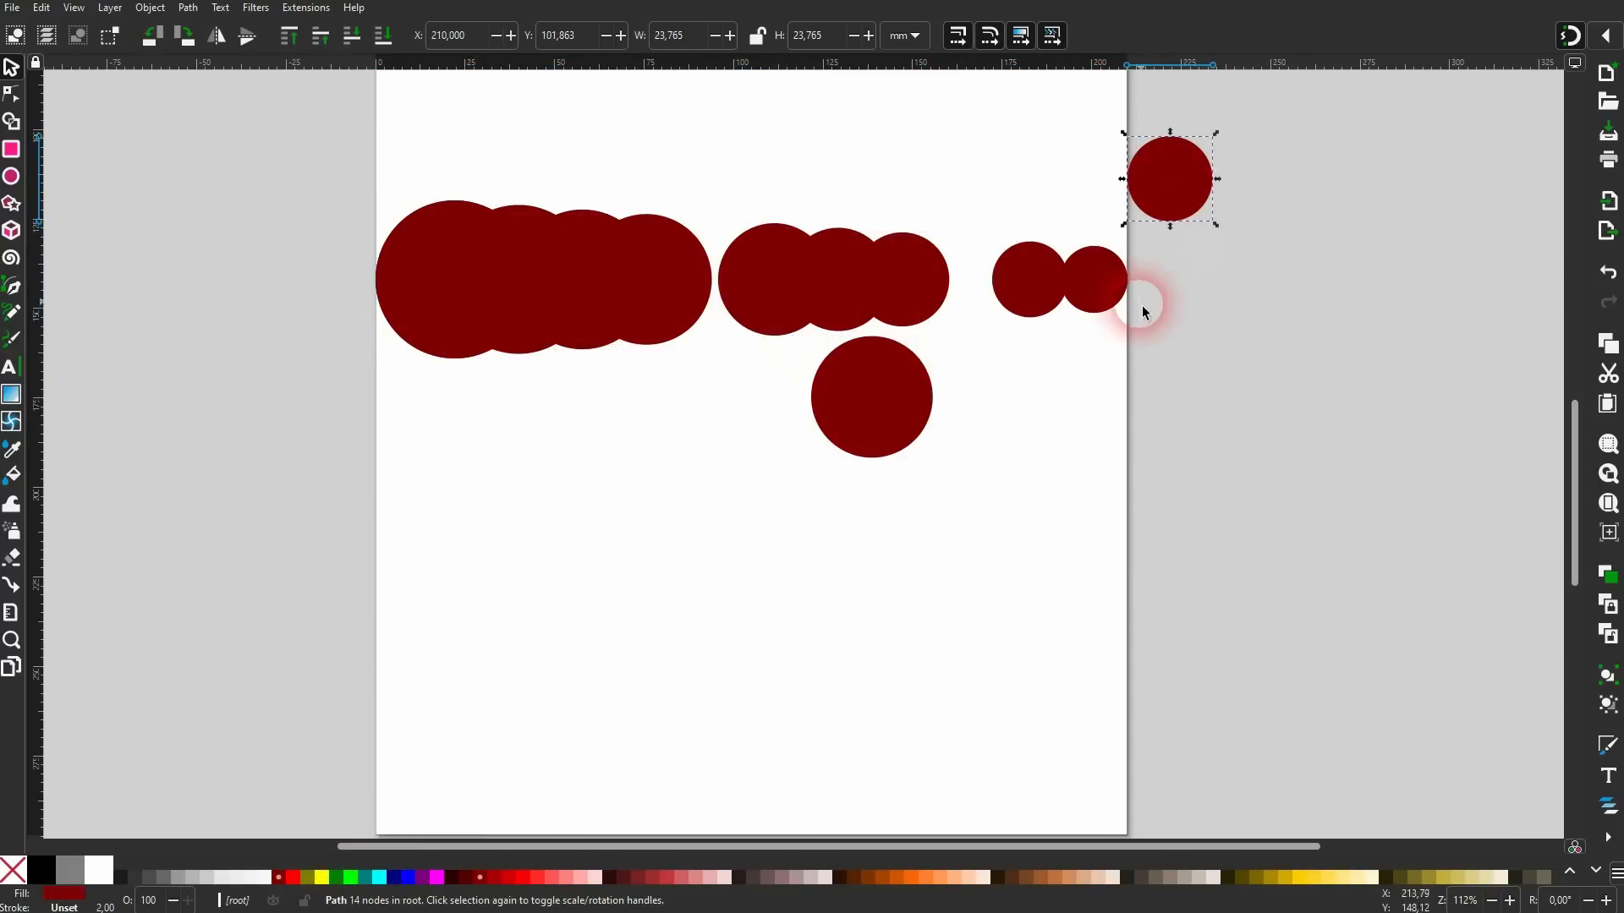
key(ctrl+z)
key(ctrl+z)
Move the large and small end circles straight down to Y 224.893 mm, and fill the small one with light pink.
click(446, 288)
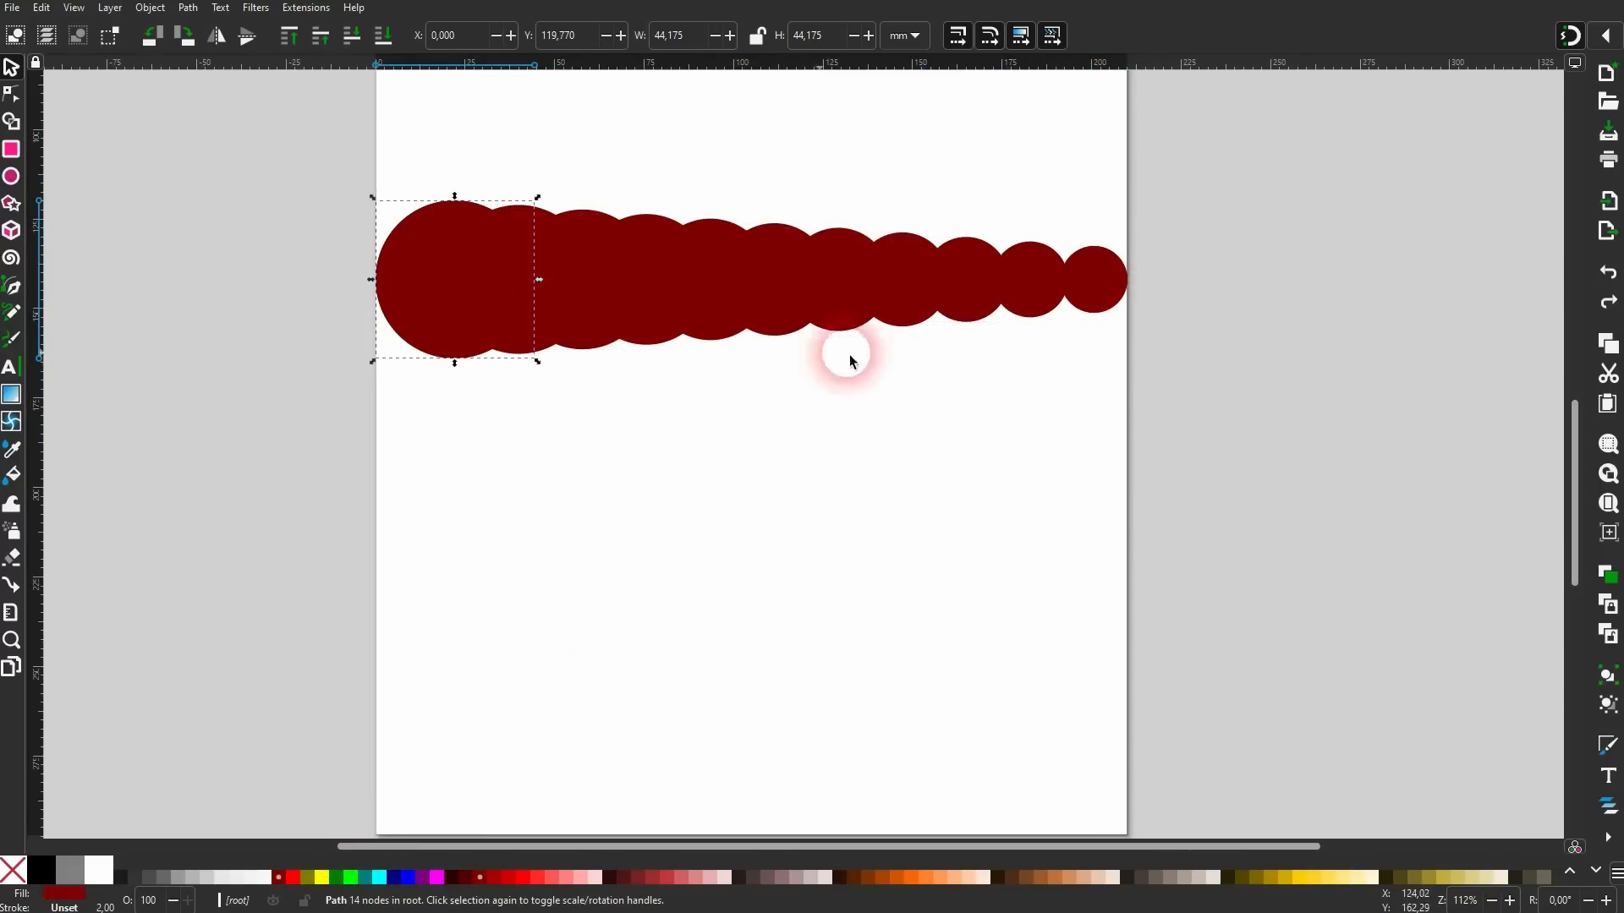
shift+click(1106, 296)
drag(460, 304, 453, 685)
click(1089, 654)
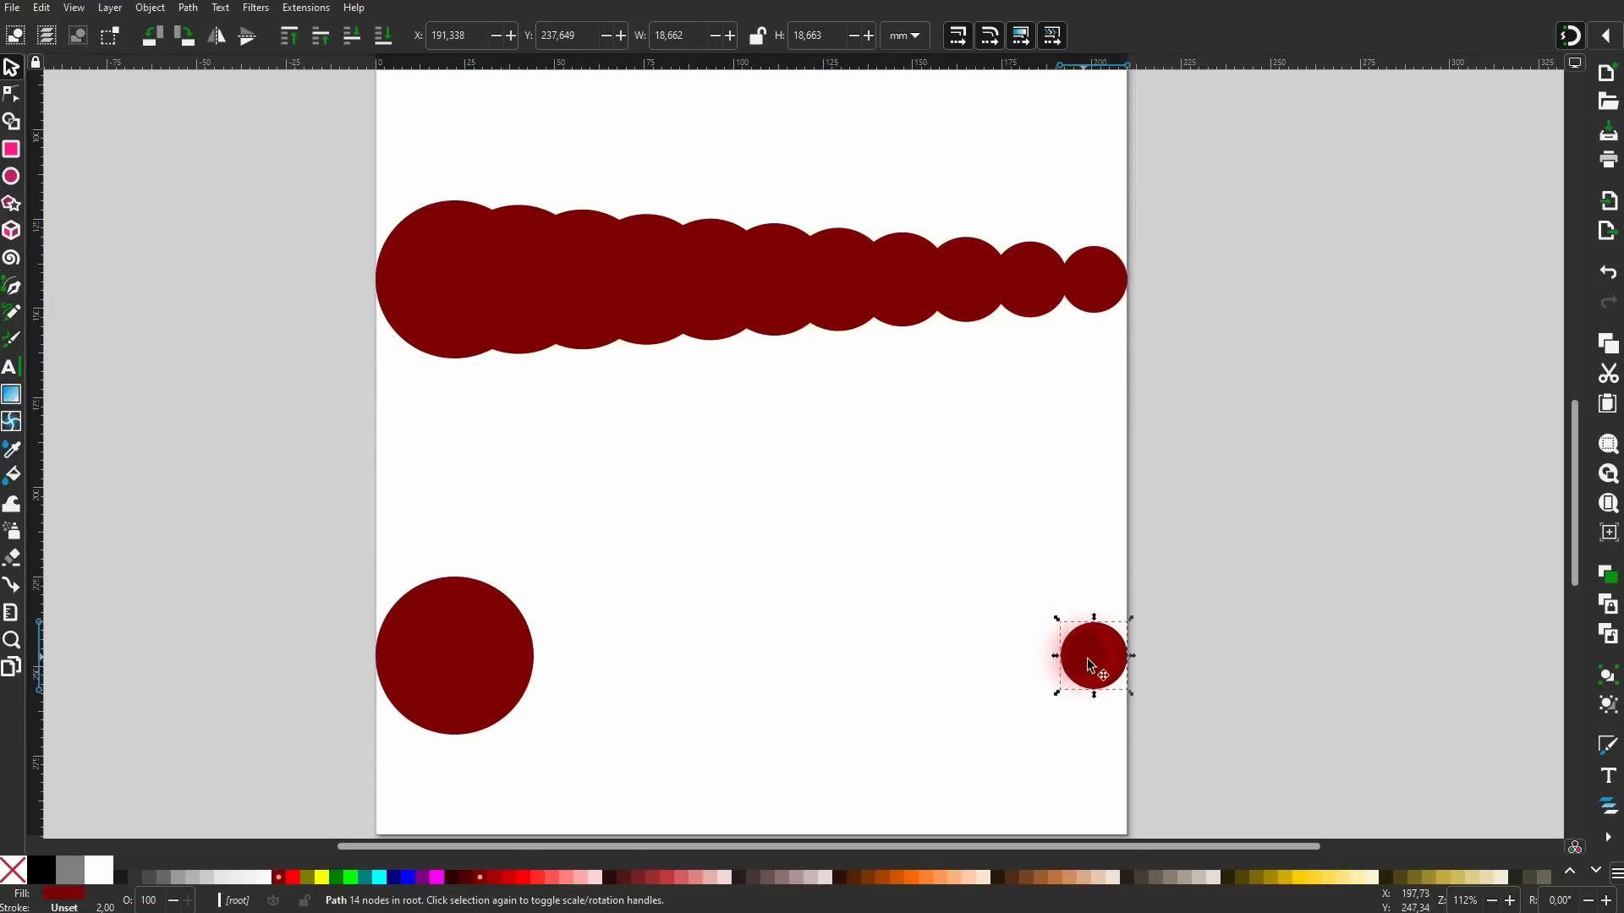
click(593, 877)
Select both lower circles and preview Interpolate Between Paths on them with style interpolation enabled, keeping the dialog clear of the circles.
drag(301, 793, 1276, 446)
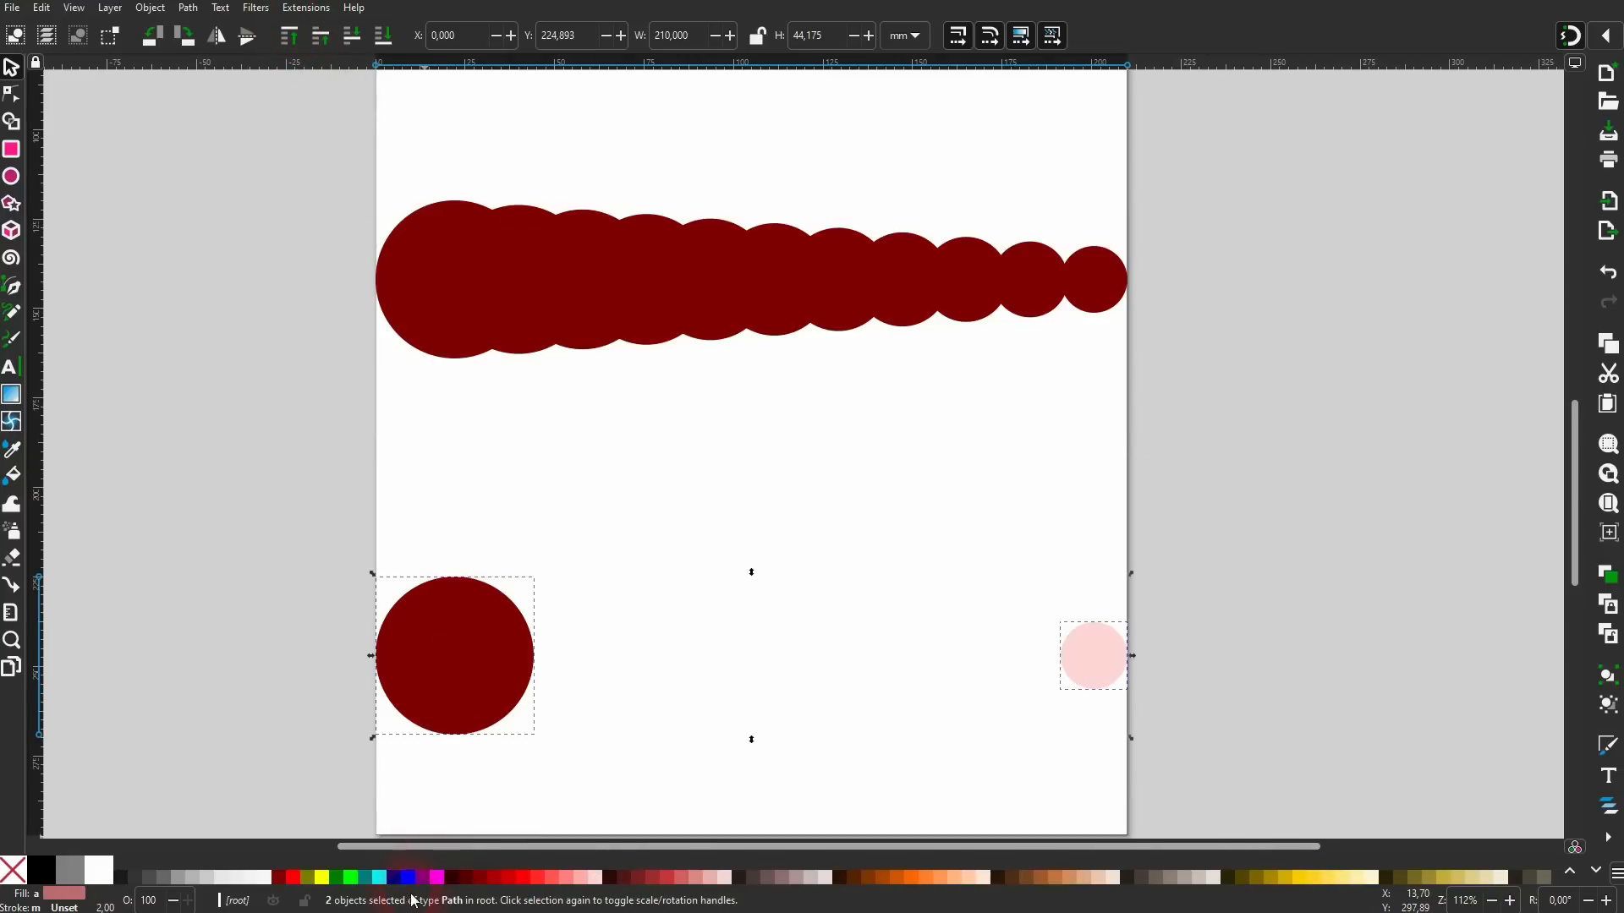
click(305, 8)
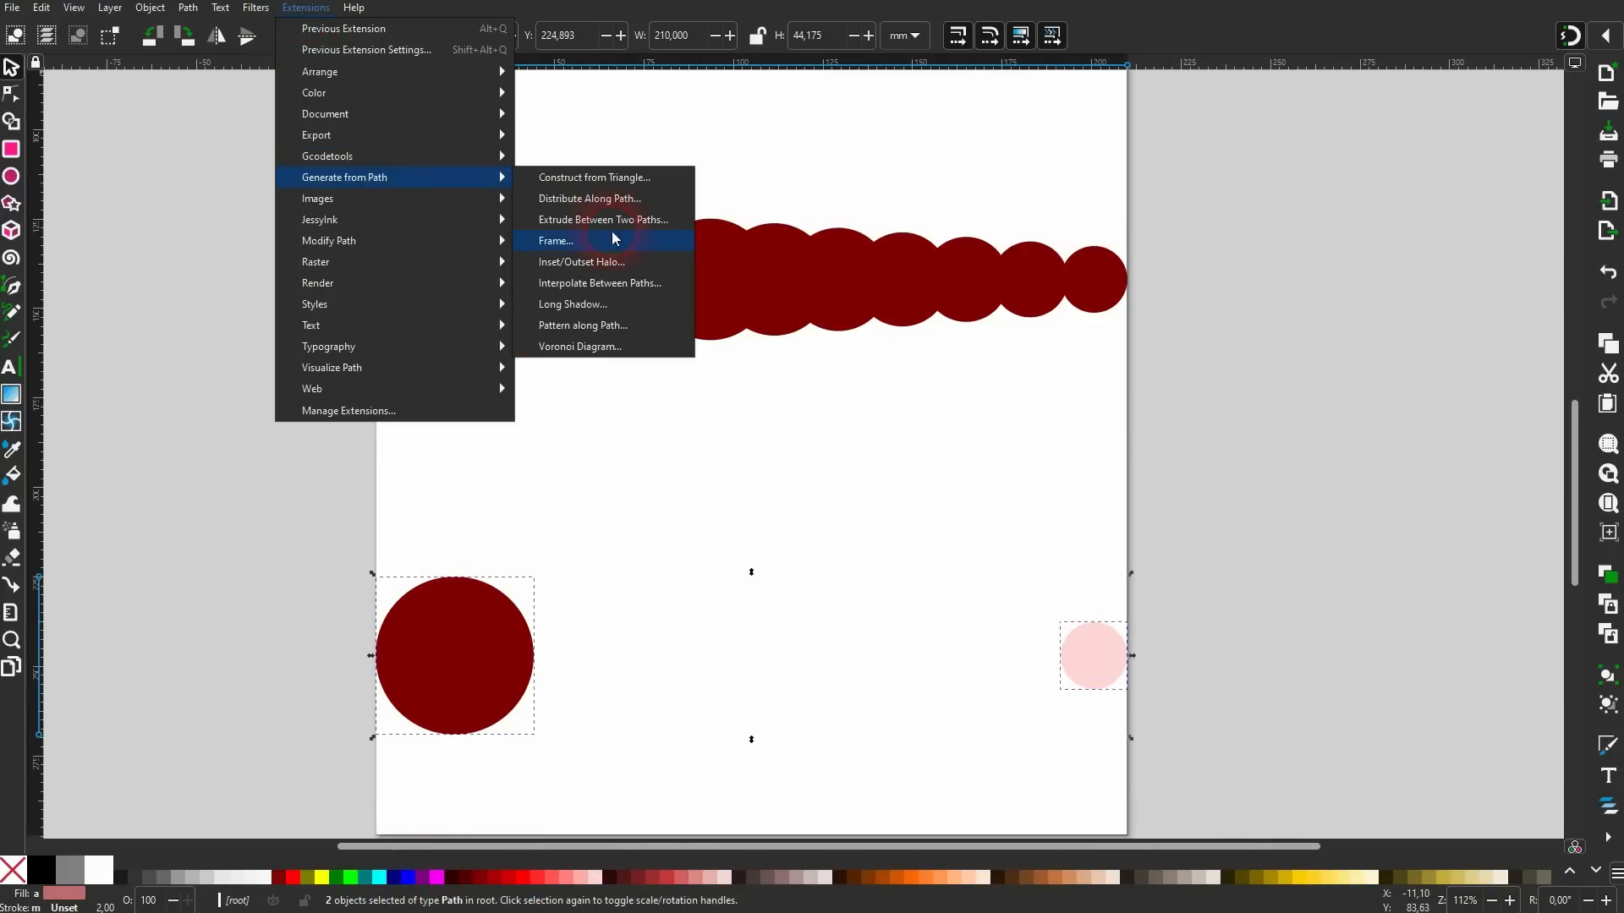
click(648, 284)
drag(499, 42, 276, 168)
click(127, 393)
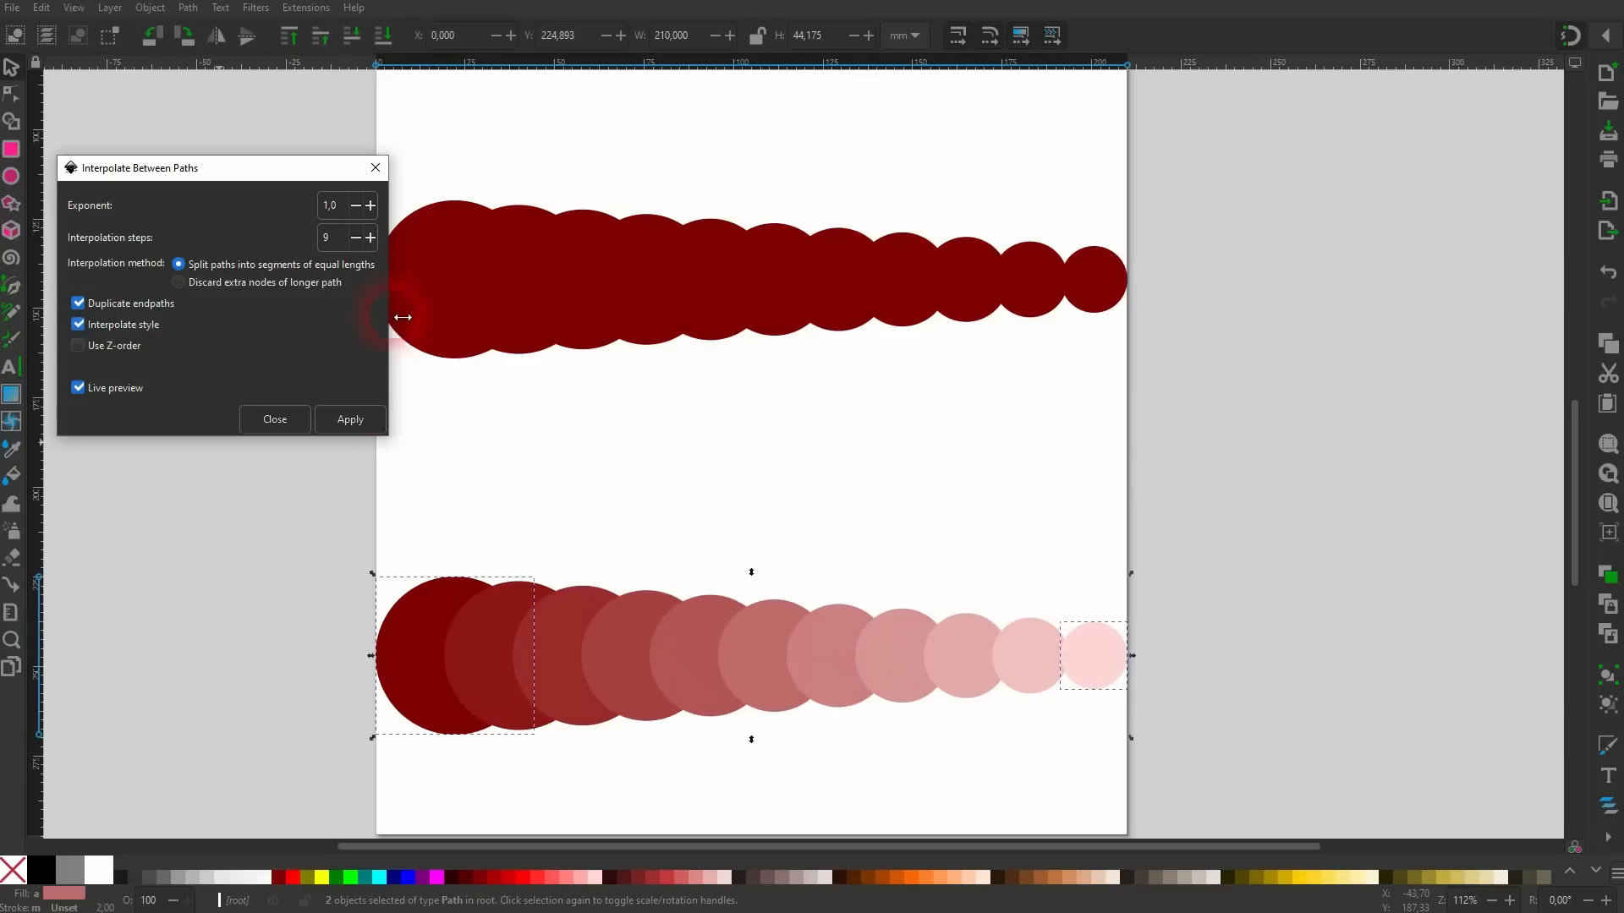
Set the interpolation steps to 20, apply the interpolation to the lower circles, close the dialog, and deselect everything.
text(20)
click(590, 539)
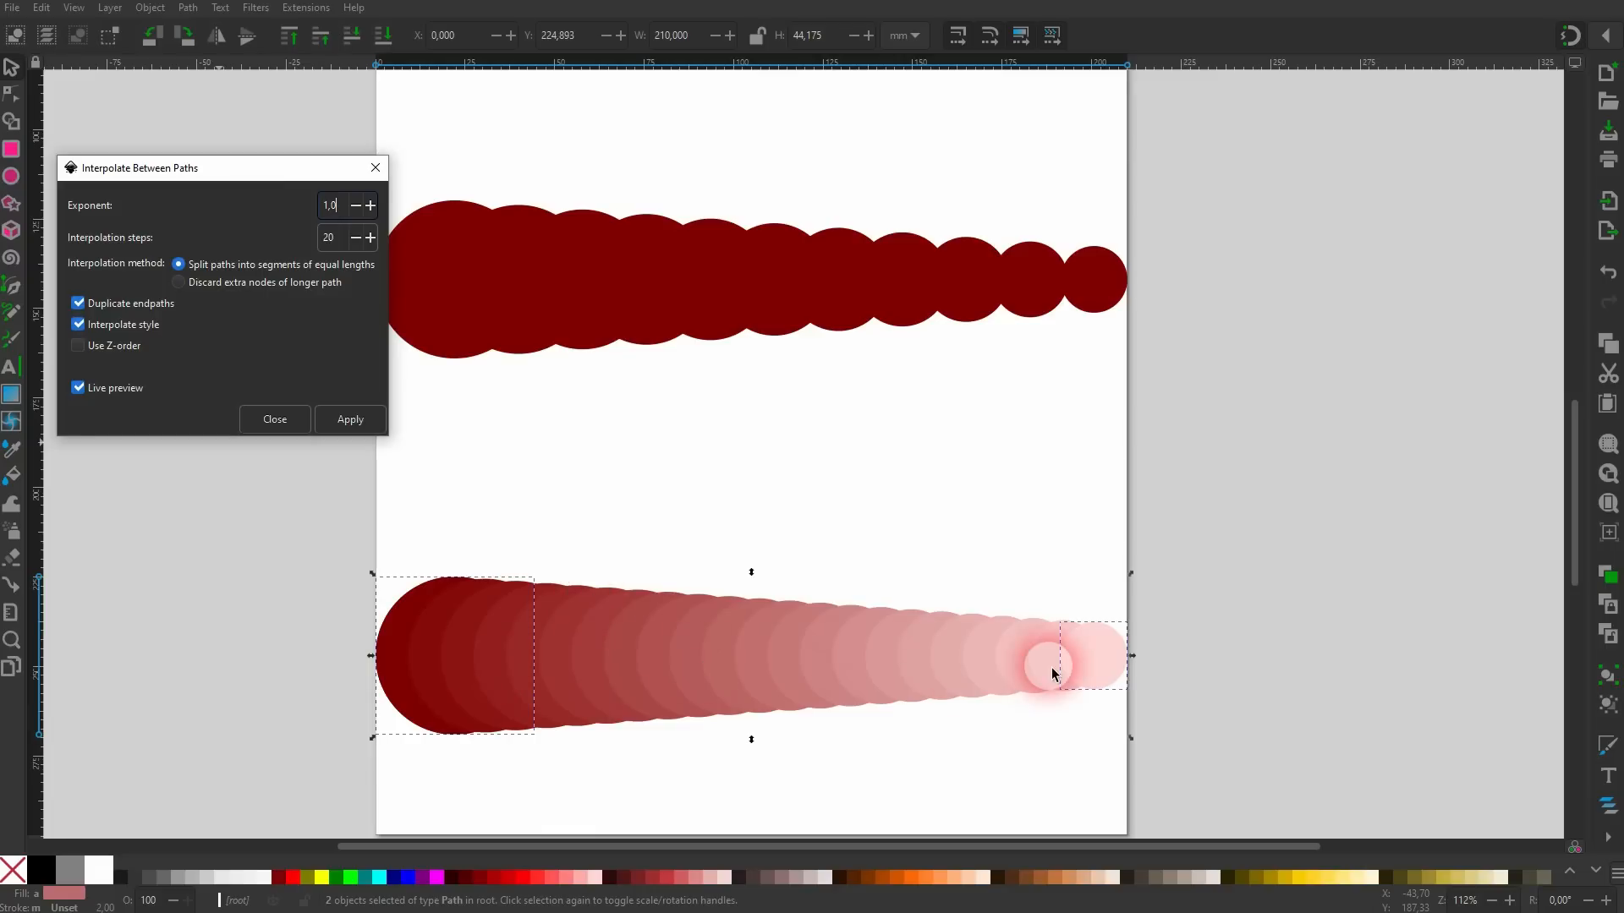
click(346, 423)
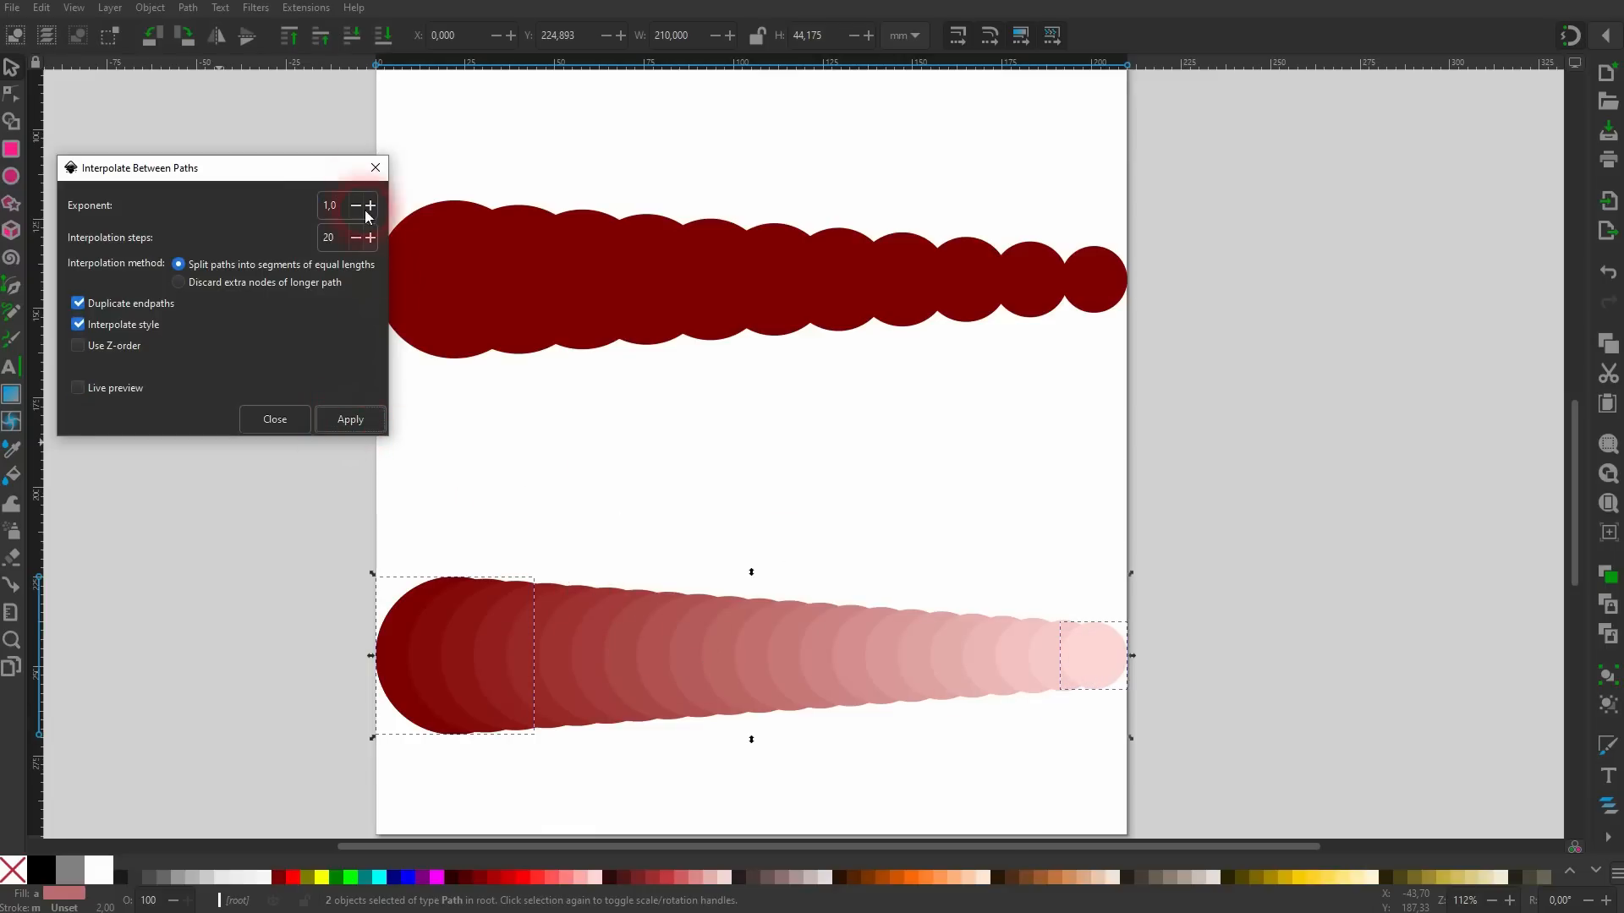
click(376, 168)
click(1172, 469)
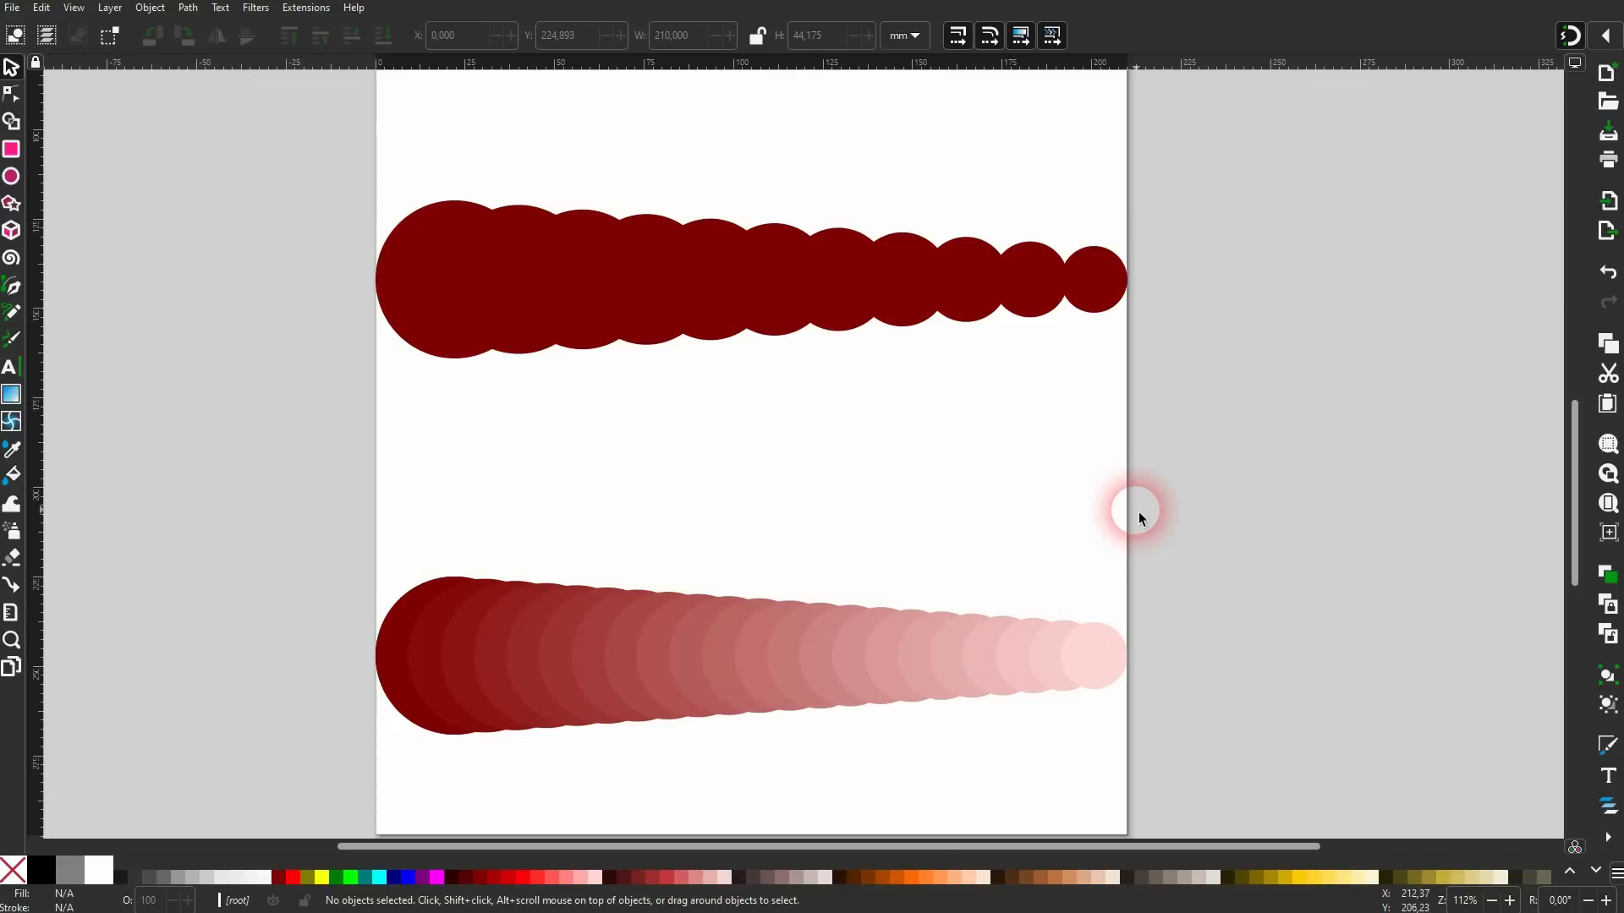
Look through the available extension groups, including Typography, Render, Raster, Generate from Path, Gcodetools and Color.
click(306, 8)
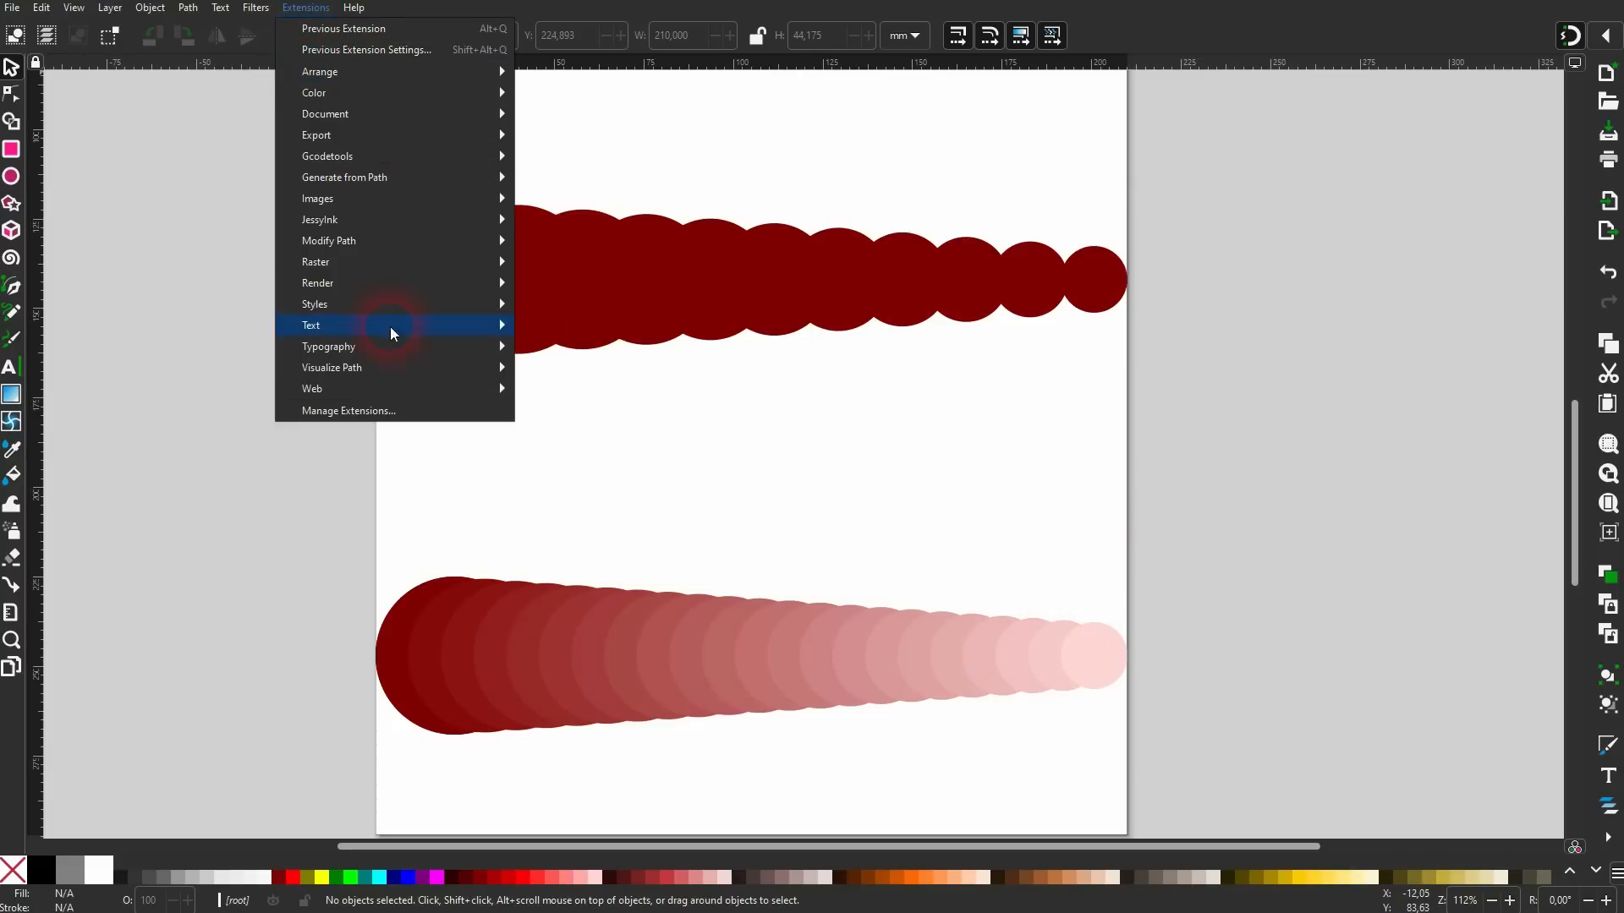
mouse_move(416, 387)
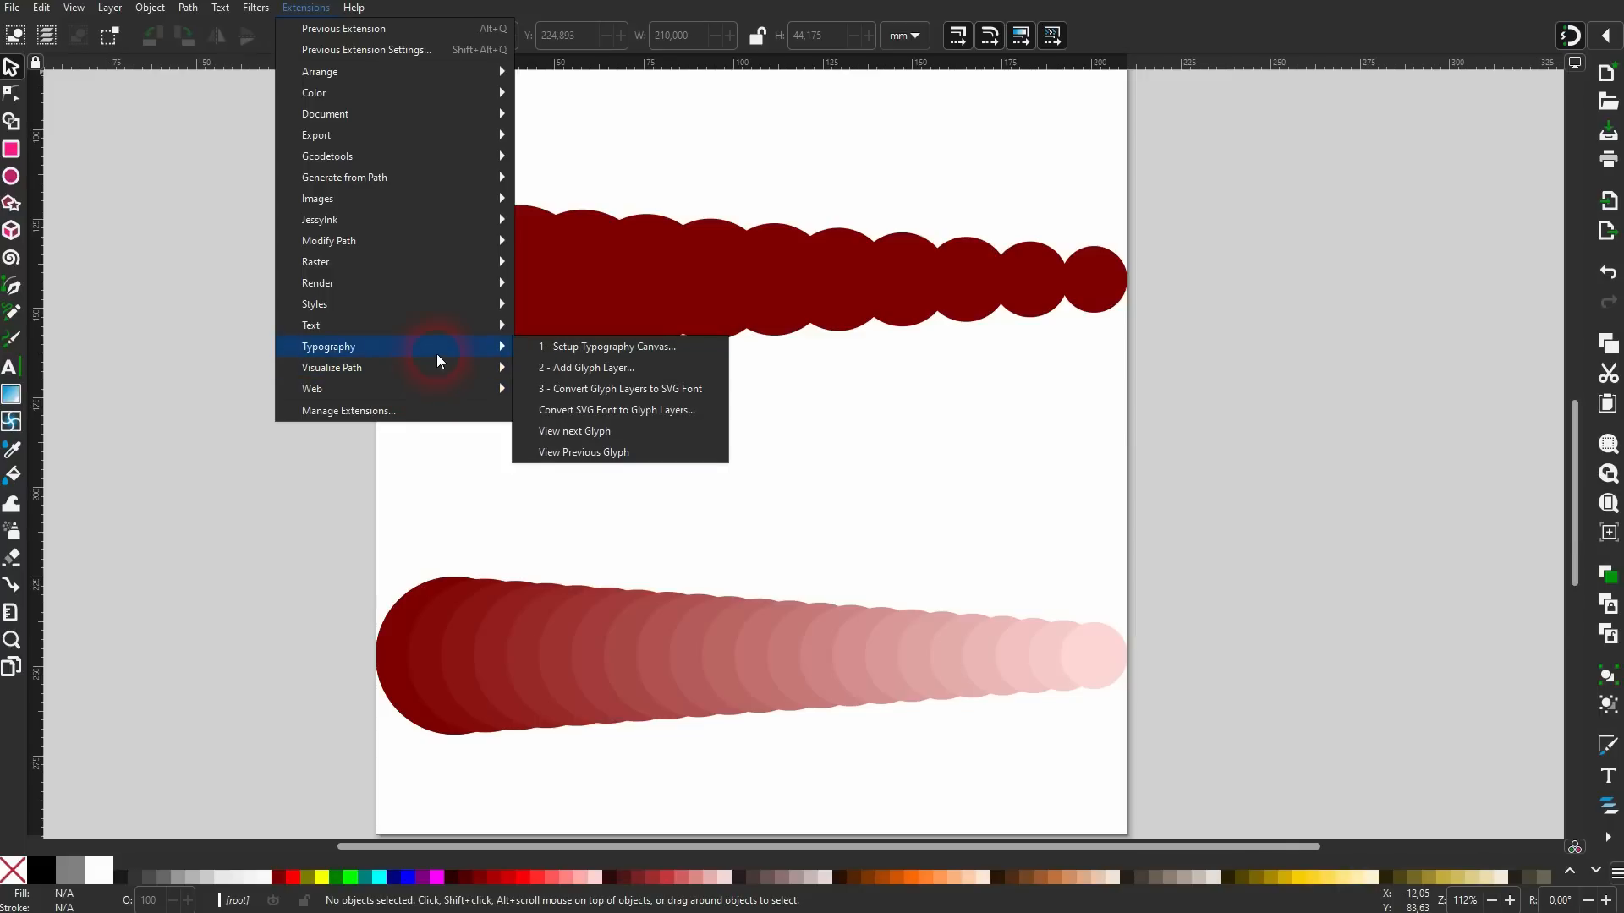
mouse_move(433, 328)
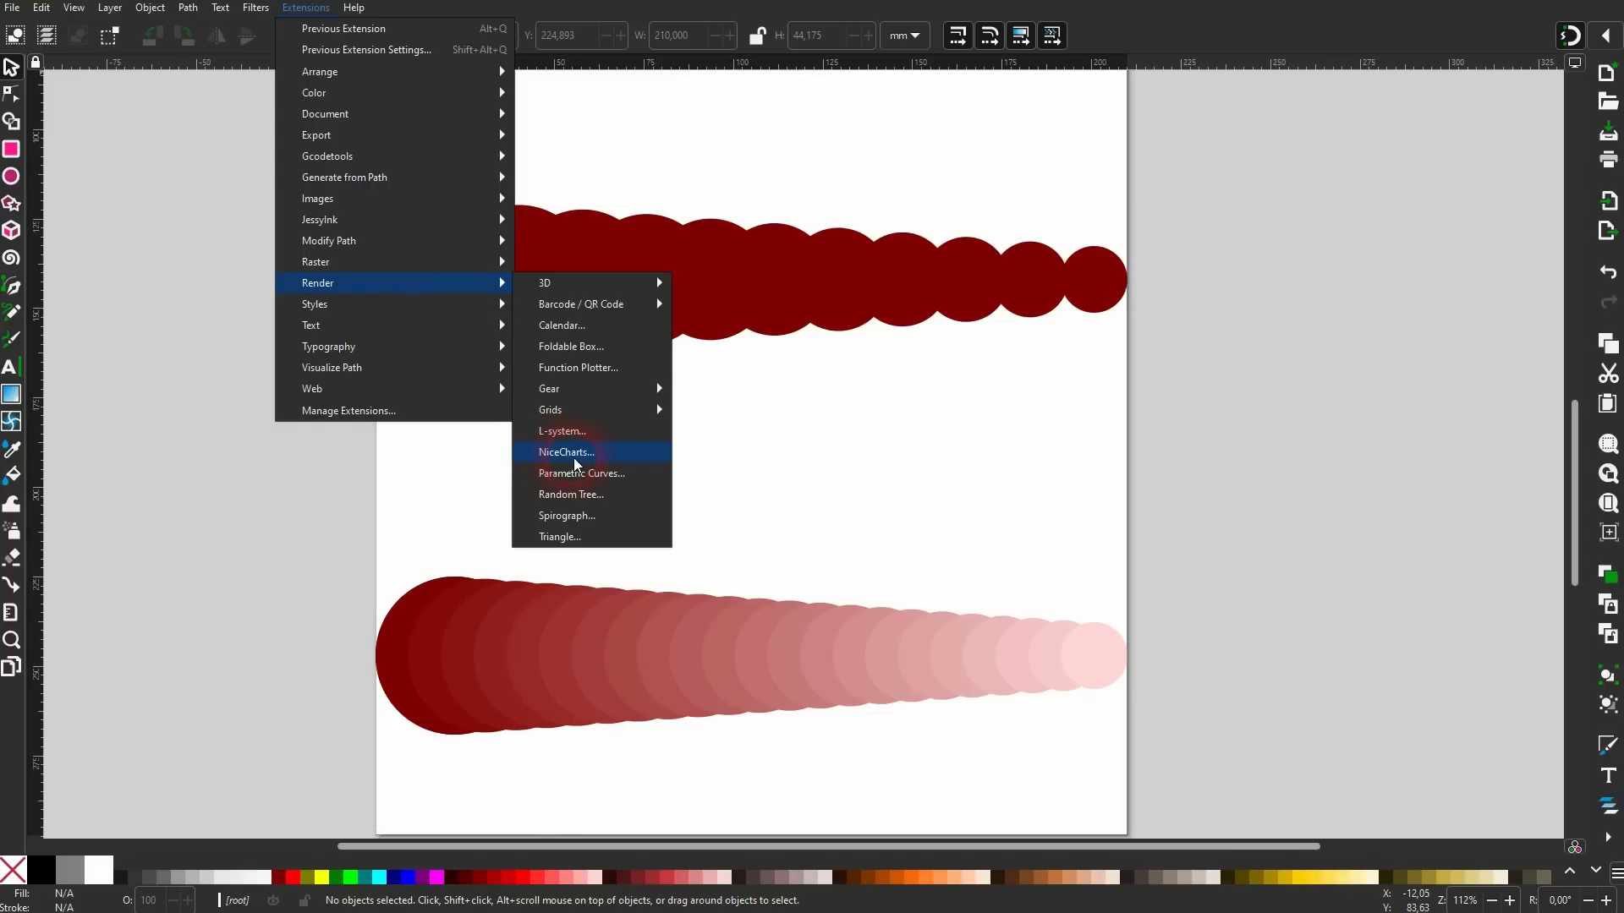
mouse_move(407, 261)
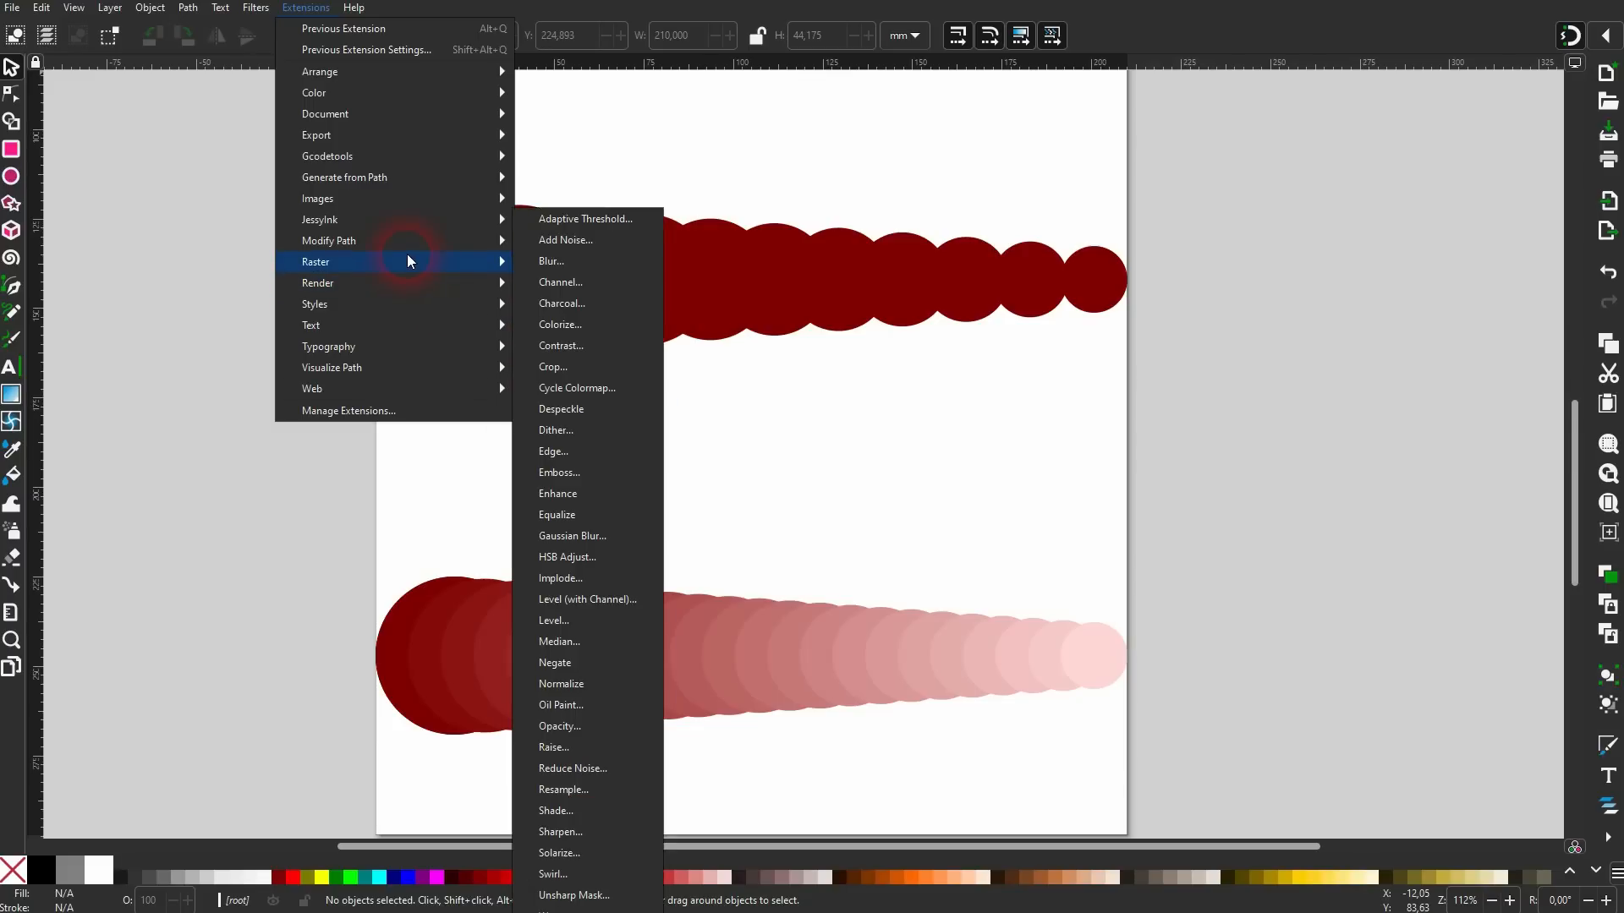
mouse_move(433, 217)
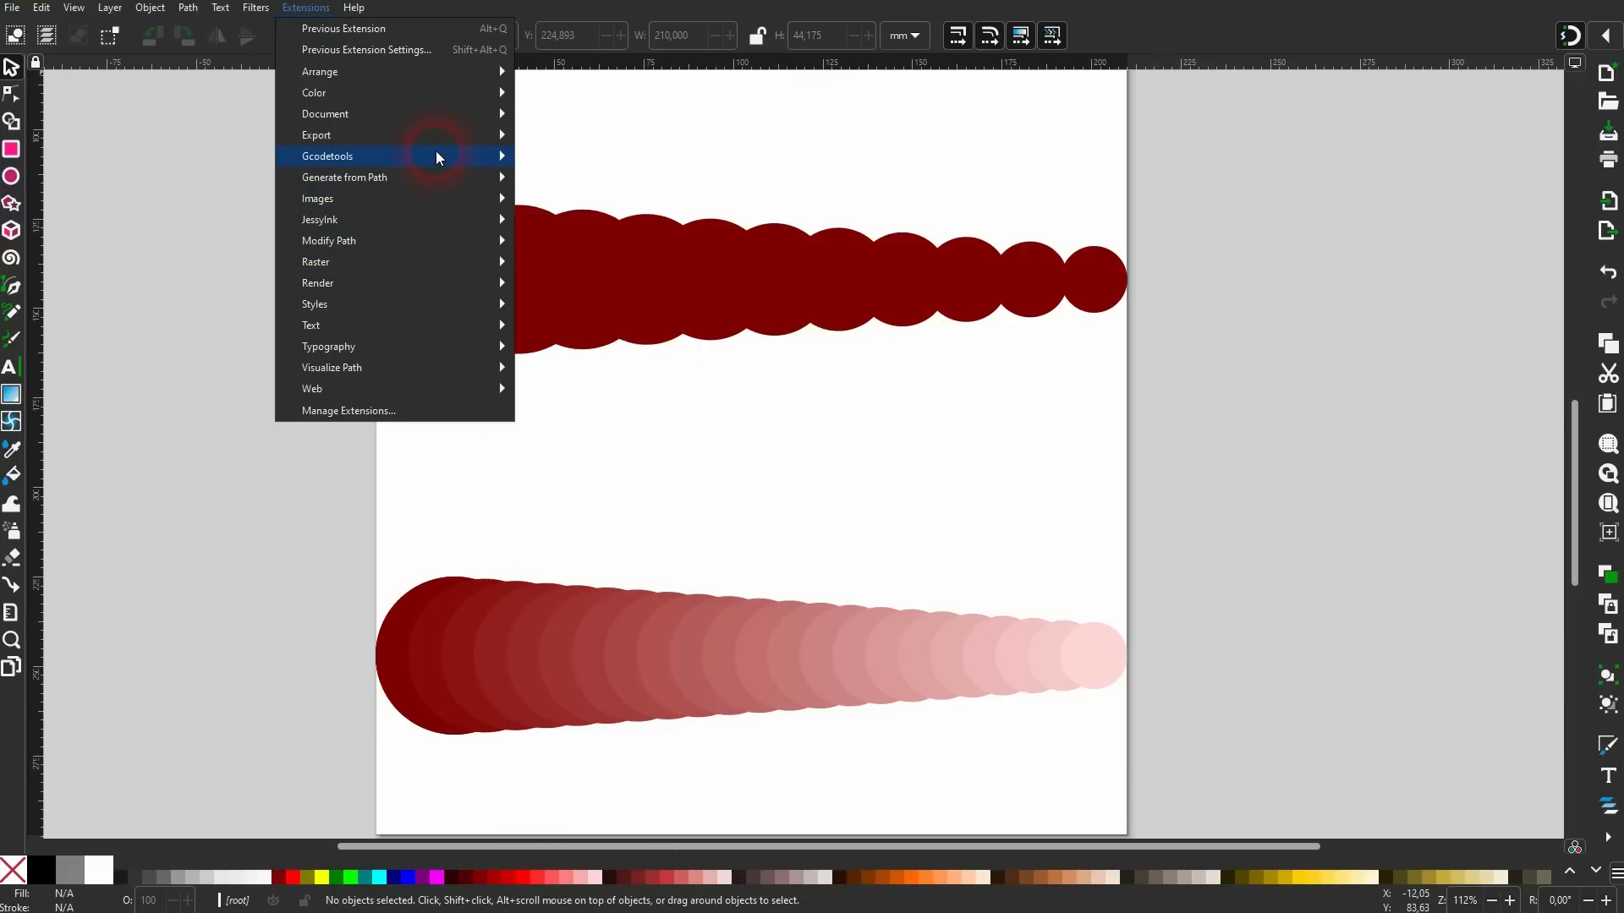
mouse_move(437, 179)
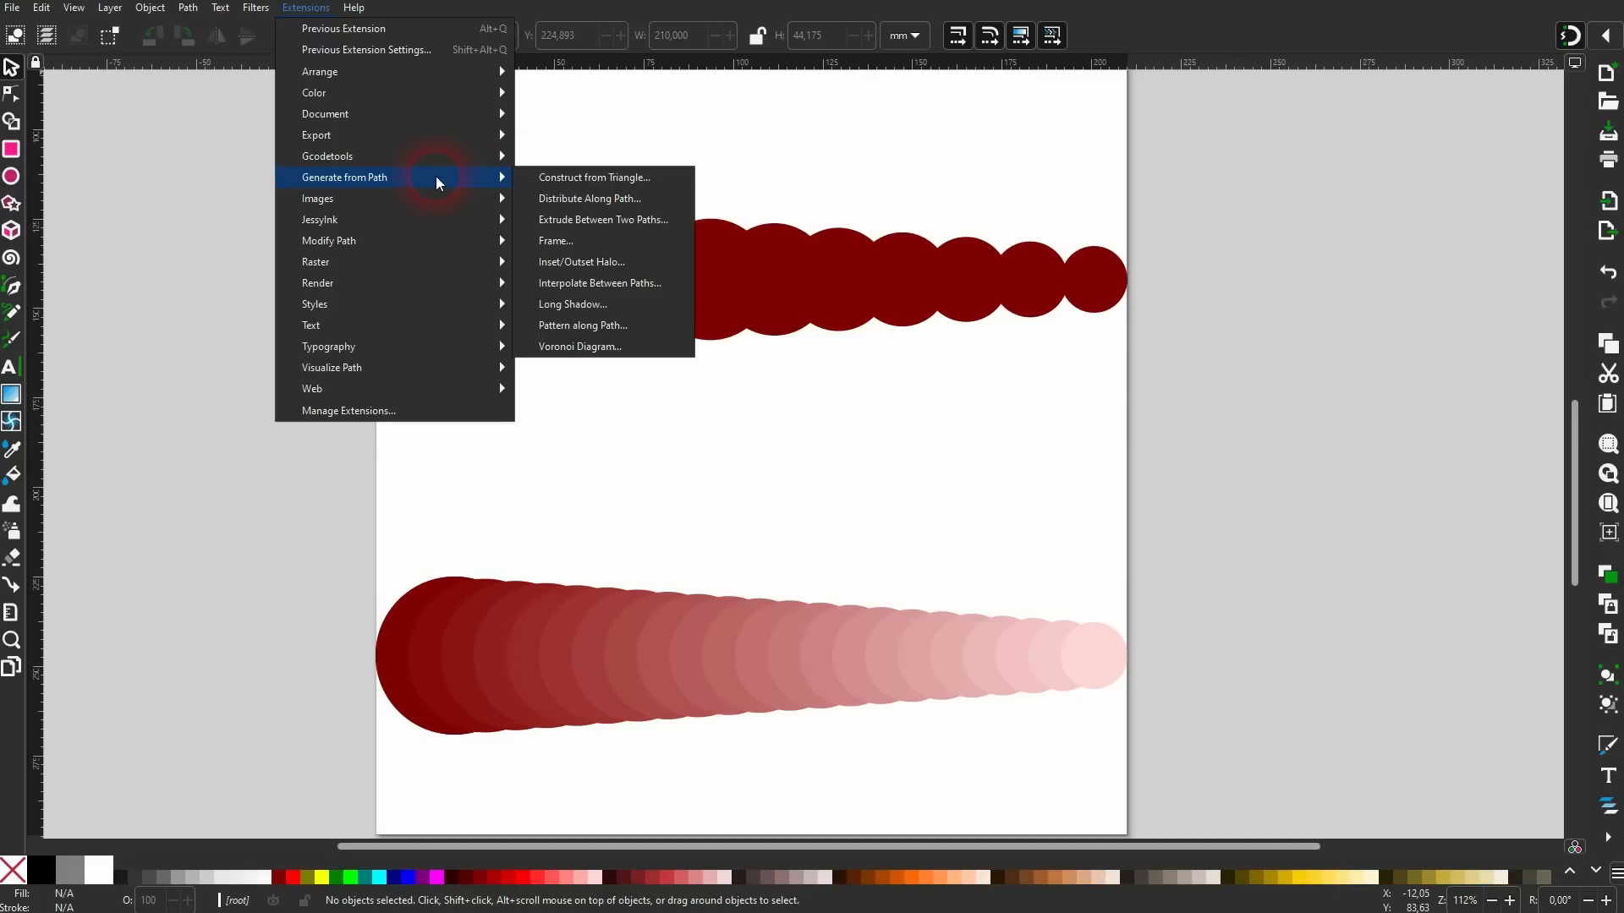
mouse_move(389, 162)
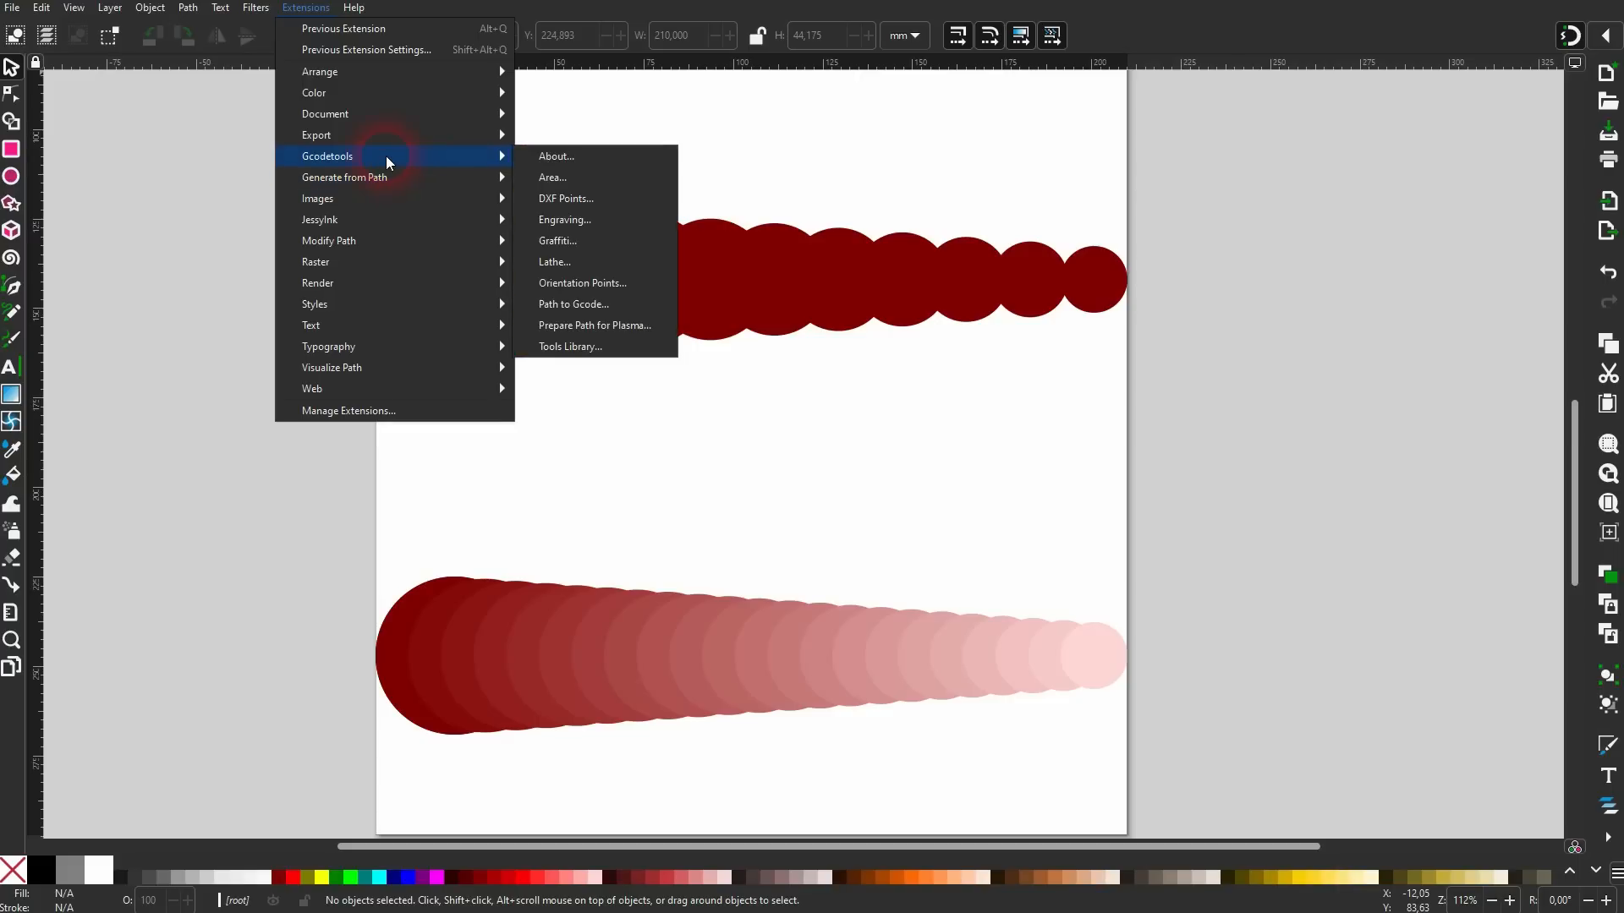
mouse_move(384, 93)
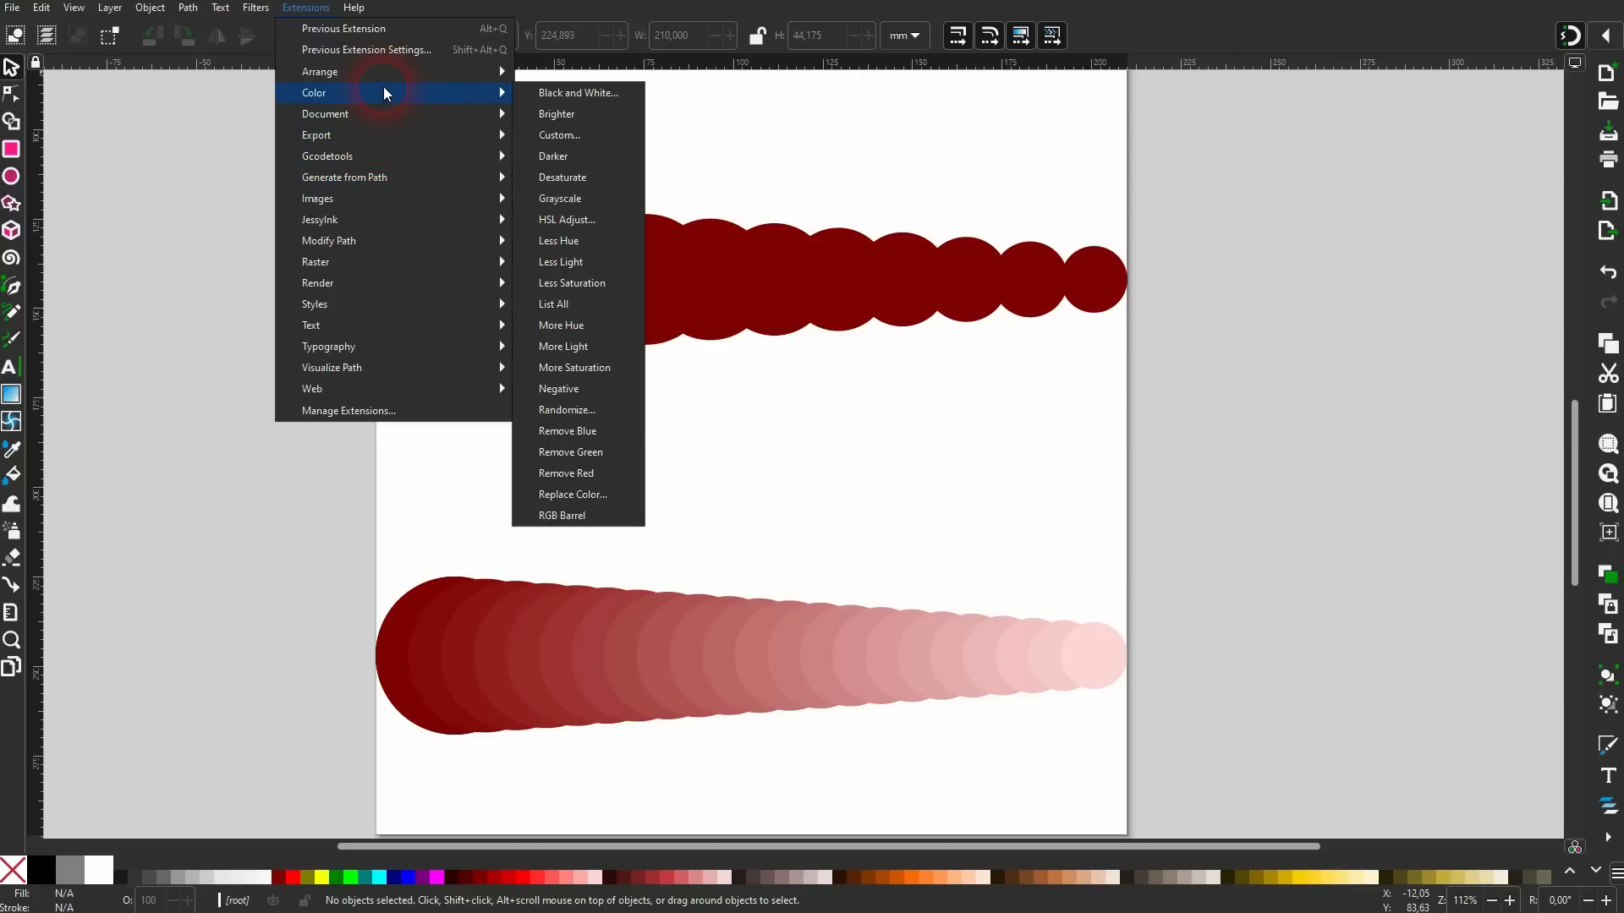
click(784, 512)
Select the whole lower row of interpolated circles and convert its colours to grayscale.
drag(315, 751, 1312, 483)
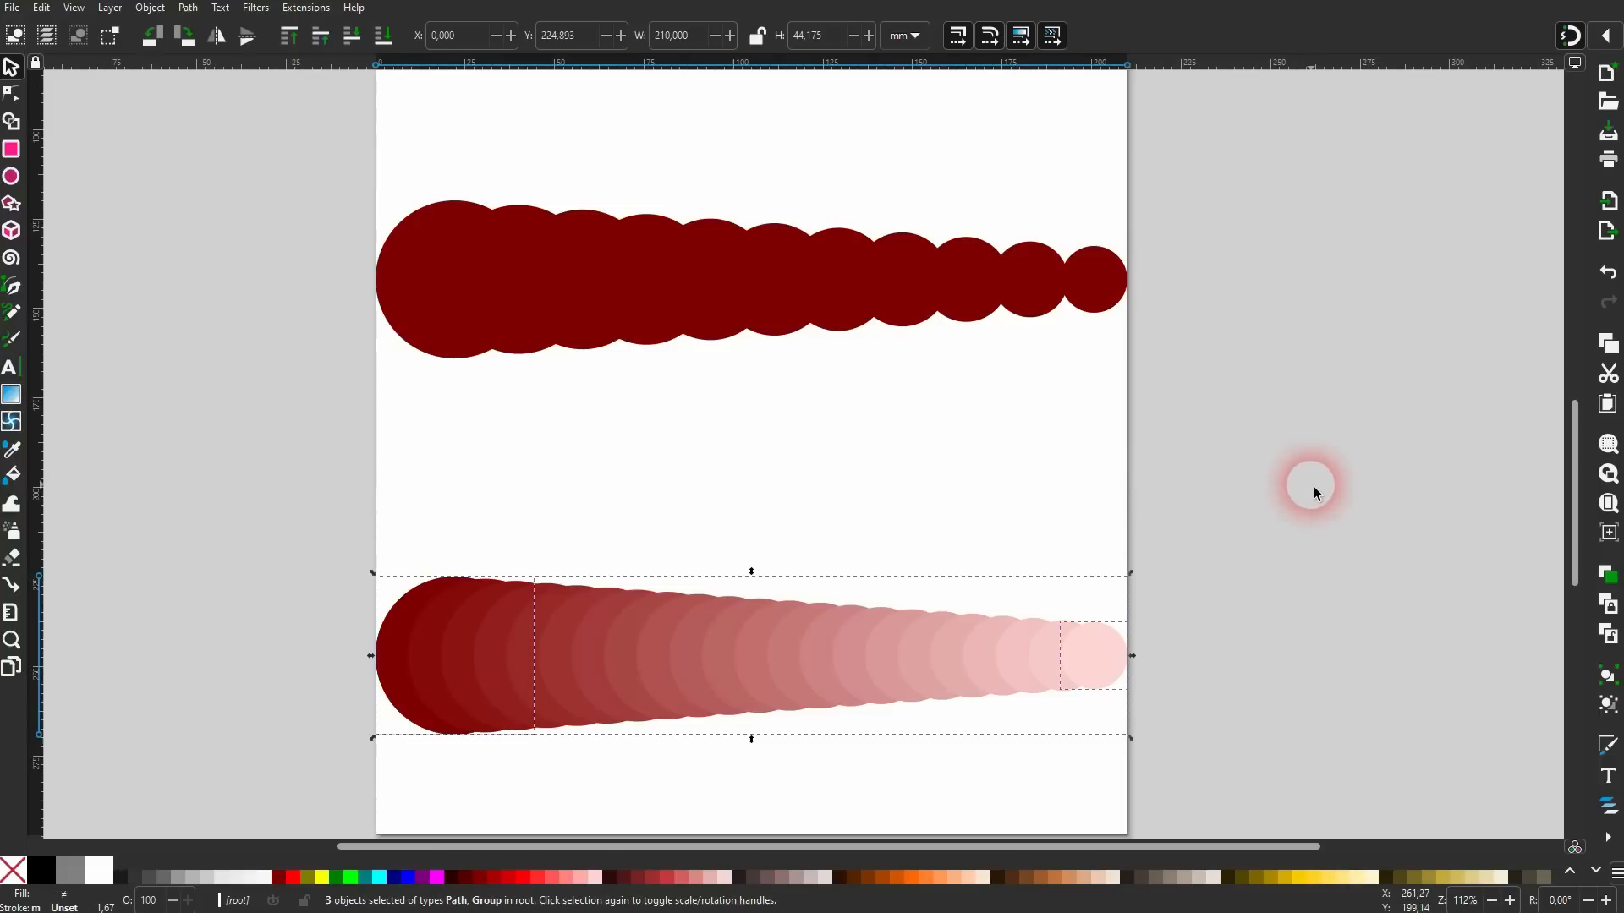
click(297, 8)
mouse_move(426, 100)
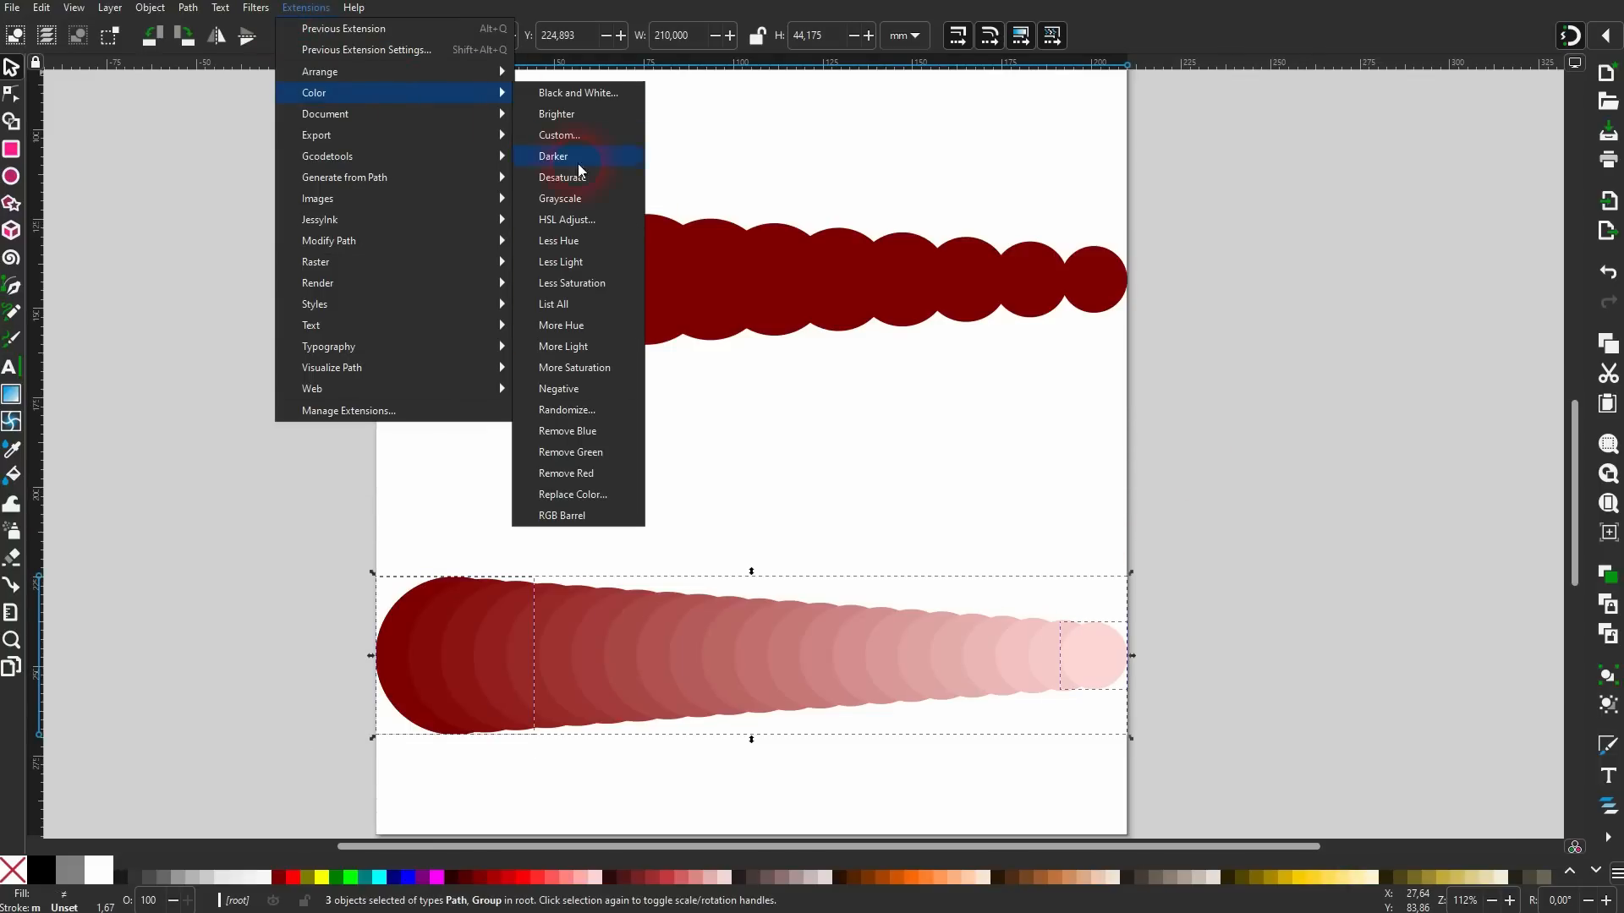
click(592, 197)
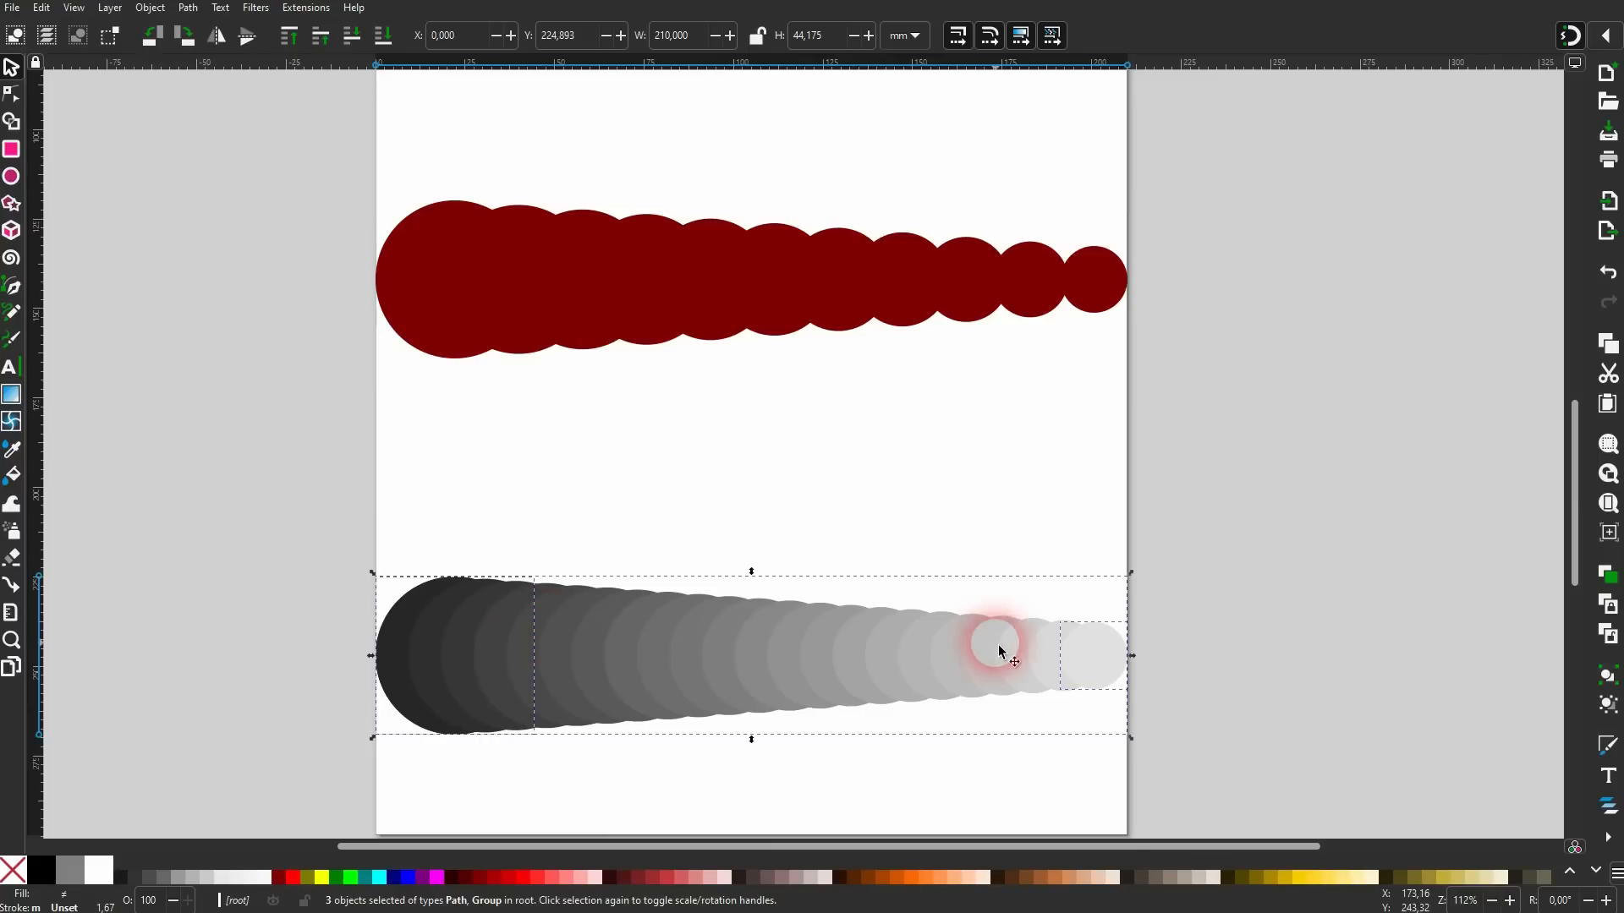
Undo the grayscale conversion of the lower circles.
click(308, 9)
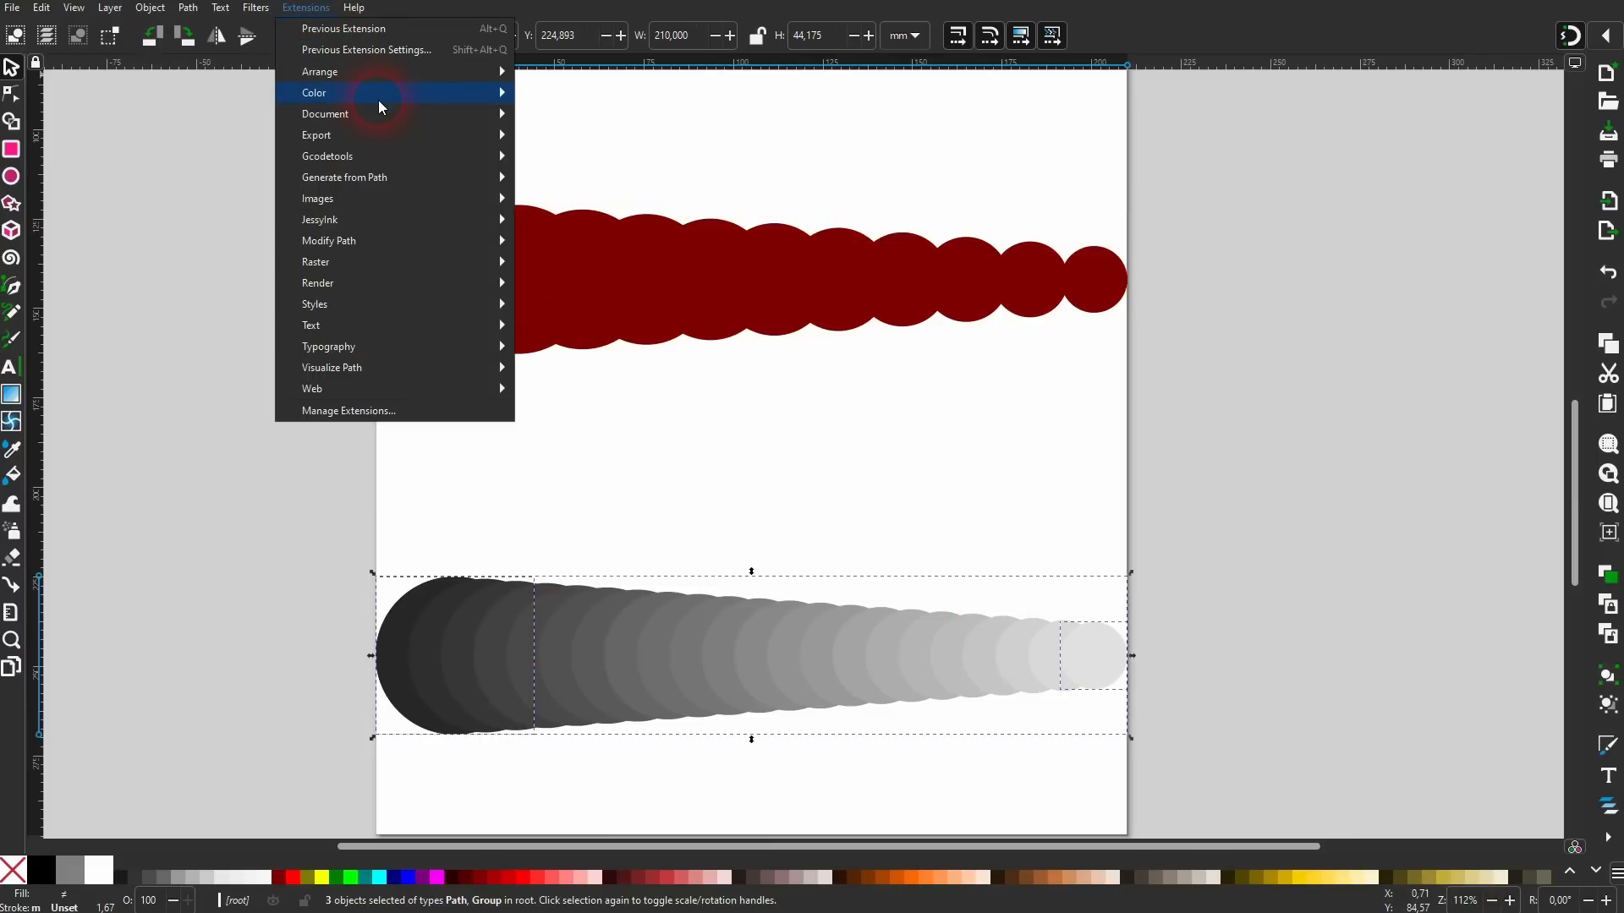
mouse_move(378, 106)
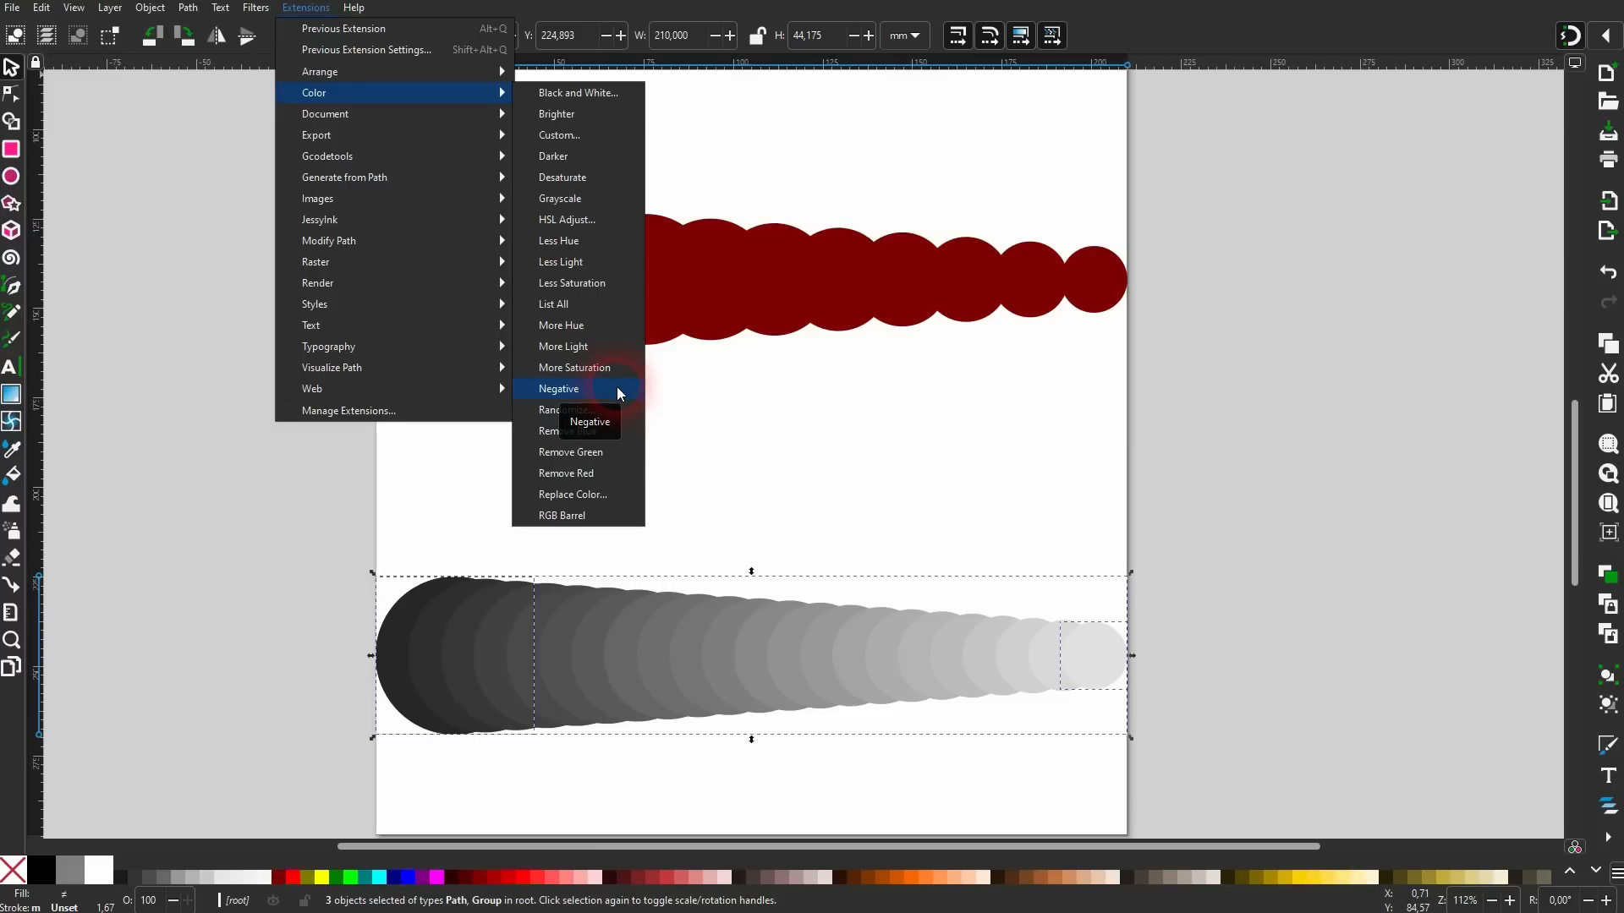
click(875, 423)
key(ctrl+z)
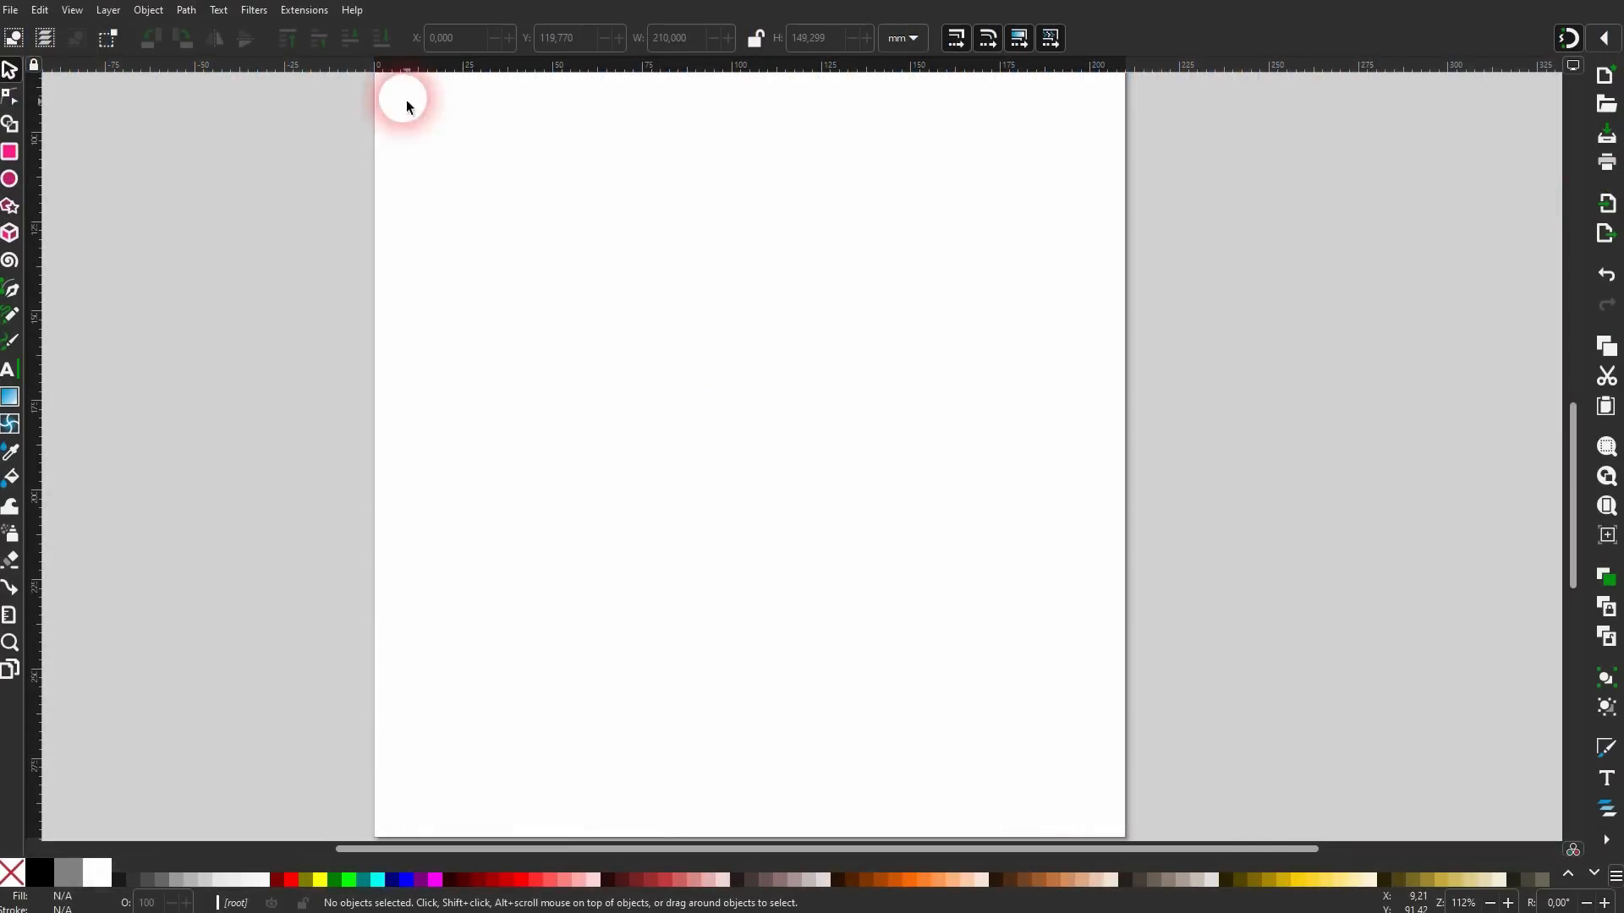
click(304, 9)
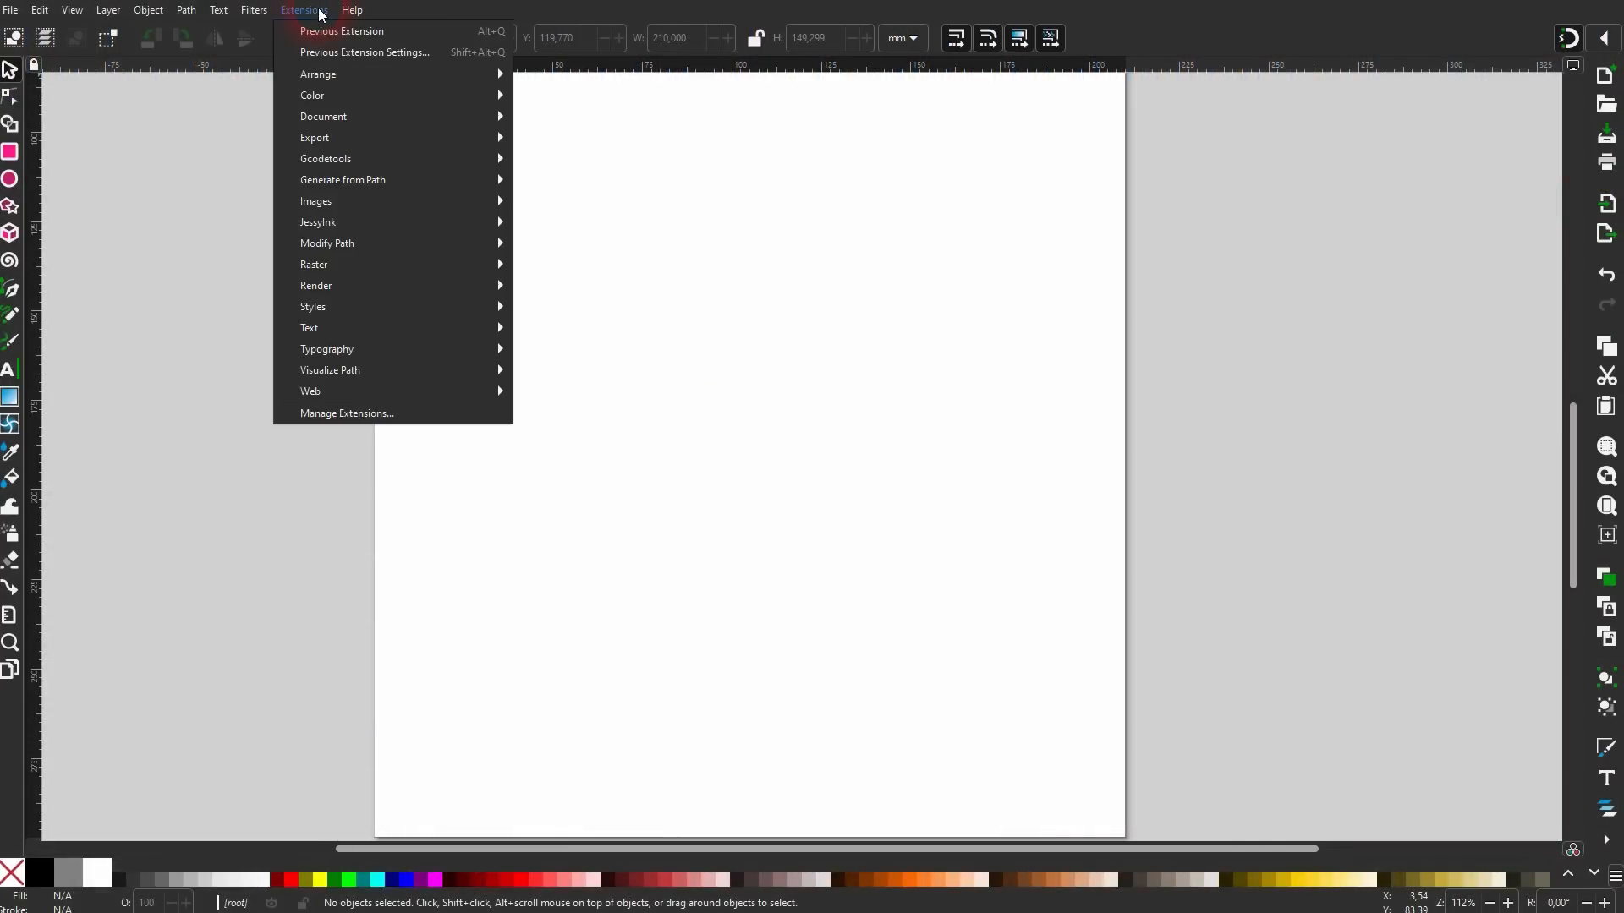
mouse_move(444, 288)
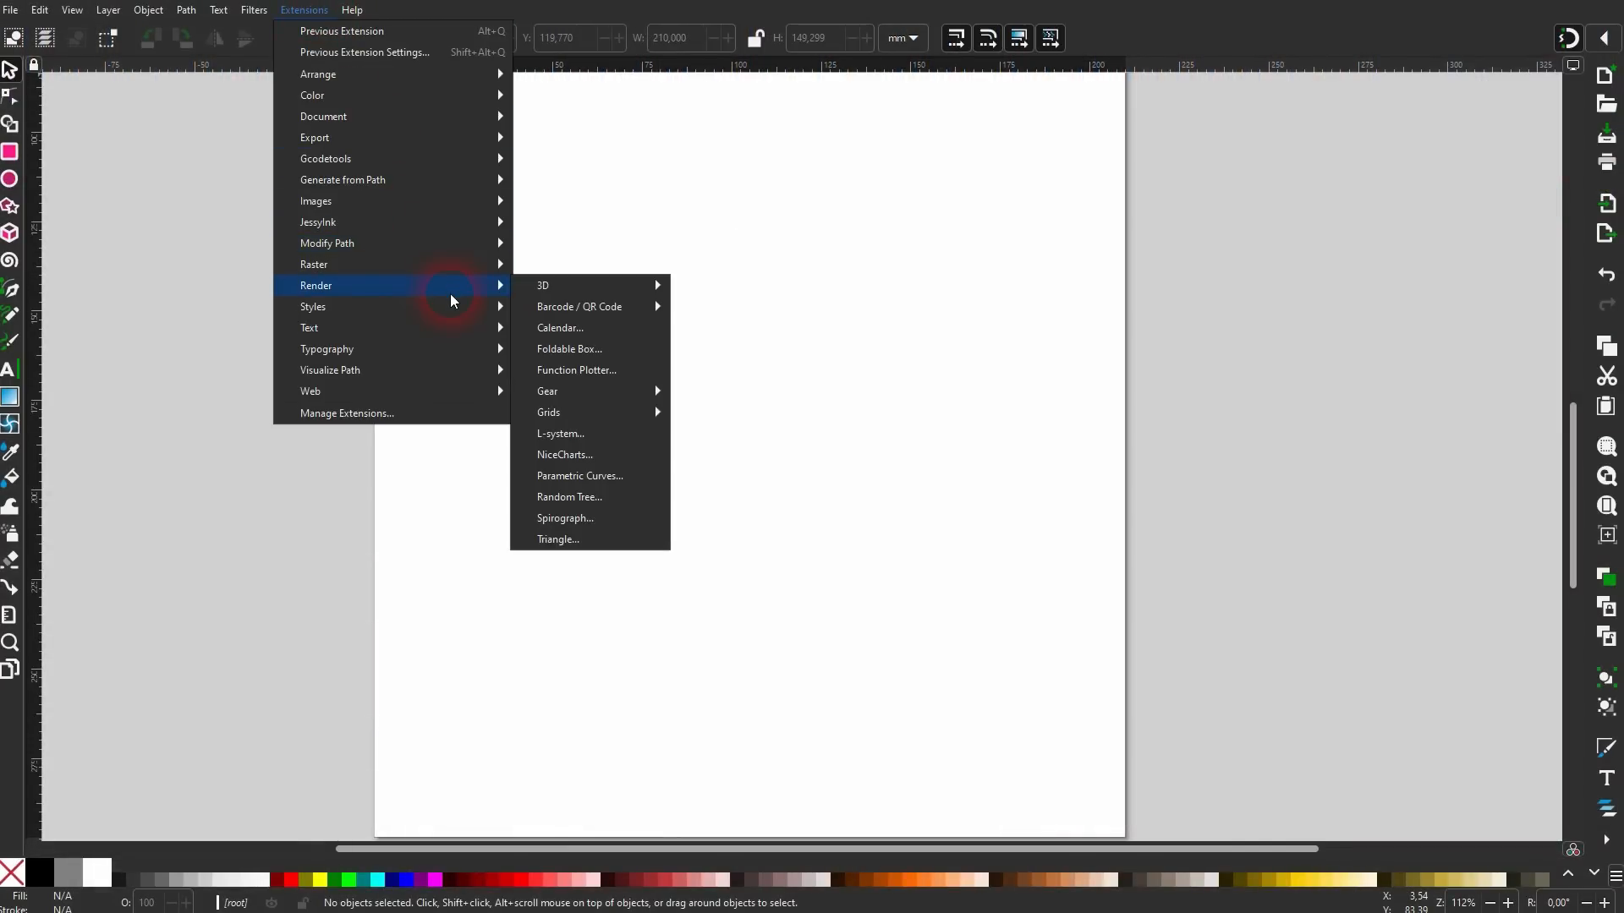
click(580, 454)
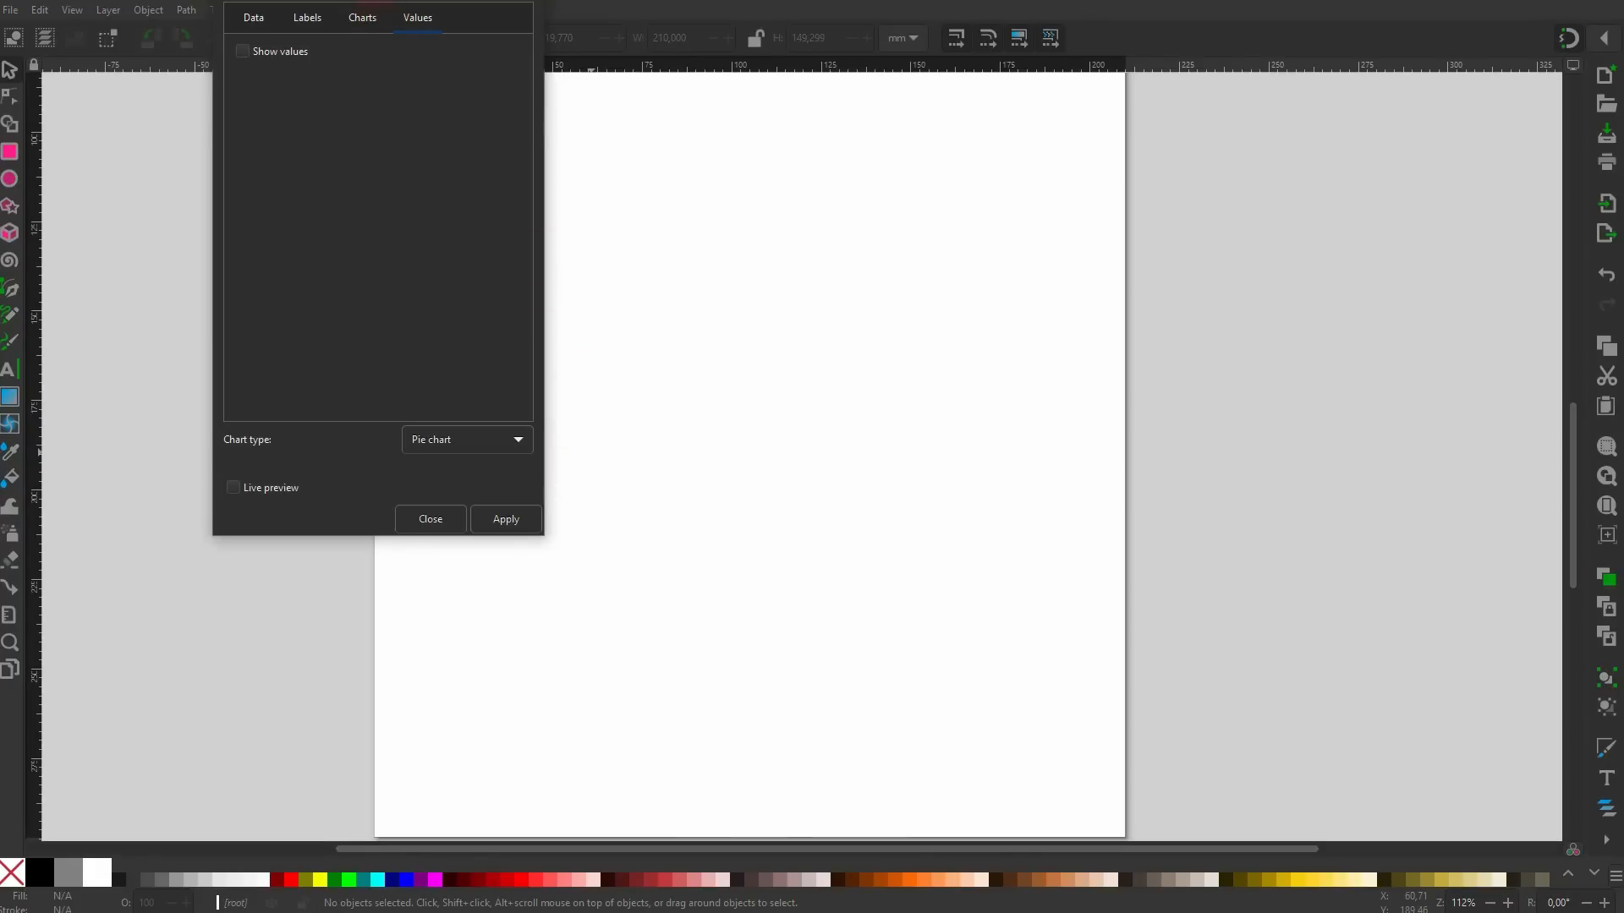
drag(381, 0, 1338, 166)
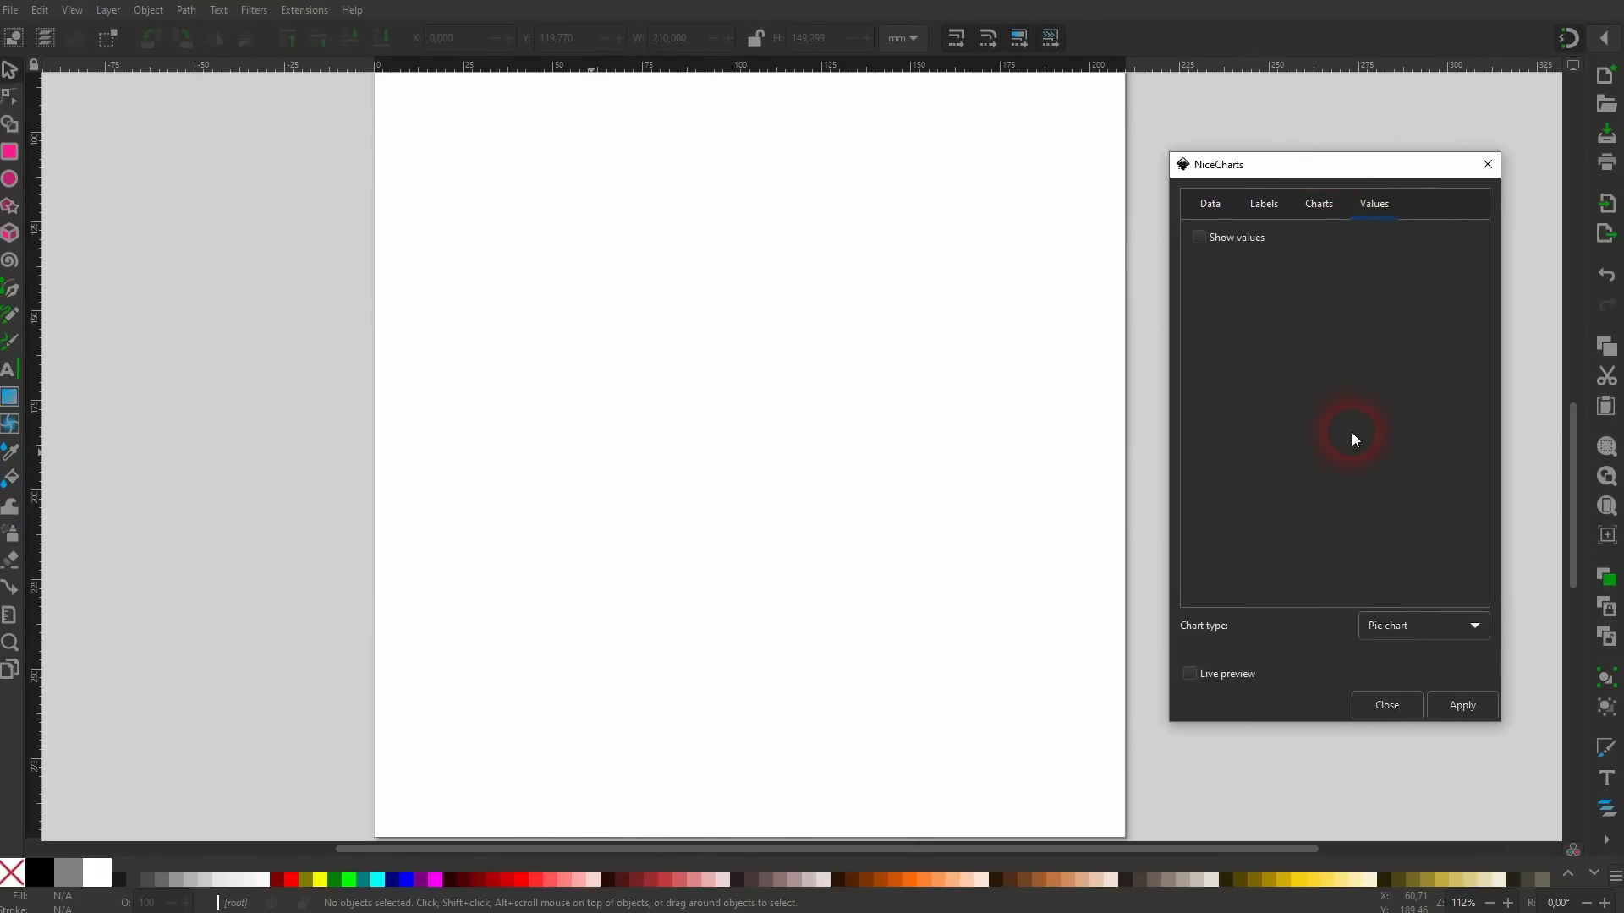
click(1204, 206)
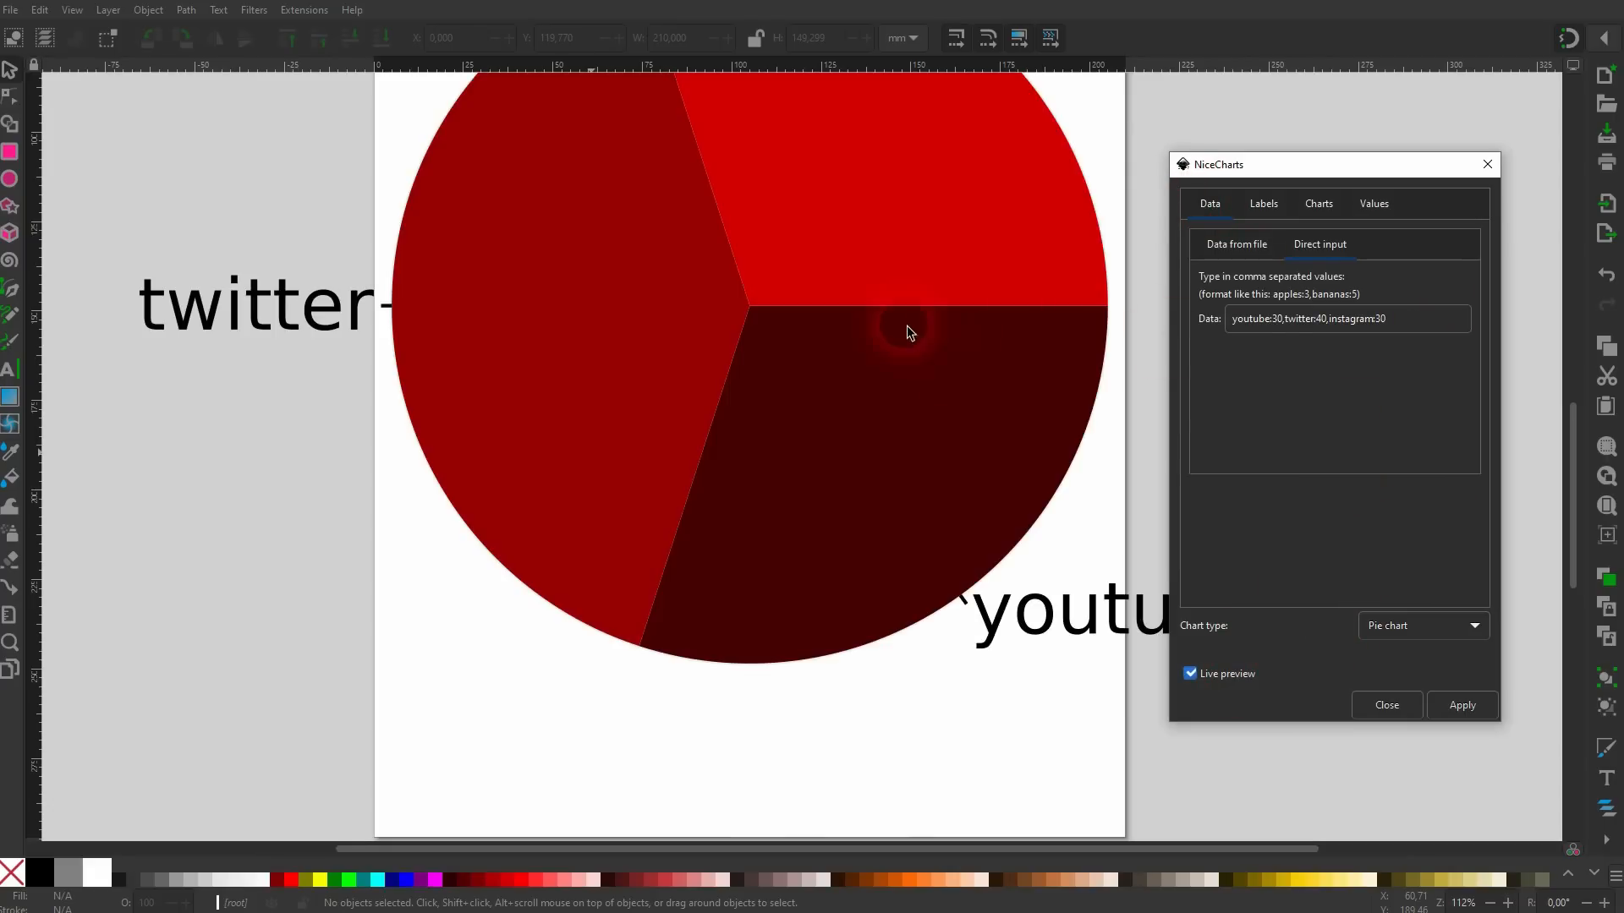
click(1488, 164)
click(788, 363)
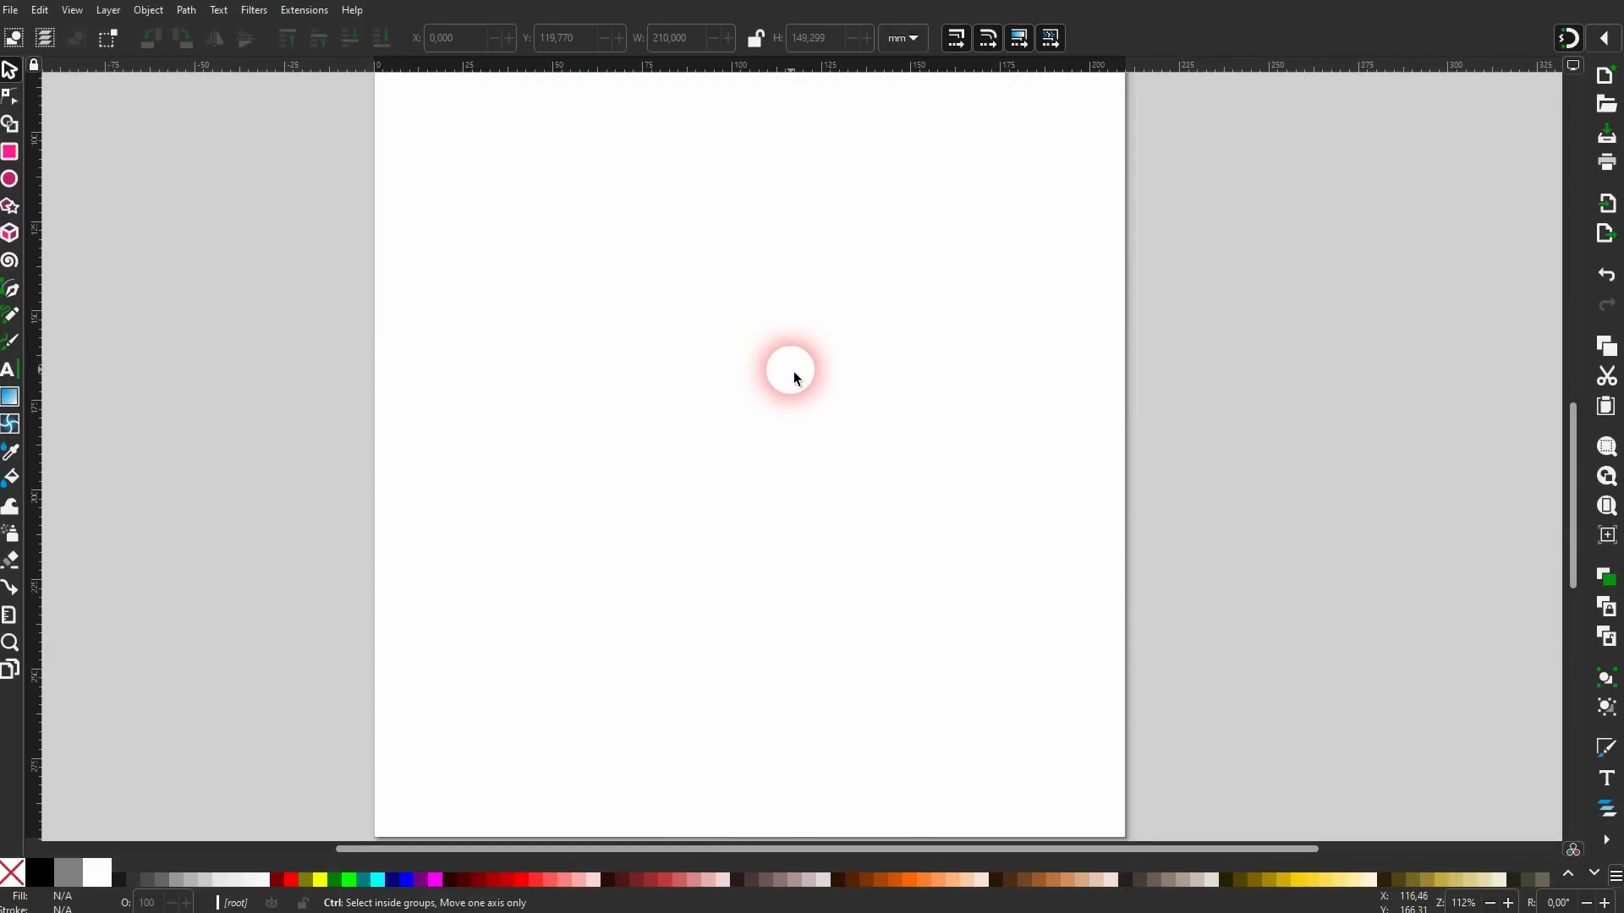
Preview a NiceCharts pie chart of youtube:30,twitter:40,instagram:30 on the empty page, keeping the dialog clear of the page.
ctrl+scroll(790, 370, down, 1)
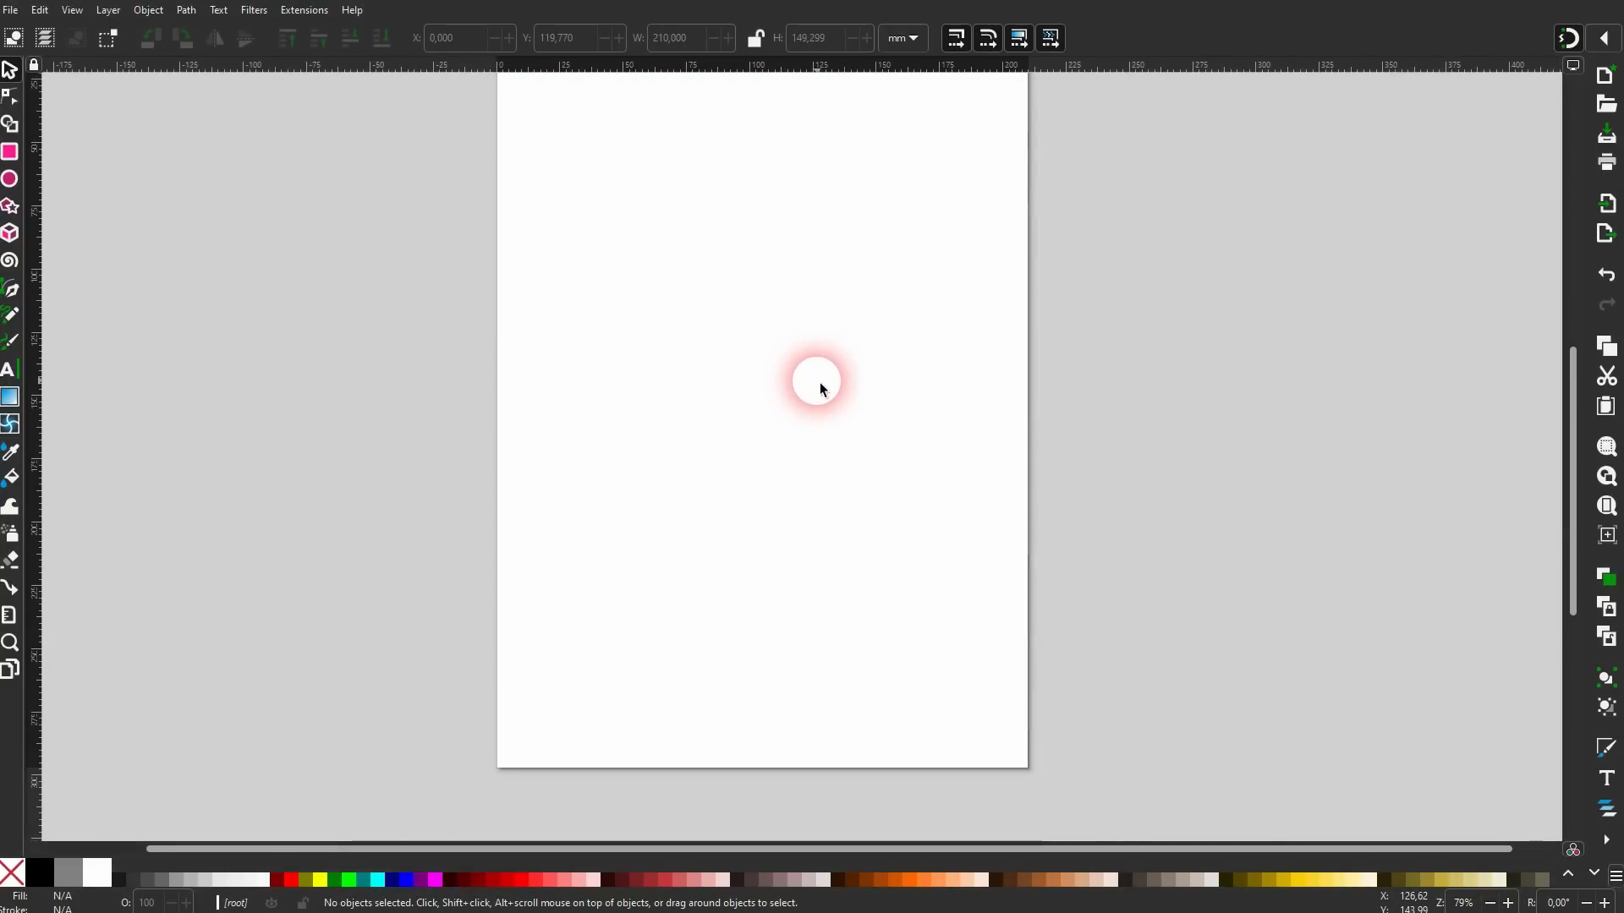
scroll(818, 389, up, 2)
click(298, 17)
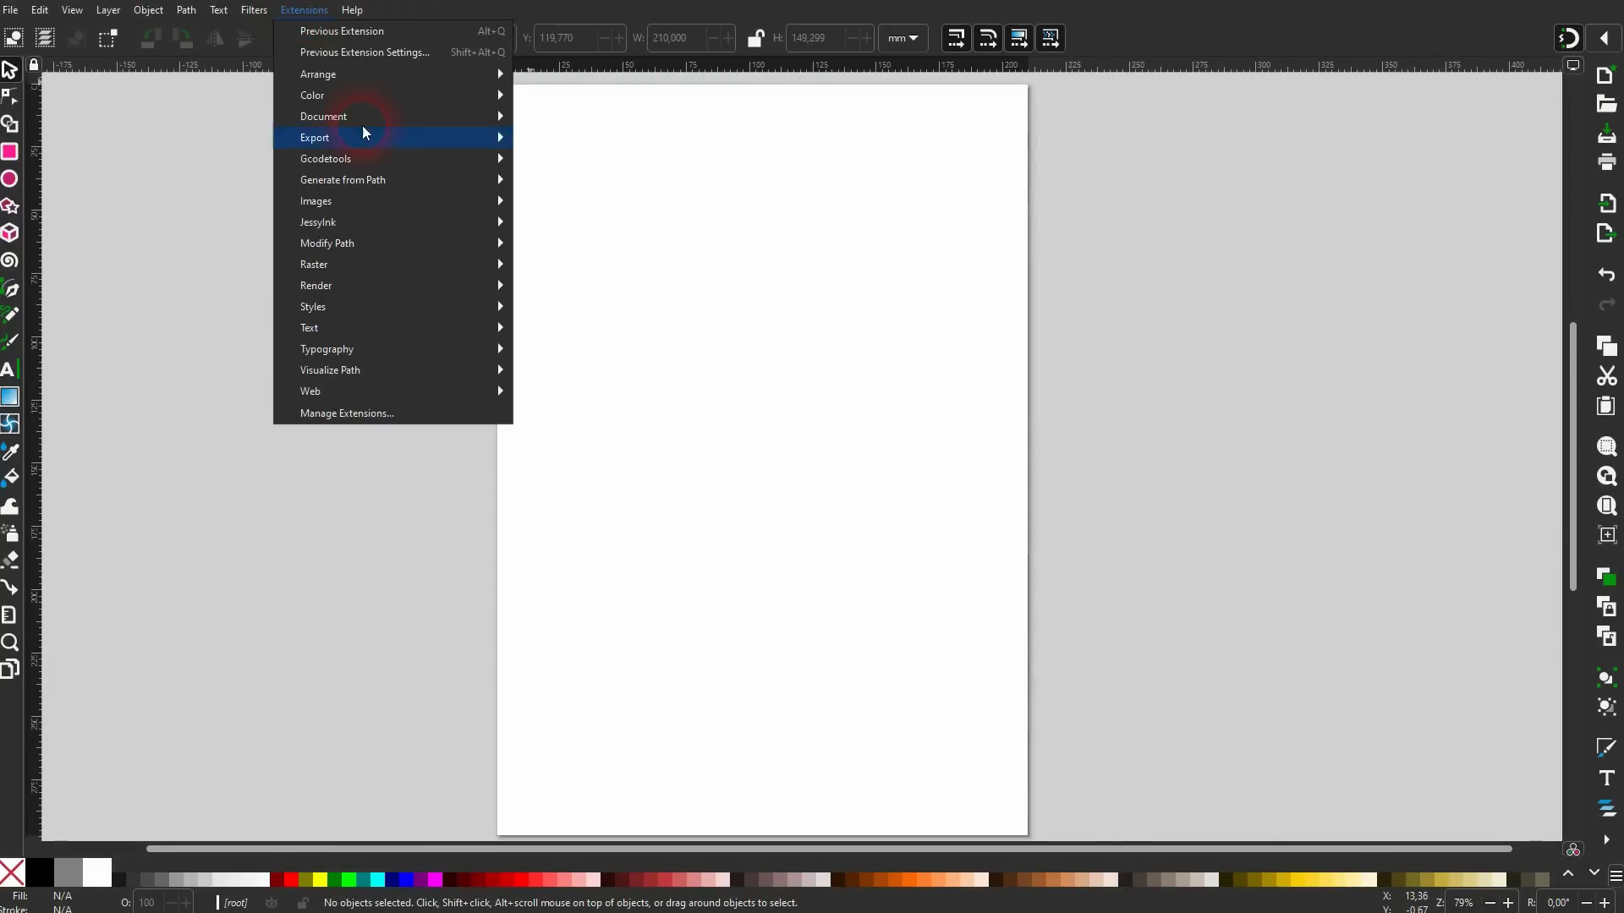
mouse_move(478, 288)
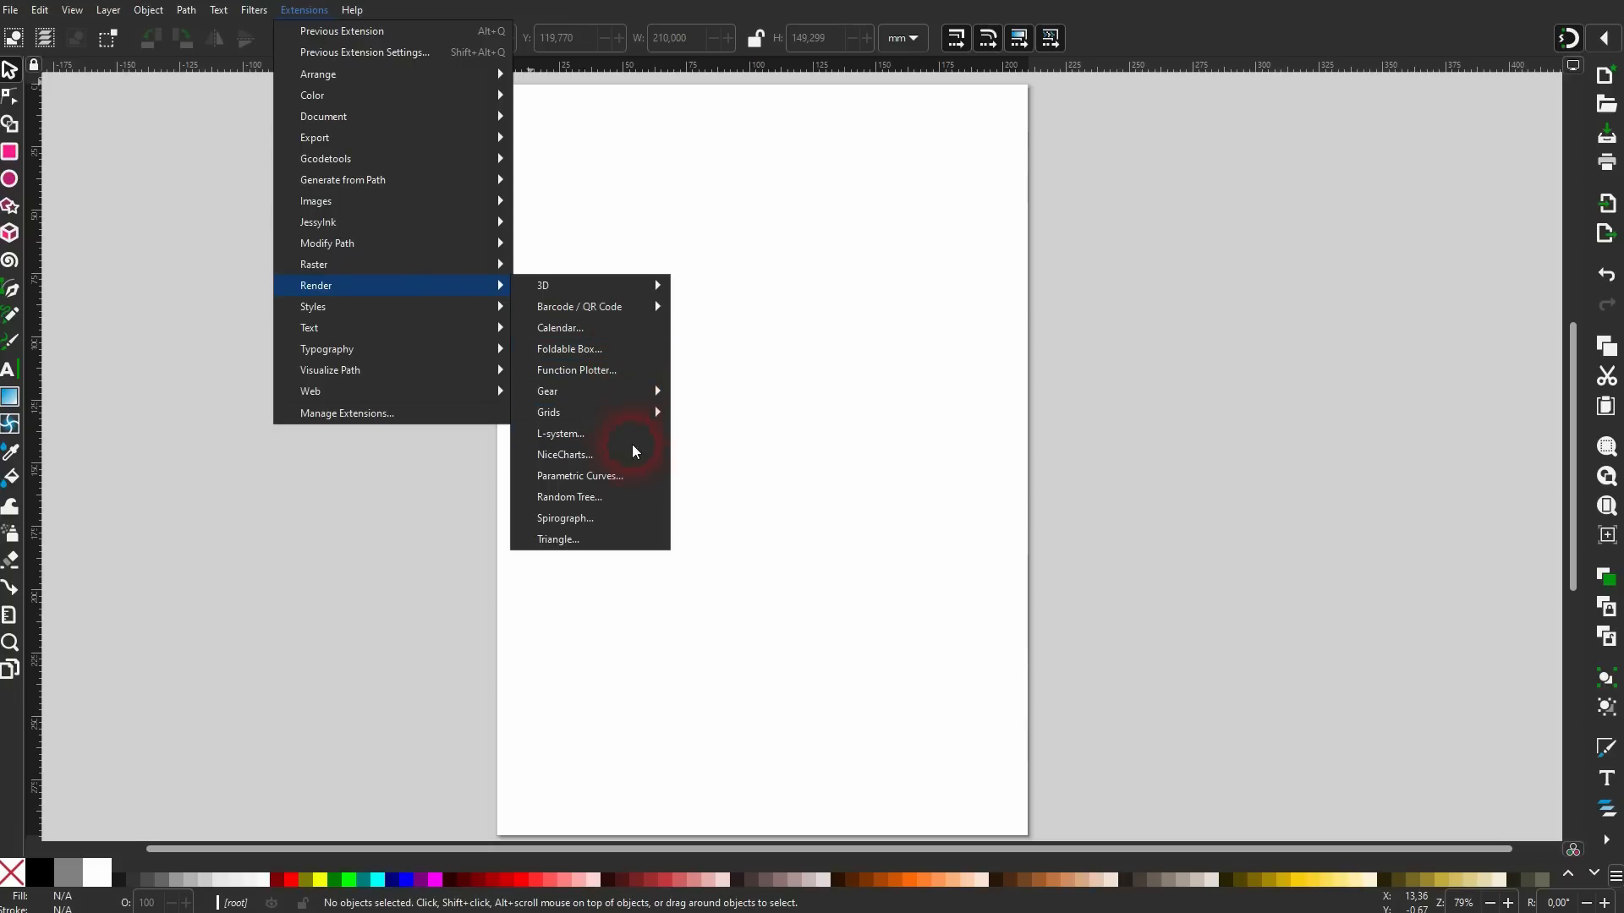
click(583, 455)
drag(421, 4, 1322, 214)
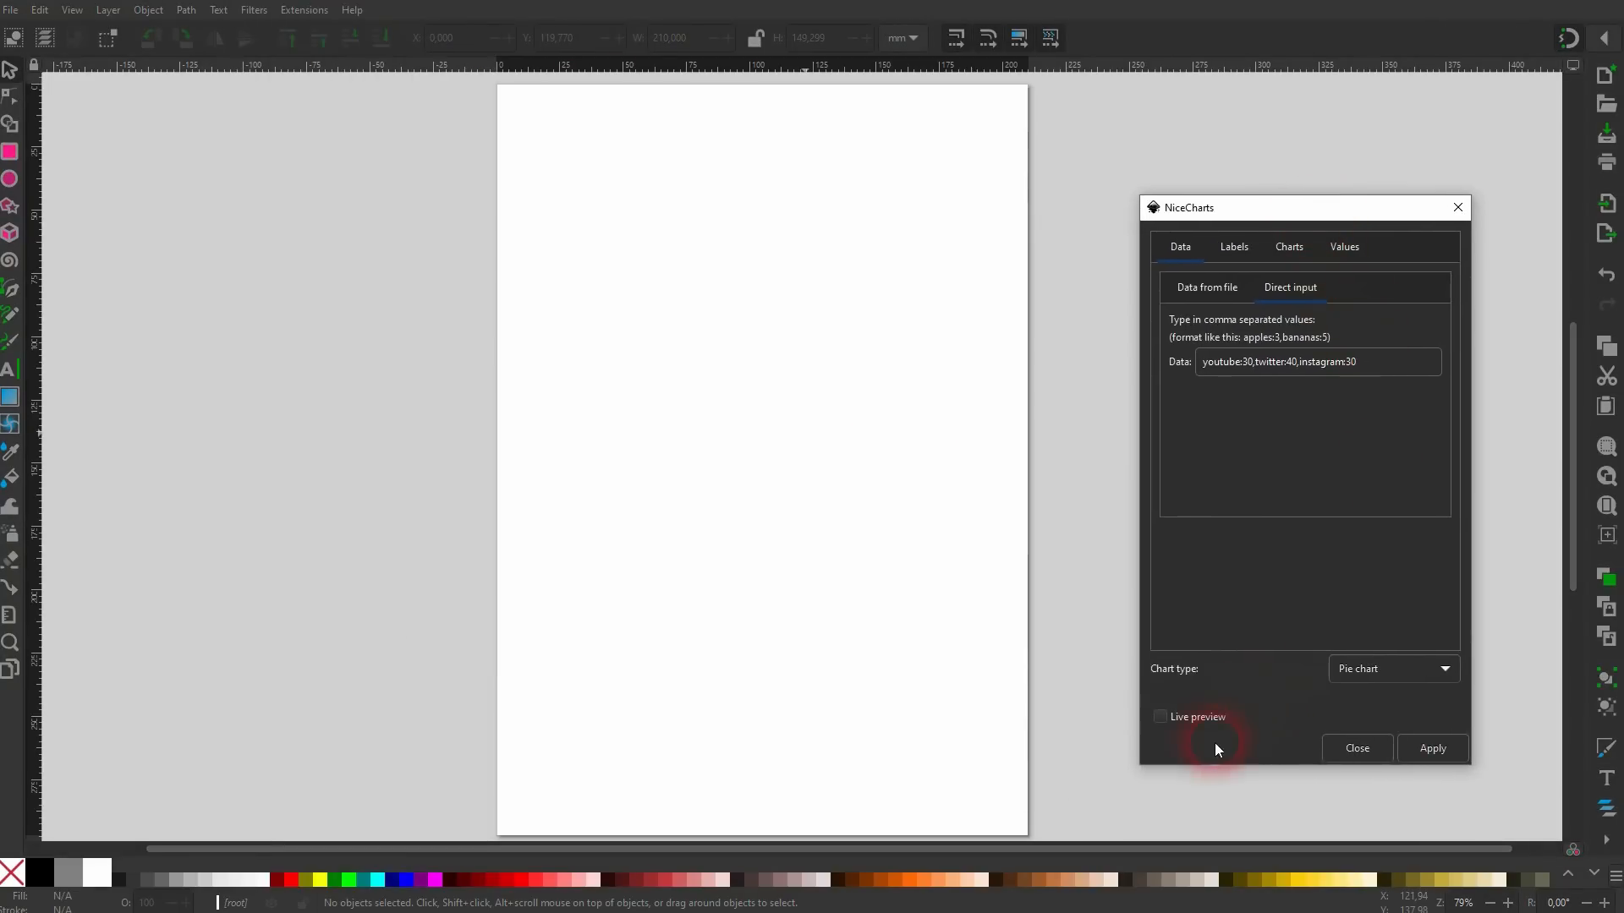
drag(1403, 368, 1184, 364)
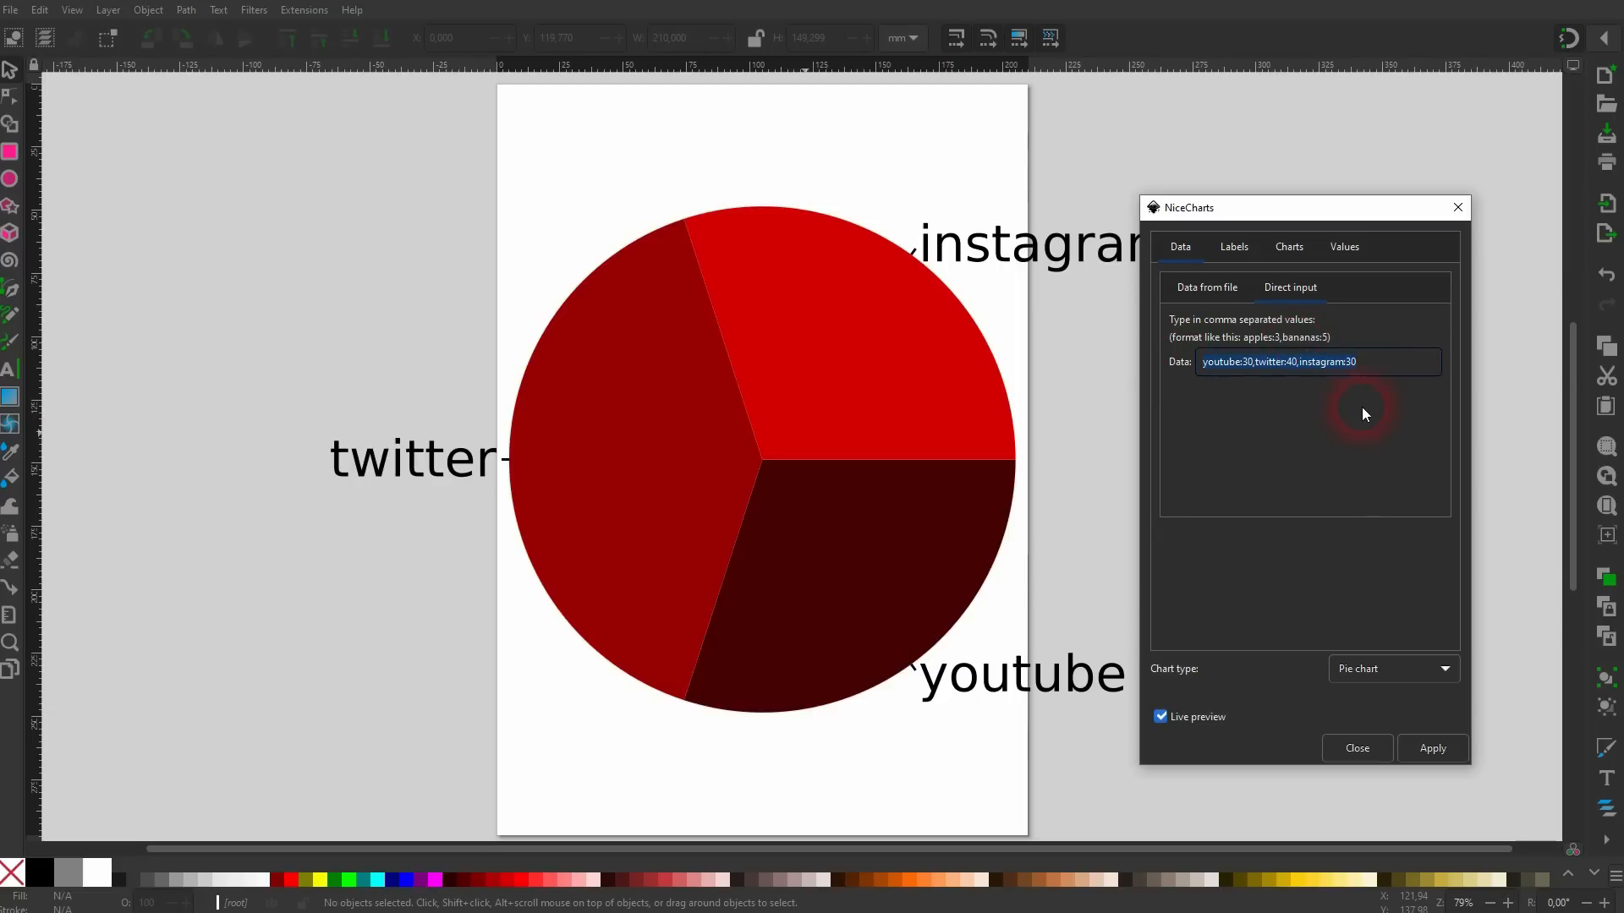
Append tiktok:20 to the directly entered chart data and preview the updated pie chart.
click(1161, 717)
click(1402, 367)
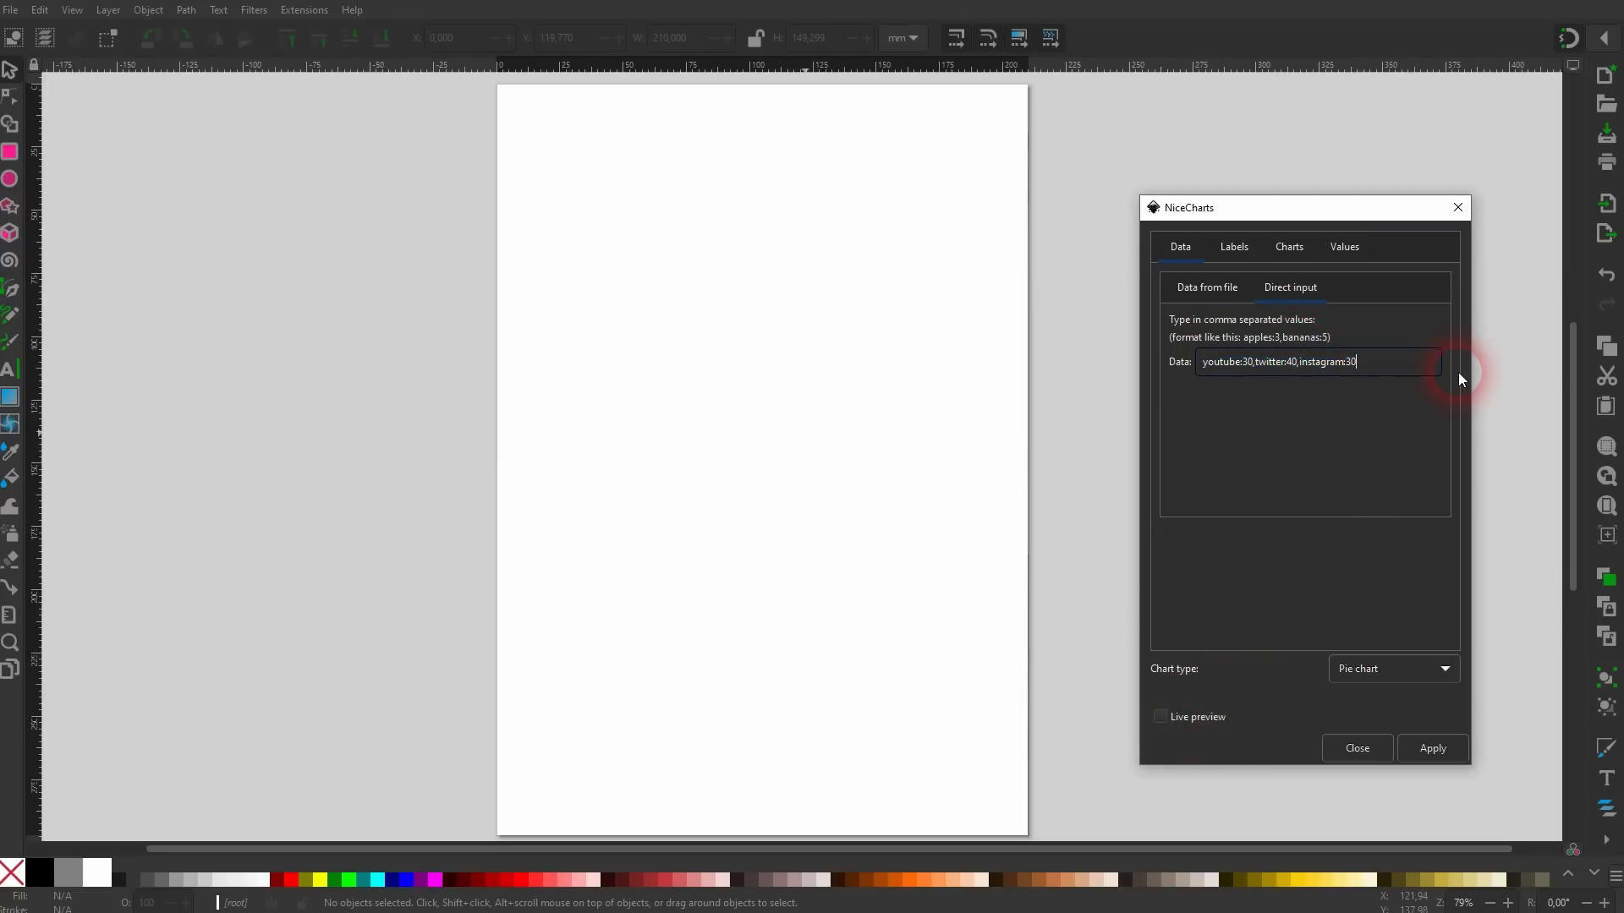
text(,tiktok:20)
click(1196, 719)
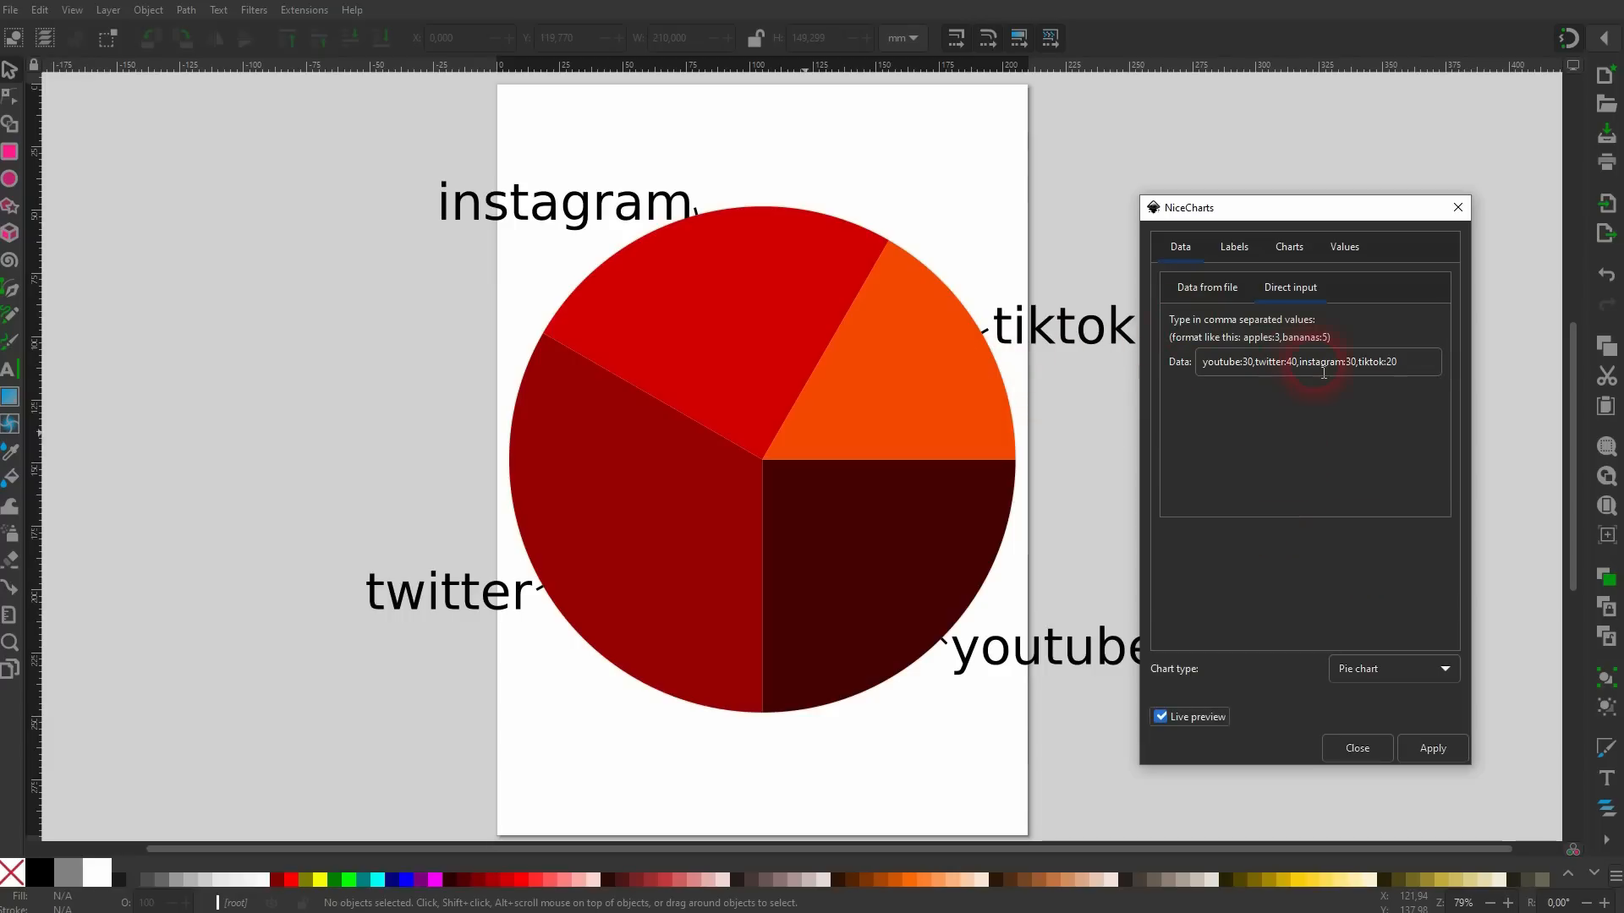
triple_click(1423, 367)
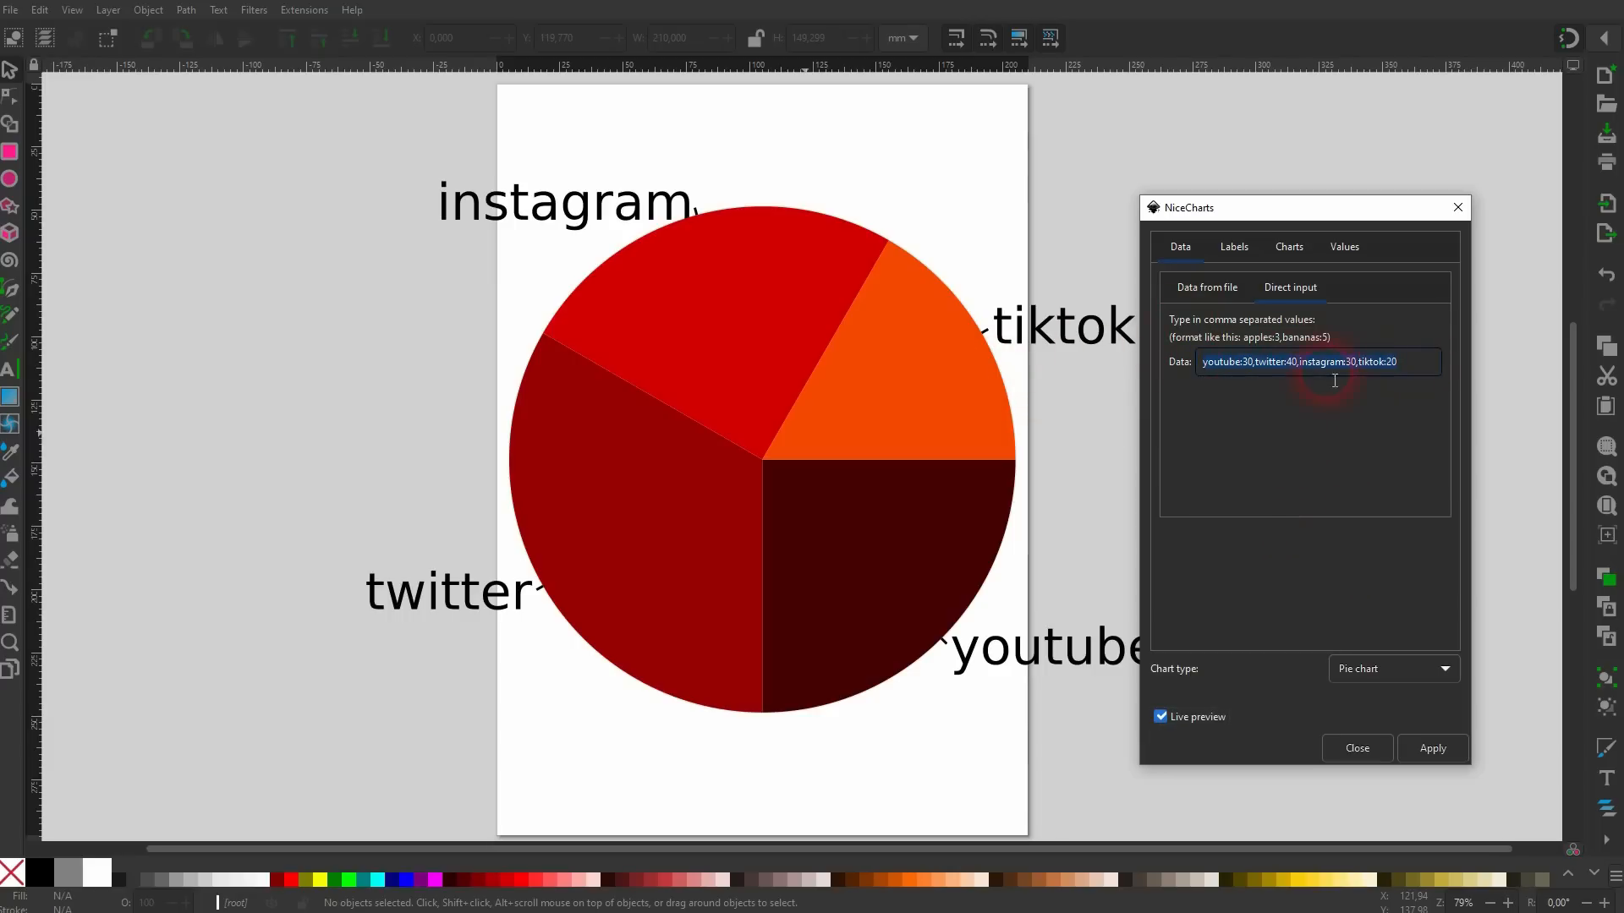
Preview the data as a percentage pie chart and a stacked bar chart, and set the chart type to bar chart.
click(1397, 666)
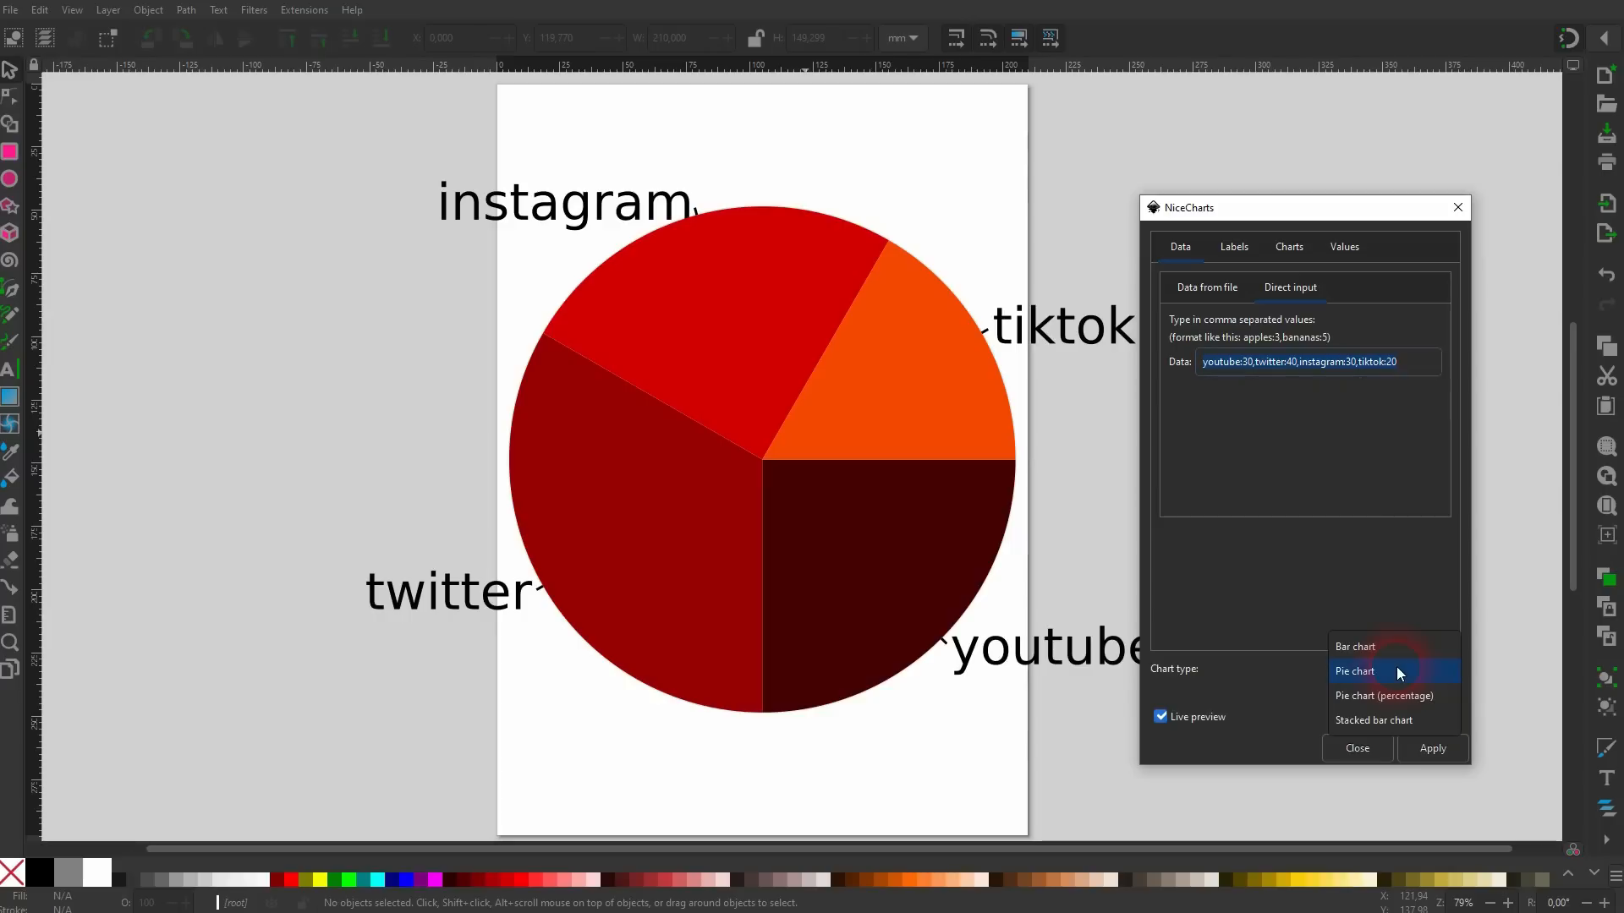
click(1386, 650)
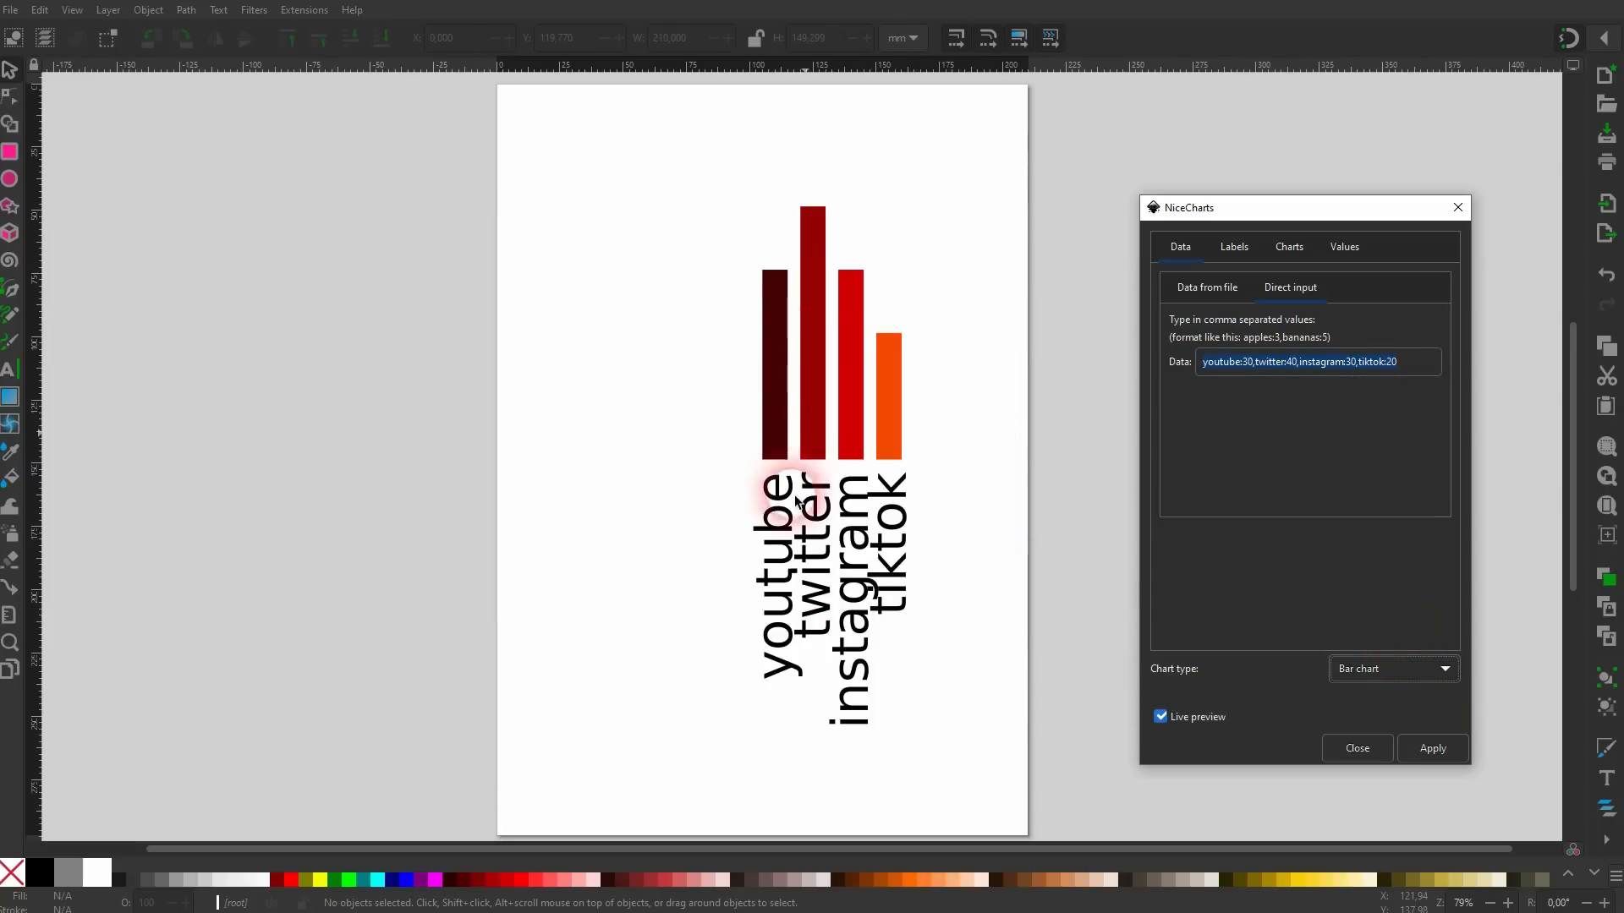
click(1410, 668)
click(1409, 723)
click(1393, 678)
click(1377, 700)
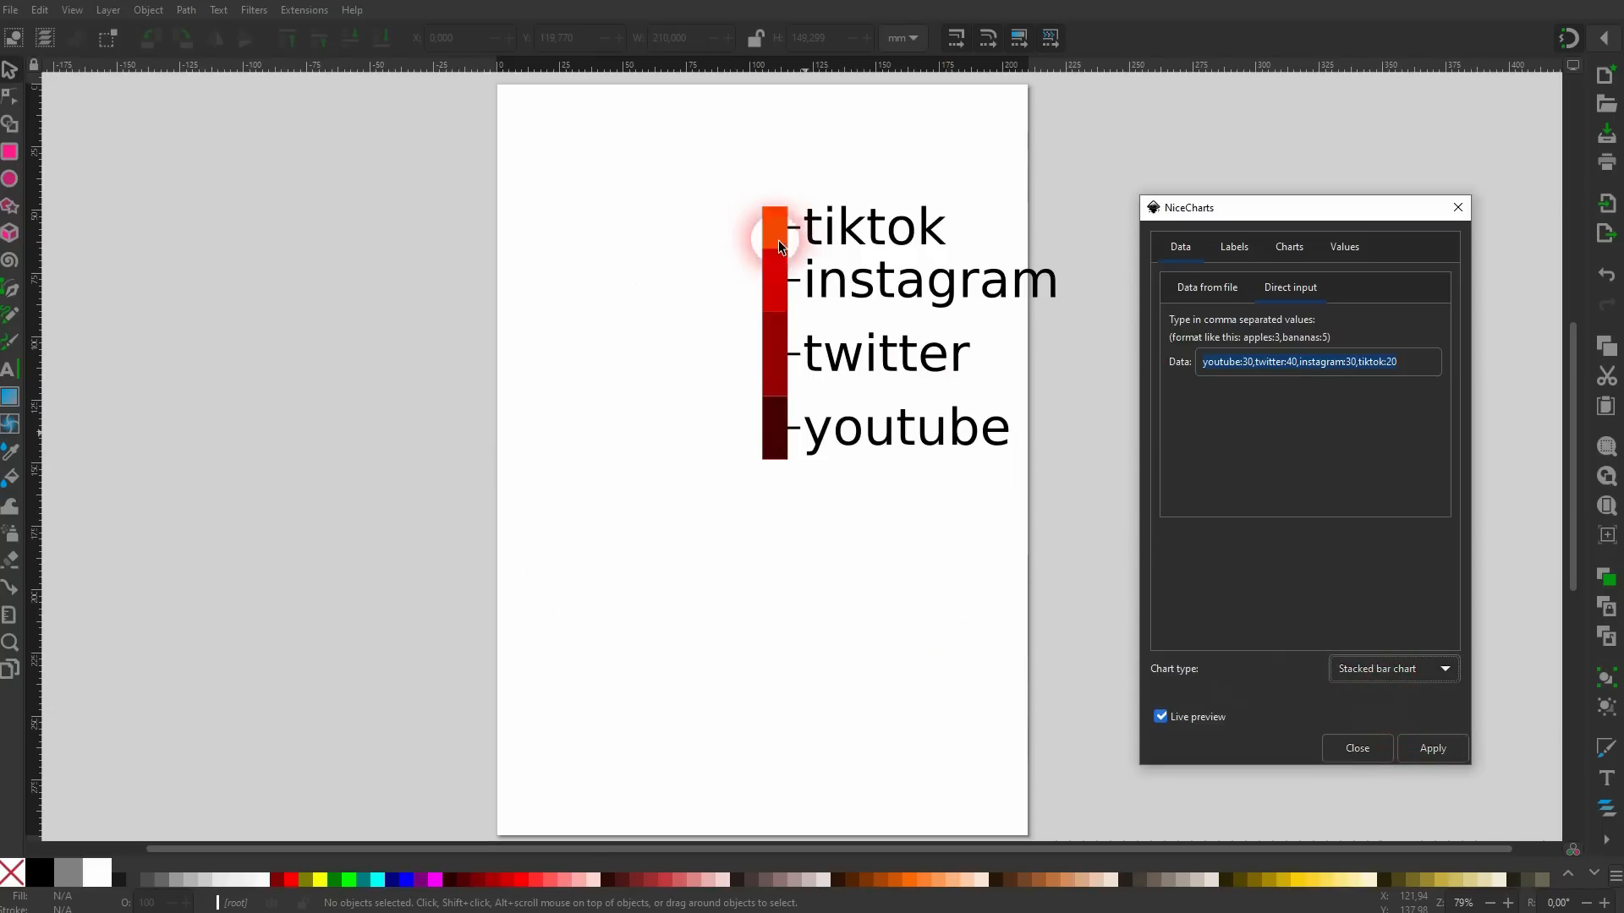
click(1416, 664)
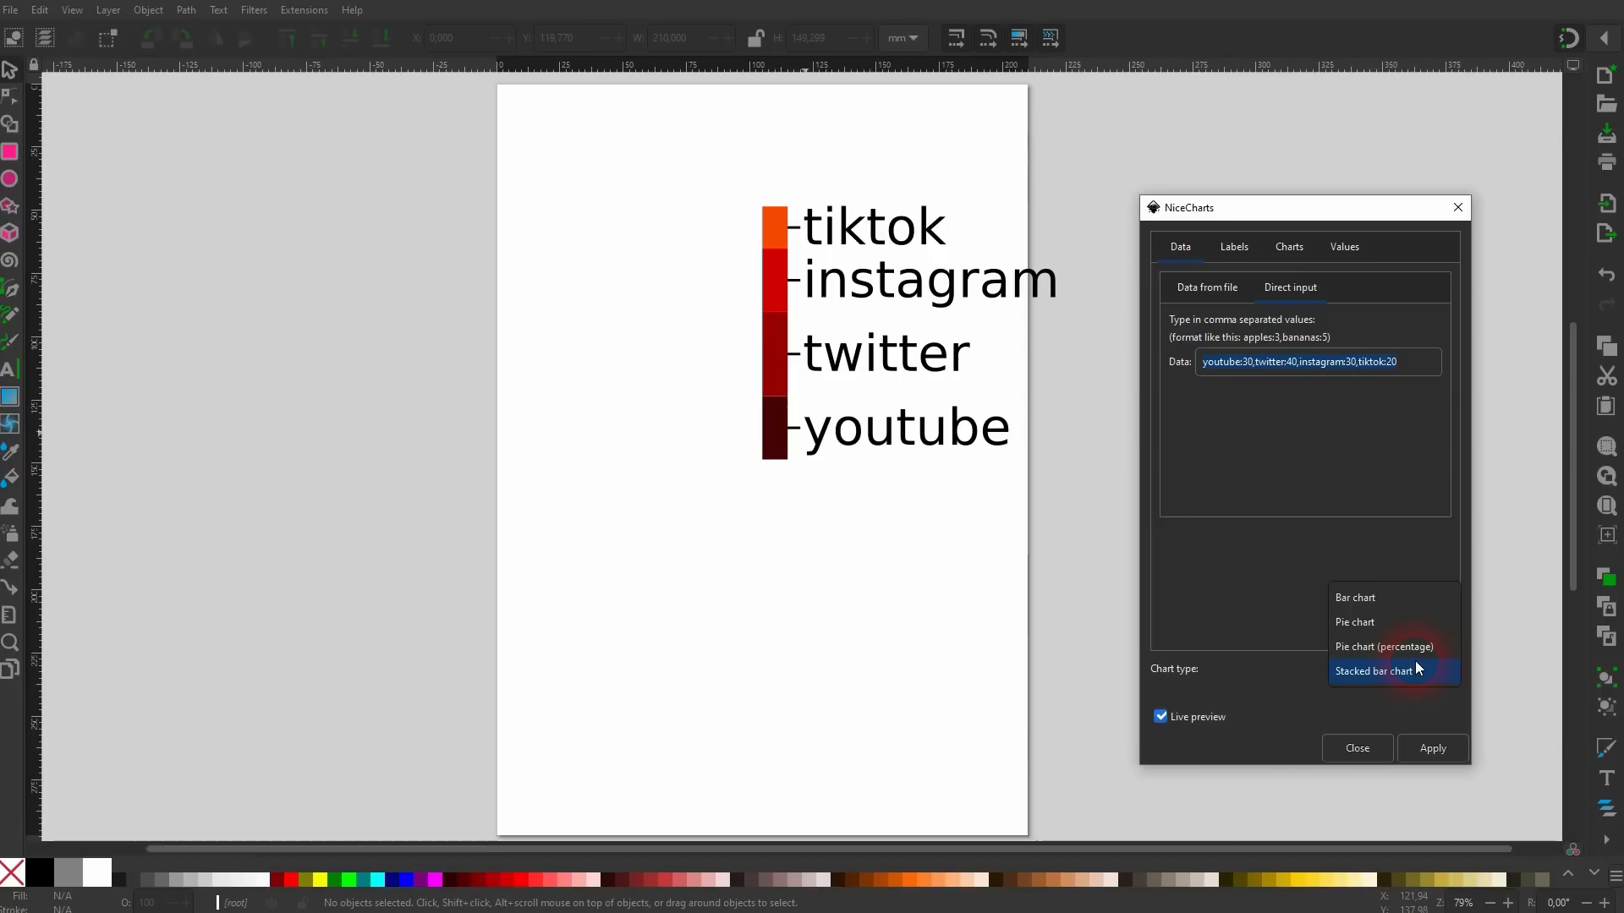
click(1388, 600)
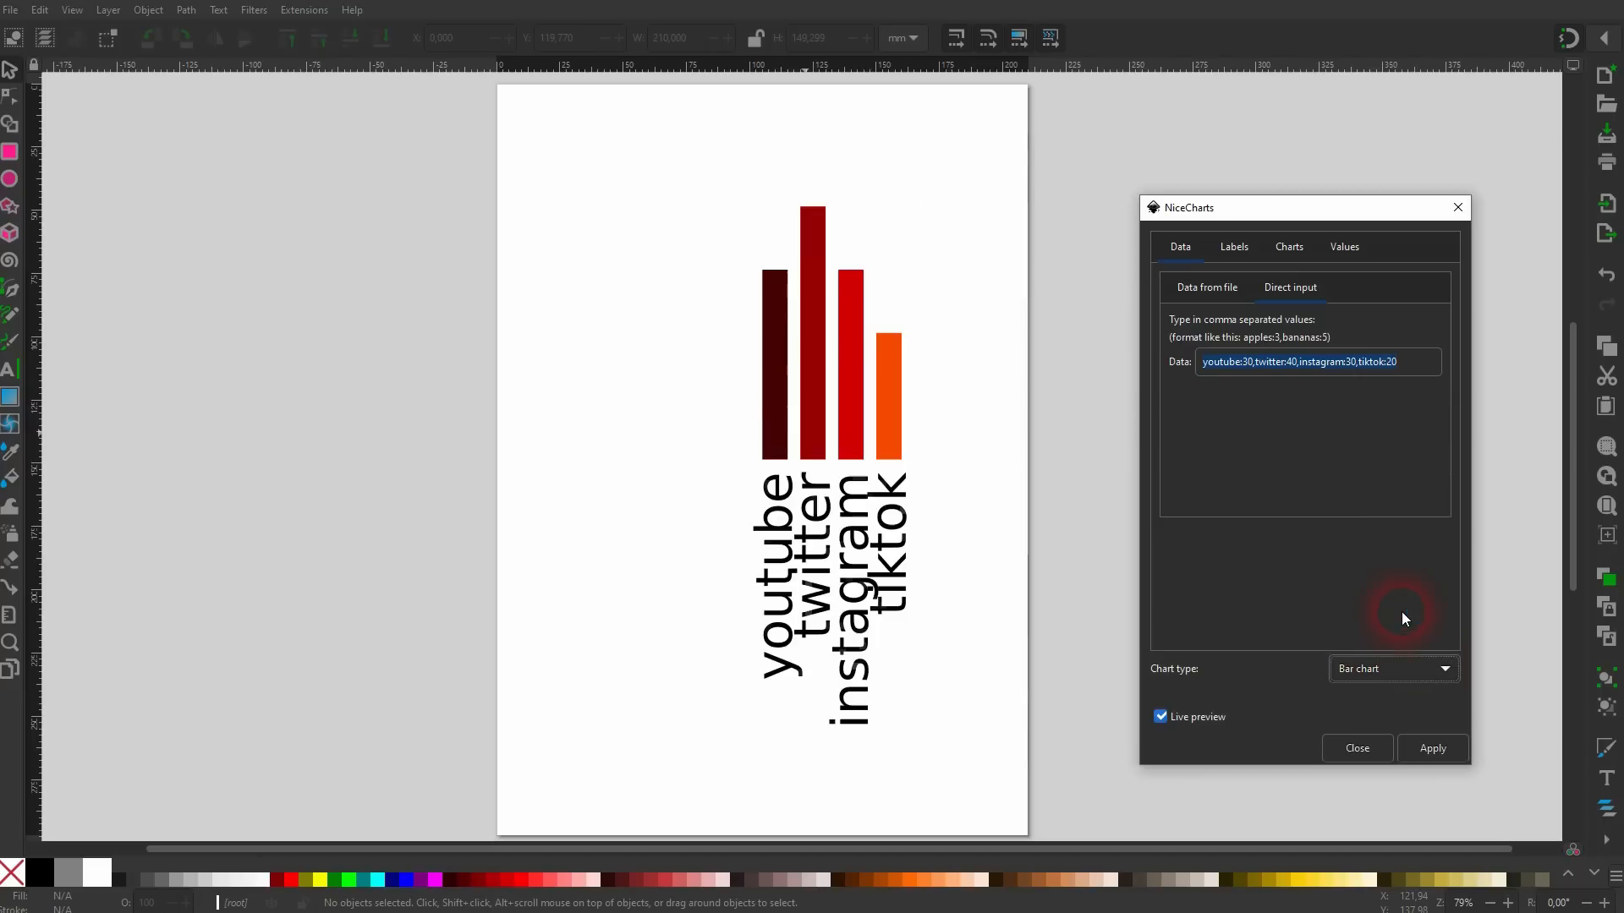
Review the chart's CSV file and direct input data options, and open its label settings.
click(1209, 295)
click(1261, 347)
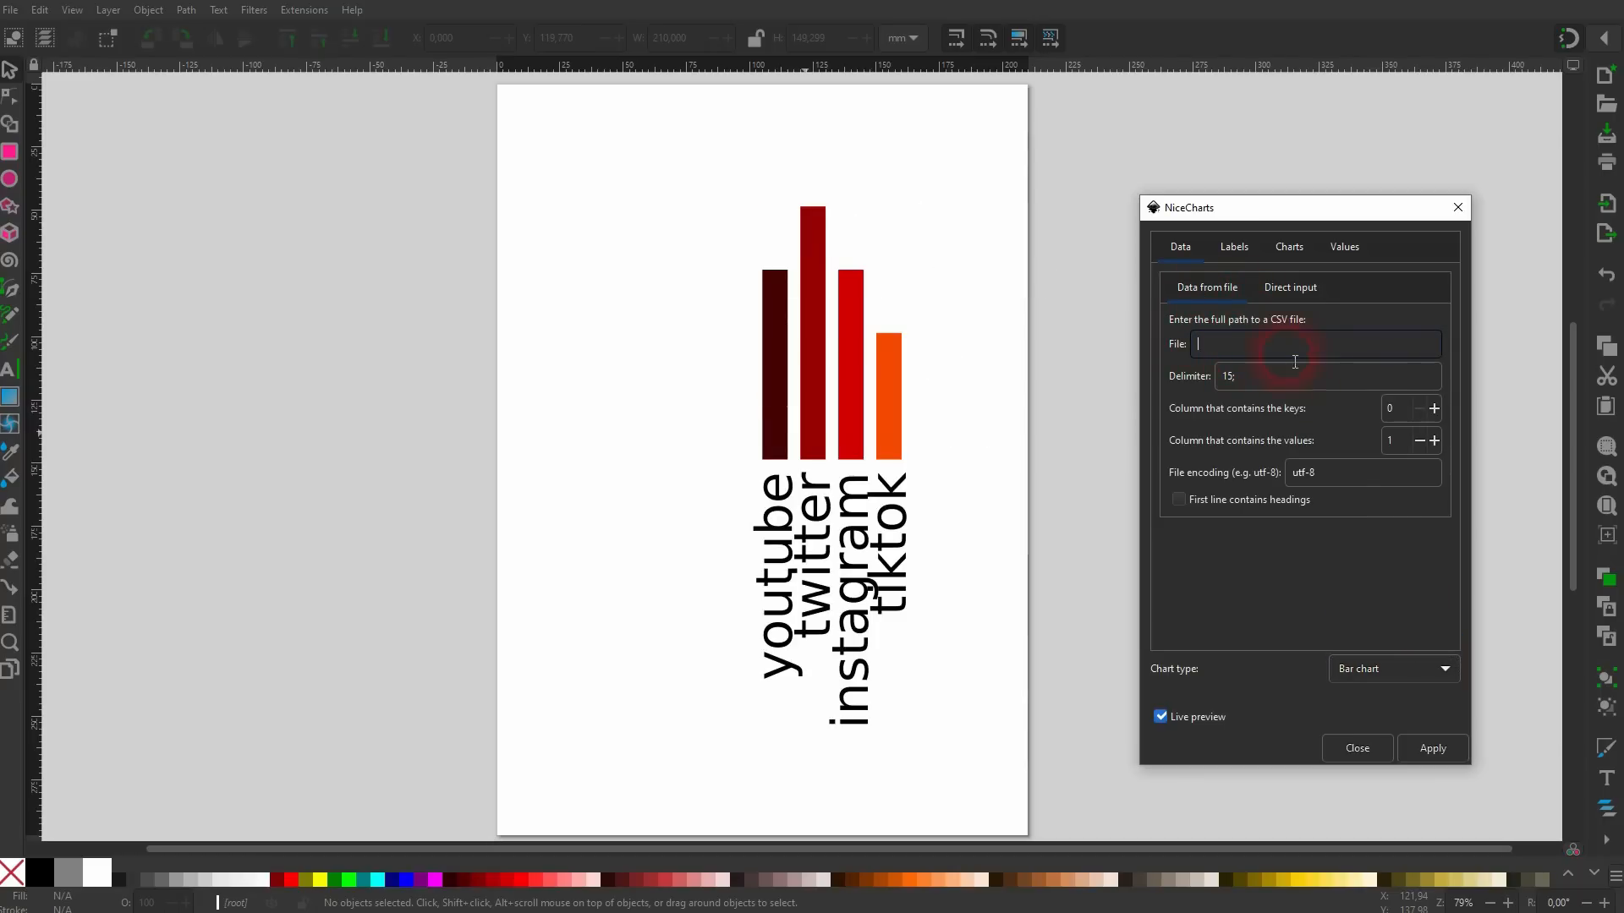
click(1290, 288)
triple_click(1426, 368)
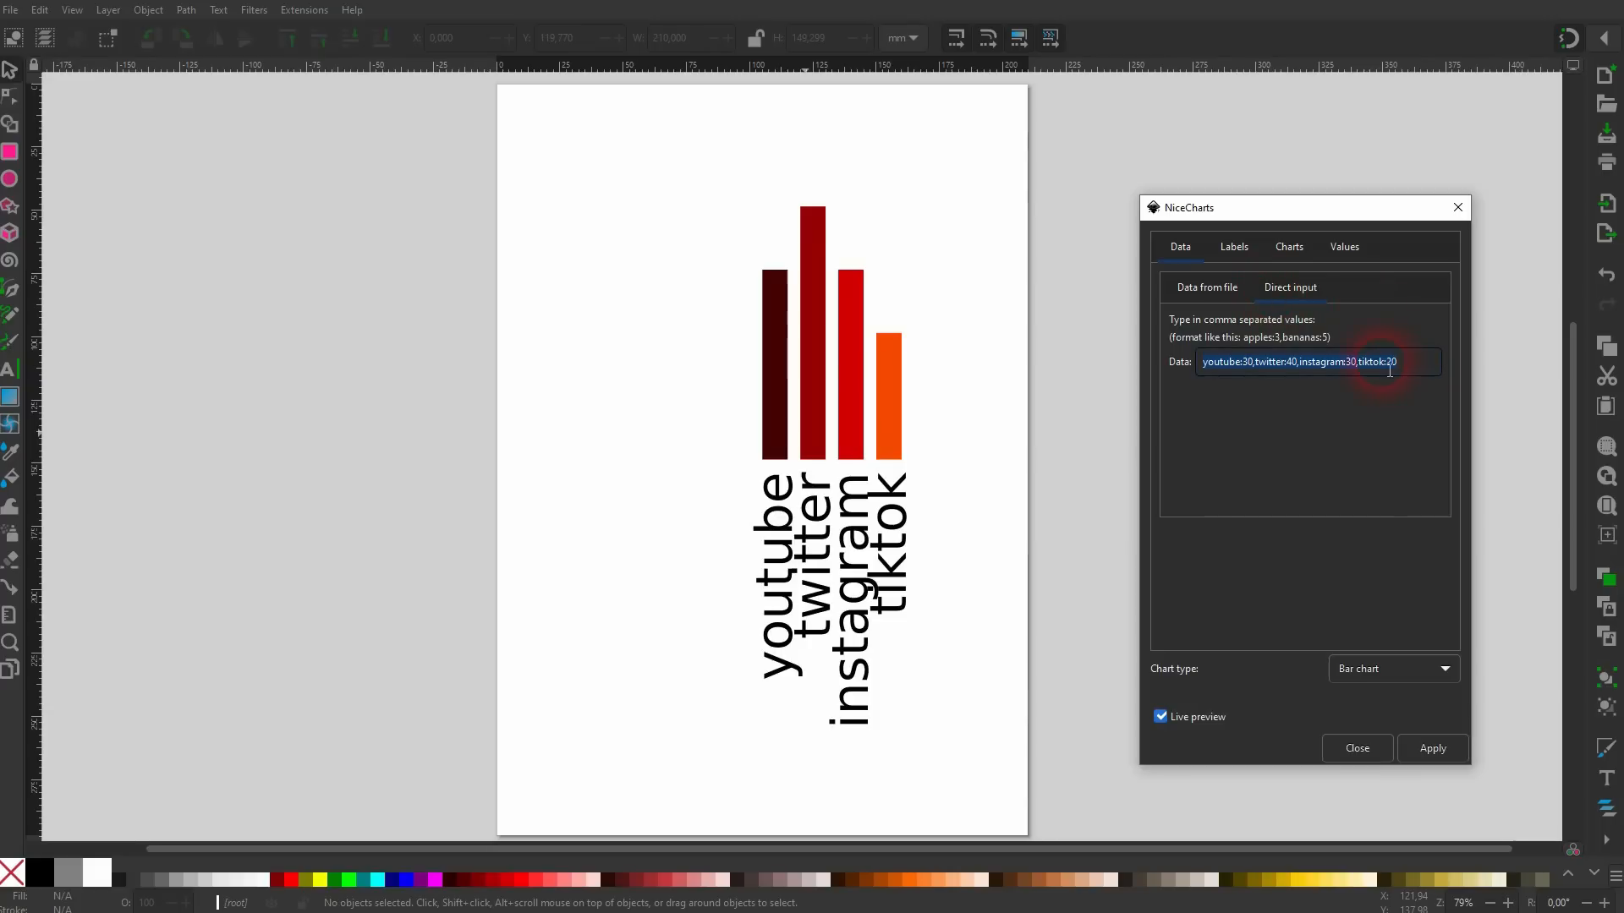
click(1240, 248)
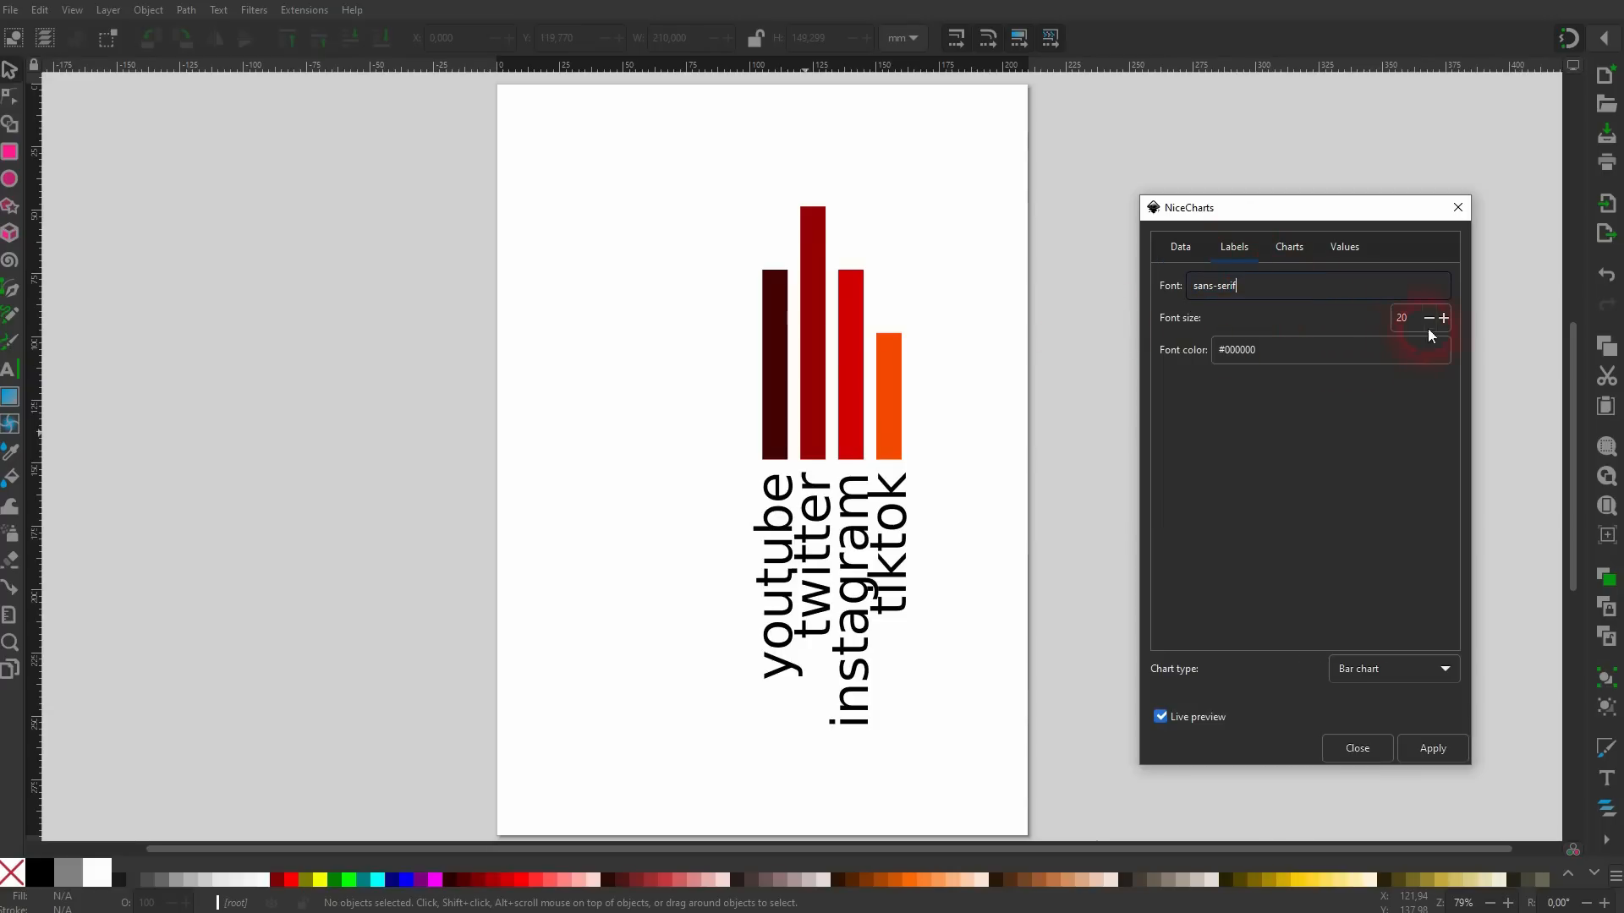
Set the font size of the chart labels to 10.
drag(1415, 319, 1381, 318)
text(10)
click(1308, 359)
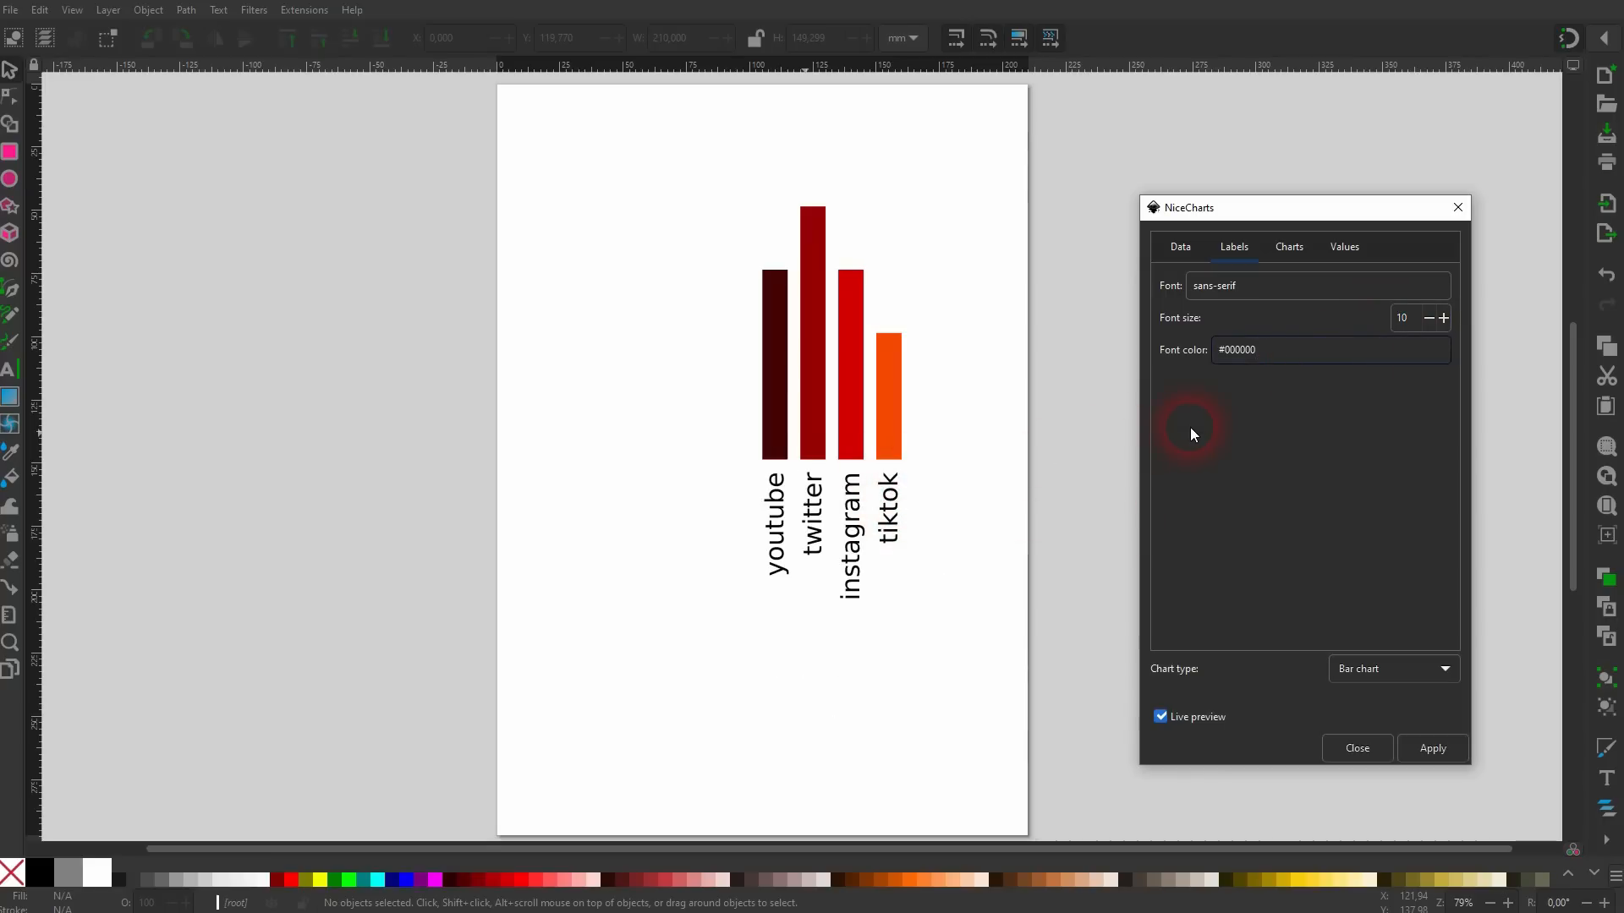
Try showing the values on the vertical bar chart and hide them again.
click(1357, 243)
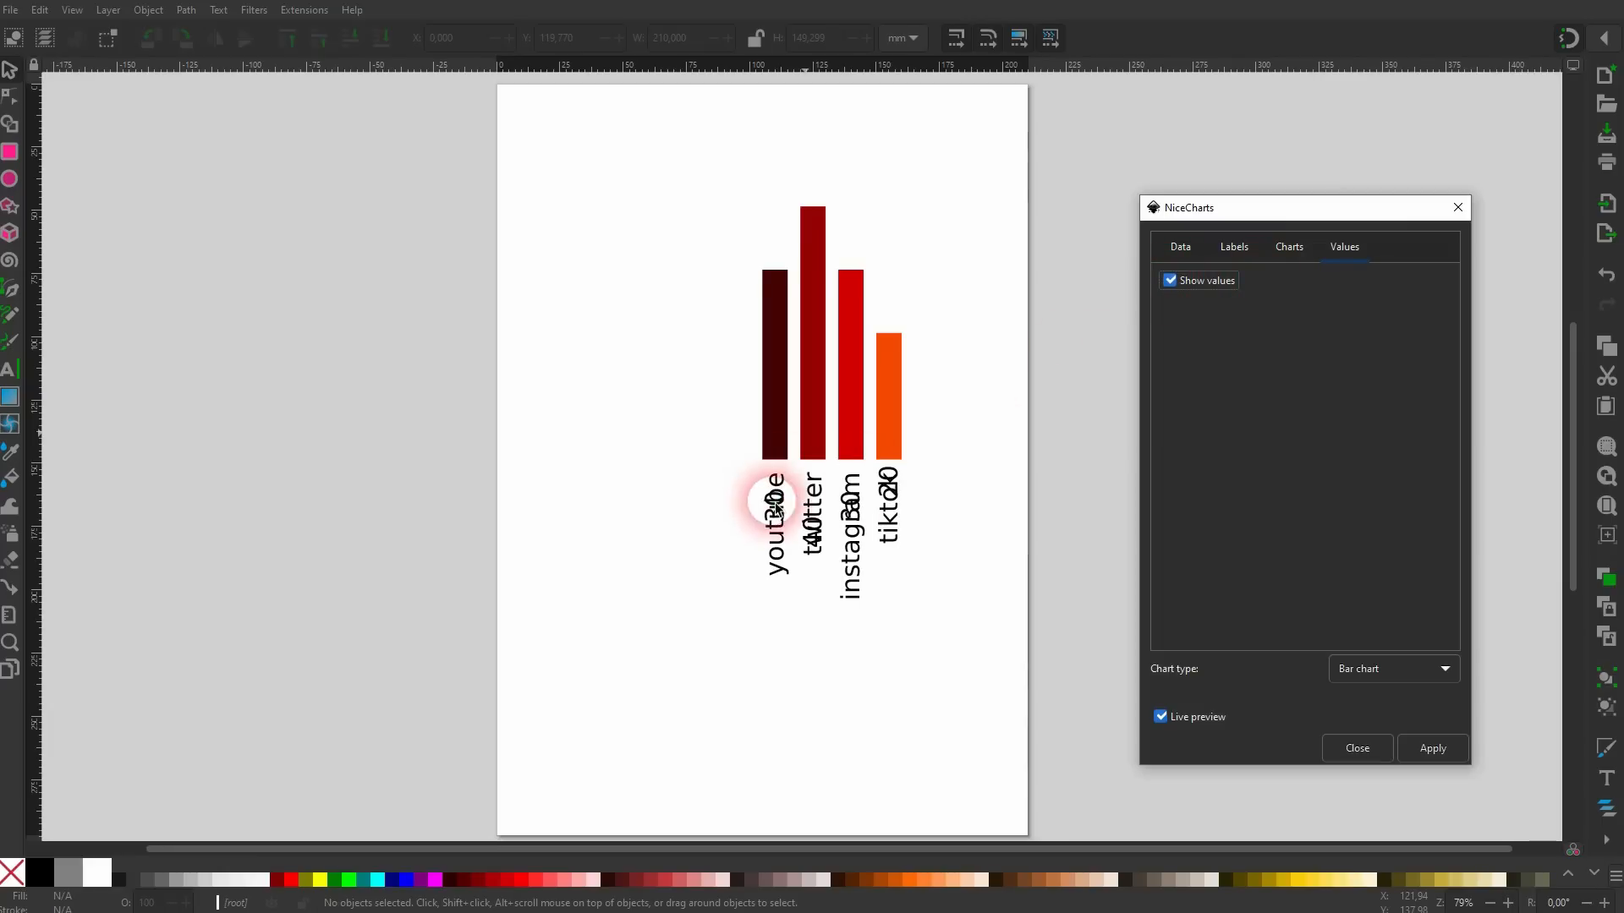
click(1169, 280)
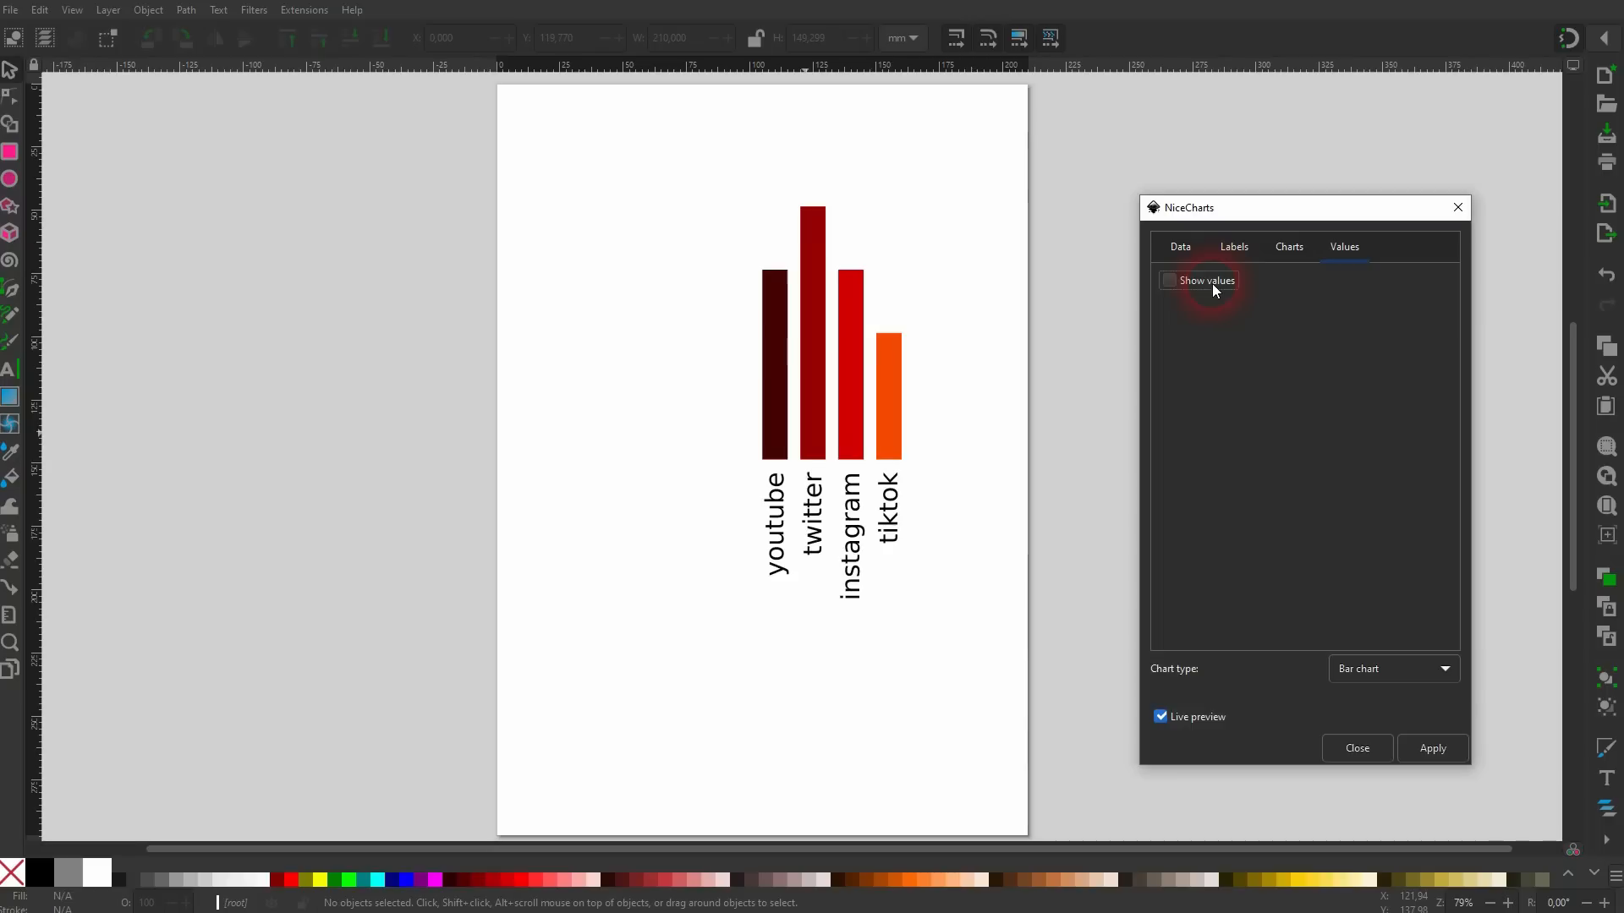
Draw the bar chart horizontally and set the bar offset to 10.
click(1291, 246)
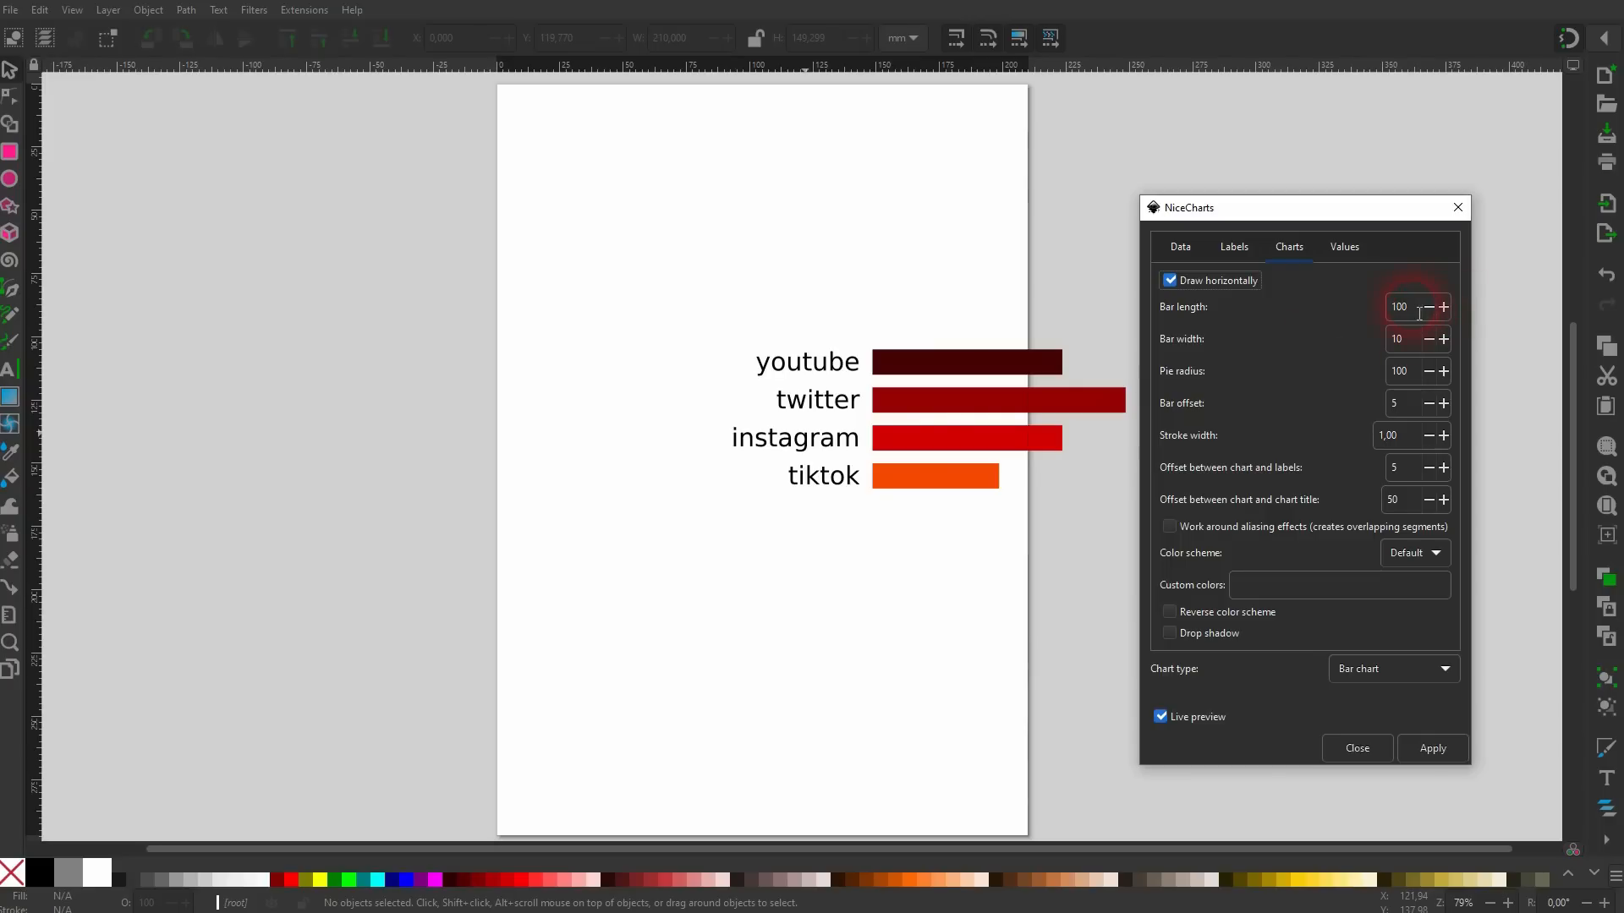
drag(1417, 312, 1380, 344)
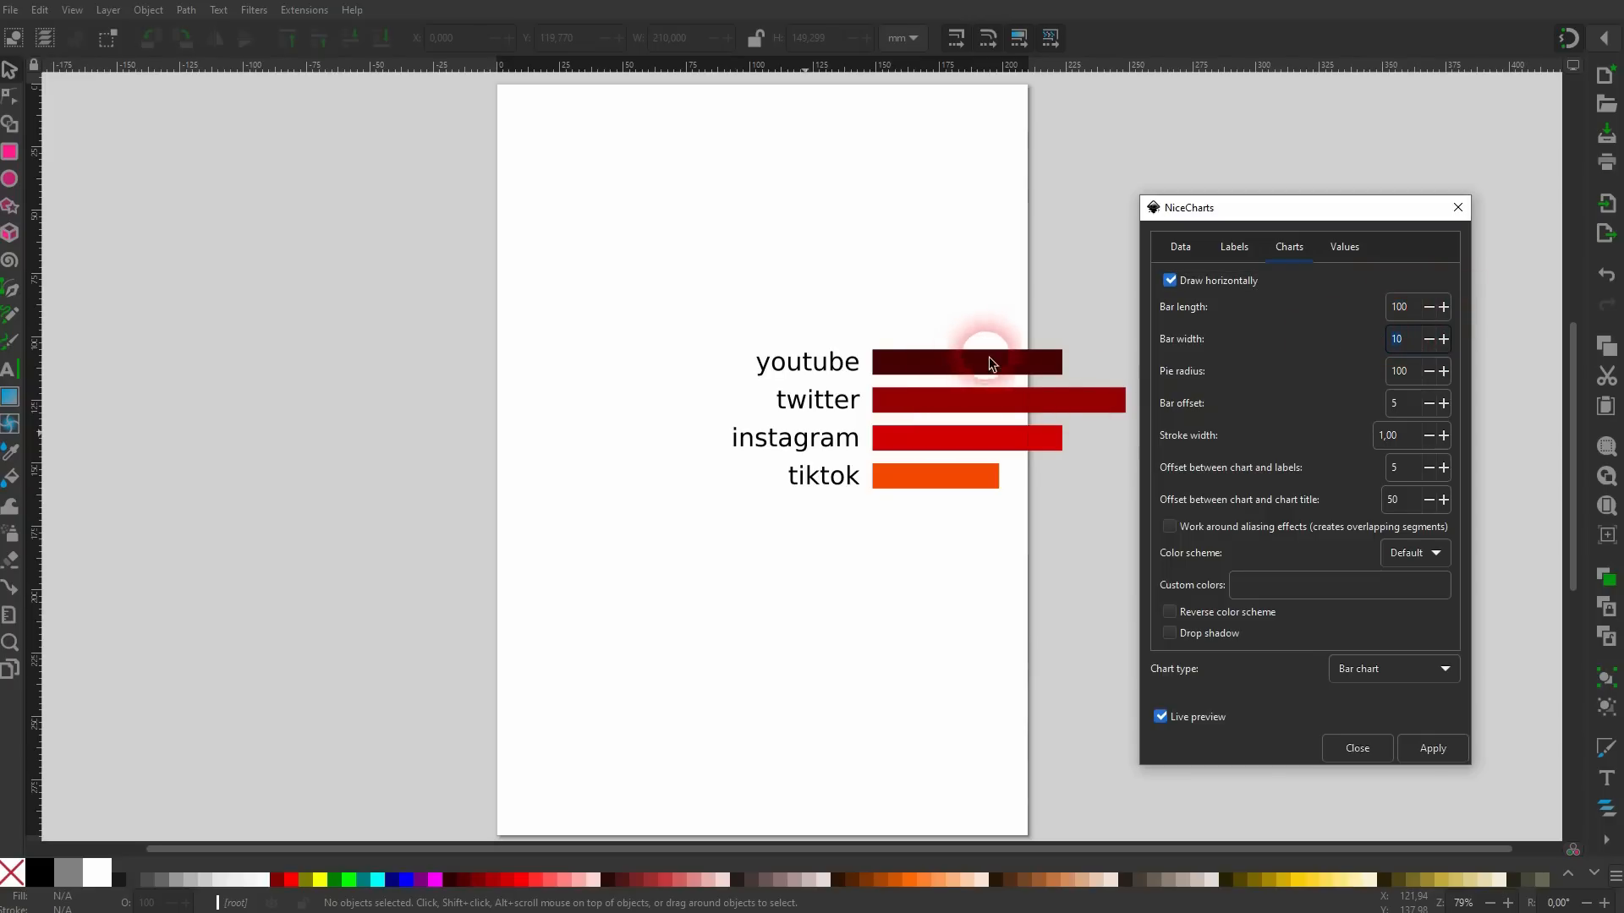
click(1391, 405)
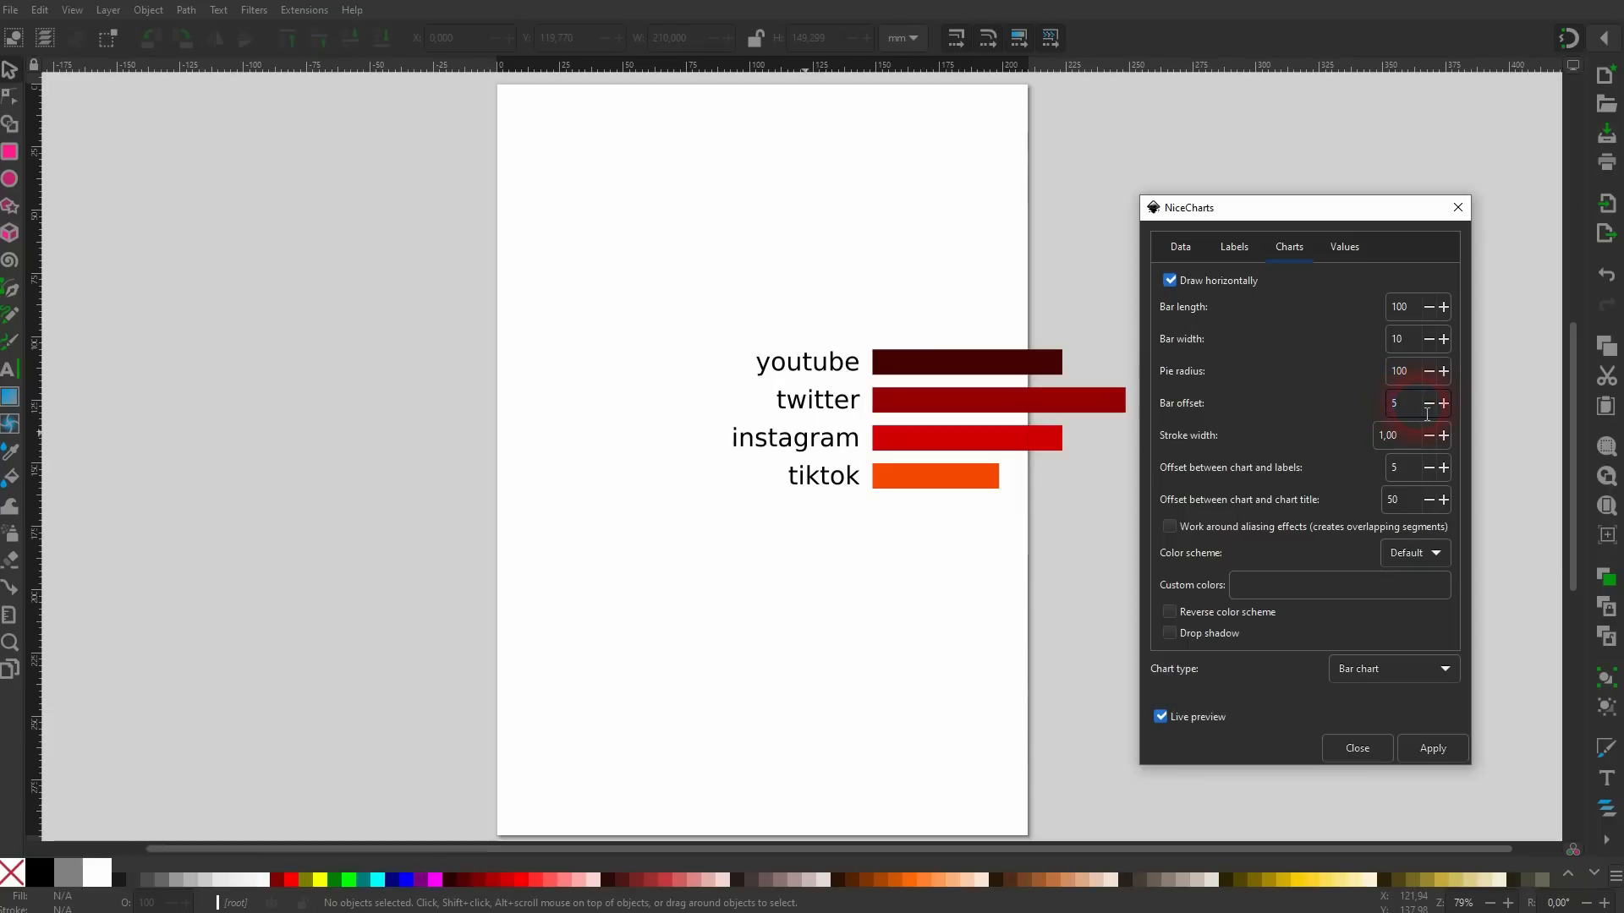
click(1420, 443)
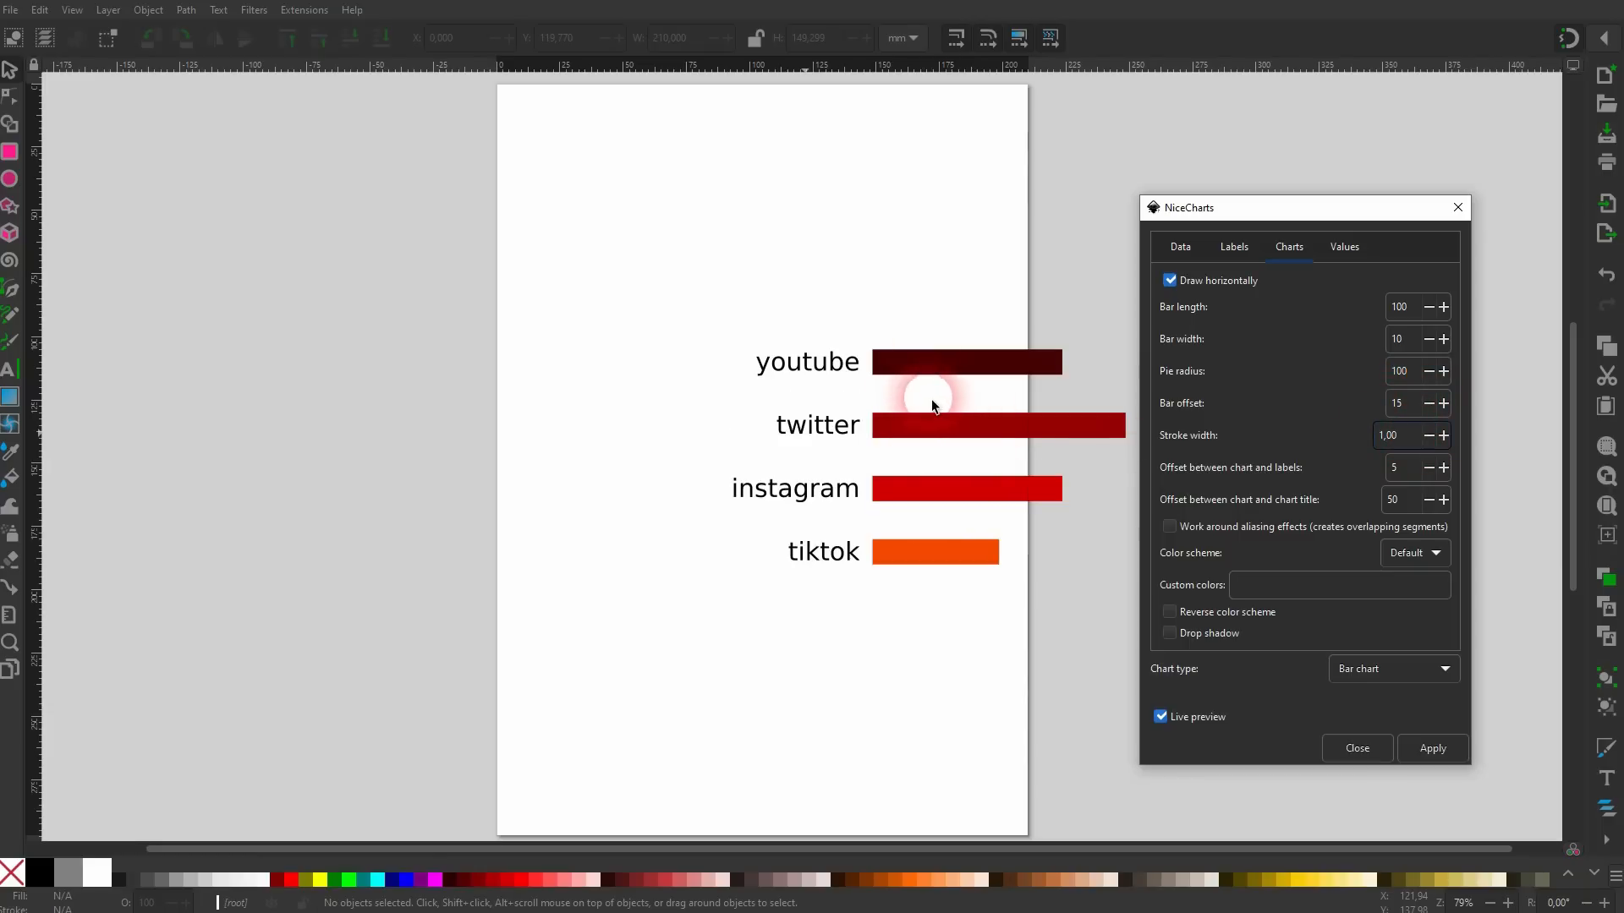
click(1397, 403)
text(0)
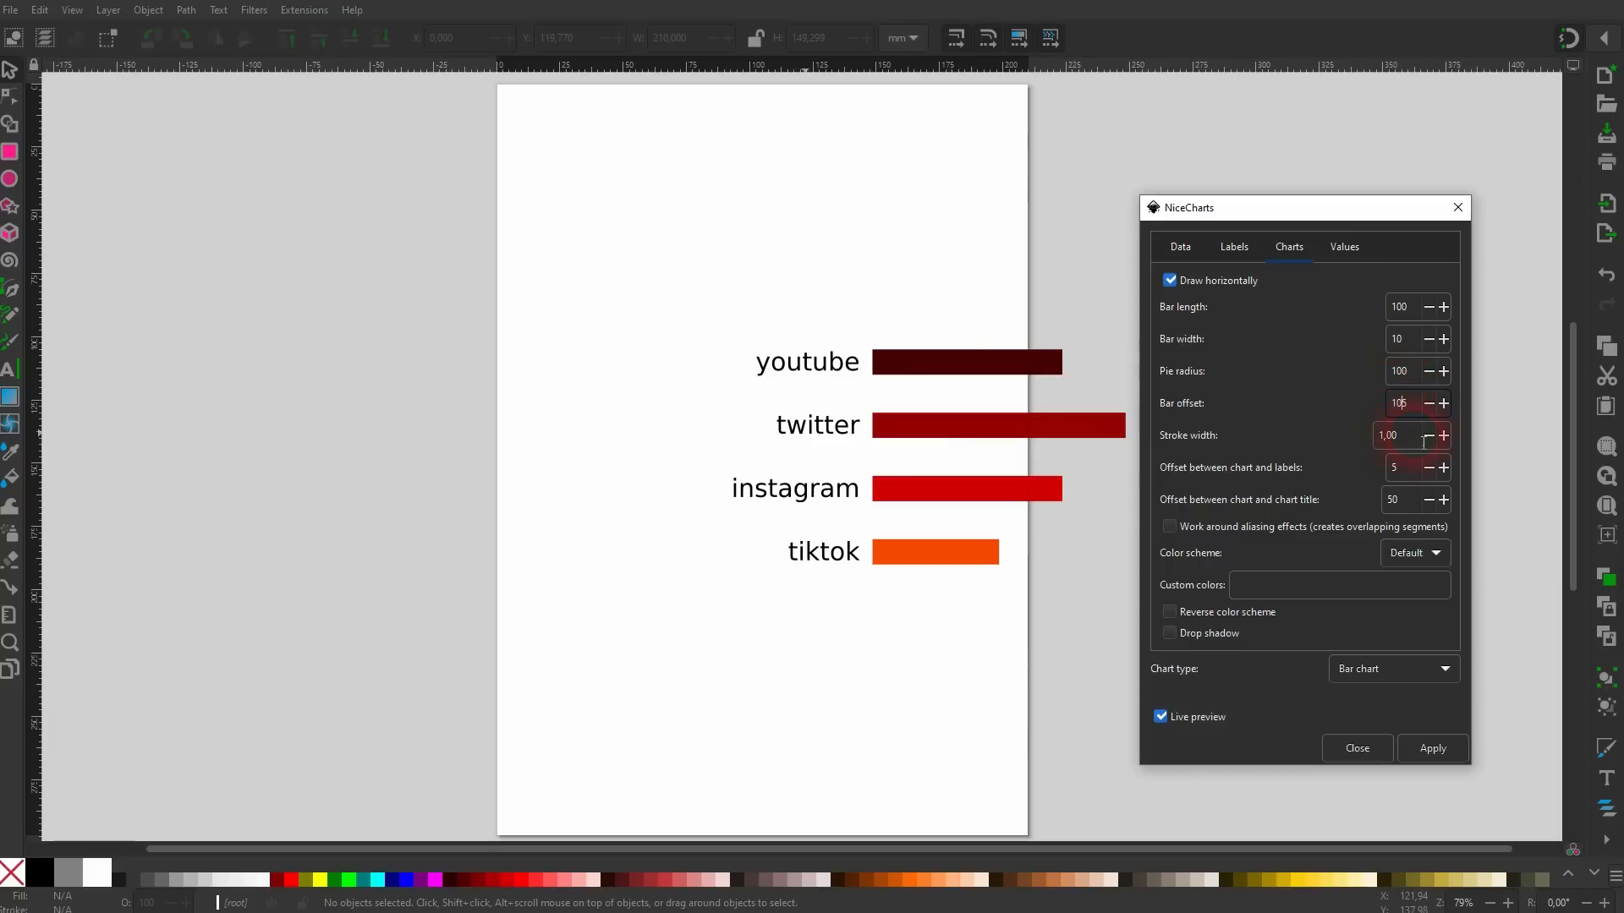
click(1418, 441)
Try a stroke width of 20 for the chart and return it to 1.
click(1417, 444)
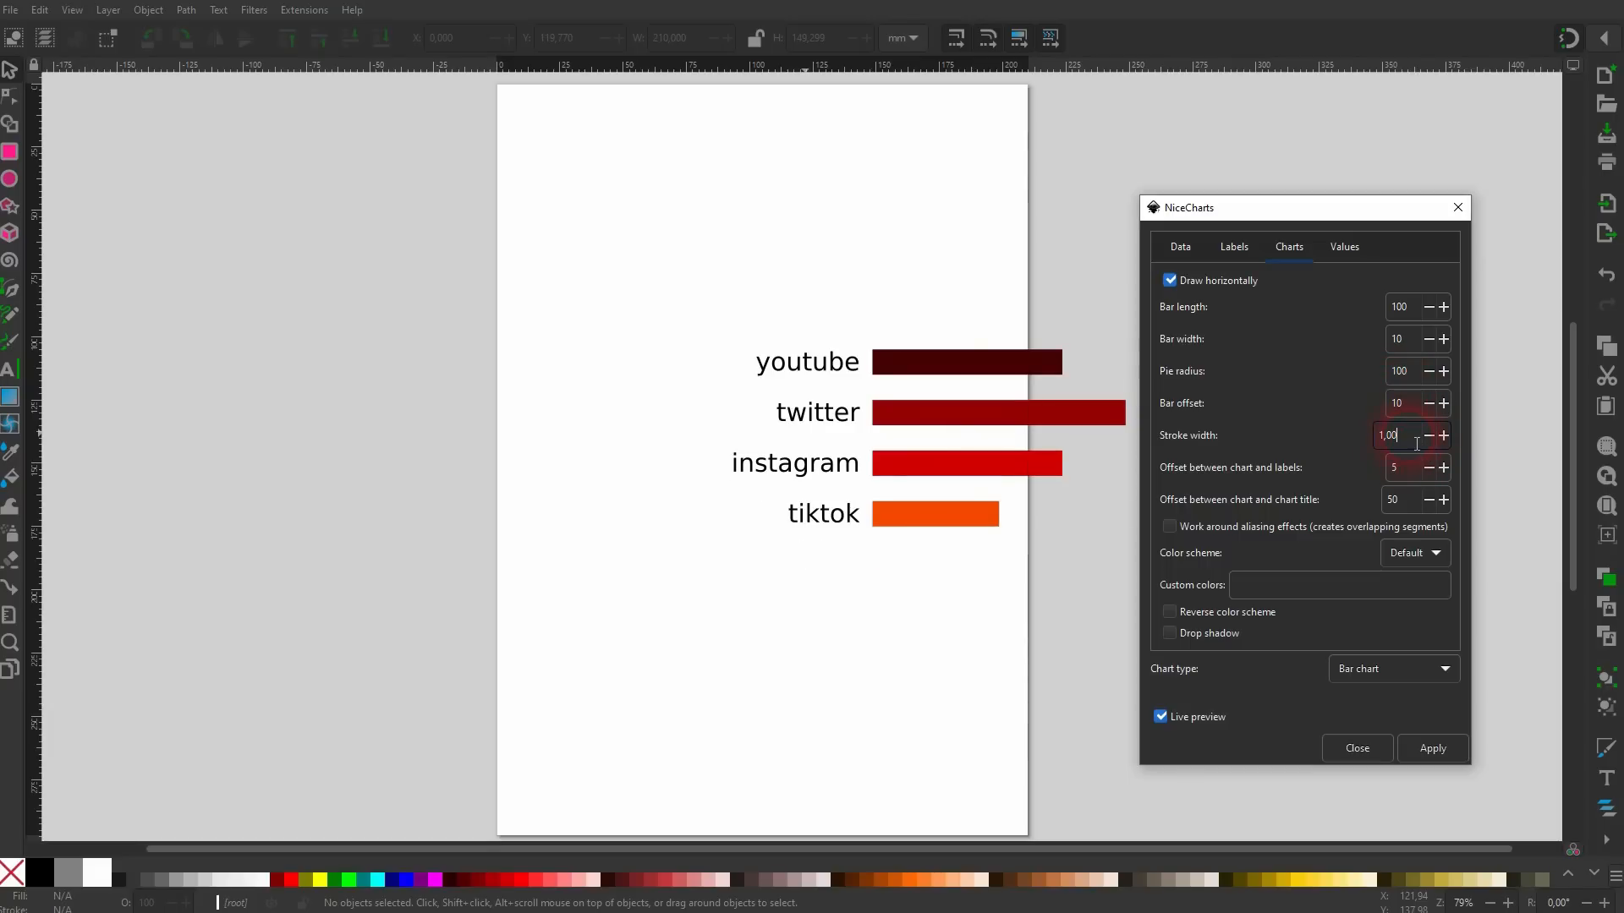
text(20)
click(1418, 476)
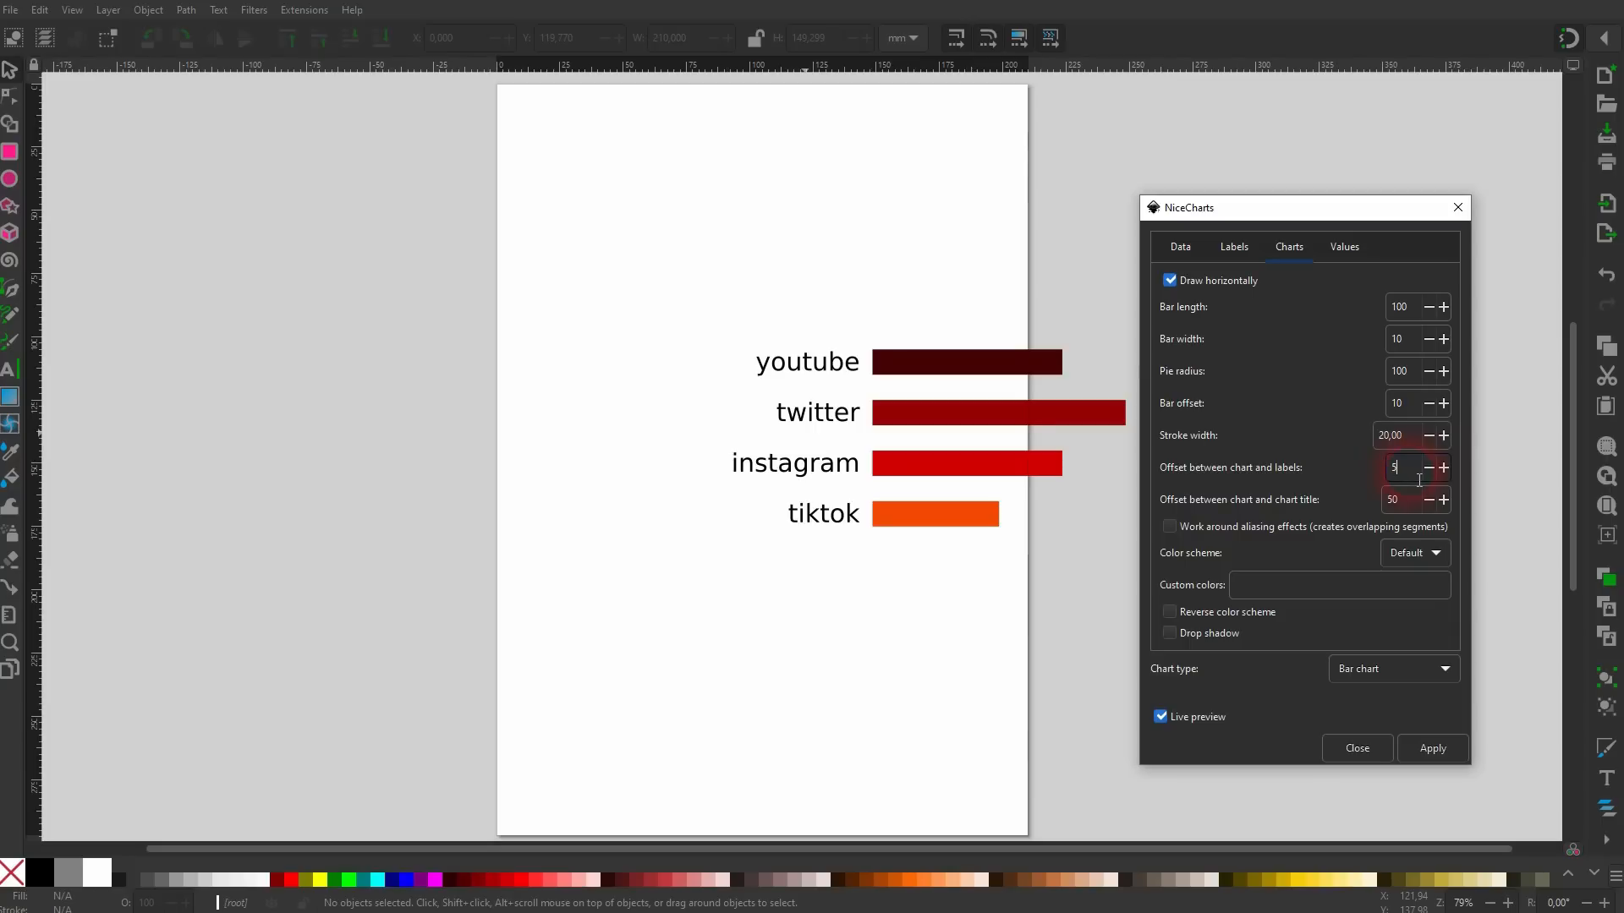
triple_click(1421, 437)
text(1)
Set the offset between chart and labels to 20 and show the values on the bars.
click(1412, 477)
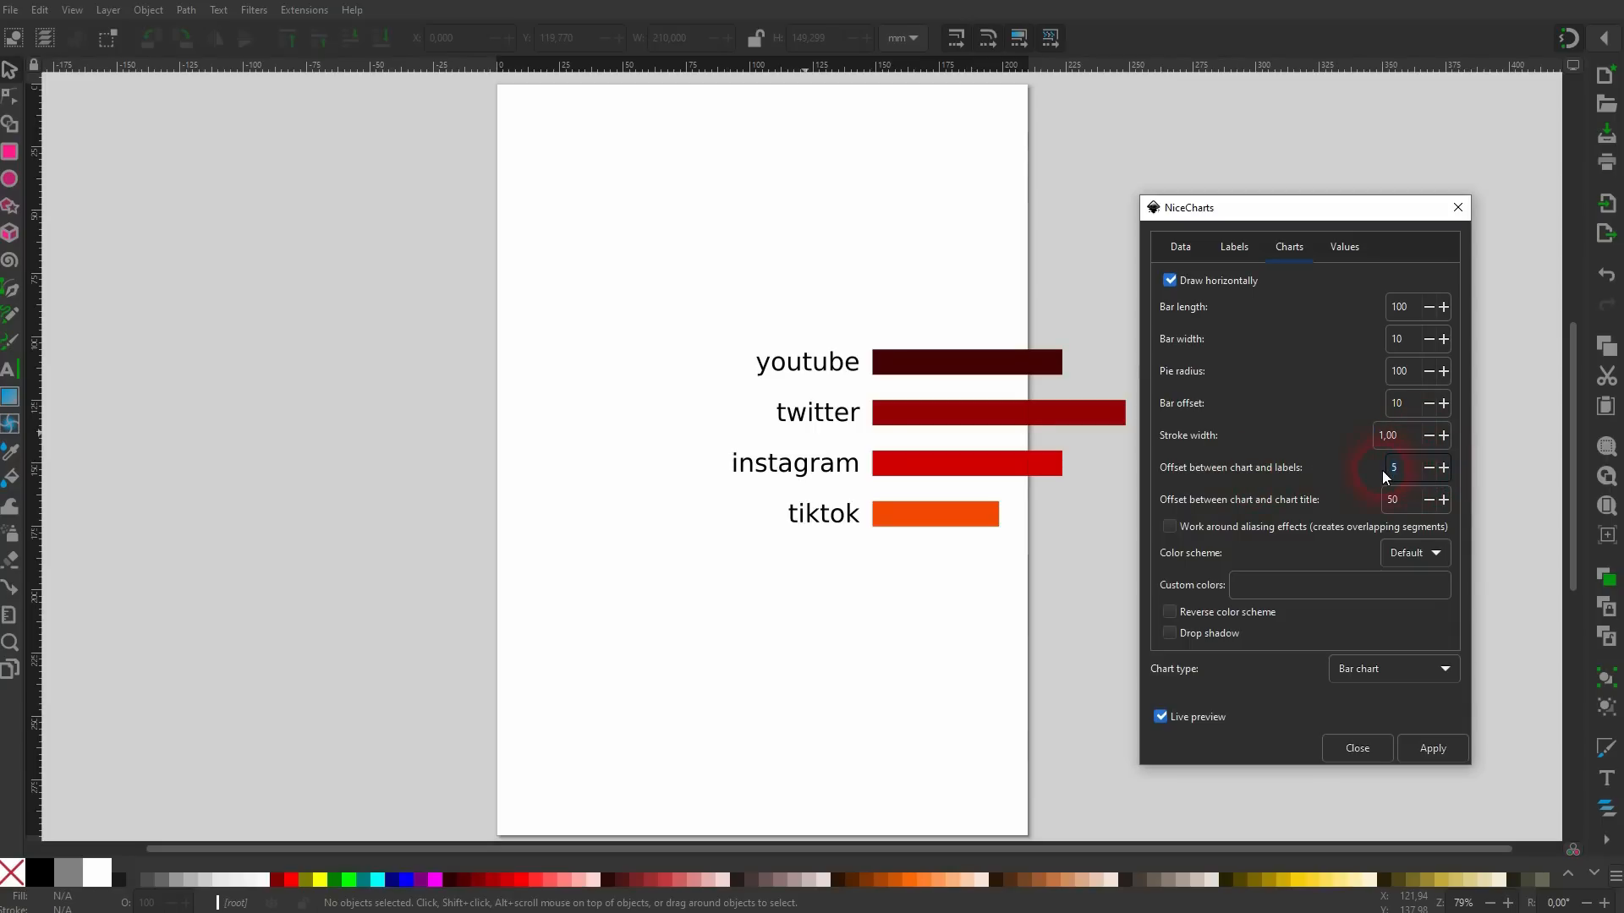
click(1421, 437)
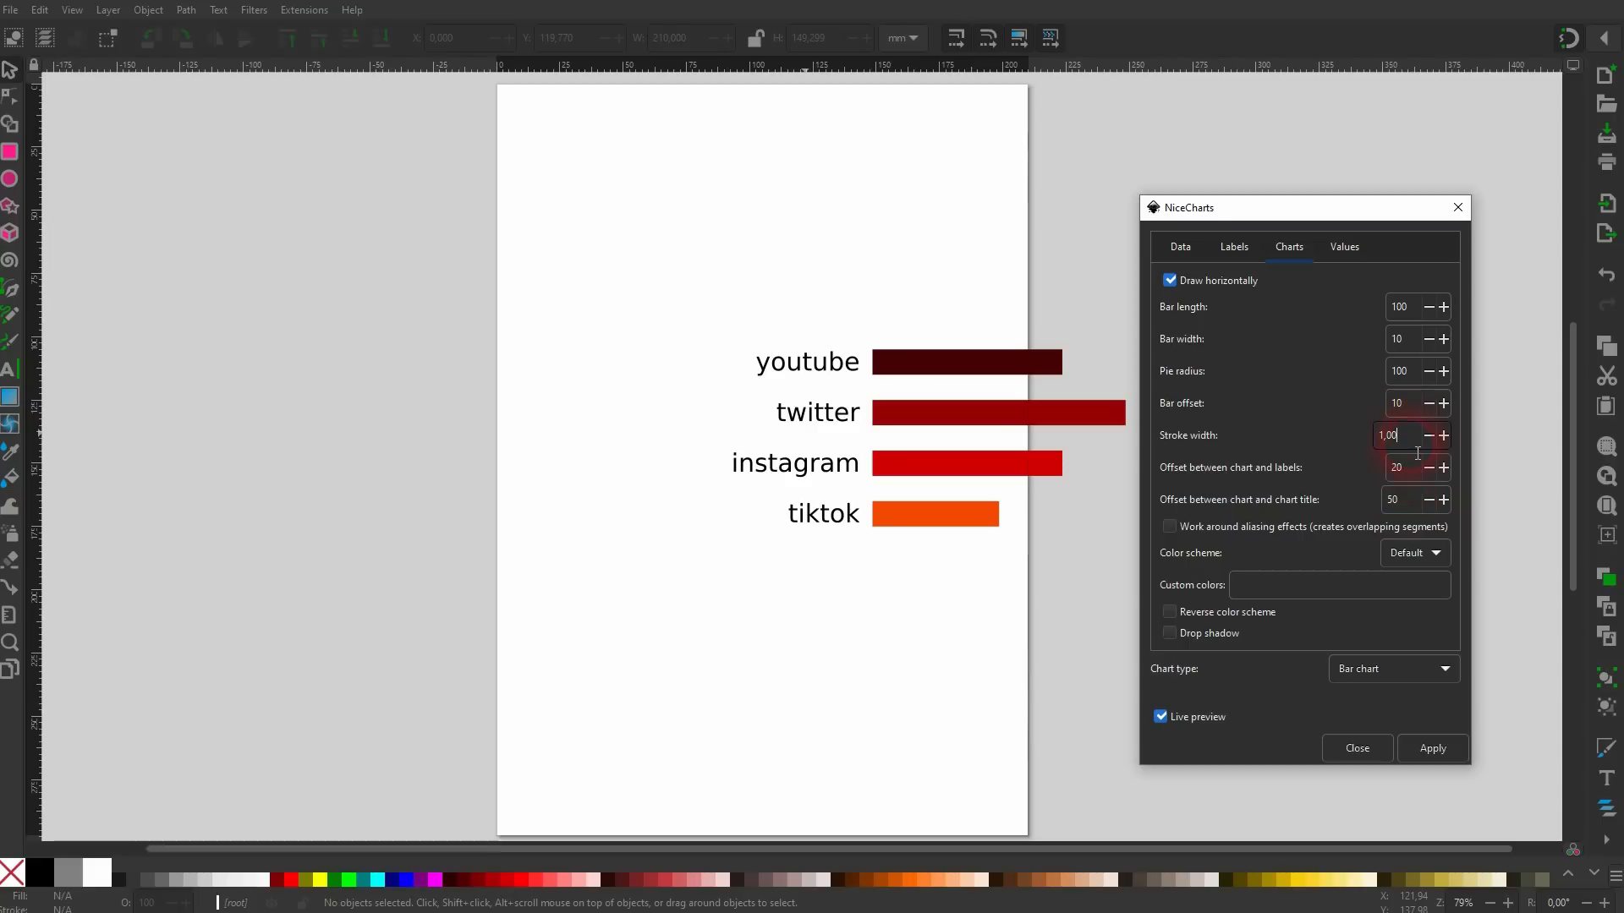
click(1376, 380)
click(1346, 247)
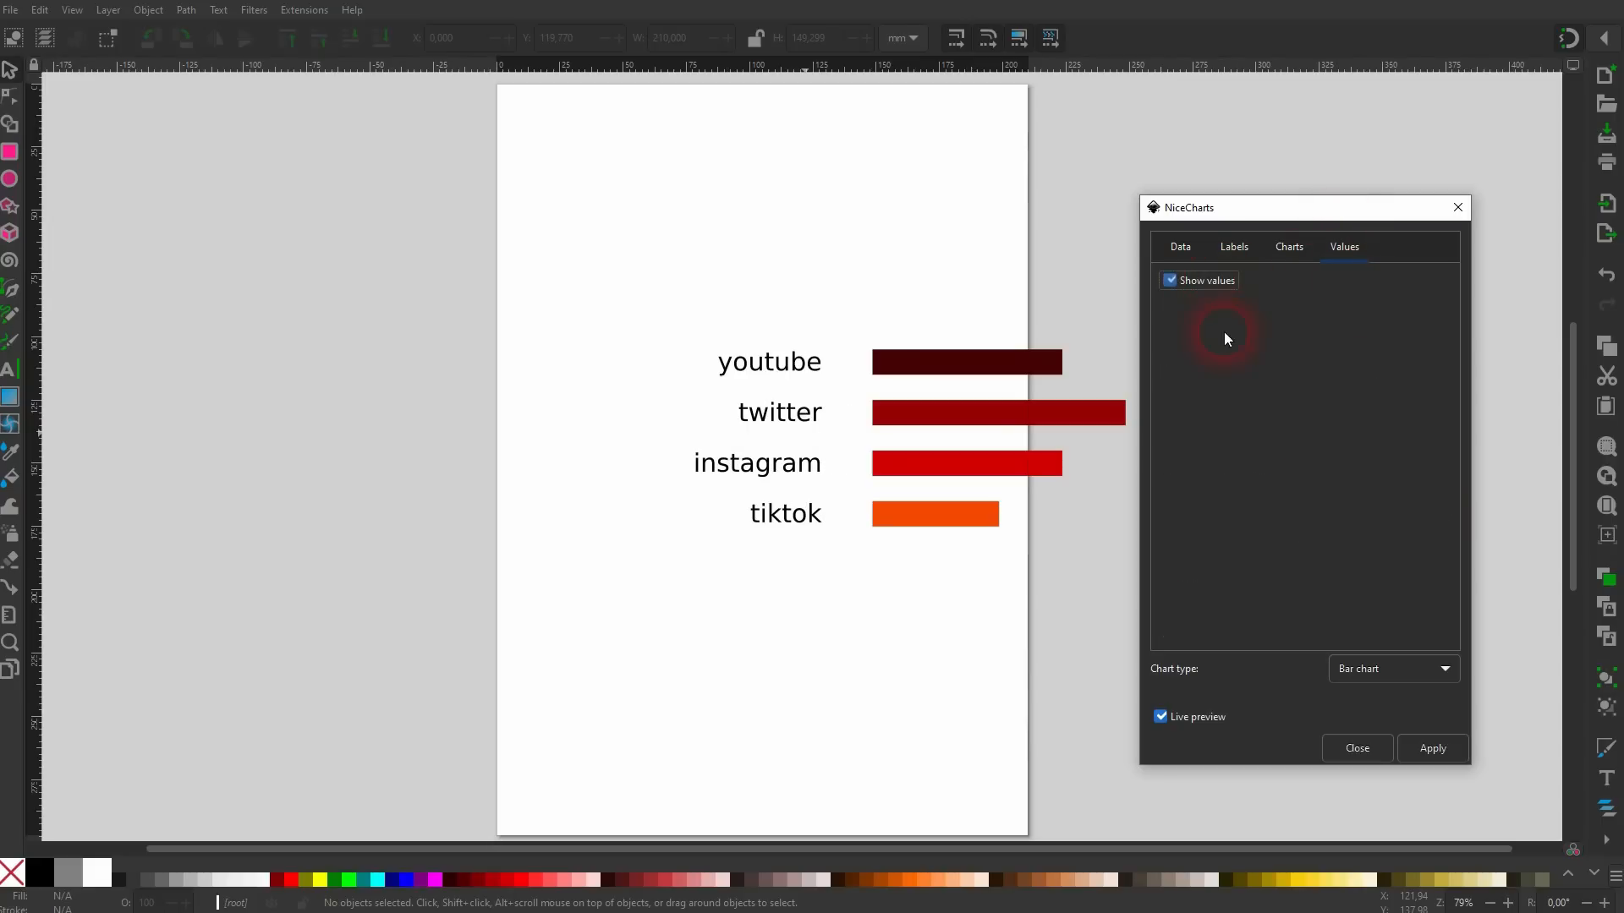
click(1019, 378)
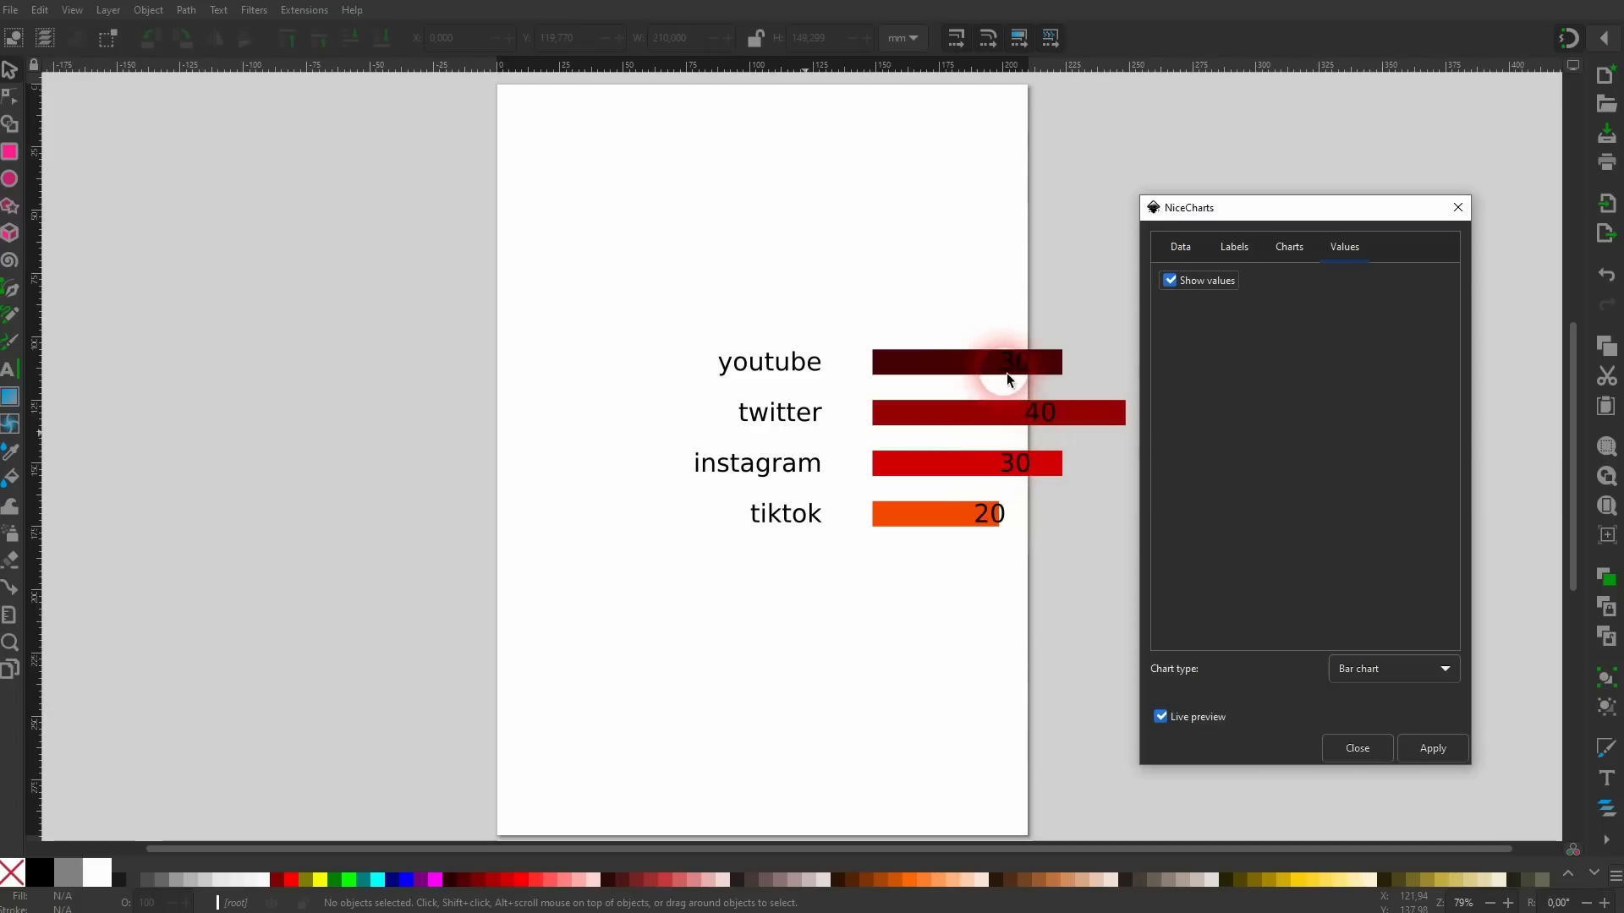
Preview the chart with vertical bars and switch it back to horizontal drawing.
click(1291, 248)
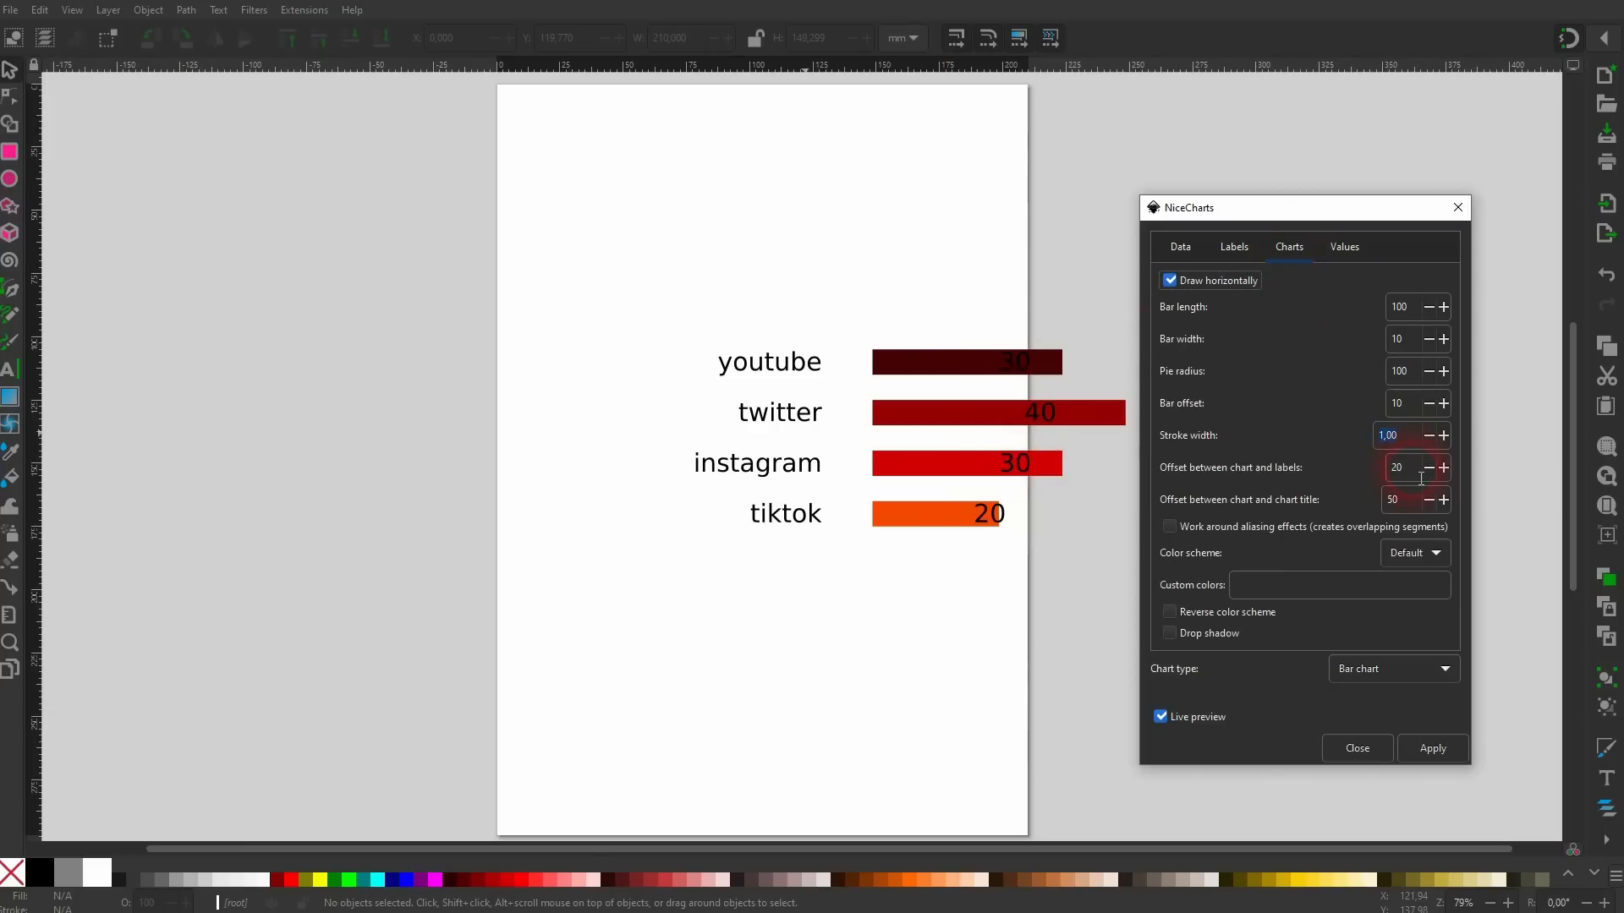
click(1221, 286)
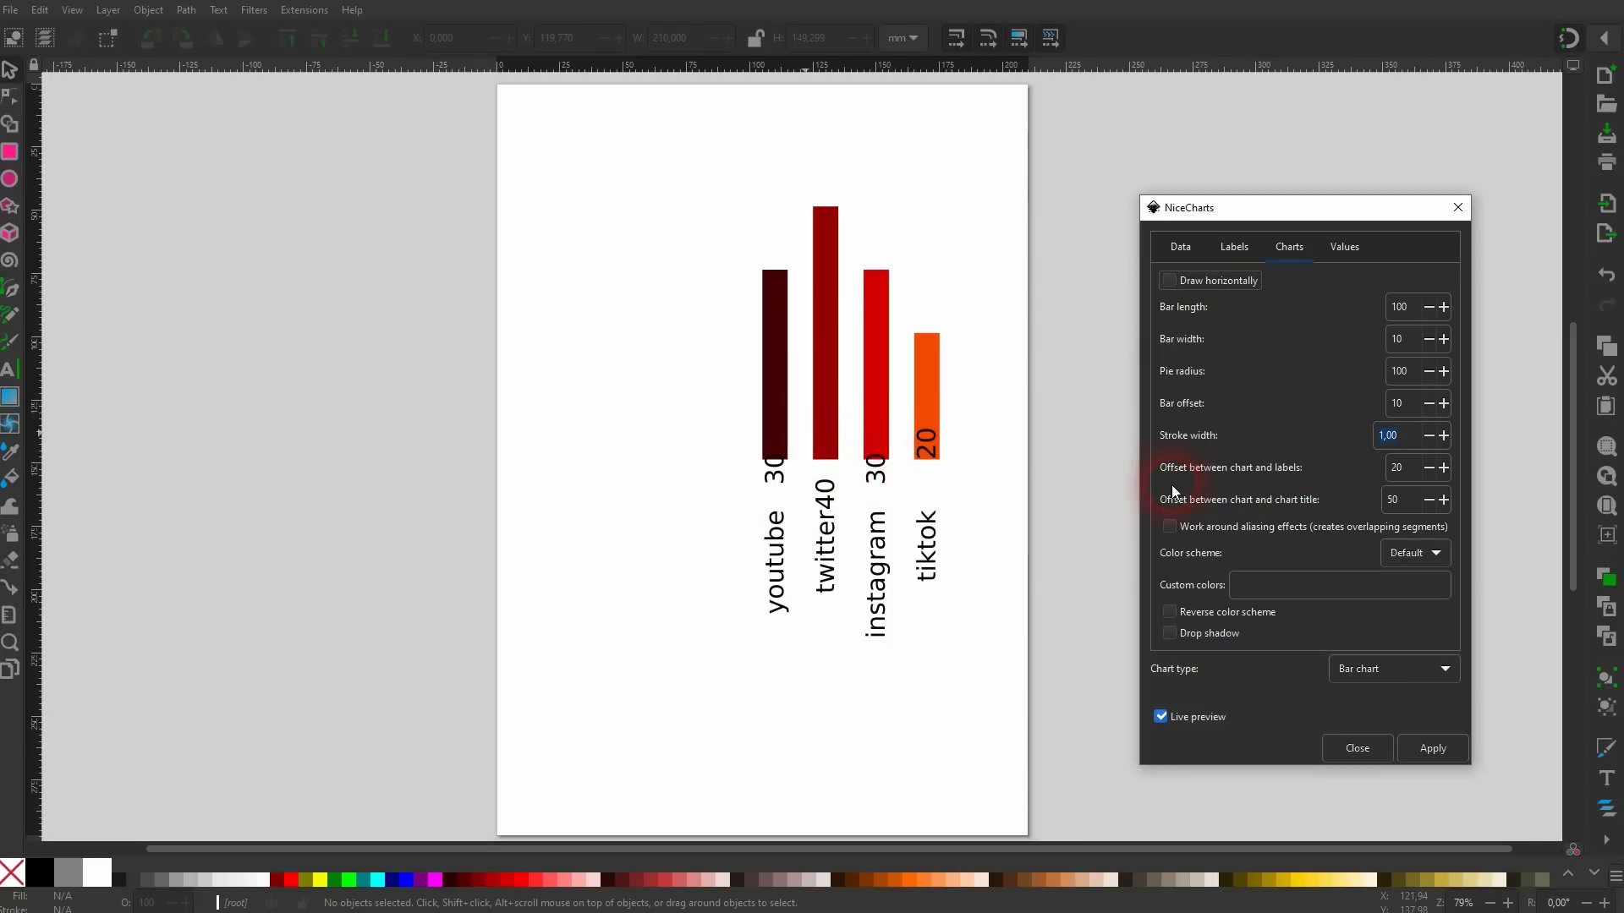
click(1220, 279)
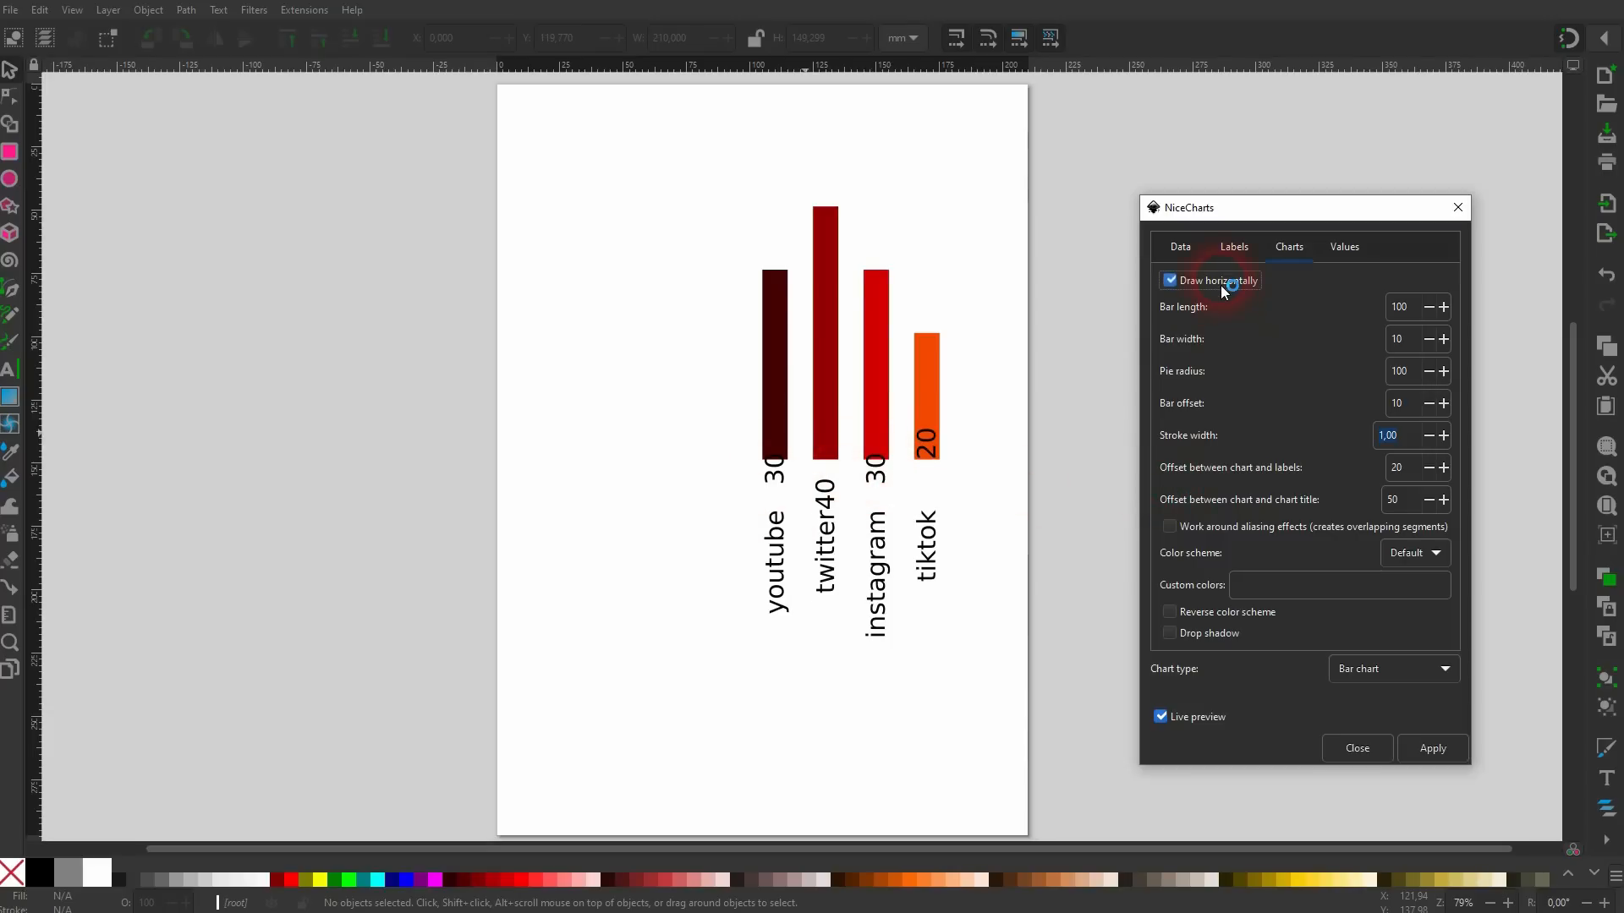
Set the offset between chart and labels to 5.
click(1403, 472)
key(BackSpace)
key(BackSpace)
text(5)
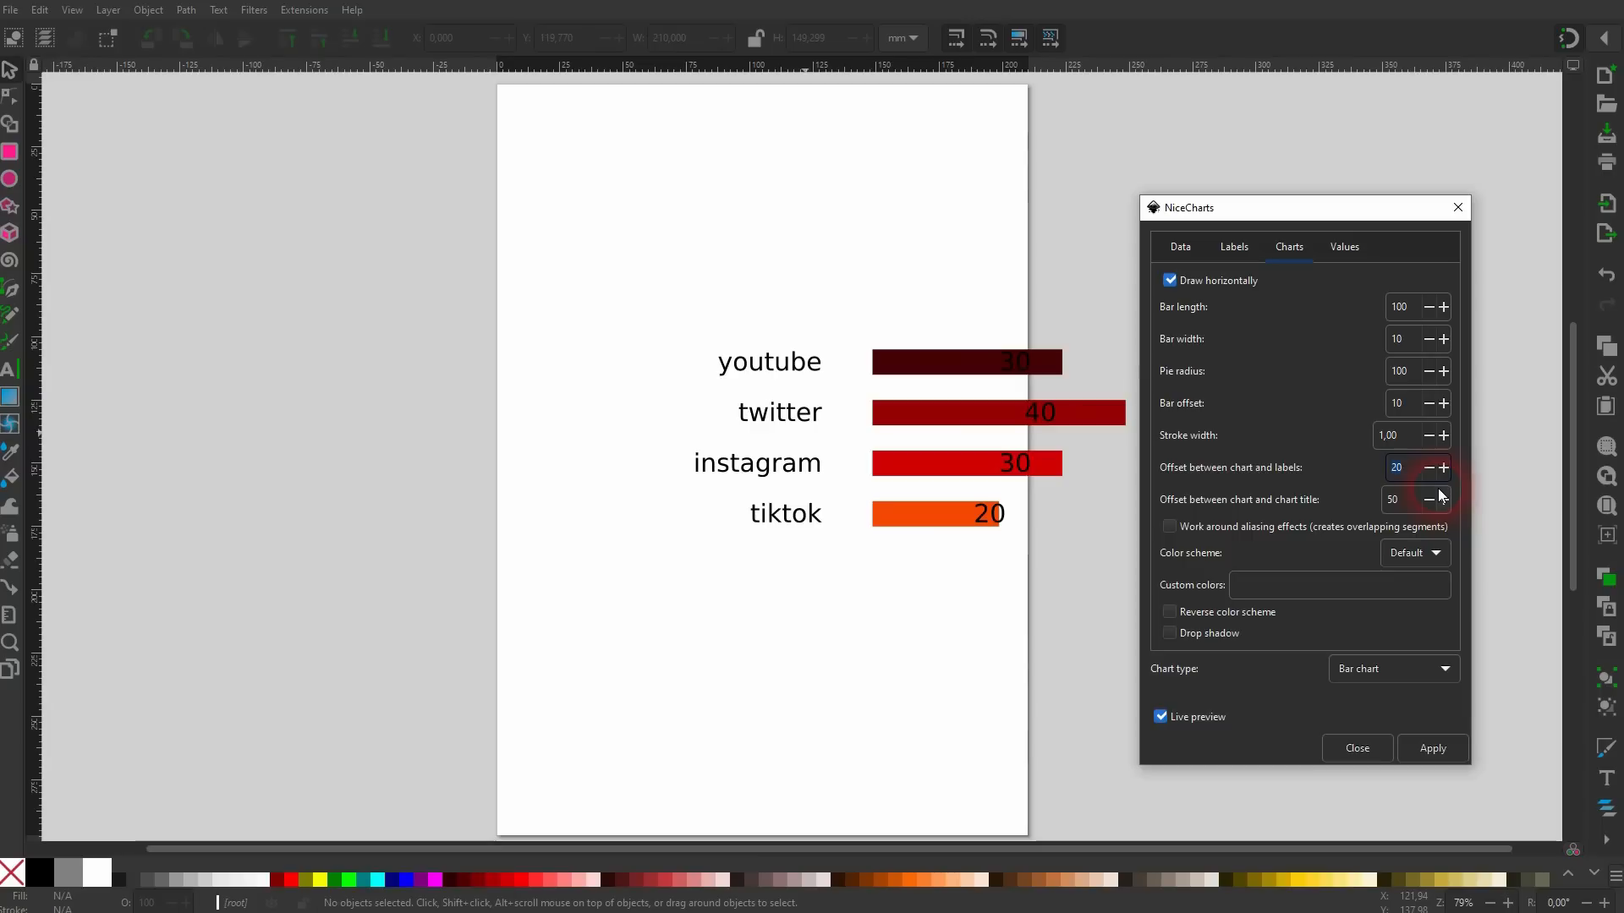
click(1426, 502)
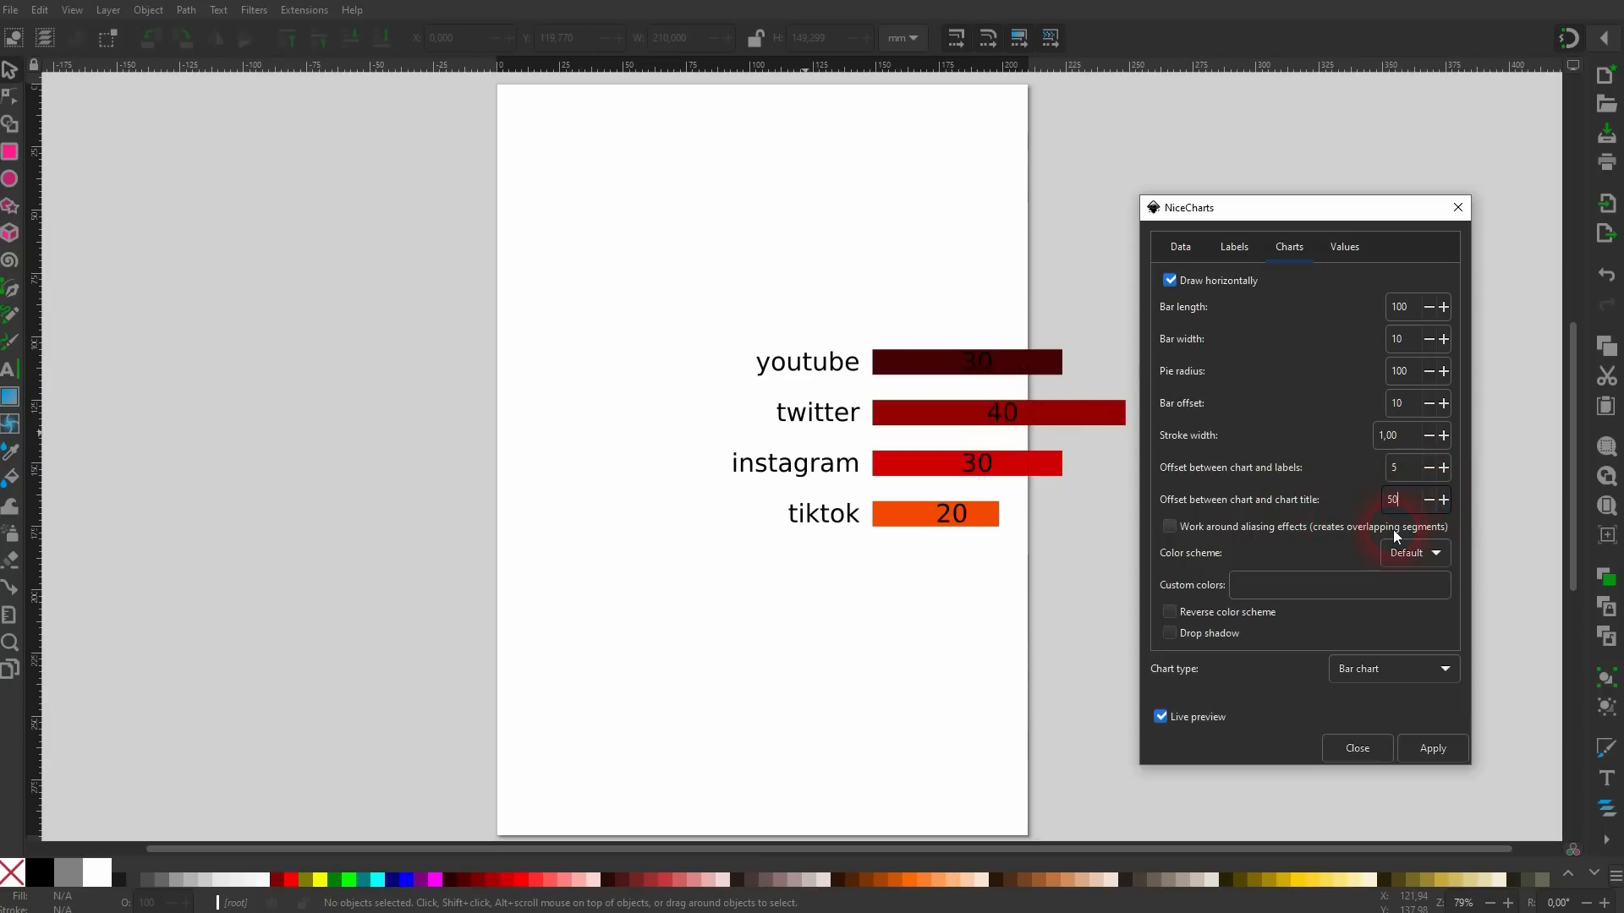
Preview the bar chart in the Blue, Gray, SAP and Contrast color schemes, keeping the aliasing workaround off.
click(1409, 559)
click(1416, 580)
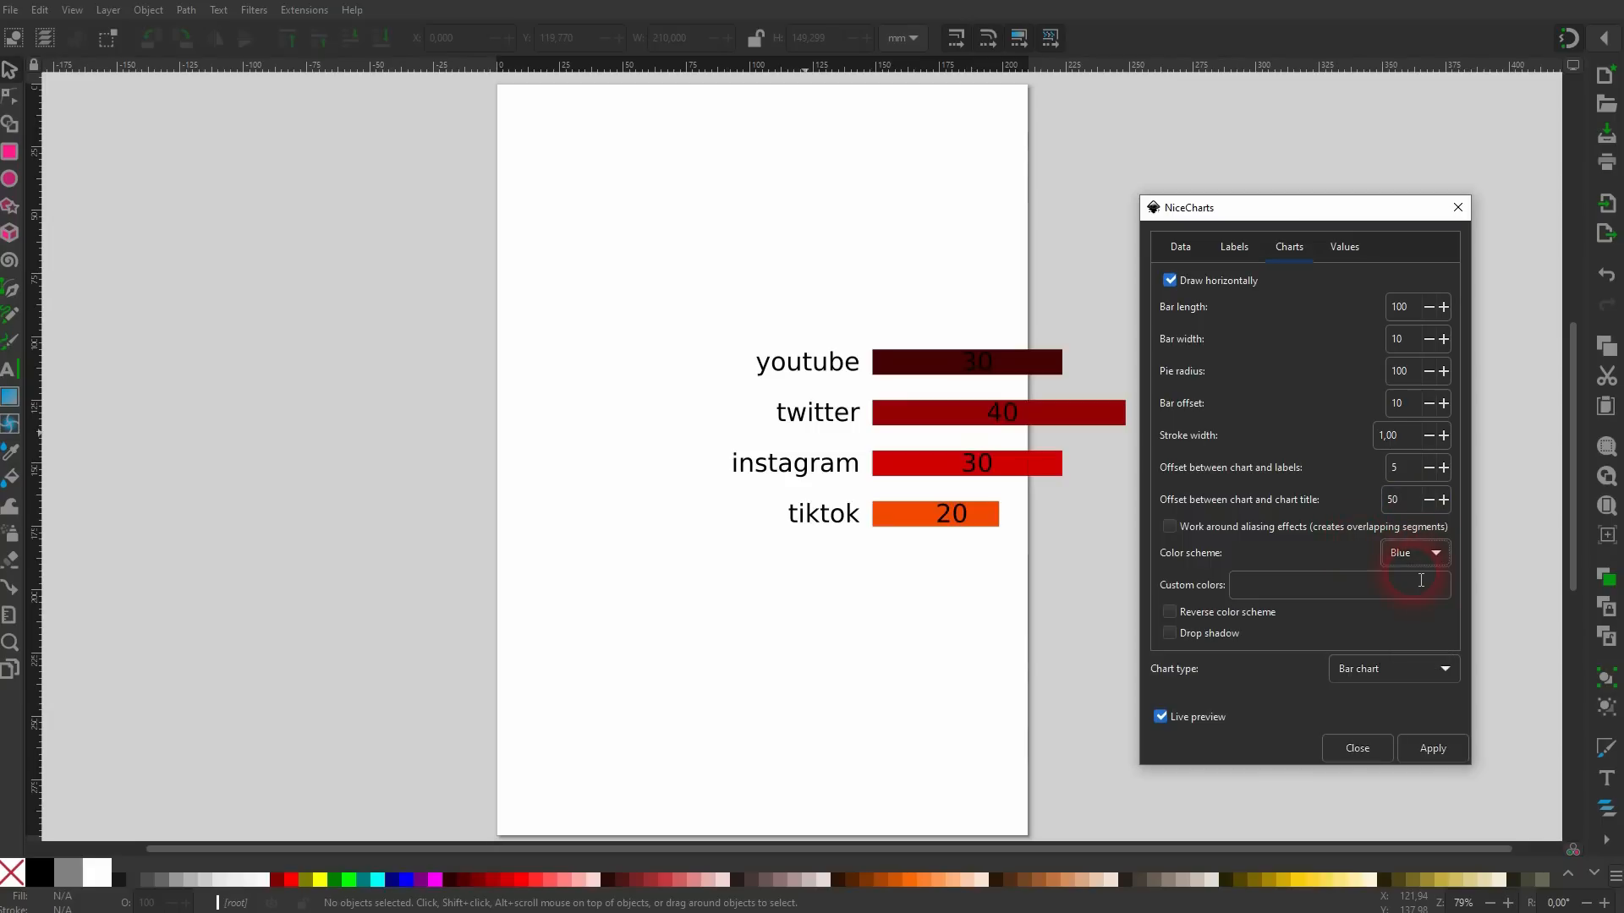
click(1428, 555)
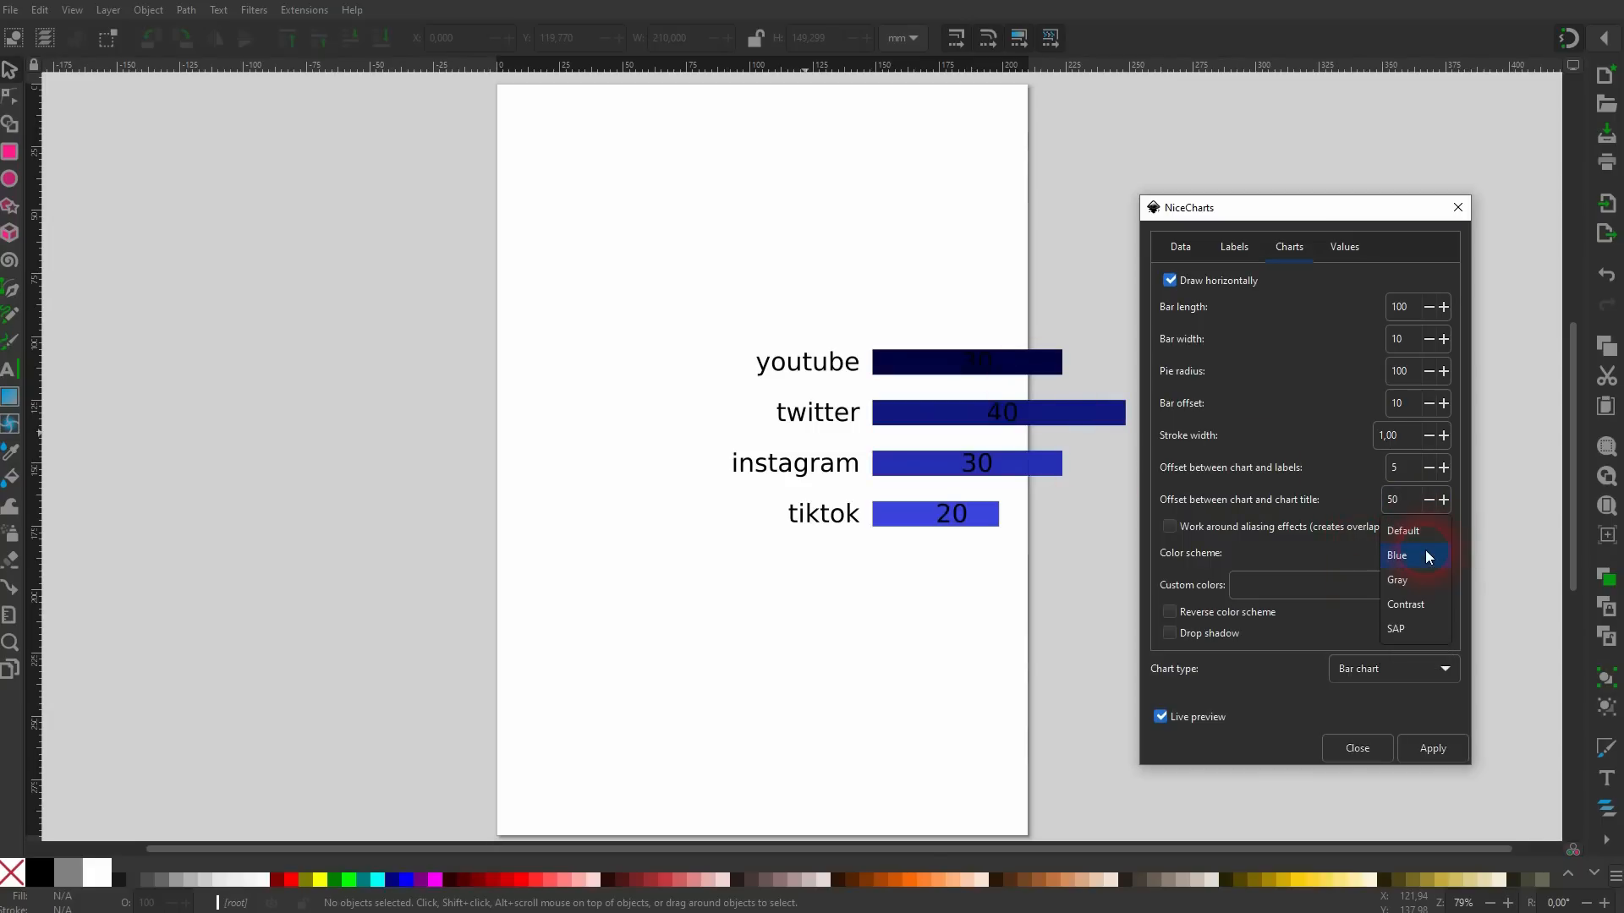
click(1429, 589)
click(1415, 560)
click(1418, 603)
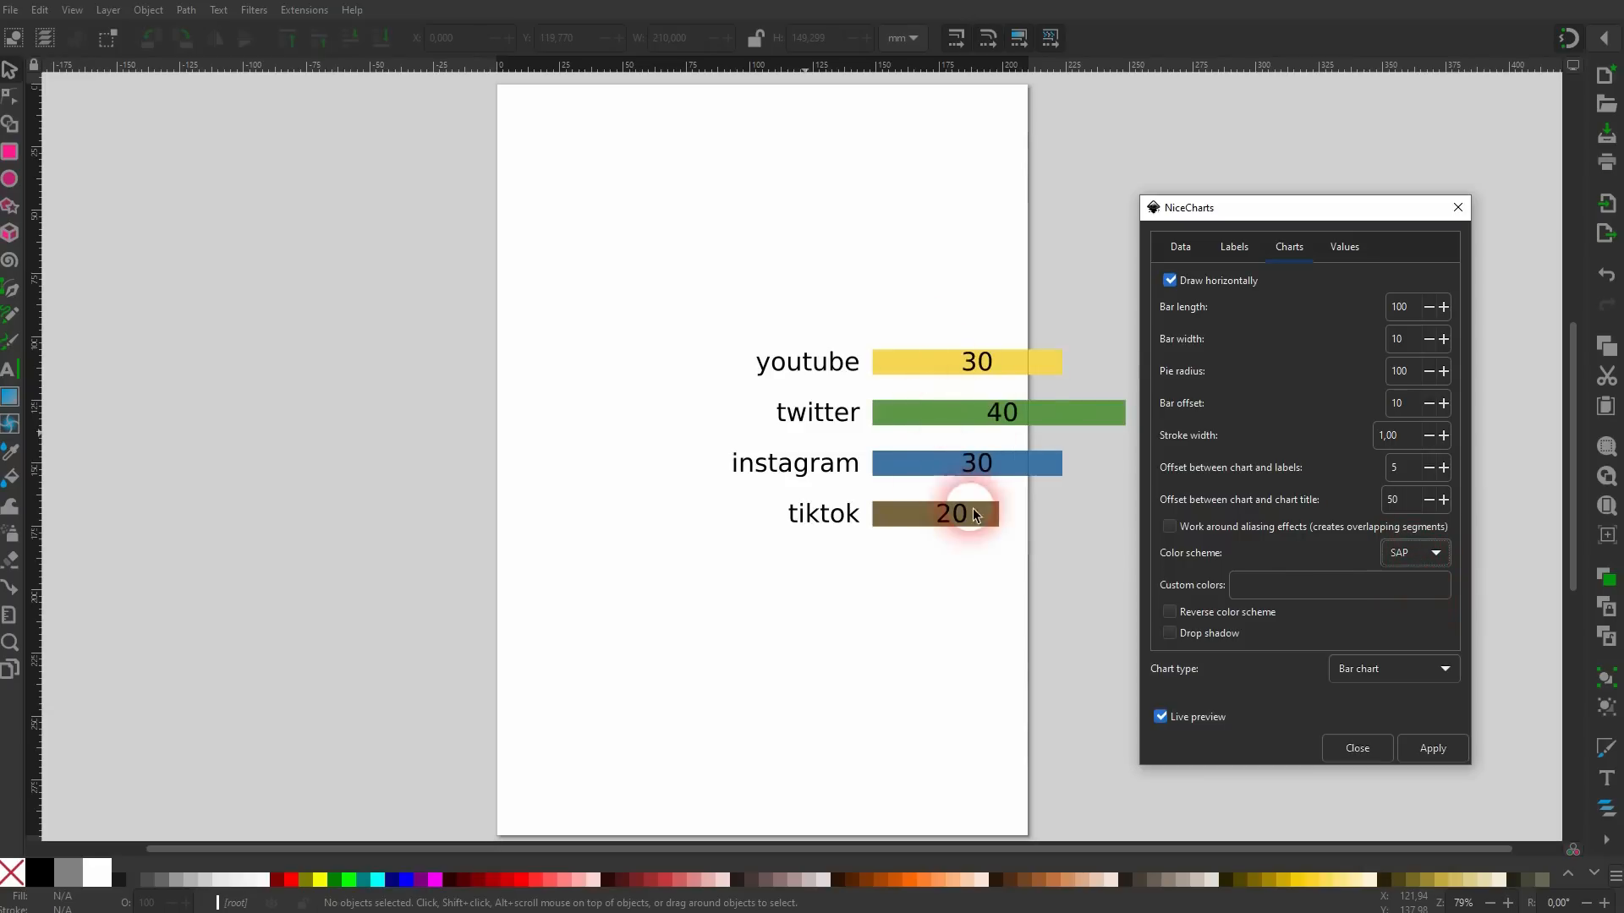
click(1430, 536)
click(1426, 560)
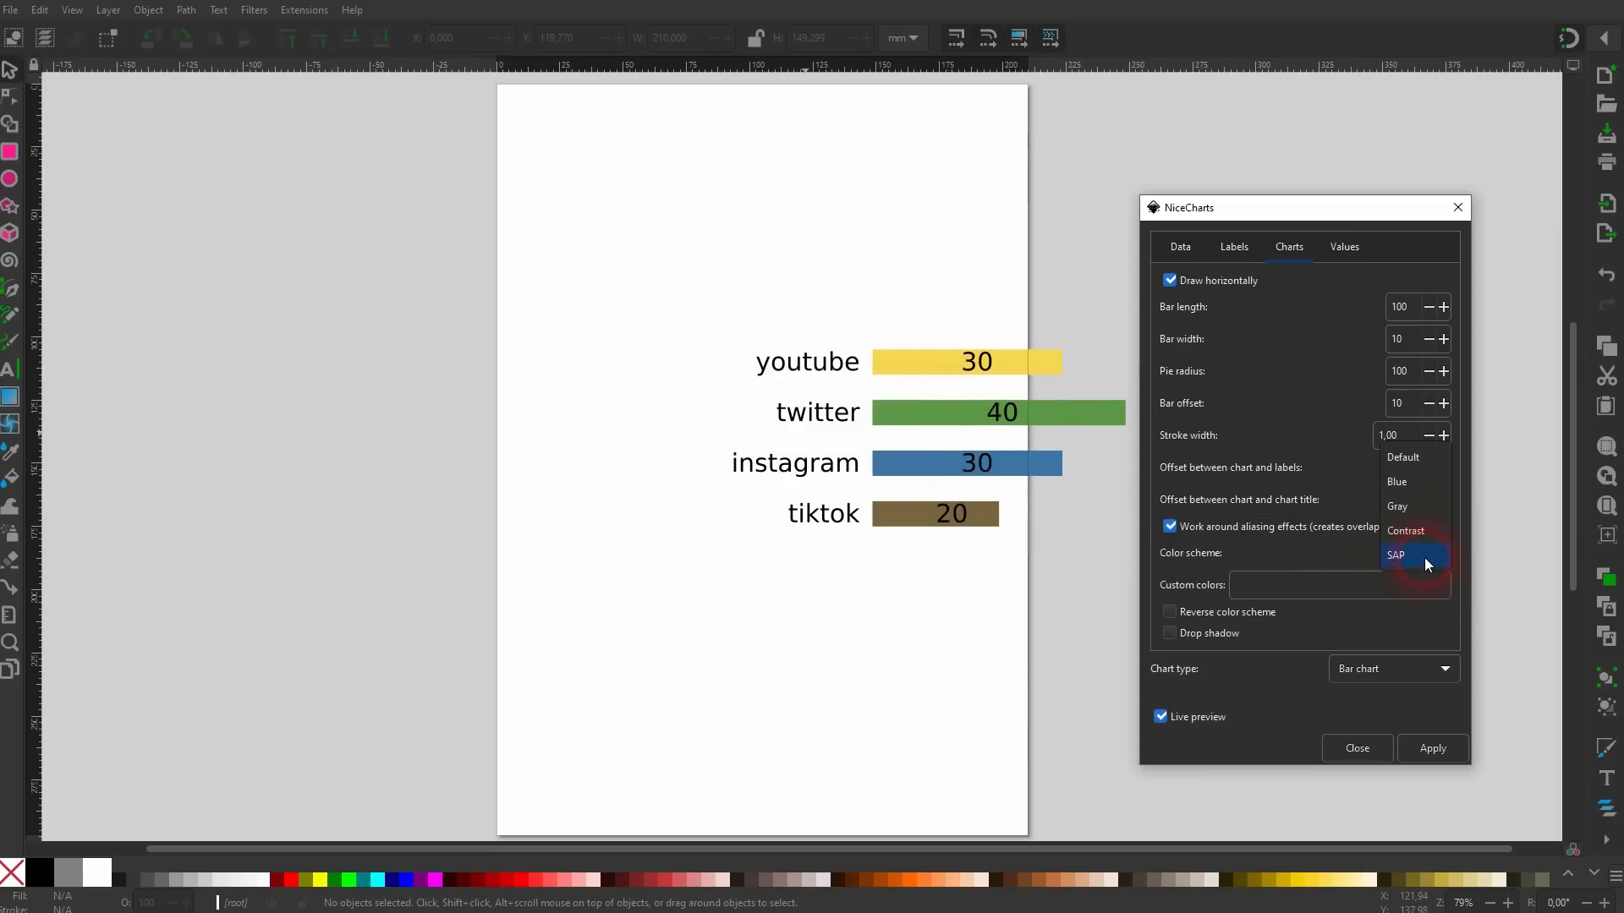
click(1414, 538)
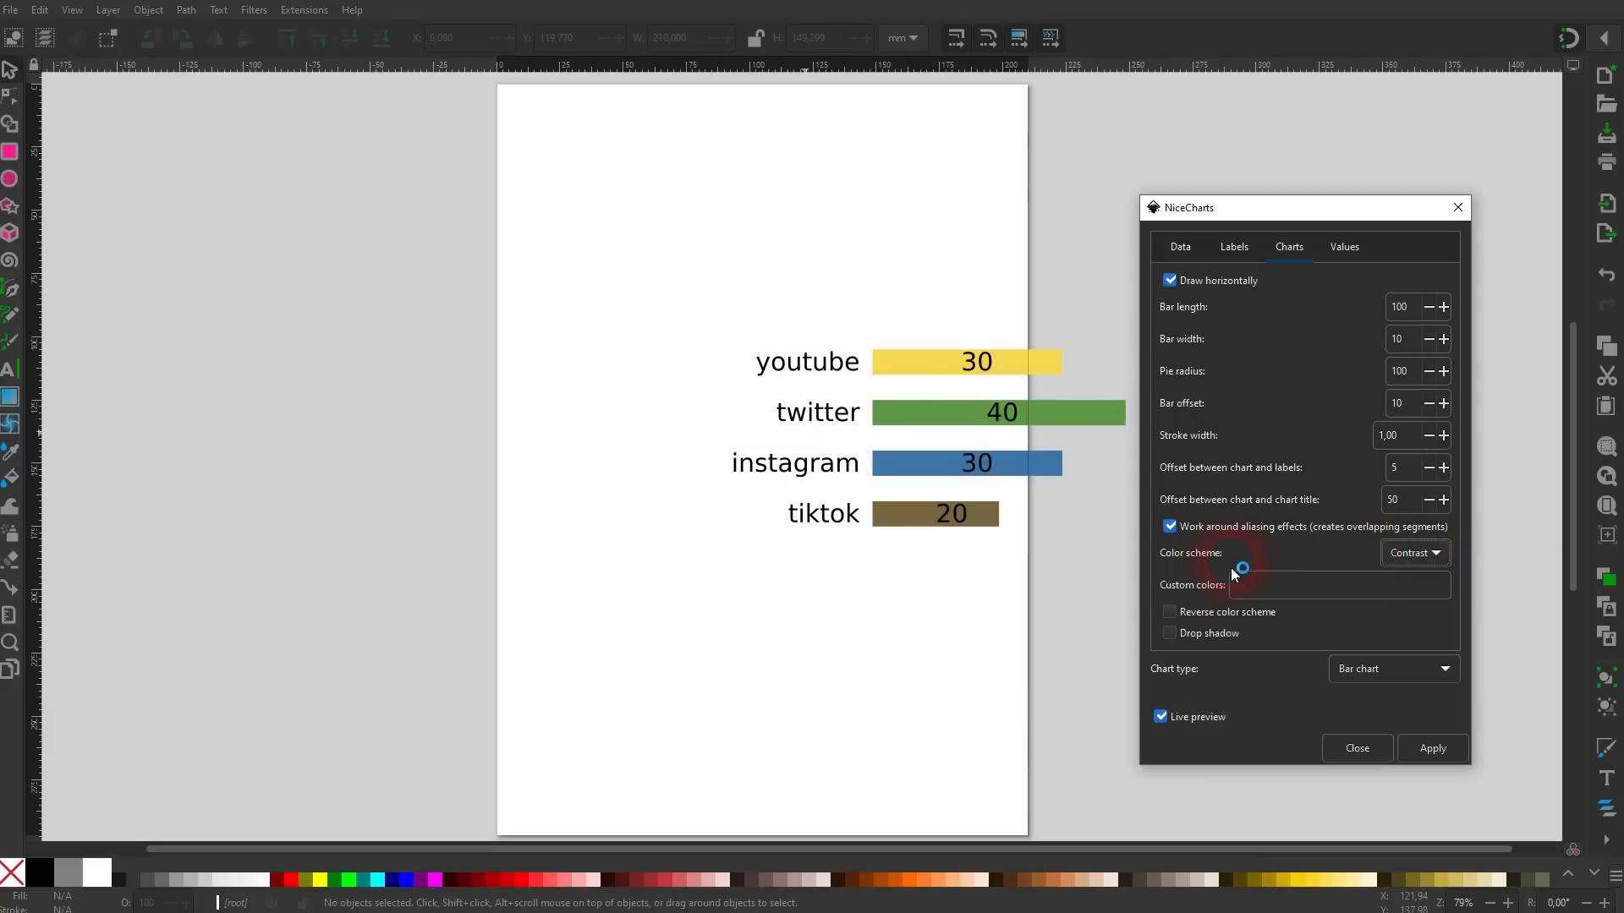
click(1171, 527)
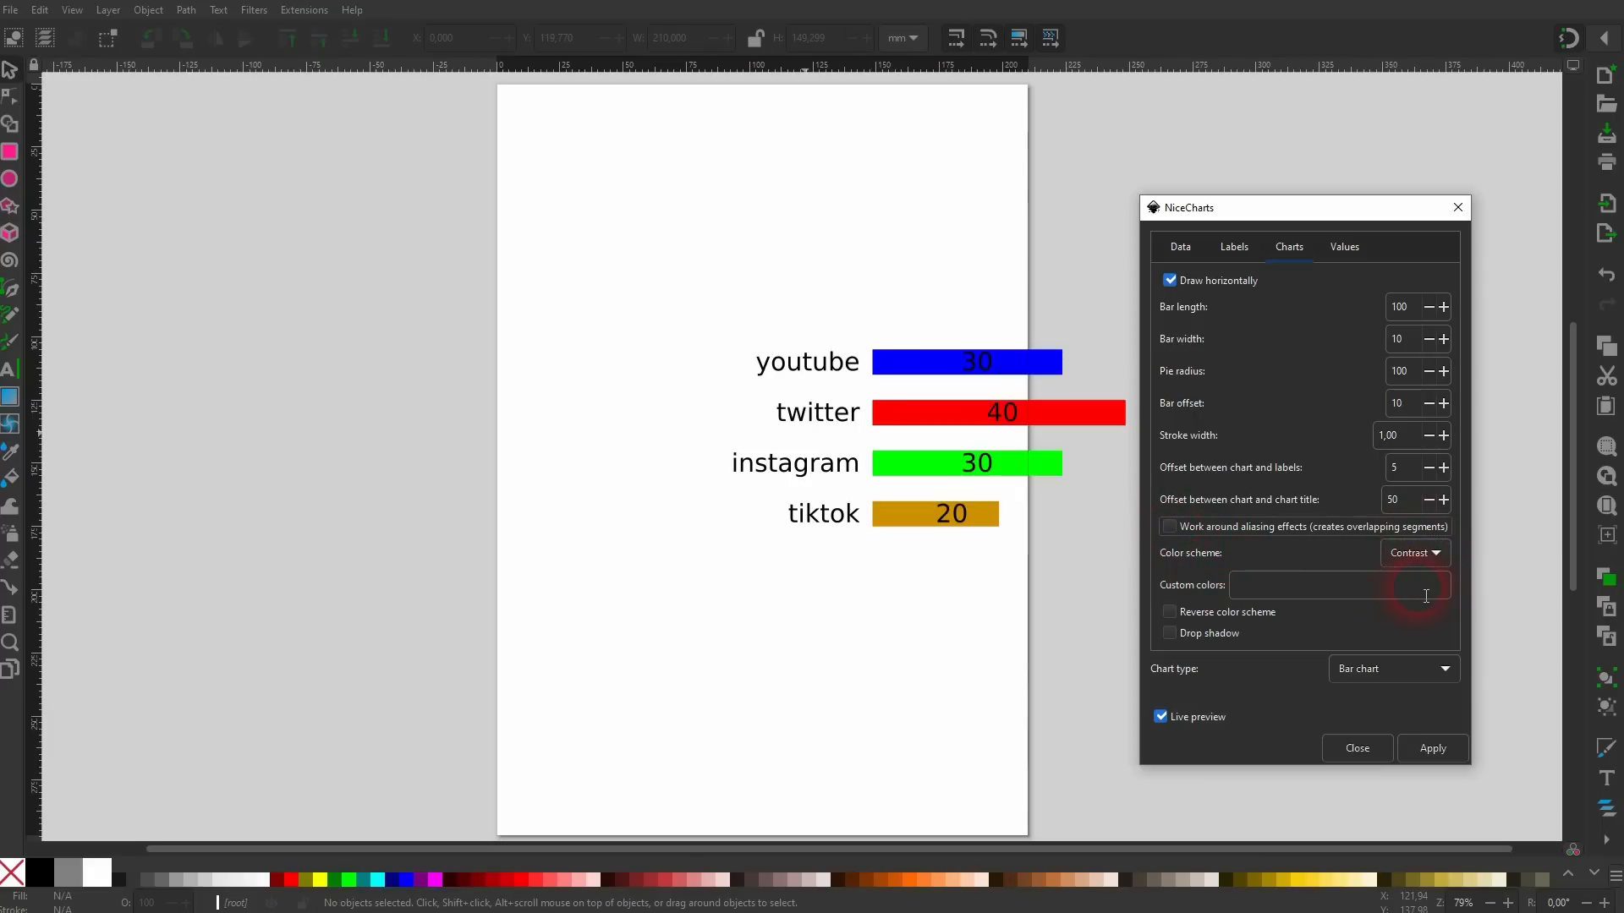
Use the Blue color scheme in reversed order and add a drop shadow to the bars.
click(1409, 552)
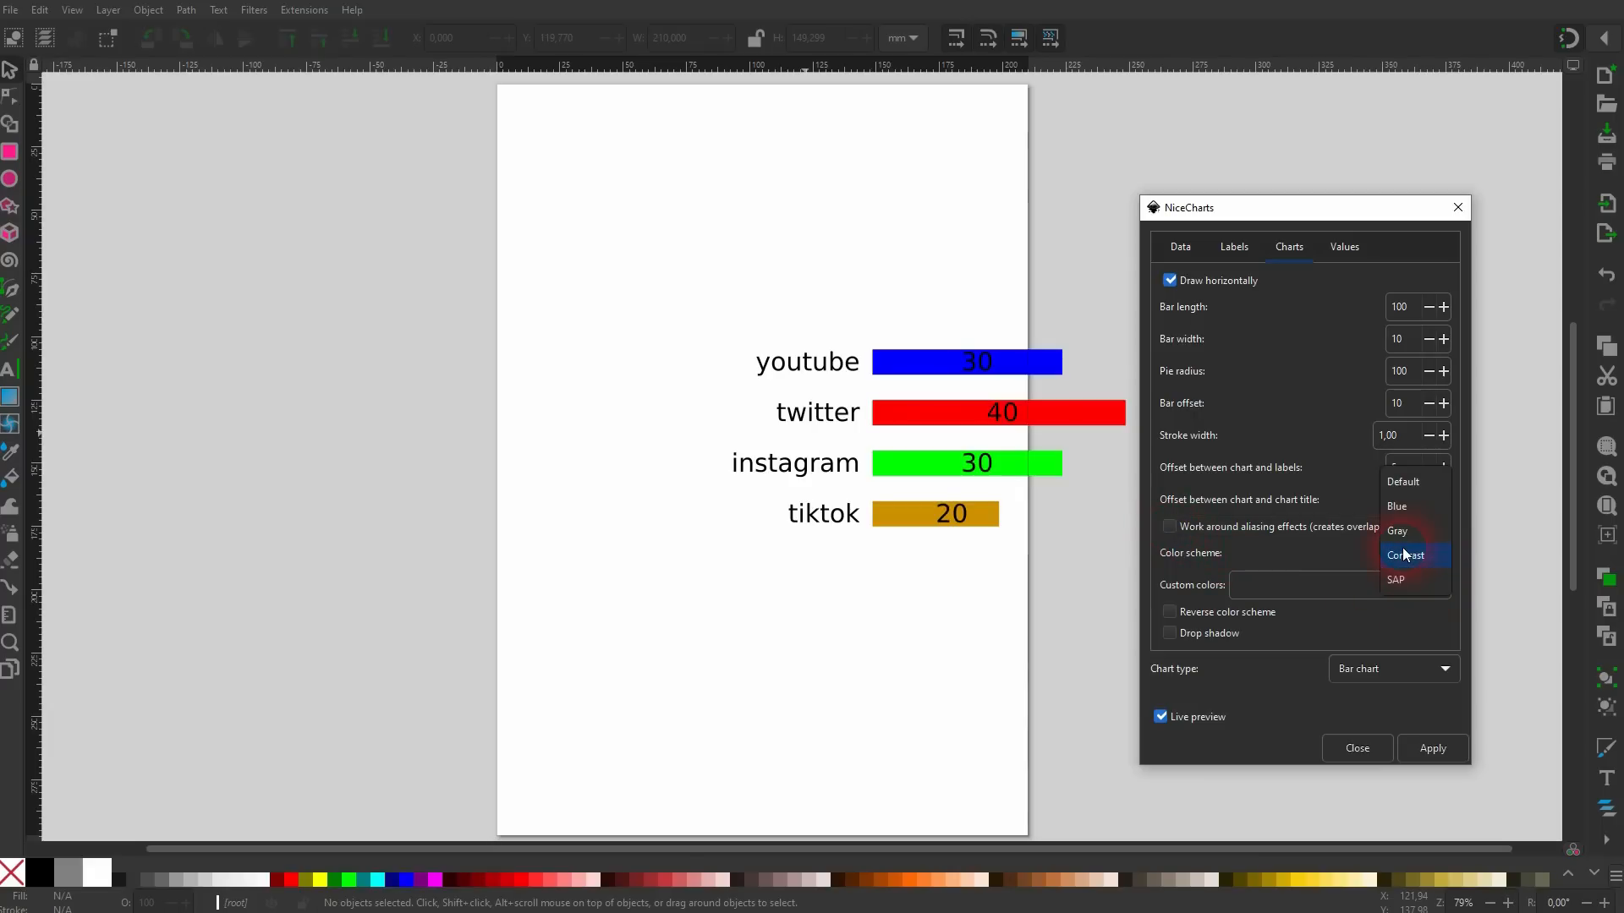
click(1409, 507)
click(1214, 618)
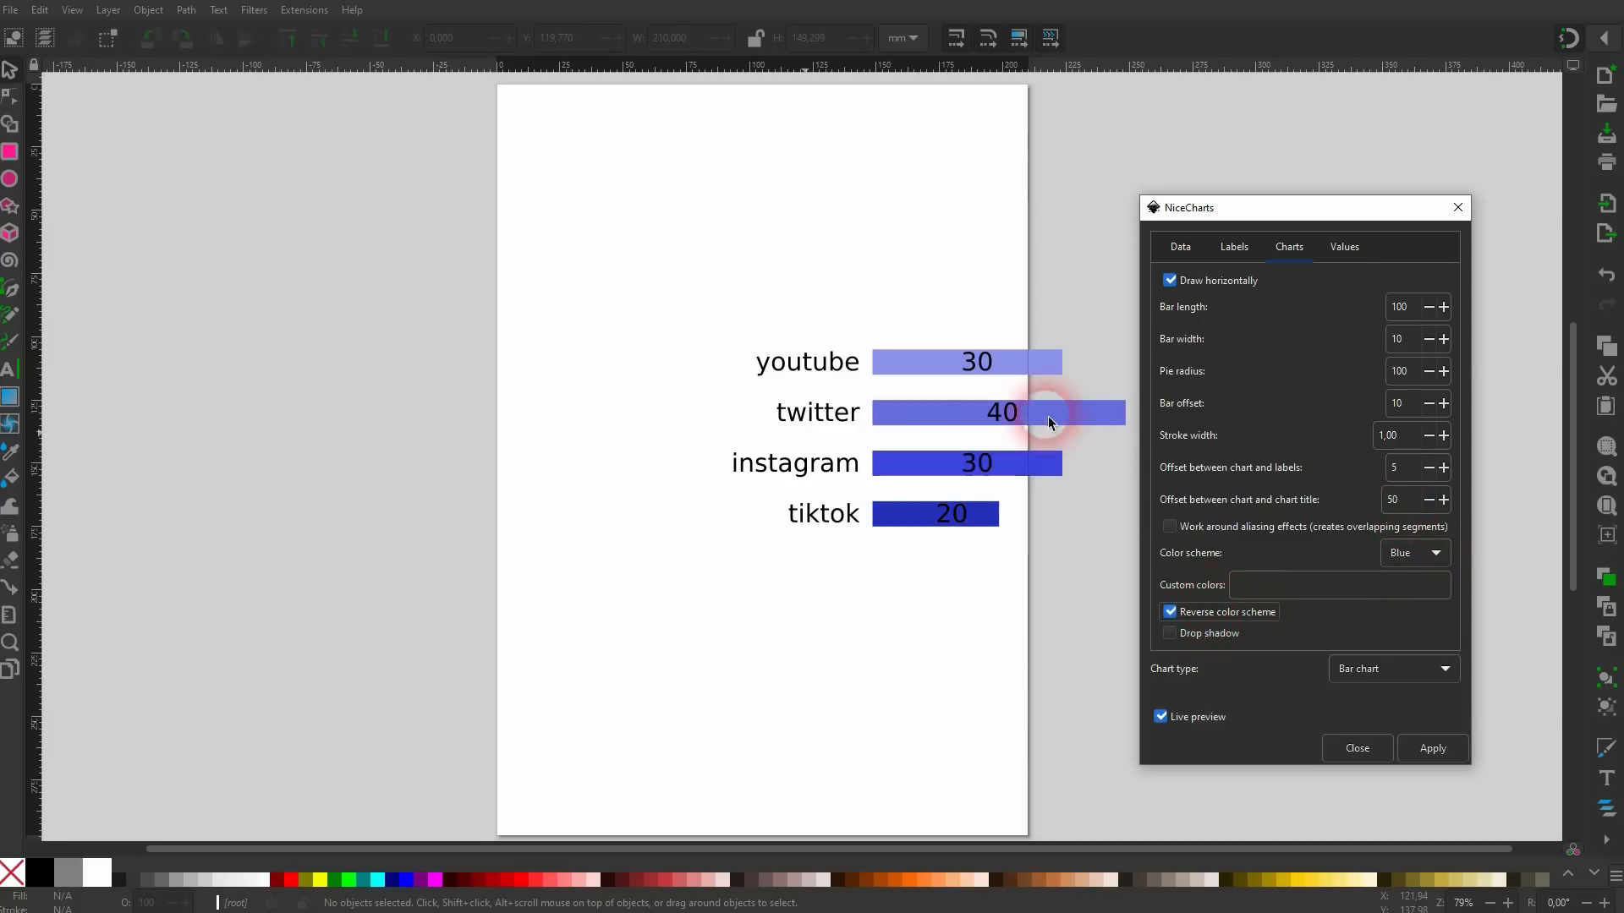
click(1208, 638)
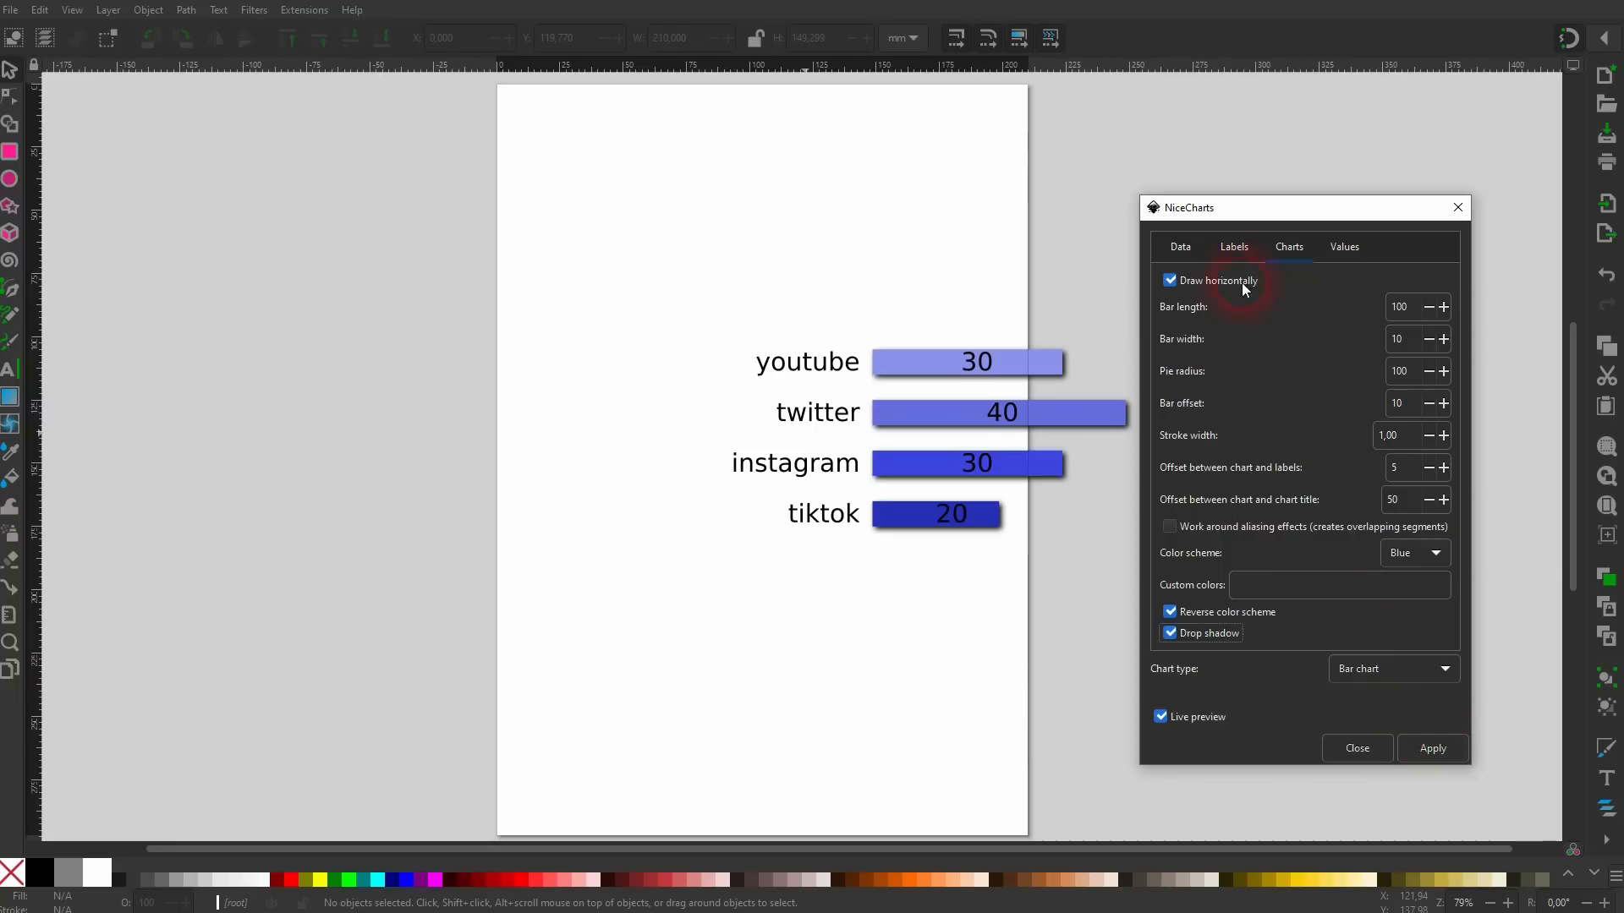
Apply the bar chart from the direct-input data and close the NiceCharts dialog.
click(1182, 247)
click(1423, 370)
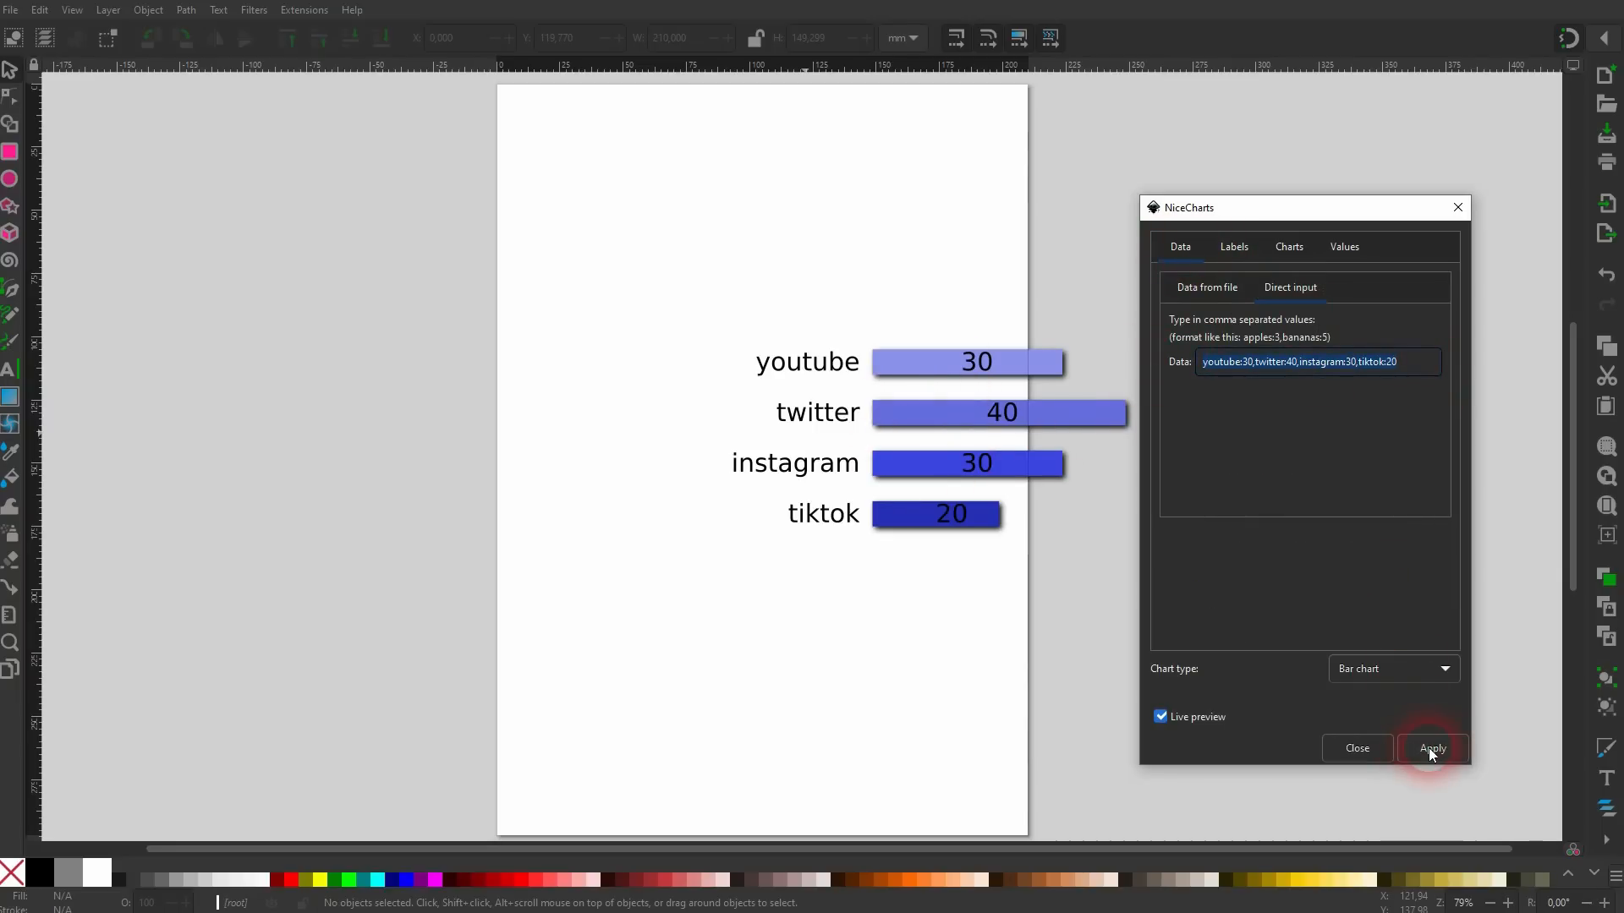
click(1457, 209)
Select the whole chart and move it left so that it lies fully on the page.
click(720, 618)
drag(723, 623, 1132, 313)
drag(1021, 364, 857, 353)
Try moving the tiktok and instagram labels away from their bars, and undo both moves.
click(659, 532)
drag(656, 512, 583, 569)
drag(652, 453, 651, 520)
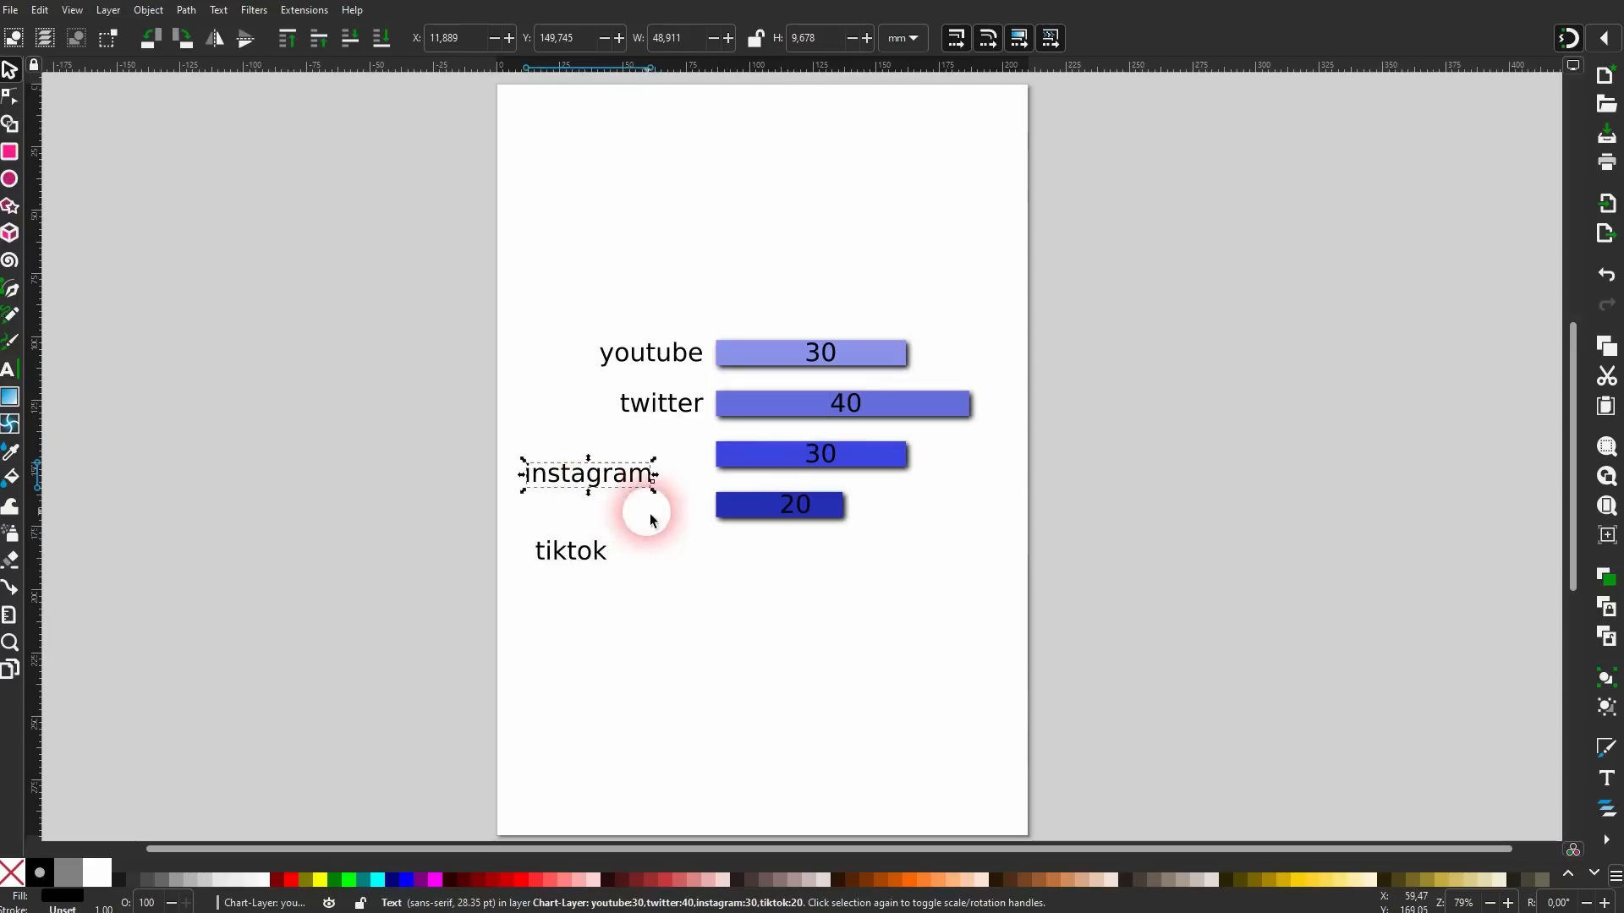
key(ctrl+z)
key(ctrl+z)
key(Escape)
Try removing the values from the tiktok and instagram bars, and undo the move and both deletions.
drag(806, 519, 944, 647)
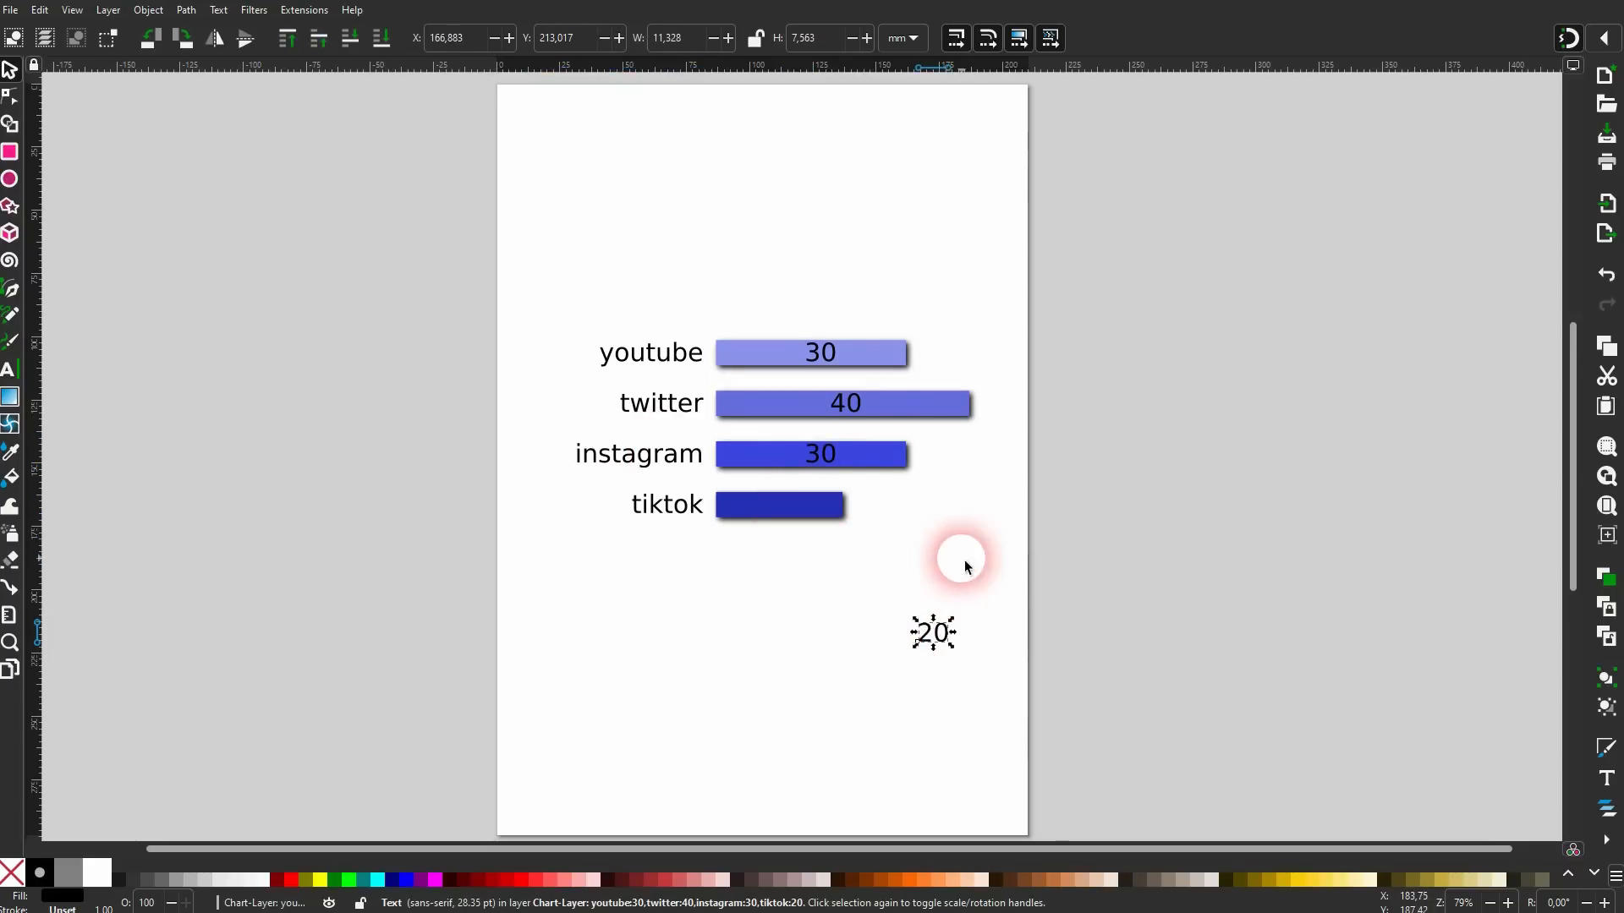
key(Delete)
click(828, 465)
key(Delete)
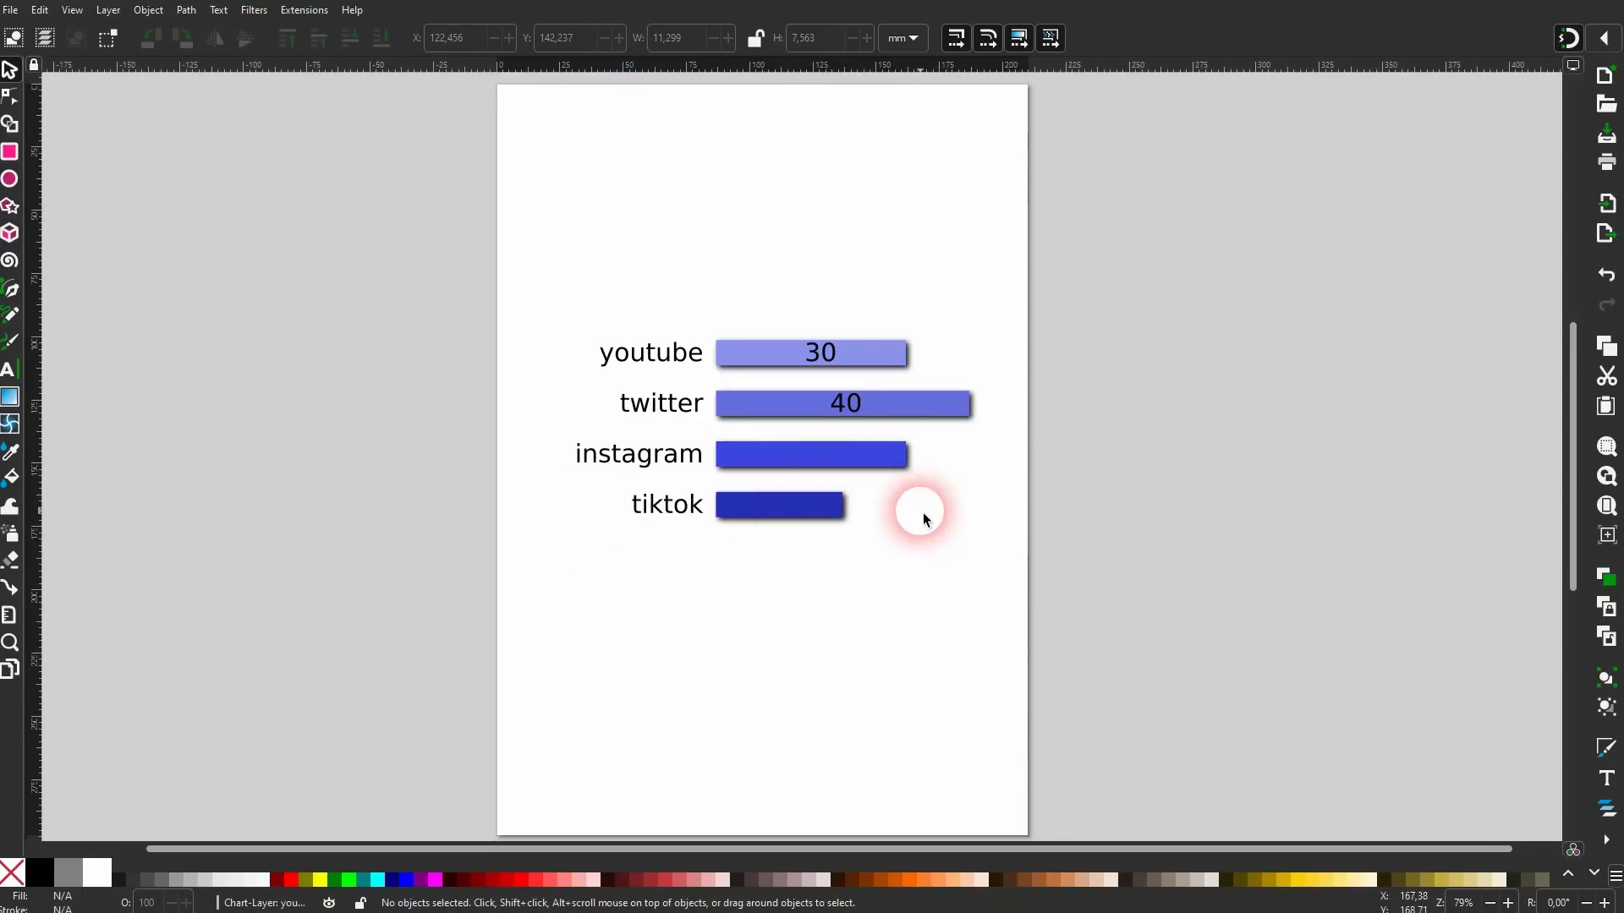
key(ctrl+z)
key(ctrl+z)
key(ctrl+z)
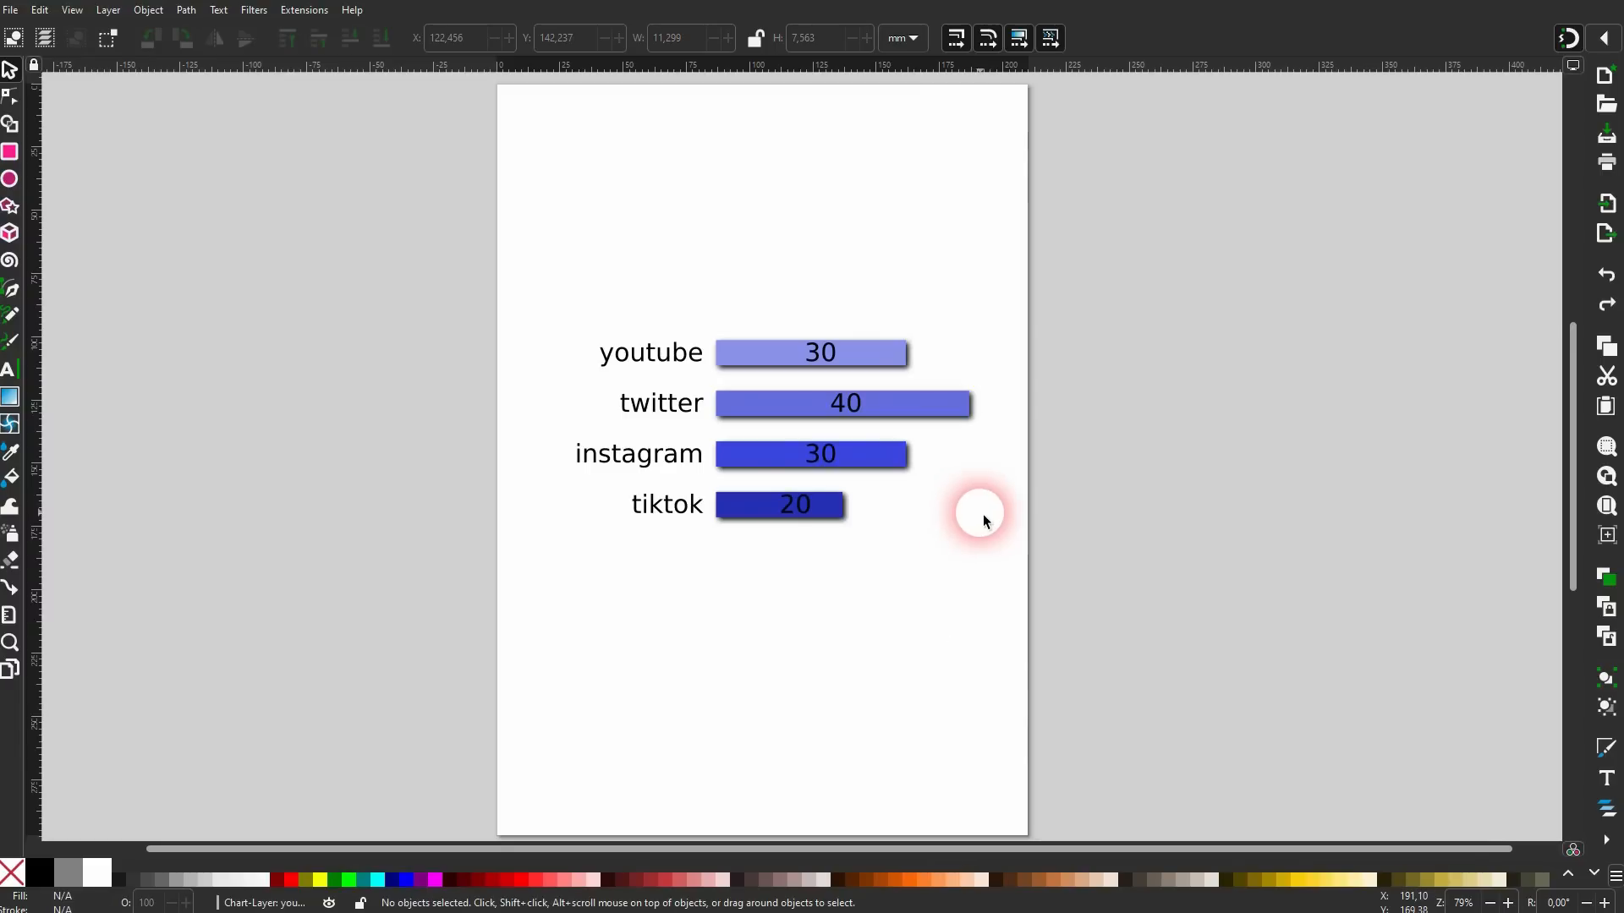
Try moving the twitter bar off its shadow to beyond the page's right edge, and undo it.
drag(921, 404, 1239, 343)
key(ctrl+z)
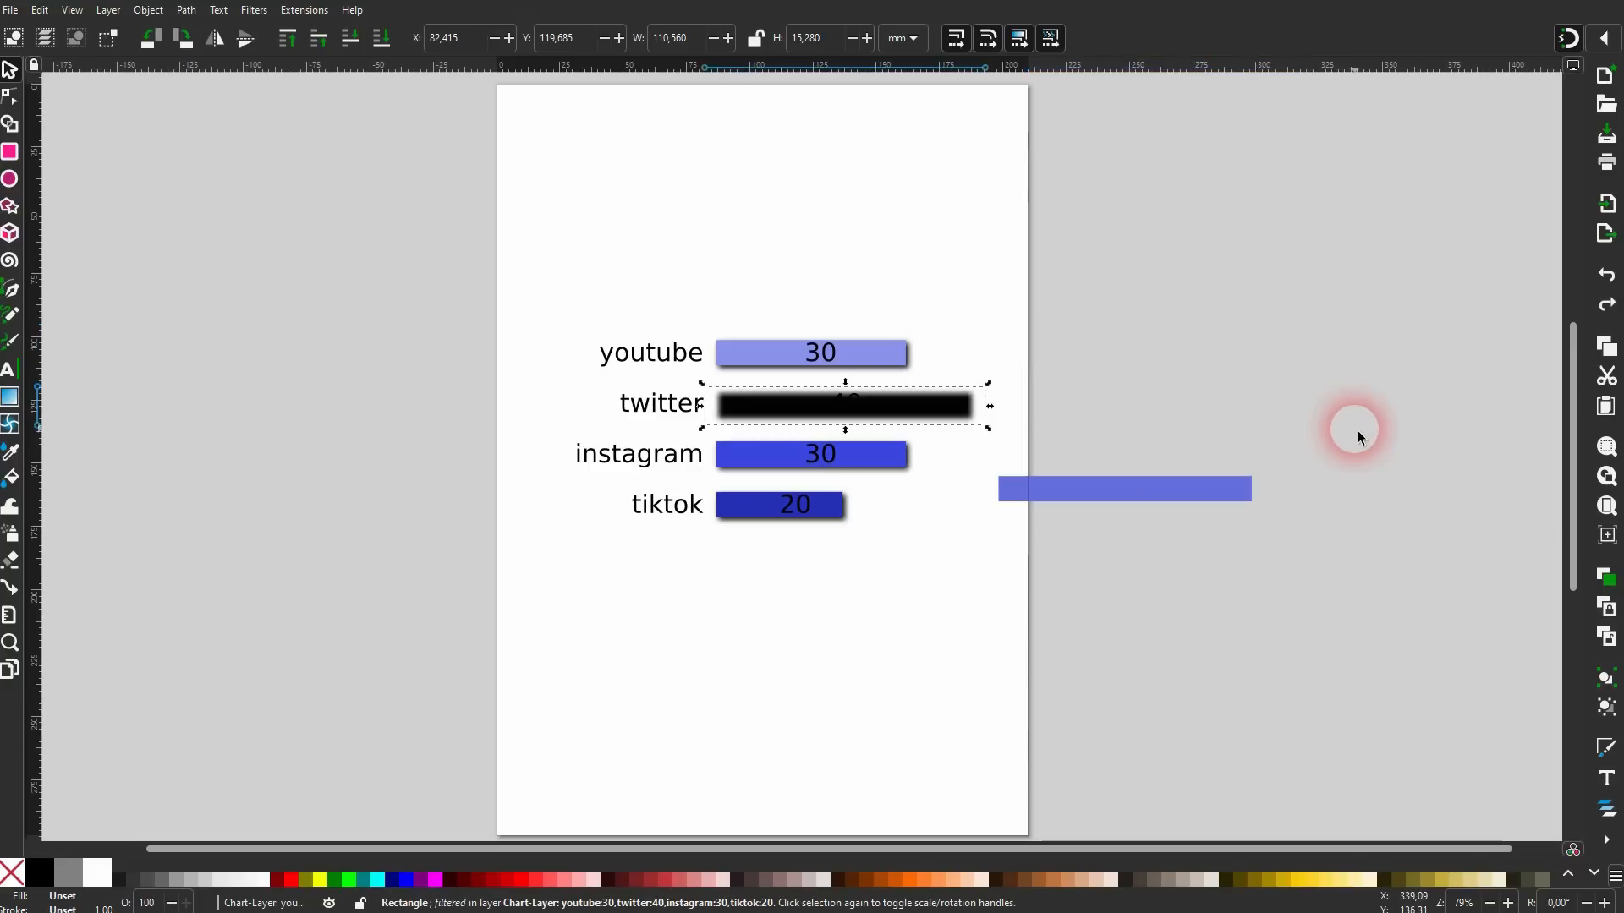
key(ctrl+z)
Group all sixteen bar chart objects and move the group off the page to its right side.
drag(493, 624, 1175, 199)
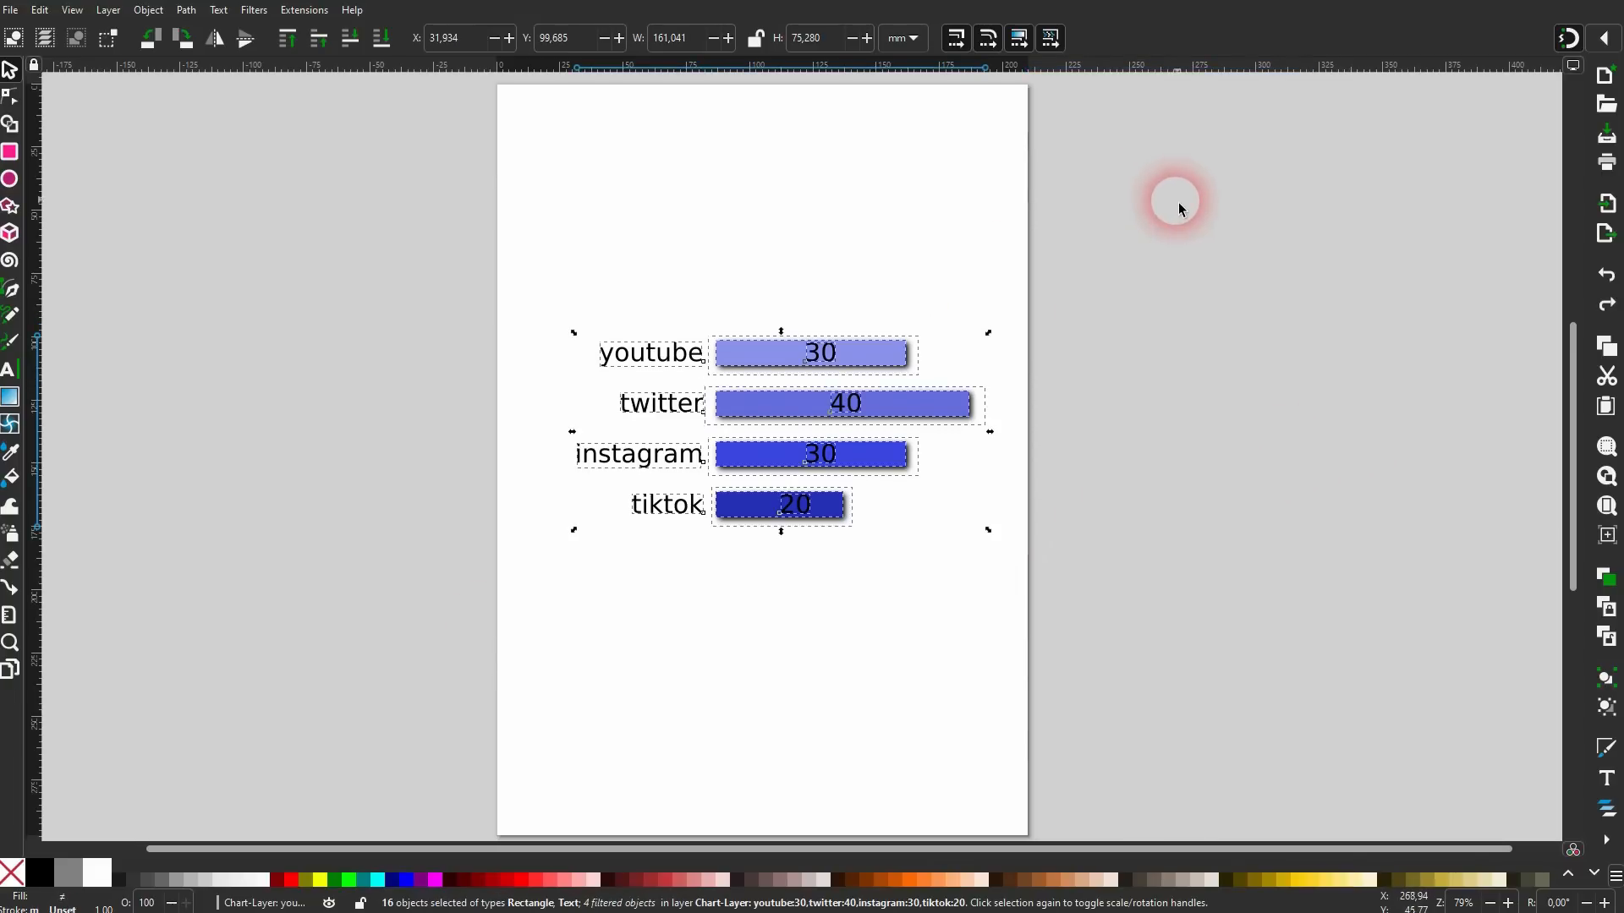
key(ctrl+g)
click(876, 406)
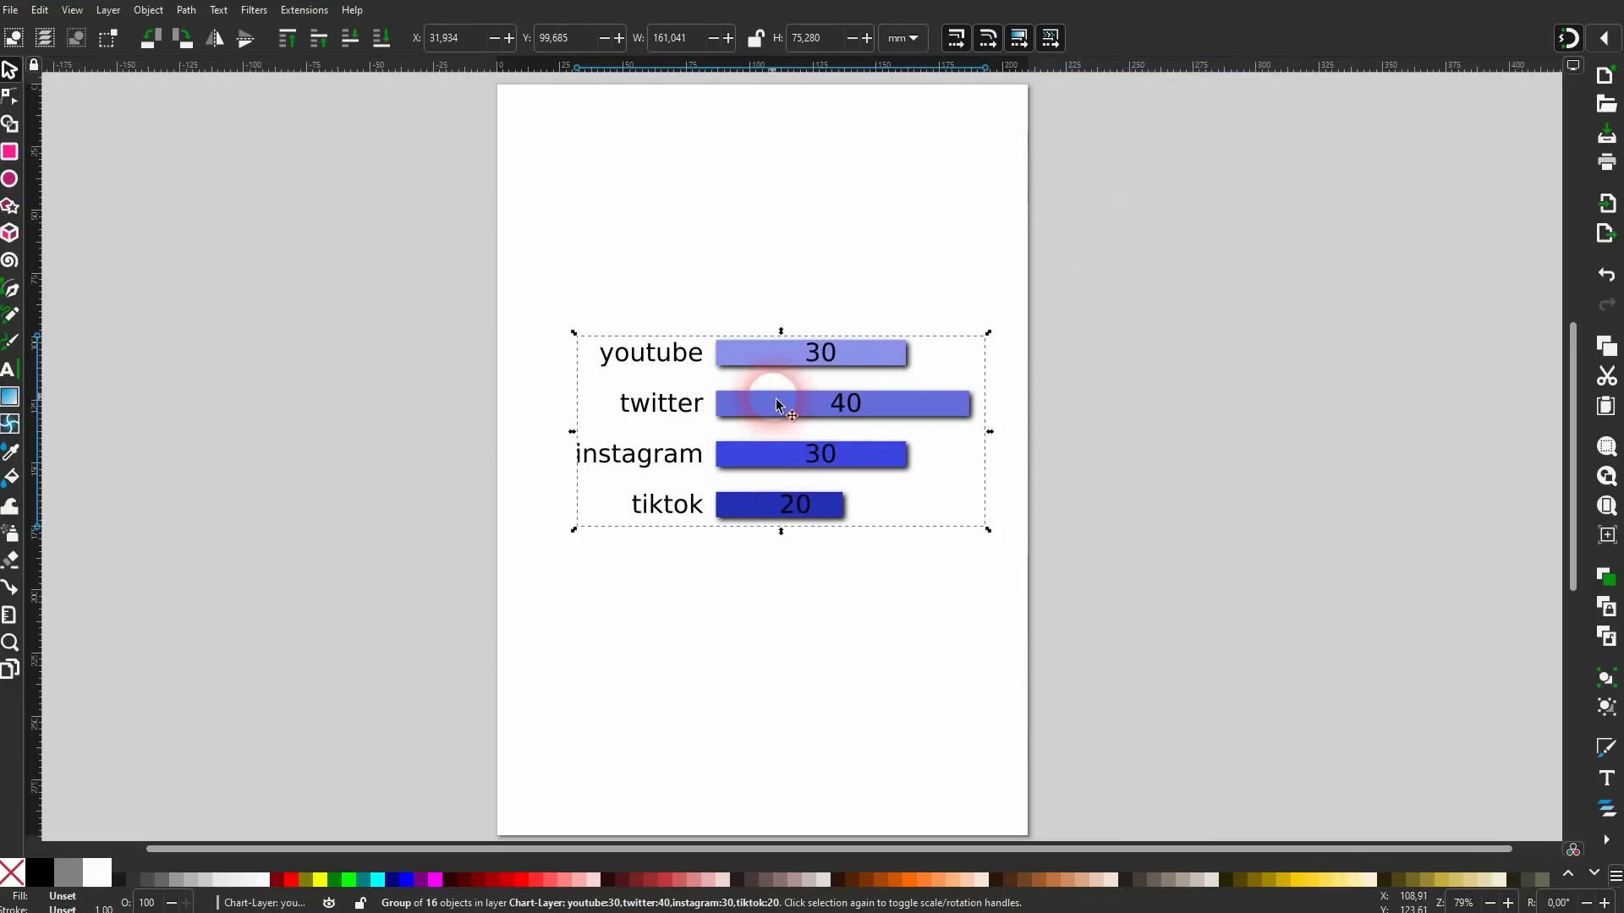
drag(736, 410, 1349, 409)
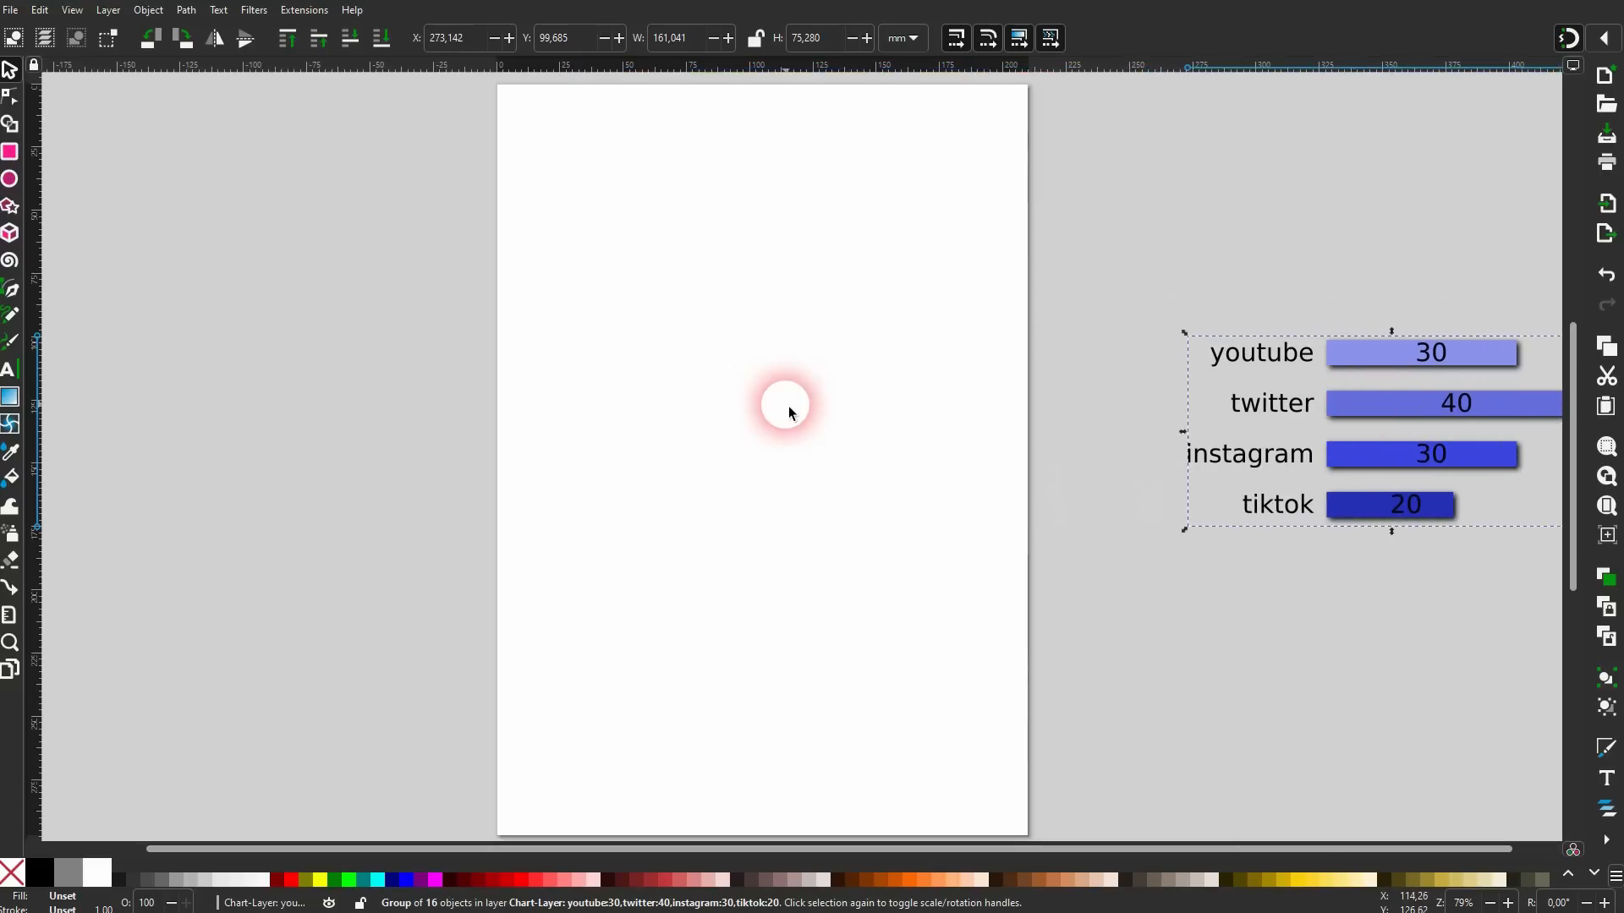
click(789, 408)
click(407, 91)
Generate a pie chart with the NiceCharts extension from the existing youtube, twitter, instagram and tiktok data.
click(312, 14)
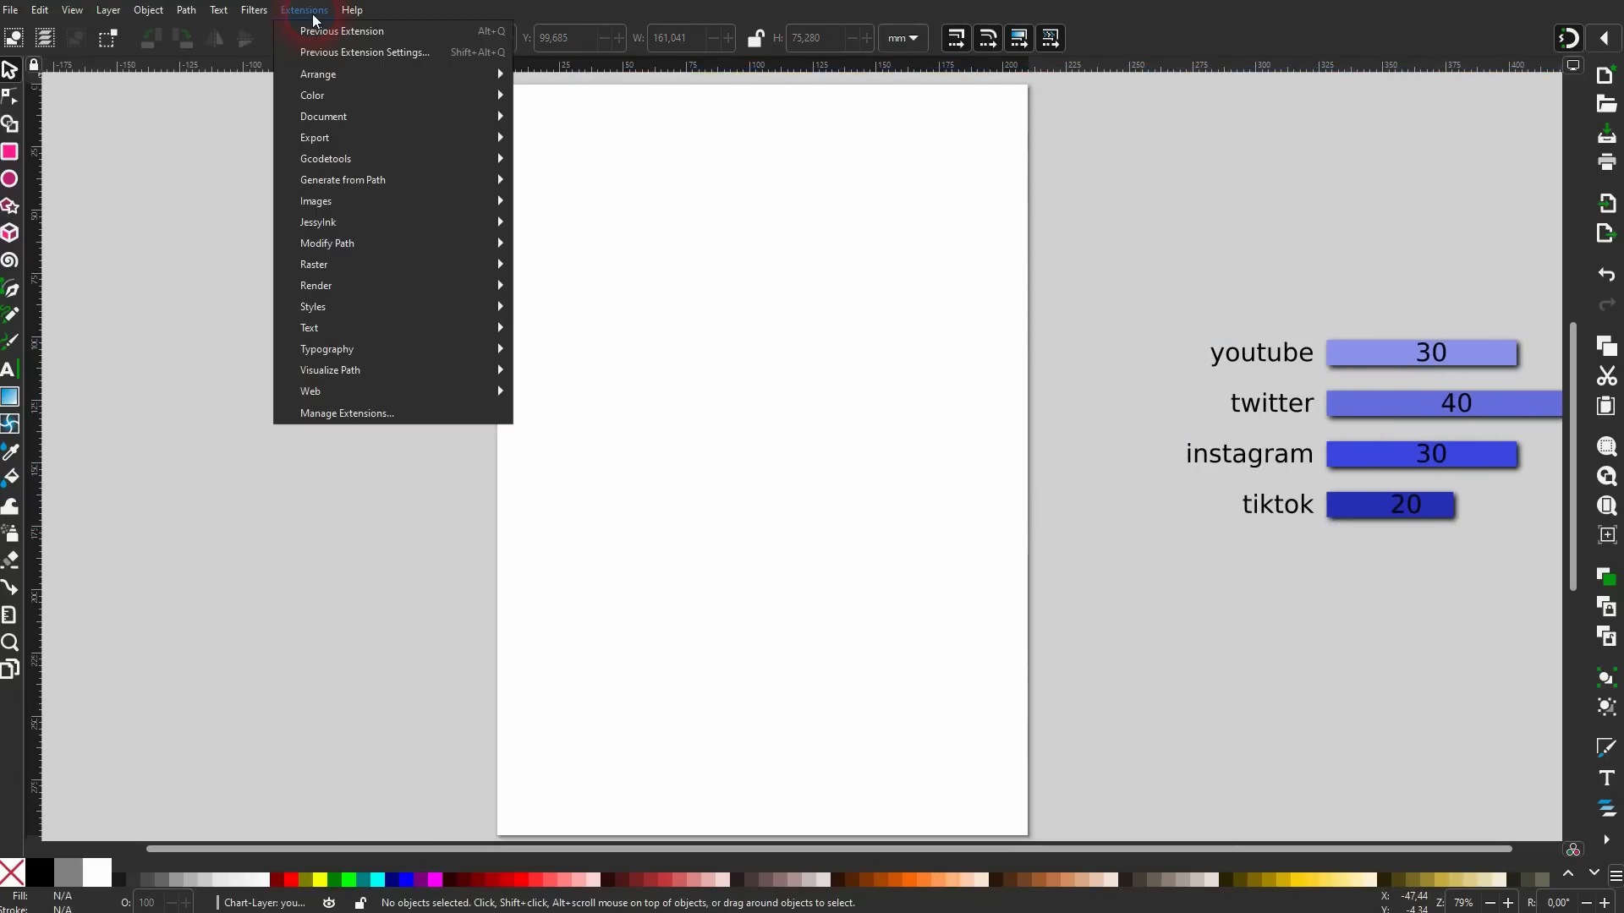
mouse_move(409, 294)
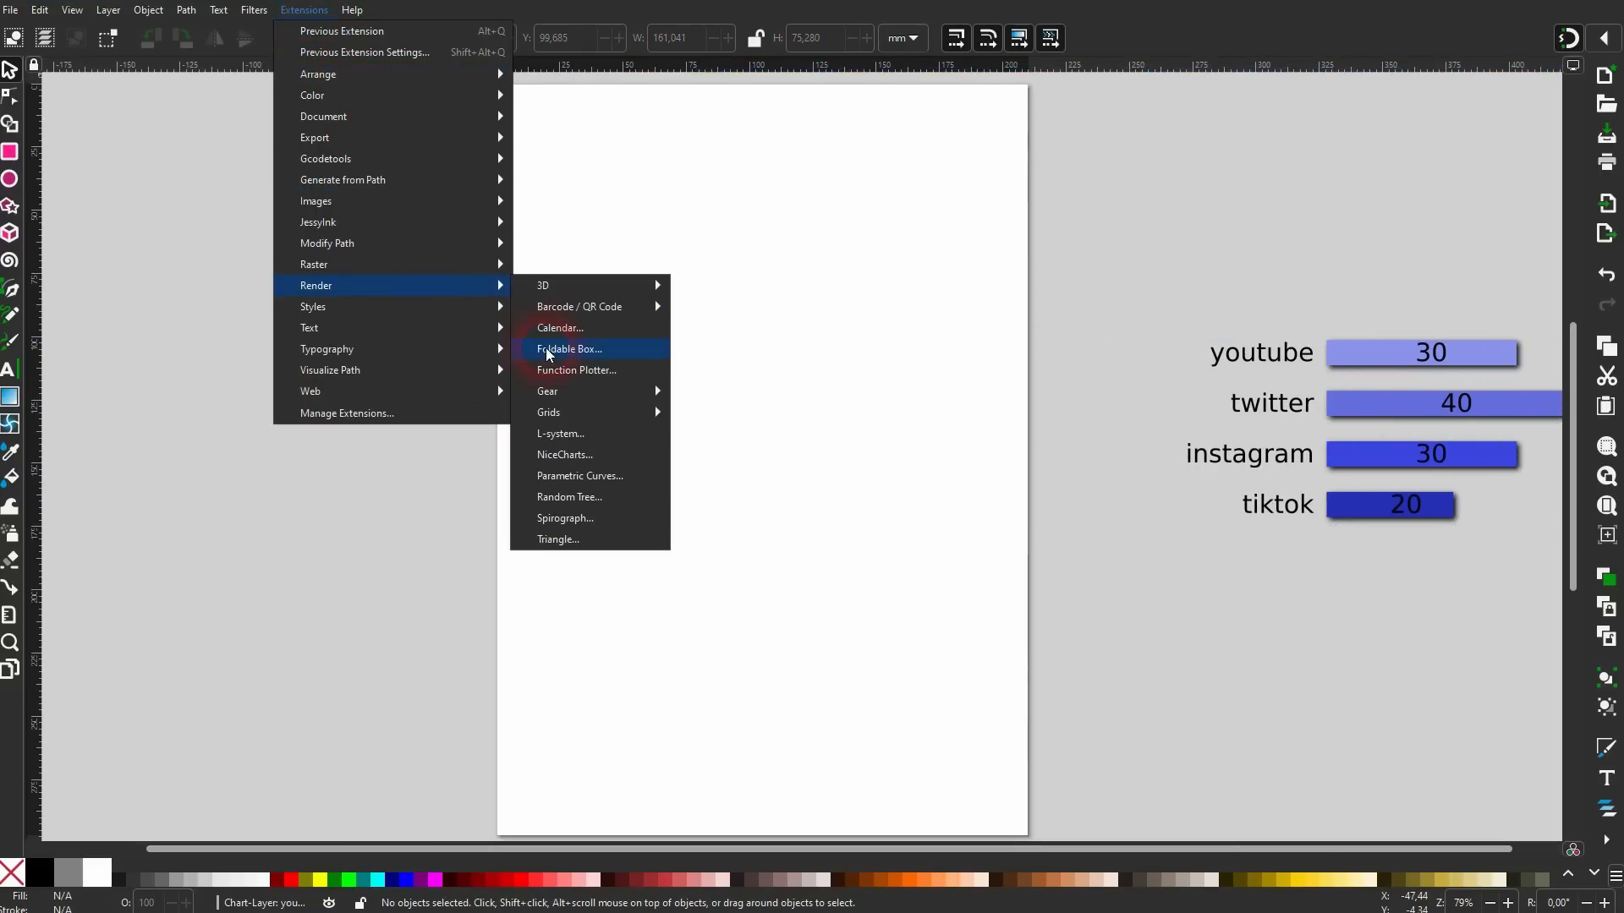
click(594, 456)
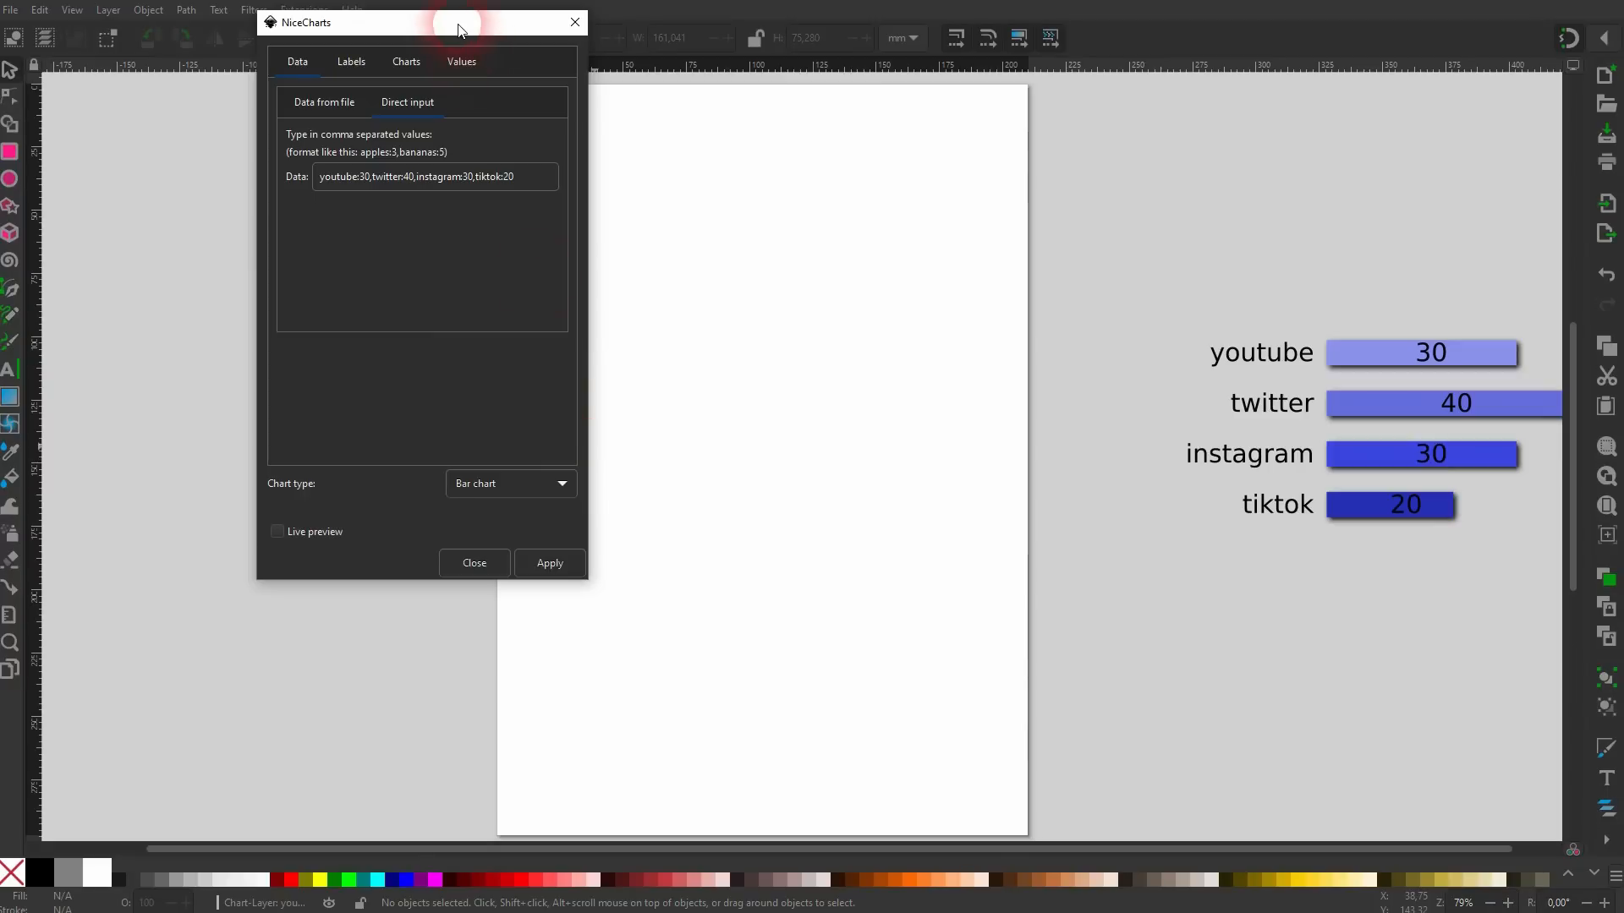
drag(449, 22, 355, 130)
click(216, 645)
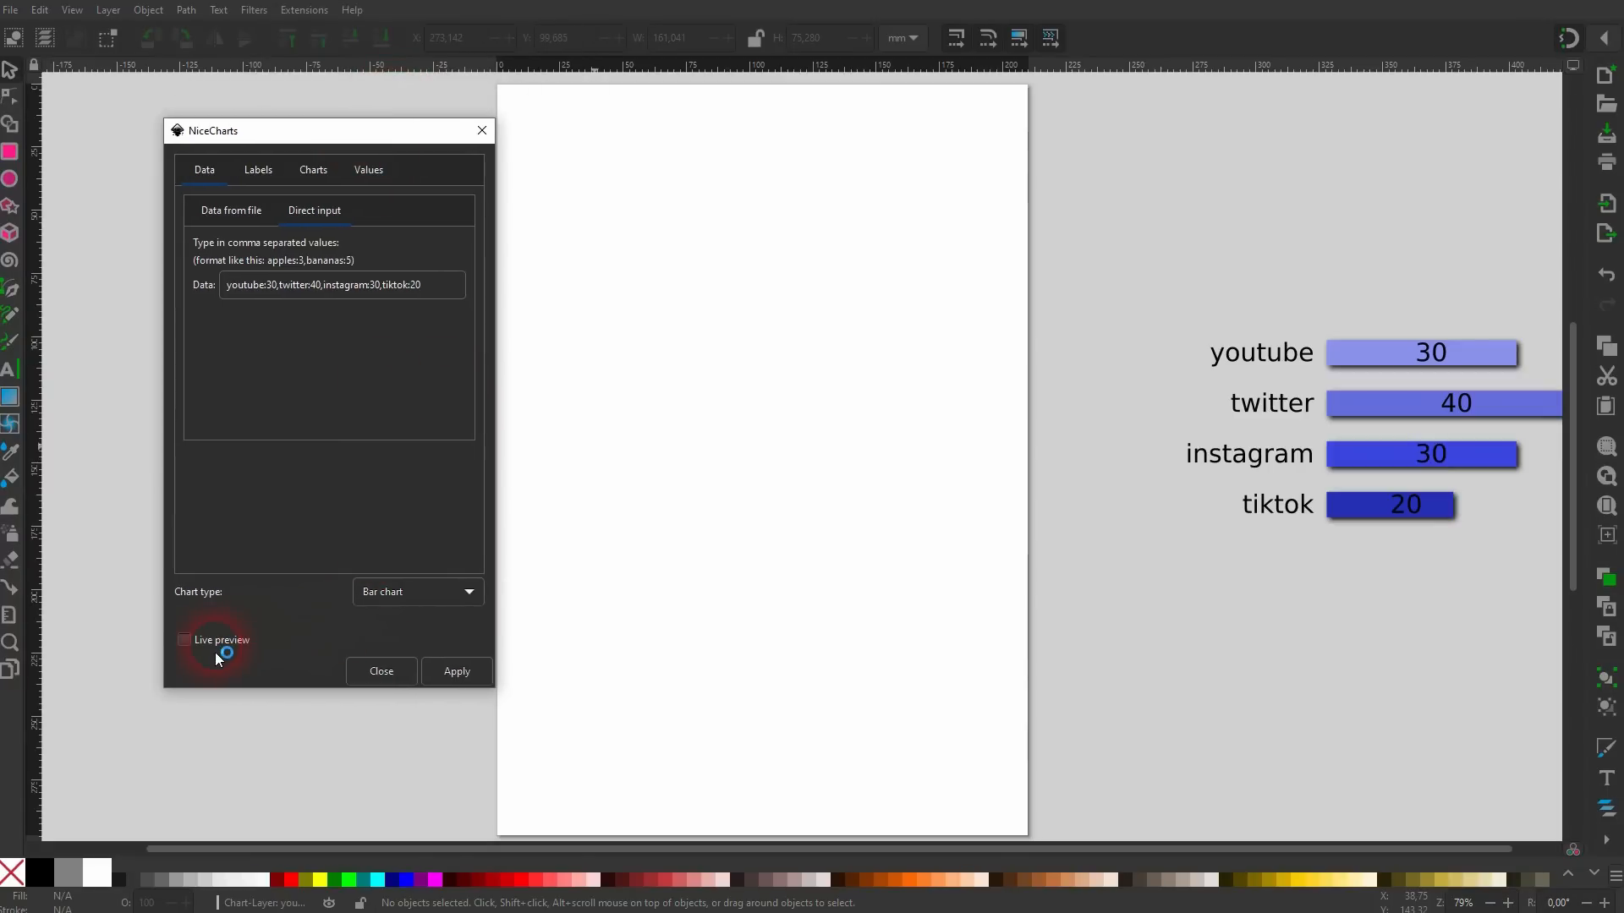
click(435, 596)
click(434, 618)
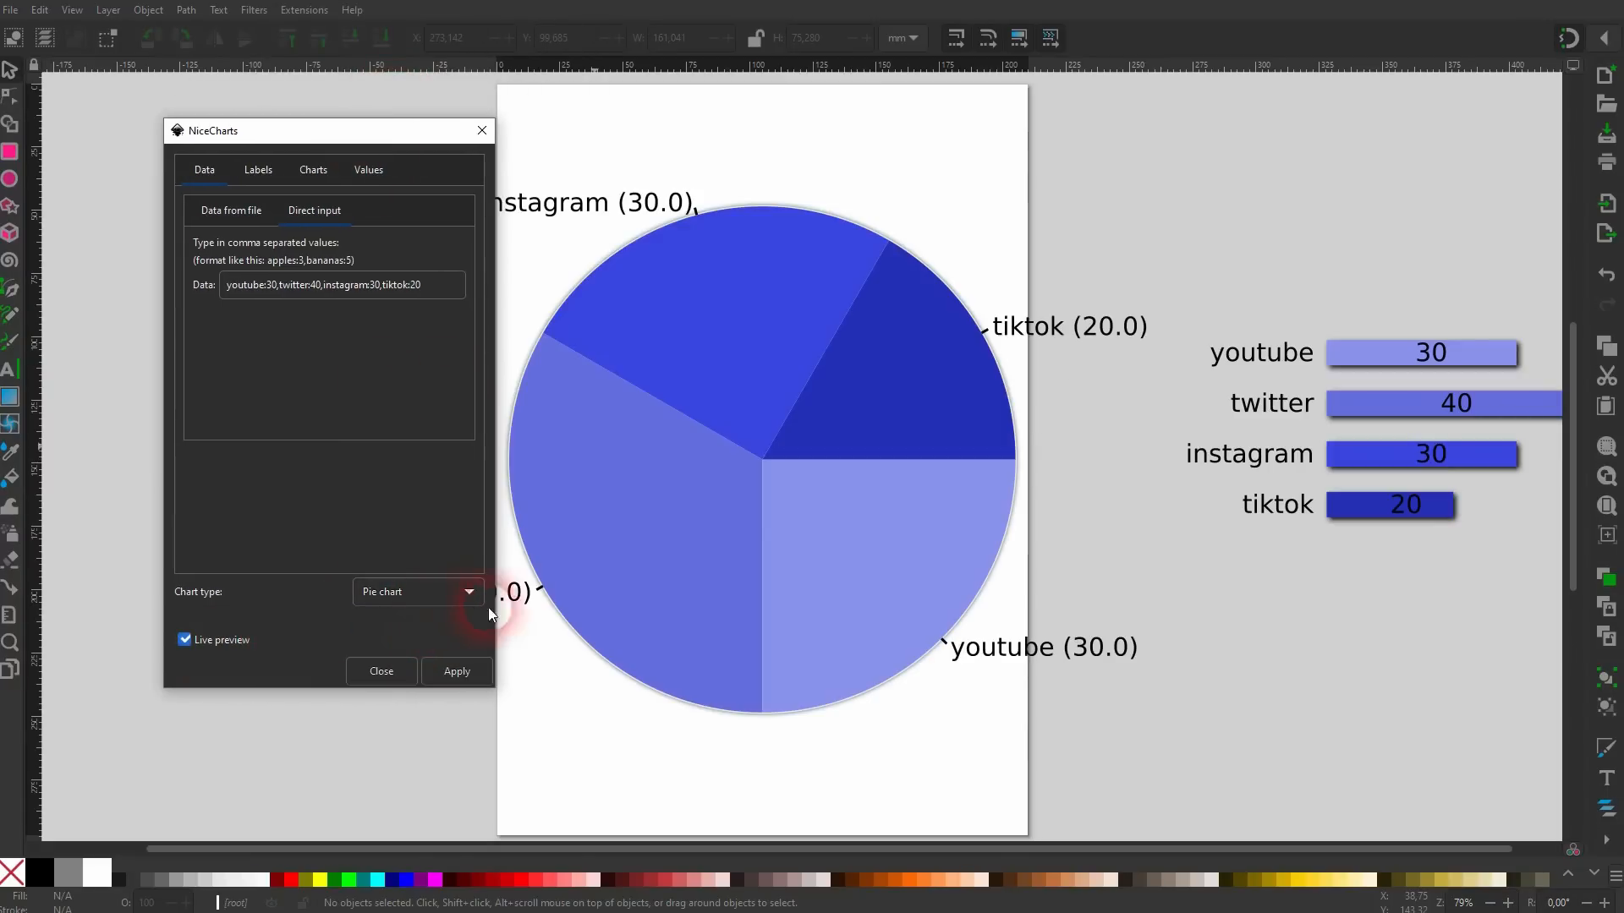
click(454, 674)
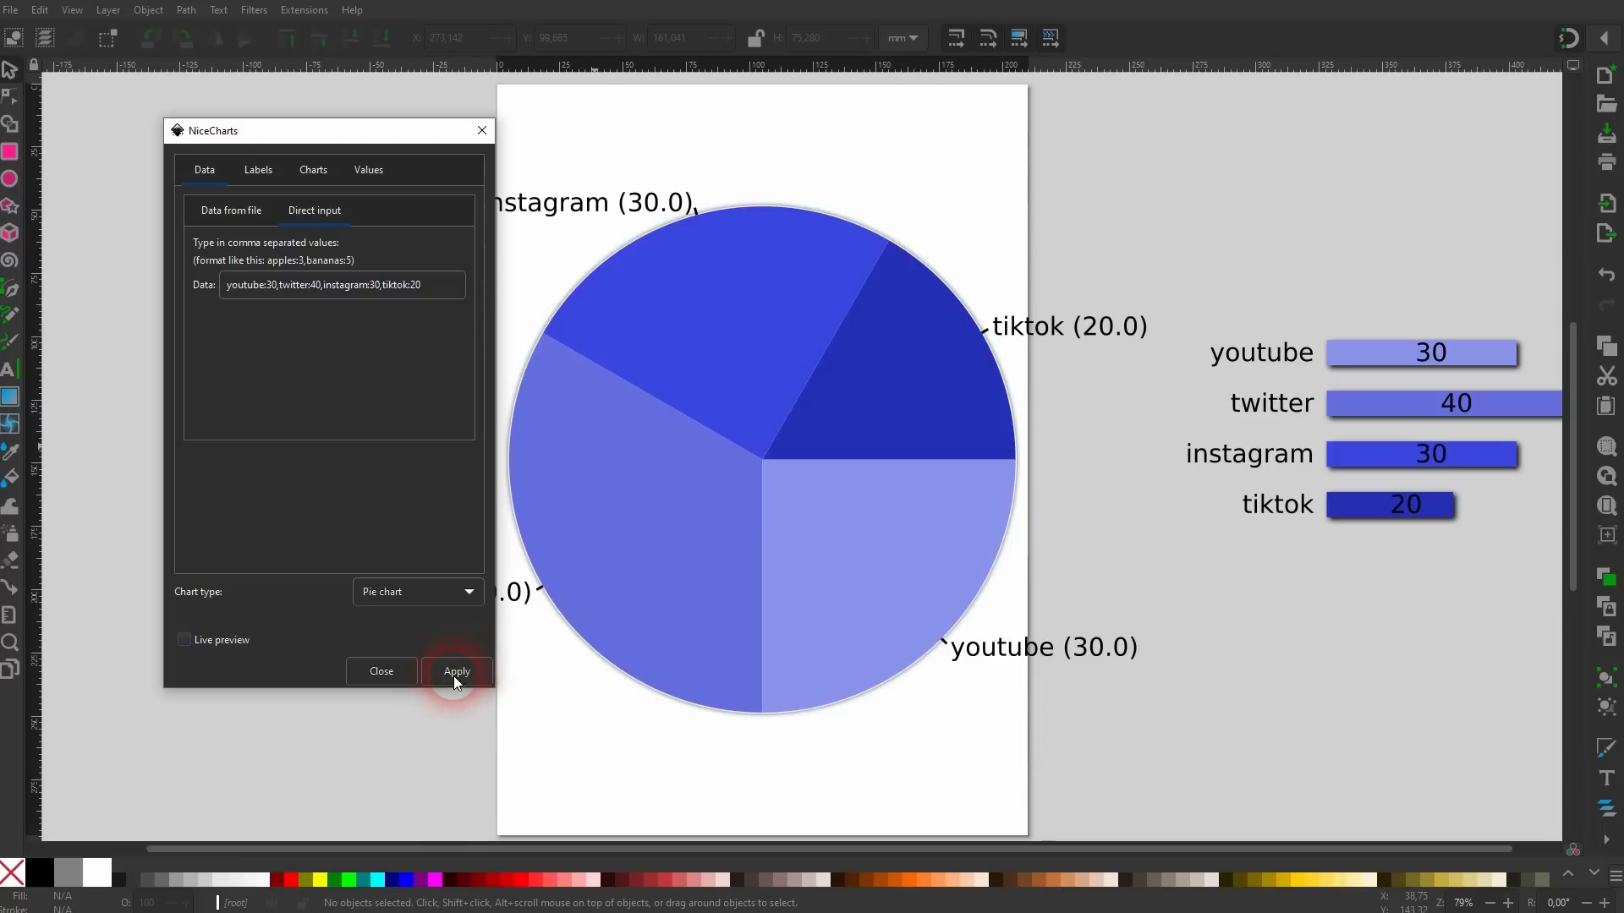
click(484, 128)
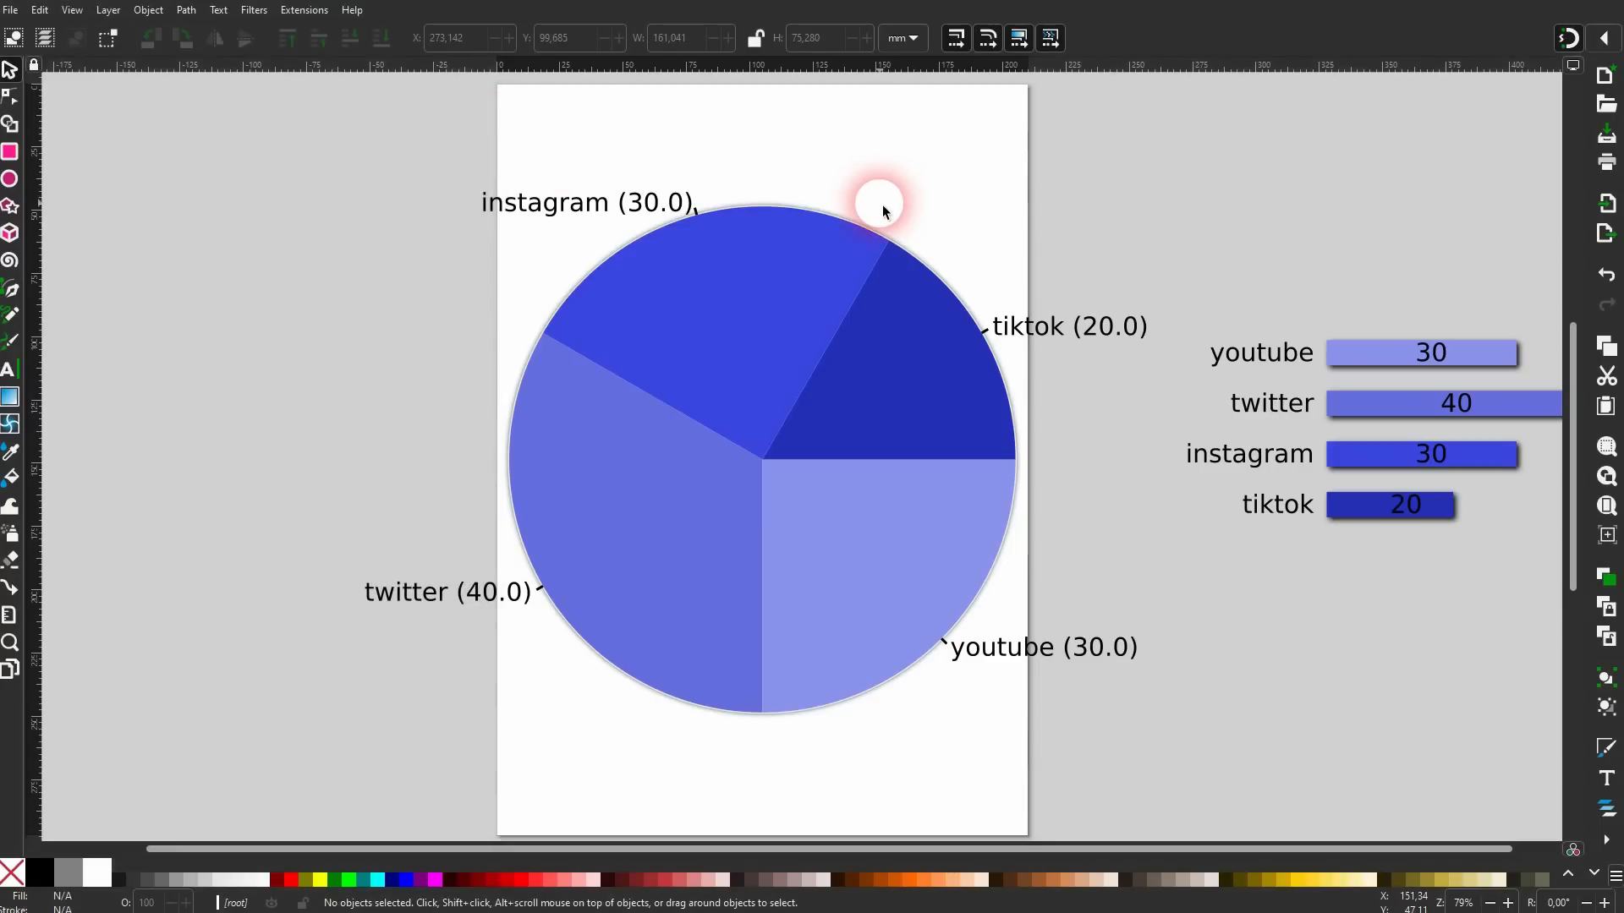
Try moving the instagram slice out of the pie to inspect the circle behind it, and undo the move.
click(817, 333)
drag(817, 333, 551, 309)
click(835, 238)
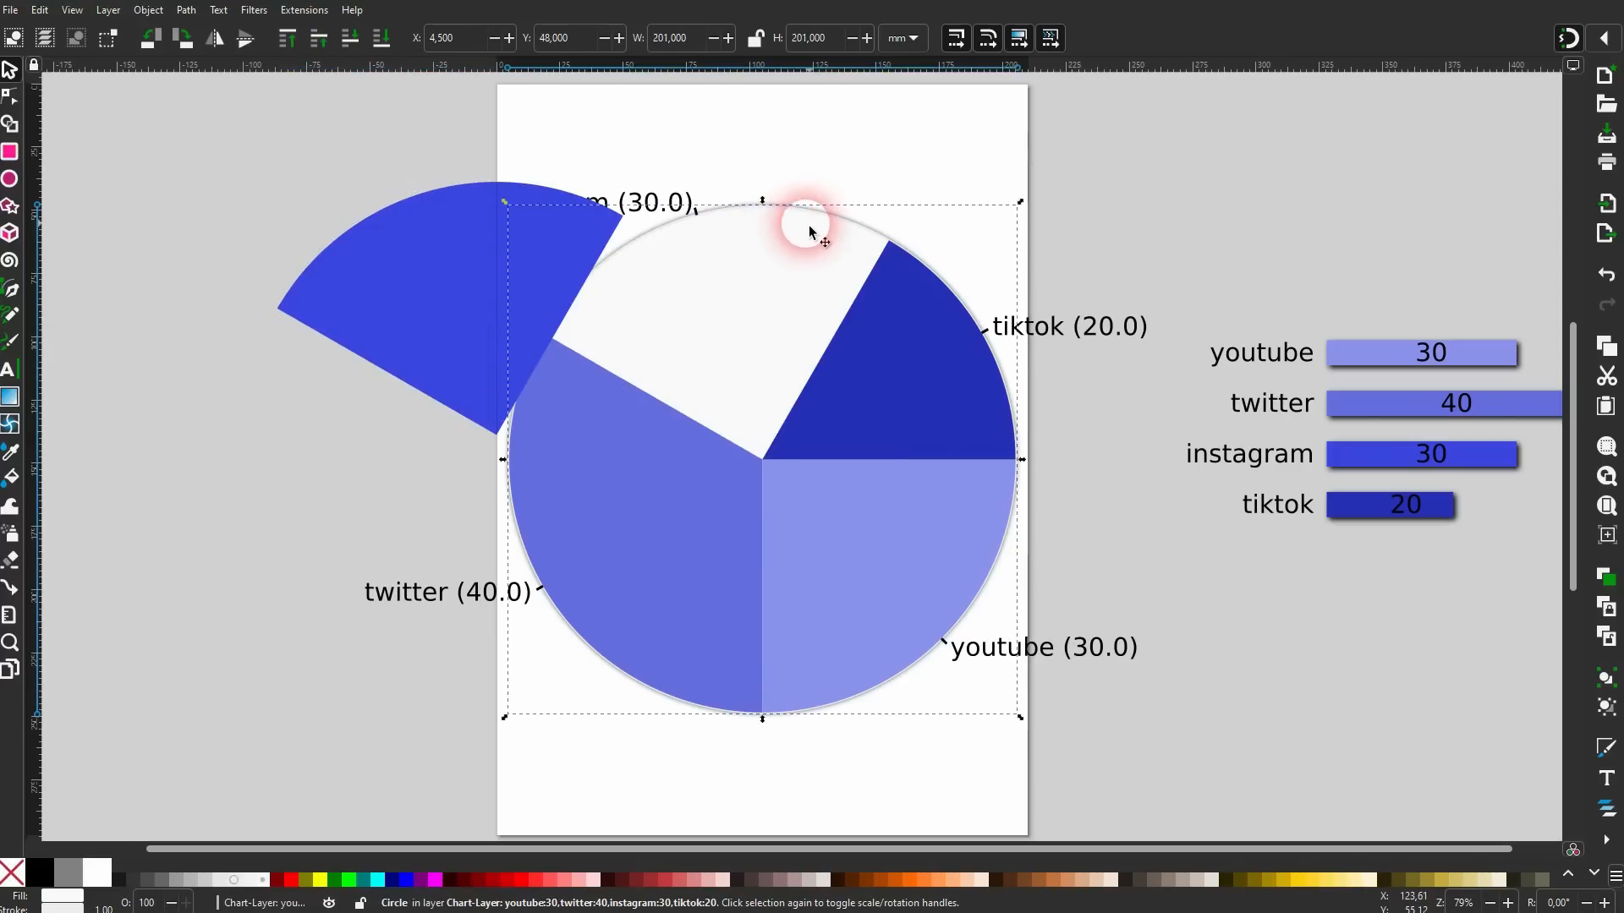
click(839, 156)
key(ctrl+z)
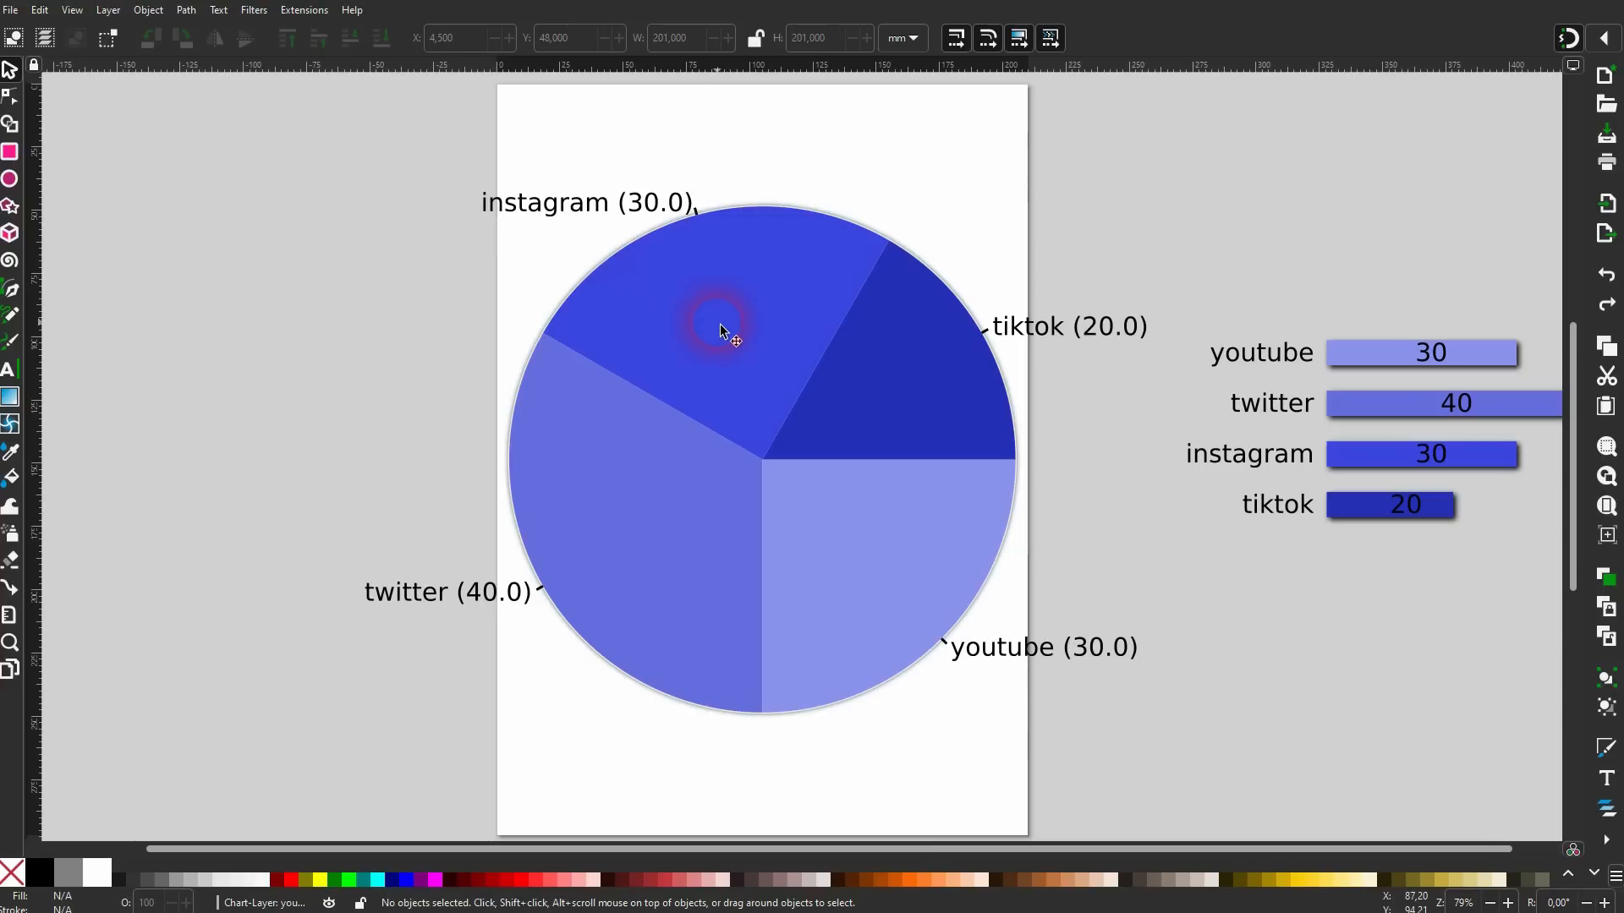
Select the four pie slices together and move them off the page to its left side.
key(ctrl)
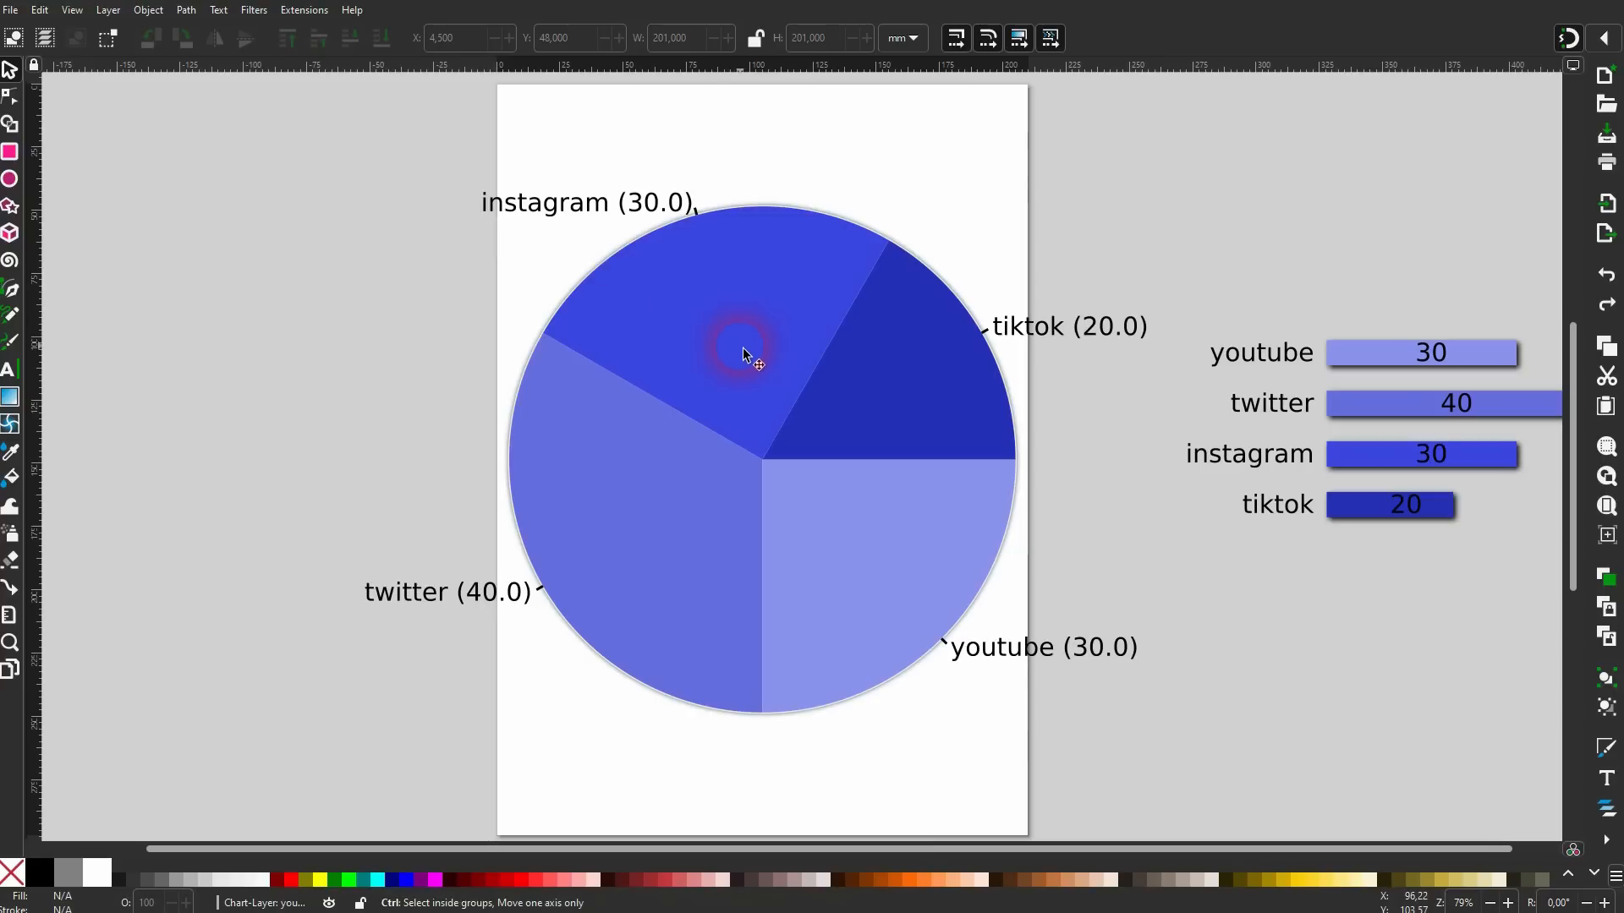
scroll(754, 362, down, 2)
ctrl+click(760, 349)
ctrl+shift+click(714, 434)
ctrl+shift+click(856, 370)
ctrl+shift+click(835, 448)
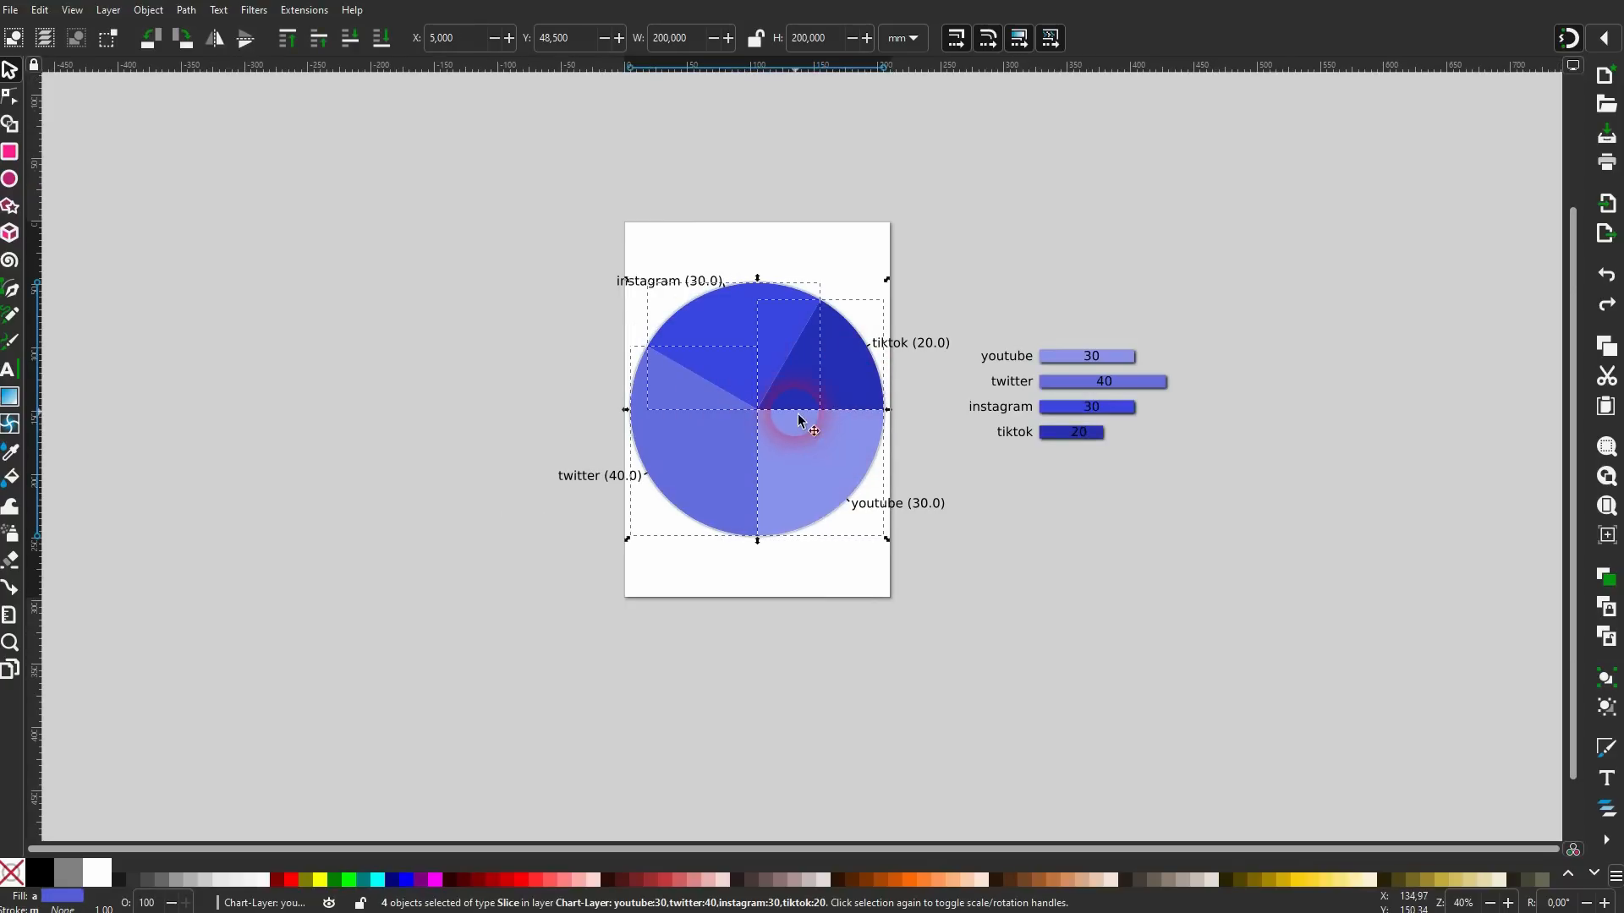
drag(777, 373, 406, 372)
Delete the white background circle and the black shadow circle left on the page.
click(739, 399)
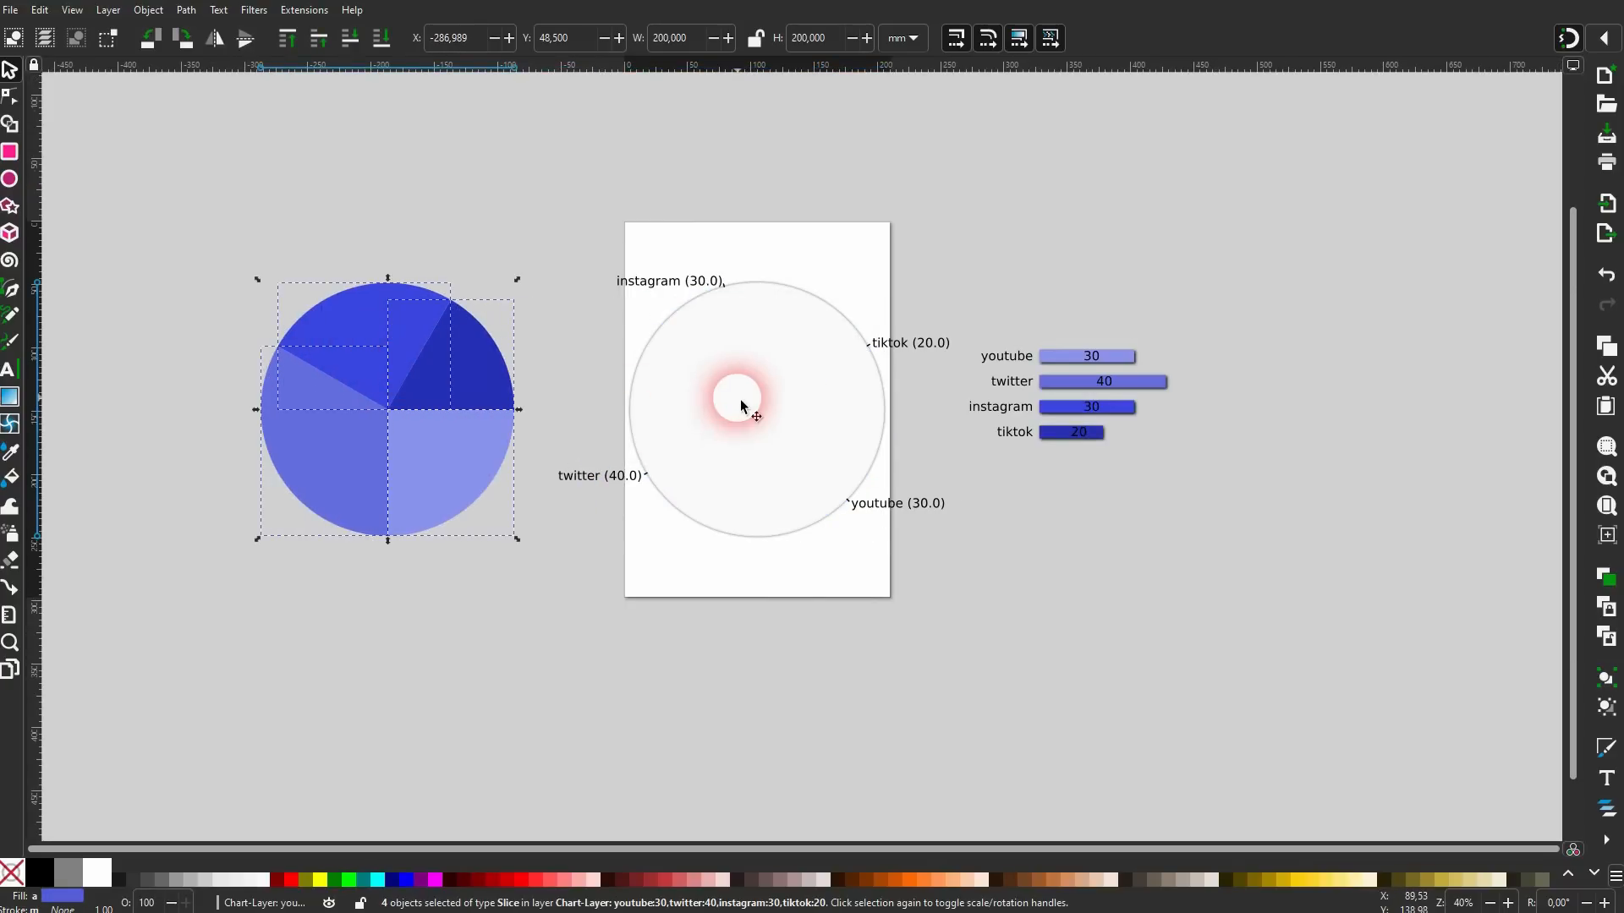
key(Delete)
click(761, 414)
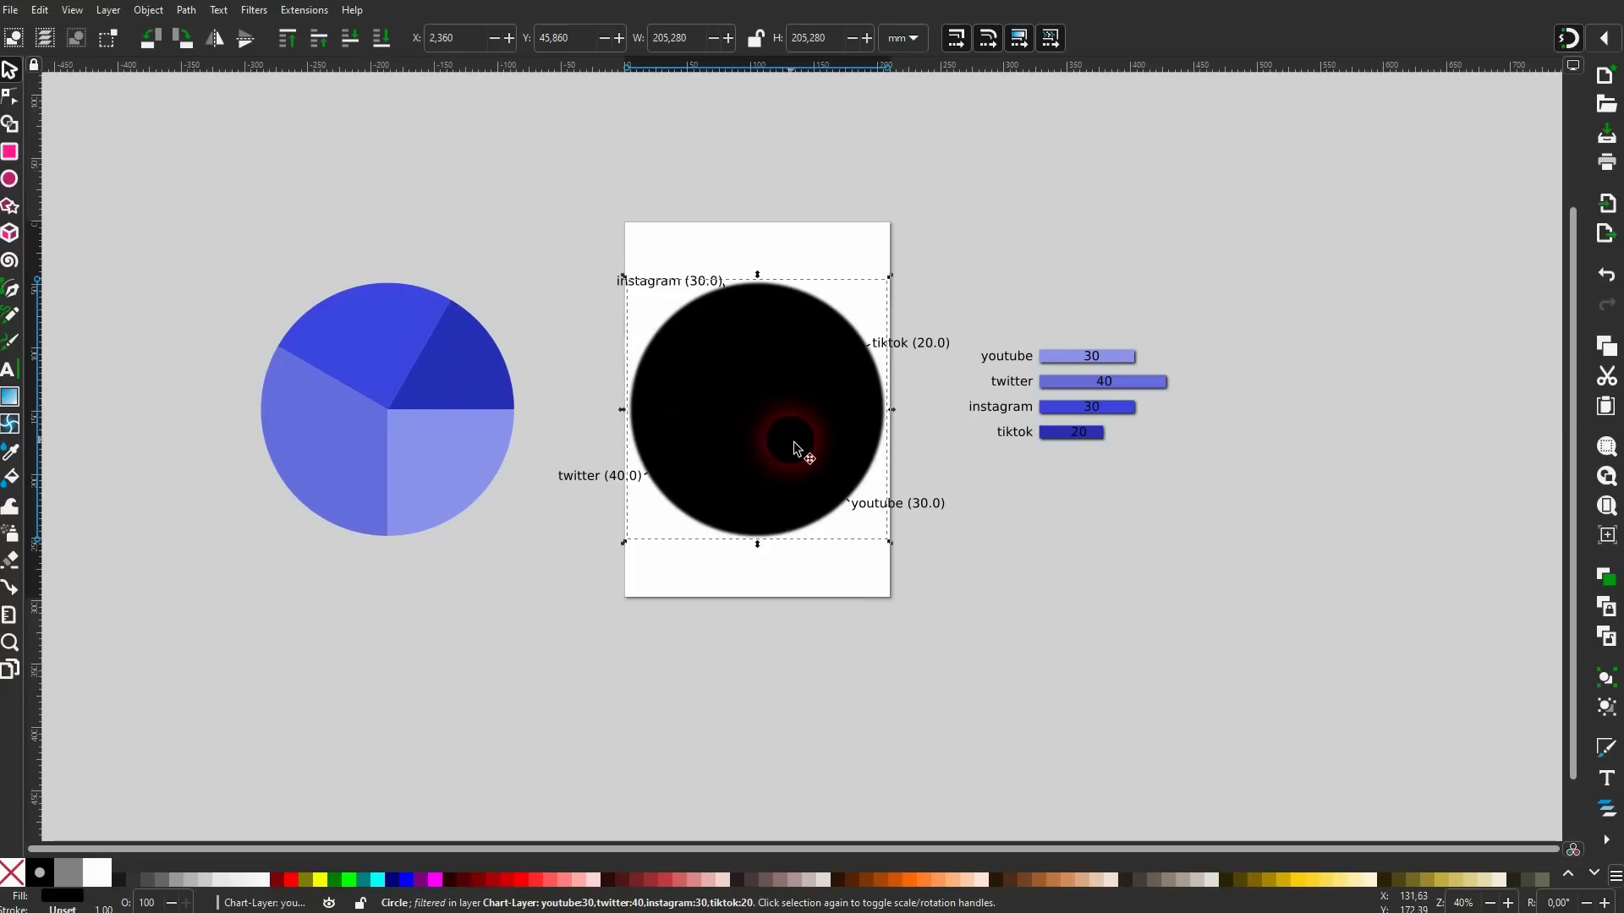
key(Delete)
Move the four pie slices back onto the page and nudge them left to about X 4.7 mm, between their labels.
drag(203, 582, 537, 240)
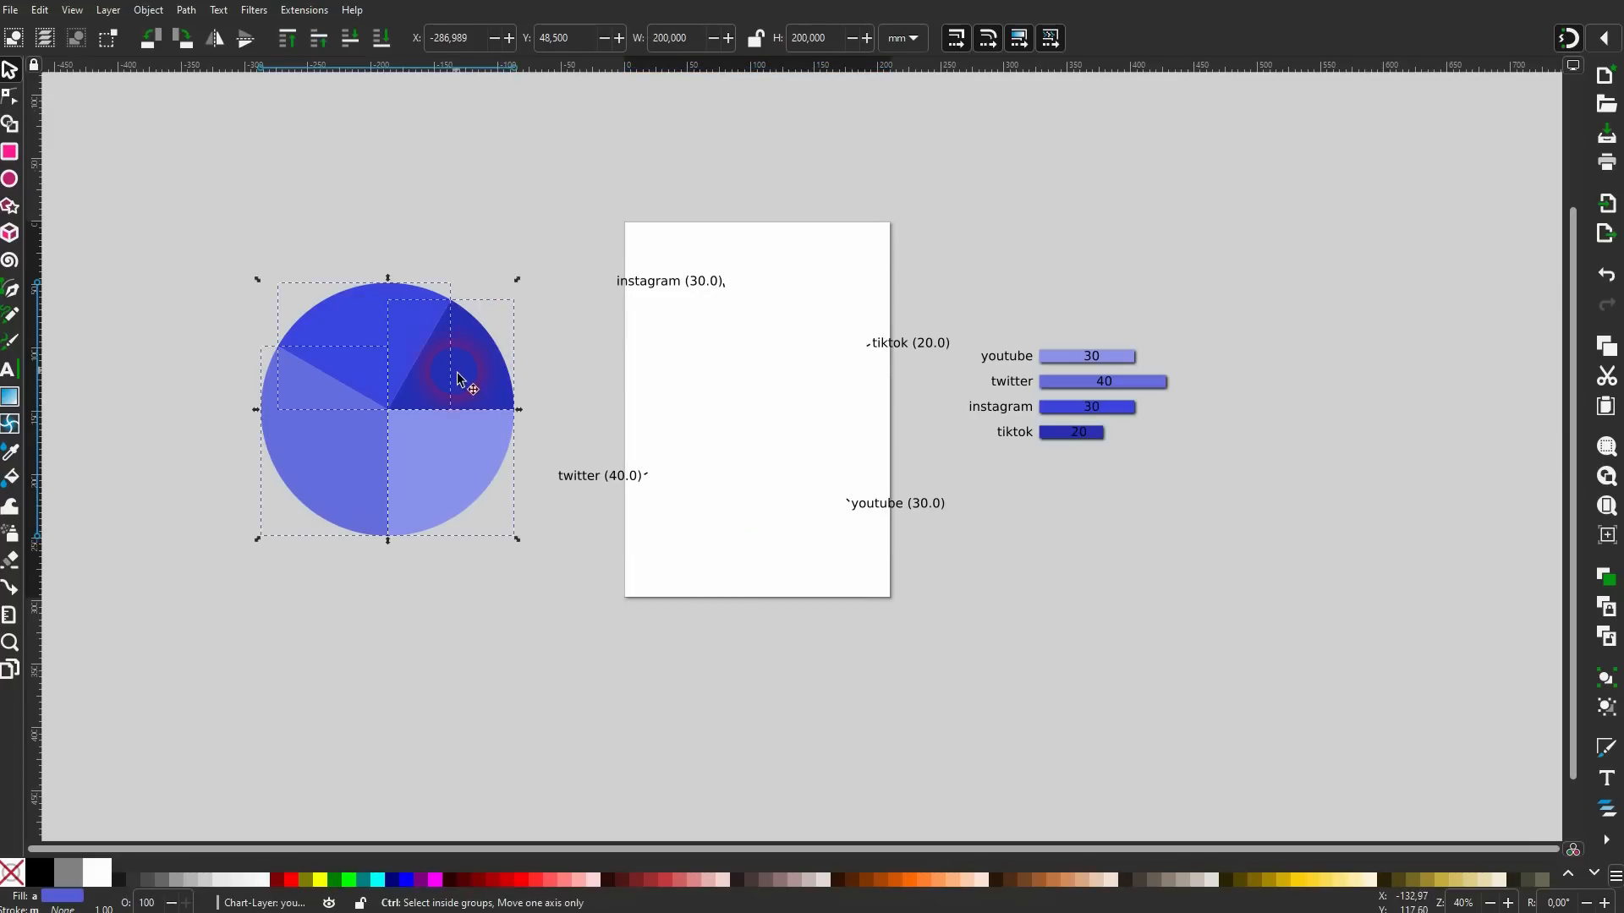
drag(430, 393, 816, 408)
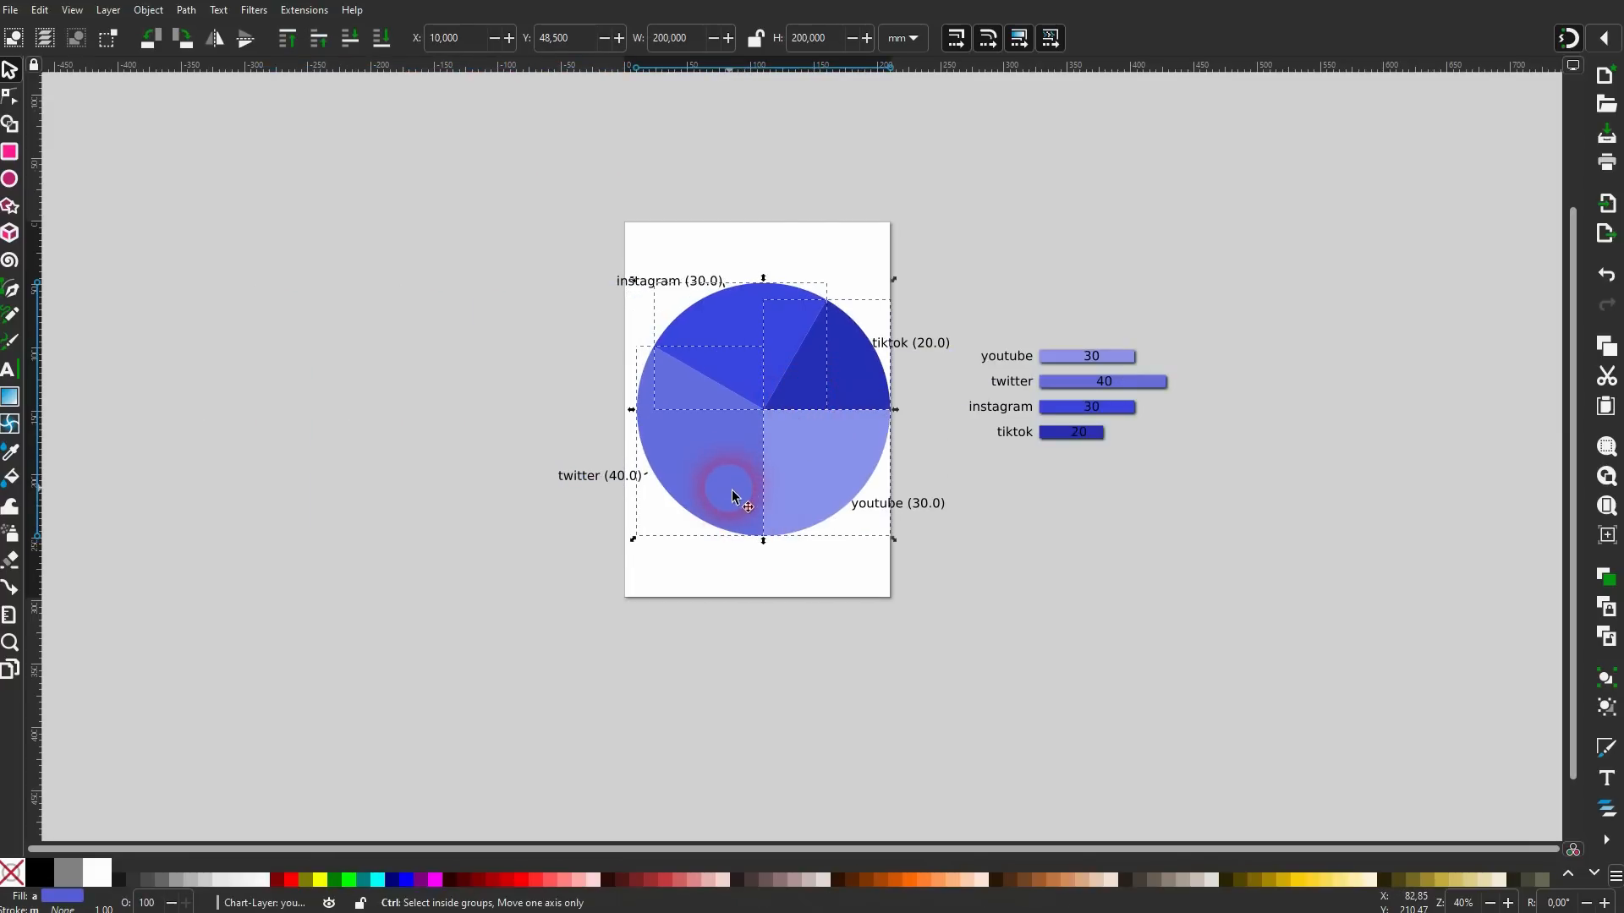
ctrl+scroll(734, 491, up, 1)
scroll(738, 489, up, 1)
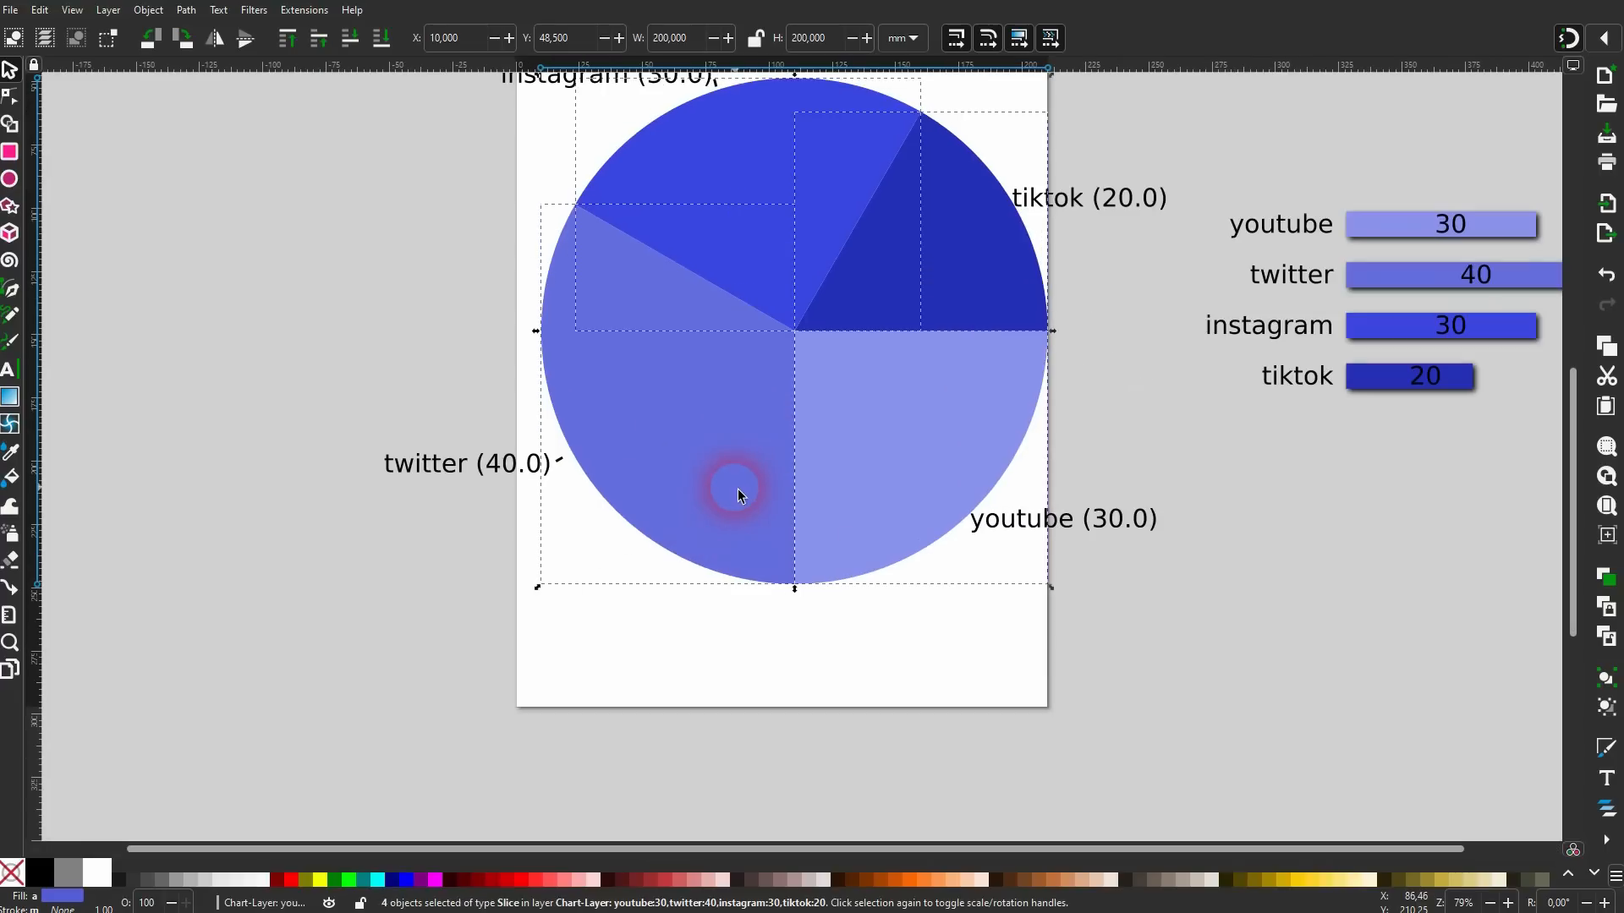
key(Left)
key(Left)
key(Left)
key(Left)
key(Left)
key(Left)
key(Left)
key(Left)
key(Left)
key(Left)
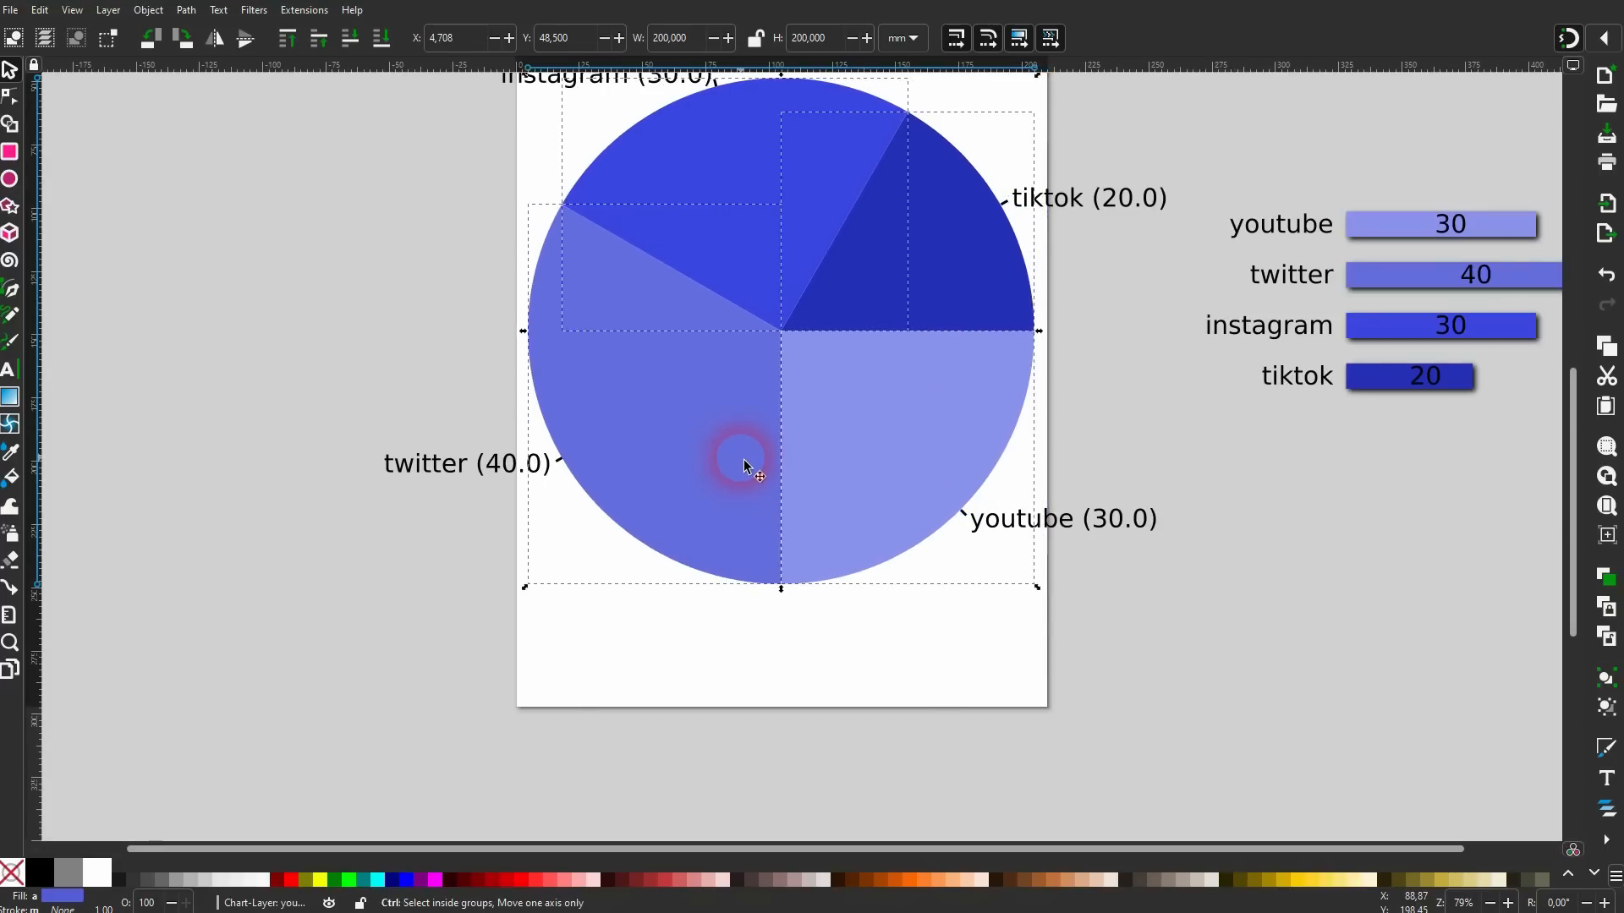
ctrl+scroll(741, 459, down, 1)
click(1057, 226)
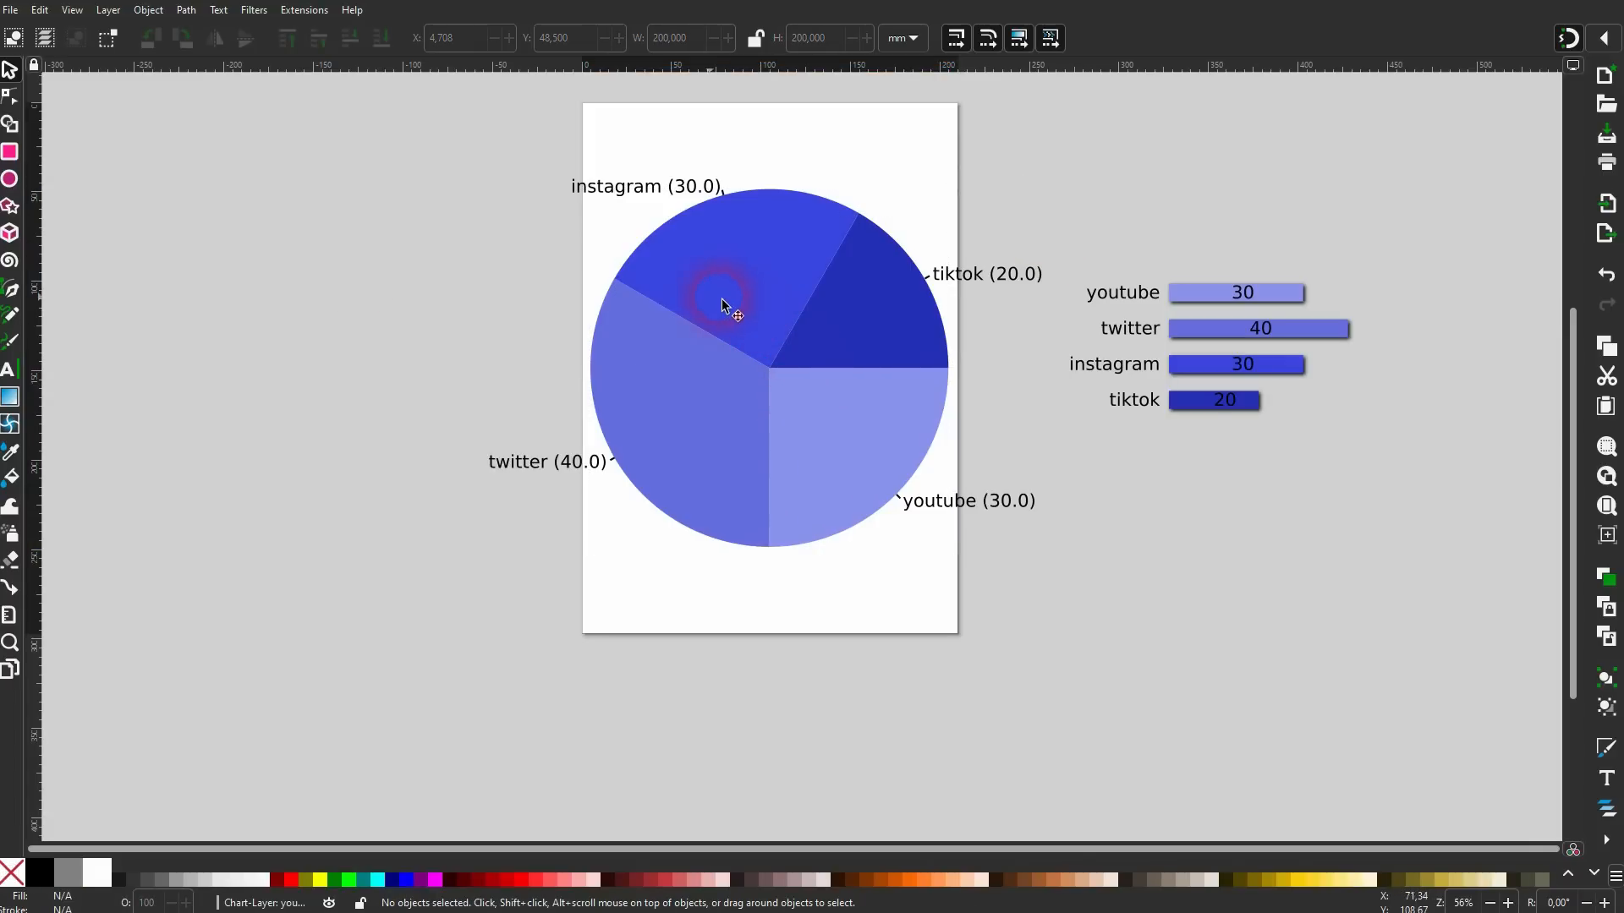
Draw a circle about 99.6 mm in diameter centred on the pie and fill it dark red.
click(9, 179)
drag(770, 368, 867, 494)
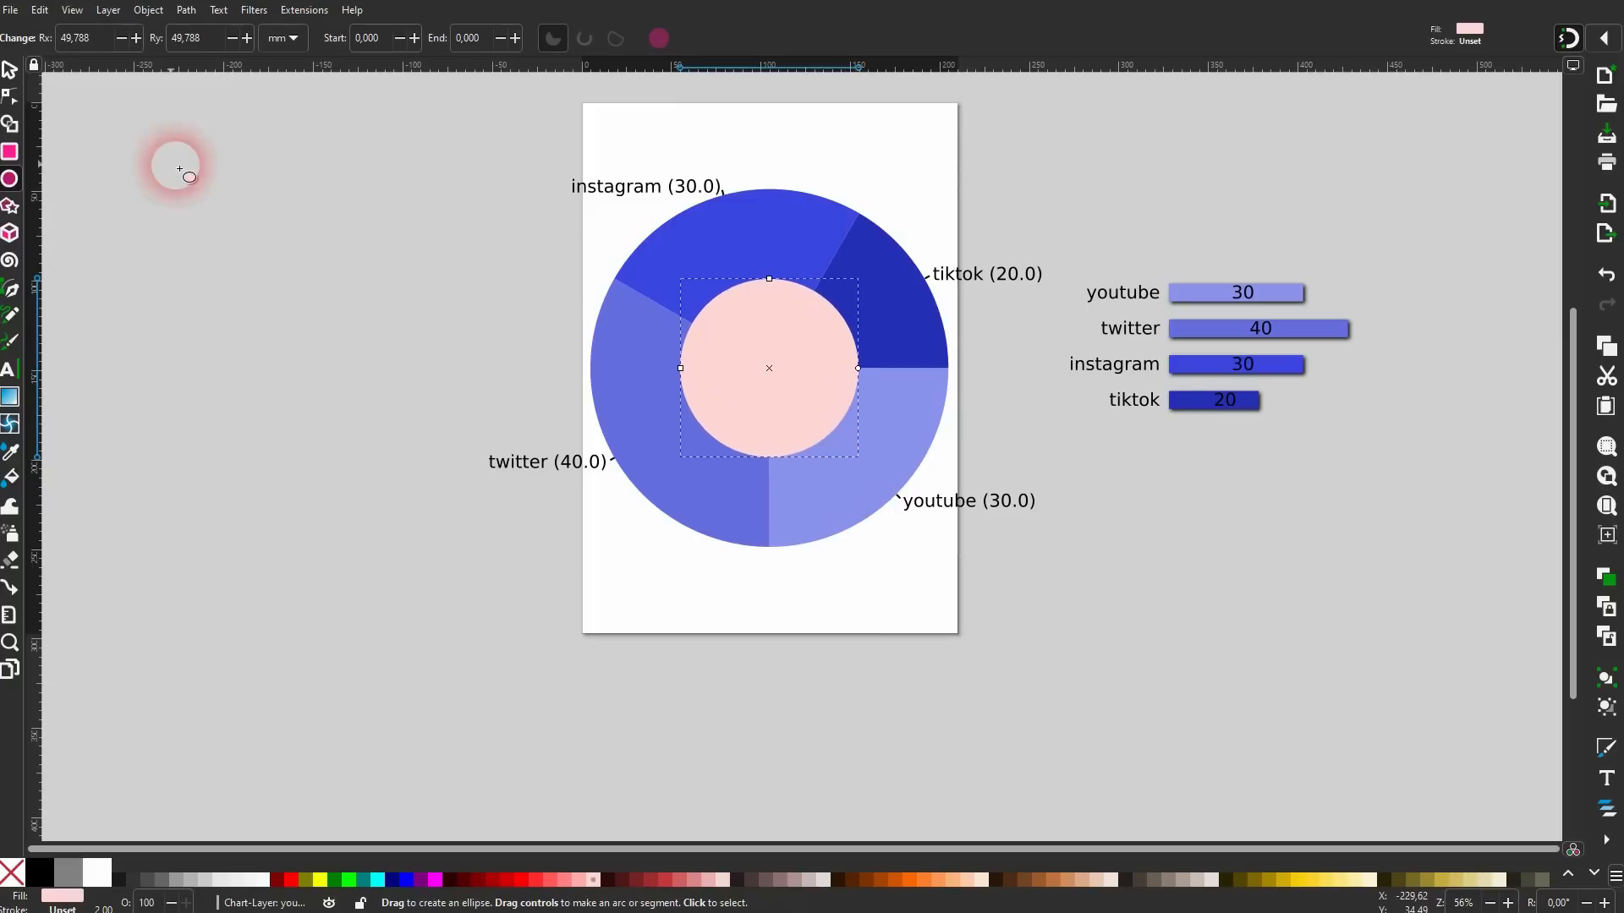
click(9, 69)
click(276, 880)
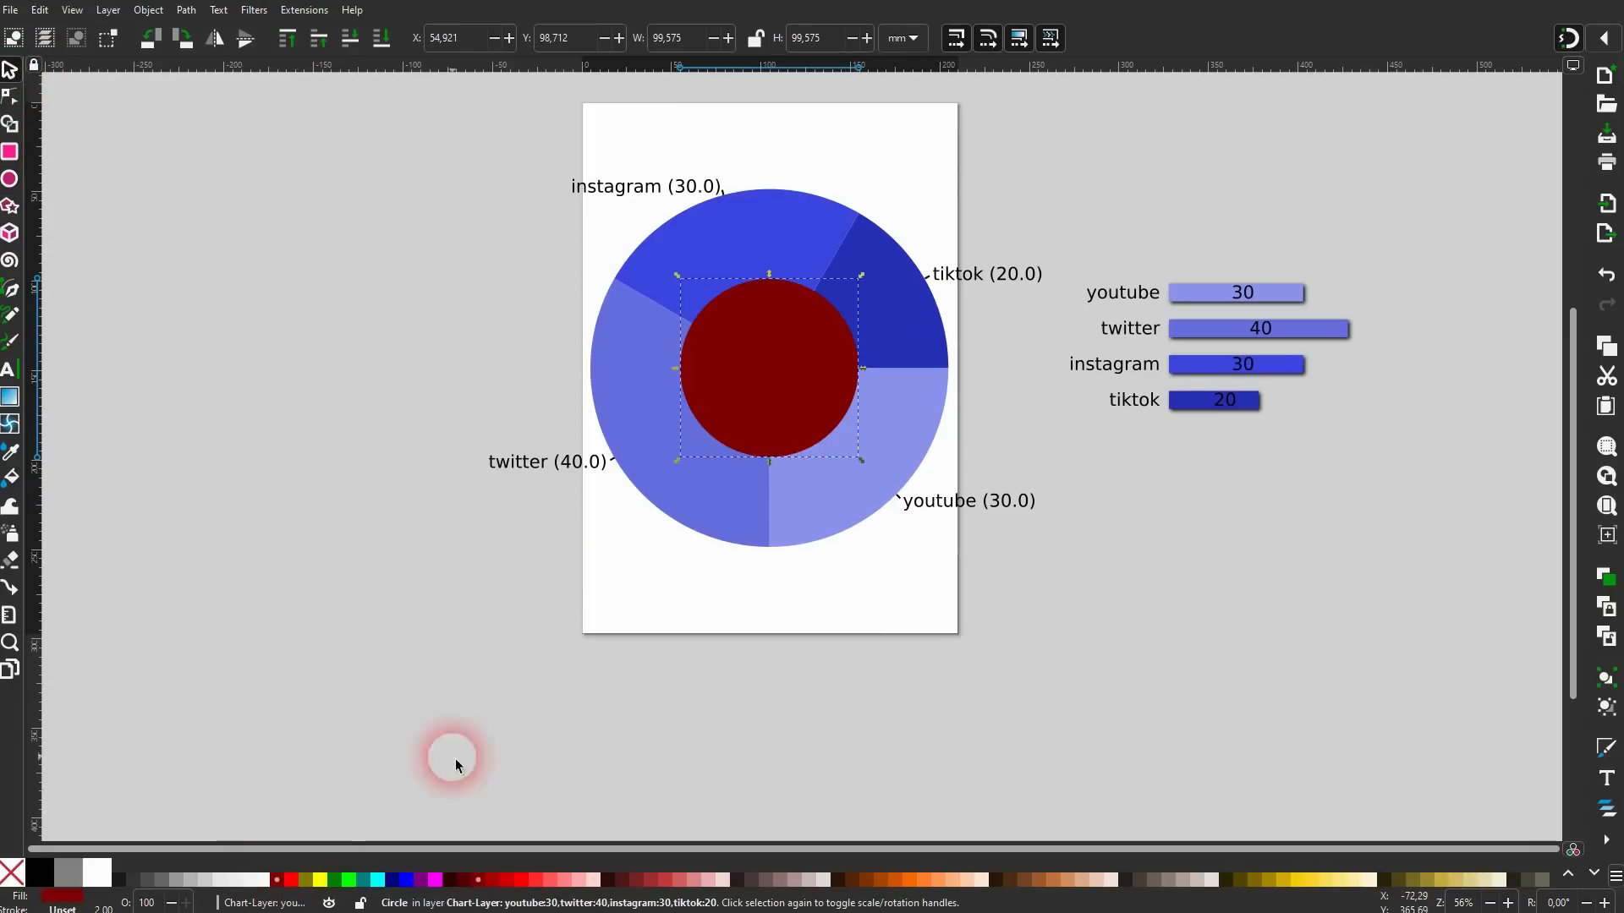
Try subtracting the dark red circle from the twitter slice with Difference, and undo it.
shift+click(737, 519)
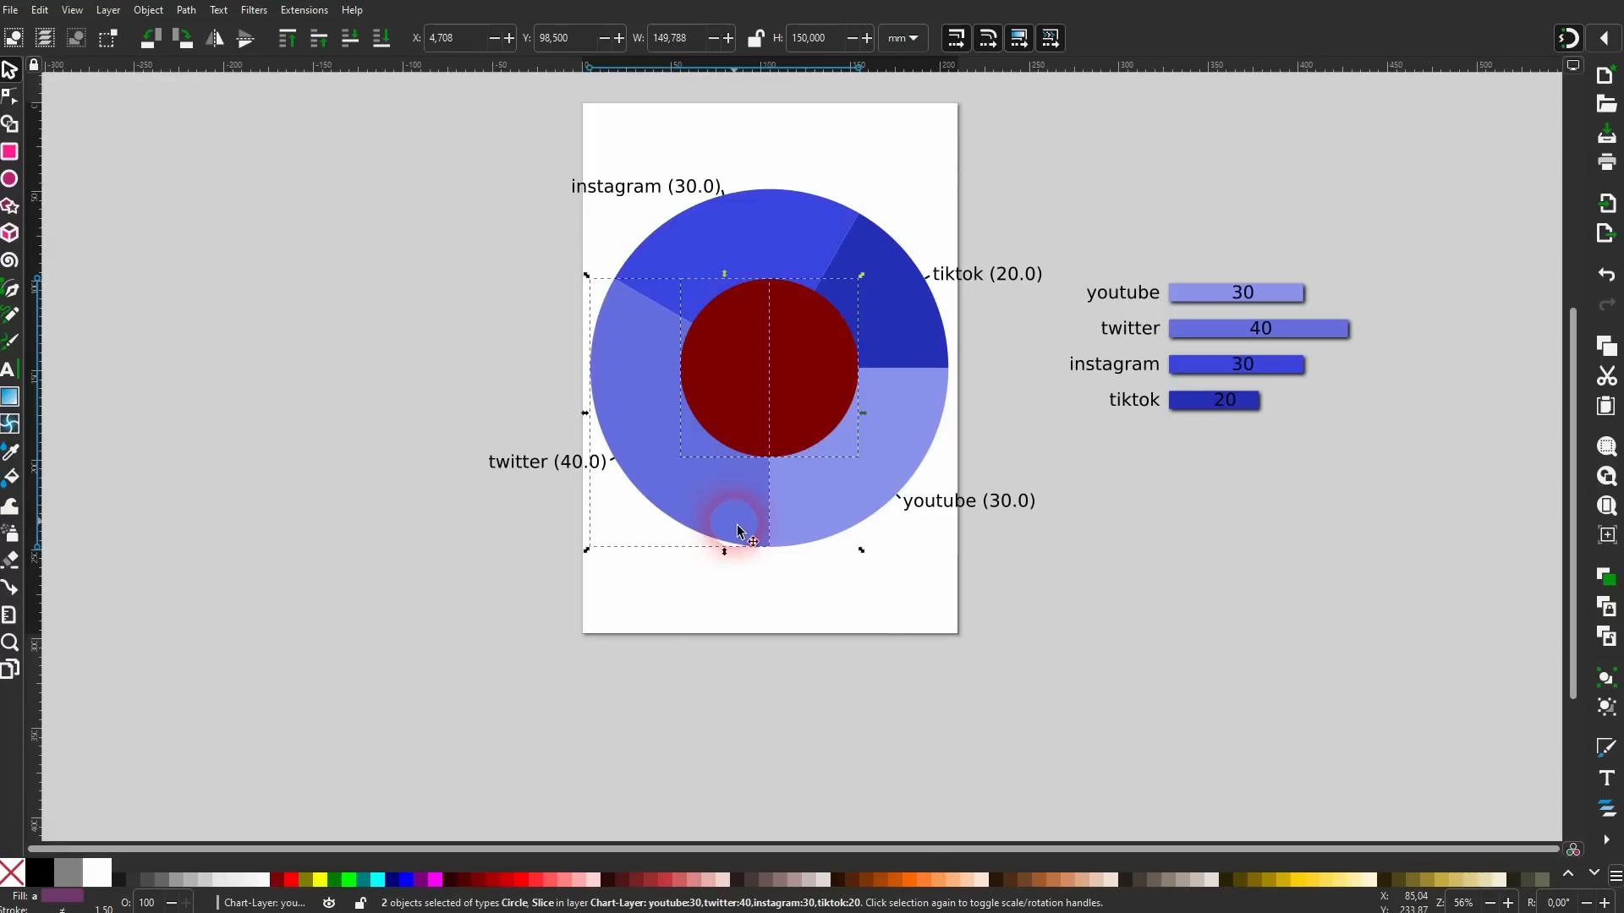
click(187, 10)
click(217, 116)
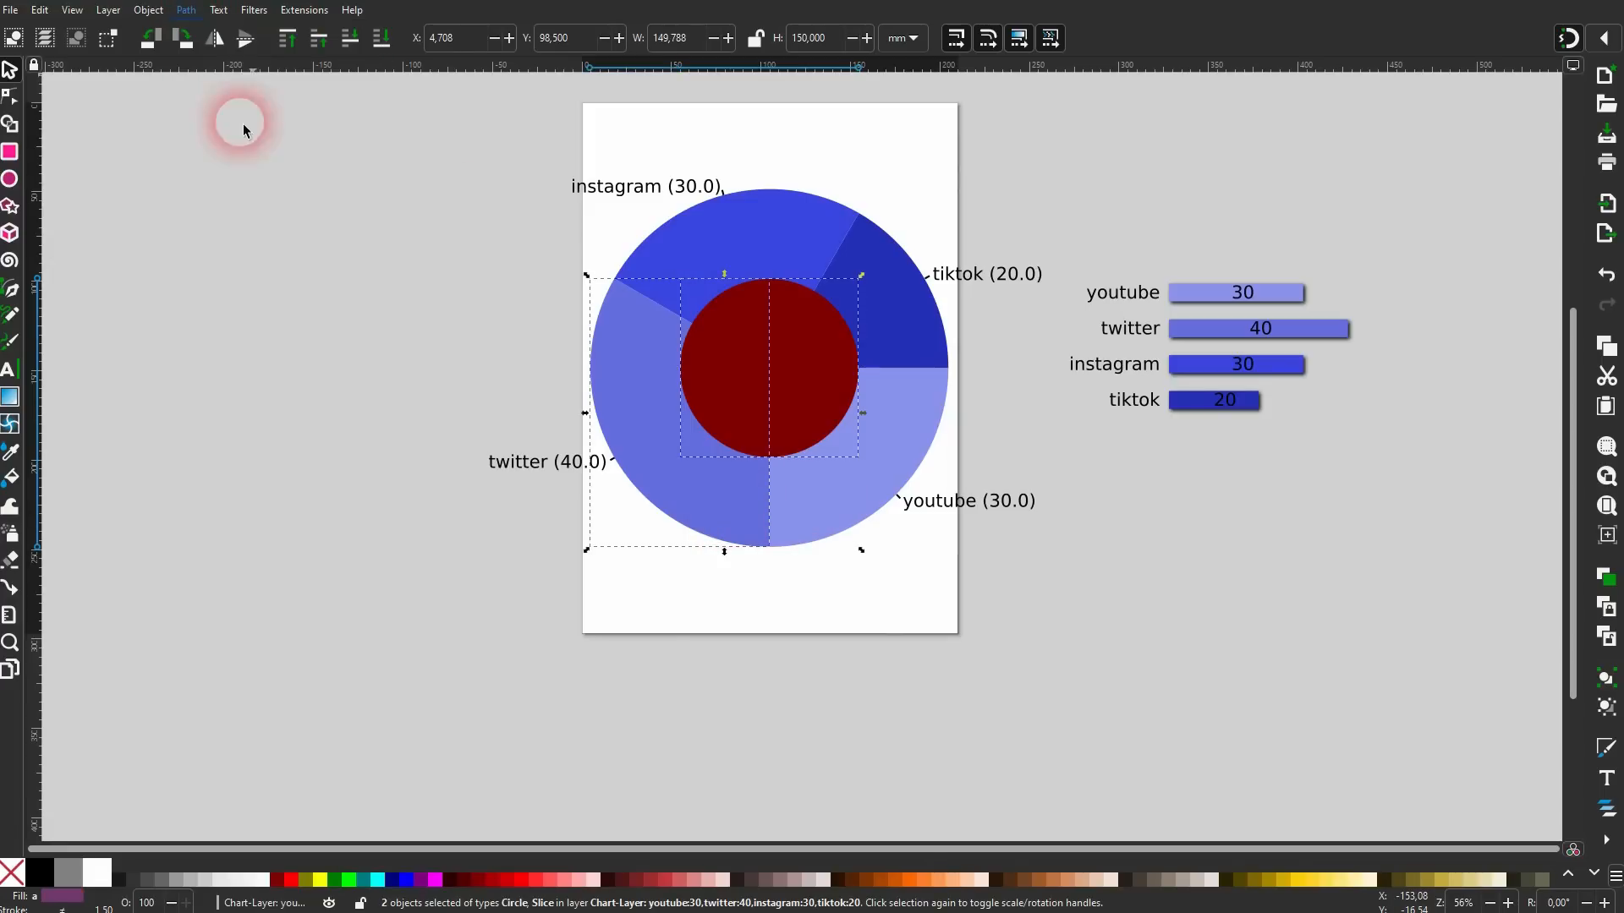
click(287, 319)
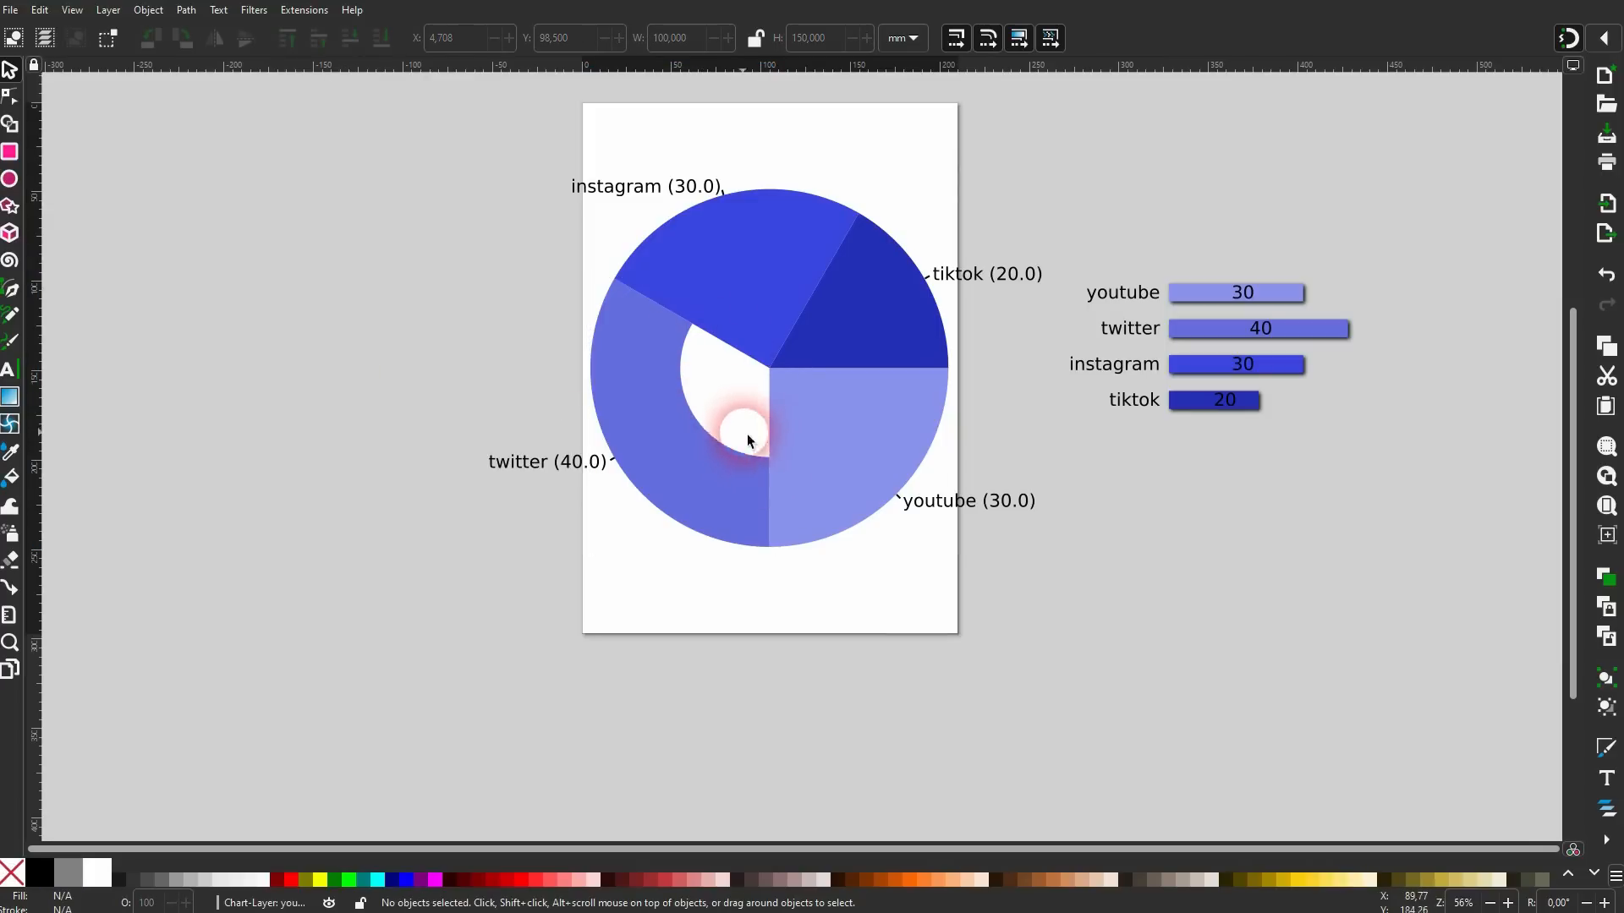
key(ctrl+z)
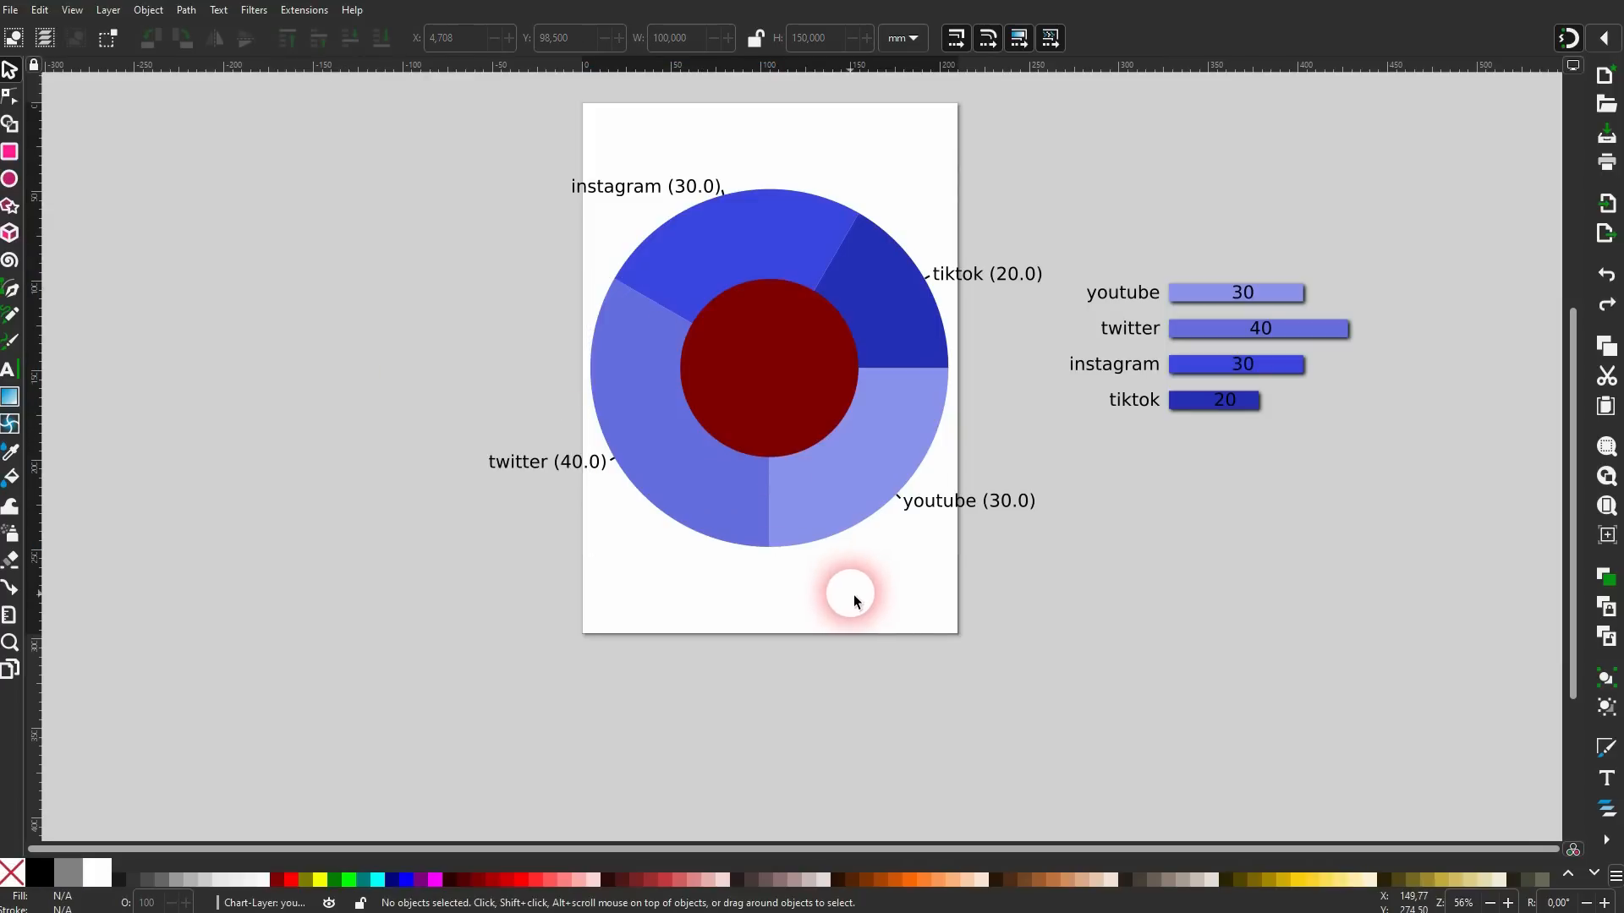
Duplicate the dark red circle three times, move the copies apart as a check, and undo the moves so they stay stacked.
click(772, 390)
key(ctrl+d)
drag(760, 390, 536, 351)
drag(805, 407, 994, 462)
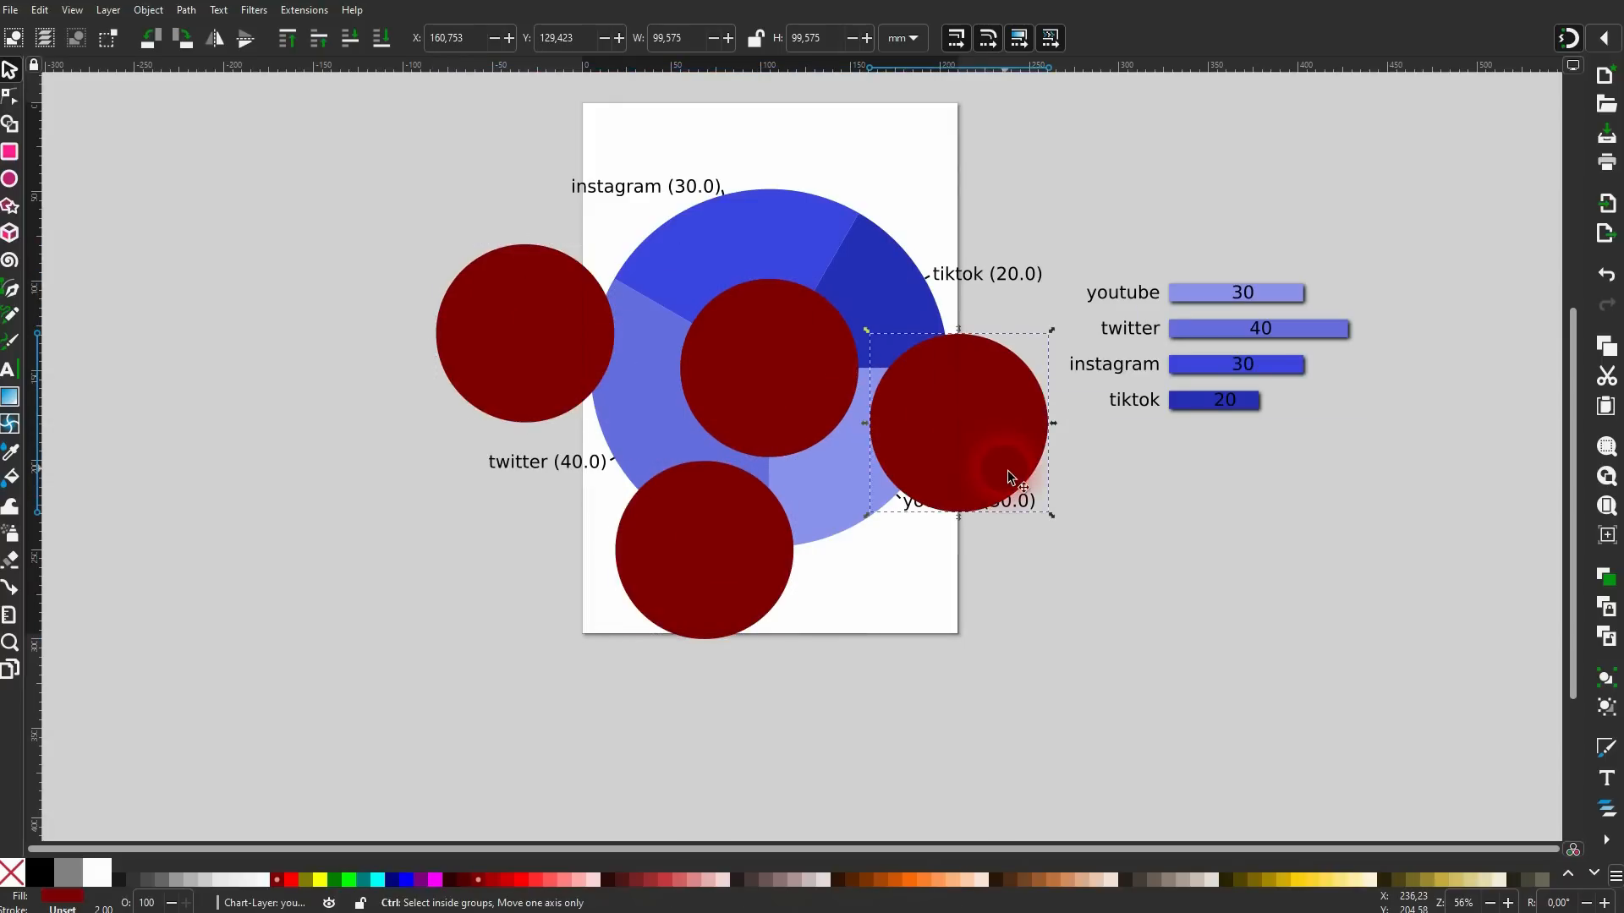
key(ctrl+z)
key(ctrl+z)
key(ctrl+z)
Subtract one dark red circle from the twitter slice with Difference.
shift+click(699, 533)
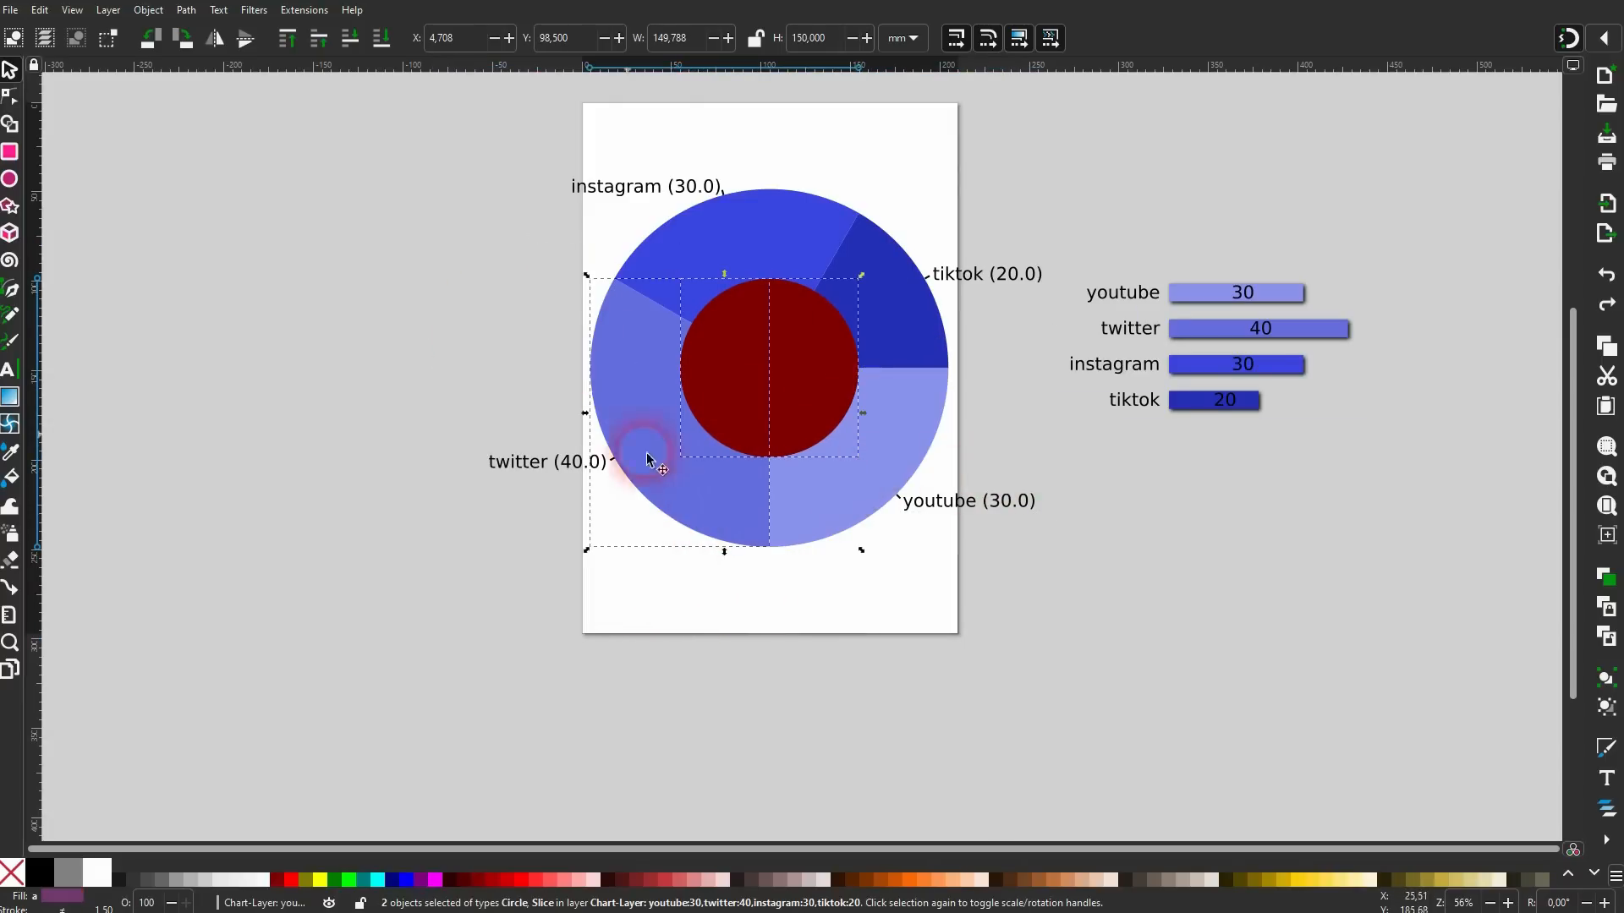
click(186, 9)
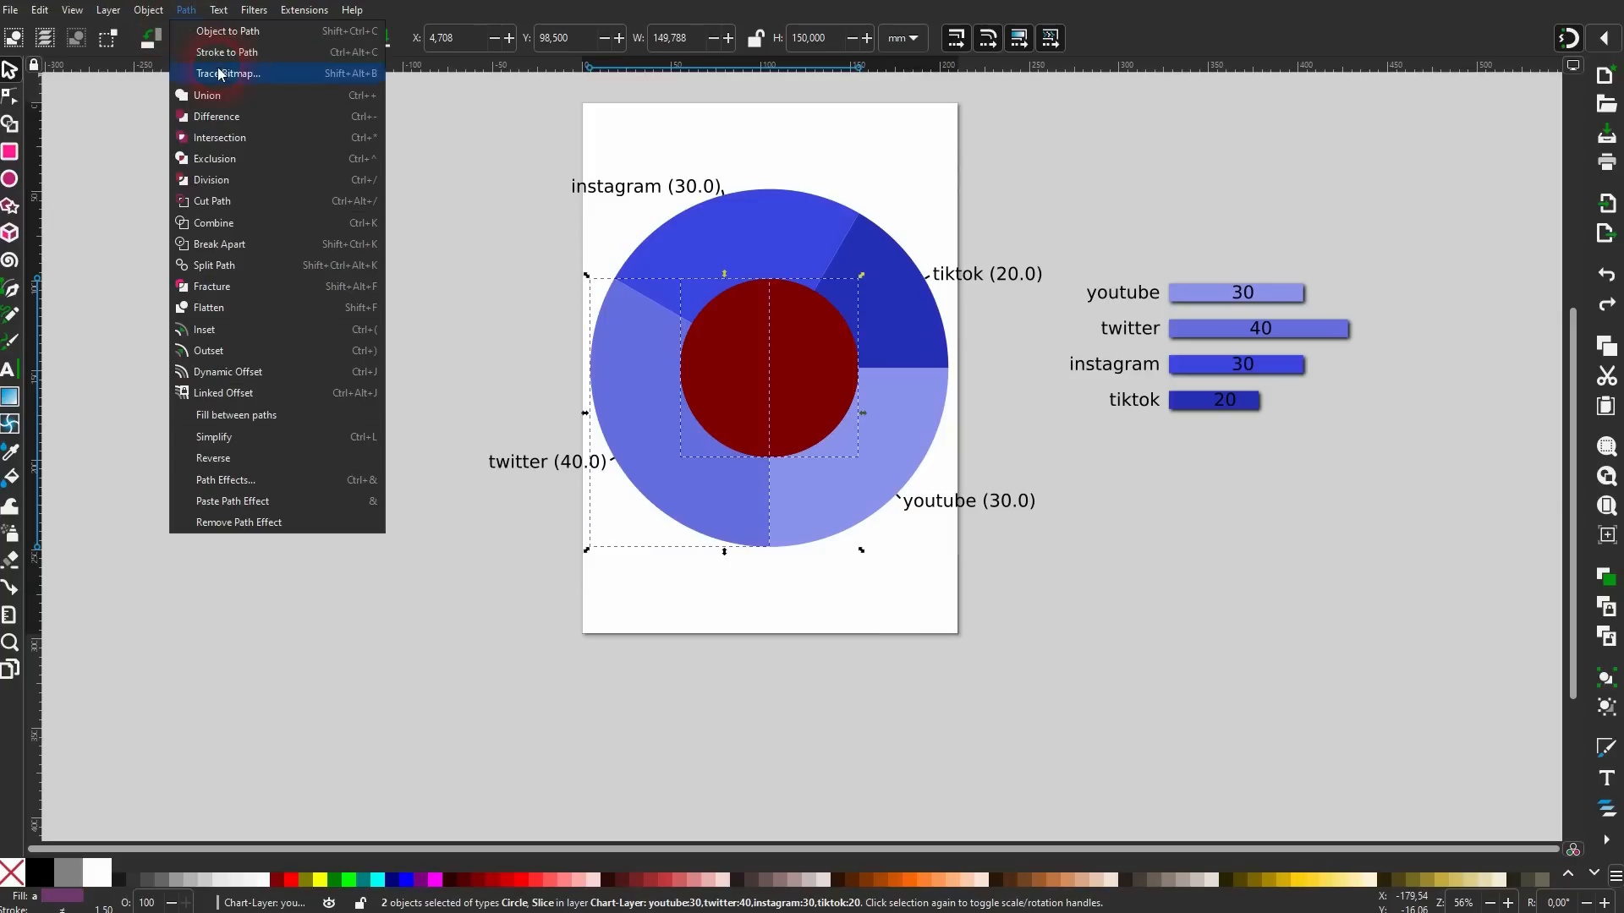
click(241, 125)
click(344, 318)
Subtract a second dark red circle from the instagram slice with Difference.
click(793, 351)
shift+click(770, 255)
click(186, 10)
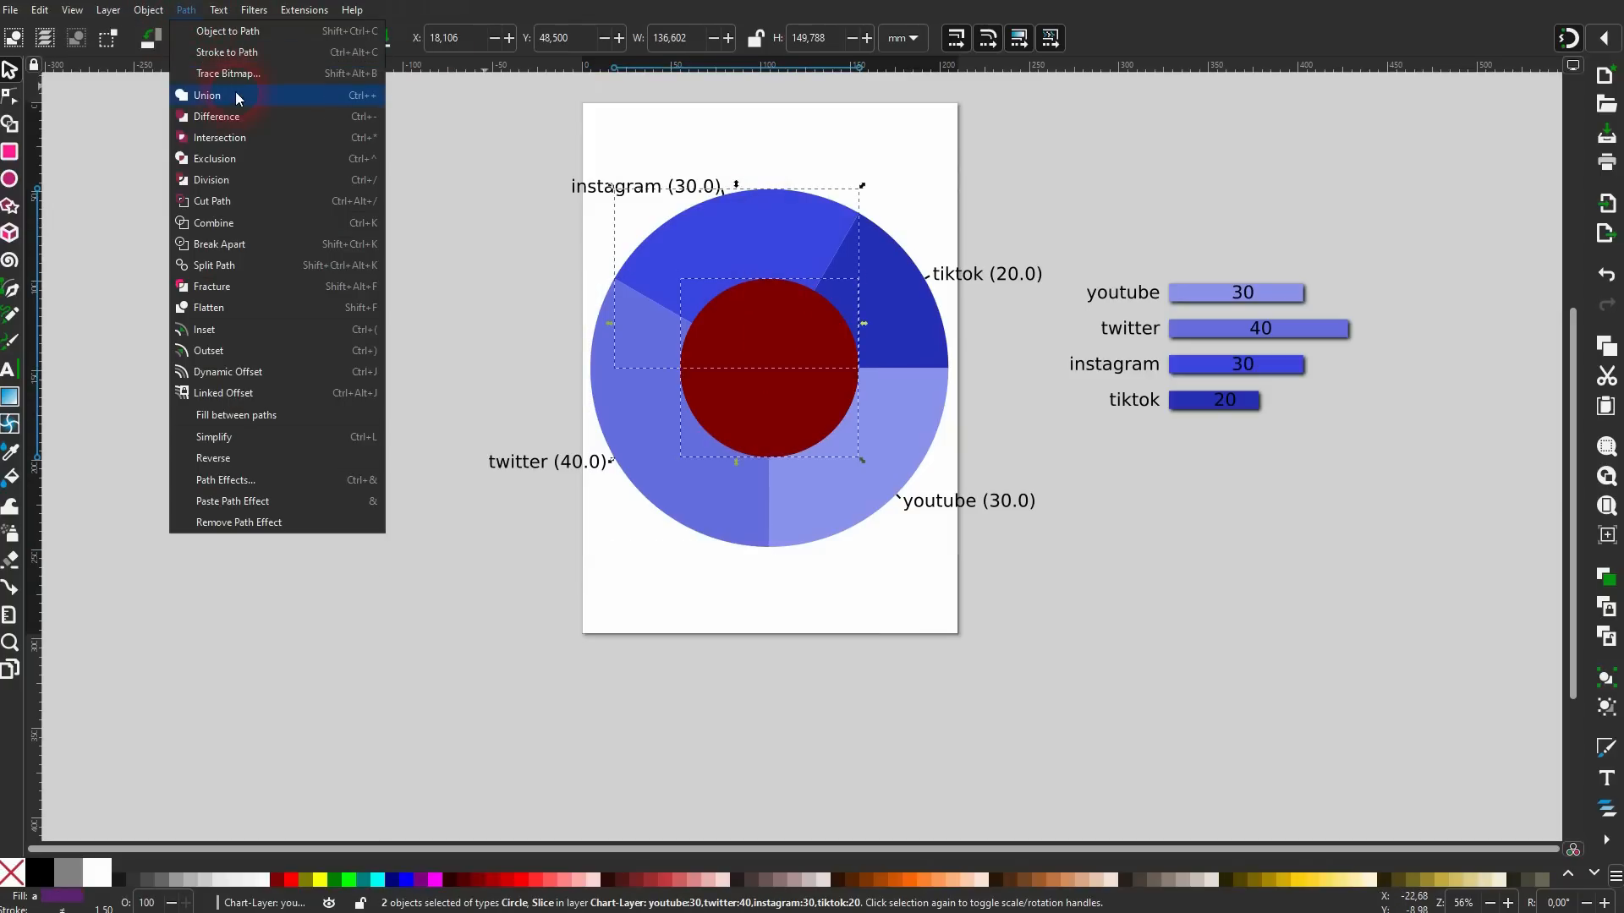
click(243, 118)
click(317, 364)
Subtract a third dark red circle from the tiktok slice with Difference.
click(817, 355)
shift+click(907, 325)
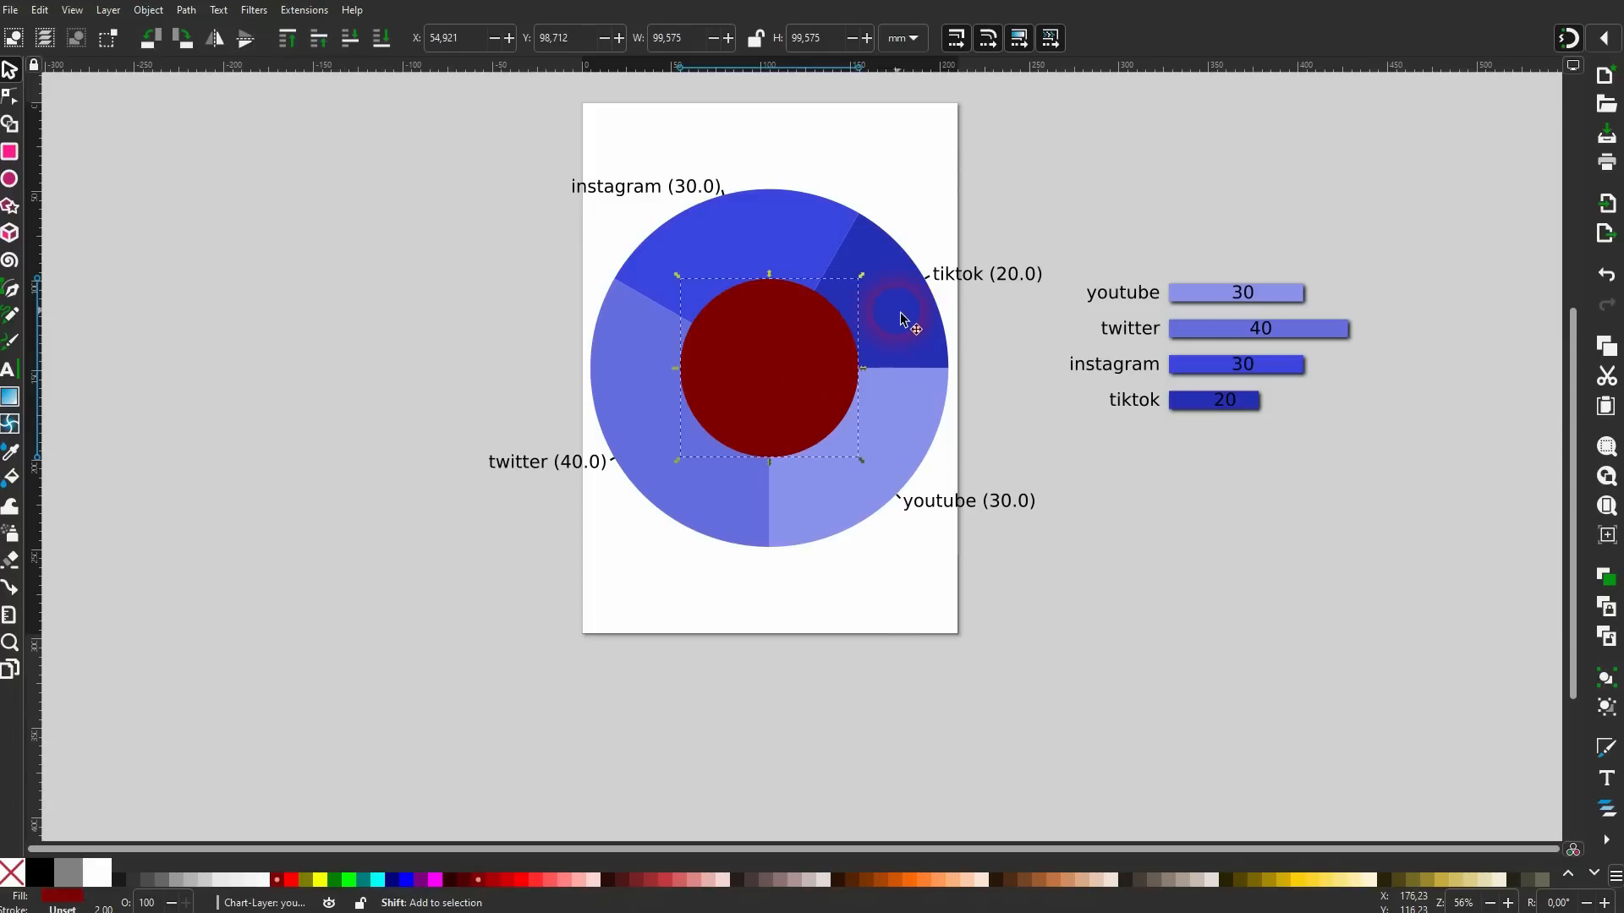
click(186, 10)
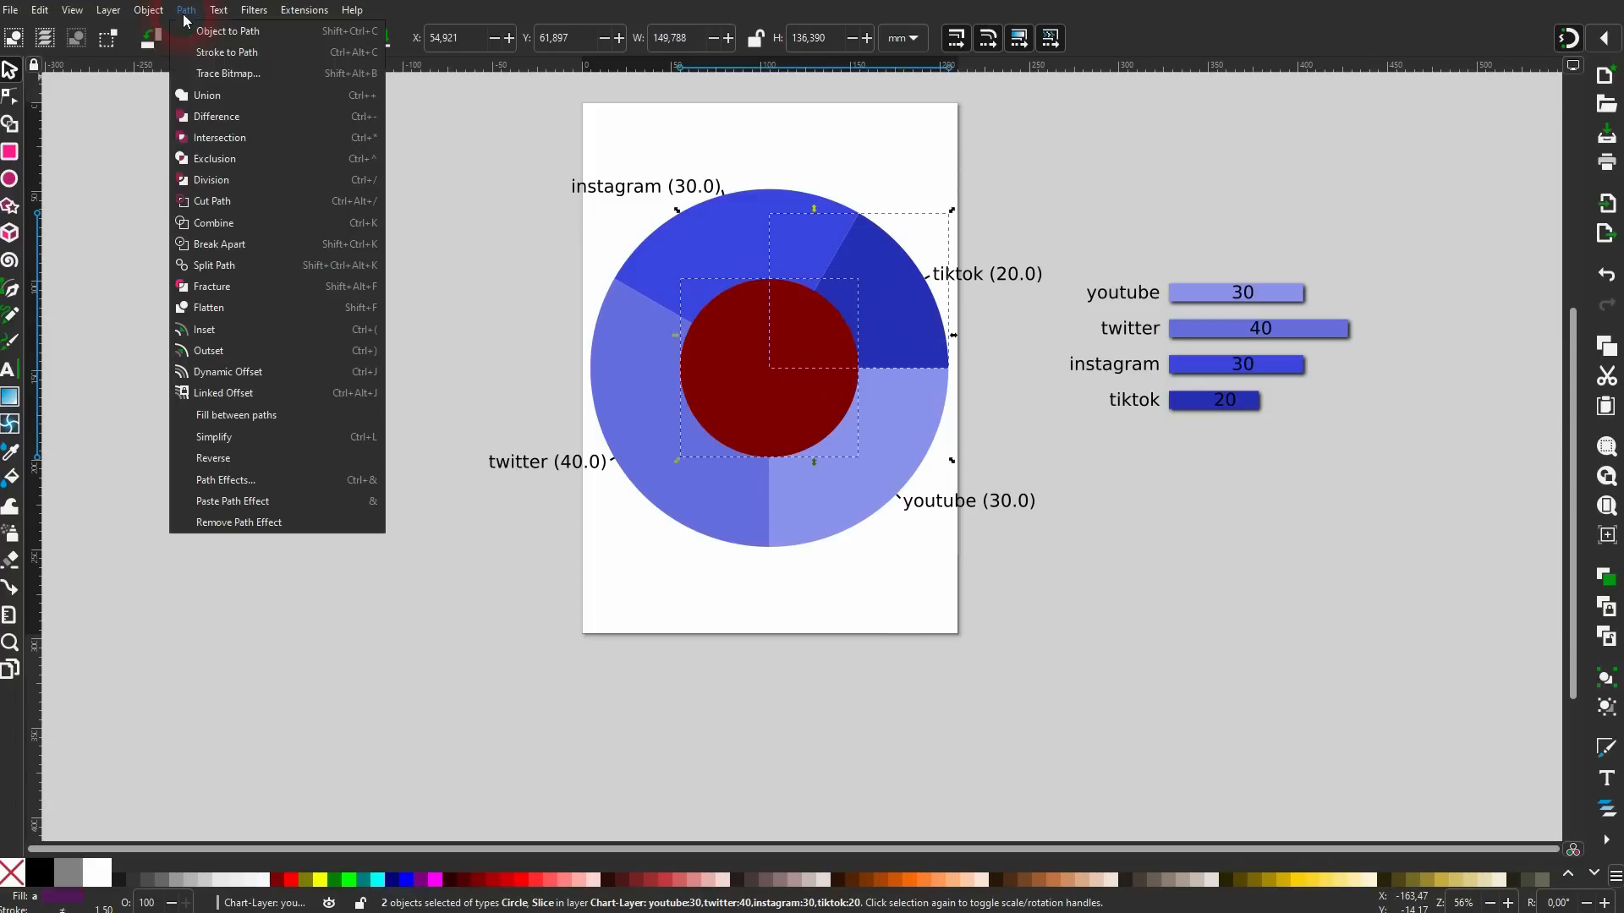
click(226, 125)
click(536, 337)
Subtract the last dark red circle from the youtube slice with Difference and clear the selection.
click(832, 406)
shift+click(861, 465)
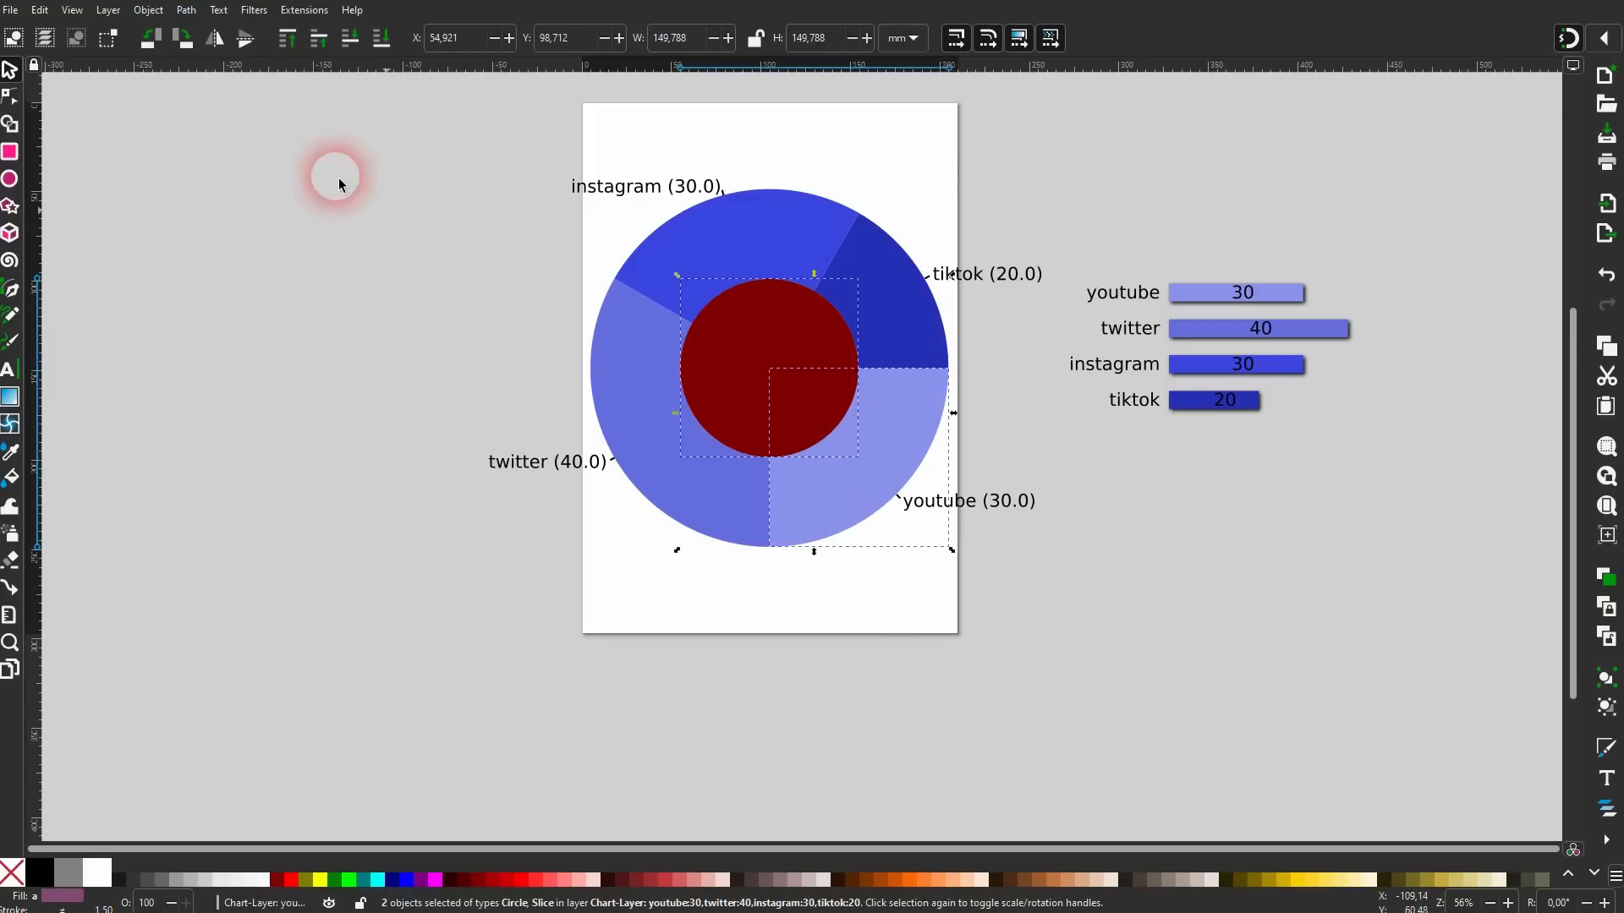
click(188, 10)
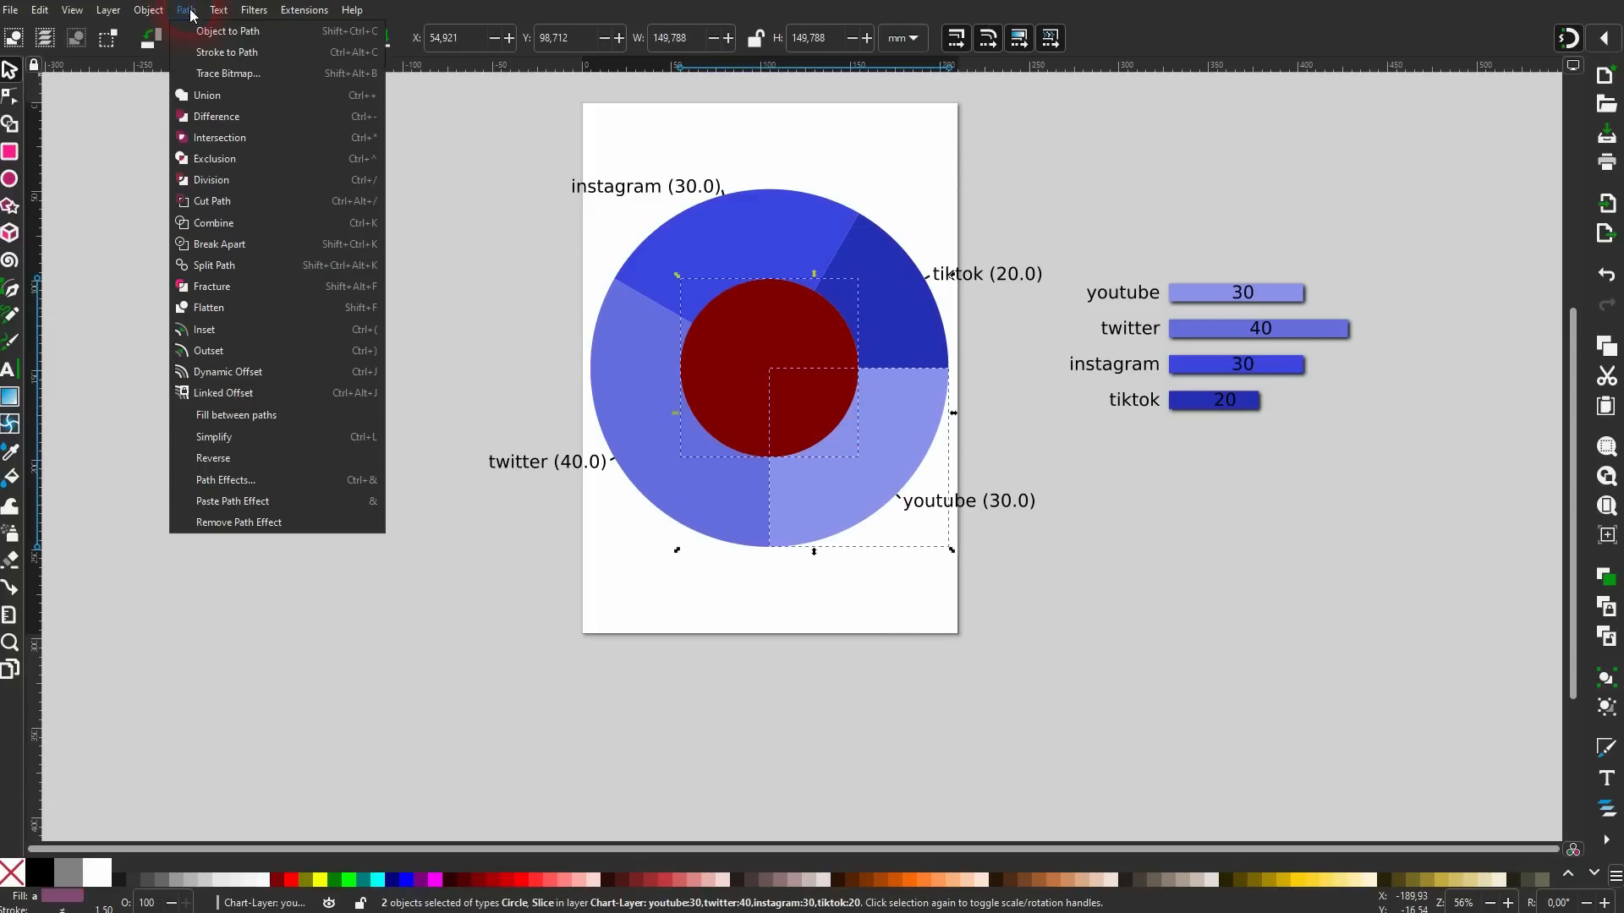
click(231, 121)
click(291, 355)
Group the donut chart with its labels, move it down and left on the canvas, and group the bar chart as well.
drag(357, 644, 1068, 118)
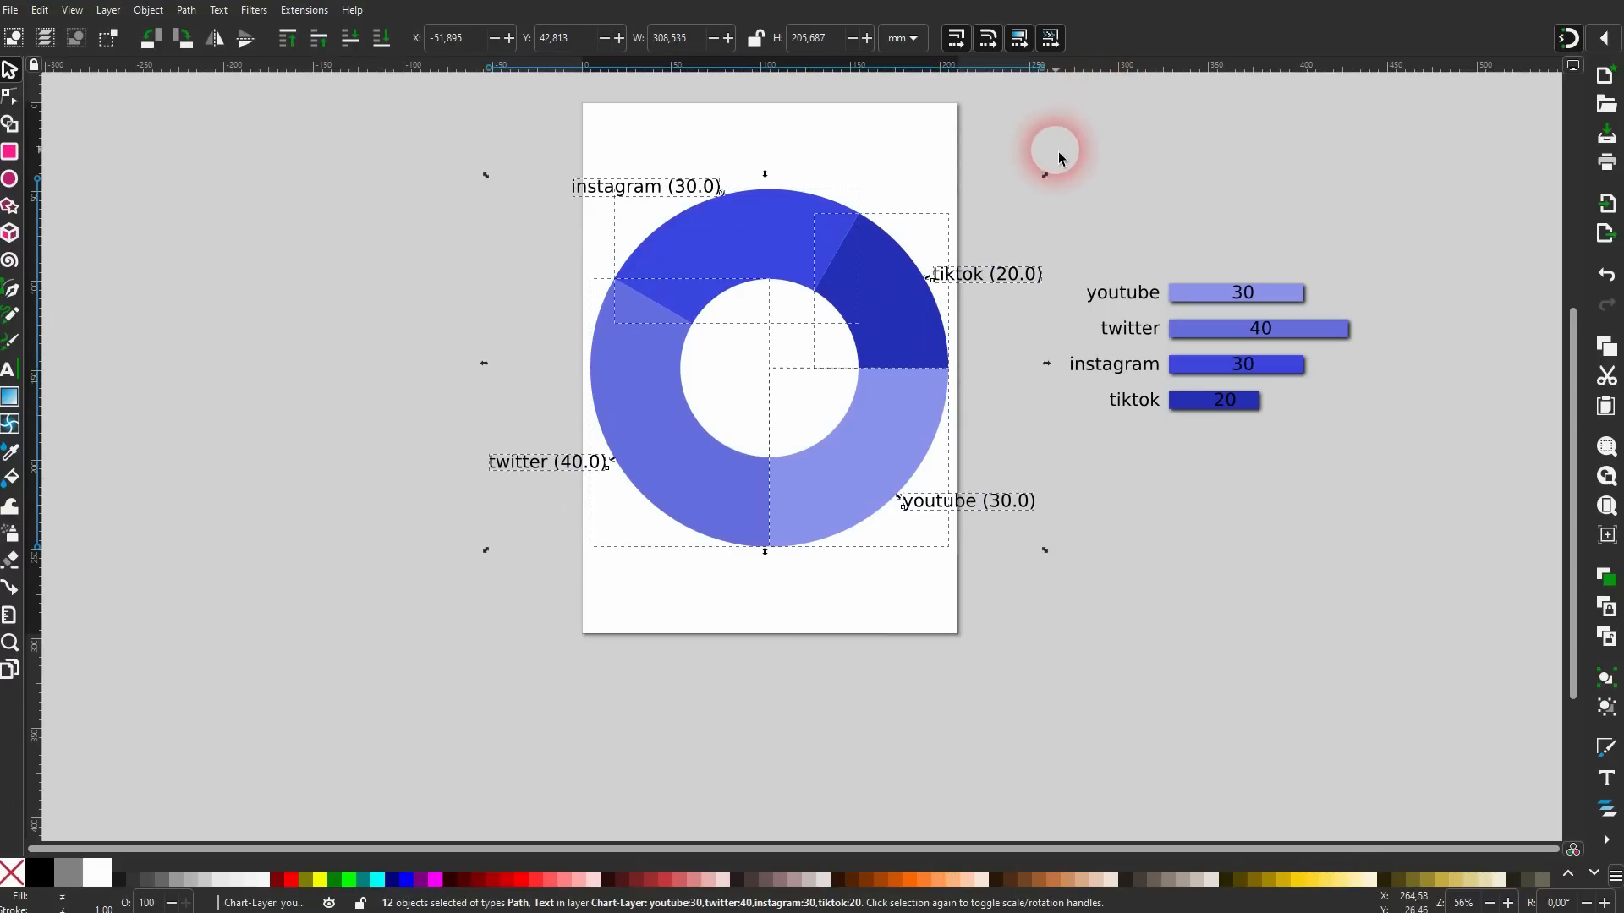
key(ctrl+g)
drag(905, 326, 709, 430)
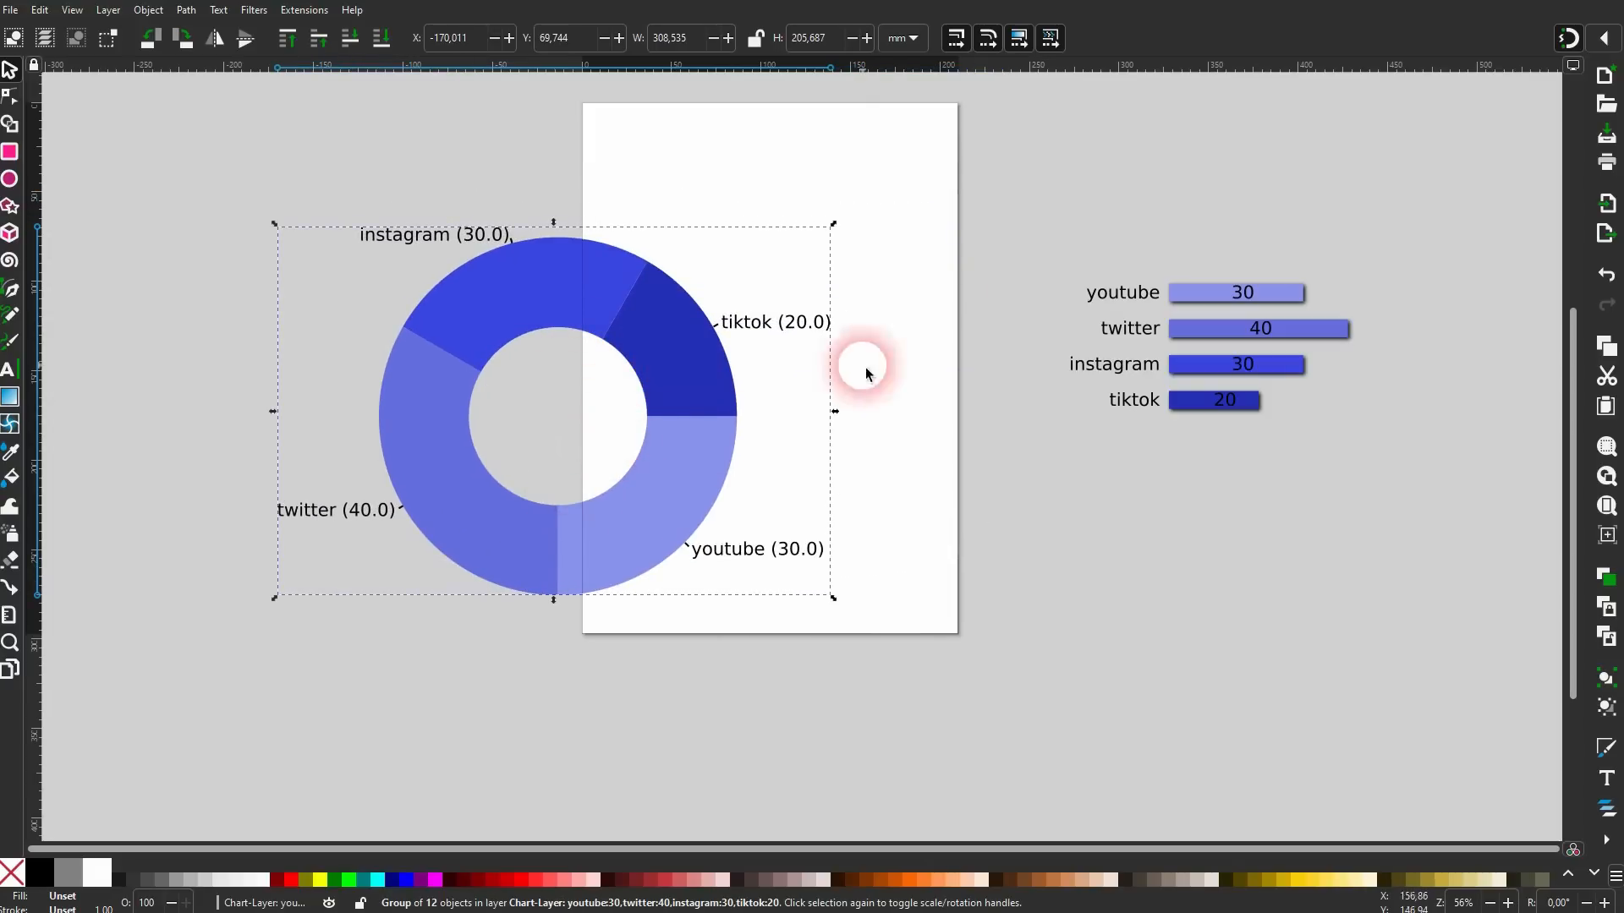
drag(1004, 490, 1468, 181)
key(ctrl+g)
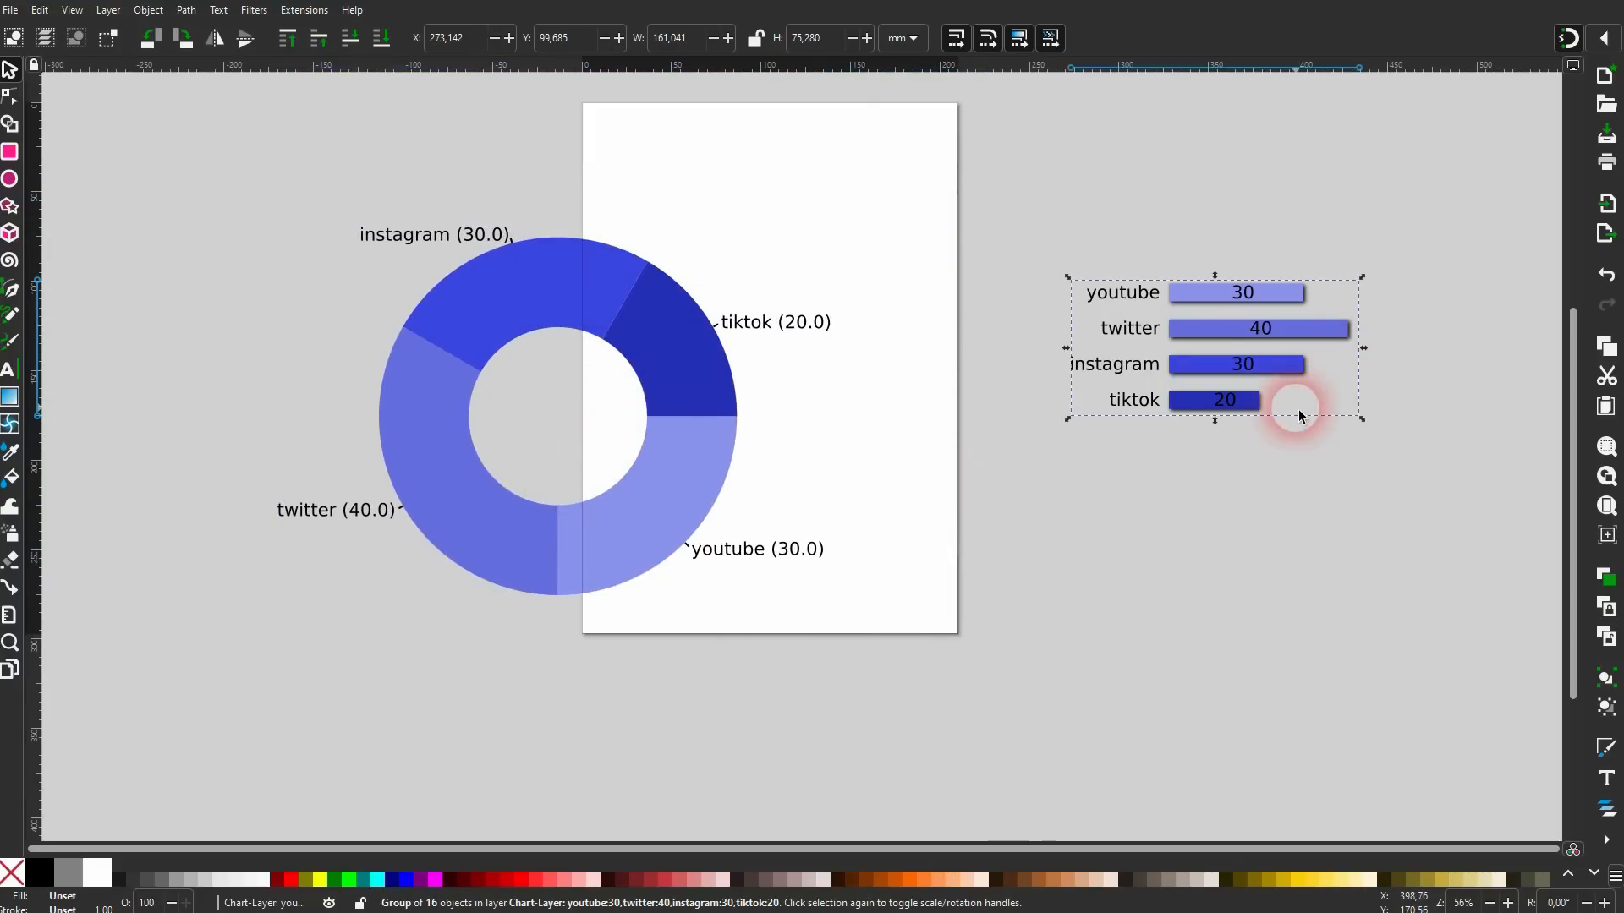
click(1206, 476)
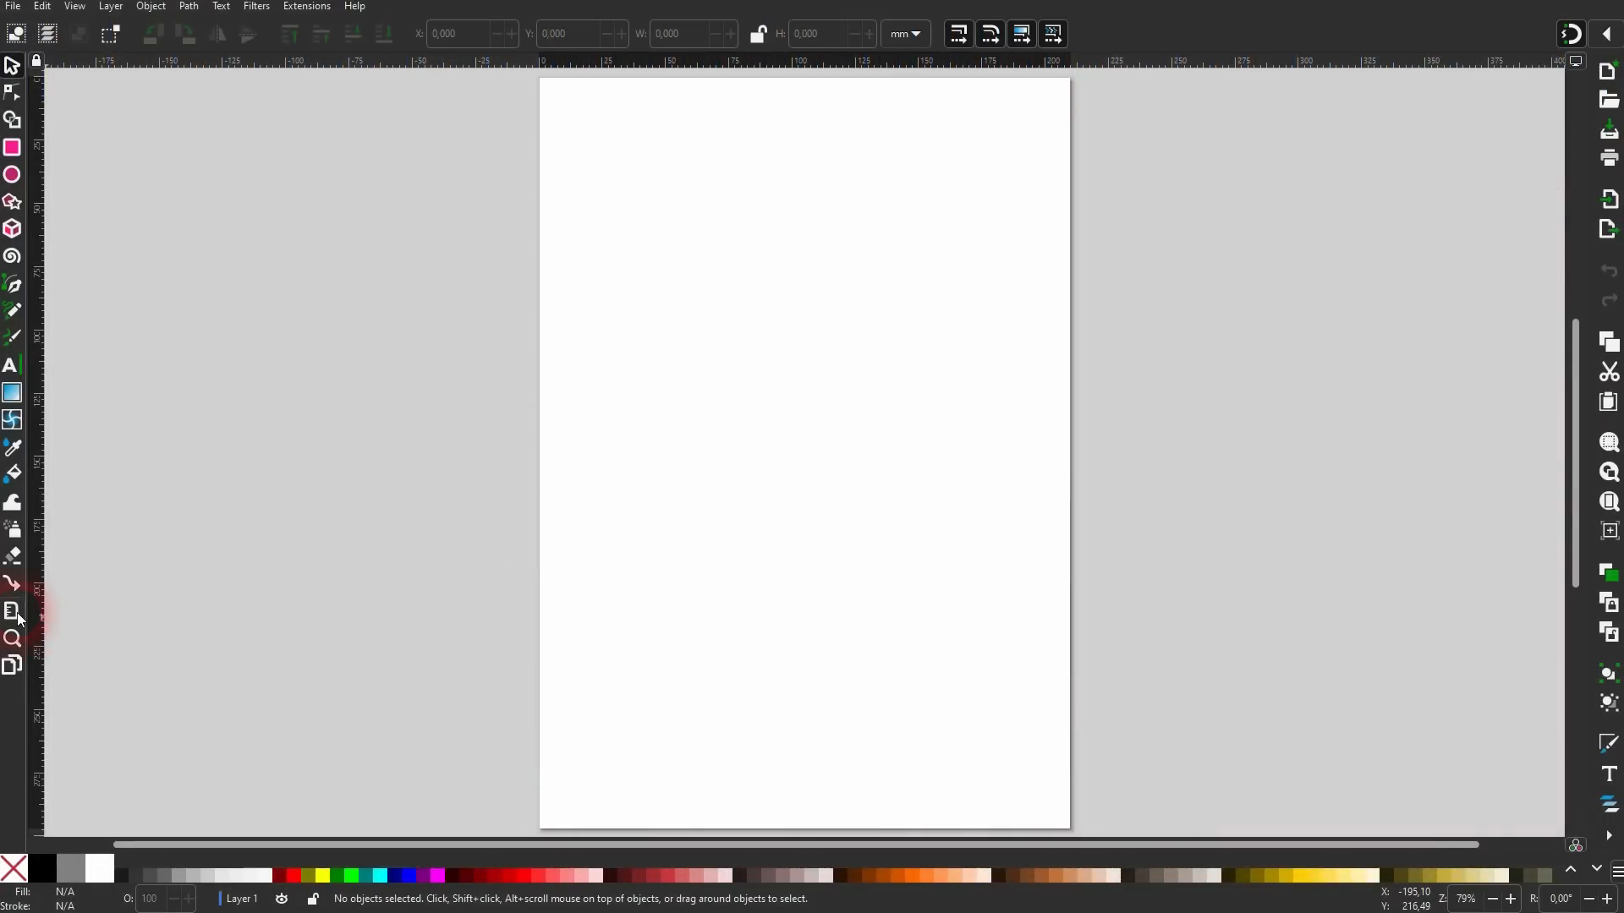
Use the Pages tool to pull a right page margin of about 32.74 mm inward and return it to zero.
click(13, 666)
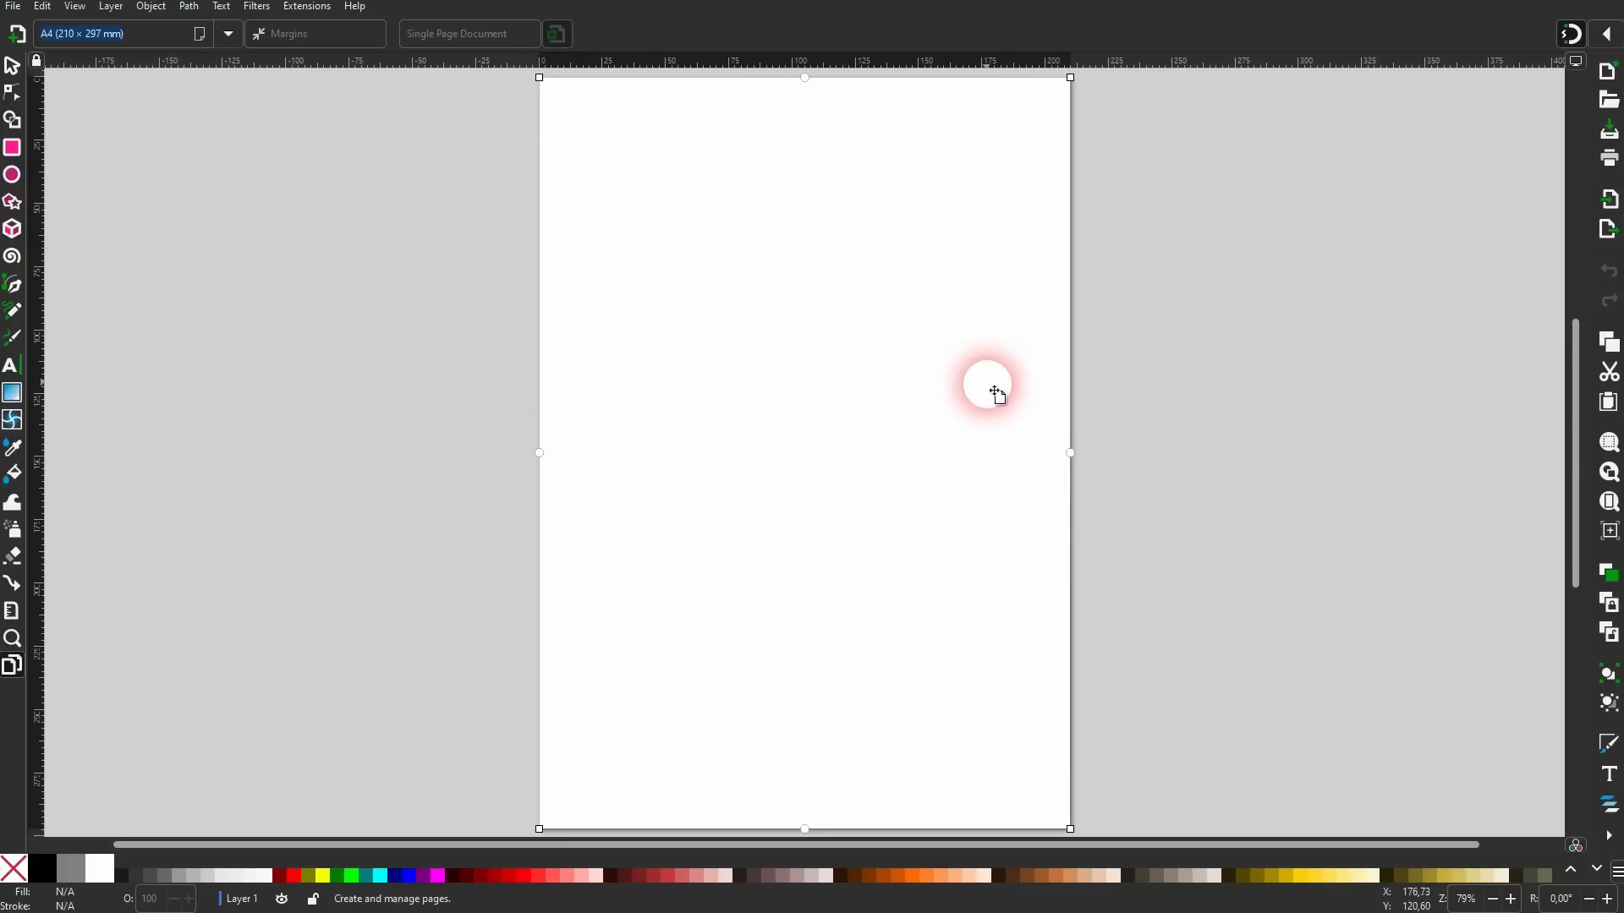
mouse_move(1071, 455)
mouse_down()
mouse_move(1004, 448)
mouse_move(1010, 378)
mouse_move(1048, 445)
mouse_move(1011, 457)
mouse_move(1070, 461)
mouse_up()
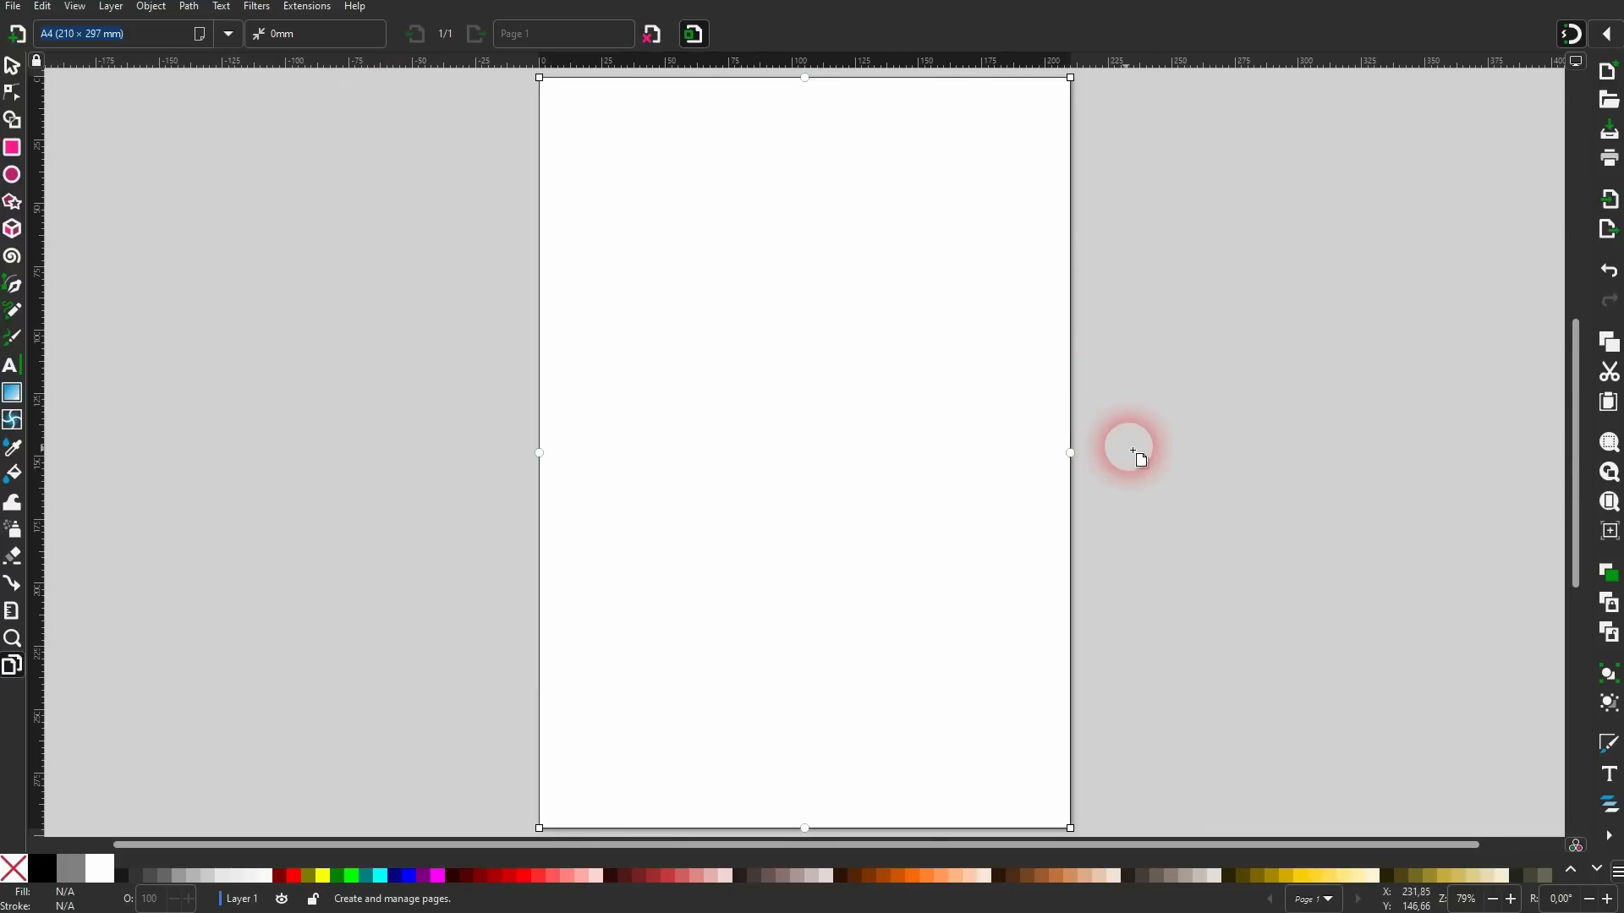
drag(1071, 454, 987, 453)
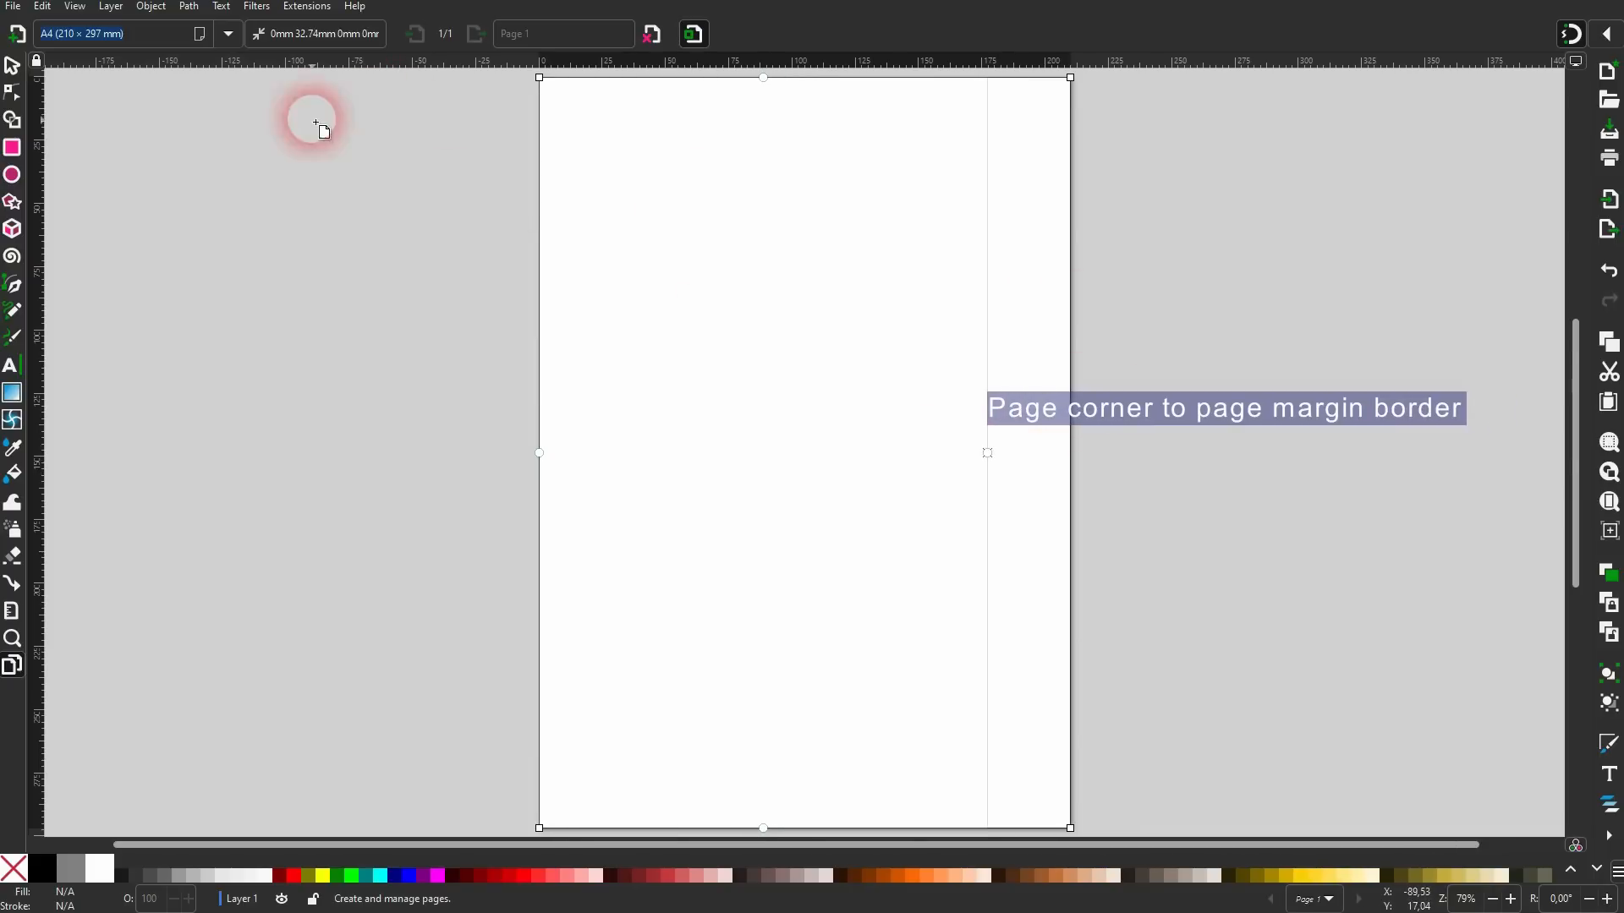
drag(988, 454, 1070, 454)
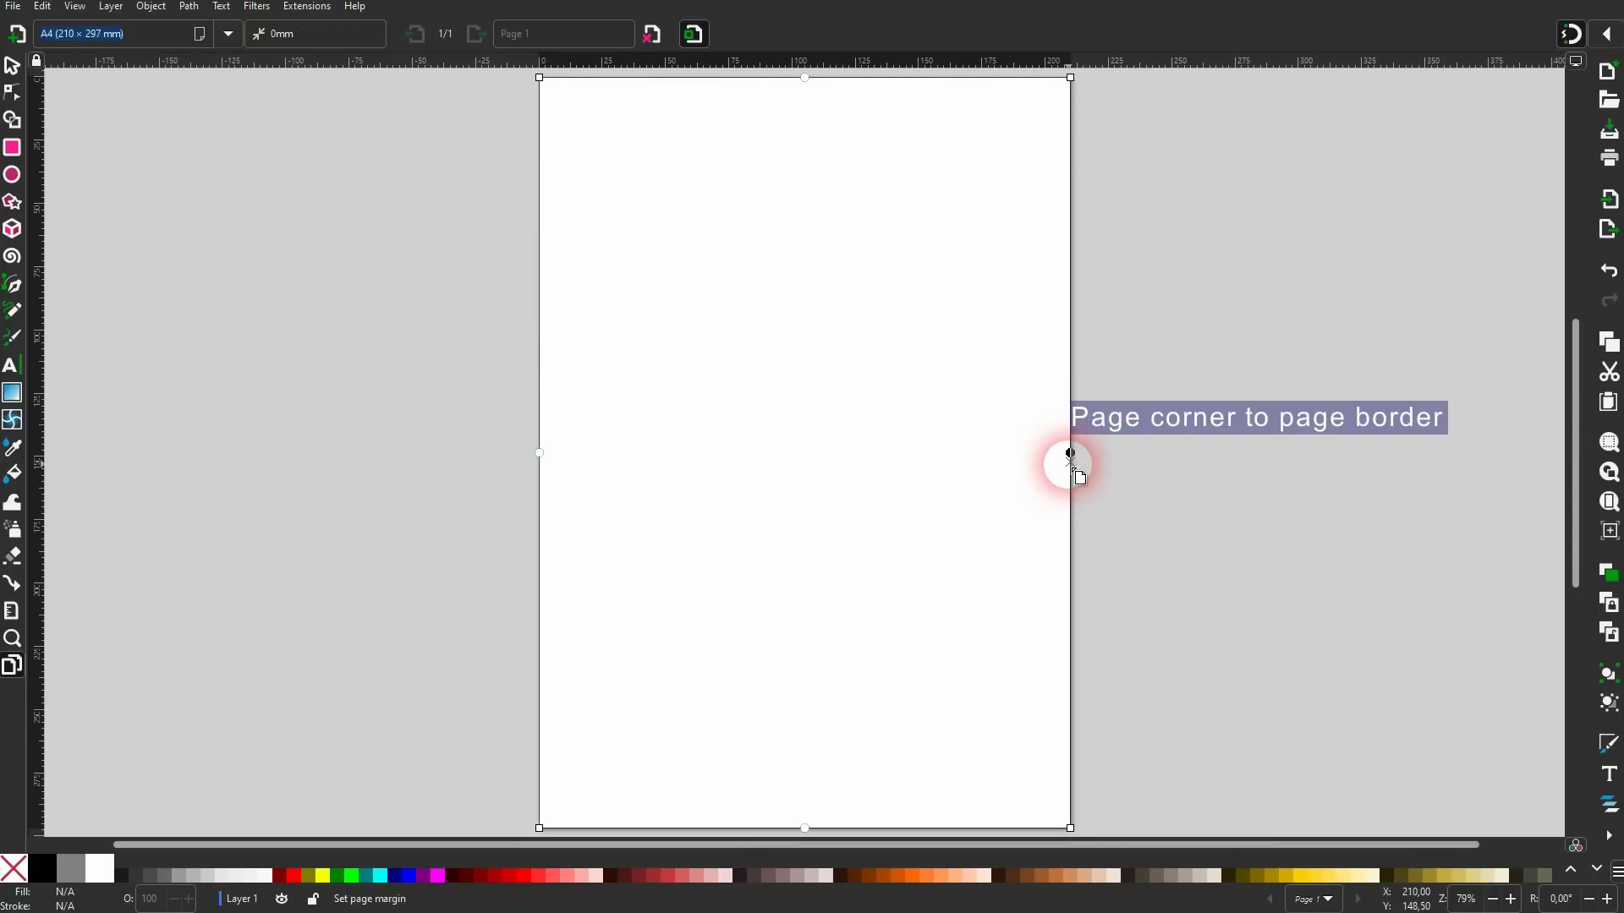
Pull in a bottom page margin of about 42.76 mm and a right page margin of about 23.39 mm.
drag(804, 829, 805, 720)
drag(1072, 401, 1011, 477)
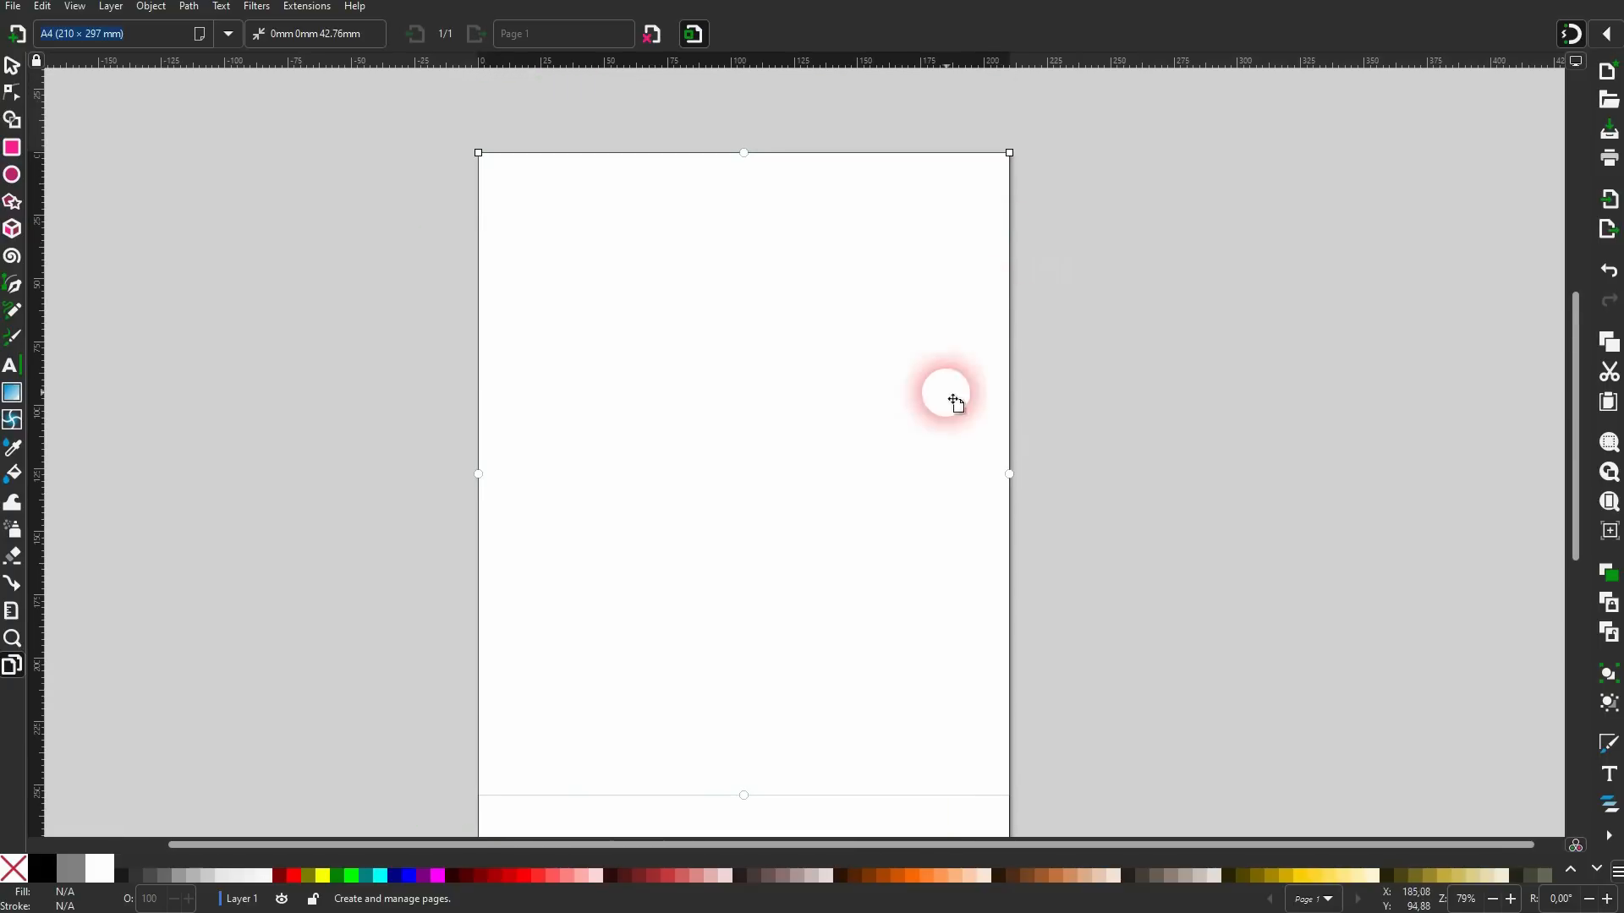
scroll(913, 461, down, 2)
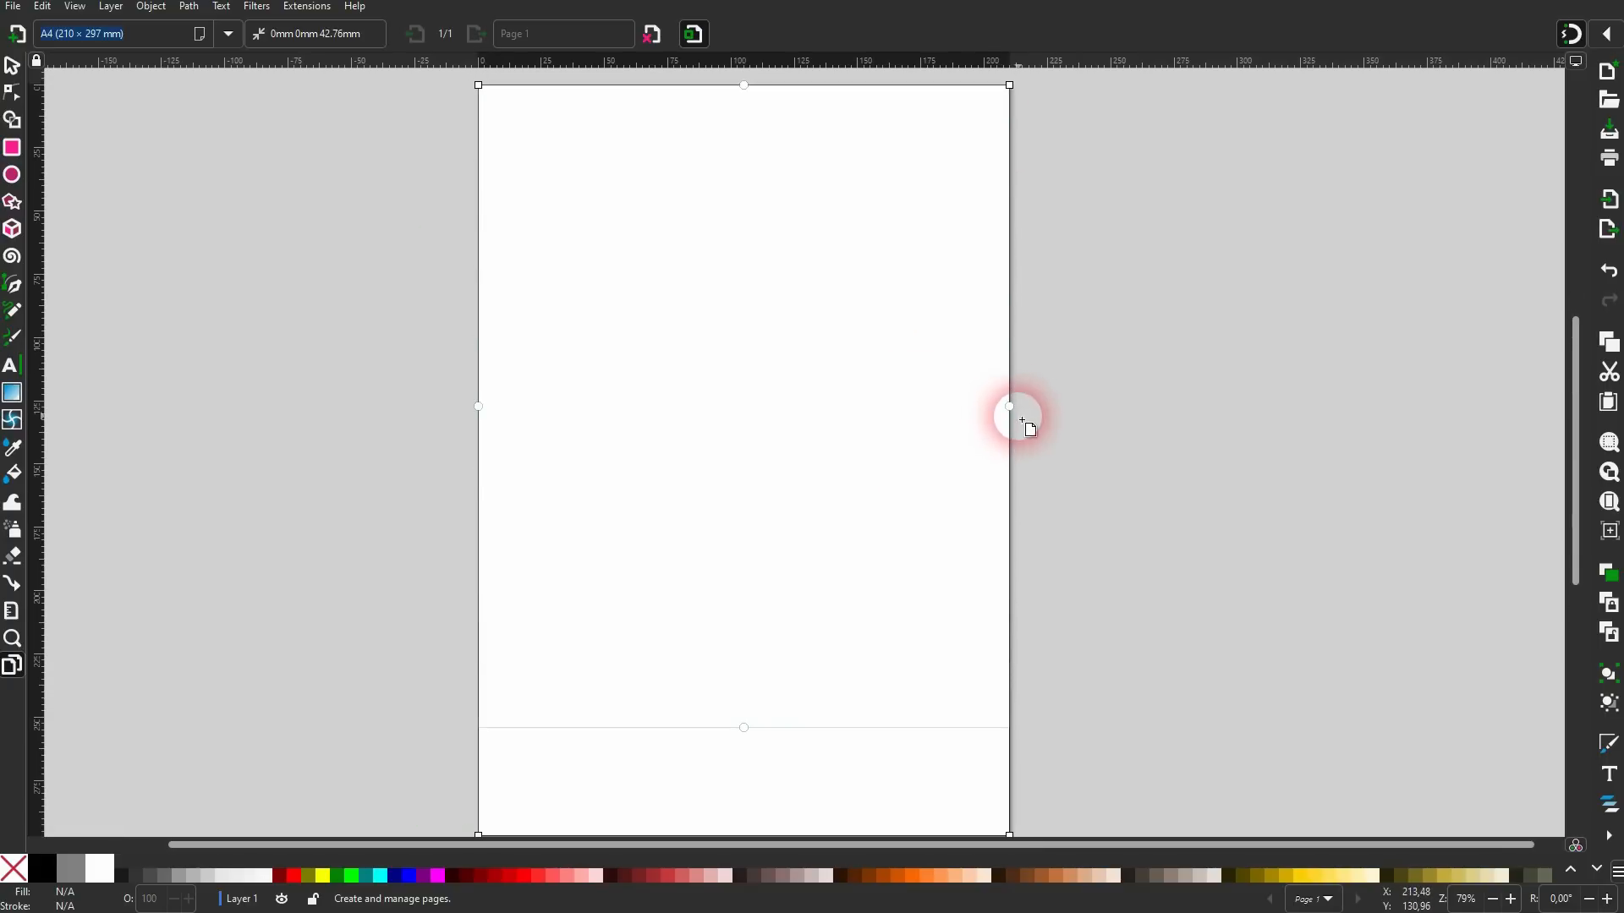
drag(1012, 410, 950, 414)
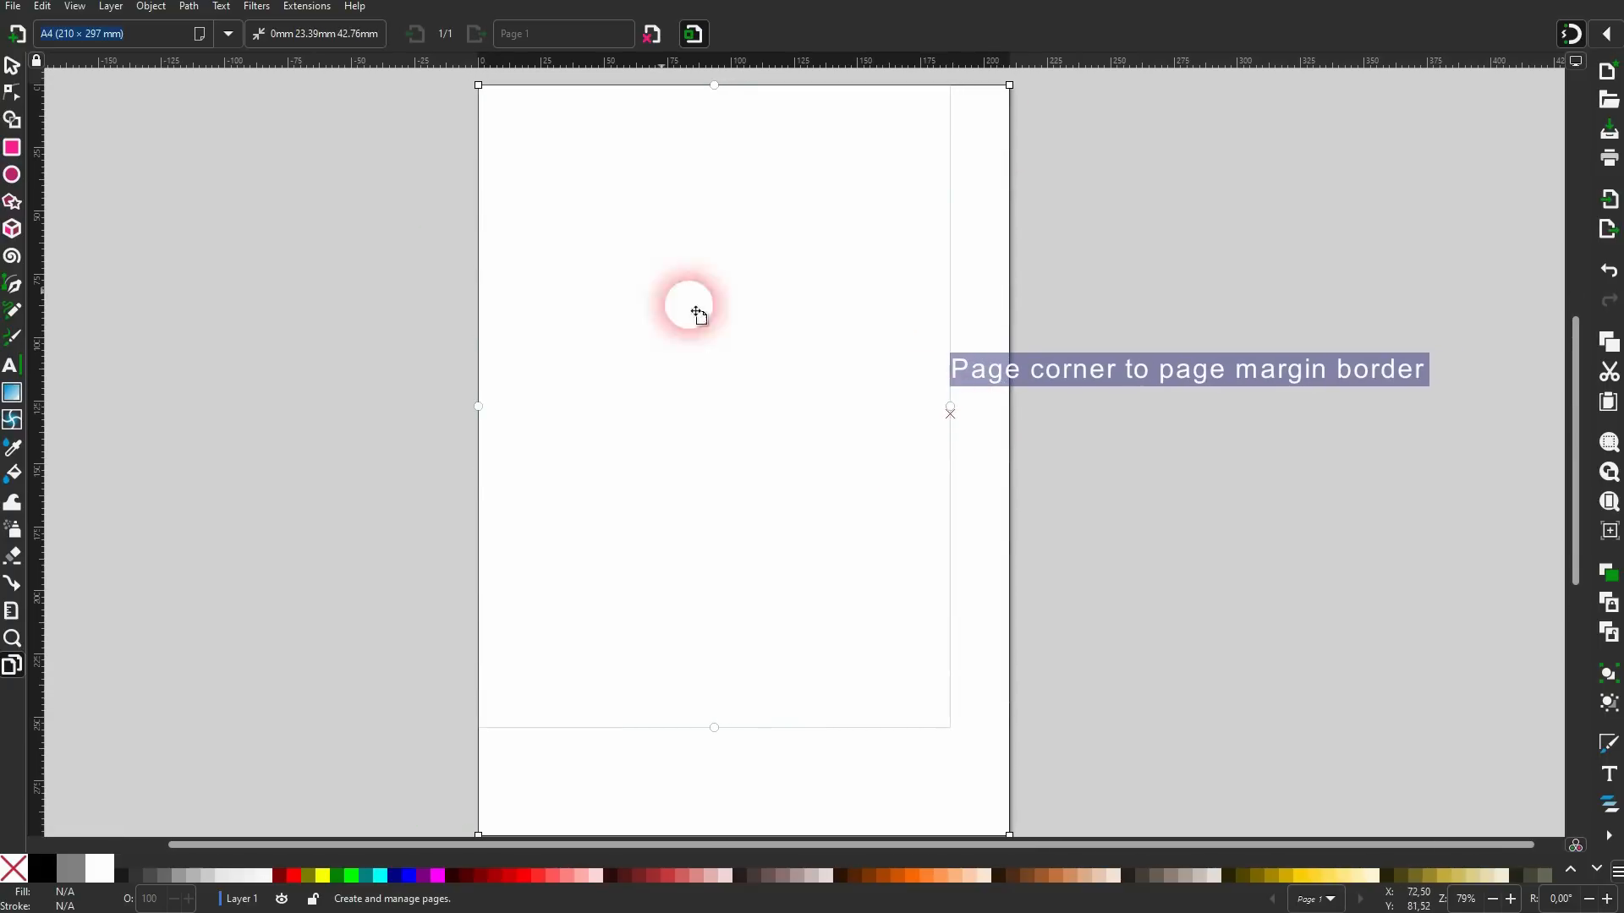
Set the right and bottom page margins to 0 mm and briefly inspect the page bleed section.
click(258, 41)
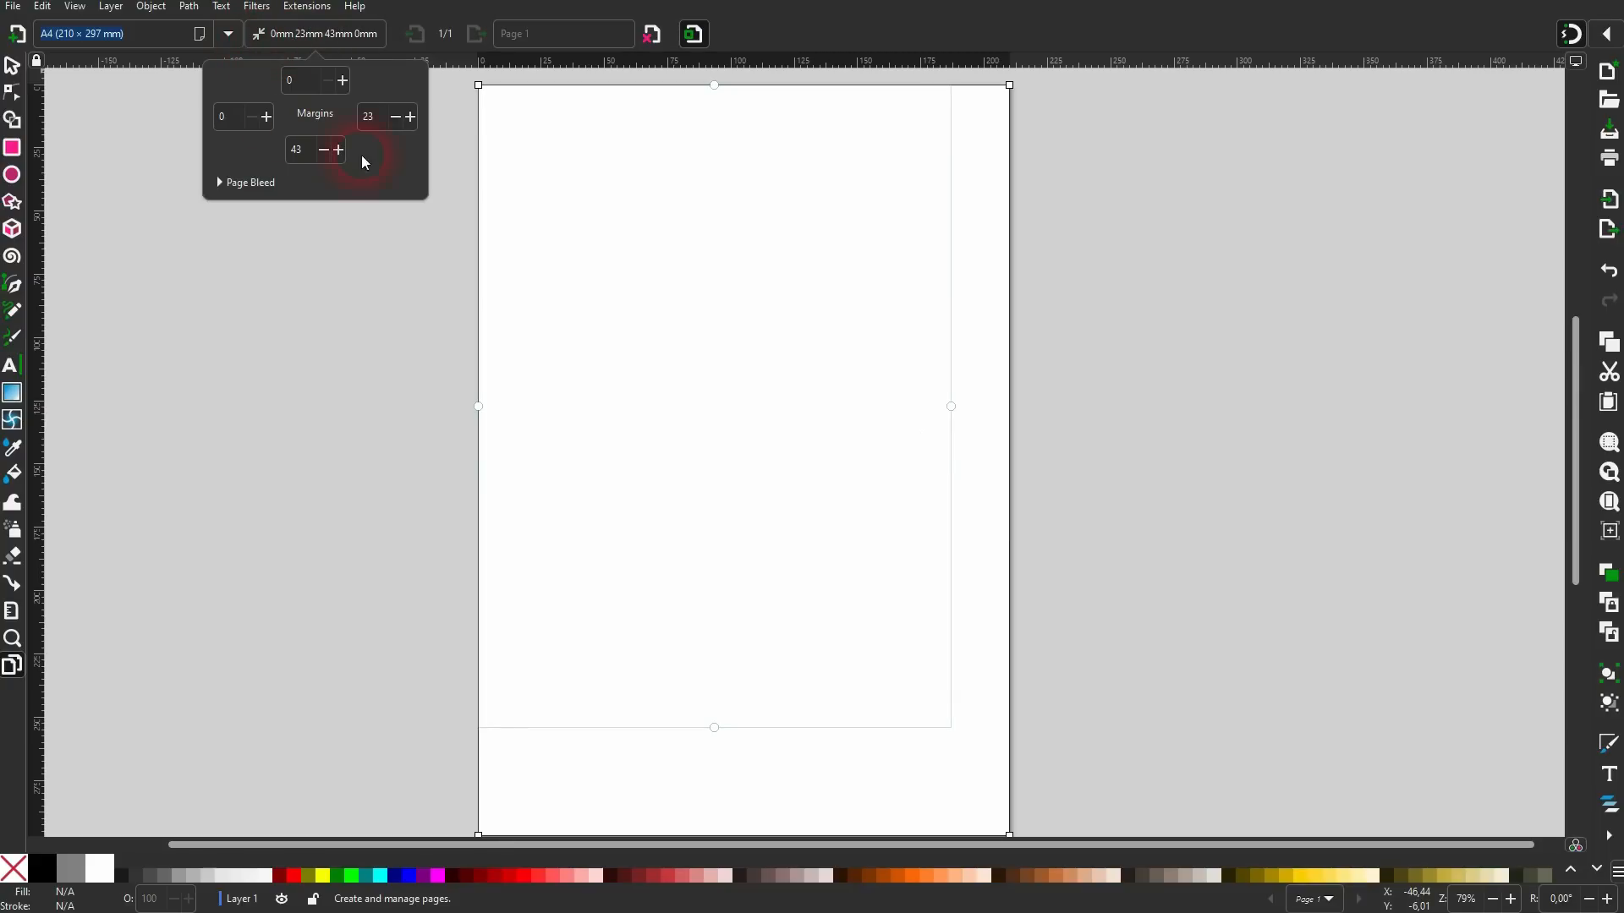
text(0)
click(313, 159)
text(0)
key(Return)
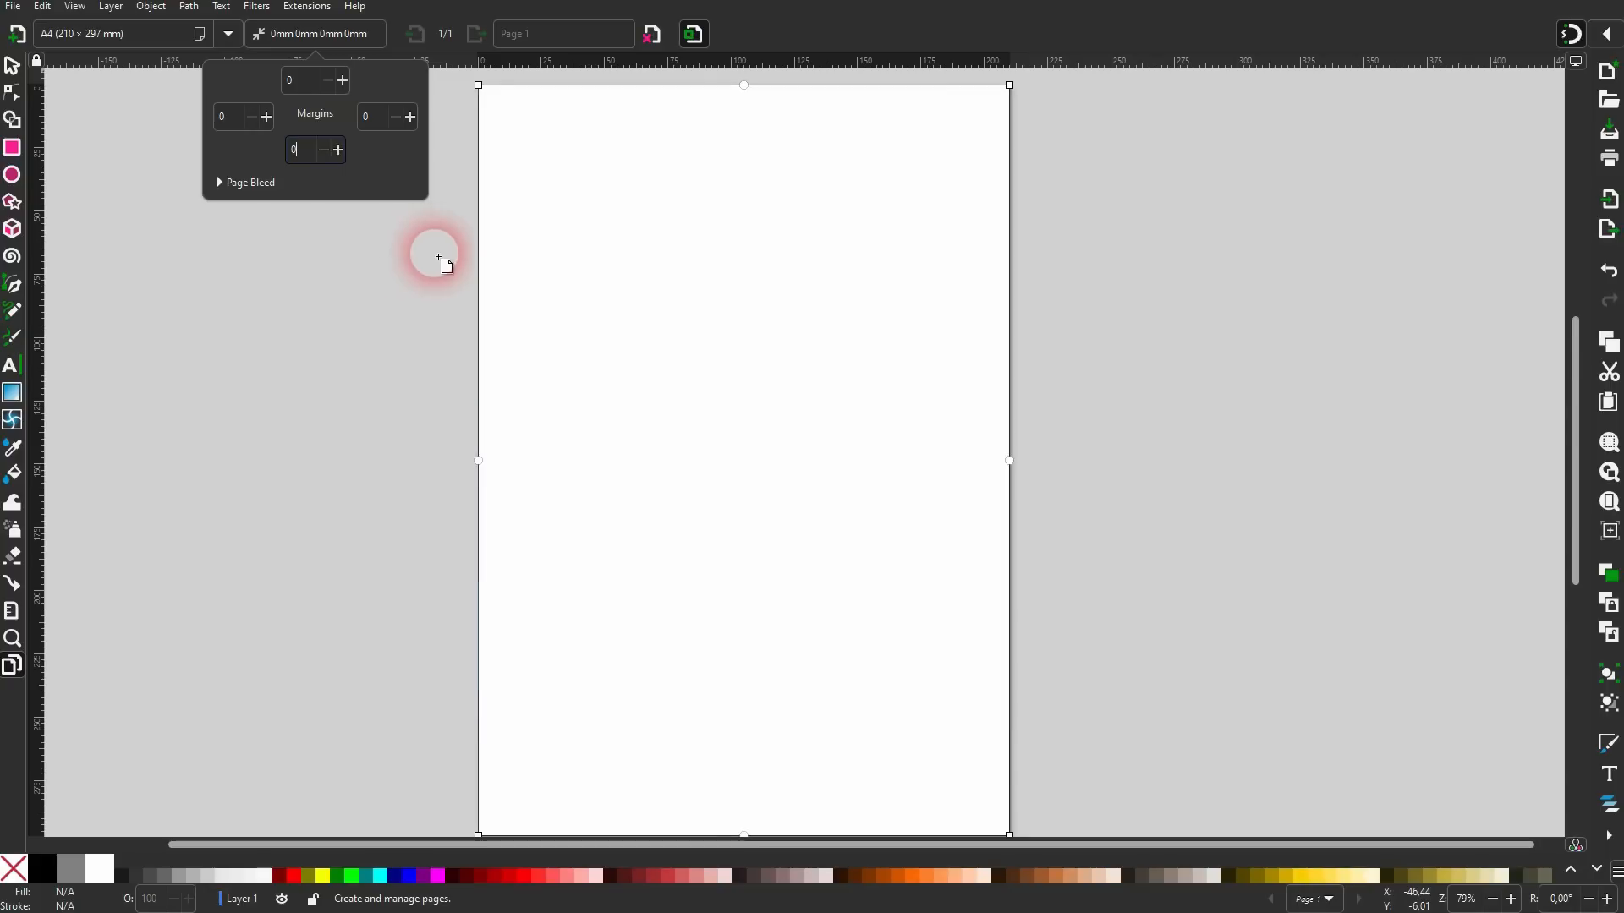
click(332, 150)
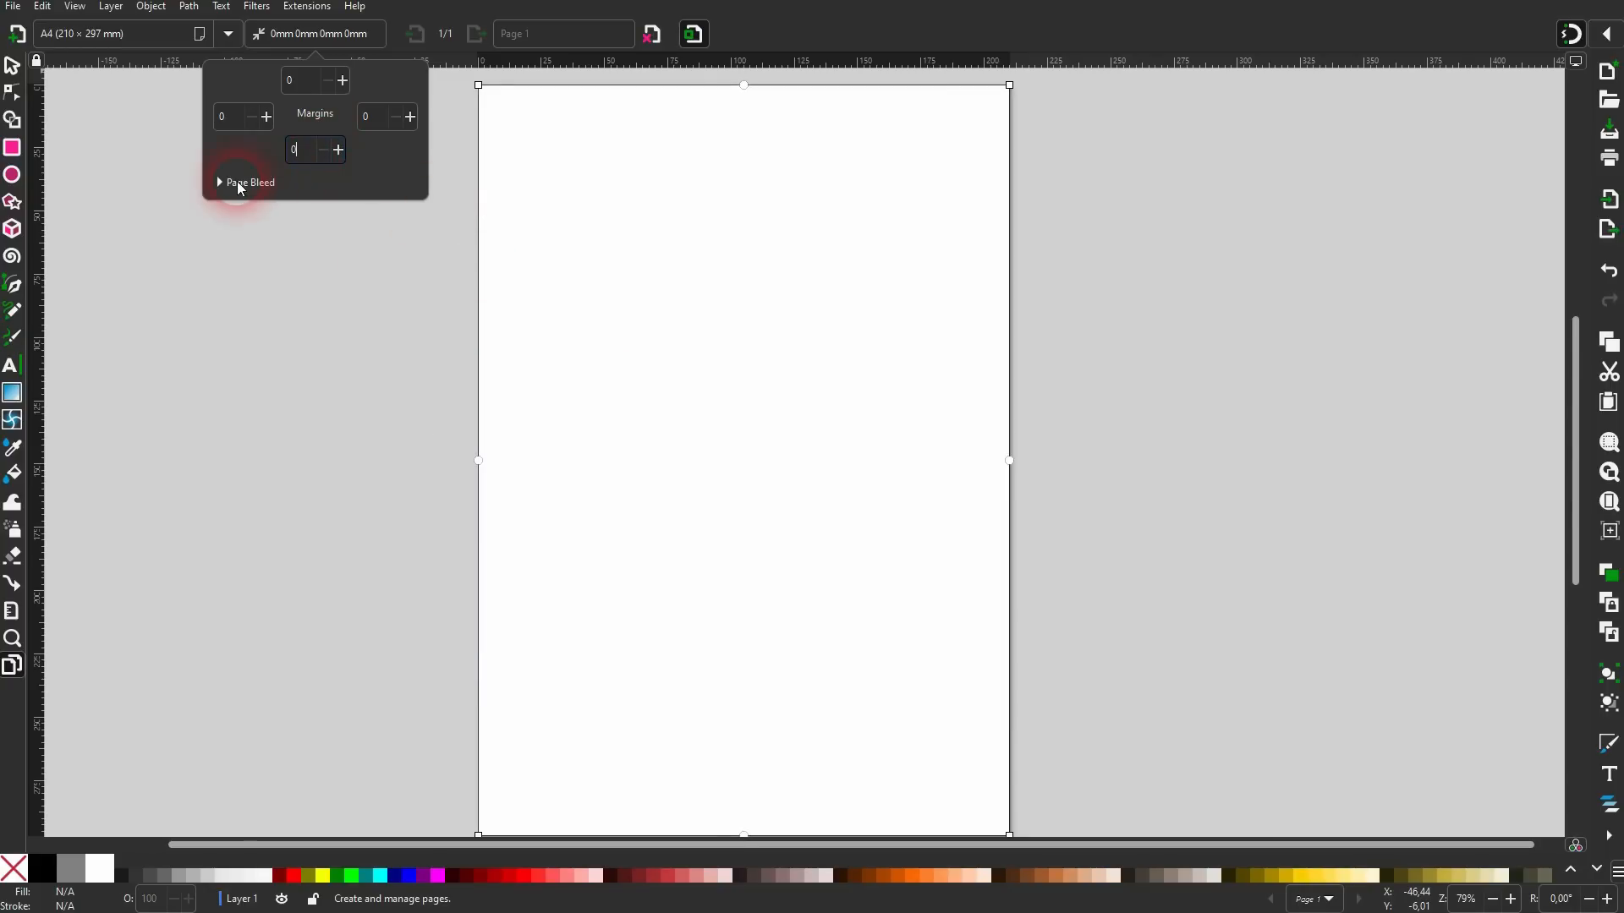
click(239, 183)
click(241, 184)
click(370, 62)
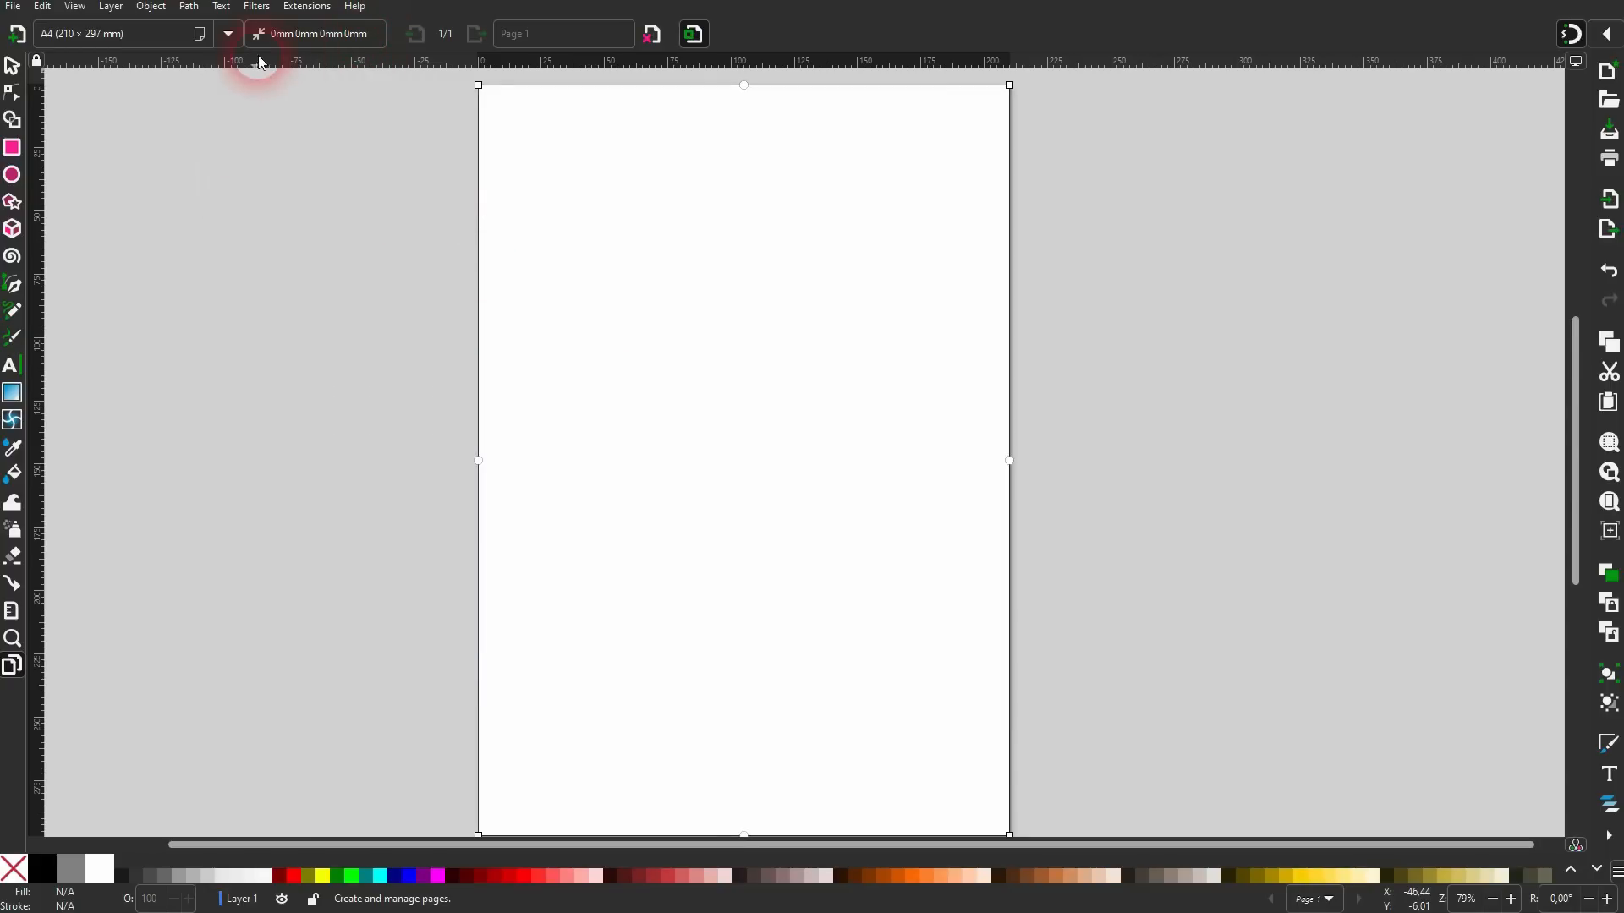
Flip the page orientation and flip it back, then try the Desktop 1080p page size (1920 × 1080 px).
click(199, 35)
click(200, 37)
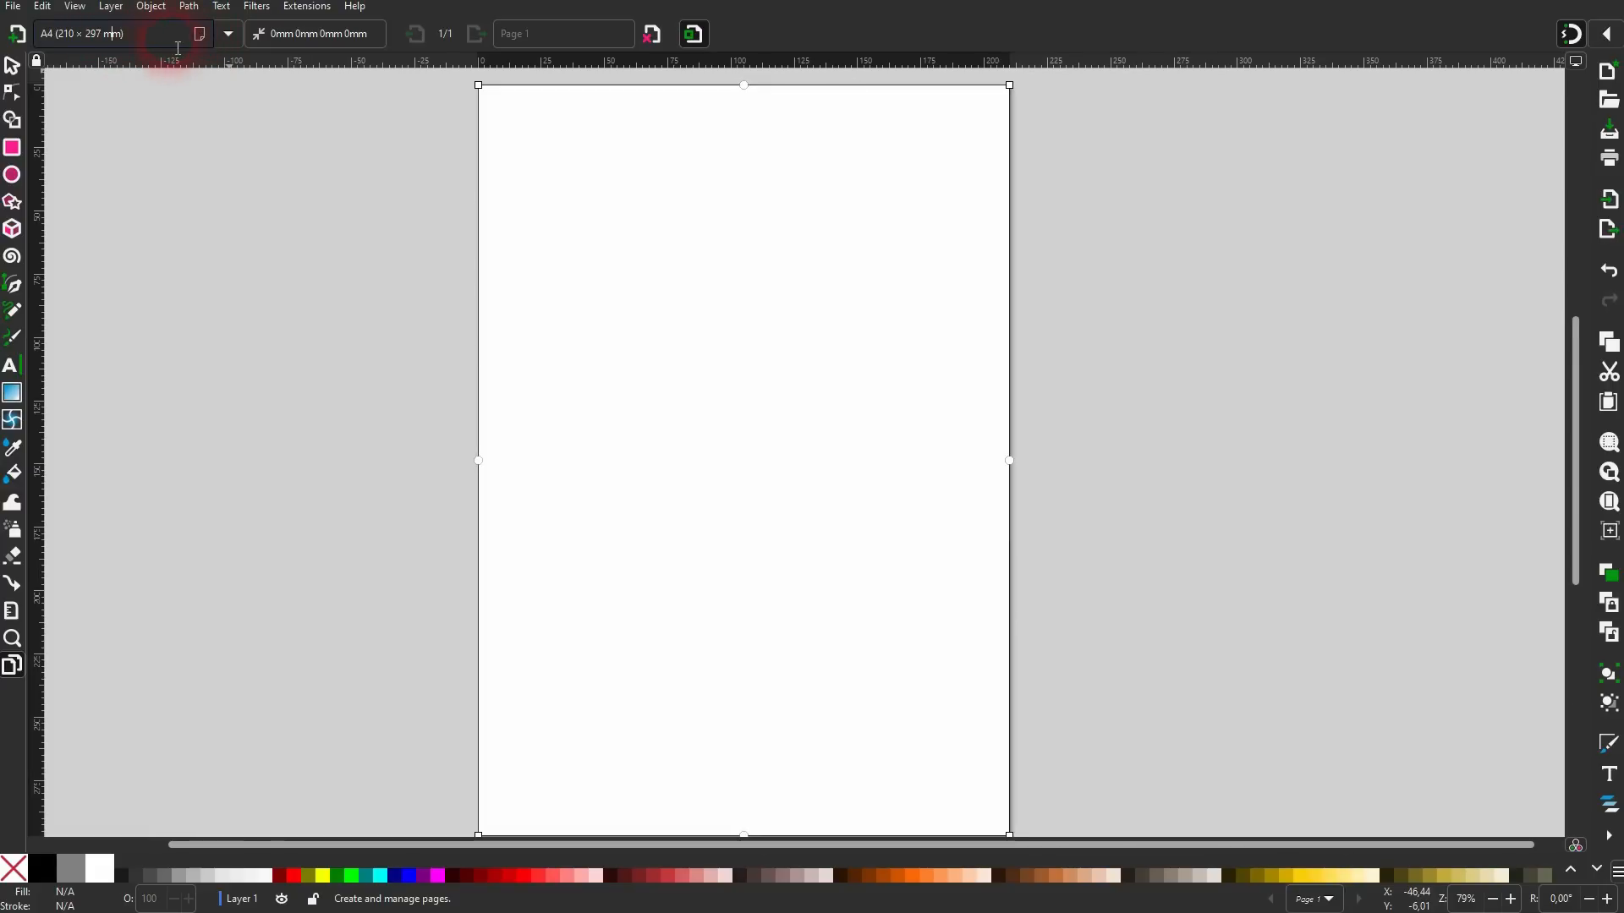
click(226, 36)
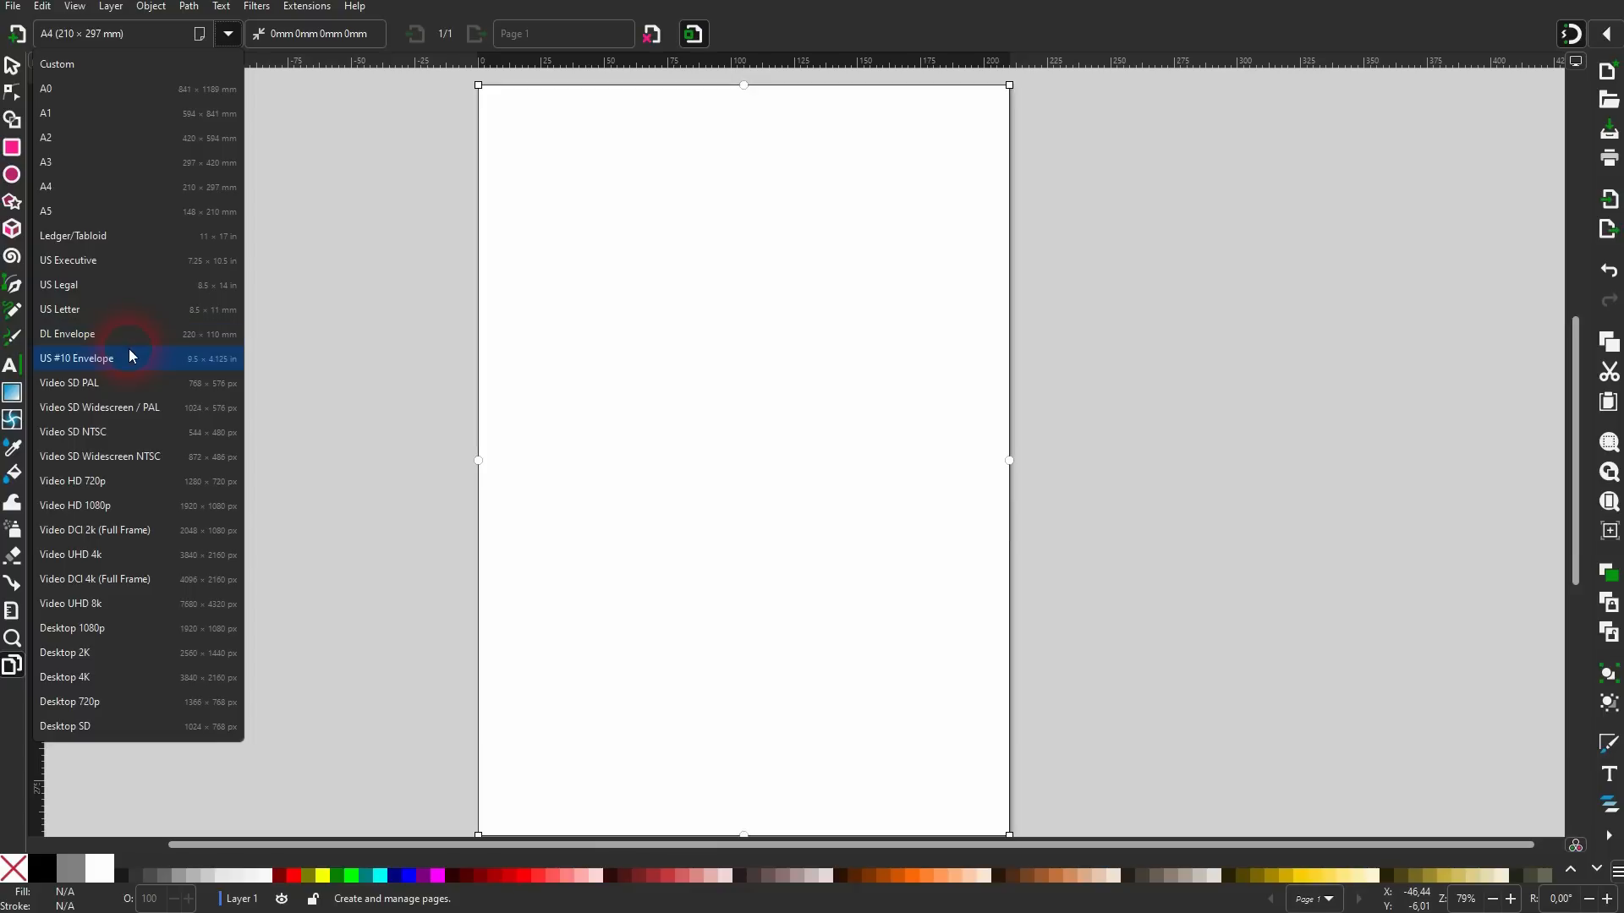
click(113, 627)
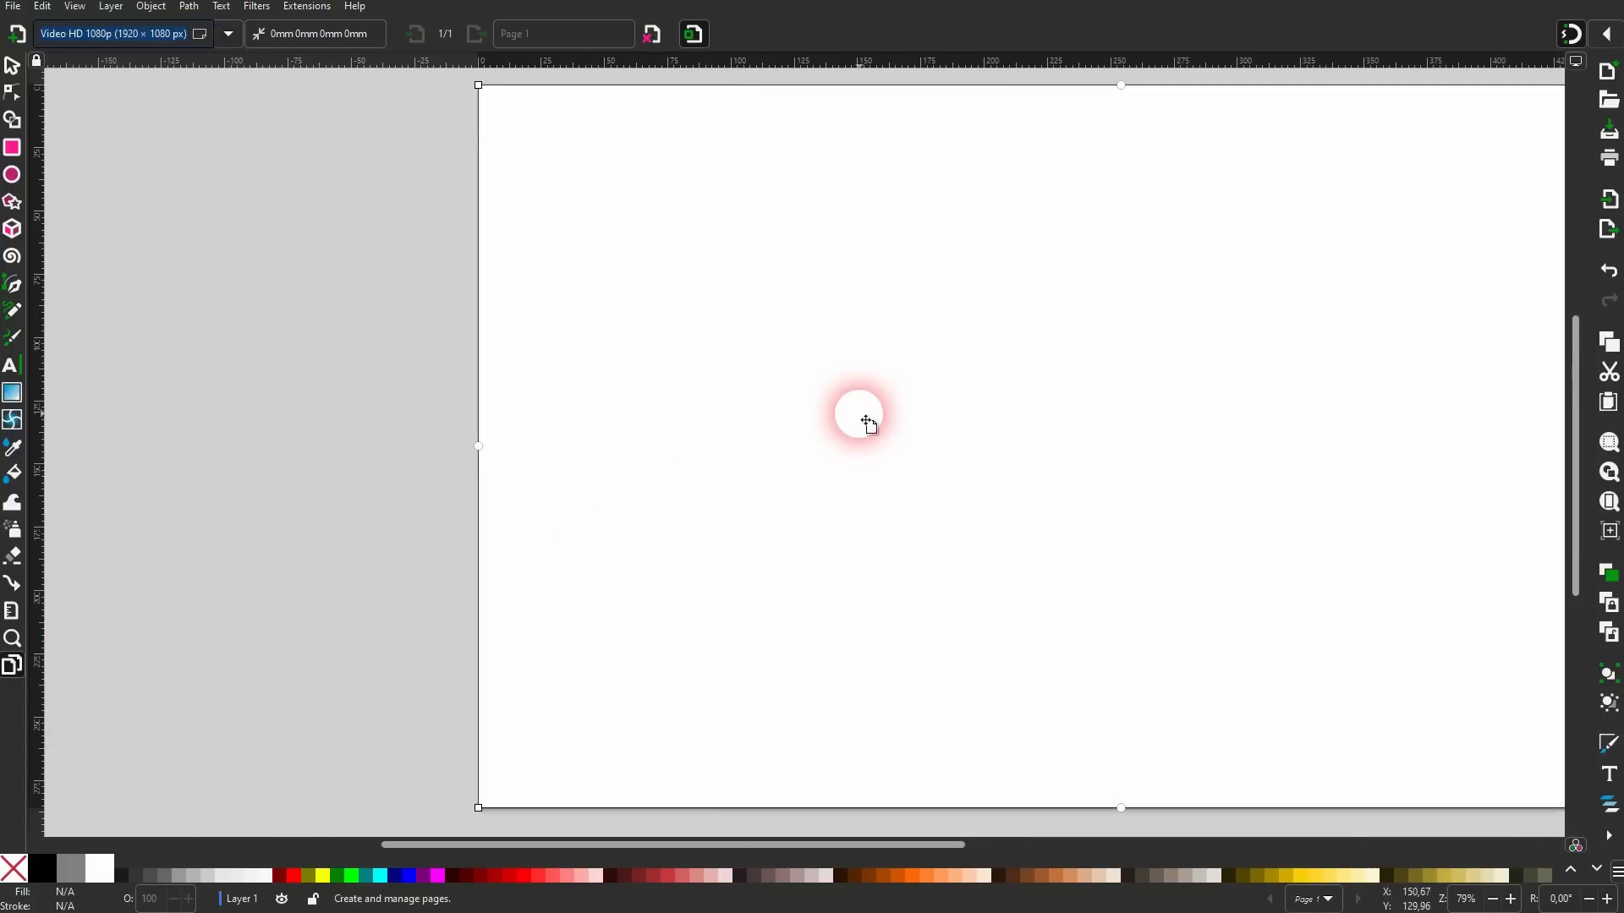
scroll(854, 410, down, 1)
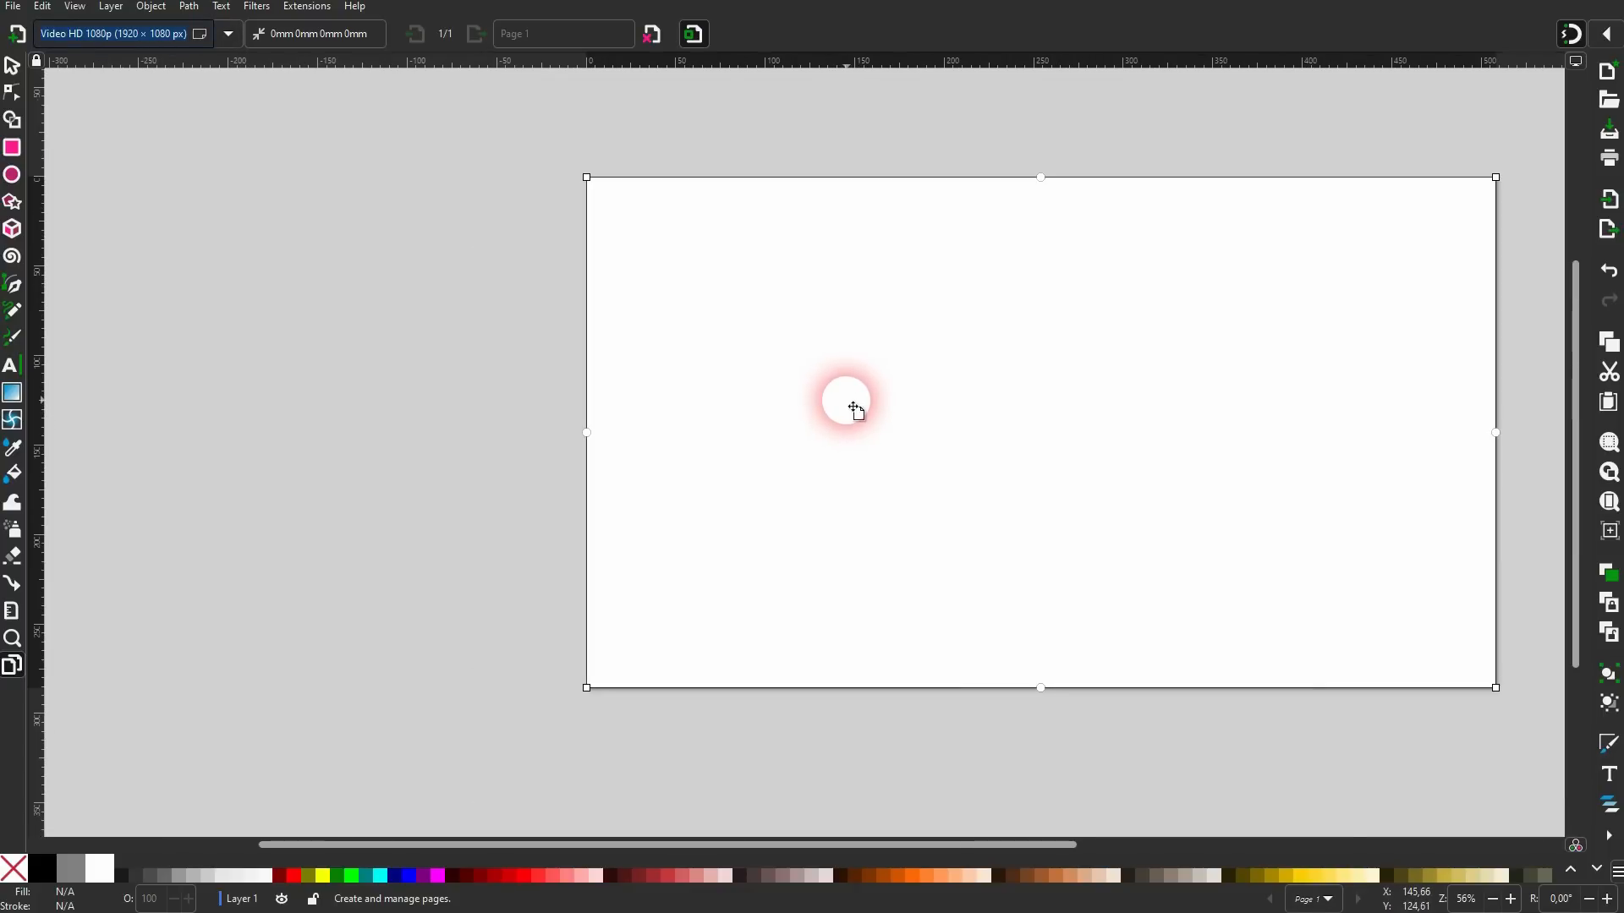
scroll(854, 411, right, 8)
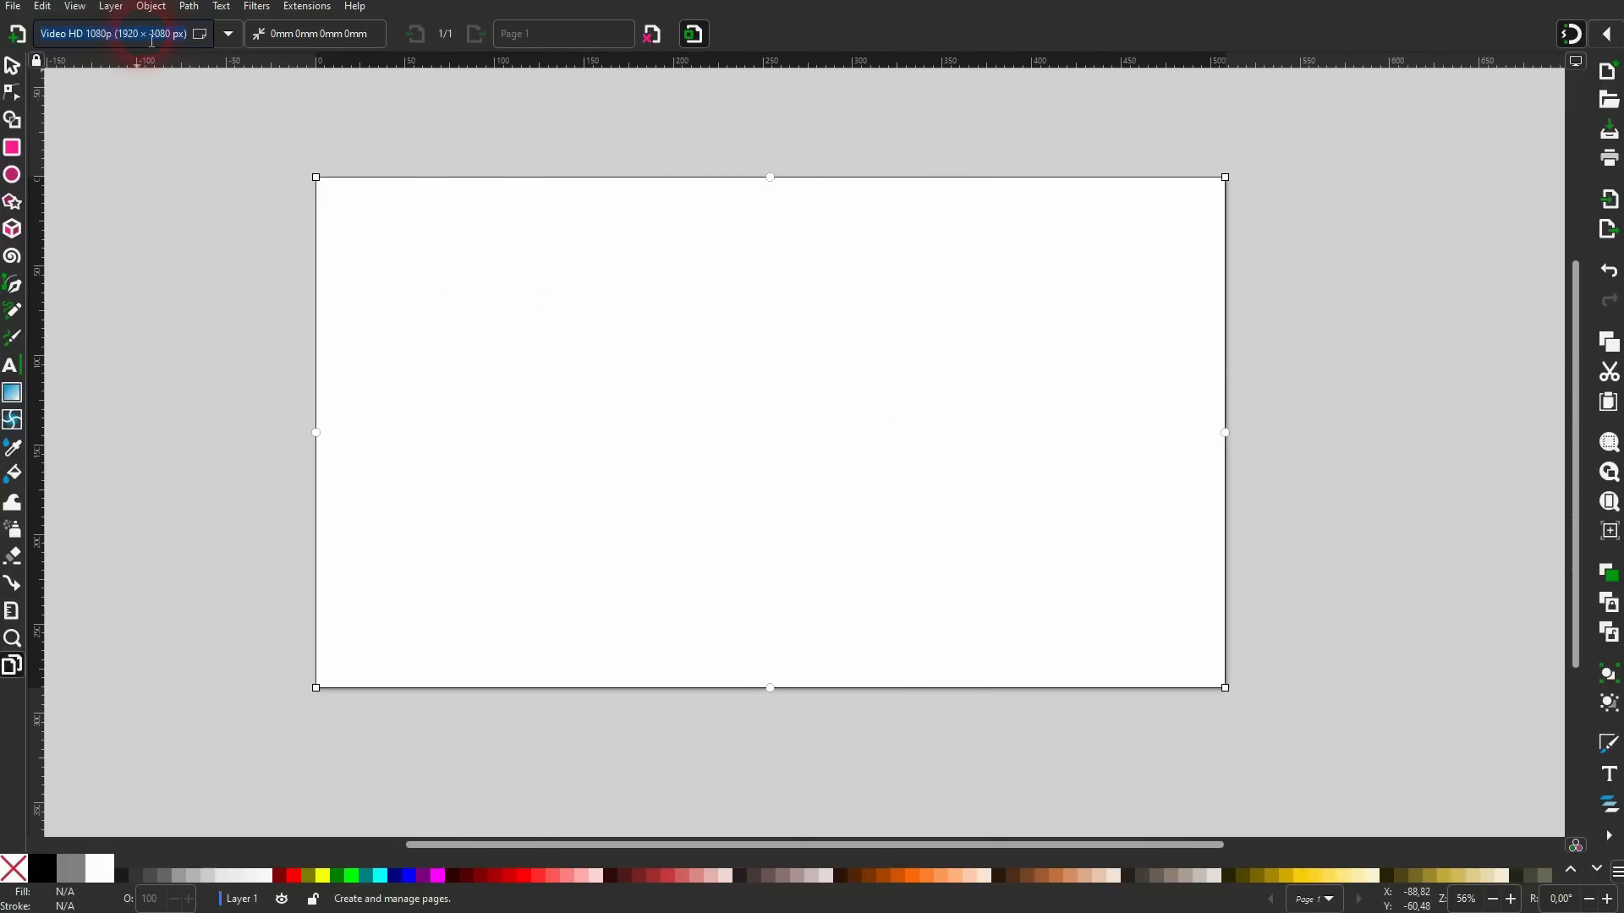
Try the A0 page size, then set the page to A4 (210 × 297 mm) in portrait orientation.
click(228, 35)
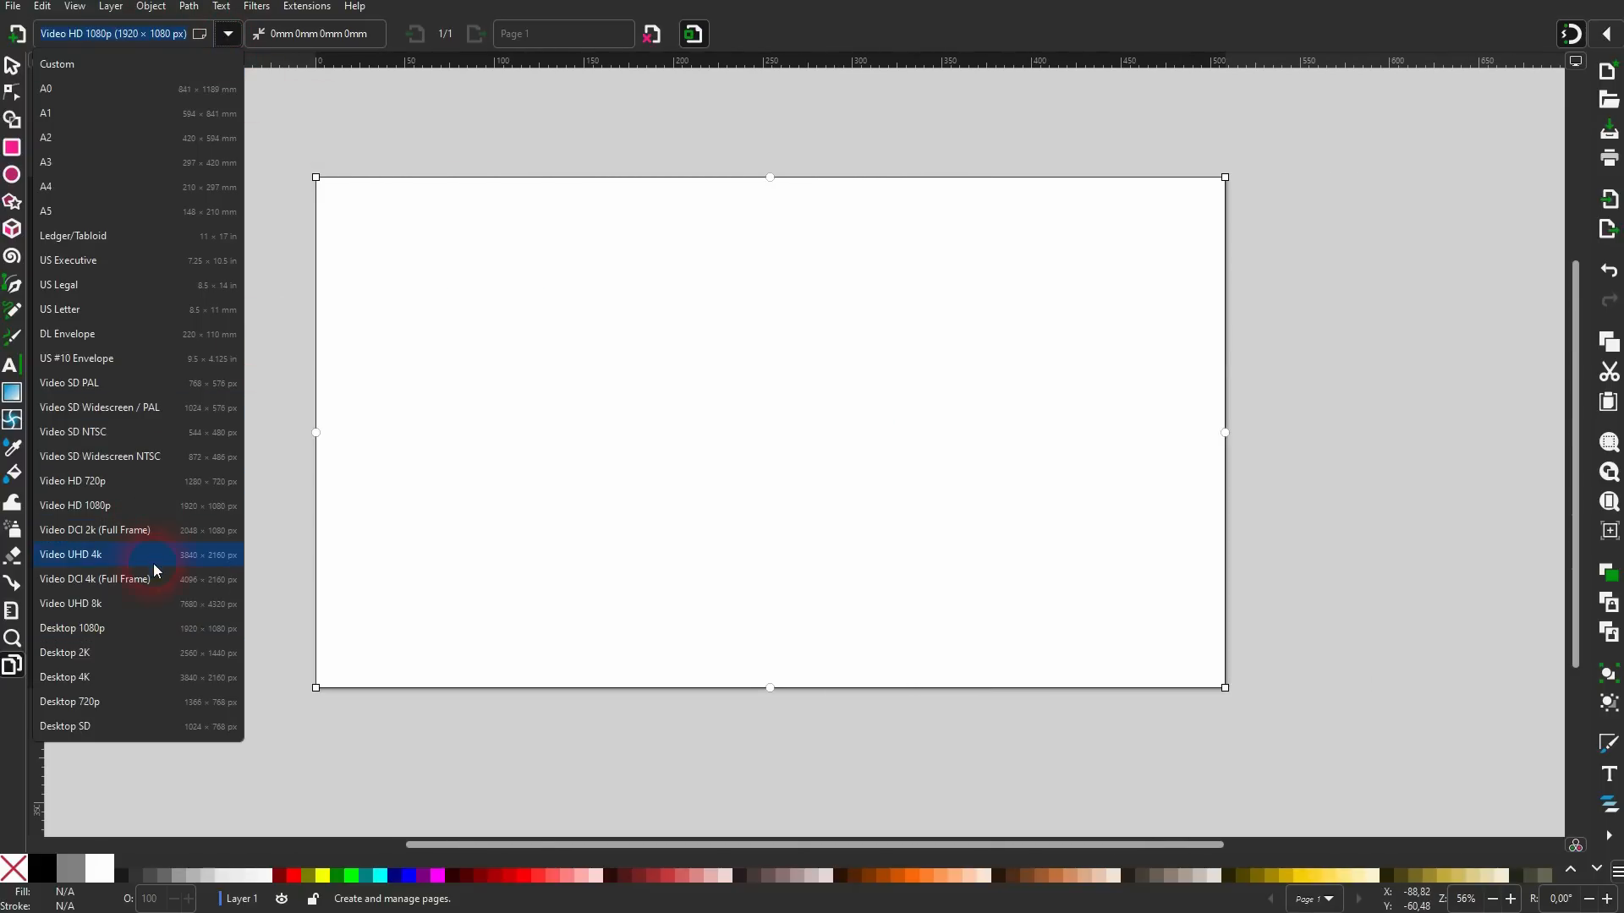
click(91, 99)
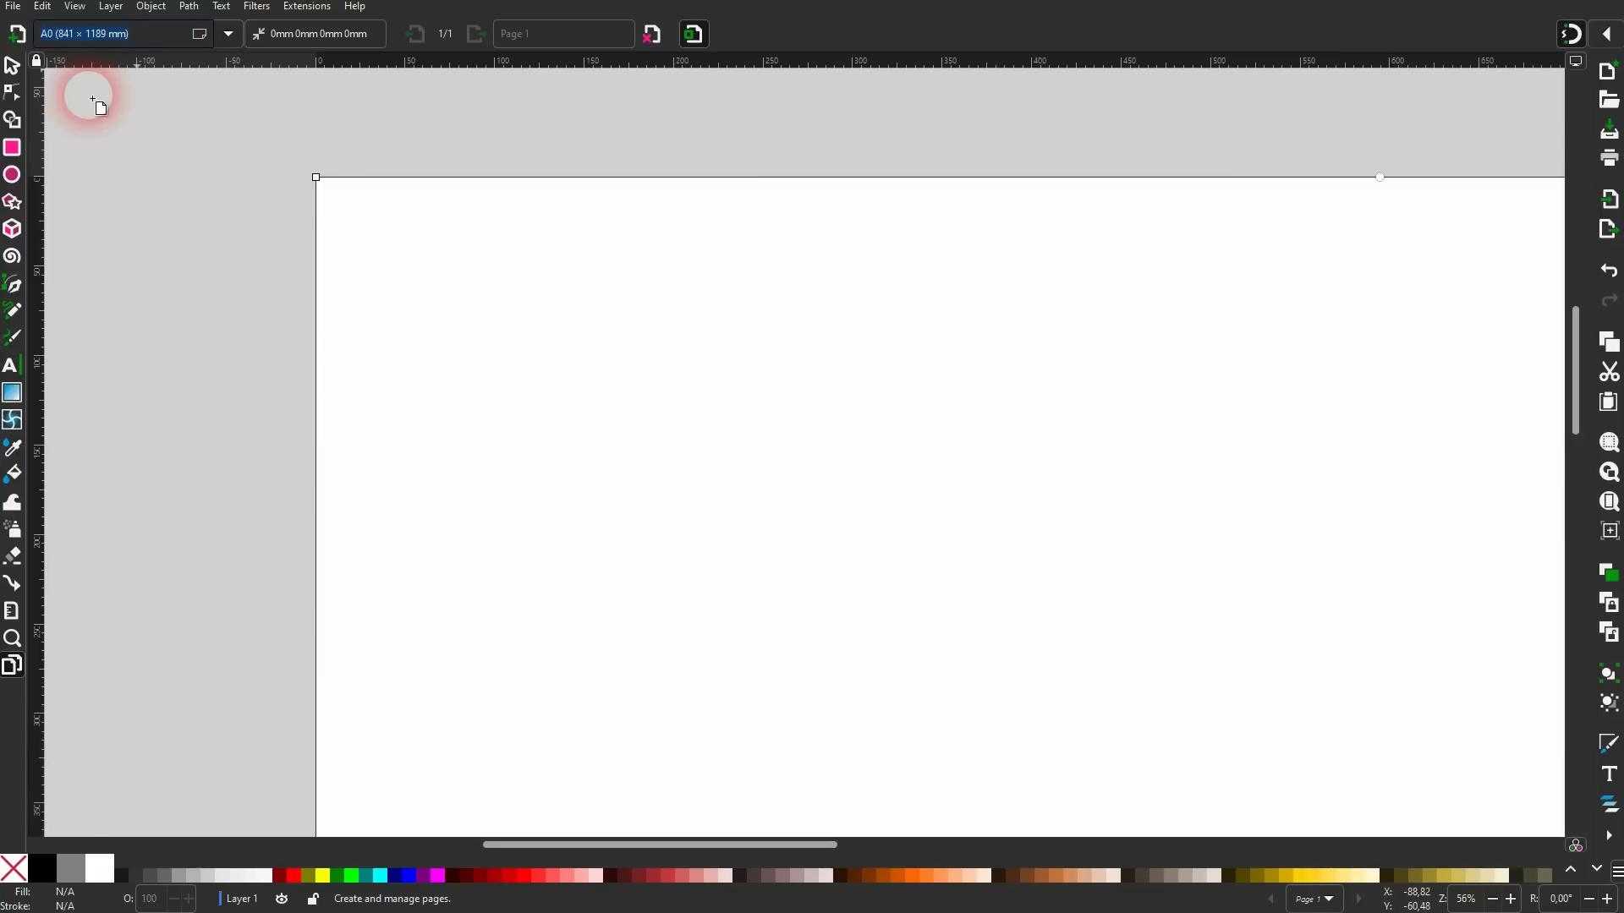
click(229, 35)
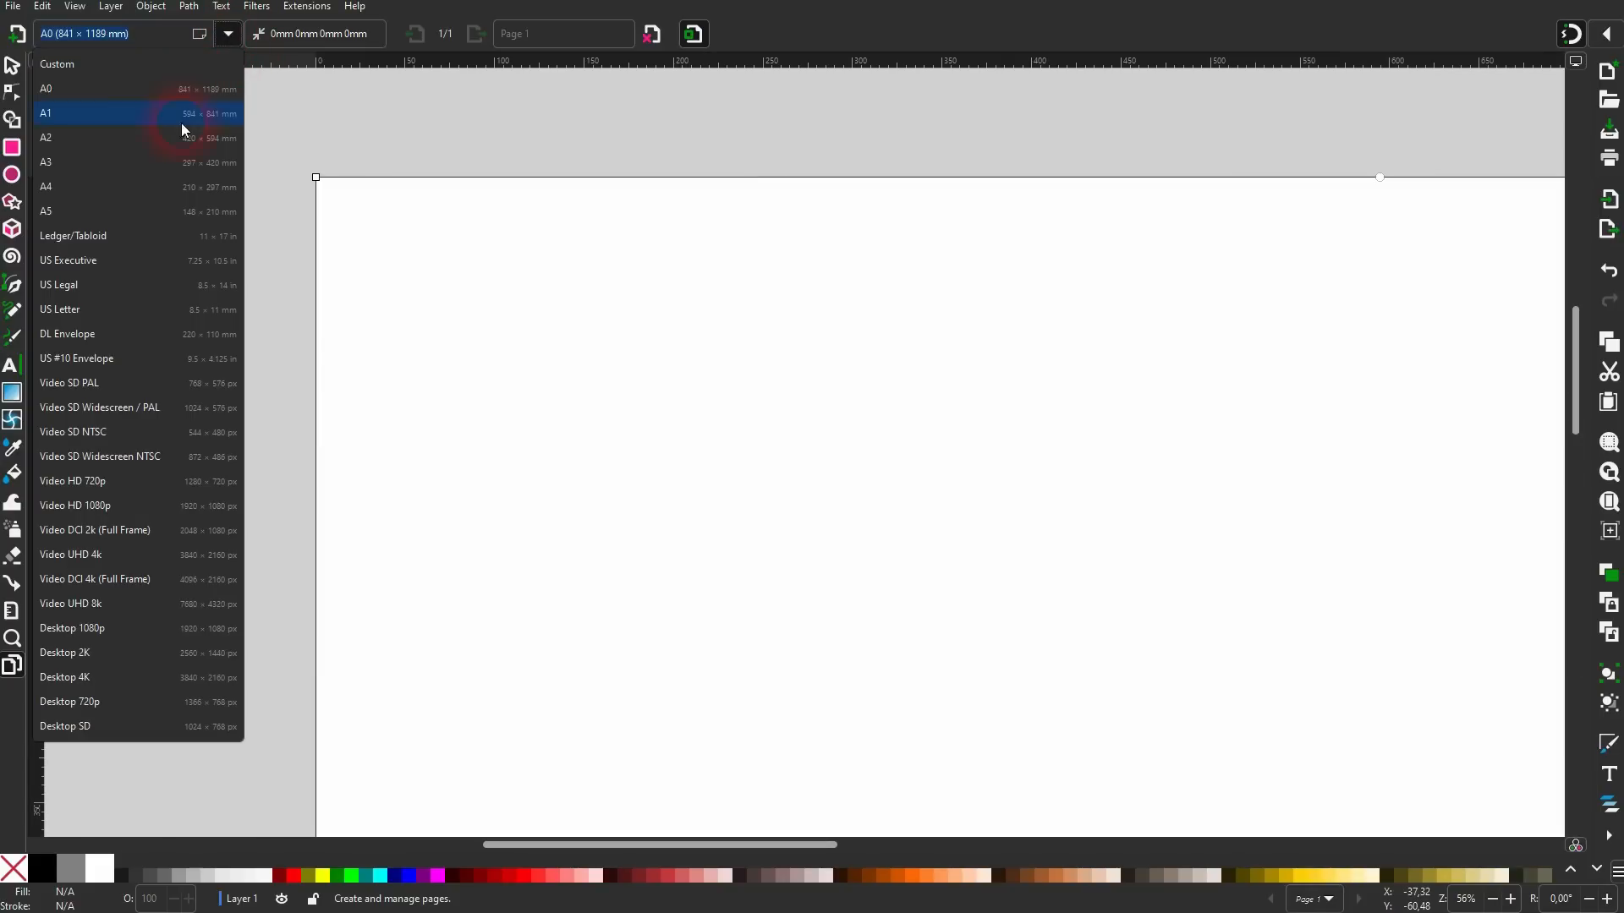
click(132, 188)
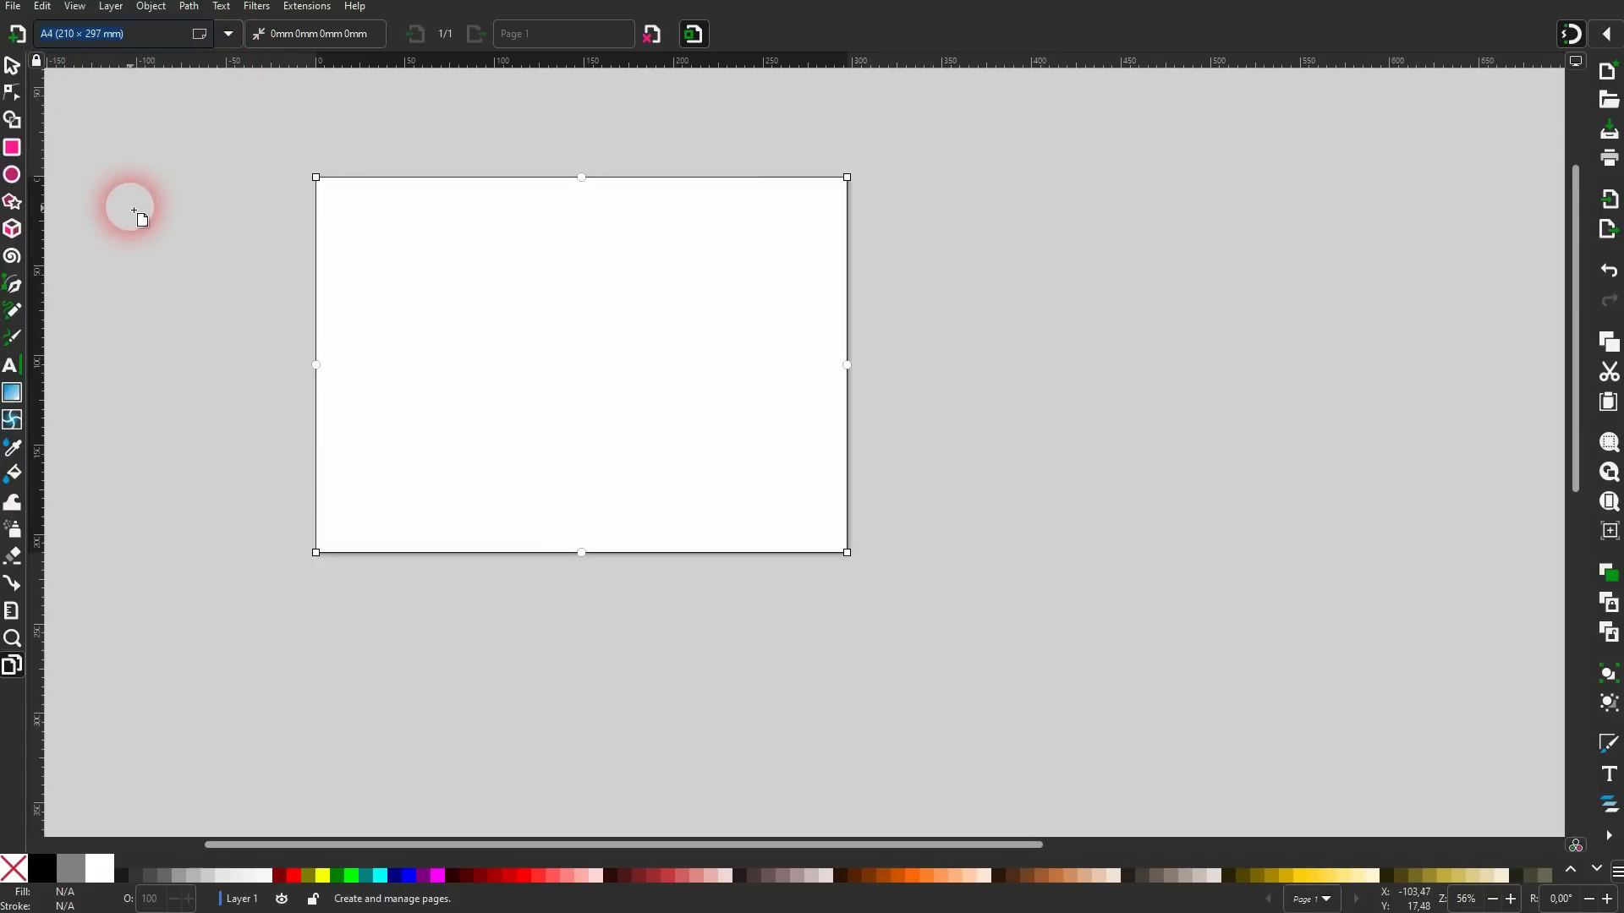
click(199, 38)
ctrl+scroll(227, 561, up, 1)
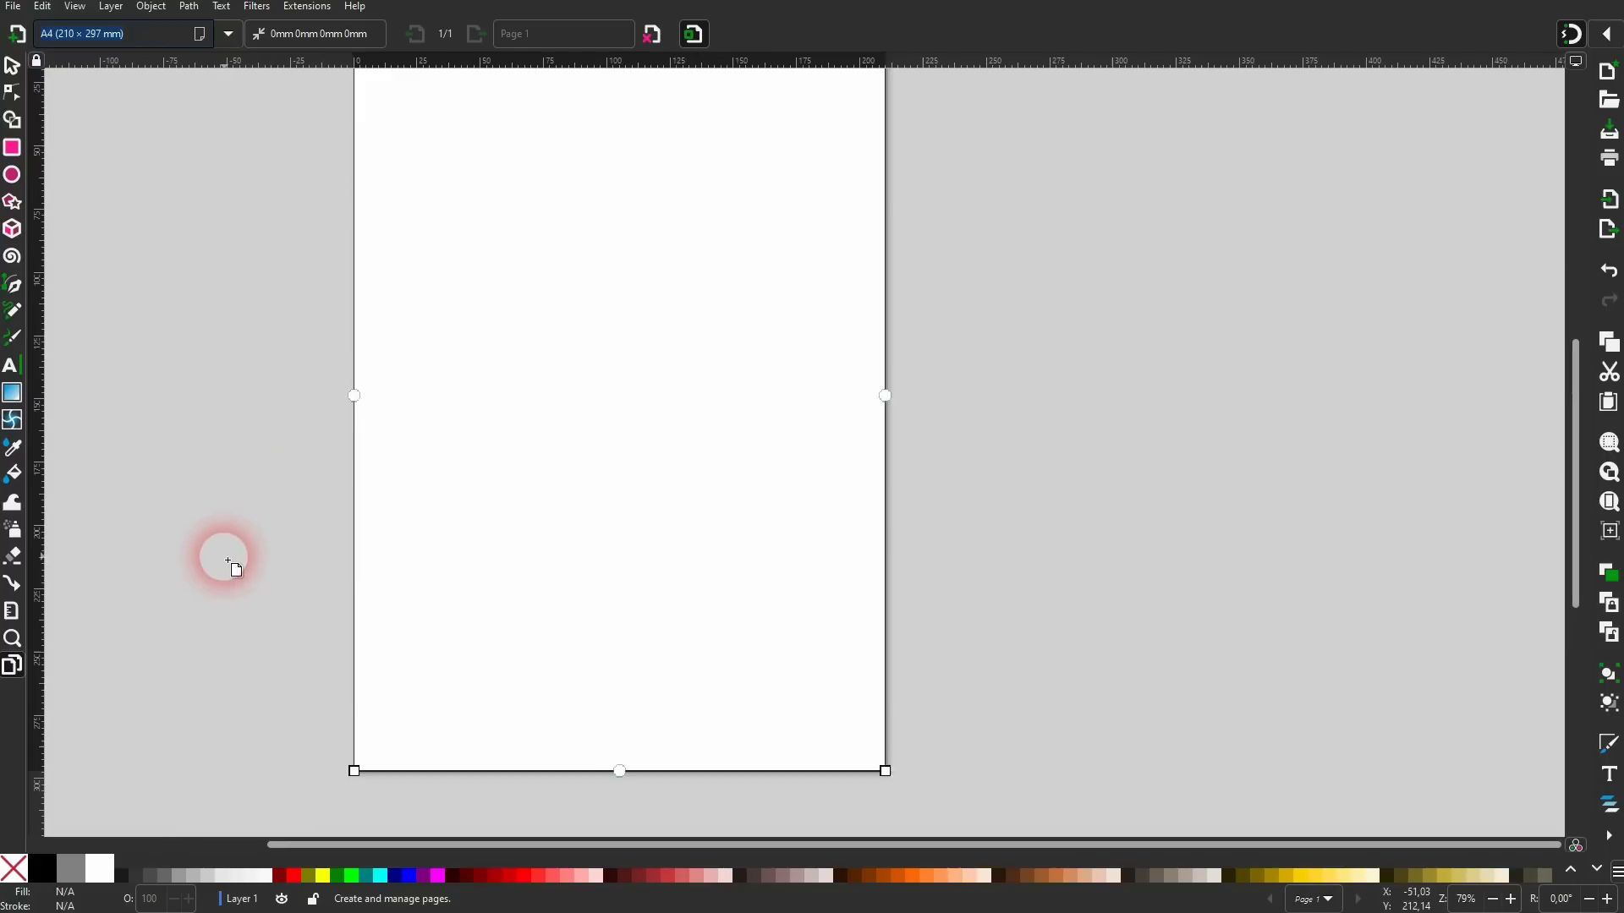
scroll(347, 444, up, 2)
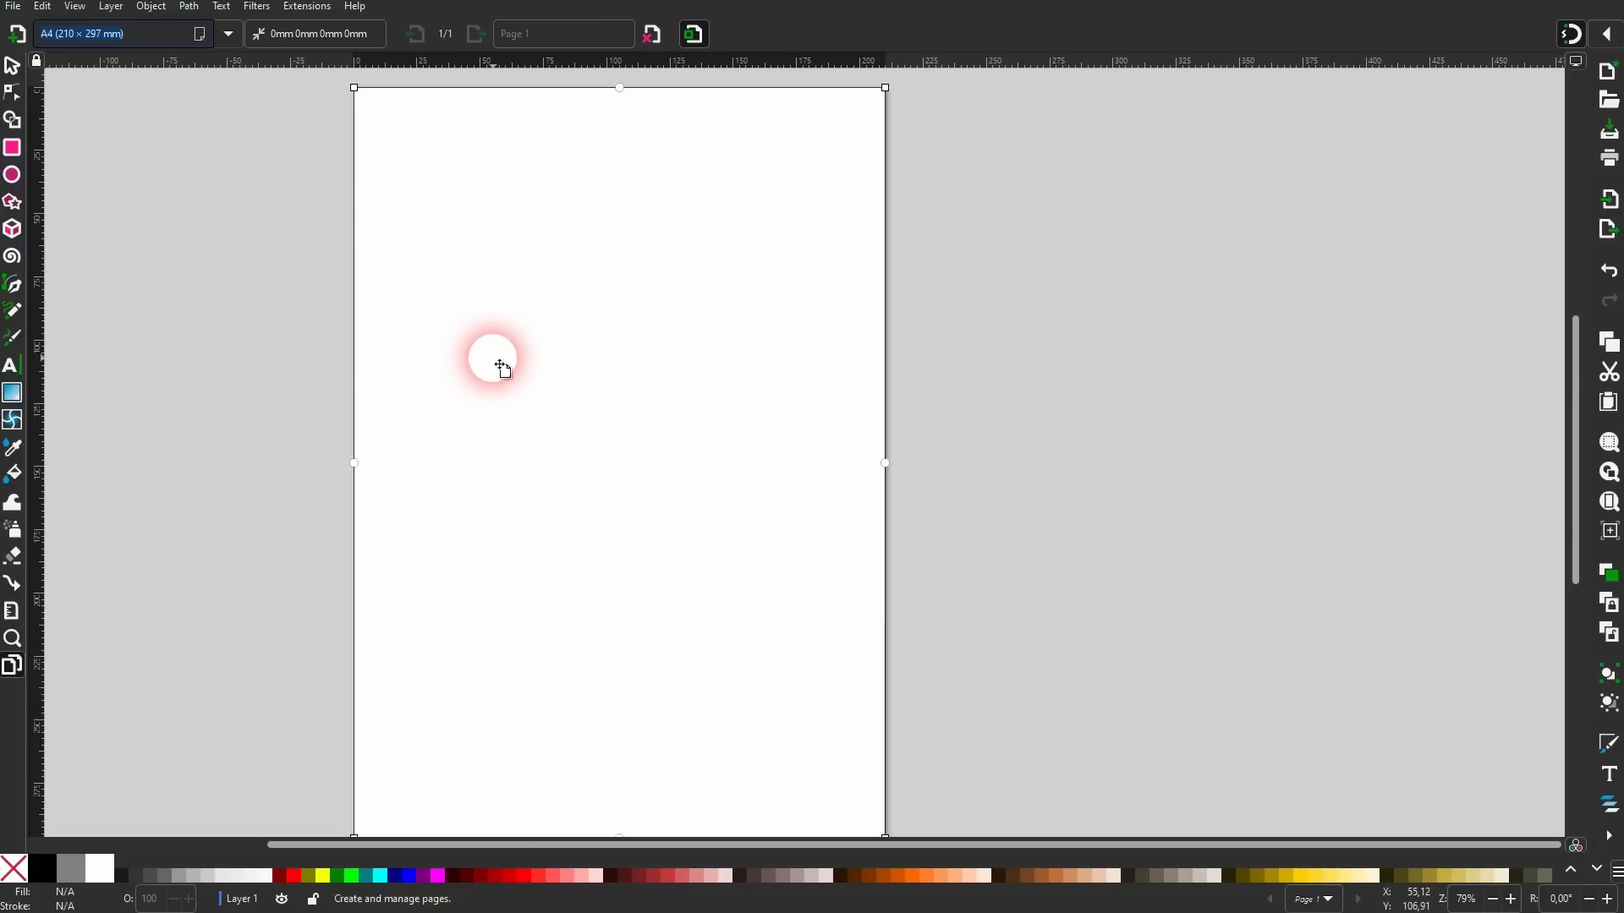
drag(645, 460, 1206, 465)
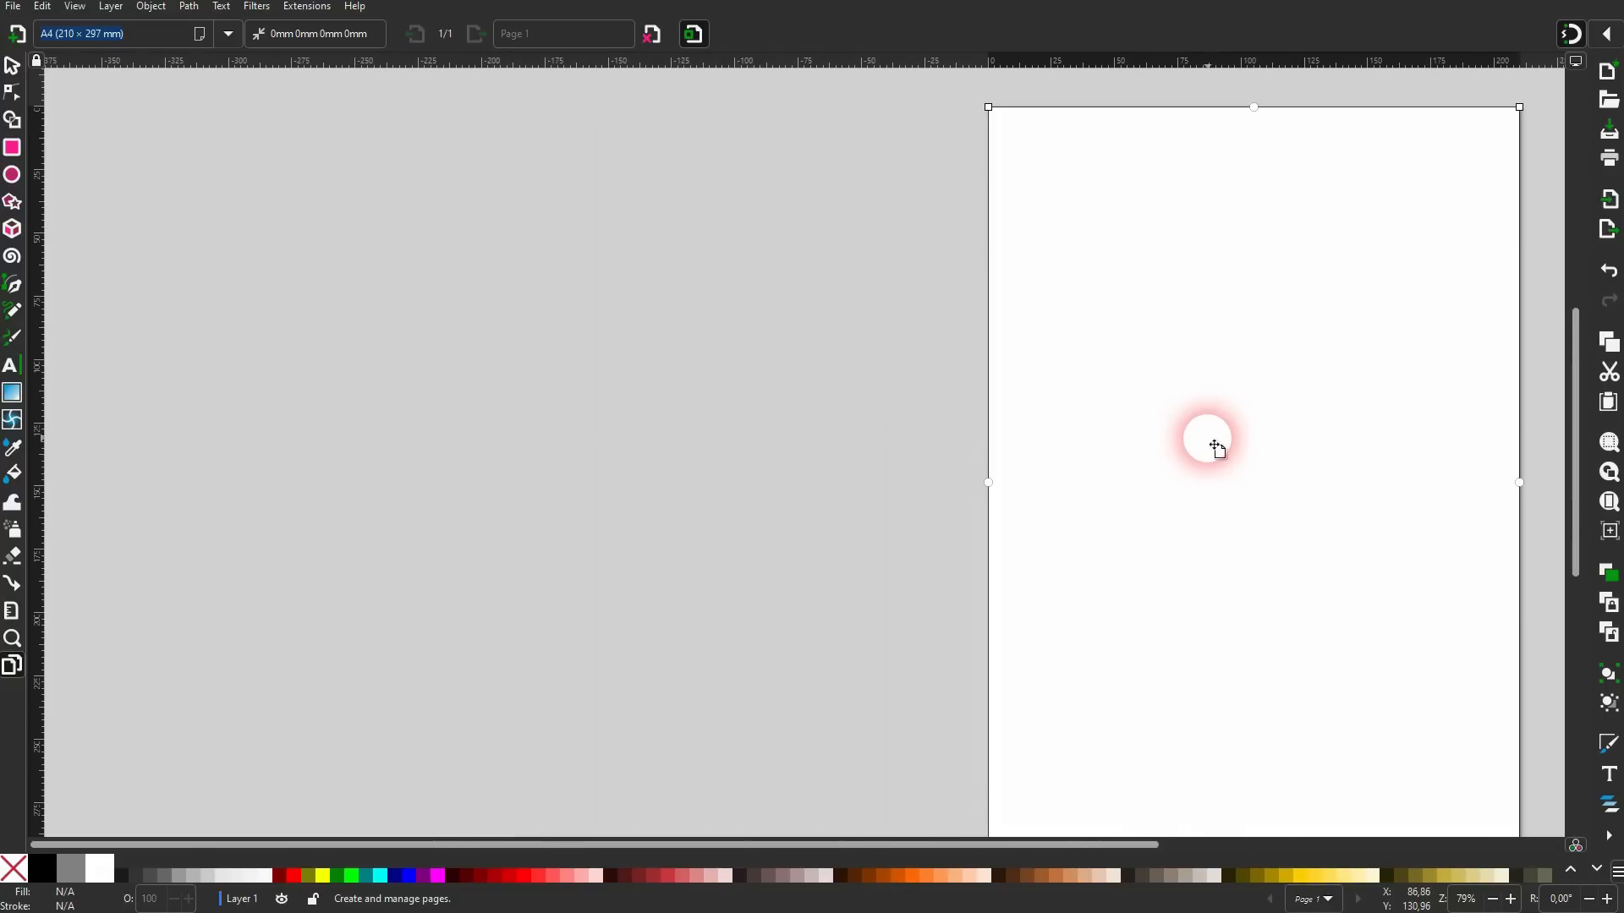
key(ctrl+v)
drag(1257, 403, 629, 405)
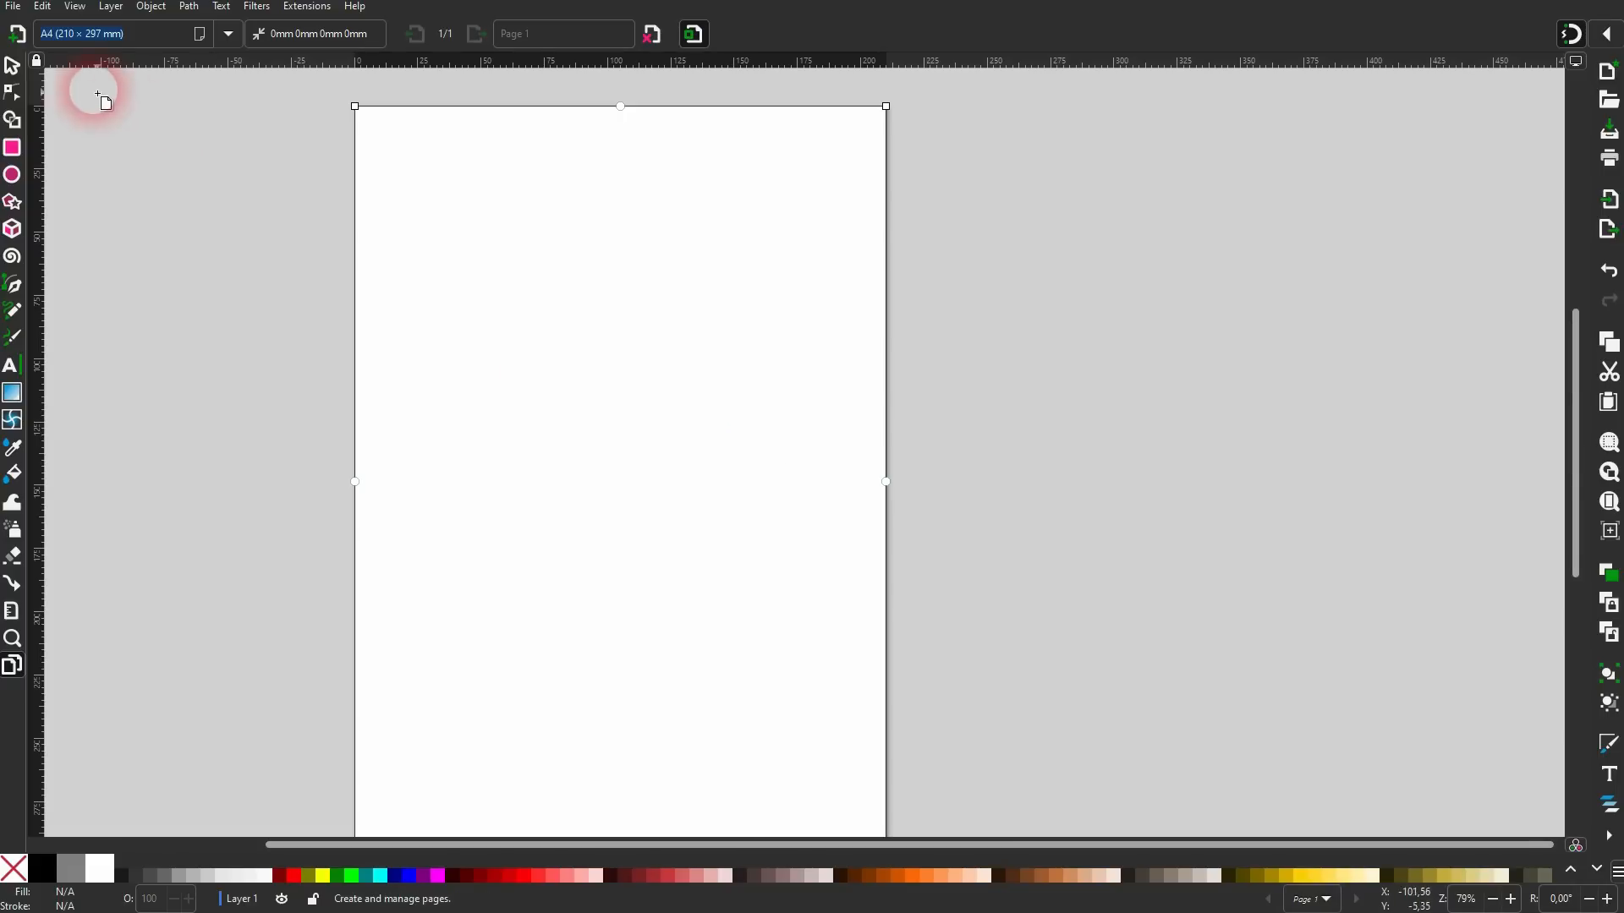
Add a second A4 page beside the first, switch between the two pages, and delete the selected one.
click(17, 34)
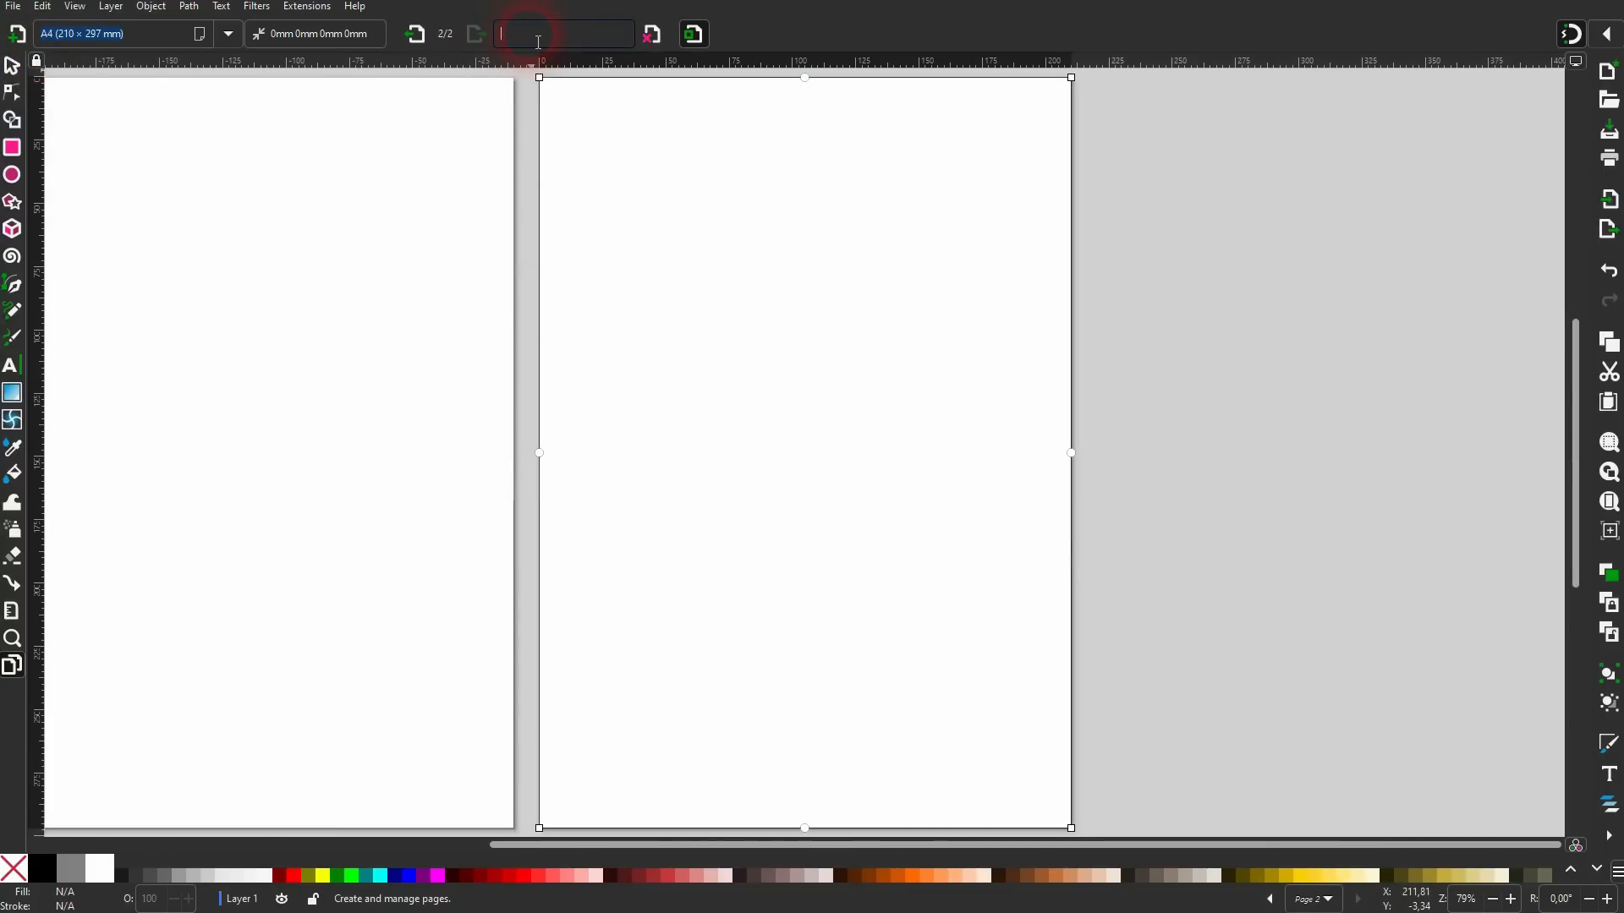
click(406, 406)
click(747, 398)
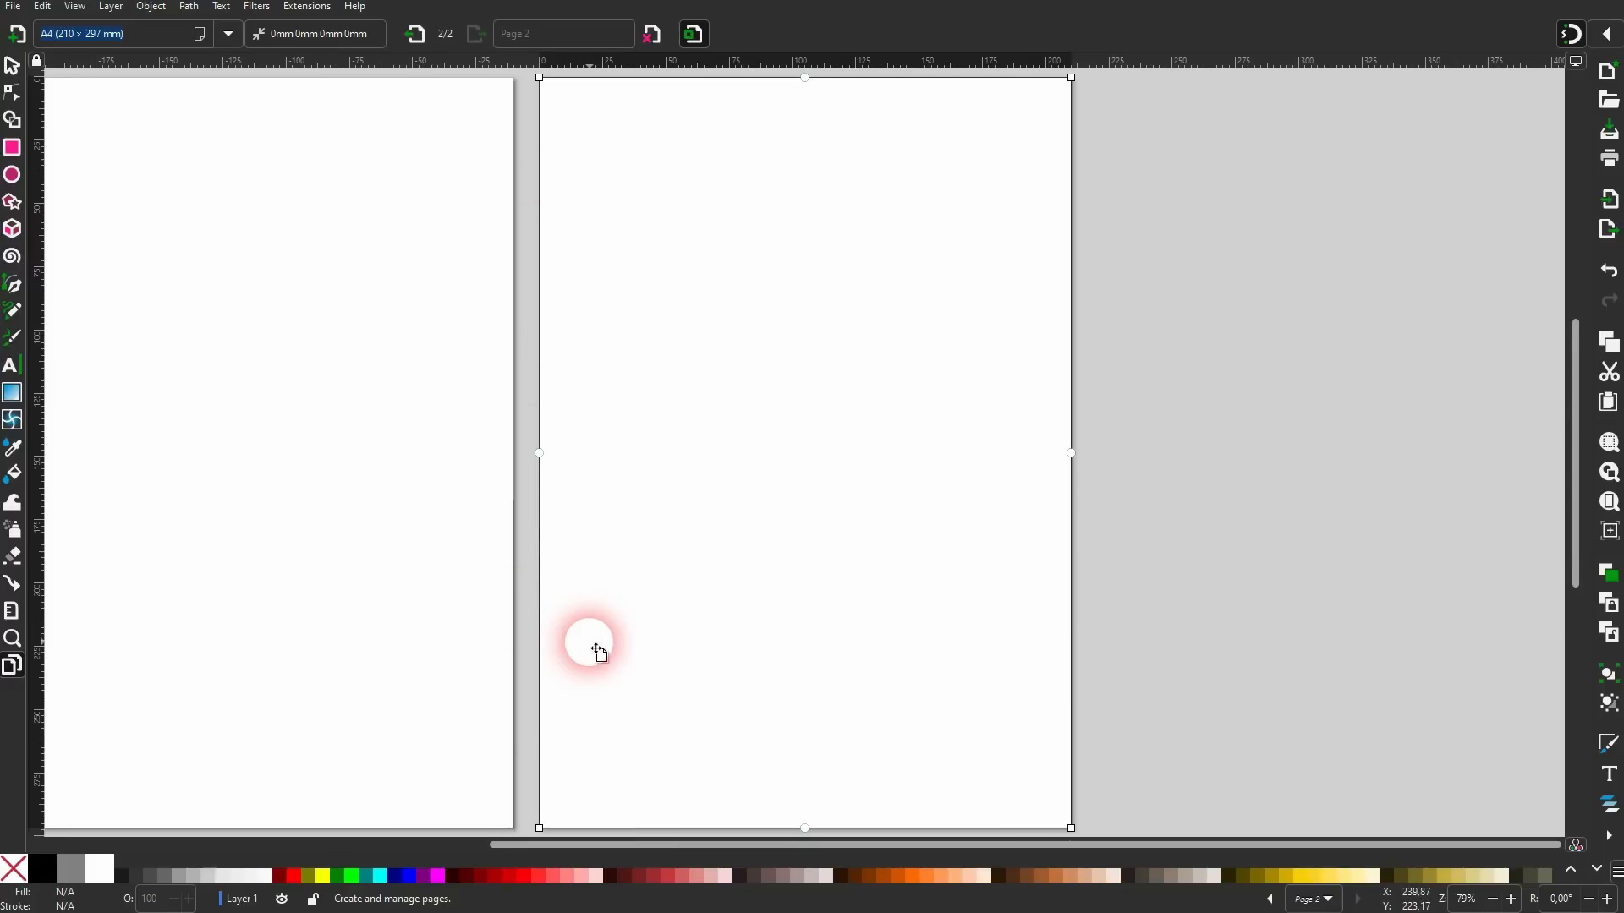
scroll(597, 650, left, 5)
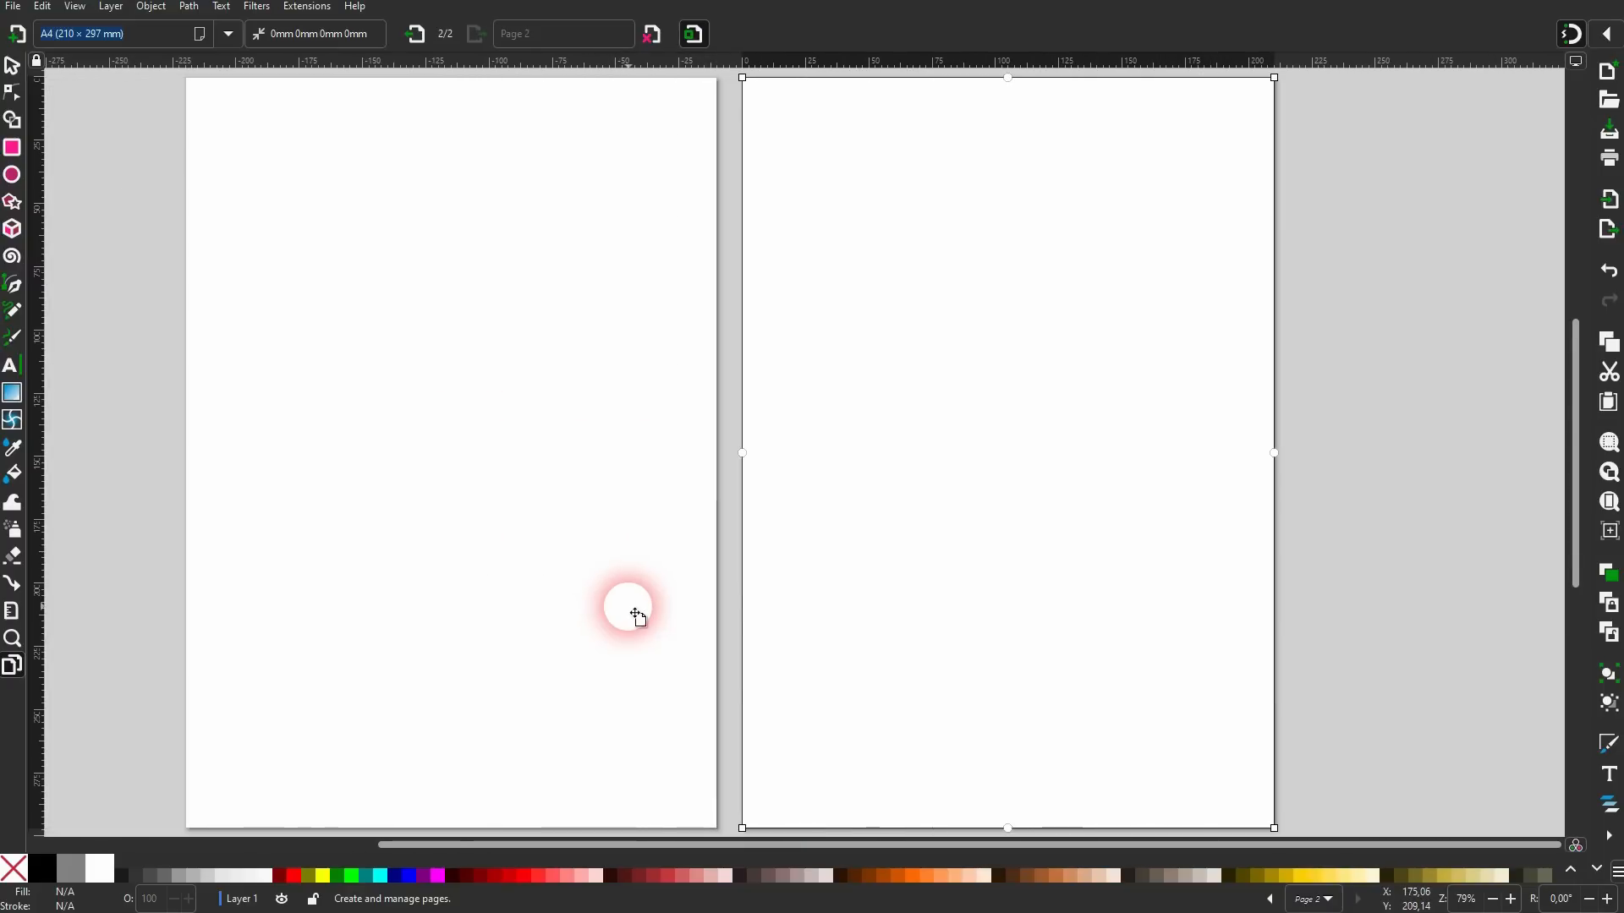
click(653, 34)
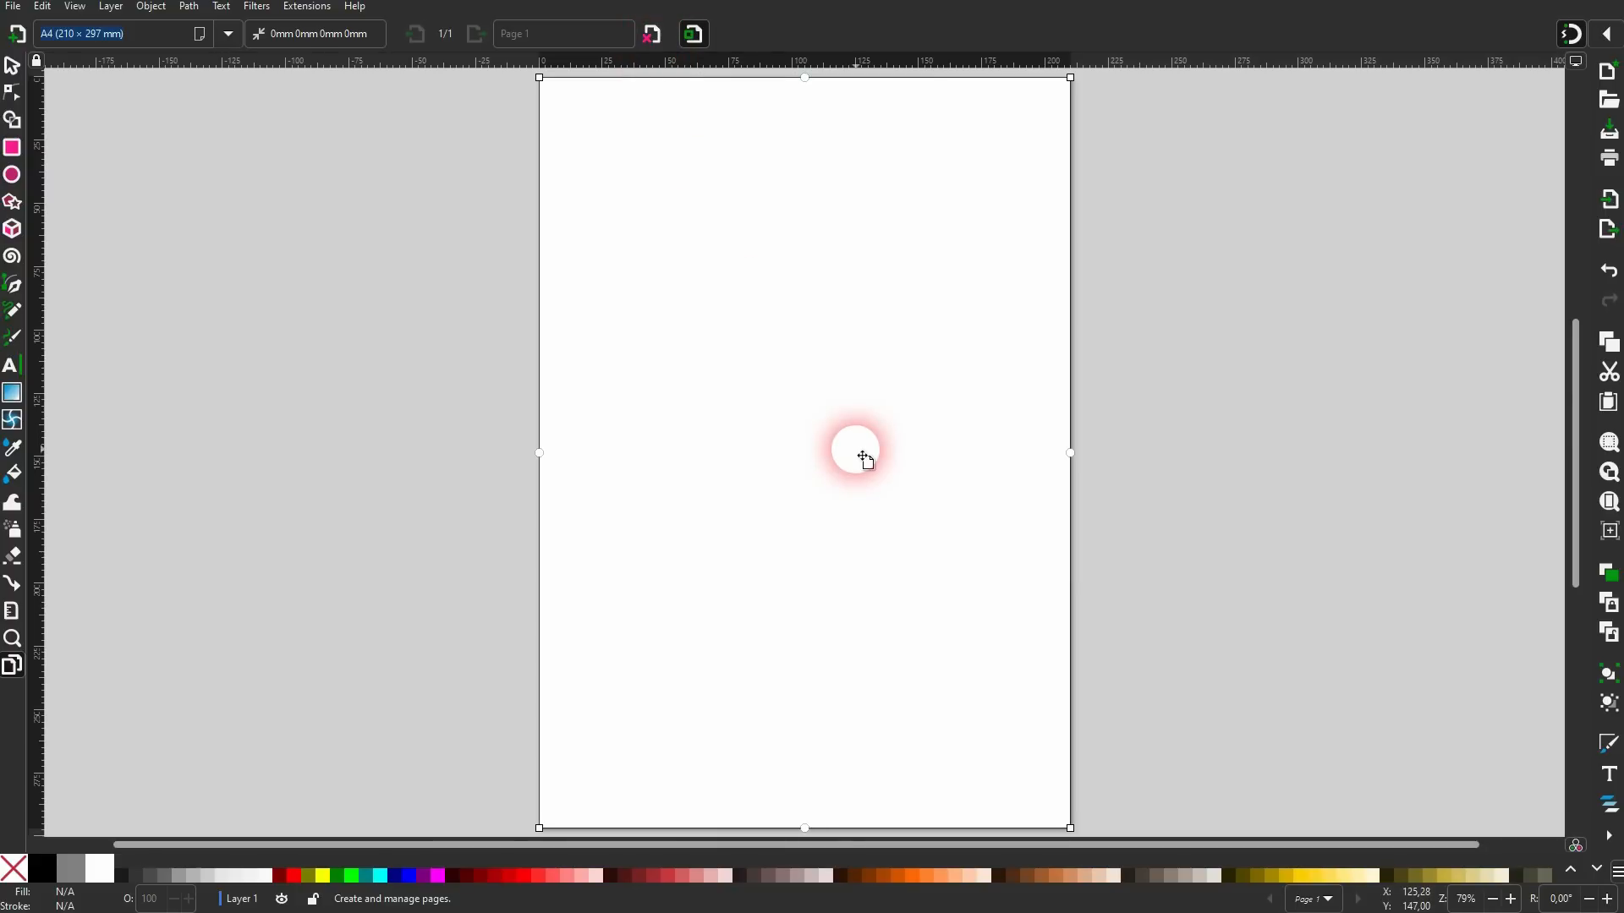
Draw a dark red rectangle about 89 mm wide and 67 mm high near the middle of the page.
click(13, 150)
drag(703, 316, 929, 488)
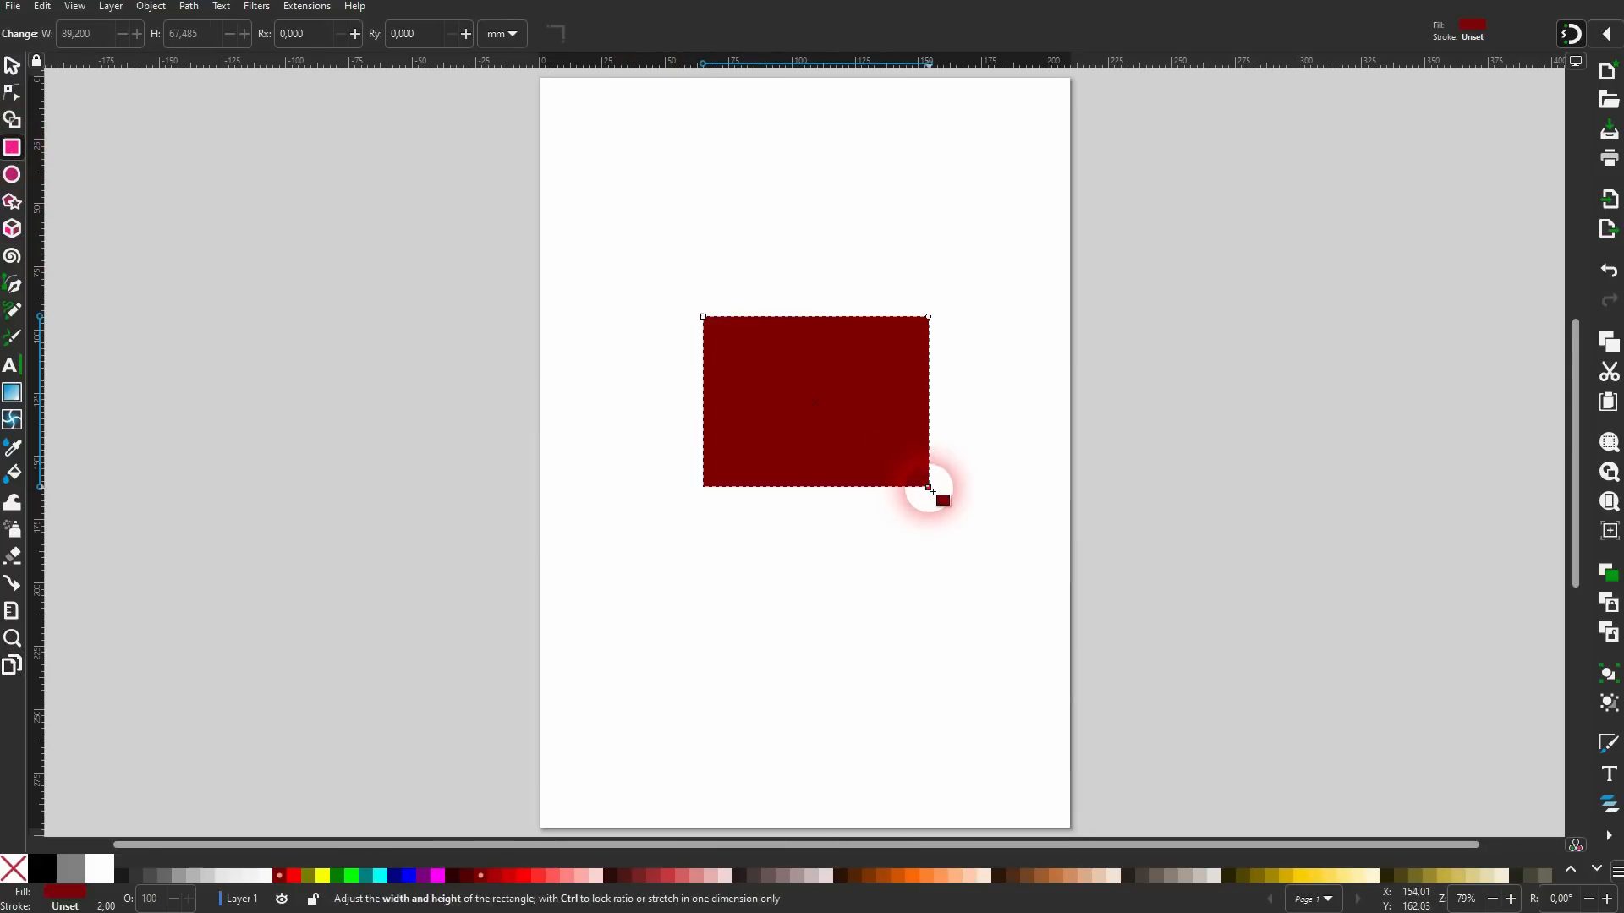
Move the page sideways together with the dark red rectangle, then disable moving overlapping objects and shift the page back without the rectangle.
click(14, 665)
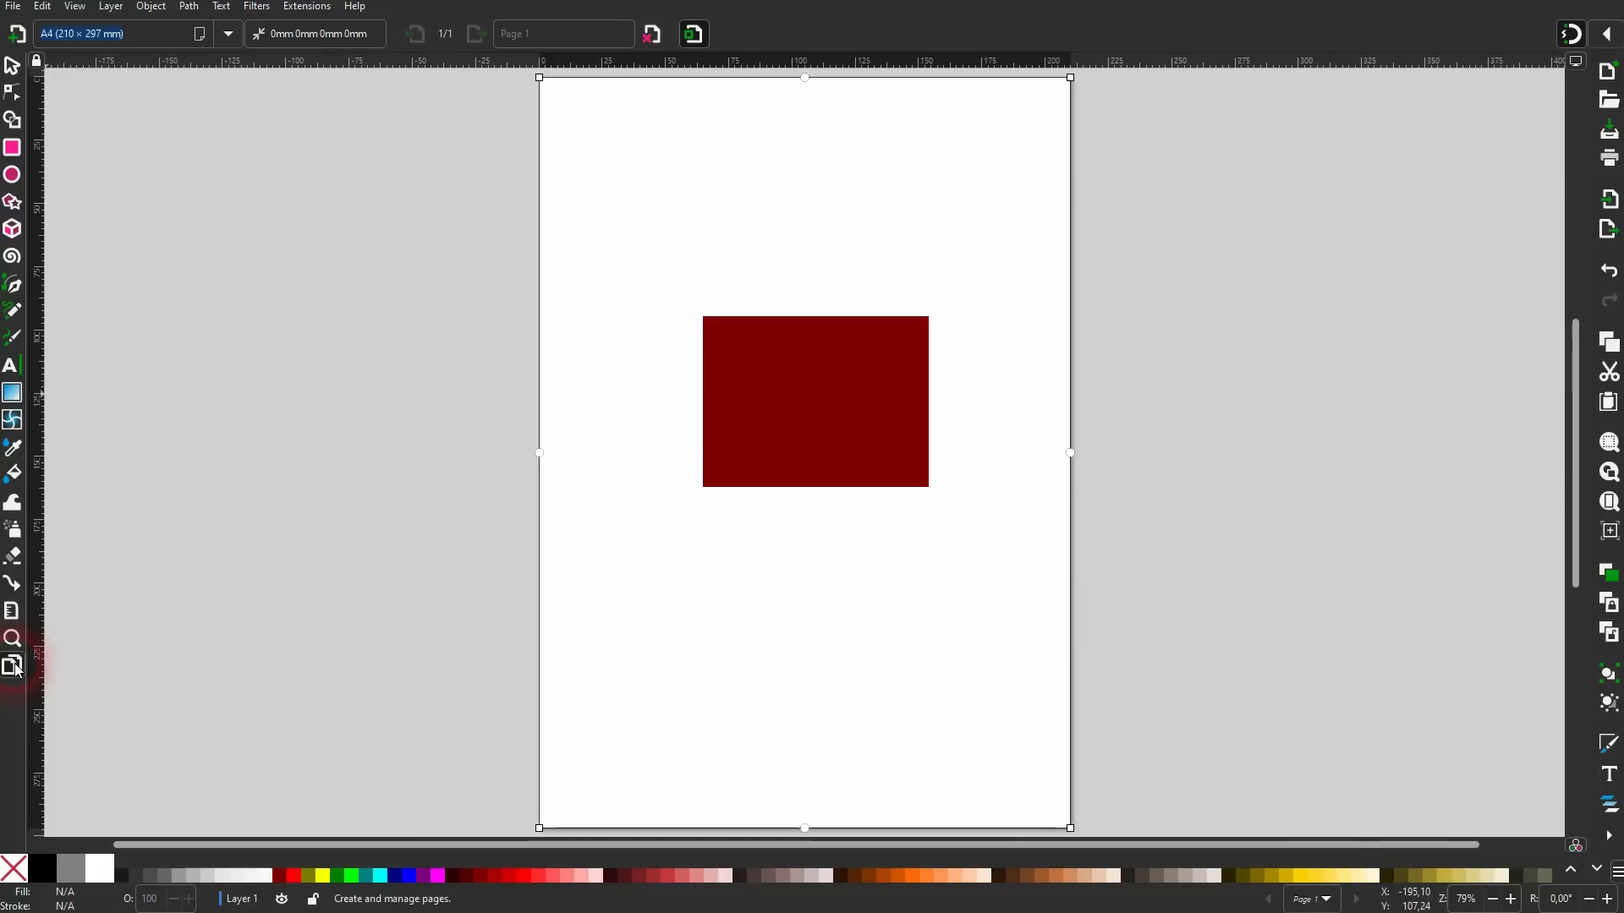
click(694, 35)
drag(871, 272, 1280, 255)
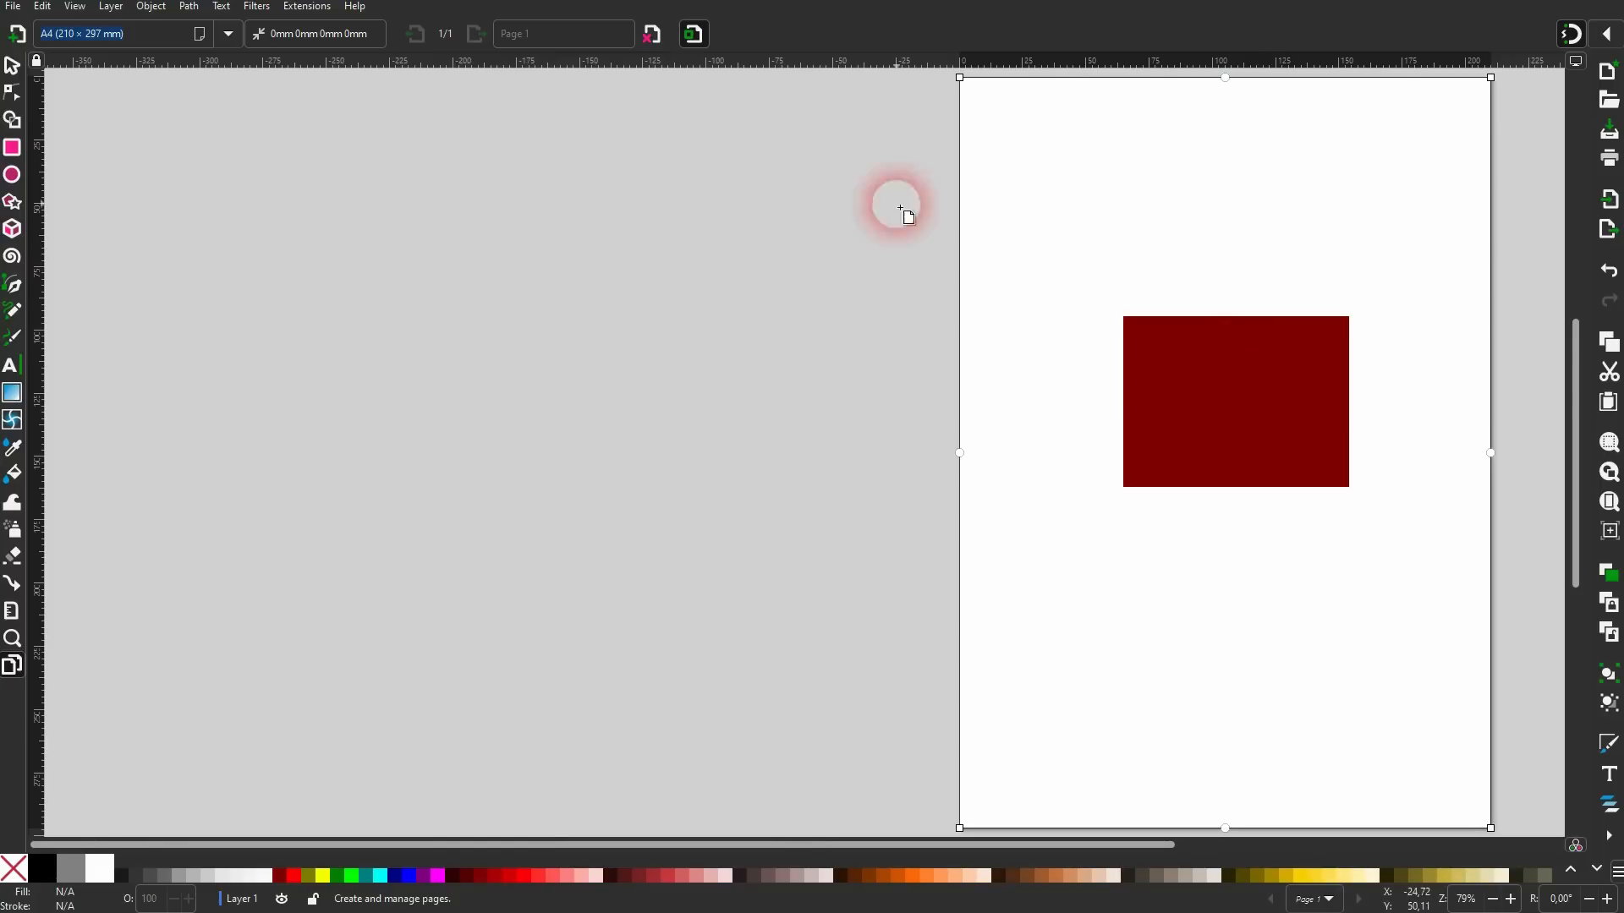
click(694, 35)
drag(1153, 163, 714, 174)
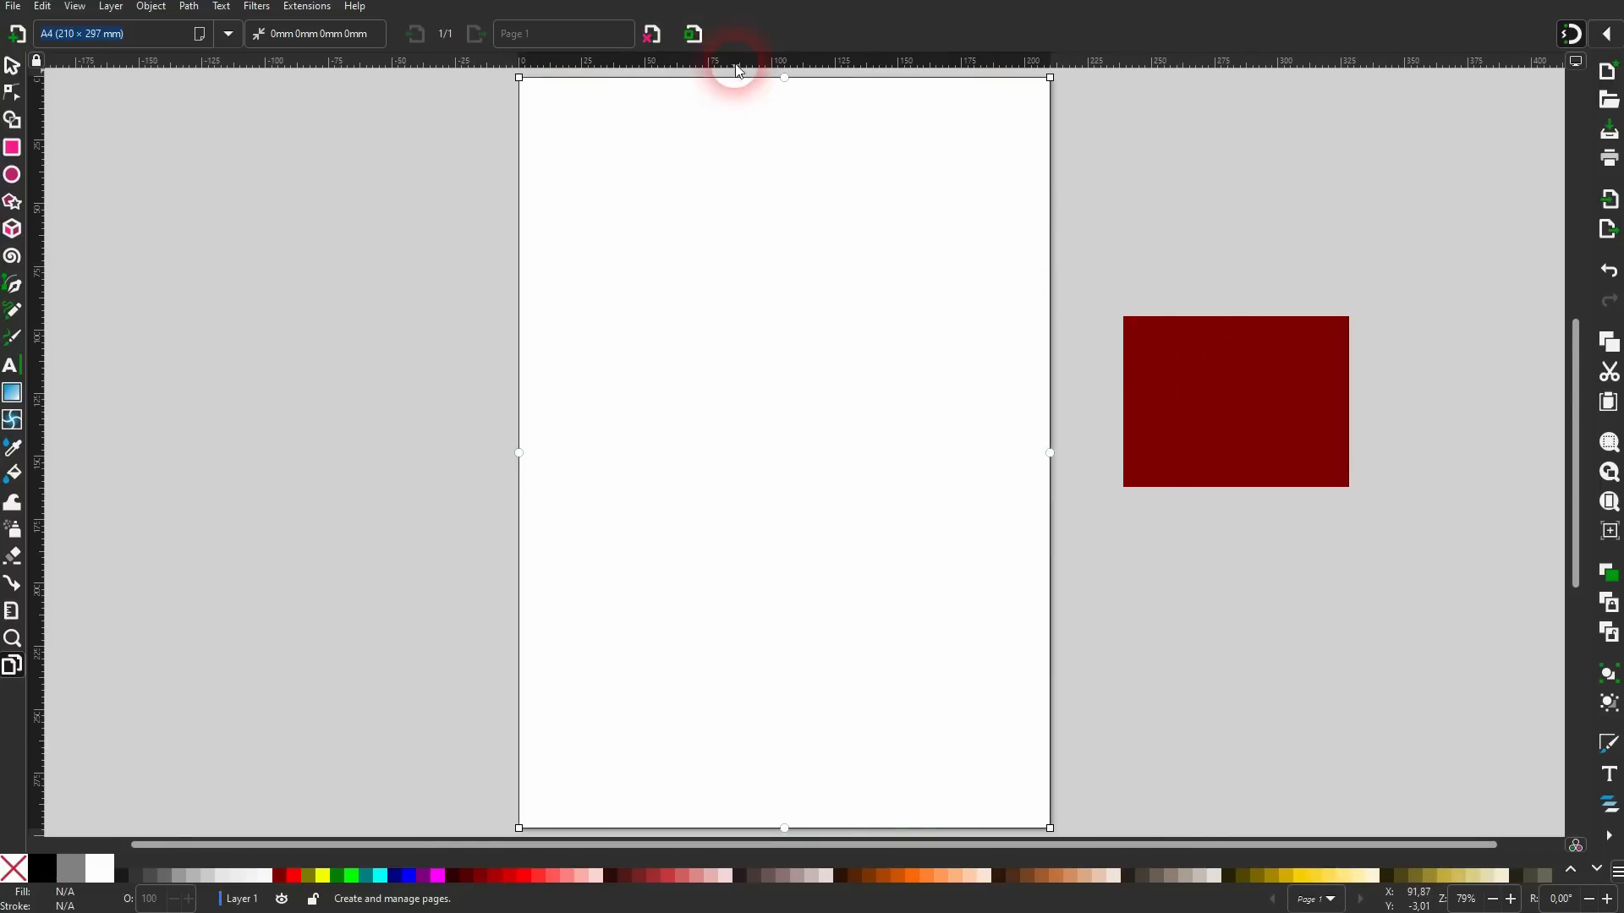
Move the page several times with moving overlapping objects switched on and off, leaving the rectangle inside the page and the option enabled.
click(694, 44)
drag(691, 127, 1071, 183)
drag(1268, 218, 820, 196)
click(694, 34)
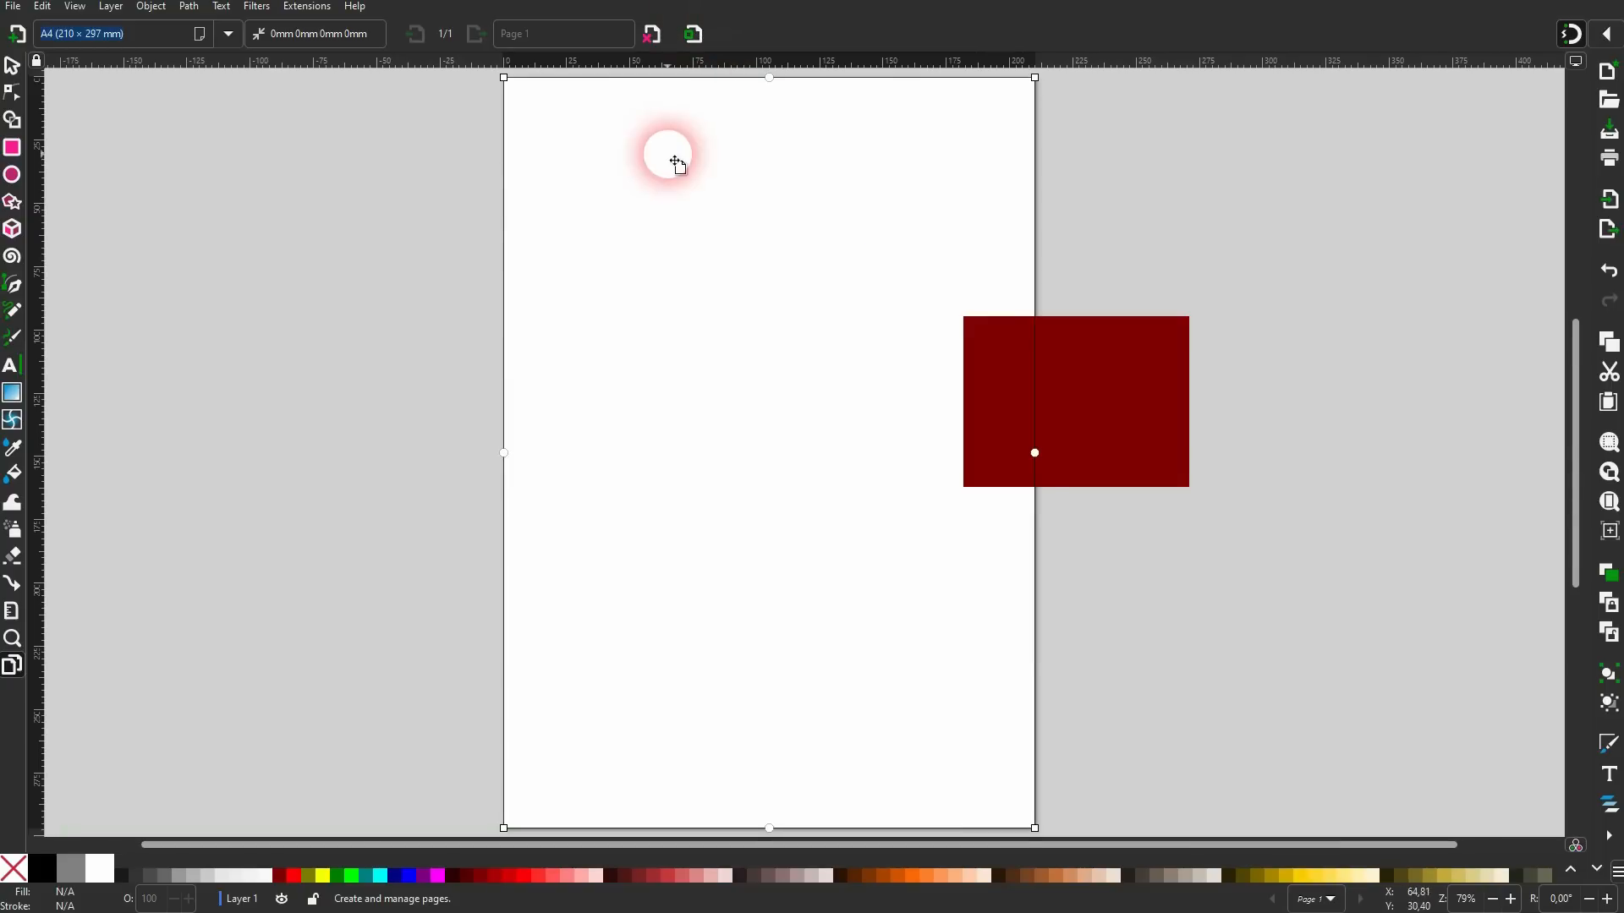
drag(943, 170, 942, 166)
click(693, 37)
drag(953, 222, 645, 217)
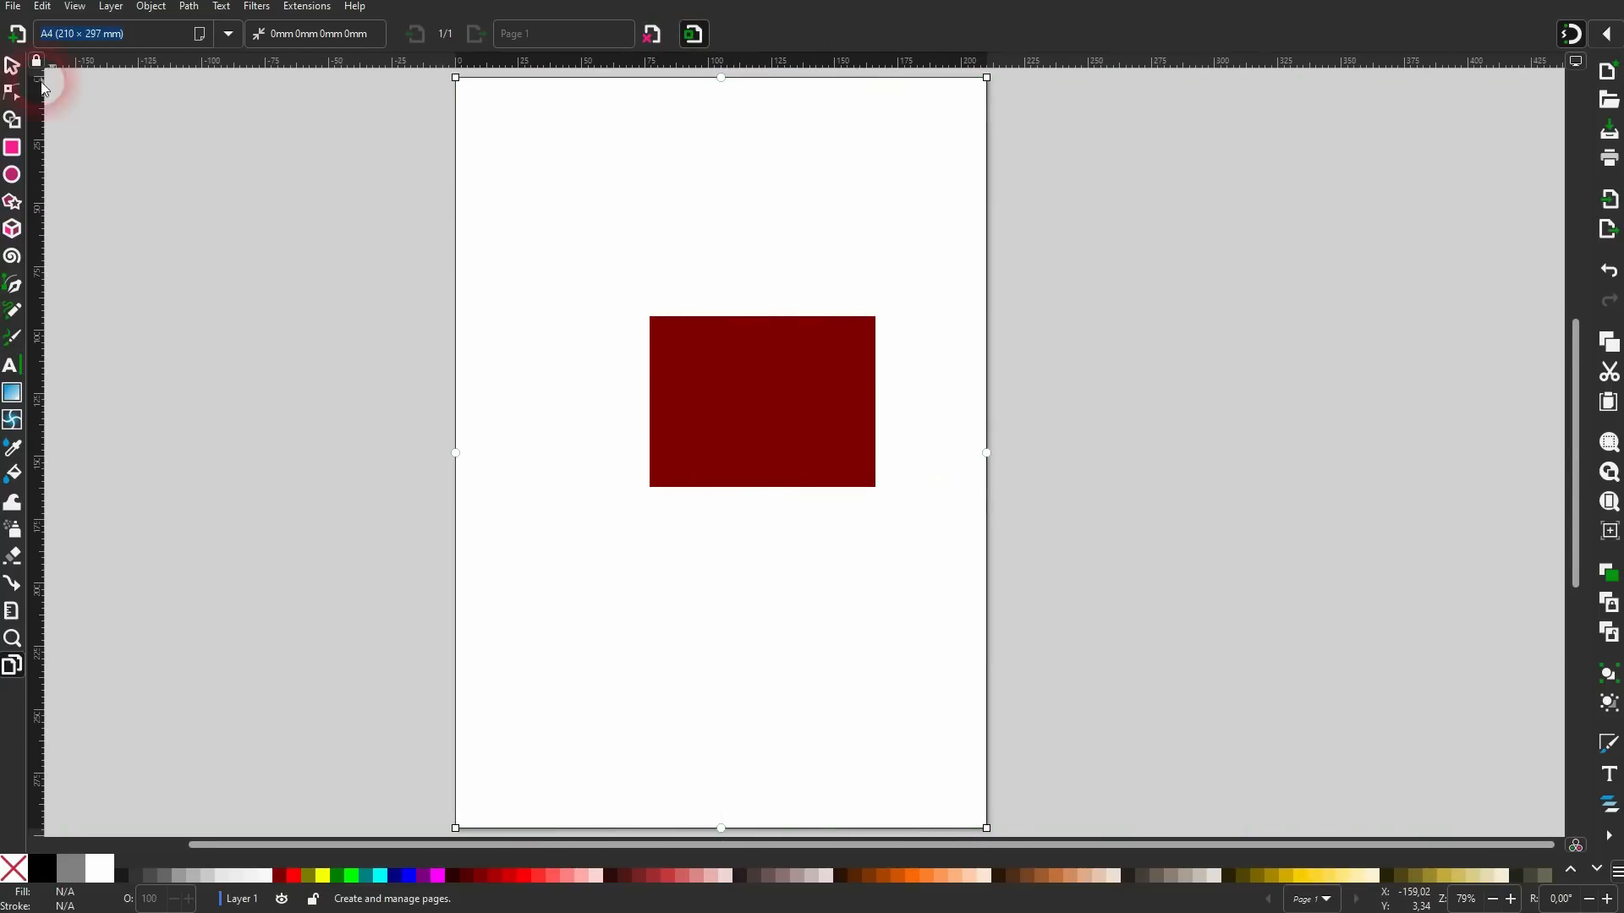
Add a second A4 page beside the first and select the dark red rectangle on the first page.
click(17, 34)
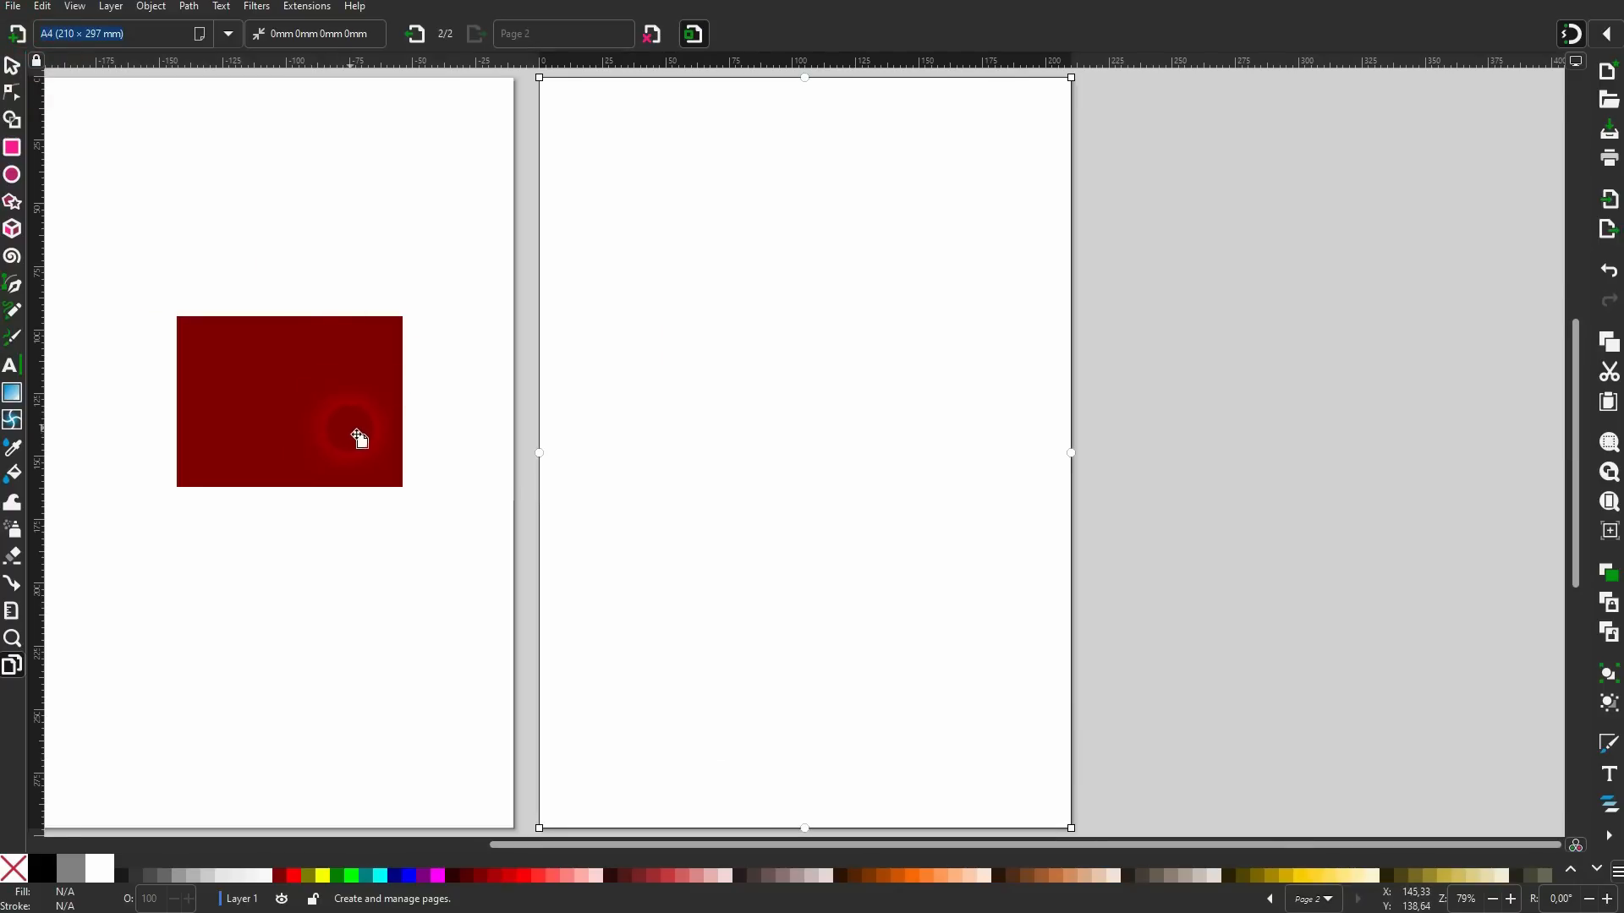
click(12, 65)
click(204, 315)
scroll(533, 525, up, 5)
scroll(544, 528, down, 5)
scroll(551, 529, left, 10)
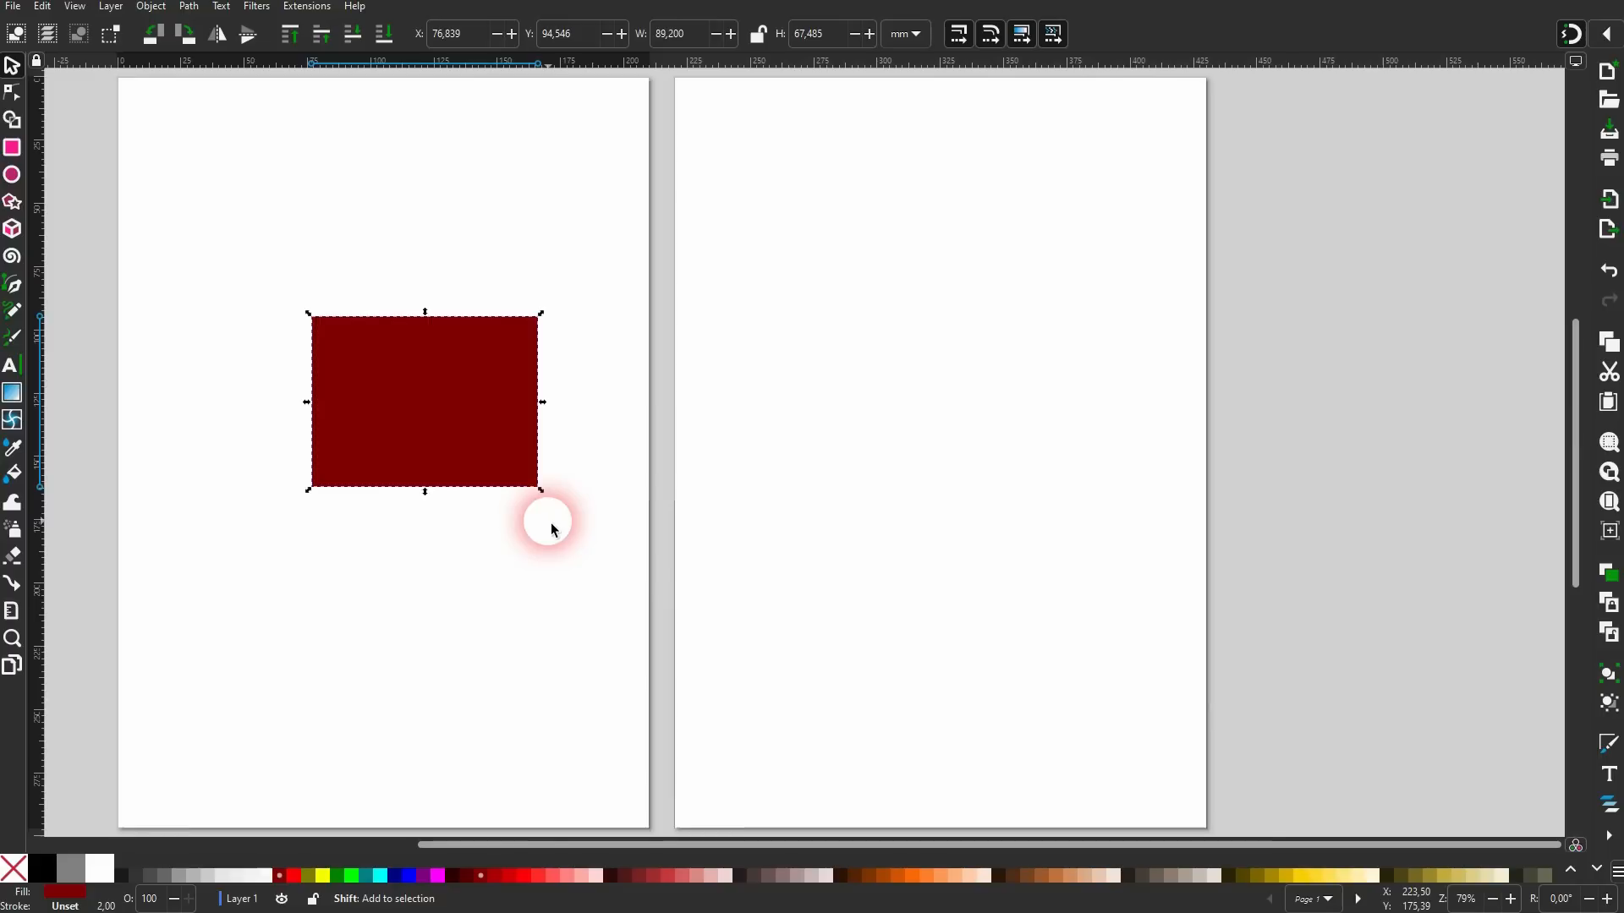
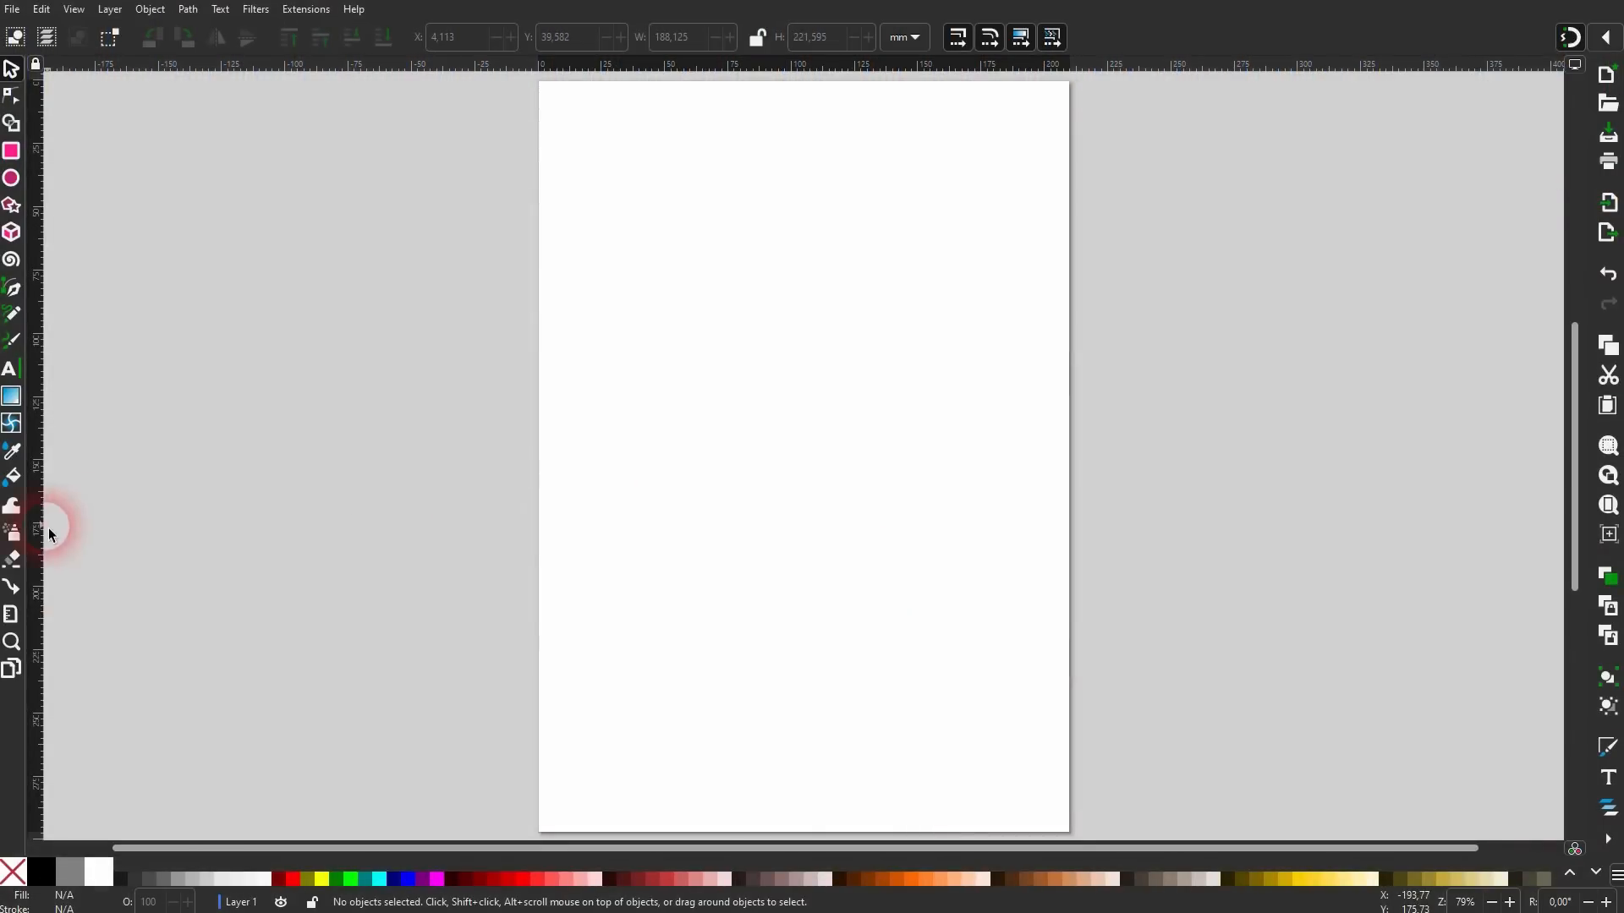
Draw a square about 37 mm wide in the upper part of the blank page and fill it salmon pink.
click(17, 536)
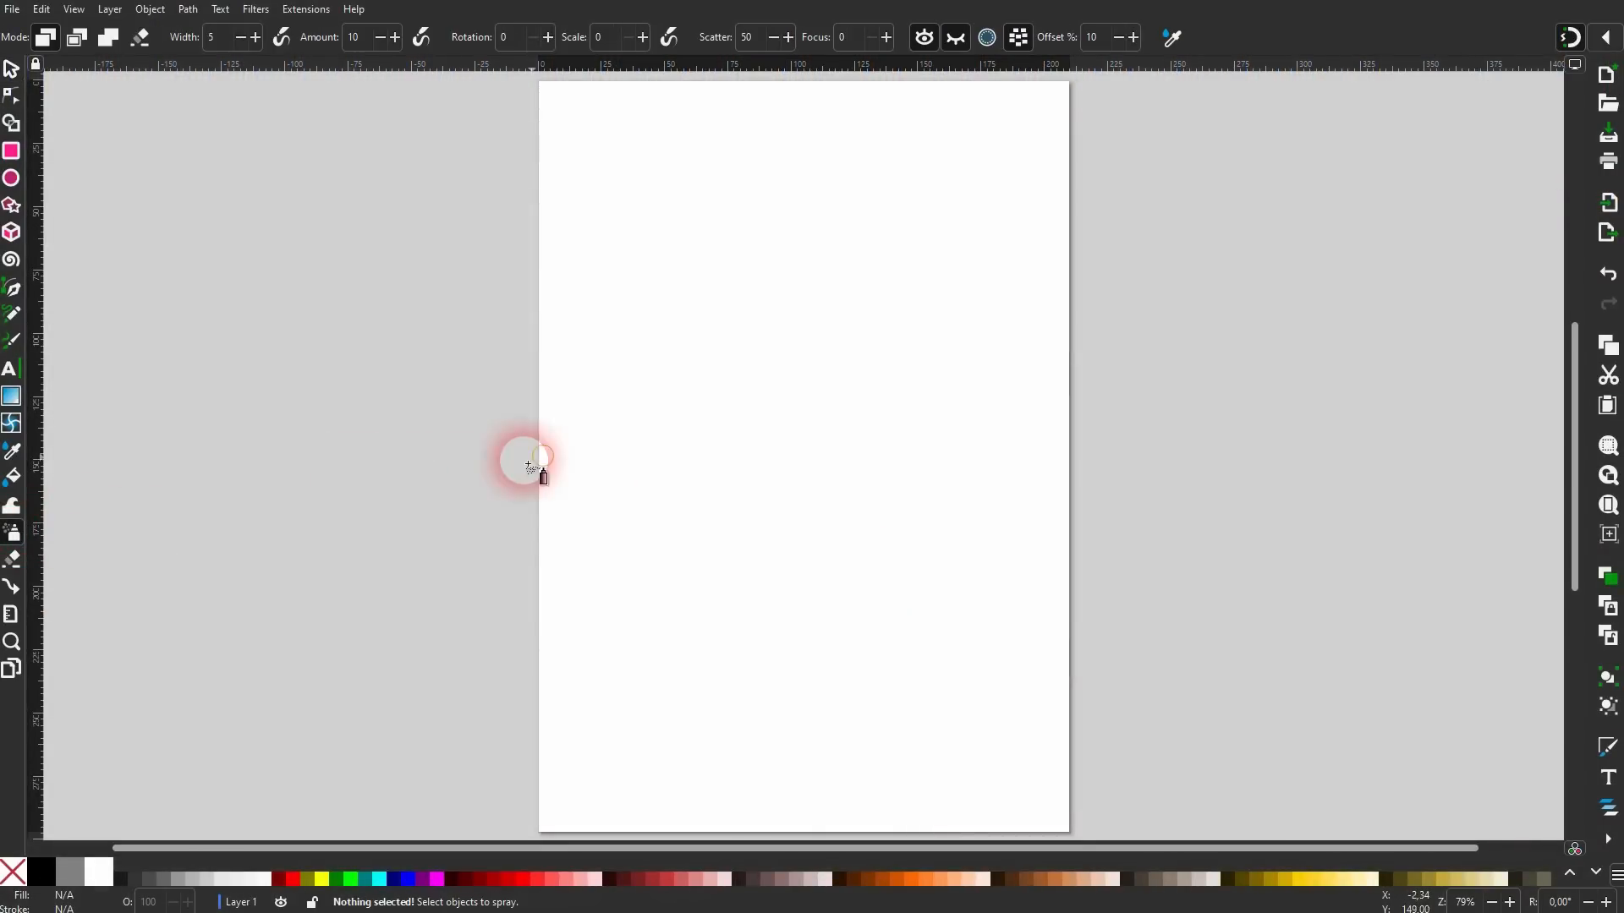
click(11, 177)
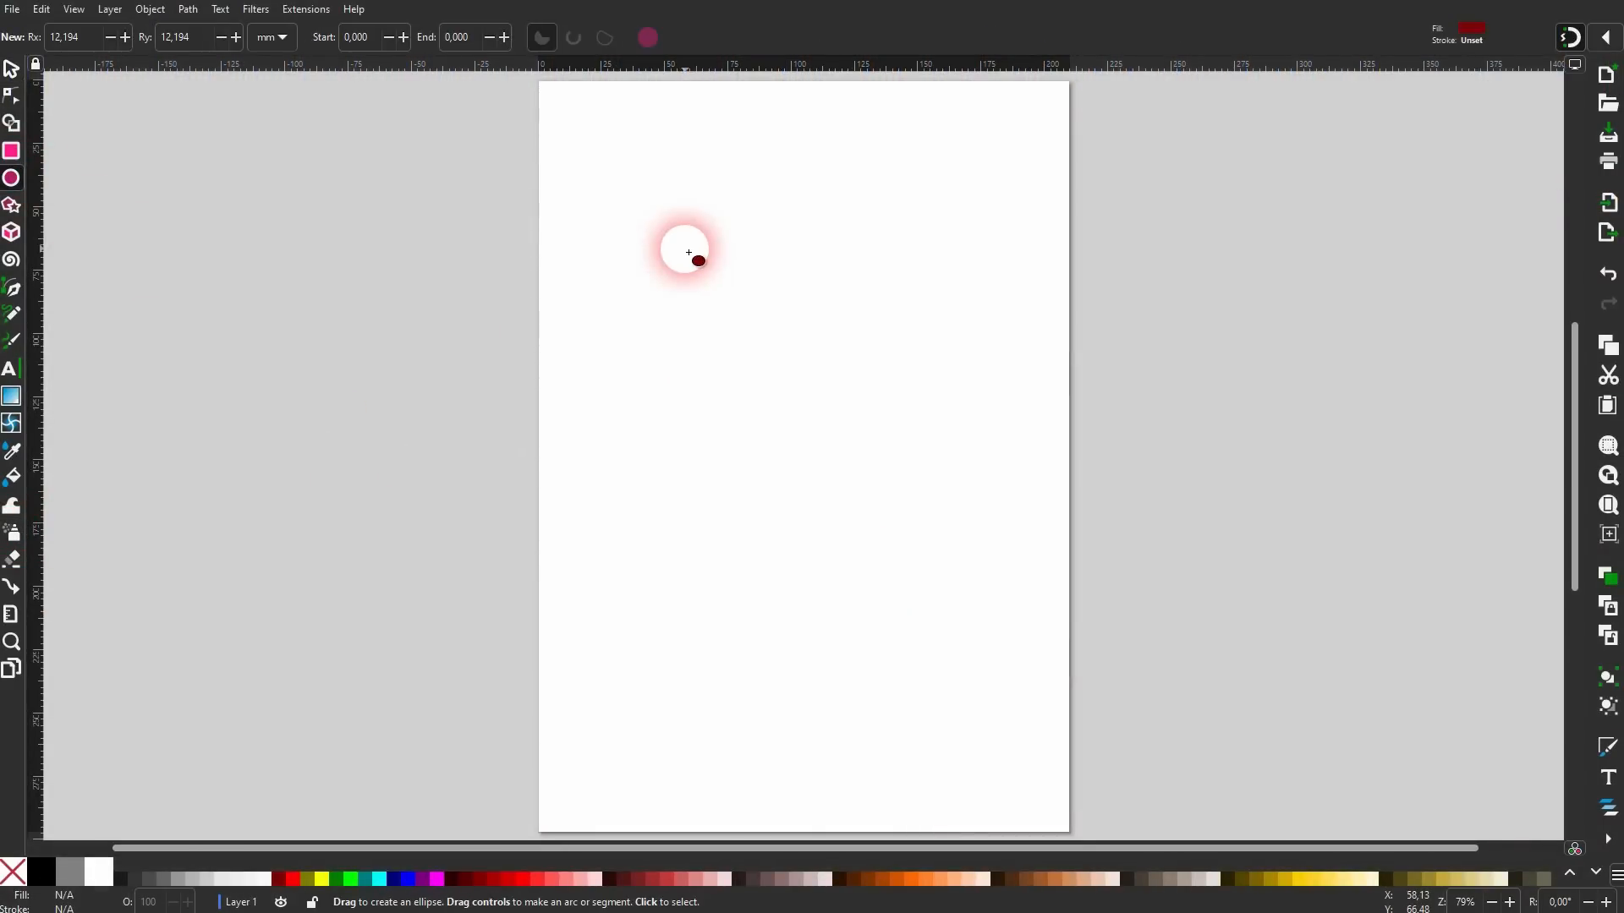
click(11, 150)
drag(620, 179, 743, 277)
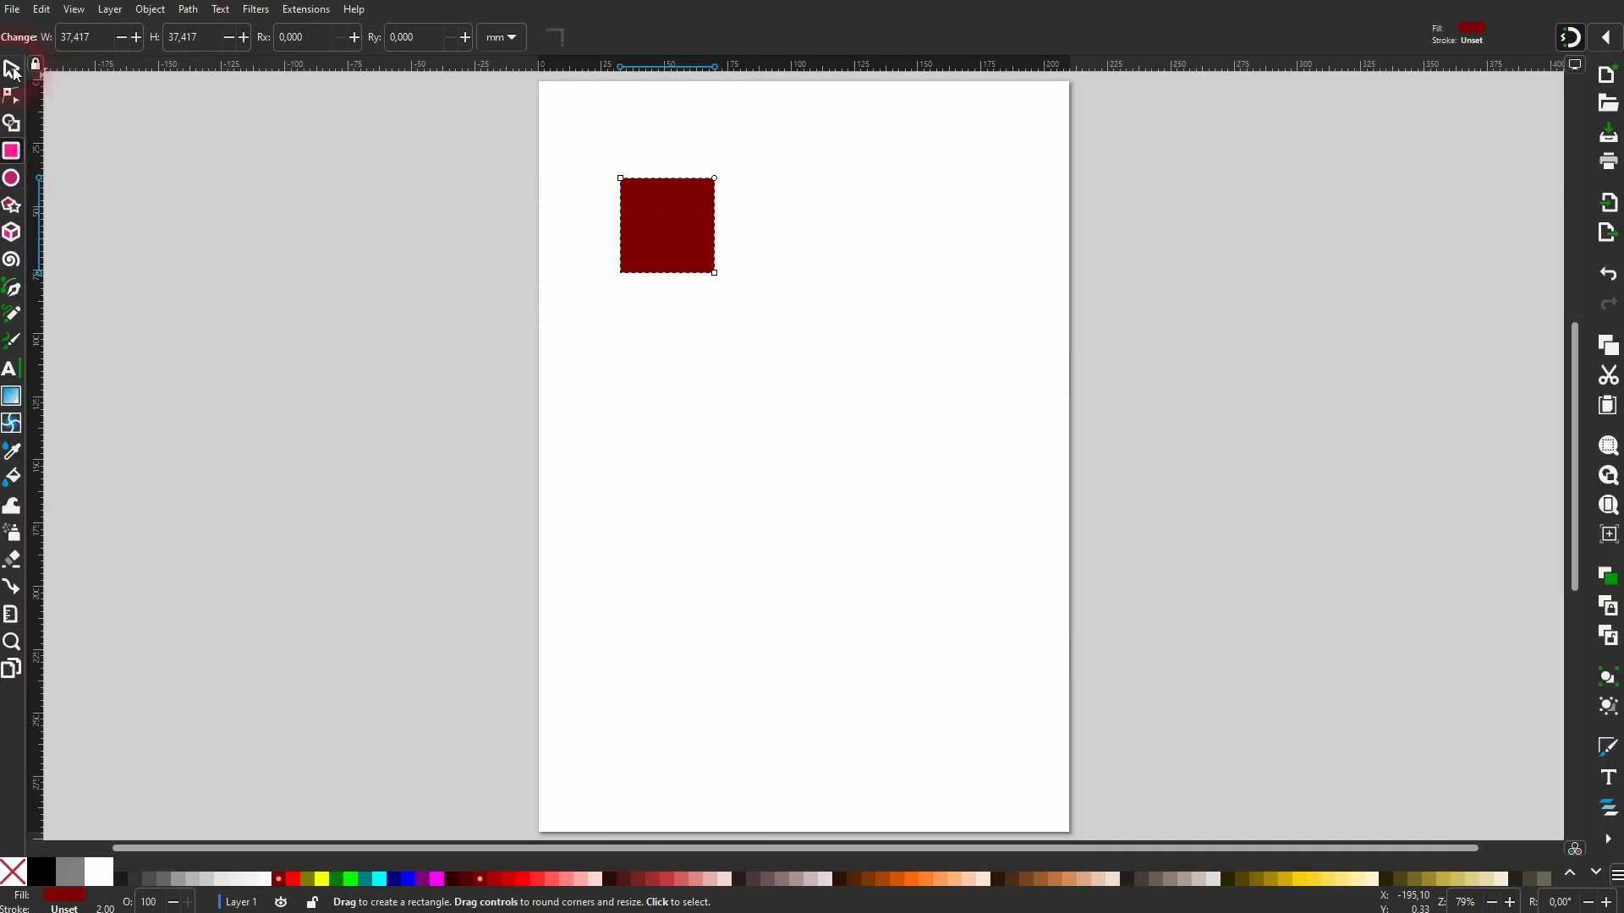
click(12, 71)
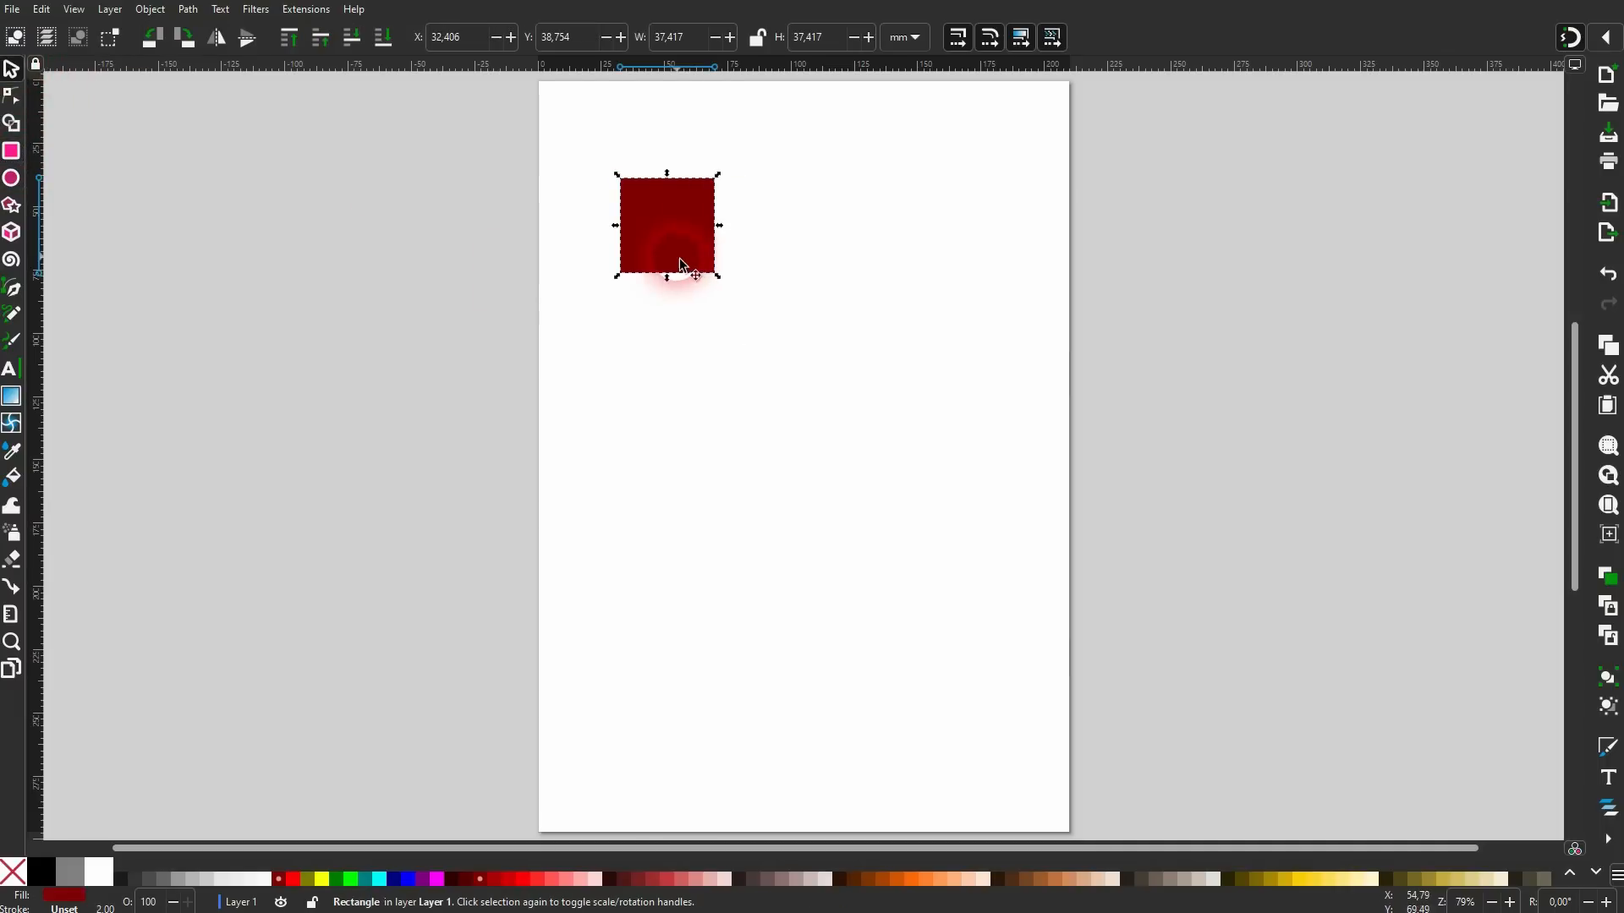
click(694, 879)
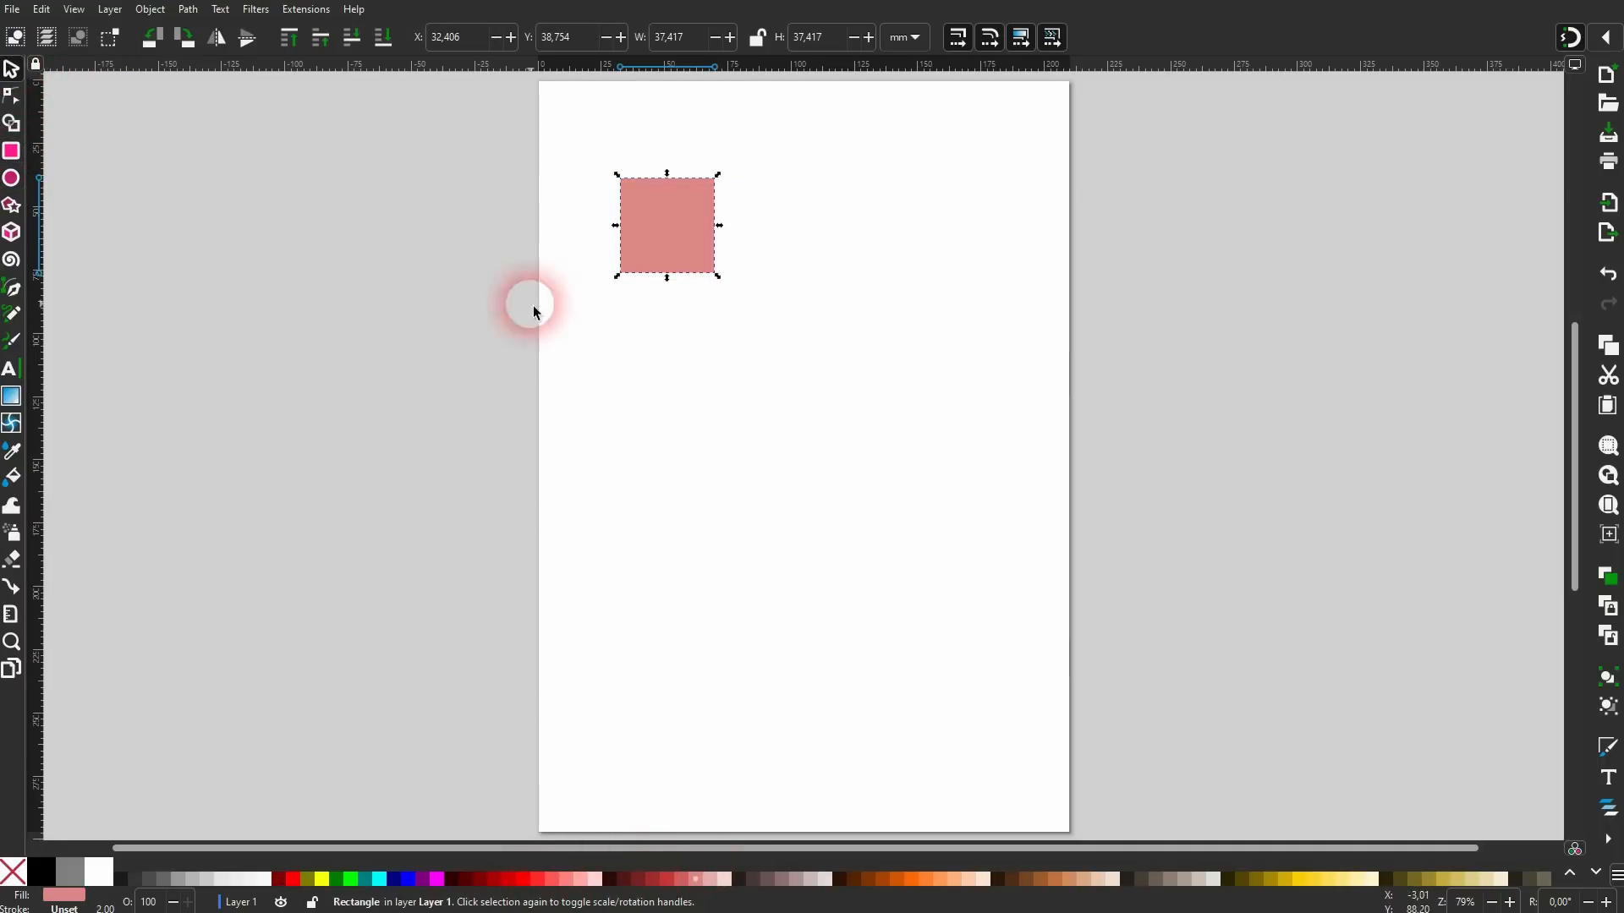
Spray three clones of the pink square at separate places on the page, then deselect it.
click(13, 534)
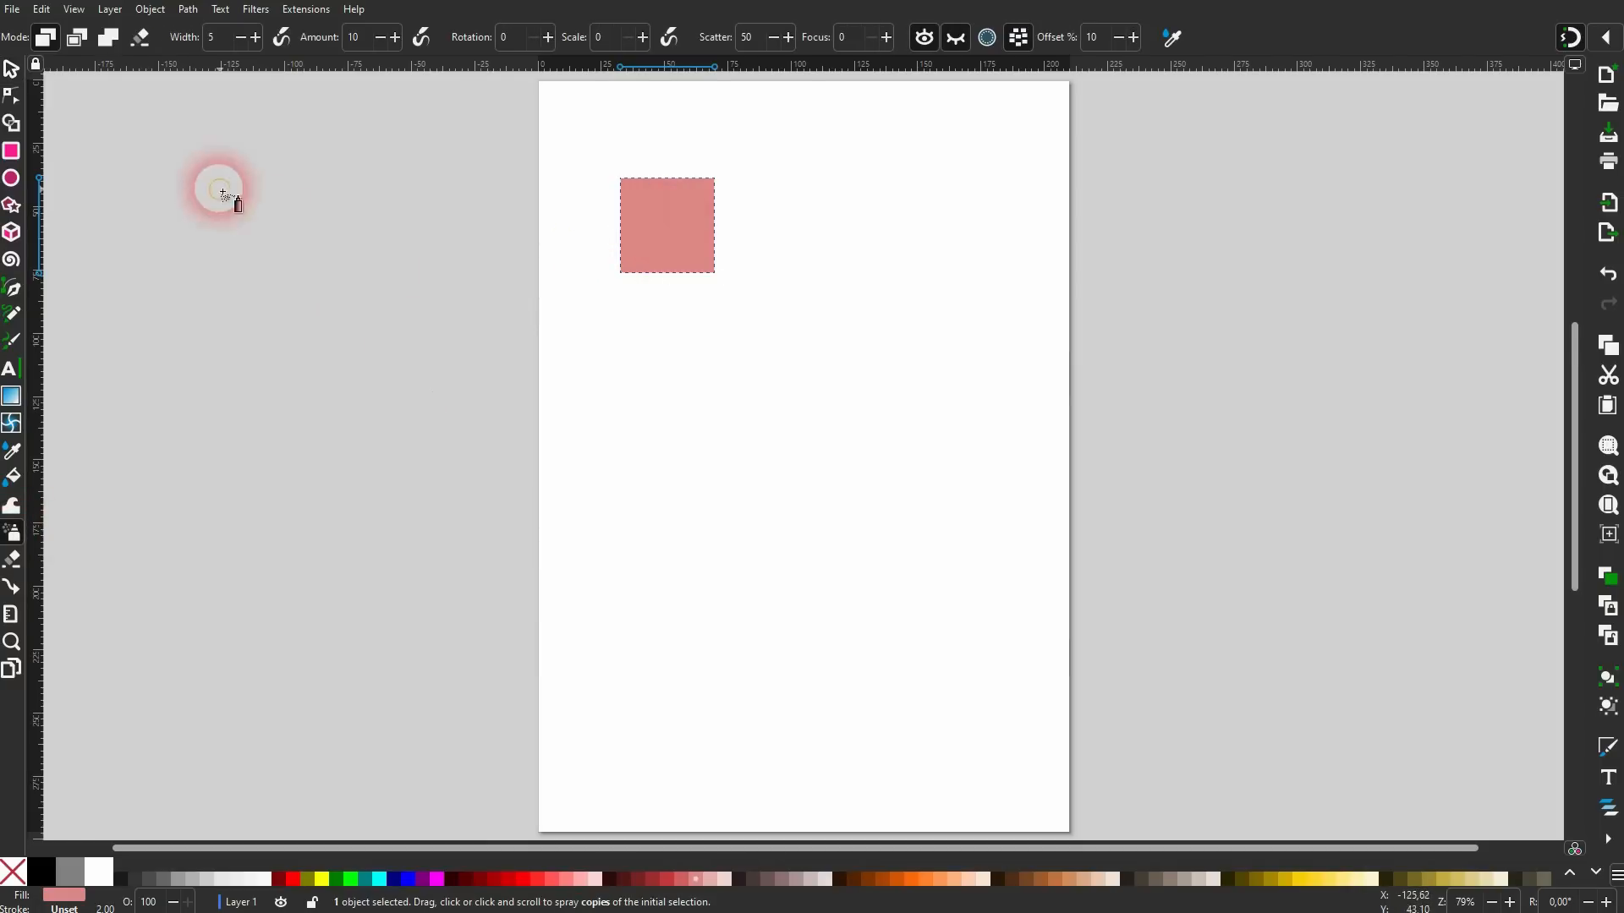
click(76, 39)
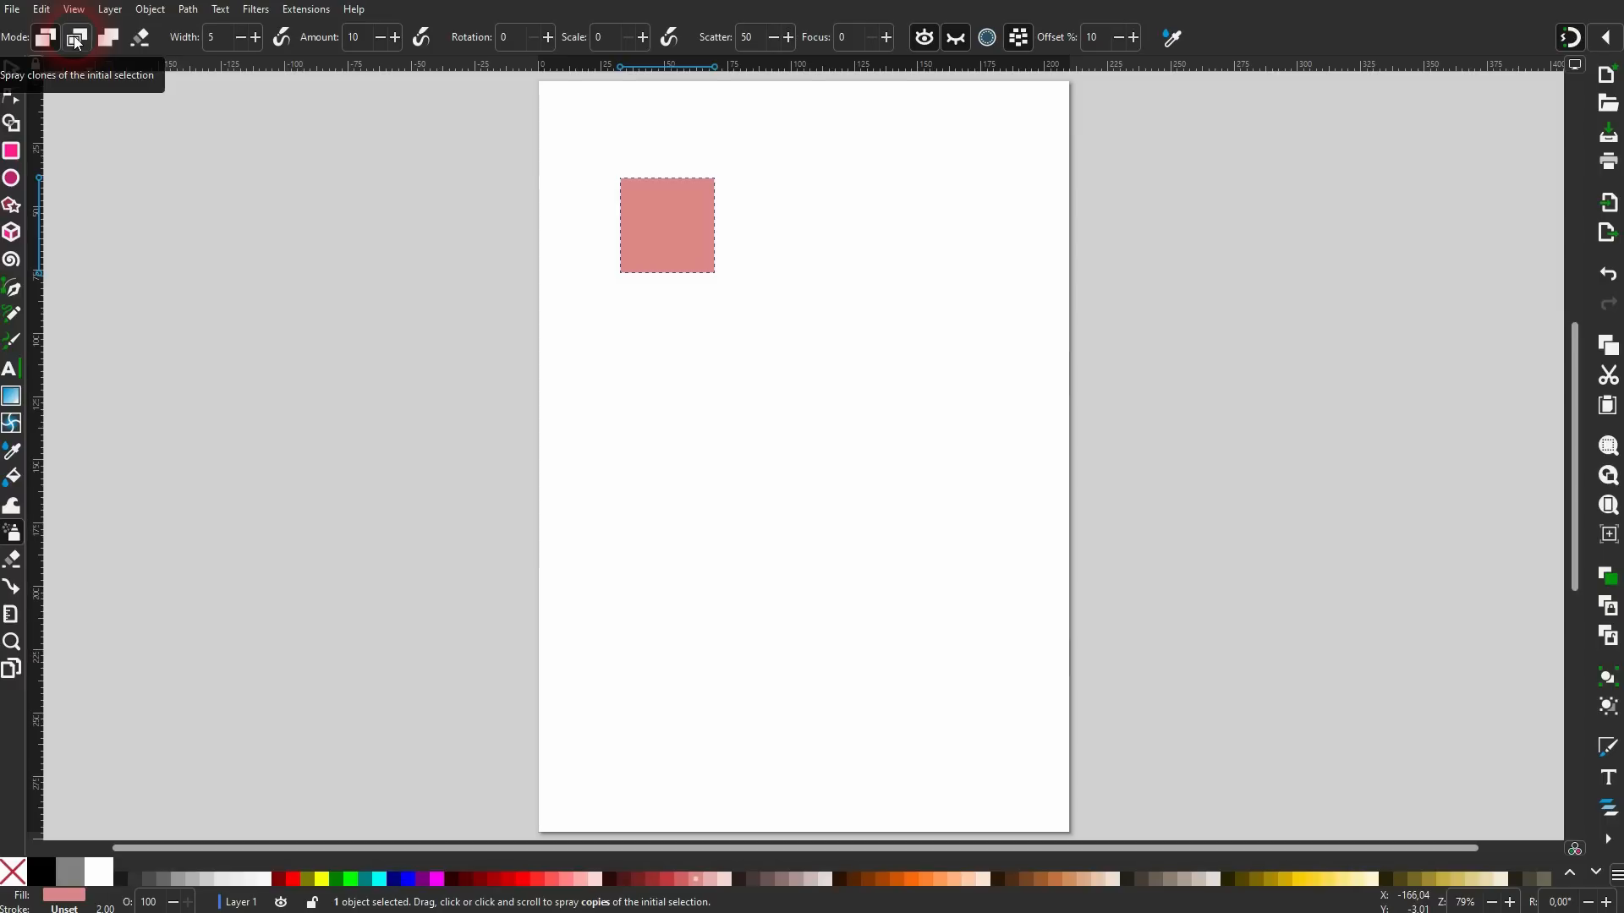
click(727, 331)
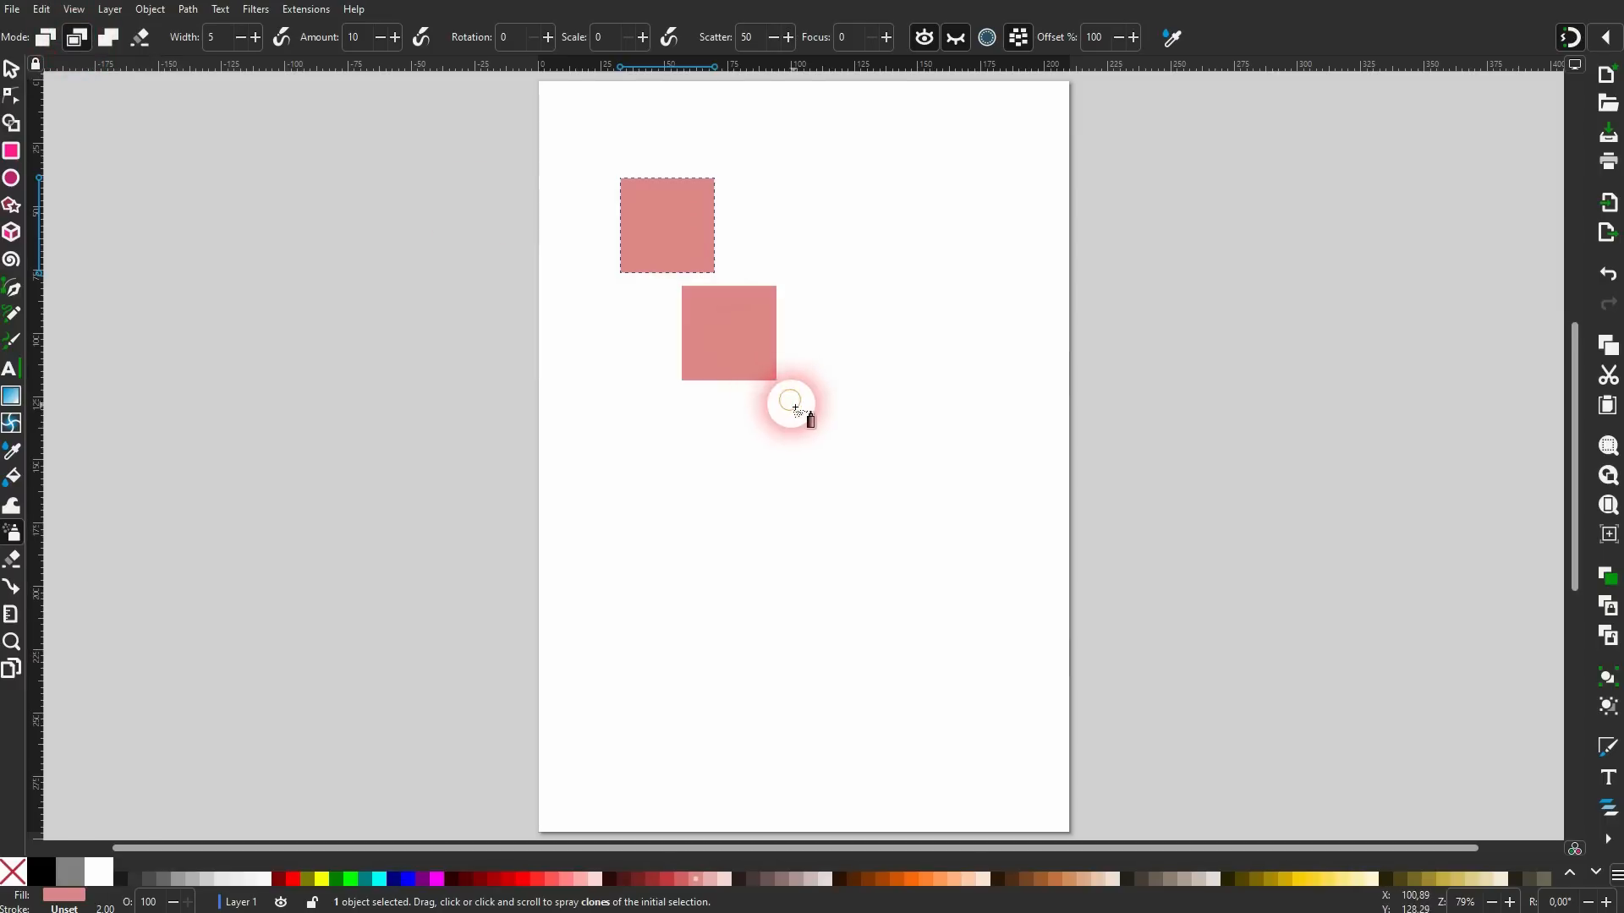
click(848, 554)
click(626, 613)
key(Escape)
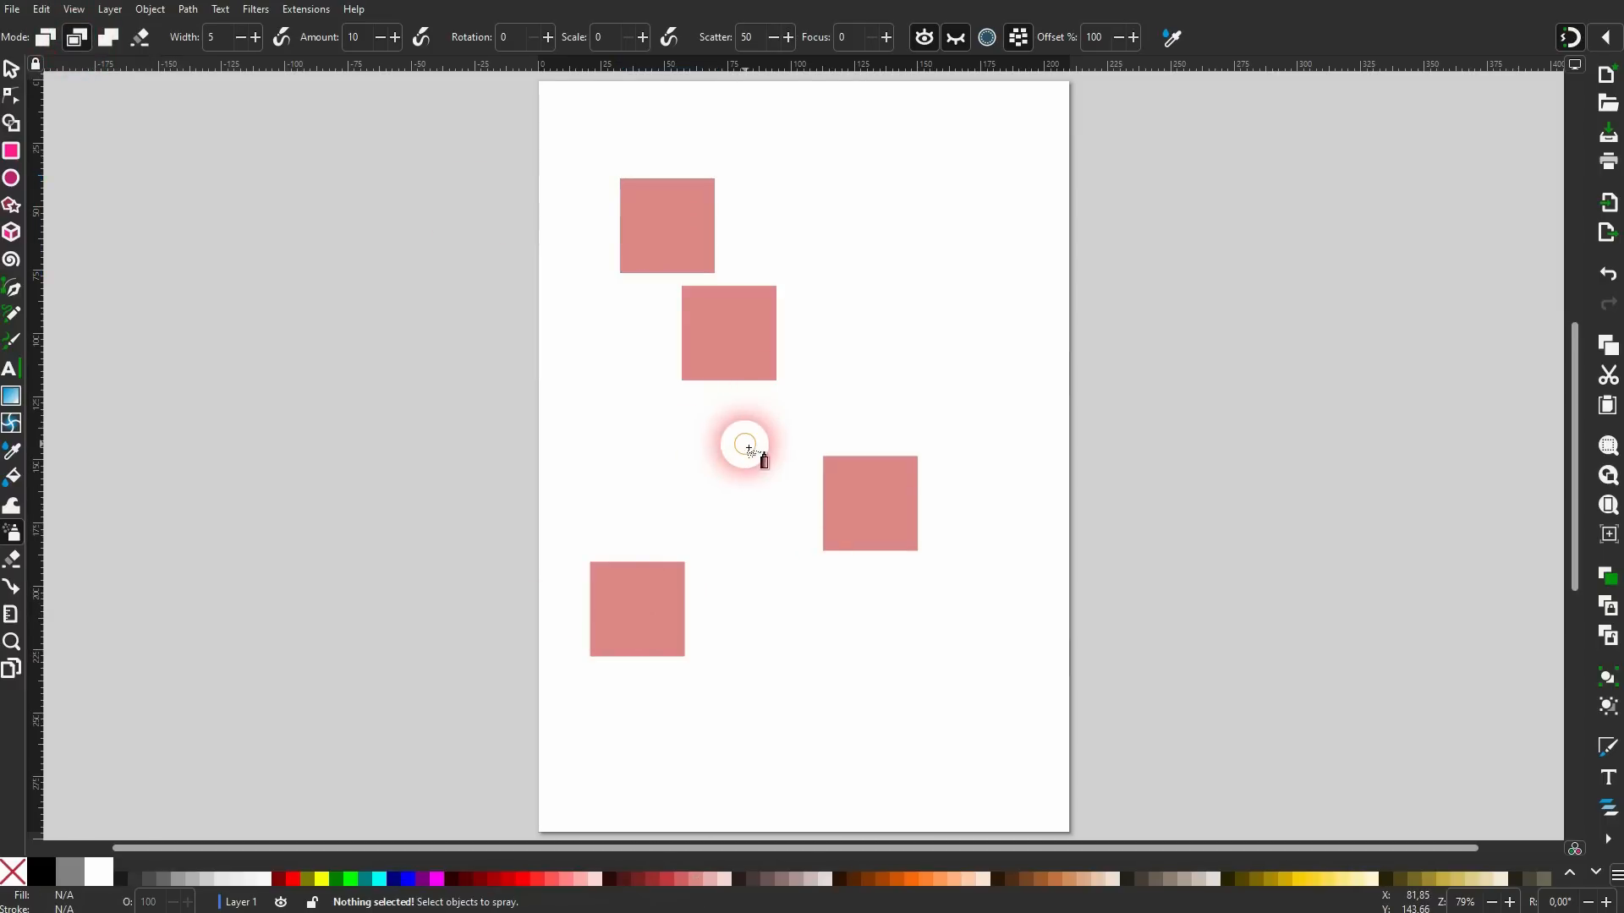
Select the original square at the top of the page and change its fill to #E9C6AF.
click(7, 76)
click(656, 233)
click(951, 296)
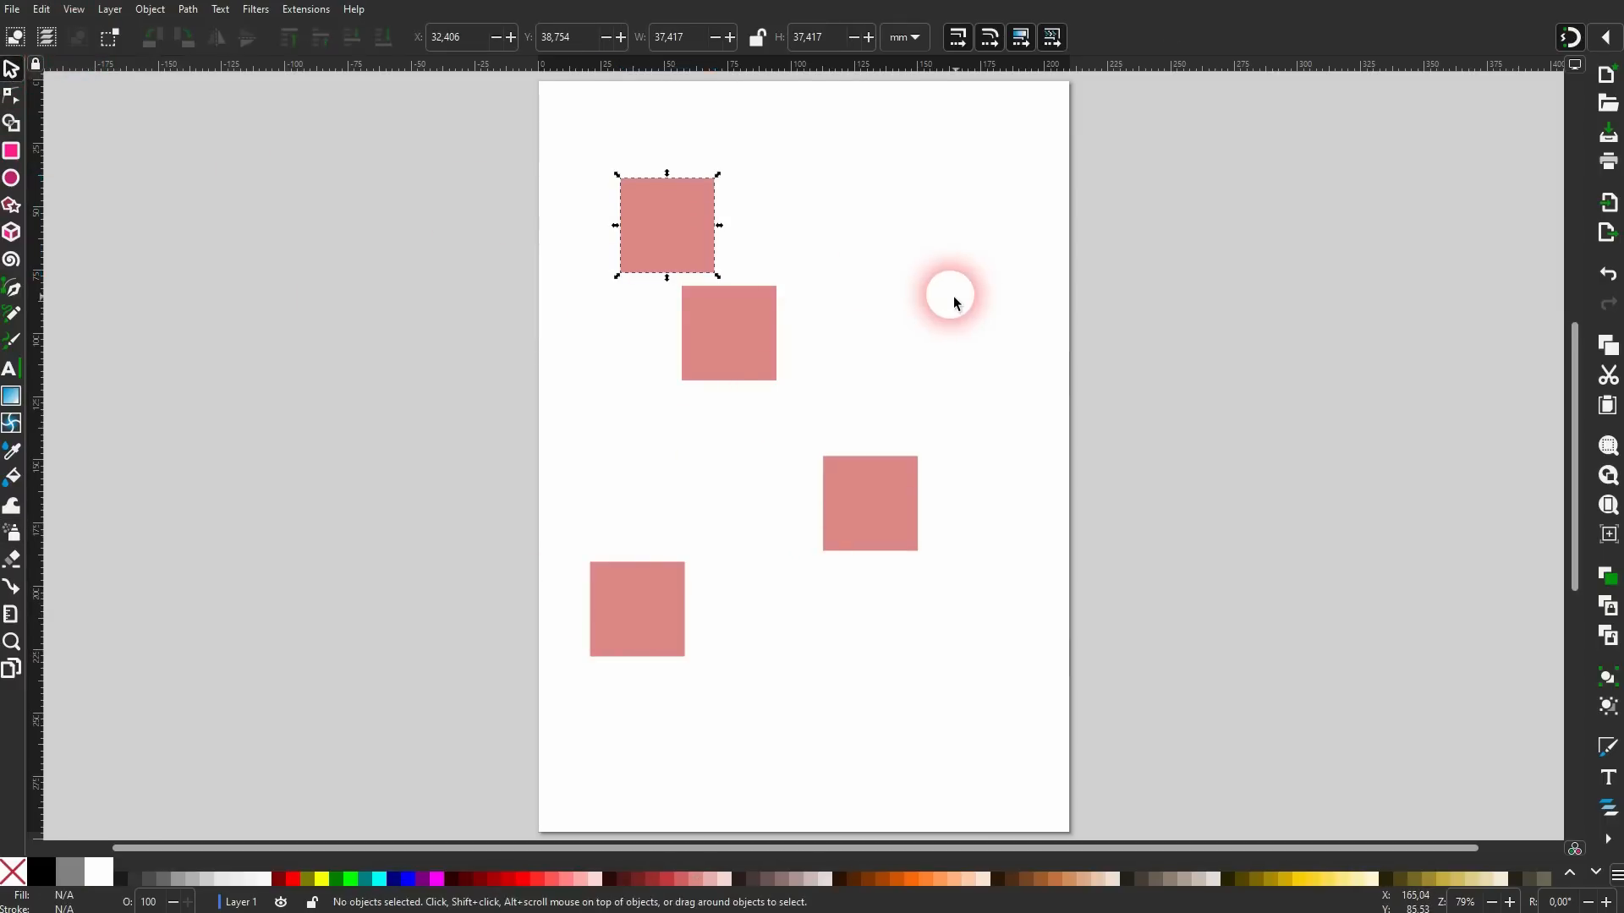
click(657, 223)
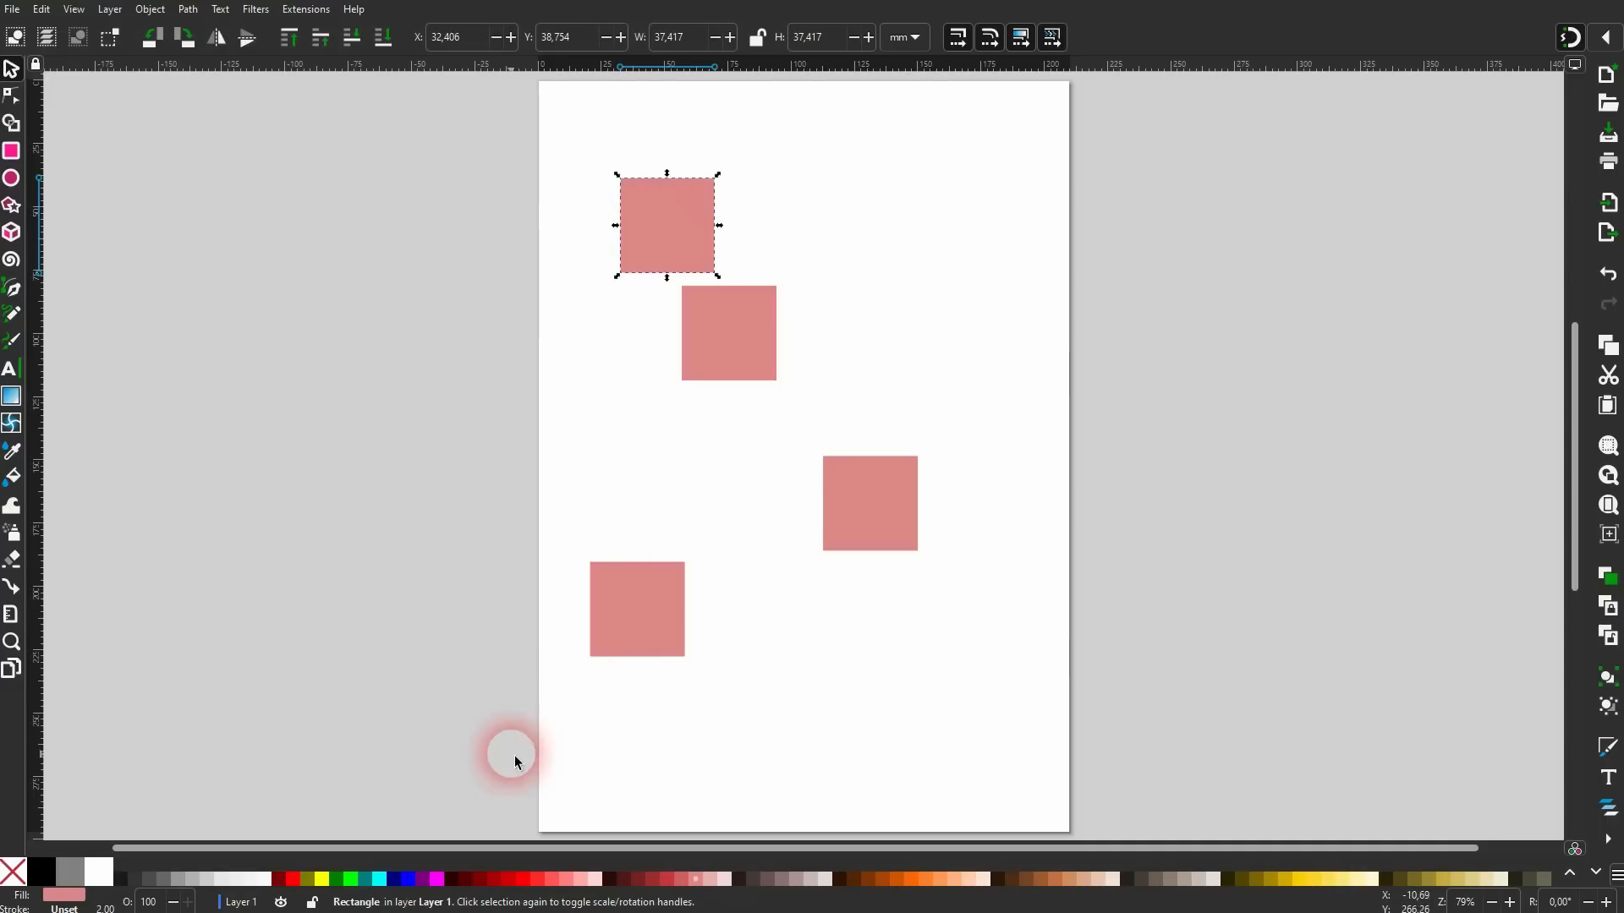
click(434, 880)
click(1100, 883)
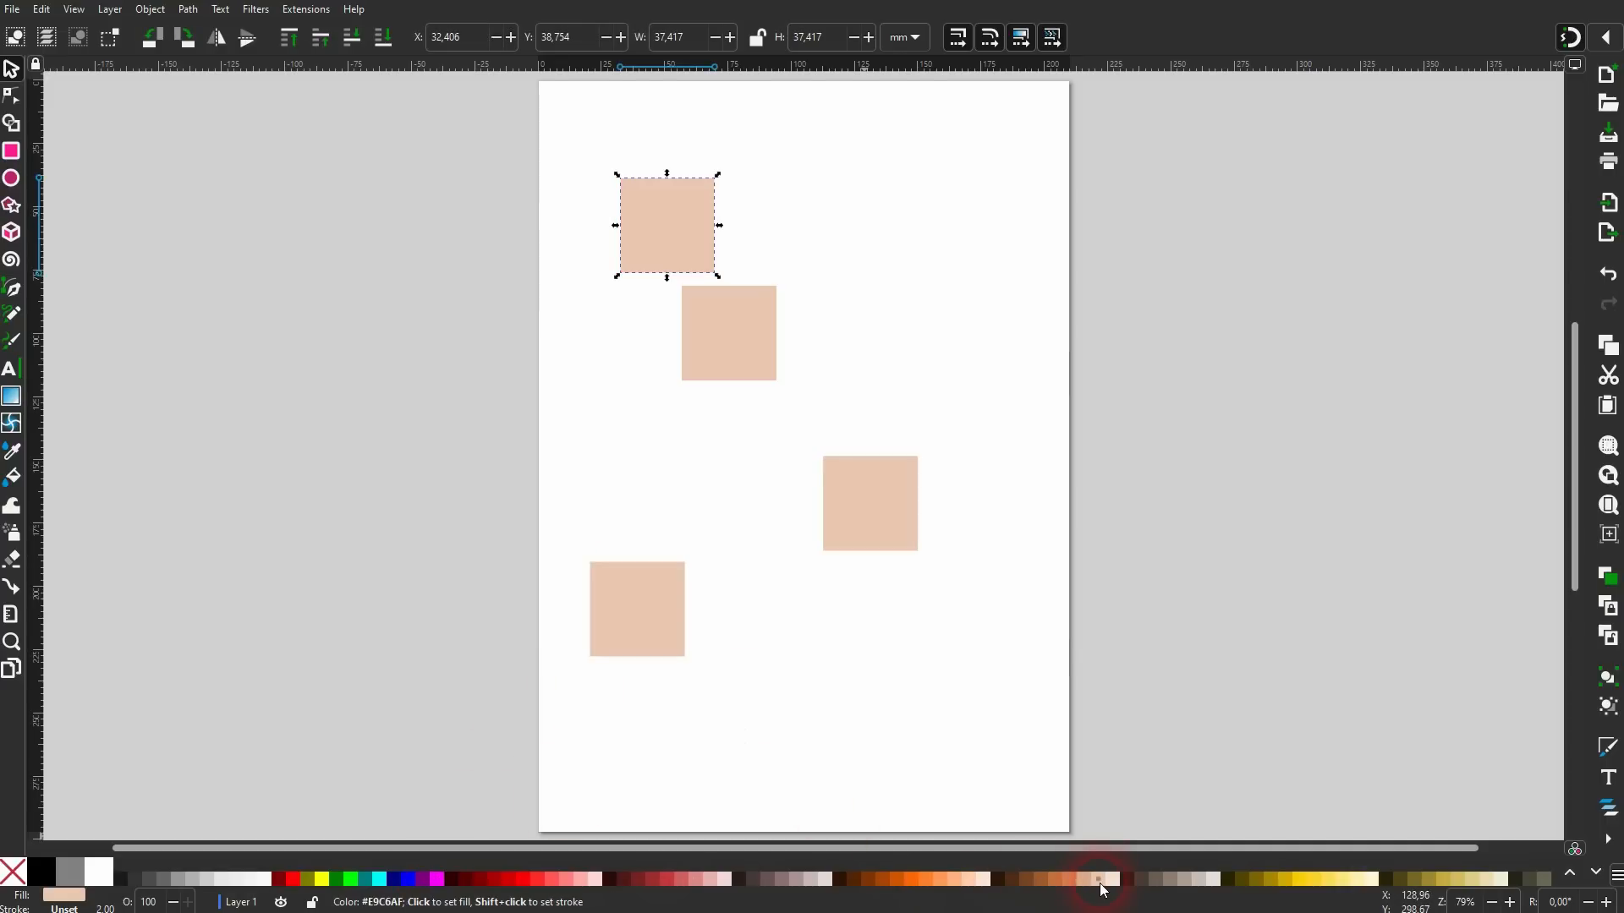
Select all four squares together and fill them pale yellow.
click(1052, 586)
drag(486, 712, 1042, 128)
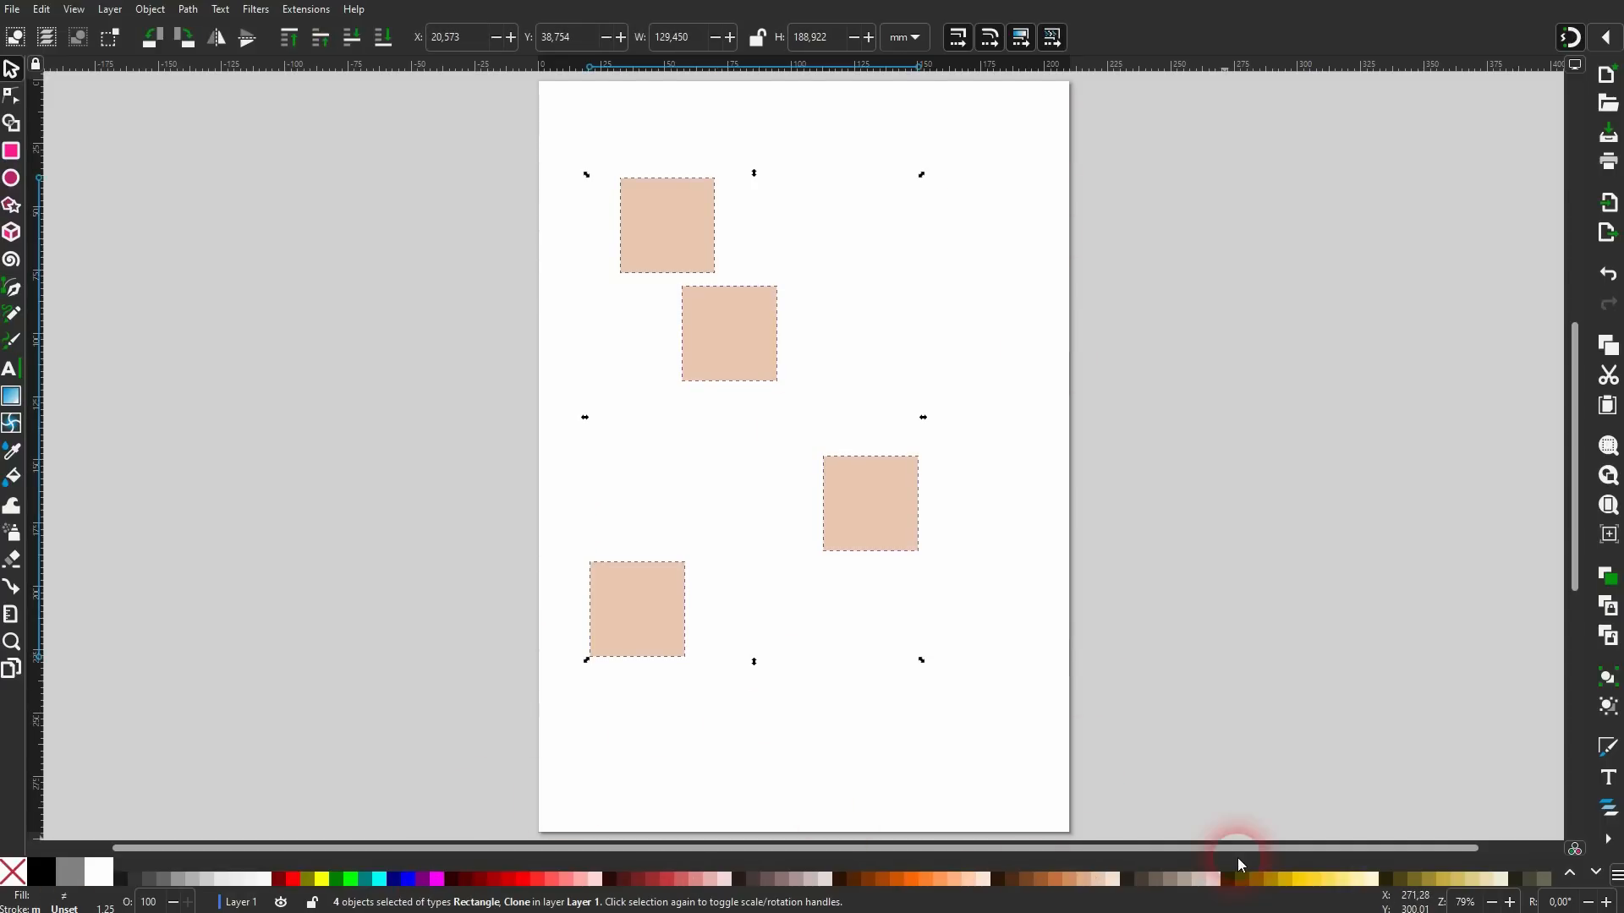
click(1330, 882)
Try to fill only the cloned square right of the page's centre with teal.
click(953, 536)
click(862, 522)
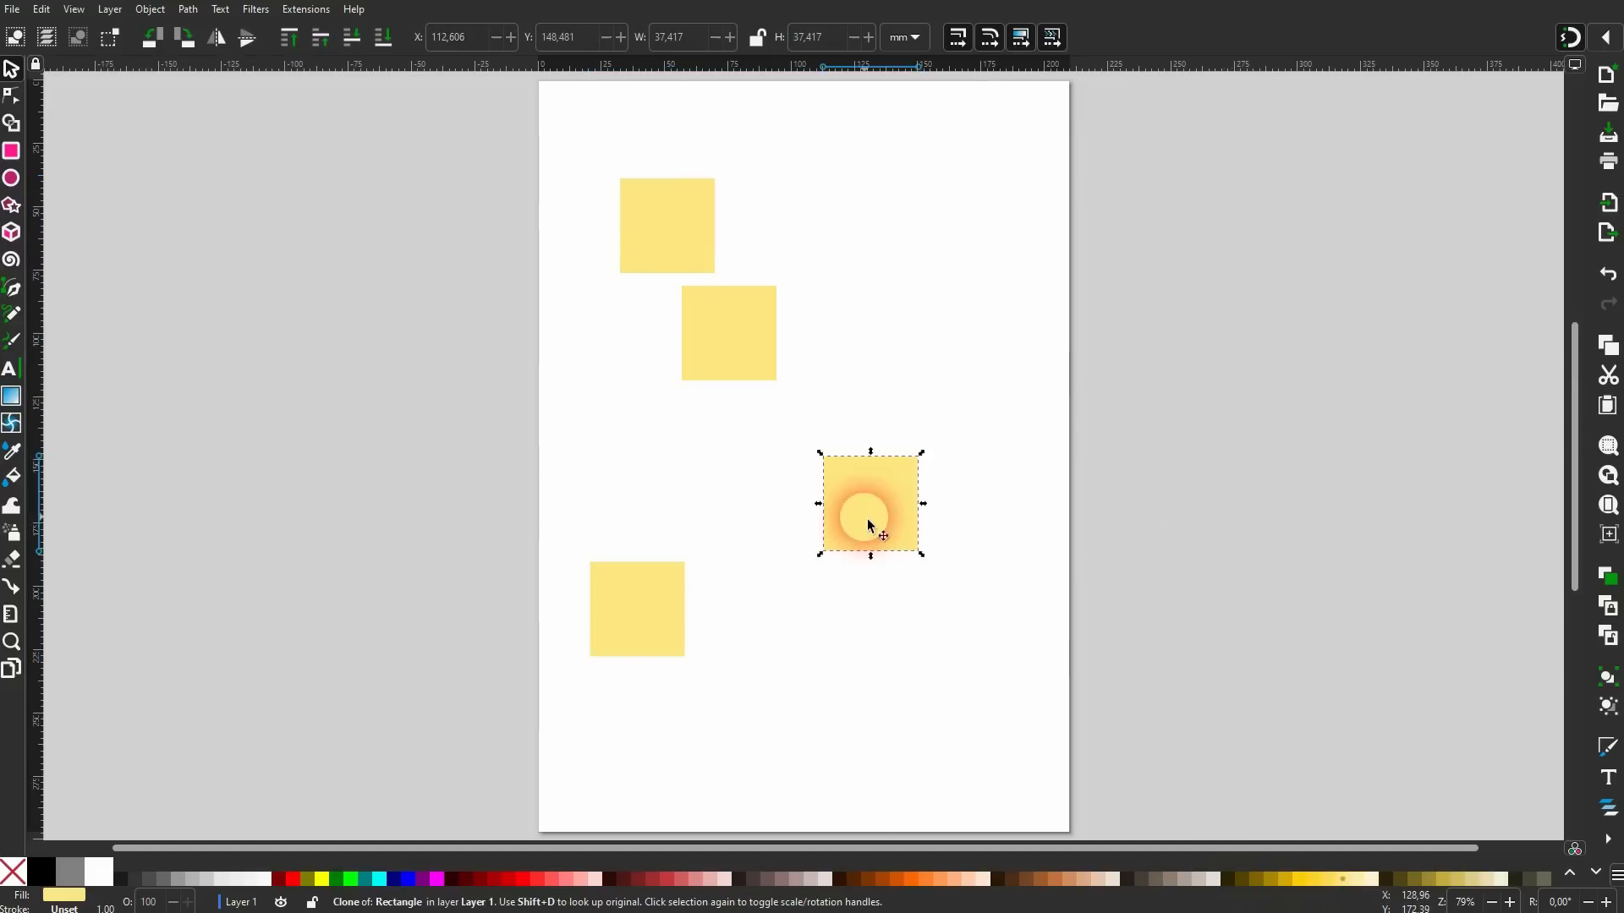
click(320, 879)
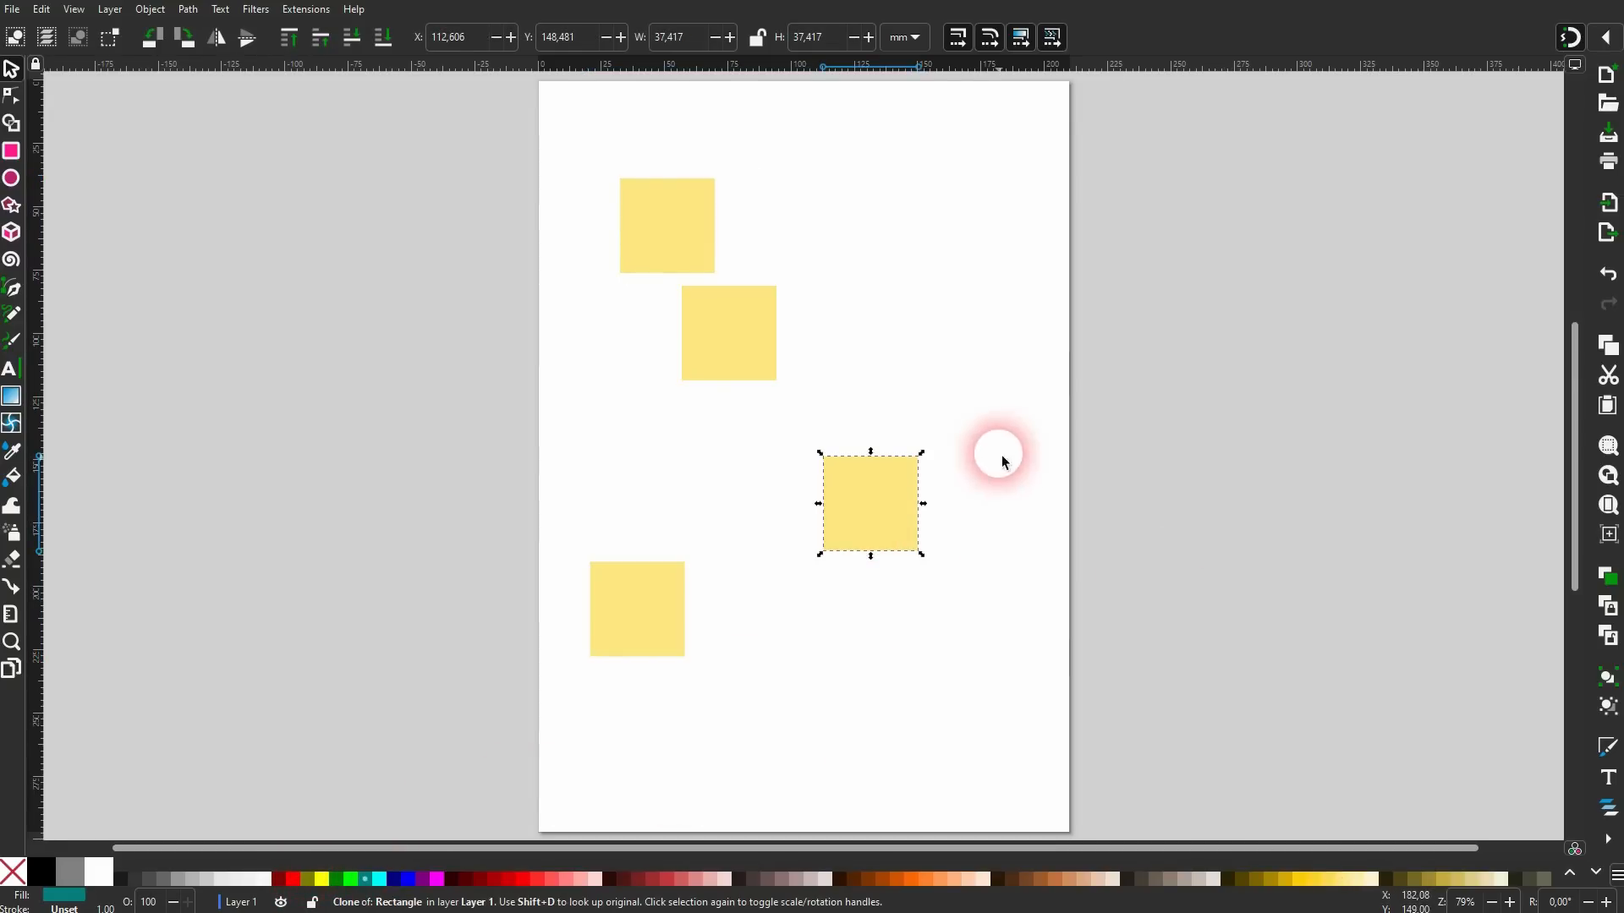
click(700, 206)
click(870, 509)
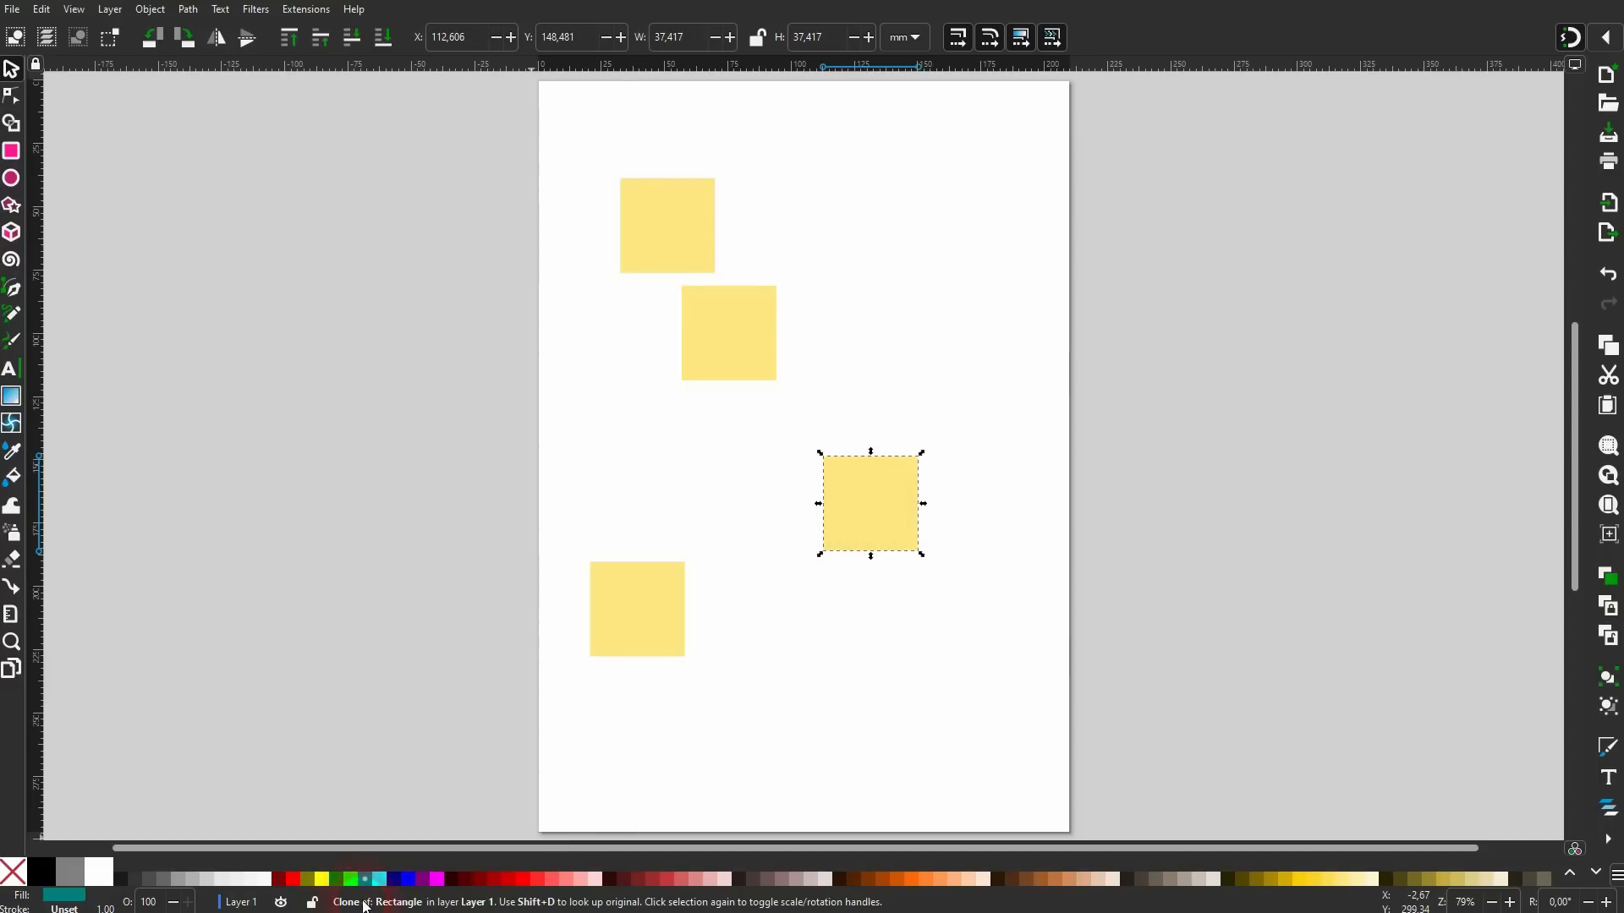
Enlarge the original square proportionally to about 62 mm, then delete it together with all its clones.
click(713, 237)
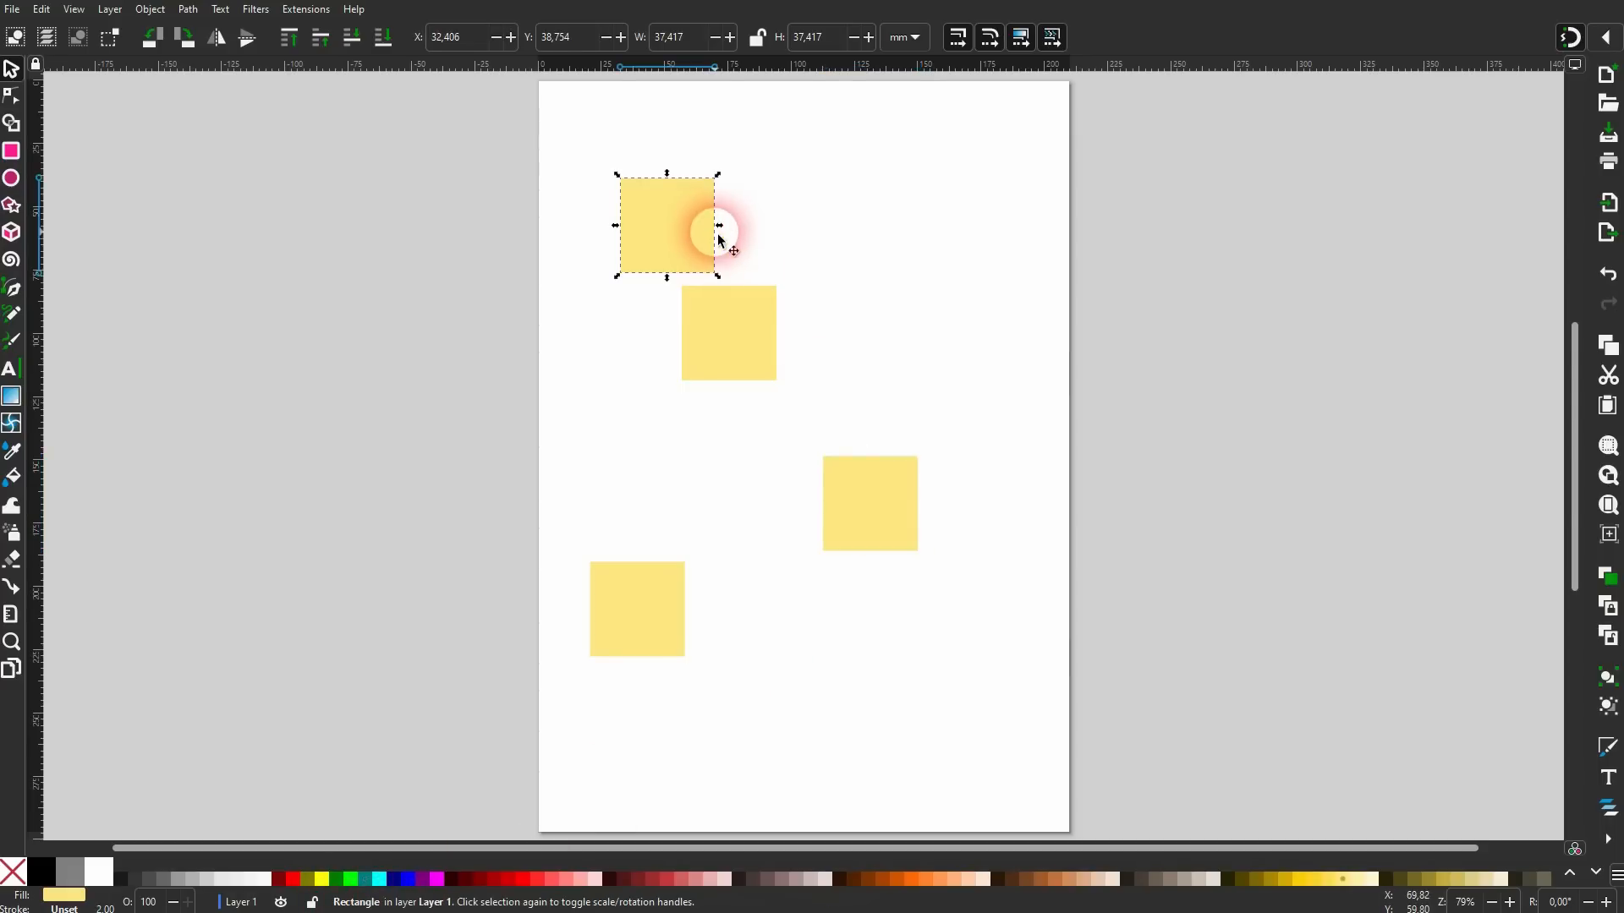
drag(724, 234, 772, 228)
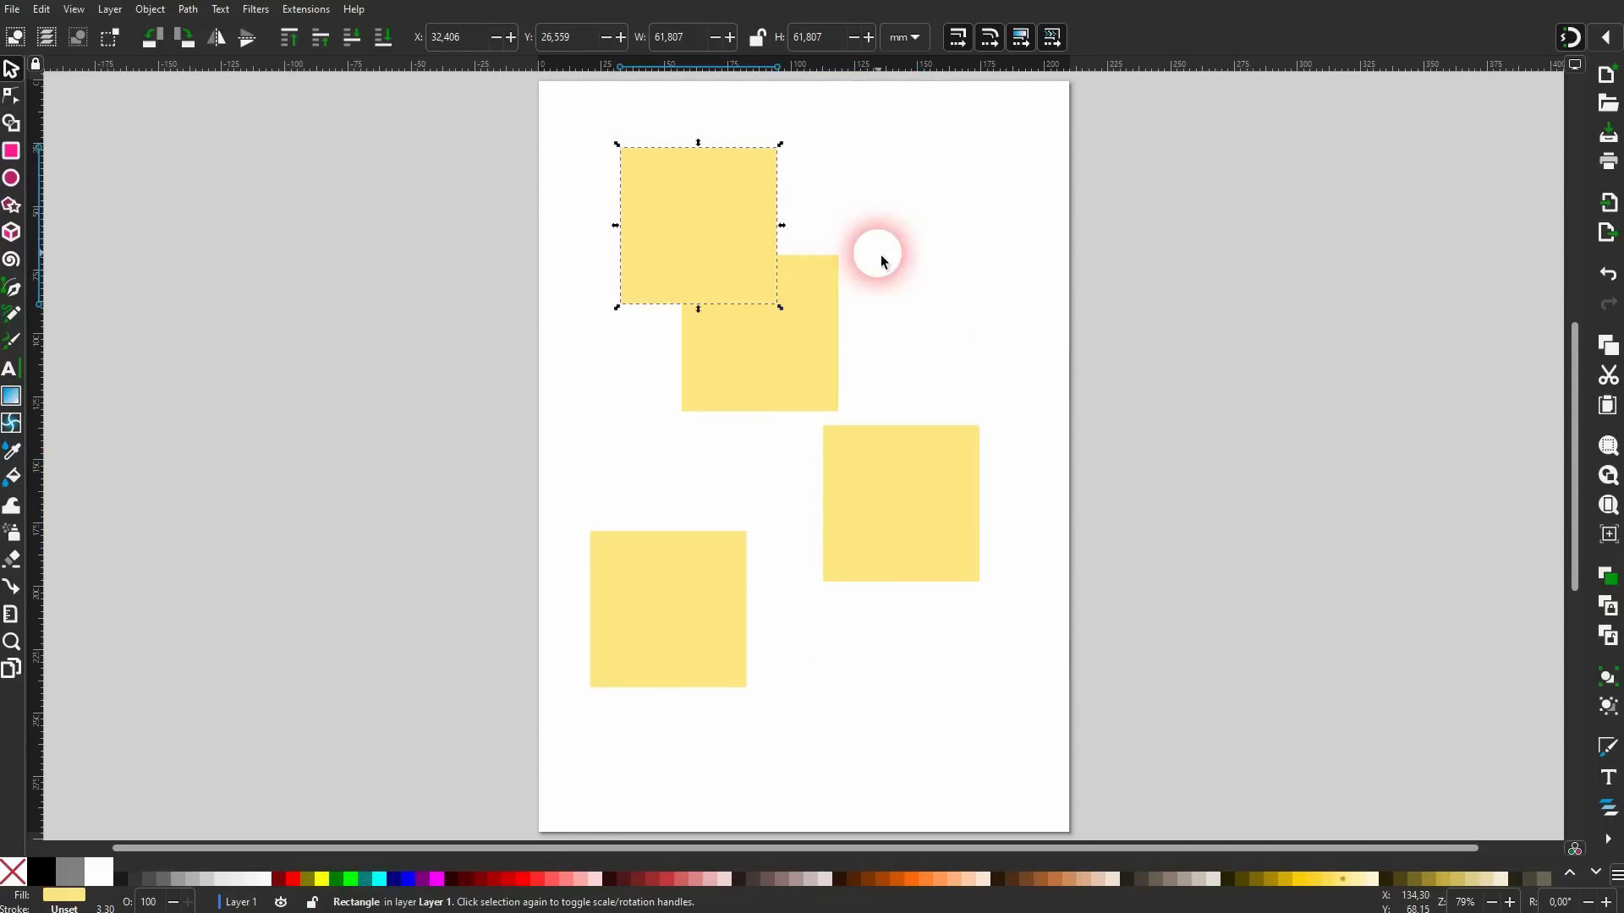
key(ctrl+a)
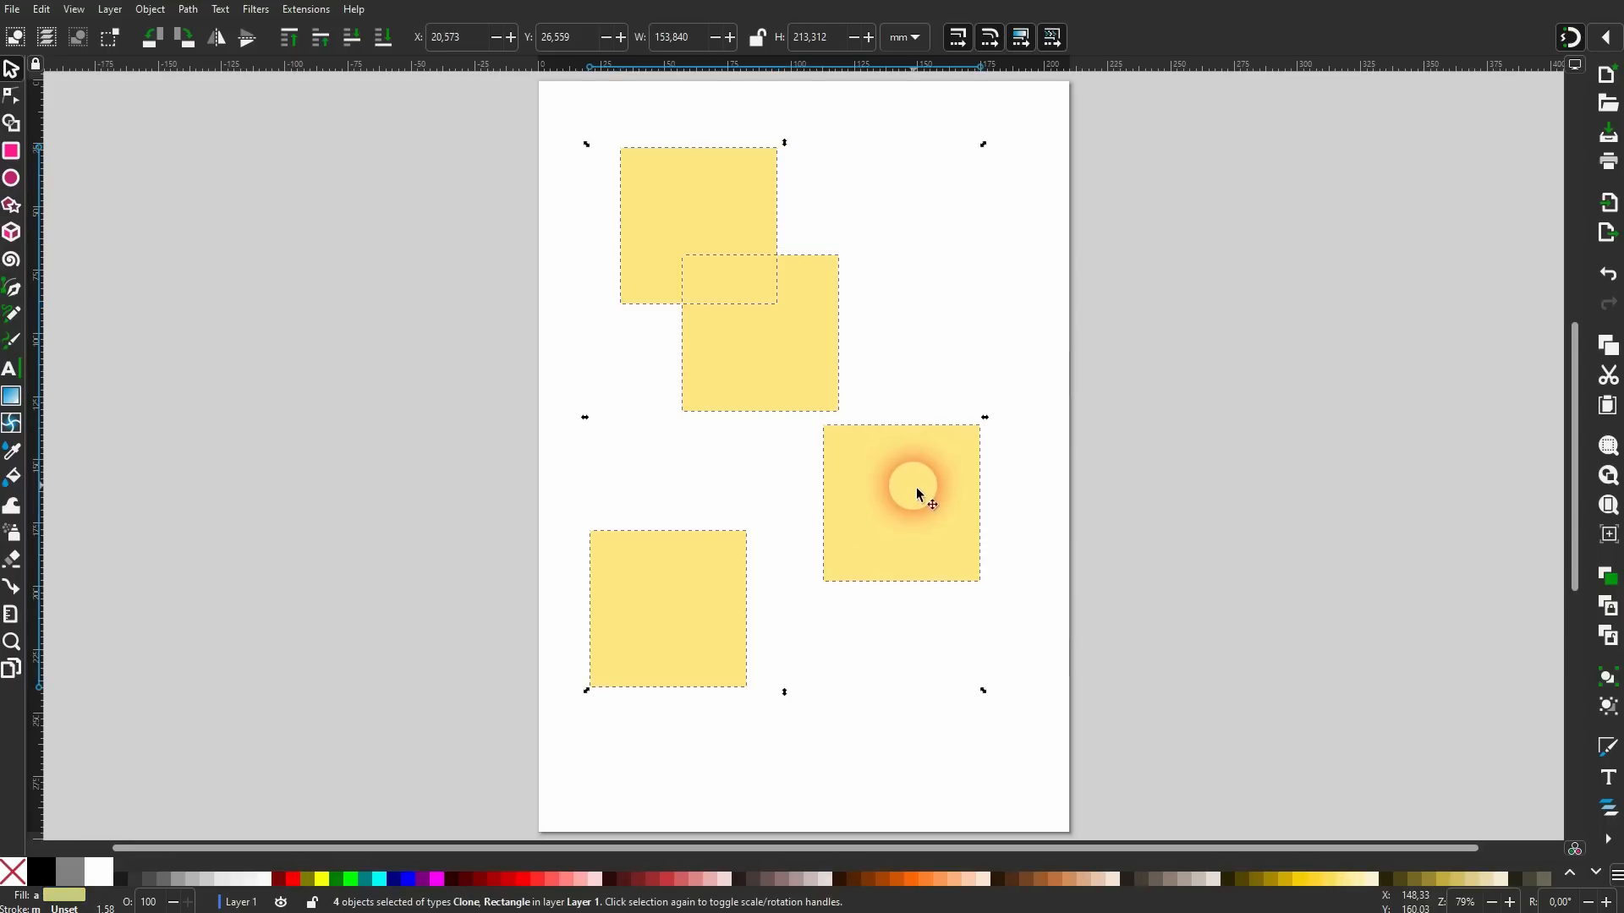
key(Delete)
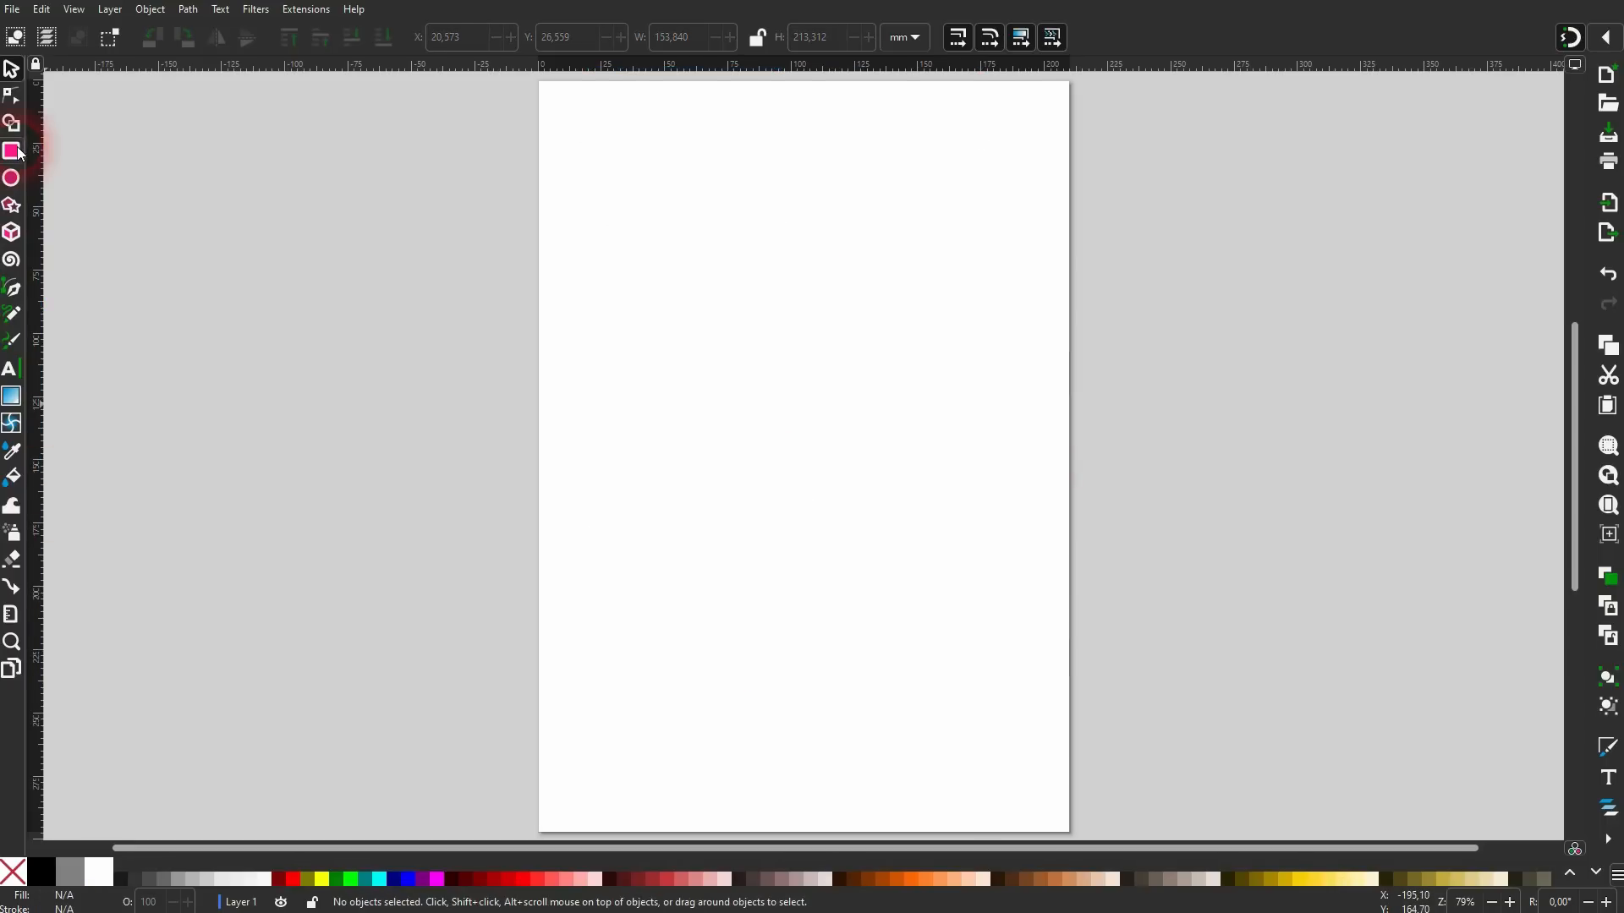
Draw a teal square about 27 mm wide near the page's top and spray four independent copies of it down the page.
click(19, 152)
mouse_move(630, 167)
mouse_down()
mouse_move(663, 225)
mouse_move(697, 236)
mouse_up()
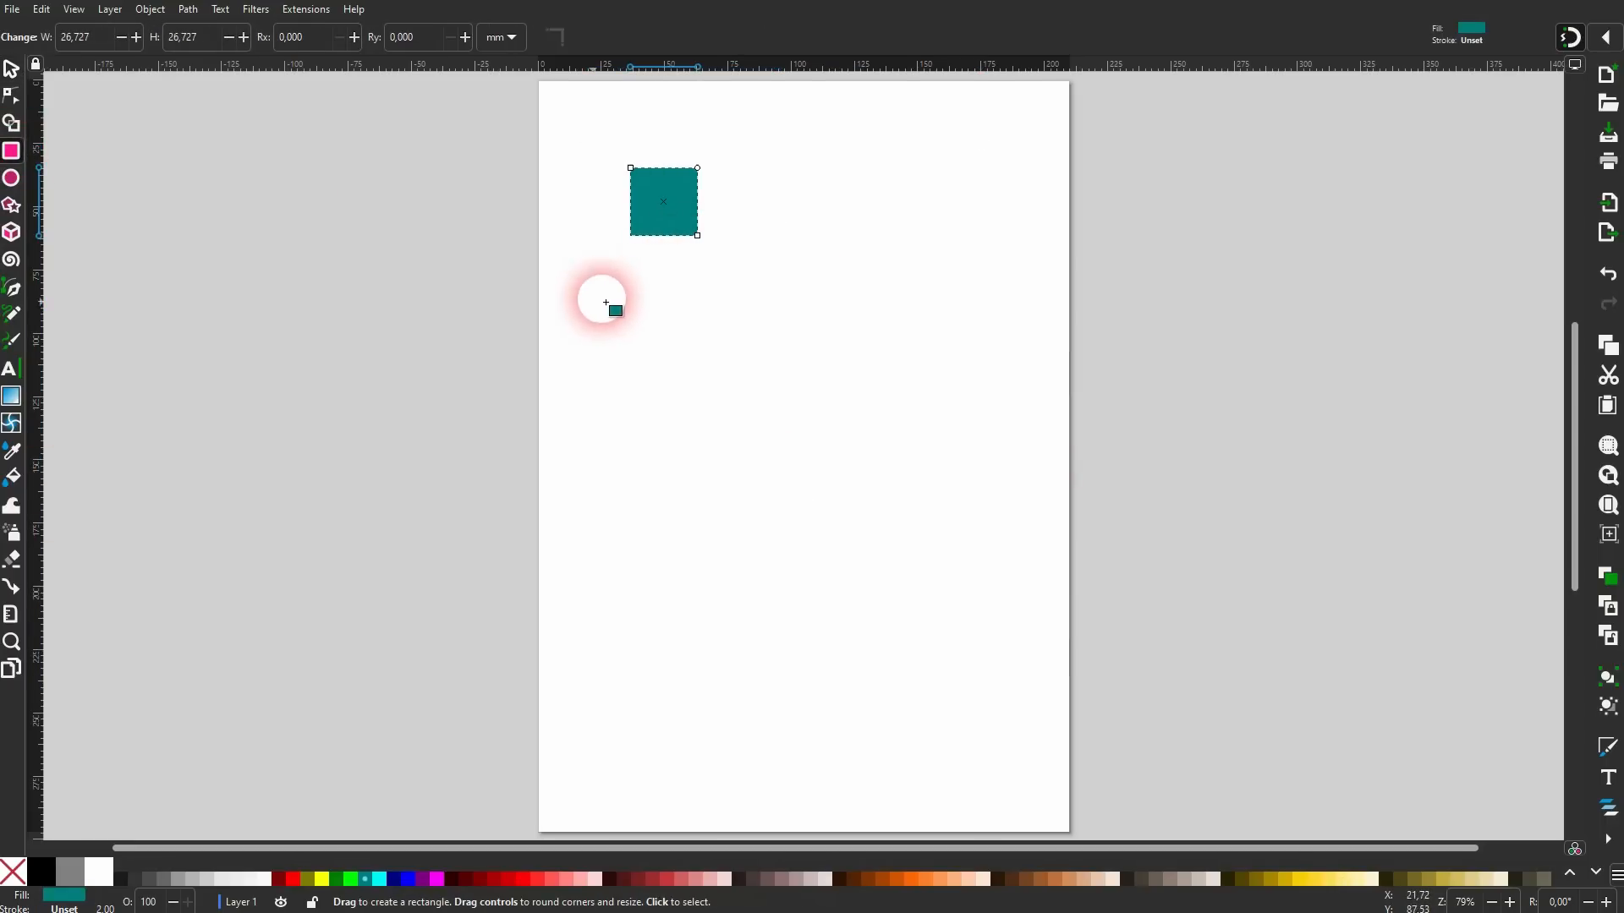
click(13, 534)
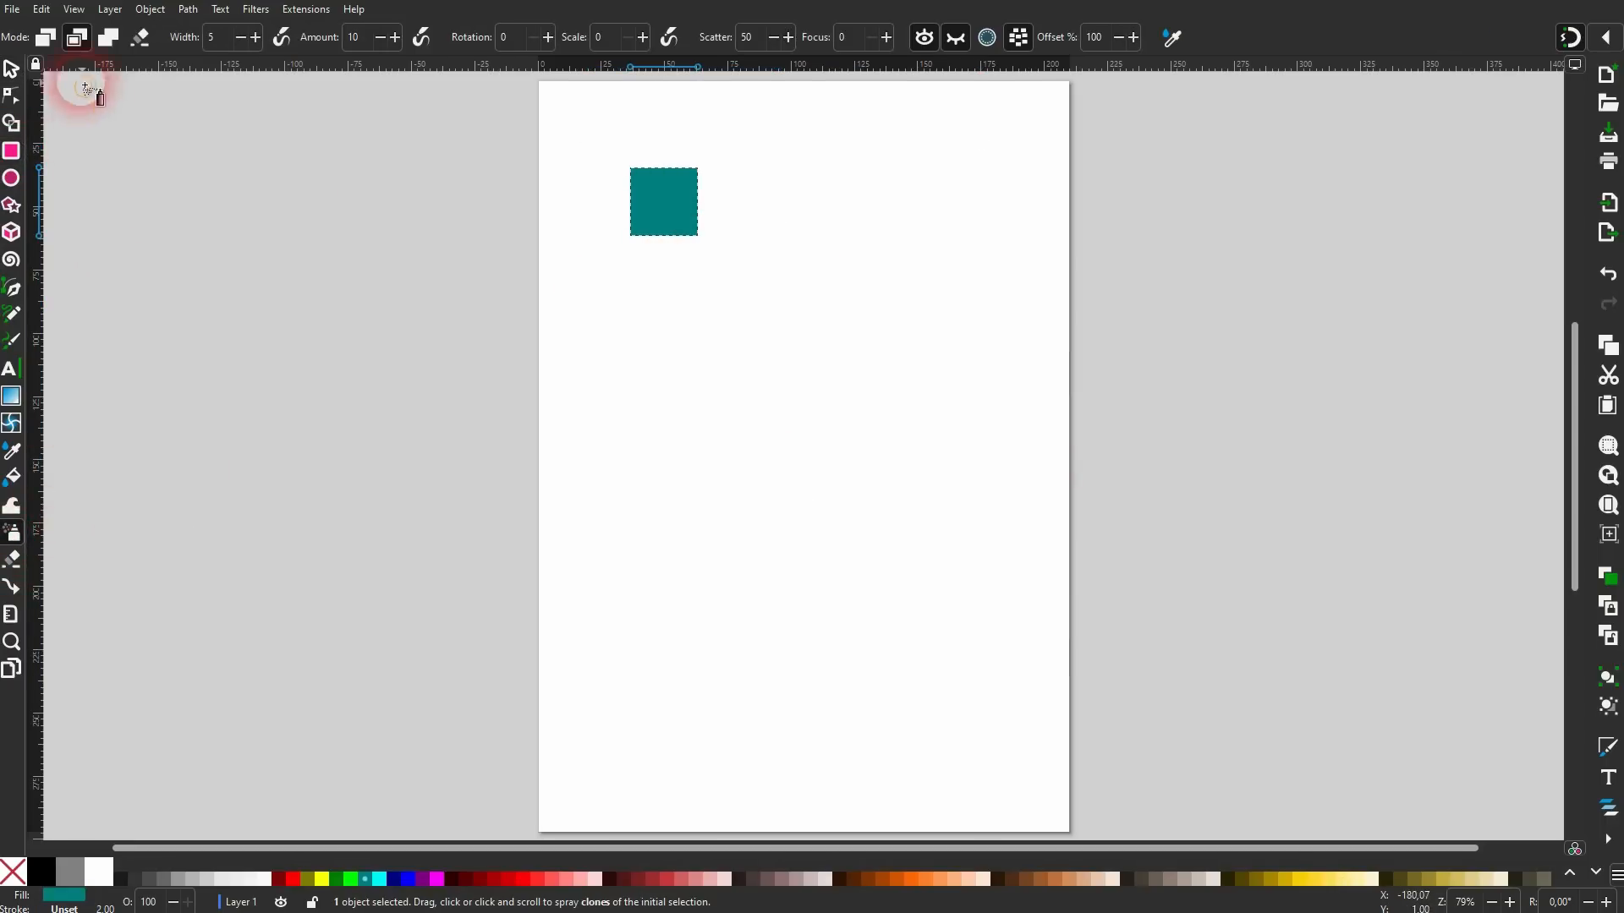
click(46, 38)
mouse_move(664, 345)
mouse_down()
mouse_move(806, 394)
mouse_move(778, 534)
mouse_move(562, 623)
mouse_up()
key(Escape)
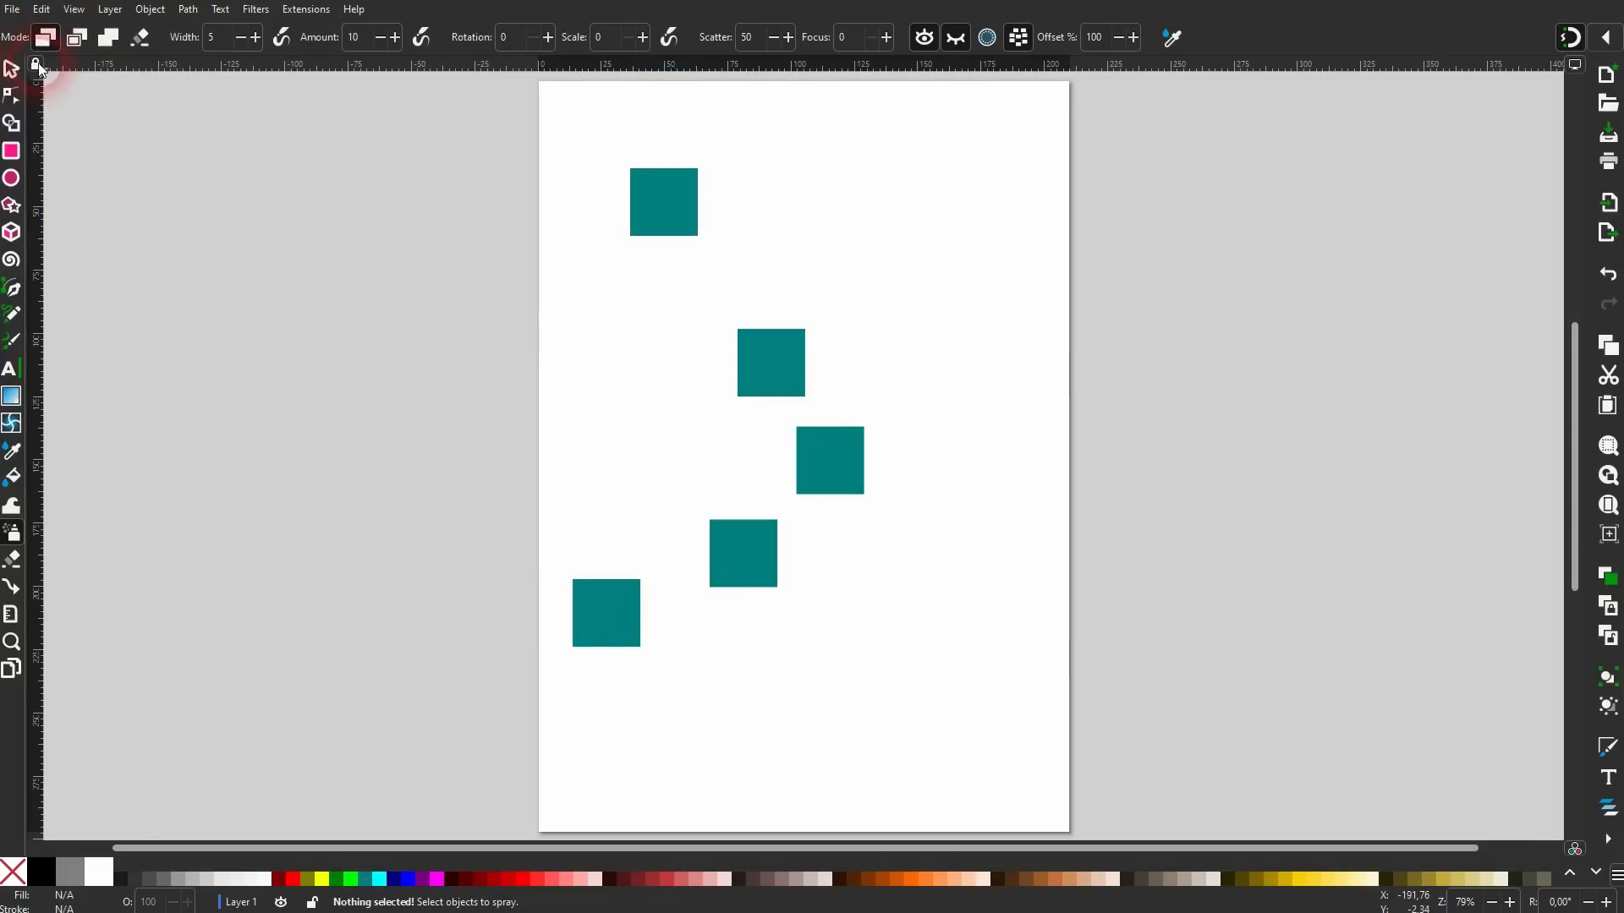
Fill the original square with pink #E9AFAF and the copy below the page's middle with light orange.
click(11, 70)
click(658, 222)
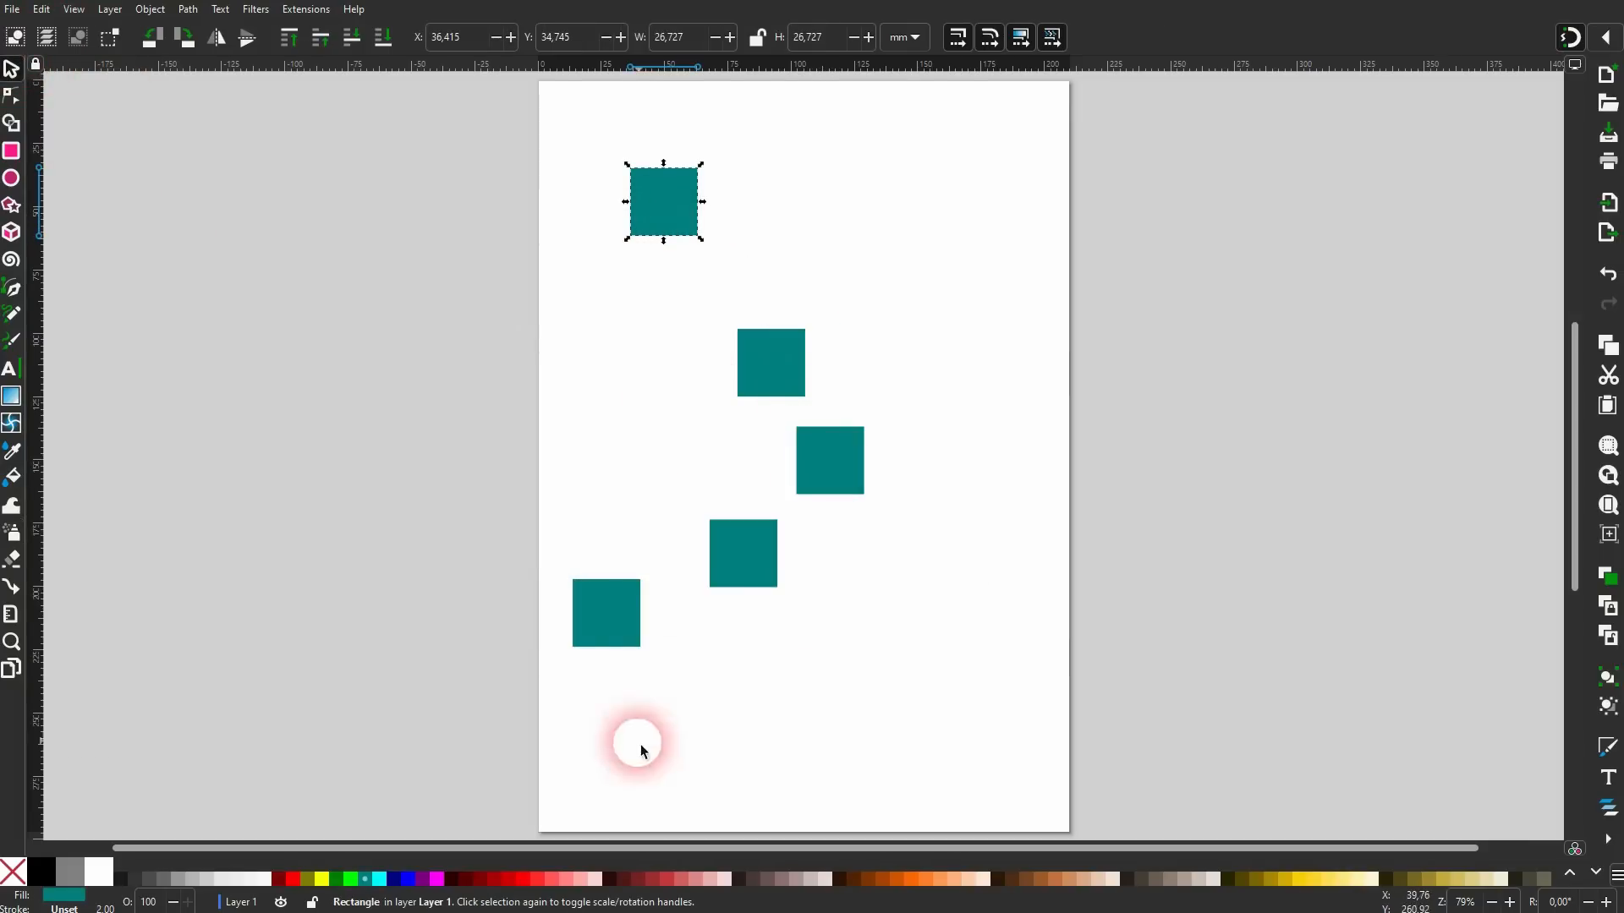
click(583, 880)
click(711, 880)
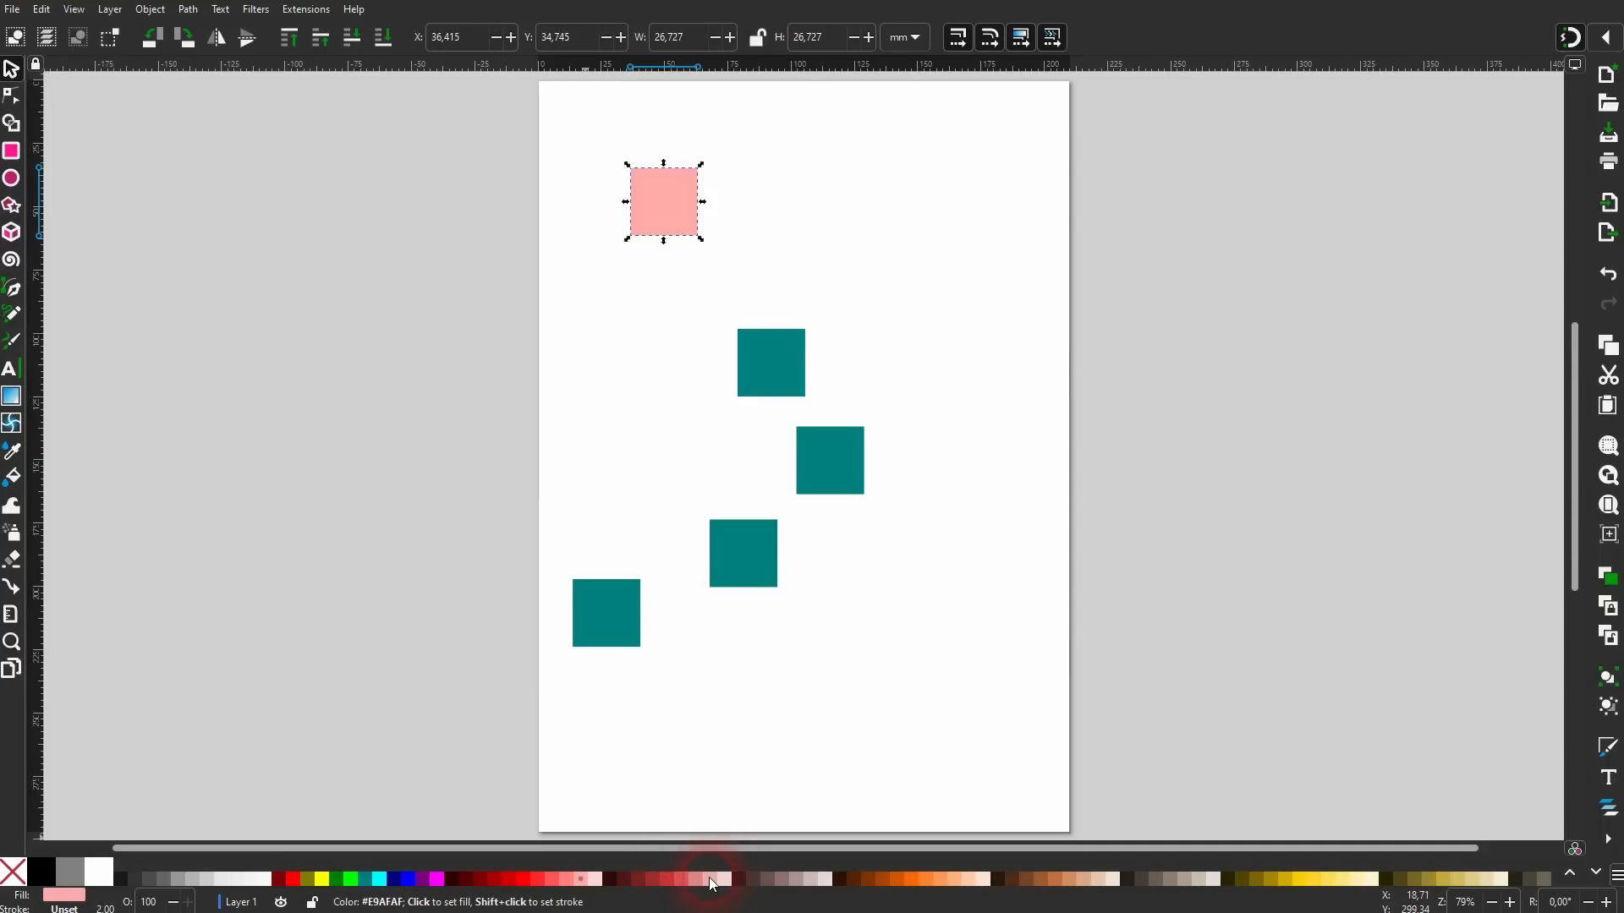
click(962, 882)
Enlarge the teal copy near the page's centre proportionally to about 50 mm, then select the lowest teal copy.
click(854, 472)
drag(868, 461, 911, 471)
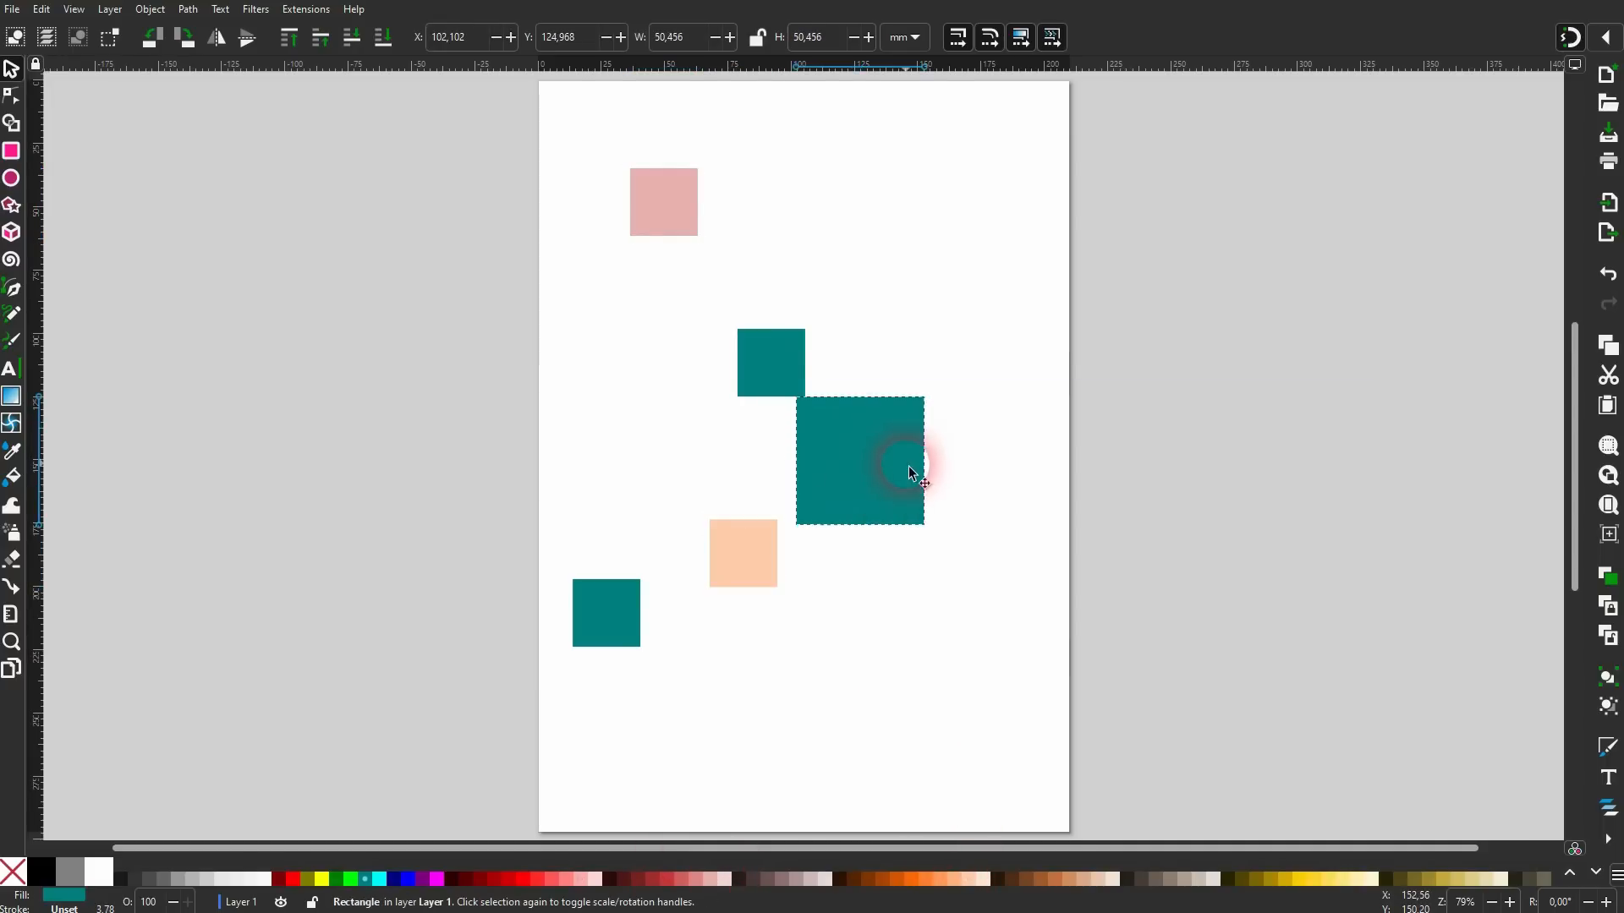
click(996, 355)
click(619, 628)
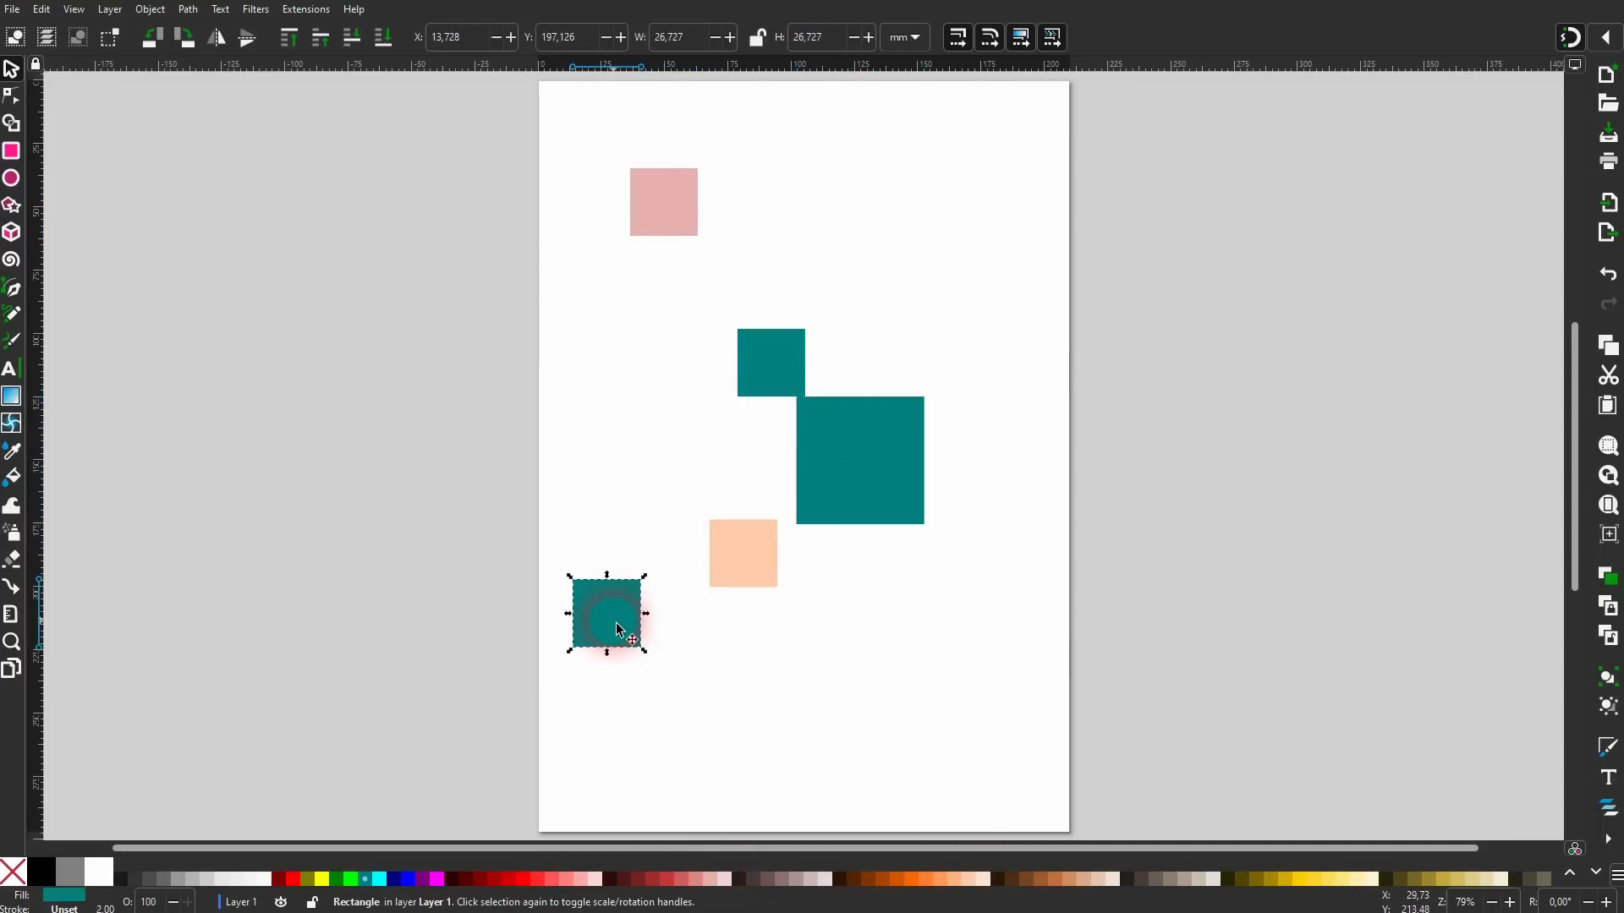
Select the remaining square copies individually to check their object type, then delete all squares from the page.
click(722, 567)
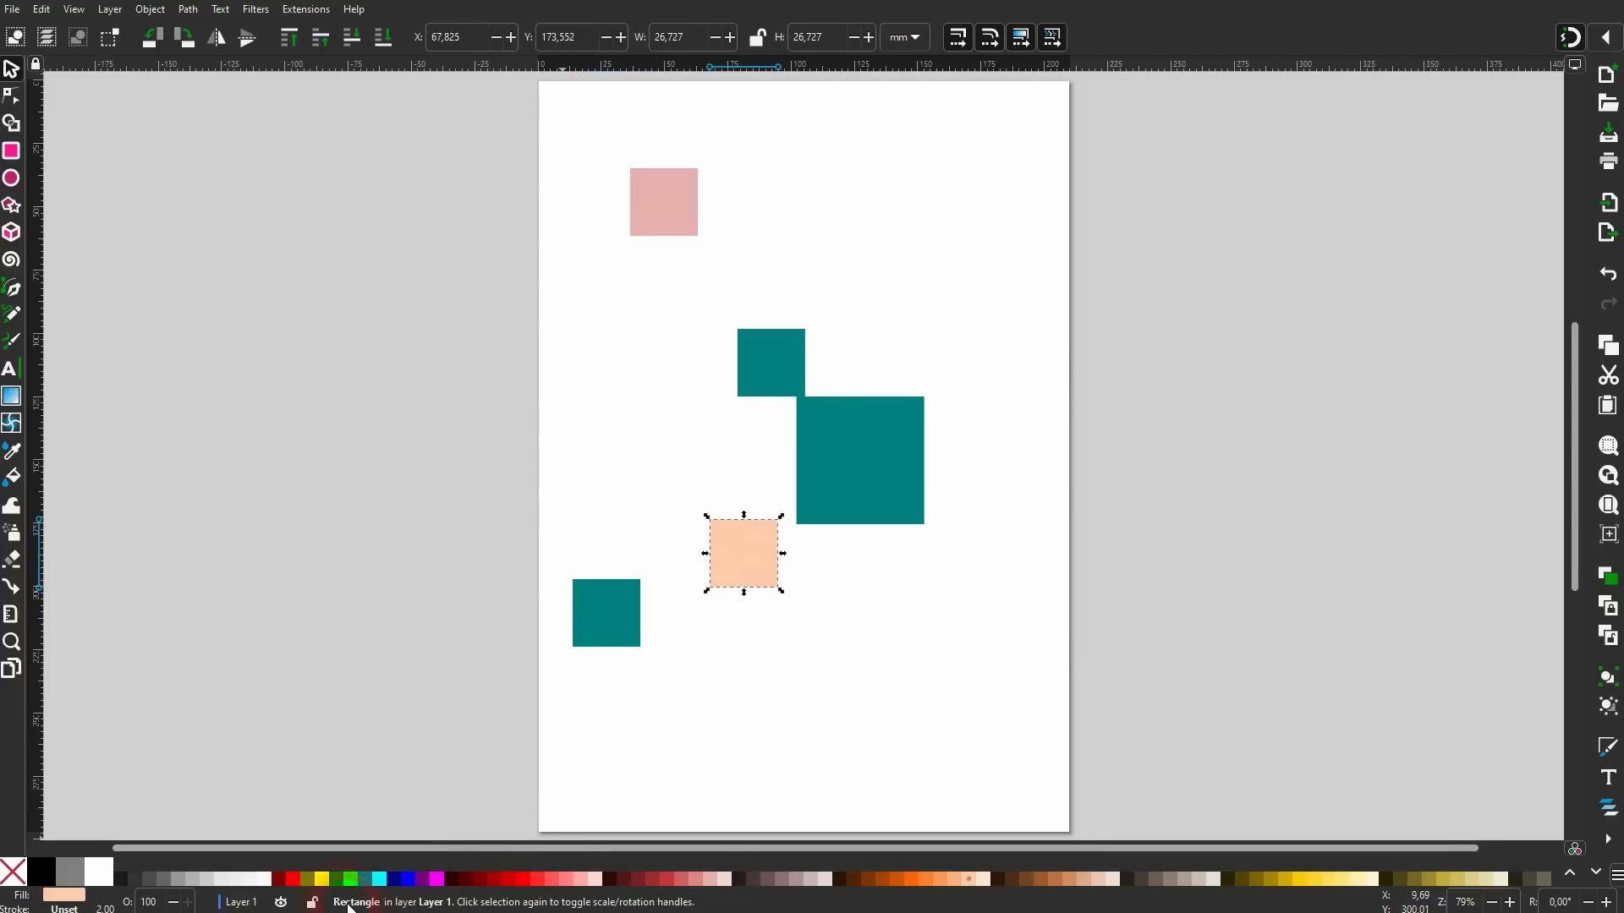
click(818, 426)
click(791, 377)
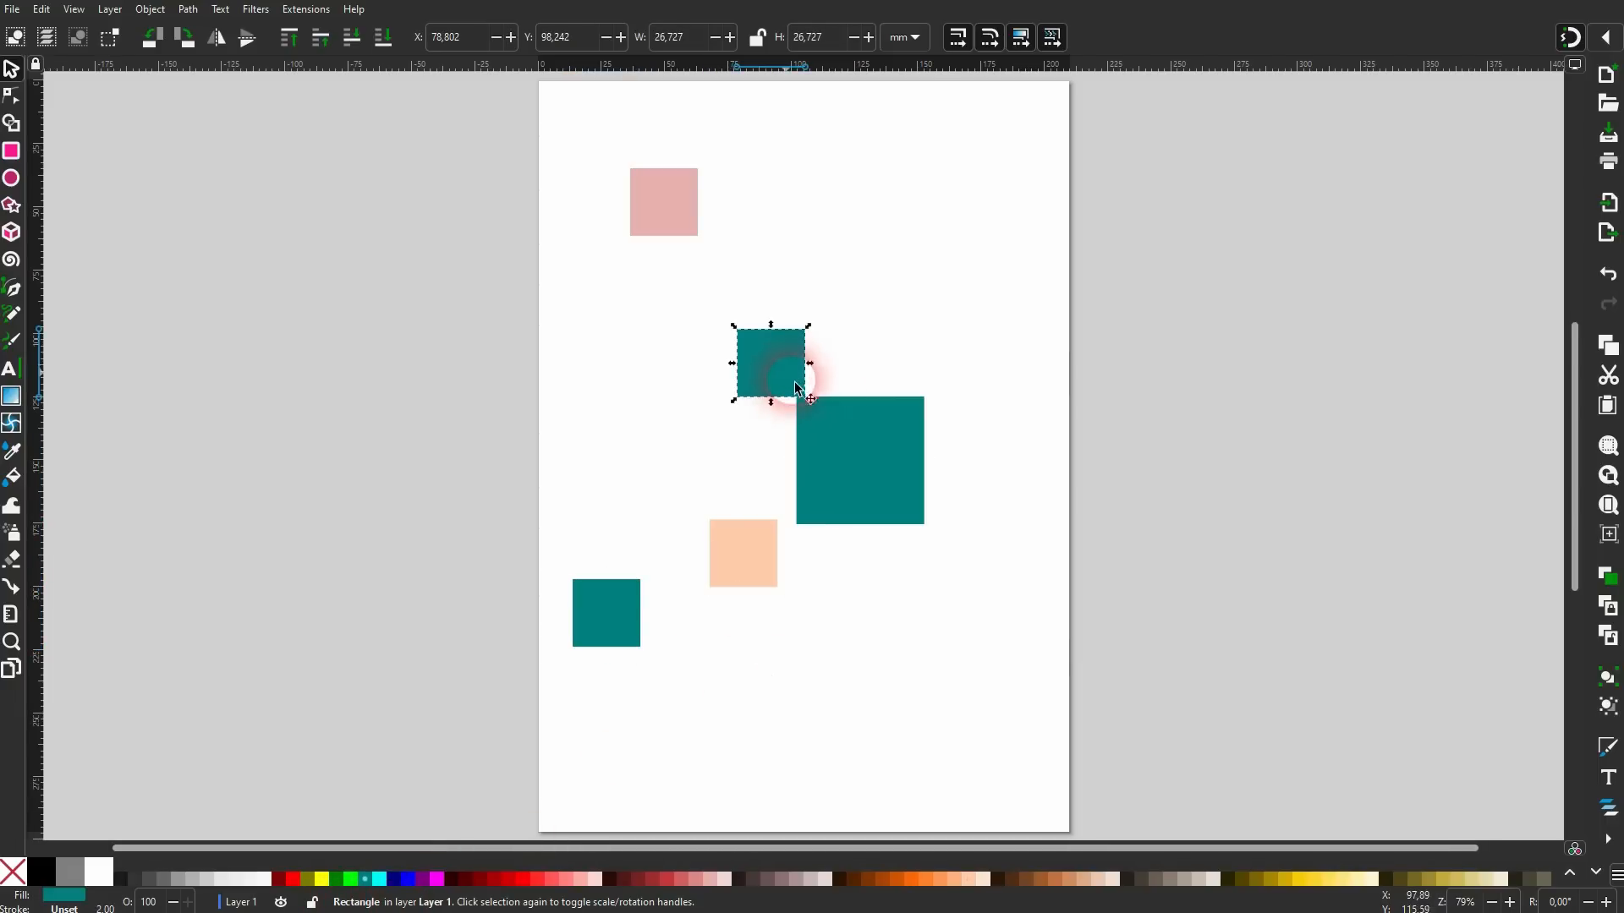
key(ctrl+a)
key(Delete)
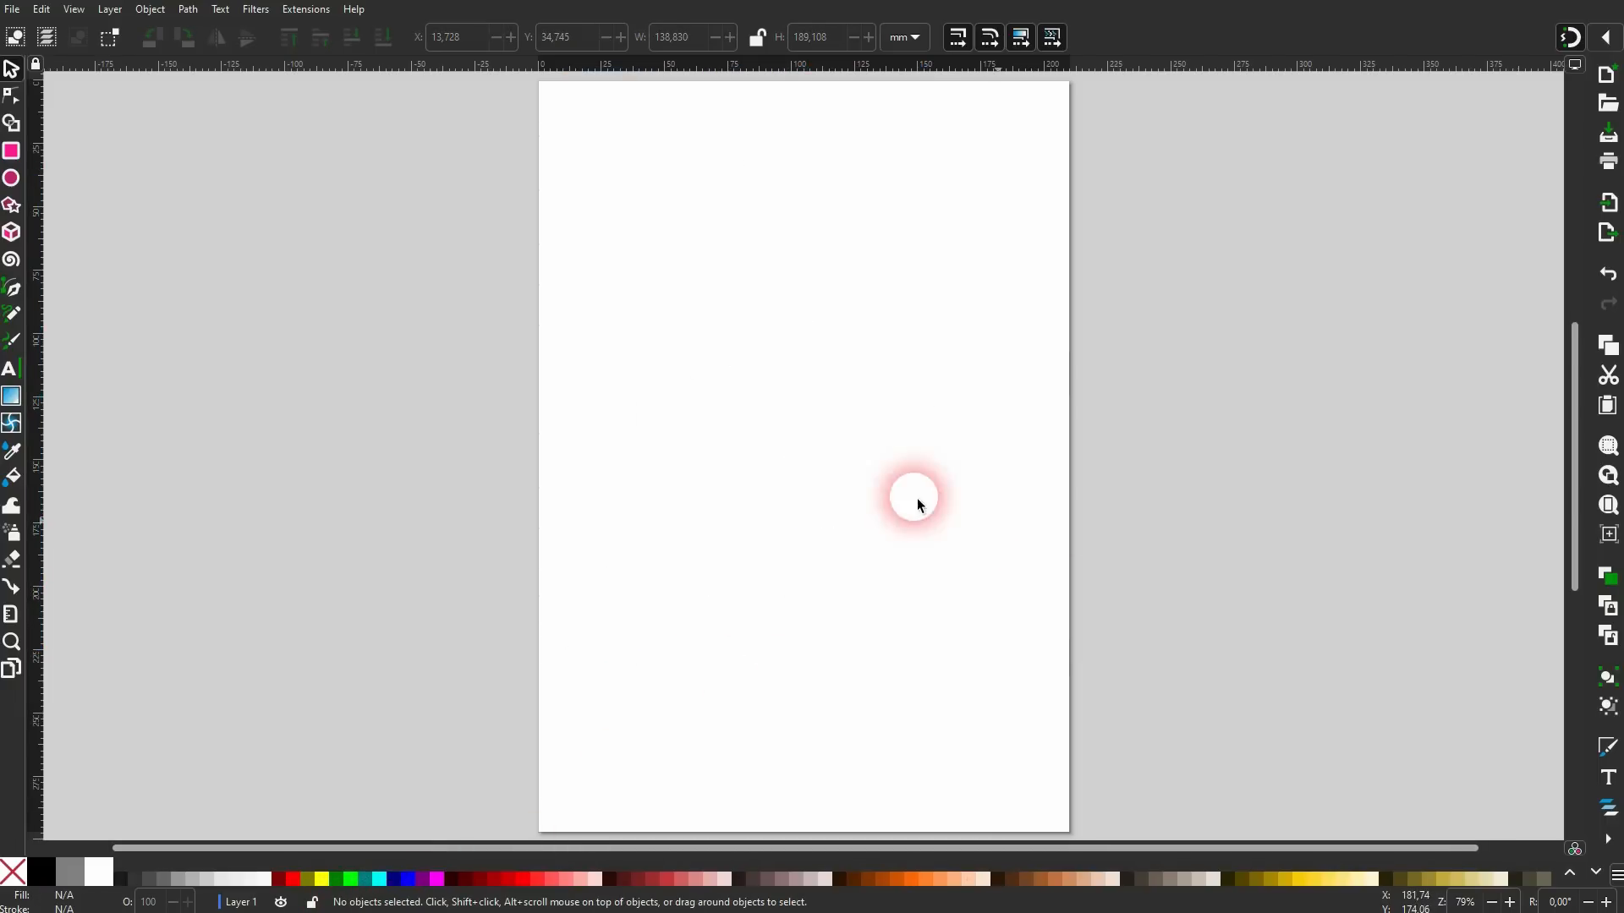
Draw a light orange square about 35 mm wide near the page's top and keep it selected.
click(12, 154)
drag(651, 170, 740, 259)
click(12, 69)
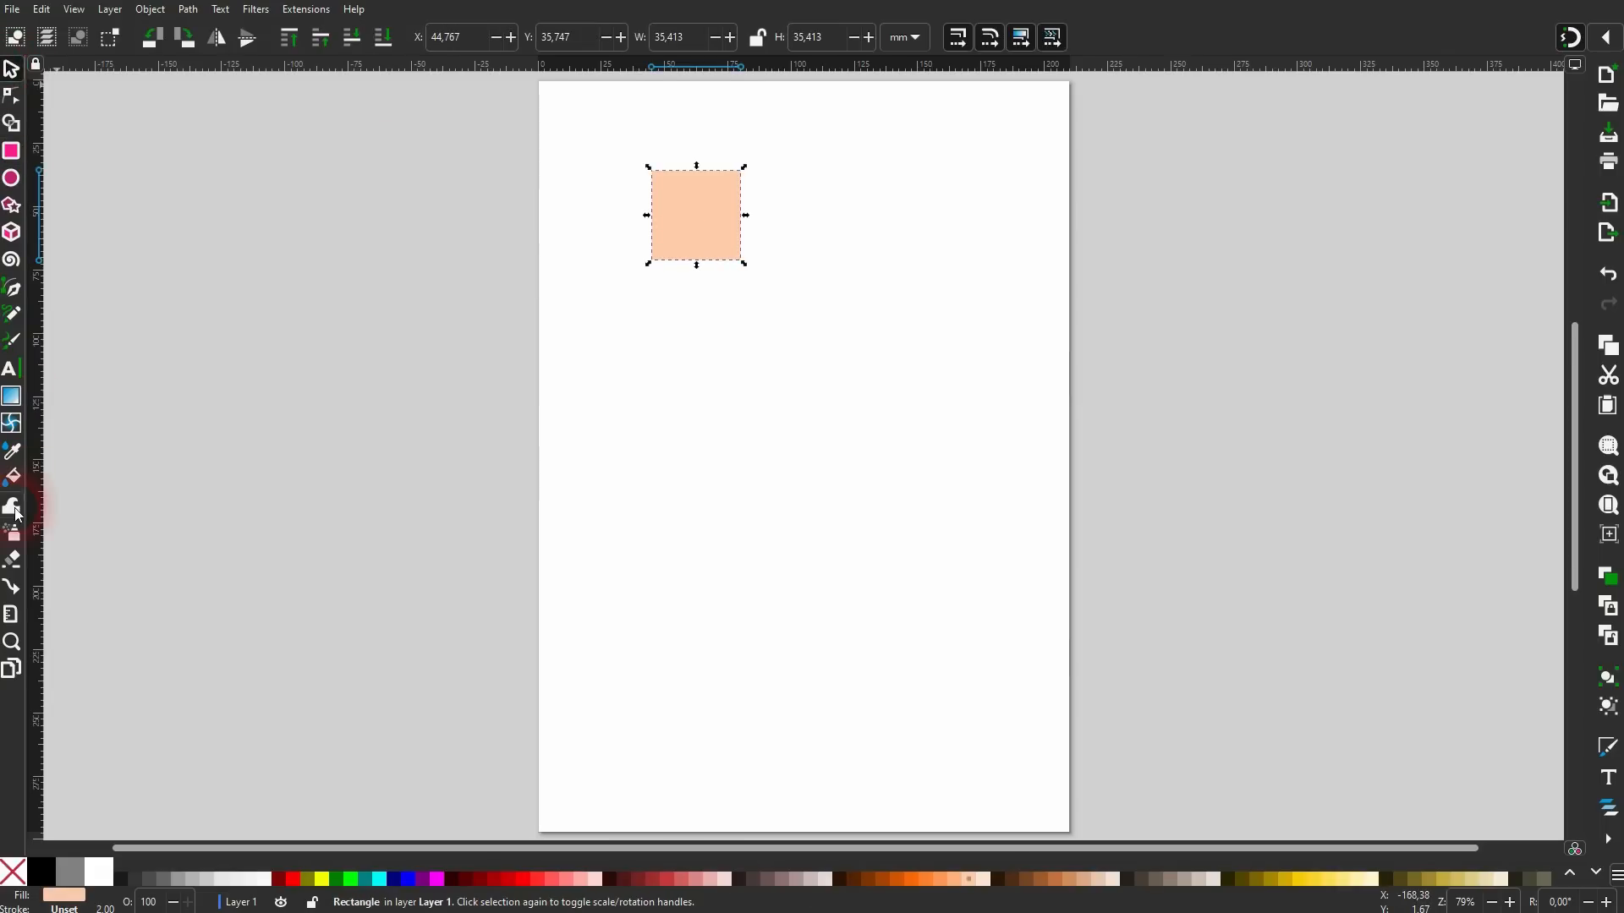
Spray copies of the square around the page's middle with the spray width set to 20.
click(14, 536)
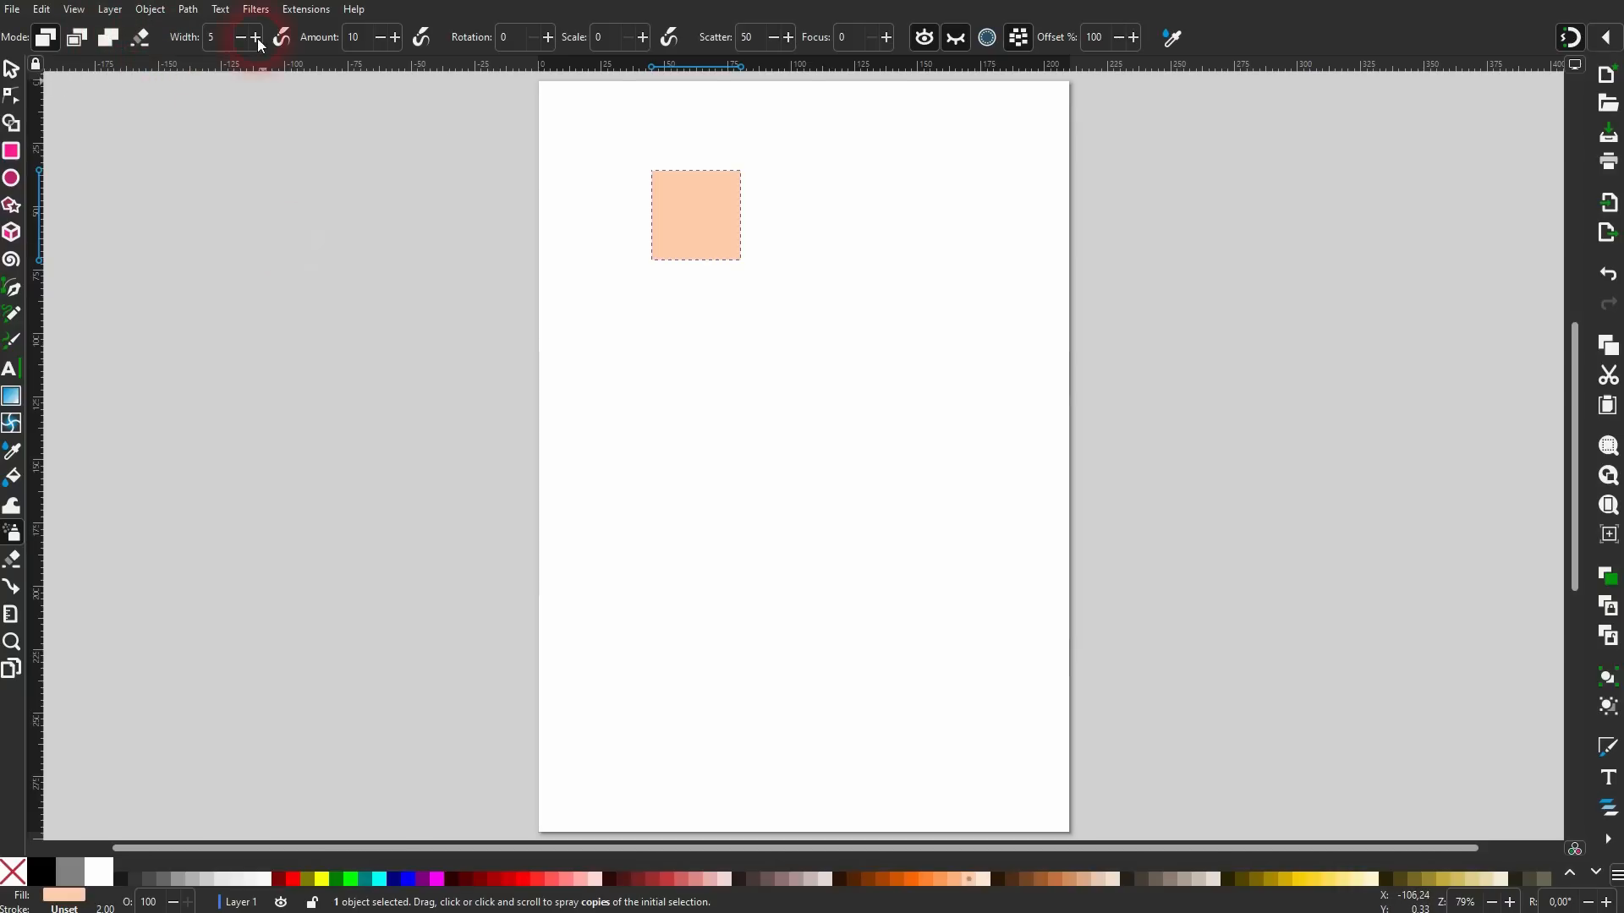
text(20)
key(Return)
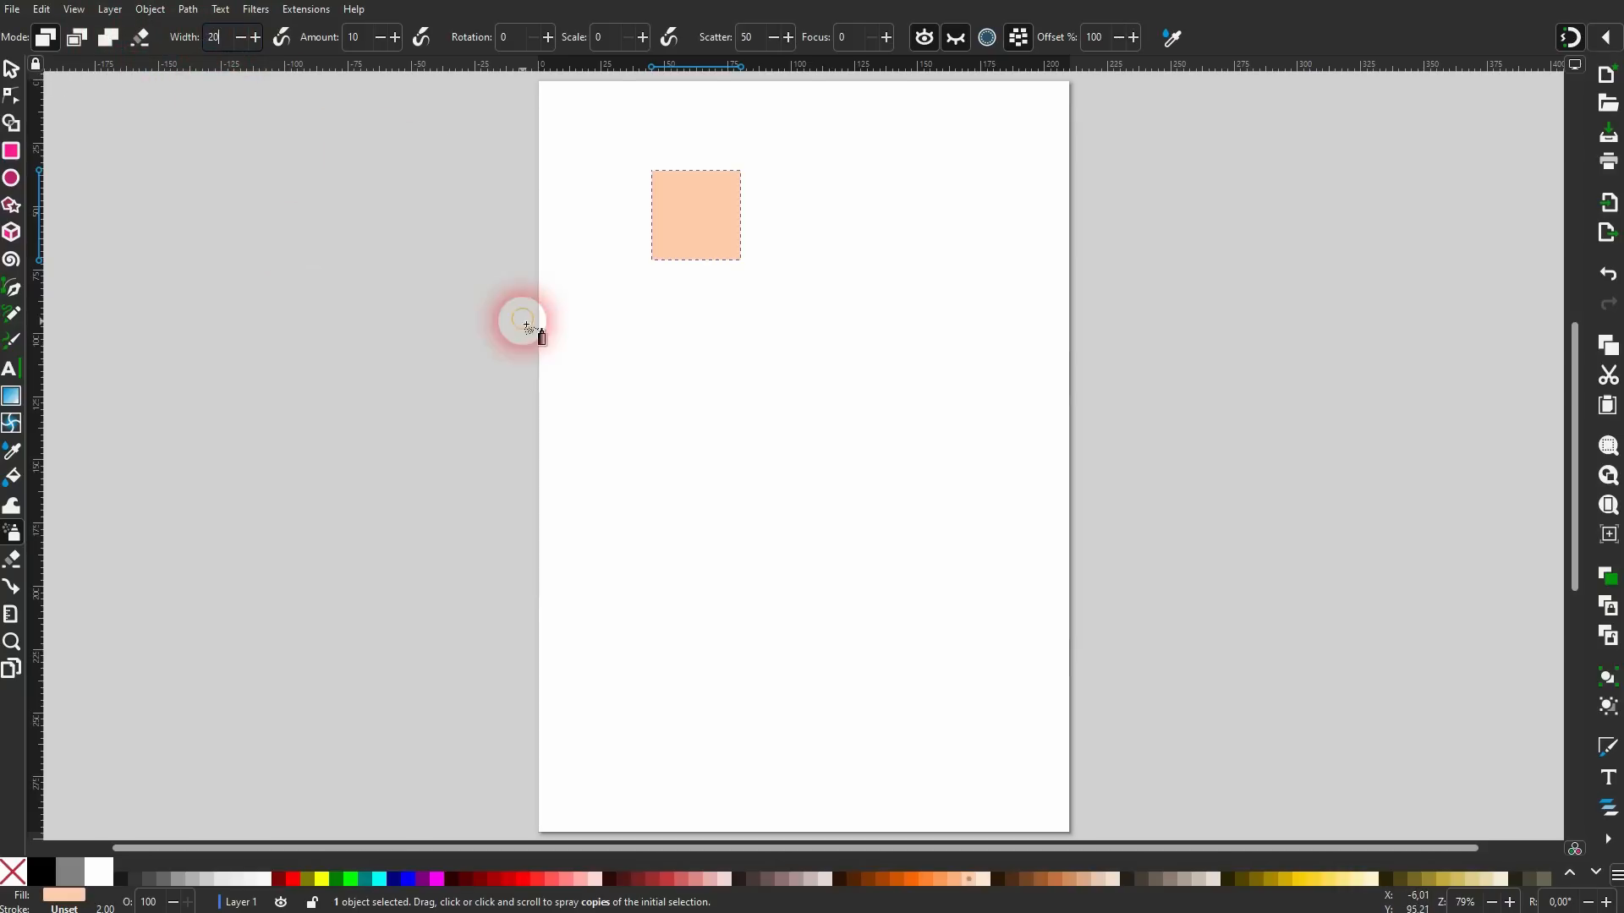
mouse_move(649, 330)
mouse_down()
mouse_move(787, 417)
mouse_move(823, 464)
mouse_move(585, 600)
mouse_up()
drag(981, 486, 544, 337)
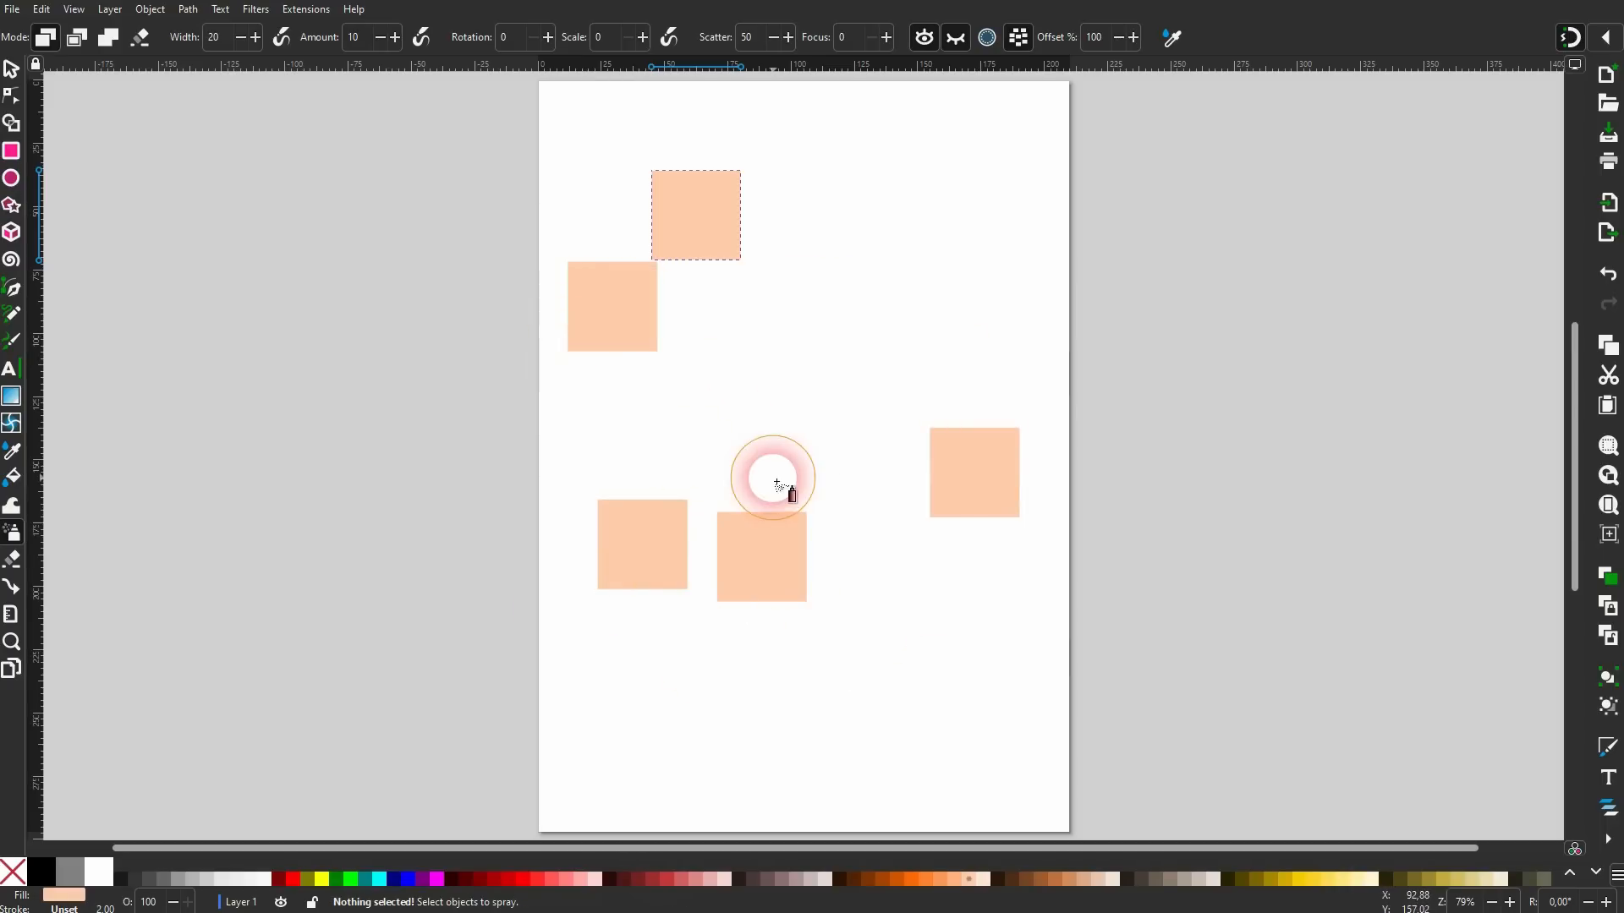
key(Escape)
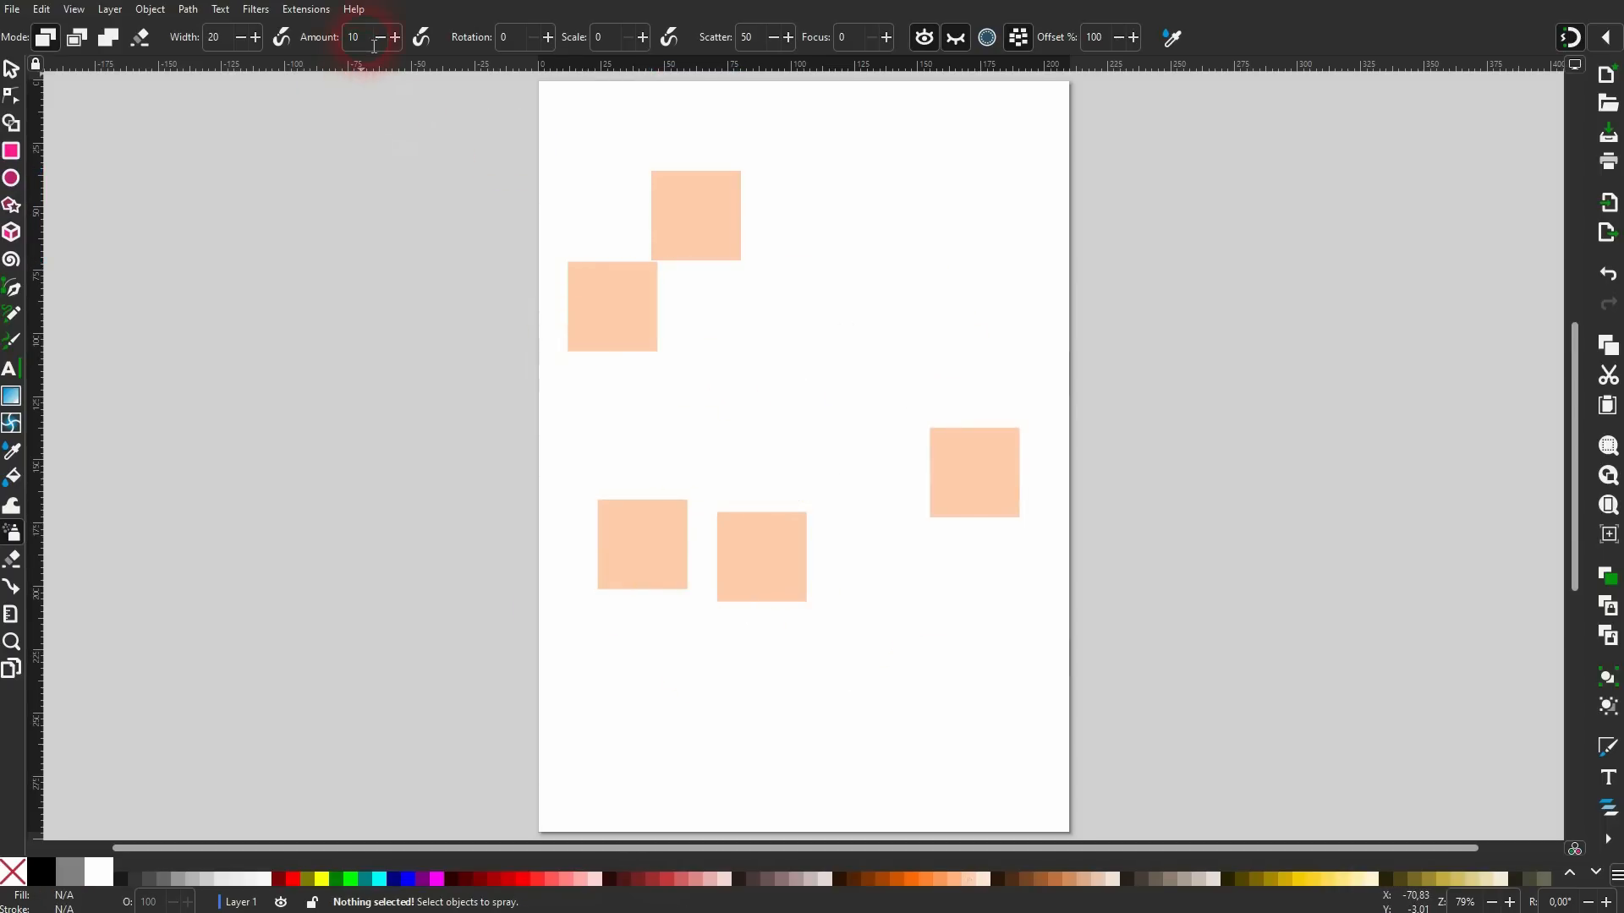
Set the spray amount to 20 and spray more copies of the original square across the page.
text(20)
key(Return)
mouse_move(897, 245)
mouse_down()
mouse_move(759, 421)
mouse_move(489, 518)
mouse_move(731, 708)
mouse_move(1012, 631)
mouse_move(942, 567)
mouse_move(979, 271)
mouse_move(816, 173)
mouse_move(757, 352)
mouse_up()
key(Escape)
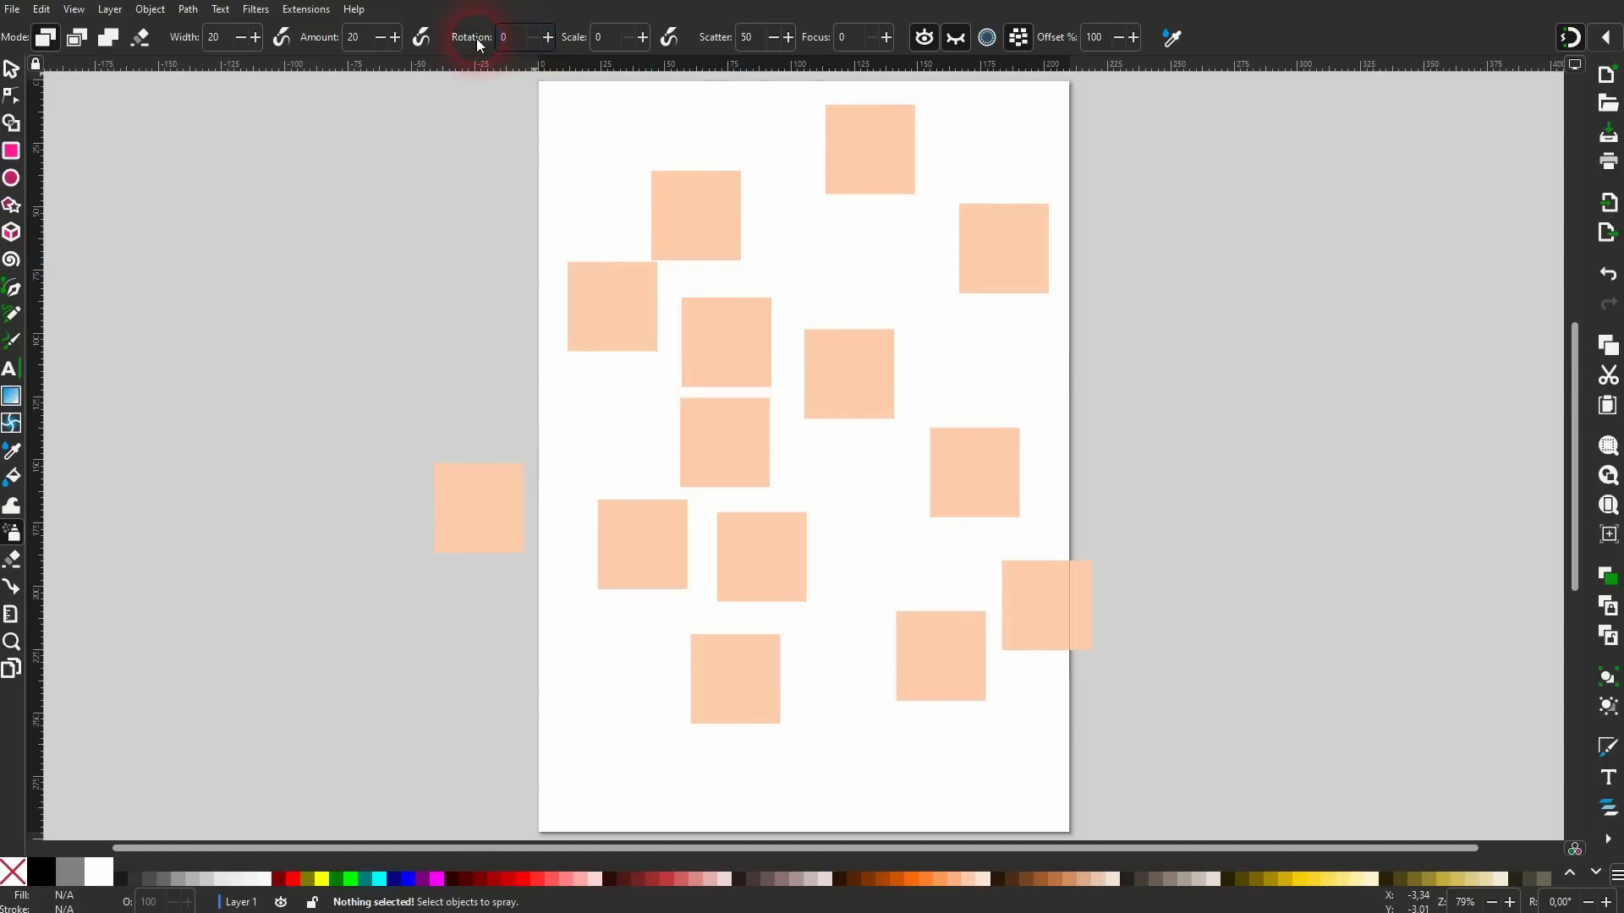
Set the spray rotation to 20 and spray tilted copies among the squares, then delete everything on the page.
text(20)
mouse_move(573, 185)
mouse_down()
mouse_move(519, 292)
mouse_move(677, 451)
mouse_move(873, 475)
mouse_move(912, 515)
mouse_move(748, 567)
mouse_move(925, 437)
mouse_move(827, 316)
mouse_move(1015, 390)
mouse_move(548, 720)
mouse_move(754, 629)
mouse_move(898, 594)
mouse_move(803, 565)
mouse_up()
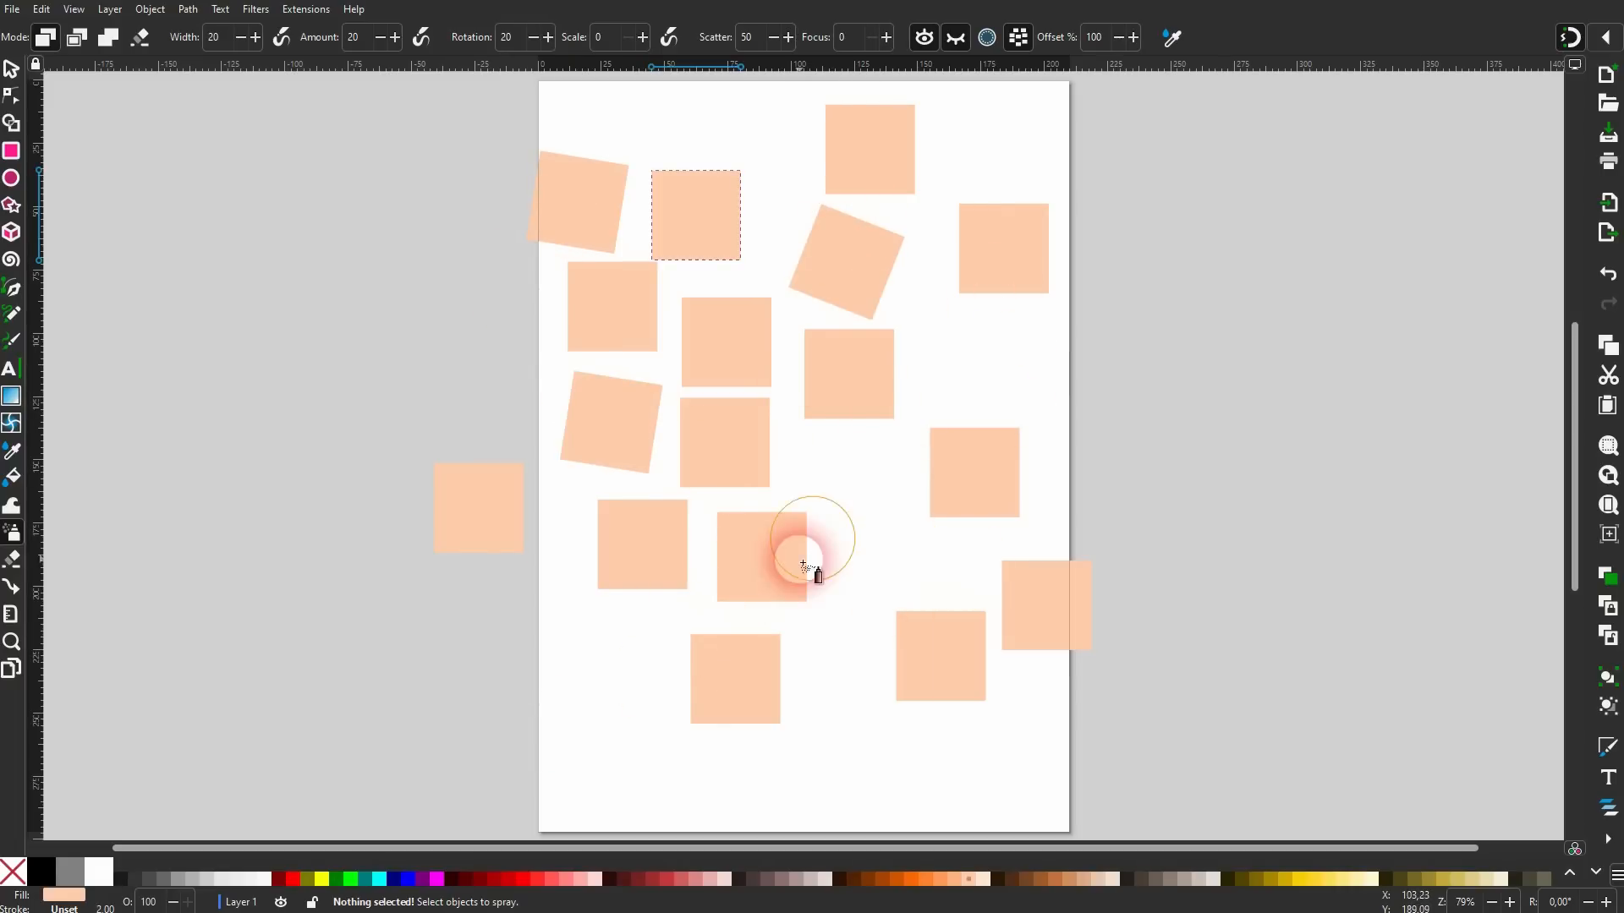
key(ctrl+a)
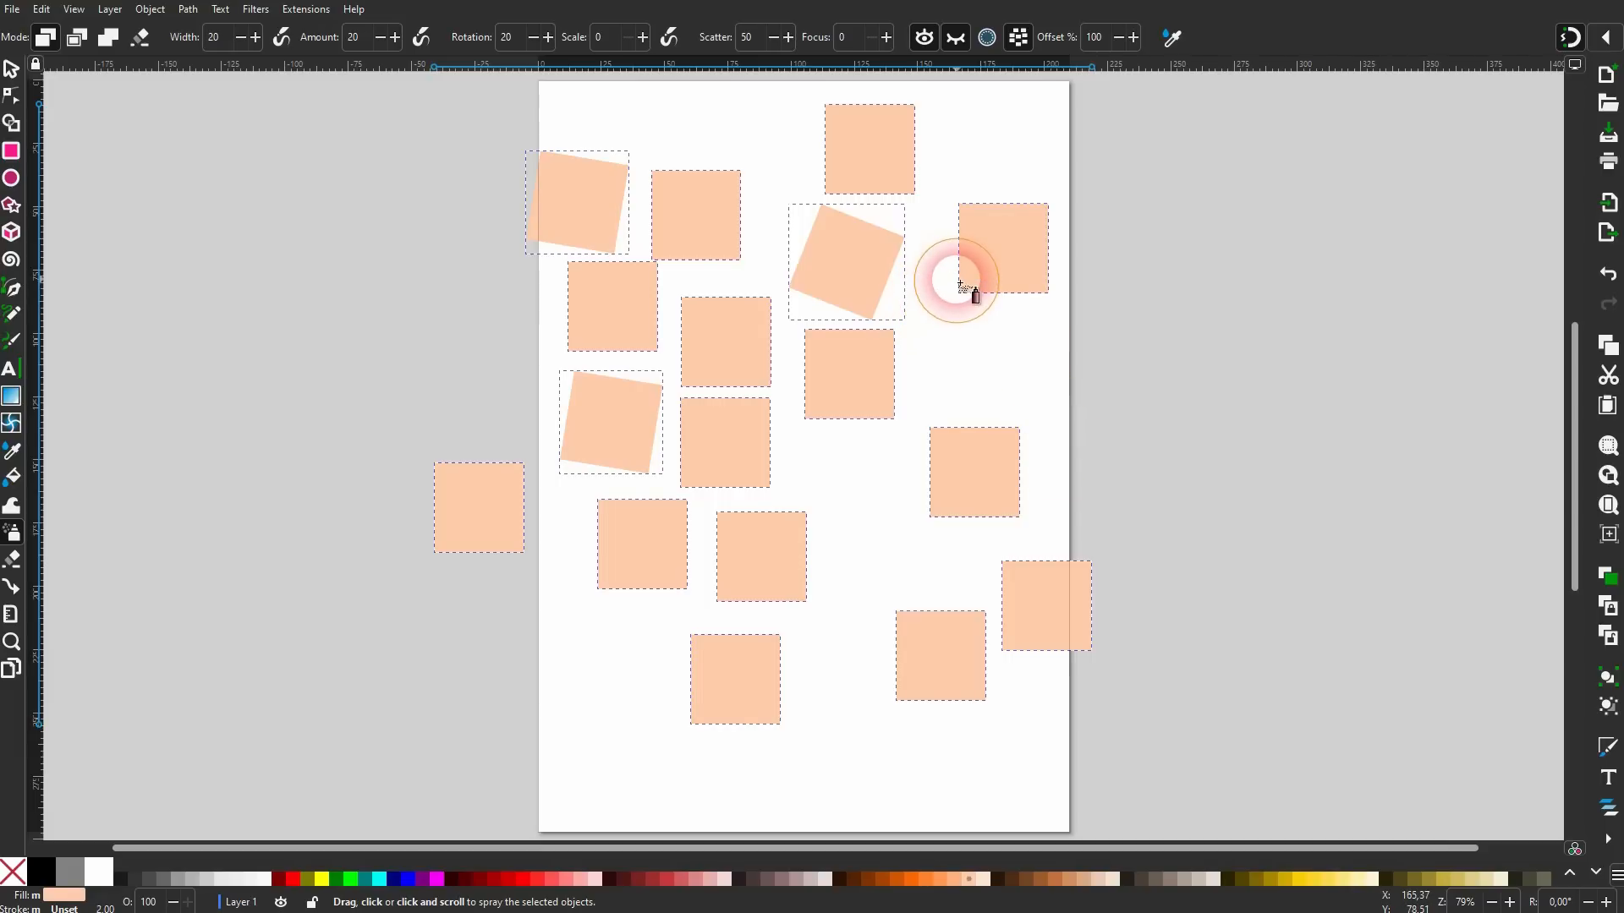
key(Delete)
Draw a small light orange square near the page's upper-left corner and get it ready for spraying.
click(12, 152)
drag(578, 139, 635, 197)
click(12, 533)
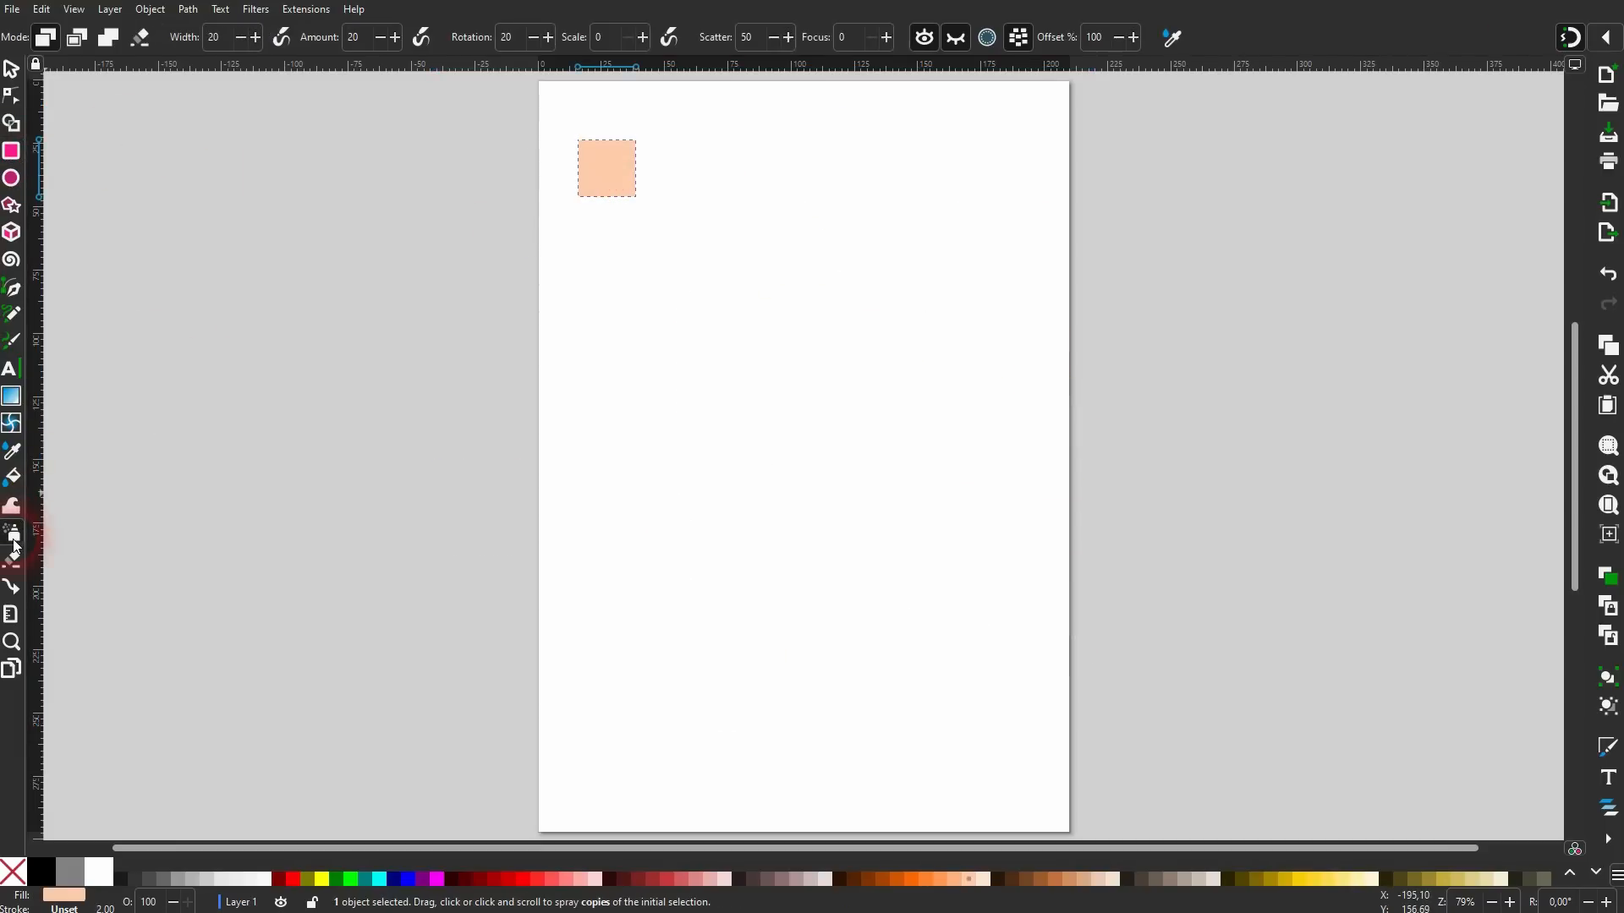
Set the spray rotation to 30, spray copies with overlap prevention turned off, then undo the spray.
text(30)
key(Return)
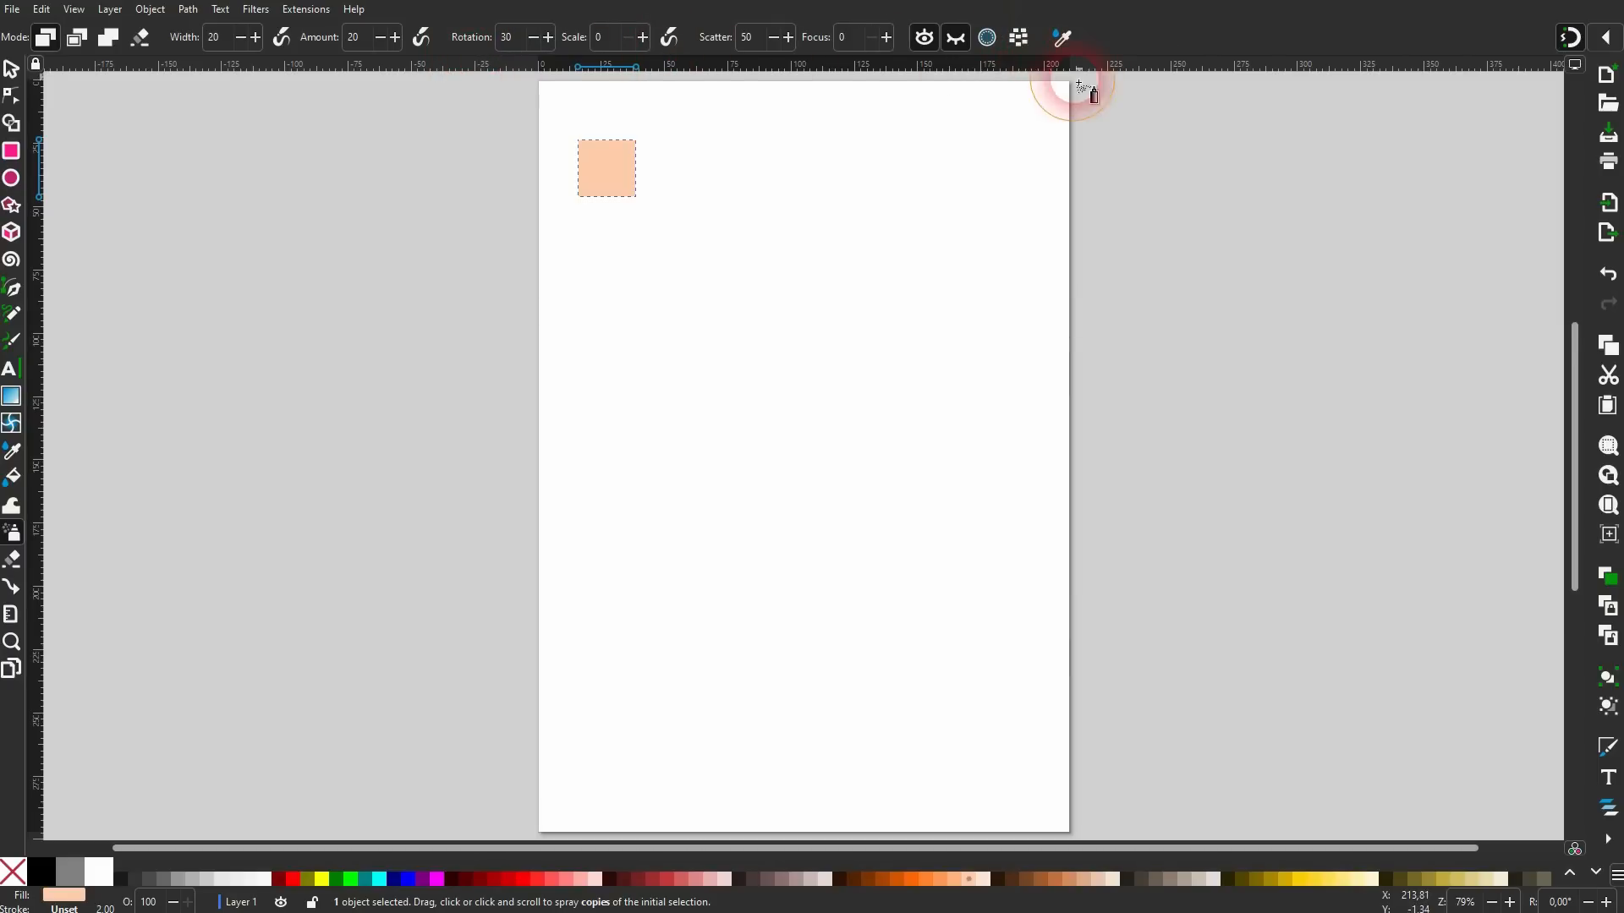
mouse_move(706, 233)
mouse_down()
mouse_move(793, 318)
mouse_move(833, 433)
mouse_move(576, 629)
mouse_move(901, 463)
mouse_move(1044, 312)
mouse_up()
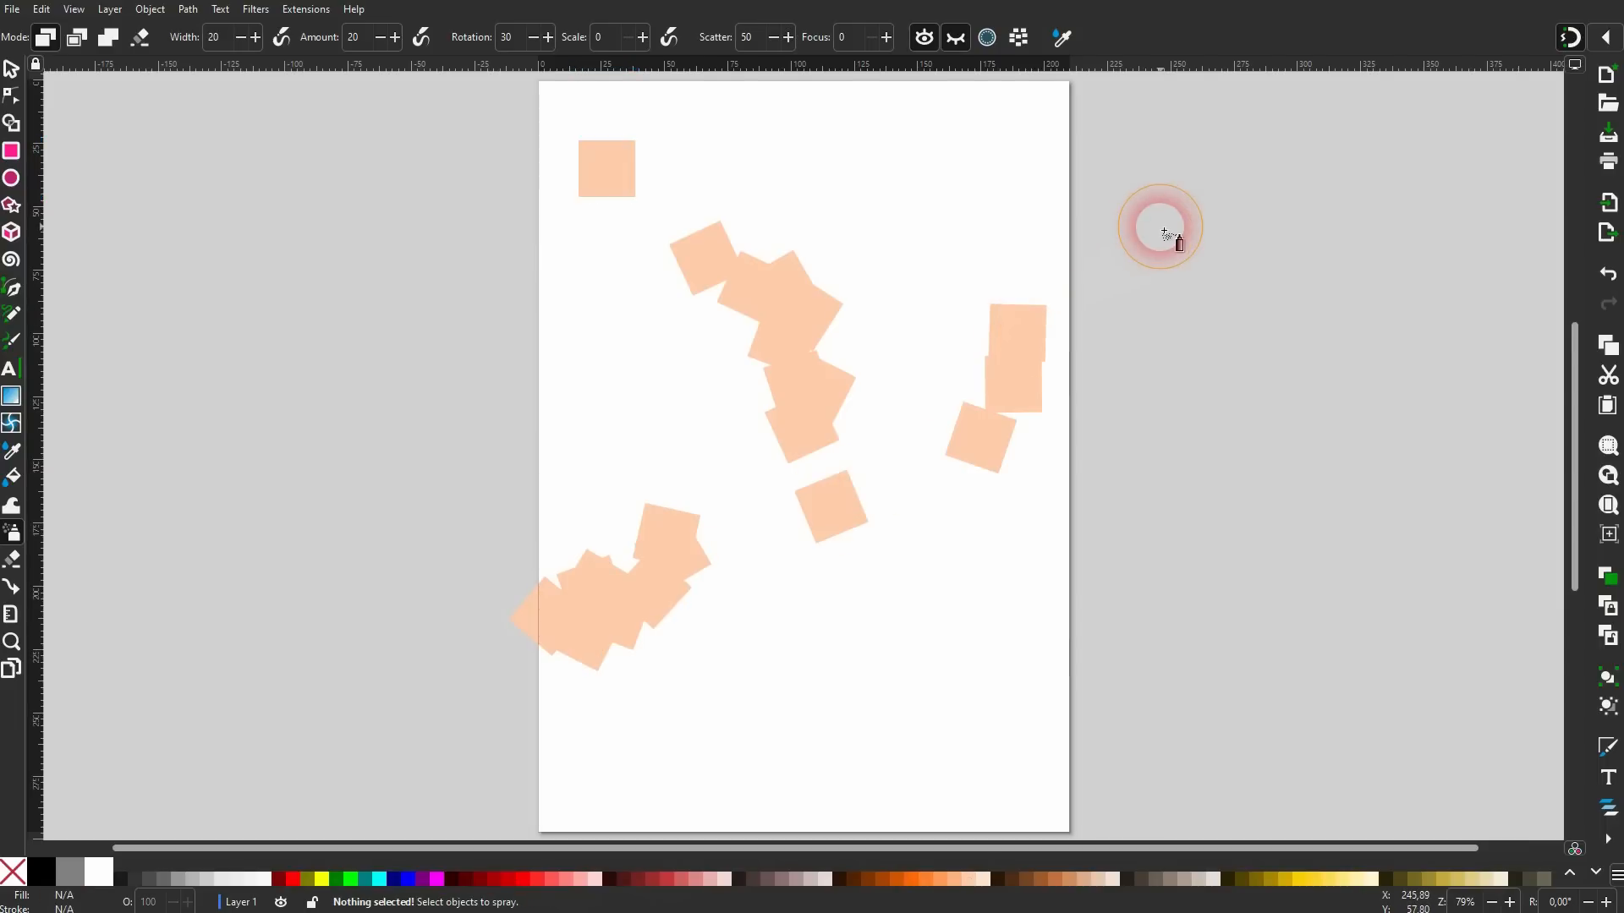
key(ctrl+z)
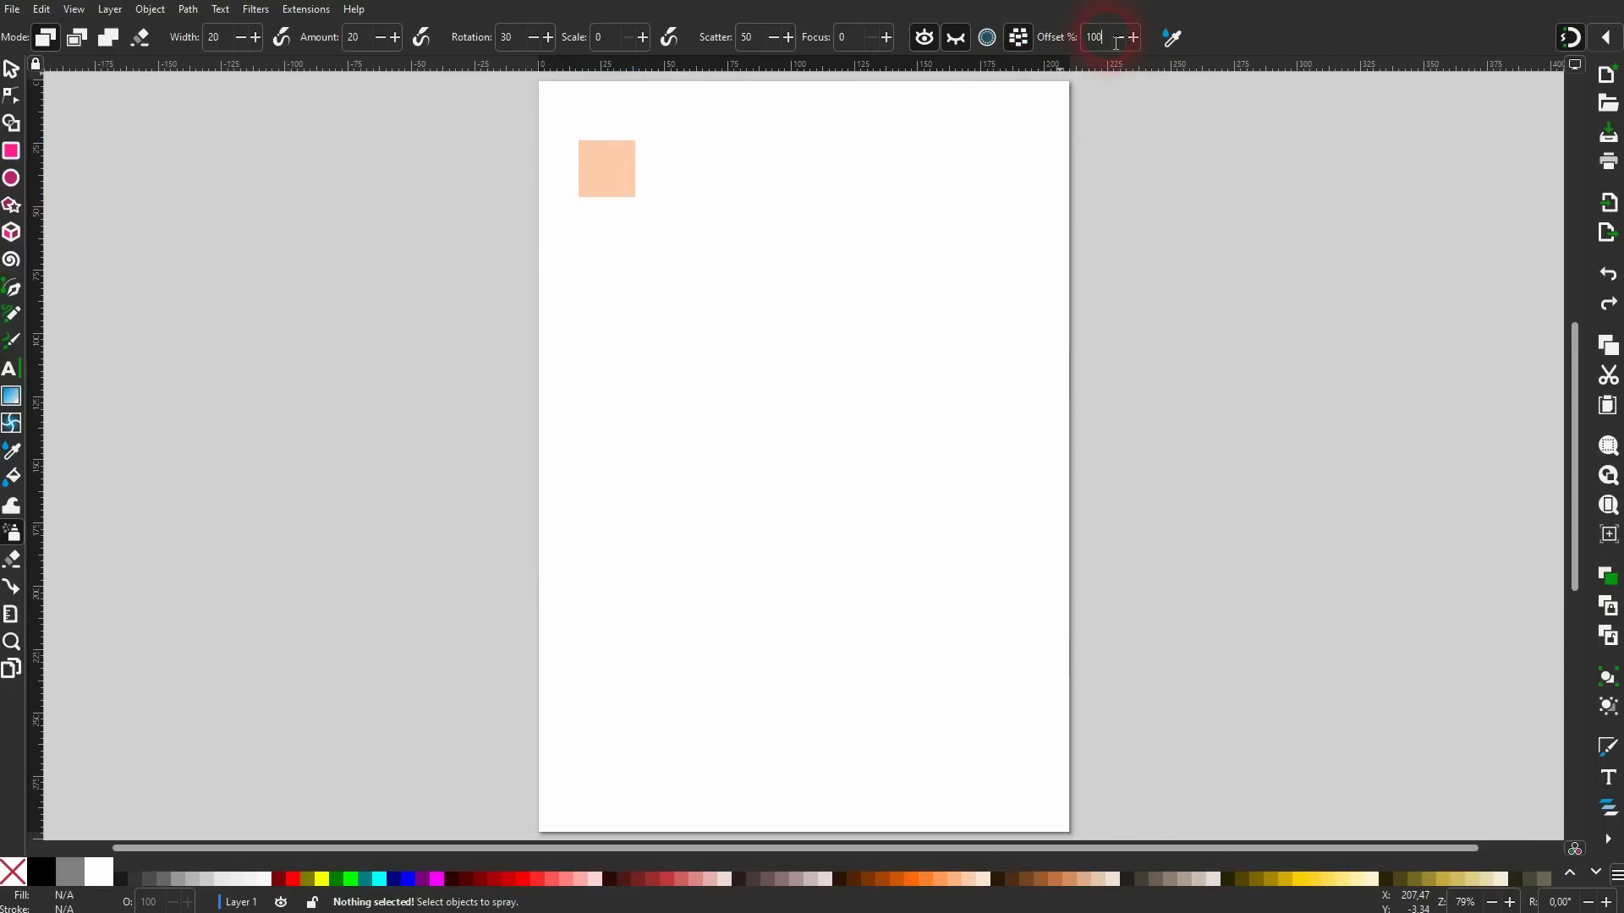
Spray rotated copies across the page with overlap prevention on and offset 20 %, then toggle the spray's colour-overlap and area options.
text(20)
mouse_move(699, 229)
mouse_down()
mouse_move(861, 386)
mouse_move(844, 490)
mouse_move(692, 568)
mouse_move(602, 537)
mouse_move(629, 308)
mouse_move(809, 570)
mouse_move(957, 608)
mouse_move(1038, 199)
mouse_move(948, 325)
mouse_move(580, 462)
mouse_move(638, 477)
mouse_move(1074, 391)
mouse_move(1099, 82)
mouse_up()
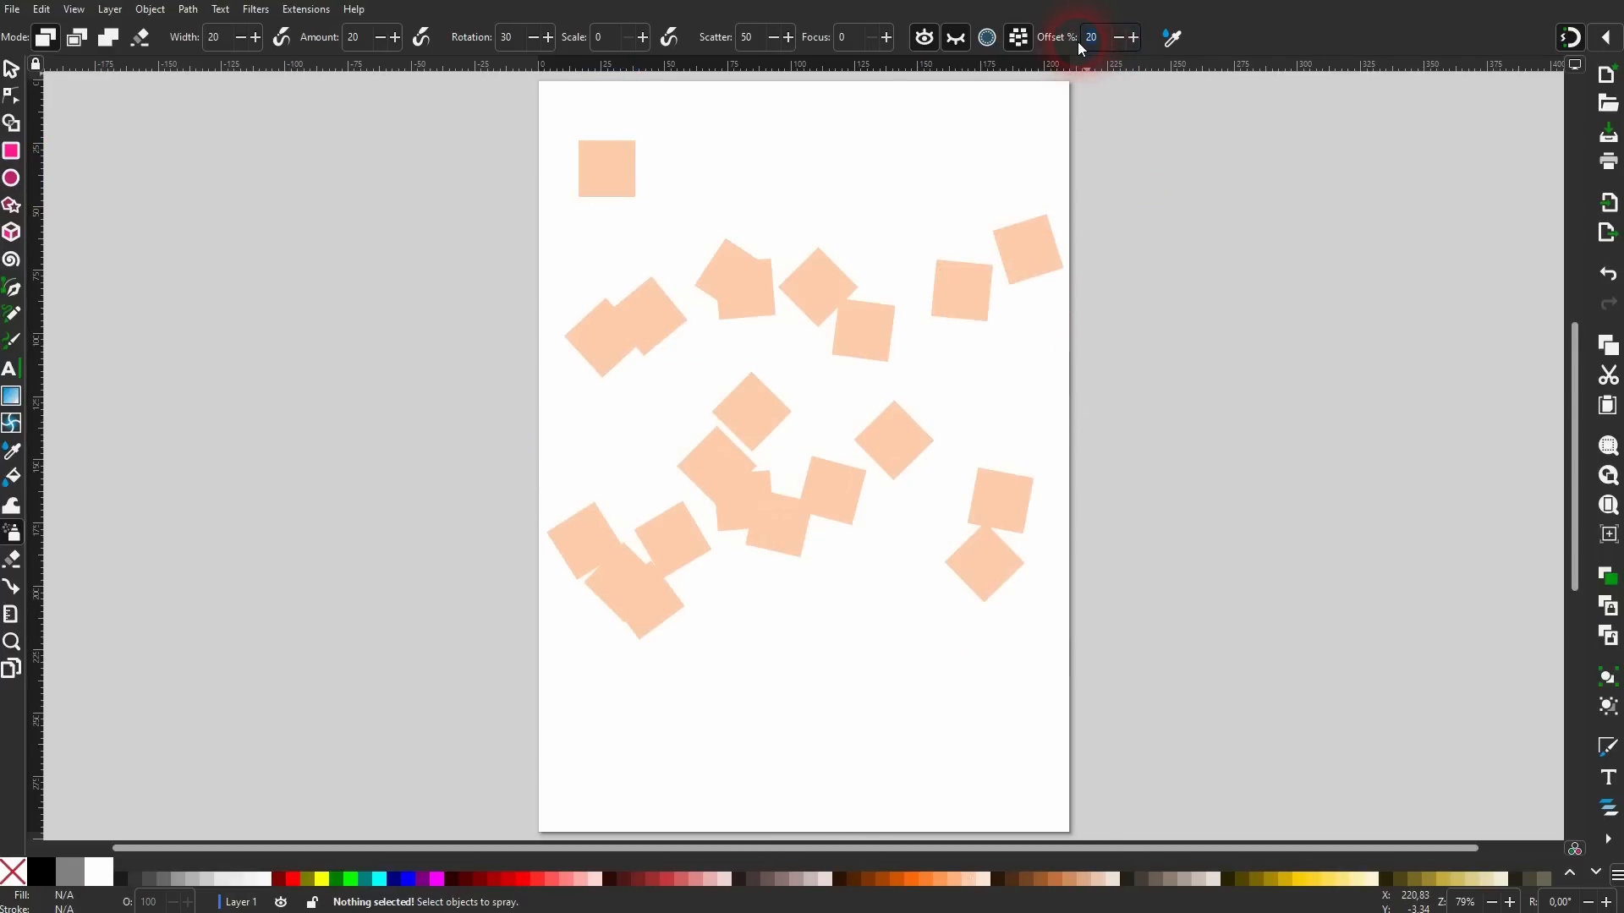
click(987, 37)
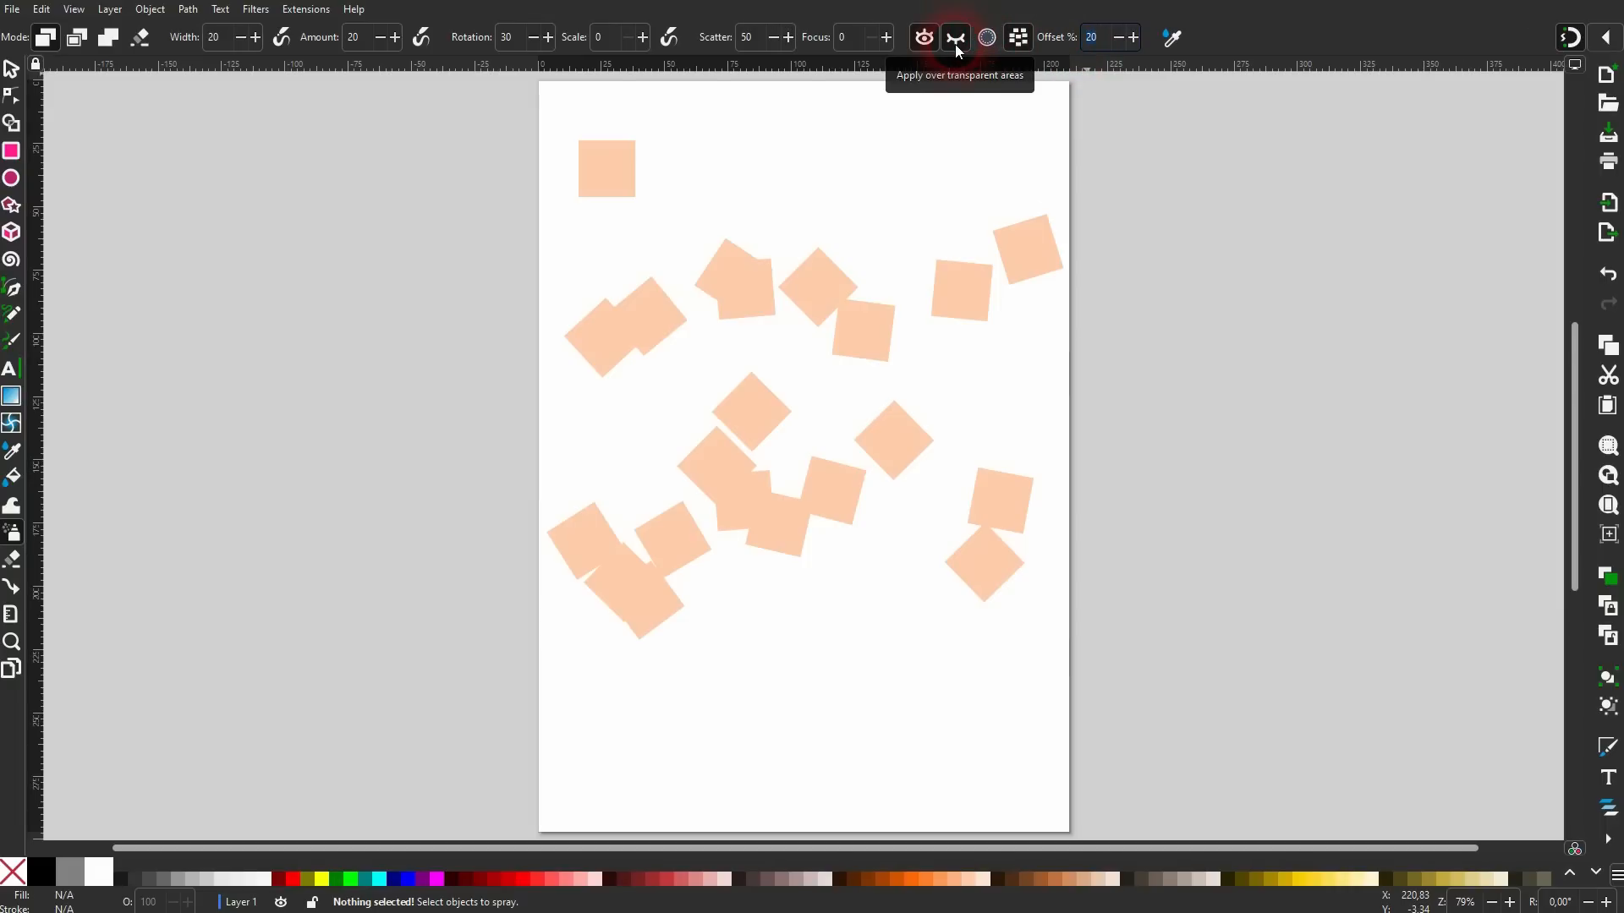
click(924, 40)
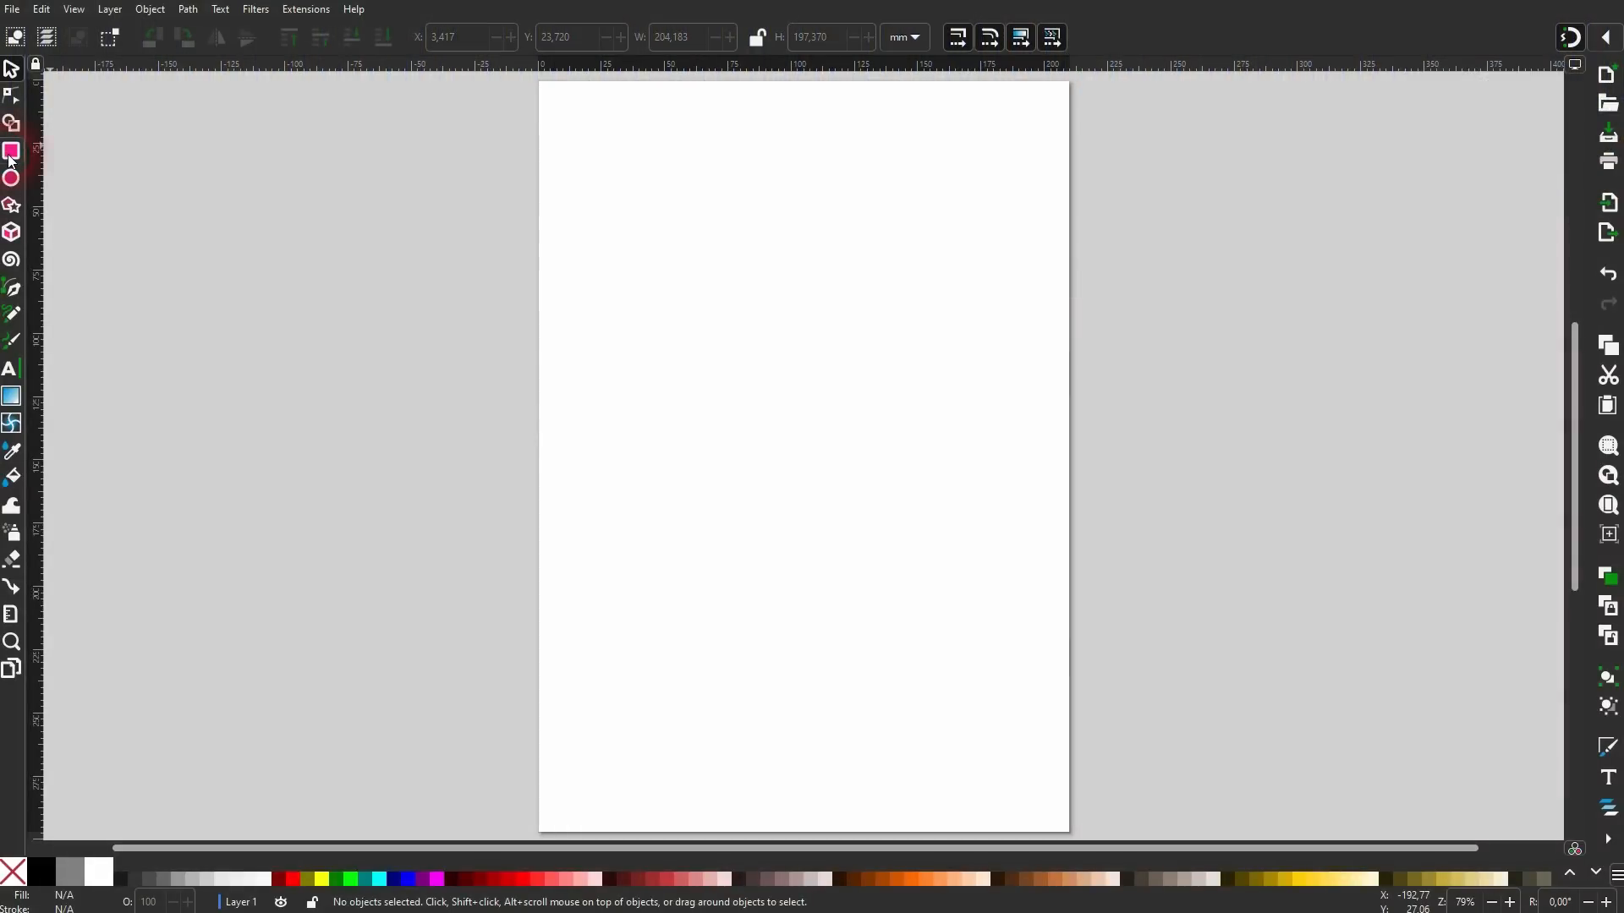
Draw a light orange rectangle about 210 × 165 mm spanning the page's width on the emptied page.
click(11, 154)
drag(538, 234, 1067, 651)
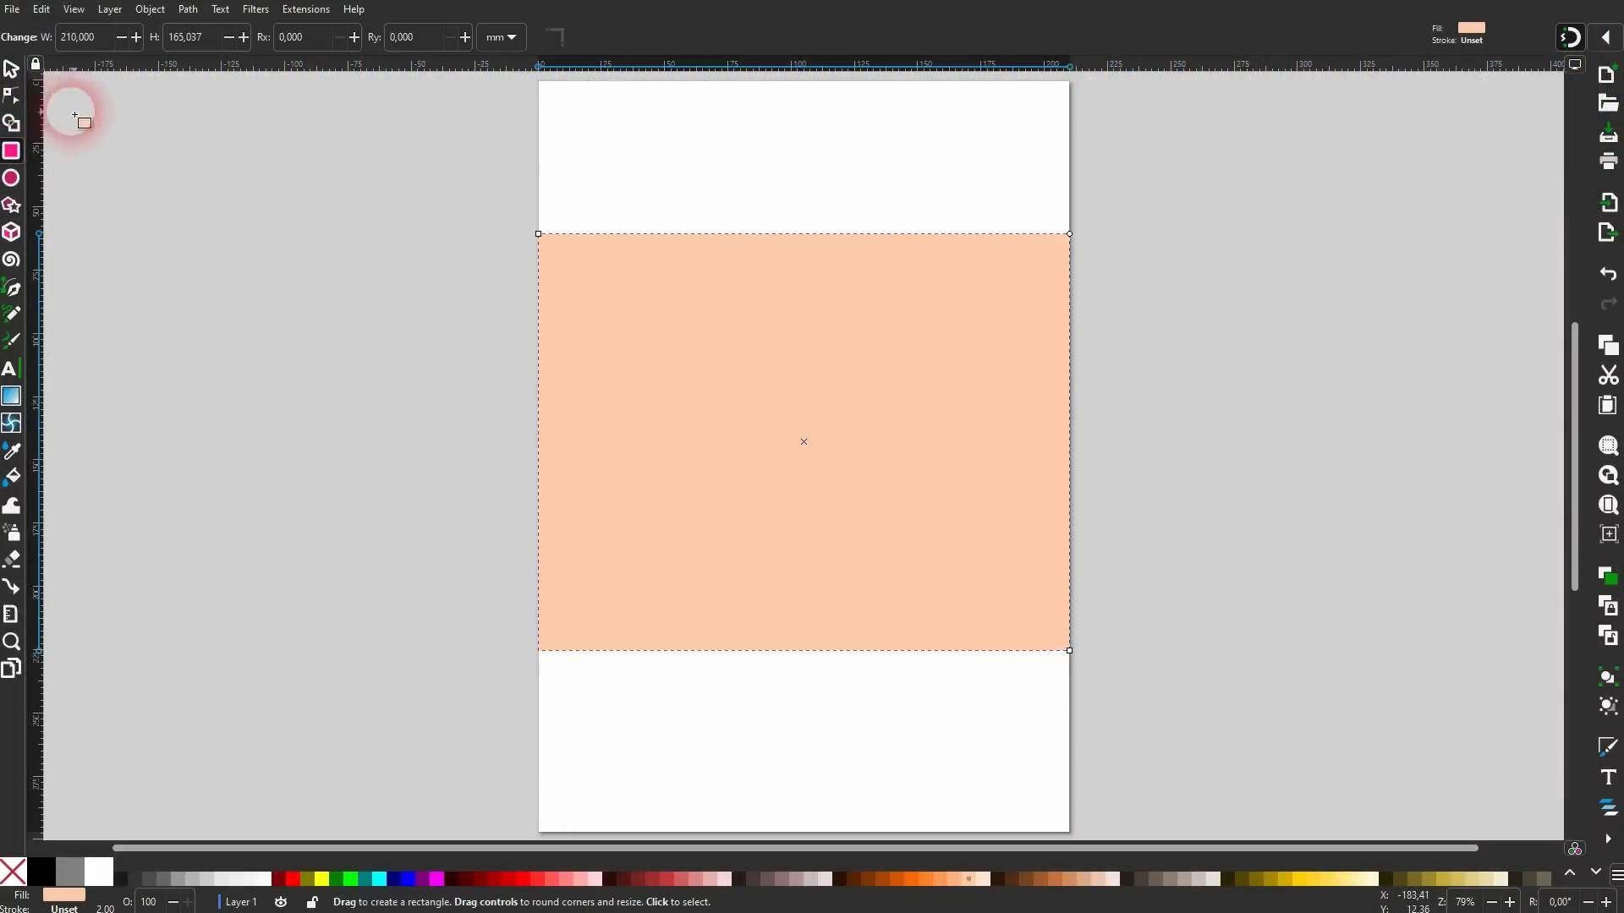
click(8, 71)
click(556, 352)
click(1293, 391)
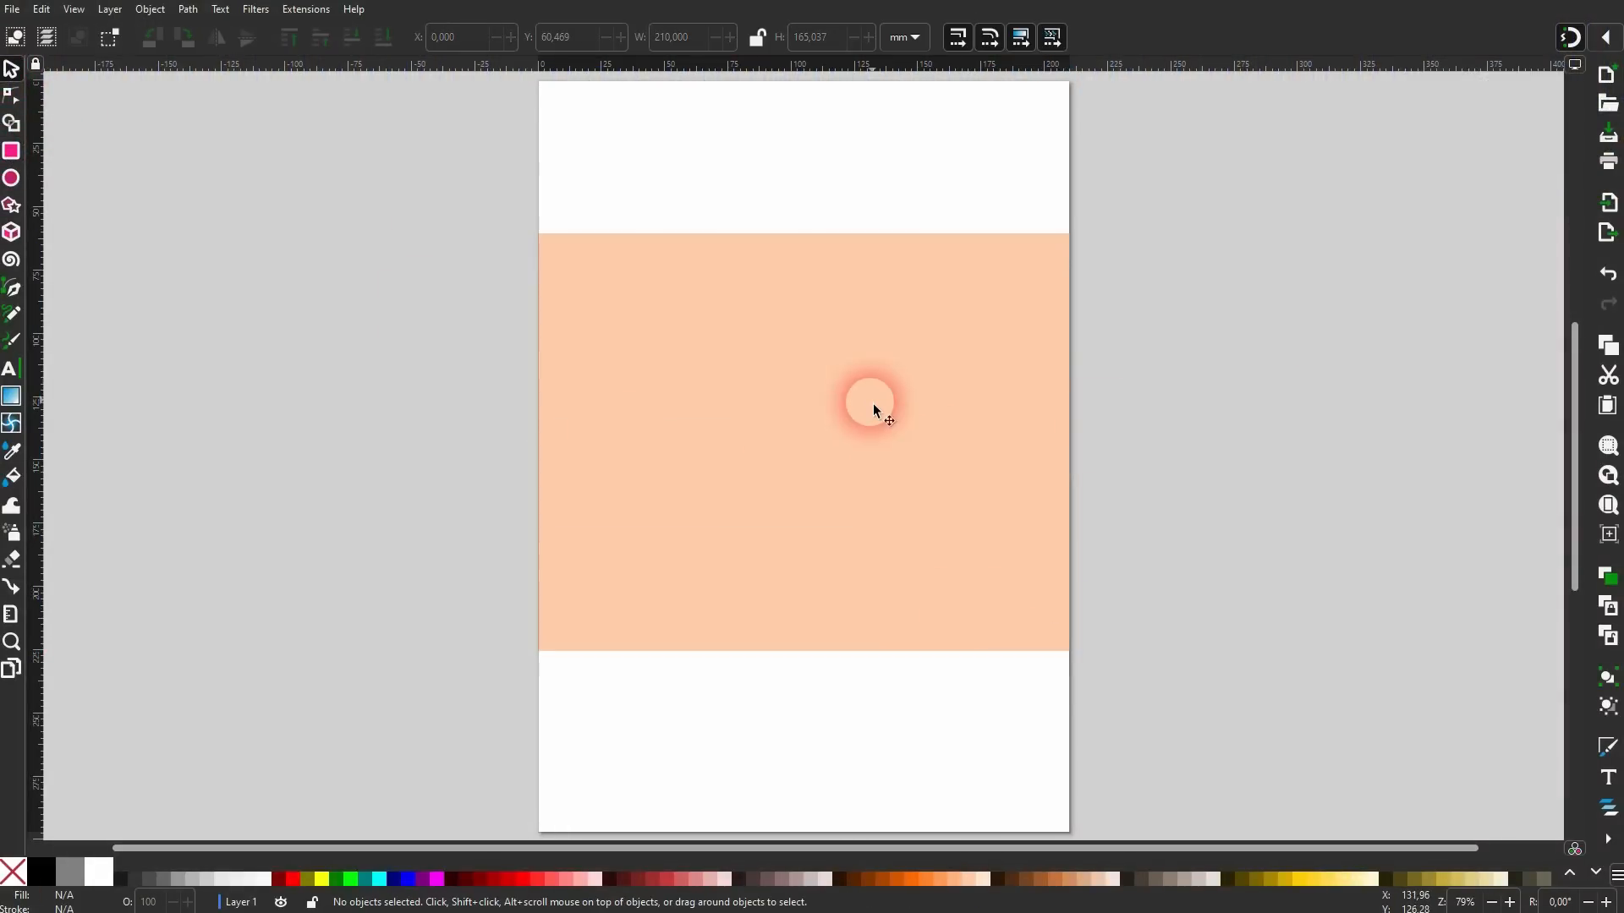
Draw a red circle beside the page, reduce it to about 14 mm and place it in the rectangle's upper-left corner.
click(12, 179)
drag(308, 250, 368, 307)
click(296, 881)
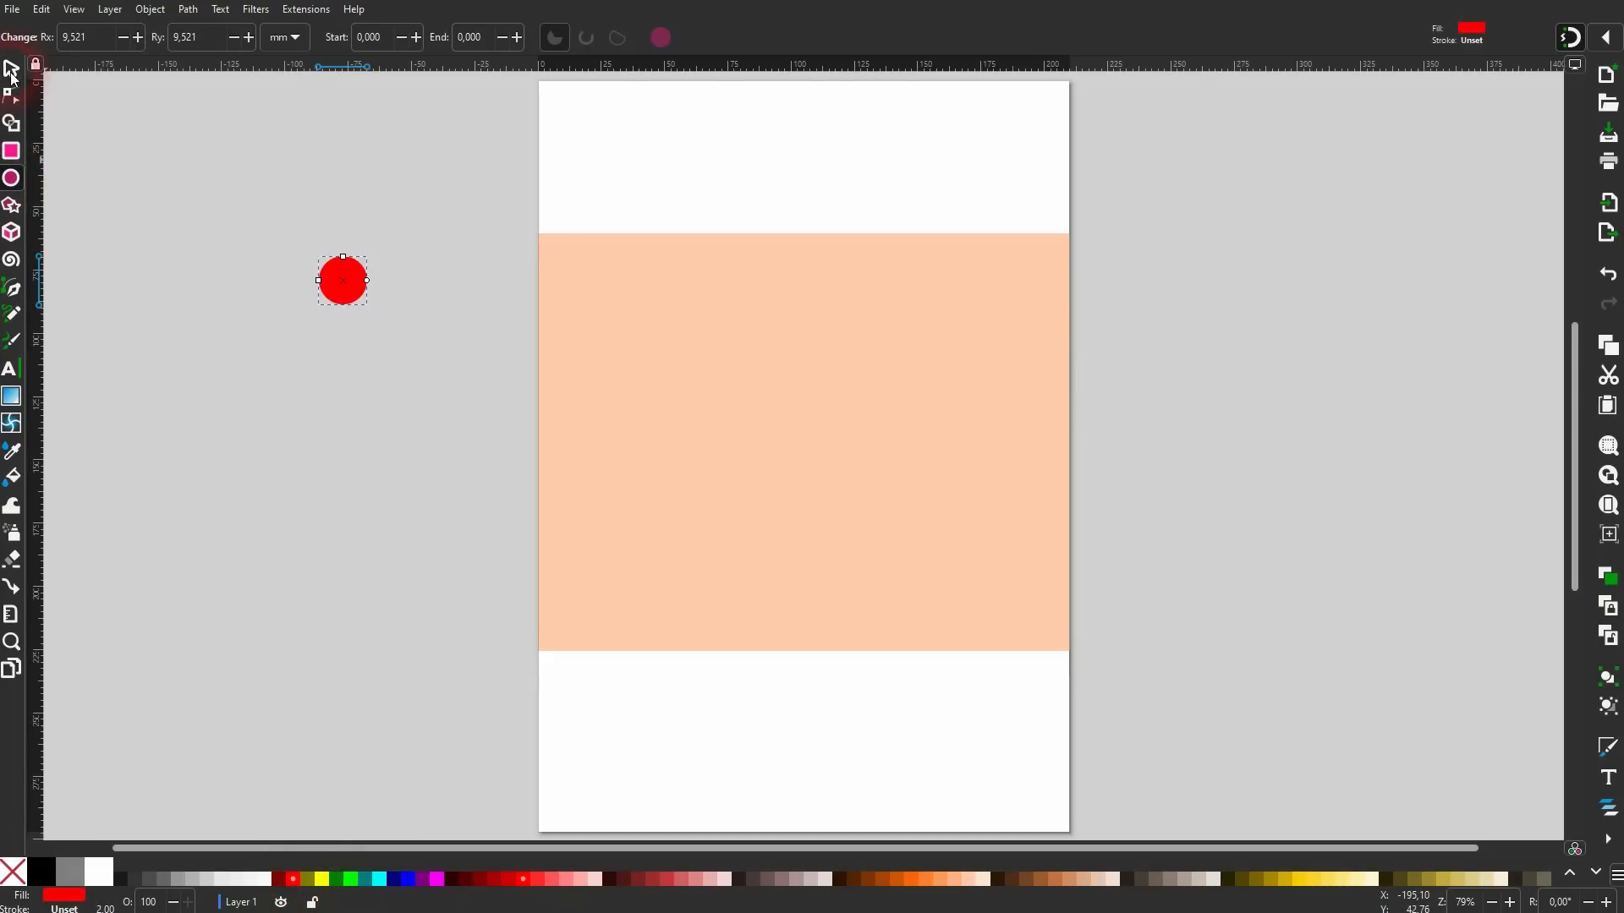
click(12, 69)
drag(345, 301, 607, 300)
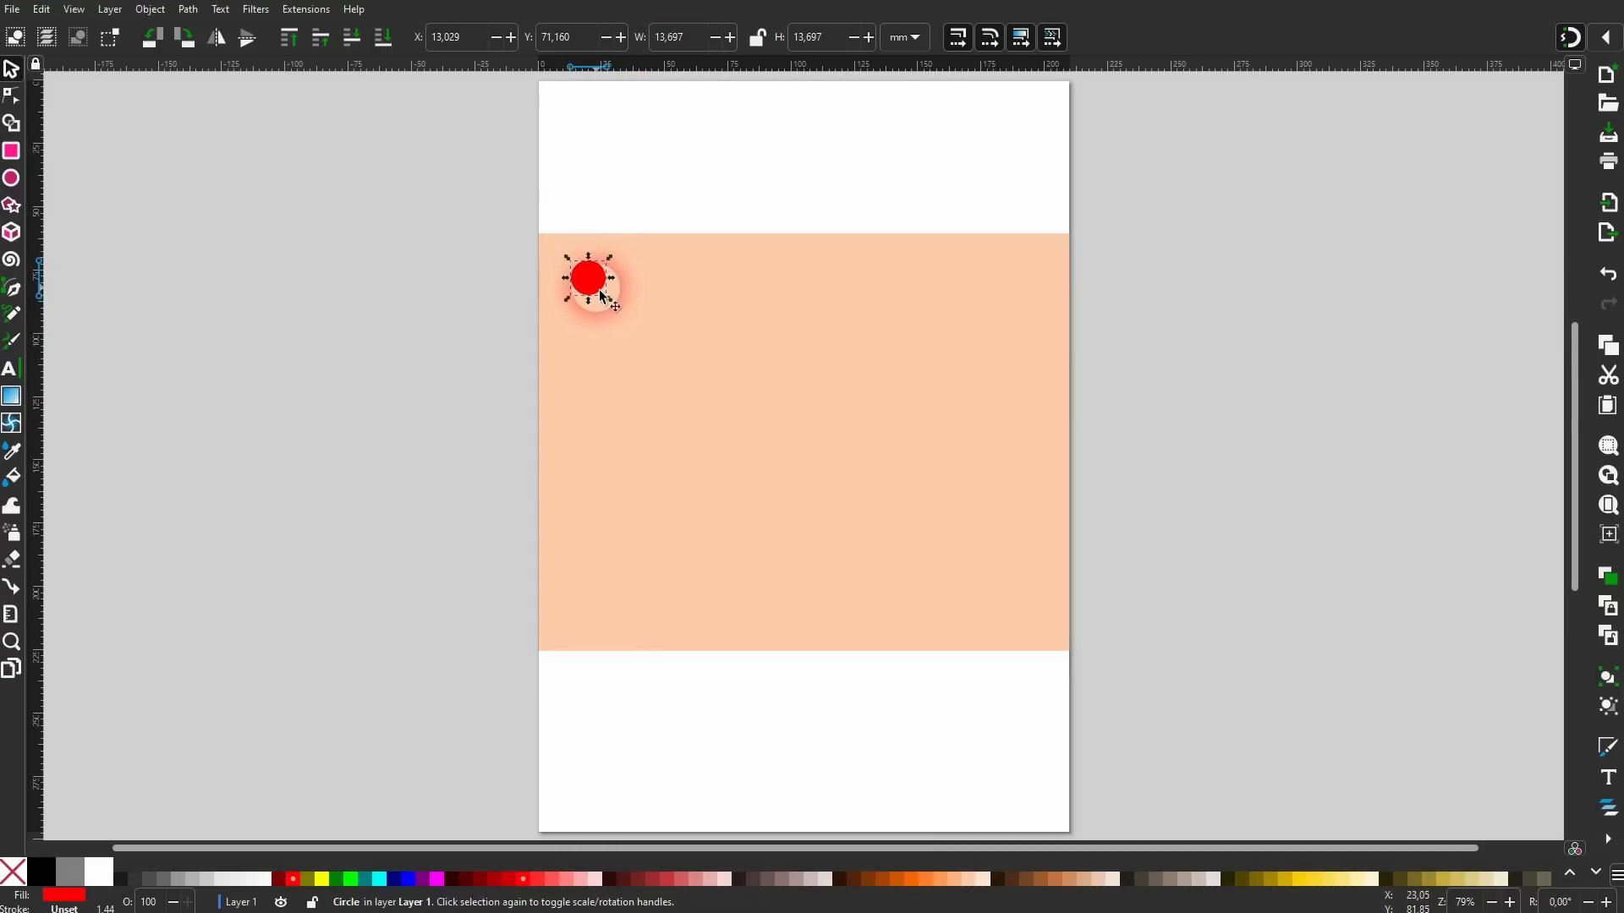
Cover the rectangle with sprayed copies of the red circle using width 10, amount 30, rotation 0 and offset 25 %.
click(22, 537)
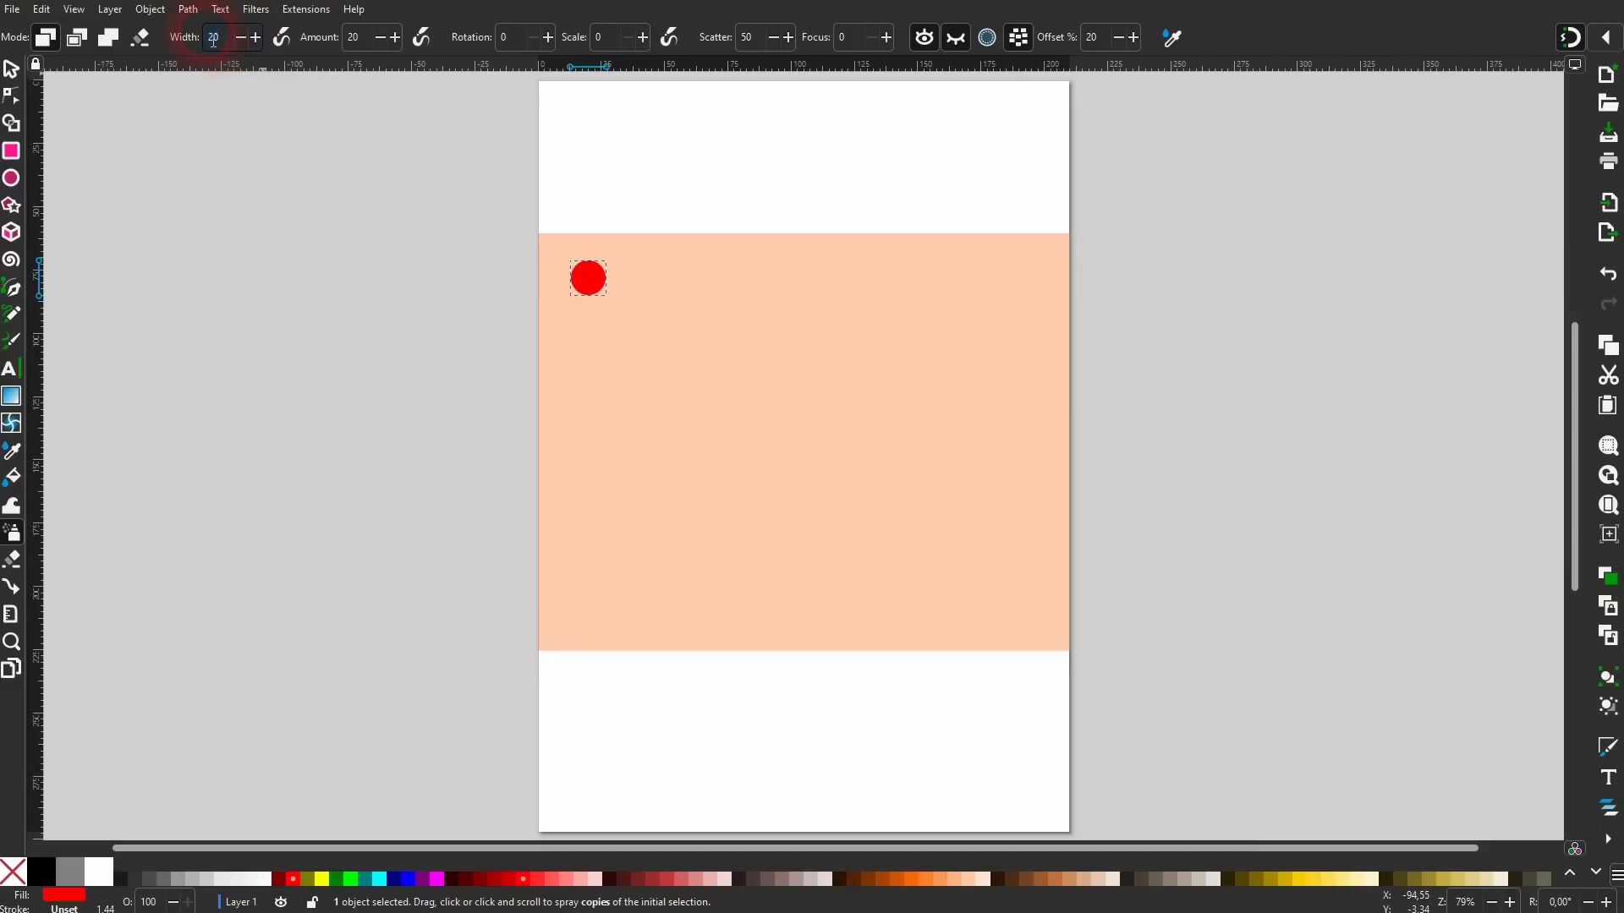
text(10)
key(Return)
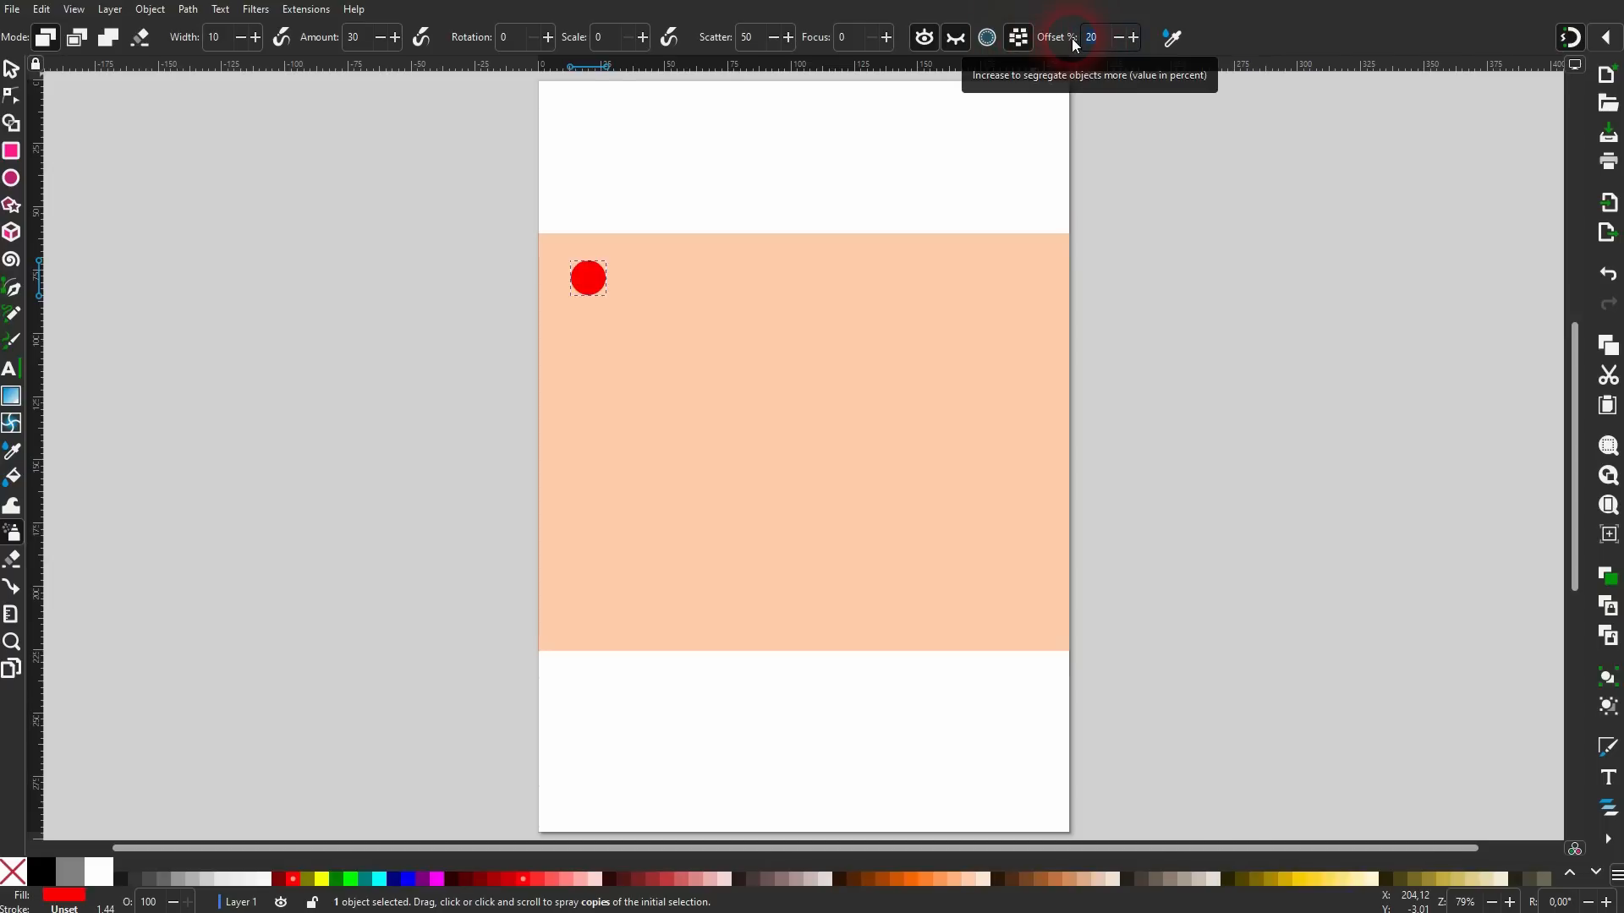
text(25)
click(720, 296)
mouse_move(720, 296)
mouse_down()
mouse_move(813, 334)
mouse_move(685, 390)
mouse_move(622, 454)
mouse_move(649, 501)
mouse_move(868, 473)
mouse_move(968, 424)
mouse_move(830, 374)
mouse_move(688, 493)
mouse_move(593, 543)
mouse_move(721, 601)
mouse_move(820, 535)
mouse_move(997, 594)
mouse_move(1035, 450)
mouse_move(1014, 298)
mouse_move(969, 366)
mouse_move(990, 505)
mouse_move(1069, 508)
mouse_move(900, 453)
mouse_move(872, 397)
mouse_move(927, 310)
mouse_move(847, 293)
mouse_move(869, 287)
mouse_move(941, 373)
mouse_move(834, 336)
mouse_move(863, 278)
mouse_move(693, 277)
mouse_move(642, 351)
mouse_move(673, 306)
mouse_move(592, 282)
mouse_move(592, 432)
mouse_move(728, 325)
mouse_move(702, 427)
mouse_move(672, 434)
mouse_move(762, 481)
mouse_move(692, 527)
mouse_move(801, 535)
mouse_move(687, 547)
mouse_move(753, 621)
mouse_move(847, 595)
mouse_move(779, 583)
mouse_move(917, 621)
mouse_move(860, 560)
mouse_move(996, 602)
mouse_move(916, 482)
mouse_move(950, 527)
mouse_move(582, 609)
mouse_move(585, 296)
mouse_move(649, 360)
mouse_move(902, 491)
mouse_move(846, 424)
mouse_move(744, 488)
mouse_up()
key(Escape)
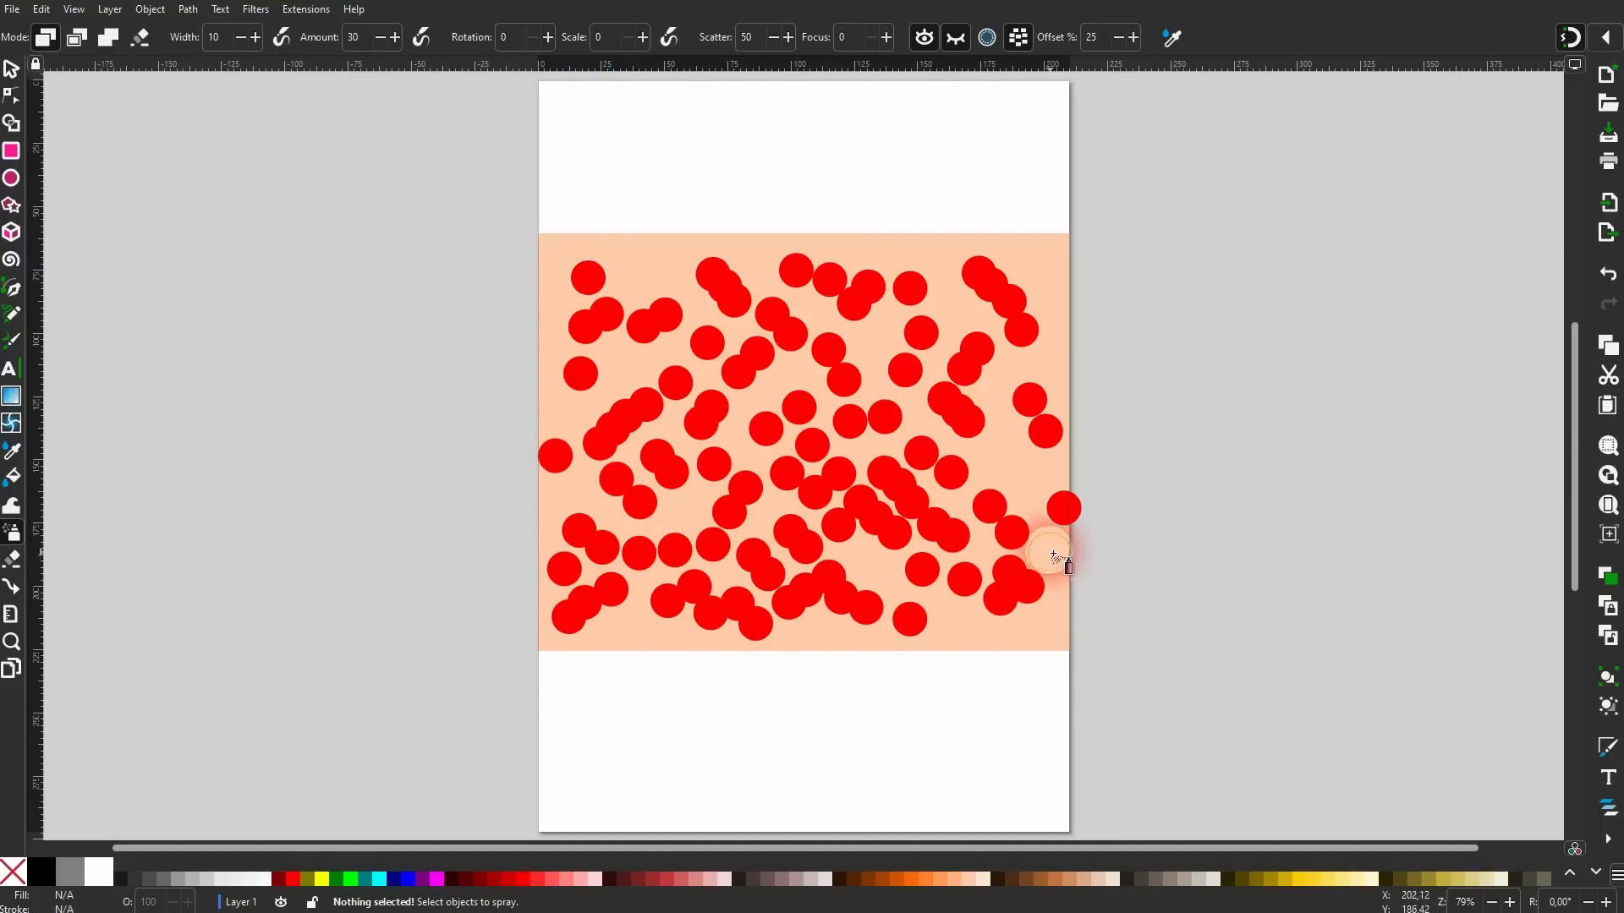
Move the circle overhanging the rectangle's right edge inside it, then select all circles without the rectangle.
click(11, 70)
mouse_move(1063, 507)
mouse_down()
mouse_move(1036, 474)
mouse_move(1067, 537)
mouse_up()
key(ctrl+a)
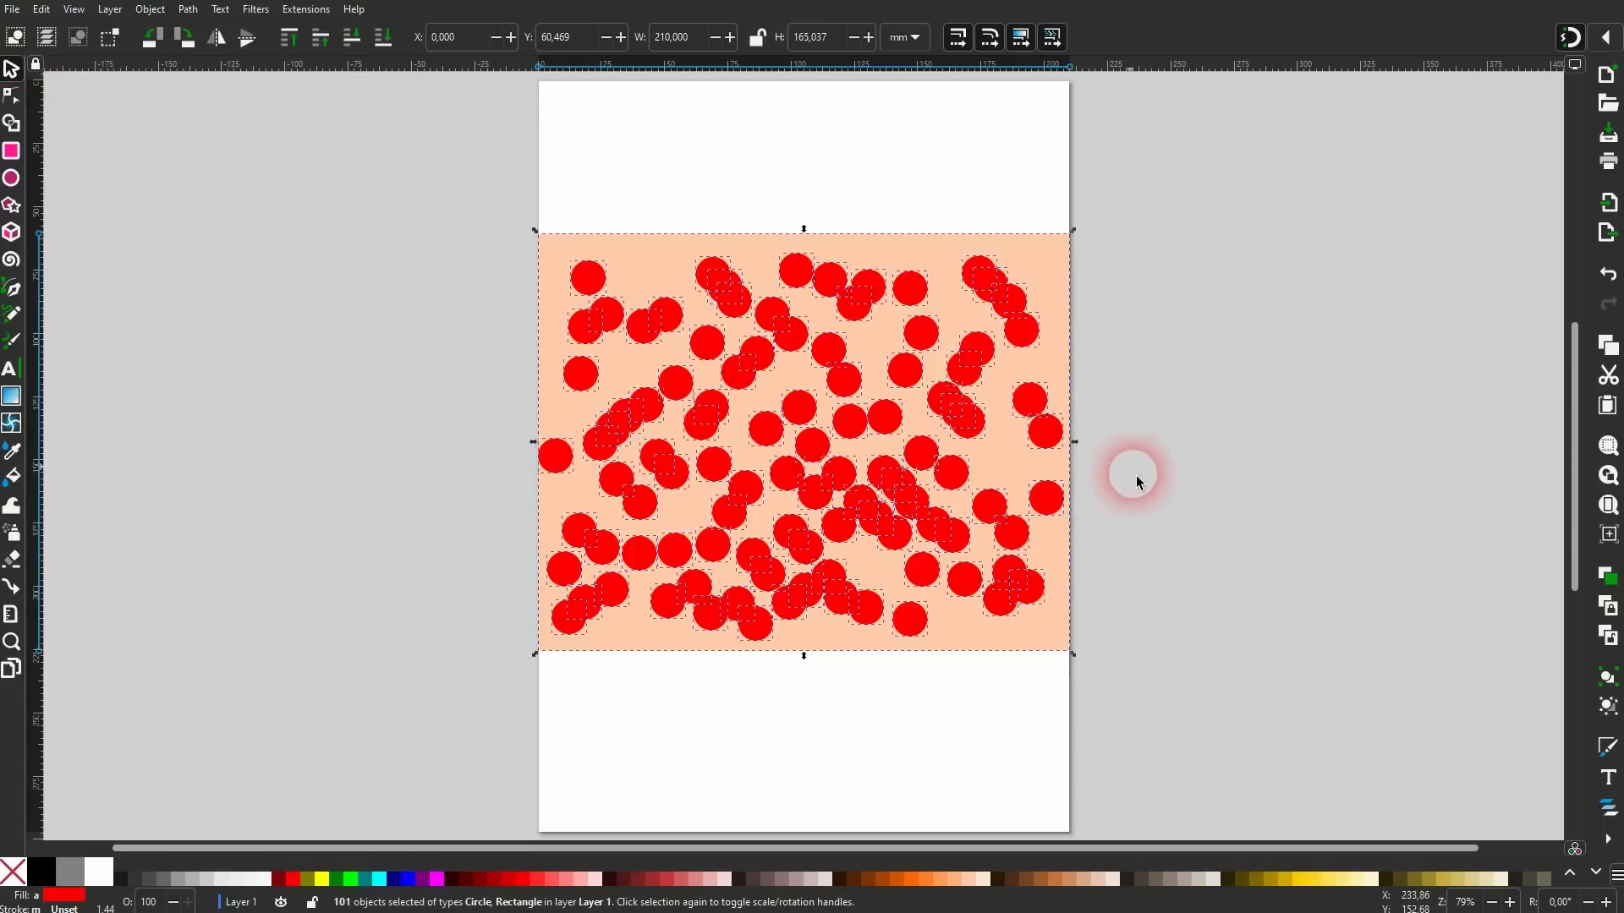
shift+click(1056, 276)
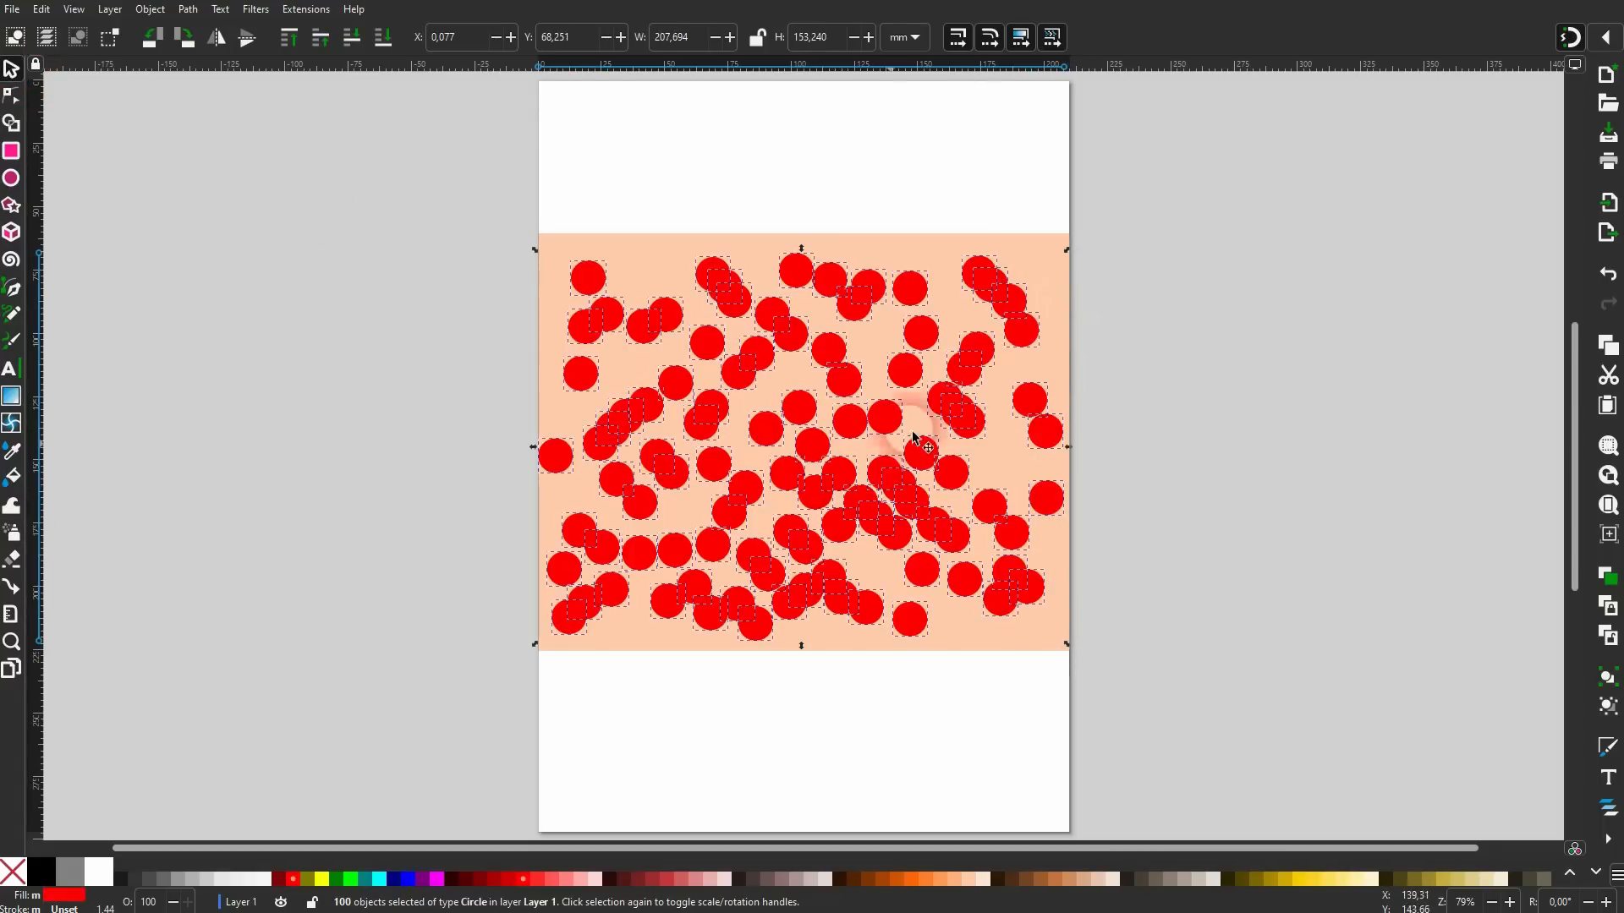
Switch the Tweak tool to colour randomizing, make a test stroke over the circles and set the tweak width to 50.
click(13, 507)
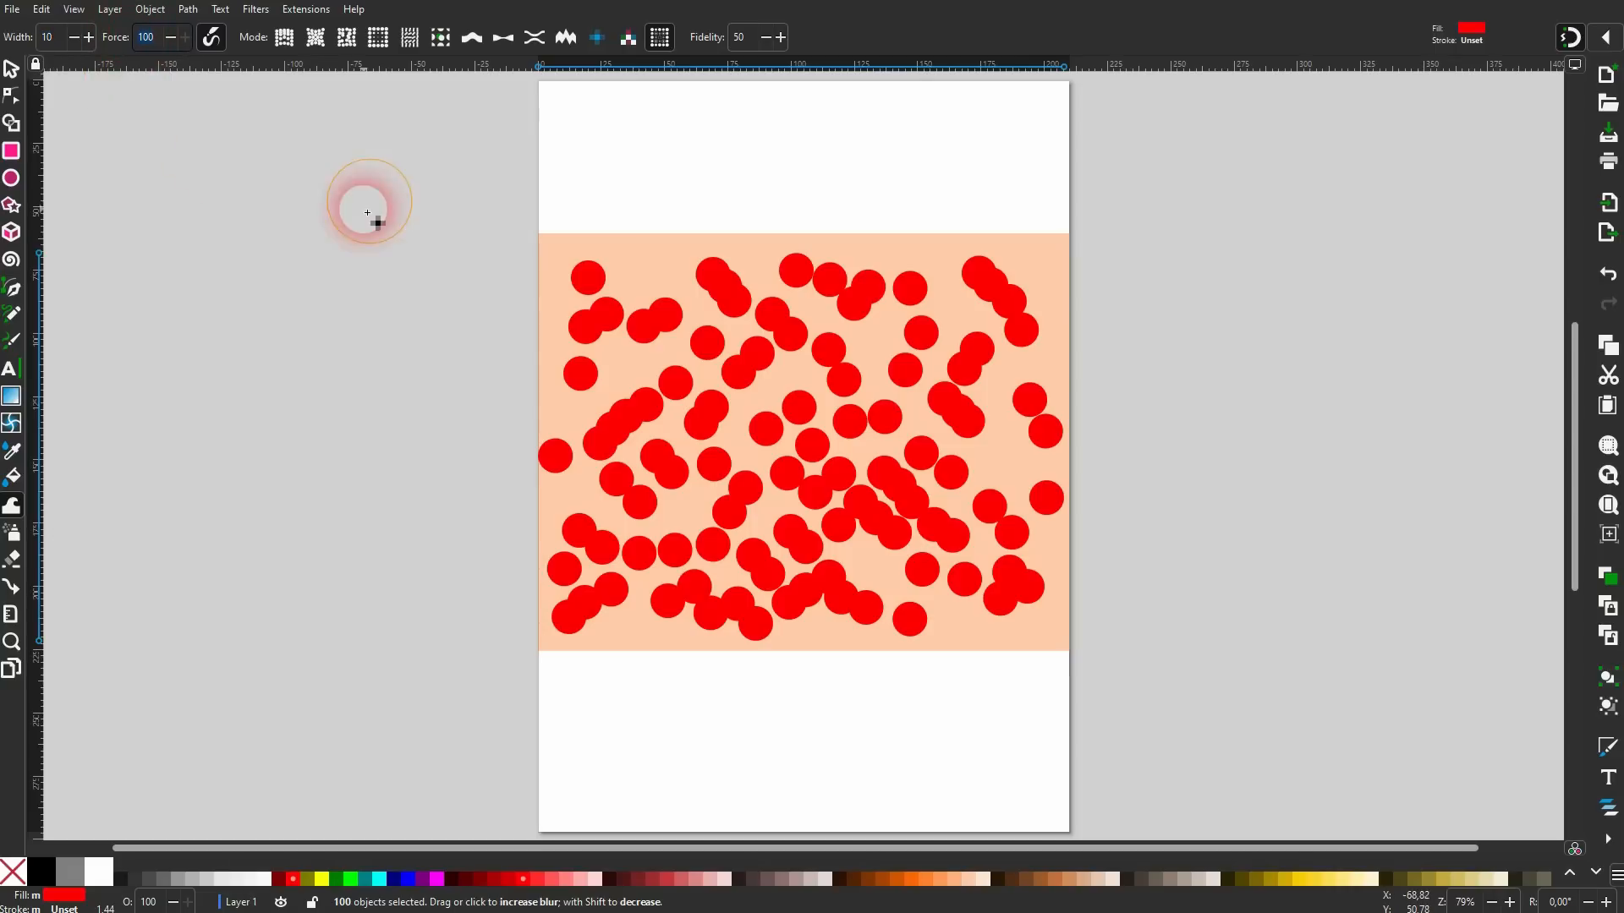
click(631, 38)
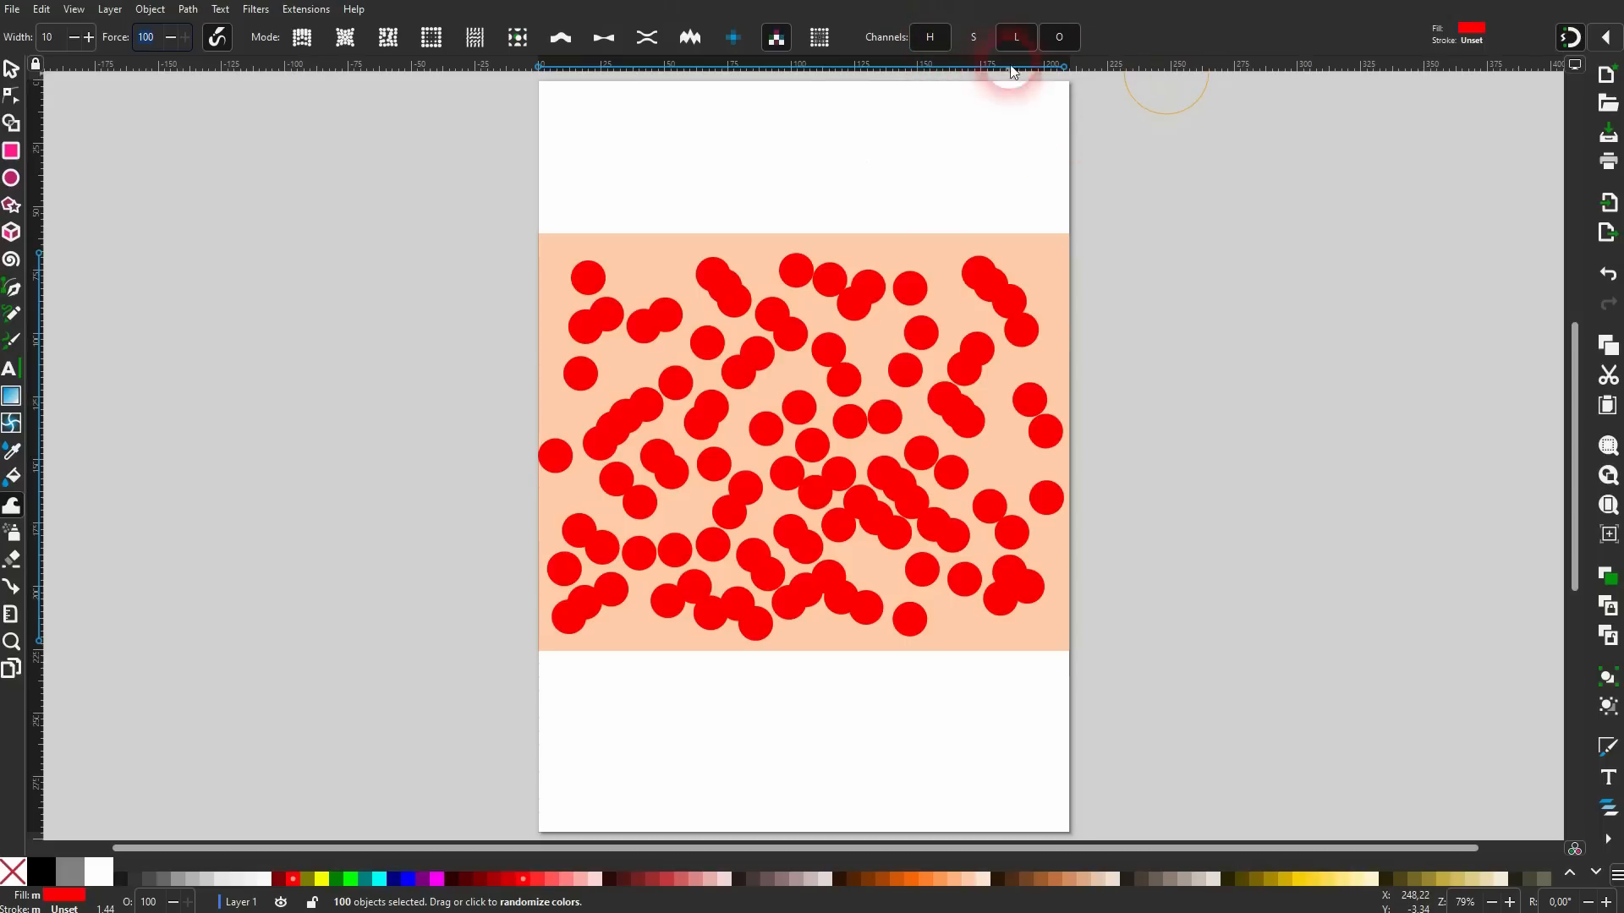
mouse_move(732, 290)
mouse_down()
mouse_move(634, 318)
mouse_move(599, 277)
mouse_move(778, 279)
mouse_move(659, 397)
mouse_move(692, 344)
mouse_move(917, 283)
mouse_move(848, 423)
mouse_move(453, 116)
mouse_move(105, 48)
mouse_up()
text(50)
click(180, 100)
Randomize the circles' colours with repeated tweak strokes, switching the hue, saturation and lightness channels between strokes.
mouse_move(1032, 355)
mouse_down()
mouse_move(701, 317)
mouse_move(855, 503)
mouse_move(1078, 526)
mouse_move(460, 608)
mouse_move(1022, 372)
mouse_move(823, 620)
mouse_move(592, 660)
mouse_move(1048, 276)
mouse_move(1032, 38)
mouse_up()
click(1017, 37)
mouse_move(1051, 297)
mouse_down()
mouse_move(657, 554)
mouse_move(600, 518)
mouse_move(810, 316)
mouse_move(889, 558)
mouse_move(975, 440)
mouse_move(970, 45)
mouse_up()
click(930, 37)
mouse_move(964, 254)
mouse_down()
mouse_move(992, 289)
mouse_move(801, 601)
mouse_move(969, 560)
mouse_move(880, 521)
mouse_move(920, 280)
mouse_up()
click(1023, 37)
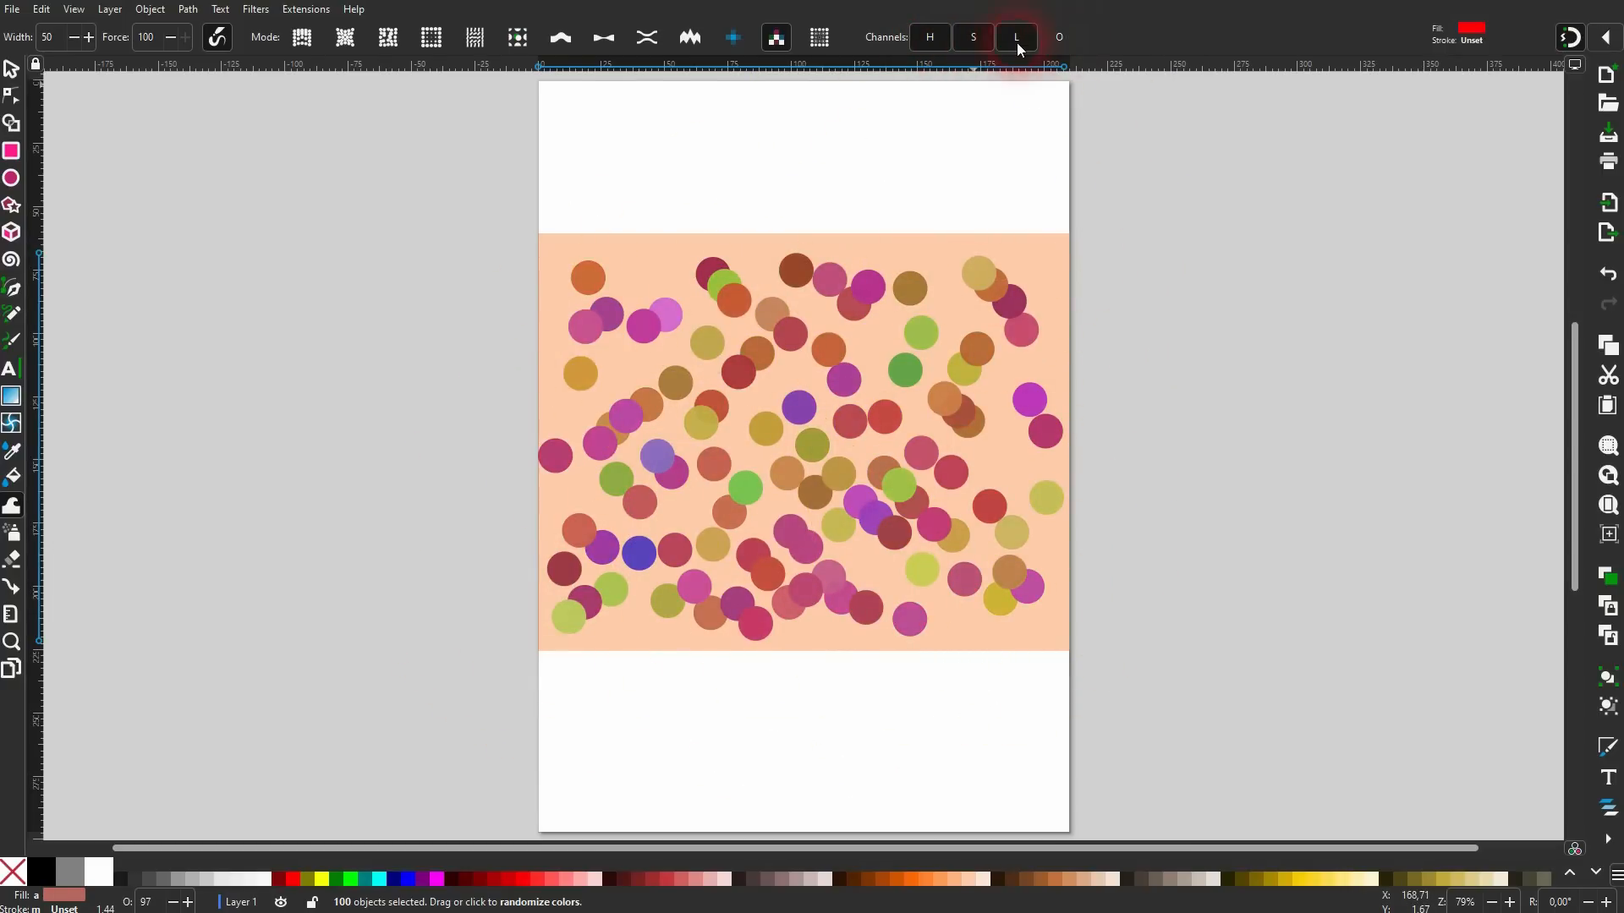
click(972, 37)
mouse_move(924, 442)
mouse_down()
mouse_move(769, 425)
mouse_move(653, 280)
mouse_move(573, 498)
mouse_move(603, 651)
mouse_move(1029, 303)
mouse_move(1014, 617)
mouse_move(1329, 395)
mouse_move(1144, 228)
mouse_up()
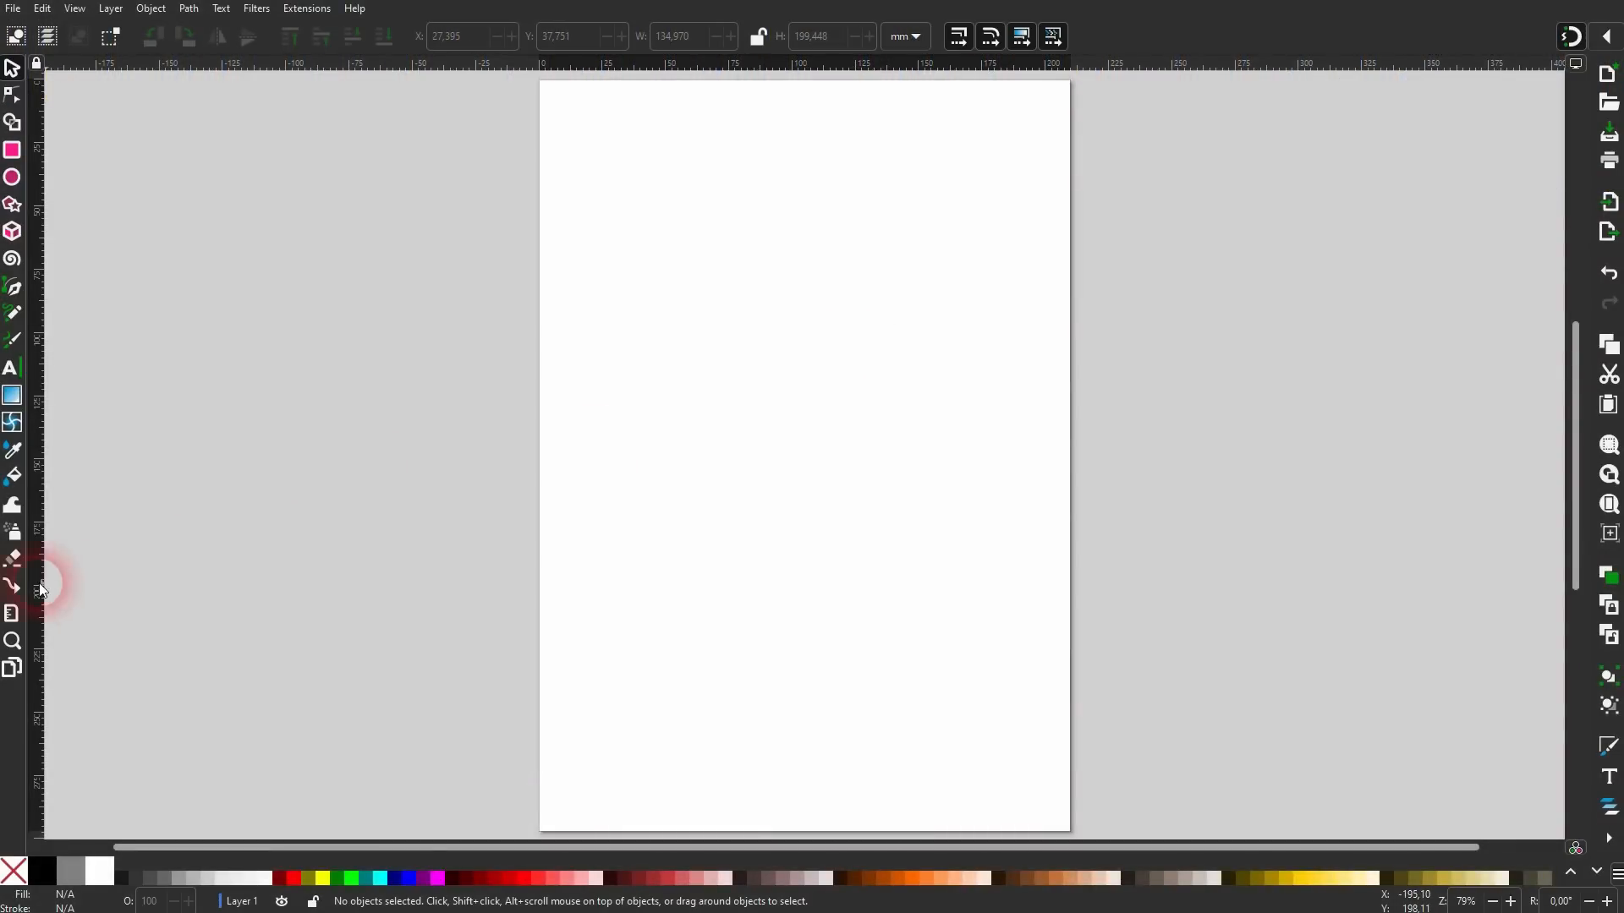
Draw two diagonal connectors in the page's upper and lower halves and short vertical and horizontal connectors between them.
click(18, 587)
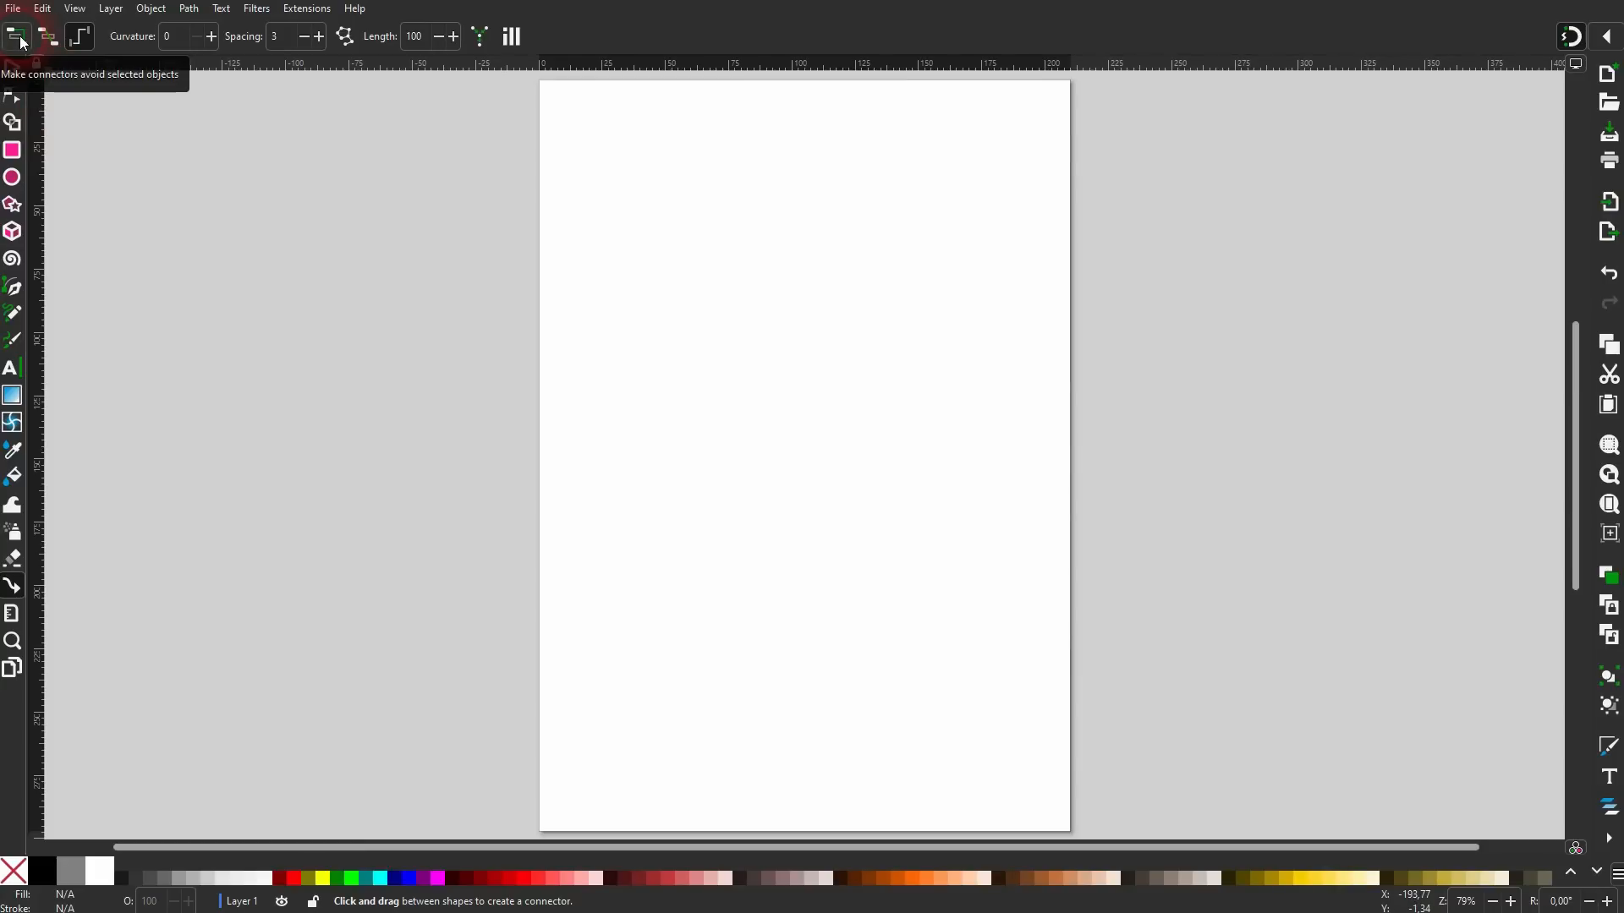
drag(694, 176, 941, 394)
drag(705, 641, 959, 475)
mouse_move(713, 395)
mouse_down()
mouse_move(716, 446)
mouse_move(836, 441)
mouse_move(723, 444)
mouse_up()
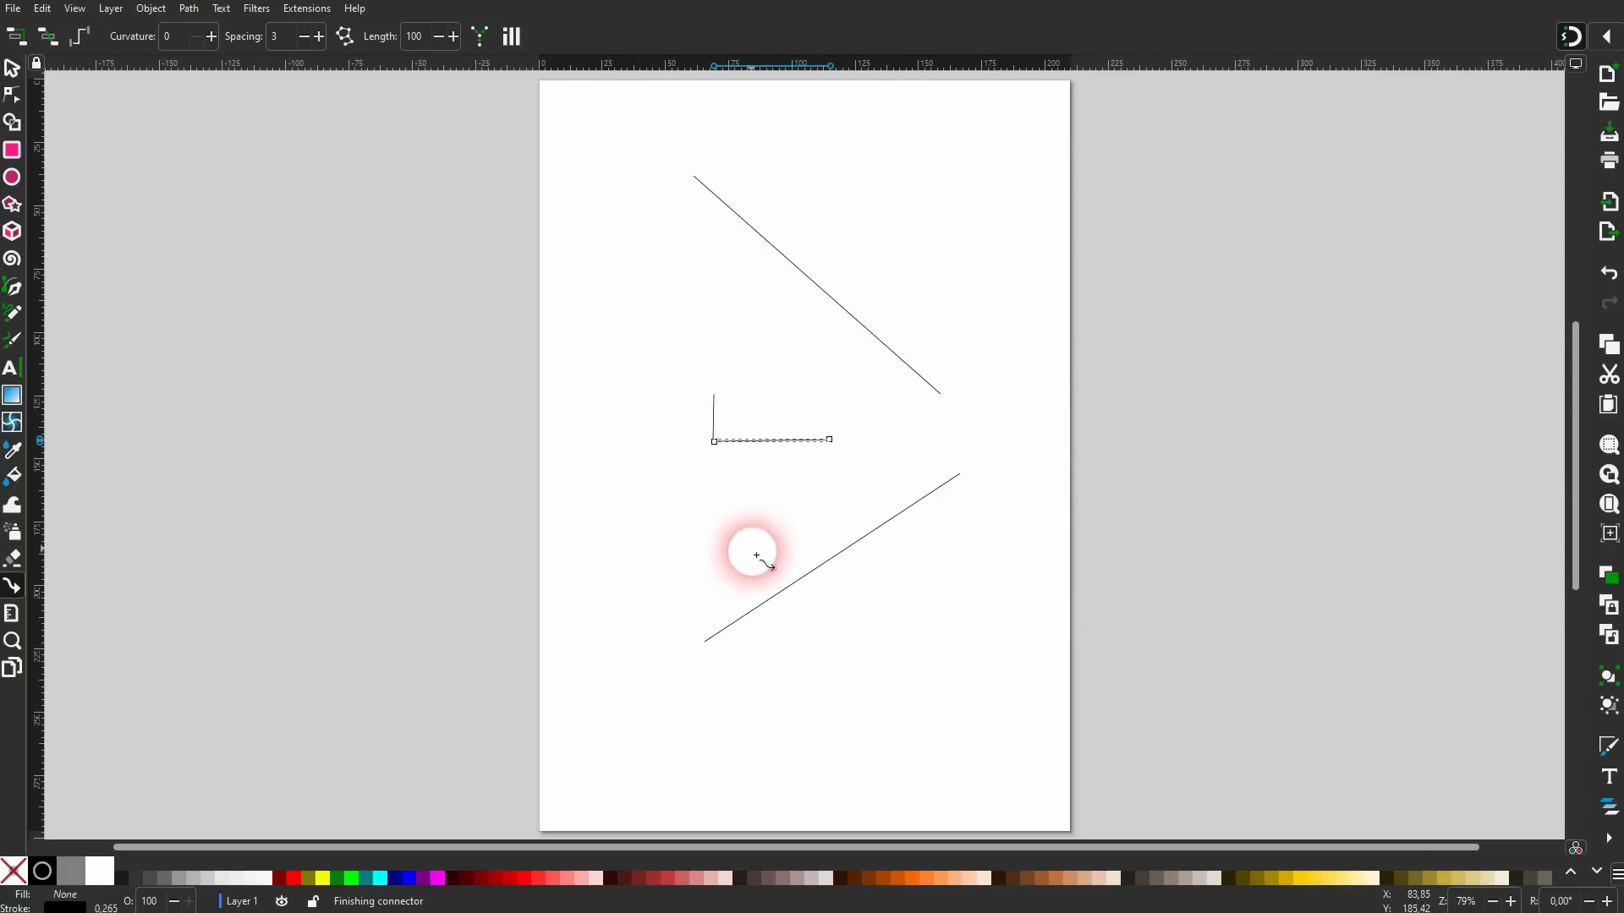
Select all the connector lines on the page and delete them.
click(20, 71)
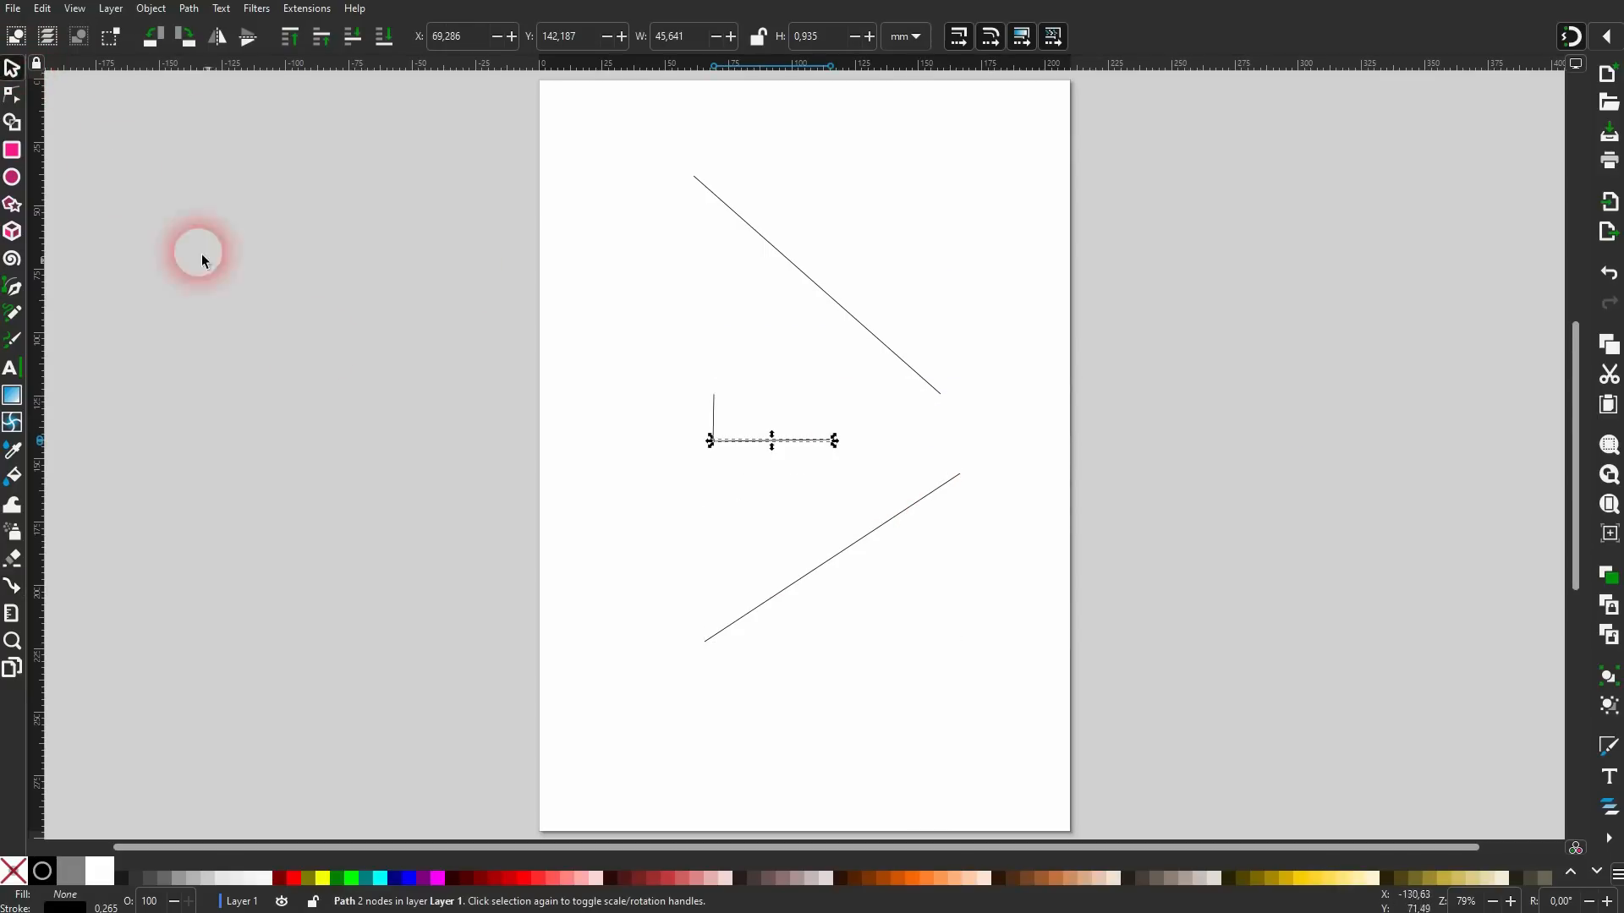
click(577, 570)
drag(534, 688, 1033, 153)
key(Delete)
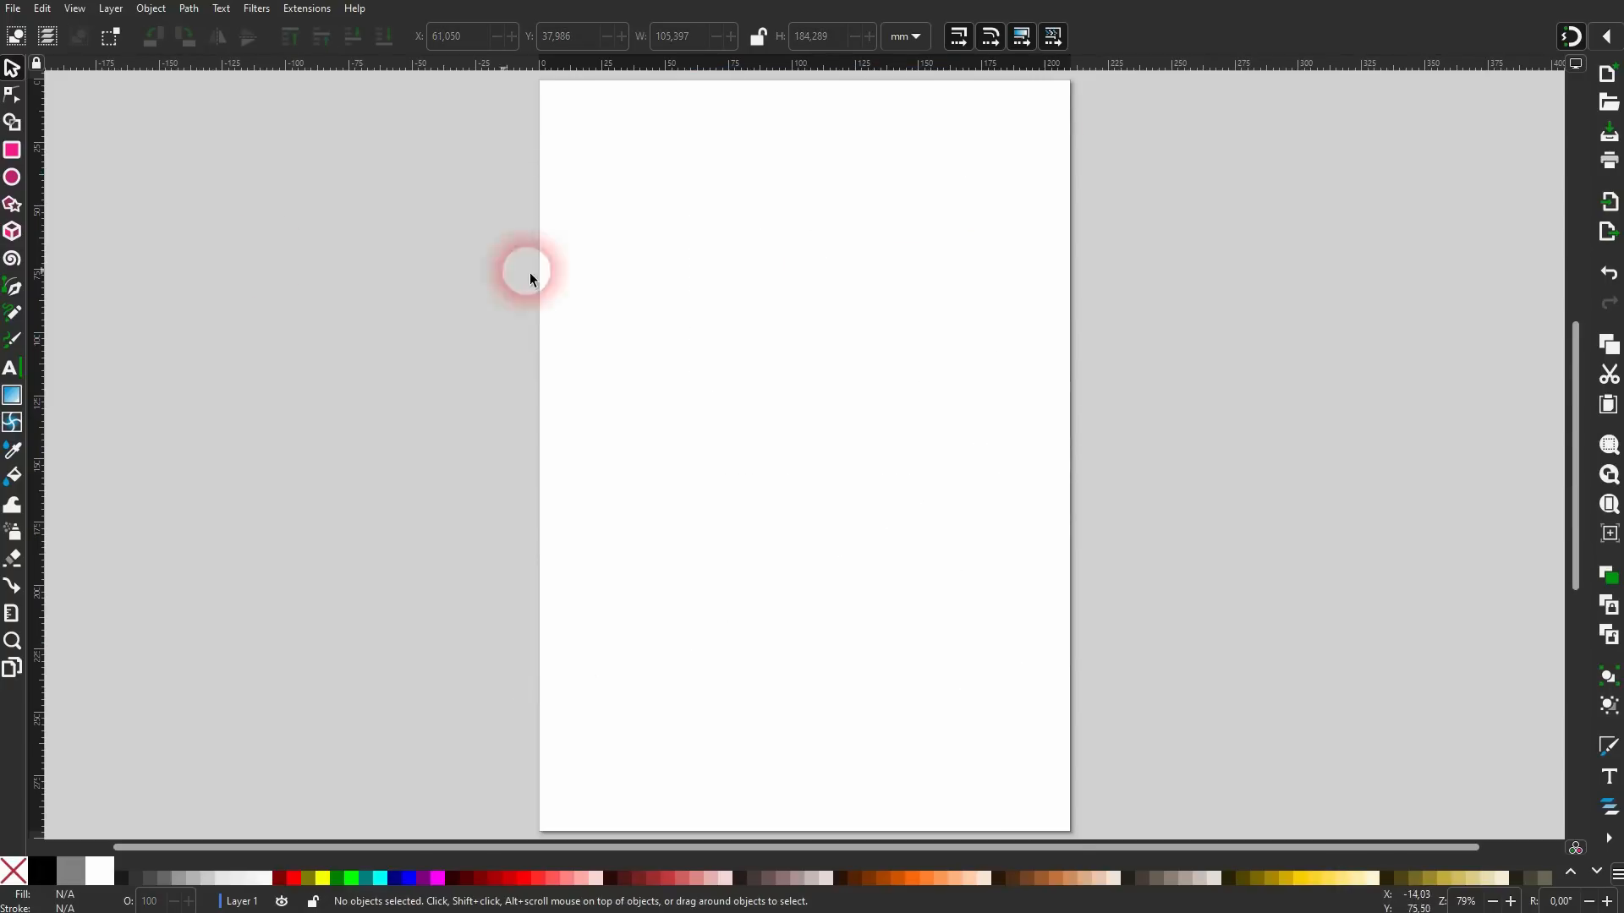
Draw a straight diagonal line about 104 mm wide and 61 mm tall with the Pen tool and give it a black stroke.
click(13, 288)
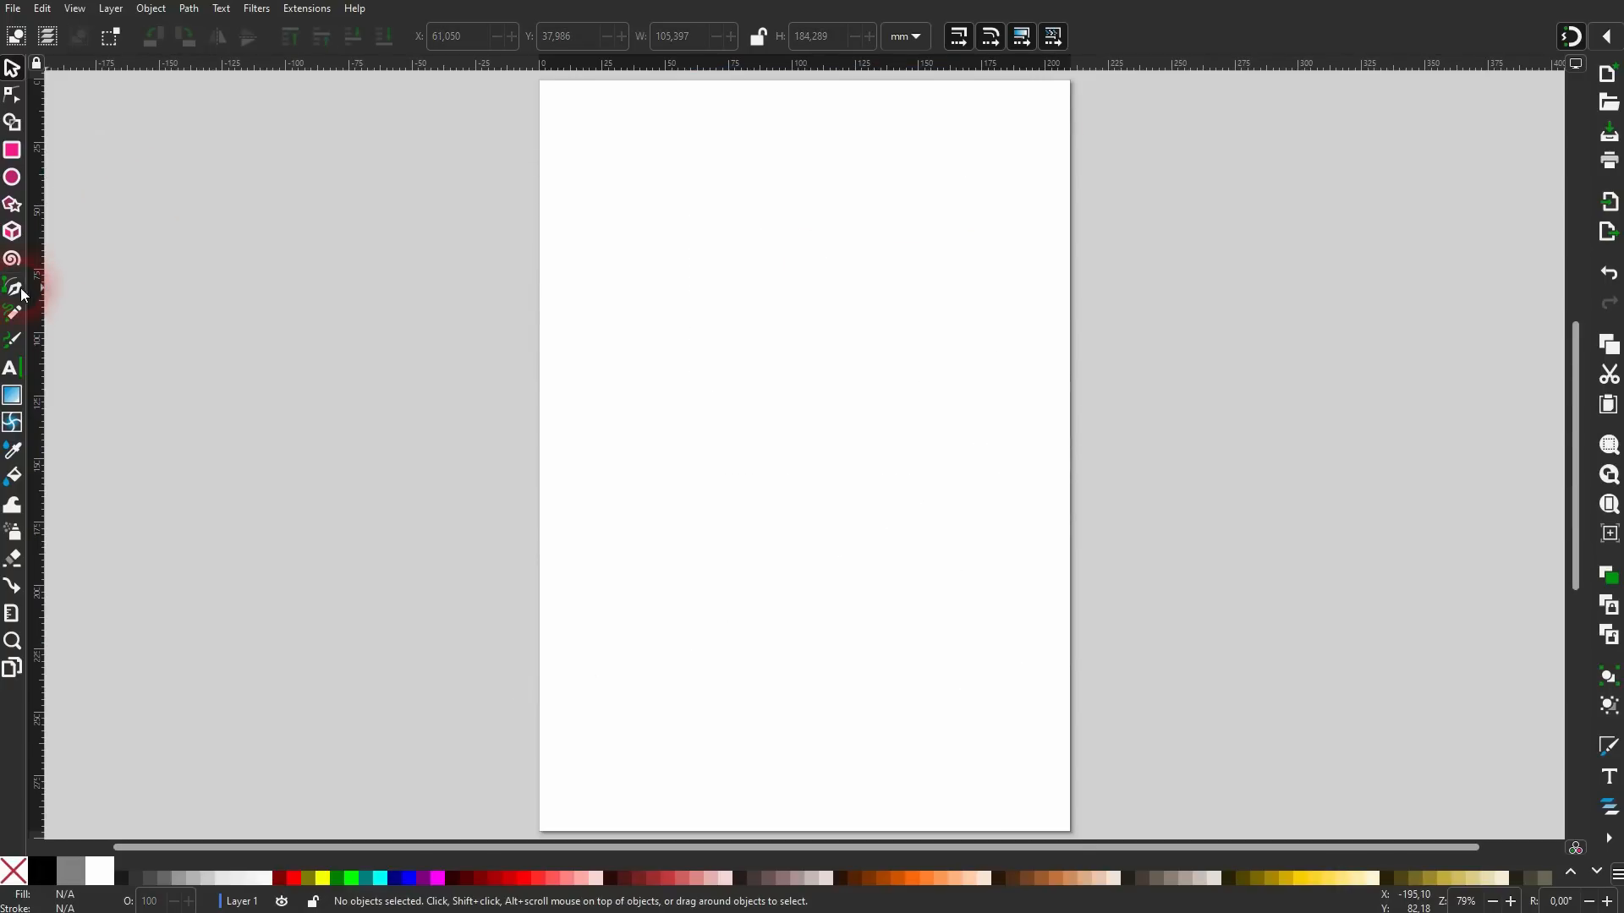
click(668, 209)
click(930, 364)
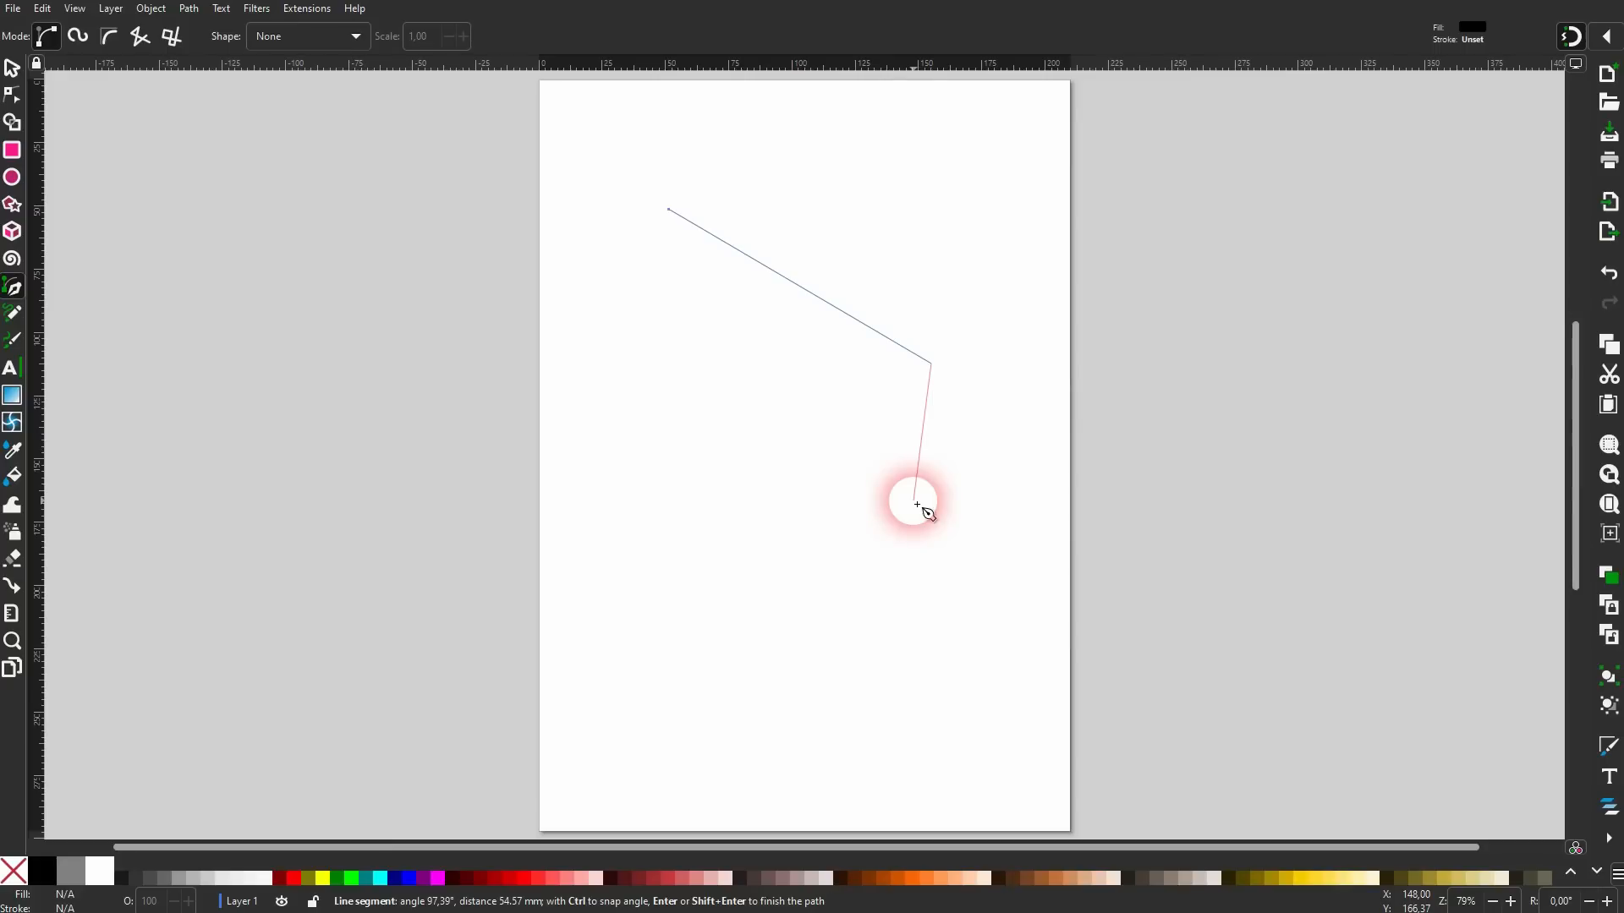
key(s)
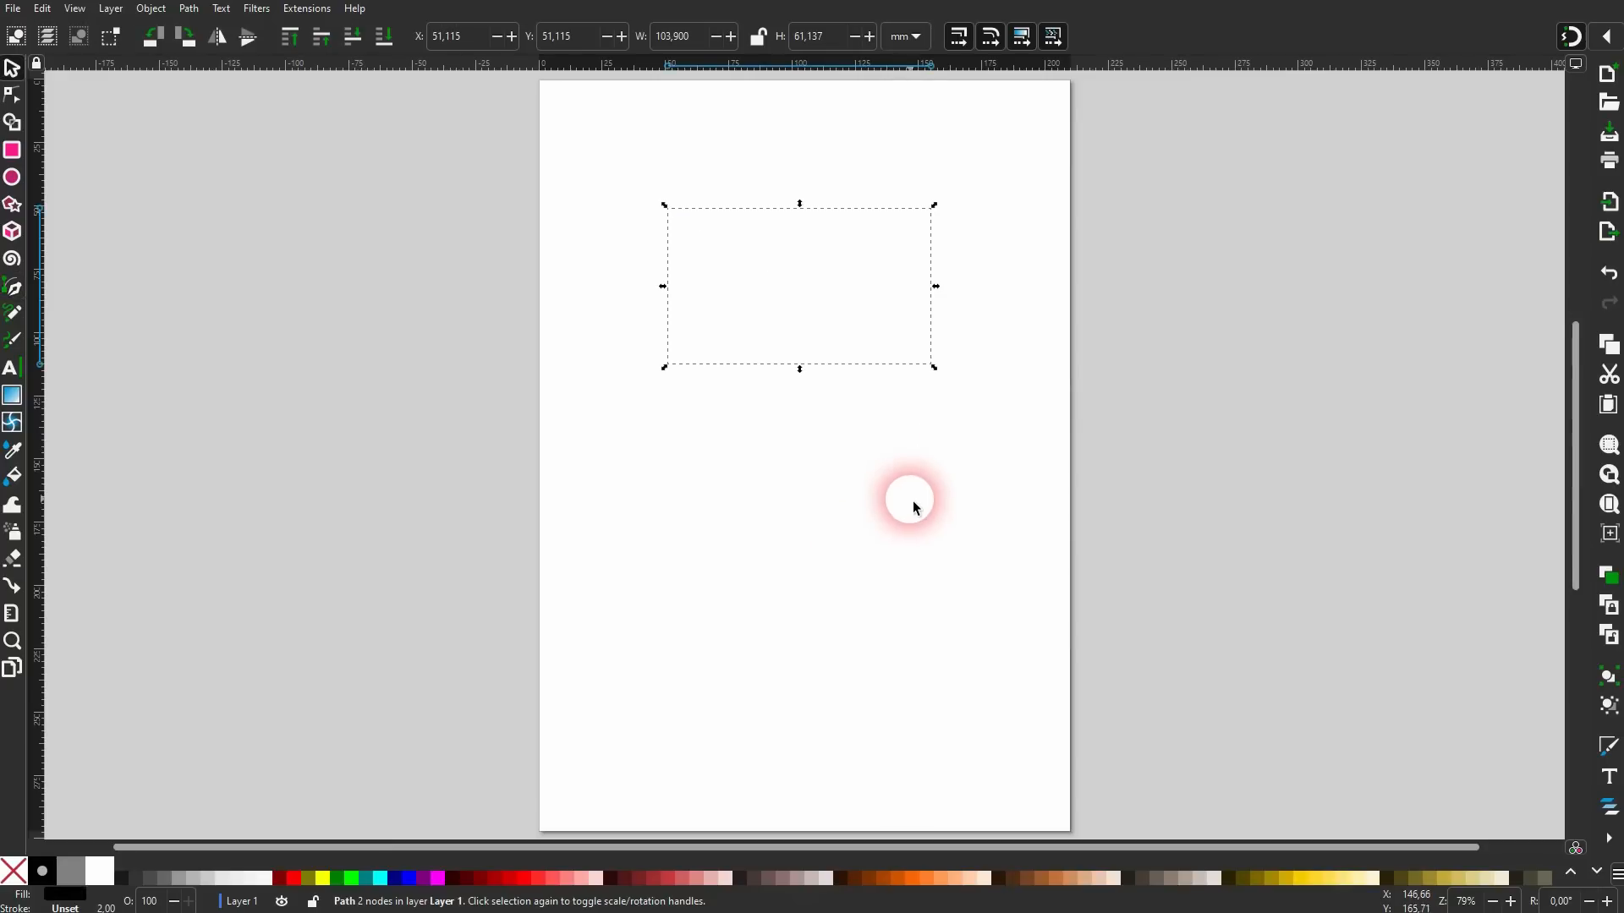
shift+click(44, 878)
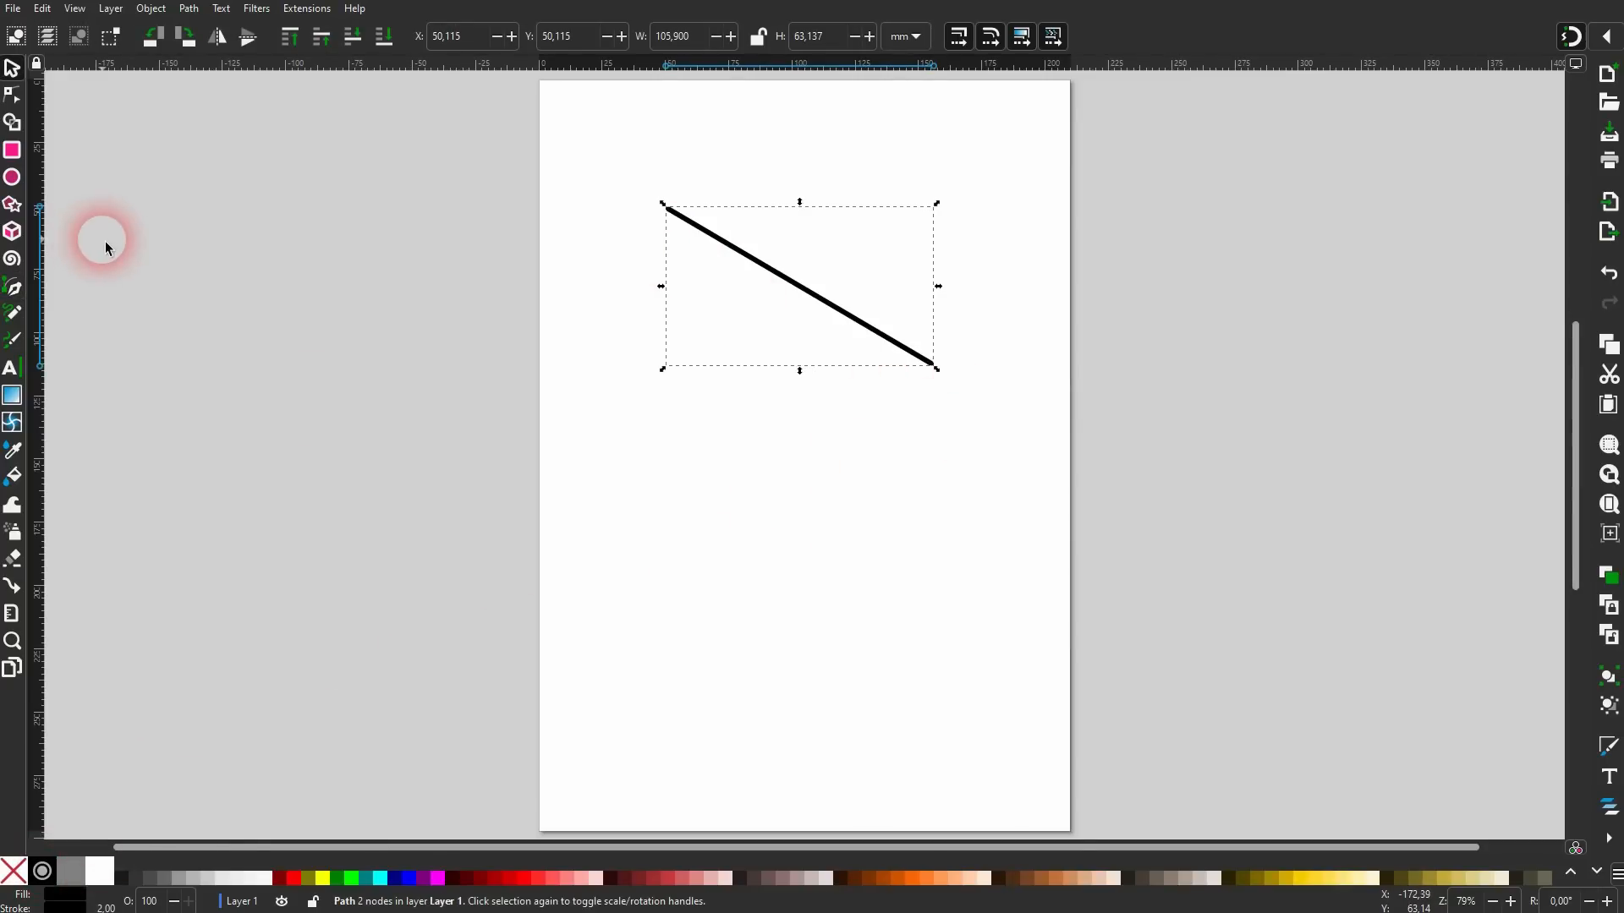
Select the diagonal pen line on the page and delete it.
click(515, 453)
drag(442, 490, 1165, 147)
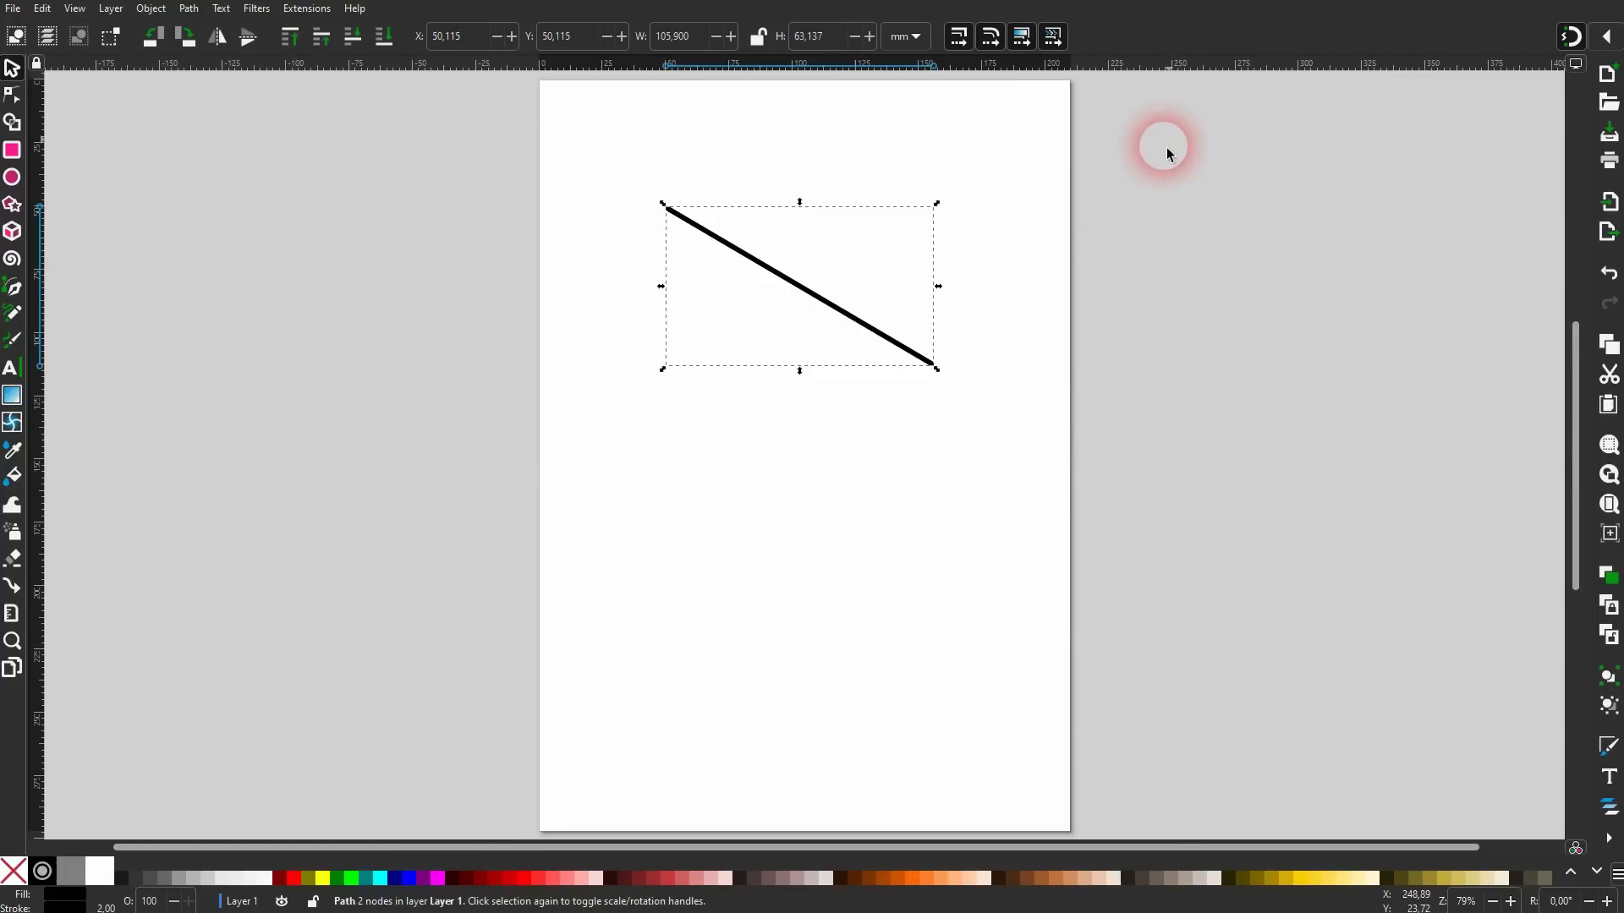
key(Delete)
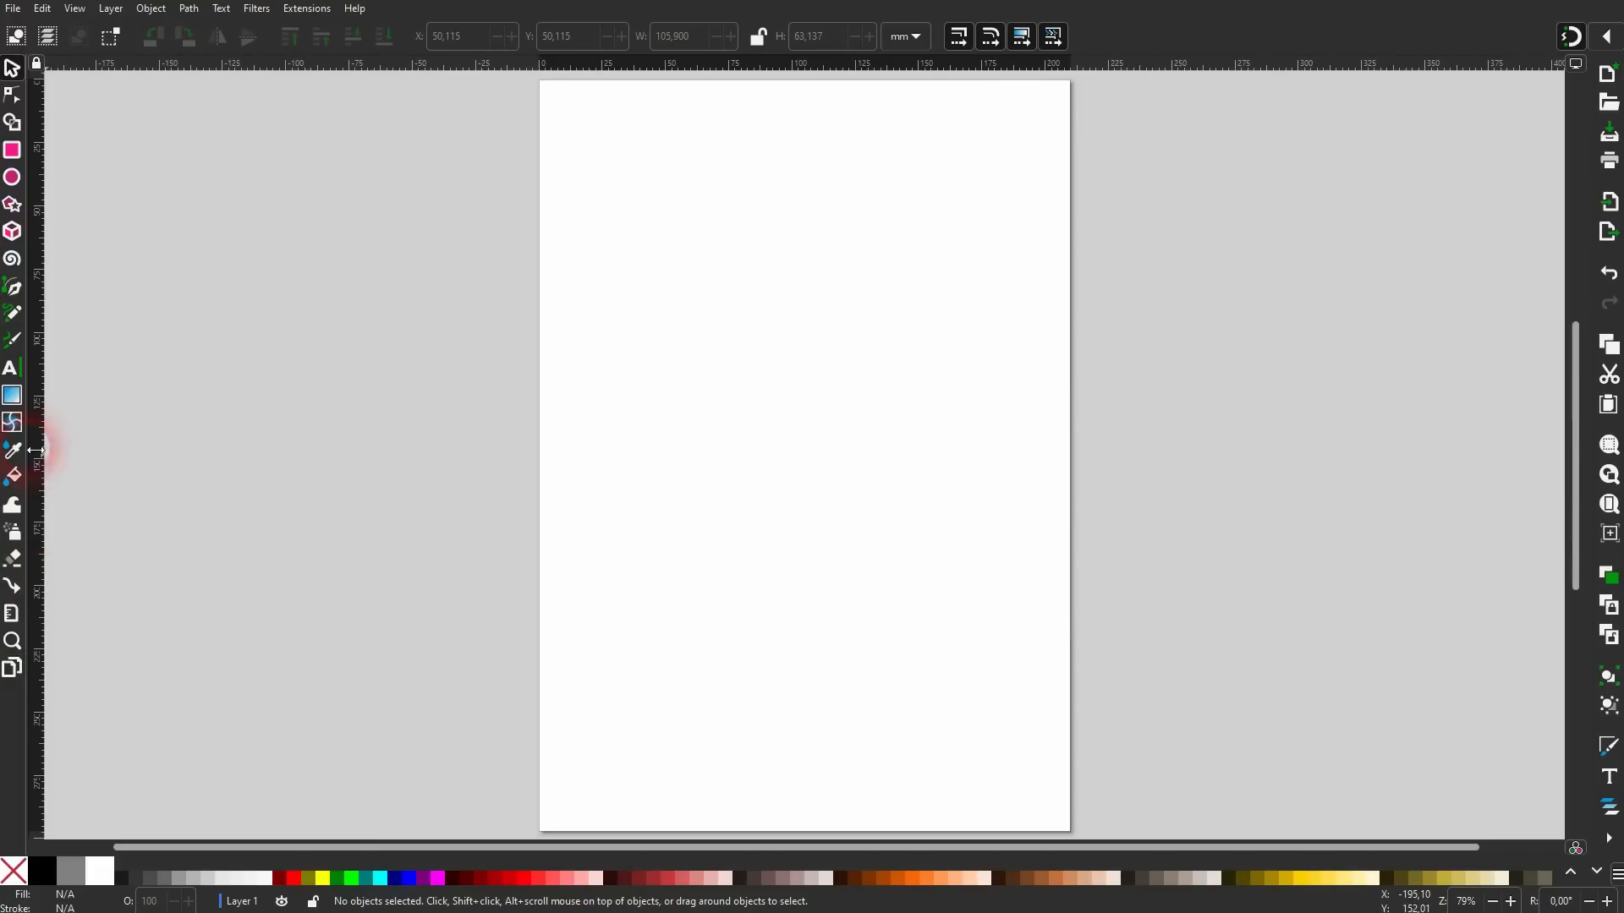
Draw a circle with a radius of about 47 mm and apply a conical mesh gradient to its fill.
click(14, 424)
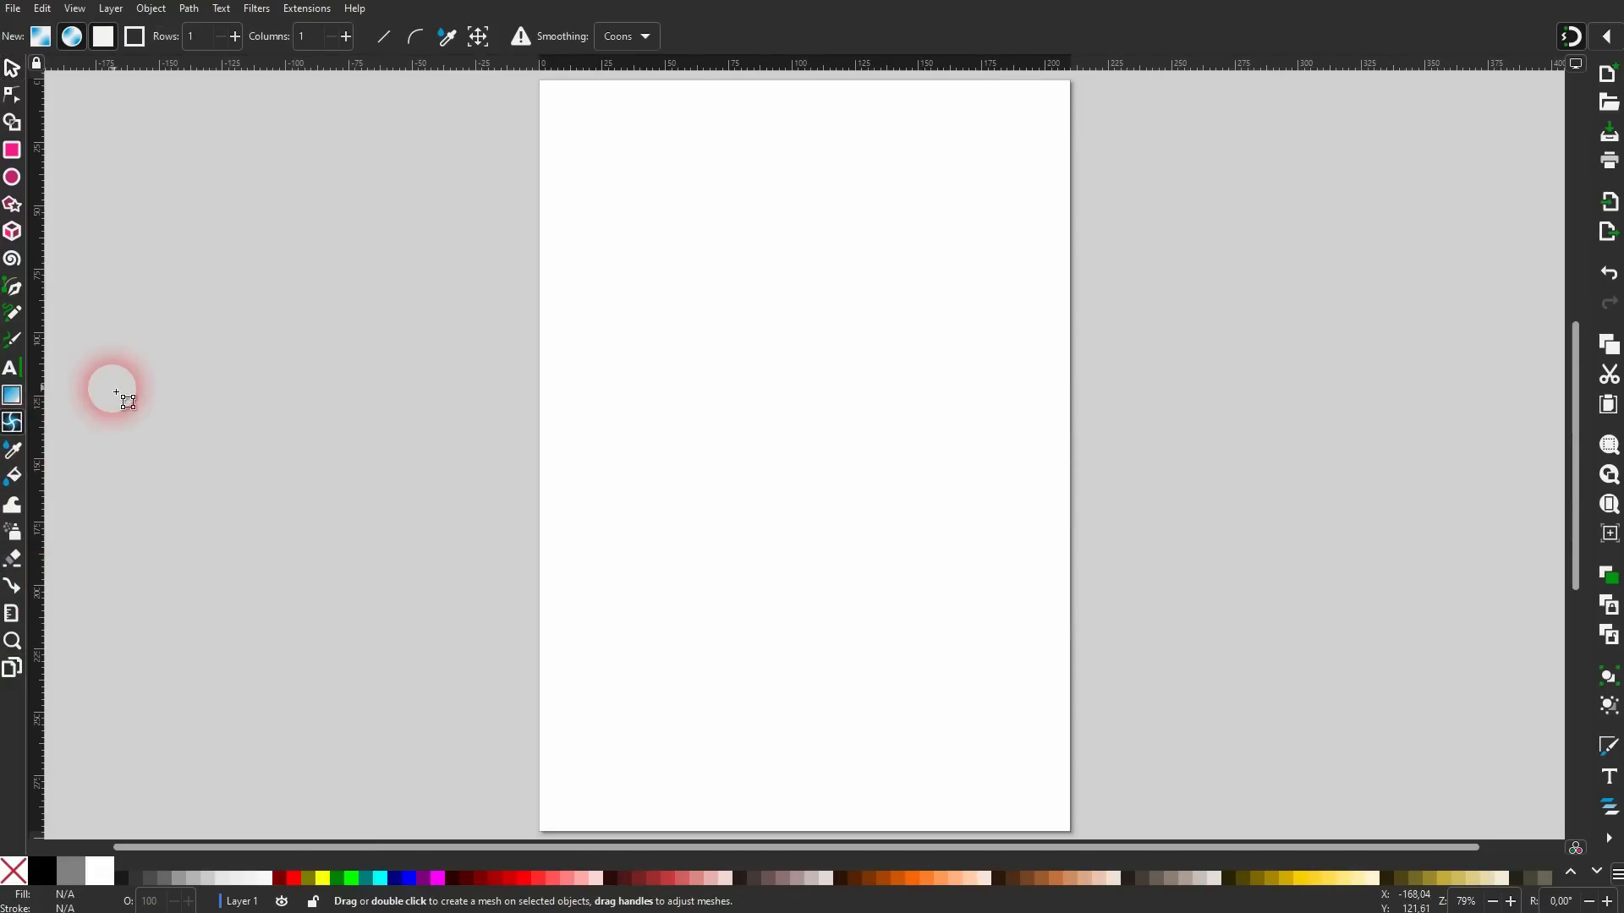
click(13, 176)
drag(704, 222, 923, 466)
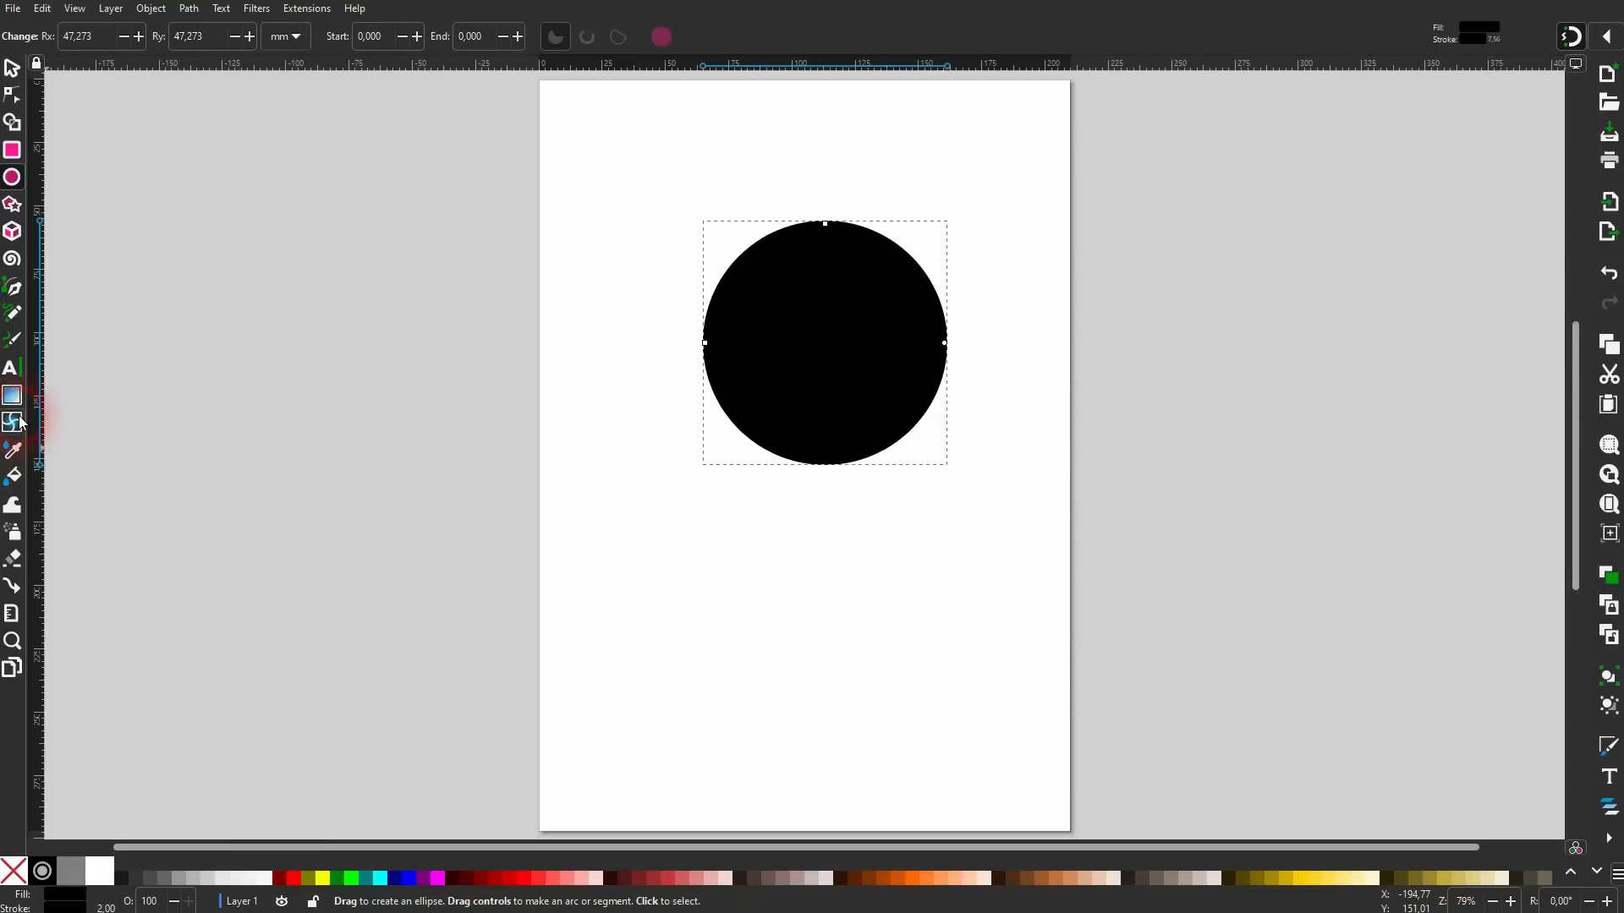
click(18, 422)
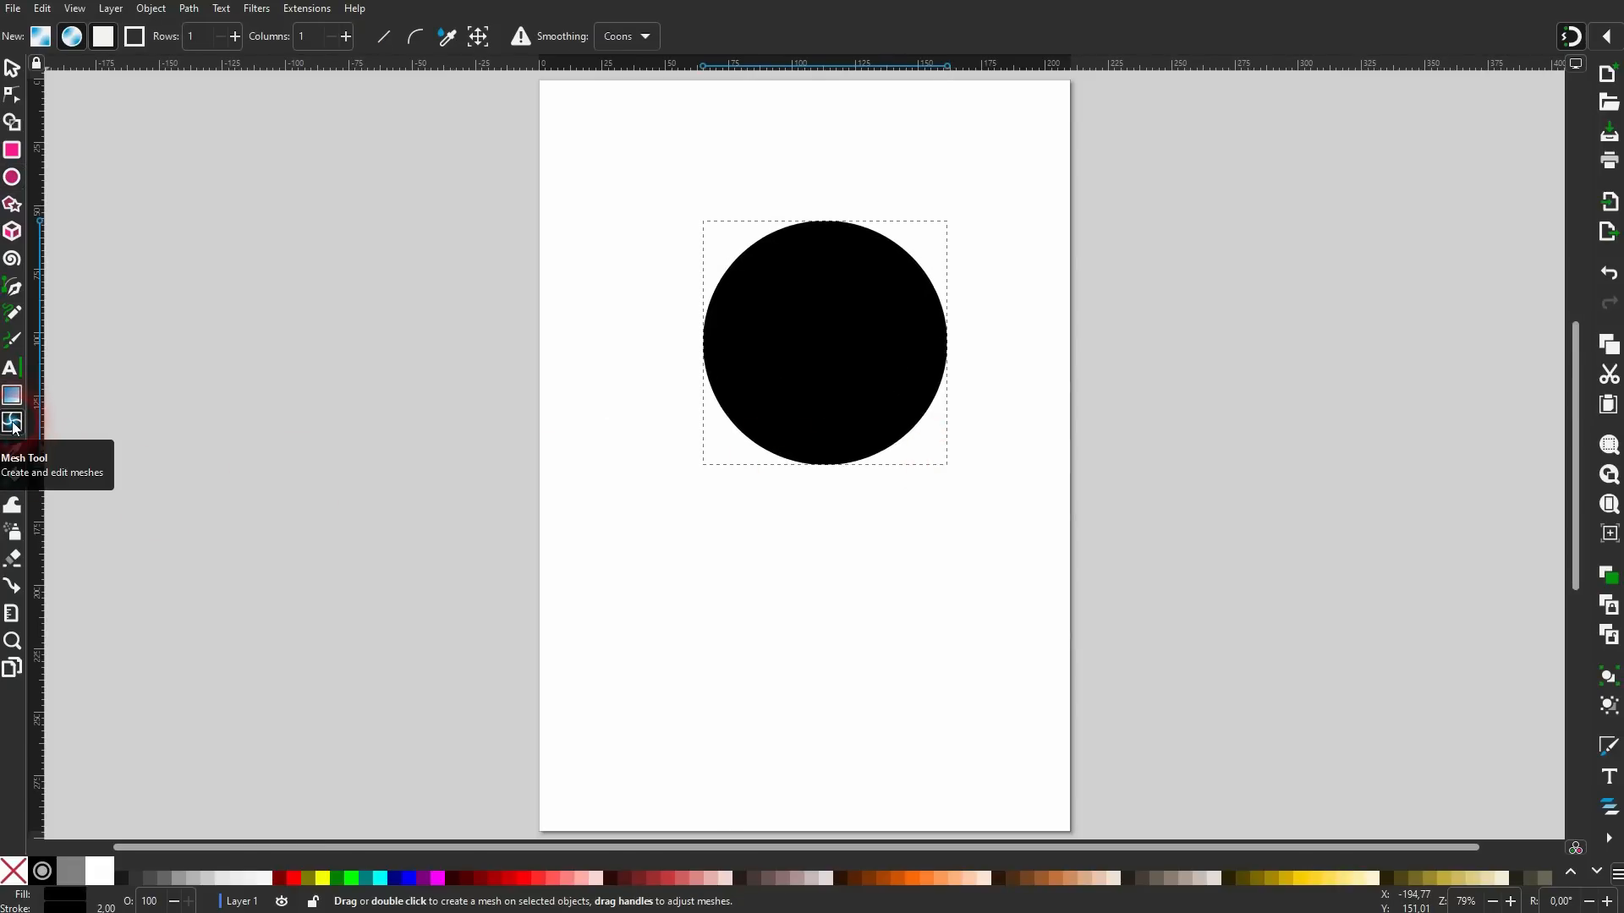
click(72, 37)
click(809, 338)
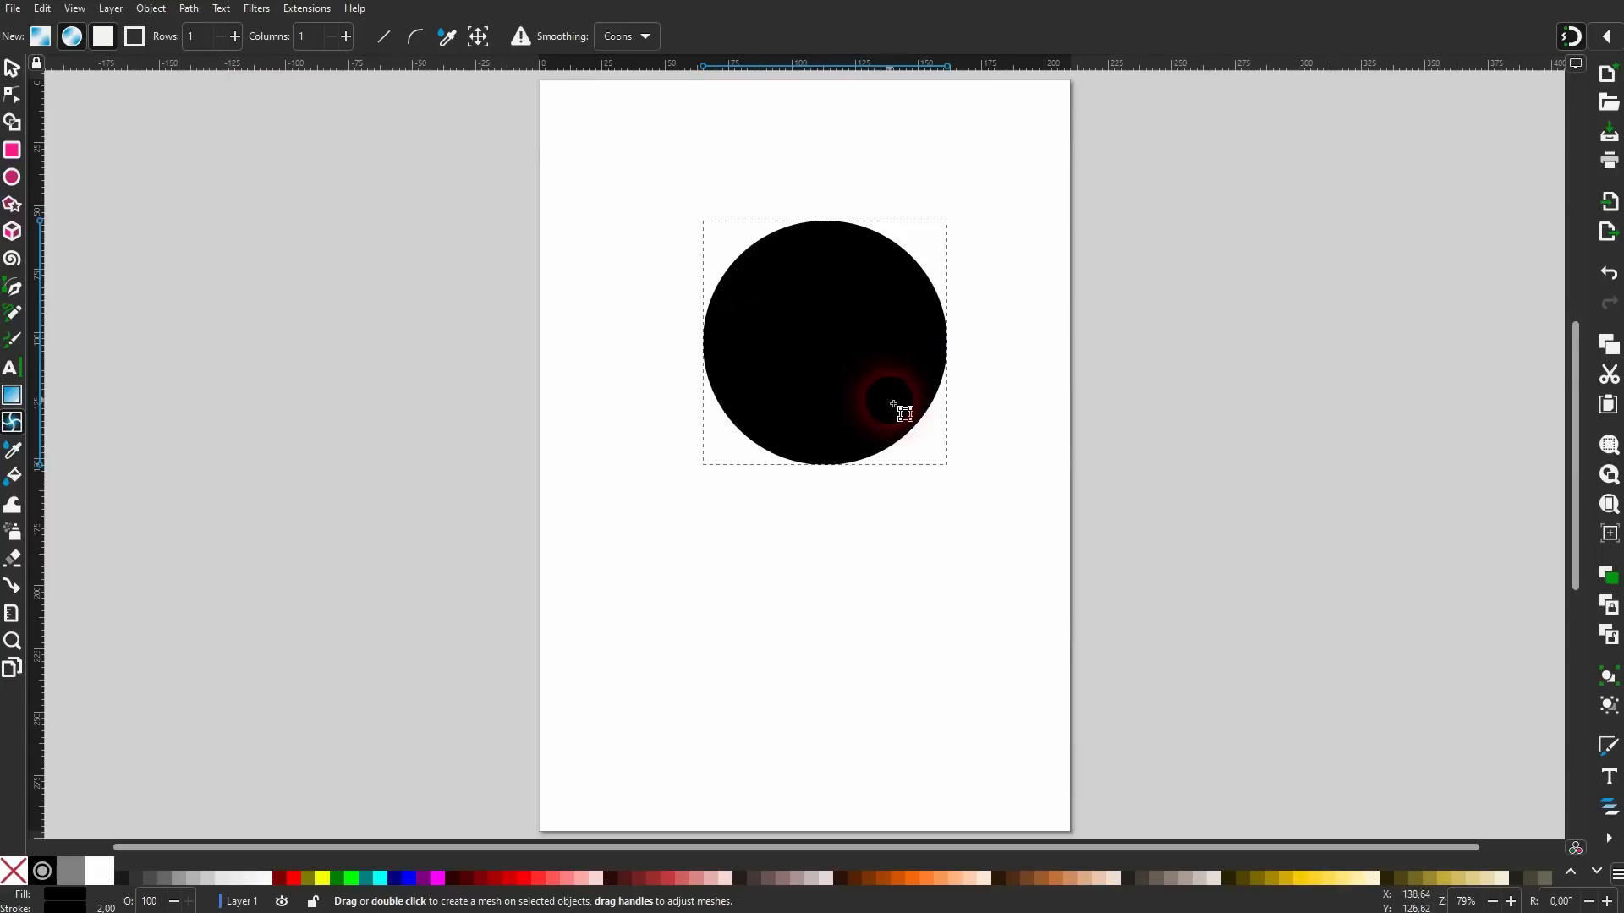
double_click(905, 415)
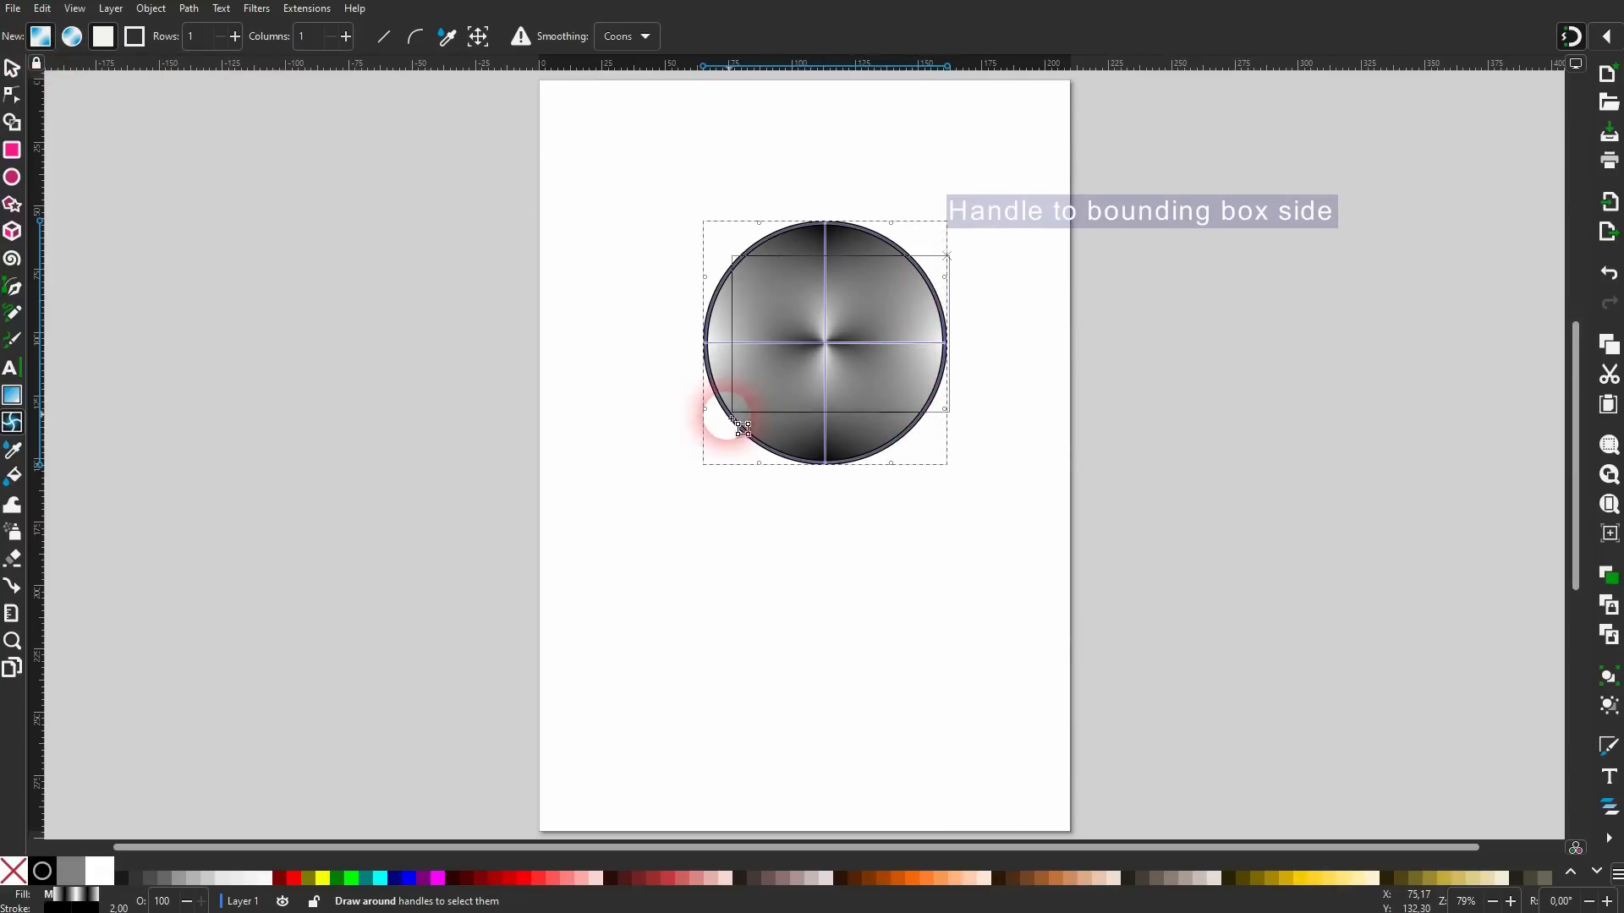
Select the mesh-filled circle and delete it.
click(13, 67)
click(896, 533)
click(834, 403)
key(Delete)
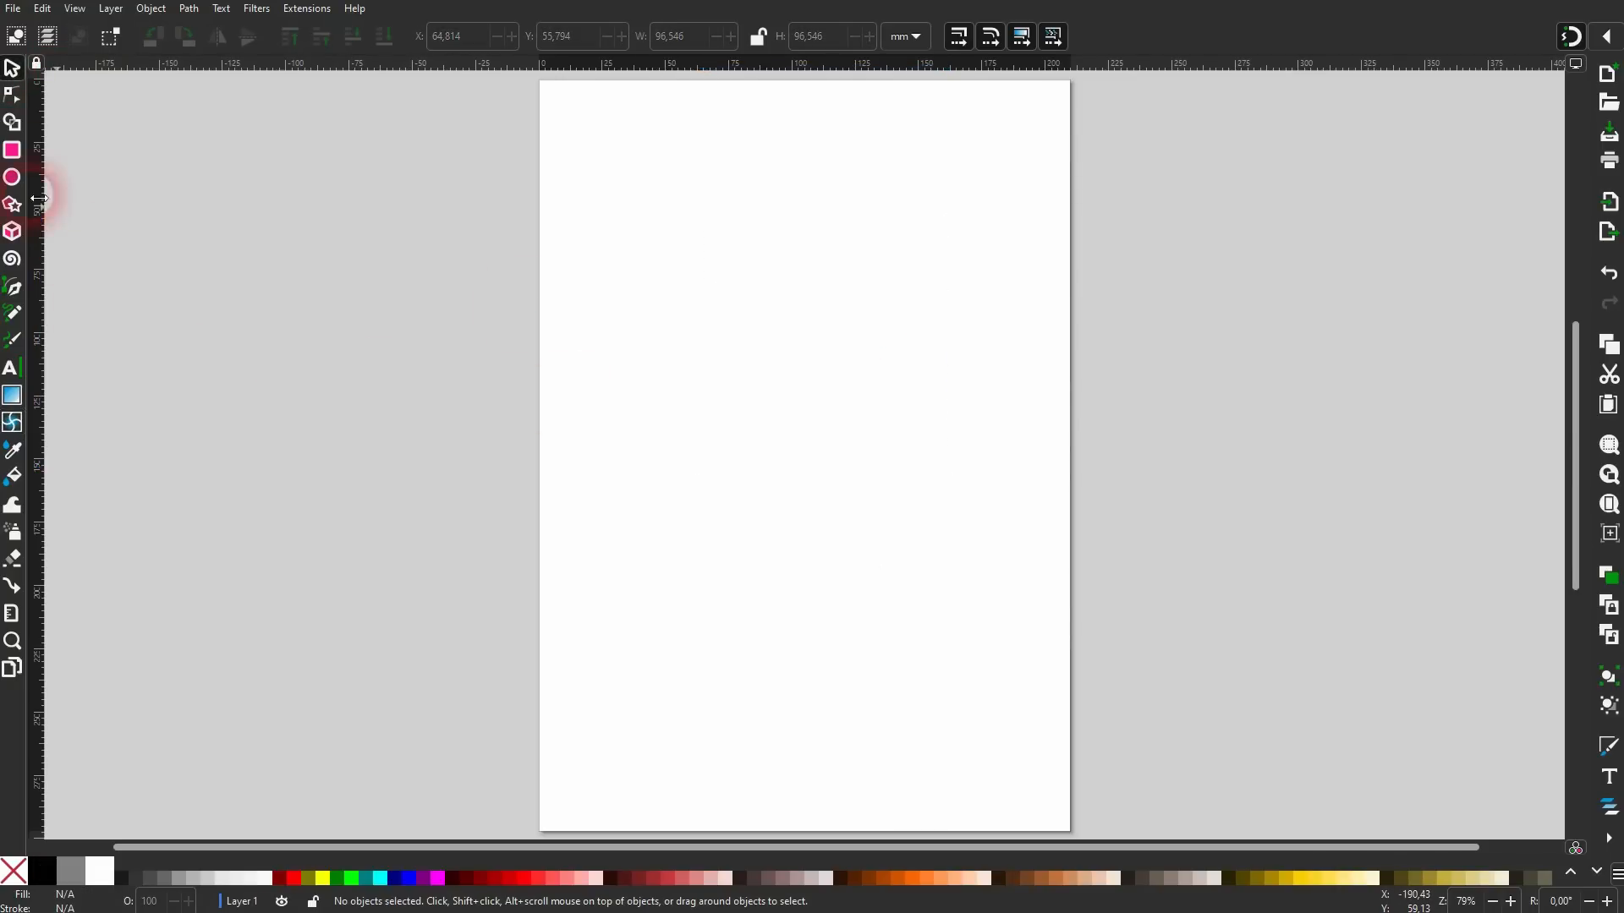
Draw a nearly square rectangle about 104 by 105 mm and apply a normal mesh gradient to its fill.
key(r)
drag(685, 251, 952, 518)
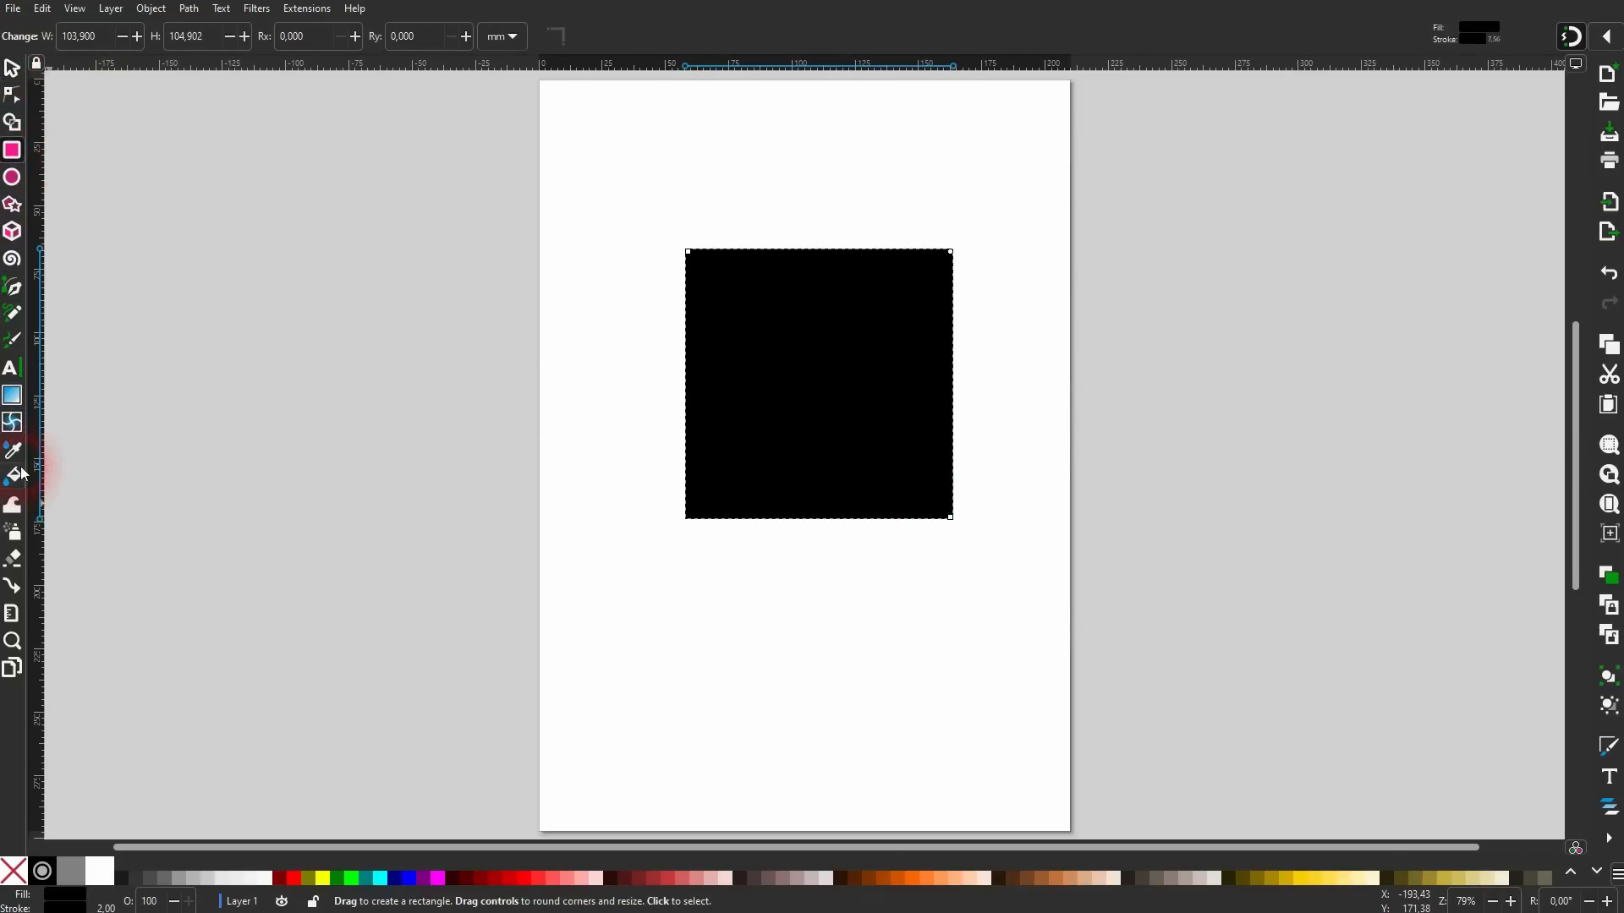
click(11, 422)
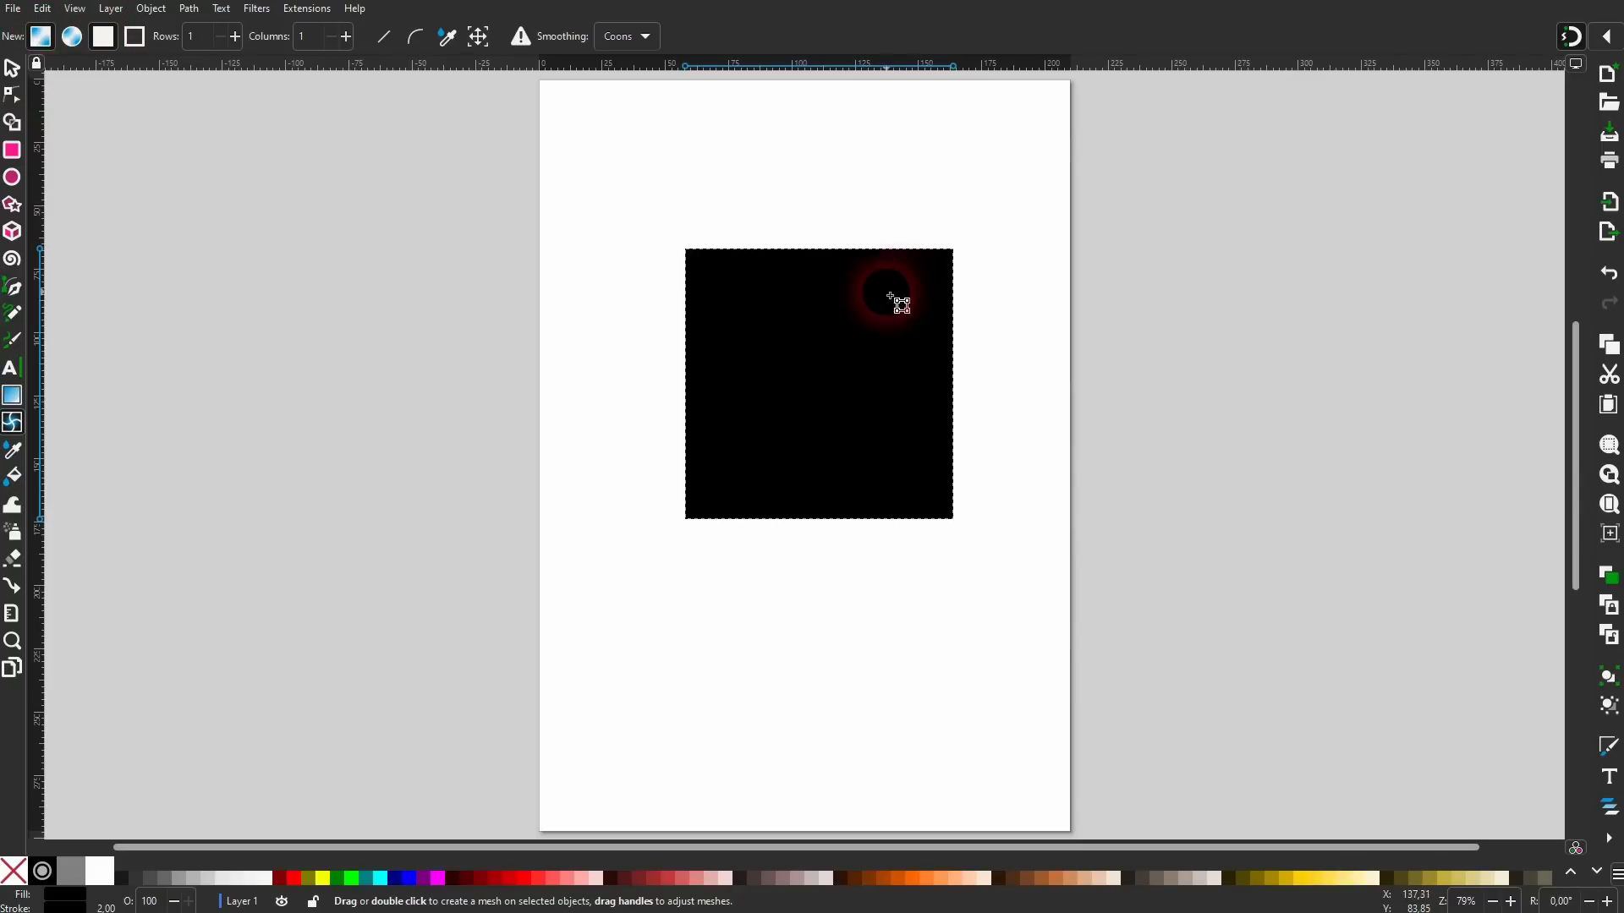
double_click(789, 469)
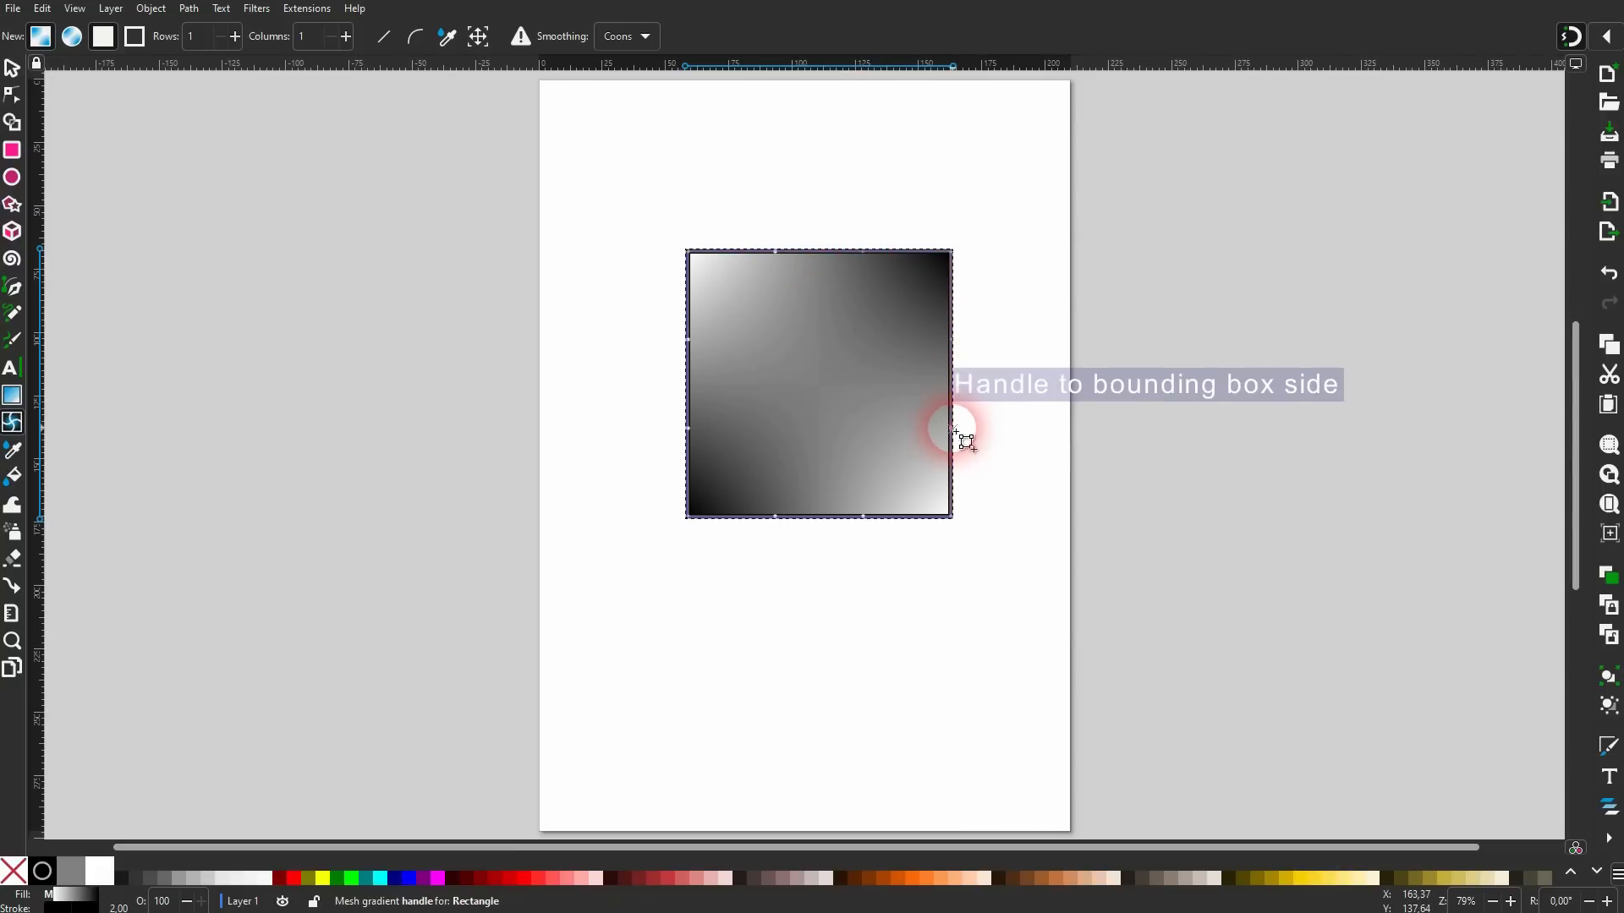
Bend the square's mesh gradient inward on its right, left and top edges and return the mesh row count to 1.
drag(954, 431, 842, 438)
drag(687, 428, 731, 440)
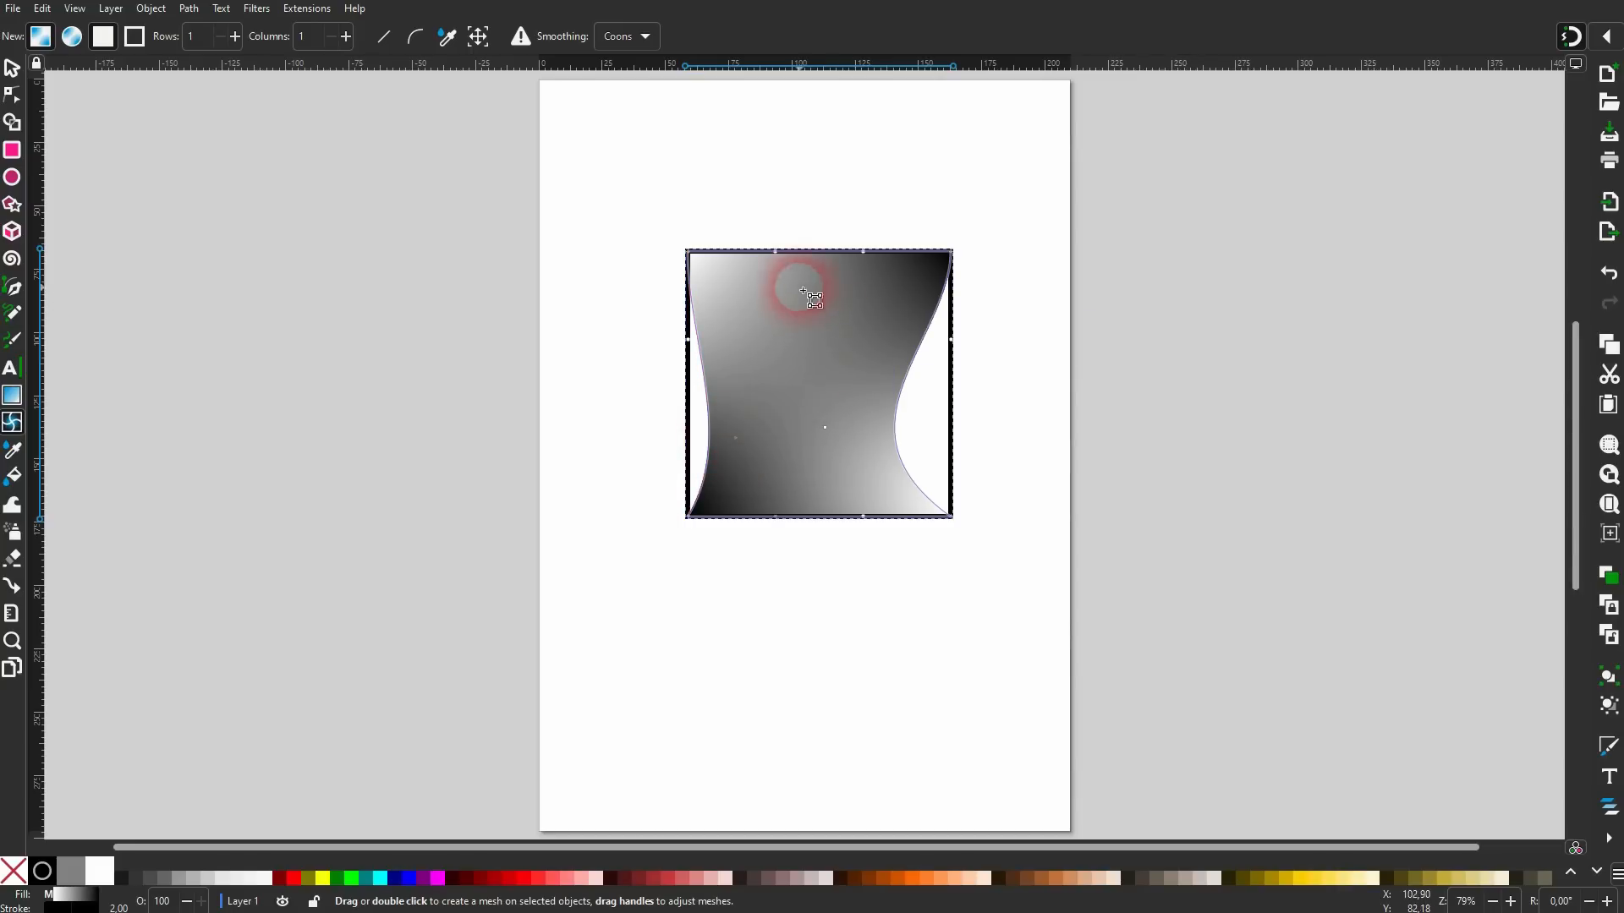
drag(775, 253, 872, 340)
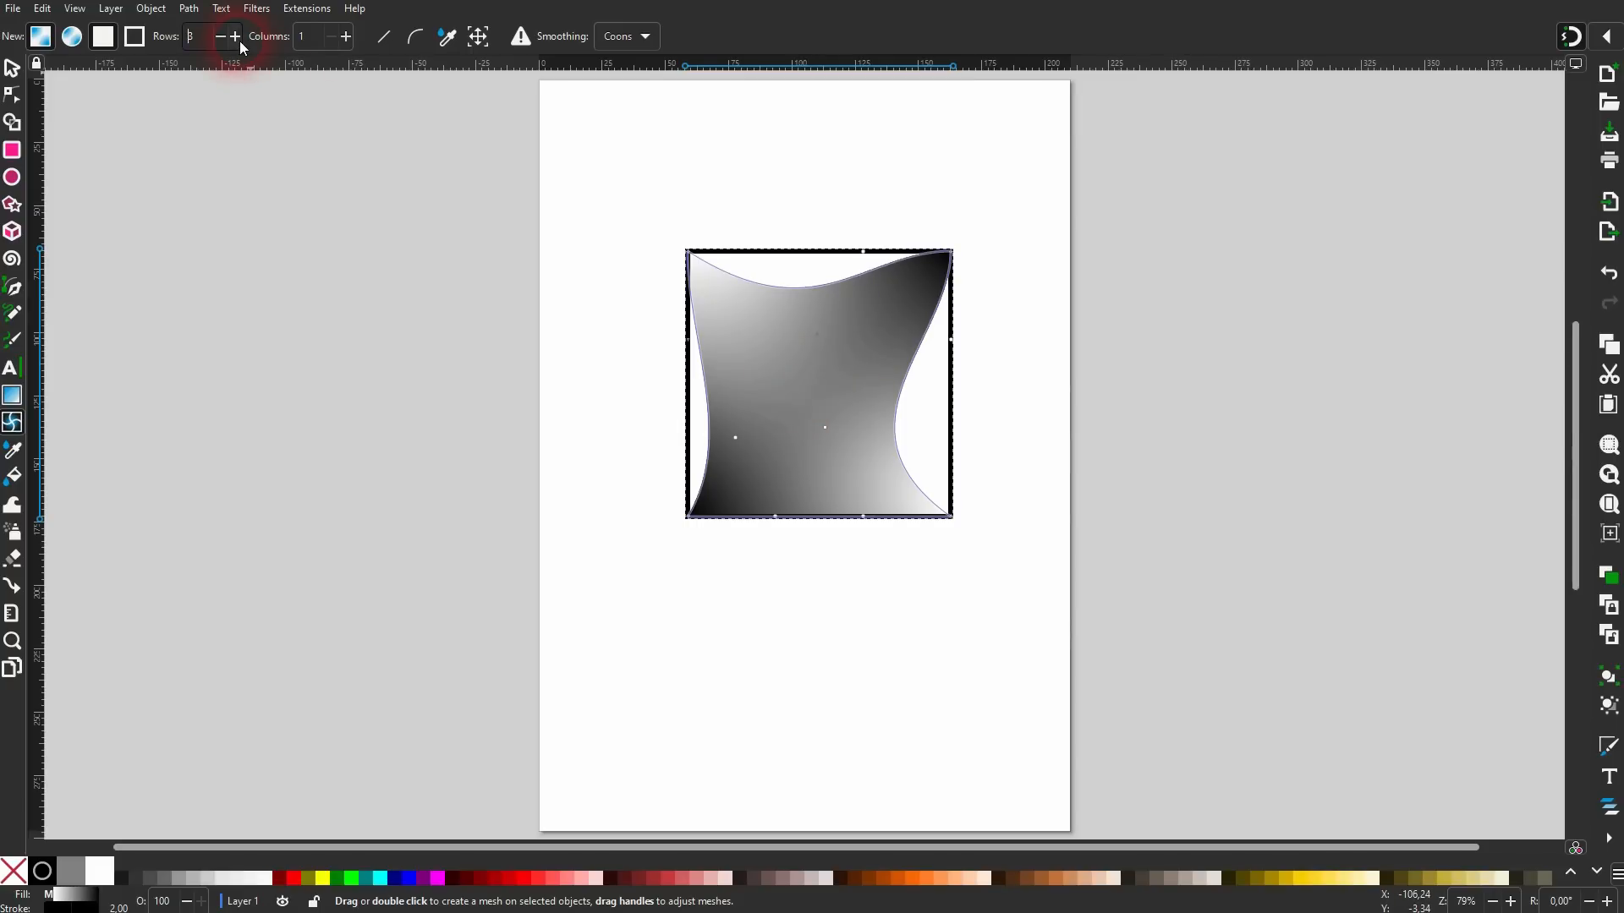
click(218, 36)
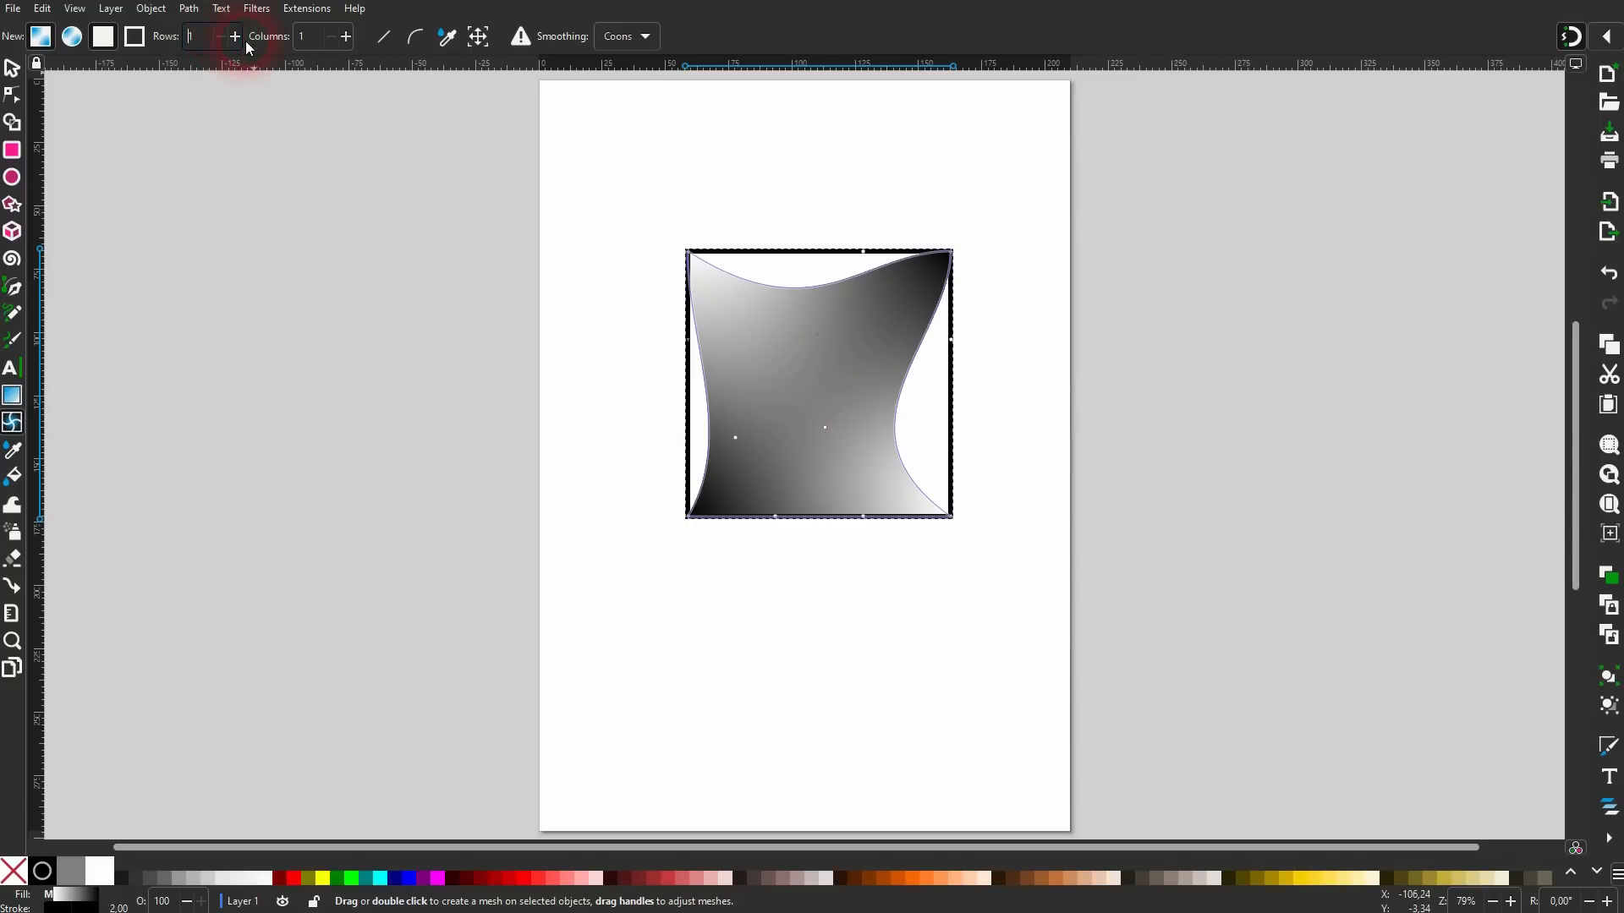
Select the square with the distorted mesh fill and delete it.
click(17, 69)
click(480, 385)
drag(502, 633, 1159, 167)
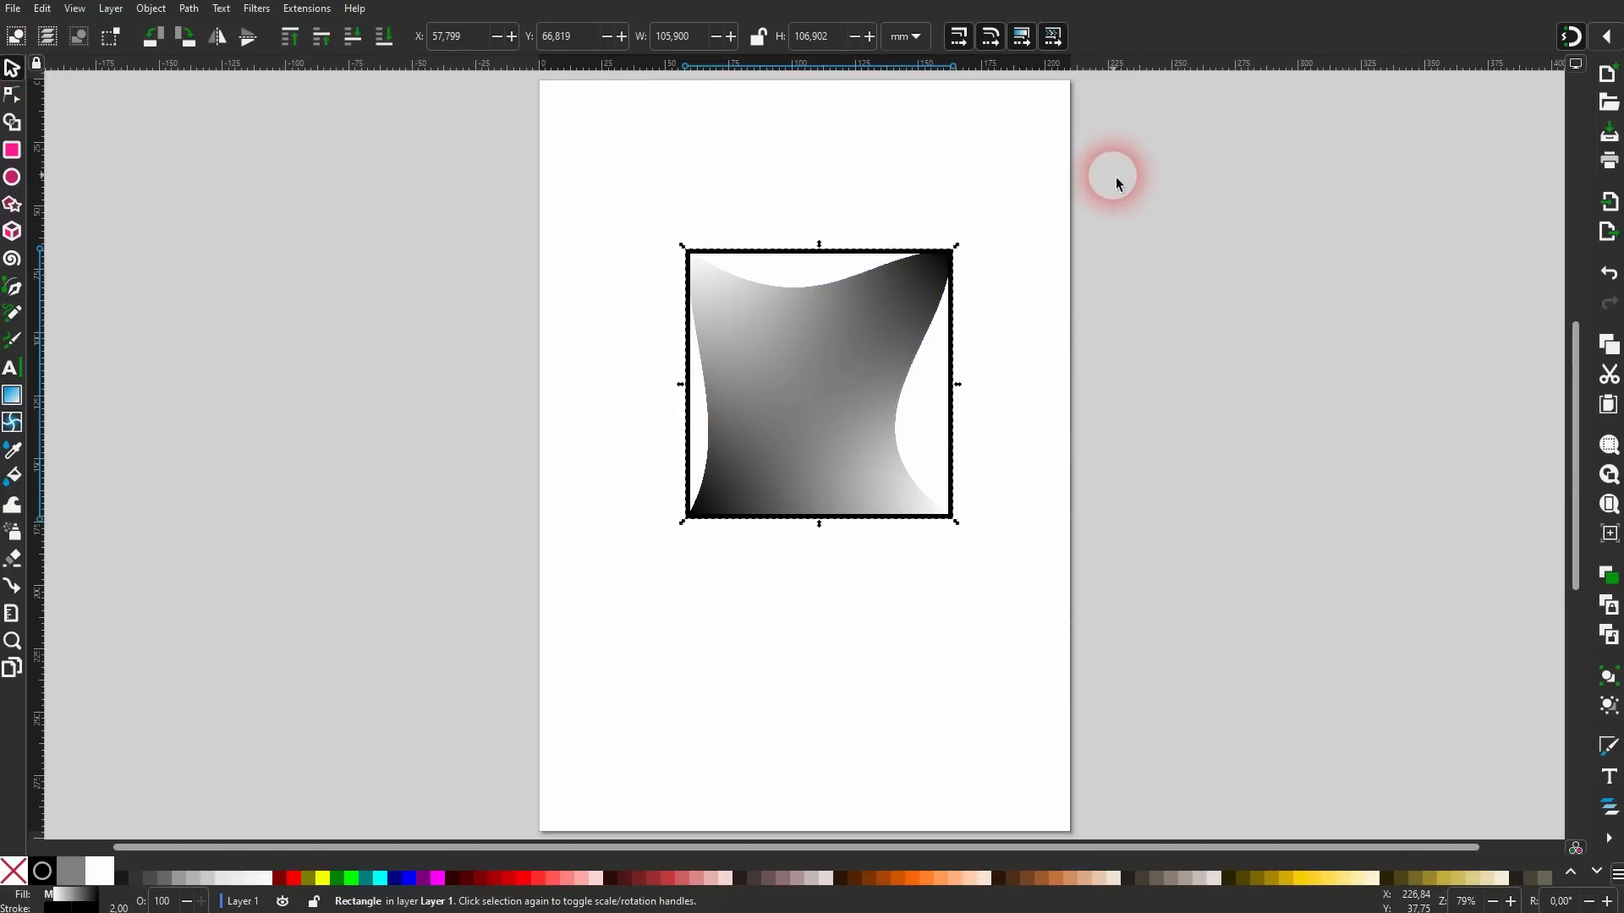
key(Delete)
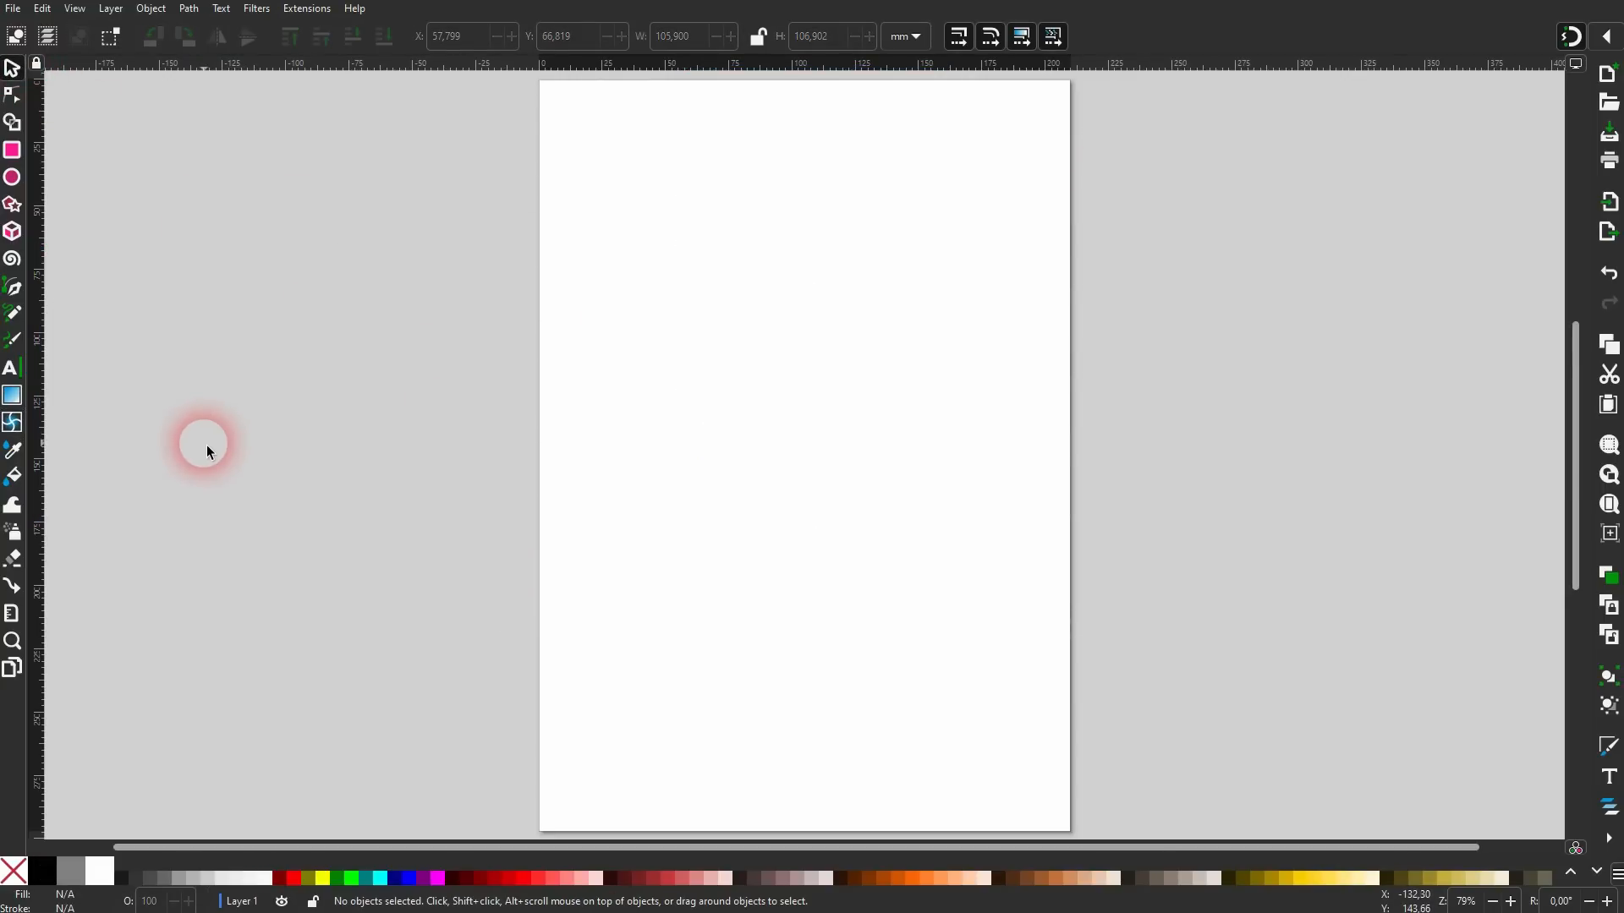
Draw a rectangle about 131 by 95 mm mid-page and measure its diagonal from the upper-left to the lower-right corner.
click(13, 150)
mouse_move(668, 280)
mouse_down()
mouse_move(1088, 514)
mouse_move(1002, 524)
mouse_up()
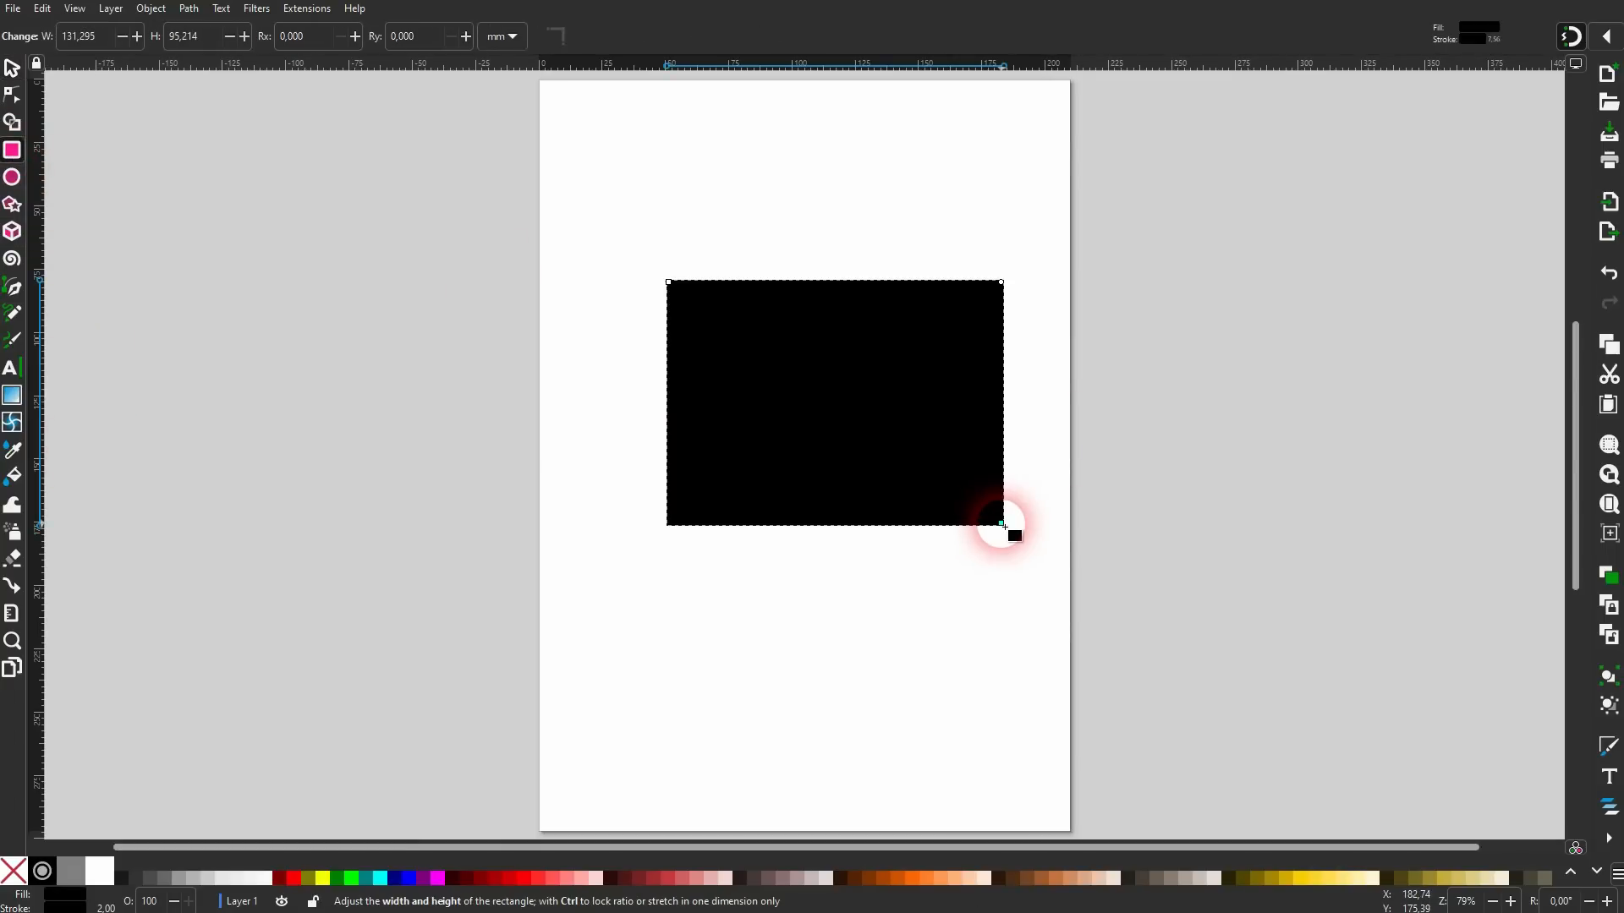
click(12, 615)
mouse_move(689, 494)
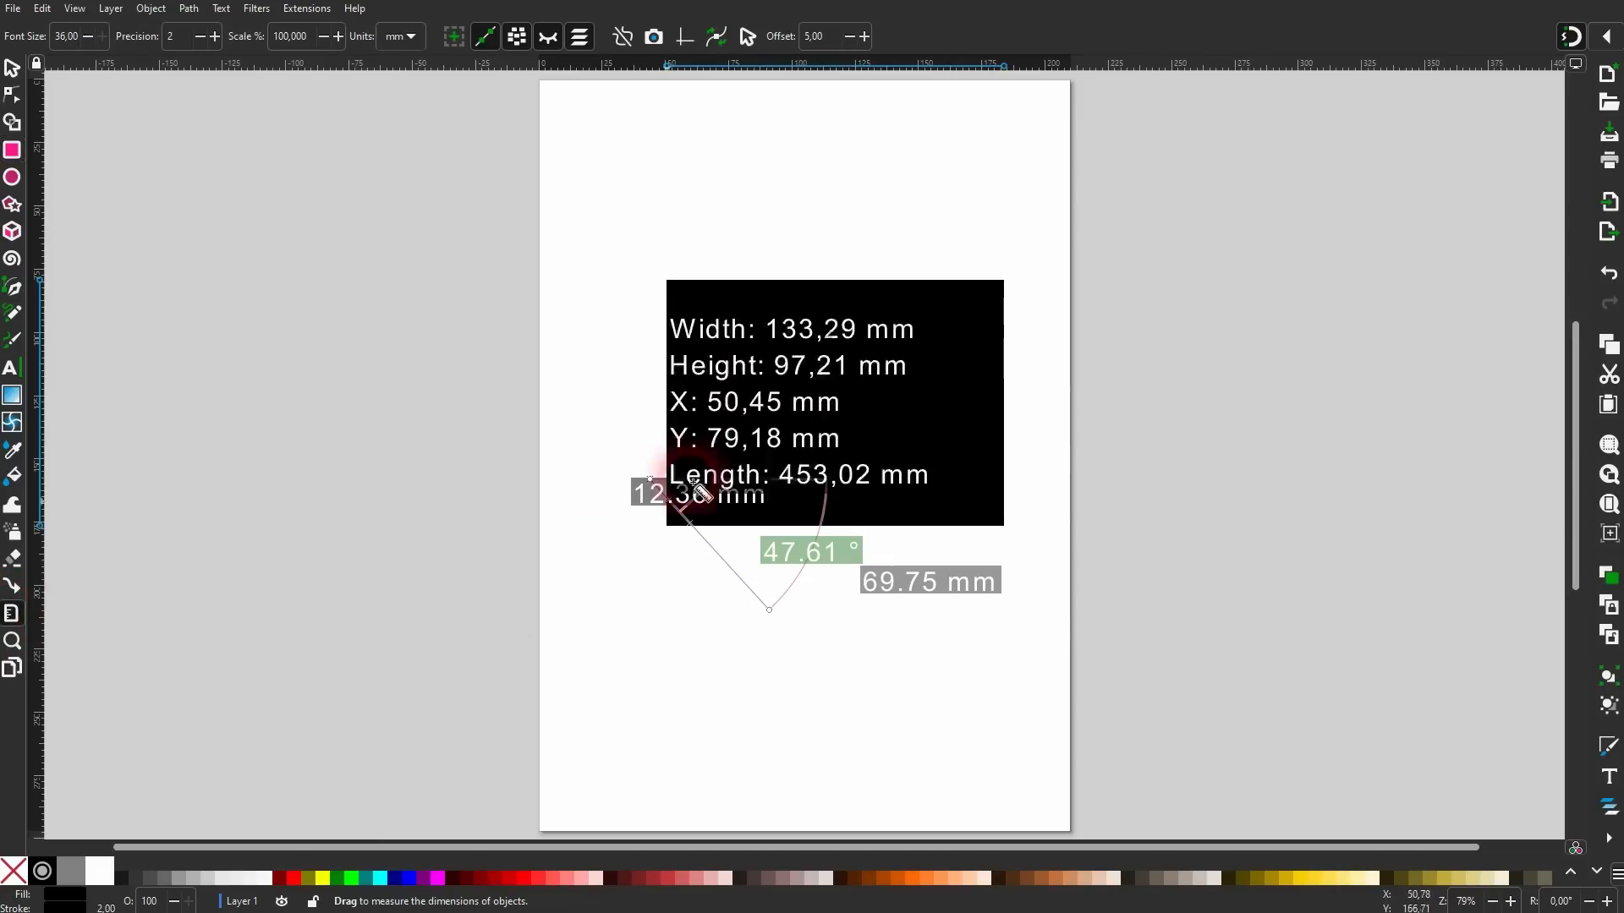
drag(669, 284, 1011, 532)
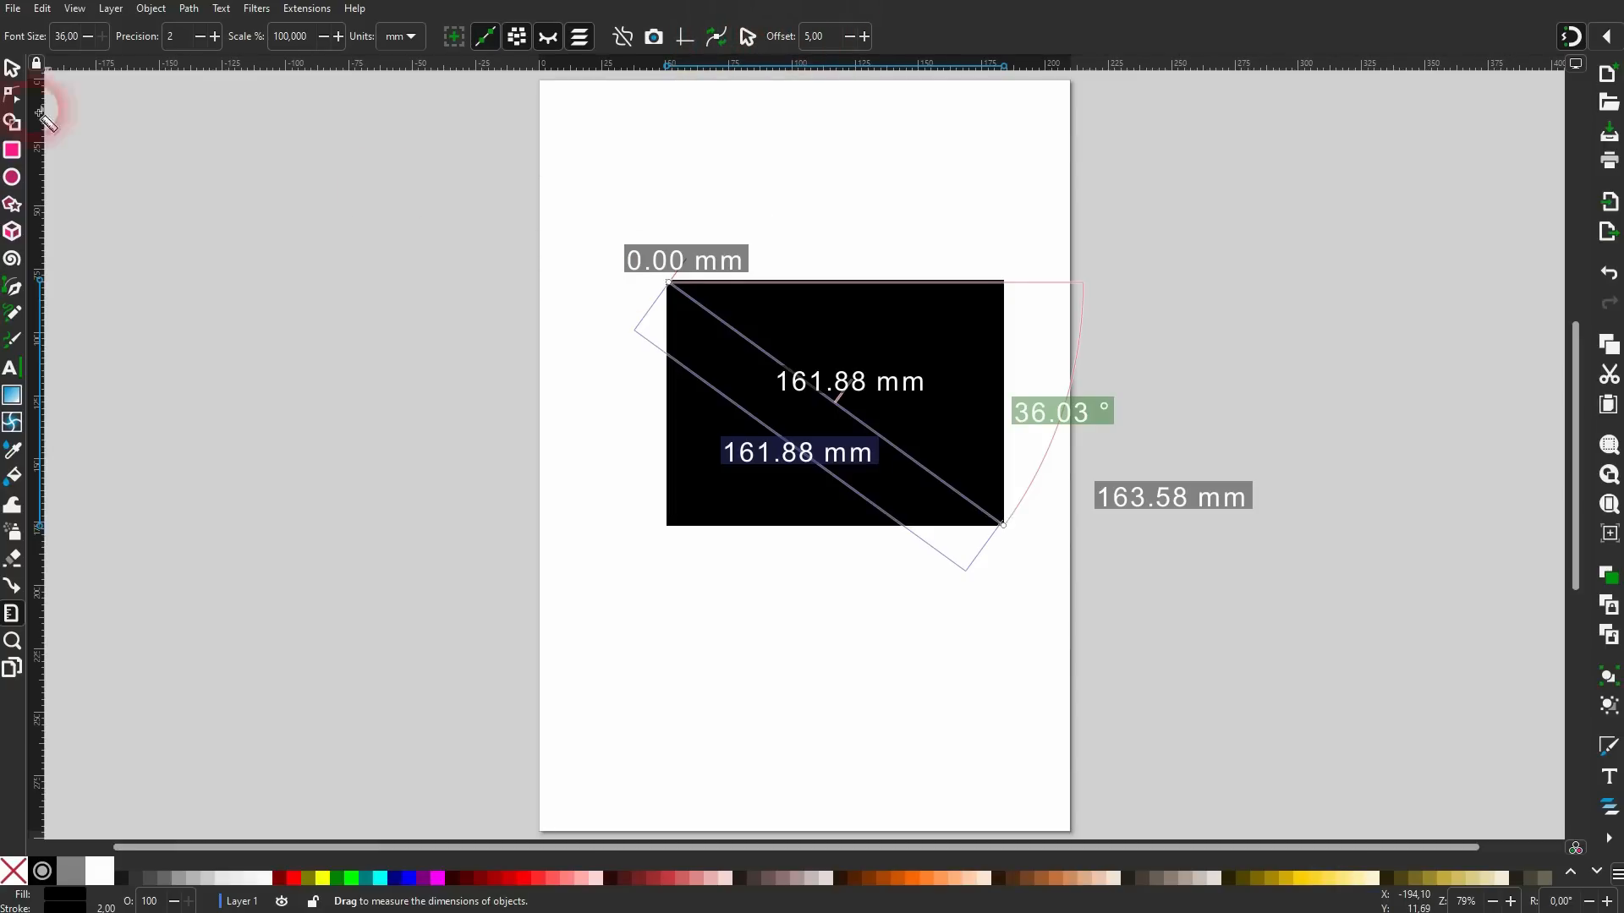
Convert the rectangle's diagonal measurement to an item and move the resulting group slightly up and to the right.
click(12, 68)
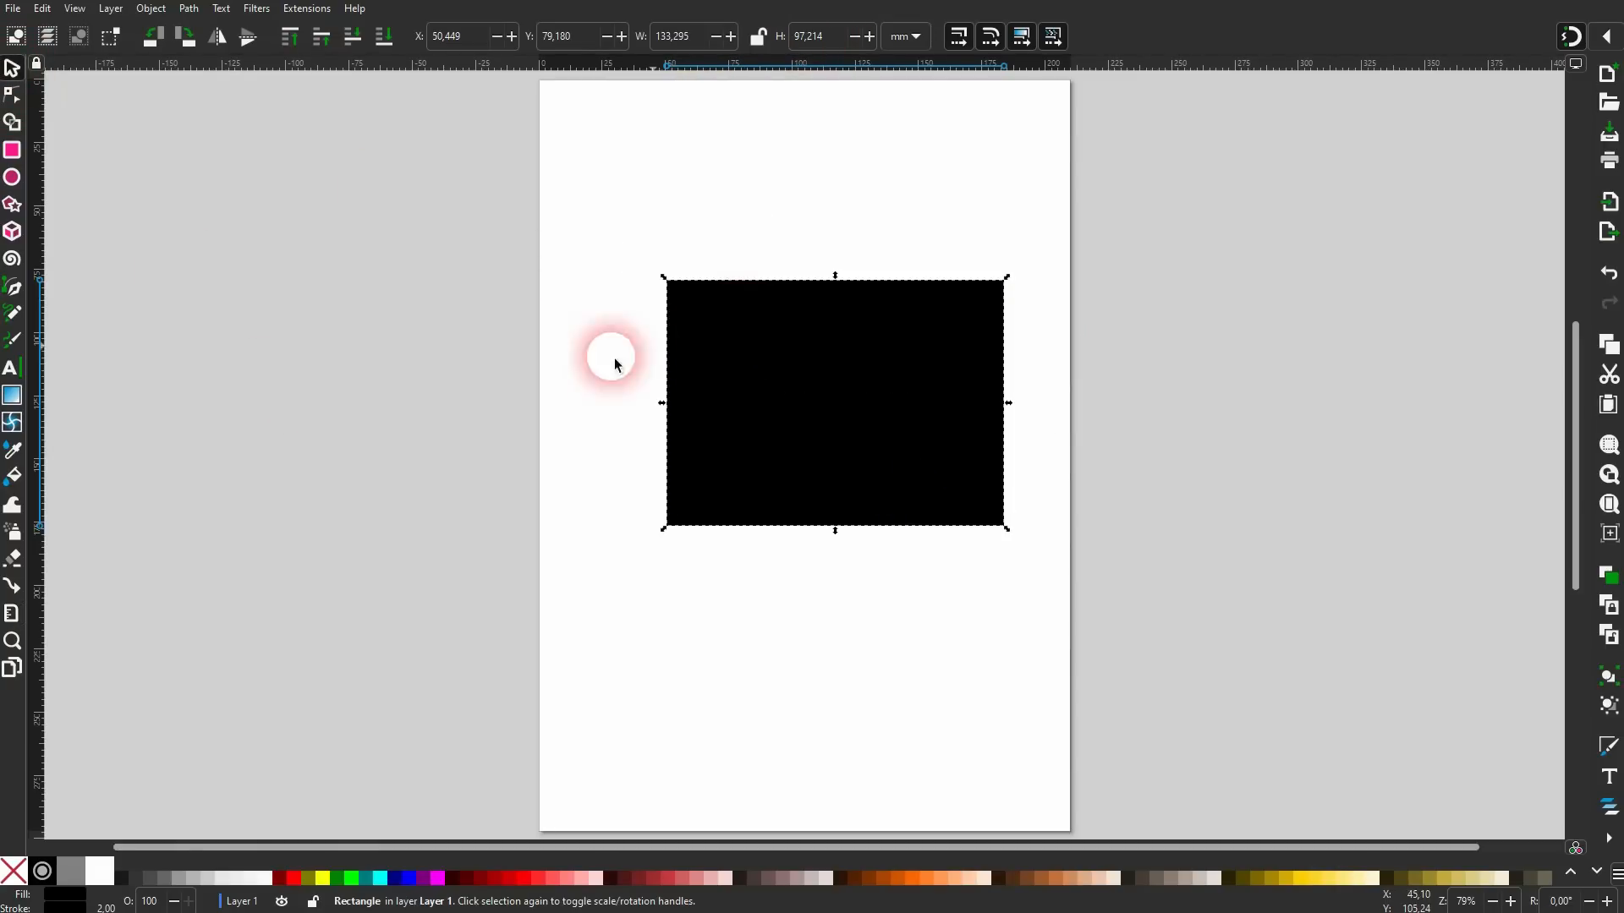
click(12, 613)
mouse_move(679, 294)
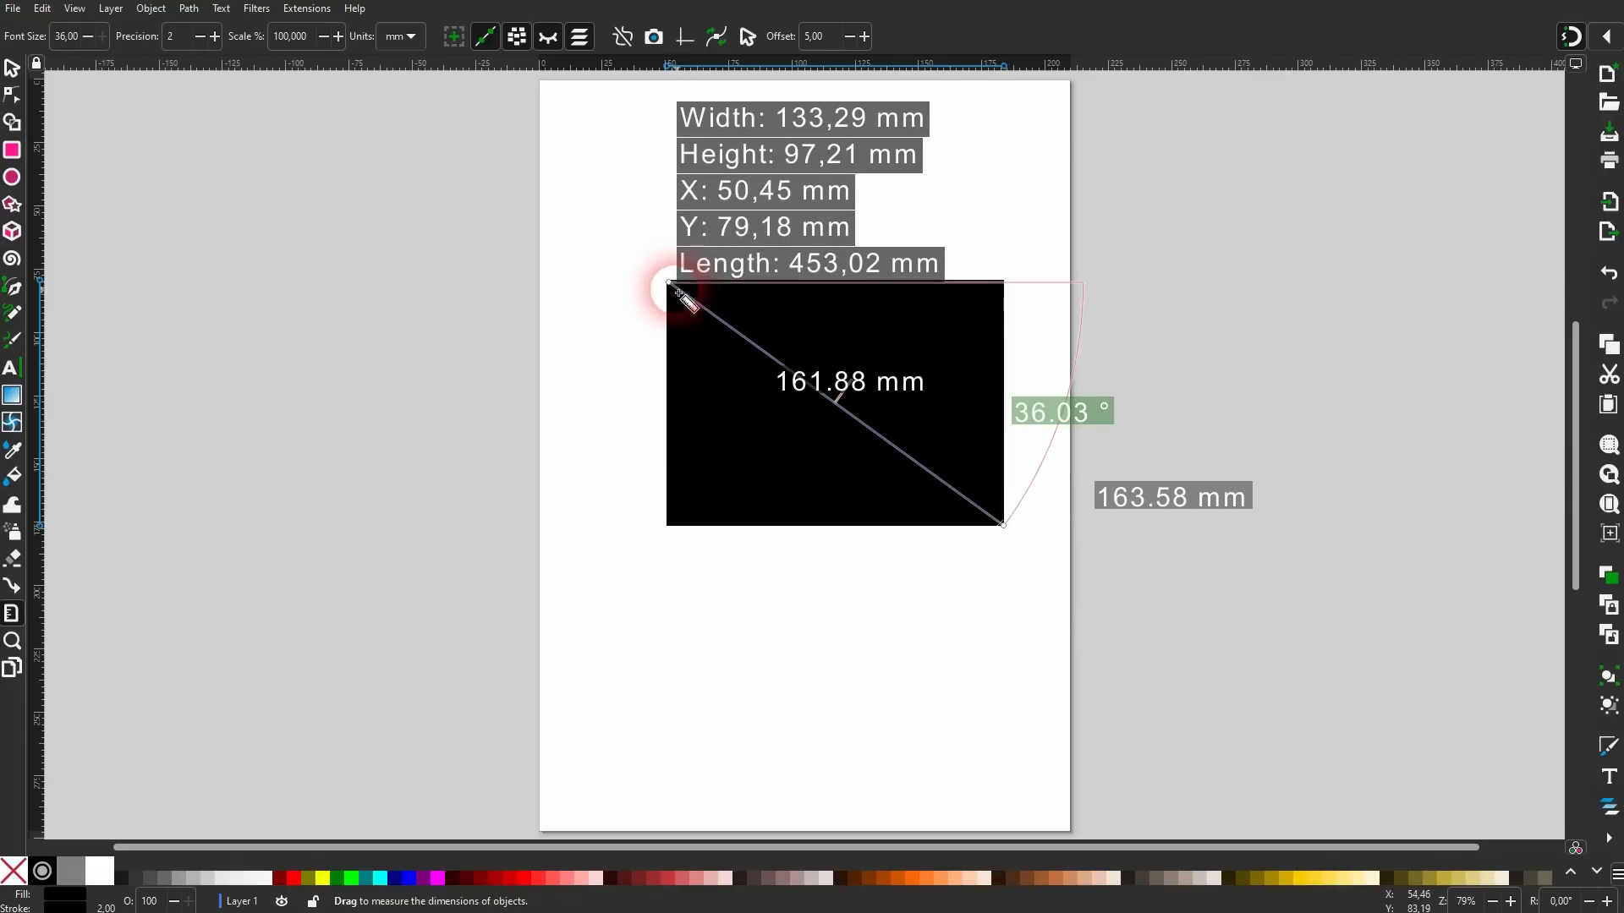
click(718, 37)
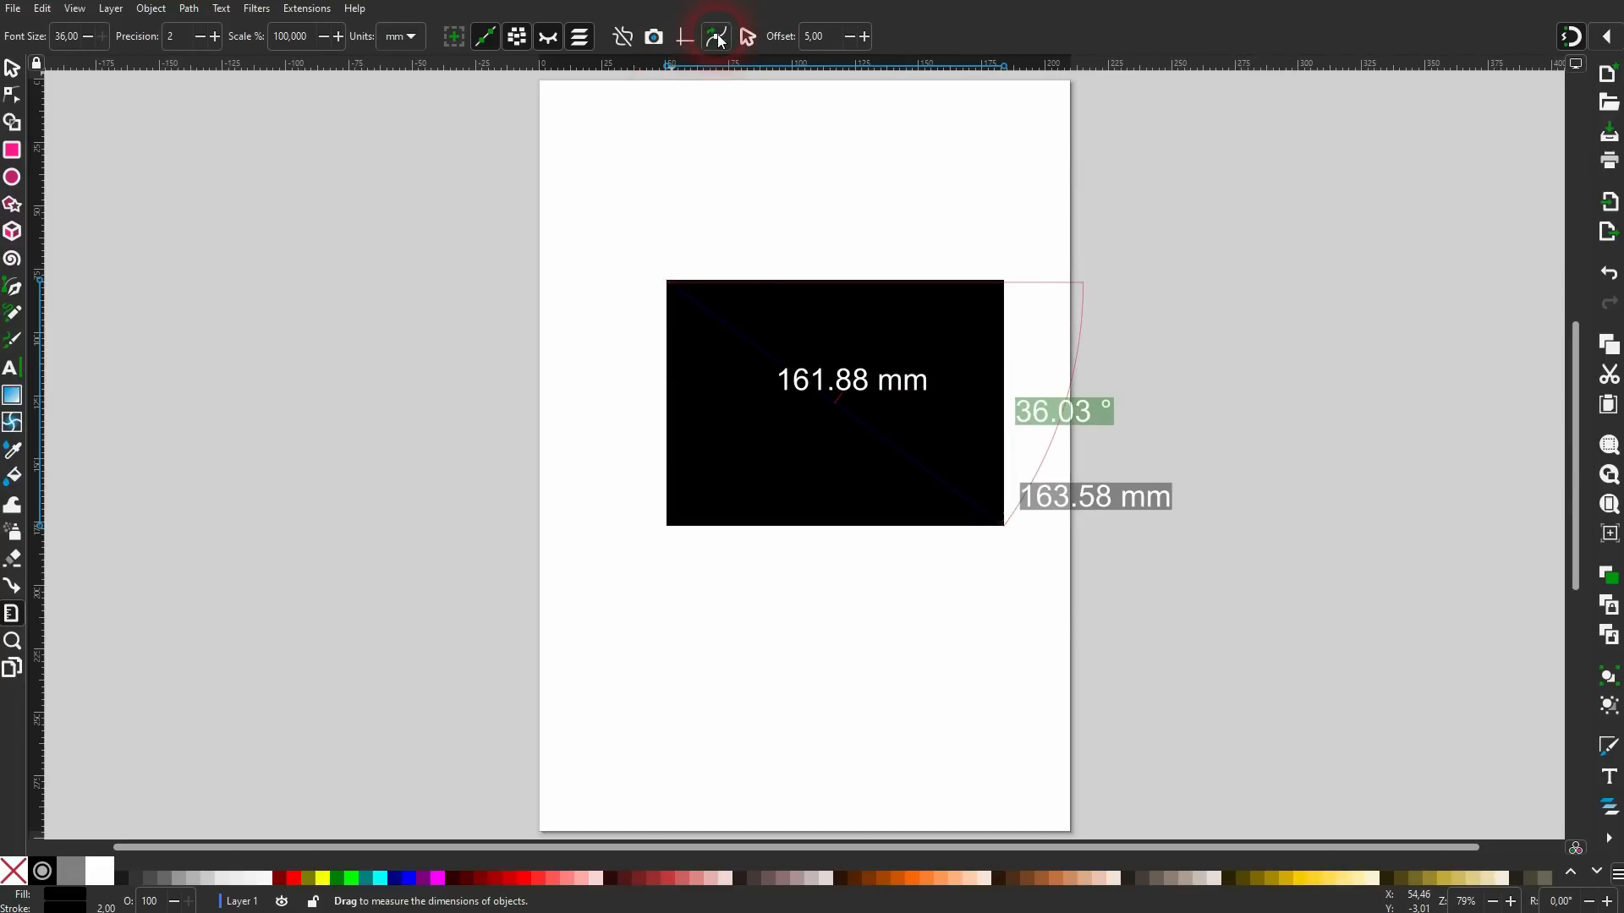
click(12, 71)
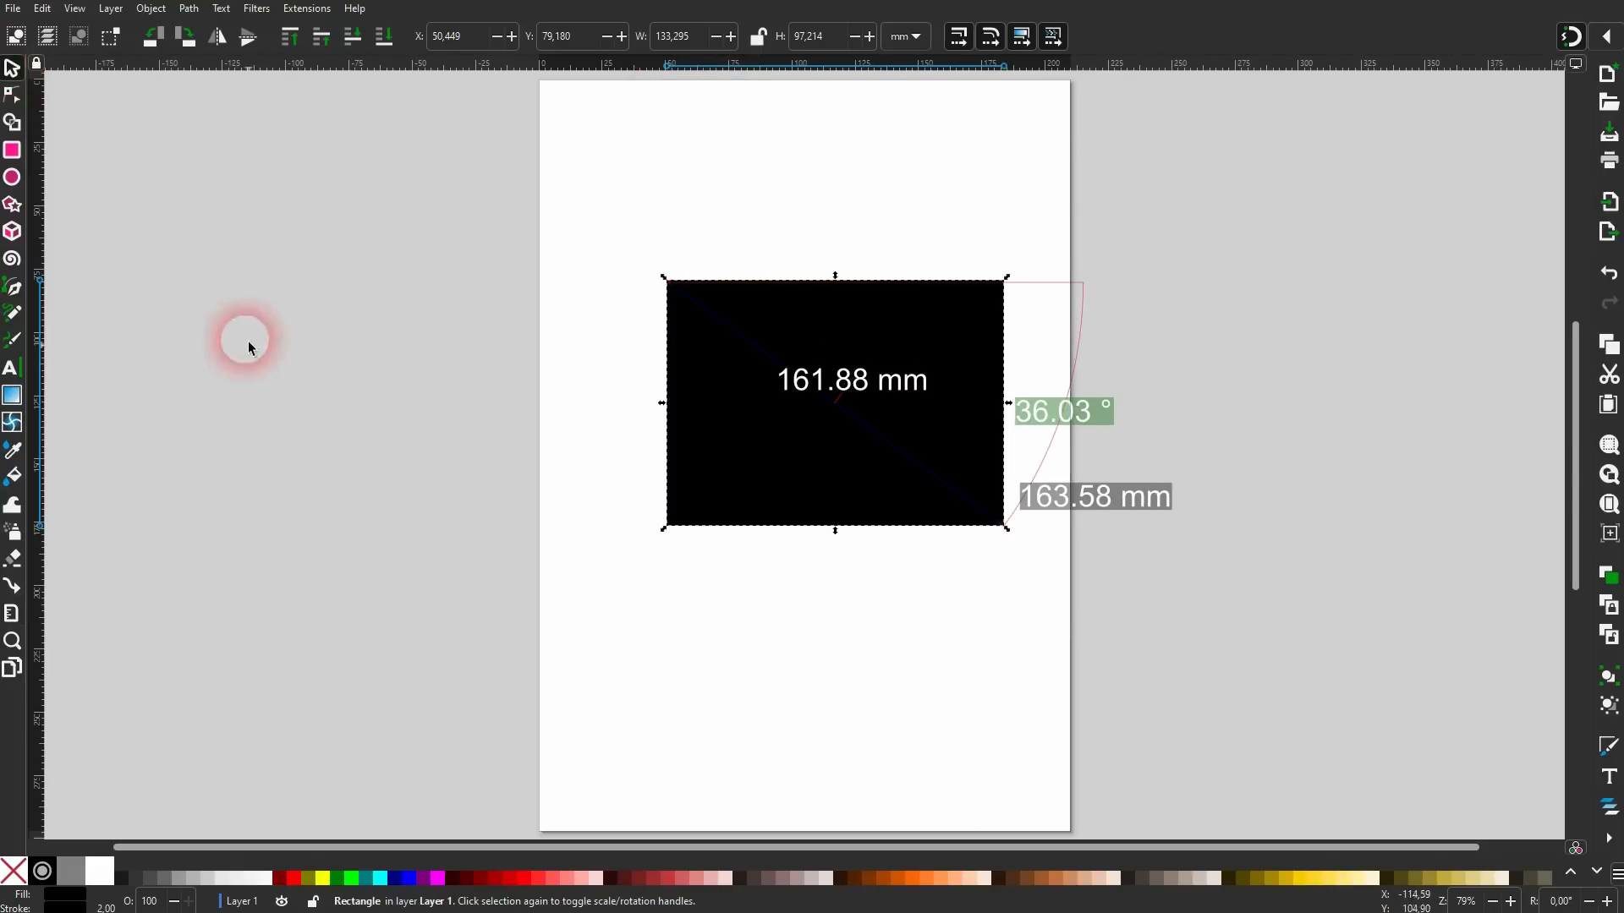
click(248, 345)
mouse_move(1067, 281)
mouse_down()
mouse_move(1070, 192)
mouse_move(1243, 199)
mouse_move(1145, 489)
mouse_move(1057, 295)
mouse_move(1072, 277)
mouse_up()
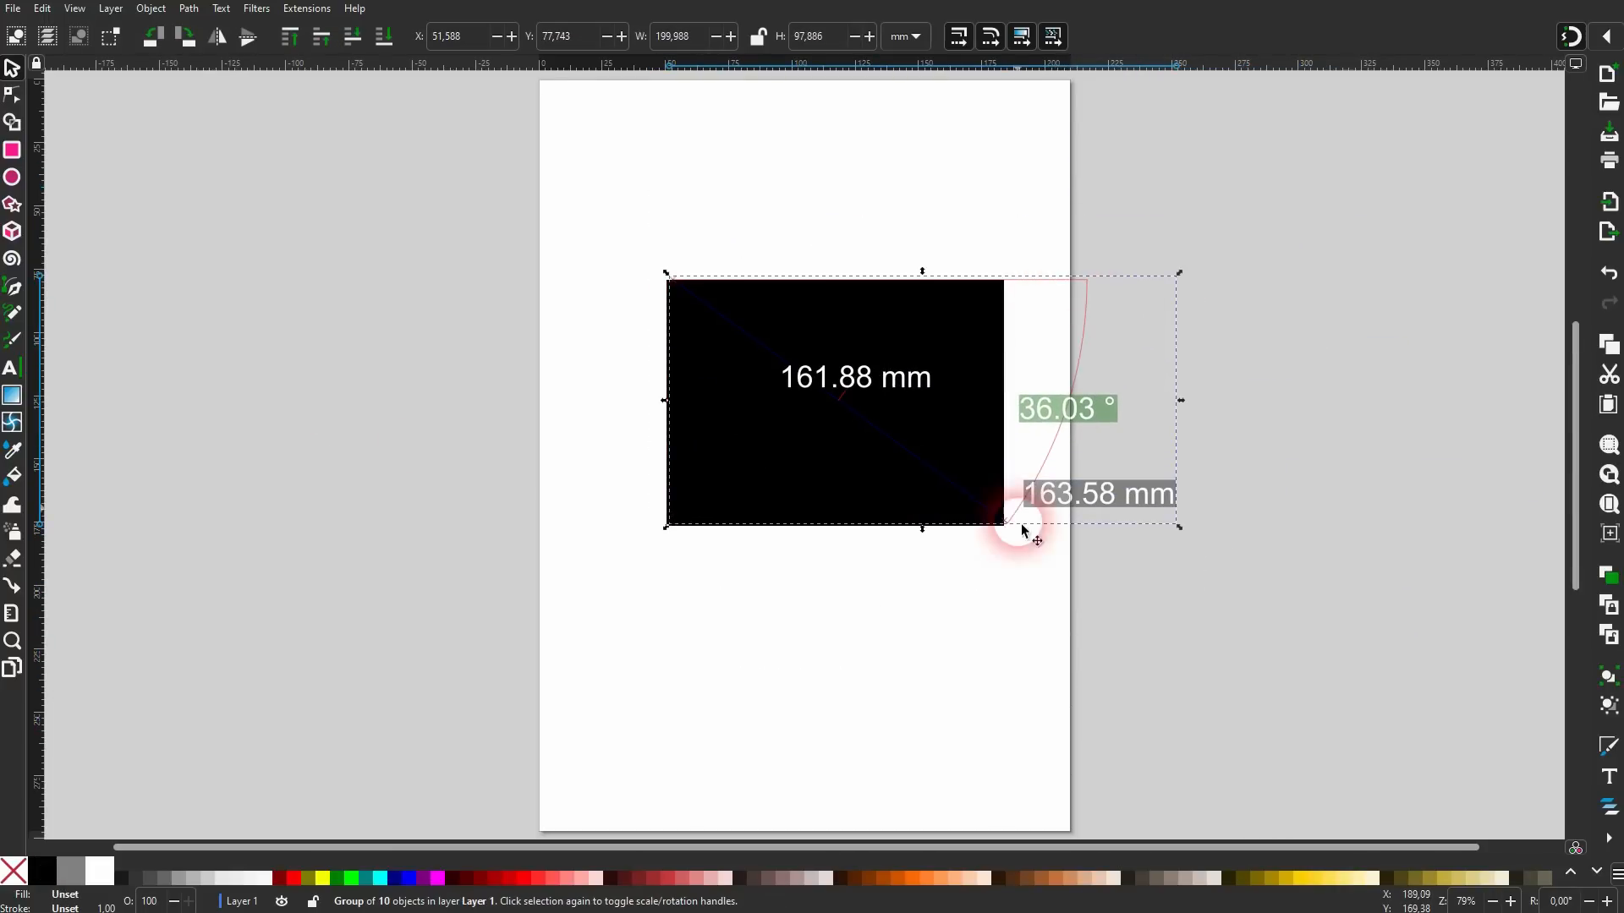
Select the rectangle together with the measurement group and delete both.
click(990, 609)
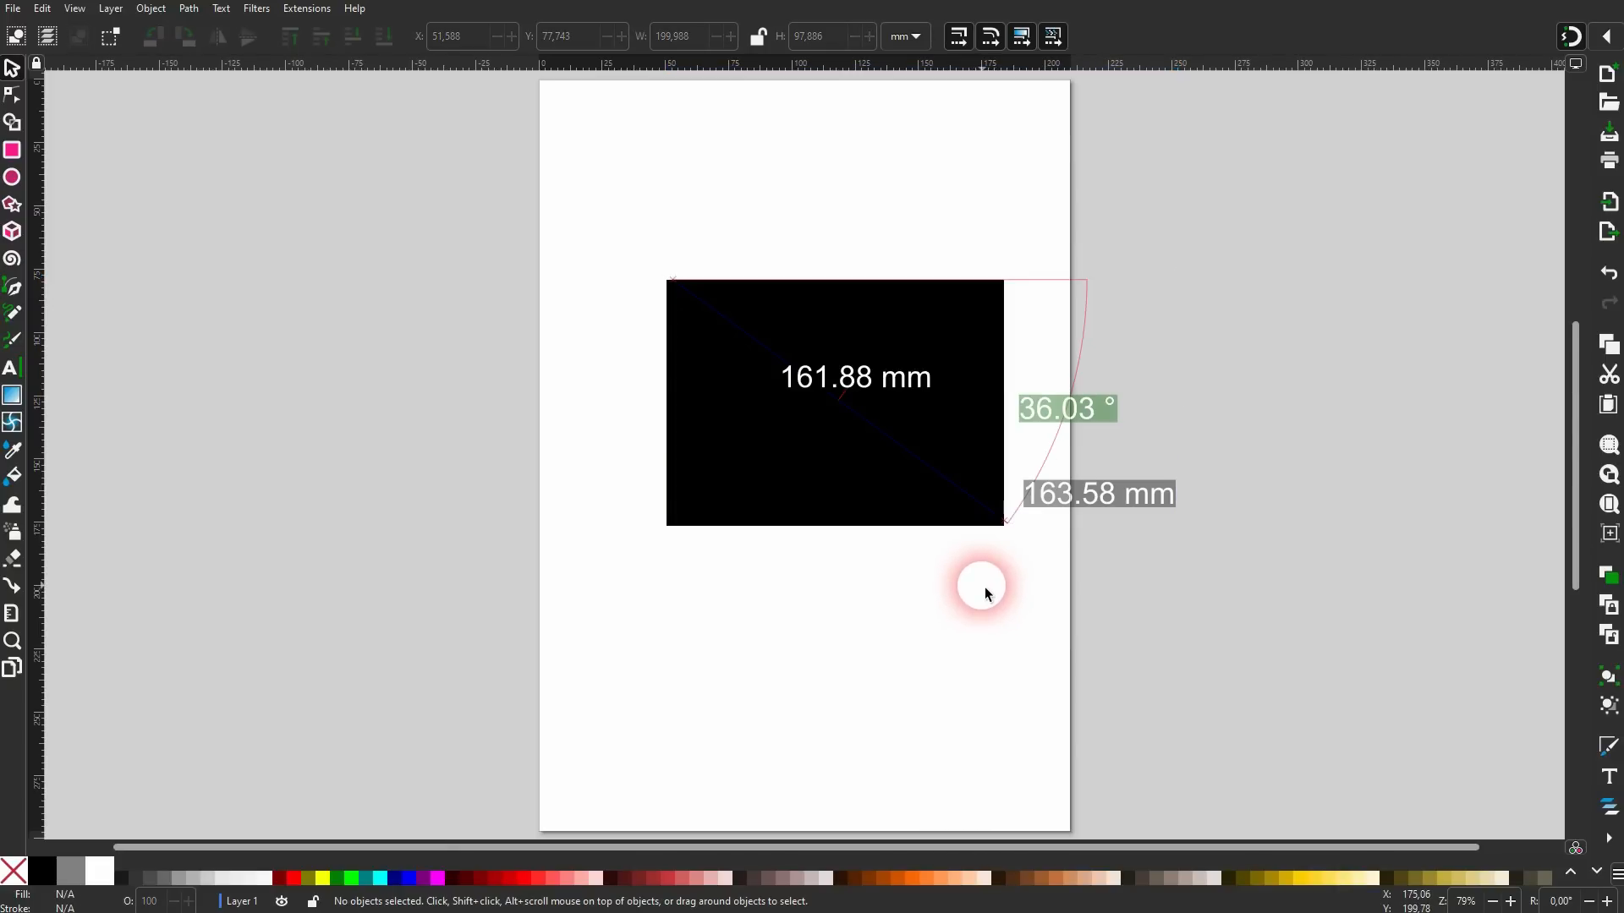
drag(420, 699, 1263, 176)
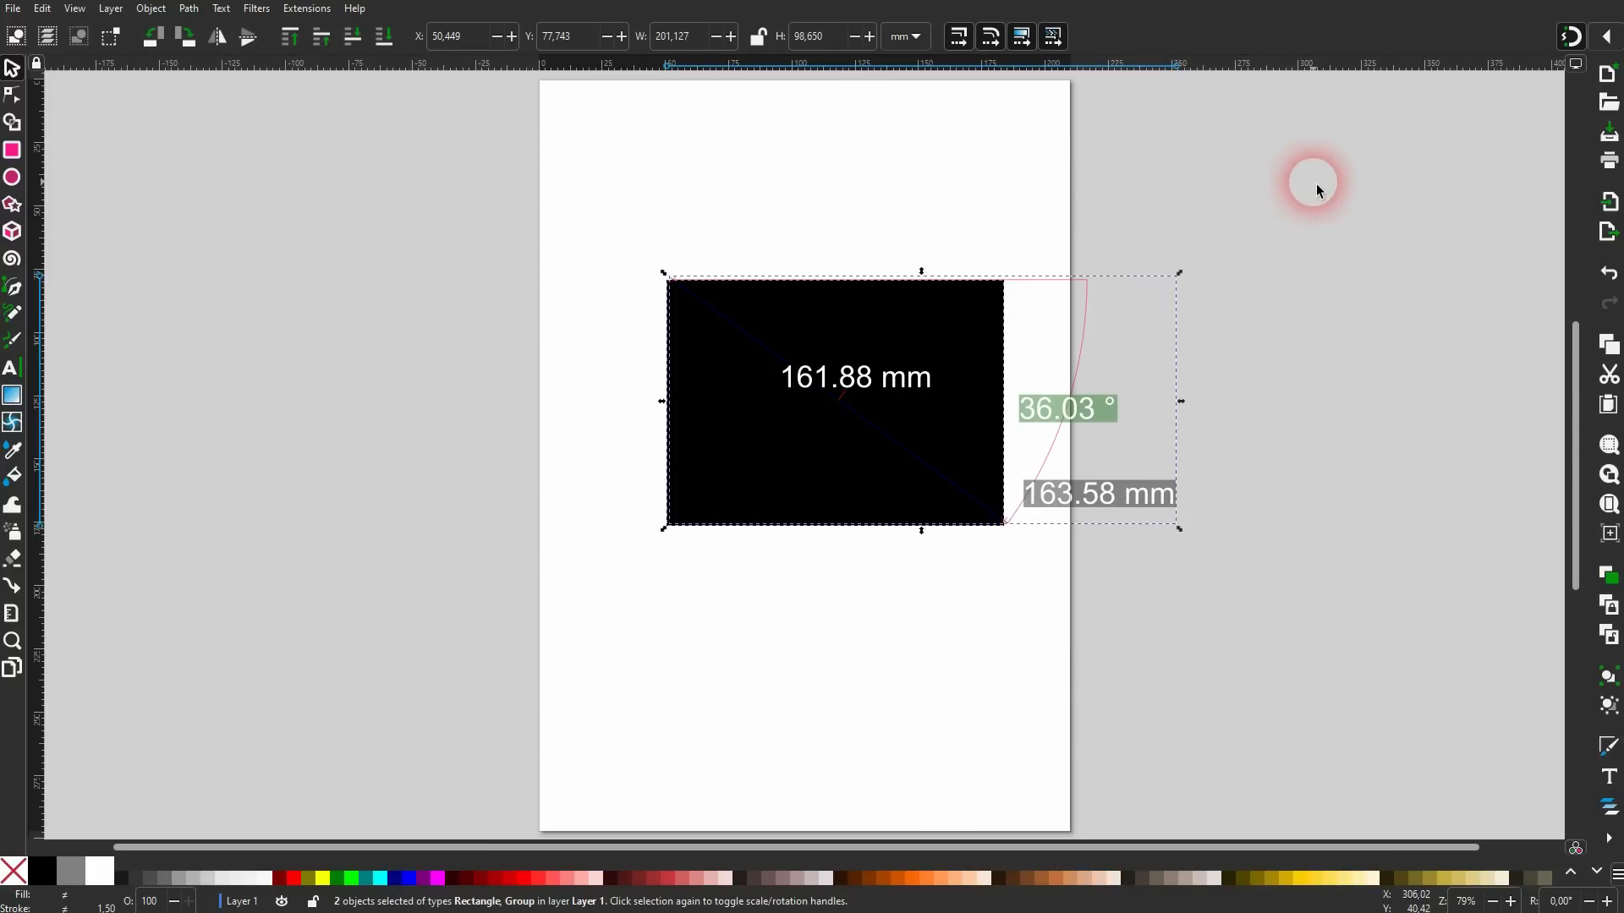
key(Delete)
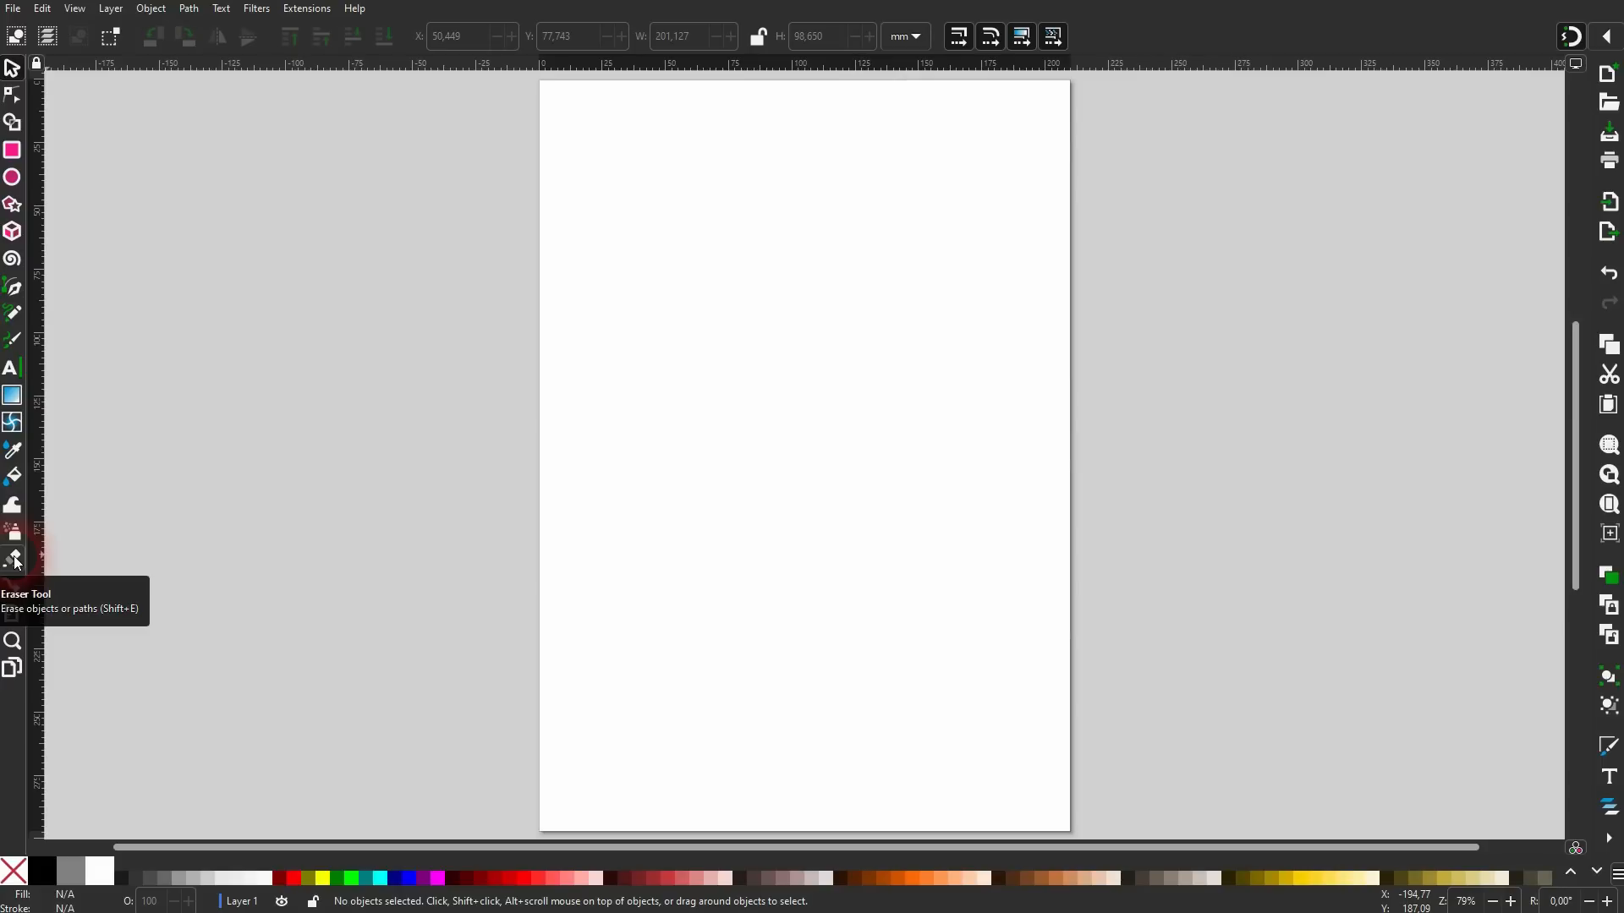
Draw a tall rectangle about 67 by 139 mm and erase a horizontal cut from its left edge to near its middle.
click(12, 150)
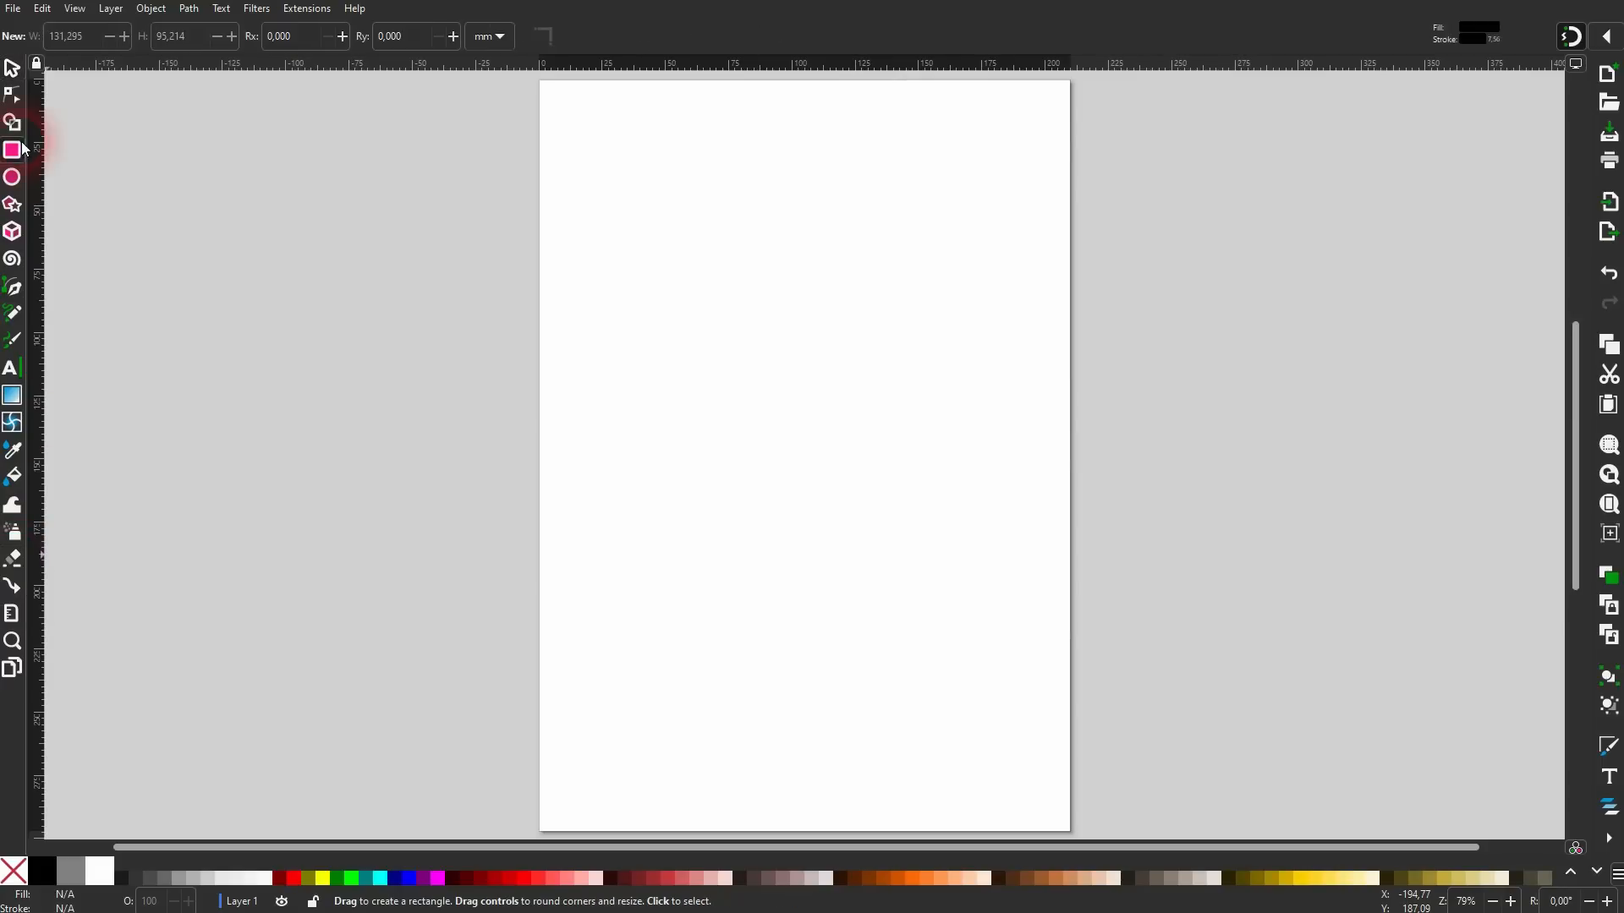
drag(690, 198, 861, 551)
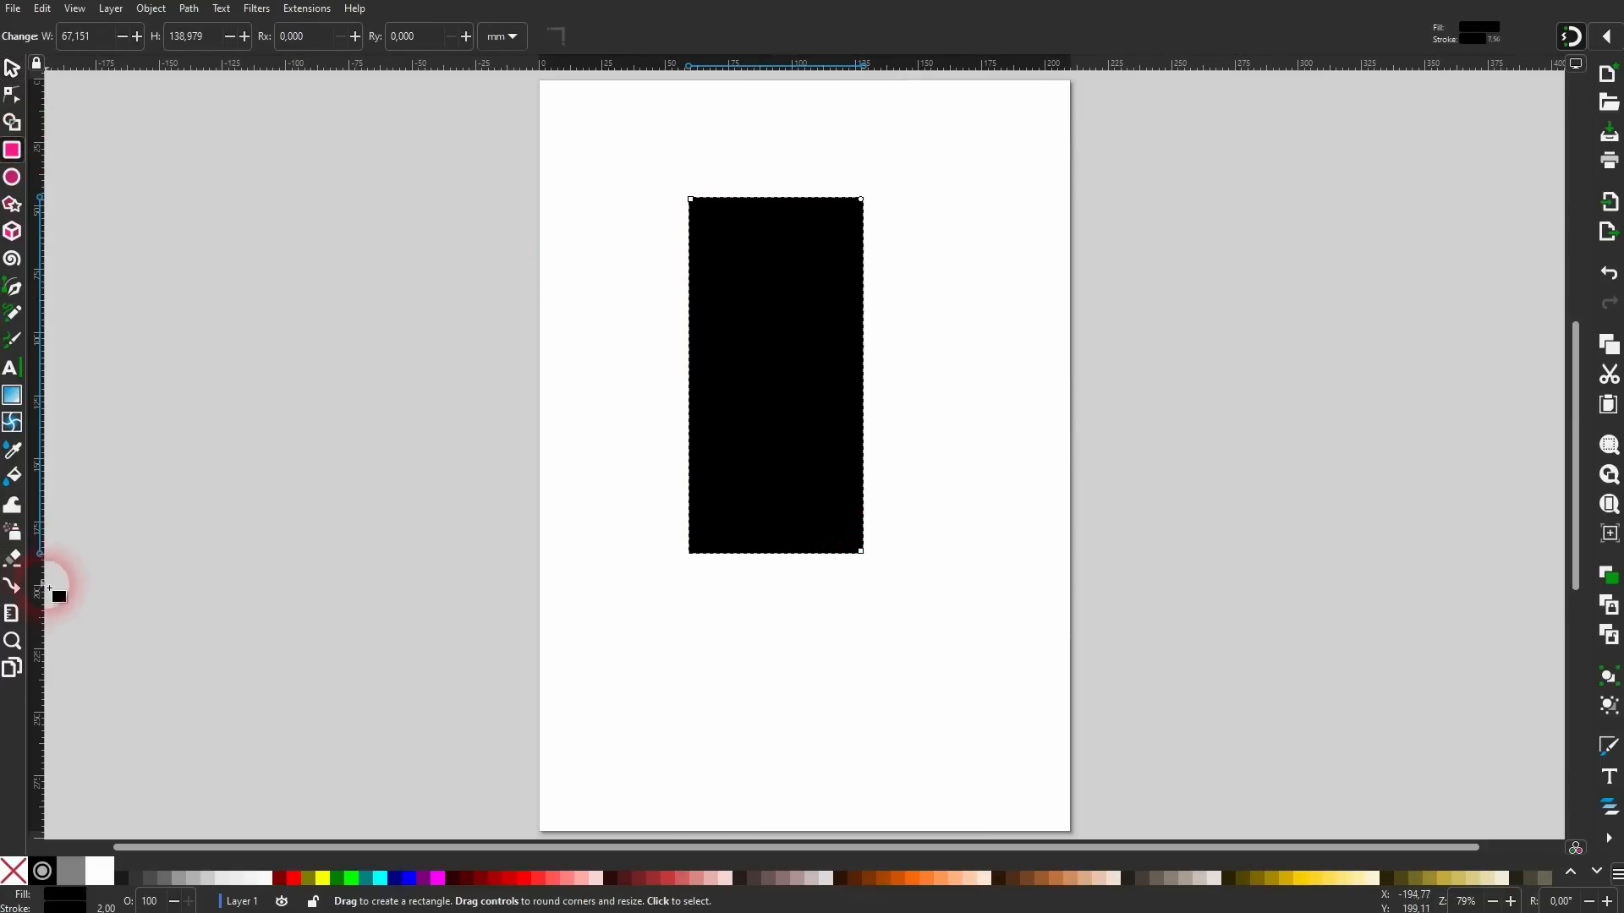
click(13, 559)
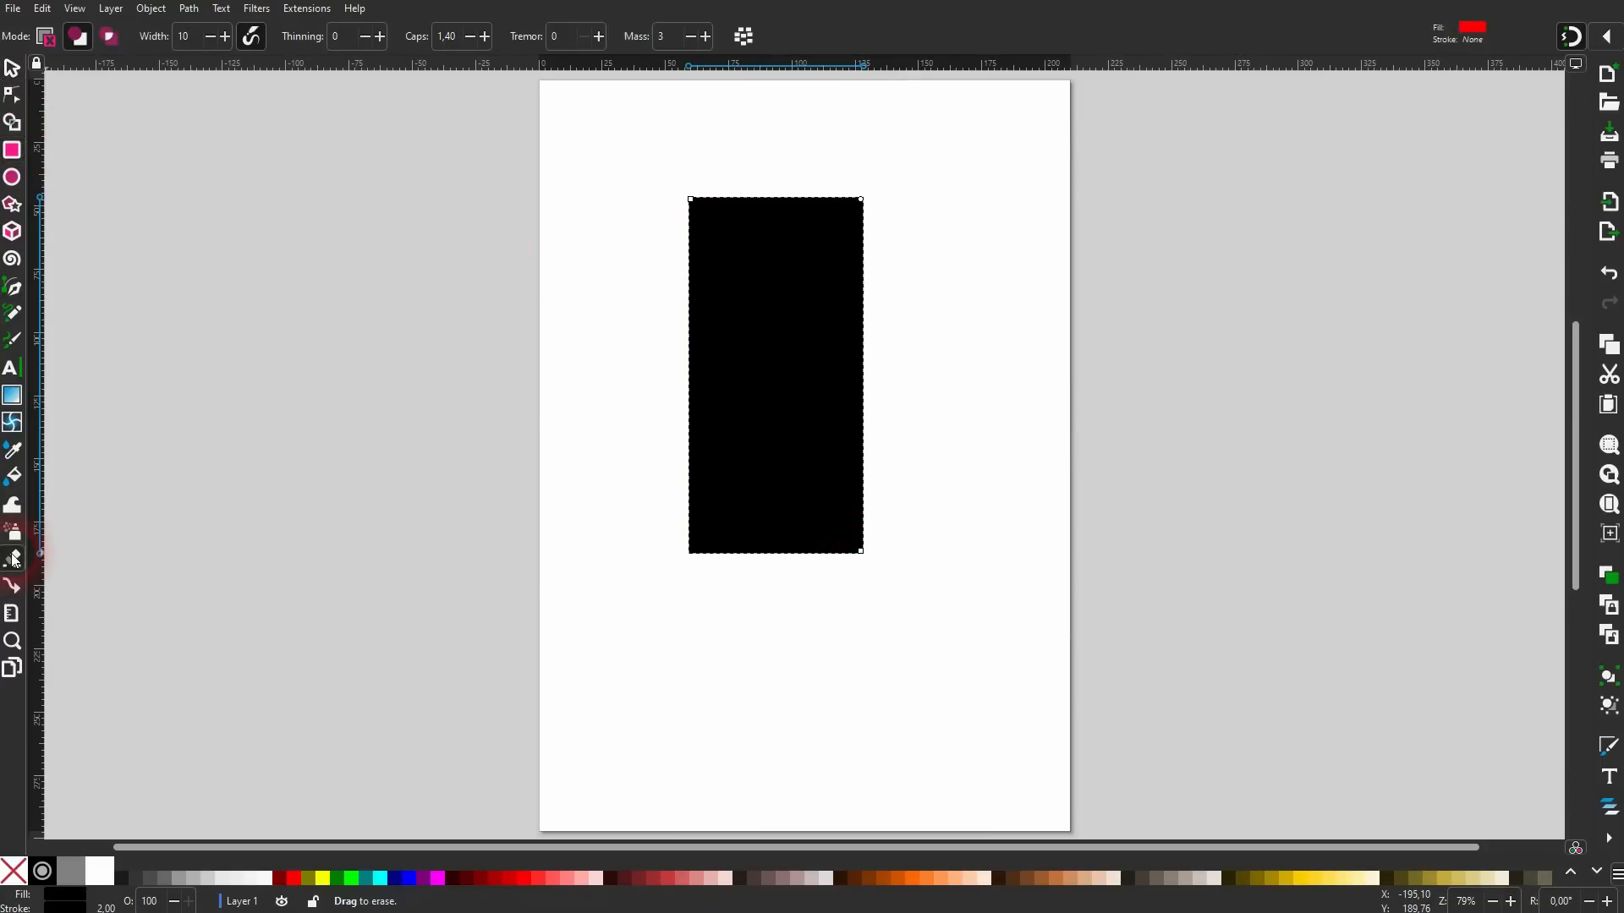
drag(609, 369, 767, 369)
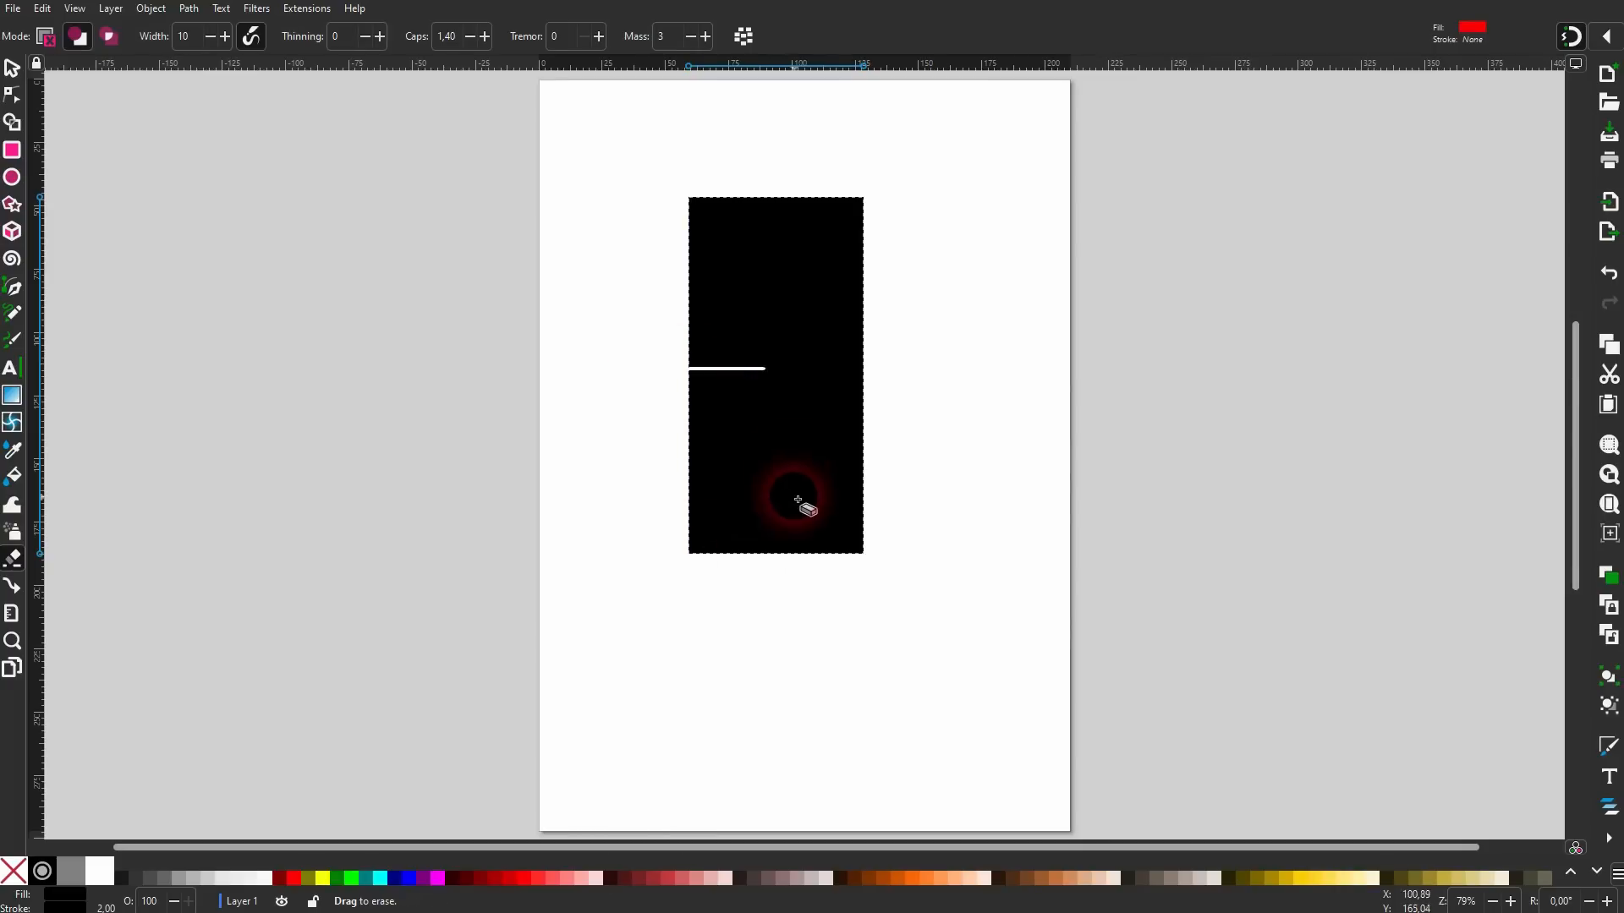
Erase a diagonal and a looping stroke through the black rectangle, plus a full-width horizontal band across its lower half at eraser width 100.
drag(927, 255, 713, 479)
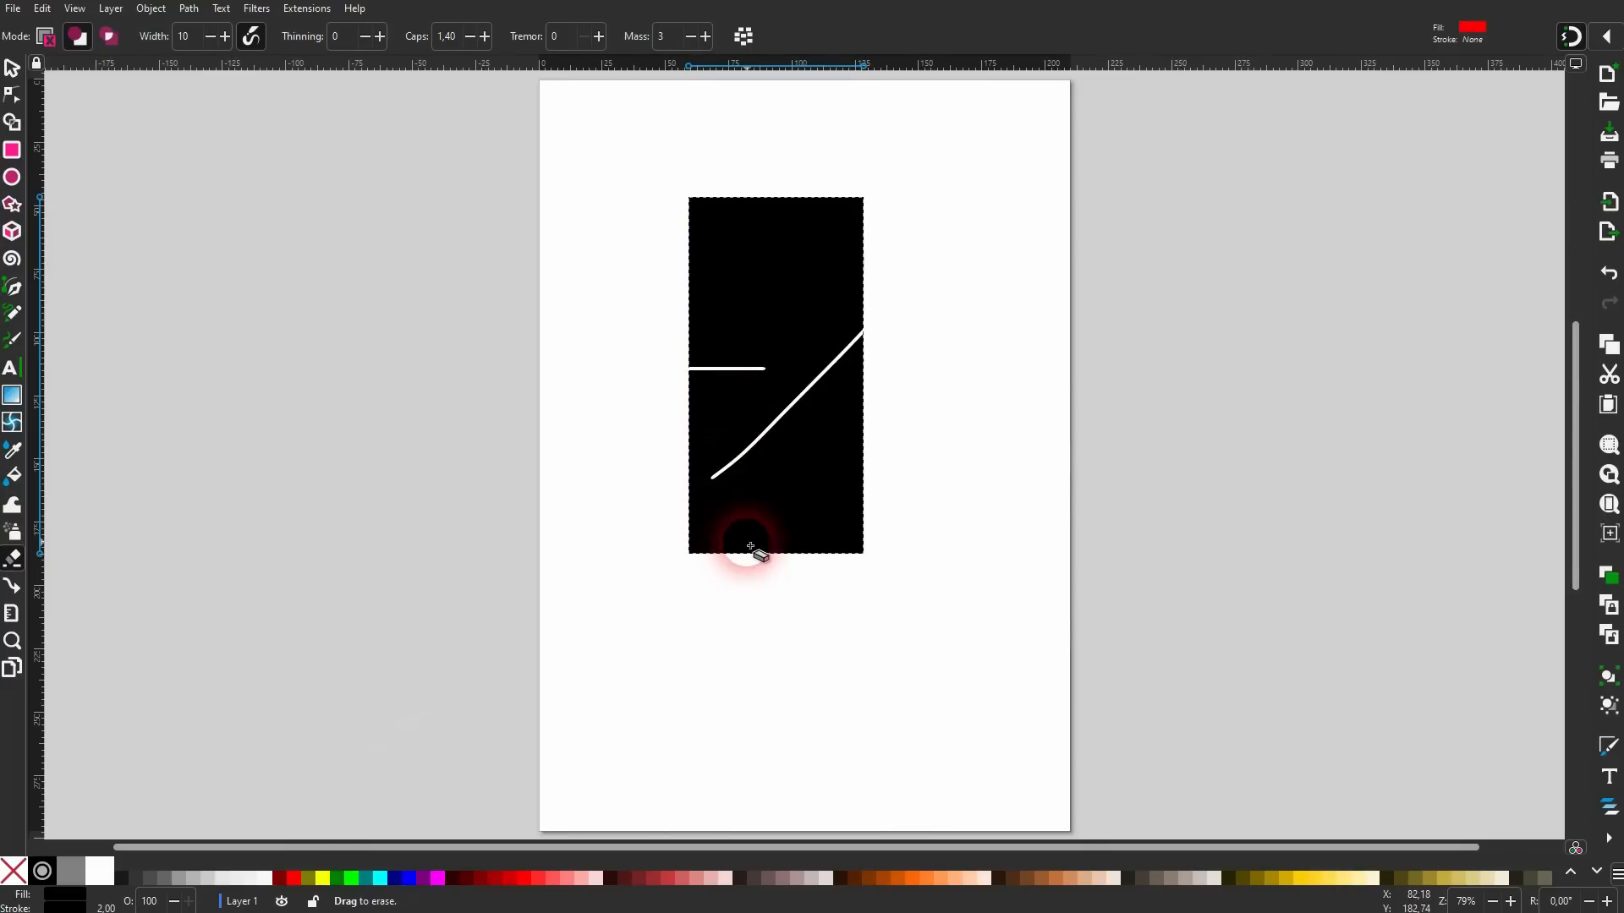
mouse_move(791, 252)
mouse_down()
mouse_move(749, 296)
mouse_move(796, 321)
mouse_move(803, 296)
mouse_move(742, 324)
mouse_move(761, 383)
mouse_move(789, 385)
mouse_move(770, 367)
mouse_move(745, 418)
mouse_move(786, 442)
mouse_move(779, 423)
mouse_move(749, 448)
mouse_move(770, 489)
mouse_move(803, 489)
mouse_up()
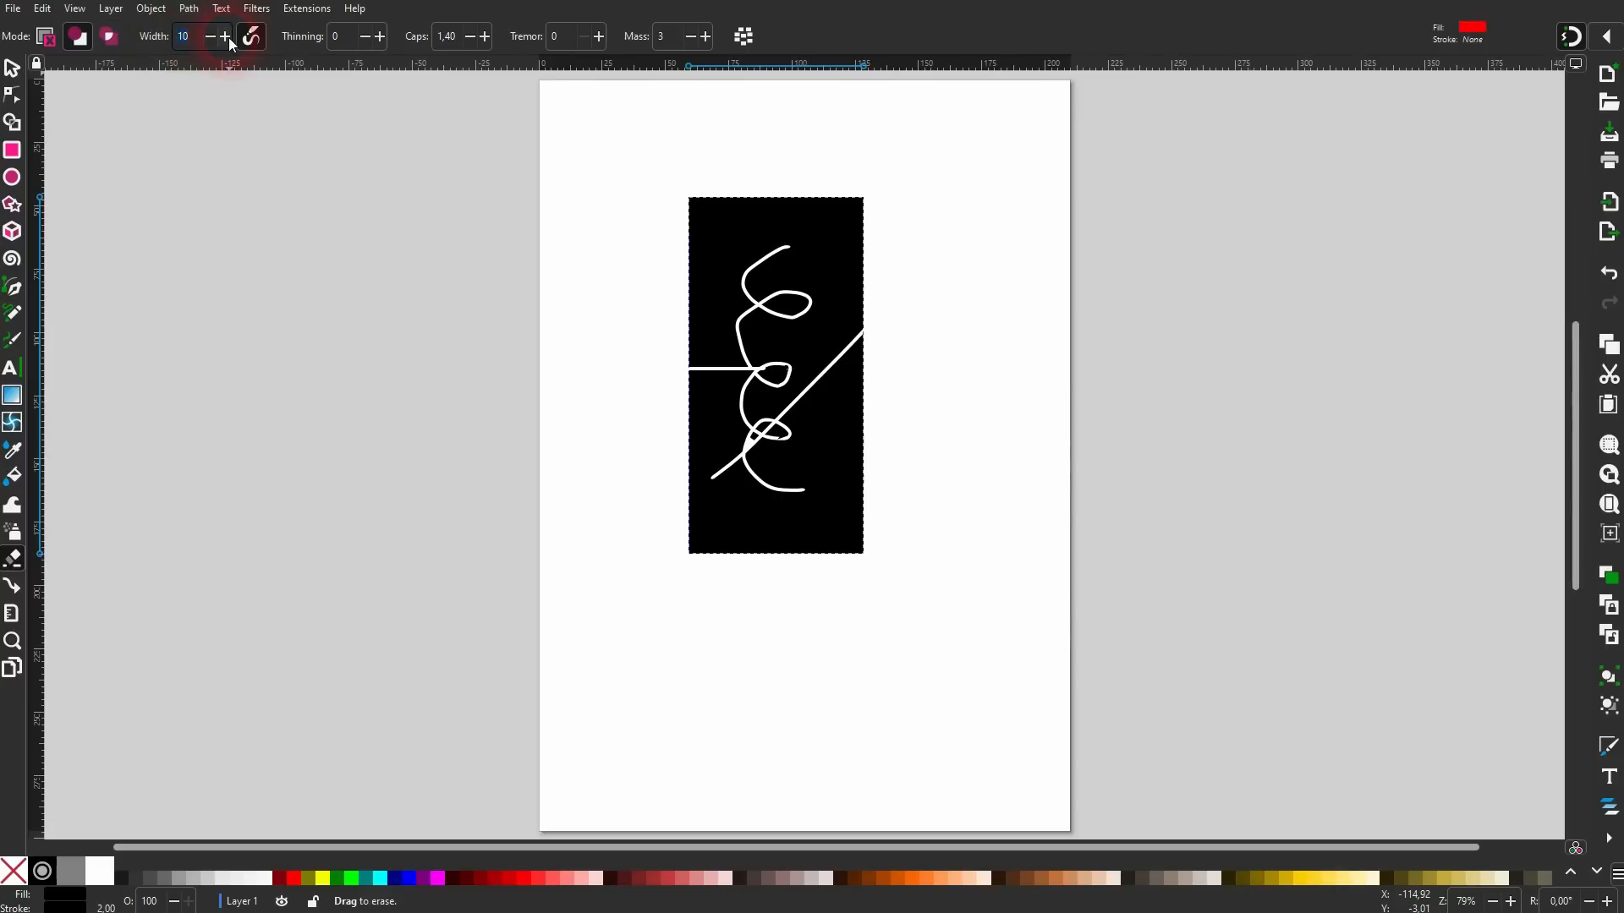
text(100)
key(Return)
drag(616, 442, 915, 442)
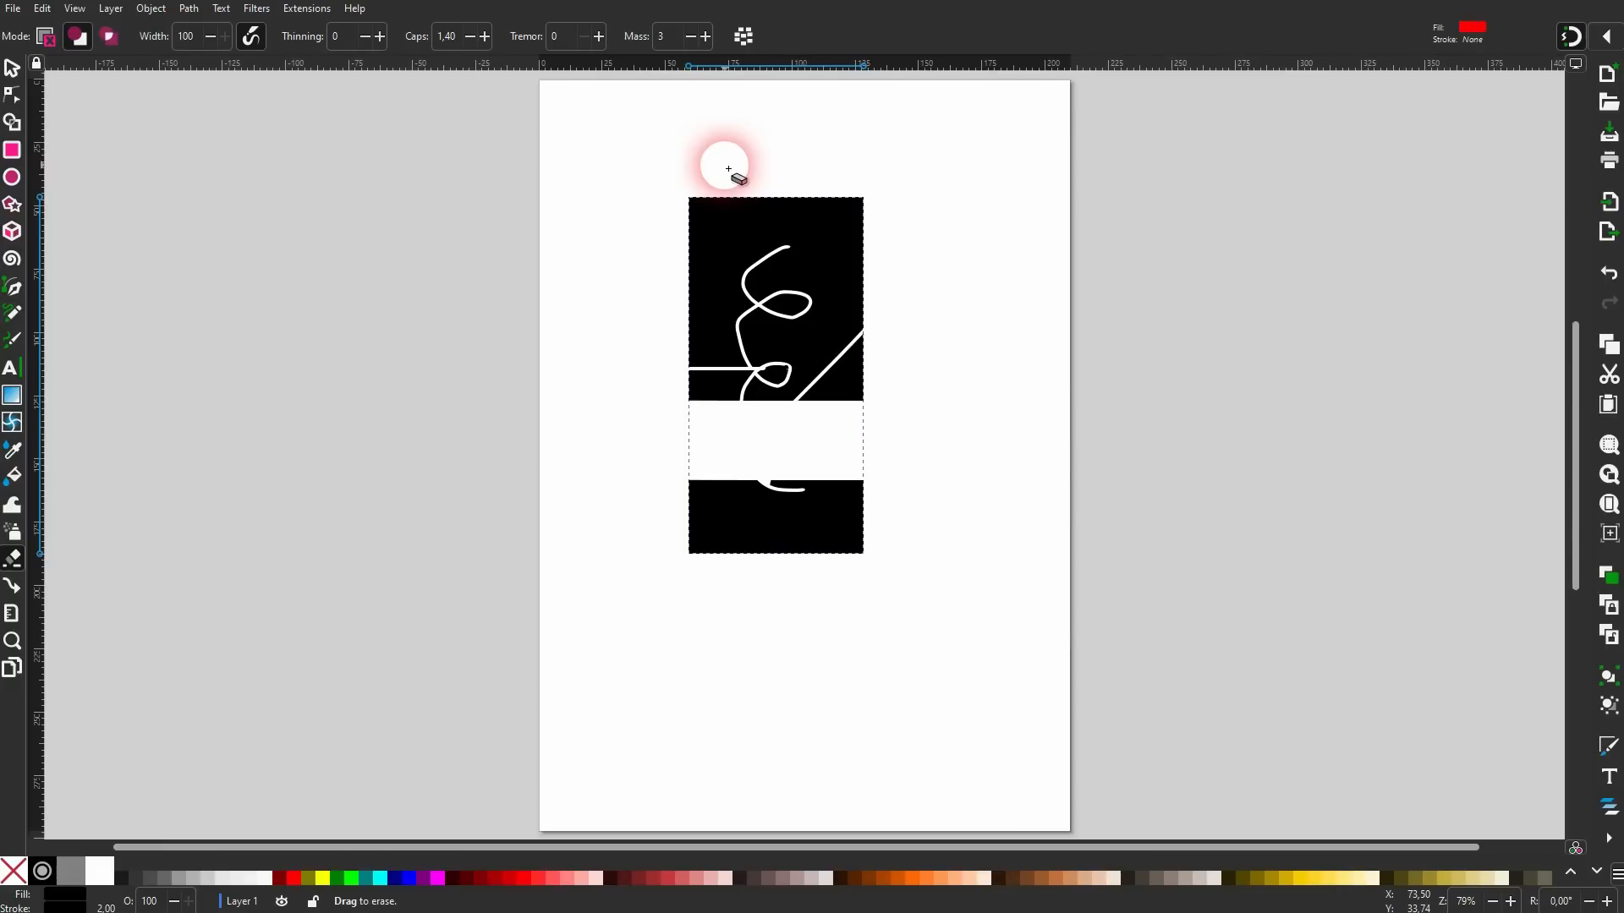
click(12, 69)
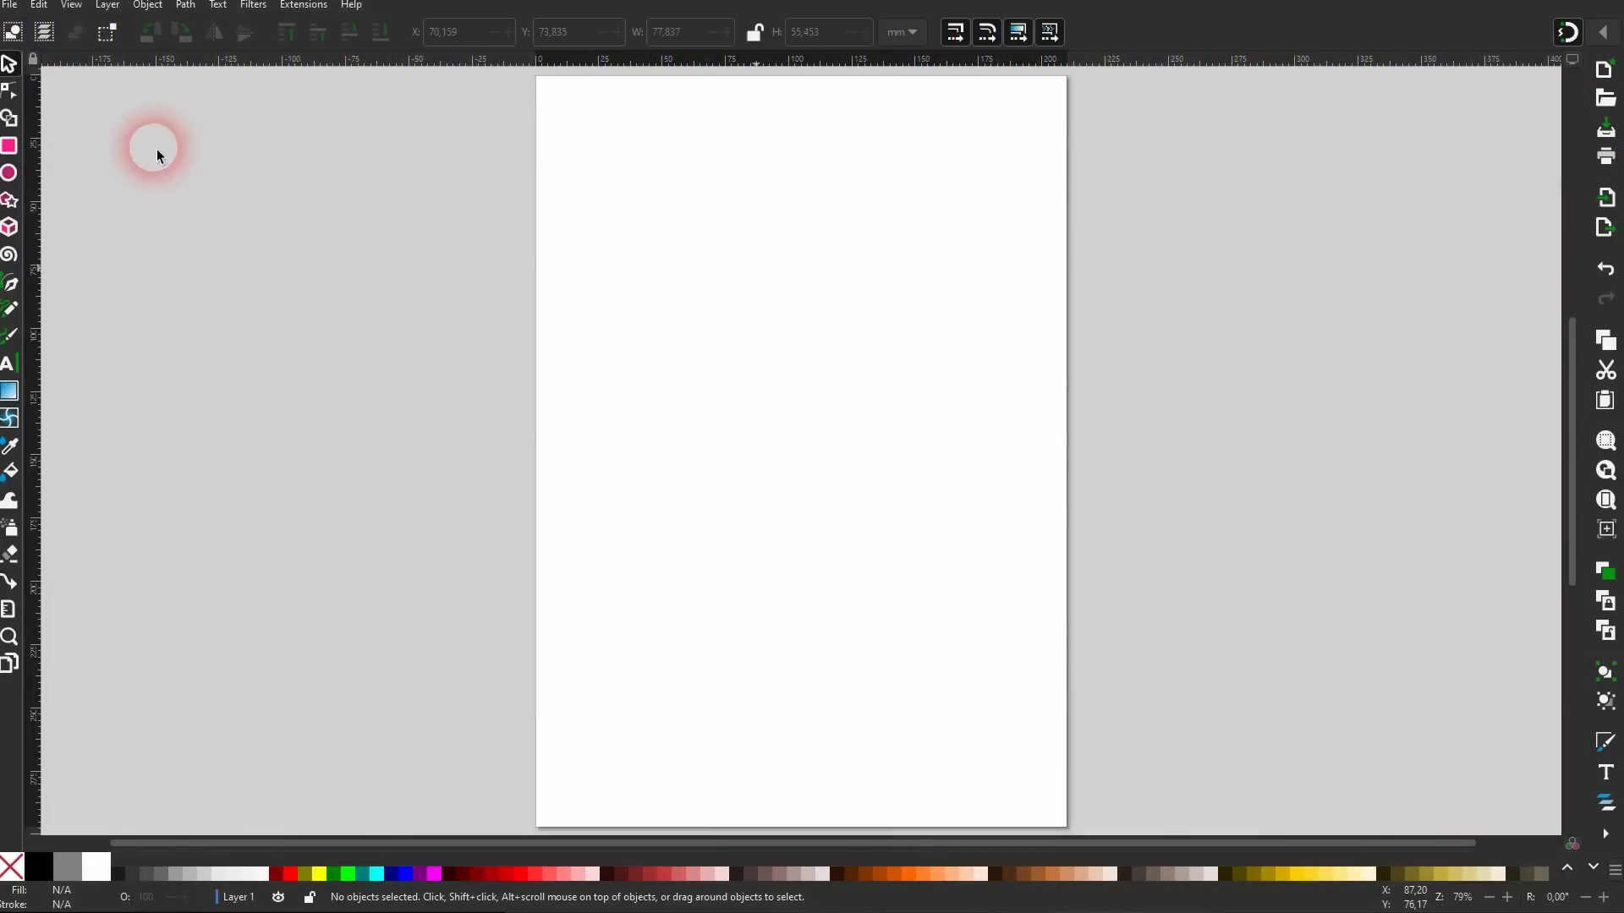
Draw three red rectangles across the upper page, about 57 by 52 mm, 45 by 63 mm and 28 by 37 mm.
click(9, 145)
drag(578, 159, 727, 294)
drag(798, 198, 914, 360)
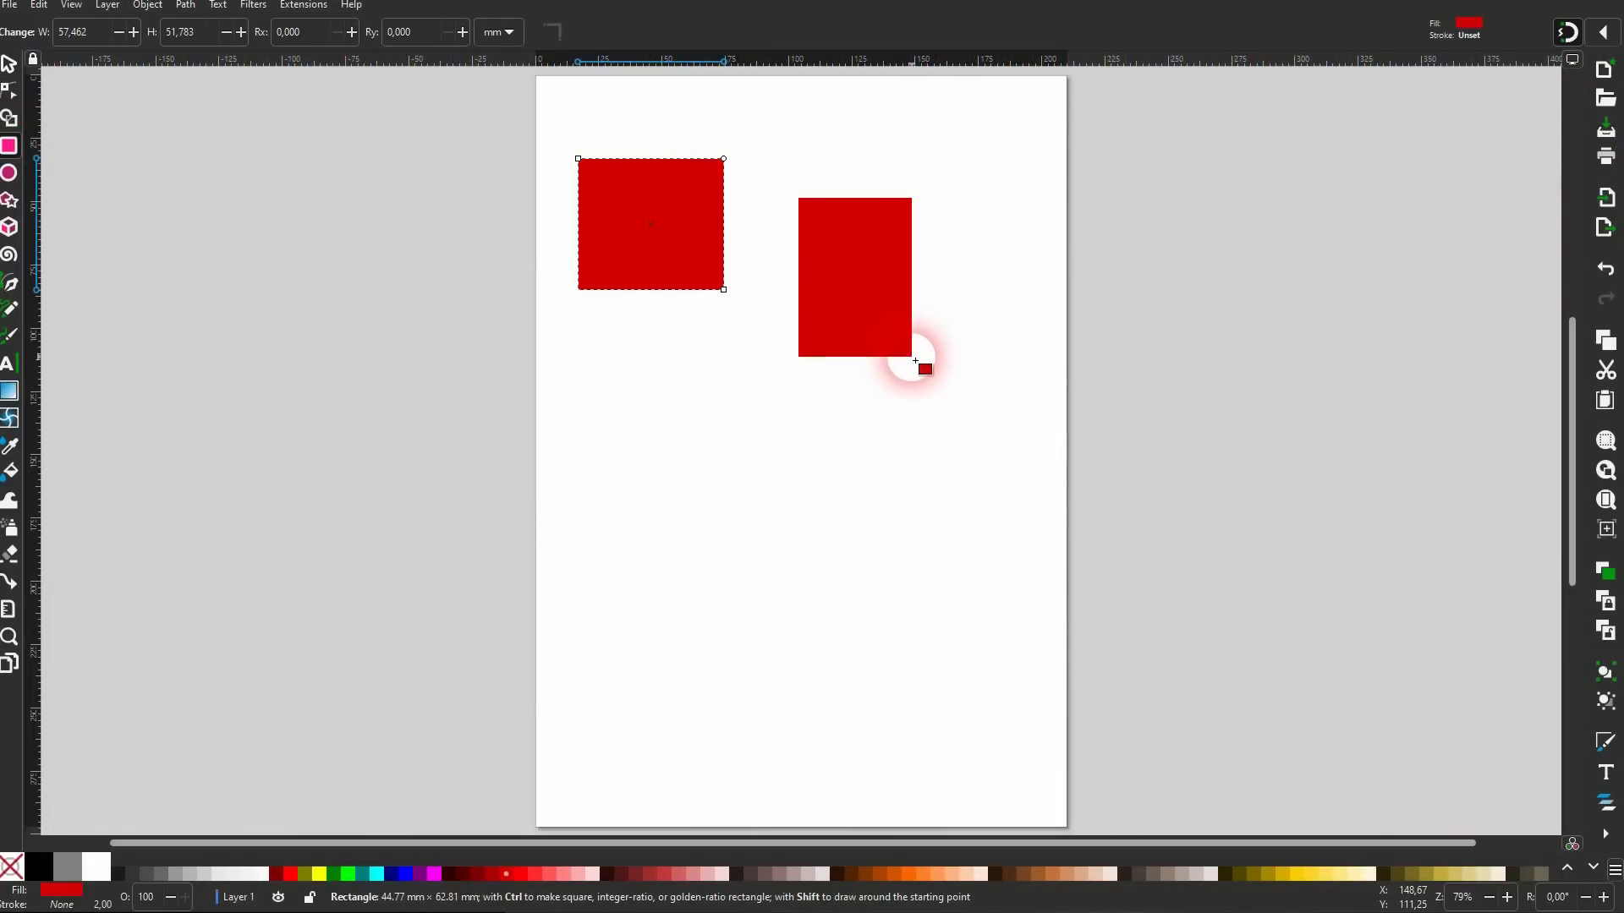
drag(996, 144, 1064, 237)
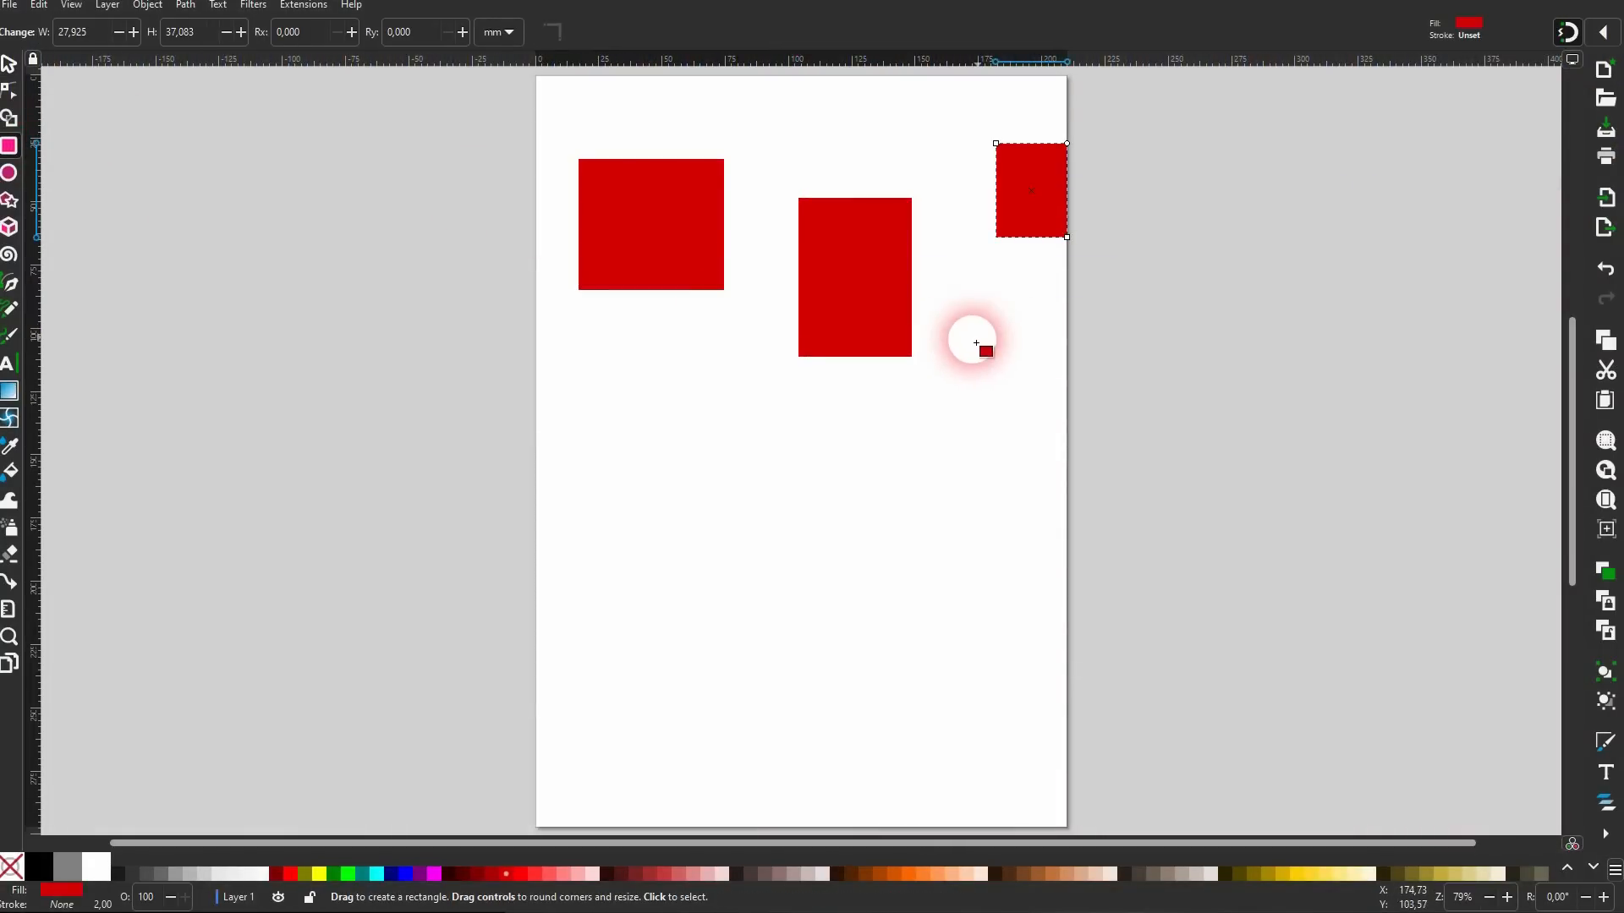
Draw an ellipse about 72 by 62 mm, fill it teal, and add three smaller teal ellipses, one of them flat.
click(10, 173)
drag(610, 465, 792, 623)
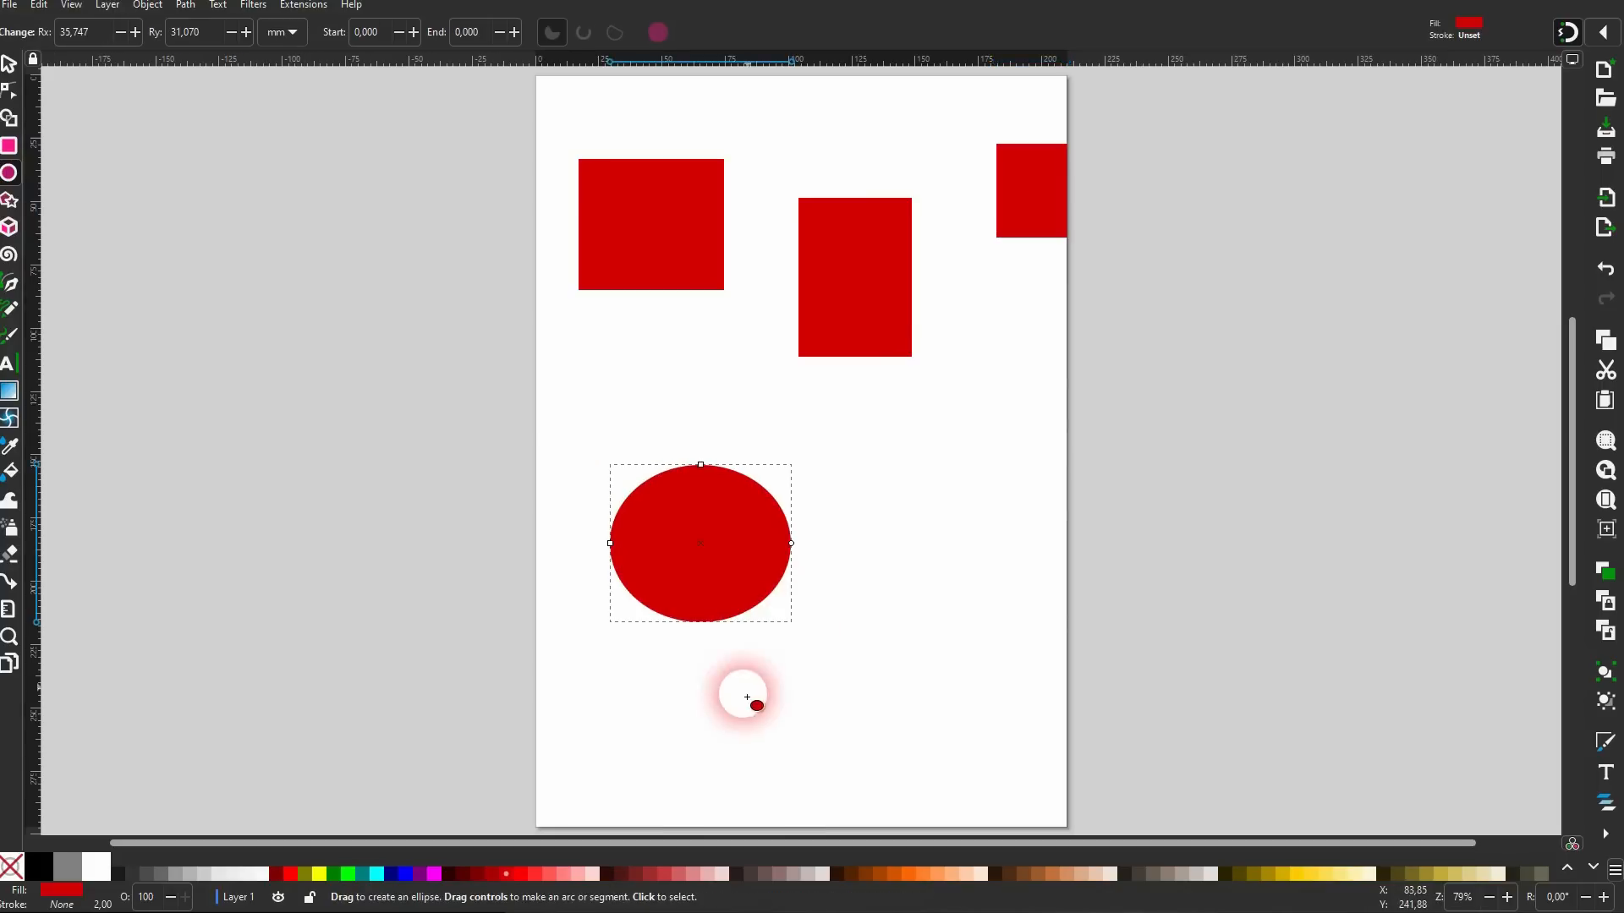
click(364, 876)
drag(869, 559, 987, 665)
drag(677, 768, 817, 646)
drag(961, 403, 817, 439)
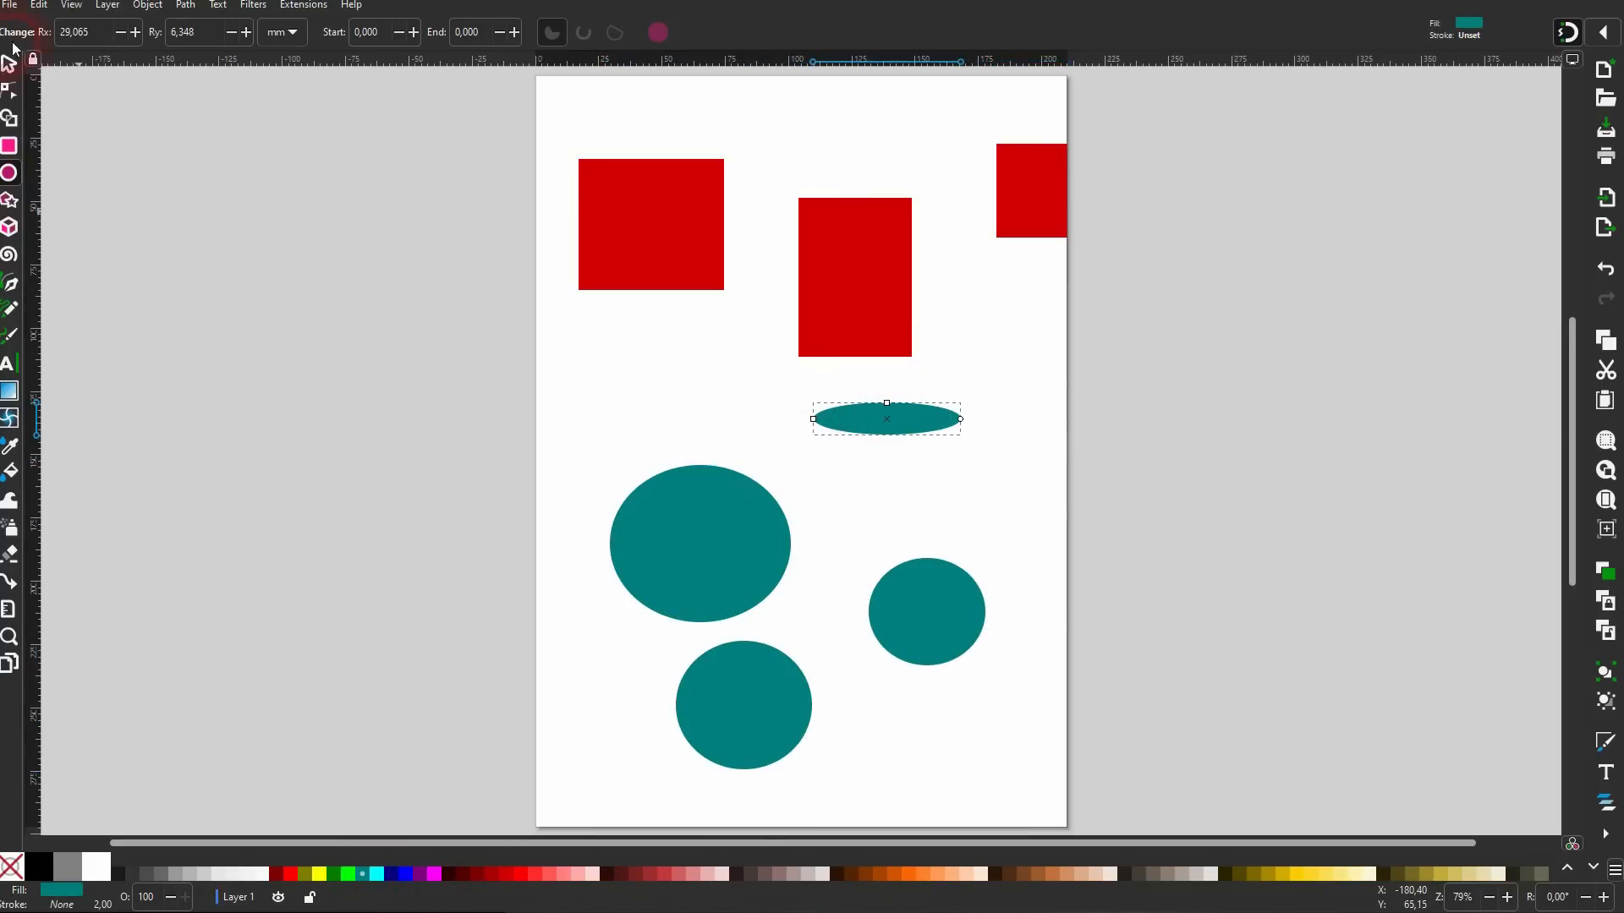
Clear the selection and open Align and Distribute, looking through its Grid and Circular options before returning to Align.
click(17, 65)
click(1022, 342)
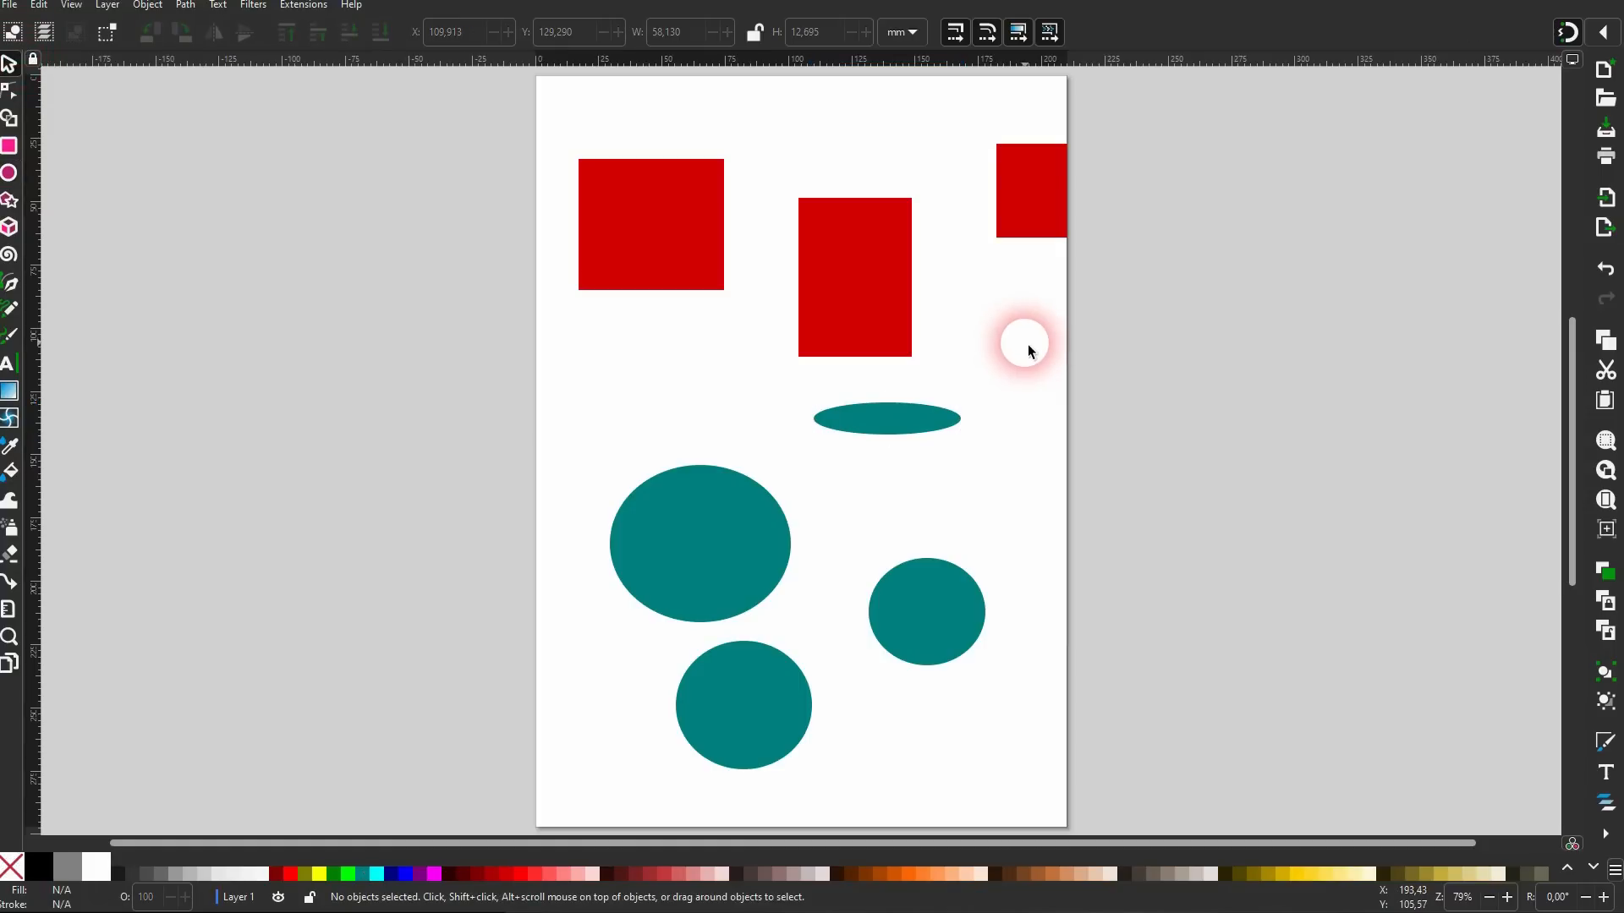
click(148, 6)
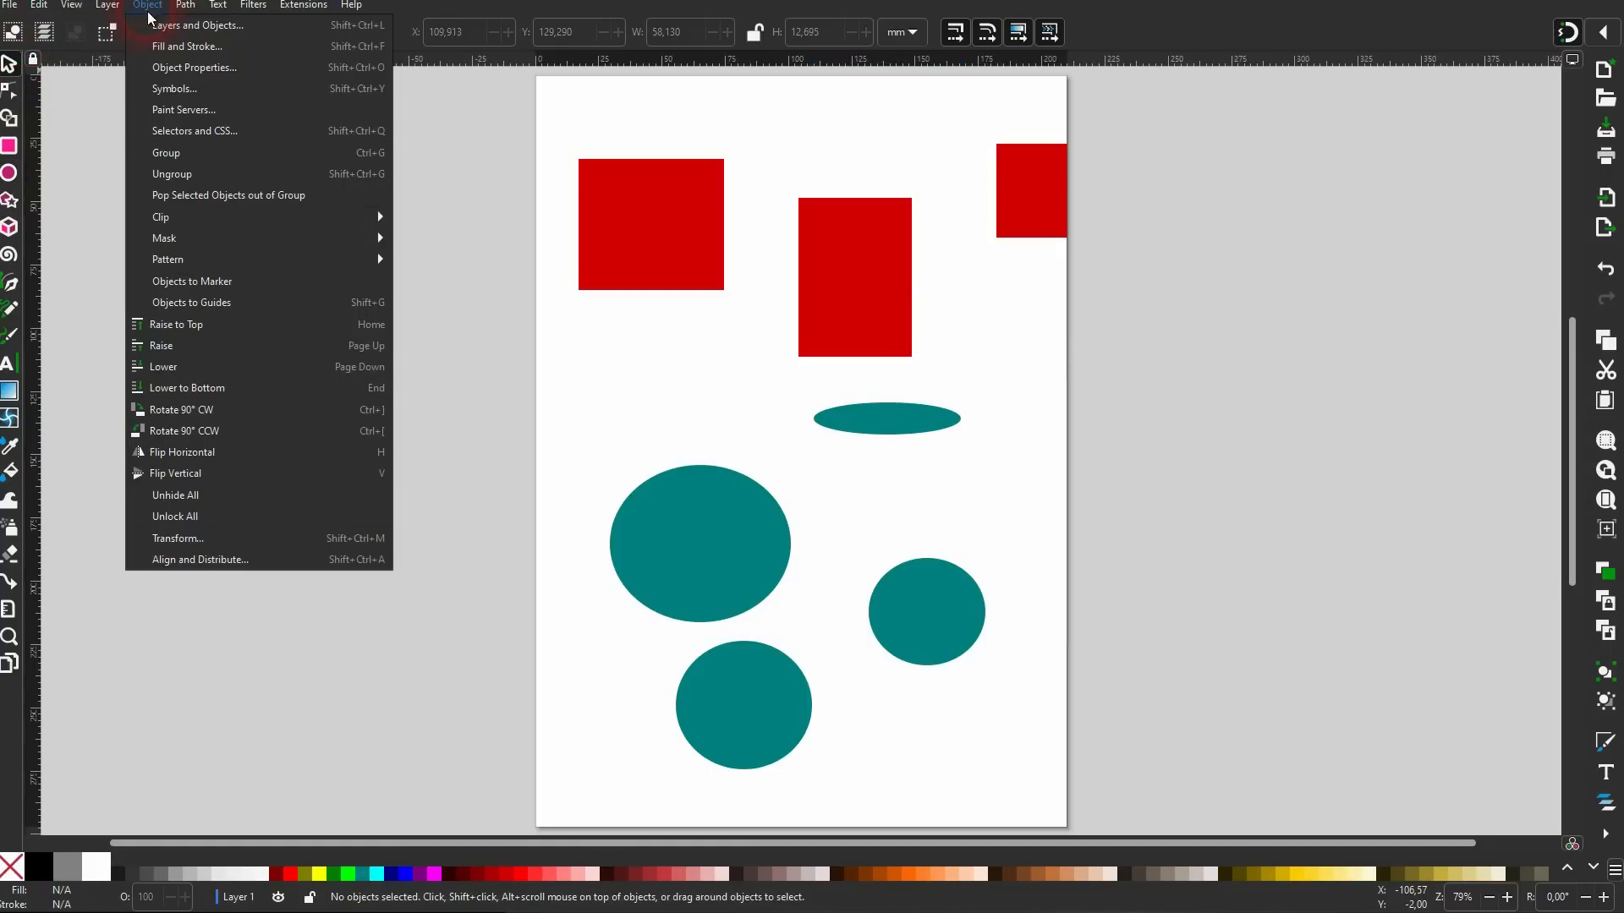
click(218, 559)
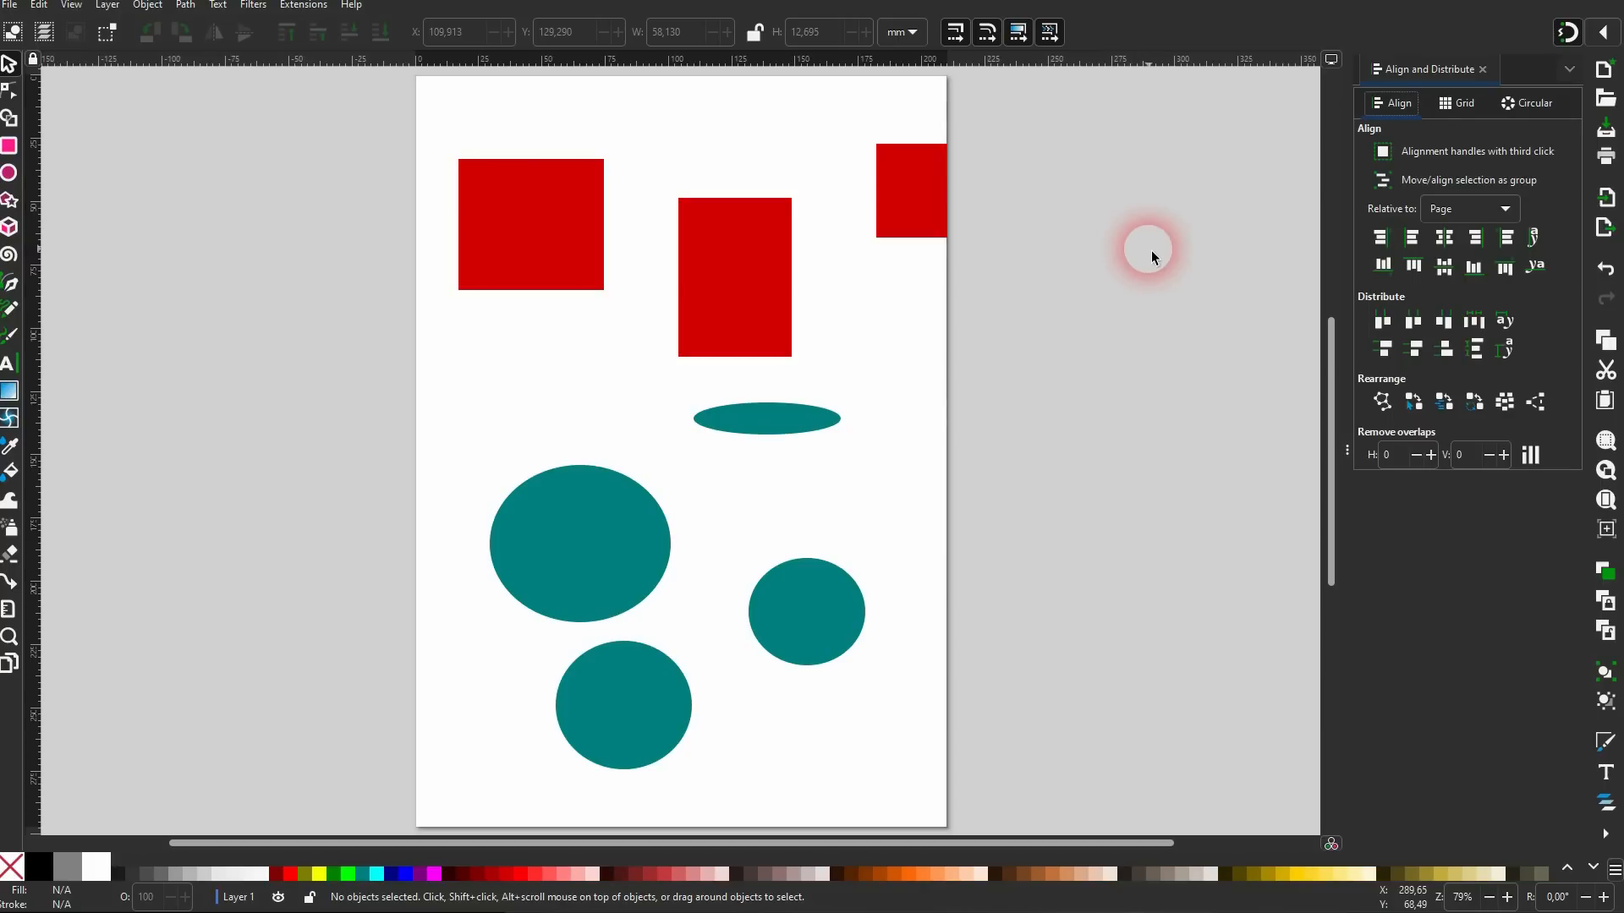
click(1460, 108)
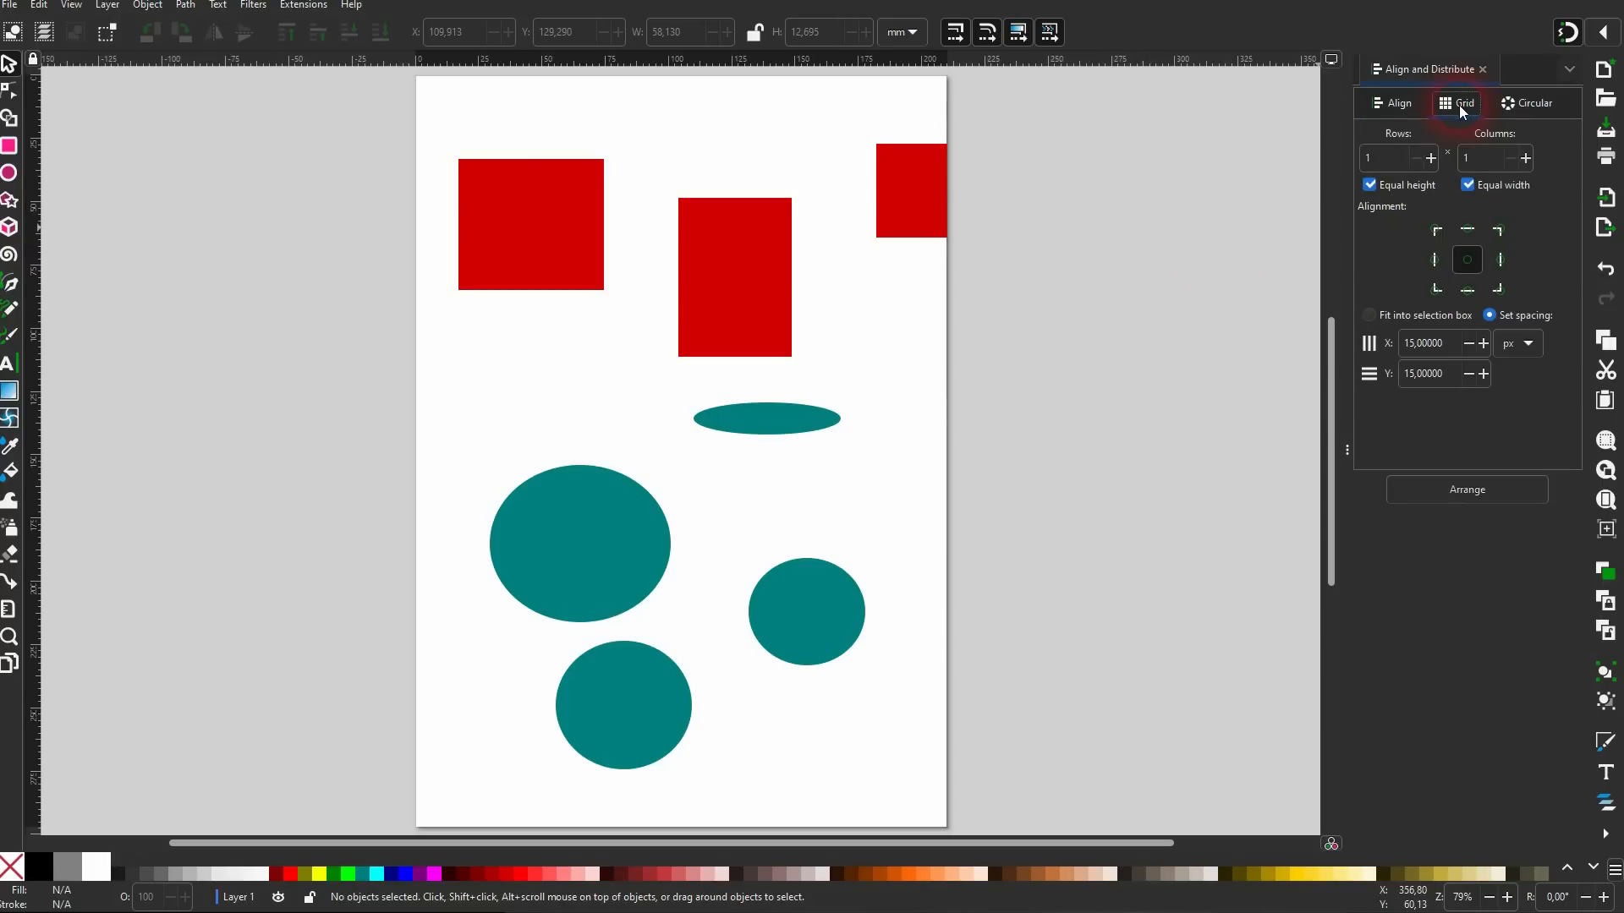
click(1522, 110)
click(1392, 112)
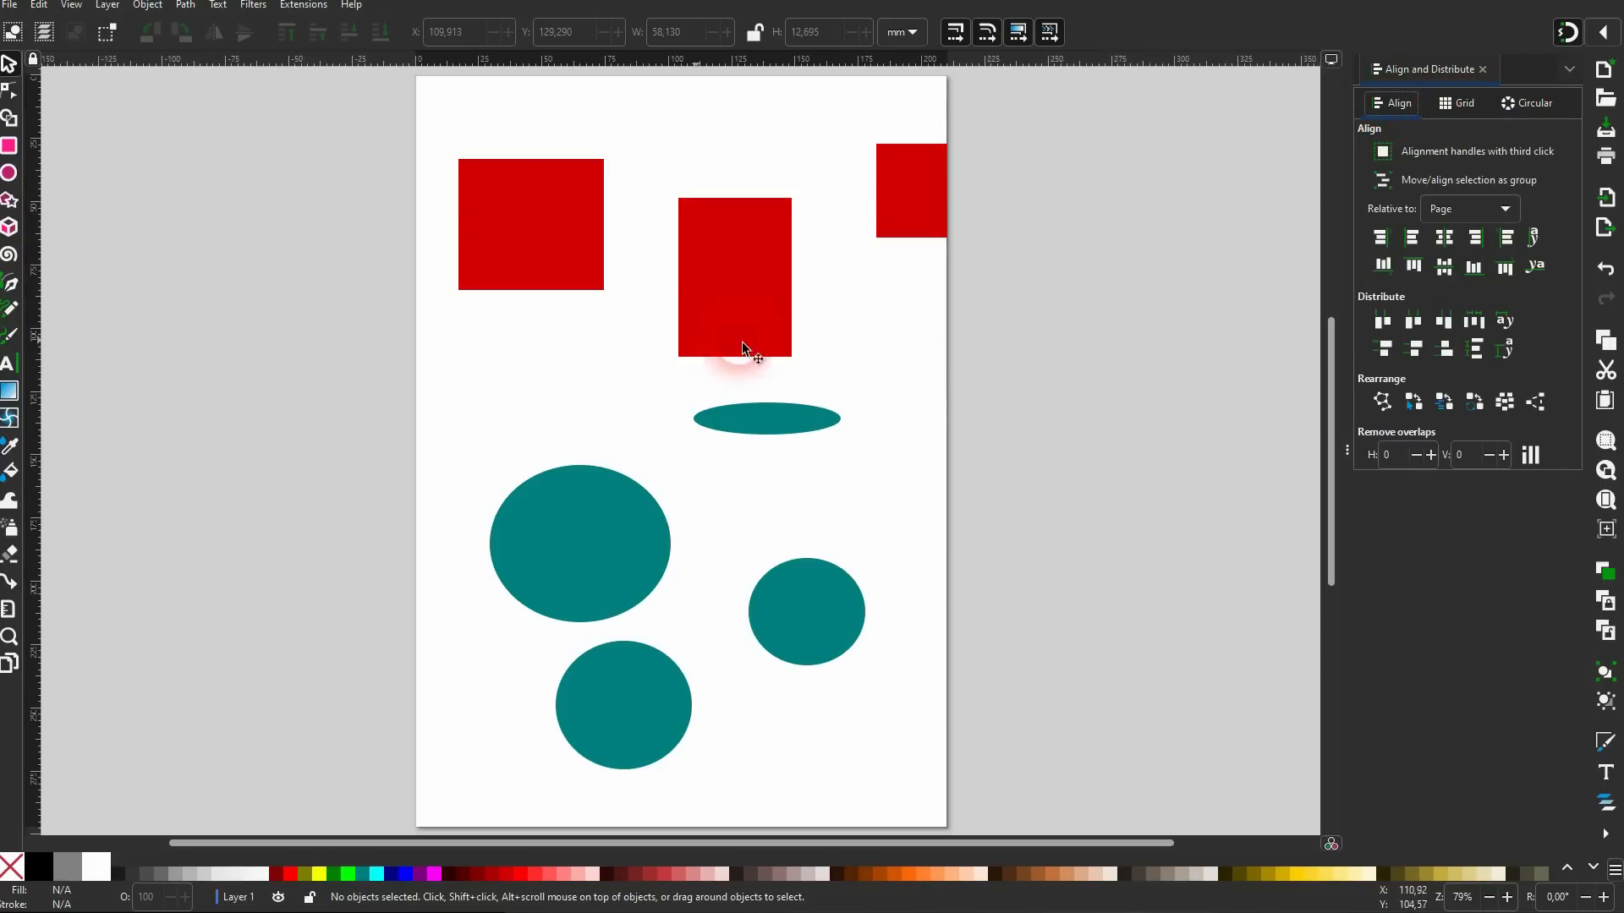
Set the alignment reference to Last selected and clear the selection of red rectangles.
click(507, 245)
click(734, 284)
click(904, 213)
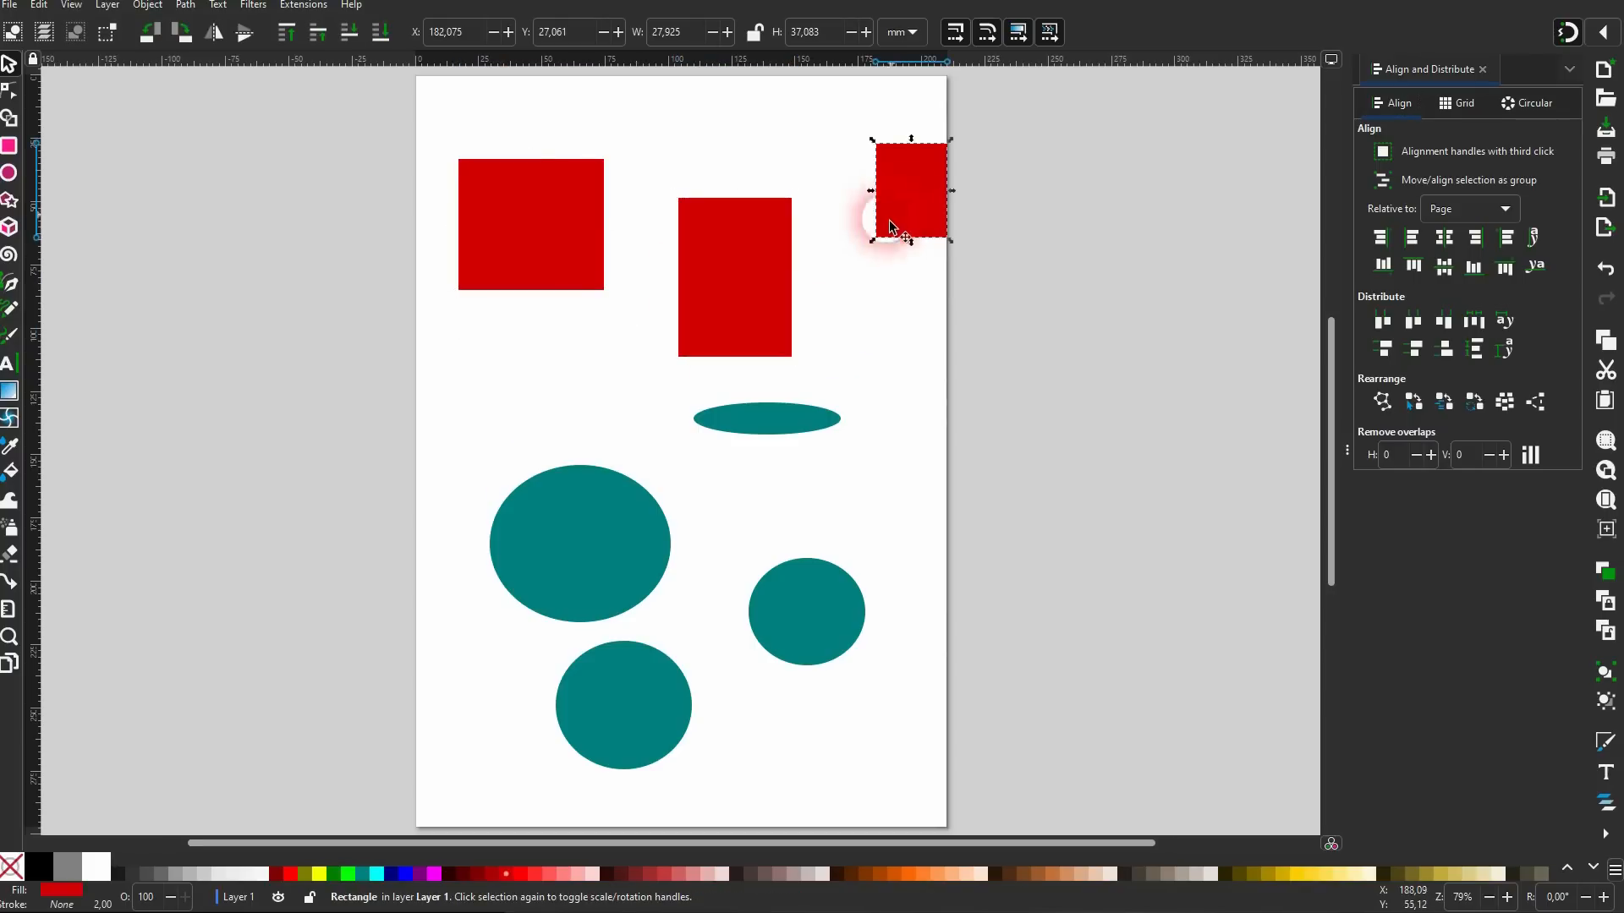
click(1460, 213)
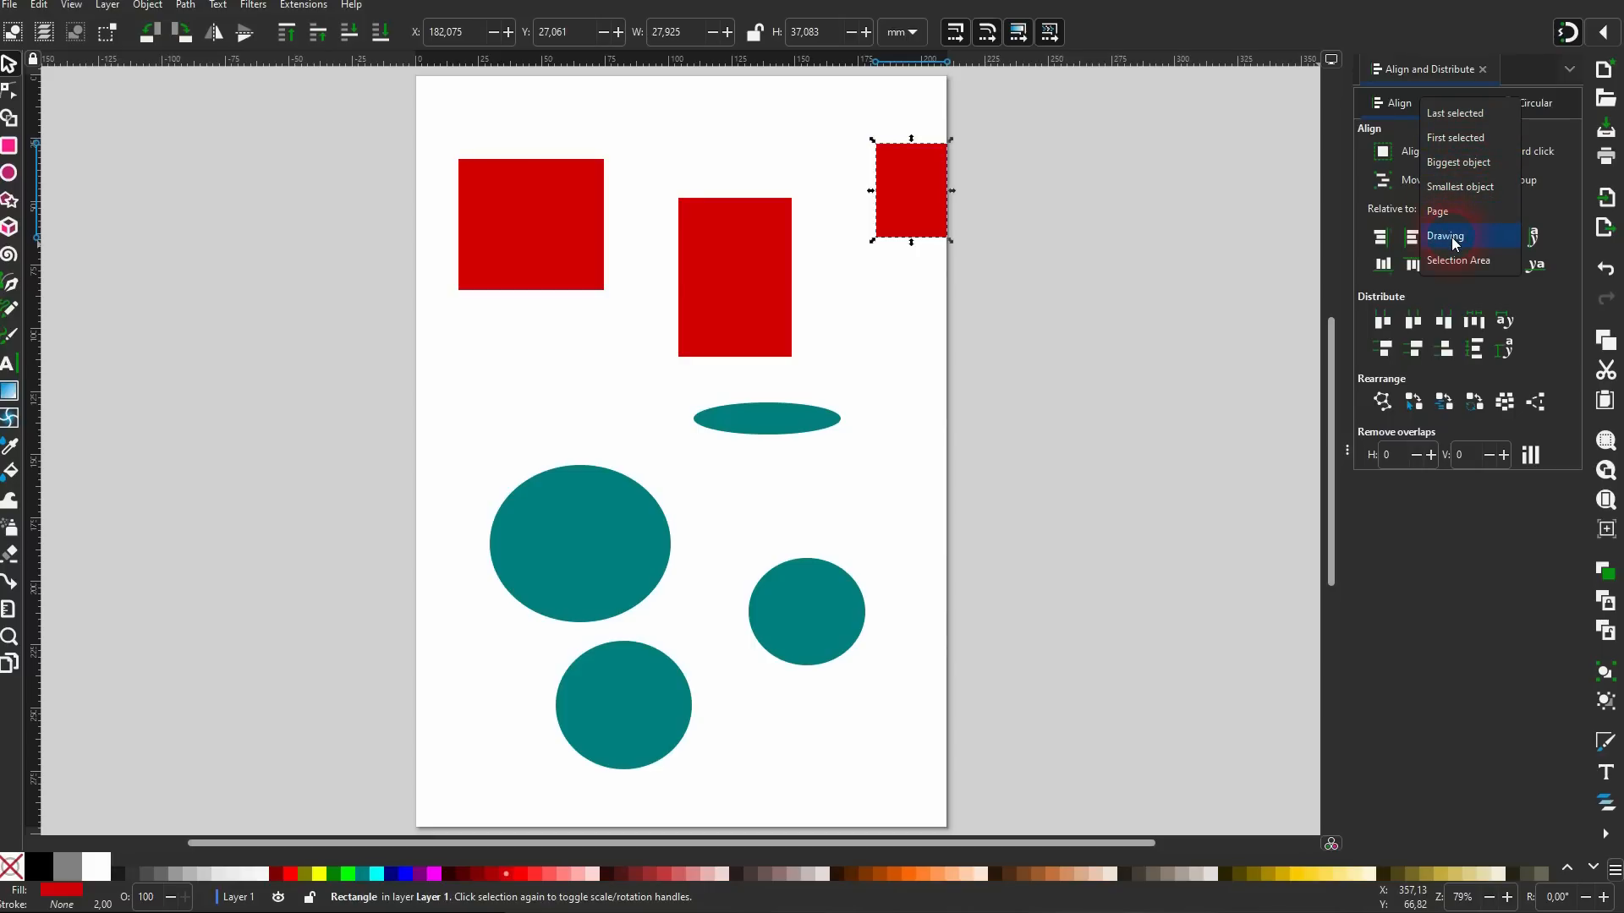
click(1447, 123)
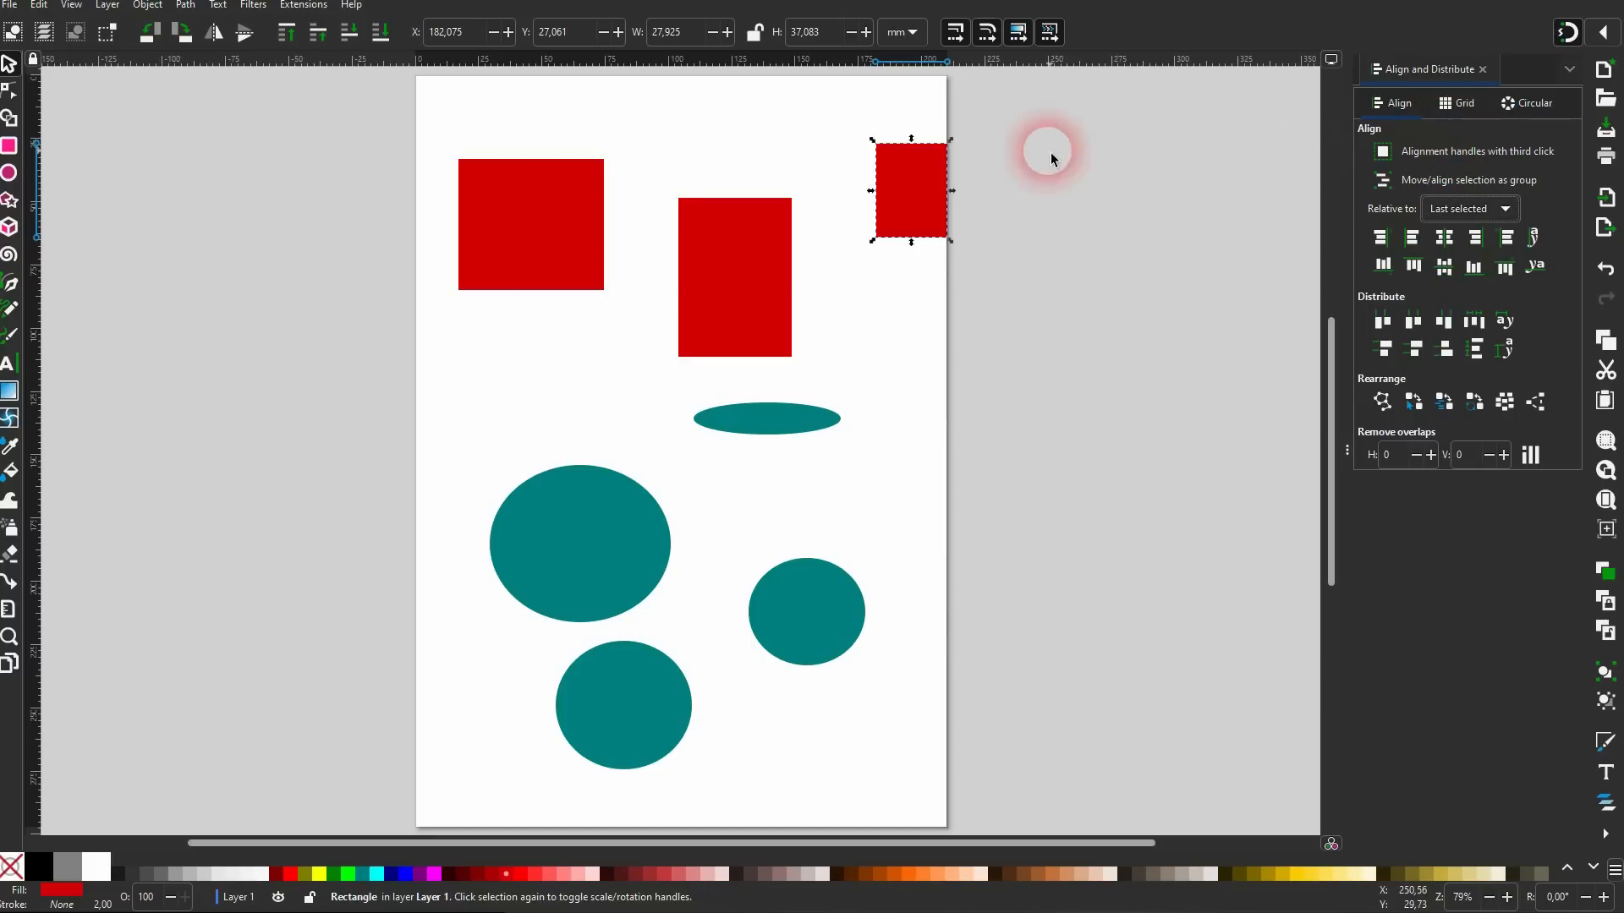
drag(366, 409, 1012, 107)
click(1014, 183)
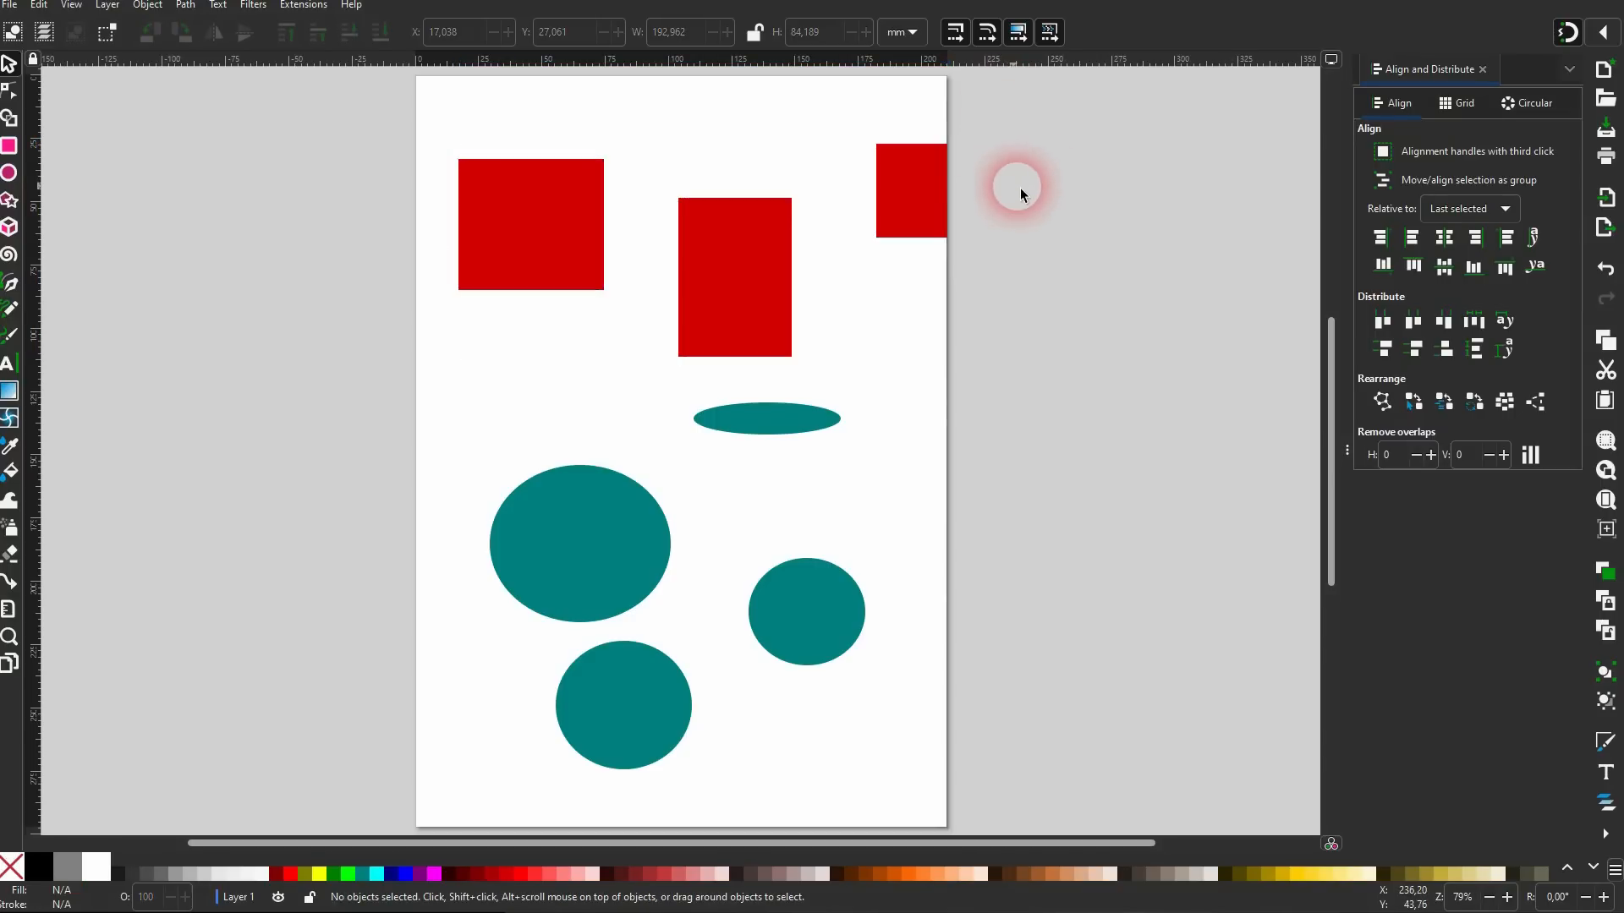
Select the three red rectangles, the leftmost last, undo a trial centring on the vertical axis, and centre them on the horizontal axis.
click(891, 206)
shift+click(765, 296)
shift+click(555, 222)
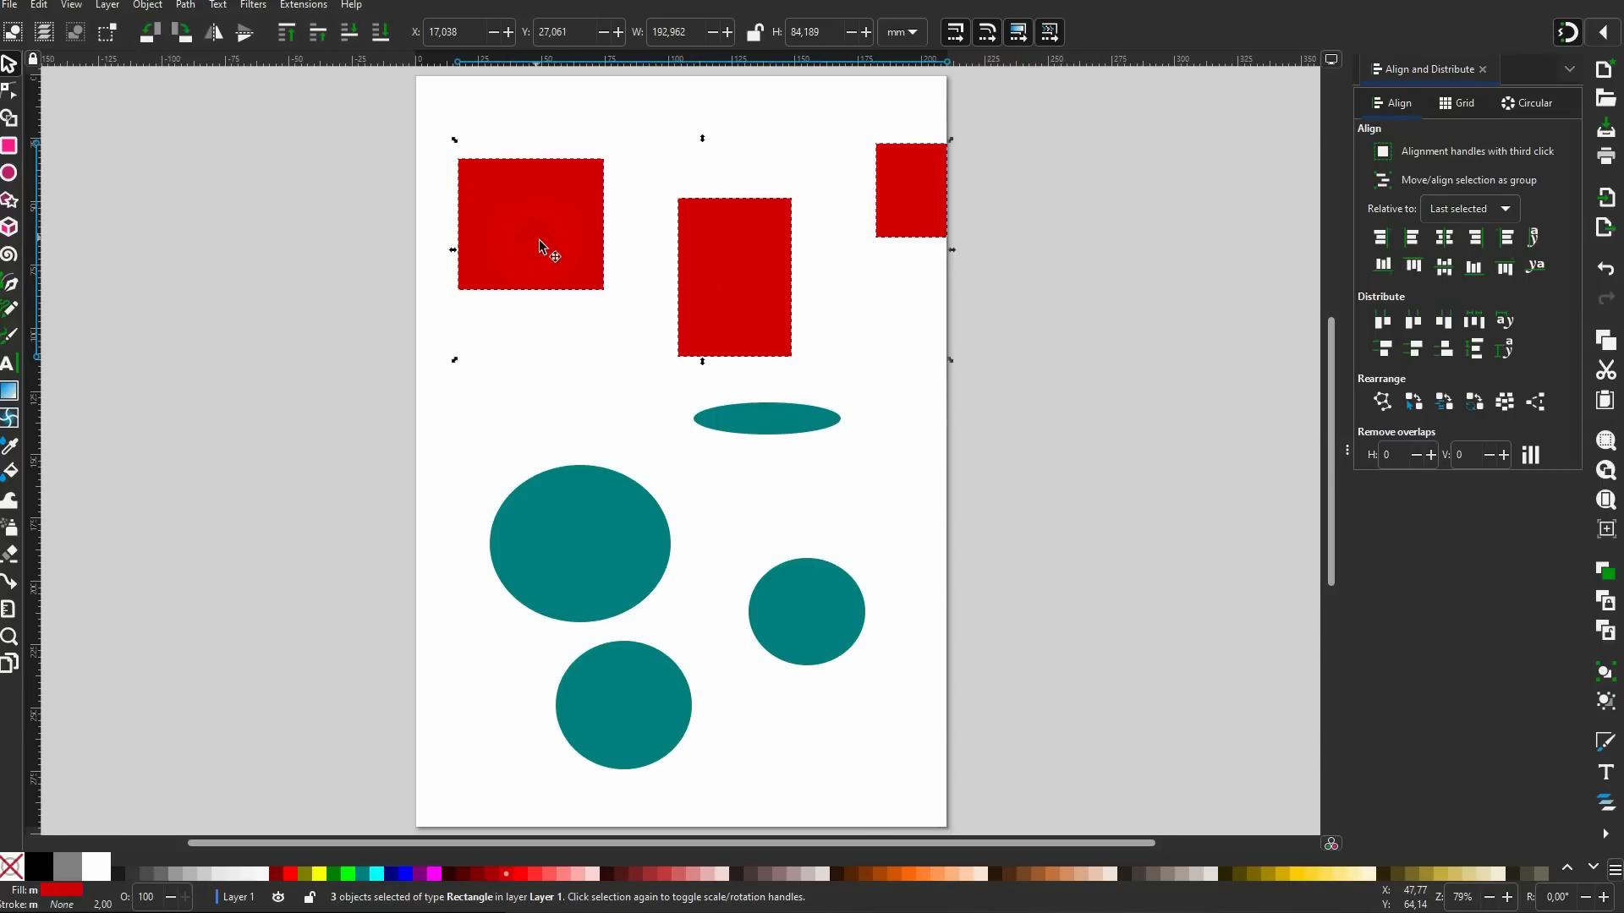
click(1446, 241)
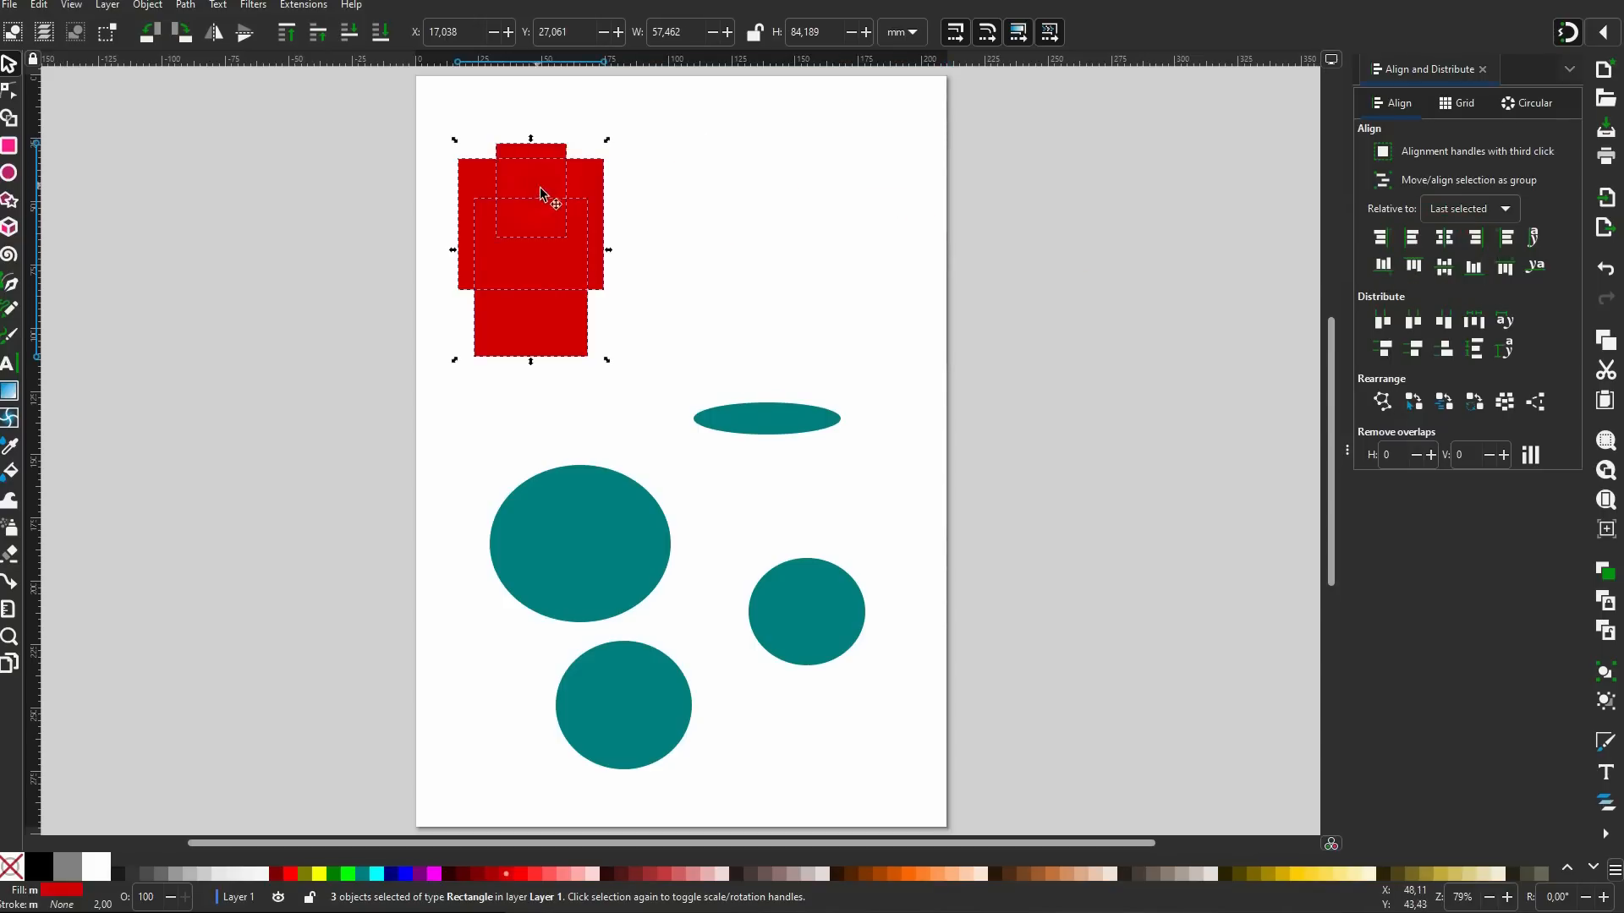
key(ctrl+z)
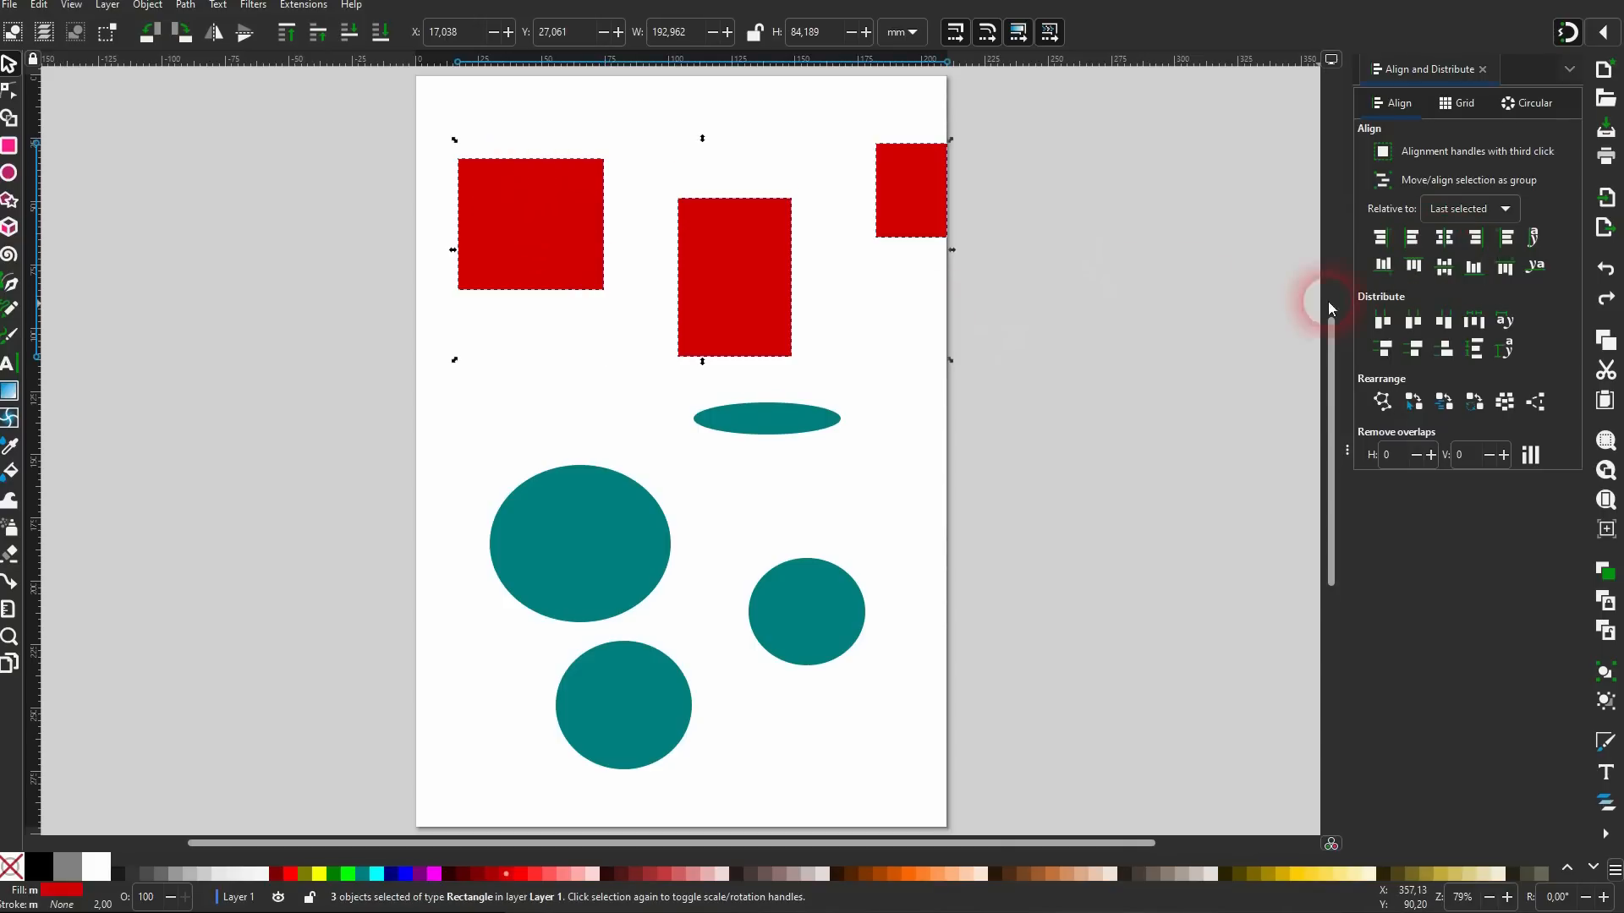
click(1449, 269)
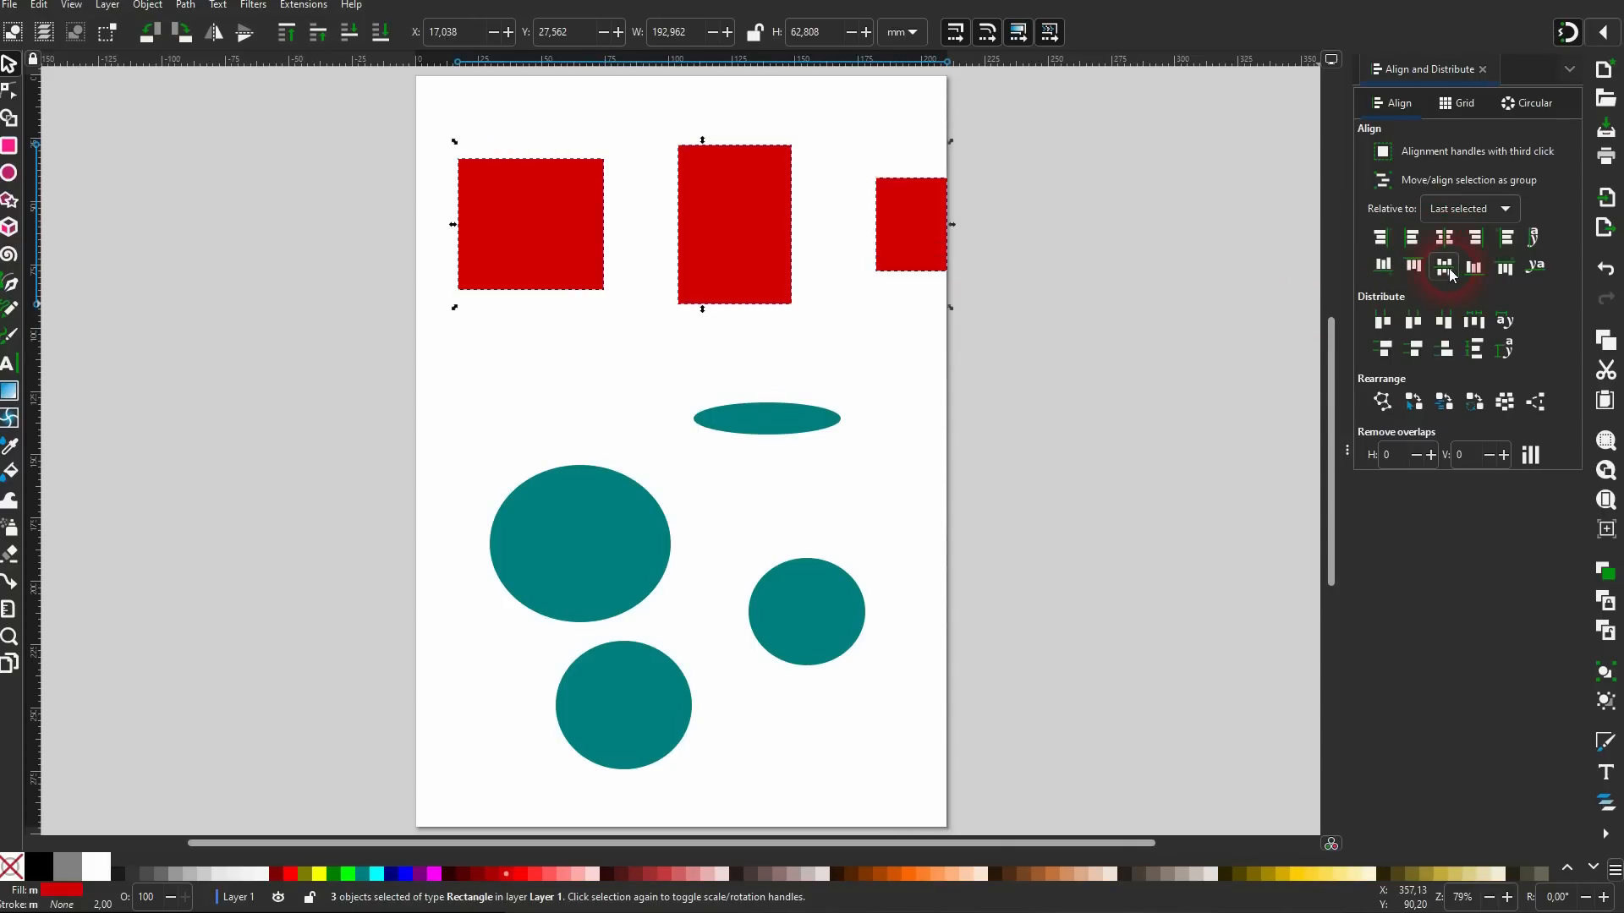
click(1445, 266)
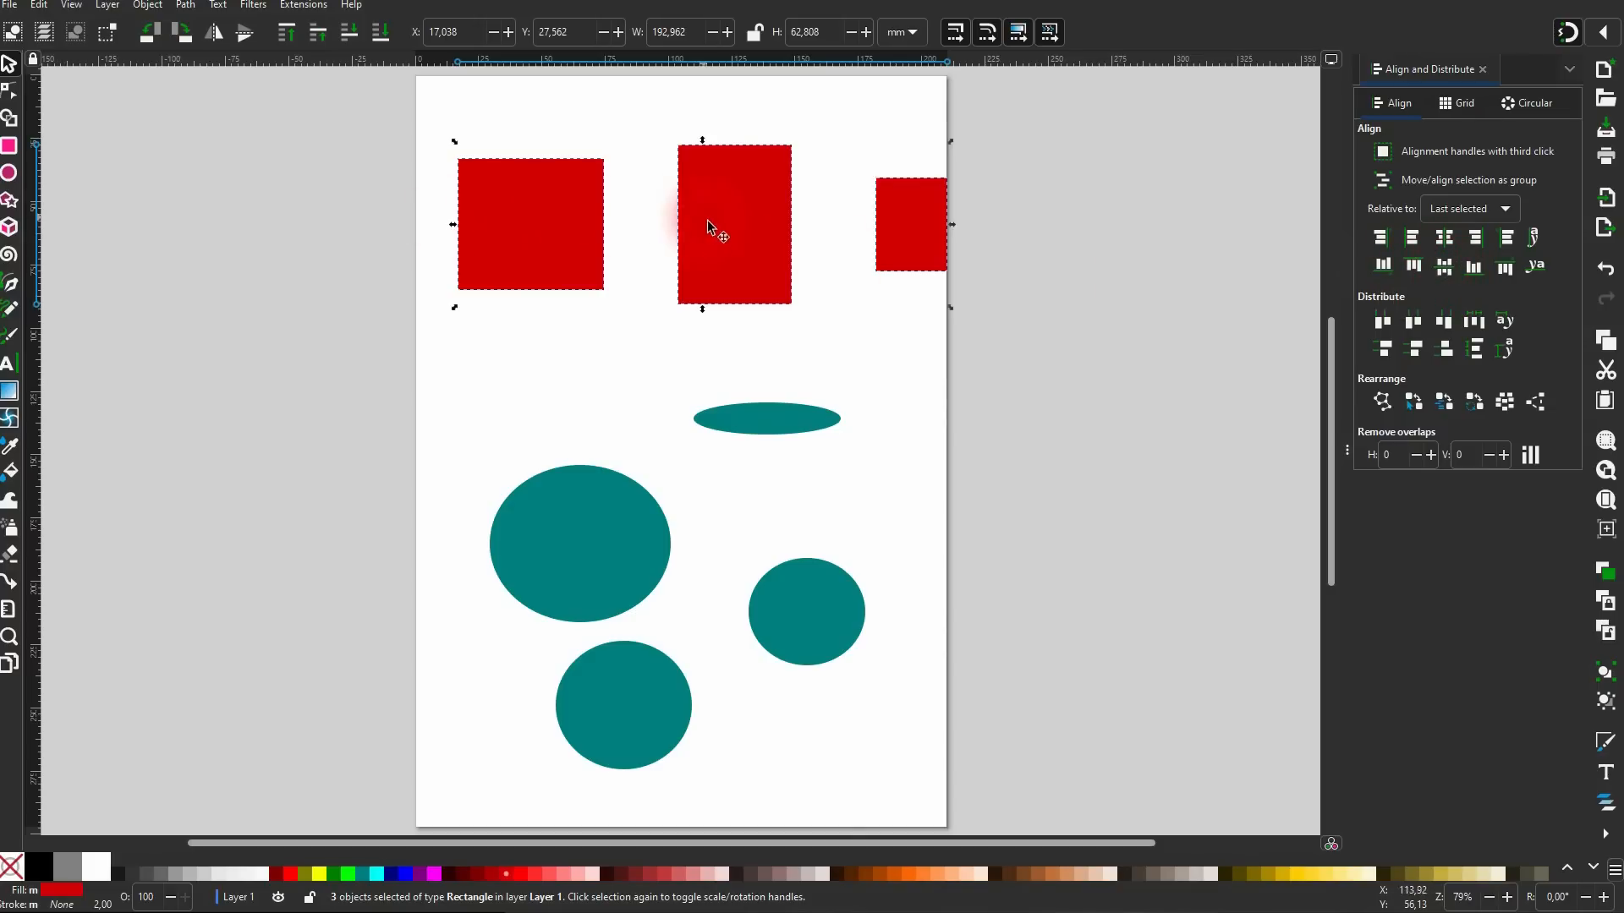
Try centring the three red rectangles on the horizontal axis relative to the page, and undo it.
click(1464, 213)
click(1476, 316)
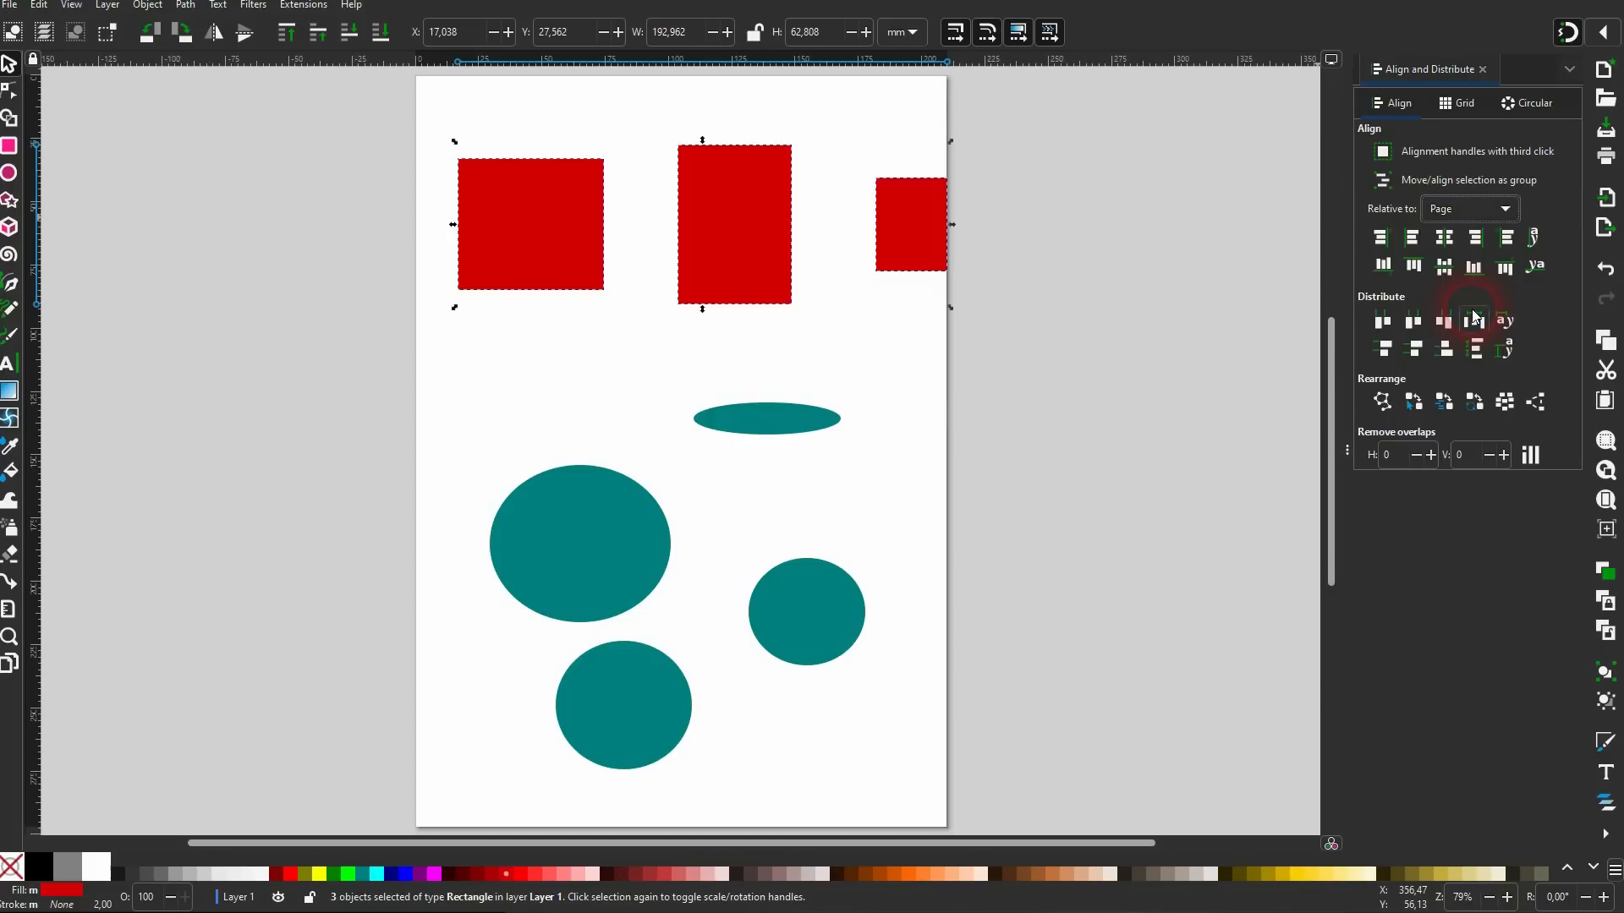
click(1440, 272)
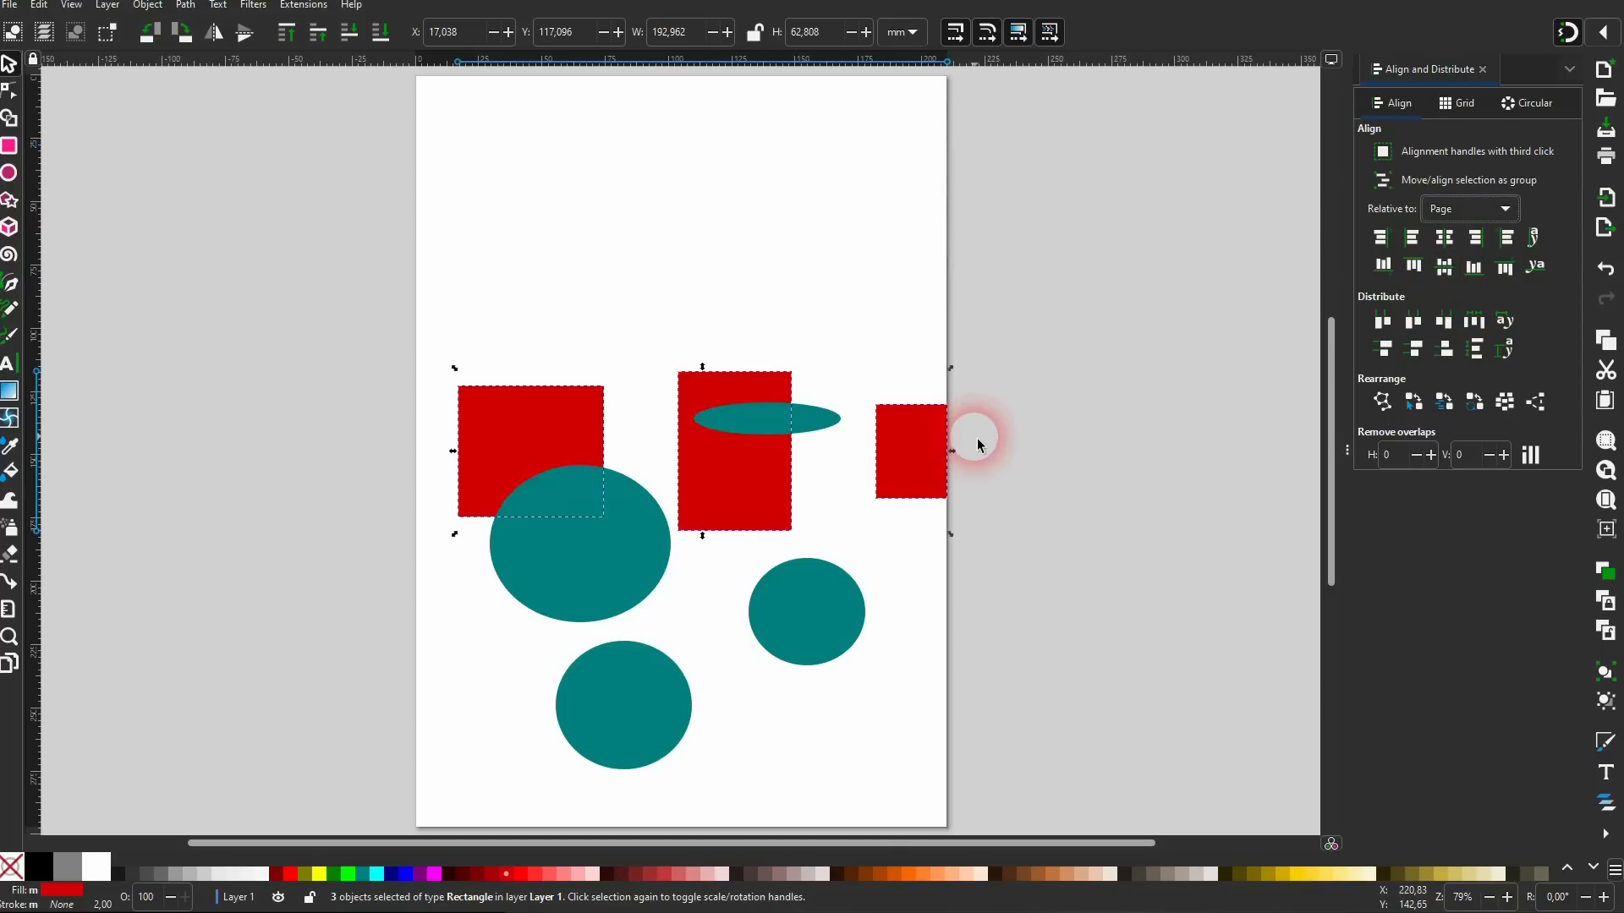
key(ctrl+z)
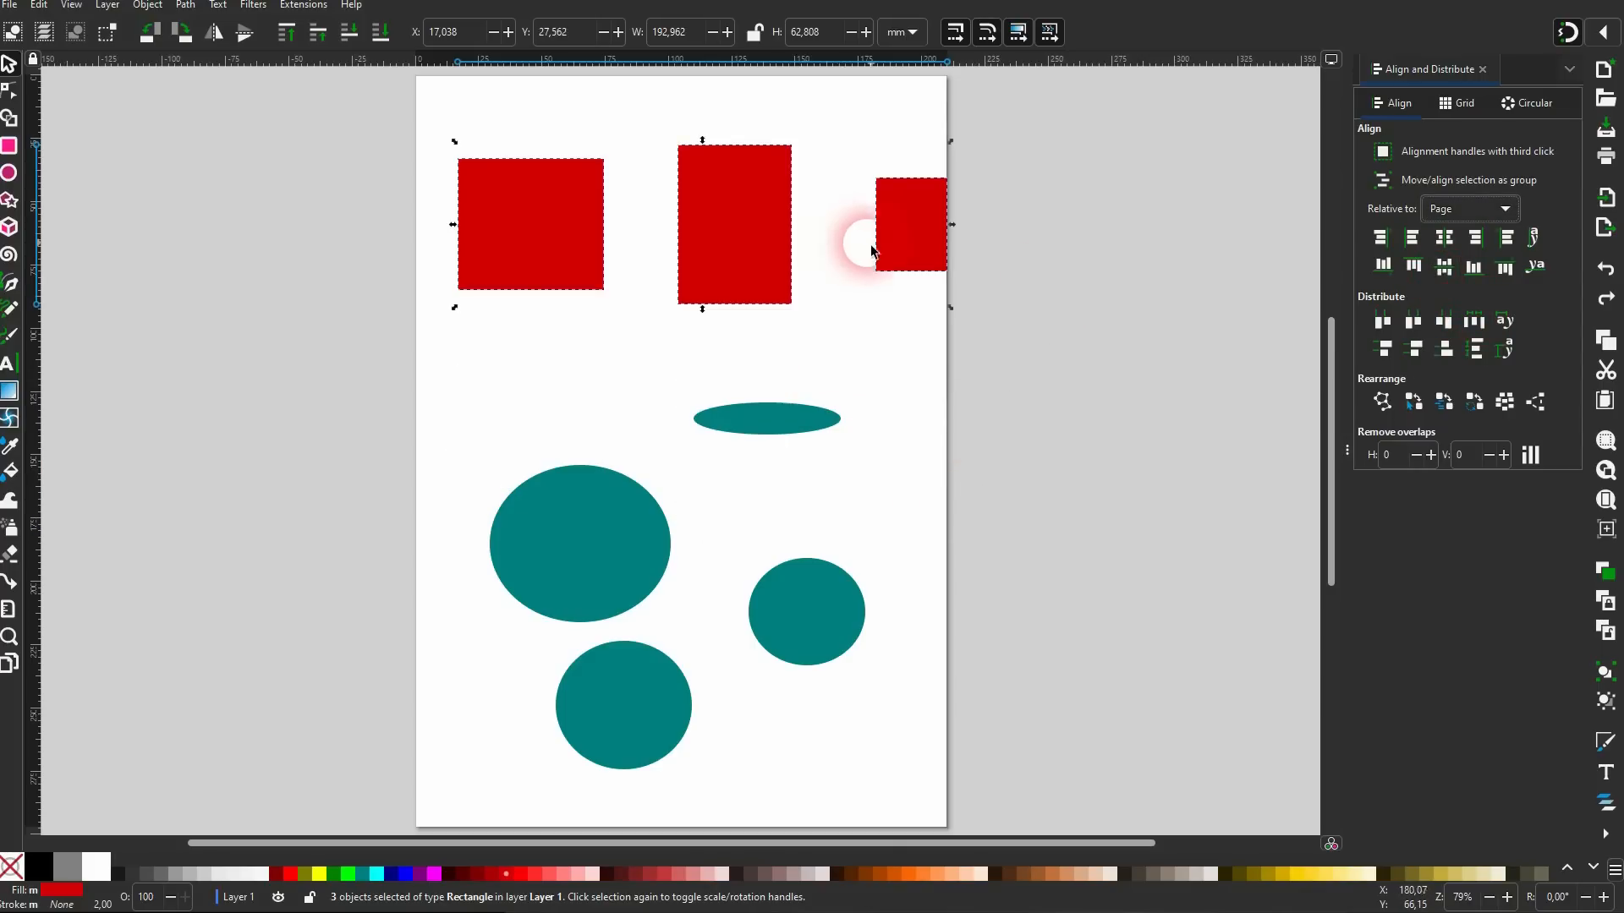
Move the smallest red rectangle about 26 mm left and distribute all three with even horizontal gaps, relative to Last selected.
drag(921, 244, 849, 243)
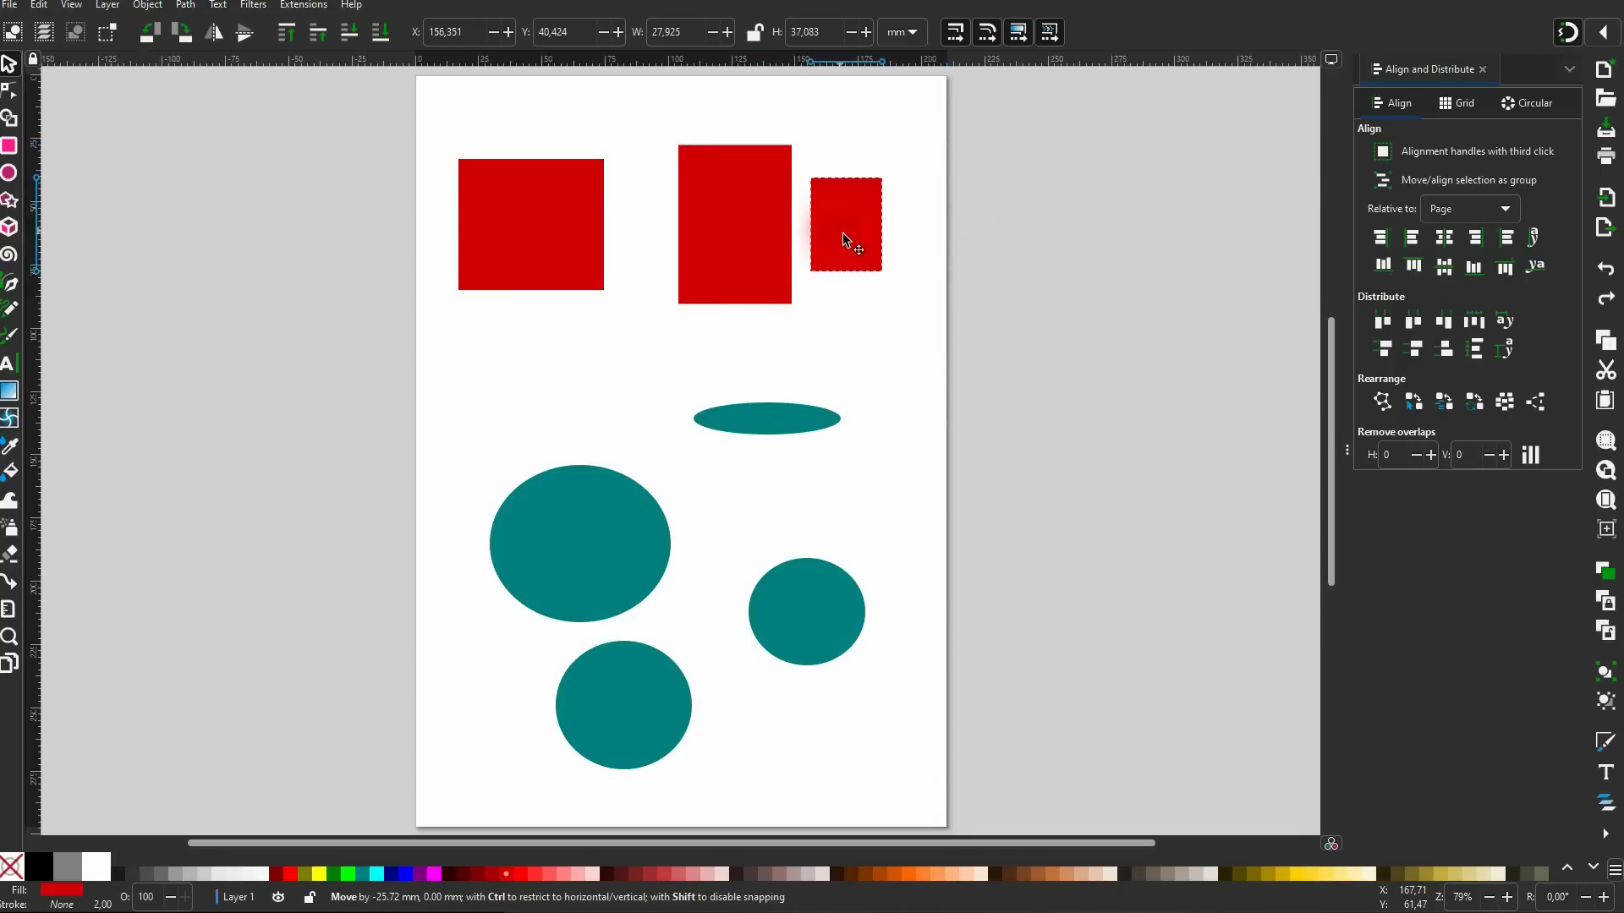
shift+click(736, 227)
shift+click(536, 232)
click(1455, 208)
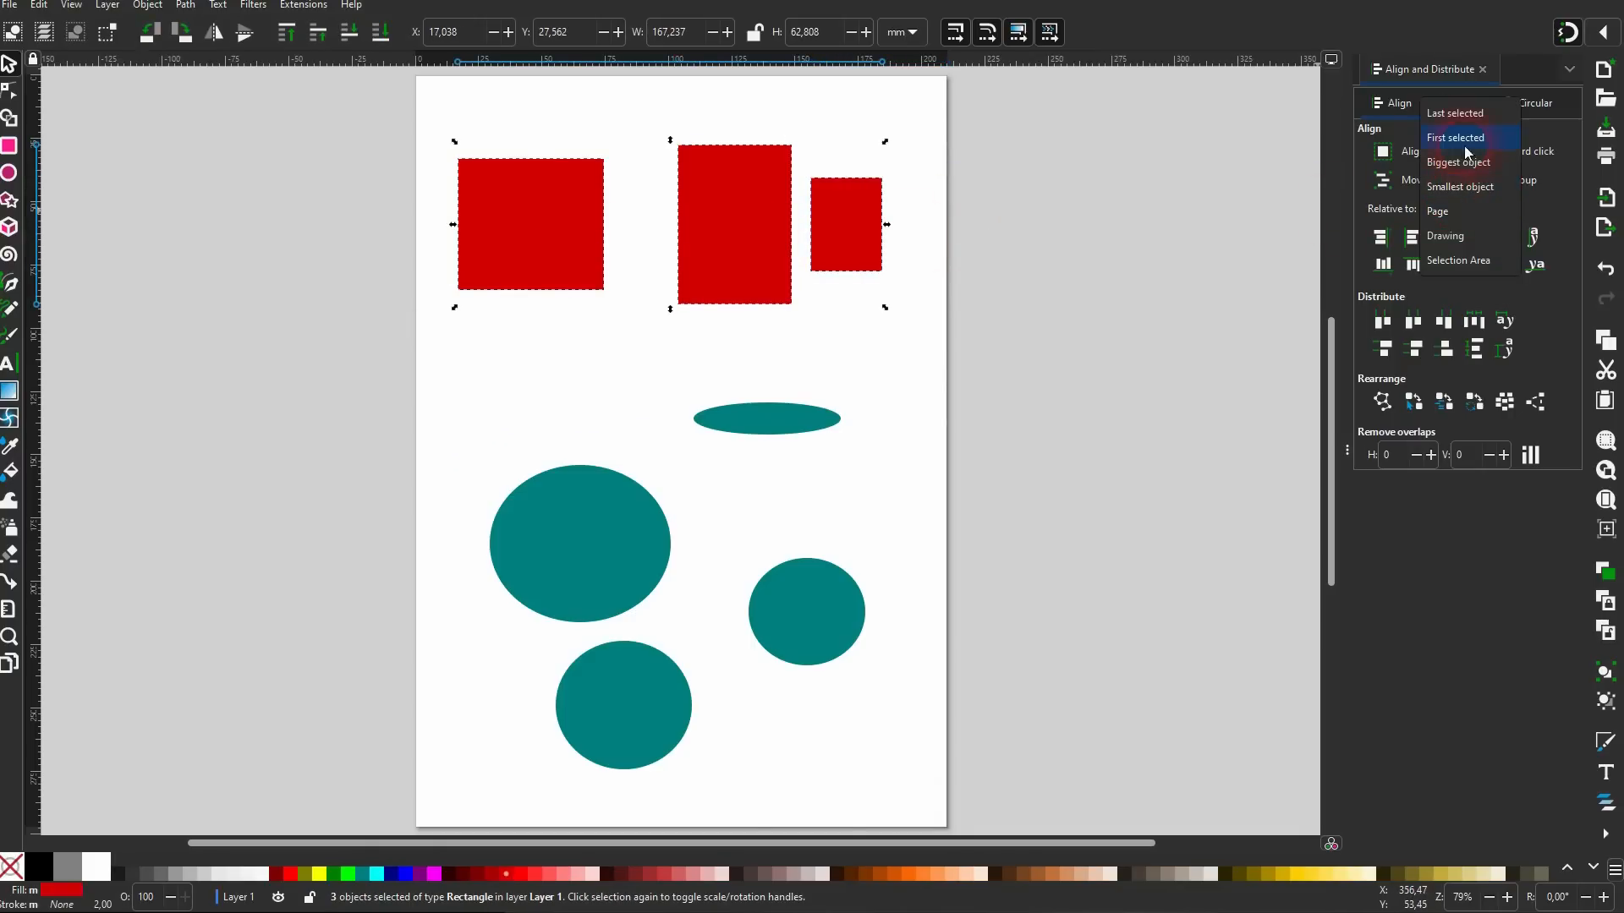
click(1447, 117)
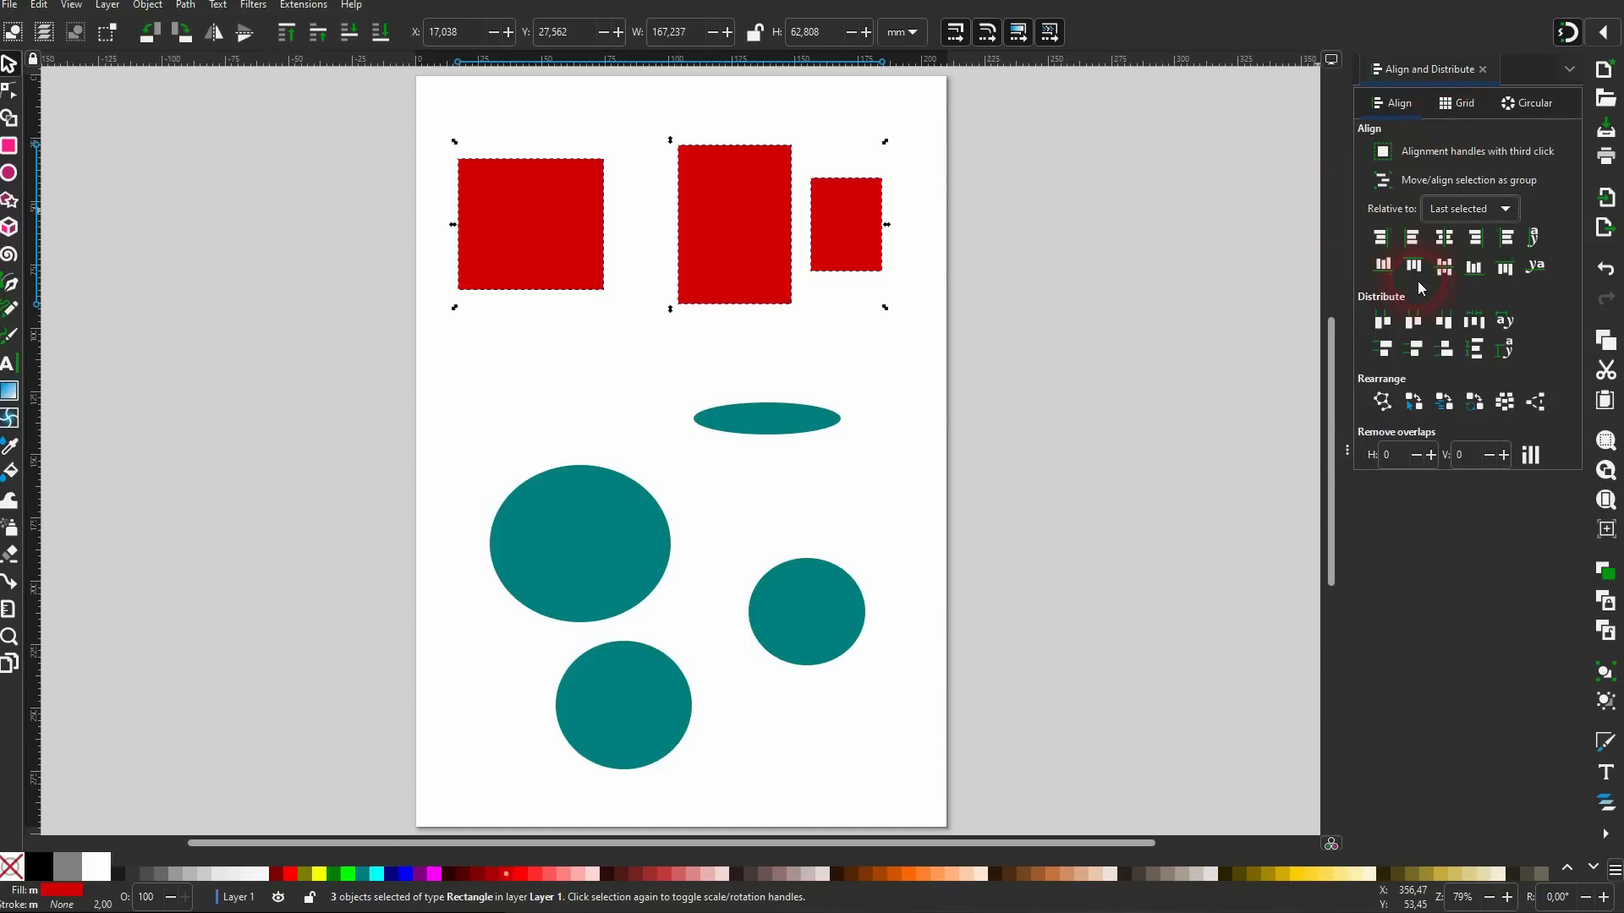
click(1474, 321)
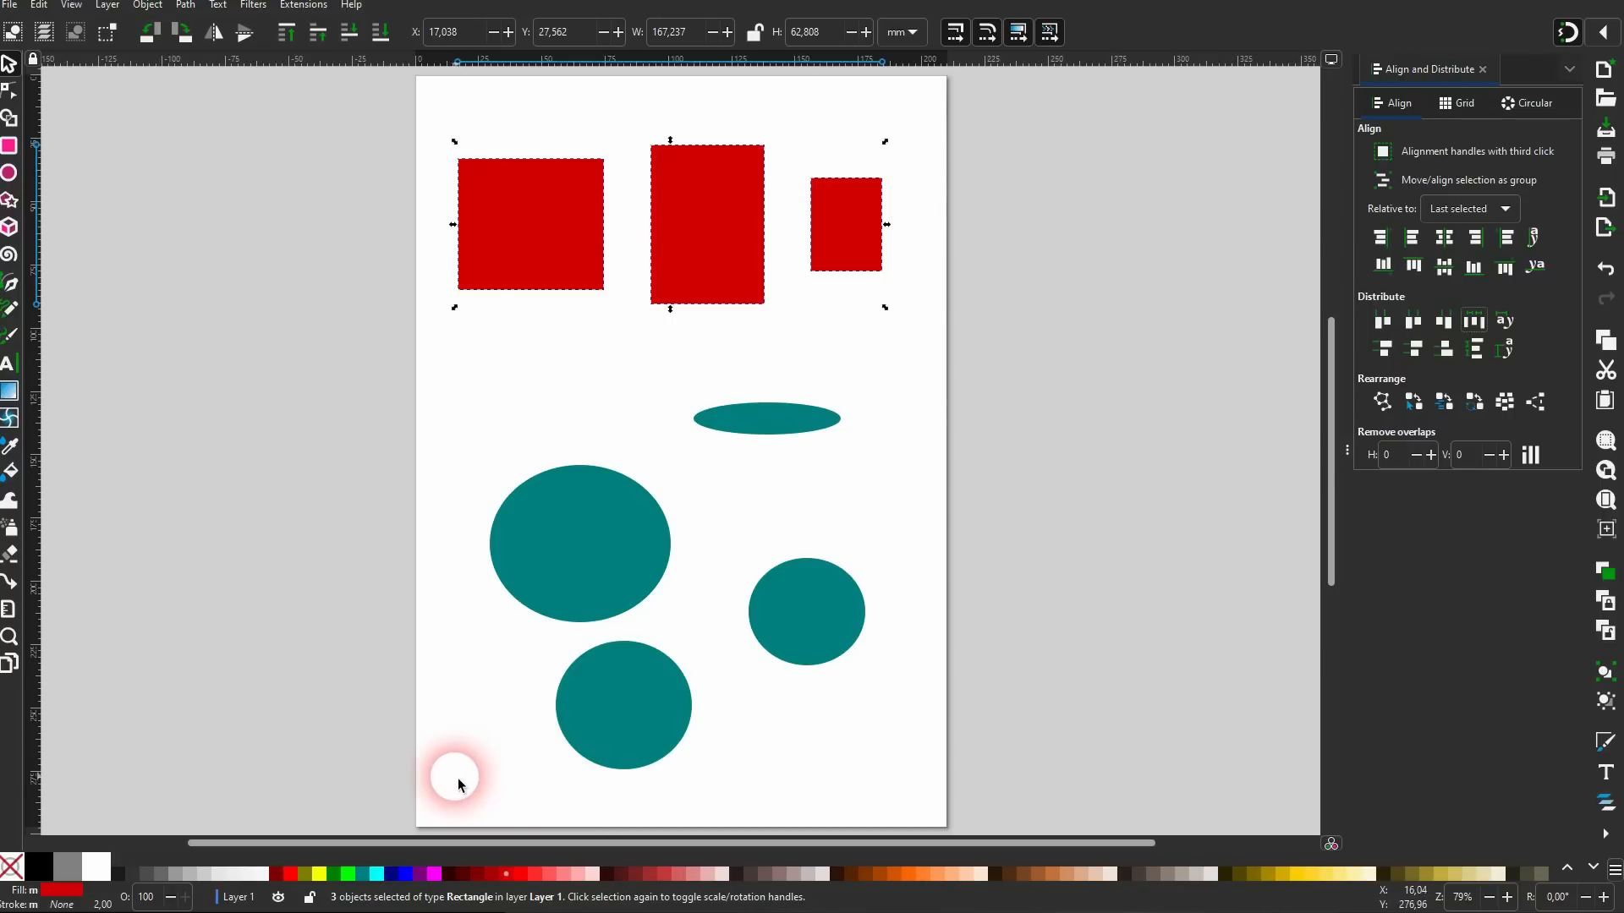
Select the four teal ellipses, try centring them on the vertical axis relative to the biggest object, and undo it.
mouse_move(435, 780)
mouse_down()
mouse_move(765, 539)
mouse_move(951, 344)
mouse_up()
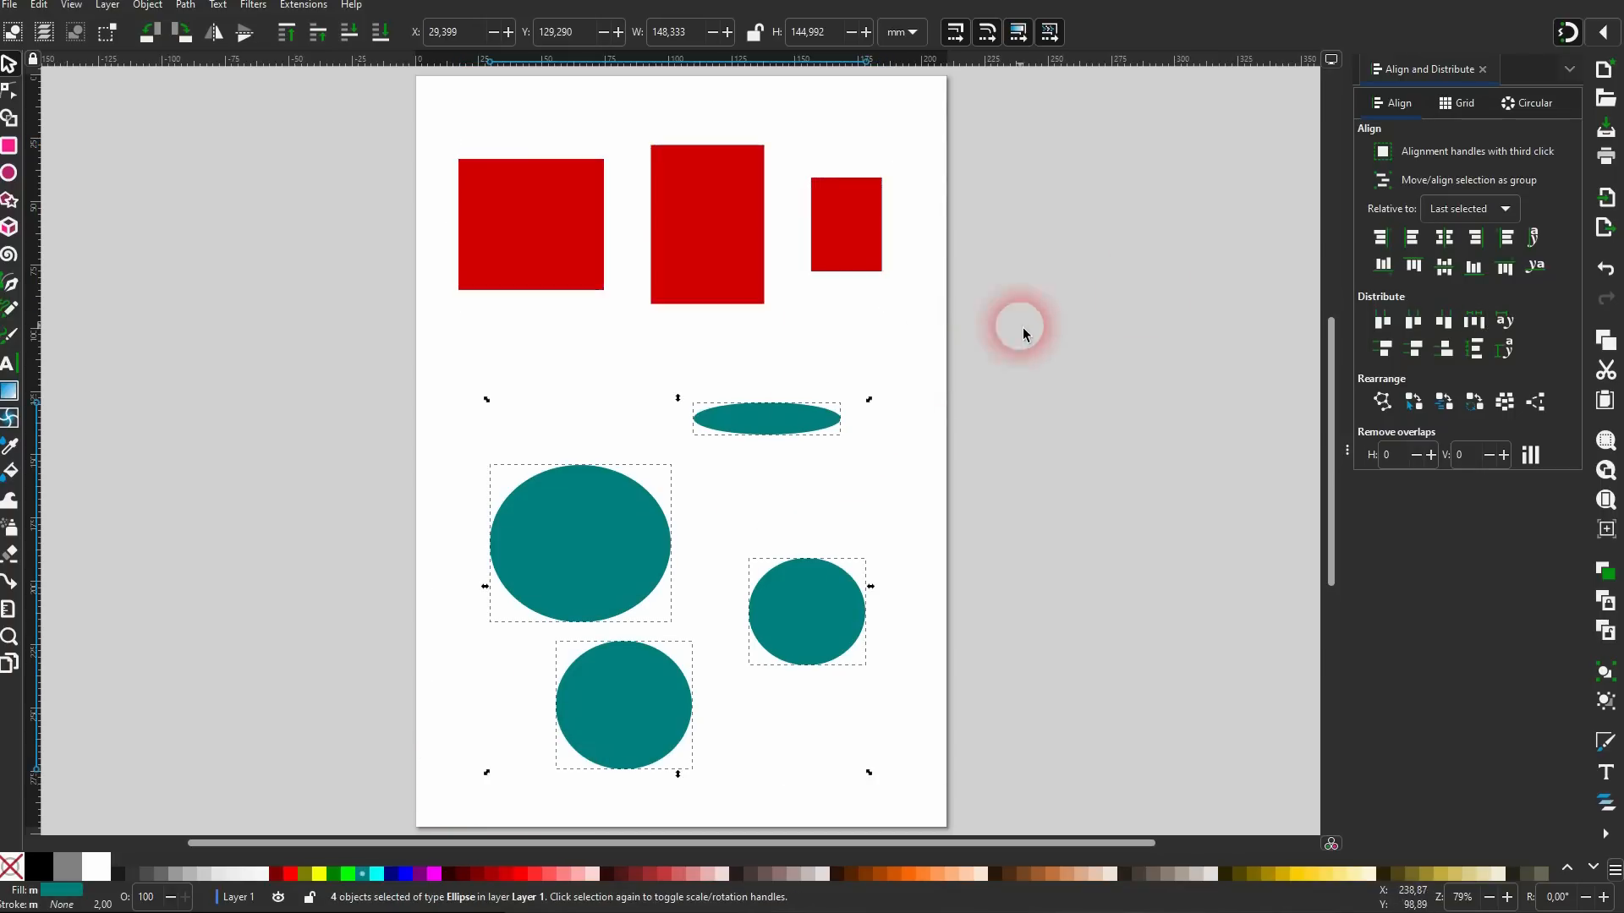
click(1486, 209)
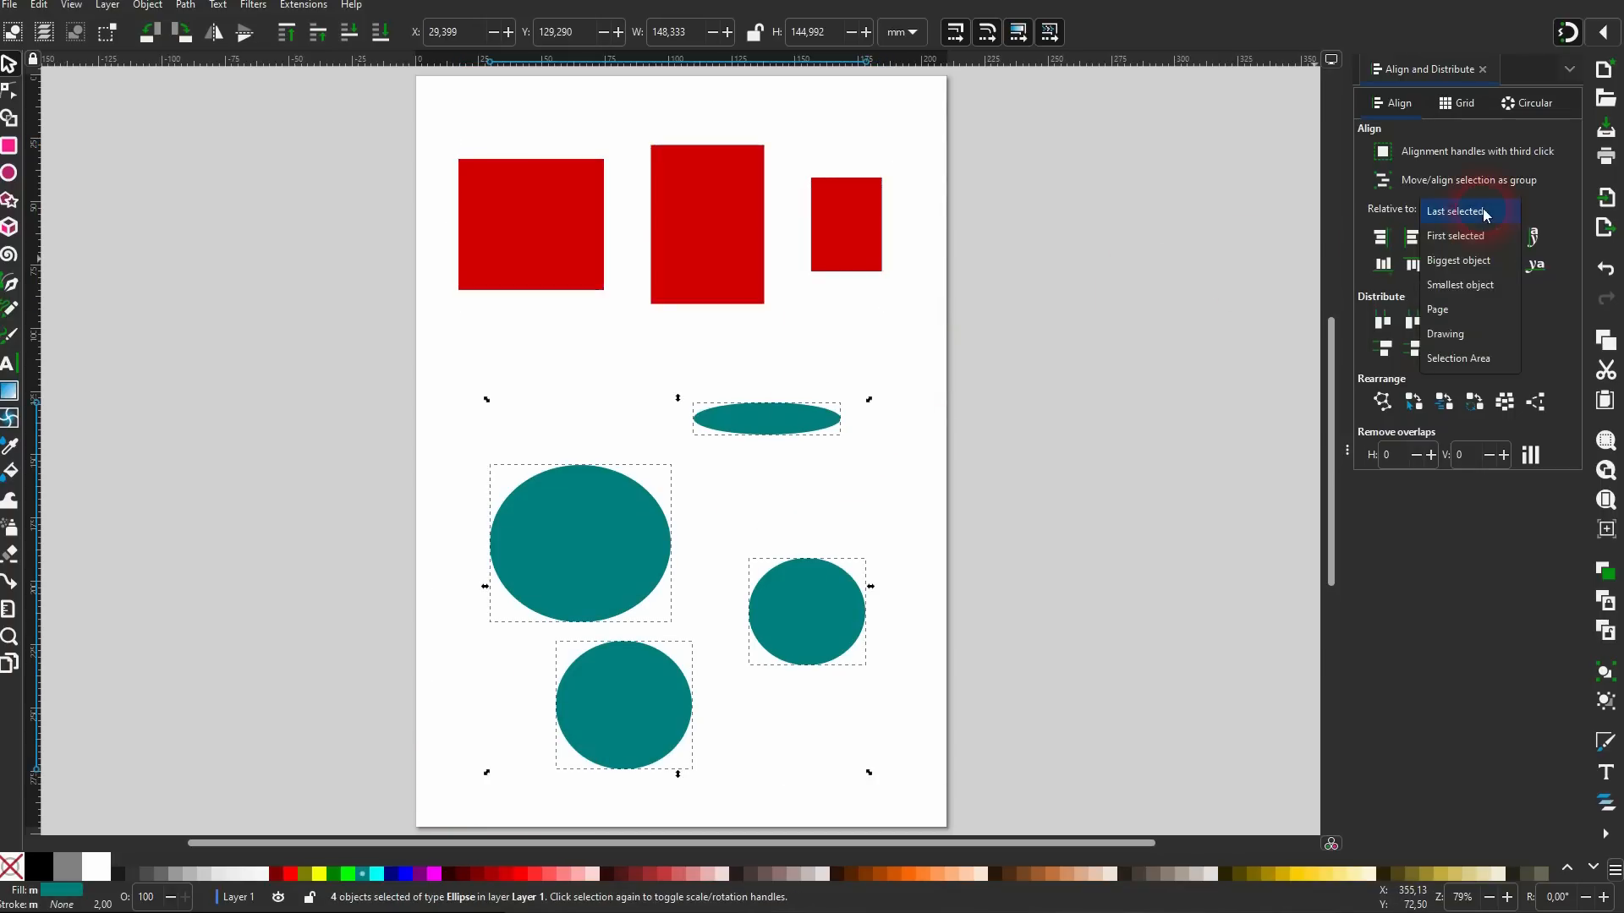
click(1486, 263)
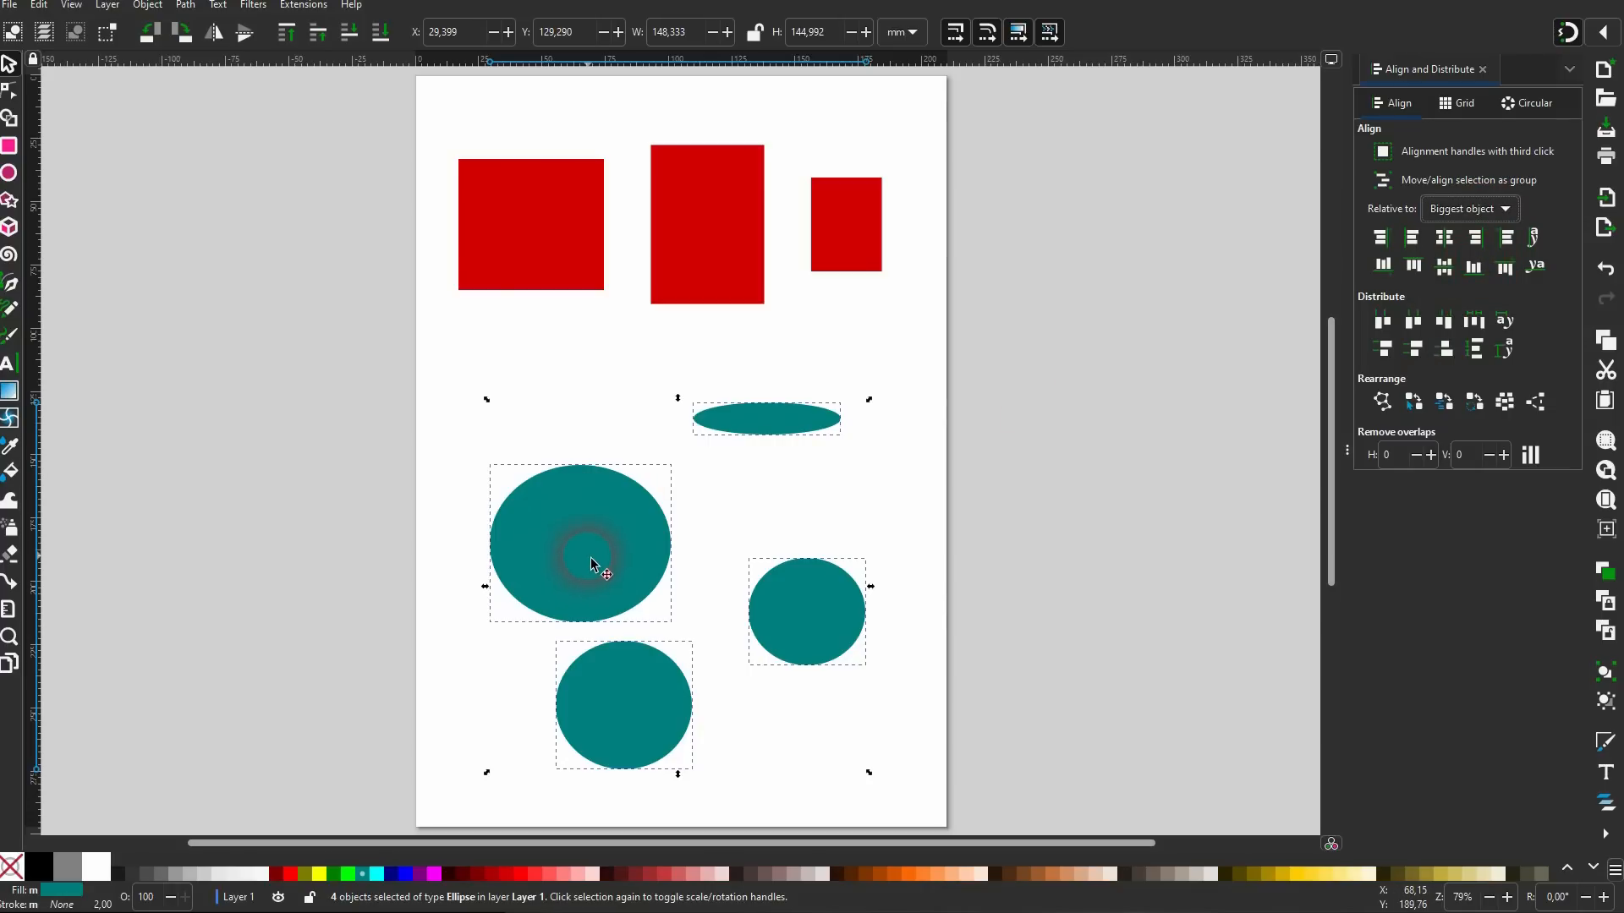
click(1447, 243)
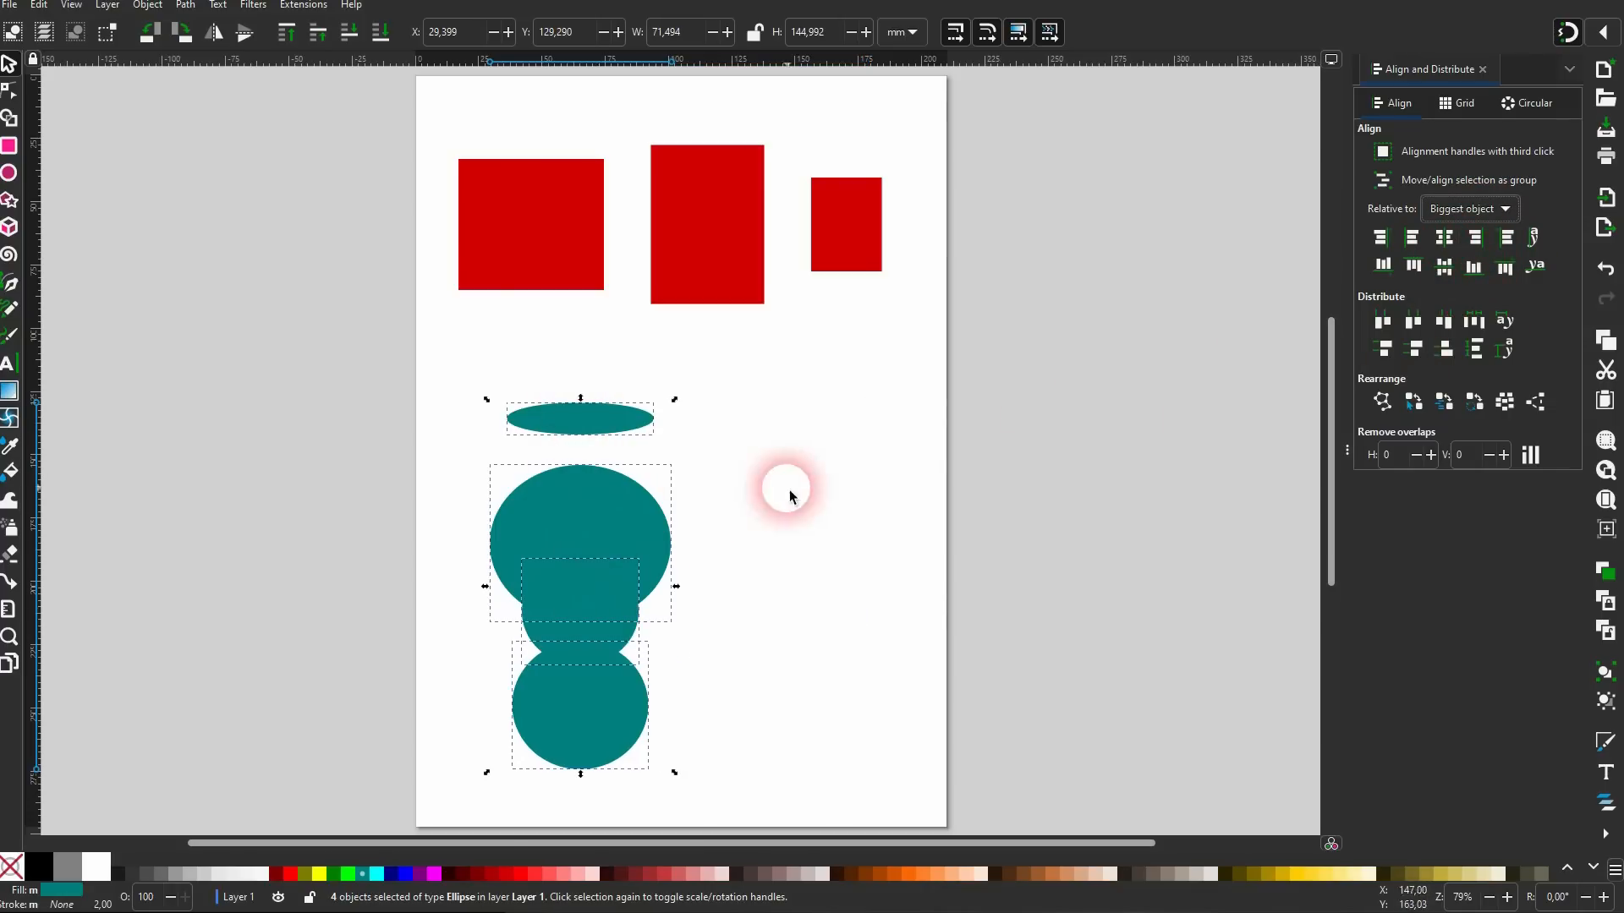
key(ctrl+z)
Try centring the four teal ellipses on the vertical axis relative to the smallest object, and undo it.
click(1468, 210)
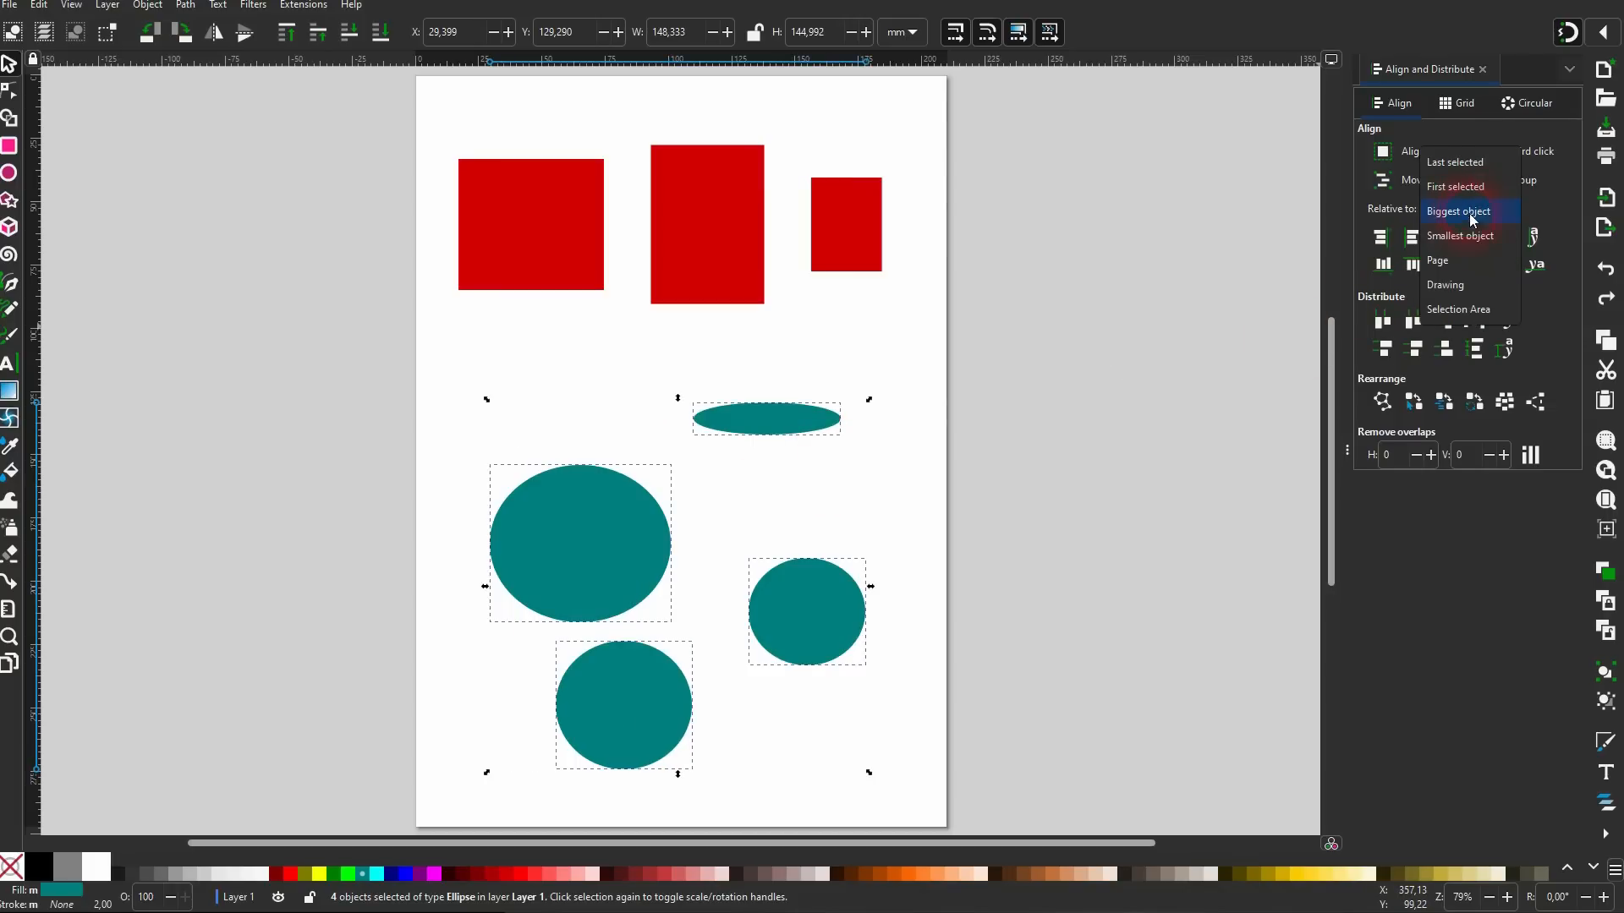
click(1480, 238)
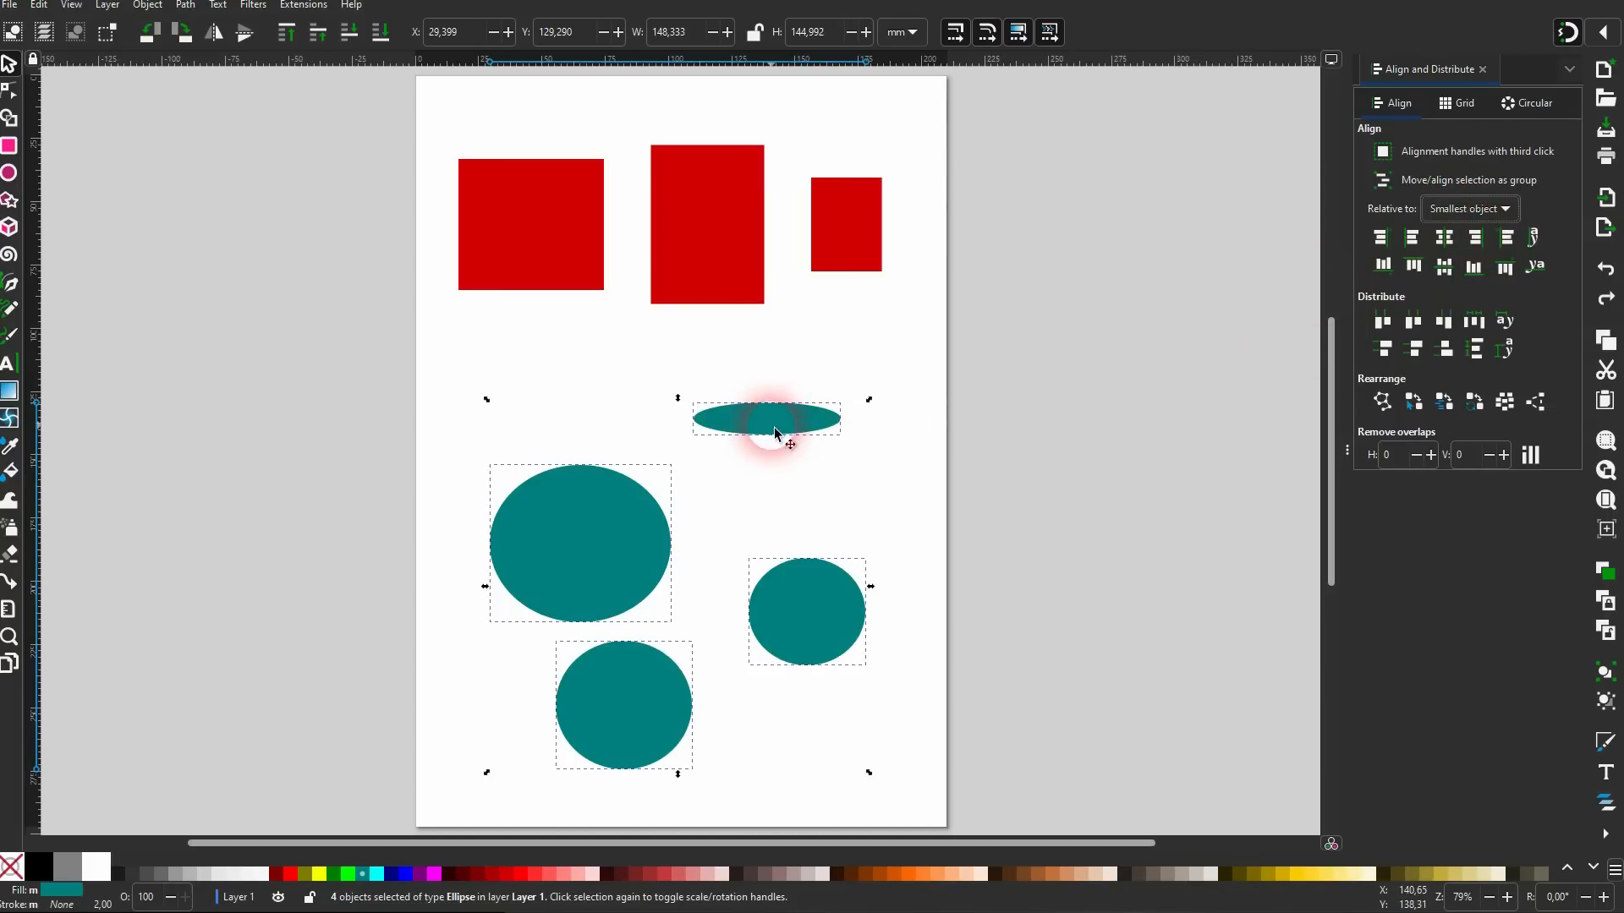
click(1444, 238)
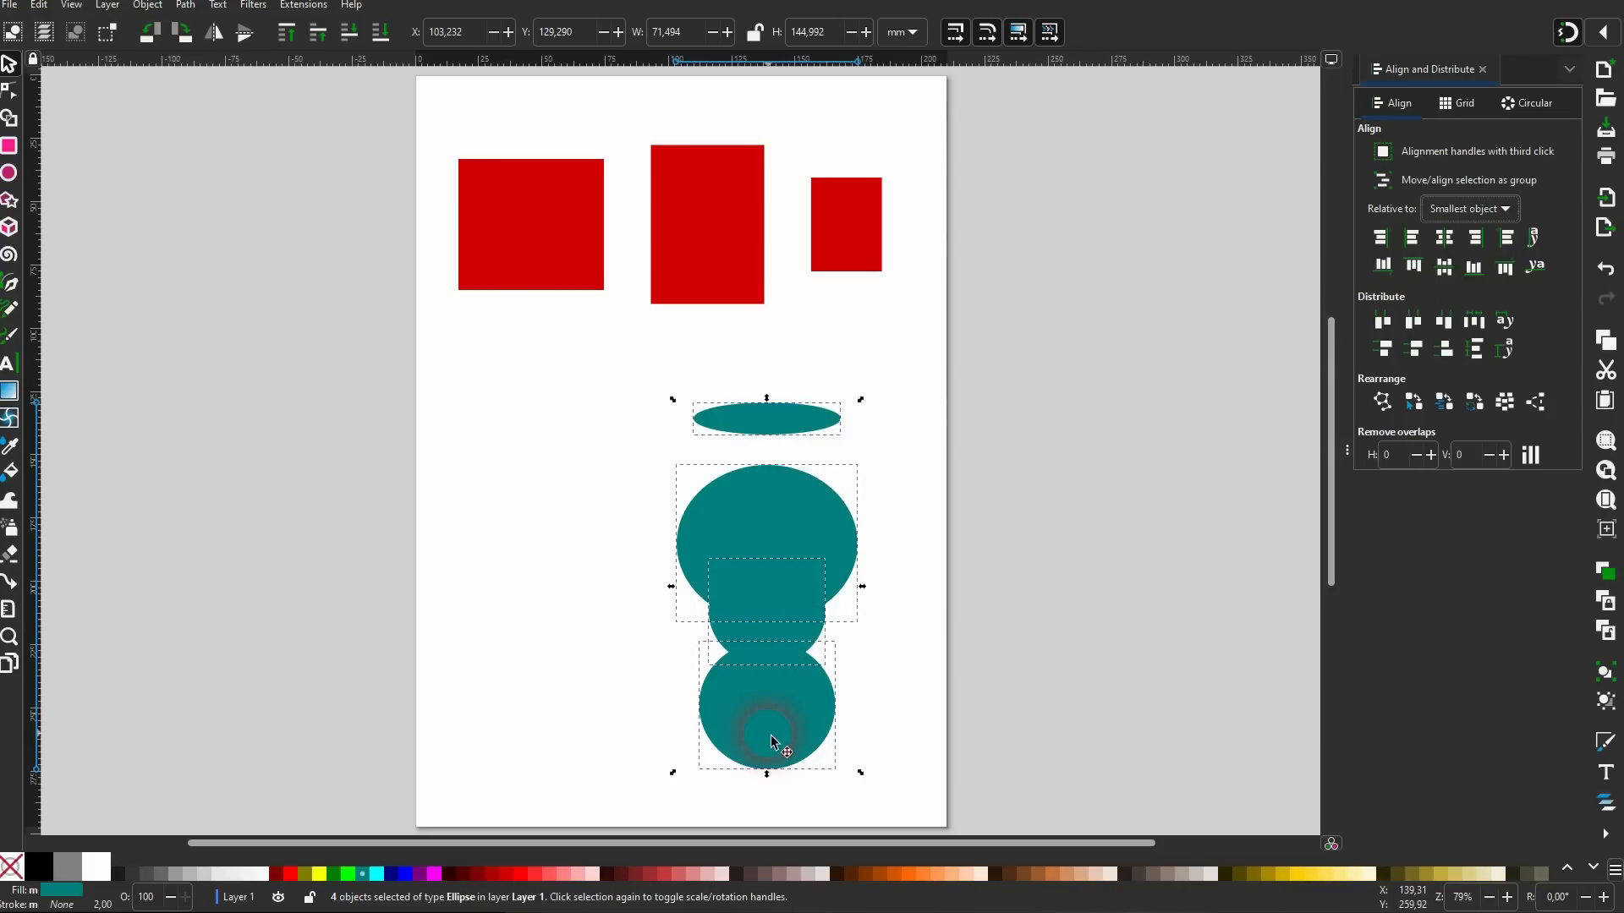
key(ctrl+z)
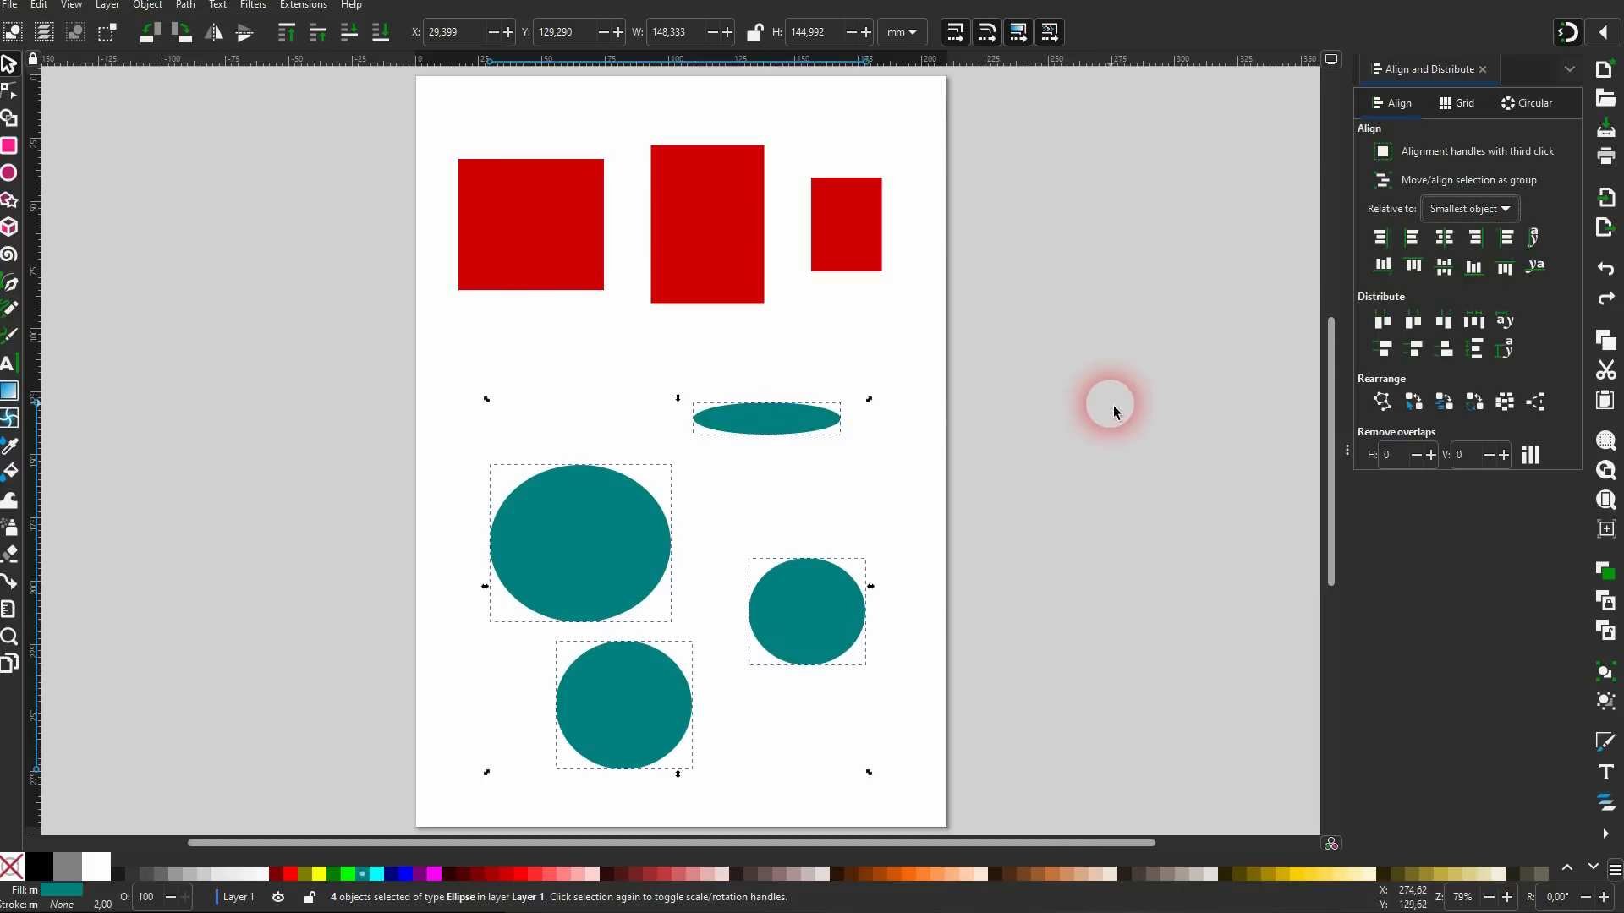
Distribute the four teal ellipses with even horizontal gaps and even vertical gaps.
click(1477, 321)
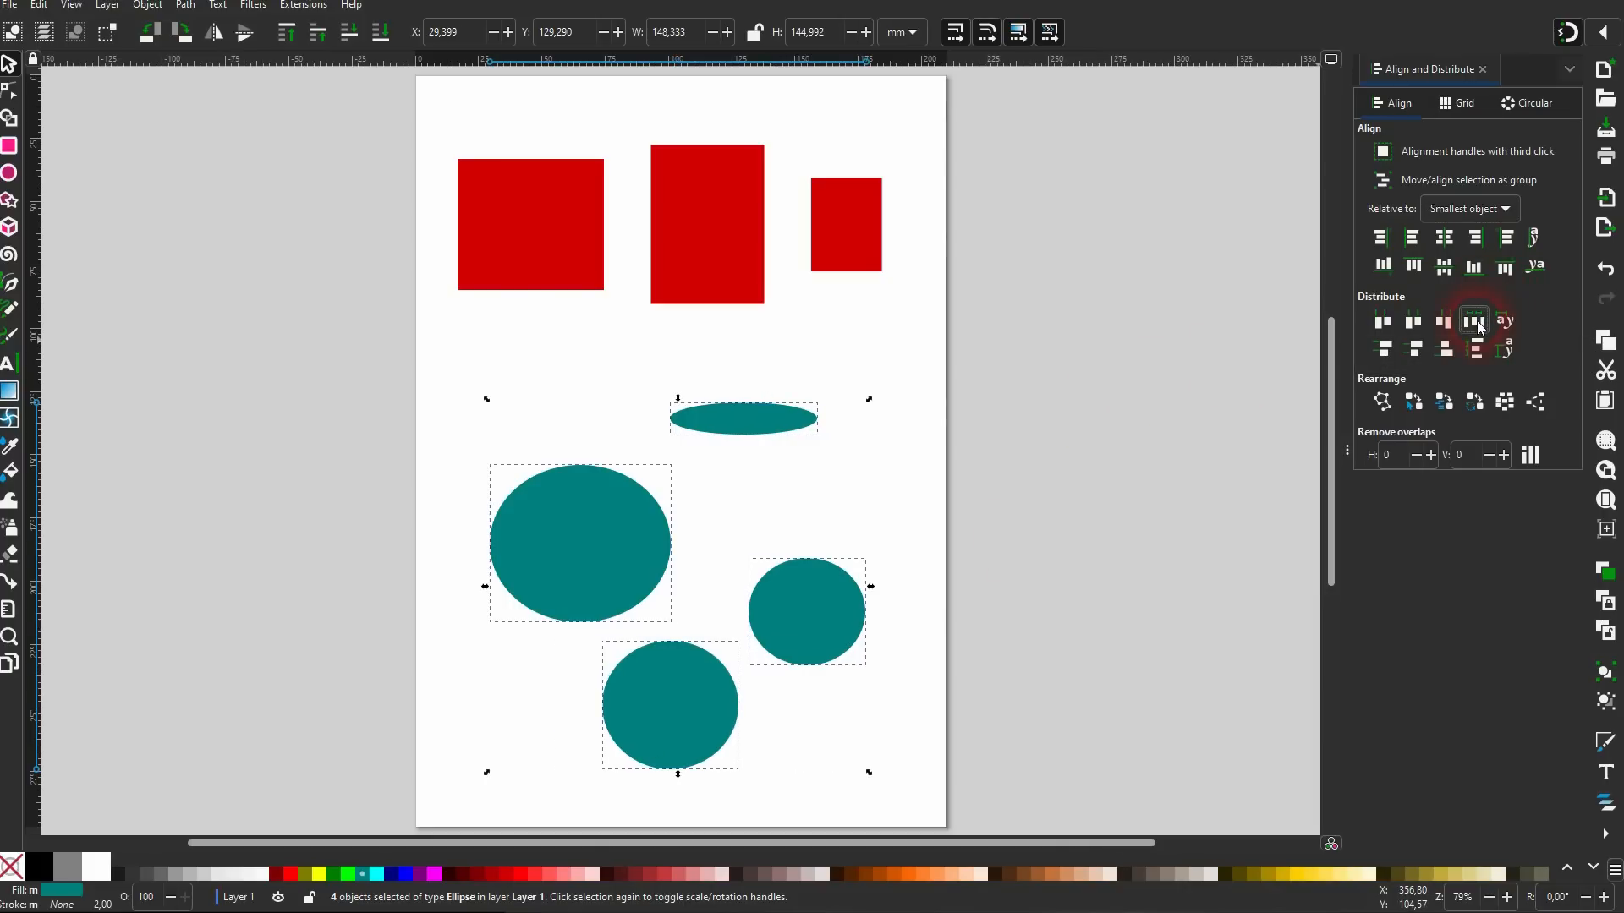
click(1478, 356)
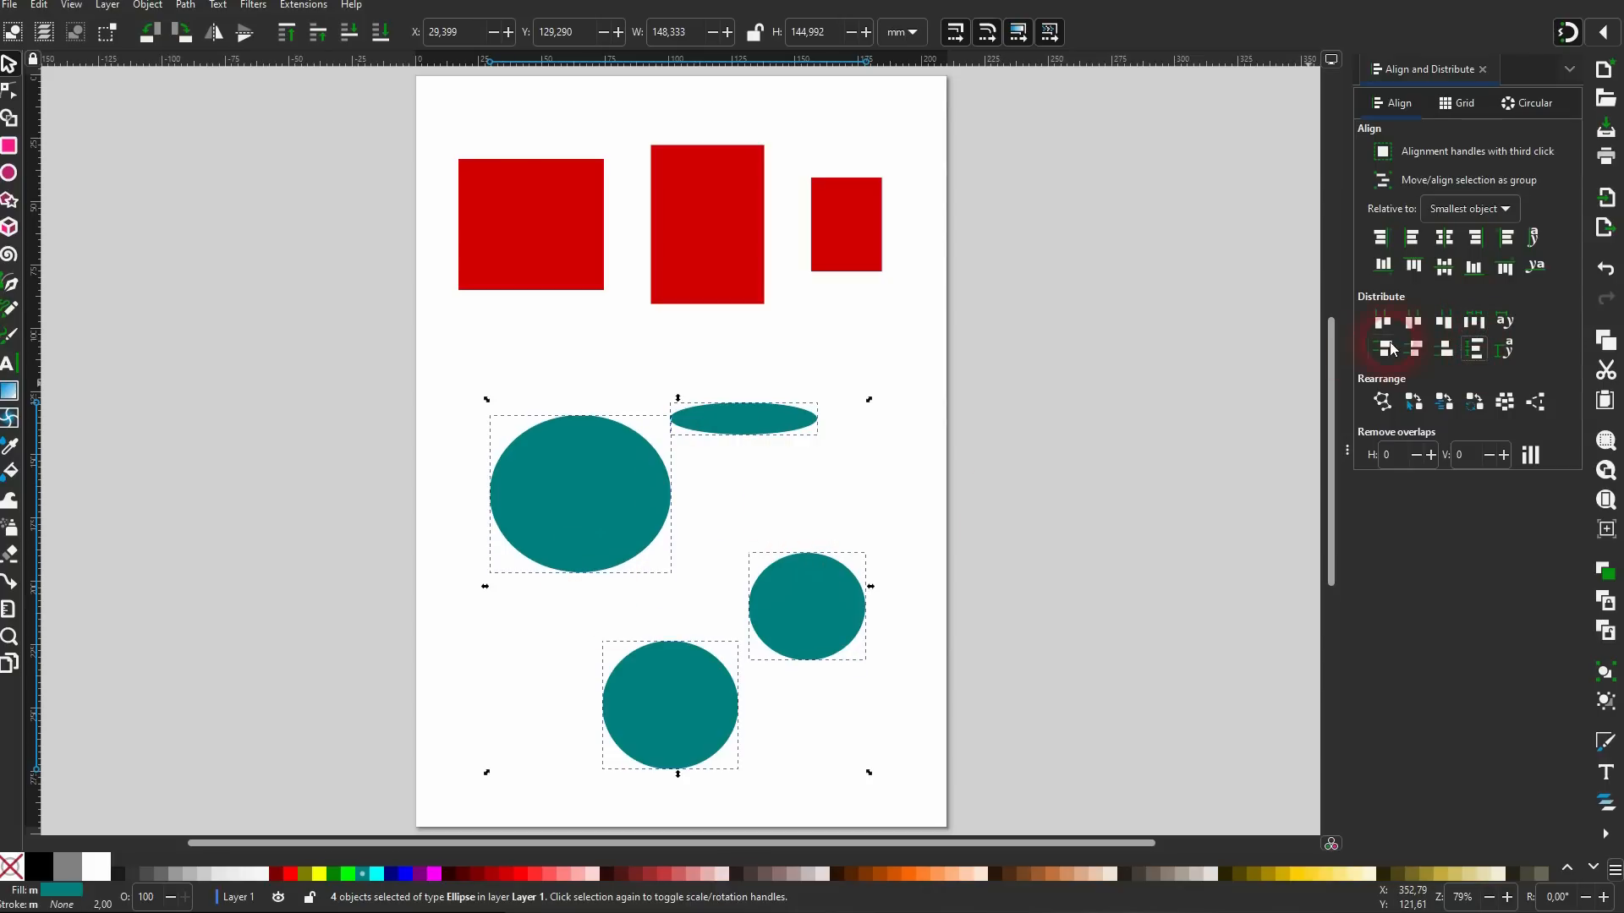
Centre the four ellipses on both axes relative to the page, and distribute them with even horizontal gaps.
click(1511, 219)
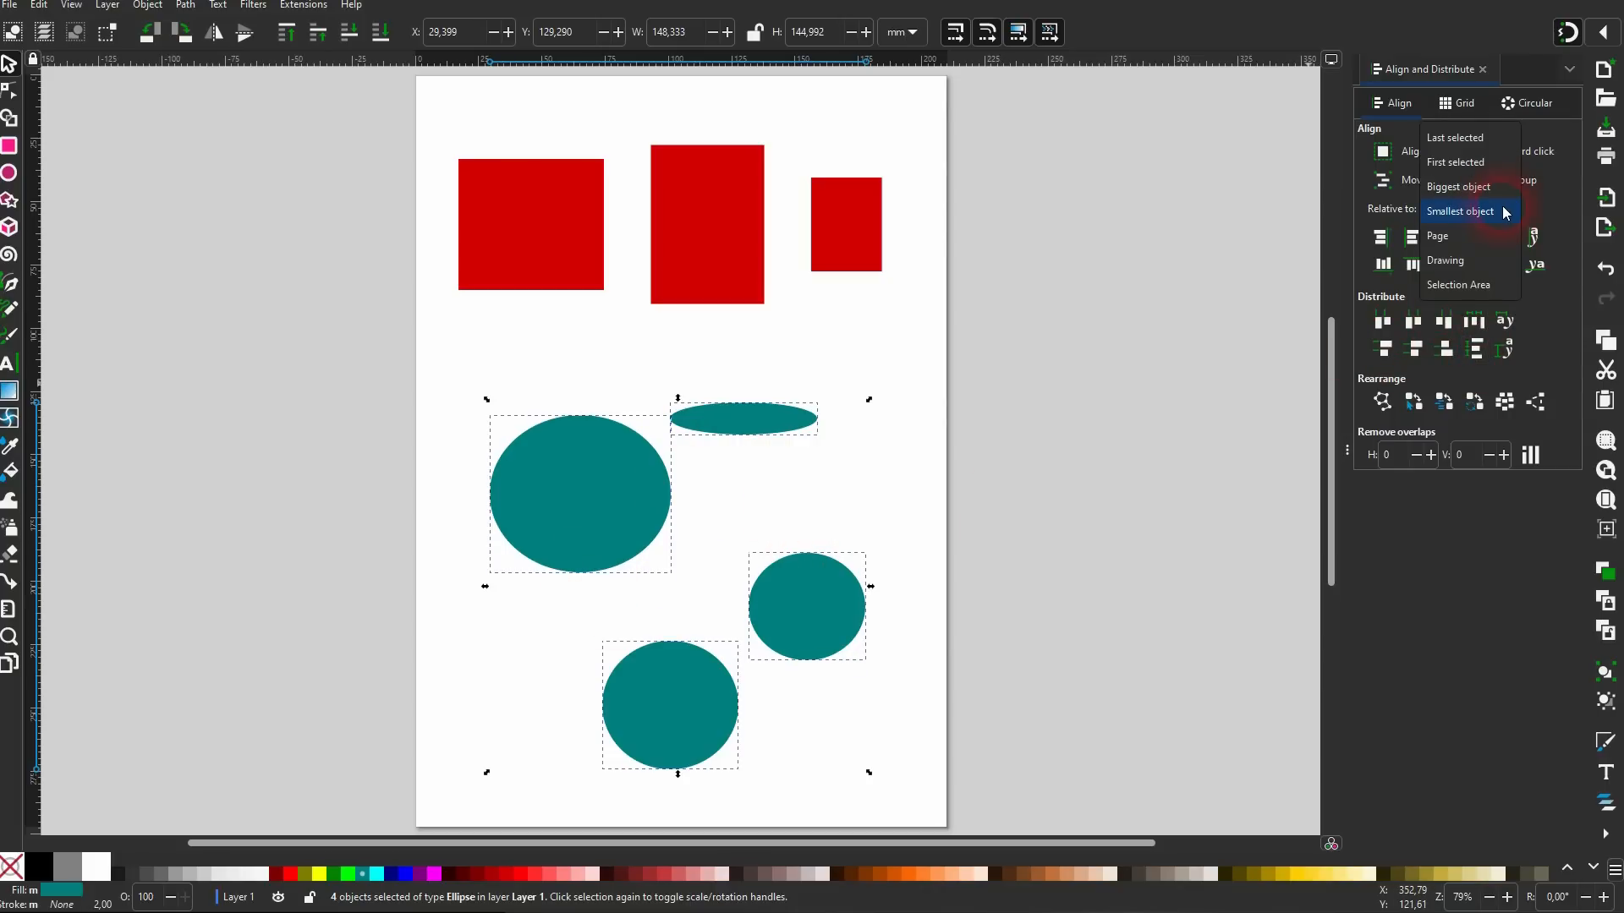
click(1476, 246)
click(1448, 242)
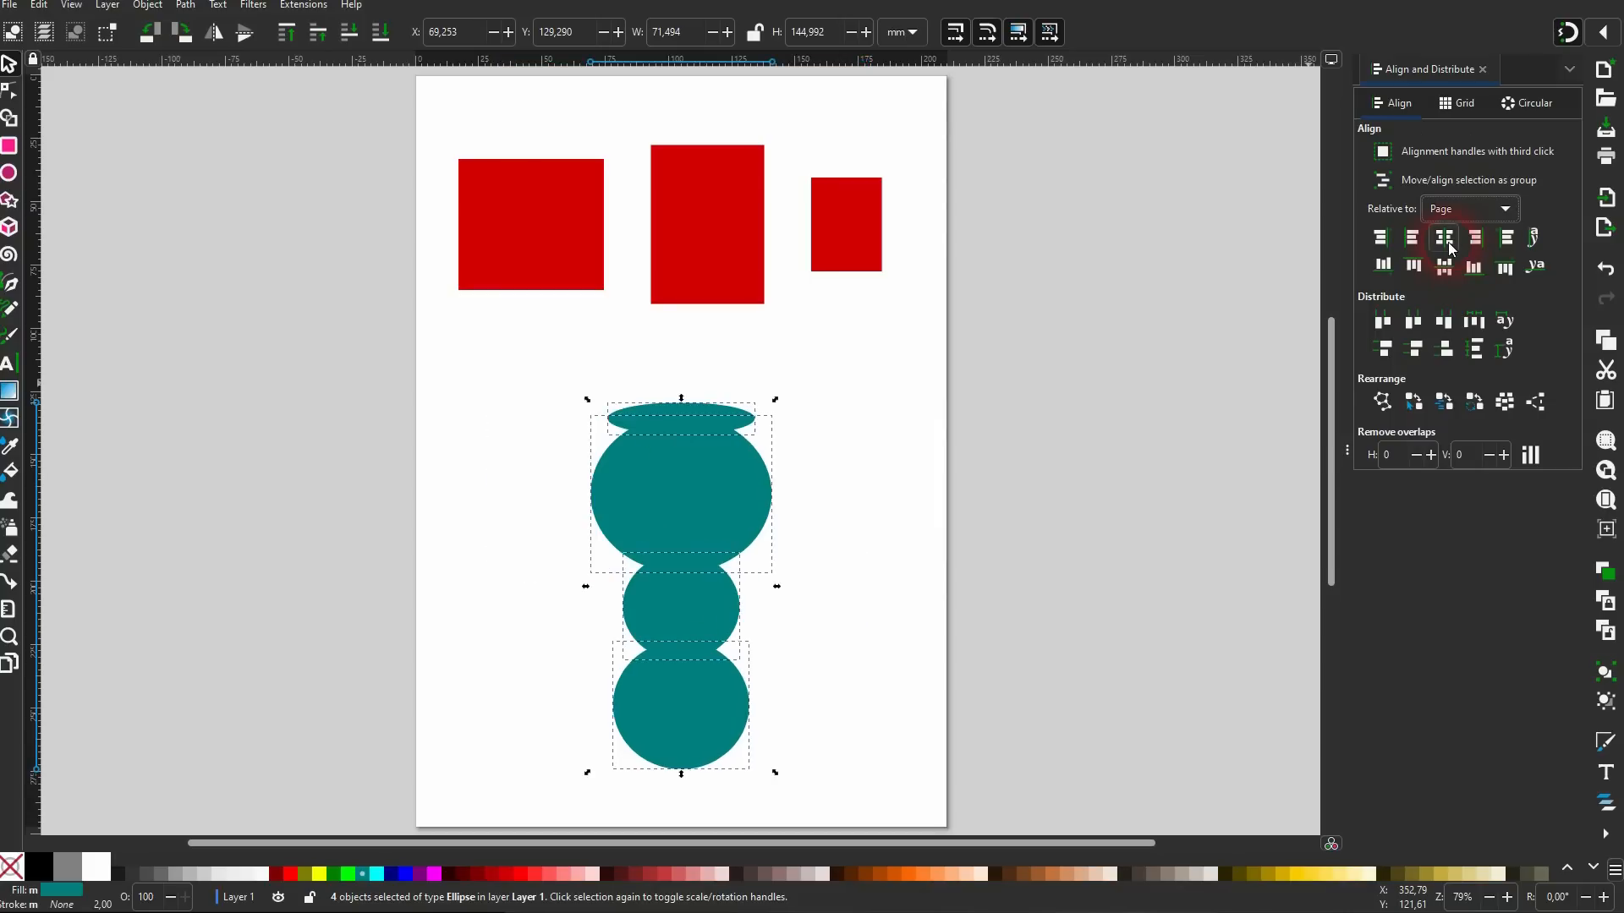
click(1444, 267)
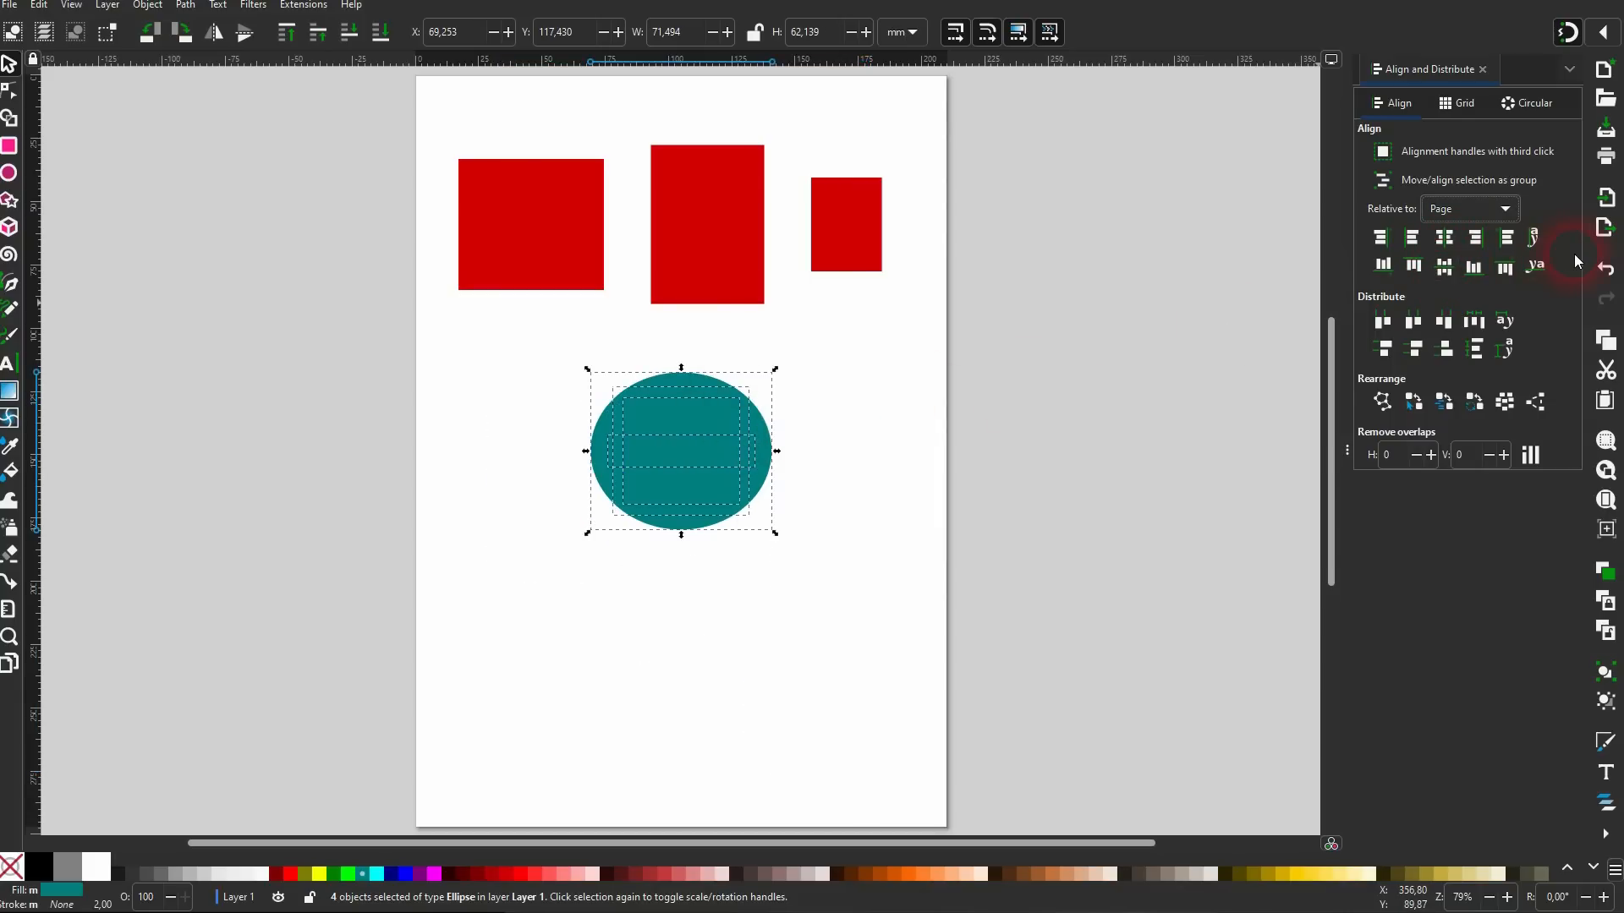
click(1475, 329)
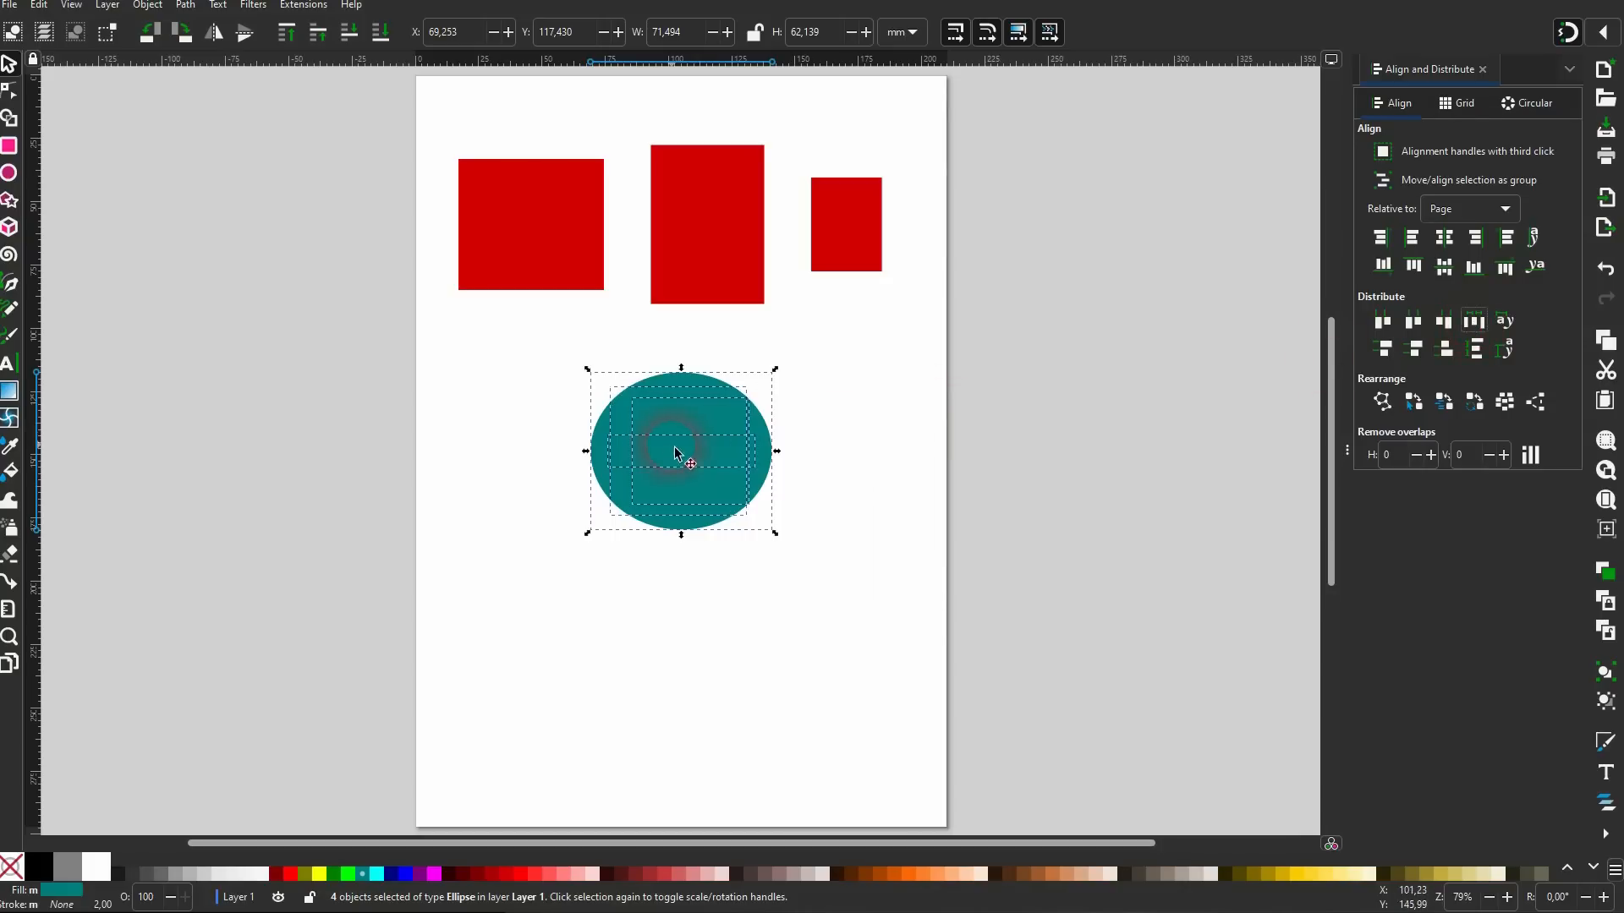
Recolour the flat ellipse pale pink and the medium round ellipse behind it a darker pinkish red.
click(874, 424)
click(696, 457)
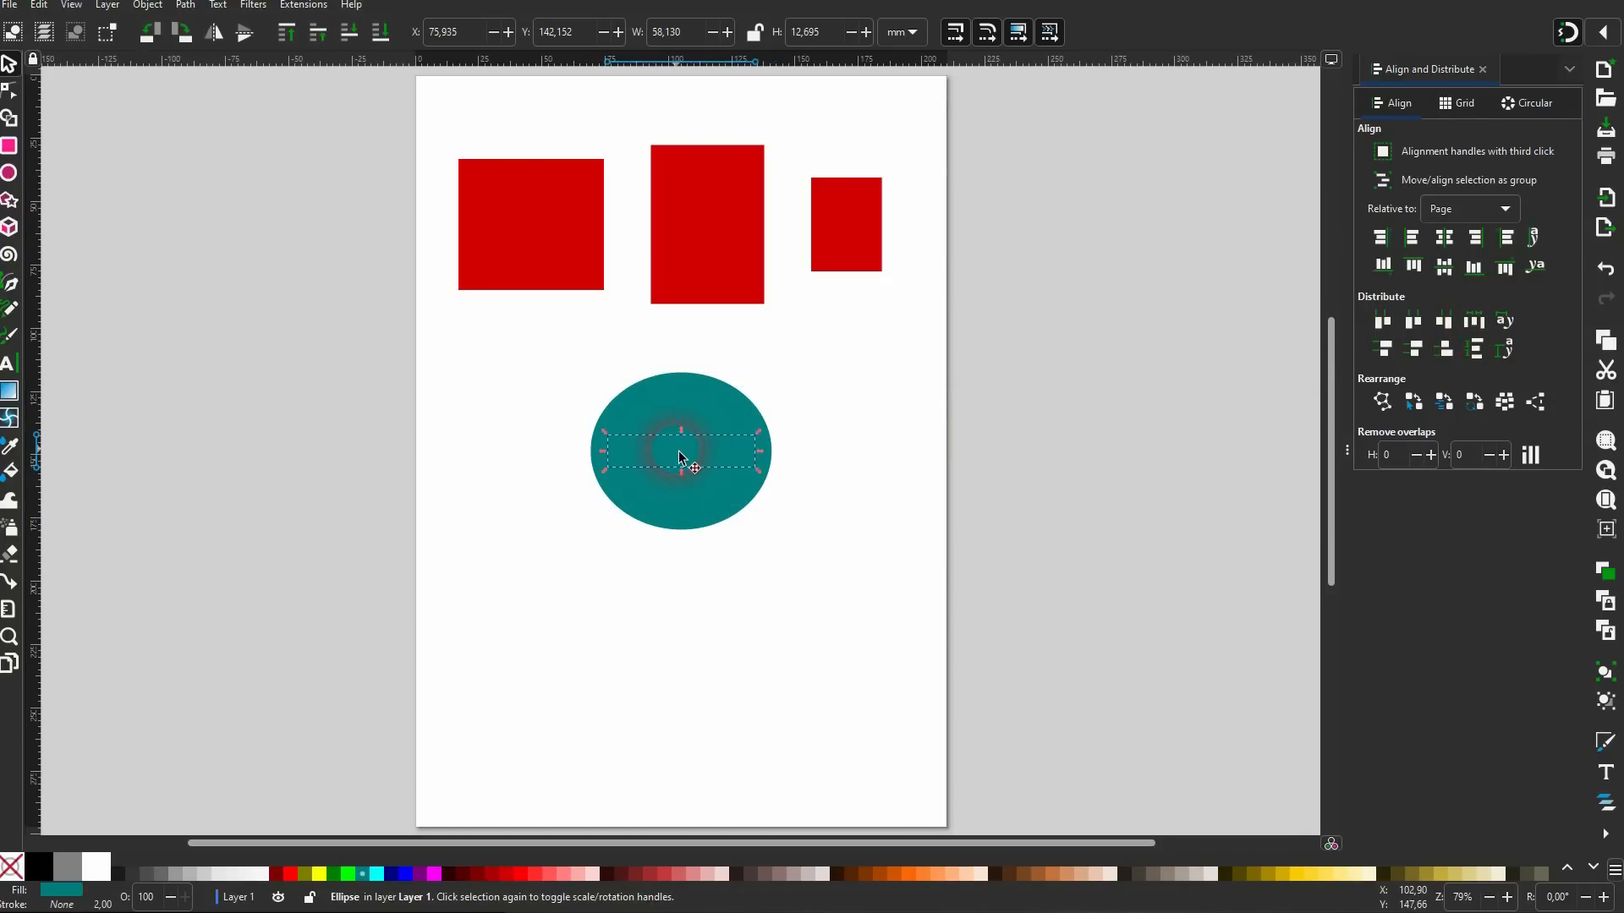
click(690, 873)
click(687, 424)
click(684, 871)
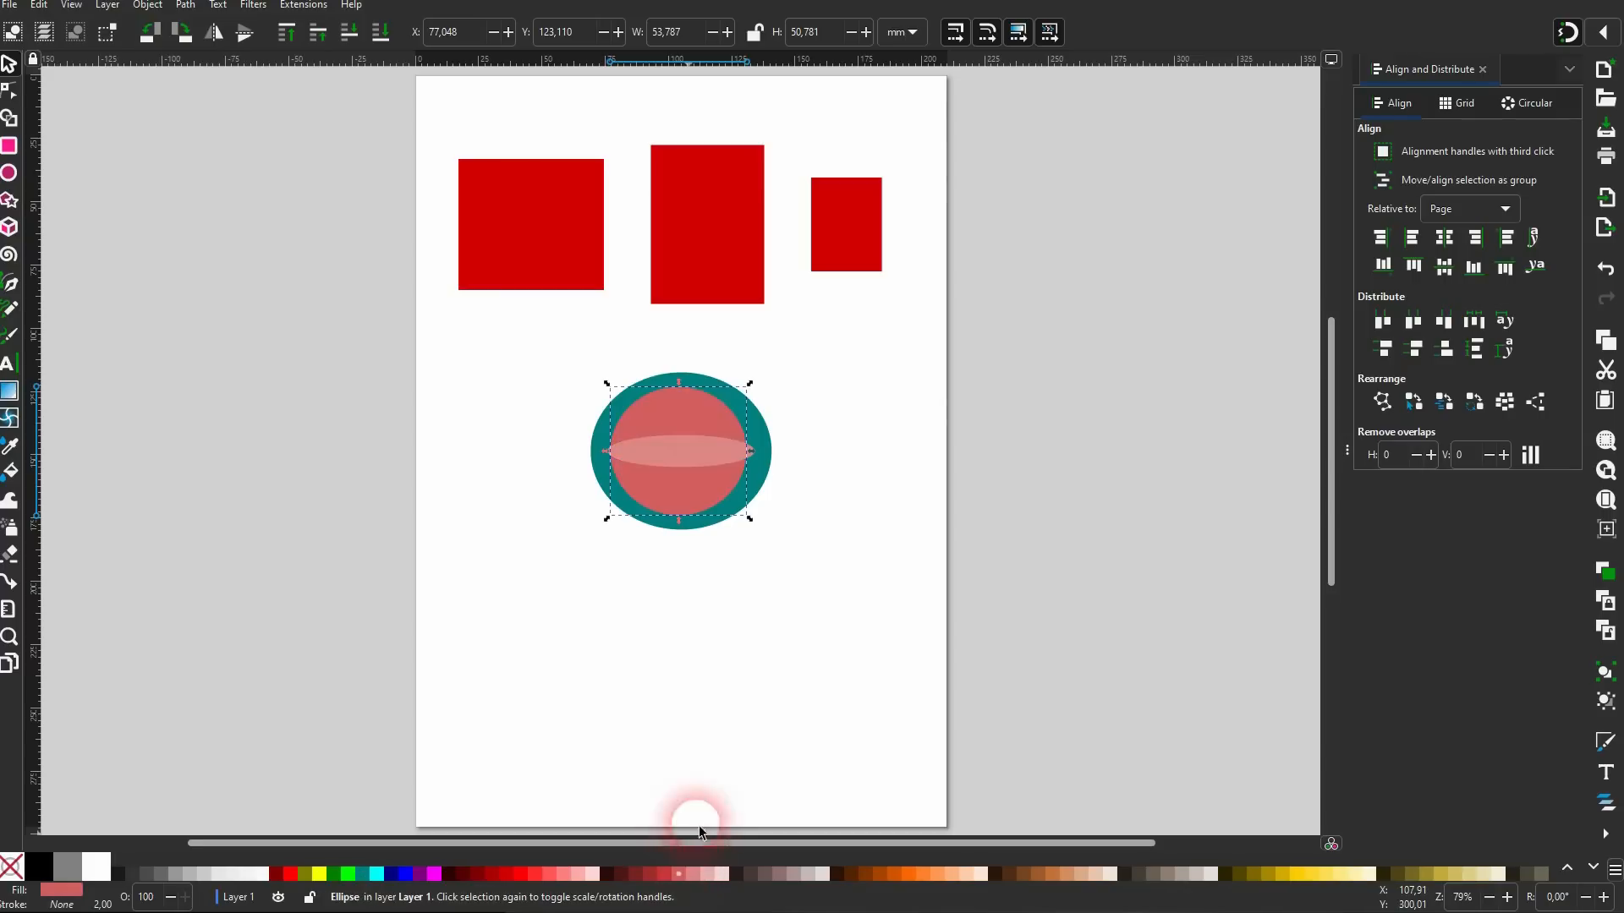
Move the large teal ellipse about 65 mm right and the medium pinkish-red ellipse about 68 mm left.
click(763, 438)
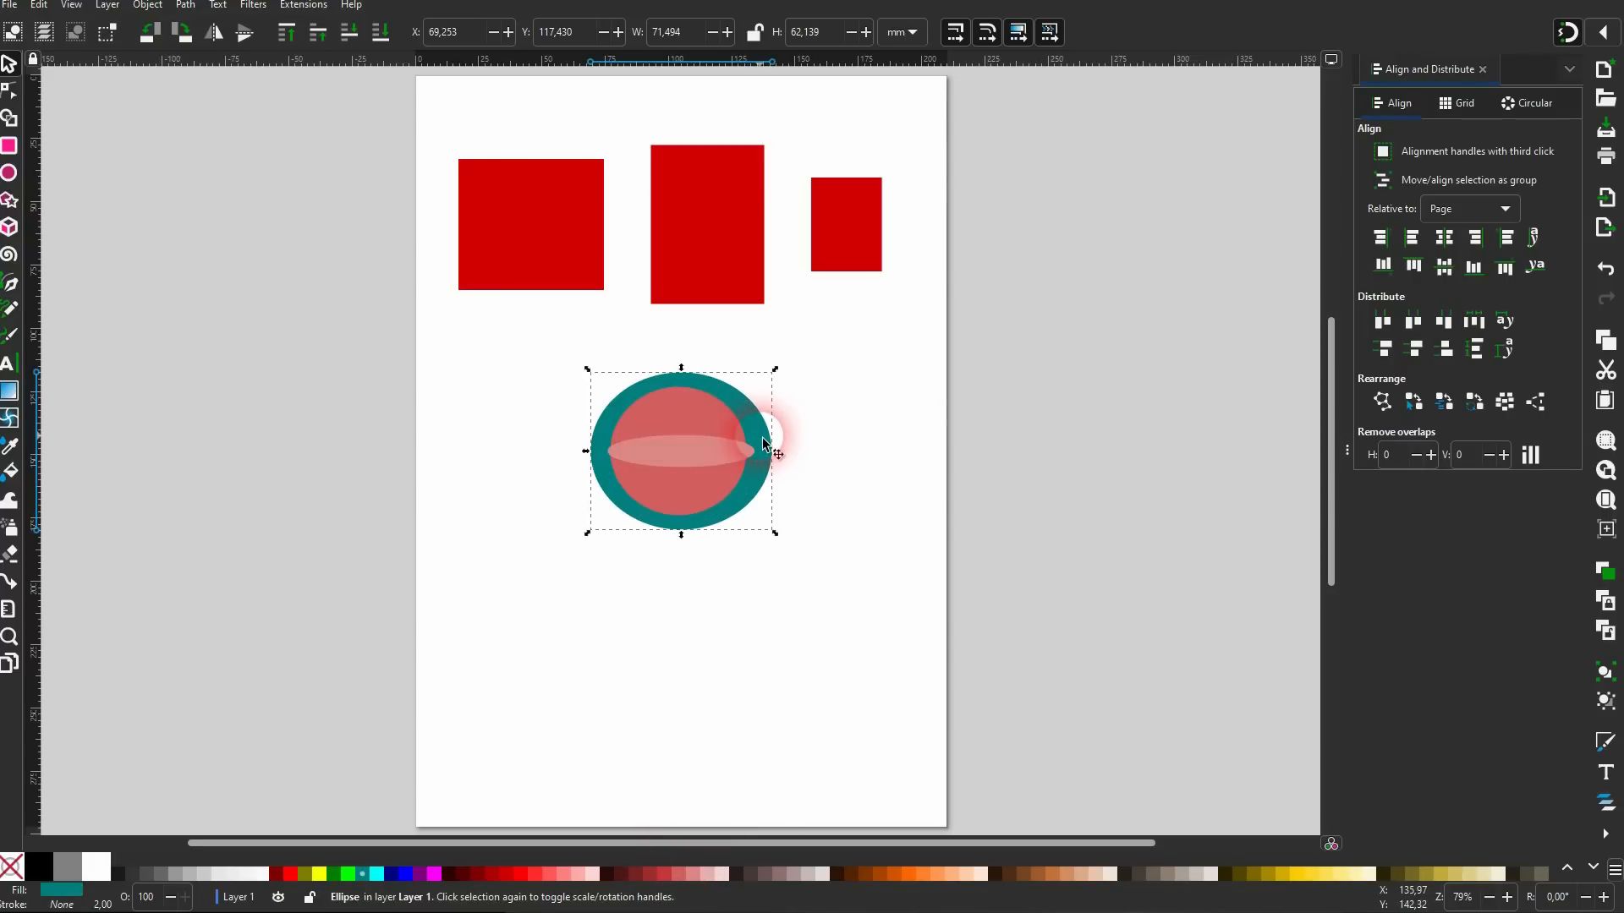
drag(762, 438, 931, 446)
drag(697, 423, 509, 421)
Recolour the smallest round ellipse greyish pink and move the flat pink ellipse about 20 mm left.
click(695, 414)
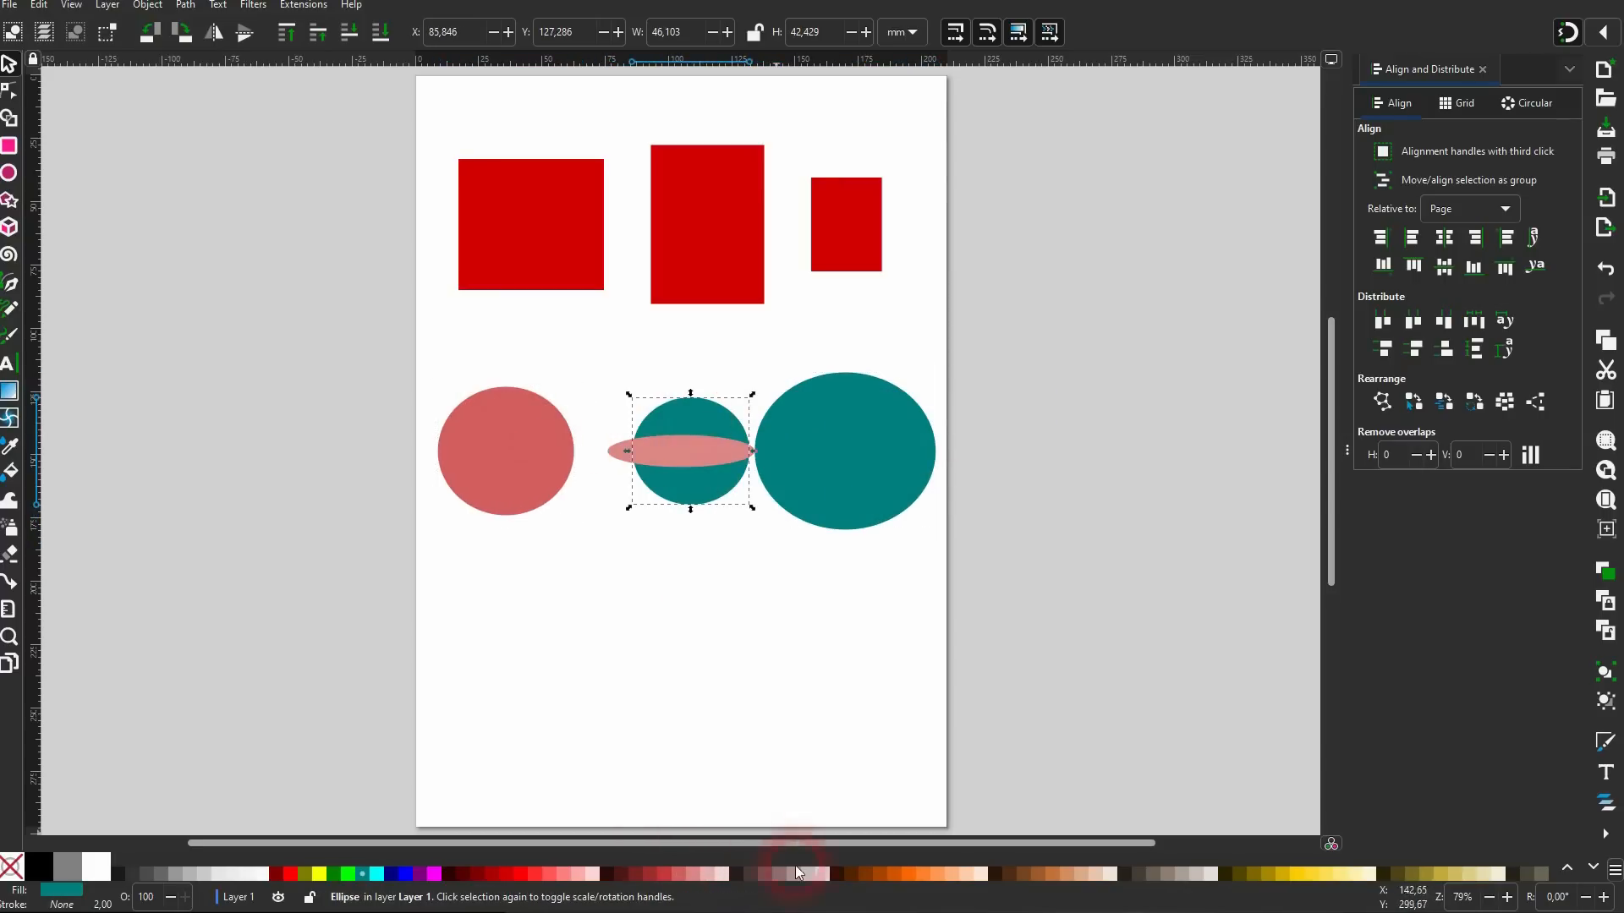
click(793, 874)
click(699, 454)
drag(699, 455, 649, 455)
Select all four ellipses and distribute them with even horizontal gaps.
drag(381, 587, 1015, 351)
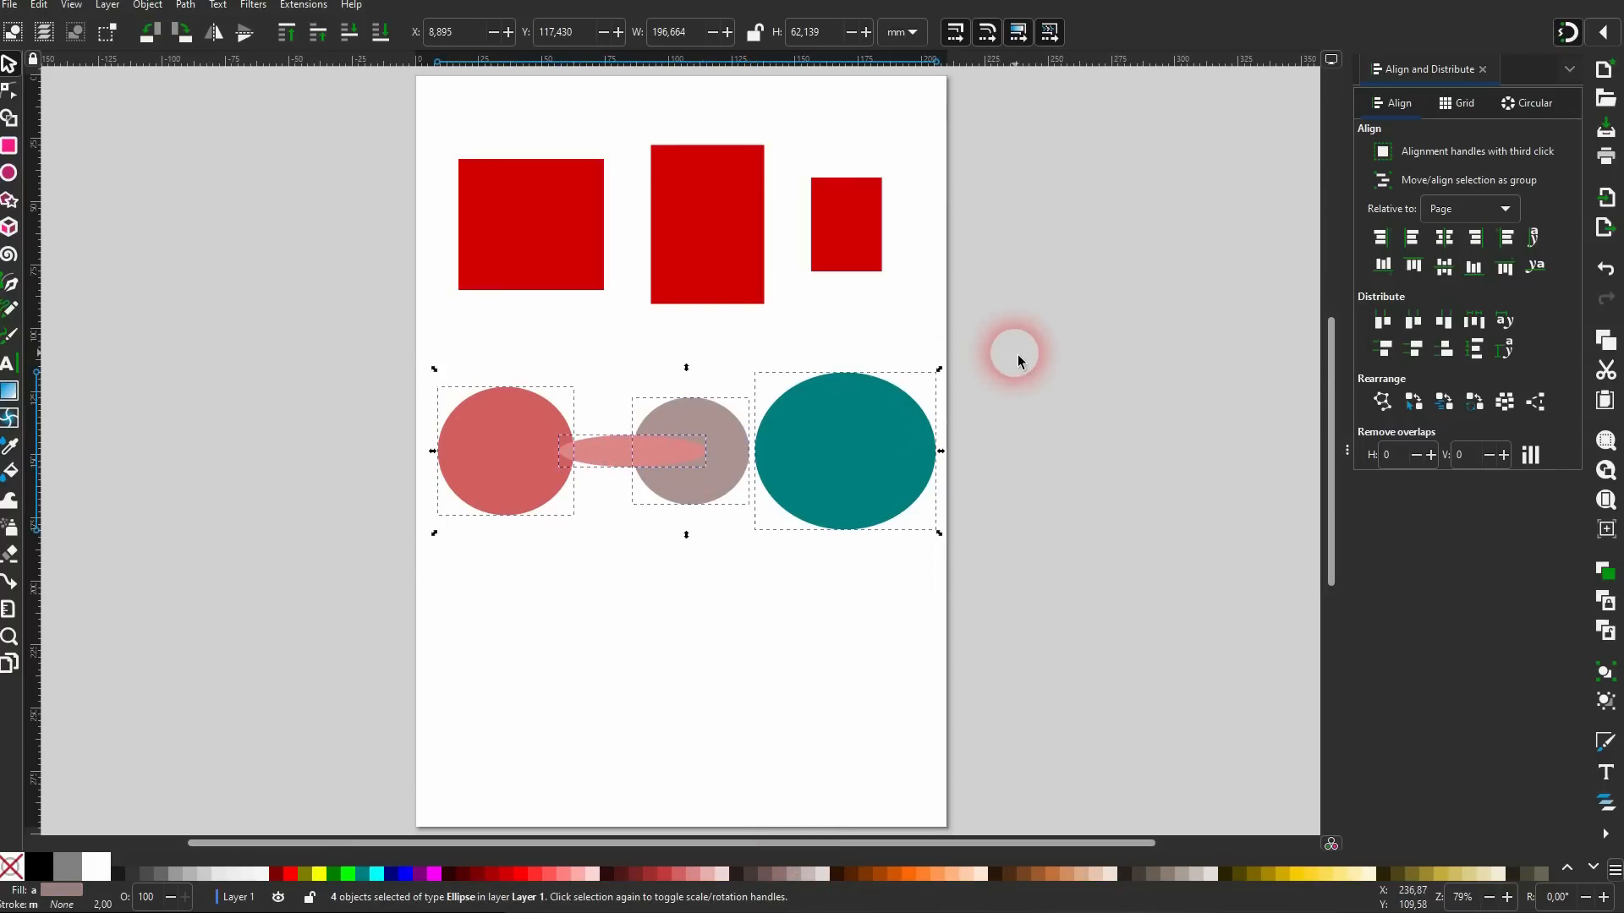
click(1485, 320)
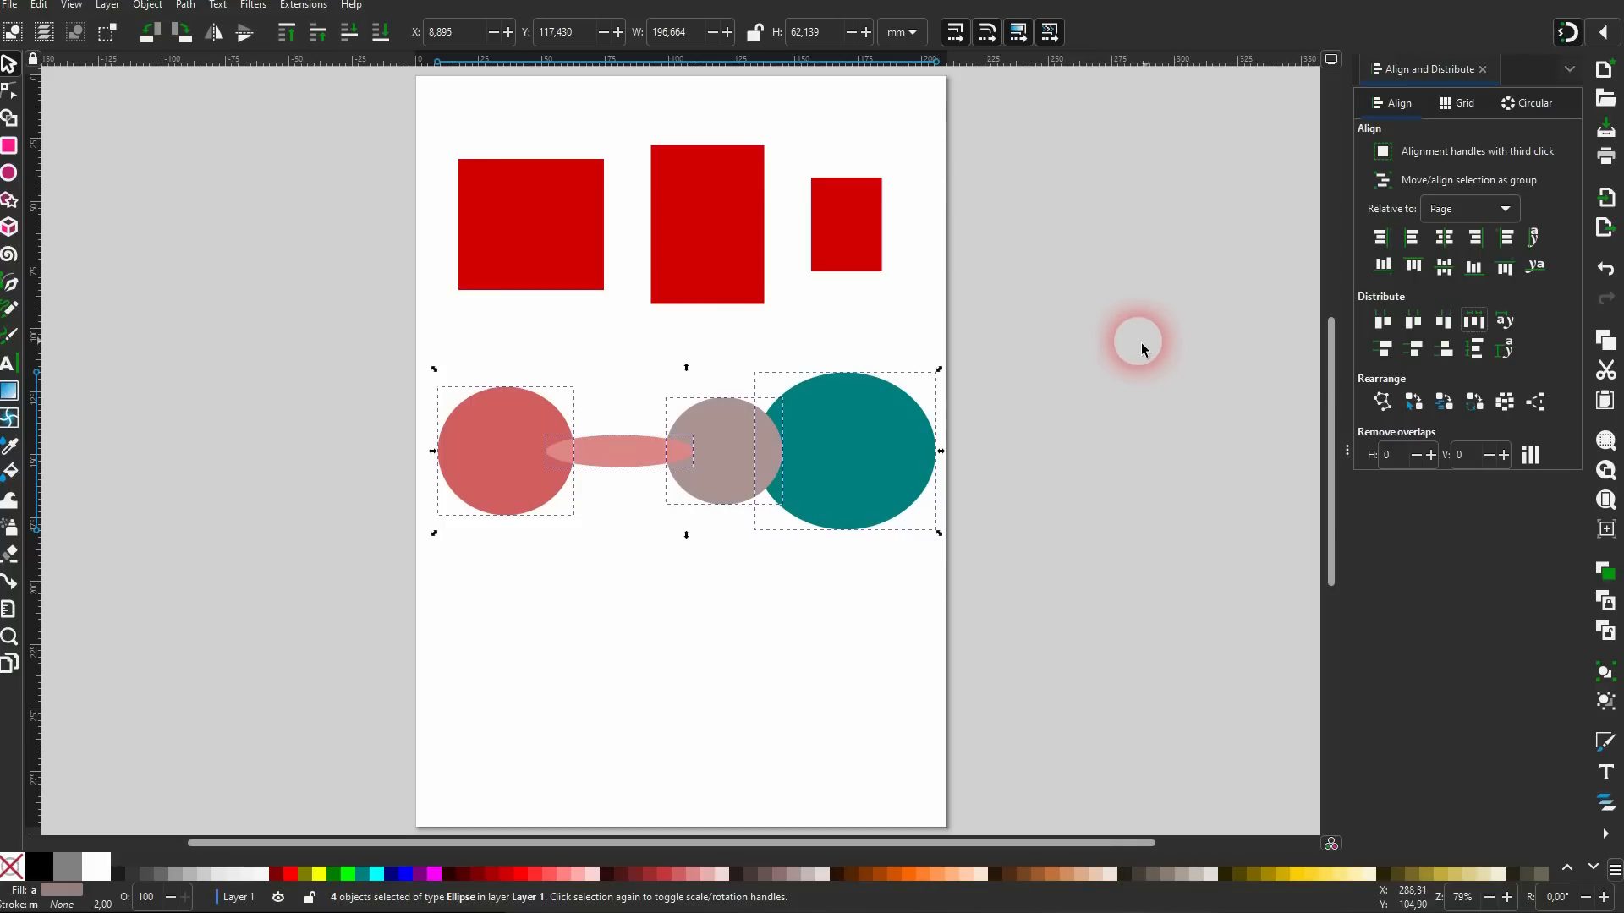
click(1105, 312)
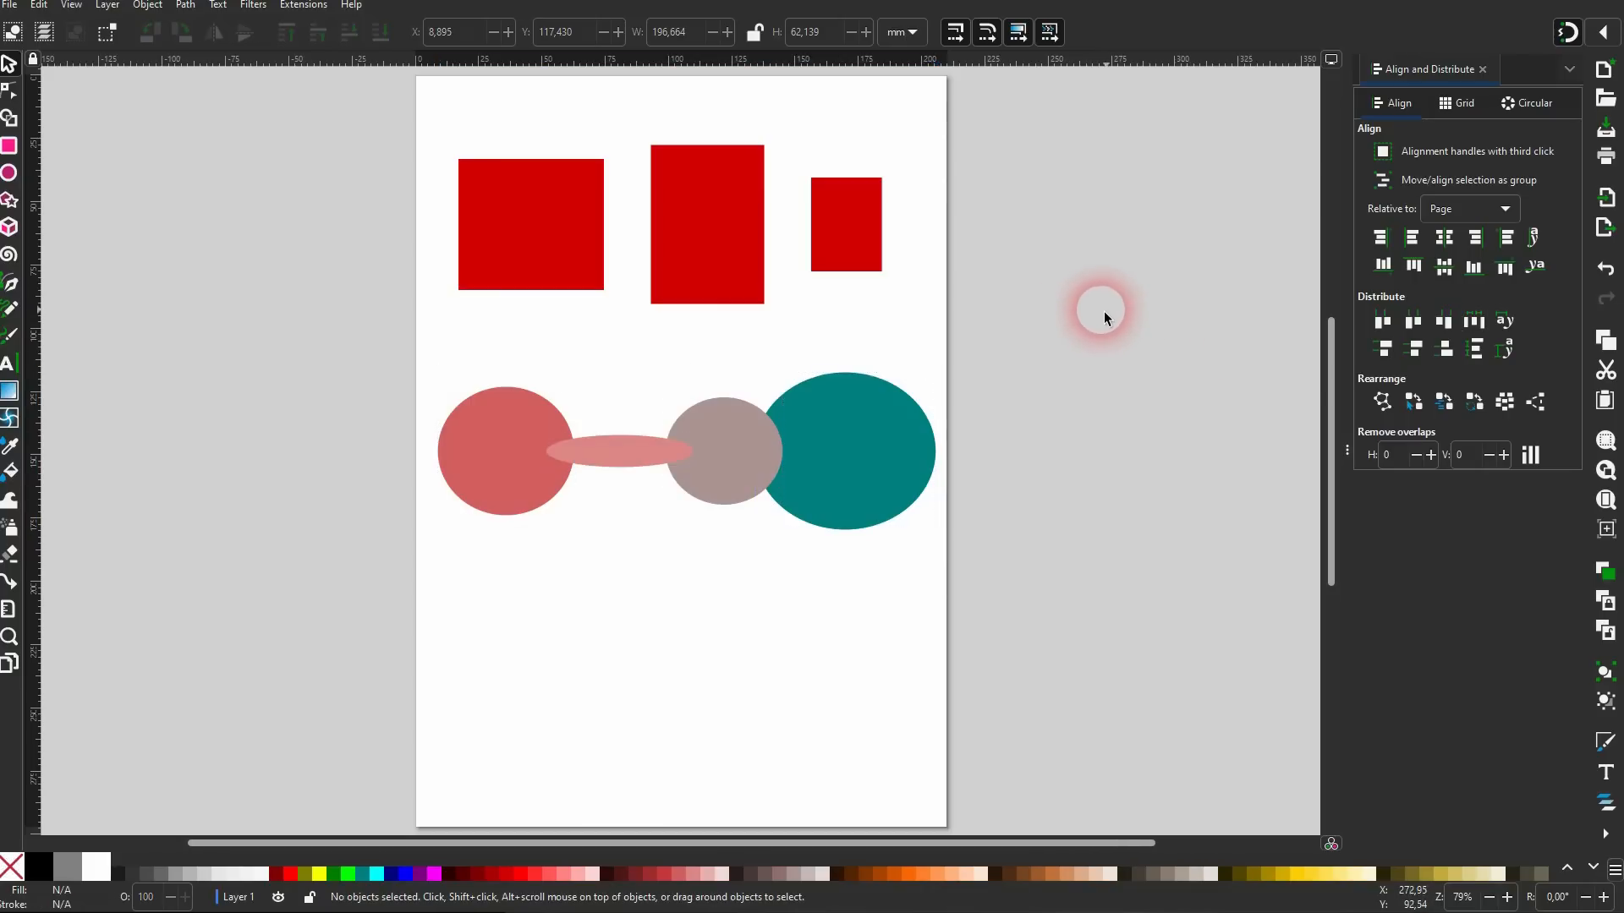
Move the greyish-pink ellipse about 25 mm right and group it with the large teal ellipse.
click(749, 459)
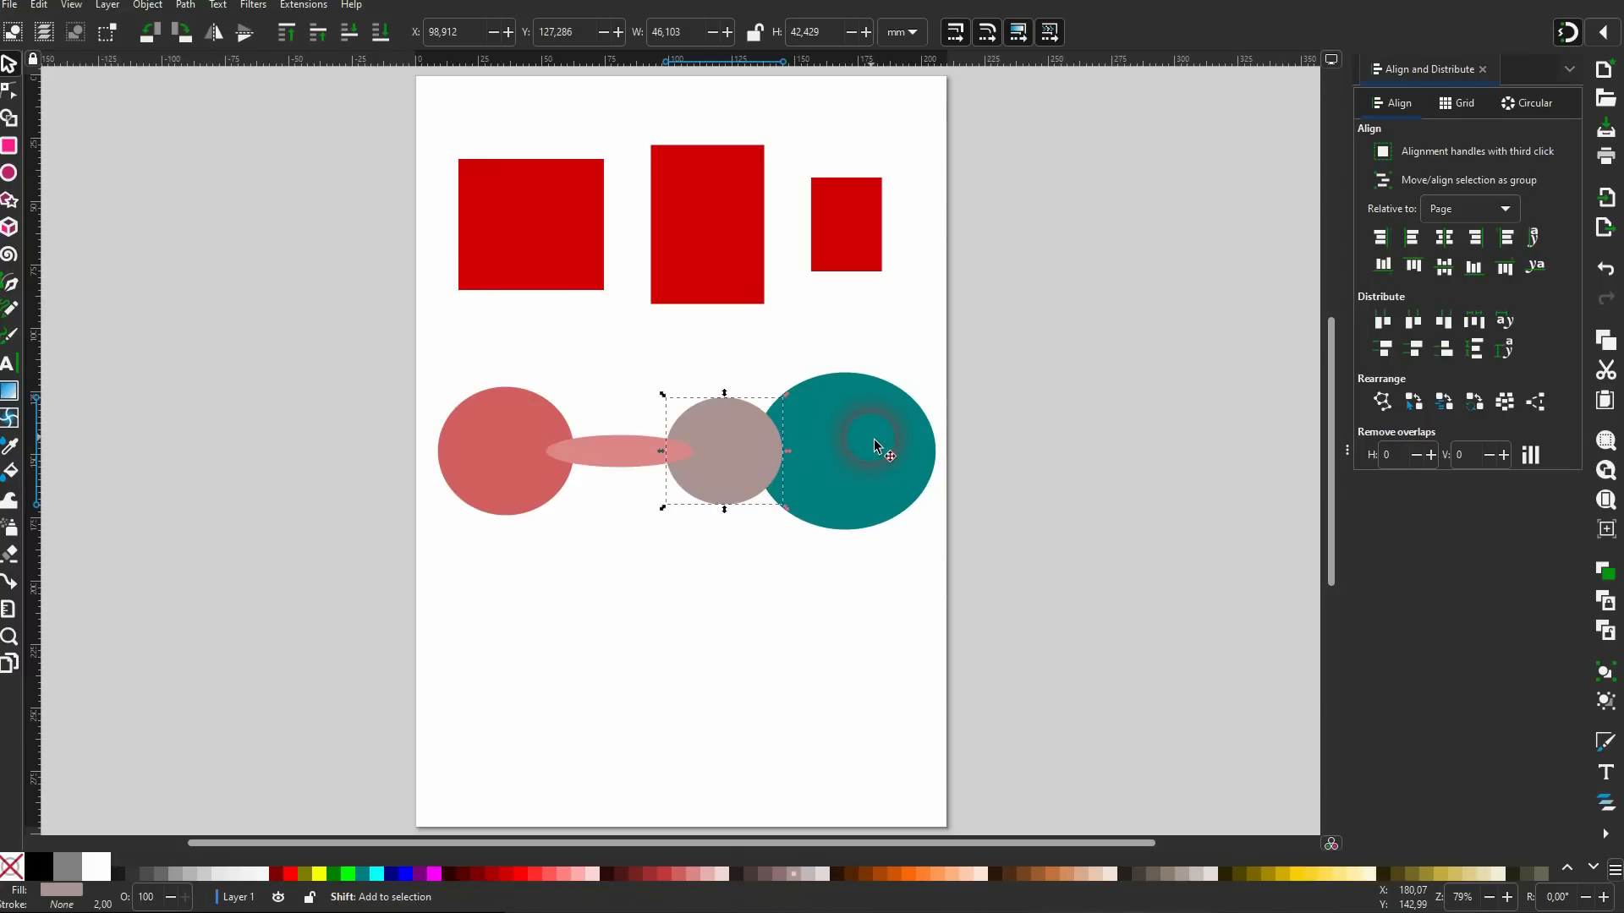
drag(748, 461, 812, 459)
drag(674, 607, 1030, 333)
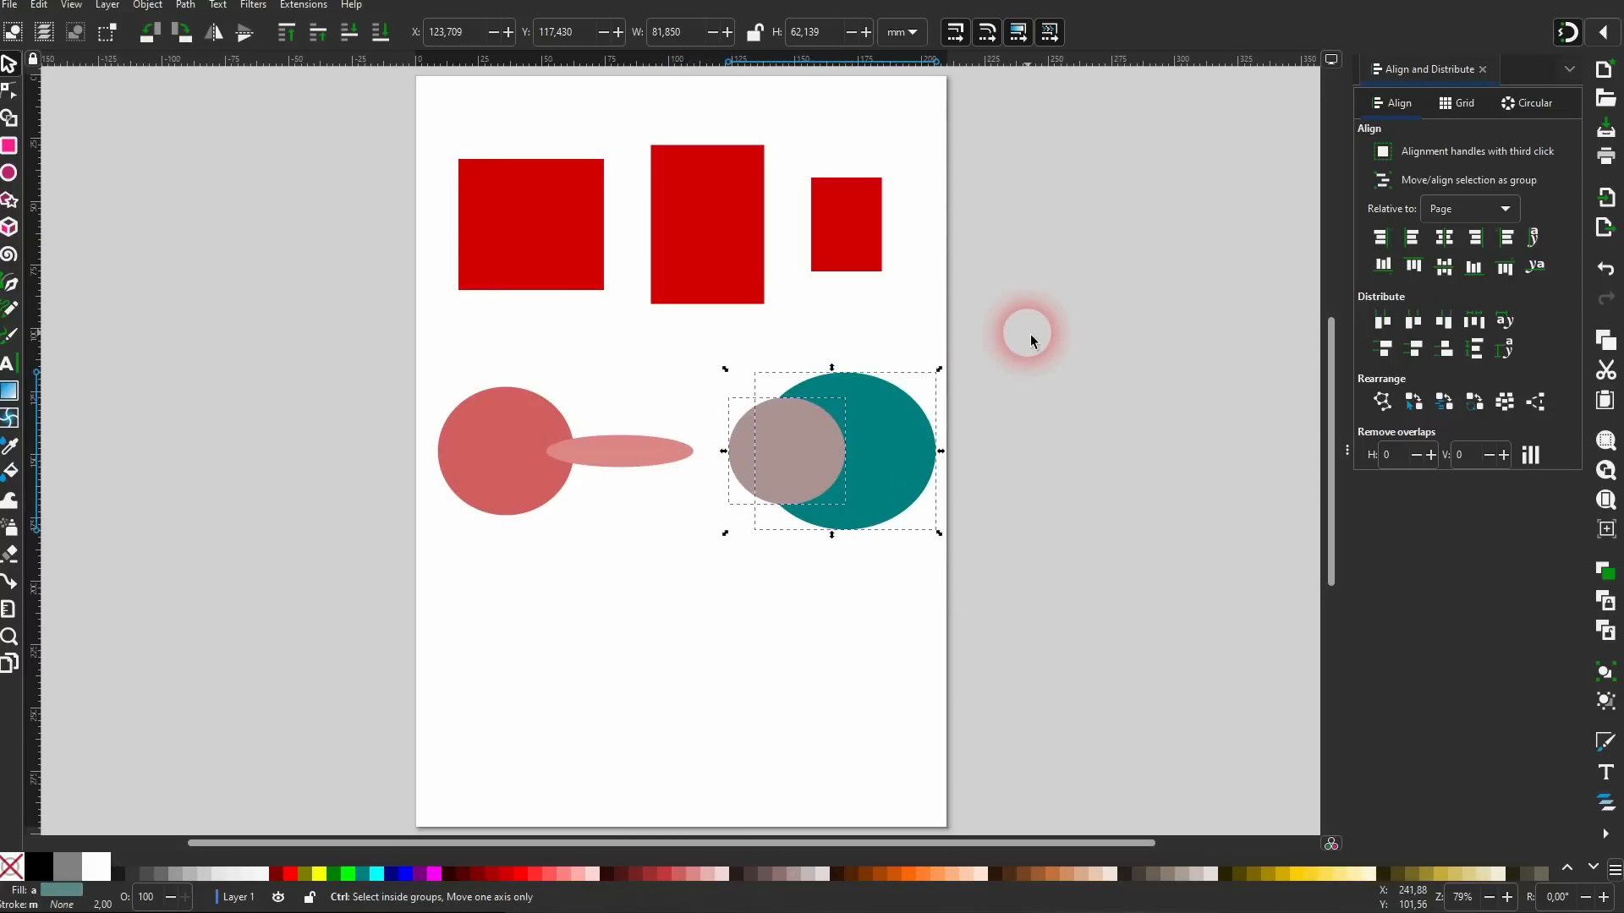
key(ctrl+g)
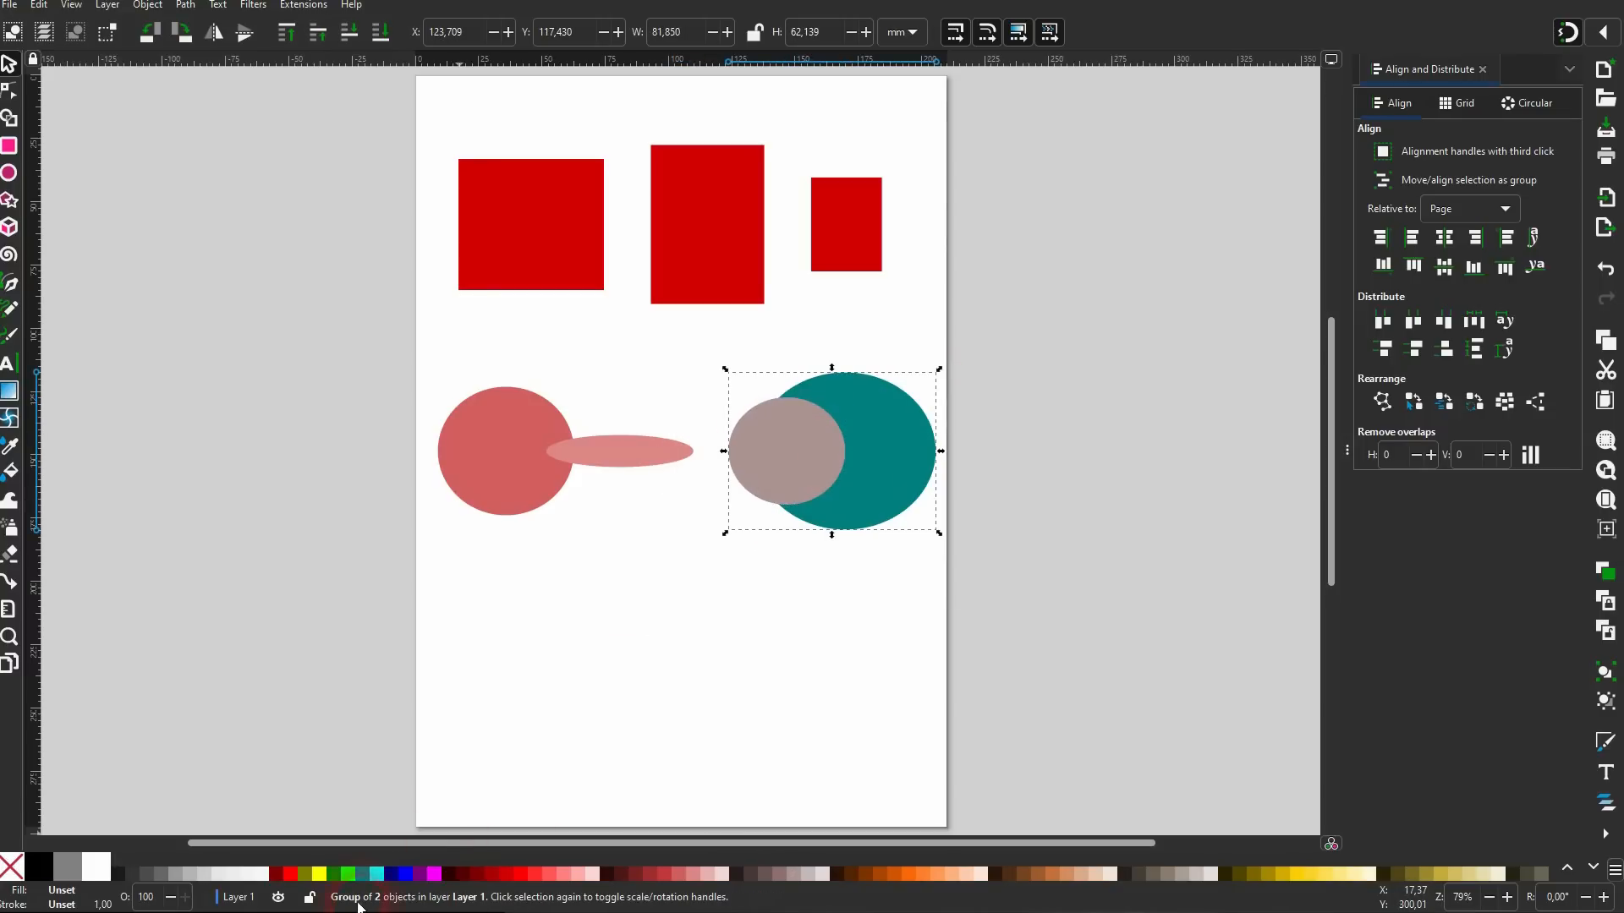
Move the flat pink ellipse about 28 mm down and the pinkish-red ellipse about 30 mm right.
drag(622, 456, 653, 526)
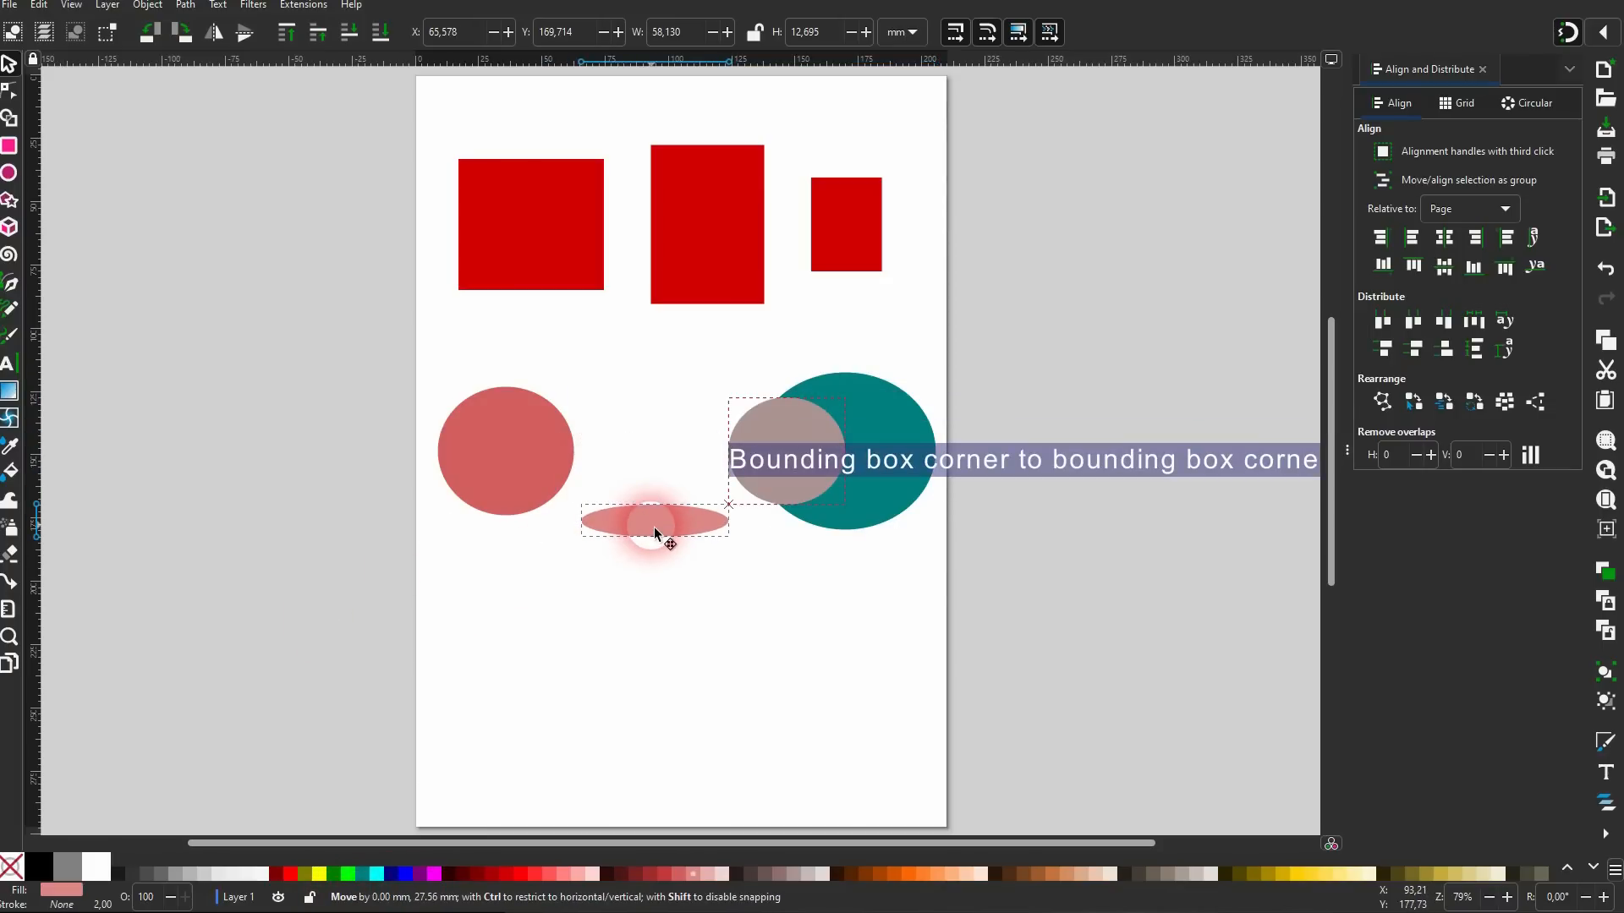
drag(498, 464, 582, 461)
Select the group and the two loose ellipses, and distribute them with even horizontal gaps relative to the page.
drag(377, 644, 1047, 317)
click(1451, 217)
click(1453, 212)
click(1479, 321)
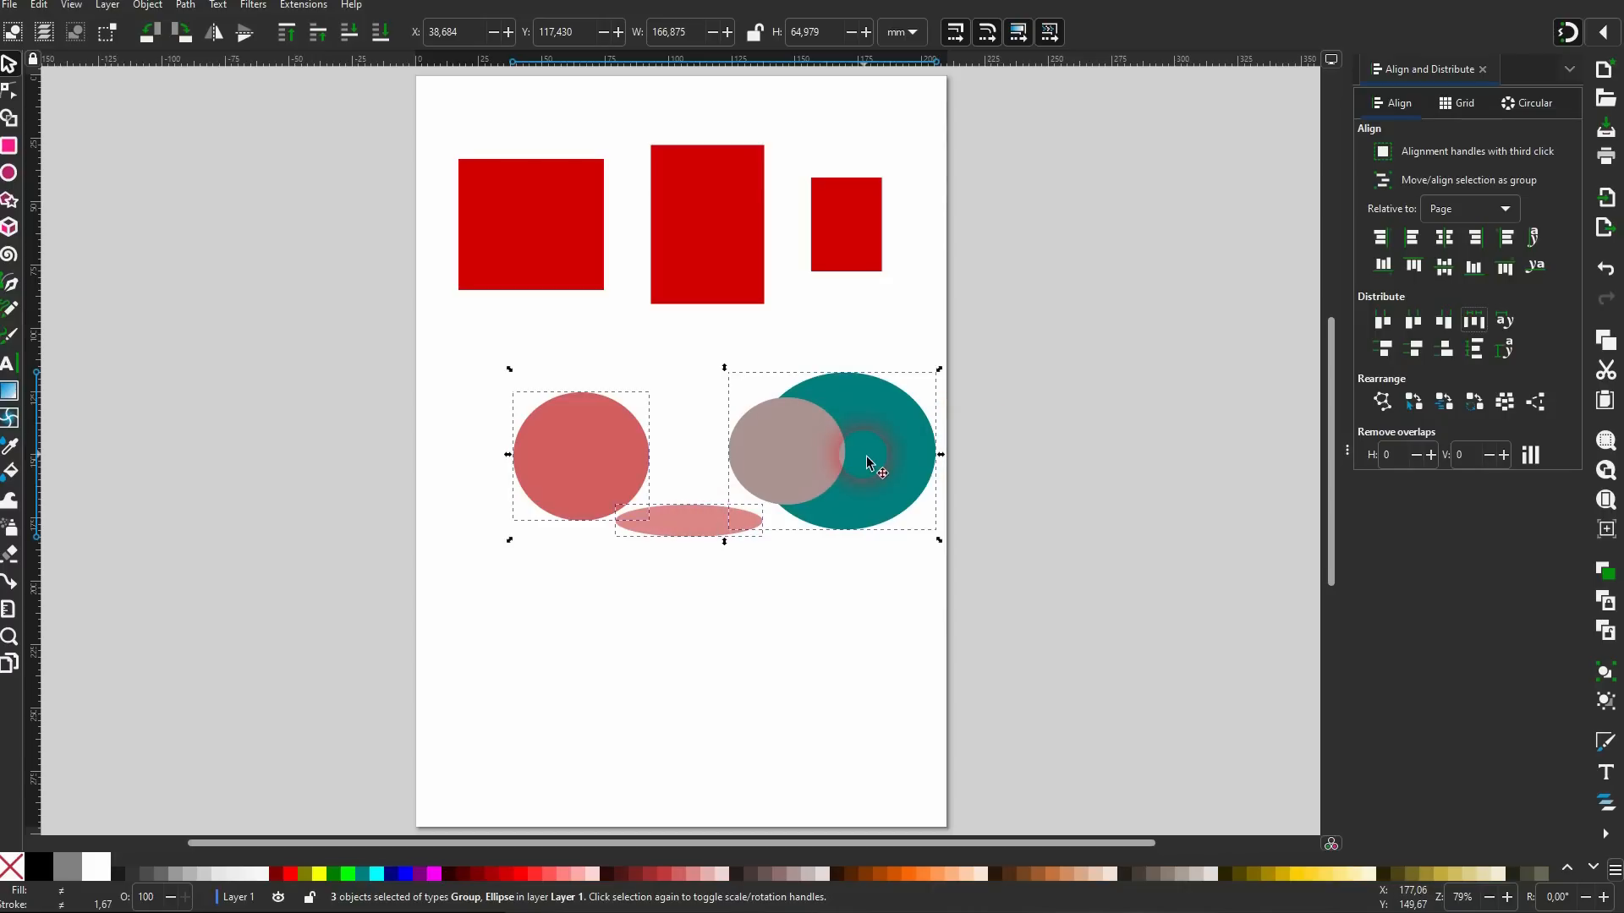
click(1044, 410)
Ungroup the teal and greyish-pink ellipses, and distribute all four ellipses with even horizontal gaps.
click(901, 458)
key(ctrl+shift+g)
drag(449, 592, 922, 372)
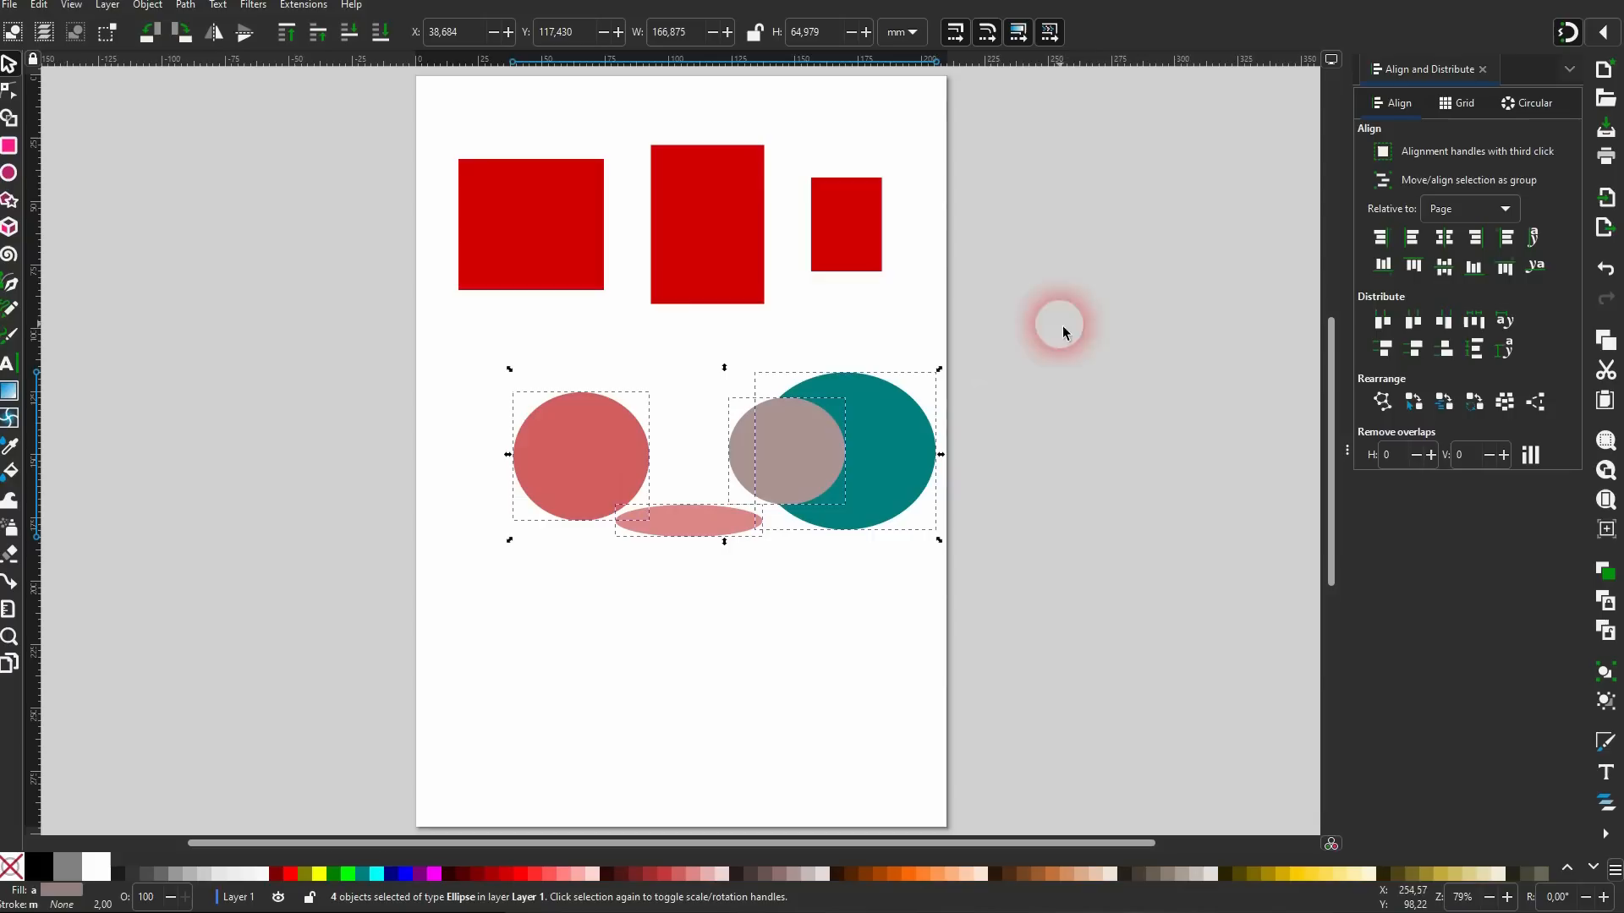
click(1475, 322)
click(1047, 473)
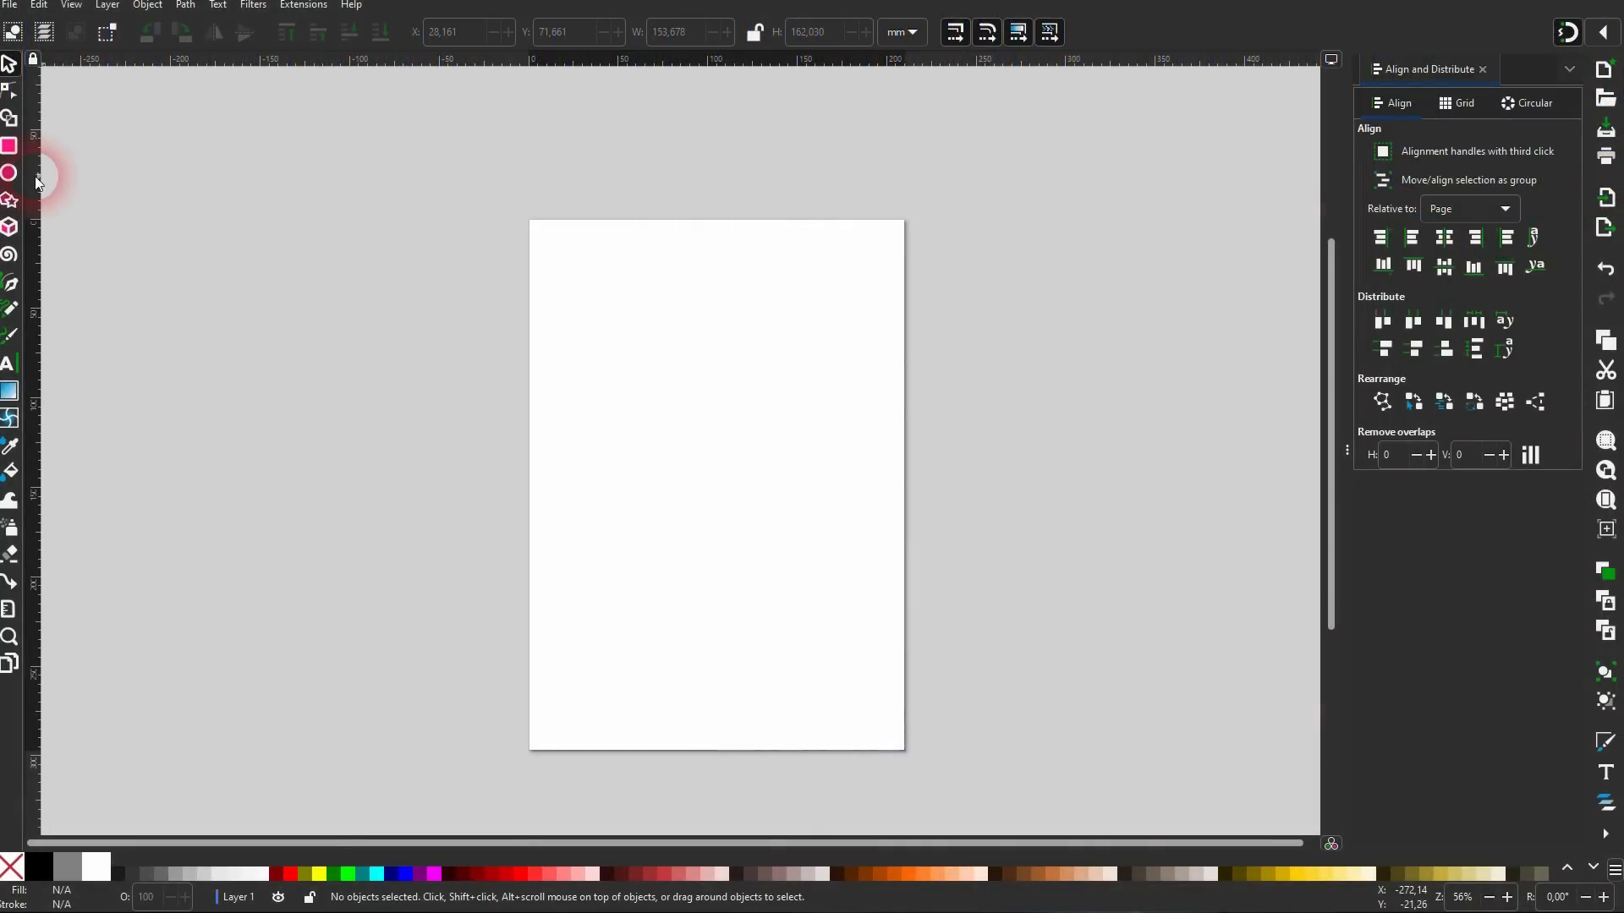
Draw a circle about 186 mm in diameter on the empty page and fill it yellow.
click(9, 173)
drag(628, 320, 942, 750)
click(1328, 874)
click(9, 64)
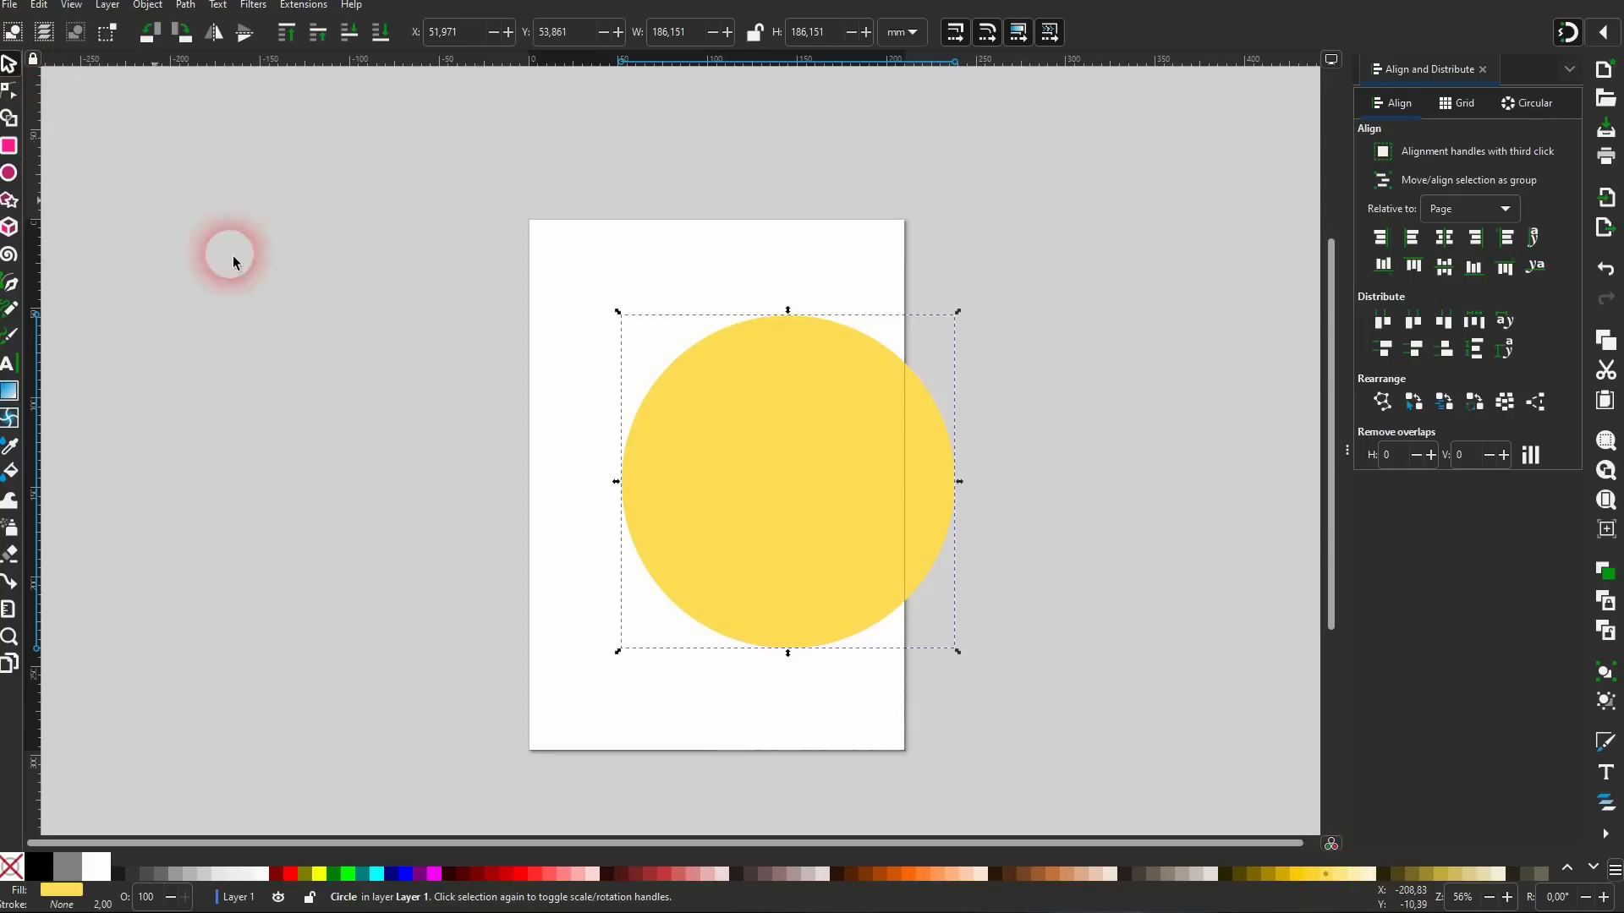
Centre the yellow circle on both axes relative to the page.
click(1469, 209)
click(1468, 211)
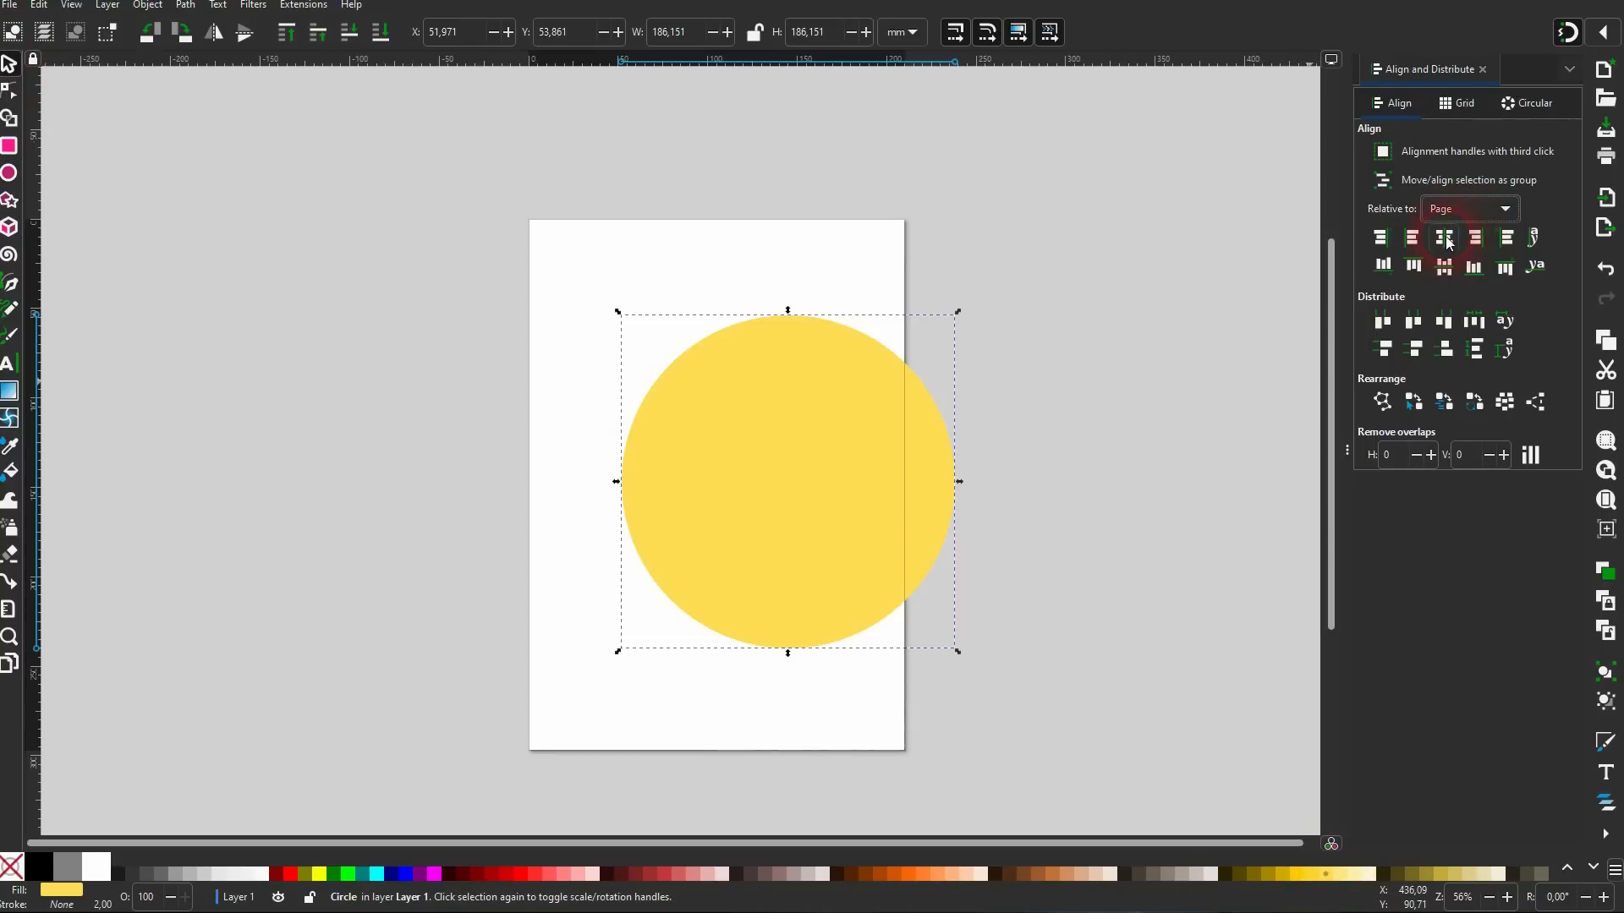
click(1444, 239)
click(1445, 266)
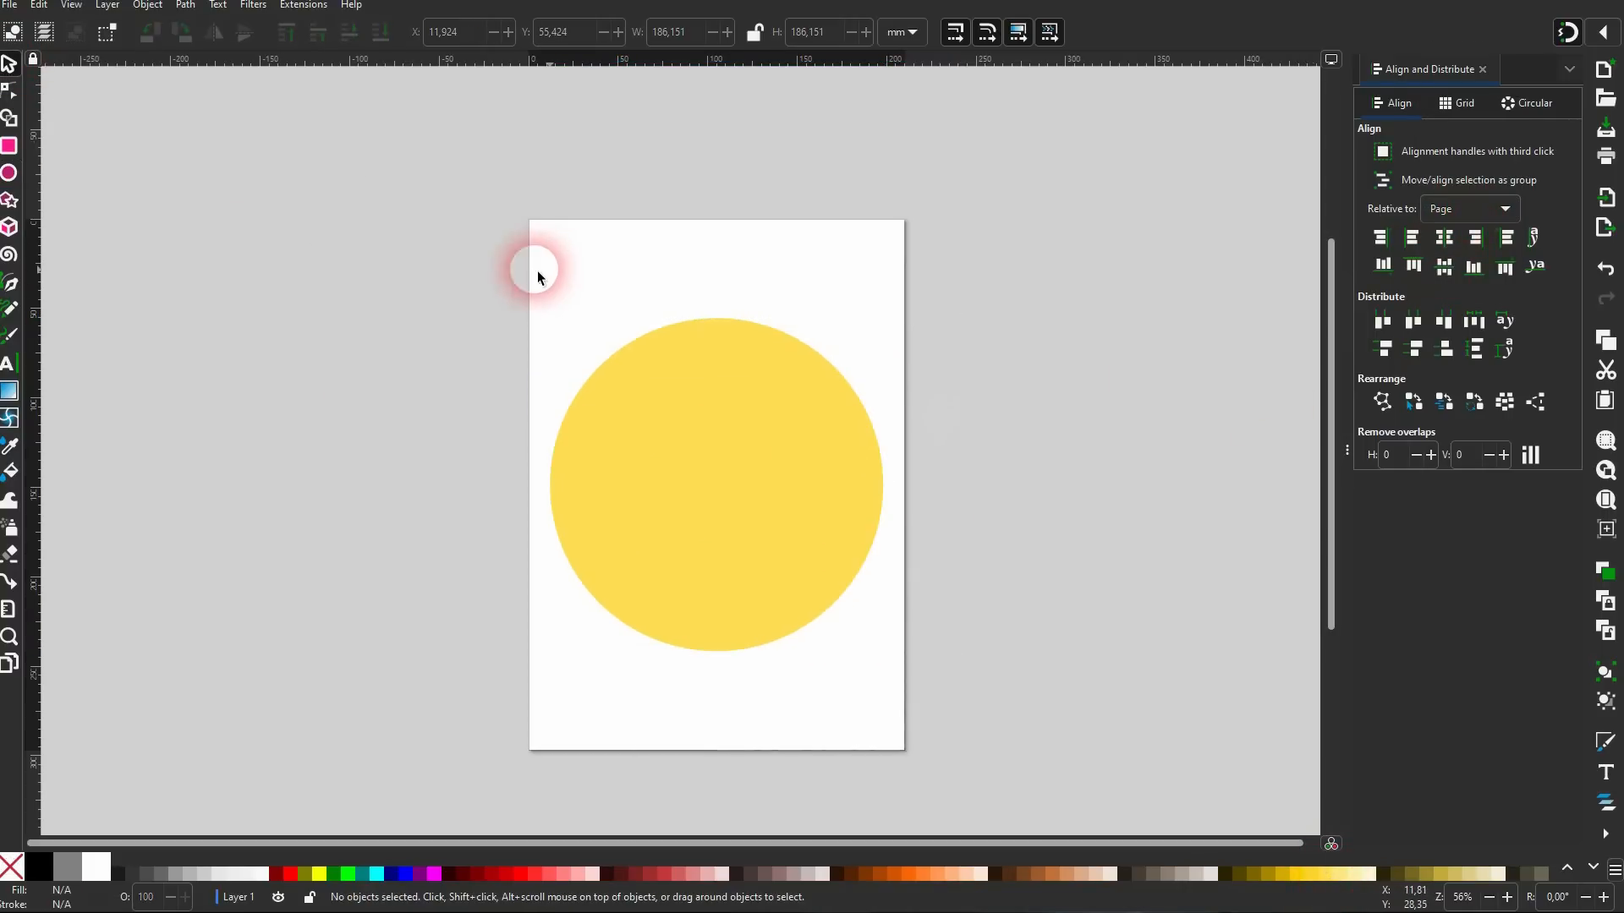
Draw an upright ellipse about 27 by 58 mm in the circle's upper left as an eye, filled black.
click(9, 172)
drag(637, 377, 687, 482)
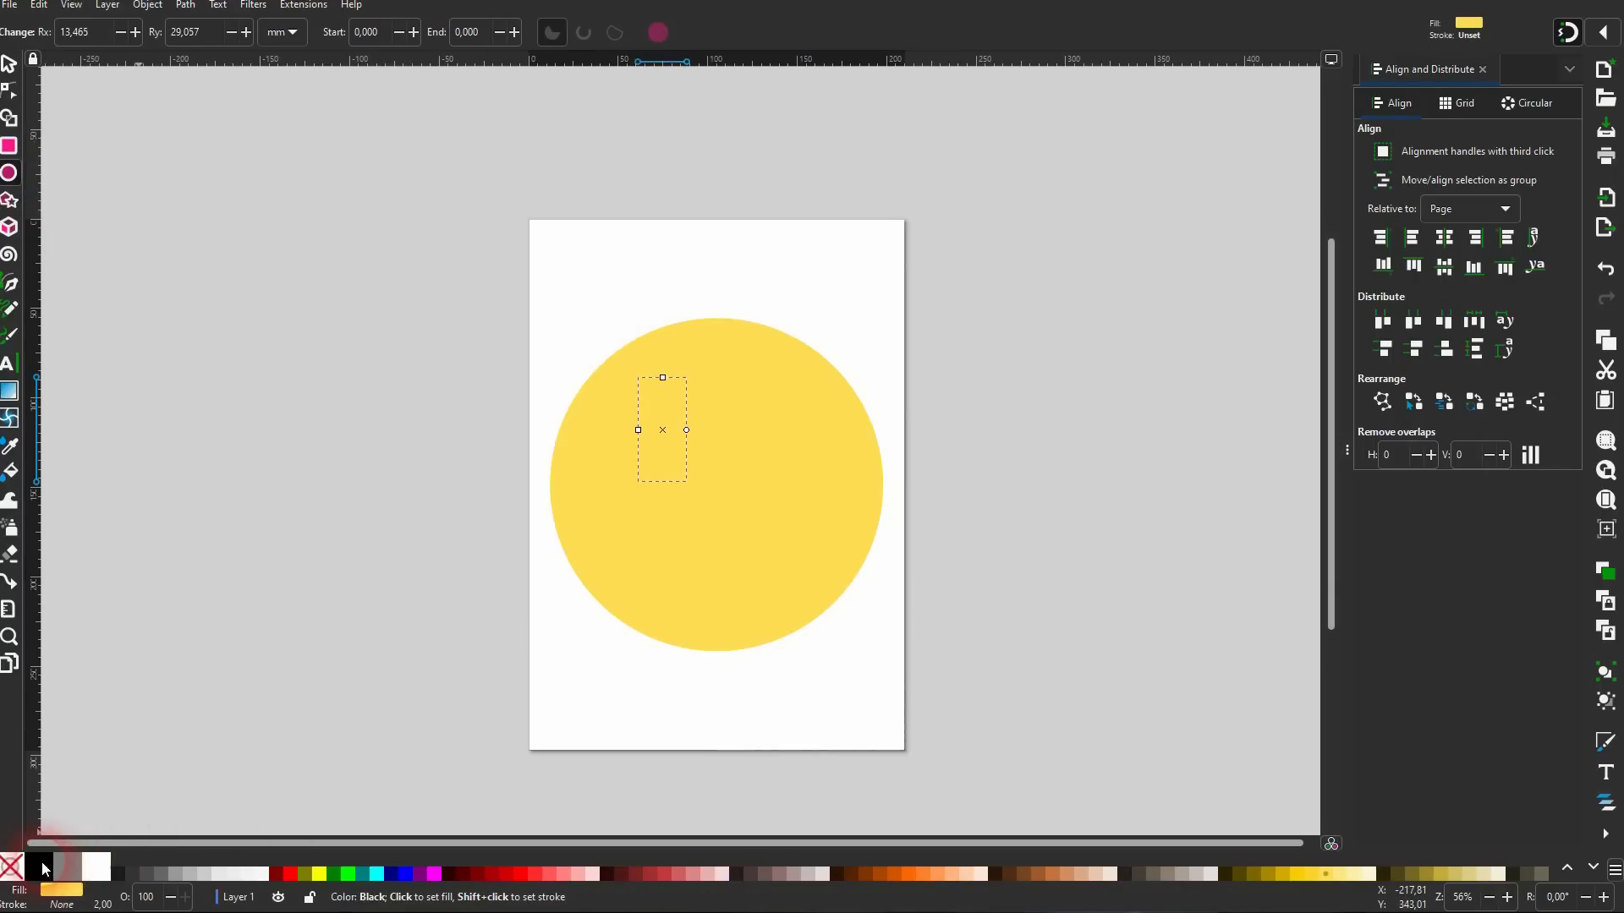
click(39, 867)
click(10, 66)
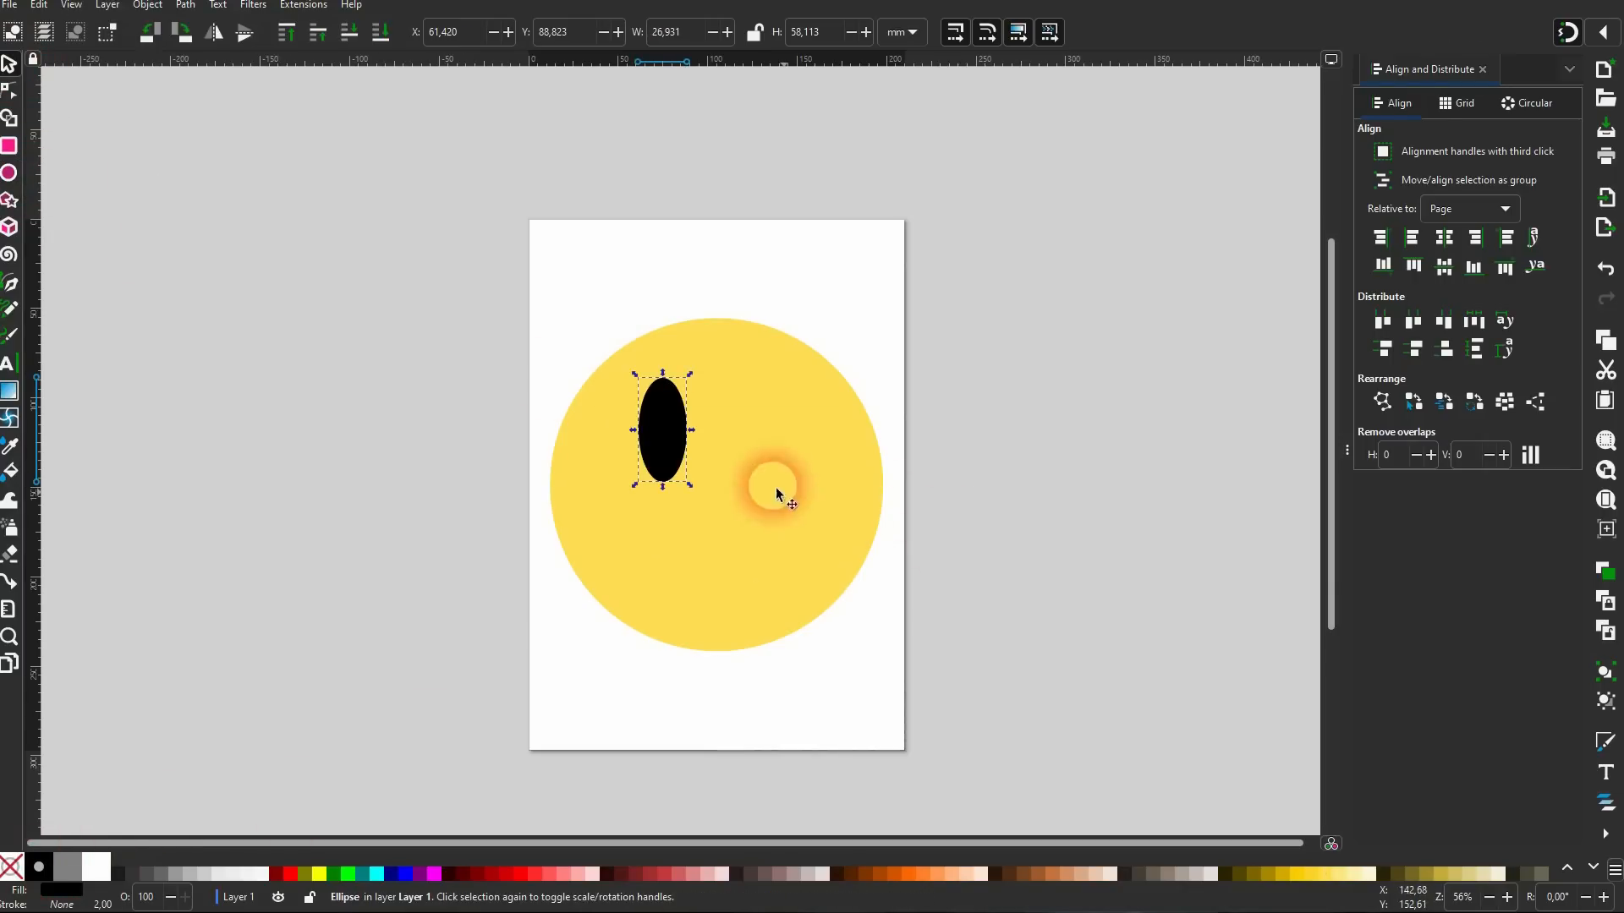
Widen the black eye ellipse to about 36 mm and place a duplicate of it to the right.
drag(687, 430, 830, 454)
key(ctrl+d)
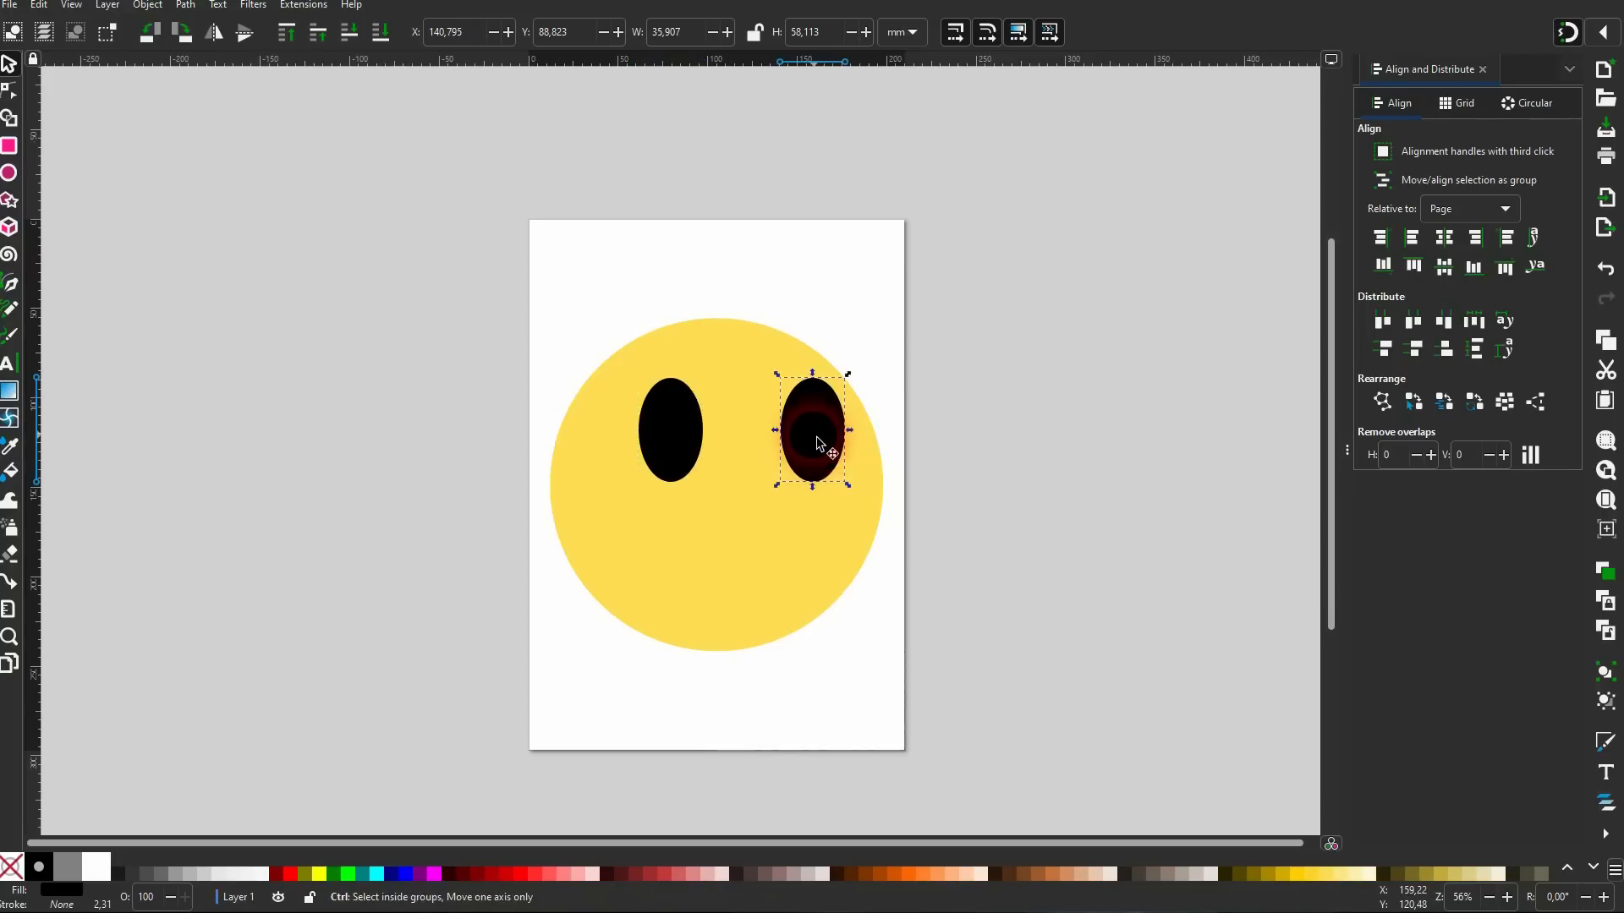
Centre the two black eyes as a group on the vertical axis relative to the page, and ungroup them.
shift+click(677, 431)
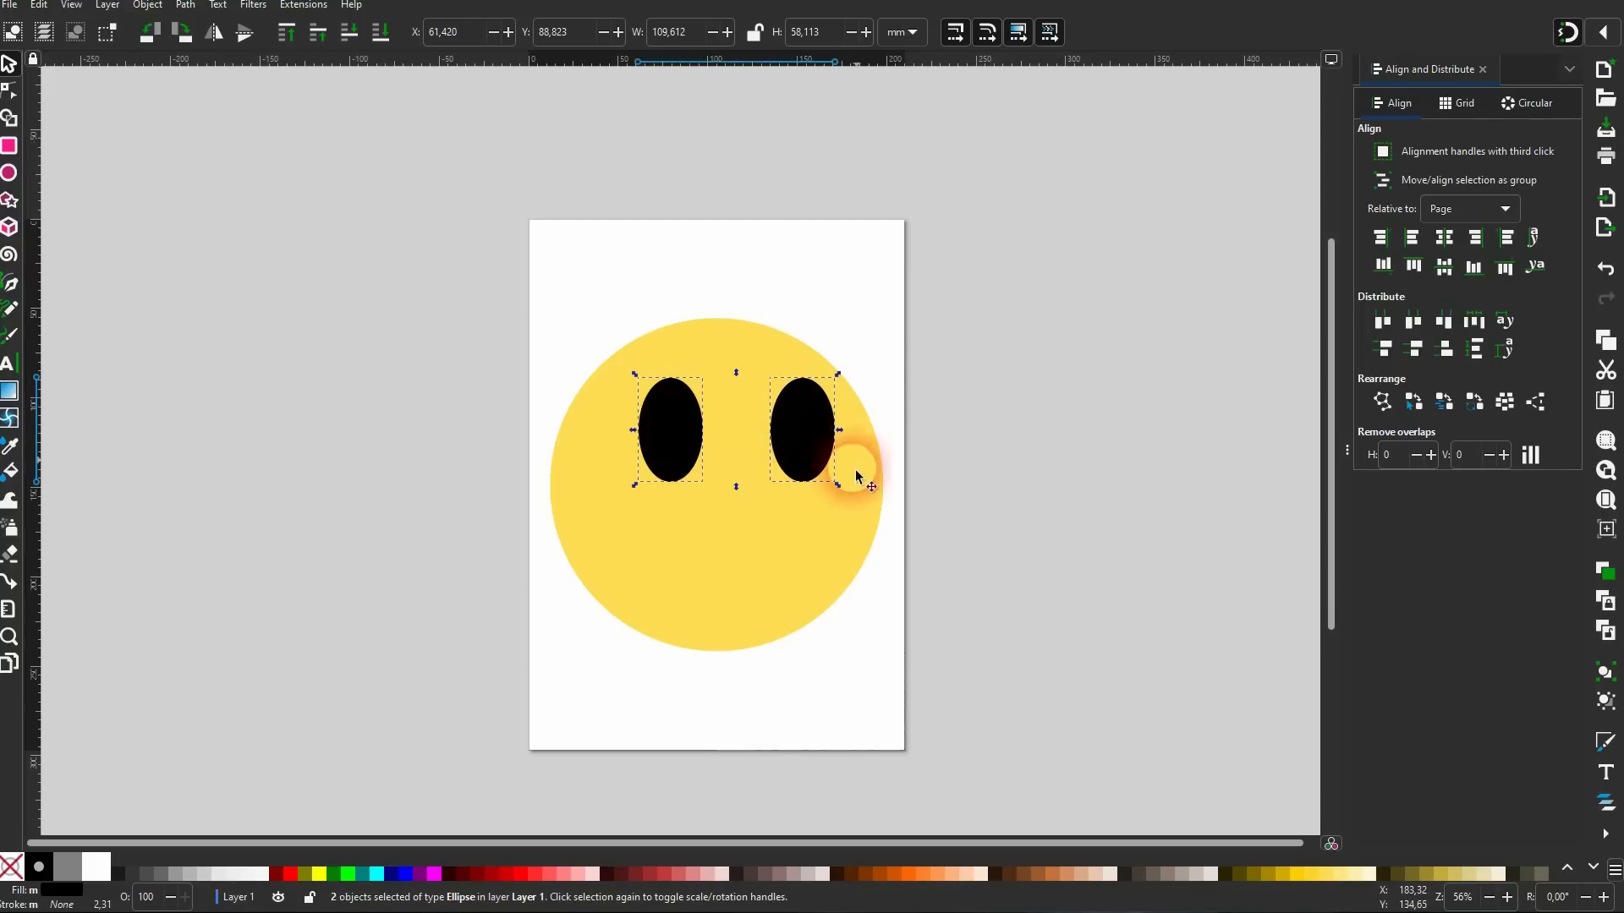
key(ctrl+g)
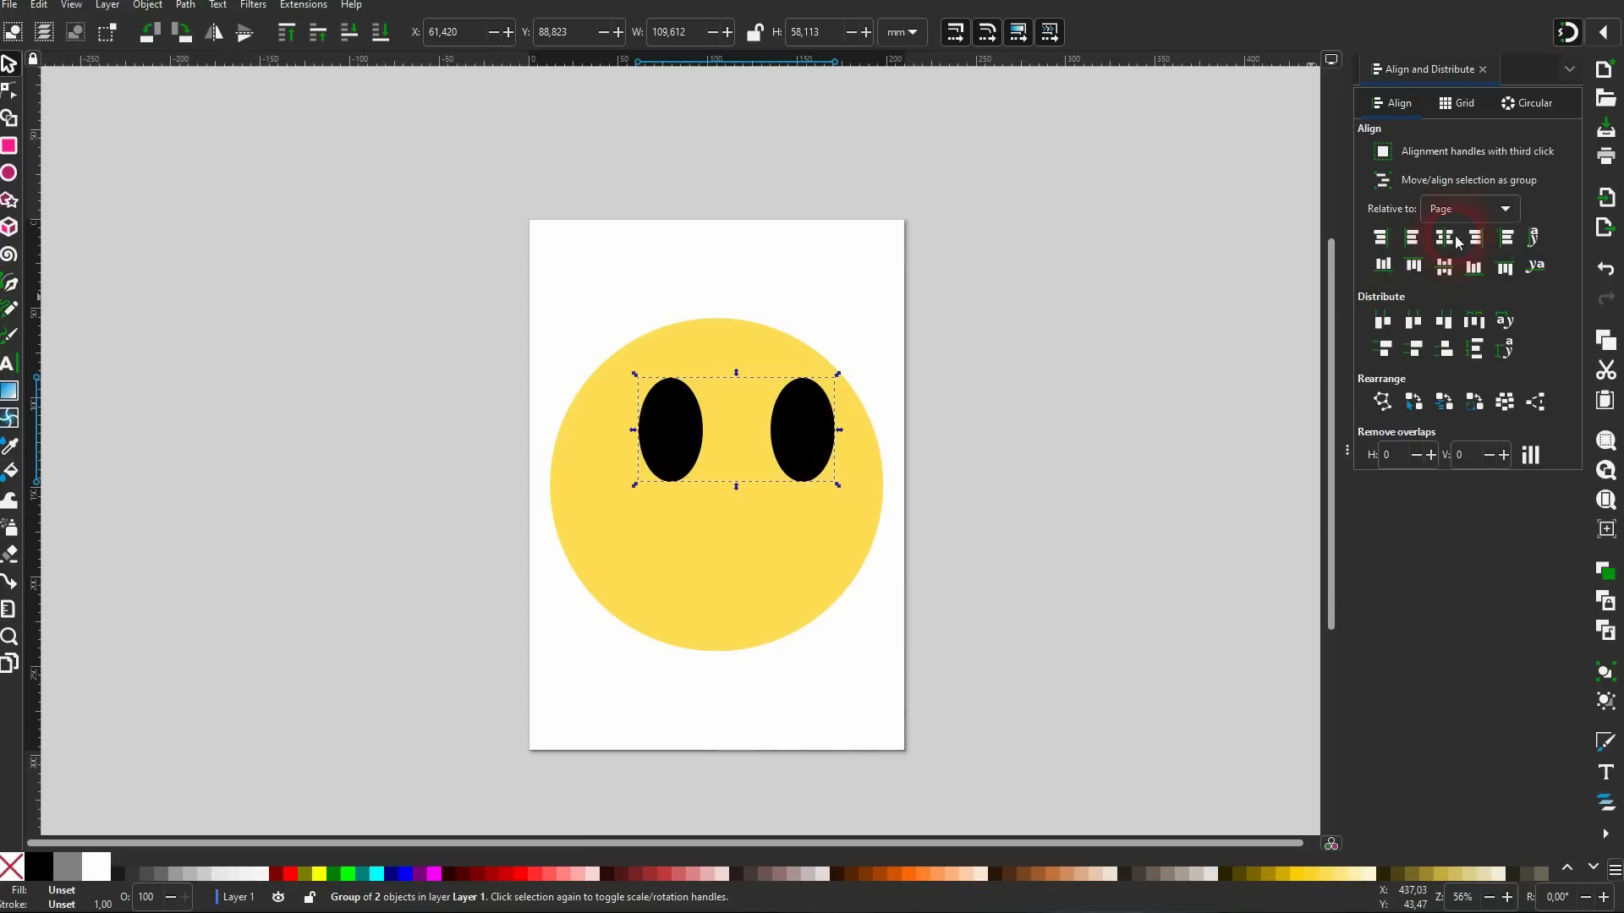
click(1449, 211)
click(1449, 211)
click(1444, 237)
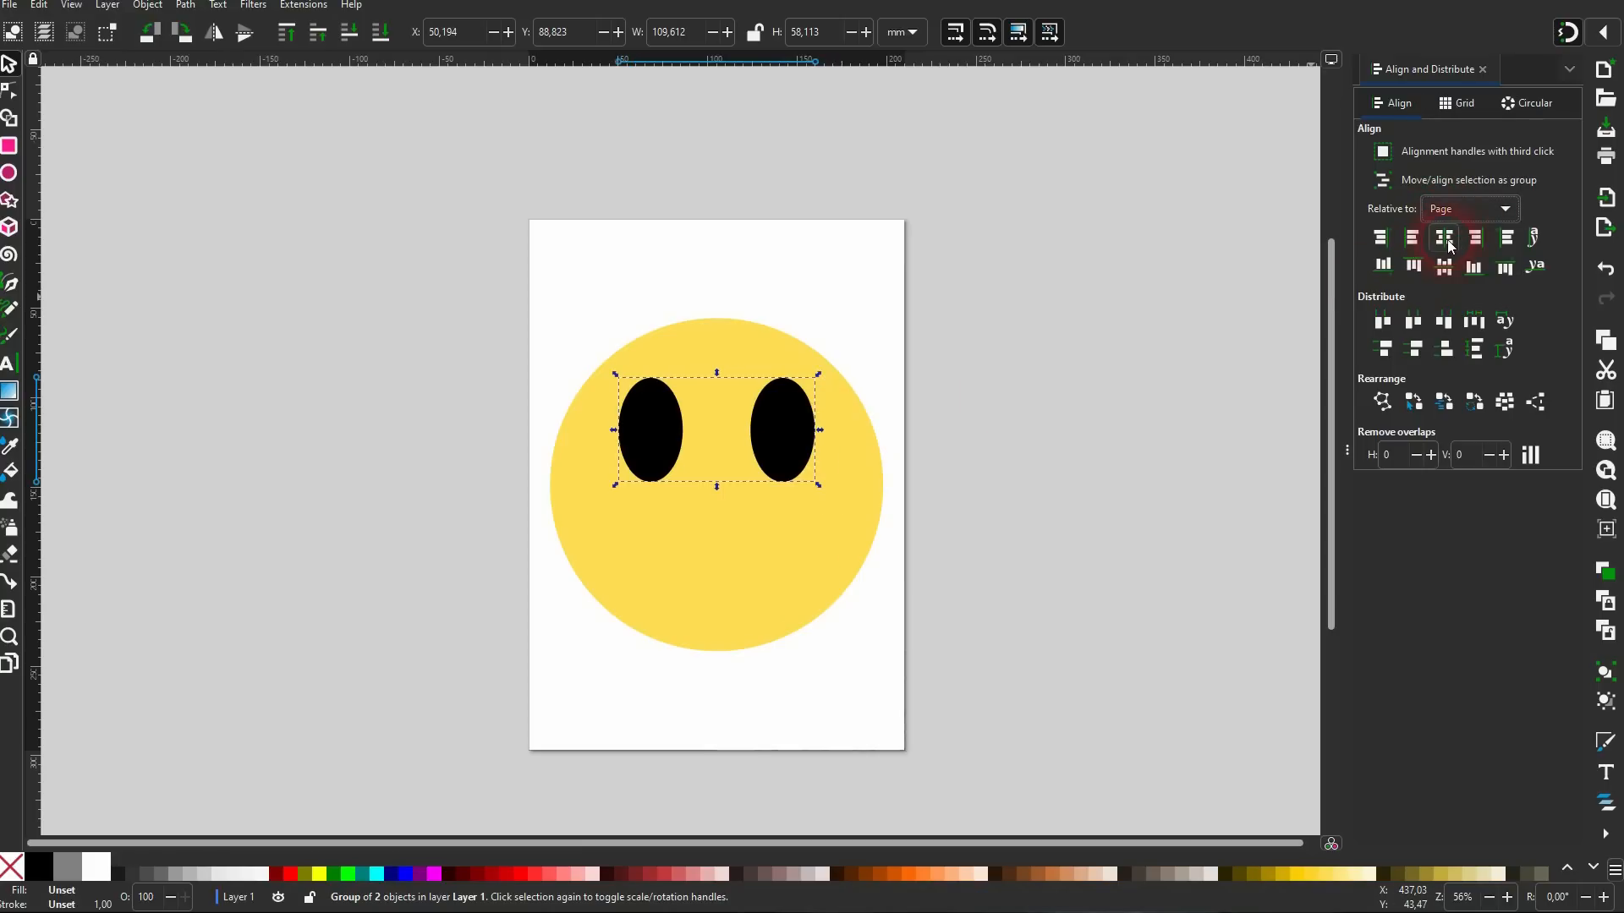
click(1008, 432)
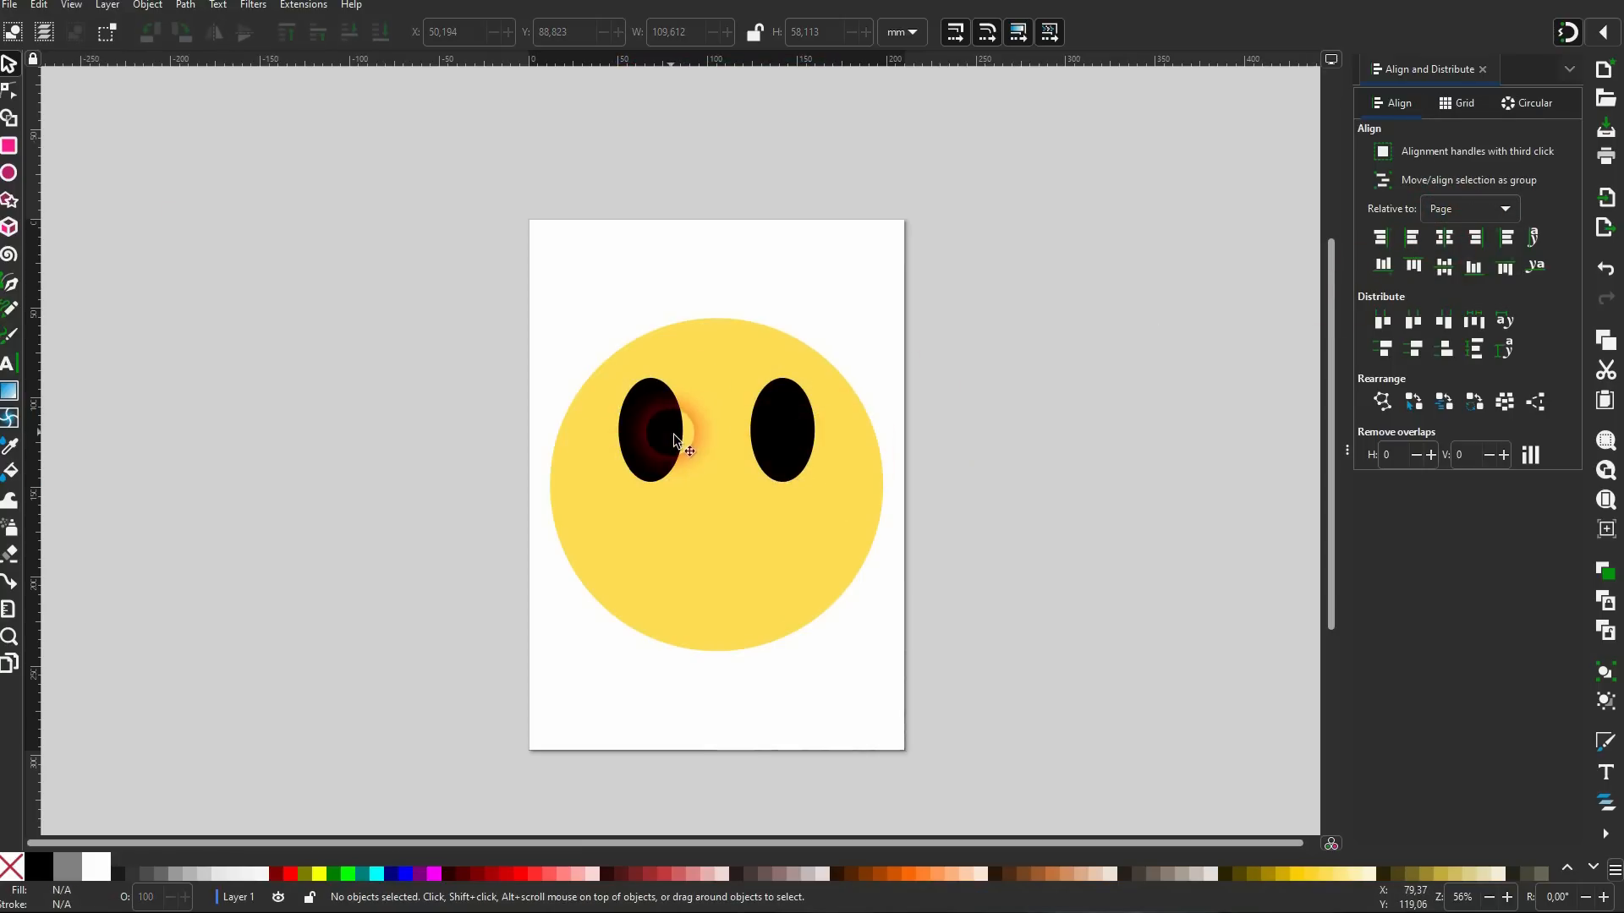
click(799, 471)
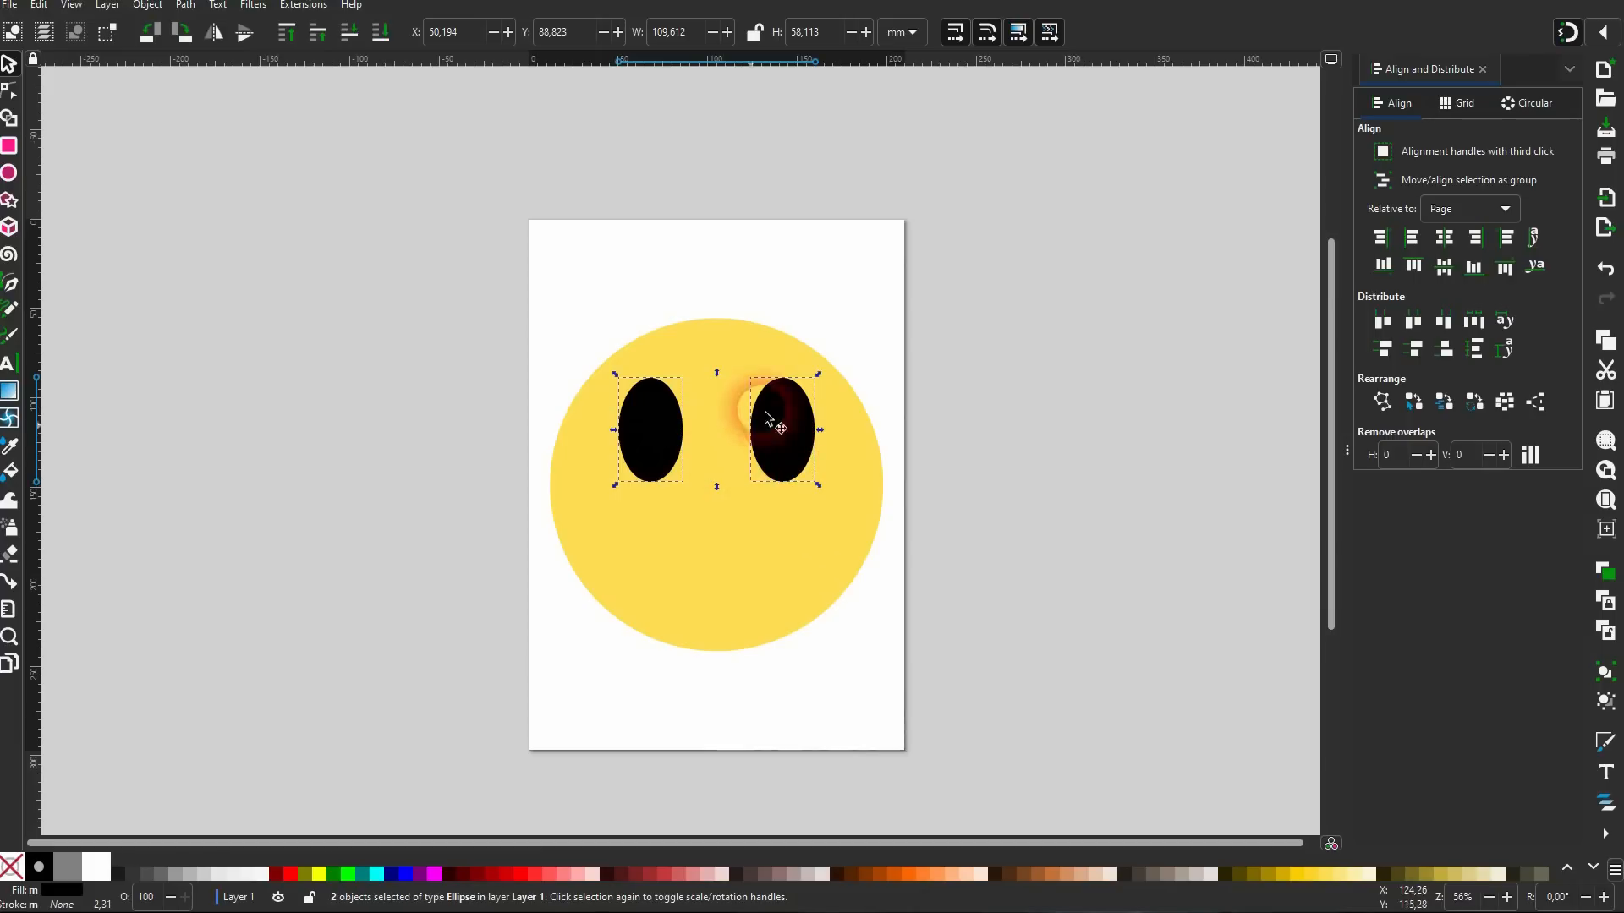
Move the left eye closer to the right one, centre both eyes as a group on the page's vertical axis, and ungroup them.
click(763, 312)
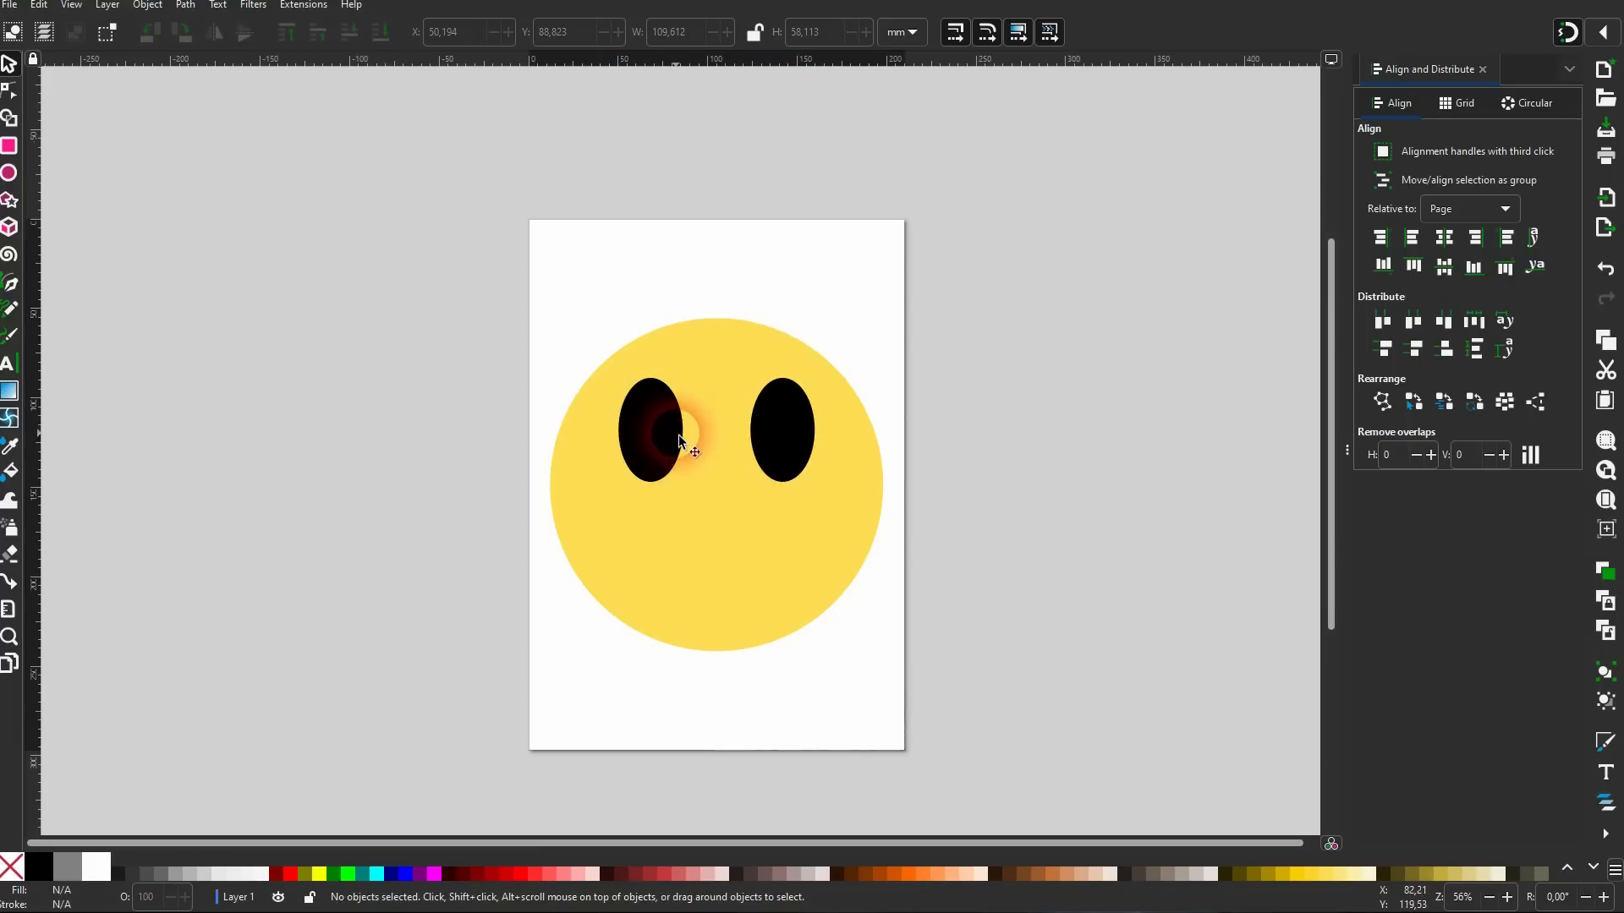
drag(666, 445, 686, 445)
shift+click(798, 445)
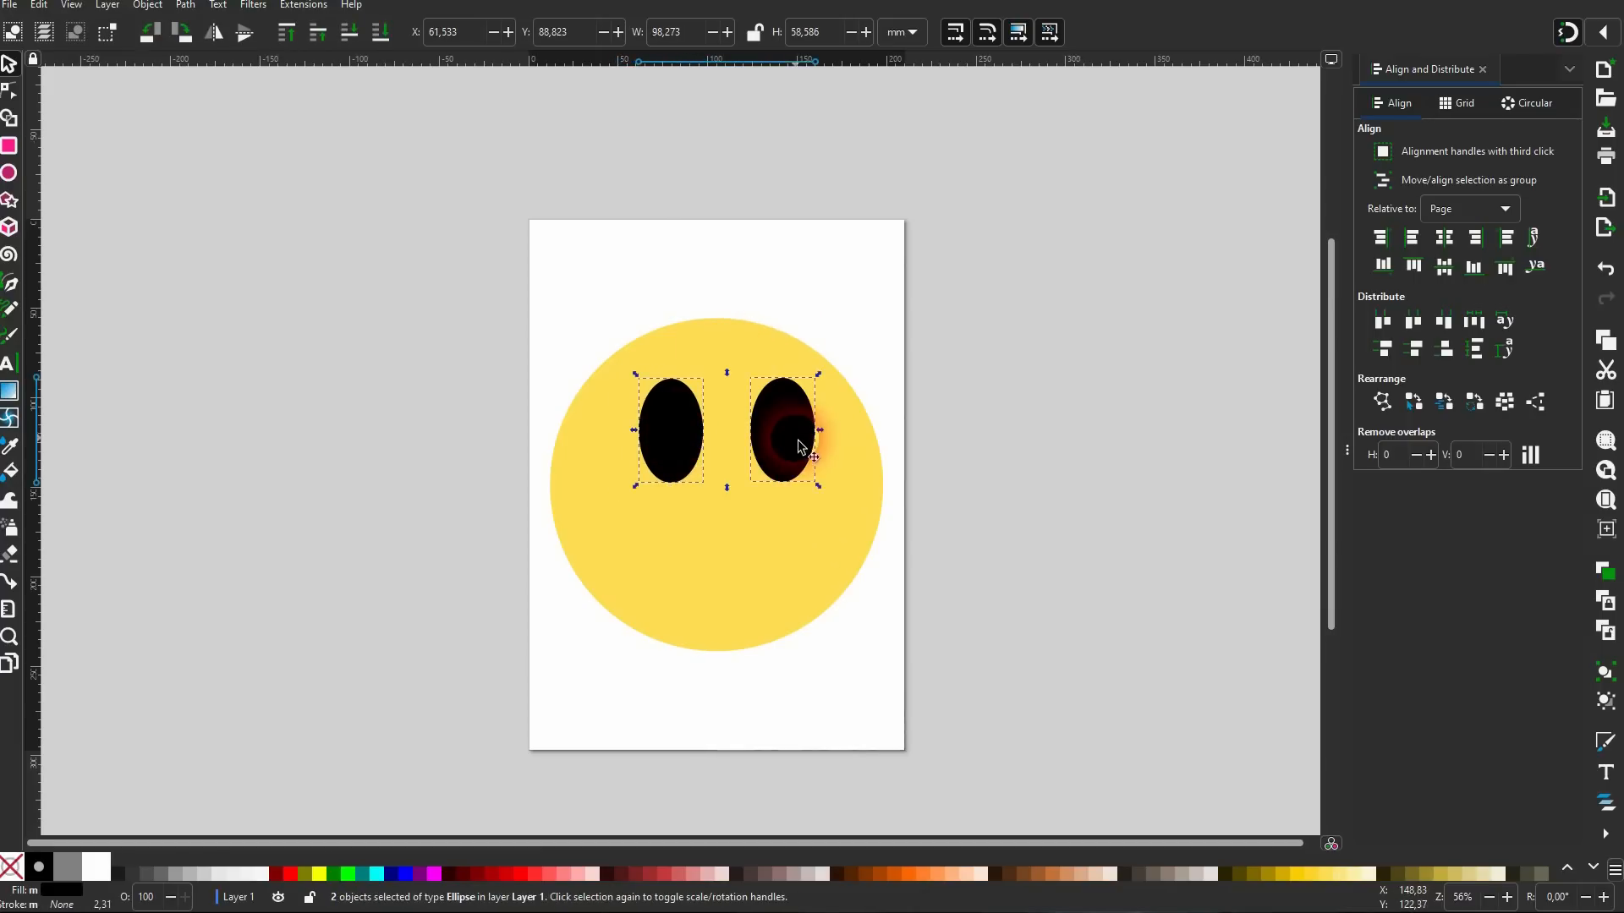
key(ctrl+g)
click(1444, 237)
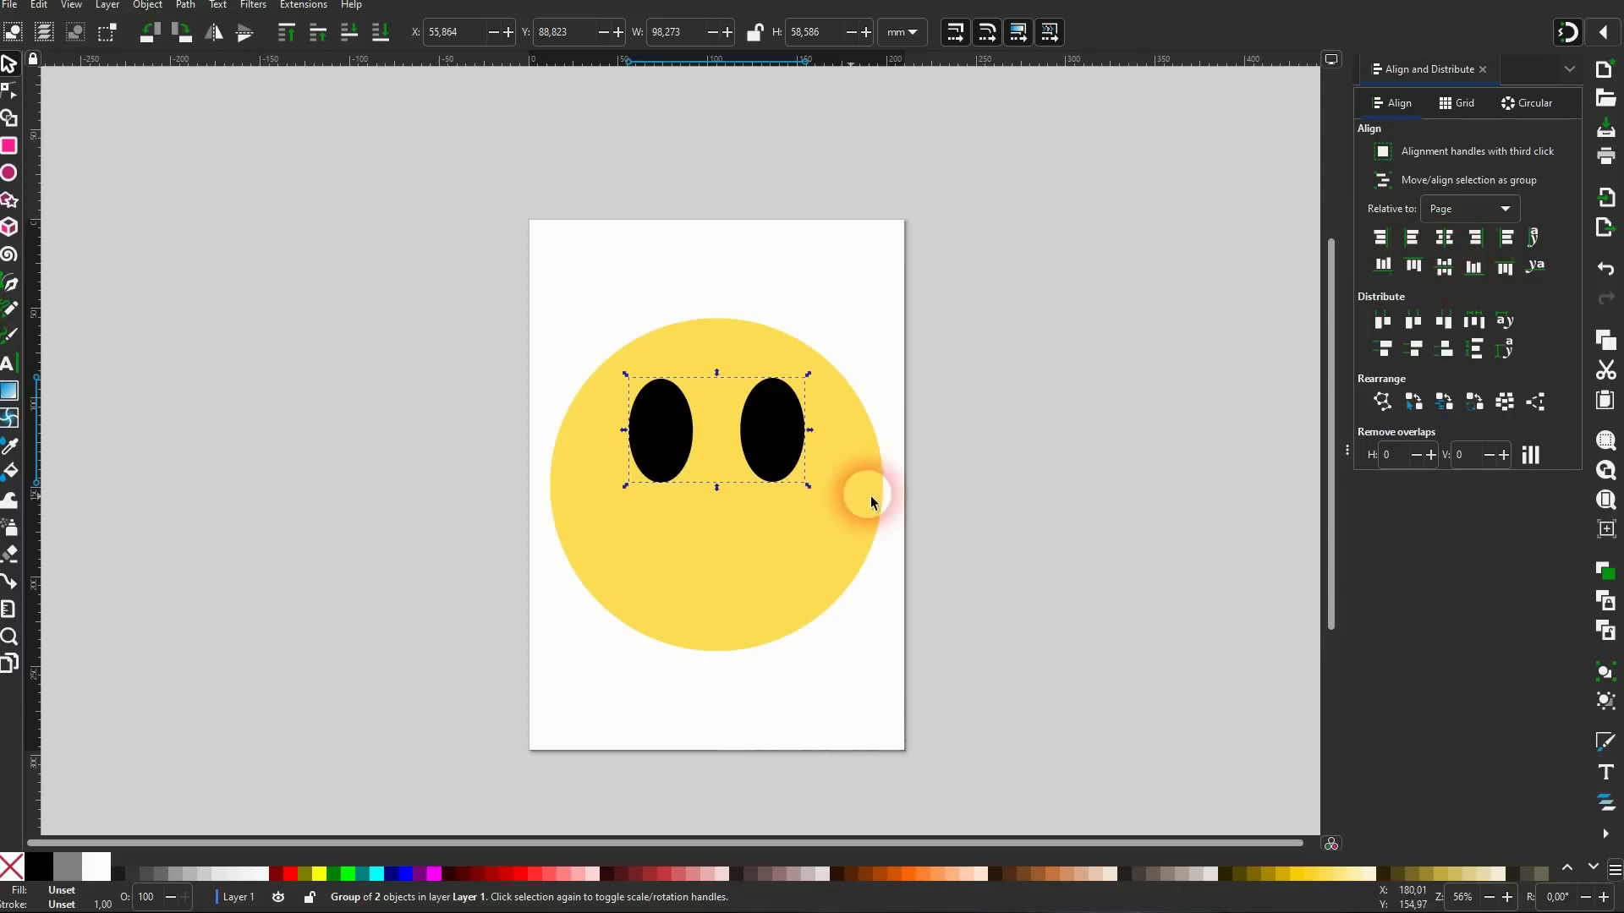
key(ctrl+shift+g)
click(828, 328)
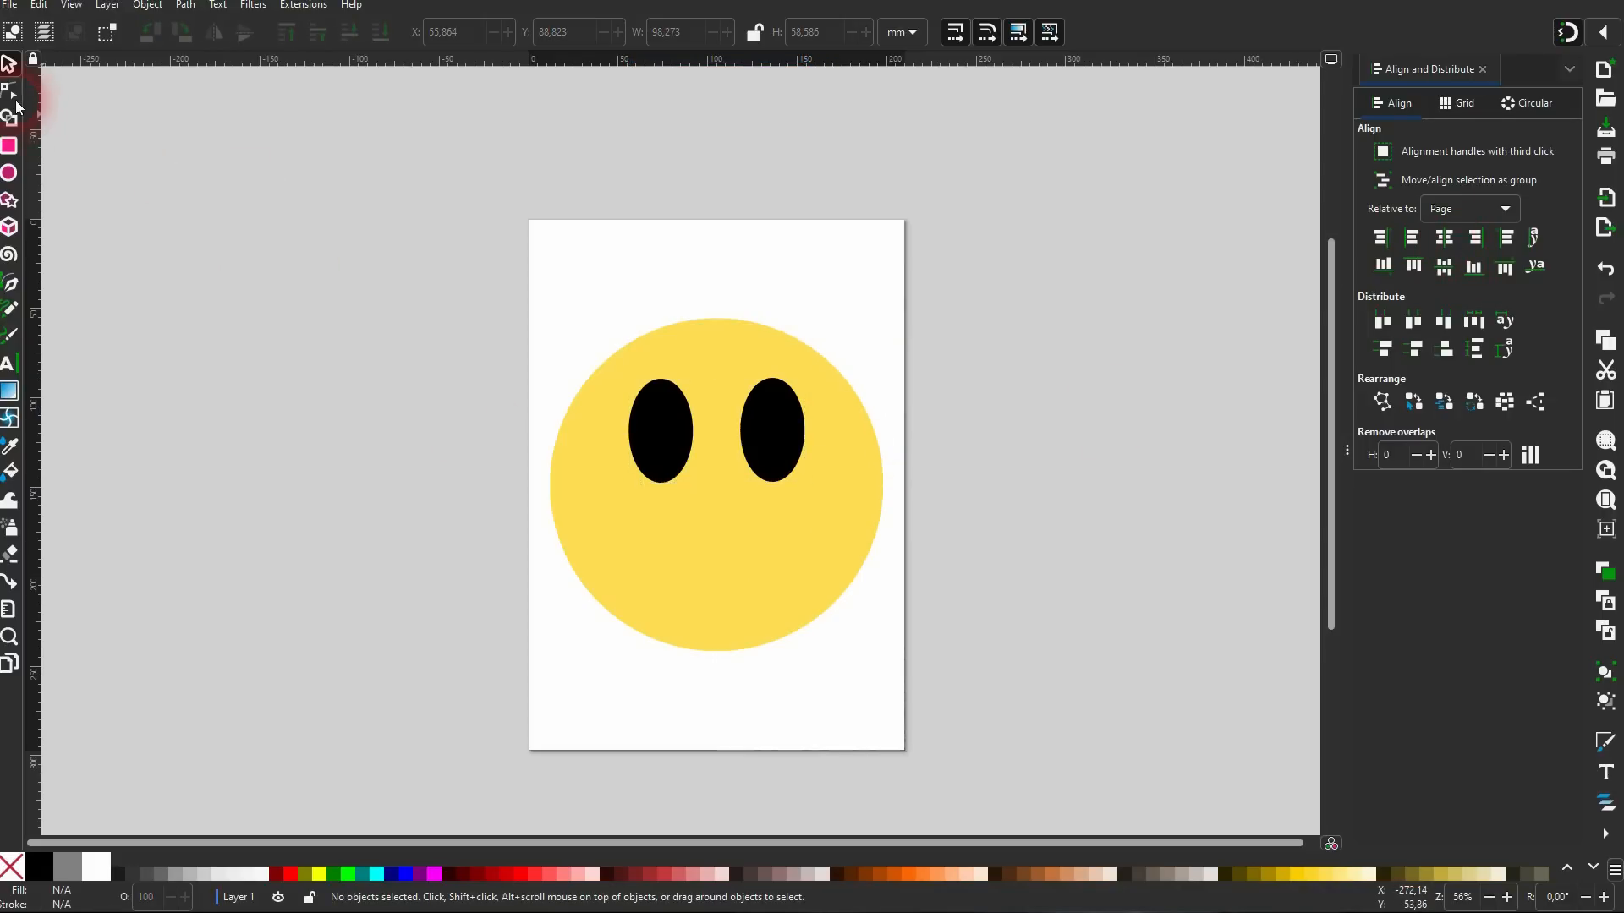
Place a horizontal guide below the eyes at mouth height and a vertical guide at about 104 mm through the face's centre.
click(12, 285)
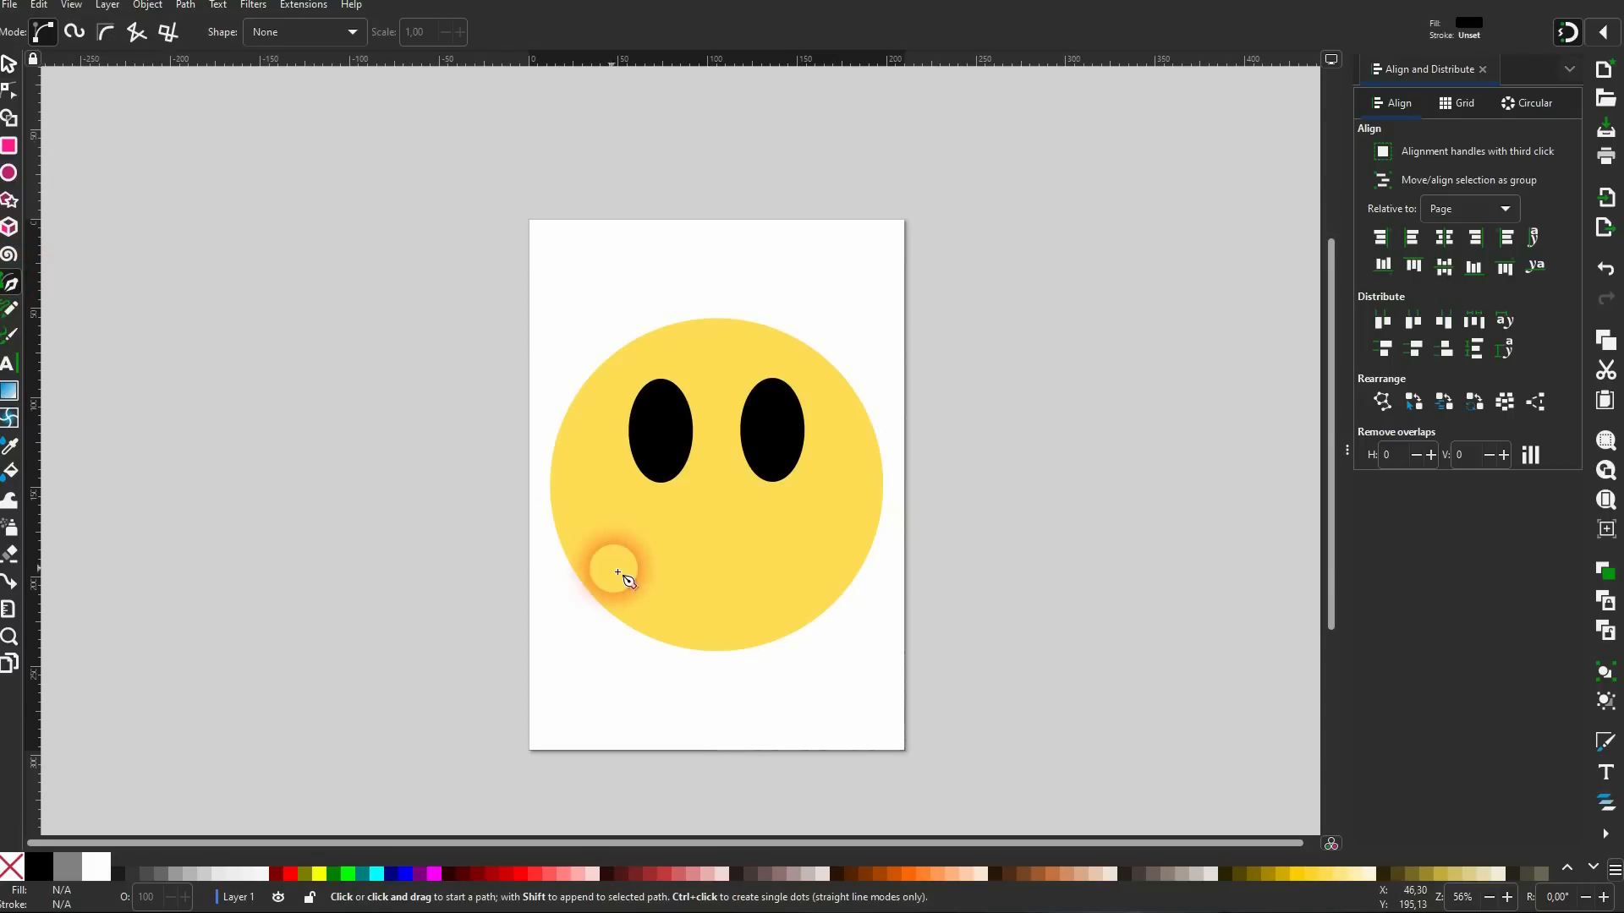
drag(620, 62, 604, 546)
key(s)
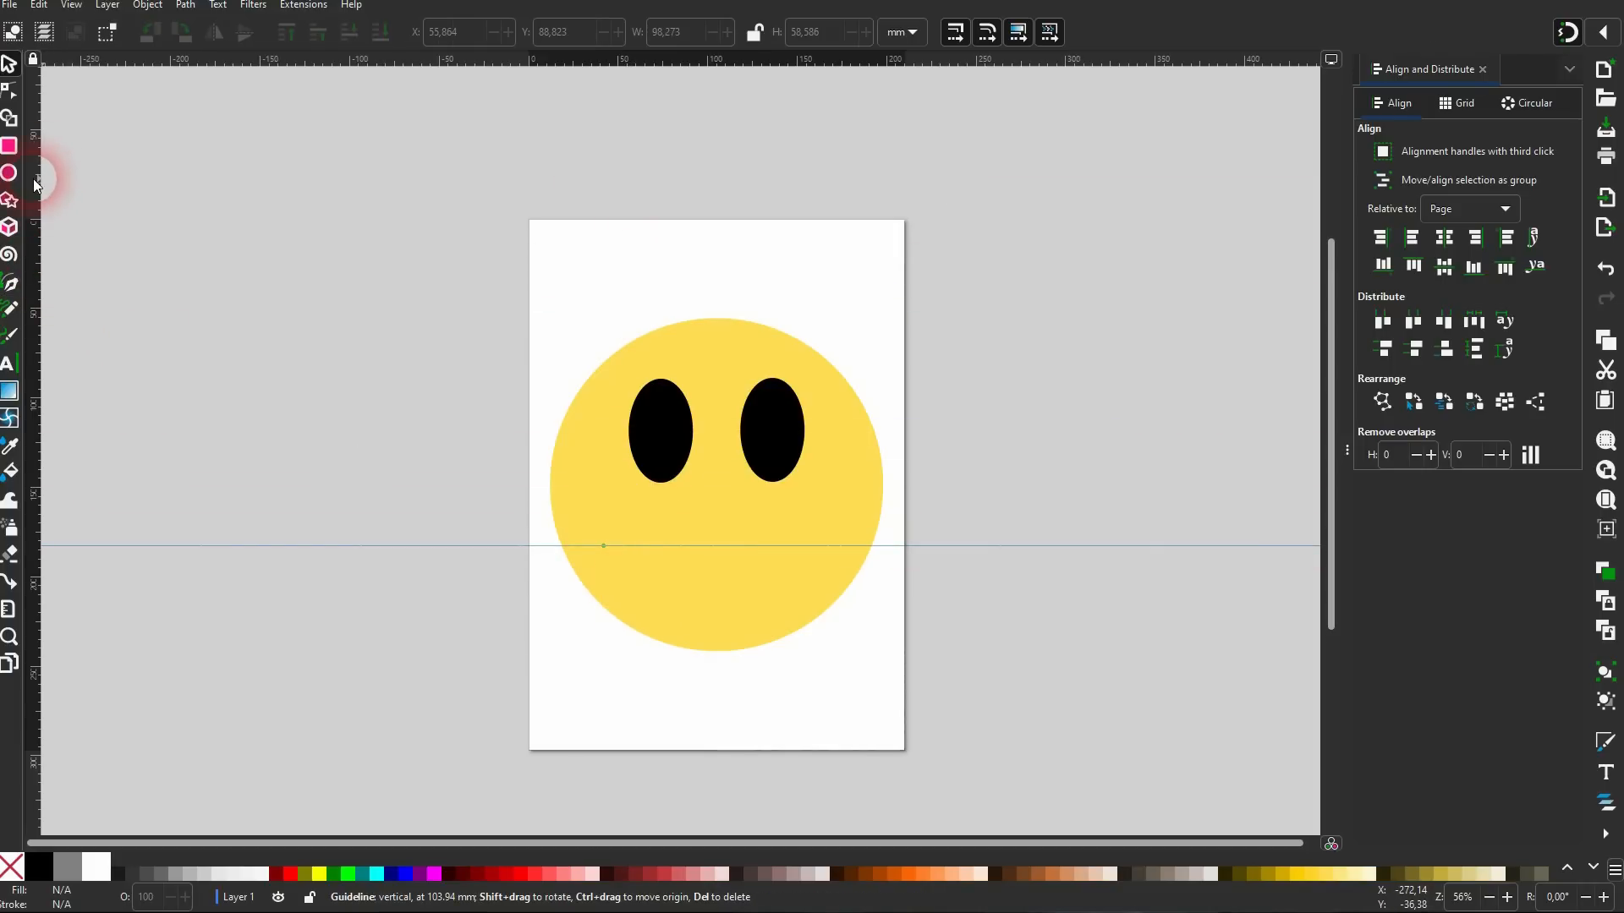
drag(33, 186, 715, 547)
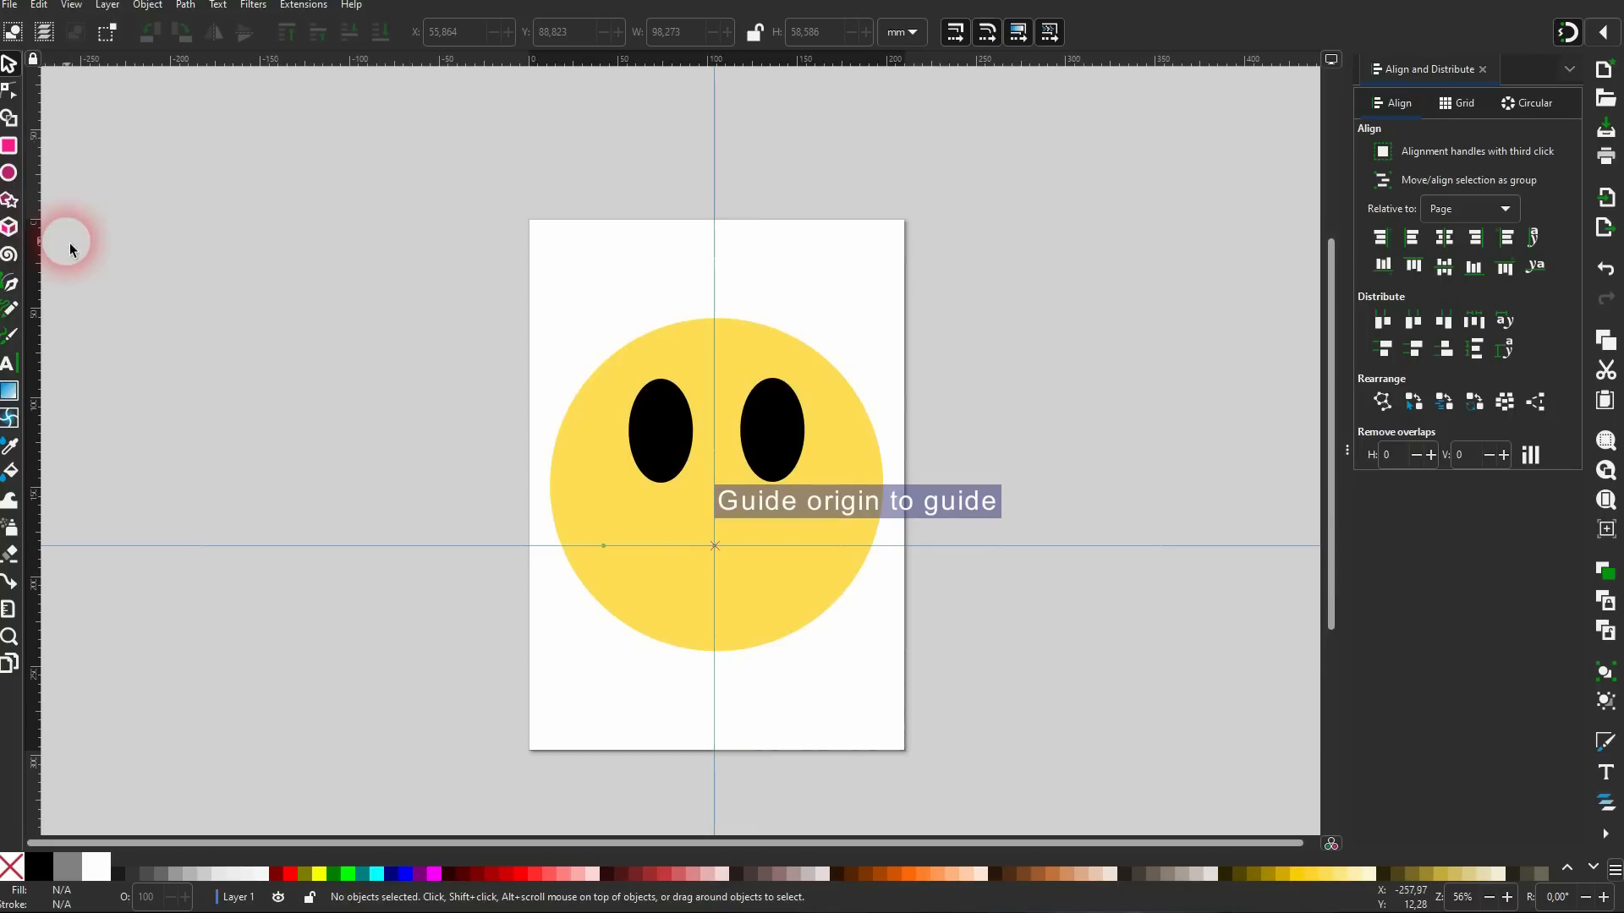
Draw the left half of the smile as a Pen curve about 64 by 37 mm ending on the vertical guide, and remove its fill.
click(10, 284)
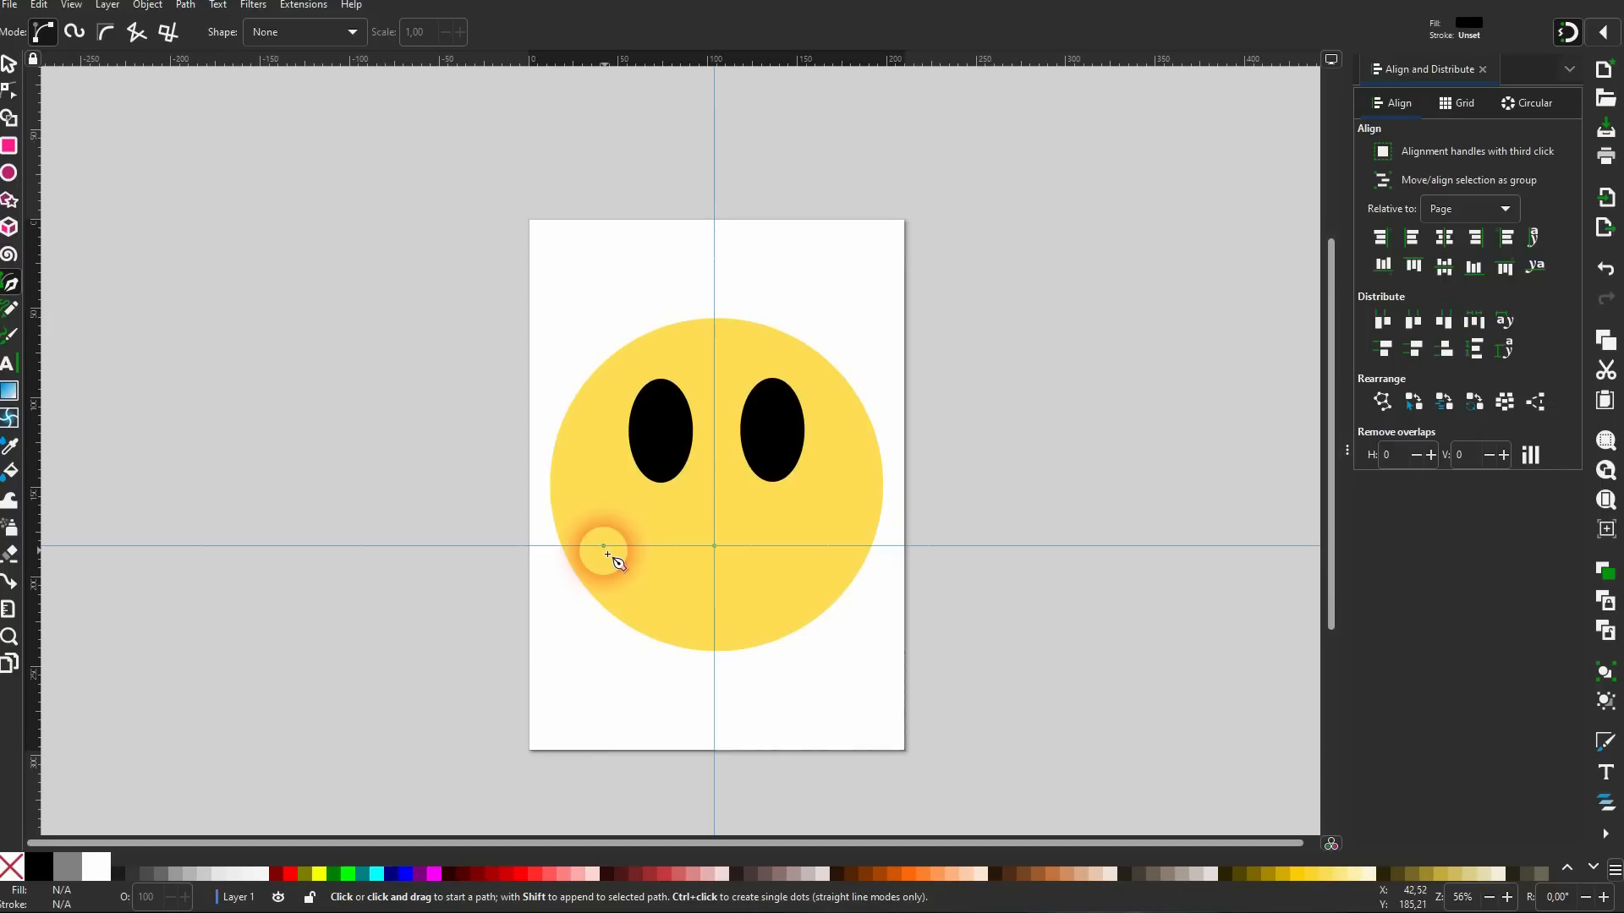
click(615, 554)
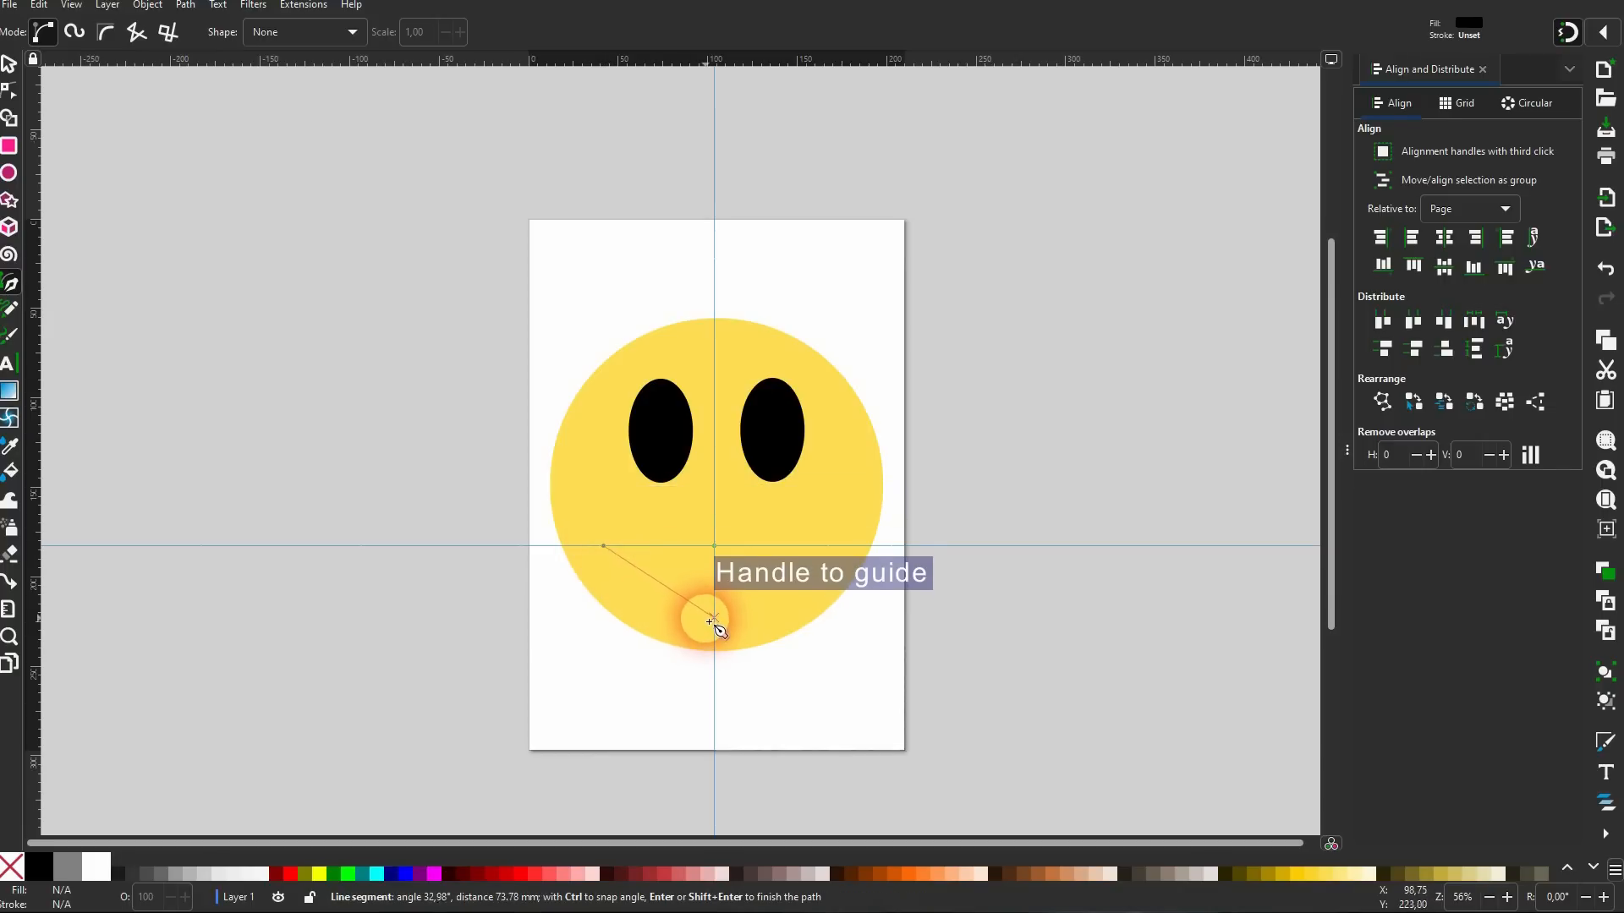
drag(715, 610, 781, 611)
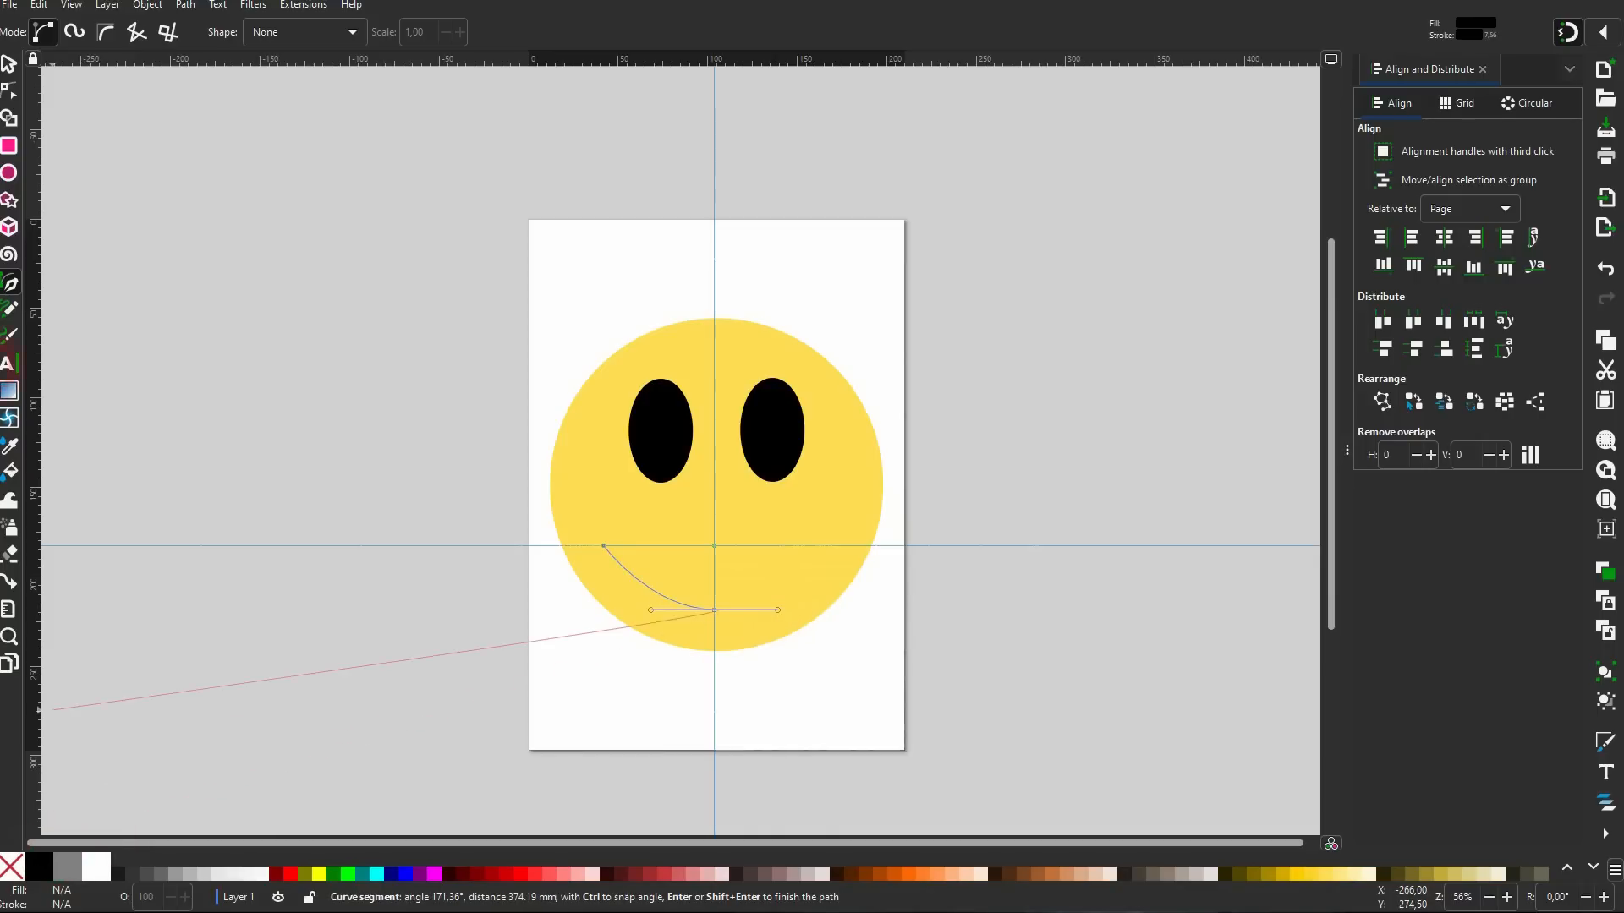
click(9, 65)
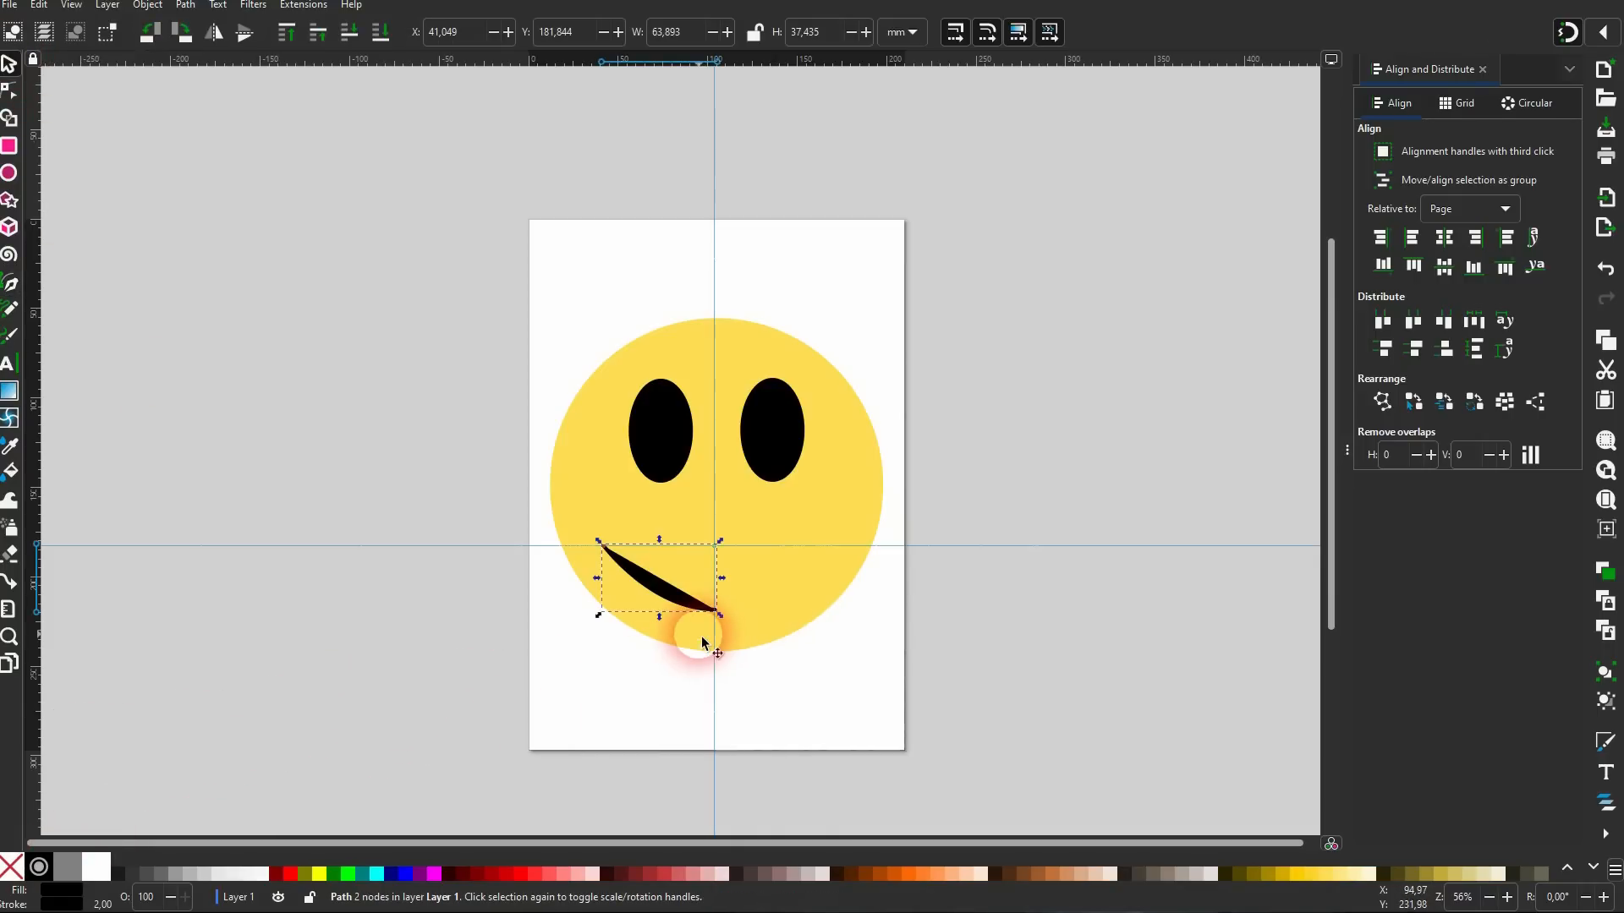
click(11, 866)
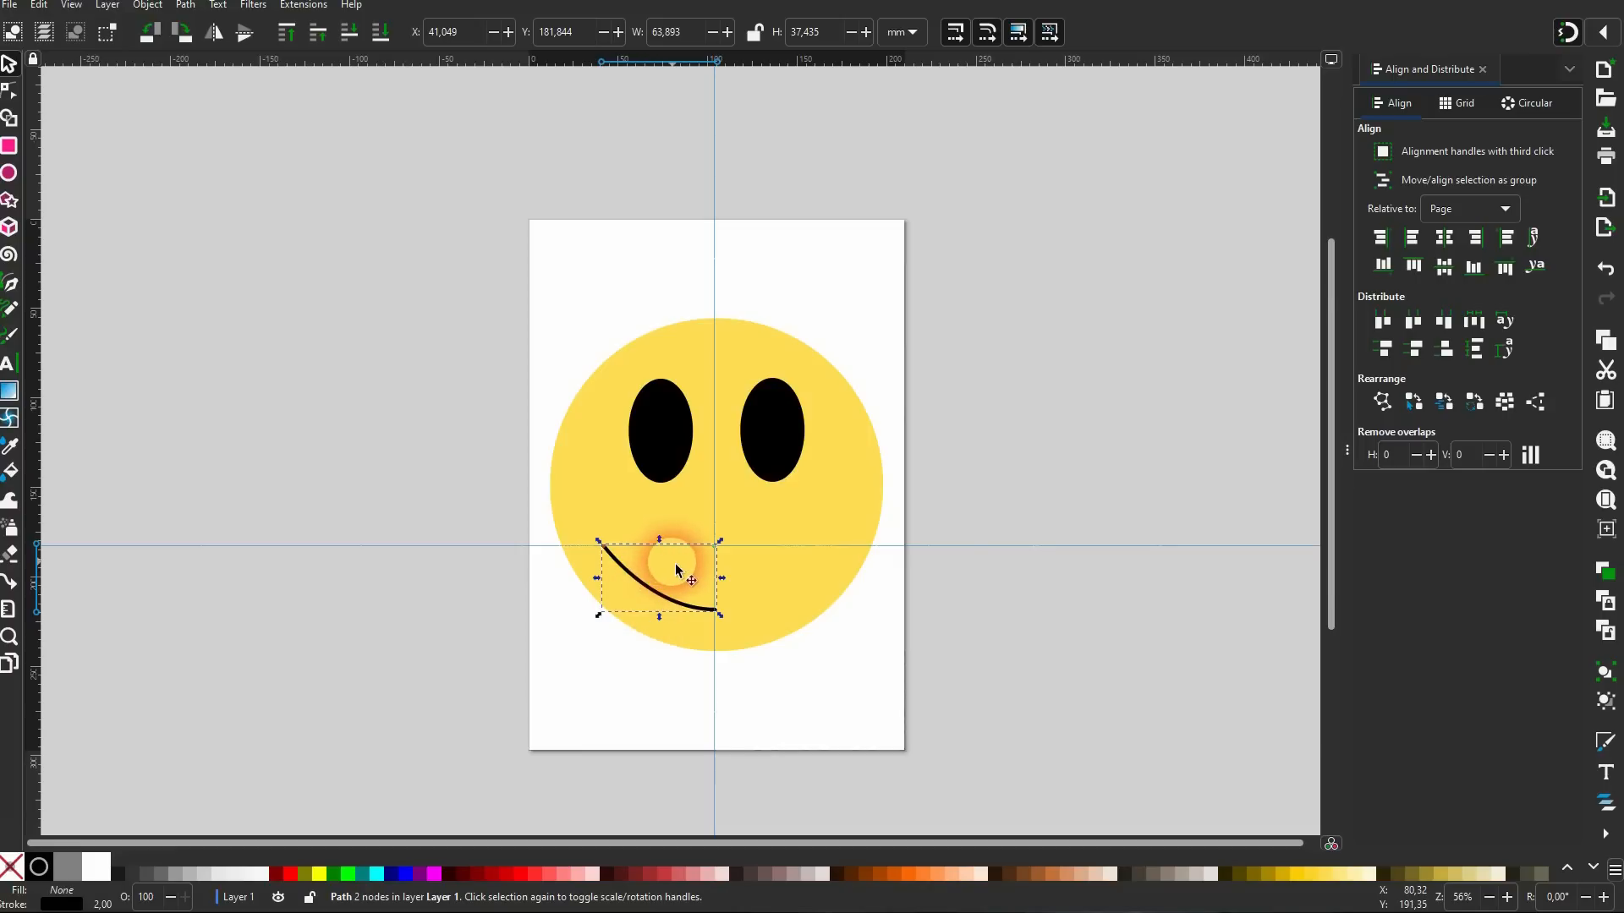
Duplicate the half smile, flip the copy horizontally and join it to the original at the vertical guide.
key(ctrl+d)
drag(640, 581, 779, 581)
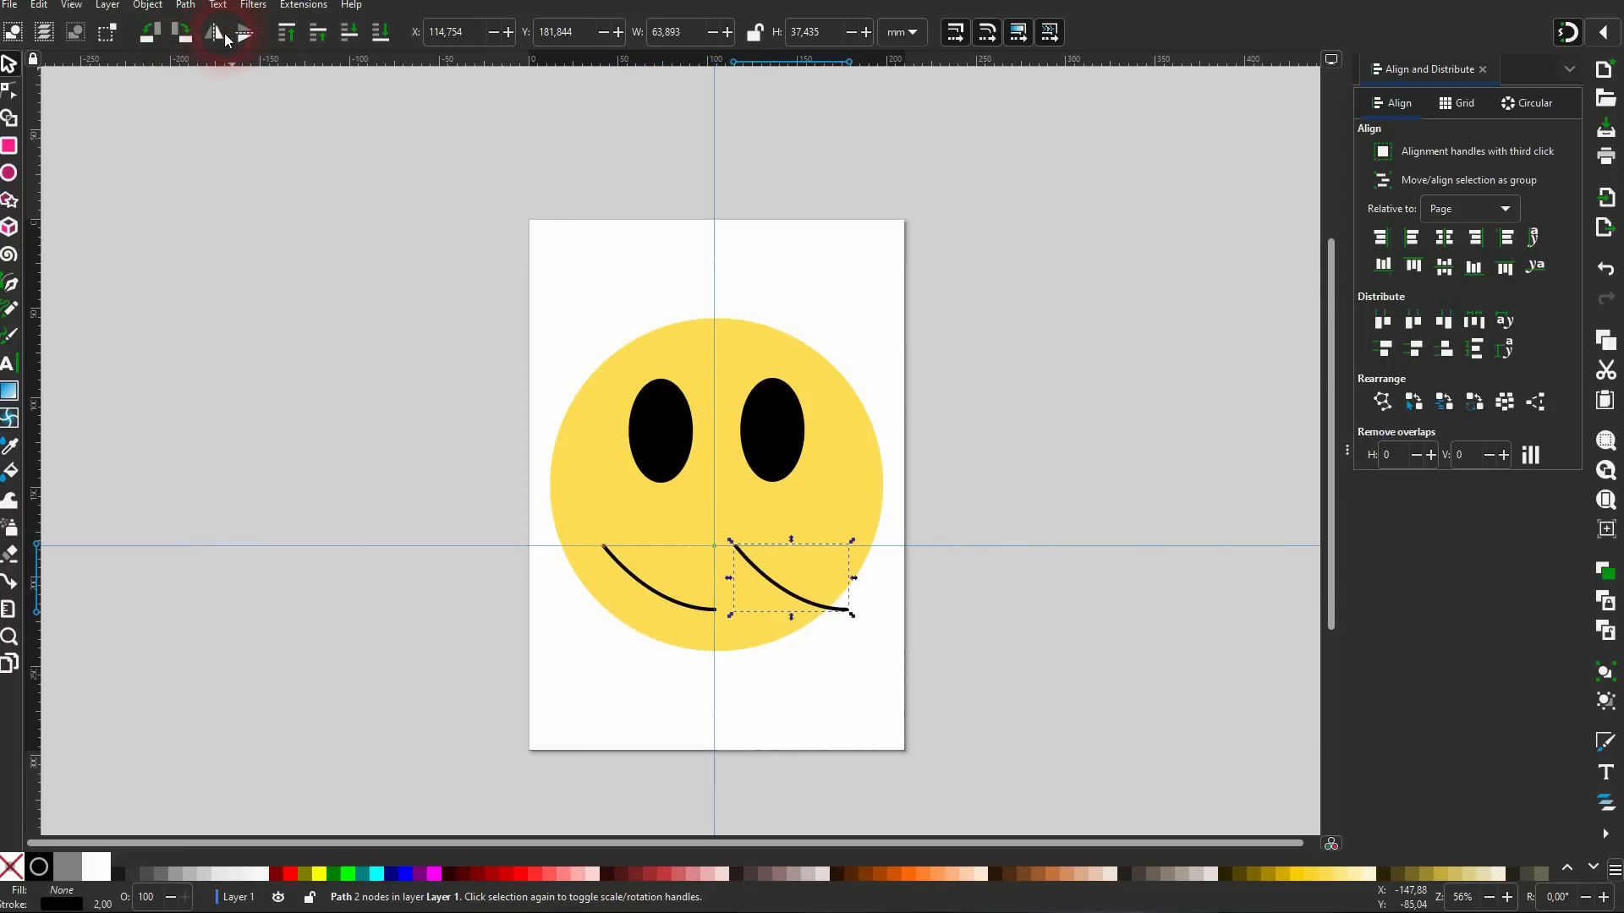
click(215, 33)
mouse_move(795, 606)
mouse_down()
mouse_move(811, 602)
mouse_move(795, 595)
mouse_up()
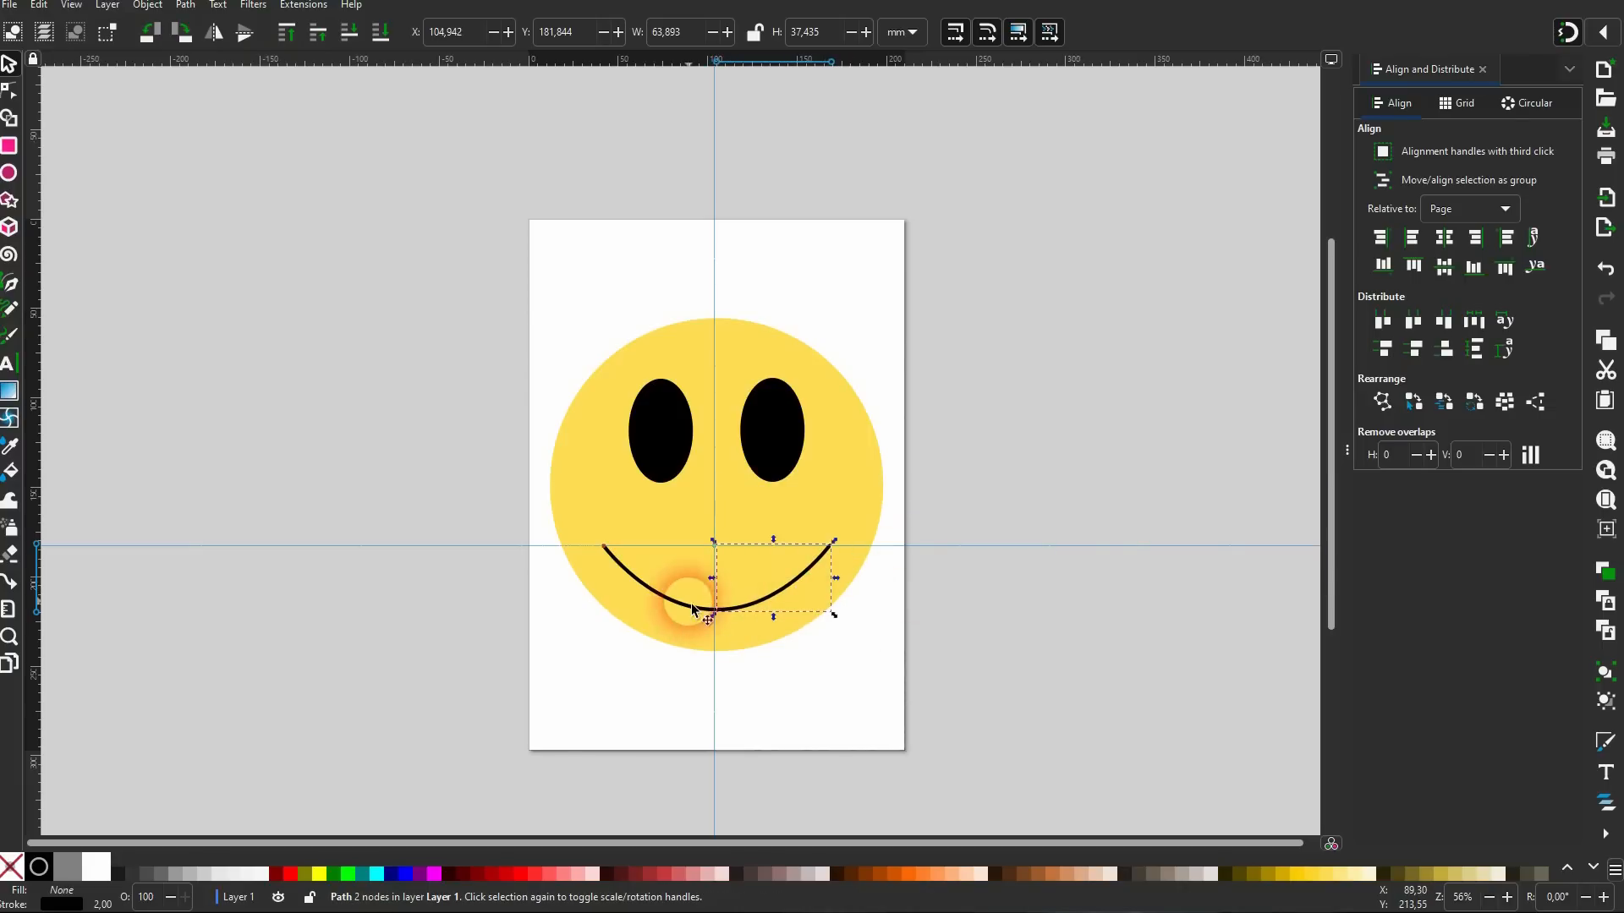
Combine the two smile halves into one path and centre it on the vertical axis relative to the page.
shift+click(677, 601)
click(186, 6)
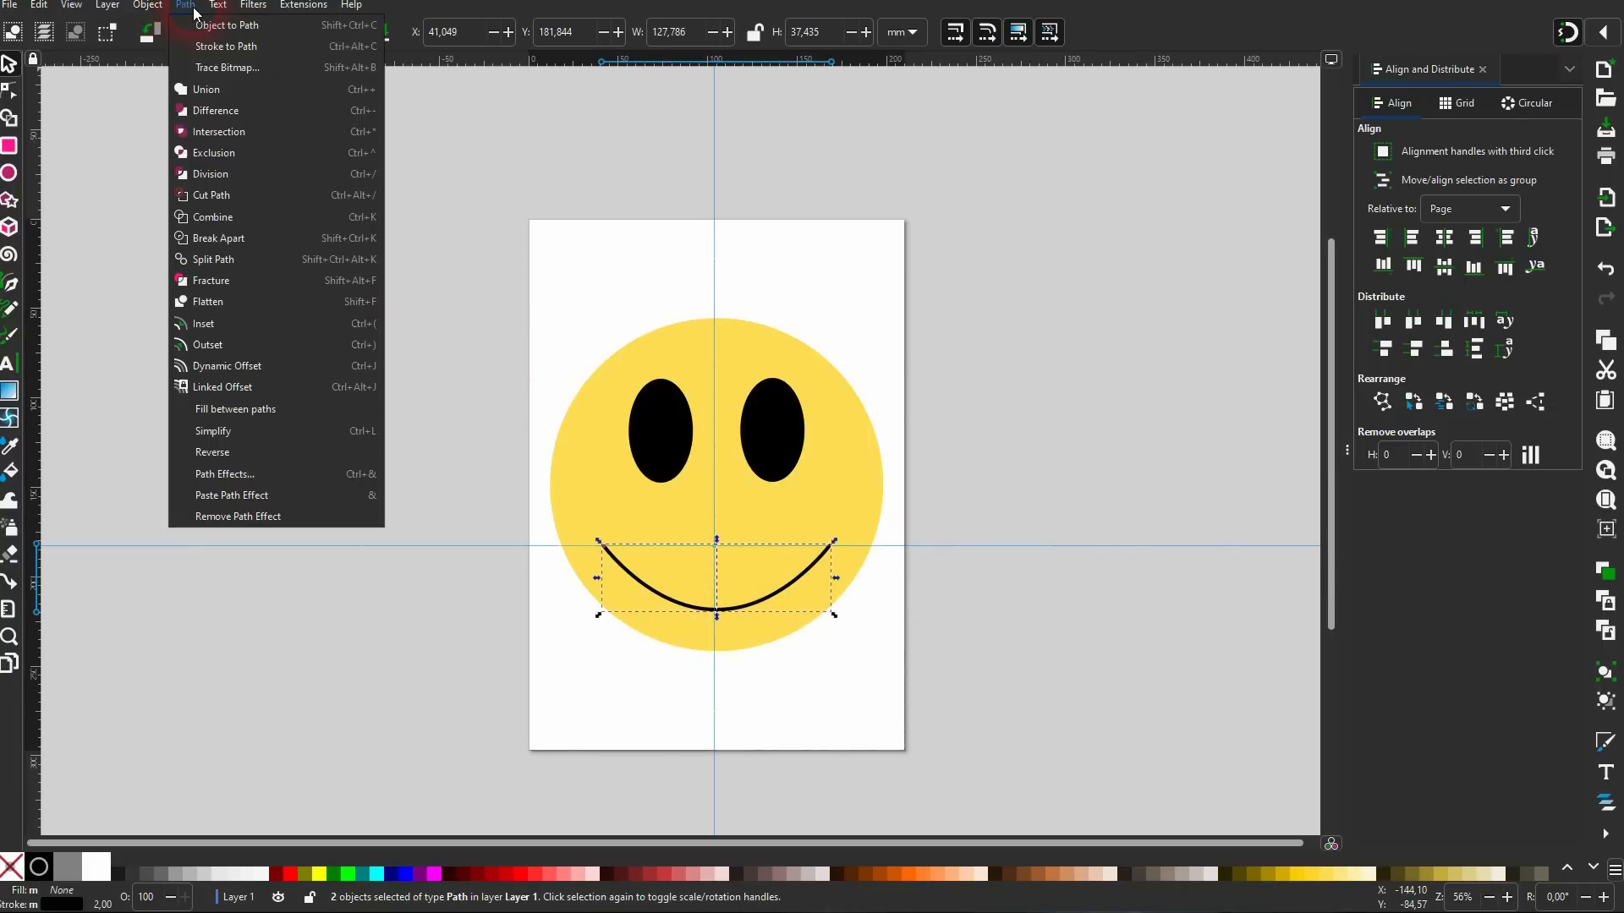
click(245, 216)
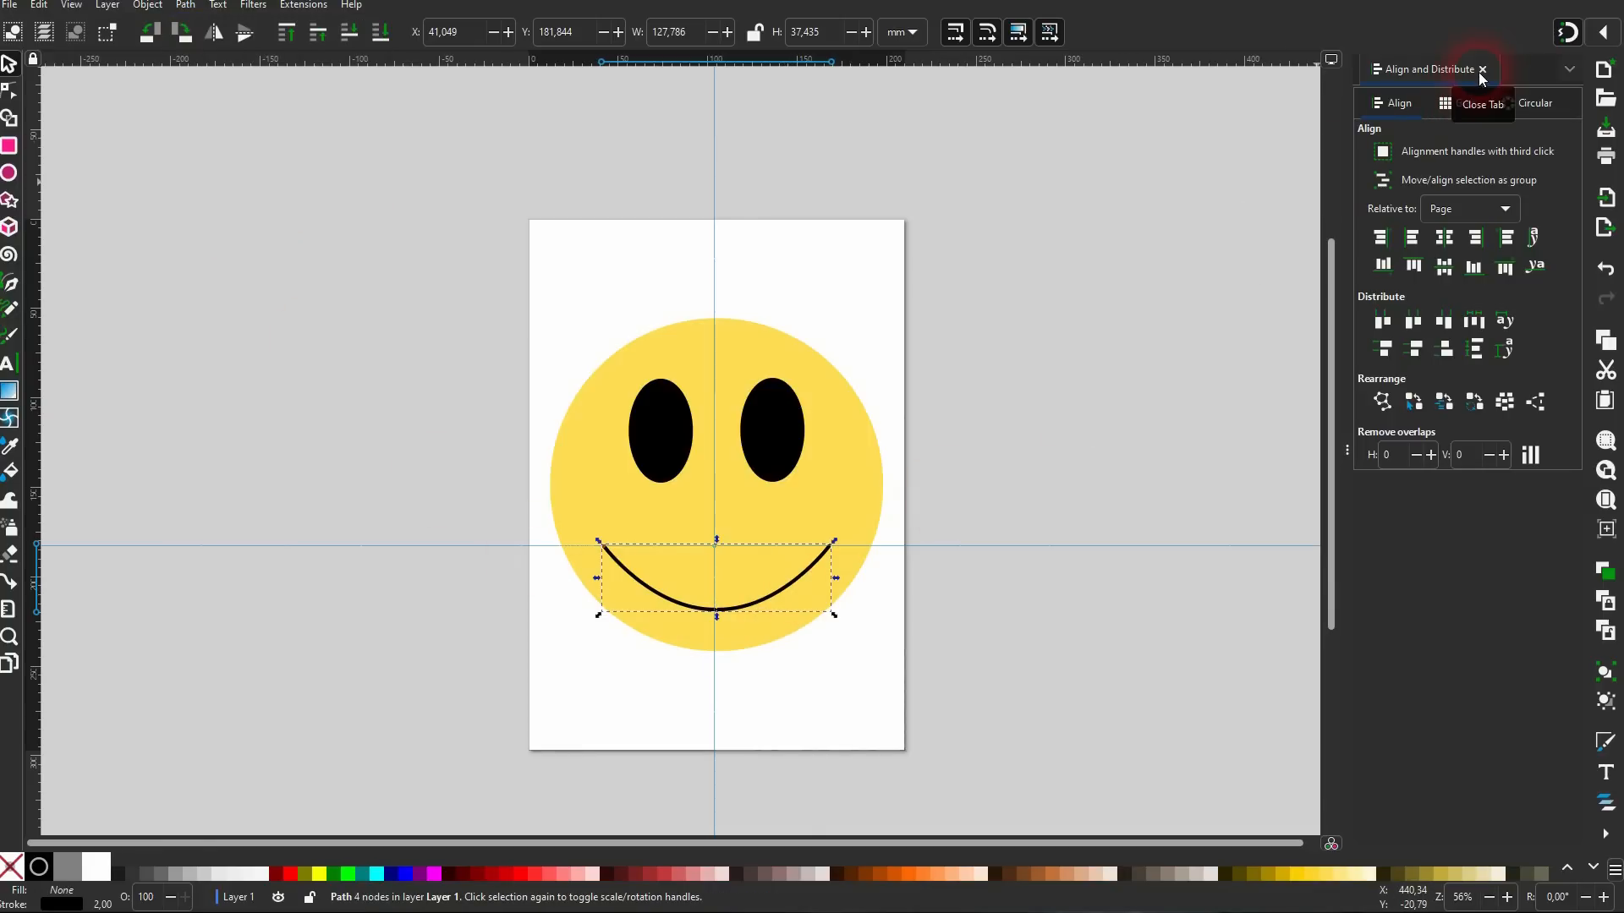
click(1445, 237)
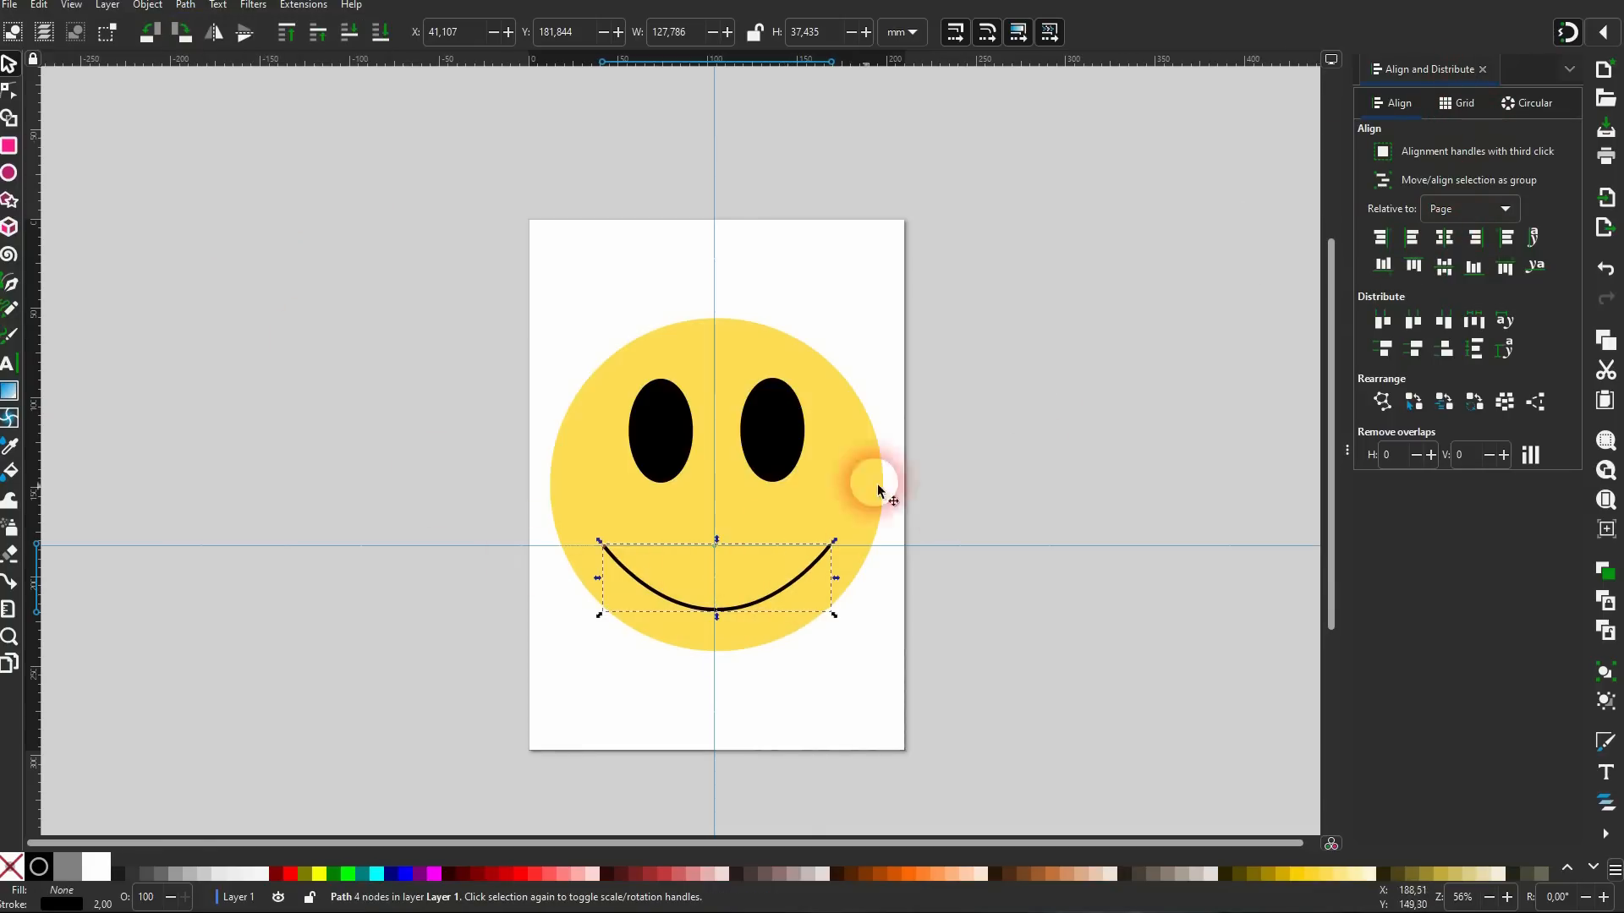
Close the Align and Distribute dialog and remove both guides from the canvas.
click(1482, 70)
drag(840, 200, 36, 441)
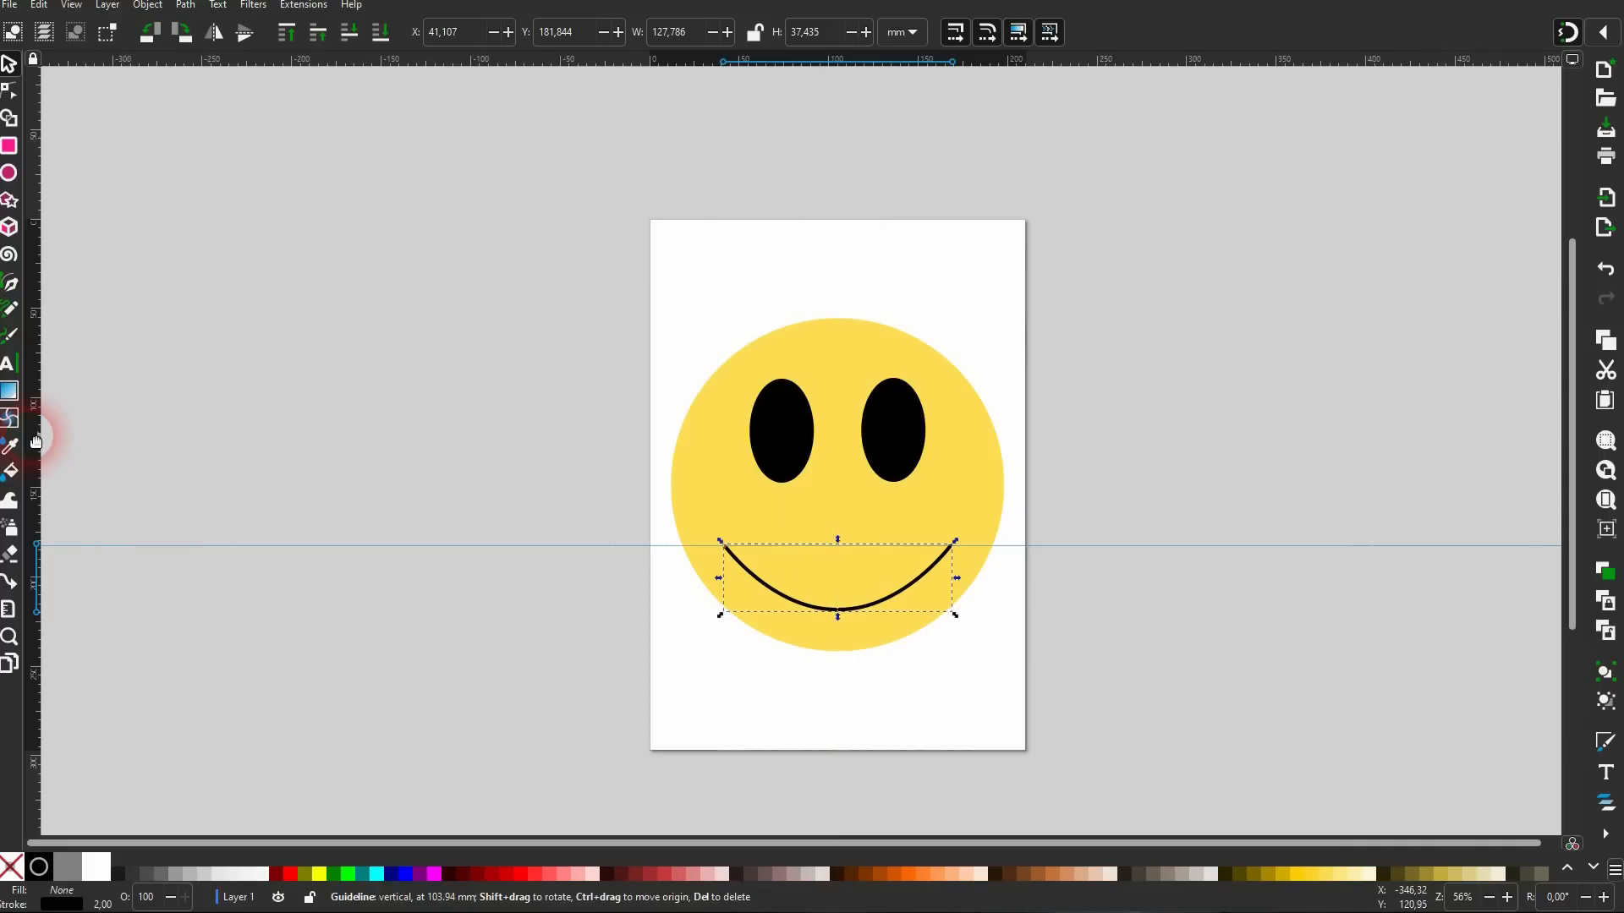
drag(627, 550, 656, 51)
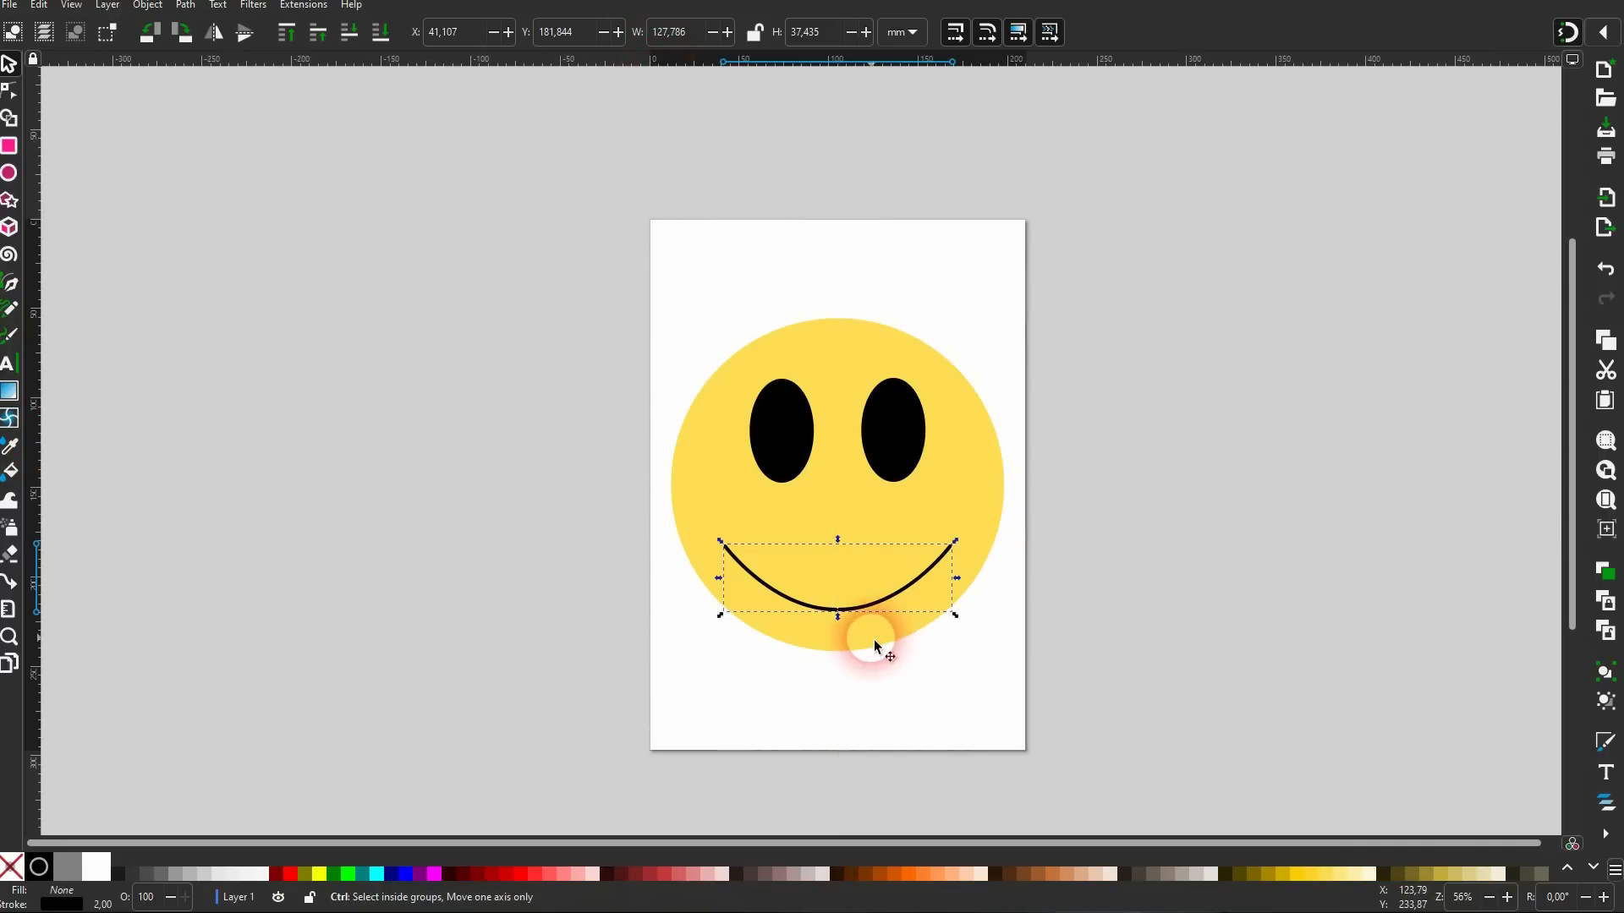
key(Escape)
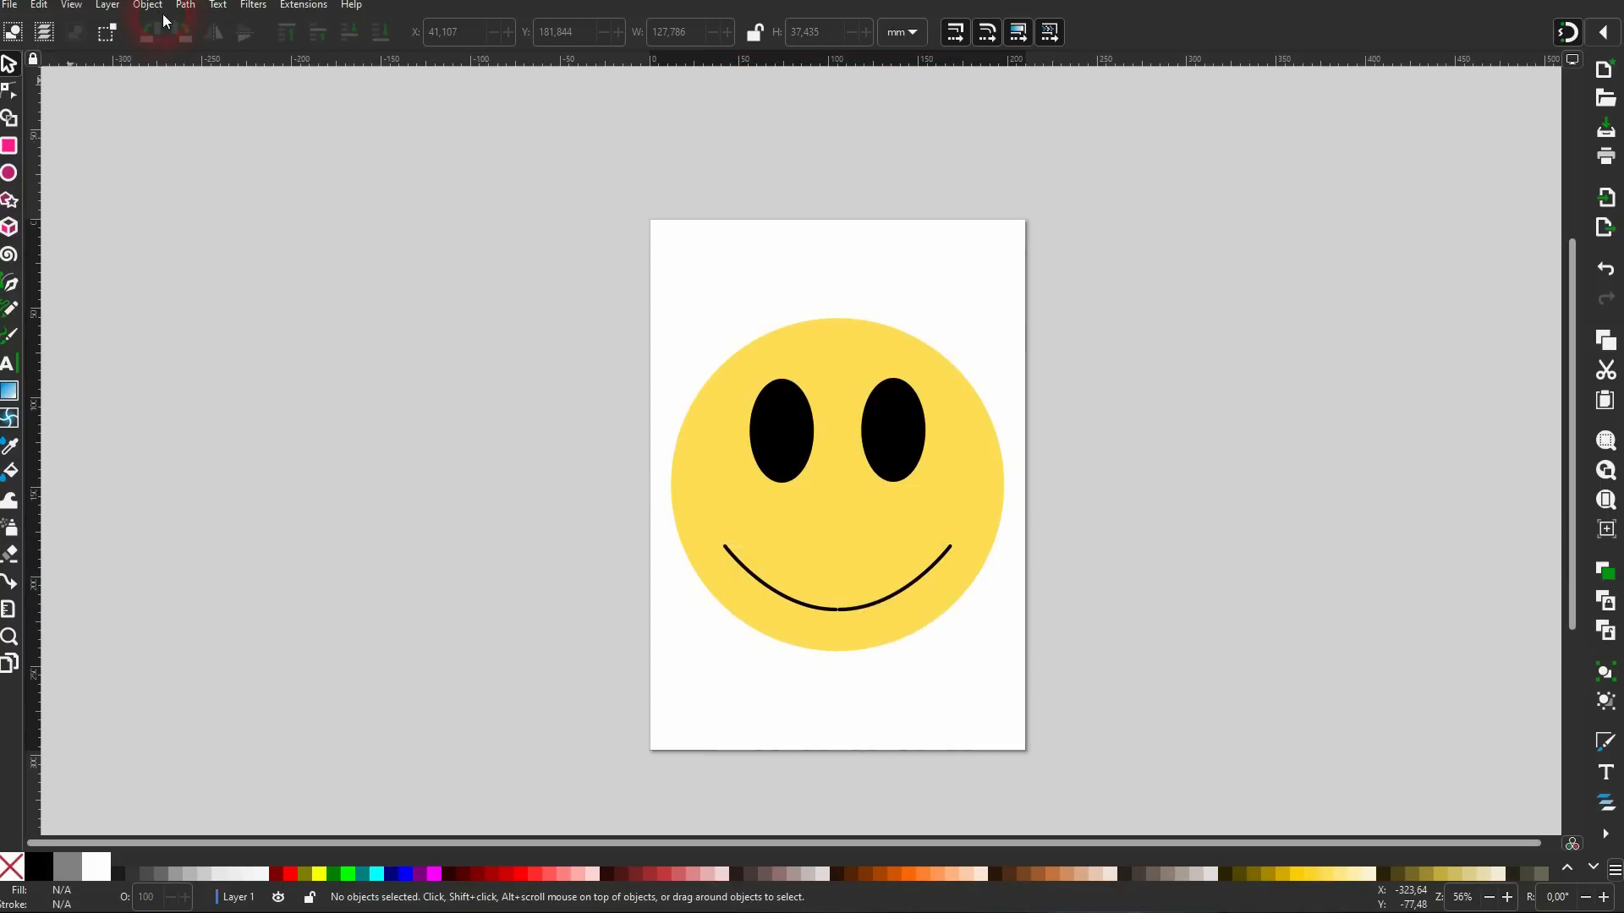
Open the Fill and Stroke settings and set the smile's stroke width to 10 mm.
click(148, 6)
click(327, 104)
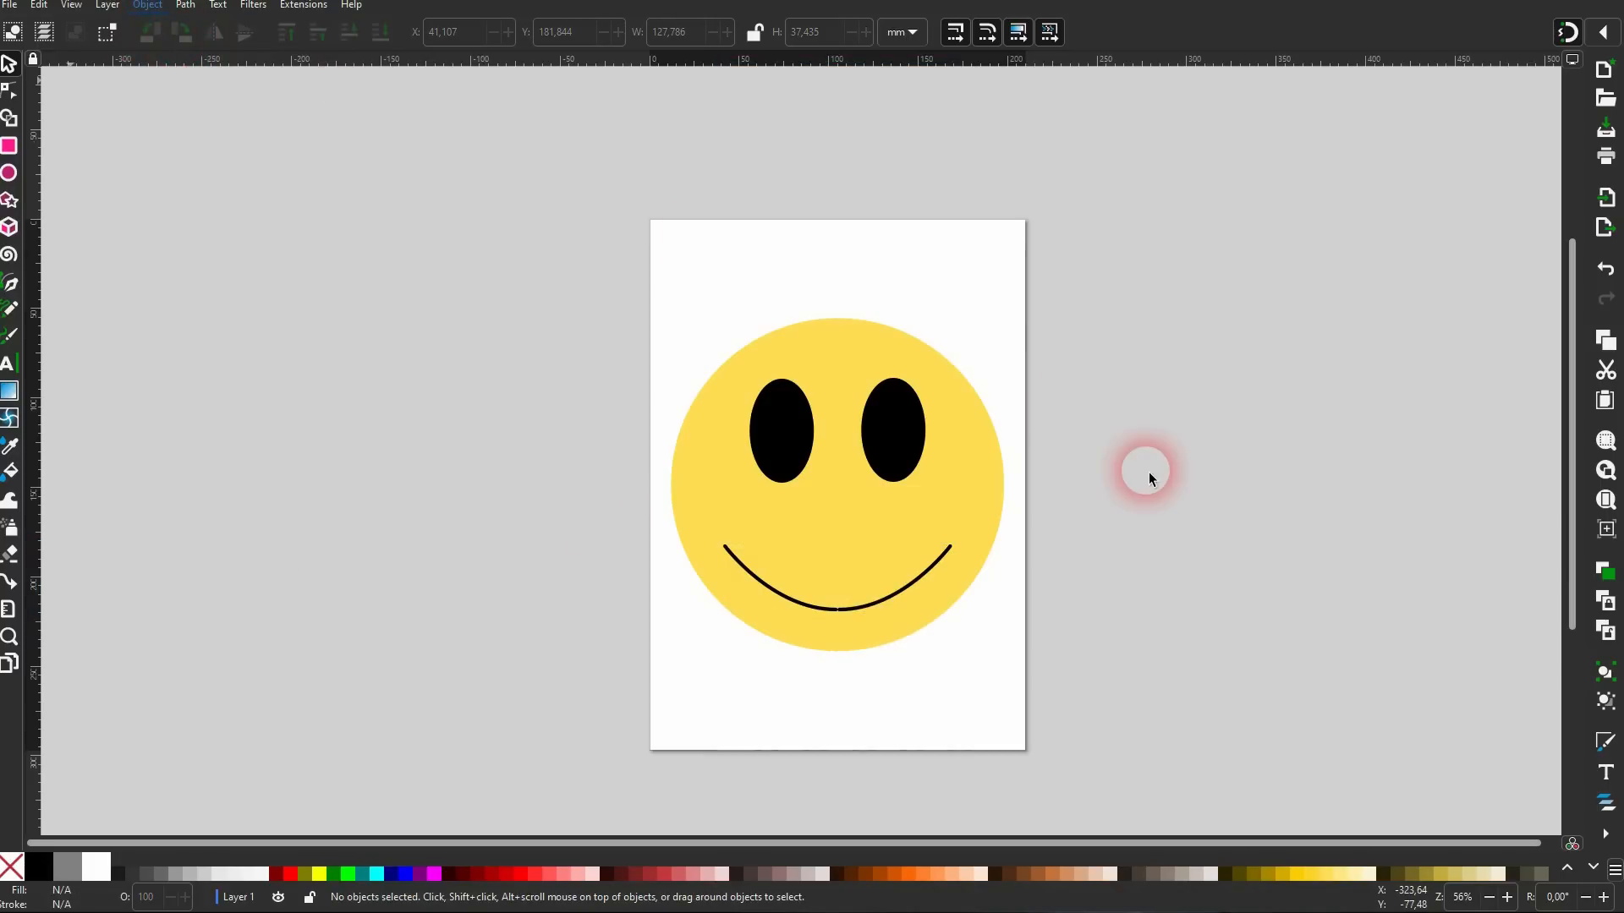
click(1370, 104)
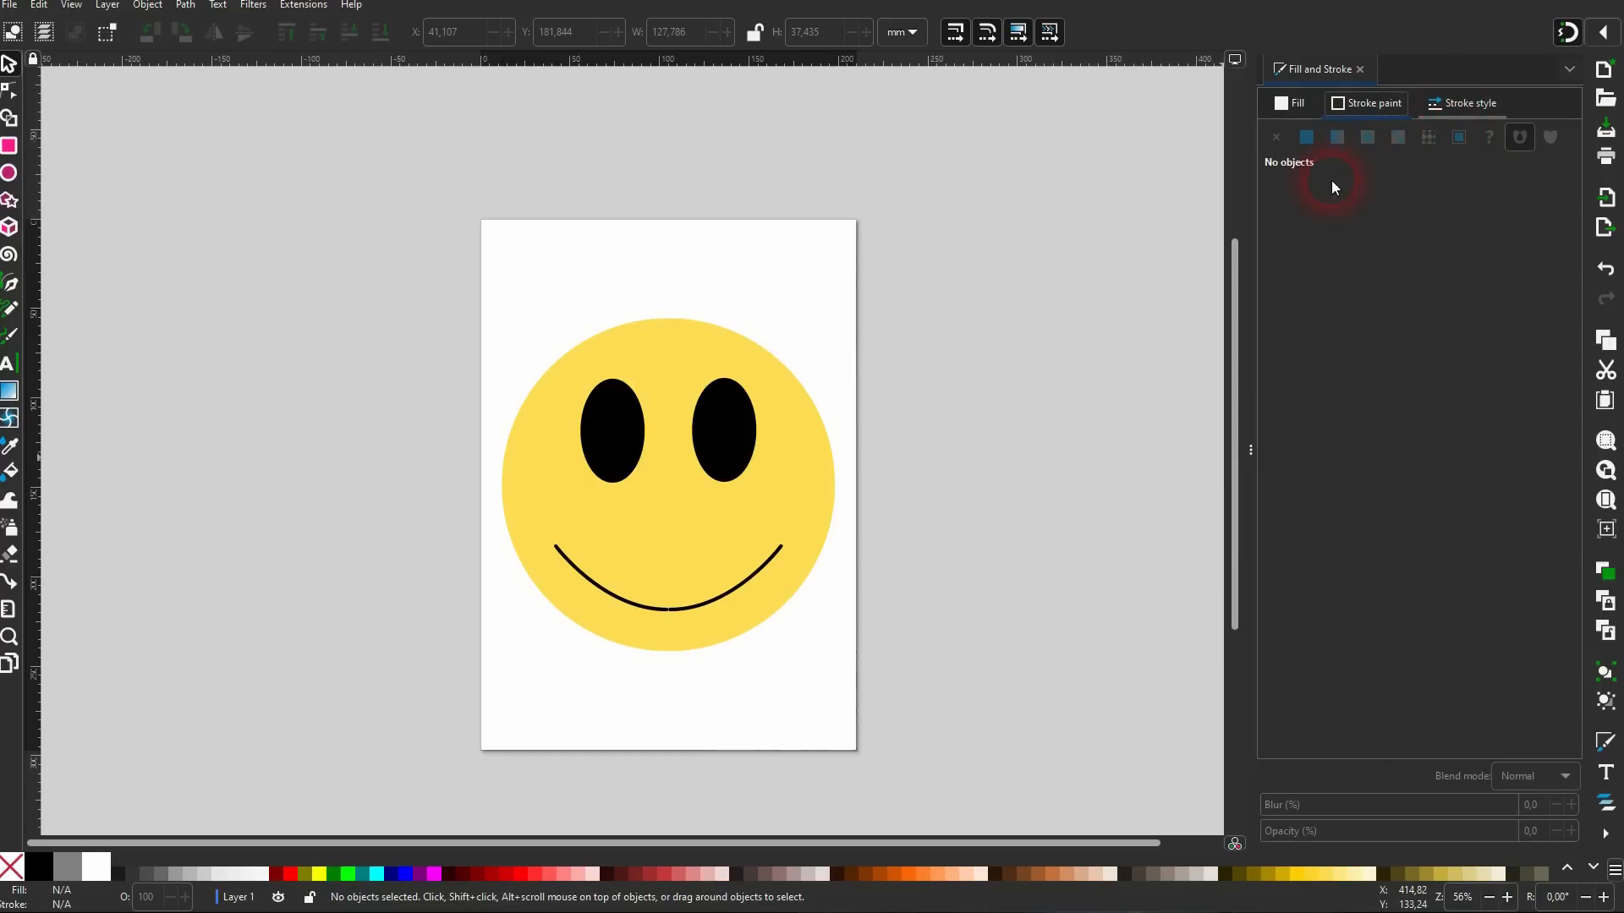
click(805, 565)
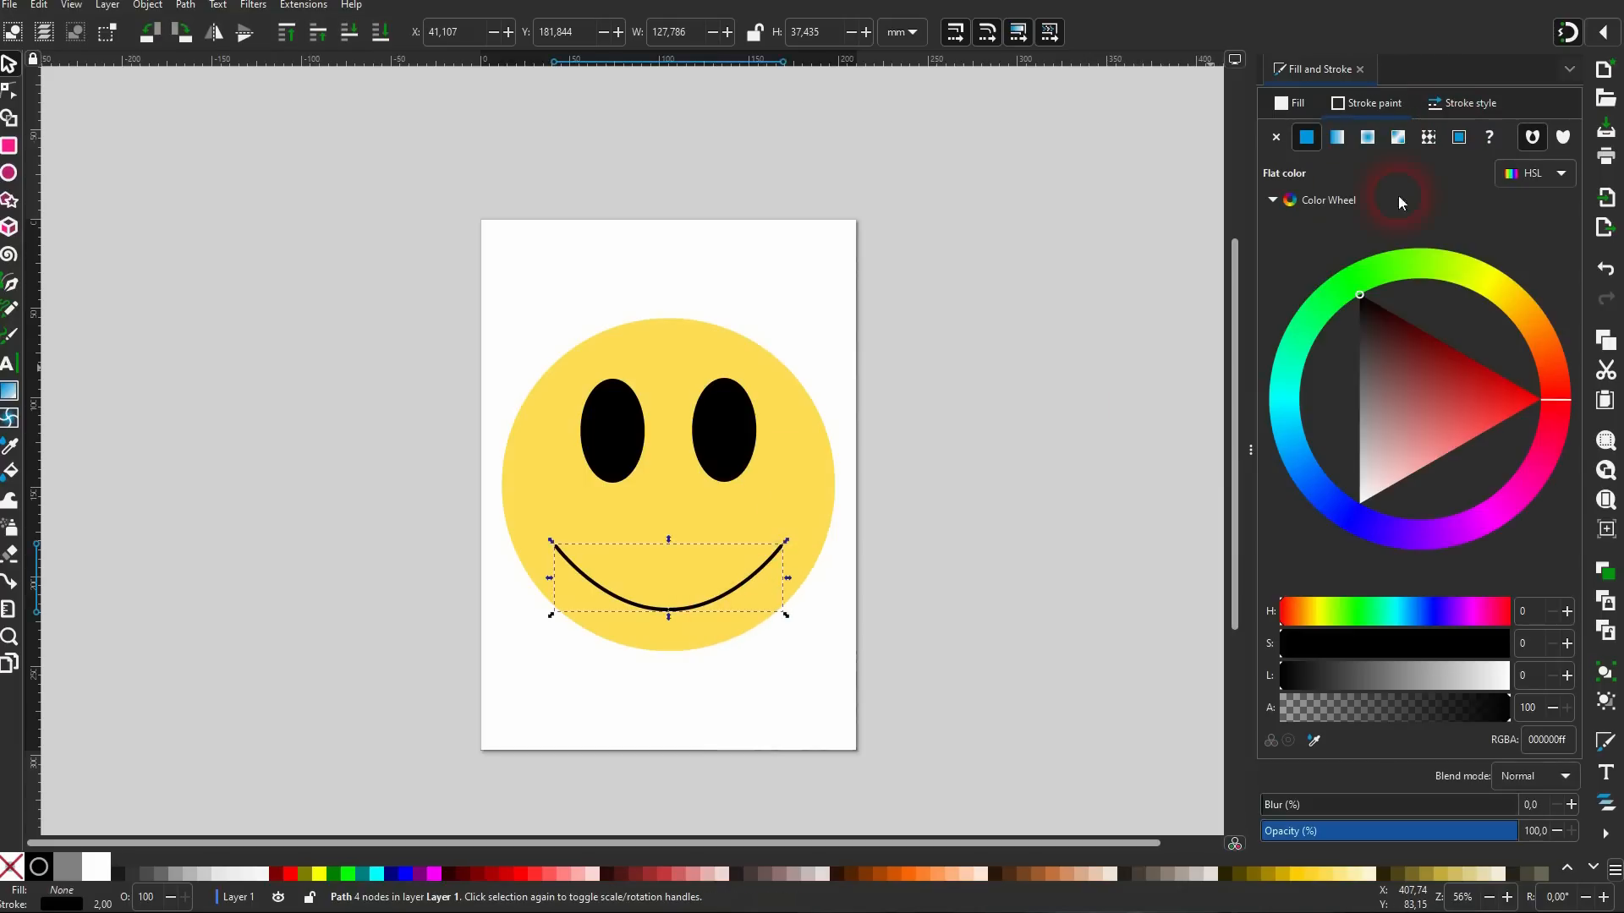
click(1468, 105)
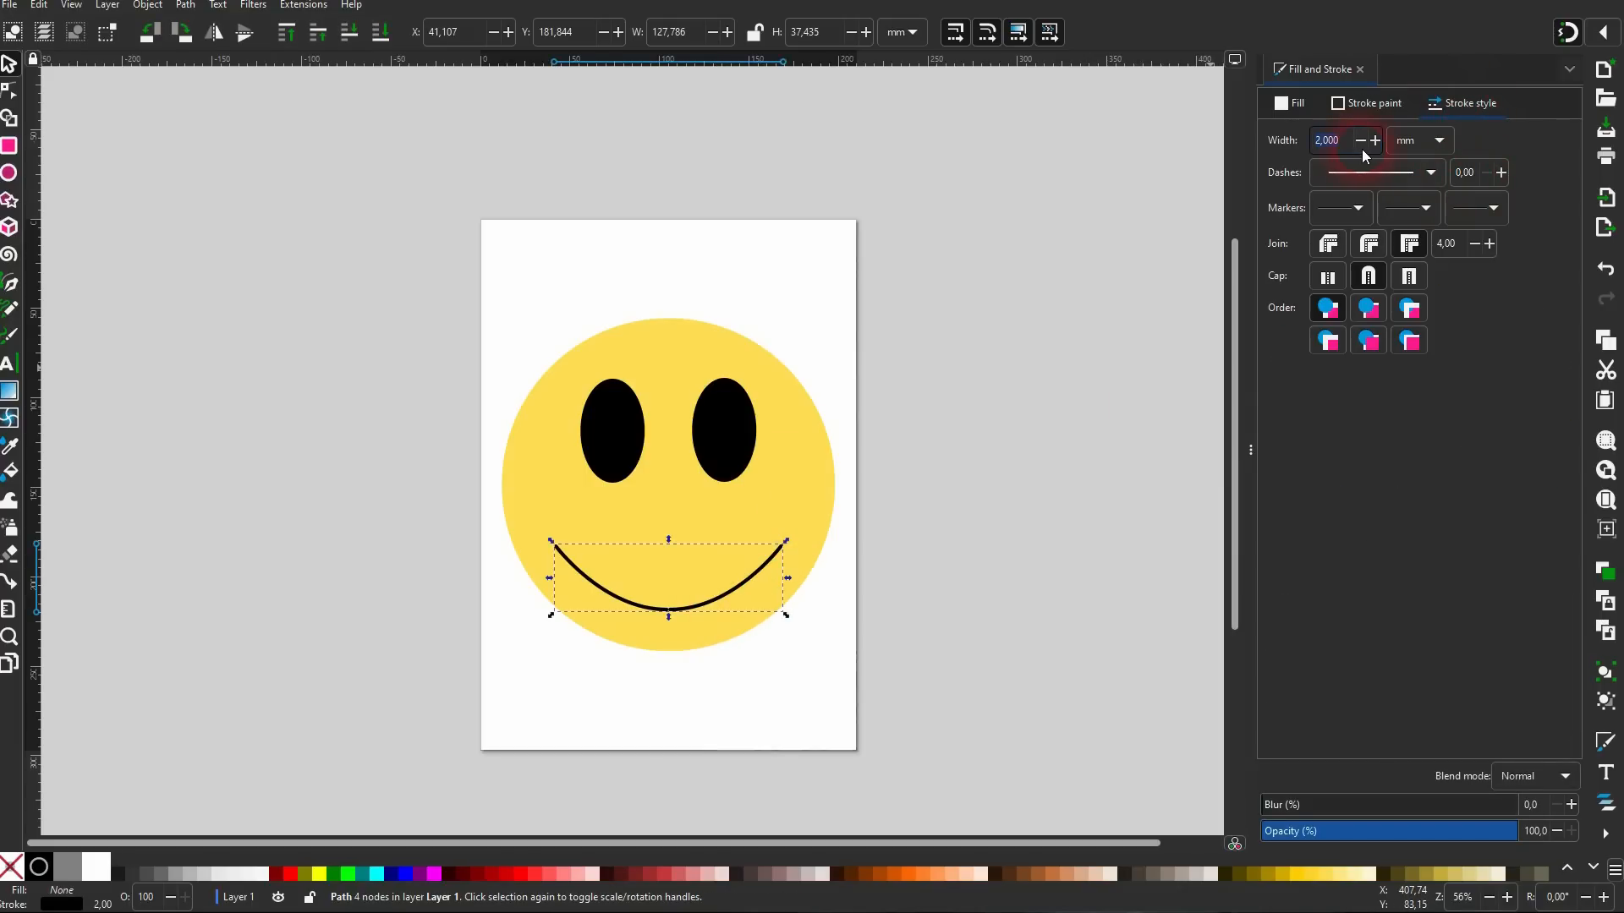
text(10)
key(Return)
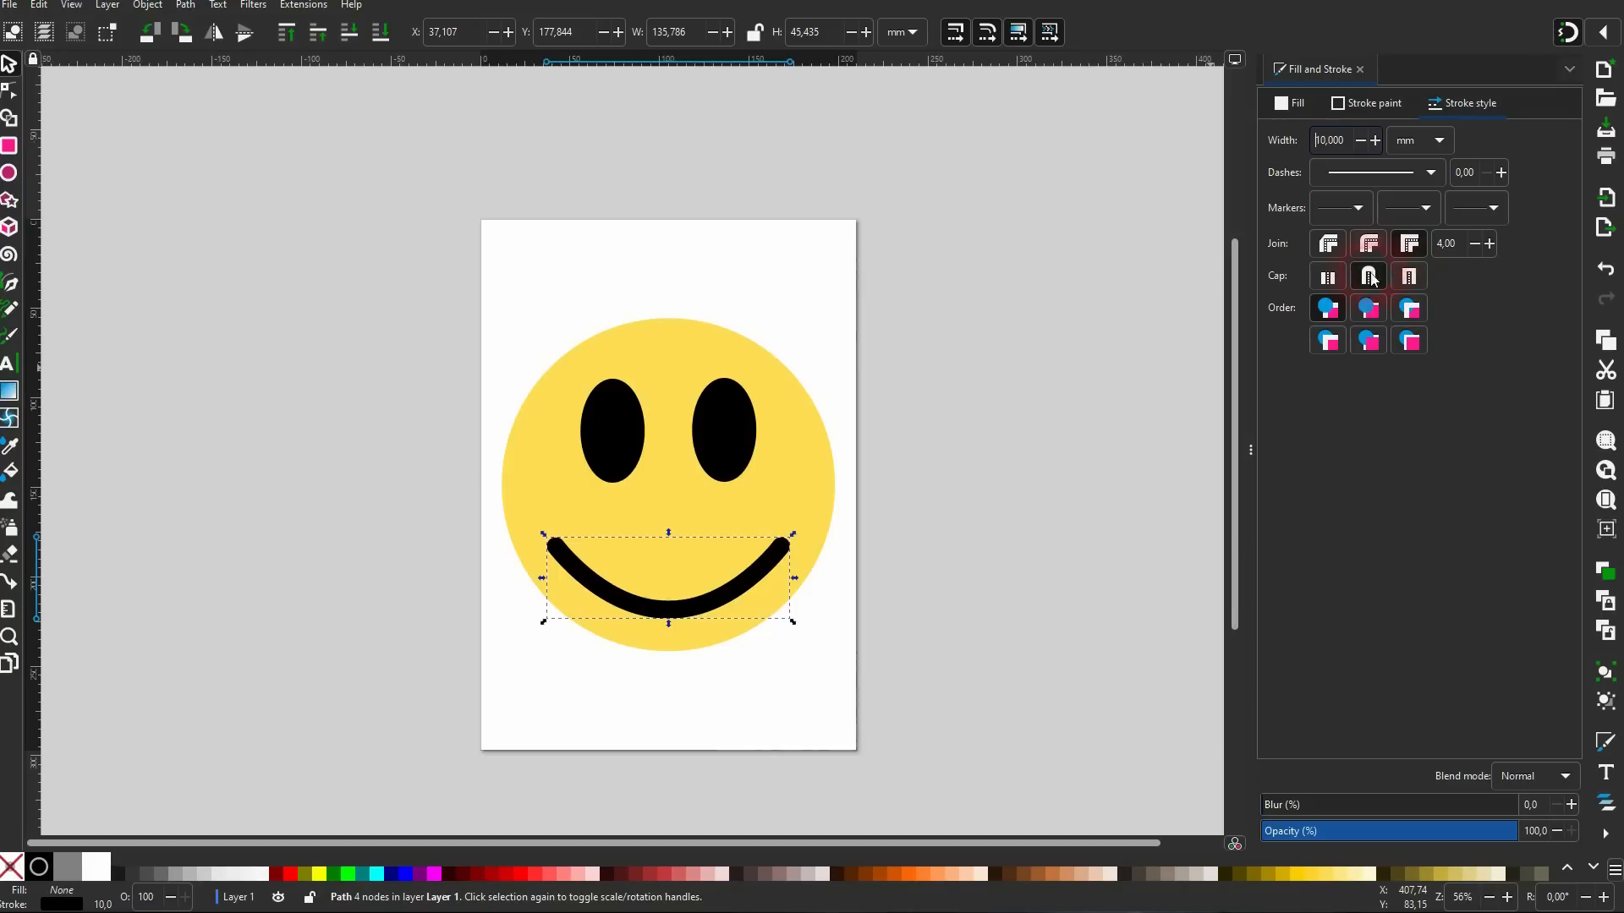
Try the square cap on the smile, return to the round cap, and set the stroke width to 7 mm.
click(1409, 280)
click(1380, 279)
click(1317, 142)
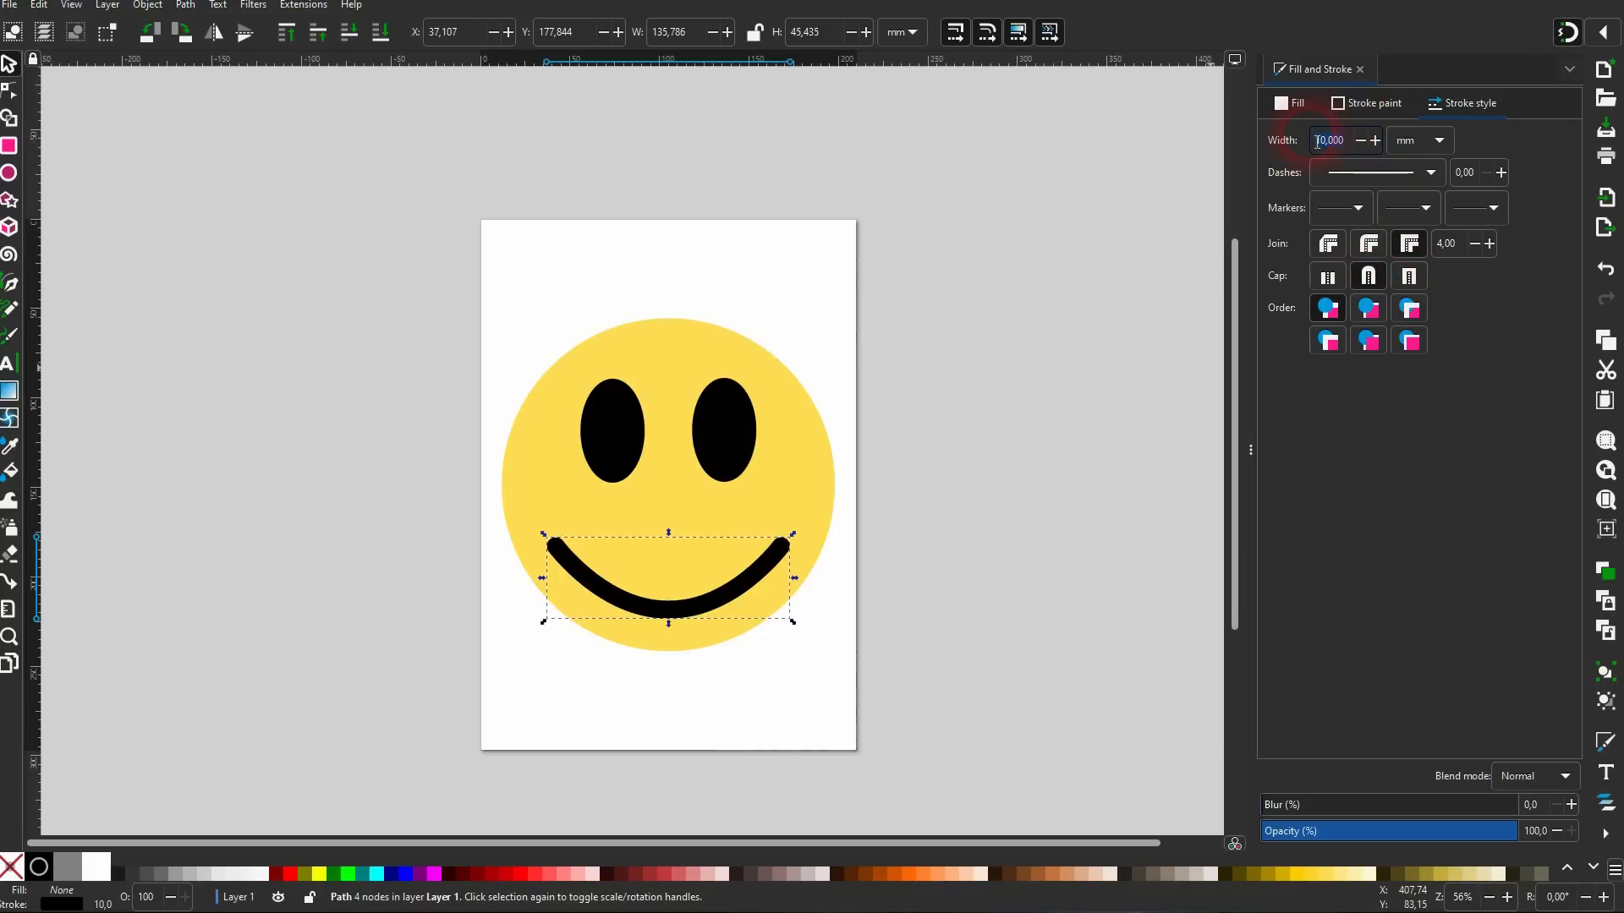
text(7)
key(Return)
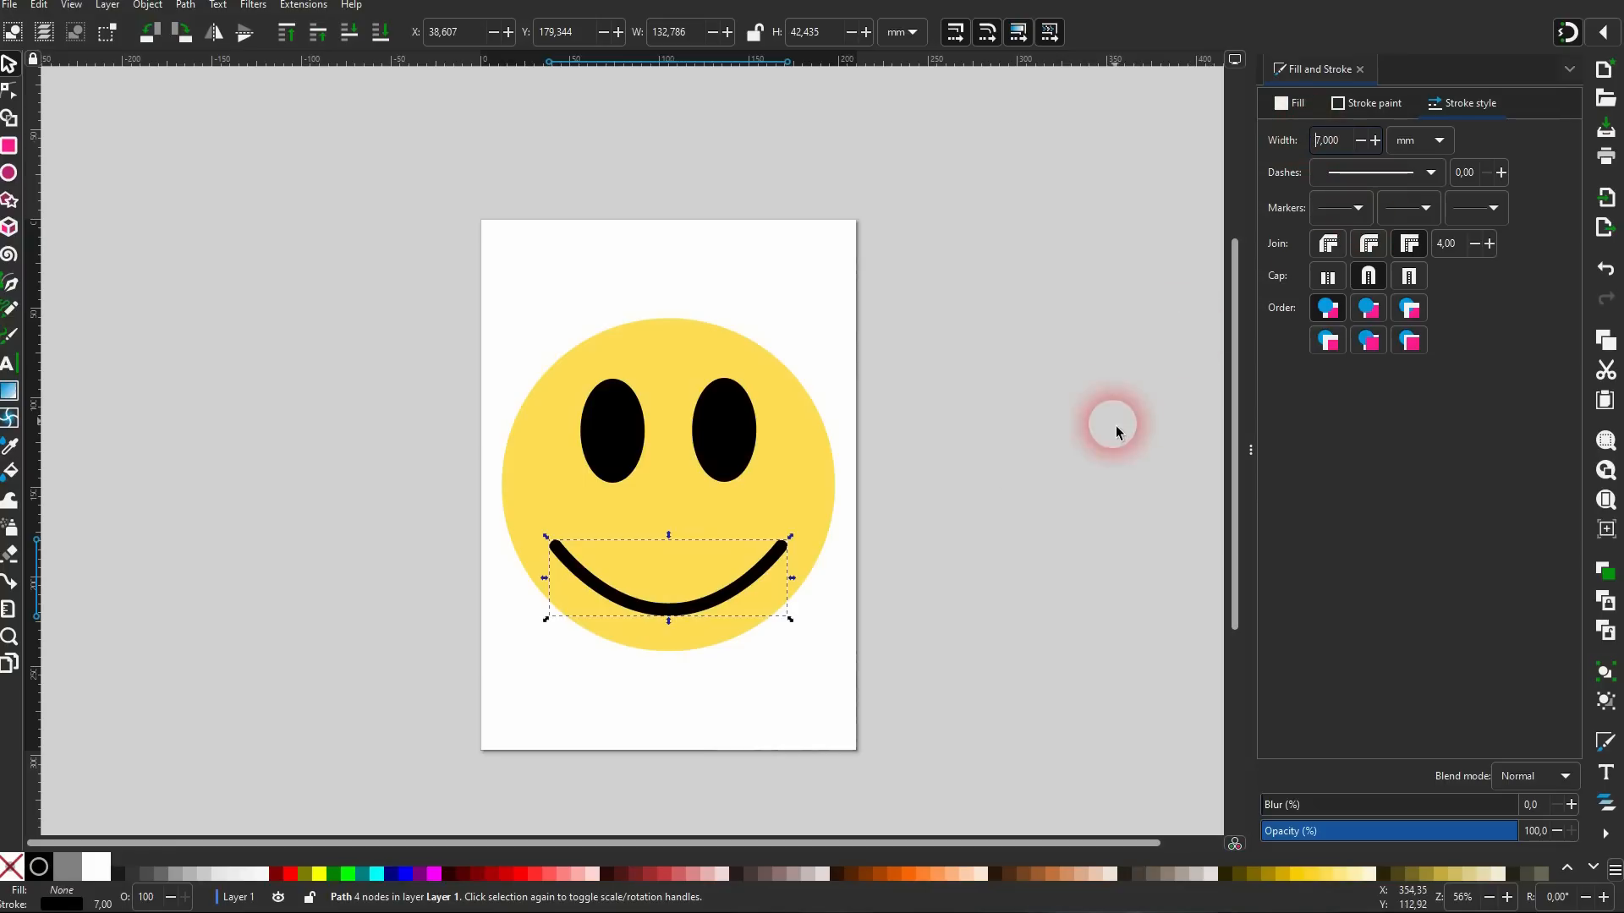
Nudge the smile up by about 8.5 mm and deselect it.
click(1036, 472)
click(675, 611)
key(Up)
key(Up)
key(Up)
key(Up)
key(Up)
key(Up)
key(Up)
key(Up)
key(Up)
key(Up)
key(Up)
key(Up)
key(Up)
key(Up)
key(Up)
key(Up)
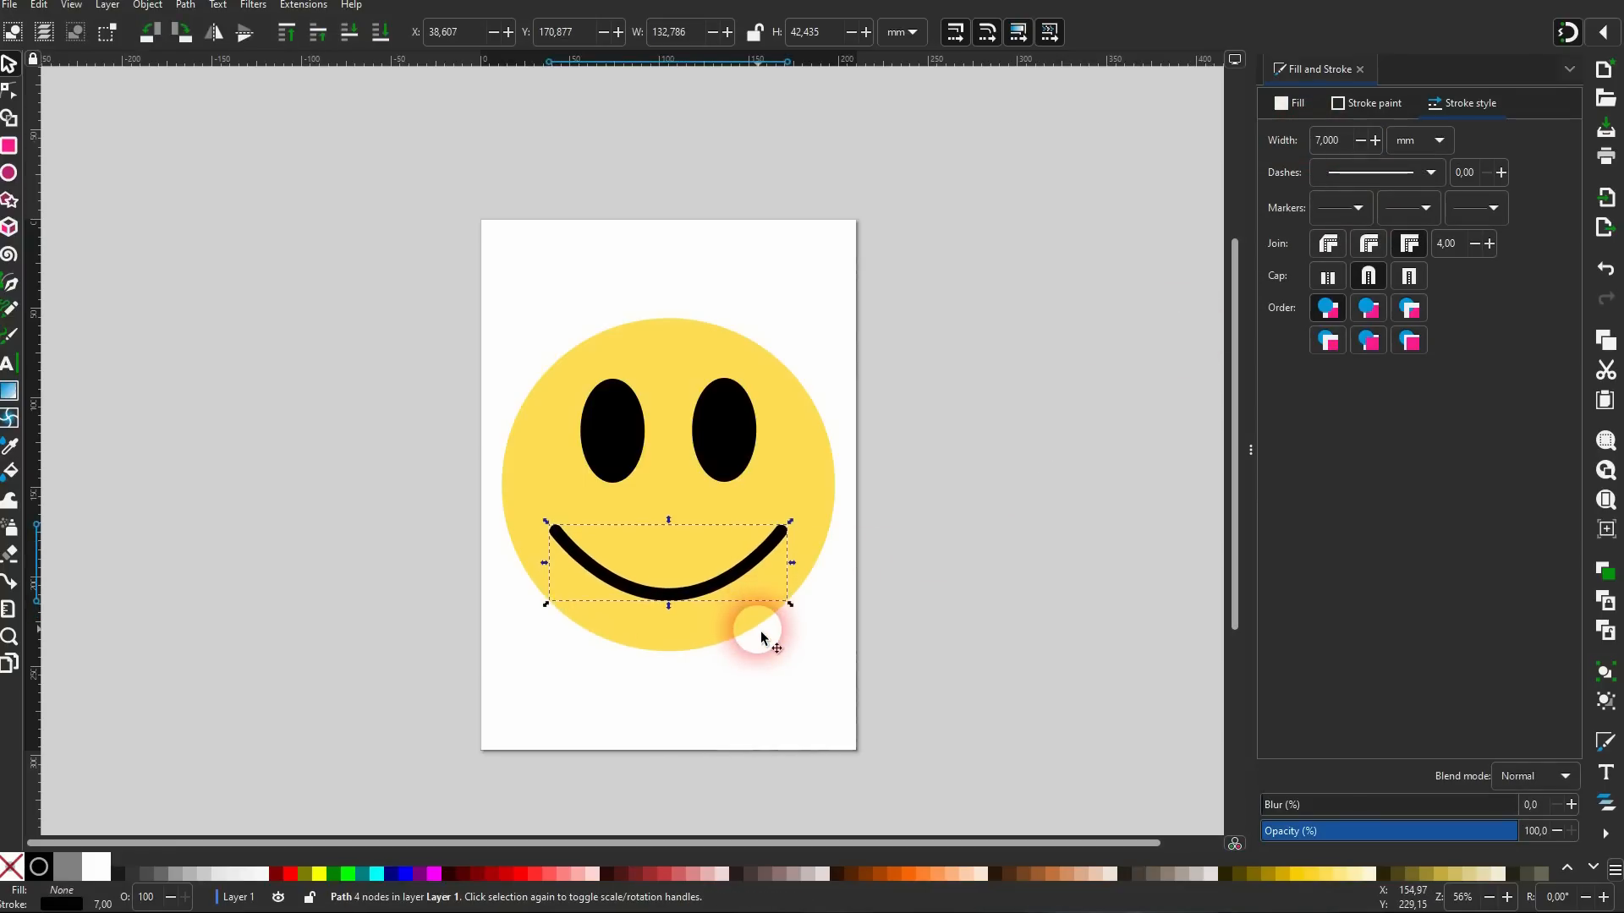
click(945, 459)
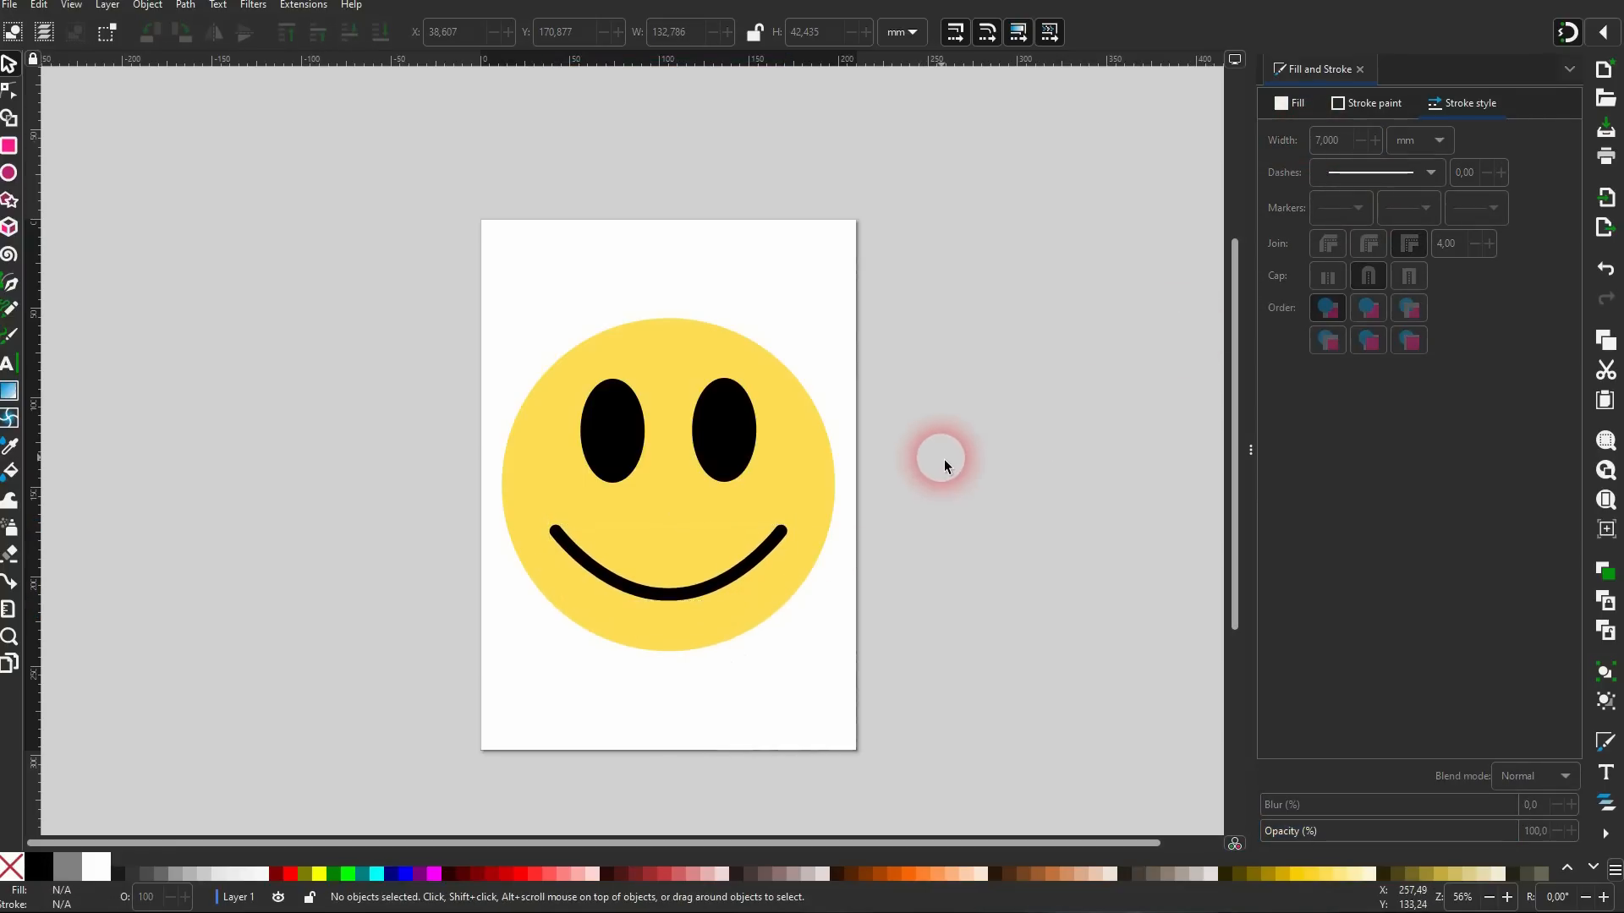
Give the yellow face circle a black stroke 10 mm wide.
drag(411, 702, 931, 262)
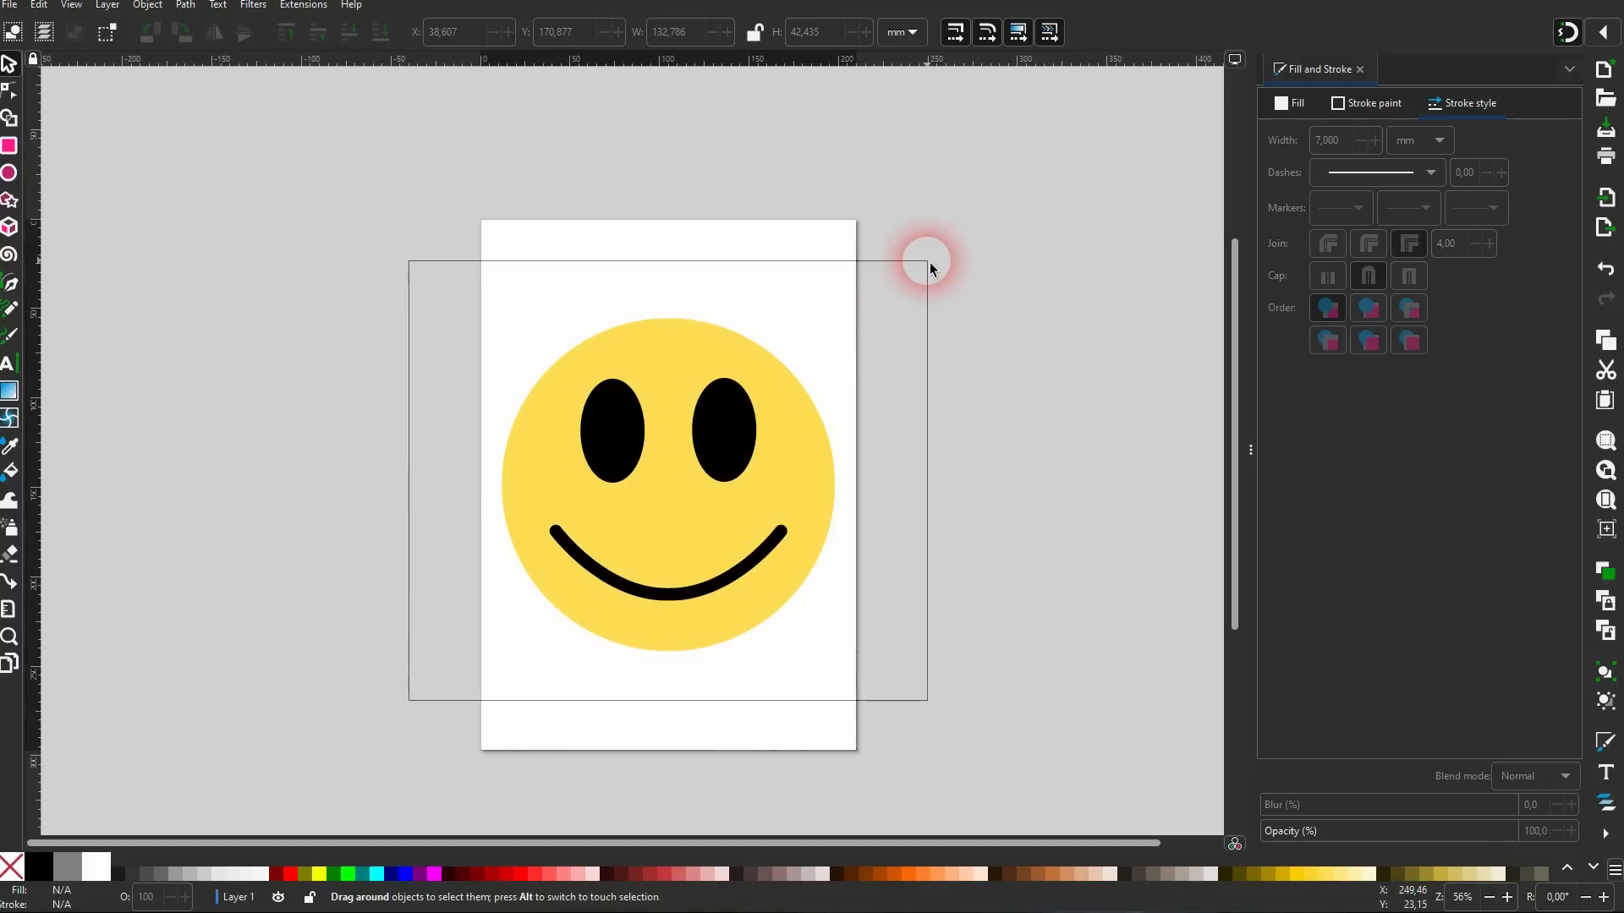
click(686, 330)
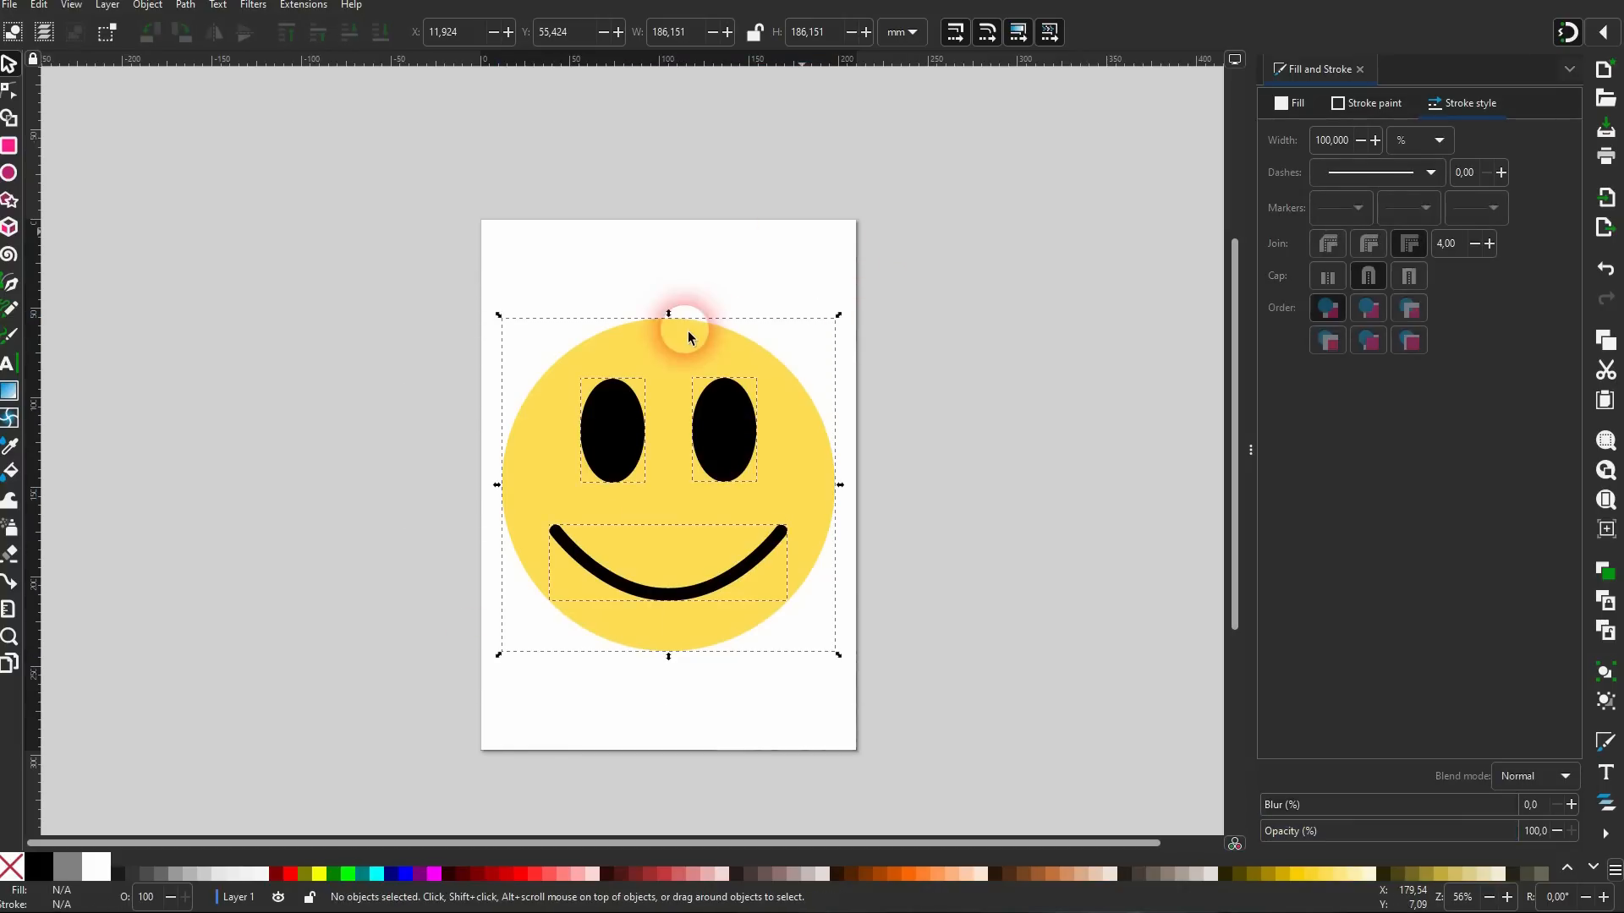
shift+click(38, 866)
drag(1357, 145, 1303, 149)
text(10)
key(Return)
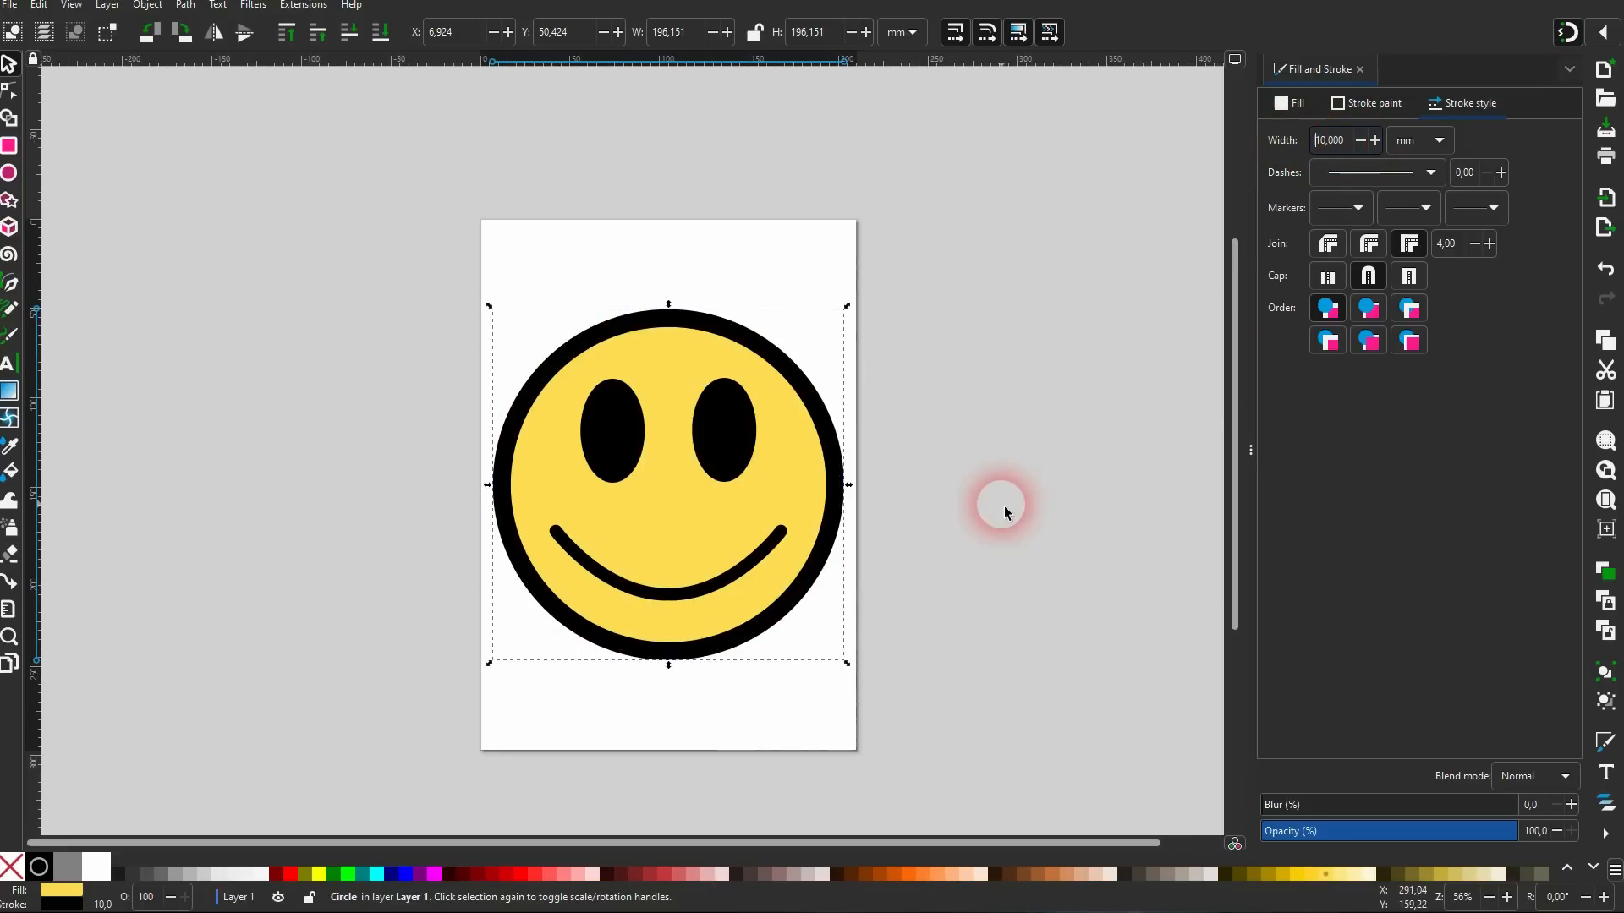
Group all parts of the smiley face and close the Fill and Stroke dialog.
click(1067, 469)
drag(382, 720, 974, 226)
key(ctrl+g)
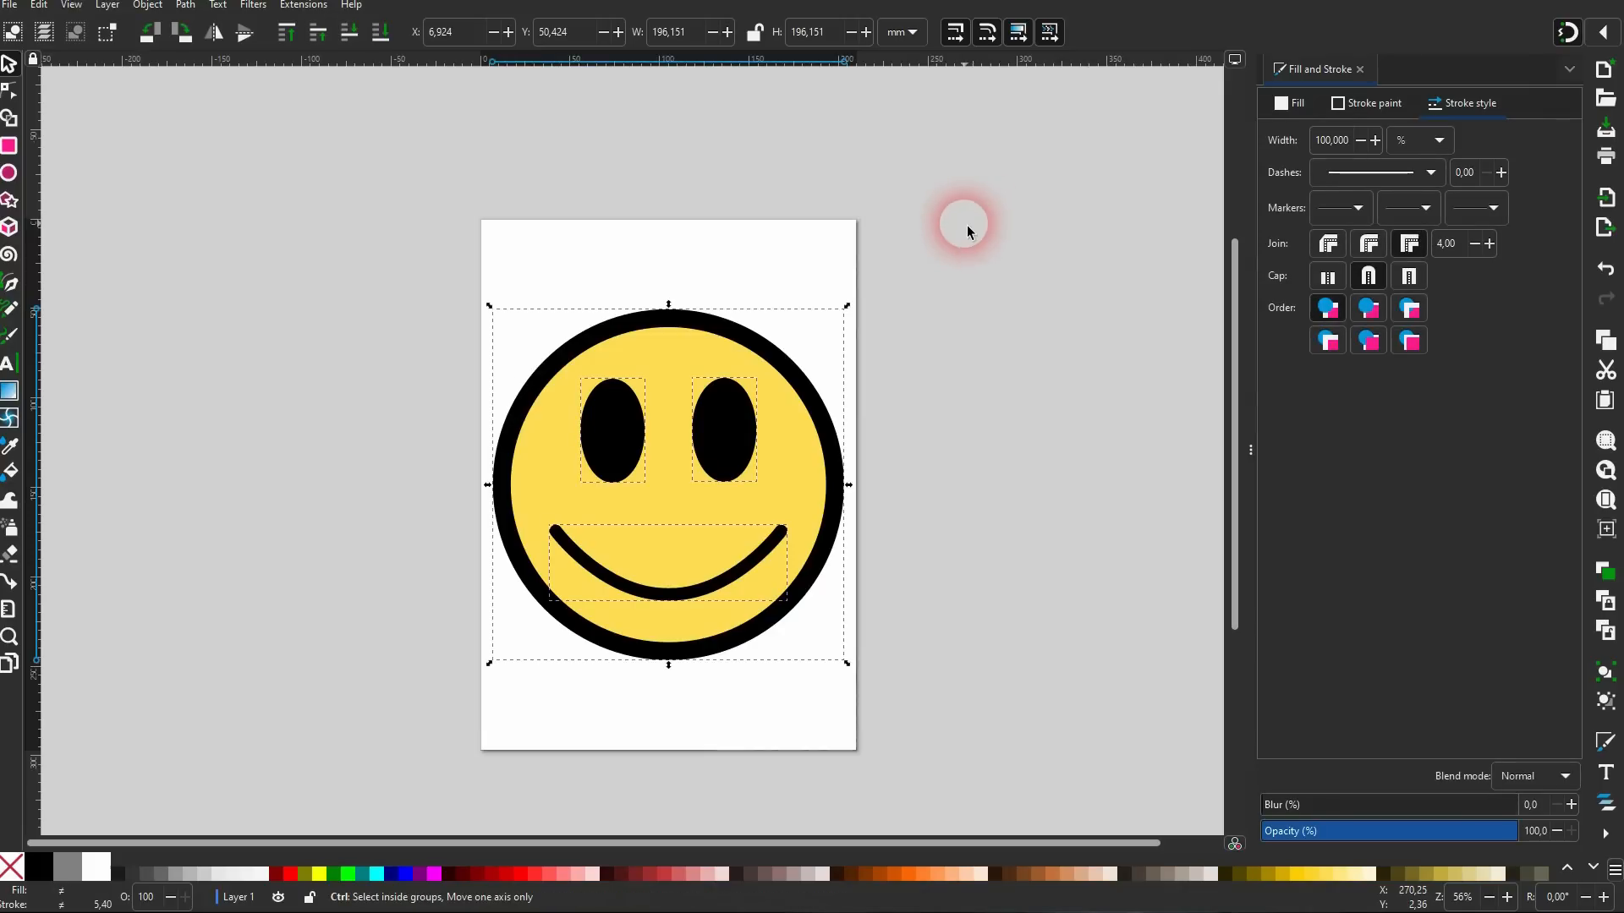
click(1359, 68)
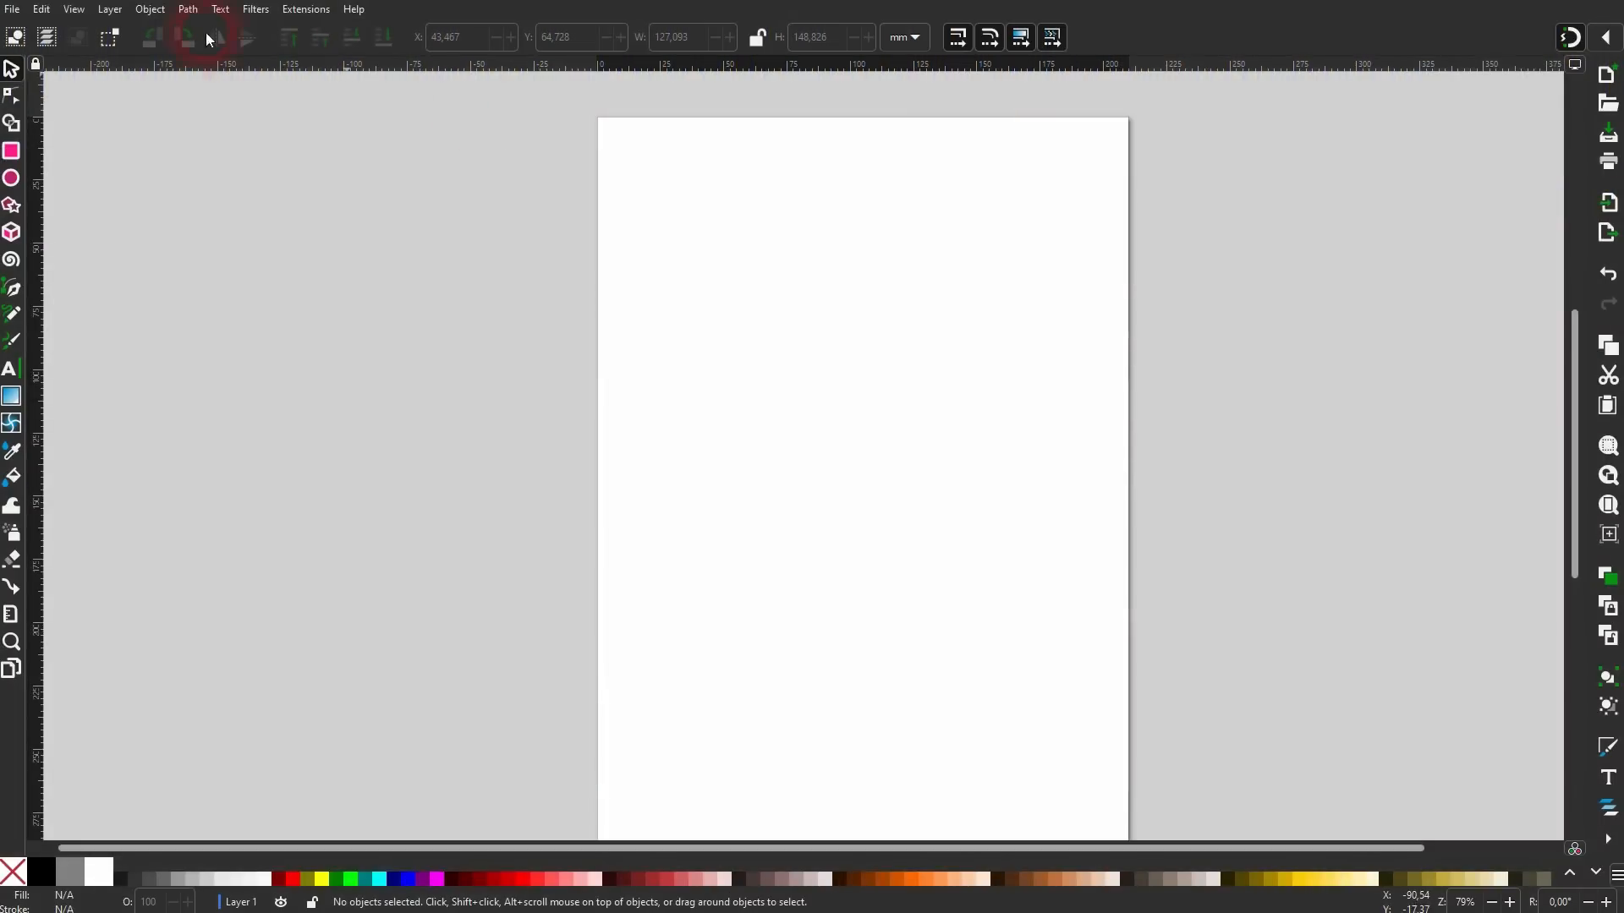
Draw a black upright rectangle about 169 by 232 mm on the empty page.
click(11, 151)
drag(651, 203, 1080, 792)
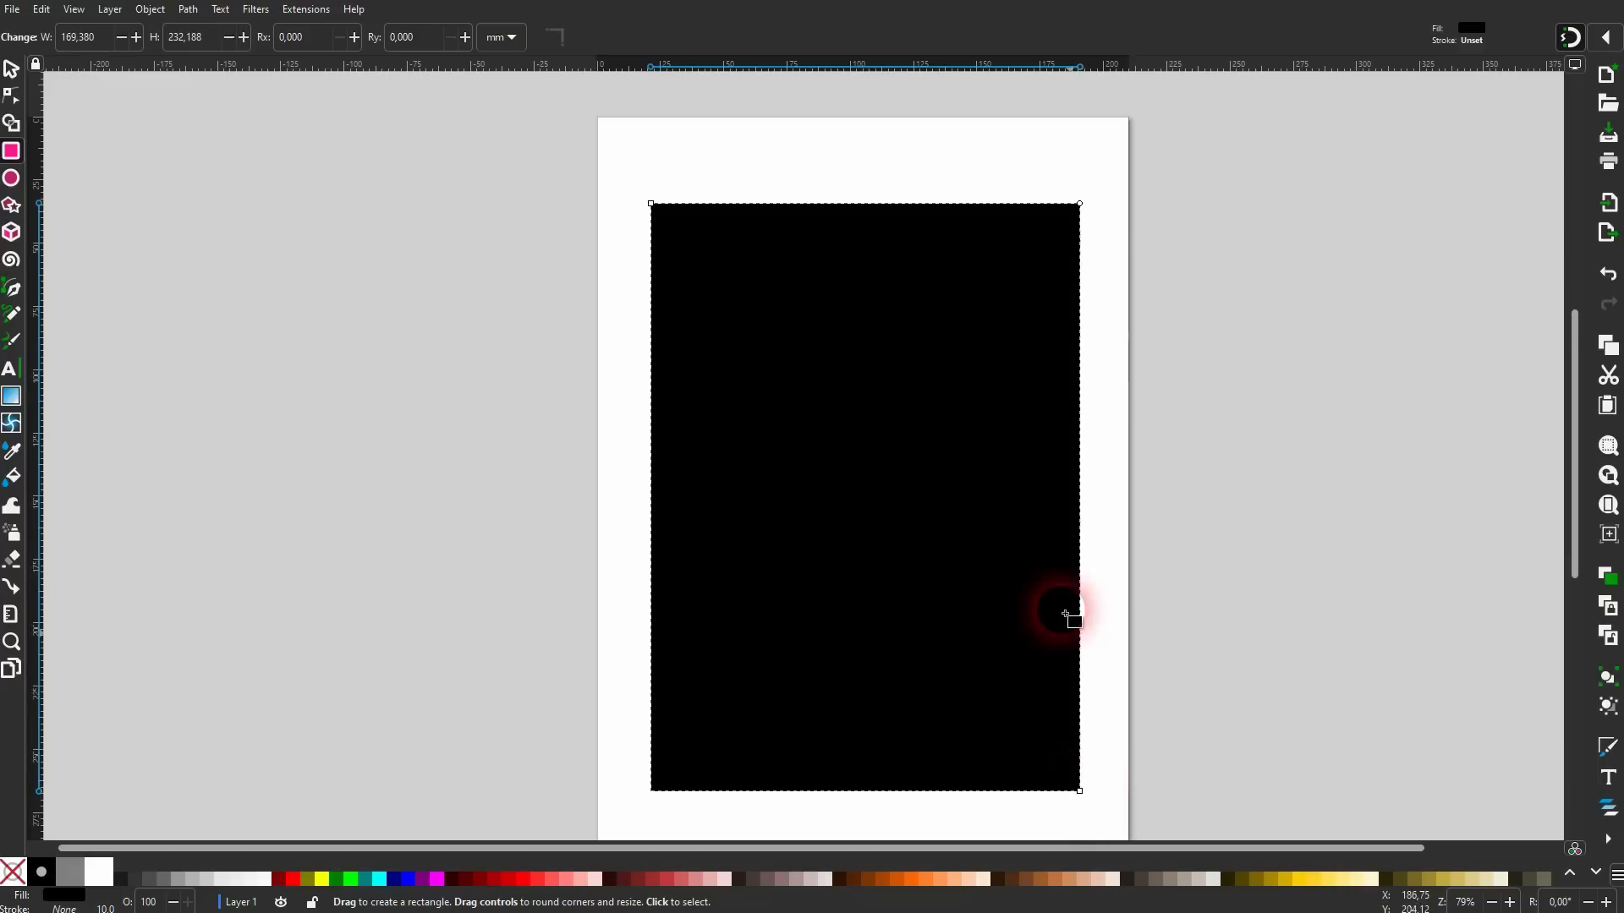
Show the Fill and Stroke settings for the black rectangle and change its fill to a pattern.
click(161, 15)
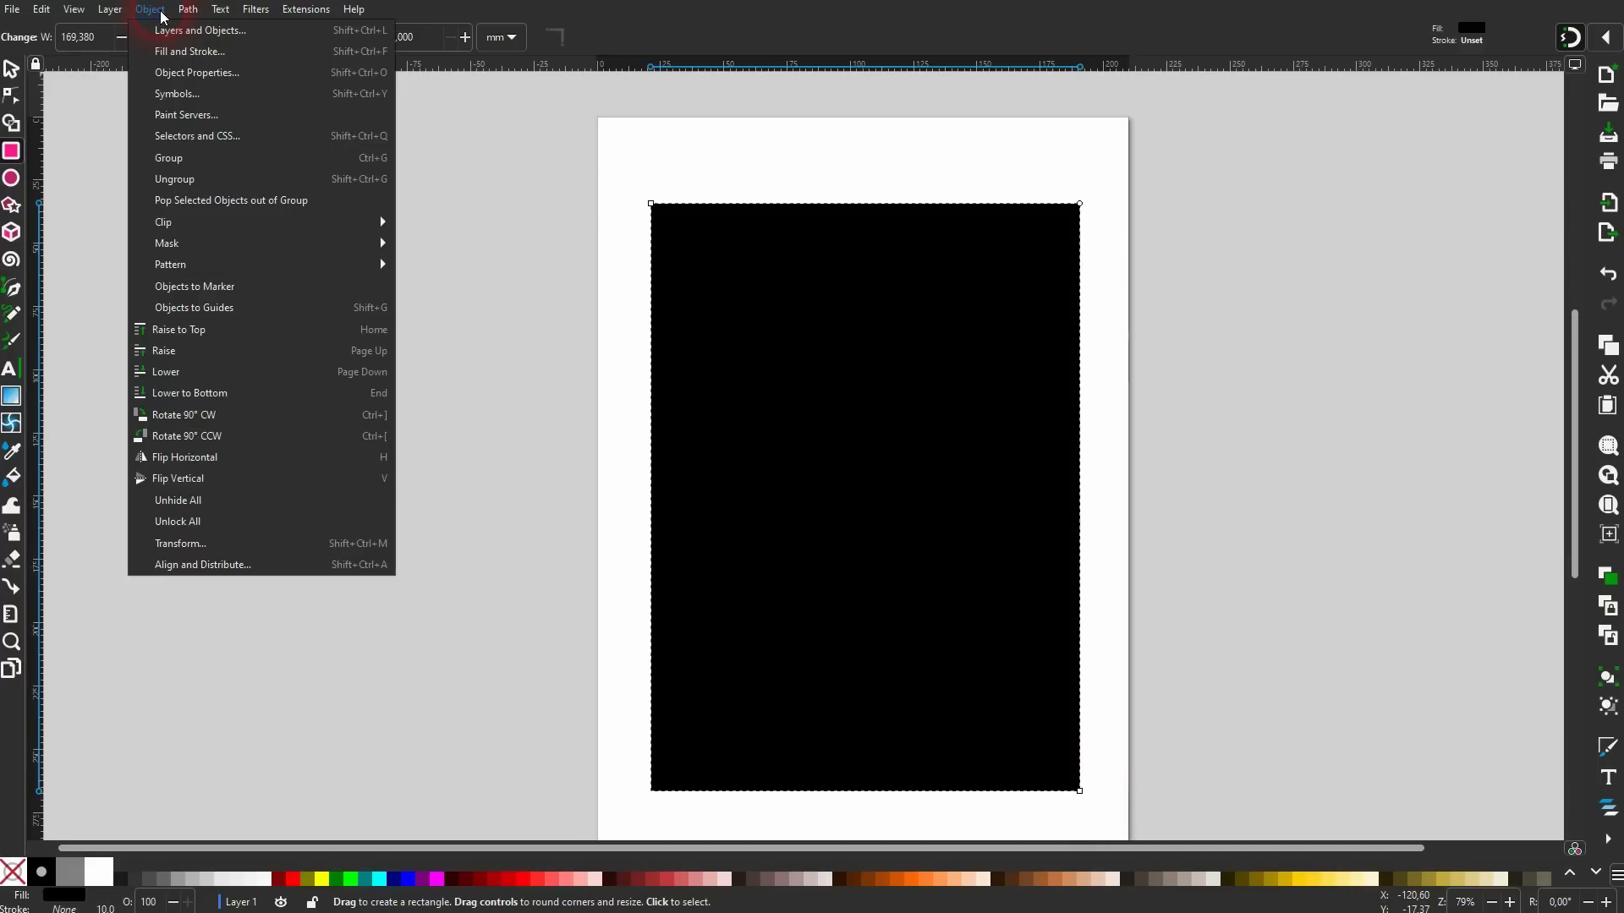
click(182, 52)
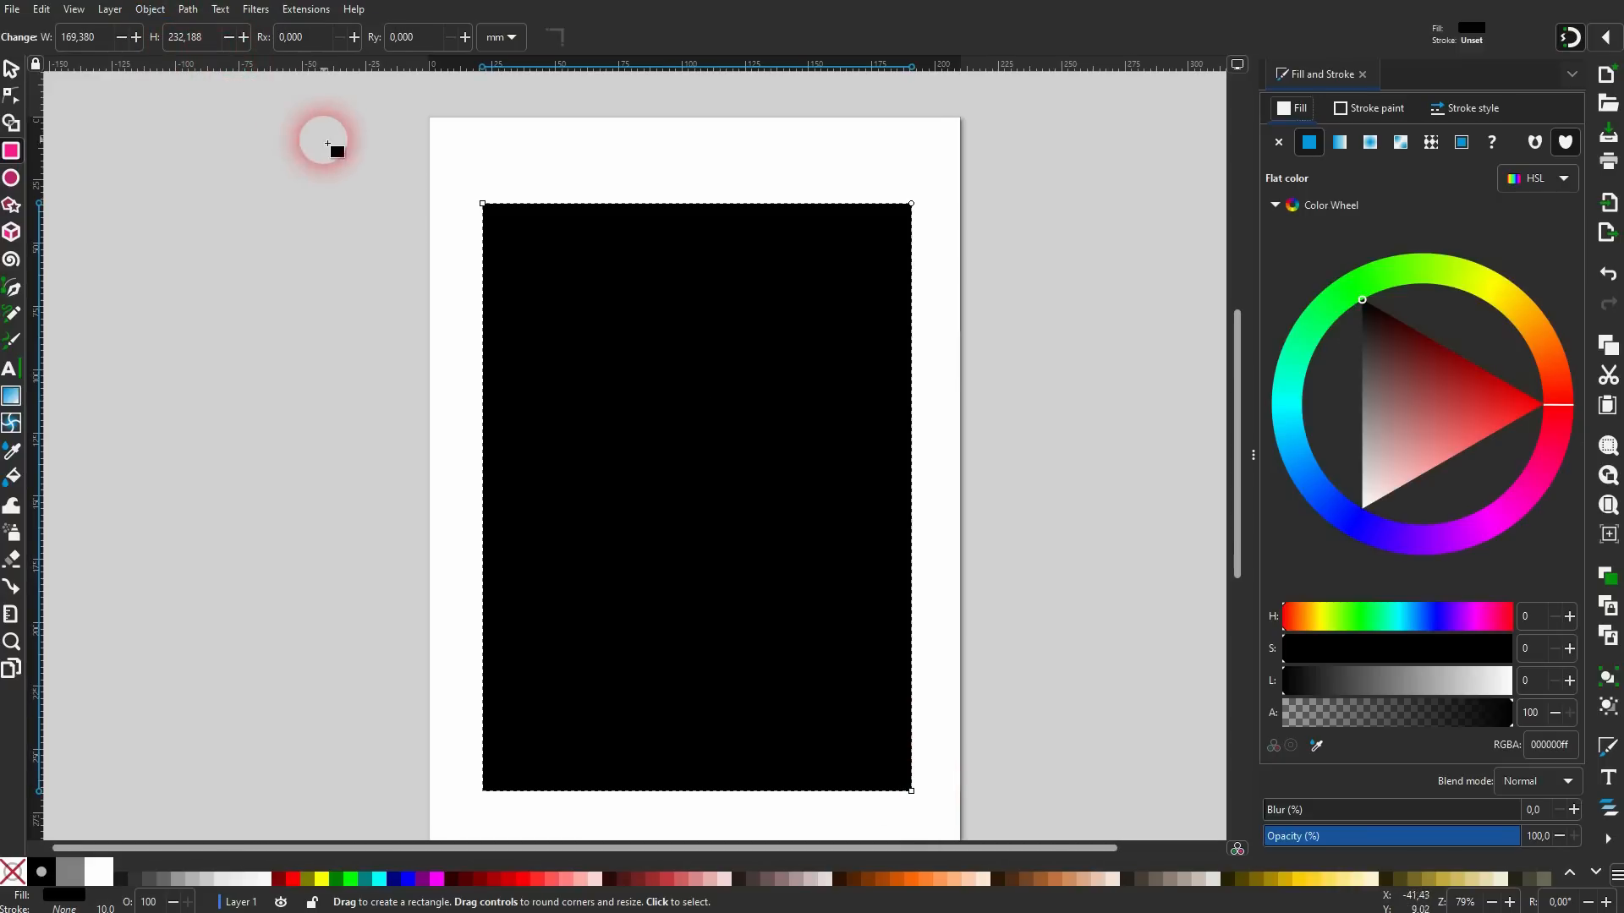
click(12, 71)
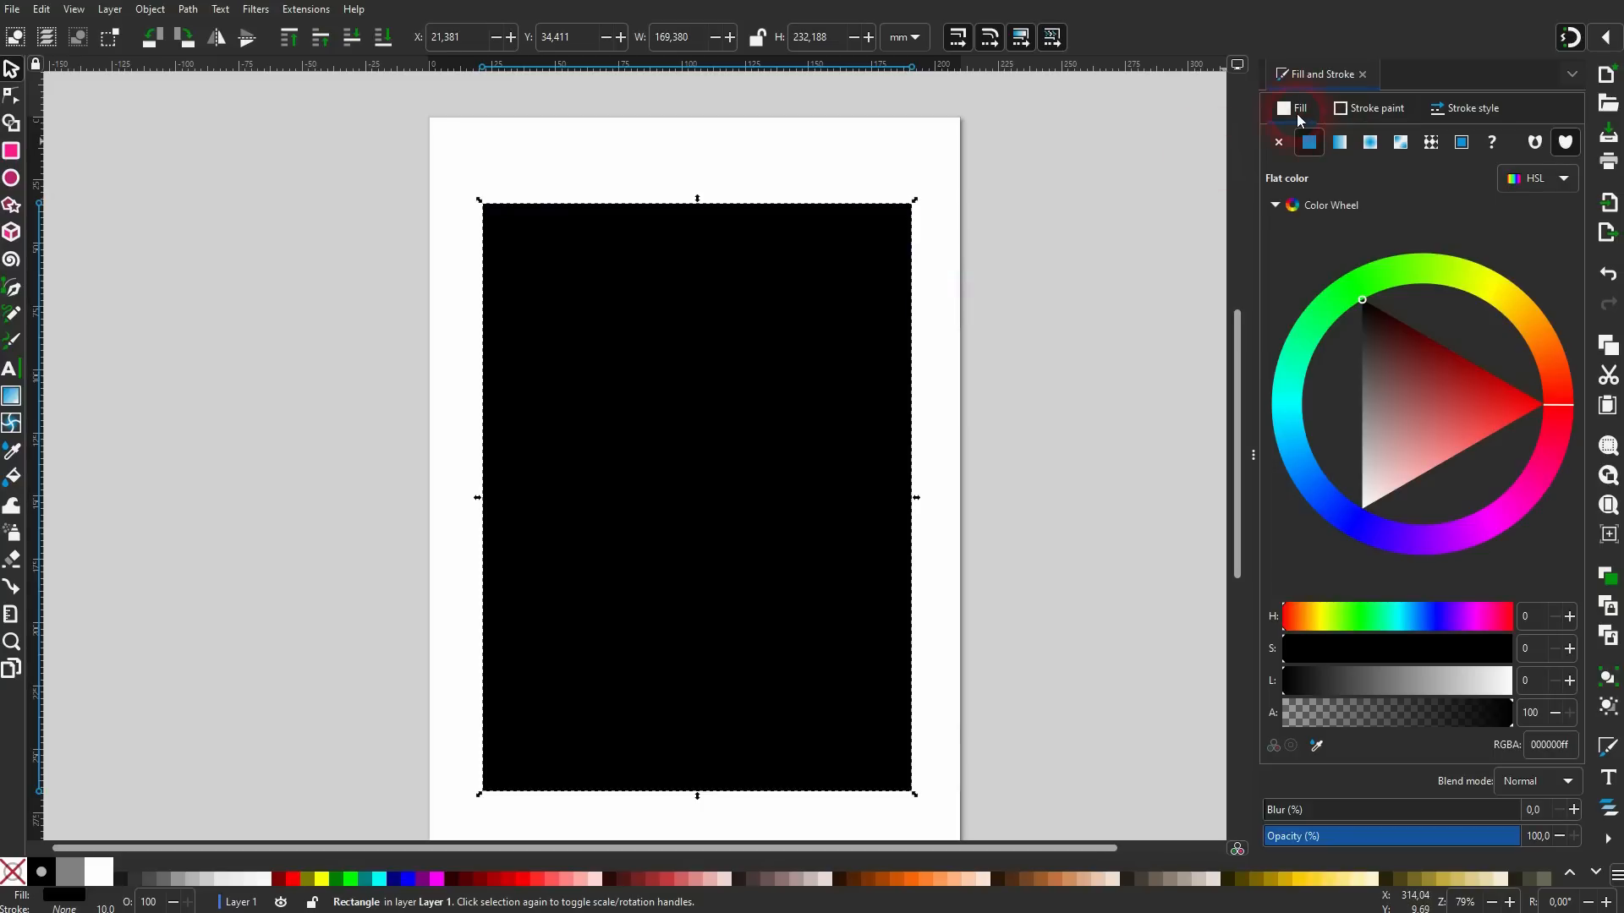
click(1431, 142)
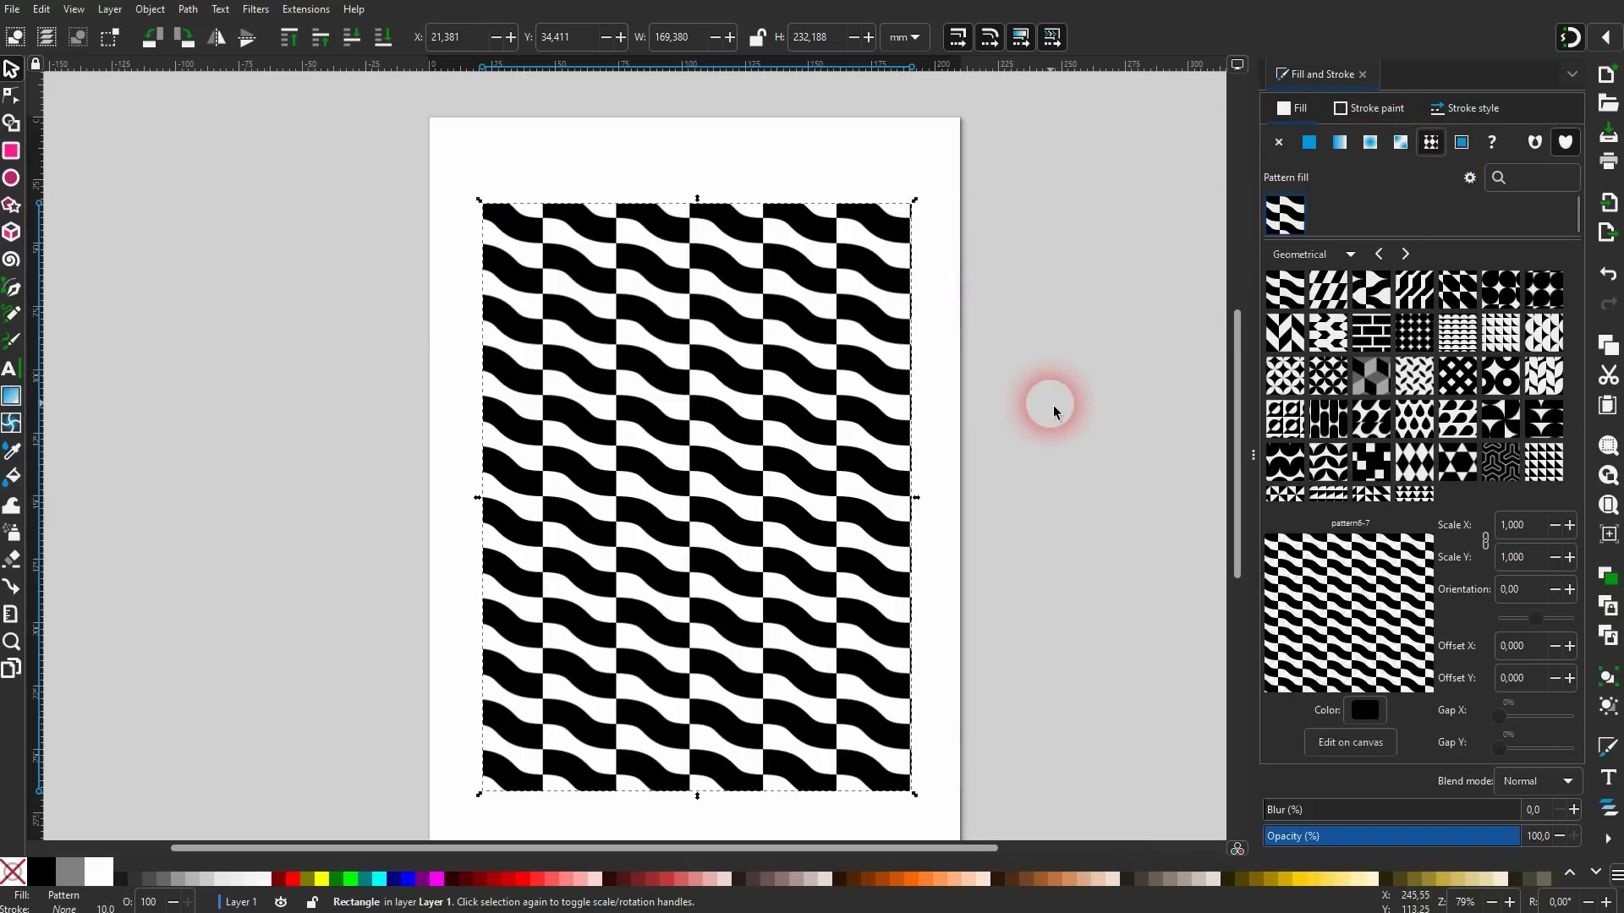
Browse the full pattern library and try the Asian patterns ap108 and ap100 as the rectangle's fill.
scroll(1457, 397, down, 1)
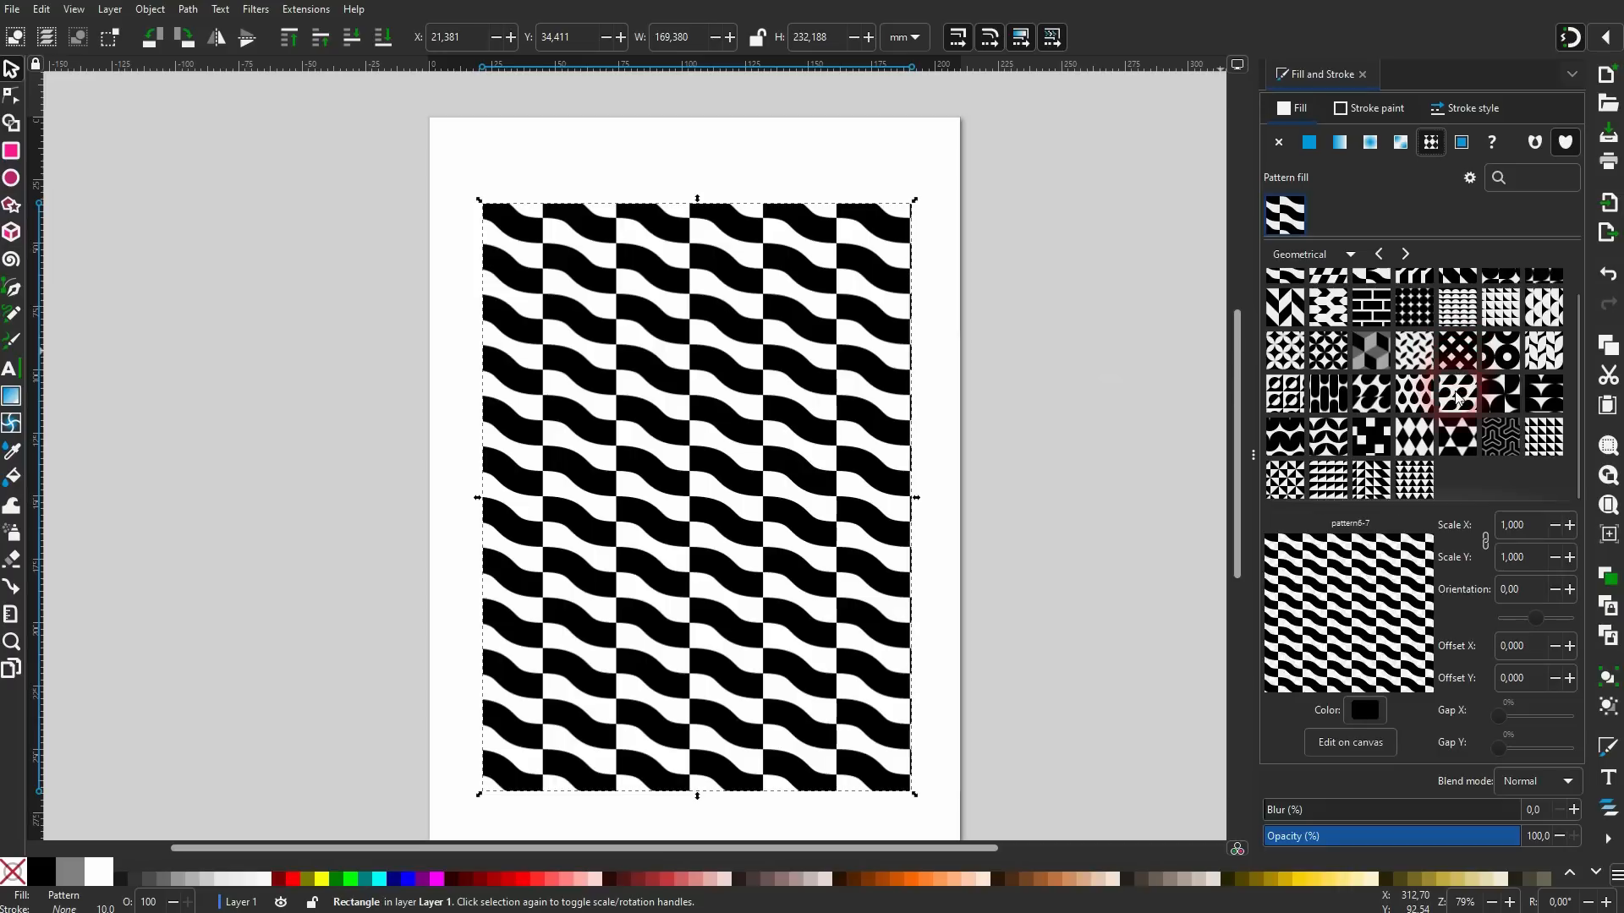
scroll(1456, 406, up, 1)
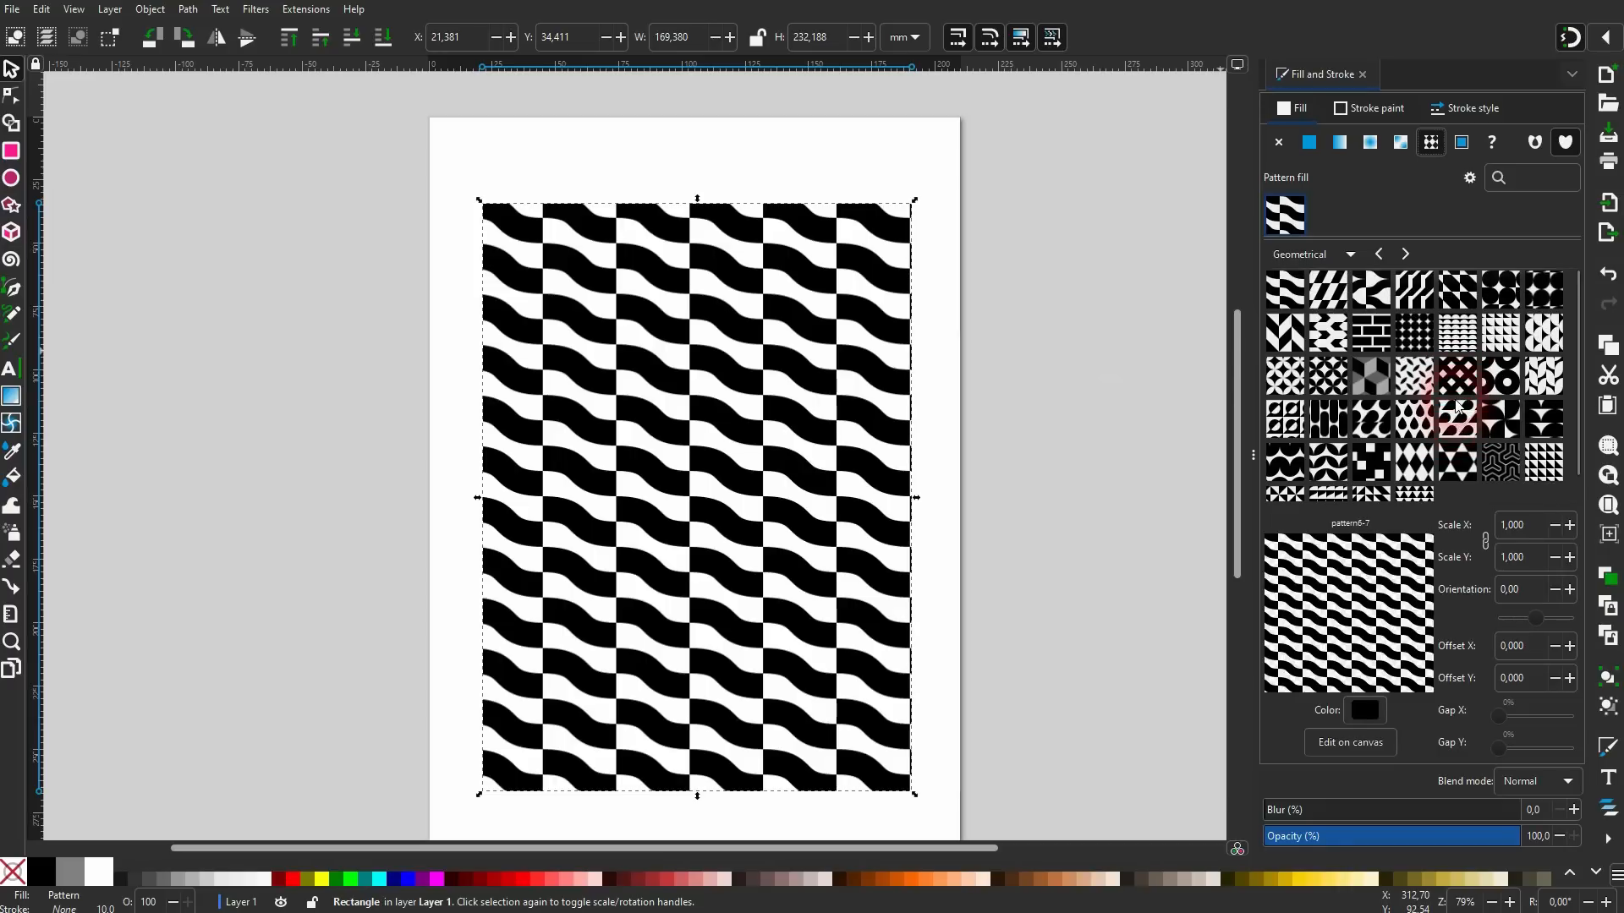
click(1352, 256)
click(1320, 183)
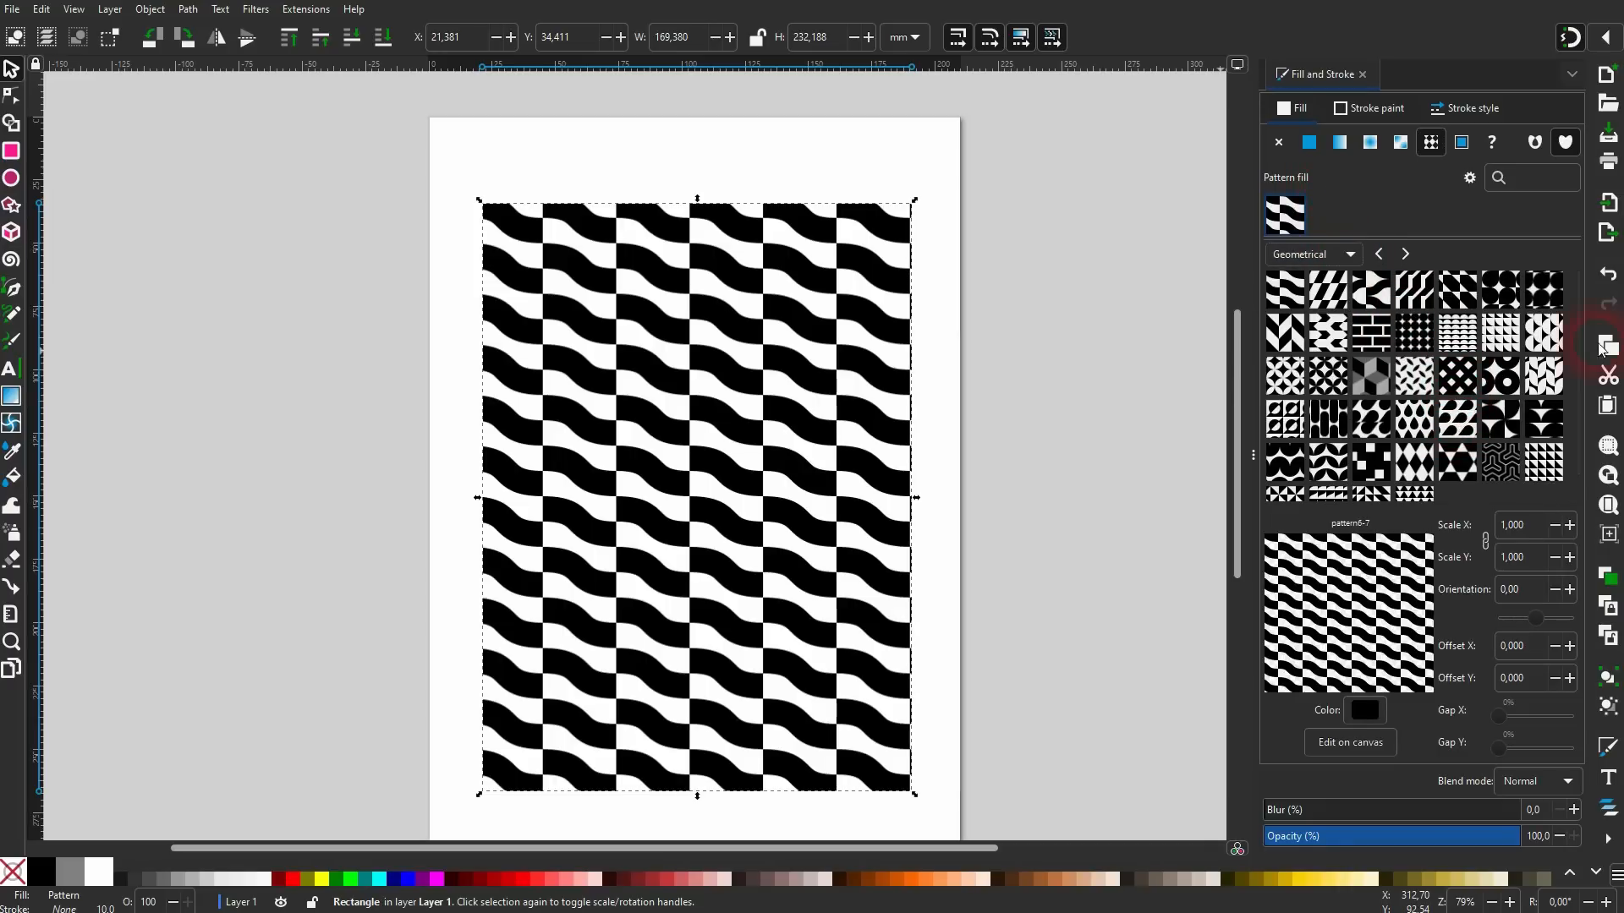
scroll(1463, 338, down, 20)
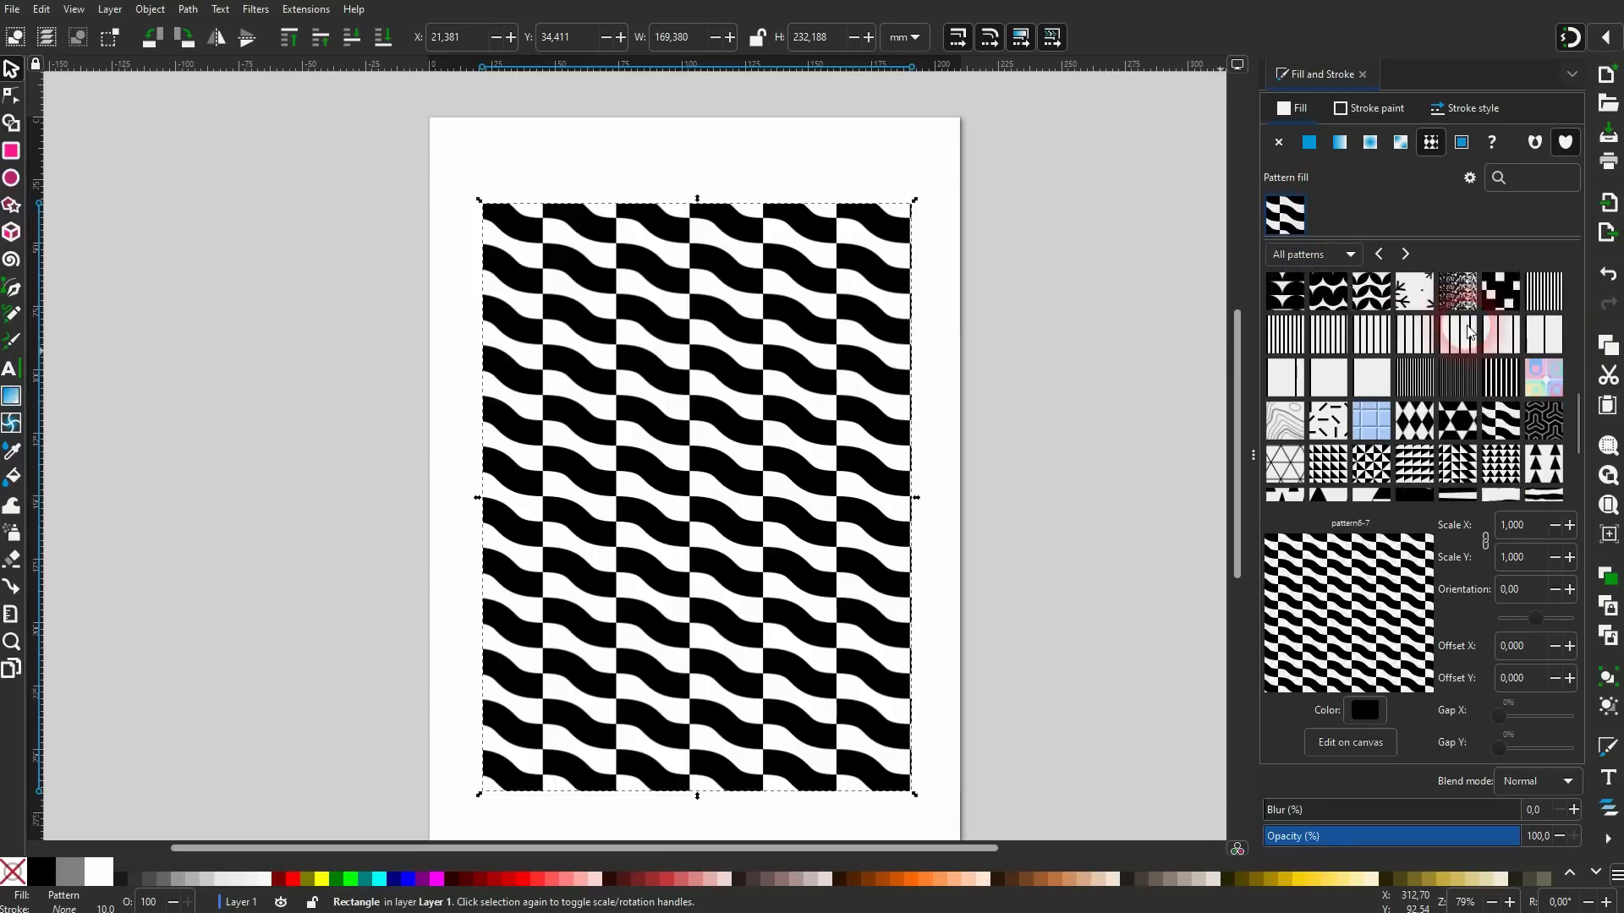
scroll(1488, 449, up, 20)
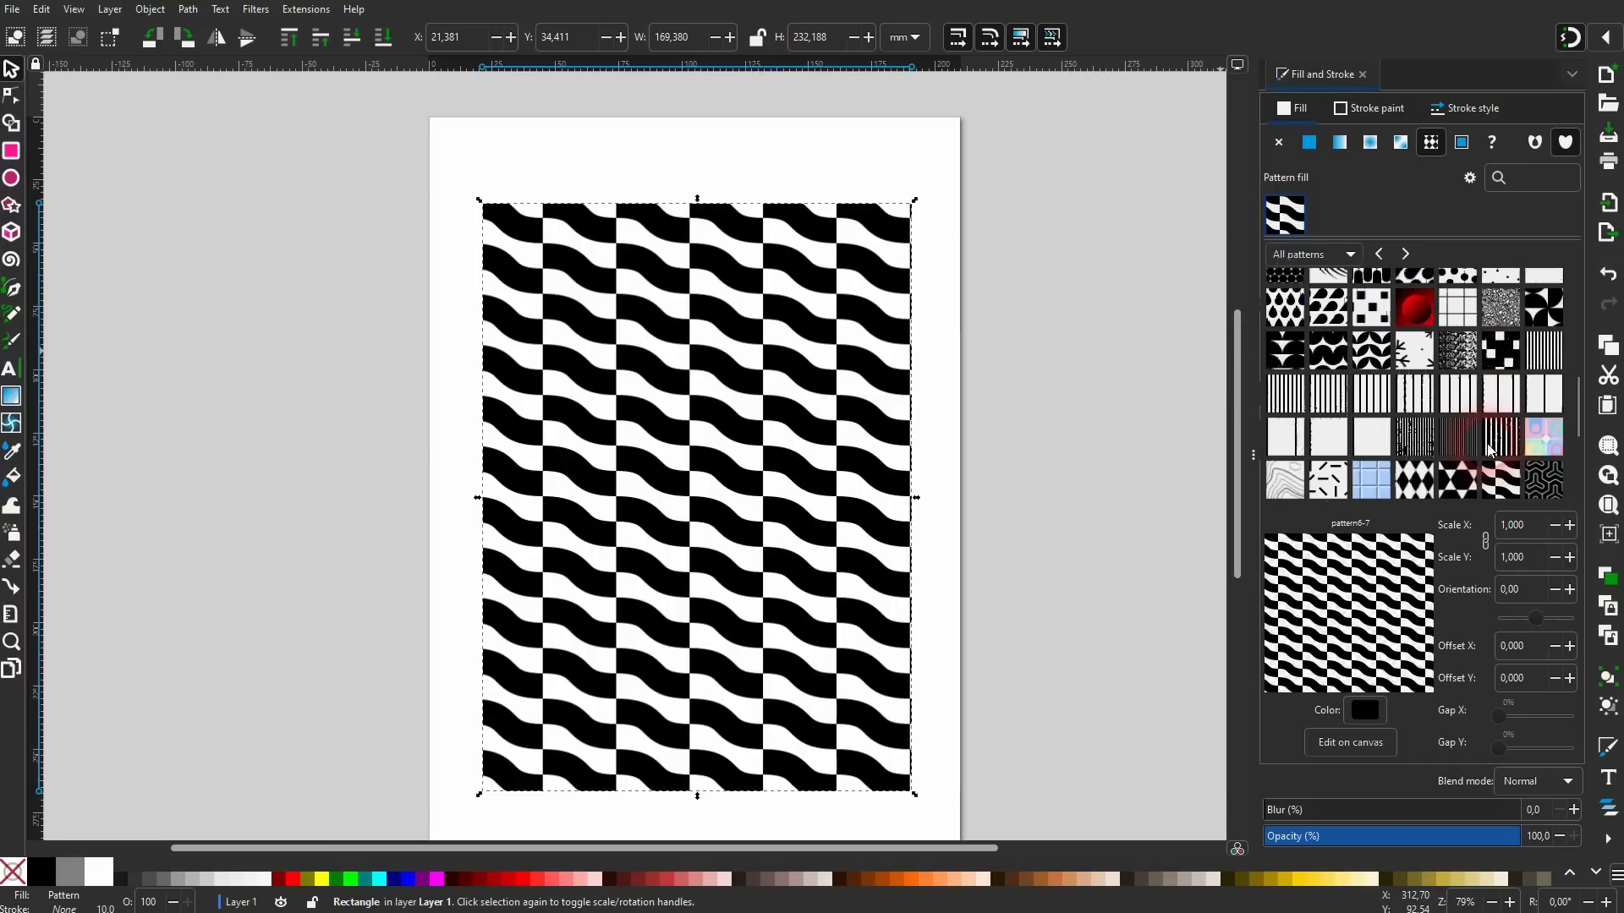
click(1309, 253)
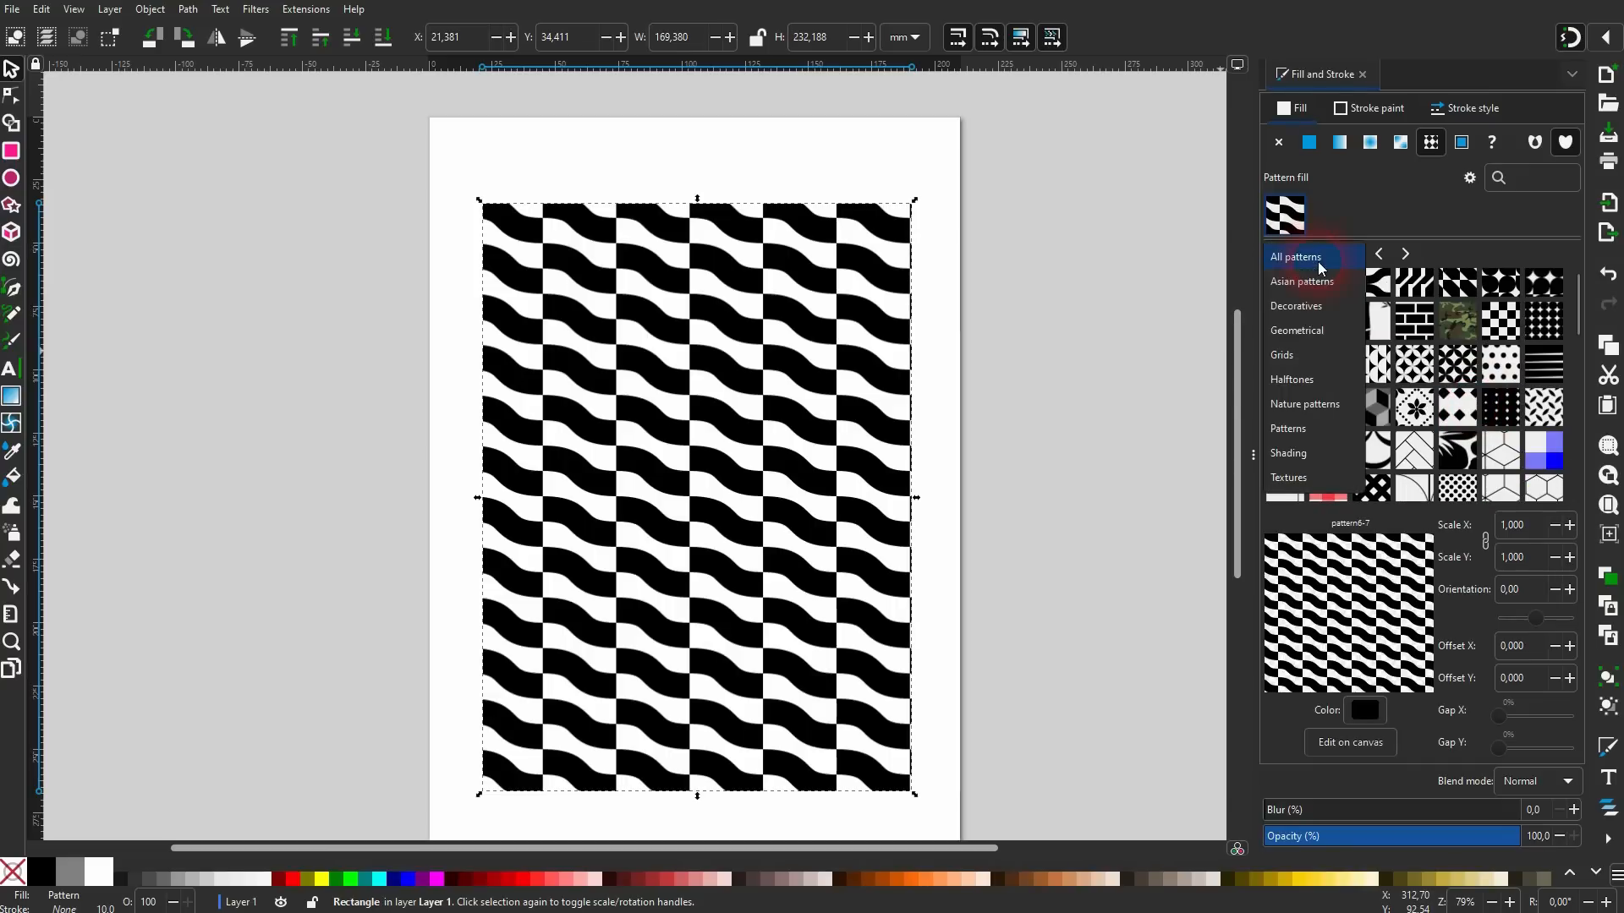
click(1326, 285)
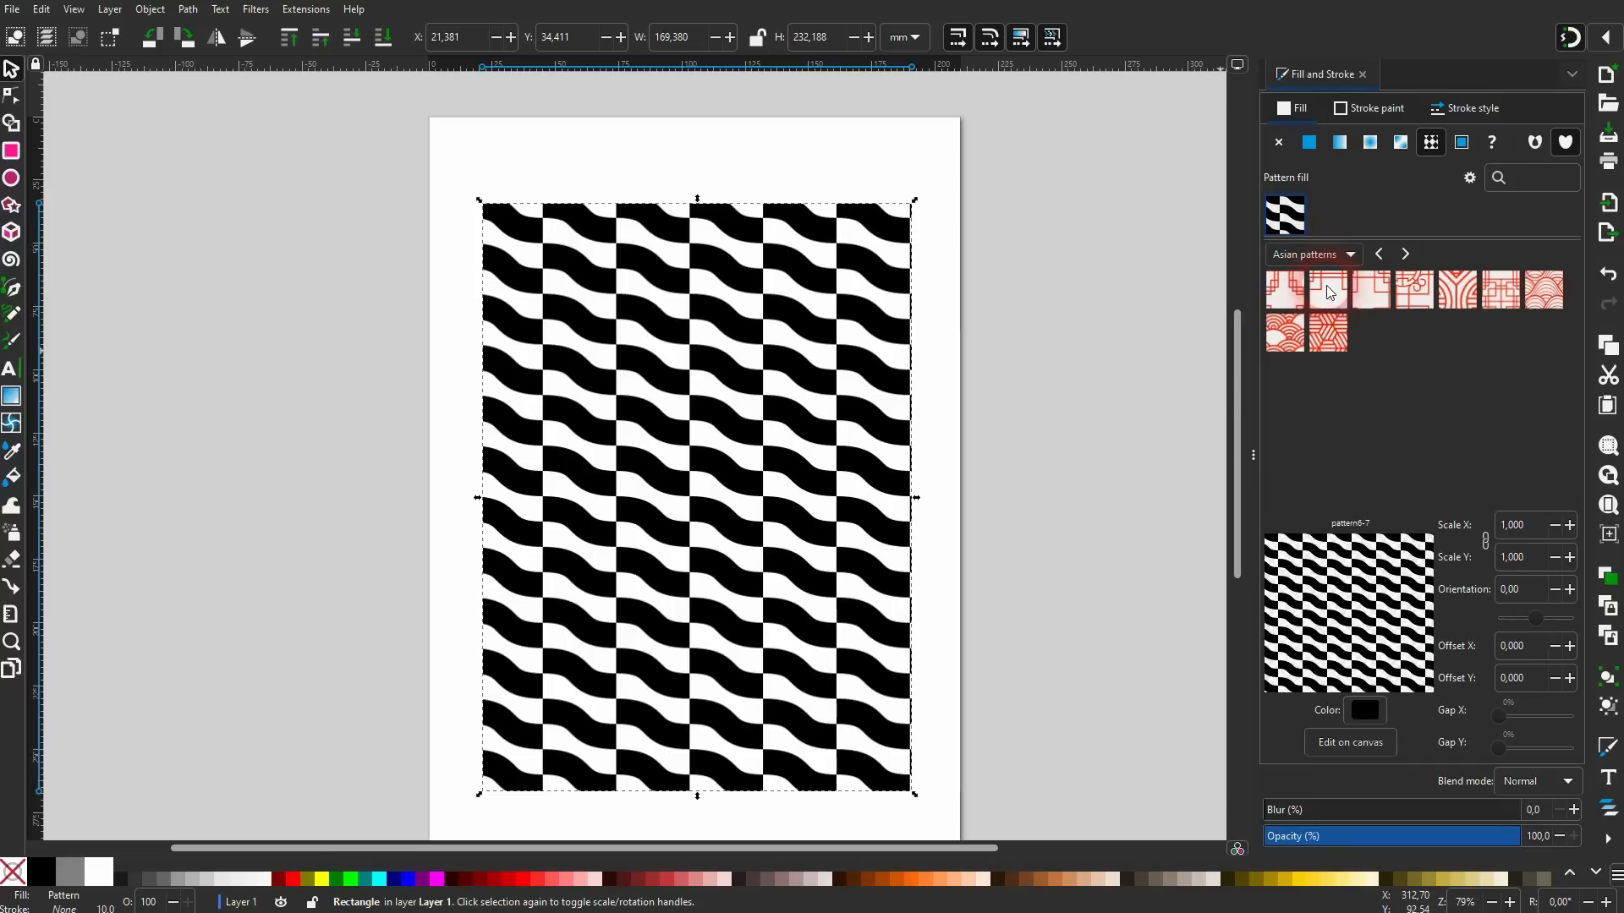
click(1301, 343)
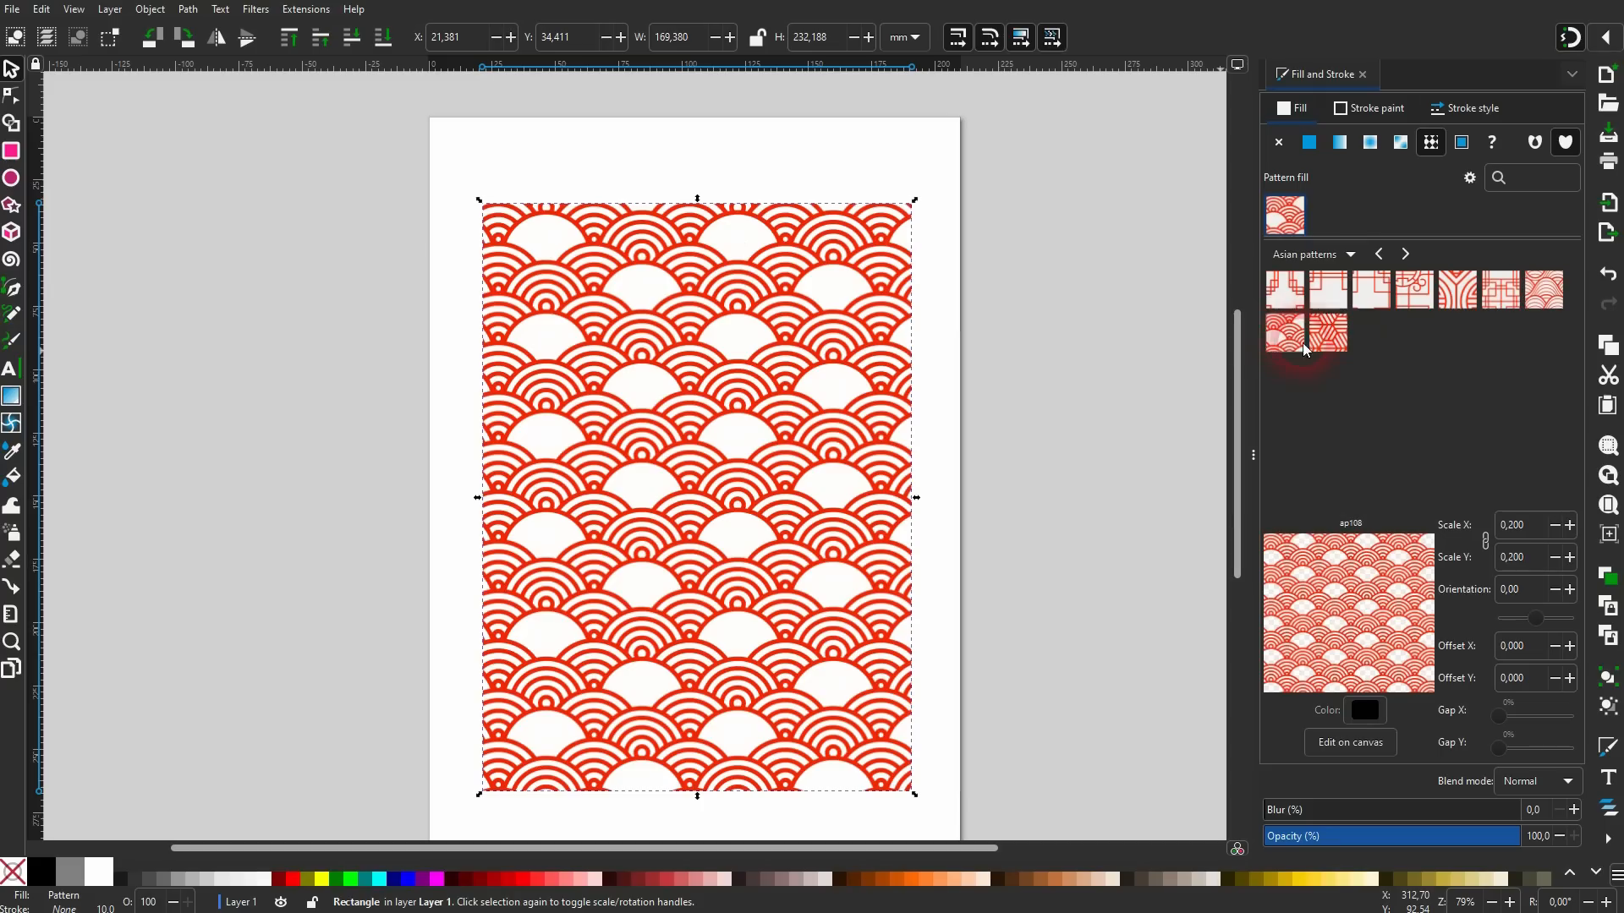
click(1285, 296)
Try the shading patterns Zigzag vertical lines shading and Lines shading big on the rectangle.
click(1310, 255)
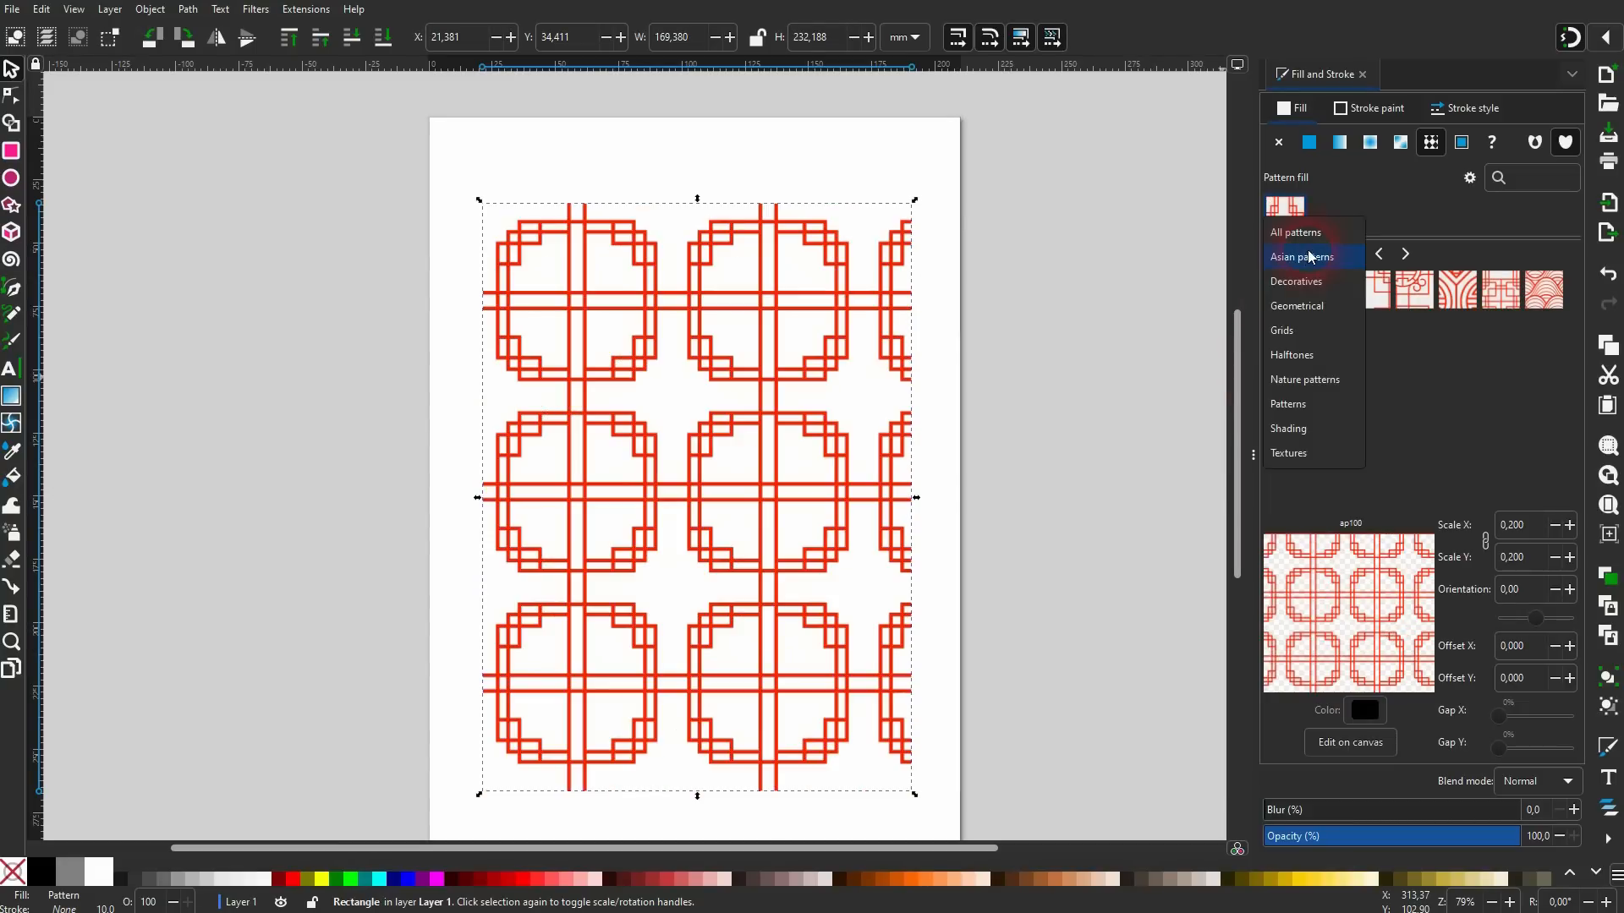
click(1331, 428)
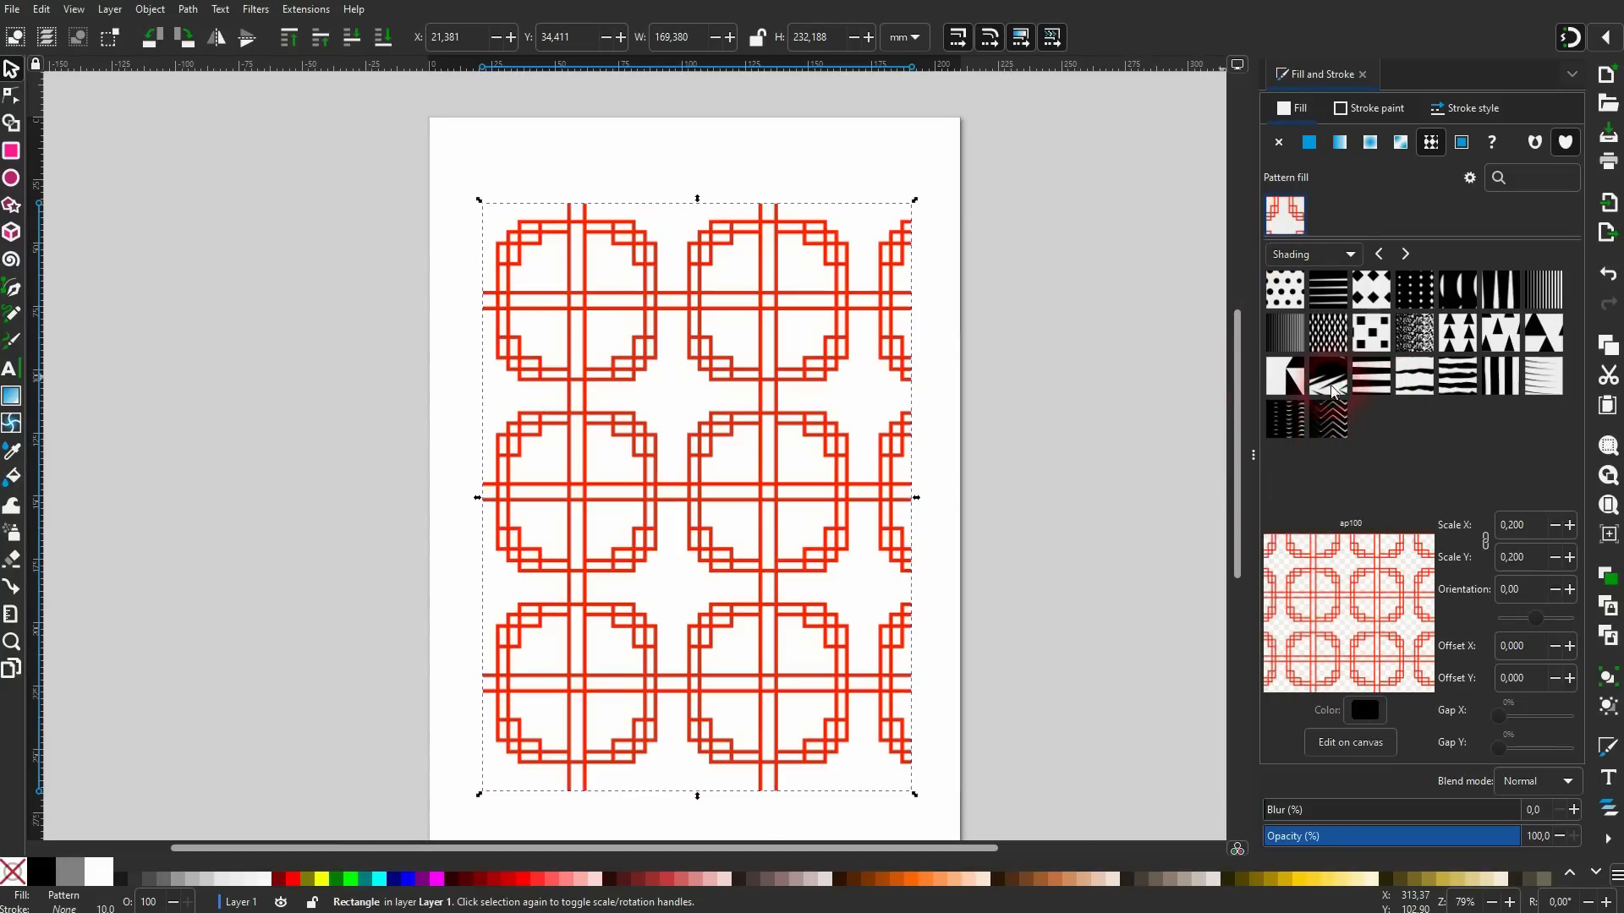
click(1329, 418)
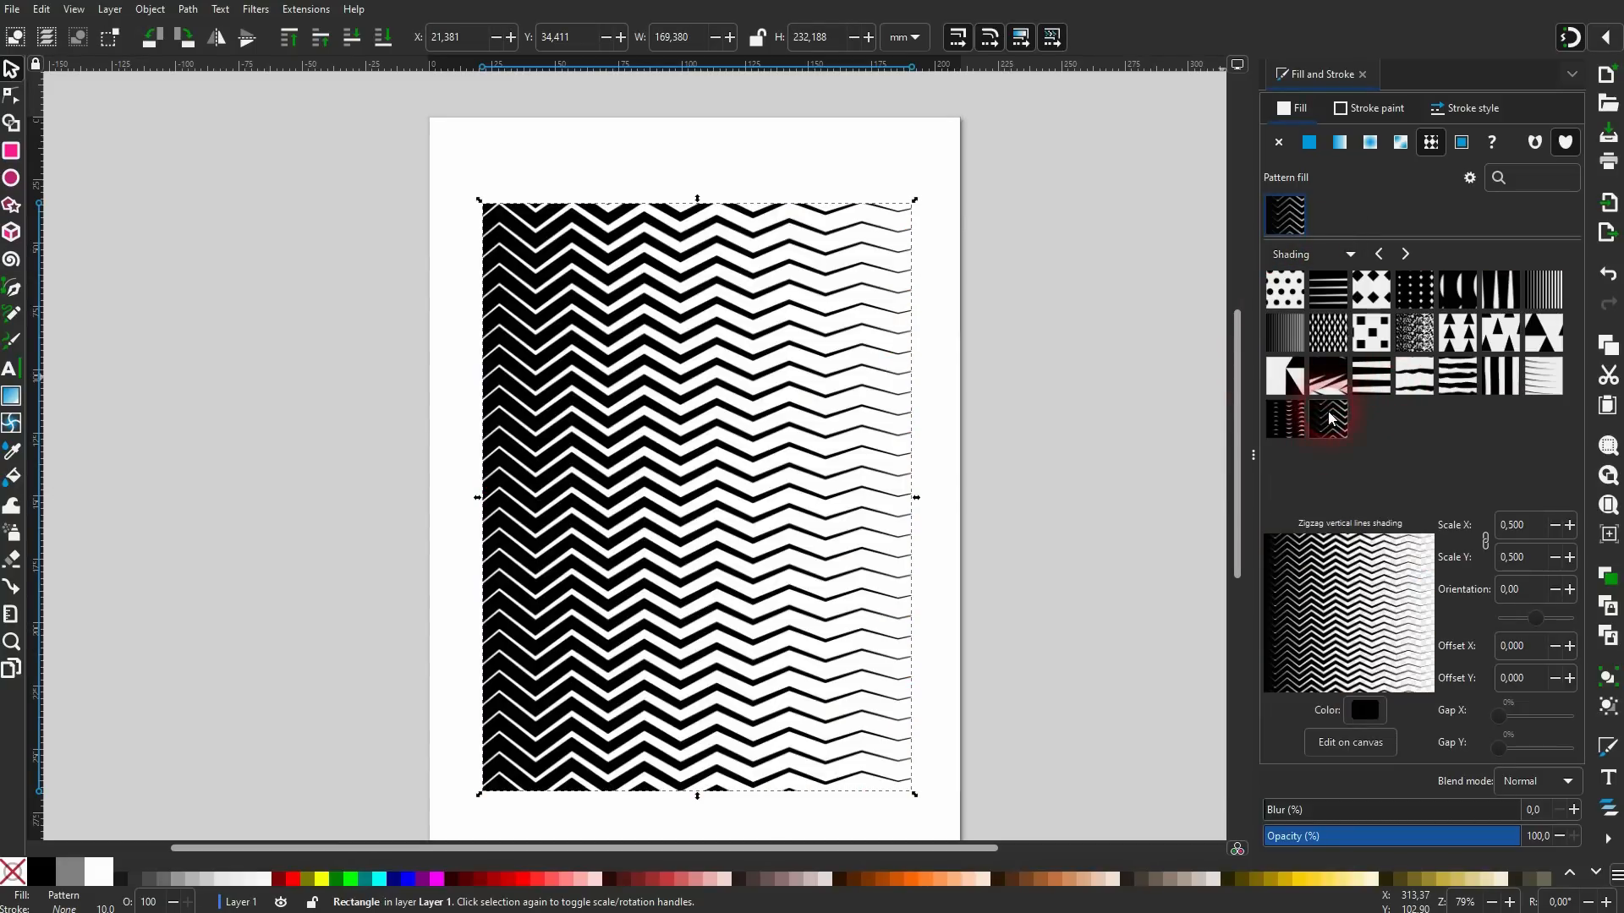
click(1544, 287)
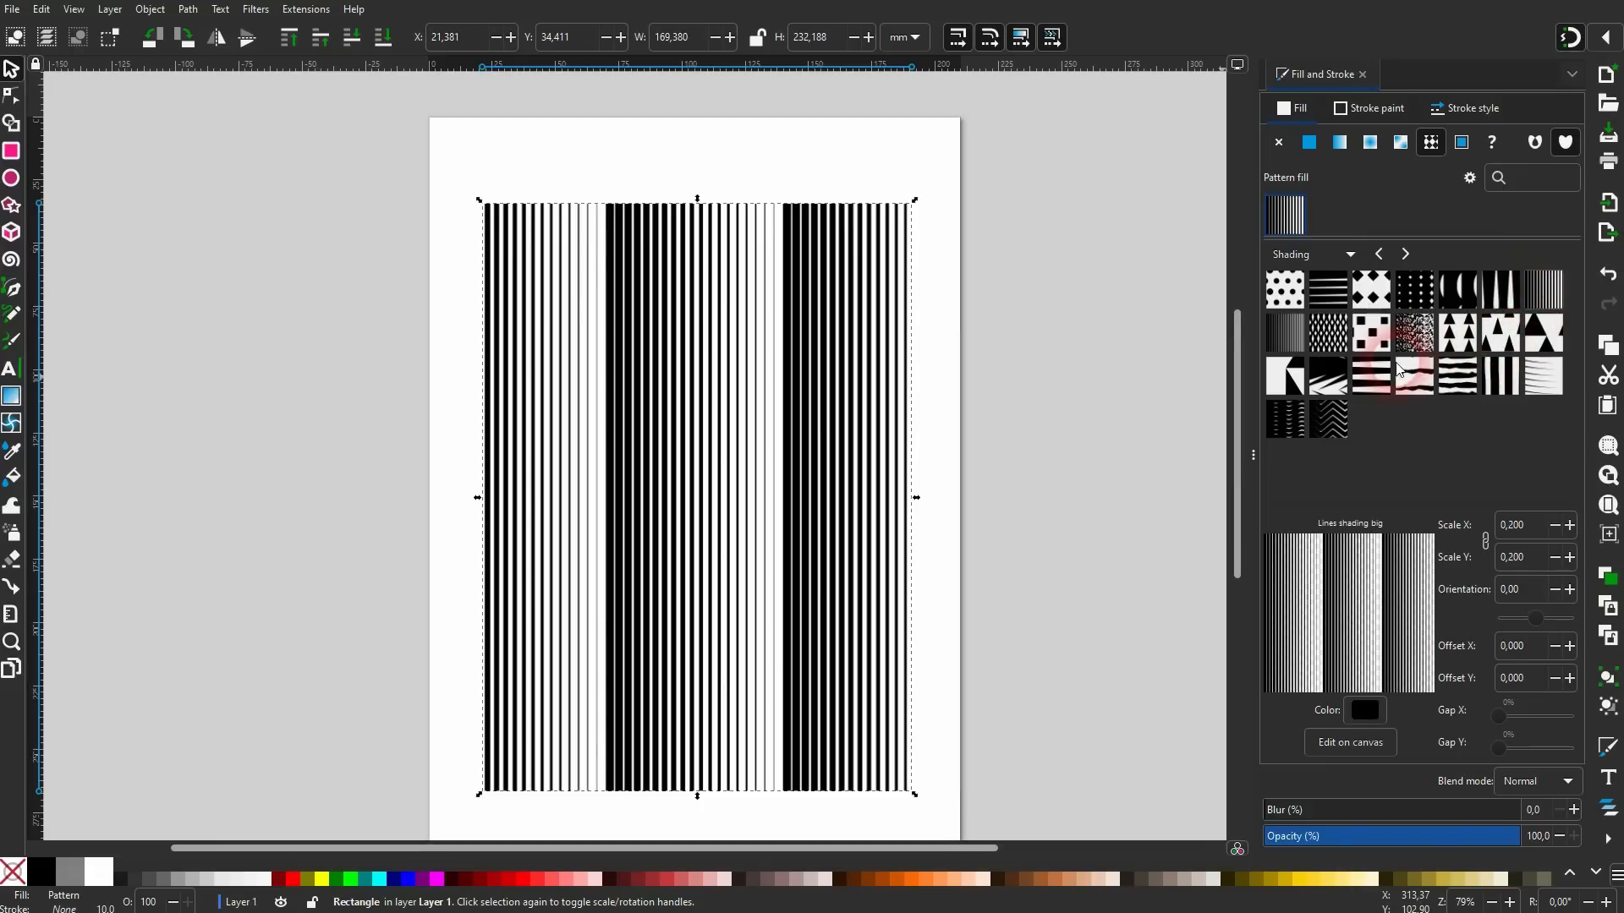
Try the texture patterns on the rectangle, including Sand (bitmap) and Dirty texture.
click(1309, 255)
click(1315, 286)
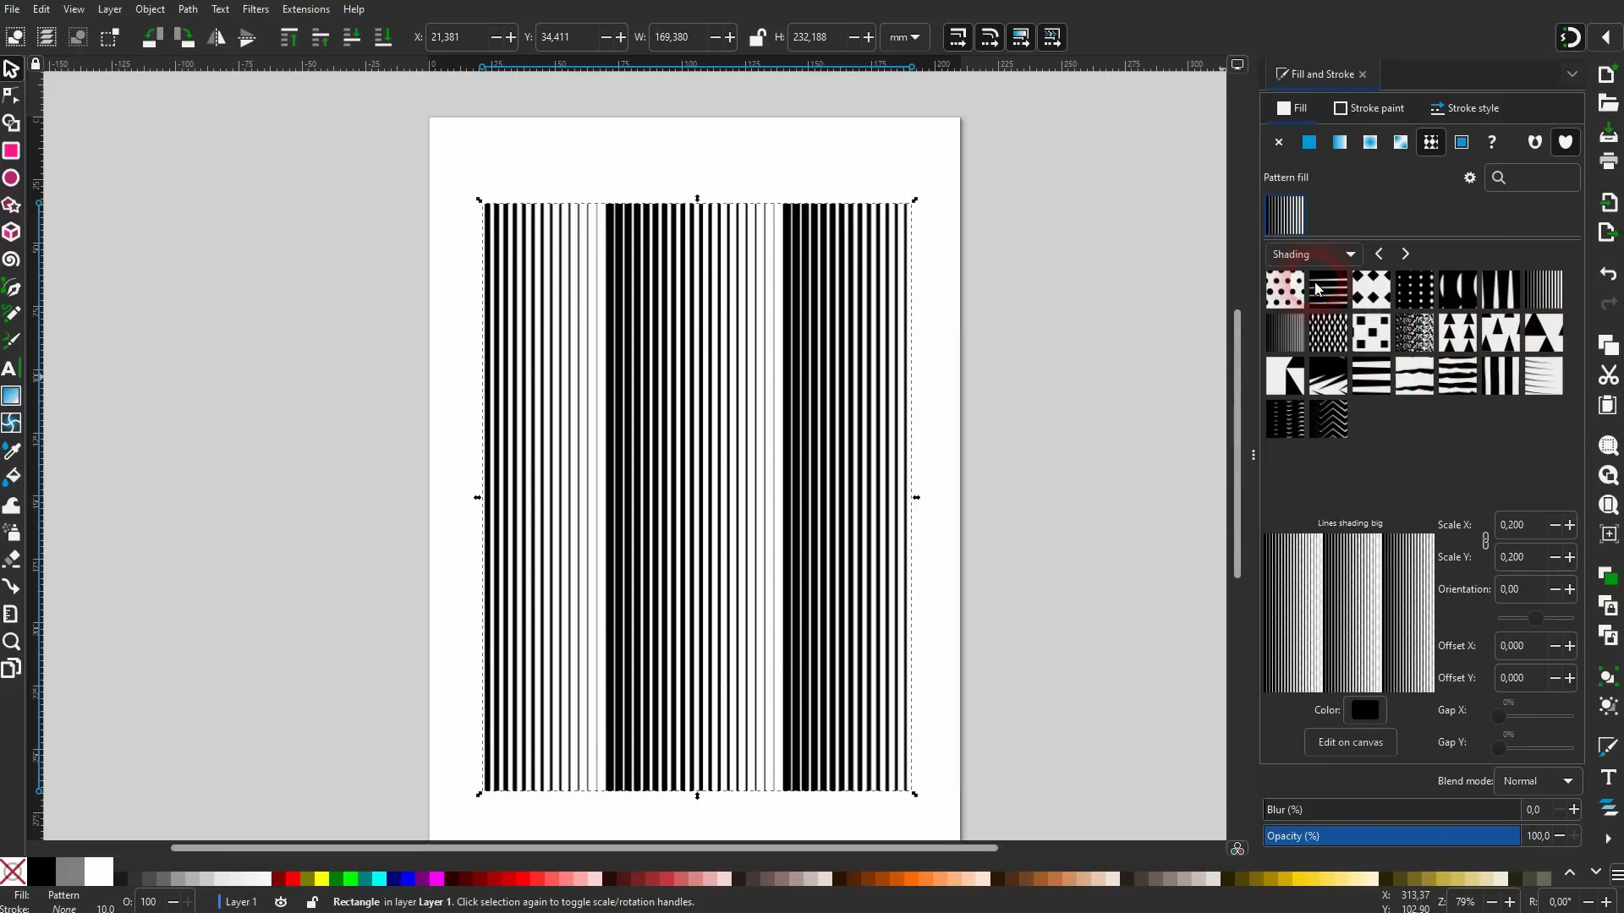
click(1456, 290)
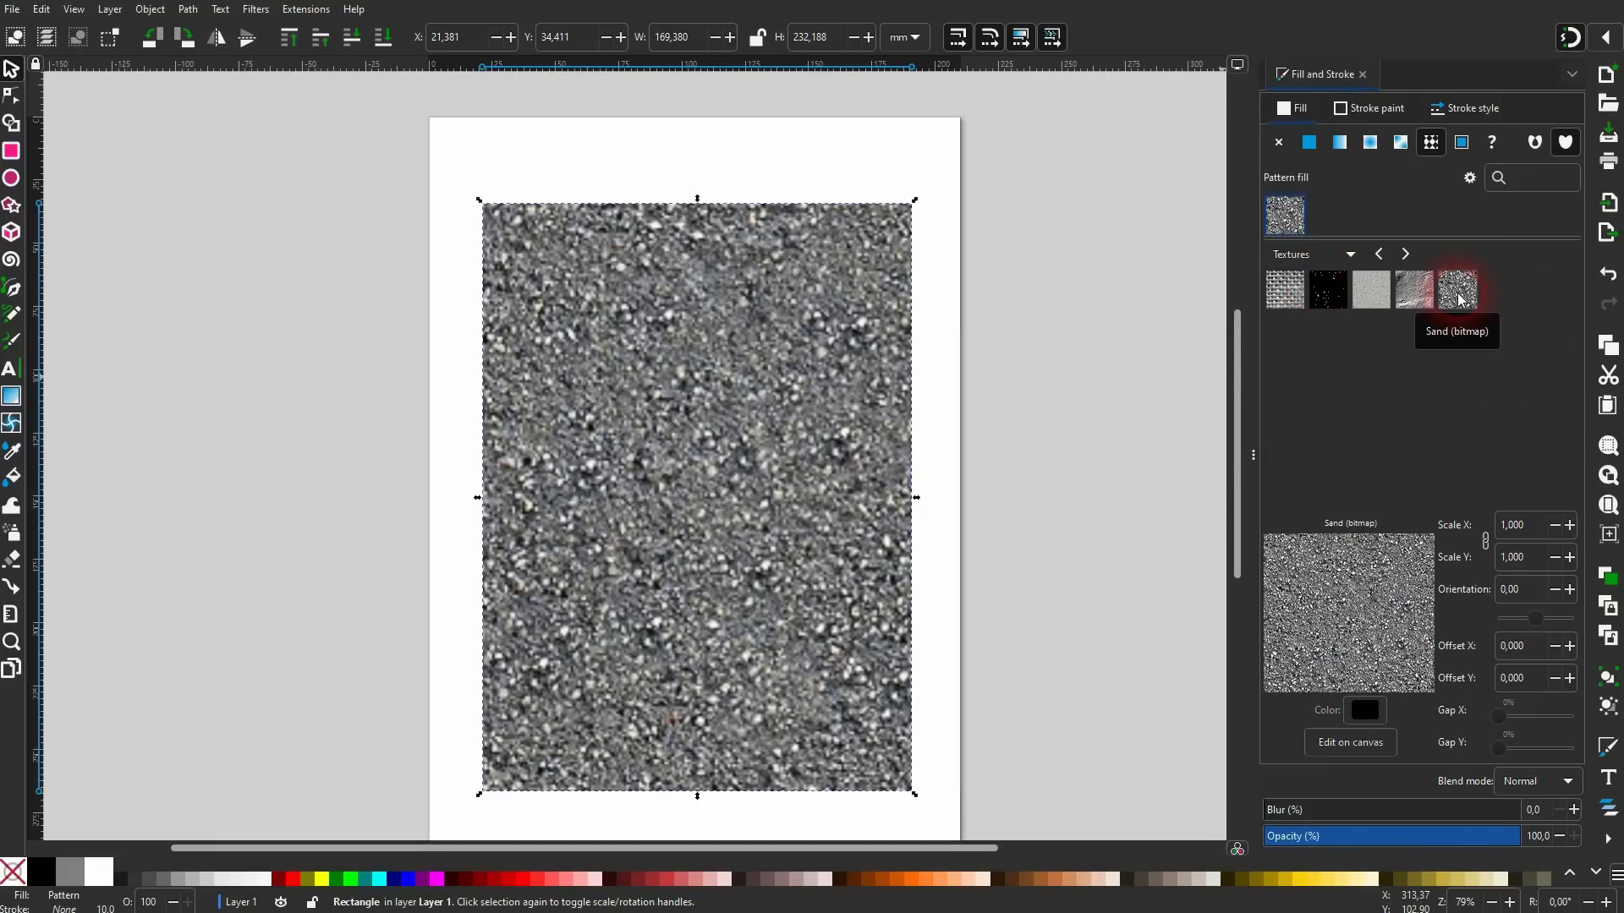
click(1370, 290)
click(1334, 293)
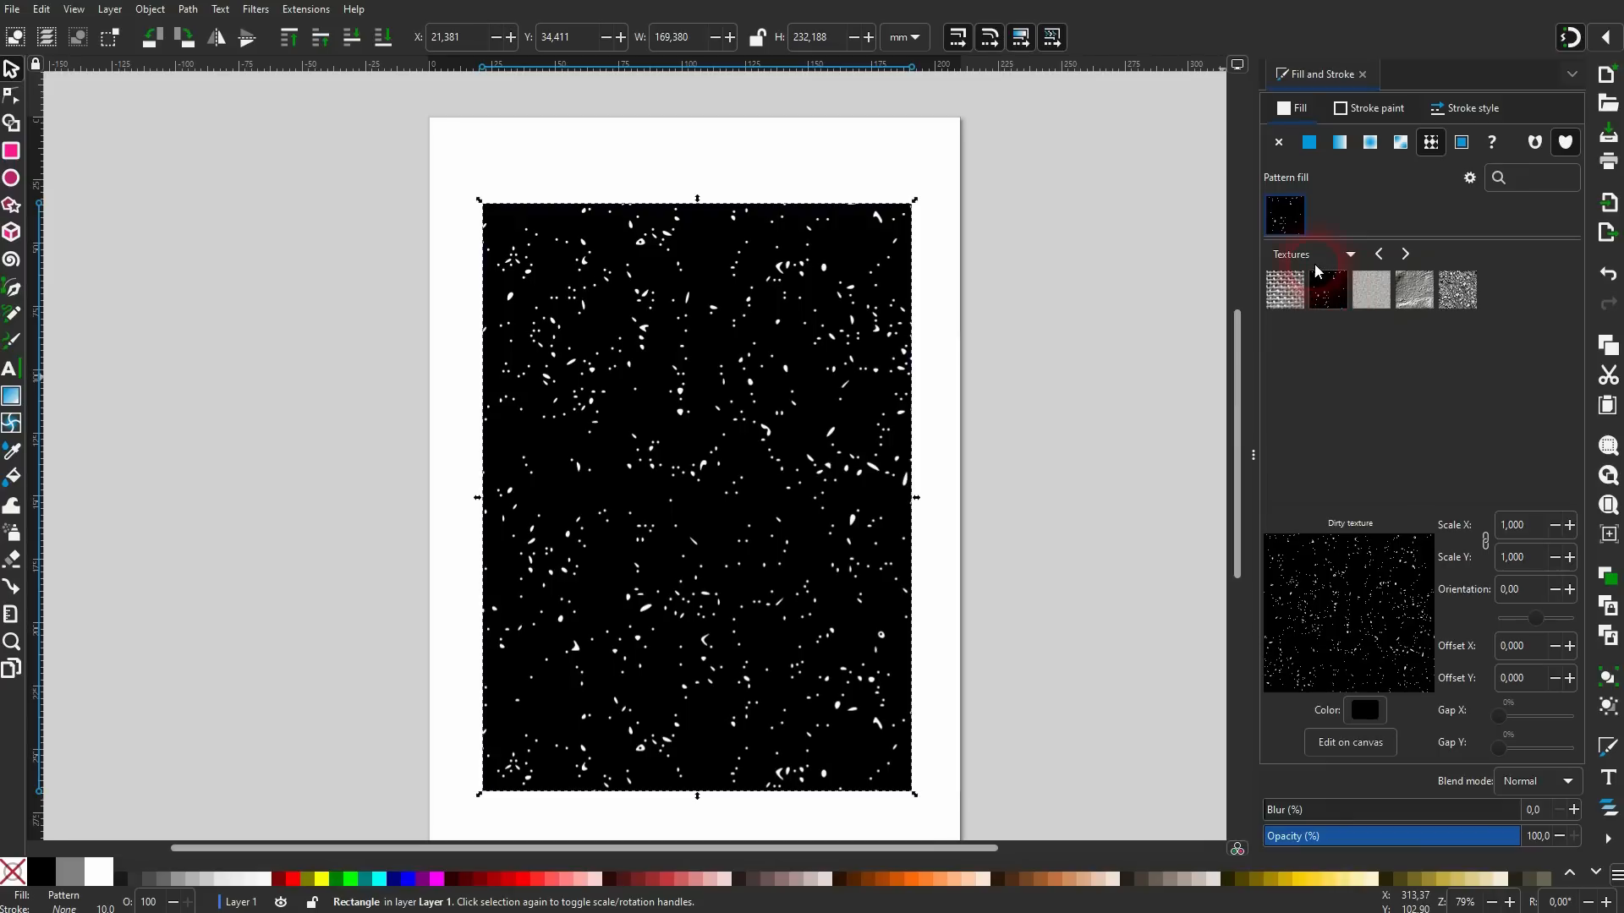
Fill the rectangle with the Cubes pattern from the Geometrical category.
click(1313, 260)
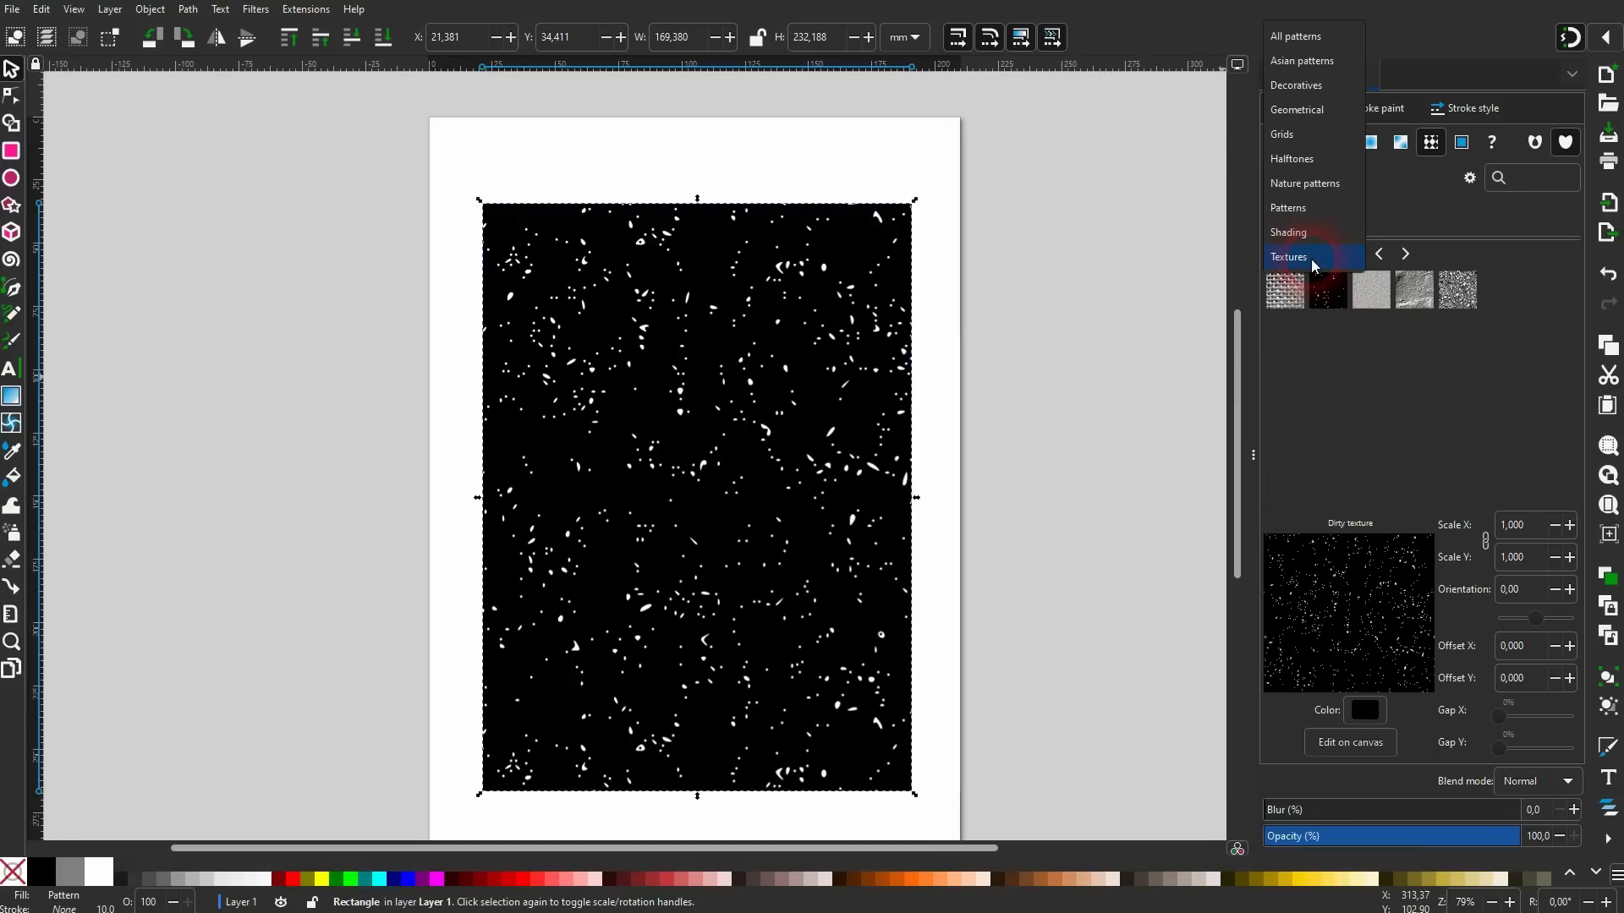
click(1324, 111)
click(1371, 384)
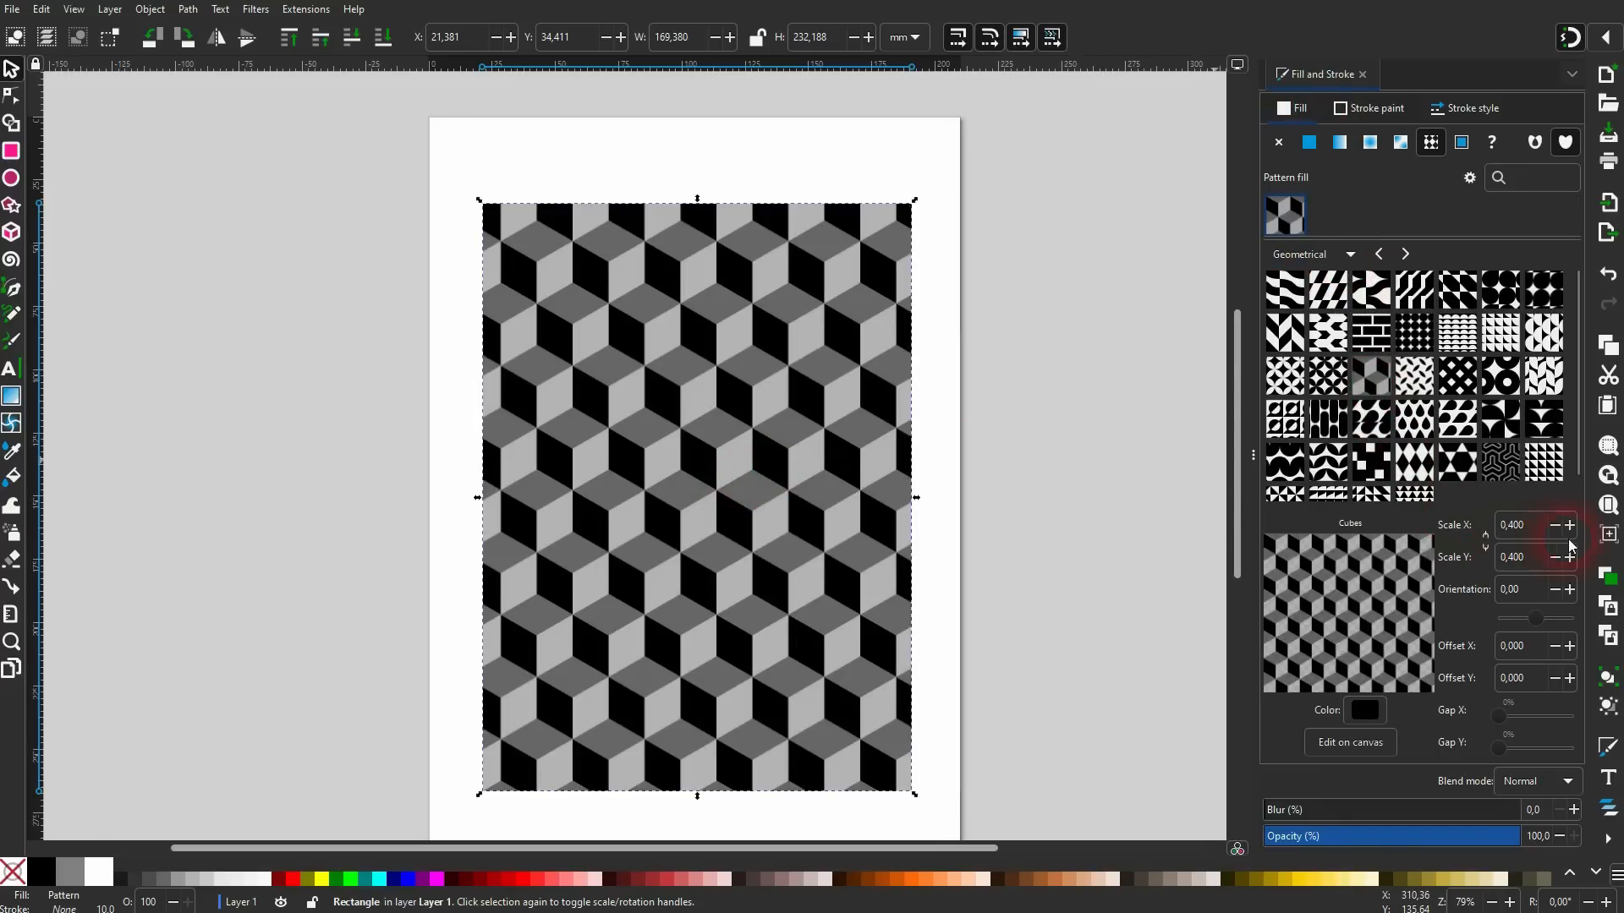
Link the pattern's X and Y scales and enlarge the cubes to a scale of 0.8.
click(1486, 542)
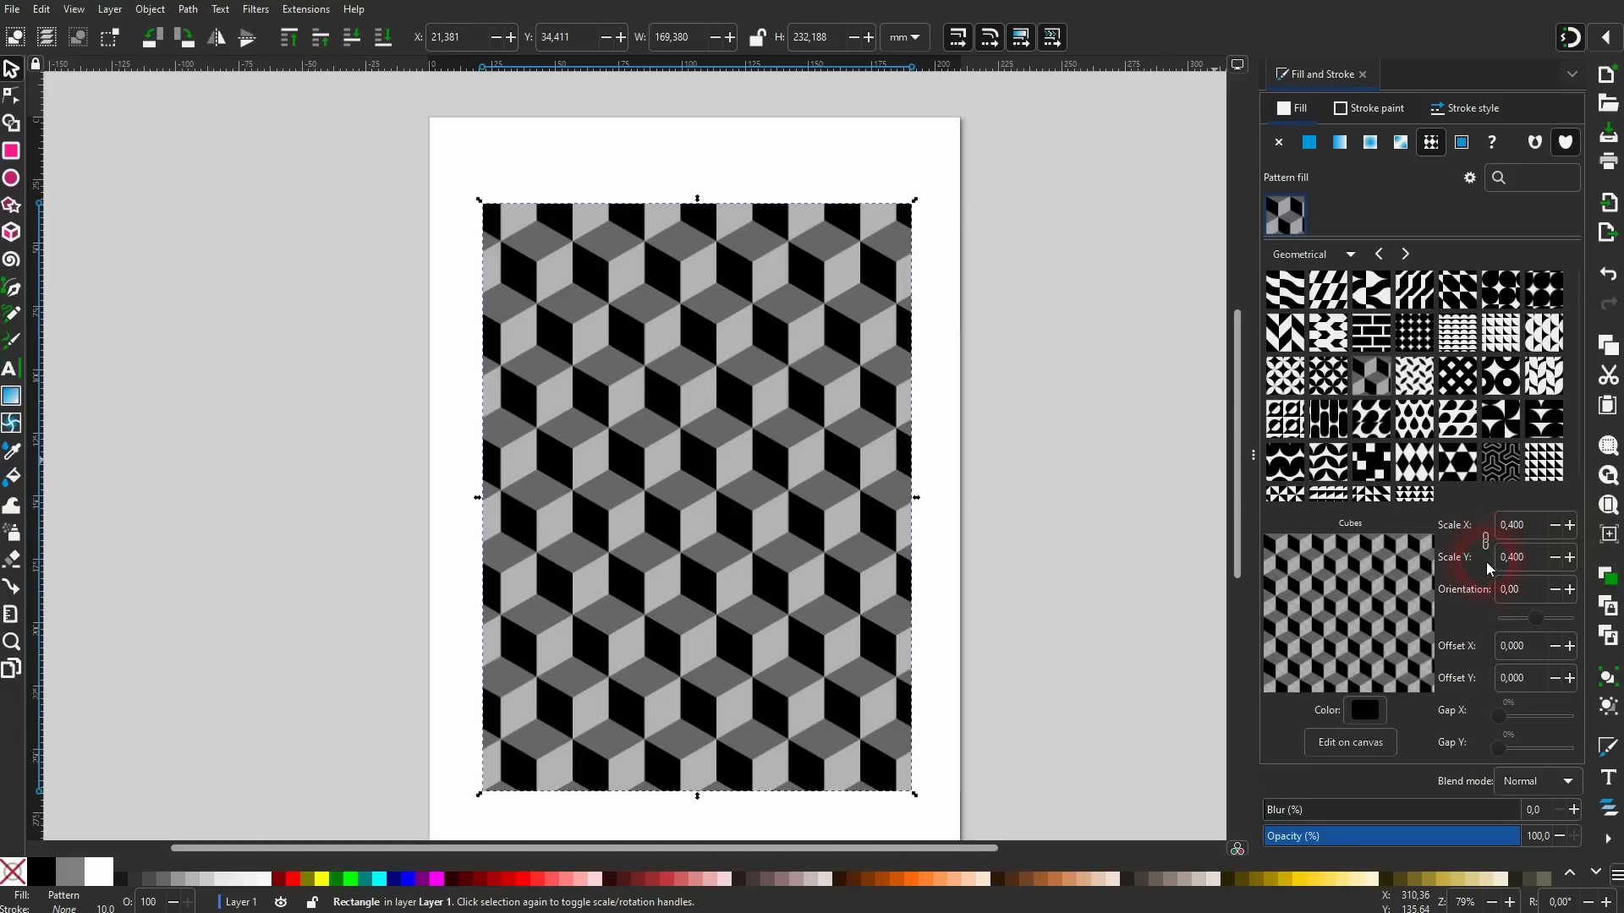
click(1570, 525)
click(1570, 525)
click(1570, 525)
click(1570, 525)
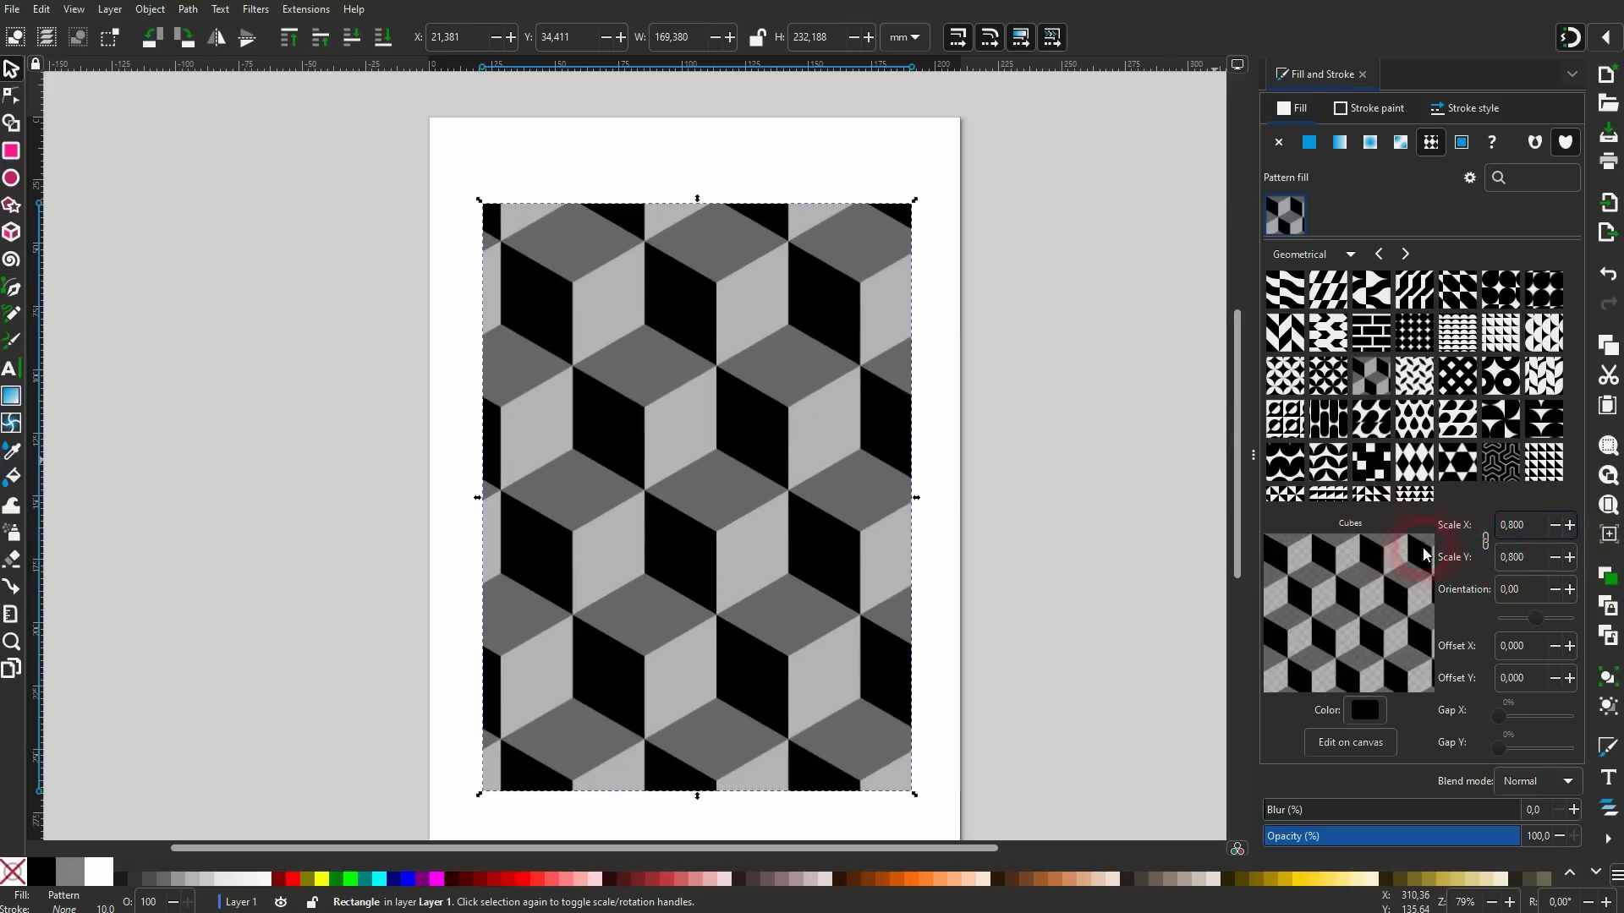
Unlink the pattern scales, try stretching the cubes horizontally to a Scale X of 1.2, and return it to 0.8.
click(1570, 526)
click(1569, 526)
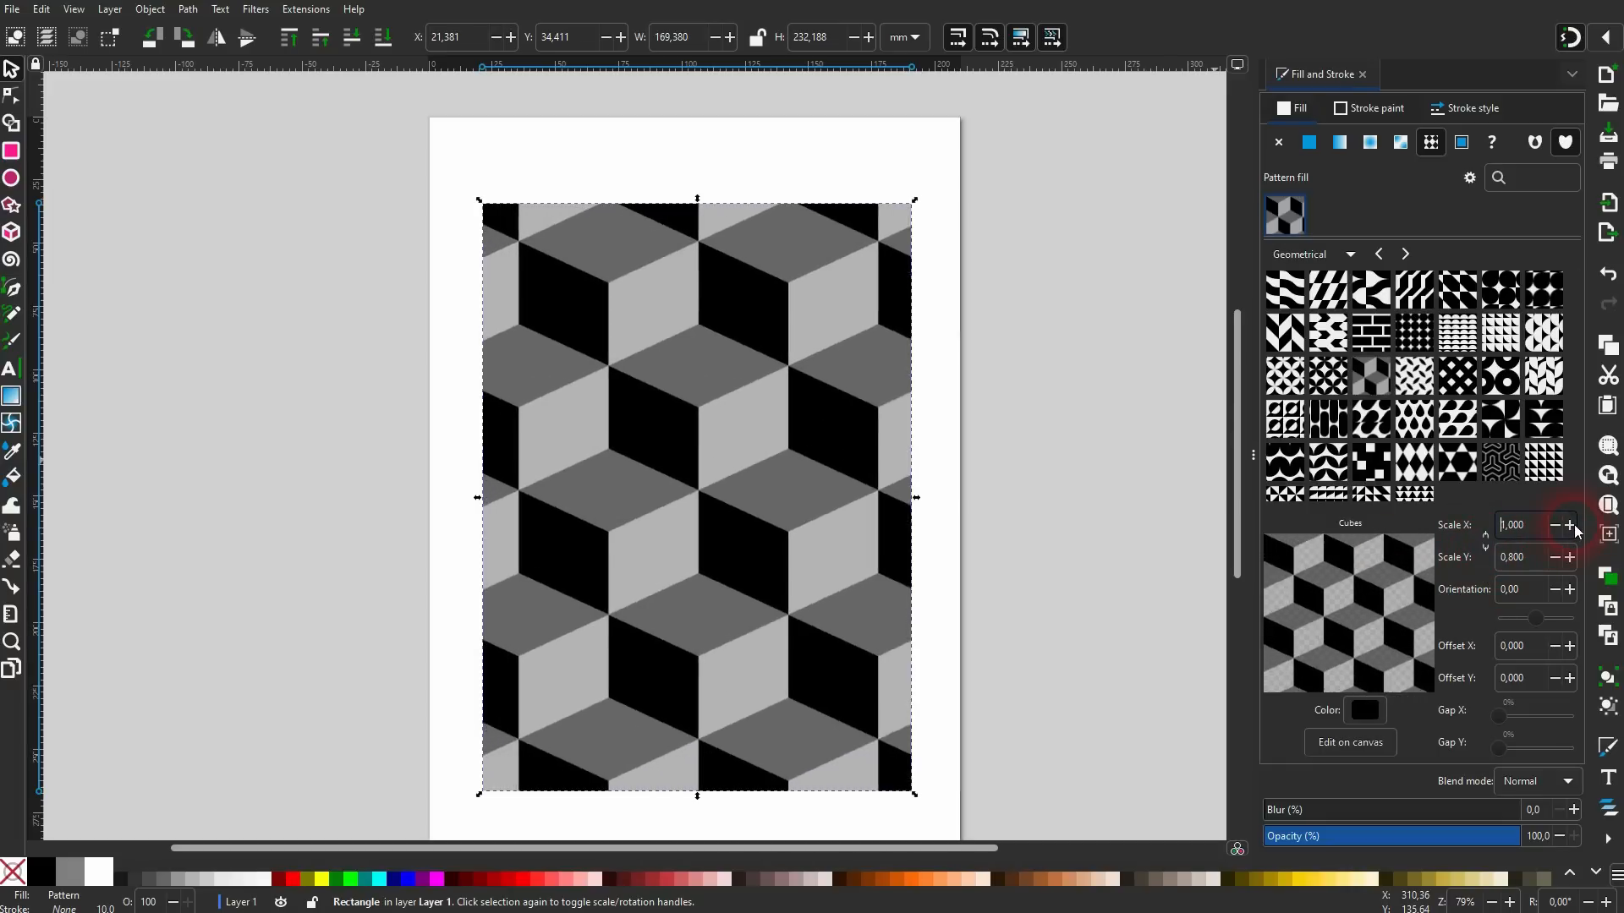
click(1570, 526)
click(1570, 525)
click(1569, 526)
click(1555, 525)
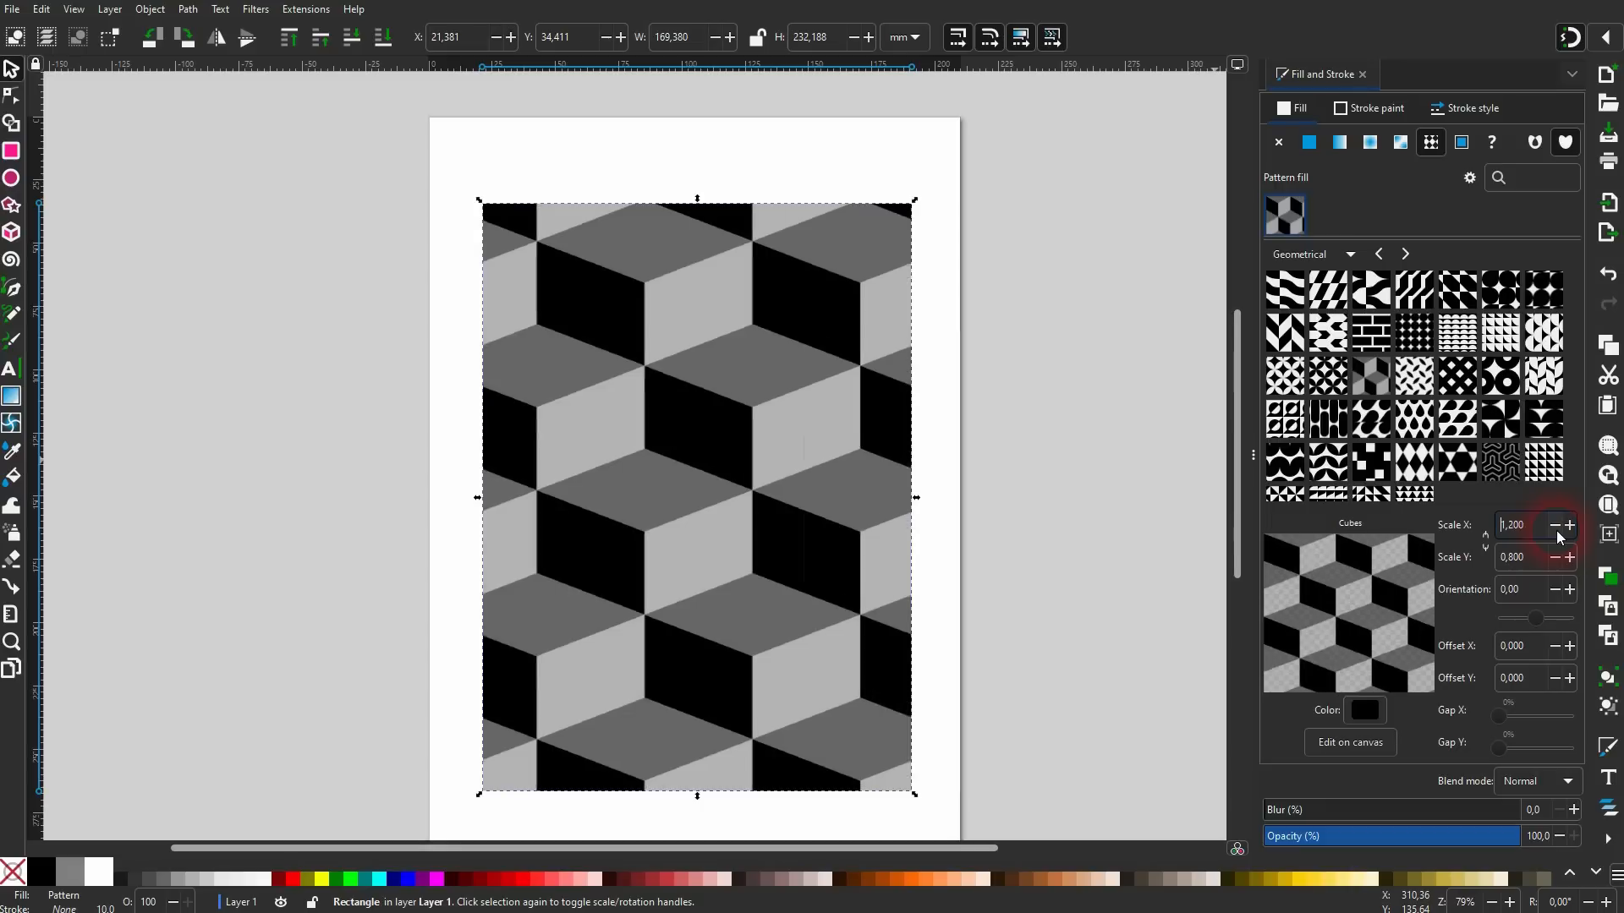
click(1556, 525)
click(1556, 526)
click(1555, 525)
click(1556, 525)
Link the X and Y scales again and reduce the cube pattern to a scale of 0.6.
click(1486, 536)
click(1555, 557)
click(1555, 558)
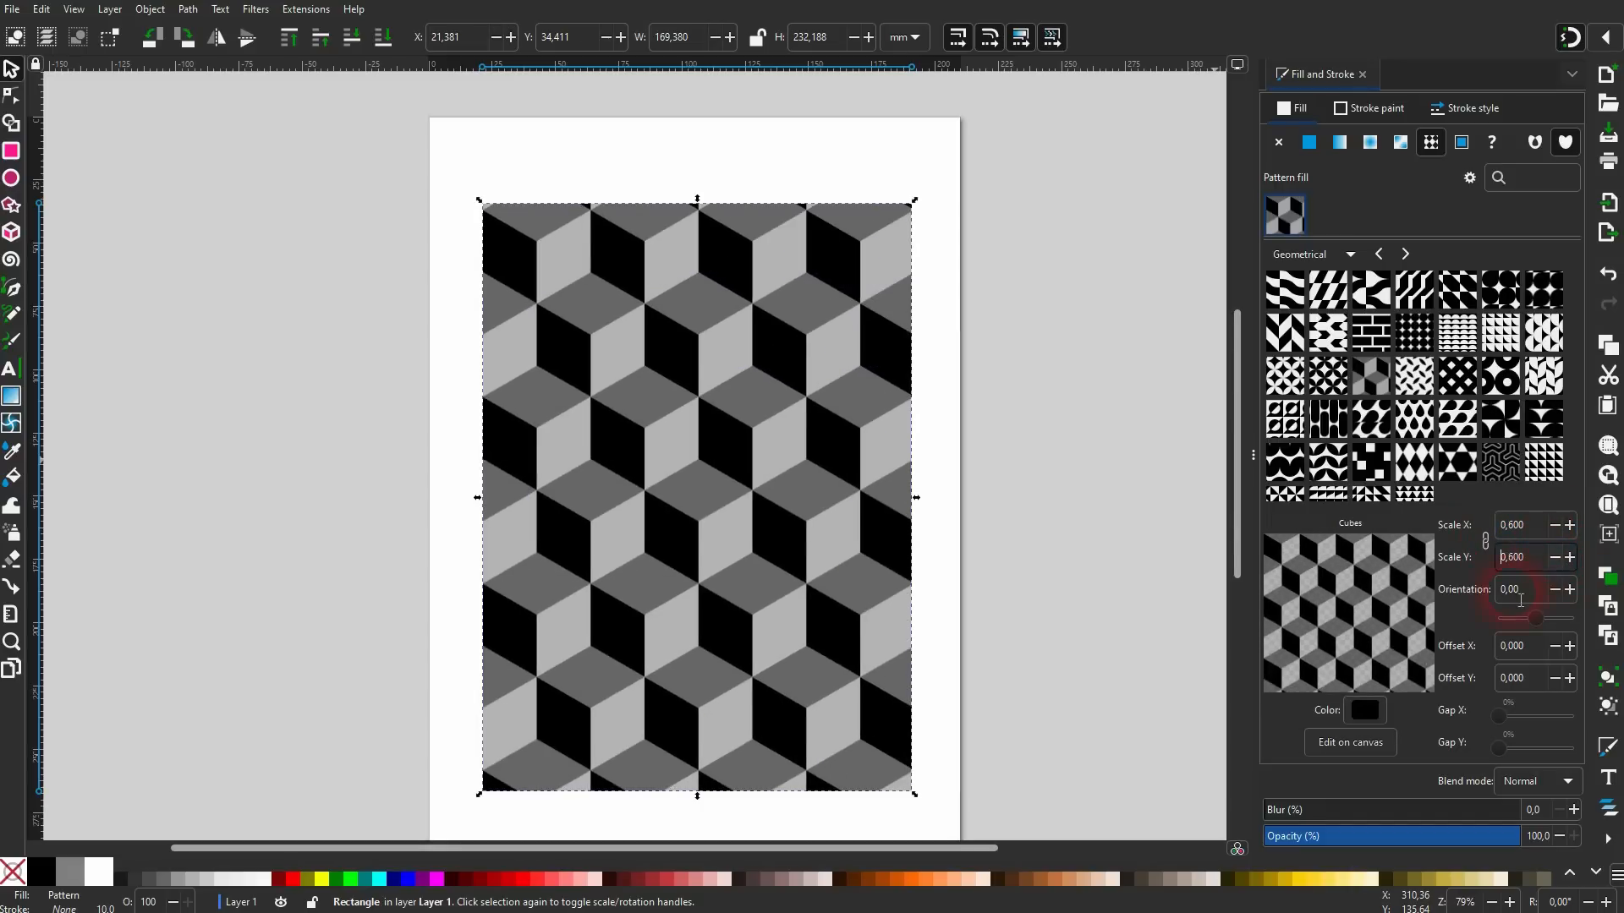
Rotate the cube pattern inside the rectangle to an orientation of 75°.
click(1570, 591)
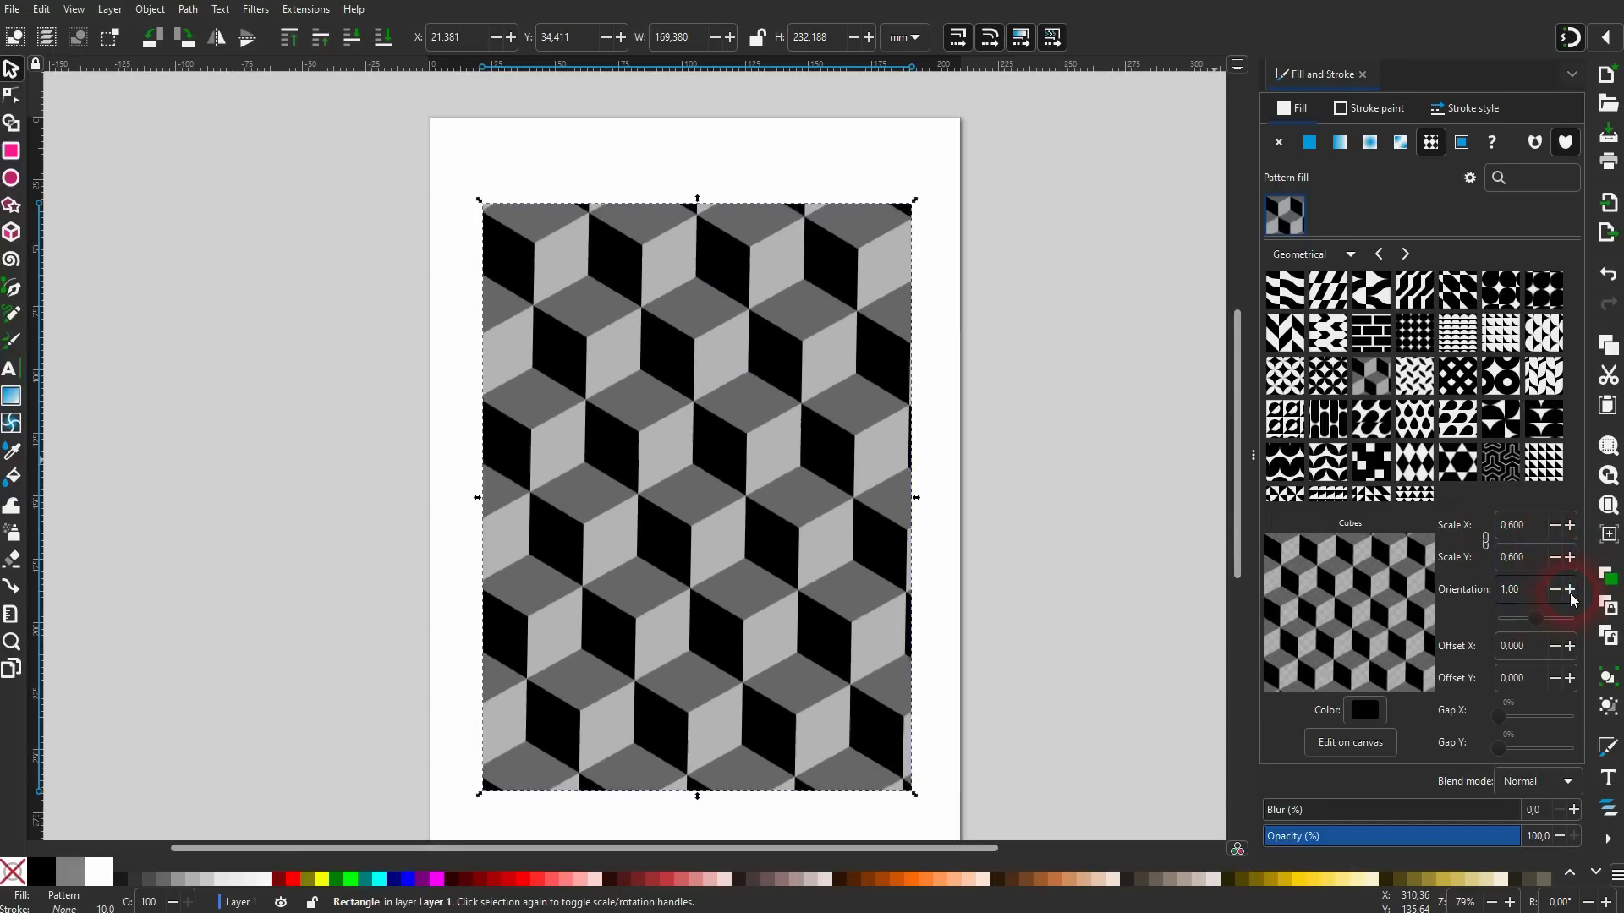
click(1570, 591)
click(1570, 591)
click(1569, 591)
drag(1536, 617, 1551, 621)
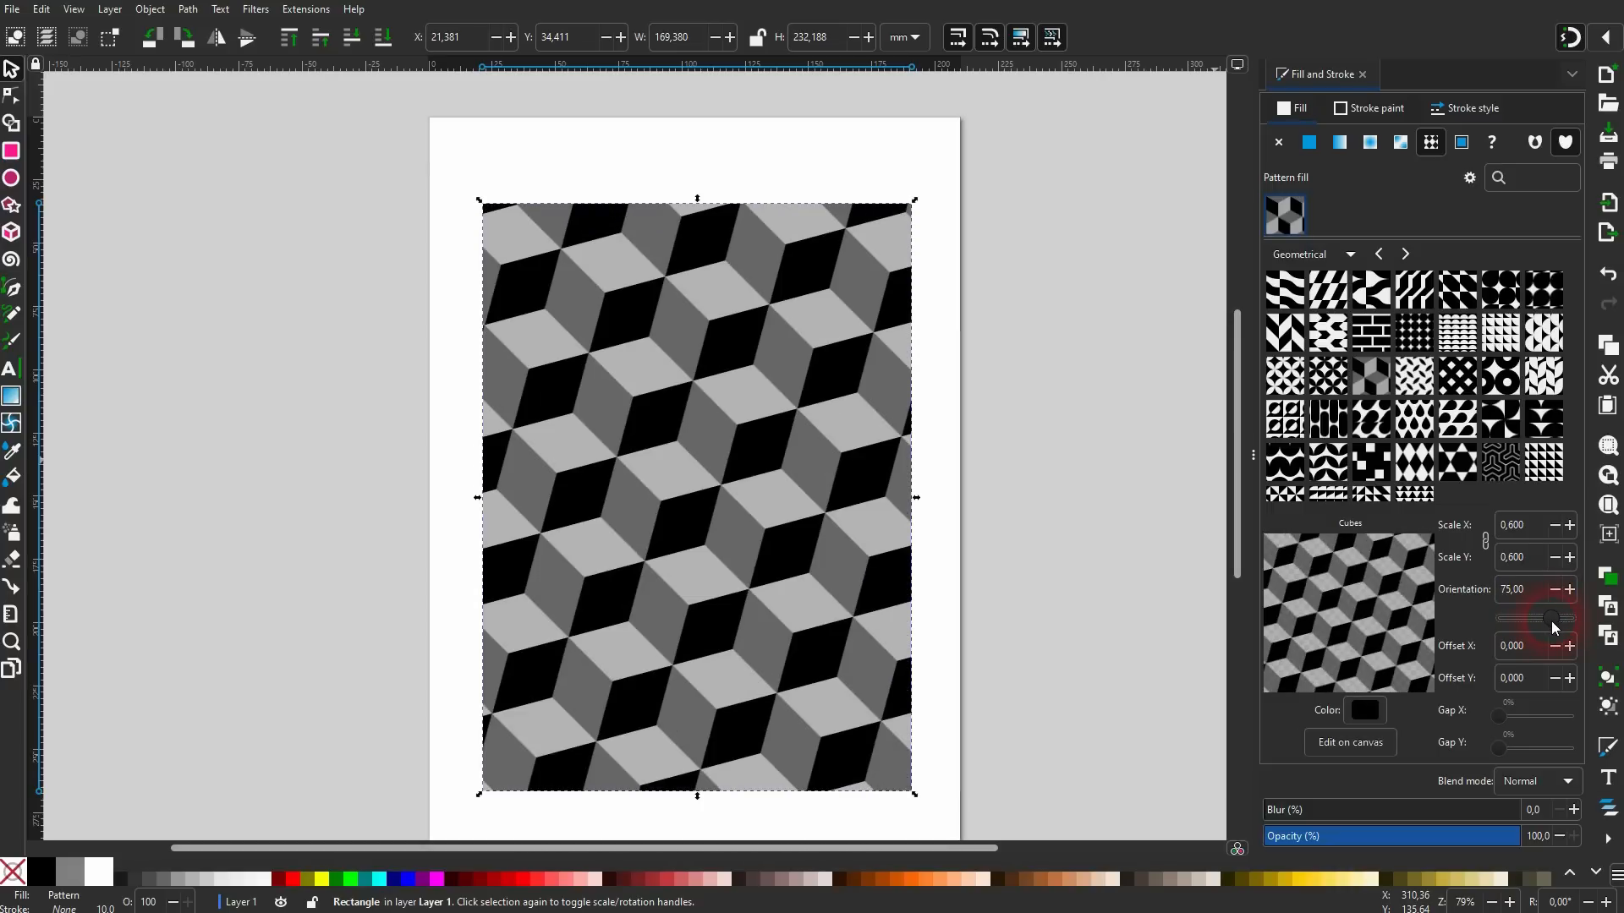
Offset the cube pattern by 14 in X and 16 in Y, leaving both gaps at 0%.
click(1570, 646)
click(1570, 646)
click(1570, 646)
click(1569, 677)
click(1570, 678)
click(1570, 677)
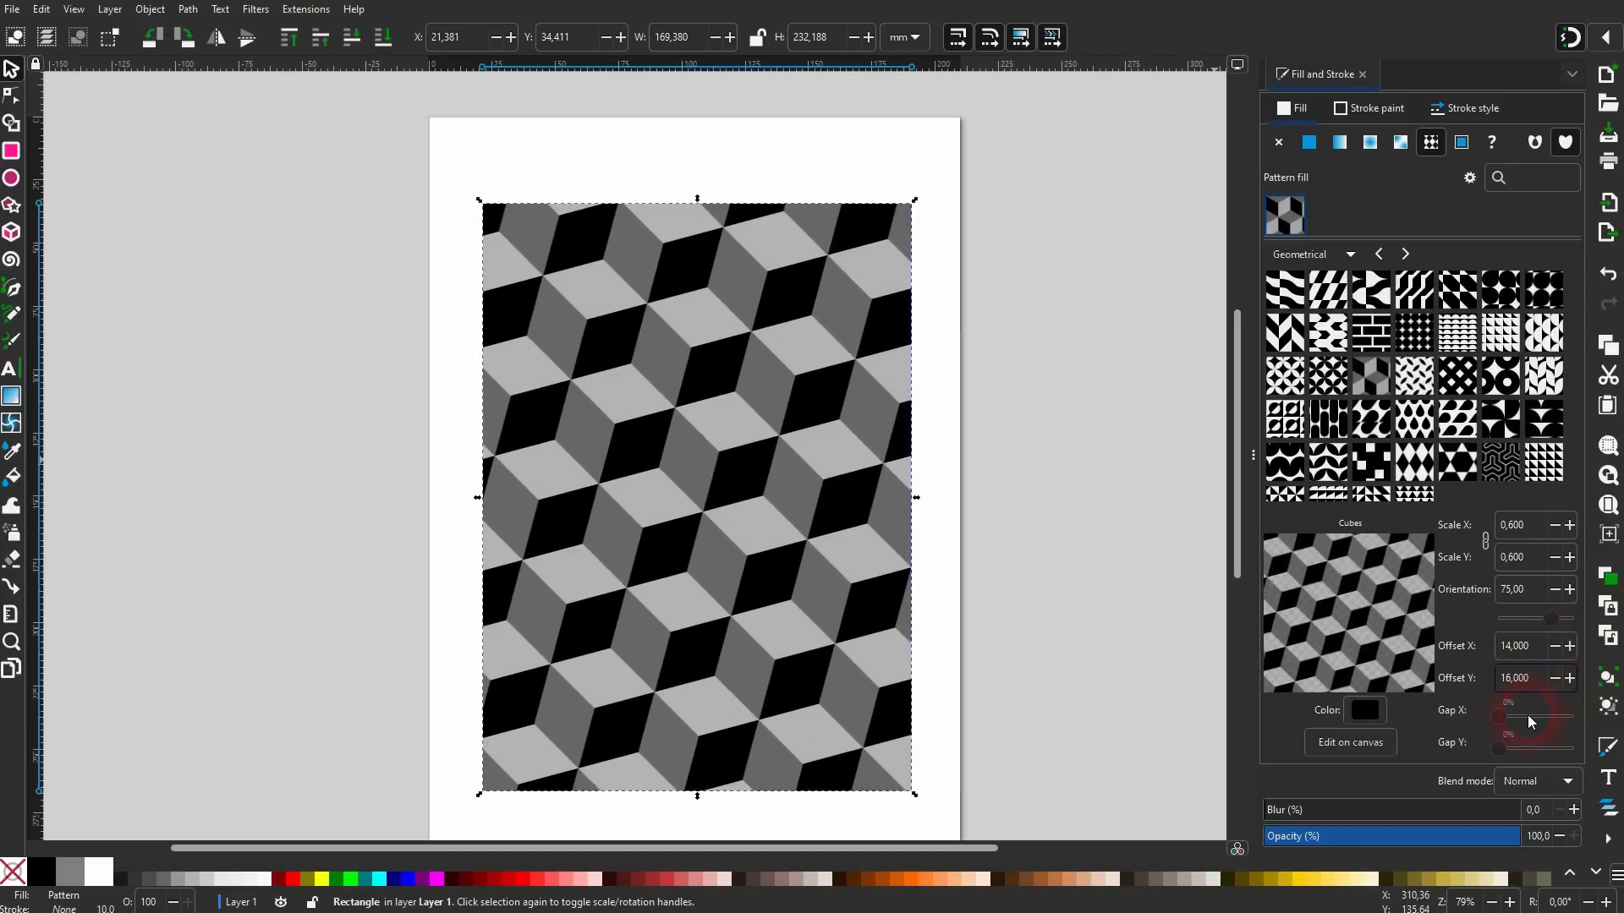
mouse_move(1500, 715)
mouse_down()
mouse_move(1535, 719)
mouse_move(1485, 717)
mouse_move(1498, 746)
mouse_up()
Edit the cube pattern directly on the canvas, moving it upward, rotating it to about 65.8° and adjusting its scale.
click(1340, 741)
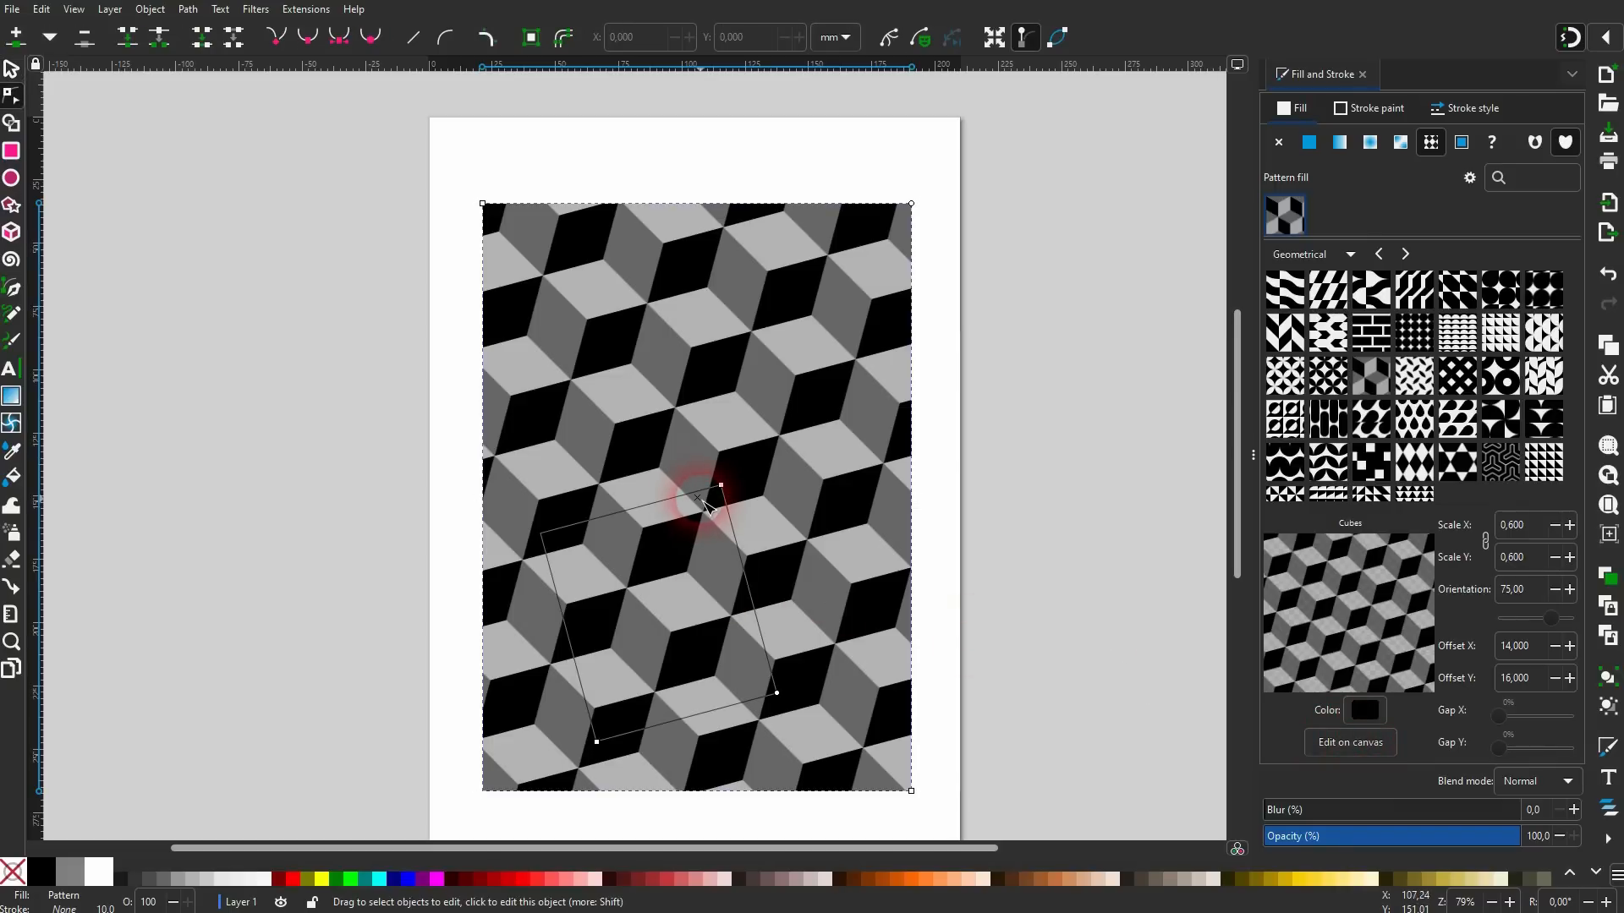
drag(721, 485, 727, 415)
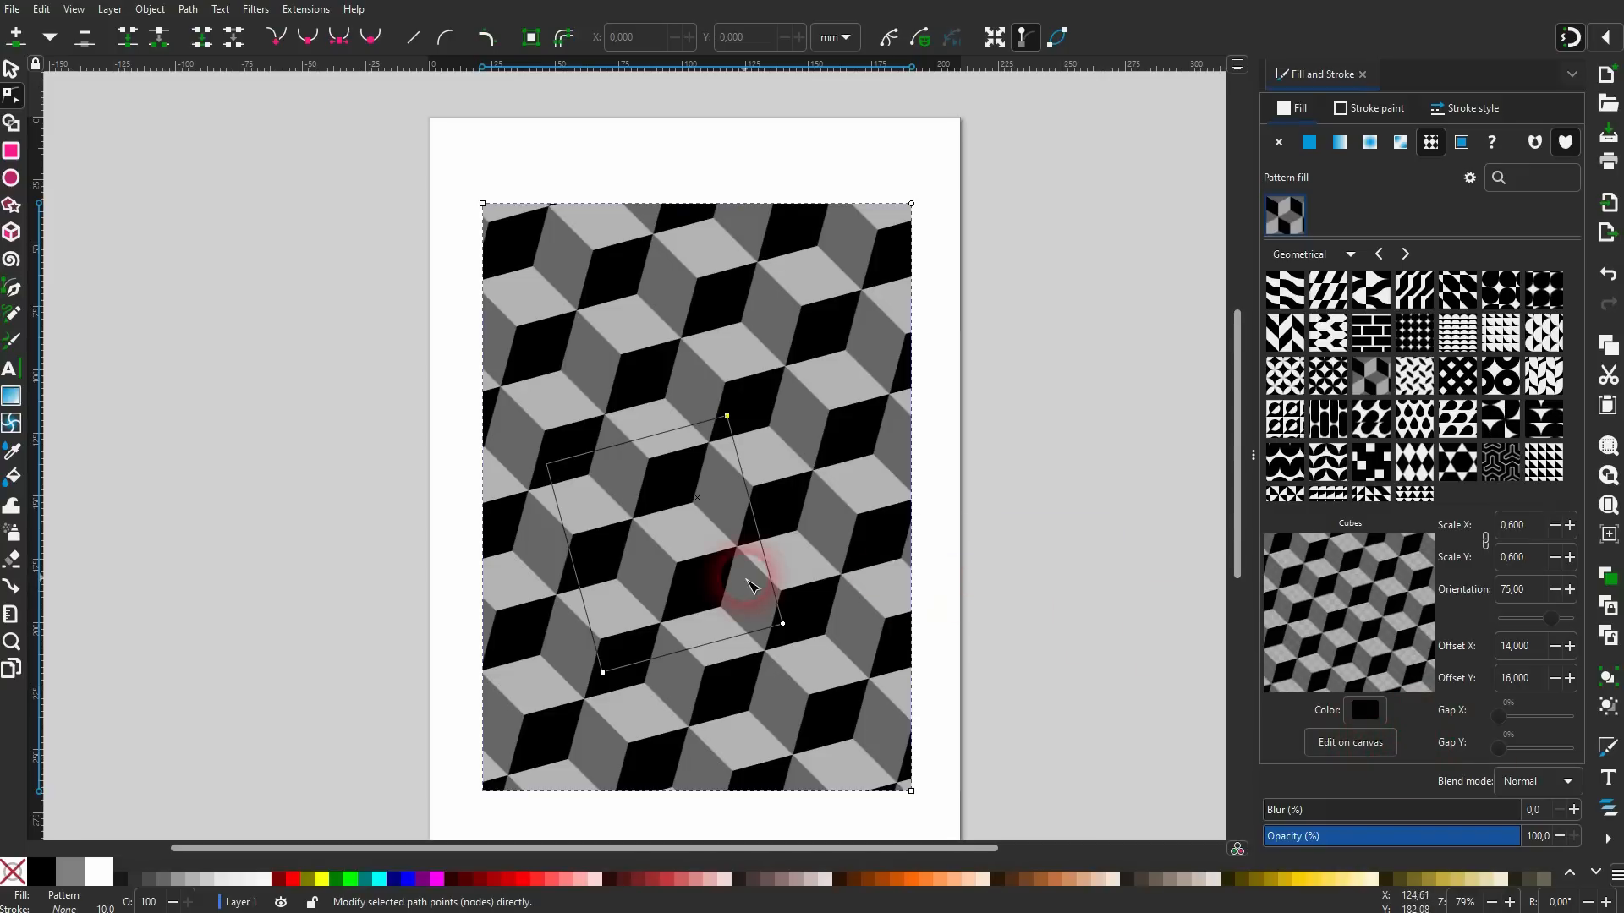
mouse_move(781, 626)
mouse_down()
mouse_move(736, 652)
mouse_move(805, 645)
mouse_move(784, 641)
mouse_up()
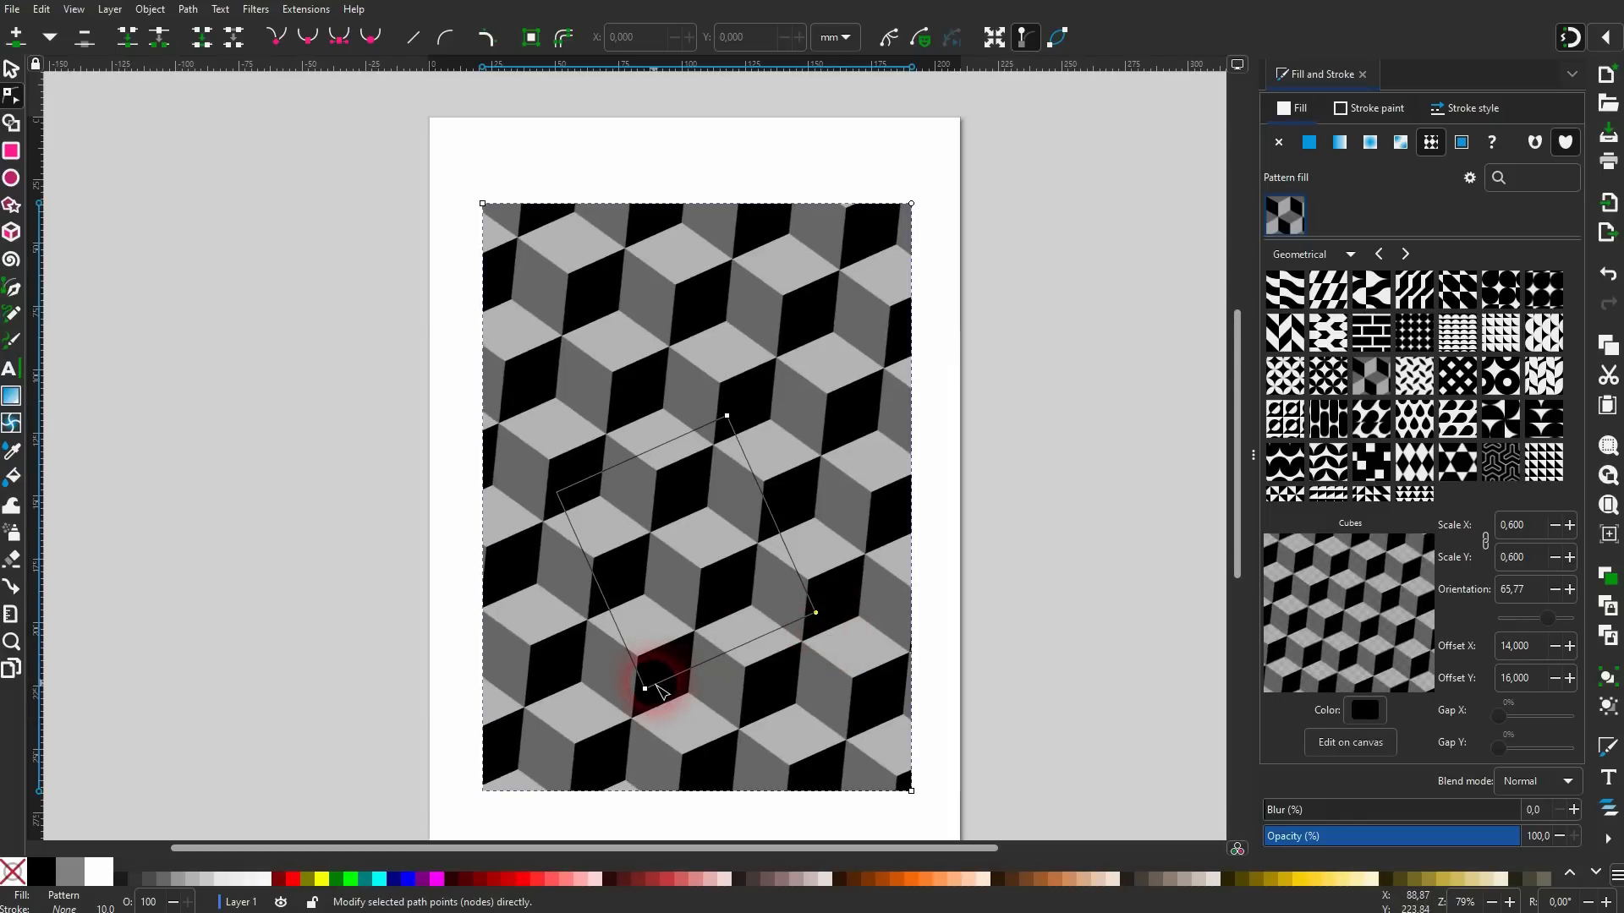
drag(649, 695, 643, 656)
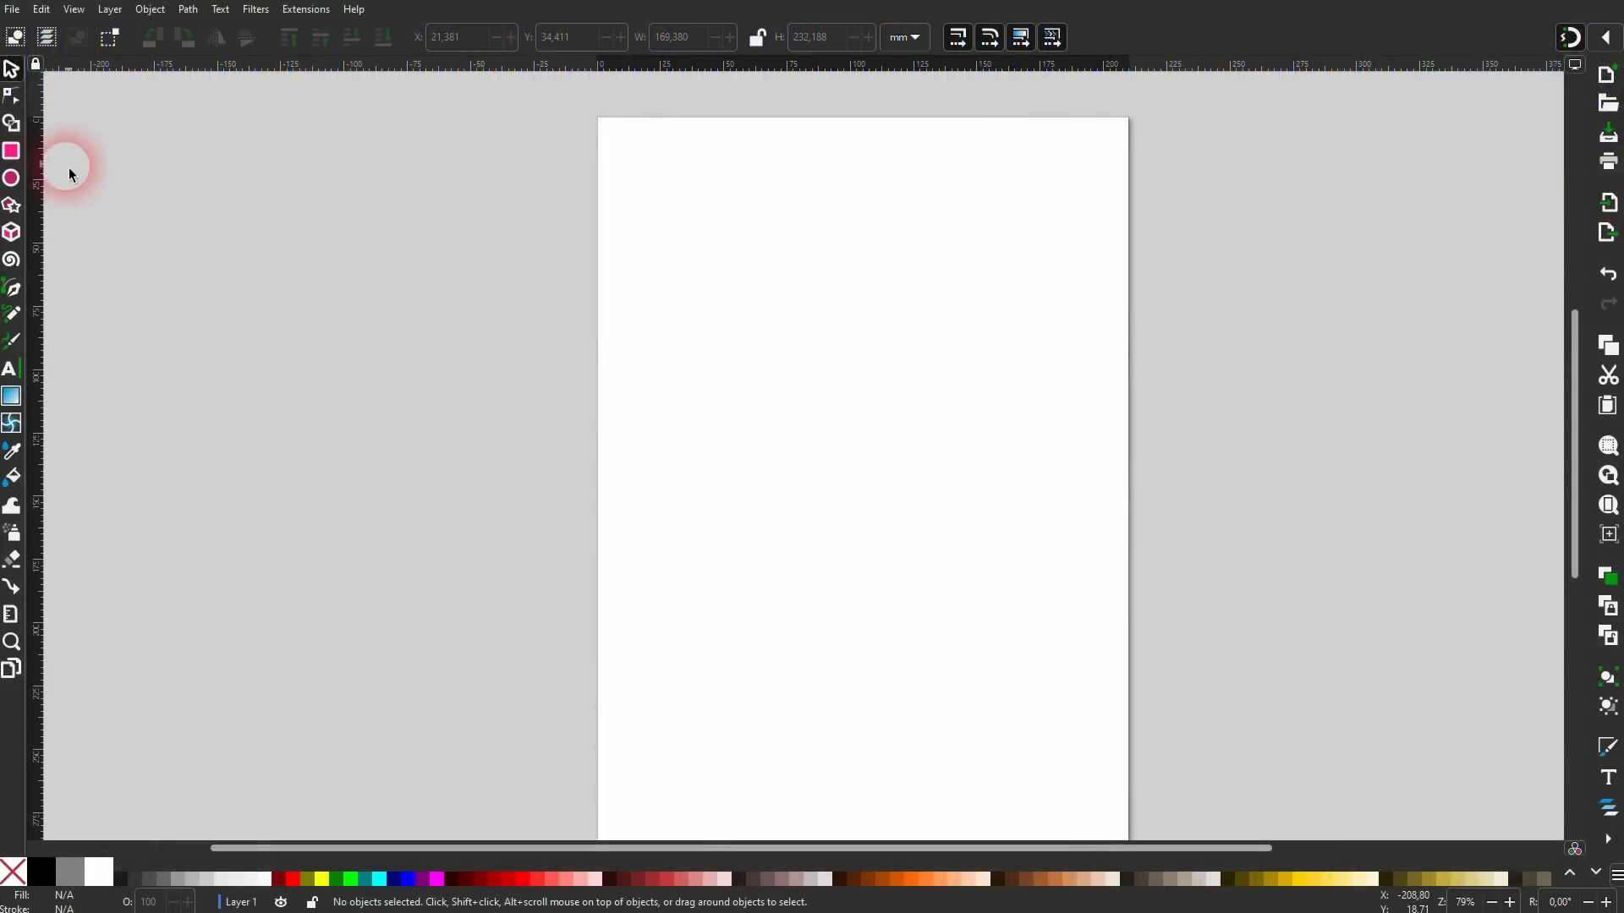
Draw a black circle about 143 mm in diameter on the empty page and move it slightly left towards the page centre.
click(11, 178)
drag(720, 312, 1089, 677)
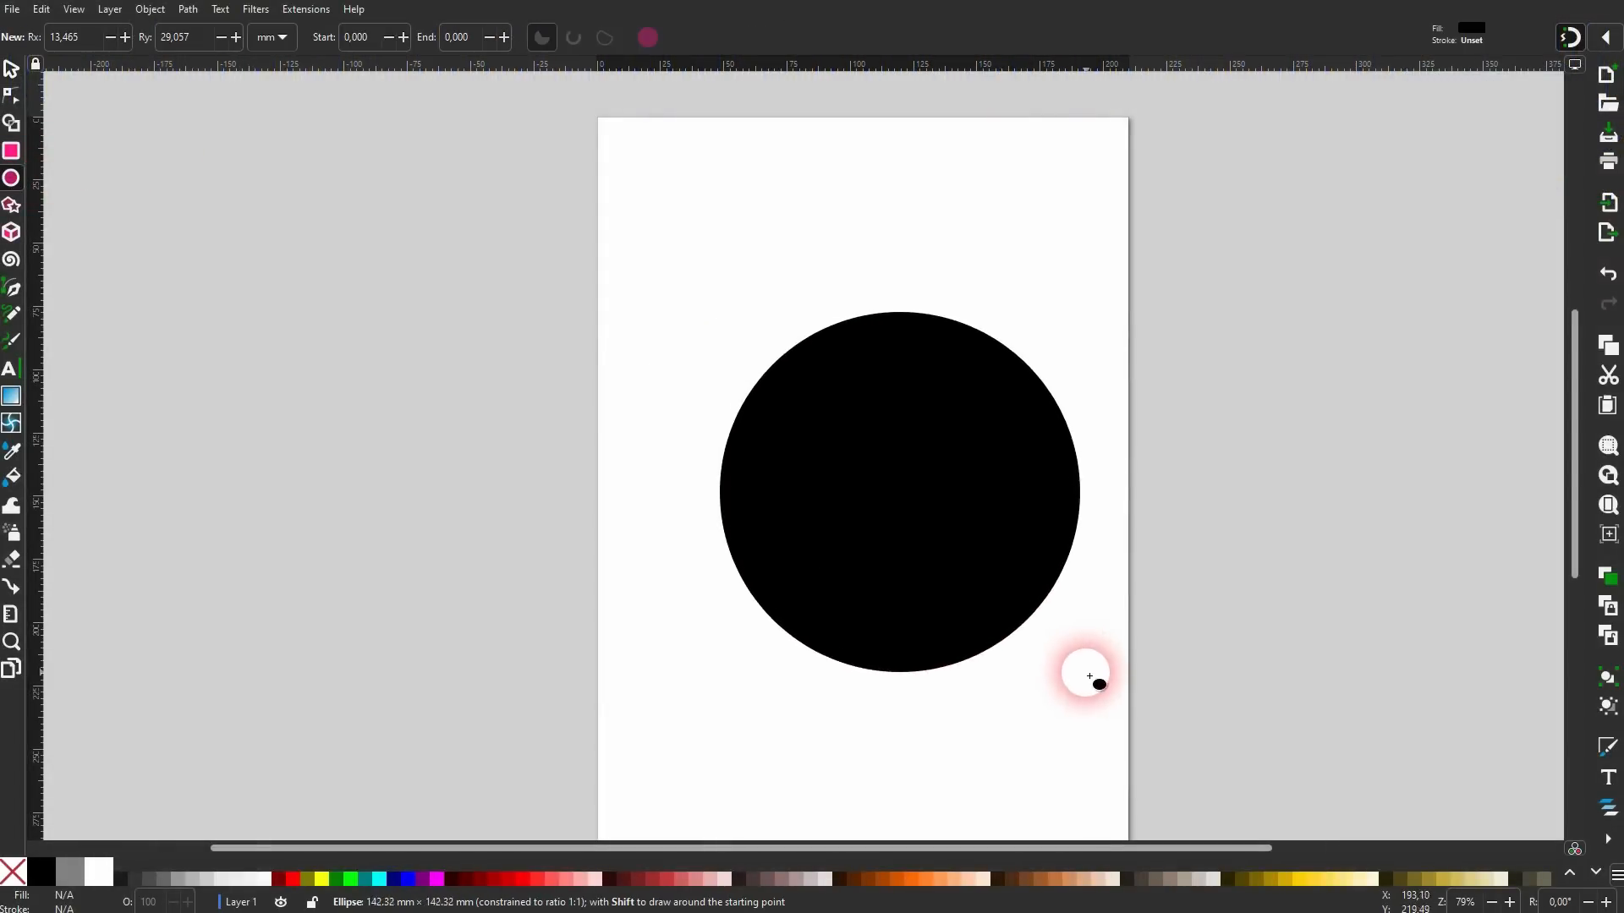
click(11, 69)
drag(1015, 506, 982, 506)
Show the Fill and Stroke settings for the selected black circle.
click(243, 39)
click(153, 9)
click(210, 71)
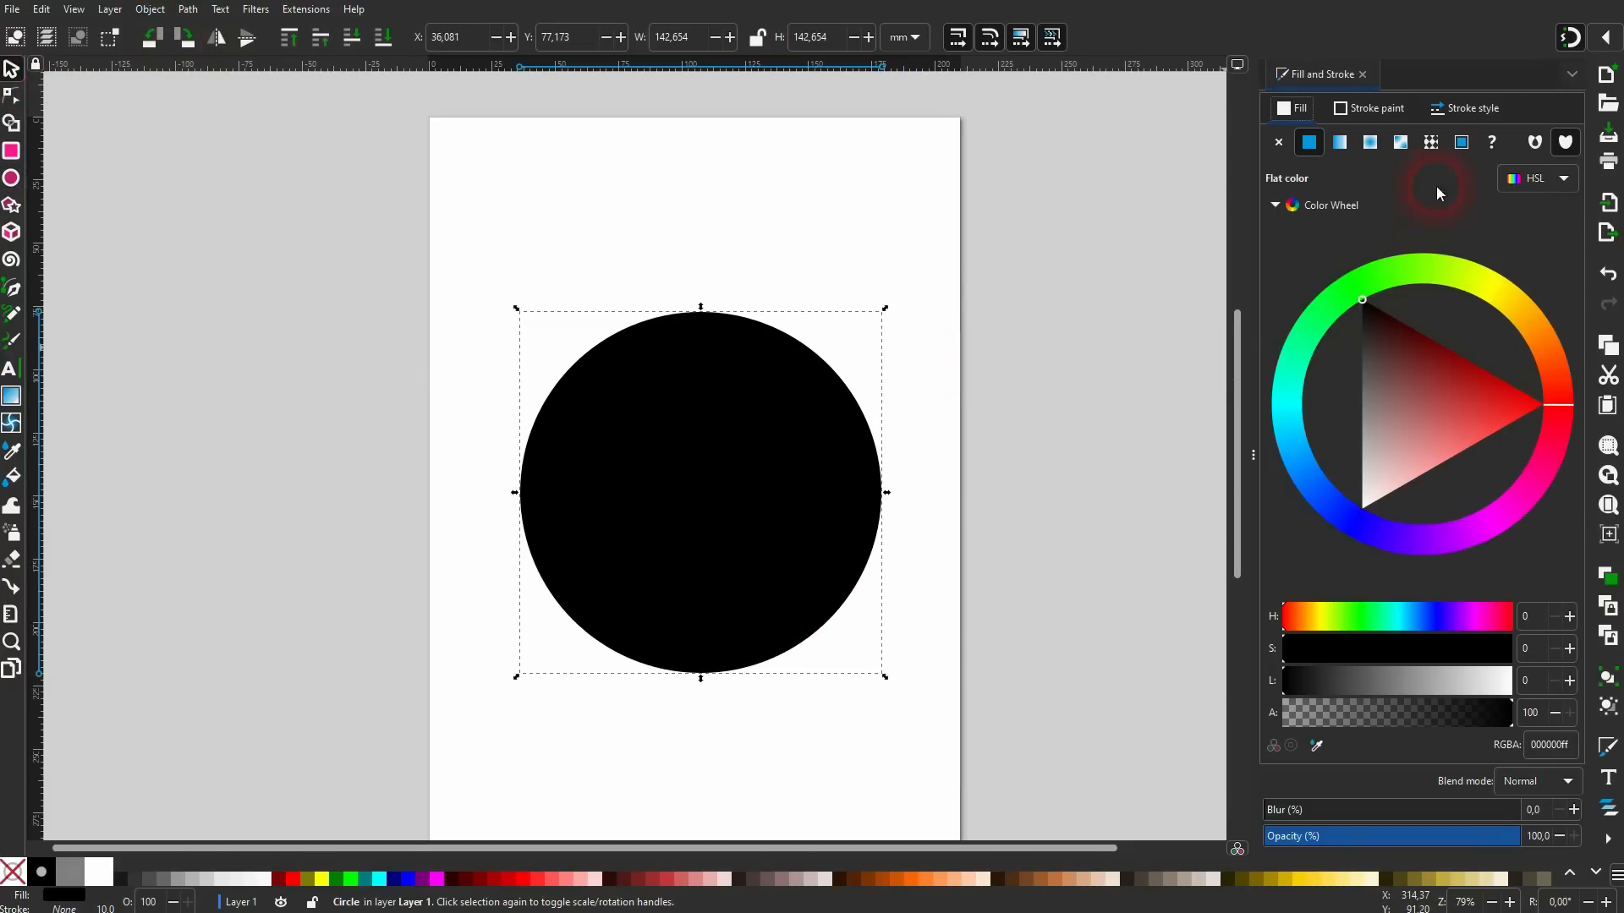
Fill the circle with the red wave pattern of concentric arcs, ap108, from the Asian patterns collection.
click(1430, 144)
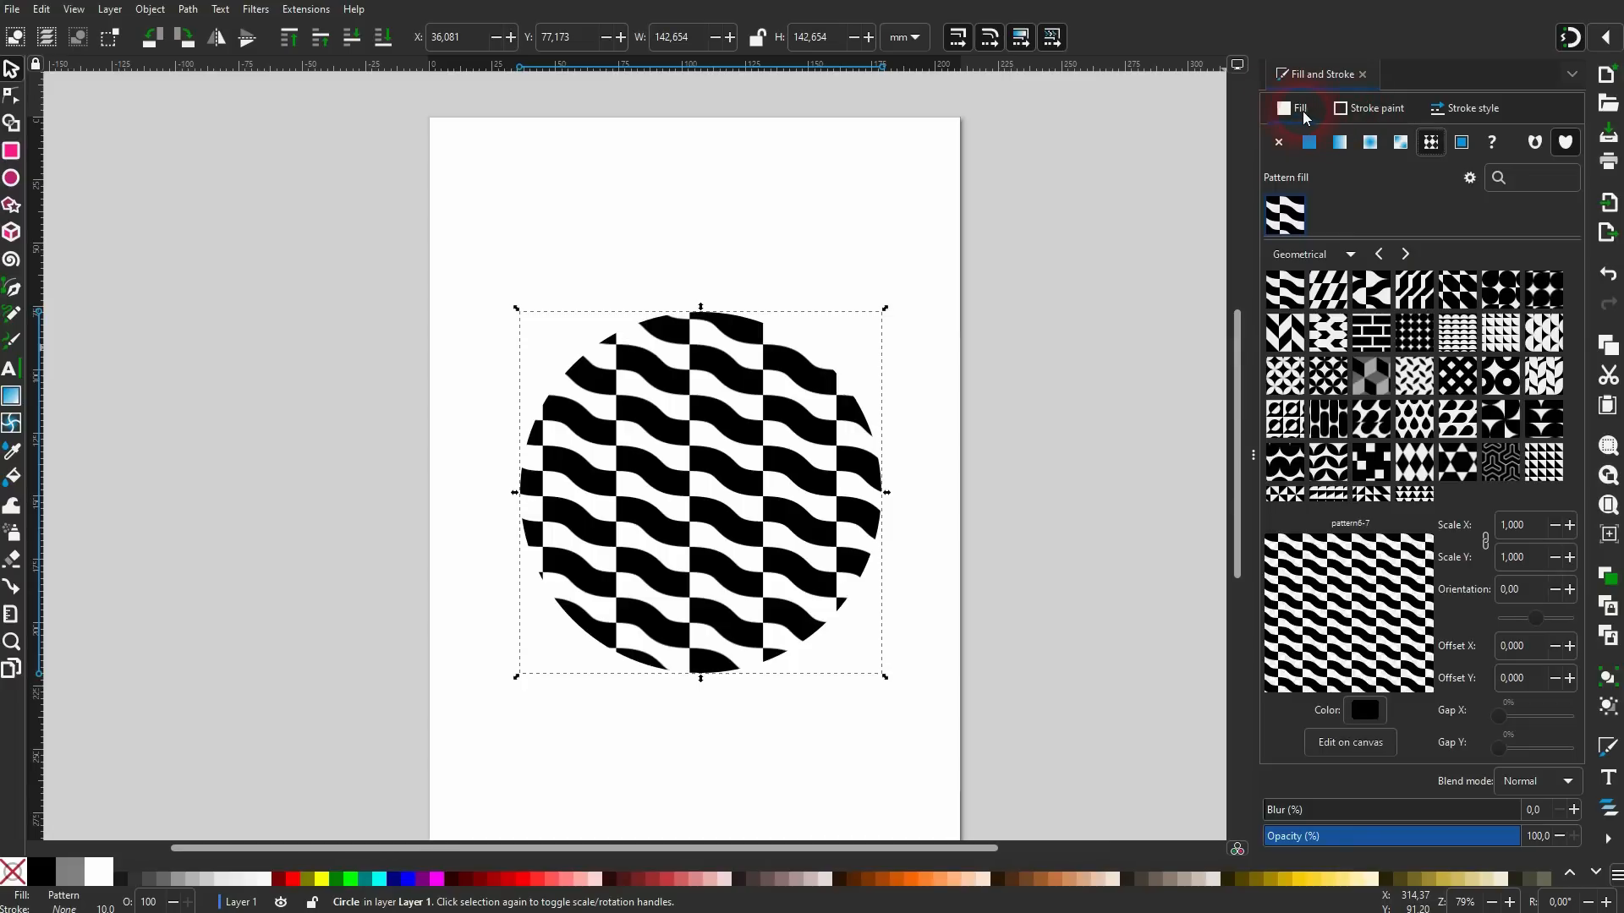
click(1321, 255)
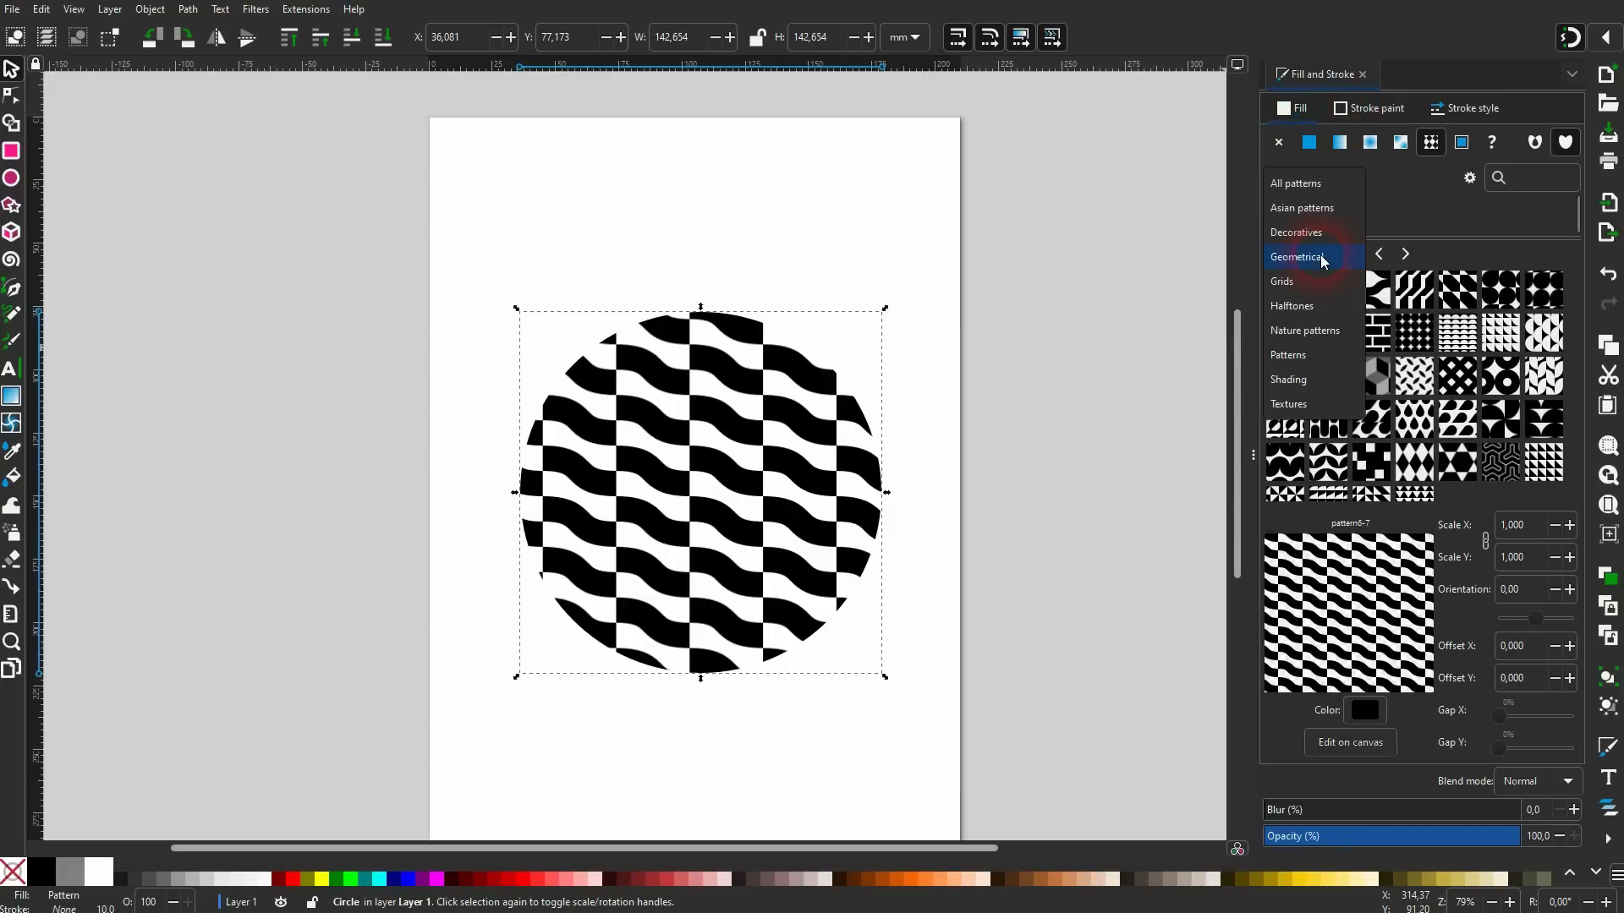
click(1311, 209)
click(1287, 335)
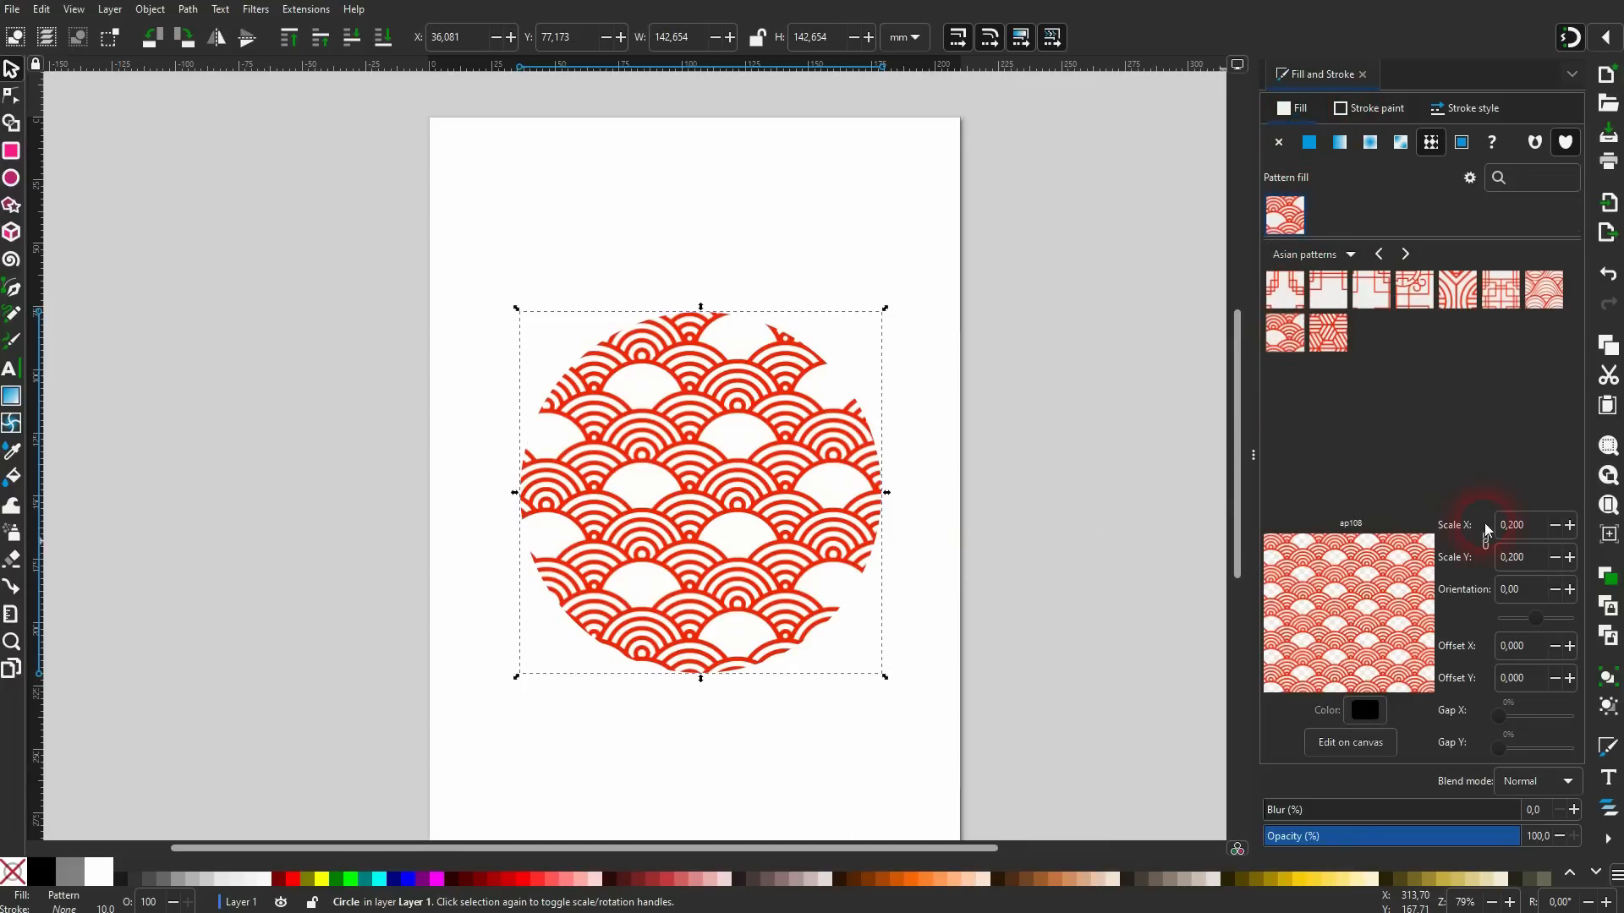
Enlarge the wave pattern to a scale of 0.4 in both X and Y.
click(1535, 530)
click(1570, 525)
click(1571, 525)
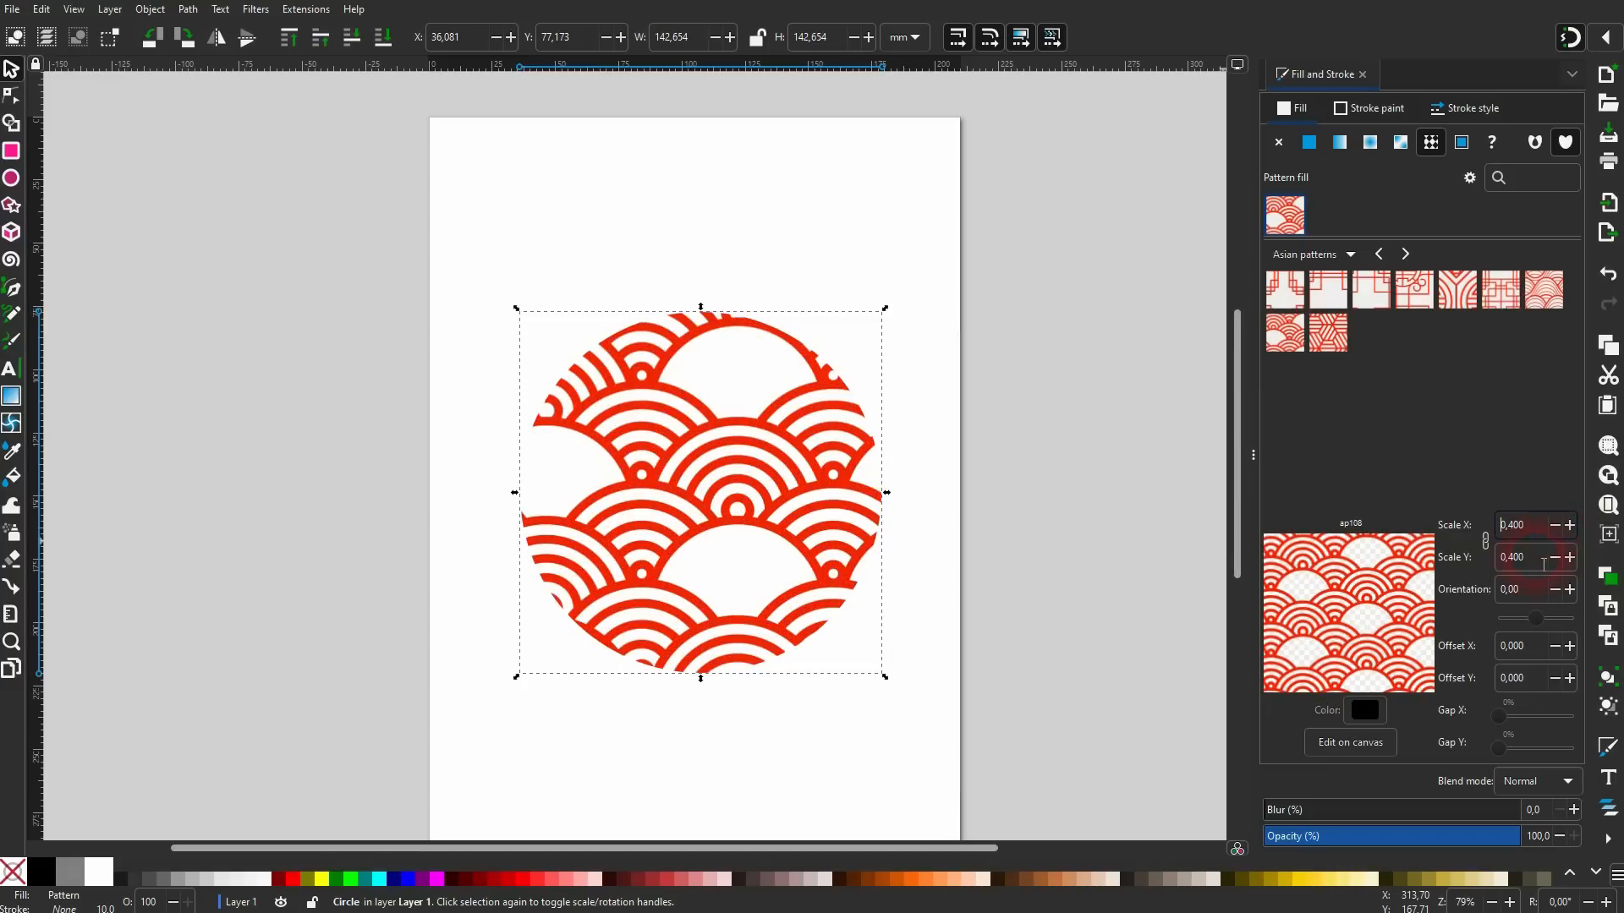
Unlink the pattern's scales, reduce Scale Y alone to 0.2, and bring it back to 0.4.
click(1556, 560)
click(1556, 560)
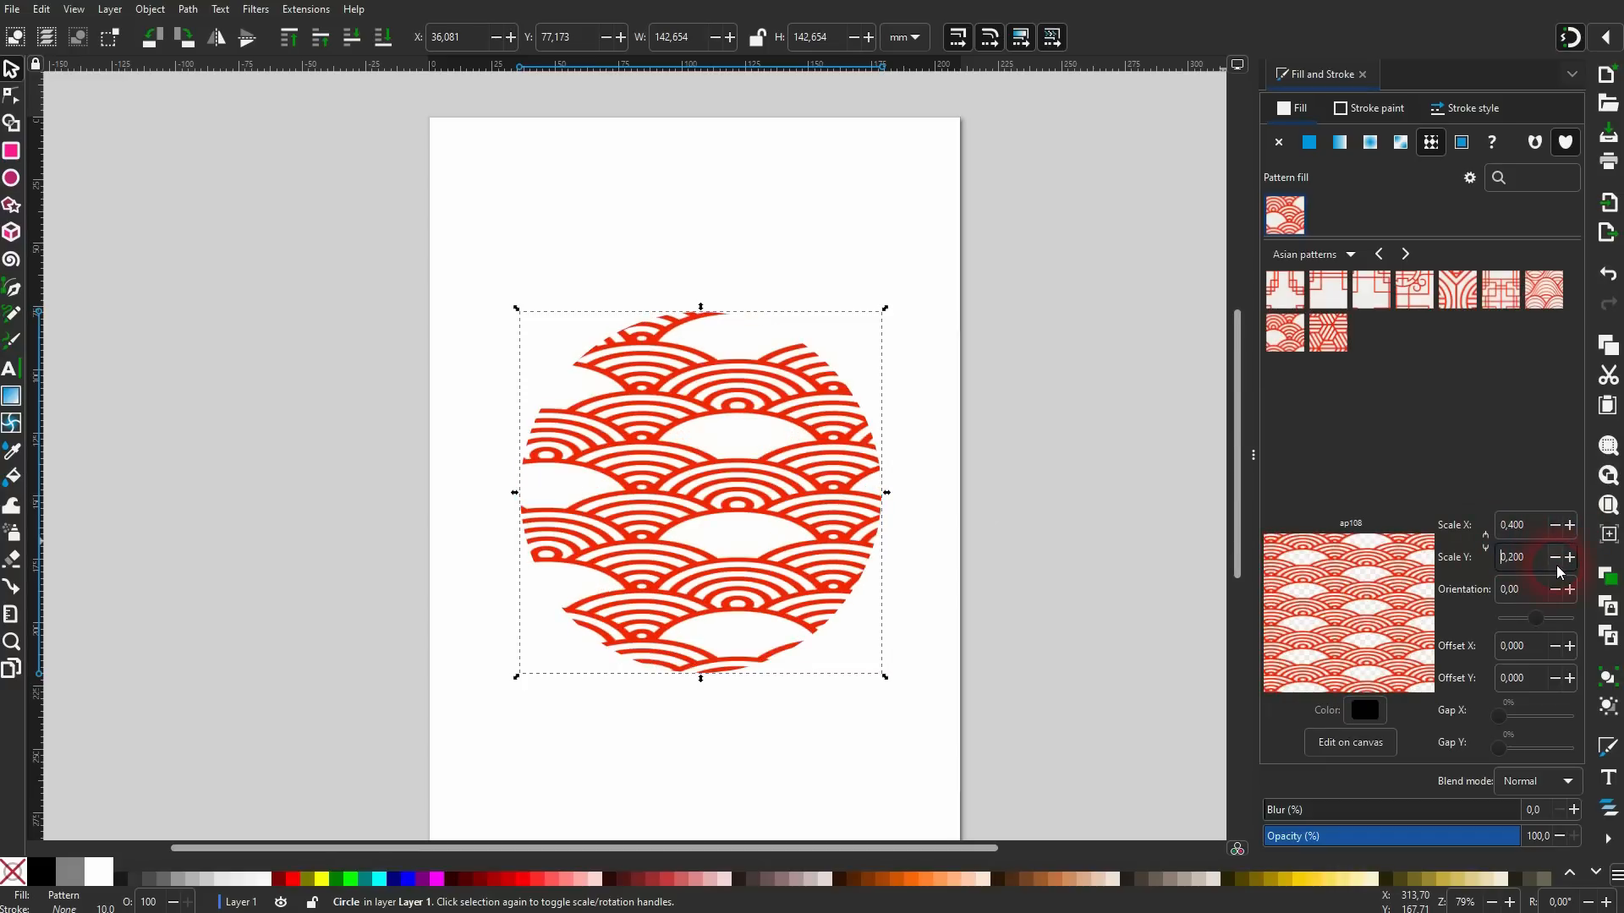
click(1556, 560)
click(1570, 563)
click(1569, 563)
click(1570, 563)
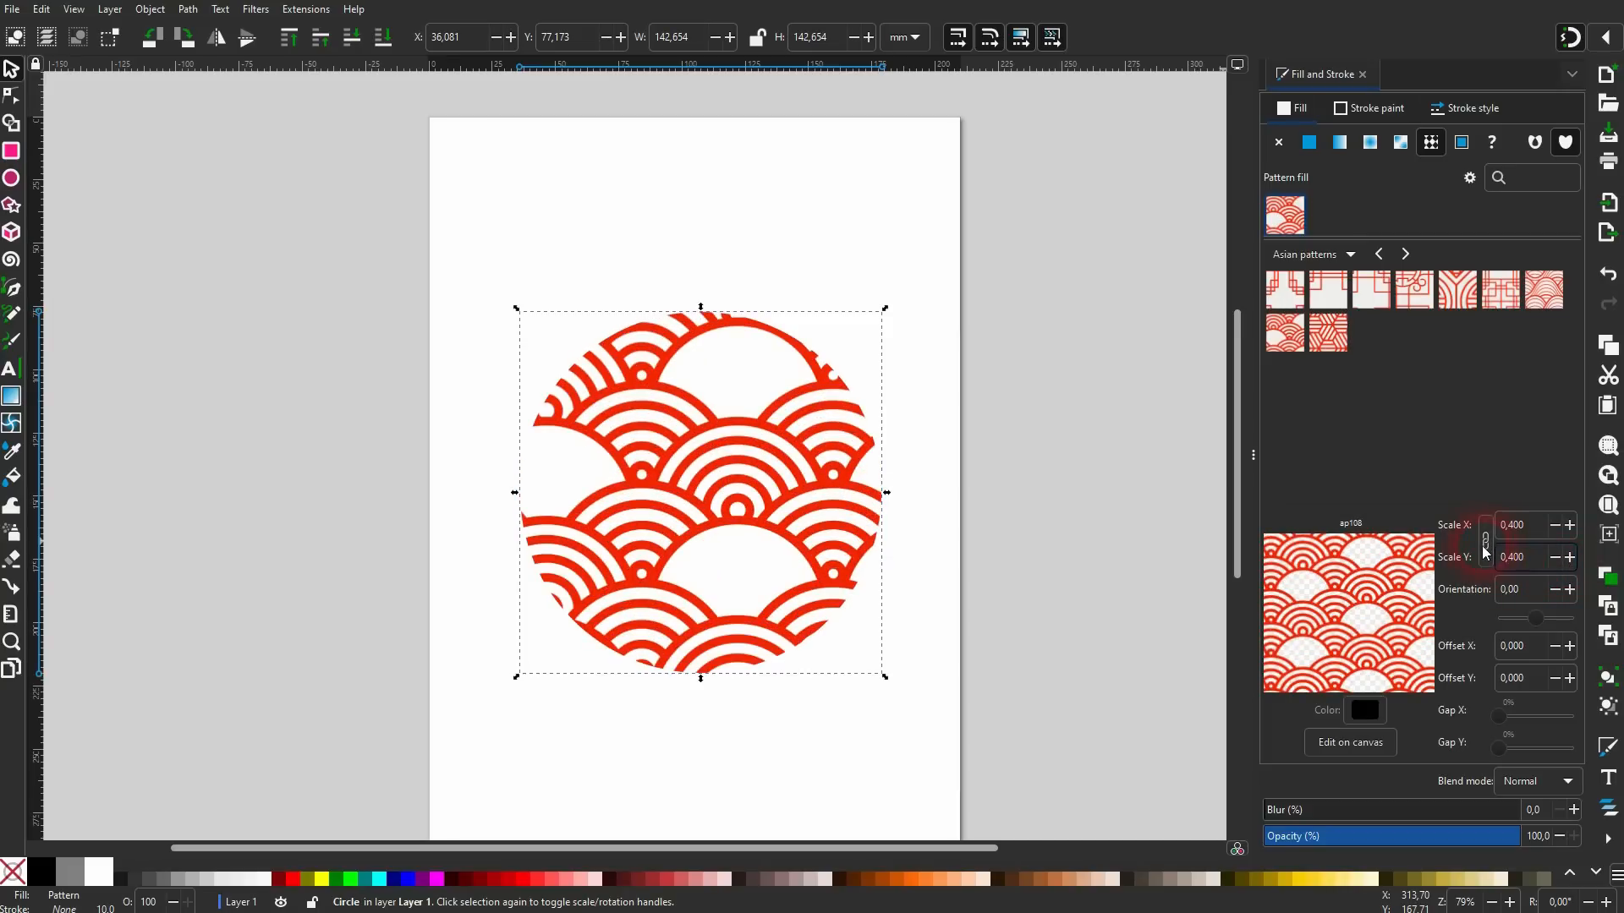
With the scales linked, shrink the wave pattern to 0.010 and enlarge it to 0.110.
click(1556, 526)
click(1556, 526)
click(1557, 526)
click(1557, 526)
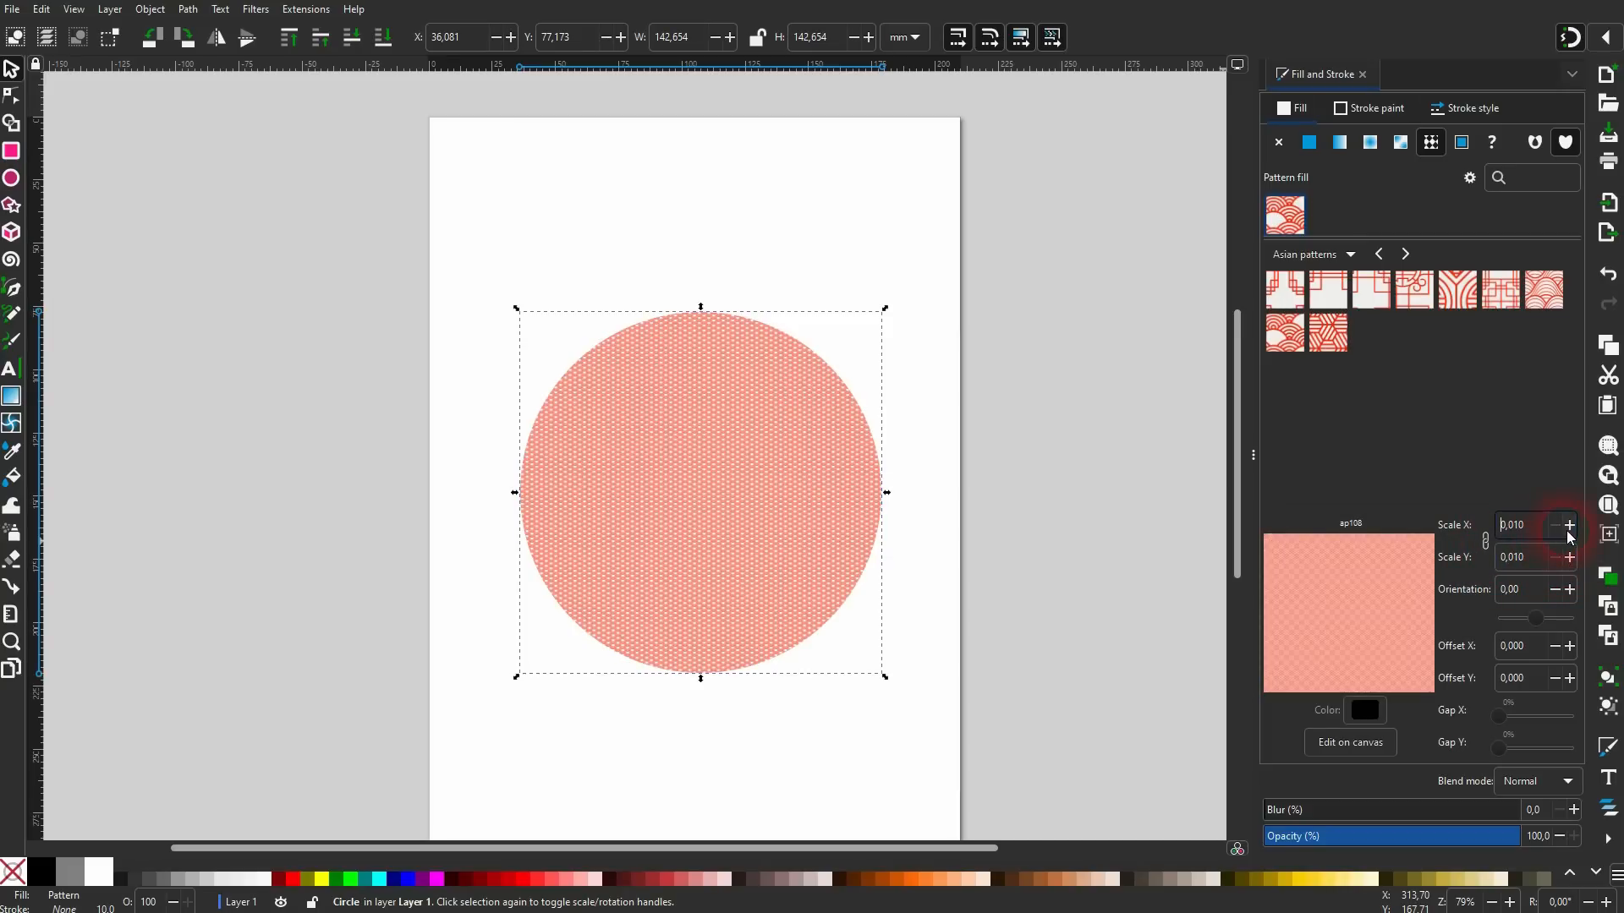
click(1570, 526)
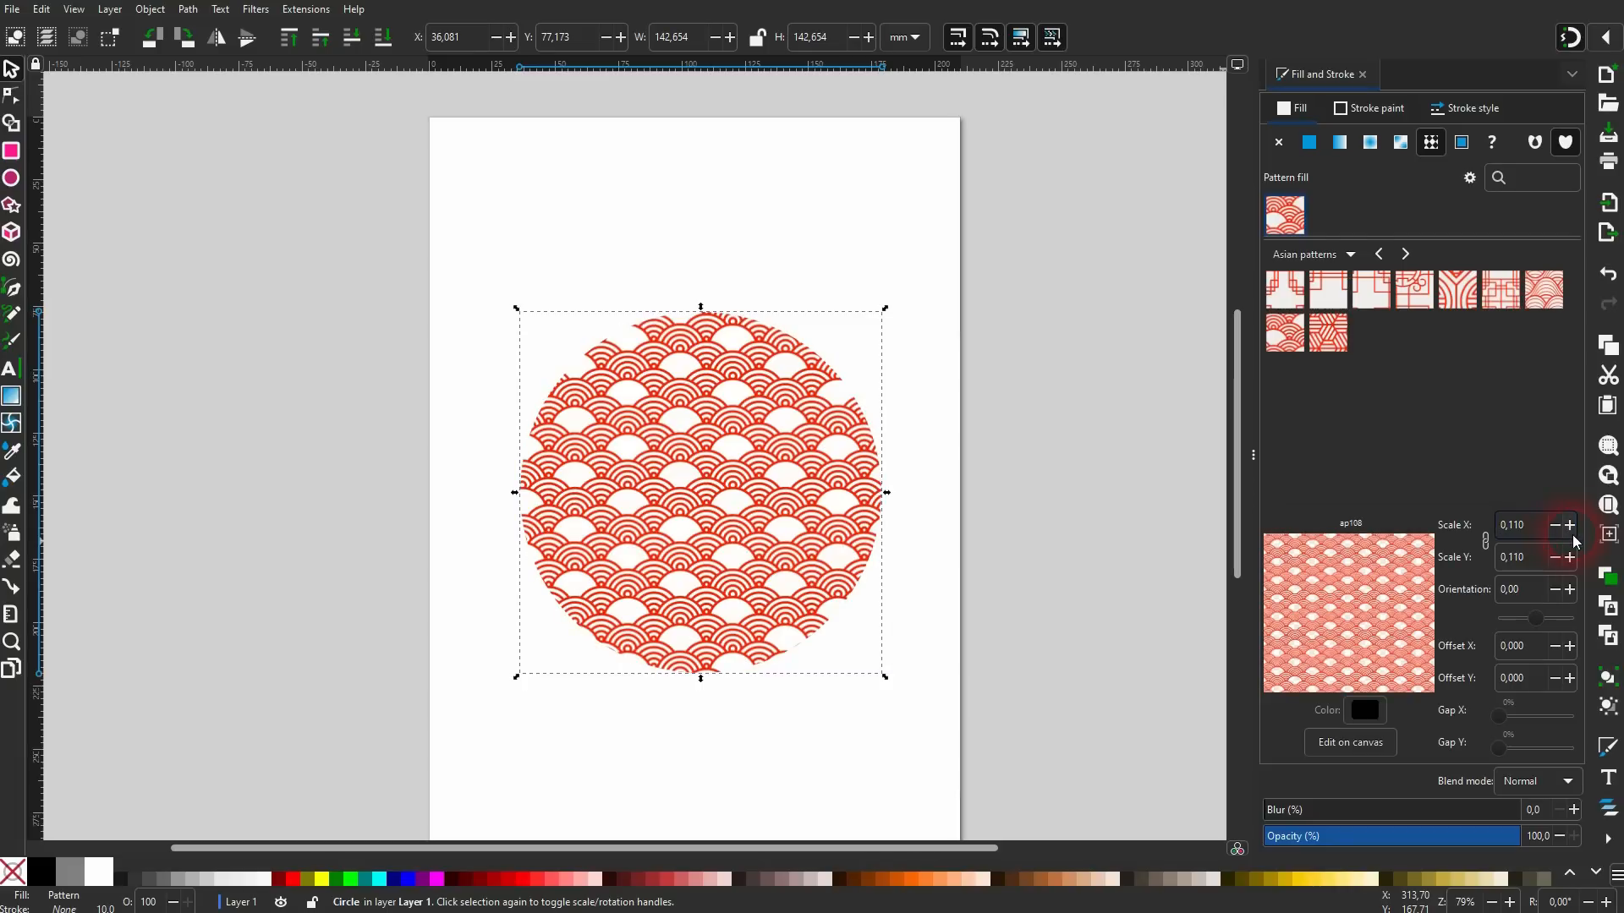
Set the wave pattern's linked X and Y scale to 0.15.
click(1520, 529)
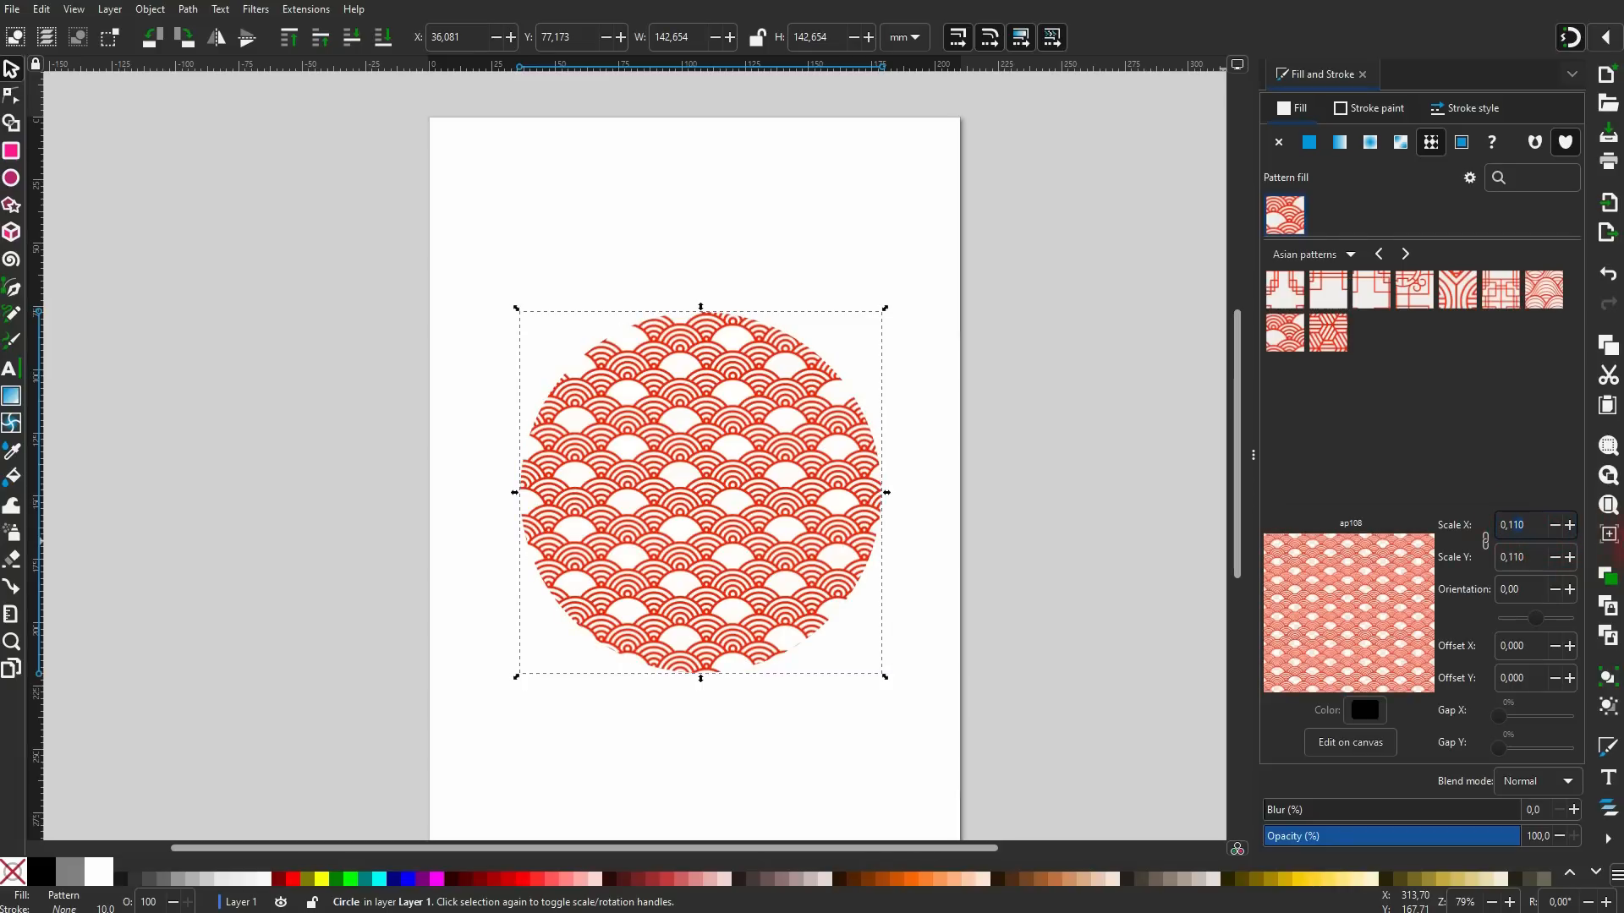
text(0,15)
click(1575, 561)
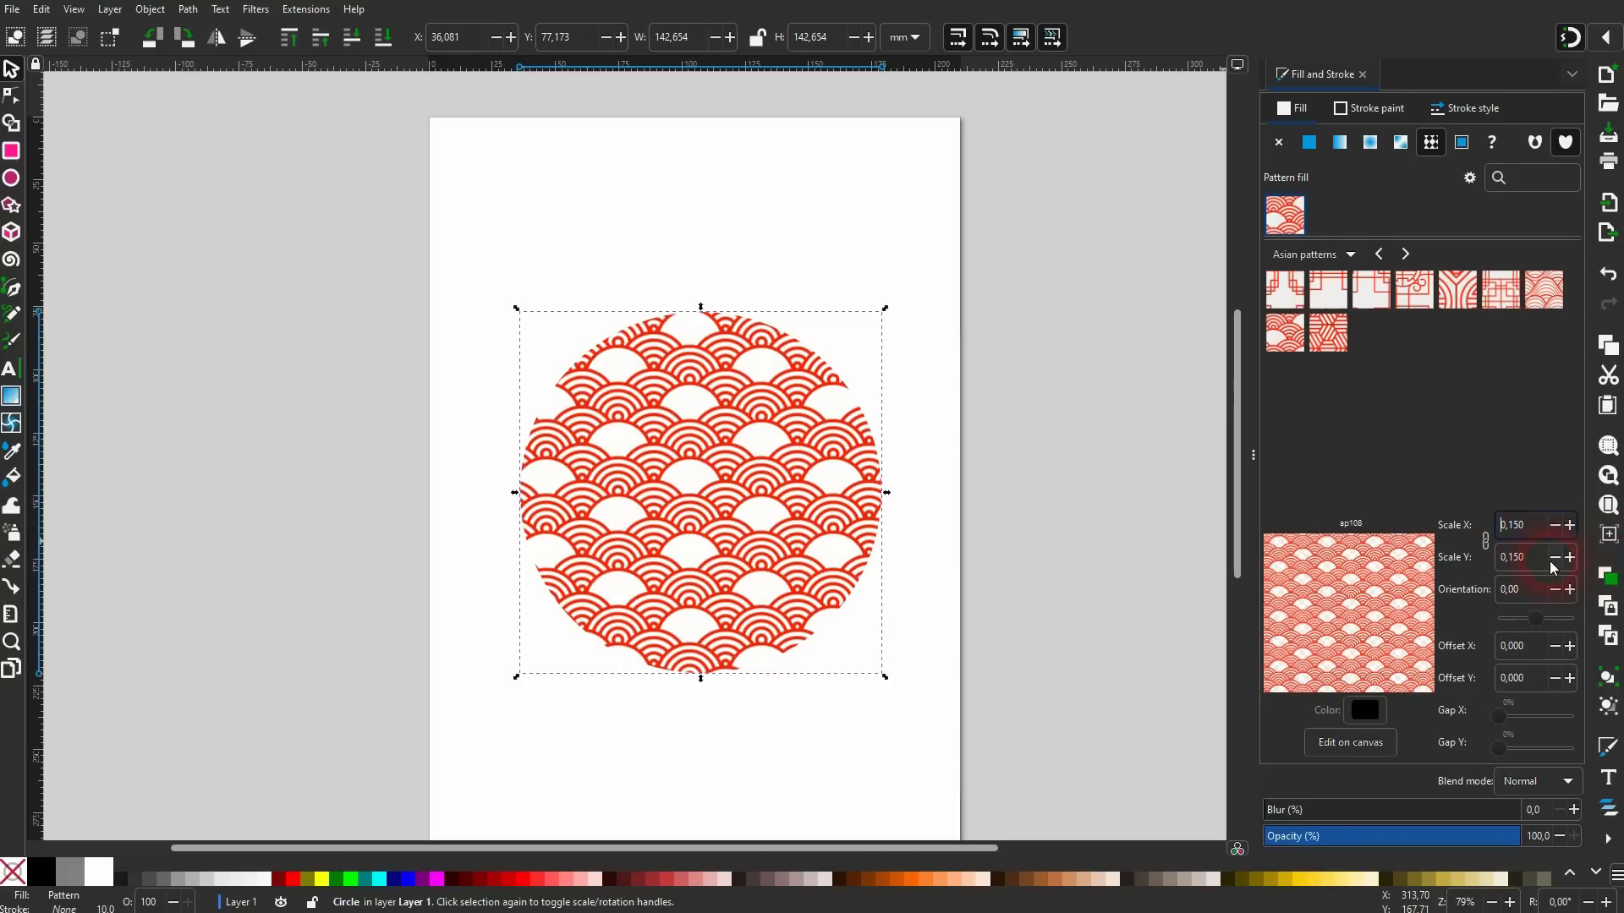
Rotate the wave pattern to an orientation of 30° with both gaps at 0%, and close the Fill and Stroke settings.
drag(1536, 620, 1501, 597)
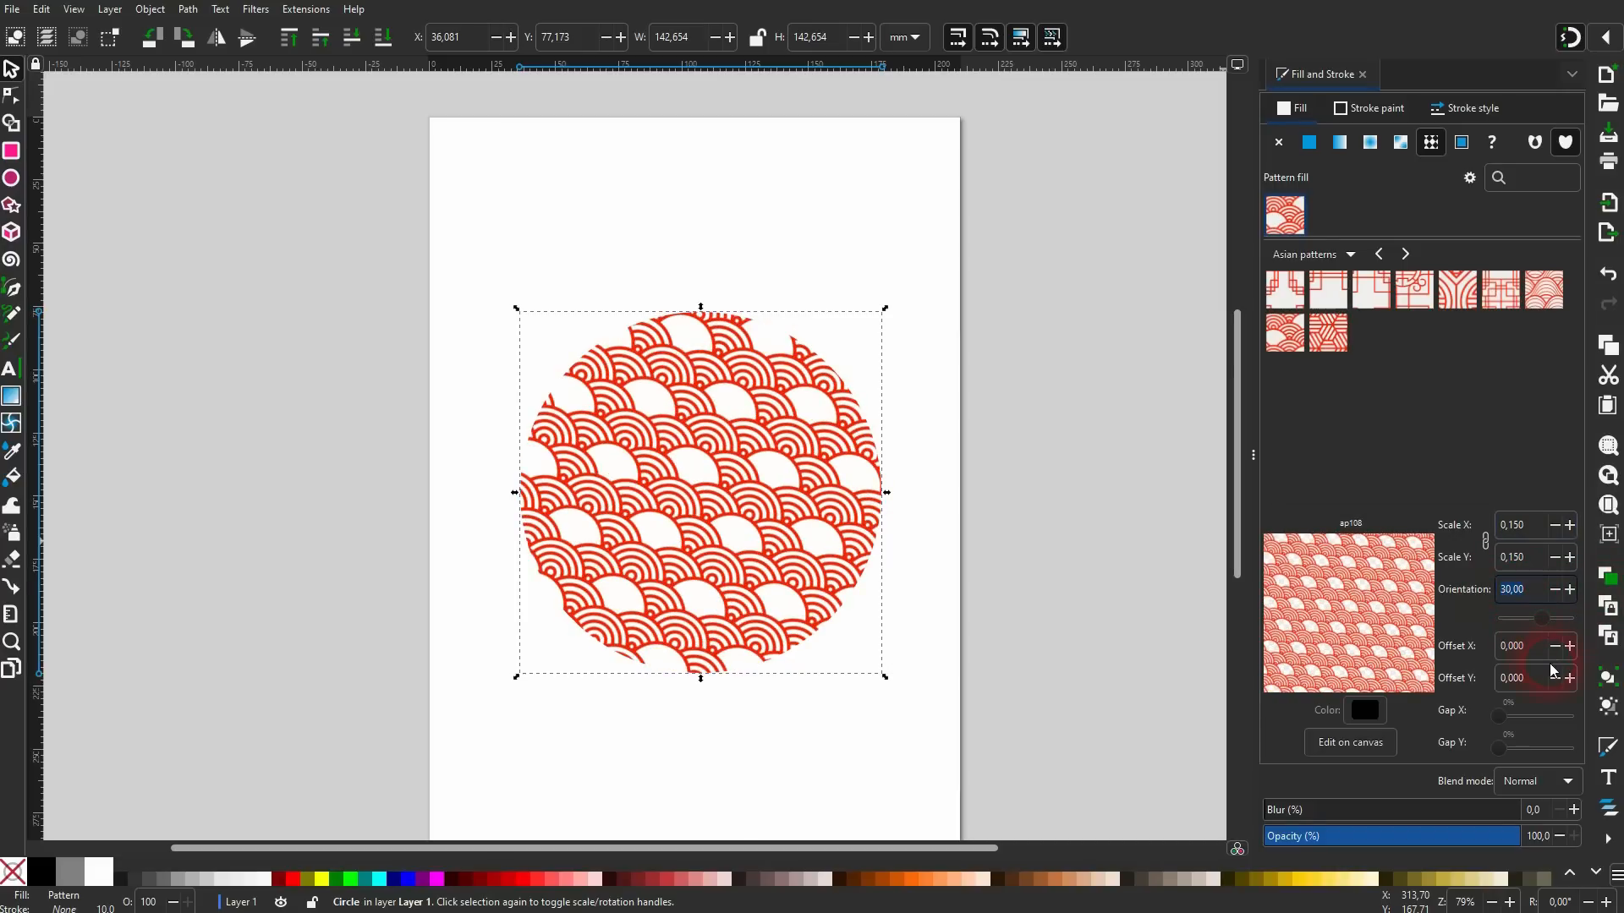
drag(1499, 717, 1465, 715)
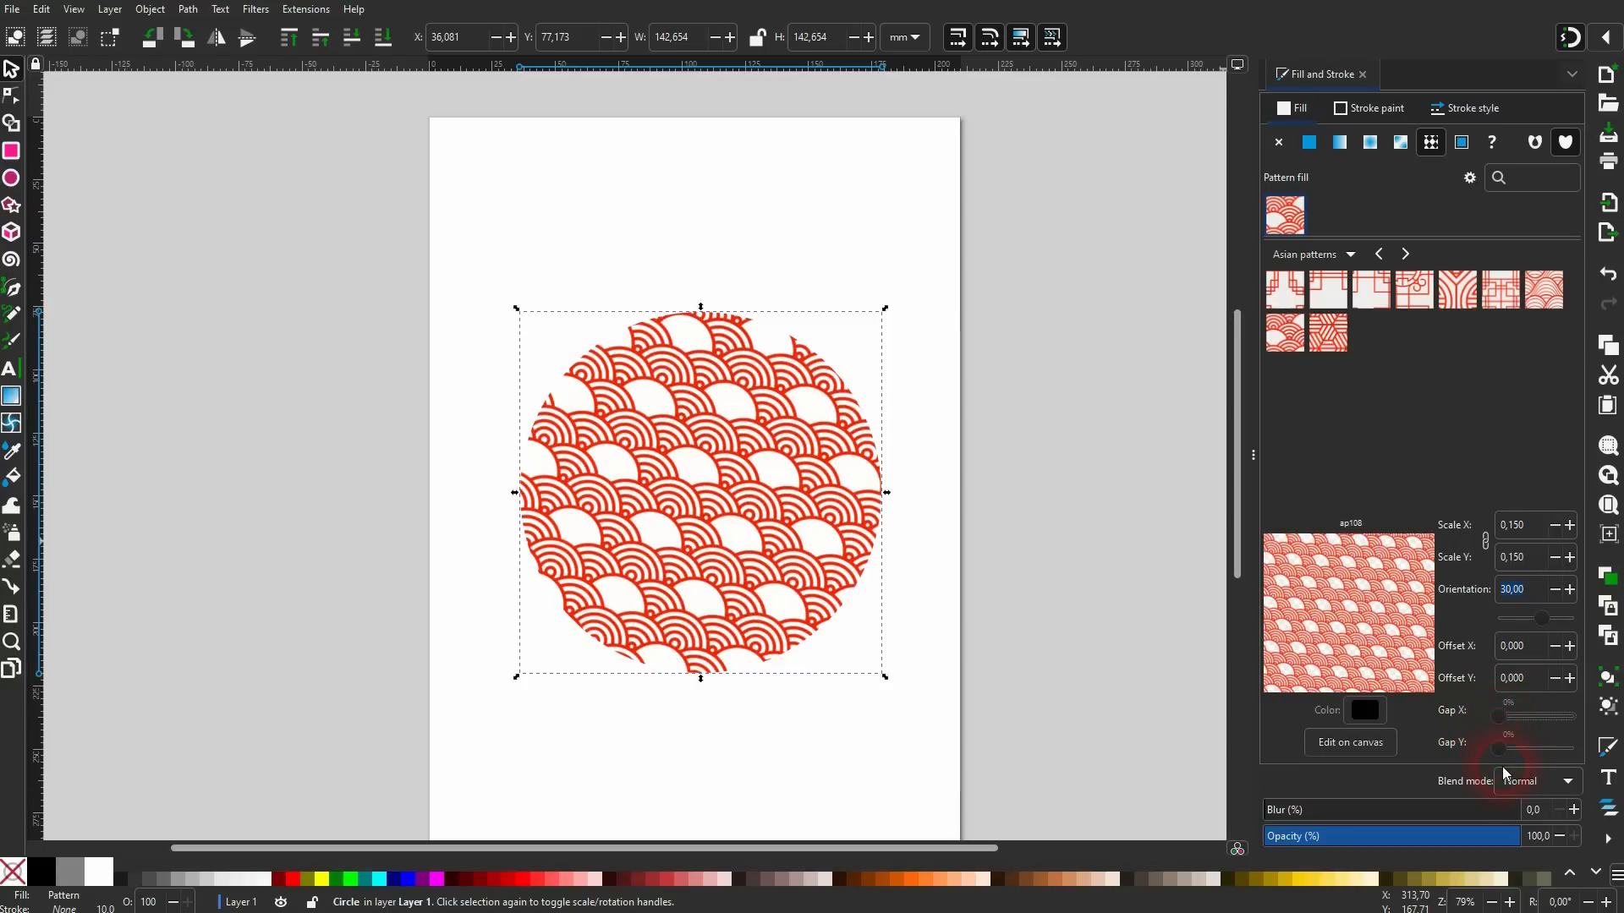
click(1363, 73)
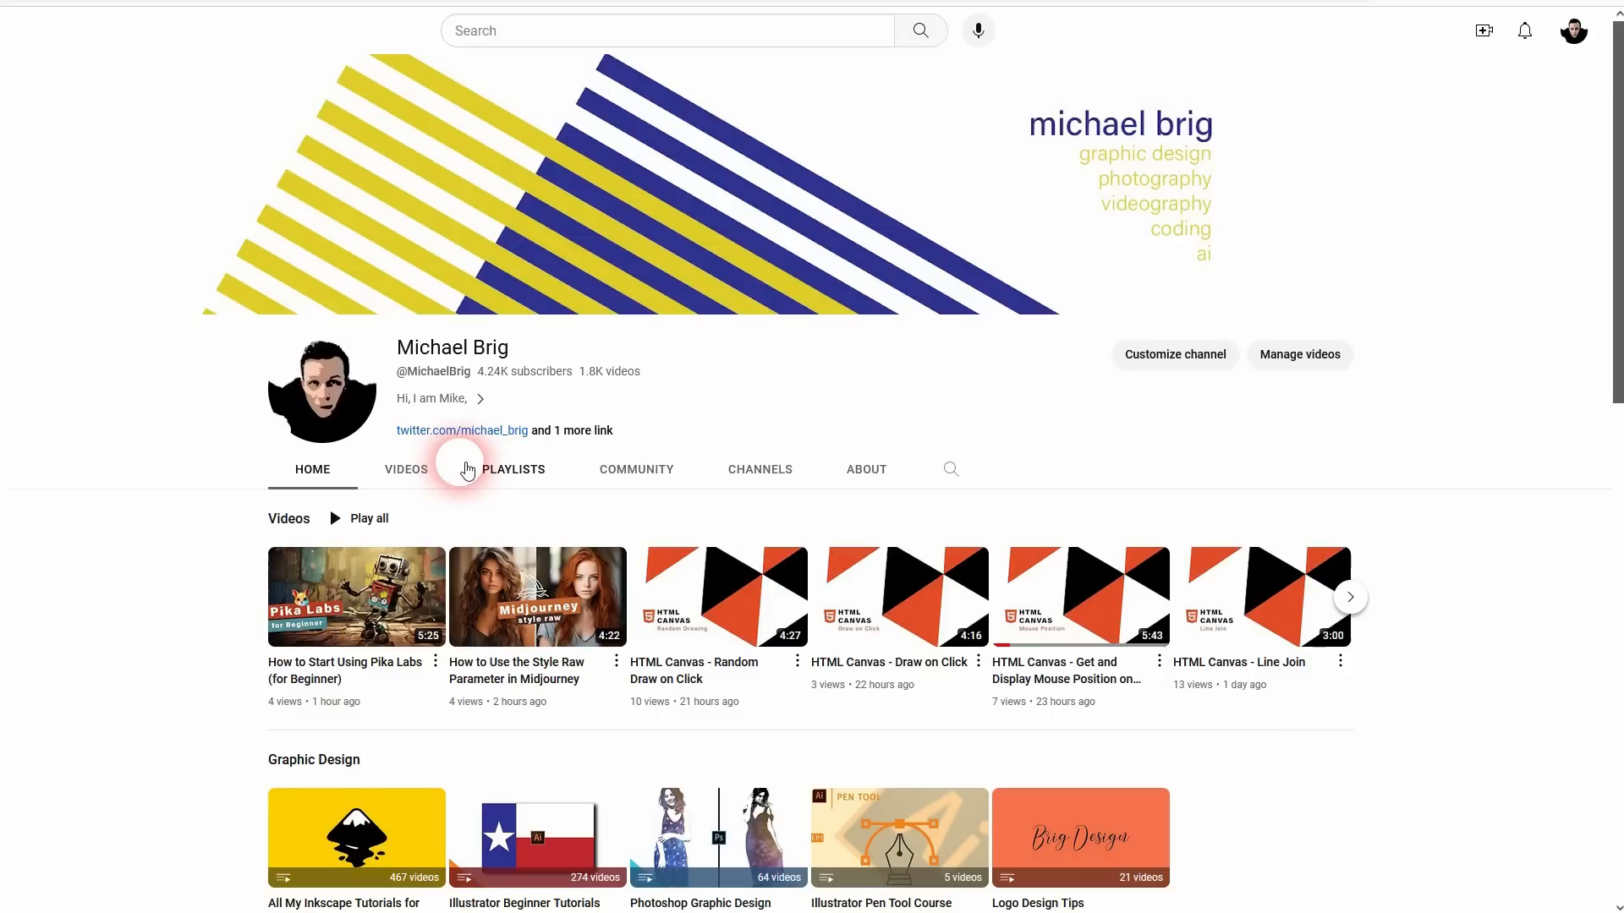
On the creator's YouTube channel home page, find the Graphic Design playlists and open the full "All My Inkscape Tutorials for Beginner" playlist.
double_click(414, 374)
click(531, 370)
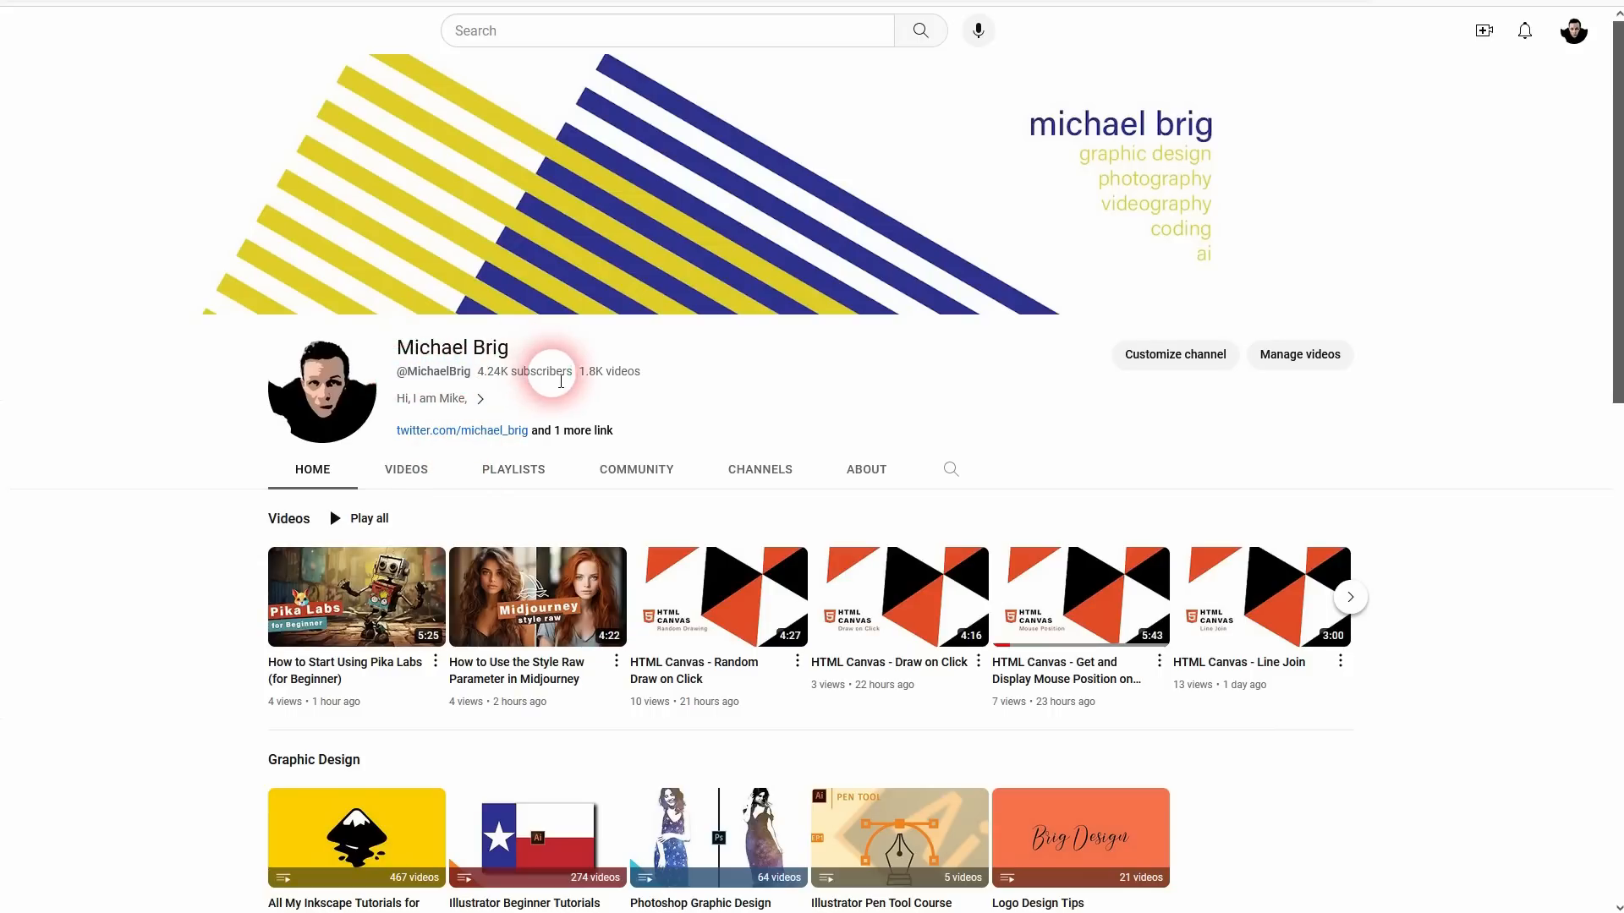
click(330, 478)
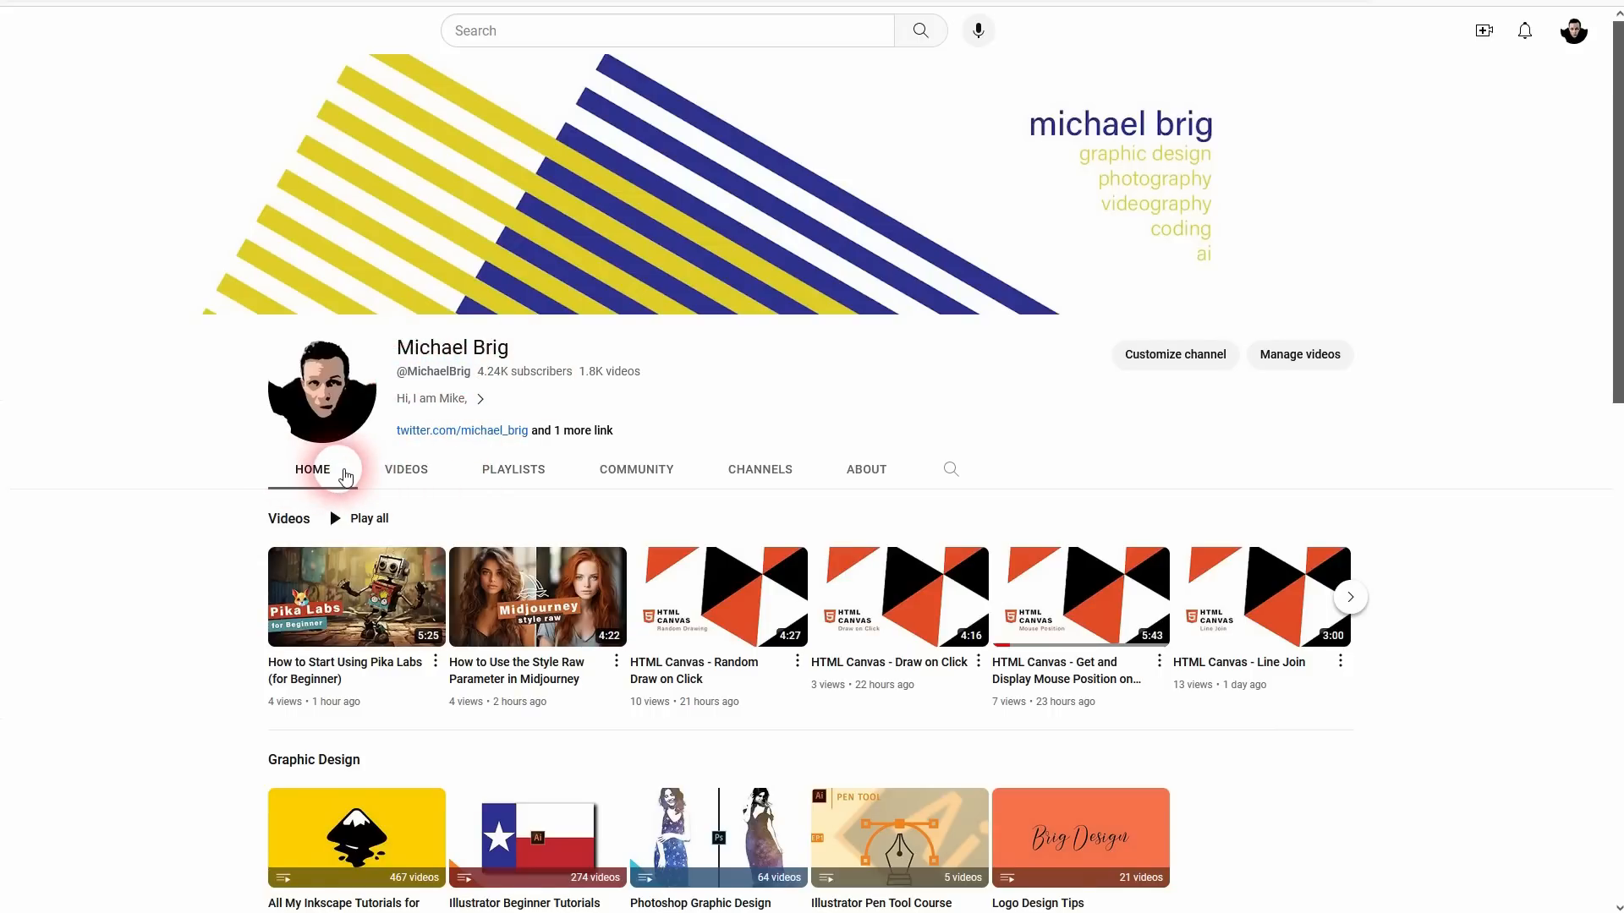
scroll(292, 483, down, 1)
scroll(292, 482, down, 3)
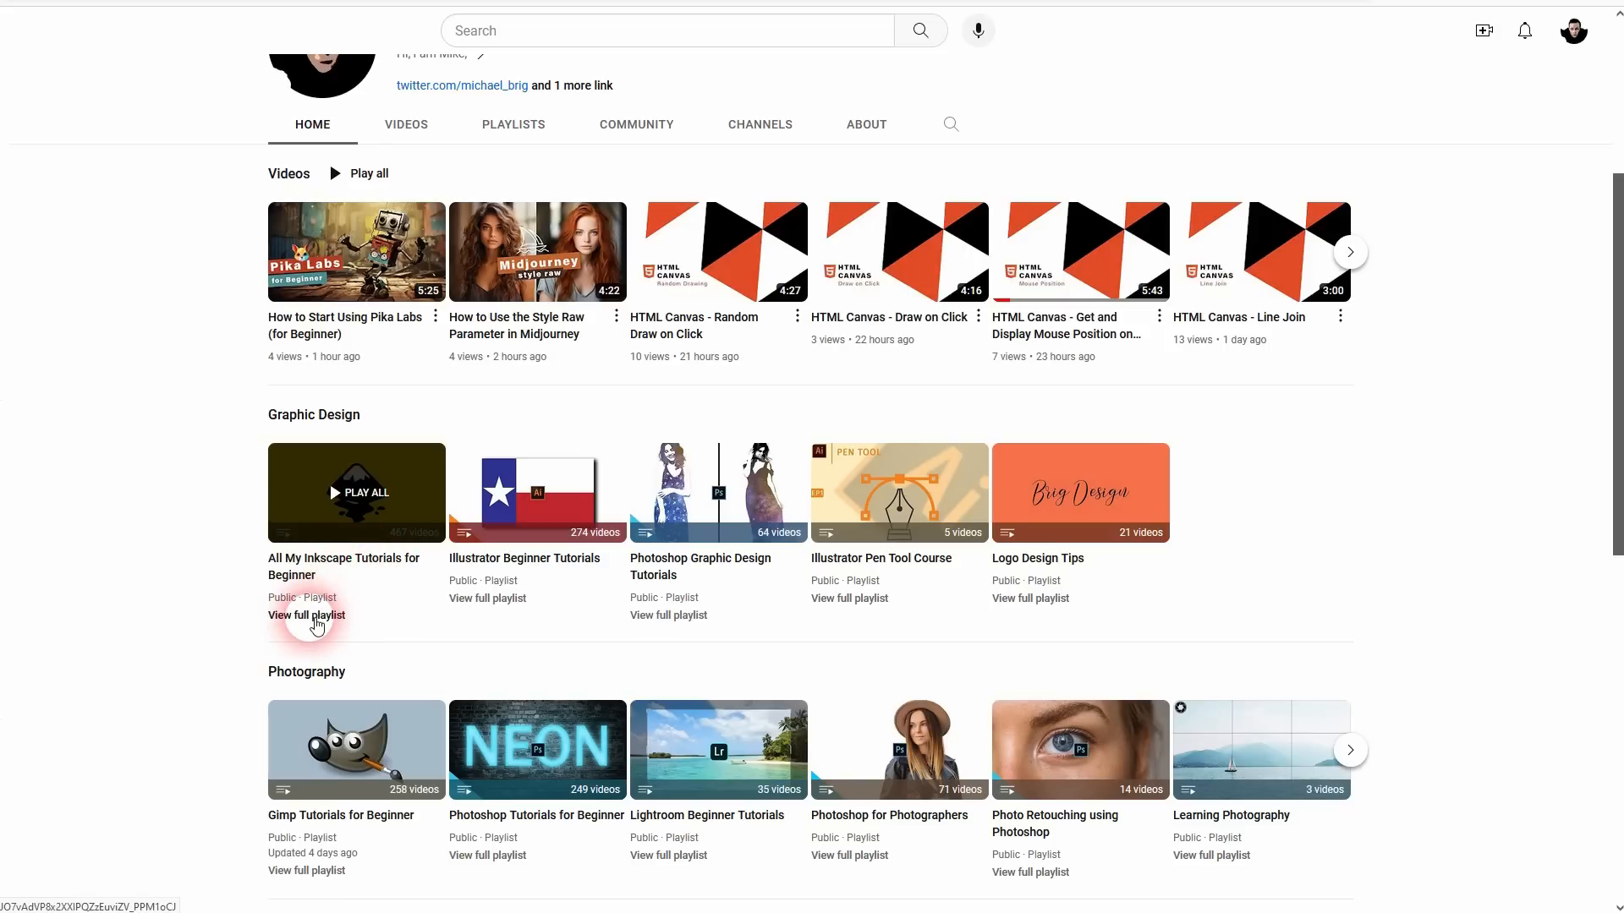
click(315, 620)
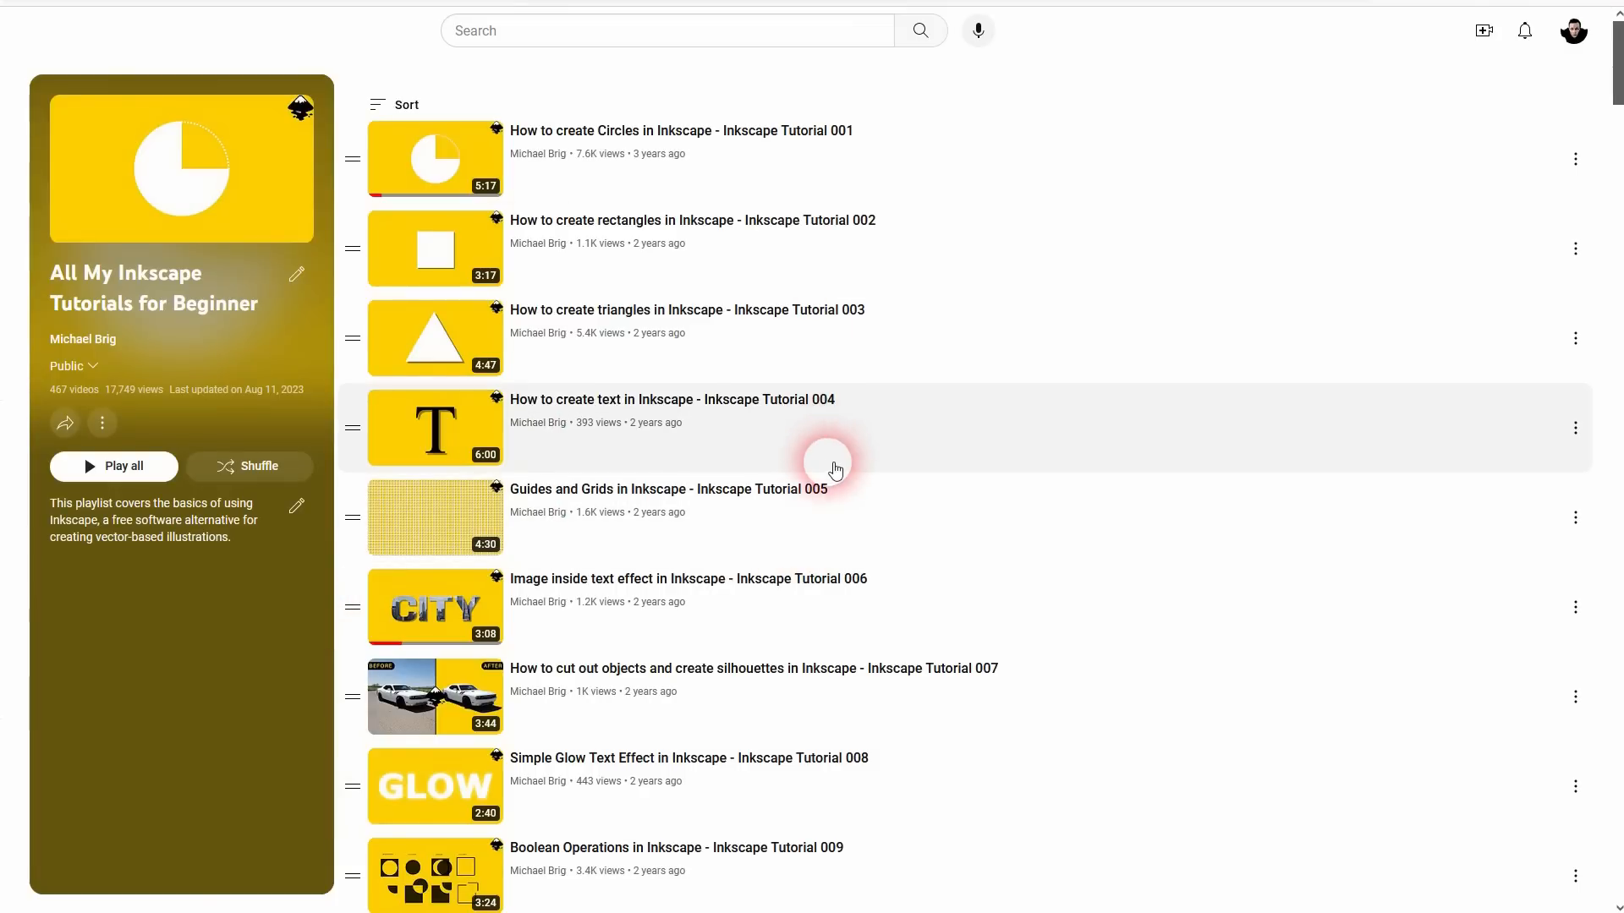
Look through the tutorials in the Inkscape beginner playlist and highlight its title and video count.
scroll(850, 463, down, 10)
scroll(850, 464, up, 10)
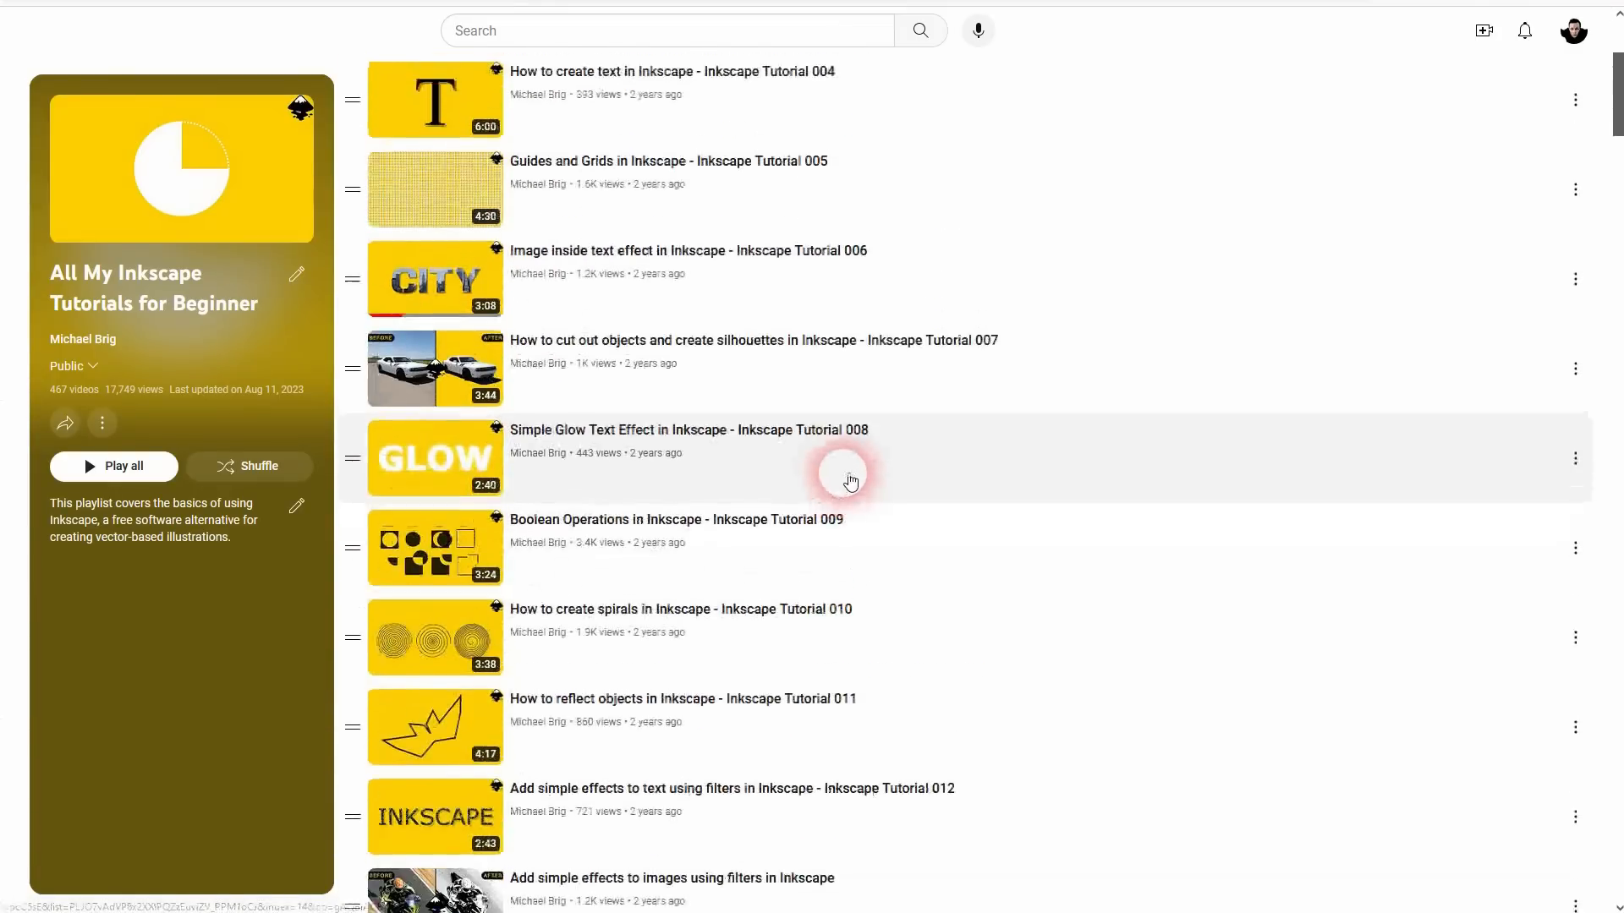
drag(101, 390, 37, 384)
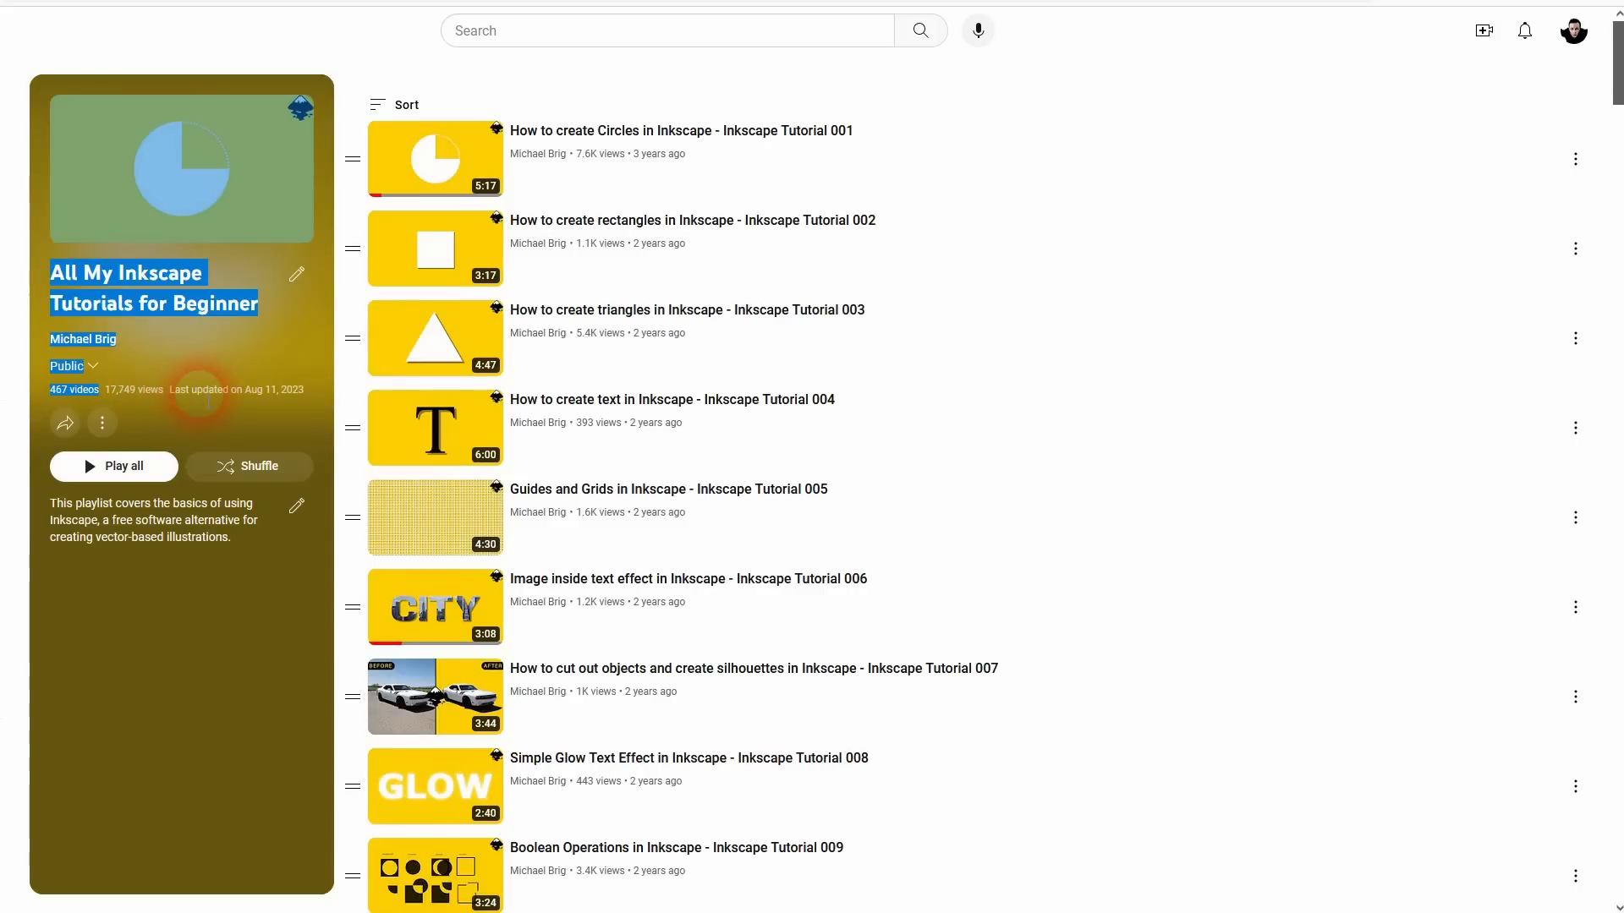
click(223, 404)
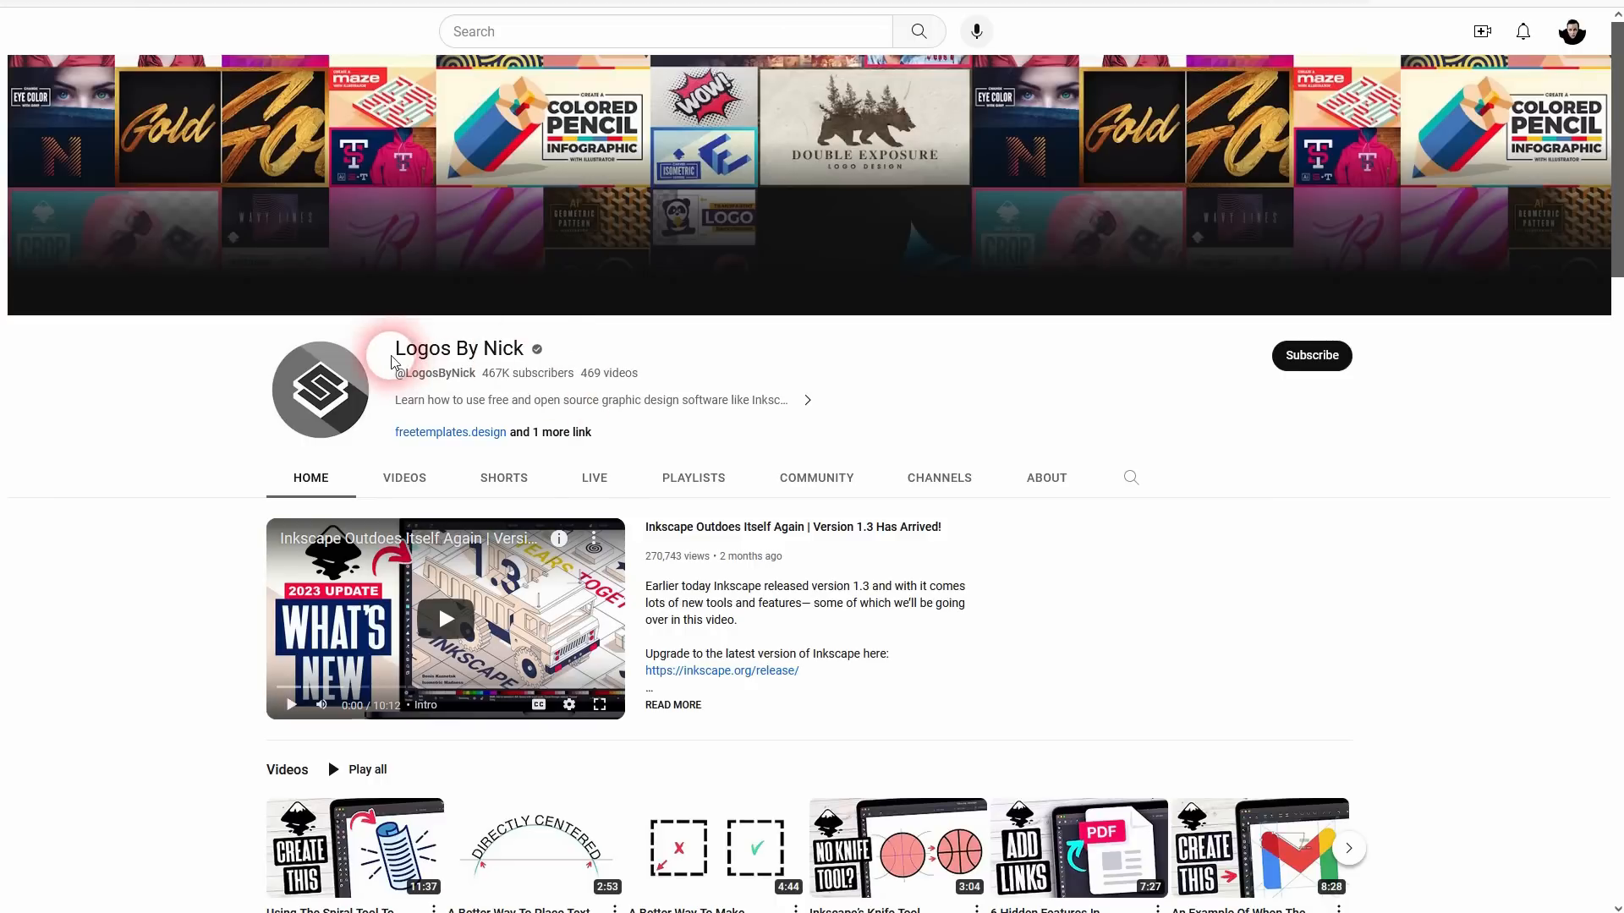
Highlight the channel handles of Logos By Nick and TJ FREE and look through their Inkscape tutorial sections.
triple_click(446, 381)
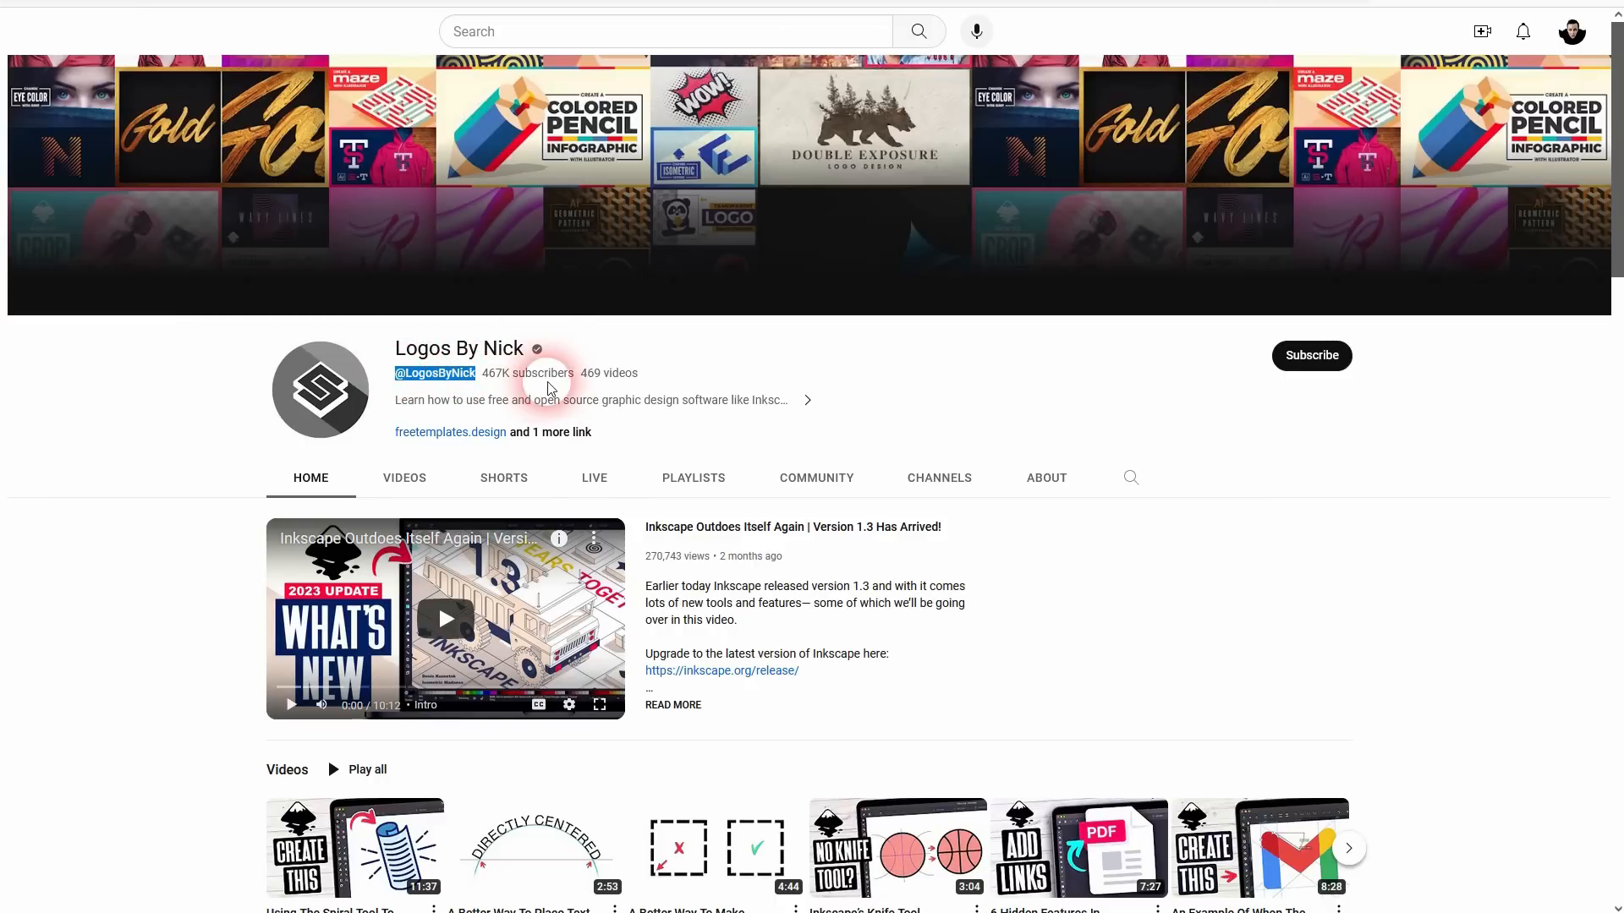
scroll(213, 494, down, 7)
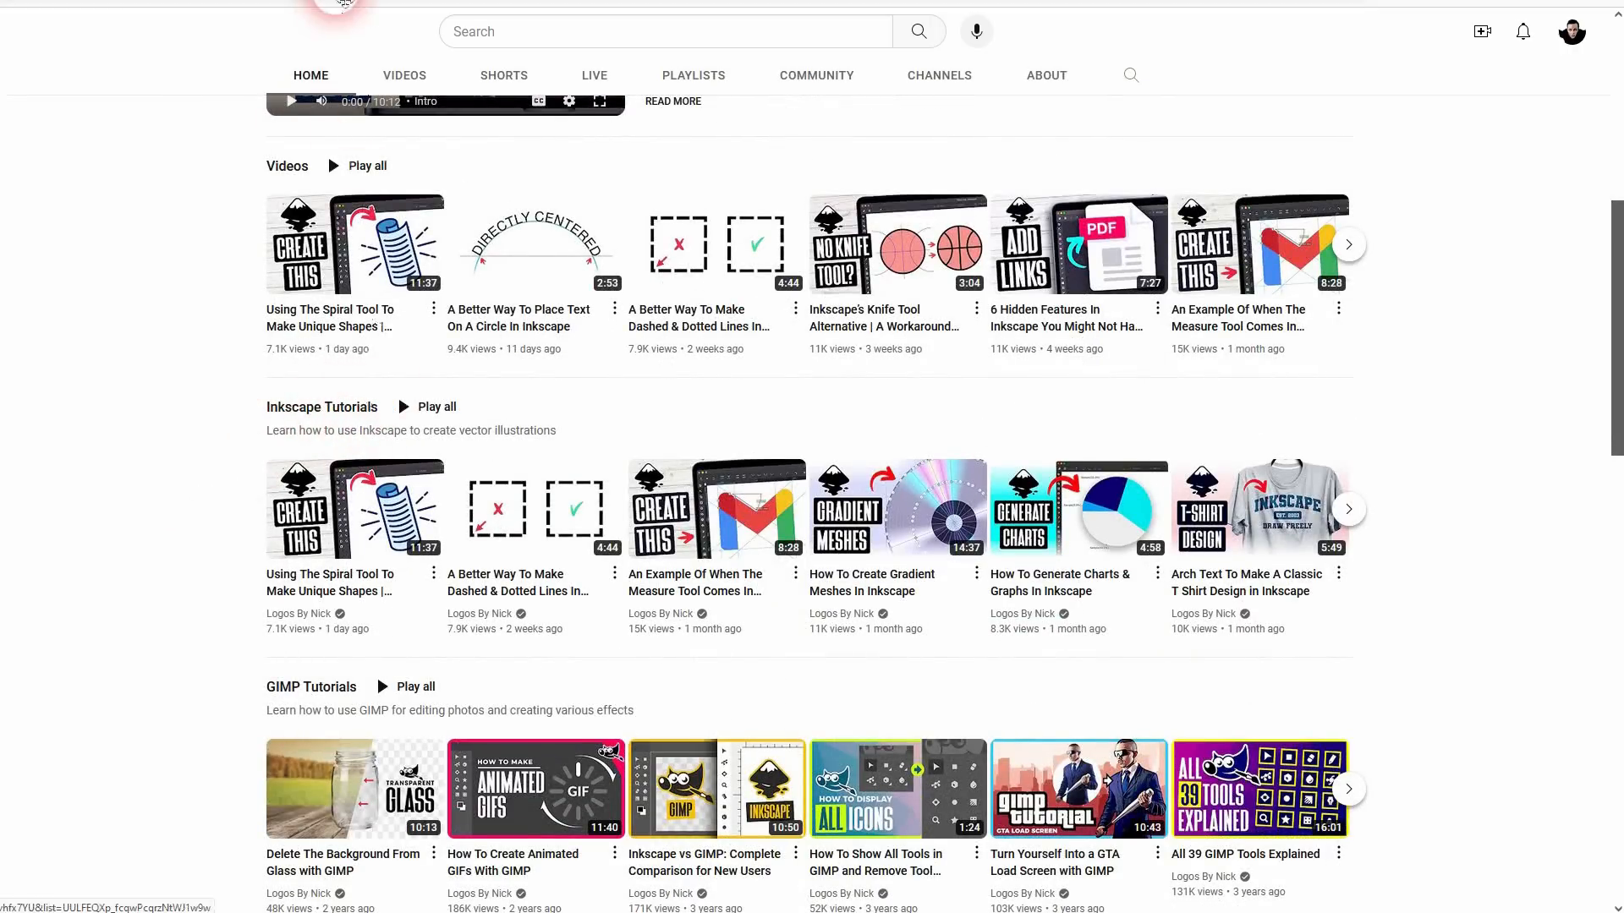
click(334, 1)
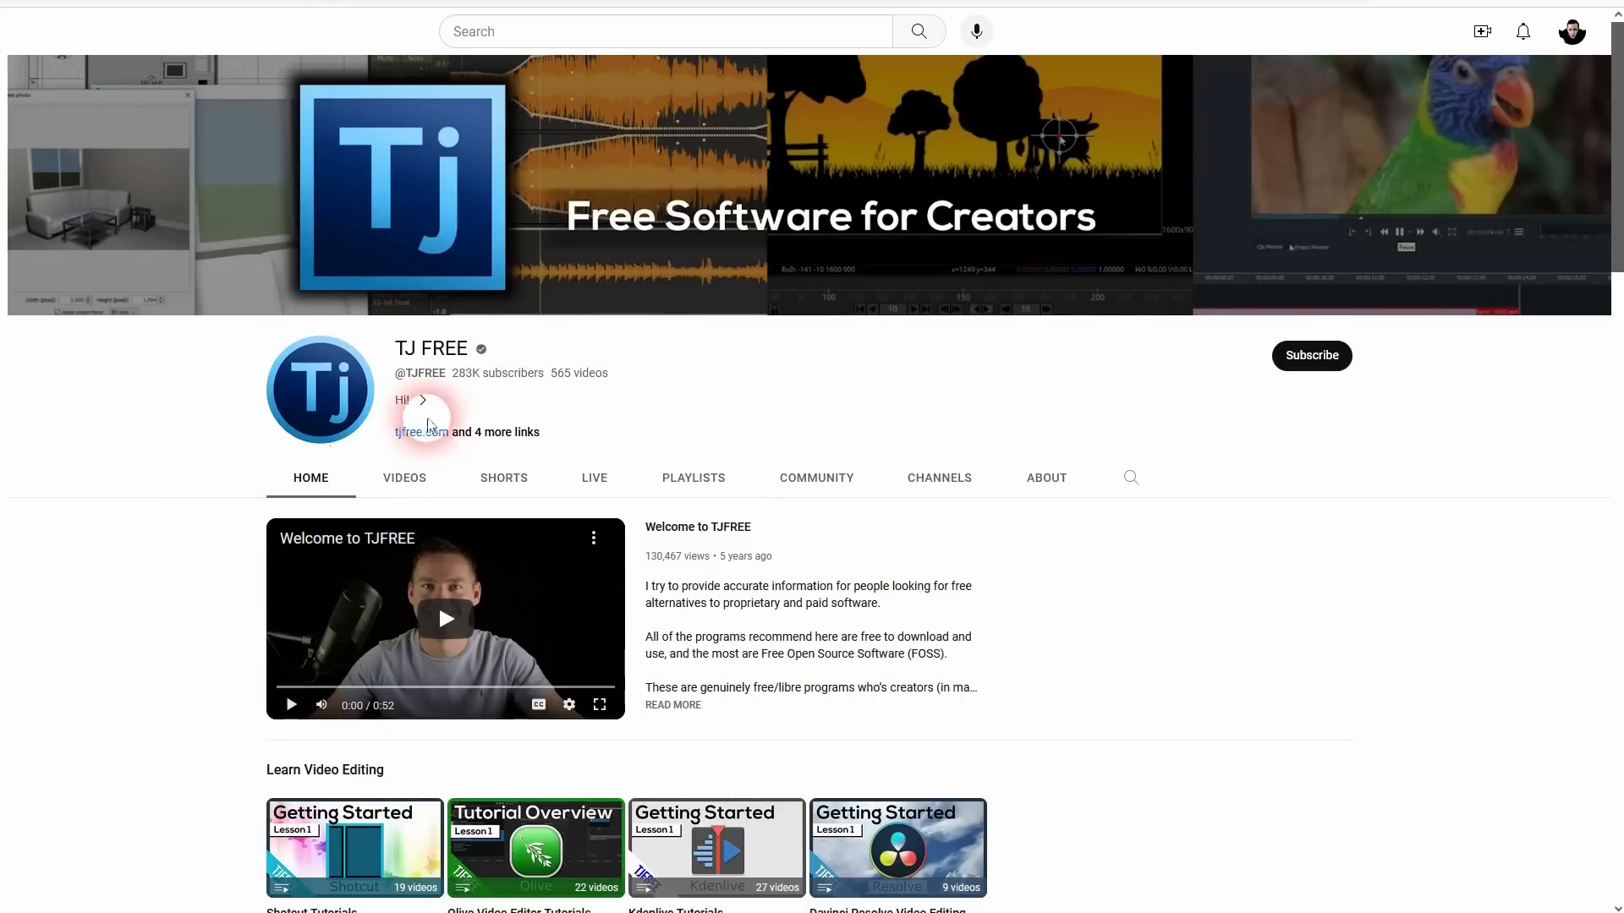
drag(446, 373, 423, 375)
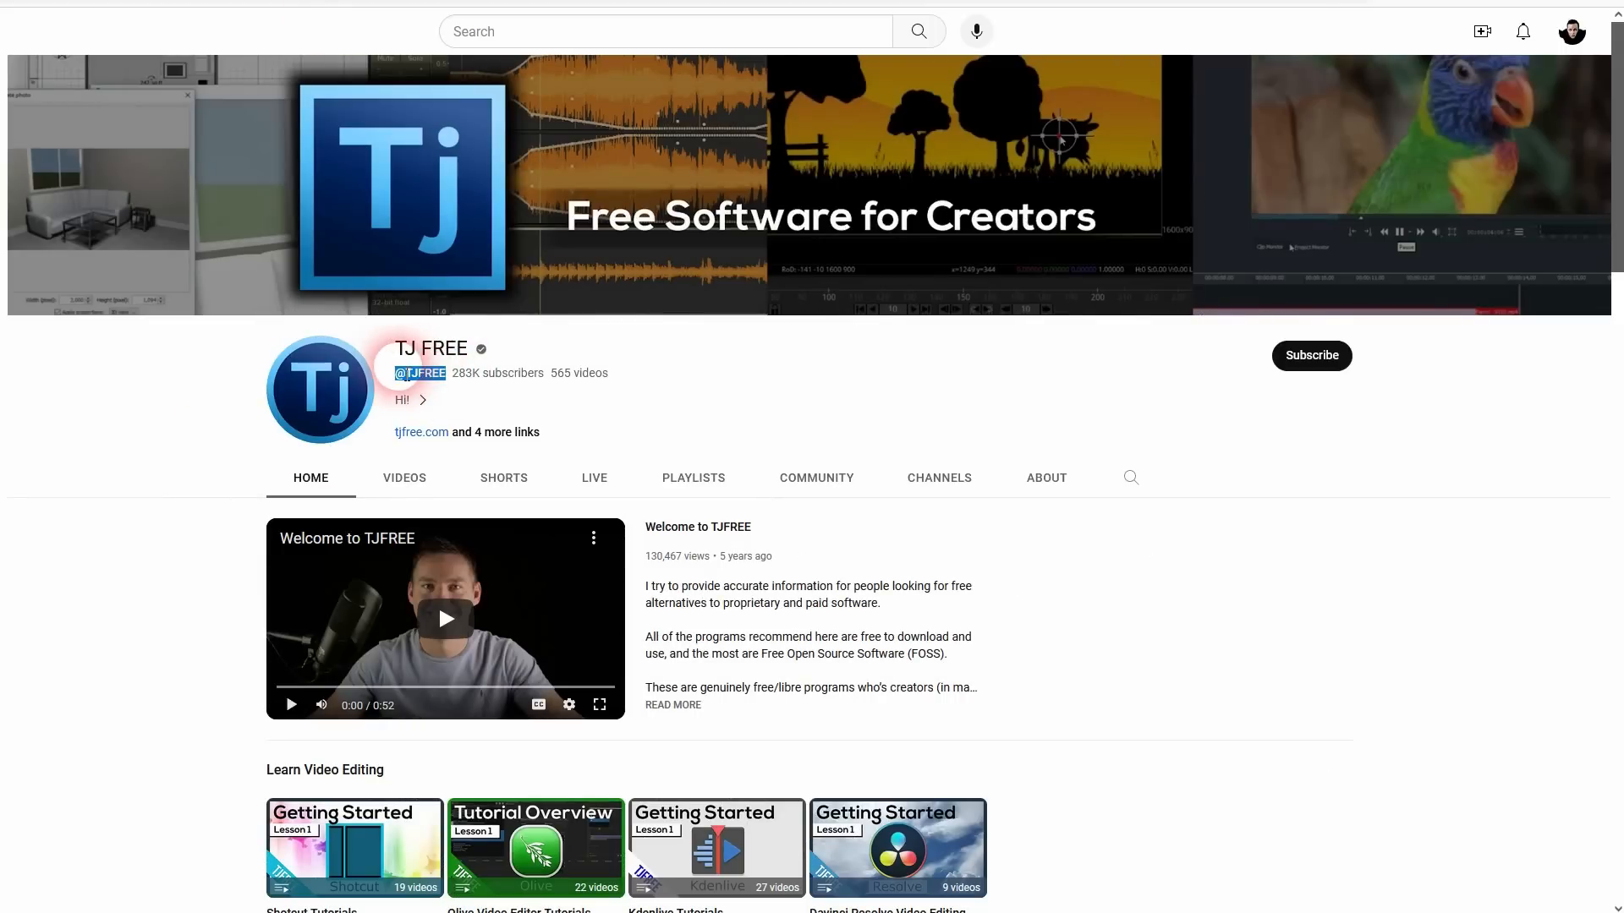
scroll(711, 392, down, 4)
scroll(709, 397, down, 6)
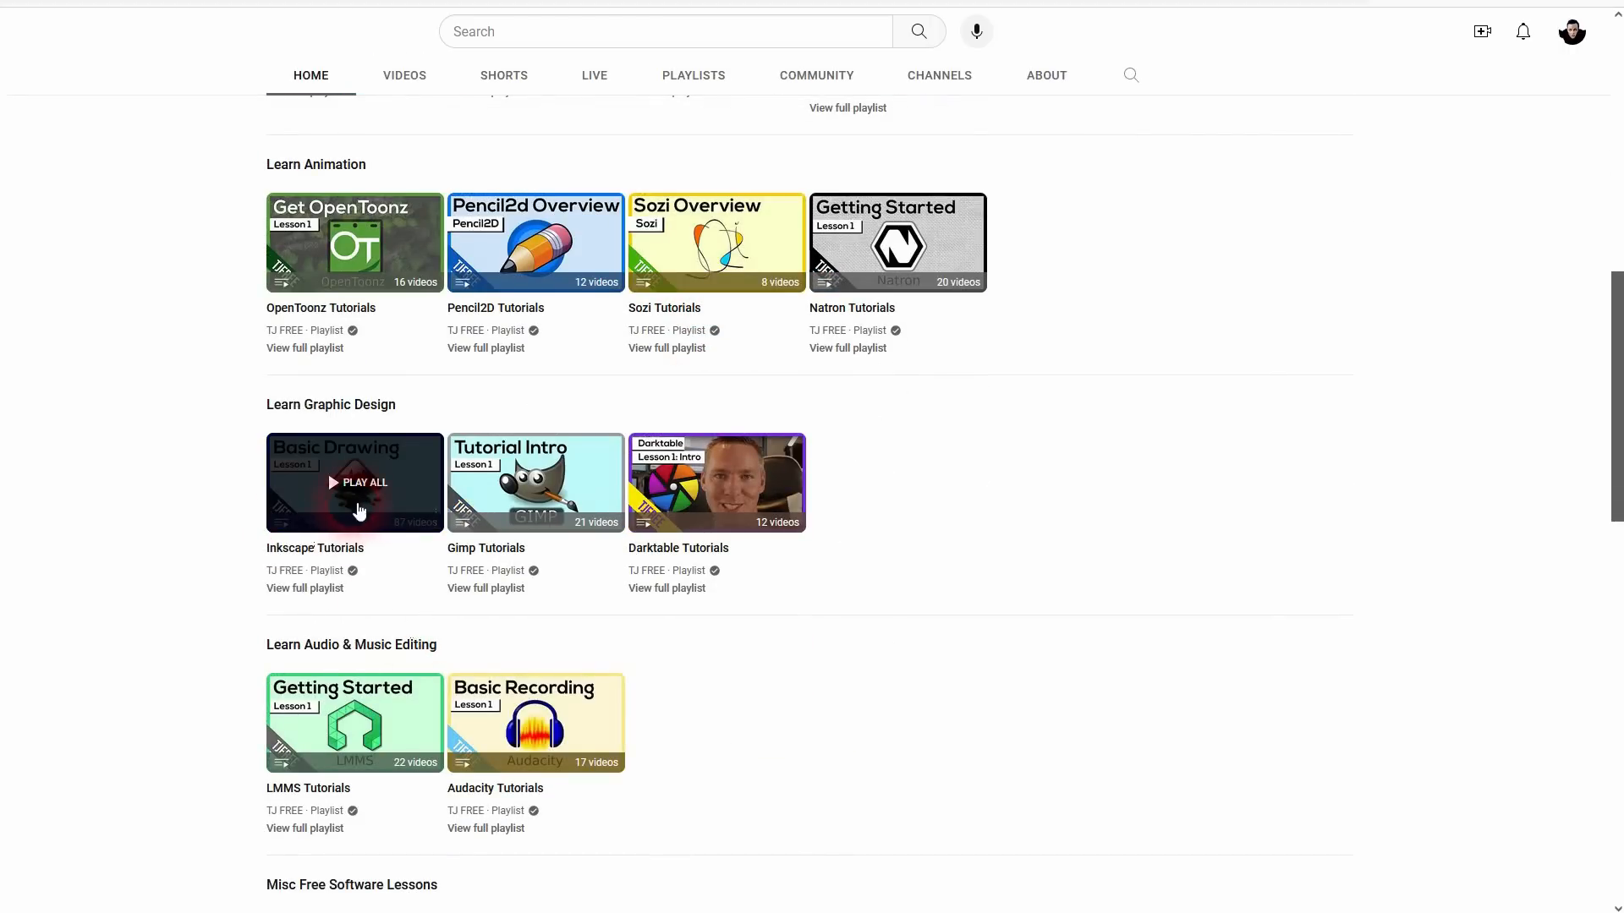
Show the Davies Media Design channel, highlight its handle and find its Inkscape Tutorials section.
click(446, 1)
drag(519, 380, 389, 375)
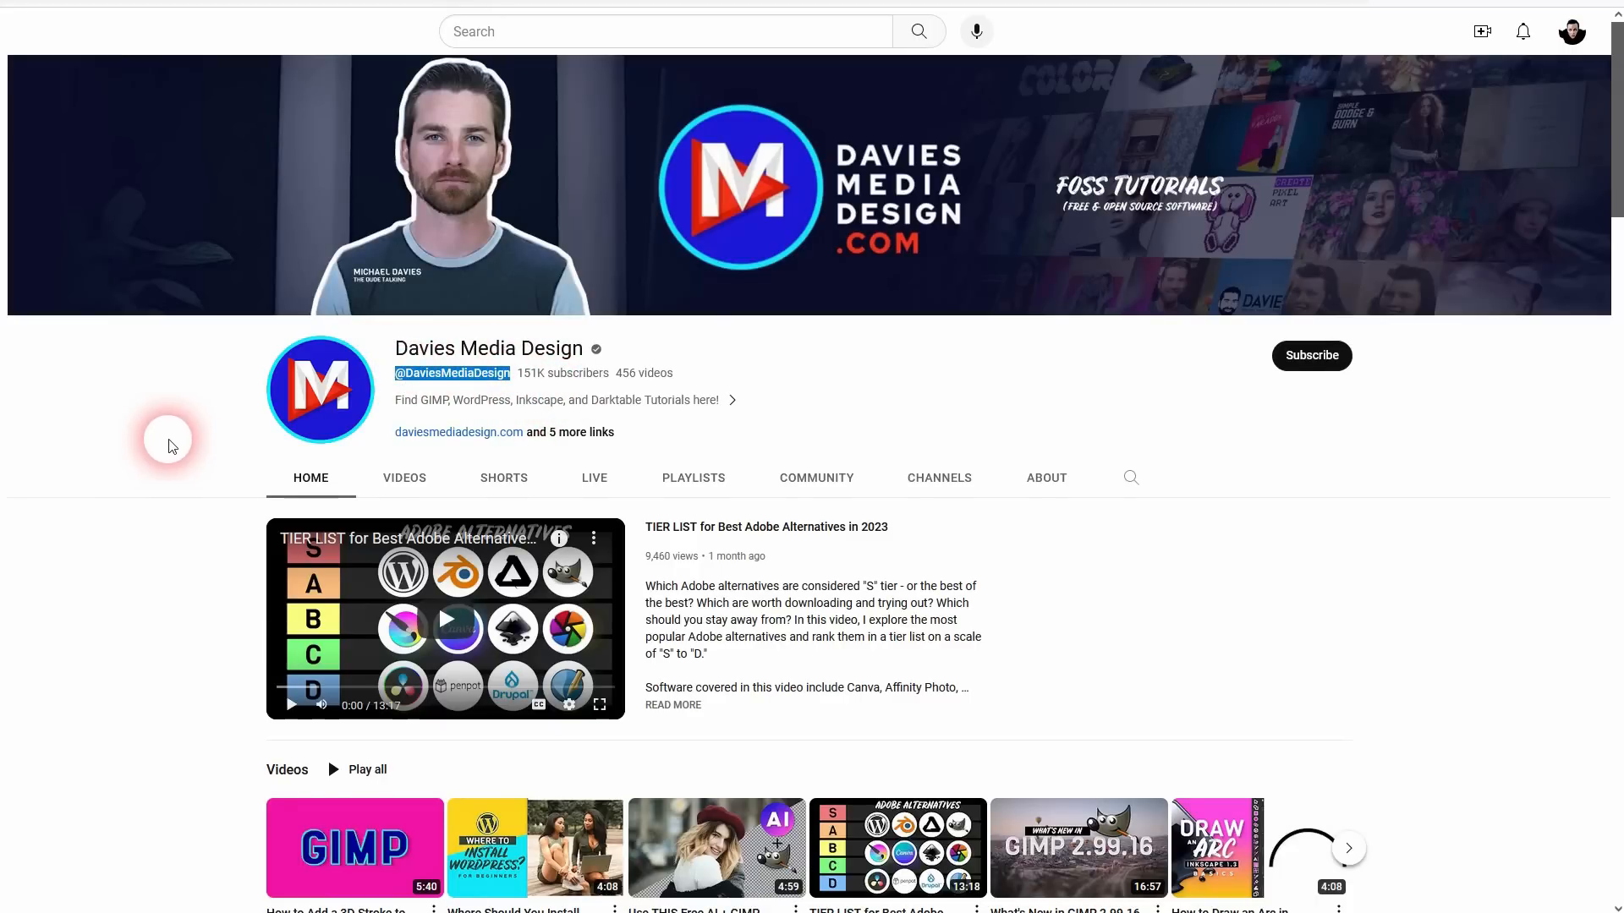
scroll(165, 456, down, 10)
scroll(168, 445, down, 6)
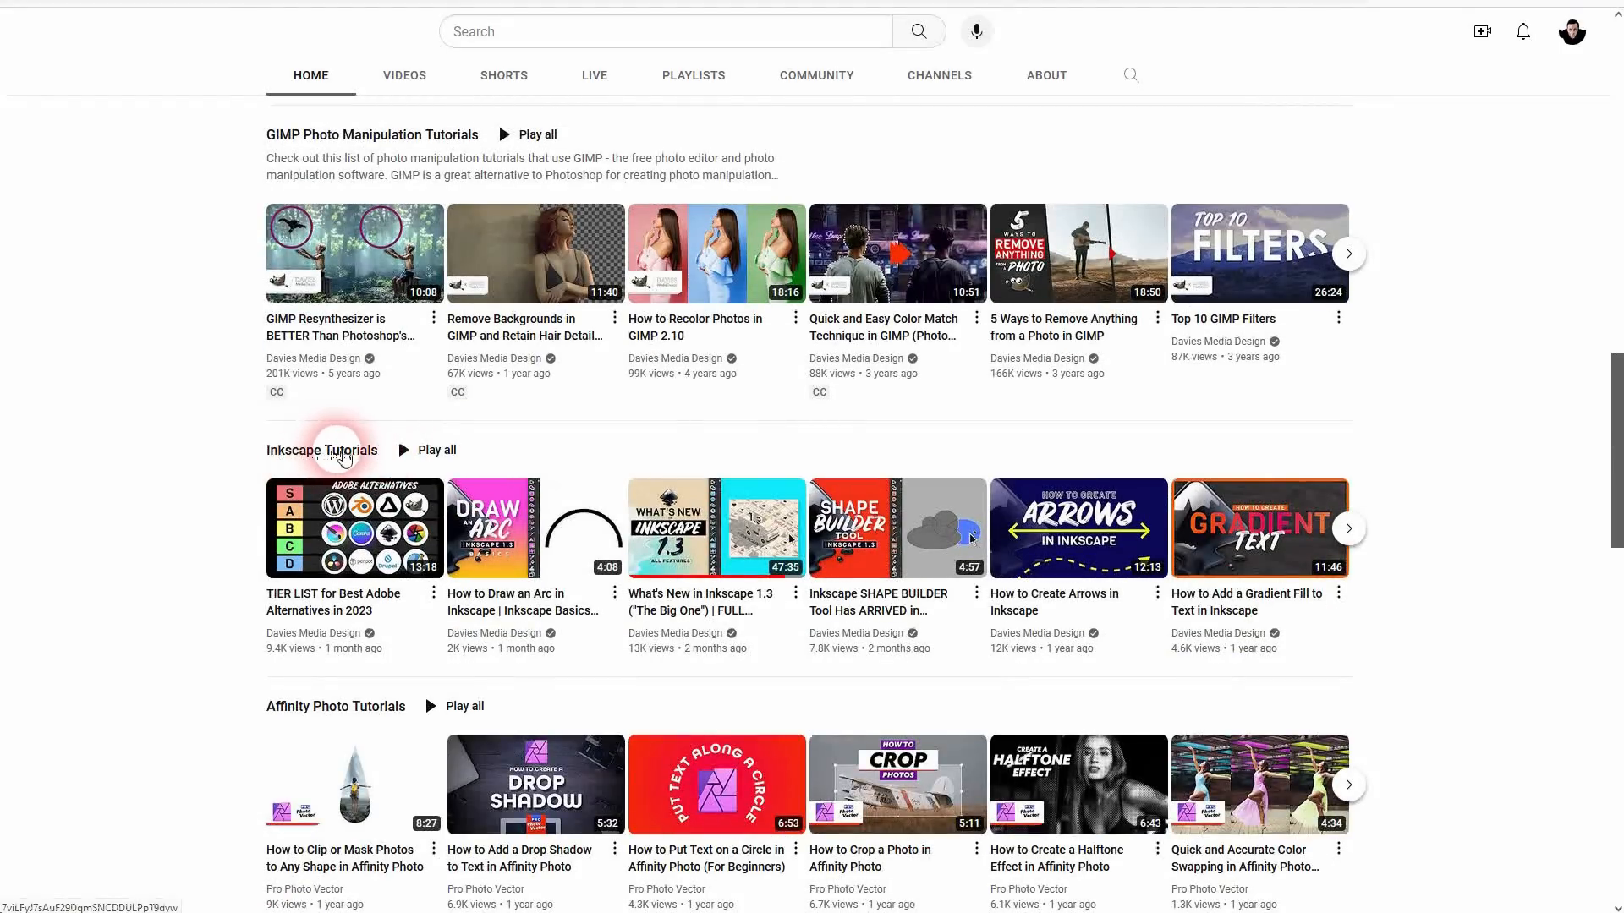
Show the Ardent Designs and IronEcho Design channels, highlighting each handle and browsing the Ardent Designs tutorials.
click(630, 2)
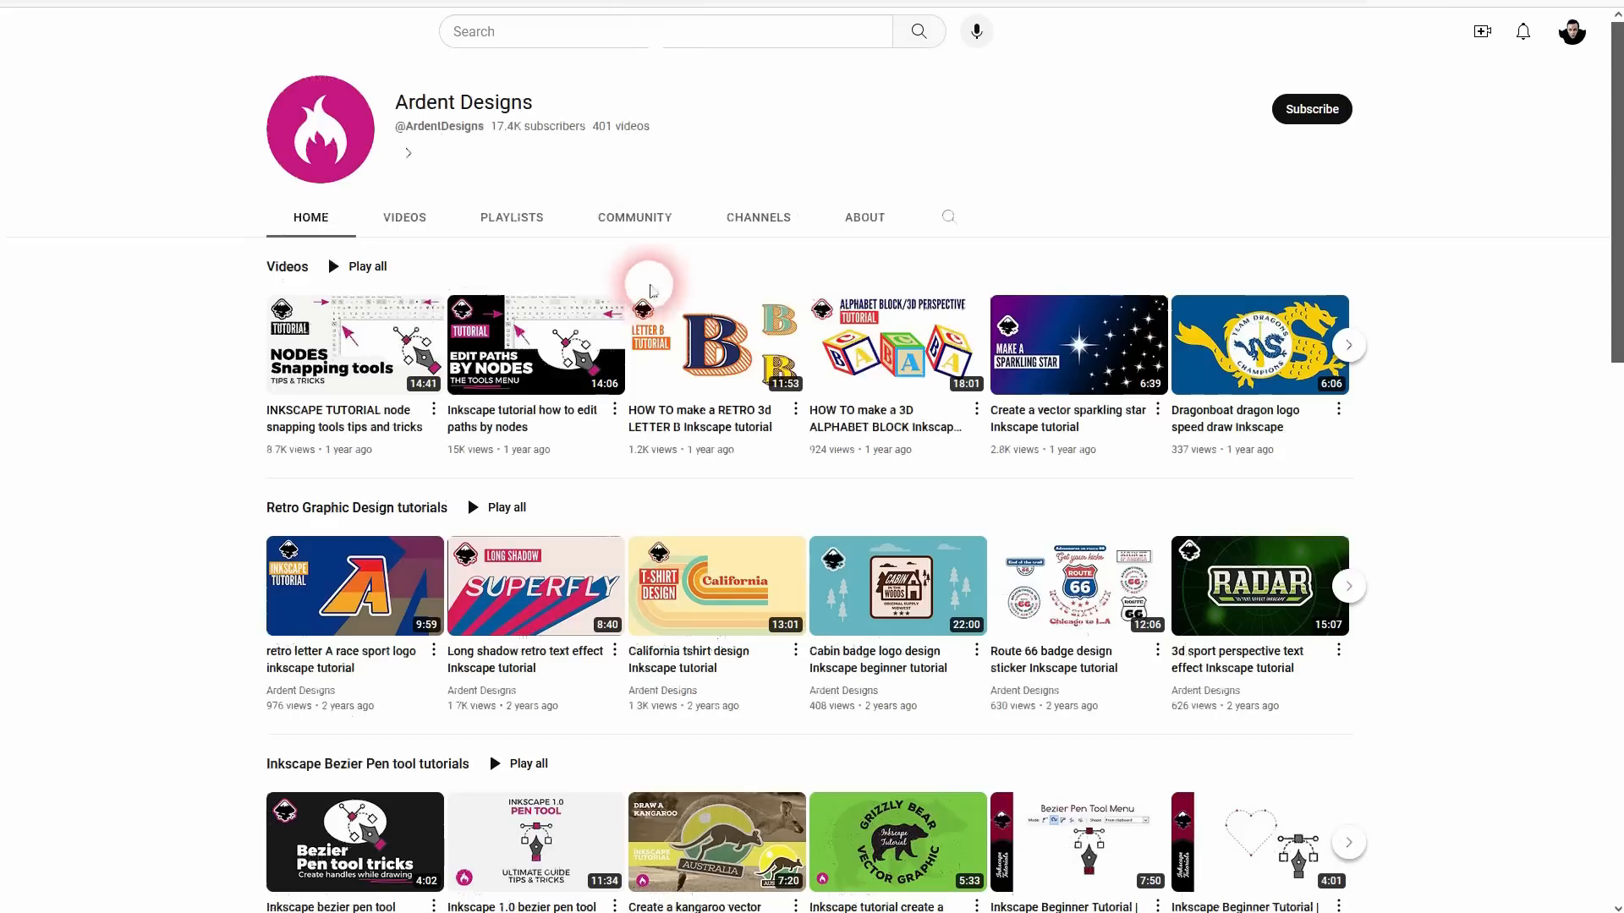
drag(491, 133, 394, 127)
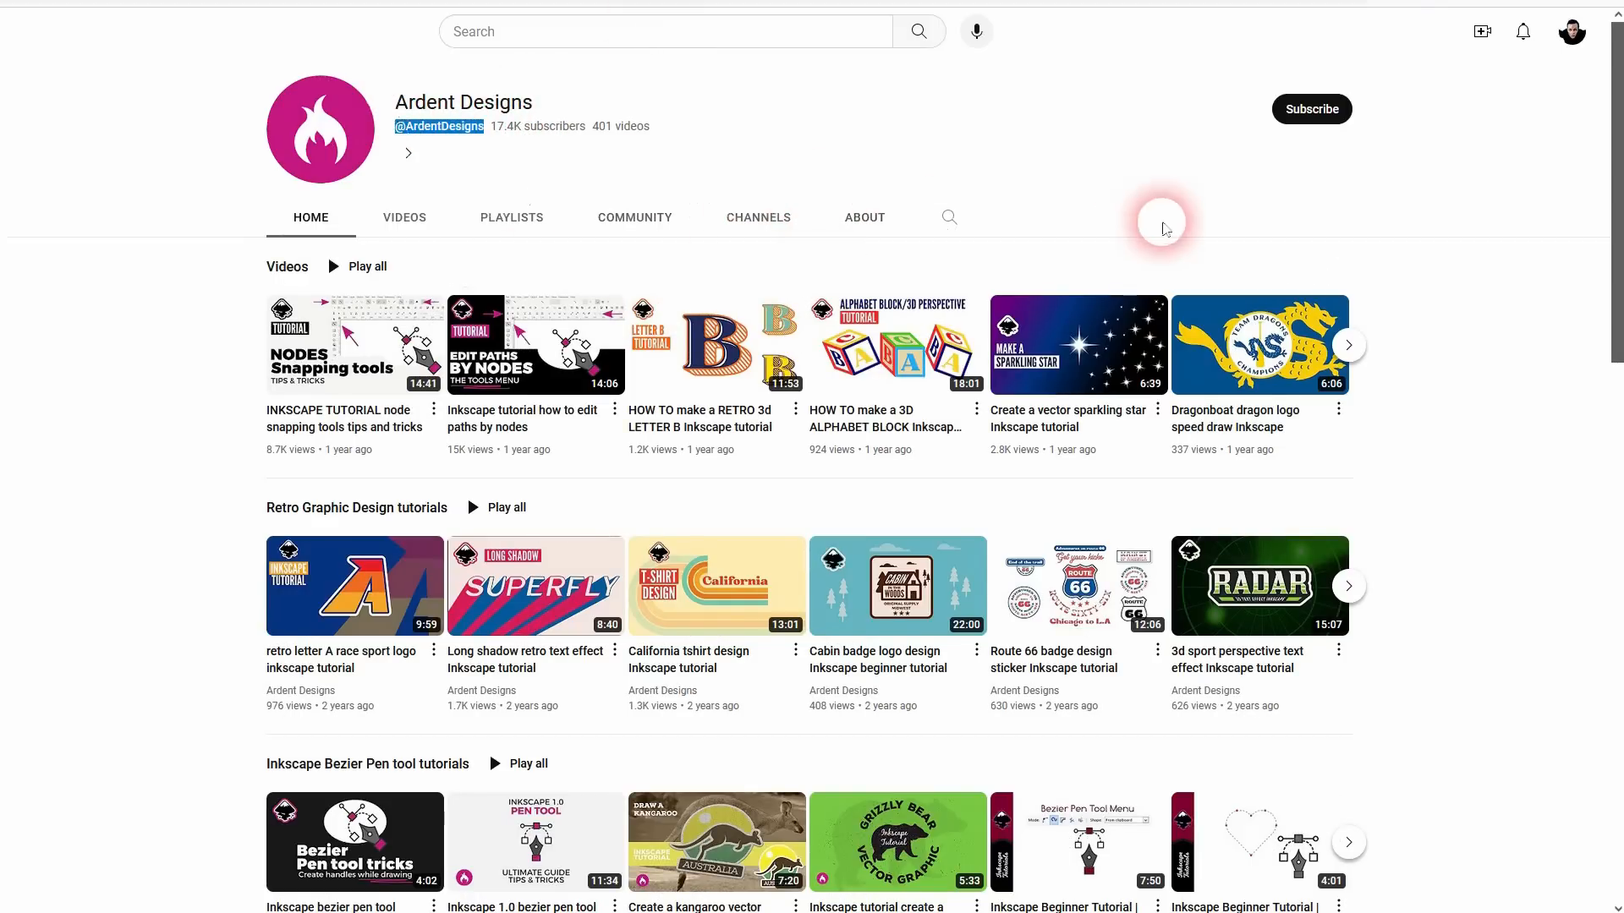
scroll(1529, 399, down, 5)
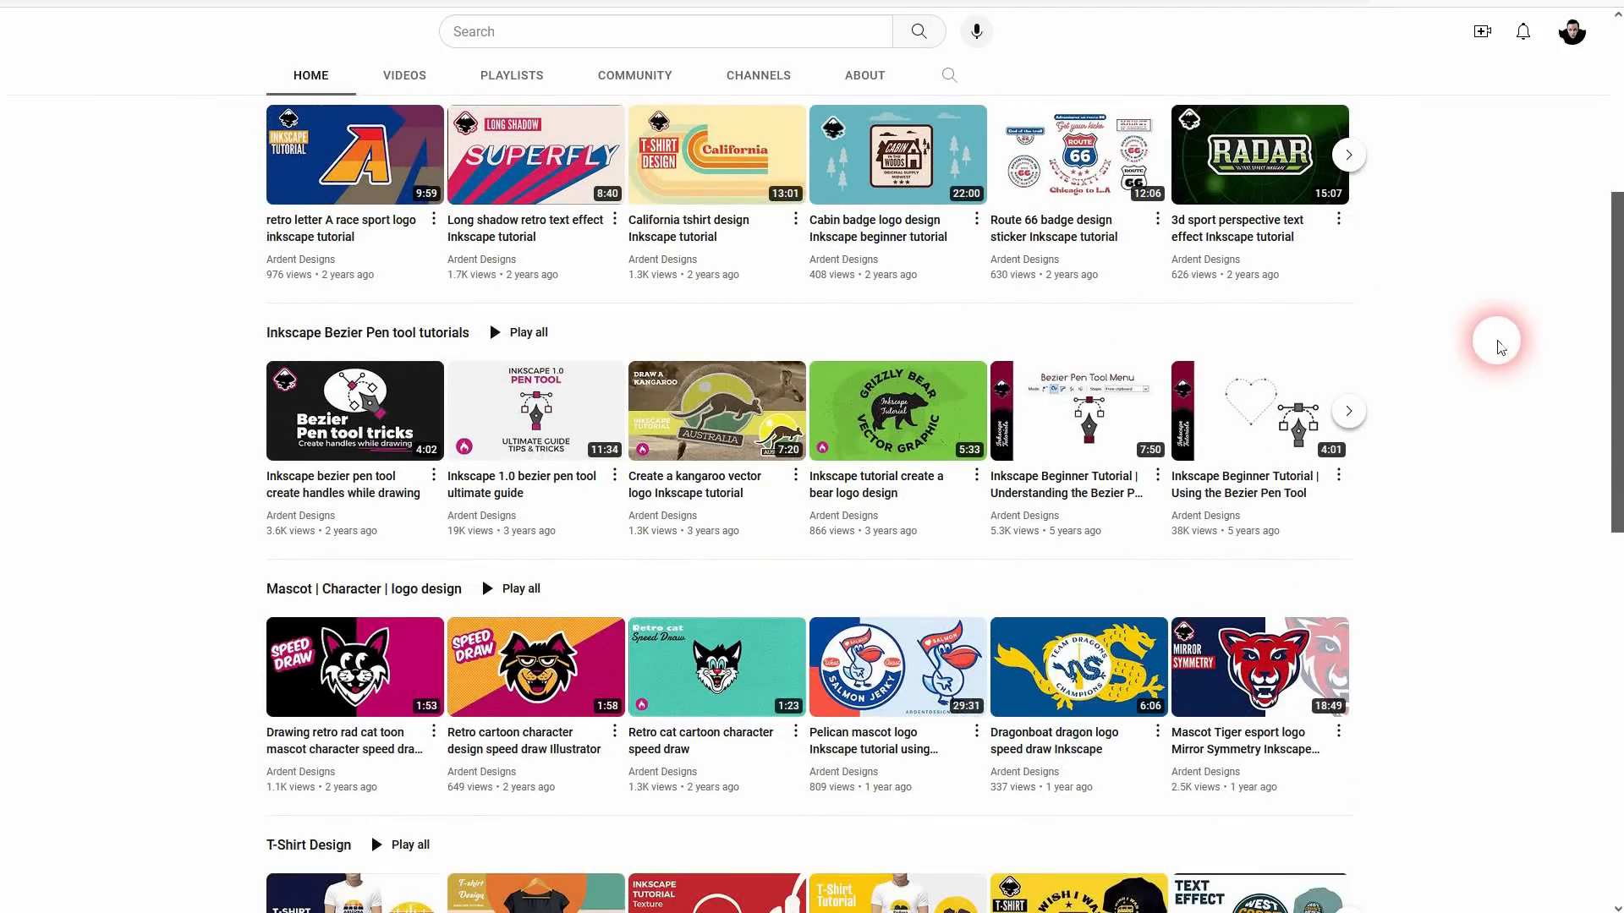
click(734, 0)
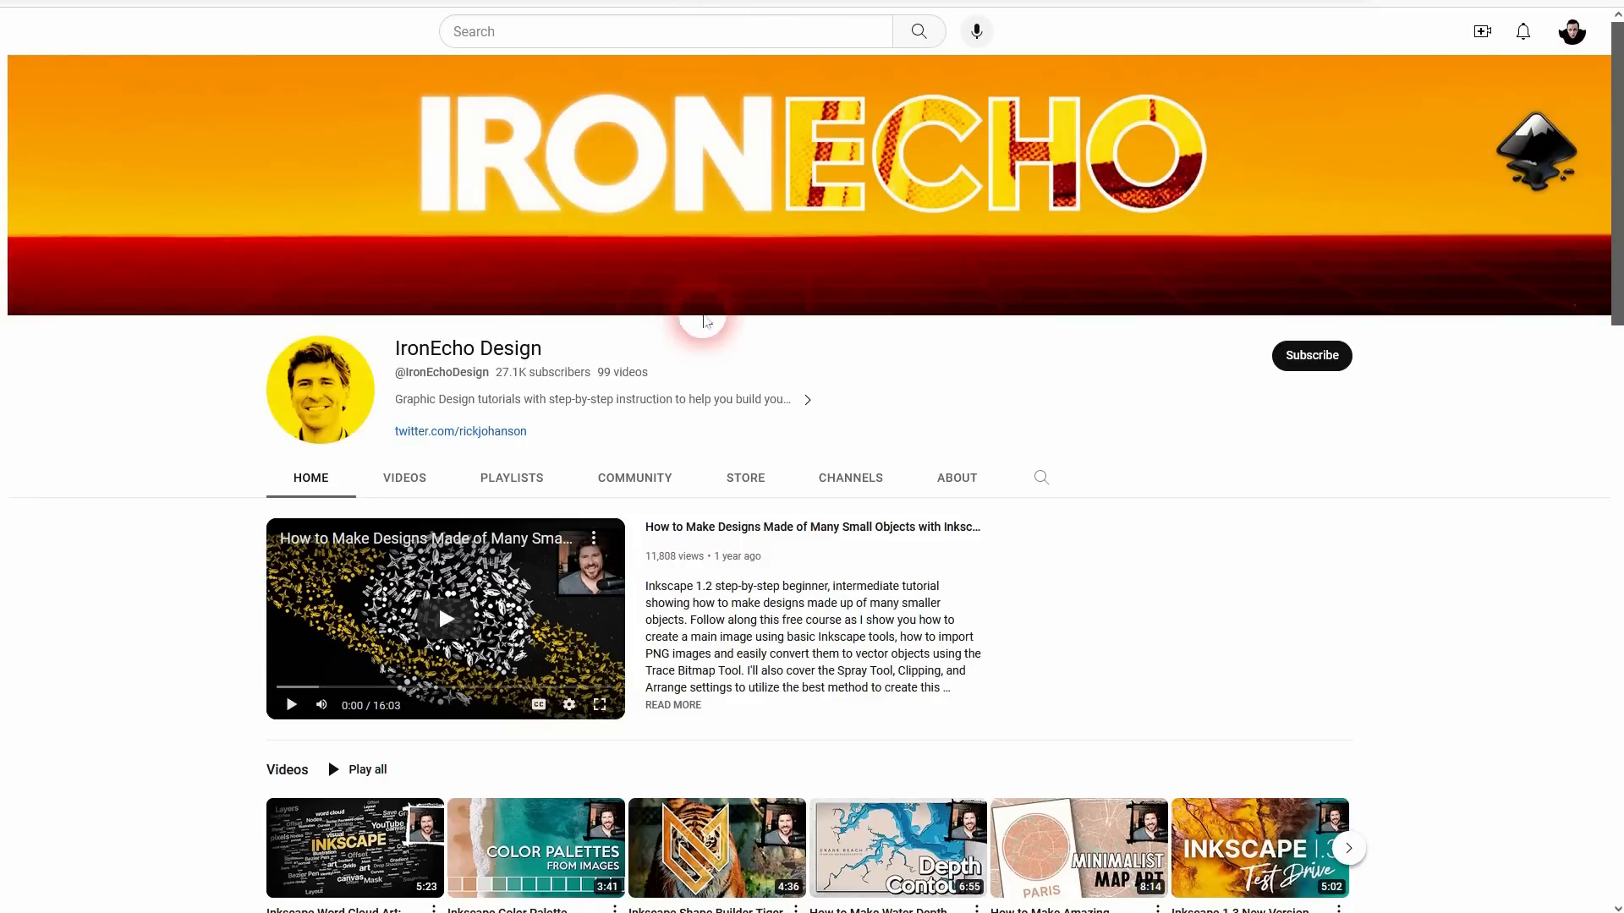
drag(490, 373, 393, 373)
Show the DoctorMO Inkscape developer channel, highlight its handle and look through its list of latest videos.
click(896, 0)
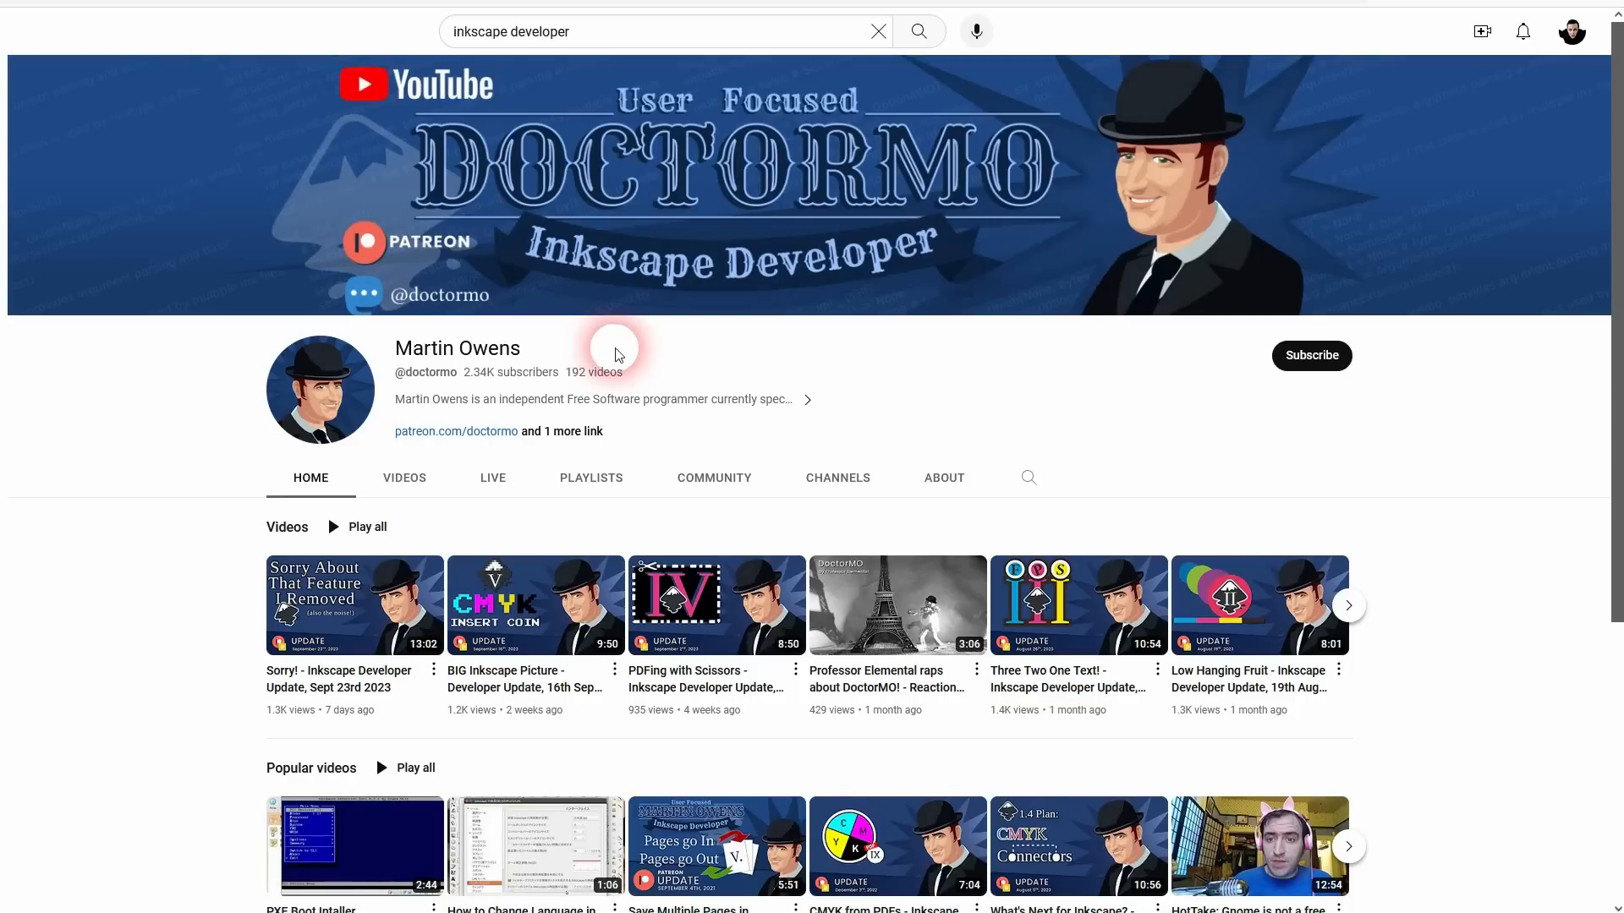
drag(461, 383, 394, 375)
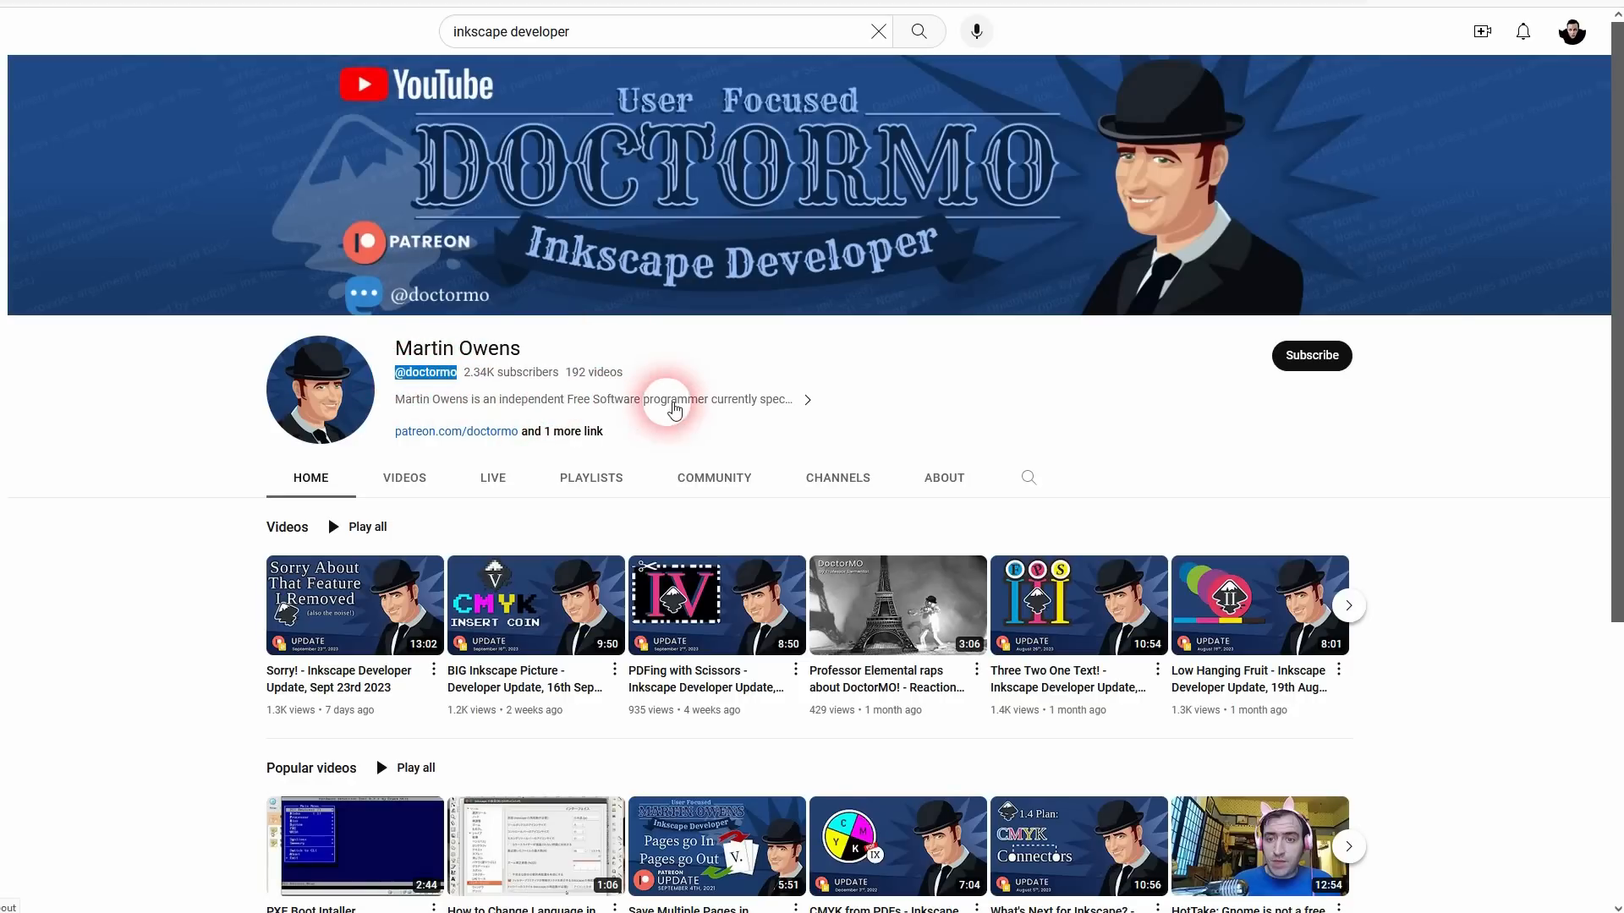
scroll(1353, 508, down, 3)
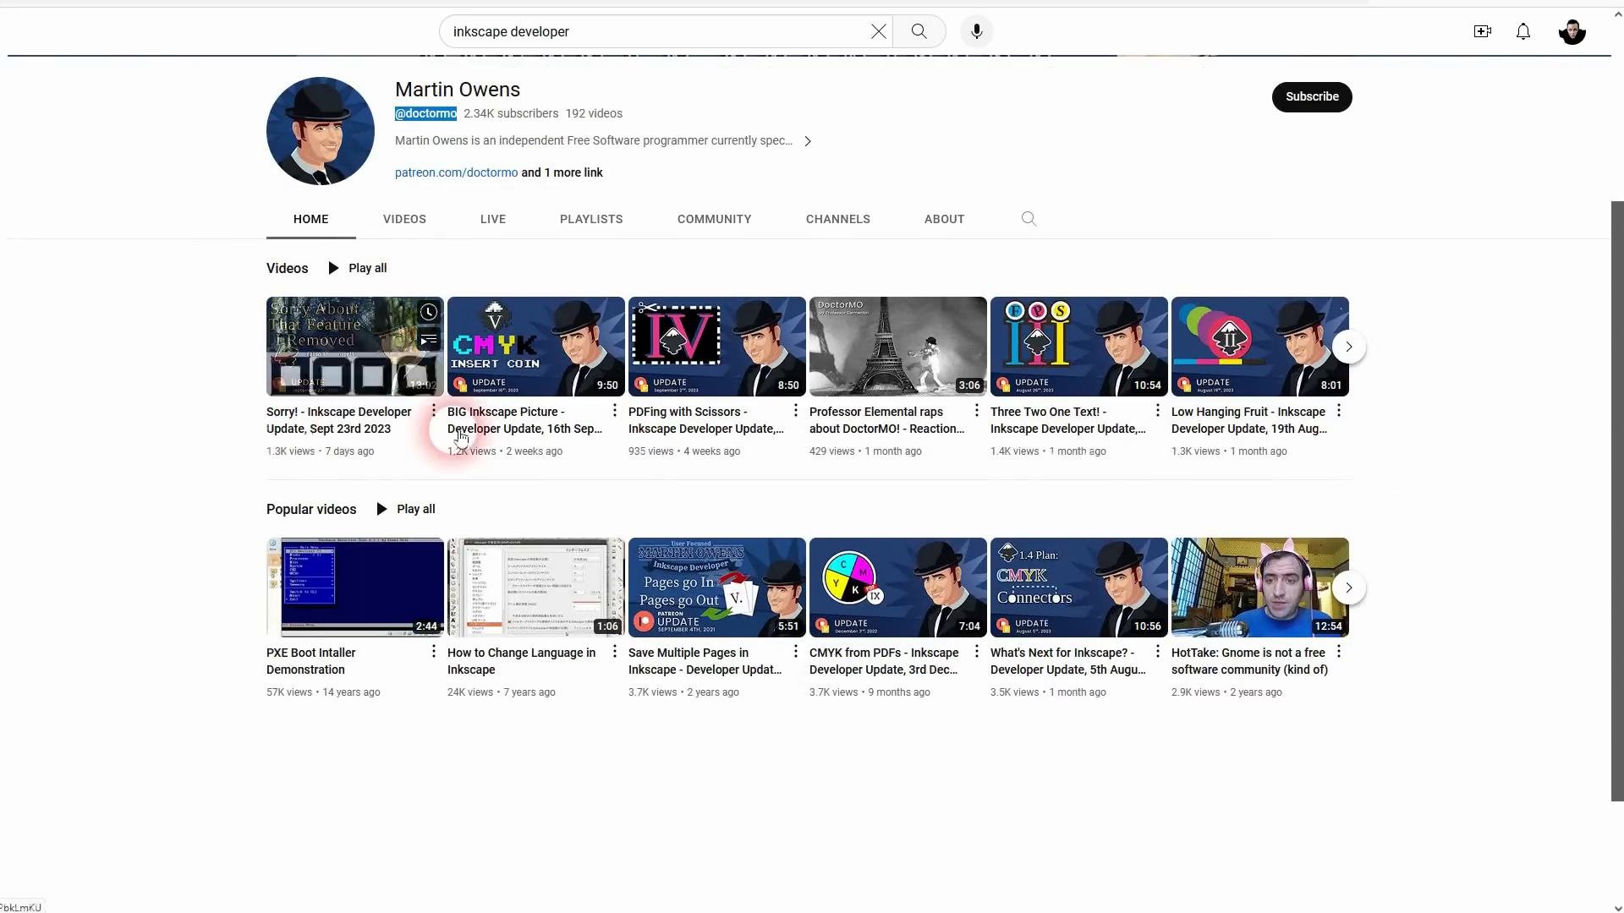
click(404, 219)
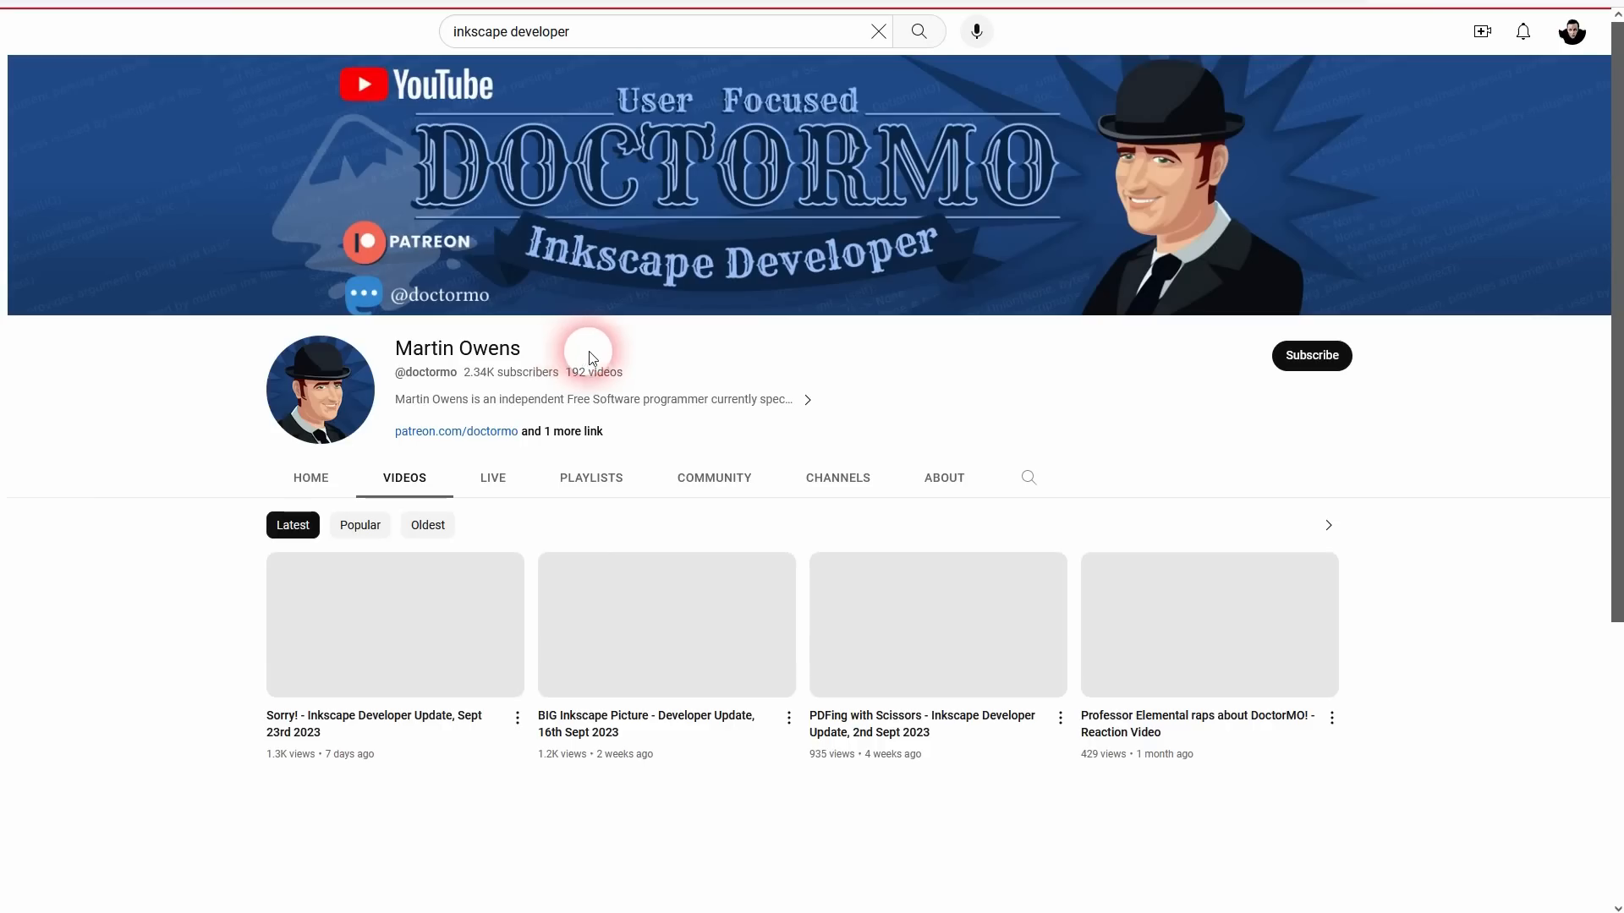
scroll(196, 535, down, 4)
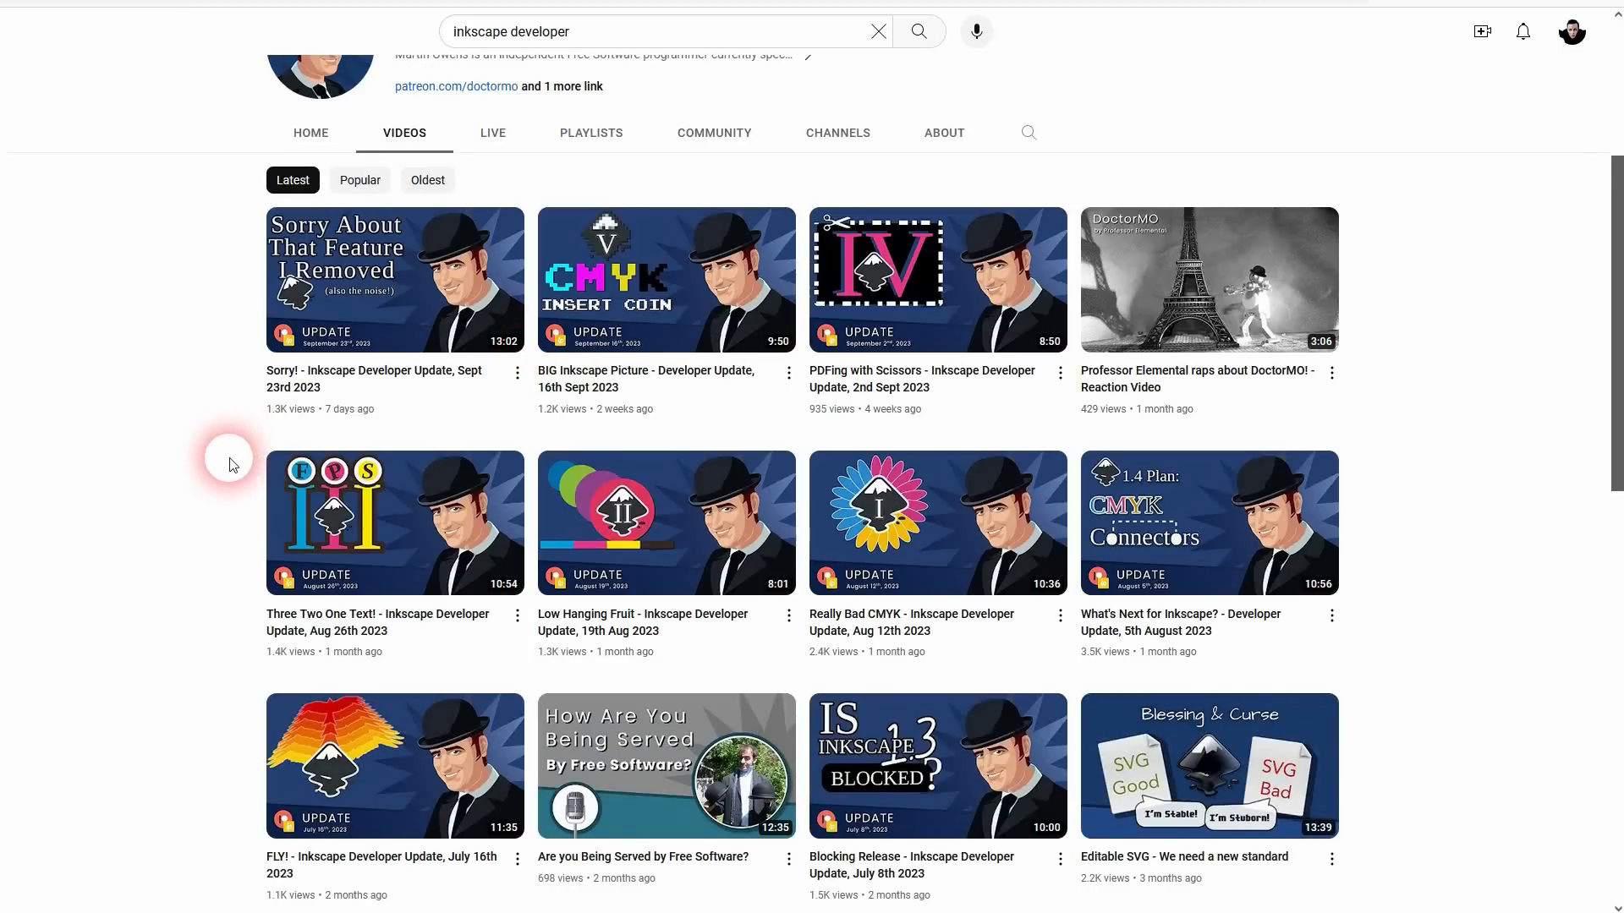
scroll(228, 465, up, 4)
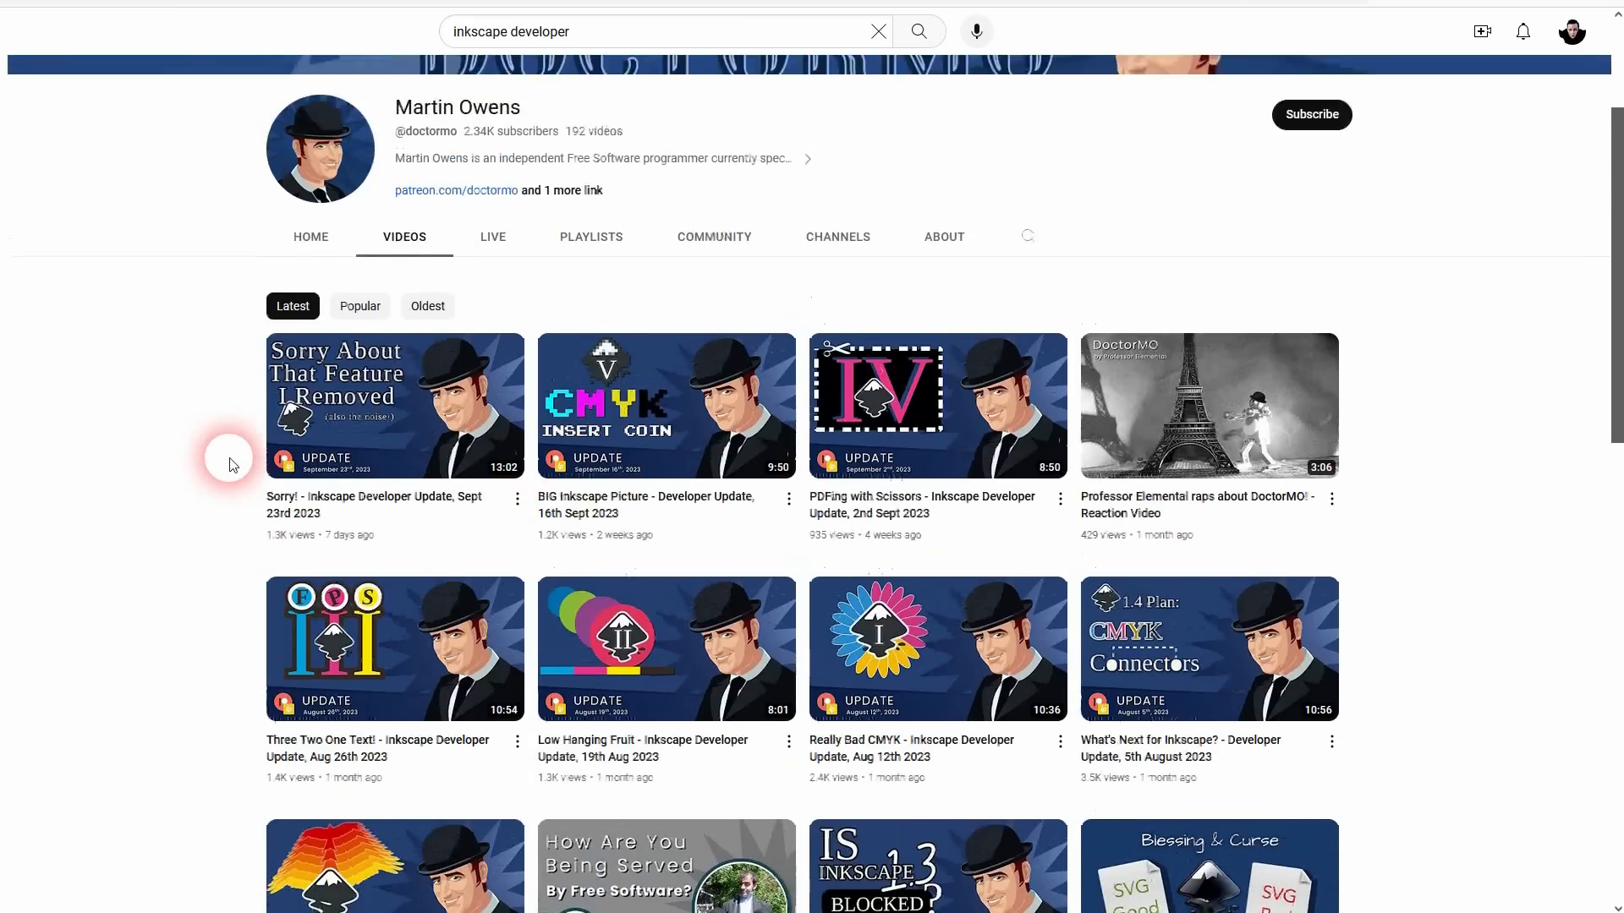